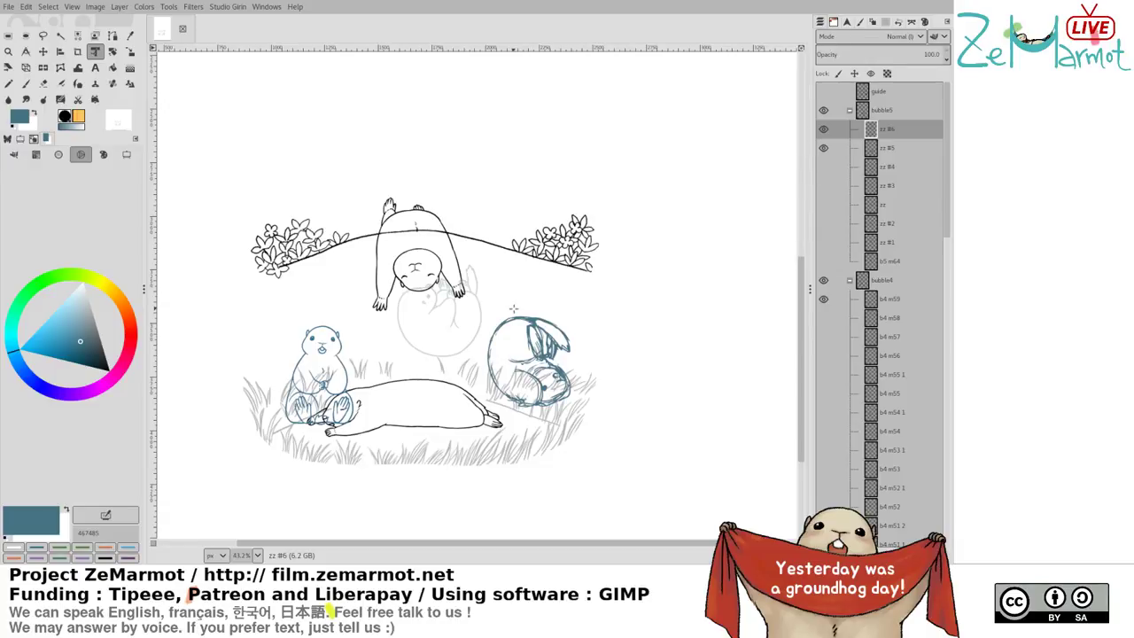
Make layer zz #4 visible as a reference and set the foreground colour to a dark orange-brown for the Ink tool
left_click_drag(382, 311, 330, 337)
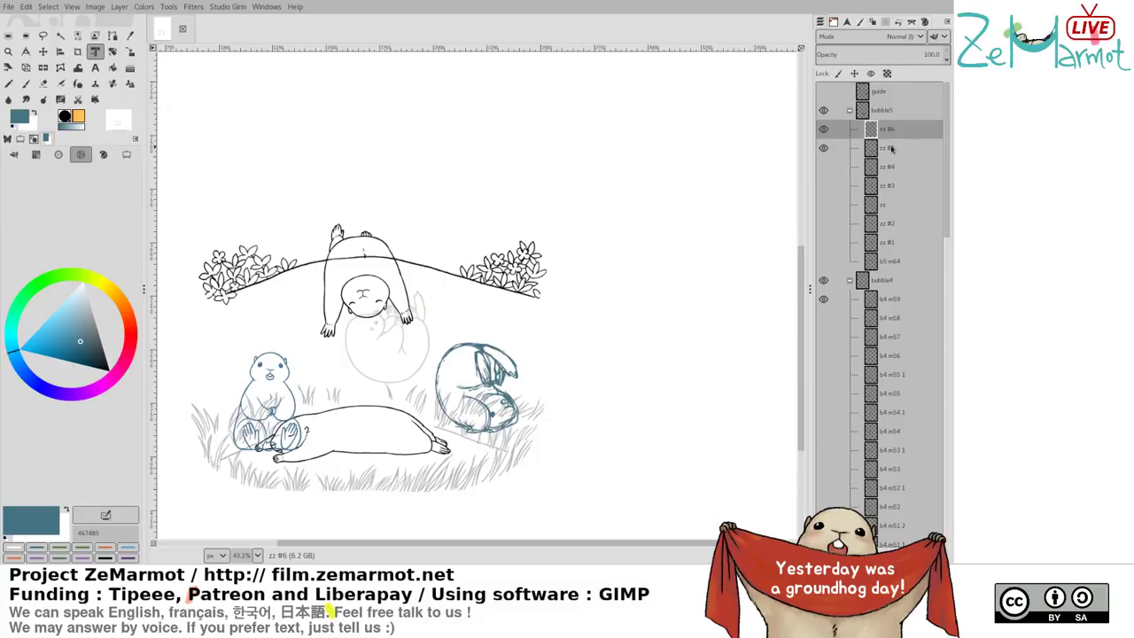
key("k")
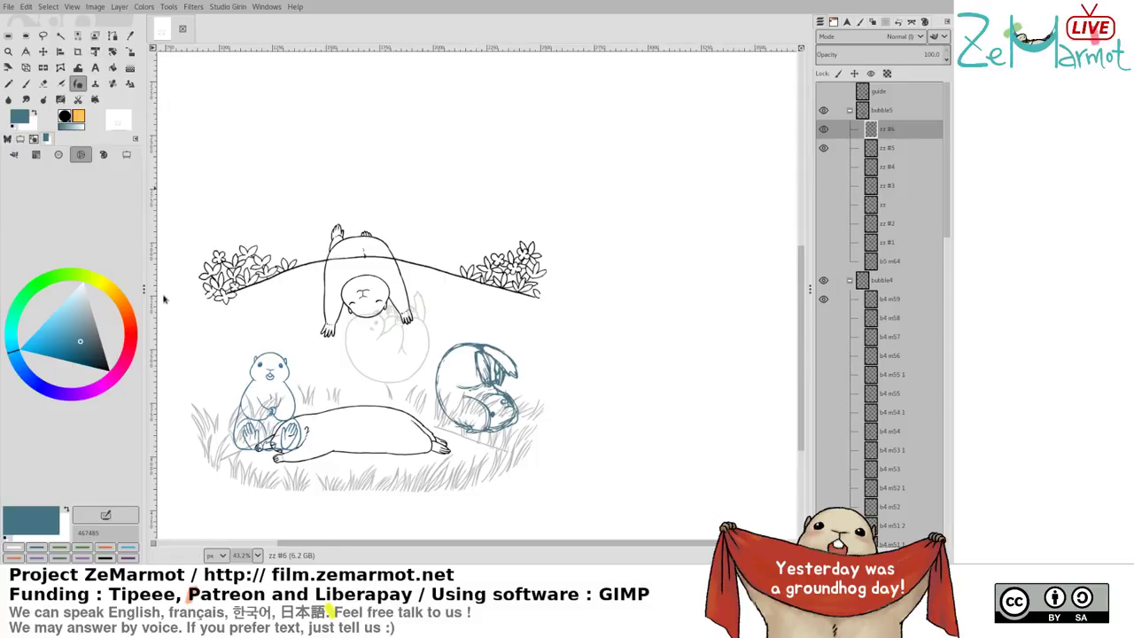
key("v")
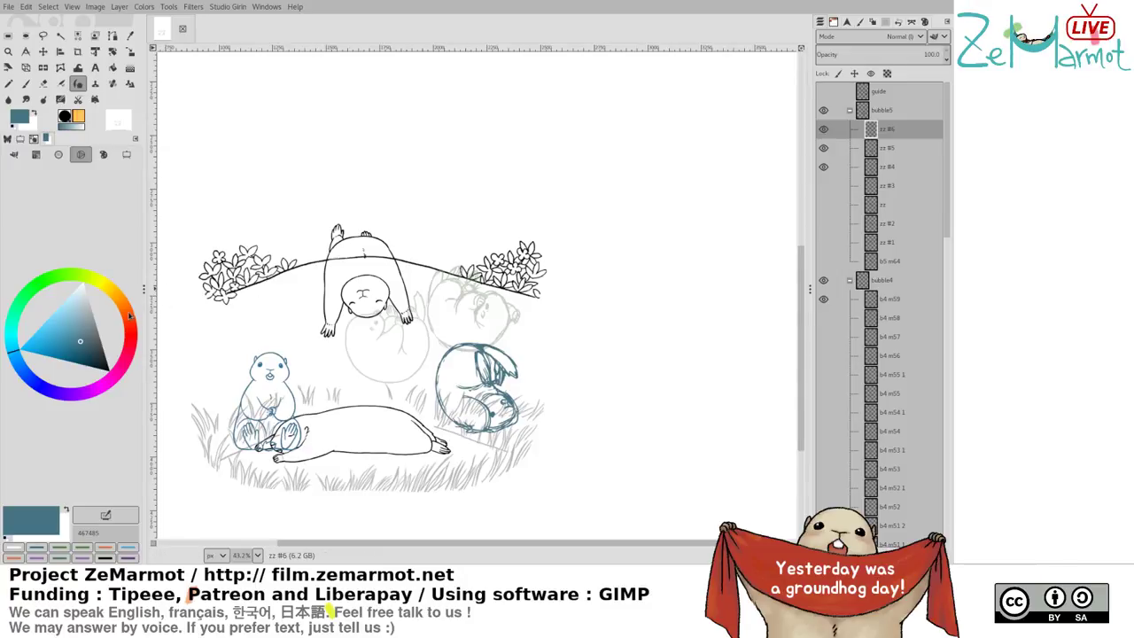
left_click(129, 312)
left_click_drag(75, 318, 71, 315)
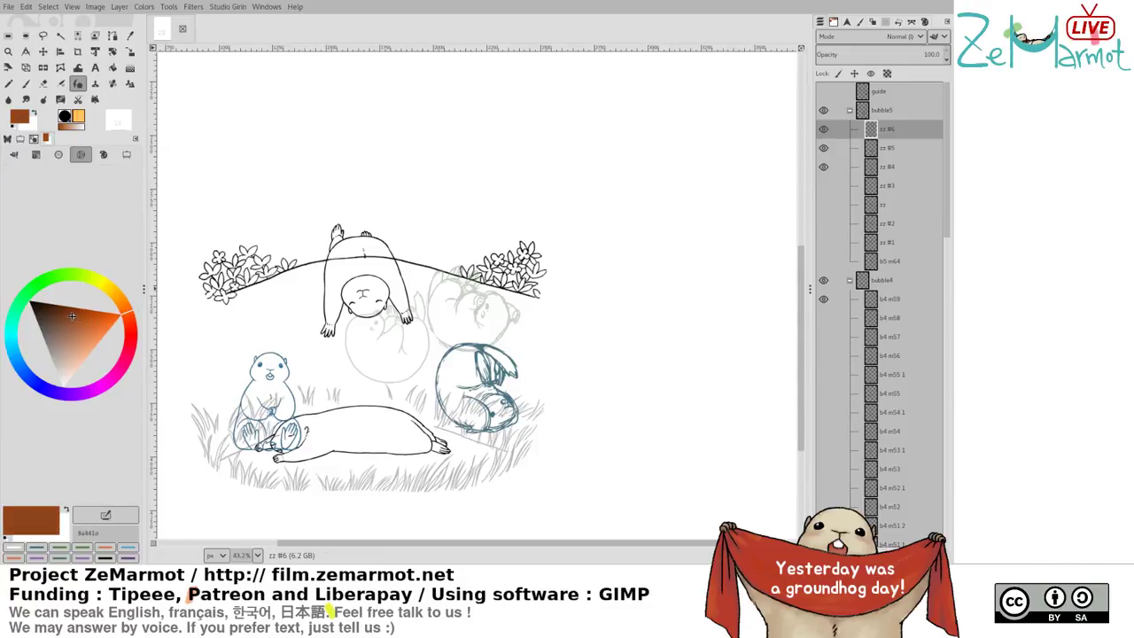
Sketch the rounded back of the rolling marmot on layer zz #6 with repeated brown arcs over the blue pose
scroll(470, 363, "up", 4)
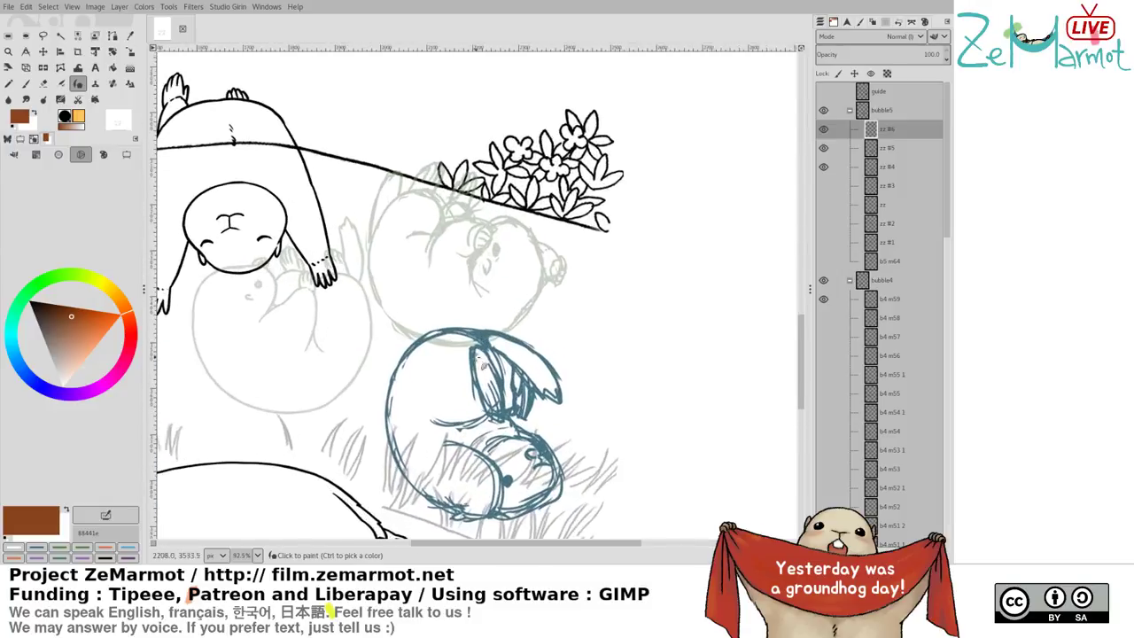
left_click_drag(473, 361, 352, 239)
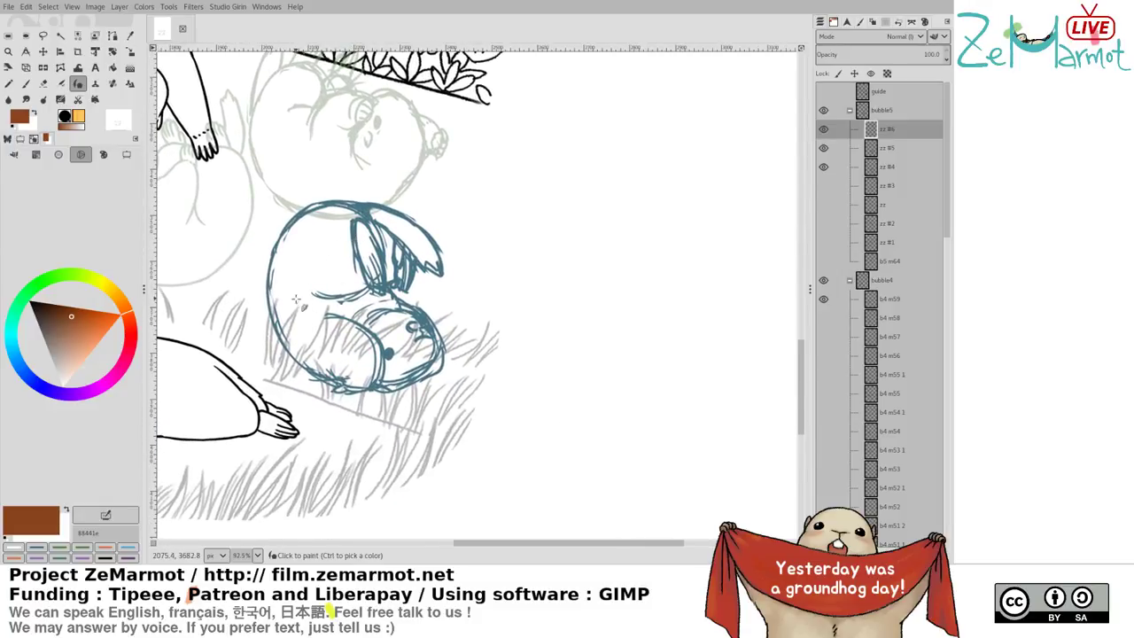
left_click_drag(297, 292, 363, 236)
mouse_move(309, 265)
left_mouse_down()
mouse_move(341, 236)
mouse_move(416, 248)
mouse_move(388, 237)
mouse_move(468, 296)
left_mouse_up()
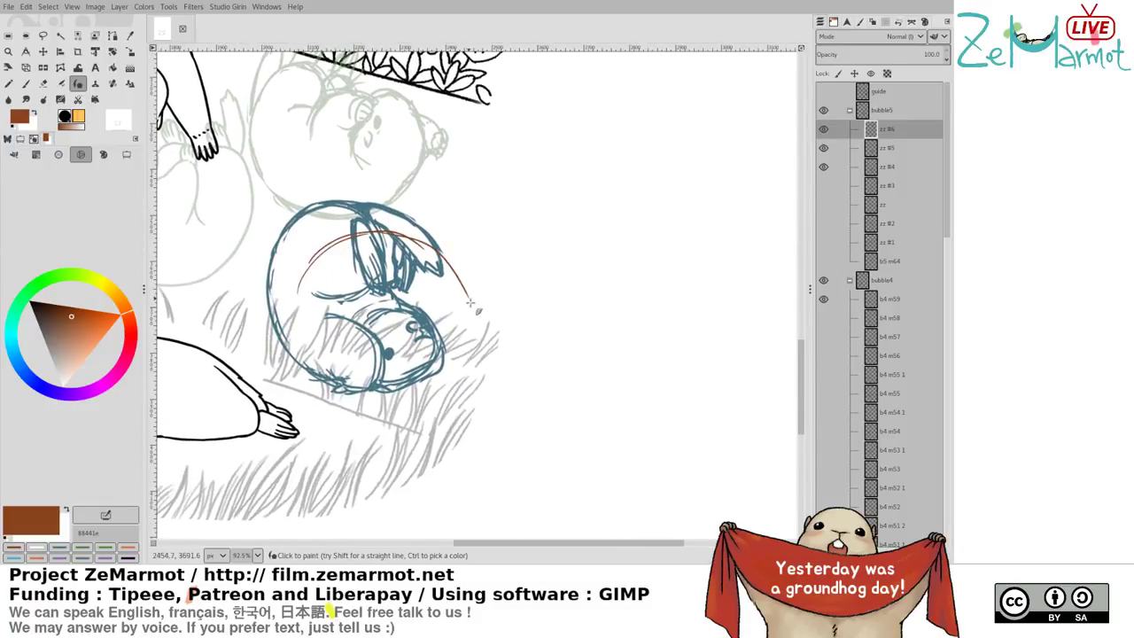
left_click_drag(449, 259, 478, 355)
left_click_drag(310, 259, 291, 333)
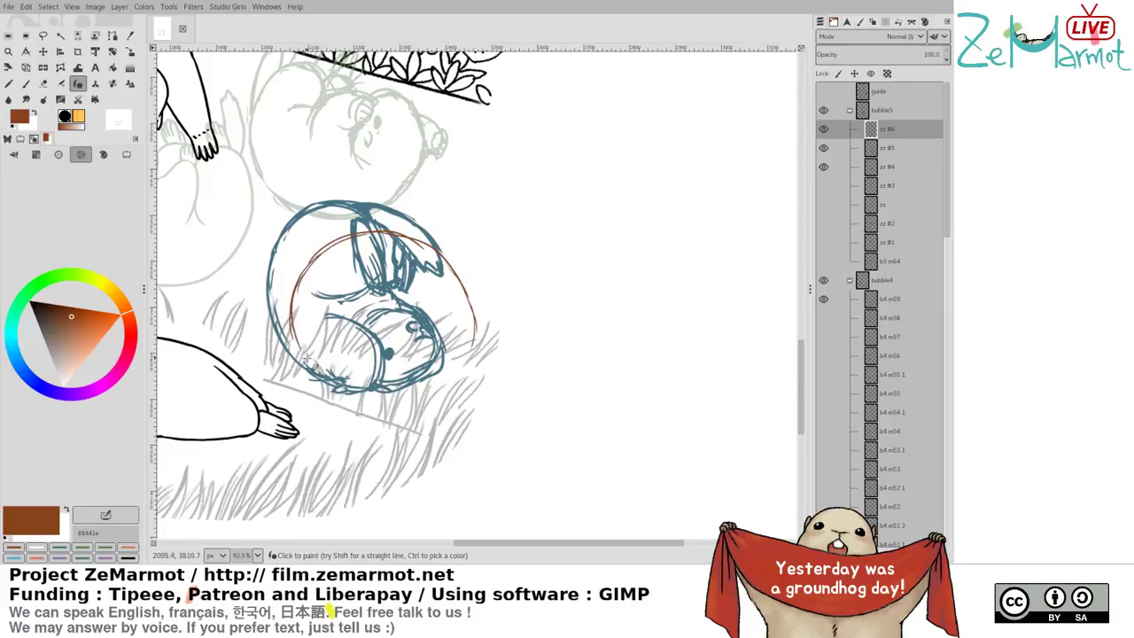
mouse_move(312, 261)
left_mouse_down()
mouse_move(342, 233)
mouse_move(446, 259)
mouse_move(472, 280)
mouse_move(475, 304)
left_mouse_up()
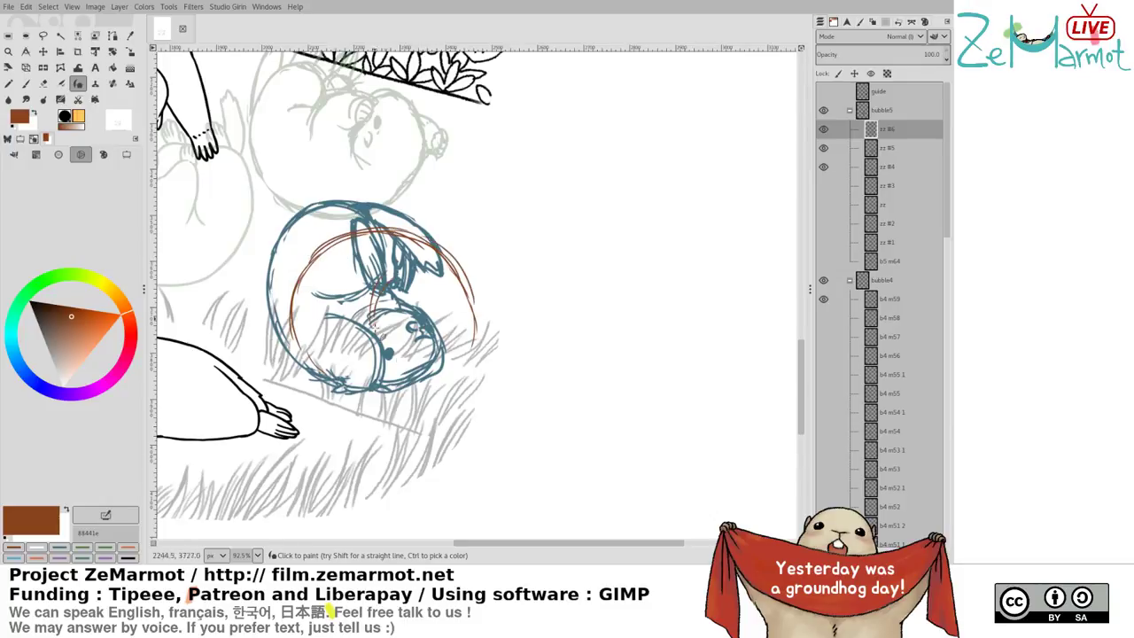
left_click_drag(305, 266, 390, 241)
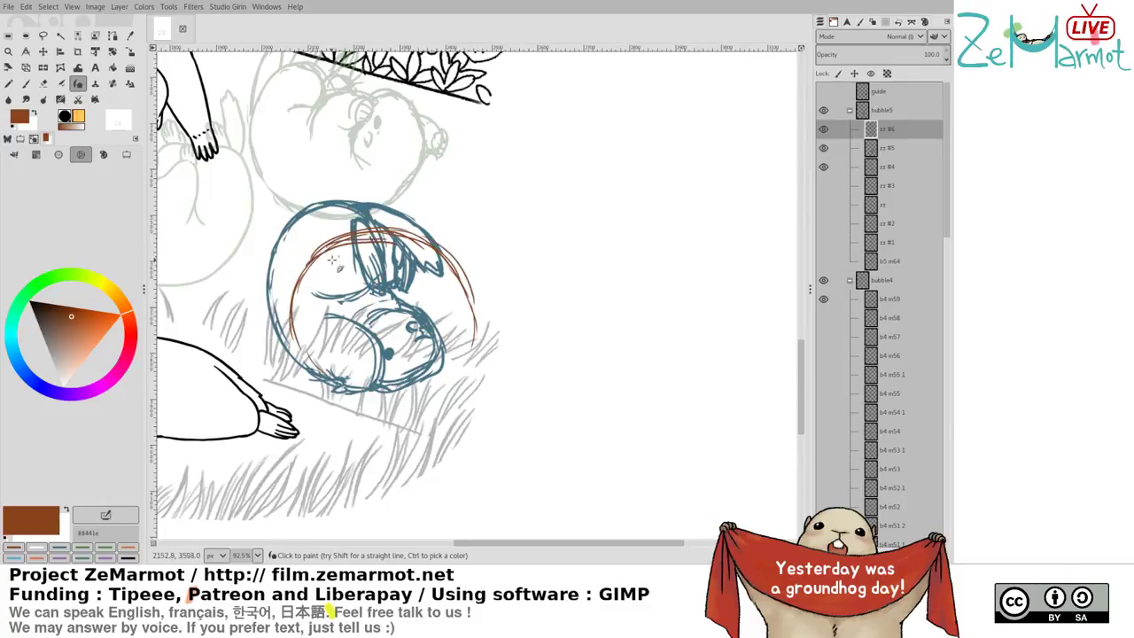
mouse_move(305, 271)
left_mouse_down()
mouse_move(422, 256)
mouse_move(390, 262)
mouse_move(468, 284)
left_mouse_up()
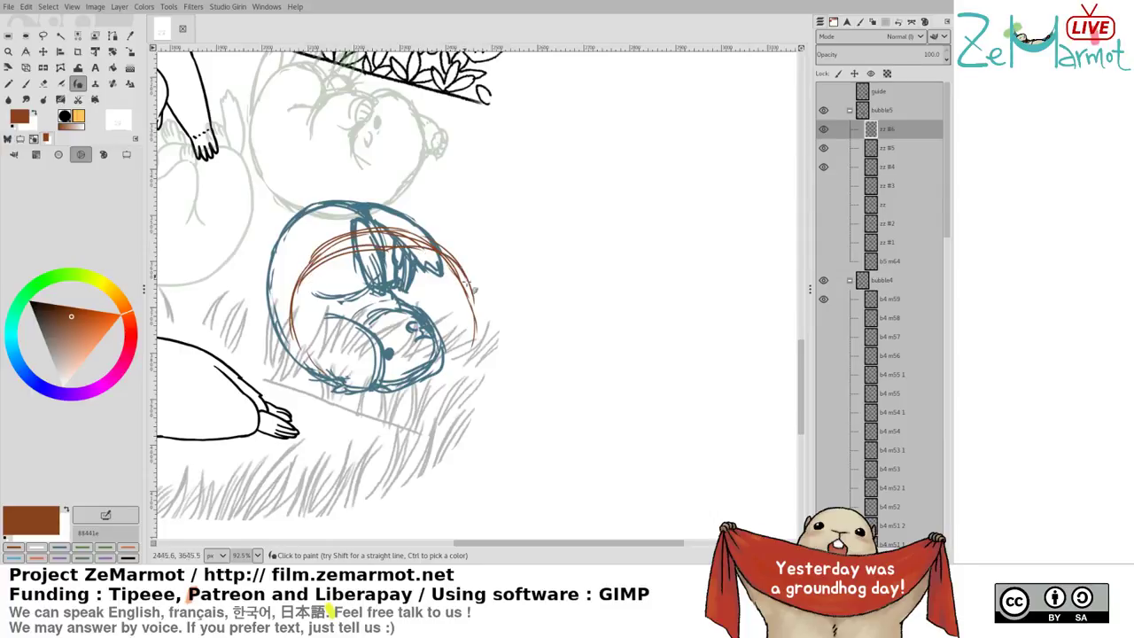
mouse_move(385, 244)
left_mouse_down()
mouse_move(464, 268)
mouse_move(481, 328)
left_mouse_up()
Lower the opacity of layer zz #5 and clear the stray upper arcs of the brown sketch on zz #6
left_click(885, 149)
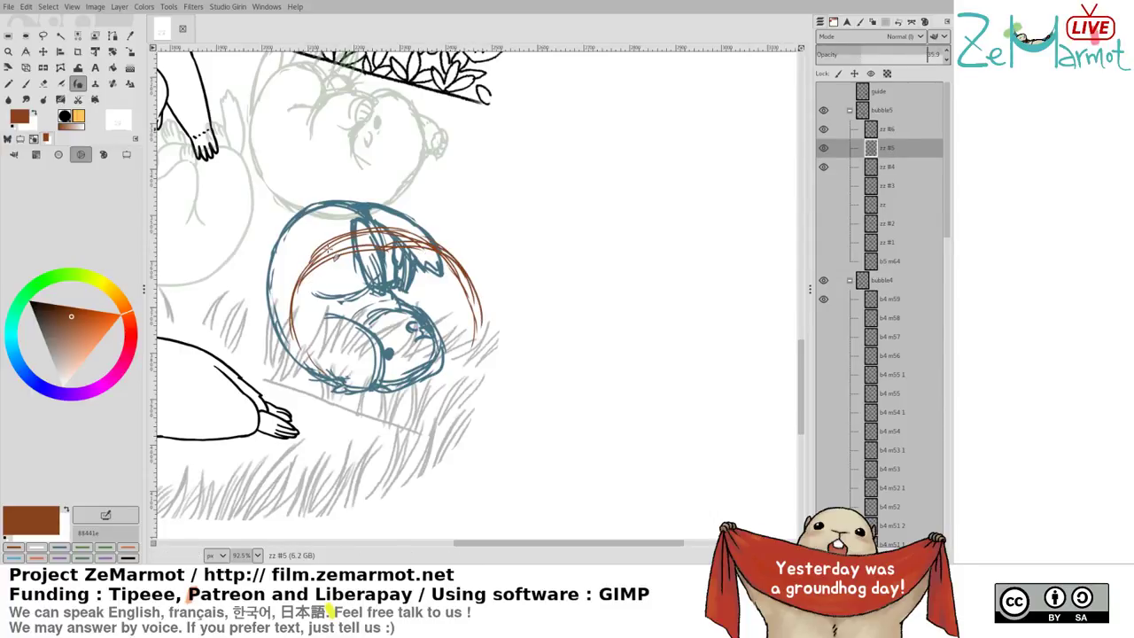
key("Page_Up")
key("f")
mouse_move(335, 222)
left_mouse_down()
mouse_move(424, 239)
mouse_move(423, 198)
left_mouse_up()
key("Return")
key("Delete")
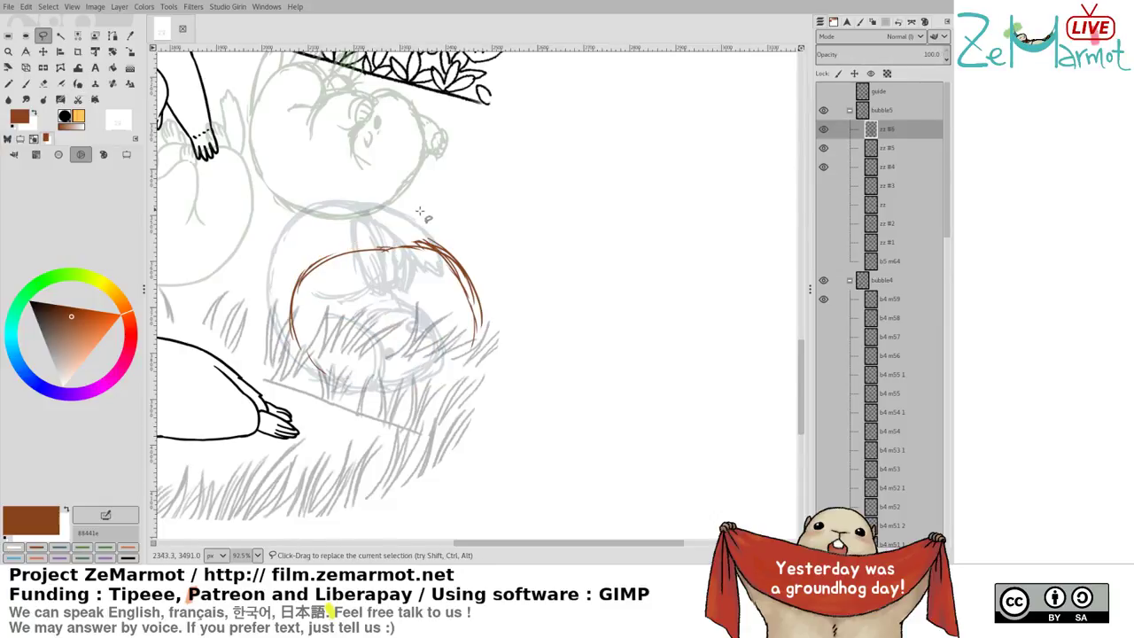
key("ctrl+shift+a")
Redraw the top of the brown body outline with the Ink tool and add a short curve at its underside
key("p")
left_click_drag(331, 259, 384, 241)
mouse_move(335, 255)
left_mouse_down()
mouse_move(373, 238)
mouse_move(422, 241)
left_mouse_up()
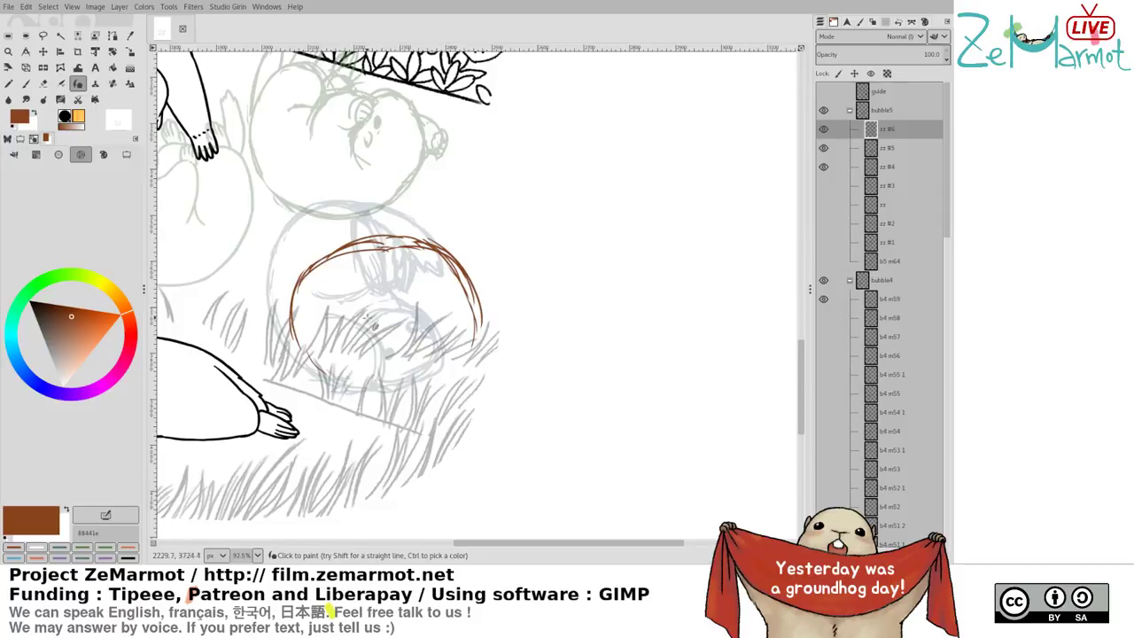
mouse_move(374, 314)
left_mouse_down()
mouse_move(366, 336)
mouse_move(382, 359)
left_mouse_up()
key("ctrl+z")
left_click_drag(378, 379, 395, 384)
left_click_drag(390, 327, 365, 280)
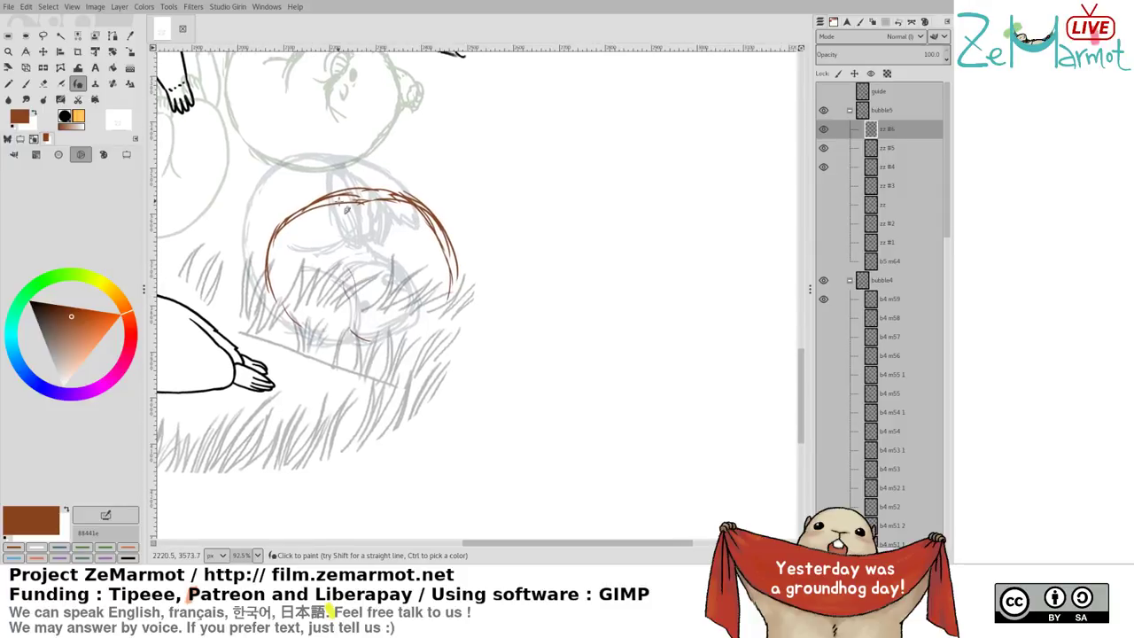
Erase excess strokes along the top of the body outline and draw its right side down to the grass
key("shift+e")
mouse_move(330, 211)
left_mouse_down()
mouse_move(377, 206)
mouse_move(315, 213)
mouse_move(399, 201)
mouse_move(331, 207)
mouse_move(401, 206)
mouse_move(448, 268)
mouse_move(547, 304)
mouse_move(590, 383)
left_mouse_up()
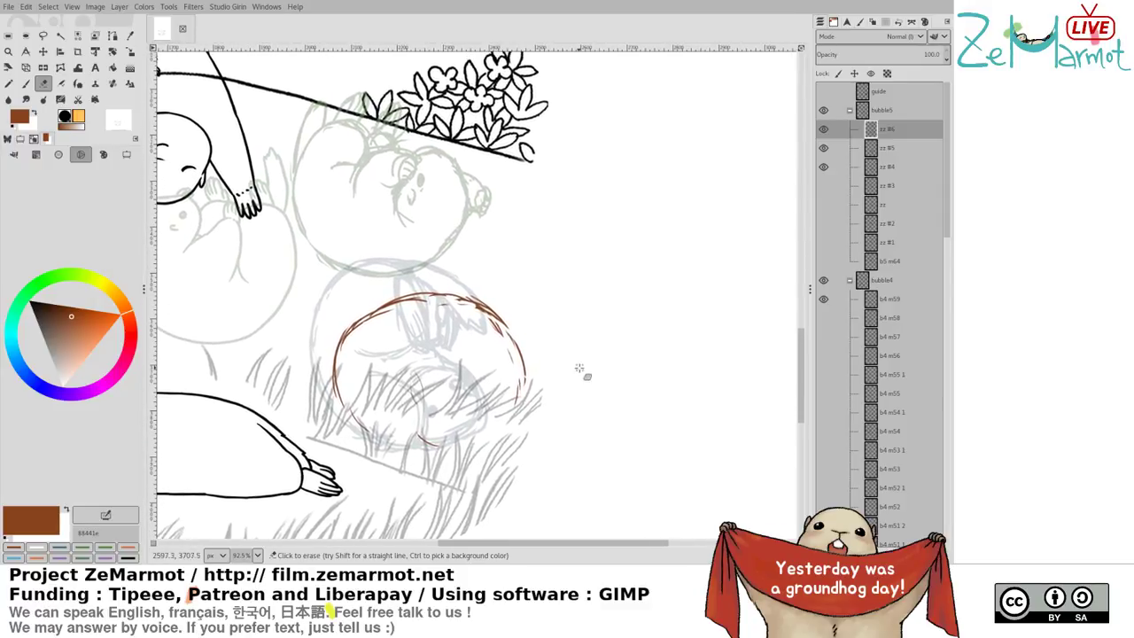
key("p")
mouse_move(411, 374)
left_mouse_down()
mouse_move(426, 434)
mouse_move(441, 432)
left_mouse_up()
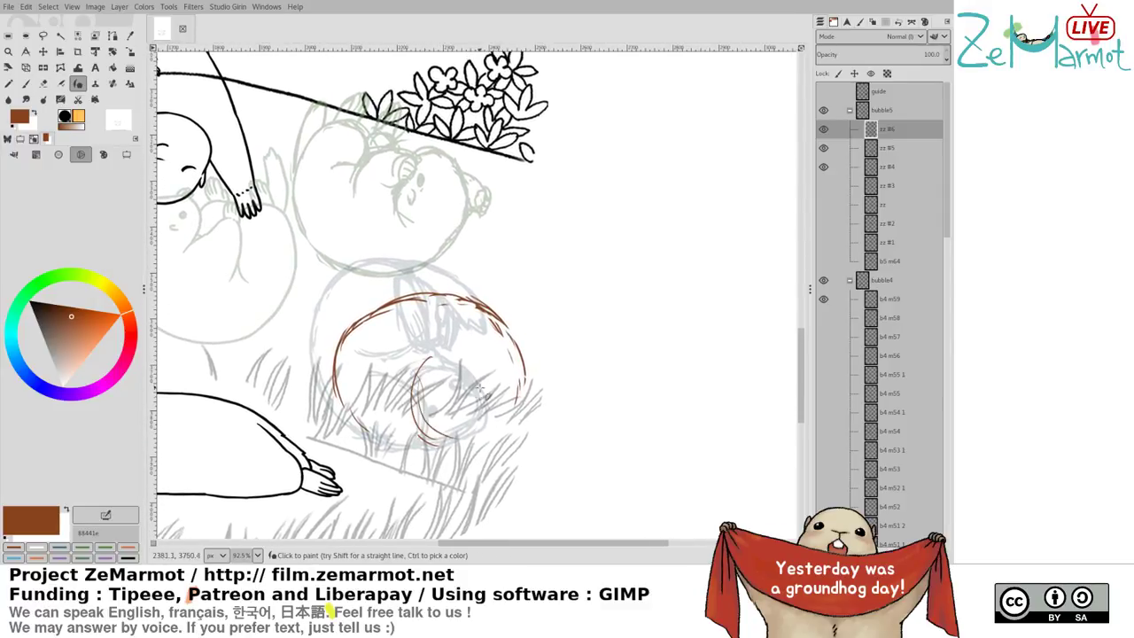
key("ctrl+z")
mouse_move(384, 309)
left_mouse_down()
mouse_move(471, 313)
mouse_move(526, 381)
left_mouse_up()
left_click_drag(464, 301, 529, 408)
left_click_drag(504, 323, 525, 422)
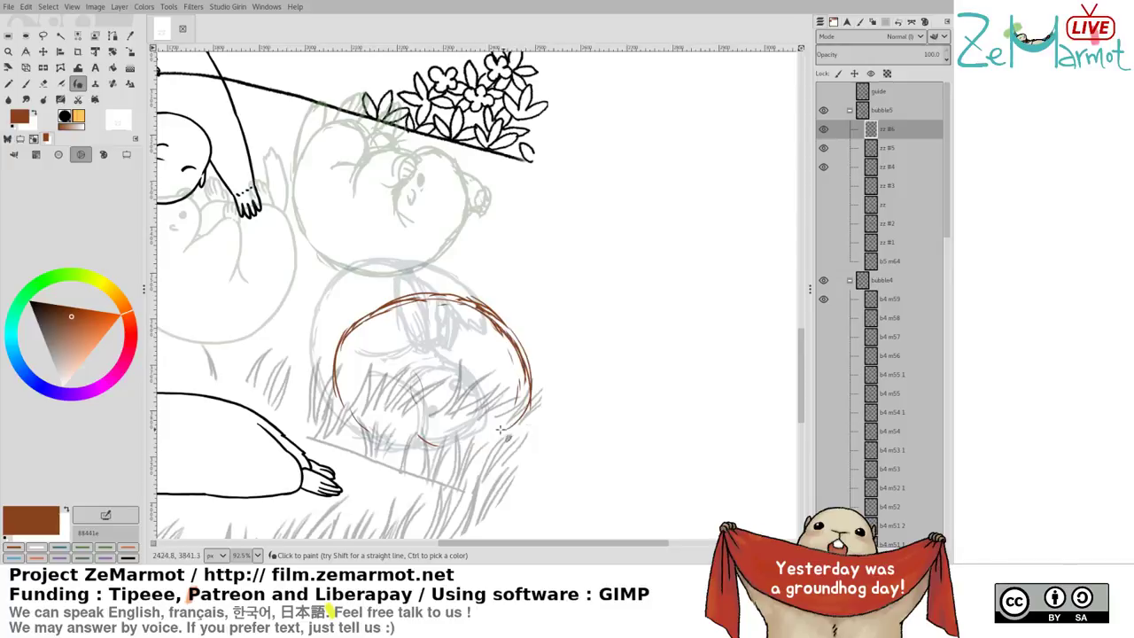
left_click_drag(531, 383, 489, 446)
Draw the body's left side down to a small foot and the curved inner edge of that leg
key("shift+e")
key("y")
mouse_move(381, 307)
left_mouse_down()
mouse_move(351, 326)
mouse_move(333, 384)
mouse_move(339, 358)
mouse_move(347, 417)
left_mouse_up()
mouse_move(379, 376)
left_mouse_down()
mouse_move(392, 412)
mouse_move(376, 387)
mouse_move(341, 422)
mouse_move(368, 434)
mouse_move(390, 400)
mouse_move(374, 405)
mouse_move(383, 433)
left_mouse_up()
key("ctrl+z")
key("ctrl+z")
key("ctrl+z")
key("ctrl+z")
mouse_move(355, 384)
left_mouse_down()
mouse_move(383, 447)
mouse_move(365, 445)
mouse_move(424, 433)
left_mouse_up()
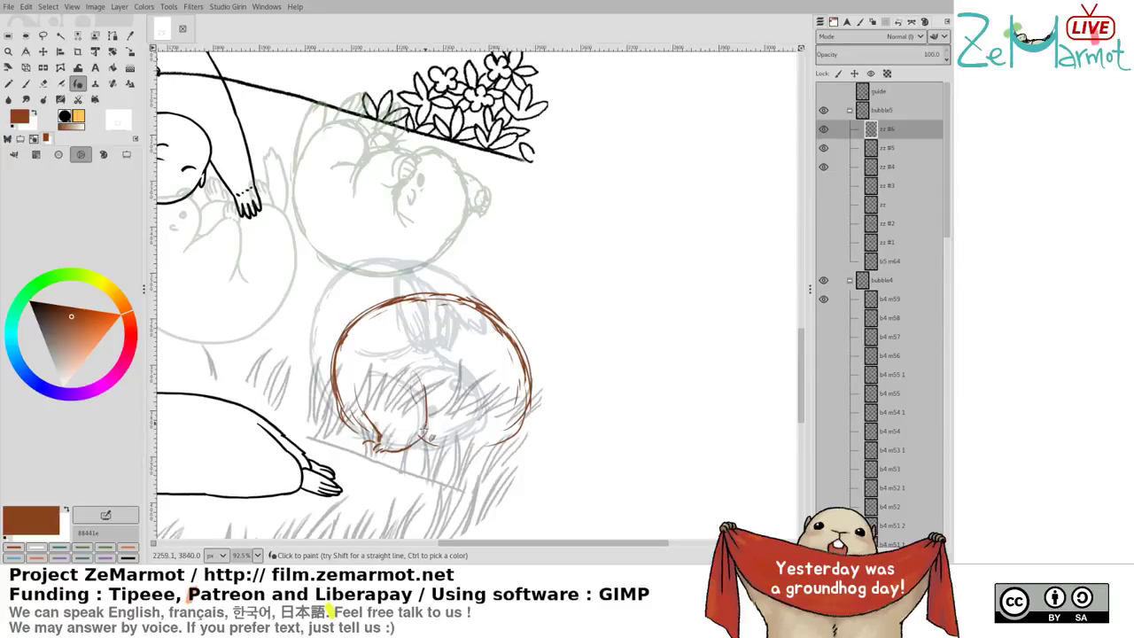
left_click_drag(423, 380, 432, 437)
Clean up the overlapping strokes along the left side of the body with the Eraser and a cleared free selection
key("shift+e")
mouse_move(421, 380)
left_mouse_down()
mouse_move(431, 436)
mouse_move(356, 385)
mouse_move(370, 442)
mouse_move(323, 312)
mouse_move(388, 290)
mouse_move(344, 337)
left_mouse_up()
key("k")
key("shift+e")
key("k")
key("shift+e")
key("f")
key("Delete")
key("ctrl+shift+a")
Redraw the left body outline with smooth ink strokes from the back down to the foot
key("k")
mouse_move(390, 299)
left_mouse_down()
mouse_move(346, 335)
mouse_move(414, 298)
mouse_move(354, 328)
mouse_move(337, 381)
left_mouse_up()
mouse_move(339, 340)
left_mouse_down()
mouse_move(342, 409)
mouse_move(339, 390)
mouse_move(367, 432)
left_mouse_up()
mouse_move(473, 351)
left_mouse_down()
mouse_move(444, 368)
mouse_move(481, 359)
mouse_move(441, 382)
mouse_move(464, 448)
mouse_move(442, 424)
mouse_move(469, 451)
mouse_move(442, 453)
mouse_move(489, 448)
left_mouse_up()
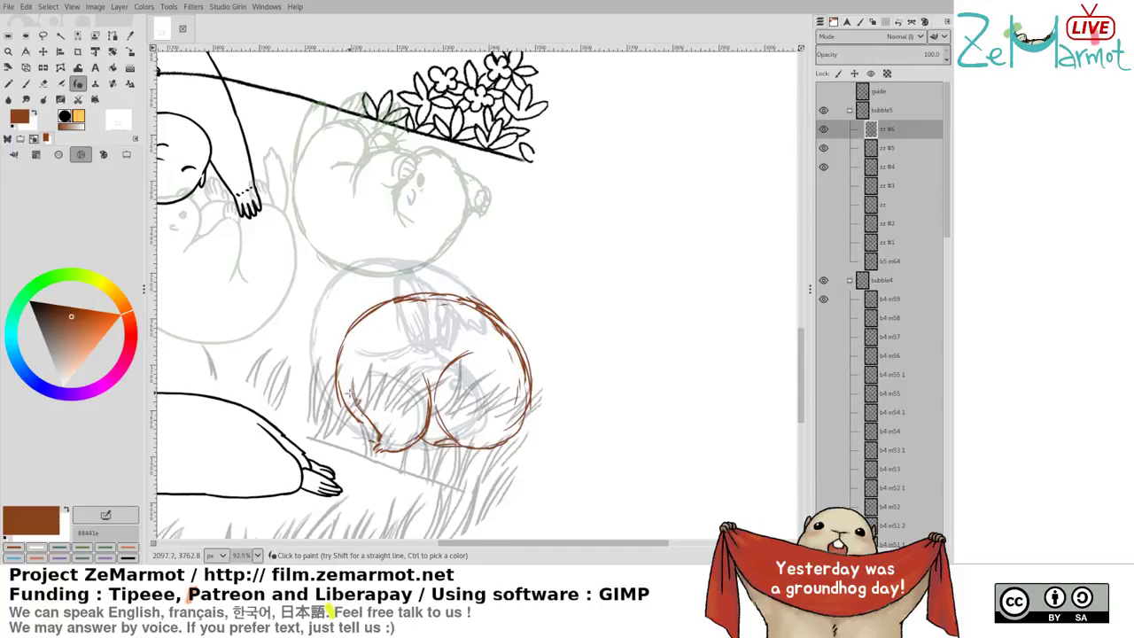
key("ctrl+z")
key("ctrl+z")
key("ctrl+z")
key("ctrl+z")
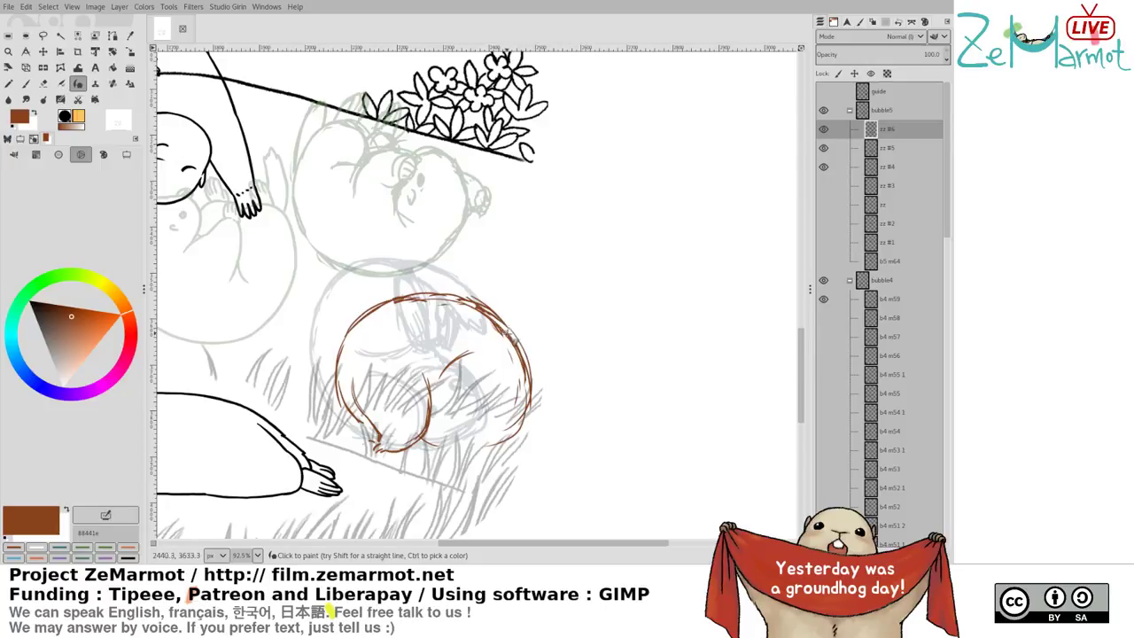
key("ctrl+z")
Sketch the inner edge of the right leg and its foot at the lower right of the body
left_click_drag(494, 353, 502, 413)
mouse_move(507, 352)
left_mouse_down()
mouse_move(532, 425)
mouse_move(508, 441)
left_mouse_up()
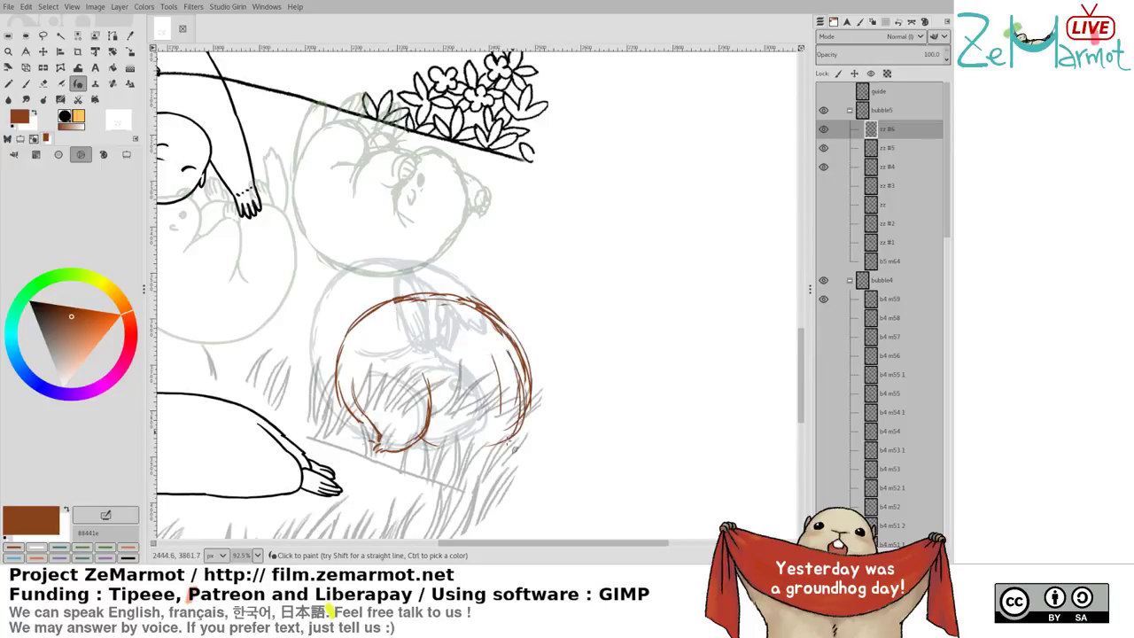
left_click_drag(503, 399, 468, 459)
left_click_drag(372, 299, 321, 236)
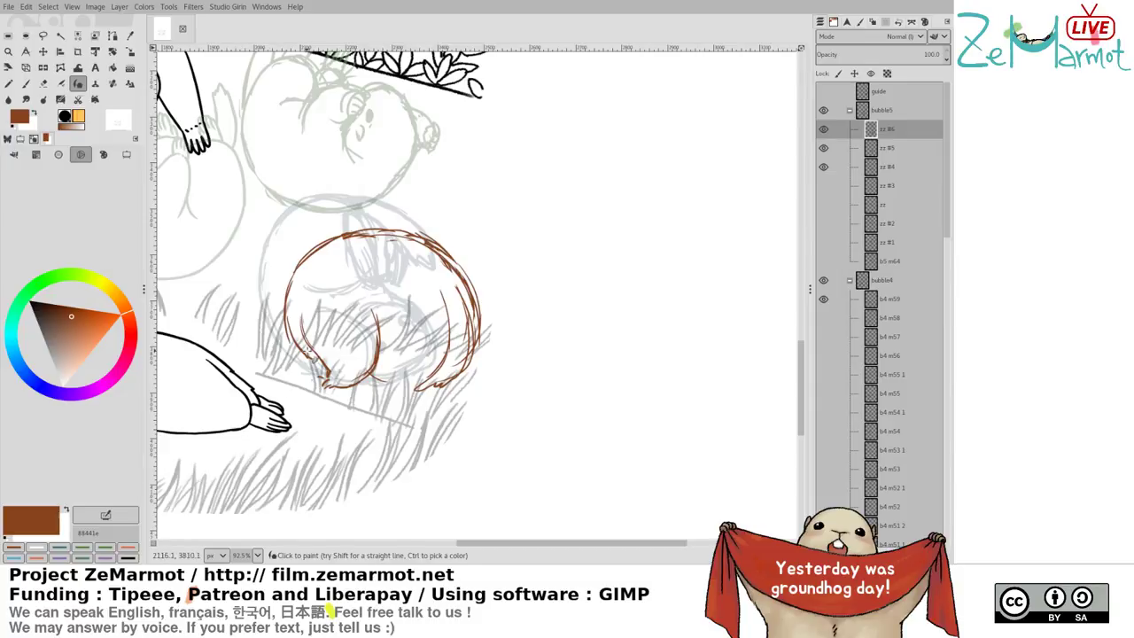
left_click_drag(247, 310, 216, 284)
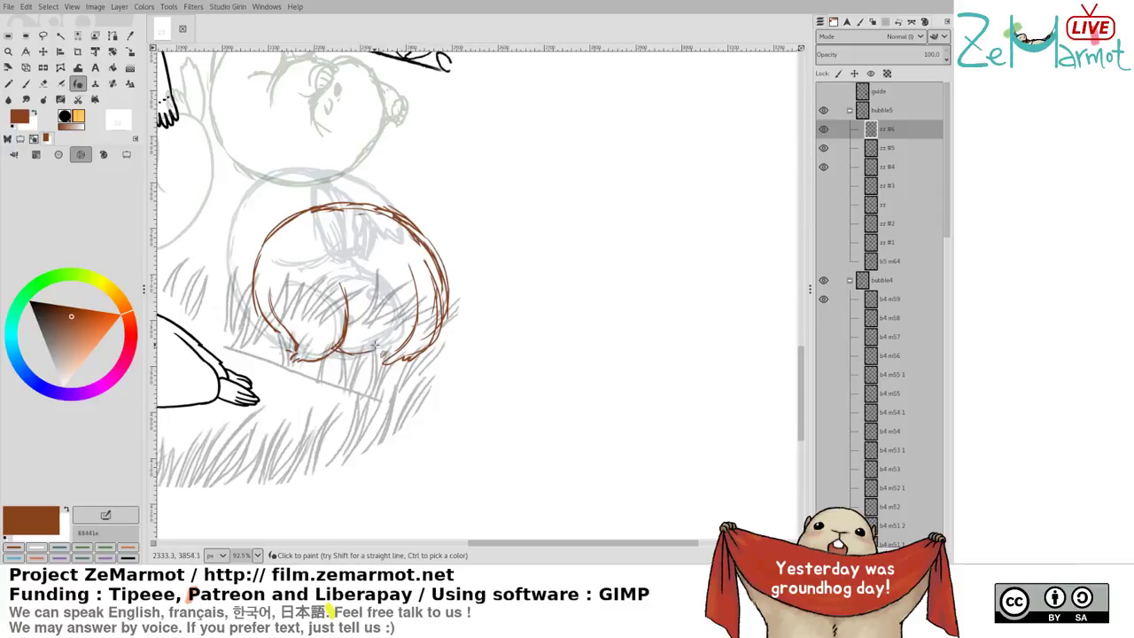
Clear the stray stroke between the two feet, then draw a rounded inner curve and a bottom line joining the right foot
key("f")
left_click_drag(313, 264, 277, 258)
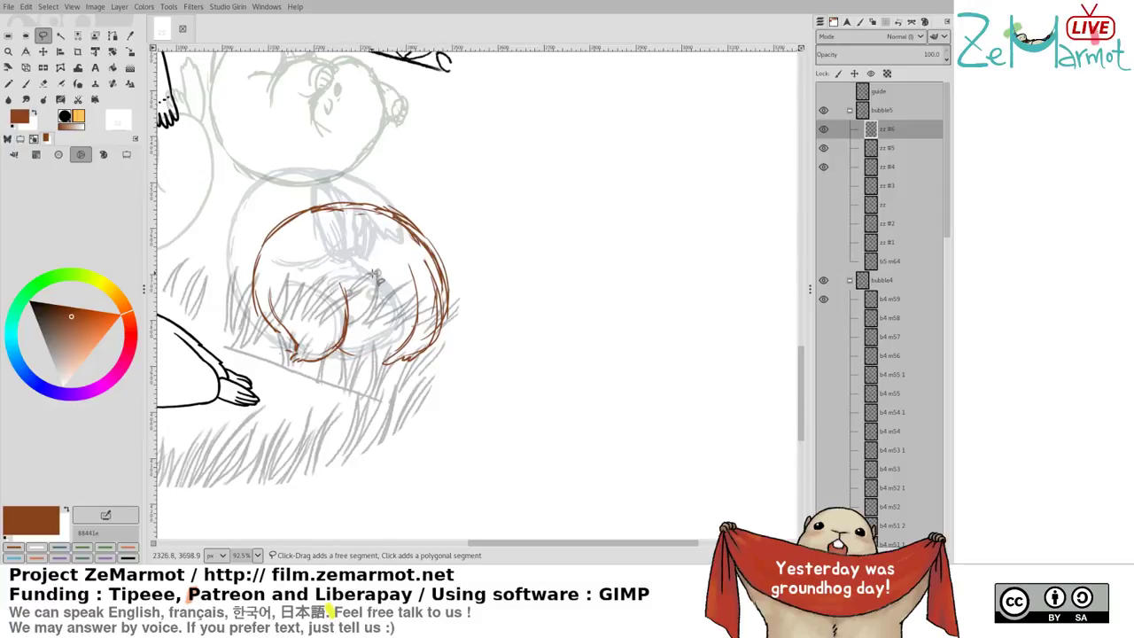
key("p")
mouse_move(375, 273)
left_mouse_down()
mouse_move(350, 292)
mouse_move(355, 321)
left_mouse_up()
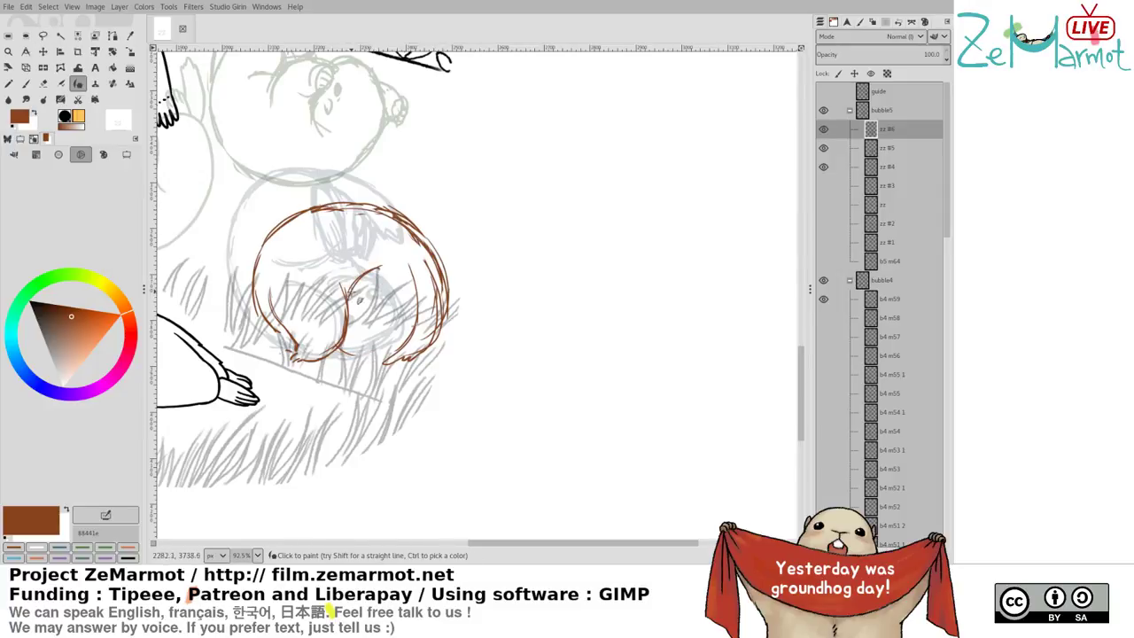
key("ctrl+z")
key("ctrl+z")
mouse_move(371, 274)
left_mouse_down()
mouse_move(334, 329)
mouse_move(346, 287)
mouse_move(343, 357)
left_mouse_up()
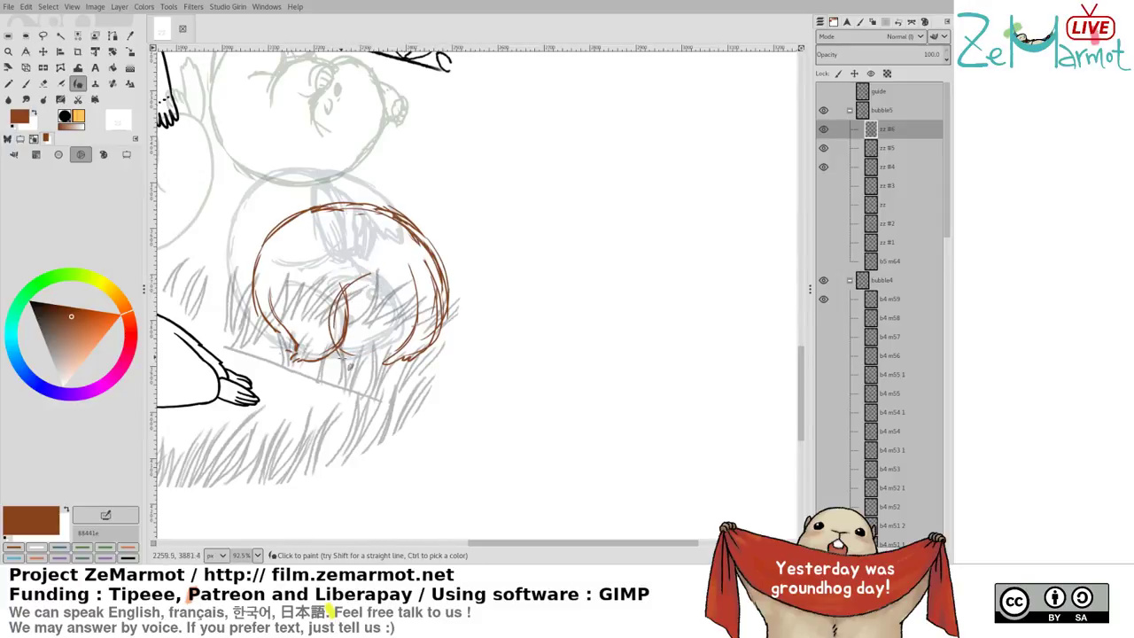
mouse_move(350, 309)
left_mouse_down()
mouse_move(364, 372)
mouse_move(348, 367)
mouse_move(386, 373)
mouse_move(341, 366)
mouse_move(415, 332)
mouse_move(375, 368)
mouse_move(363, 363)
mouse_move(390, 359)
left_mouse_up()
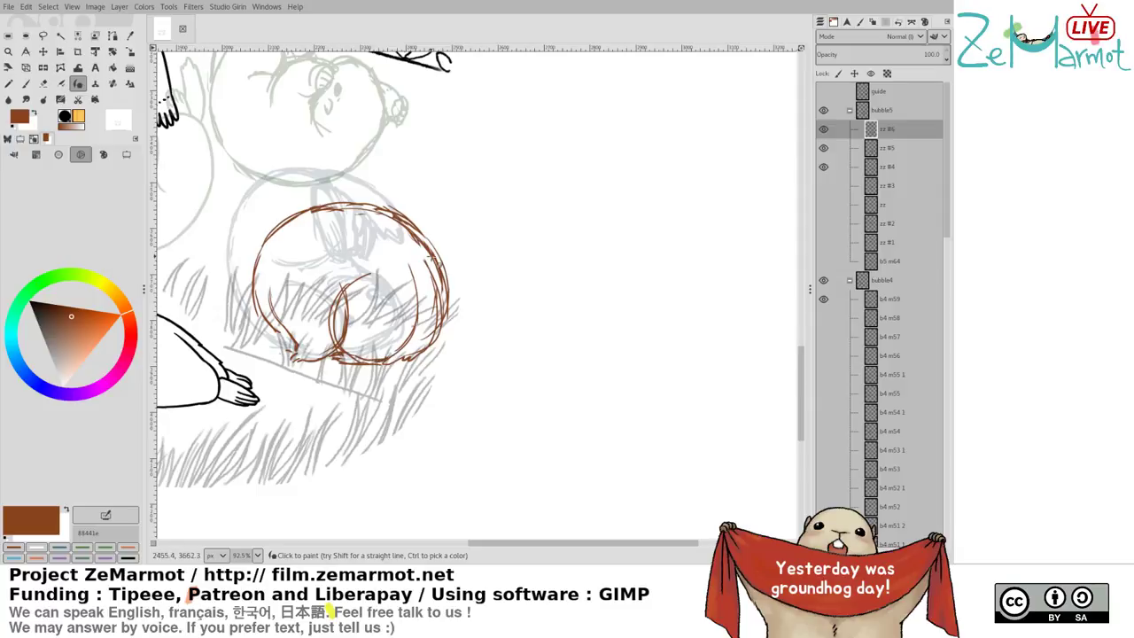
Push the right body outline slightly outward and erase the excess strokes there and beside the inner curve
mouse_move(417, 241)
left_mouse_down()
mouse_move(450, 267)
mouse_move(443, 253)
mouse_move(466, 303)
left_mouse_up()
left_click_drag(443, 266, 447, 340)
key("shift+e")
left_click_drag(420, 243, 447, 314)
left_click_drag(427, 239, 458, 322)
left_click_drag(458, 267, 455, 308)
mouse_move(363, 288)
left_mouse_down()
mouse_move(347, 315)
mouse_move(353, 348)
left_mouse_up()
key("f")
key("p")
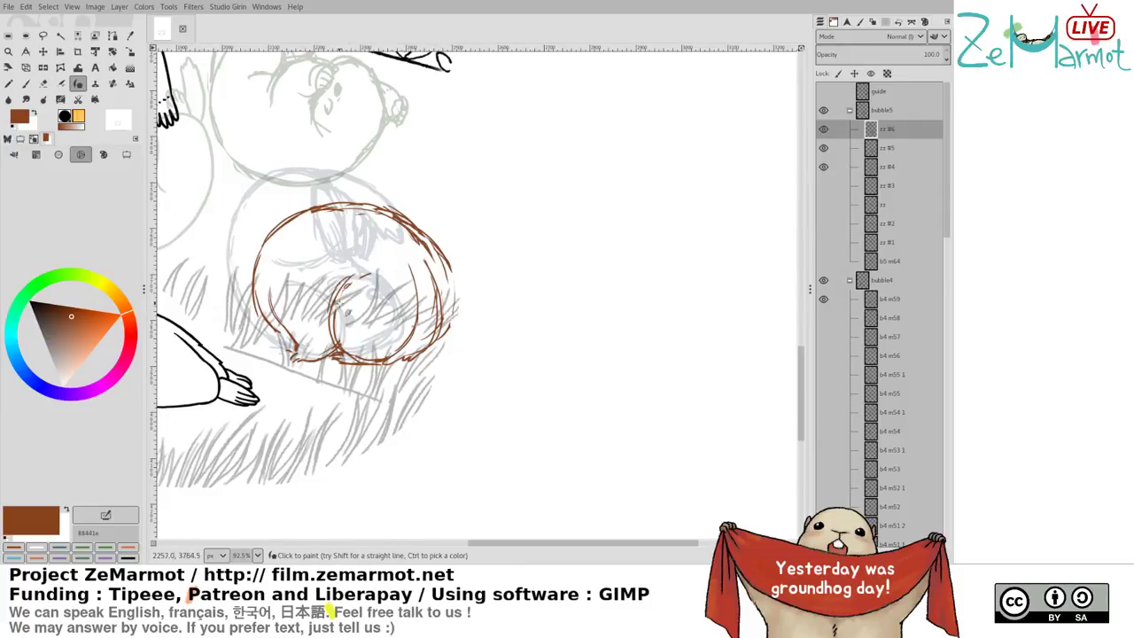
Delete the left foot and its leg lines from the brown sketch using a free selection
key("f")
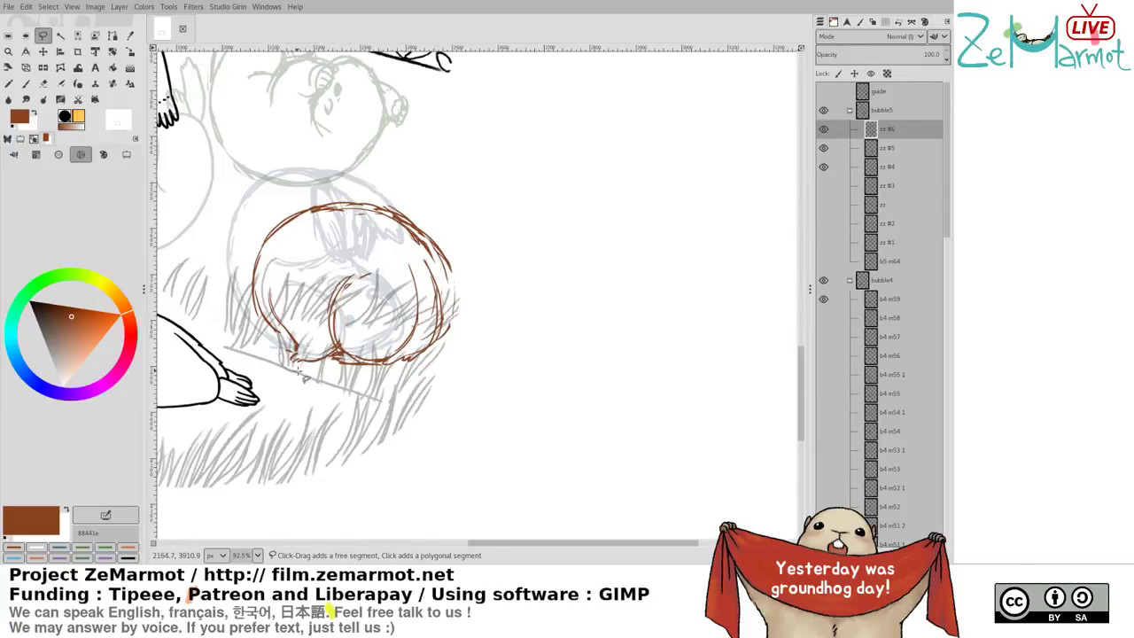
left_click_drag(337, 342, 306, 257)
key("Return")
key("Delete")
key("ctrl+shift+a")
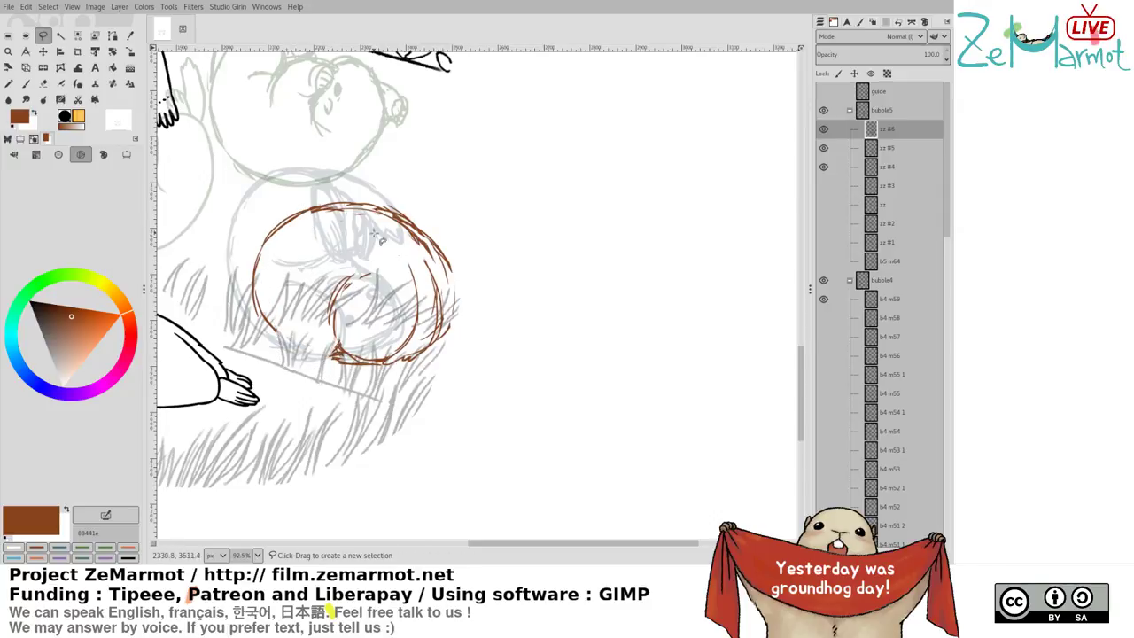
Redraw the right side of the body outline with firmer ink strokes
key("k")
left_click_drag(420, 234, 445, 338)
key("ctrl+z")
left_click_drag(419, 232, 440, 336)
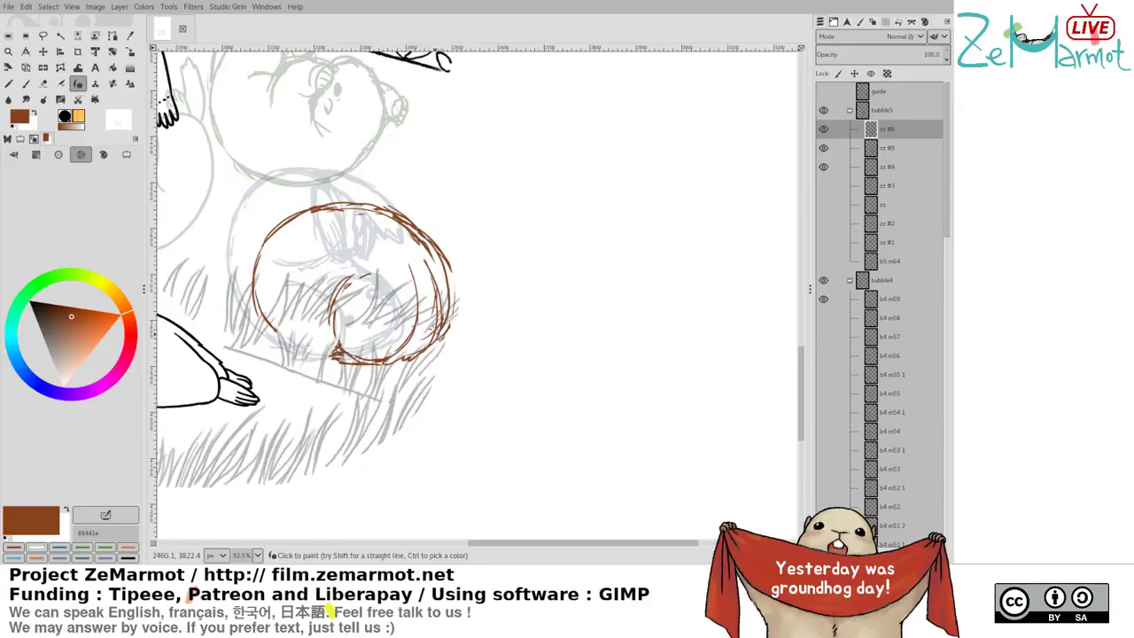
left_click_drag(451, 273, 445, 318)
key("shift+e")
key("f")
Add strokes inside the right side of the body and clear the old inner leg line with a free selection
key("k")
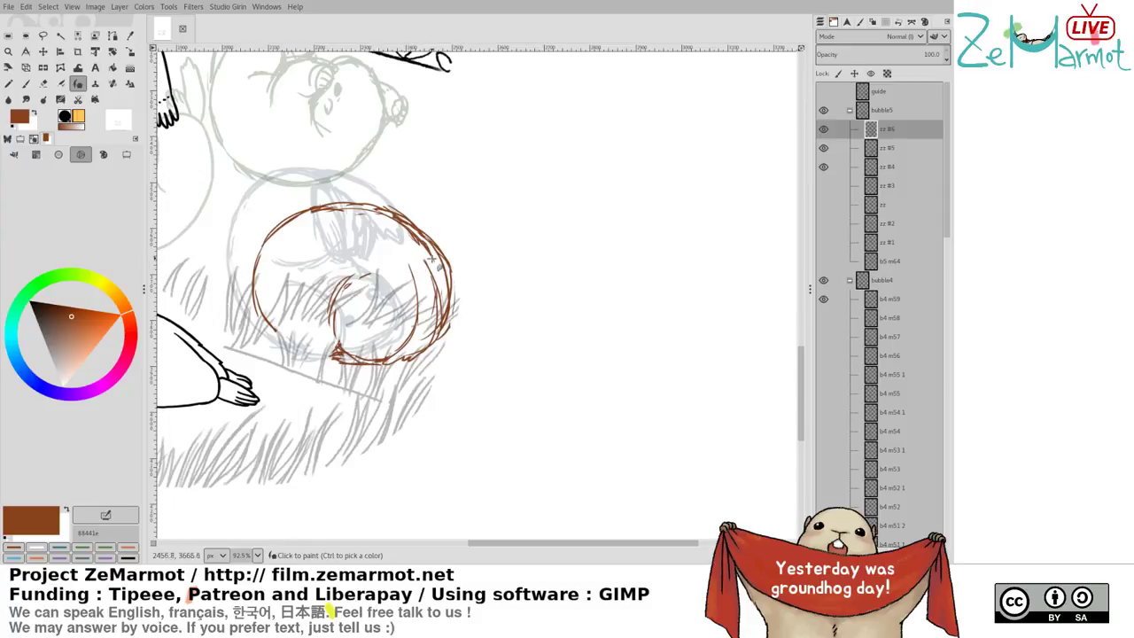
mouse_move(430, 259)
left_mouse_down()
mouse_move(449, 324)
mouse_move(429, 348)
mouse_move(425, 333)
mouse_move(409, 354)
mouse_move(391, 349)
left_mouse_up()
key("f")
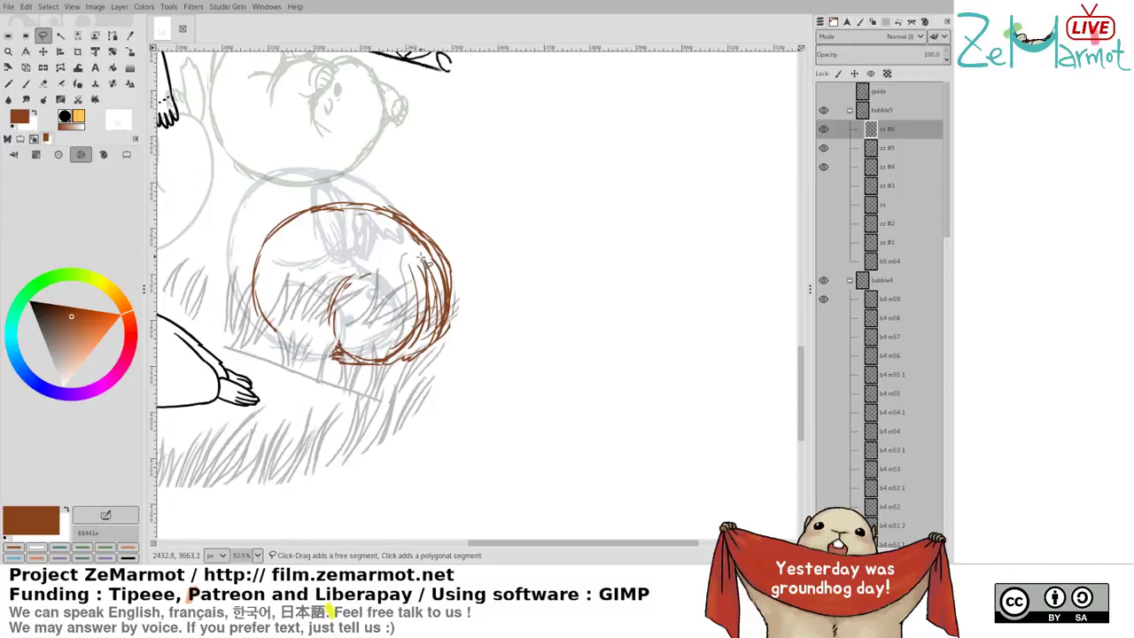
mouse_move(423, 305)
left_mouse_down()
mouse_move(432, 348)
mouse_move(421, 348)
mouse_move(417, 252)
left_mouse_up()
key("p")
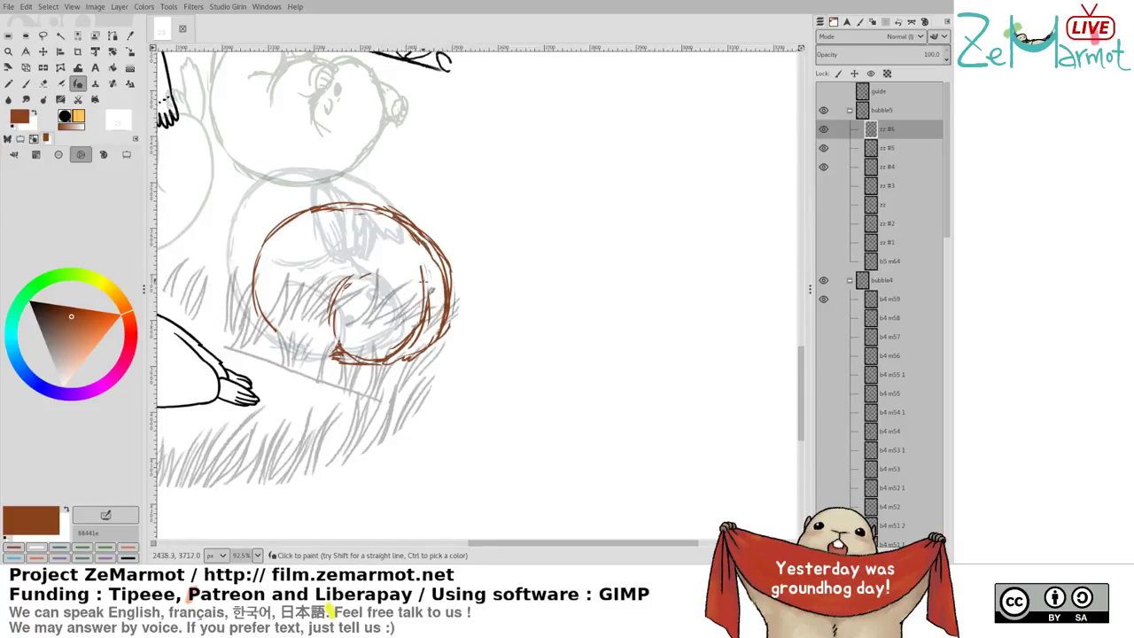
Reinforce the brown body sketch with extra ink strokes on the inner curve, the upper left outline and the right outline
mouse_move(356, 277)
left_mouse_down()
mouse_move(337, 344)
mouse_move(352, 357)
left_mouse_up()
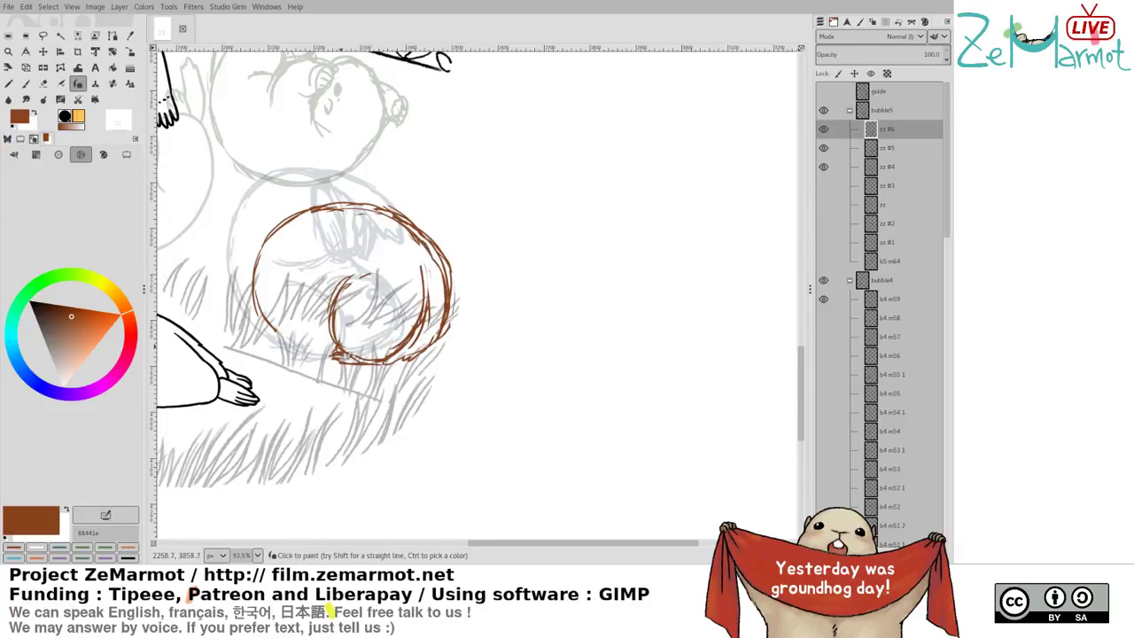
left_click_drag(257, 273, 335, 217)
left_click_drag(271, 240, 347, 214)
left_click_drag(447, 269, 440, 333)
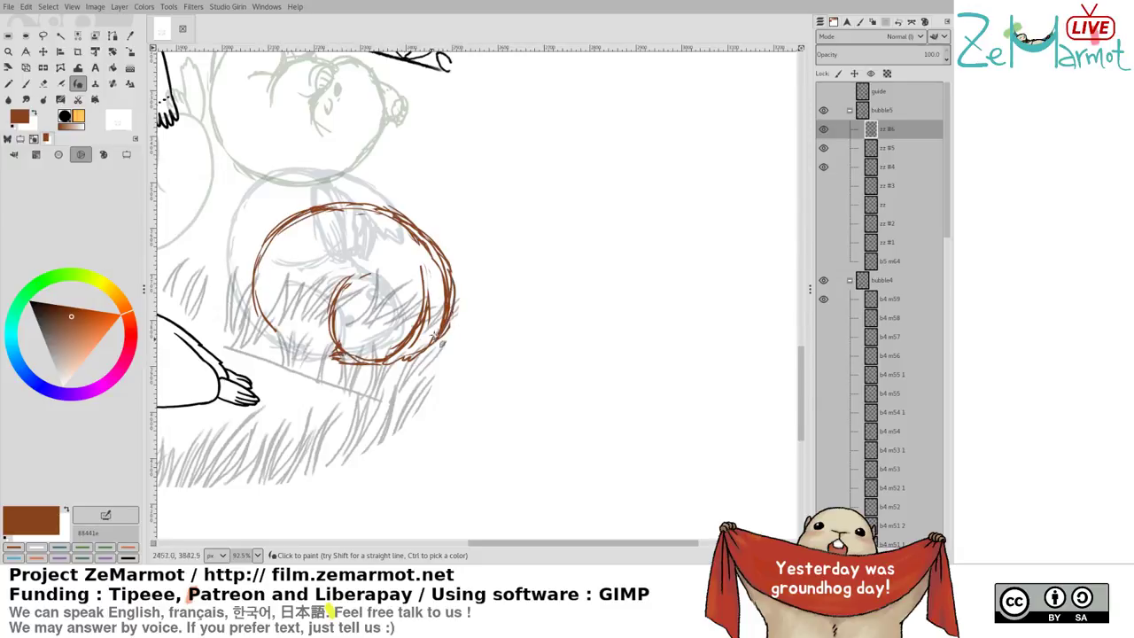
key("ctrl+z")
left_click_drag(450, 272, 429, 346)
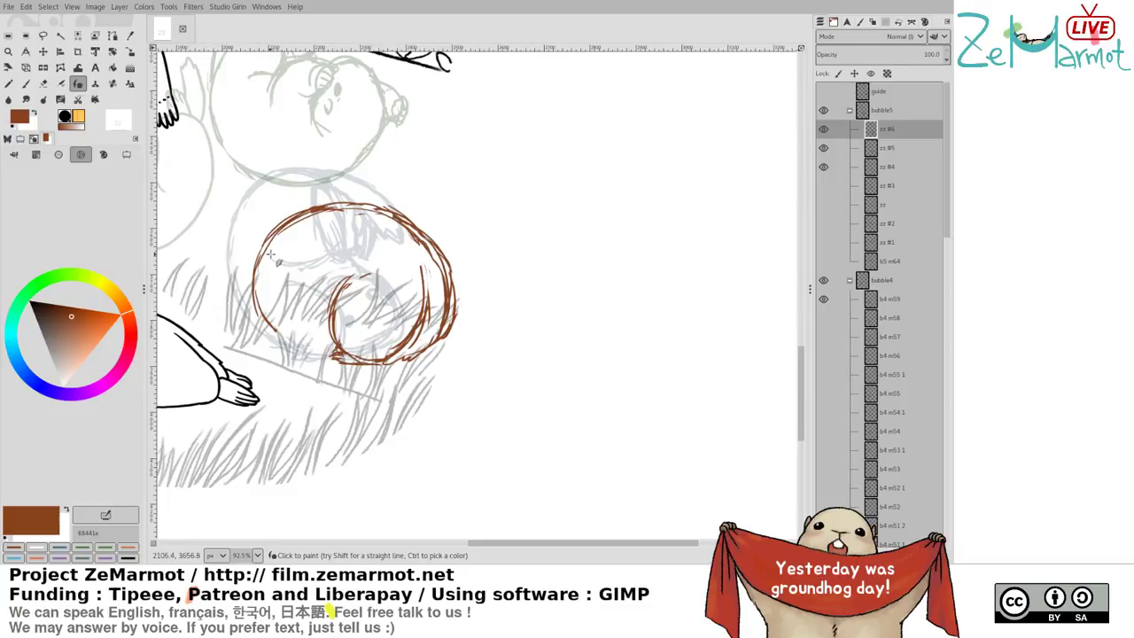
Compare the zz #6 pose with zz #5 by toggling their visibility, leaving only these two pose layers shown
left_click(824, 184, "shift")
left_click(823, 149)
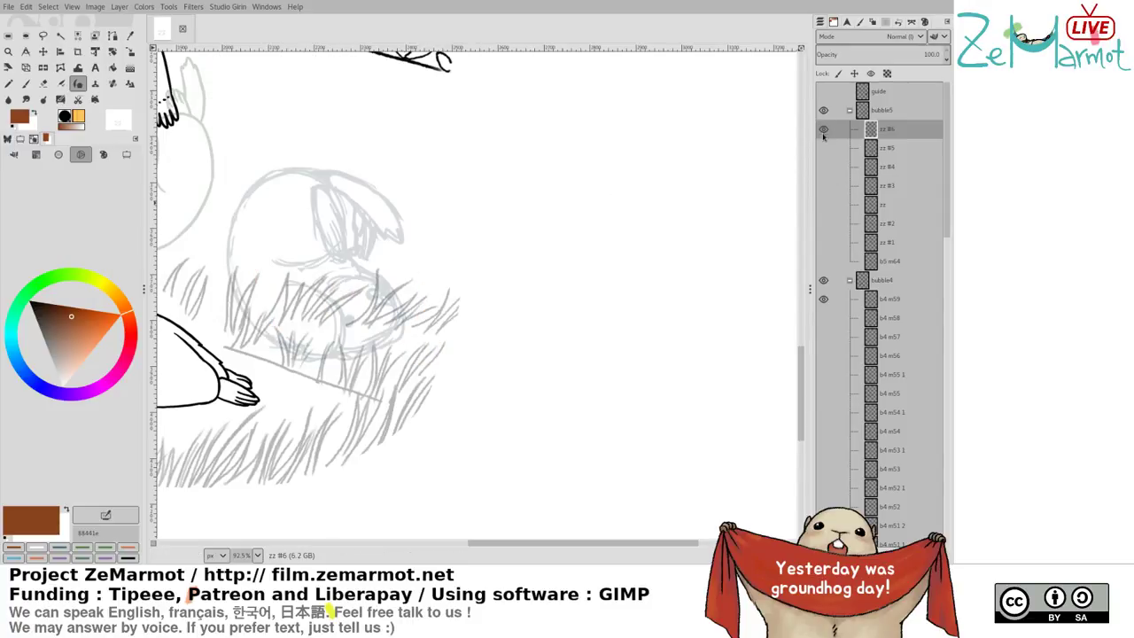
left_click(823, 129)
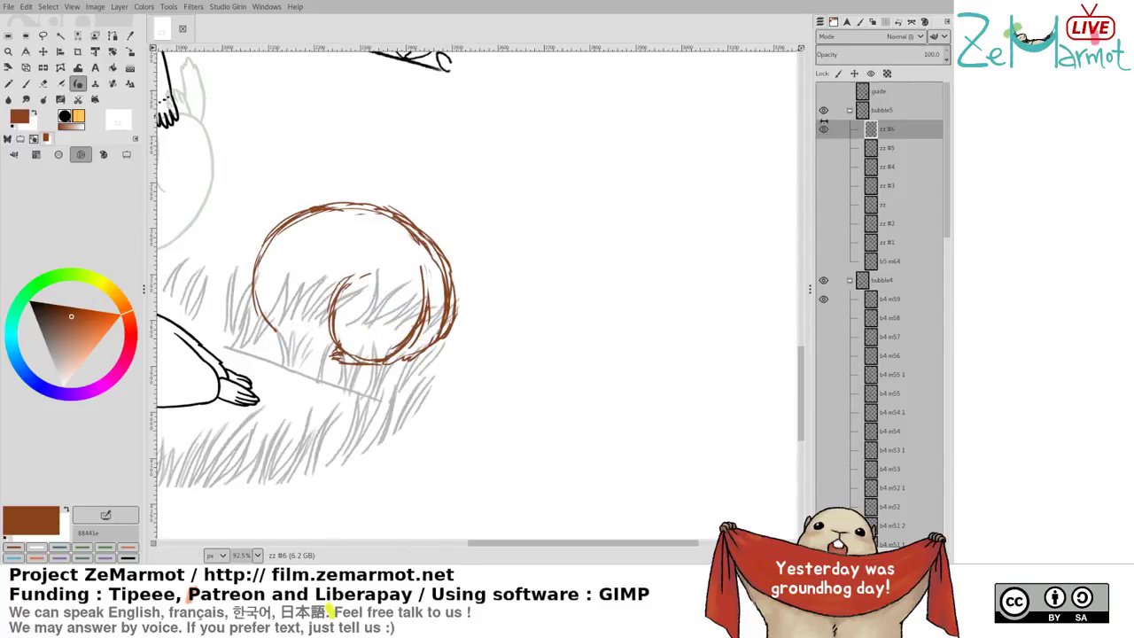
left_click(823, 149)
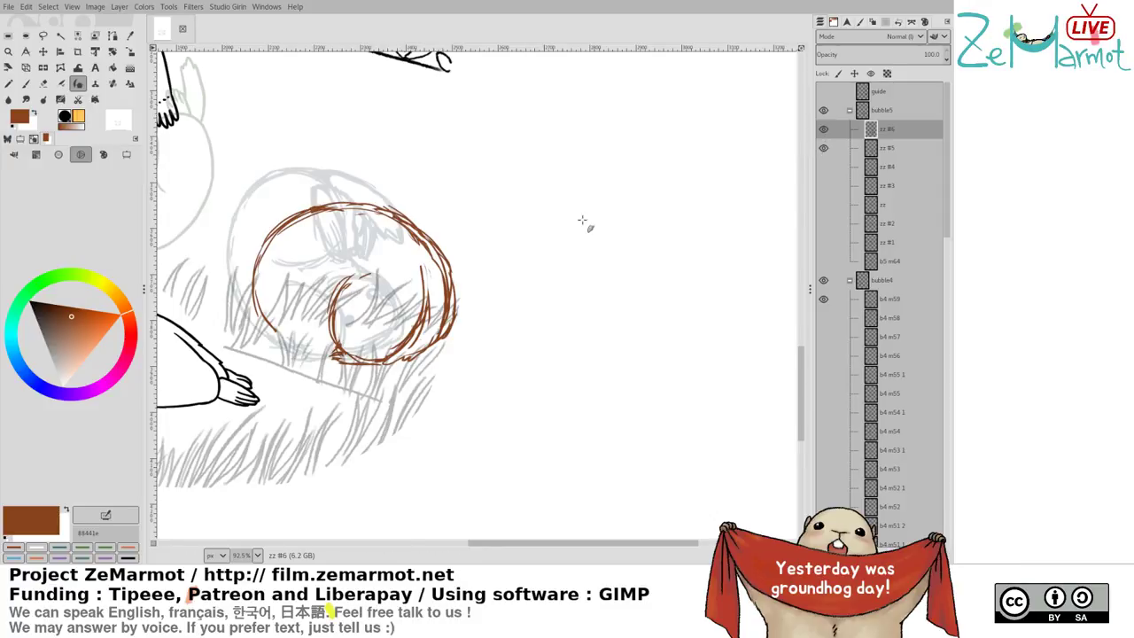
Rework the lower end of the inner curve, extend the lower left body outline and draw a second inner line beside the curve
key("shift+e")
mouse_move(339, 356)
left_mouse_down()
mouse_move(361, 362)
mouse_move(333, 357)
mouse_move(351, 360)
mouse_move(335, 341)
left_mouse_up()
key("y")
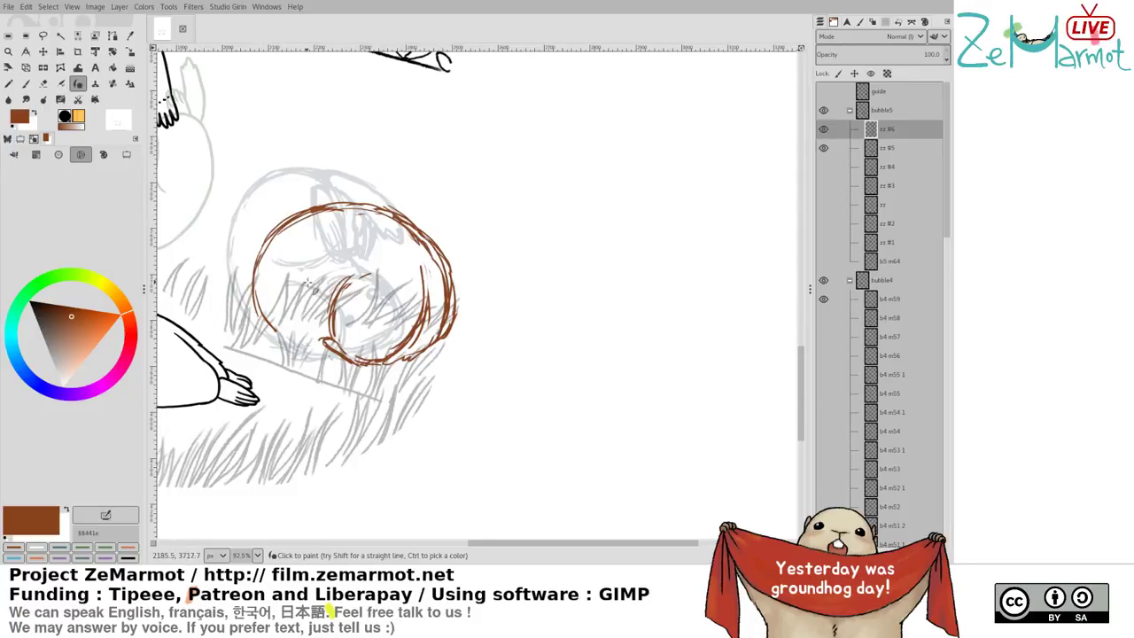
left_click_drag(257, 286, 293, 340)
mouse_move(318, 297)
left_mouse_down()
mouse_move(326, 333)
mouse_move(316, 288)
mouse_move(330, 322)
mouse_move(292, 345)
mouse_move(275, 331)
mouse_move(309, 355)
mouse_move(272, 326)
mouse_move(302, 346)
left_mouse_up()
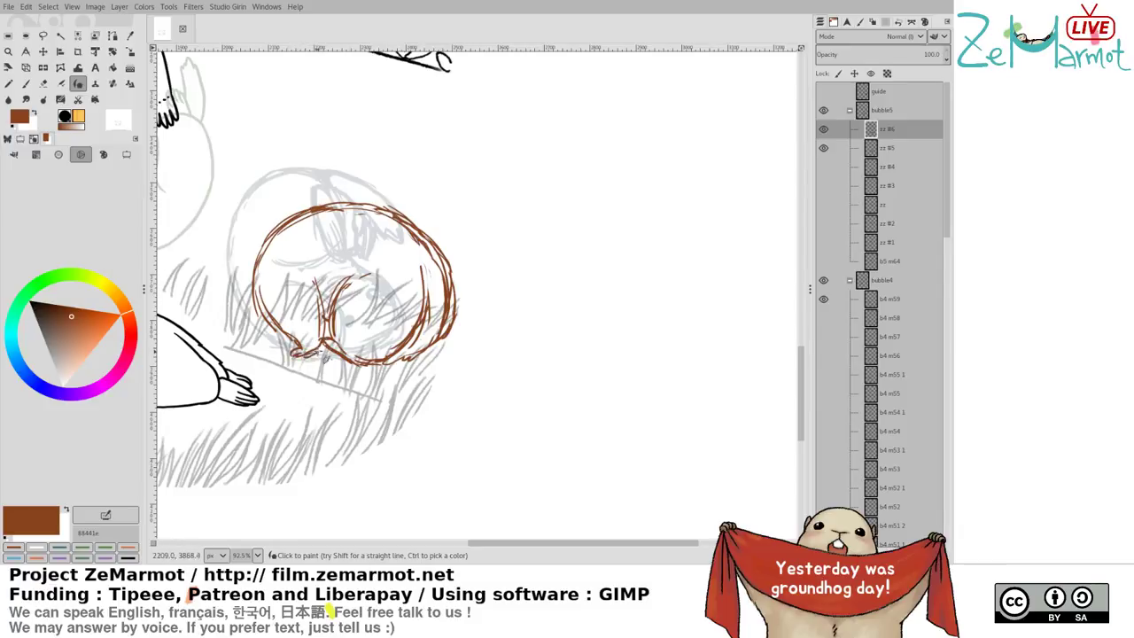
Refine the small paw at the lower left end of the body by alternately erasing stray lines and inking it
key("shift+e")
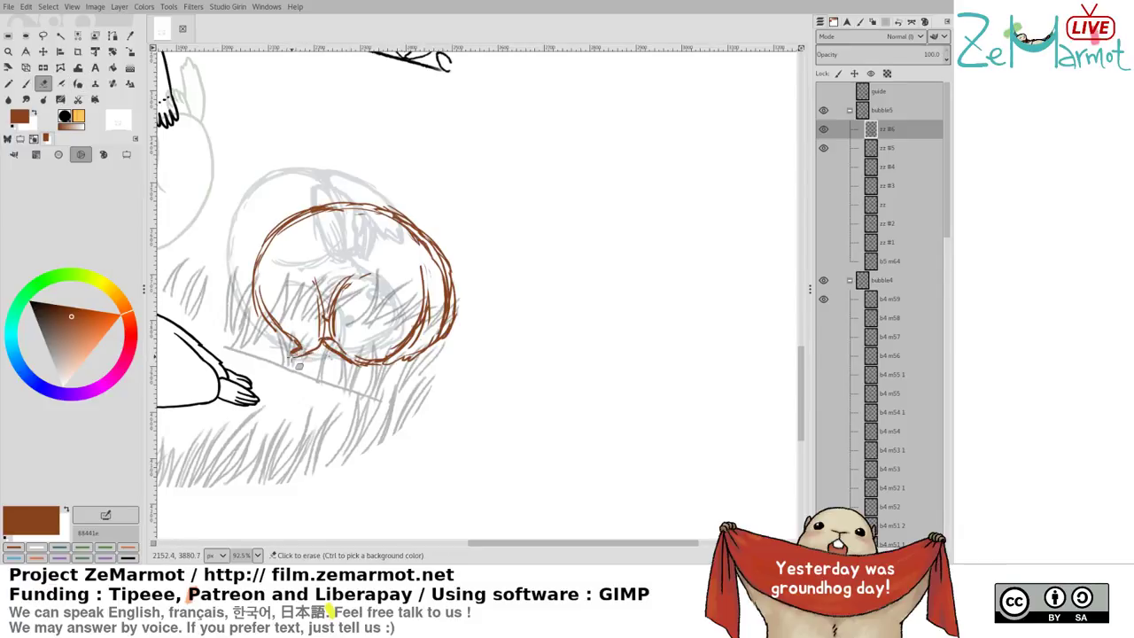
key("k")
left_click_drag(291, 358, 293, 358)
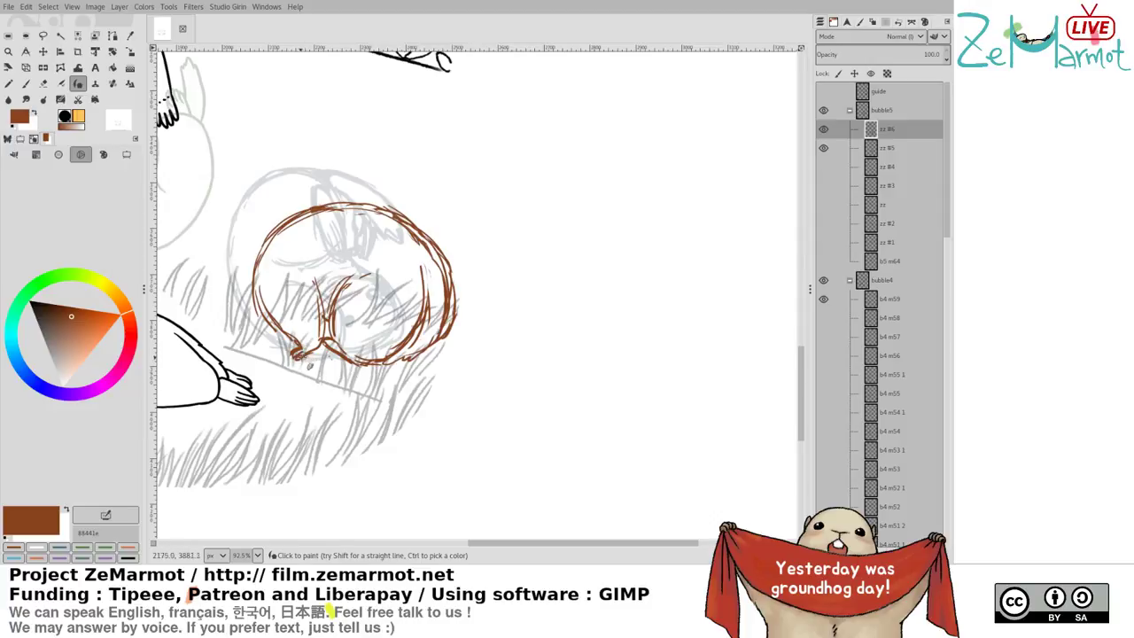
key("shift+e")
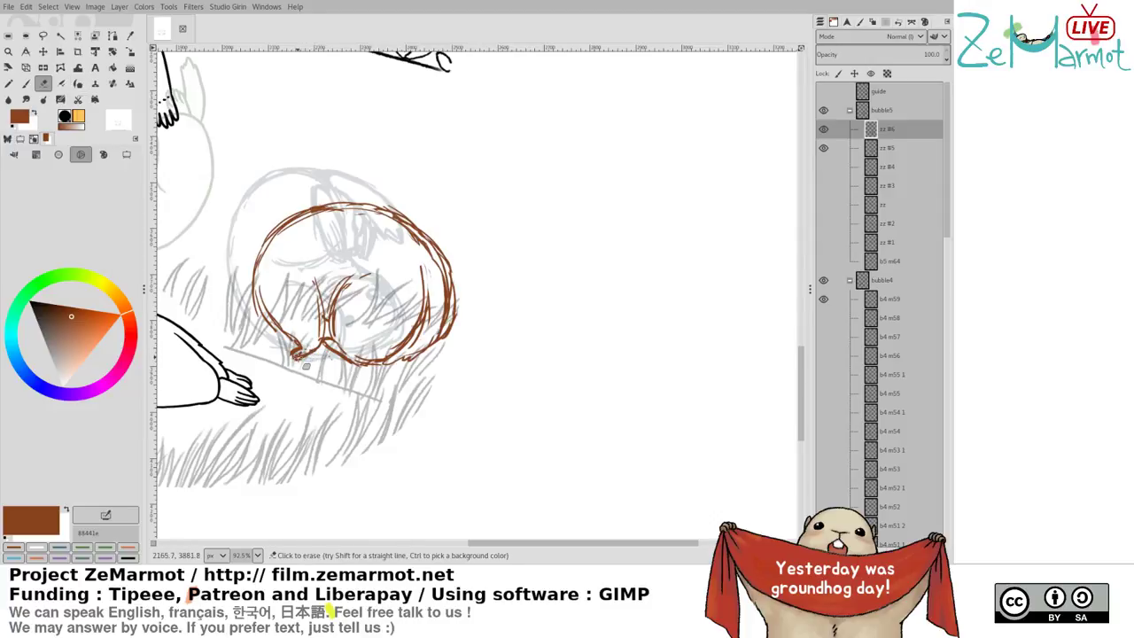
key("k")
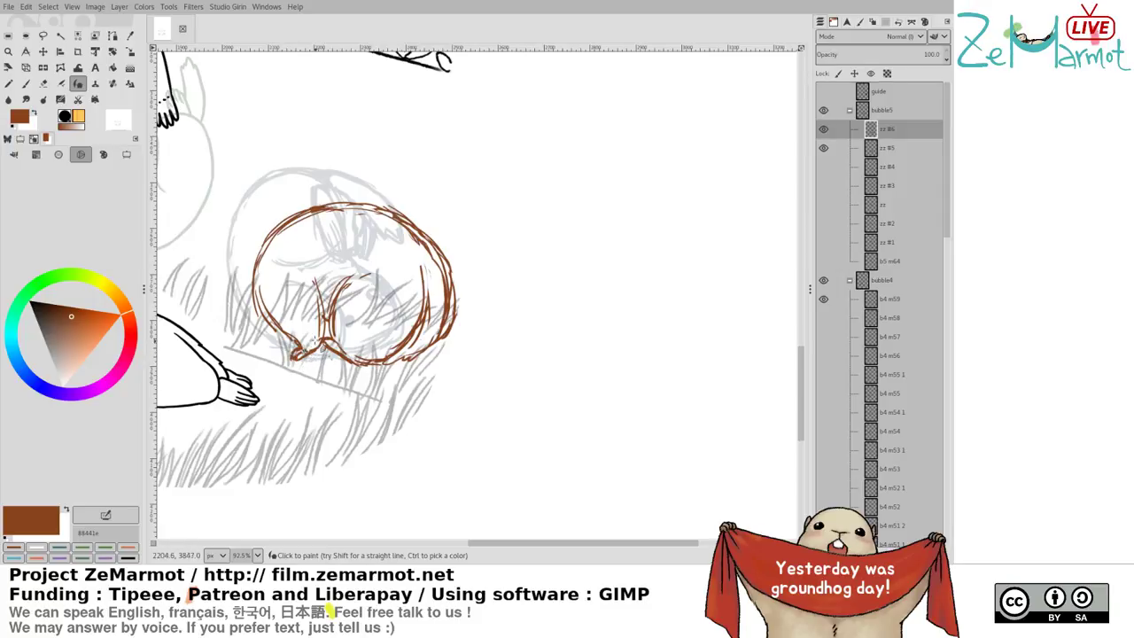
key("shift+e")
key("k")
Clean up the left body outline and redraw the inner line closer to the central curve
key("shift+e")
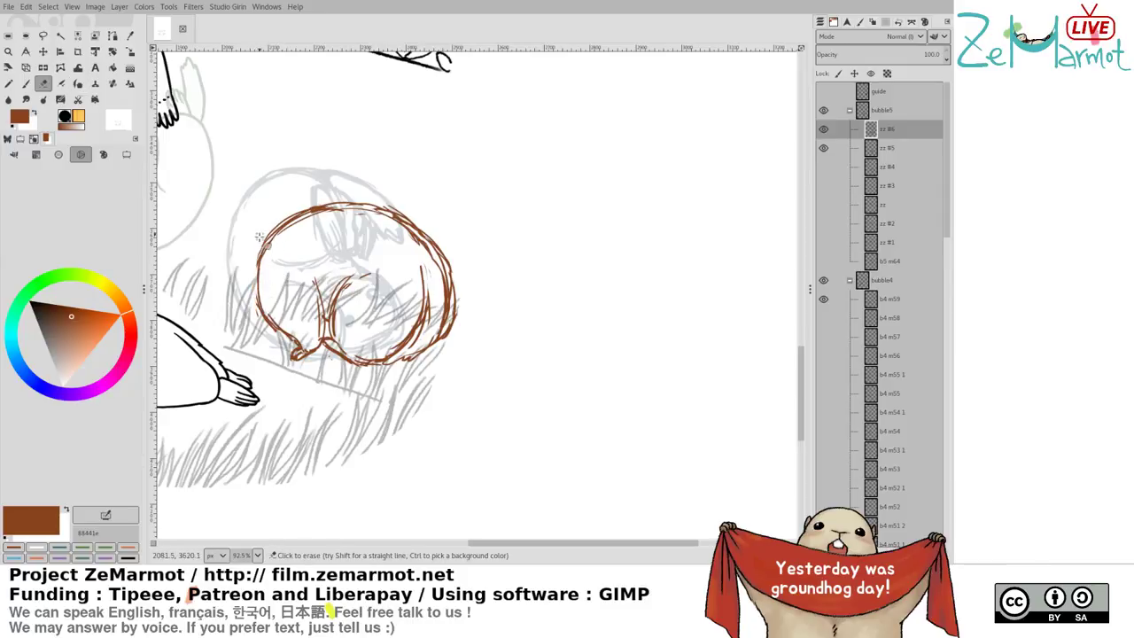
key("k")
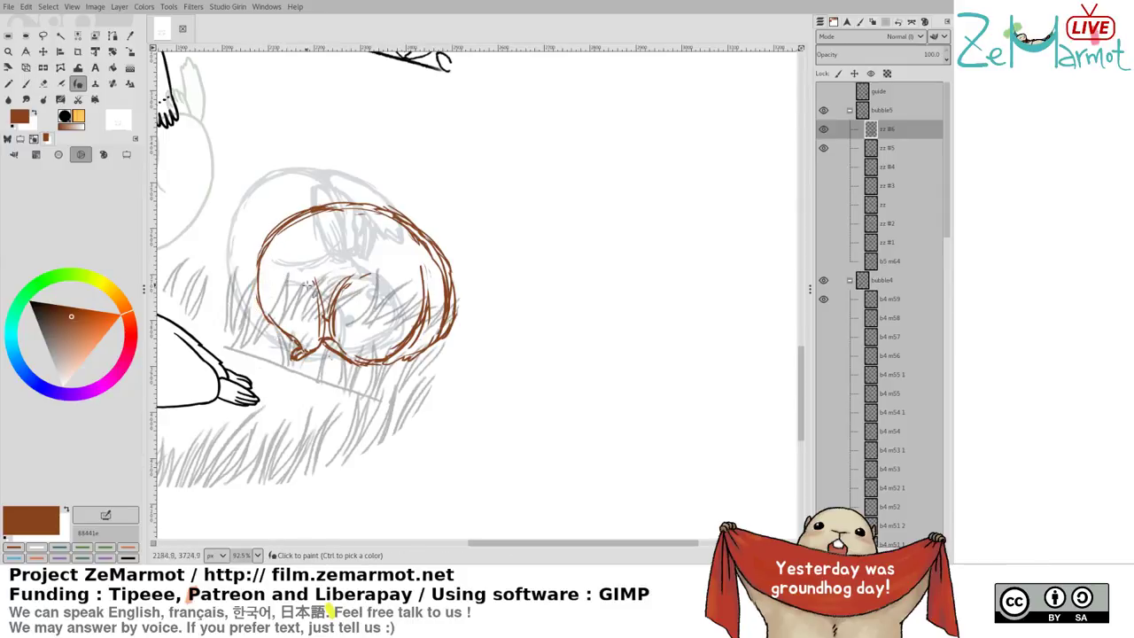
key("shift+e")
key("k")
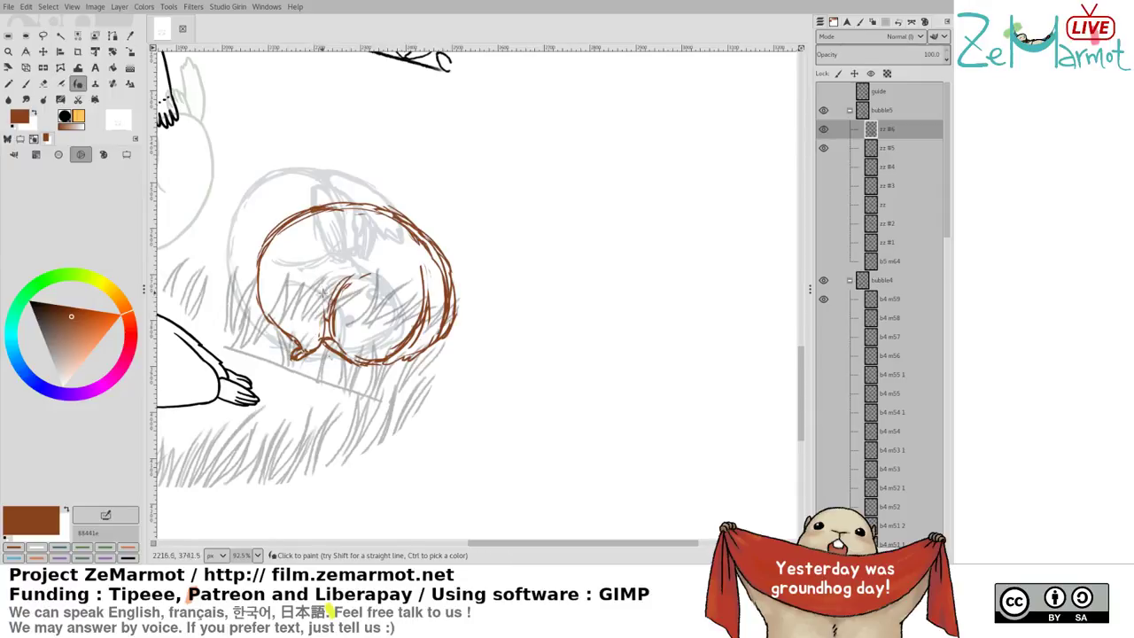
key("shift+e")
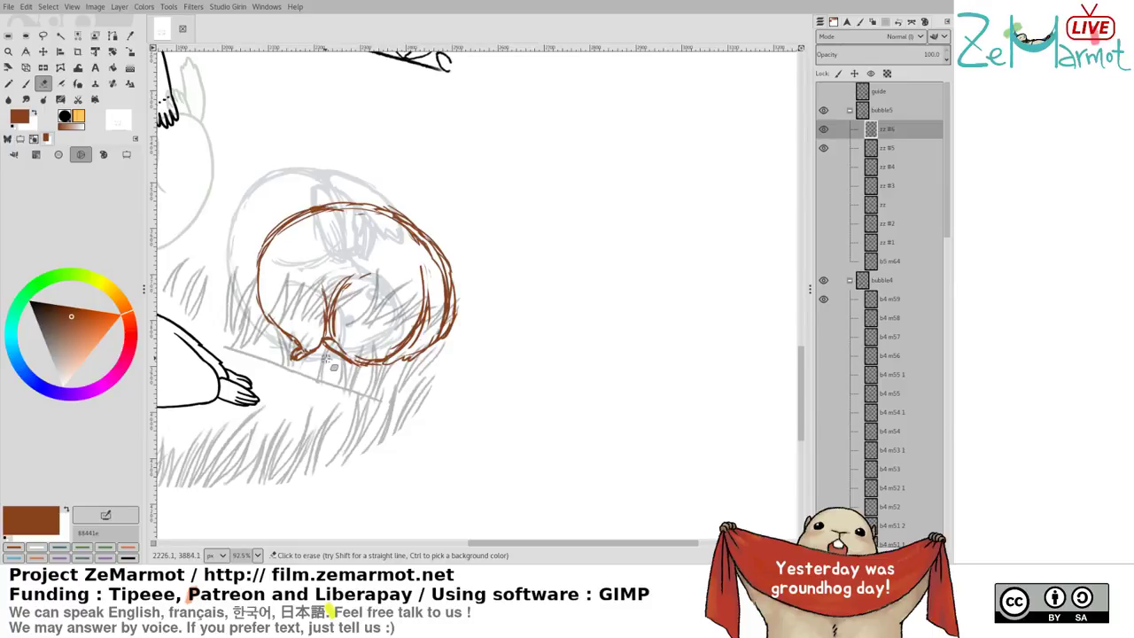
key("k")
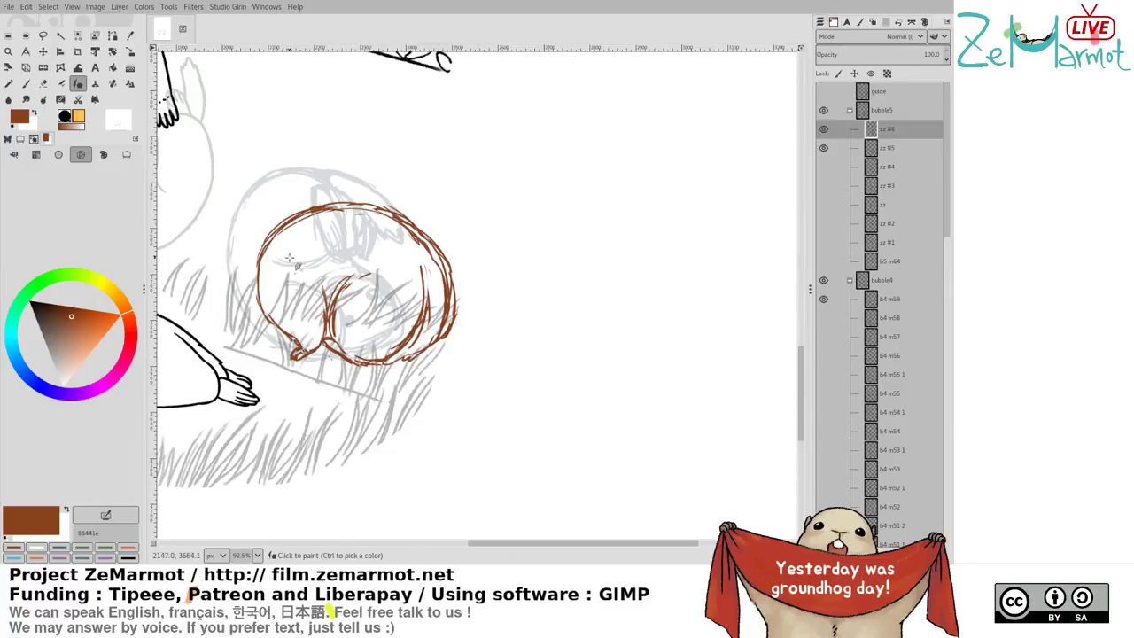
Redraw the left body outline slightly outward and shape the limb leading down to the paw, erasing the excess strokes
left_click_drag(255, 274, 251, 310)
key("ctrl+z")
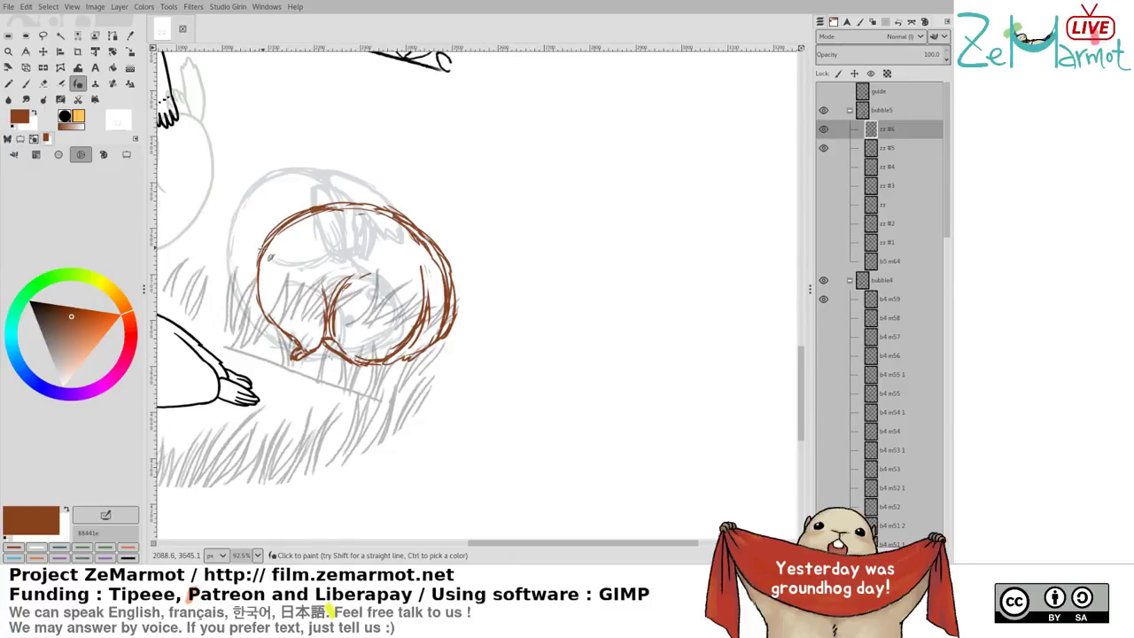
mouse_move(258, 259)
left_mouse_down()
mouse_move(254, 309)
mouse_move(261, 281)
mouse_move(259, 313)
mouse_move(301, 348)
mouse_move(287, 363)
mouse_move(276, 331)
left_mouse_up()
key("shift+e")
key("k")
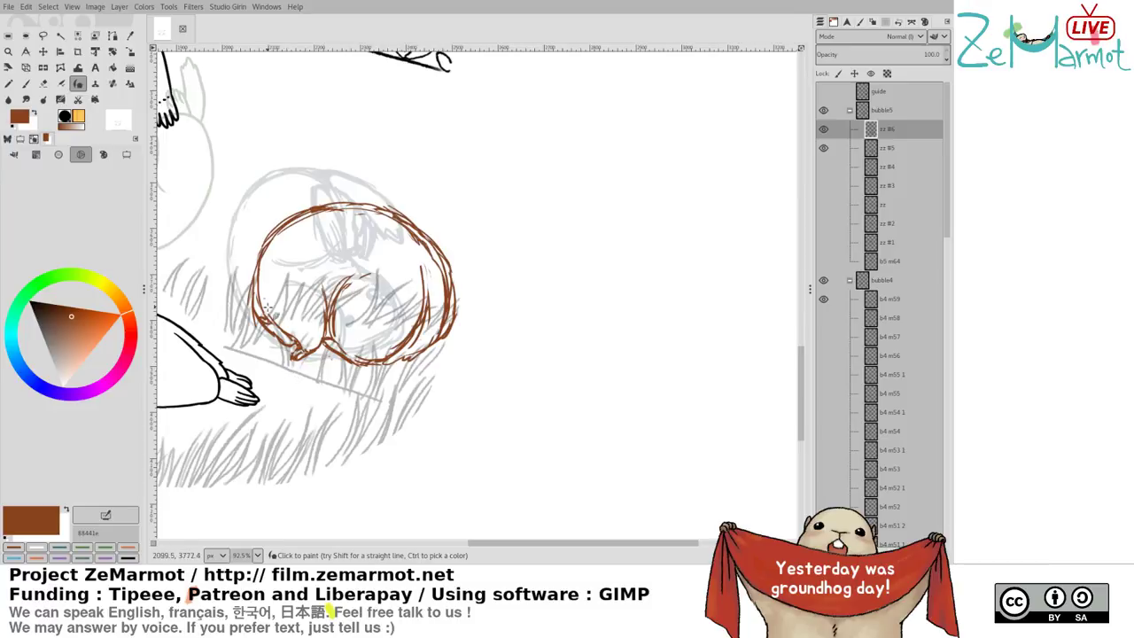
key("shift+e")
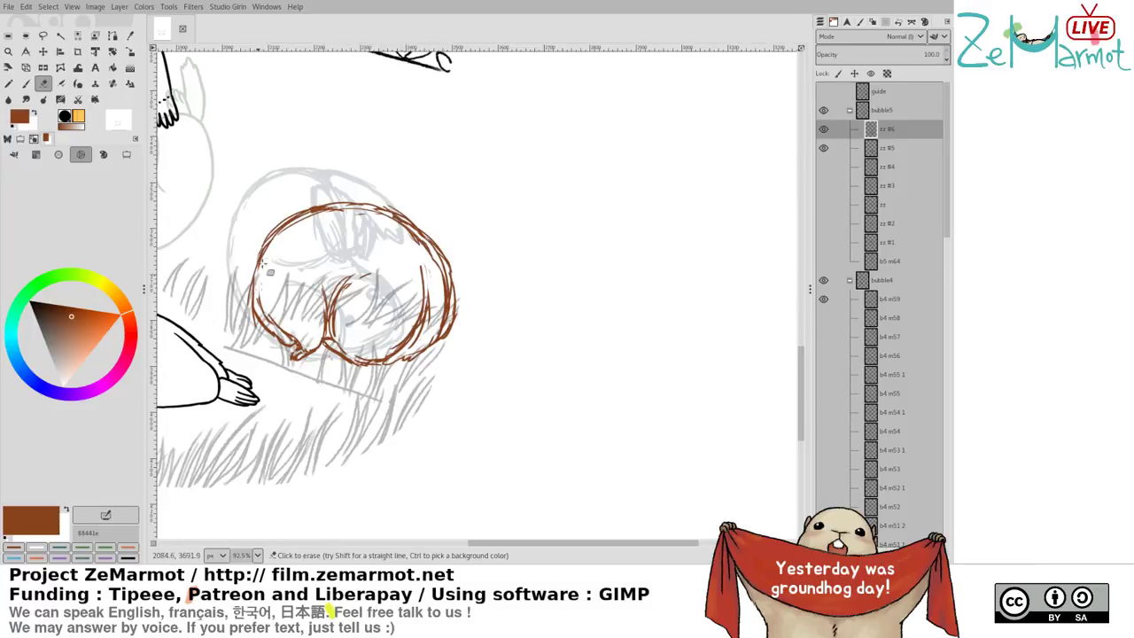
key("k")
mouse_move(260, 266)
left_mouse_down()
mouse_move(258, 301)
mouse_move(281, 320)
left_mouse_up()
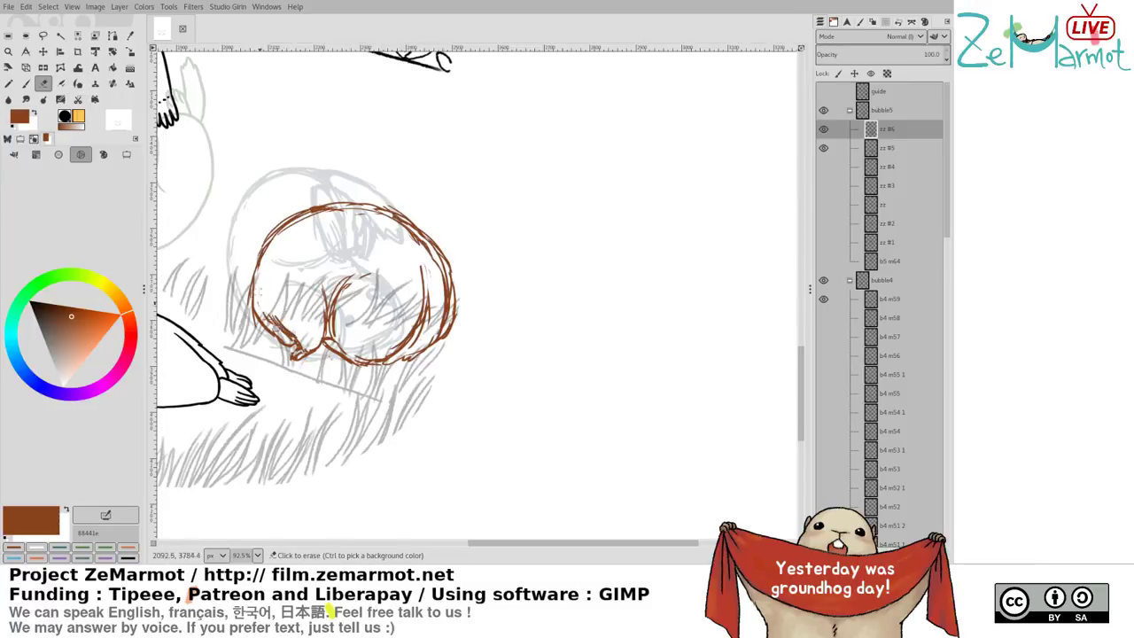
key("shift+e")
key("y")
left_click_drag(263, 282, 260, 301)
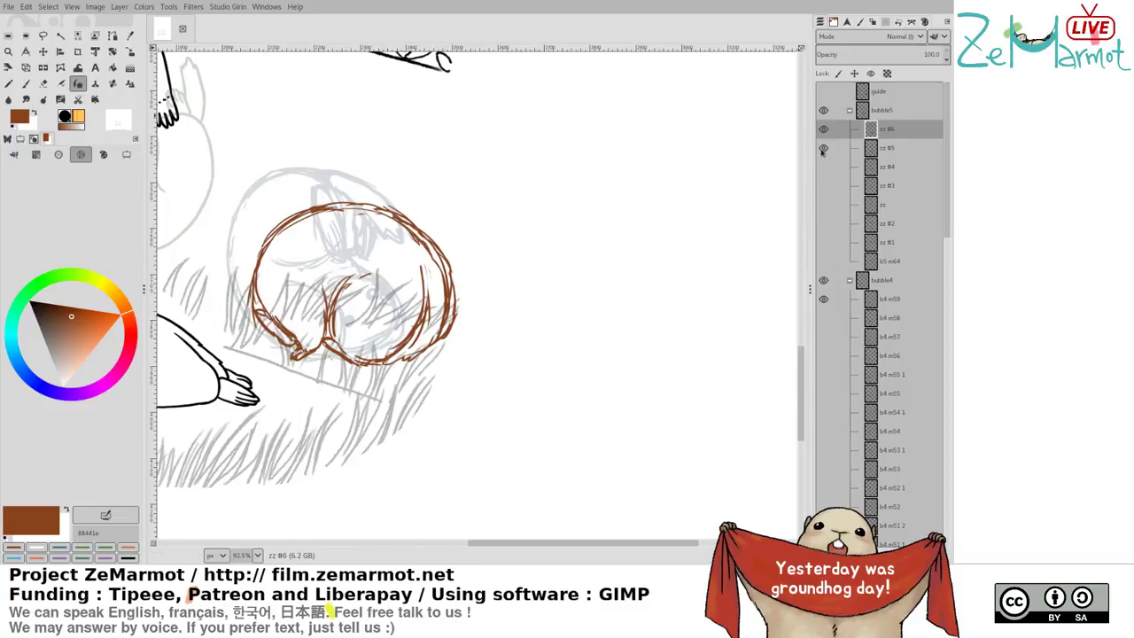
Flip through the pose layers zz #4, zz #5 and zz #6 one at a time to check the rolling motion
left_click(823, 129)
key("ctrl+y")
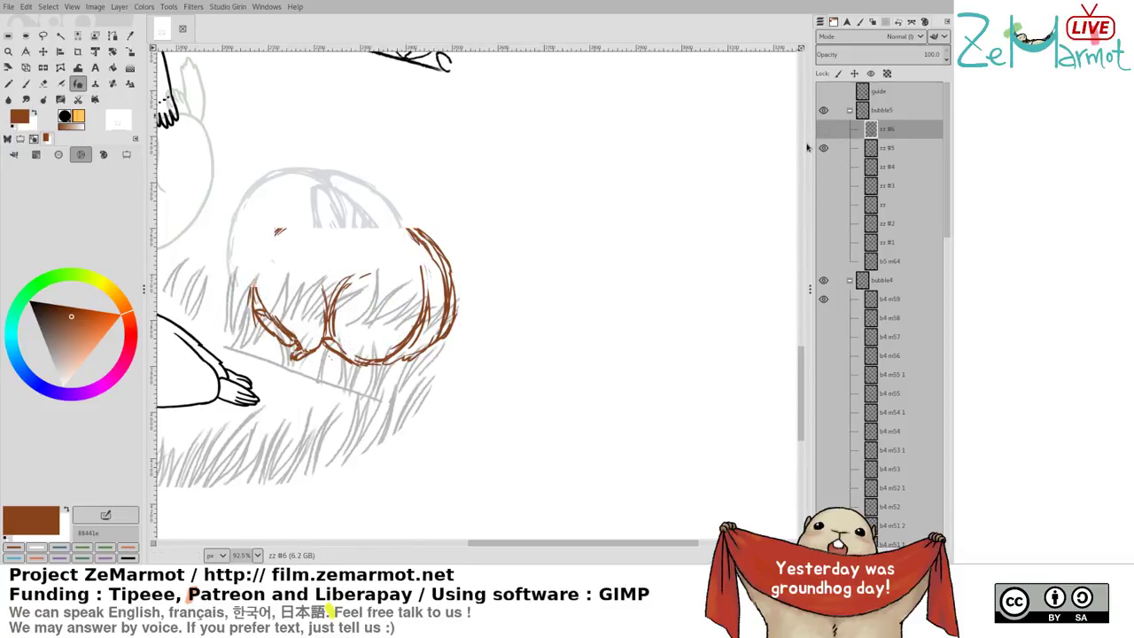
key("ctrl+z")
key("ctrl+y")
key("ctrl+z")
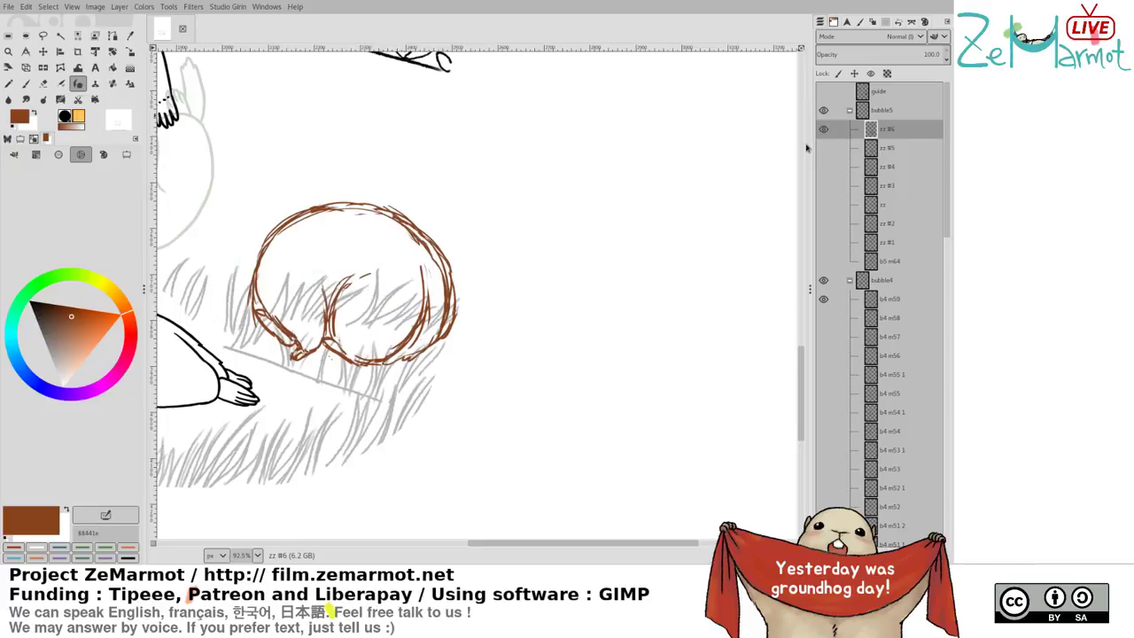
key("ctrl+y")
key("ctrl+z")
left_click(823, 148)
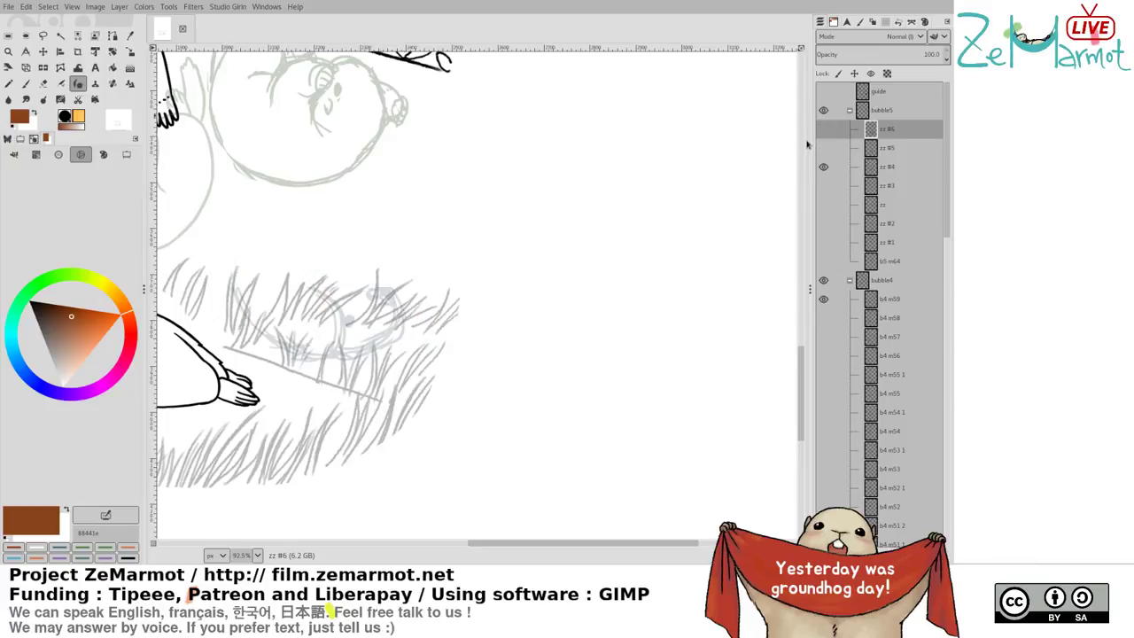
left_click(823, 148)
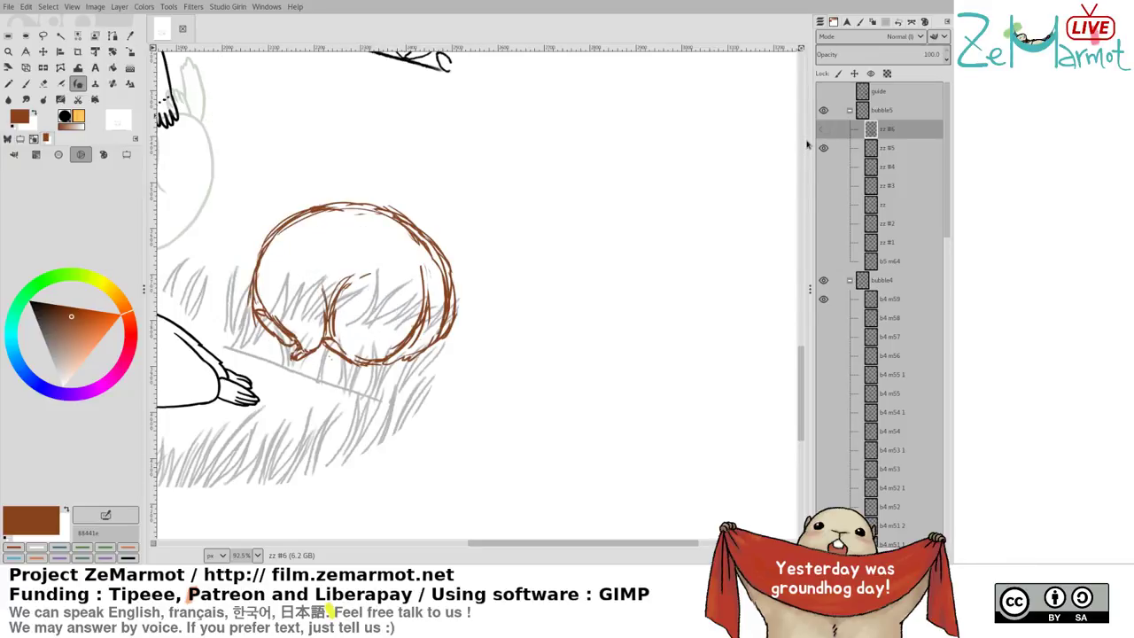
key("ctrl+z")
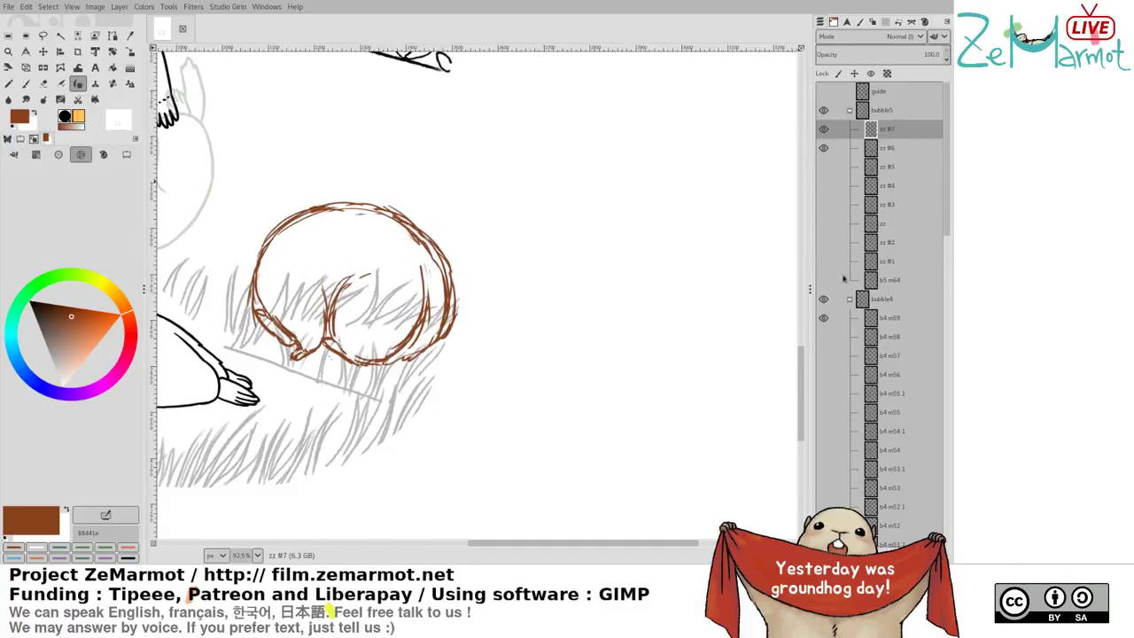
Lower the opacity of layer zz #6 for reference, return to layer zz #7 and choose dark blue as the ink colour
left_click(888, 151)
left_click(857, 53)
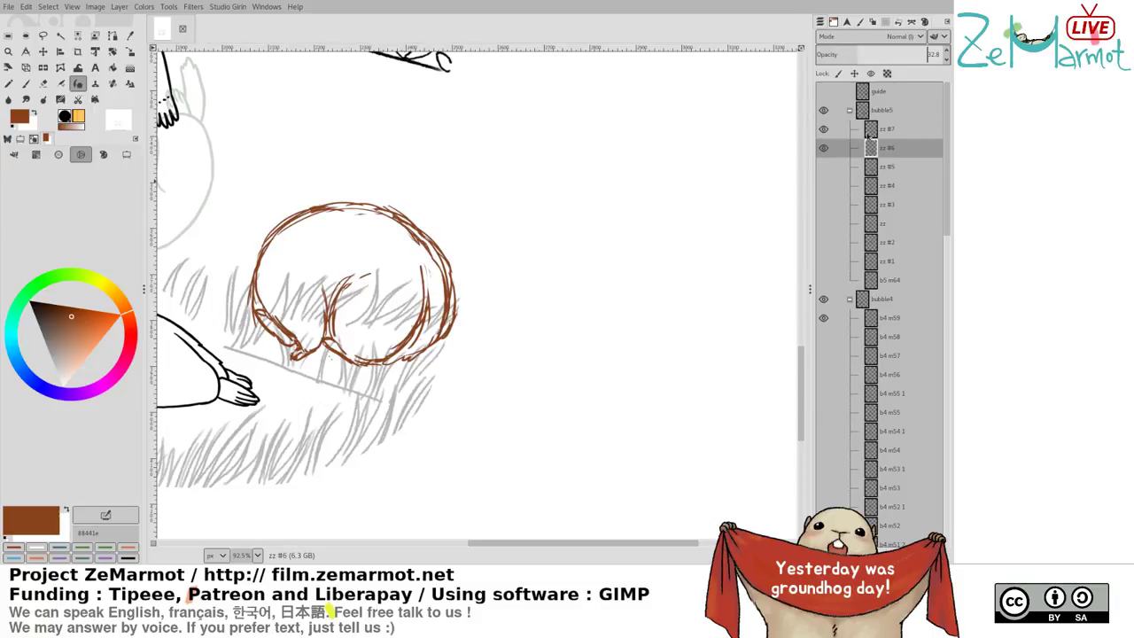
key("Page_Up")
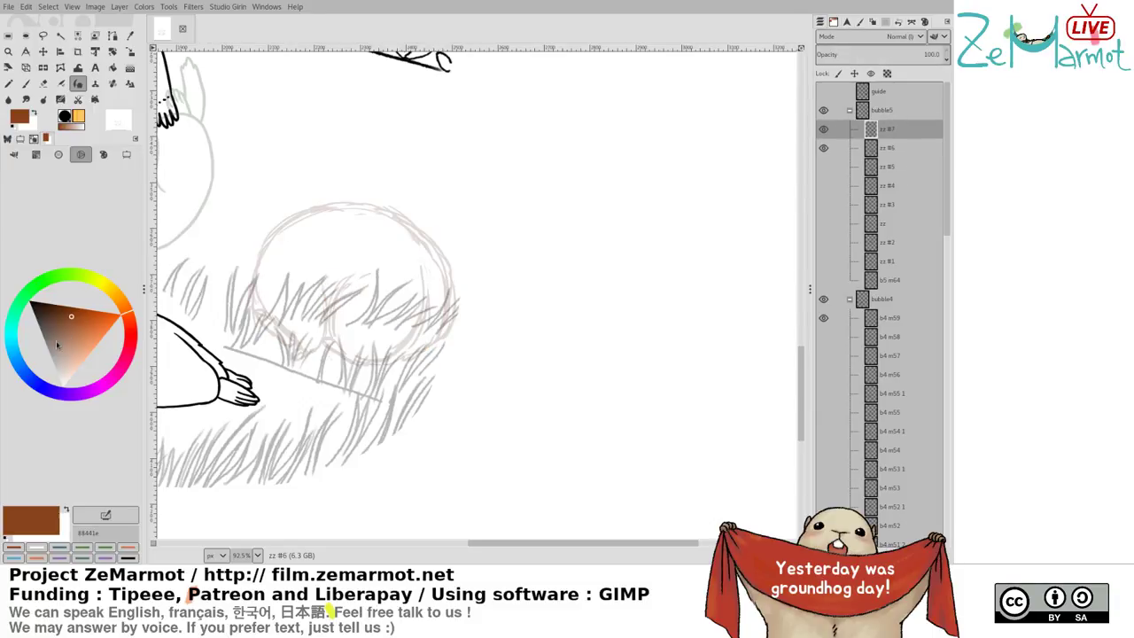
left_click(16, 359)
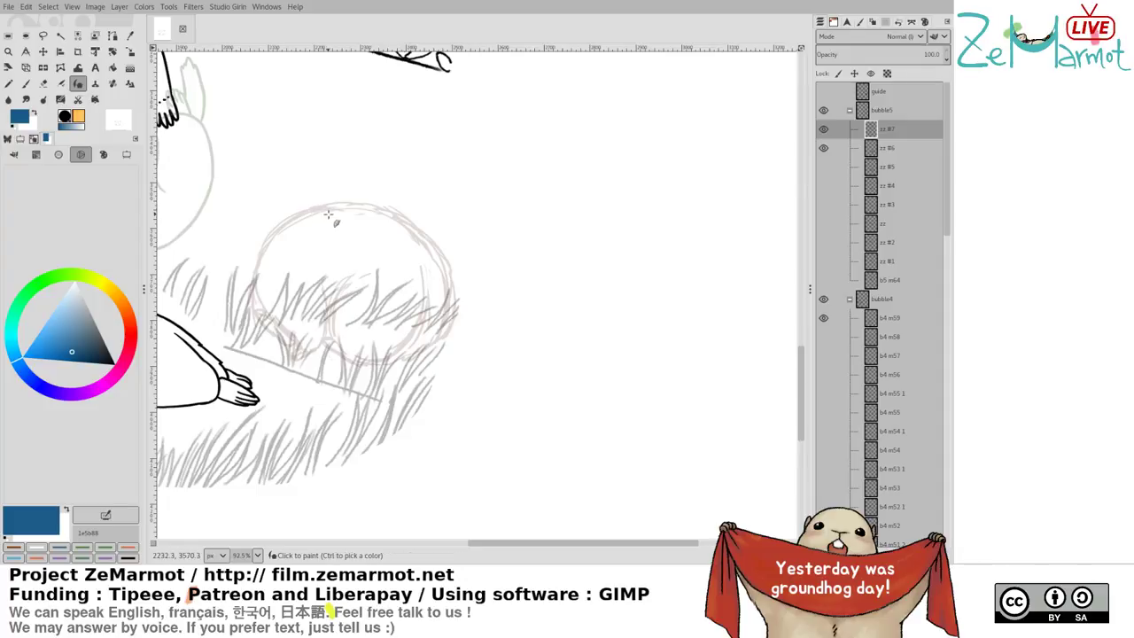
Sketch the paw, its limb and the first inner and lower body curves of the next pose in blue ink
mouse_move(299, 277)
left_mouse_down()
mouse_move(347, 303)
mouse_move(335, 270)
mouse_move(300, 341)
mouse_move(366, 367)
mouse_move(318, 349)
mouse_move(362, 358)
left_mouse_up()
key("ctrl+z")
mouse_move(299, 333)
left_mouse_down()
mouse_move(288, 310)
mouse_move(312, 356)
left_mouse_up()
key("ctrl+z")
key("ctrl+z")
mouse_move(295, 304)
left_mouse_down()
mouse_move(296, 334)
mouse_move(282, 292)
mouse_move(300, 342)
mouse_move(278, 293)
mouse_move(294, 289)
mouse_move(278, 287)
left_mouse_up()
key("ctrl+z")
key("shift+e")
key("k")
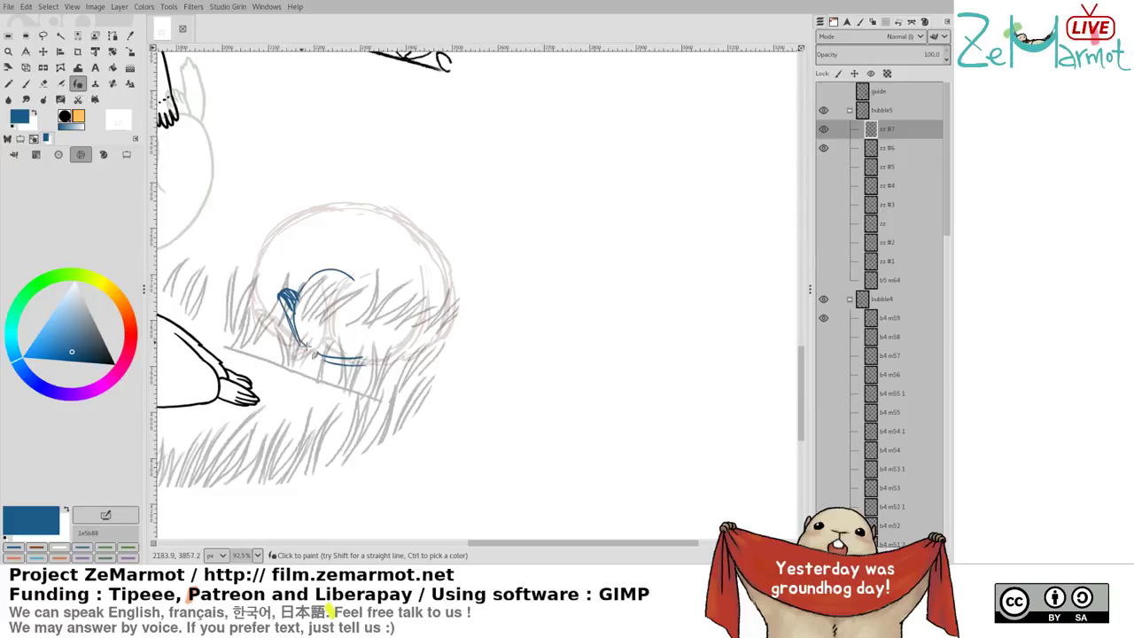
Draw the bottom and right curves of the blue body and reinforce the inner curve, undoing the stray stroke above it
mouse_move(302, 344)
left_mouse_down()
mouse_move(367, 354)
mouse_move(361, 363)
mouse_move(382, 362)
mouse_move(403, 335)
mouse_move(411, 345)
mouse_move(429, 286)
mouse_move(407, 226)
mouse_move(391, 359)
left_mouse_up()
left_click_drag(399, 206, 431, 319)
mouse_move(293, 298)
left_mouse_down()
mouse_move(318, 268)
mouse_move(298, 296)
mouse_move(331, 275)
mouse_move(307, 276)
mouse_move(359, 281)
left_mouse_up()
left_click_drag(393, 189, 433, 304)
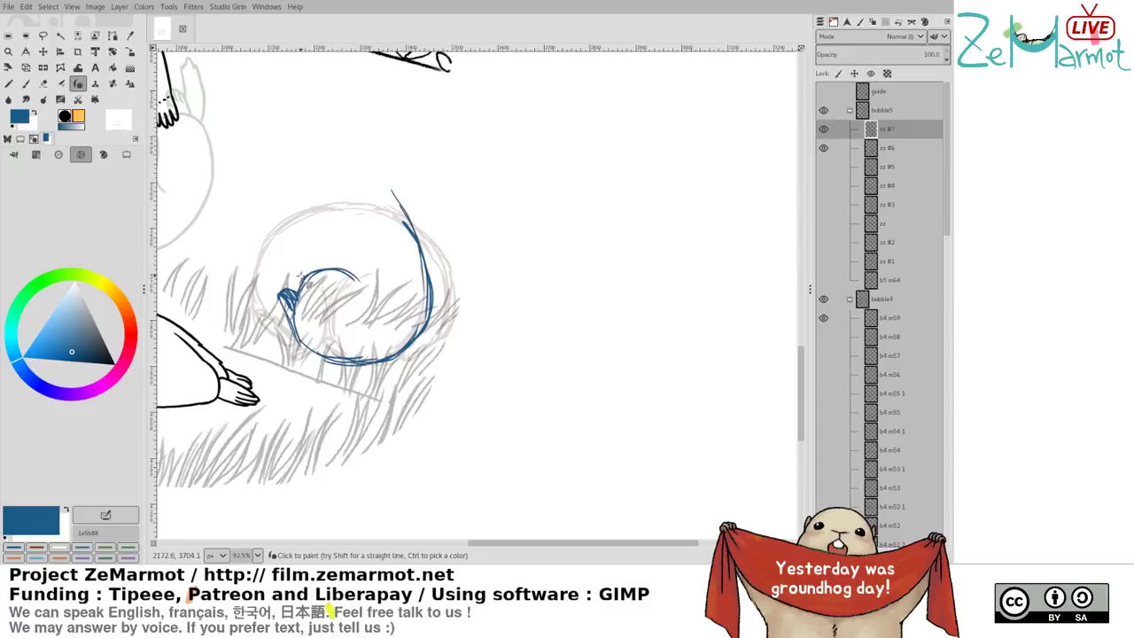
left_click_drag(325, 276, 318, 234)
key("ctrl+z")
Extend the blue back curve up and over the top of the body, and delete the superseded inner back line
left_click_drag(395, 327, 382, 357)
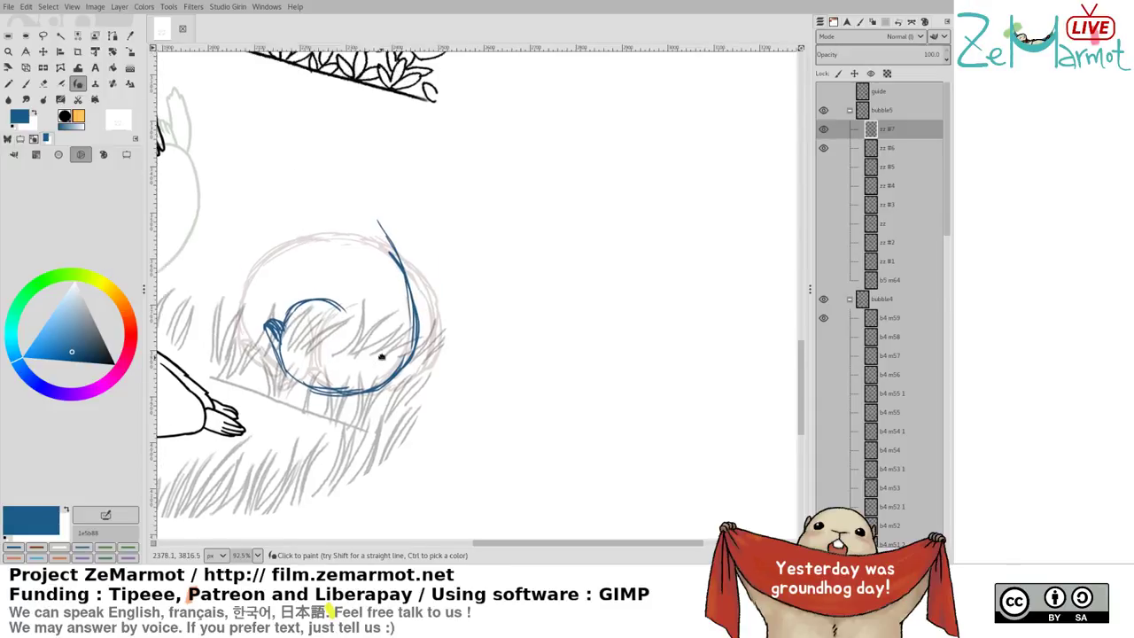
scroll(381, 356, "up", 2)
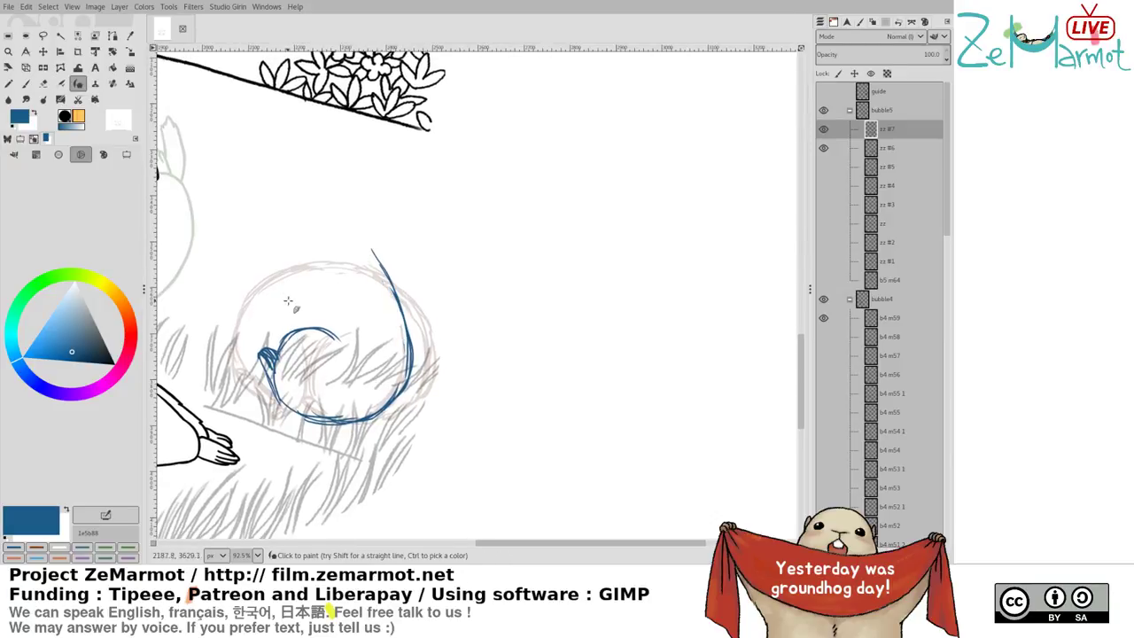
mouse_move(294, 329)
left_mouse_down()
mouse_move(348, 238)
mouse_move(386, 257)
mouse_move(421, 326)
mouse_move(411, 327)
mouse_move(400, 383)
left_mouse_up()
key("f")
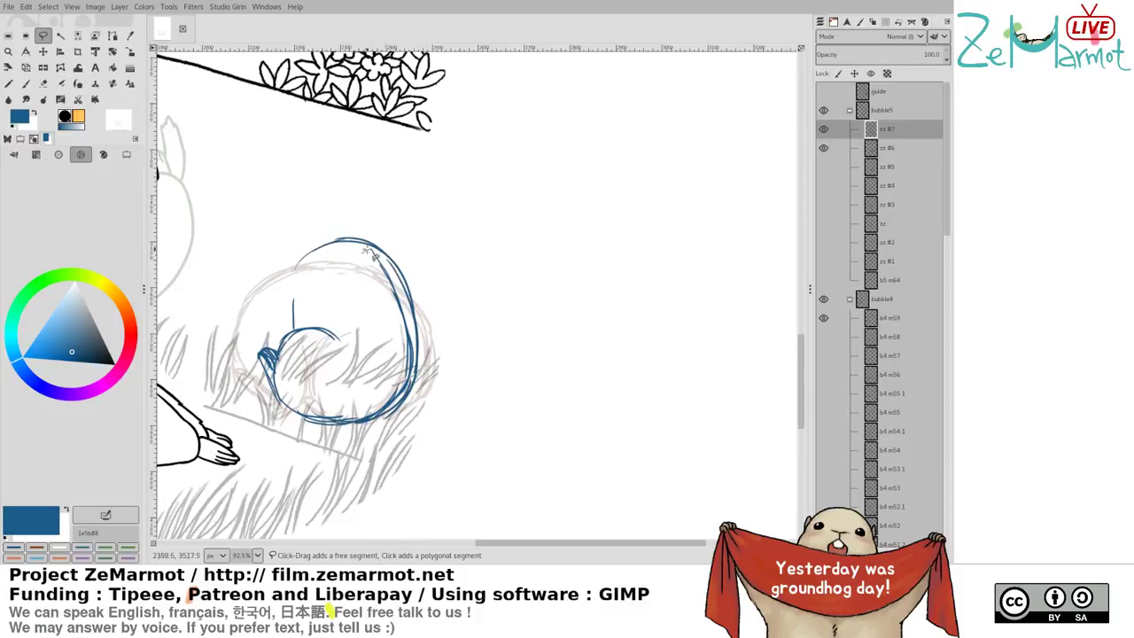
mouse_move(365, 250)
left_mouse_down()
mouse_move(399, 281)
mouse_move(417, 337)
mouse_move(417, 368)
mouse_move(390, 410)
mouse_move(338, 374)
mouse_move(371, 320)
mouse_move(358, 294)
left_mouse_up()
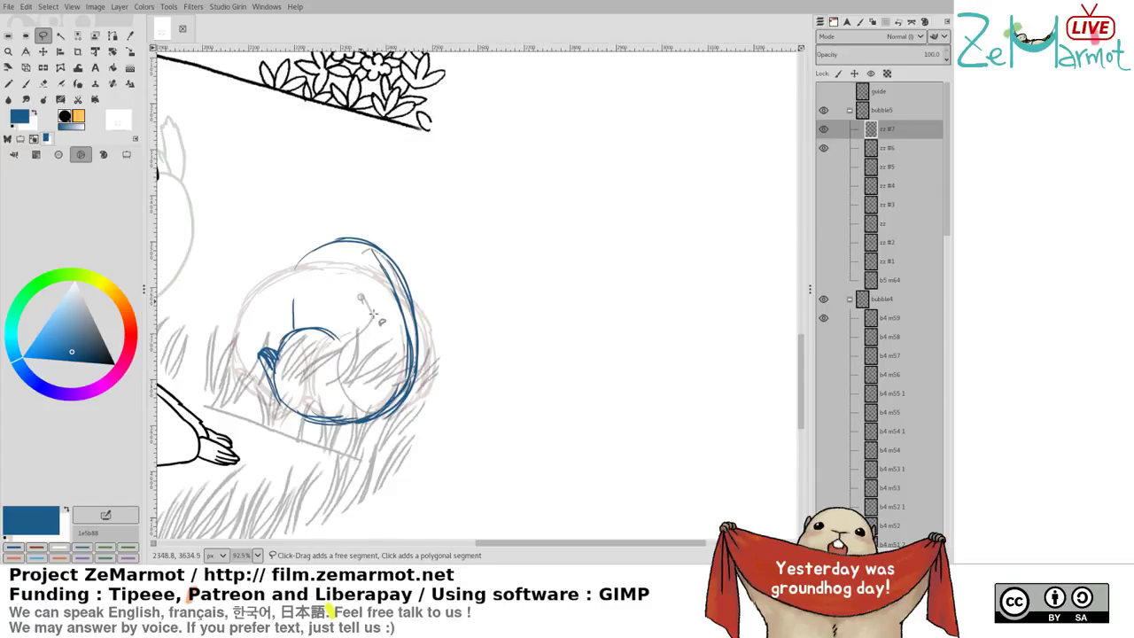
key("Delete")
key("ctrl+shift+a")
Sketch the curve of the head above the back and the short snout strokes at its front, undoing the misplaced strokes
key("k")
left_click_drag(300, 247, 374, 249)
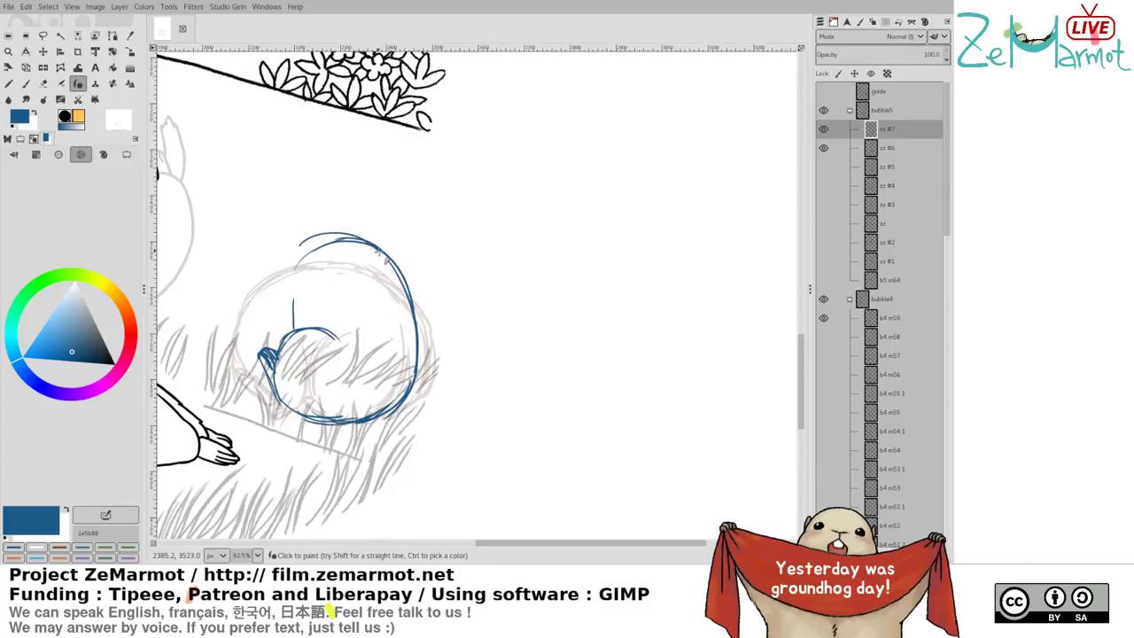
key("ctrl+z")
left_click_drag(325, 219, 382, 252)
mouse_move(304, 224)
left_mouse_down()
mouse_move(338, 227)
mouse_move(316, 220)
mouse_move(291, 233)
mouse_move(315, 223)
mouse_move(313, 241)
mouse_move(309, 232)
mouse_move(280, 254)
mouse_move(319, 240)
left_mouse_up()
key("ctrl+z")
key("shift+e")
key("k")
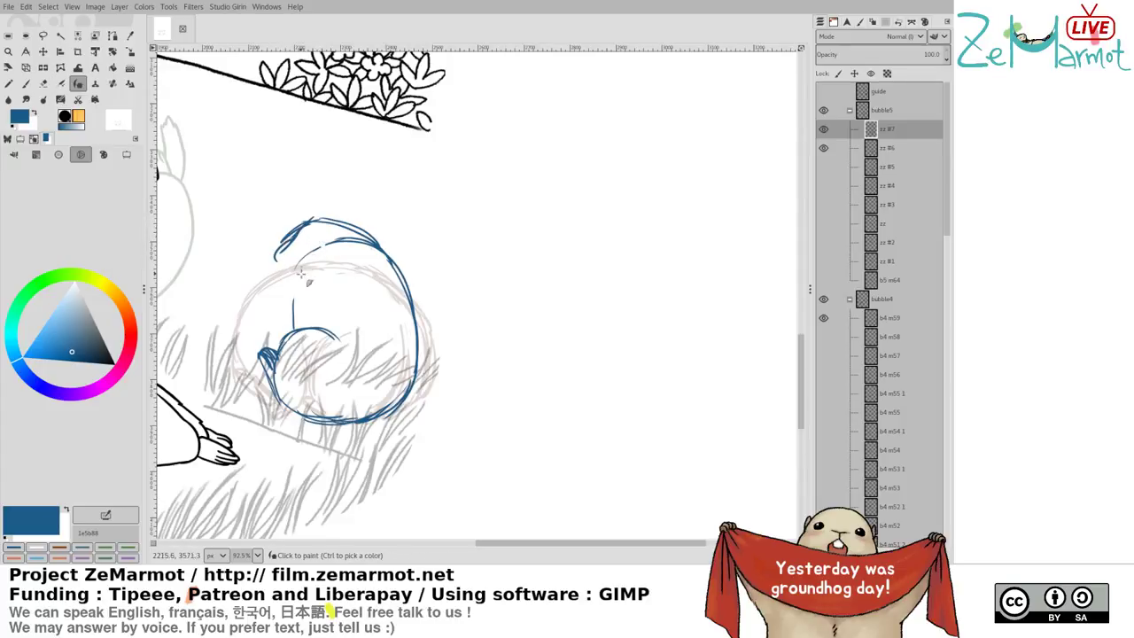
Erase the stray vertical line above the inner curve and sketch the bent arm with its paw reaching forward
key("shift+e")
left_click_drag(292, 305, 294, 328)
key("k")
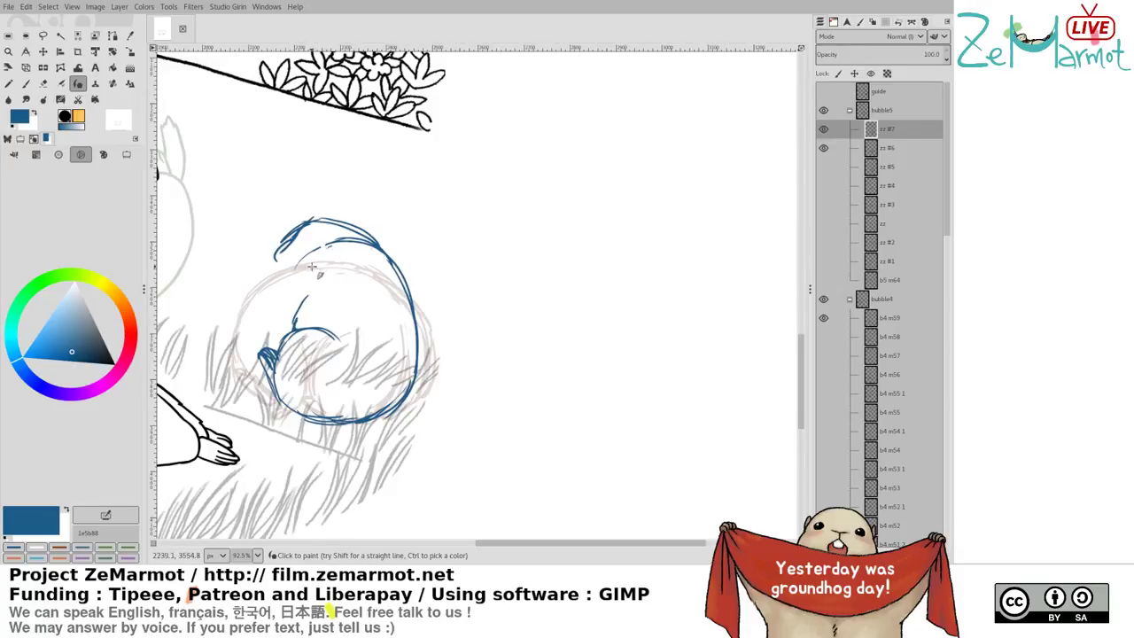
mouse_move(356, 255)
left_mouse_down()
mouse_move(322, 255)
mouse_move(353, 257)
mouse_move(296, 277)
mouse_move(309, 266)
mouse_move(272, 303)
mouse_move(311, 322)
mouse_move(294, 317)
mouse_move(344, 316)
mouse_move(319, 329)
mouse_move(353, 315)
left_mouse_up()
left_click_drag(318, 370, 311, 401)
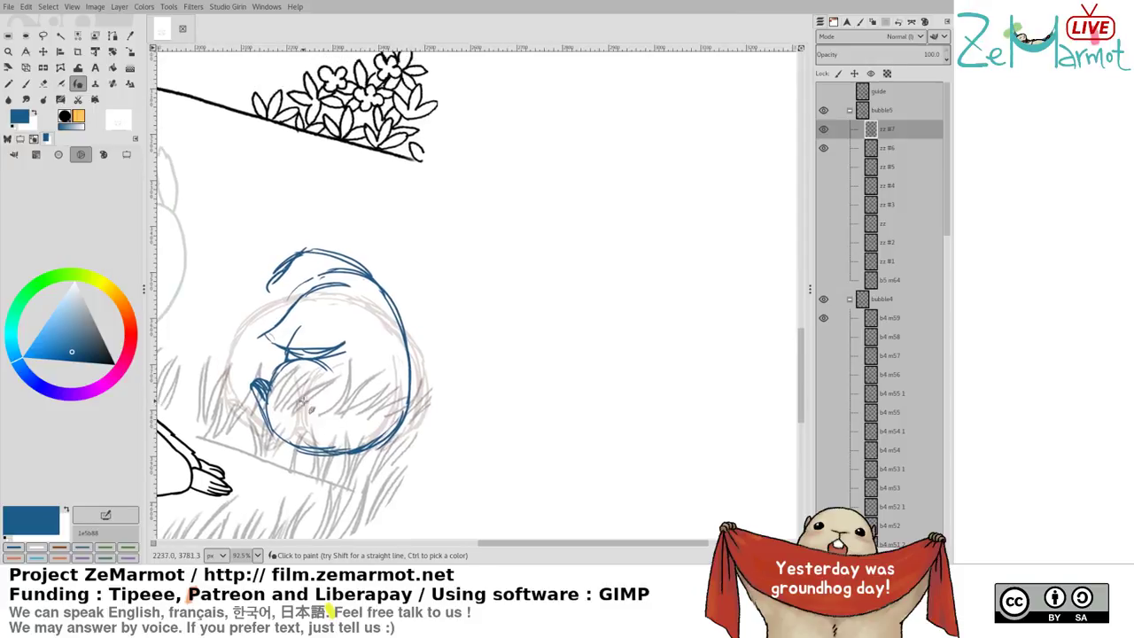
left_click_drag(258, 337, 305, 362)
Sketch the raised foot and the underside of the leg in front of the lower body
key("shift+e")
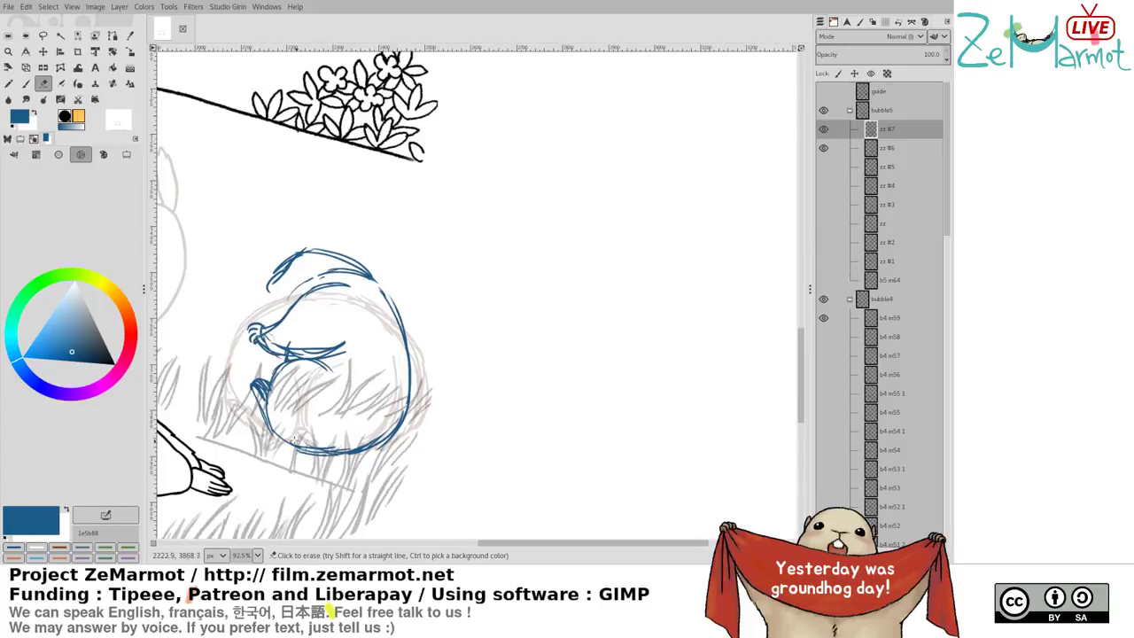
key("p")
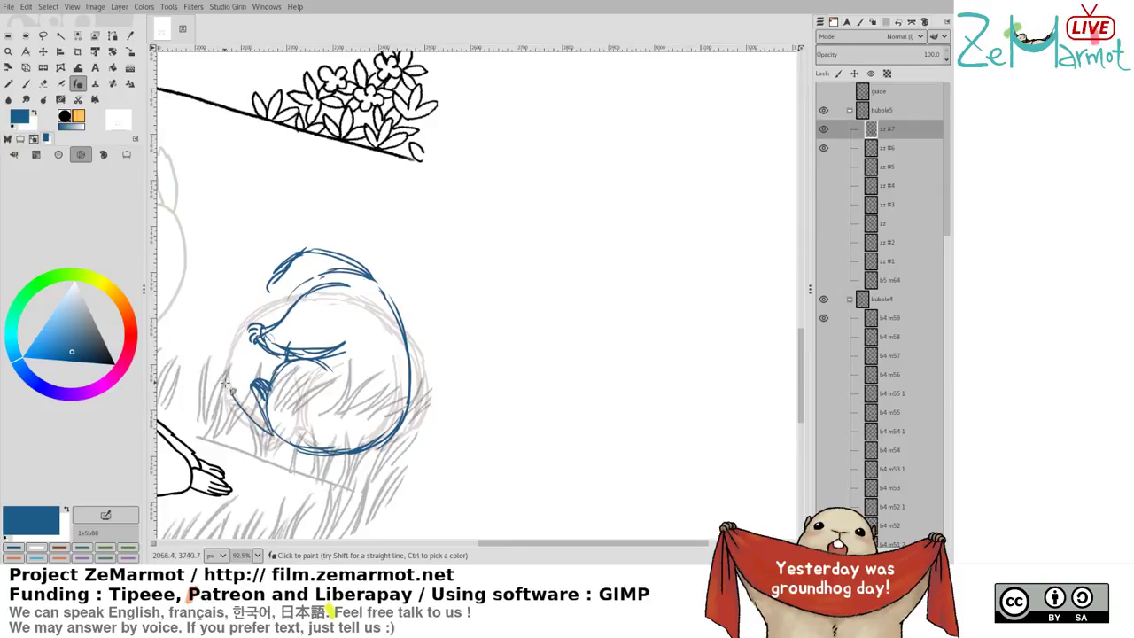
mouse_move(234, 371)
left_mouse_down()
mouse_move(224, 388)
mouse_move(447, 290)
mouse_move(475, 343)
left_mouse_up()
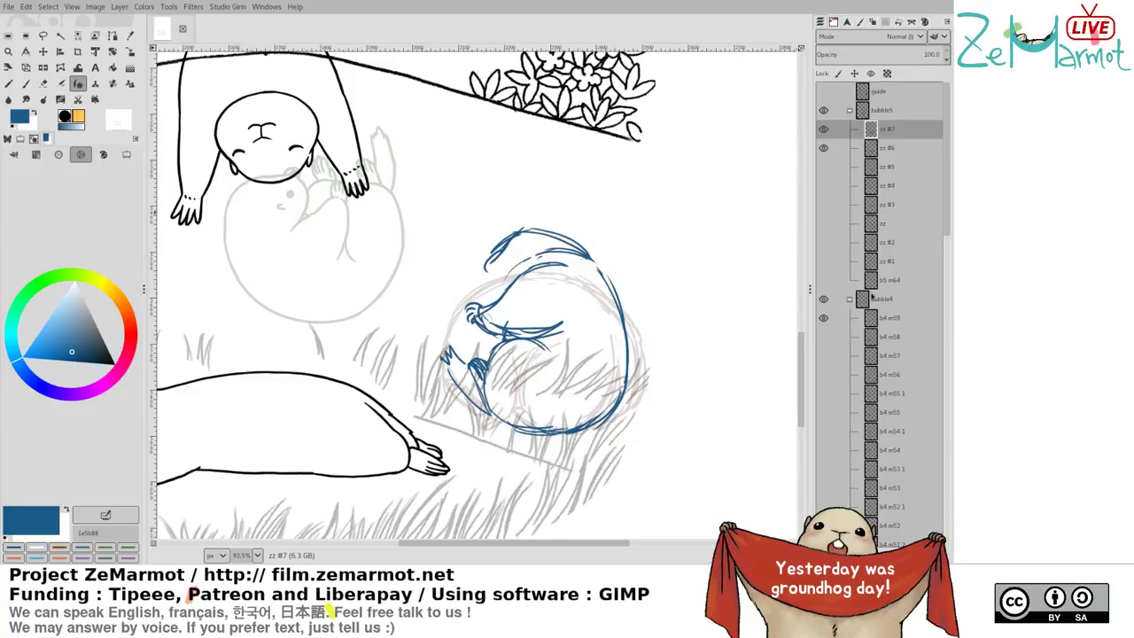
In the bubble3 group, hide layer b3 m42 and show layer b3 m48 as the seated reference pose
left_click_drag(947, 222, 934, 332)
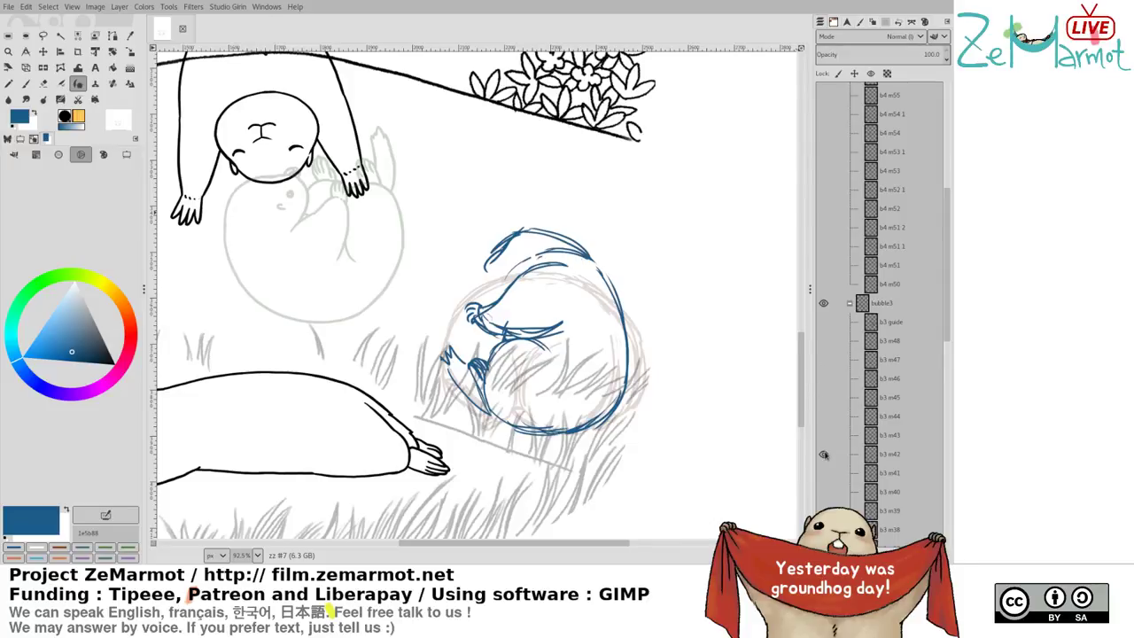
left_click(826, 456)
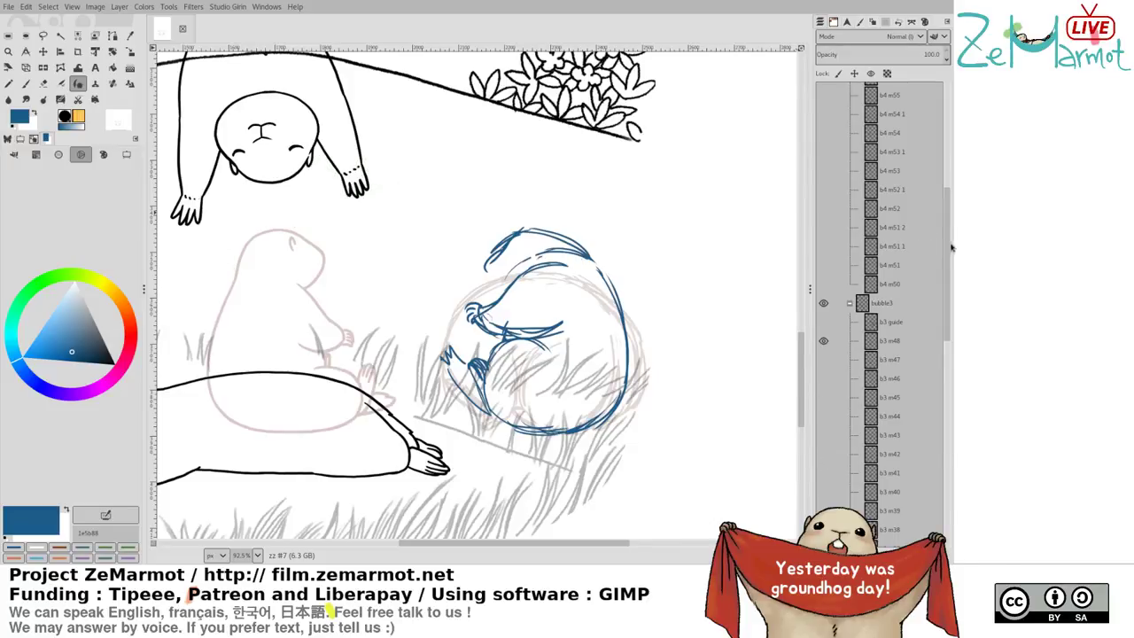
left_click_drag(951, 247, 953, 144)
Delete the old head outline on zz #7 and redraw a rounder head joining the back, with the snout pointing down
key("f")
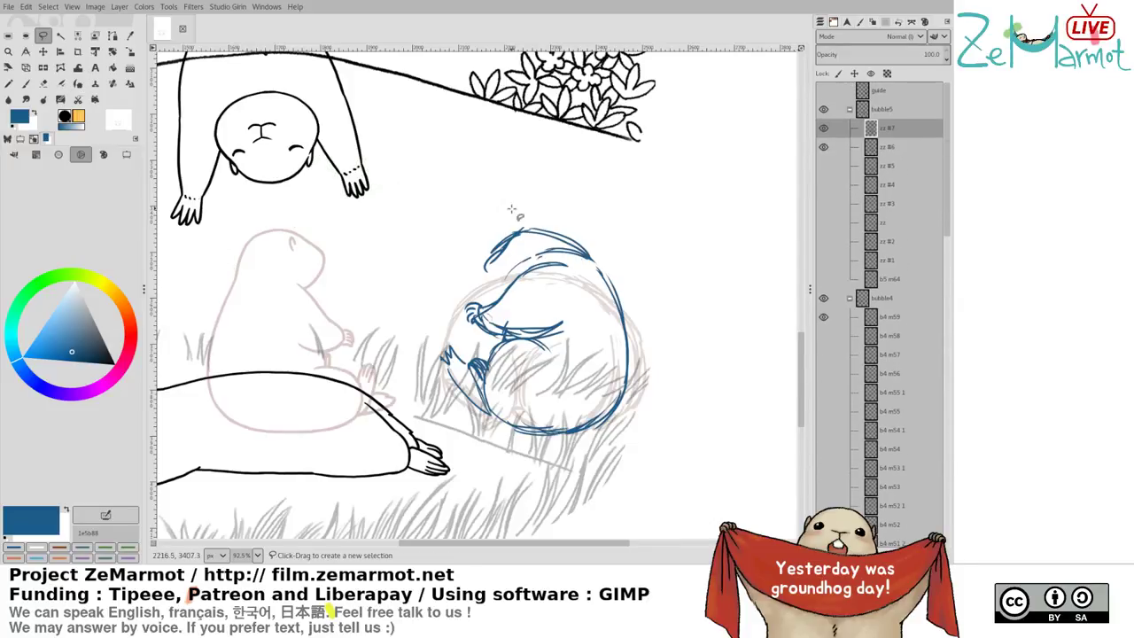
mouse_move(512, 209)
left_mouse_down()
mouse_move(515, 270)
mouse_move(601, 262)
mouse_move(575, 212)
mouse_move(598, 268)
left_mouse_up()
key("ctrl+shift+a")
key("y")
key("ctrl+z")
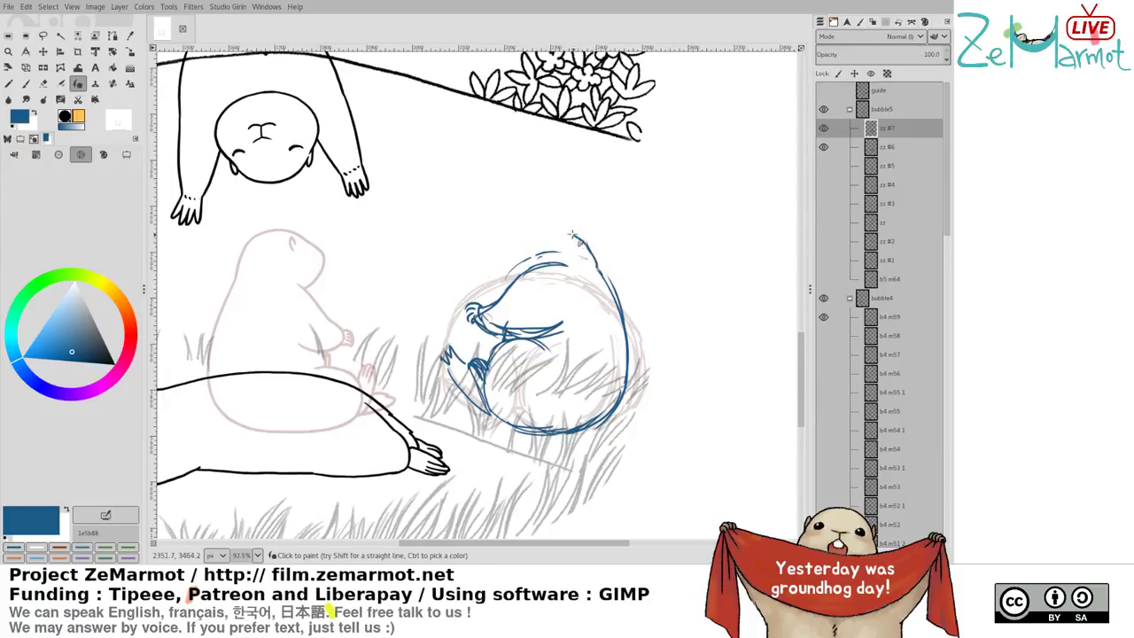
key("ctrl+z")
left_click_drag(502, 255, 527, 235)
key("ctrl+z")
mouse_move(518, 240)
left_mouse_down()
mouse_move(567, 232)
mouse_move(547, 231)
mouse_move(597, 265)
mouse_move(580, 243)
mouse_move(632, 335)
left_mouse_up()
mouse_move(542, 233)
left_mouse_down()
mouse_move(498, 288)
mouse_move(507, 281)
left_mouse_up()
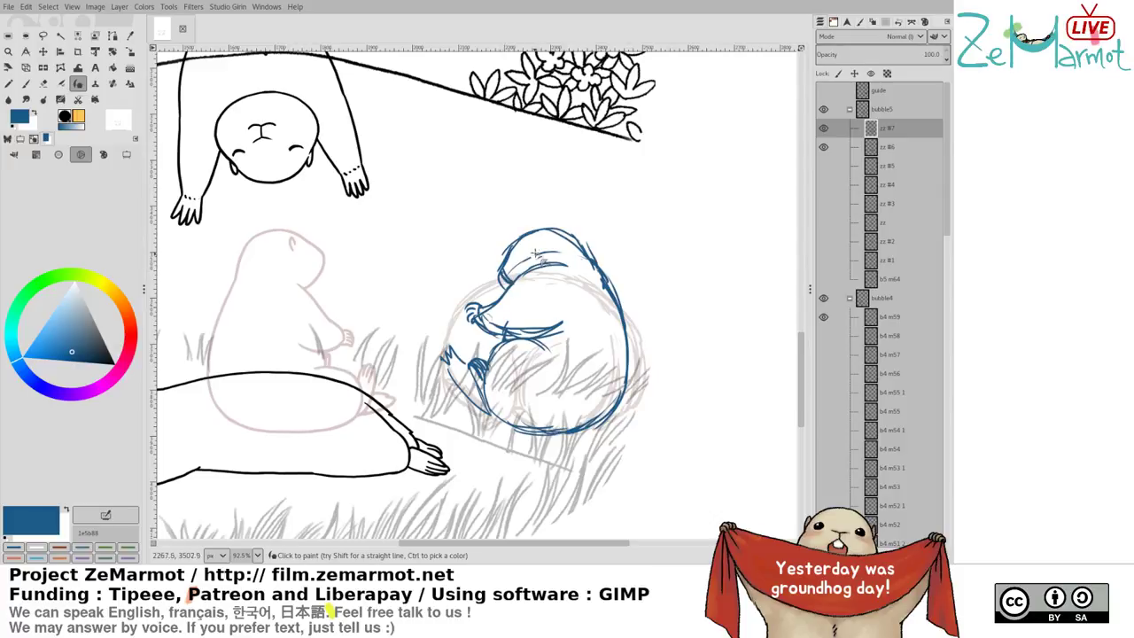
Erase the leftover construction lines inside the head and refine the snout and cheek, undoing the extra stroke at the ear
key("shift+e")
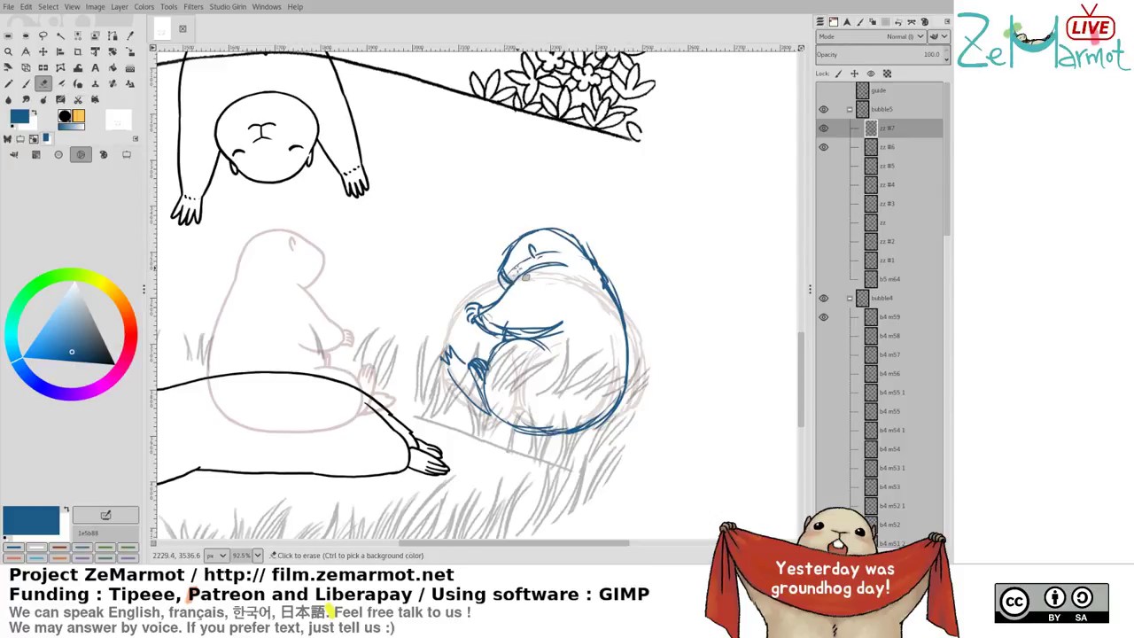
mouse_move(523, 272)
left_mouse_down()
mouse_move(505, 298)
mouse_move(545, 275)
mouse_move(535, 264)
mouse_move(498, 301)
mouse_move(557, 261)
mouse_move(537, 267)
mouse_move(538, 253)
left_mouse_up()
key("k")
key("shift+e")
key("k")
key("shift+e")
key("k")
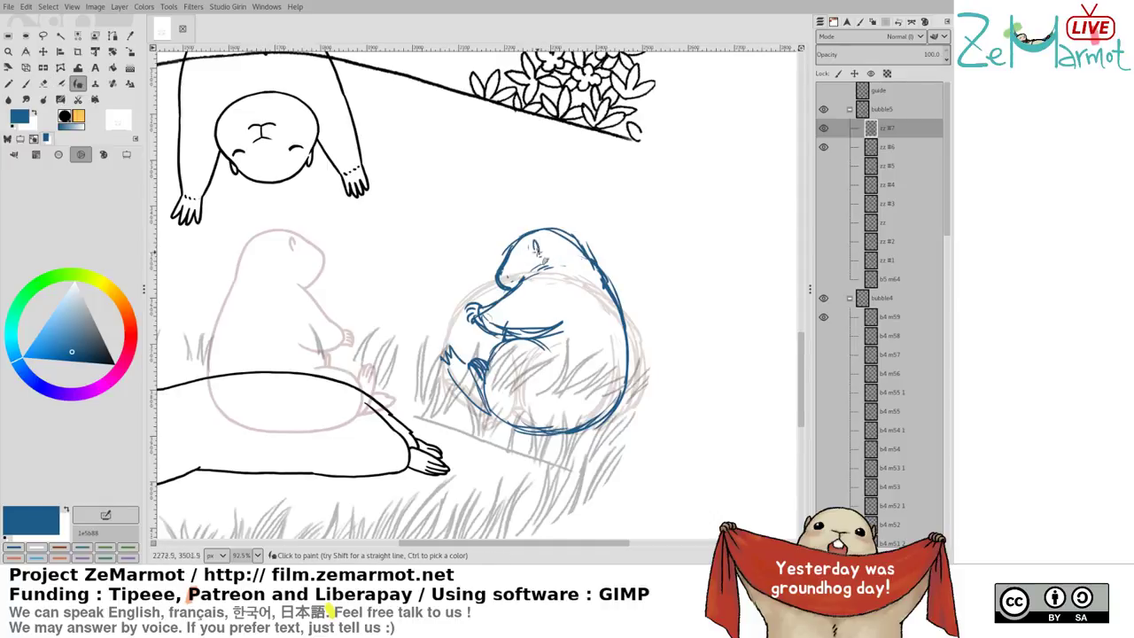
key("ctrl+z")
Clean up the back of the head and the doubled arm lines, and reinforce the leg, foot and lower body outline
key("shift+e")
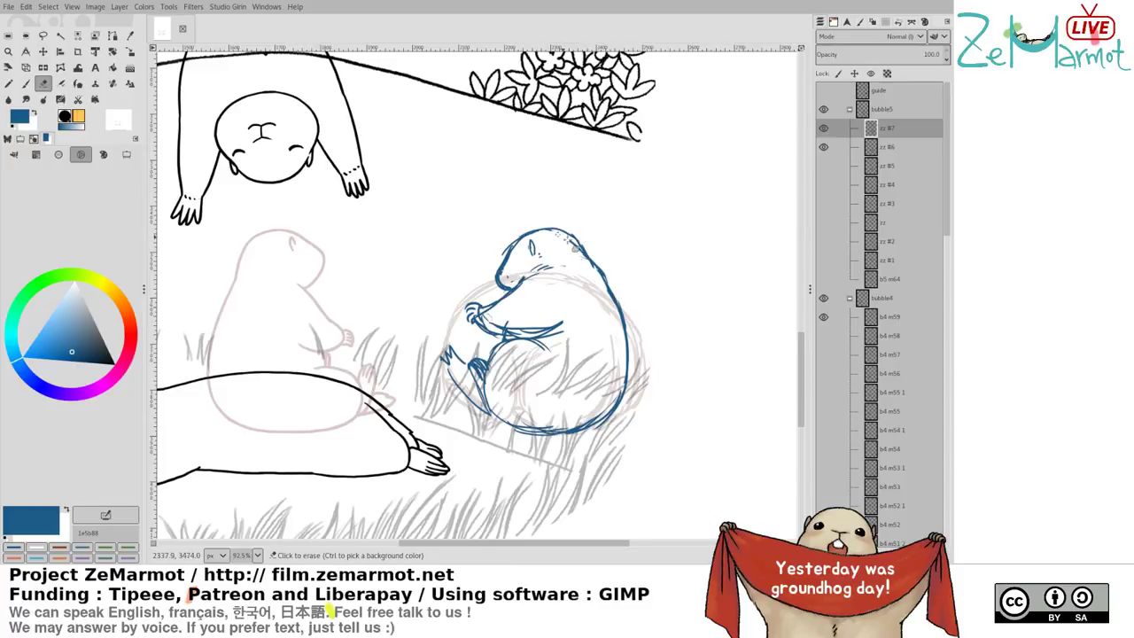
mouse_move(486, 314)
left_mouse_down()
mouse_move(518, 328)
mouse_move(509, 339)
left_mouse_up()
key("y")
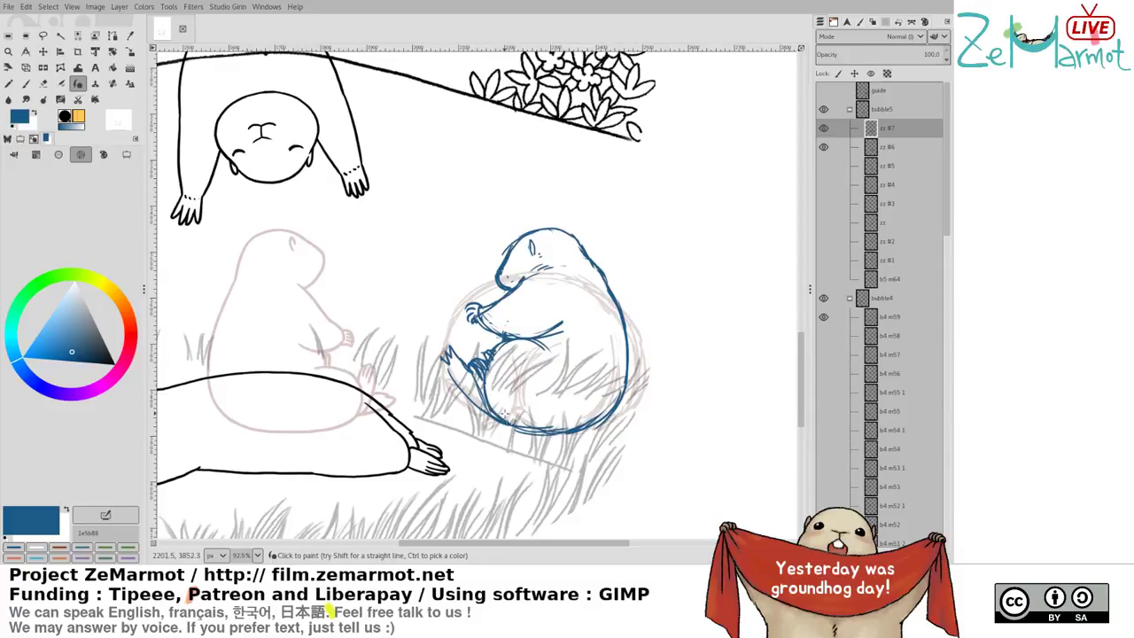
left_click_drag(489, 400, 542, 434)
left_click_drag(449, 356, 459, 386)
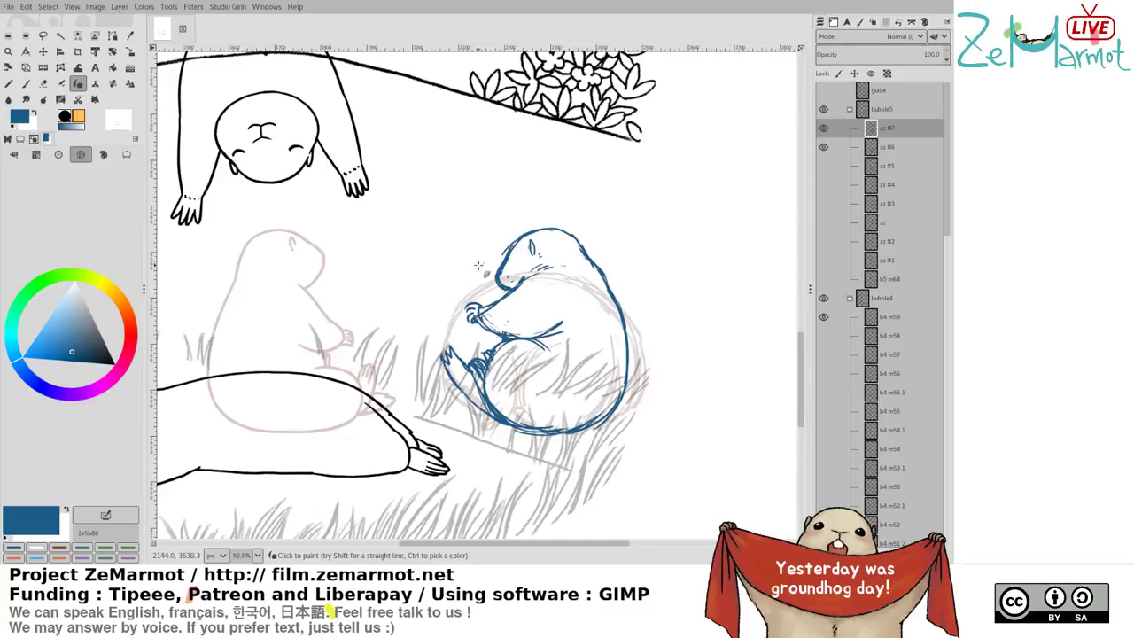
Flip between the pose layers zz #5, zz #6 and zz #7 to check how the marmot rolls upright
left_click_drag(473, 272, 425, 237)
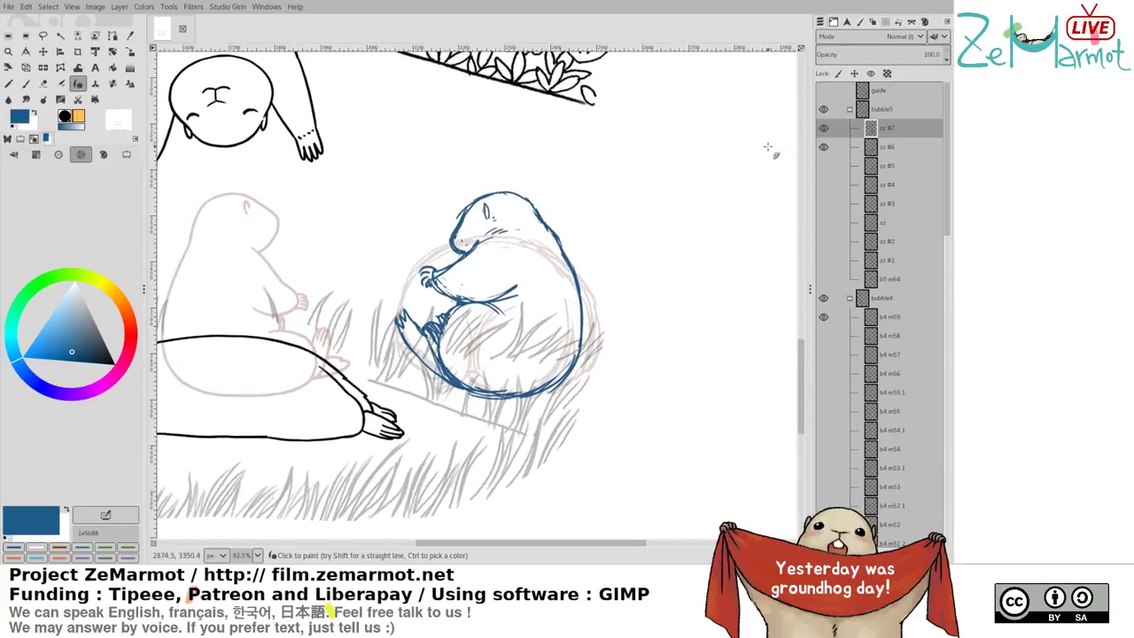
left_click(824, 164, "shift")
left_click(823, 146)
left_click(824, 129)
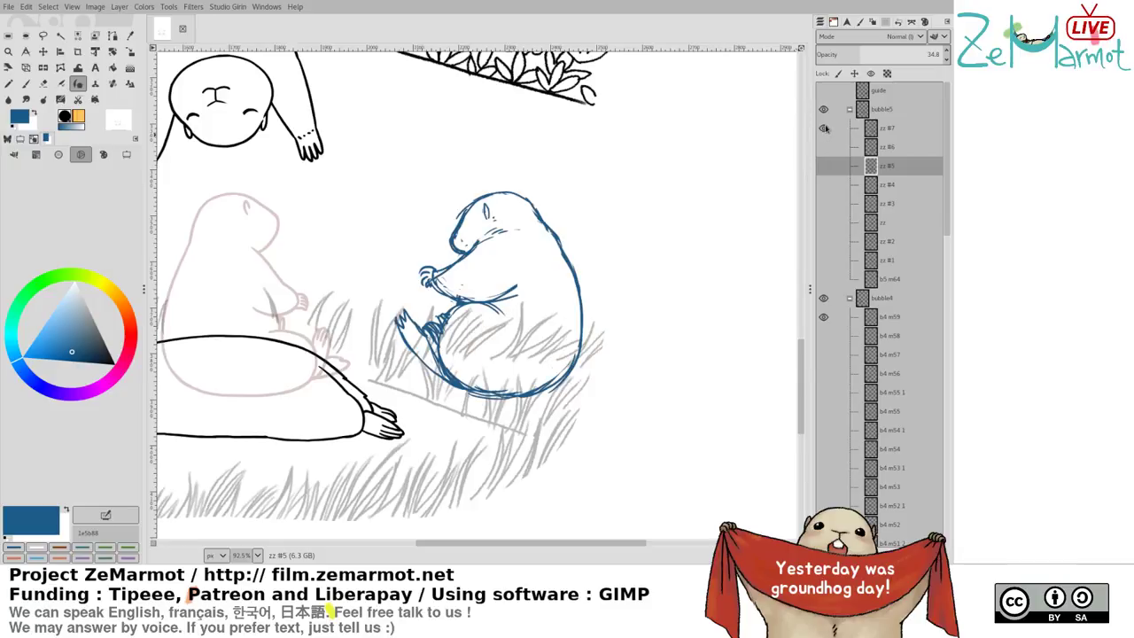
left_click(825, 166, "shift")
left_click(824, 147, "shift")
left_click(824, 128, "shift")
left_click(824, 148, "shift")
left_click(824, 166, "shift")
left_click(824, 147, "shift")
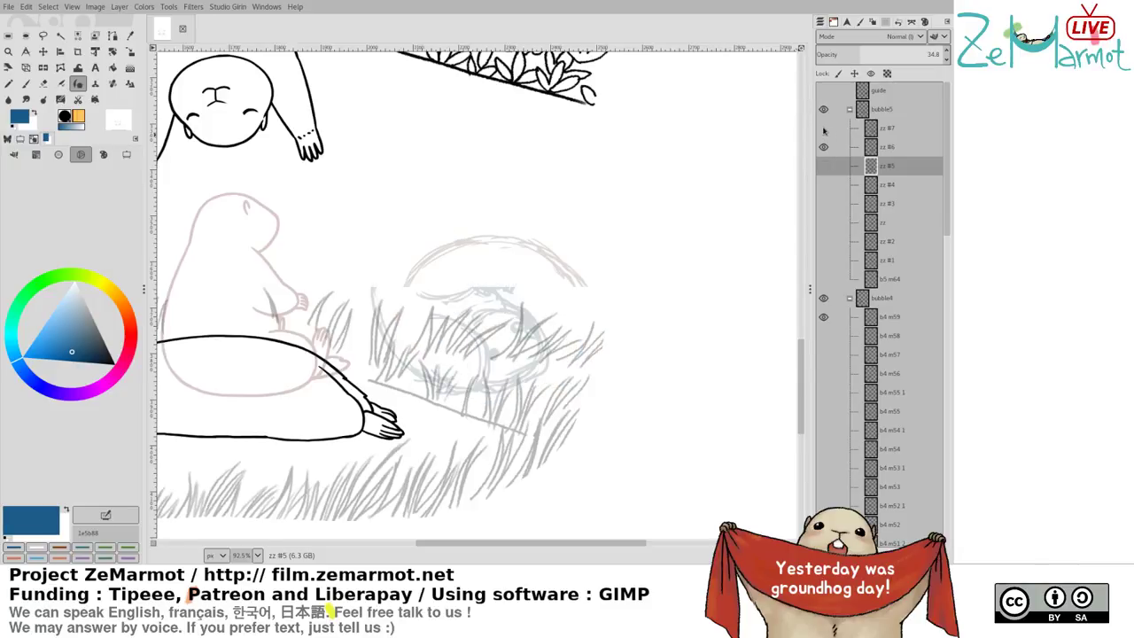
left_click(825, 129, "shift")
left_click(824, 128)
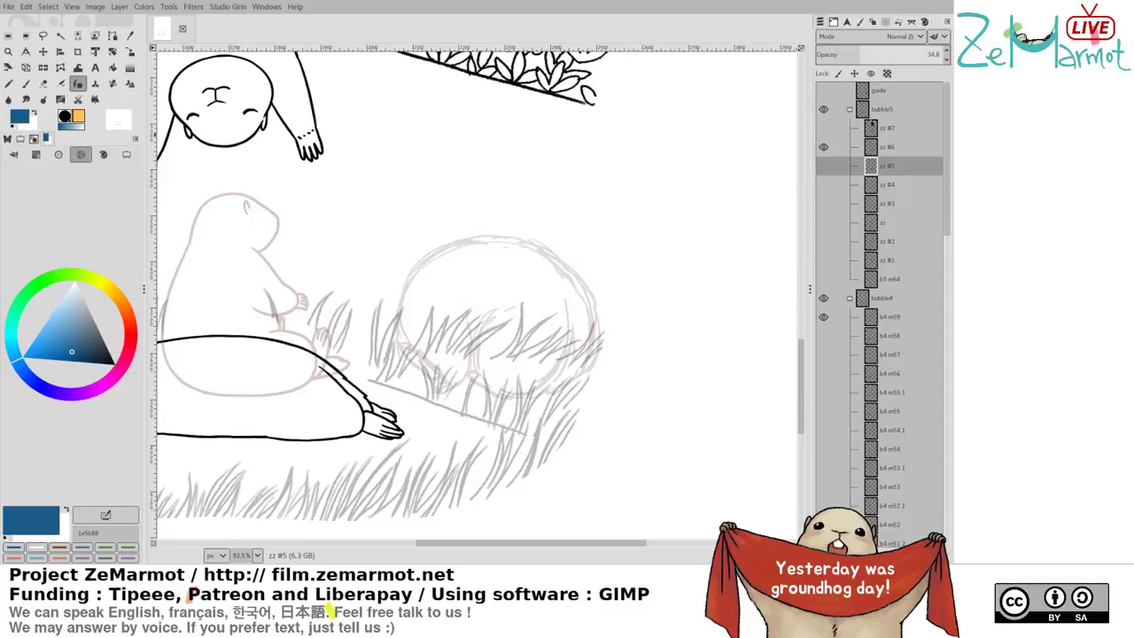
left_click(823, 166)
key("Page_Up")
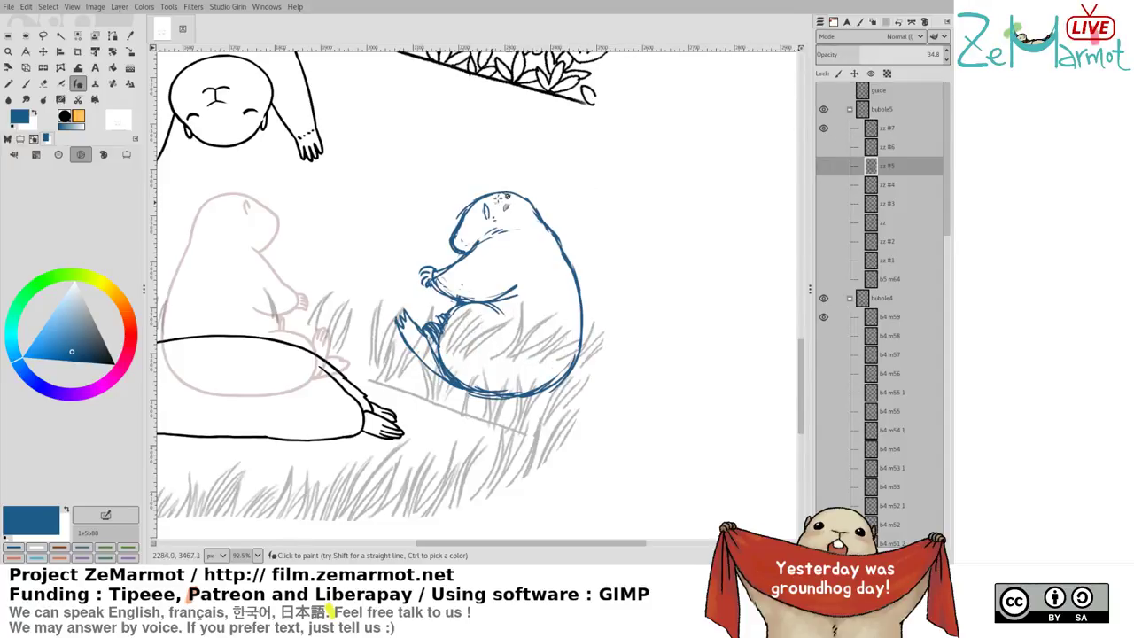
key("ctrl+z")
key("ctrl+z")
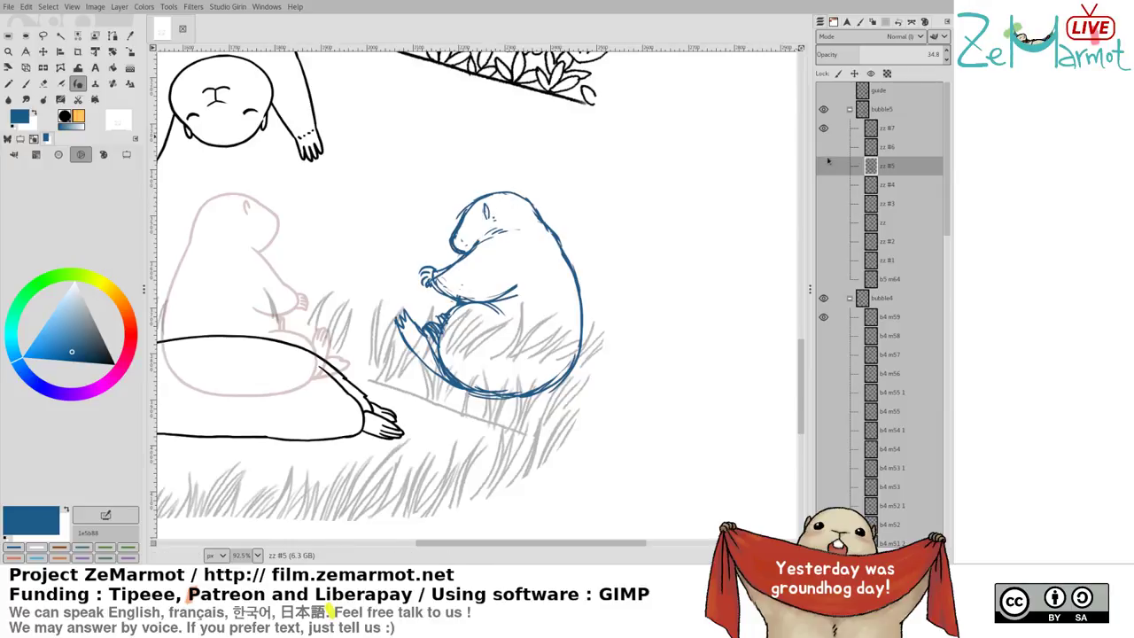
Show the pose layers zz #6, zz #5, zz #4, zz #3 and zz together with zz #7 over the whole scene
left_click_drag(463, 291, 466, 359)
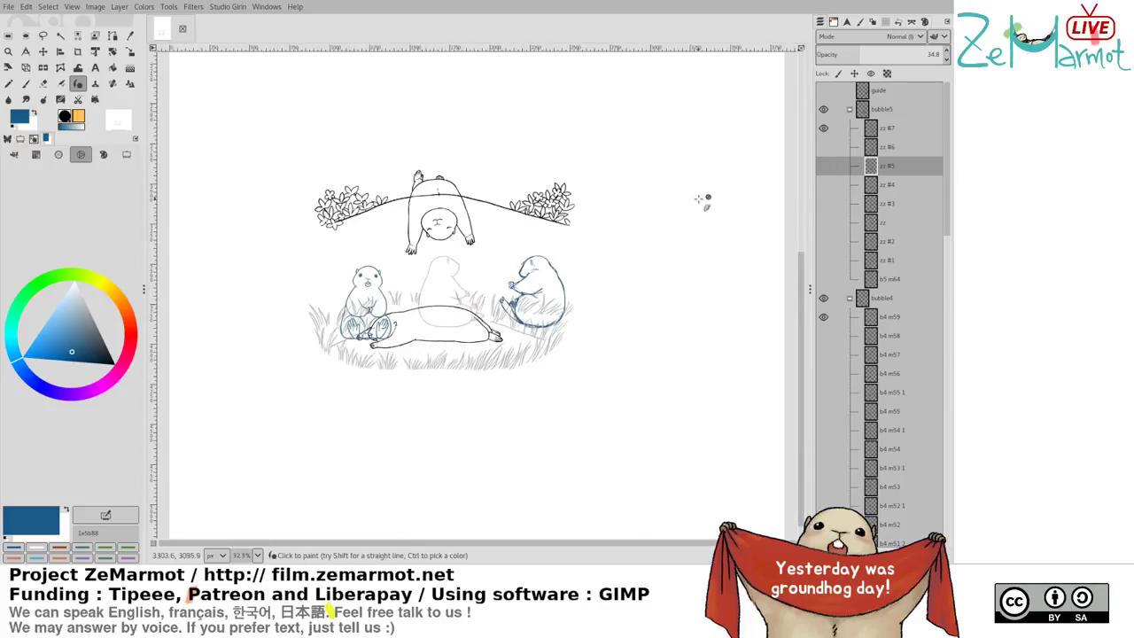
left_click(827, 186)
left_click(826, 204)
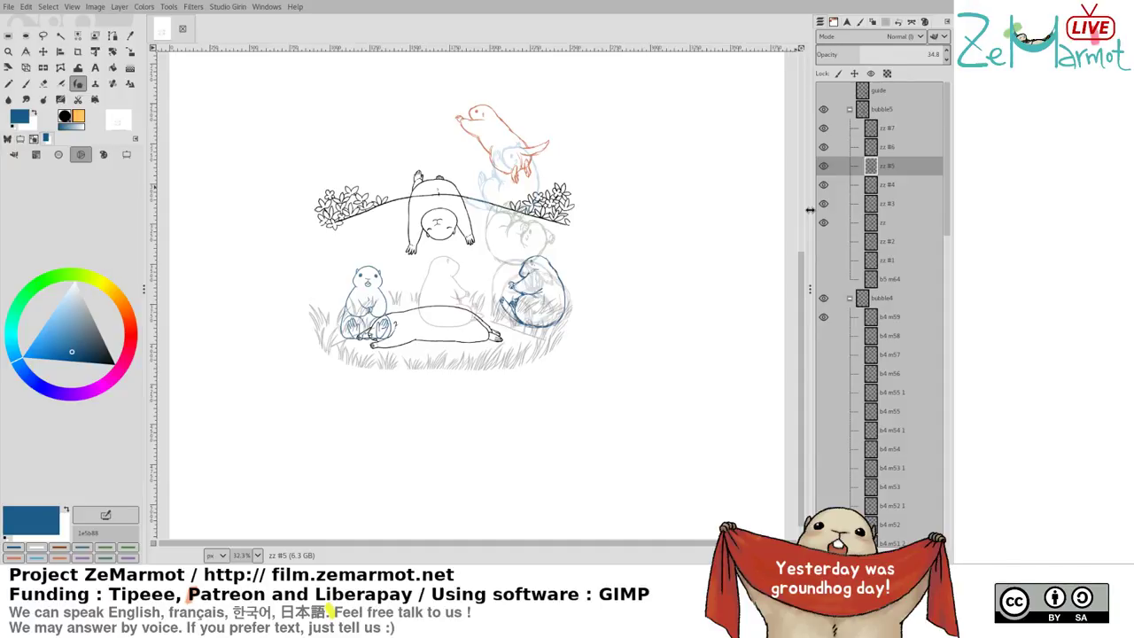
Select the blue marmot on layer zz #7, scale it down to about 95 % with Unified Transform and anchor it
left_click(887, 128)
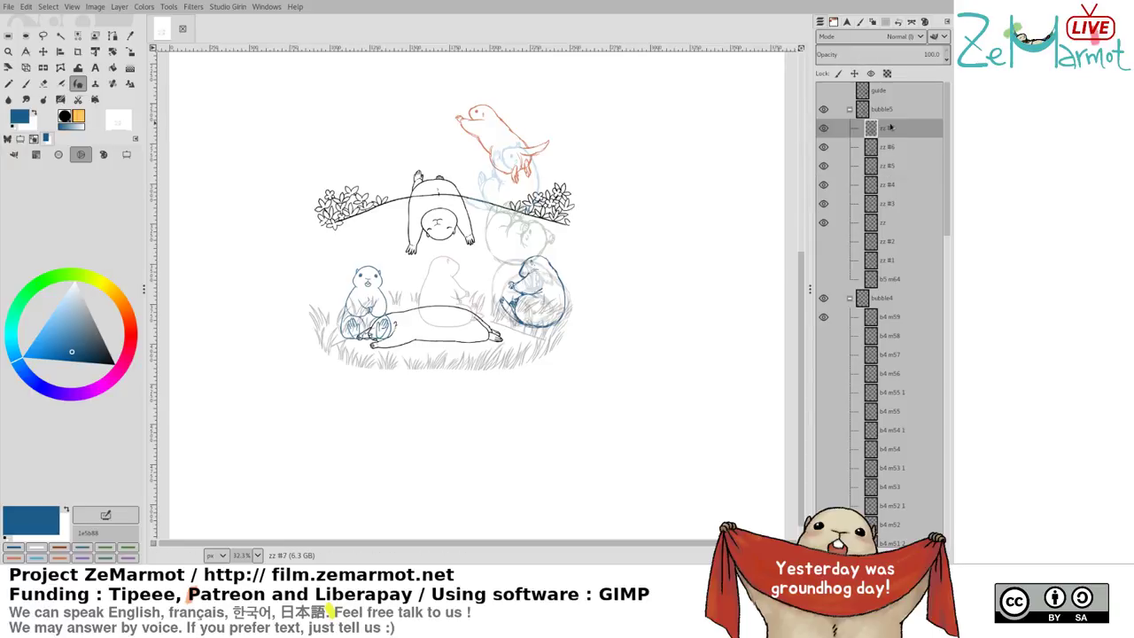
key("f")
mouse_move(553, 232)
left_mouse_down()
mouse_move(541, 364)
mouse_move(584, 257)
mouse_move(553, 232)
mouse_move(613, 227)
mouse_move(593, 241)
left_mouse_up()
key("shift+t")
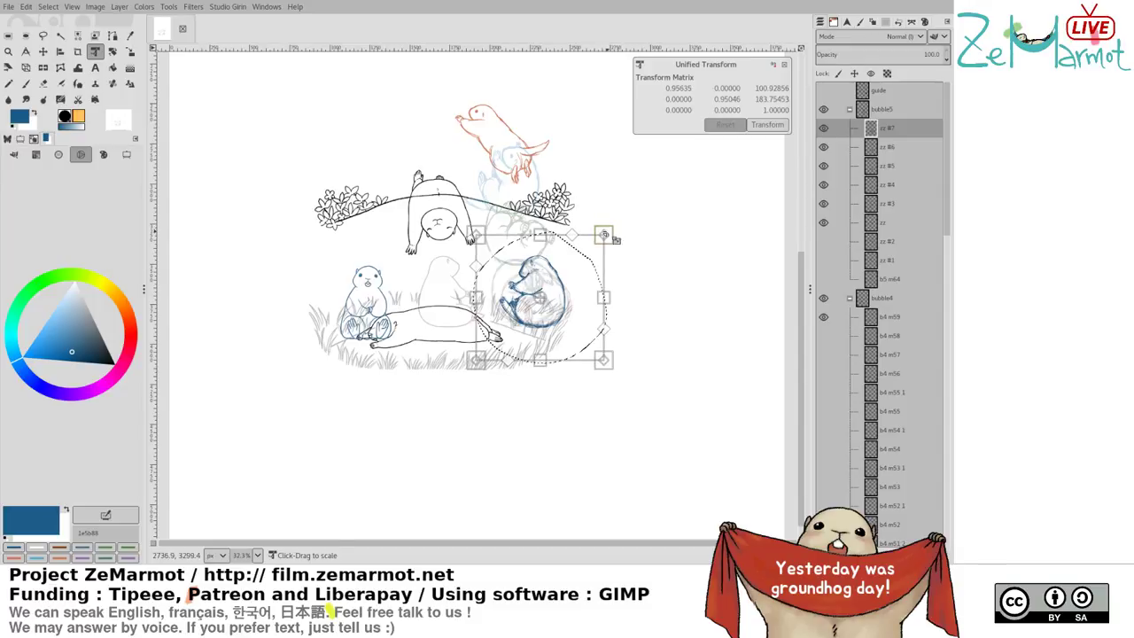
key("Return")
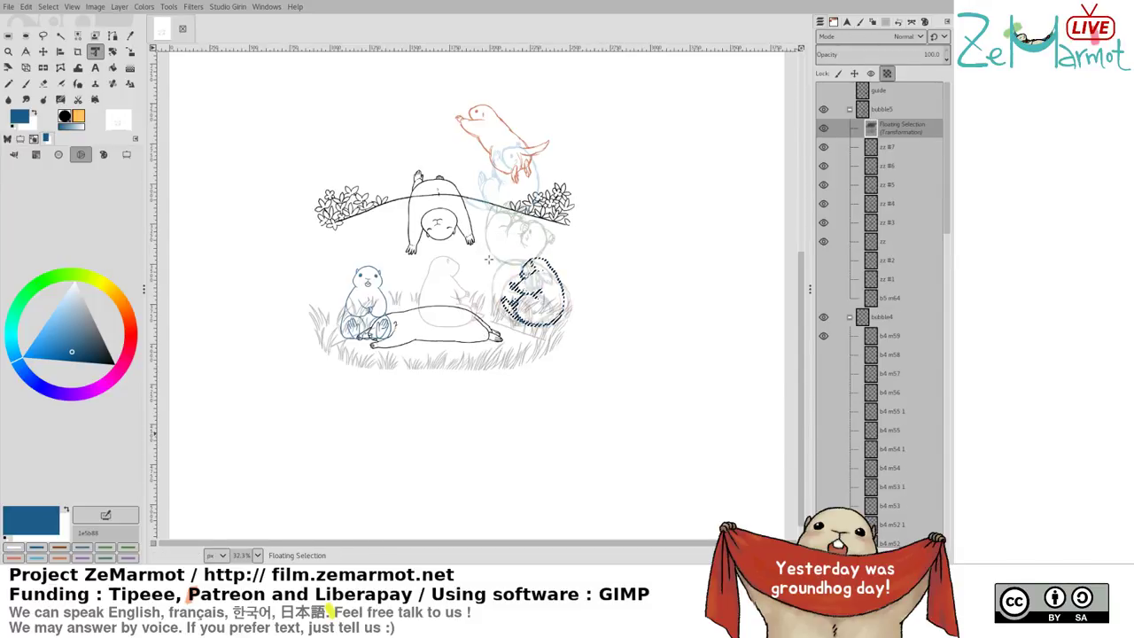
key("ctrl+h")
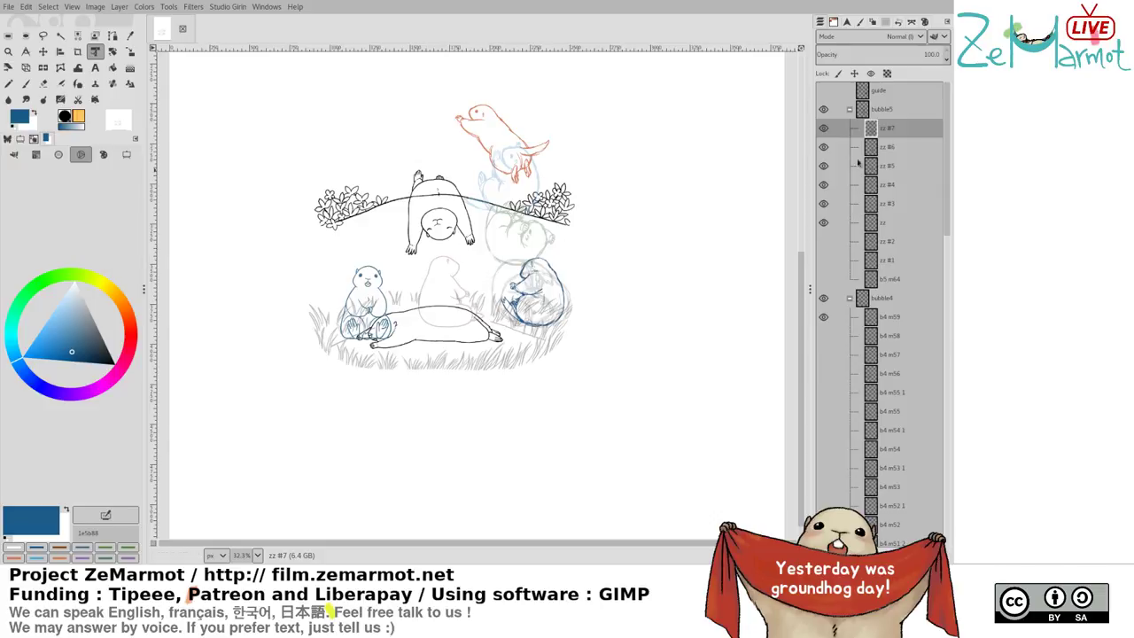
Isolate the layers zz #5, zz #6 and zz #7 in turn to compare the resized pose with the previous ones
left_click(824, 166, "shift")
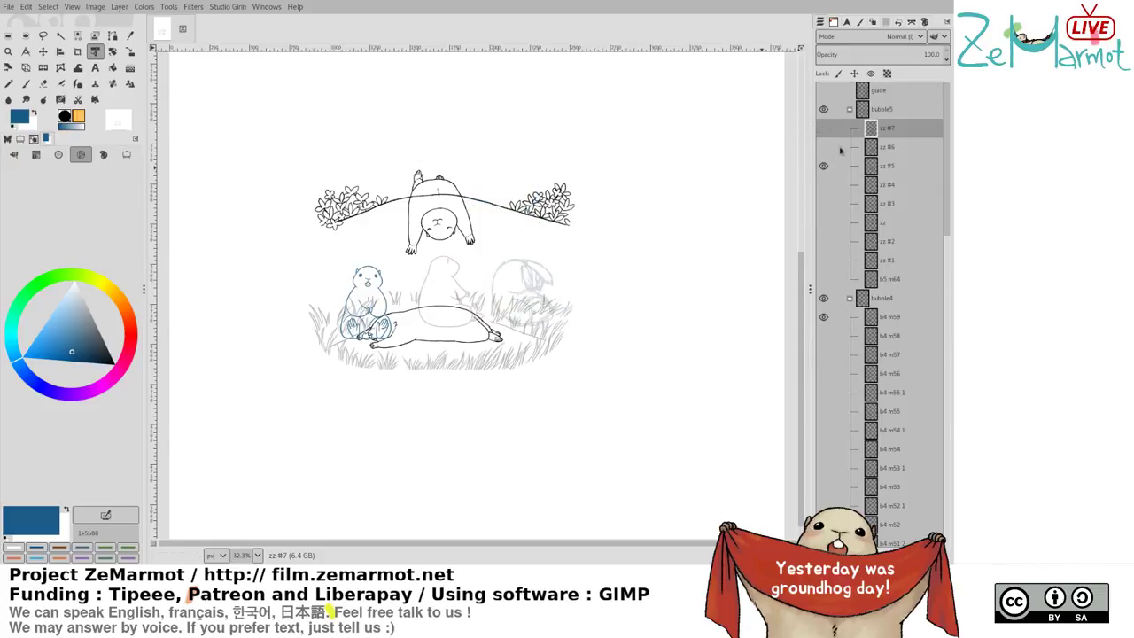
left_click(824, 148, "shift")
left_click(825, 129)
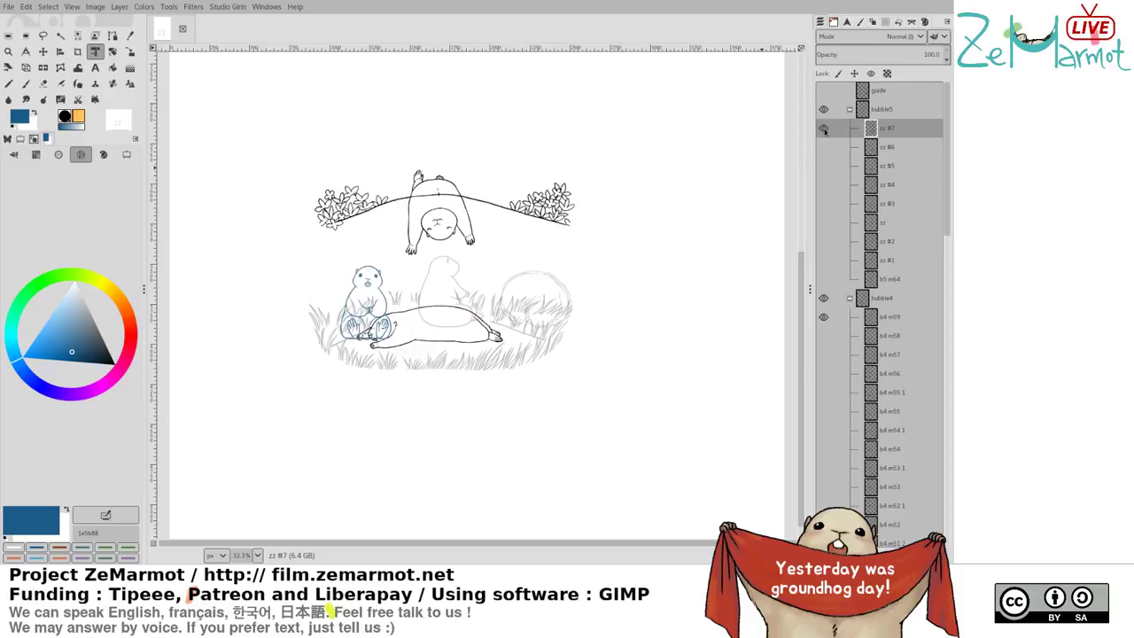
Add layer zz #8 above zz #7, lower the opacity of zz #7 to 44.5 and make zz #8 active
left_click(825, 131)
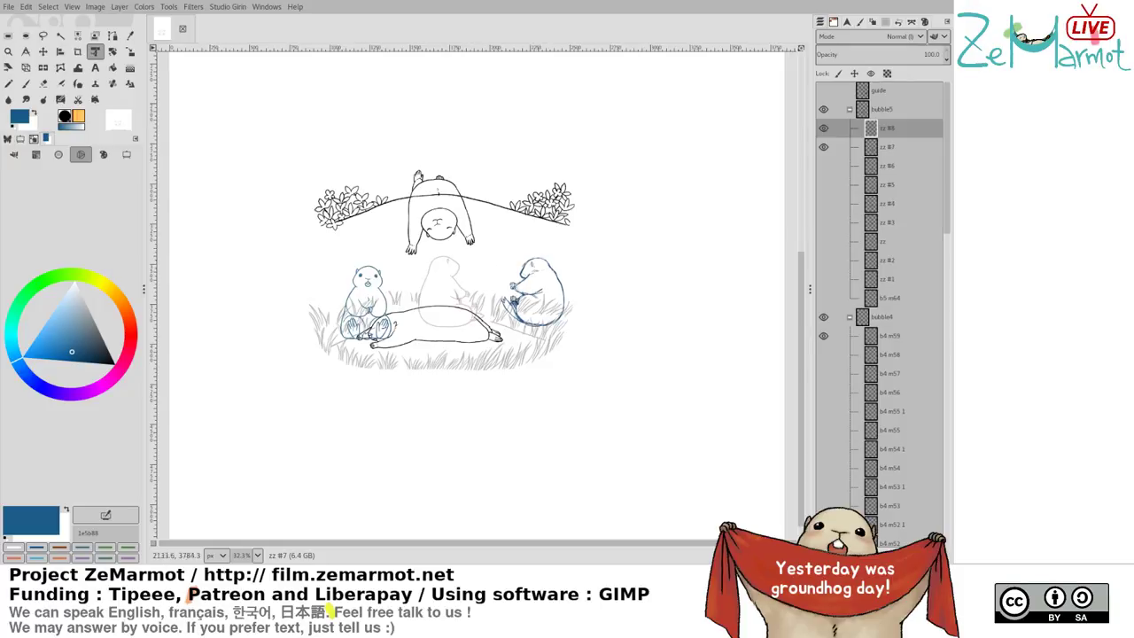
left_click_drag(514, 307, 523, 210)
left_click_drag(472, 238, 302, 160)
left_click_drag(326, 205, 453, 207)
left_click(887, 147)
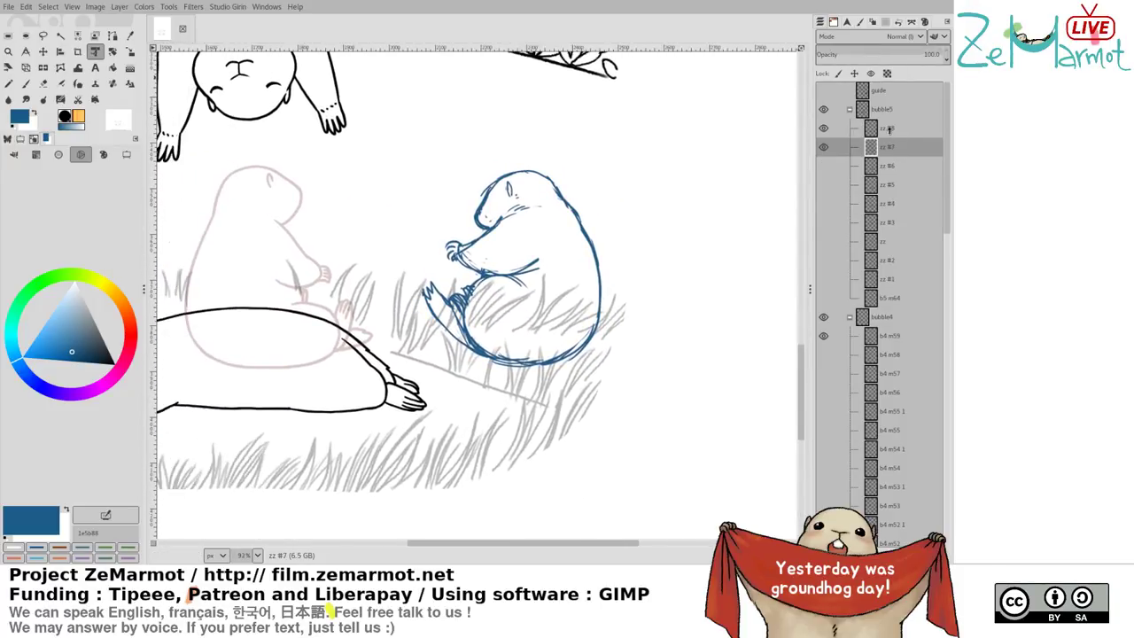
left_click(873, 52)
key("Page_Up")
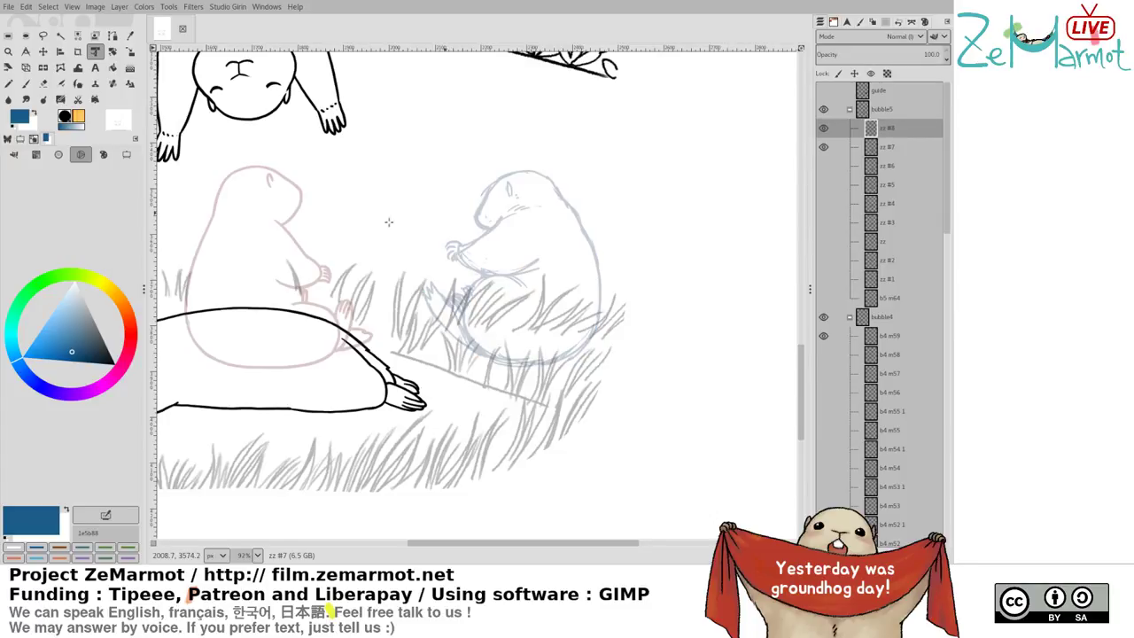
Choose a dark green and draw the marmot's back, rump, thigh and foot over the faded blue pose on zz #8
left_click_drag(16, 345, 22, 307)
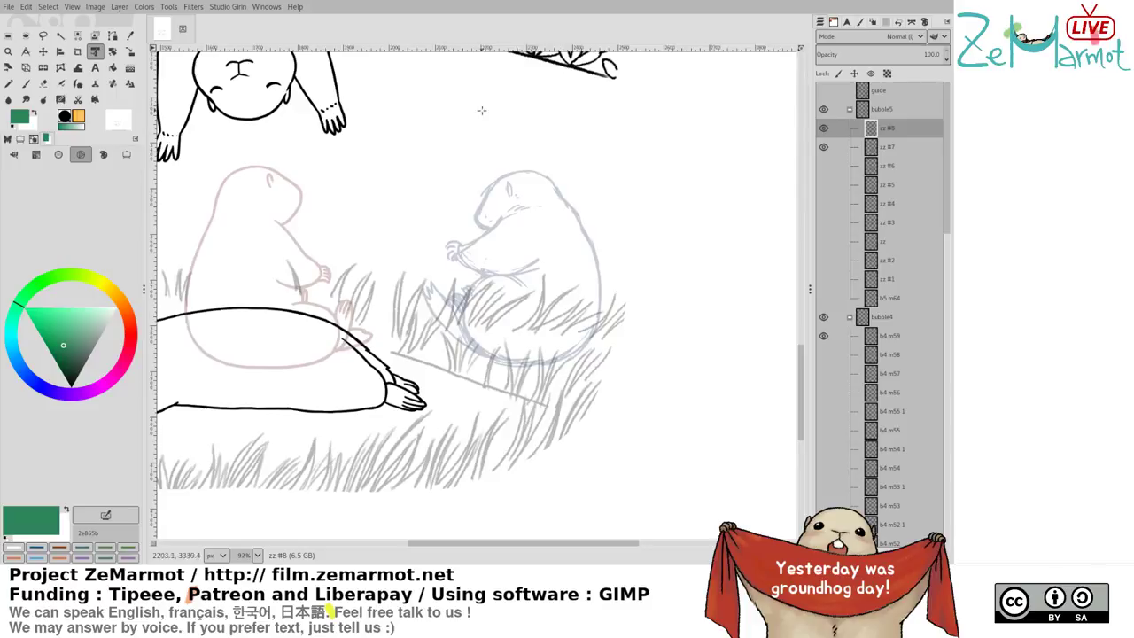
left_click(516, 166)
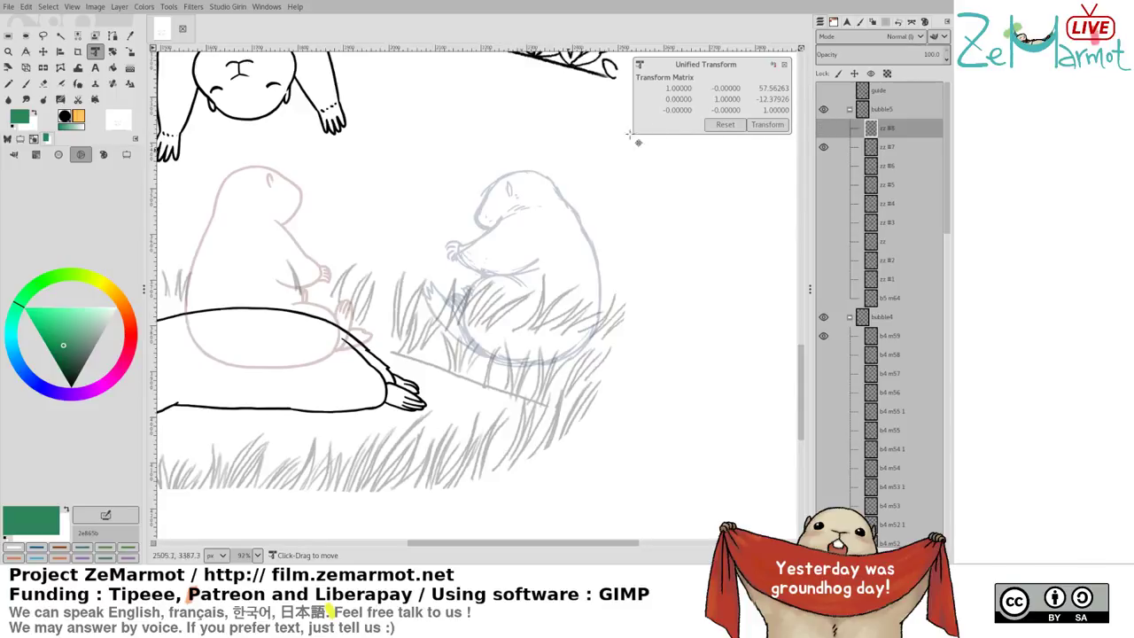
key("p")
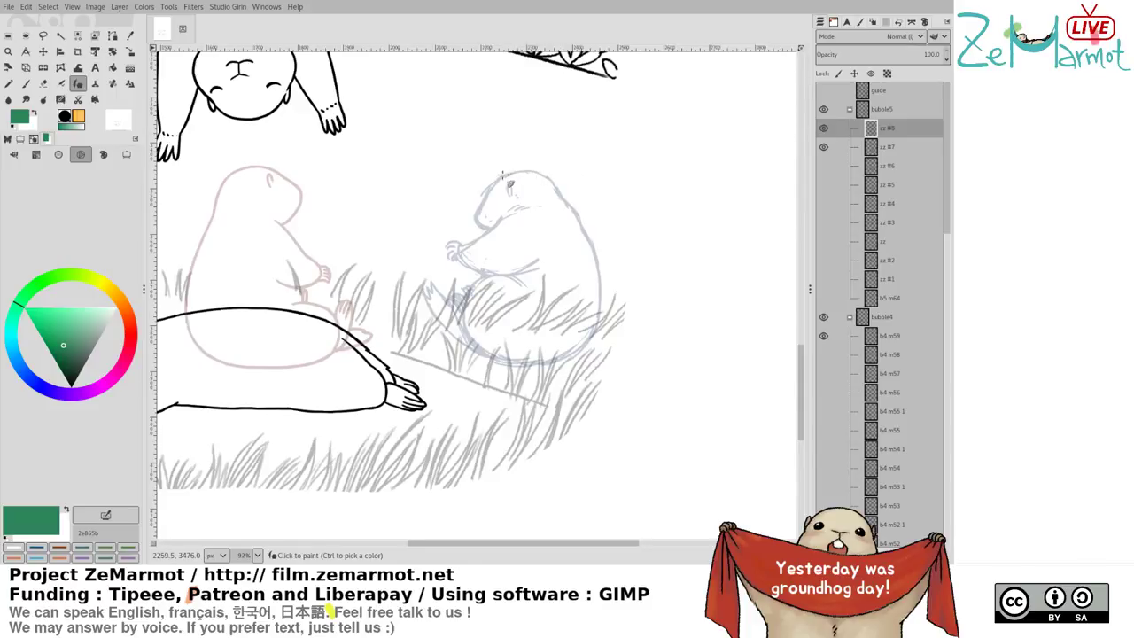
mouse_move(502, 176)
left_mouse_down()
mouse_move(554, 177)
mouse_move(532, 165)
mouse_move(573, 200)
mouse_move(564, 188)
mouse_move(599, 276)
mouse_move(599, 329)
mouse_move(584, 356)
mouse_move(504, 359)
mouse_move(572, 366)
mouse_move(512, 370)
mouse_move(472, 298)
mouse_move(462, 304)
mouse_move(517, 299)
left_mouse_up()
left_click_drag(462, 338, 479, 357)
mouse_move(460, 330)
left_mouse_down()
mouse_move(471, 351)
mouse_move(506, 364)
mouse_move(454, 328)
mouse_move(460, 357)
mouse_move(451, 331)
left_mouse_up()
Clean up the green foot, underside and thigh lines with the Eraser, redrawing strokes with the Ink tool
key("shift+e")
key("y")
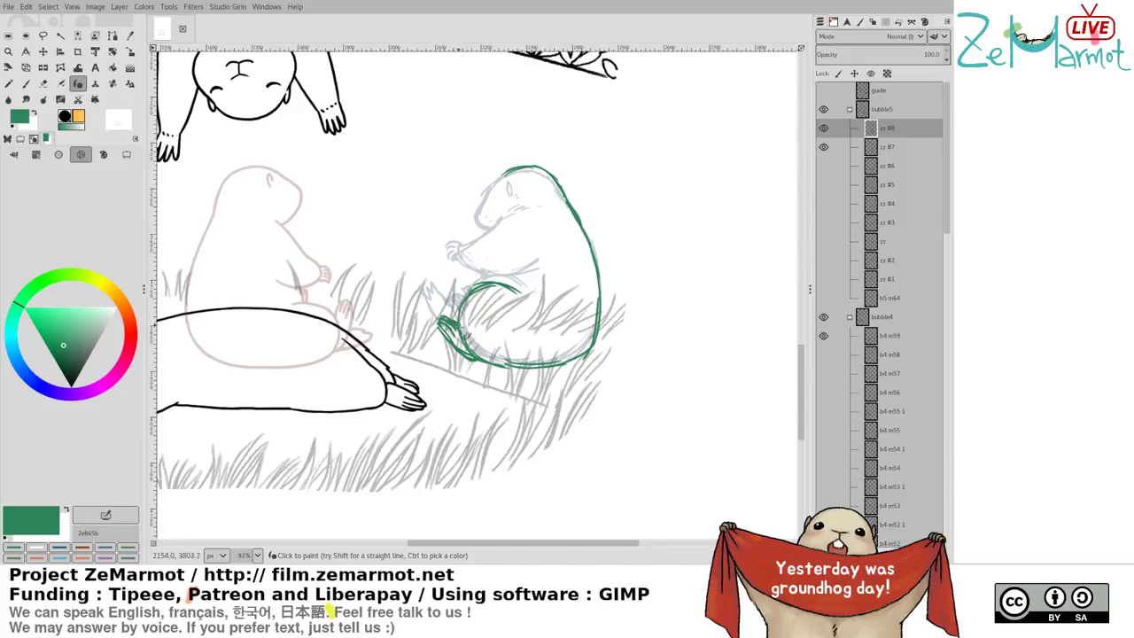
key("shift+e")
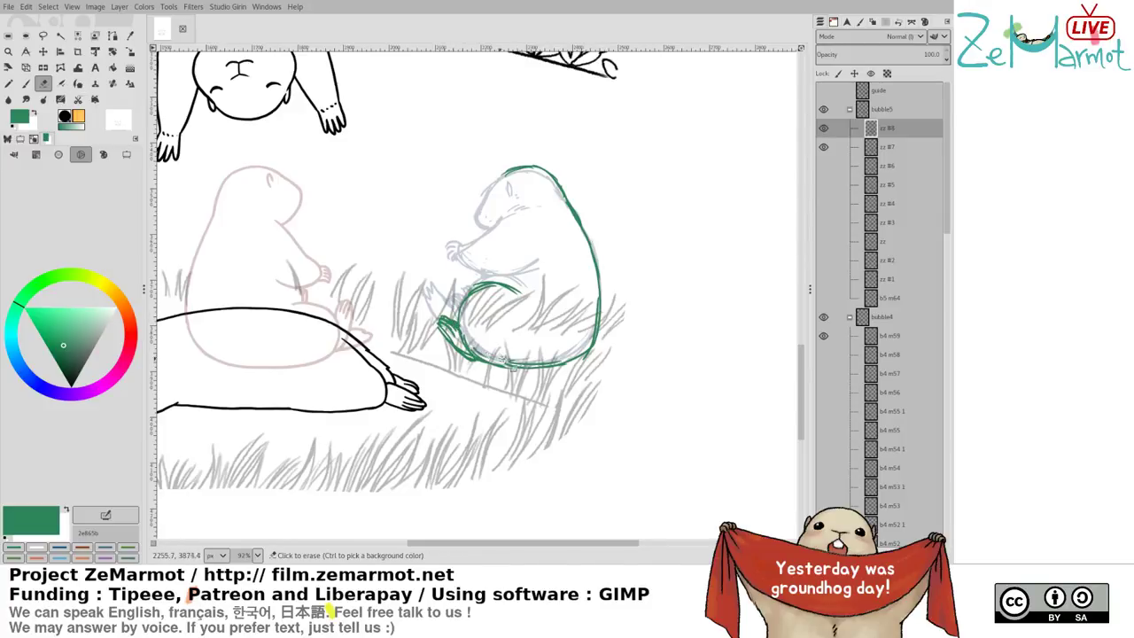
key("y")
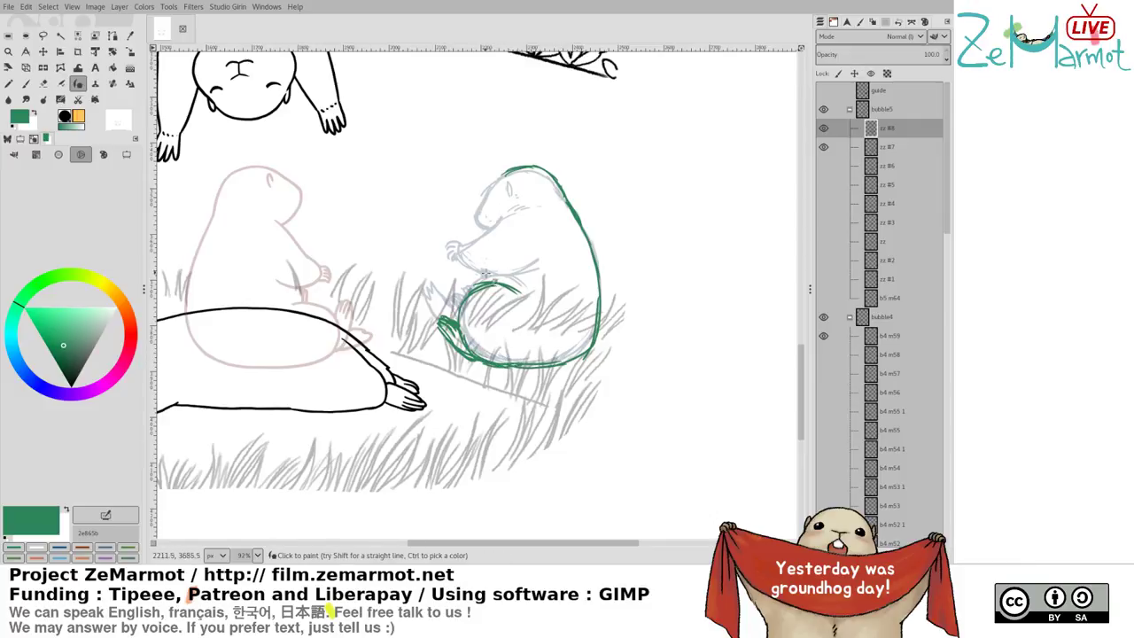
key("shift+e")
mouse_move(467, 299)
left_mouse_down()
mouse_move(498, 302)
mouse_move(462, 314)
left_mouse_up()
key("y")
key("shift+e")
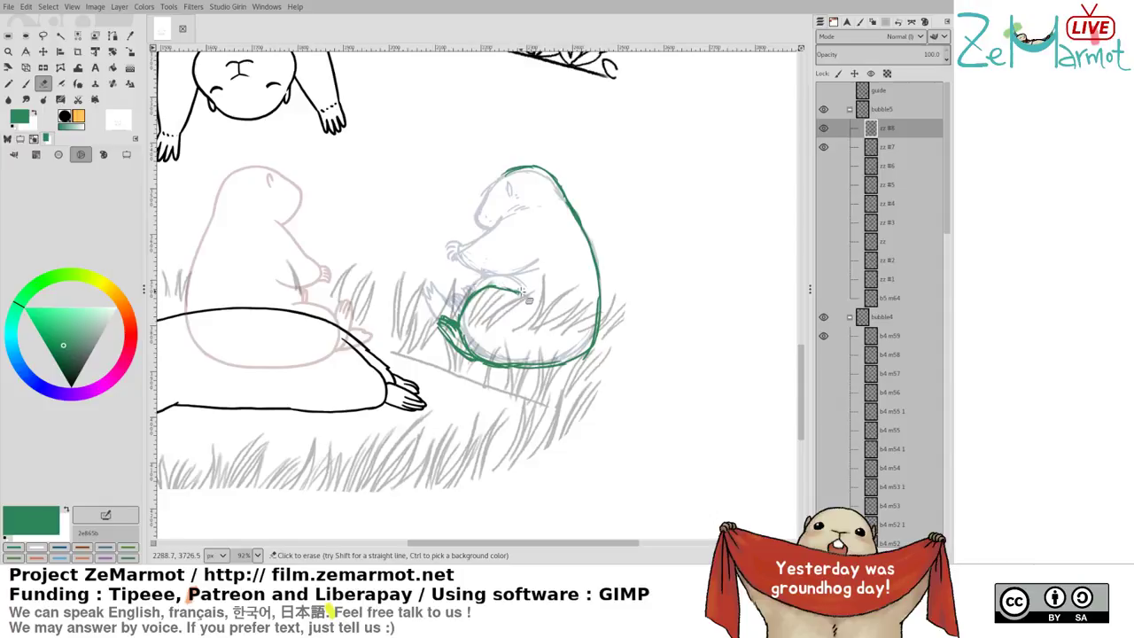
left_click_drag(526, 298, 497, 296)
key("y")
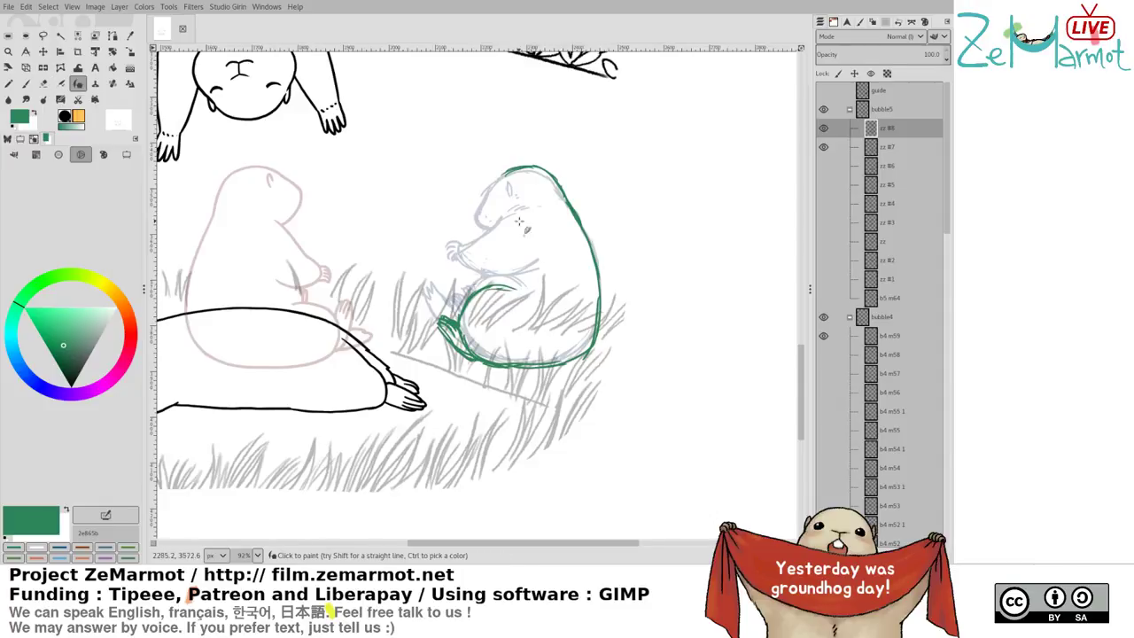
Draw the green marmot's head, ear and cheek, plus its chest and lowered arm and hand
mouse_move(510, 168)
left_mouse_down()
mouse_move(479, 210)
mouse_move(485, 229)
mouse_move(502, 234)
mouse_move(511, 193)
mouse_move(518, 213)
mouse_move(537, 208)
left_mouse_up()
key("ctrl+z")
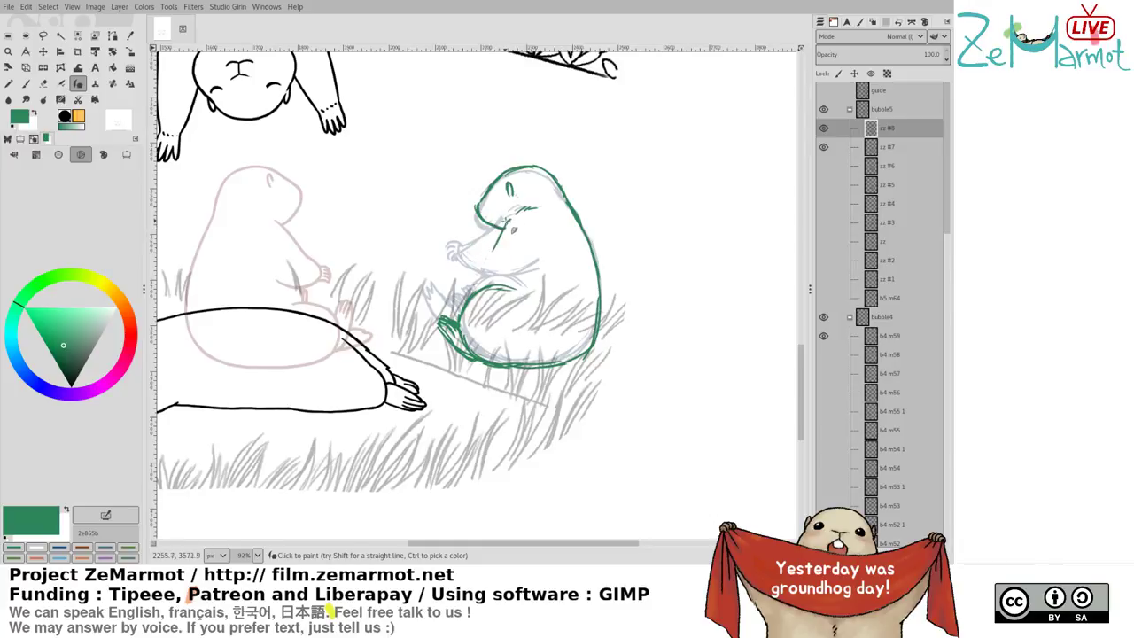
mouse_move(502, 227)
left_mouse_down()
mouse_move(470, 281)
mouse_move(482, 297)
mouse_move(517, 299)
mouse_move(537, 270)
left_mouse_up()
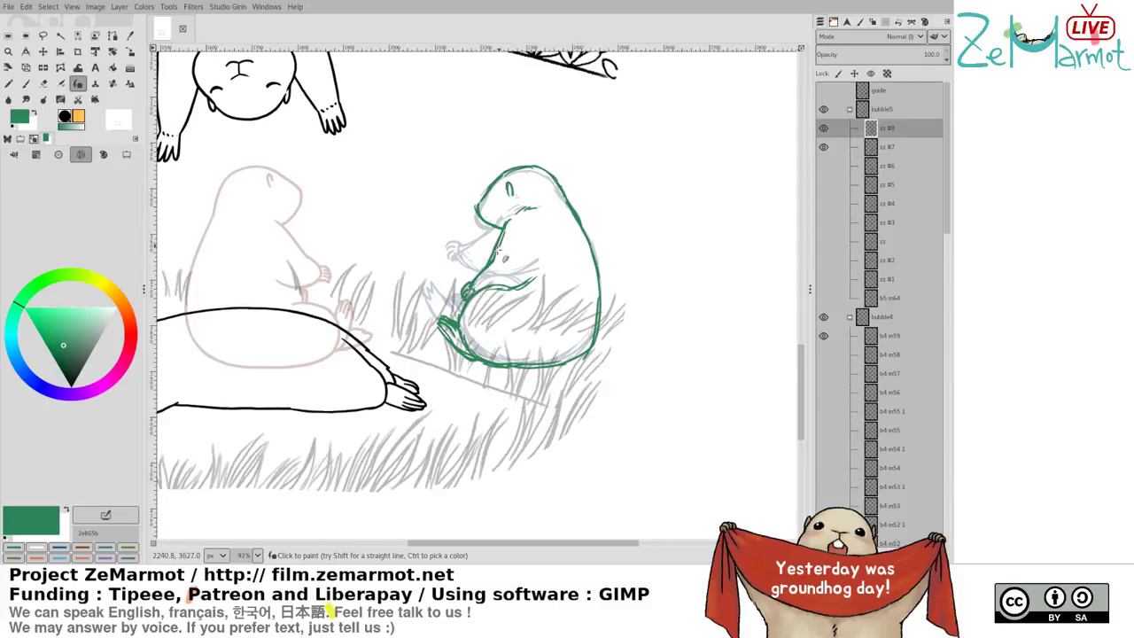
Erase the stray strokes around the green marmot's chest and touch up the line
key("shift+e")
mouse_move(494, 252)
left_mouse_down()
mouse_move(516, 232)
mouse_move(493, 258)
left_mouse_up()
key("k")
key("shift+e")
key("k")
key("shift+e")
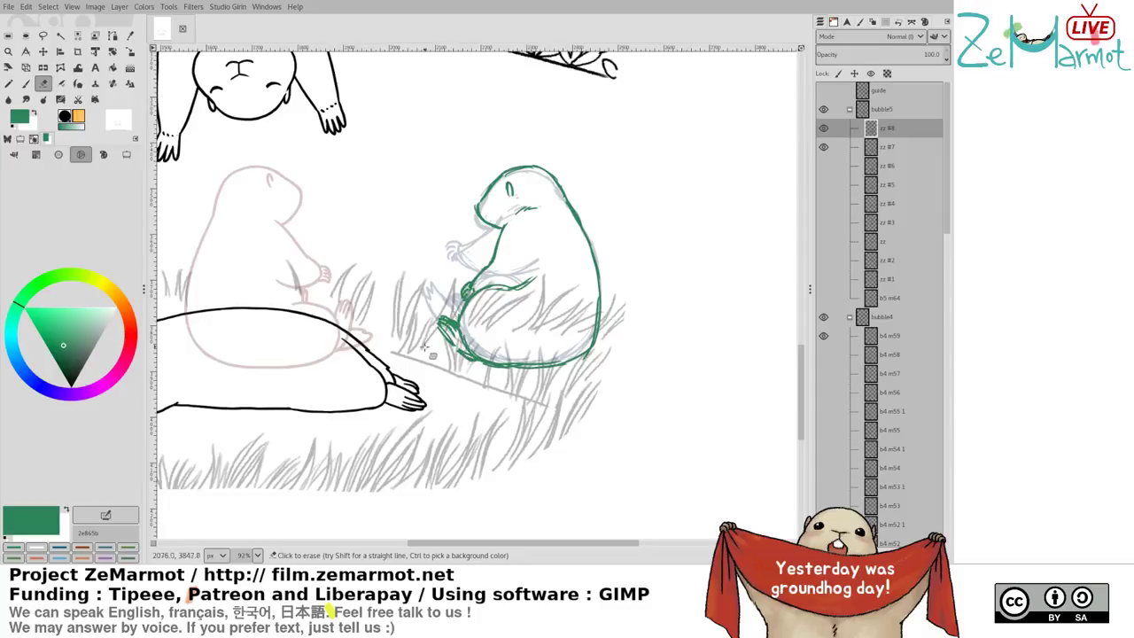
Draw the green marmot's second foot, resting on the ground below the first one
key("k")
mouse_move(427, 353)
left_mouse_down()
mouse_move(463, 362)
mouse_move(438, 348)
left_mouse_up()
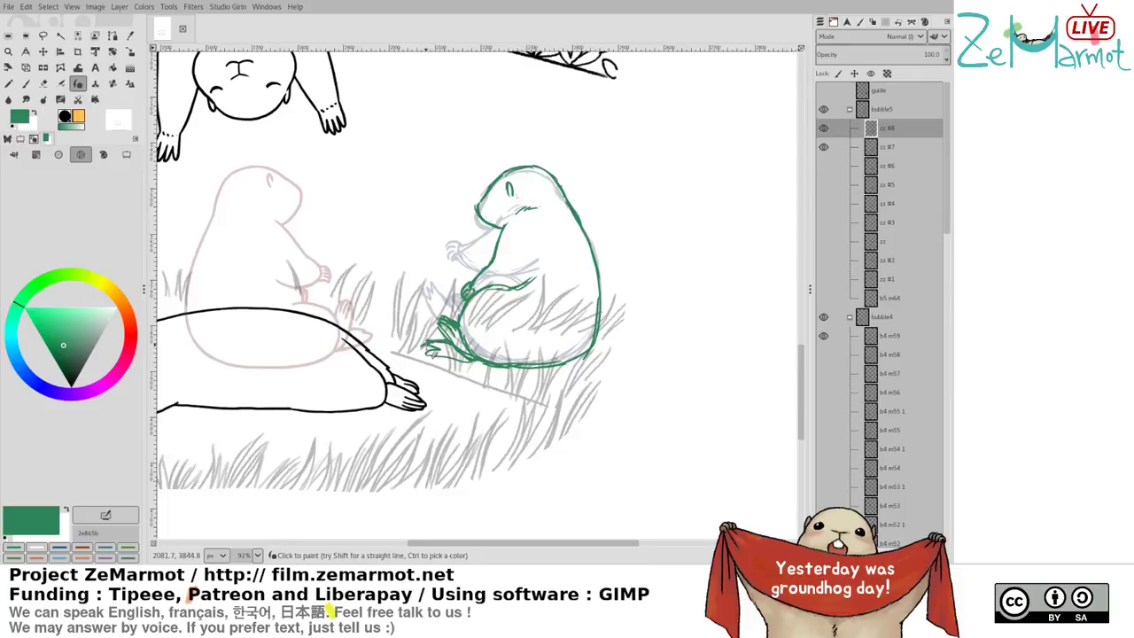
key("shift+e")
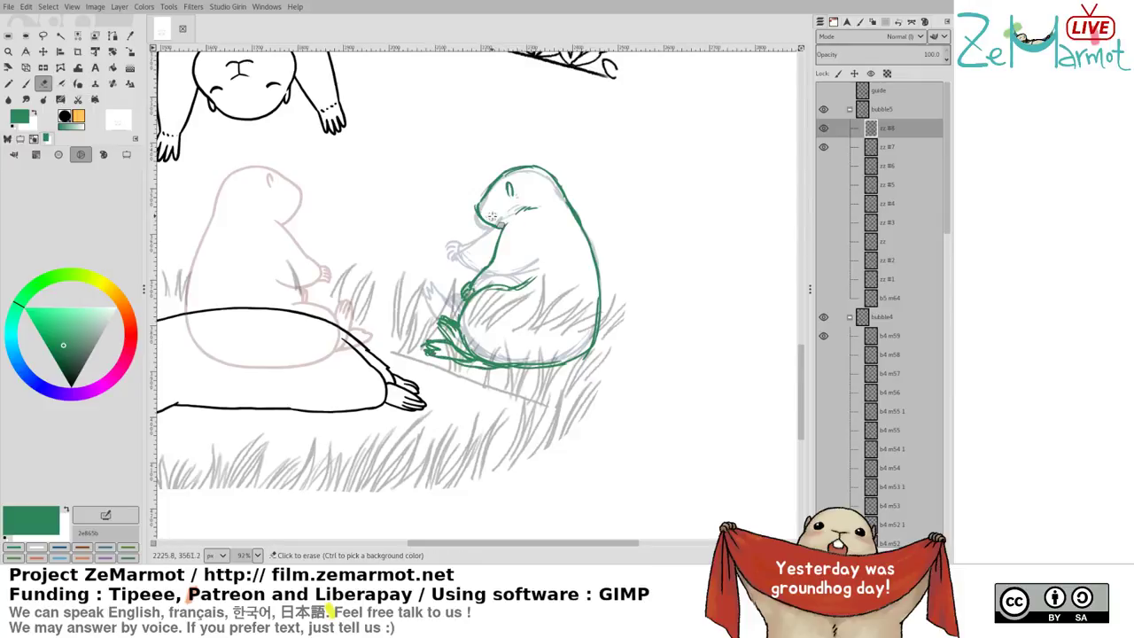
key("k")
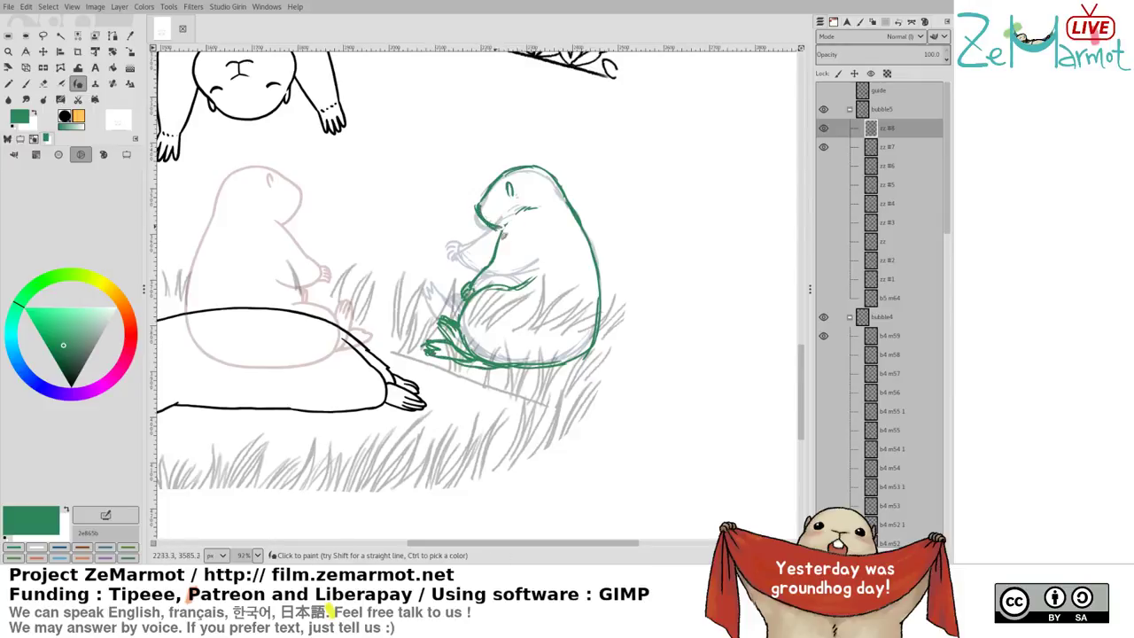
Reinforce the neck, back and head outline of the green marmot and erase excess strokes under the chin
left_click_drag(505, 227, 505, 232)
mouse_move(590, 353)
left_mouse_down()
mouse_move(542, 357)
mouse_move(588, 356)
left_mouse_up()
key("ctrl+z")
left_click_drag(600, 248, 598, 310)
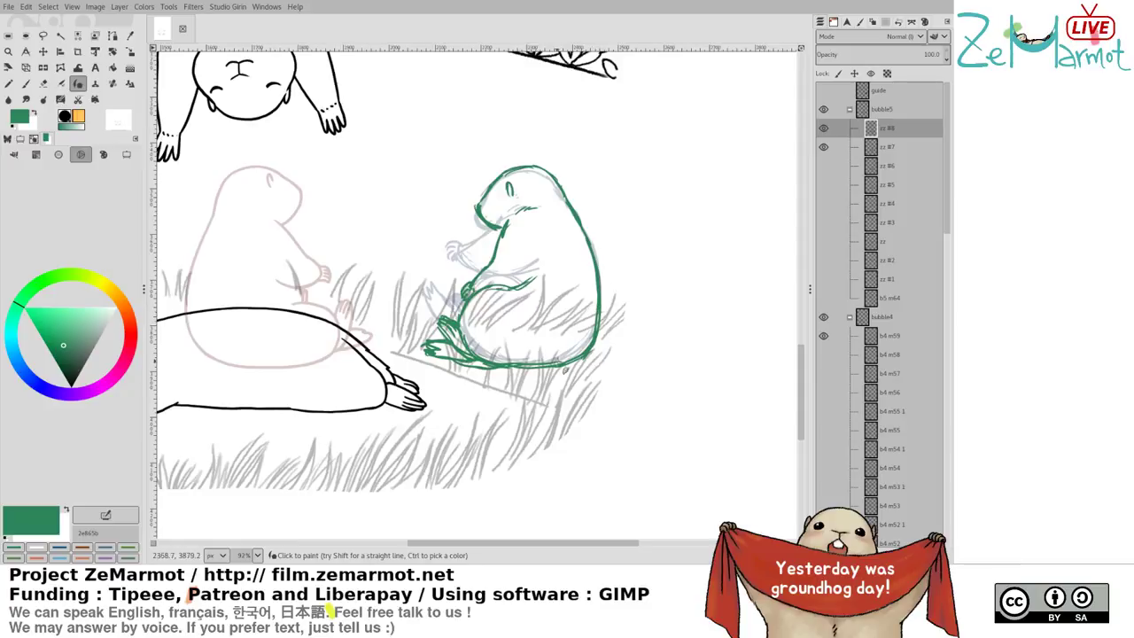
left_click_drag(550, 176, 567, 205)
left_click_drag(521, 166, 558, 187)
key("shift+e")
key("shift+e")
left_click_drag(511, 230, 497, 246)
key("y")
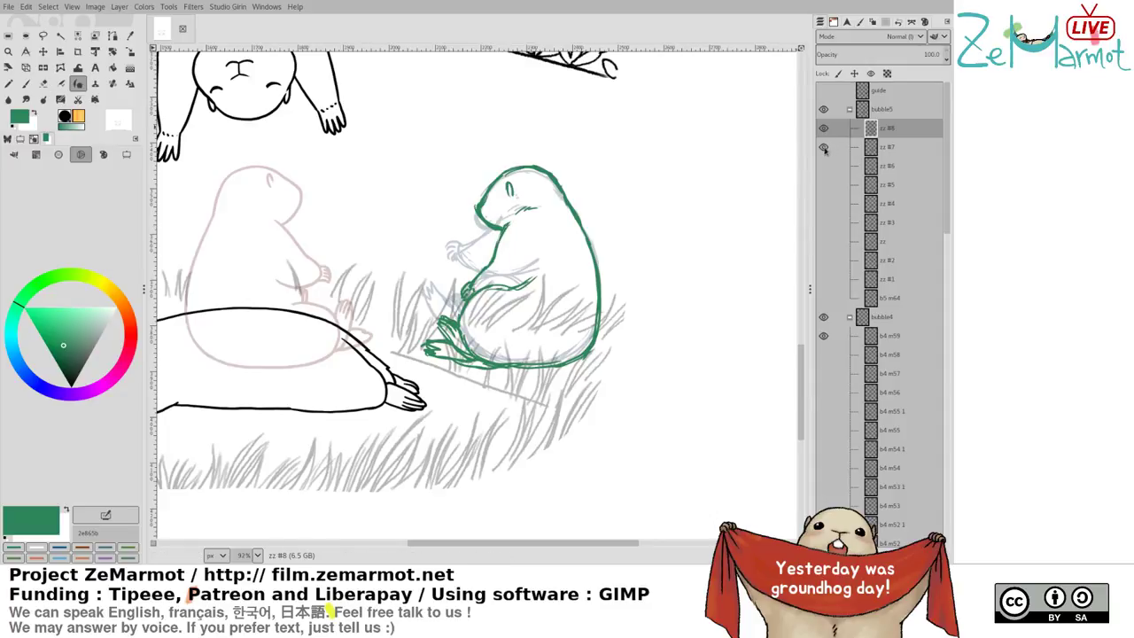
Flip between the pose layers zz #6, zz #7 and zz #8 to compare the green pose with the previous ones
left_click(822, 154)
left_click(822, 156, "shift")
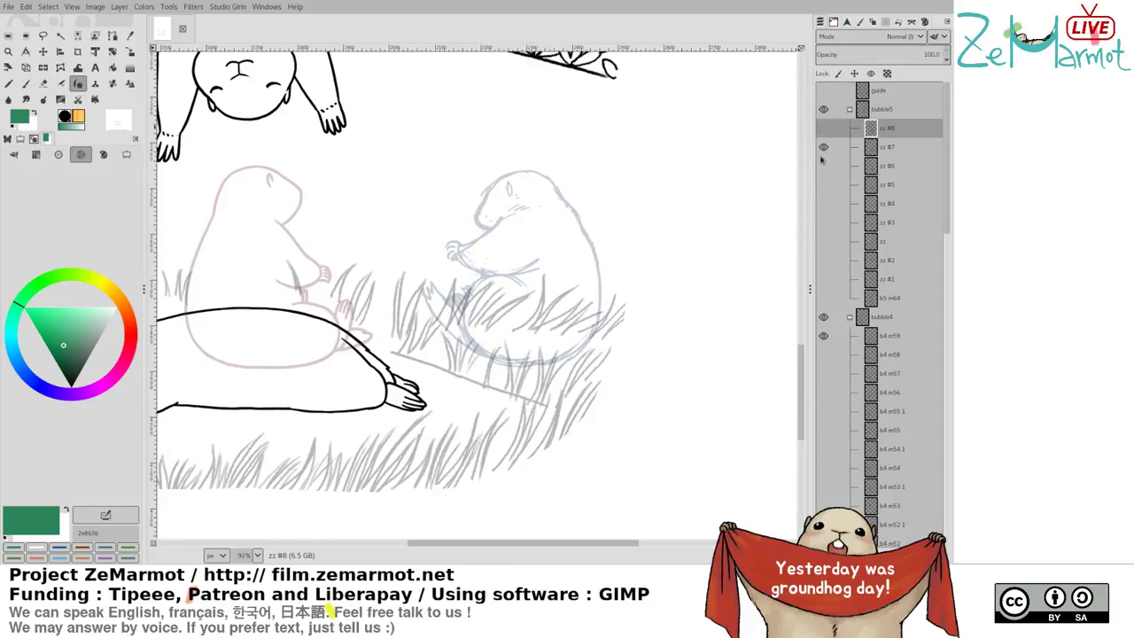
left_click(822, 155, "shift")
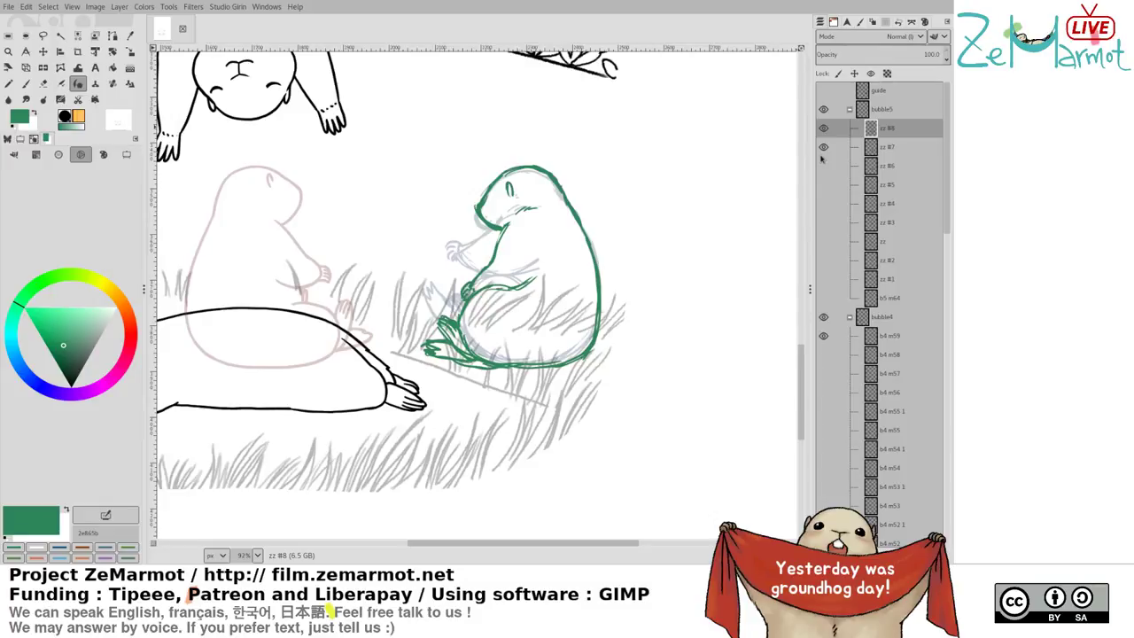
key("ctrl+y")
key("ctrl+y")
key("ctrl+y")
key("ctrl+z")
key("ctrl+y")
key("ctrl+z")
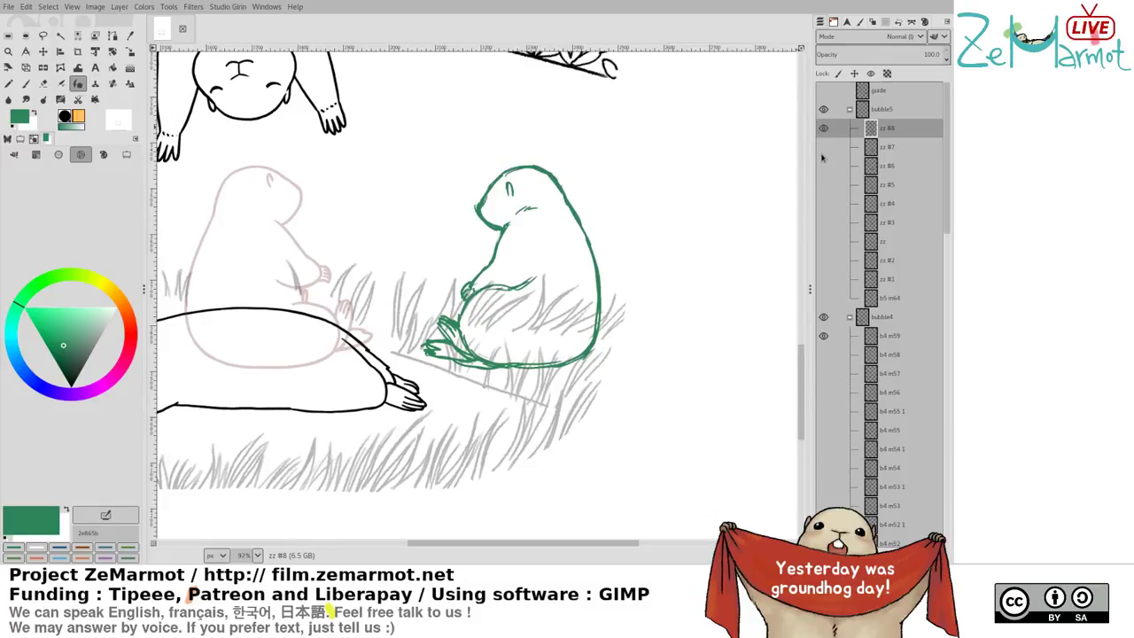
key("ctrl+y")
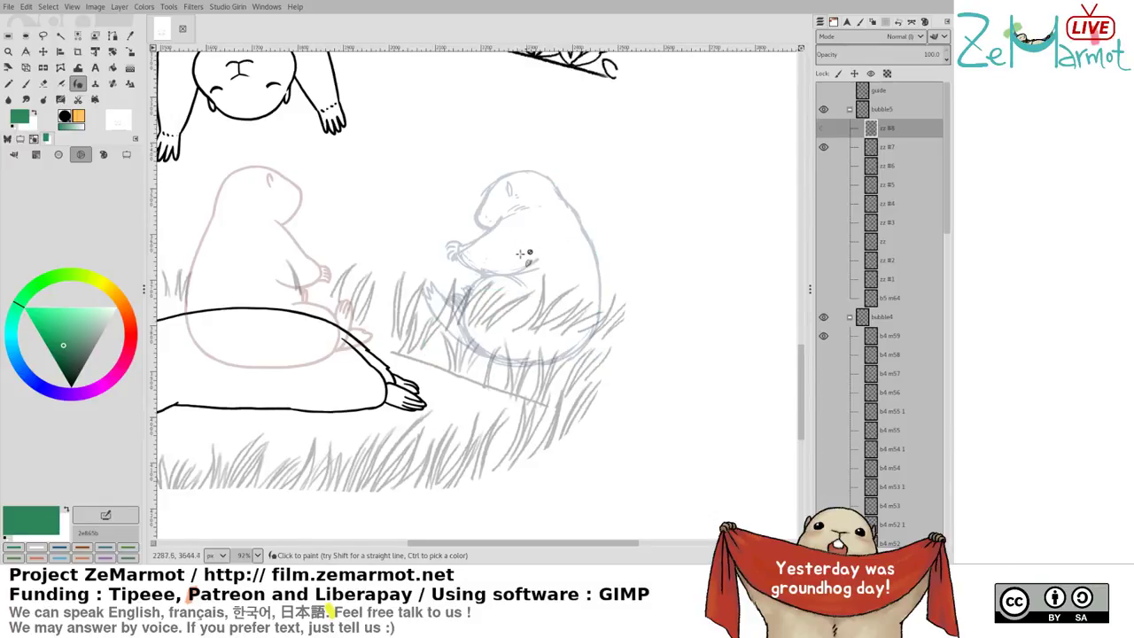
key("ctrl+z")
left_click(825, 165, "shift")
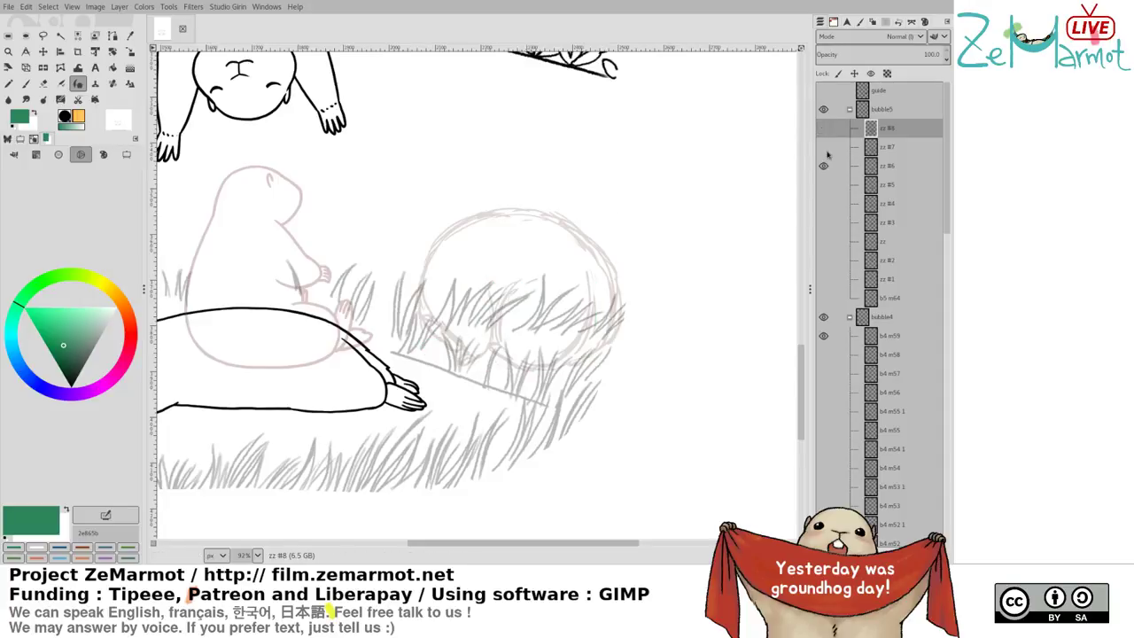
left_click(826, 149, "shift")
left_click(827, 133, "shift")
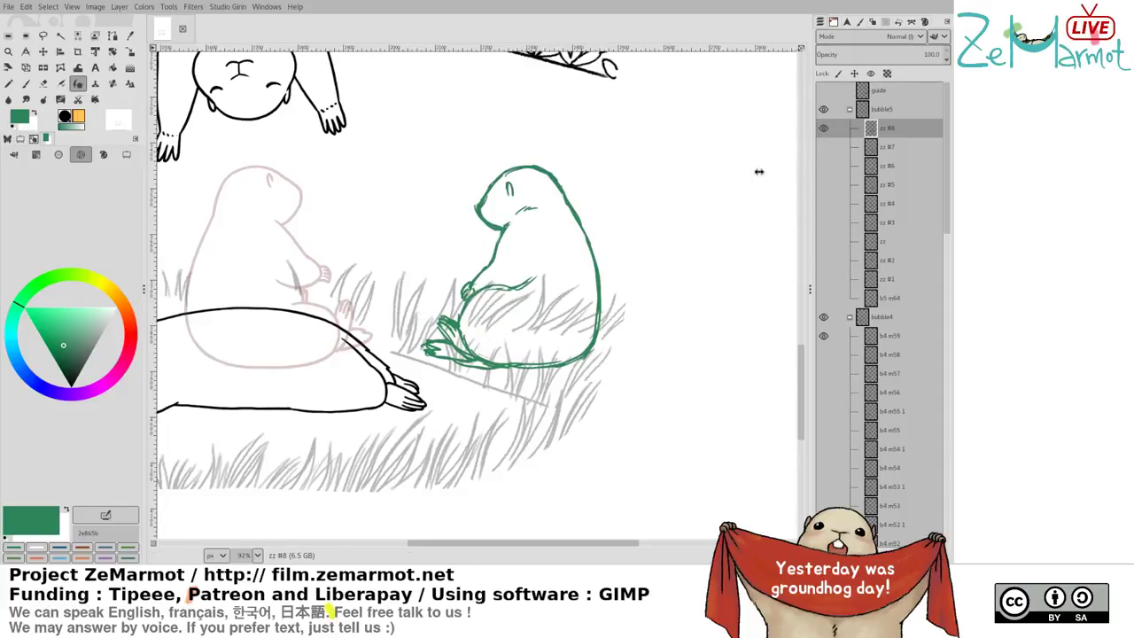
Refine the green marmot's lower chest, hand and arm lines on zz #8 and add its eye
key("f")
mouse_move(500, 263)
left_mouse_down()
mouse_move(457, 270)
mouse_move(459, 308)
mouse_move(499, 262)
mouse_move(489, 264)
mouse_move(497, 276)
left_mouse_up()
left_click(513, 279)
key("shift+e")
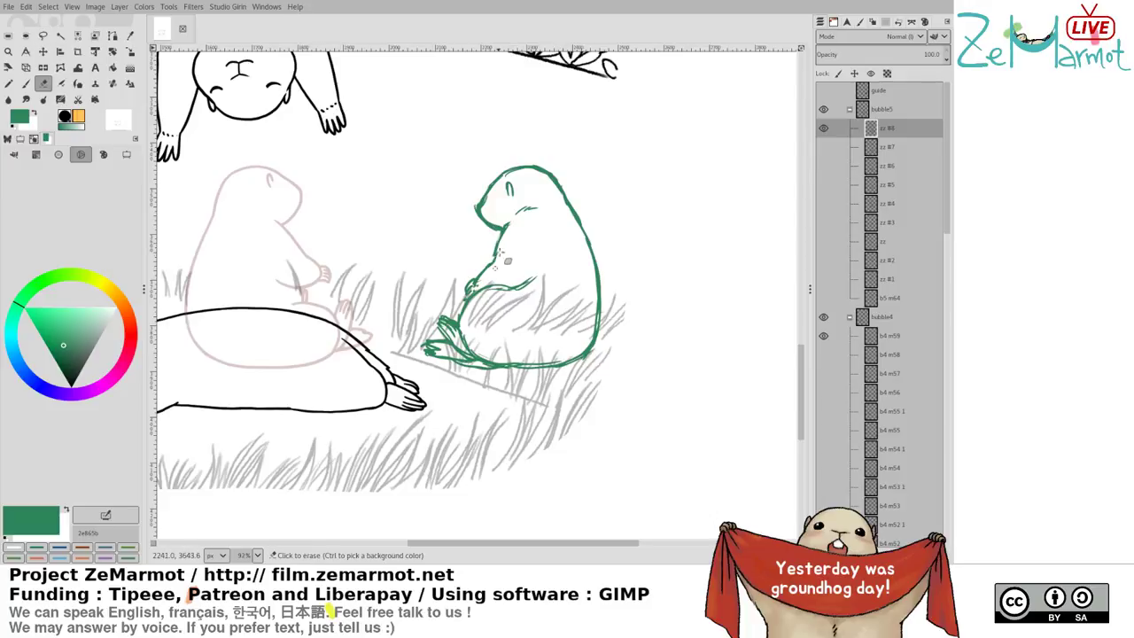
key("k")
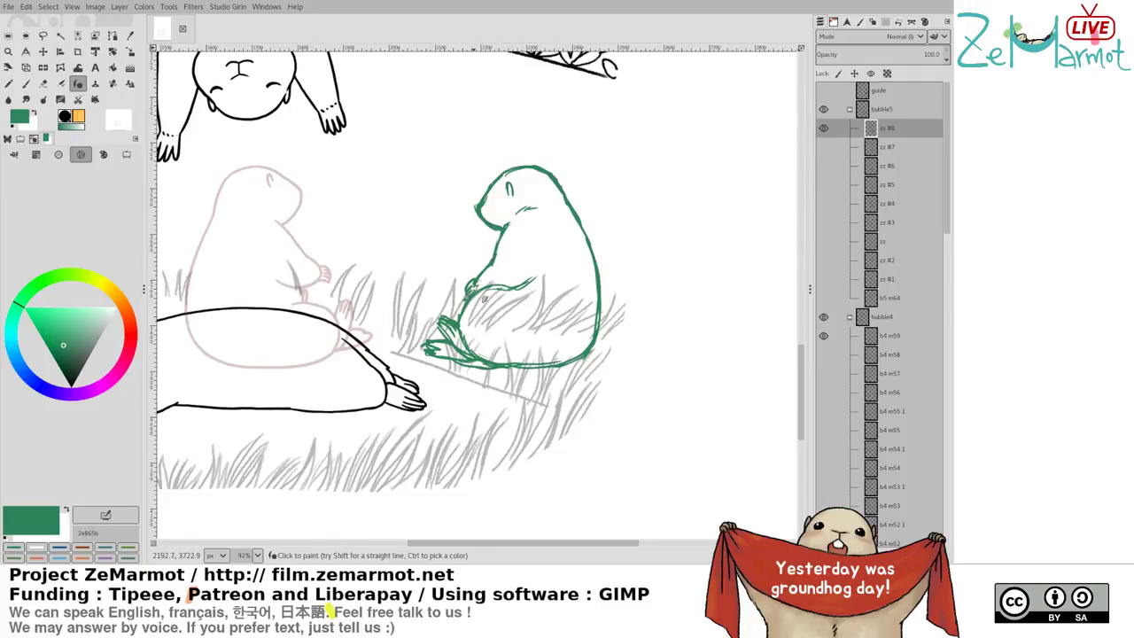
left_click_drag(512, 289, 531, 285)
left_click_drag(487, 363, 510, 450)
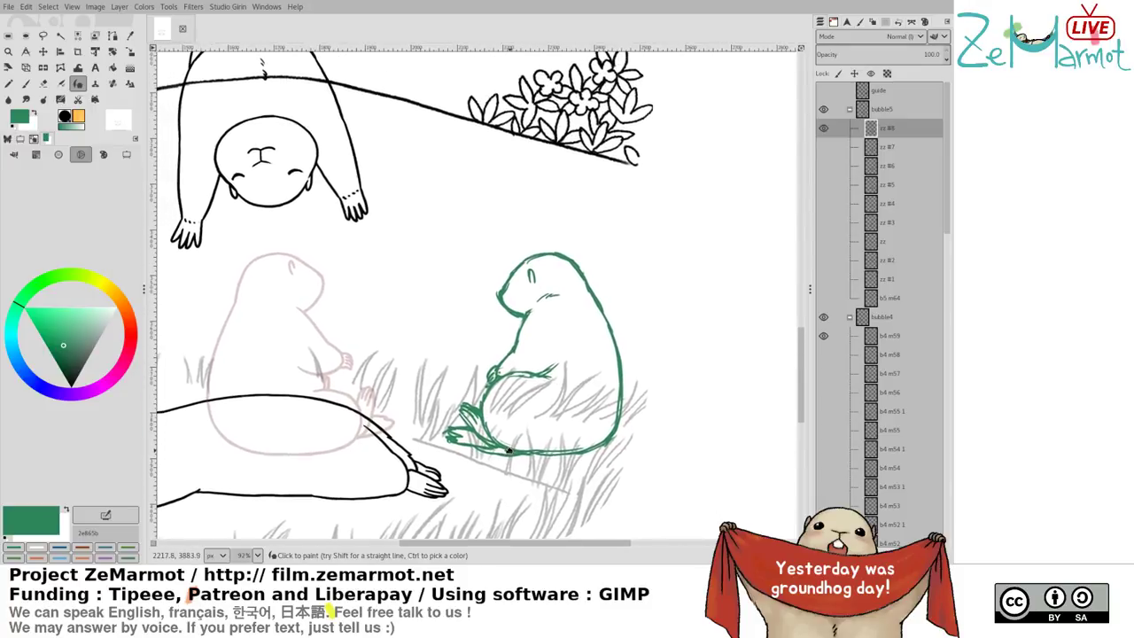
left_click_drag(515, 281, 518, 287)
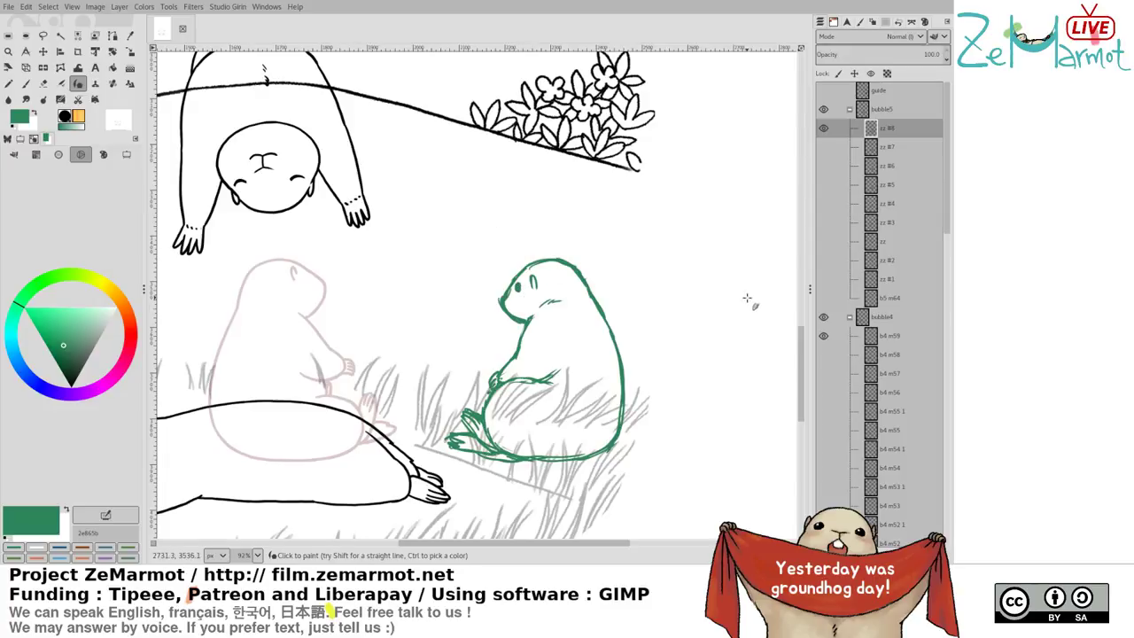
Isolate layer zz #7, make it active and sample the blue-grey of its sketch lines as the drawing color
left_click(824, 163, "shift")
left_click(824, 149, "shift")
left_click(885, 149)
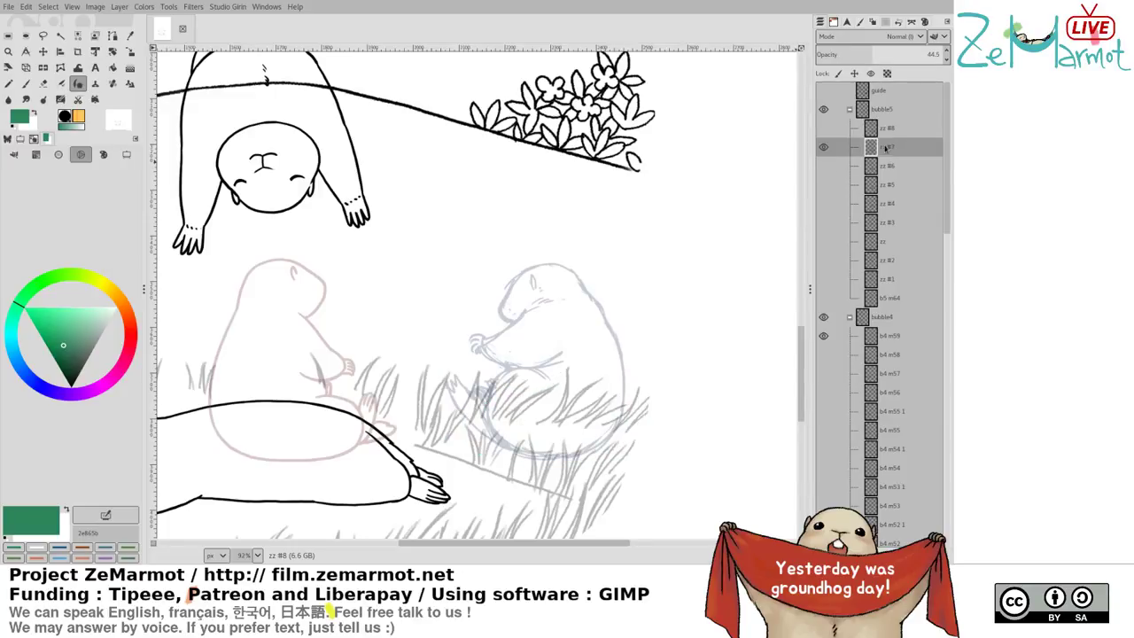
left_click(514, 293)
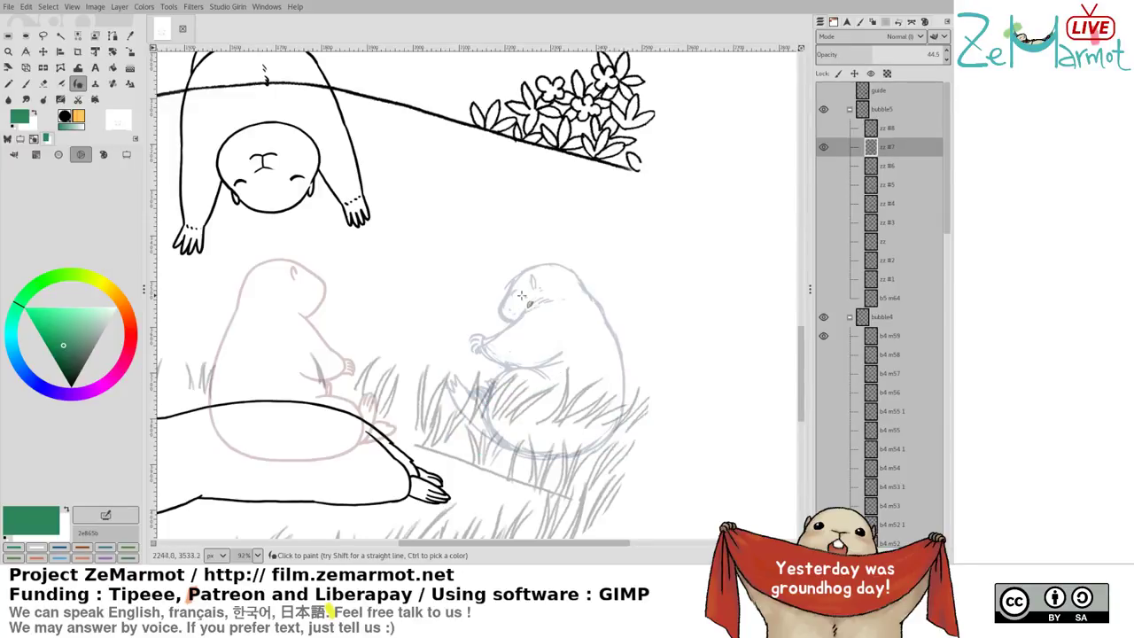
left_click(507, 296, "ctrl")
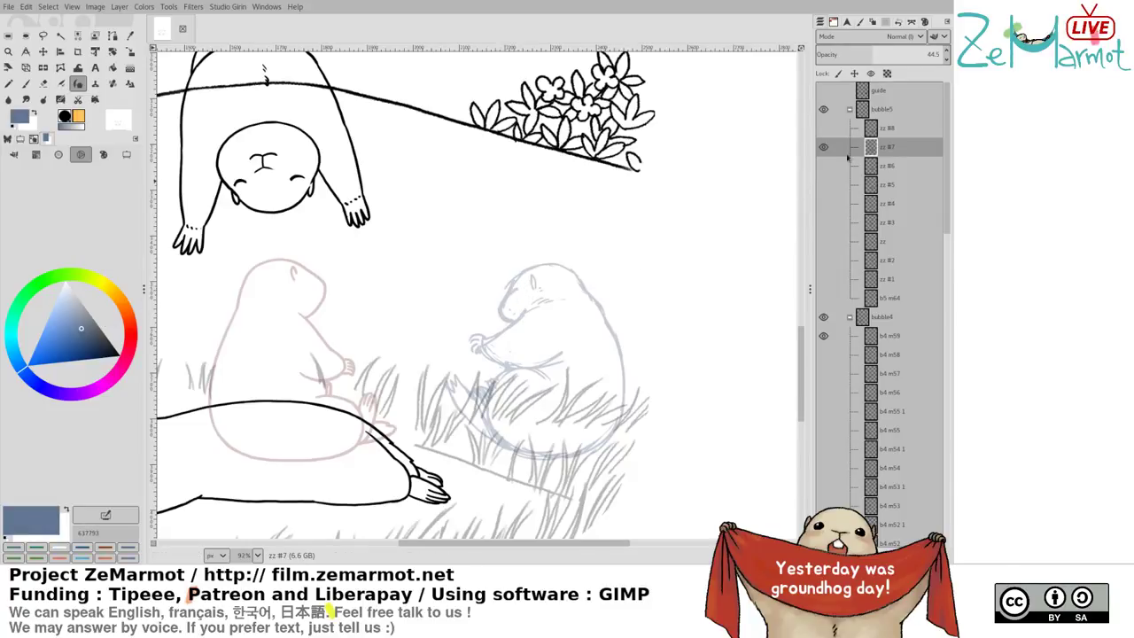
Show zz #8 in place of zz #7, turn on layers b4 m58 and b4 m57, and make b4 m57 active
left_click(823, 148, "shift")
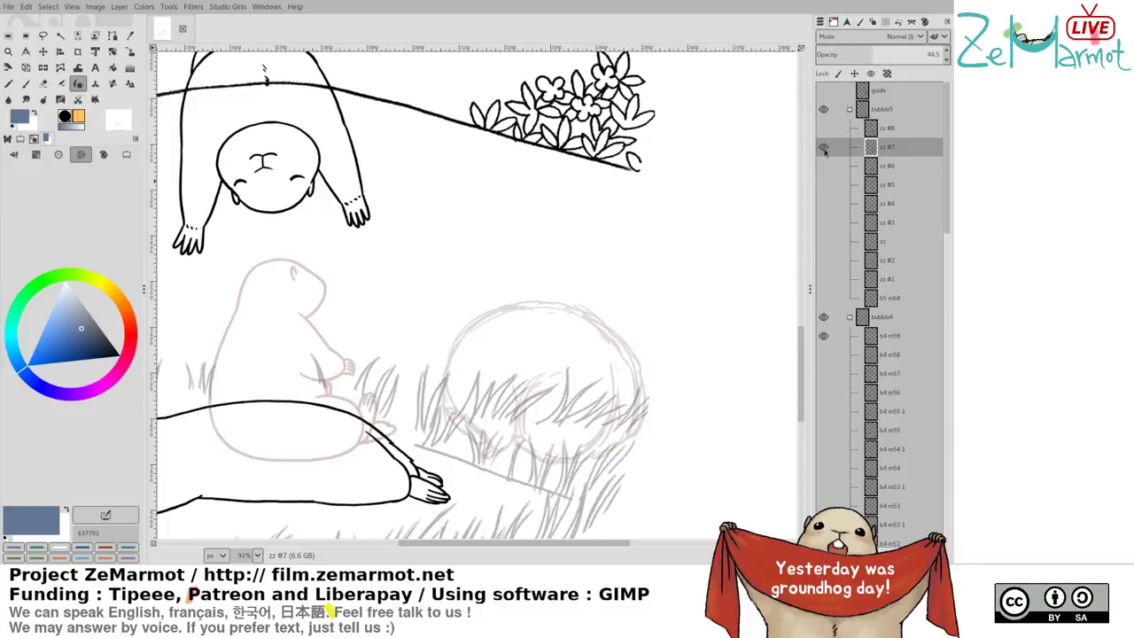
left_click(824, 130, "shift")
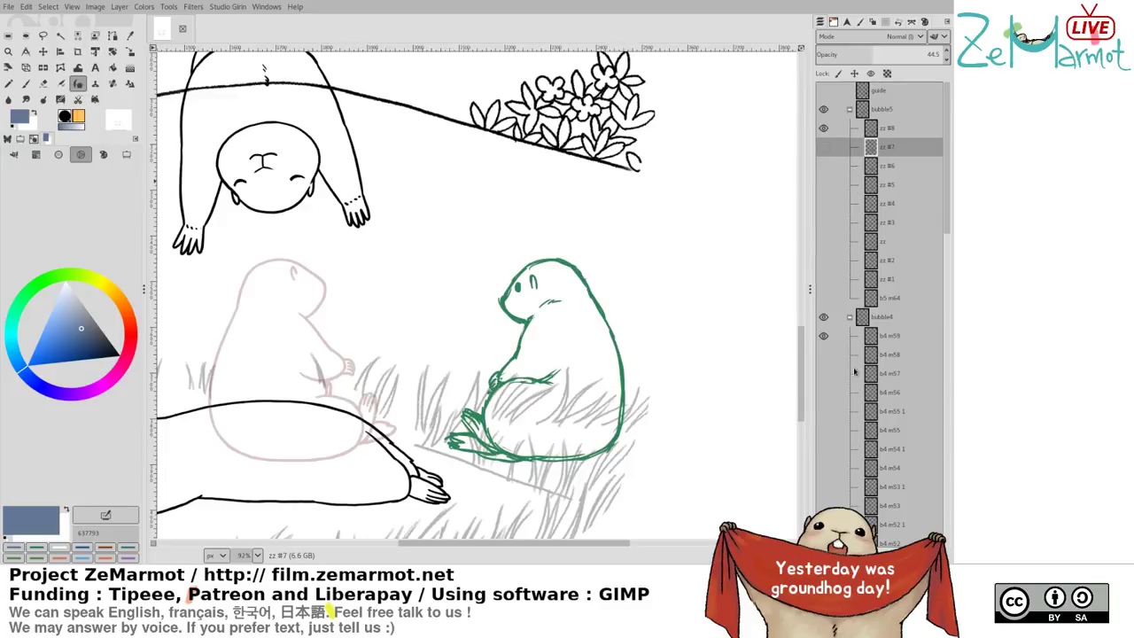
left_click(823, 355, "shift")
left_click(825, 374)
left_click(887, 380)
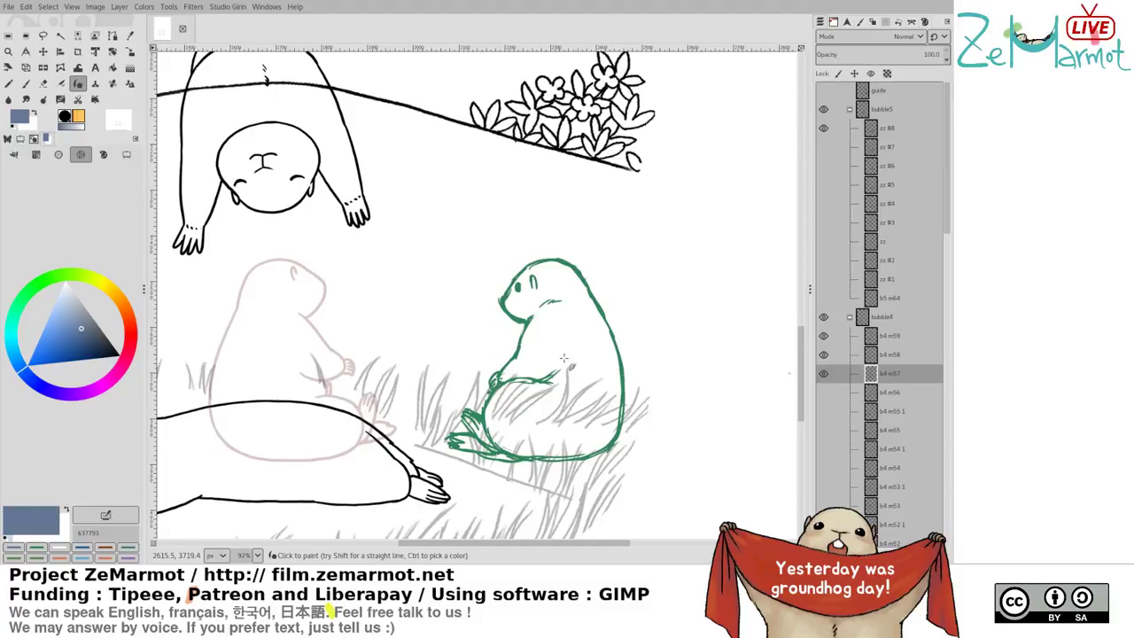
Collapse the bubble4 group and step back through the bubble3 pose layers from b3 m48 to b3 m42, showing and hiding each
left_click_drag(453, 338, 569, 277)
left_click(849, 317)
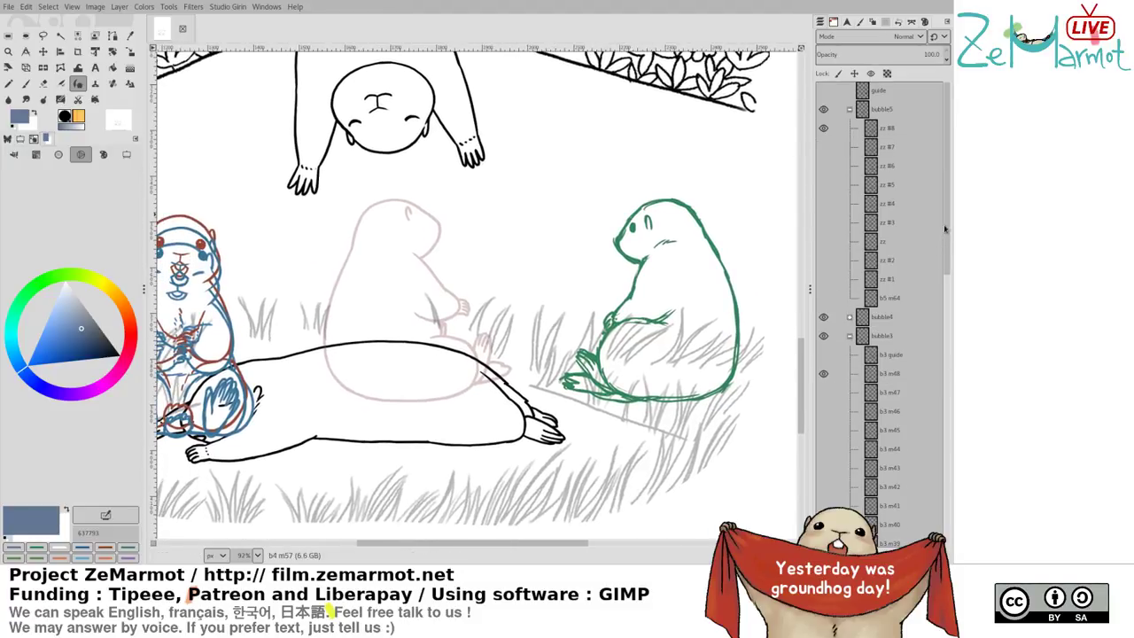
left_click(824, 393)
left_click(824, 411)
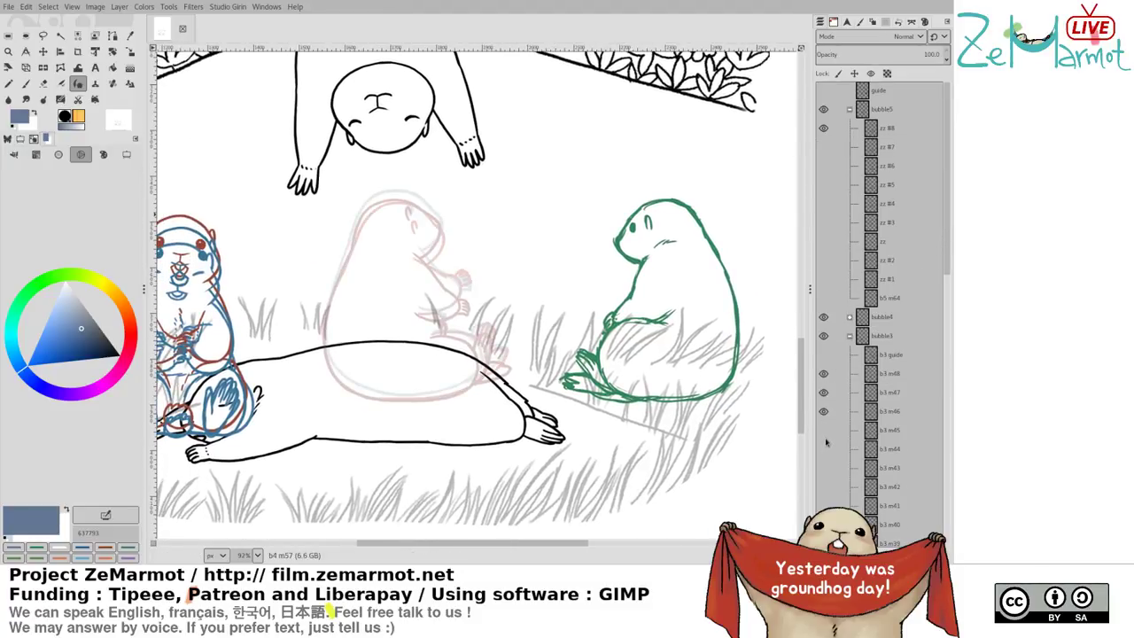
left_click(825, 374)
left_click(825, 393)
left_click(824, 429)
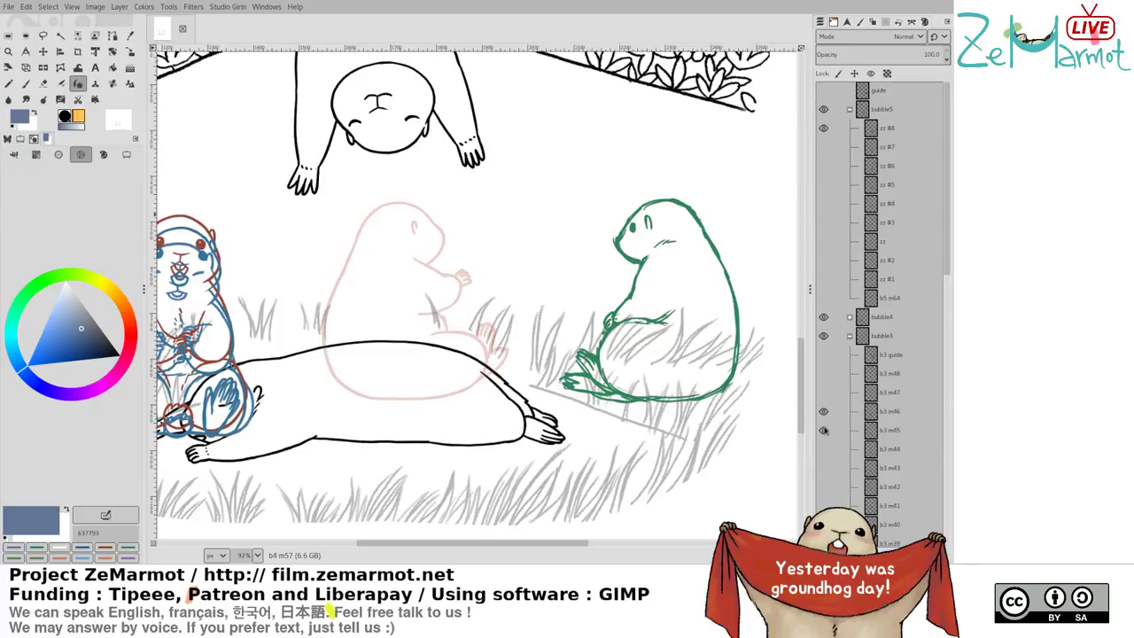
left_click(825, 411)
left_click(824, 431)
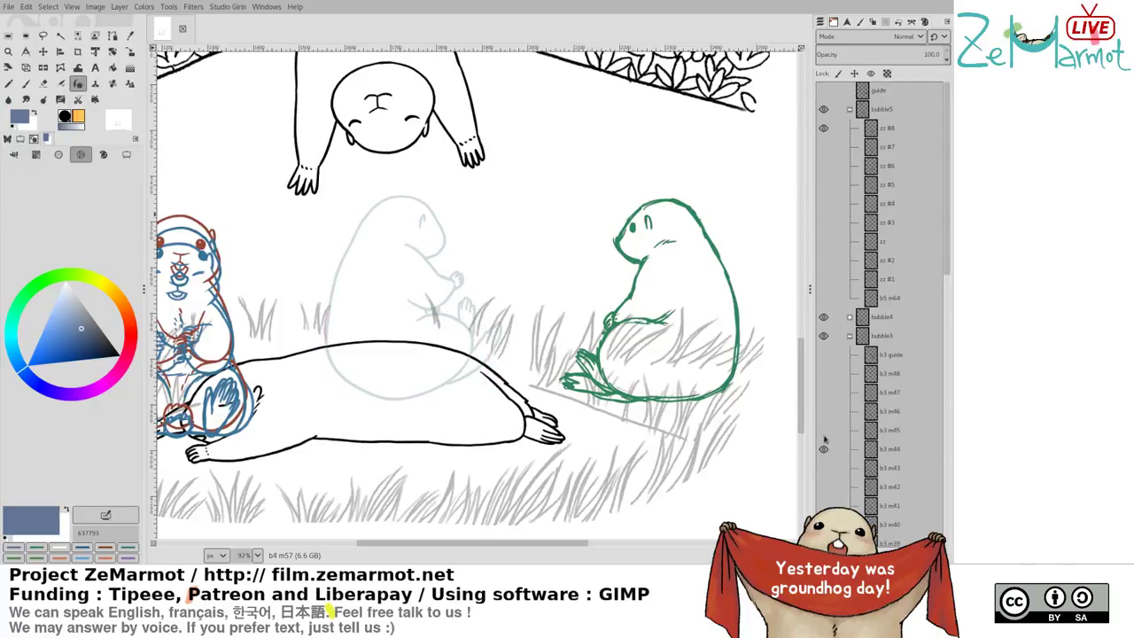
left_click(824, 467)
left_click(824, 449)
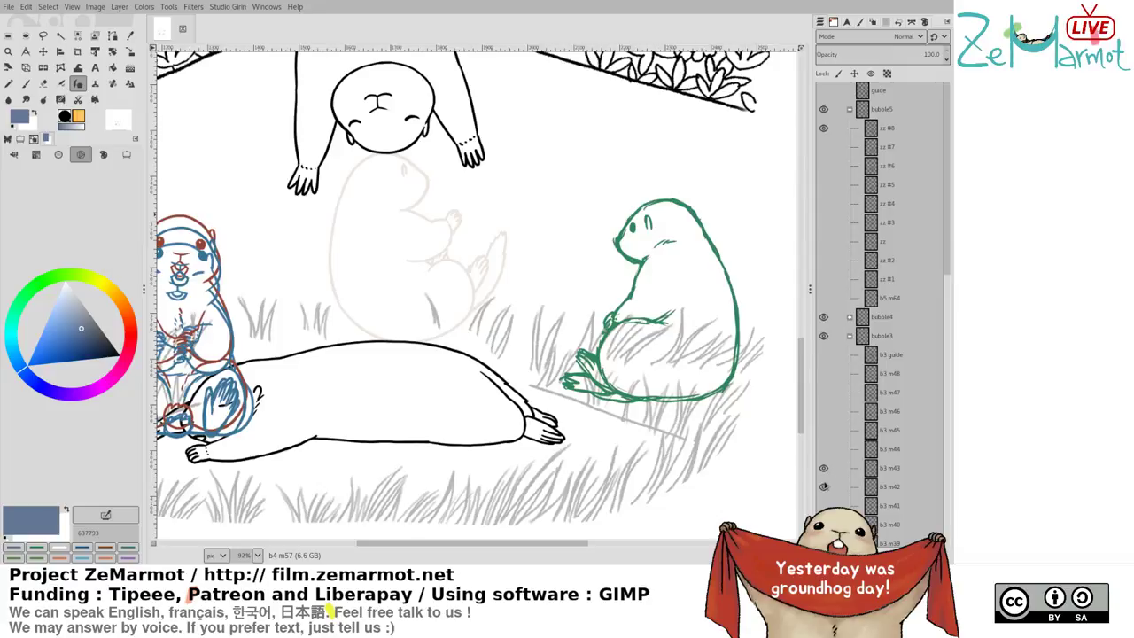
left_click(824, 487)
left_click(824, 486)
Make b3 m43 active and flip between the neighbouring layers b3 m44, b3 m43 and b3 m42 to compare the poses
left_click(868, 471)
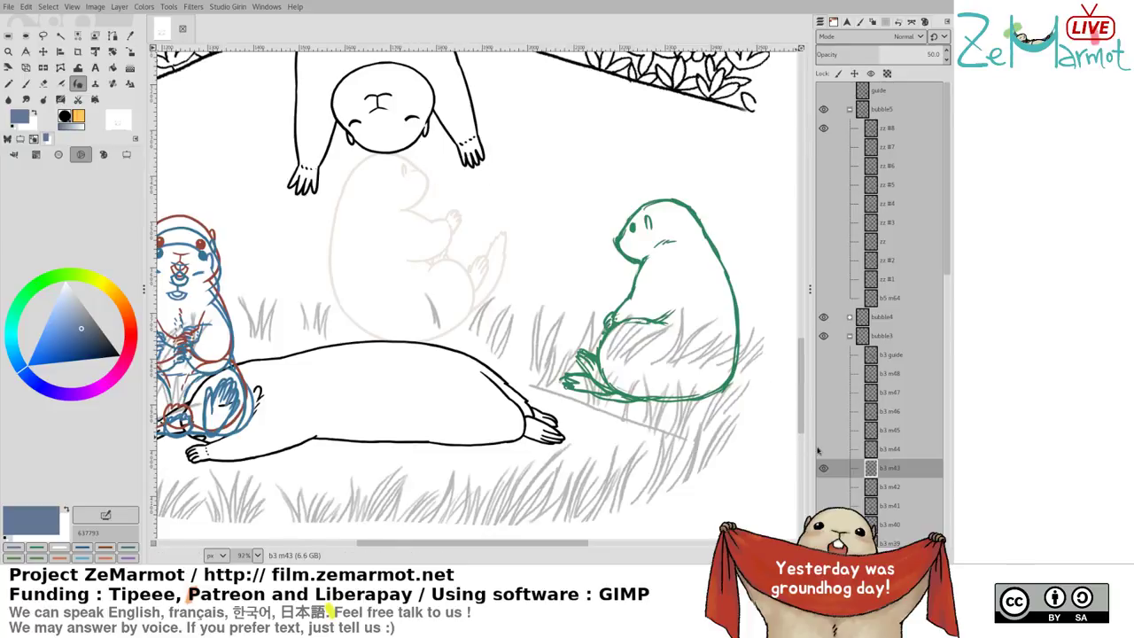
left_click(822, 451, "shift")
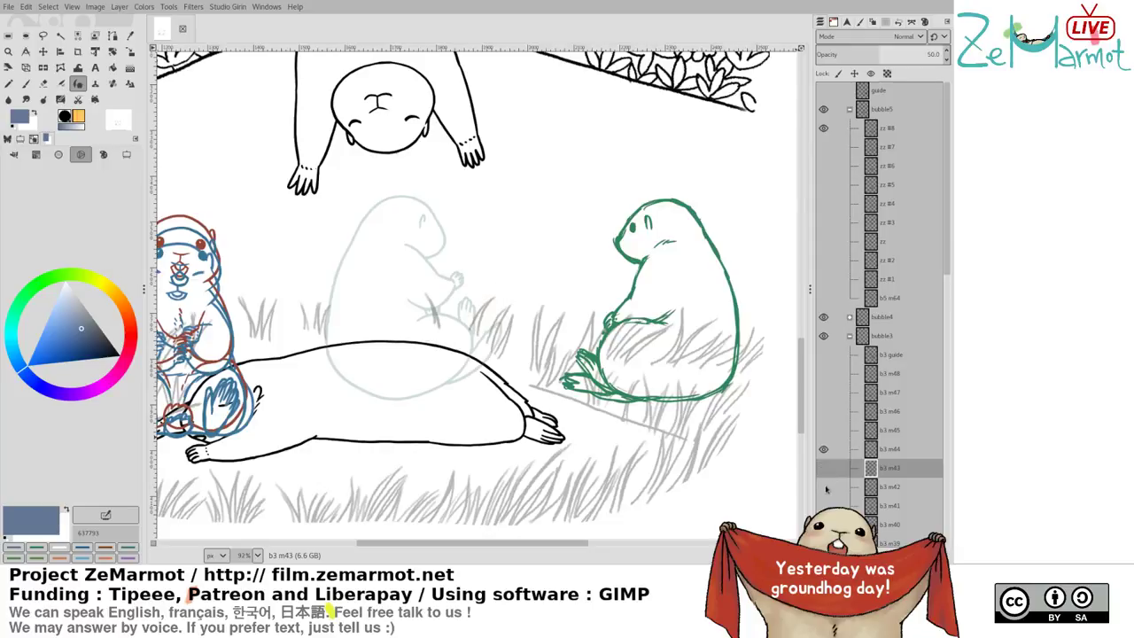
left_click(826, 487, "shift")
left_click(826, 473, "shift")
left_click(826, 484, "shift")
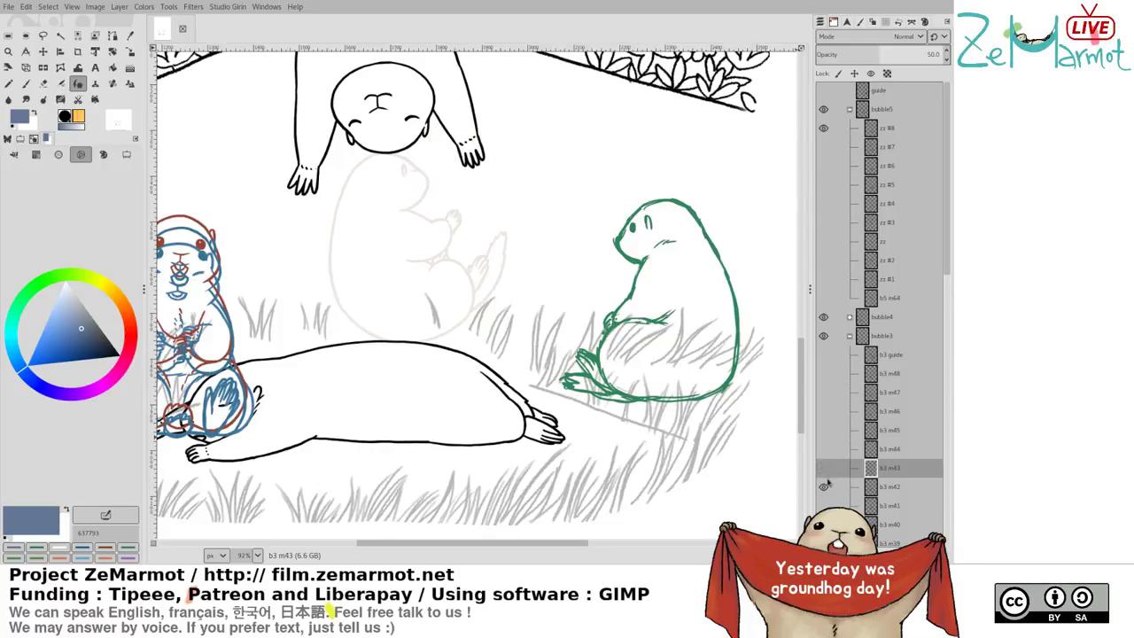
left_click(826, 472, "shift")
left_click(826, 485, "shift")
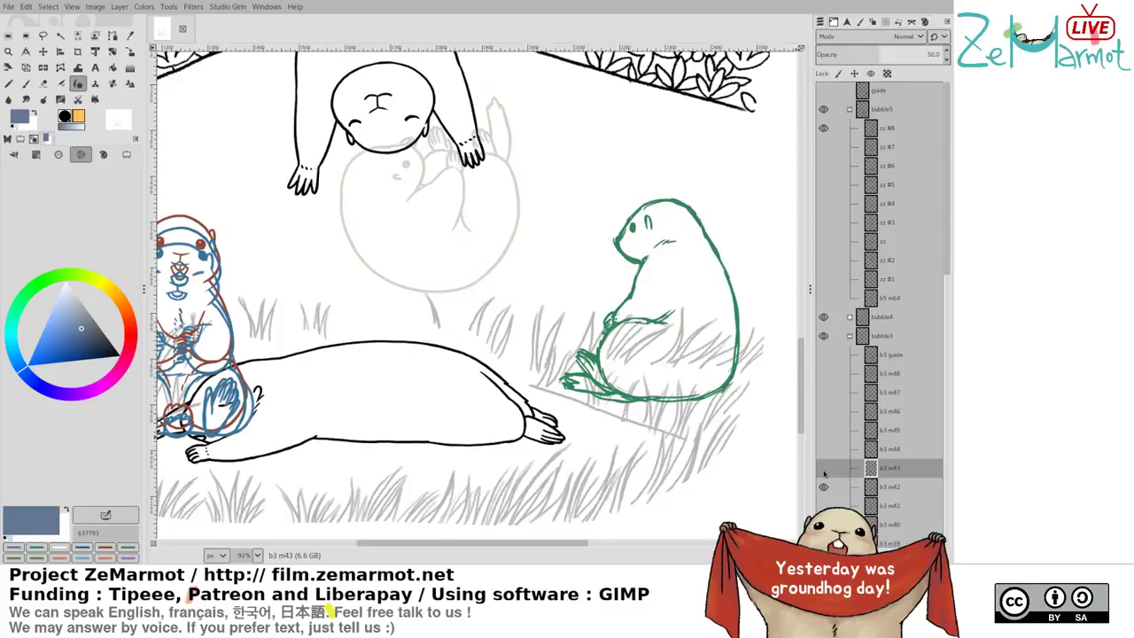
left_click(825, 471, "shift")
left_click(824, 455, "shift")
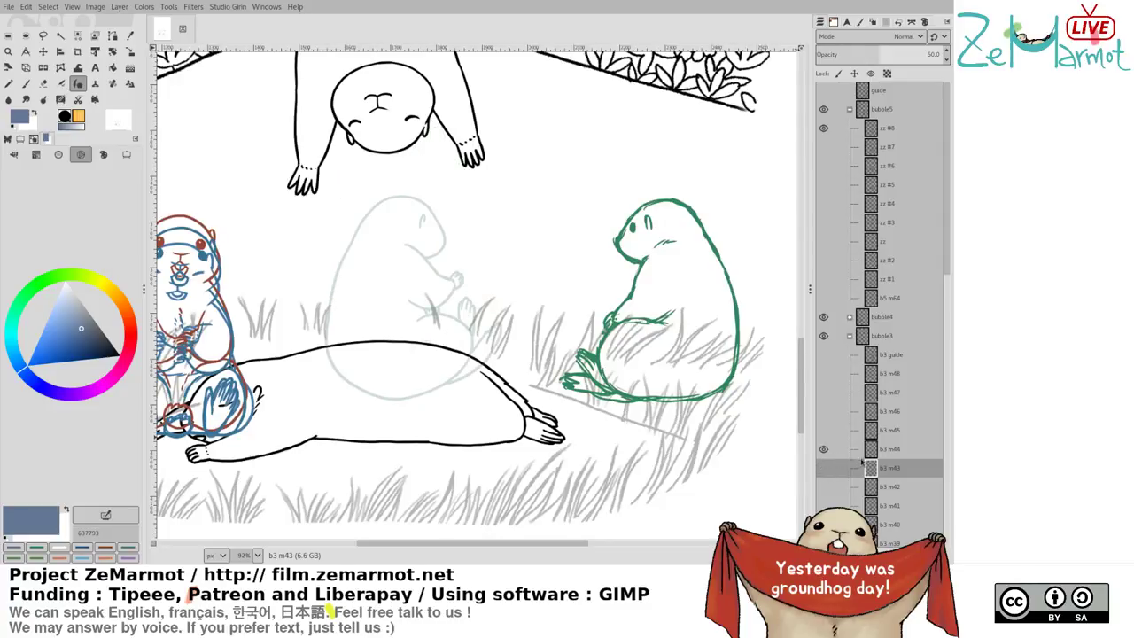
Make b3 m44 active, show b3 m45 in its place and switch the active layer to b3 m45
left_click(864, 449)
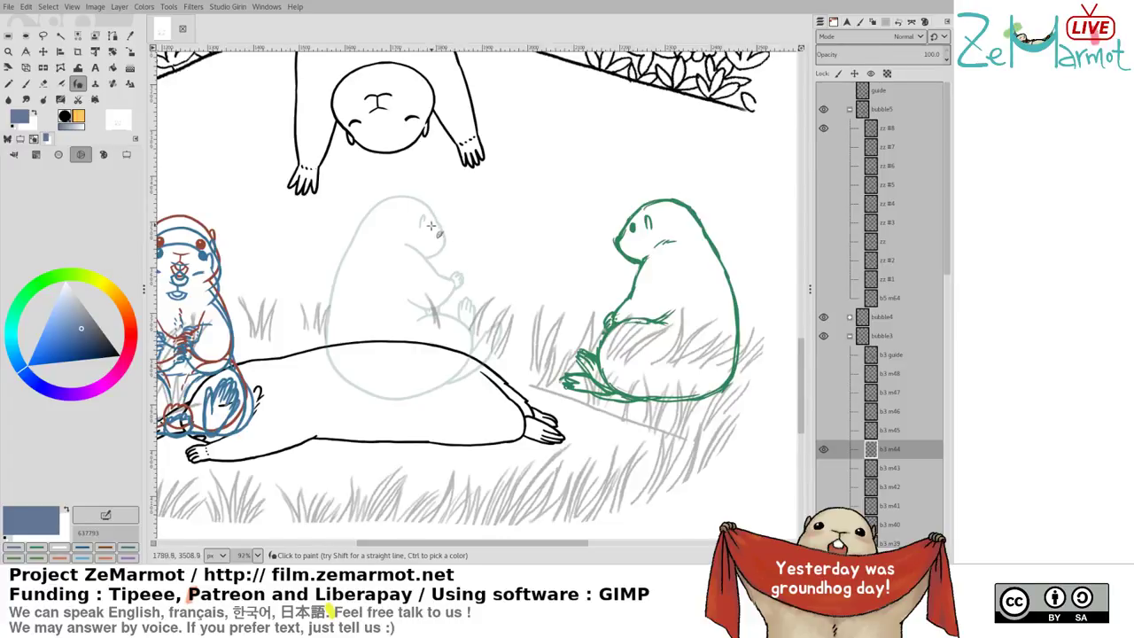
left_click(824, 432)
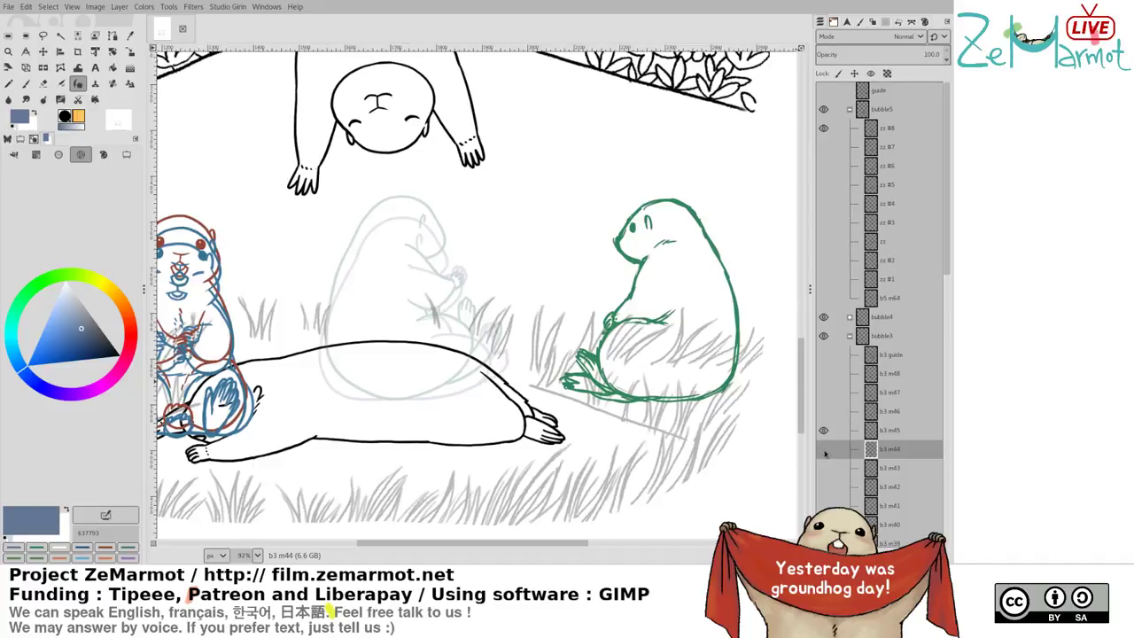
left_click(882, 431)
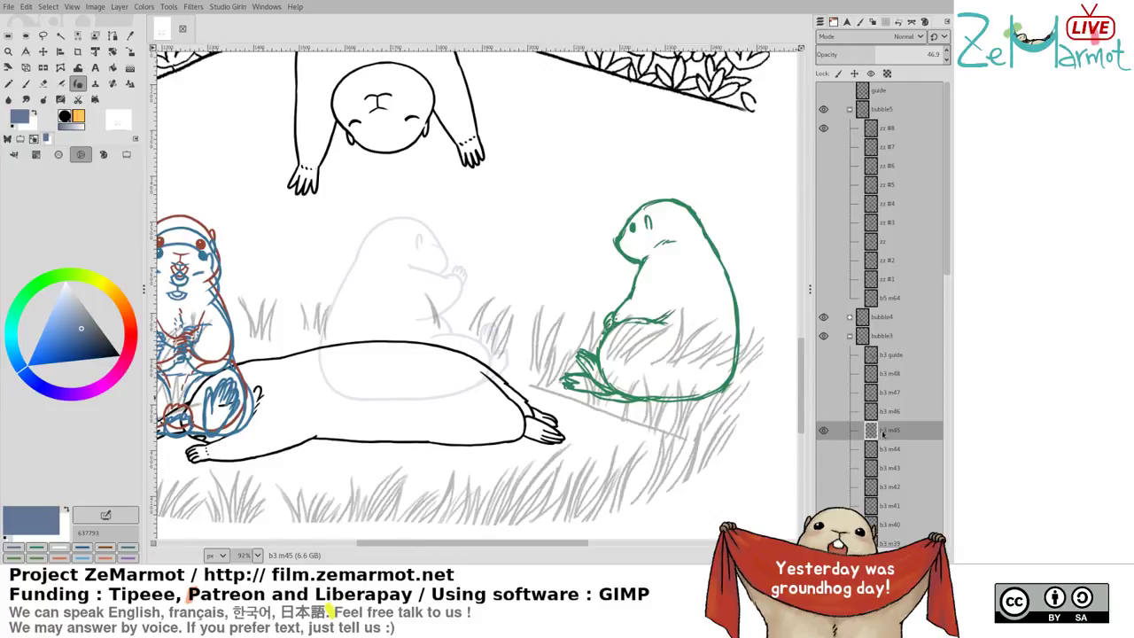
Add the pink marmot's eye on layer b3 m46 using b3 m45 as reference, and hide b3 m45
key("F6")
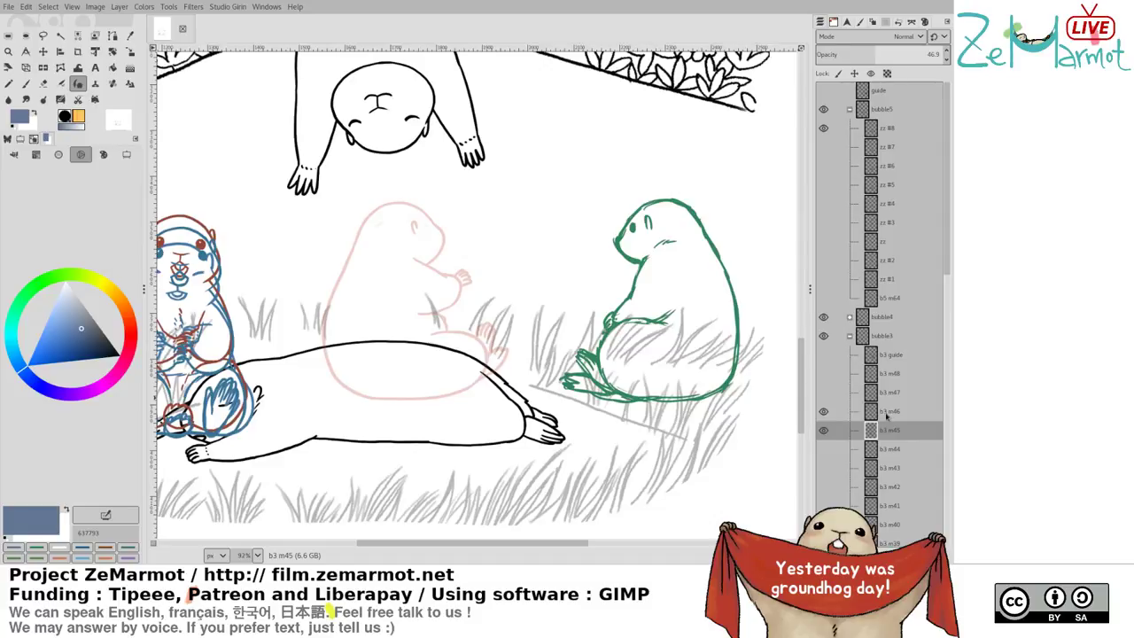
left_click(889, 413)
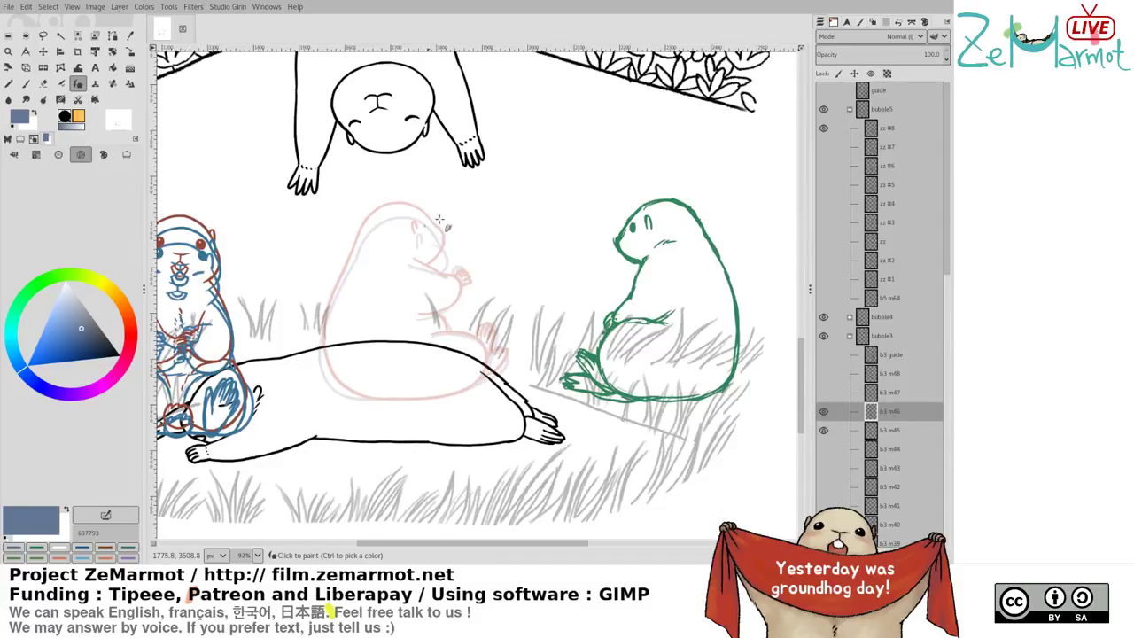
left_click(450, 274)
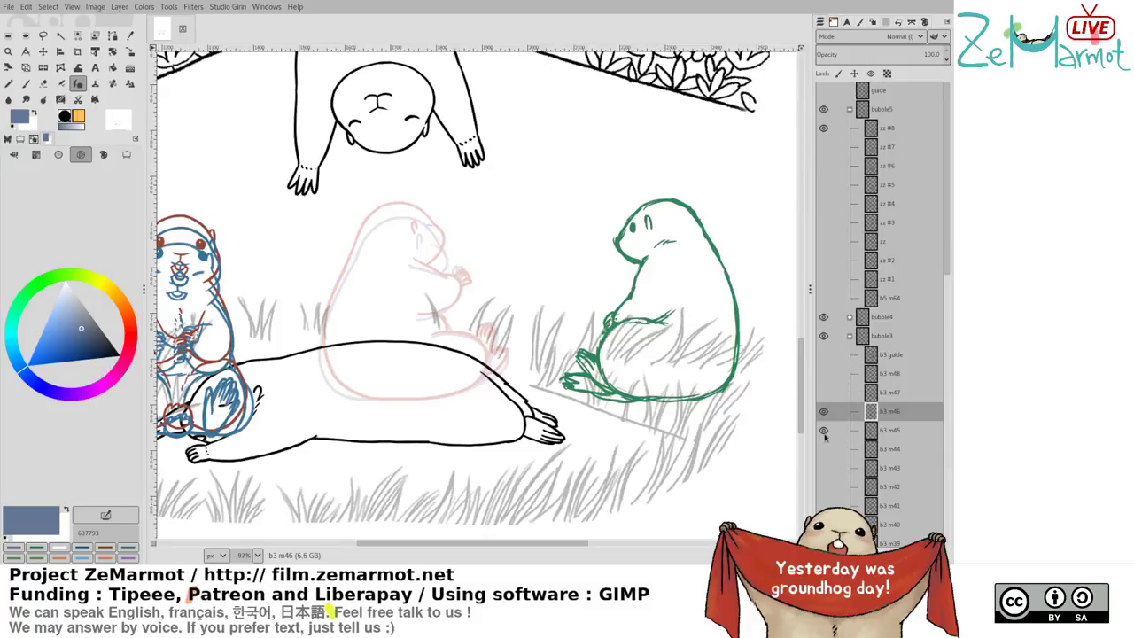
left_click(826, 436)
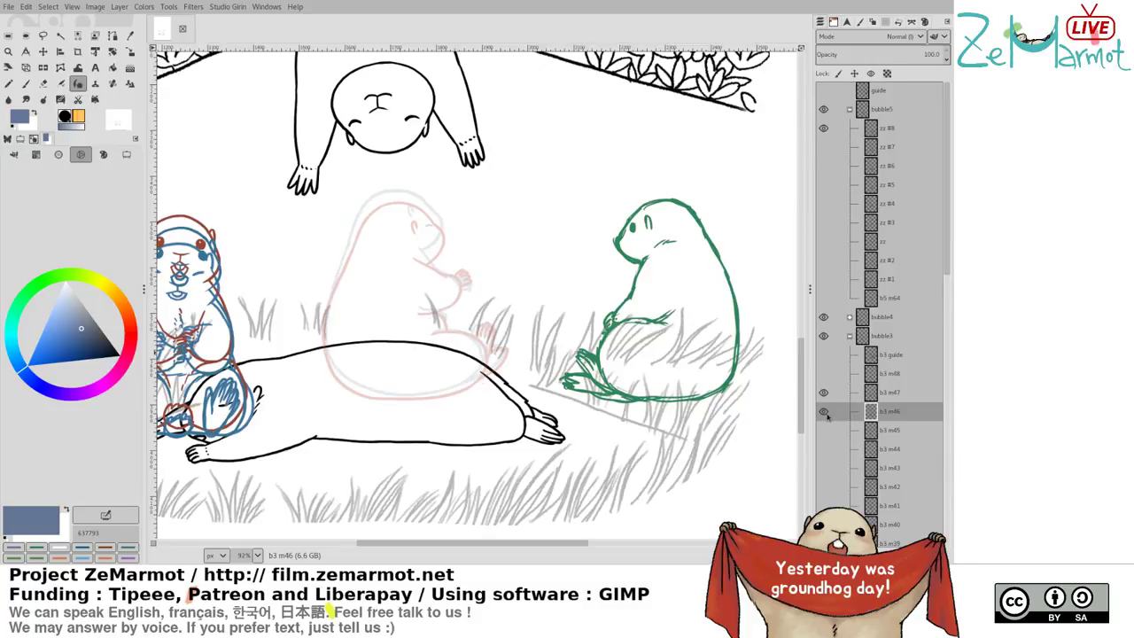
Make b3 m47 the active layer with b3 m46 as reference, and hide b3 m46
left_click(823, 411)
left_click(824, 412)
left_click(882, 400)
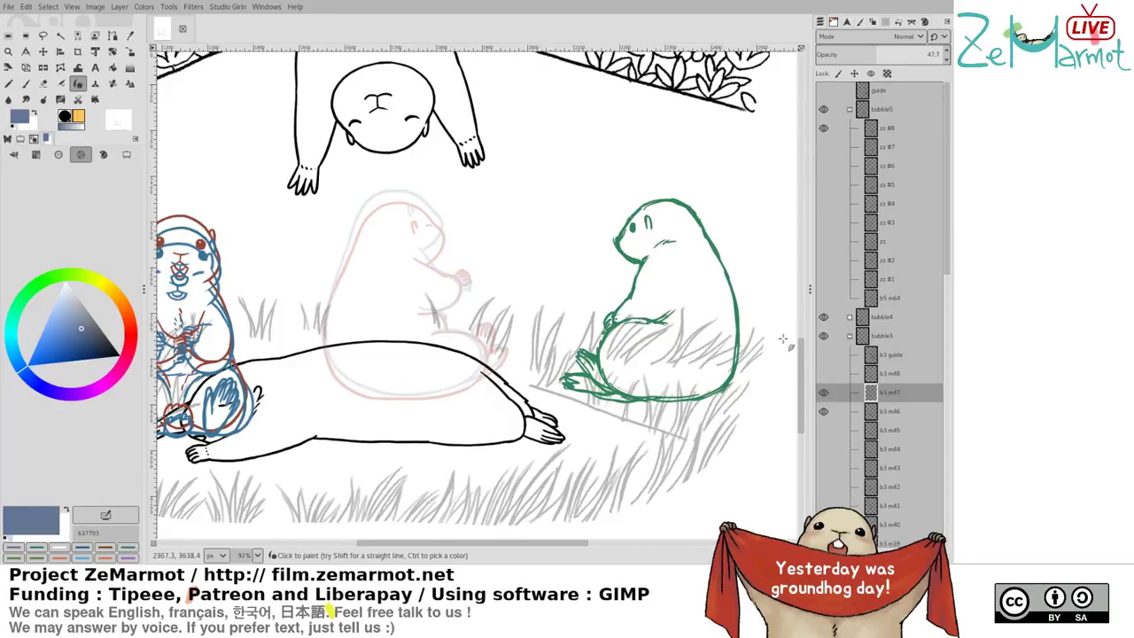
left_click(825, 411)
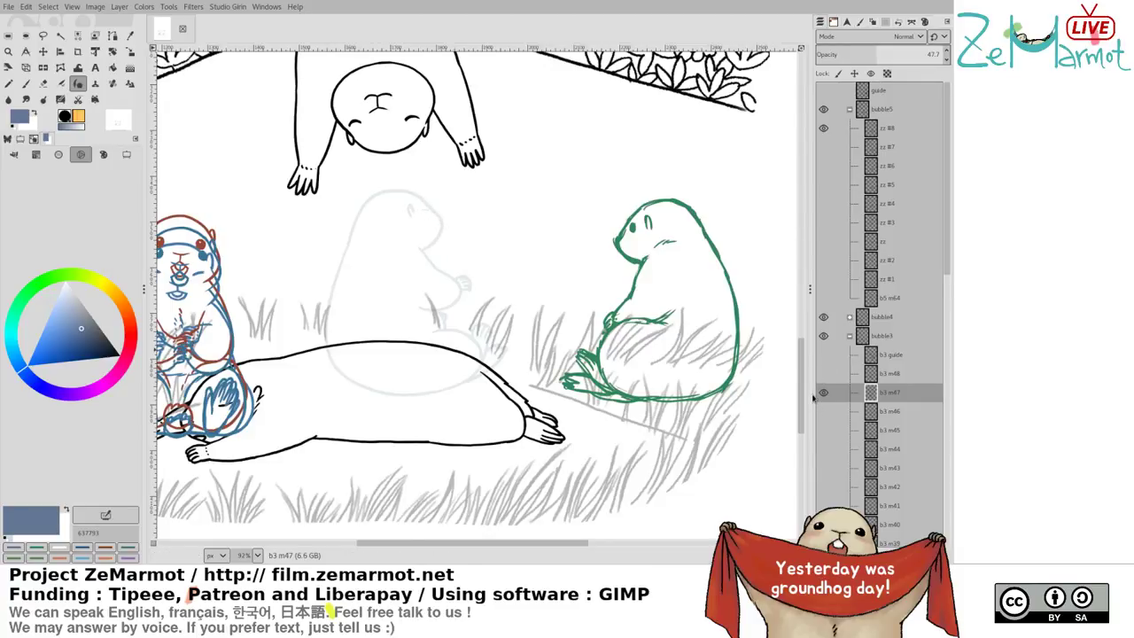
Show b3 m48 in place of b3 m47, make it active and try a stroke for the marmot's eye
left_click(824, 374)
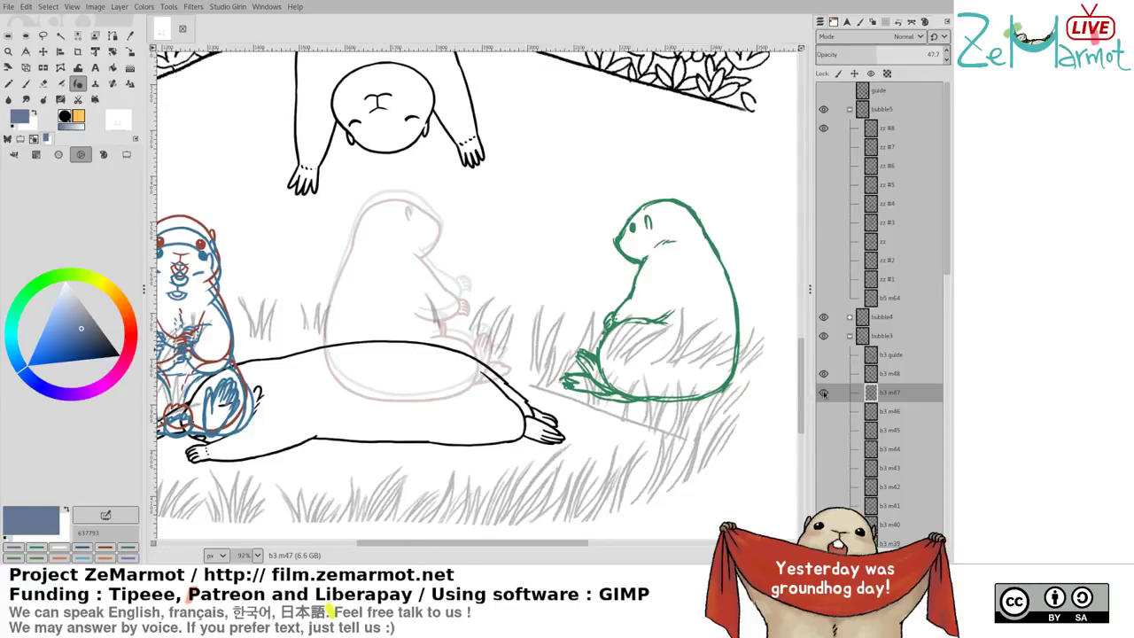
left_click(824, 394)
left_click(886, 374)
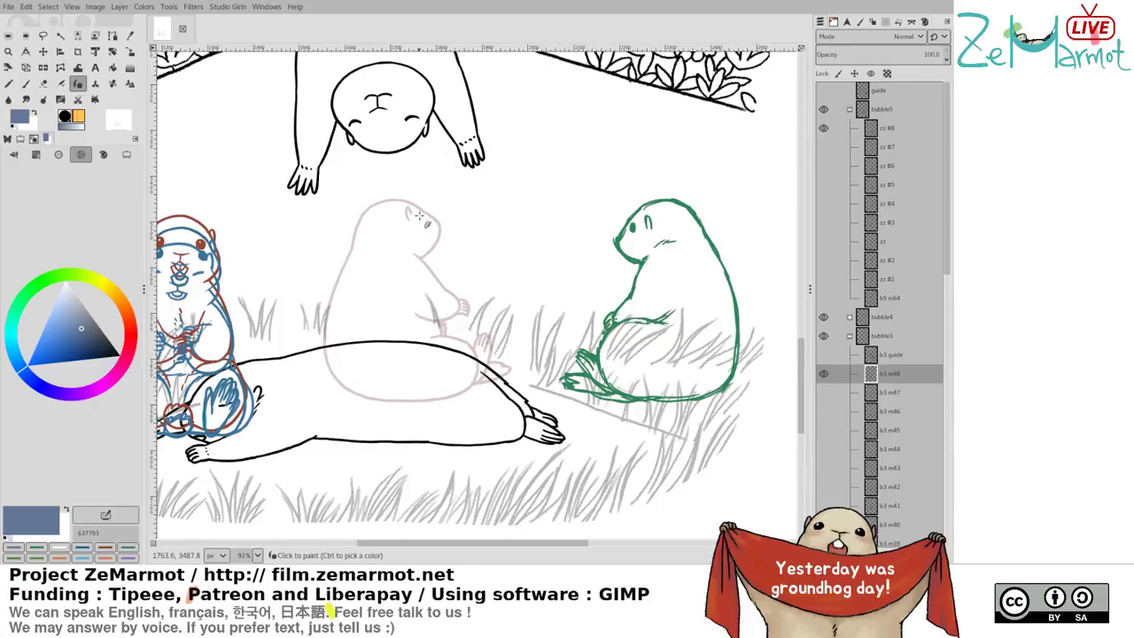
left_click_drag(420, 215, 434, 219)
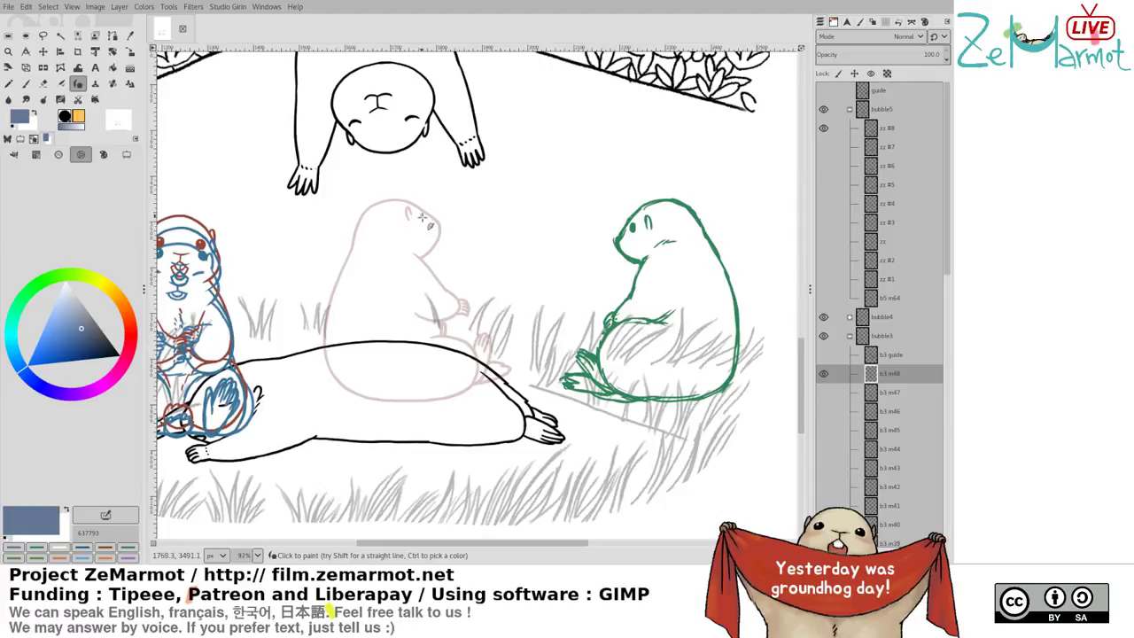
Flip between layers b3 m48, b3 m47 and b3 m46 to compare the sitting marmot's head and pose
left_click_drag(502, 430, 463, 391)
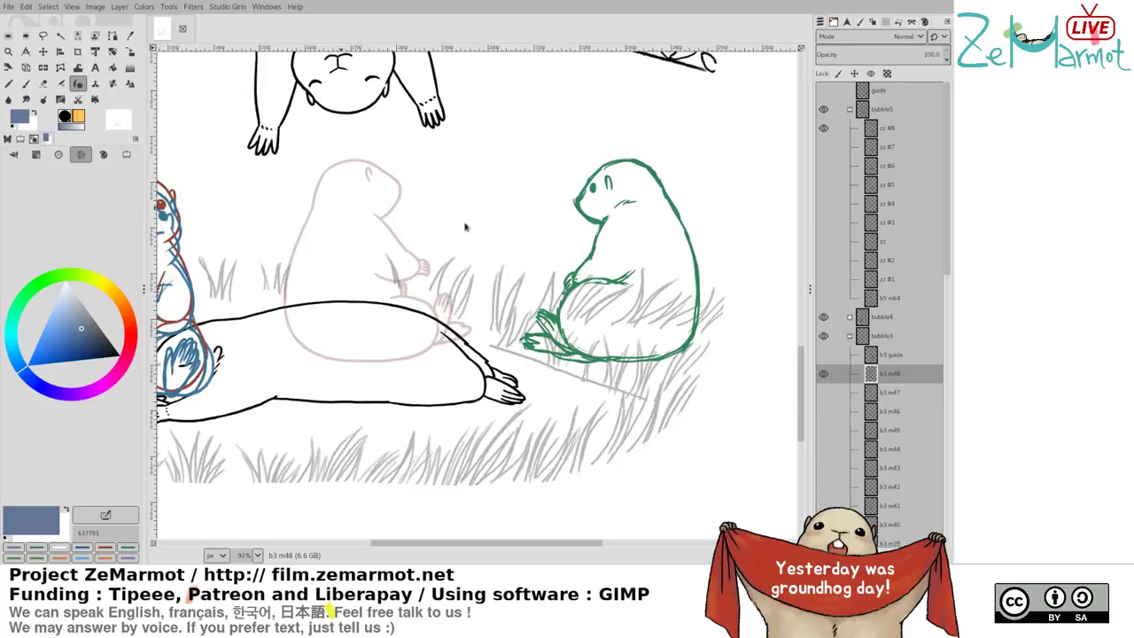
mouse_move(286, 353)
left_mouse_down()
mouse_move(274, 318)
mouse_move(300, 327)
left_mouse_up()
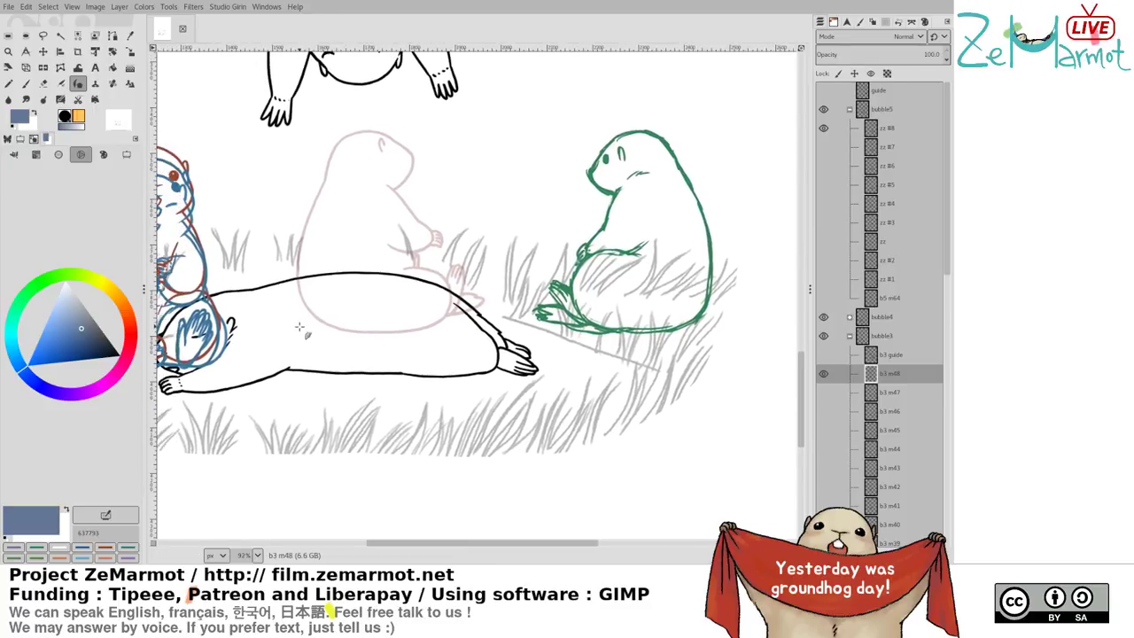
left_click(825, 394, "shift")
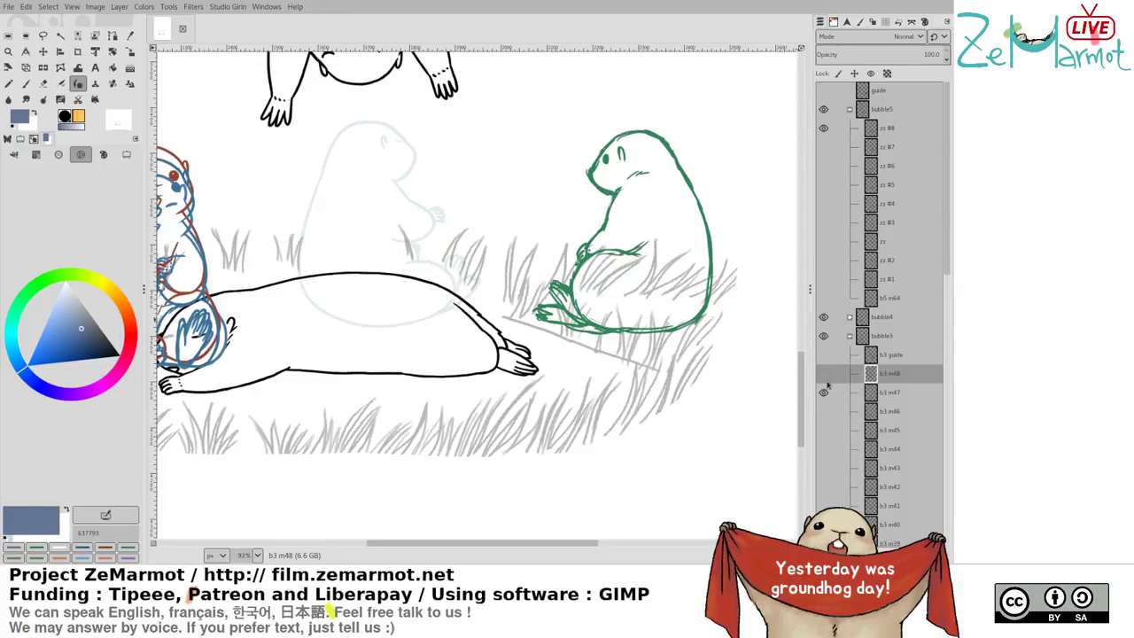
left_click(823, 375, "shift")
left_click(823, 411, "shift")
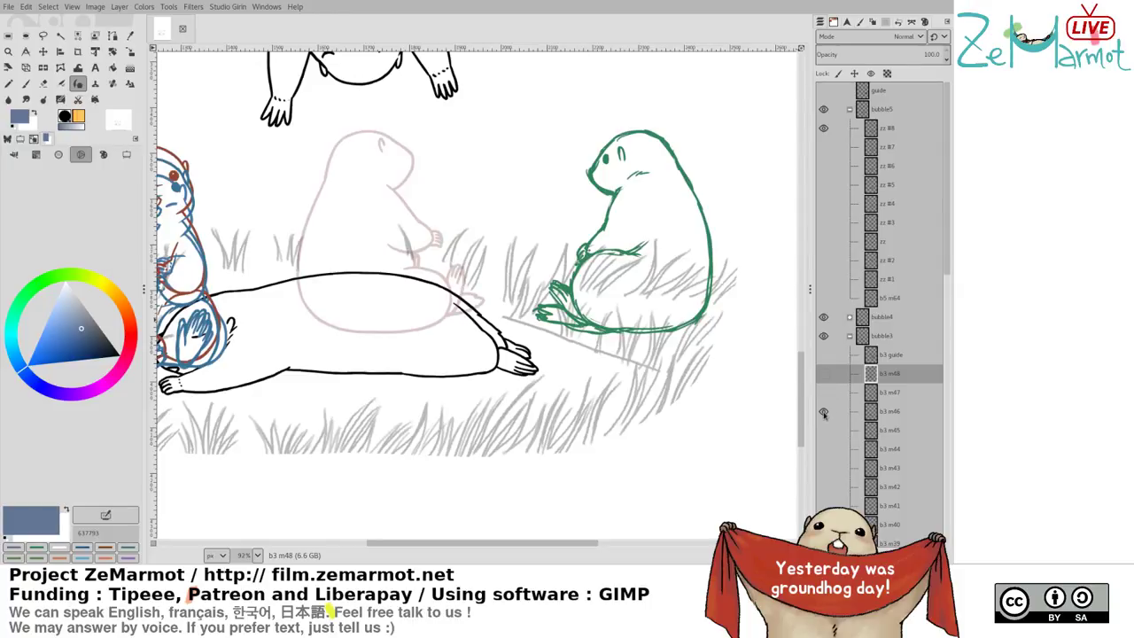
left_click(824, 394, "shift")
left_click(824, 377, "shift")
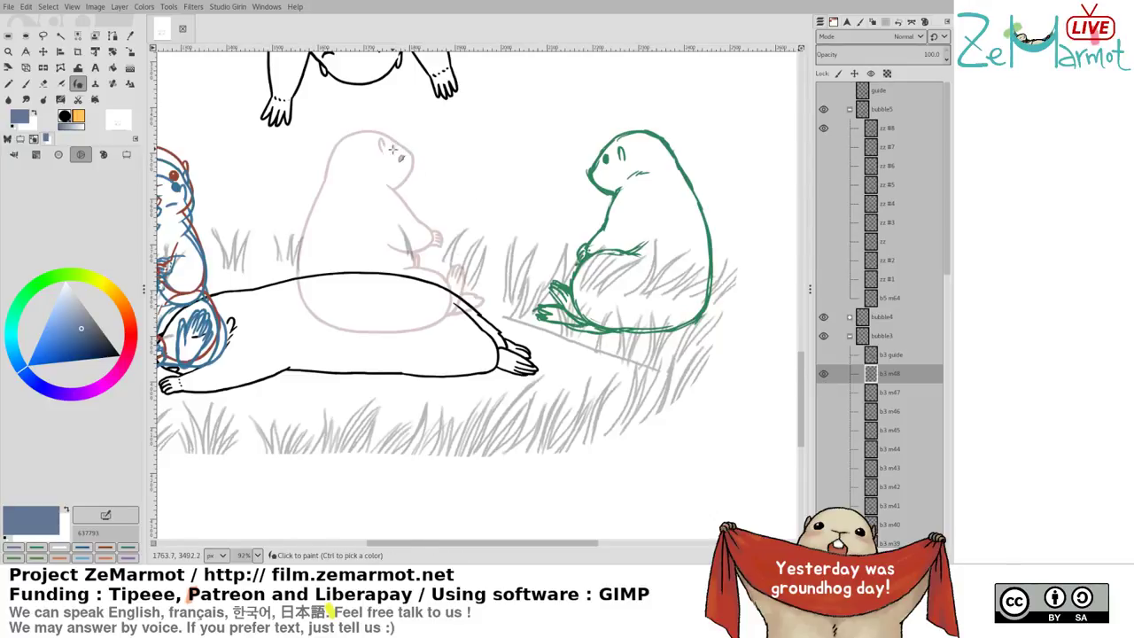
Draw the sitting marmot's small eye in blue-grey beside its ear on layer b3 m48
left_click(418, 123)
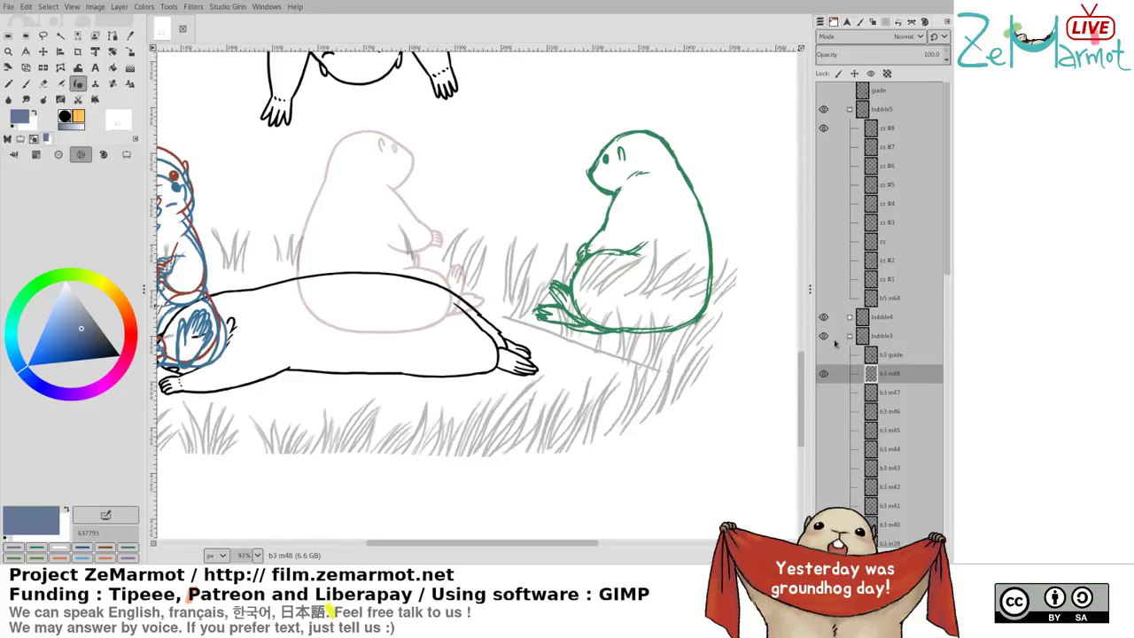
left_click_drag(395, 144, 395, 148)
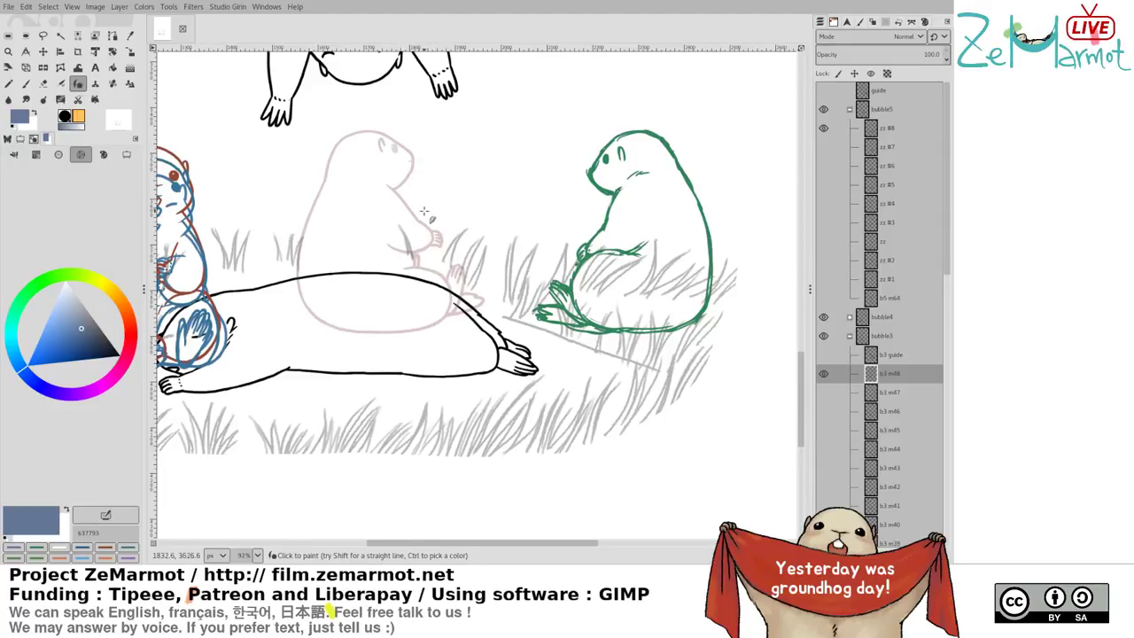
Check the eyes on b3 m47 and b3 m46 against b3 m48, and return to b3 m48 as the visible, active layer
left_click(829, 386)
left_click(828, 372)
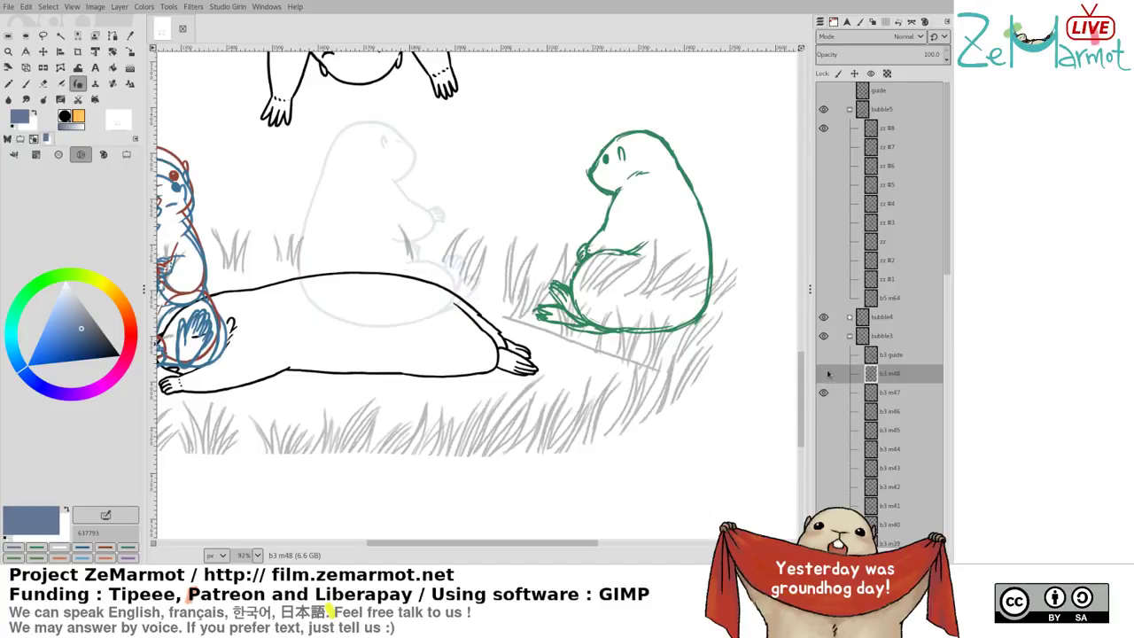
left_click(885, 392)
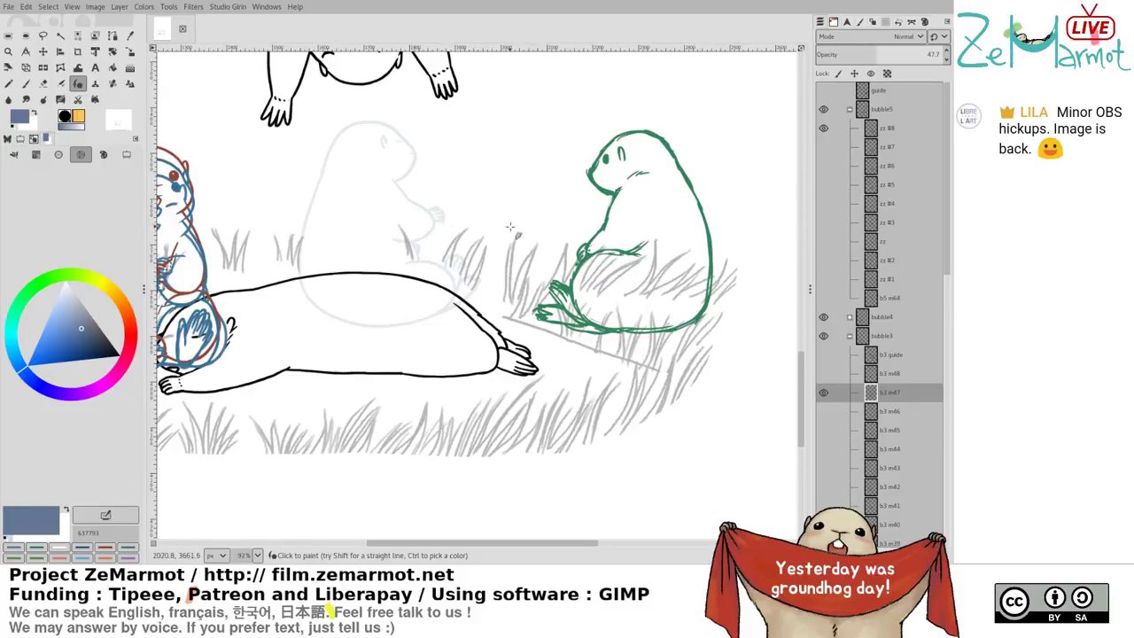
left_click(822, 409)
left_click(822, 410)
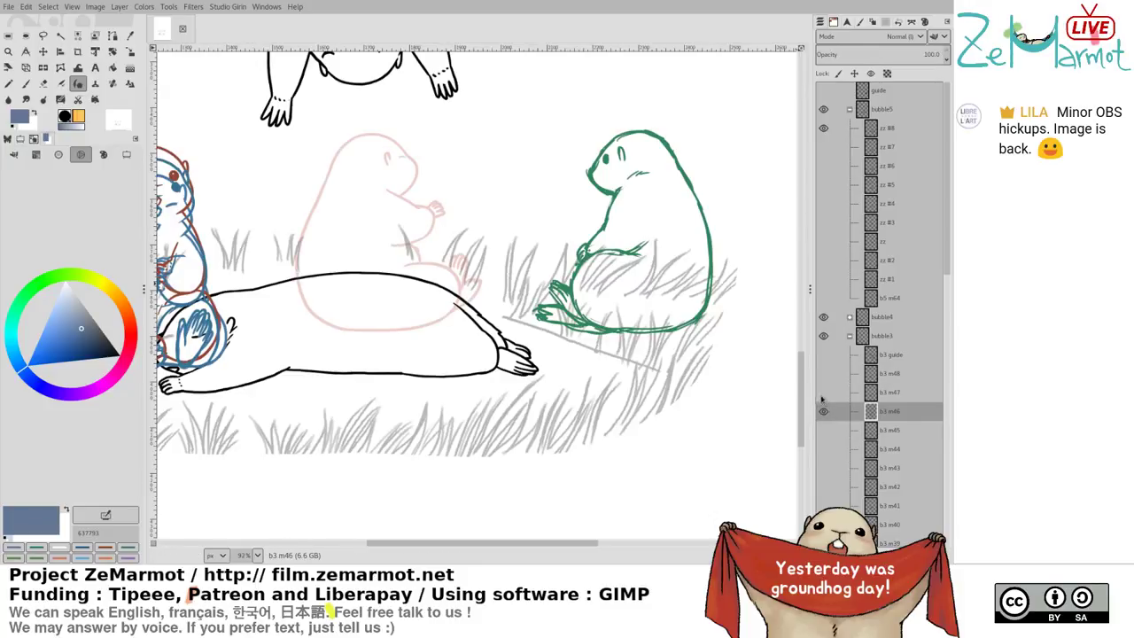
left_click(823, 408)
left_click(823, 374)
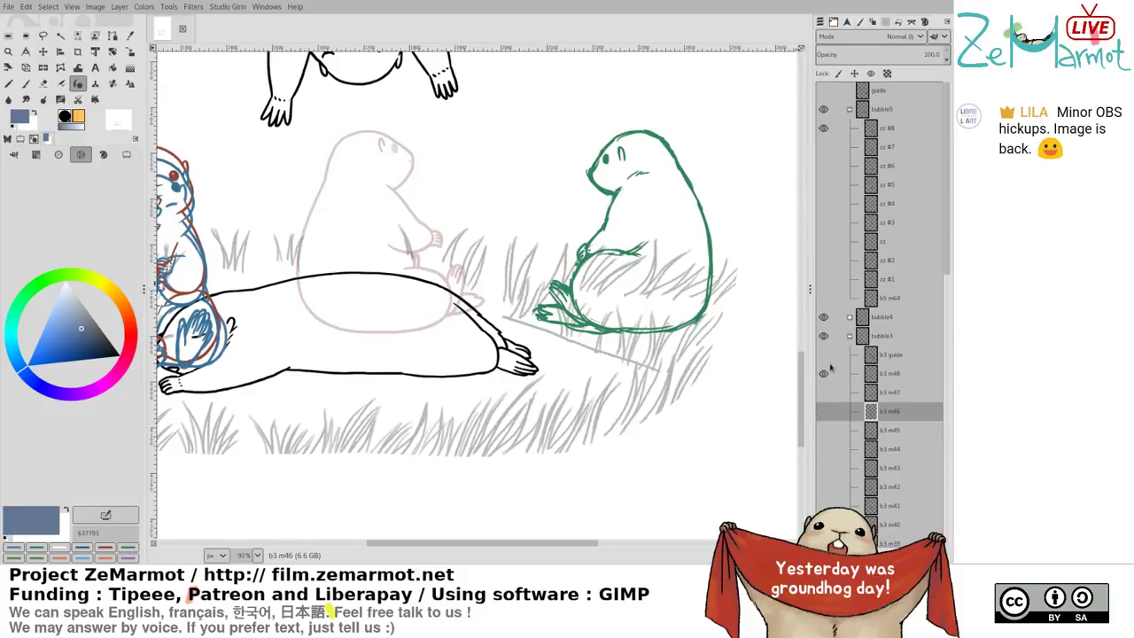
left_click(891, 376)
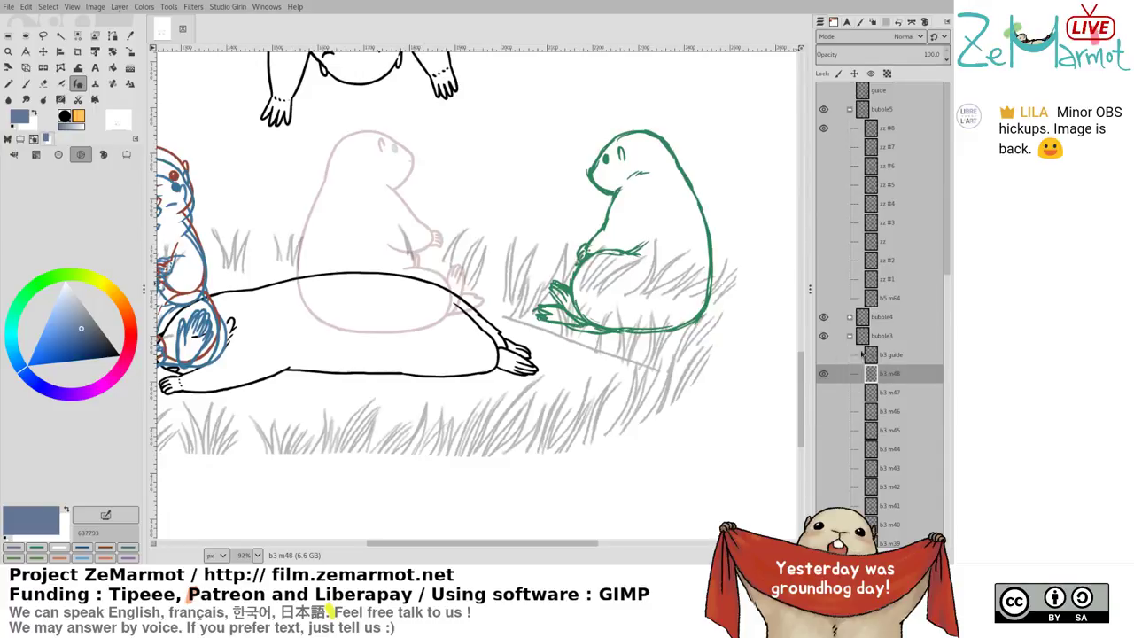
left_click_drag(497, 204, 358, 256)
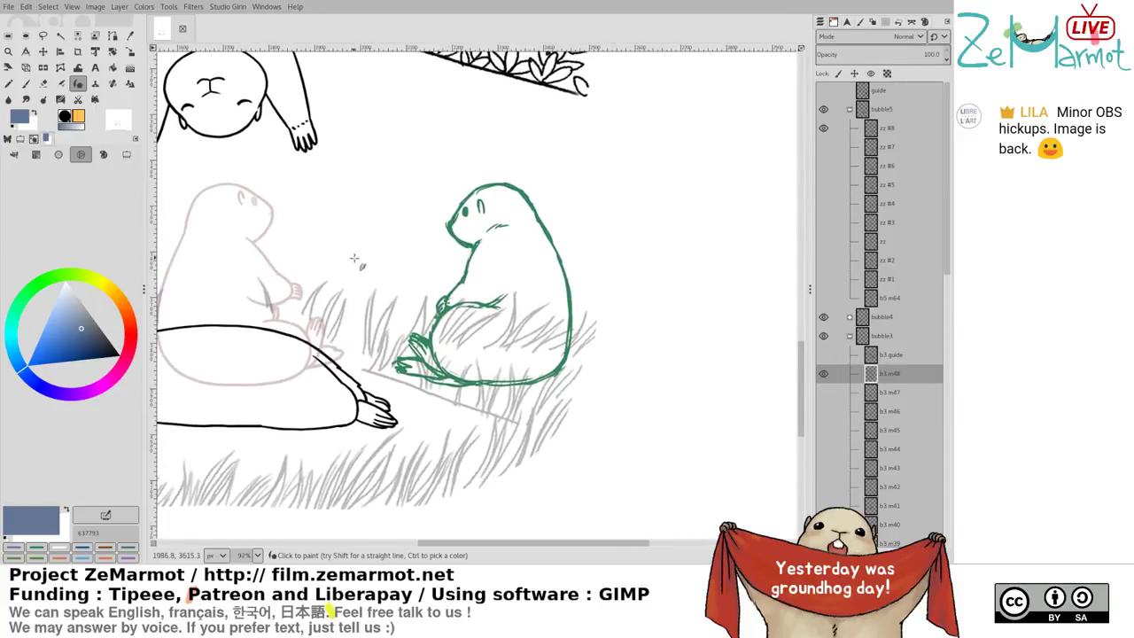
Make layer zz #8 active, switch to the animation playback window and list bubble5's layers beside the X-sheet
left_click(892, 129)
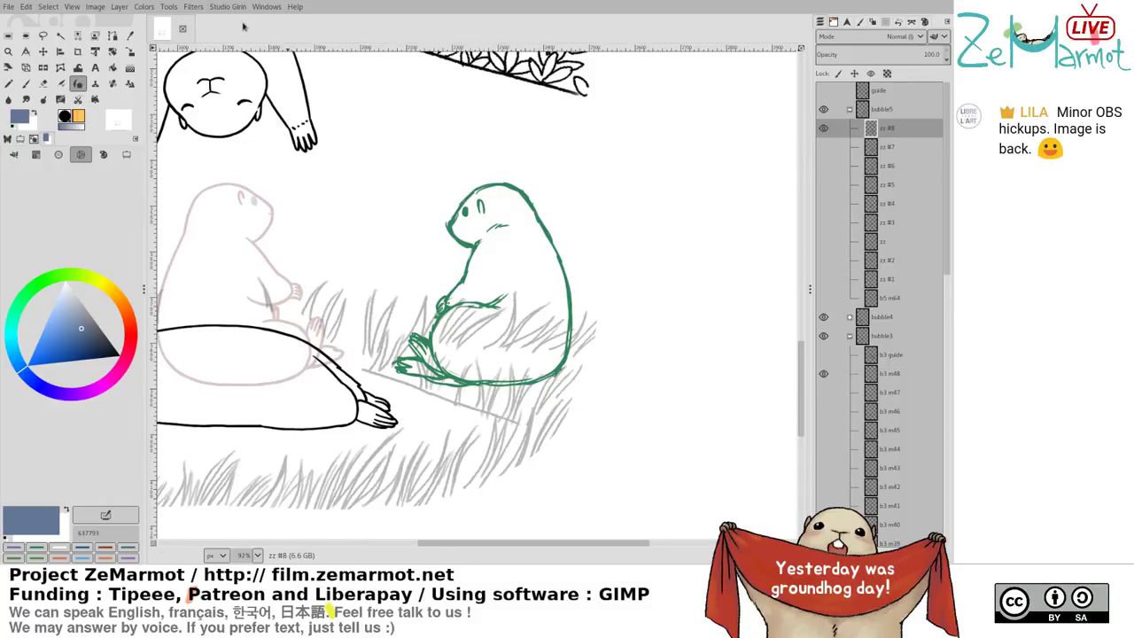
key("alt+Tab")
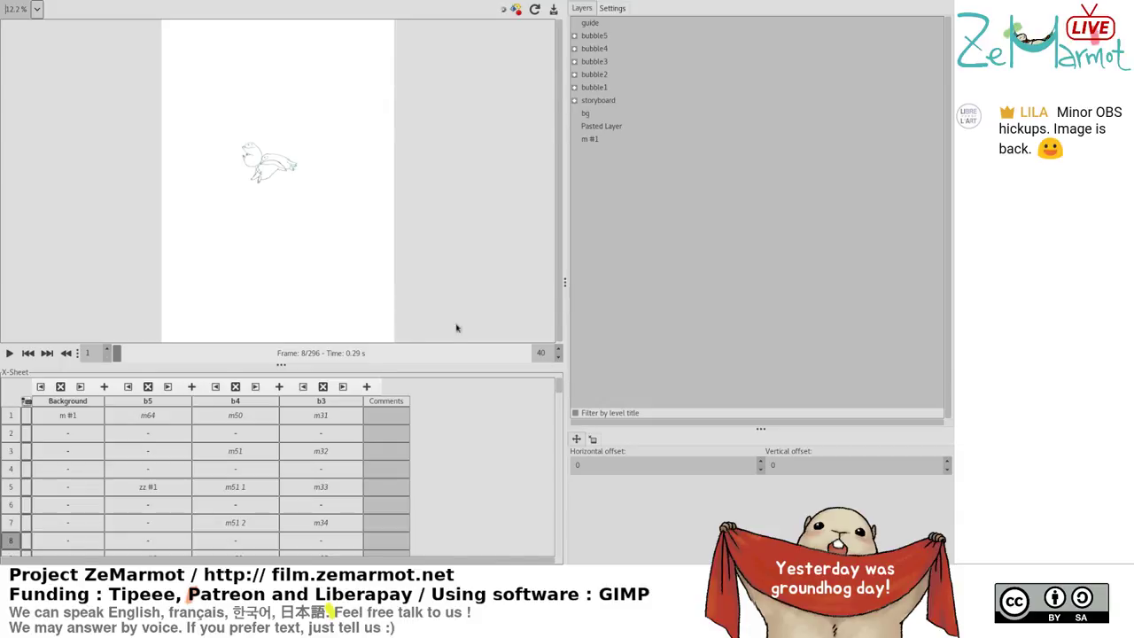
left_click_drag(126, 351, 136, 354)
left_click_drag(561, 396, 563, 400)
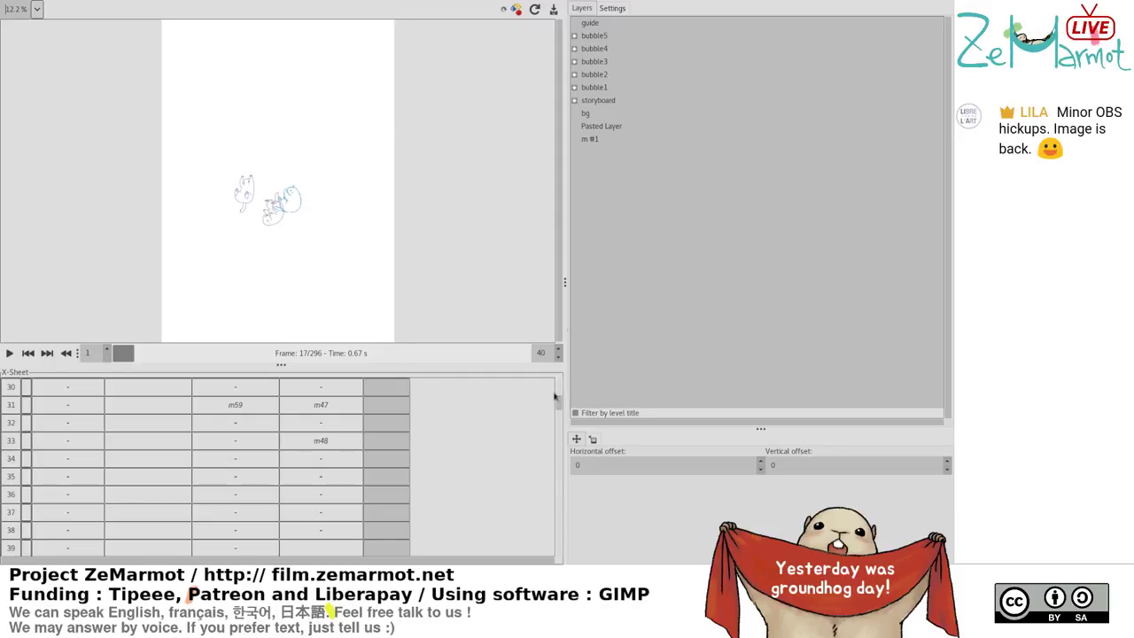
left_click(573, 36)
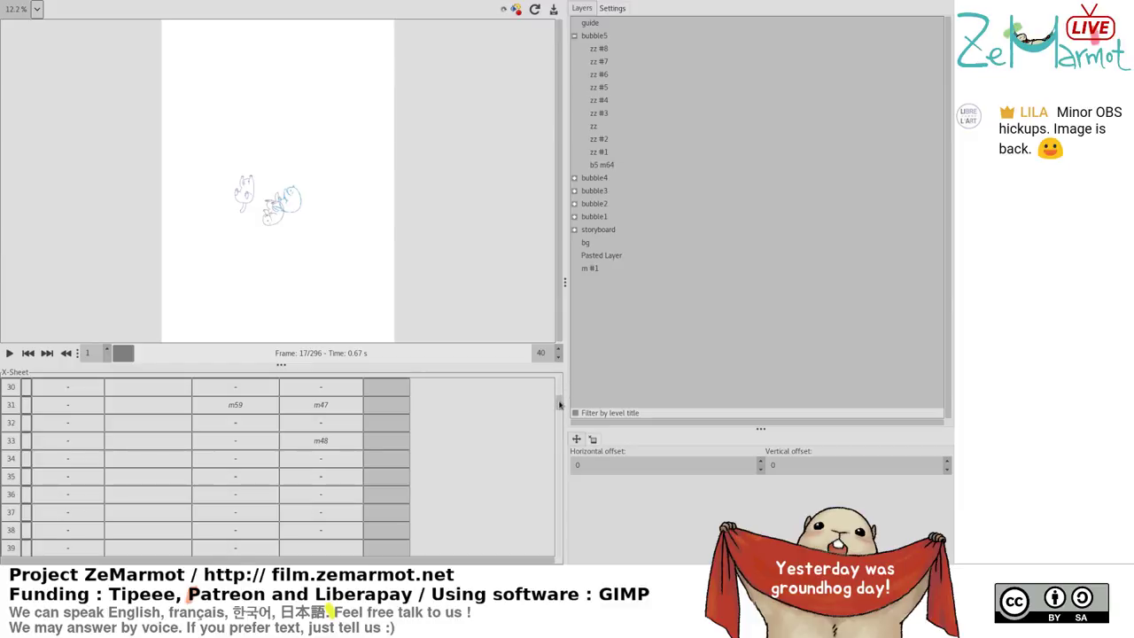
Assign zz #6 to frame 29, zz #7 to frame 33 and zz #8 to frame 37 in the X-sheet's b5 column, each held 4 frames
mouse_move(559, 404)
left_mouse_down()
mouse_move(560, 383)
mouse_move(559, 400)
left_mouse_up()
left_click(166, 455)
left_click(161, 511)
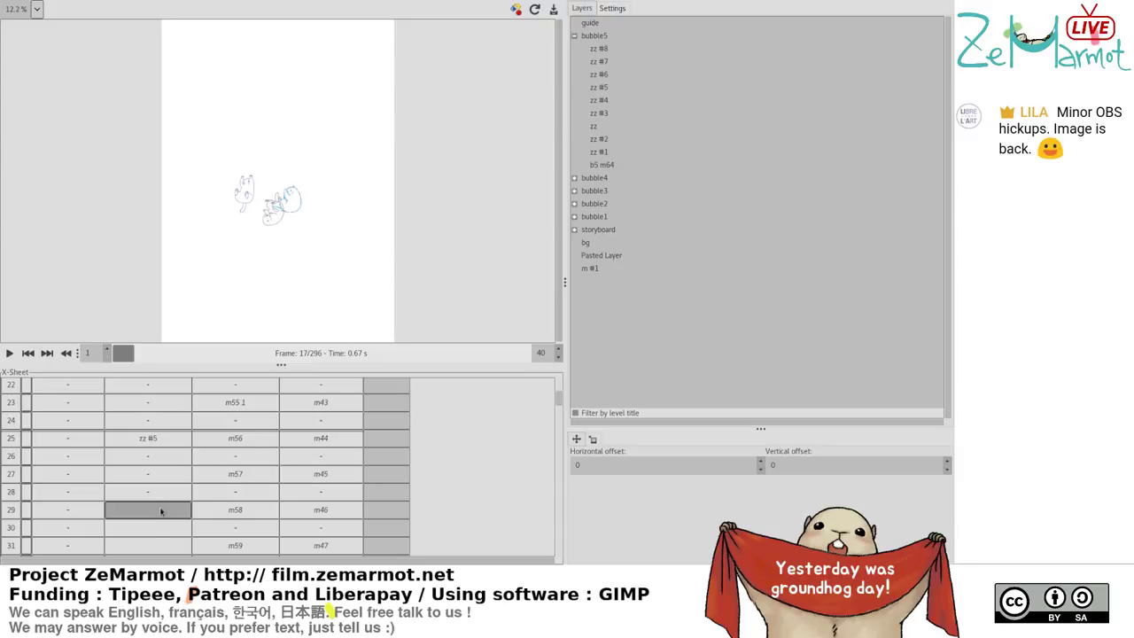
left_click(159, 450)
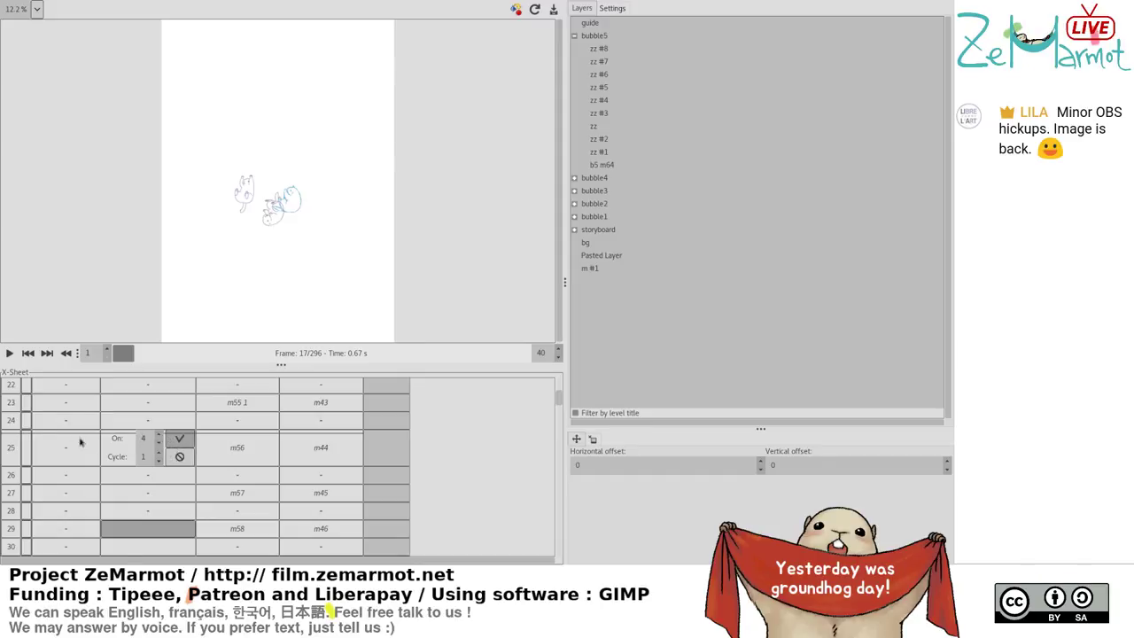
left_click_drag(558, 399, 558, 406)
scroll(558, 404, "down", 1)
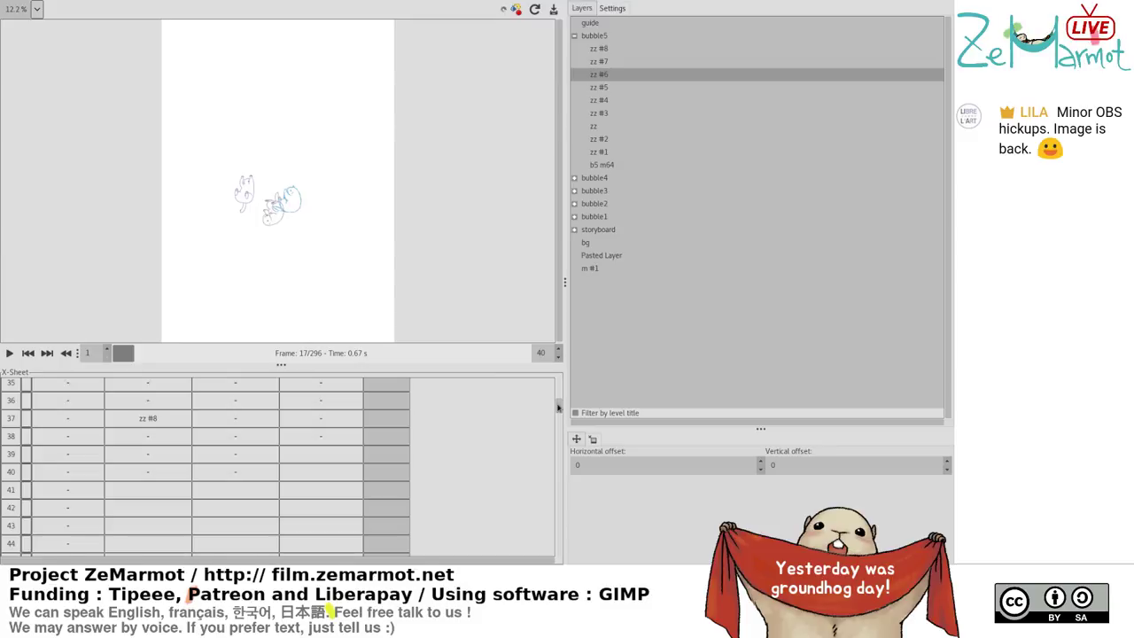
scroll(558, 404, "up", 2)
scroll(559, 405, "down", 1)
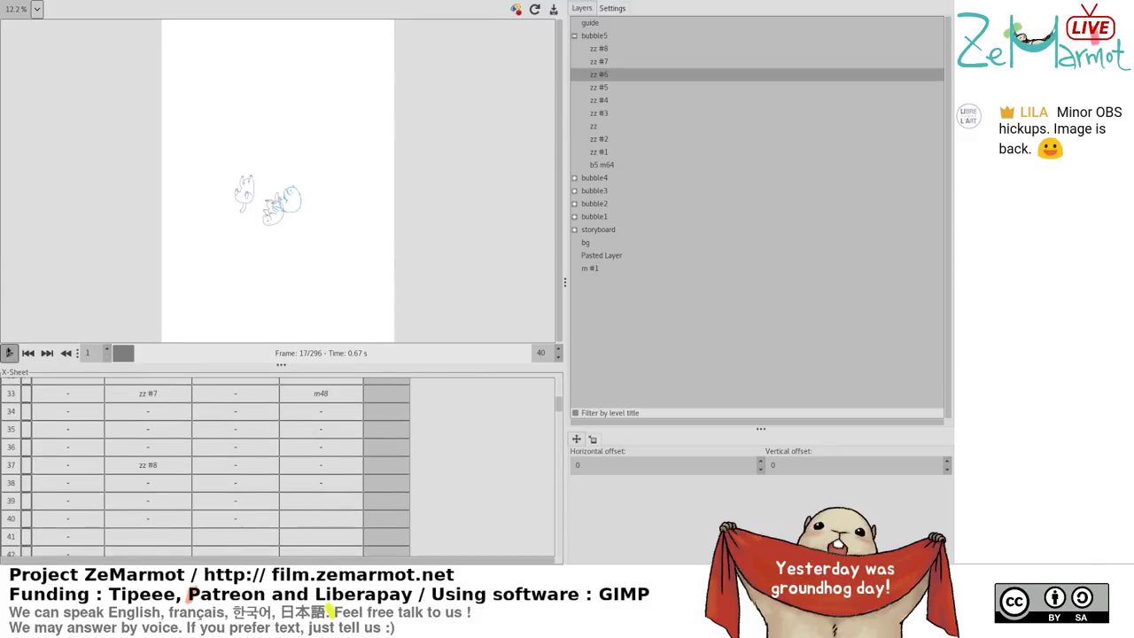
Play the animation preview with the added poses, stop it and return to the GIMP drawing
left_click(9, 352)
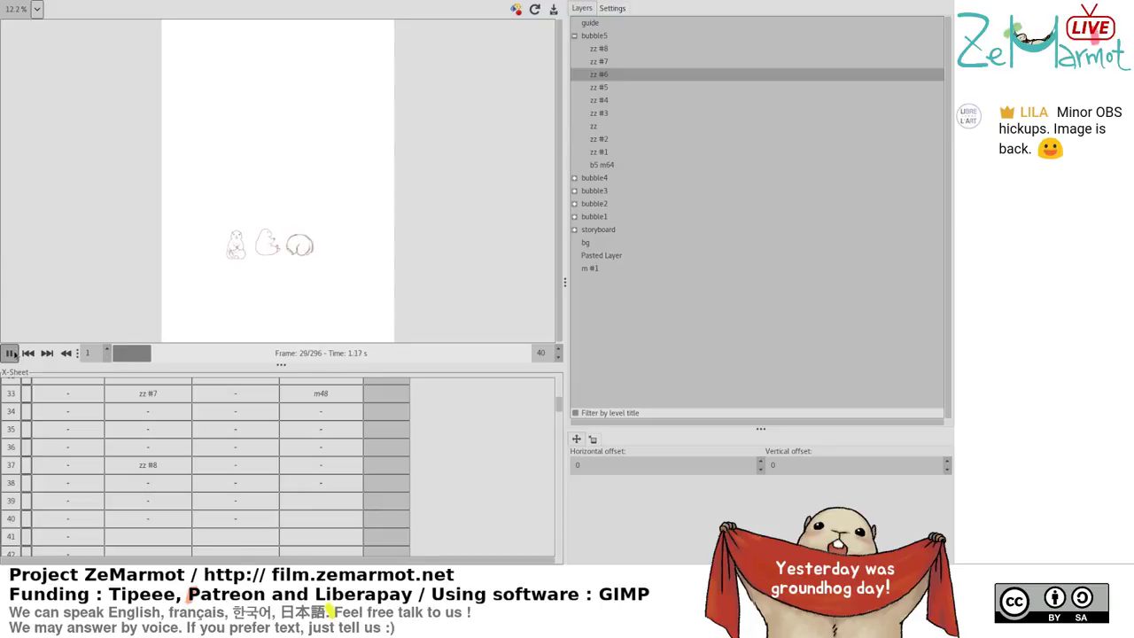
left_click(10, 352)
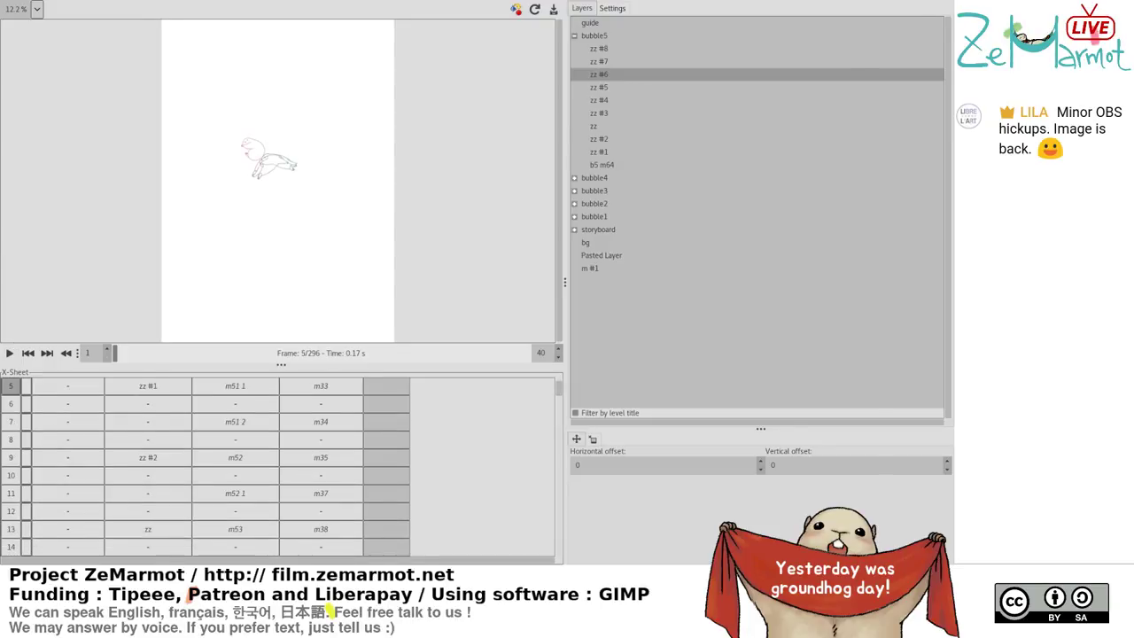
key("alt+Tab")
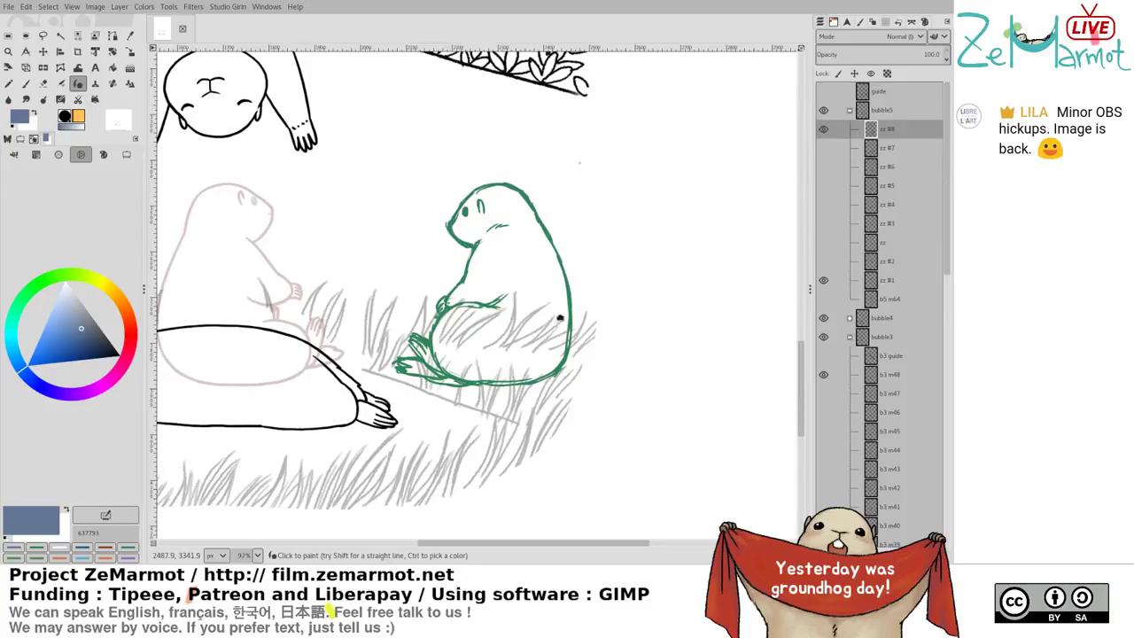
Compare the leaping marmot's zz #1 pose with b5 m64 close up, leaving only zz #1 of the two visible
left_click_drag(560, 318, 545, 334)
left_click_drag(550, 255, 559, 321)
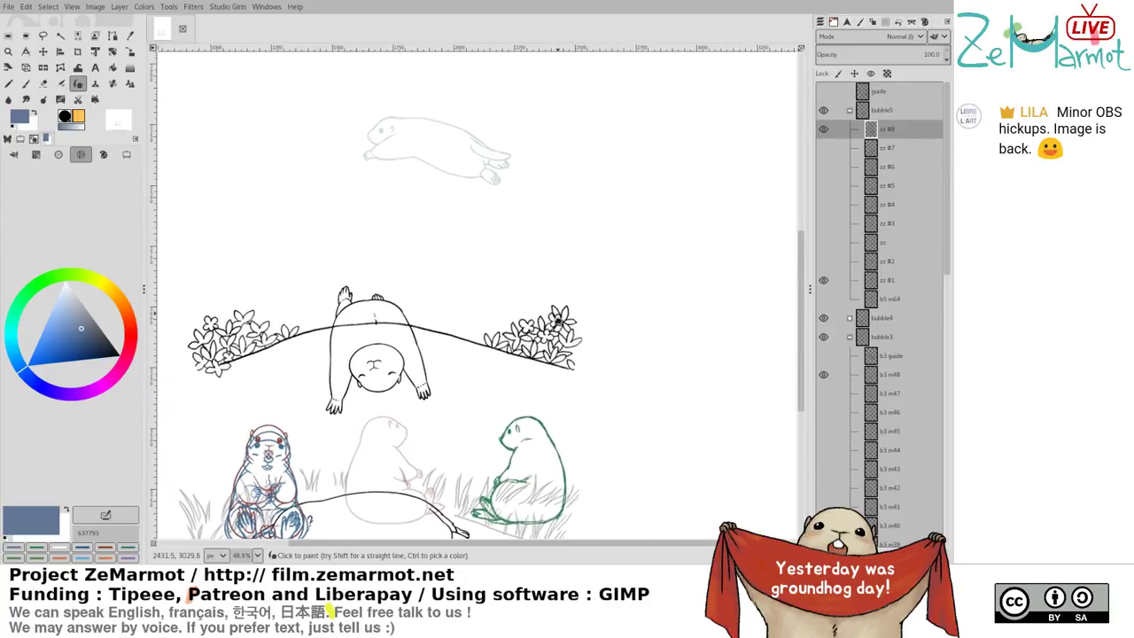
scroll(522, 325, "up", 6)
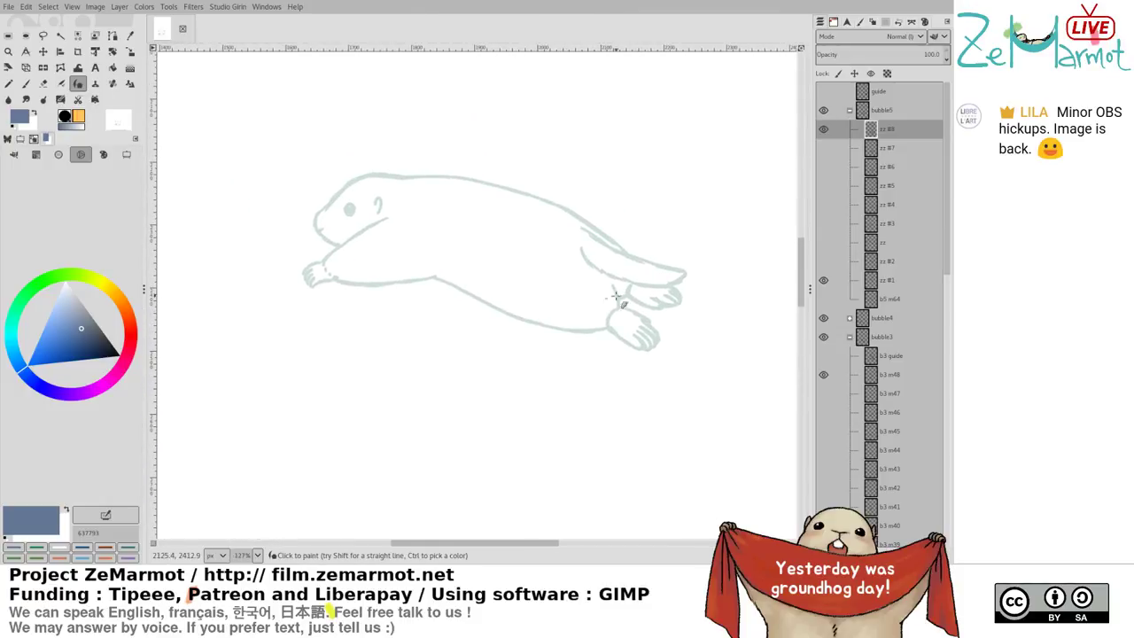
left_click(824, 282)
left_click(823, 300)
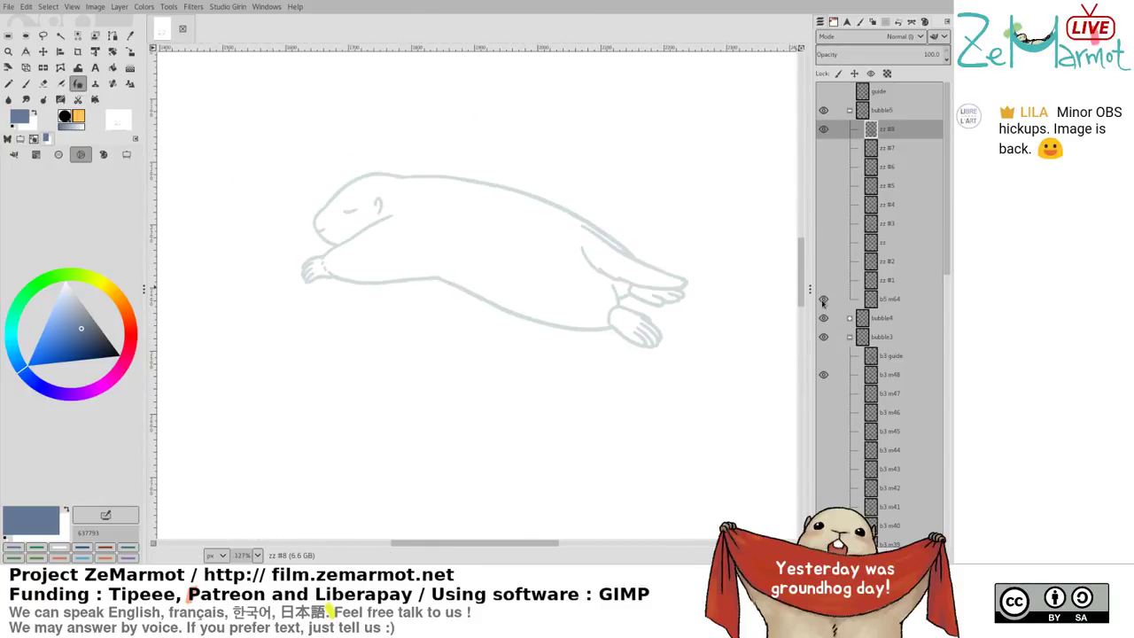
left_click(823, 282)
left_click(823, 301)
Rename layer zz #1 as b5 m65, following the name of the b5 m64 layer below it
left_click(892, 282)
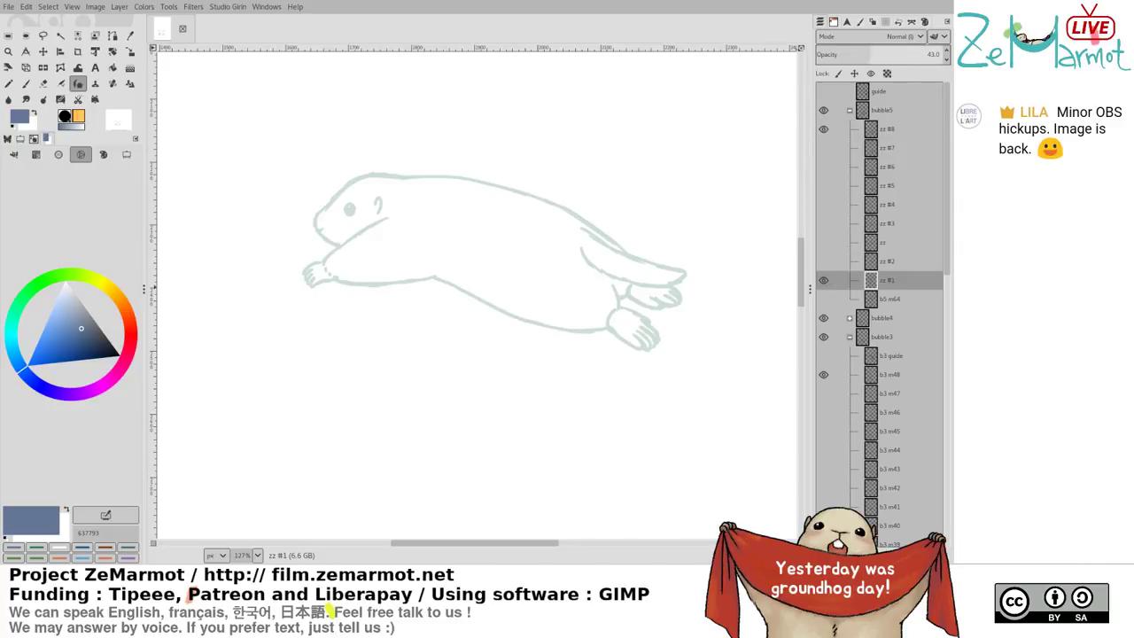
double_click(890, 299)
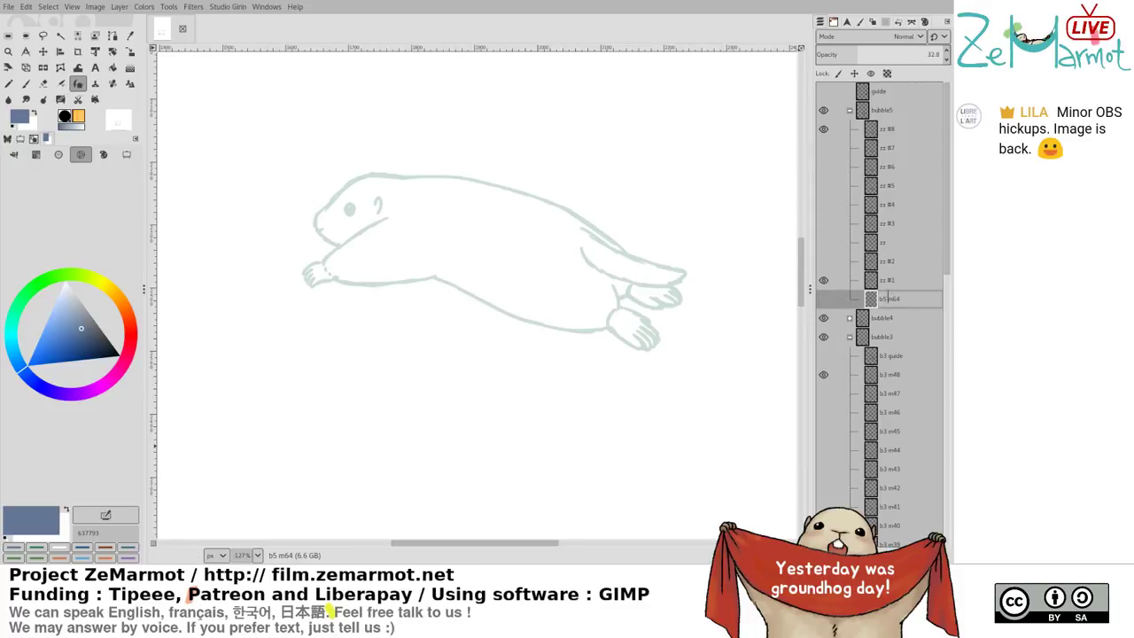
double_click(886, 281)
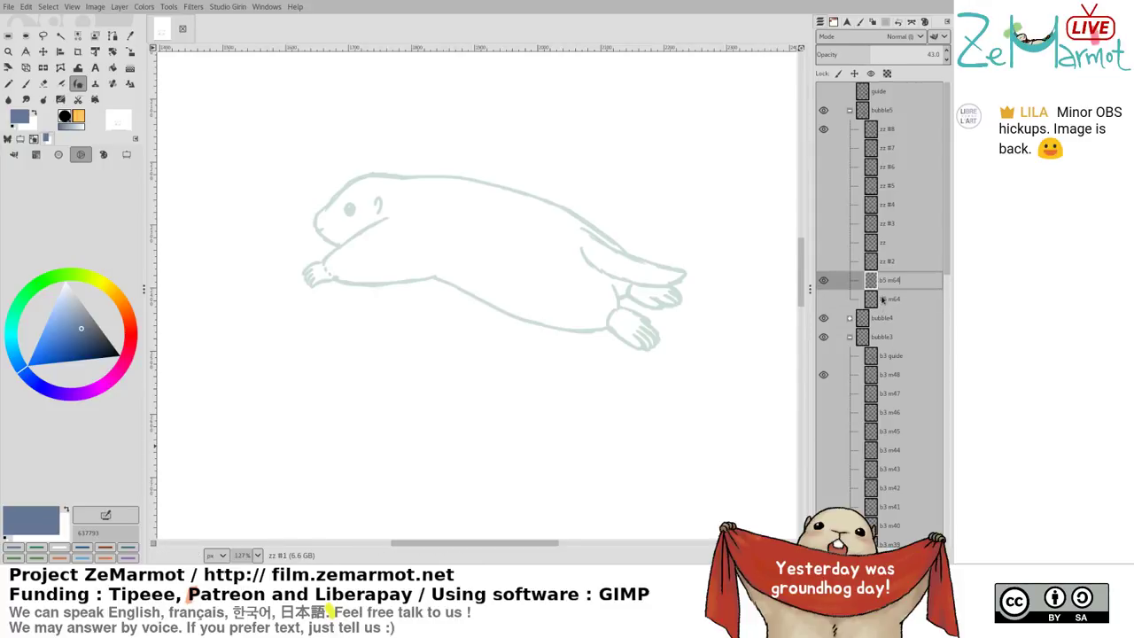
key("BackSpace")
type("5")
key("Return")
Rename layers zz #2, zz, zz #3 and zz #4 as b5 m66, b5 m67, b5 m68 and b5 m69
double_click(891, 262)
type("b5 m64")
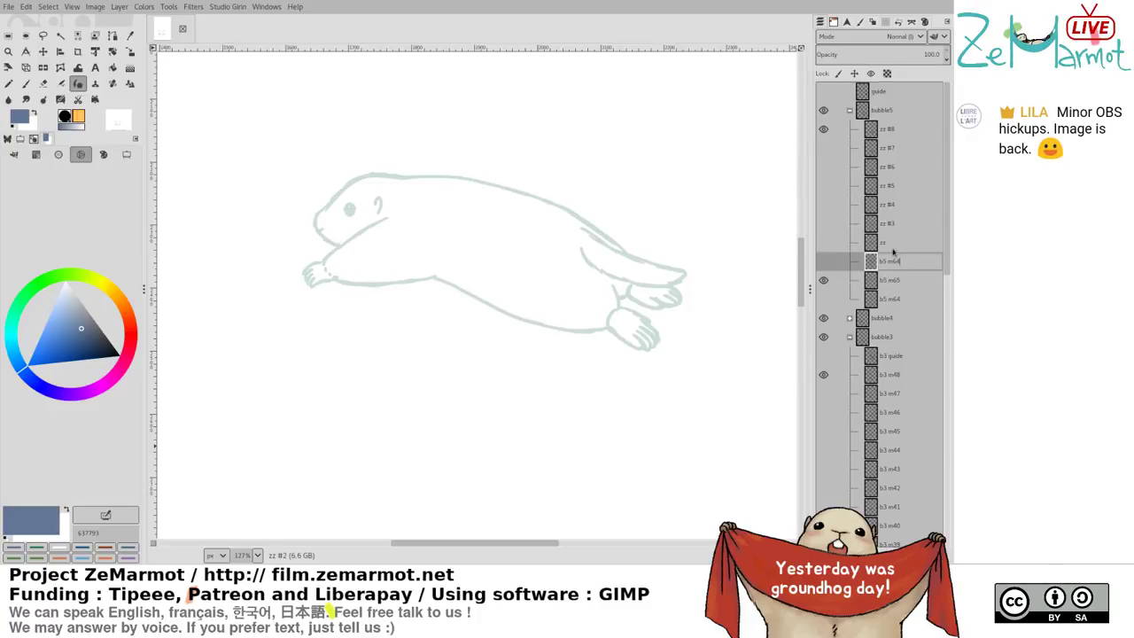
double_click(891, 244)
double_click(892, 226)
left_click(892, 210)
double_click(892, 211)
type("b5 m64")
key("BackSpace")
type("9")
Rename layer zz #5 as b5 m70 and layer zz #6 as b5 m71
left_click(892, 189)
key("ctrl+v")
double_click(891, 170)
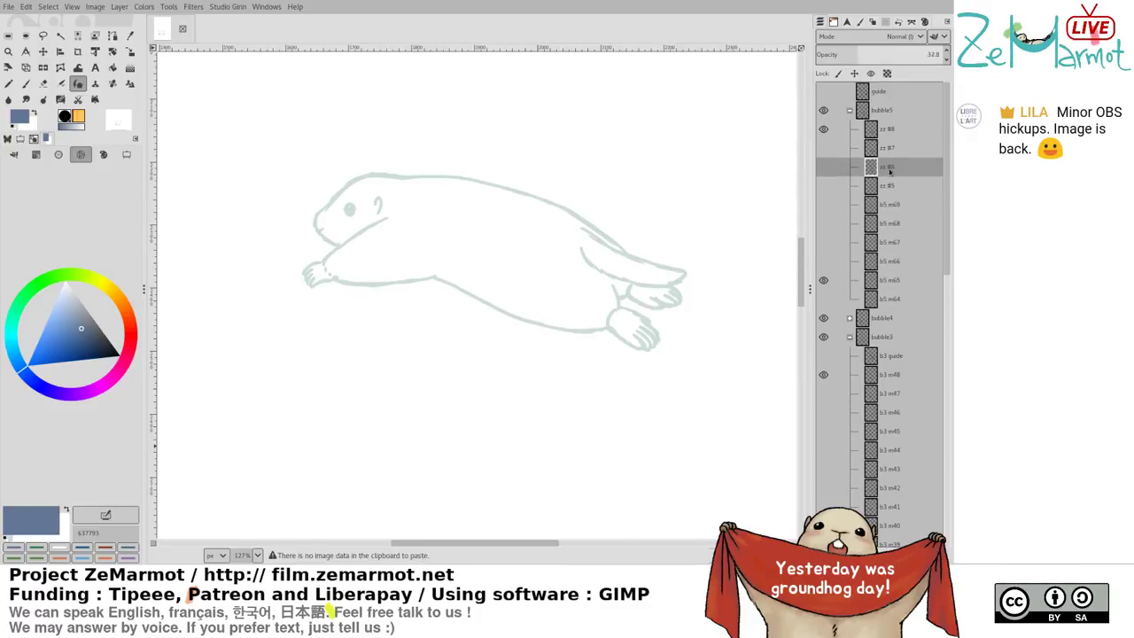
type("b5 m64")
double_click(889, 188)
double_click(891, 171)
key("ctrl+c")
type("d")
double_click(889, 185)
key("ctrl+v")
key("BackSpace")
key("BackSpace")
type("70")
double_click(889, 169)
key("ctrl+v")
Rename layer zz #7 as b5 m72 and layer zz #8 as b5 m73
double_click(890, 149)
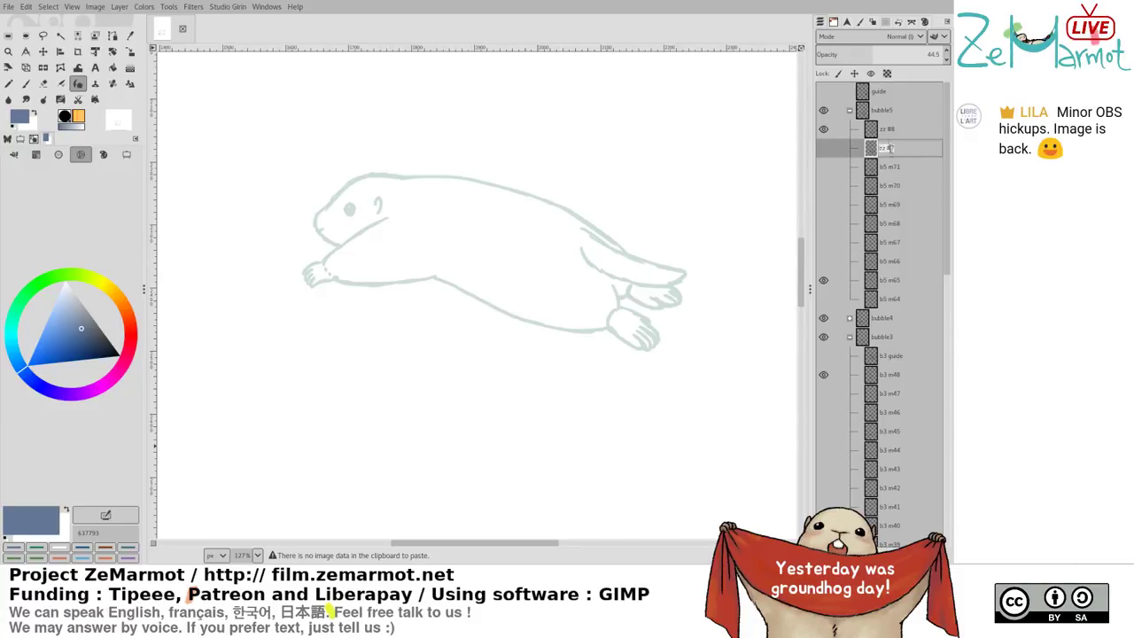
key("ctrl+v")
double_click(889, 130)
key("ctrl+v")
key("BackSpace")
key("BackSpace")
type("73")
Make b5 m65 active and briefly overlay b5 m64 to compare the leaping marmot's two poses
left_click(884, 250)
left_click(893, 285)
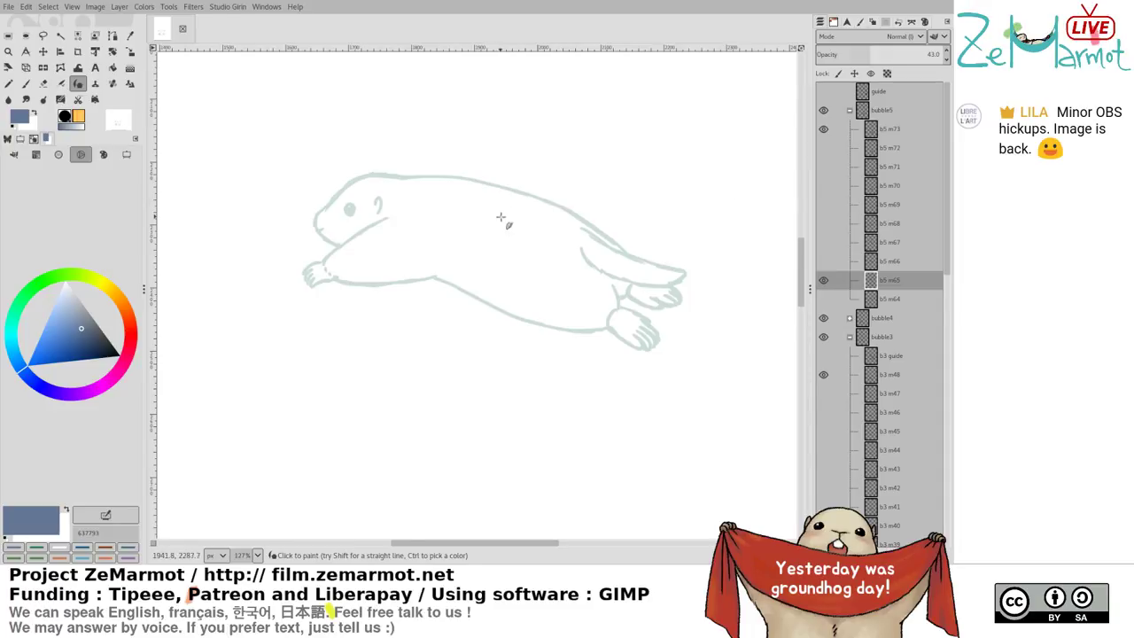
mouse_move(501, 218)
left_mouse_down()
mouse_move(555, 183)
mouse_move(479, 231)
left_mouse_up()
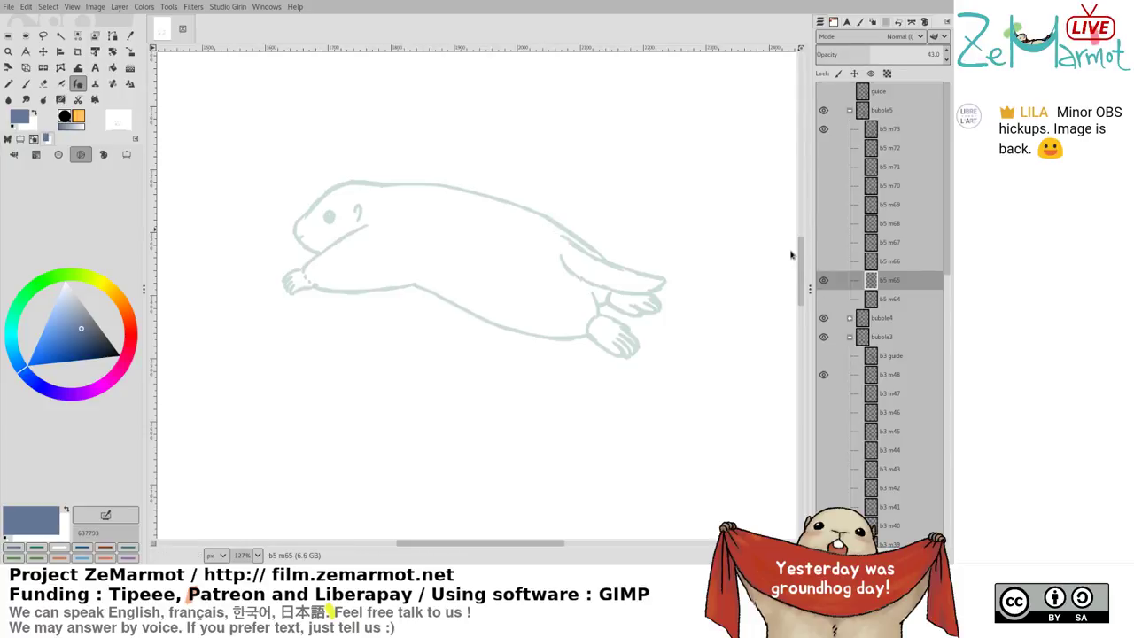
key("v")
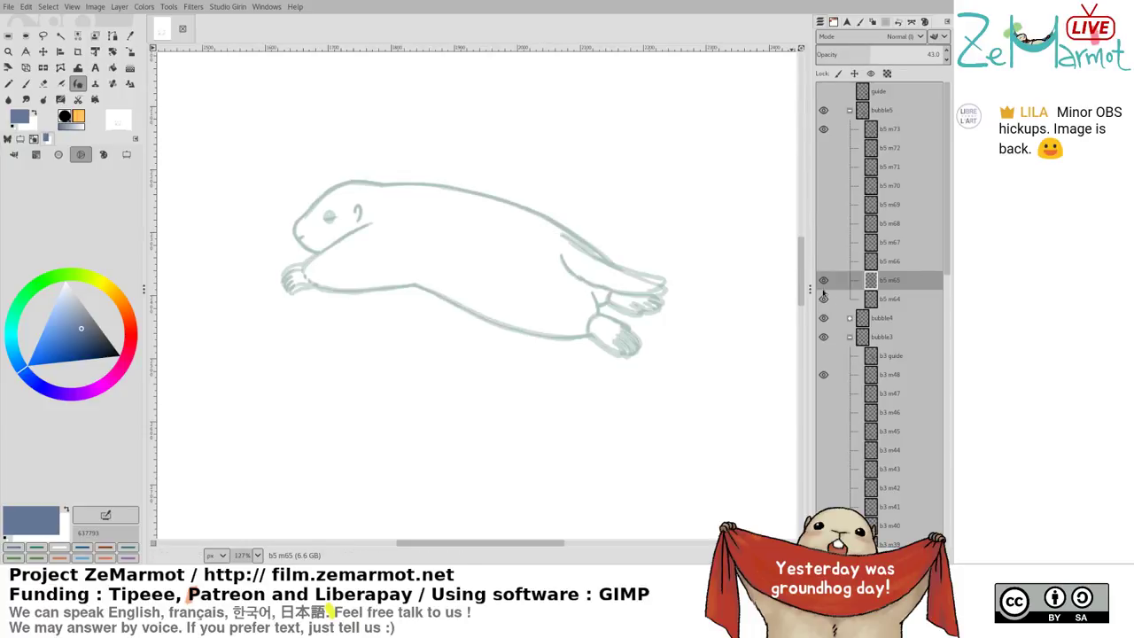
left_click(824, 299)
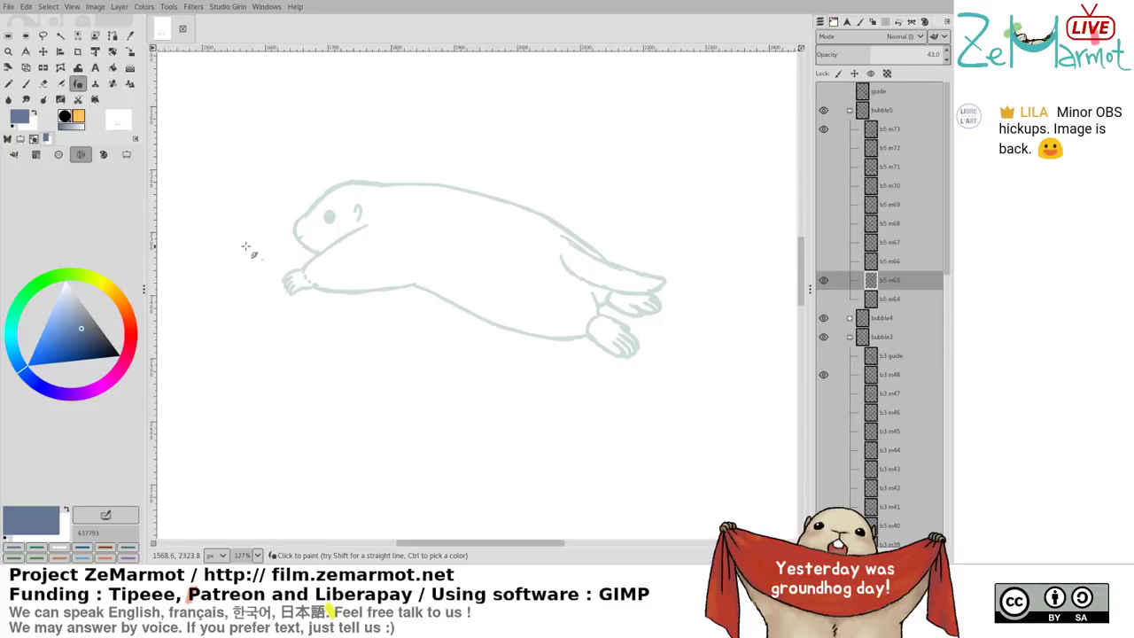
Sample the marmot outline's green, darken it to 346a4d and add a new layer above b5 m65
left_click(312, 208, "ctrl")
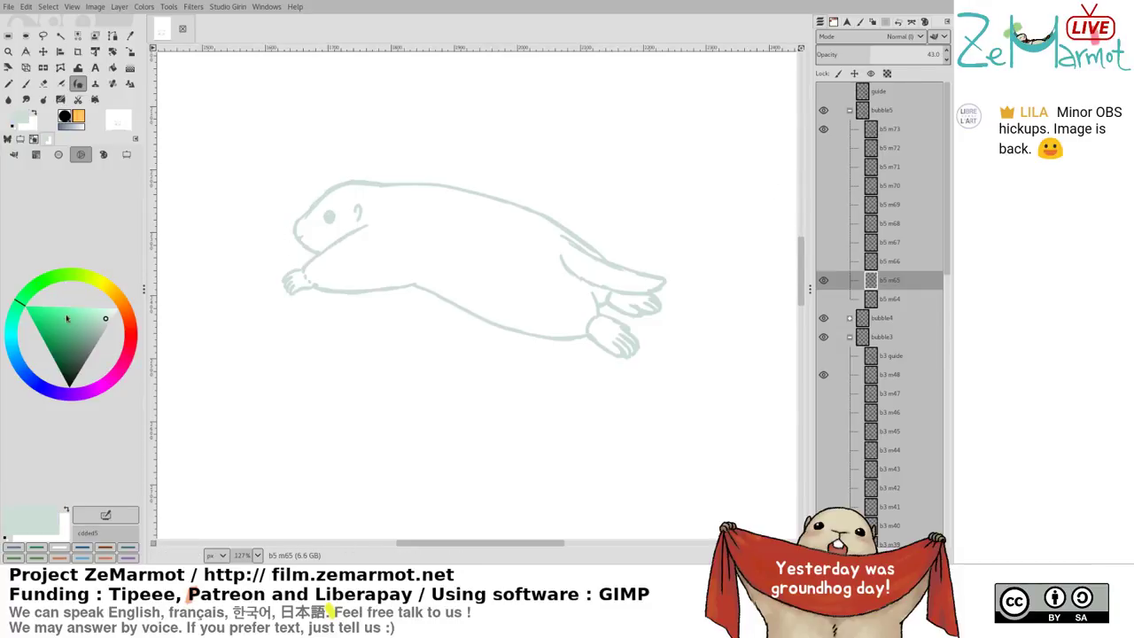
left_click_drag(79, 325, 70, 355)
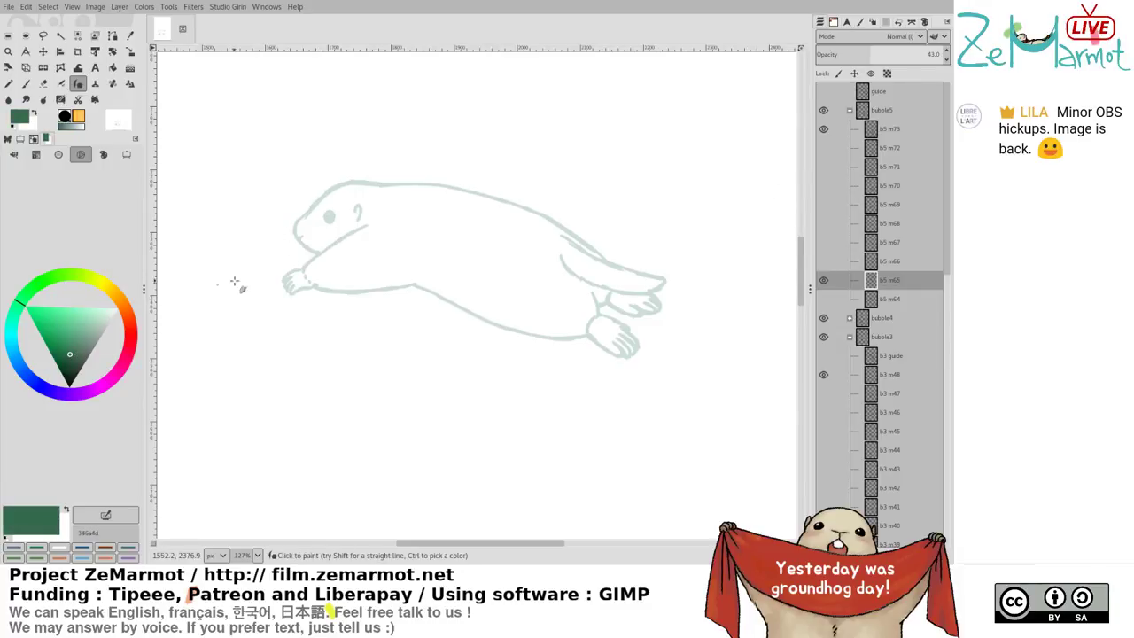
scroll(377, 228, "up", 3)
left_click_drag(377, 228, 519, 281)
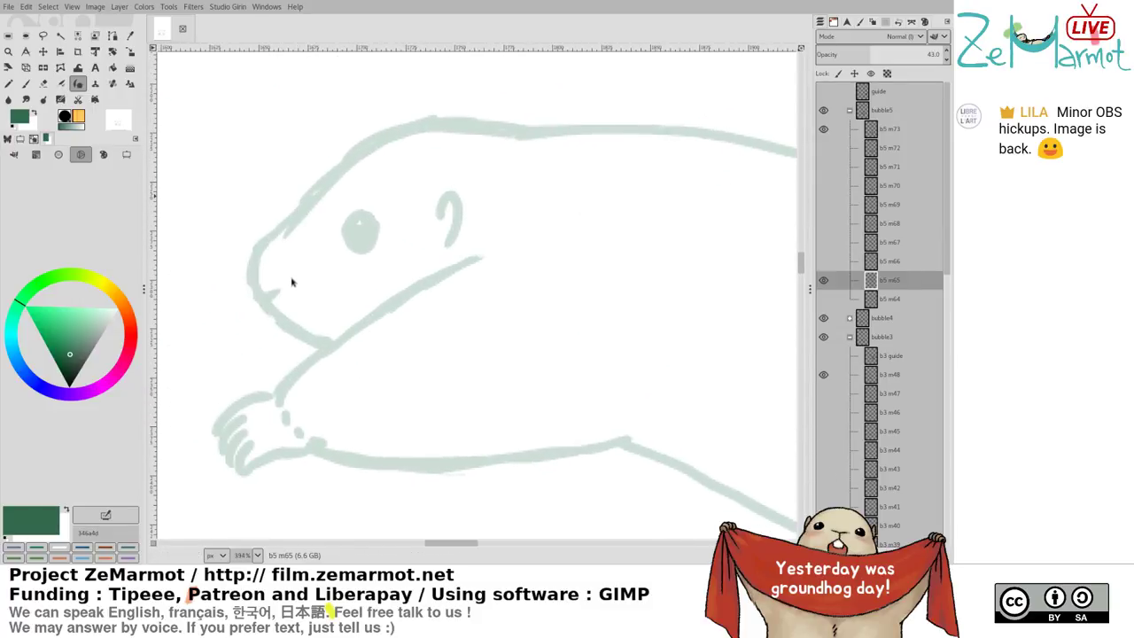
key("ctrl+shift+n")
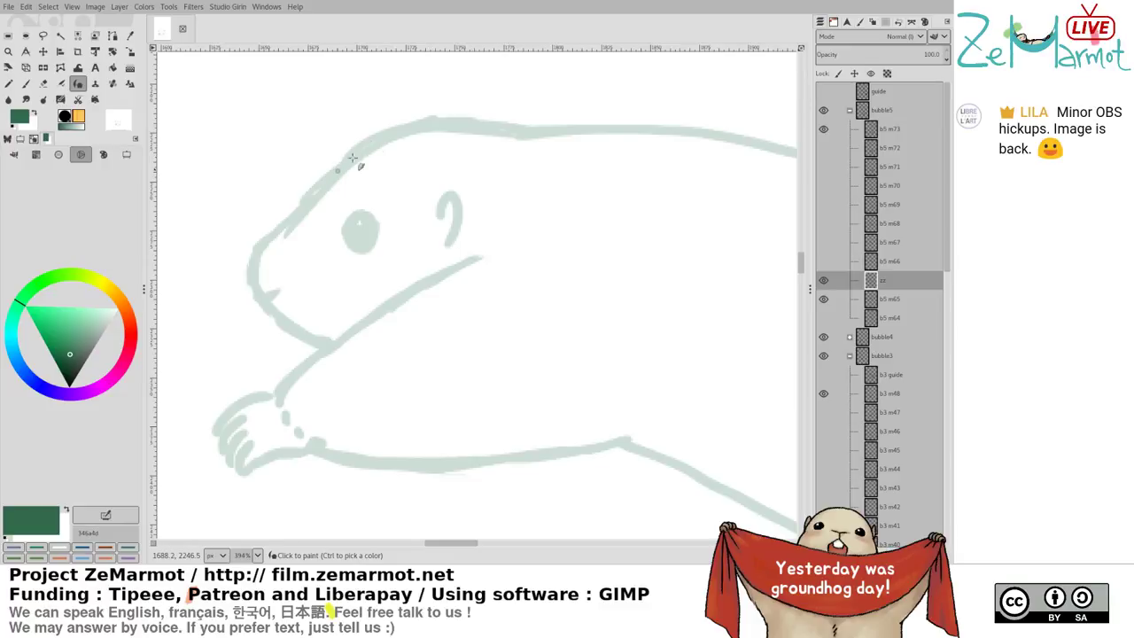
Try dark green strokes tracing the top of the leaping marmot's head from the brow to the nape
left_click_drag(339, 175, 431, 123)
key("ctrl+z")
mouse_move(338, 177)
left_mouse_down()
mouse_move(416, 132)
mouse_move(503, 130)
mouse_move(371, 149)
mouse_move(413, 130)
mouse_move(504, 127)
left_mouse_up()
key("ctrl+z")
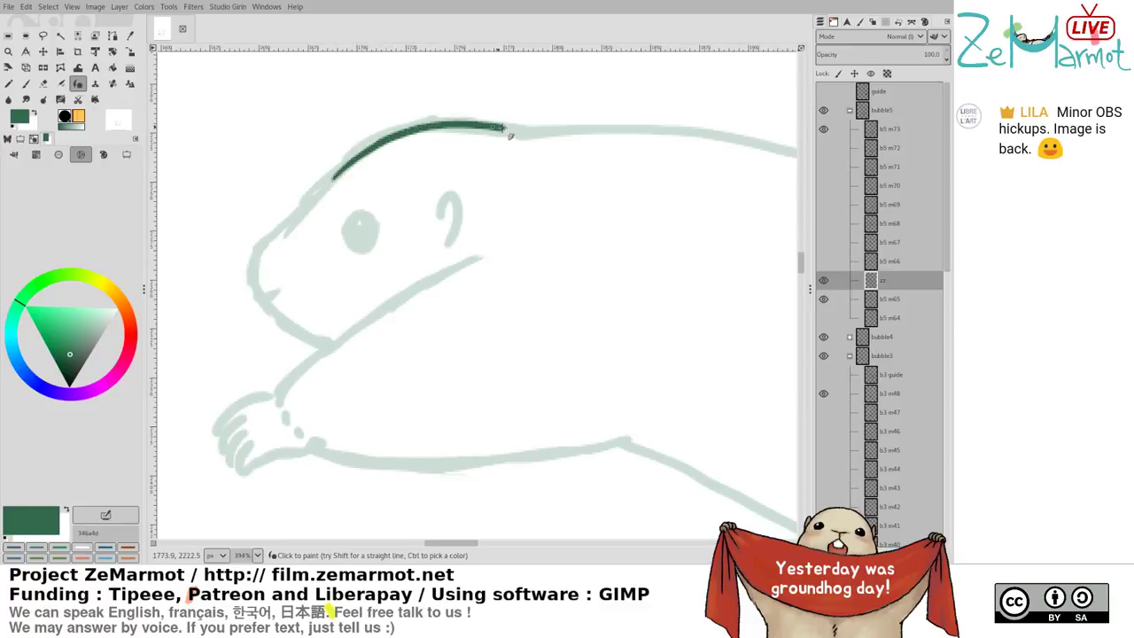
key("ctrl+z")
mouse_move(317, 195)
left_mouse_down()
mouse_move(388, 142)
mouse_move(521, 135)
left_mouse_up()
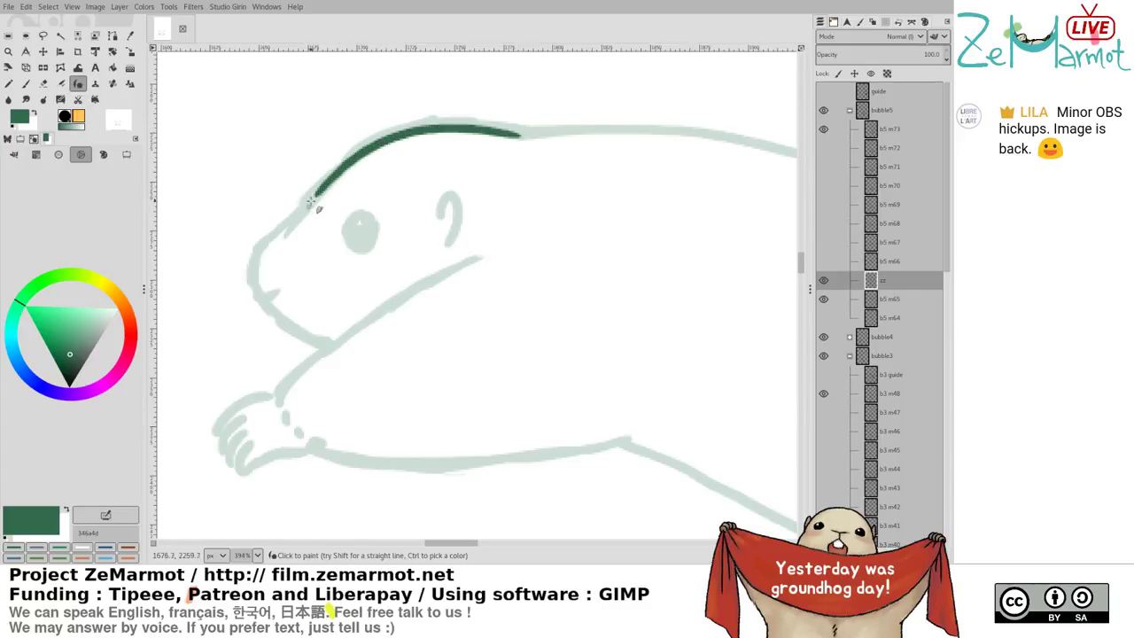
Try continuing the head line down the muzzle to the chin, and undo all the dark green head strokes
left_click_drag(317, 194, 279, 228)
key("ctrl+z")
mouse_move(333, 181)
left_mouse_down()
mouse_move(257, 252)
mouse_move(263, 296)
mouse_move(296, 330)
mouse_move(335, 342)
left_mouse_up()
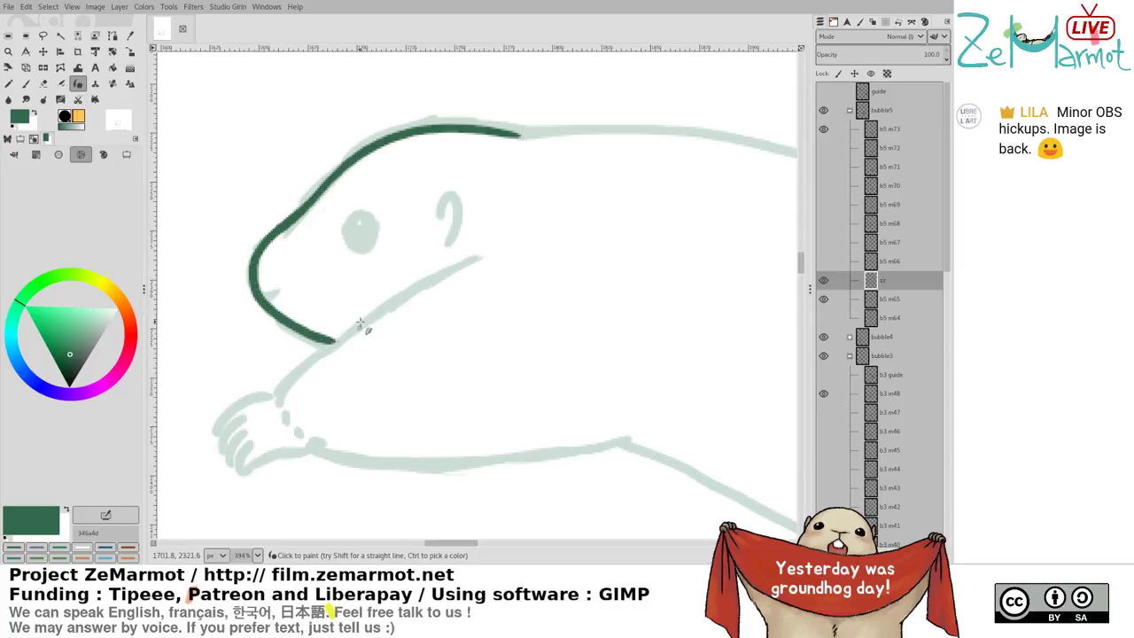
key("ctrl+z")
left_click_drag(327, 187, 259, 254)
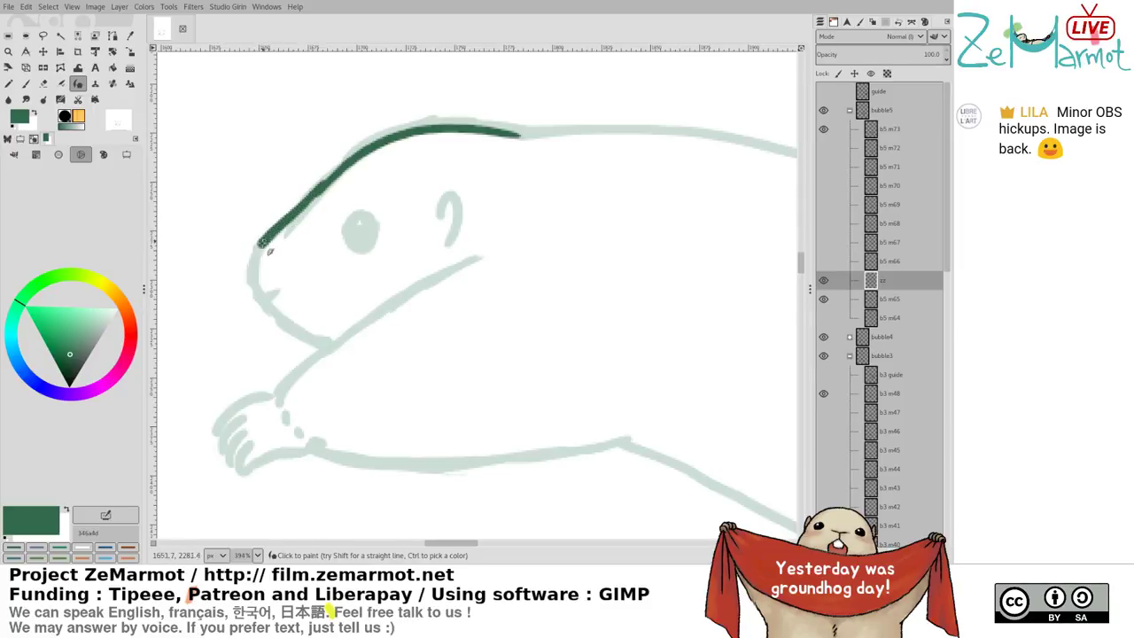
key("ctrl+z")
left_click_drag(330, 197, 286, 227)
key("ctrl+z")
mouse_move(326, 191)
left_mouse_down()
mouse_move(261, 244)
mouse_move(256, 286)
mouse_move(268, 309)
mouse_move(337, 344)
left_mouse_up()
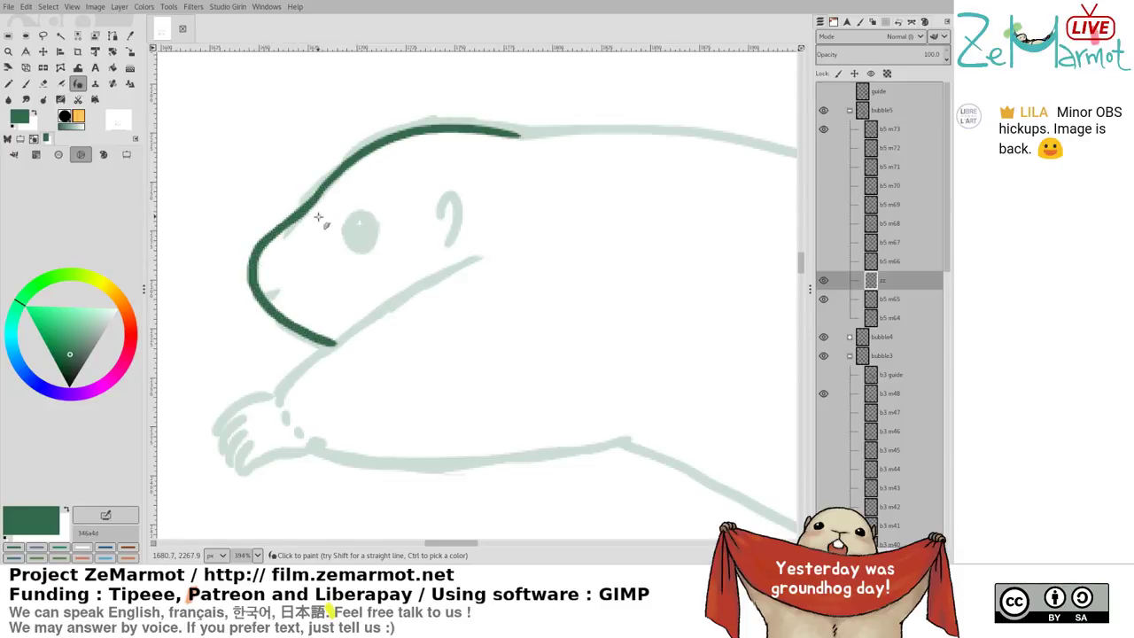
key("ctrl+z")
key("ctrl+z")
key("ctrl+z")
key("ctrl+z")
Trace the leaping marmot's head in dark green, from the nape over the forehead and around the muzzle with its mouth to the chin
left_click_drag(282, 225, 325, 181)
key("ctrl+z")
mouse_move(287, 228)
left_mouse_down()
mouse_move(372, 159)
mouse_move(448, 136)
mouse_move(542, 137)
left_mouse_up()
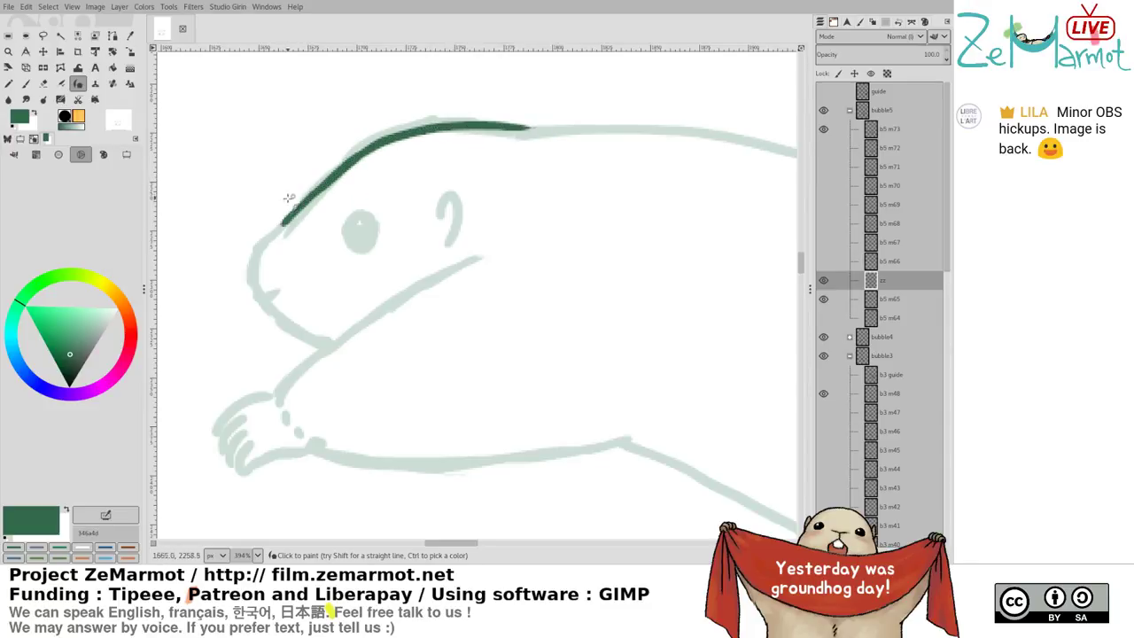
mouse_move(285, 223)
left_mouse_down()
mouse_move(258, 249)
mouse_move(254, 281)
mouse_move(299, 329)
mouse_move(335, 341)
left_mouse_up()
key("ctrl+z")
key("ctrl+z")
mouse_move(291, 226)
left_mouse_down()
mouse_move(254, 254)
mouse_move(254, 290)
mouse_move(283, 323)
mouse_move(339, 349)
left_mouse_up()
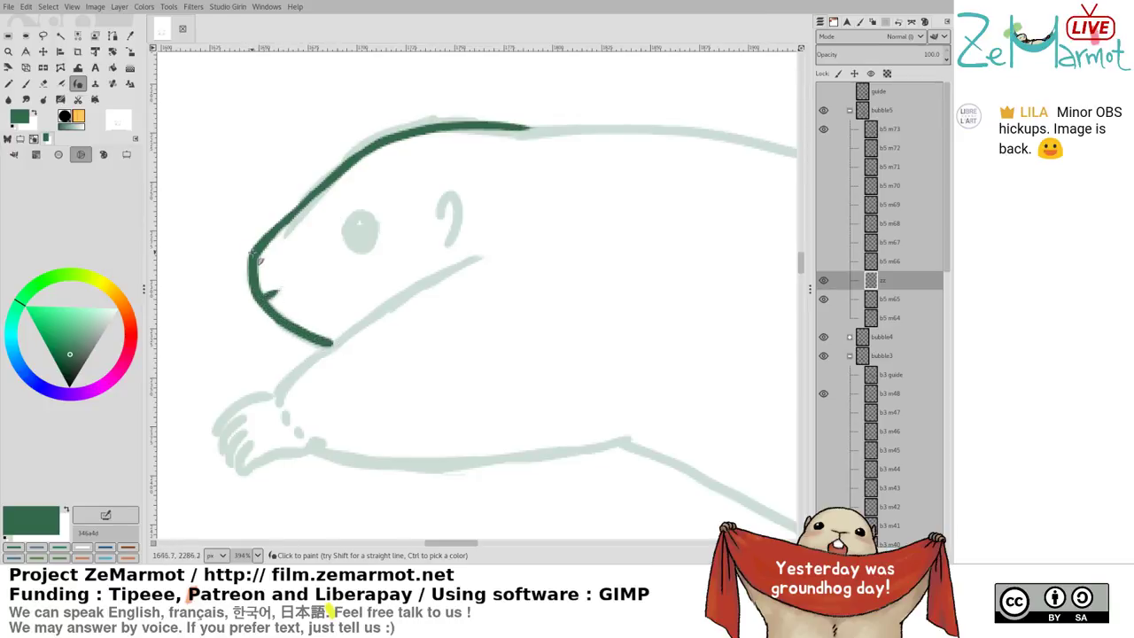
Smooth the leaping marmot's dark green outline where the nose meets the forehead
key("shift+e")
key("y")
left_click_drag(244, 258, 254, 274)
left_click_drag(269, 235, 362, 167)
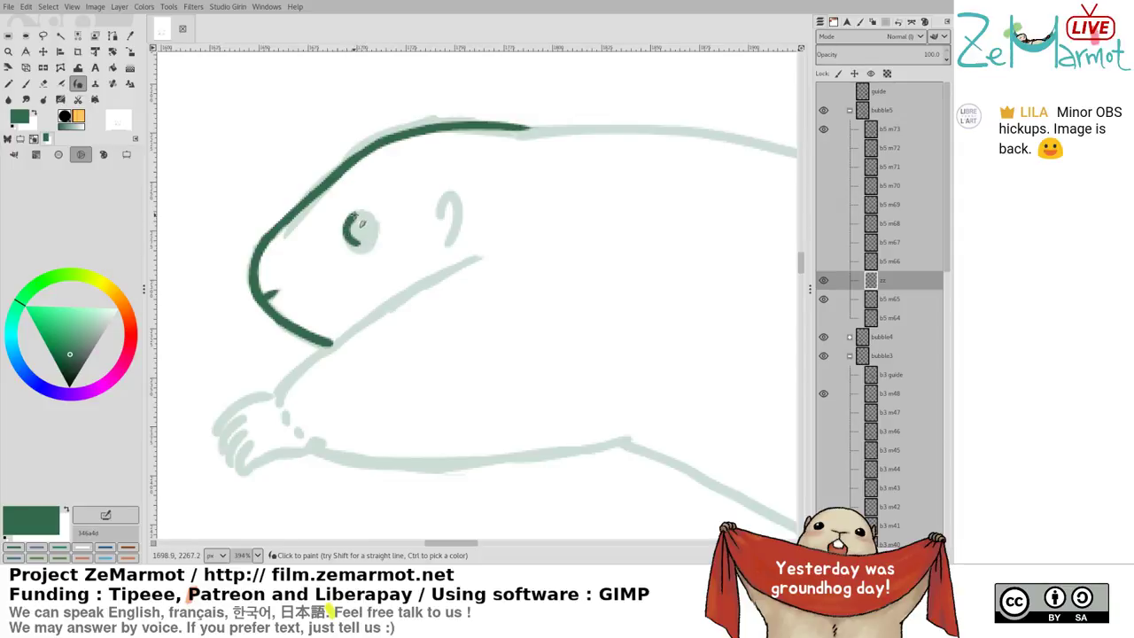
Ink the leaping marmot's filled eye with a small highlight and its curved ear in dark green
mouse_move(354, 213)
left_mouse_down()
mouse_move(377, 232)
mouse_move(365, 254)
left_mouse_up()
key("ctrl+z")
mouse_move(356, 215)
left_mouse_down()
mouse_move(369, 240)
mouse_move(365, 217)
mouse_move(347, 244)
left_mouse_up()
key("ctrl+z")
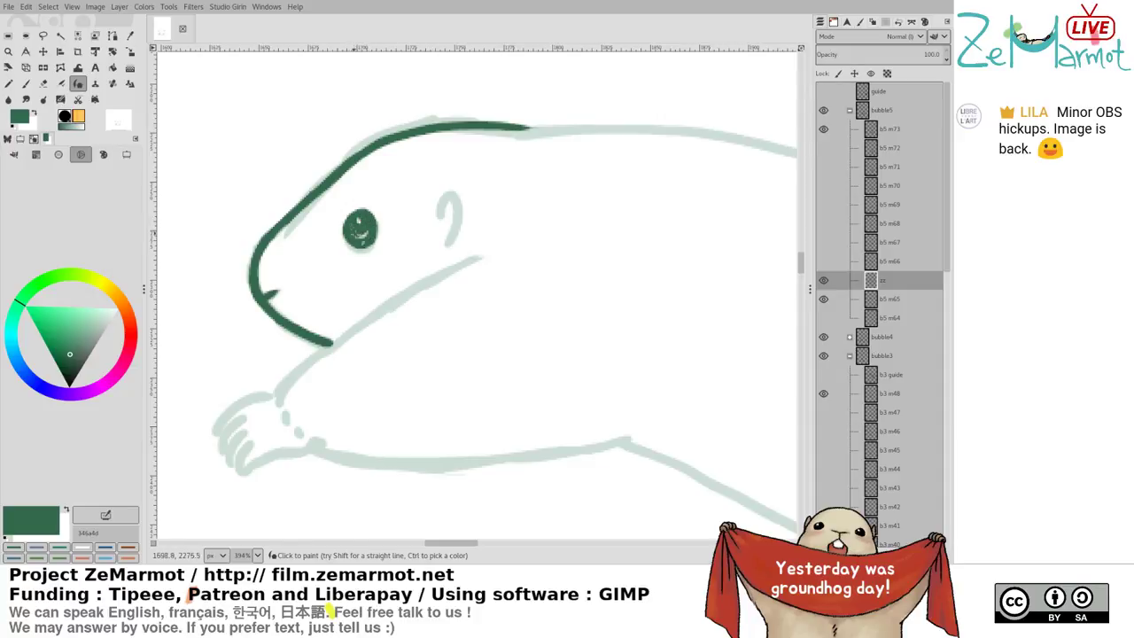
mouse_move(443, 216)
left_mouse_down()
mouse_move(460, 207)
mouse_move(449, 245)
left_mouse_up()
Trace the upper line of the foreleg in dark green from the wrist past the chin to the shoulder
mouse_move(442, 179)
left_mouse_down()
mouse_move(271, 193)
mouse_move(466, 88)
left_mouse_up()
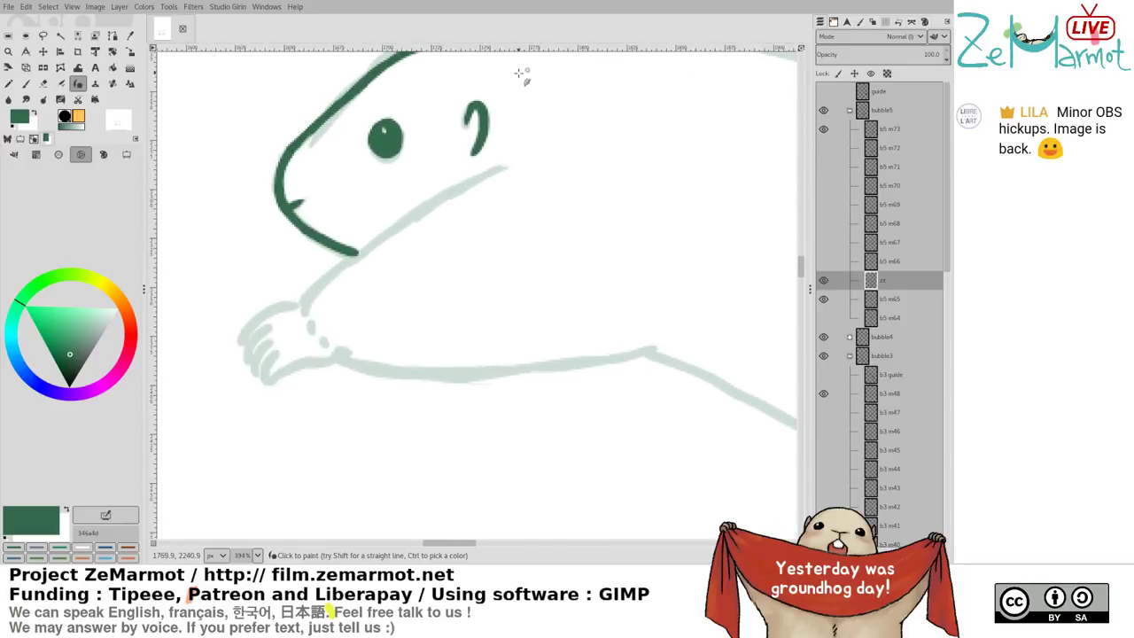
left_click_drag(303, 306, 380, 238)
key("ctrl+z")
mouse_move(303, 307)
left_mouse_down()
mouse_move(383, 238)
mouse_move(512, 160)
left_mouse_up()
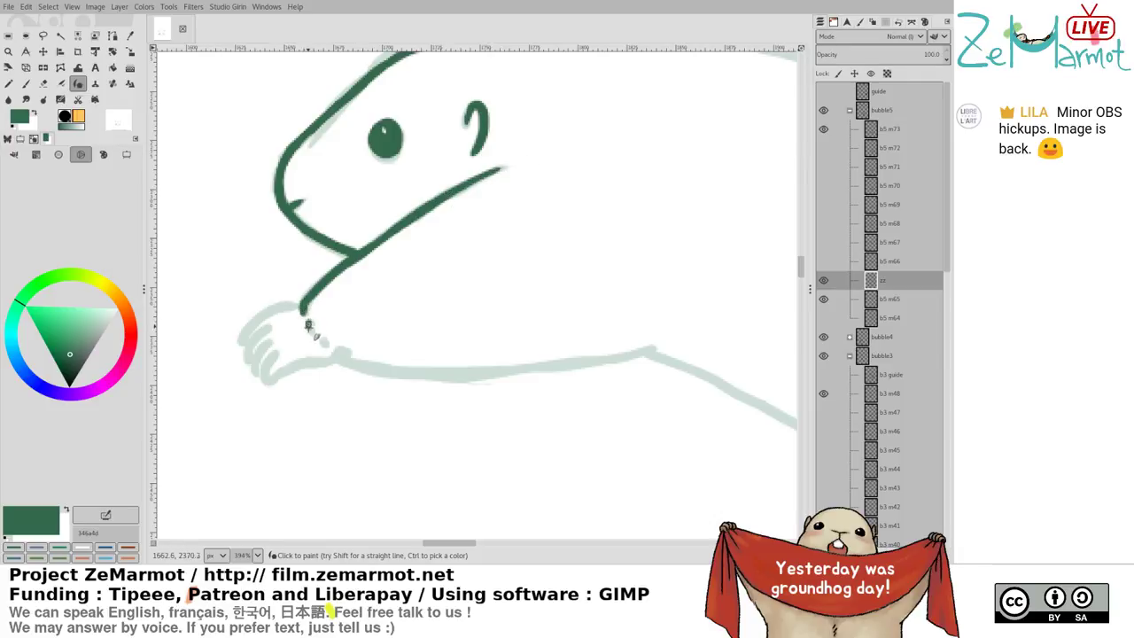
Trace the wrist marks, the front paw's fingers and the underside line from the foreleg along the belly in dark green
mouse_move(321, 339)
left_mouse_down()
mouse_move(399, 381)
mouse_move(555, 371)
mouse_move(673, 346)
left_mouse_up()
mouse_move(241, 341)
left_mouse_down()
mouse_move(281, 308)
mouse_move(300, 308)
mouse_move(243, 336)
mouse_move(307, 307)
mouse_move(243, 359)
mouse_move(267, 380)
mouse_move(337, 358)
mouse_move(282, 353)
left_mouse_up()
key("ctrl+z")
key("ctrl+z")
left_click_drag(485, 303, 319, 423)
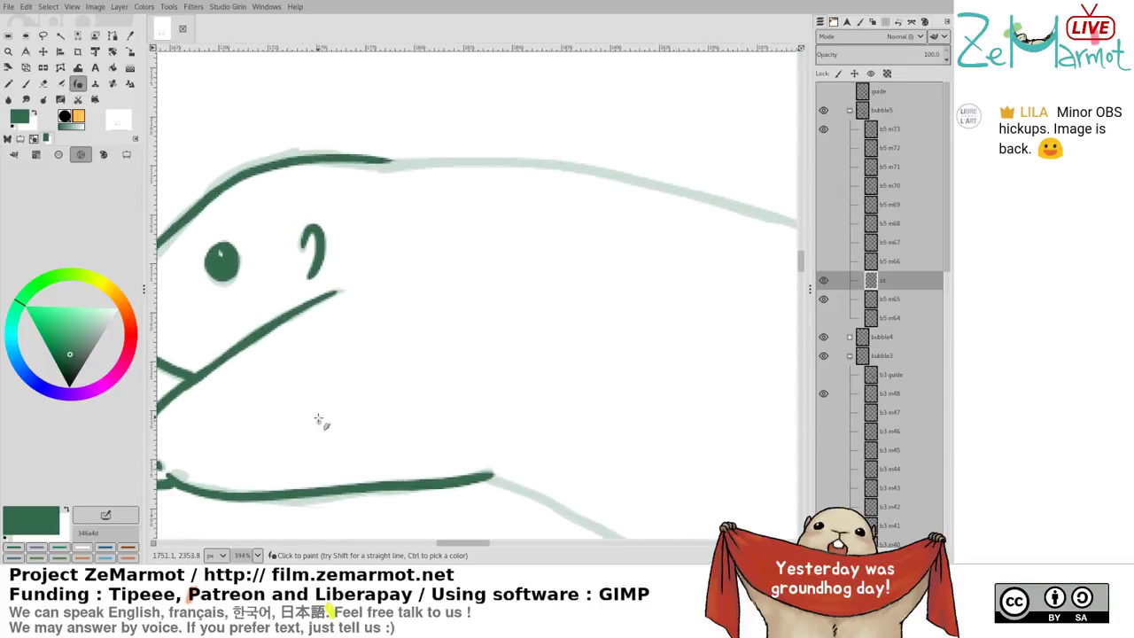
mouse_move(400, 179)
left_mouse_down()
mouse_move(384, 233)
mouse_move(348, 255)
mouse_move(413, 305)
mouse_move(646, 396)
mouse_move(733, 401)
mouse_move(789, 383)
left_mouse_up()
Trace the leaping marmot's back in dark green from the nape to the base of the tail
scroll(348, 255, "up", 5)
scroll(471, 243, "up", 3)
left_click_drag(471, 243, 543, 292)
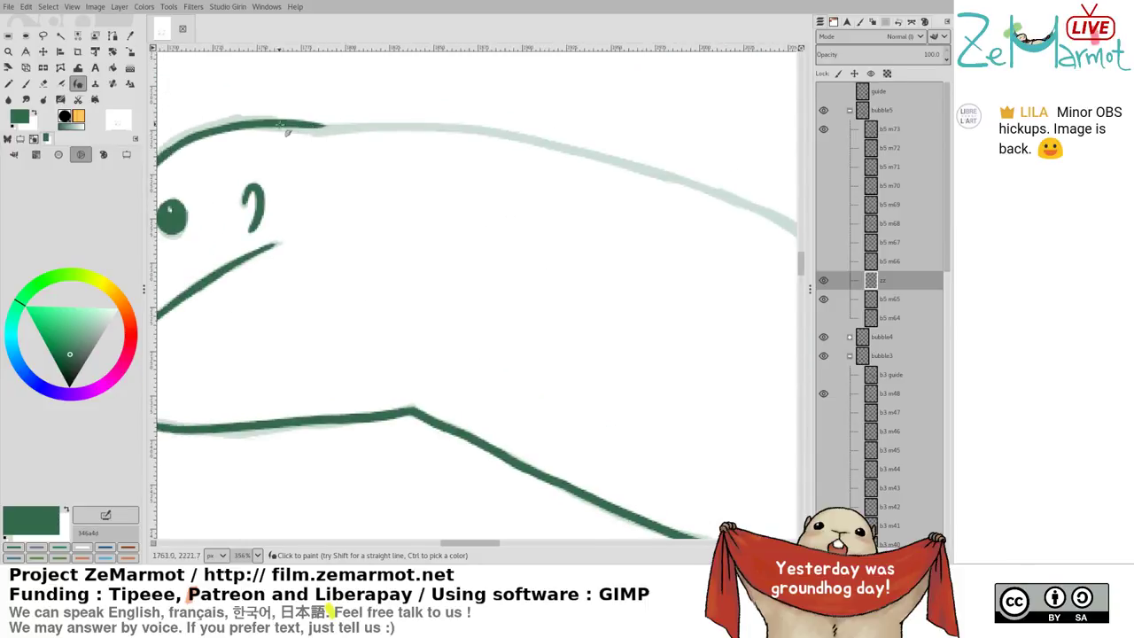
left_click_drag(280, 125, 329, 127)
key("ctrl+z")
mouse_move(247, 126)
left_mouse_down()
mouse_move(475, 129)
mouse_move(568, 146)
mouse_move(779, 219)
left_mouse_up()
key("ctrl+z")
left_click_drag(670, 213, 255, 201)
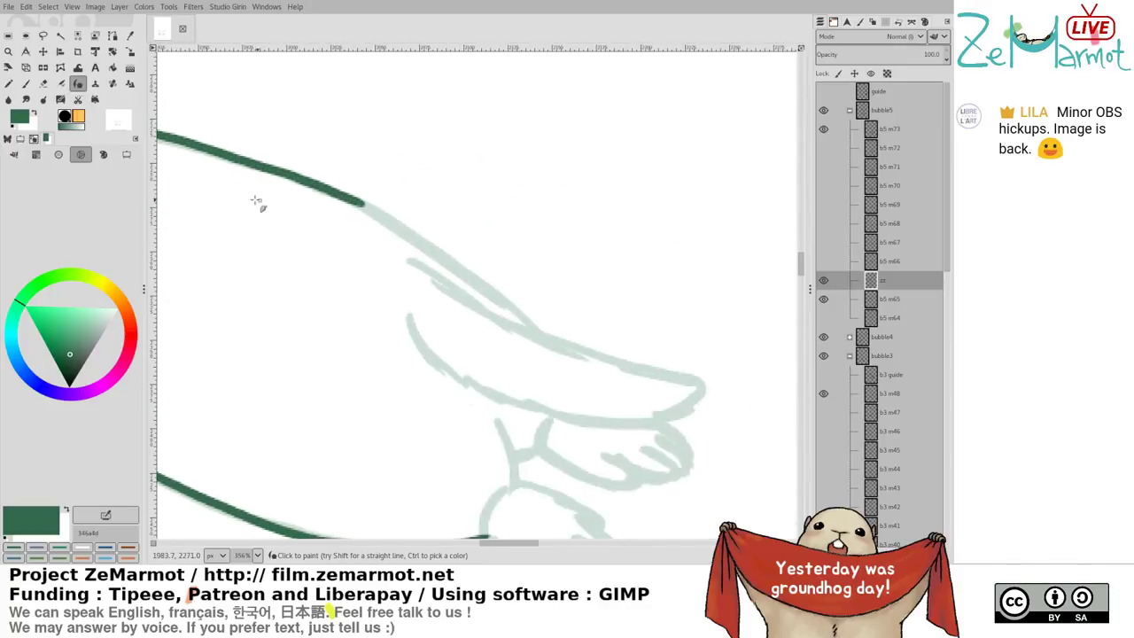
mouse_move(357, 203)
left_mouse_down()
mouse_move(421, 231)
mouse_move(390, 222)
mouse_move(558, 344)
left_mouse_up()
key("ctrl+z")
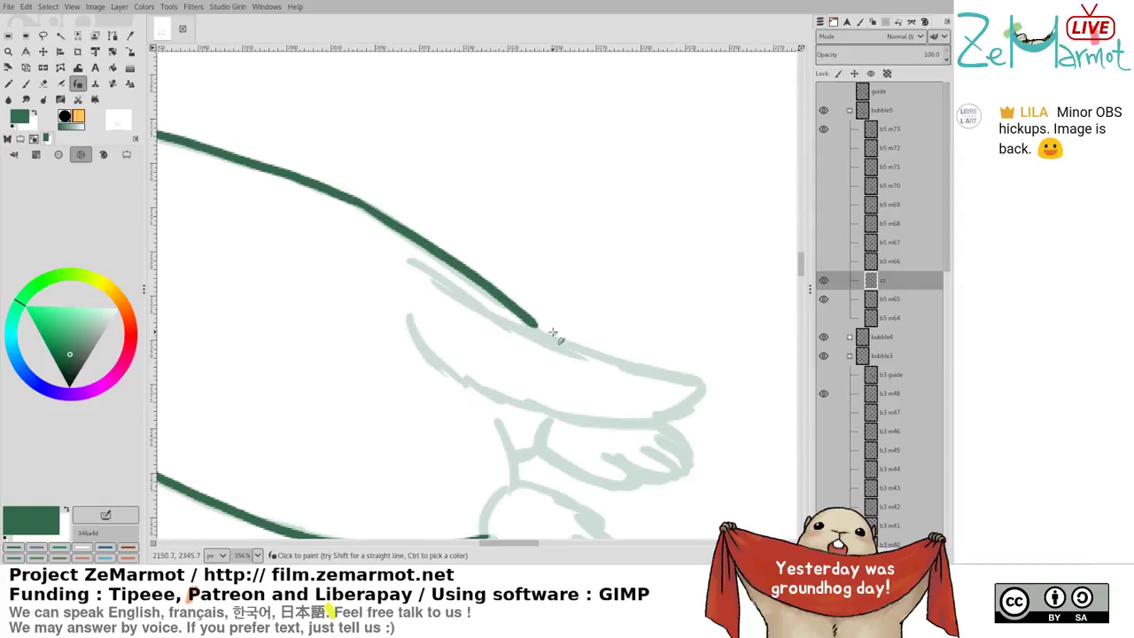
Trace the hind leg lines under the tail and the far hind foot with its toes in dark green
scroll(557, 342, "down", 4)
mouse_move(514, 277)
left_mouse_down()
mouse_move(521, 350)
mouse_move(559, 307)
mouse_move(560, 285)
mouse_move(599, 337)
mouse_move(655, 349)
left_mouse_up()
key("ctrl+z")
key("ctrl+z")
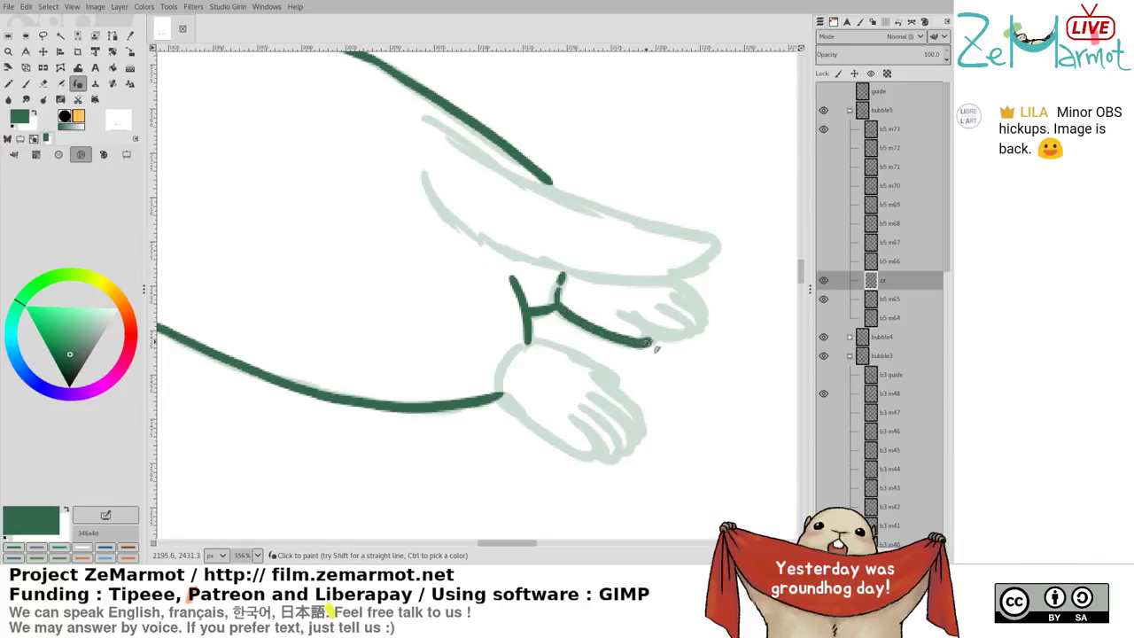
mouse_move(625, 314)
left_mouse_down()
mouse_move(654, 344)
mouse_move(621, 310)
mouse_move(679, 341)
mouse_move(704, 332)
mouse_move(689, 343)
mouse_move(691, 308)
mouse_move(661, 303)
mouse_move(702, 338)
left_mouse_up()
key("ctrl+z")
key("ctrl+z")
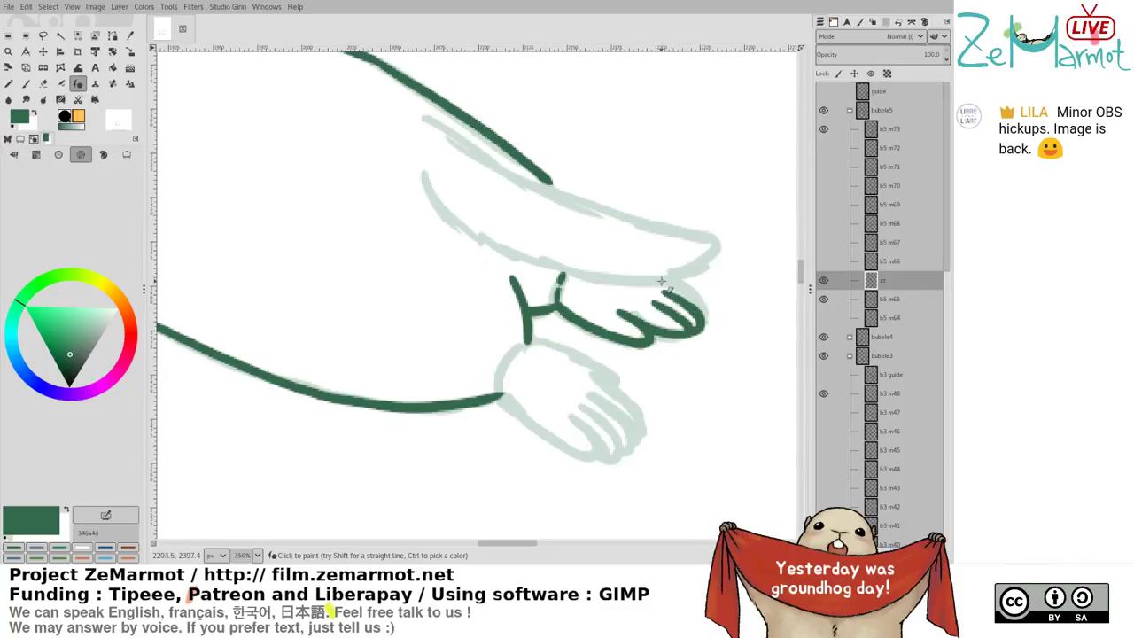
mouse_move(661, 282)
left_mouse_down()
mouse_move(709, 310)
mouse_move(703, 326)
left_mouse_up()
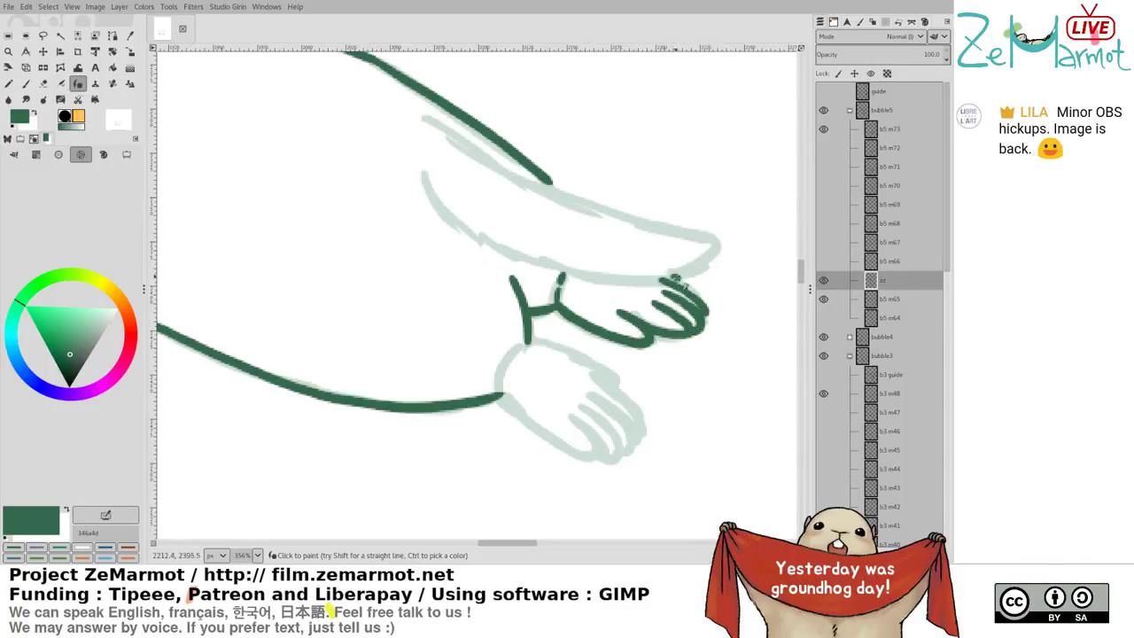
Trace the tail's underside, tip and upper edge in dark green, including the inner lines where it joins the body
mouse_move(557, 268)
left_mouse_down()
mouse_move(649, 280)
mouse_move(693, 270)
mouse_move(700, 301)
mouse_move(677, 278)
mouse_move(694, 292)
mouse_move(708, 278)
mouse_move(688, 278)
mouse_move(719, 252)
left_mouse_up()
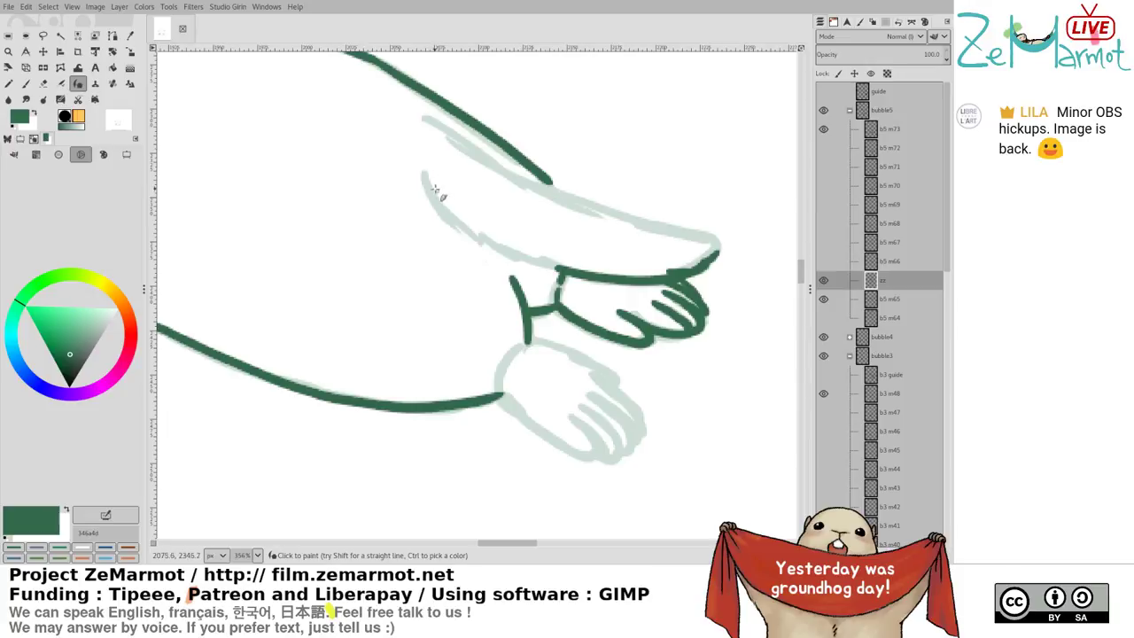
mouse_move(425, 119)
left_mouse_down()
mouse_move(567, 191)
mouse_move(711, 237)
left_mouse_up()
key("ctrl+z")
mouse_move(427, 120)
left_mouse_down()
mouse_move(612, 220)
mouse_move(723, 241)
mouse_move(712, 258)
left_mouse_up()
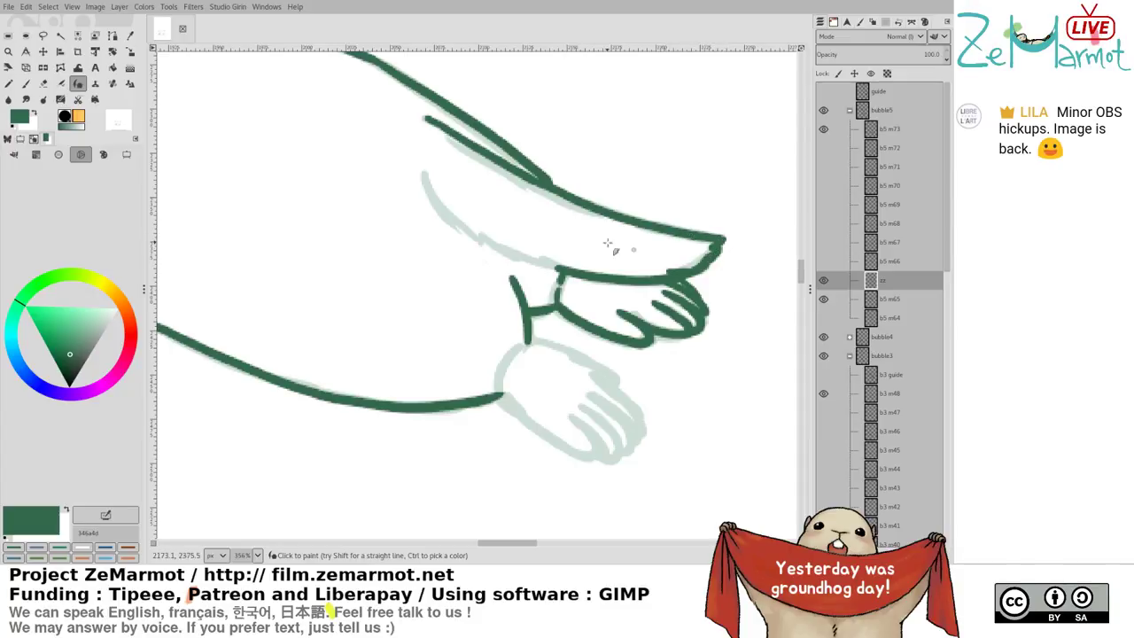
mouse_move(424, 173)
left_mouse_down()
mouse_move(486, 250)
mouse_move(478, 234)
mouse_move(534, 264)
mouse_move(523, 255)
mouse_move(607, 279)
left_mouse_up()
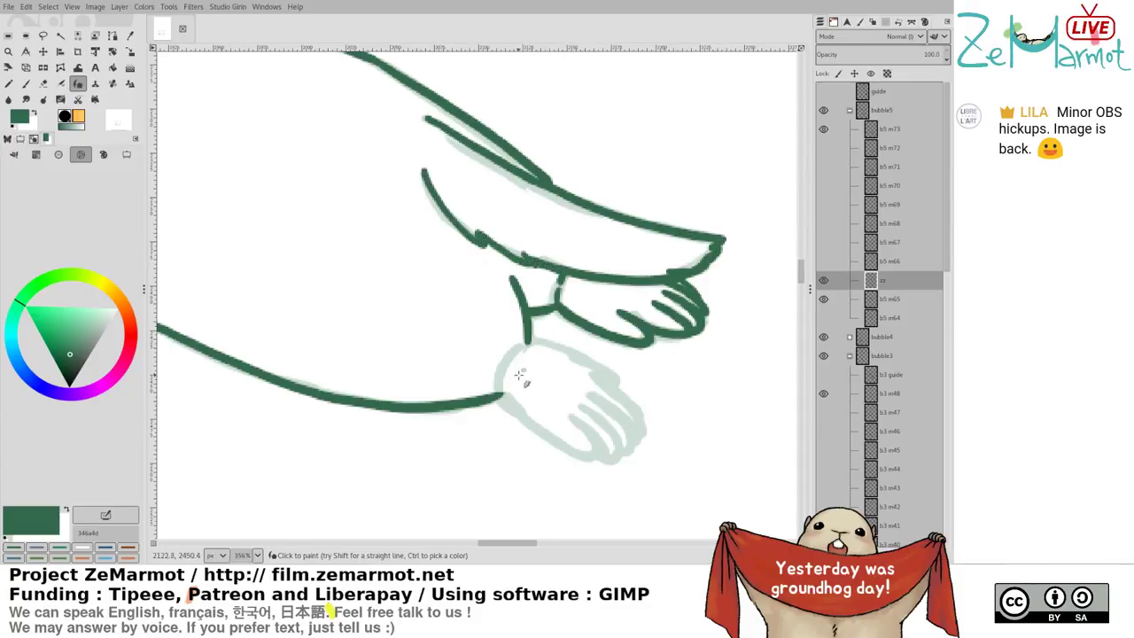
Trace the near hind foot's dotted ankle, sole and lower toes in dark green
mouse_move(503, 360)
left_mouse_down()
mouse_move(496, 387)
mouse_move(505, 360)
left_mouse_up()
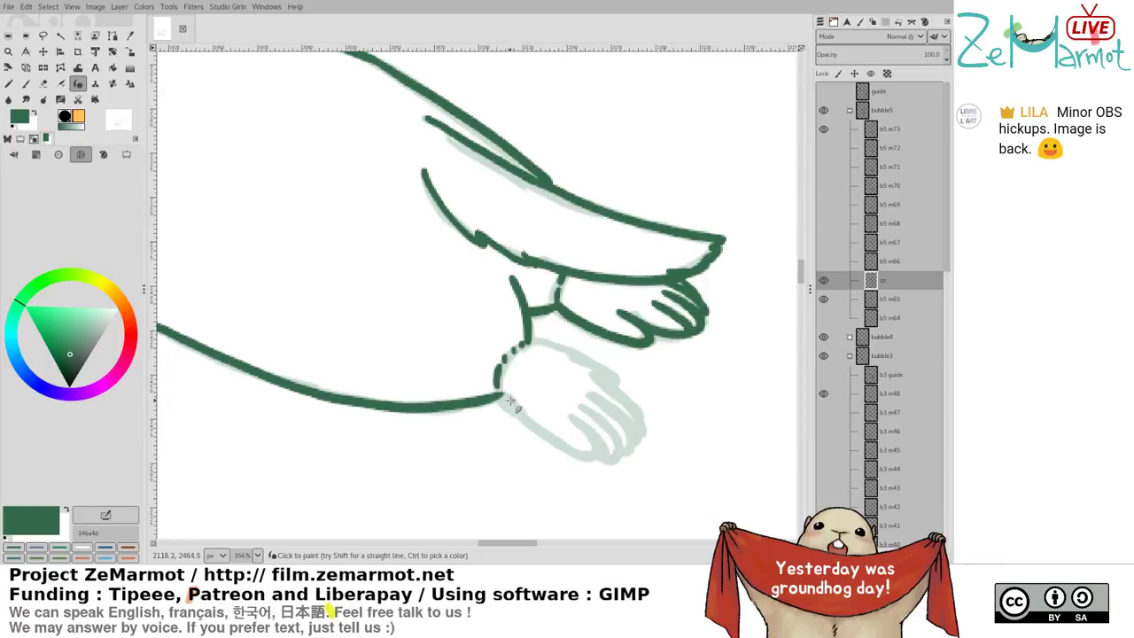
mouse_move(510, 401)
left_mouse_down()
mouse_move(588, 458)
mouse_move(577, 427)
mouse_move(611, 461)
mouse_move(582, 407)
mouse_move(620, 454)
left_mouse_up()
key("ctrl+z")
key("ctrl+z")
left_click_drag(581, 407, 623, 455)
key("ctrl+z")
key("ctrl+z")
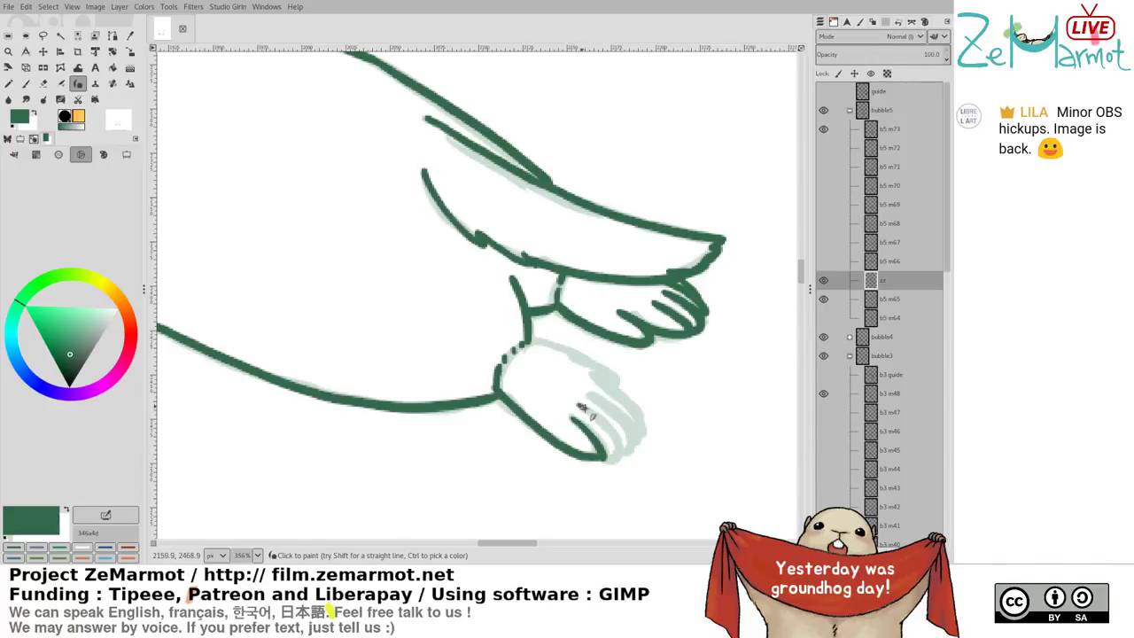
mouse_move(583, 409)
left_mouse_down()
mouse_move(615, 443)
mouse_move(611, 455)
left_mouse_up()
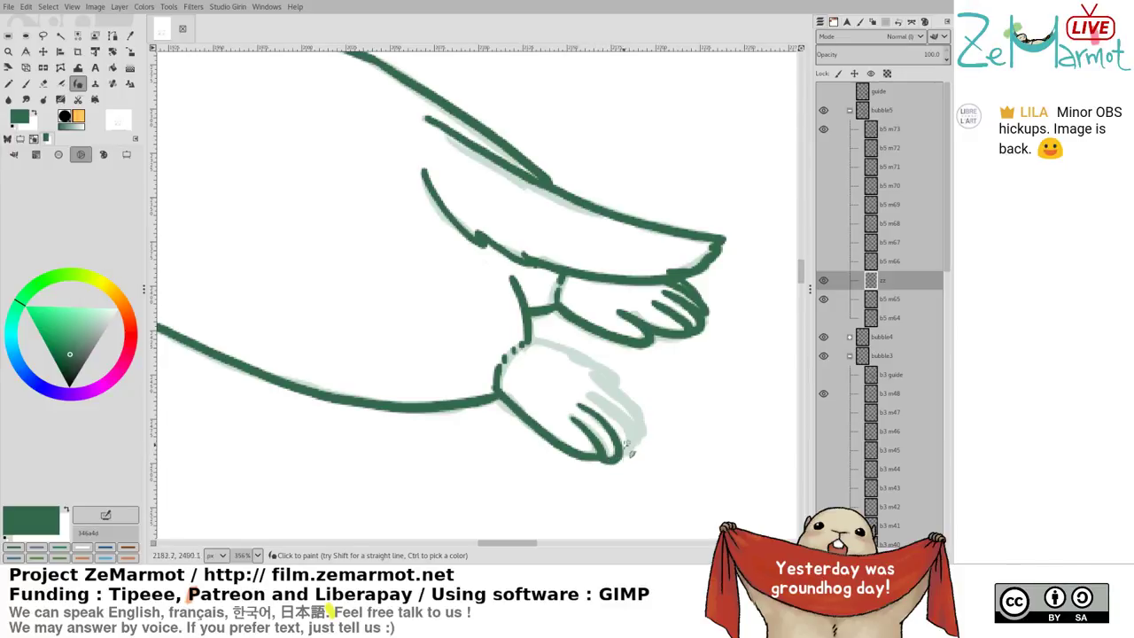
left_click_drag(615, 445, 604, 456)
mouse_move(589, 396)
left_mouse_down()
mouse_move(629, 431)
mouse_move(617, 455)
left_mouse_up()
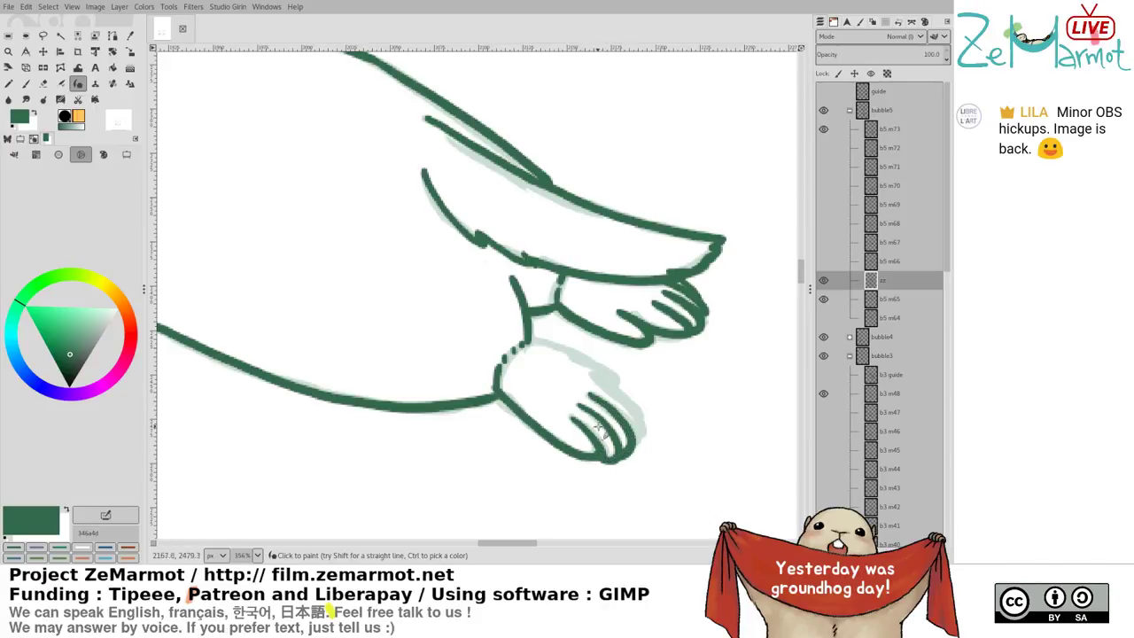
Trace the near hind foot's uppermost toe and the top edge of the foot in dark green
mouse_move(586, 374)
left_mouse_down()
mouse_move(637, 411)
mouse_move(599, 384)
mouse_move(635, 415)
mouse_move(639, 449)
left_mouse_up()
key("ctrl+z")
key("ctrl+z")
left_click_drag(543, 350, 627, 395)
key("ctrl+z")
left_click_drag(532, 342, 630, 404)
Compare the inked zz layer with the b5 m64 pose by showing each layer alone
scroll(529, 446, "down", 3, "ctrl")
scroll(529, 446, "down", 1, "ctrl")
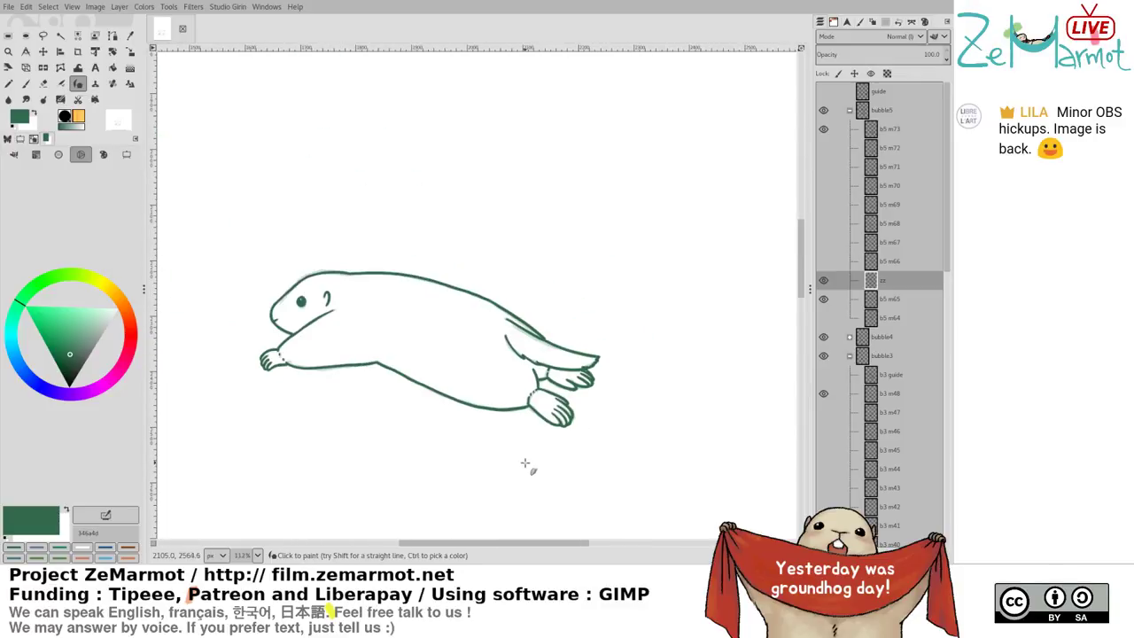
left_click(824, 317, "shift")
left_click(823, 281, "shift")
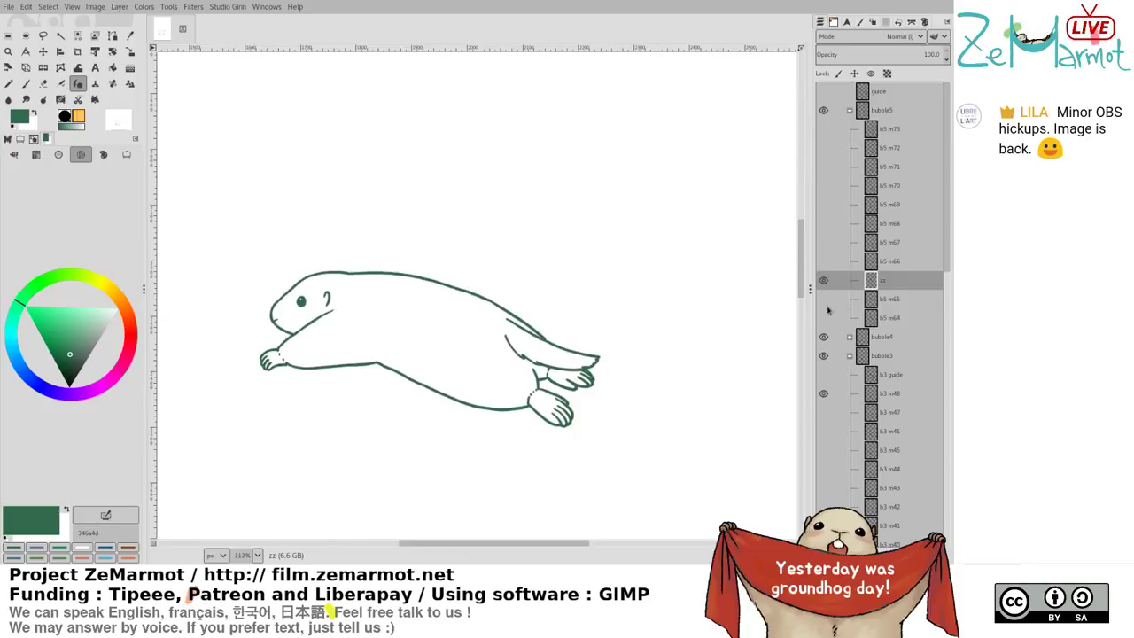
left_click(823, 317, "shift")
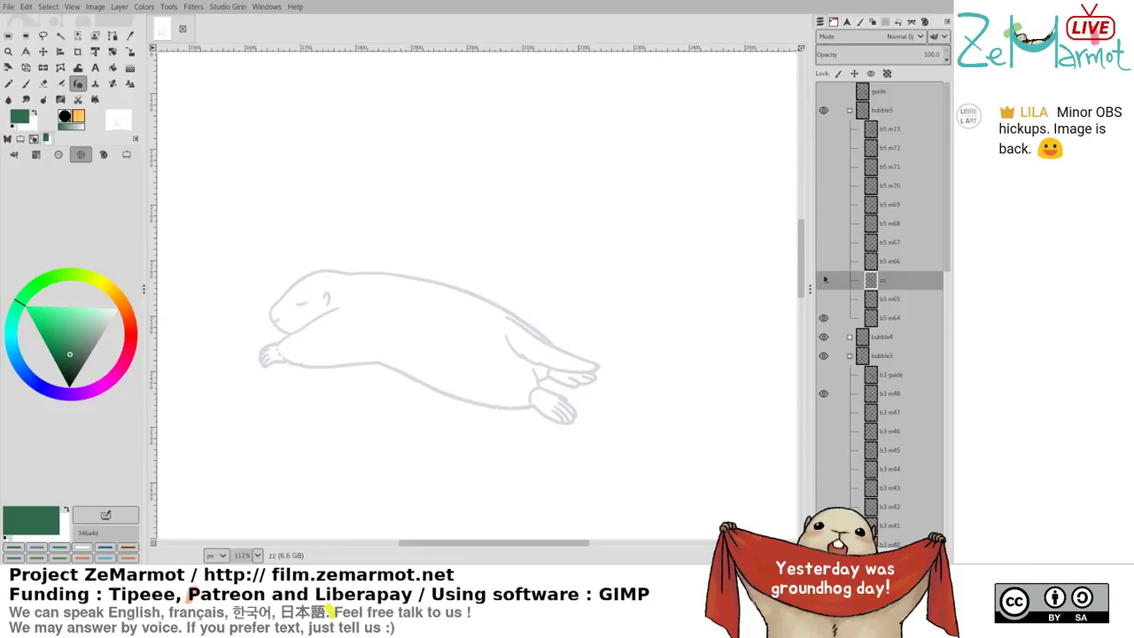
left_click(823, 279, "shift")
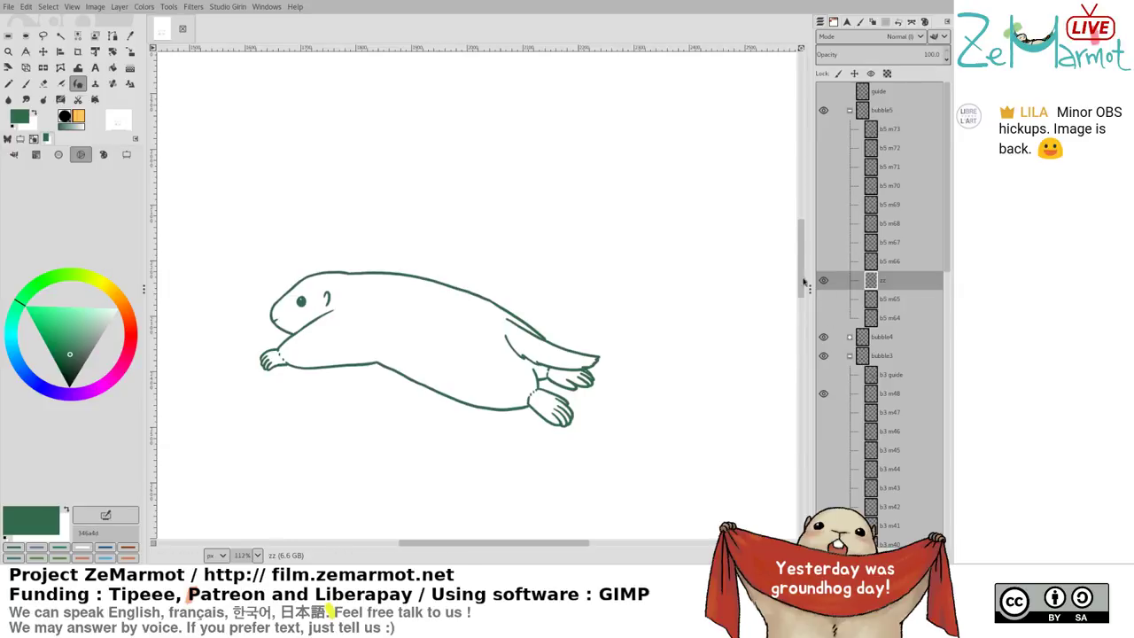
Make b5 m65 visible and merge the inked zz layer down into it
left_click(870, 299)
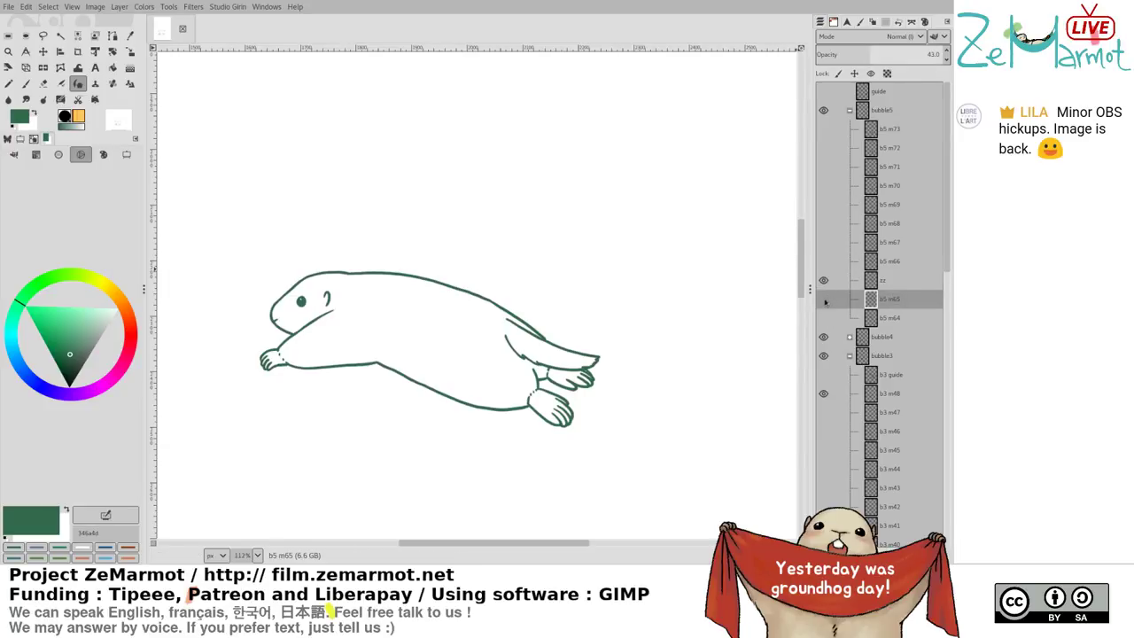
left_click(824, 298)
left_click(899, 287)
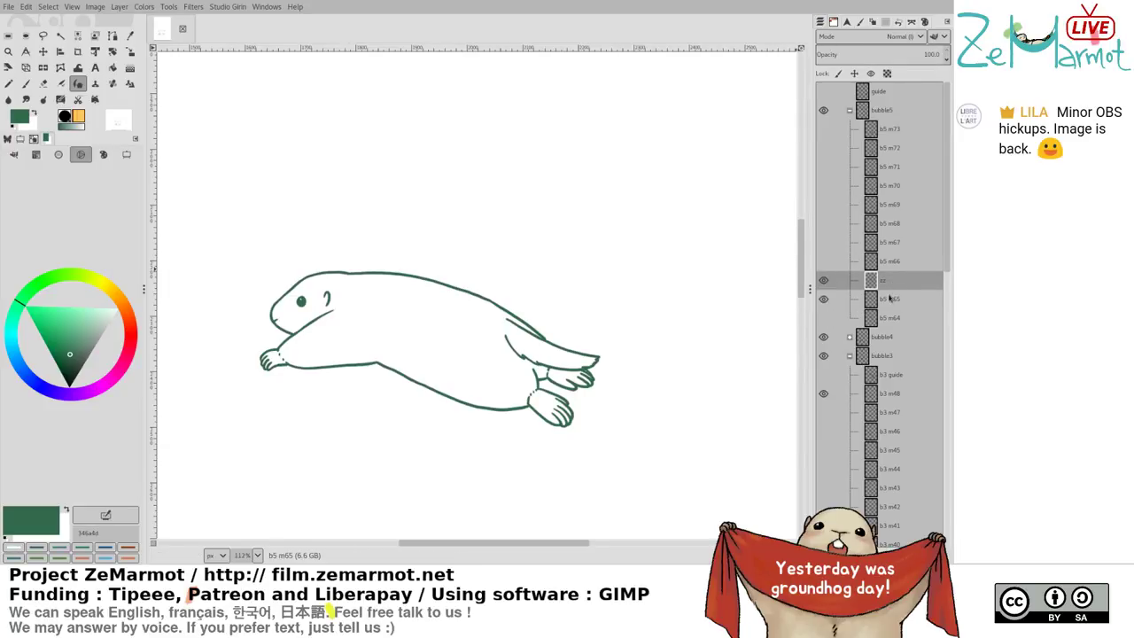
key("ctrl+m")
Show and select the b5 m66 pose, sample its purple 926aab as the drawing colour and hide b5 m65
left_click(824, 242)
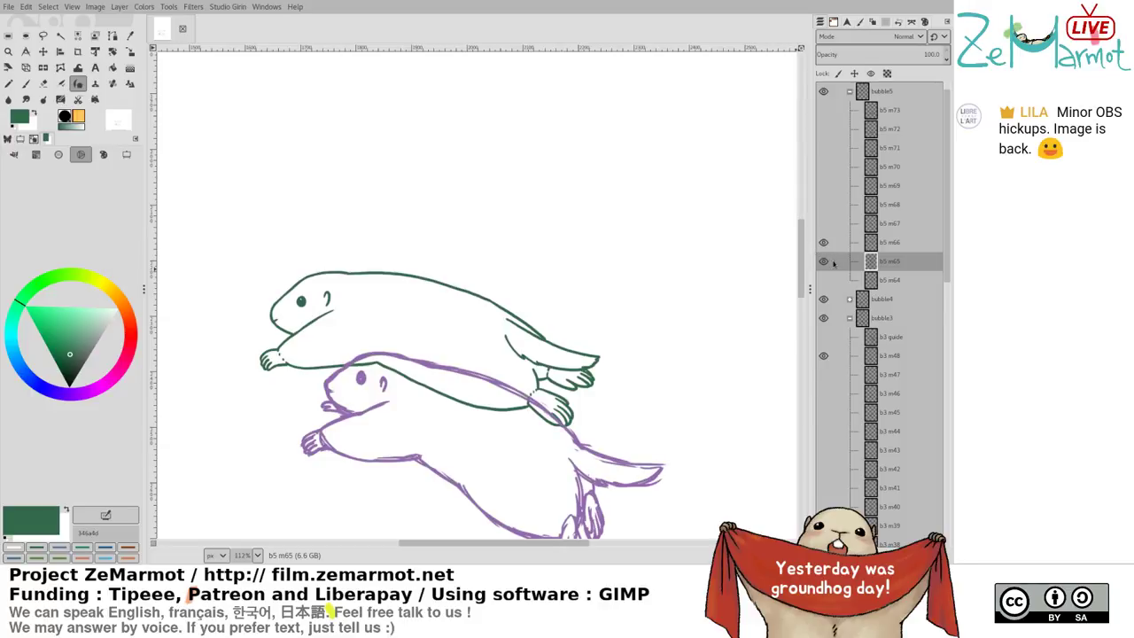
left_click_drag(573, 398, 587, 255)
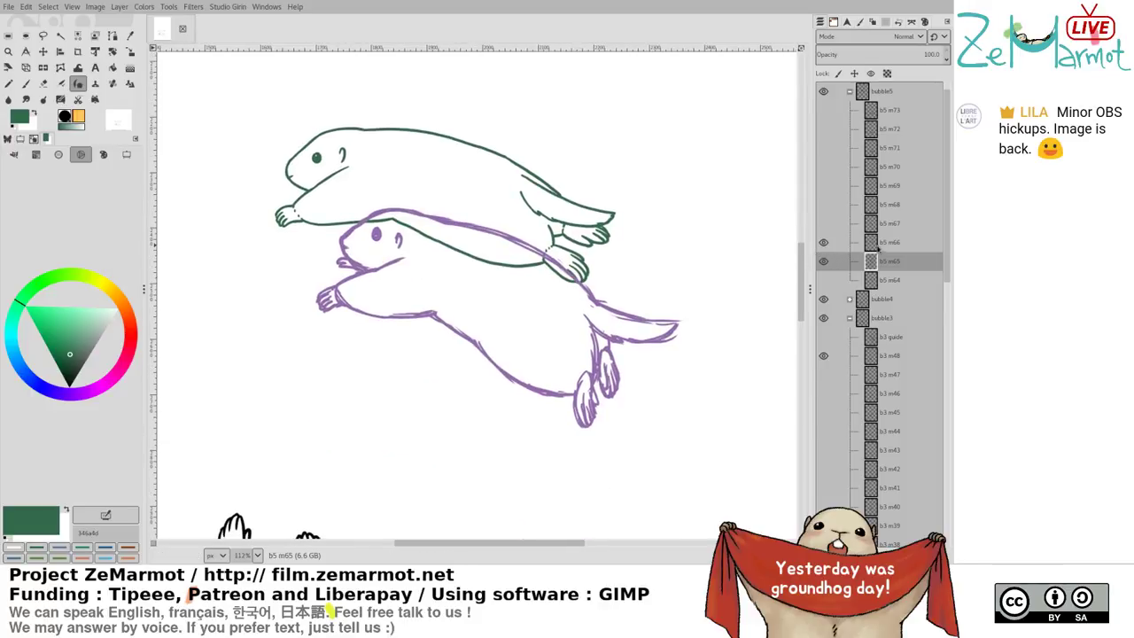
left_click(886, 247)
left_click(519, 370, "ctrl")
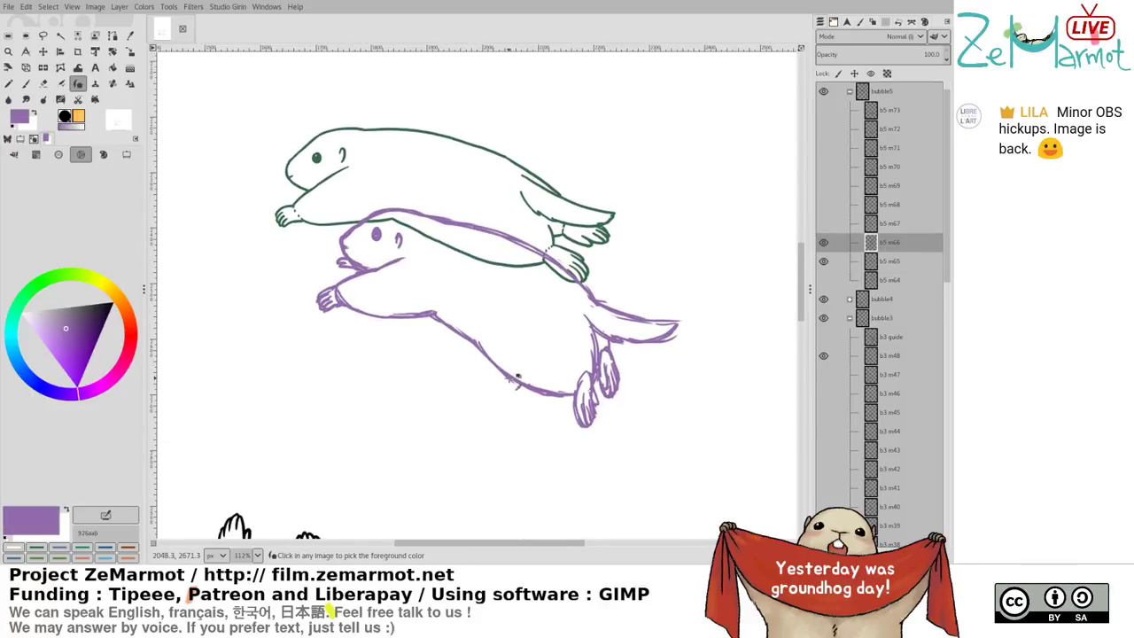
left_click(828, 263)
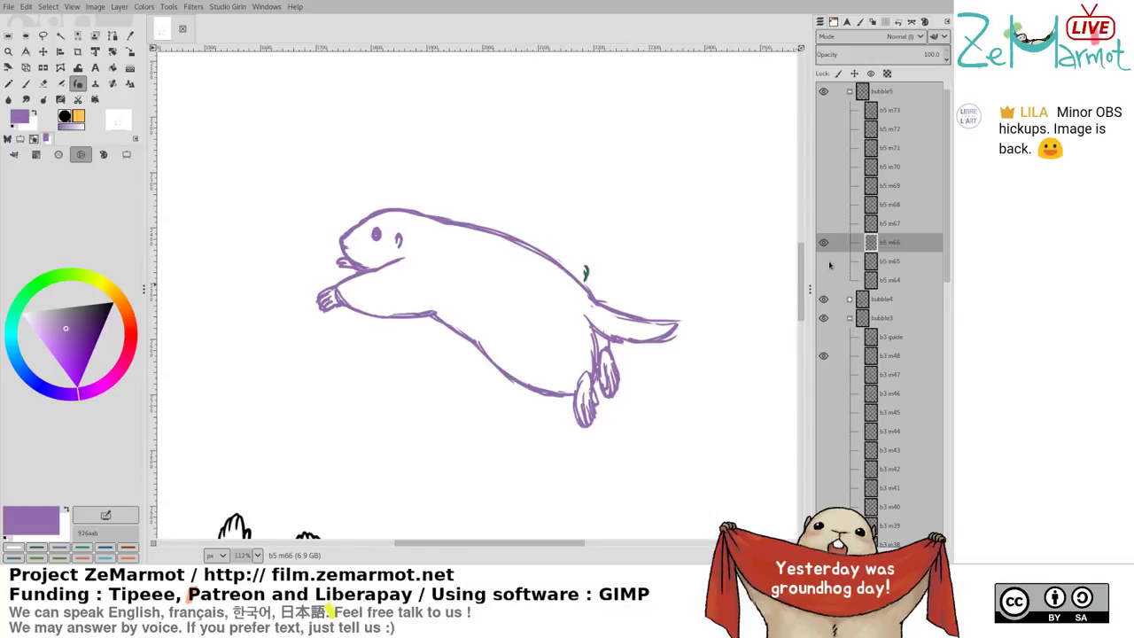
Add a new layer zz above b5 m66, fade b5 m66 by lowering its opacity, and select zz for inking
key("ctrl+shift+n")
left_click(886, 257)
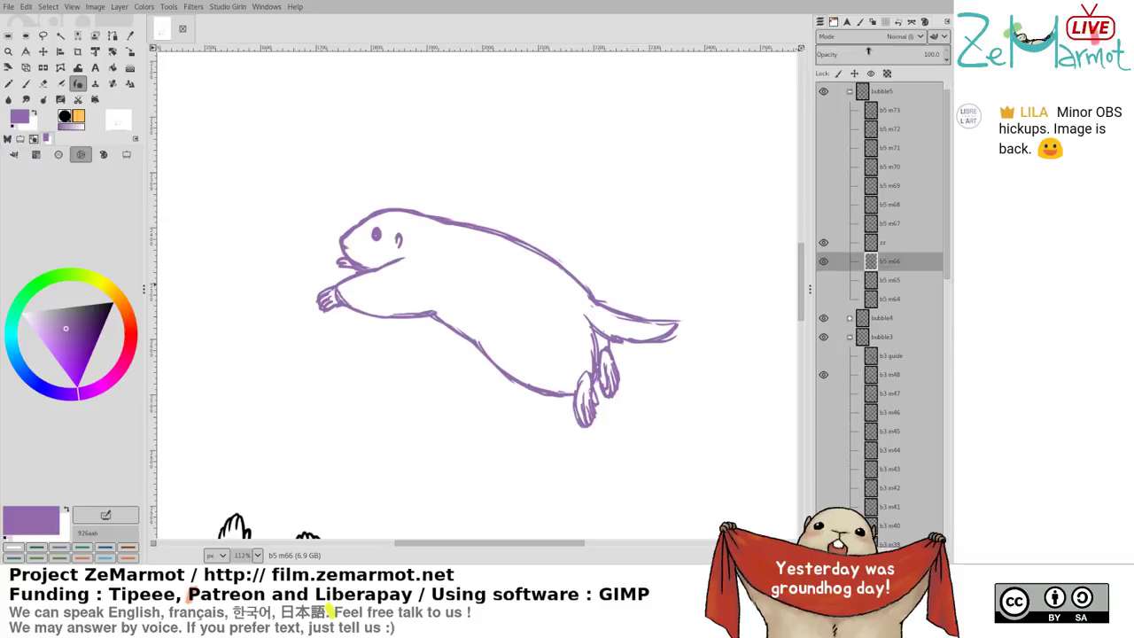
left_click(887, 244)
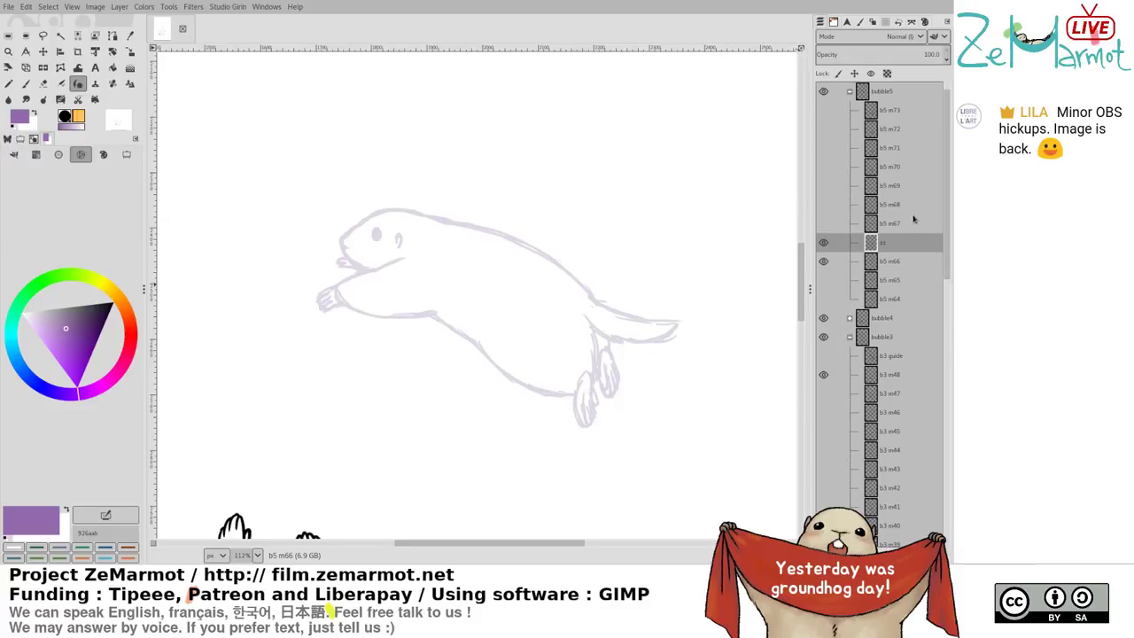
Trace the b5 m66 marmot in purple around the muzzle to the chin and from the nose over the head and back to the tail
scroll(349, 212, "up", 2)
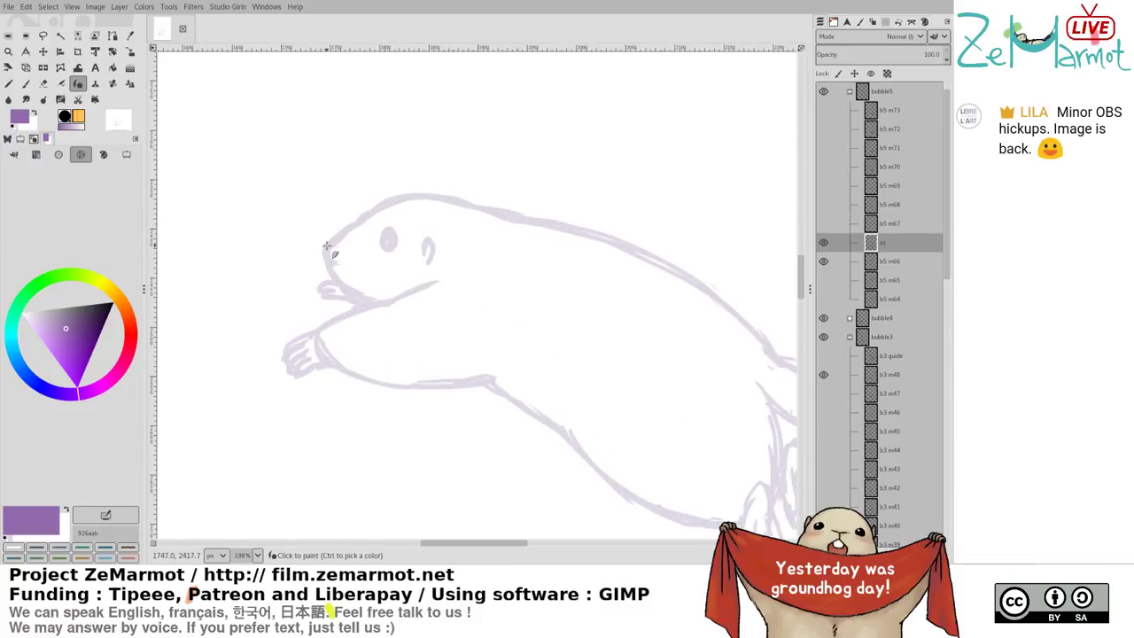
mouse_move(327, 247)
left_mouse_down()
mouse_move(344, 290)
mouse_move(383, 301)
left_mouse_up()
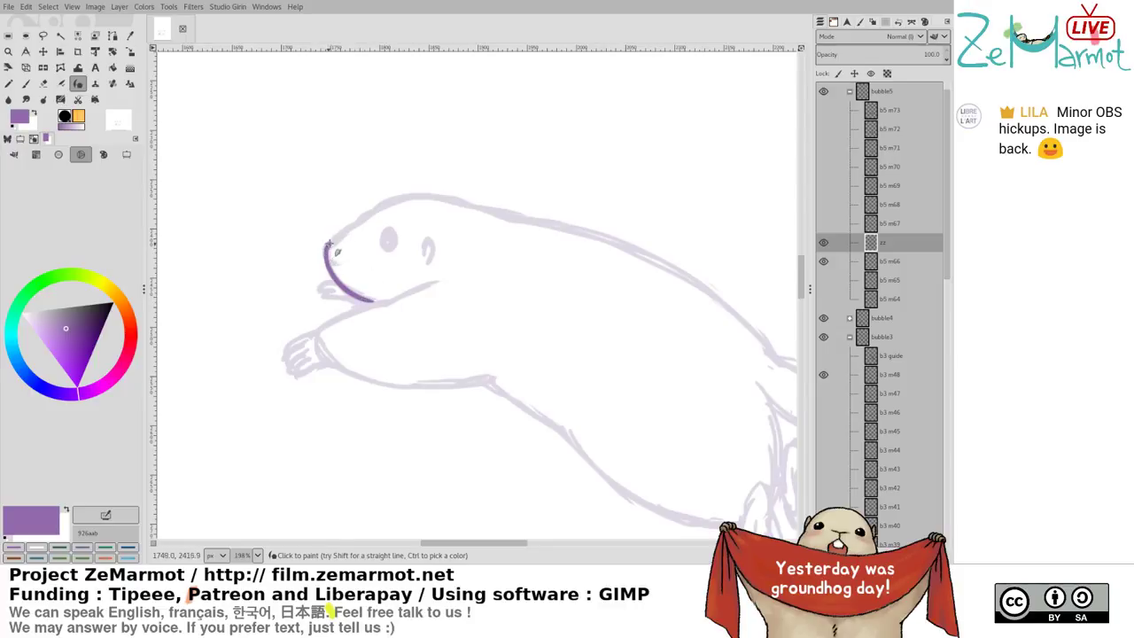
mouse_move(329, 242)
left_mouse_down()
mouse_move(410, 197)
mouse_move(391, 203)
mouse_move(425, 197)
mouse_move(587, 229)
mouse_move(663, 260)
mouse_move(742, 312)
mouse_move(776, 350)
left_mouse_up()
key("ctrl+z")
scroll(478, 311, "right", 1)
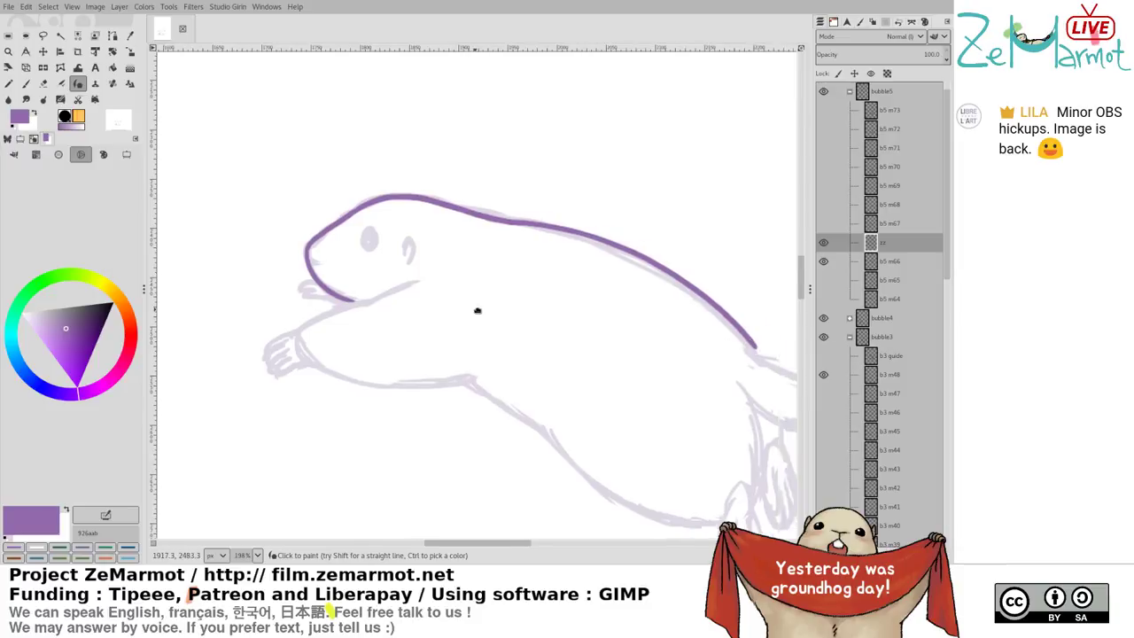
scroll(478, 311, "right", 4)
key("ctrl+z")
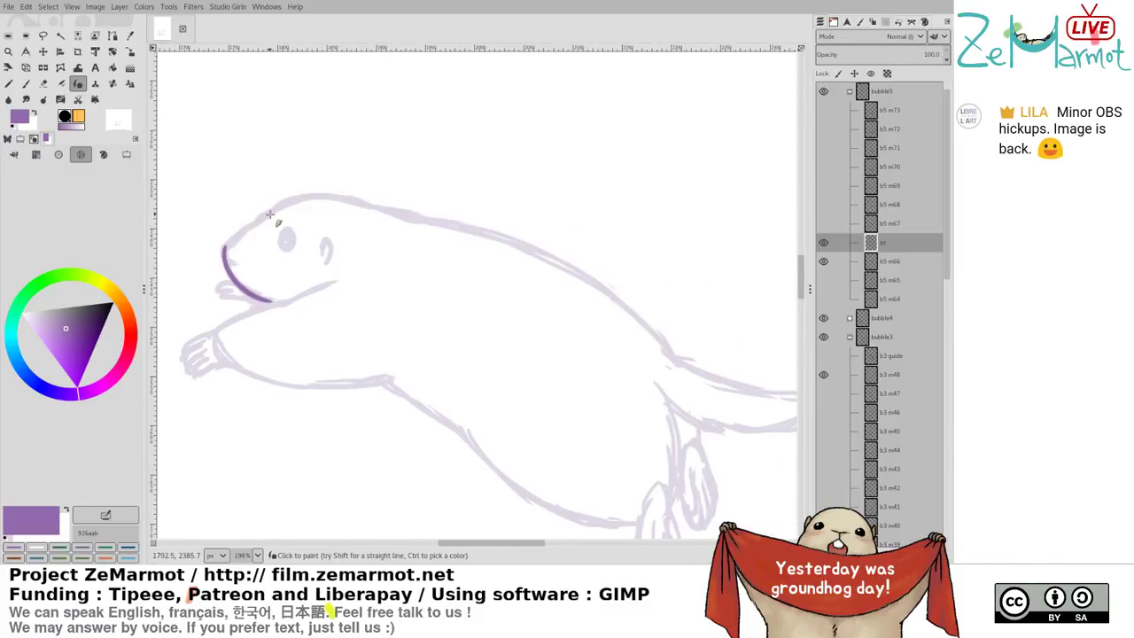
key("ctrl+y")
Select the inked back line freehand on zz, shift it onto the rough outline behind the head and anchor it
key("f")
mouse_move(400, 197)
left_mouse_down()
mouse_move(422, 258)
mouse_move(704, 351)
mouse_move(690, 275)
left_mouse_up()
left_click_drag(508, 234, 504, 237)
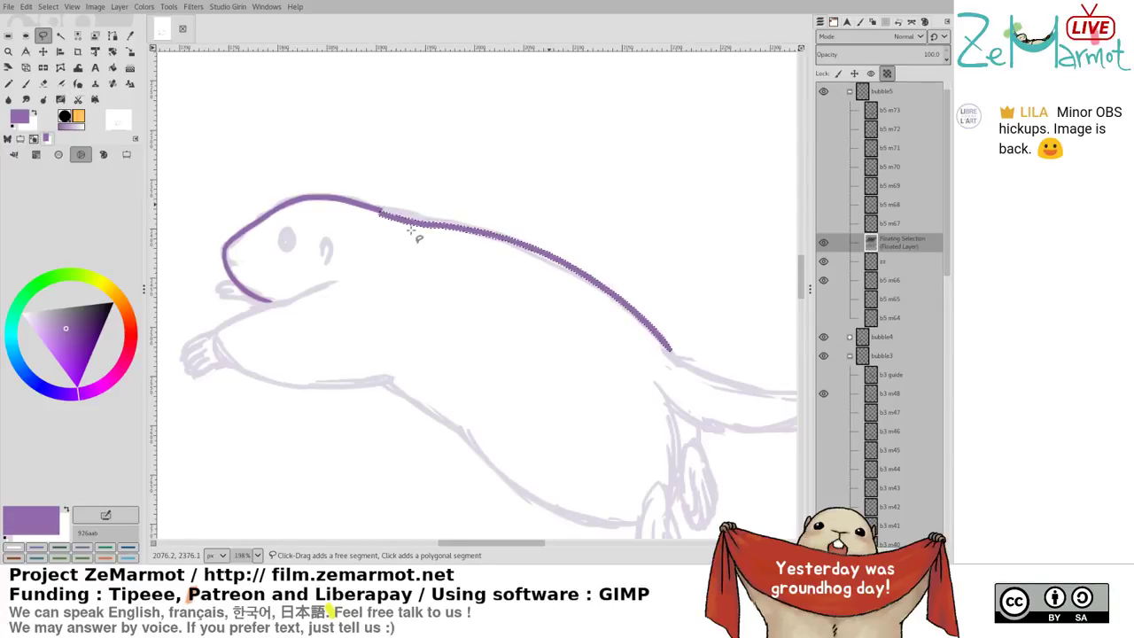
key("ctrl+h")
Select the uneven stretch of inked line behind the head freehand, delete it and clear the selection
mouse_move(372, 206)
left_mouse_down()
mouse_move(469, 231)
mouse_move(447, 199)
left_mouse_up()
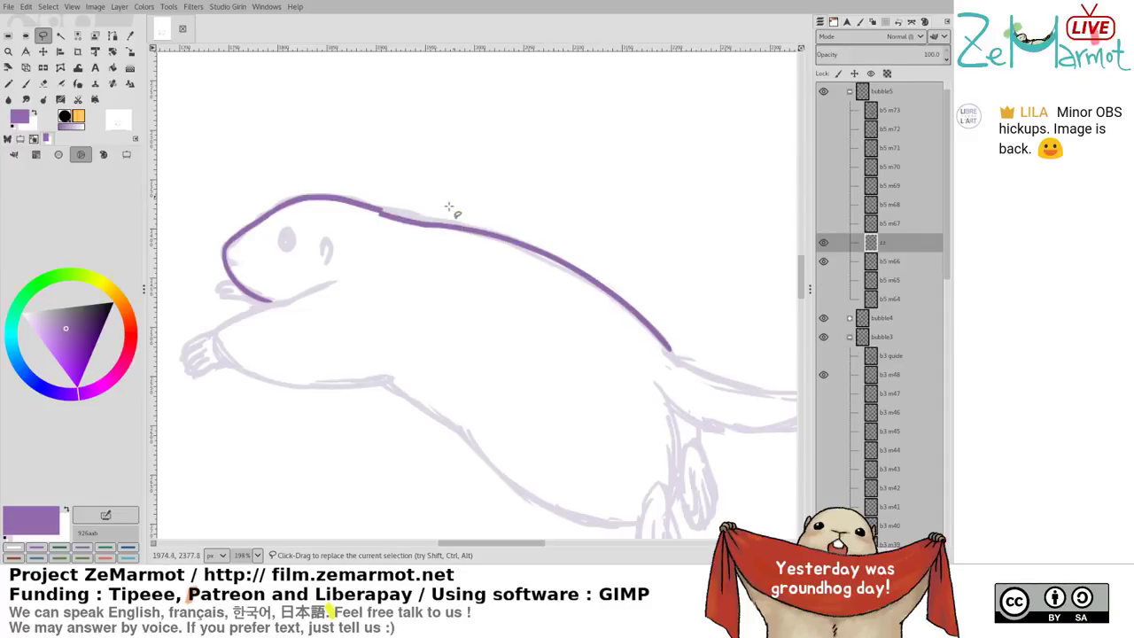
key("Delete")
key("ctrl+shift+a")
Ink the missing piece of outline behind the head so the head line joins the back line smoothly
mouse_move(416, 287)
left_mouse_down()
mouse_move(413, 272)
mouse_move(413, 354)
mouse_move(425, 372)
left_mouse_up()
key("k")
mouse_move(289, 140)
left_mouse_down()
mouse_move(461, 180)
mouse_move(333, 156)
mouse_move(453, 190)
mouse_move(625, 222)
left_mouse_up()
key("ctrl+z")
key("ctrl+z")
key("ctrl+z")
key("ctrl+z")
mouse_move(301, 143)
left_mouse_down()
mouse_move(452, 189)
mouse_move(640, 224)
left_mouse_up()
key("ctrl+z")
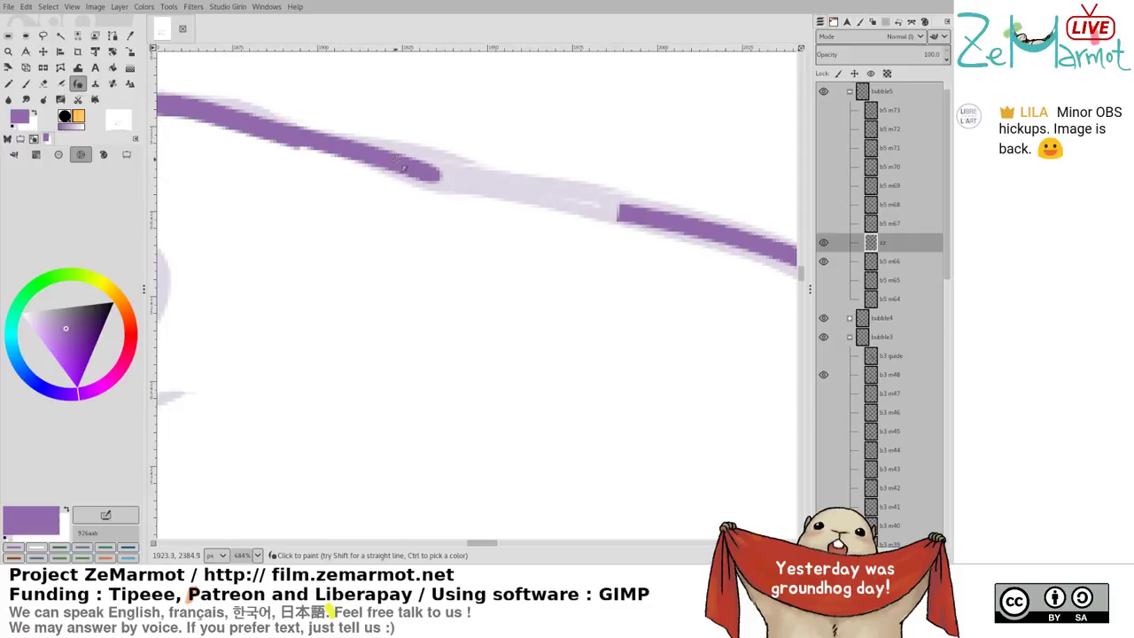
left_click_drag(409, 168, 669, 227)
key("shift+e")
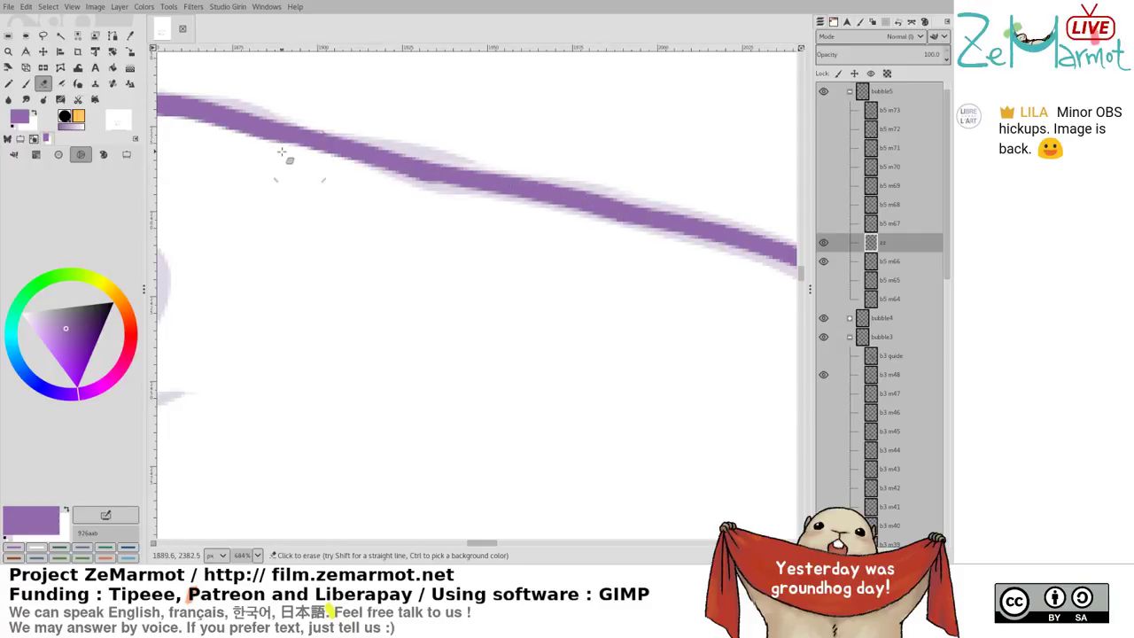
Ink the short mouth line, the filled eye with its highlight and the ear on the b5 m66 marmot's head
scroll(340, 361, "down", 4)
scroll(339, 360, "up", 5)
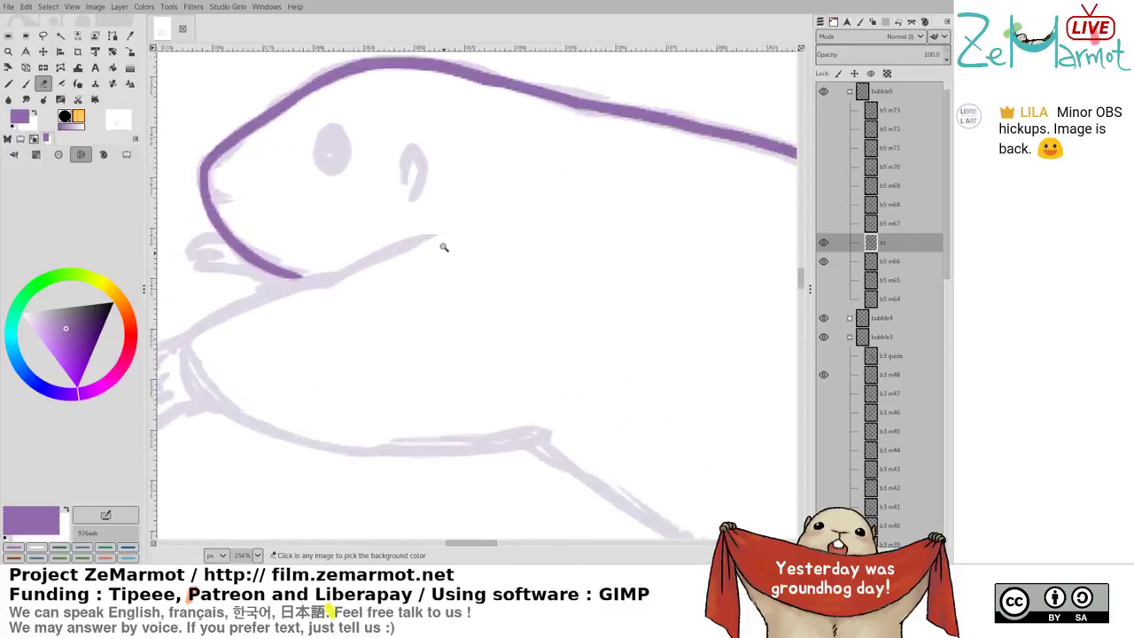
scroll(426, 215, "up", 1)
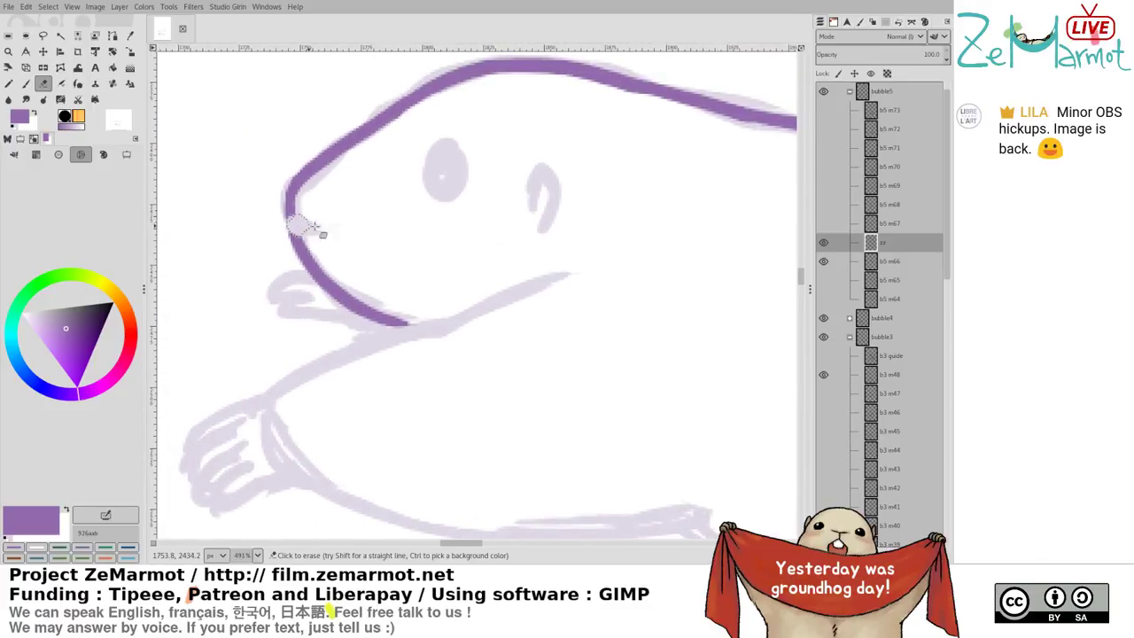
key("p")
mouse_move(297, 228)
left_mouse_down()
mouse_move(342, 219)
mouse_move(317, 233)
mouse_move(325, 227)
left_mouse_up()
key("ctrl+z")
left_click_drag(434, 147, 438, 190)
key("ctrl+z")
mouse_move(441, 149)
left_mouse_down()
mouse_move(443, 194)
mouse_move(462, 178)
mouse_move(446, 194)
mouse_move(444, 168)
mouse_move(451, 189)
left_mouse_up()
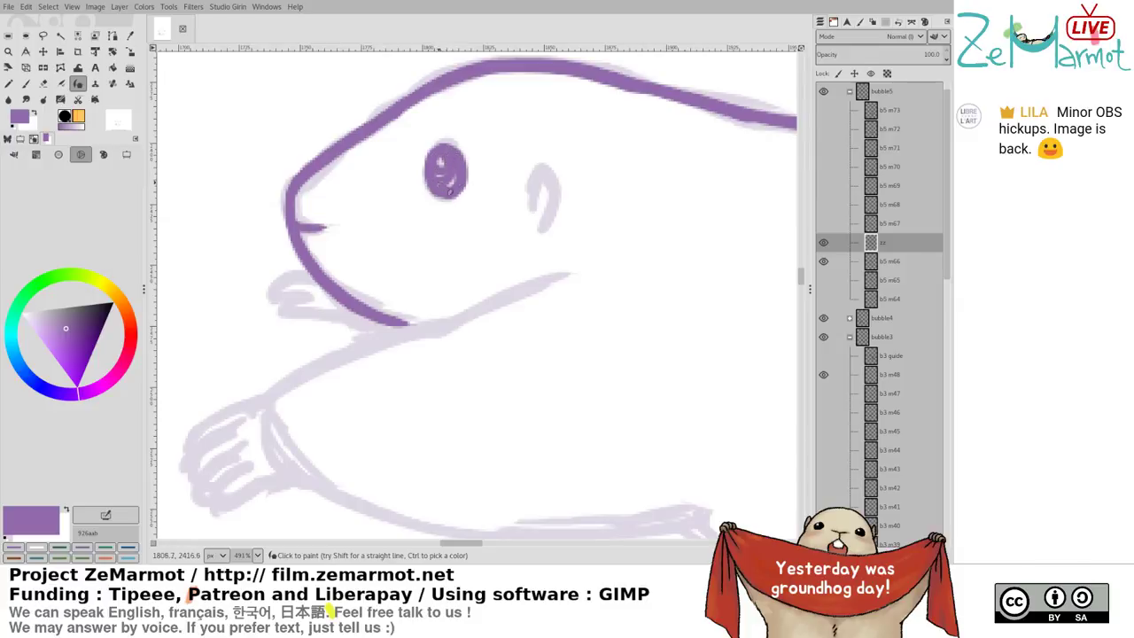
mouse_move(538, 171)
left_mouse_down()
mouse_move(532, 202)
mouse_move(556, 189)
mouse_move(542, 232)
left_mouse_up()
Trace the far front paw with its fingers sticking out beneath the muzzle
left_click_drag(459, 286, 489, 203)
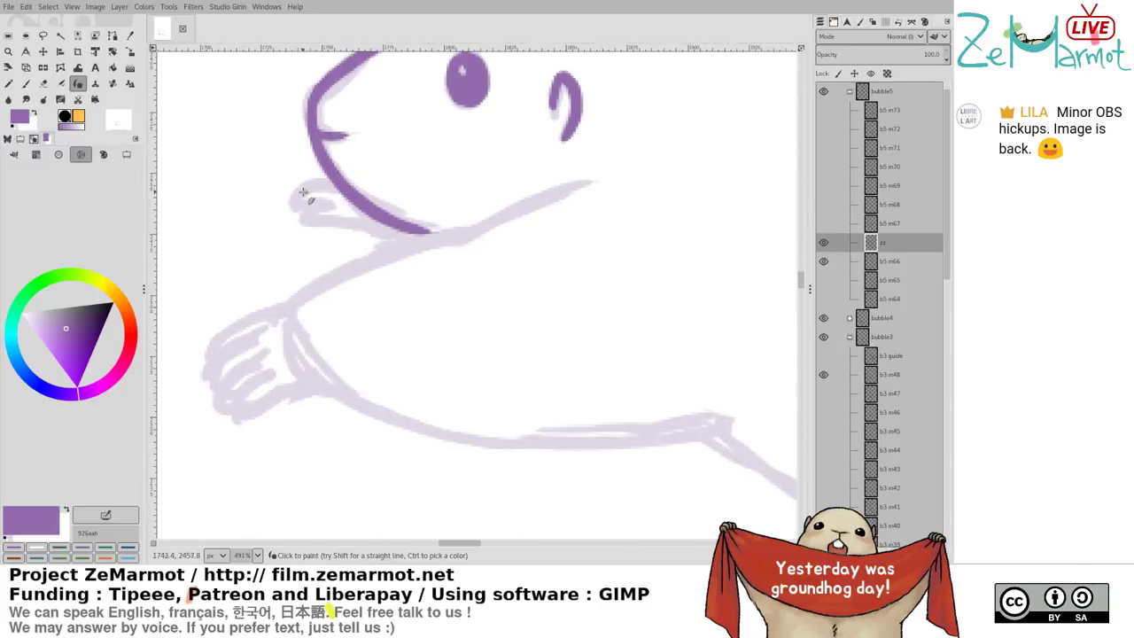
mouse_move(290, 199)
left_mouse_down()
mouse_move(333, 216)
mouse_move(308, 226)
mouse_move(404, 237)
left_mouse_up()
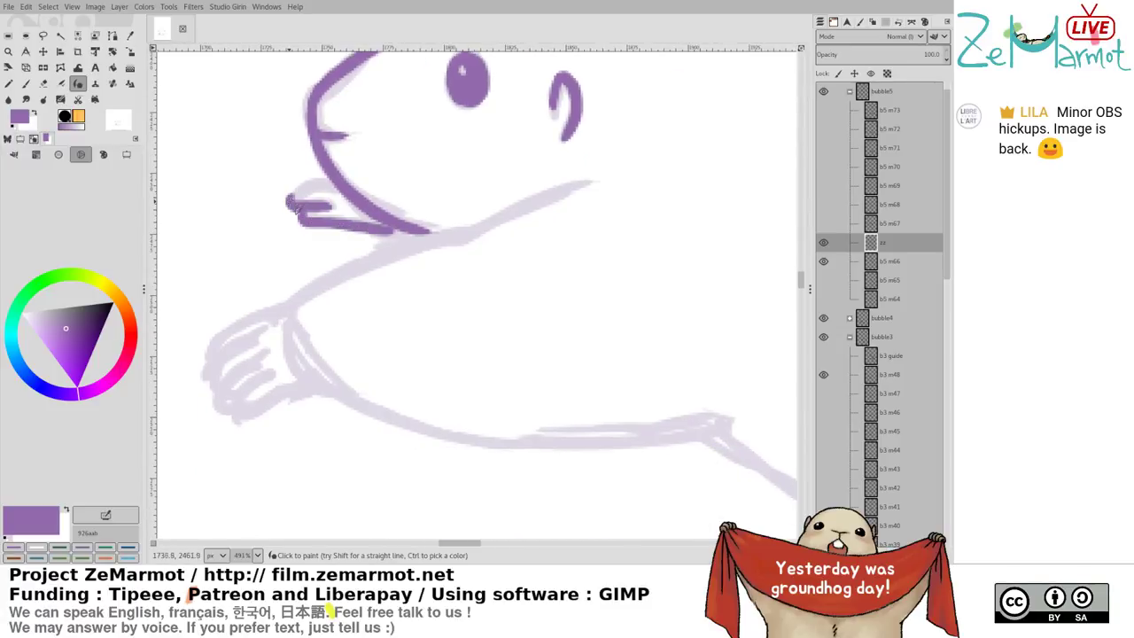
left_click_drag(295, 204, 364, 210)
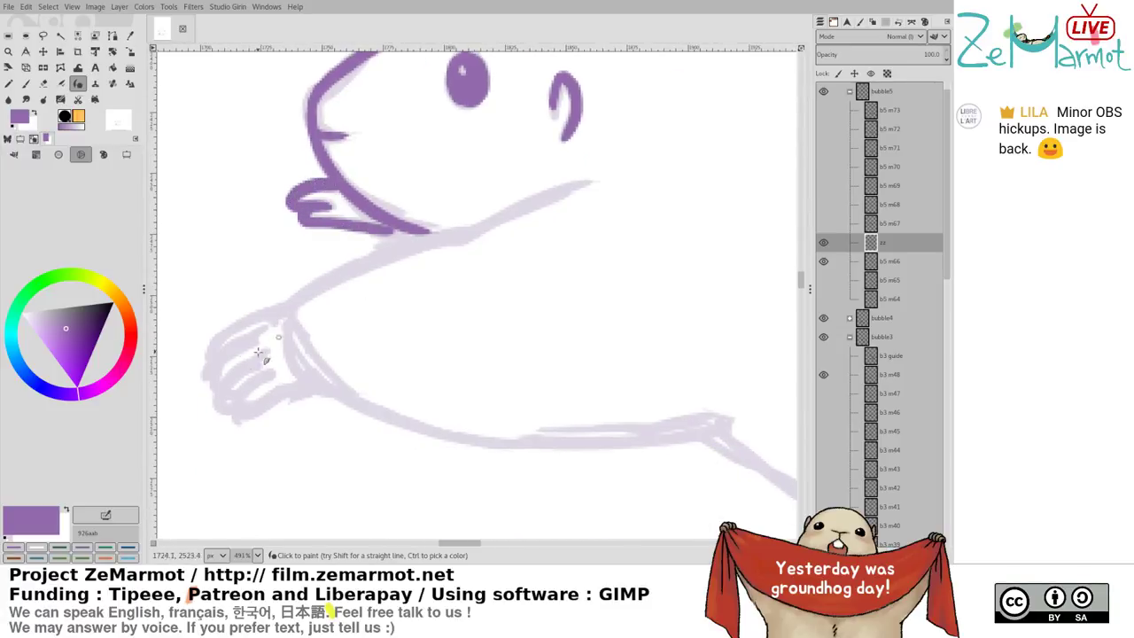
Trace the near front paw's outline and fingers, and mark the wrist with a dashed line
left_click_drag(212, 360, 290, 307)
key("ctrl+z")
left_click_drag(208, 361, 285, 305)
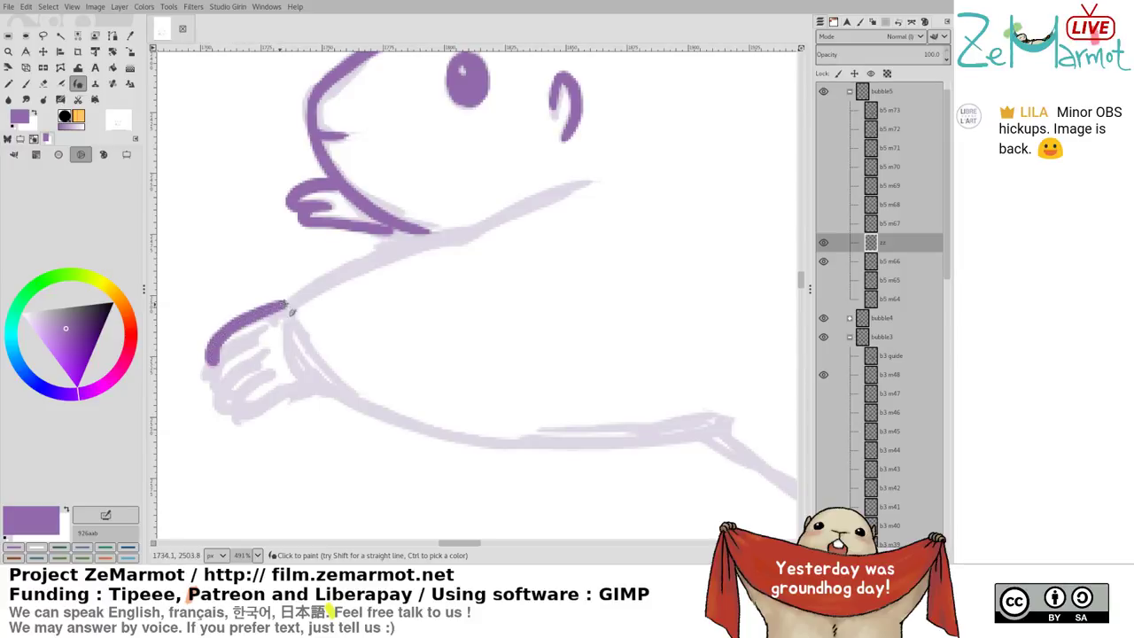
mouse_move(215, 365)
left_mouse_down()
mouse_move(259, 337)
mouse_move(225, 393)
mouse_move(277, 369)
left_mouse_up()
key("ctrl+z")
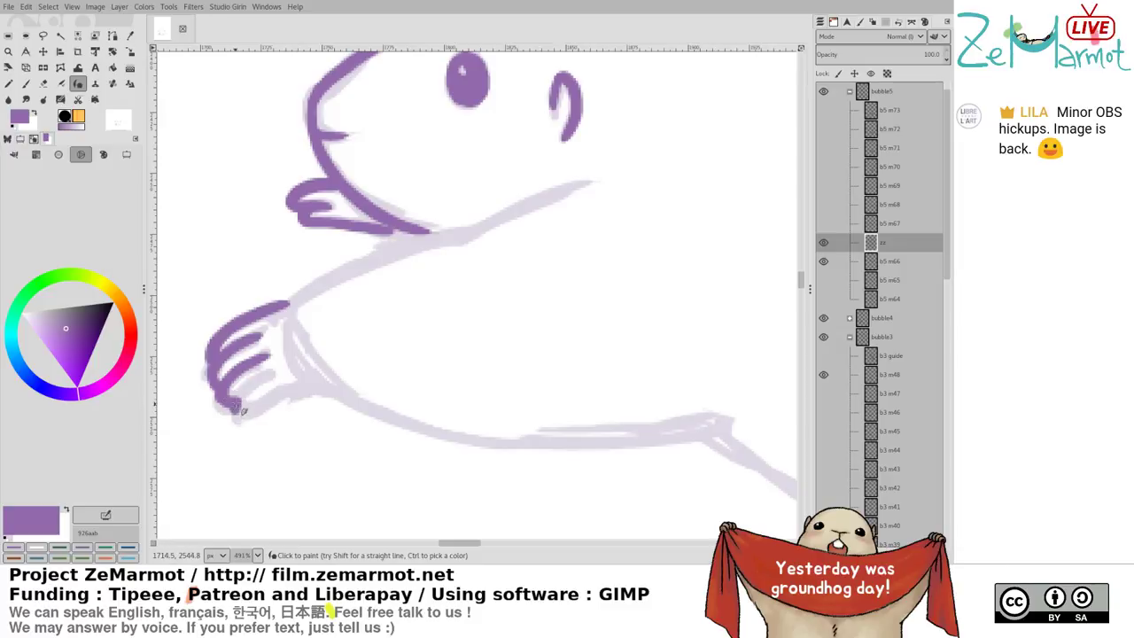
mouse_move(232, 405)
left_mouse_down()
mouse_move(280, 372)
mouse_move(295, 397)
mouse_move(328, 383)
left_mouse_up()
left_click_drag(287, 309, 312, 379)
Trace the near foreleg's upper line from the wrist past the chin and its underside from the wrist to the elbow
mouse_move(293, 309)
left_mouse_down()
mouse_move(342, 271)
mouse_move(594, 183)
left_mouse_up()
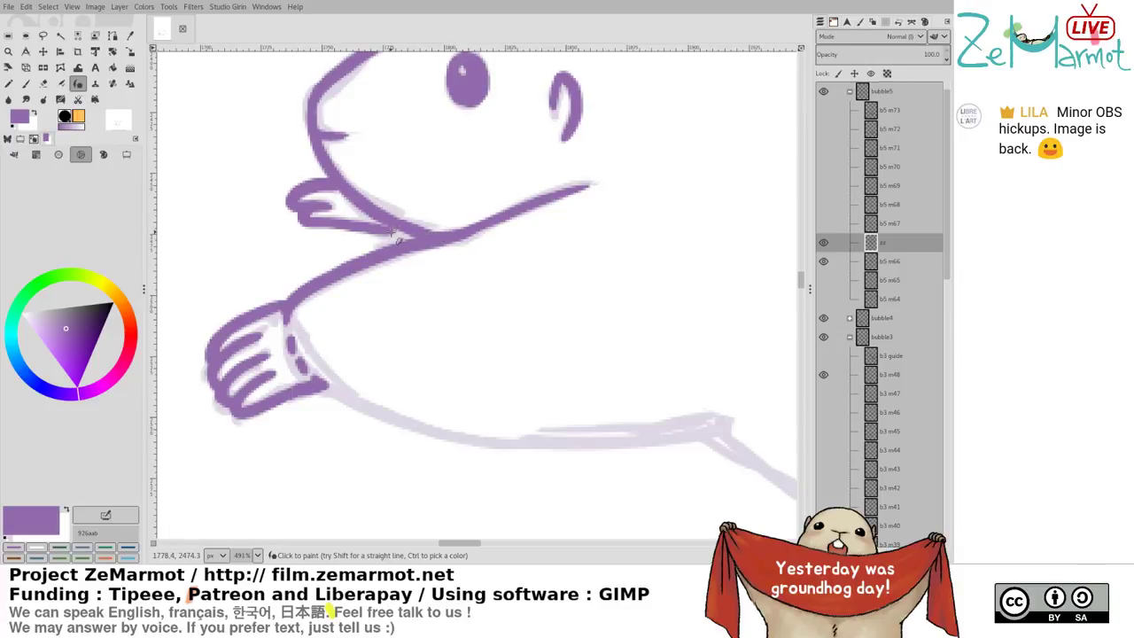
scroll(483, 235, "down", 2)
scroll(443, 231, "right", 2)
mouse_move(260, 282)
left_mouse_down()
mouse_move(342, 314)
mouse_move(481, 324)
mouse_move(271, 298)
mouse_move(340, 327)
mouse_move(446, 342)
mouse_move(534, 347)
mouse_move(653, 329)
left_mouse_up()
key("ctrl+z")
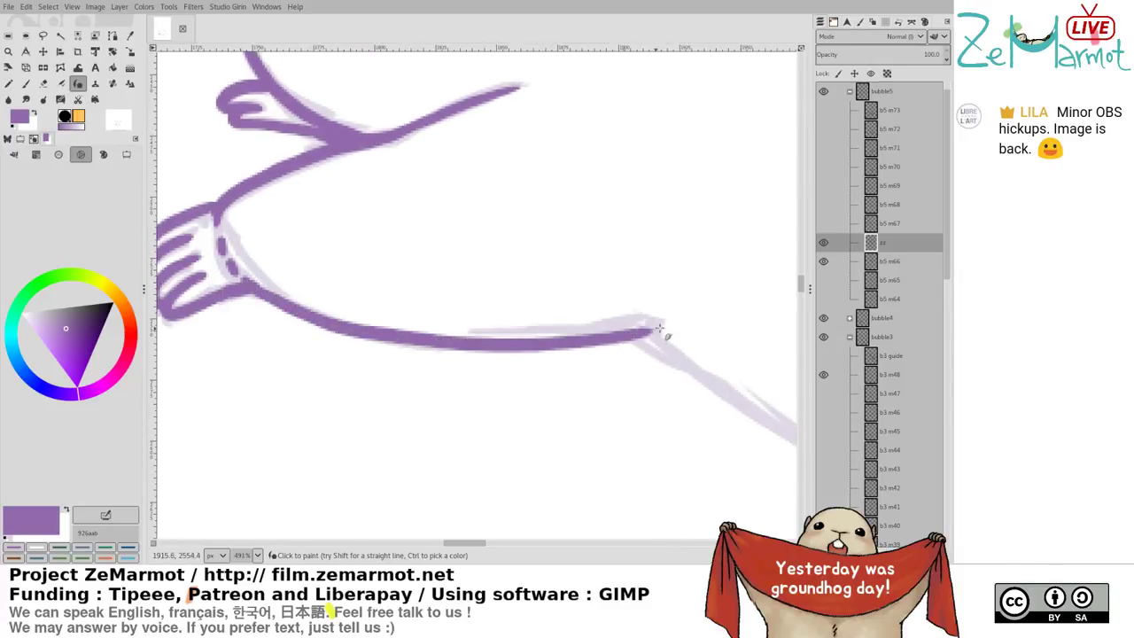
Trace the belly line from the elbow down to the near hind foot
scroll(549, 361, "down", 4)
left_click_drag(552, 367, 284, 314)
scroll(285, 315, "up", 3)
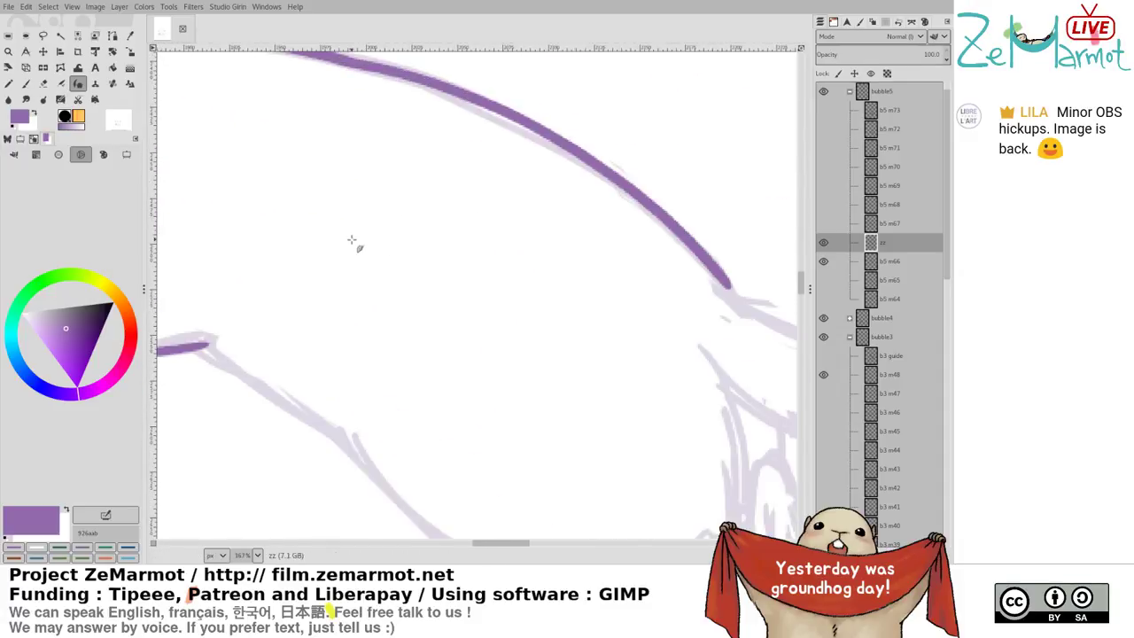
left_click_drag(238, 237, 388, 343)
key("ctrl+z")
key("ctrl+z")
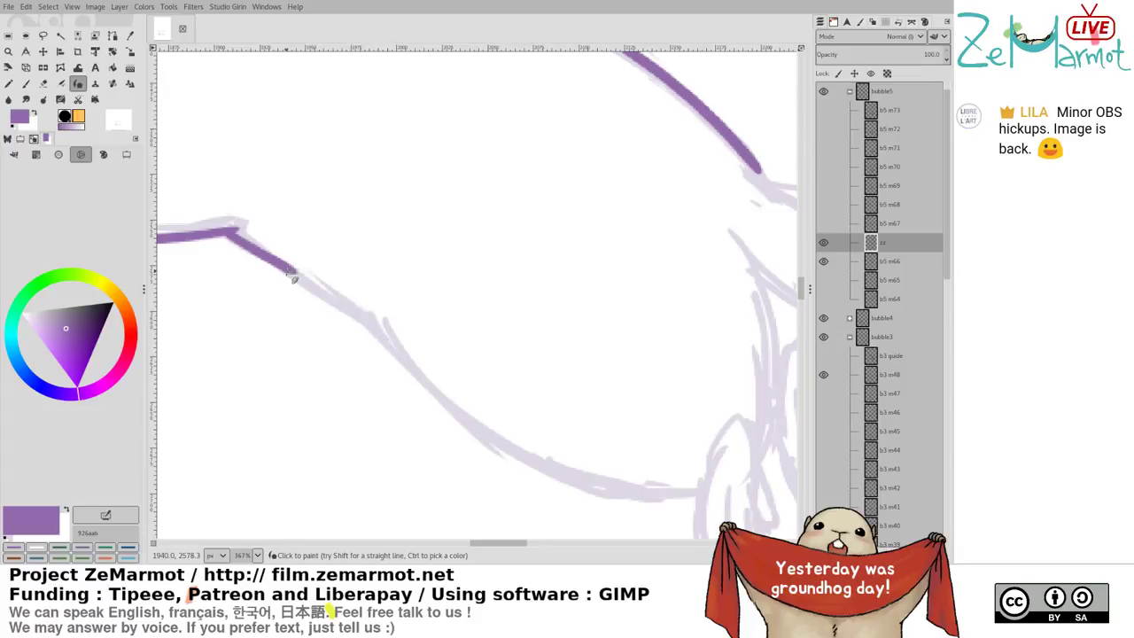
mouse_move(290, 276)
left_mouse_down()
mouse_move(389, 339)
mouse_move(273, 155)
mouse_move(343, 238)
left_mouse_up()
key("ctrl+z")
mouse_move(284, 167)
left_mouse_down()
mouse_move(359, 249)
mouse_move(412, 283)
mouse_move(509, 312)
mouse_move(596, 317)
left_mouse_up()
Trace the front edge of the near hind foot from the heel down around to the toe tip
left_click_drag(627, 246, 590, 324)
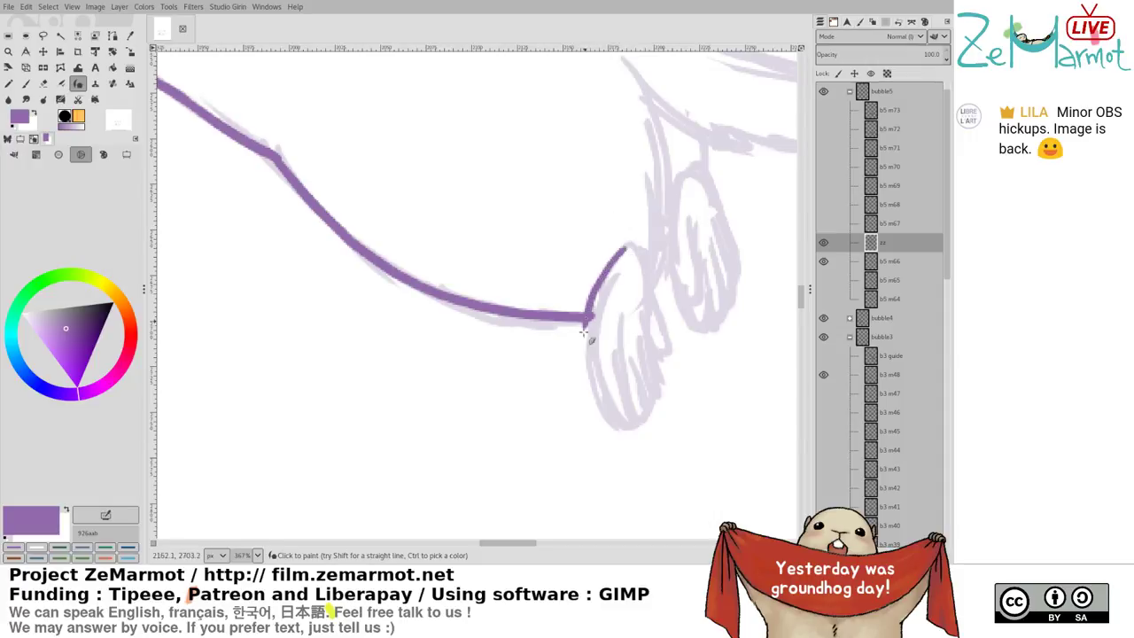
key("ctrl+z")
mouse_move(625, 250)
left_mouse_down()
mouse_move(598, 311)
mouse_move(596, 379)
mouse_move(613, 415)
mouse_move(645, 420)
left_mouse_up()
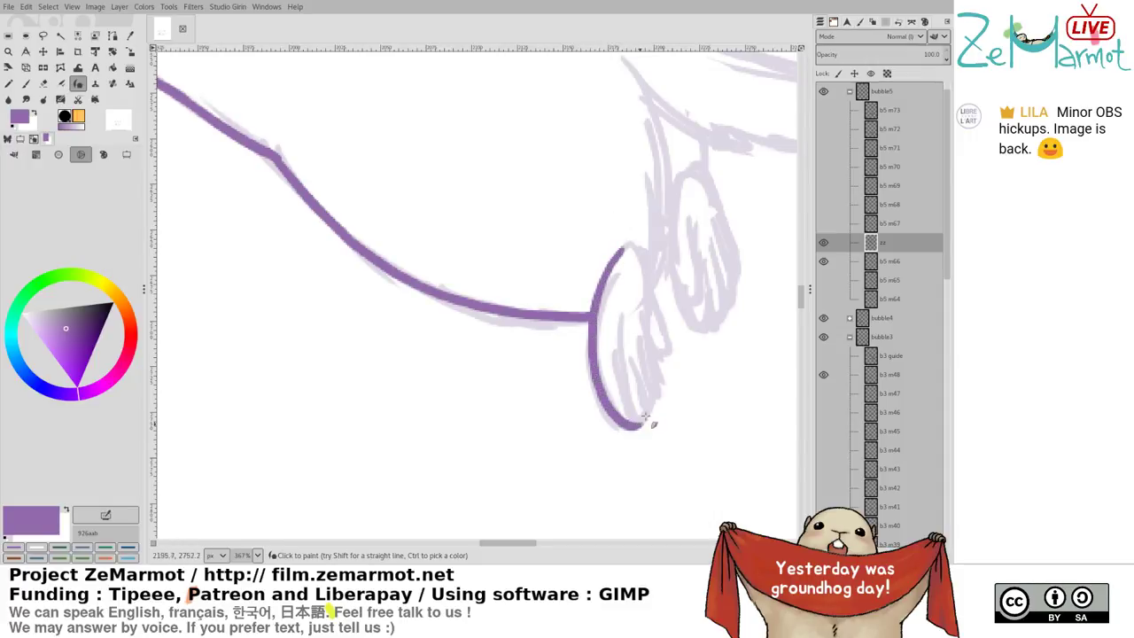
Ink the toes and the back edge of the near hind foot to close its outline
left_click_drag(618, 357, 642, 429)
key("ctrl+z")
left_click_drag(616, 362, 644, 428)
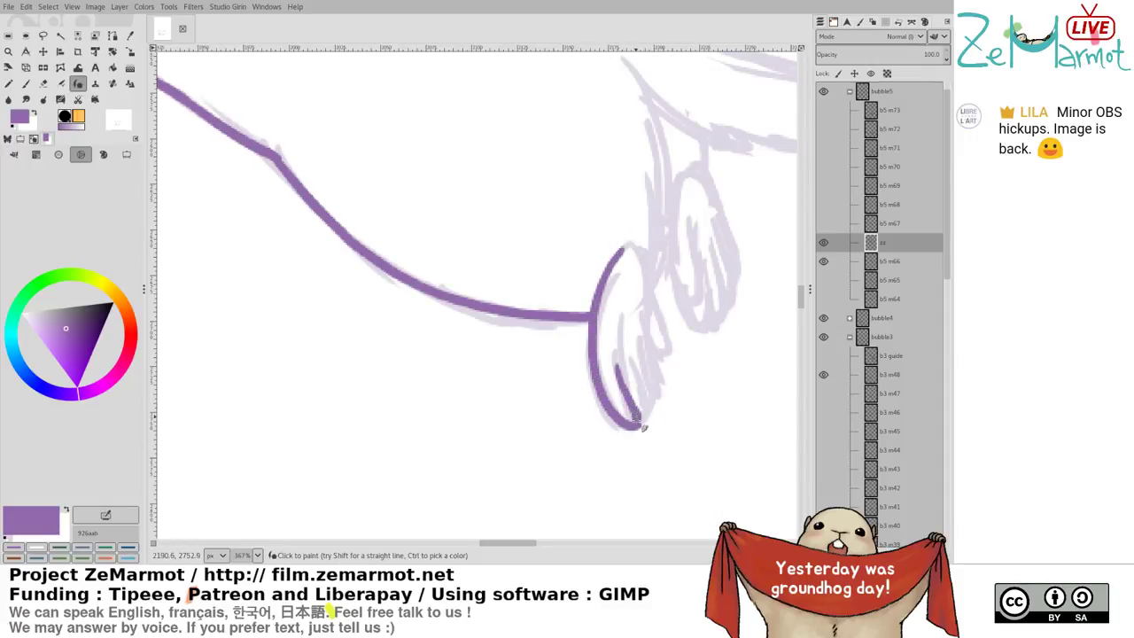
left_click_drag(633, 358, 645, 422)
key("ctrl+z")
left_click_drag(633, 361, 640, 430)
left_click_drag(640, 342, 657, 425)
key("ctrl+z")
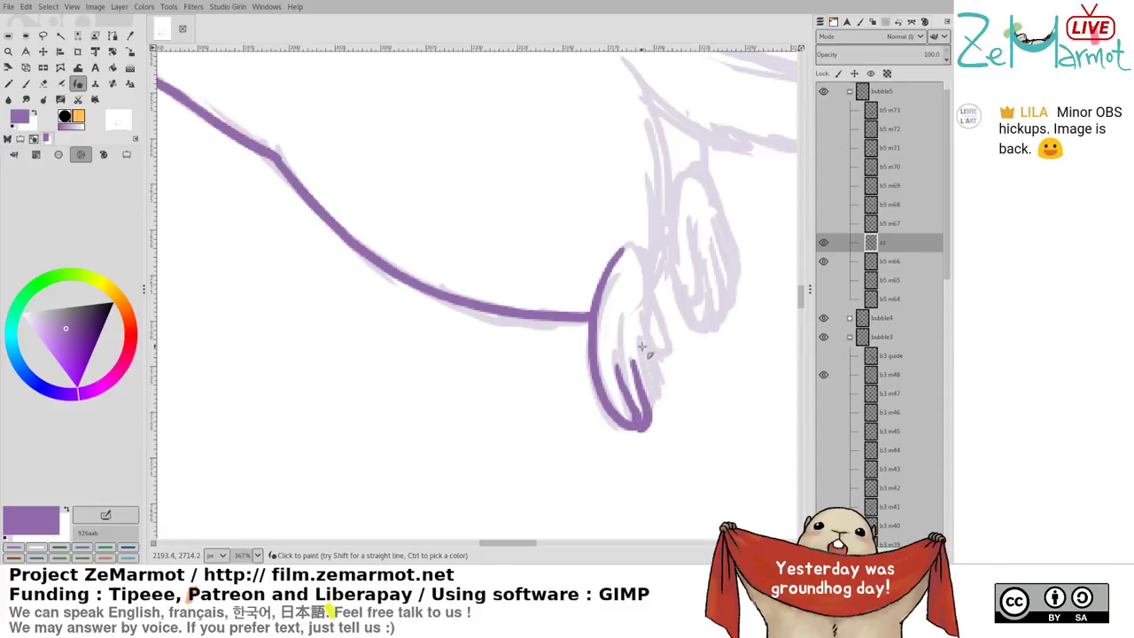
left_click_drag(638, 342, 660, 412)
left_click_drag(646, 299, 661, 383)
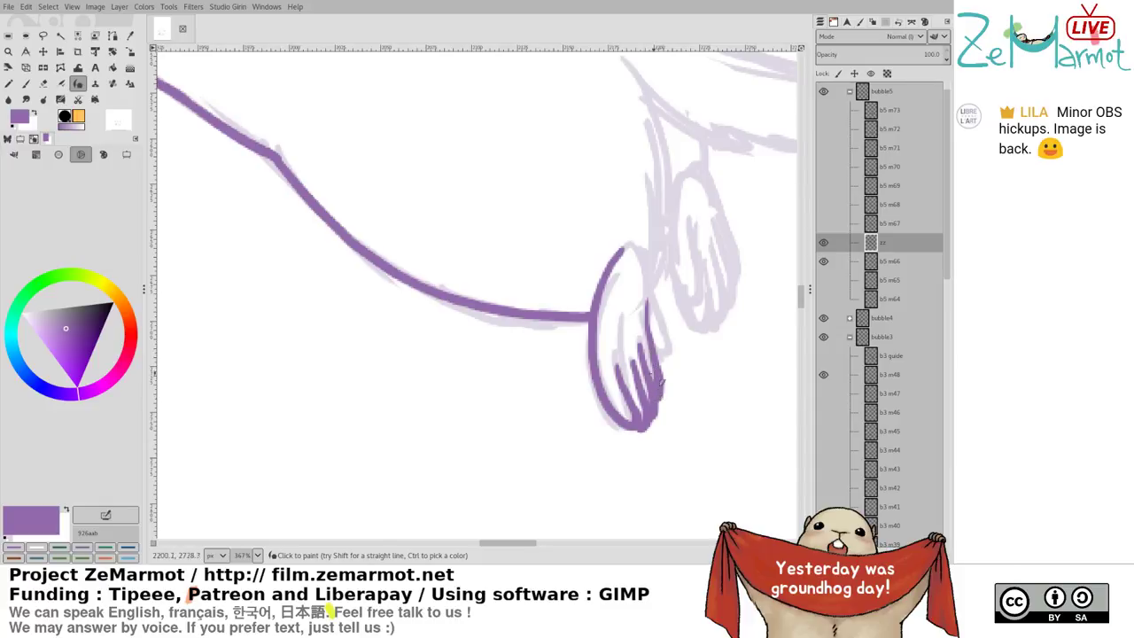
mouse_move(629, 254)
left_mouse_down()
mouse_move(656, 265)
mouse_move(660, 356)
left_mouse_up()
key("ctrl+z")
mouse_move(664, 255)
left_mouse_down()
mouse_move(593, 327)
mouse_move(524, 354)
left_mouse_up()
Trace the rear line of the near hind leg and the far hind foot's outline with its toes
mouse_move(503, 199)
left_mouse_down()
mouse_move(526, 297)
mouse_move(518, 373)
left_mouse_up()
mouse_move(548, 271)
left_mouse_down()
mouse_move(536, 304)
mouse_move(567, 406)
left_mouse_up()
mouse_move(555, 324)
left_mouse_down()
mouse_move(566, 400)
mouse_move(550, 396)
mouse_move(548, 408)
mouse_move(579, 417)
mouse_move(544, 378)
mouse_move(549, 408)
mouse_move(575, 436)
mouse_move(574, 395)
mouse_move(543, 387)
mouse_move(575, 420)
left_mouse_up()
key("ctrl+z")
key("ctrl+z")
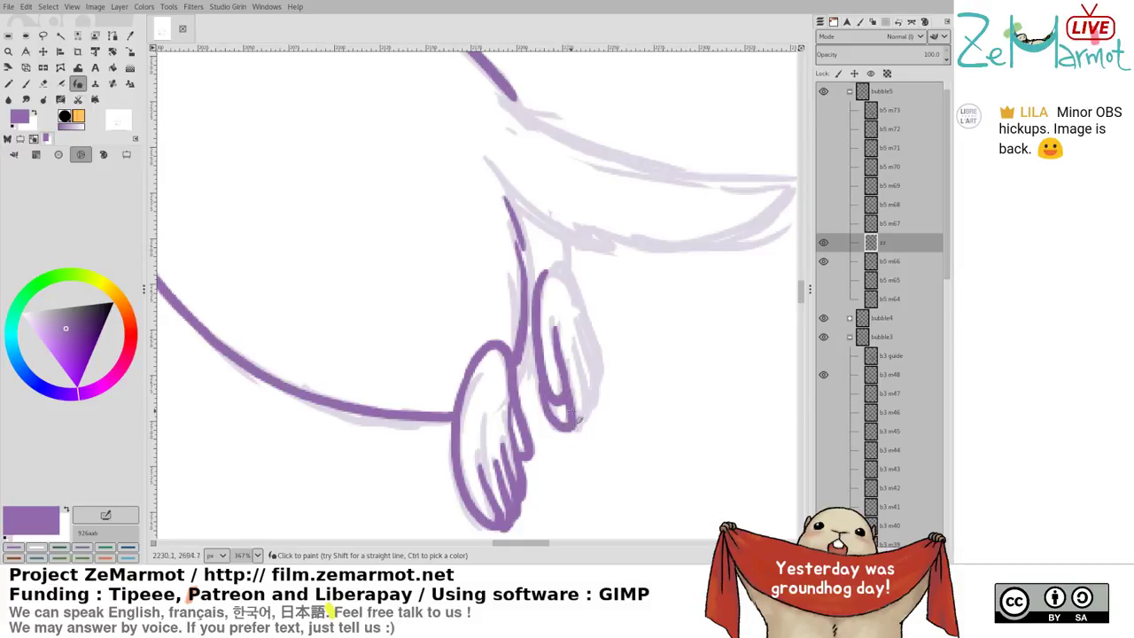
mouse_move(575, 351)
left_mouse_down()
mouse_move(592, 415)
mouse_move(572, 434)
left_mouse_up()
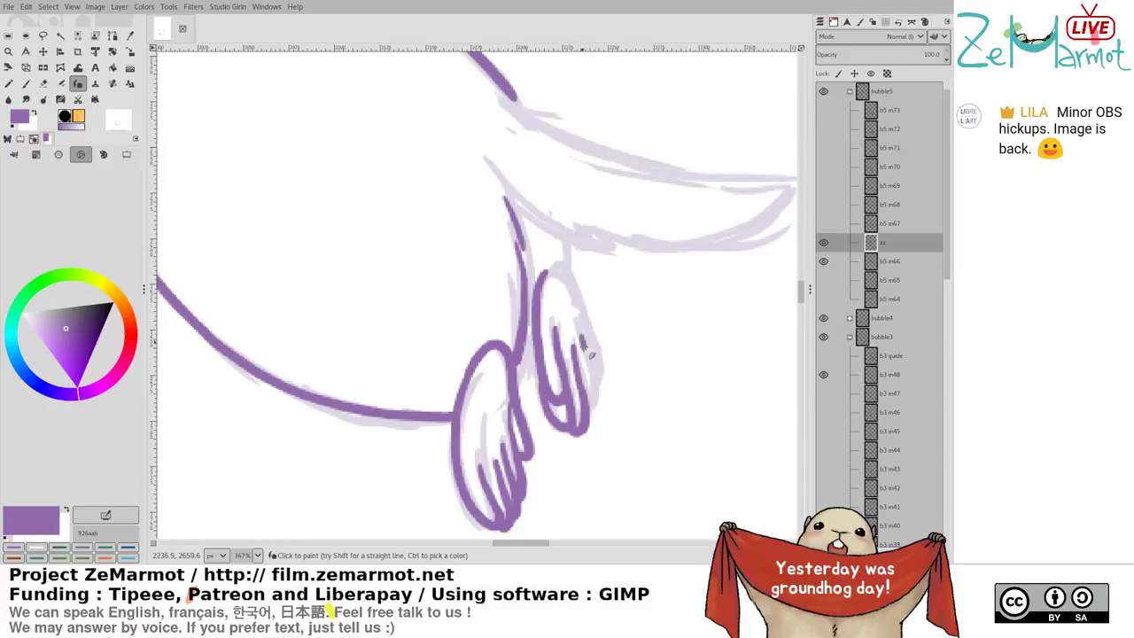
left_click_drag(591, 354, 602, 408)
mouse_move(546, 270)
left_mouse_down()
mouse_move(577, 300)
mouse_move(606, 390)
left_mouse_up()
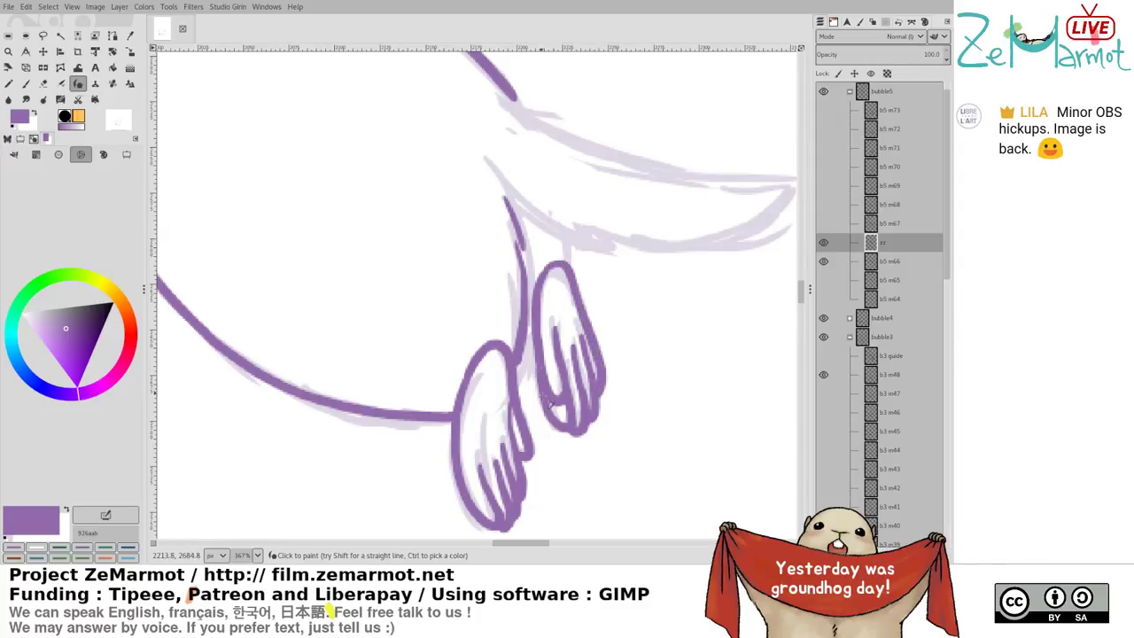
Ink the short far leg line above the foot and trace the tail's lower and upper edges to its tip
left_click_drag(562, 237, 568, 264)
left_click_drag(555, 200, 424, 317)
mouse_move(350, 273)
left_mouse_down()
mouse_move(452, 353)
mouse_move(427, 339)
mouse_move(440, 365)
mouse_move(450, 343)
mouse_move(466, 358)
mouse_move(525, 366)
mouse_move(628, 353)
mouse_move(667, 310)
left_mouse_up()
mouse_move(355, 197)
left_mouse_down()
mouse_move(445, 259)
mouse_move(609, 296)
mouse_move(660, 293)
mouse_move(654, 332)
left_mouse_up()
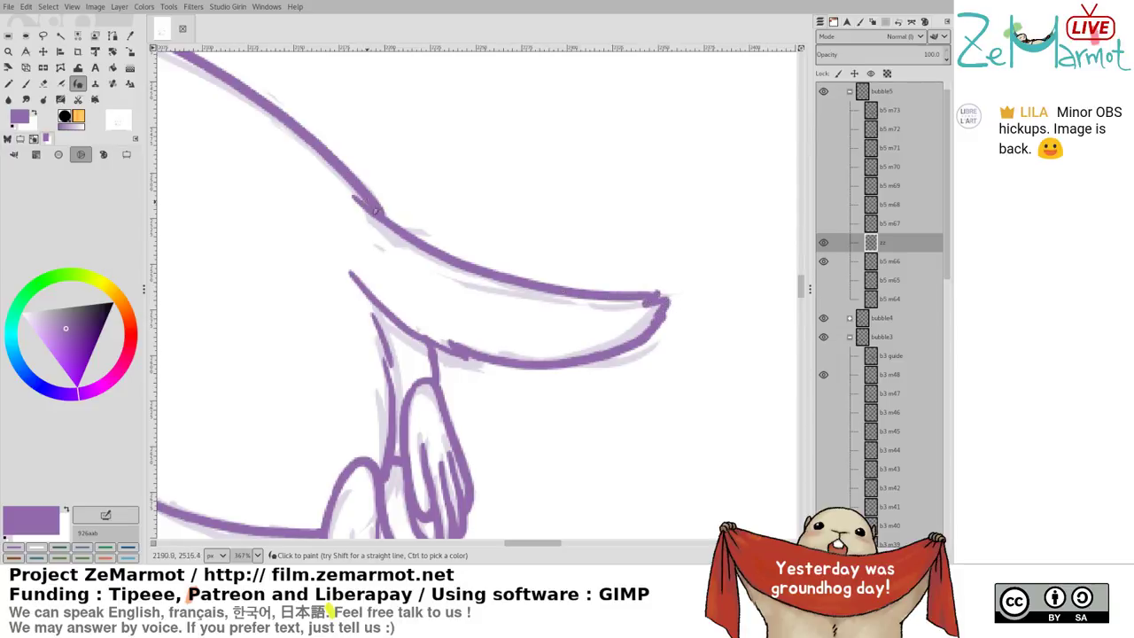
Clear the faded rough sketch from b5 m66 and merge the inked zz layer down into it
scroll(452, 350, "down", 5)
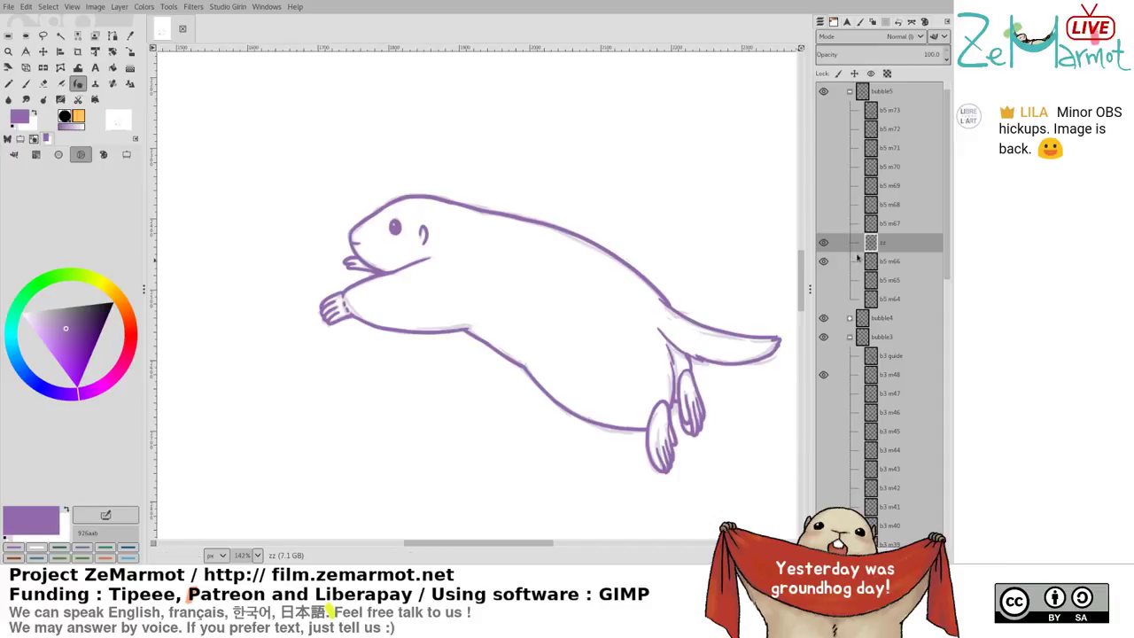
left_click(891, 261)
left_click(886, 244)
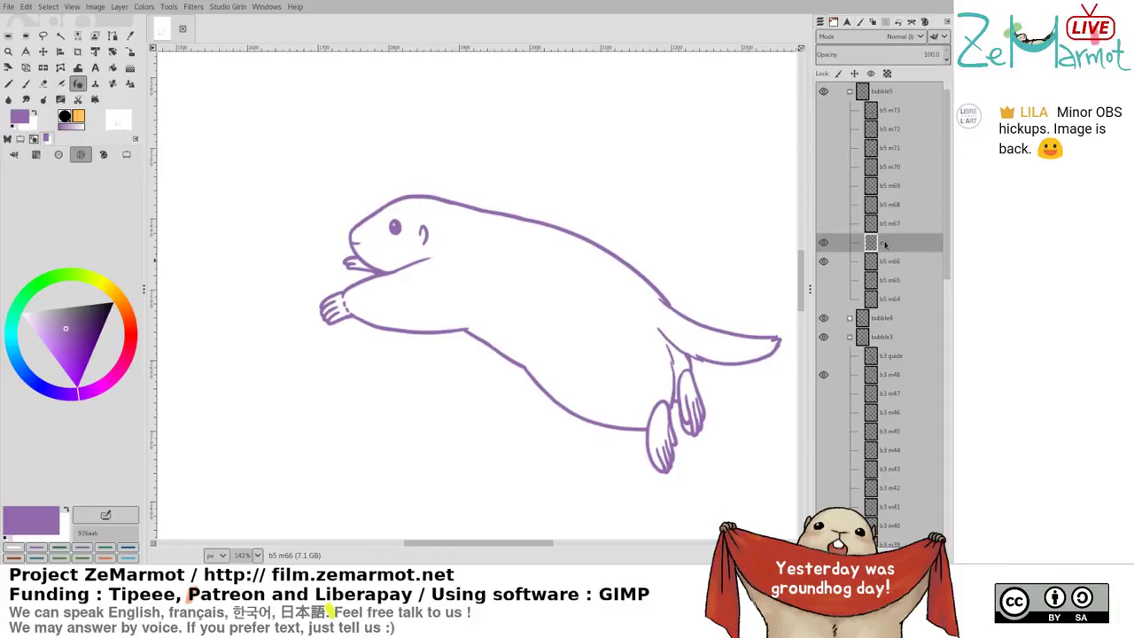
key("ctrl+m")
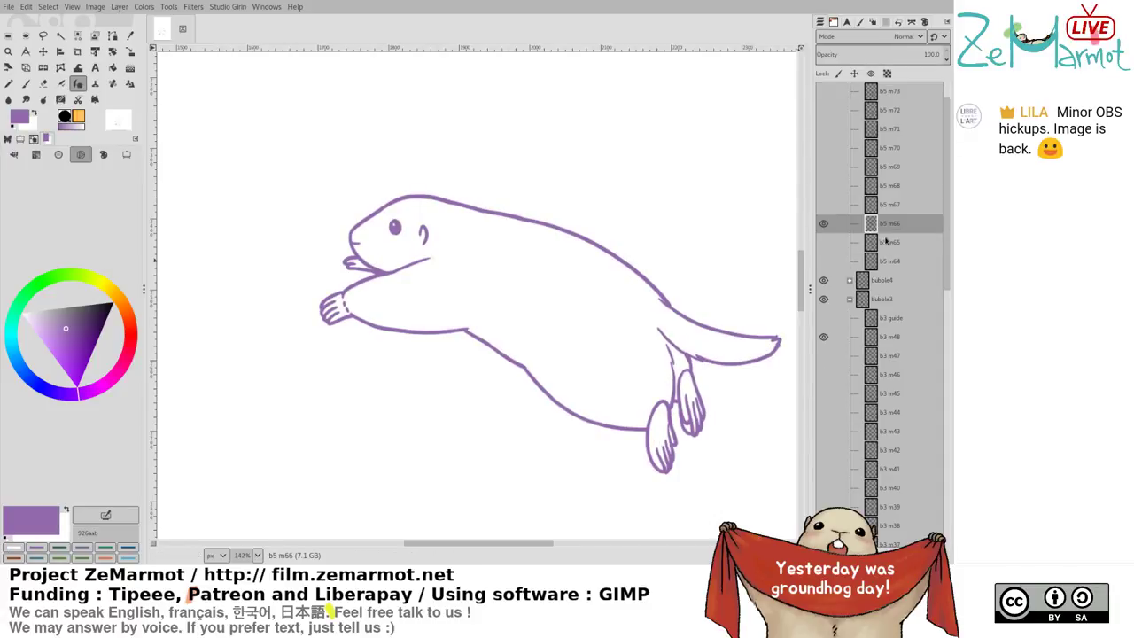
Hide b5 m66, show the b5 m67 pose and add a new layer zz above it
left_click(899, 207)
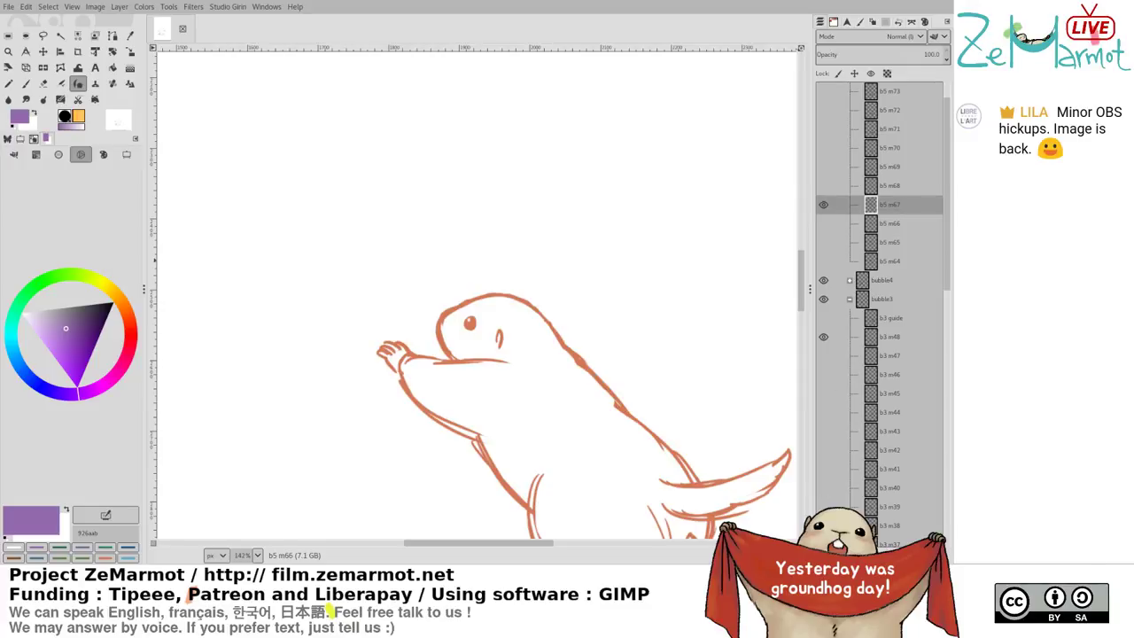
key("ctrl+shift+n")
left_click_drag(516, 290, 462, 168)
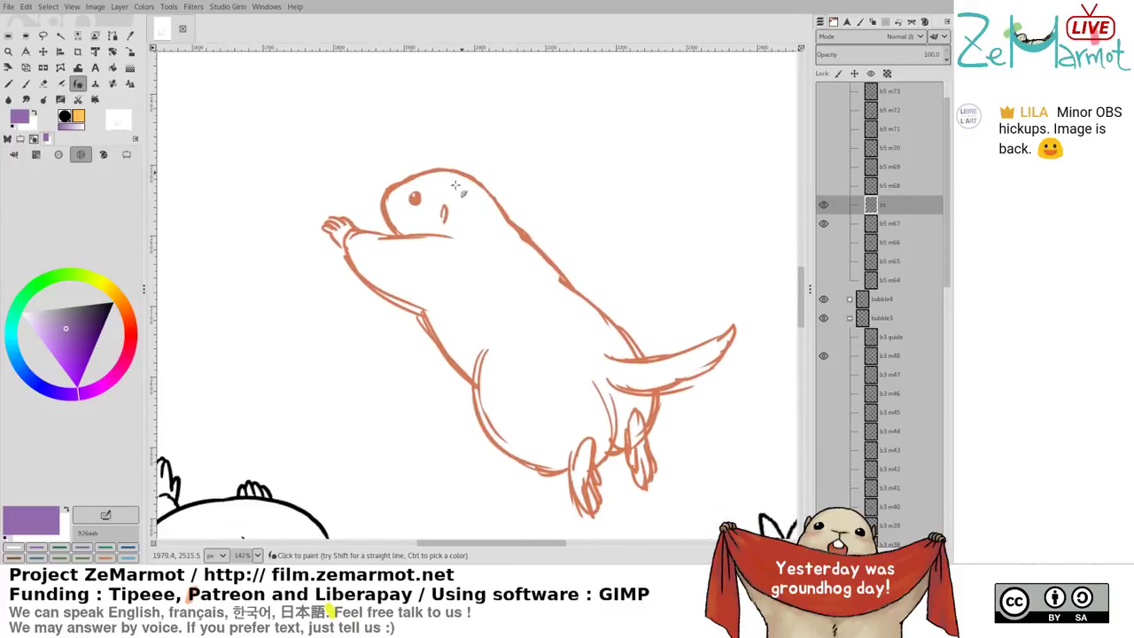
Sample the b5 m67 orange d37854 as the drawing colour, fade b5 m67 by lowering its opacity, and select zz
left_click(414, 198, "ctrl")
left_click(889, 223)
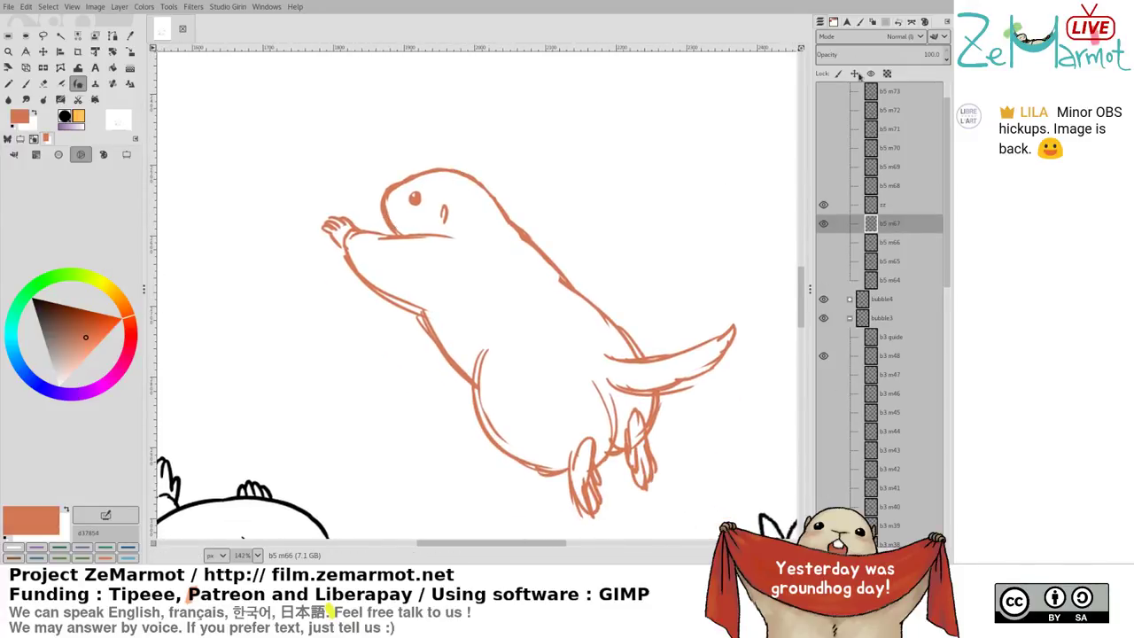
left_click(861, 51)
left_click(903, 203)
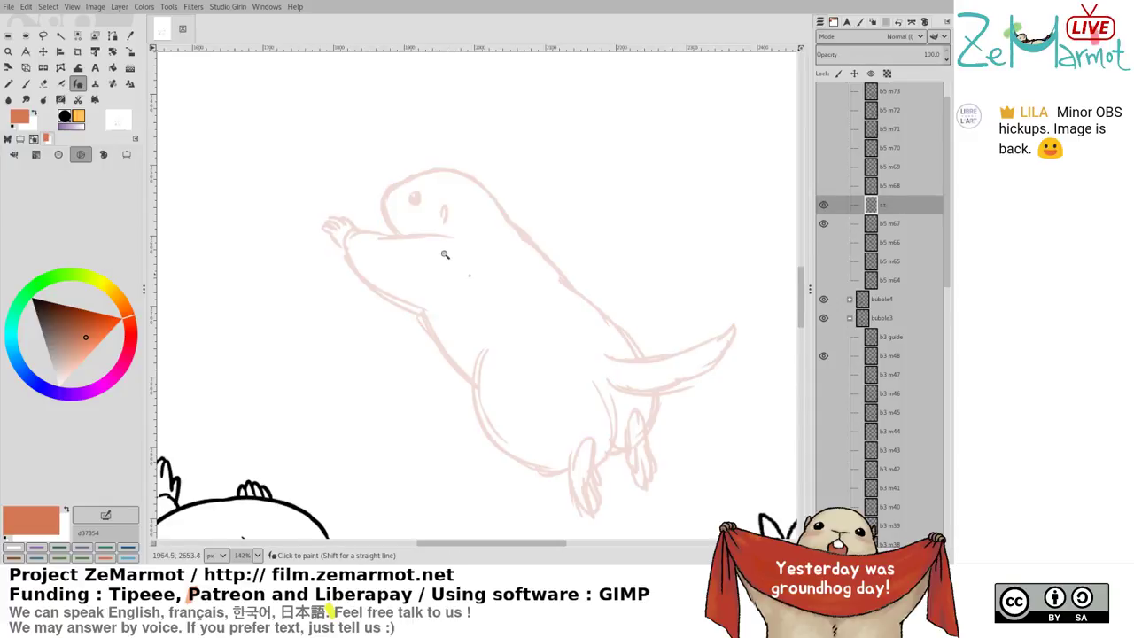
Ink the marmot's muzzle down to the arm and the top of its head down to the upper back
scroll(332, 186, "up", 5)
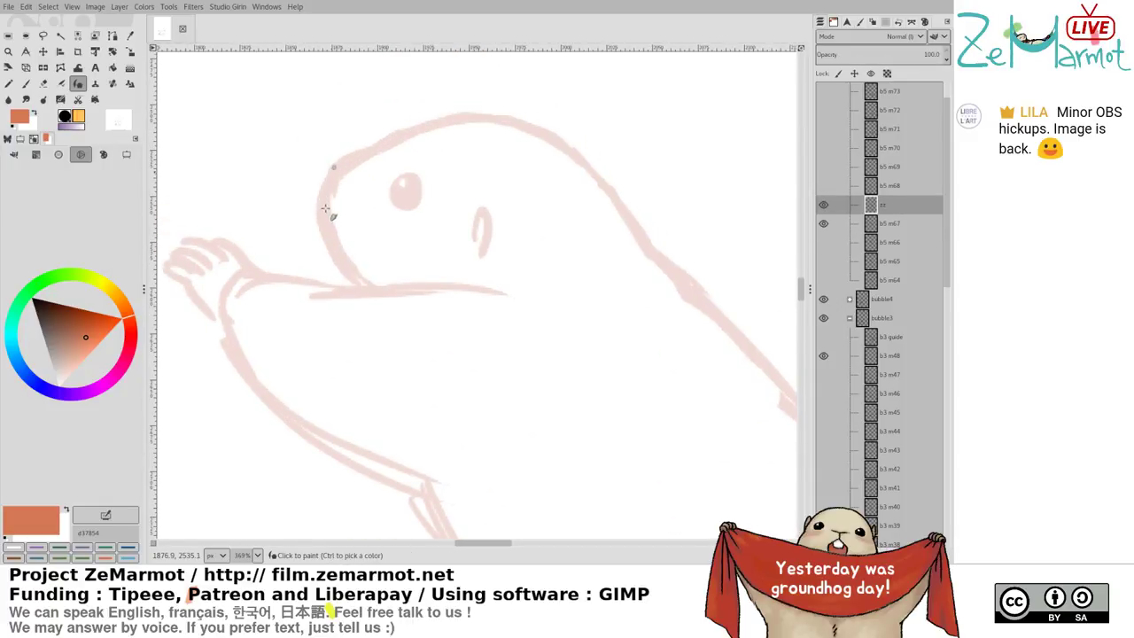
left_click_drag(333, 167, 364, 283)
key("ctrl+z")
mouse_move(334, 169)
left_mouse_down()
mouse_move(326, 227)
mouse_move(371, 291)
left_mouse_up()
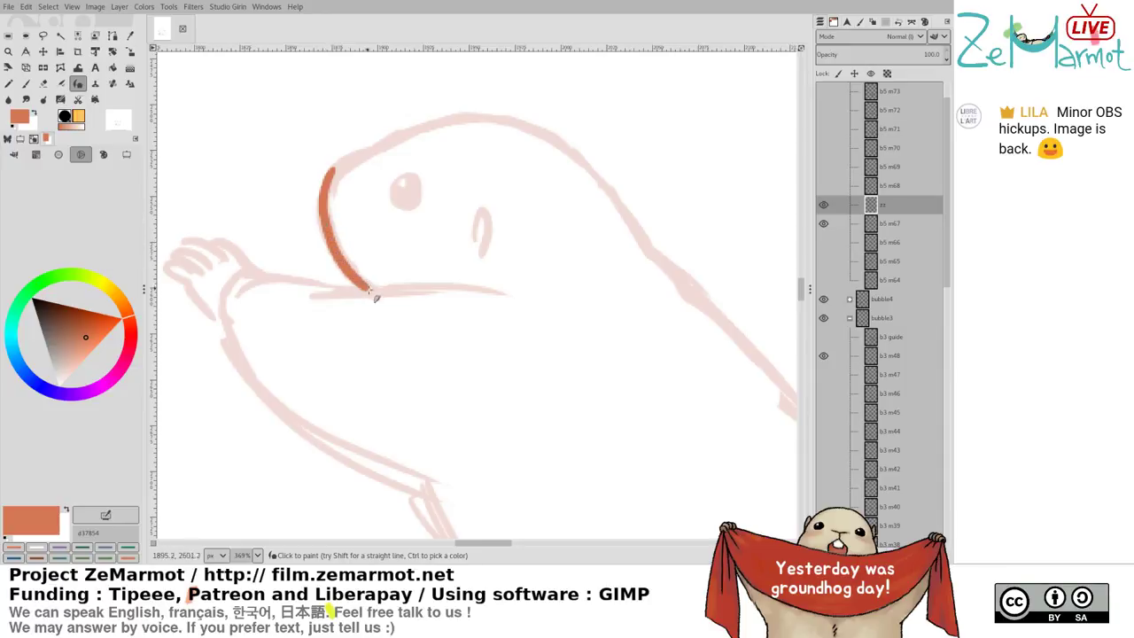
left_click_drag(333, 168, 398, 140)
key("ctrl+z")
mouse_move(334, 168)
left_mouse_down()
mouse_move(431, 129)
mouse_move(514, 127)
mouse_move(594, 174)
mouse_move(658, 256)
left_mouse_up()
Continue inking the back line from the upper back down to the base of the tail
mouse_move(655, 347)
left_mouse_down()
mouse_move(497, 358)
mouse_move(307, 231)
left_mouse_up()
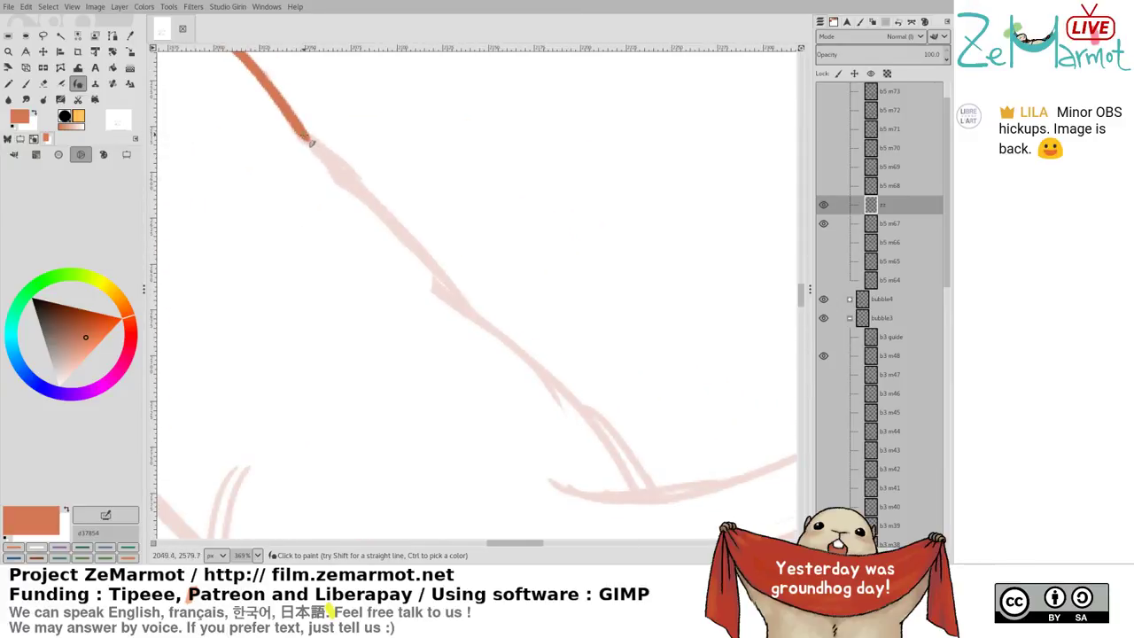
mouse_move(310, 142)
left_mouse_down()
mouse_move(384, 203)
mouse_move(482, 324)
left_mouse_up()
scroll(278, 223, "right", 4)
scroll(278, 223, "down", 3)
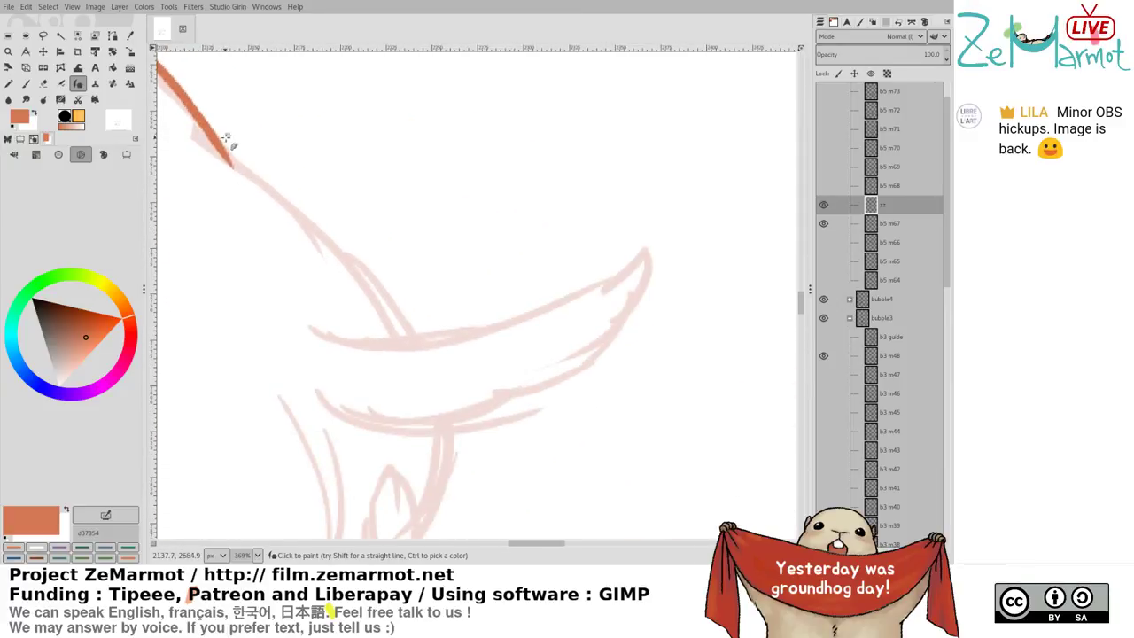
mouse_move(228, 142)
left_mouse_down()
mouse_move(241, 168)
mouse_move(327, 234)
mouse_move(422, 346)
left_mouse_up()
scroll(422, 345, "left", 3)
scroll(422, 346, "down", 1)
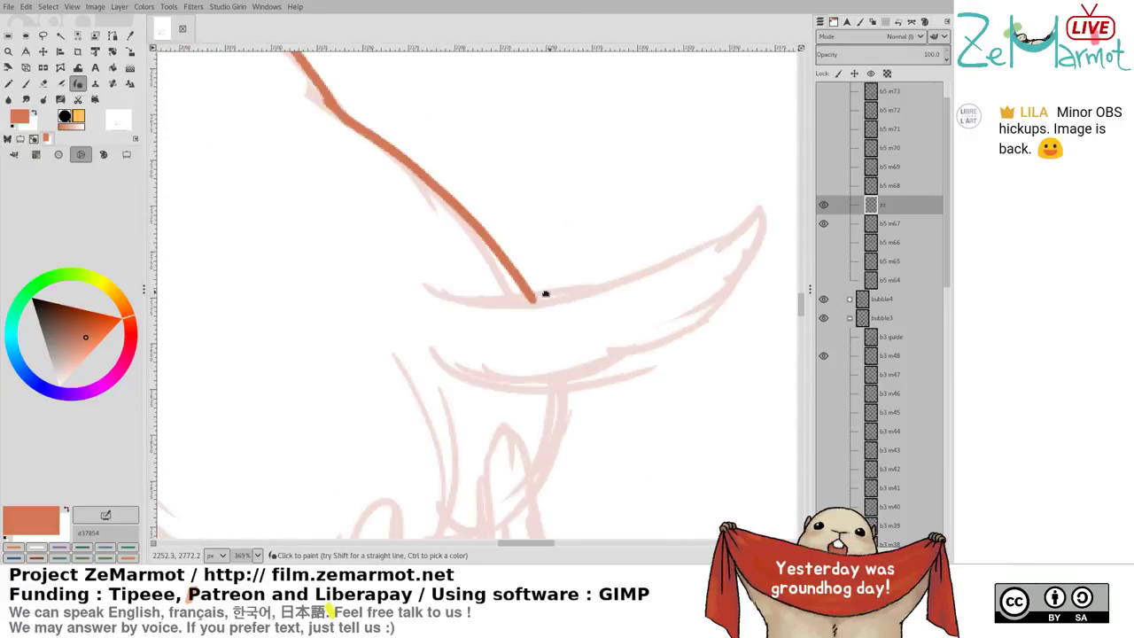
Ink the tail's upper and lower edges around its tip and erase the overlapping strokes on the lower edge
scroll(532, 293, "left", 1)
scroll(532, 293, "down", 1)
mouse_move(439, 285)
left_mouse_down()
mouse_move(515, 301)
mouse_move(587, 293)
mouse_move(722, 243)
mouse_move(760, 206)
mouse_move(748, 281)
mouse_move(719, 312)
mouse_move(642, 356)
left_mouse_up()
mouse_move(434, 347)
left_mouse_down()
mouse_move(527, 379)
mouse_move(616, 370)
mouse_move(671, 347)
left_mouse_up()
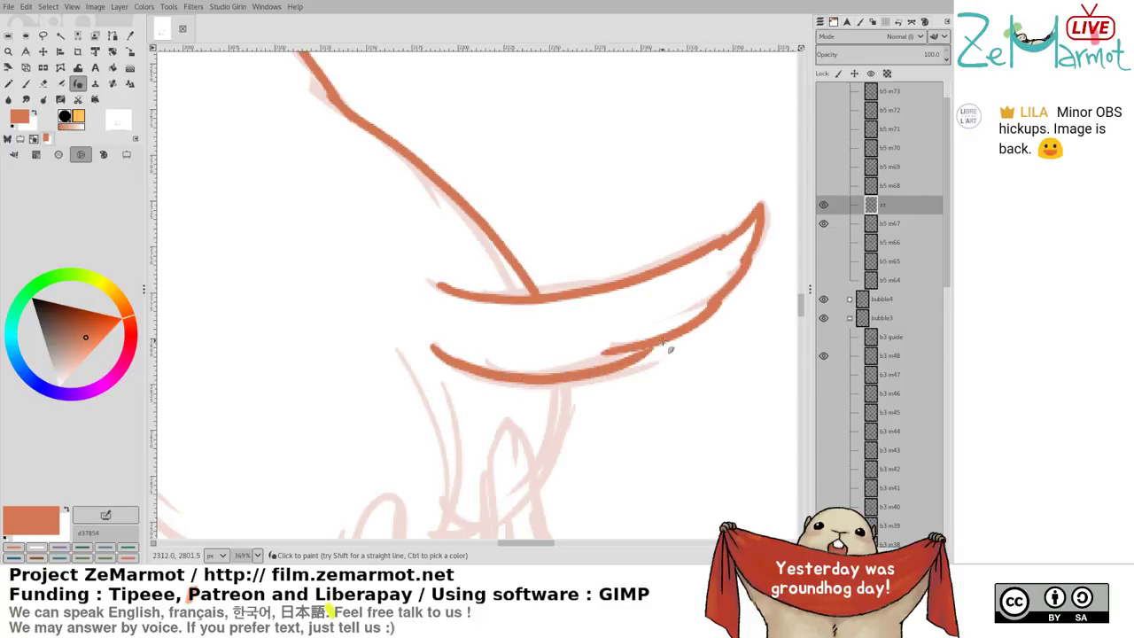
key("shift+e")
mouse_move(596, 355)
left_mouse_down()
mouse_move(666, 331)
mouse_move(593, 372)
mouse_move(643, 353)
mouse_move(609, 358)
mouse_move(641, 356)
mouse_move(703, 314)
left_mouse_up()
key("k")
Erase the middle of the tail's lower edge and redraw it as a smoother curve joining the tip
scroll(519, 310, "down", 5)
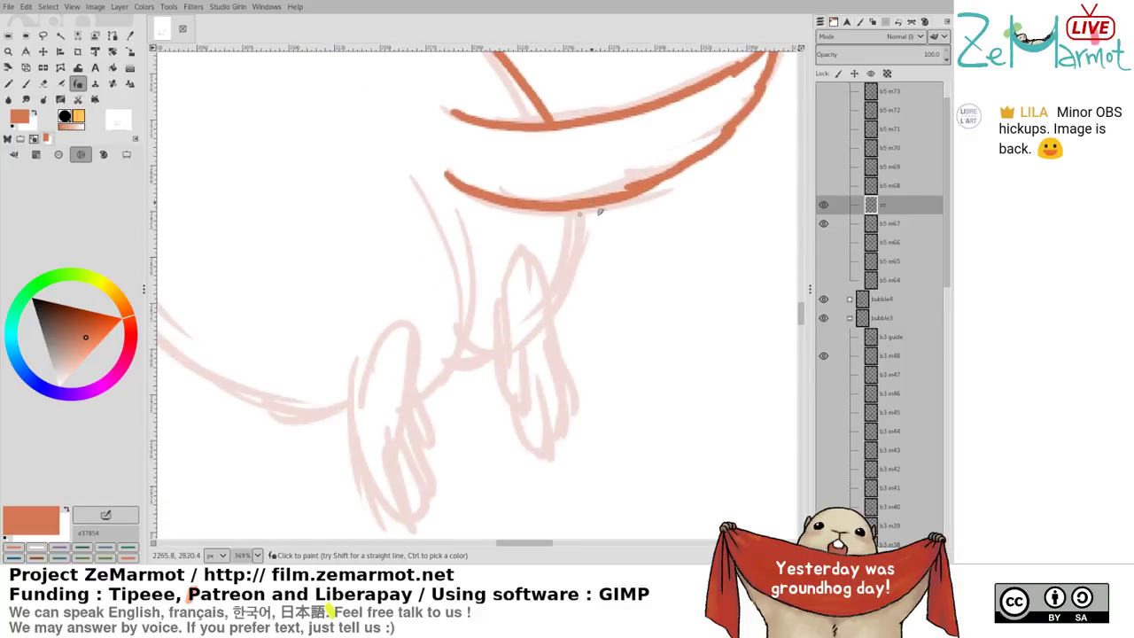
key("shift+e")
left_click_drag(542, 213, 671, 185)
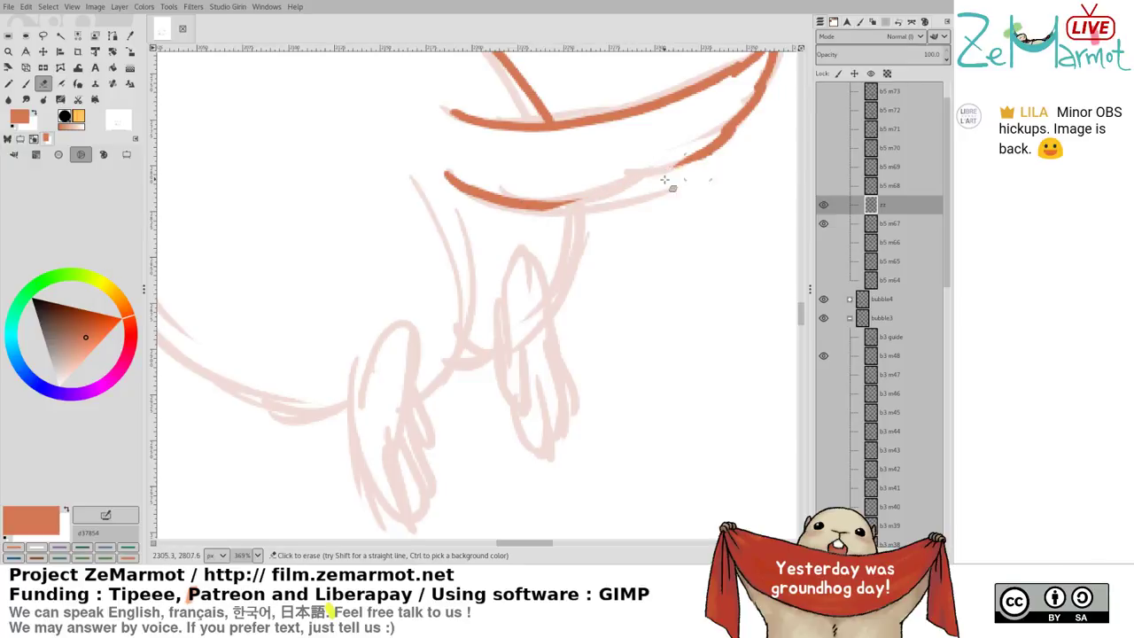
key("y")
mouse_move(532, 204)
left_mouse_down()
mouse_move(563, 201)
mouse_move(655, 172)
left_mouse_up()
key("ctrl+z")
mouse_move(525, 210)
left_mouse_down()
mouse_move(563, 209)
mouse_move(660, 177)
mouse_move(569, 199)
mouse_move(681, 168)
mouse_move(734, 133)
left_mouse_up()
key("ctrl+z")
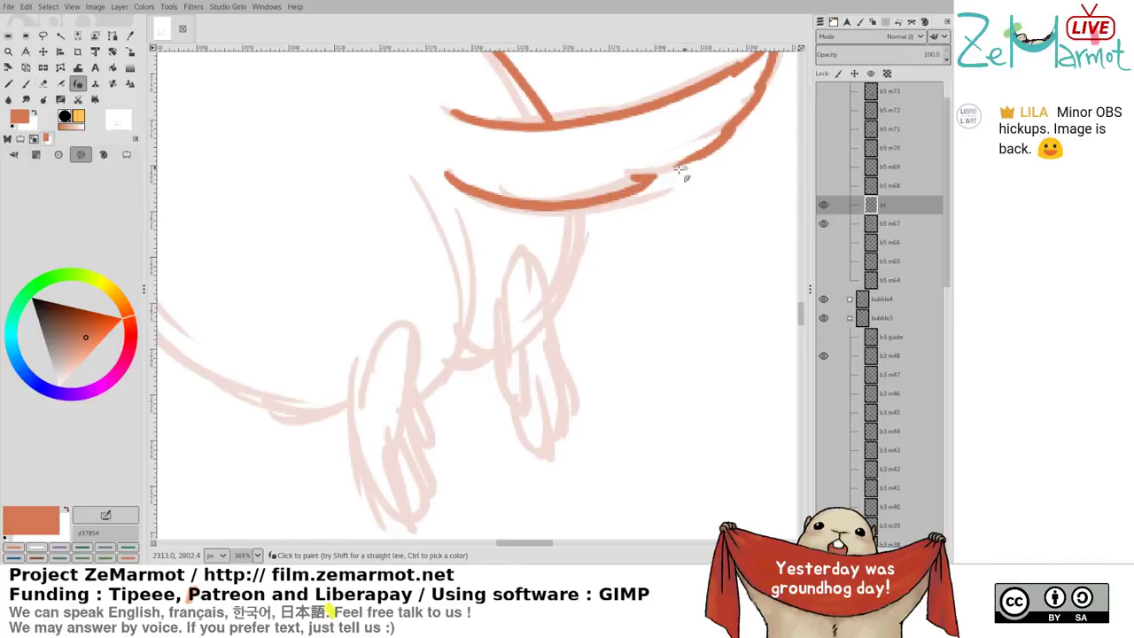
left_click_drag(642, 179, 744, 128)
Ink the inner thigh, the rump line below the tail and the short crotch line, erasing the overlap inside the far foot
left_click_drag(488, 275, 619, 196)
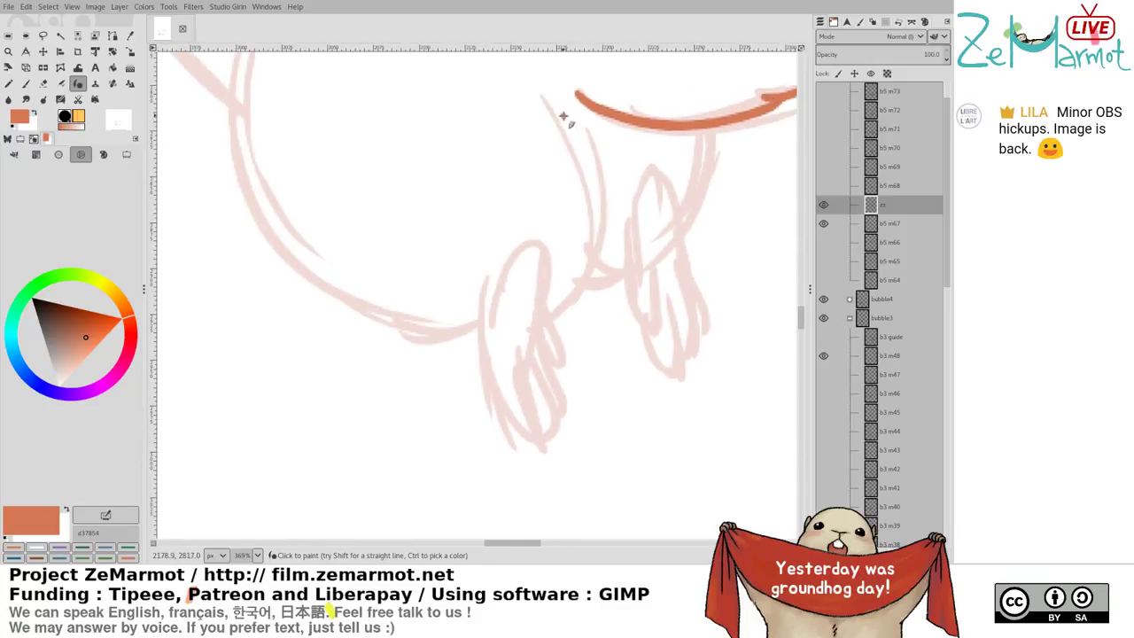
left_click_drag(563, 116, 588, 146)
mouse_move(583, 147)
left_mouse_down()
mouse_move(596, 174)
mouse_move(579, 259)
mouse_move(531, 299)
mouse_move(597, 188)
mouse_move(536, 308)
left_mouse_up()
key("ctrl+z")
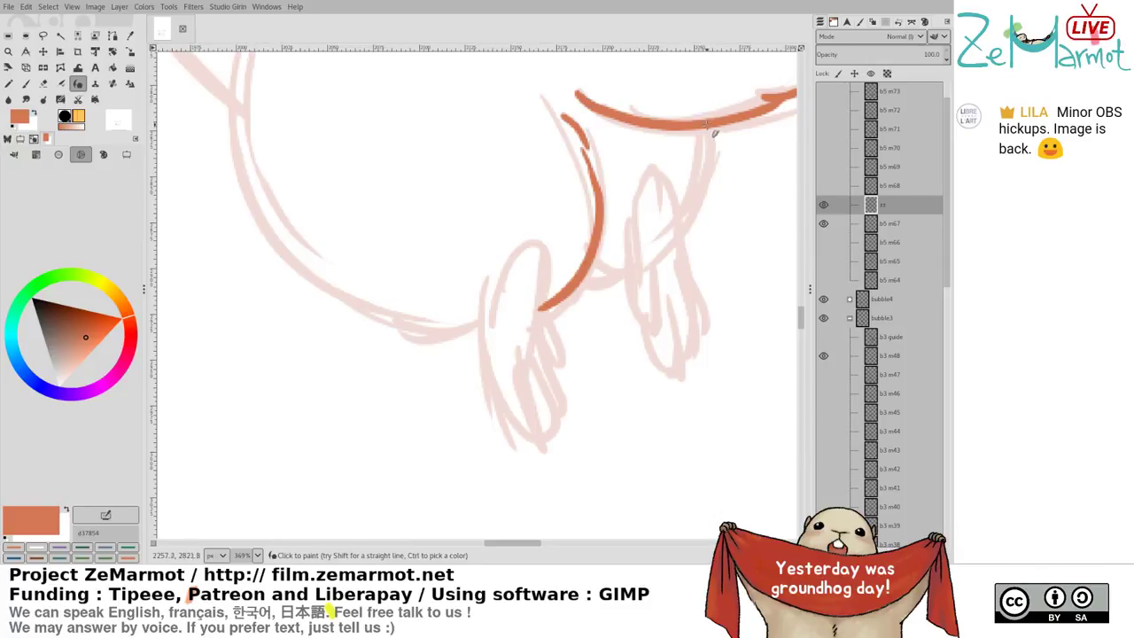
left_click_drag(710, 129, 657, 252)
left_click_drag(589, 272, 630, 271)
key("shift+e")
left_click_drag(672, 227, 666, 247)
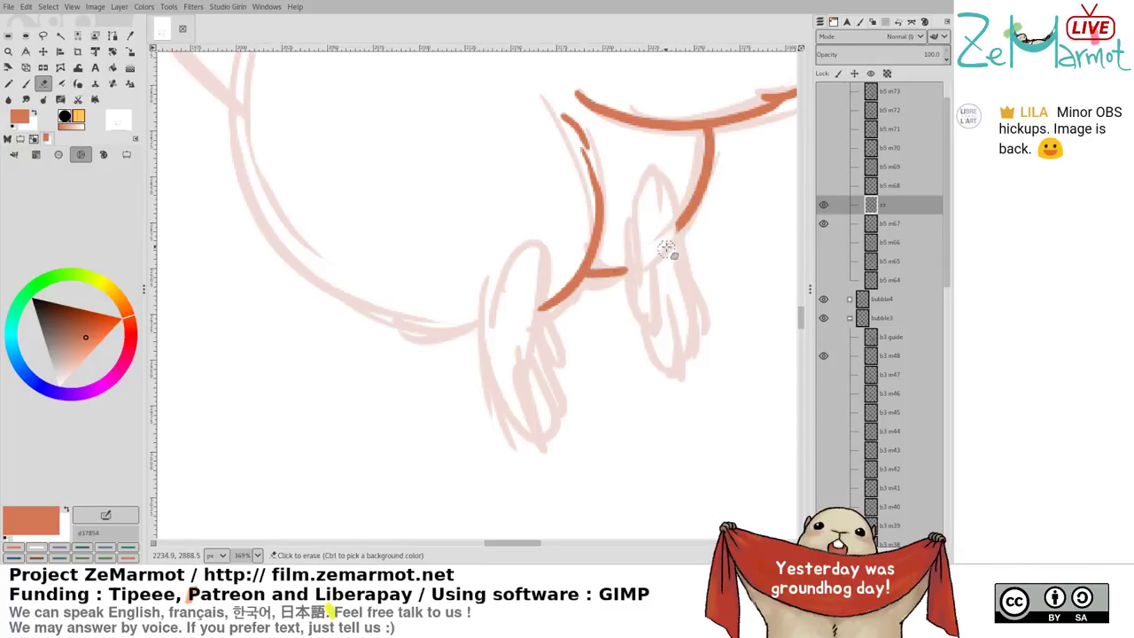
Ink the far foot's outline and its toes beneath the rump
key("y")
mouse_move(645, 174)
left_mouse_down()
mouse_move(631, 275)
mouse_move(641, 304)
mouse_move(653, 268)
mouse_move(661, 335)
mouse_move(684, 379)
mouse_move(697, 372)
left_mouse_up()
left_click_drag(682, 308, 700, 373)
left_click_drag(707, 329, 700, 362)
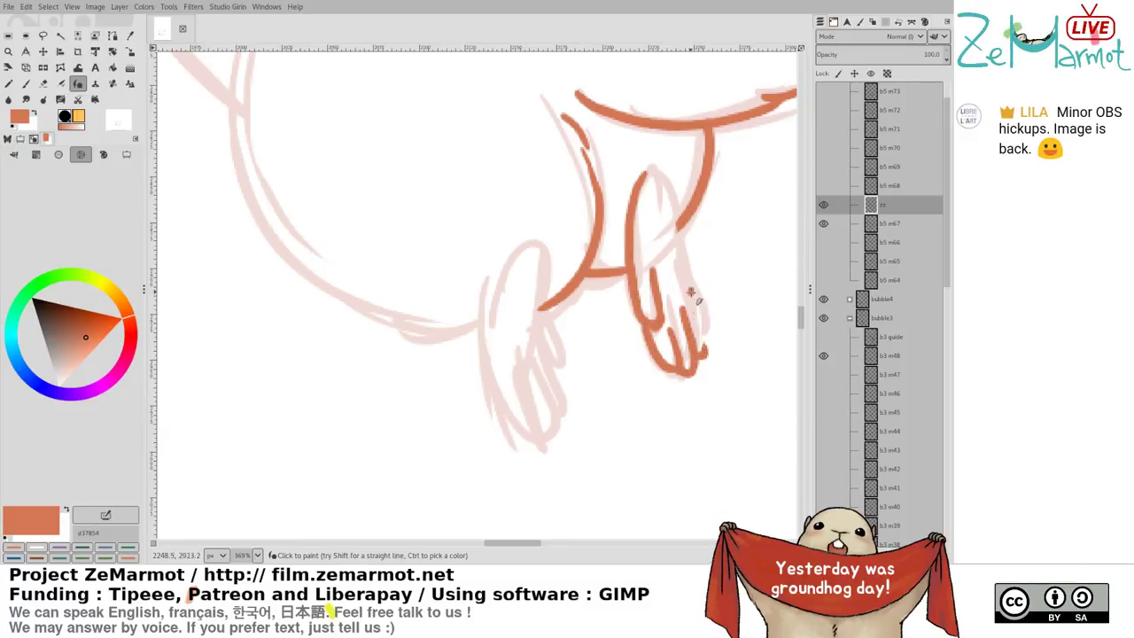
left_click_drag(691, 294, 705, 353)
mouse_move(645, 180)
left_mouse_down()
mouse_move(707, 298)
mouse_move(700, 341)
left_mouse_up()
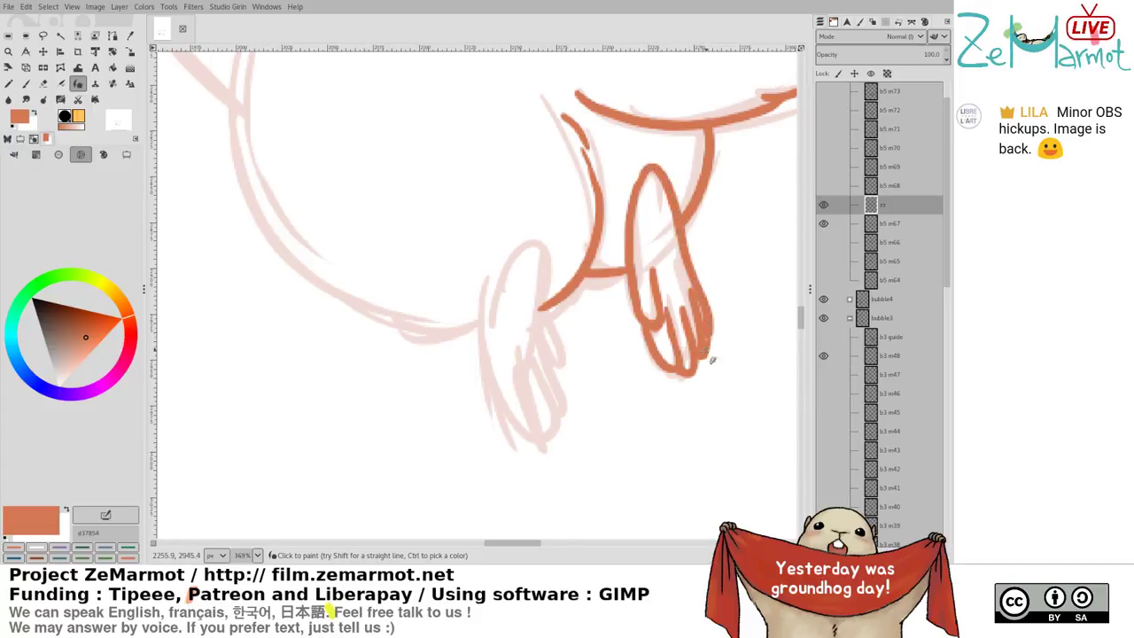
Ink the near foot's rounded heel, its outer edge and its inner side down to the toe
mouse_move(490, 298)
left_mouse_down()
mouse_move(501, 266)
mouse_move(547, 286)
mouse_move(556, 374)
left_mouse_up()
left_click_drag(534, 312, 561, 423)
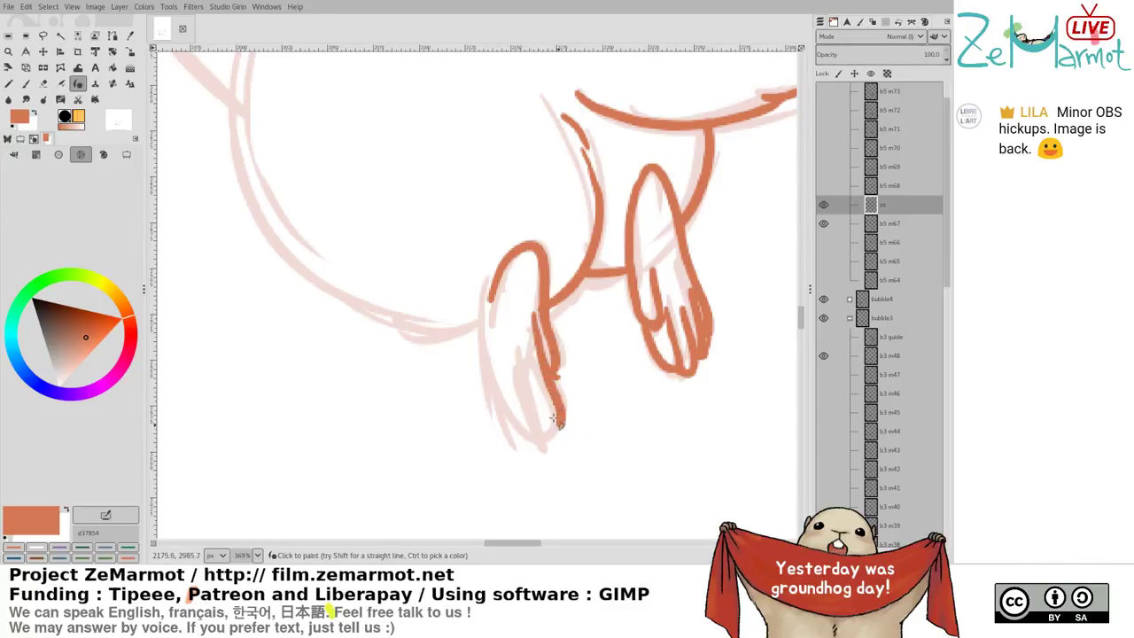
key("shift+e")
key("k")
mouse_move(490, 298)
left_mouse_down()
mouse_move(498, 392)
mouse_move(518, 426)
left_mouse_up()
mouse_move(512, 366)
left_mouse_down()
mouse_move(532, 440)
mouse_move(543, 390)
mouse_move(545, 445)
left_mouse_up()
left_click_drag(556, 392, 553, 445)
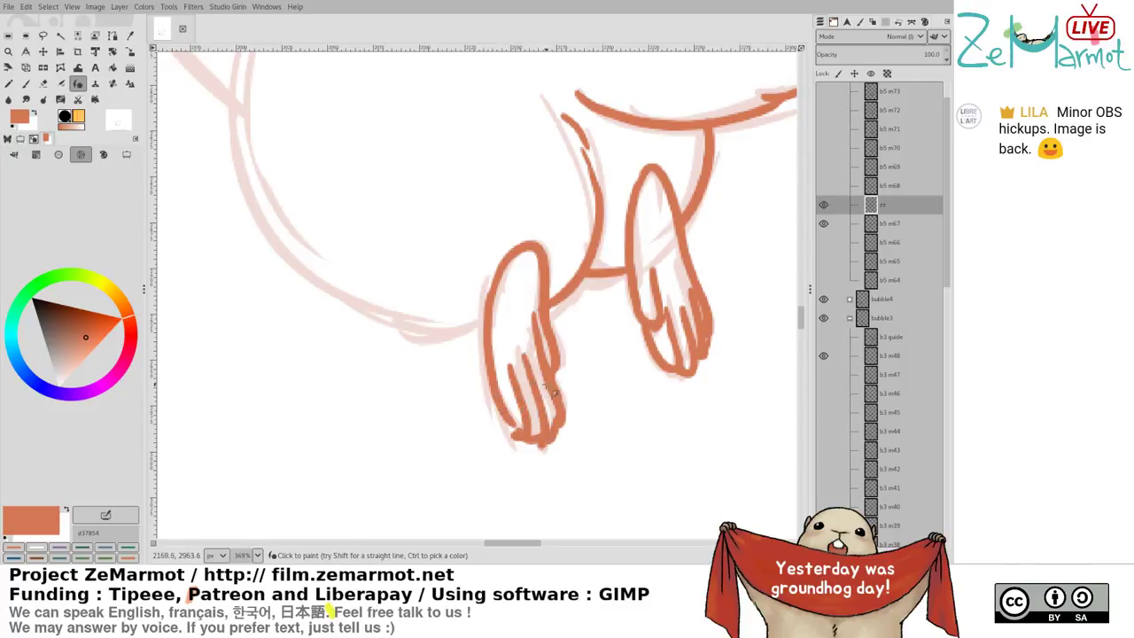
key("shift+e")
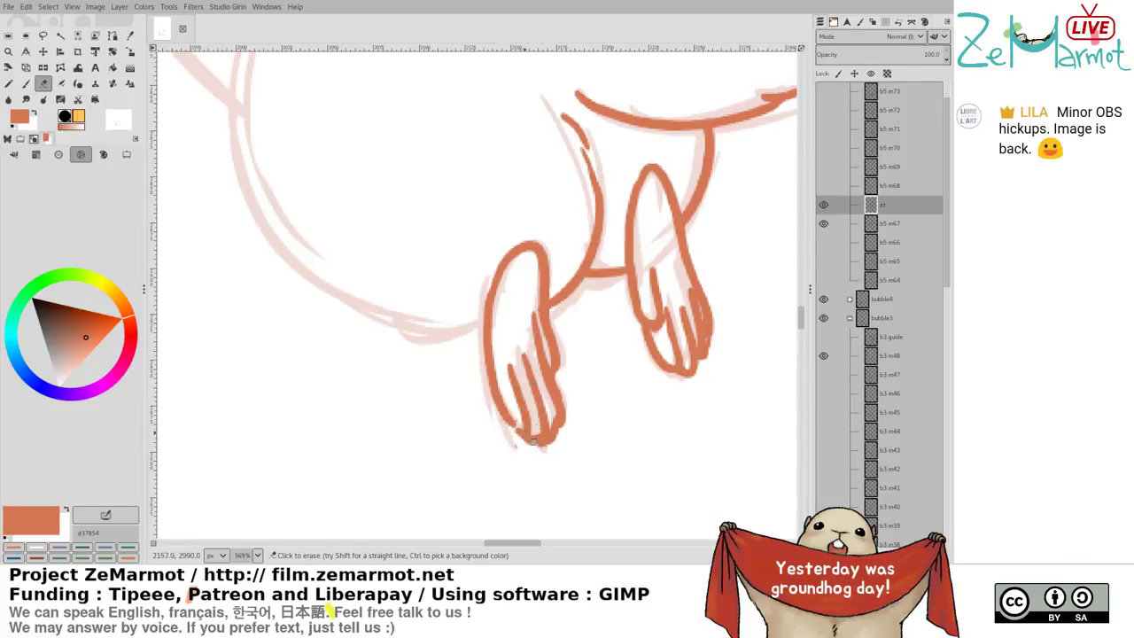
key("k")
key("ctrl+z")
key("ctrl+z")
key("ctrl+z")
key("ctrl+z")
key("ctrl+z")
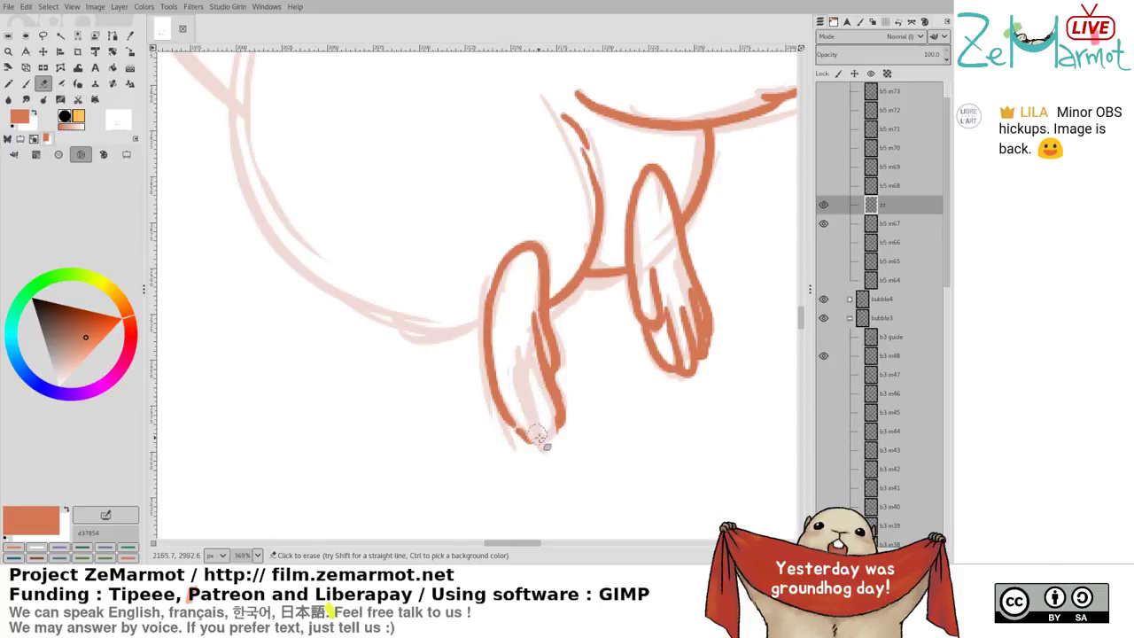
left_click_drag(530, 354, 548, 439)
key("ctrl+z")
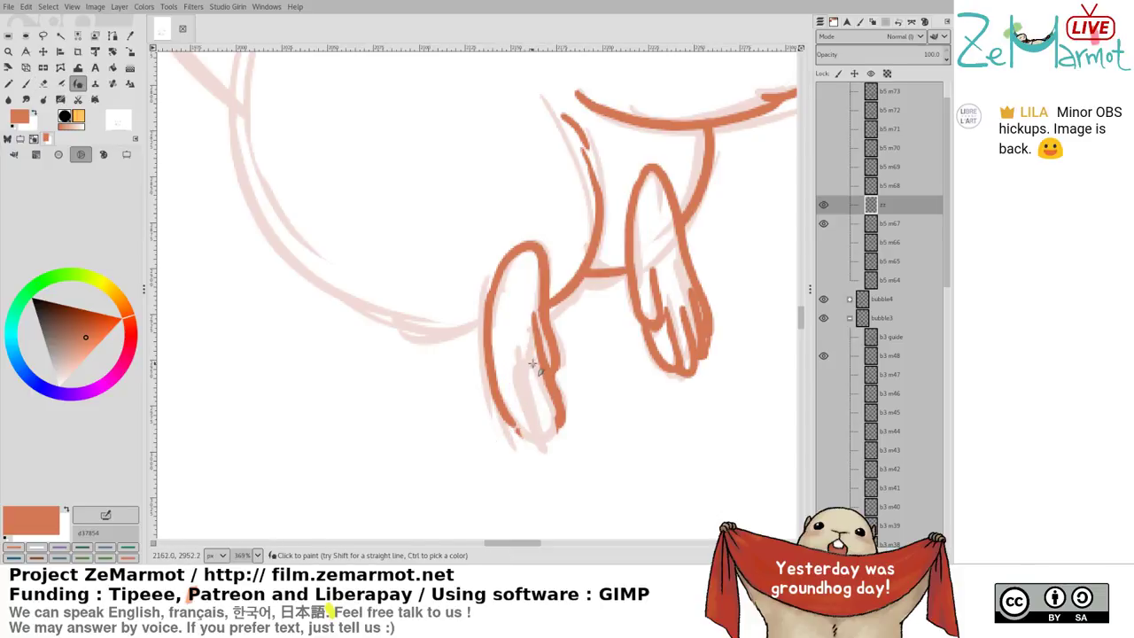
Ink the near foot's toes with separating lines and rounded tips
left_click_drag(533, 362, 547, 437)
mouse_move(523, 370)
left_mouse_down()
mouse_move(544, 417)
mouse_move(537, 447)
left_mouse_up()
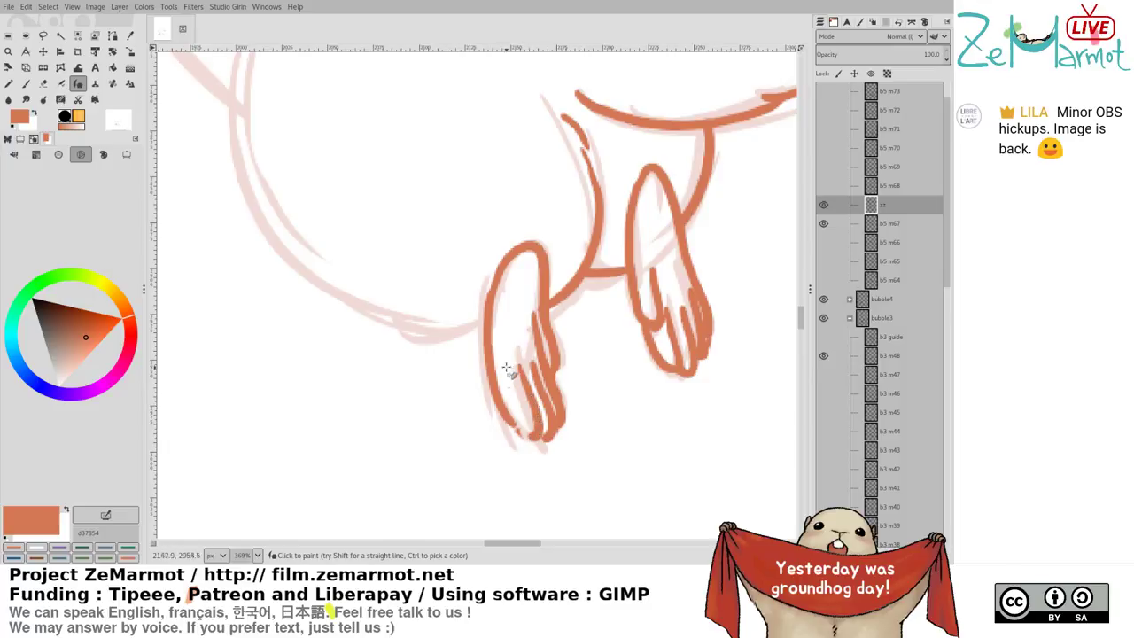
mouse_move(503, 351)
left_mouse_down()
mouse_move(527, 409)
mouse_move(521, 433)
left_mouse_up()
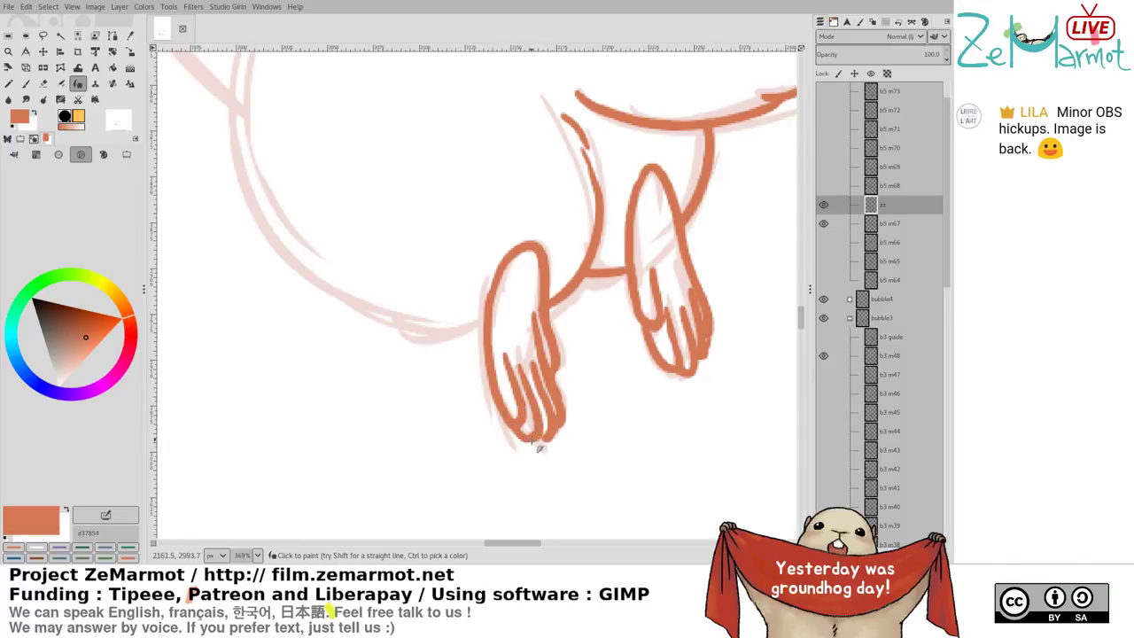
Ink the belly curve down to the near foot and the chest line from the armpit to the belly
left_click_drag(397, 189, 481, 298)
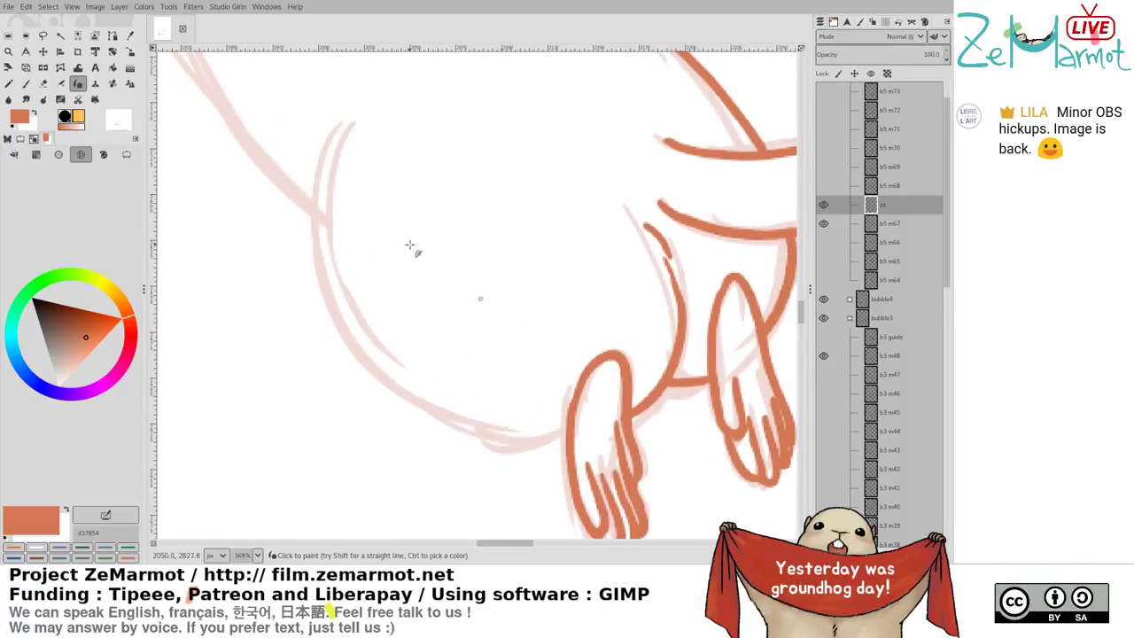
mouse_move(333, 133)
left_mouse_down()
mouse_move(324, 251)
mouse_move(376, 364)
mouse_move(477, 439)
mouse_move(564, 443)
left_mouse_up()
scroll(478, 363, "up", 8)
scroll(479, 363, "left", 6)
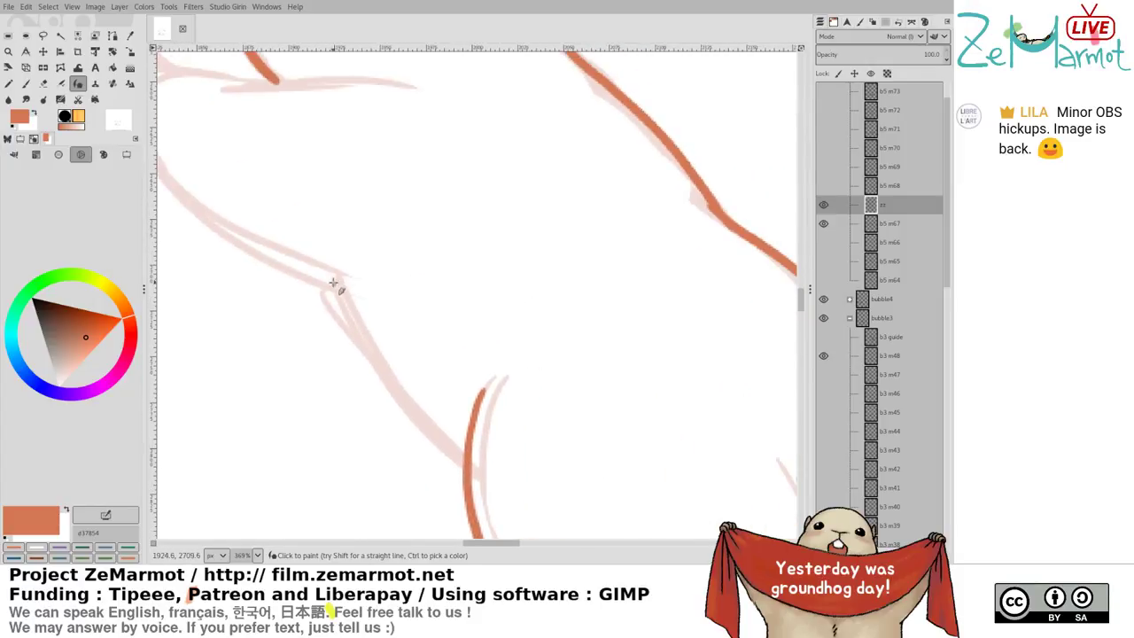
left_click_drag(333, 283, 470, 466)
Ink the outstretched arm's lower edge from wrist to armpit and its upper edge from wrist past the chin
scroll(633, 380, "up", 4)
scroll(632, 379, "left", 8)
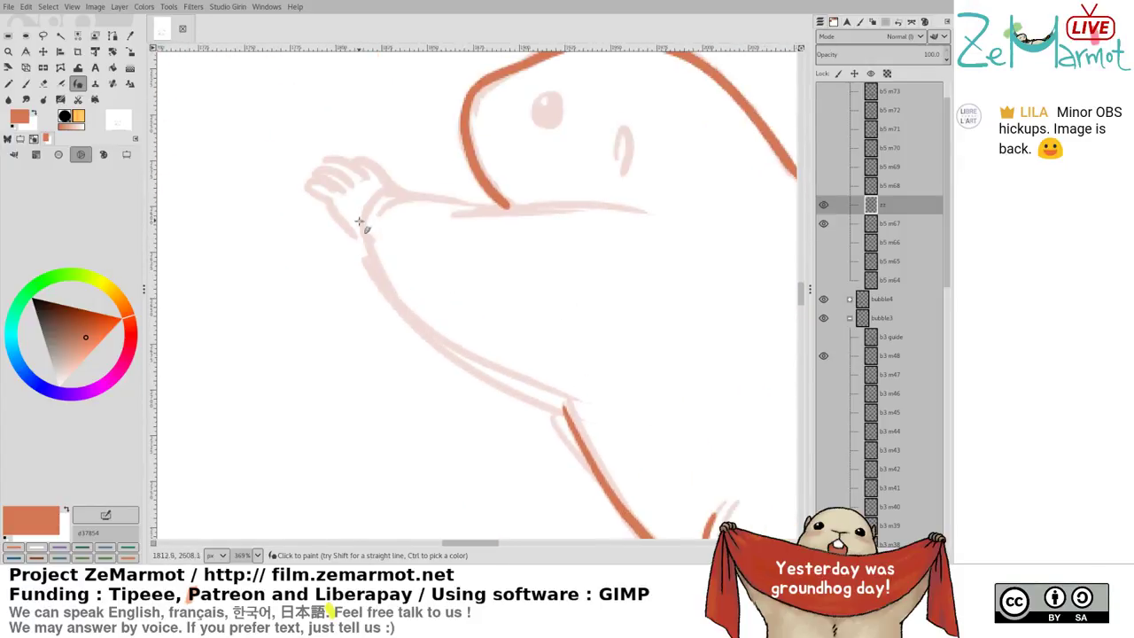
mouse_move(367, 209)
left_mouse_down()
mouse_move(374, 248)
mouse_move(428, 334)
mouse_move(524, 399)
mouse_move(569, 413)
left_mouse_up()
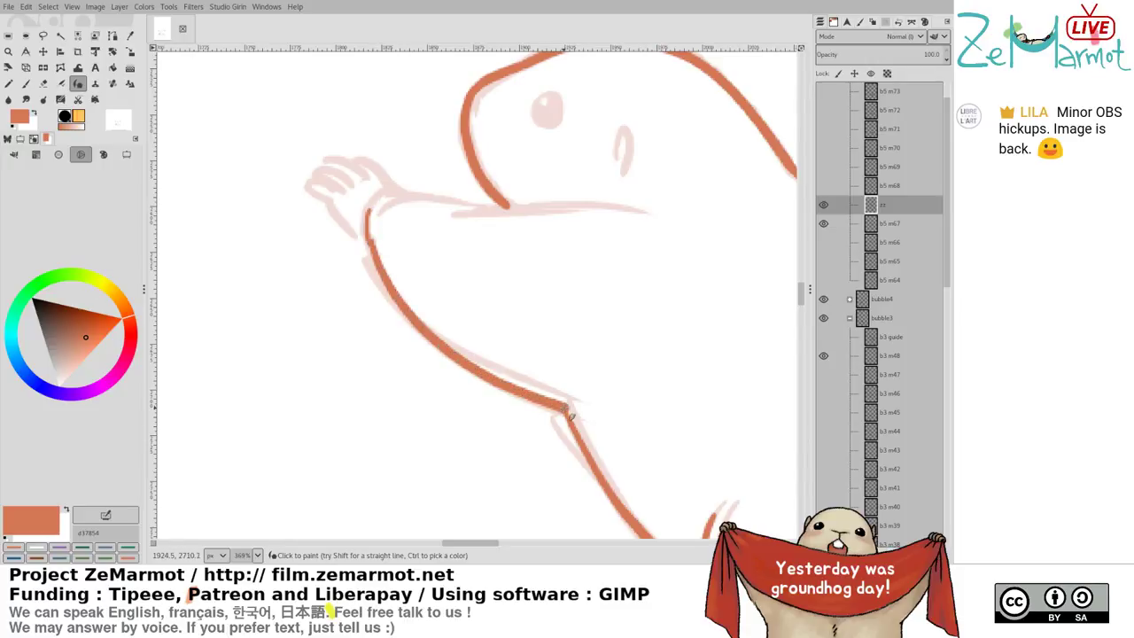
mouse_move(372, 213)
left_mouse_down()
mouse_move(380, 199)
mouse_move(640, 207)
left_mouse_up()
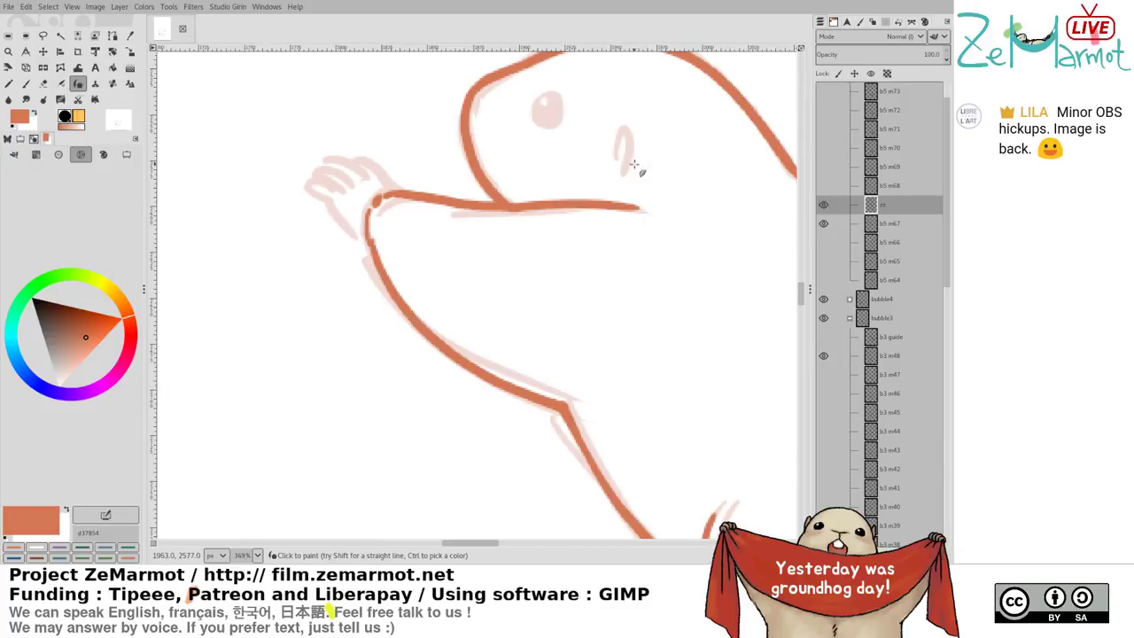
Ink the small ear and fill in the round eye, leaving a small highlight
left_click_drag(619, 146, 626, 169)
left_click_drag(500, 294, 468, 380)
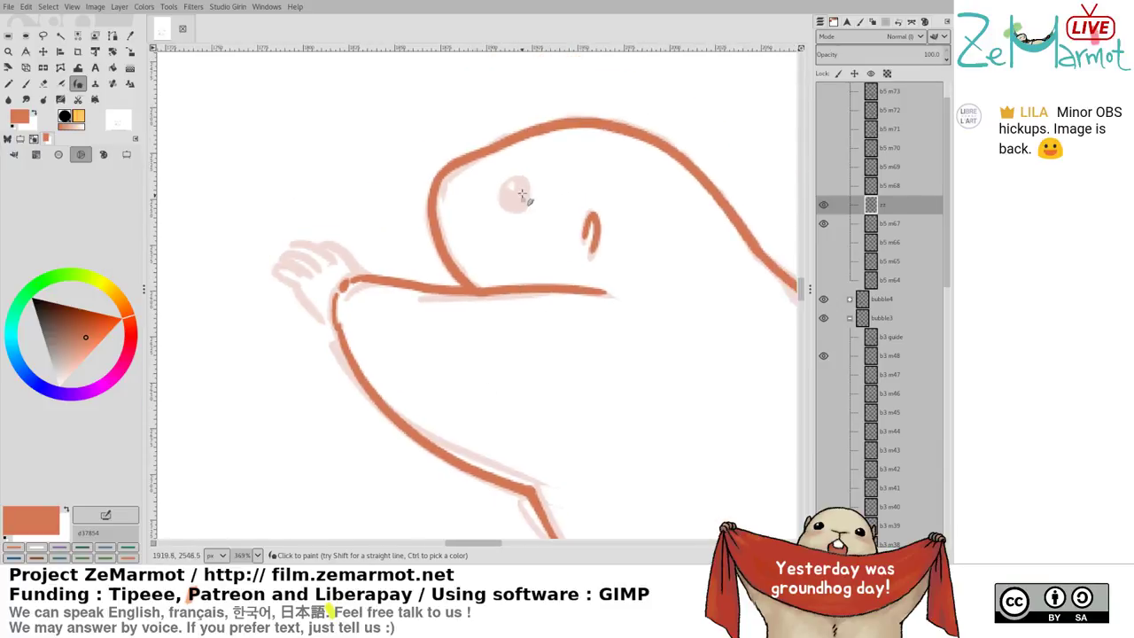
left_click_drag(503, 185, 520, 207)
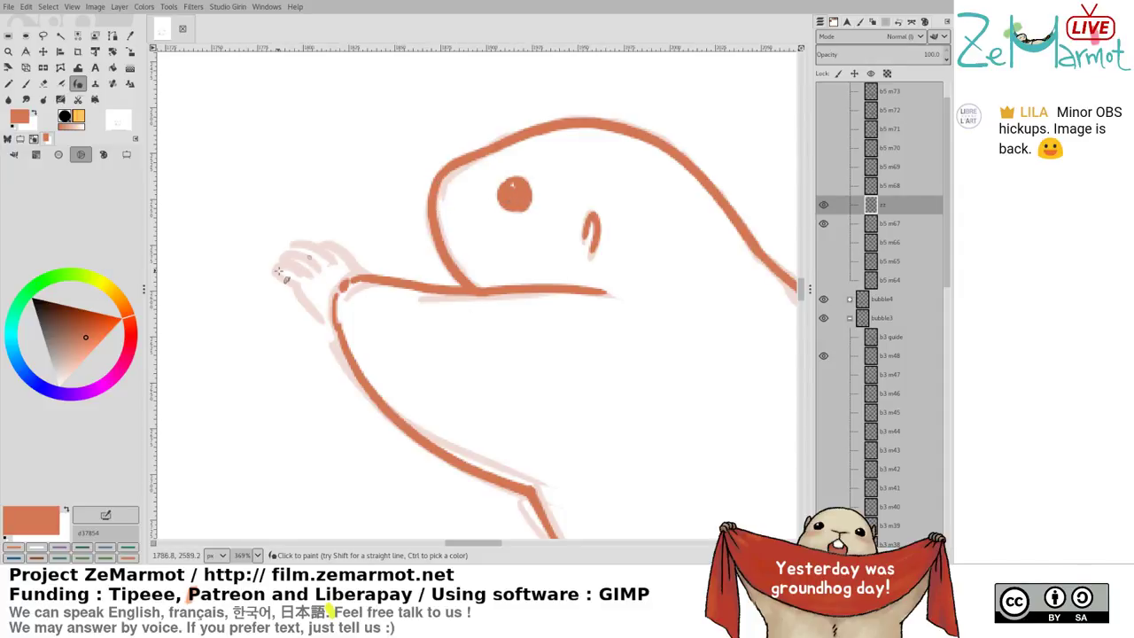
Ink the outstretched hand with its fingers and connect it to the arm at the wrist
left_click_drag(391, 269, 328, 315)
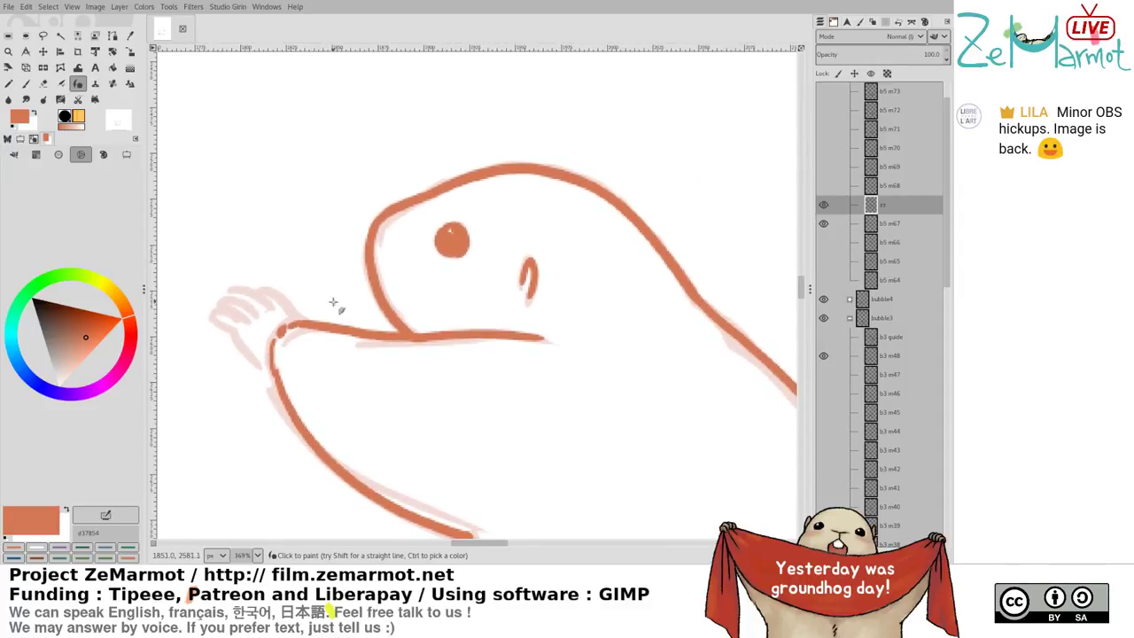
mouse_move(212, 317)
left_mouse_down()
mouse_move(282, 381)
mouse_move(259, 334)
mouse_move(264, 304)
mouse_move(303, 327)
left_mouse_up()
scroll(413, 190, "down", 3)
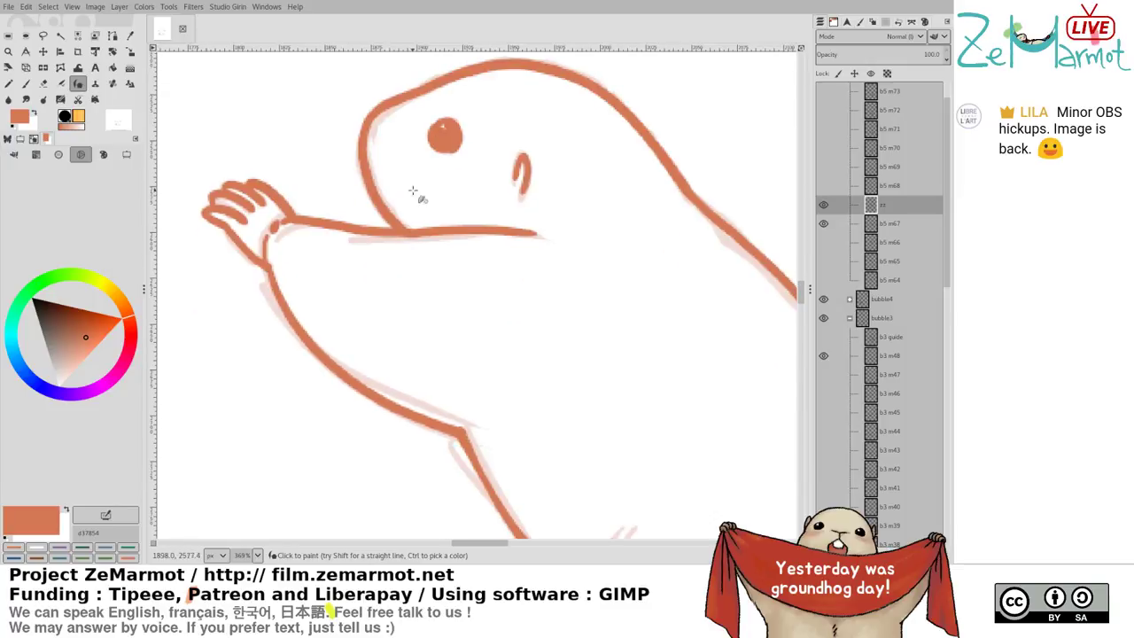
left_click_drag(266, 254, 273, 277)
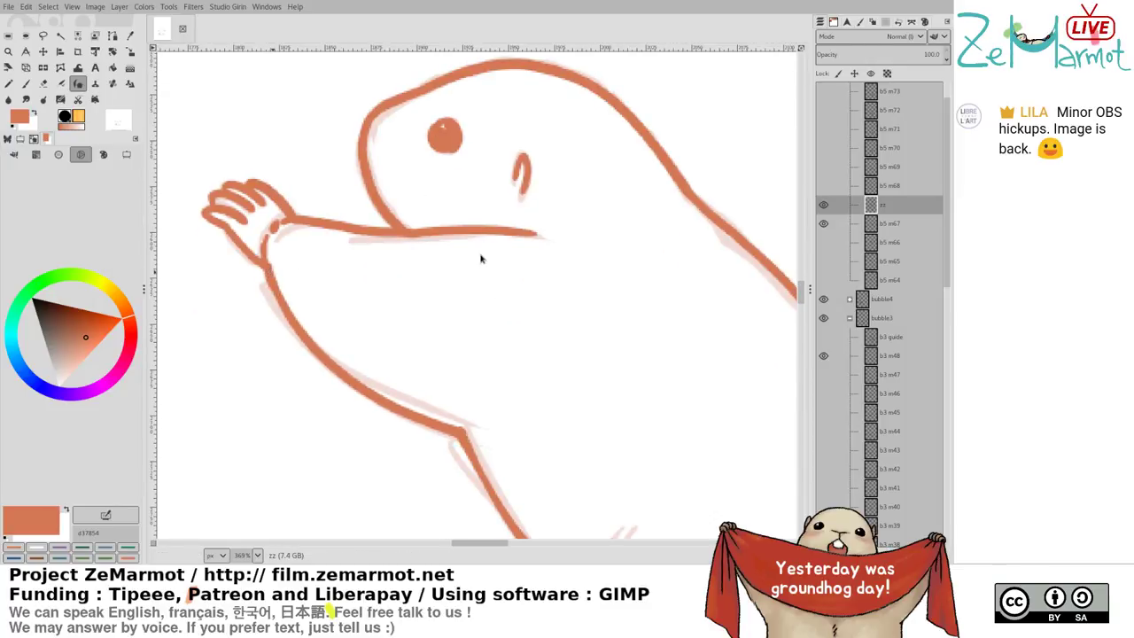
Hide the faded b5 m67 sketch to check the inked zz lines alone, and select the b5 m67 layer
scroll(482, 259, "down", 5)
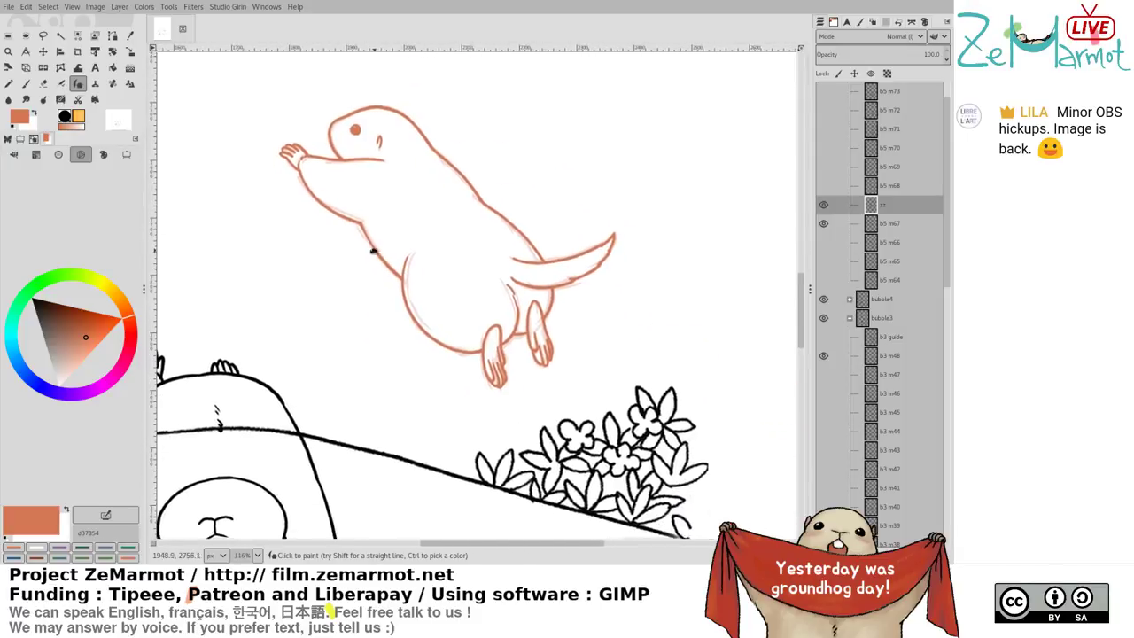
left_click_drag(373, 251, 374, 256)
left_click_drag(530, 284, 570, 331)
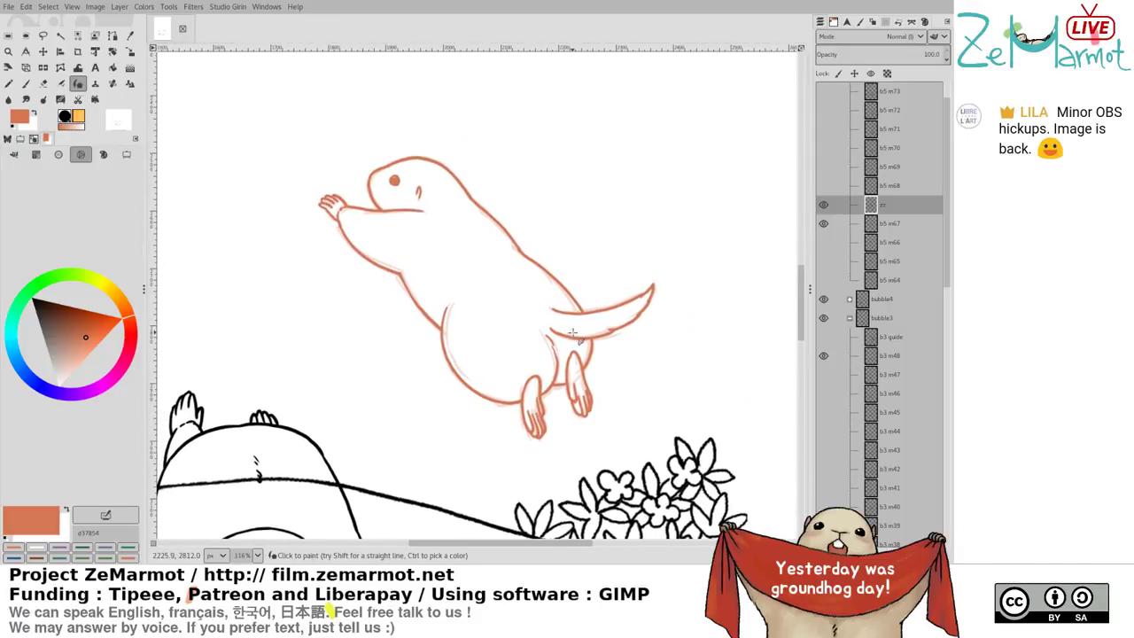
left_click(824, 224)
left_click(824, 204)
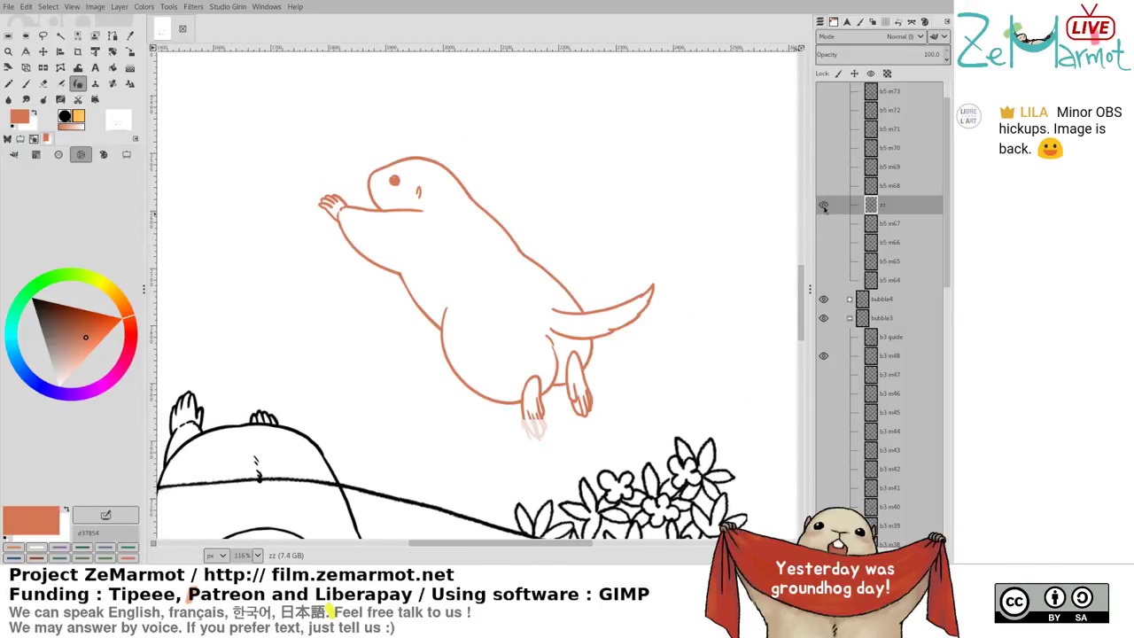
left_click(838, 224)
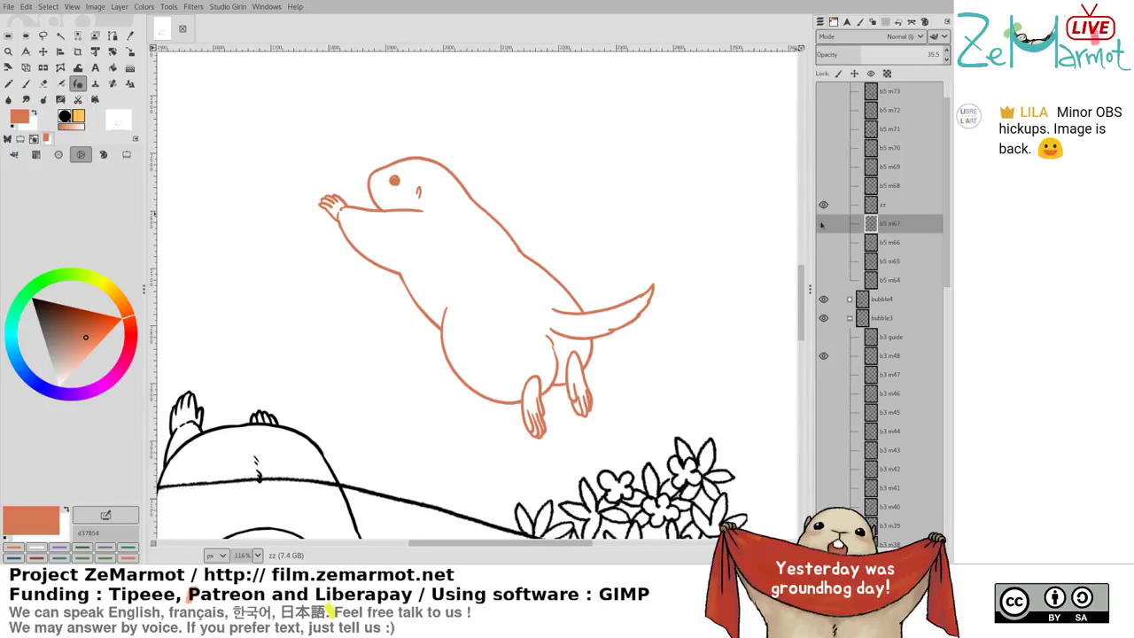
Show the b5 m67 layer and merge the inked zz layer down into it
left_click(824, 225)
left_click(878, 209)
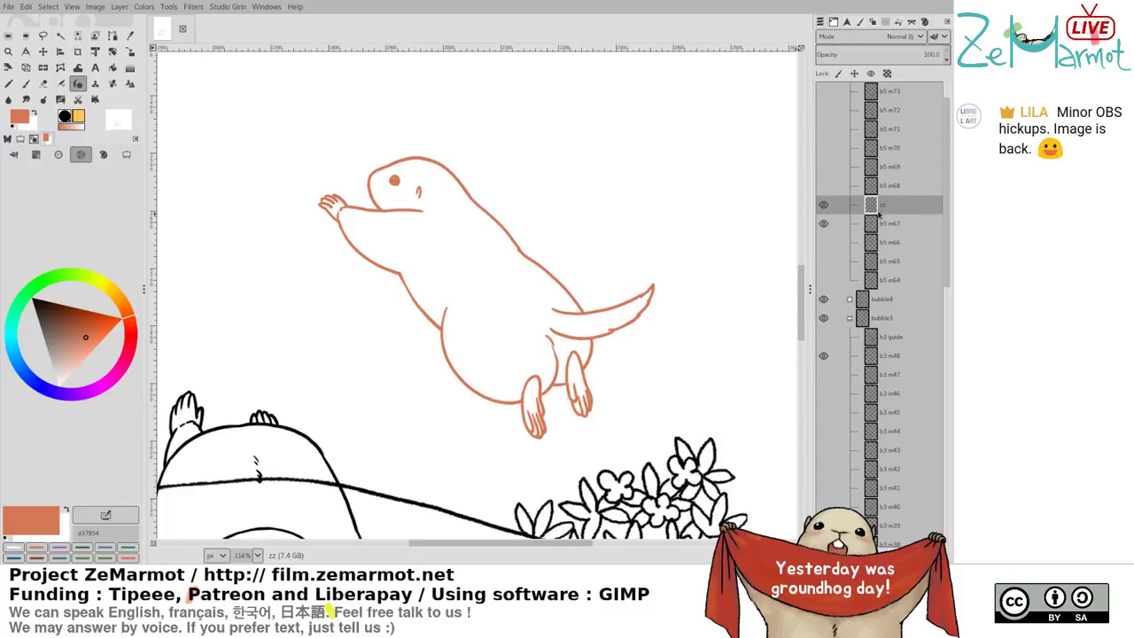
key("ctrl+e")
left_click_drag(415, 190, 409, 116)
key("shift+e")
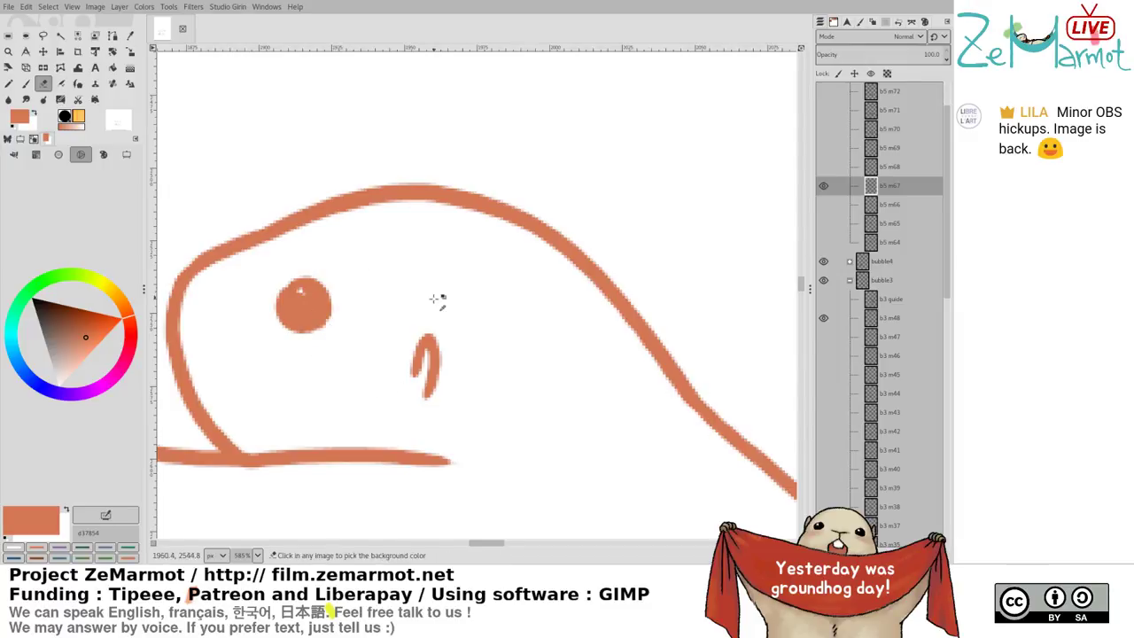
left_click_drag(395, 331, 375, 159)
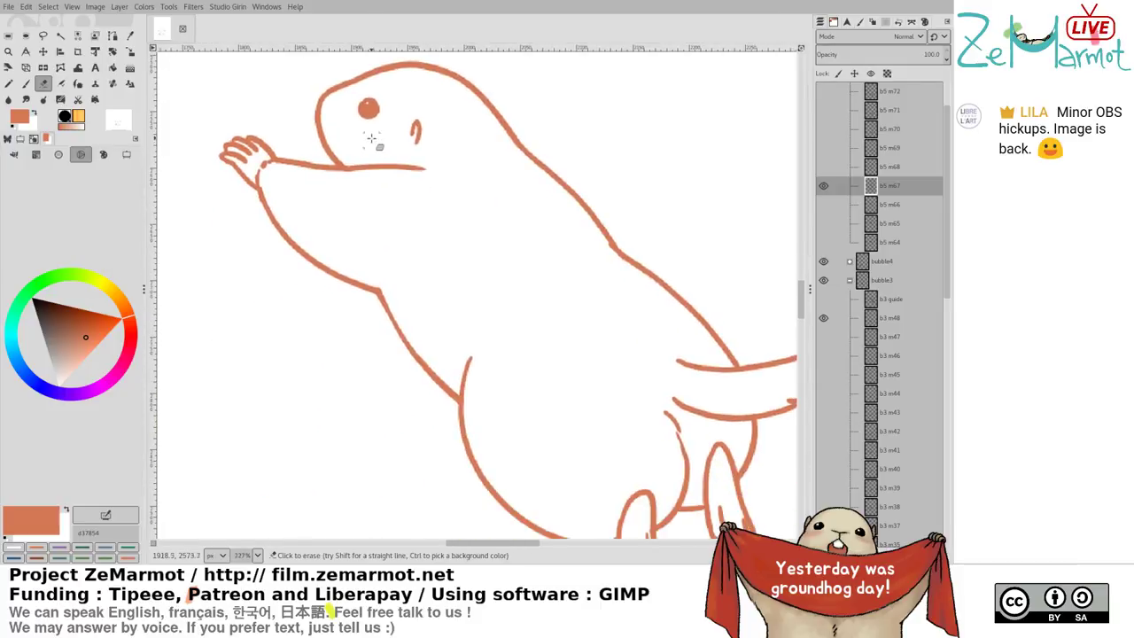
Hide the finished b5 m67 pose, then show and select the b5 m68 rough pose
left_click(824, 205, "shift")
left_click(825, 186, "shift")
left_click(823, 185)
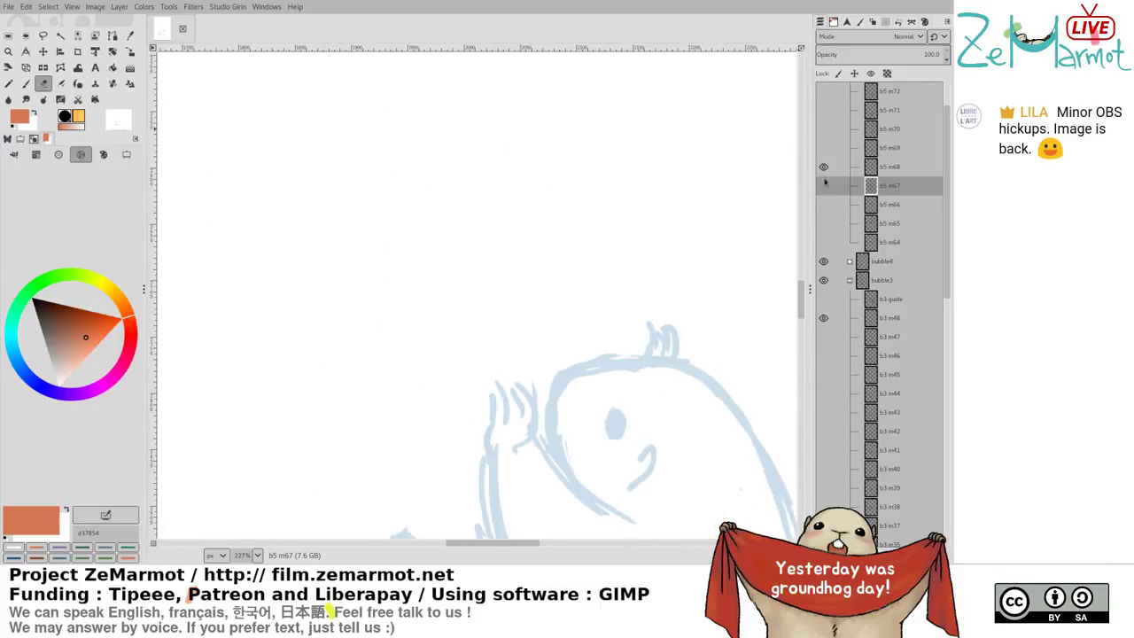
left_click(823, 167)
left_click(859, 167)
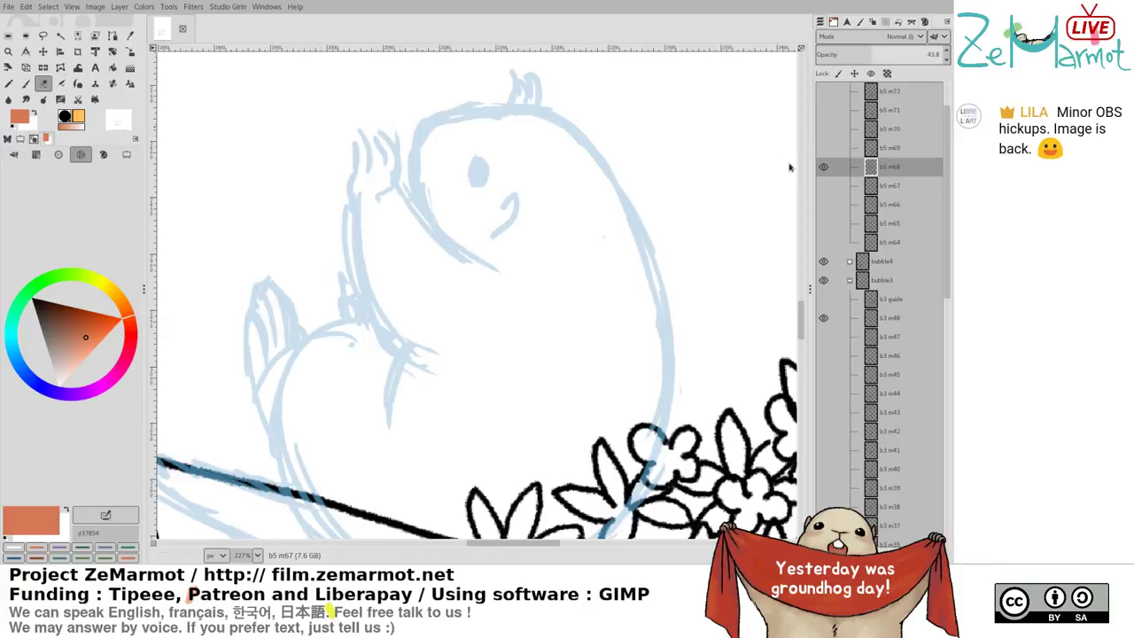
Set the drawing colour to blue and add a layer named zz above b5 m68
left_click(27, 366)
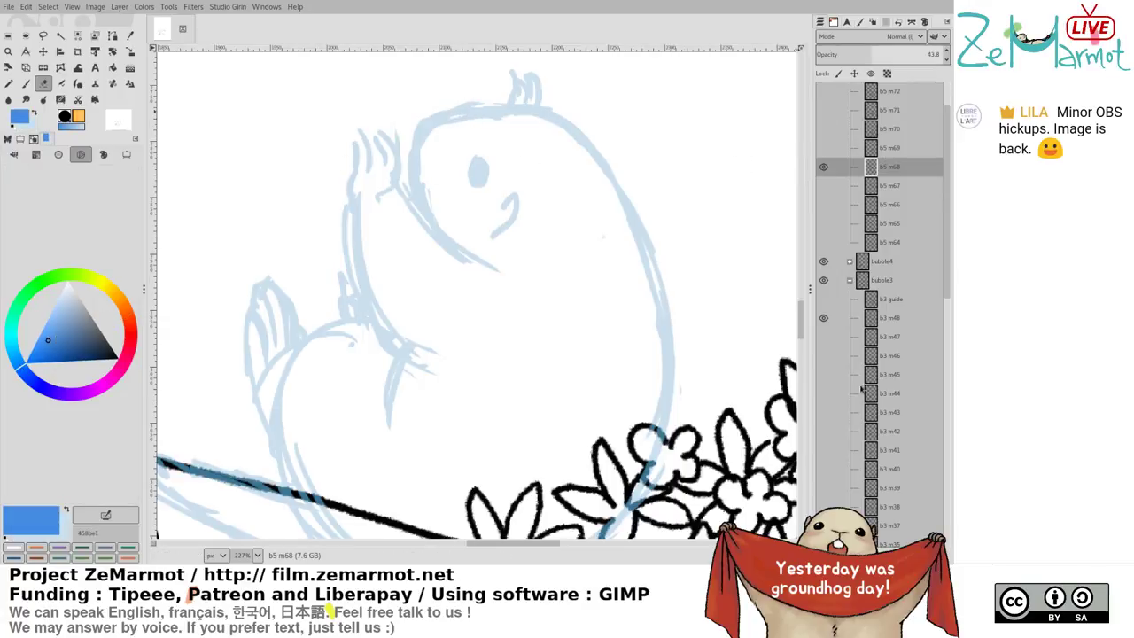
left_click(824, 555, "shift")
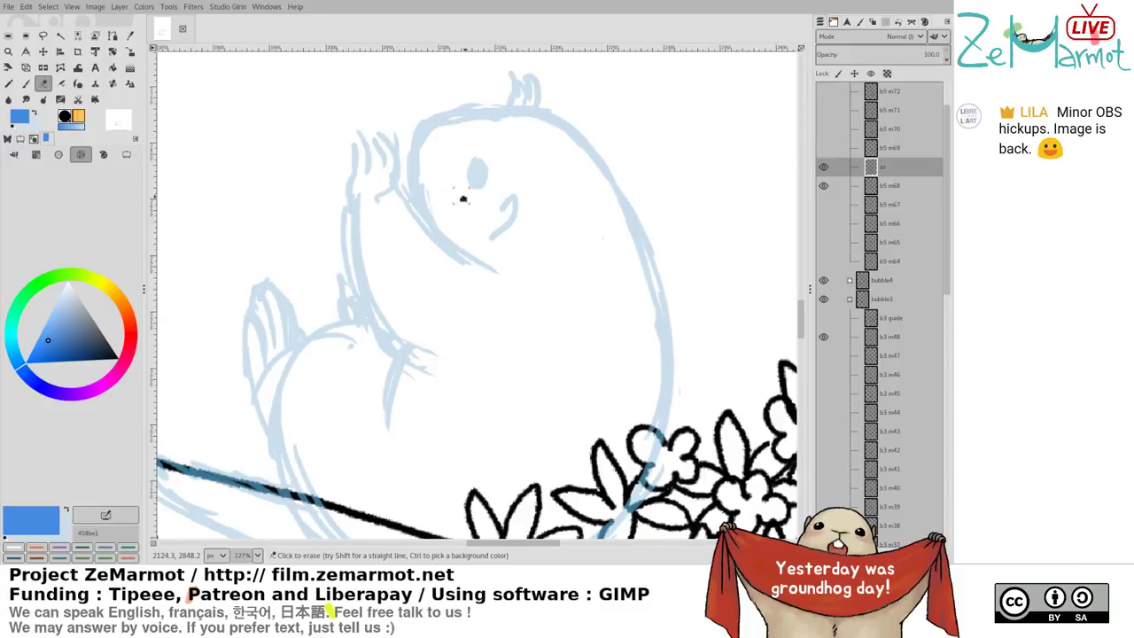
left_click_drag(463, 198, 438, 234)
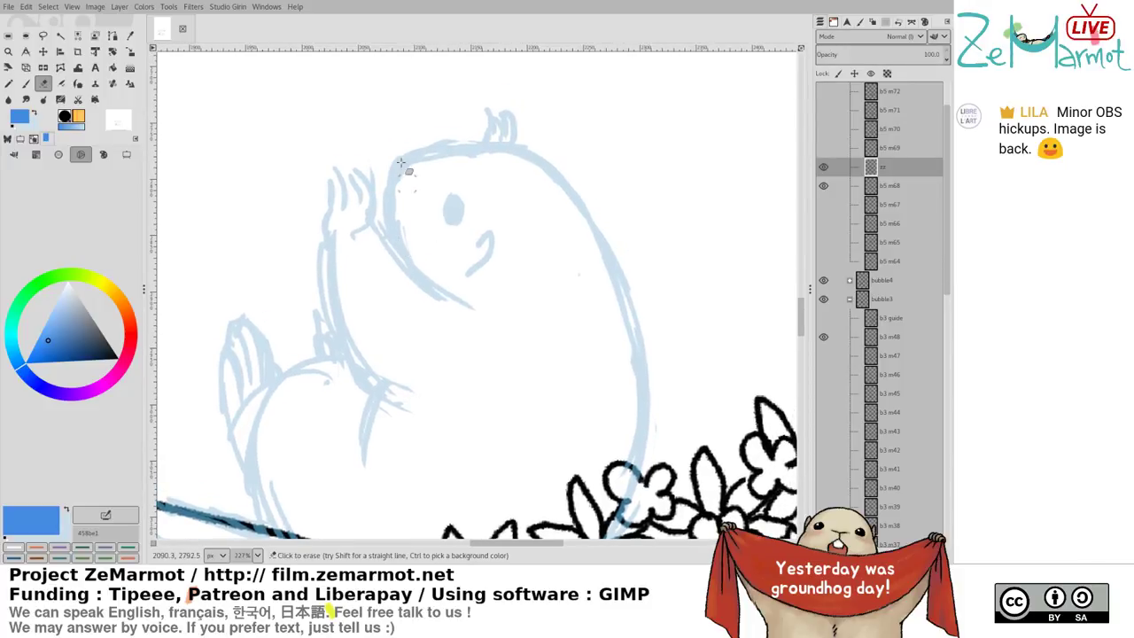
Ink the curved front of the face from the forehead down to the chin
key("k")
mouse_move(399, 263)
left_mouse_down()
mouse_move(391, 226)
mouse_move(404, 262)
left_mouse_up()
key("ctrl+z")
key("ctrl+z")
Ink the top of the head and continue along the rounded back down to the flowers
mouse_move(395, 158)
left_mouse_down()
mouse_move(400, 251)
mouse_move(442, 148)
mouse_move(487, 142)
left_mouse_up()
key("ctrl+z")
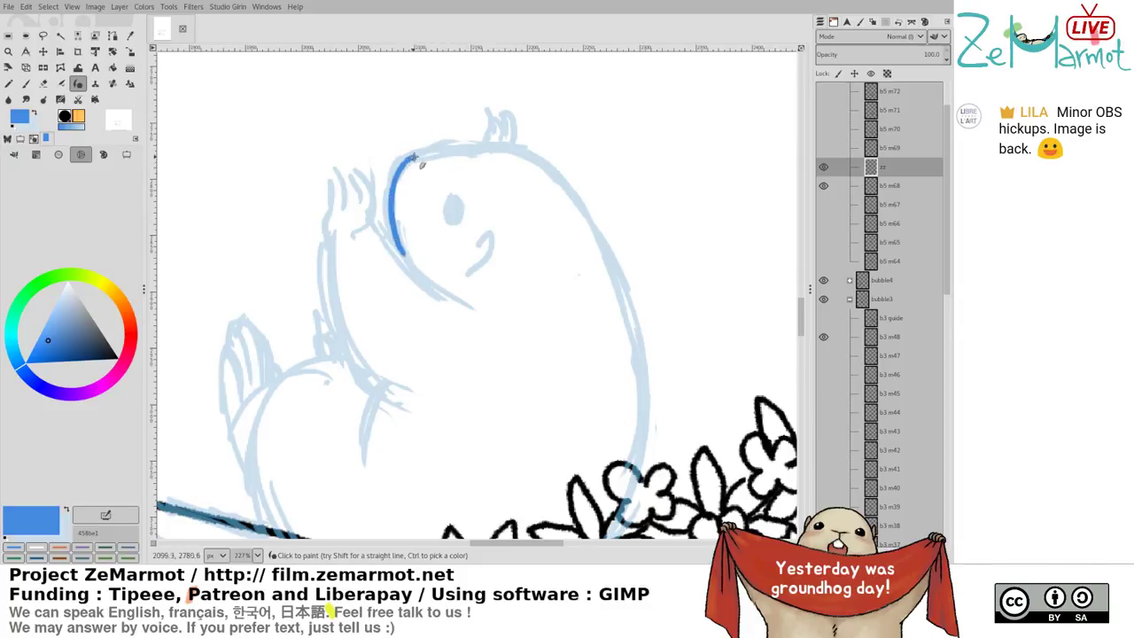
mouse_move(415, 159)
left_mouse_down()
mouse_move(511, 146)
mouse_move(539, 156)
left_mouse_up()
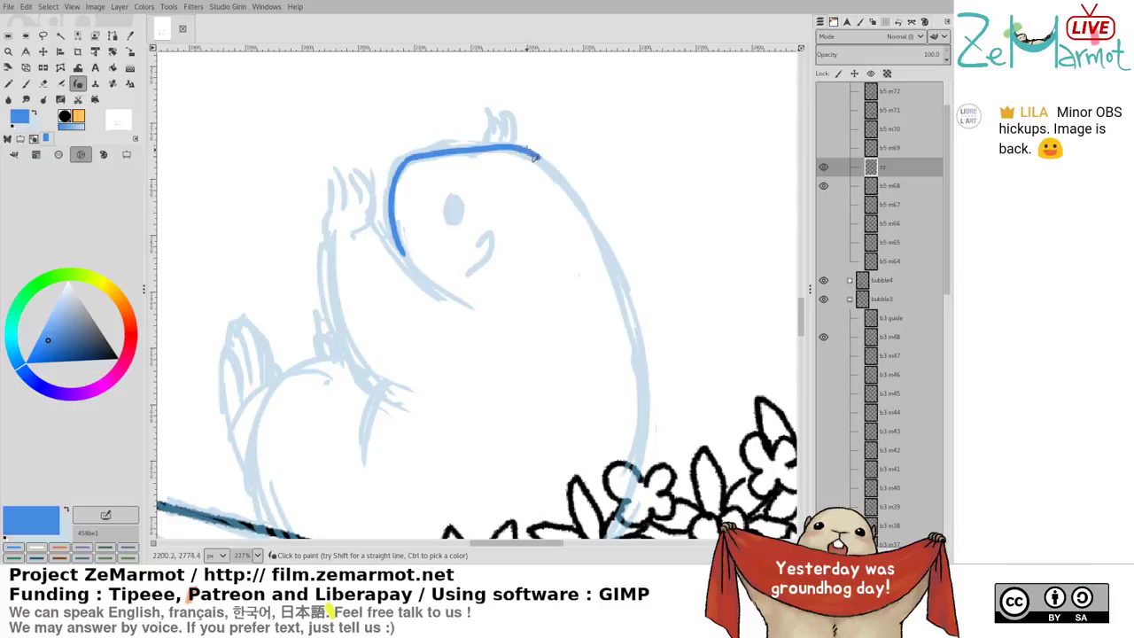
key("ctrl+z")
left_click_drag(411, 171, 507, 149)
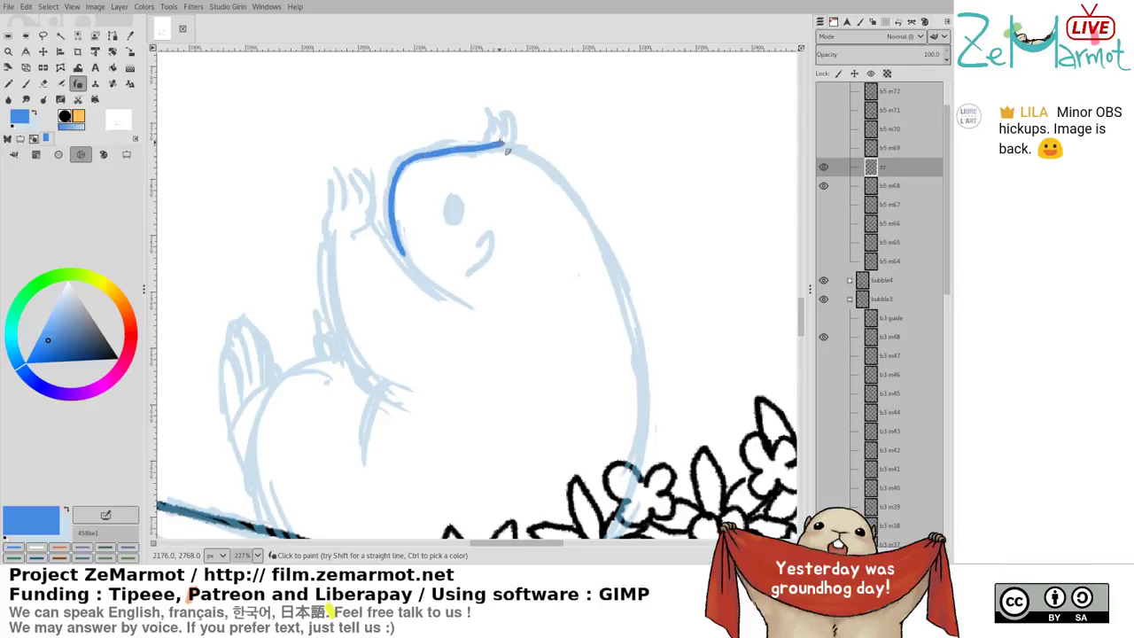
key("ctrl+z")
mouse_move(406, 167)
left_mouse_down()
mouse_move(495, 149)
mouse_move(570, 186)
mouse_move(607, 249)
mouse_move(636, 347)
mouse_move(652, 475)
left_mouse_up()
Ink the filled oval eye and the small curled ear
scroll(410, 183, "down", 1)
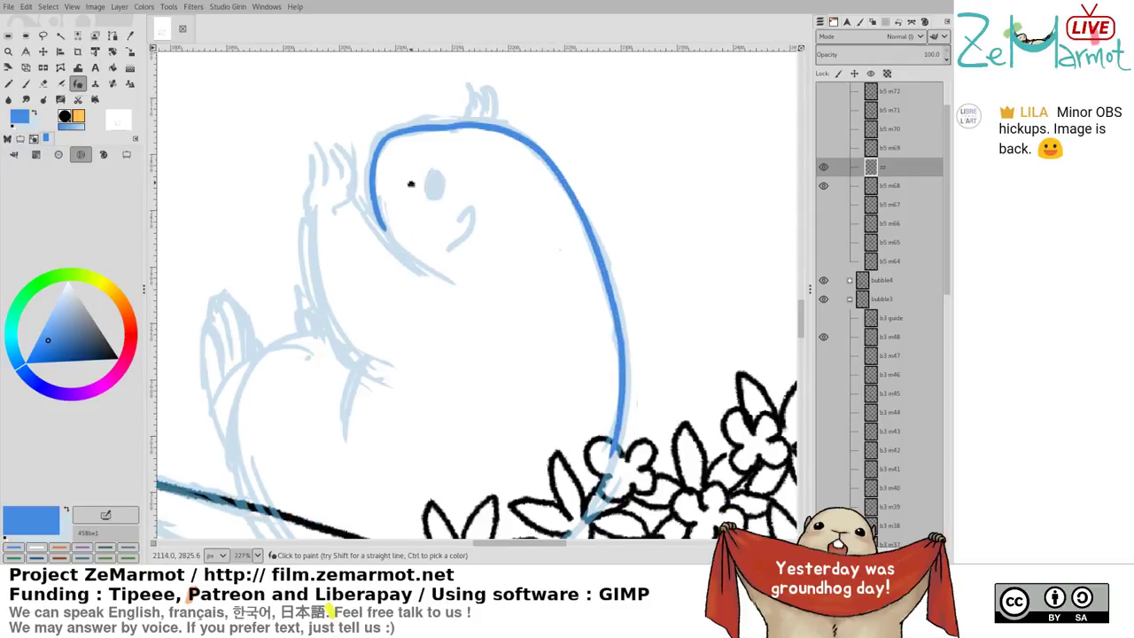
scroll(411, 184, "up", 2)
mouse_move(420, 263)
left_mouse_down()
mouse_move(435, 287)
mouse_move(433, 268)
mouse_move(466, 299)
mouse_move(447, 325)
left_mouse_up()
key("ctrl+z")
key("ctrl+z")
key("ctrl+z")
key("ctrl+z")
Ink the far hand's fingers showing above the top of the head
mouse_move(463, 192)
left_mouse_down()
mouse_move(459, 206)
mouse_move(471, 181)
mouse_move(487, 202)
mouse_move(498, 195)
left_mouse_up()
key("ctrl+z")
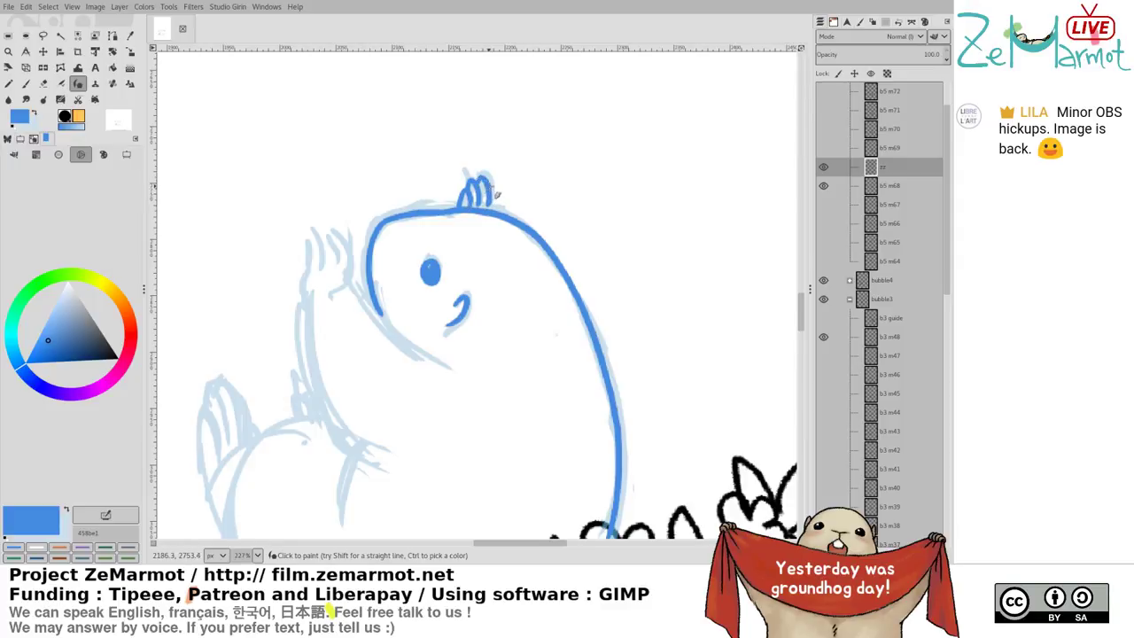
key("ctrl+z")
mouse_move(485, 186)
left_mouse_down()
mouse_move(494, 212)
mouse_move(498, 201)
left_mouse_up()
Ink the near hand with its fingers and the arm's inner edge running past the chin
mouse_move(308, 277)
left_mouse_down()
mouse_move(317, 250)
mouse_move(316, 265)
mouse_move(318, 242)
mouse_move(327, 253)
mouse_move(330, 241)
mouse_move(338, 266)
mouse_move(338, 240)
mouse_move(346, 273)
mouse_move(342, 237)
mouse_move(351, 261)
mouse_move(340, 302)
mouse_move(318, 306)
mouse_move(369, 285)
mouse_move(349, 294)
mouse_move(440, 367)
left_mouse_up()
key("ctrl+z")
key("ctrl+z")
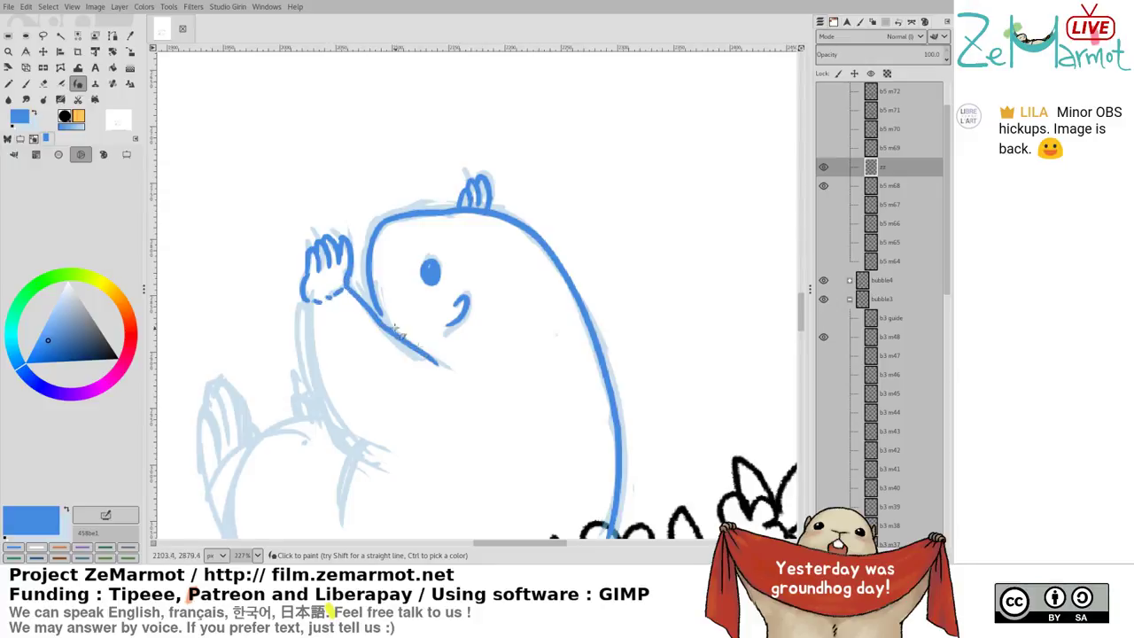
Erase the overlapping line ends where the chin meets the raised arm
scroll(384, 361, "down", 4)
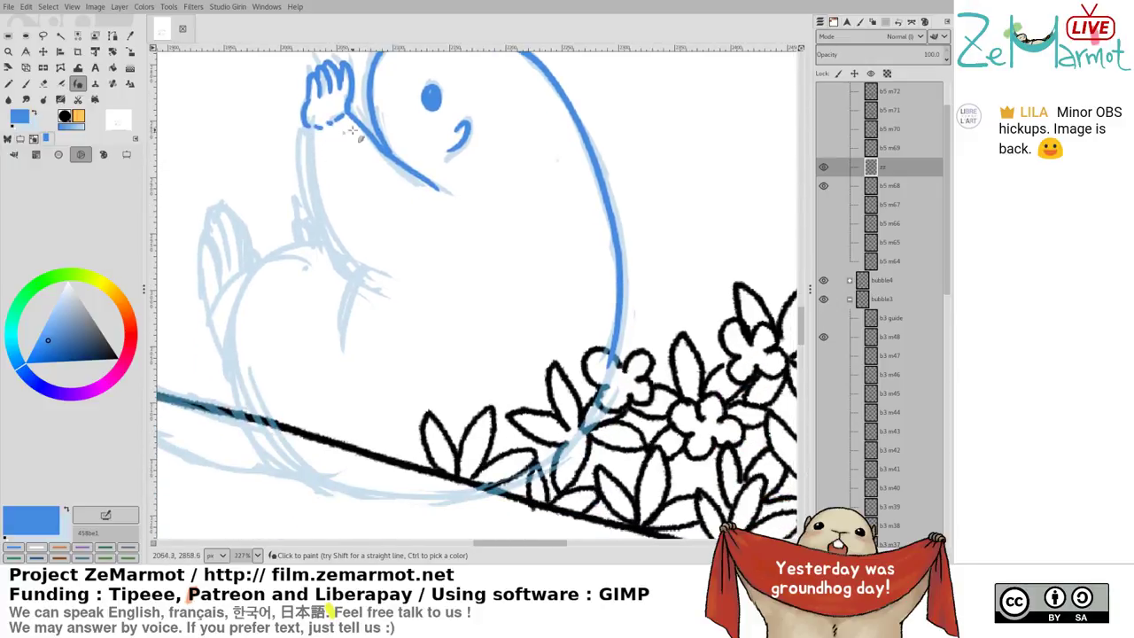
scroll(324, 310, "up", 2)
key("shift+e")
mouse_move(386, 118)
left_mouse_down()
mouse_move(426, 110)
mouse_move(385, 132)
mouse_move(441, 128)
left_mouse_up()
key("y")
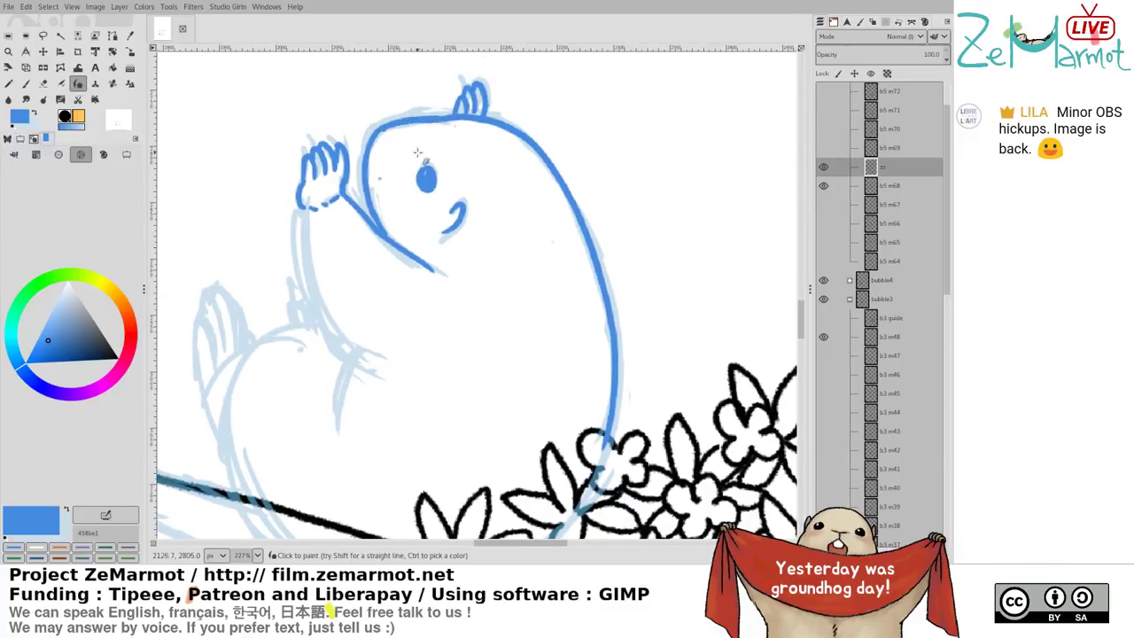
Ink the raised arm's outer edge from wrist to armpit and the short crease below it
mouse_move(301, 209)
left_mouse_down()
mouse_move(316, 304)
mouse_move(351, 373)
mouse_move(354, 361)
mouse_move(334, 427)
left_mouse_up()
left_click_drag(338, 358, 310, 205)
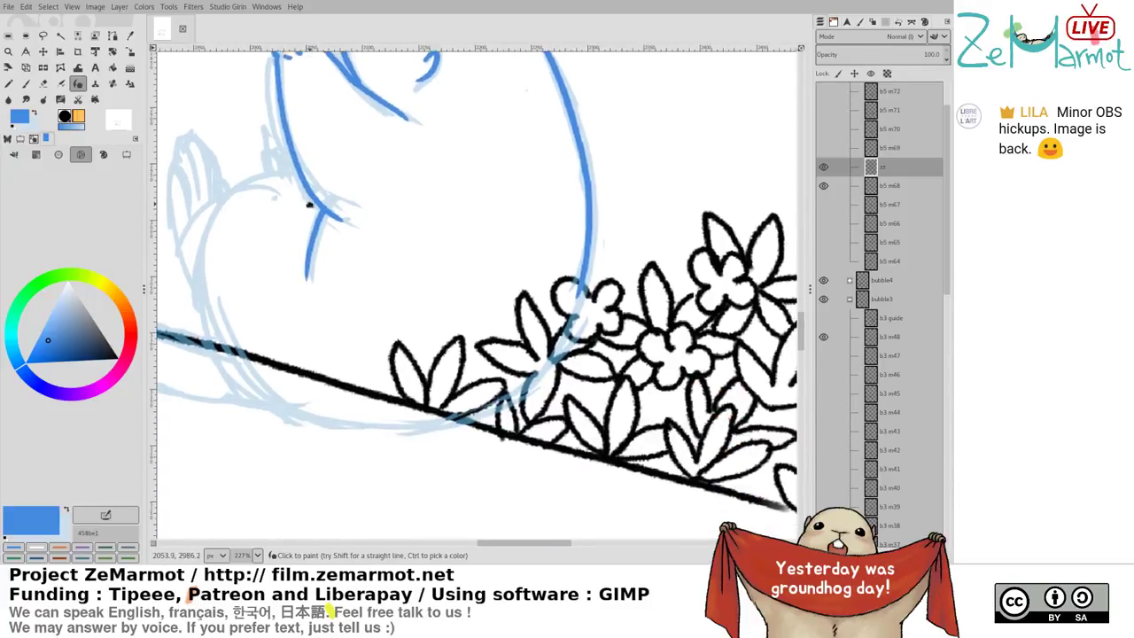
Ink the thigh and rump curve under the body up to the back, and close the top of the knee
mouse_move(214, 201)
left_mouse_down()
mouse_move(197, 254)
mouse_move(201, 312)
mouse_move(227, 364)
mouse_move(266, 401)
mouse_move(329, 422)
mouse_move(404, 427)
mouse_move(479, 411)
mouse_move(532, 388)
mouse_move(581, 300)
mouse_move(534, 390)
left_mouse_up()
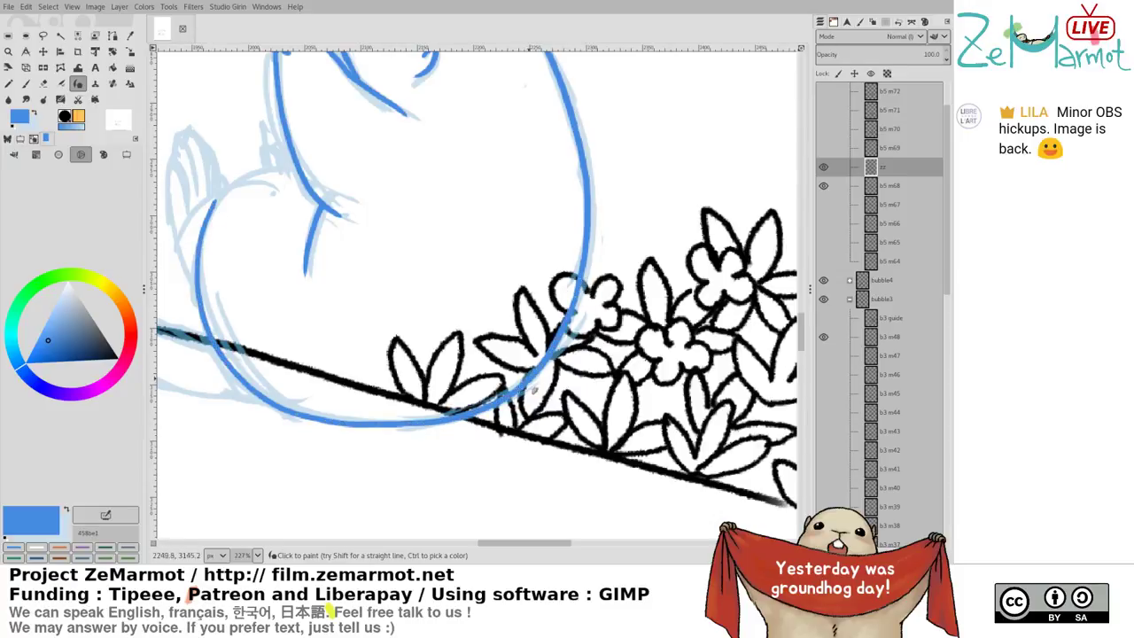
left_click_drag(271, 284, 367, 382)
mouse_move(312, 303)
left_mouse_down()
mouse_move(329, 281)
mouse_move(395, 266)
left_mouse_up()
key("ctrl+z")
mouse_move(317, 303)
left_mouse_down()
mouse_move(365, 270)
mouse_move(401, 280)
left_mouse_up()
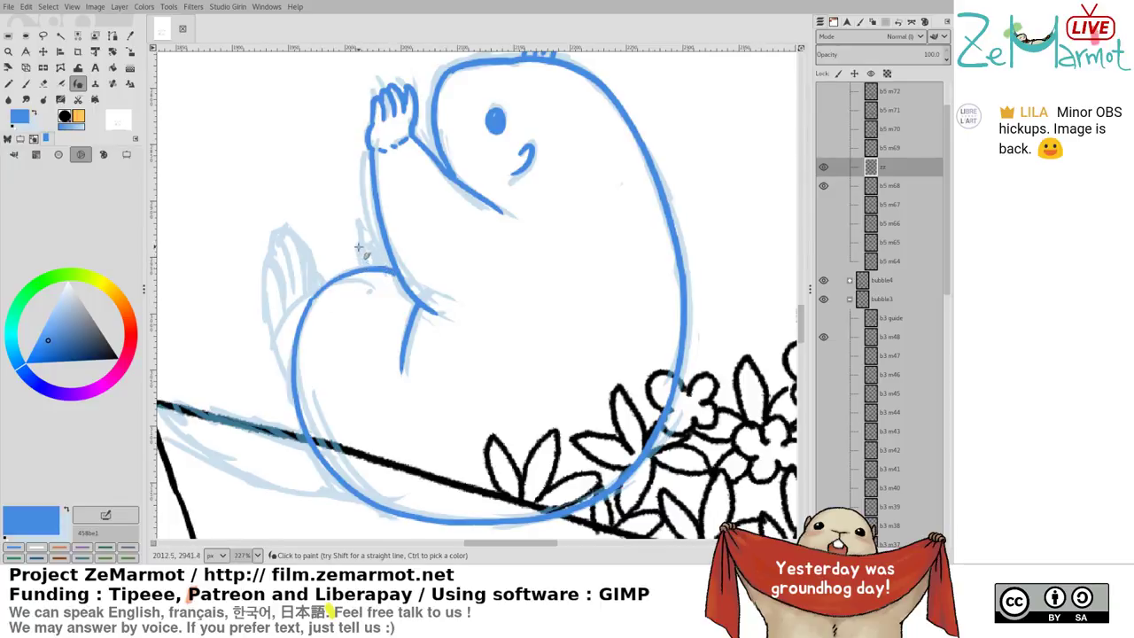
Ink the small far foot and its toes sticking up behind the knee
mouse_move(359, 248)
left_mouse_down()
mouse_move(361, 267)
mouse_move(379, 266)
mouse_move(360, 225)
mouse_move(377, 246)
mouse_move(360, 252)
mouse_move(384, 269)
mouse_move(370, 222)
mouse_move(382, 251)
left_mouse_up()
key("ctrl+z")
key("ctrl+z")
key("ctrl+z")
key("ctrl+z")
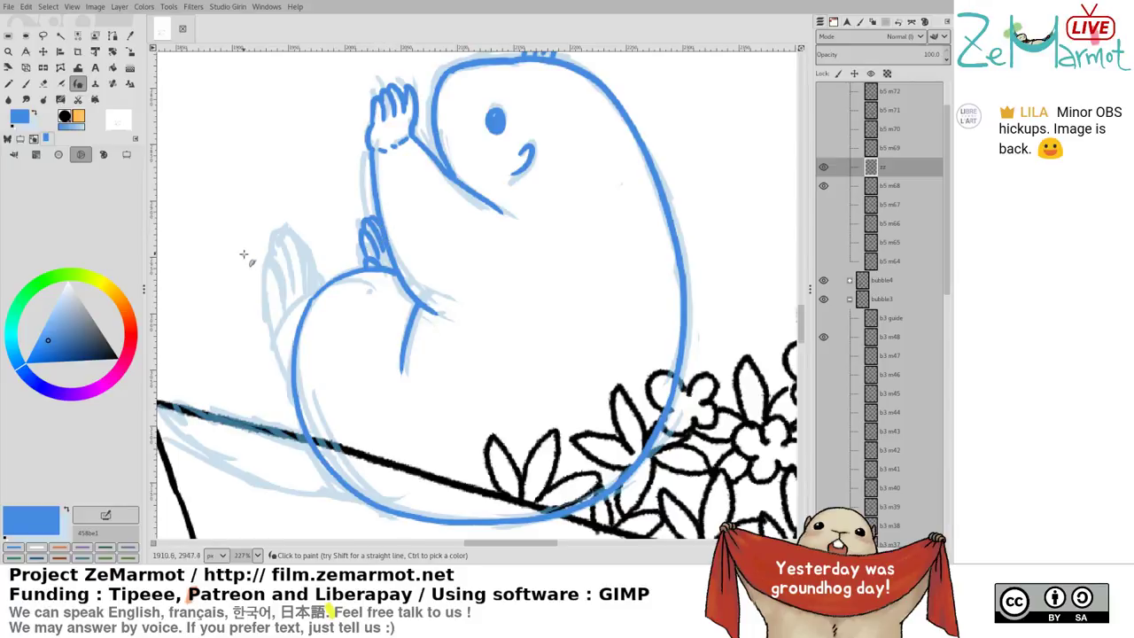
left_click_drag(266, 261, 277, 341)
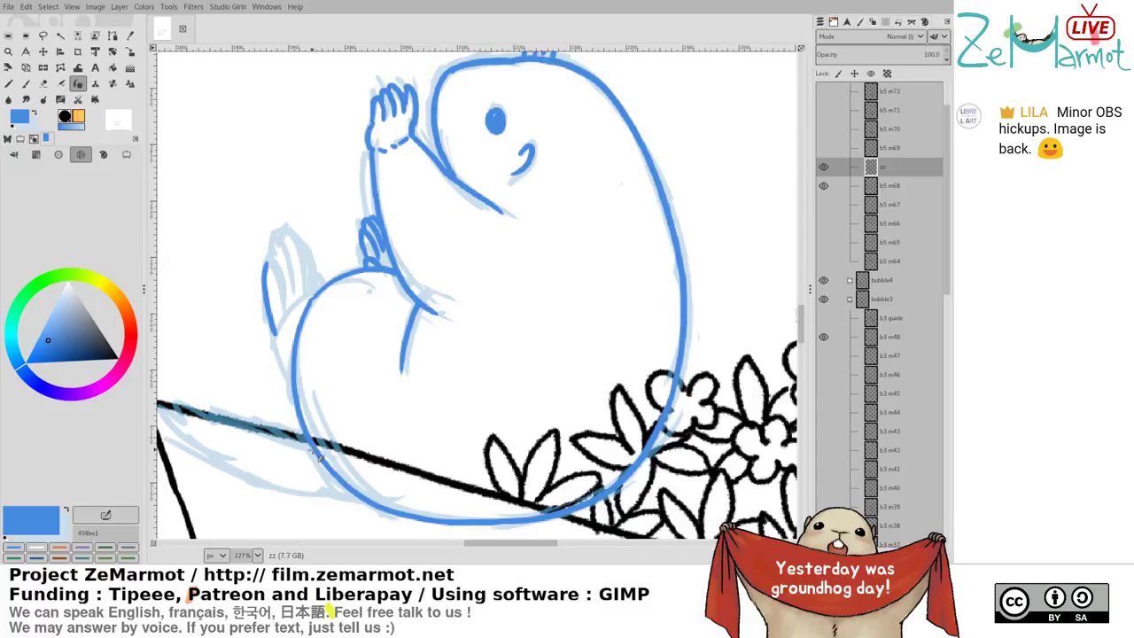
key("shift+e")
left_click_drag(325, 297, 291, 351)
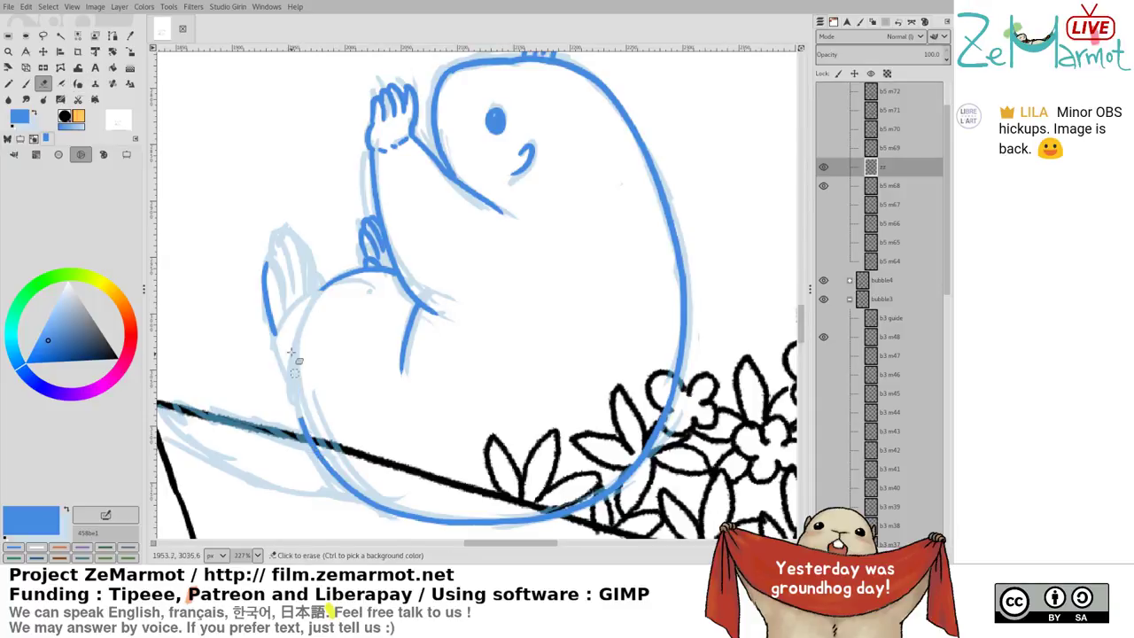
key("ctrl+z")
left_click_drag(267, 252, 276, 338)
key("k")
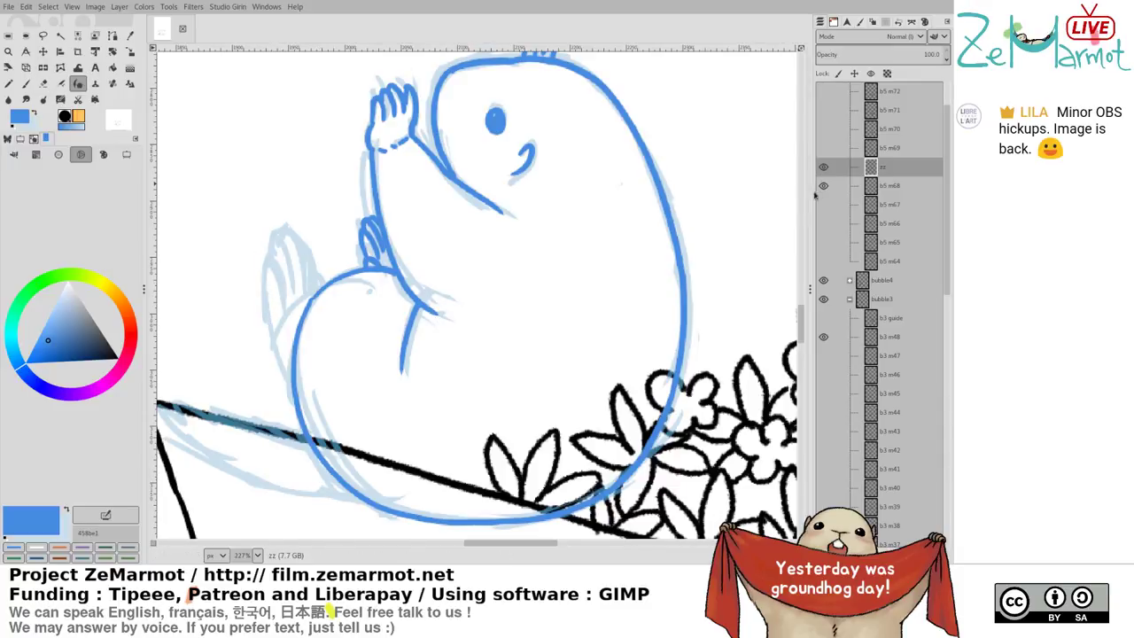
Compare the b5 m67 and b5 m68 poses by showing each layer alone, and examine the near foot's rough sketch
left_click(824, 204, "shift")
left_click(823, 187, "shift")
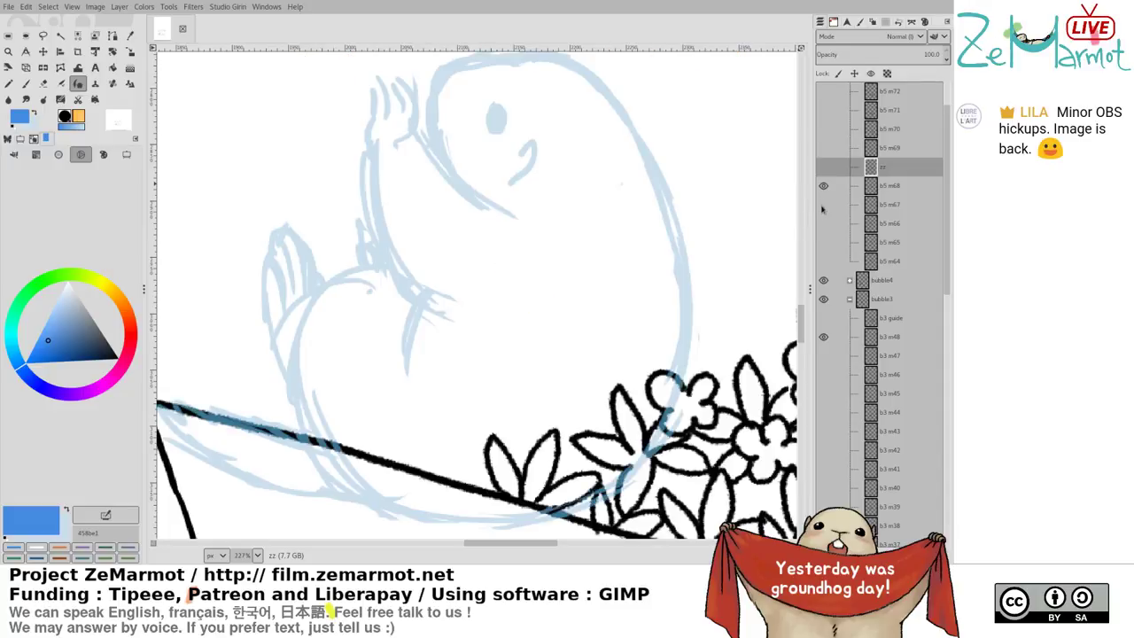
left_click(824, 207, "shift")
scroll(549, 378, "down", 5)
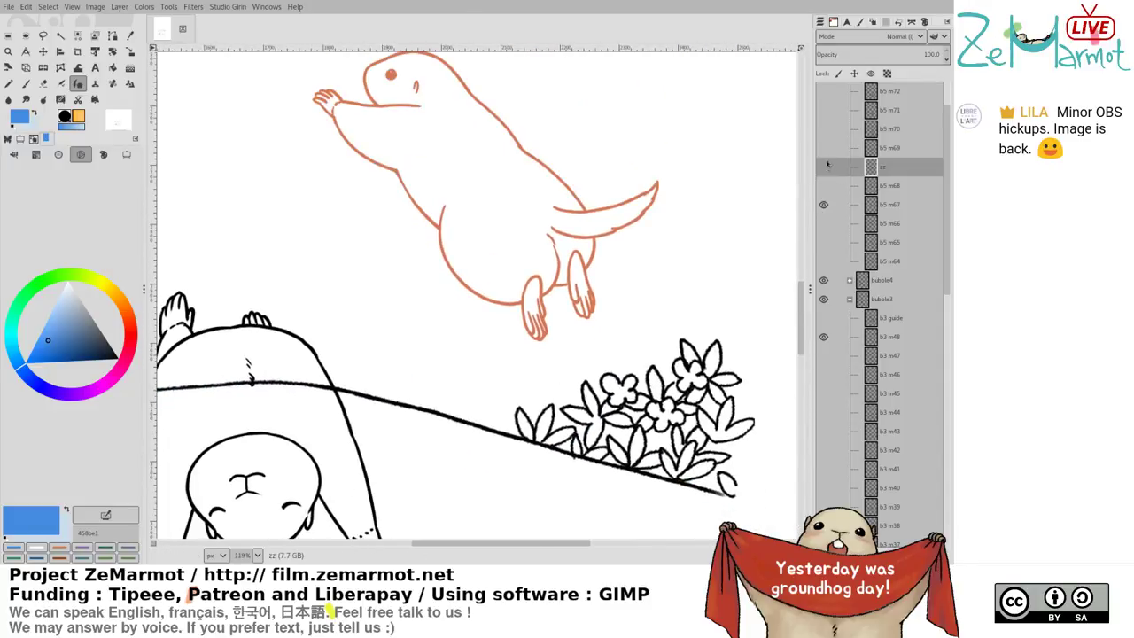
left_click(824, 187, "shift")
left_click(824, 204, "shift")
left_click(825, 187, "shift")
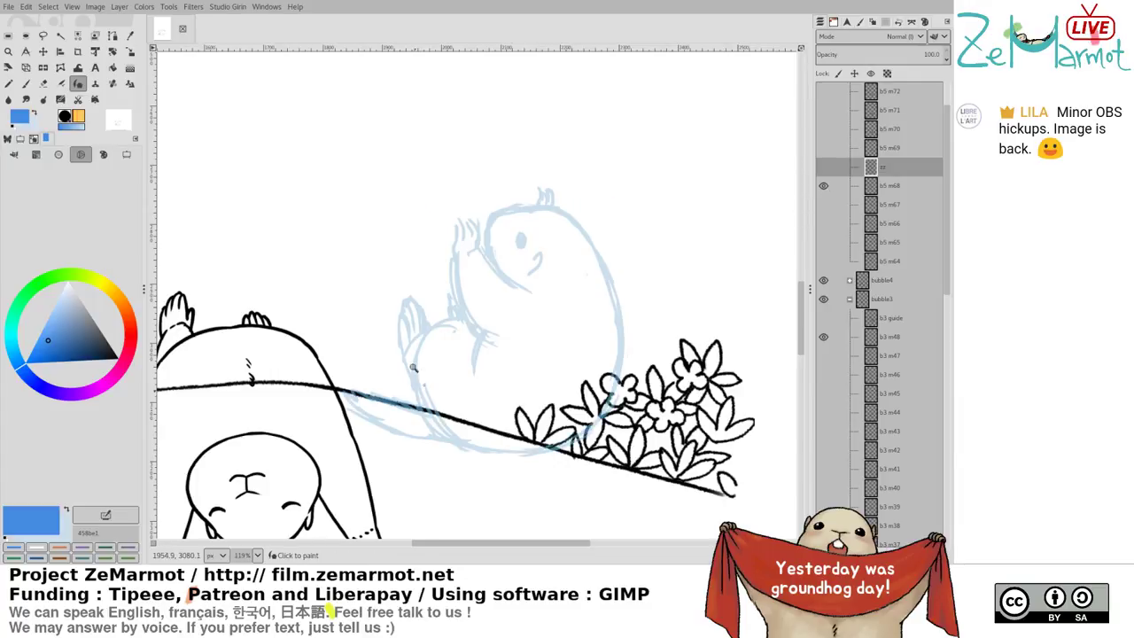
scroll(420, 325, "up", 5)
scroll(413, 345, "down", 3)
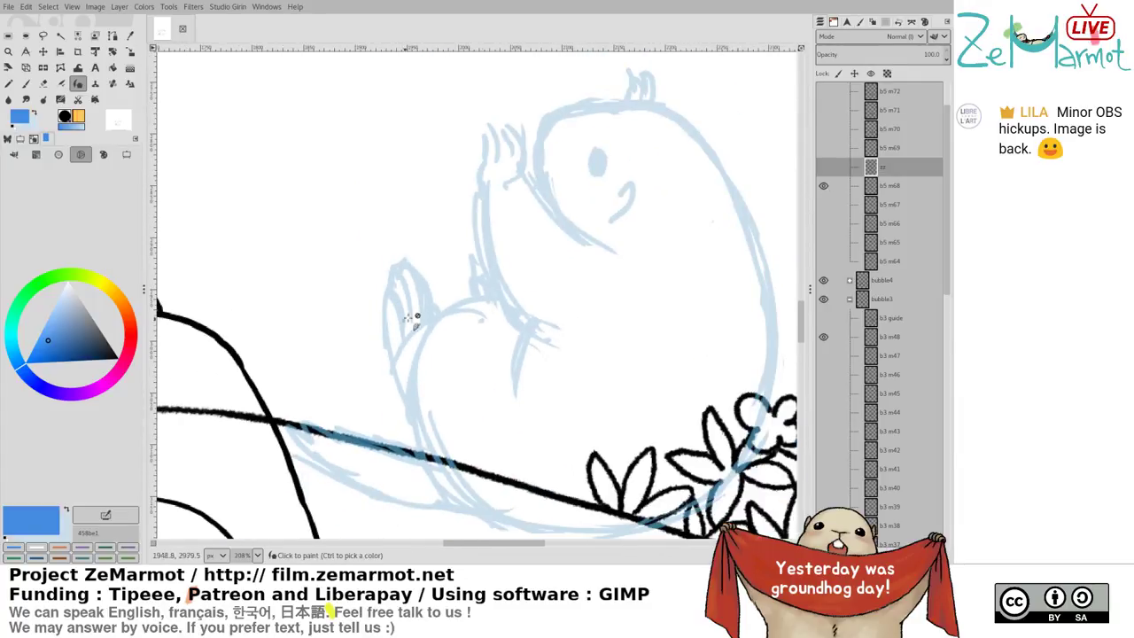
Show the zz layer again and ink the near foot with its toes beside the thigh, smaller than the rough sketch
left_click(825, 167)
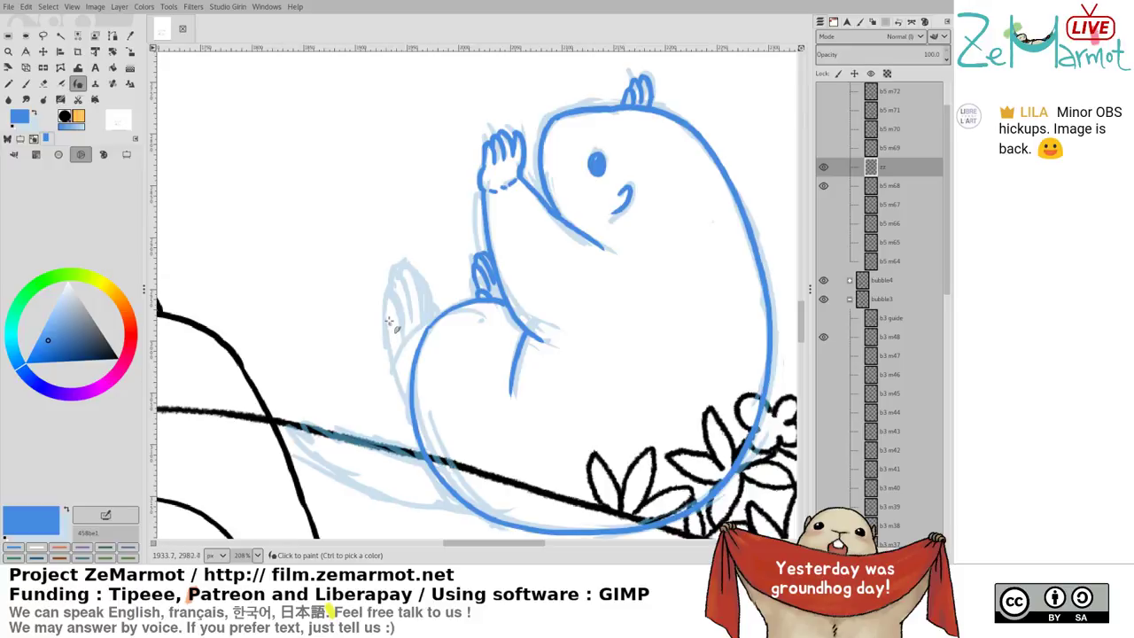
left_click_drag(390, 323, 409, 400)
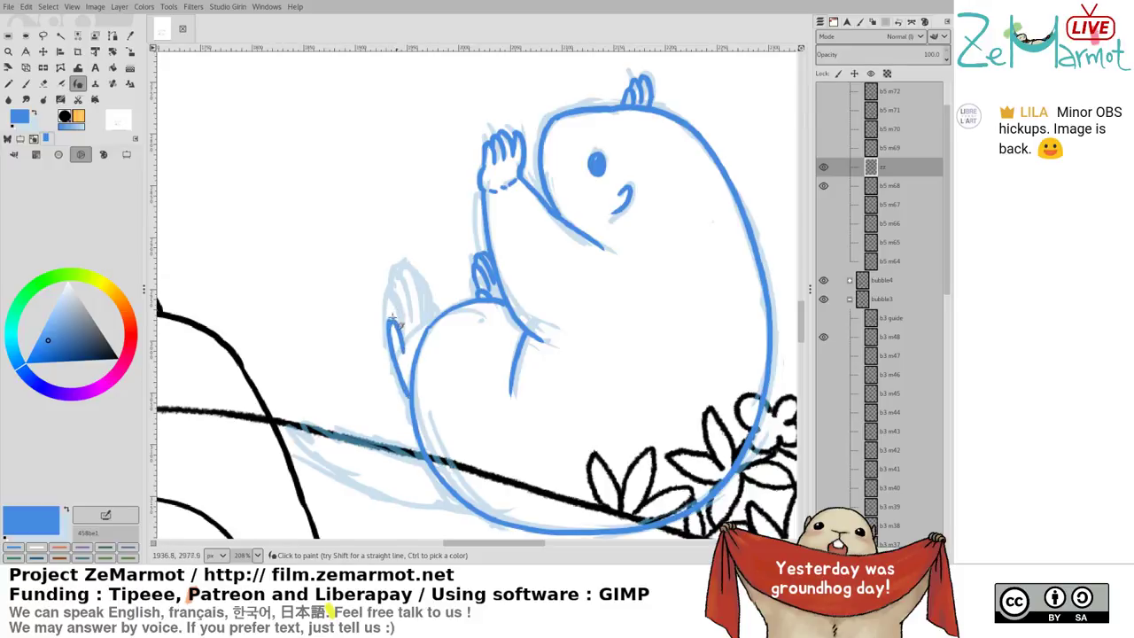
left_click_drag(392, 320, 414, 339)
key("ctrl+z")
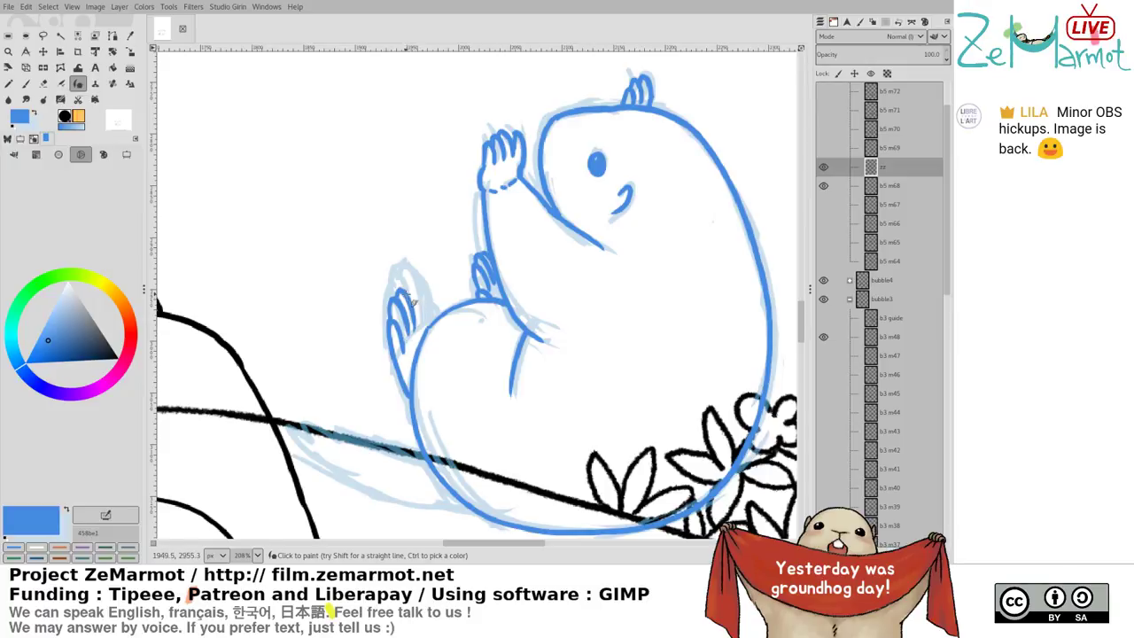
left_click_drag(408, 293, 421, 331)
key("shift+e")
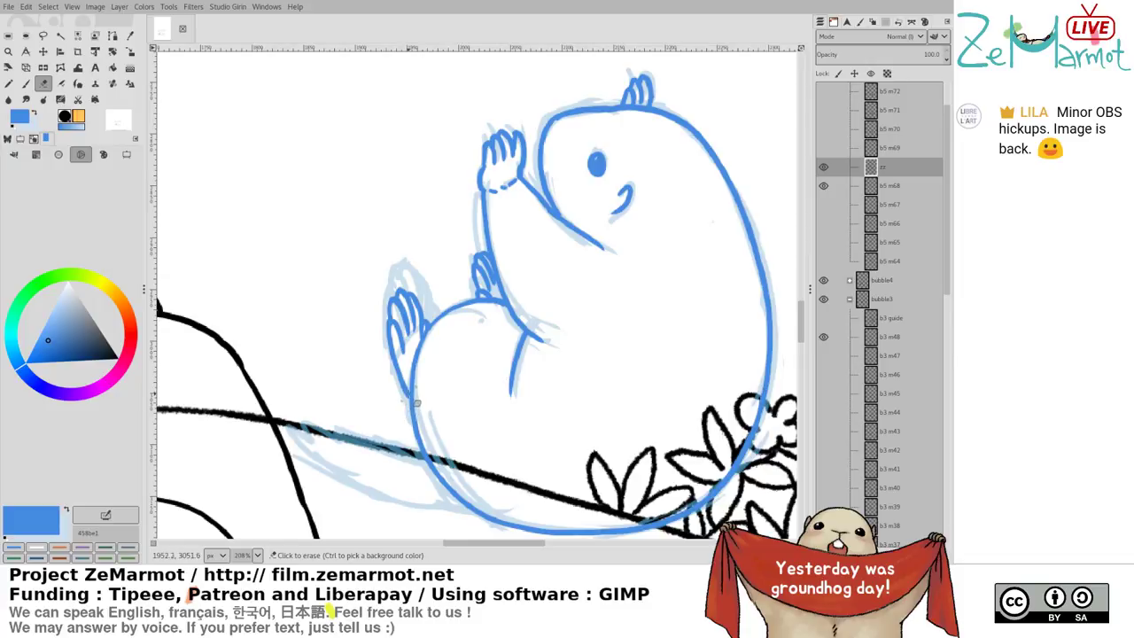
key("k")
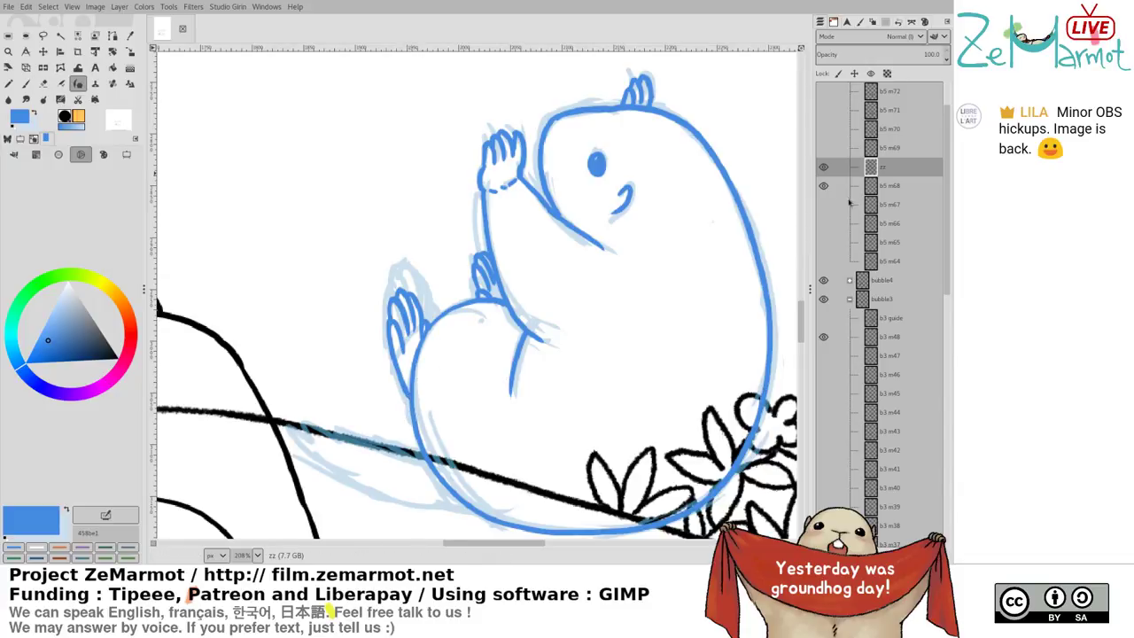
Ink the tail on the zz layer, from its ragged tip to where it joins the rump
left_click(883, 186)
key("Delete")
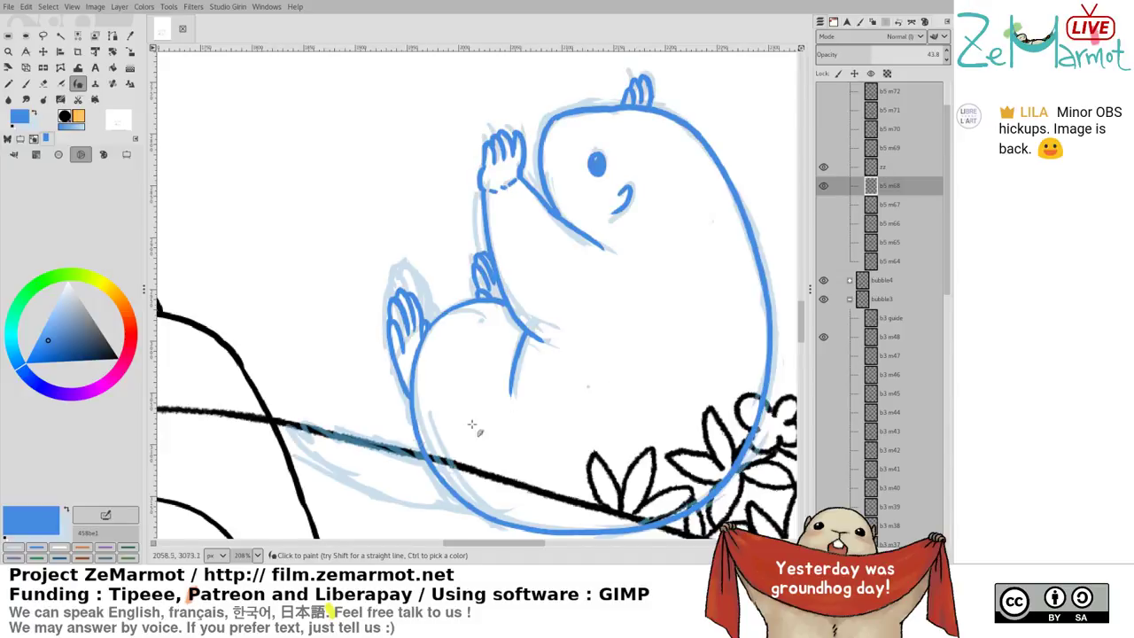
left_click(857, 174)
mouse_move(293, 435)
left_mouse_down()
mouse_move(374, 489)
mouse_move(478, 514)
left_mouse_up()
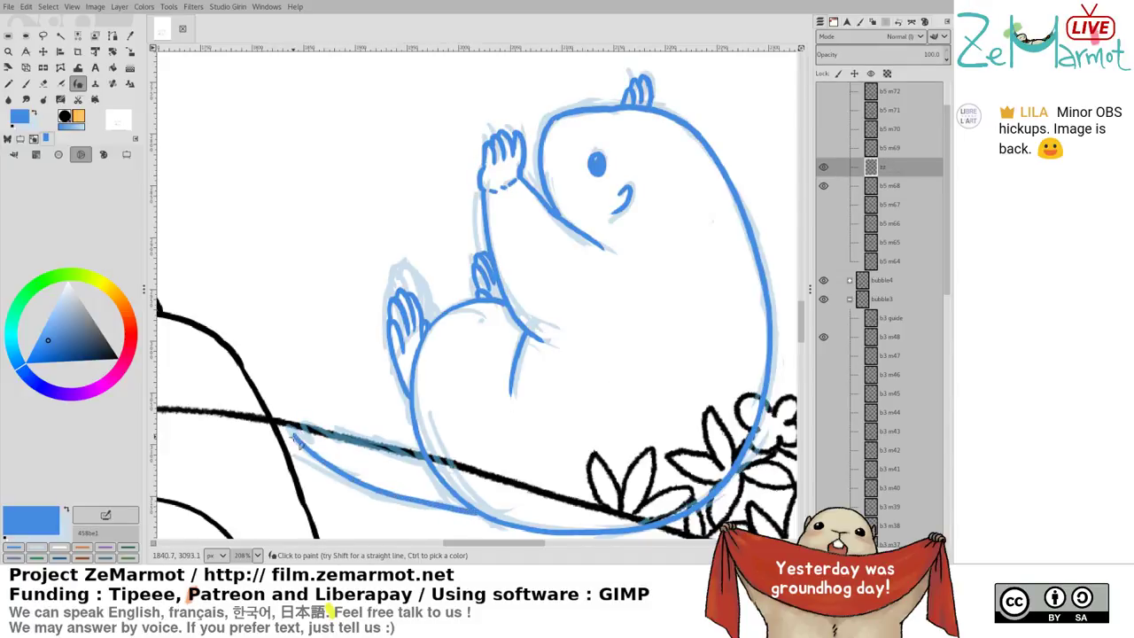
left_click_drag(296, 425, 374, 450)
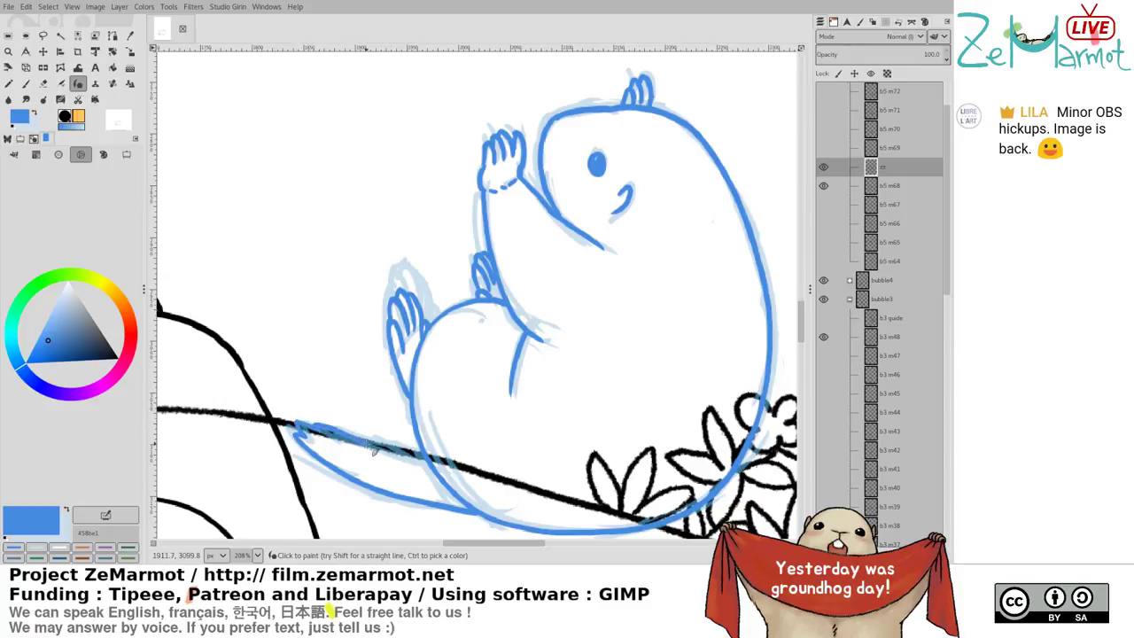
Clear the rough sketch from b5 m68 and merge the inked zz layer down into it
left_click(887, 183)
left_click(890, 166)
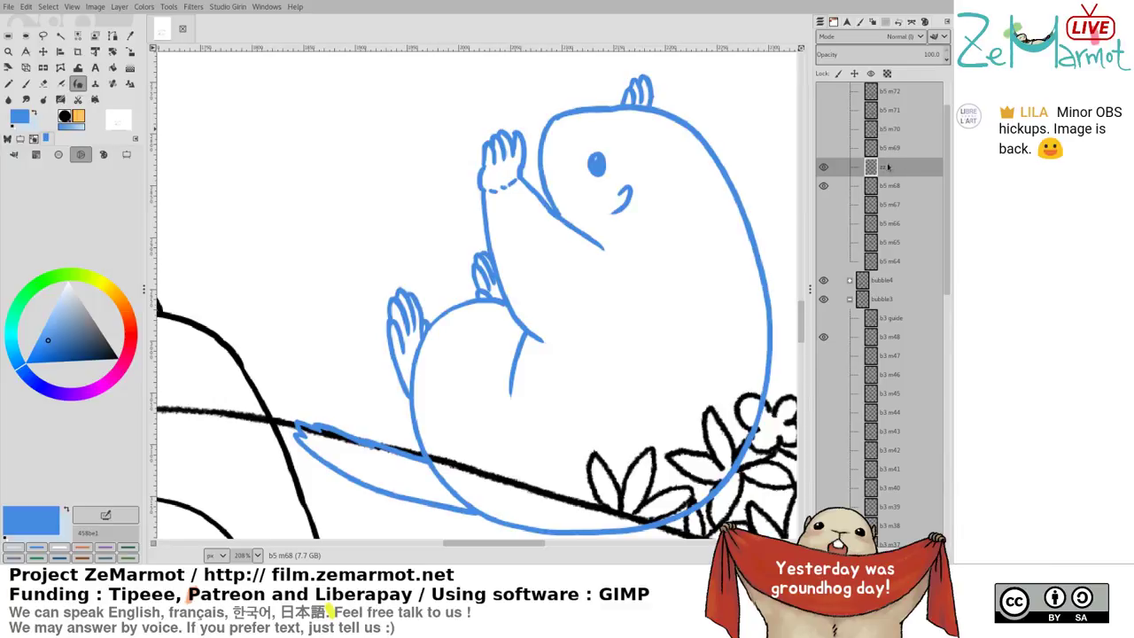
key("ctrl+shift+m")
Show b5 m69 in place of b5 m68 and add a new zz layer above its sketch
left_click(822, 147)
left_click(824, 128)
left_click(890, 129)
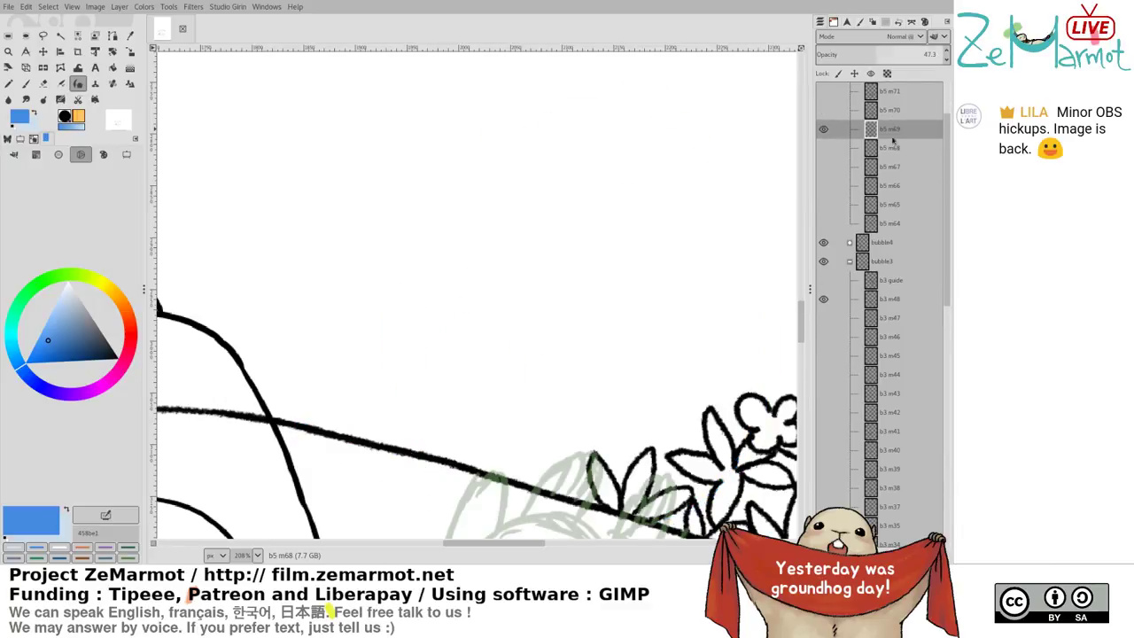
left_click_drag(592, 447, 521, 138)
left_click_drag(546, 299, 491, 218)
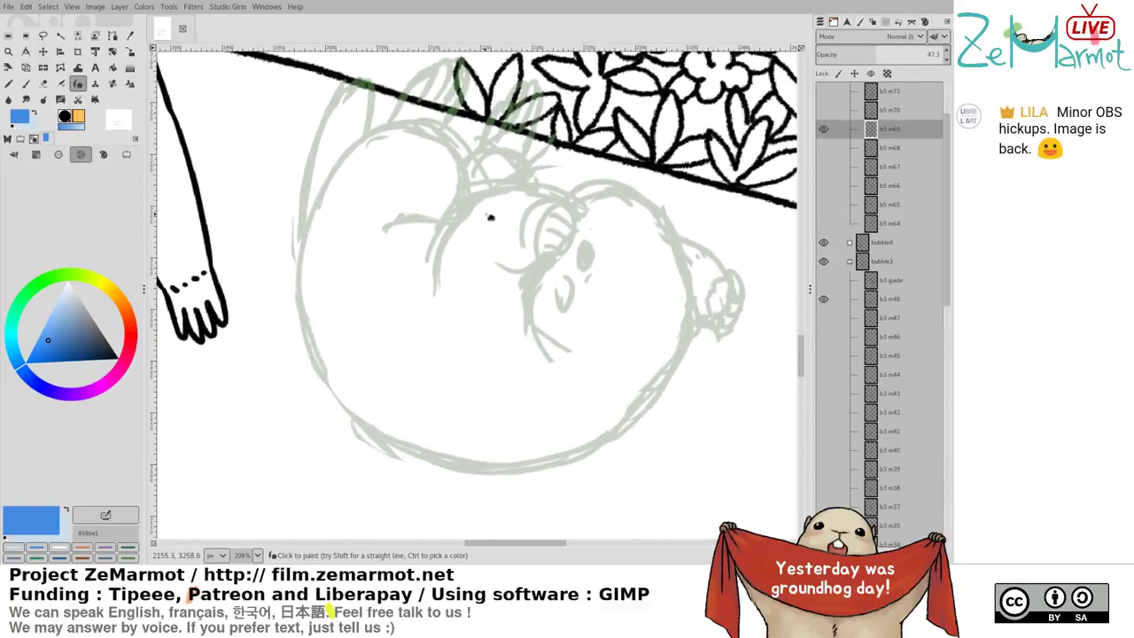
key("ctrl+shift+n")
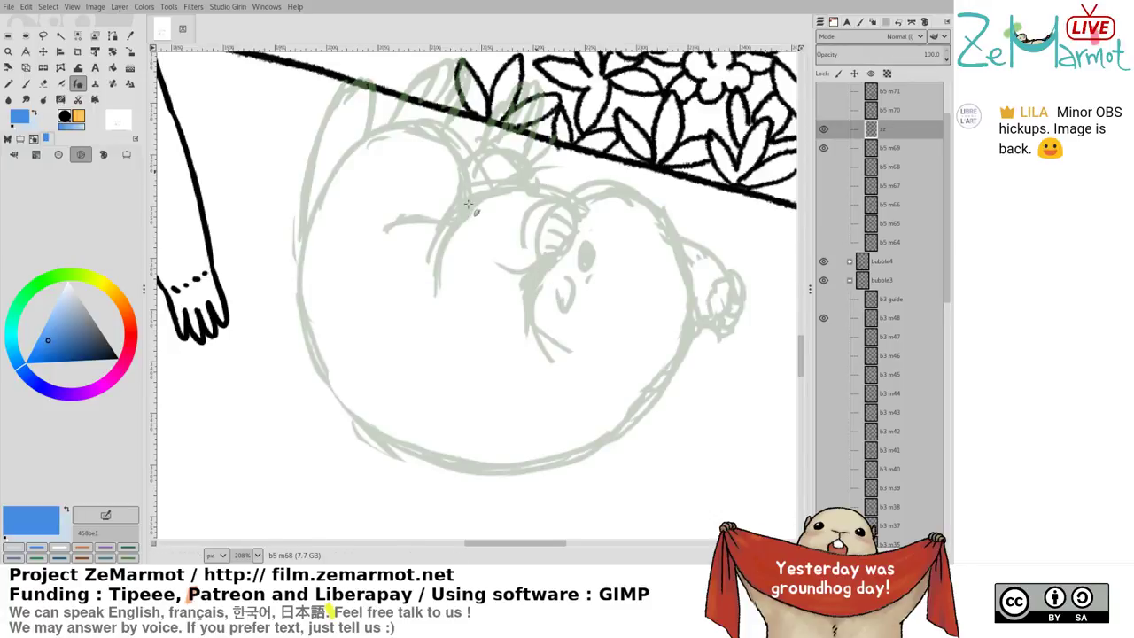
Set a dark green ink based on the sketch's colour and ink the tail curling up beside the rump
left_click(546, 261, "ctrl")
left_click_drag(100, 344, 62, 340)
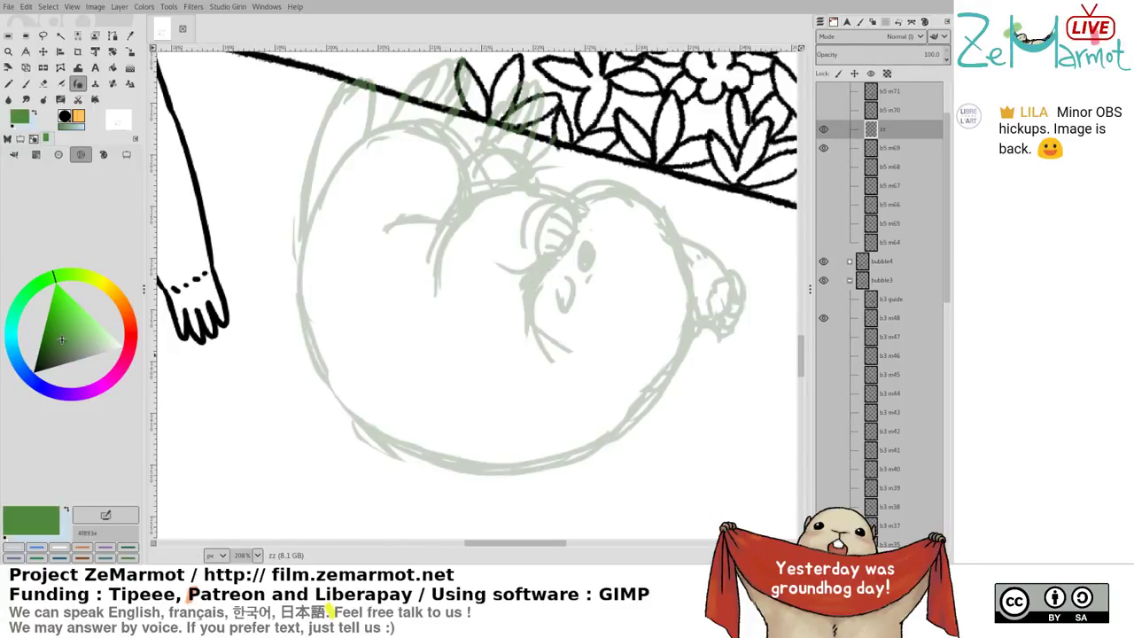
left_click_drag(481, 274, 429, 349)
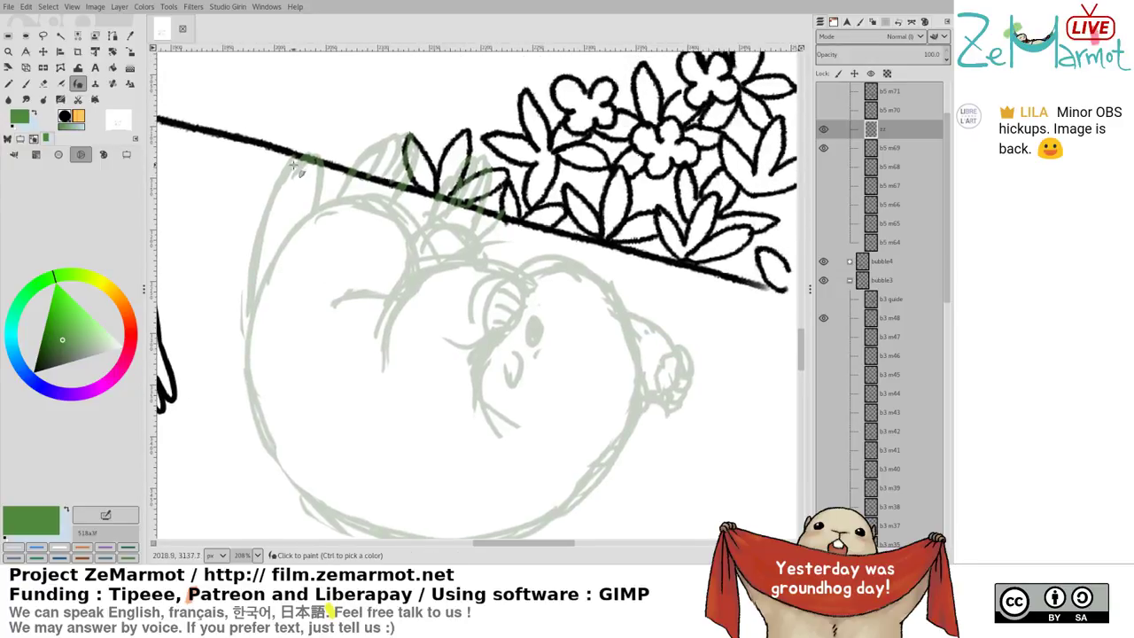
left_click_drag(298, 159, 252, 306)
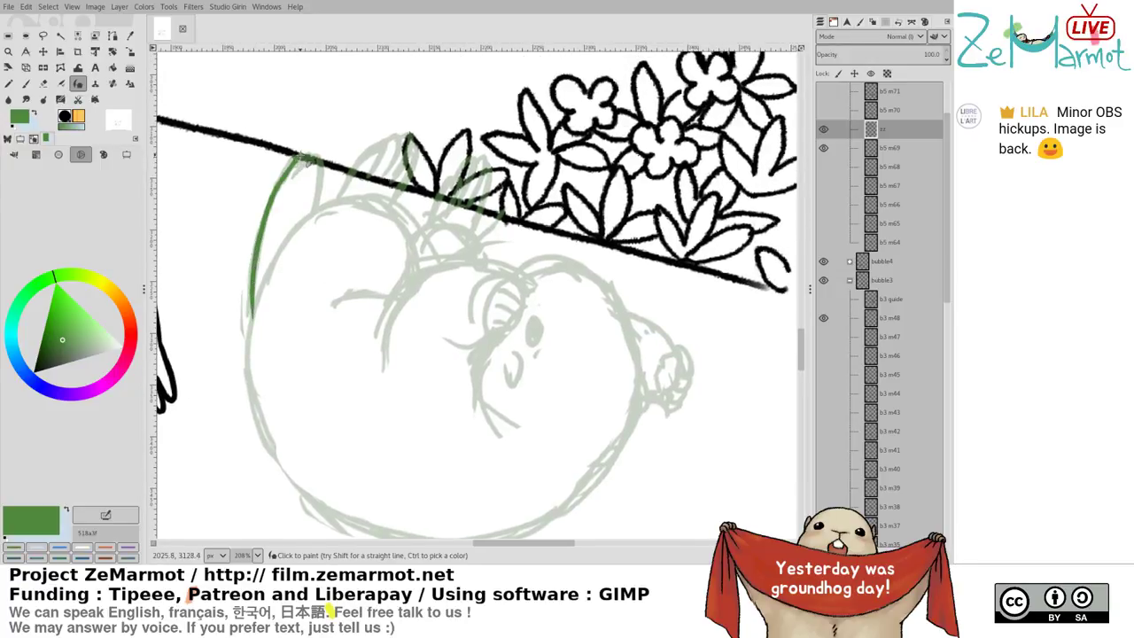
mouse_move(312, 153)
left_mouse_down()
mouse_move(321, 202)
mouse_move(384, 156)
mouse_move(338, 202)
left_mouse_up()
key("ctrl+z")
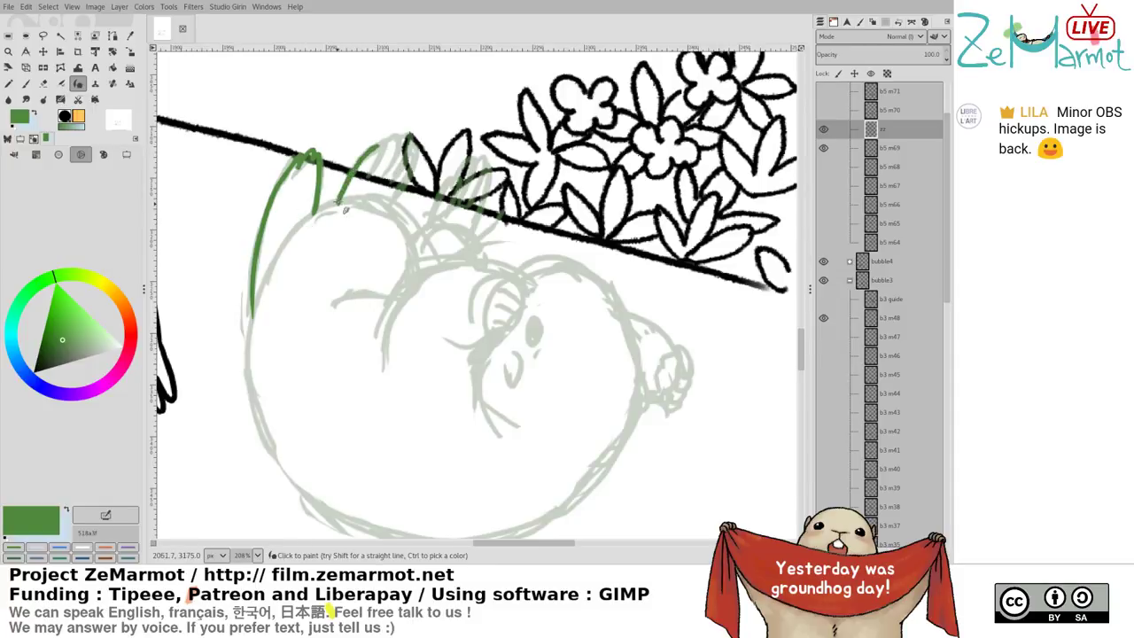
Ink the near foot's toes, the knee curve beneath them, and the smaller far leg curve beside it
mouse_move(378, 147)
left_mouse_down()
mouse_move(365, 179)
mouse_move(394, 139)
mouse_move(379, 179)
mouse_move(404, 136)
mouse_move(390, 184)
mouse_move(419, 177)
mouse_move(399, 204)
left_mouse_up()
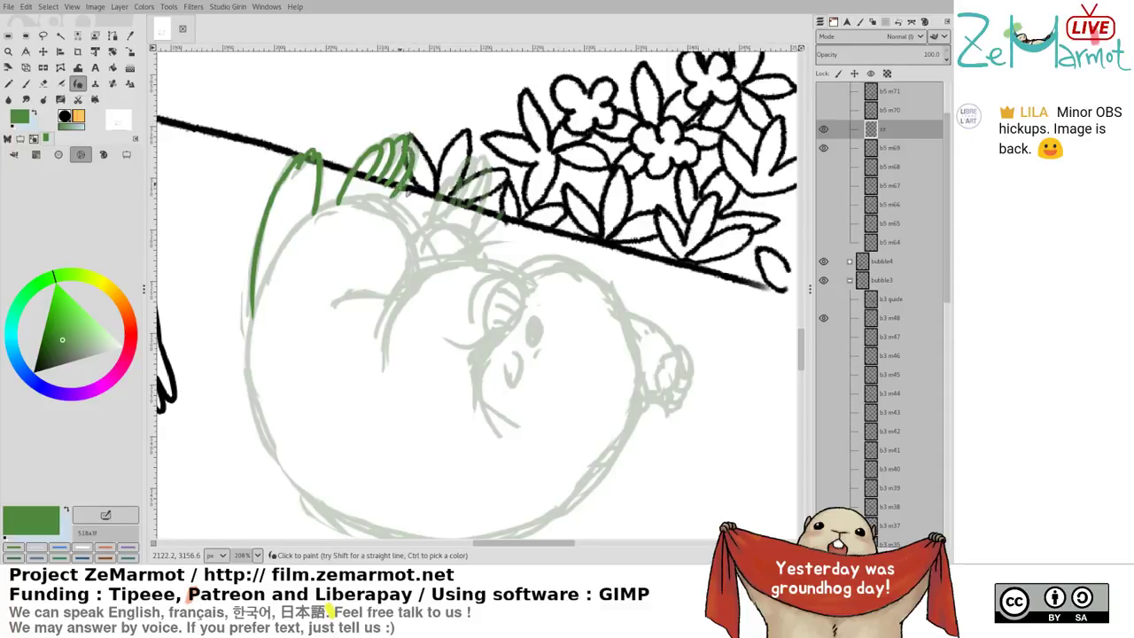
mouse_move(314, 213)
left_mouse_down()
mouse_move(391, 214)
mouse_move(421, 238)
mouse_move(434, 274)
left_mouse_up()
key("shift+e")
key("y")
key("ctrl+z")
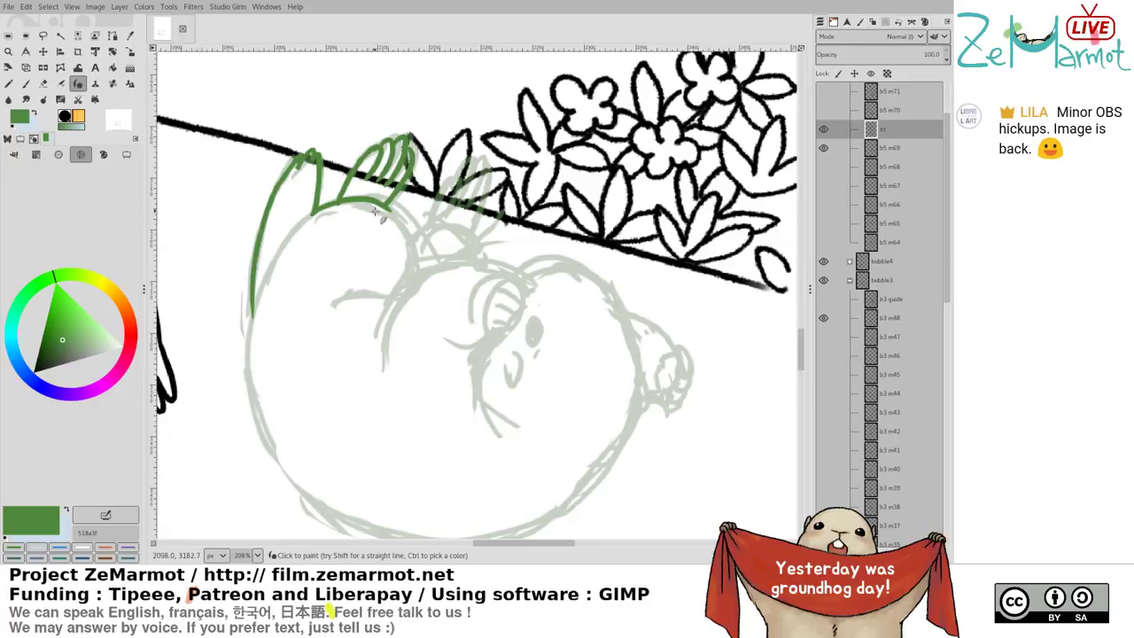
mouse_move(384, 207)
left_mouse_down()
mouse_move(419, 269)
mouse_move(428, 228)
mouse_move(479, 239)
mouse_move(487, 274)
left_mouse_up()
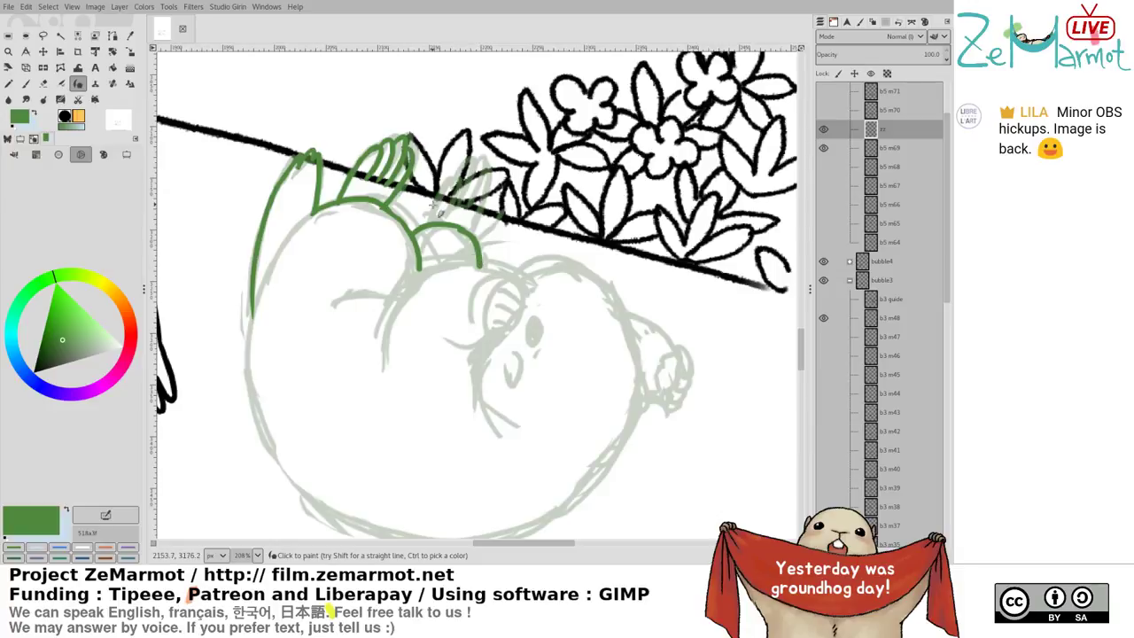
Ink the far foot's toes above the smaller leg curve, redrawing the outermost toe
left_click_drag(438, 221, 450, 188)
mouse_move(450, 191)
left_mouse_down()
mouse_move(483, 169)
mouse_move(478, 218)
left_mouse_up()
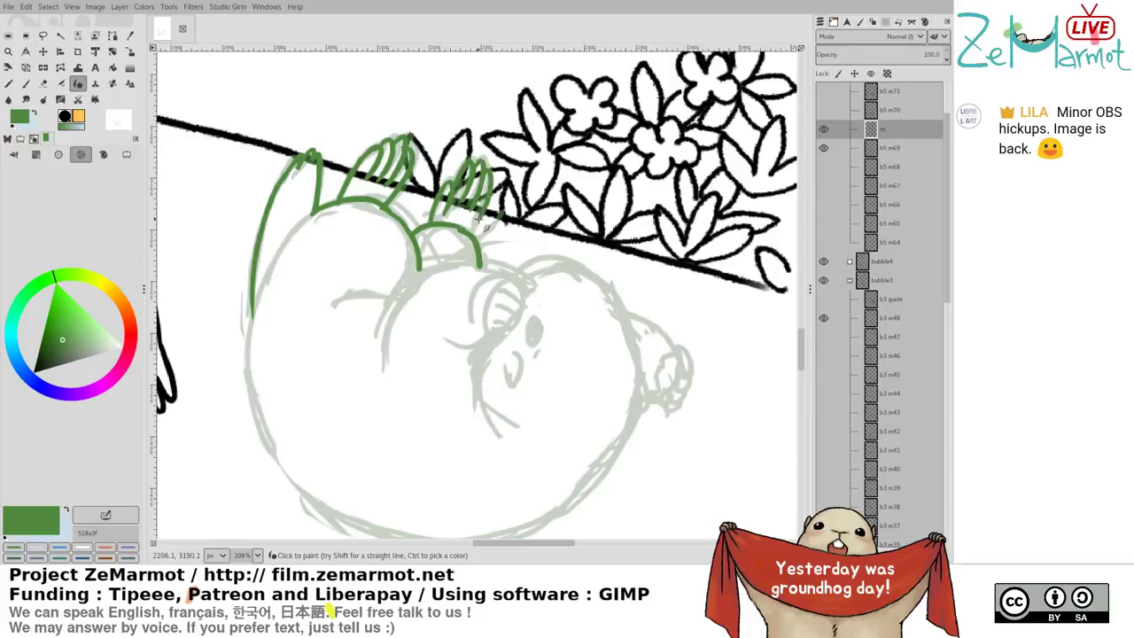
left_click_drag(493, 168, 474, 239)
key("ctrl+z")
key("ctrl+z")
left_click_drag(490, 196, 475, 236)
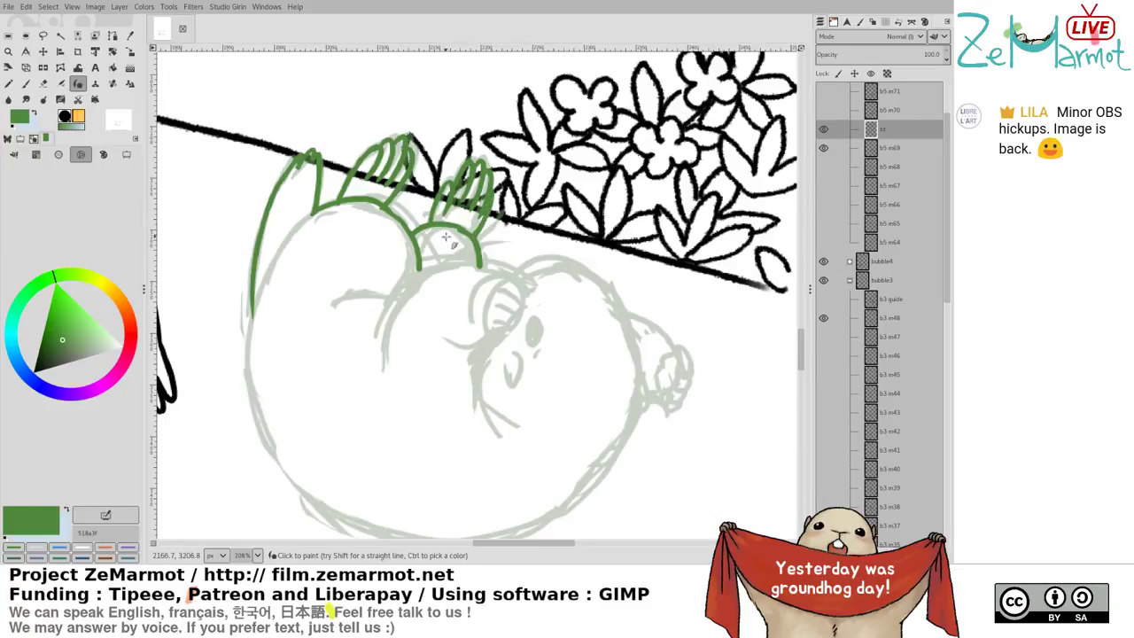
Ink the rump and lower back curve from the tail base to the underside of the body
mouse_move(320, 221)
left_mouse_down()
mouse_move(266, 266)
mouse_move(254, 305)
mouse_move(300, 232)
mouse_move(264, 308)
left_mouse_up()
key("ctrl+z")
mouse_move(254, 371)
left_mouse_down()
mouse_move(278, 455)
mouse_move(343, 521)
mouse_move(432, 541)
left_mouse_up()
Ink the thigh crease and the short line rising from it at the start of the arm
left_click_drag(413, 381, 309, 303)
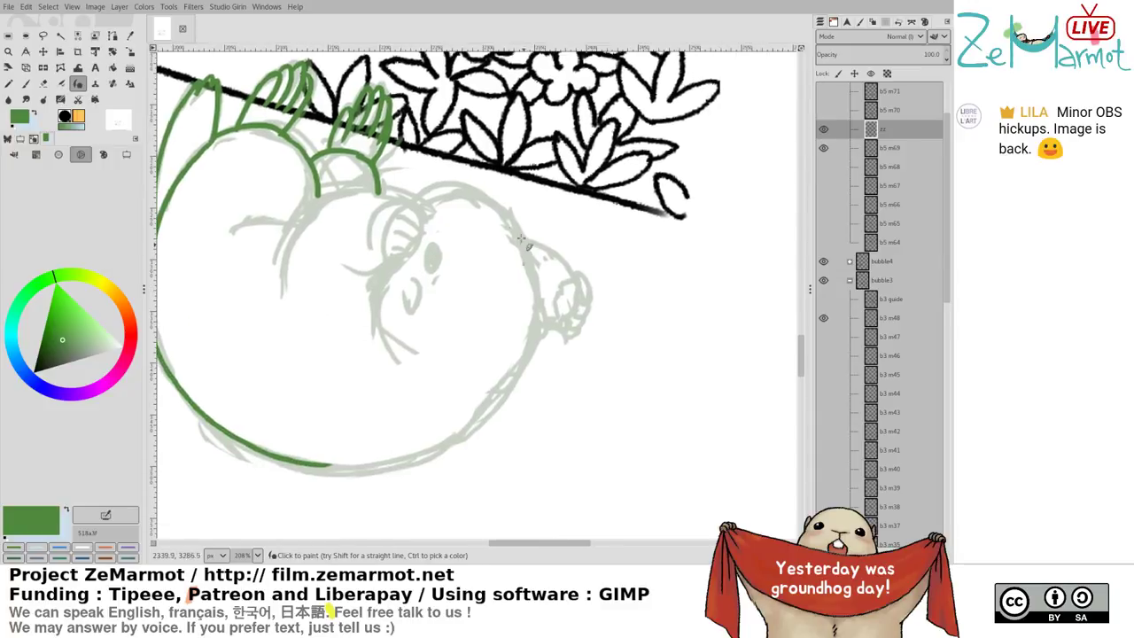
mouse_move(226, 235)
left_mouse_down()
mouse_move(302, 217)
mouse_move(282, 294)
left_mouse_up()
mouse_move(302, 215)
left_mouse_down()
mouse_move(342, 190)
mouse_move(367, 191)
mouse_move(306, 213)
mouse_move(374, 189)
mouse_move(414, 203)
left_mouse_up()
key("ctrl+z")
key("ctrl+z")
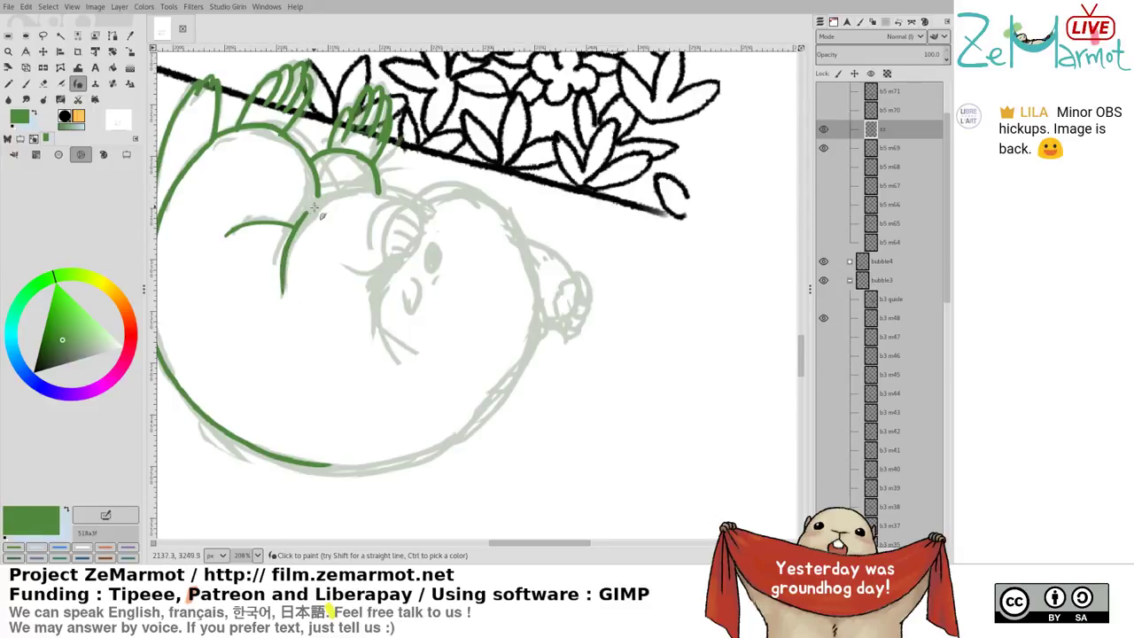
Ink the upper and lower lines of the near arm and its closed hand with fingers beside the face
mouse_move(302, 215)
left_mouse_down()
mouse_move(329, 197)
mouse_move(370, 192)
mouse_move(409, 207)
left_mouse_up()
mouse_move(346, 269)
left_mouse_down()
mouse_move(372, 274)
mouse_move(385, 229)
mouse_move(394, 266)
left_mouse_up()
mouse_move(407, 206)
left_mouse_down()
mouse_move(421, 230)
mouse_move(401, 232)
mouse_move(421, 246)
mouse_move(401, 233)
mouse_move(415, 242)
mouse_move(400, 247)
mouse_move(414, 247)
mouse_move(394, 259)
mouse_move(420, 244)
left_mouse_up()
key("ctrl+z")
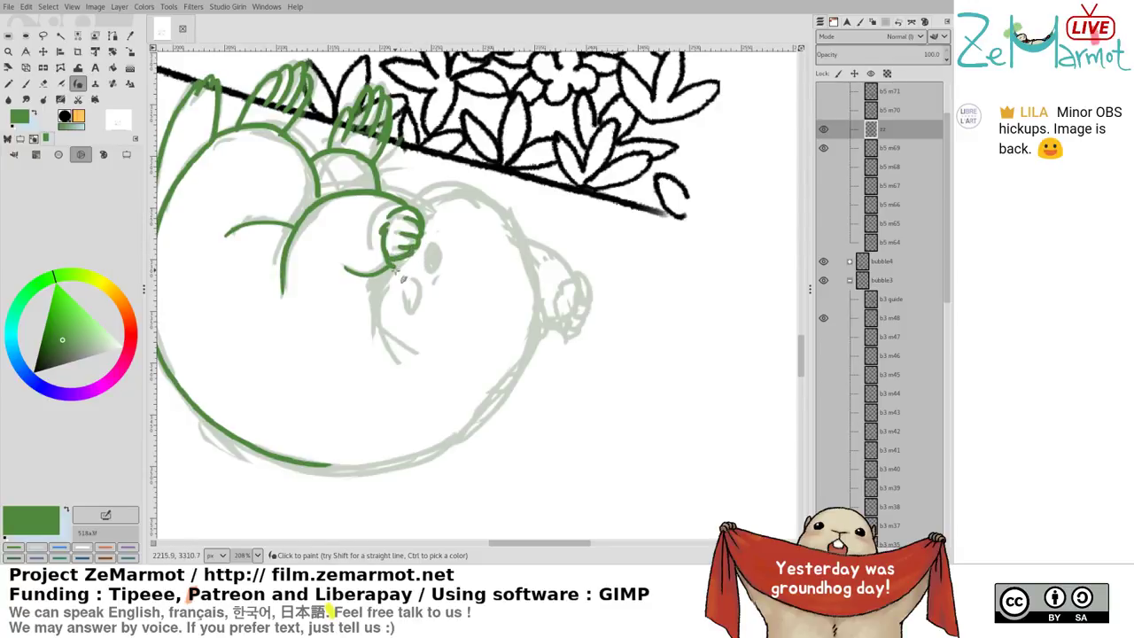
key("shift+e")
key("p")
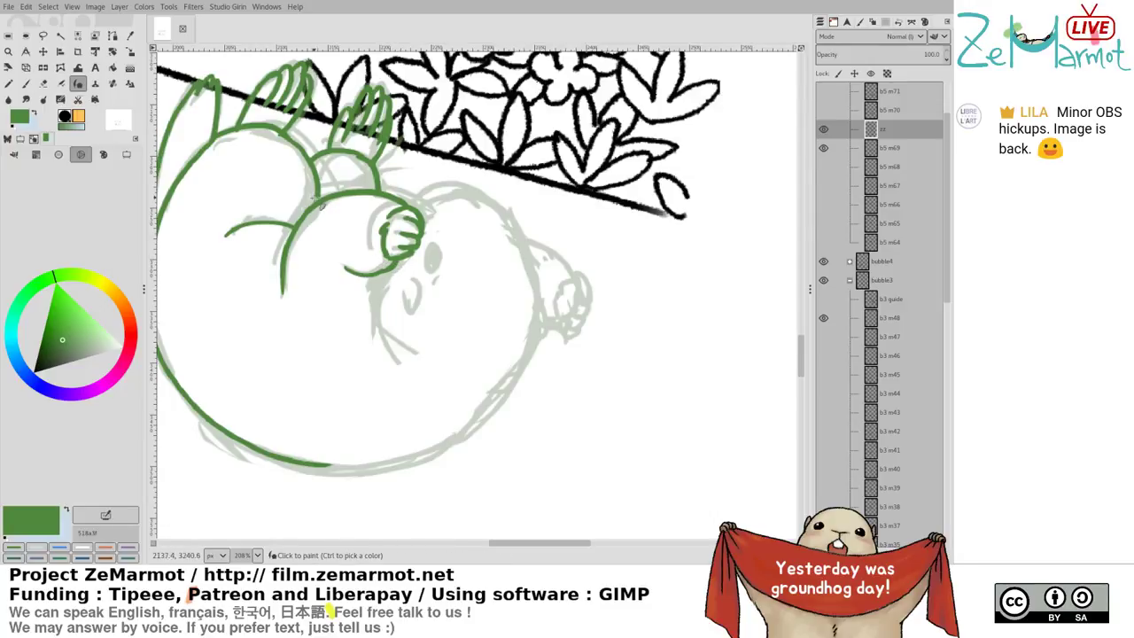
Ink the short face line below the near hand, the solid oval eye, and the small curled mark beside it
left_click_drag(376, 344, 330, 377)
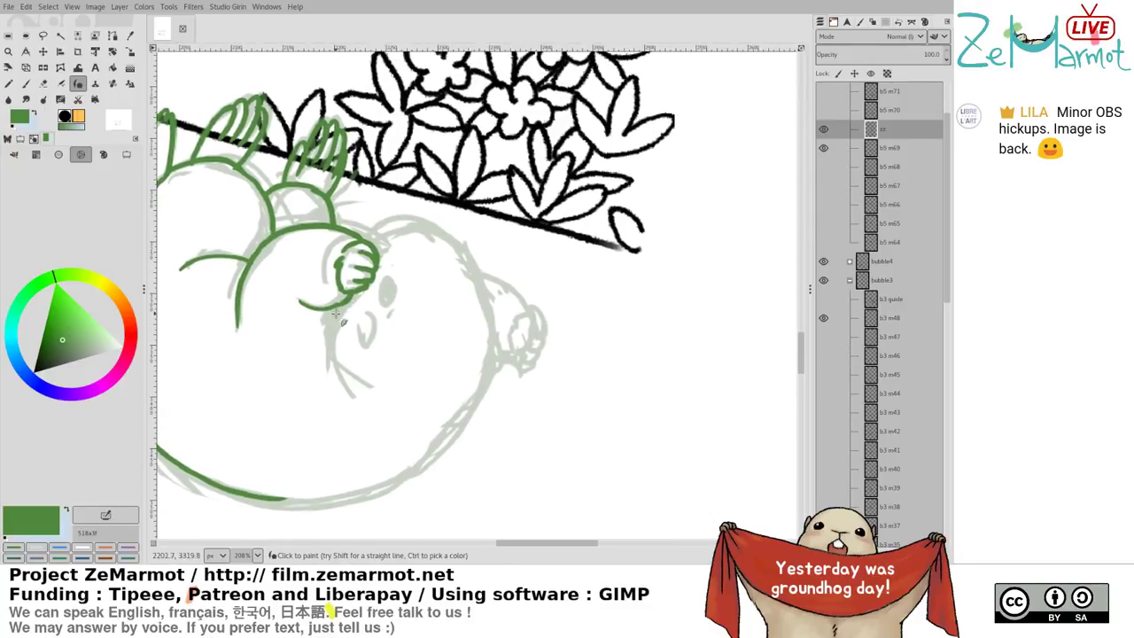
left_click_drag(343, 303, 321, 353)
key("ctrl+z")
left_click_drag(340, 306, 332, 347)
key("ctrl+z")
key("ctrl+z")
left_click_drag(344, 306, 327, 335)
mouse_move(382, 290)
left_mouse_down()
mouse_move(391, 300)
mouse_move(372, 336)
mouse_move(359, 325)
mouse_move(370, 338)
left_mouse_up()
key("ctrl+z")
key("ctrl+z")
key("ctrl+z")
key("ctrl+z")
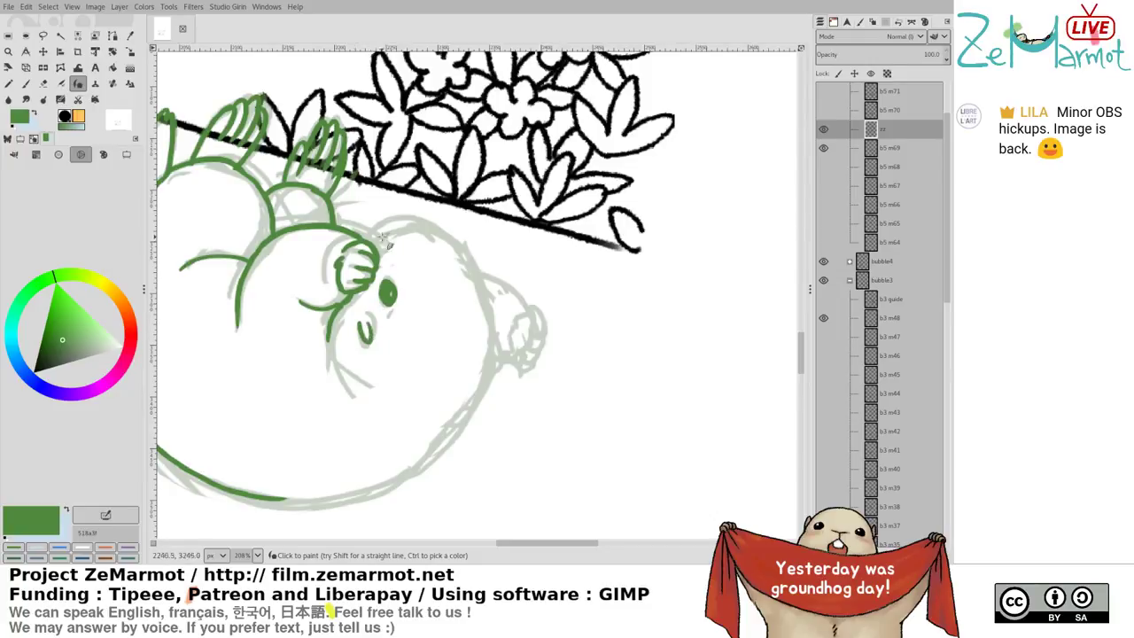
Ink the rounded head outline from the near hand to the nape, and extend the face line down to the neck
mouse_move(374, 240)
left_mouse_down()
mouse_move(417, 235)
mouse_move(465, 252)
mouse_move(491, 305)
mouse_move(503, 376)
mouse_move(492, 387)
left_mouse_up()
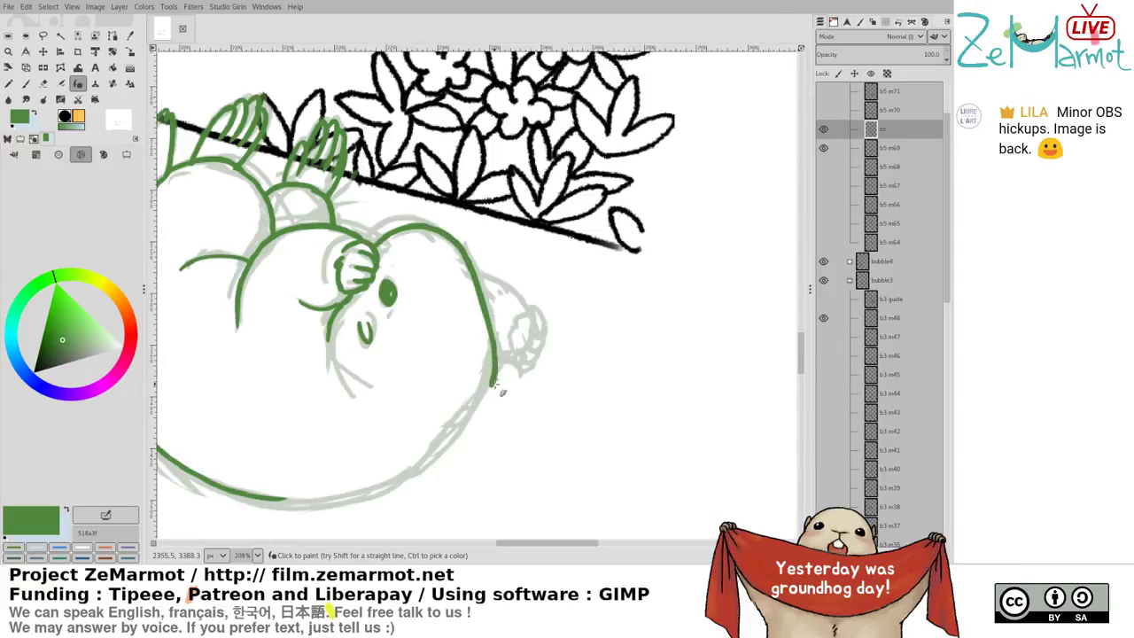
left_click_drag(468, 321, 574, 237)
left_click_drag(435, 265, 451, 309)
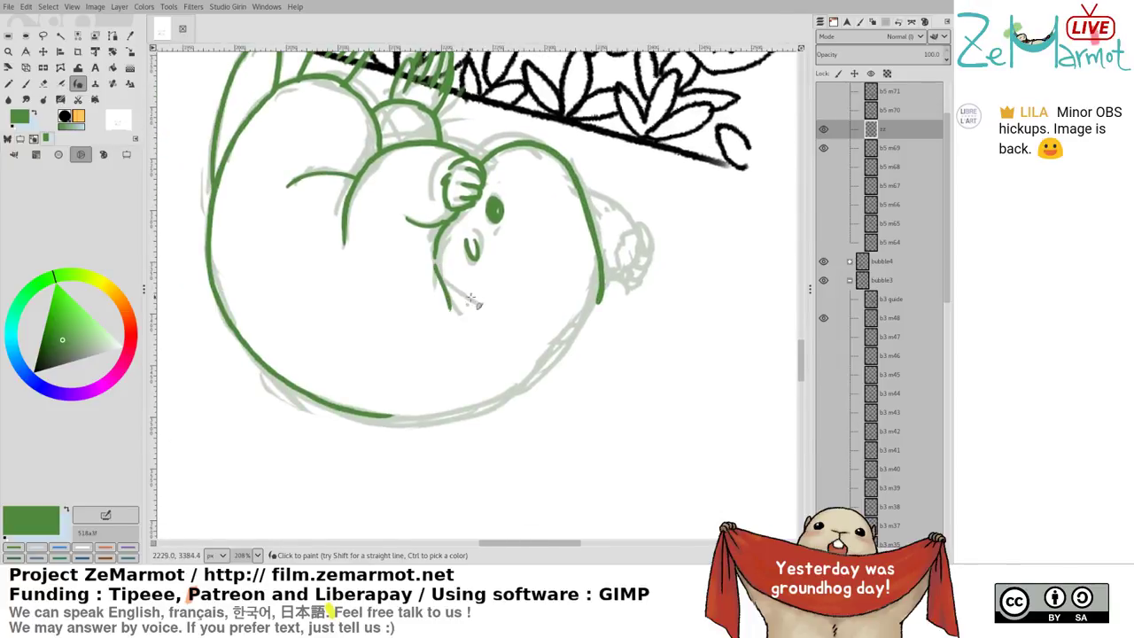
left_click_drag(434, 240, 441, 274)
Erase the end of the nape line and ink the back as one curve down to the underside
key("shift+e")
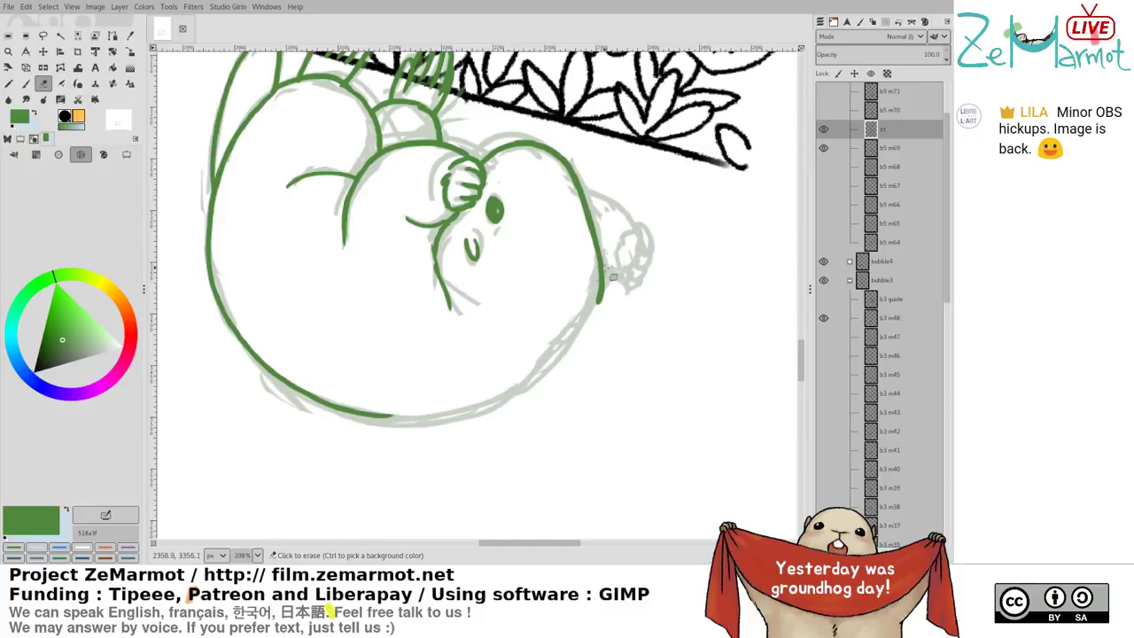
mouse_move(603, 264)
left_mouse_down()
mouse_move(592, 314)
mouse_move(605, 293)
left_mouse_up()
key("y")
left_click_drag(596, 247, 571, 331)
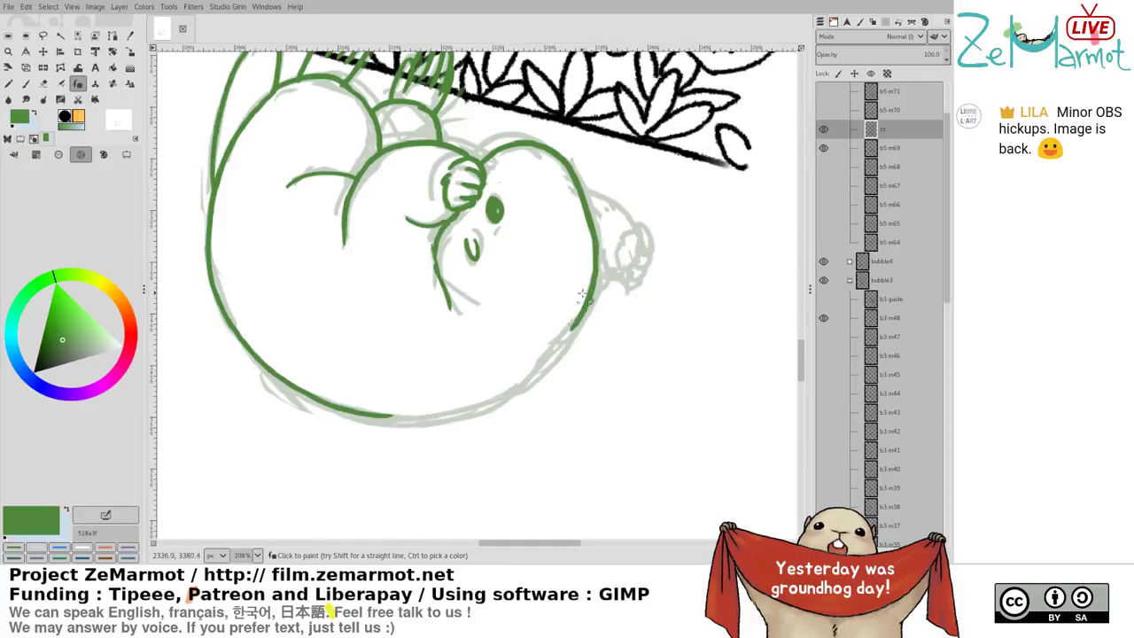
key("ctrl+z")
mouse_move(596, 246)
left_mouse_down()
mouse_move(578, 329)
mouse_move(512, 392)
mouse_move(442, 415)
mouse_move(368, 426)
left_mouse_up()
Erase the overlapping strokes under the body and ink a smooth curve joining both halves of the back
key("shift+e")
key("p")
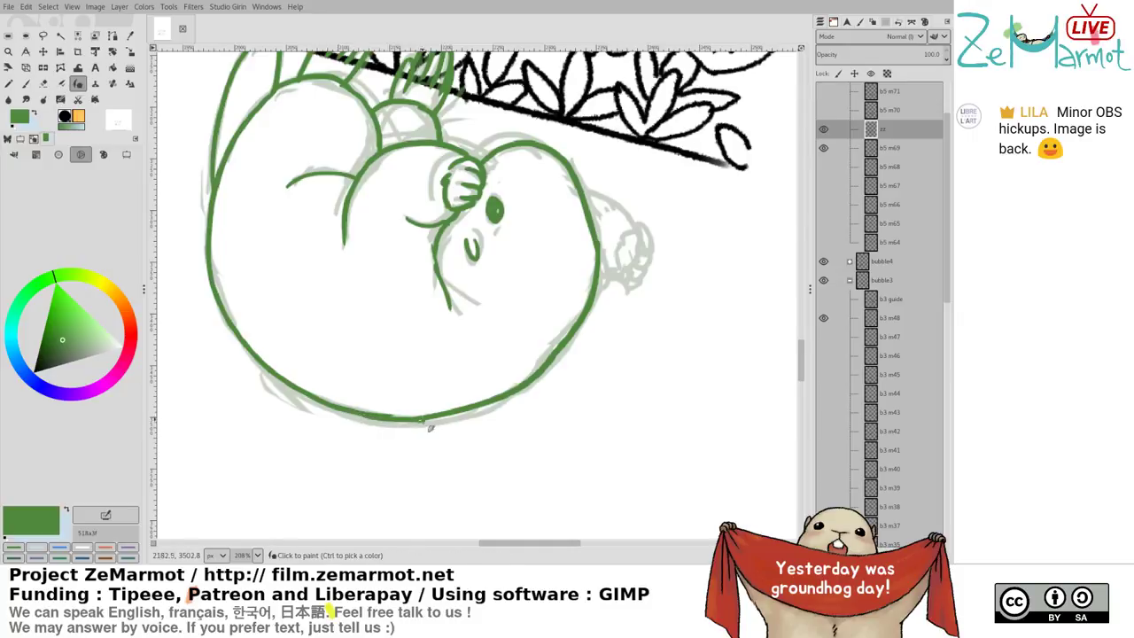
key("shift+e")
left_click_drag(385, 420, 454, 415)
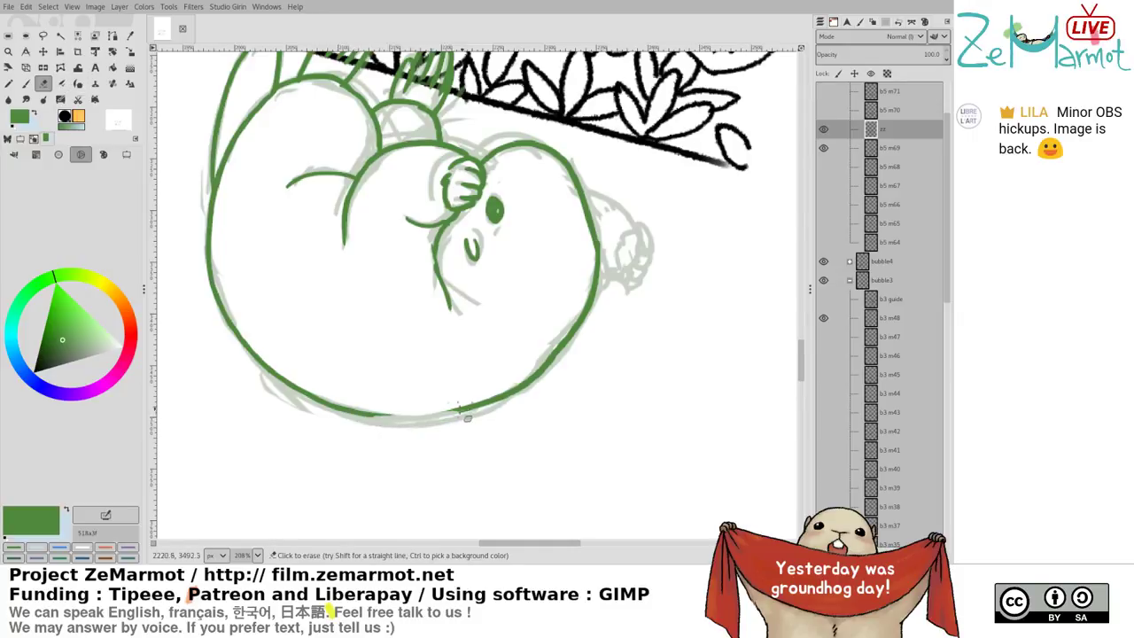
key("k")
left_click_drag(365, 415, 457, 412)
key("ctrl+z")
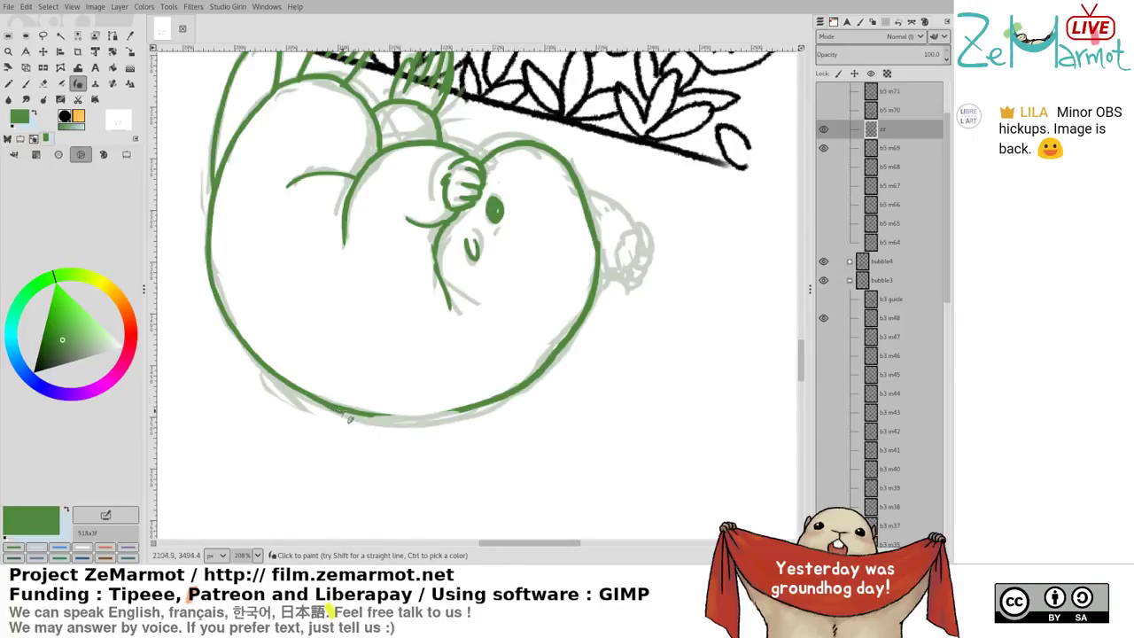
key("ctrl+z")
left_click_drag(342, 411, 485, 407)
key("ctrl+z")
left_click_drag(375, 420, 511, 402)
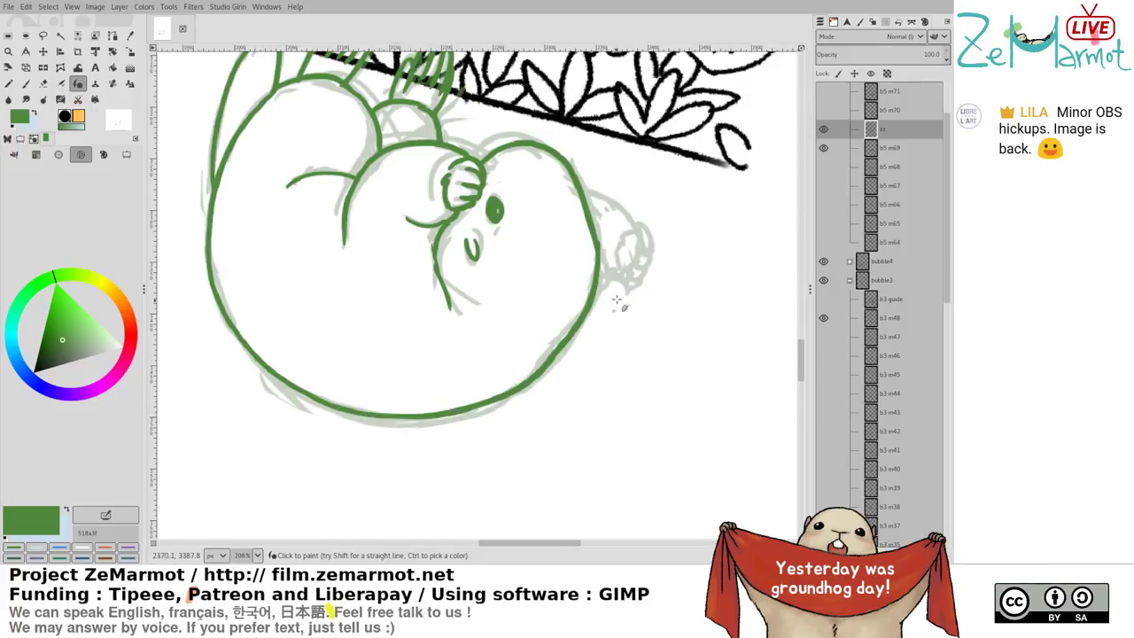
Ink the far arm sticking out behind the head with a dashed wrist and hand, erasing and redrawing the fingers
mouse_move(585, 188)
left_mouse_down()
mouse_move(633, 223)
mouse_move(624, 280)
mouse_move(606, 278)
mouse_move(627, 268)
mouse_move(597, 278)
mouse_move(630, 278)
left_mouse_up()
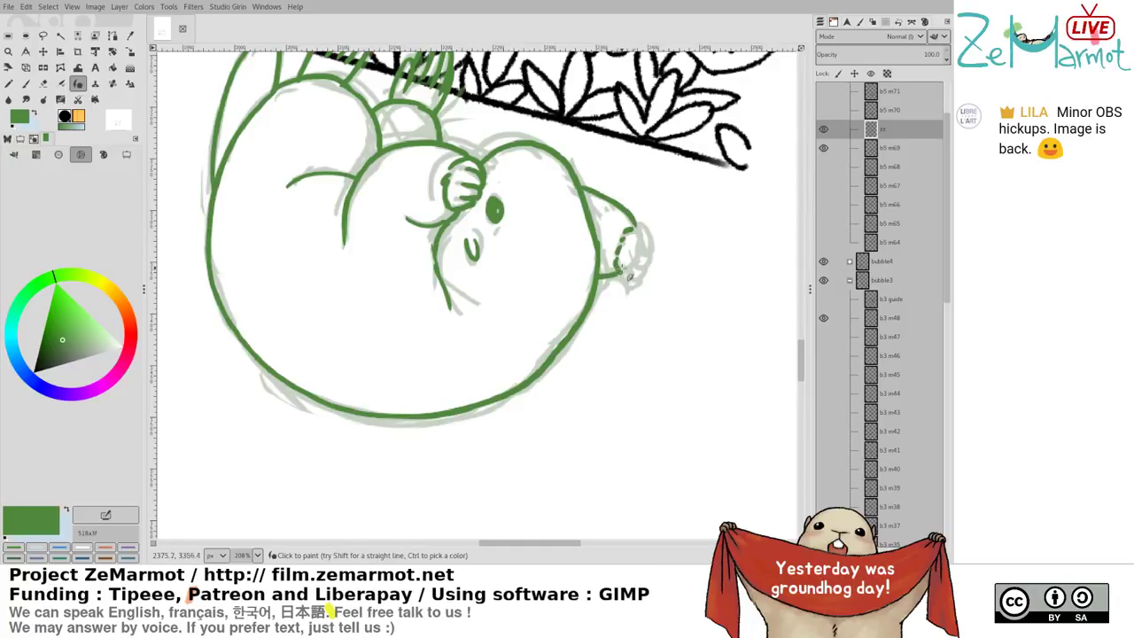
left_click_drag(625, 233, 652, 259)
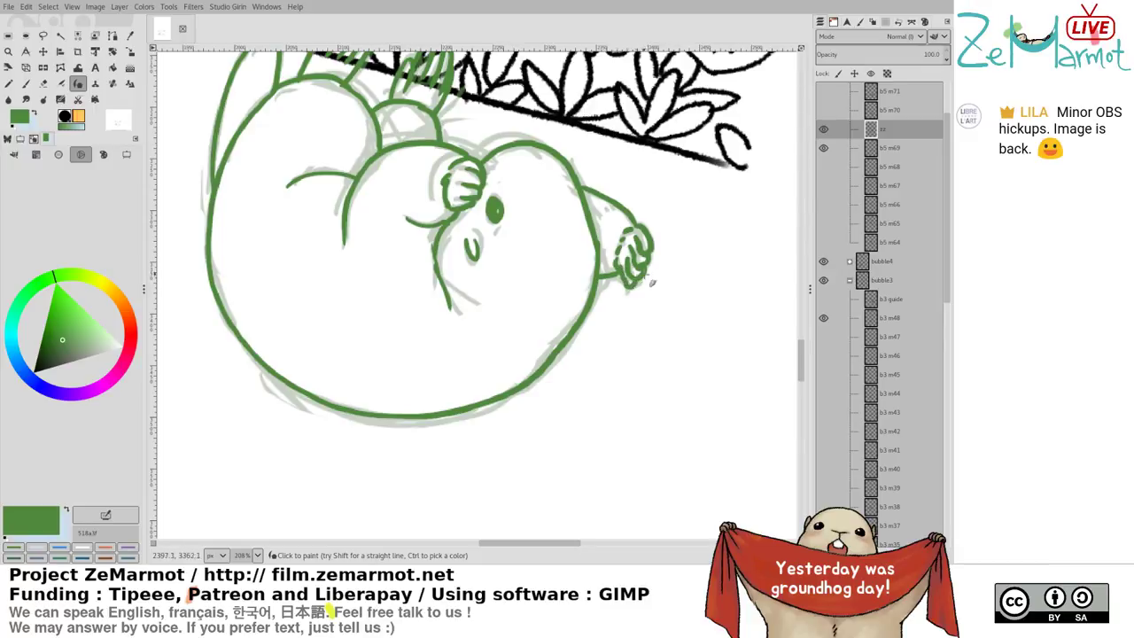
key("shift+e")
left_click_drag(646, 277, 640, 280)
key("y")
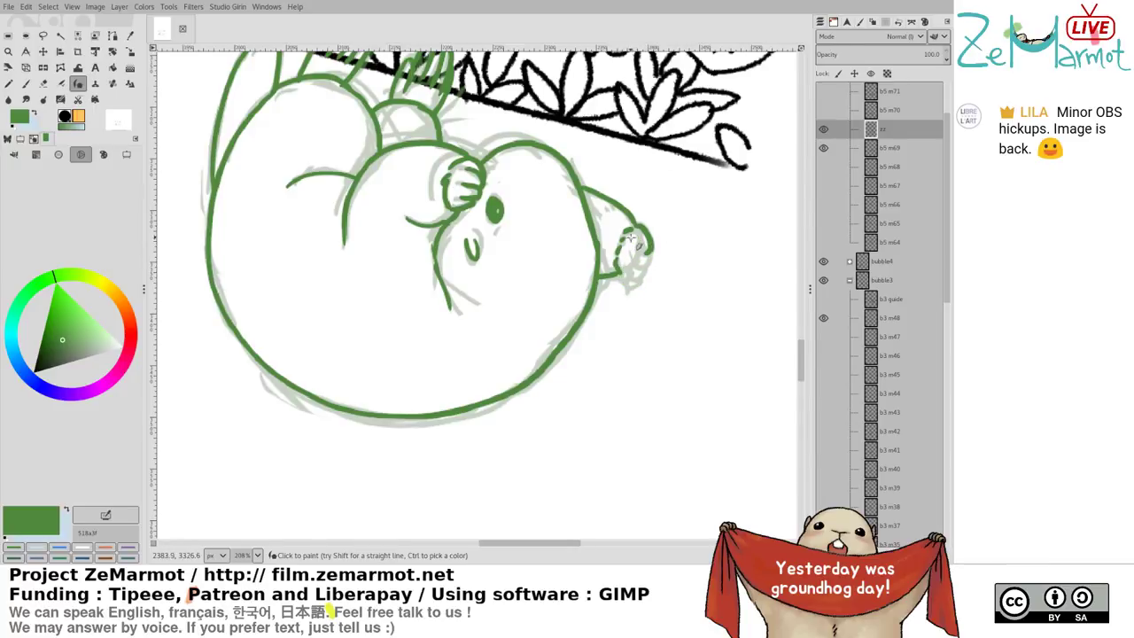
left_click_drag(635, 240, 658, 257)
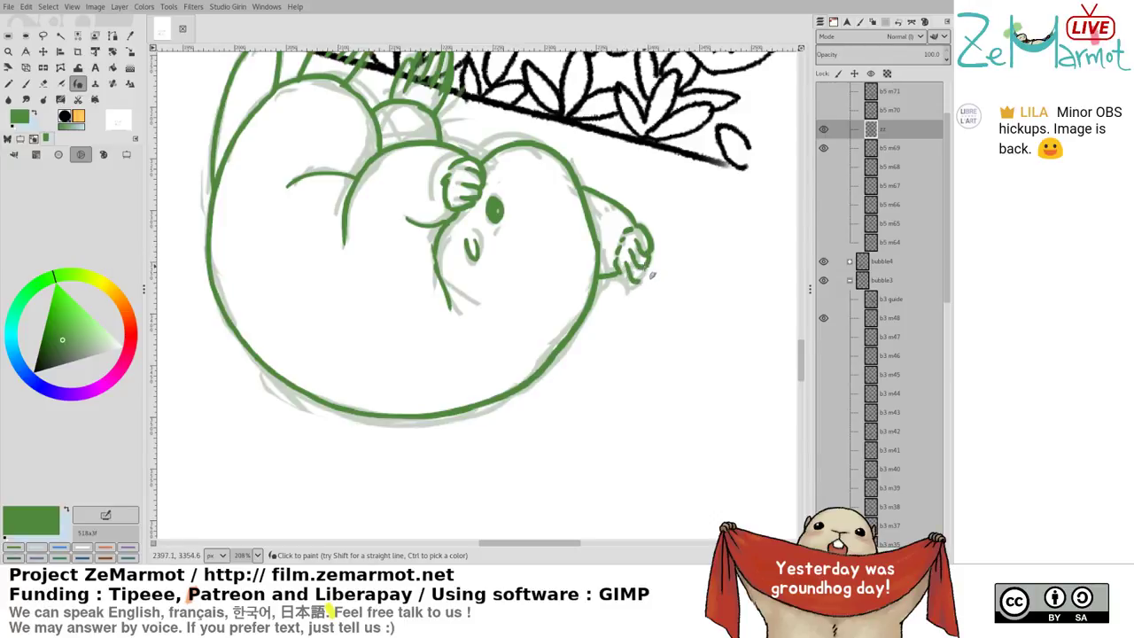
key("shift+e")
key("k")
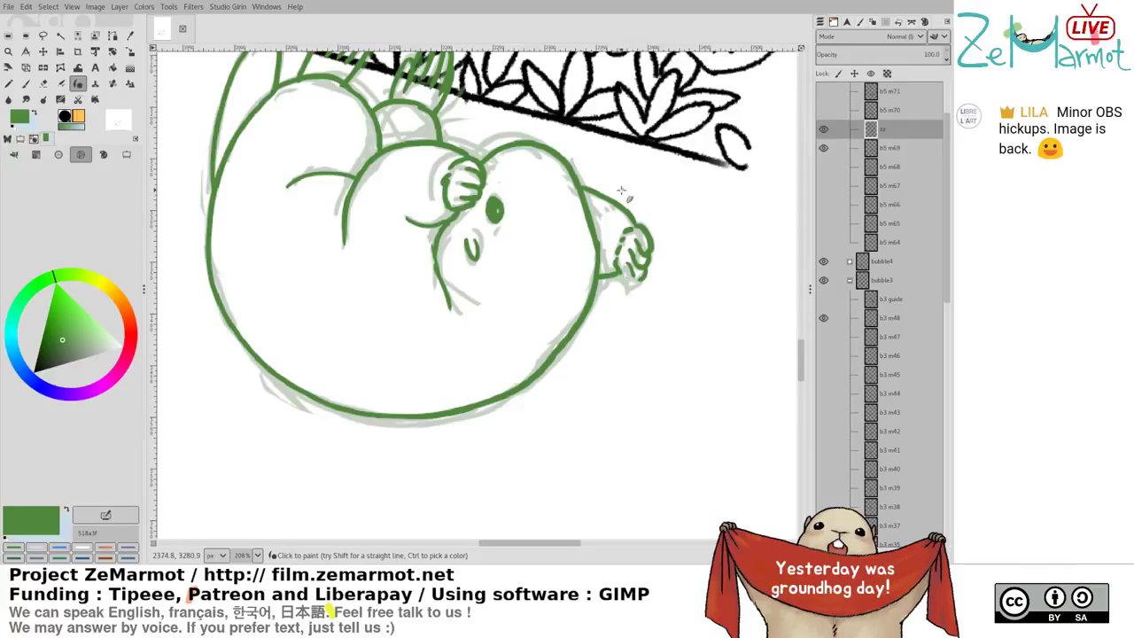
Erase the far hand's rough finger ends and dashed wrist marks and redraw the fingertips and the hand's inner edge
key("shift+e")
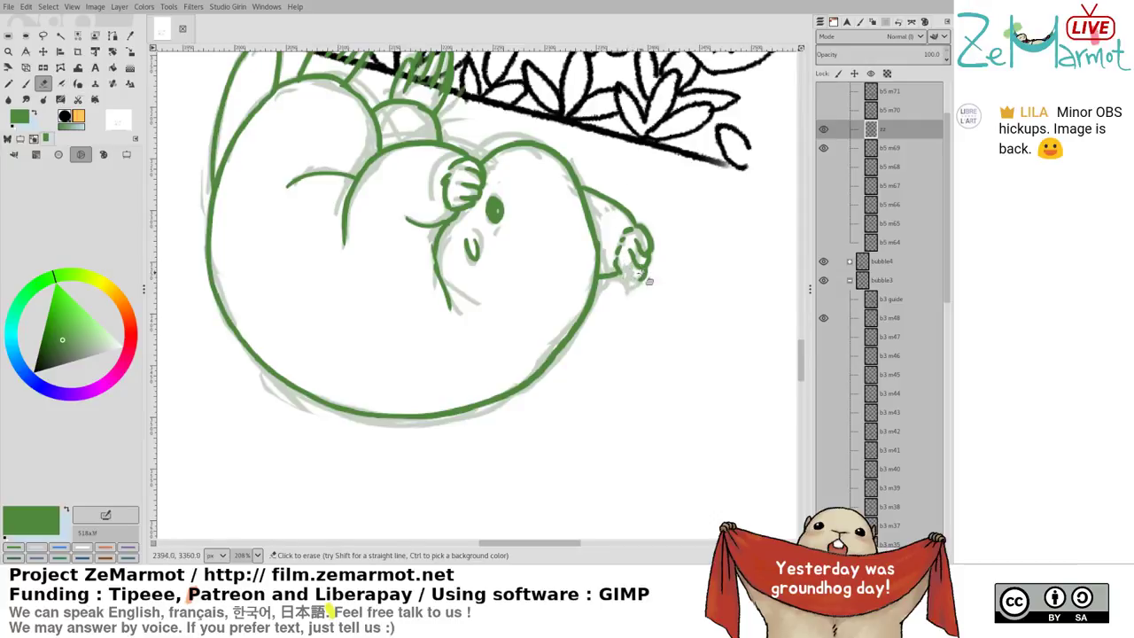
key("y")
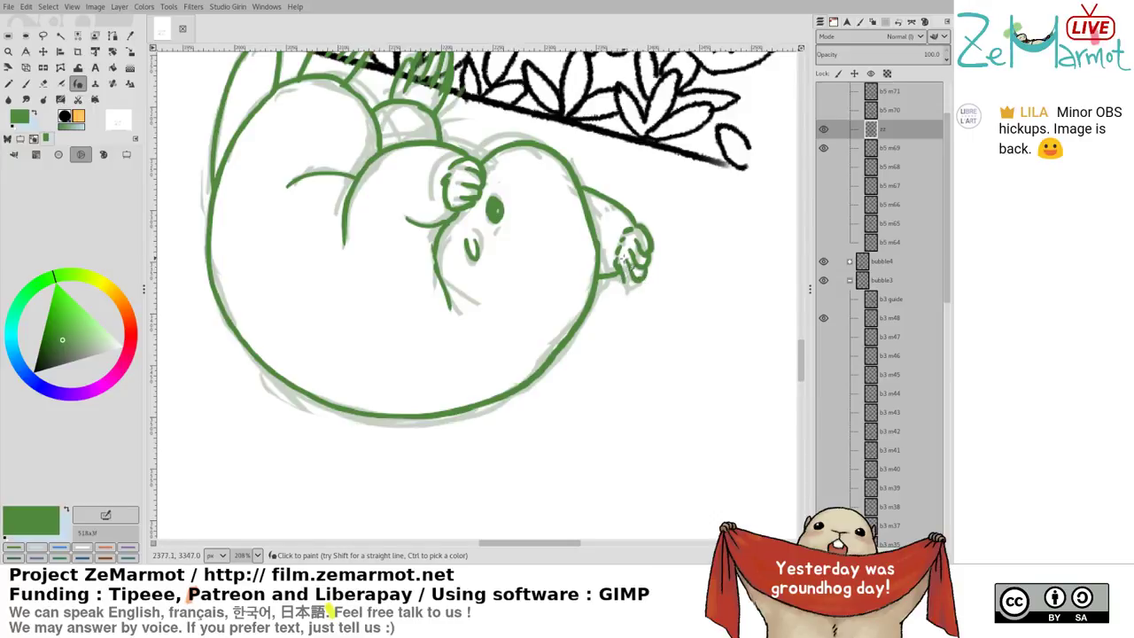
key("shift+e")
left_click_drag(626, 239, 622, 250)
key("y")
Erase the lower fingers of the far hand and redraw them longer, joining the hand to the arm
key("shift+e")
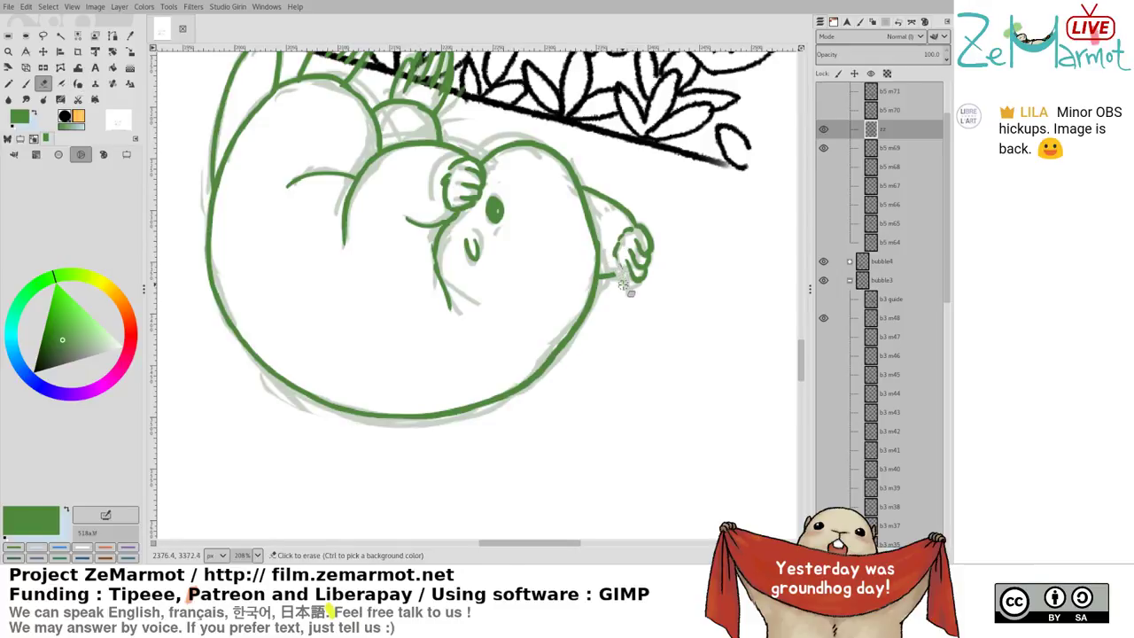
mouse_move(625, 285)
left_mouse_down()
mouse_move(618, 266)
mouse_move(640, 277)
mouse_move(649, 265)
mouse_move(623, 261)
left_mouse_up()
key("y")
key("shift+e")
key("y")
key("shift+e")
key("y")
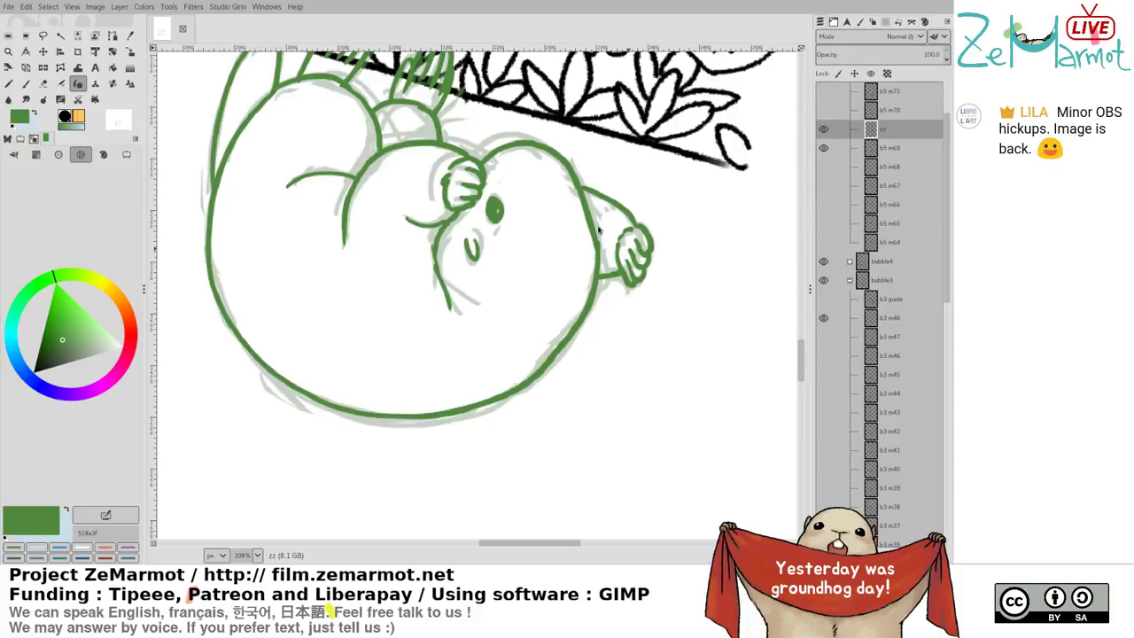
Show only b5 m69 with its inked layer zz, clear the rough sketch from b5 m69 and merge zz down into it
left_click_drag(493, 295, 522, 434)
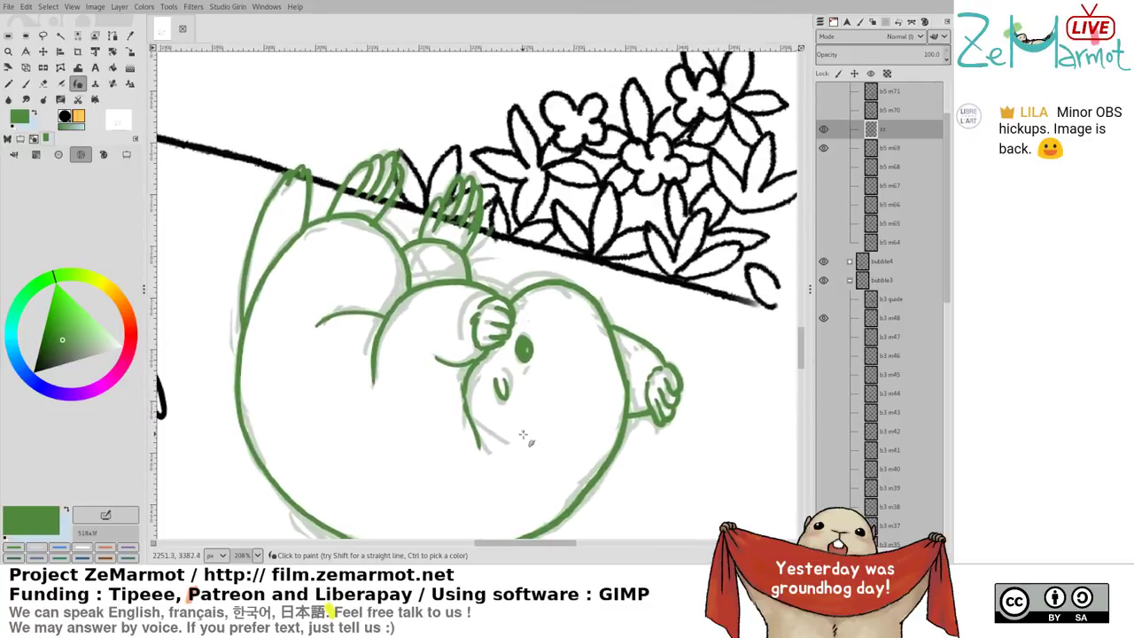
left_click(826, 166, "shift")
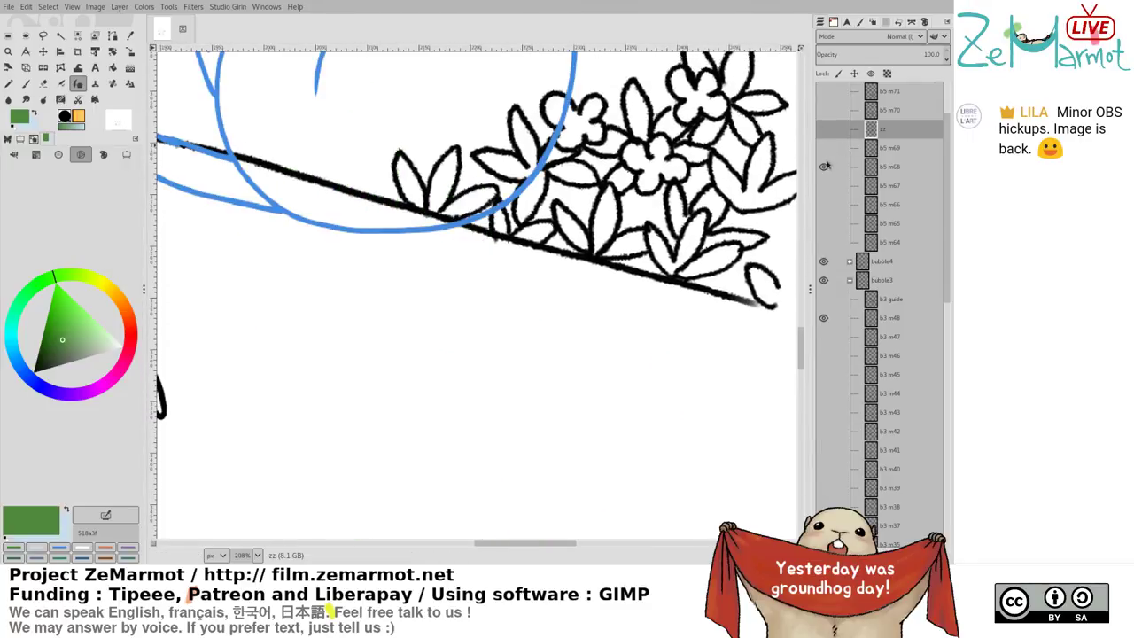
left_click(825, 148, "shift")
left_click(824, 129)
left_click(897, 148)
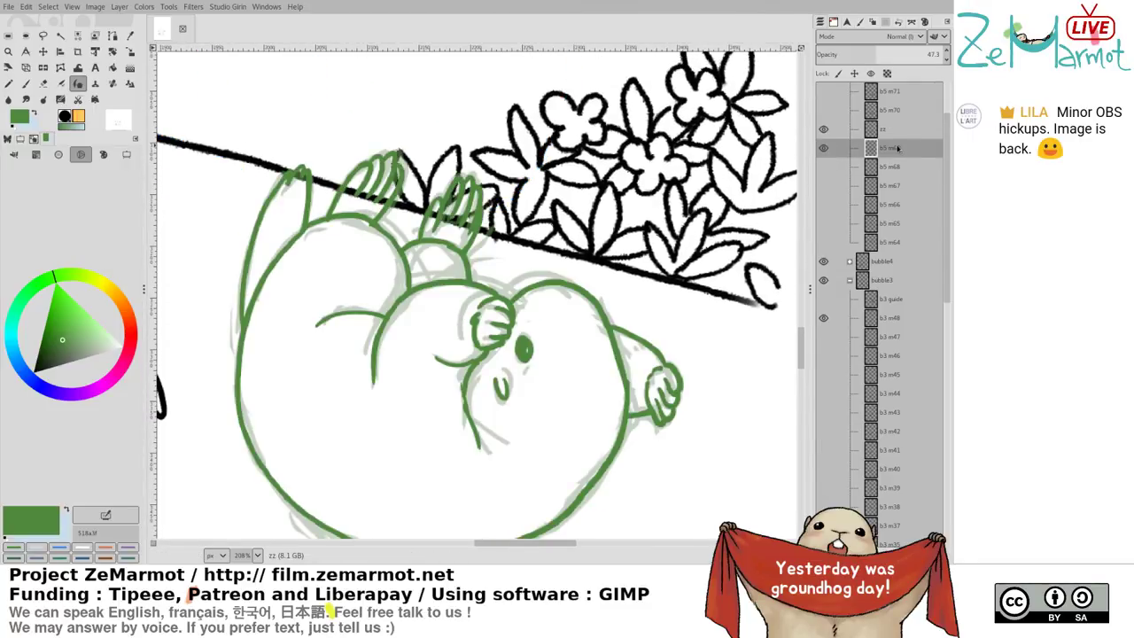
key("Delete")
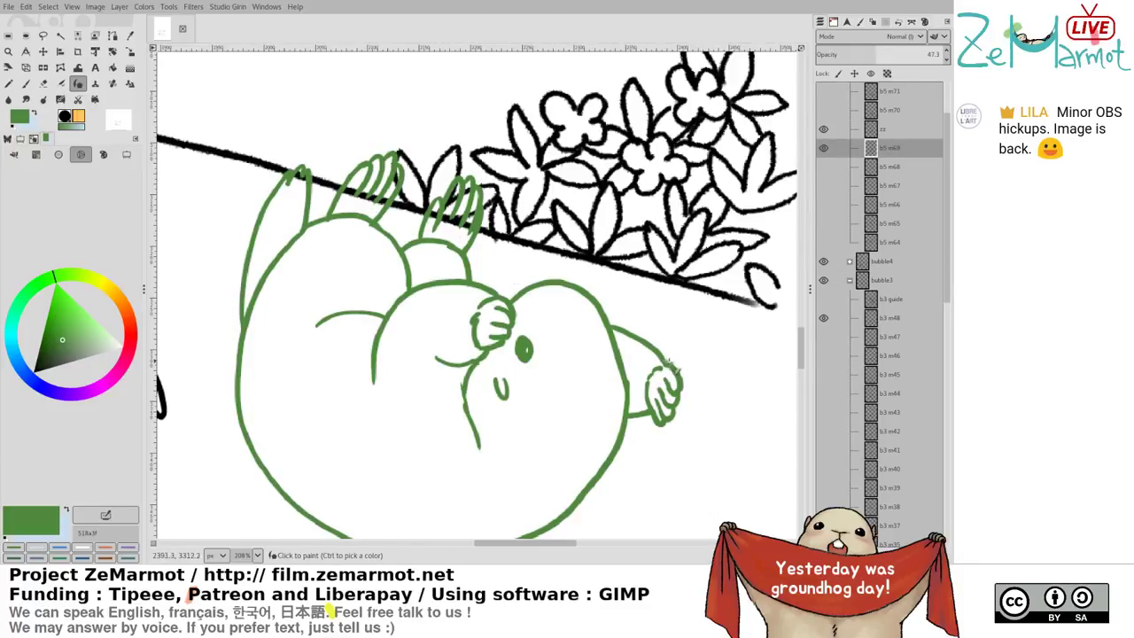
left_click(887, 130)
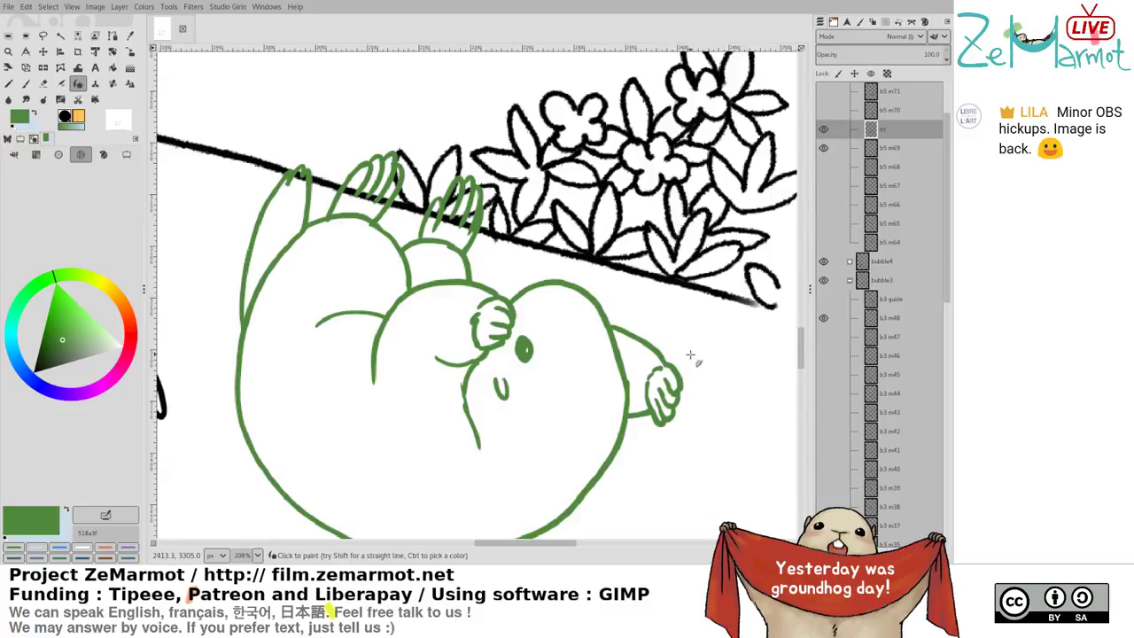
key("ctrl+m")
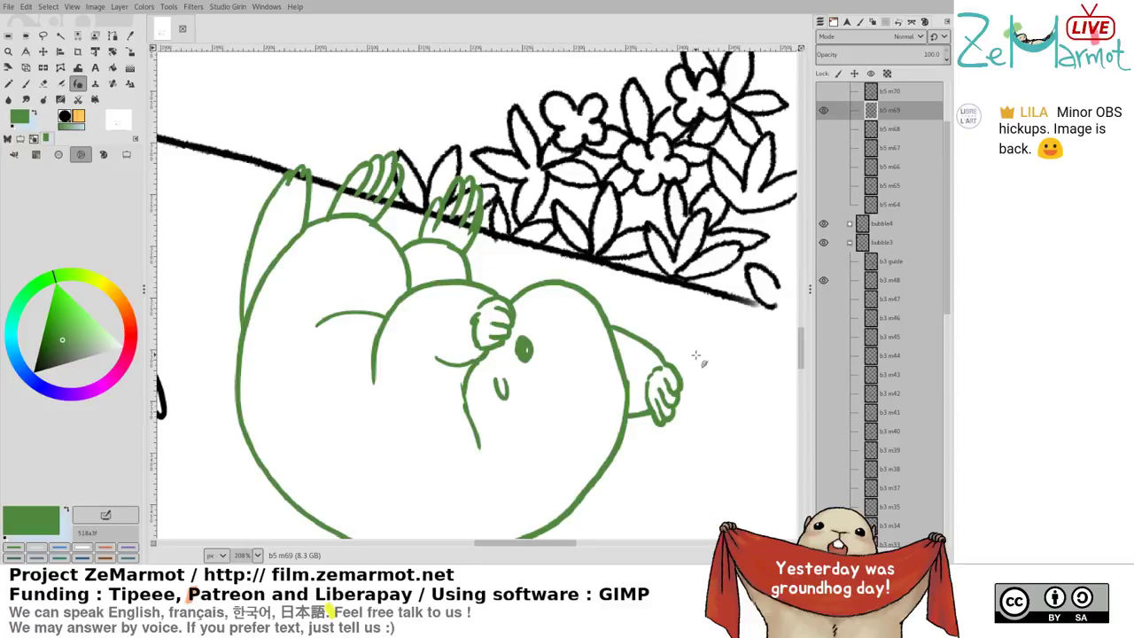
Clean up the head outline beside the far arm on b5 m69 by erasing and re-inking a short piece
key("shift+ctrl+j")
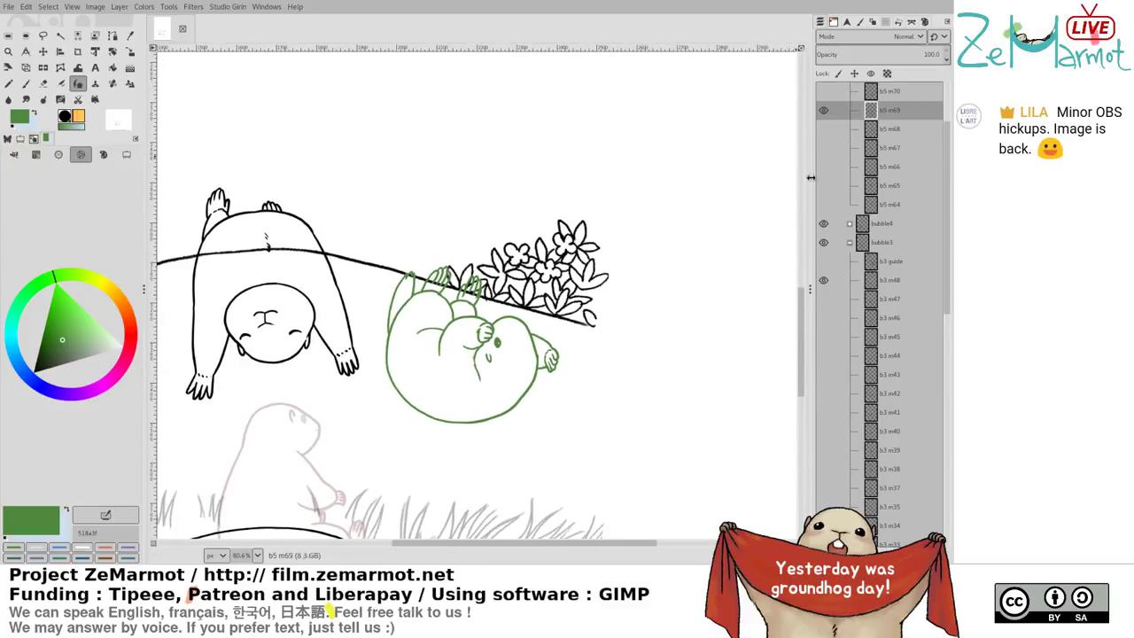
scroll(425, 451, "up", 5)
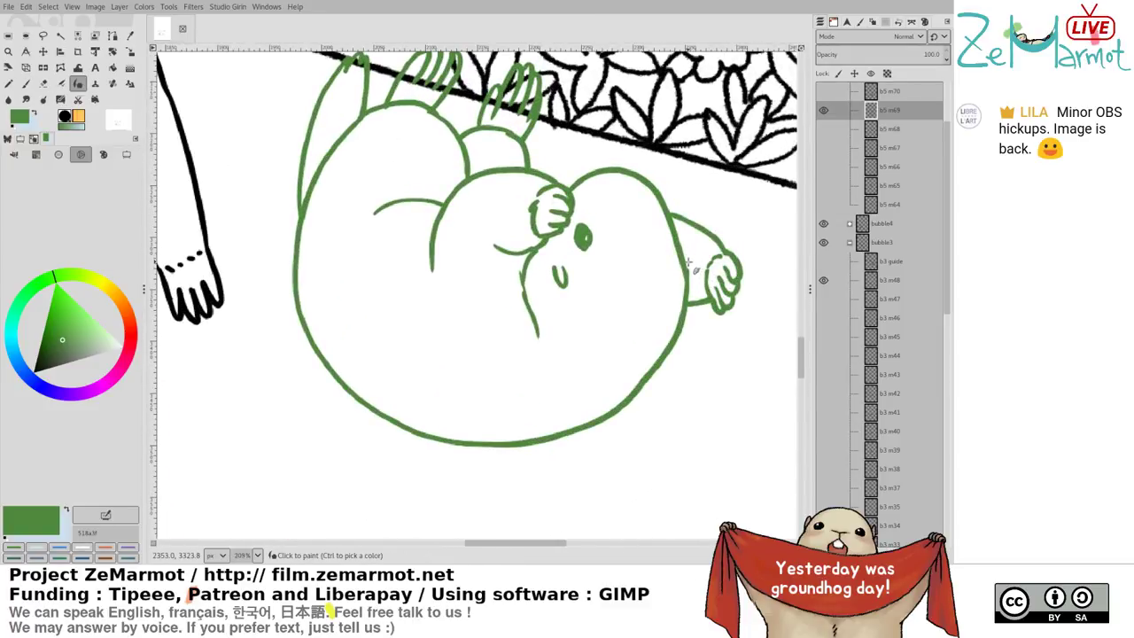
key("shift+e")
left_click_drag(688, 263, 686, 273)
key("k")
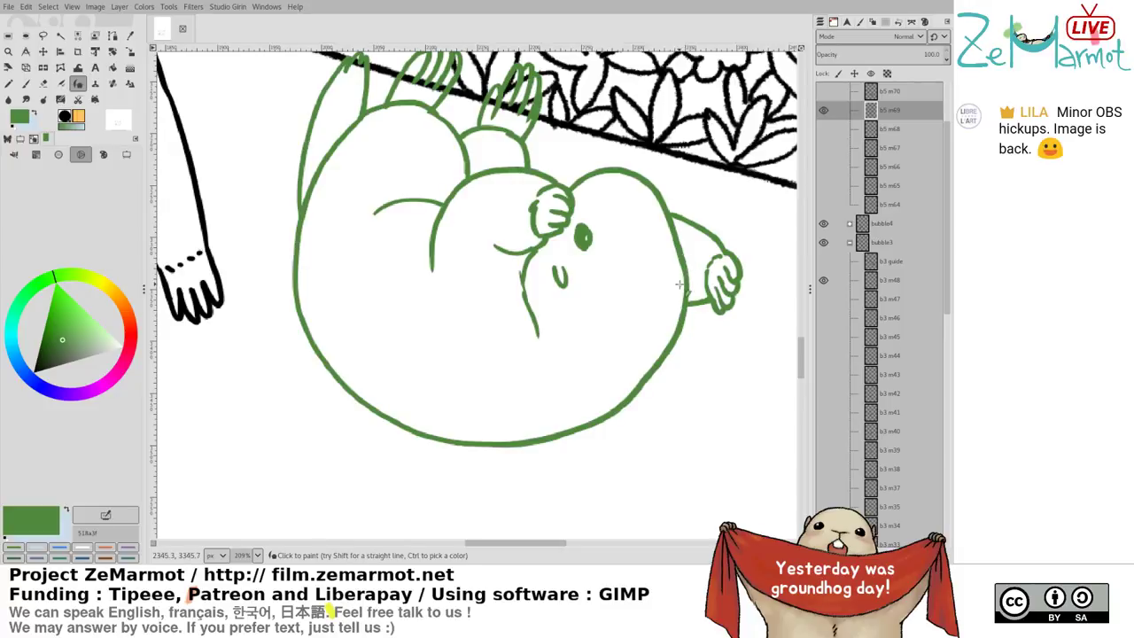
Switch from pose b5 m69 to b5 m70, add a new inking layer zz above it and set the ink colour to blue
left_click(824, 110)
left_click(825, 92)
left_click(886, 94)
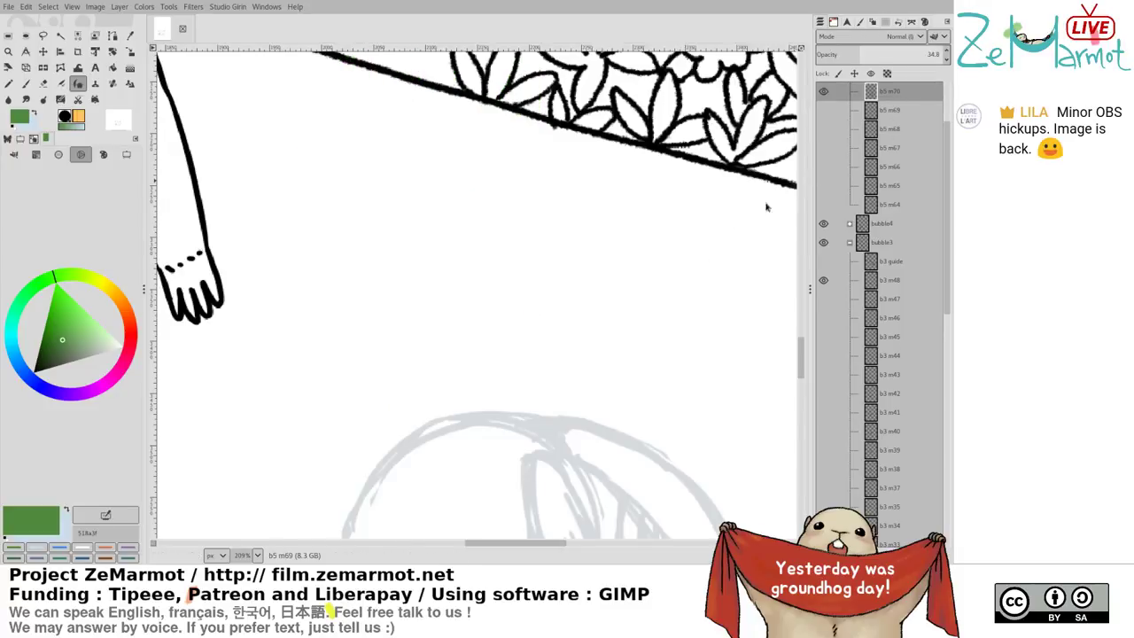
left_click_drag(507, 379, 452, 126)
scroll(481, 329, "down", 2)
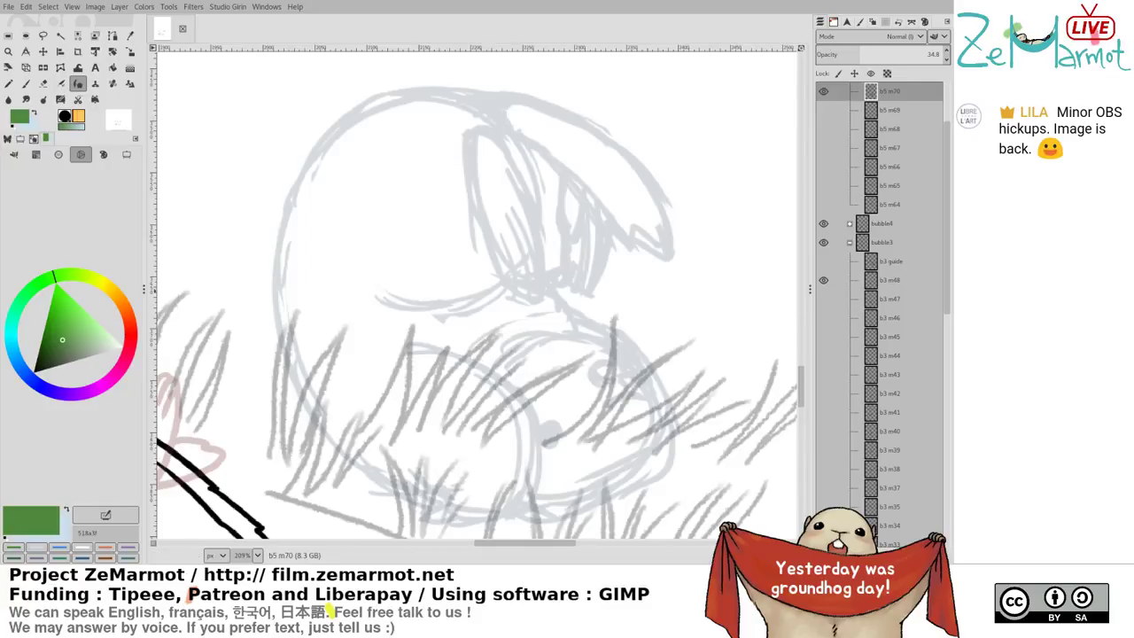
left_click(825, 556, "shift")
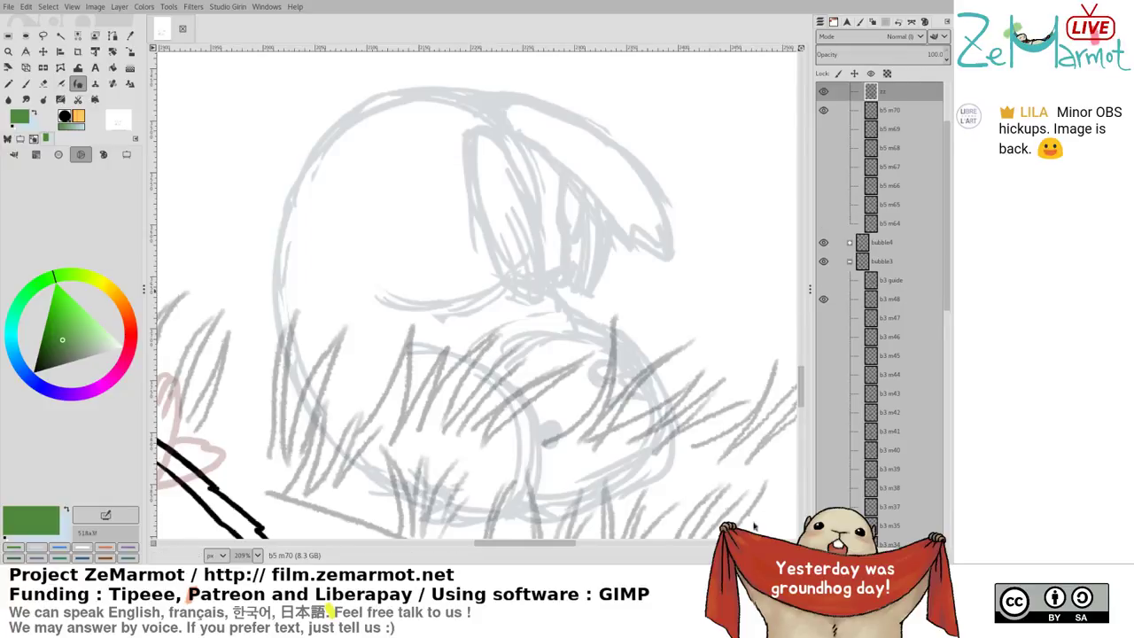
left_click(18, 363)
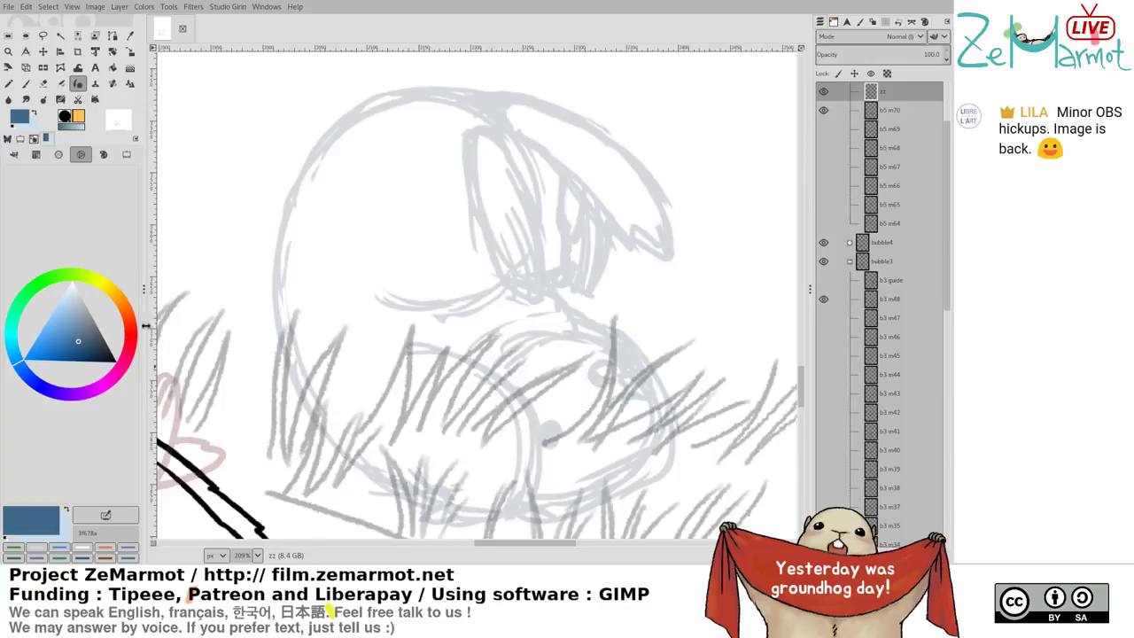
left_click_drag(476, 325, 496, 279)
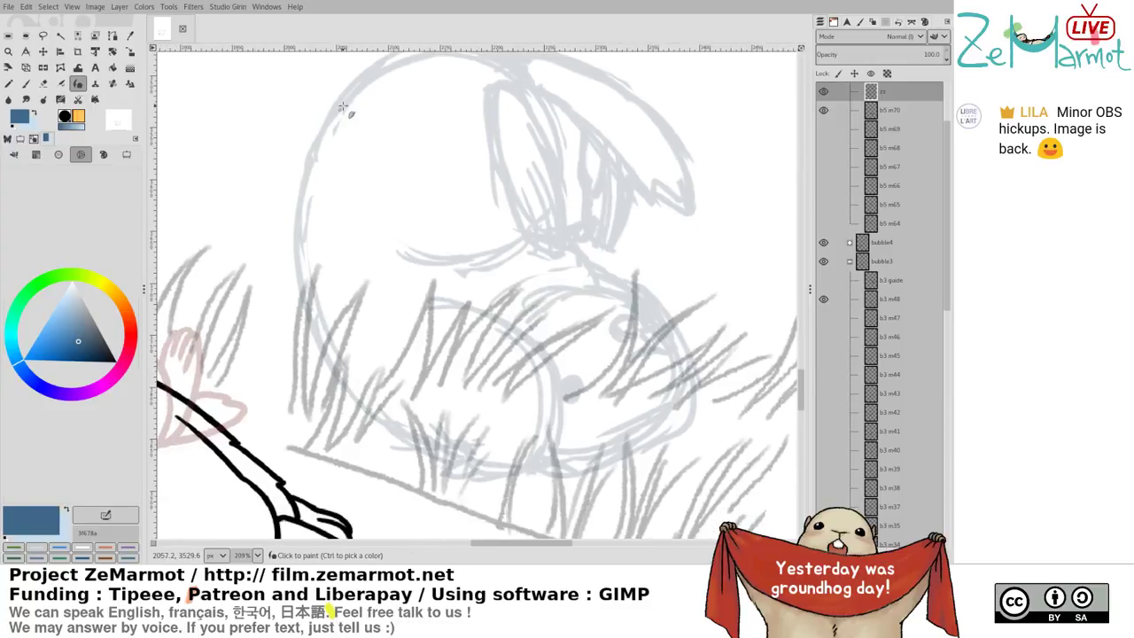
mouse_move(342, 96)
left_mouse_down()
mouse_move(300, 284)
mouse_move(331, 352)
mouse_move(303, 184)
mouse_move(296, 265)
mouse_move(311, 326)
mouse_move(373, 414)
mouse_move(428, 454)
left_mouse_up()
key("ctrl+z")
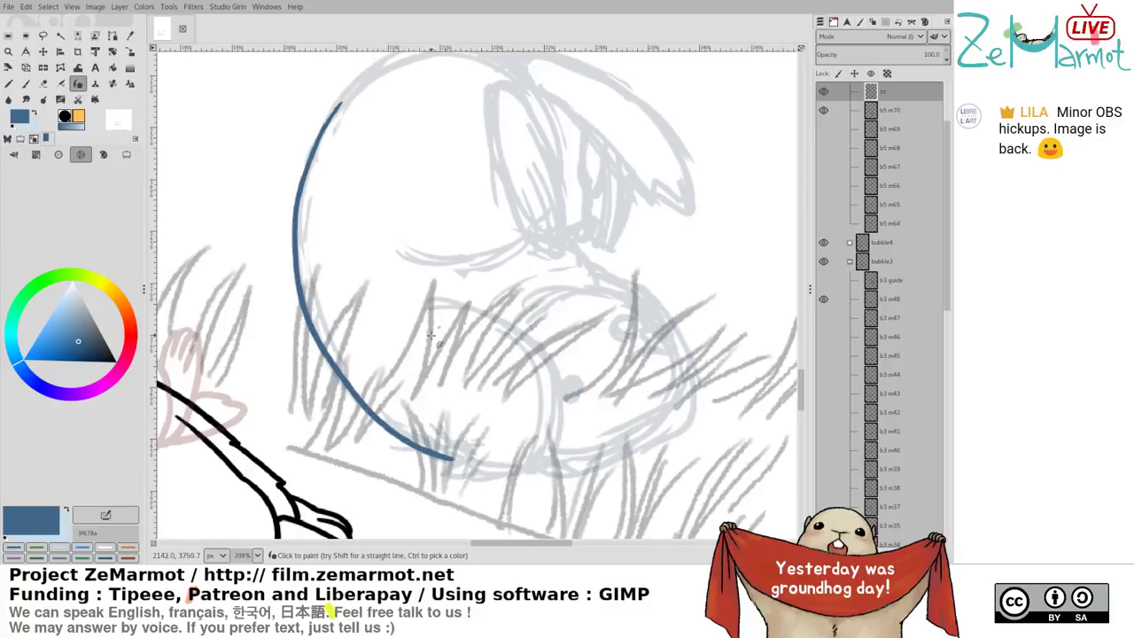
key("ctrl+z")
Ink the lower back line and the large rounded curve beside the face over pose b5 m70
mouse_move(359, 406)
left_mouse_down()
mouse_move(388, 431)
mouse_move(467, 461)
left_mouse_up()
mouse_move(452, 308)
left_mouse_down()
mouse_move(560, 381)
mouse_move(501, 478)
left_mouse_up()
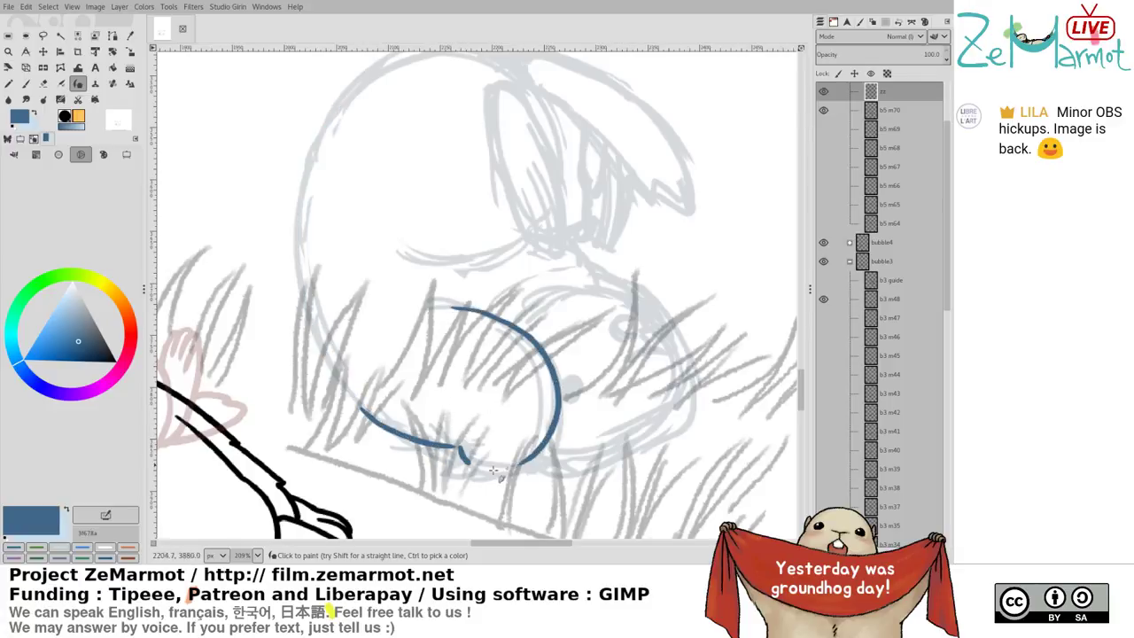
Redraw the large rounded body curve beside the head in blue, following the sketch down to the lower edge
key("ctrl+z")
mouse_move(441, 303)
left_mouse_down()
mouse_move(510, 328)
mouse_move(562, 390)
mouse_move(523, 460)
mouse_move(477, 474)
mouse_move(541, 460)
mouse_move(559, 417)
mouse_move(555, 383)
mouse_move(543, 416)
left_mouse_up()
key("shift+e")
key("y")
mouse_move(551, 377)
left_mouse_down()
mouse_move(539, 445)
mouse_move(522, 465)
left_mouse_up()
key("ctrl+z")
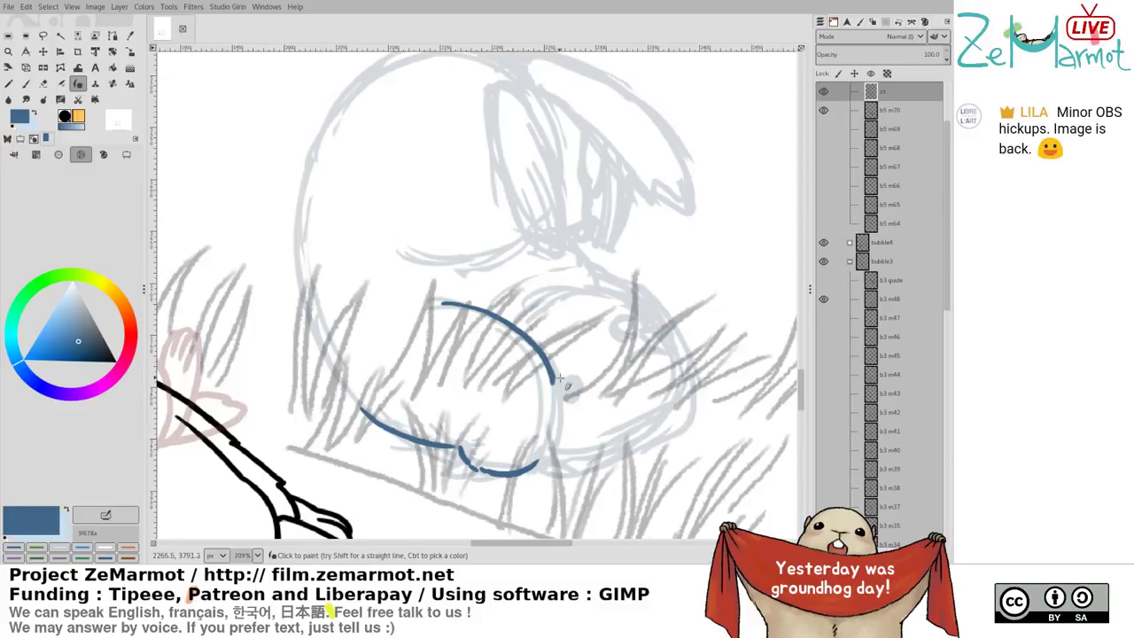
left_click_drag(556, 384, 534, 462)
key("ctrl+z")
mouse_move(555, 381)
left_mouse_down()
mouse_move(556, 422)
mouse_move(528, 471)
left_mouse_up()
key("shift+e")
key("y")
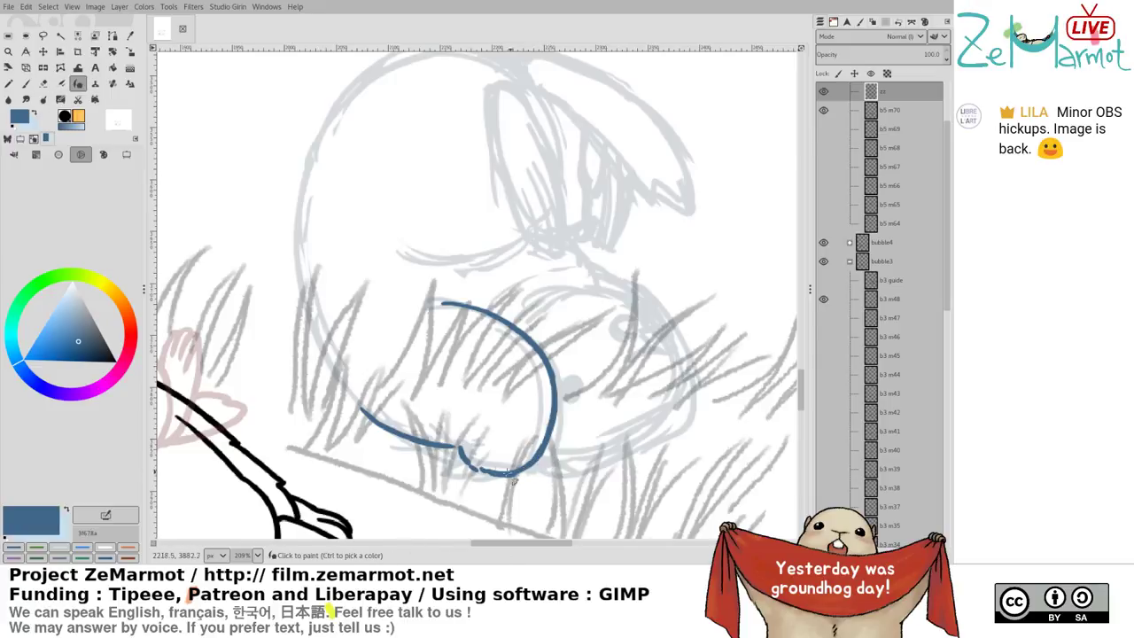
Ink the small paw-like shape where the rounded curve meets the lower body line
left_click_drag(462, 461, 476, 476)
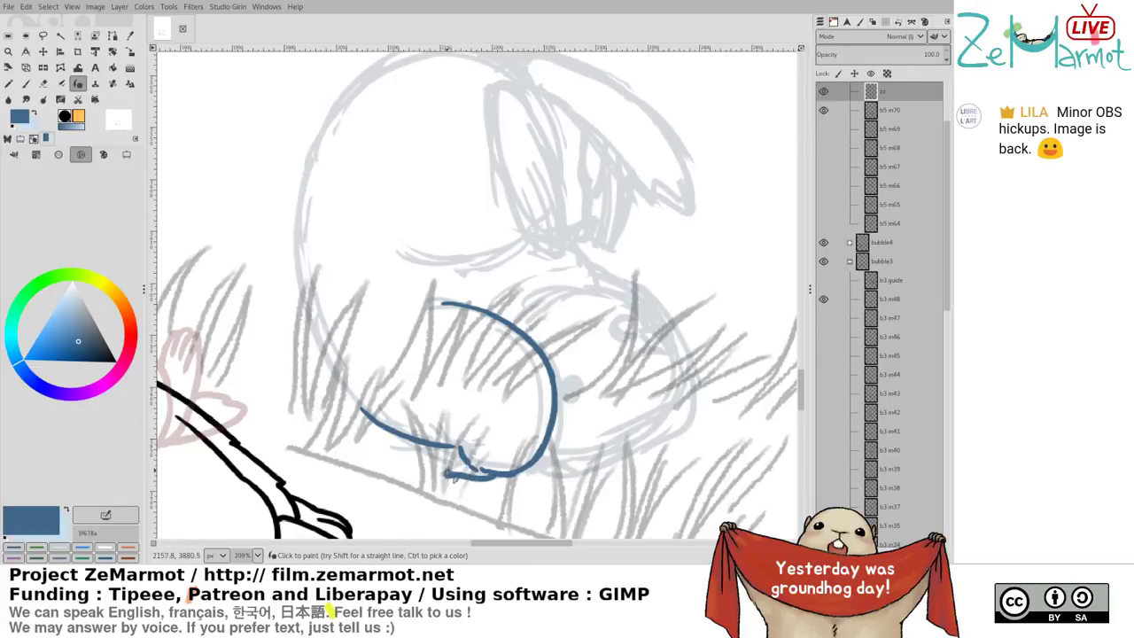
mouse_move(467, 462)
left_mouse_down()
mouse_move(445, 473)
mouse_move(507, 476)
mouse_move(460, 476)
left_mouse_up()
key("ctrl+z")
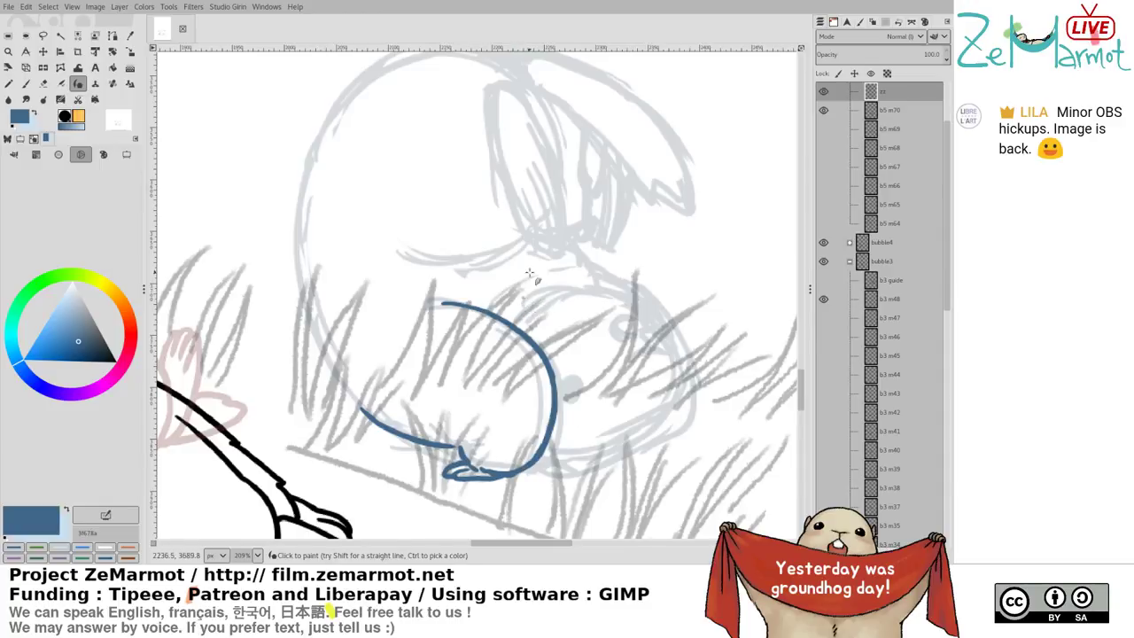
Collapse the bubble1 layer group and hide it to remove the grass from view
left_click_drag(465, 209, 328, 237)
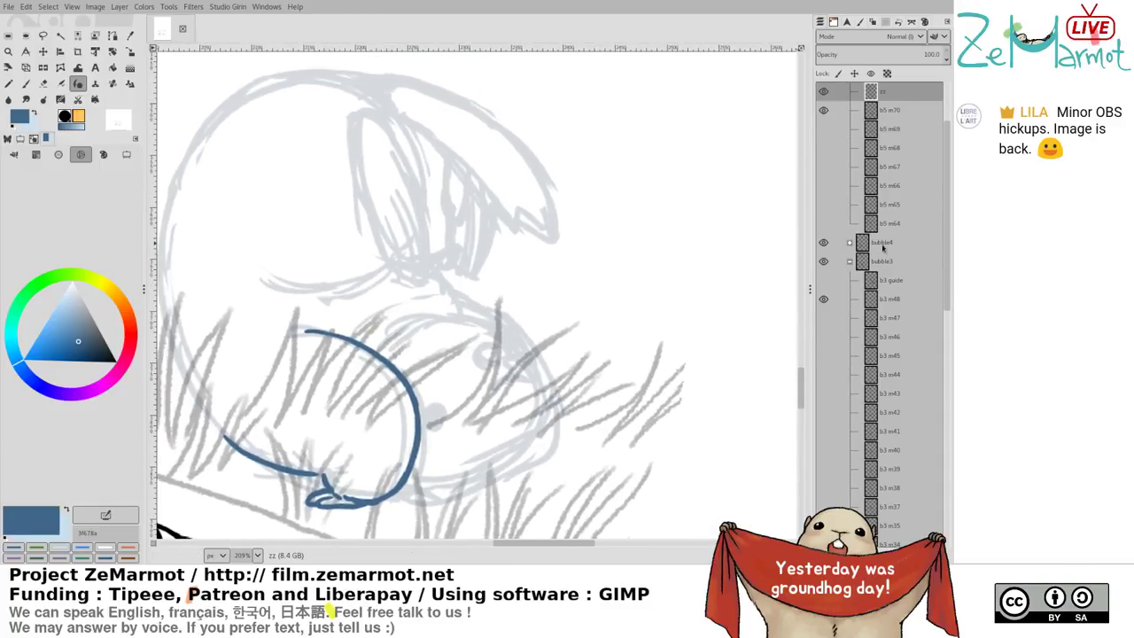
left_click_drag(947, 256, 941, 445)
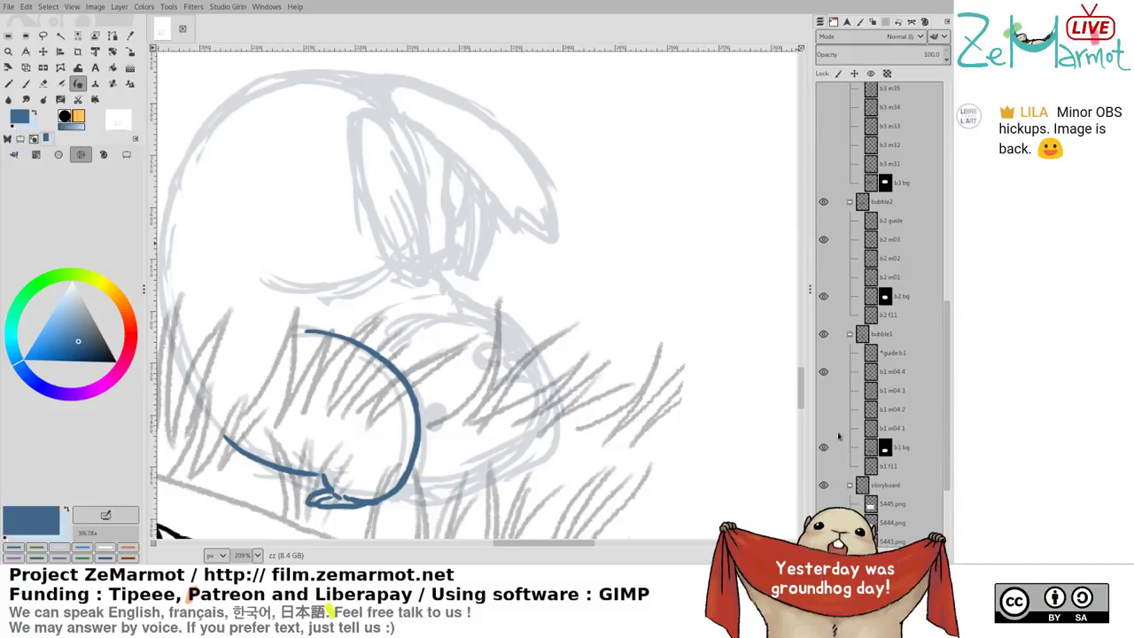
left_click(849, 334)
left_click(824, 335)
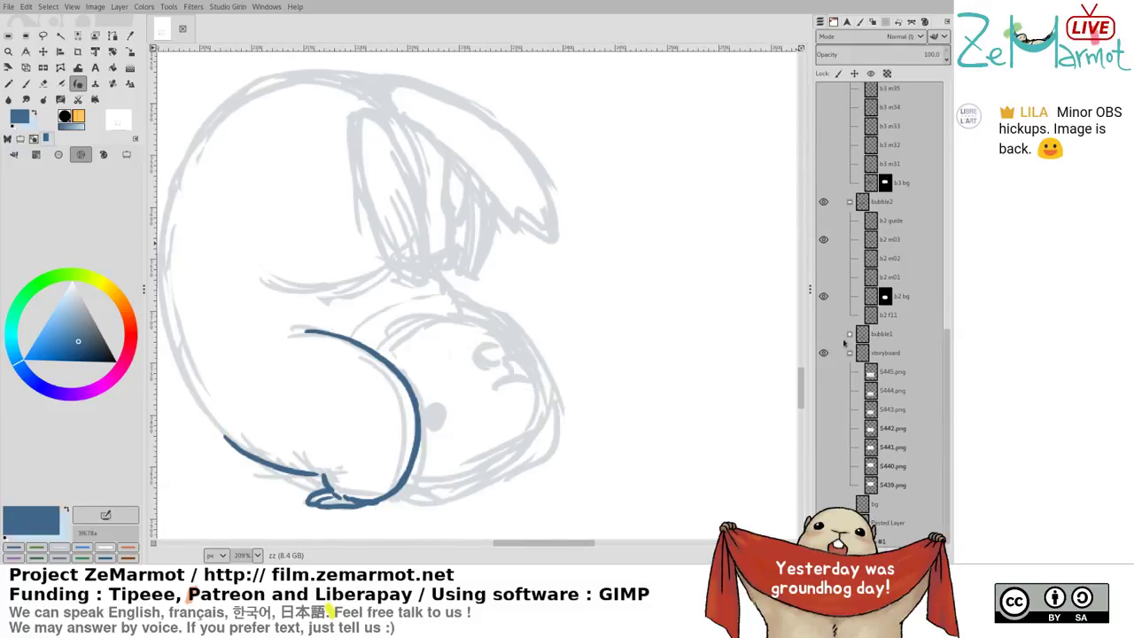
Ink the long outer curve of the back, joining it to the existing blue line at the lower body
left_click_drag(381, 343, 529, 317)
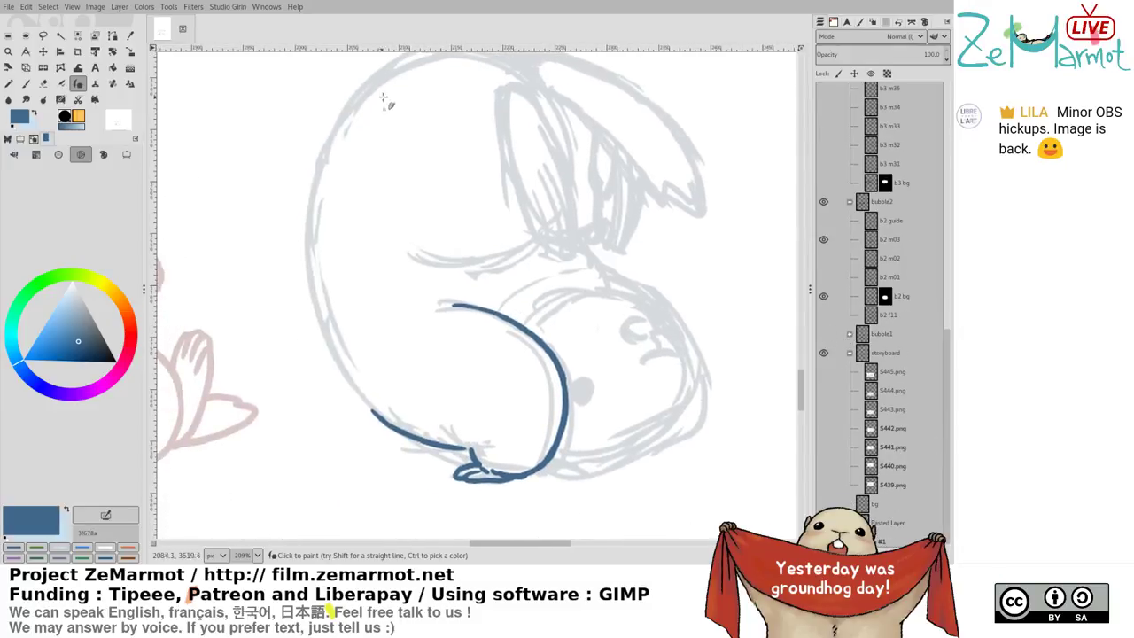
mouse_move(371, 101)
left_mouse_down()
mouse_move(357, 103)
mouse_move(324, 222)
mouse_move(320, 294)
left_mouse_up()
key("ctrl+z")
left_click_drag(354, 101, 311, 226)
key("ctrl+z")
mouse_move(358, 101)
left_mouse_down()
mouse_move(310, 179)
mouse_move(301, 225)
left_mouse_up()
key("ctrl+z")
mouse_move(359, 96)
left_mouse_down()
mouse_move(334, 133)
mouse_move(308, 240)
mouse_move(324, 335)
mouse_move(391, 425)
left_mouse_up()
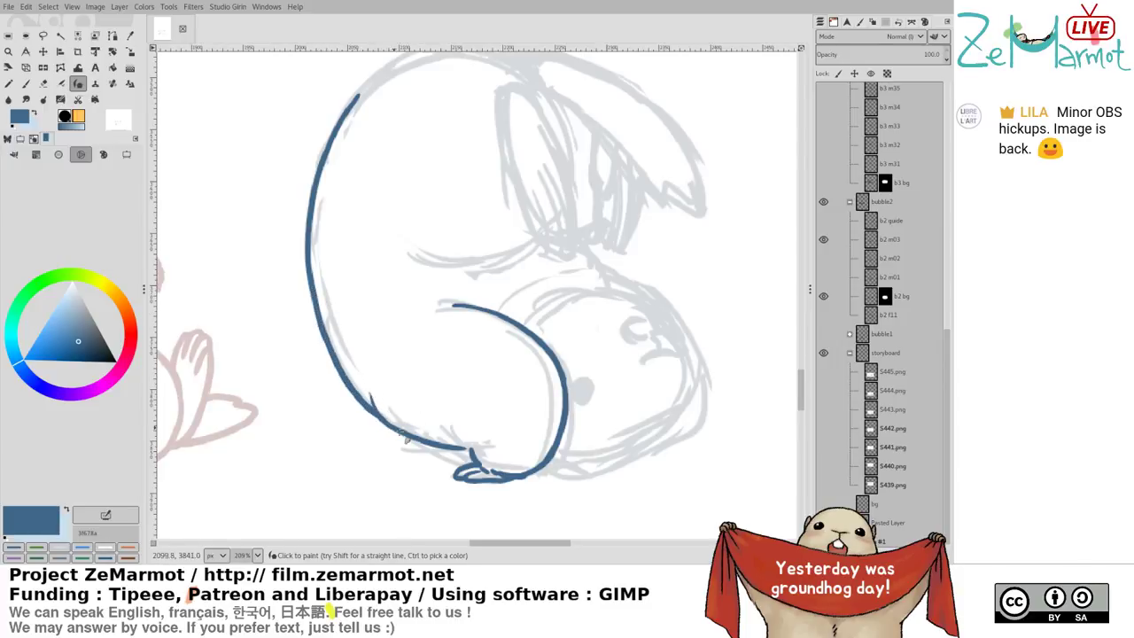
Ink the top of the head from the rounded body curve toward the snout
mouse_move(506, 350)
left_mouse_down()
mouse_move(497, 362)
mouse_move(327, 307)
left_mouse_up()
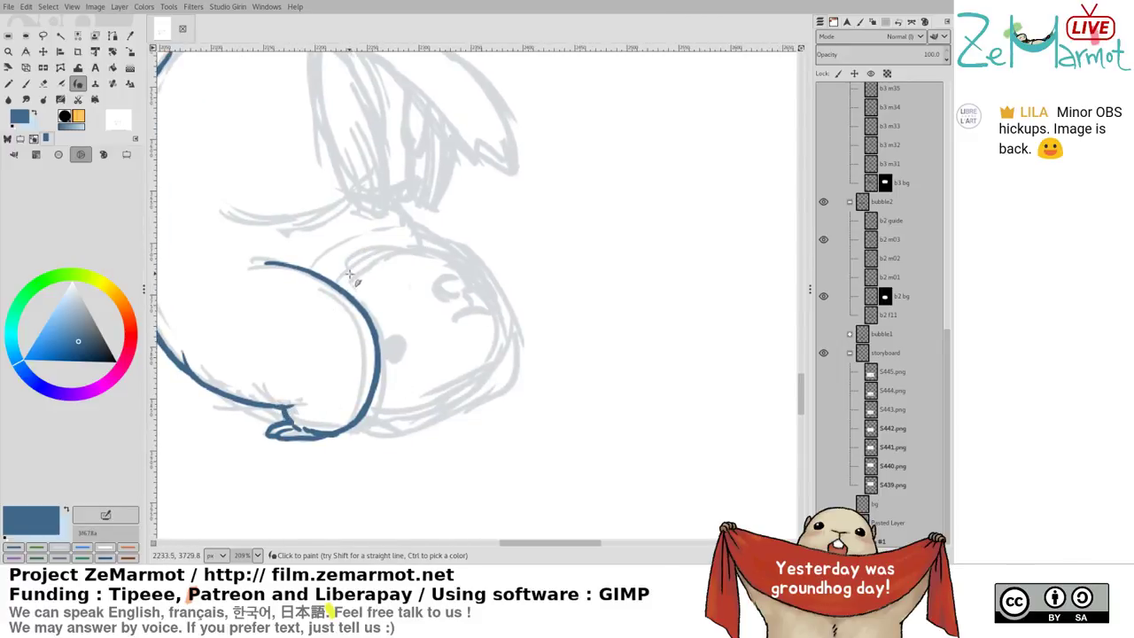
left_click_drag(563, 269, 266, 326)
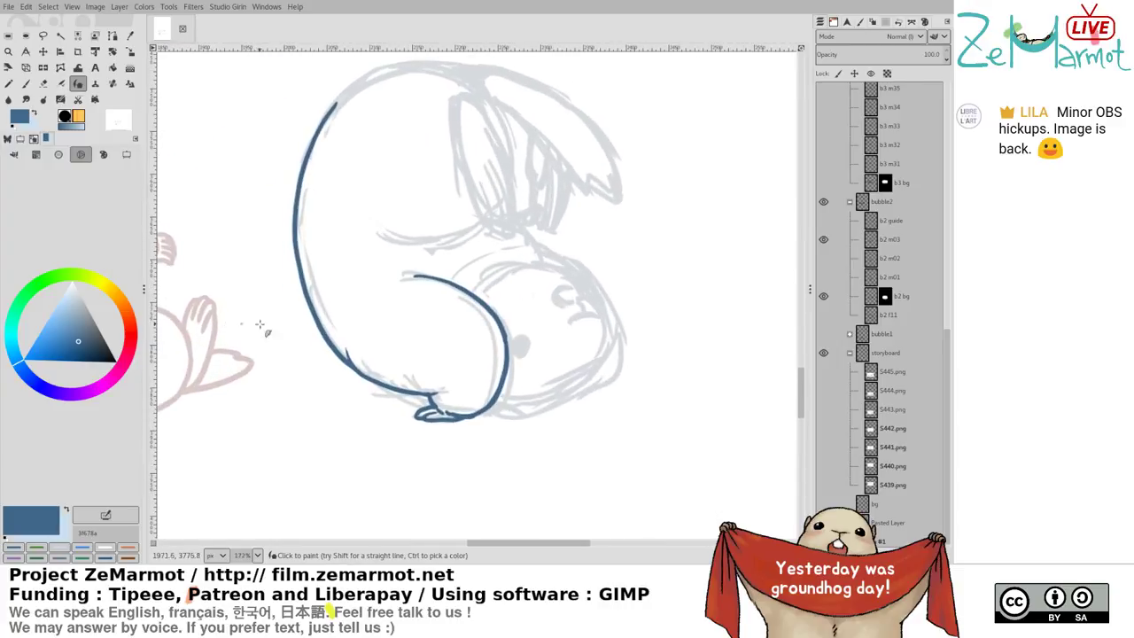
mouse_move(422, 345)
left_mouse_down()
mouse_move(218, 245)
mouse_move(367, 104)
mouse_move(486, 107)
mouse_move(537, 45)
mouse_move(619, 166)
mouse_move(610, 165)
left_mouse_up()
mouse_move(352, 239)
left_mouse_down()
mouse_move(398, 202)
mouse_move(459, 202)
left_mouse_up()
key("ctrl+z")
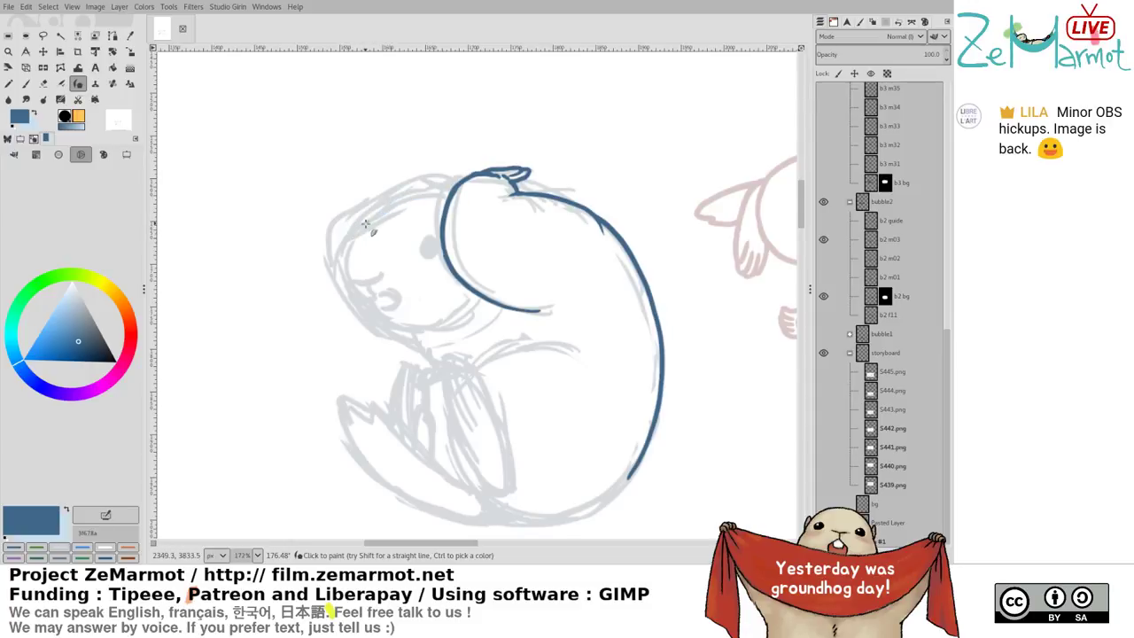
left_click_drag(358, 232, 459, 191)
Continue the head outline around the front of the snout and along the lower jaw
mouse_move(360, 229)
left_mouse_down()
mouse_move(345, 265)
mouse_move(362, 269)
left_mouse_up()
key("ctrl+z")
mouse_move(365, 224)
left_mouse_down()
mouse_move(339, 278)
mouse_move(344, 301)
mouse_move(432, 340)
left_mouse_up()
key("ctrl+z")
key("ctrl+z")
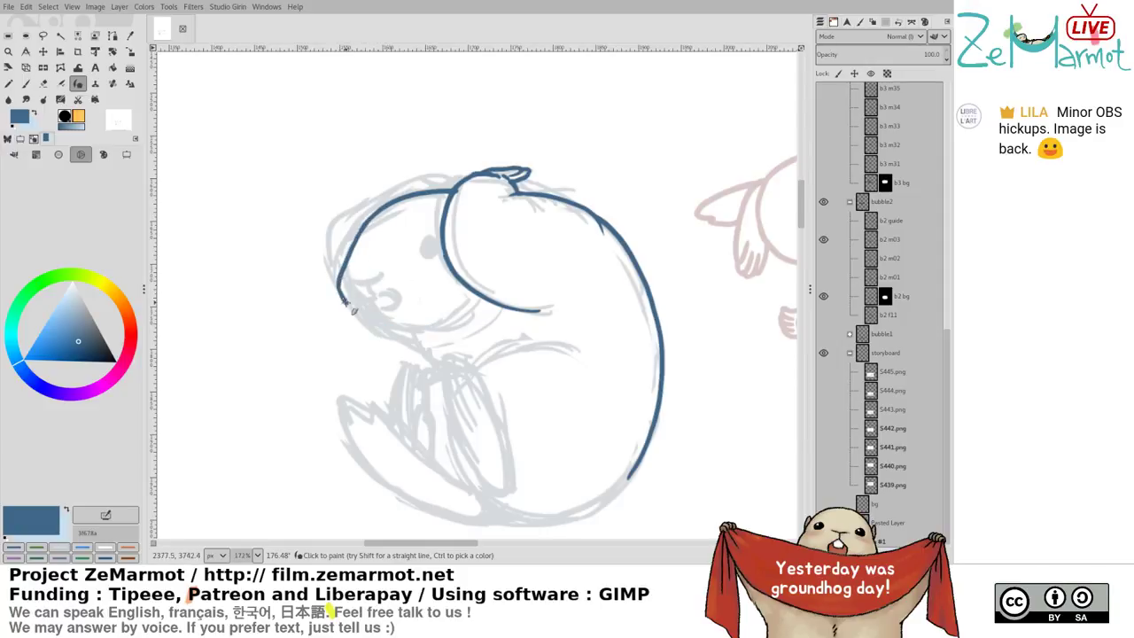
mouse_move(344, 301)
left_mouse_down()
mouse_move(398, 333)
mouse_move(443, 324)
left_mouse_up()
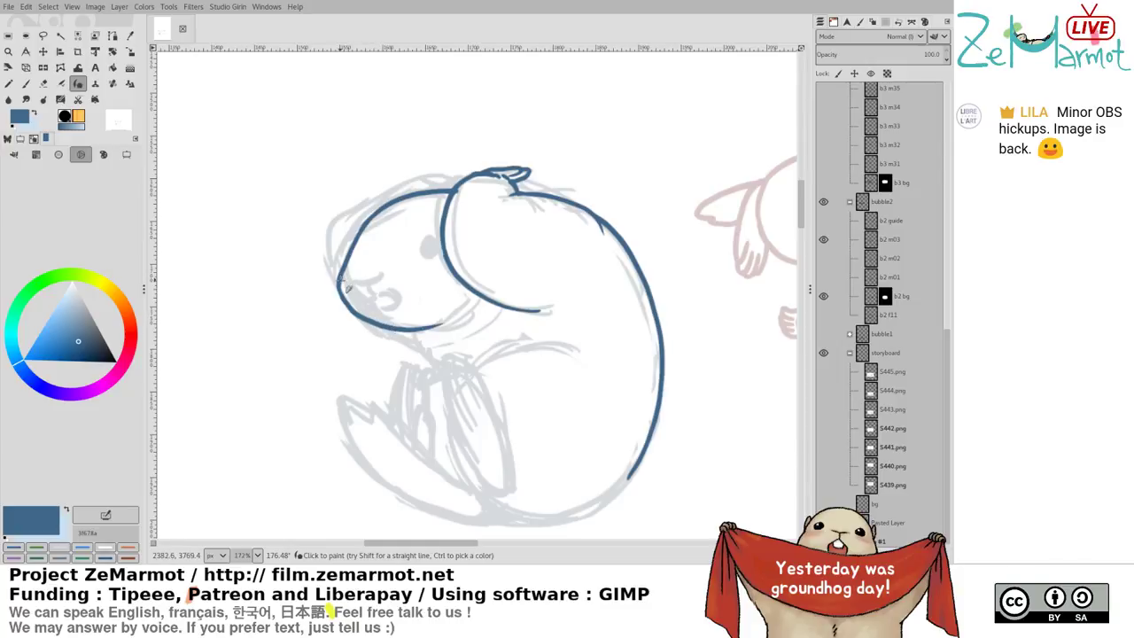
Erase and redraw the front of the snout outline so it flows smoothly into the jaw line
key("shift+e")
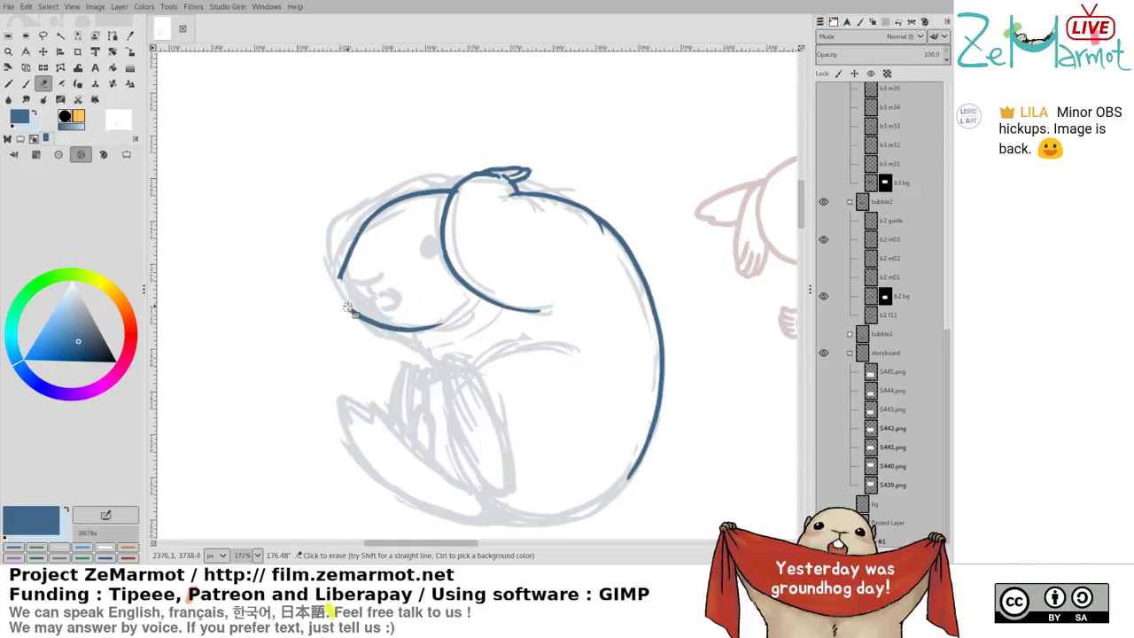
key("k")
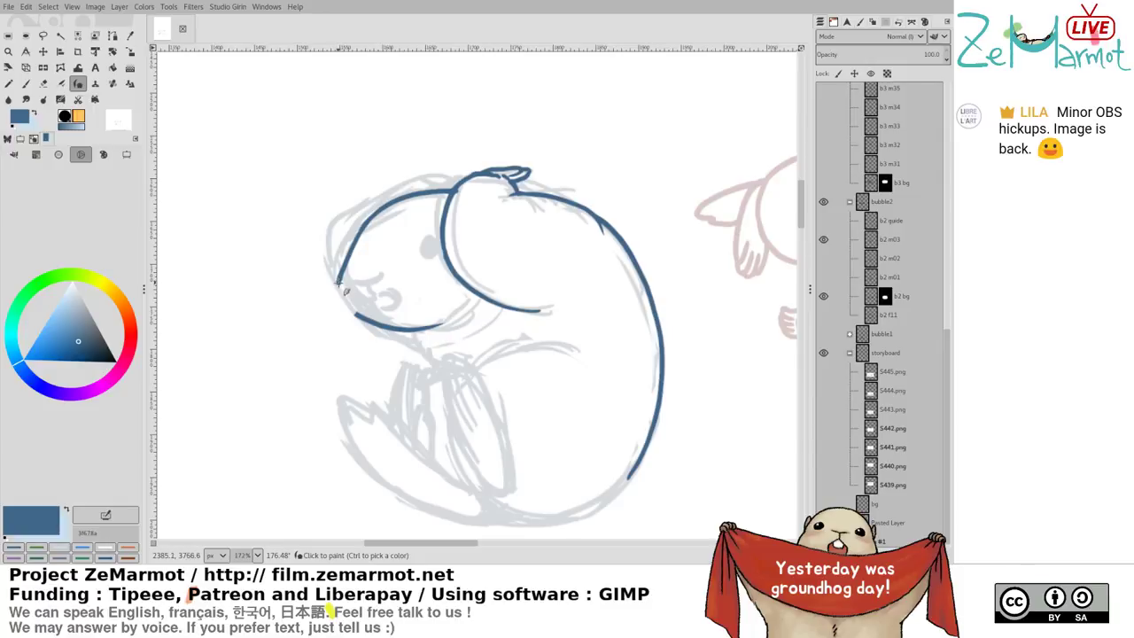
mouse_move(349, 310)
left_mouse_down()
mouse_move(362, 326)
mouse_move(362, 312)
left_mouse_up()
key("shift+e")
key("k")
key("shift+e")
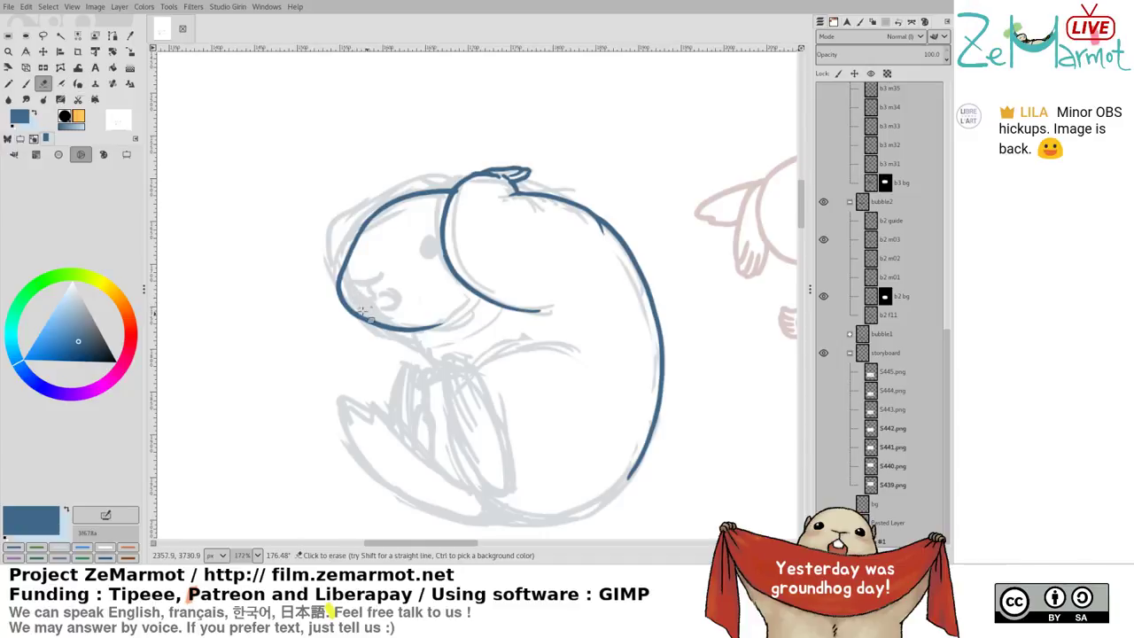
key("k")
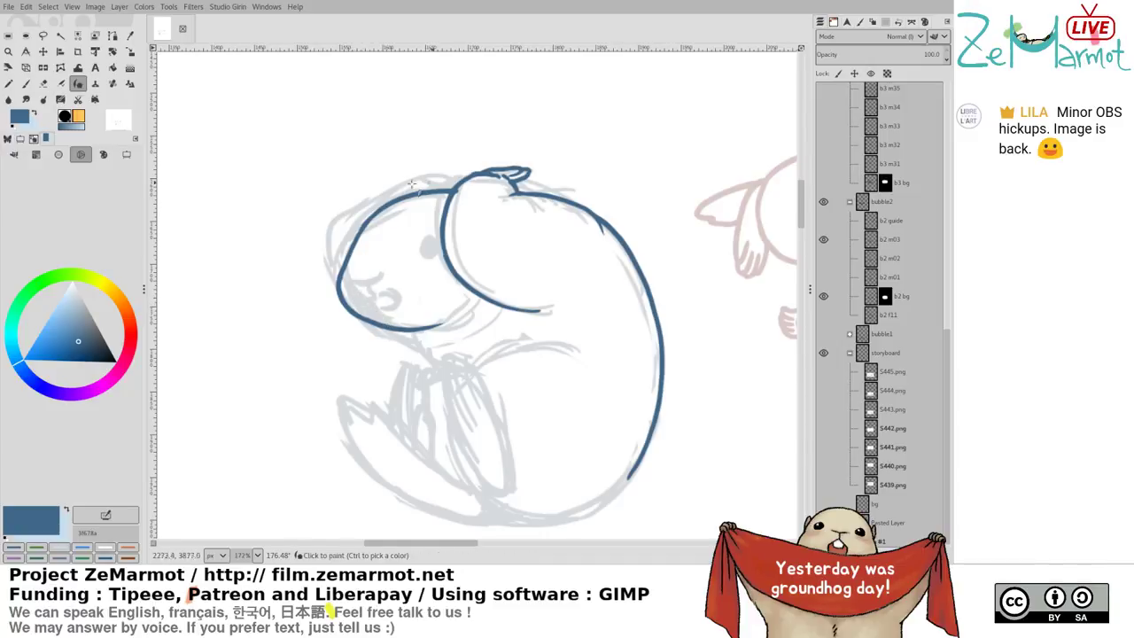
key("shift+e")
left_click_drag(354, 315, 364, 328)
Draw the muzzle line with the small oval beneath it on the face, cleaning up and redoing their strokes
key("k")
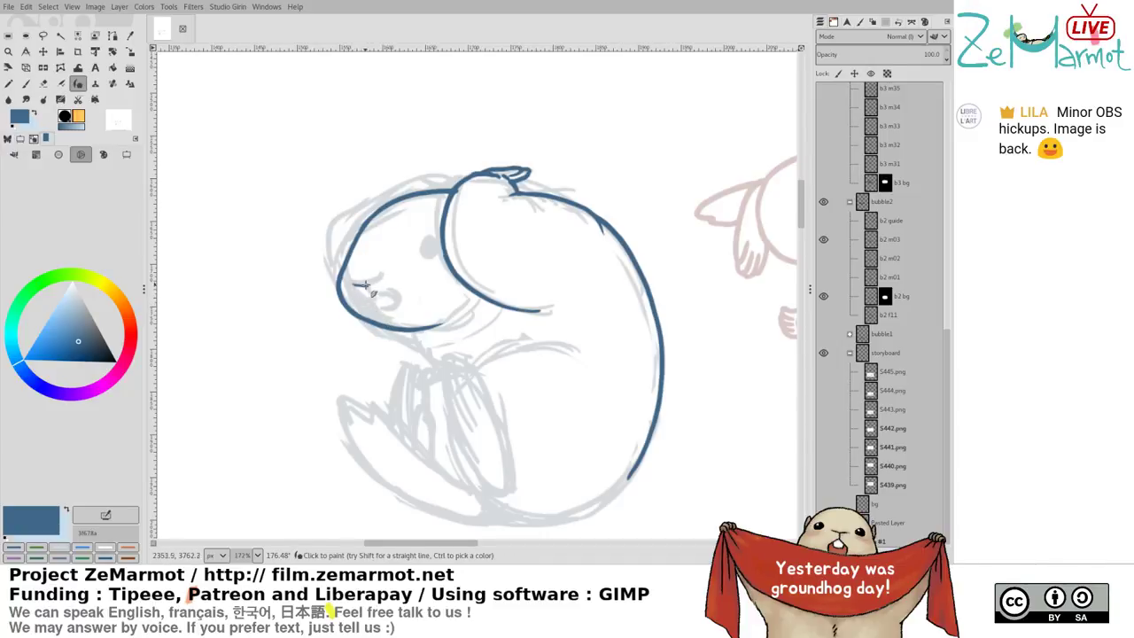
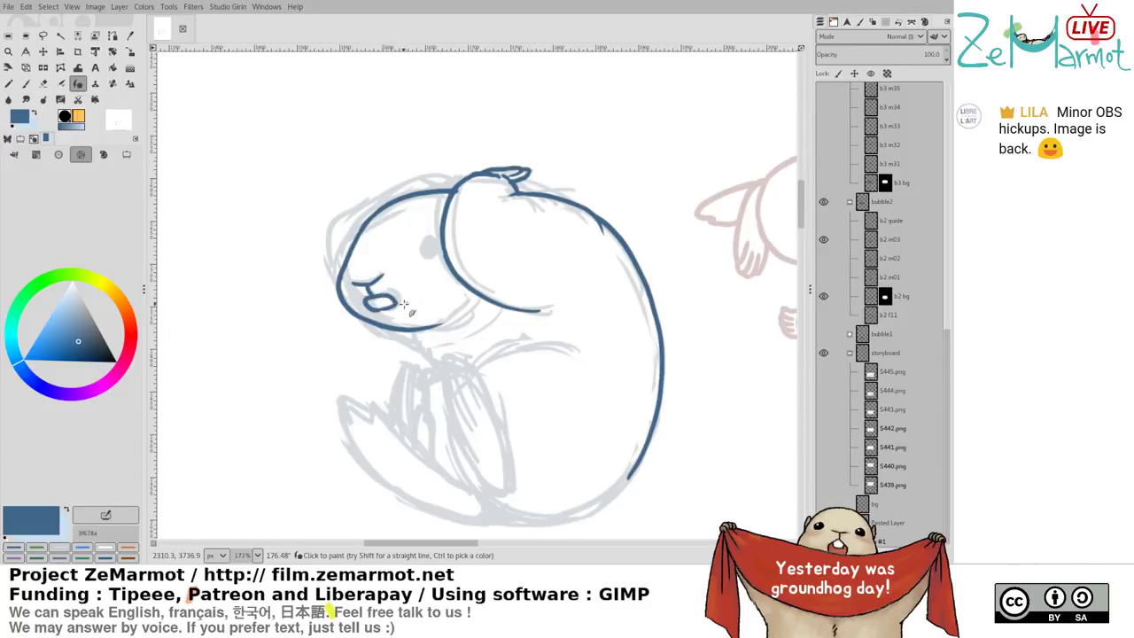
key("shift+e")
key("y")
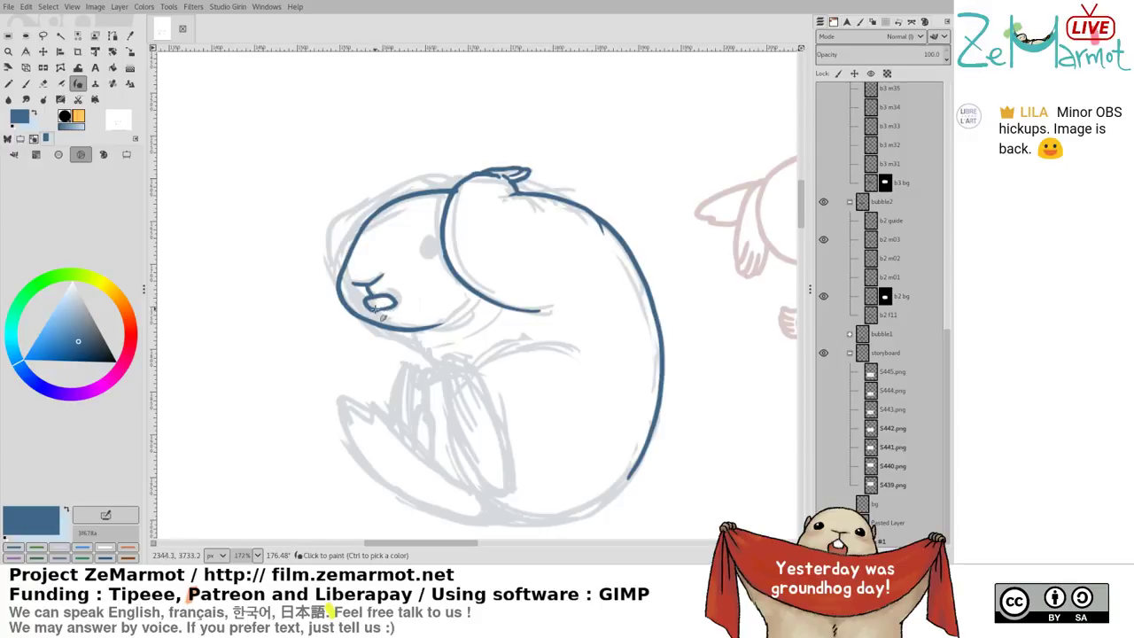
key("shift+e")
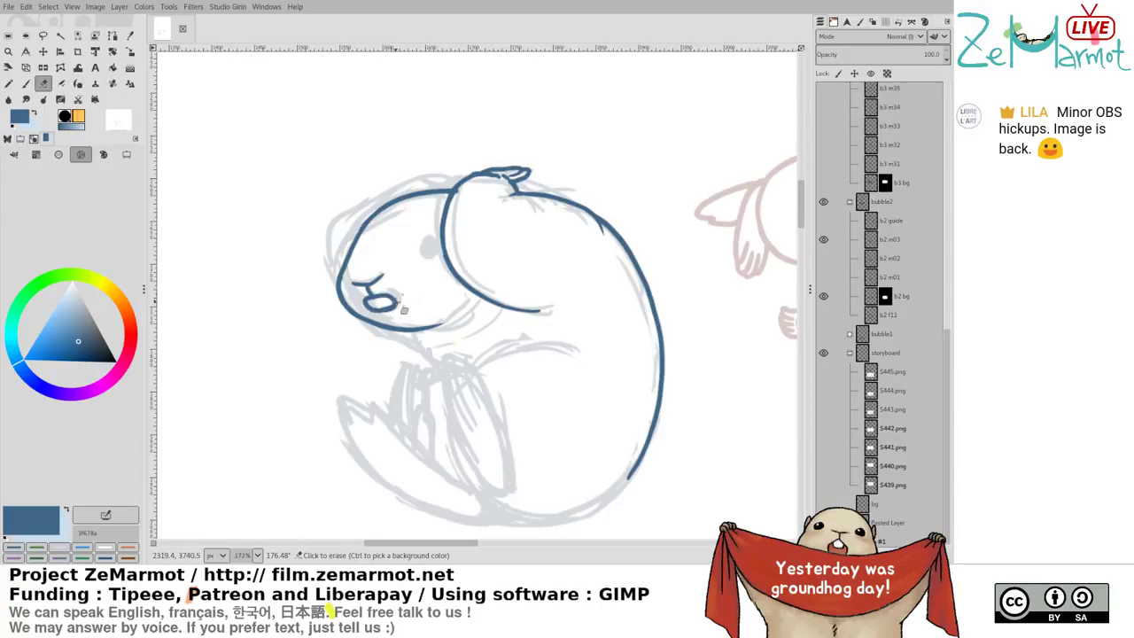
left_click_drag(387, 304, 376, 307)
key("y")
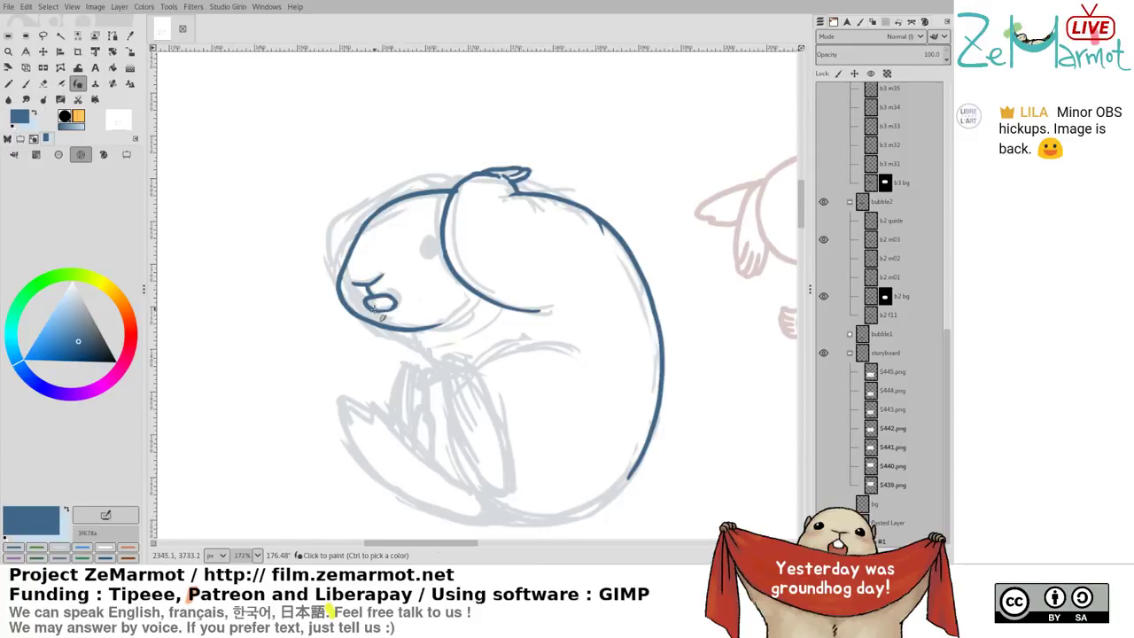
key("shift+e")
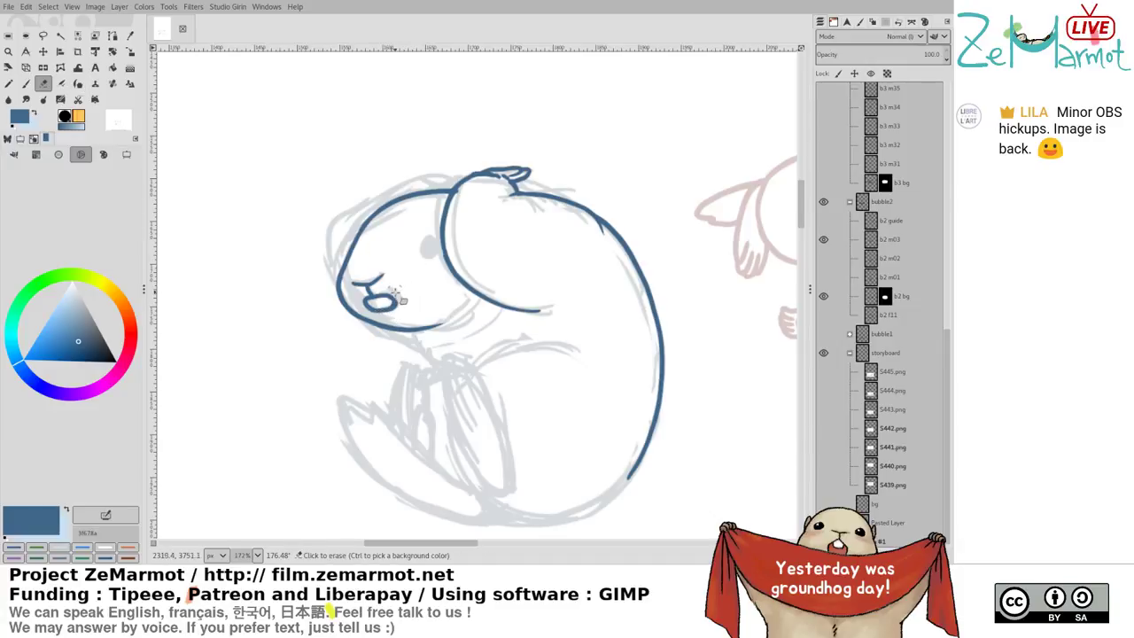
left_click_drag(373, 278, 385, 272)
key("y")
key("ctrl+z")
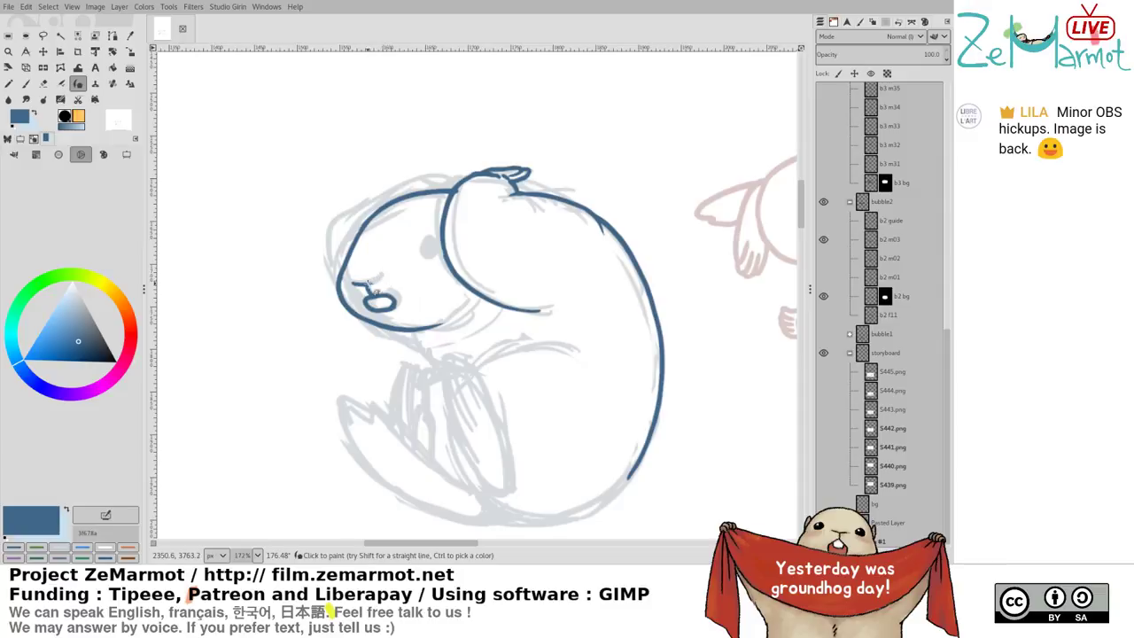
Paint the solid round eye beside the rounded body curve and clean up its edge
left_click_drag(426, 242, 437, 251)
key("shift+e")
left_click_drag(428, 260, 435, 261)
key("y")
key("shift+e")
key("y")
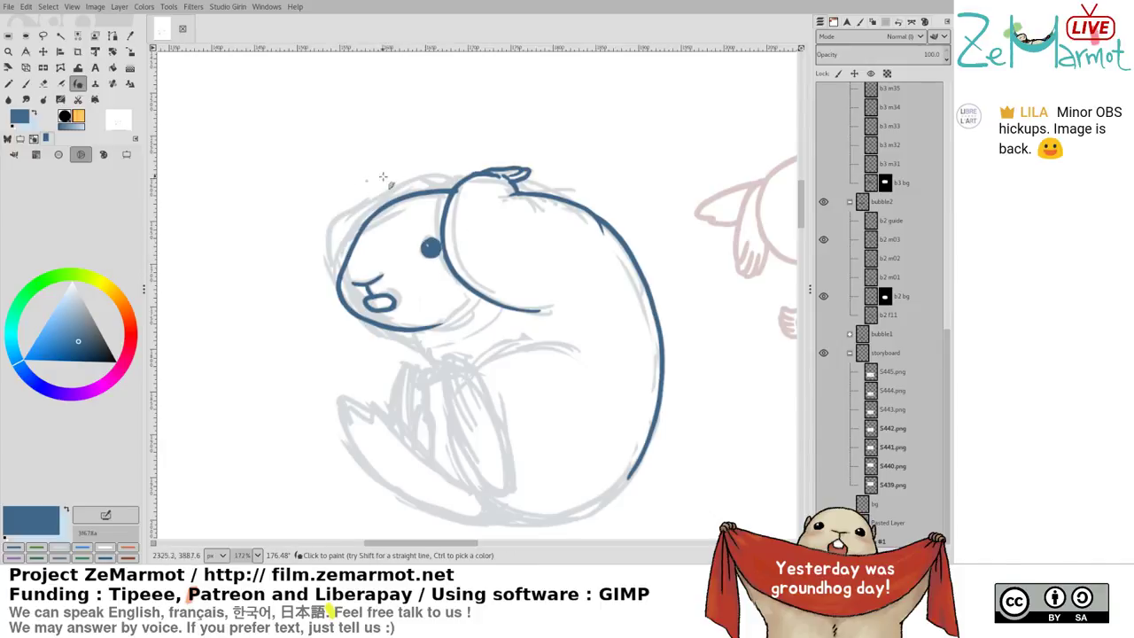
Draw the chin and throat line below the jaw, redoing strokes that miss the sketch
mouse_move(386, 328)
left_mouse_down()
mouse_move(424, 343)
mouse_move(373, 327)
mouse_move(445, 365)
left_mouse_up()
key("ctrl+z")
key("ctrl+z")
key("ctrl+z")
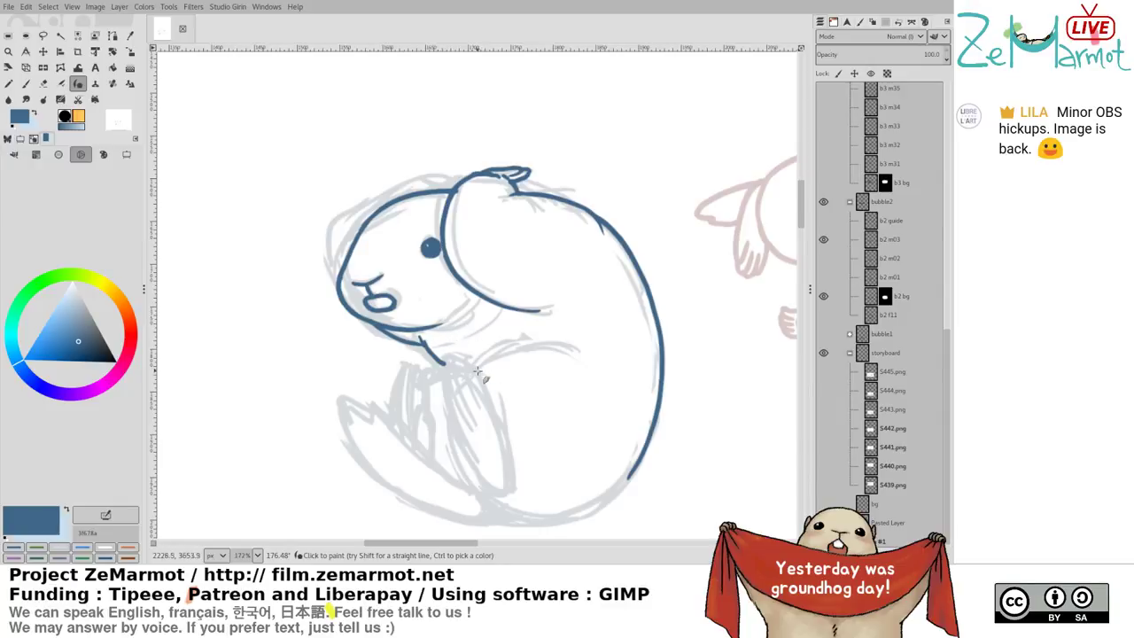
Draw the small curved contour on the far side of the head and add the partly hidden second eye
left_click_drag(468, 441, 350, 374)
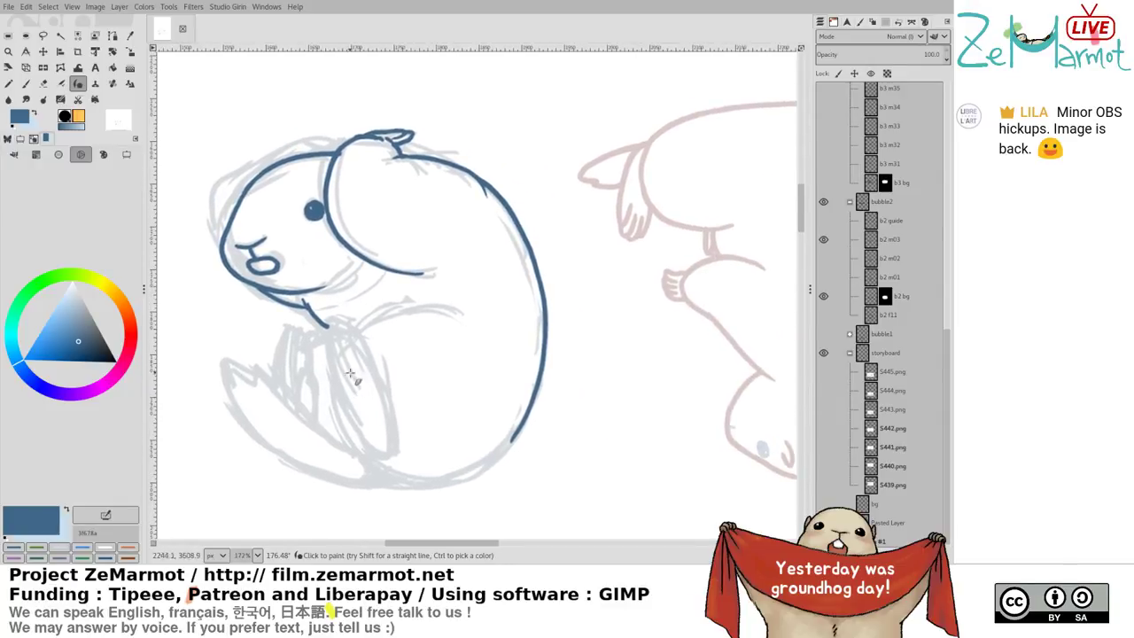
mouse_move(224, 193)
left_mouse_down()
mouse_move(222, 224)
mouse_move(224, 191)
mouse_move(269, 167)
left_mouse_up()
key("ctrl+z")
key("ctrl+z")
key("ctrl+z")
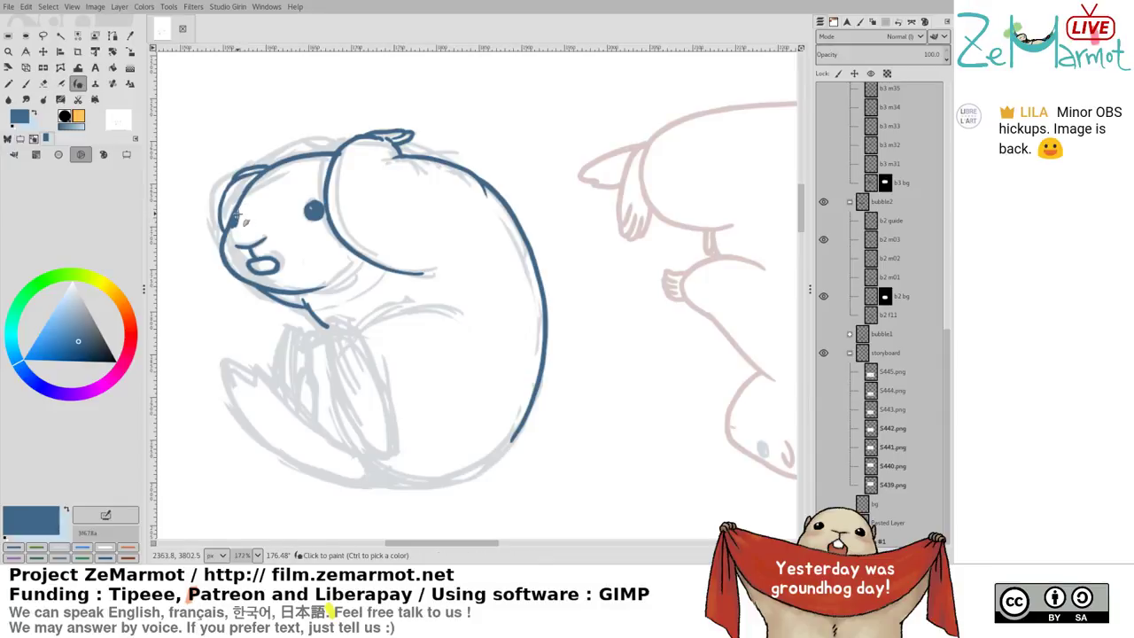
left_click(236, 220)
Ink the inner body curve starting beside the throat and touch up the lower jaw outline
left_click_drag(304, 363, 269, 369)
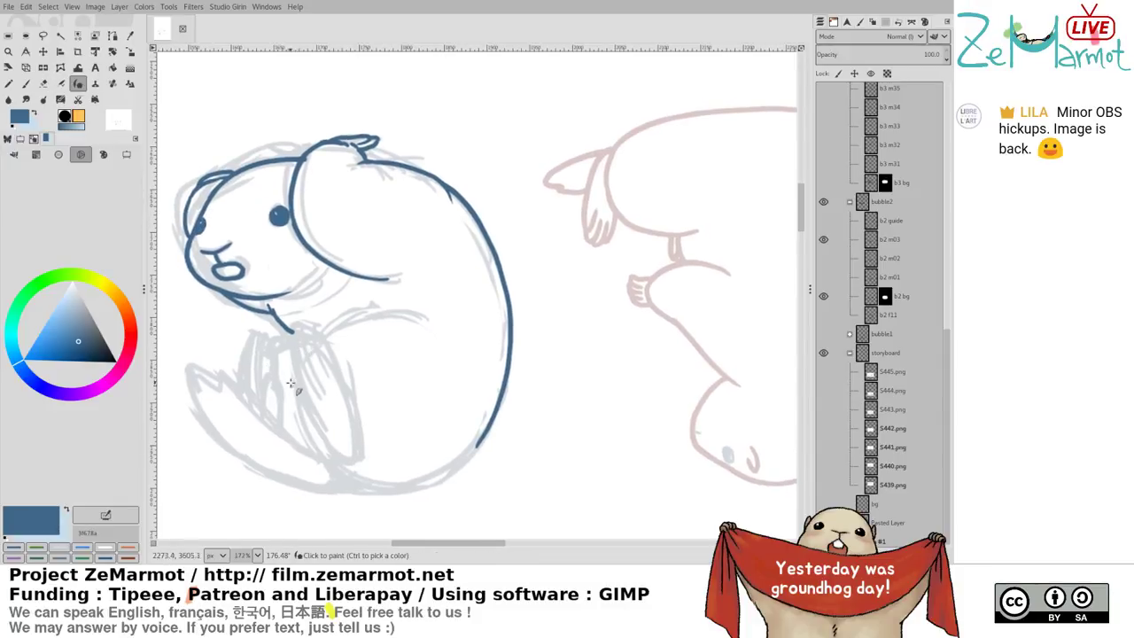
left_click_drag(321, 337, 426, 316)
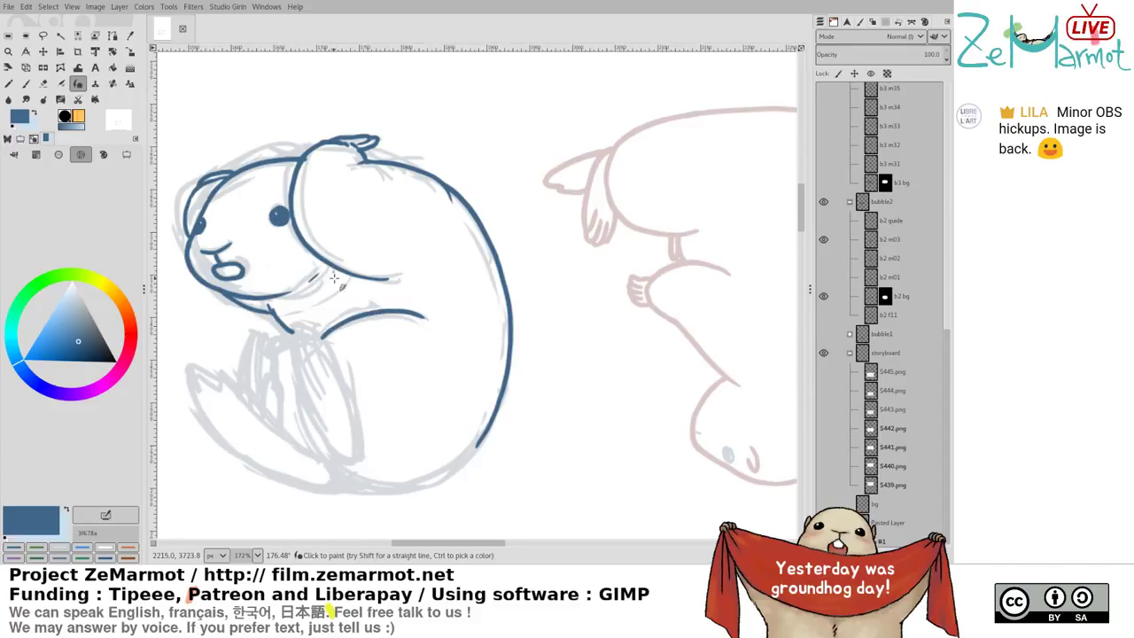
key("shift+e")
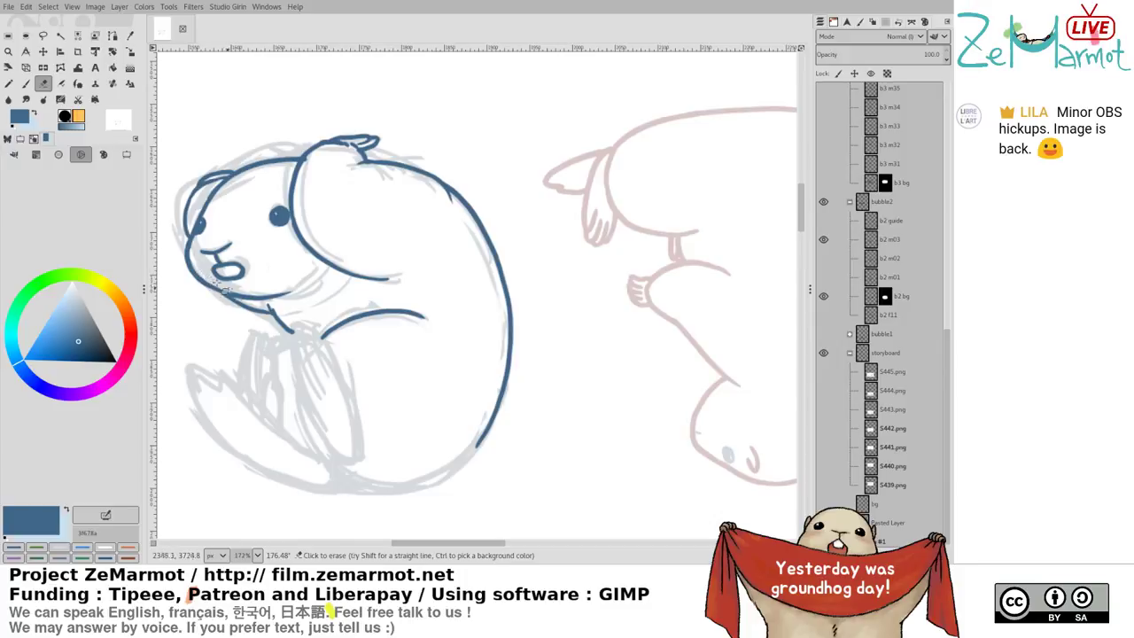
key("k")
left_click_drag(207, 285, 227, 294)
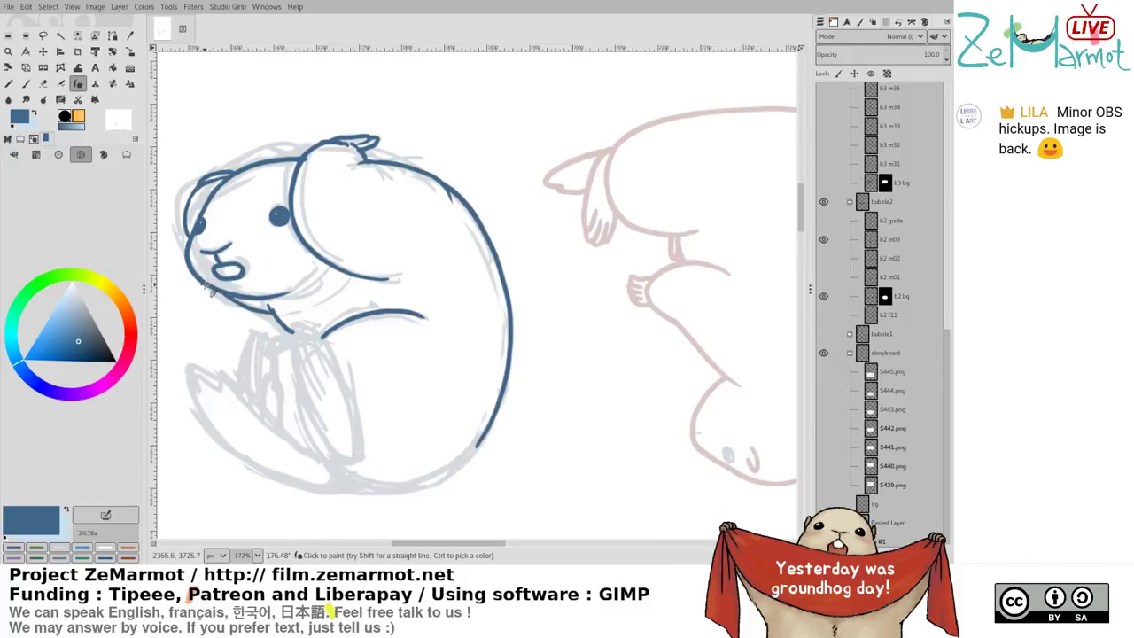
Ink the near hind foot below the throat with its long toes and rounded heel, redoing strokes that miss the sketch
left_click_drag(290, 346, 375, 344)
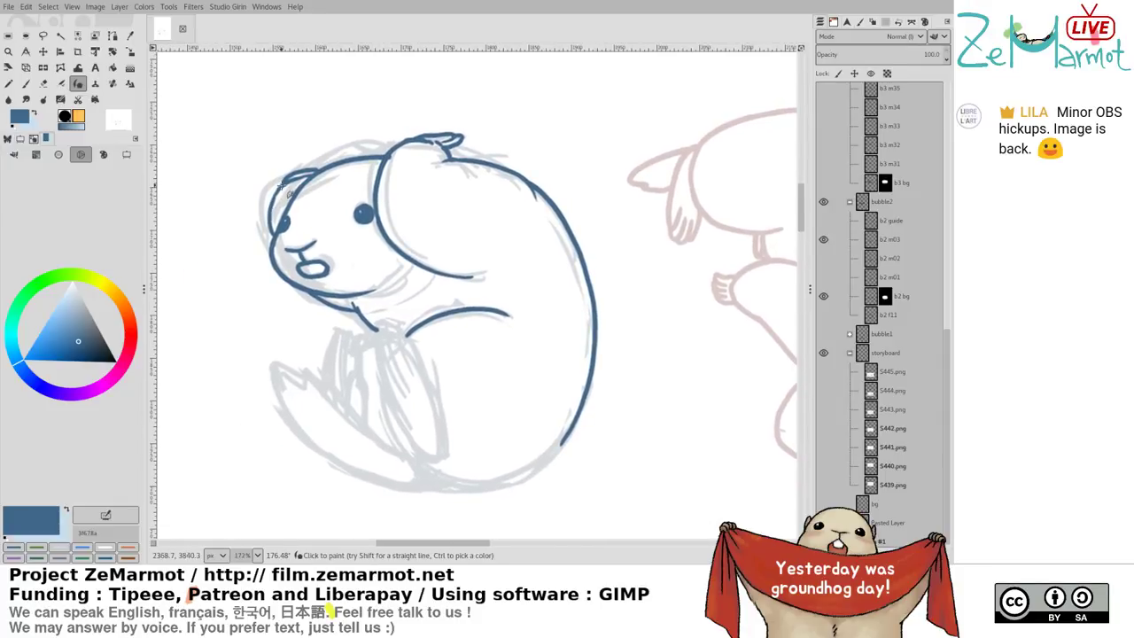
left_click_drag(380, 356, 412, 434)
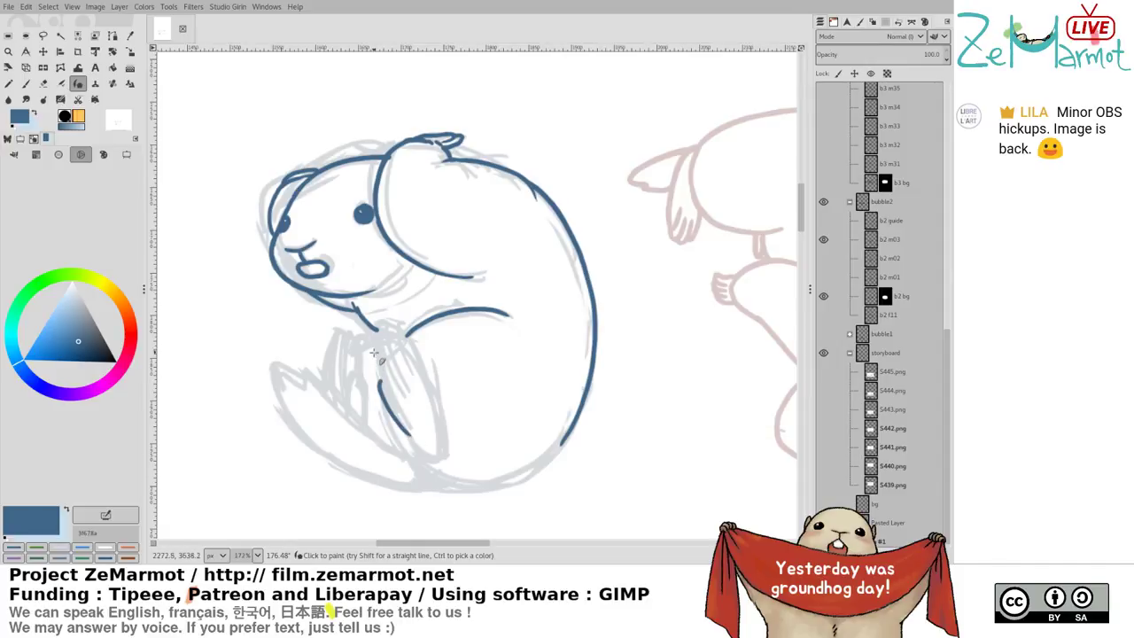
left_click_drag(377, 354, 401, 411)
key("ctrl+z")
mouse_move(378, 357)
left_mouse_down()
mouse_move(405, 415)
mouse_move(381, 346)
mouse_move(401, 390)
left_mouse_up()
mouse_move(391, 337)
left_mouse_down()
mouse_move(403, 373)
mouse_move(393, 338)
mouse_move(415, 354)
mouse_move(450, 438)
left_mouse_up()
key("ctrl+z")
key("ctrl+z")
key("ctrl+z")
mouse_move(407, 341)
left_mouse_down()
mouse_move(444, 438)
mouse_move(433, 454)
left_mouse_up()
key("ctrl+z")
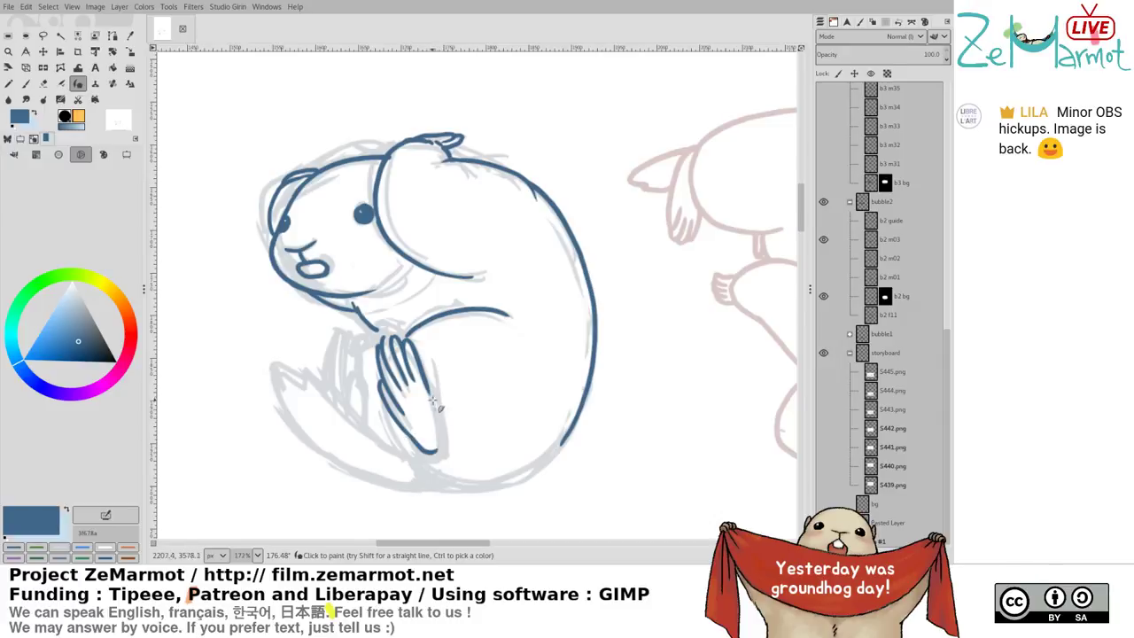
left_click_drag(429, 392, 443, 457)
Clean up the near foot's toe tips, erasing rough spots and redrawing the outline of the outer toes
key("shift+e")
left_click_drag(390, 344, 387, 366)
key("k")
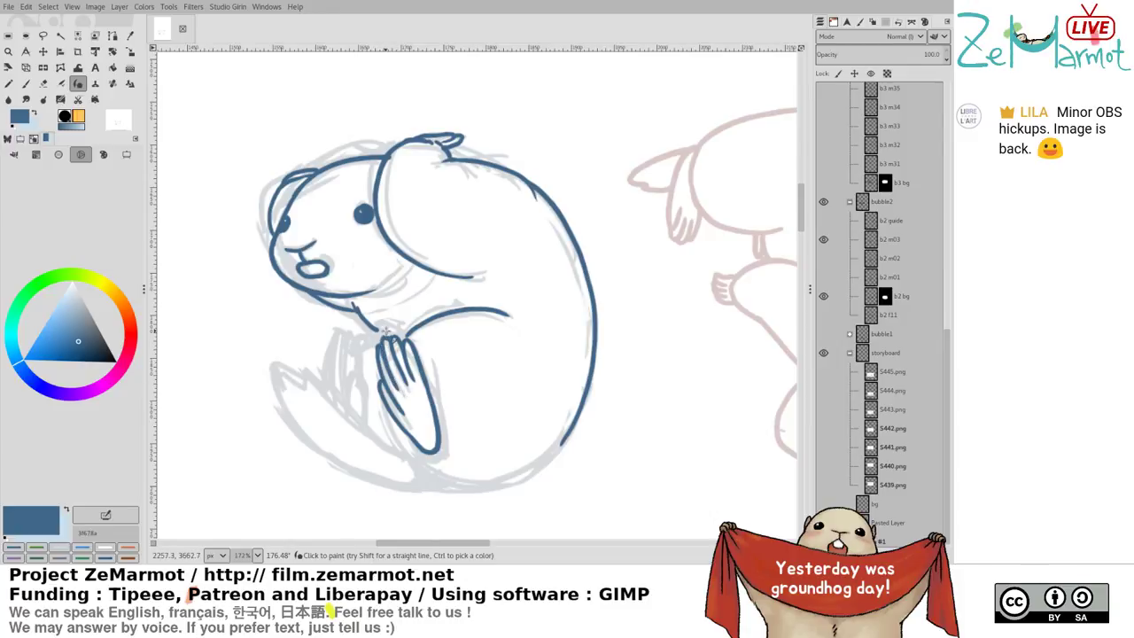
key("shift+e")
key("k")
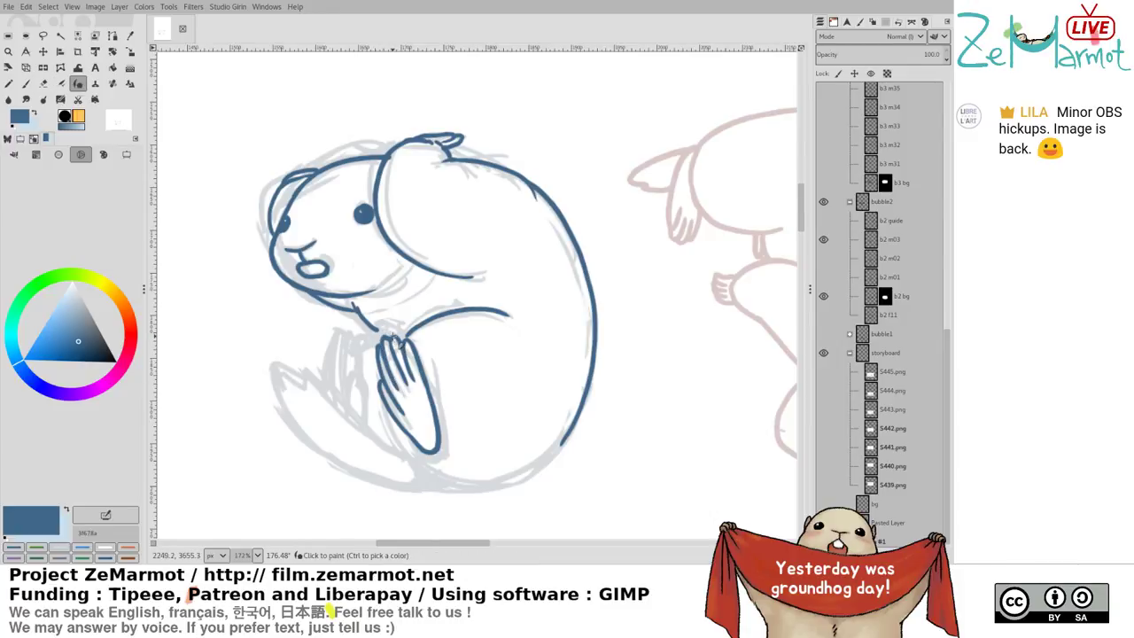
left_click_drag(405, 371, 401, 359)
key("shift+e")
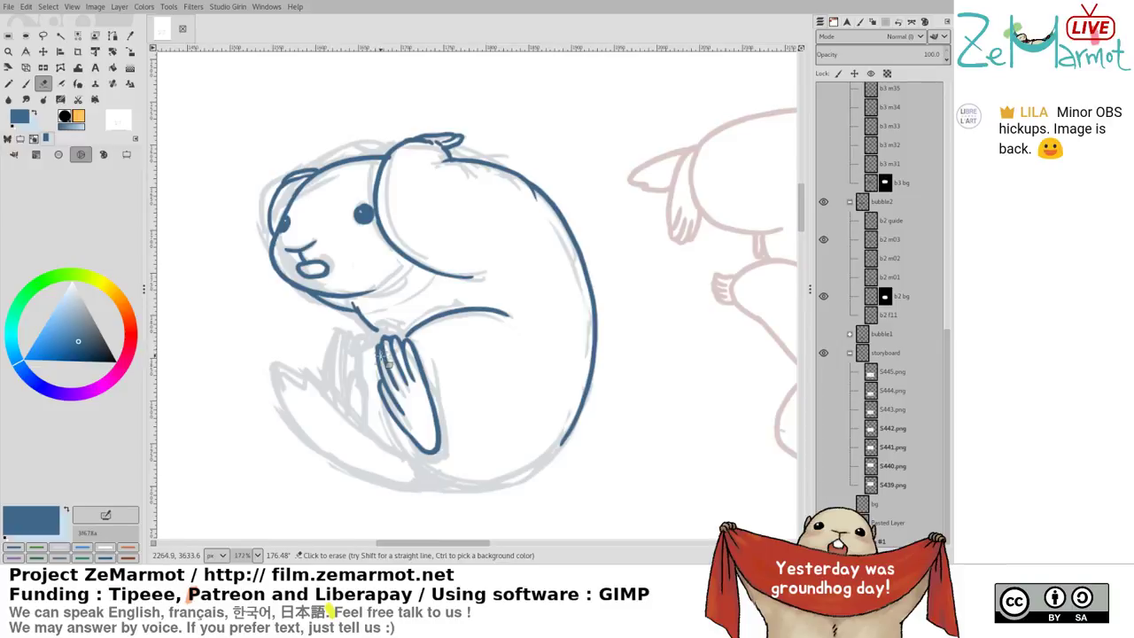
key("k")
left_click_drag(380, 354, 384, 342)
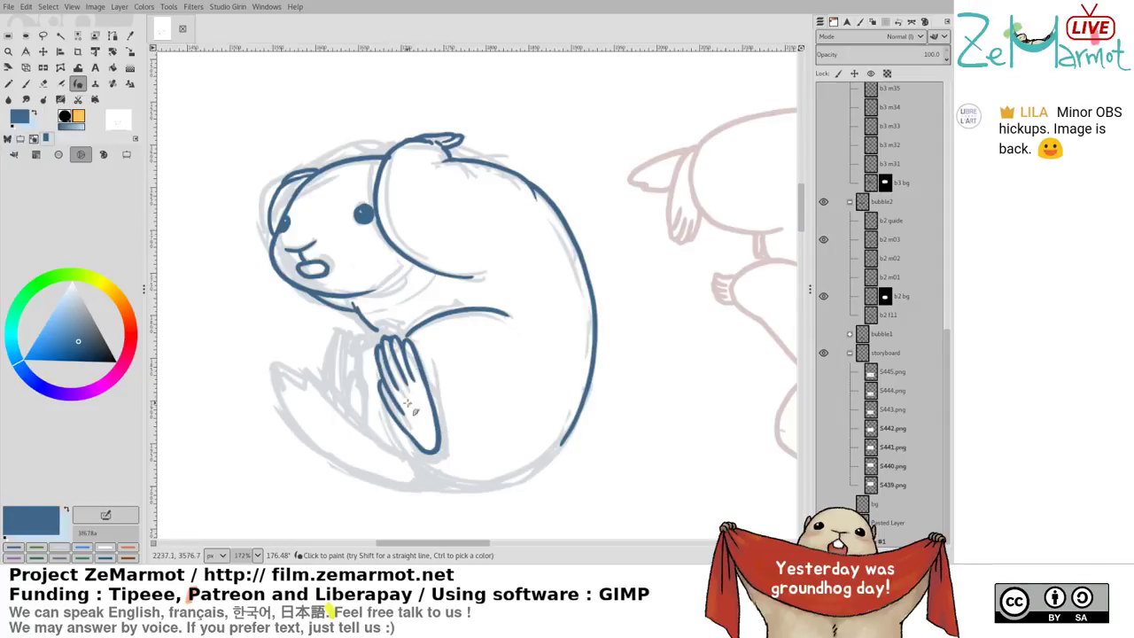
Redraw the near foot's edge between the lowest toe and the heel and erase the stray ends
key("shift+e")
key("k")
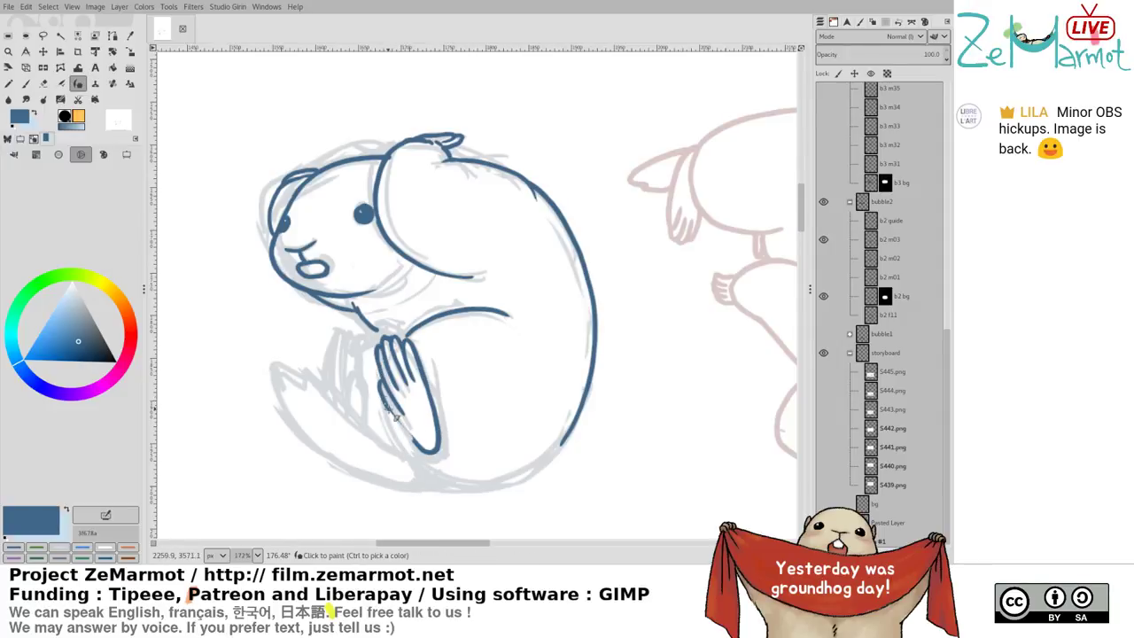
left_click_drag(395, 416, 411, 437)
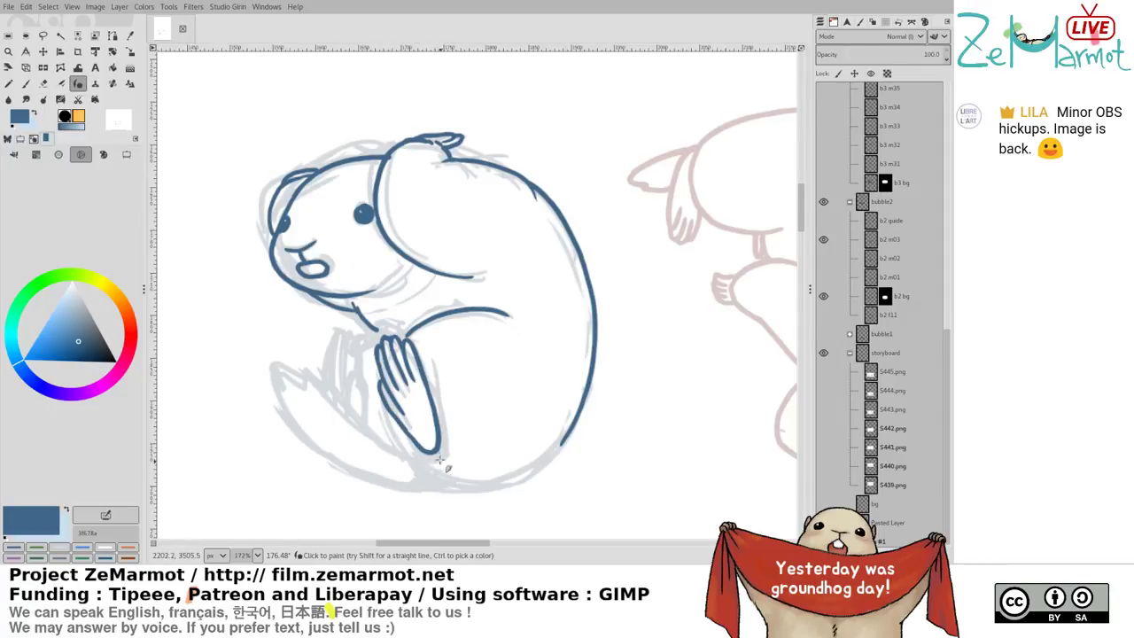
key("shift+e")
key("k")
key("shift+e")
key("k")
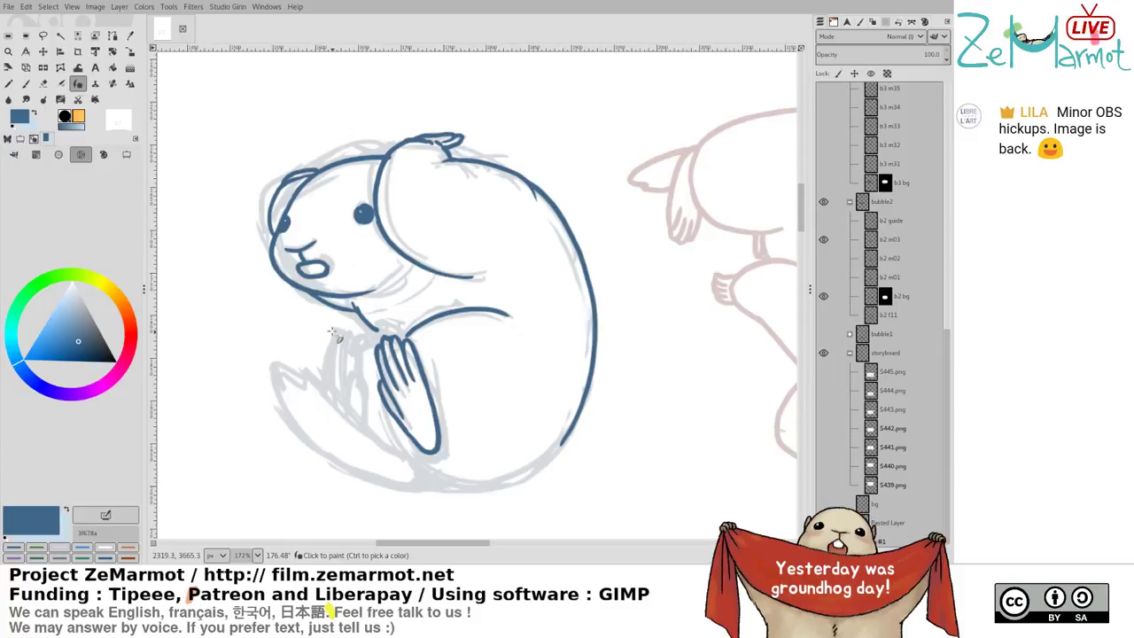
Draw the lowest toe and long side edge of the smaller far foot, retrying until they follow the sketch
left_click_drag(351, 376, 366, 421)
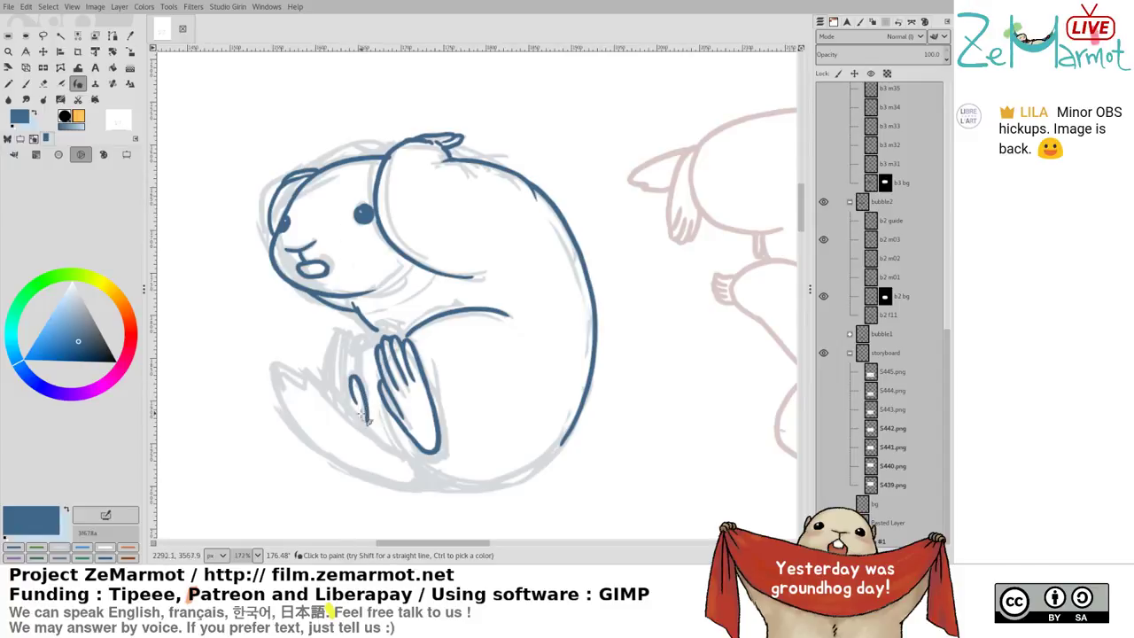
key("ctrl+z")
key("ctrl+z")
left_click_drag(353, 376, 370, 431)
key("ctrl+z")
key("ctrl+z")
mouse_move(351, 371)
left_mouse_down()
mouse_move(371, 406)
mouse_move(366, 431)
left_mouse_up()
Add the remaining toes and the outer edge of the far foot, undoing strokes that miss
mouse_move(347, 335)
left_mouse_down()
mouse_move(356, 376)
mouse_move(341, 369)
mouse_move(334, 379)
mouse_move(345, 404)
left_mouse_up()
key("ctrl+z")
key("ctrl+z")
key("ctrl+z")
key("ctrl+z")
key("ctrl+z")
left_click_drag(331, 356, 335, 379)
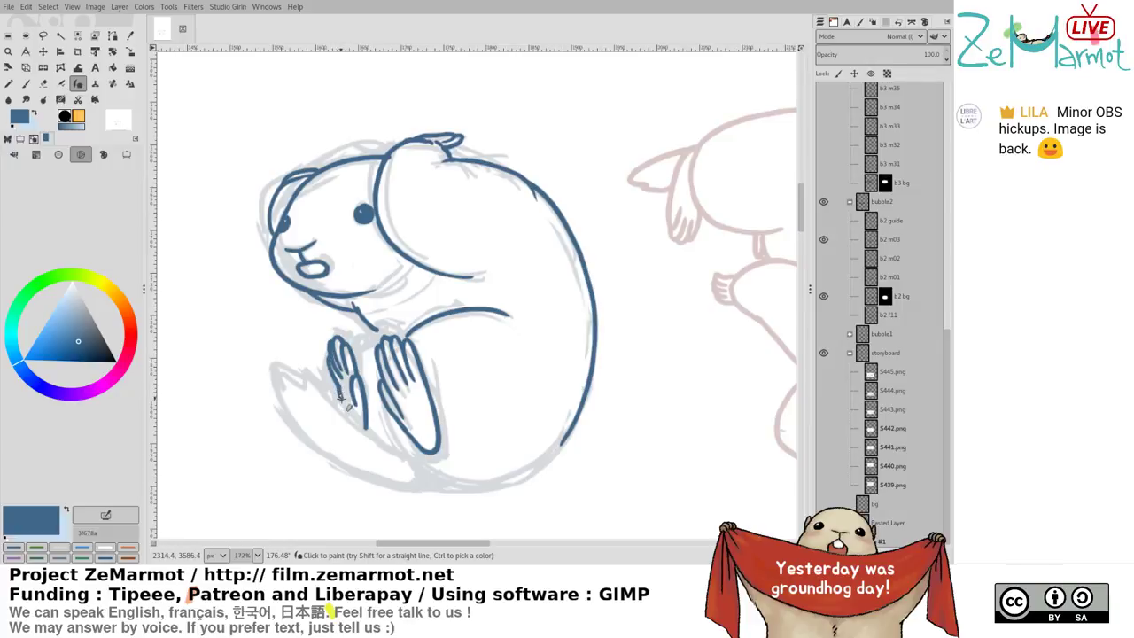
Ink the tail with its jagged tip and complete the lower body outline, joining it to the feet and belly
mouse_move(271, 364)
left_mouse_down()
mouse_move(279, 393)
mouse_move(361, 484)
mouse_move(410, 501)
mouse_move(276, 383)
mouse_move(360, 473)
mouse_move(434, 483)
left_mouse_up()
key("ctrl+z")
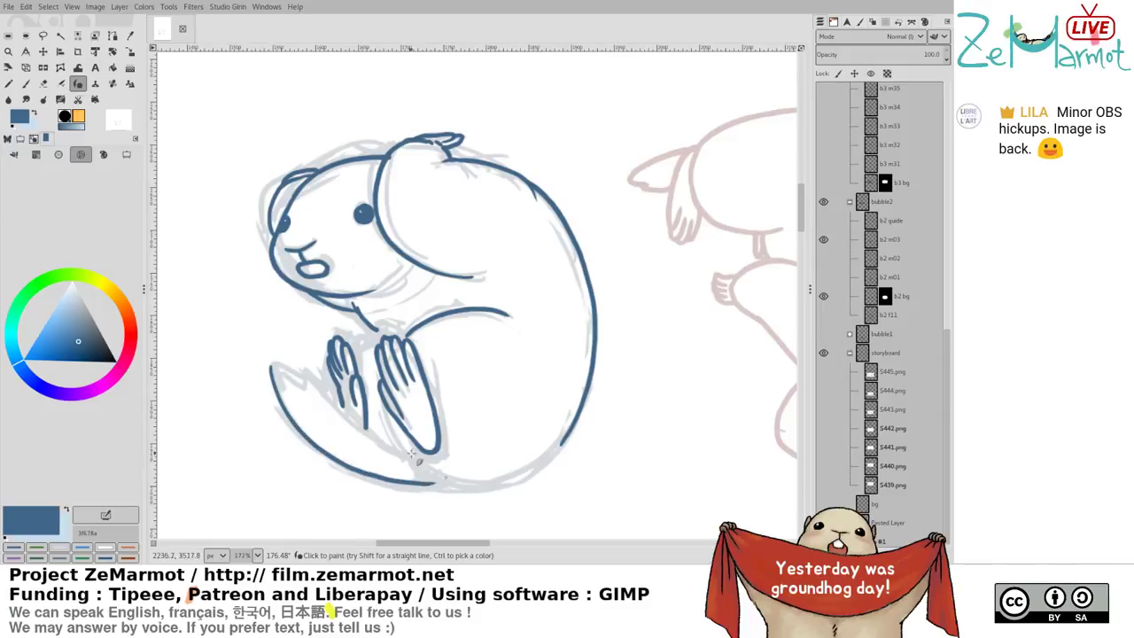
mouse_move(273, 363)
left_mouse_down()
mouse_move(443, 485)
mouse_move(501, 495)
mouse_move(567, 457)
mouse_move(578, 381)
left_mouse_up()
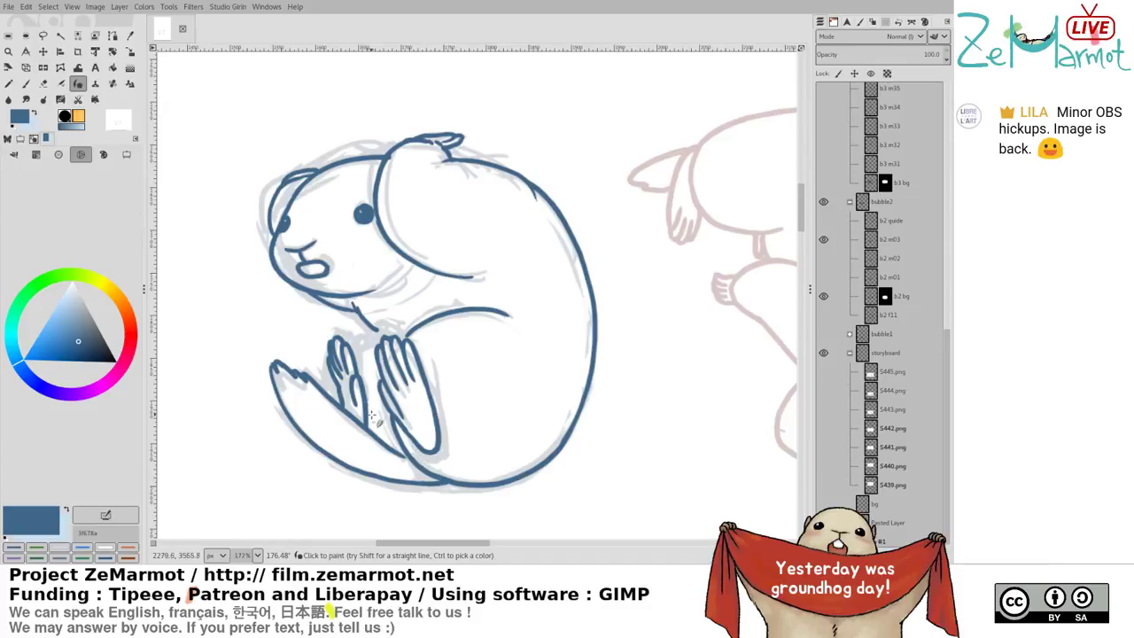
left_click_drag(359, 357, 406, 332)
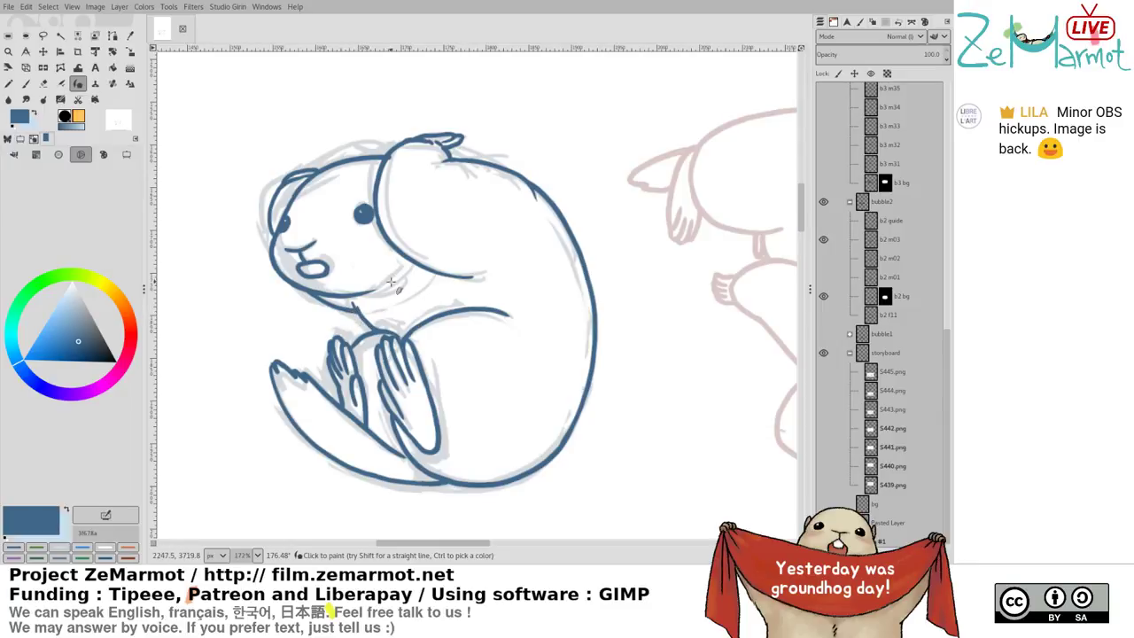
Rotate the view upside down and compare the line art with the sketch by hiding and reshowing layer b5 m70
scroll(395, 285, "down", 4)
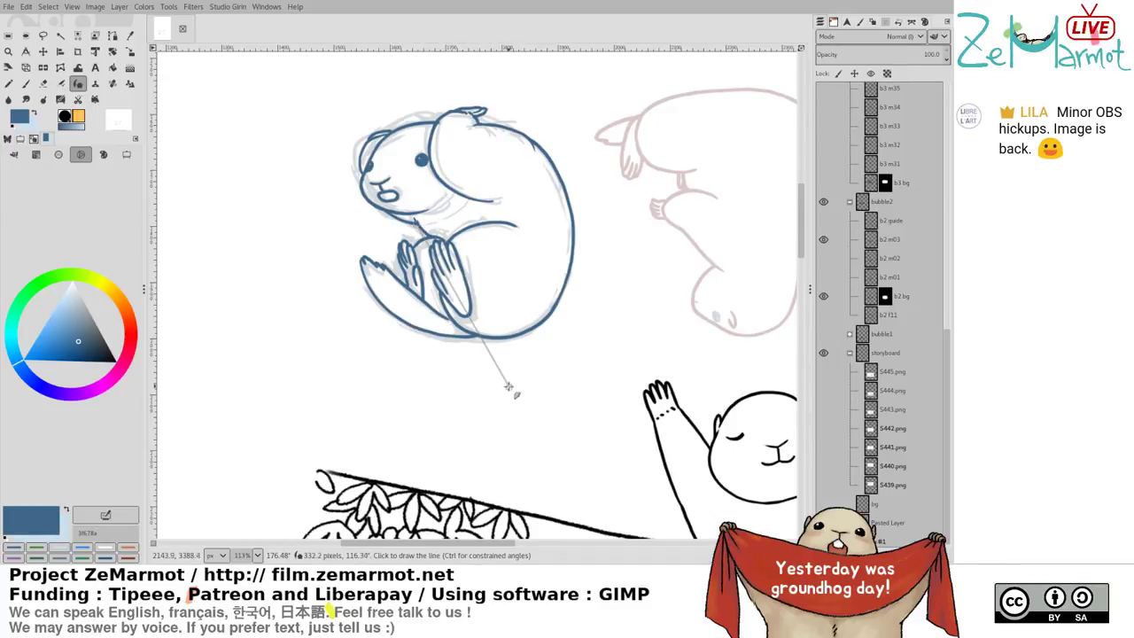
left_click_drag(513, 389, 448, 223)
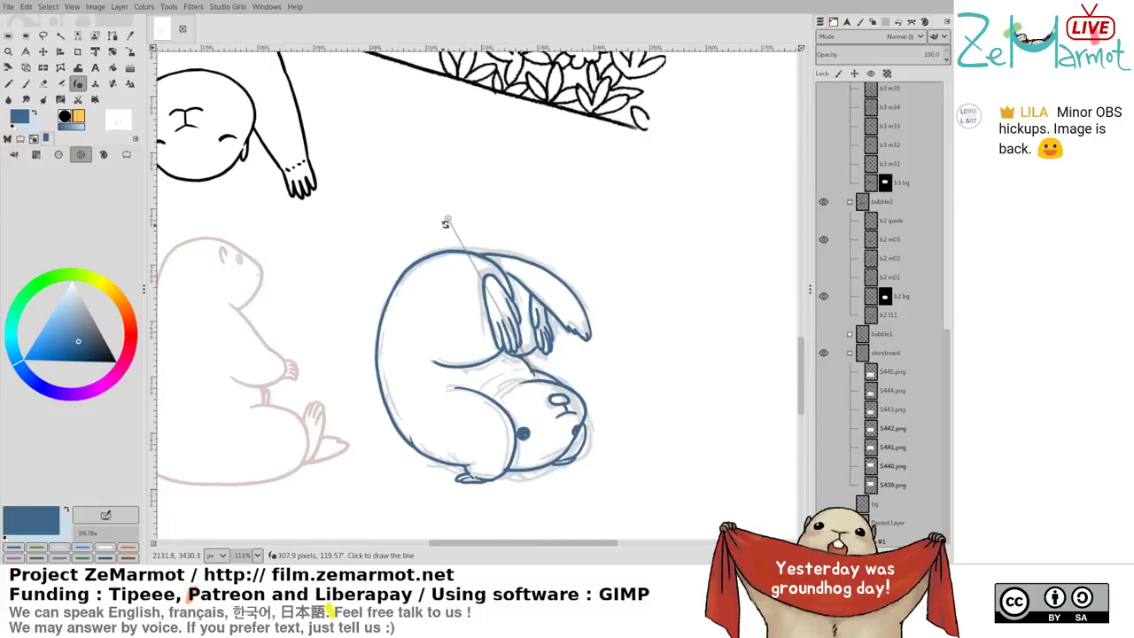
scroll(950, 281, "up", 5)
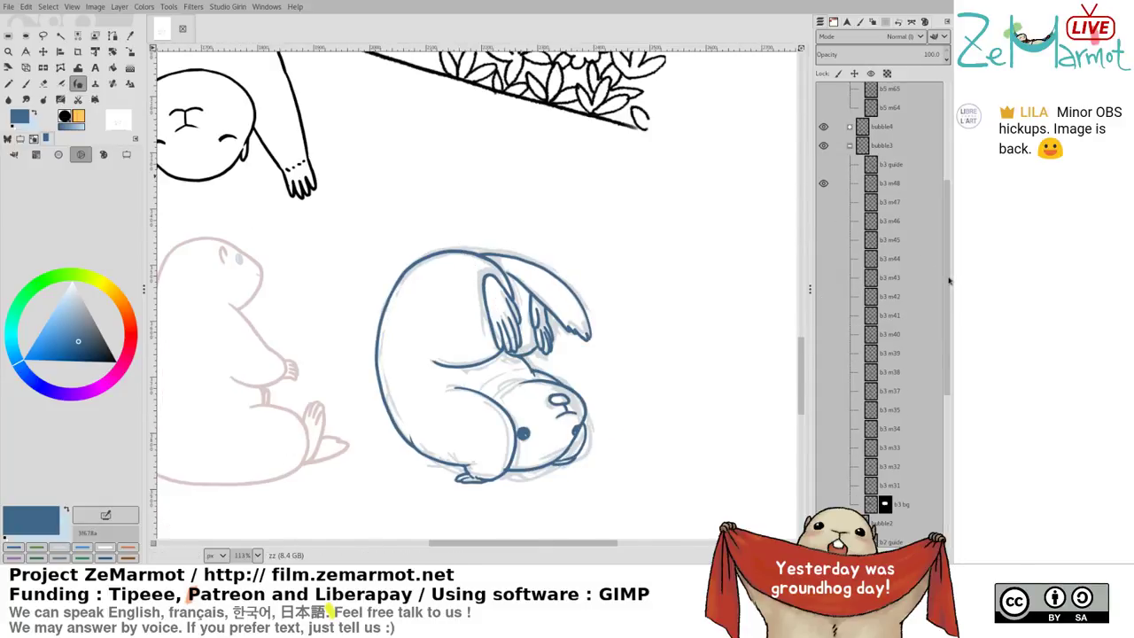
scroll(949, 202, "up", 3)
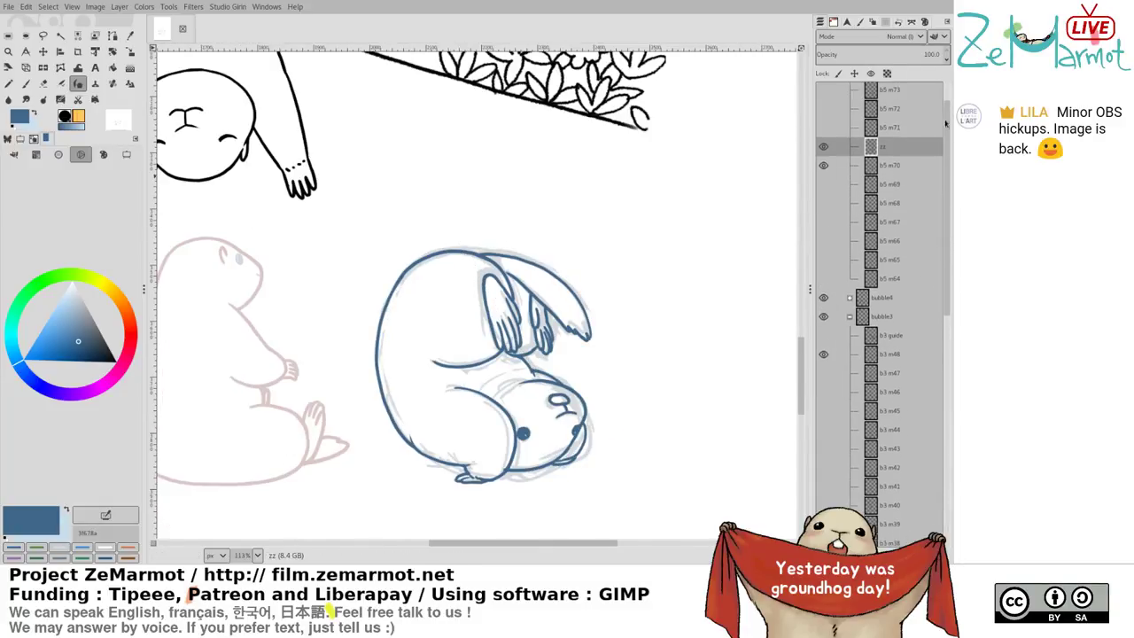
left_click(825, 164)
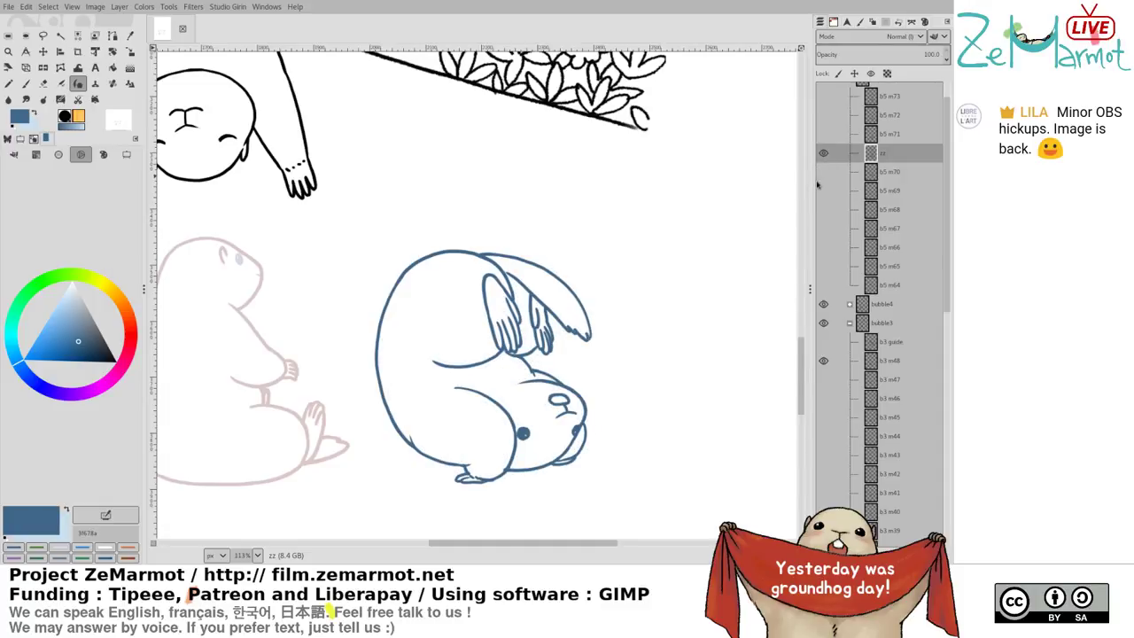
left_click(825, 173)
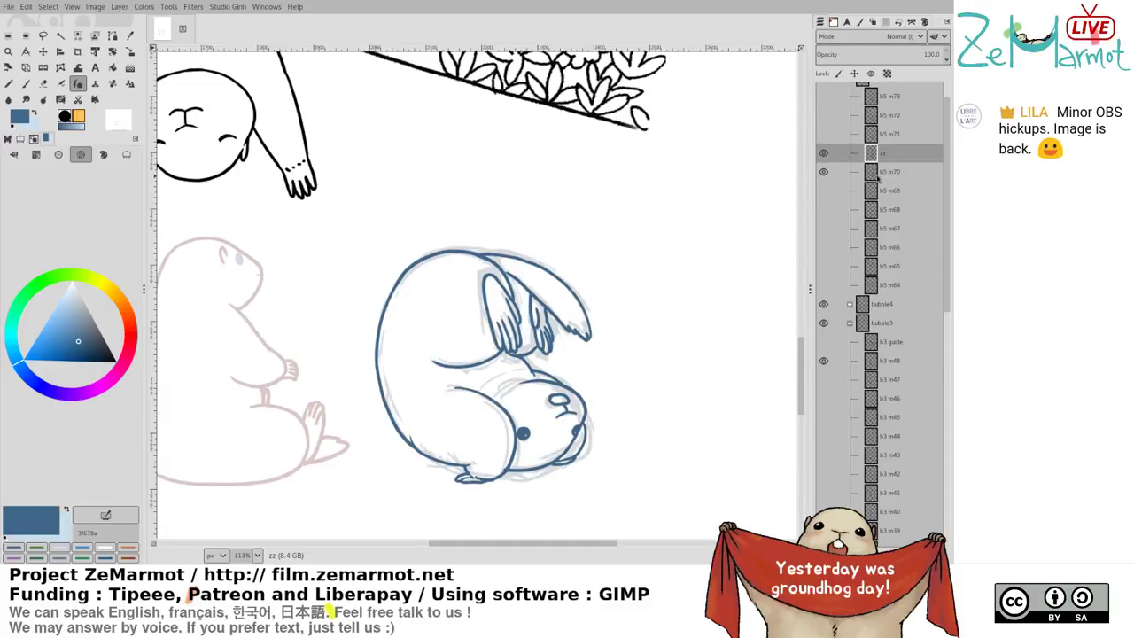
Extend the cheek line beside the throat and add a small fur mark between the head and belly
left_click_drag(502, 396, 538, 380)
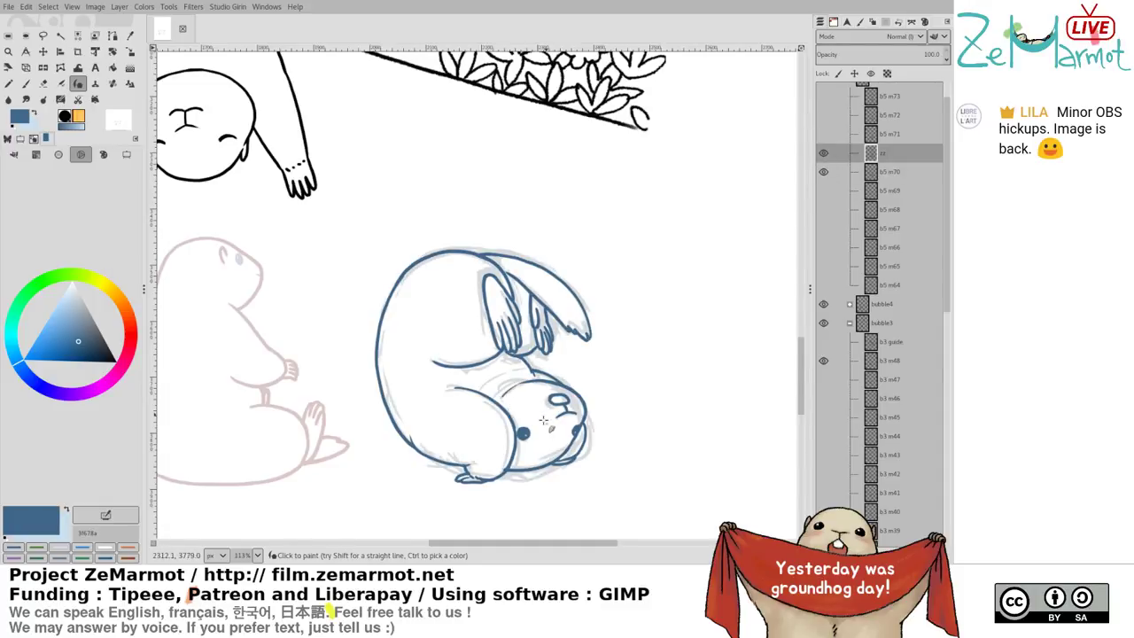
scroll(543, 420, "up", 2)
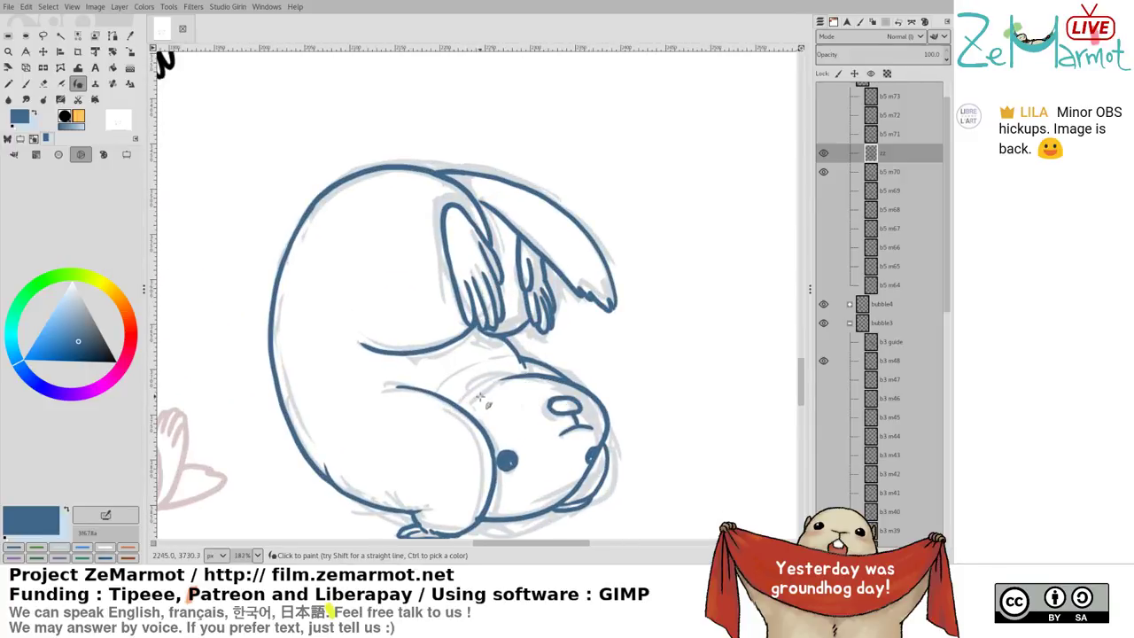
scroll(512, 377, "down", 2)
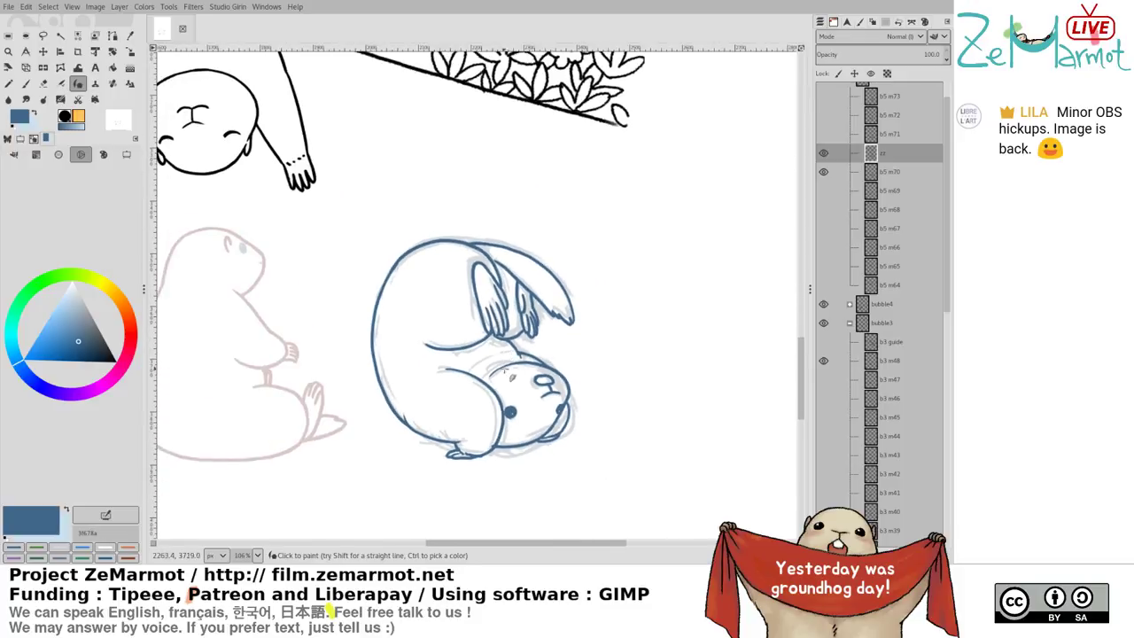
scroll(518, 355, "up", 2)
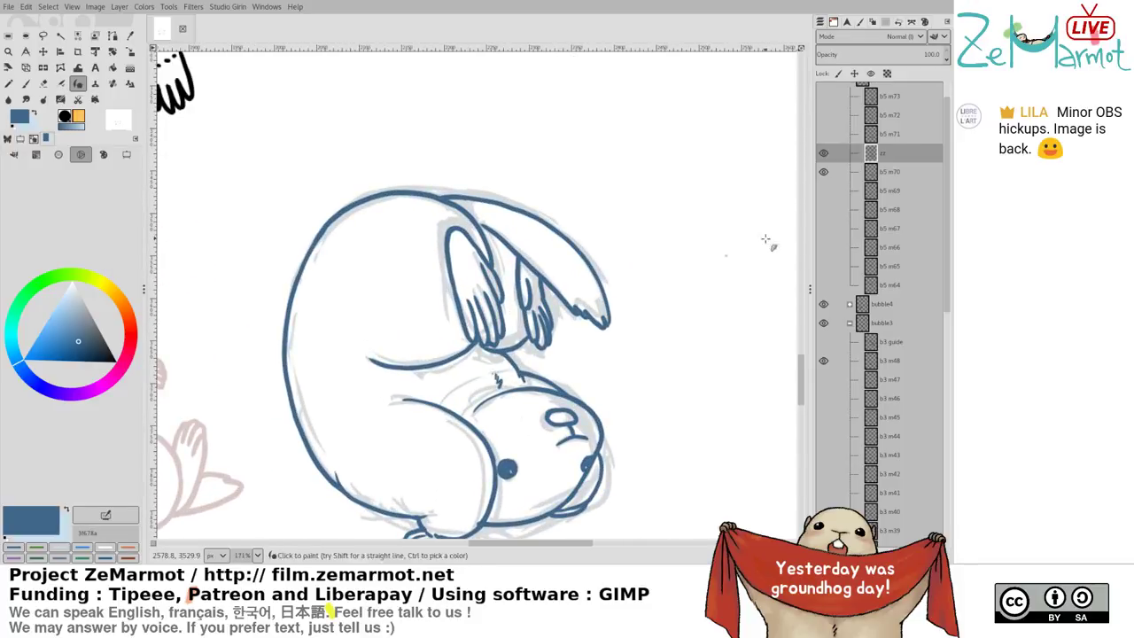
Clear the rough sketch from layer b5 m70 and merge the zz line art down into it
left_click(888, 173)
left_click(887, 156)
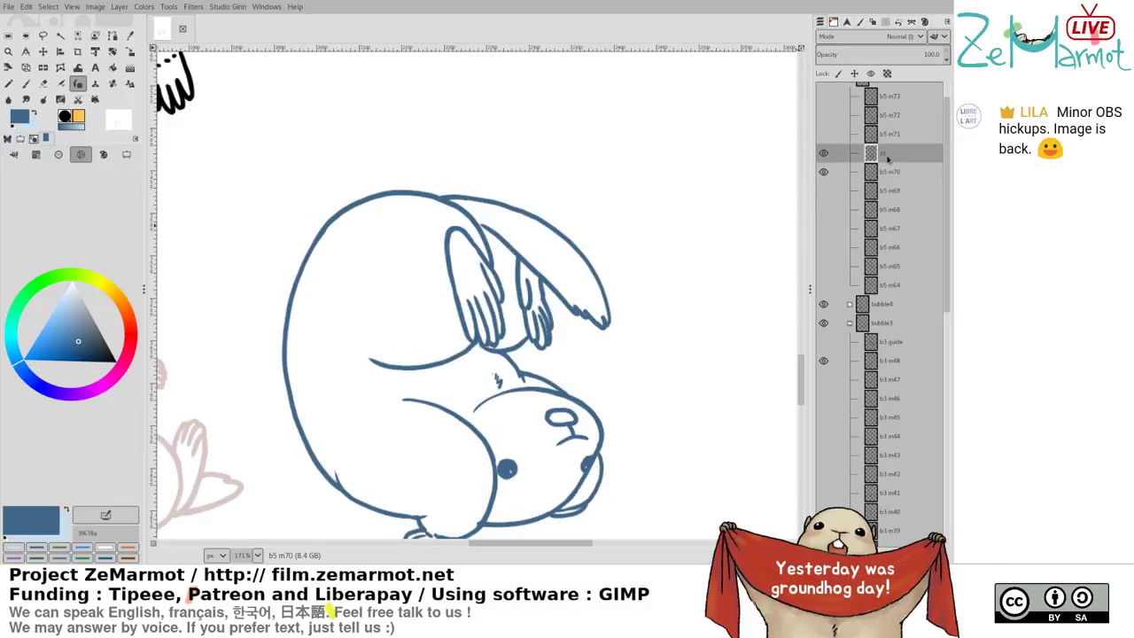
key("ctrl+m")
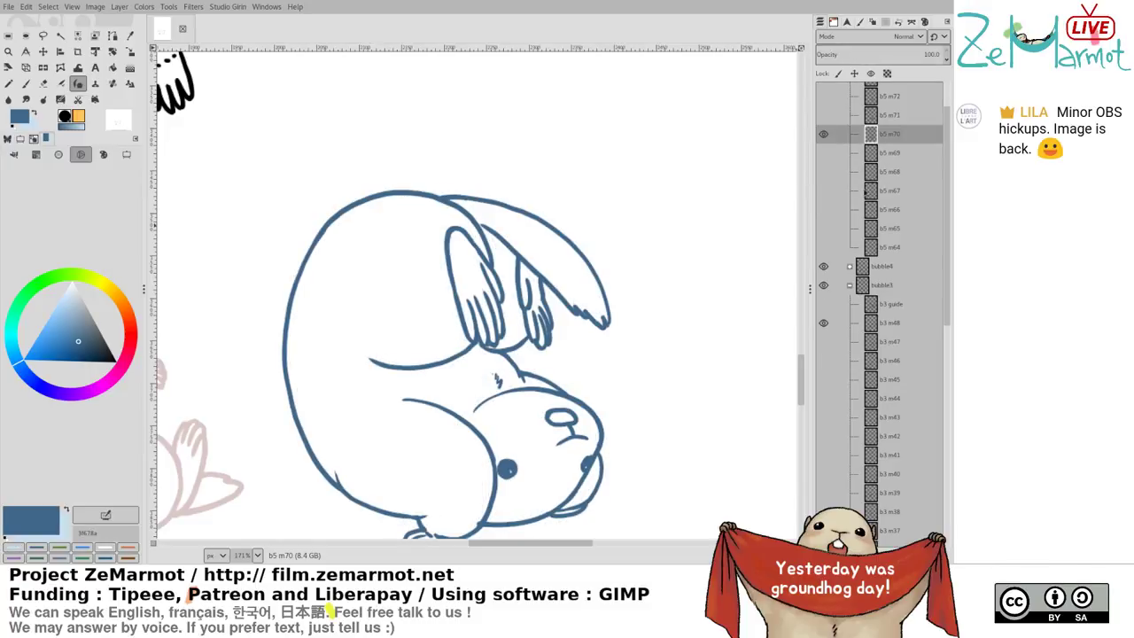
Show the next sketch layer b5 m71, hide b5 m70, and add a new zz layer above the sketch
scroll(600, 406, "down", 5)
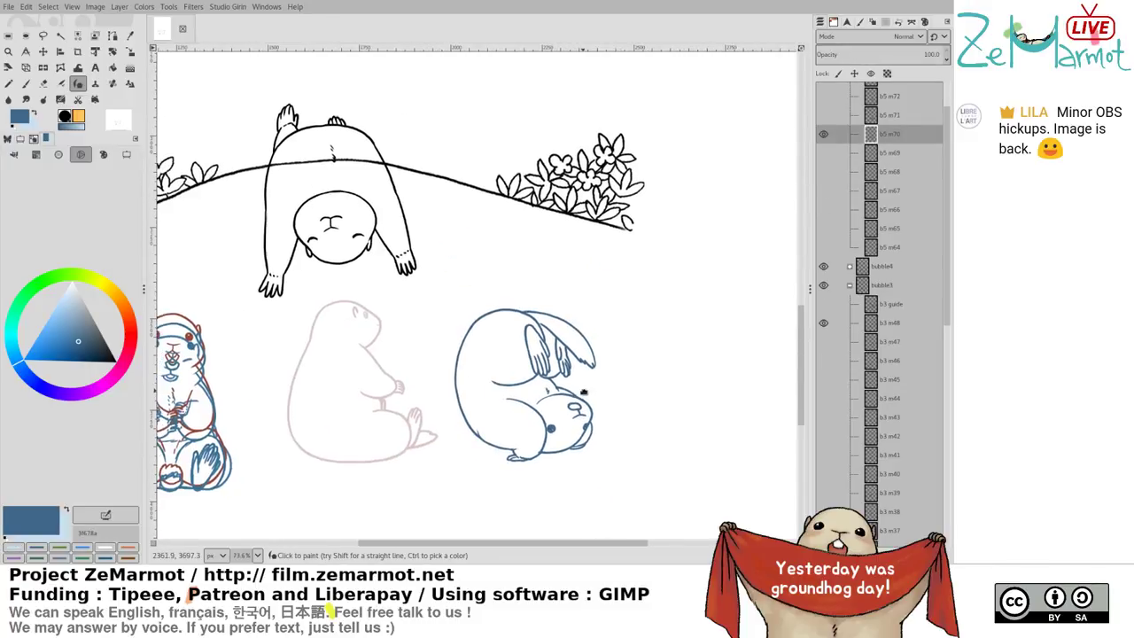
mouse_move(601, 411)
left_mouse_down()
mouse_move(637, 417)
mouse_move(678, 366)
left_mouse_up()
left_click(830, 121)
left_click(824, 115)
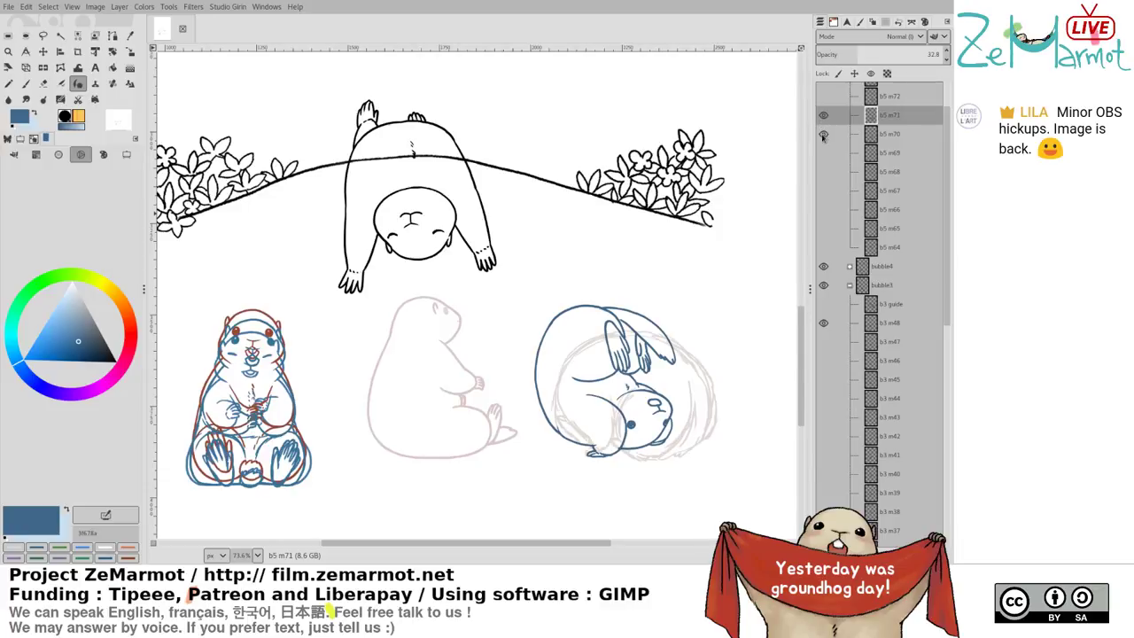
left_click(823, 134)
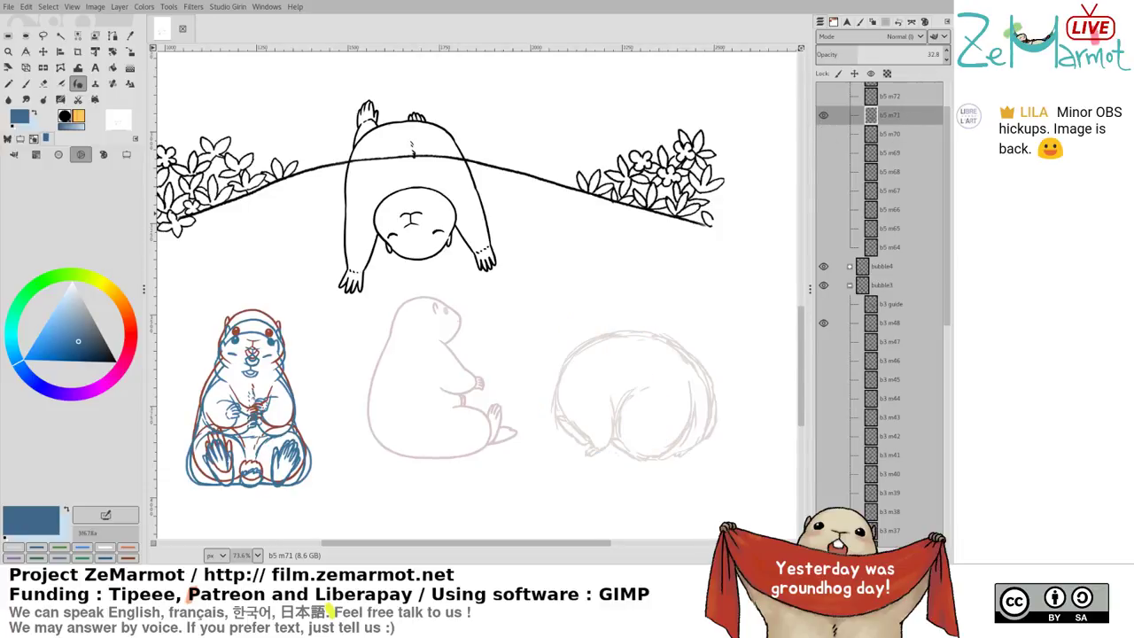
key("shift+ctrl+n")
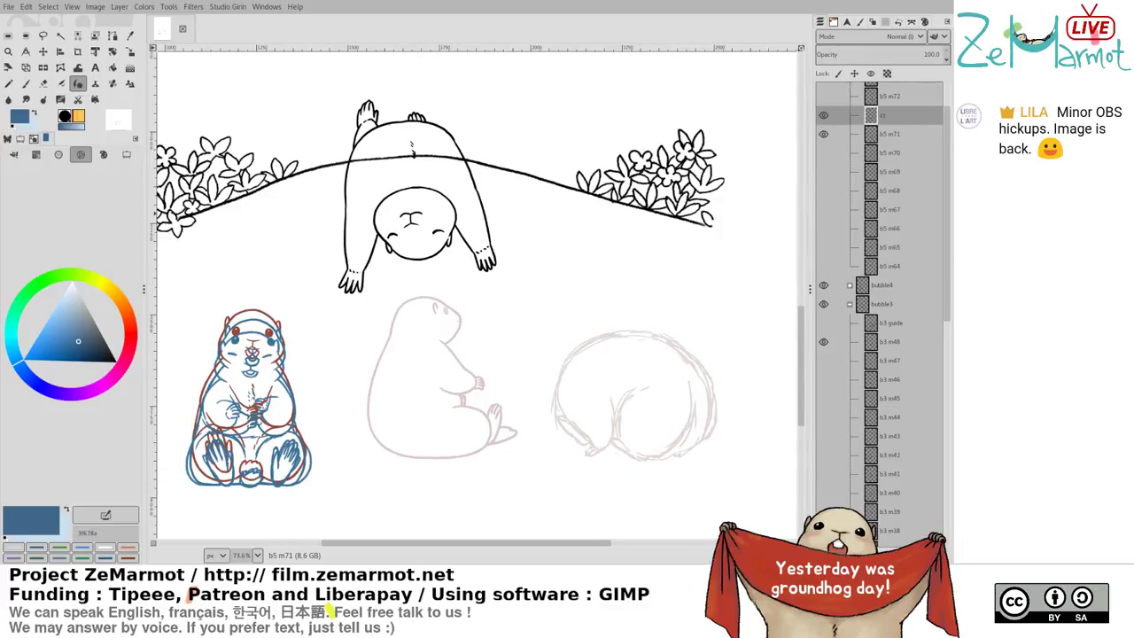
Choose a reddish-brown drawing colour and ink the outer edge of the narrow shape at the sketch's lower left end
left_click(129, 325)
left_click_drag(630, 443, 589, 401)
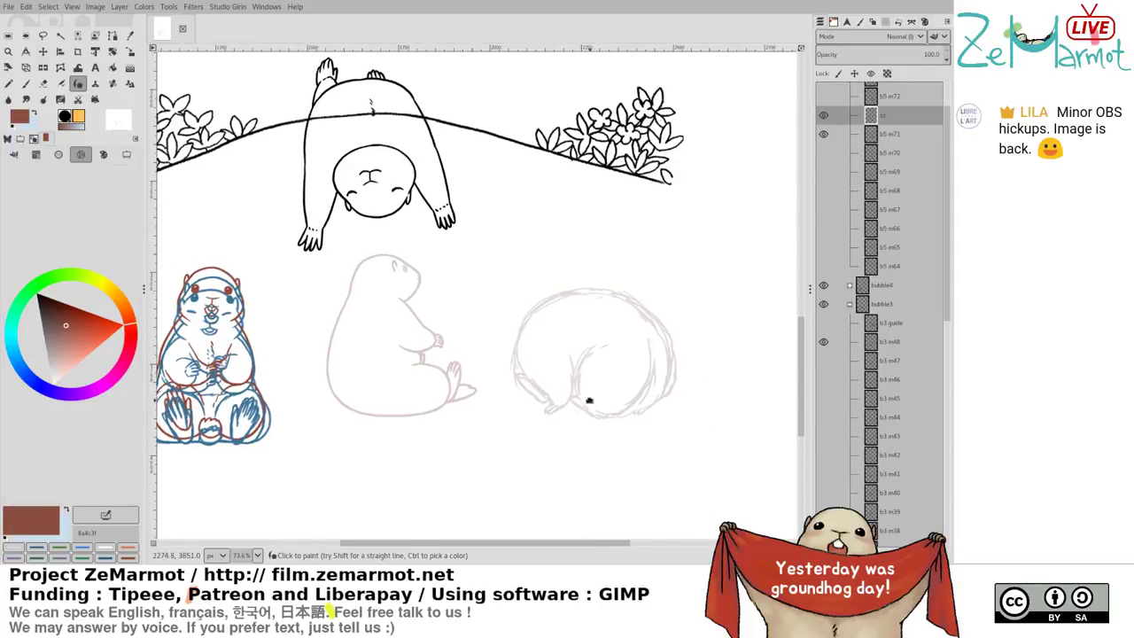
scroll(589, 400, "up", 4, "ctrl")
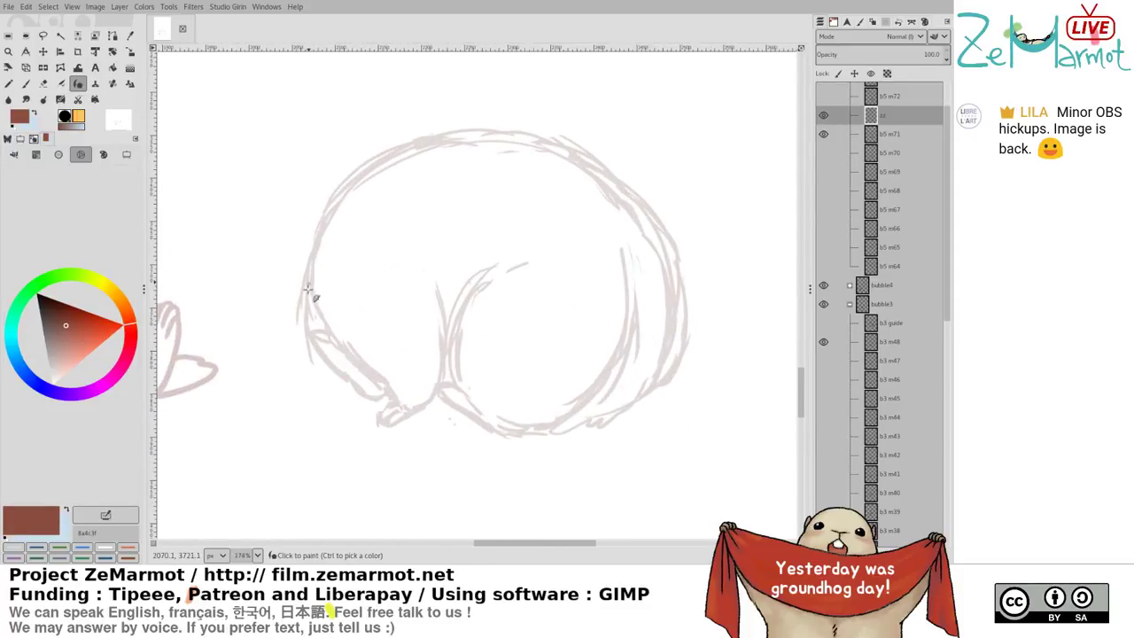
mouse_move(310, 282)
left_mouse_down()
mouse_move(324, 359)
mouse_move(363, 398)
mouse_move(348, 378)
mouse_move(389, 399)
mouse_move(347, 383)
mouse_move(365, 397)
mouse_move(387, 390)
mouse_move(349, 382)
mouse_move(390, 388)
left_mouse_up()
key("ctrl+z")
key("ctrl+z")
key("ctrl+z")
Add the small oval detail inside the narrow shape and draw its inner edge down to the tip
left_click_drag(319, 337, 335, 337)
left_click_drag(314, 296, 344, 356)
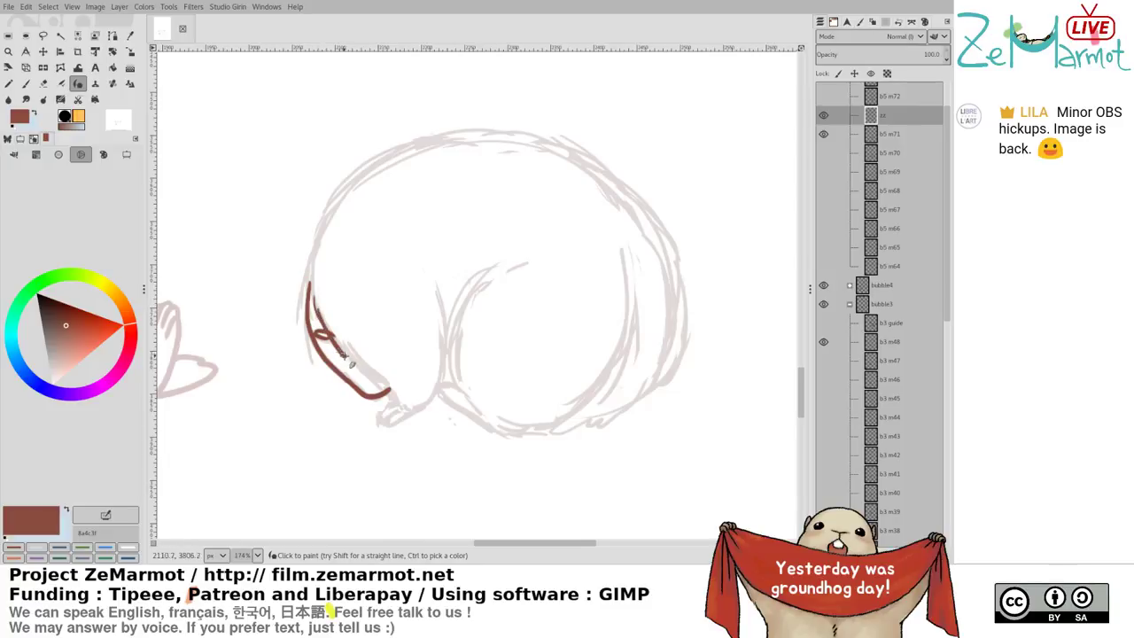
key("ctrl+z")
mouse_move(320, 317)
left_mouse_down()
mouse_move(403, 394)
mouse_move(383, 376)
mouse_move(392, 399)
left_mouse_up()
key("shift+e")
key("y")
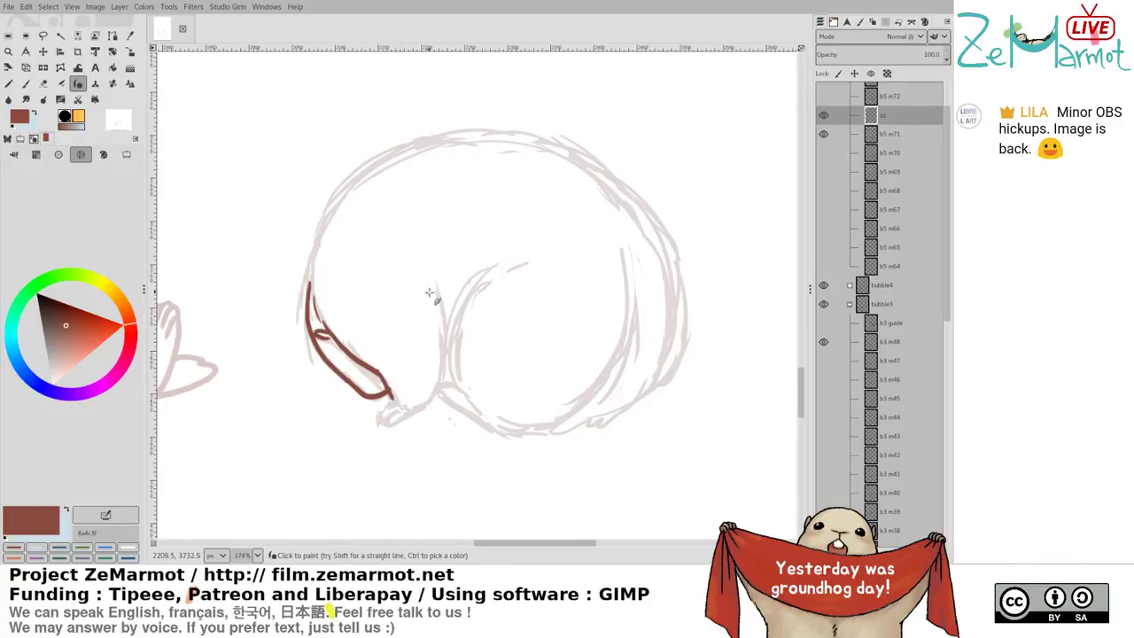
Ink the line running down to the small lower paw, its fingers, and the long arc of the marmot's back
mouse_move(435, 289)
left_mouse_down()
mouse_move(436, 387)
mouse_move(429, 401)
mouse_move(393, 399)
mouse_move(409, 404)
mouse_move(376, 420)
mouse_move(418, 410)
mouse_move(396, 410)
mouse_move(390, 426)
mouse_move(420, 408)
left_mouse_up()
key("ctrl+z")
key("ctrl+z")
key("ctrl+z")
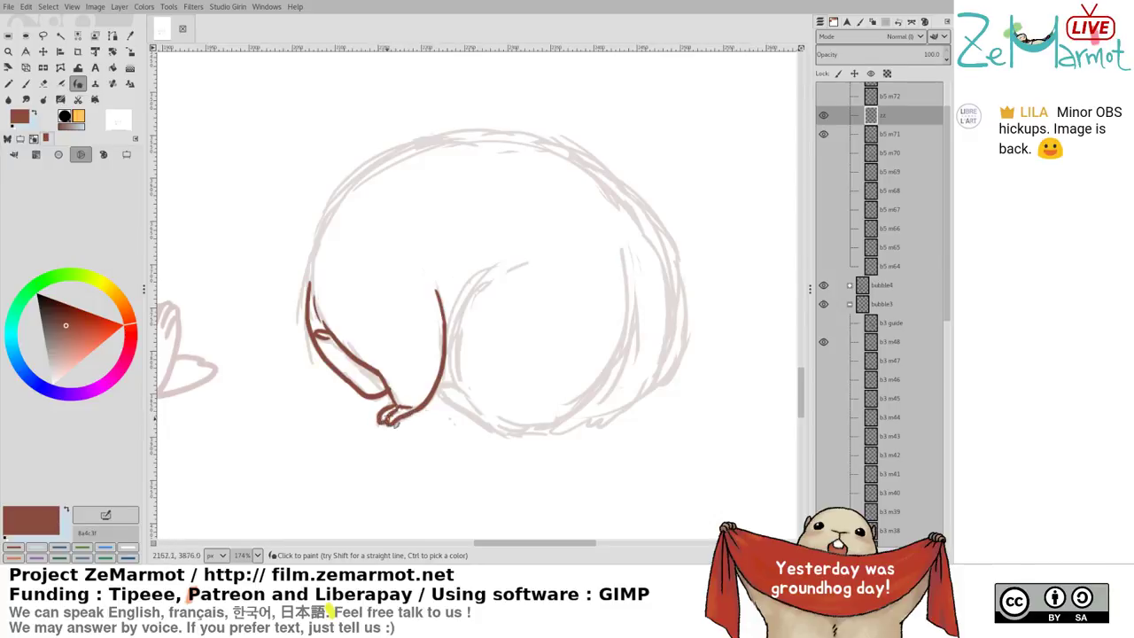
mouse_move(312, 291)
left_mouse_down()
mouse_move(356, 183)
mouse_move(427, 143)
mouse_move(554, 146)
mouse_move(656, 213)
left_mouse_up()
key("ctrl+z")
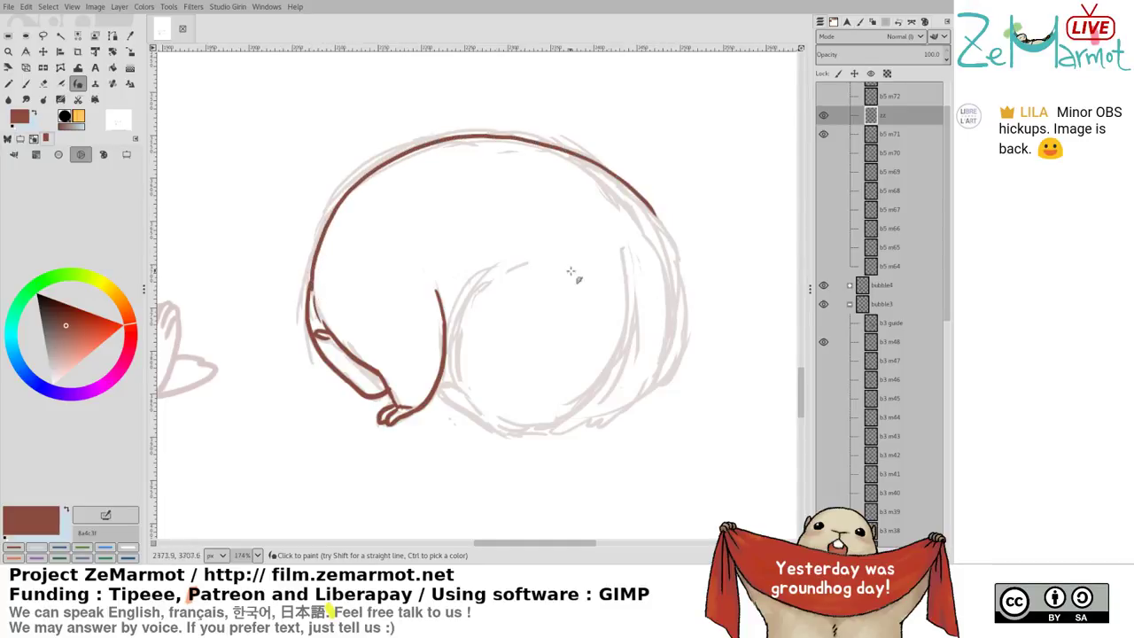
Ink the near edge of the round thigh and the narrow foot with its toes tucked beneath it
mouse_move(509, 266)
left_mouse_down()
mouse_move(480, 282)
mouse_move(451, 335)
mouse_move(459, 388)
mouse_move(494, 412)
mouse_move(459, 393)
left_mouse_up()
key("ctrl+z")
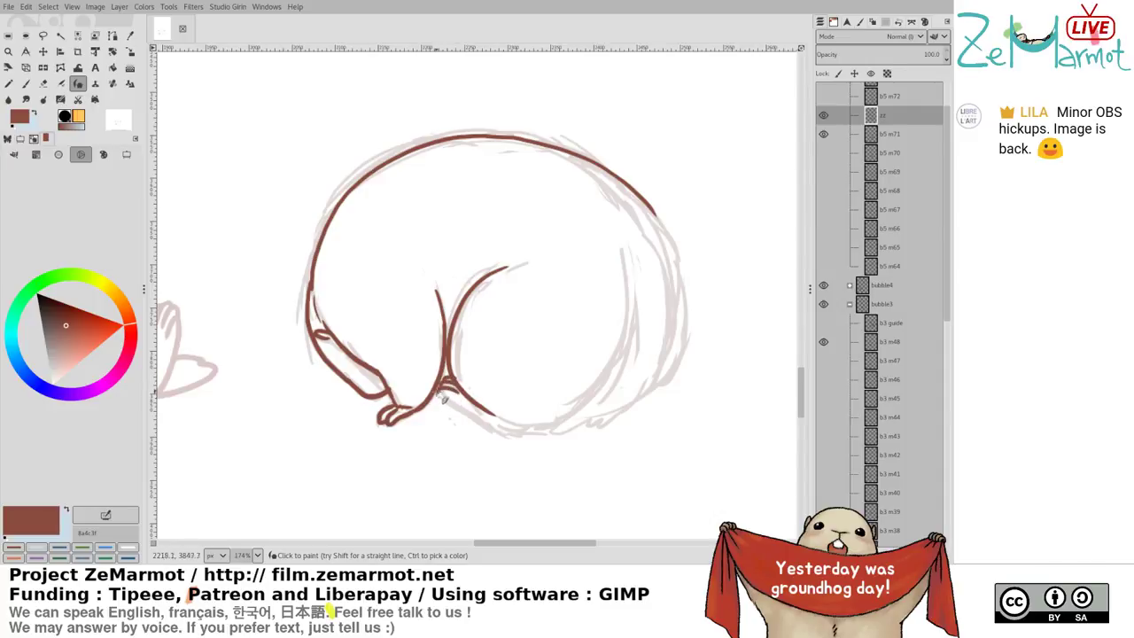
mouse_move(437, 390)
left_mouse_down()
mouse_move(512, 437)
mouse_move(524, 431)
left_mouse_up()
key("ctrl+z")
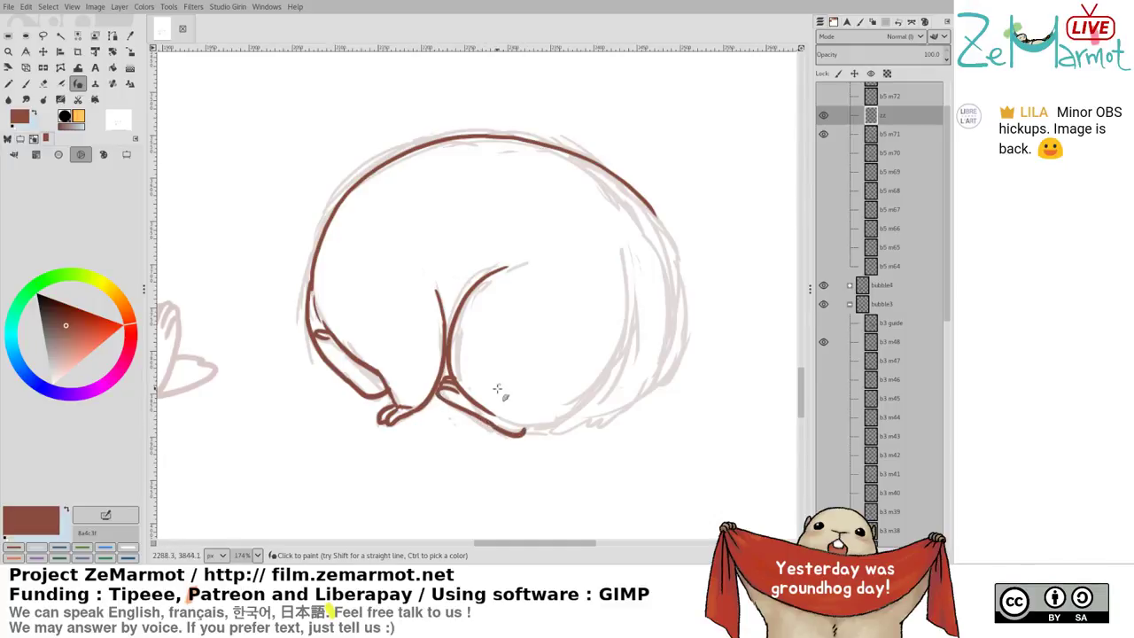
Close the round thigh with a curve along its underside and up its far edge
left_click_drag(493, 413, 565, 418)
key("ctrl+z")
mouse_move(626, 262)
left_mouse_down()
mouse_move(629, 300)
mouse_move(604, 377)
mouse_move(551, 434)
left_mouse_up()
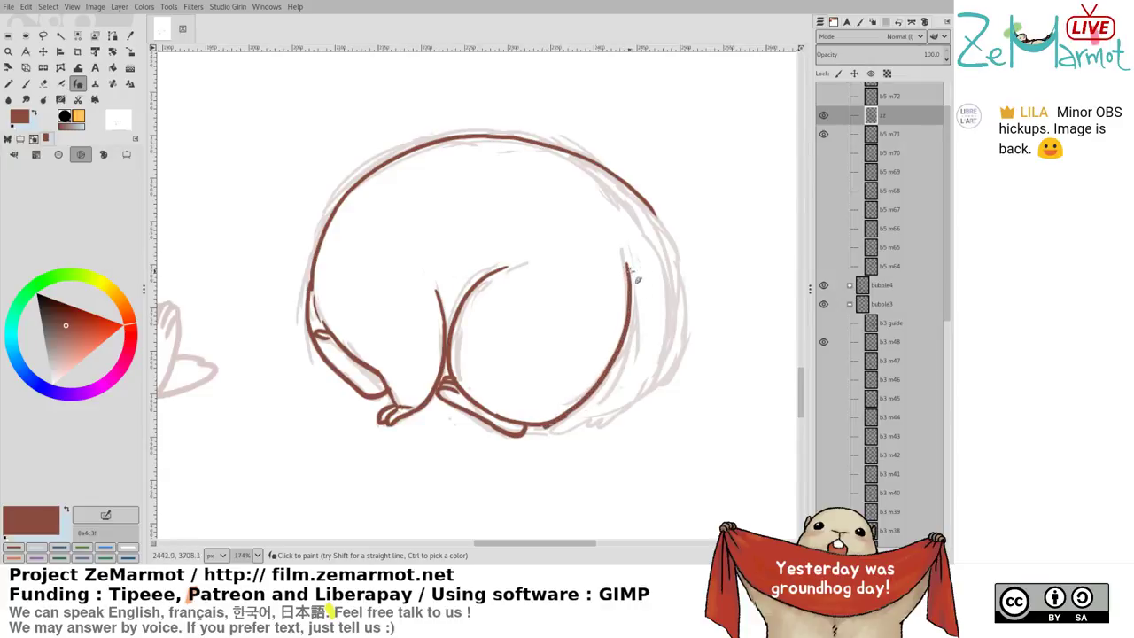
key("ctrl+z")
mouse_move(625, 257)
left_mouse_down()
mouse_move(635, 298)
mouse_move(617, 375)
mouse_move(550, 436)
mouse_move(610, 416)
left_mouse_up()
key("ctrl+z")
Ink the long inner curve beyond the thigh and finish its pointed tip at the bottom of the body
mouse_move(665, 253)
left_mouse_down()
mouse_move(676, 308)
mouse_move(658, 377)
mouse_move(596, 429)
mouse_move(613, 422)
left_mouse_up()
key("shift+e")
key("k")
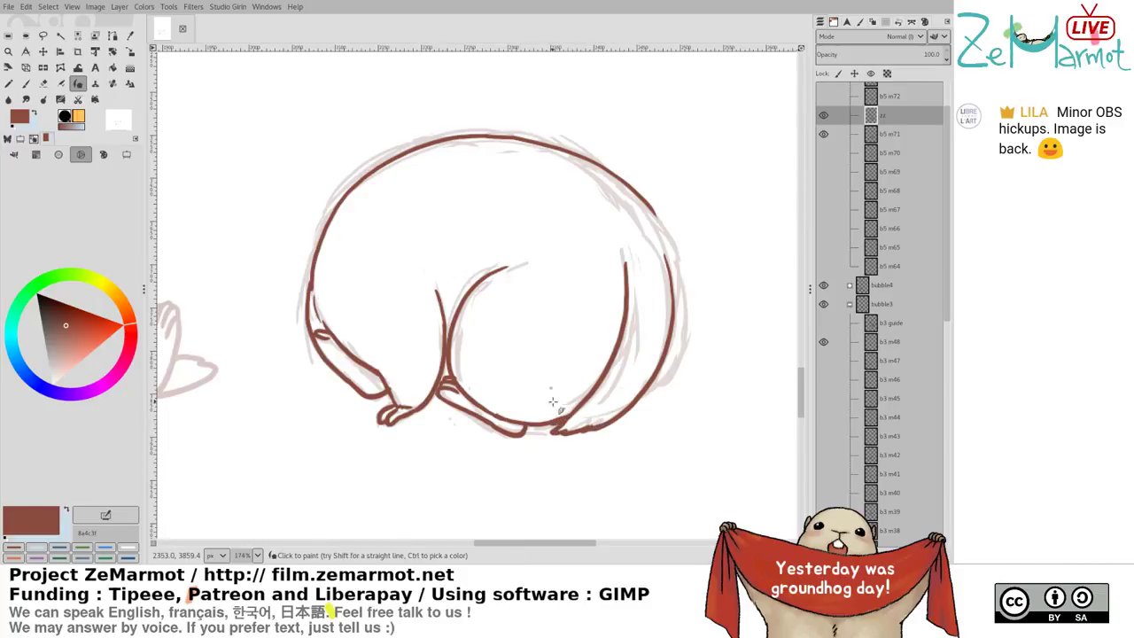
key("shift+e")
key("k")
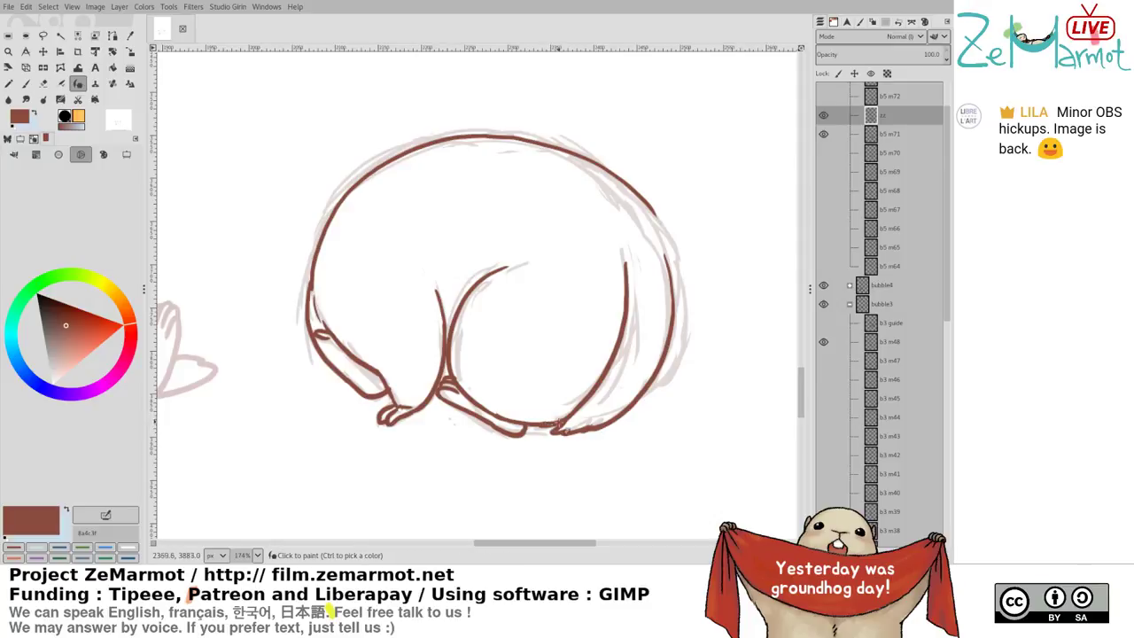
left_click_drag(551, 432, 580, 418)
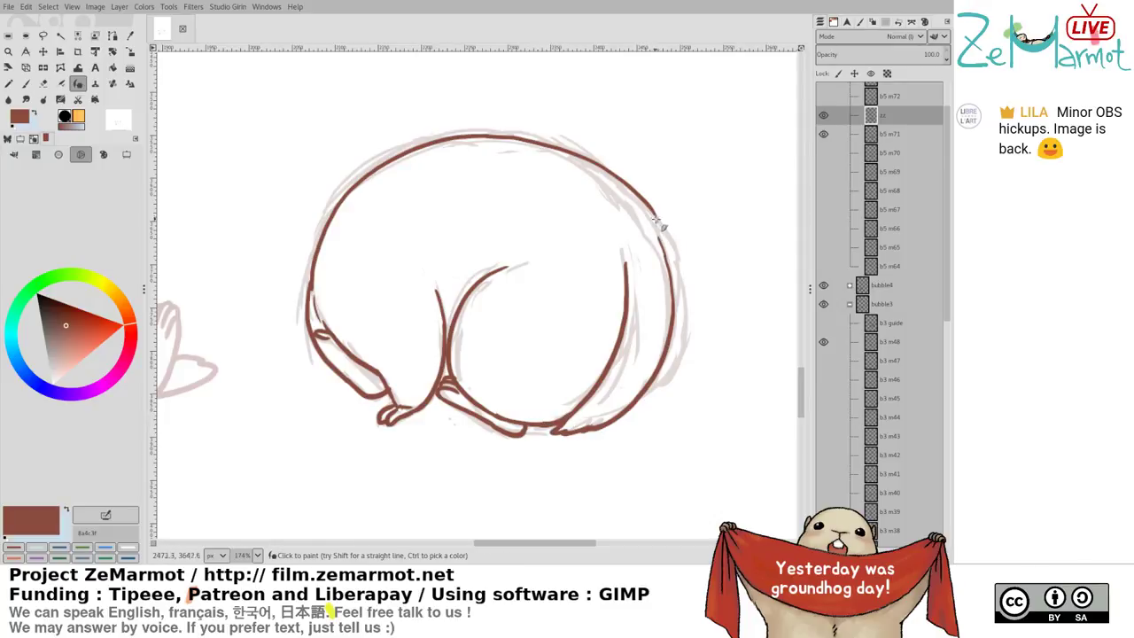
Ink the outer body contour from the end of the back arc down to the lower part of the long inner curve
left_click_drag(655, 214, 682, 344)
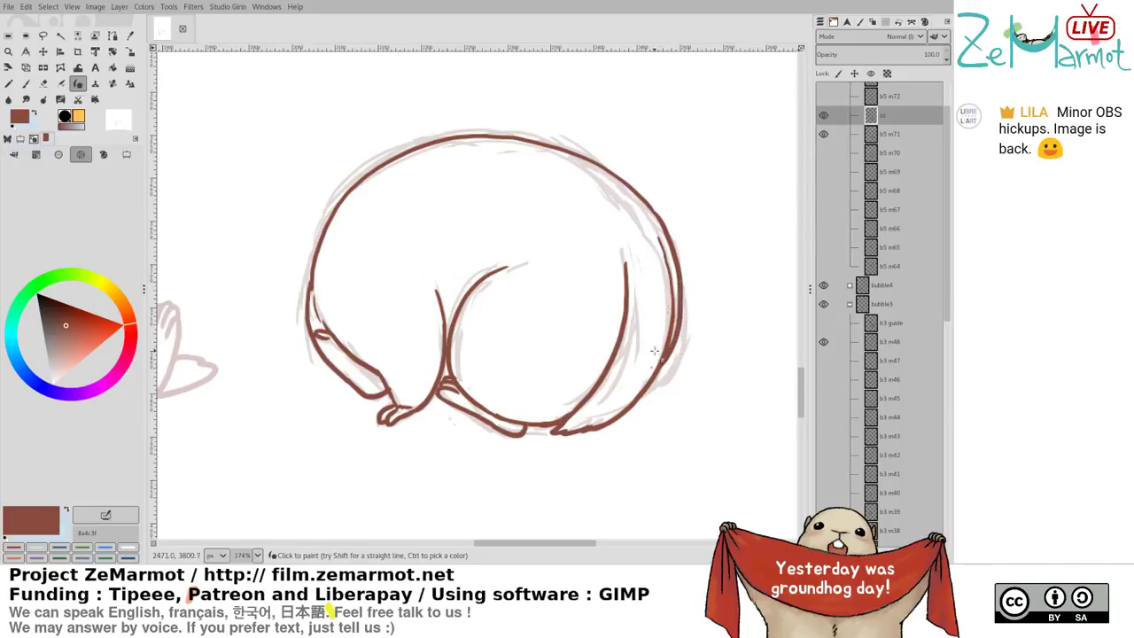
key("ctrl+z")
mouse_move(652, 211)
left_mouse_down()
mouse_move(697, 302)
mouse_move(679, 362)
mouse_move(663, 372)
left_mouse_up()
key("ctrl+z")
mouse_move(653, 211)
left_mouse_down()
mouse_move(689, 325)
mouse_move(675, 378)
mouse_move(652, 384)
left_mouse_up()
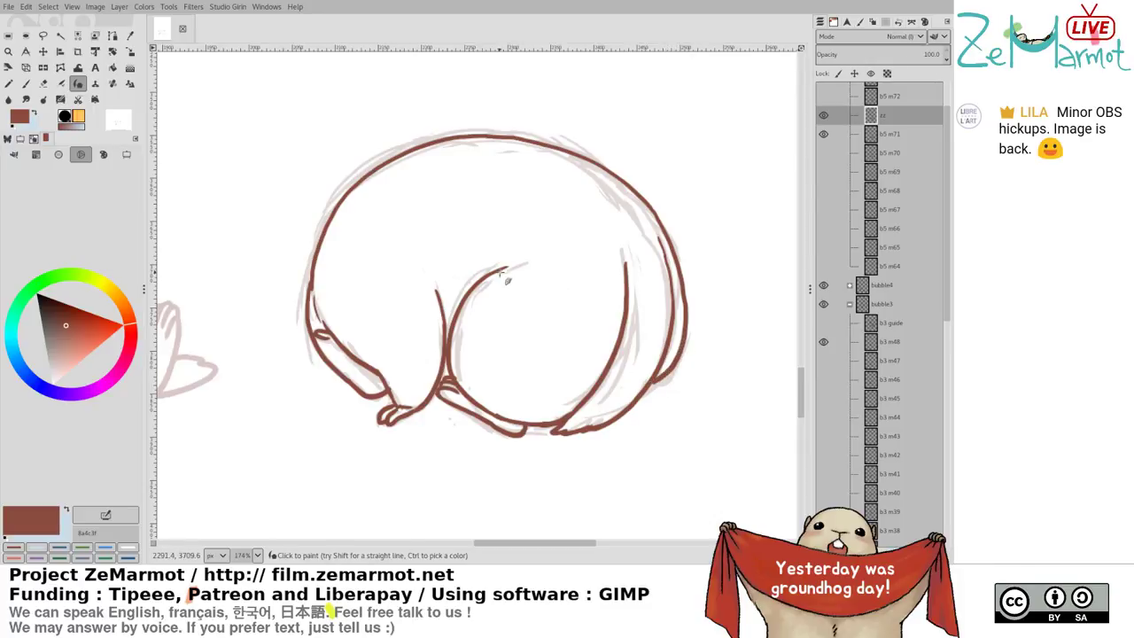
Add short fur strokes at the thigh curve's upper end and erase the excess ink by the tucked foot's toes
mouse_move(494, 269)
left_mouse_down()
mouse_move(523, 261)
mouse_move(637, 322)
left_mouse_up()
key("shift+e")
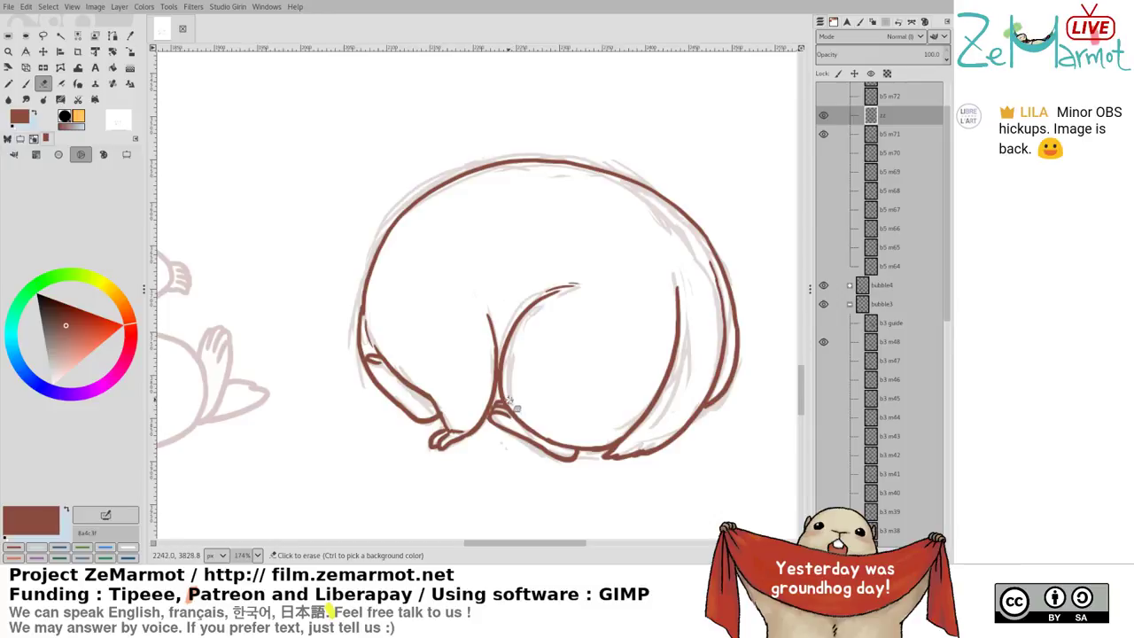
left_click_drag(509, 401, 515, 408)
key("y")
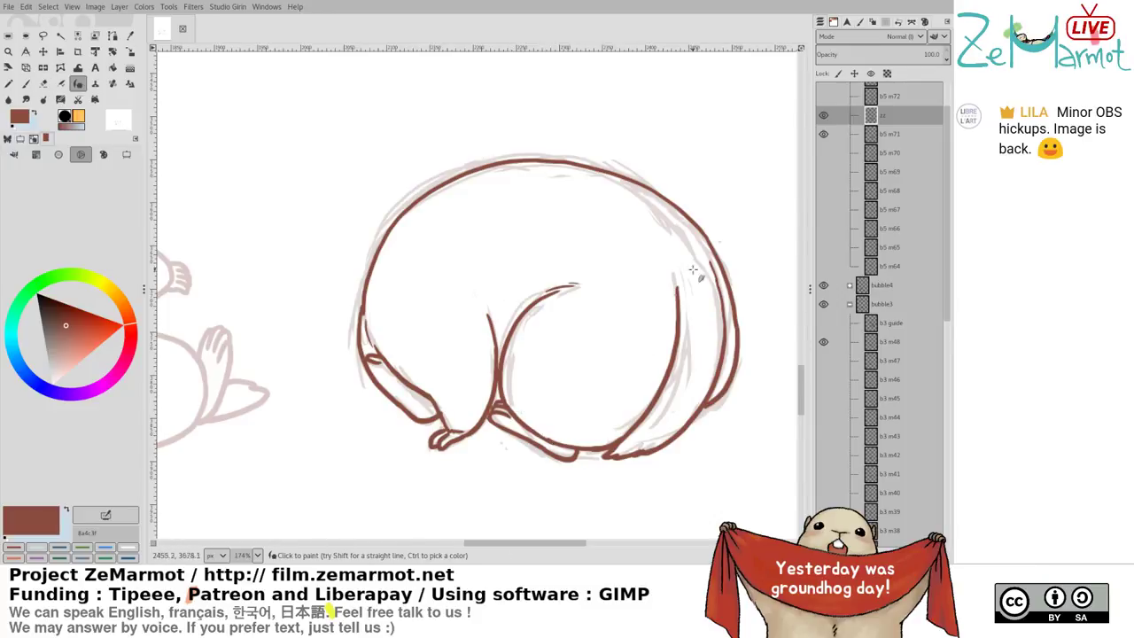
Clear the rough sketch from layer b5 m71
left_click(890, 140)
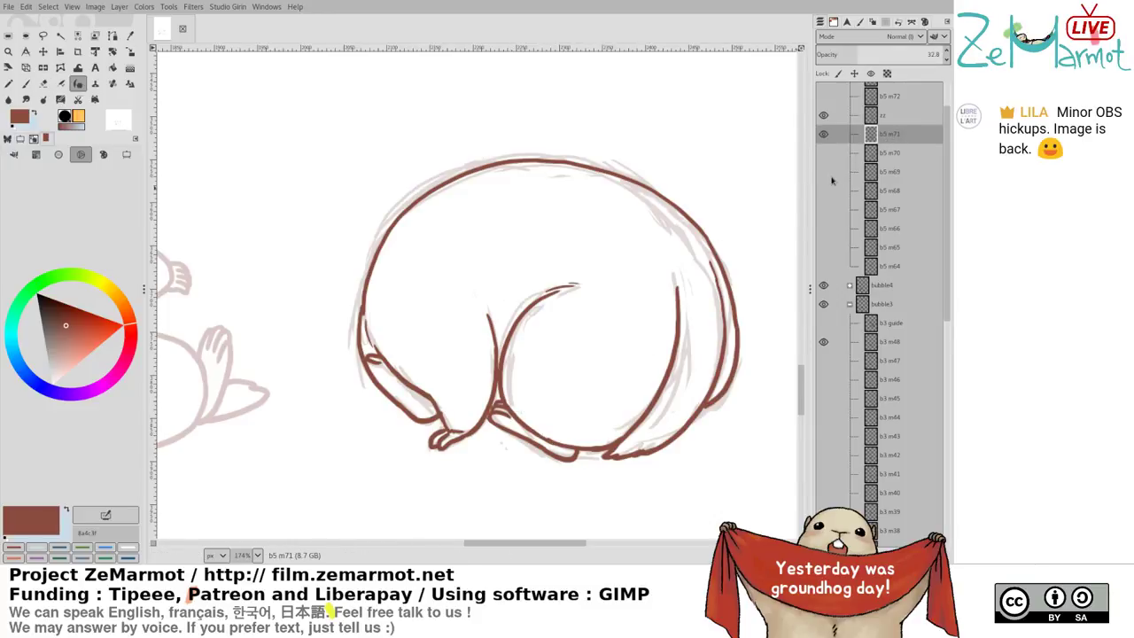
left_click_drag(548, 304, 606, 312)
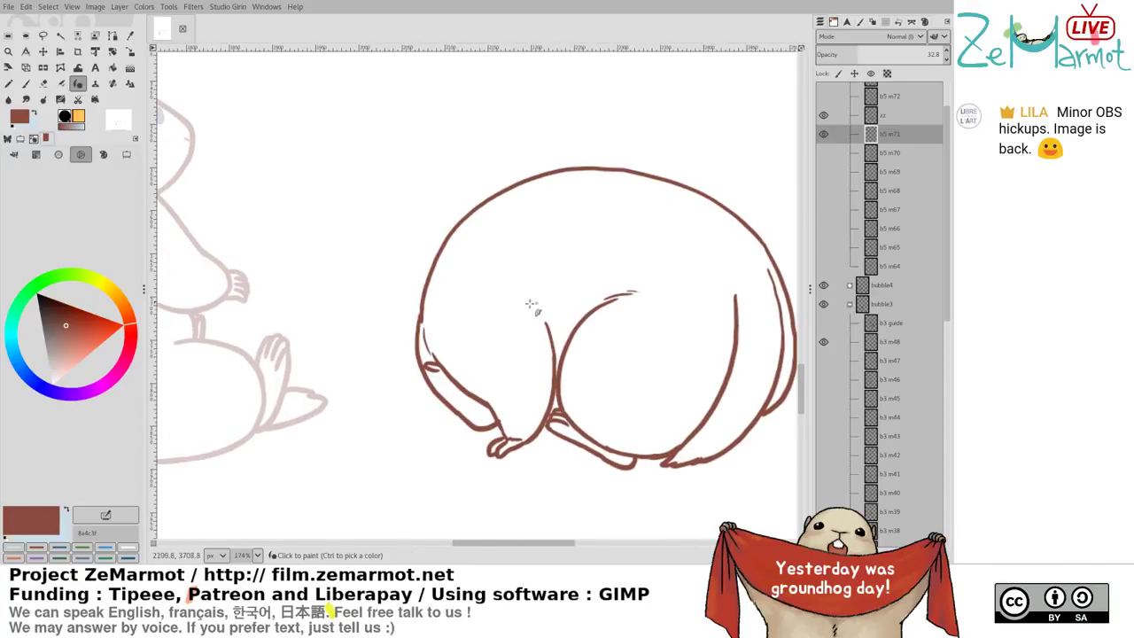
On layer zz, add short fur strokes above the belly line, then merge the line art down into b5 m71
left_click(903, 117)
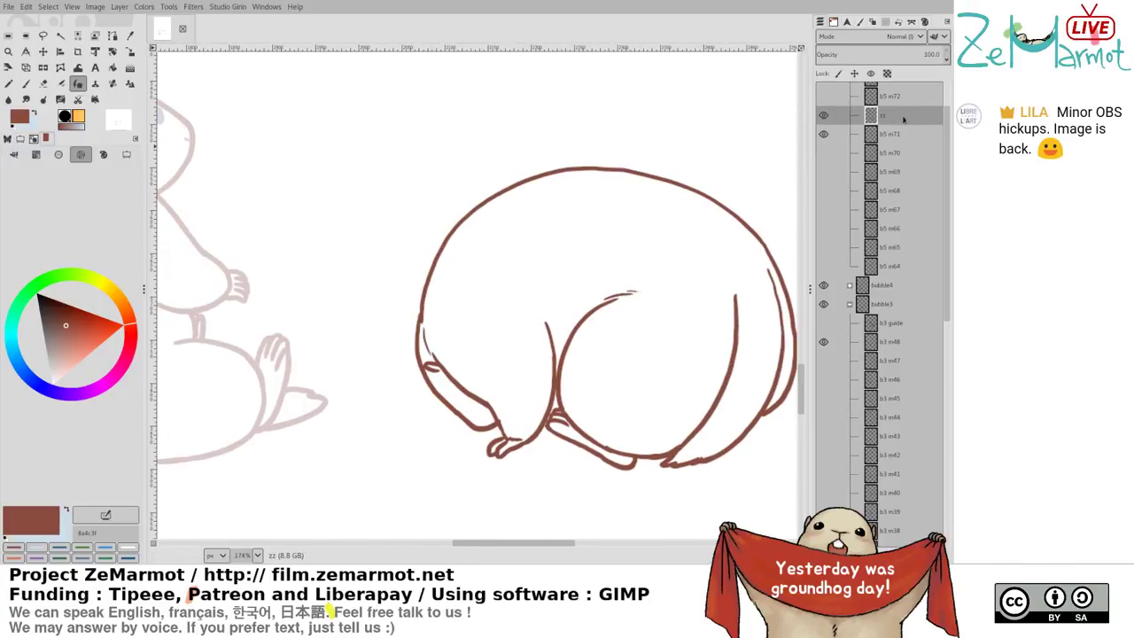
mouse_move(539, 308)
left_mouse_down()
mouse_move(553, 326)
mouse_move(546, 311)
left_mouse_up()
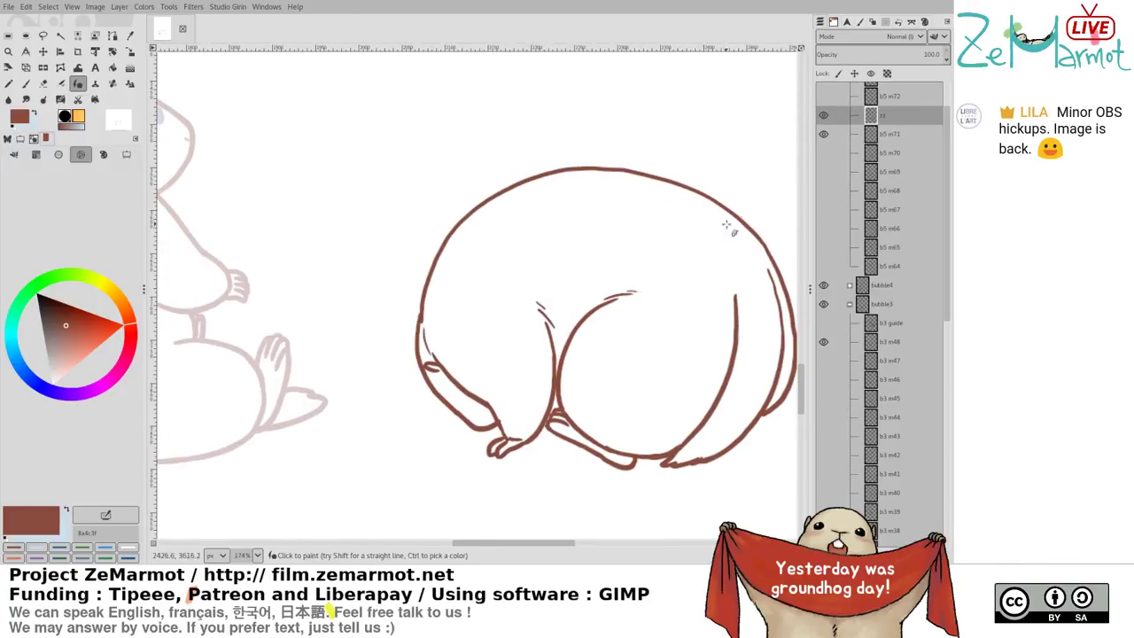
key("ctrl+m")
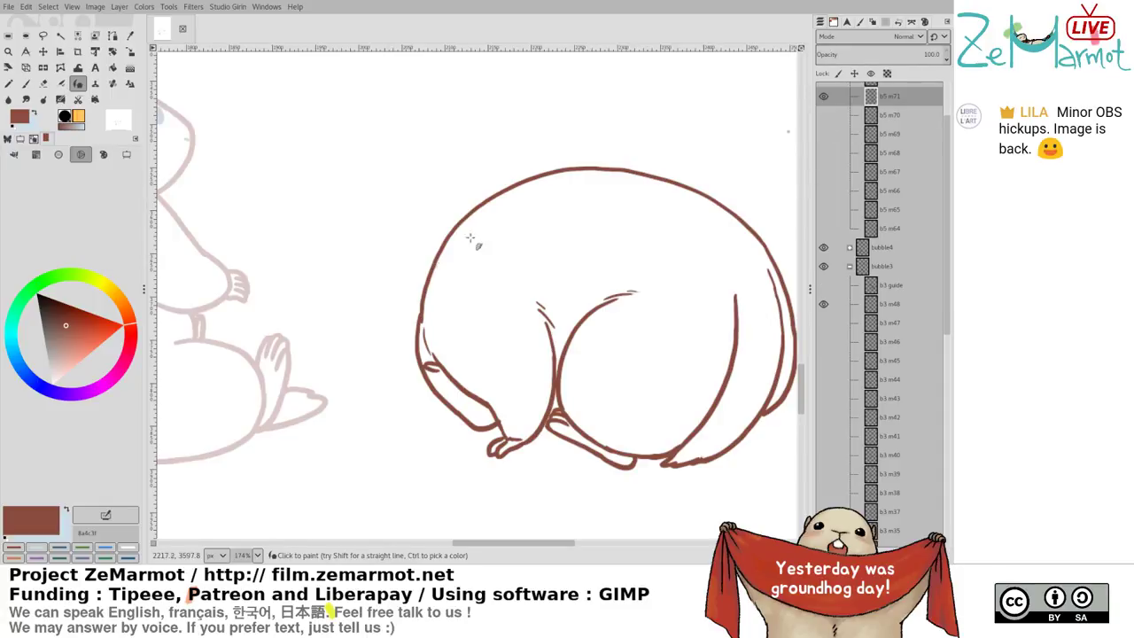
Touch up the outer contour of the b5 m71 drawing where the back arc meets the narrow limb
left_click(418, 338)
left_click_drag(417, 349, 420, 323)
scroll(563, 330, "down", 4)
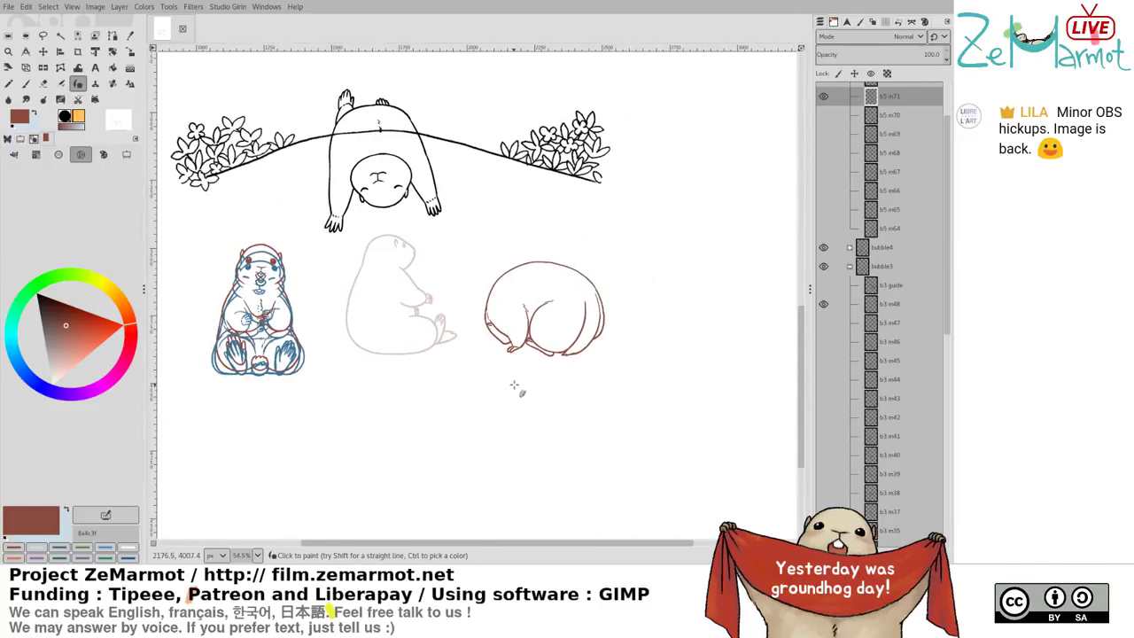
scroll(620, 284, "up", 3)
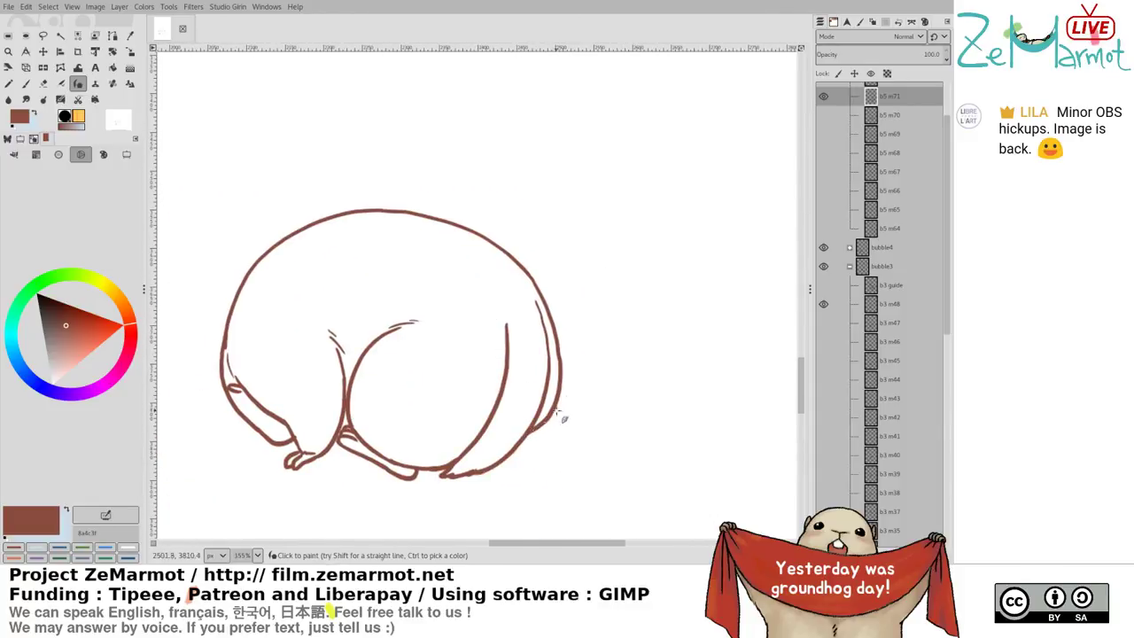
scroll(620, 257, "down", 2)
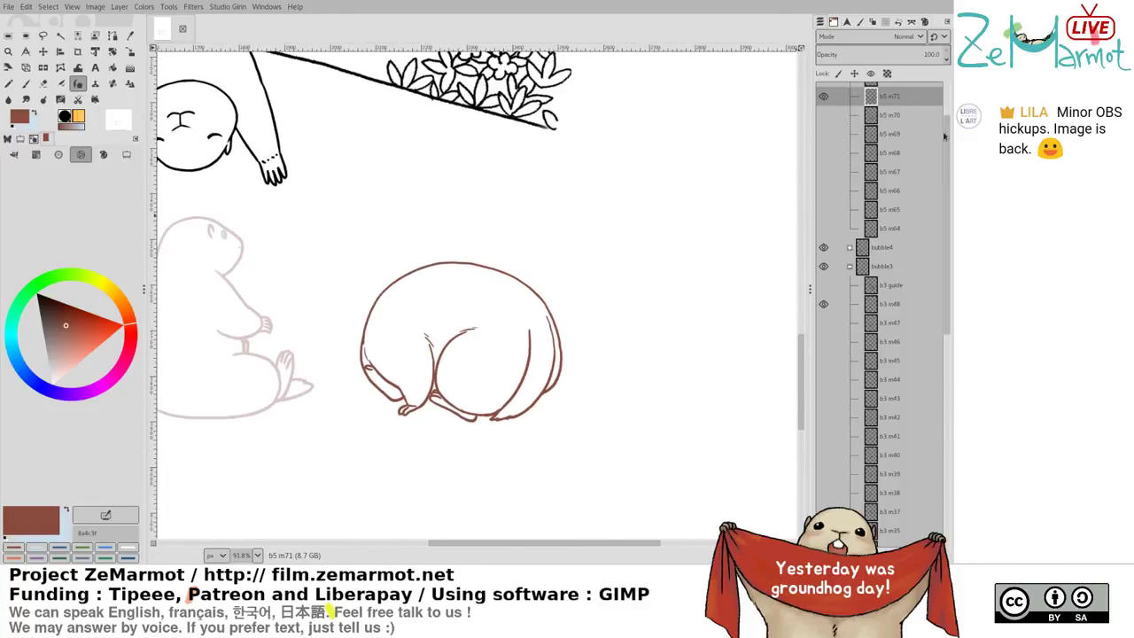
Show the sketch layer b5 m72, hide b5 m71, and add a new zz layer above the sketch
left_click_drag(944, 136, 945, 118)
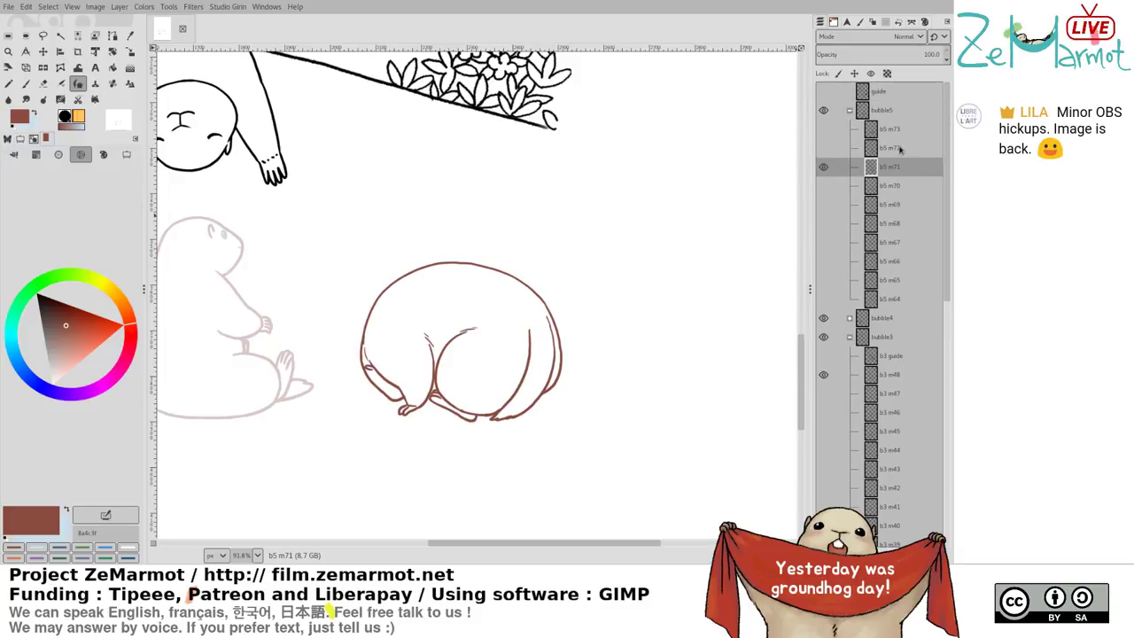
left_click(871, 147)
left_click(823, 166)
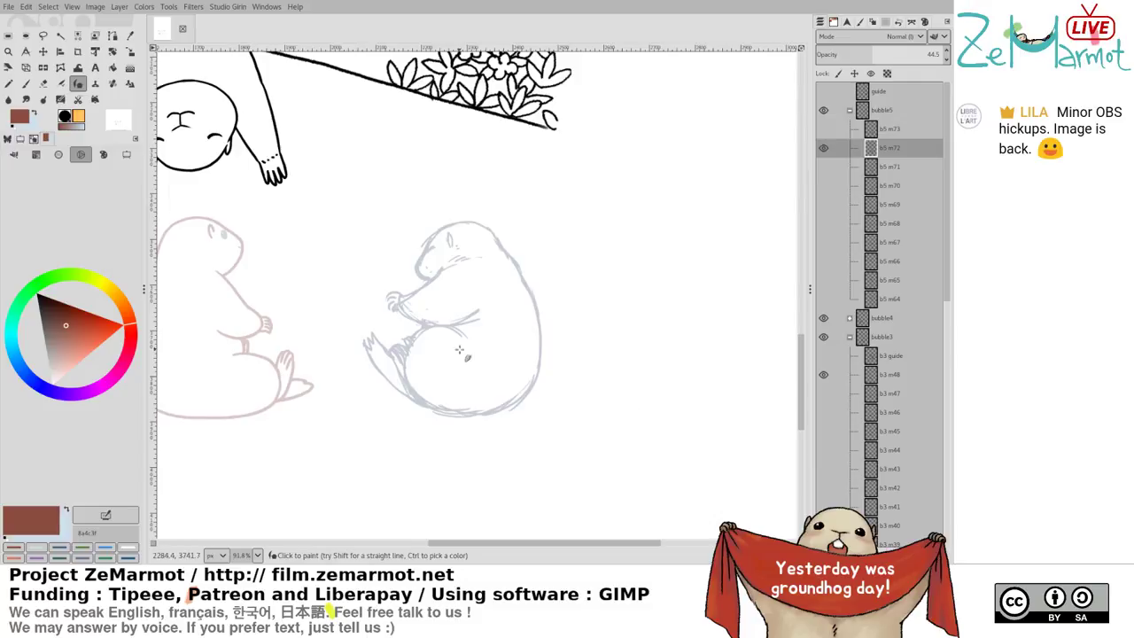
key("ctrl+shift+n")
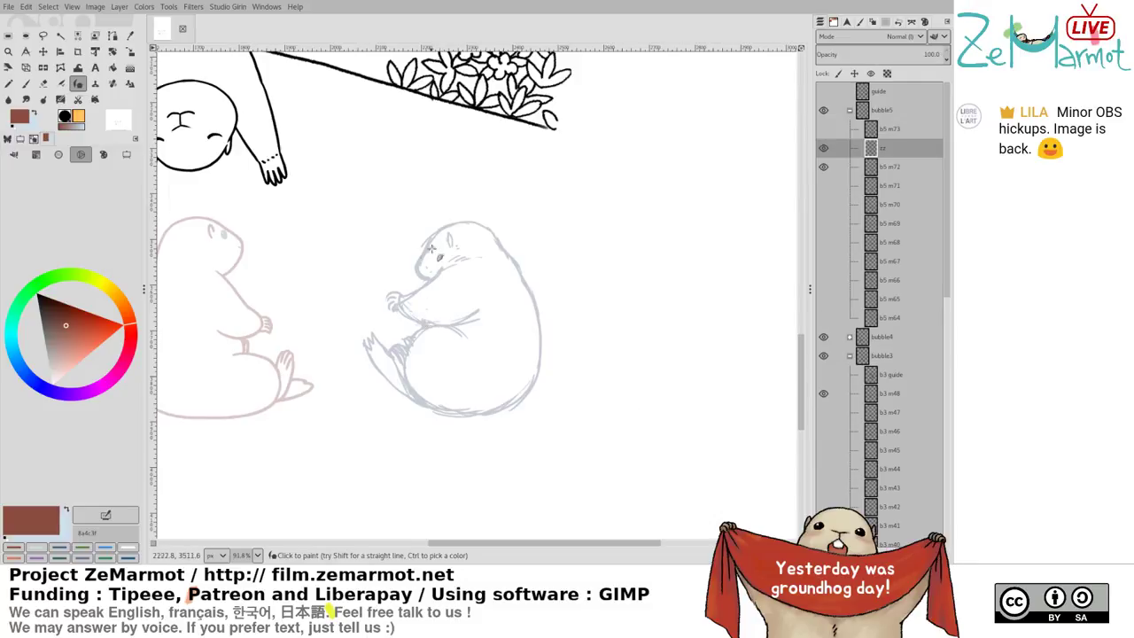
Set the drawing colour to dark blue 42597a and ink the marmot's profile from the forehead around the muzzle to the chin
left_click(423, 256, "ctrl")
left_click_drag(79, 341, 86, 338)
left_click_drag(428, 319, 459, 297)
scroll(459, 297, "up", 2)
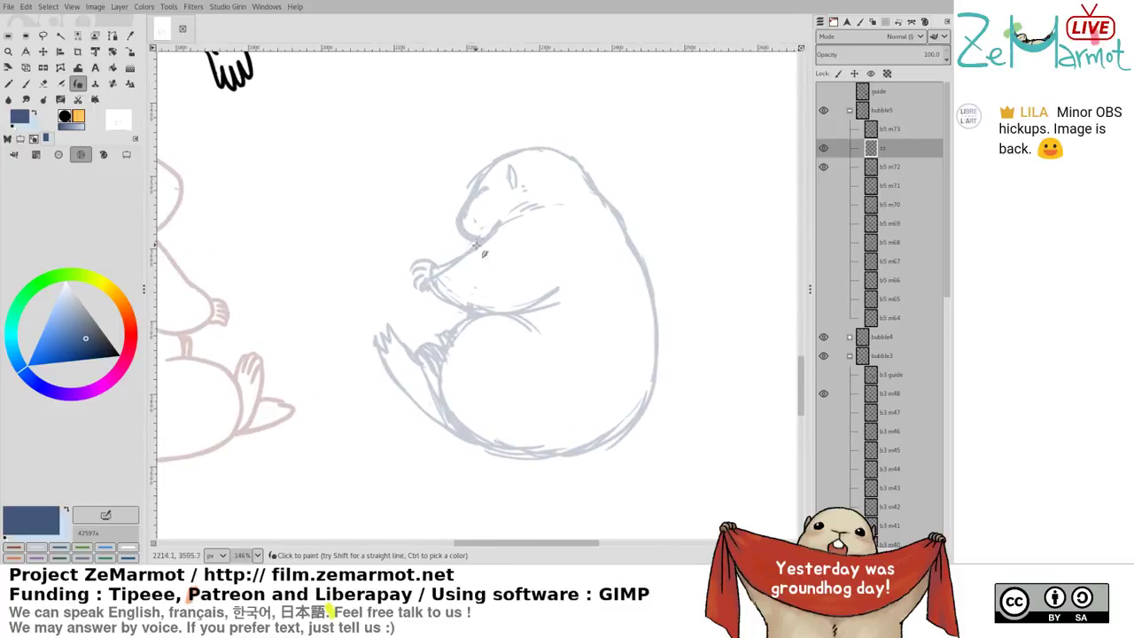
scroll(434, 200, "up", 3)
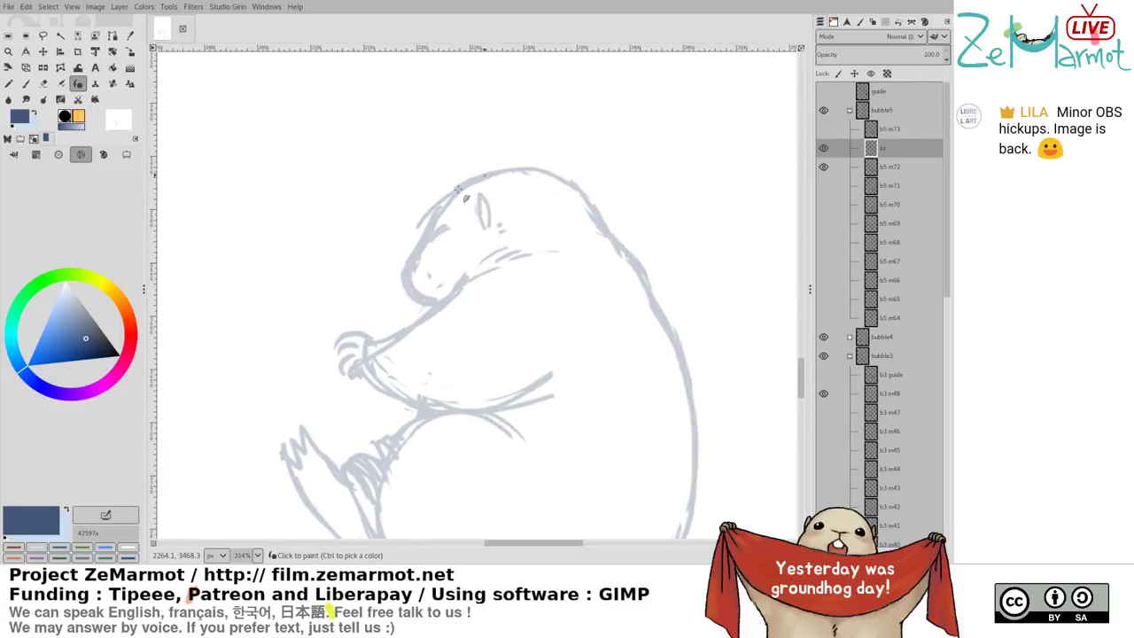
left_click_drag(486, 173, 433, 216)
key("ctrl+z")
mouse_move(492, 175)
left_mouse_down()
mouse_move(434, 213)
mouse_move(418, 265)
mouse_move(414, 257)
mouse_move(409, 298)
mouse_move(440, 309)
left_mouse_up()
key("ctrl+z")
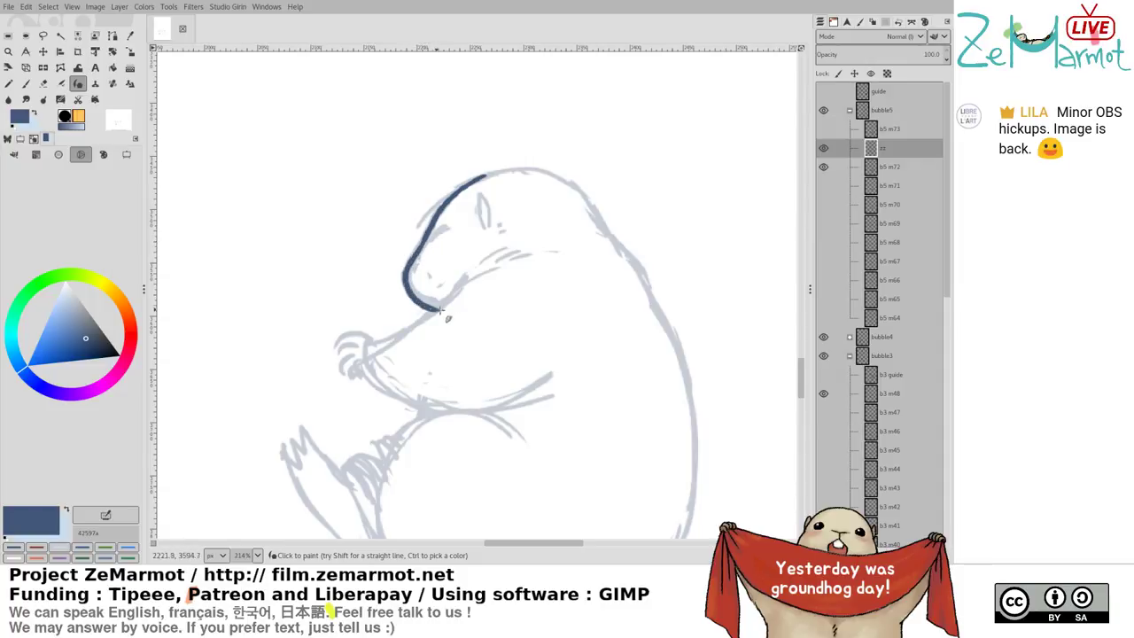
key("ctrl+z")
mouse_move(426, 246)
left_mouse_down()
mouse_move(412, 295)
mouse_move(443, 312)
left_mouse_up()
key("ctrl+z")
Ink the closed eye and the ear, and extend the head contour over the crown to the nape
mouse_move(425, 238)
left_mouse_down()
mouse_move(407, 282)
mouse_move(428, 302)
mouse_move(443, 230)
mouse_move(485, 224)
left_mouse_up()
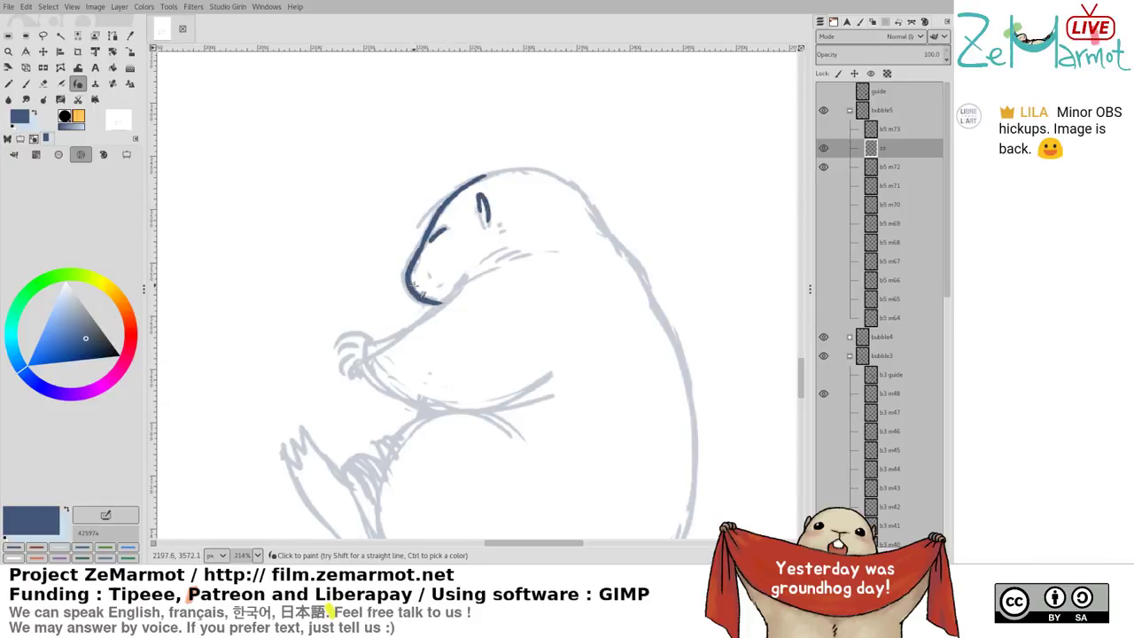
left_click(438, 267)
mouse_move(466, 187)
left_mouse_down()
mouse_move(509, 169)
mouse_move(566, 181)
left_mouse_up()
key("ctrl+z")
mouse_move(468, 192)
left_mouse_down()
mouse_move(499, 174)
mouse_move(536, 173)
mouse_move(571, 188)
mouse_move(613, 239)
left_mouse_up()
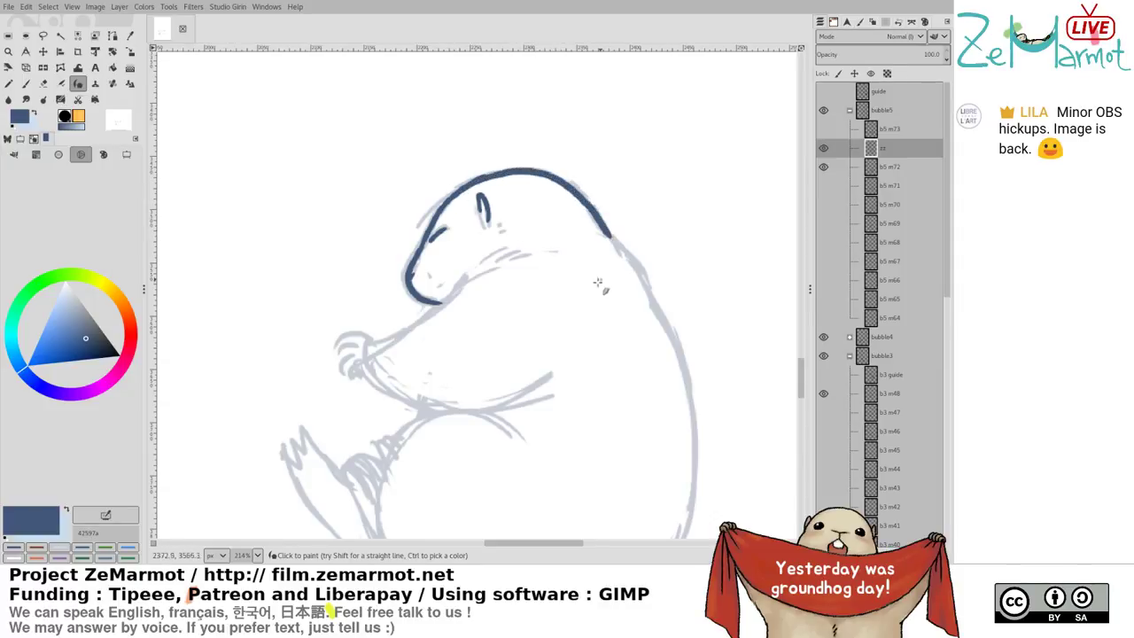
Ink the jaw line from the chin towards the shoulder and outline the arm's upper and lower edges
left_click_drag(443, 301, 523, 263)
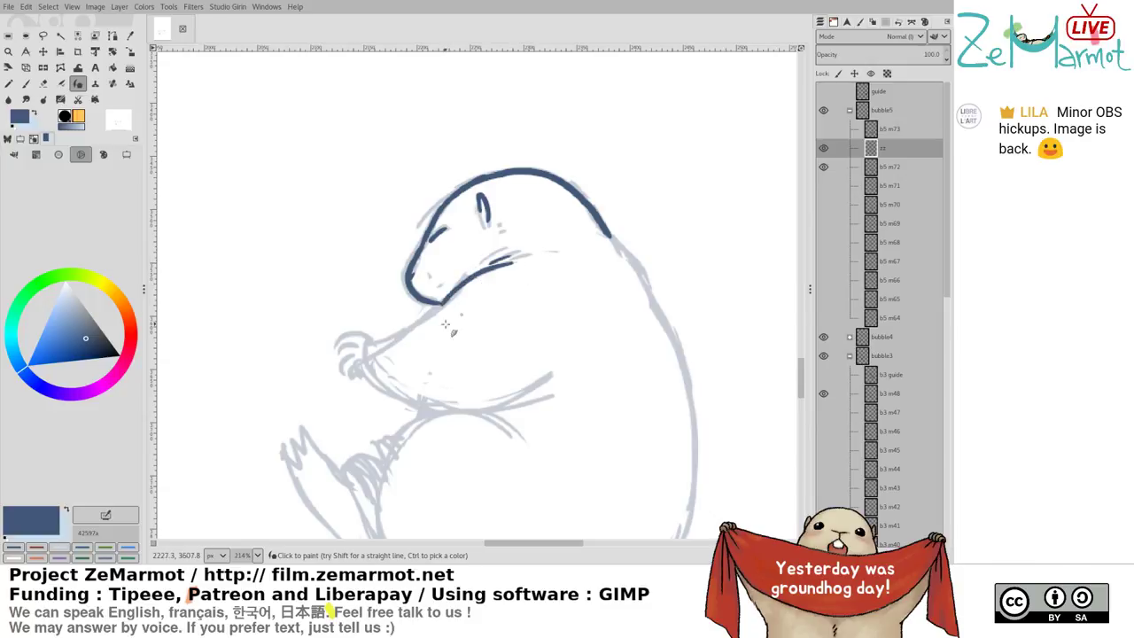
mouse_move(404, 325)
left_mouse_down()
mouse_move(555, 214)
mouse_move(579, 214)
left_mouse_up()
key("ctrl+z")
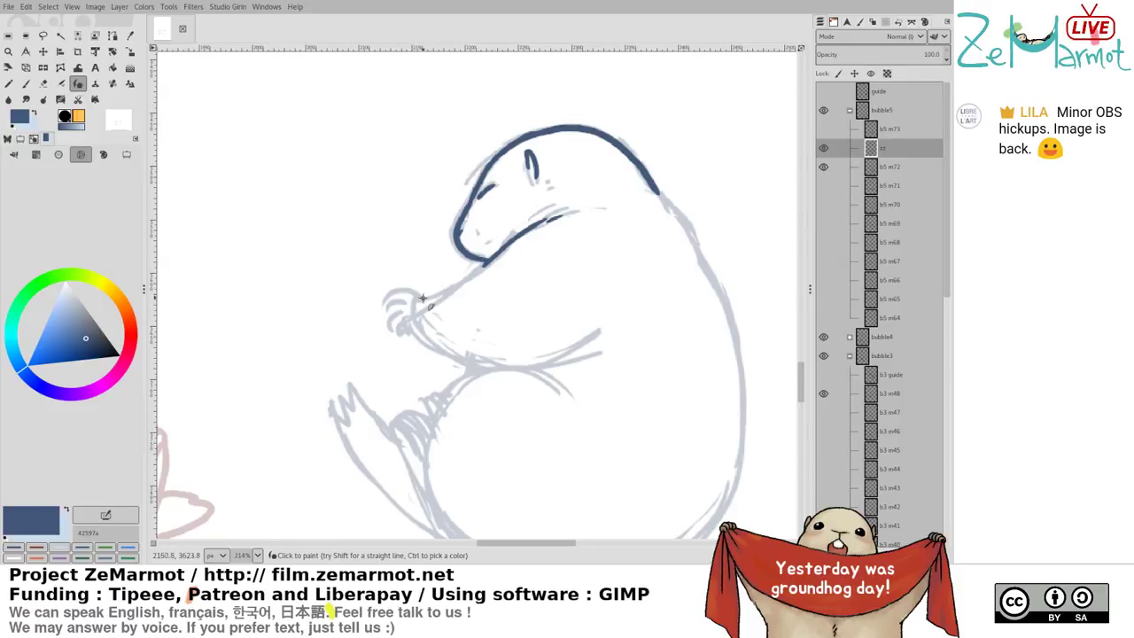
mouse_move(423, 298)
left_mouse_down()
mouse_move(444, 355)
mouse_move(506, 365)
left_mouse_up()
left_click_drag(422, 298, 489, 260)
mouse_move(501, 363)
left_mouse_down()
mouse_move(549, 364)
mouse_move(598, 339)
left_mouse_up()
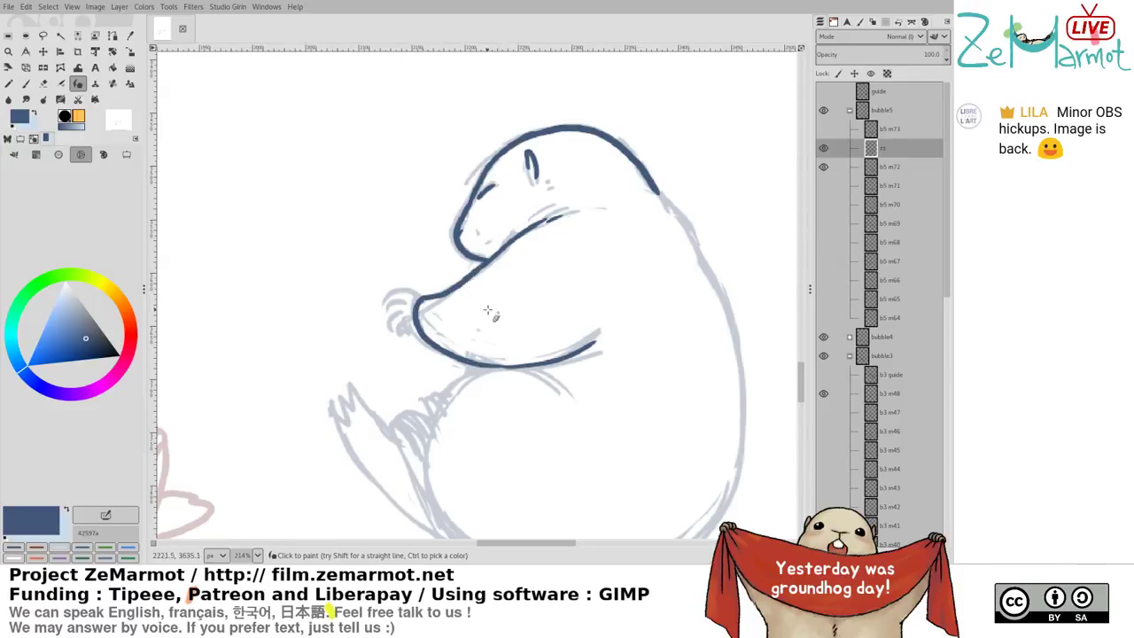
Ink the front paw's fingers and the back contour from the nape down to the rump
mouse_move(393, 290)
left_mouse_down()
mouse_move(424, 297)
mouse_move(390, 304)
mouse_move(407, 301)
mouse_move(393, 324)
mouse_move(415, 324)
left_mouse_up()
key("ctrl+z")
key("ctrl+z")
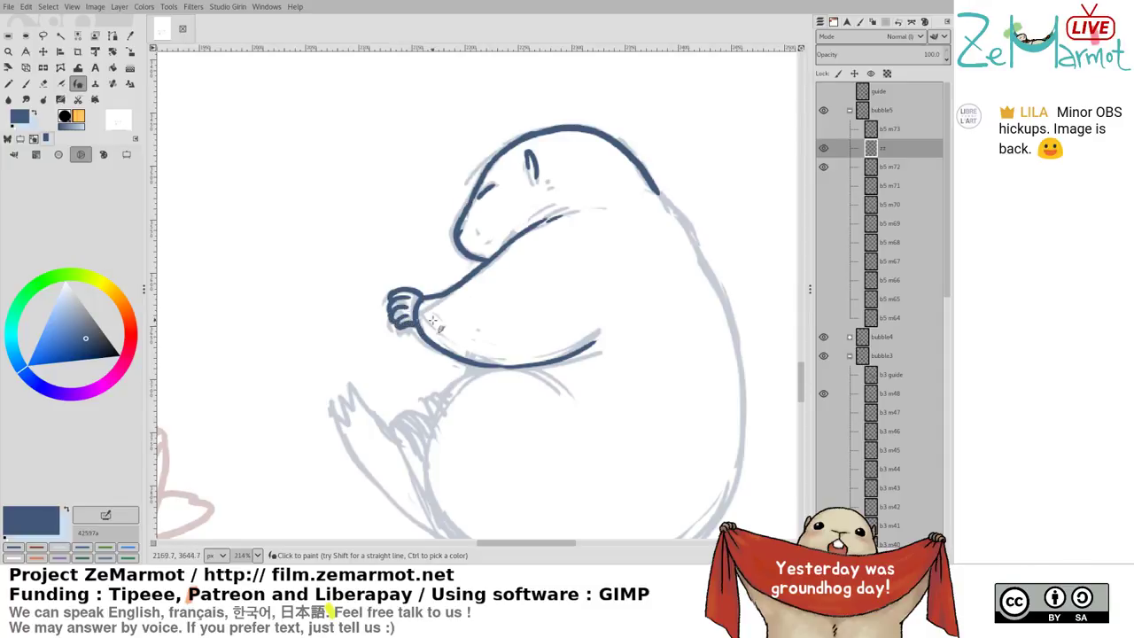
left_click_drag(484, 306, 331, 263)
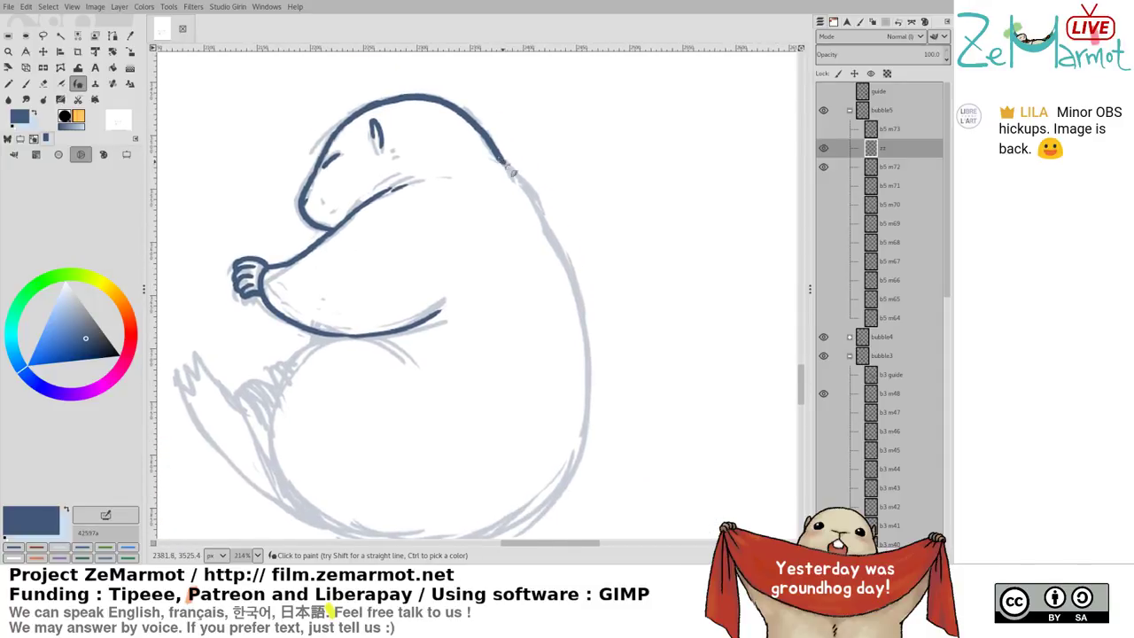
mouse_move(512, 171)
left_mouse_down()
mouse_move(537, 202)
mouse_move(581, 326)
mouse_move(584, 417)
mouse_move(560, 485)
left_mouse_up()
Outline the long raised foot with its toes, sole and upper edge
left_click_drag(399, 368, 512, 253)
mouse_move(300, 277)
left_mouse_down()
mouse_move(346, 353)
mouse_move(436, 409)
left_mouse_up()
mouse_move(289, 270)
left_mouse_down()
mouse_move(362, 310)
mouse_move(350, 288)
mouse_move(397, 364)
left_mouse_up()
key("ctrl+z")
left_click_drag(349, 286, 390, 363)
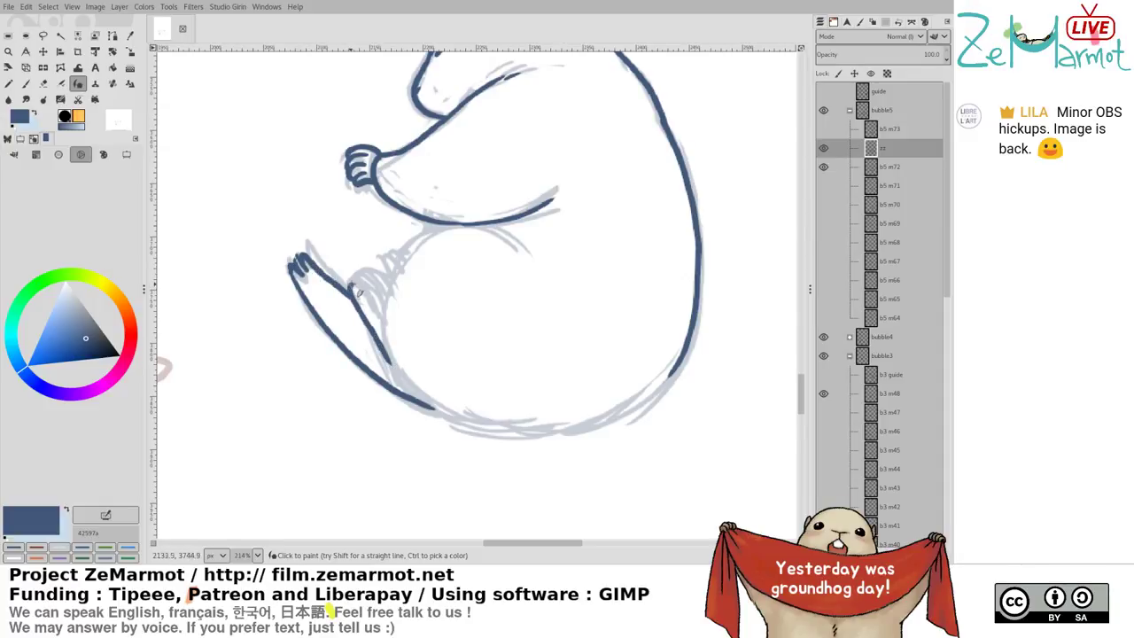
Ink the toes of the second foot behind the first and its inner edge beside the belly
mouse_move(353, 286)
left_mouse_down()
mouse_move(372, 318)
mouse_move(352, 287)
mouse_move(373, 303)
mouse_move(356, 271)
mouse_move(381, 285)
left_mouse_up()
mouse_move(369, 270)
left_mouse_down()
mouse_move(395, 303)
mouse_move(399, 367)
mouse_move(421, 405)
mouse_move(450, 425)
left_mouse_up()
key("ctrl+z")
key("ctrl+z")
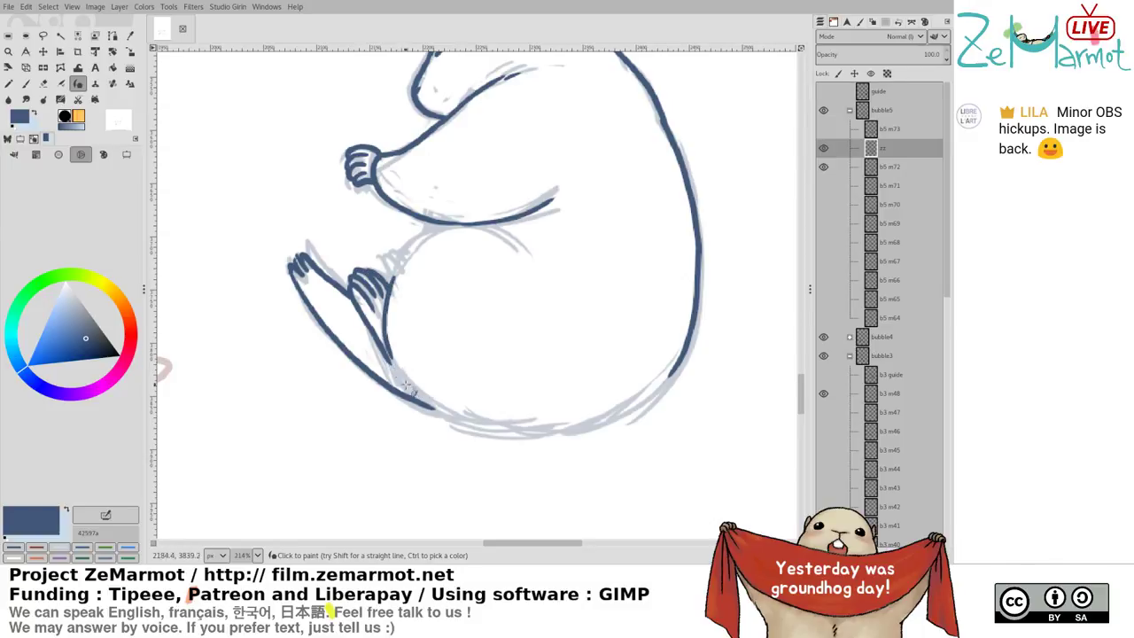
Ink the marmot's underside from the base of the raised foot along the bottom to the rump
key("ctrl+z")
mouse_move(390, 362)
left_mouse_down()
mouse_move(462, 411)
mouse_move(410, 386)
mouse_move(437, 414)
mouse_move(550, 433)
mouse_move(625, 414)
mouse_move(684, 383)
left_mouse_up()
key("ctrl+z")
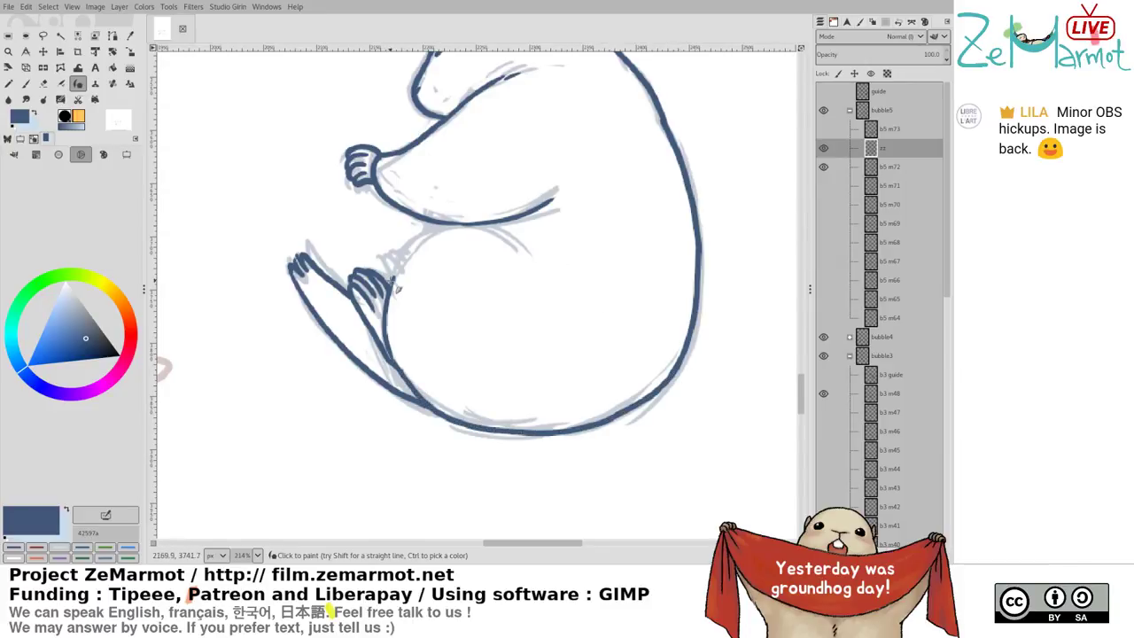
Ink the upper belly contour below the arm and the small far paw's toes beside it
mouse_move(396, 288)
left_mouse_down()
mouse_move(411, 251)
mouse_move(465, 227)
mouse_move(520, 258)
left_mouse_up()
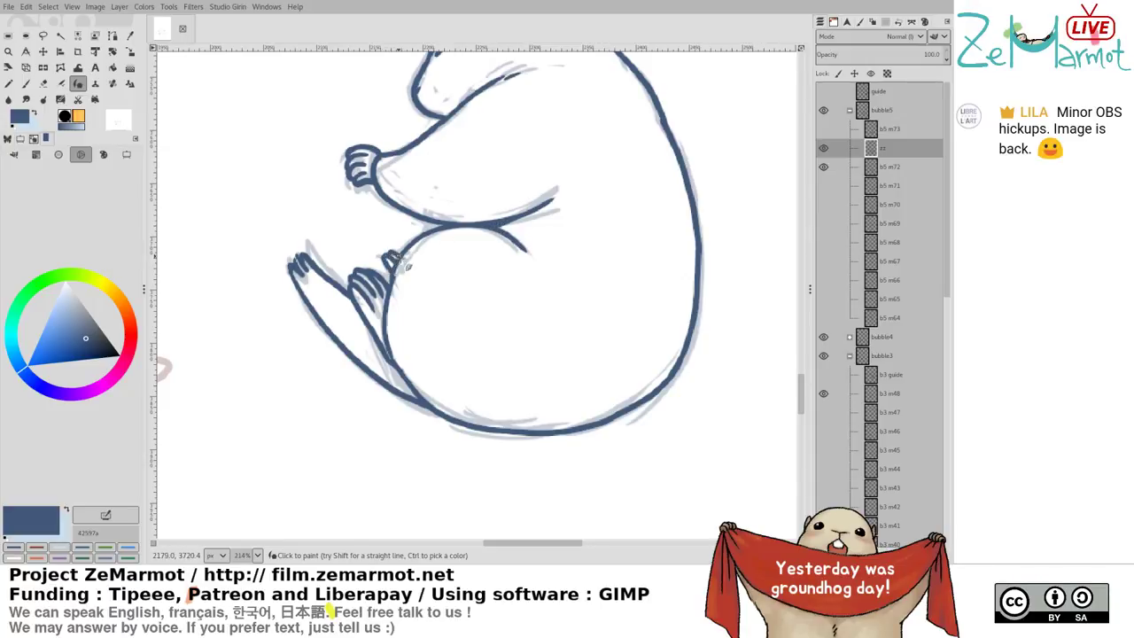
left_click_drag(383, 264, 404, 259)
key("shift+e")
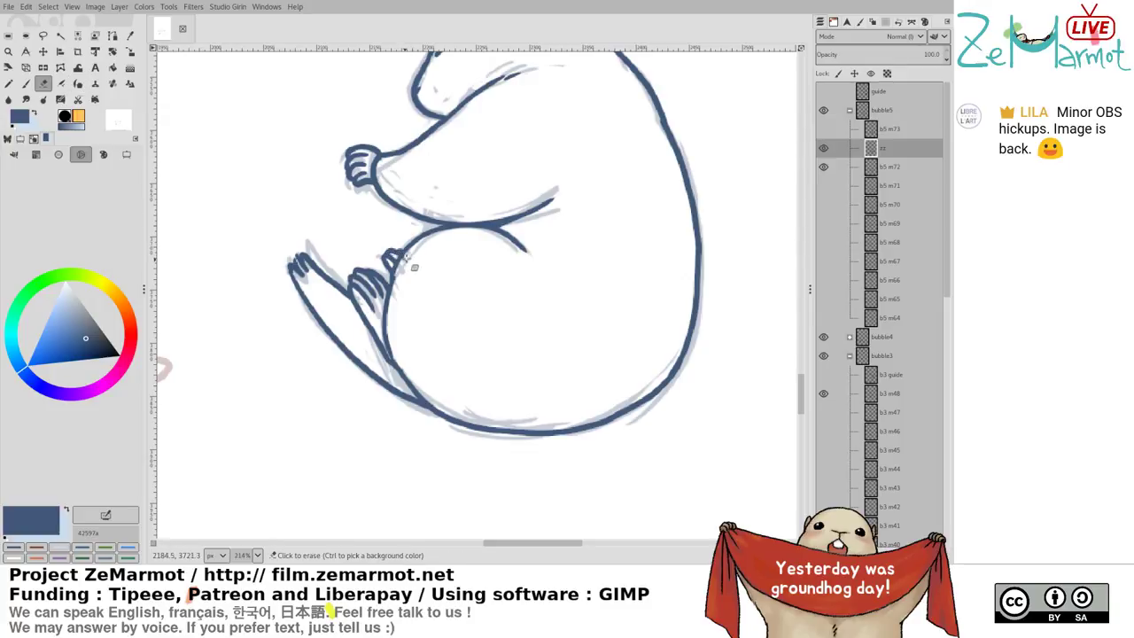
scroll(555, 282, "down", 3)
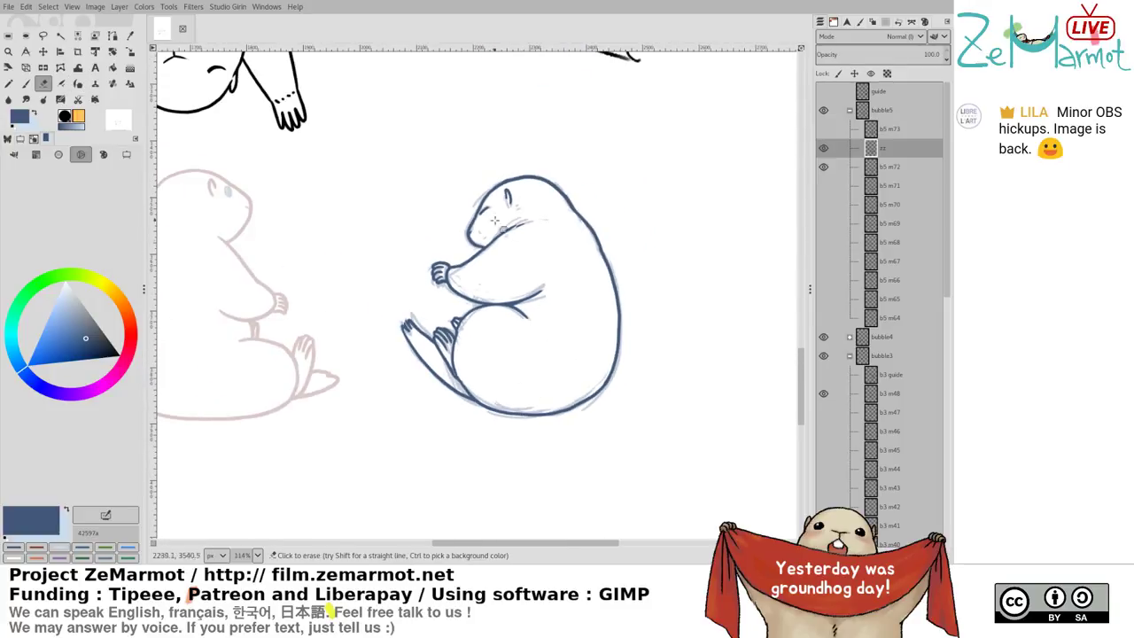
Clear the rough sketch from layer b5 m72 and return to the clean line layer above it
left_click(881, 165)
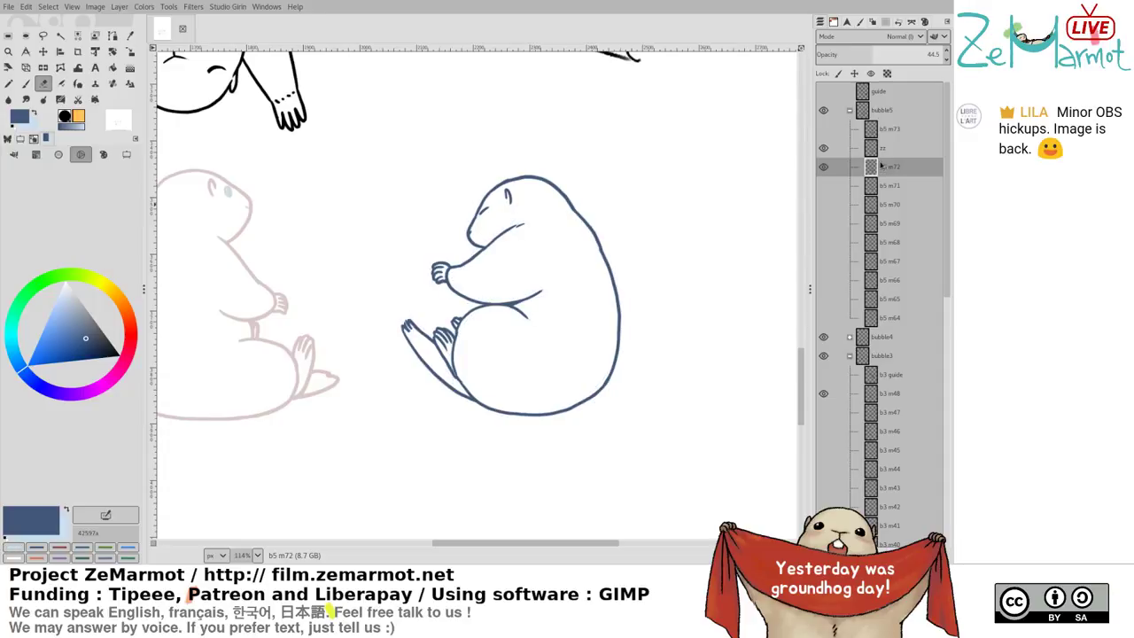
scroll(457, 296, "up", 1)
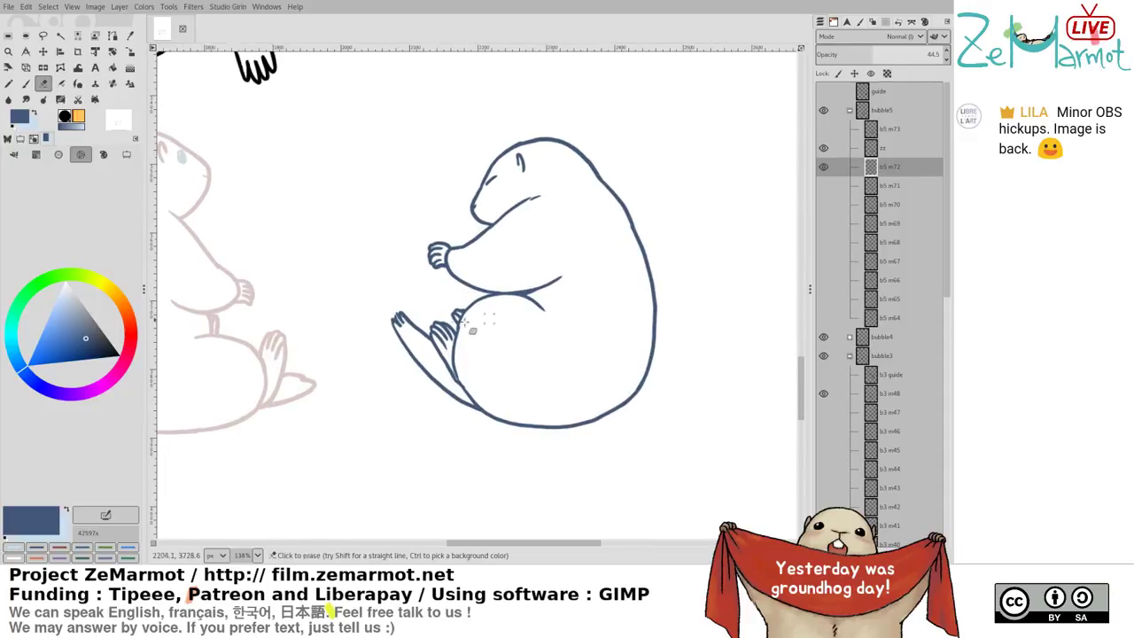
key("p")
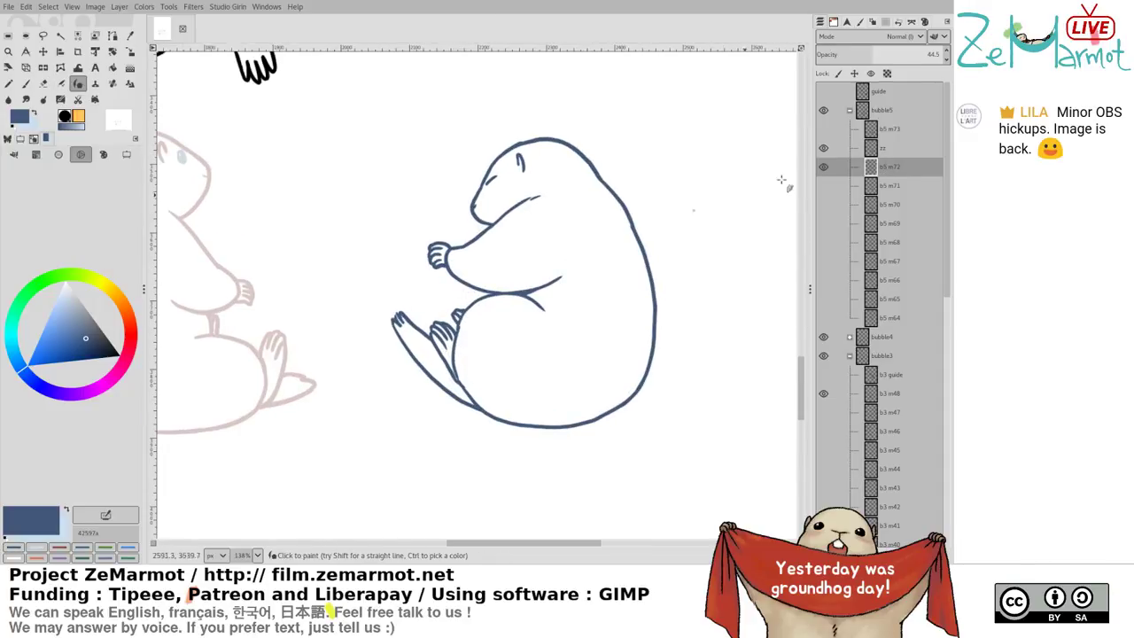
key("Page_Up")
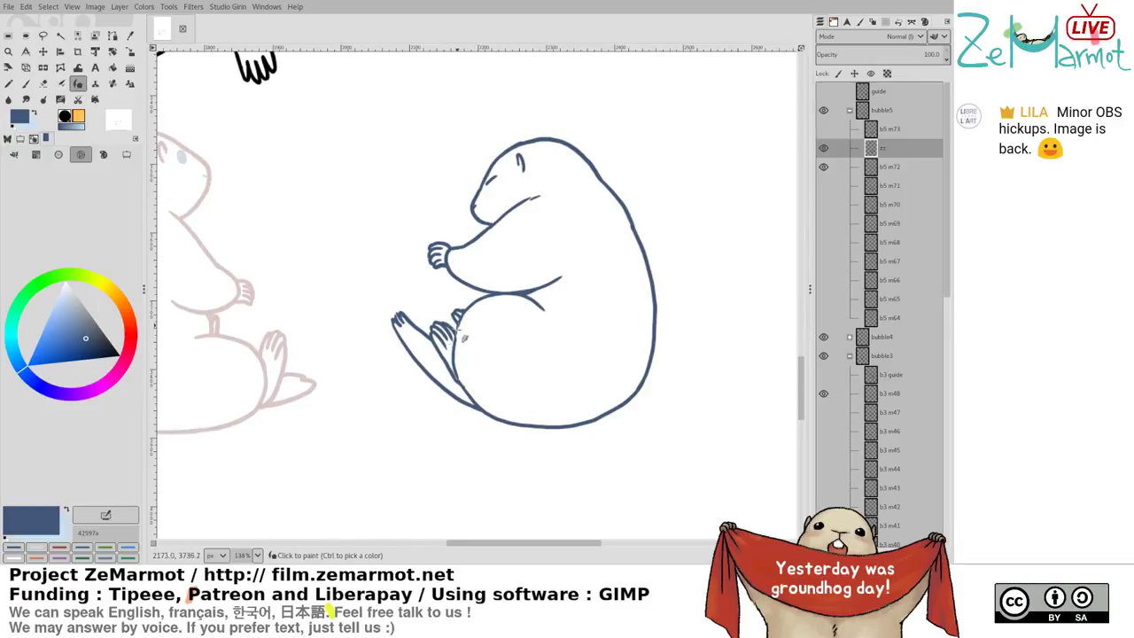
Touch up the inked lines where the small toes and second foot meet the belly outline
left_click_drag(459, 329, 457, 337)
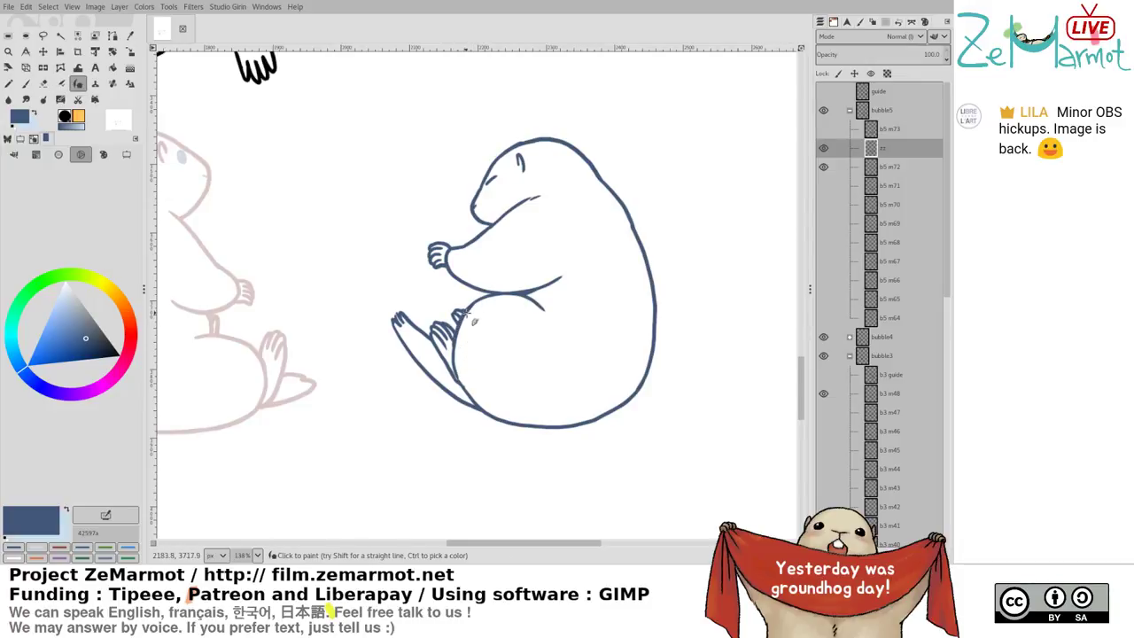
scroll(494, 320, "up", 4)
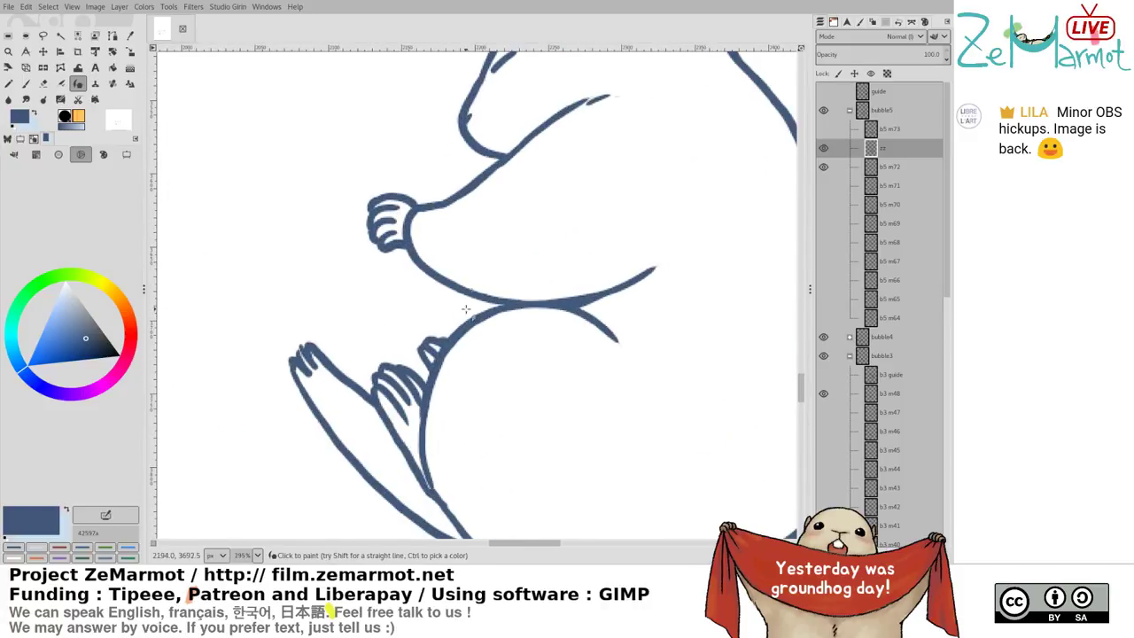
key("shift+e")
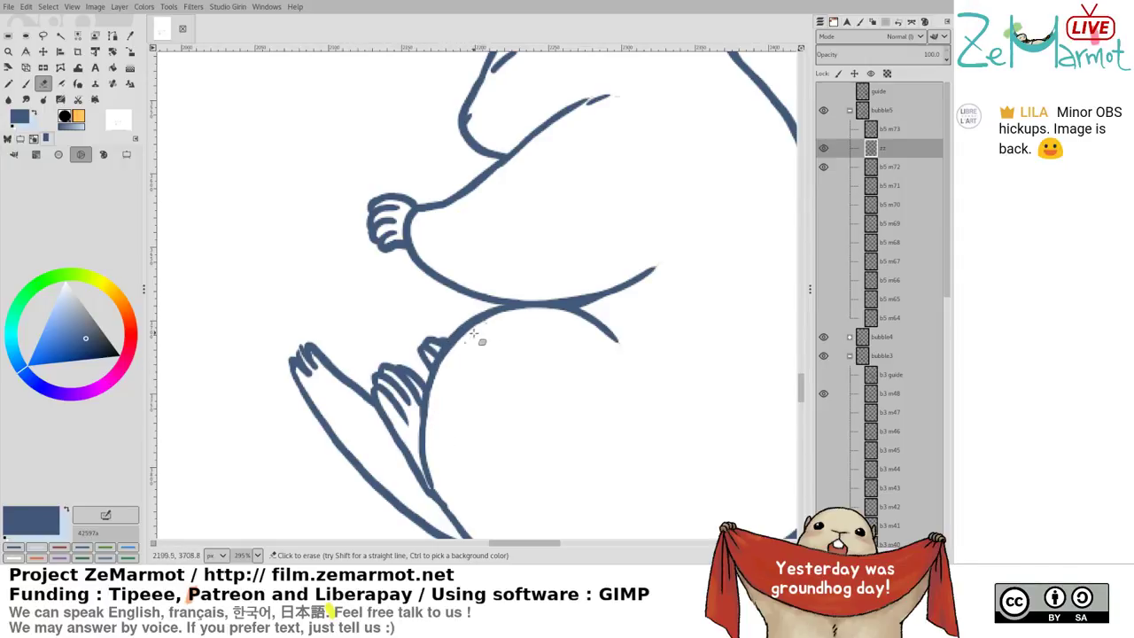
scroll(518, 398, "down", 3)
key("k")
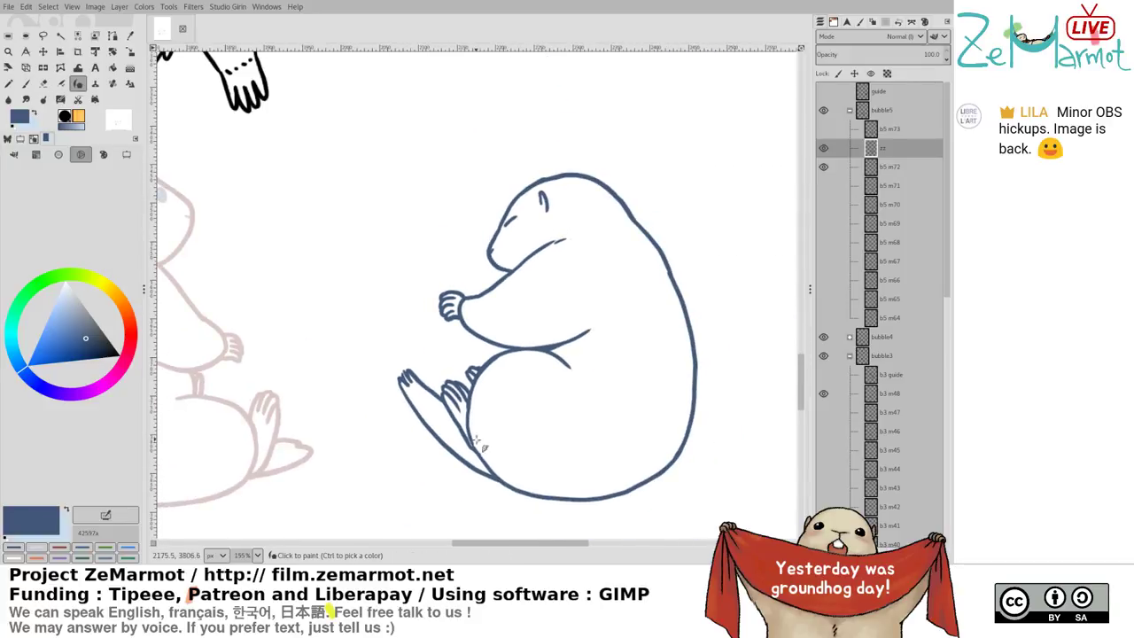
left_click(476, 438)
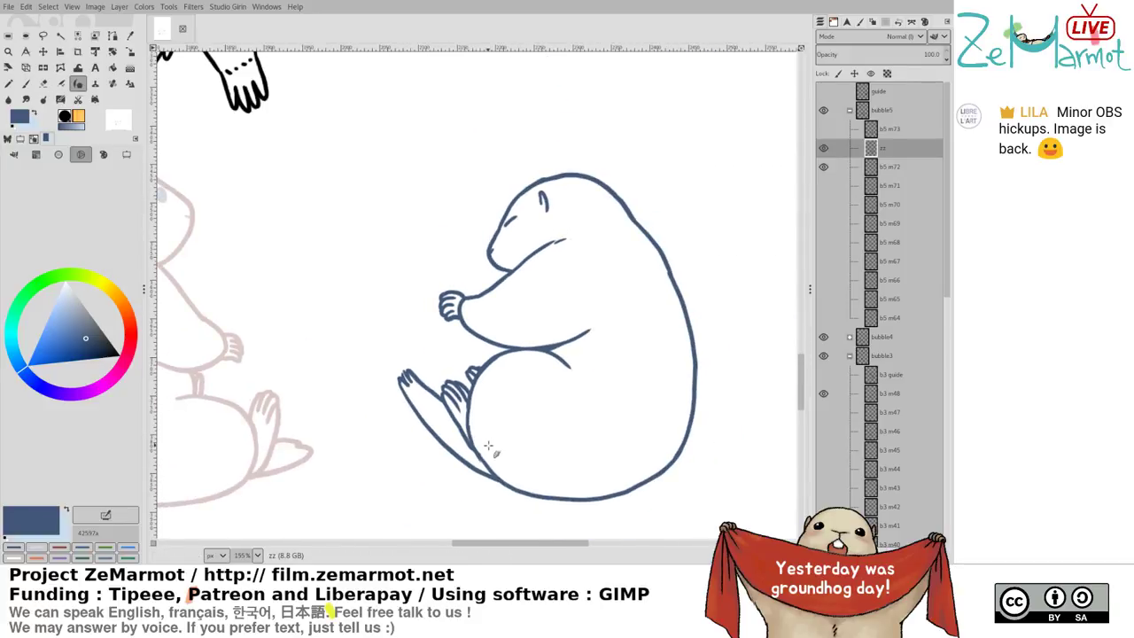
Merge the clean line layer down into b5 m72 and check the merged drawing by toggling its visibility
key("ctrl+e")
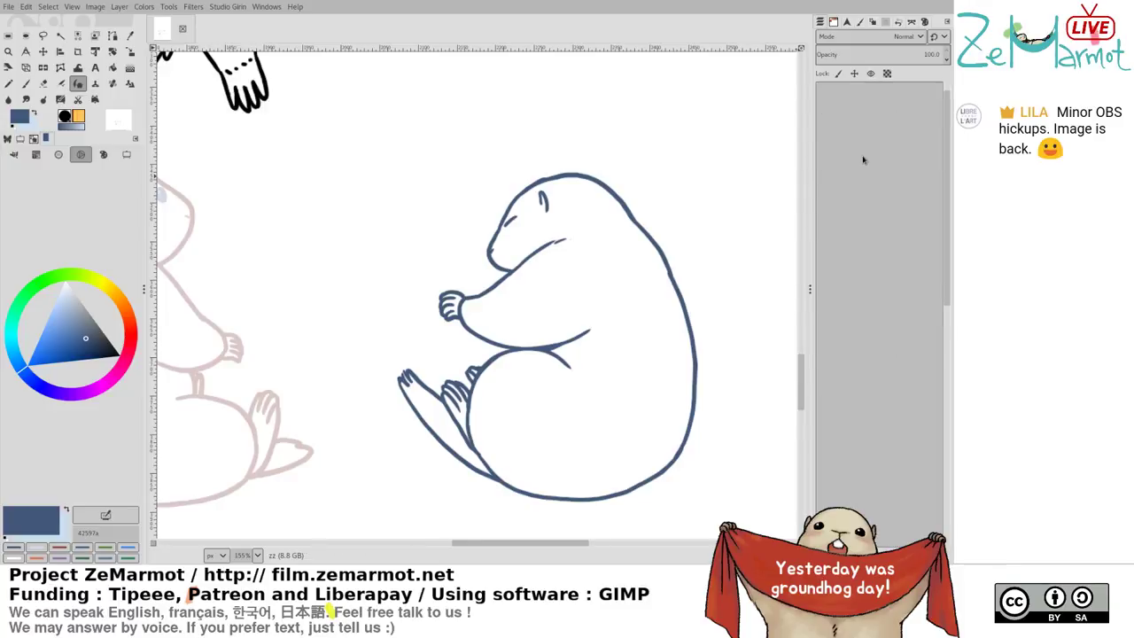
left_click(825, 133)
left_click(825, 133)
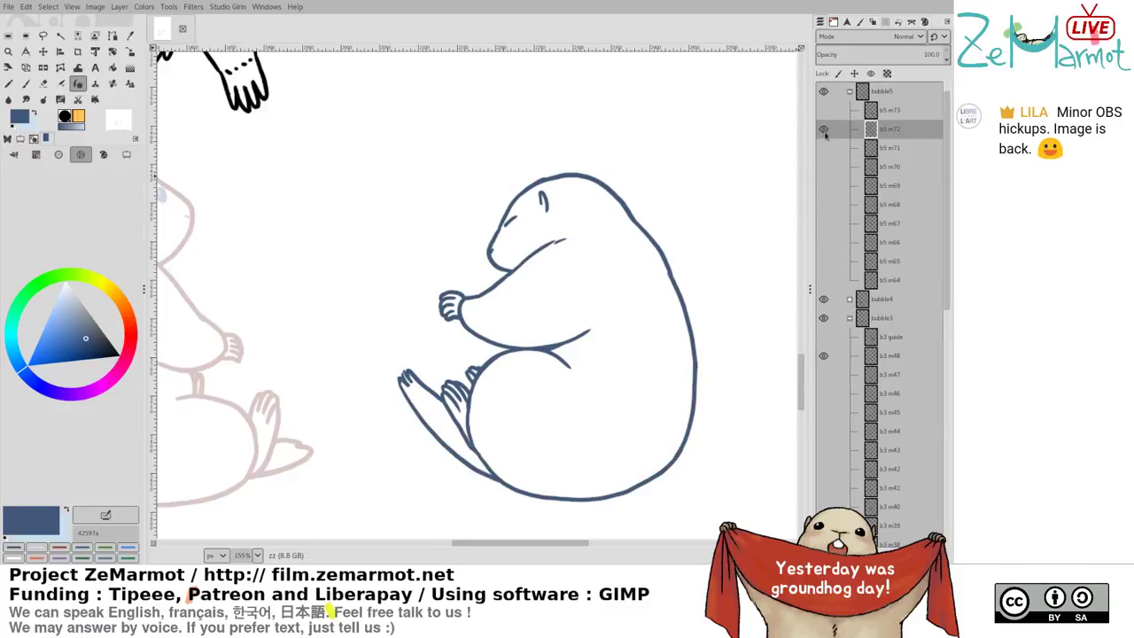
Show and select frame b5 m73, hide b5 m72, and sample the new sketch's green line colour
left_click(823, 110)
left_click(823, 129)
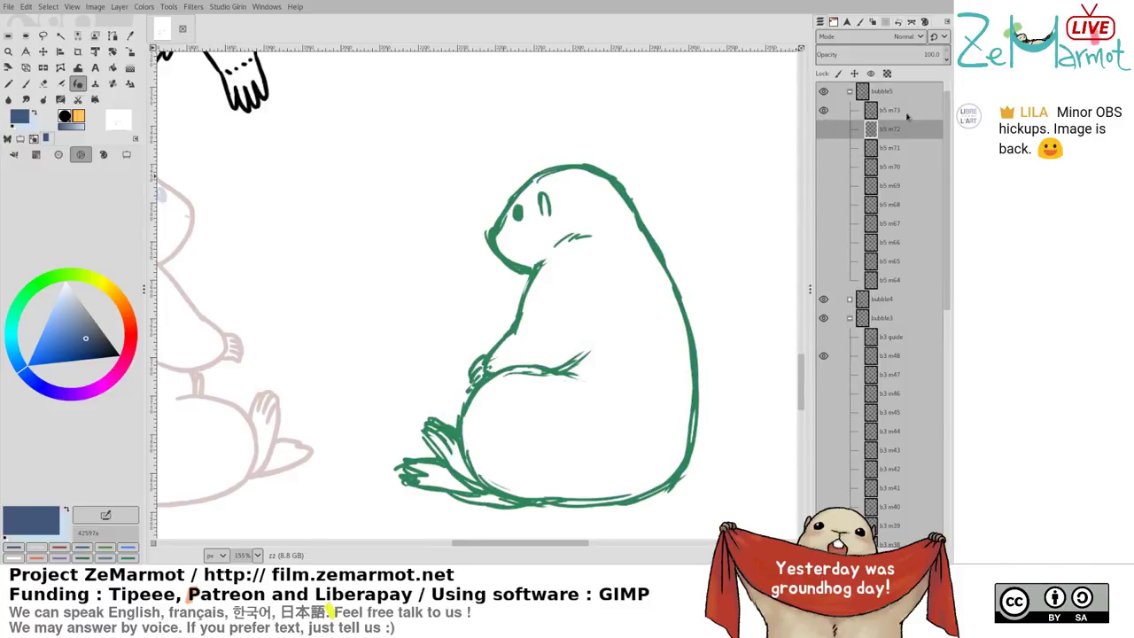
left_click(904, 110)
left_click(518, 264, "ctrl")
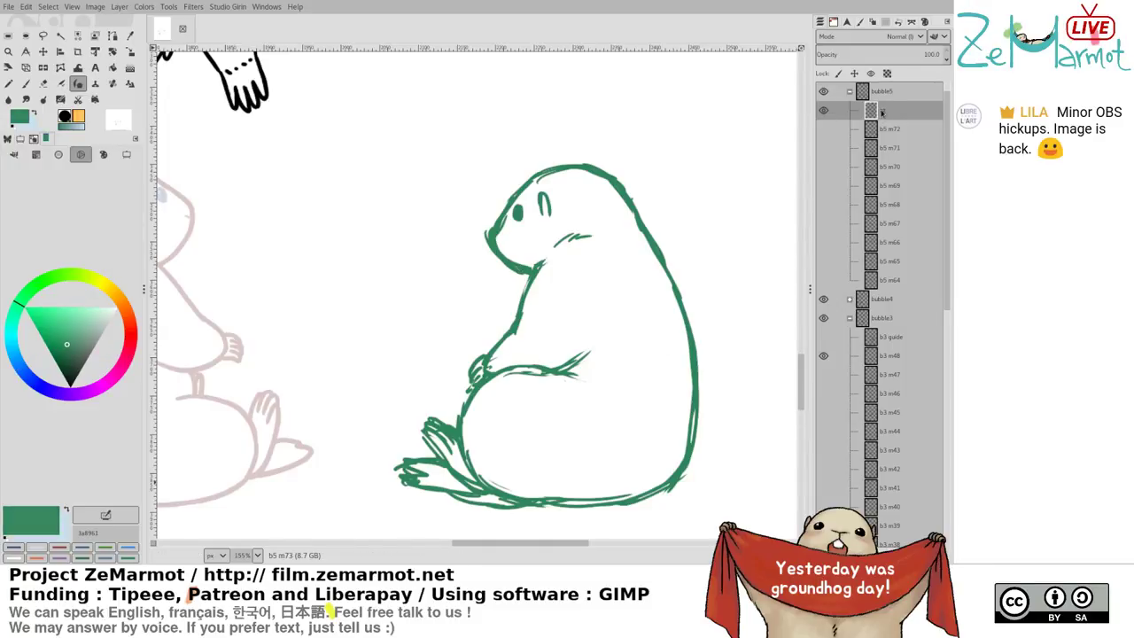
Add a new layer above b5 m73 and reduce the opacity of the rough sketch layer beneath it
key("shift+ctrl+n")
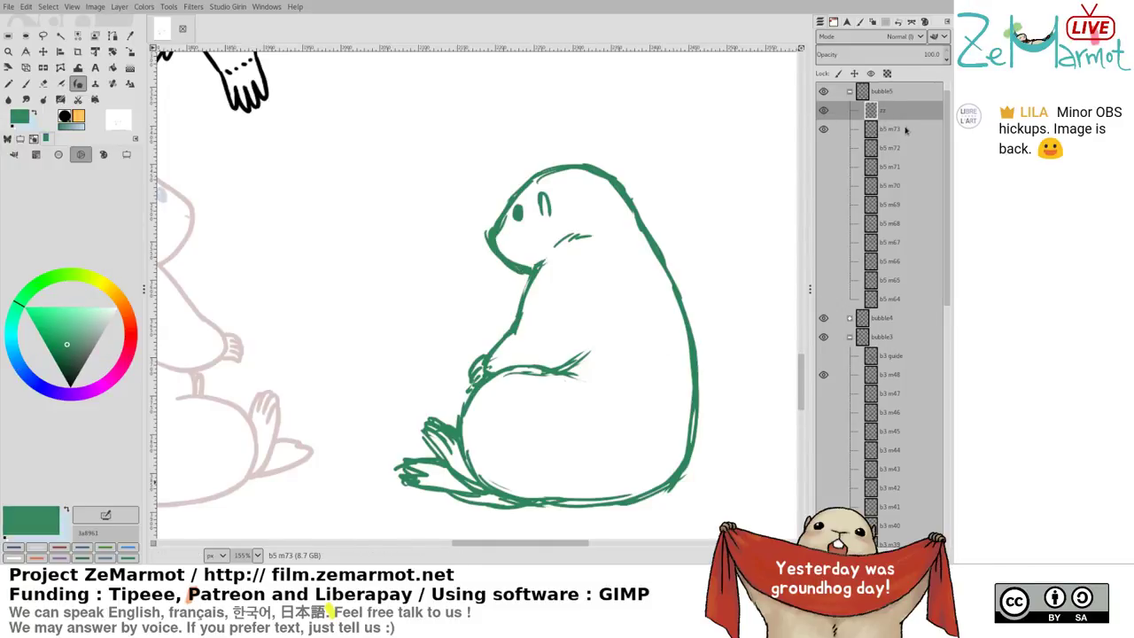
left_click(897, 132)
left_click(825, 129)
left_click(824, 130)
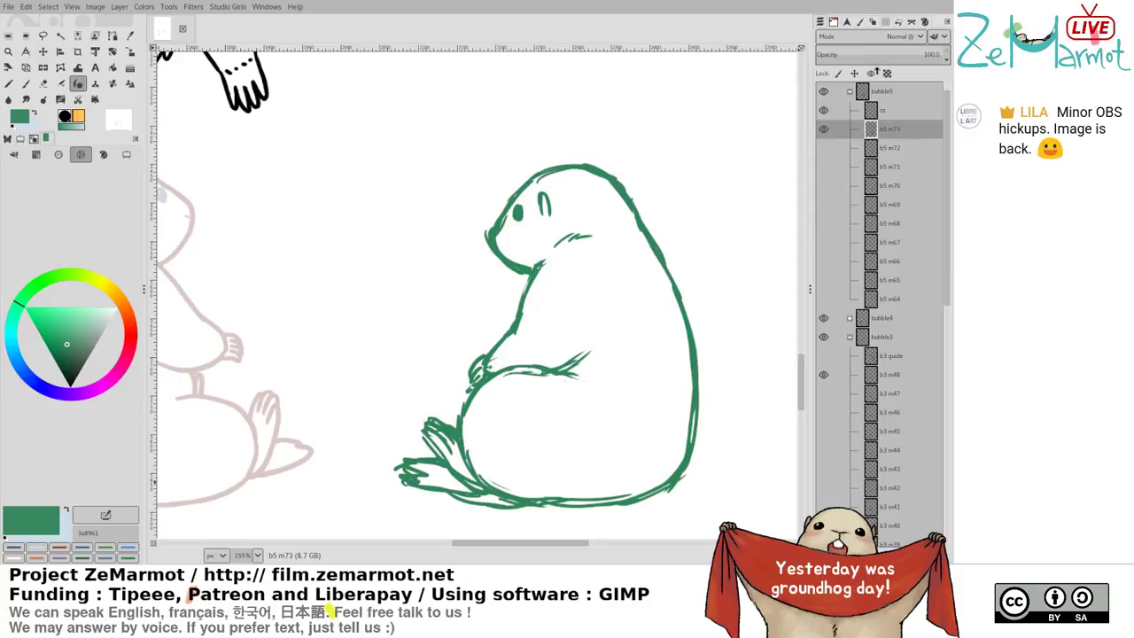
left_click(874, 51)
key("Return")
key("Page_Up")
Change the drawing colour to the darker, greyish green 658575
left_click(80, 342)
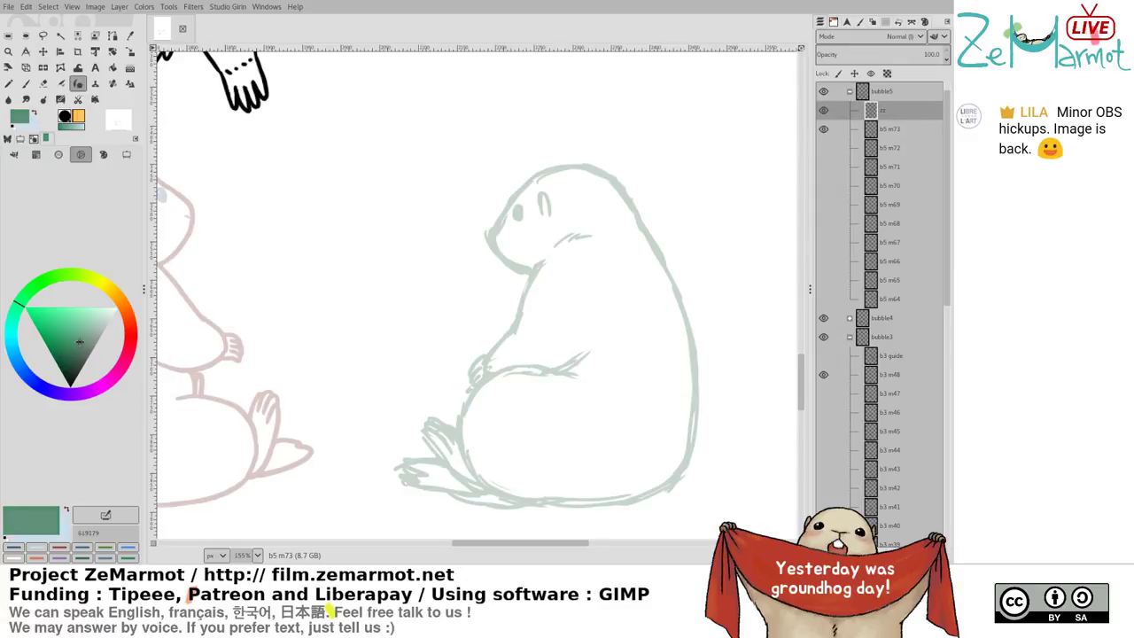
left_click(83, 347)
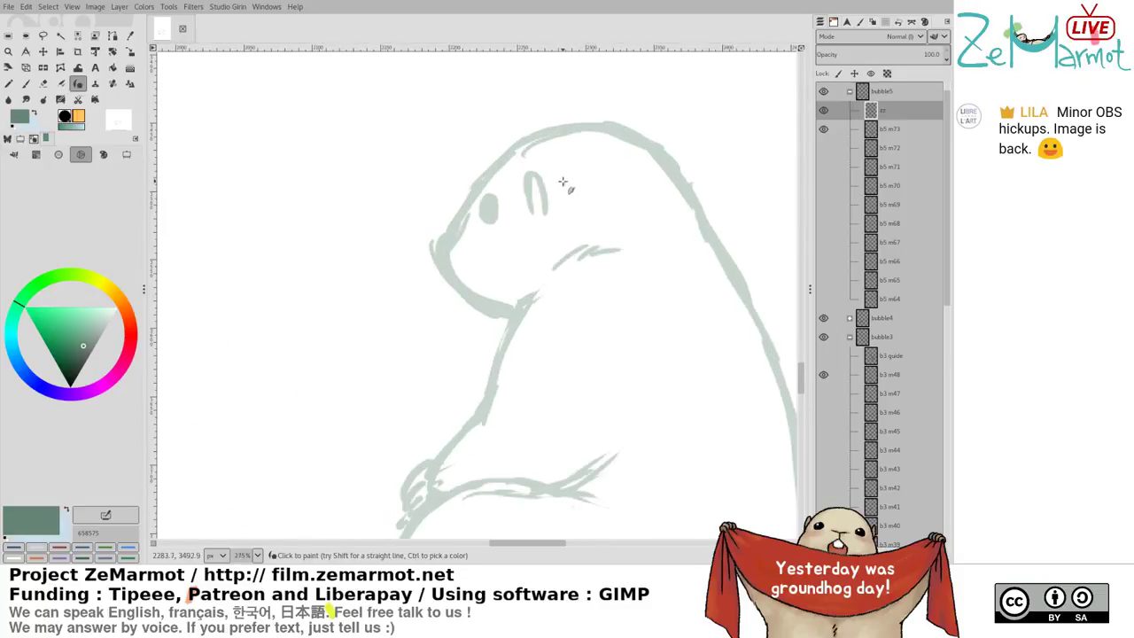
scroll(585, 185, "up", 3)
mouse_move(537, 138)
left_mouse_down()
mouse_move(483, 199)
mouse_move(524, 145)
mouse_move(520, 154)
mouse_move(568, 128)
mouse_move(637, 138)
left_mouse_up()
key("ctrl+z")
key("ctrl+z")
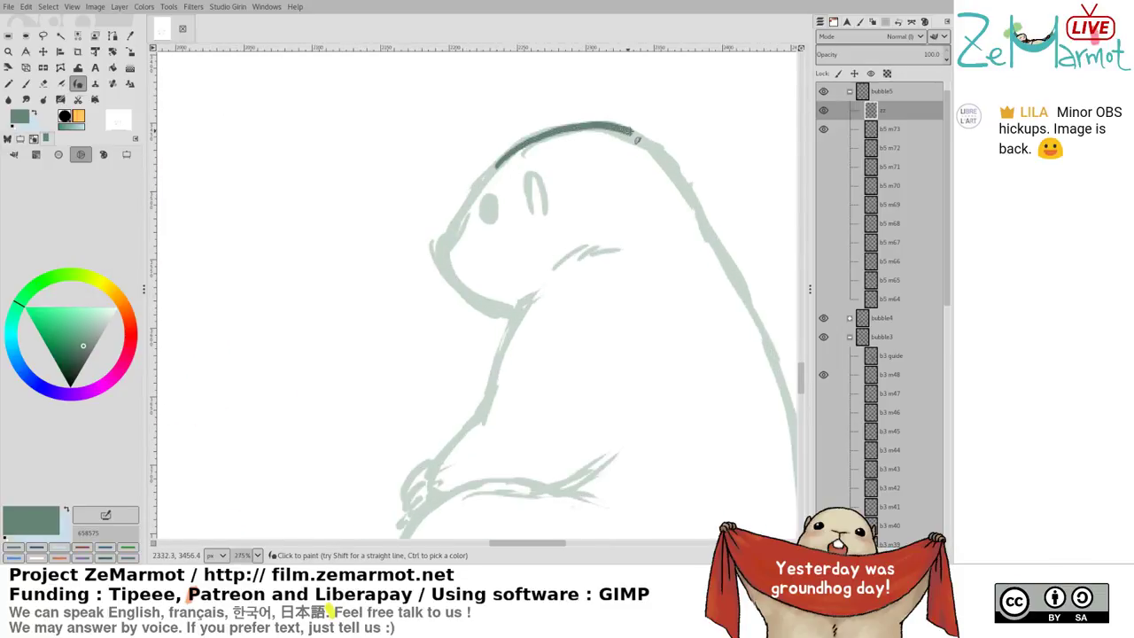
key("ctrl+z")
mouse_move(493, 170)
left_mouse_down()
mouse_move(546, 138)
mouse_move(593, 131)
mouse_move(627, 131)
mouse_move(656, 156)
left_mouse_up()
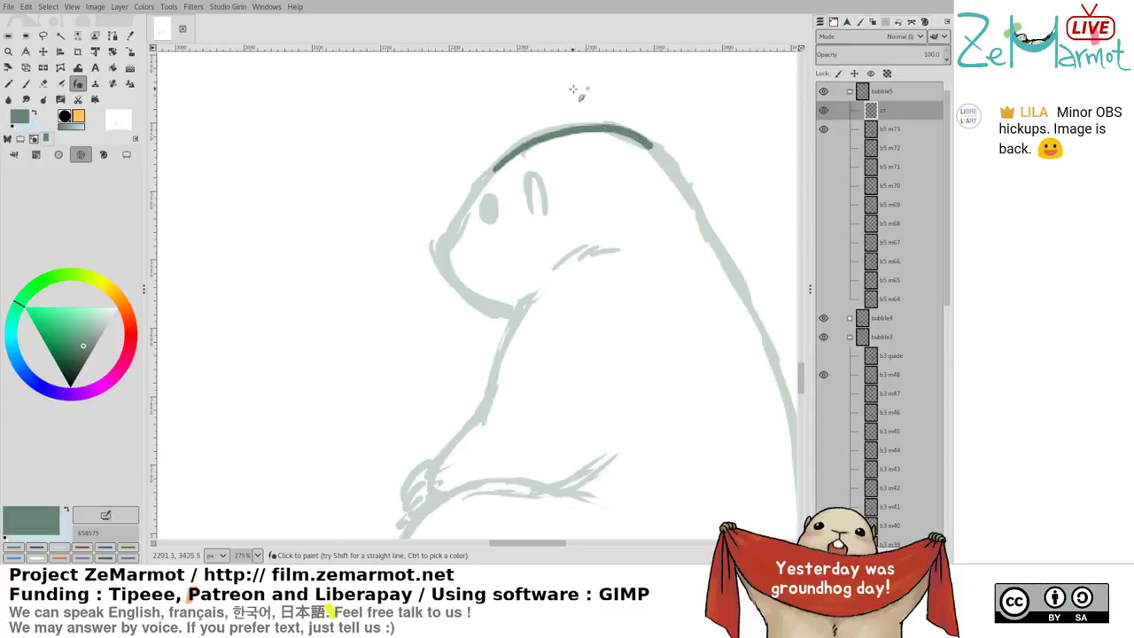
key("ctrl+z")
Ink the face profile from the forehead around the muzzle to the chin, plus the eye and ear
mouse_move(524, 148)
left_mouse_down()
mouse_move(445, 241)
mouse_move(445, 262)
mouse_move(471, 297)
mouse_move(525, 310)
left_mouse_up()
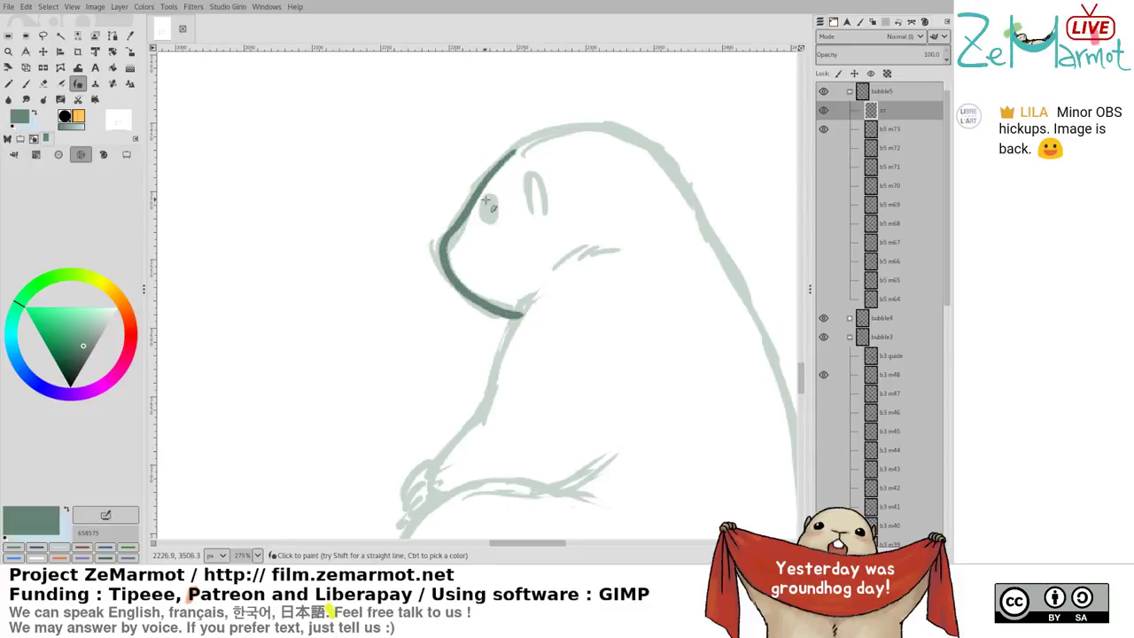
mouse_move(487, 200)
left_mouse_down()
mouse_move(533, 182)
mouse_move(543, 218)
left_mouse_up()
key("ctrl+z")
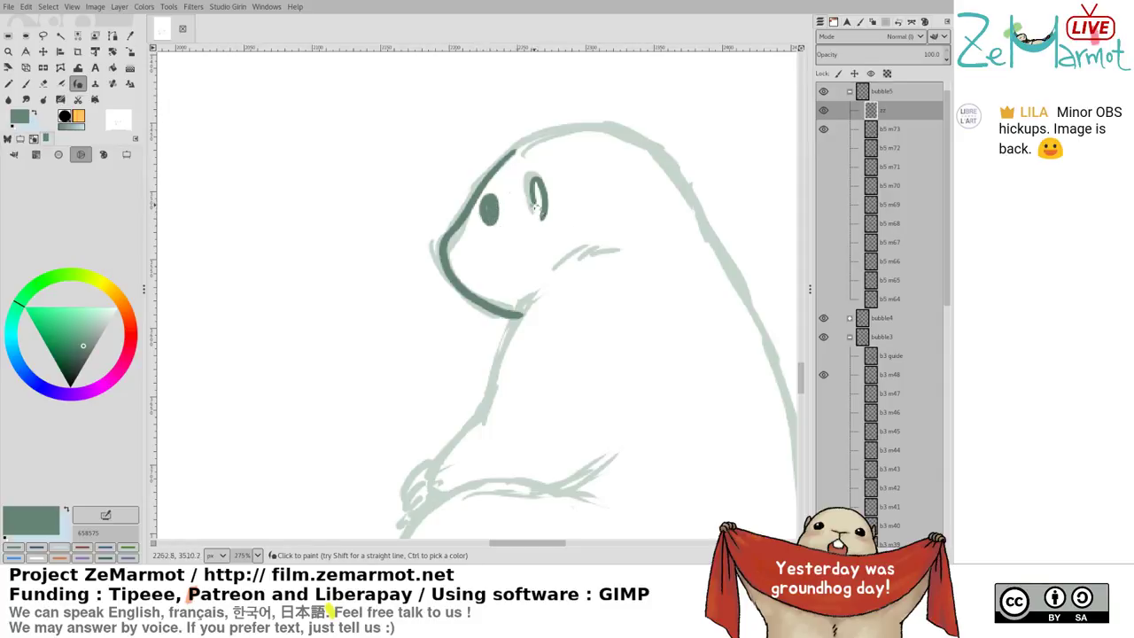
Ink the top of the head and nape down to the upper back, and the short shoulder line
mouse_move(510, 159)
left_mouse_down()
mouse_move(577, 131)
mouse_move(653, 137)
left_mouse_up()
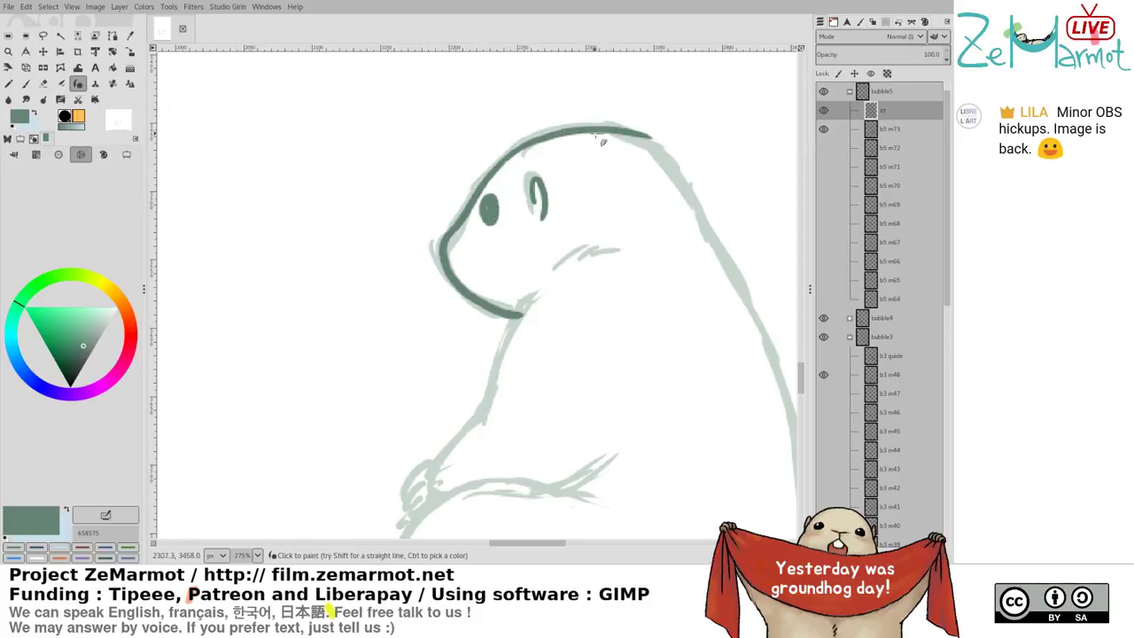
key("ctrl+z")
mouse_move(507, 168)
left_mouse_down()
mouse_move(556, 134)
mouse_move(626, 141)
mouse_move(676, 180)
mouse_move(728, 264)
left_mouse_up()
left_click_drag(548, 277, 621, 248)
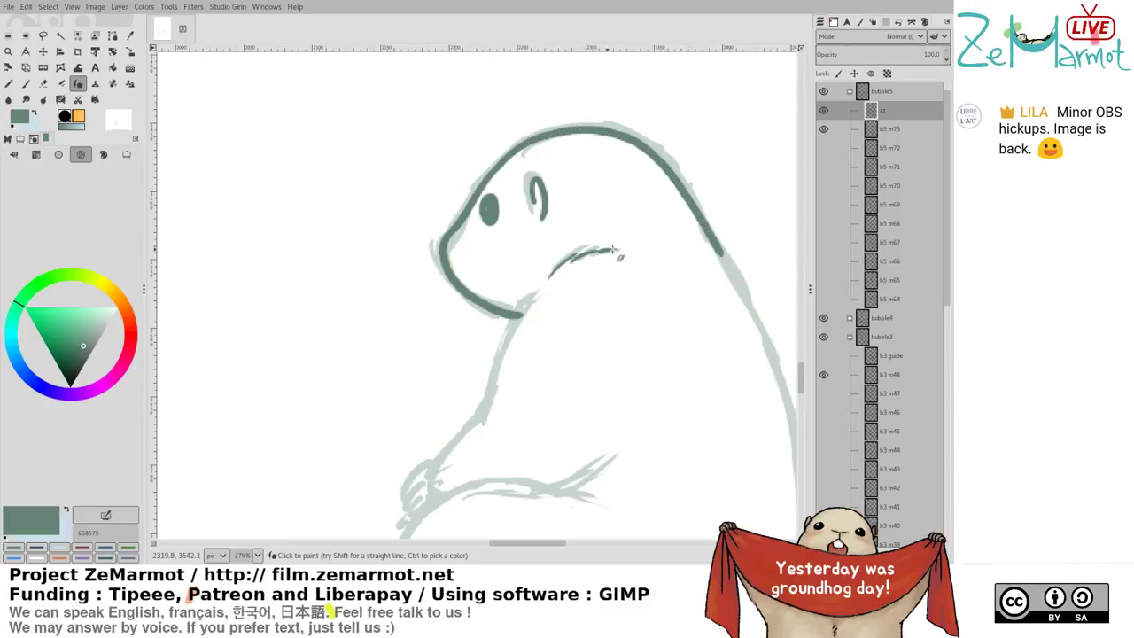
Ink the arm's front edge, the paw's fingers, and the upper belly curve with the elbow crease
scroll(549, 162, "down", 4)
mouse_move(554, 136)
left_mouse_down()
mouse_move(504, 253)
mouse_move(507, 241)
mouse_move(453, 312)
mouse_move(458, 340)
mouse_move(447, 308)
mouse_move(429, 358)
left_mouse_up()
left_click_drag(482, 318, 404, 268)
mouse_move(330, 363)
left_mouse_down()
mouse_move(357, 314)
mouse_move(396, 283)
mouse_move(470, 265)
left_mouse_up()
key("ctrl+z")
mouse_move(328, 386)
left_mouse_down()
mouse_move(349, 321)
mouse_move(422, 276)
mouse_move(527, 291)
mouse_move(546, 254)
left_mouse_up()
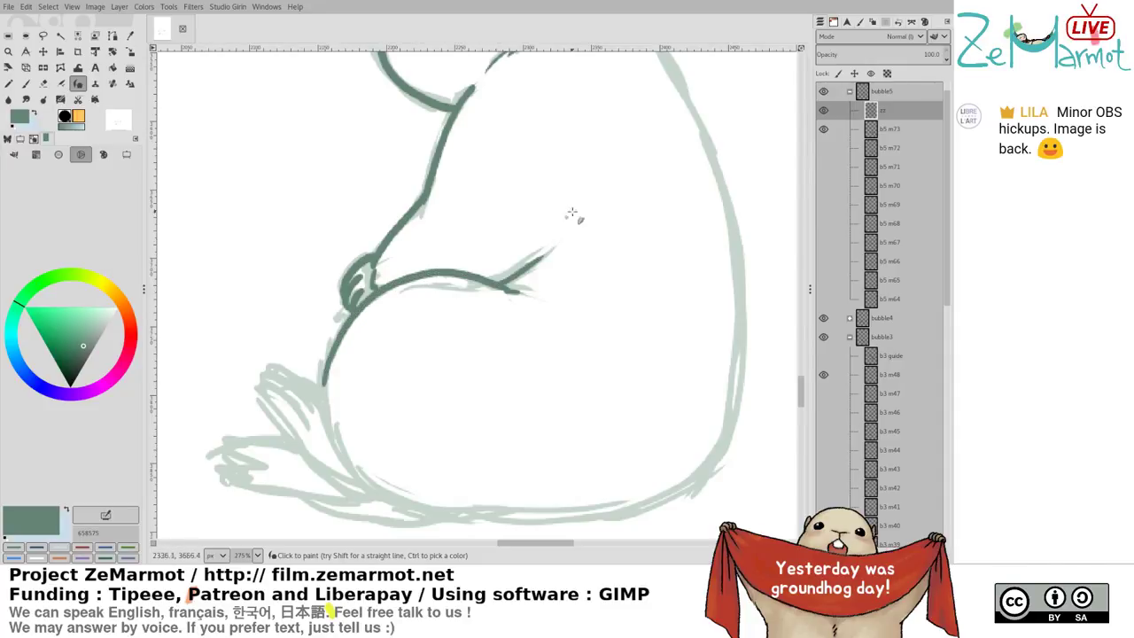
Ink the back contour down to the rump, erasing and redrawing its lower part to follow the sketch
left_click_drag(685, 126, 567, 217)
mouse_move(542, 137)
left_mouse_down()
mouse_move(589, 217)
mouse_move(627, 380)
mouse_move(621, 468)
left_mouse_up()
scroll(545, 378, "down", 5)
scroll(576, 266, "left", 1)
key("shift+e")
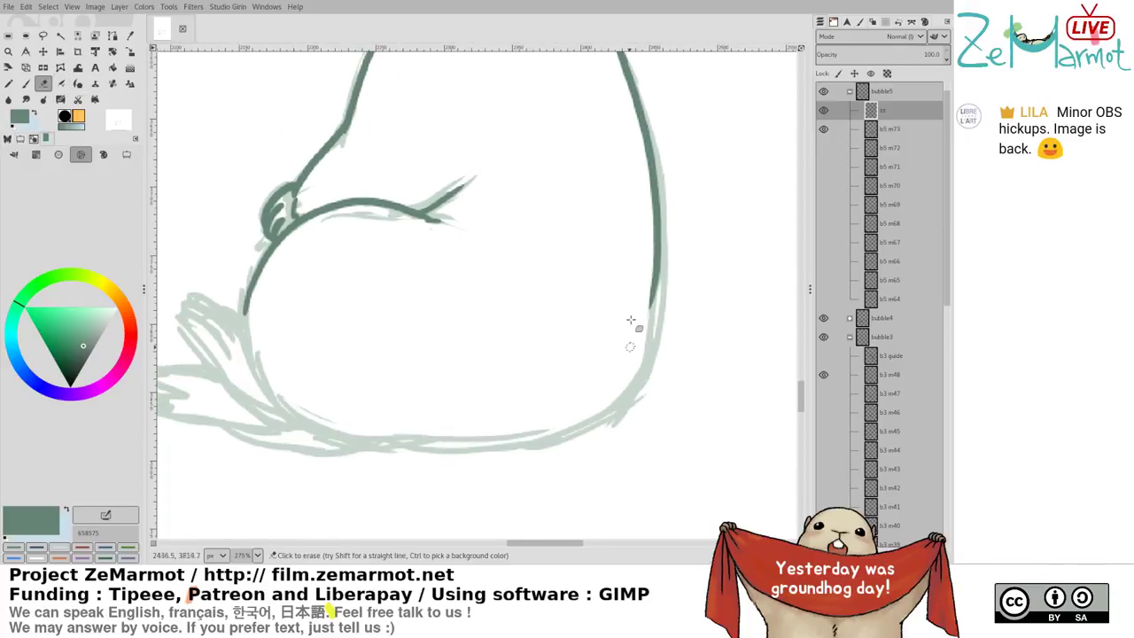
mouse_move(633, 124)
left_mouse_down()
mouse_move(652, 255)
mouse_move(644, 346)
left_mouse_up()
left_click_drag(651, 214, 665, 269)
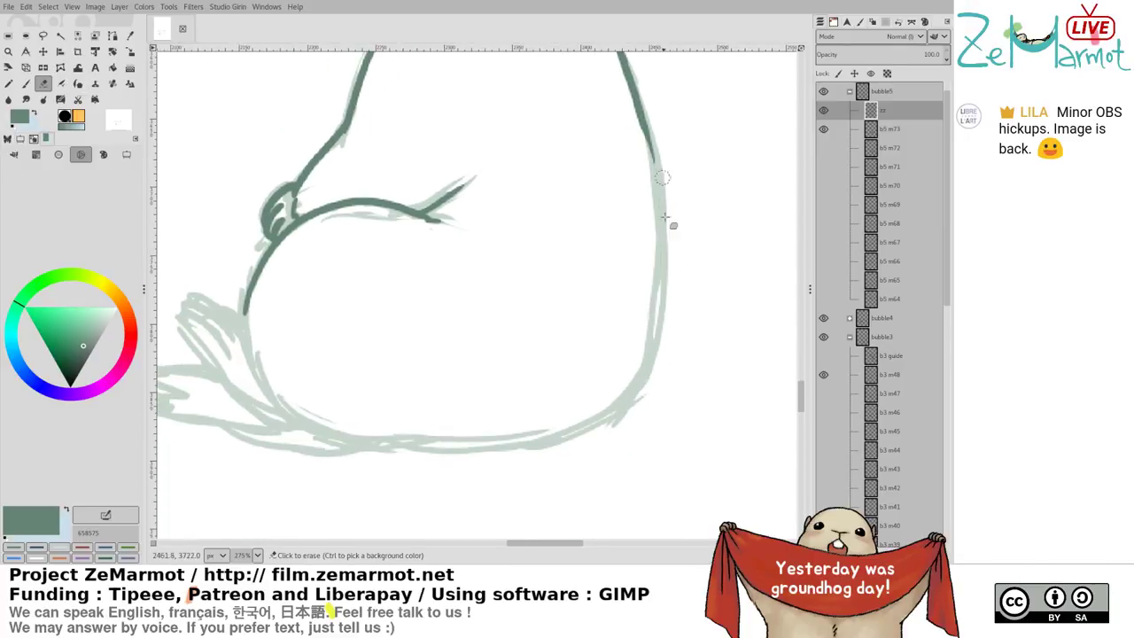
key("k")
mouse_move(648, 124)
left_mouse_down()
mouse_move(665, 314)
mouse_move(644, 390)
mouse_move(603, 418)
left_mouse_up()
Ink the belly's front curve and carry the underside line across to the rump
scroll(469, 297, "left", 4)
scroll(479, 299, "down", 1)
mouse_move(398, 273)
left_mouse_down()
mouse_move(396, 313)
mouse_move(426, 365)
mouse_move(506, 401)
mouse_move(598, 395)
left_mouse_up()
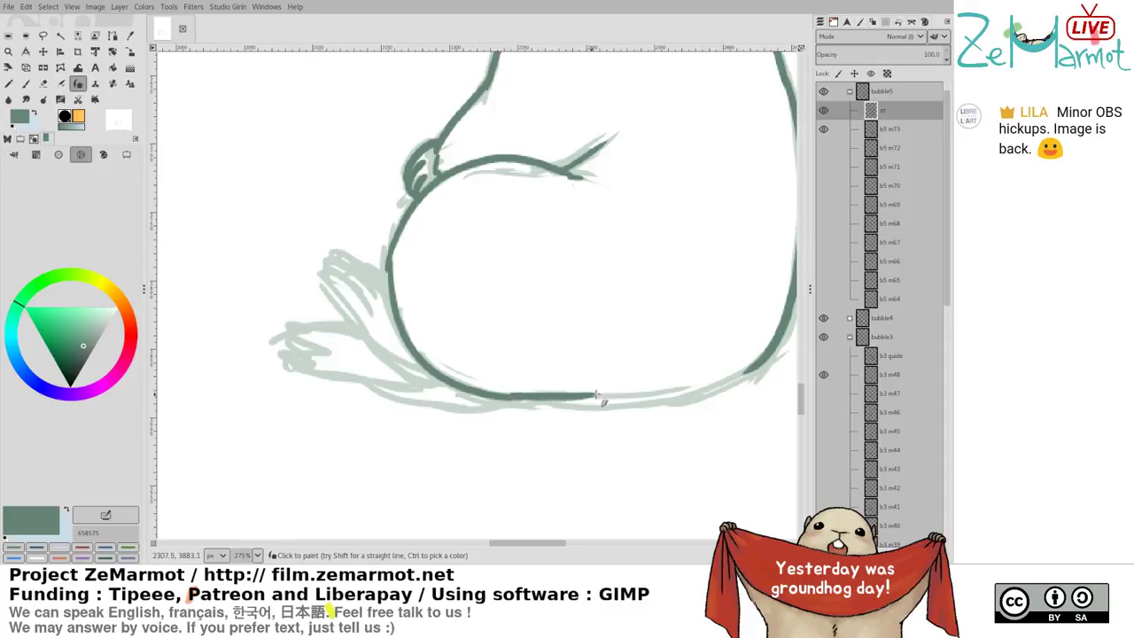
key("ctrl+z")
mouse_move(505, 397)
left_mouse_down()
mouse_move(565, 398)
mouse_move(494, 398)
mouse_move(709, 394)
mouse_move(775, 358)
mouse_move(716, 395)
mouse_move(771, 337)
mouse_move(775, 359)
left_mouse_up()
key("ctrl+z")
Erase the uneven overlaps along the underside and retouch the body outline into one smooth line
key("shift+e")
left_click_drag(697, 322, 556, 334)
mouse_move(626, 304)
left_mouse_down()
mouse_move(636, 355)
mouse_move(600, 403)
left_mouse_up()
key("p")
left_click_drag(351, 275, 467, 269)
key("shift+e")
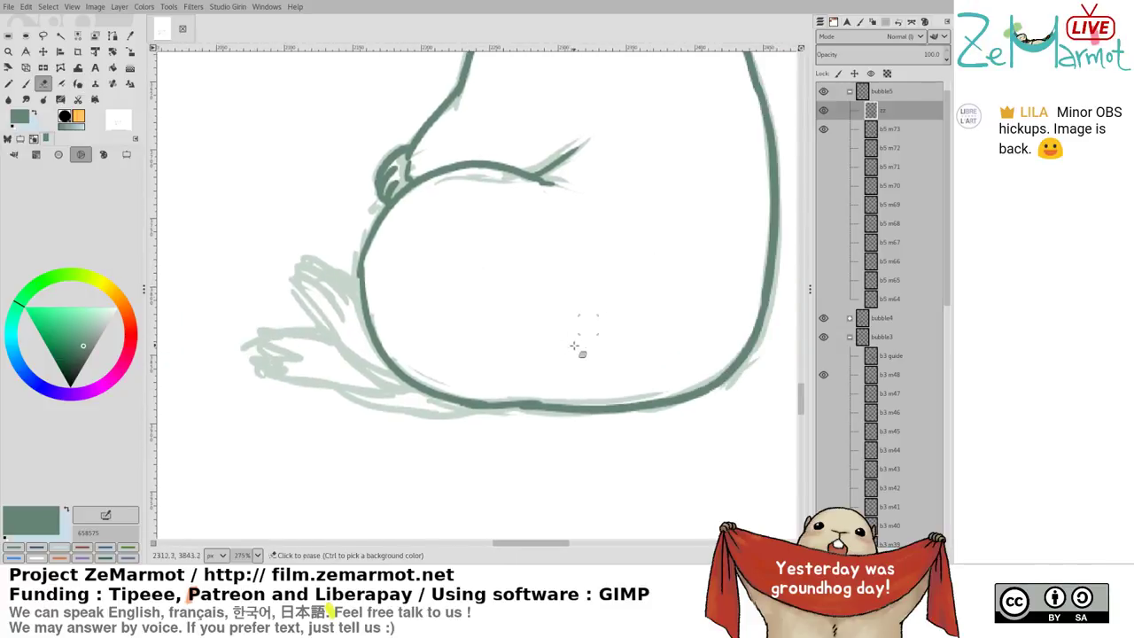
mouse_move(532, 395)
left_mouse_down()
mouse_move(508, 398)
mouse_move(534, 413)
left_mouse_up()
Ink the raised foot's toes and its outer edge down to the belly curve, redoing the first toe stroke
key("k")
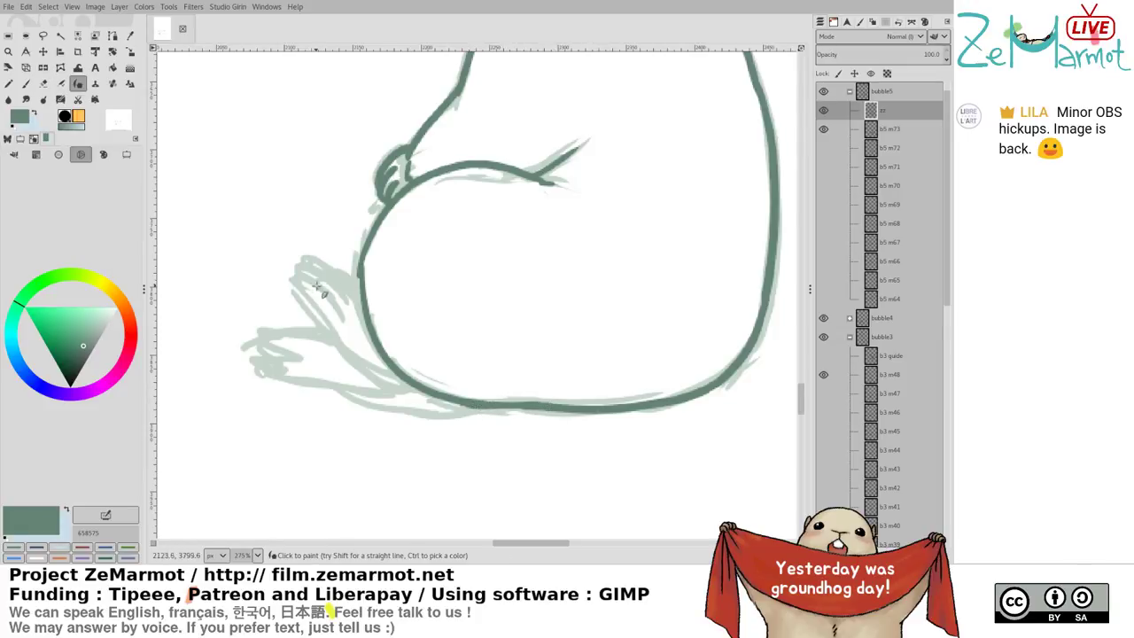
left_click_drag(302, 290, 350, 323)
key("ctrl+z")
mouse_move(298, 285)
left_mouse_down()
mouse_move(341, 315)
mouse_move(356, 355)
mouse_move(404, 376)
left_mouse_up()
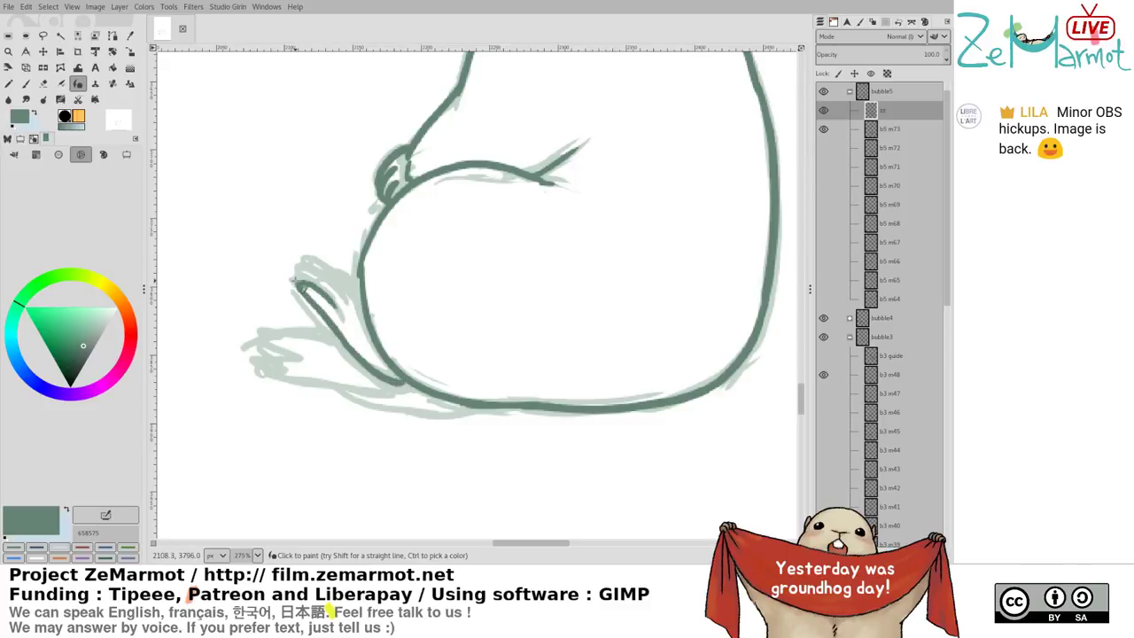
left_click_drag(294, 281, 355, 297)
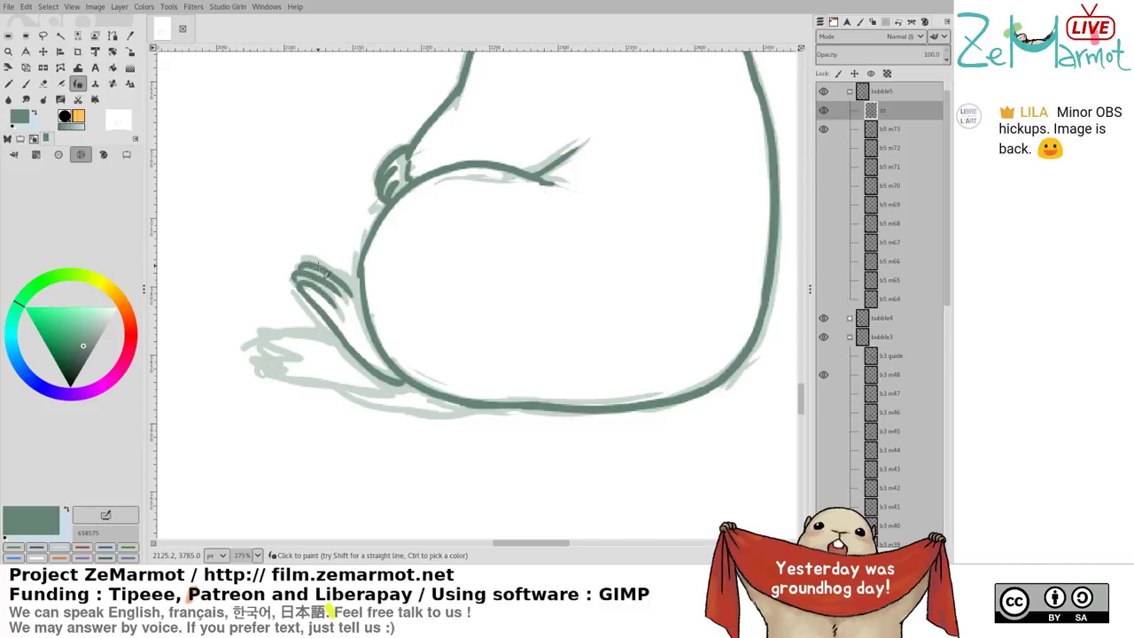
left_click_drag(317, 266, 371, 305)
Ink the lower foot's sole line back to the body's underside, plus its toes and upper edge
left_click_drag(267, 365, 507, 410)
mouse_move(275, 365)
left_mouse_down()
mouse_move(296, 369)
mouse_move(268, 345)
mouse_move(326, 338)
left_mouse_up()
scroll(379, 293, "down", 5)
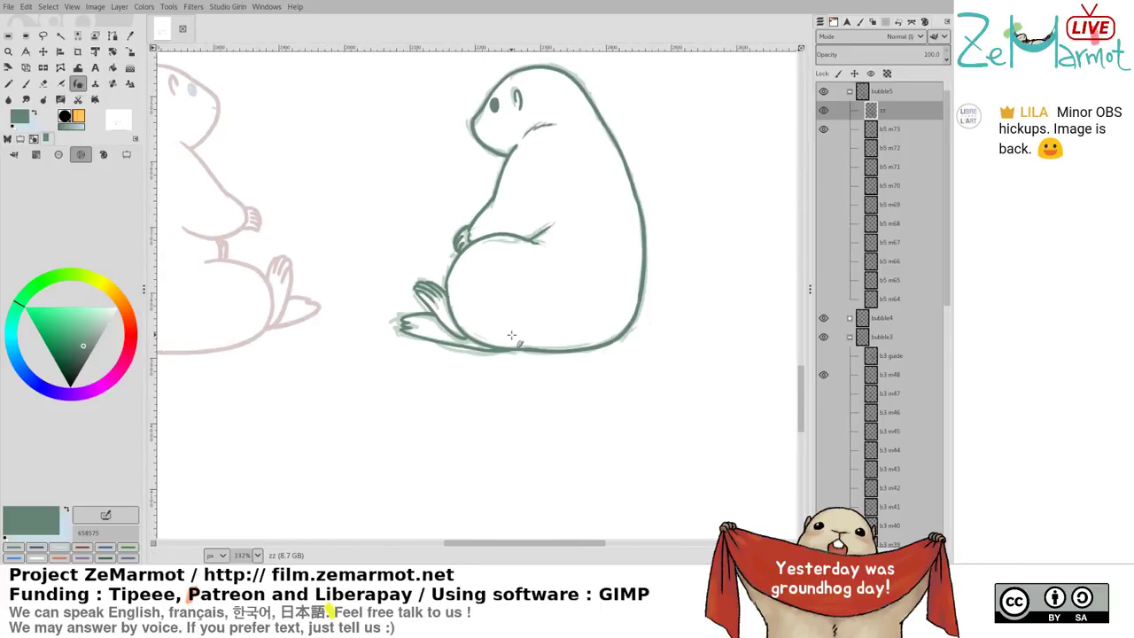
Rework the lower foot's sole line where it joins the body's underside and save the file
scroll(507, 343, "up", 3)
key("shift+e")
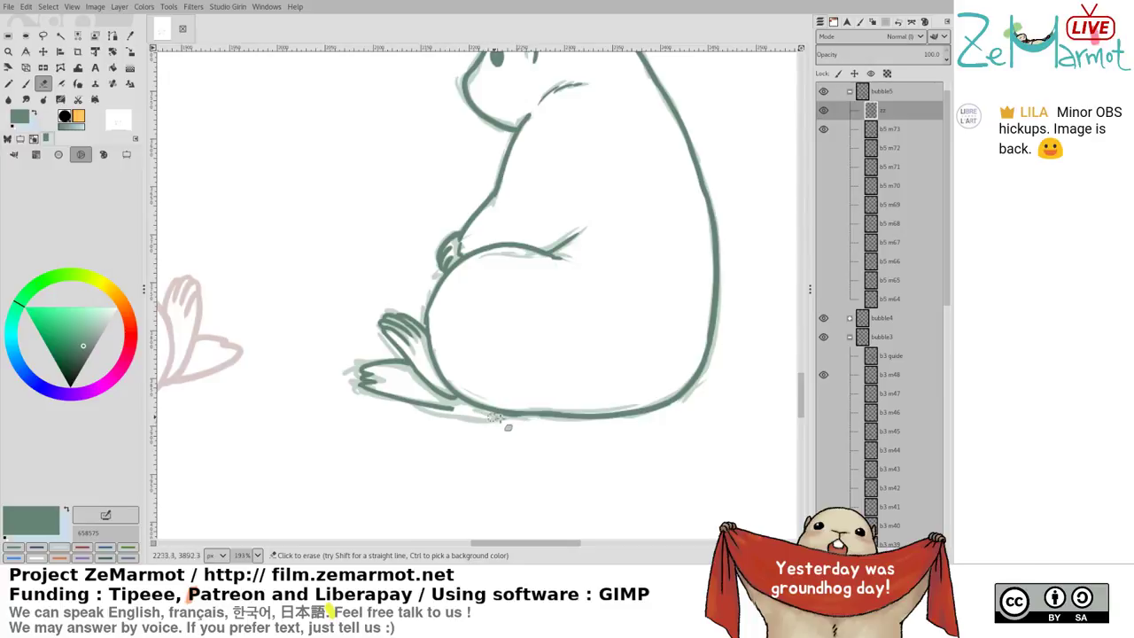
key("k")
left_click_drag(445, 409, 512, 421)
key("ctrl+z")
key("ctrl+z")
key("ctrl+z")
key("shift+e")
key("k")
key("ctrl+z")
scroll(577, 329, "down", 4)
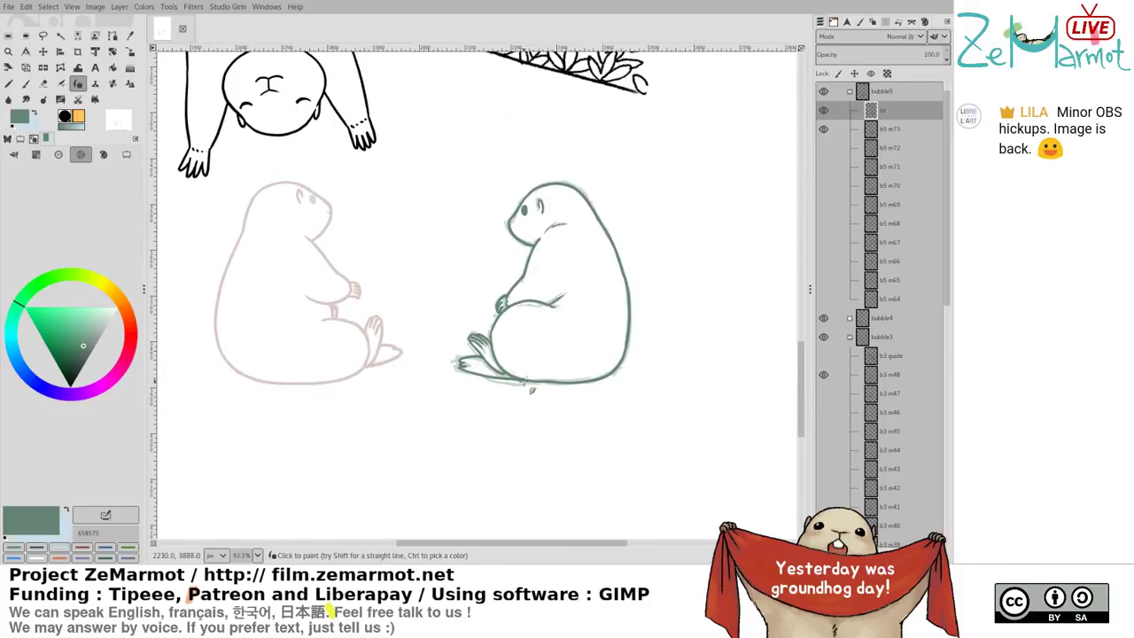
key("ctrl+s")
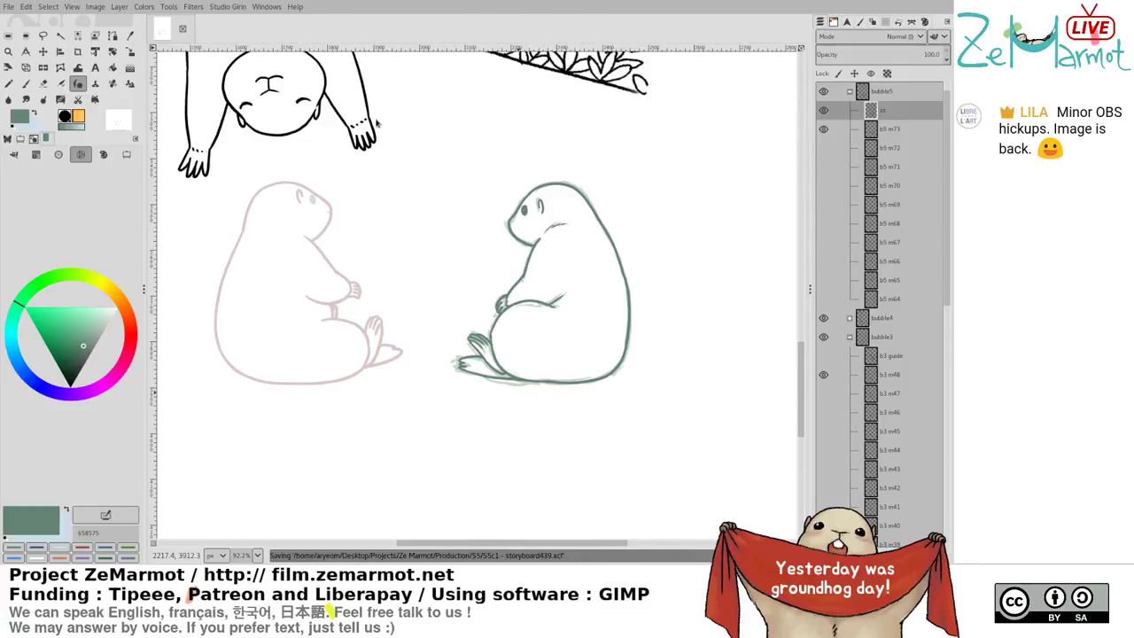
Clear the rough sketch from layer b5 m73 and merge the inked zz layer down into it
left_click(825, 147, "shift")
left_click(825, 130, "shift")
left_click(825, 112, "shift")
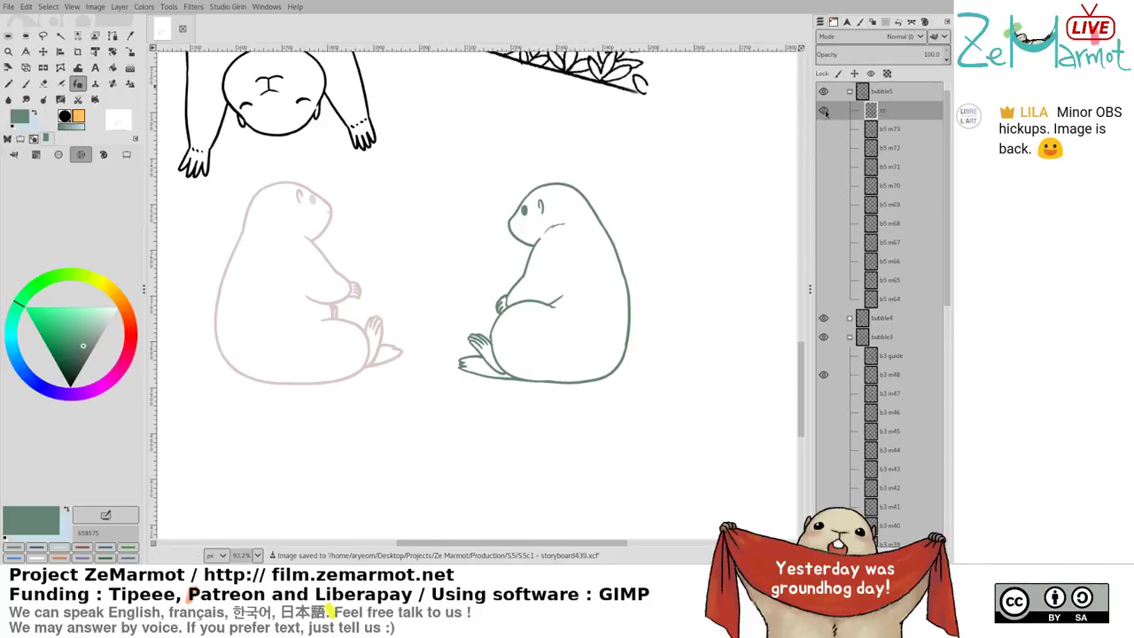
left_click(823, 128)
left_click(902, 133)
key("Delete")
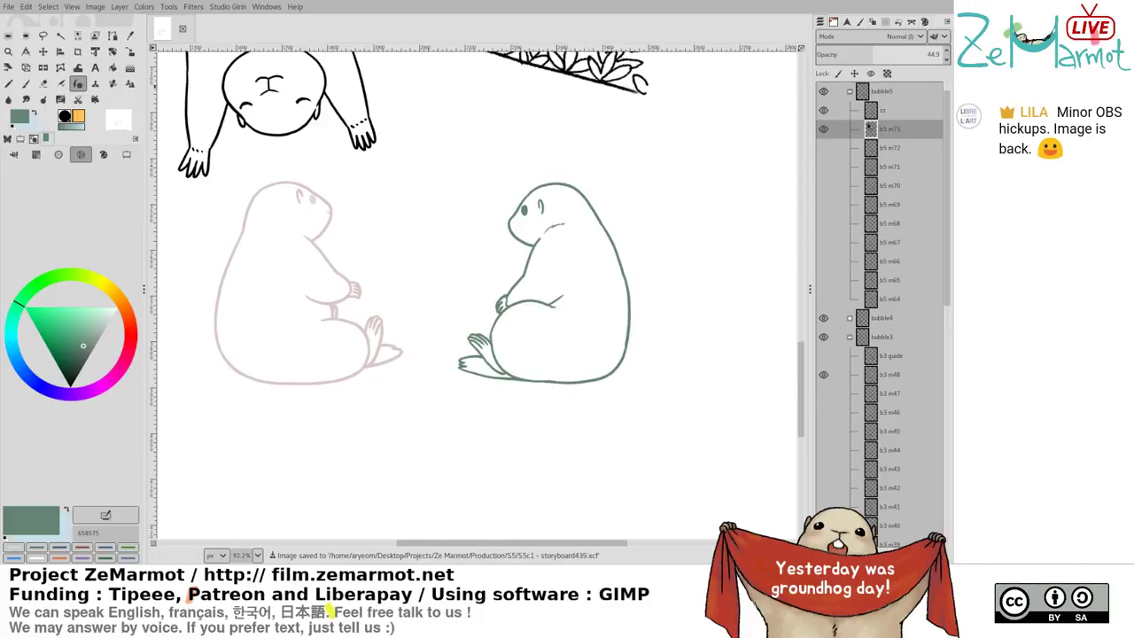
left_click(897, 114)
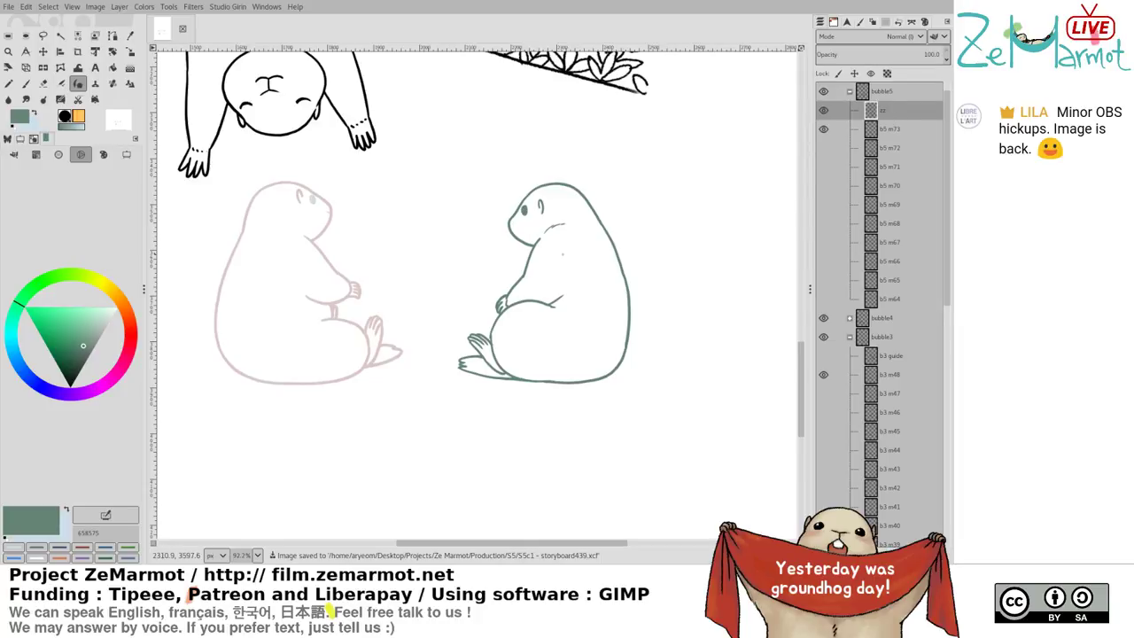
key("ctrl+e")
Make frame b5 m72 the active layer, keeping b5 m73 visible over it as a size reference
scroll(492, 292, "up", 4)
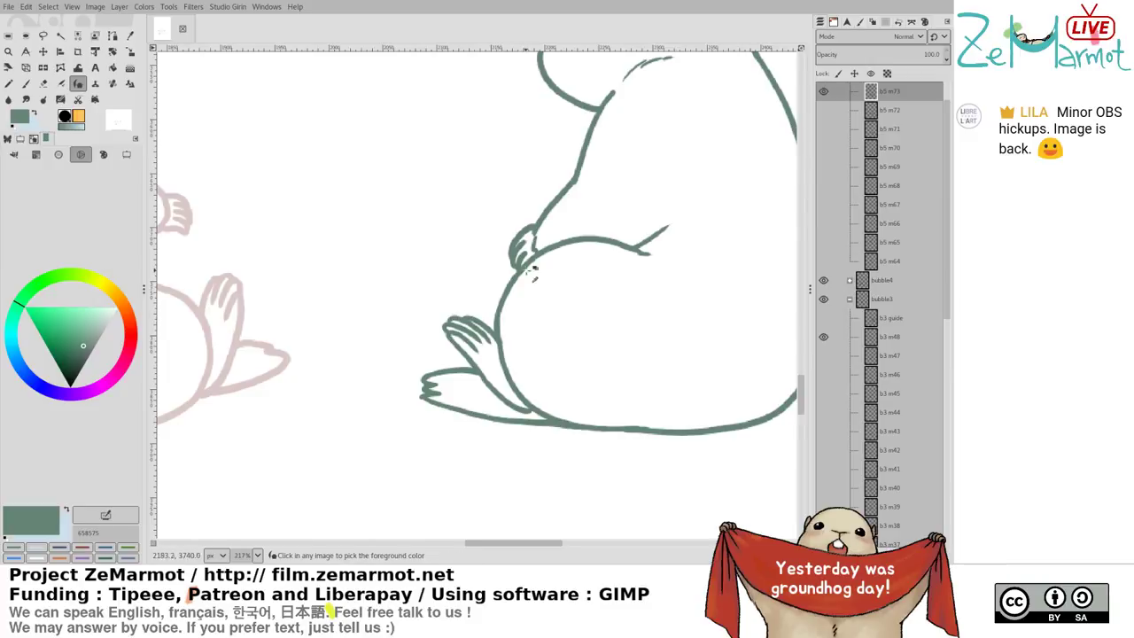
scroll(496, 319, "down", 3)
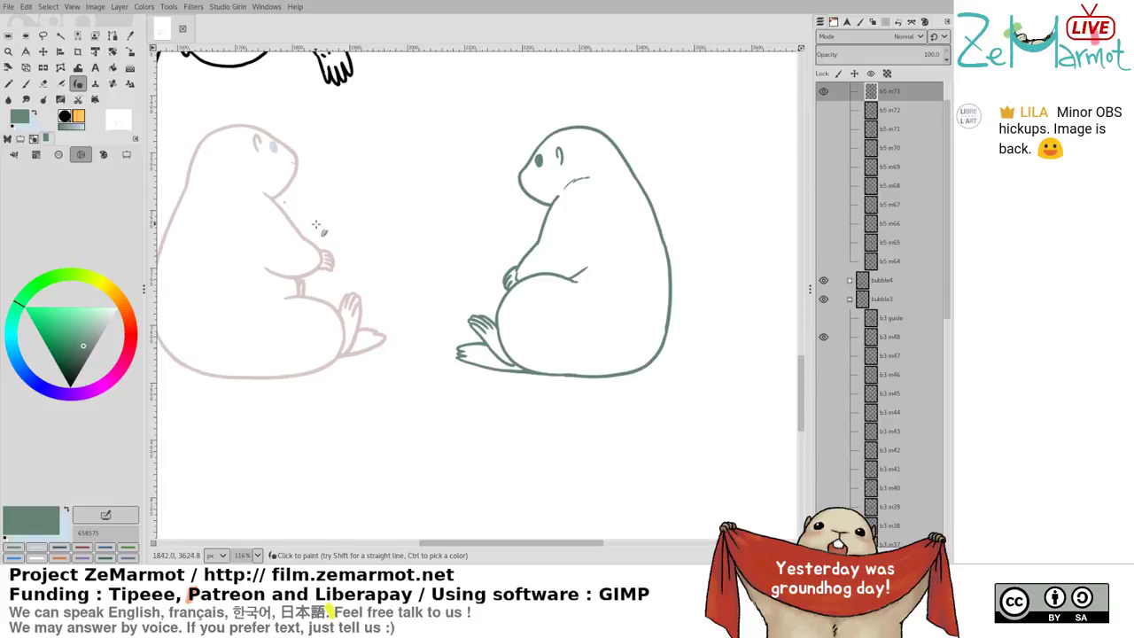
scroll(395, 319, "down", 2)
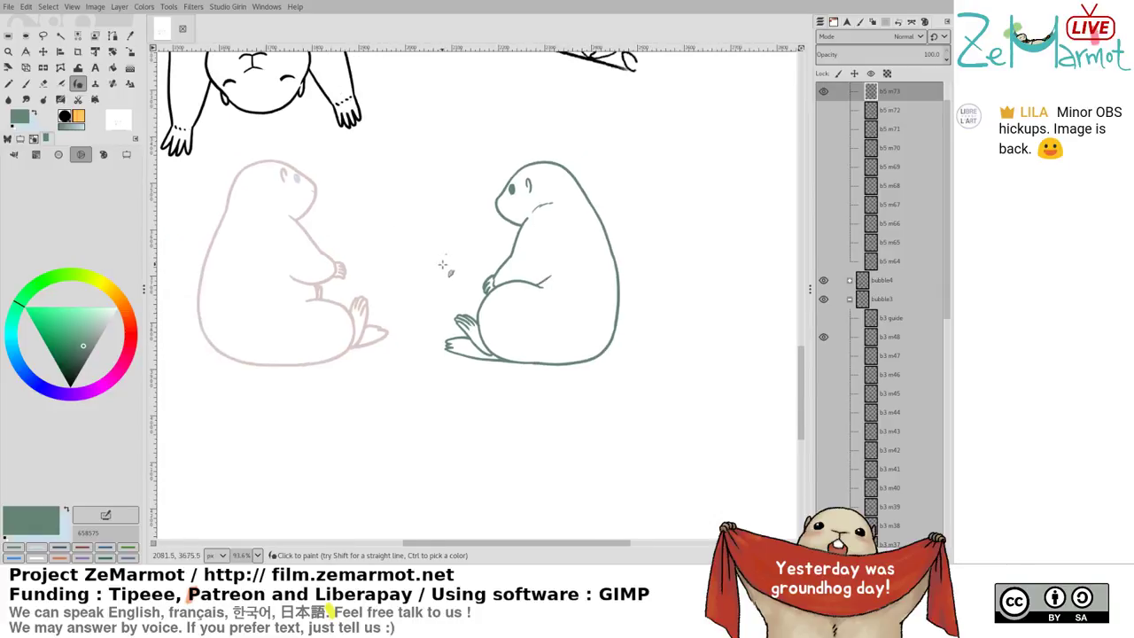
scroll(587, 293, "down", 3)
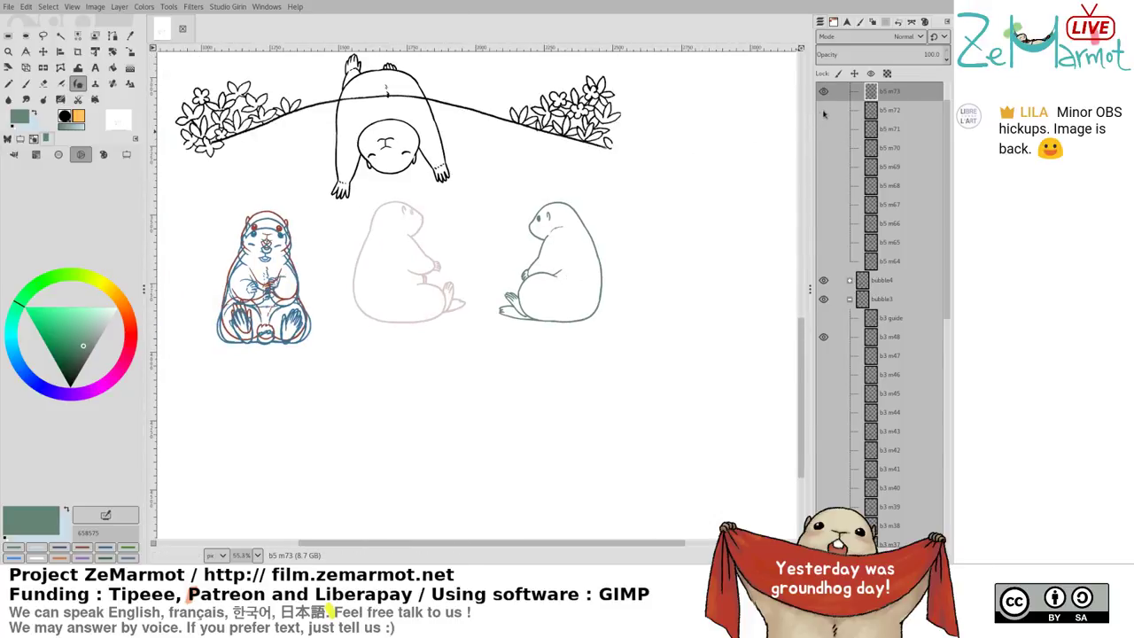
left_click(823, 110)
left_click(823, 92)
left_click(891, 111)
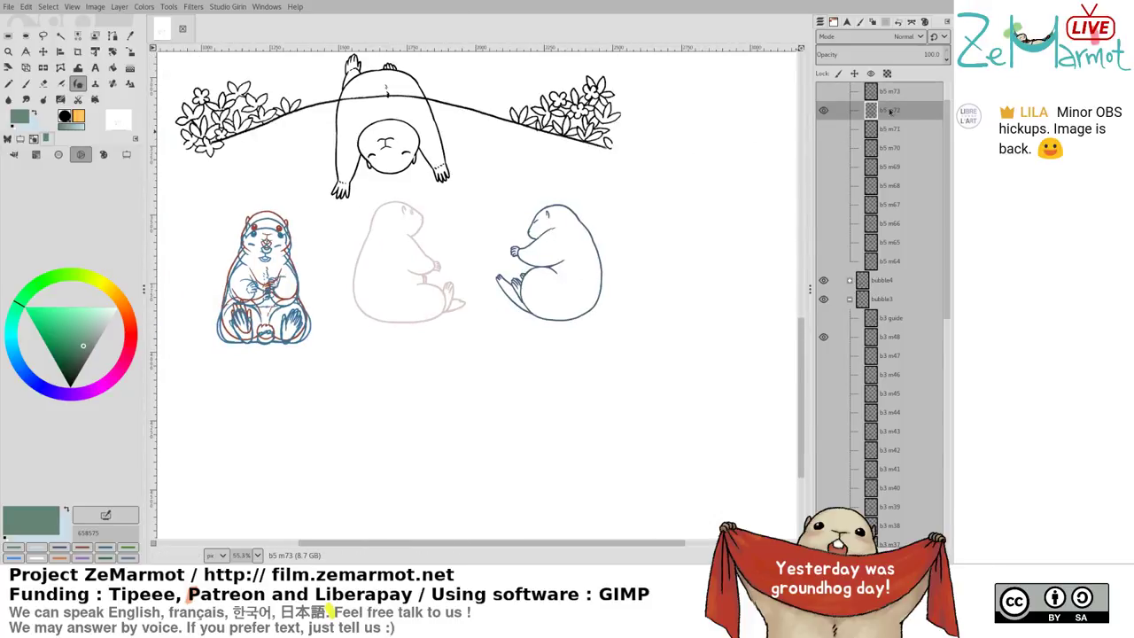
left_click(823, 92)
Free-select the marmot on b5 m72, scale it down slightly with Unified Transform, and anchor it to the layer
key("f")
mouse_move(539, 188)
left_mouse_down()
mouse_move(522, 344)
mouse_move(645, 286)
mouse_move(623, 213)
mouse_move(651, 185)
left_mouse_up()
key("Return")
key("shift+t")
key("Return")
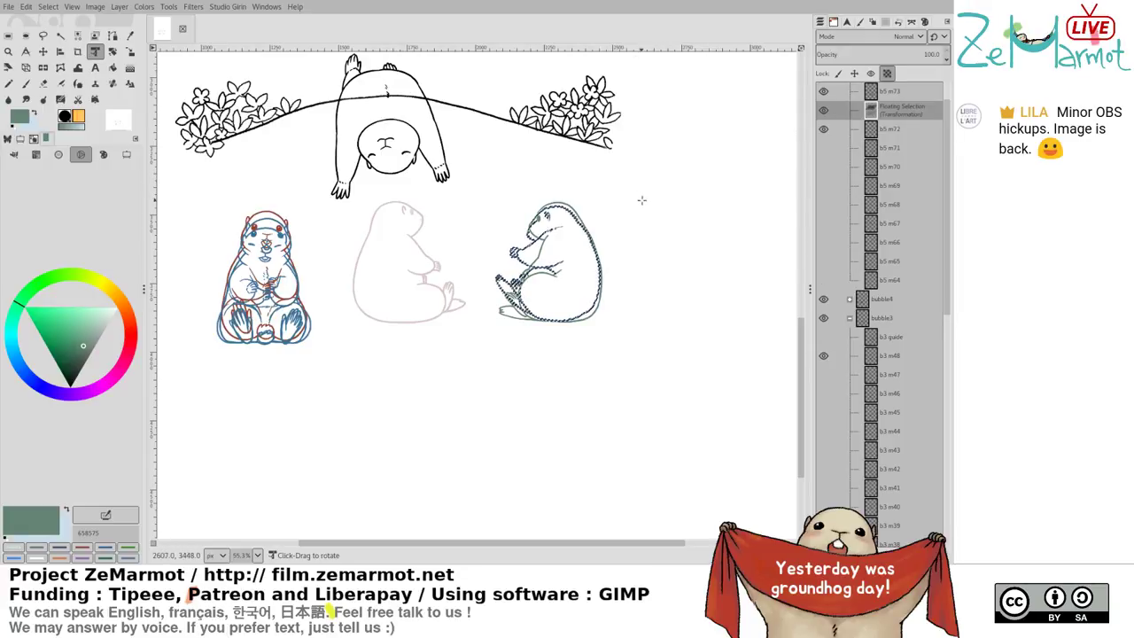
key("ctrl+h")
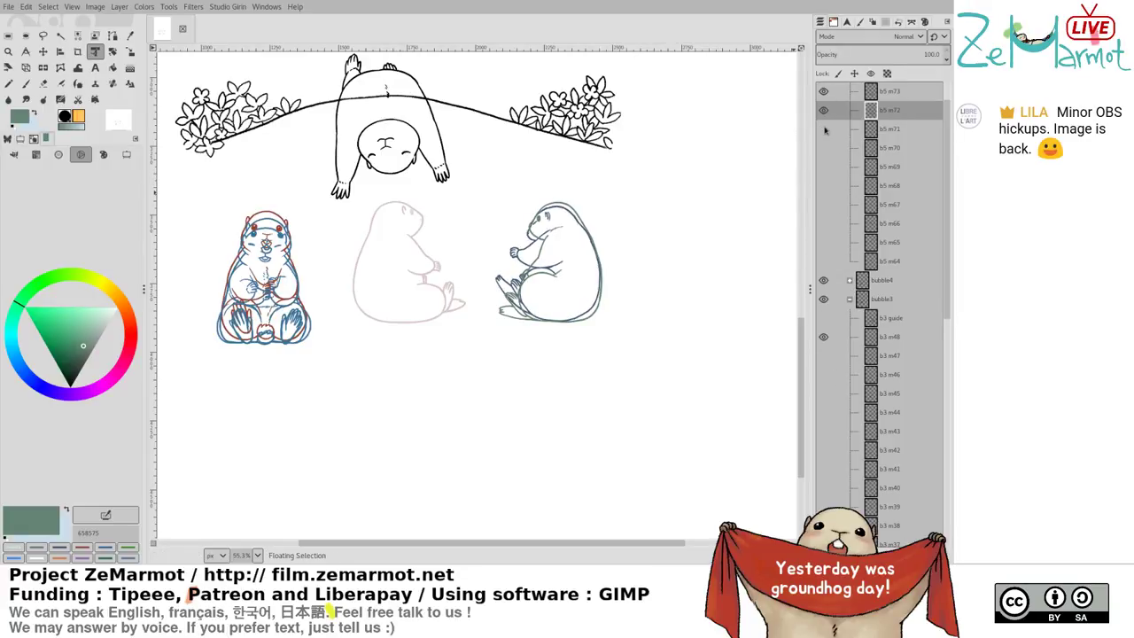
Flip between frames b5 m71, m72 and m73 to compare them, leaving only b5 m71 visible
left_click(825, 130, "shift")
left_click(825, 113, "shift")
left_click(825, 93, "shift")
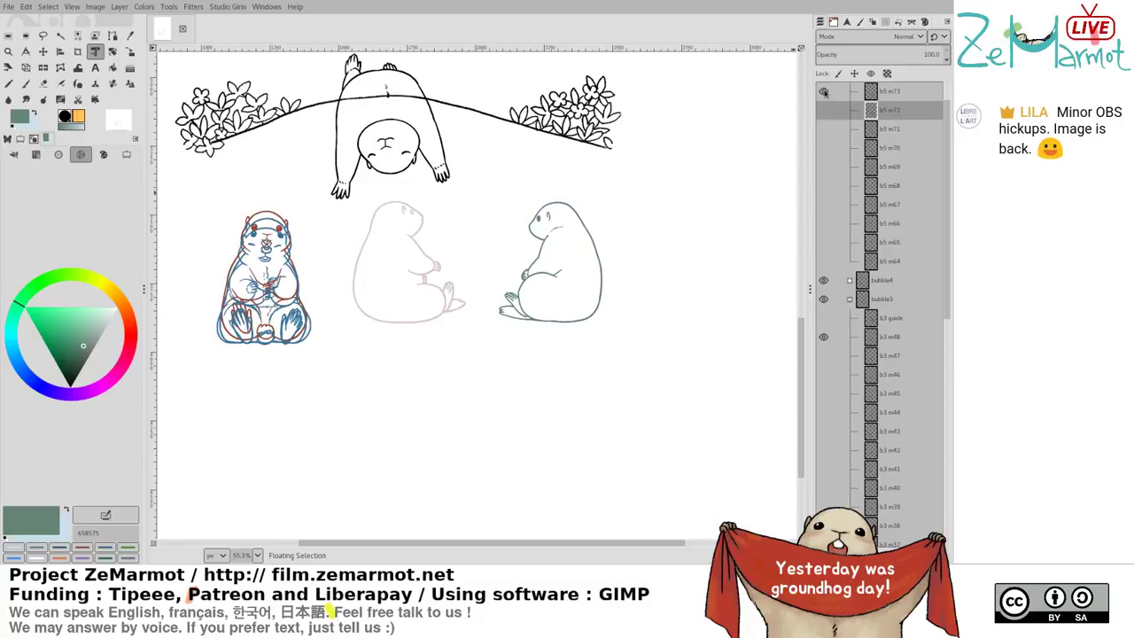
left_click(823, 91)
left_click(823, 128)
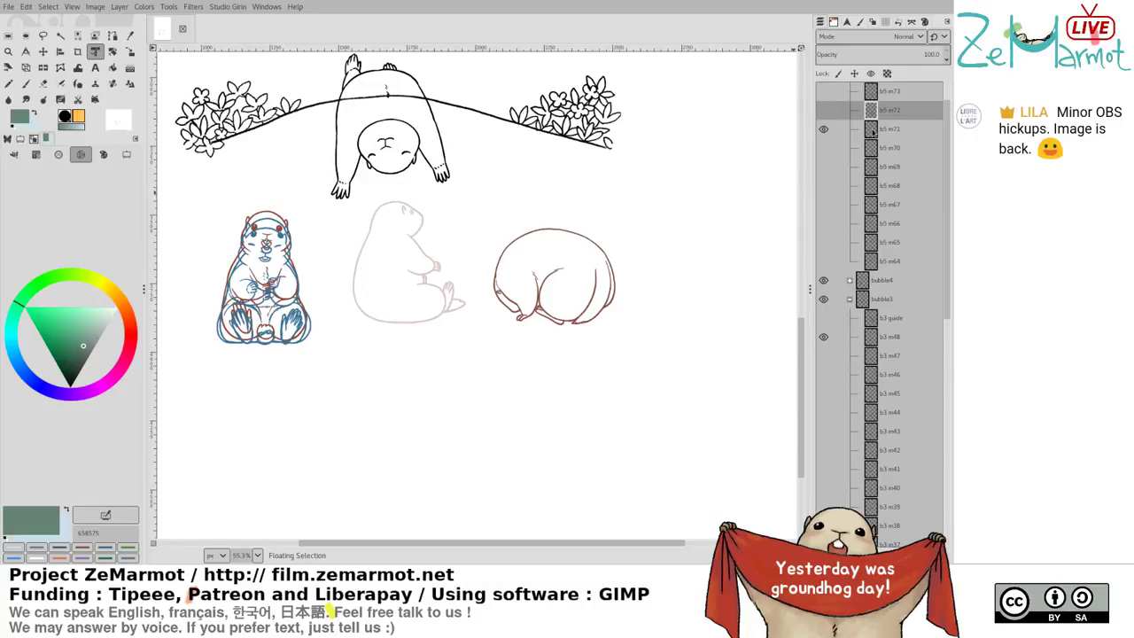
Free-select the curled marmot on b5 m71, scale it to about 96% with Unified Transform, and anchor it to the layer
left_click(881, 130)
left_click_drag(479, 209, 630, 323)
key("Return")
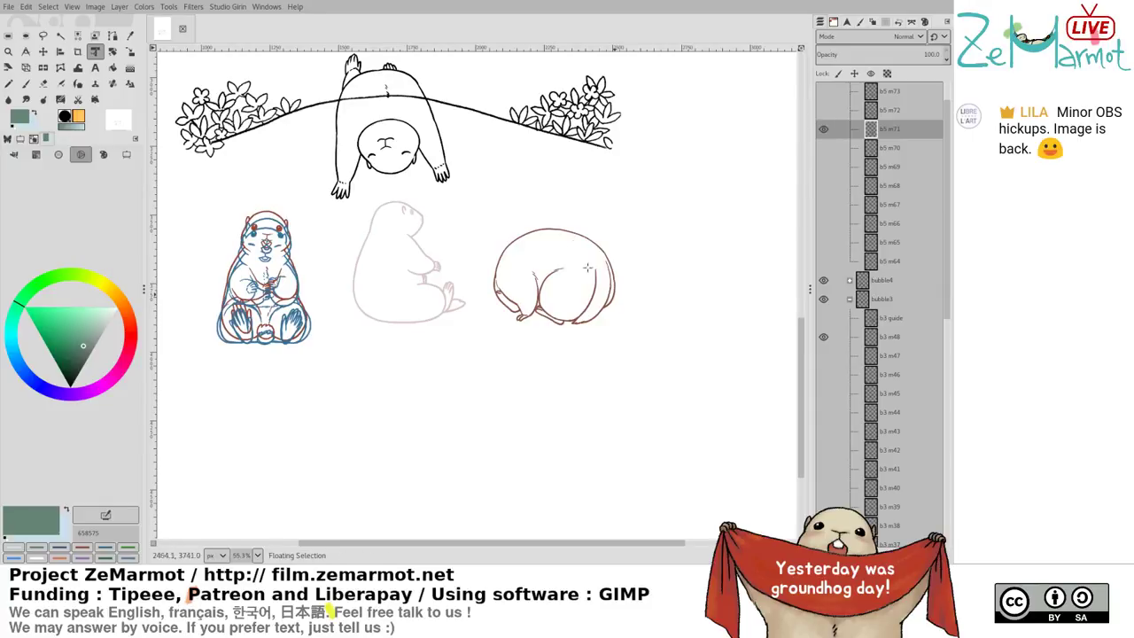
key("f")
mouse_move(549, 185)
left_mouse_down()
mouse_move(589, 369)
mouse_move(659, 229)
left_mouse_up()
key("Return")
key("shift+t")
left_click(630, 221)
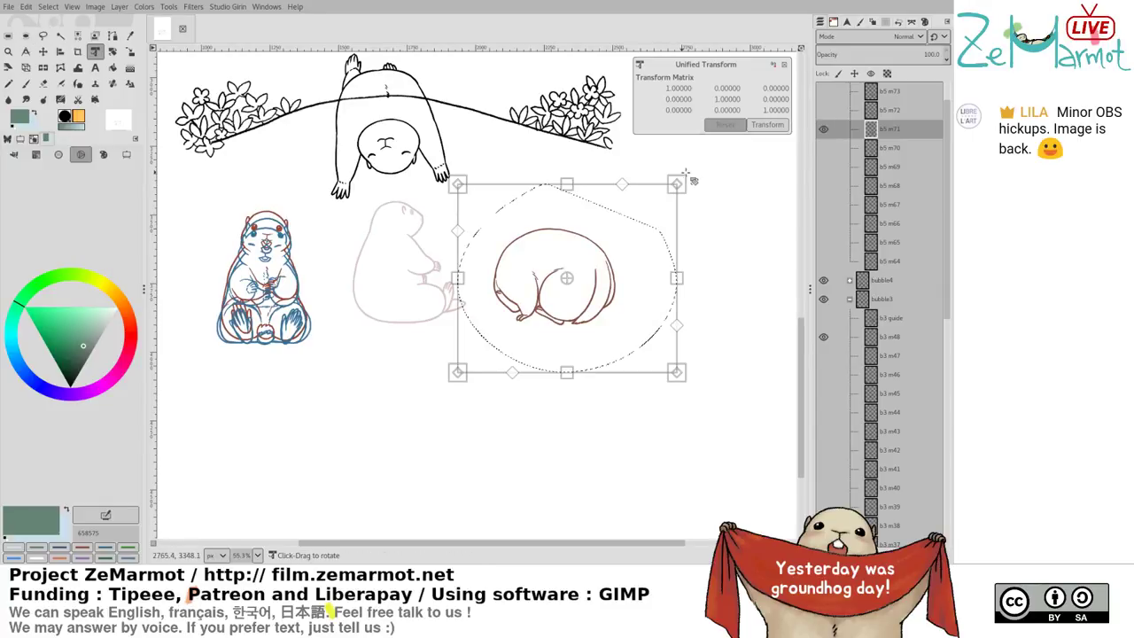
left_click_drag(682, 179, 677, 184)
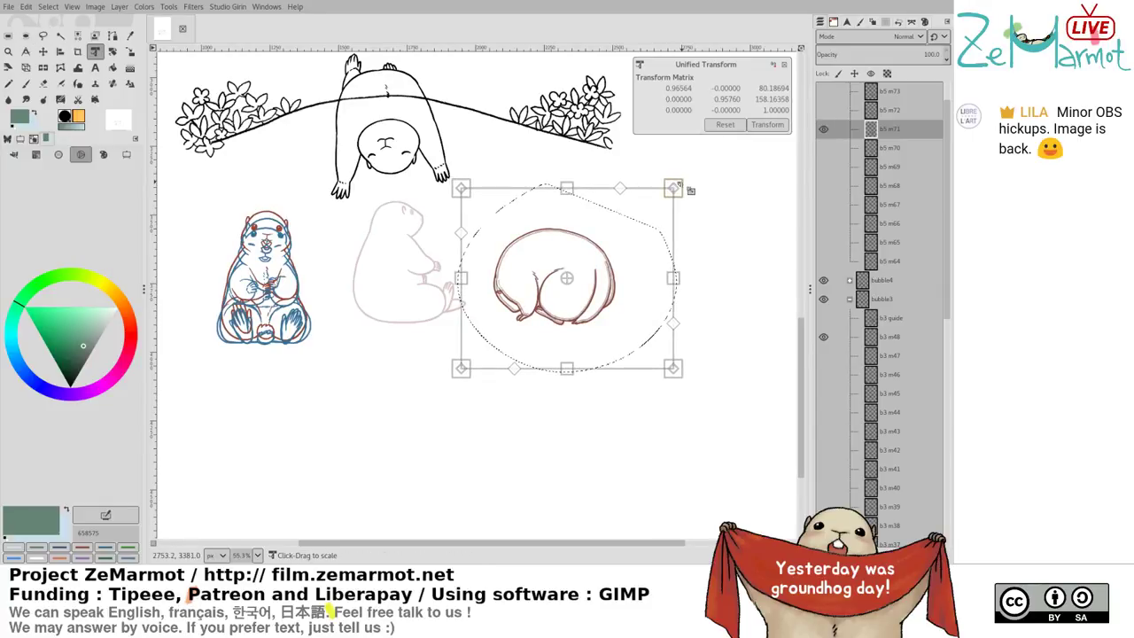
key("Return")
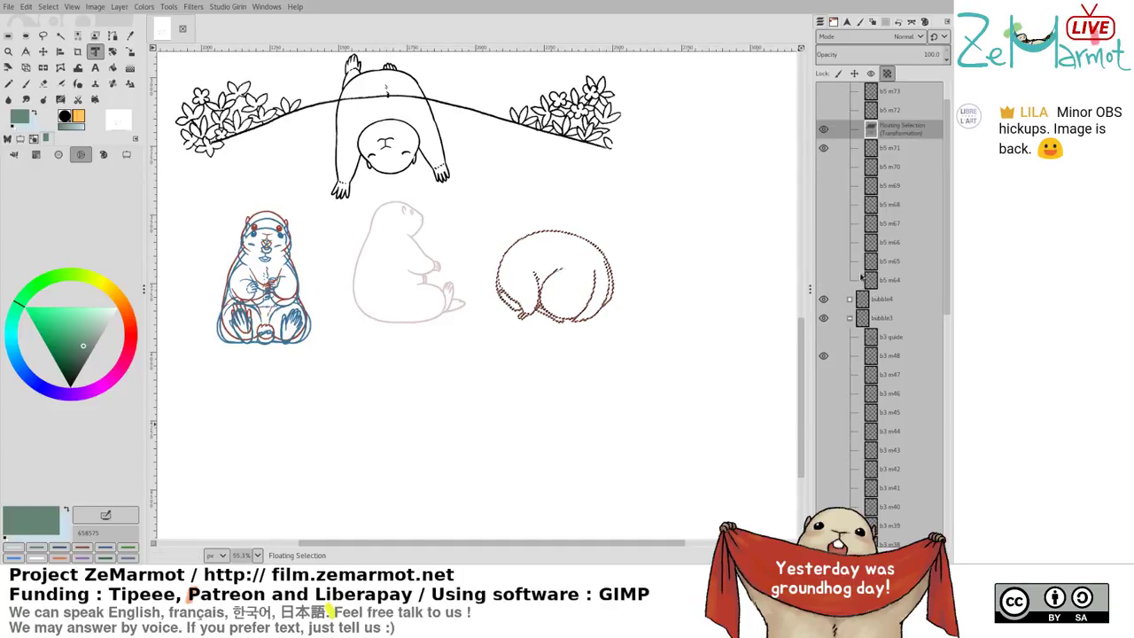
key("ctrl+h")
Compare b5 m71 against b5 m72, hide both frames, and show b5 m70
left_click(823, 110)
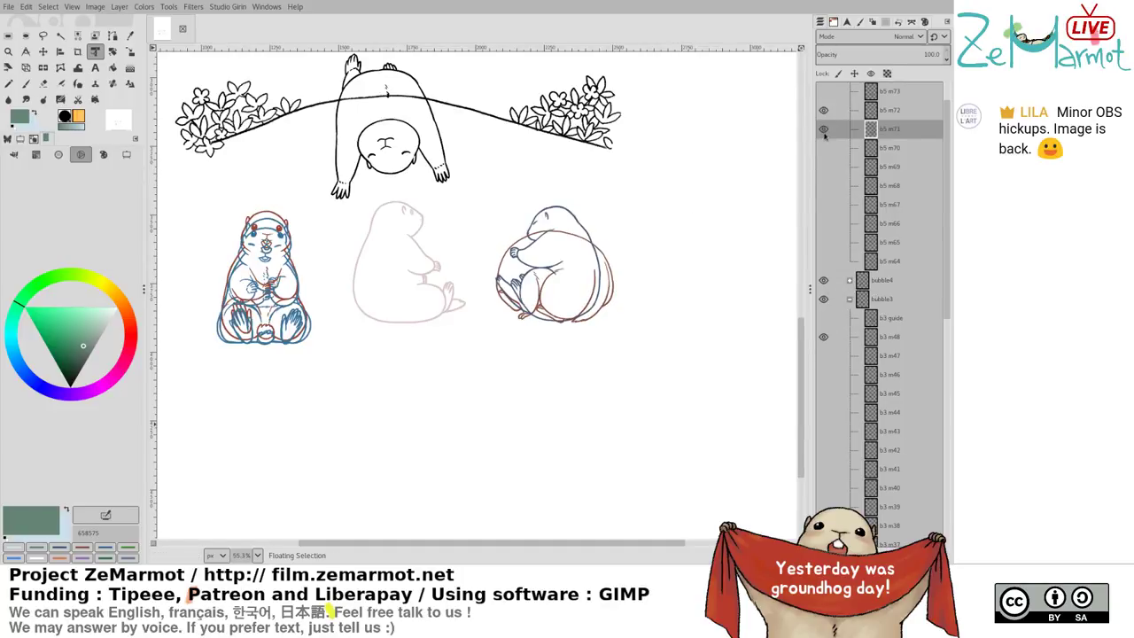
left_click(823, 110)
left_click(823, 129)
left_click(823, 148)
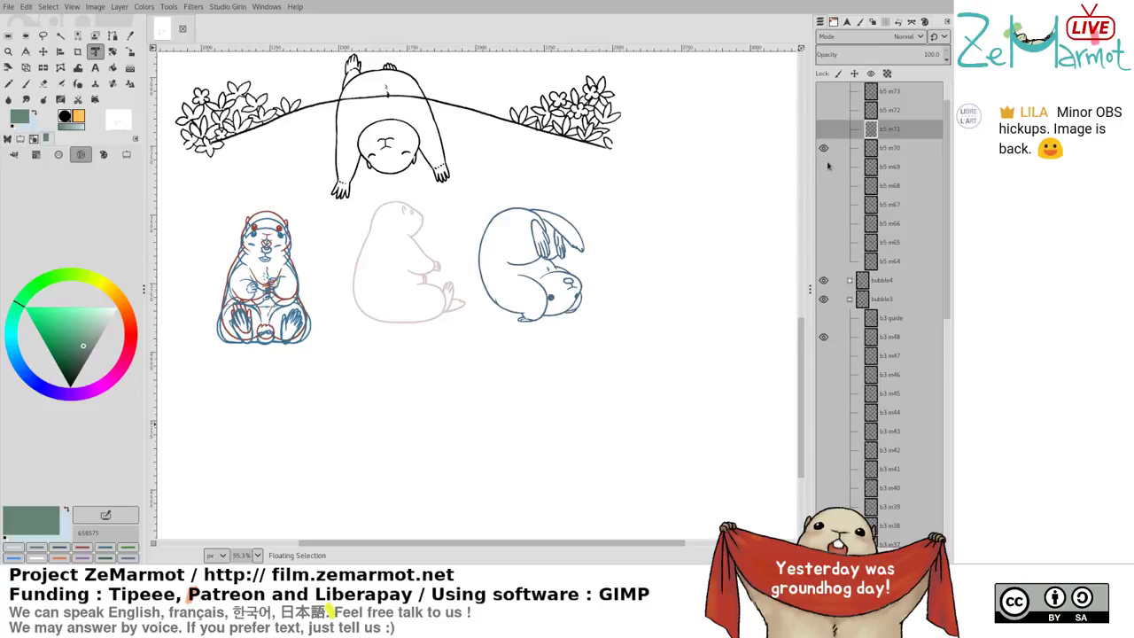
Free-select the upside-down marmot on b5 m70, scale it down slightly with Unified Transform, and anchor it to the layer
left_click(873, 151)
key("f")
mouse_move(518, 196)
left_mouse_down()
mouse_move(455, 226)
mouse_move(521, 345)
mouse_move(585, 211)
left_mouse_up()
key("ctrl+comma")
key("shift+t")
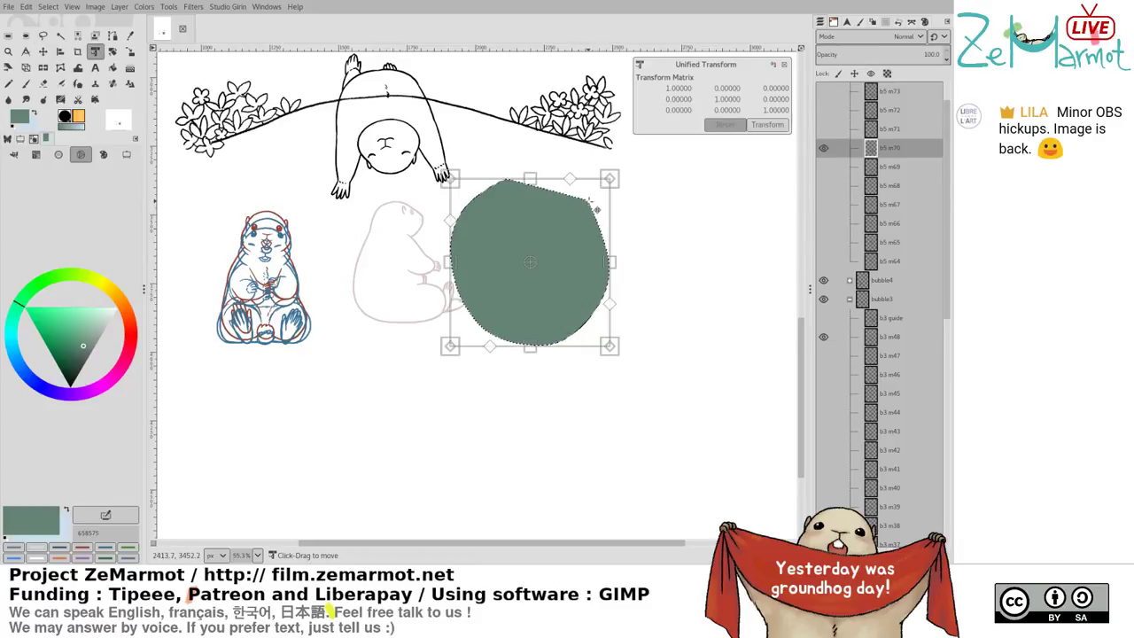
key("ctrl+z")
left_click(587, 204)
left_click_drag(621, 174, 608, 182)
key("Return")
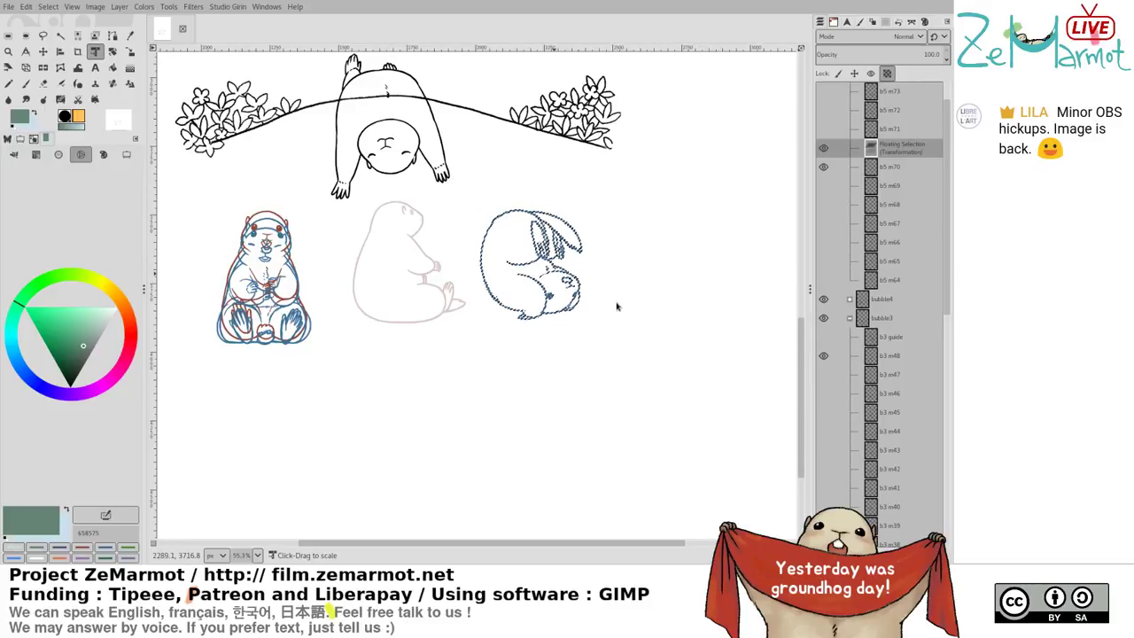
key("m")
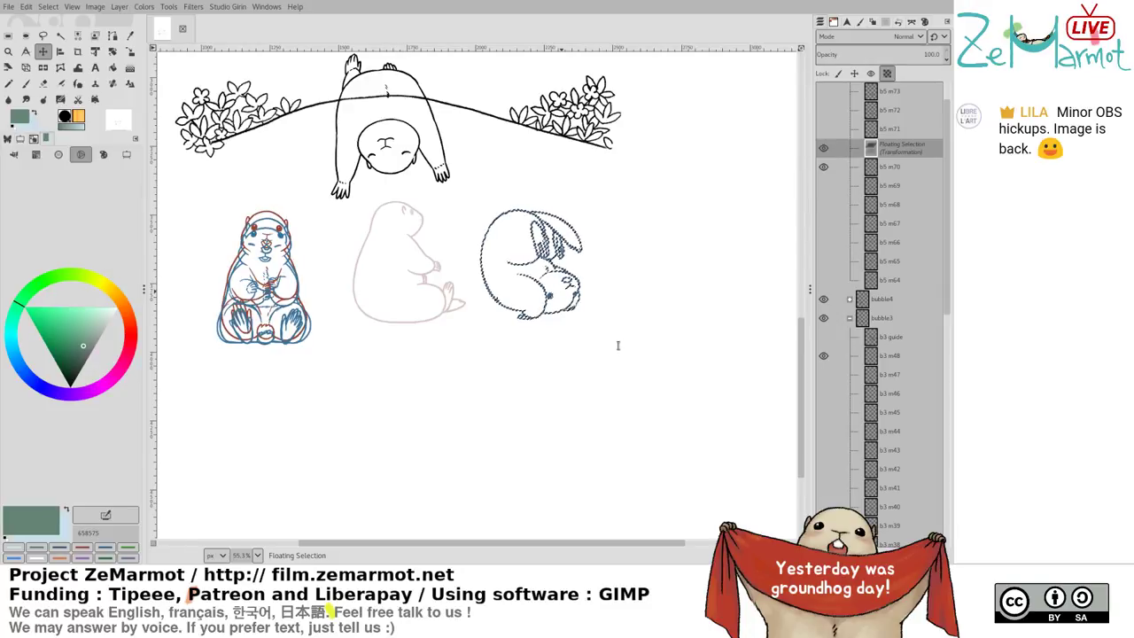
key("ctrl+s")
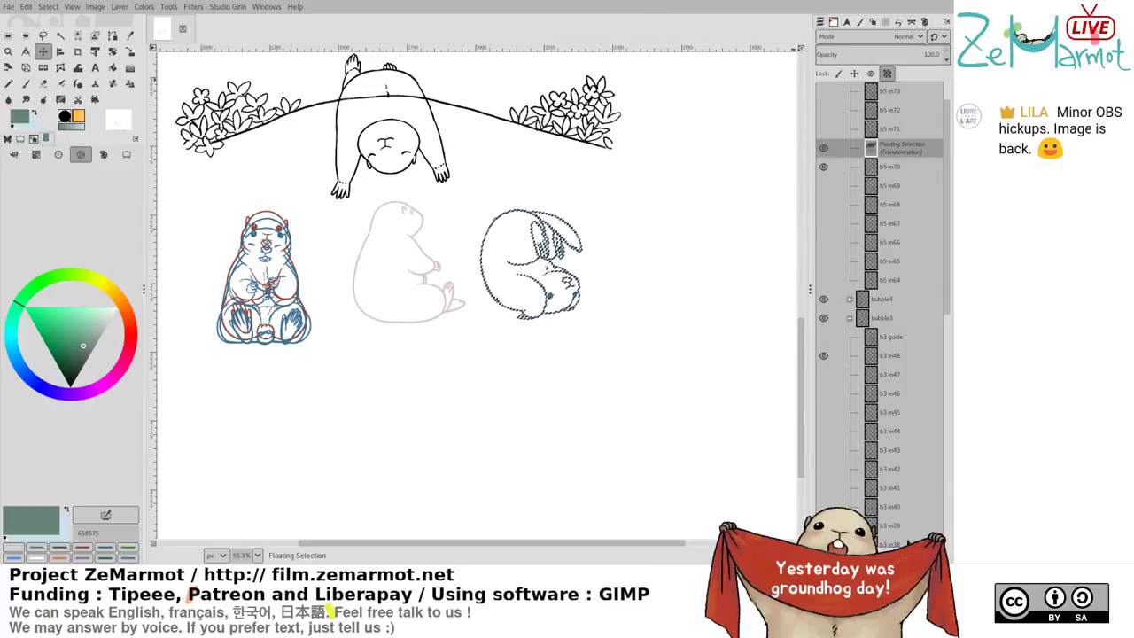
key("ctrl+z")
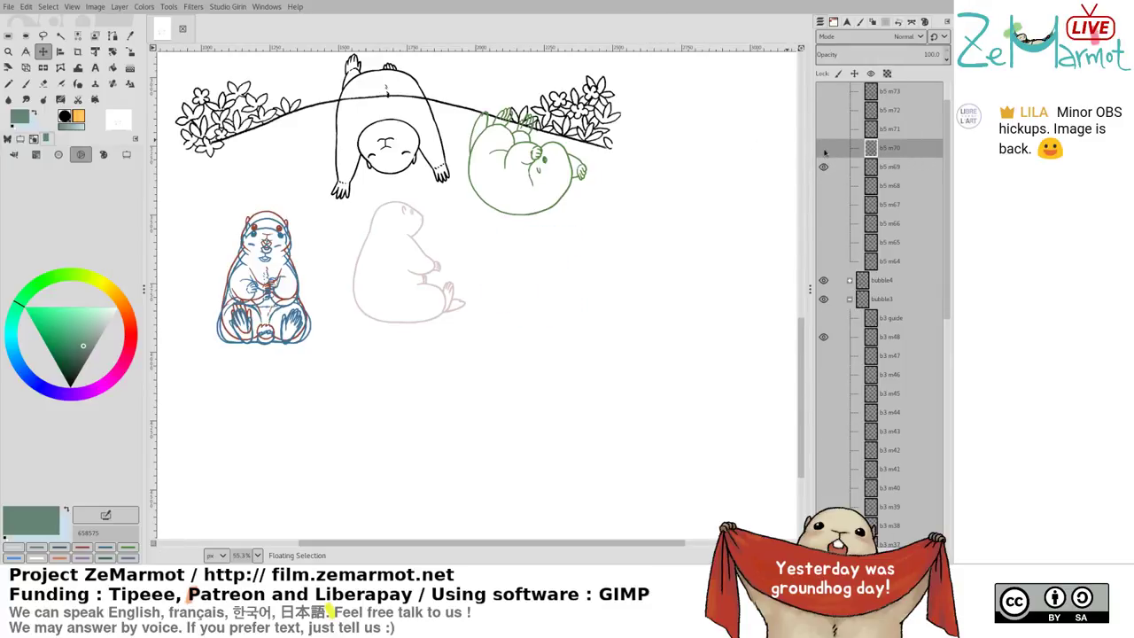
Flip between the neighbouring frames from b5 m68 to b5 m73 to check how the resized b5 m70 fits the roll
left_click(825, 148, "shift")
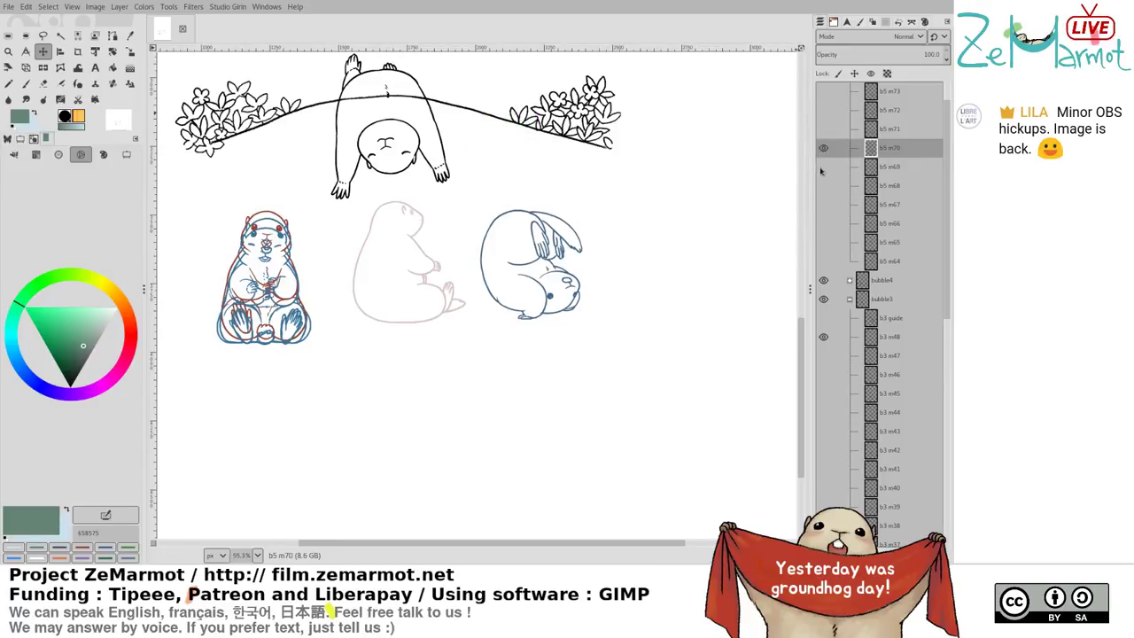
left_click(823, 167, "shift")
left_click(824, 187, "shift")
left_click(824, 167, "shift")
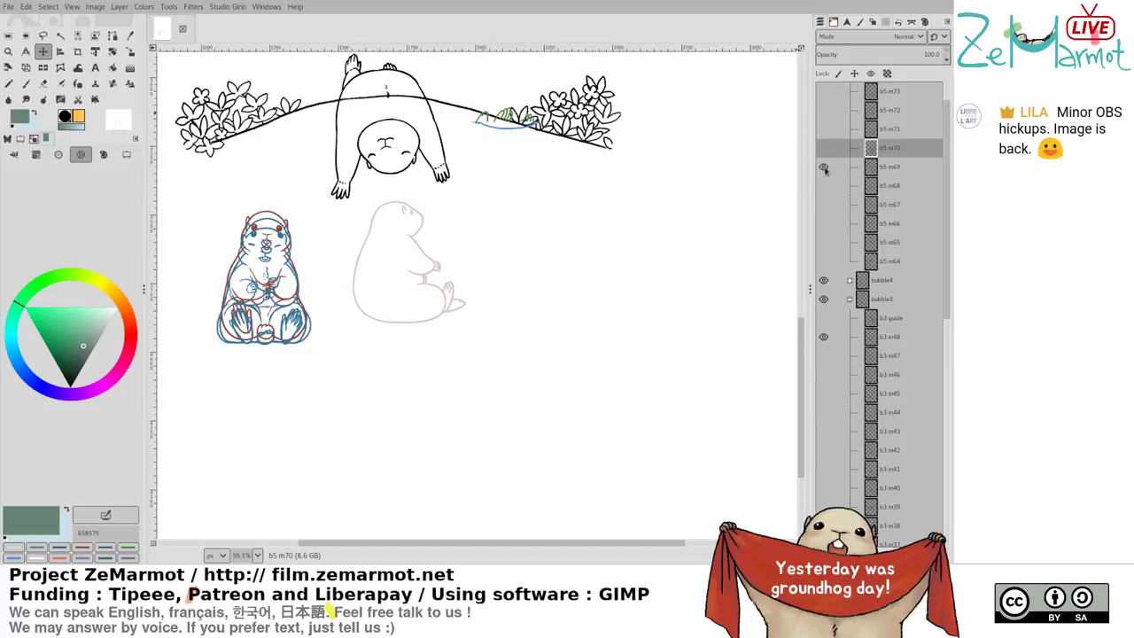
left_click(824, 167, "shift")
left_click(825, 176, "shift")
left_click(825, 157, "shift")
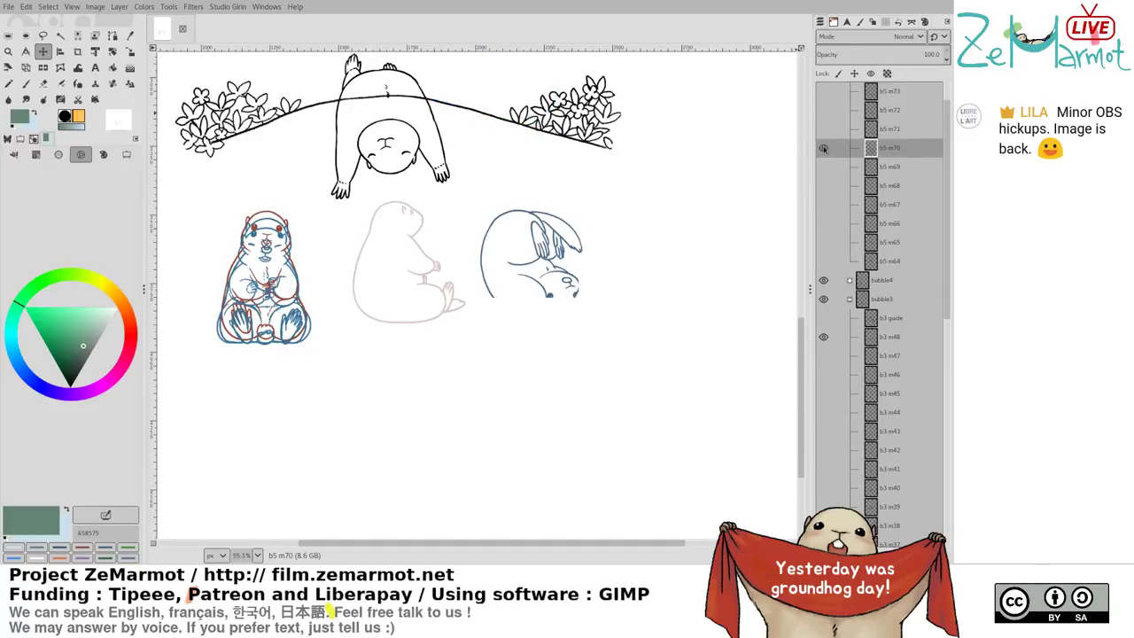
left_click(824, 147, "shift")
left_click(824, 135, "shift")
left_click(824, 147, "shift")
left_click(824, 91)
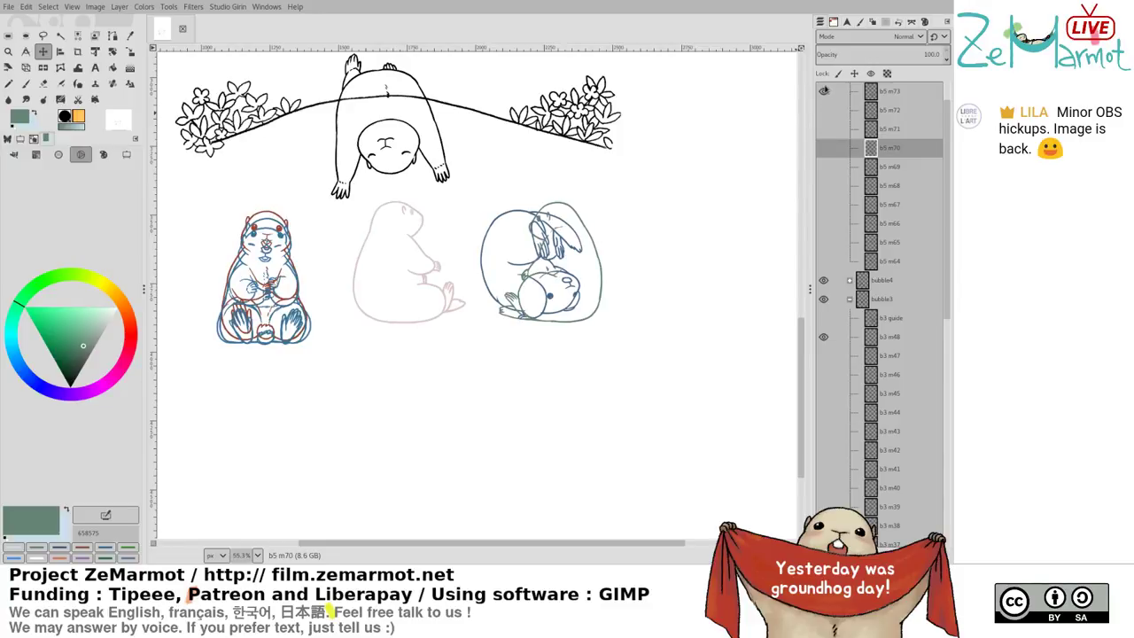
left_click(823, 147, "shift")
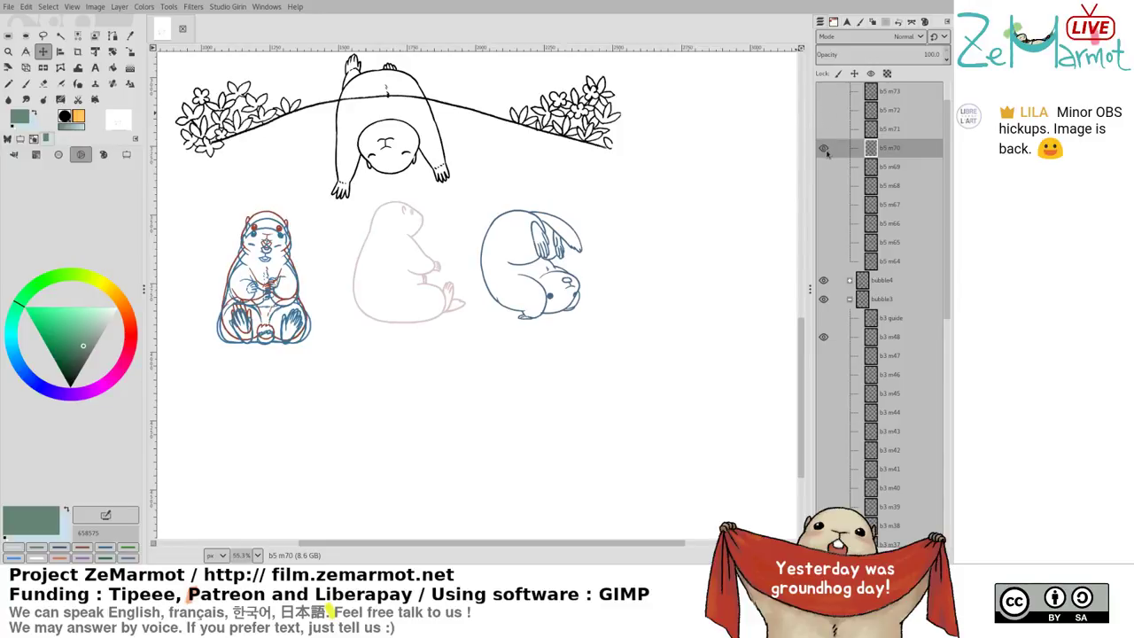
Flip through the frames from b5 m70 down to b5 m67, and show b5 m67 to b5 m69 together to compare marmot sizes
left_click(823, 166, "shift")
left_click(823, 204, "shift")
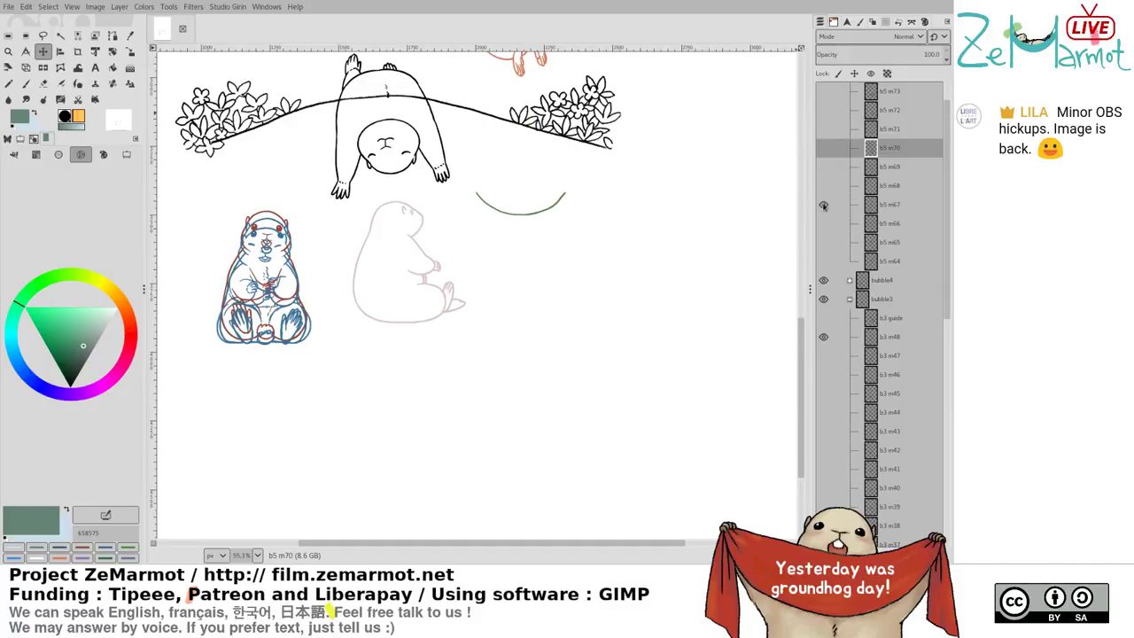
left_click_drag(653, 316, 644, 364)
key("shift+ctrl+j")
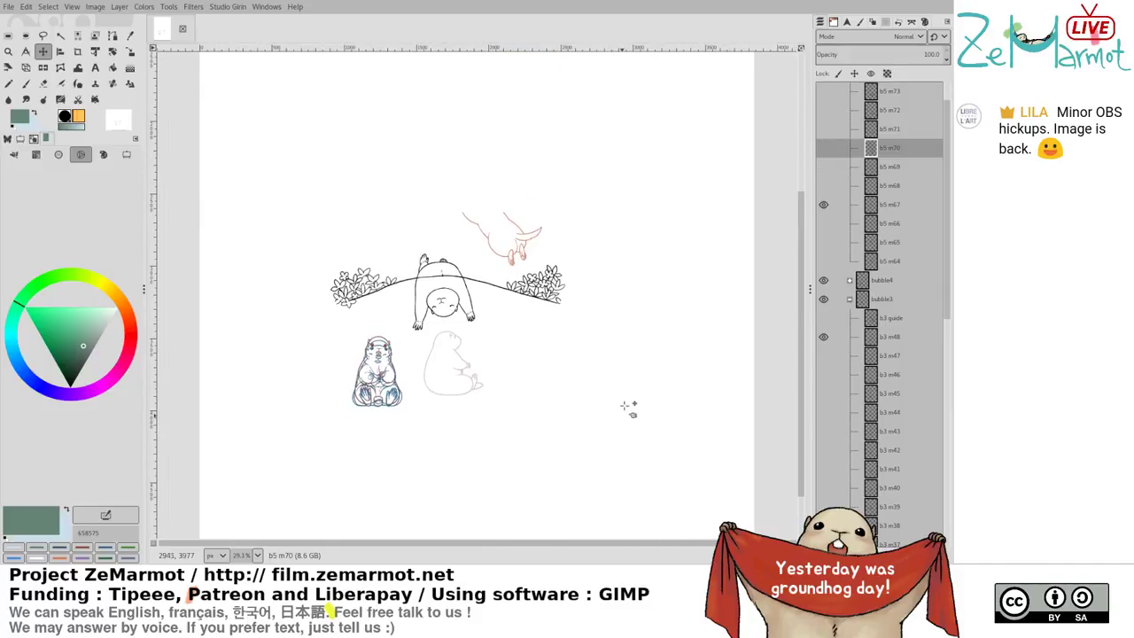
left_click(823, 166, "shift")
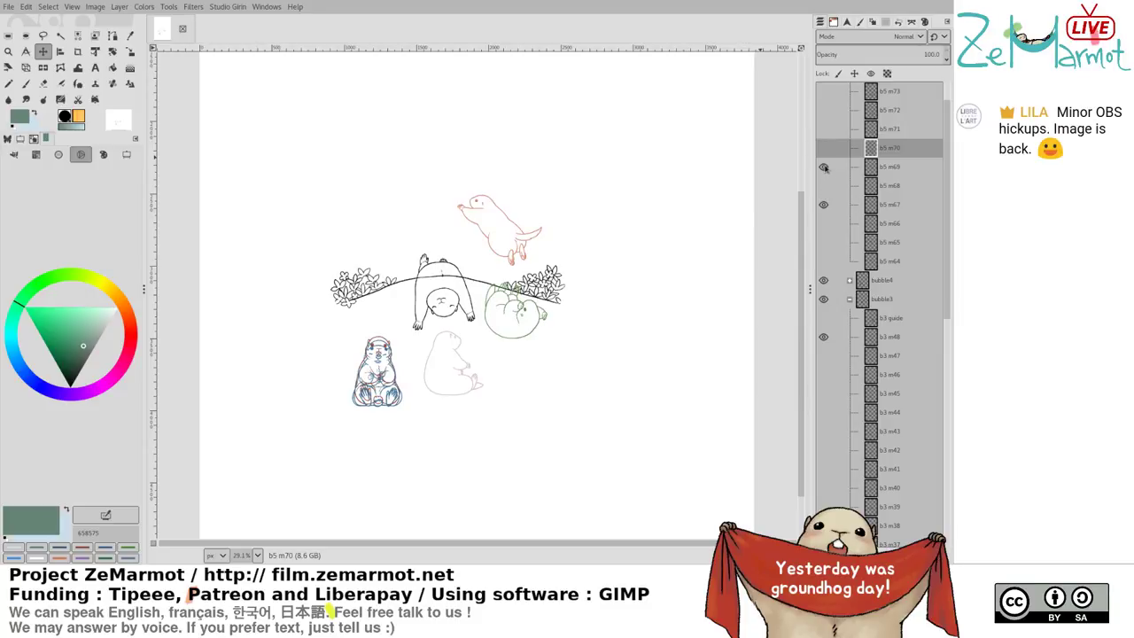
Free-select the blue sitting marmot on b5 m68, scale it down slightly with Unified Transform, and anchor it to the layer
left_click(898, 168)
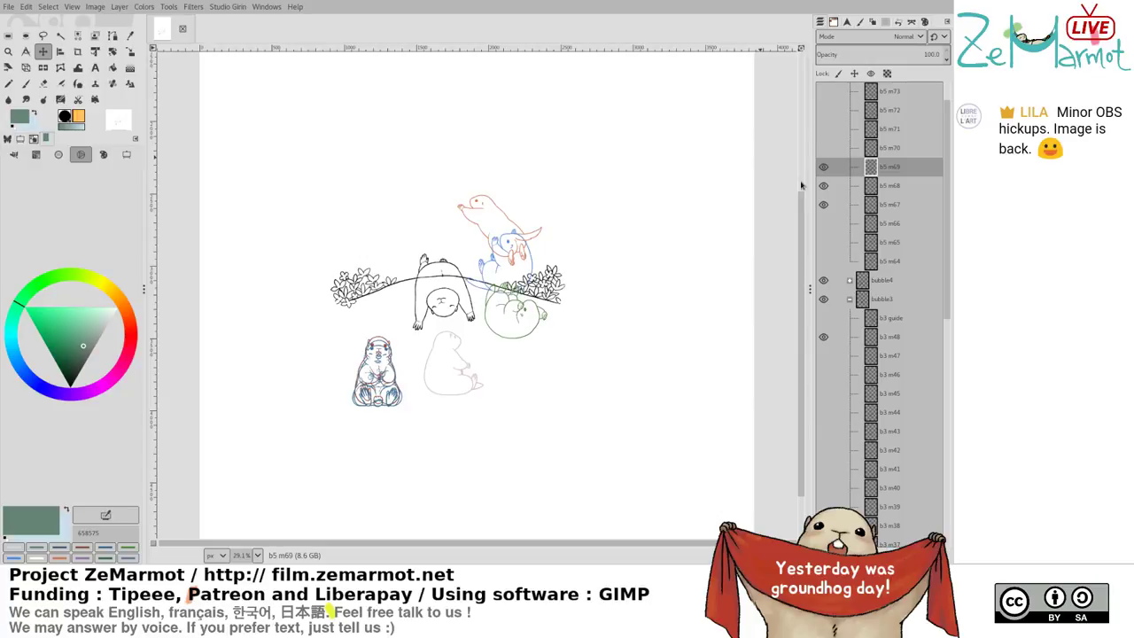
key("f")
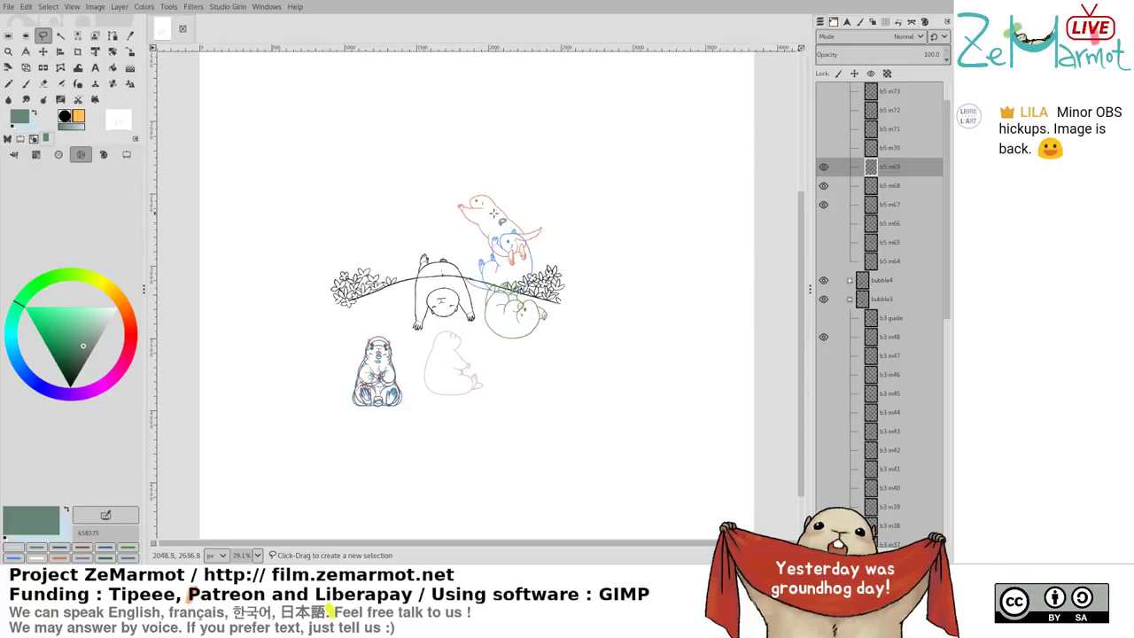
mouse_move(500, 217)
left_mouse_down()
mouse_move(459, 285)
mouse_move(503, 292)
mouse_move(553, 276)
mouse_move(553, 210)
left_mouse_up()
key("Return")
left_click(890, 202)
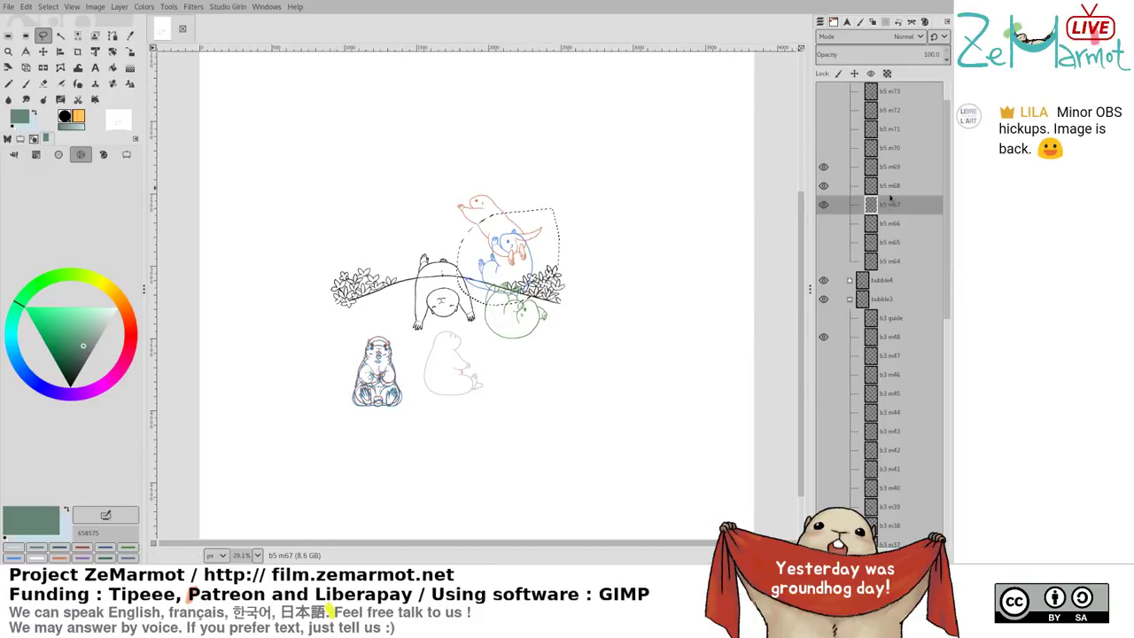
left_click(866, 189)
key("shift+t")
left_click(570, 210)
left_click_drag(570, 209, 572, 214)
key("Return")
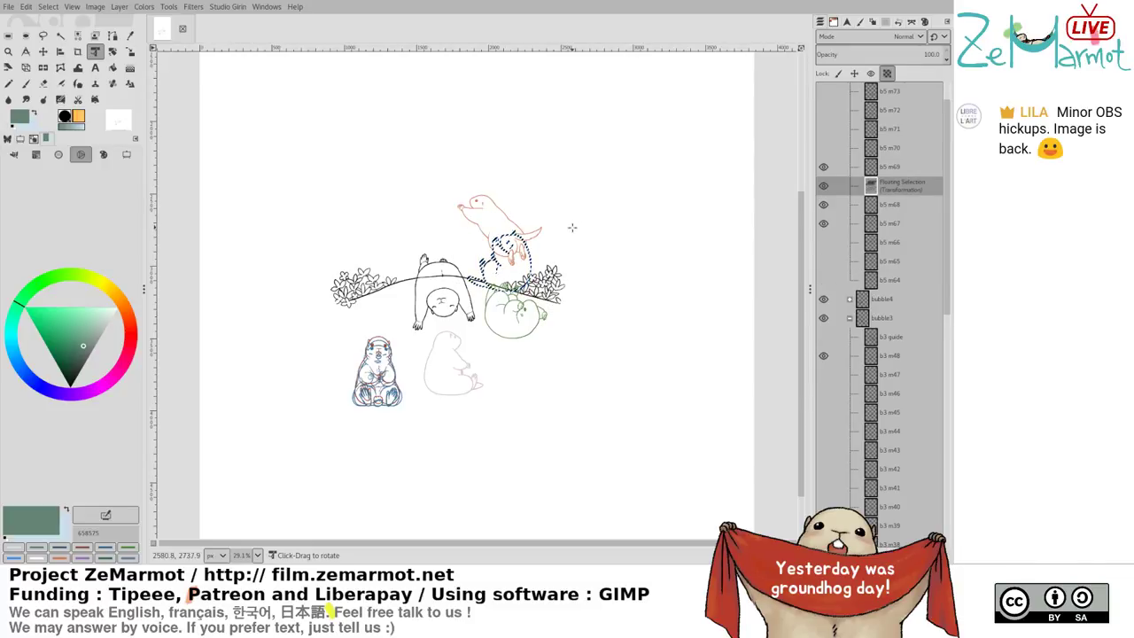
key("ctrl+h")
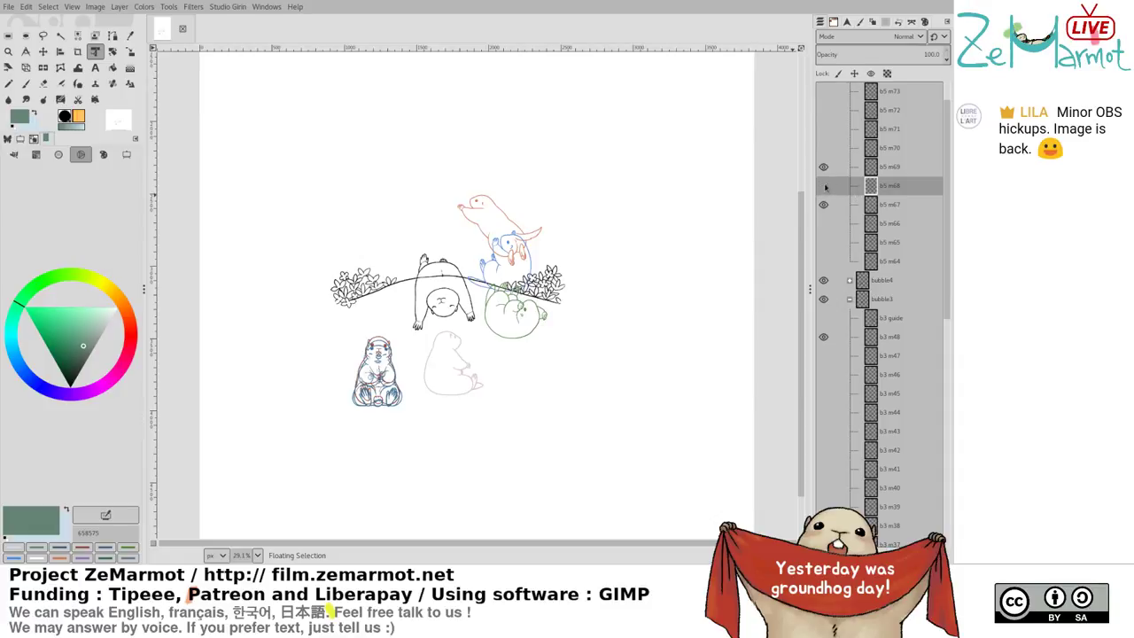
Free-select the green rolling marmot on b5 m69, scale it to about 96% with Unified Transform, and anchor it to the layer
left_click(892, 170)
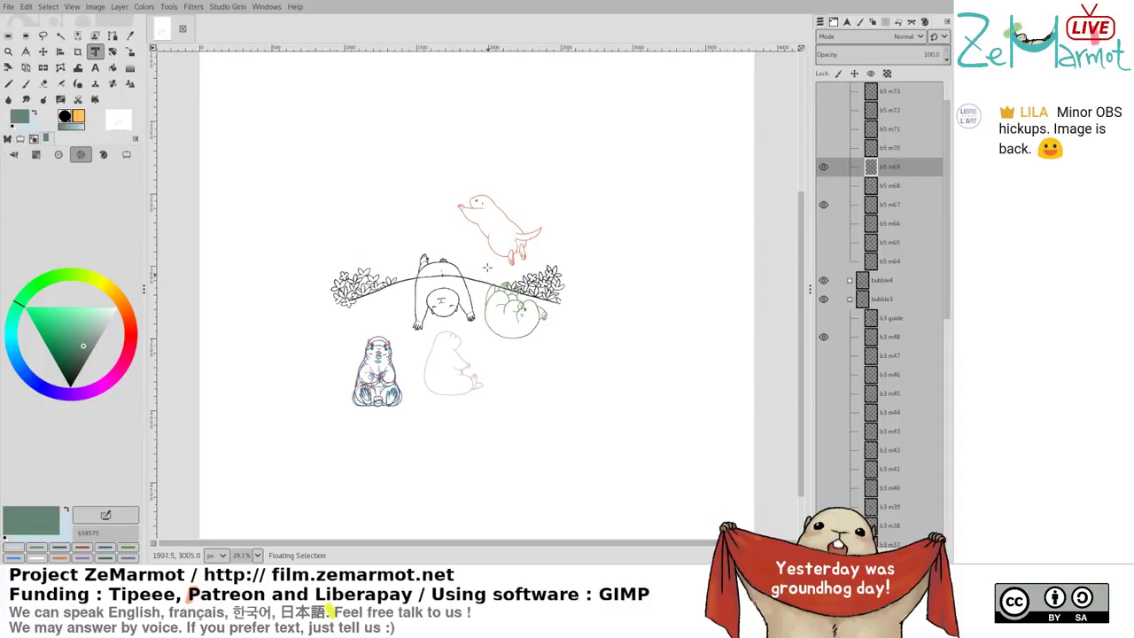
key("f")
mouse_move(484, 267)
left_mouse_down()
mouse_move(488, 365)
mouse_move(572, 284)
mouse_move(541, 263)
mouse_move(593, 269)
left_mouse_up()
key("Return")
key("shift+t")
left_click(577, 266)
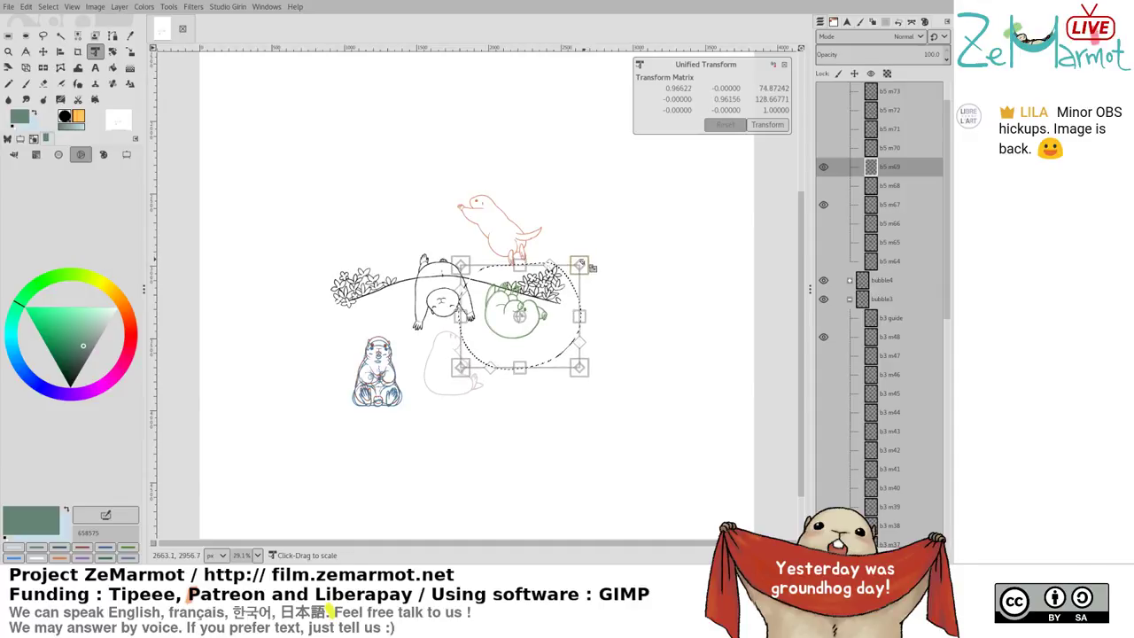
key("Return")
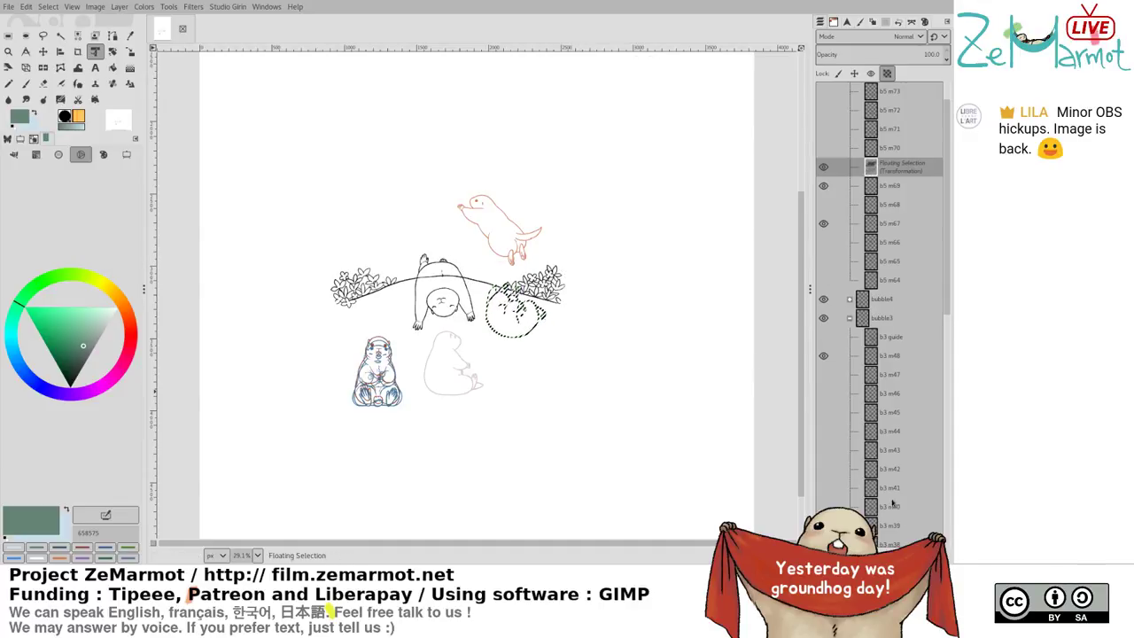
key("ctrl+h")
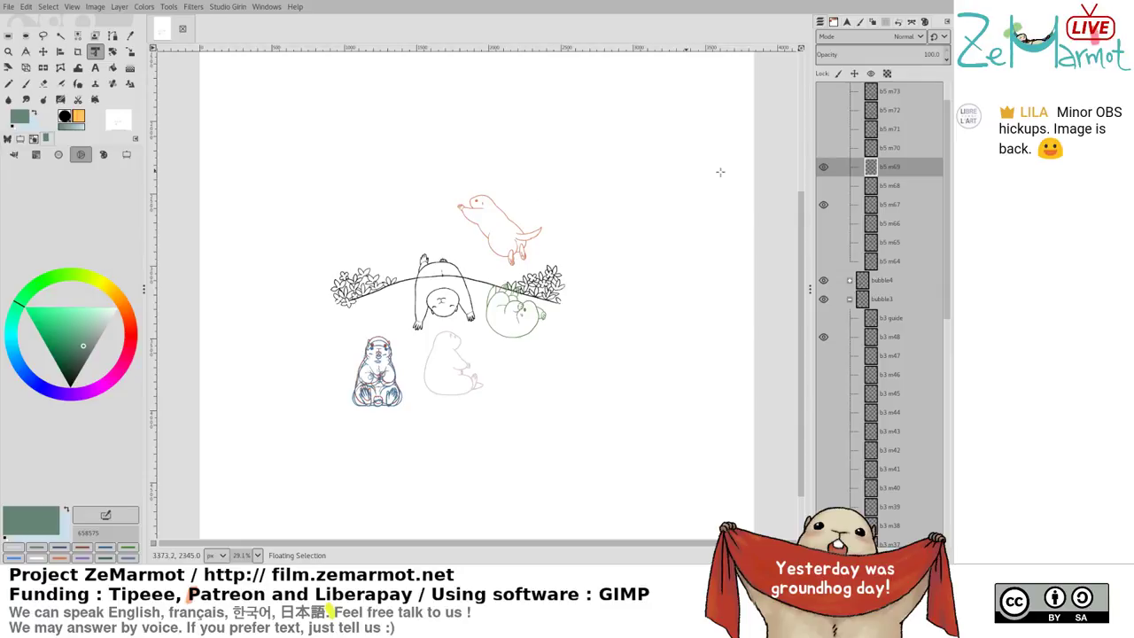
Flip between b5 m68, b5 m69 and b5 m70 to compare the marmot sizes through the roll
left_click(827, 147)
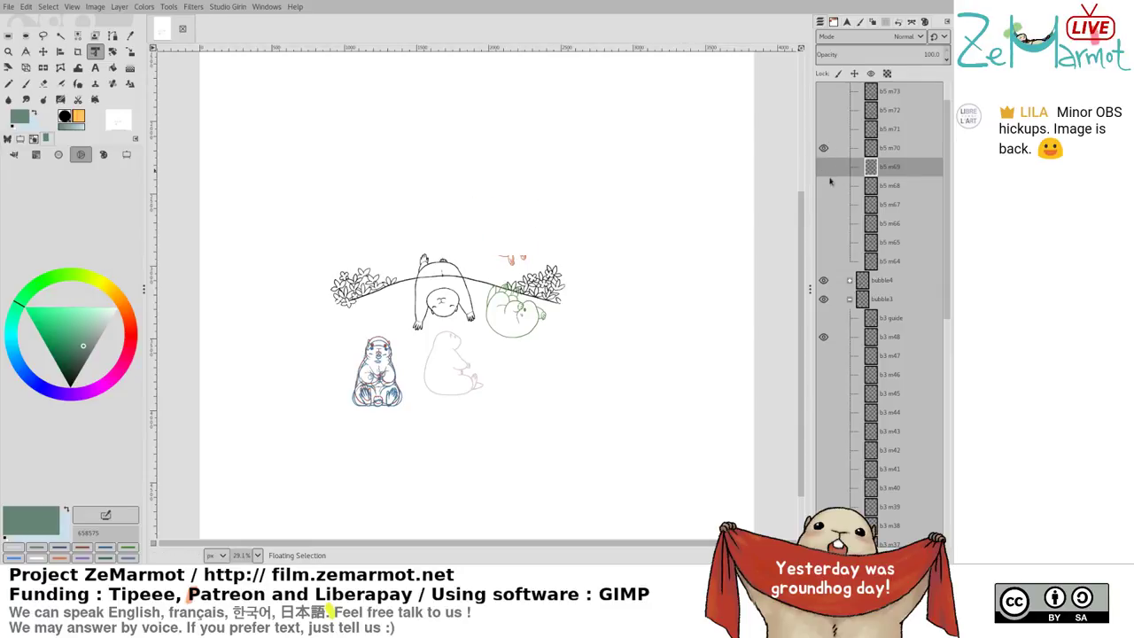
left_click(824, 166)
left_click(824, 187)
left_click(823, 186)
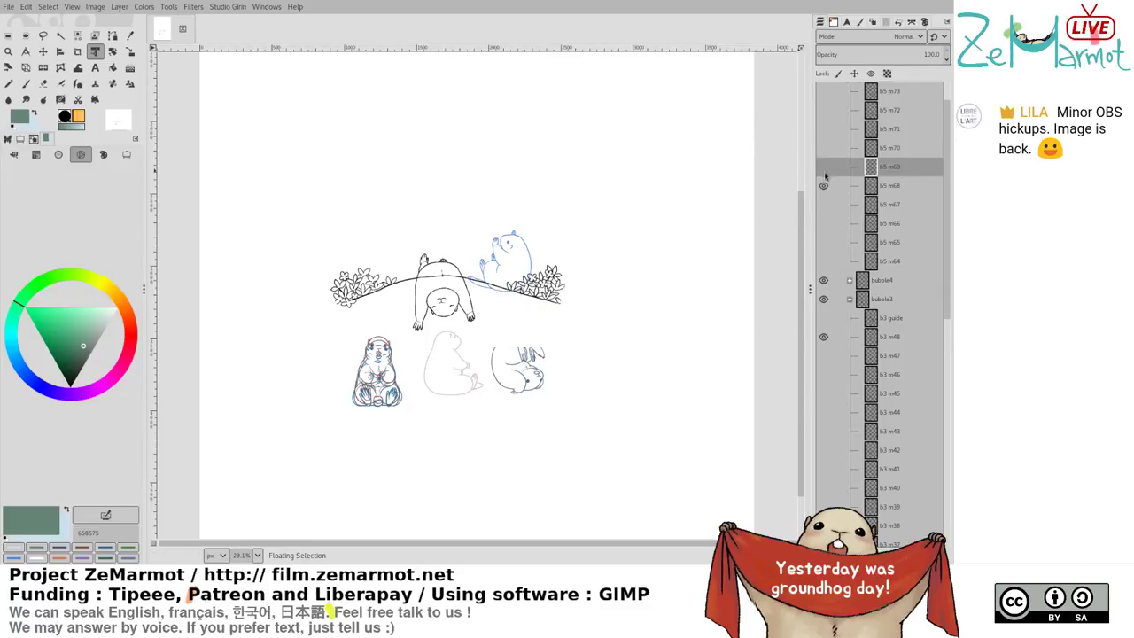
left_click(824, 167)
left_click(825, 149)
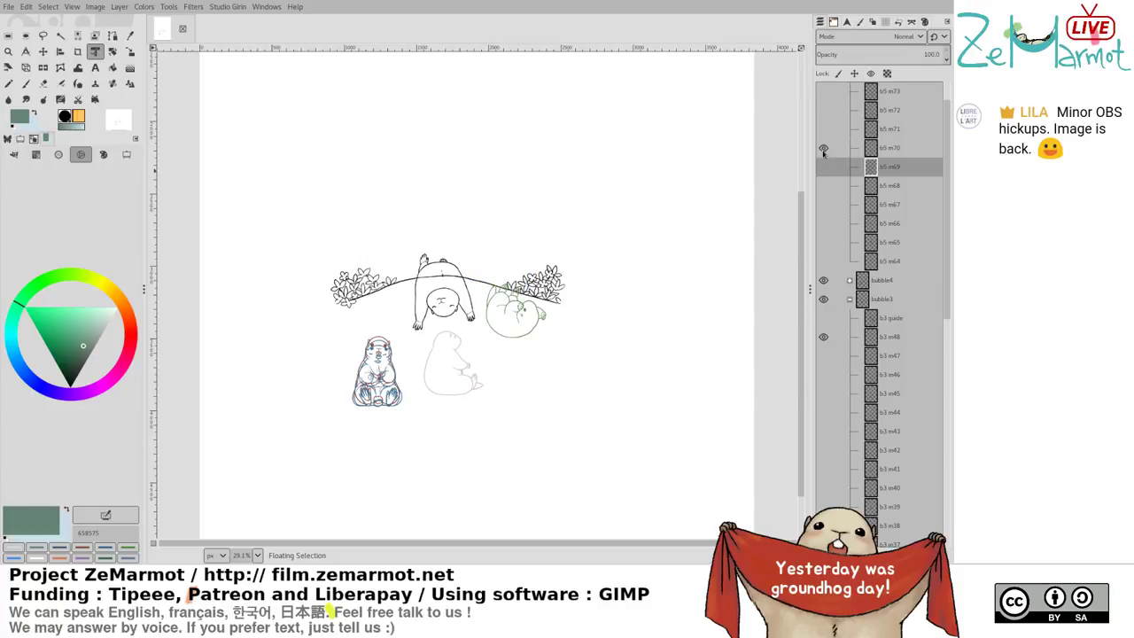
Free-select the curled marmot on b5 m70, scale it to about 97% with Unified Transform, anchor it, and compare it against b5 m69
left_click(889, 148)
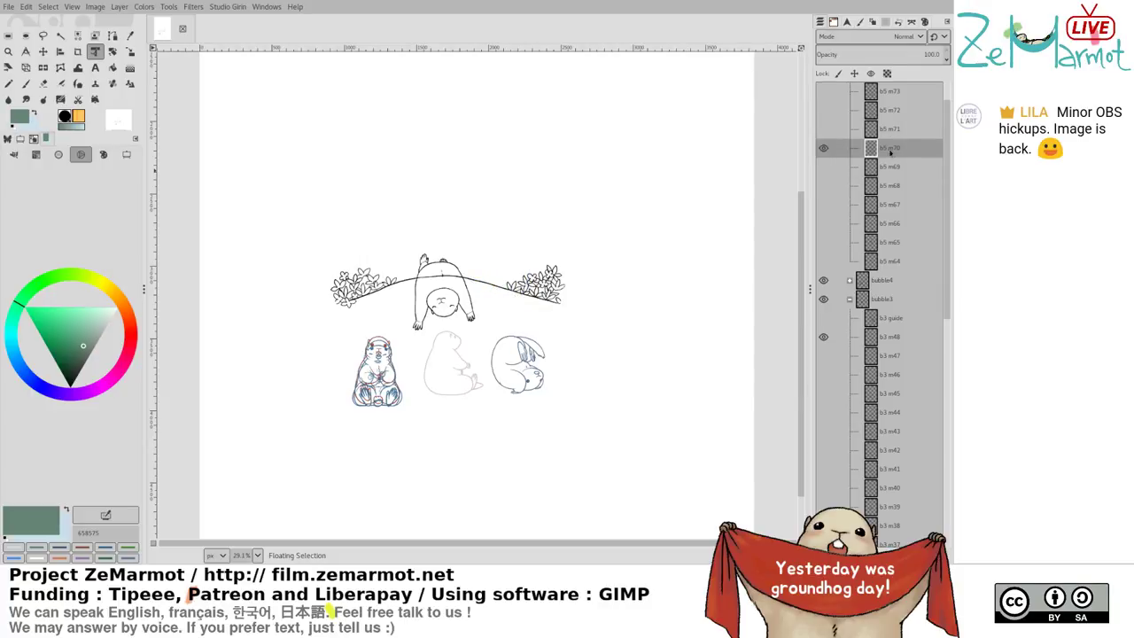
left_click(473, 339)
key("Escape")
key("f")
mouse_move(505, 314)
left_mouse_down()
mouse_move(582, 352)
mouse_move(558, 316)
mouse_move(586, 311)
left_mouse_up()
key("shift+t")
left_click(587, 310)
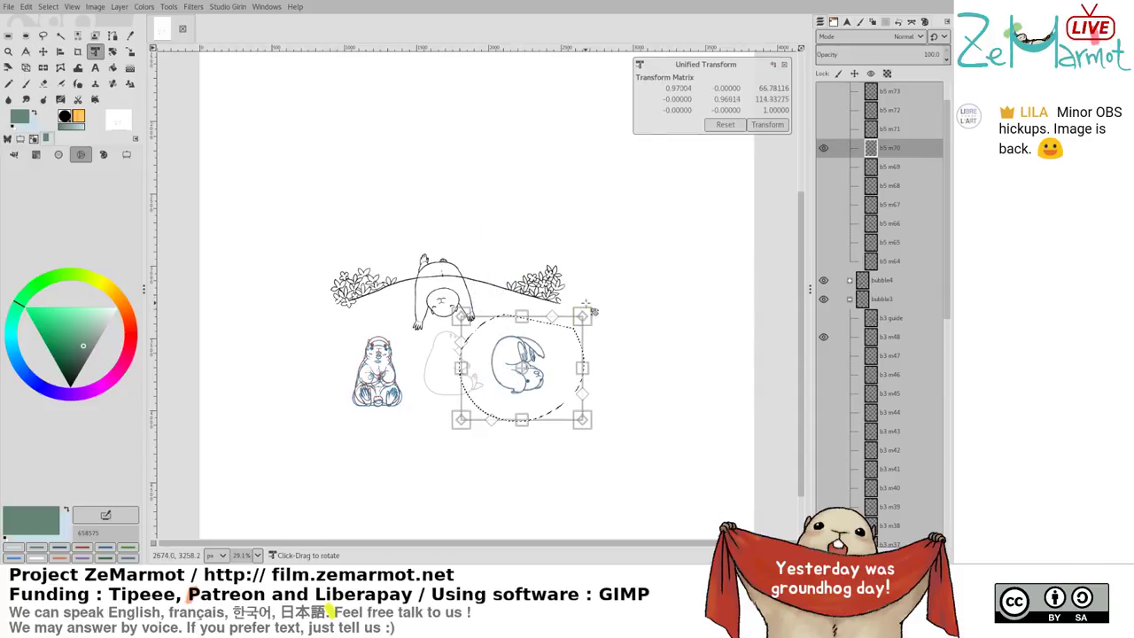
key("Return")
left_click(599, 320)
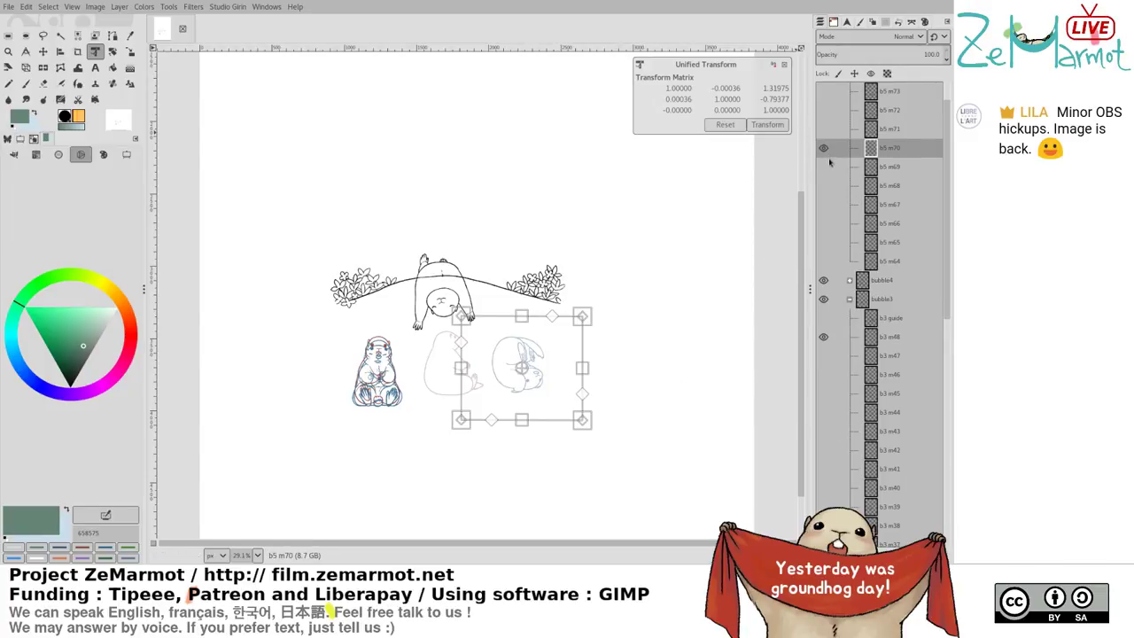
left_click(784, 65)
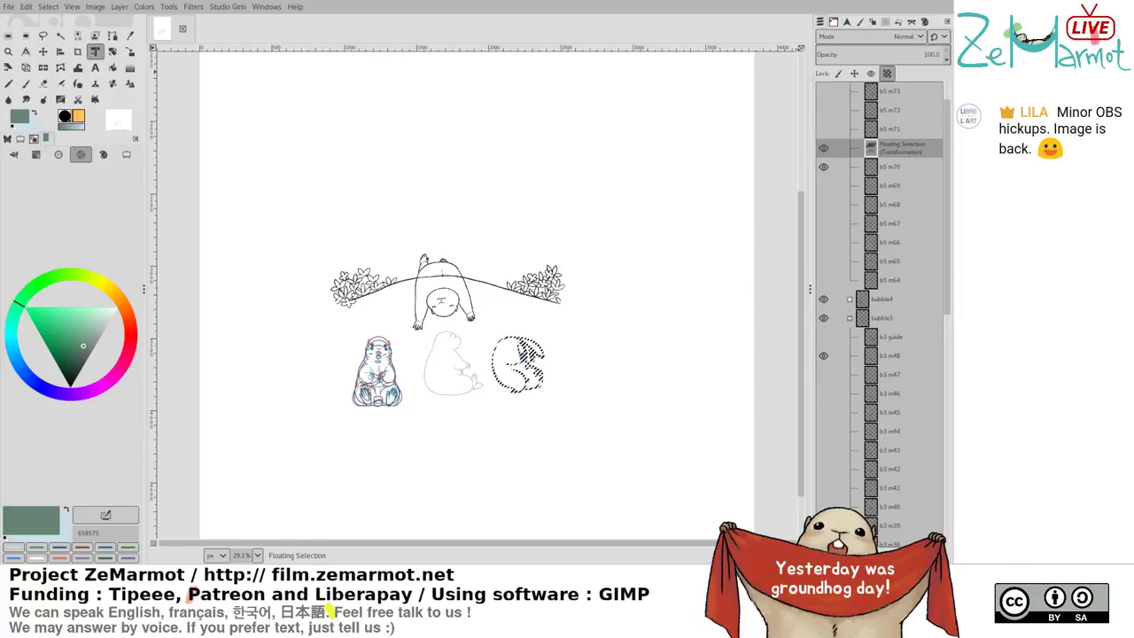
key("ctrl+h")
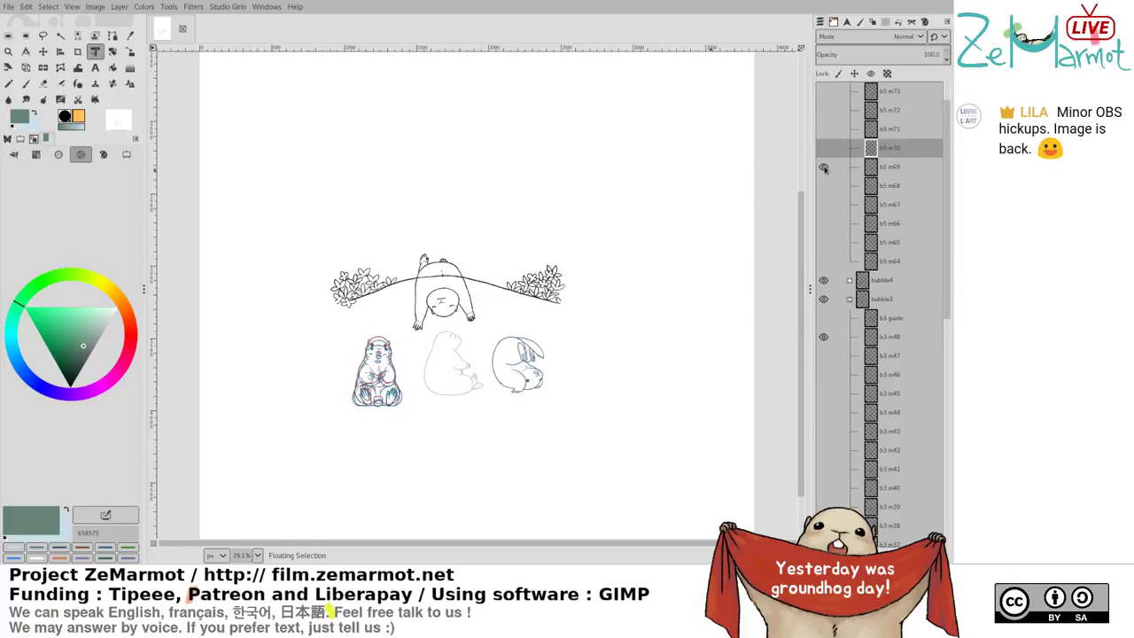
left_click(824, 149)
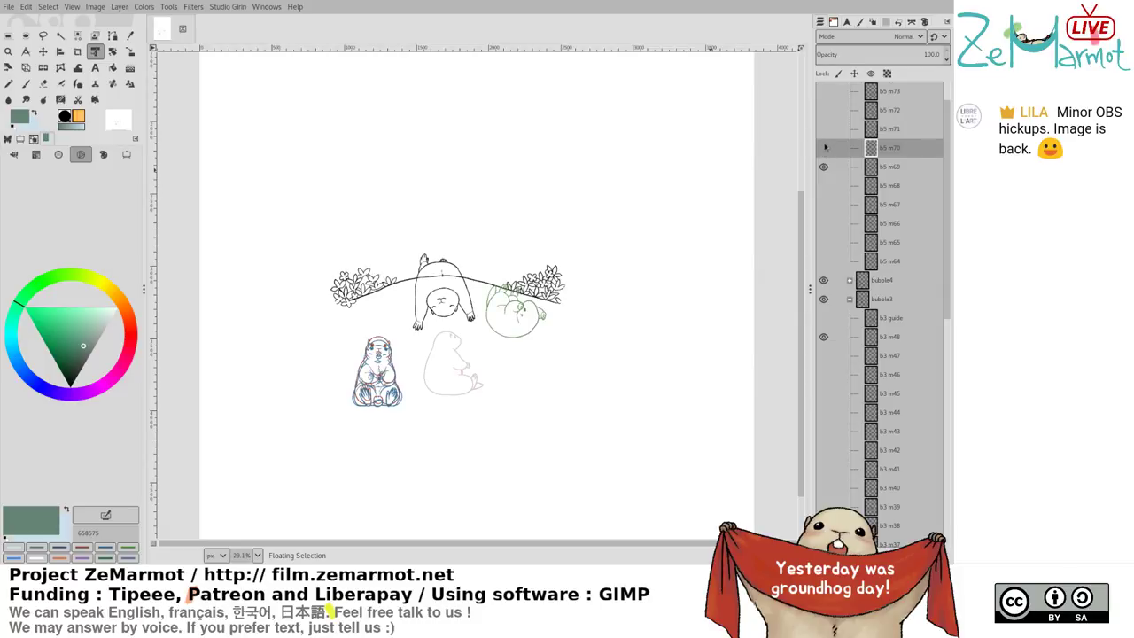
left_click(824, 148)
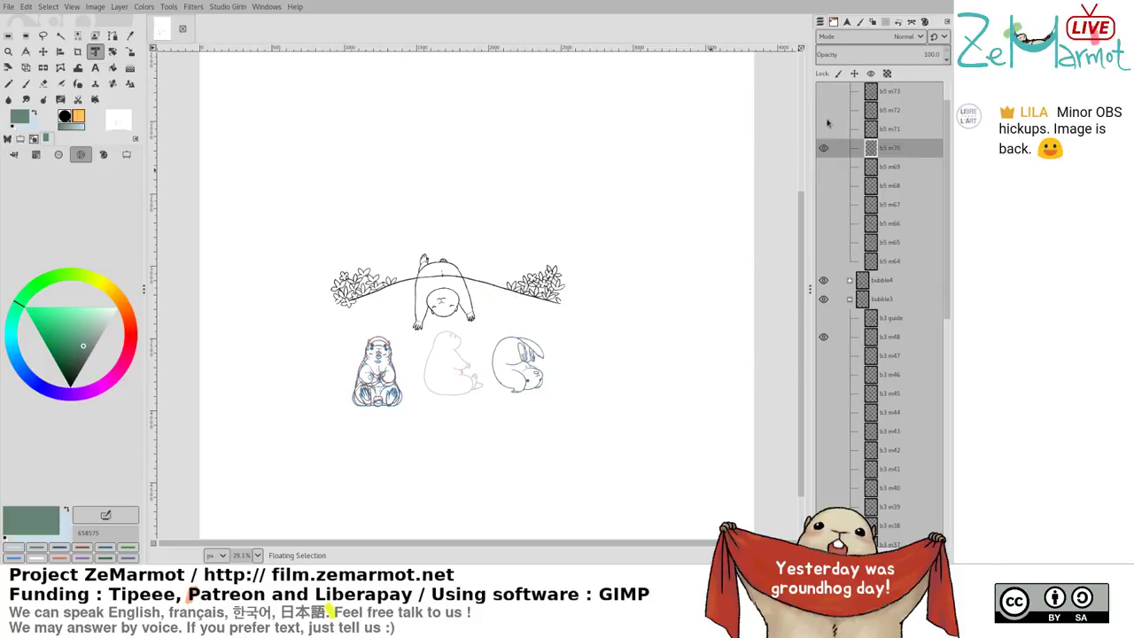
key("f")
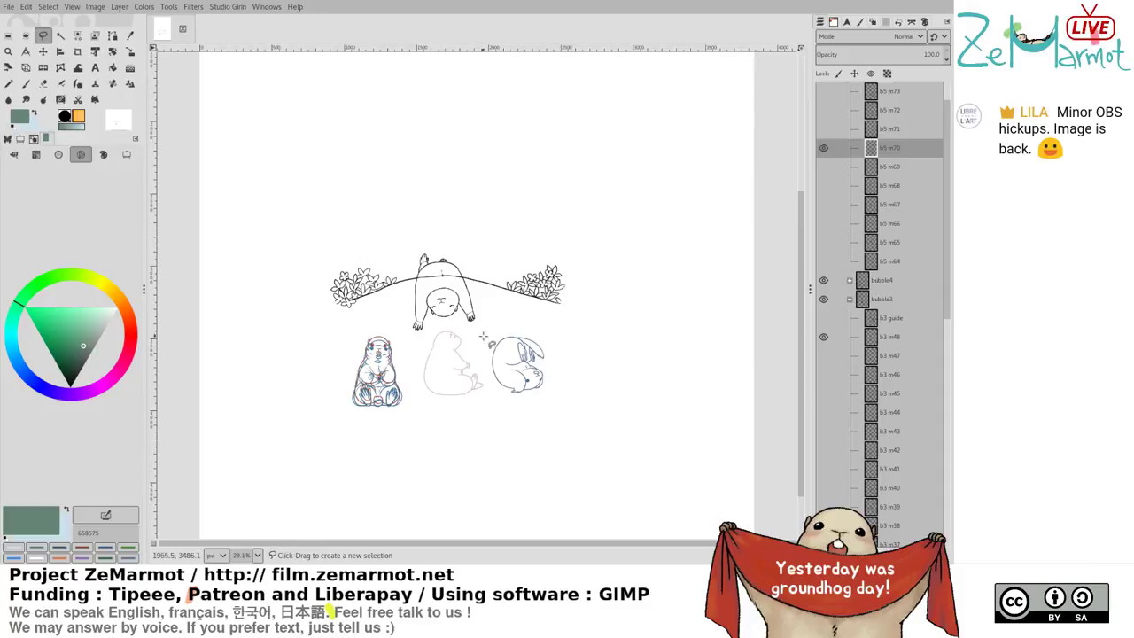
mouse_move(494, 317)
left_mouse_down()
mouse_move(540, 410)
mouse_move(550, 316)
left_mouse_up()
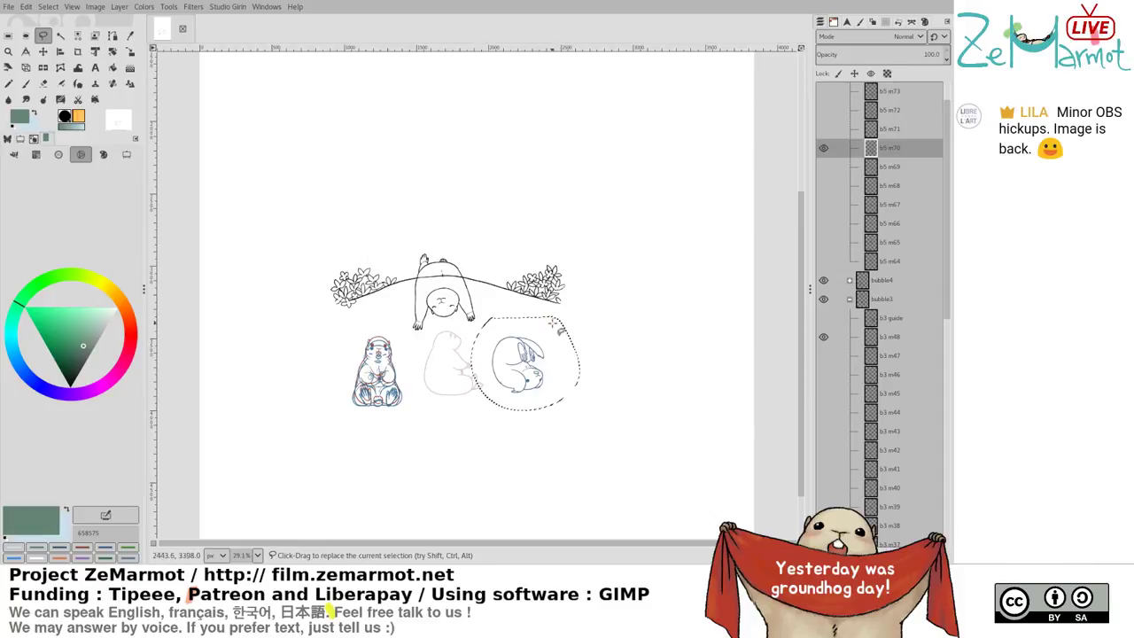
key("Return")
key("ctrl+shift+a")
Free-select only the marmot's face on b5 m70, scale it down slightly with Unified Transform, and anchor it to the layer
scroll(568, 372, "up", 5)
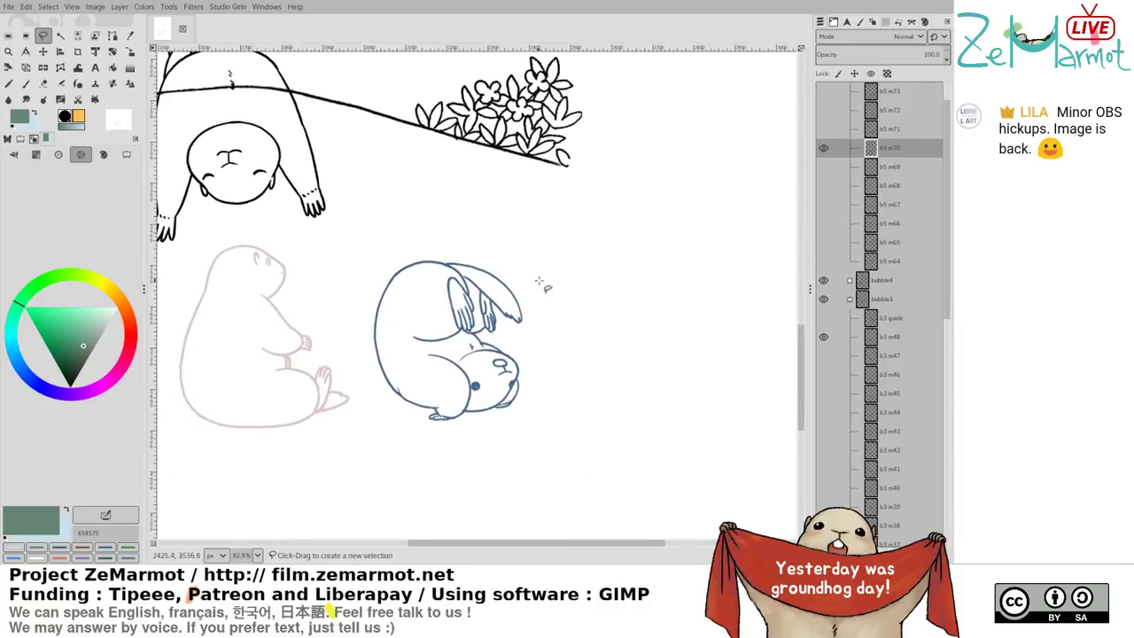
scroll(479, 376, "up", 3)
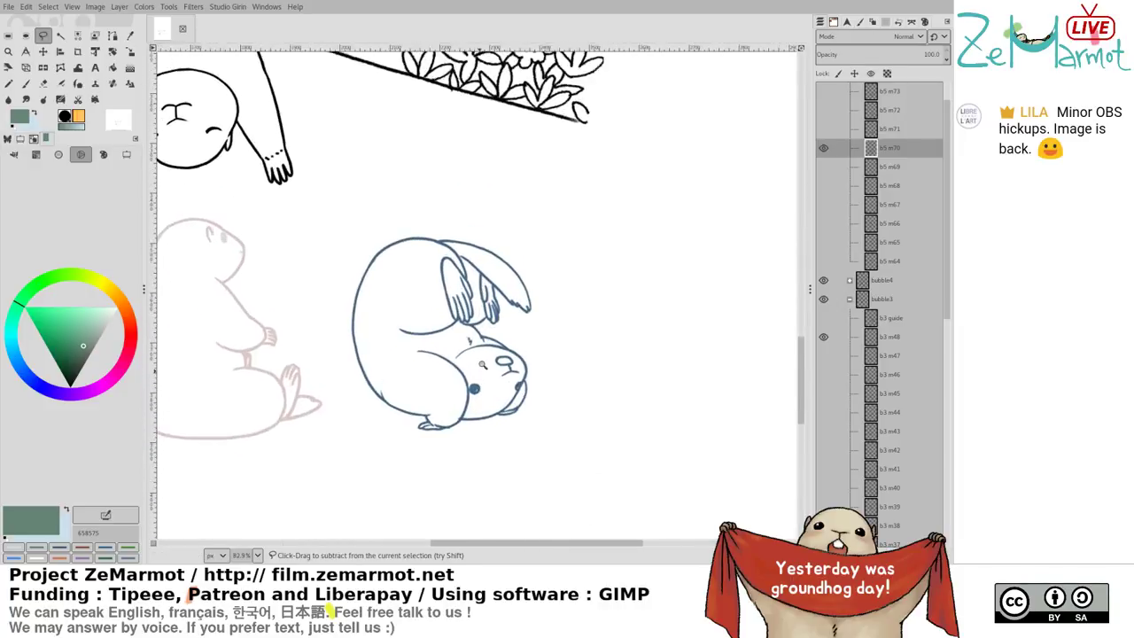
mouse_move(459, 329)
left_mouse_down()
mouse_move(440, 347)
mouse_move(461, 365)
left_mouse_up()
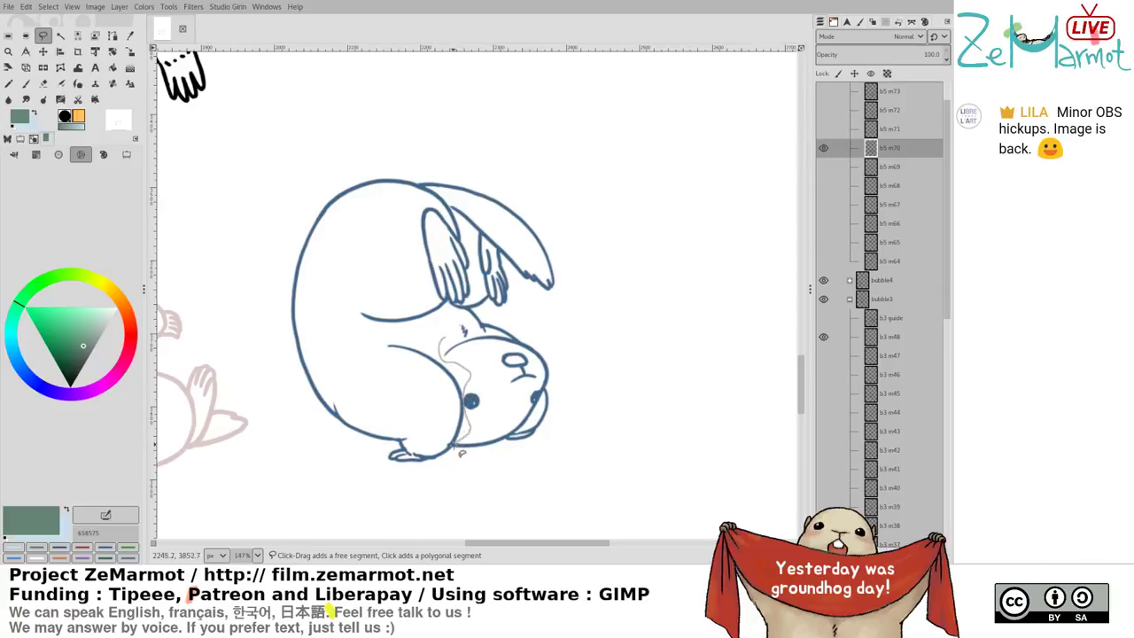
left_click_drag(455, 447, 495, 448)
mouse_move(547, 404)
left_mouse_down()
mouse_move(557, 353)
mouse_move(454, 335)
left_mouse_up()
key("shift+t")
left_click(505, 342)
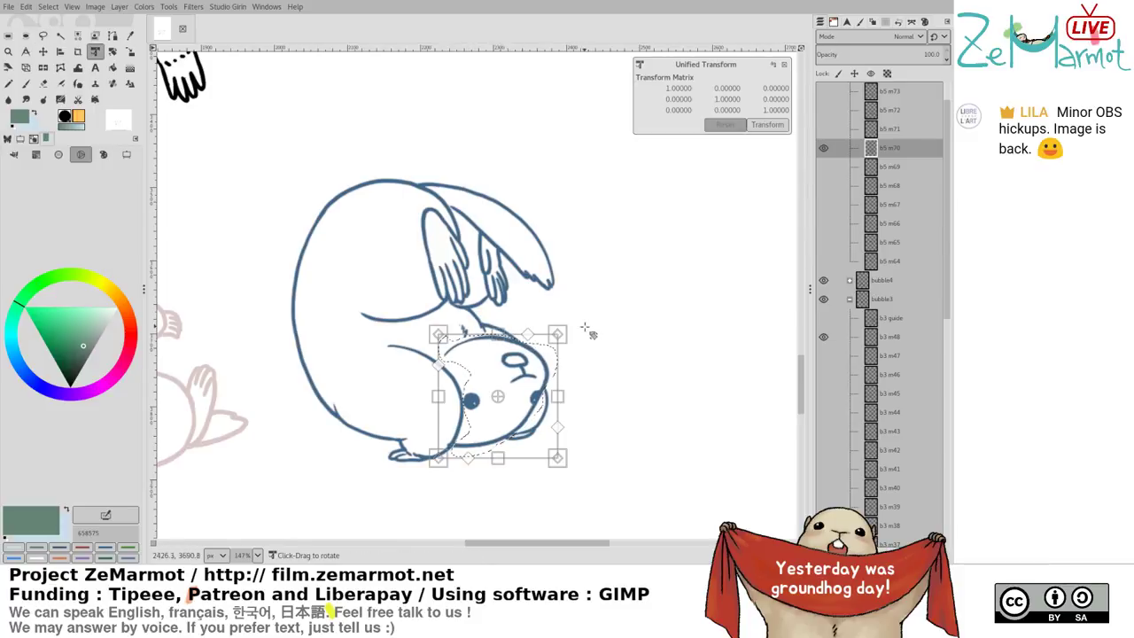
left_click_drag(561, 333, 559, 335)
key("Return")
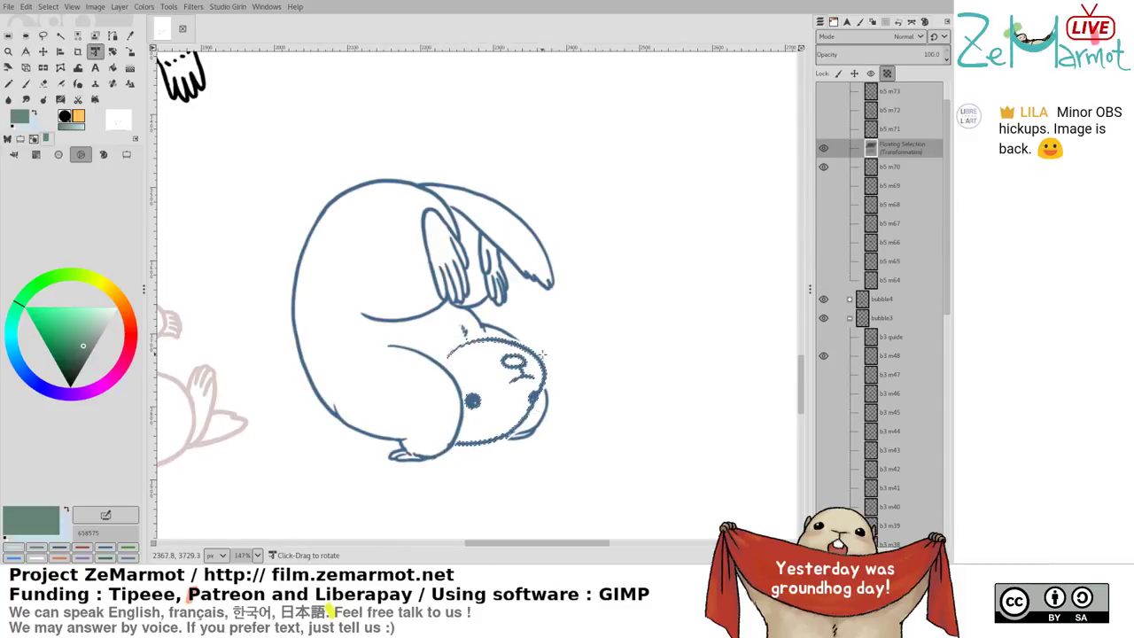
key("m")
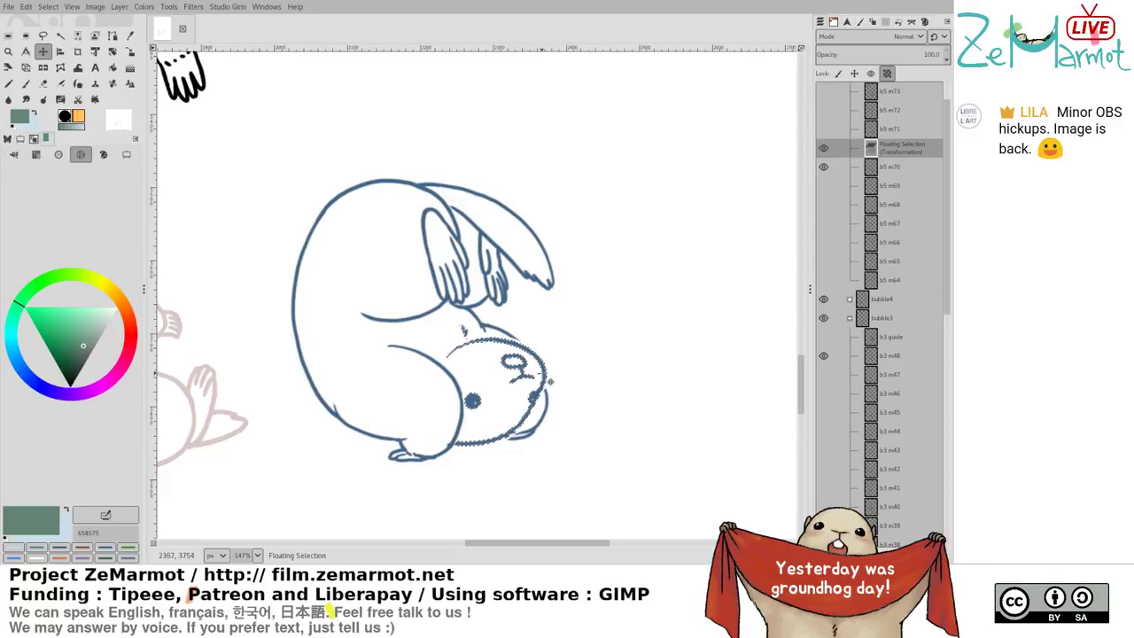
key("ctrl+h")
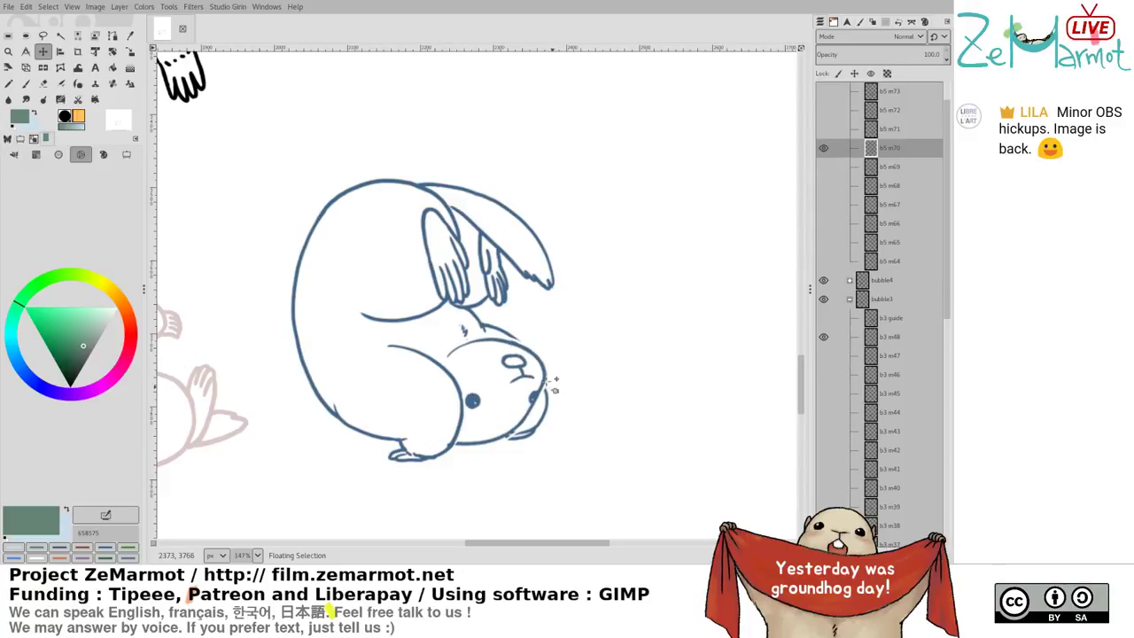
Save the storyboard image, and switch the visible frame from b5 m70 to b5 m65
scroll(561, 376, "down", 4)
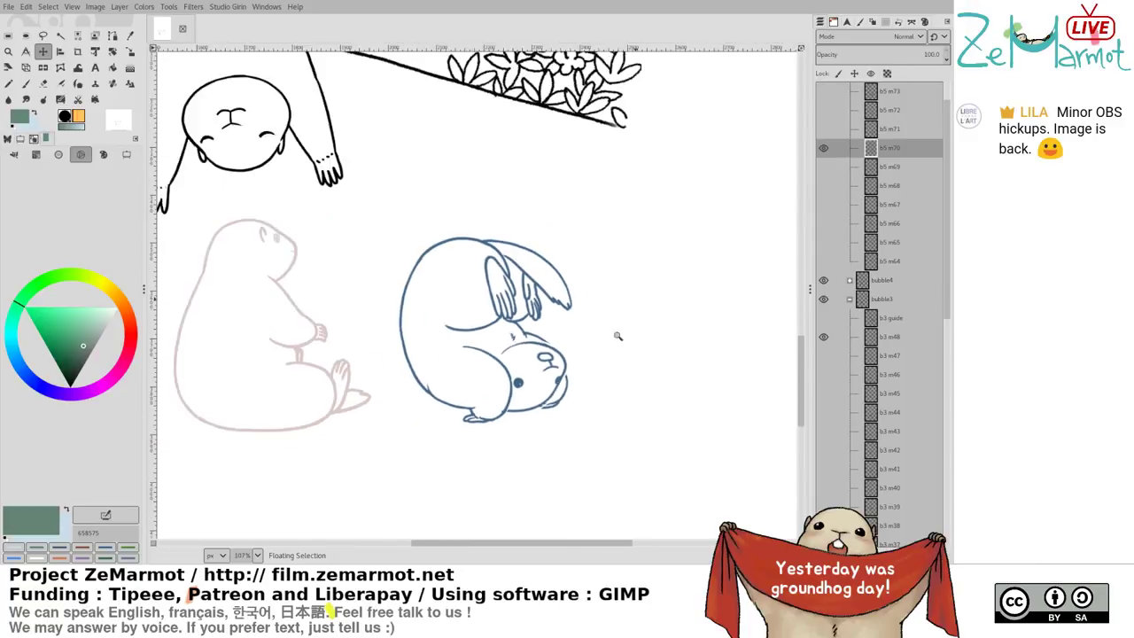
scroll(615, 355, "down", 3)
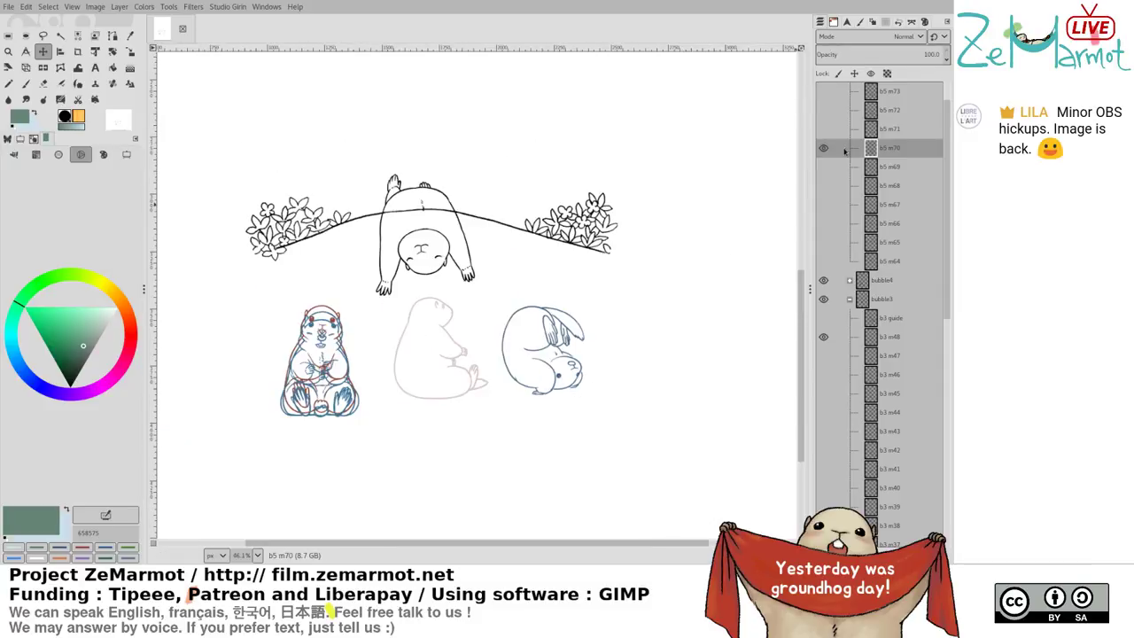
key("ctrl+s")
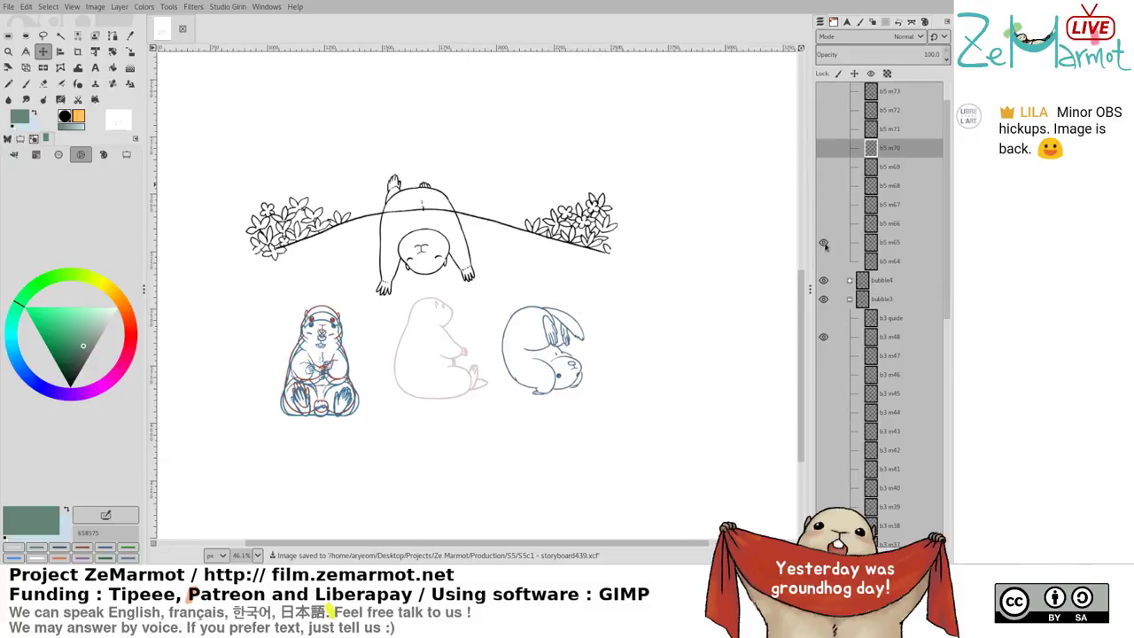
left_click_drag(580, 247, 531, 332)
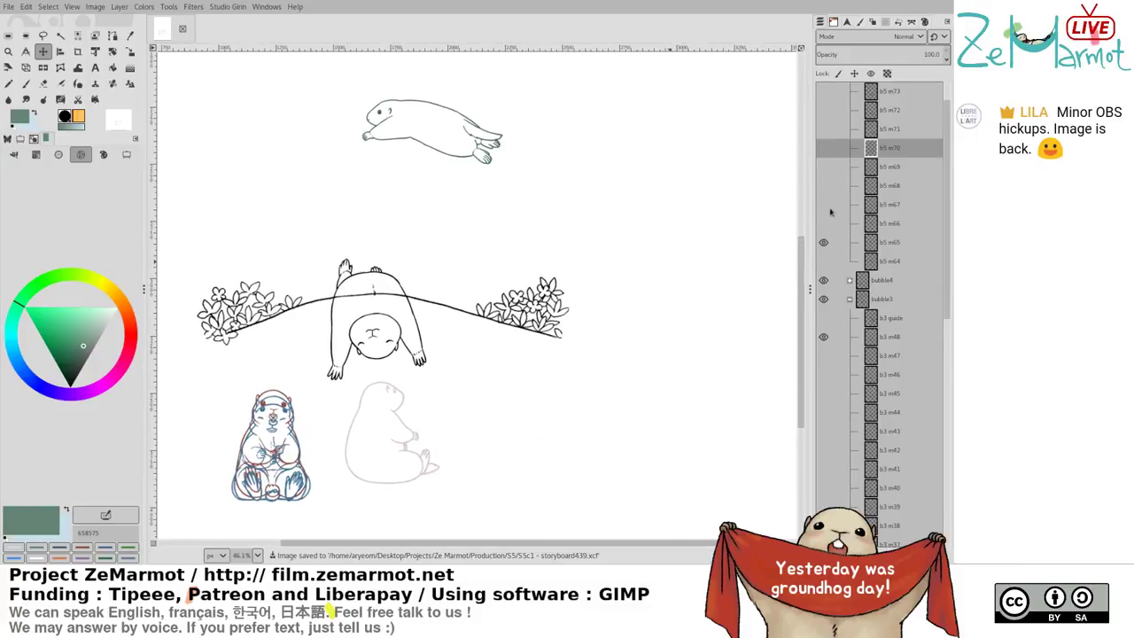
Flip through the frames from b5 m66 to b5 m73 to check the marmot's roll, and return to b5 m70
left_click(823, 223, "shift")
left_click(823, 205, "shift")
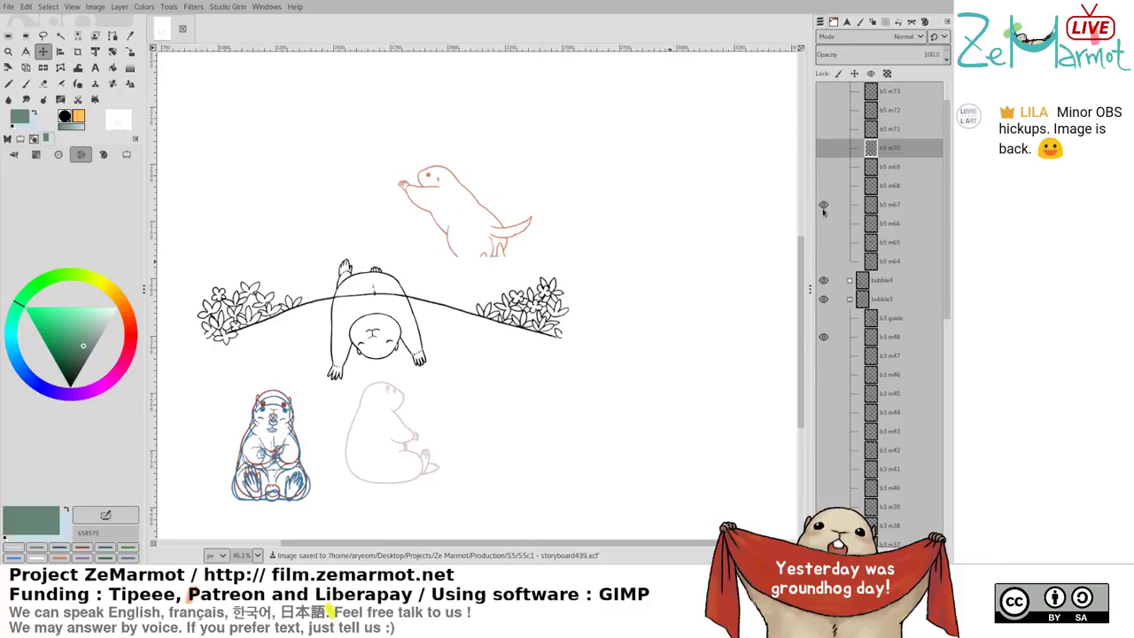
left_click(824, 186, "shift")
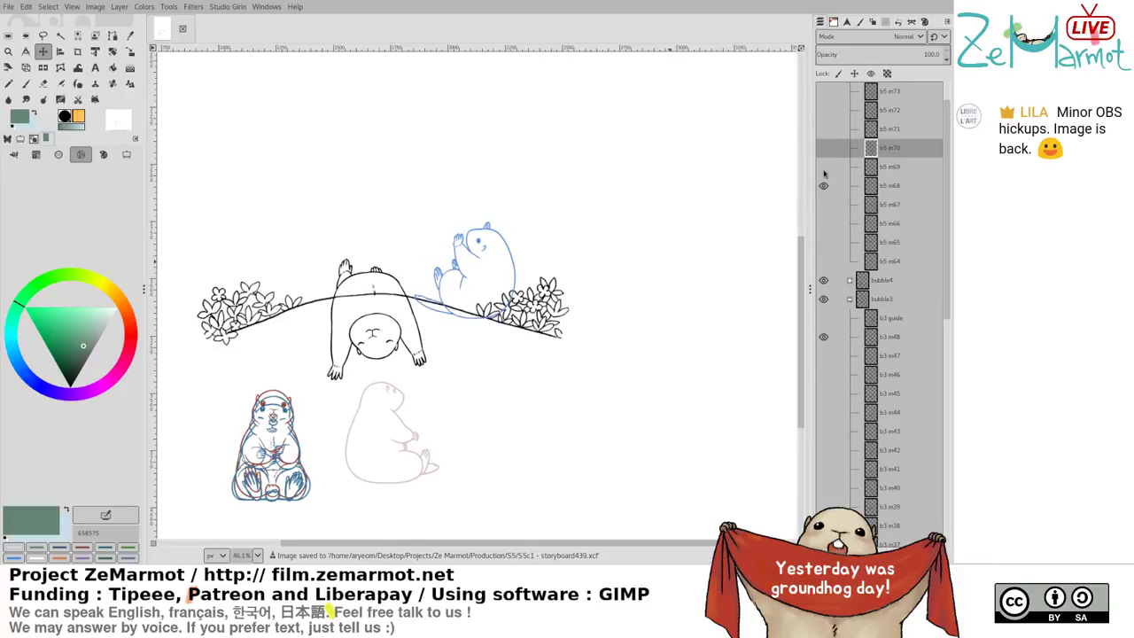
left_click(823, 166, "shift")
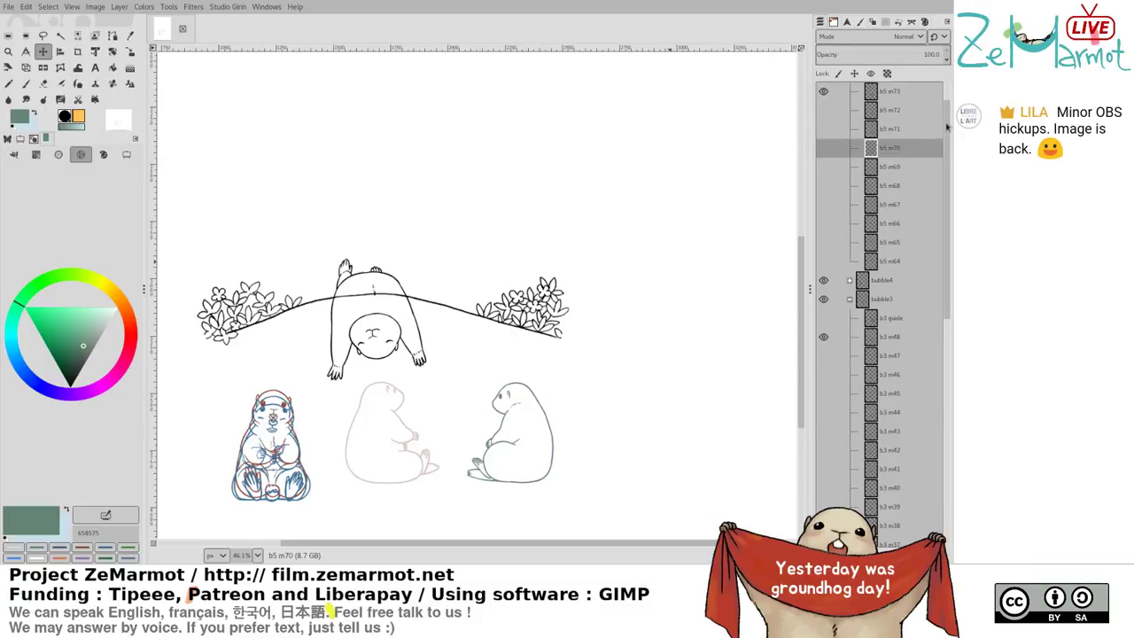
scroll(946, 127, "up", 1)
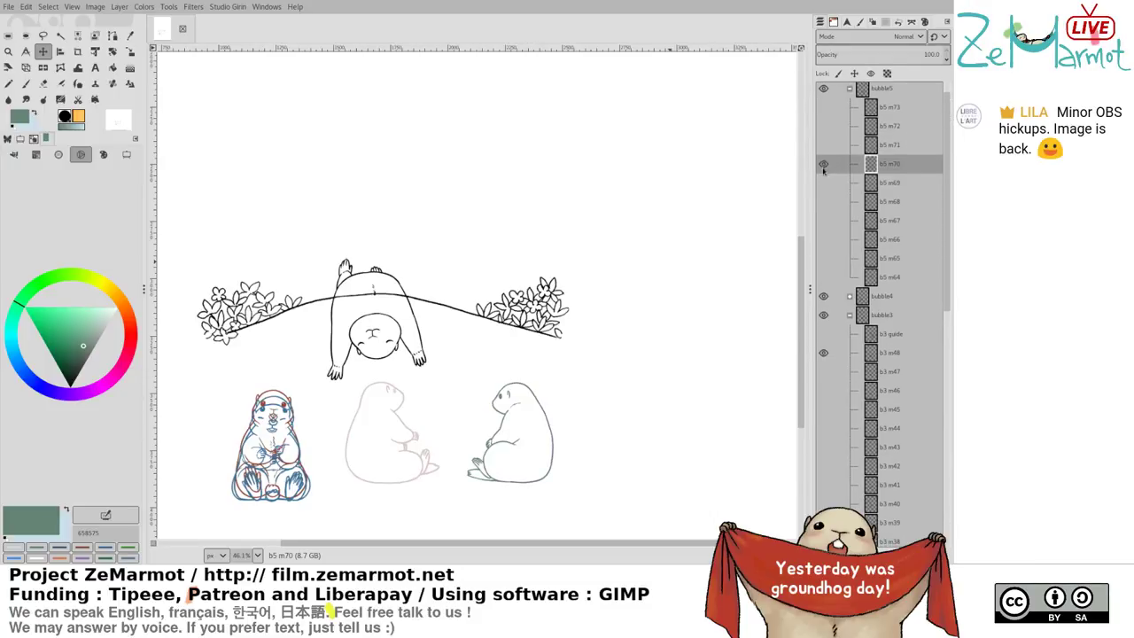
Set up the Ink tool for b5 m70: add a new layer above it and pick the blue of the marmot's lines
left_click_drag(574, 414, 530, 209)
key("k")
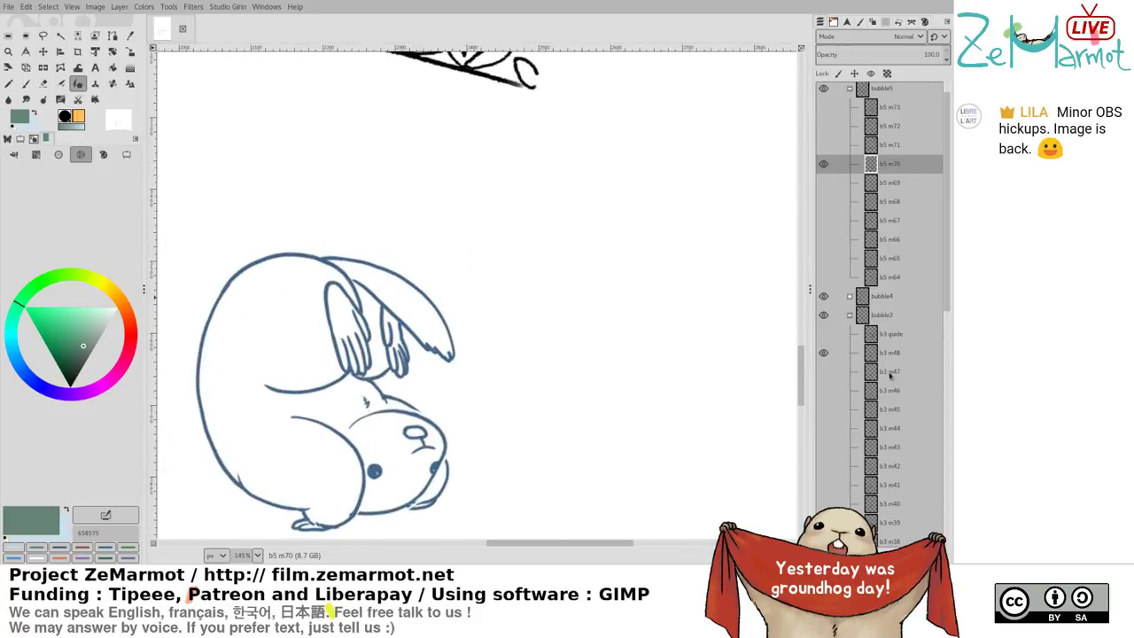
left_click_drag(474, 397, 596, 297)
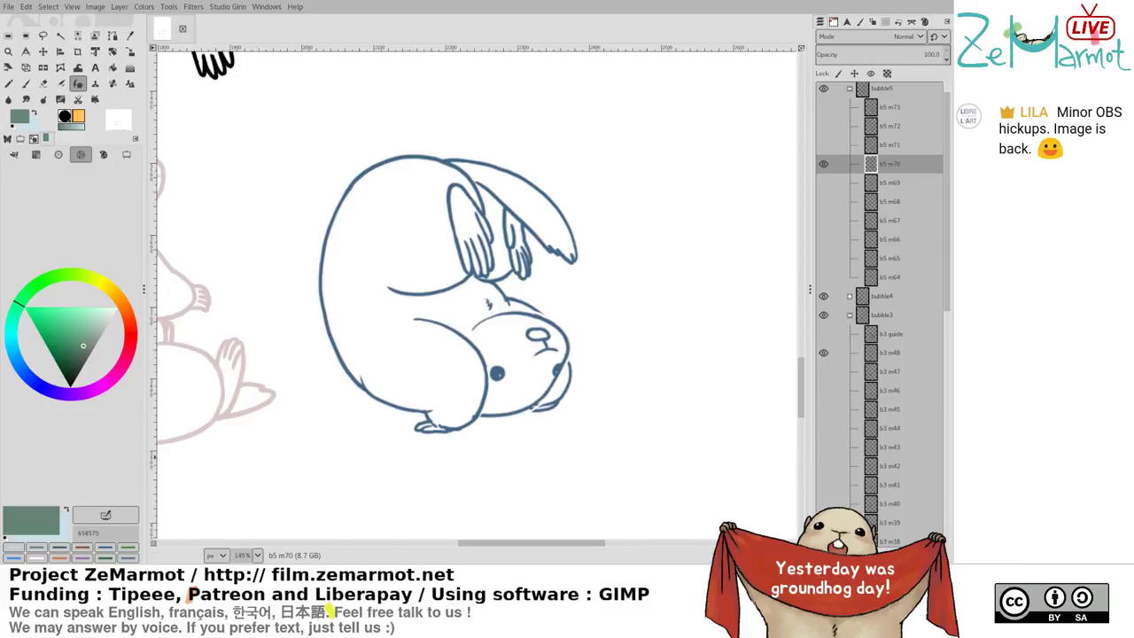
key("ctrl+shift+n")
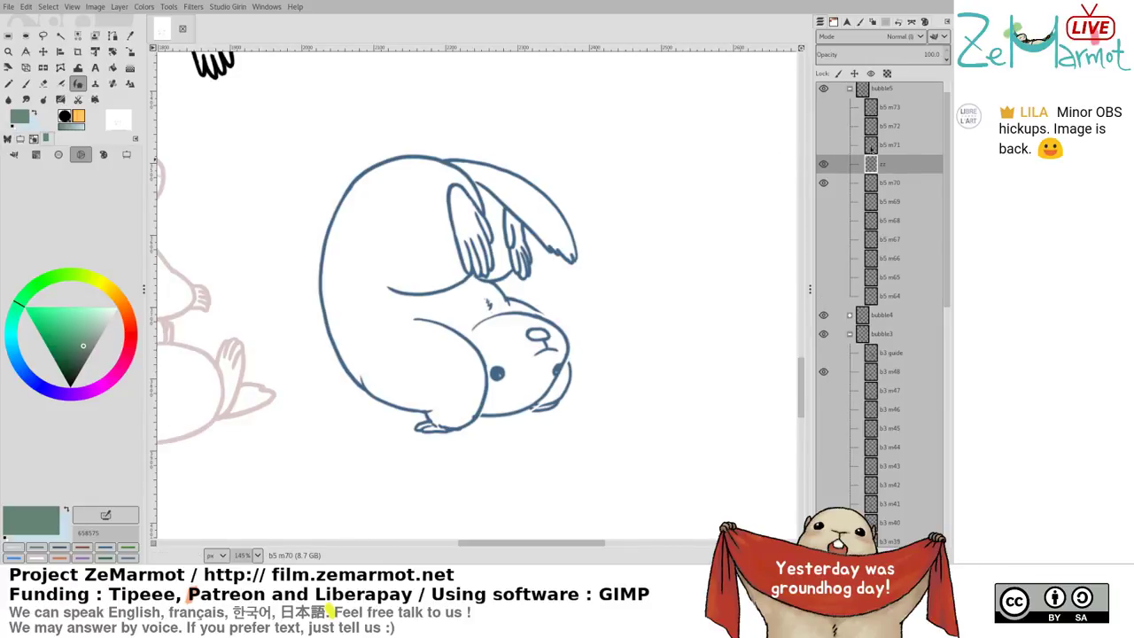
left_click(897, 180)
left_click(518, 221, "ctrl")
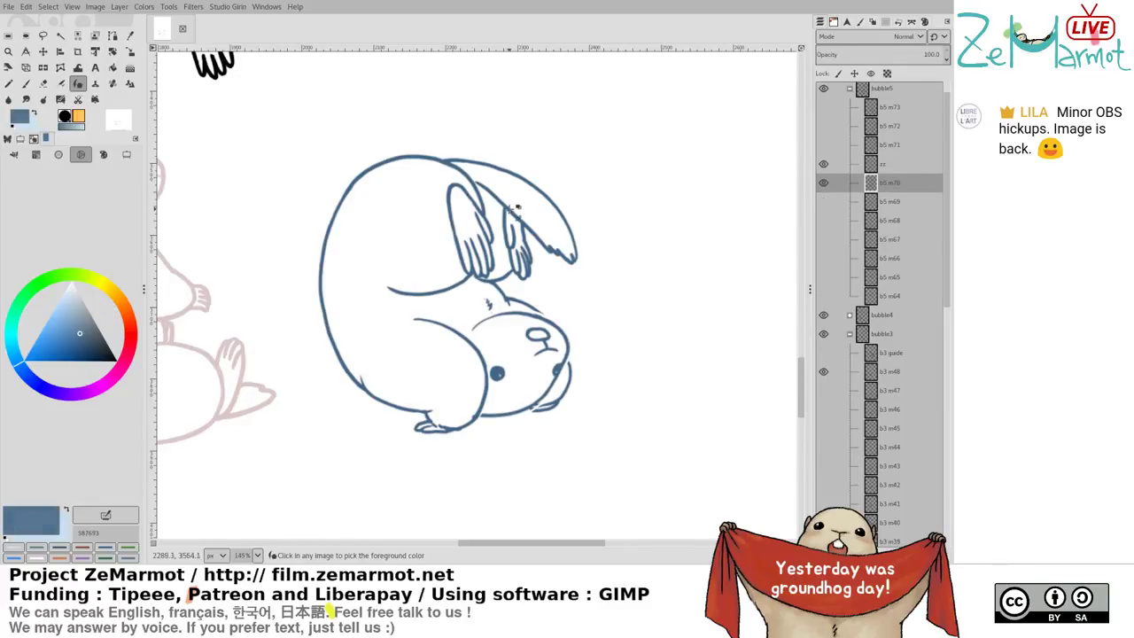
Fade the b5 m70 sketch to about 42% opacity and make the new layer above it active for inking
left_click(867, 55)
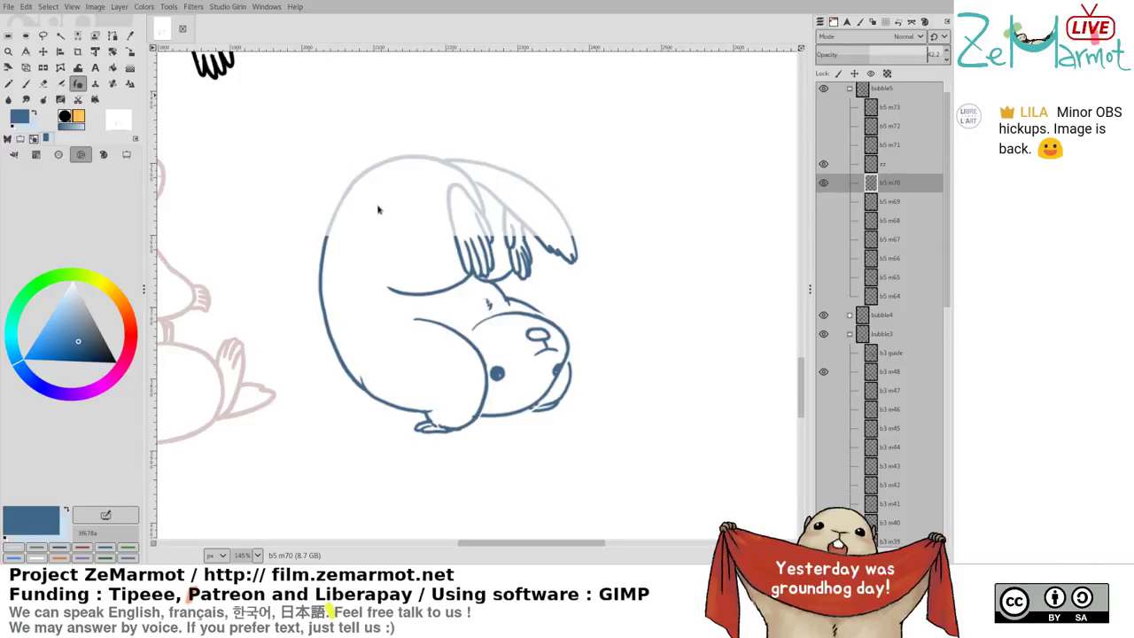
left_click_drag(417, 268, 420, 183)
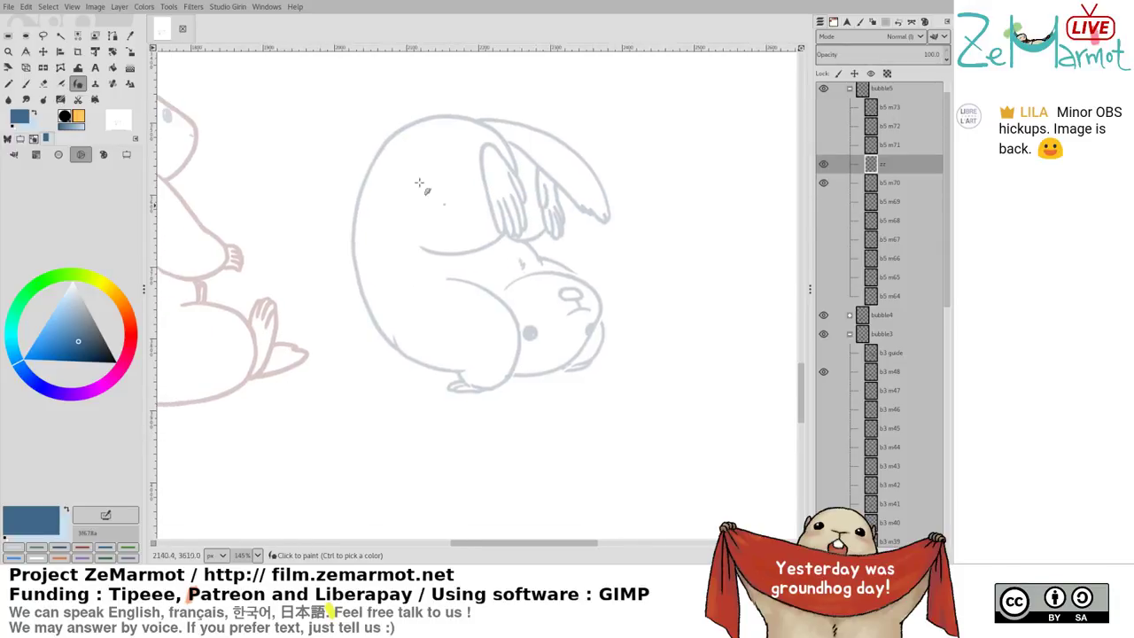
left_click_drag(522, 291, 491, 265)
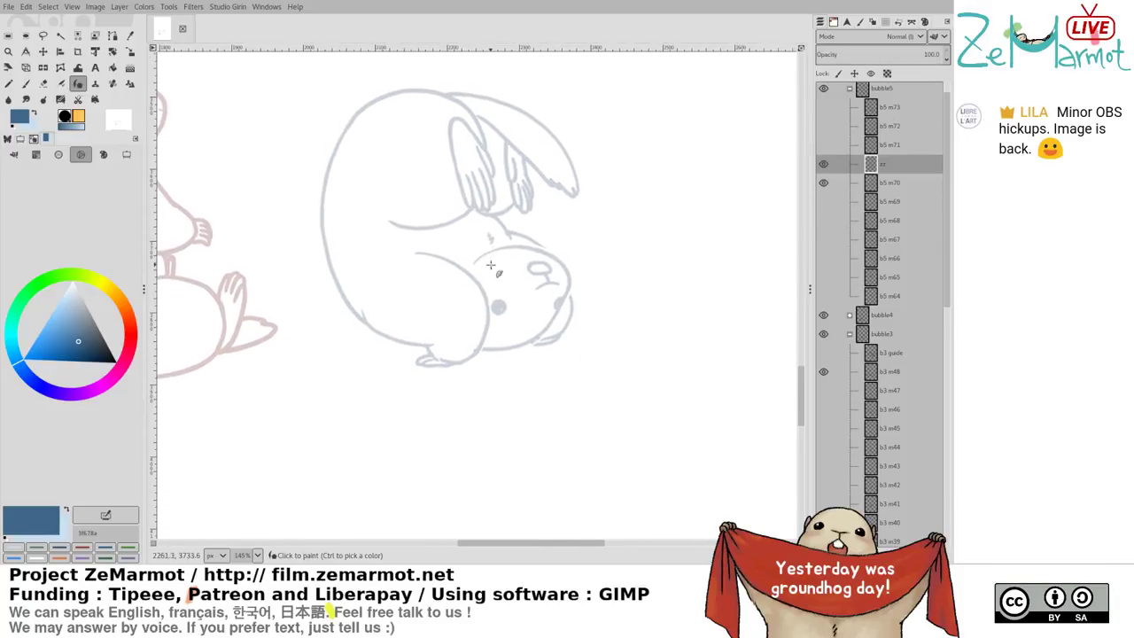
mouse_move(362, 107)
left_mouse_down()
mouse_move(329, 167)
mouse_move(327, 256)
mouse_move(351, 305)
mouse_move(422, 344)
left_mouse_up()
key("ctrl+z")
left_click_drag(387, 300, 378, 282)
scroll(378, 282, "up", 2)
key("ctrl+z")
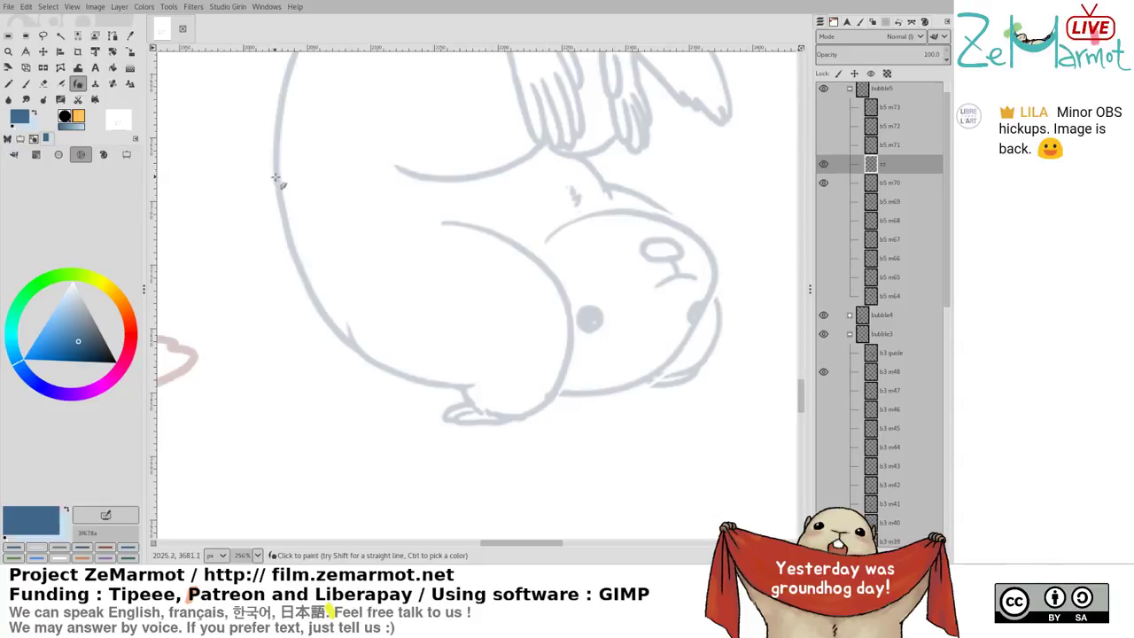
Ink the curled marmot's lower back, shoulder and near arm with its paw over the faded sketch
mouse_move(277, 177)
left_mouse_down()
mouse_move(311, 286)
mouse_move(349, 343)
mouse_move(347, 325)
mouse_move(381, 367)
mouse_move(469, 380)
left_mouse_up()
key("ctrl+z")
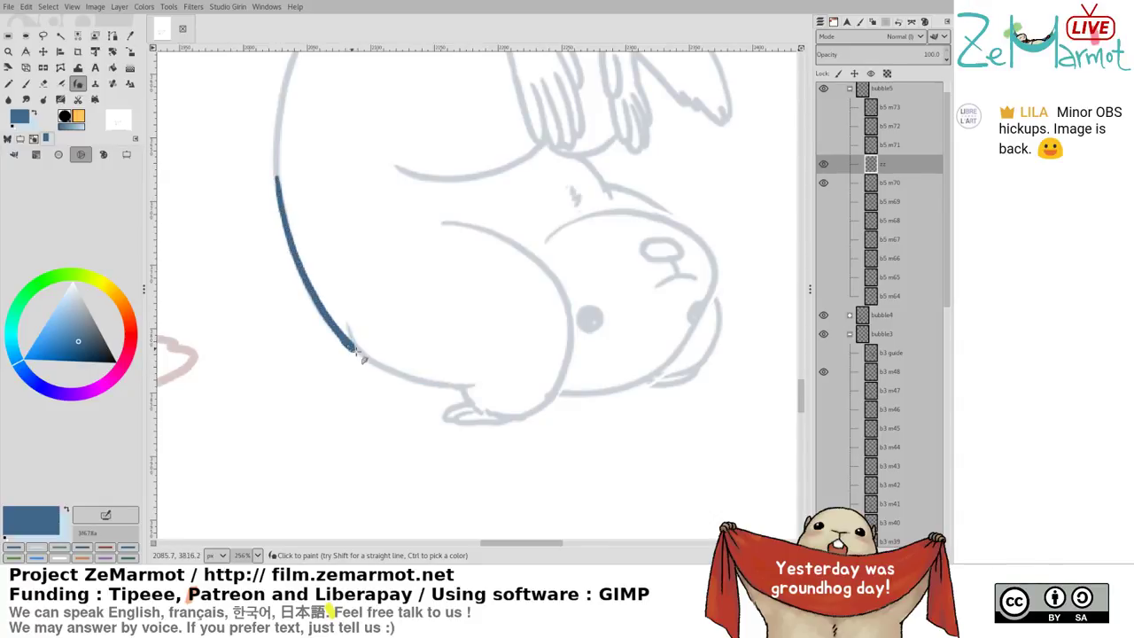
mouse_move(348, 334)
left_mouse_down()
mouse_move(463, 391)
mouse_move(483, 417)
mouse_move(441, 412)
mouse_move(470, 407)
mouse_move(455, 421)
mouse_move(512, 420)
mouse_move(450, 420)
mouse_move(541, 410)
left_mouse_up()
mouse_move(447, 222)
left_mouse_down()
mouse_move(552, 278)
mouse_move(574, 311)
mouse_move(572, 348)
mouse_move(531, 413)
left_mouse_up()
Ink the outline of the marmot's upside-down head, erasing and redrawing the overlap where the cheek lines meet
left_click_drag(506, 209, 372, 313)
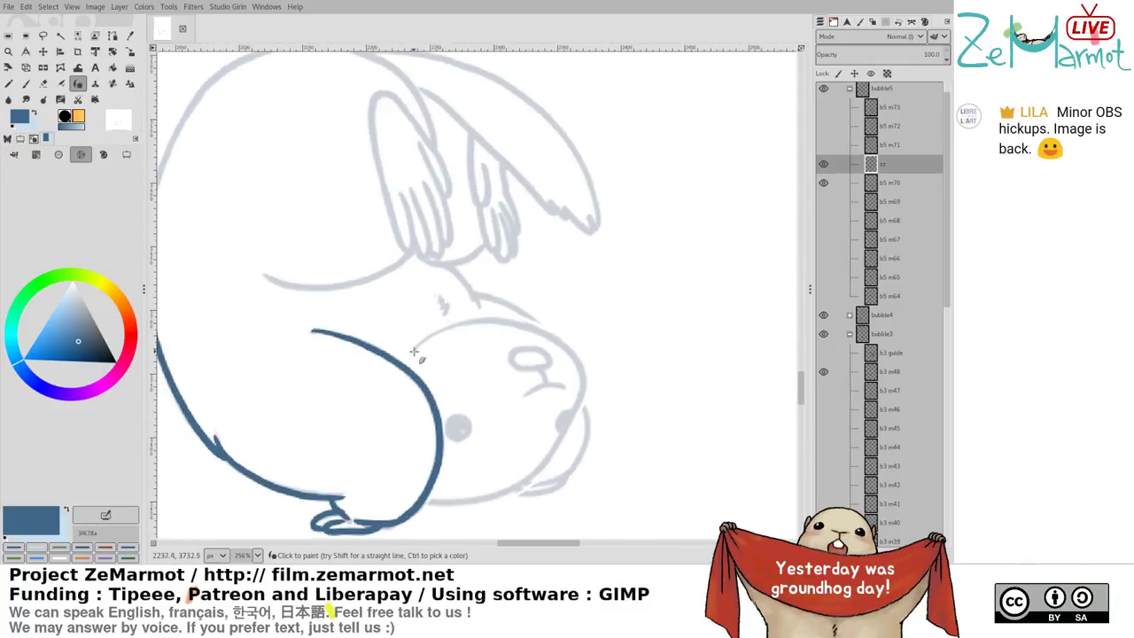
mouse_move(414, 351)
left_mouse_down()
mouse_move(450, 329)
mouse_move(506, 322)
mouse_move(553, 339)
mouse_move(583, 371)
mouse_move(588, 409)
mouse_move(548, 478)
mouse_move(447, 513)
mouse_move(520, 499)
left_mouse_up()
key("shift+e")
key("k")
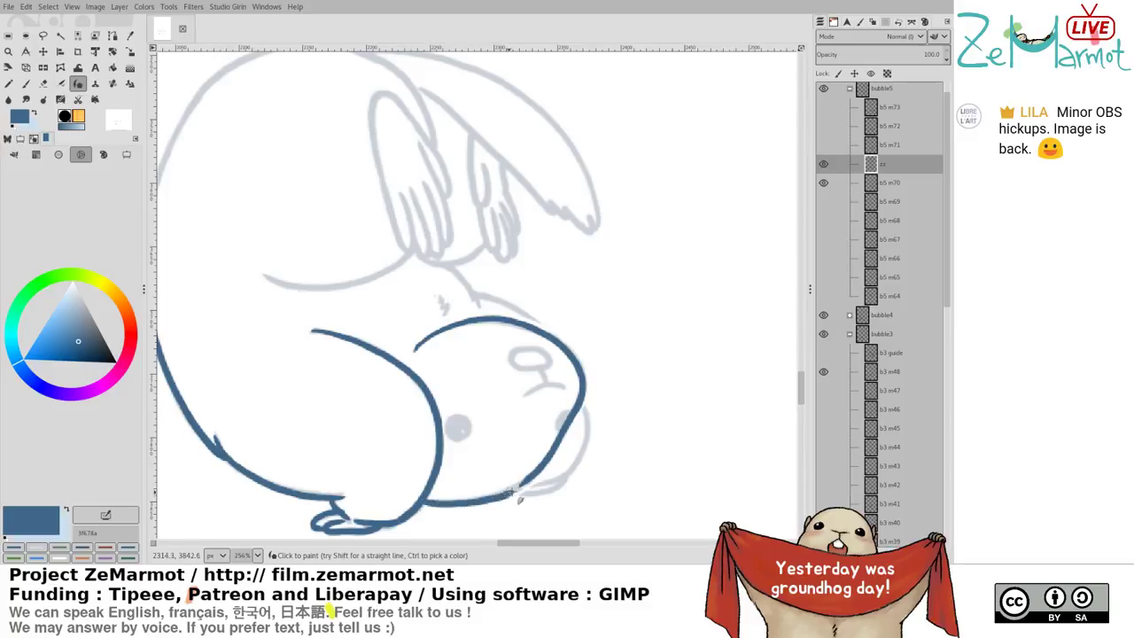
key("ctrl+z")
mouse_move(422, 503)
left_mouse_down()
mouse_move(475, 510)
mouse_move(531, 489)
left_mouse_up()
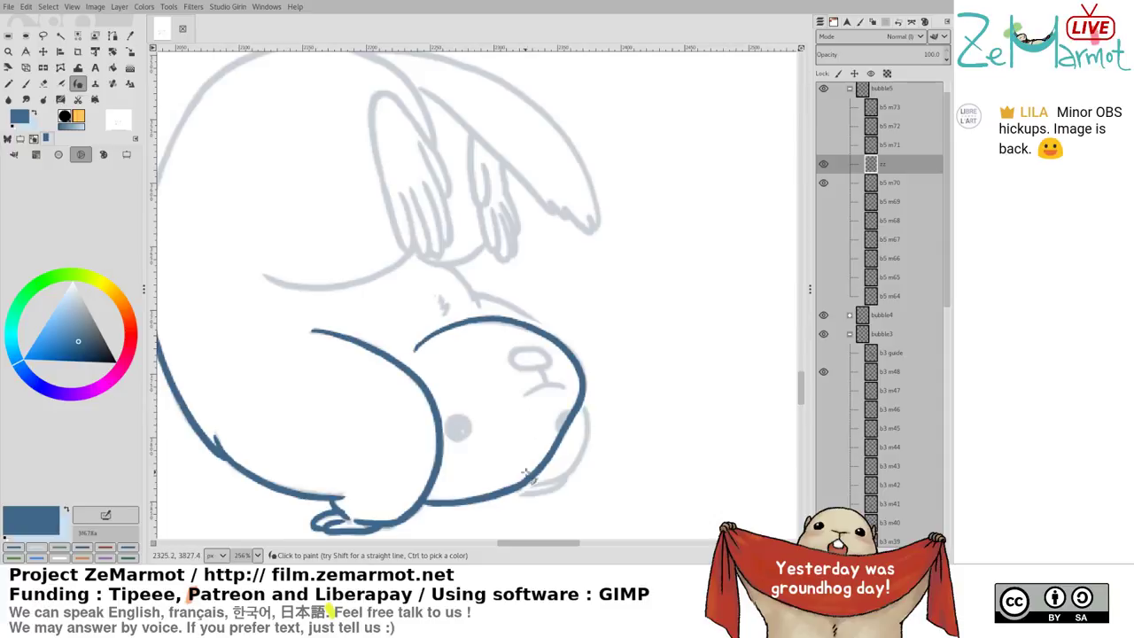
key("shift+e")
left_click_drag(524, 472, 532, 479)
key("k")
left_click(529, 480)
Ink the marmot's facial features over the sketch: both filled eyes, the mouth and the oval nose
mouse_move(461, 418)
left_mouse_down()
mouse_move(450, 432)
mouse_move(466, 416)
mouse_move(473, 432)
left_mouse_up()
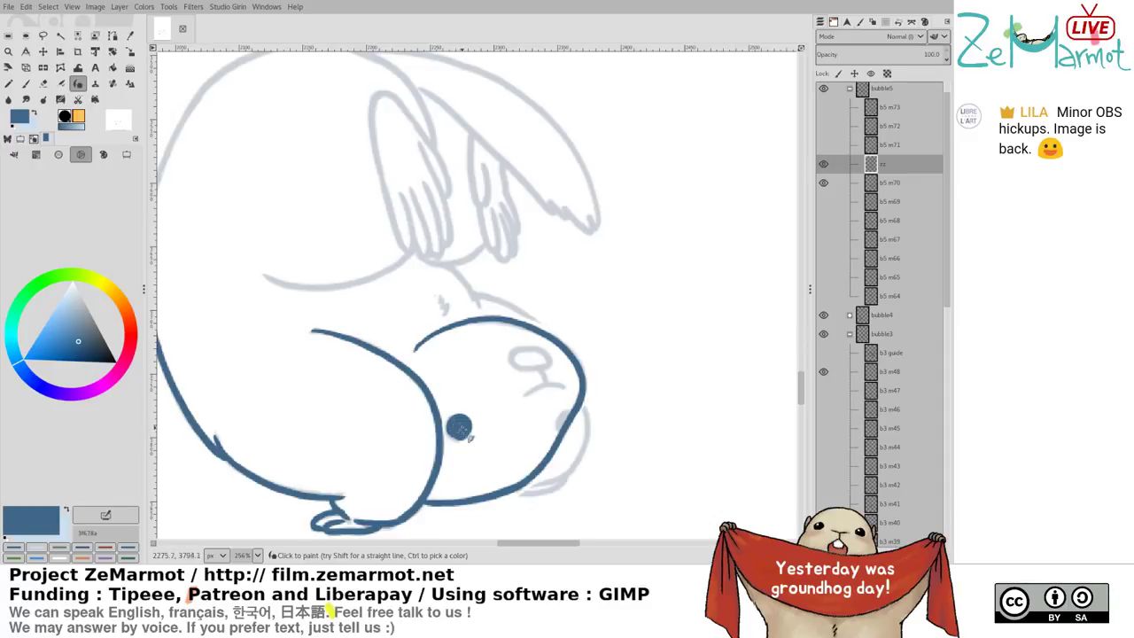
key("shift+e")
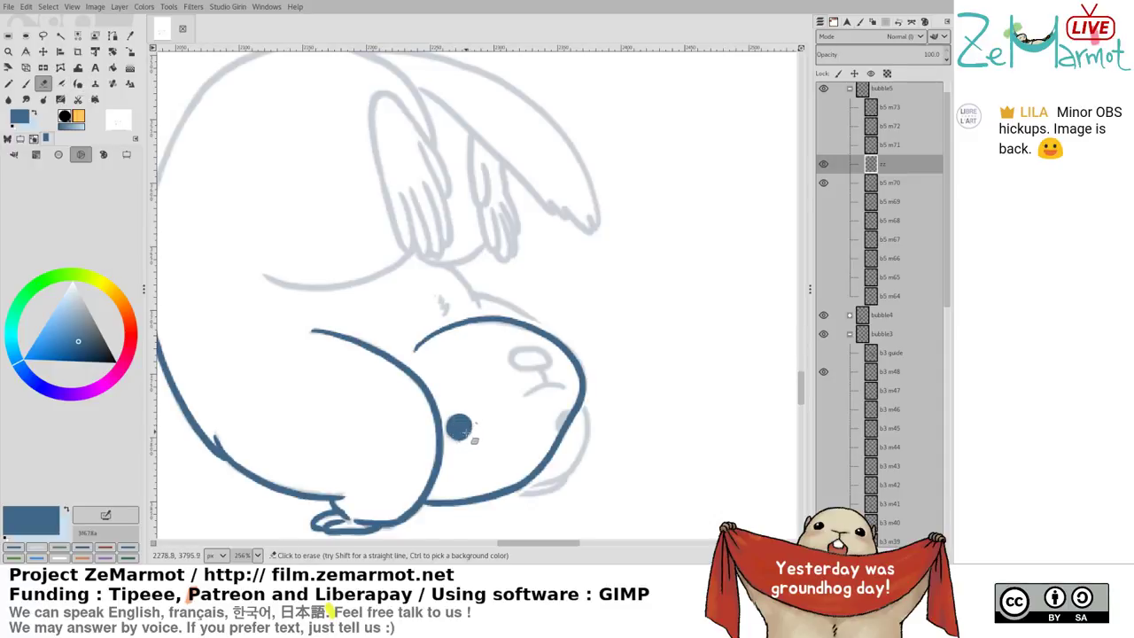
key("p")
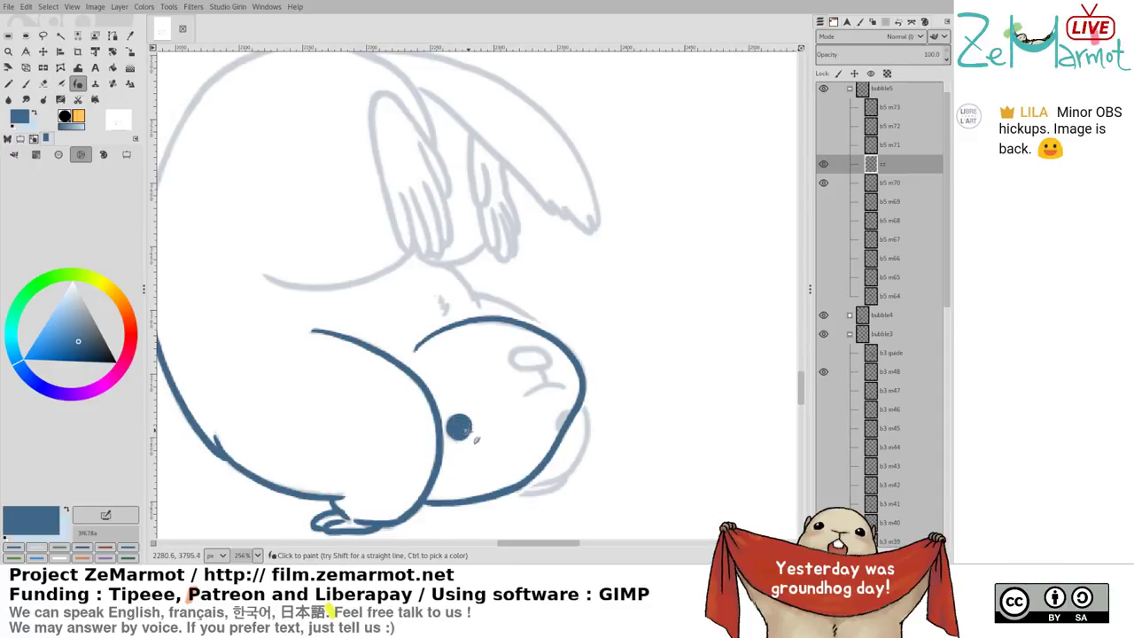
left_click_drag(576, 415, 565, 430)
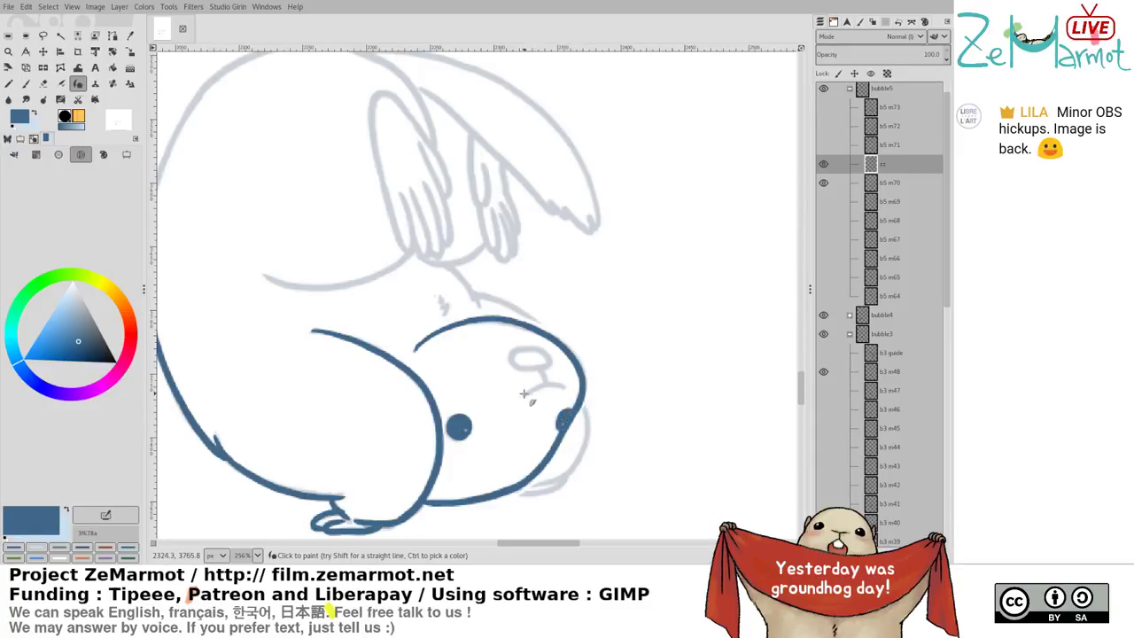
left_click_drag(523, 393, 567, 387)
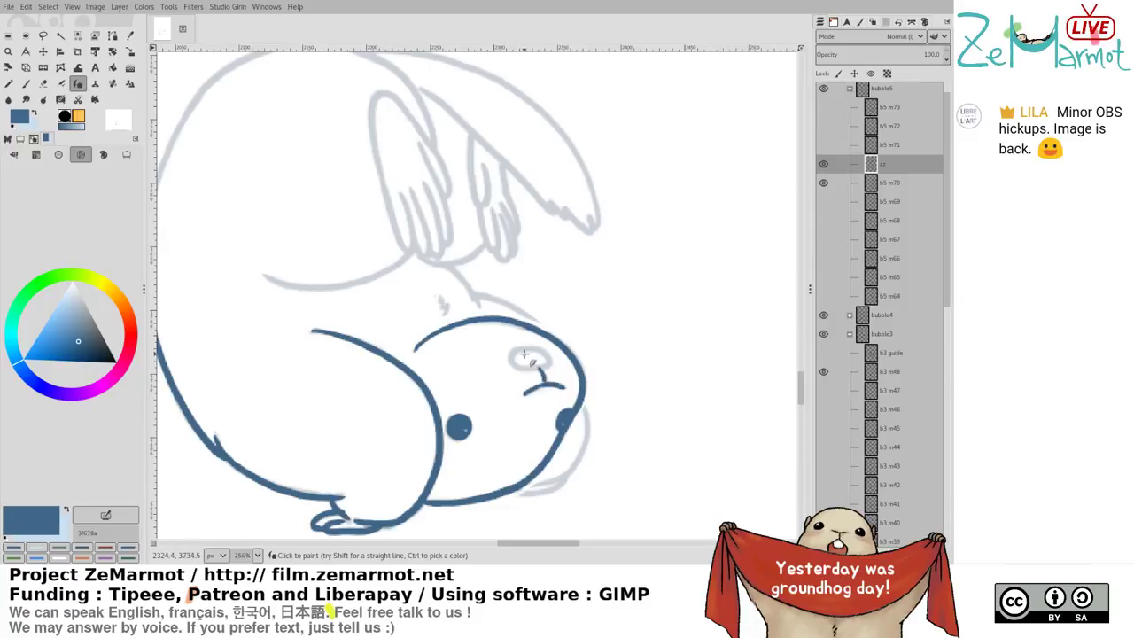
mouse_move(525, 355)
left_mouse_down()
mouse_move(517, 369)
mouse_move(557, 362)
left_mouse_up()
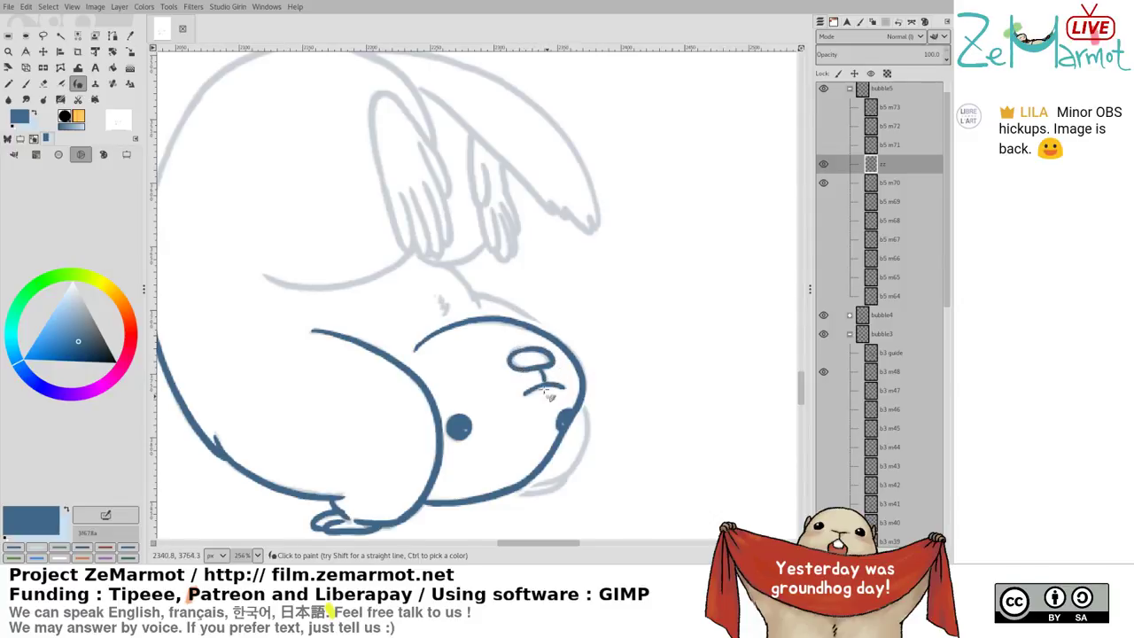
Ink the chest line, the small chest fur mark, and the far arm with its paw behind the head
mouse_move(531, 375)
left_mouse_down()
mouse_move(544, 367)
mouse_move(370, 337)
left_mouse_up()
left_click_drag(312, 221, 350, 263)
key("ctrl+z")
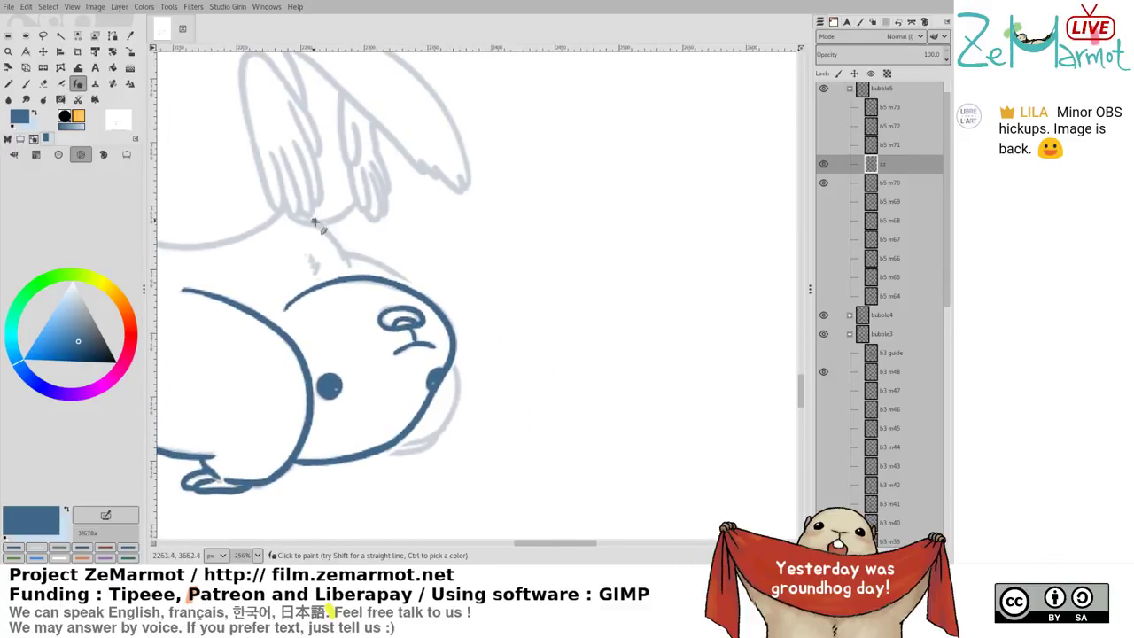
mouse_move(313, 220)
left_mouse_down()
mouse_move(347, 264)
mouse_move(406, 289)
left_mouse_up()
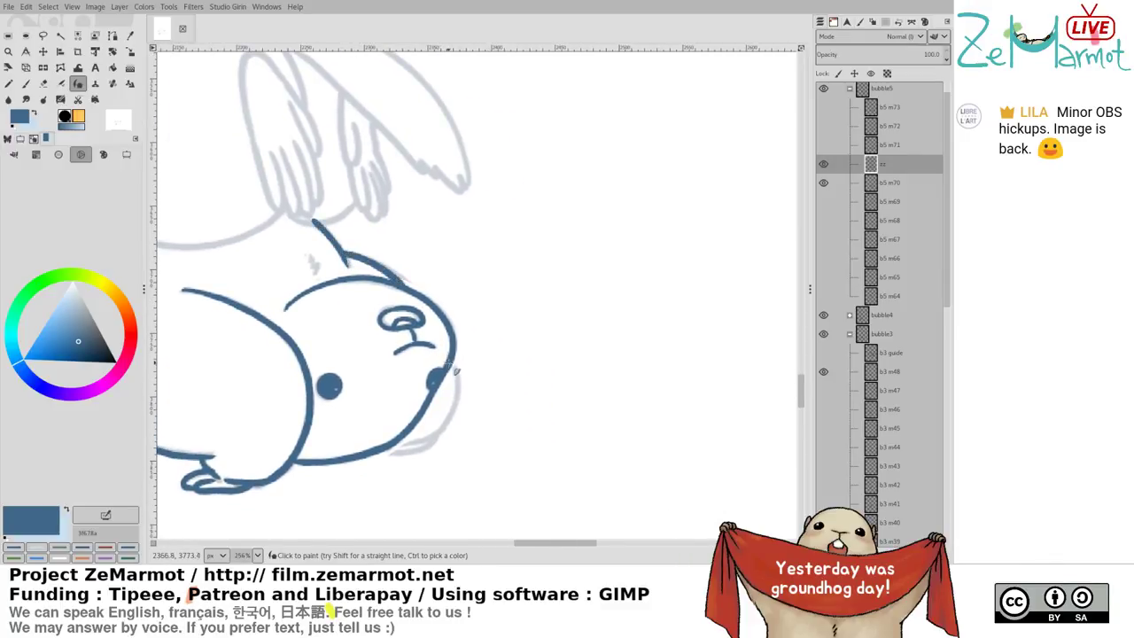
mouse_move(455, 370)
left_mouse_down()
mouse_move(443, 420)
mouse_move(412, 447)
mouse_move(396, 444)
mouse_move(430, 438)
mouse_move(388, 445)
mouse_move(432, 442)
left_mouse_up()
left_click_drag(382, 279, 584, 270)
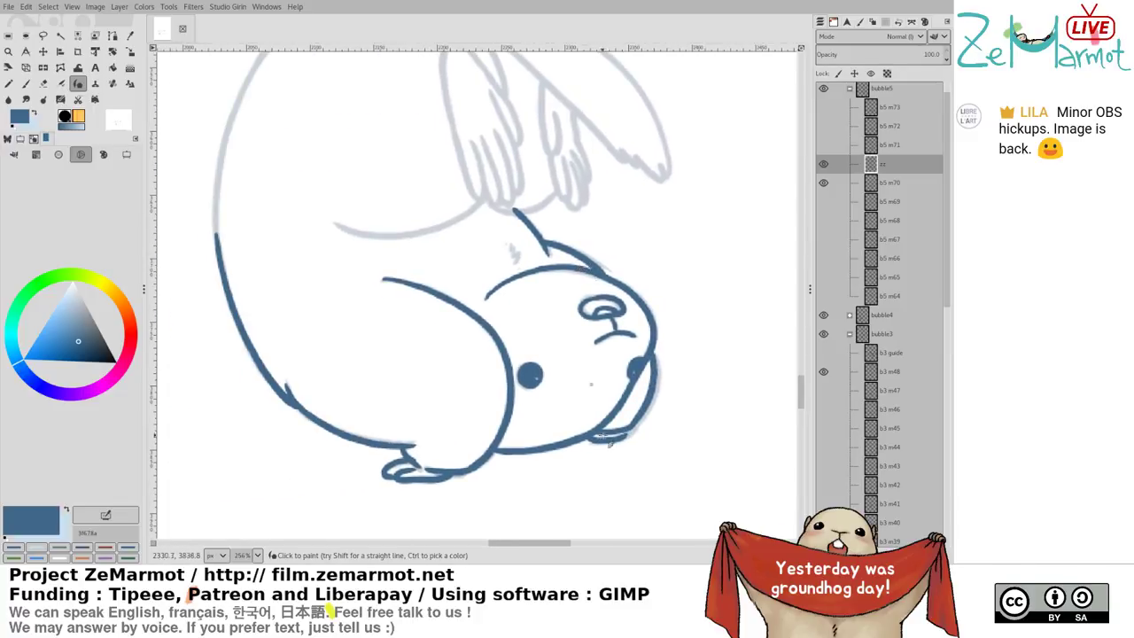
key("ctrl+z")
left_click_drag(583, 437, 634, 429)
left_click_drag(509, 219, 573, 352)
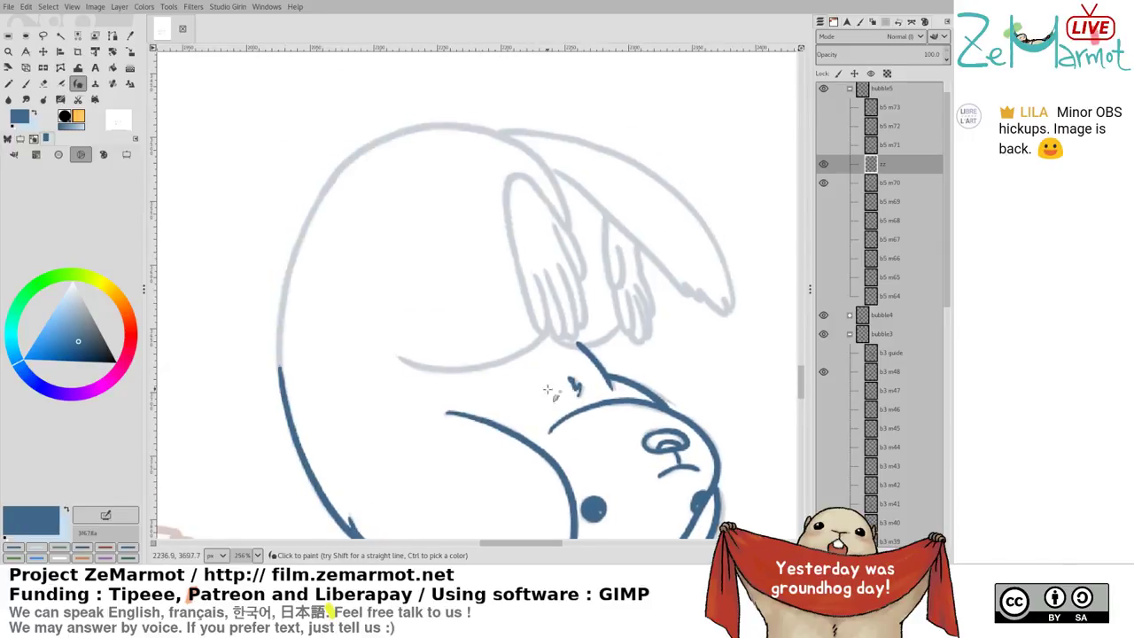
Ink the upper back in one long curve that joins the inked lower back
mouse_move(395, 134)
left_mouse_down()
mouse_move(319, 188)
mouse_move(280, 266)
left_mouse_up()
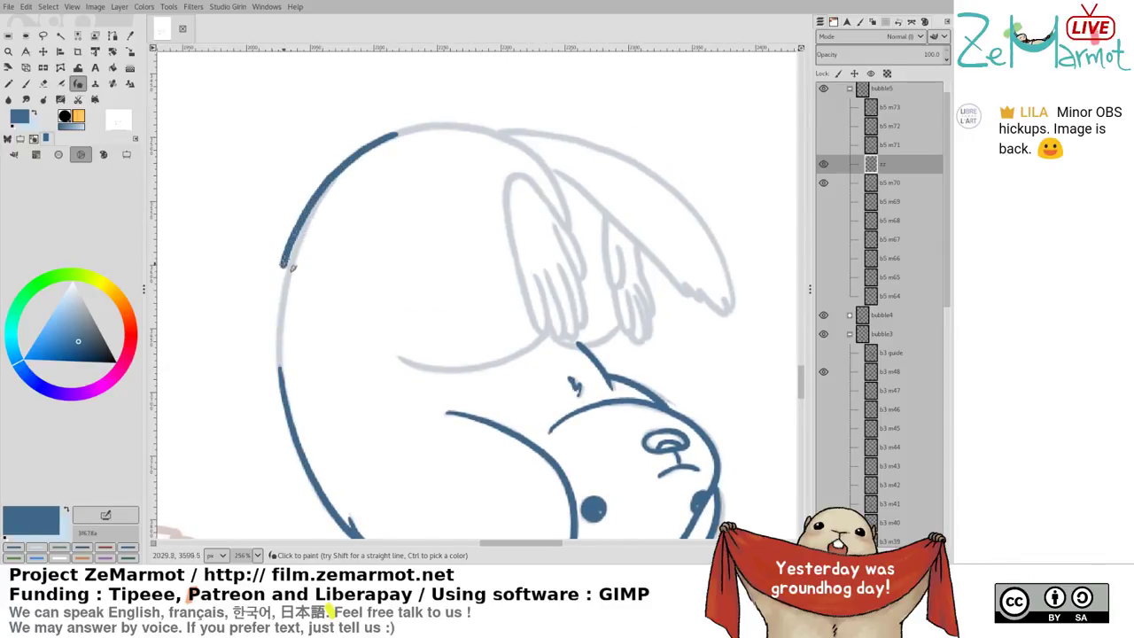
key("ctrl+z")
mouse_move(397, 131)
left_mouse_down()
mouse_move(318, 199)
mouse_move(291, 266)
mouse_move(279, 357)
mouse_move(298, 430)
left_mouse_up()
Thin the upper end of the back line with the Eraser and ink the curve on over the rump to the hind foot
key("shift+e")
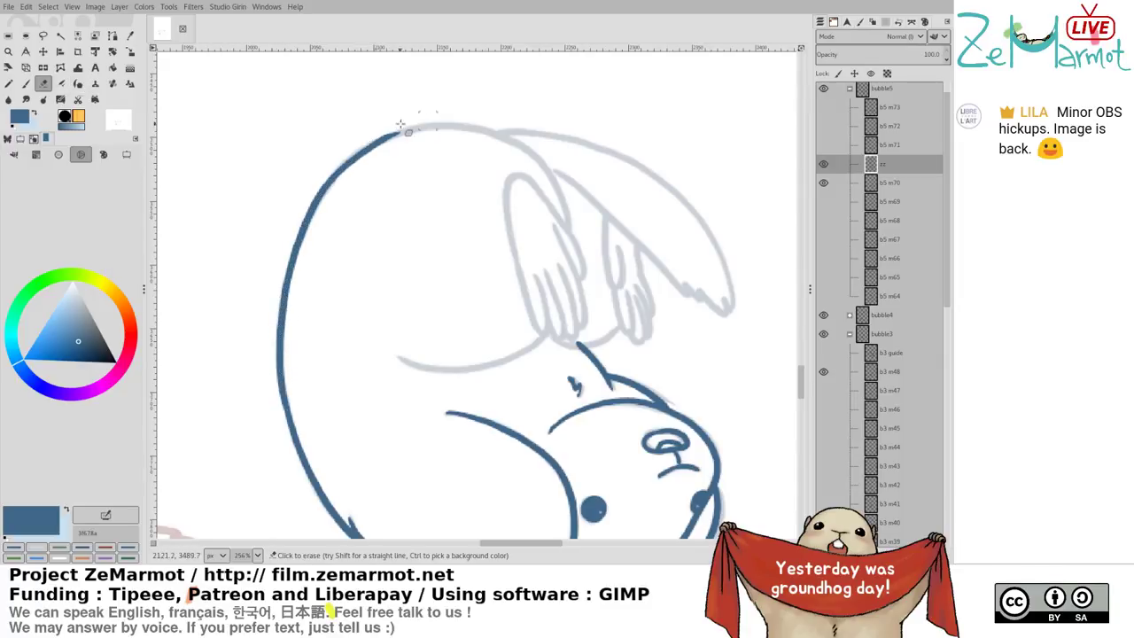
key("k")
key("shift+e")
left_click_drag(383, 135, 399, 132)
key("k")
mouse_move(363, 167)
left_mouse_down()
mouse_move(429, 129)
mouse_move(449, 127)
mouse_move(405, 137)
mouse_move(497, 143)
left_mouse_up()
key("ctrl+z")
key("ctrl+z")
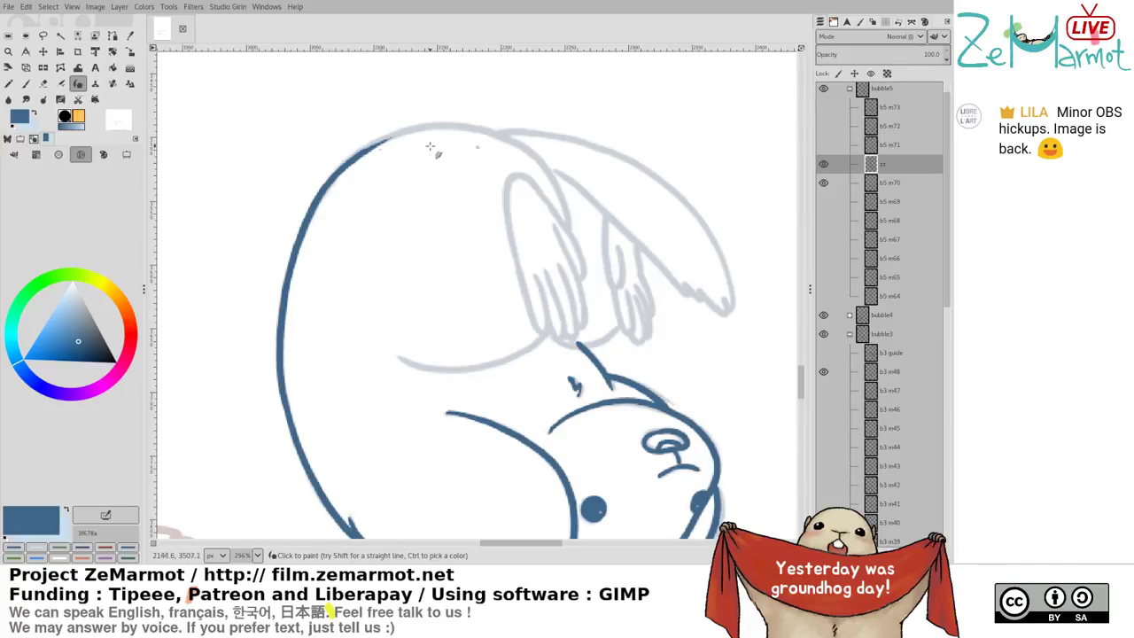
mouse_move(351, 163)
left_mouse_down()
mouse_move(384, 142)
mouse_move(458, 124)
mouse_move(518, 144)
mouse_move(557, 183)
mouse_move(568, 225)
left_mouse_up()
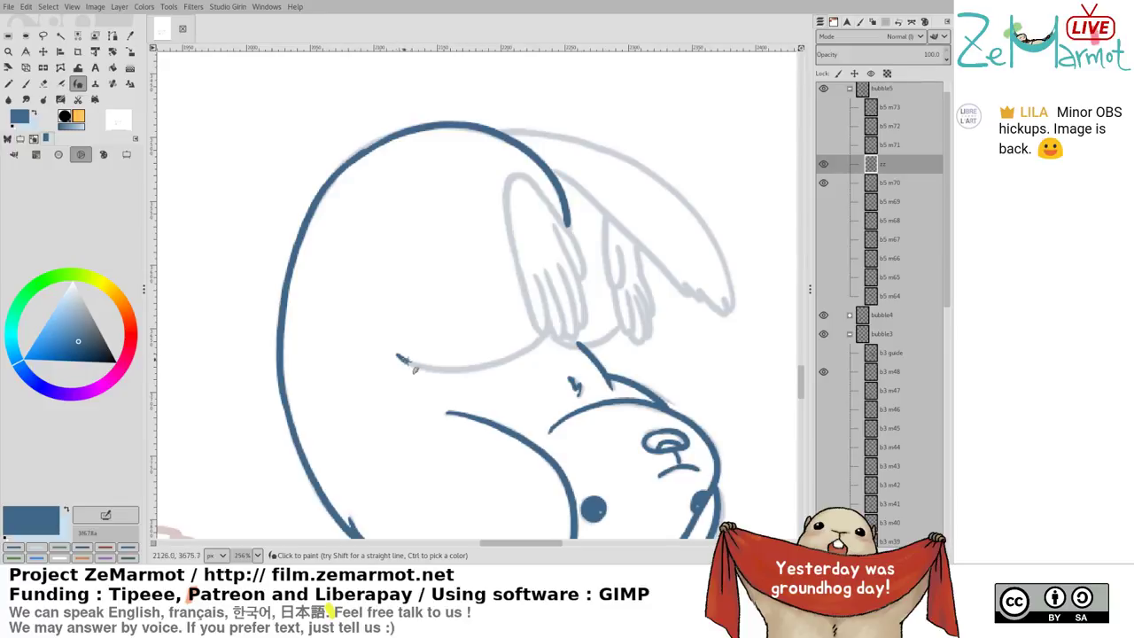
Ink the curved line under the marmot's thigh up to the near hind foot, redoing the stroke until it follows the sketch
mouse_move(414, 368)
left_mouse_down()
mouse_move(468, 366)
mouse_move(557, 342)
left_mouse_up()
key("ctrl+z")
mouse_move(400, 361)
left_mouse_down()
mouse_move(445, 368)
mouse_move(524, 350)
mouse_move(539, 329)
mouse_move(416, 366)
mouse_move(465, 367)
mouse_move(548, 335)
left_mouse_up()
key("ctrl+z")
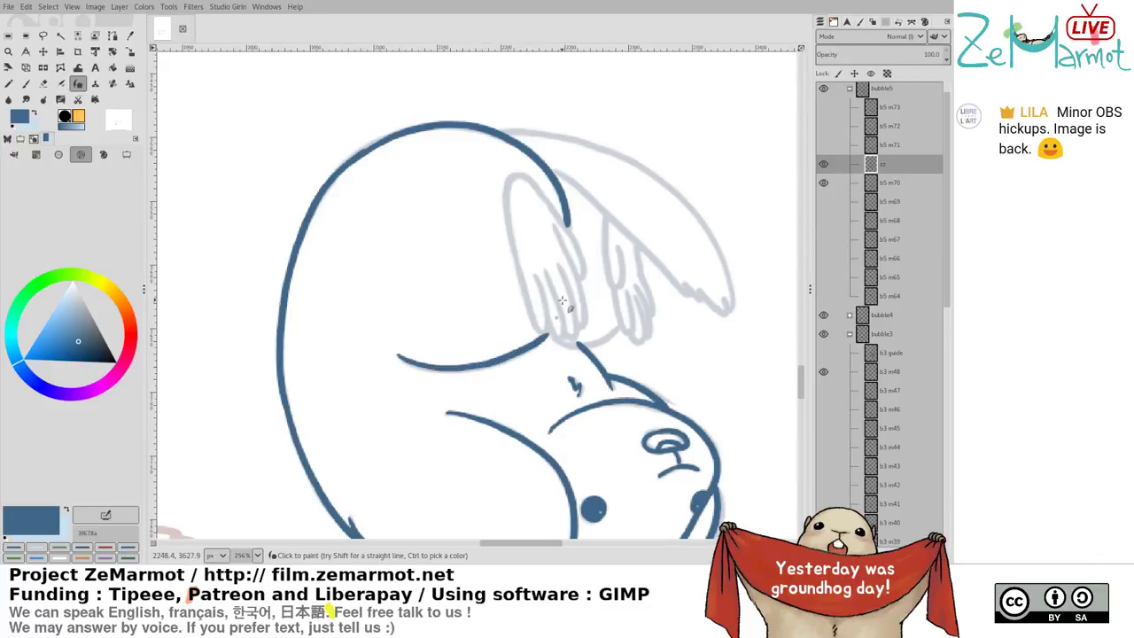
Ink the outer edge of the near hind foot from heel to toe tip, plus its first toe line
mouse_move(511, 176)
left_mouse_down()
mouse_move(503, 204)
mouse_move(524, 310)
left_mouse_up()
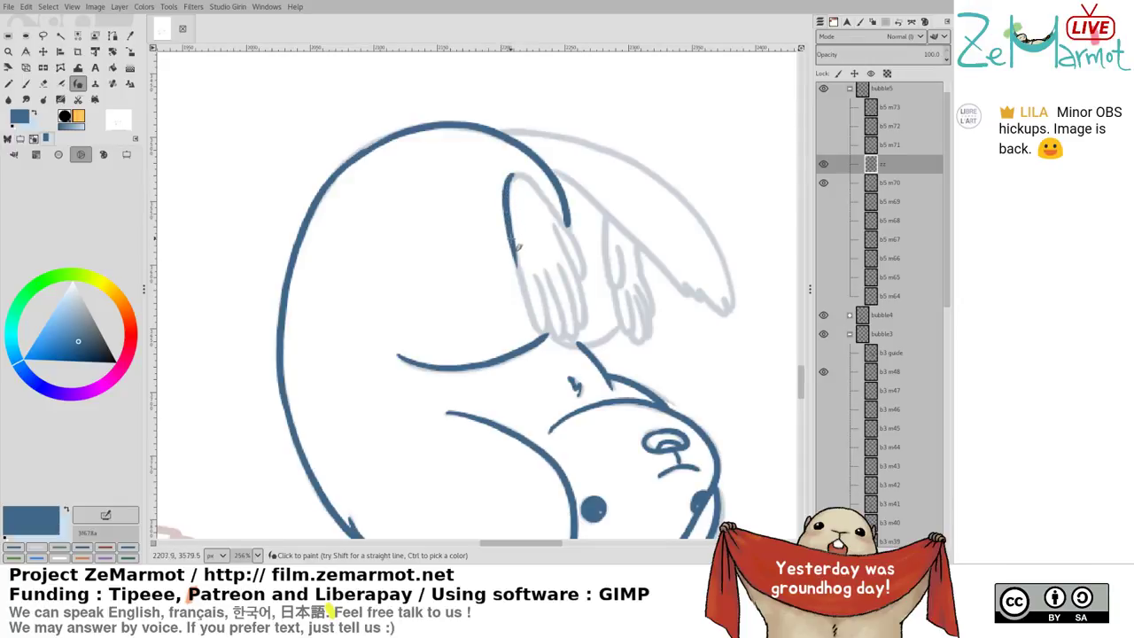
left_click_drag(518, 247, 544, 335)
left_click_drag(535, 276, 545, 332)
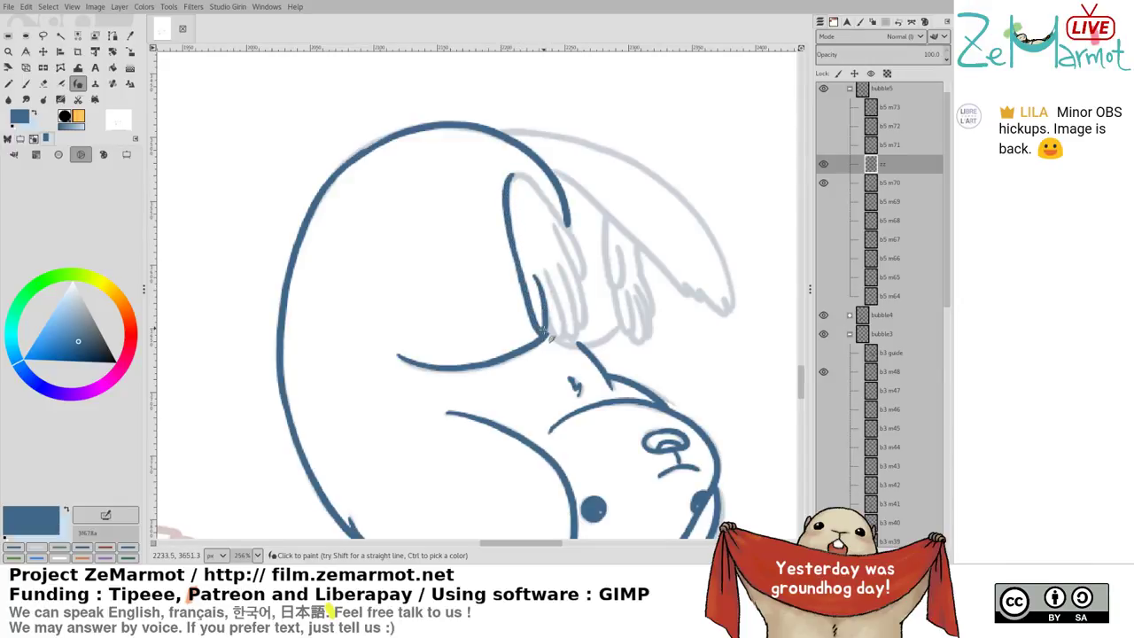
key("ctrl+z")
left_click_drag(535, 275, 544, 335)
Ink the remaining toe lines of the near hind foot, redoing the strokes until they follow the sketch
left_click_drag(544, 270, 565, 344)
key("ctrl+z")
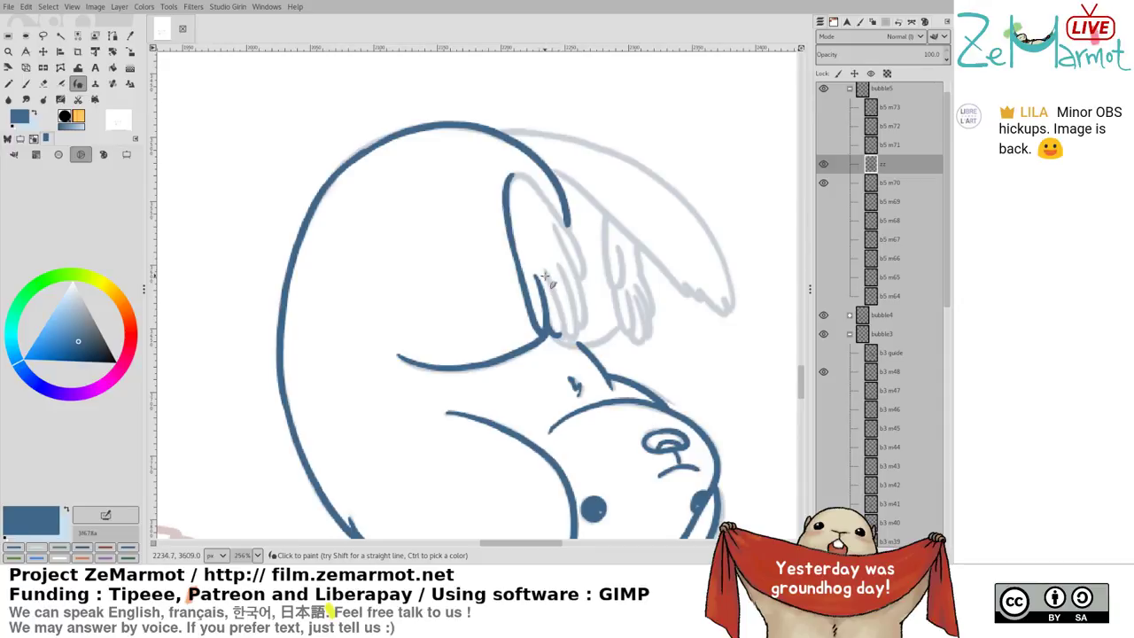
left_click_drag(547, 269, 558, 335)
mouse_move(557, 264)
left_mouse_down()
mouse_move(576, 317)
mouse_move(567, 341)
left_mouse_up()
key("ctrl+z")
mouse_move(558, 266)
left_mouse_down()
mouse_move(581, 332)
mouse_move(568, 345)
left_mouse_up()
key("ctrl+z")
mouse_move(559, 268)
left_mouse_down()
mouse_move(581, 324)
mouse_move(575, 340)
left_mouse_up()
Ink the near hind foot's facing edge, from the last toe up to the heel
left_click_drag(552, 221, 592, 325)
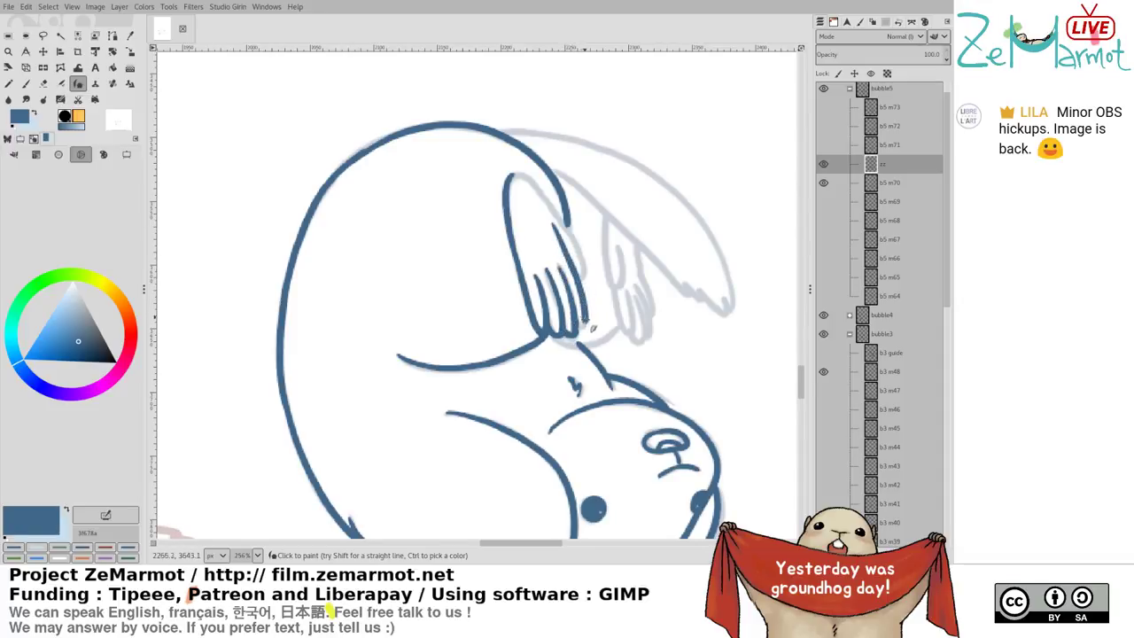
mouse_move(517, 175)
left_mouse_down()
mouse_move(582, 248)
mouse_move(585, 288)
left_mouse_up()
key("ctrl+z")
Ink the far hind foot with its toes, plus the short curve joining the undersides of both feet
mouse_move(605, 216)
left_mouse_down()
mouse_move(614, 293)
mouse_move(638, 341)
left_mouse_up()
key("ctrl+z")
left_click_drag(625, 286, 640, 335)
mouse_move(636, 337)
left_mouse_down()
mouse_move(636, 291)
mouse_move(649, 351)
left_mouse_up()
mouse_move(638, 287)
left_mouse_down()
mouse_move(651, 324)
mouse_move(644, 343)
left_mouse_up()
mouse_move(634, 238)
left_mouse_down()
mouse_move(639, 286)
mouse_move(647, 275)
mouse_move(663, 328)
left_mouse_up()
key("ctrl+z")
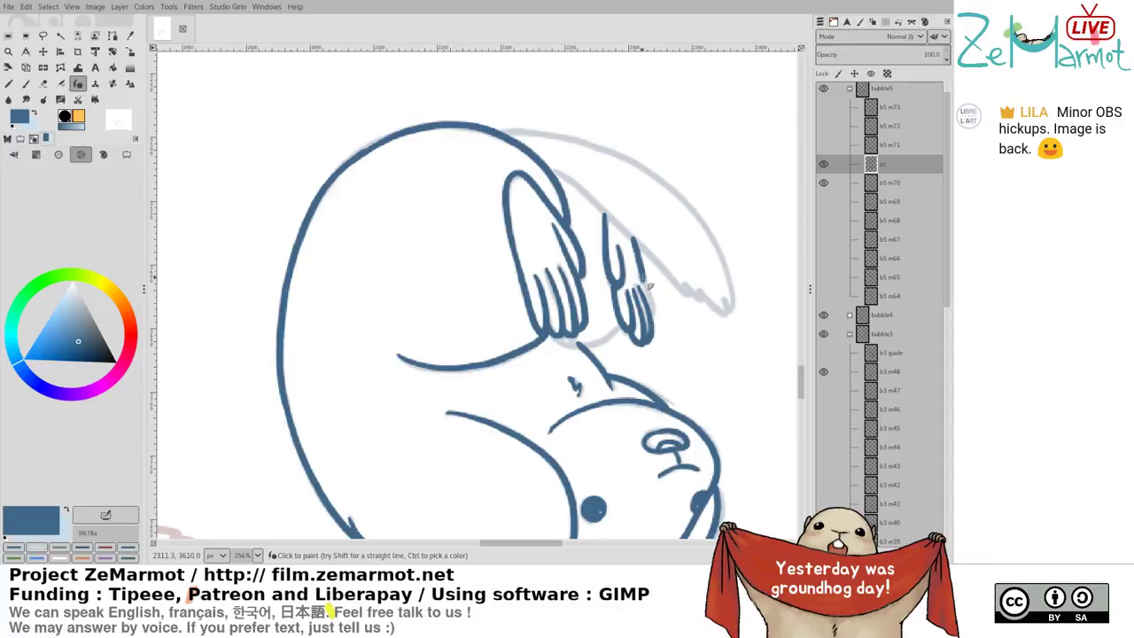
left_click_drag(641, 275, 661, 339)
left_click_drag(553, 337, 625, 329)
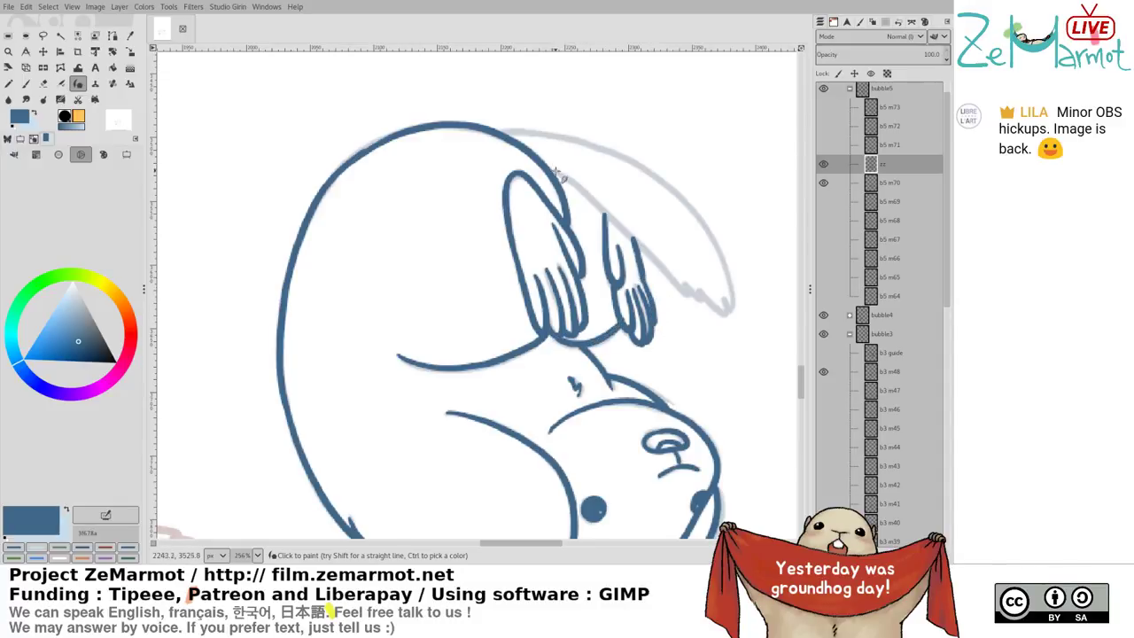
Ink the tail's long upper curve with its jagged tip and the lower edge back to the rump
left_click_drag(502, 132, 581, 139)
key("ctrl+z")
mouse_move(499, 135)
left_mouse_down()
mouse_move(637, 171)
mouse_move(693, 218)
mouse_move(728, 275)
mouse_move(738, 314)
mouse_move(713, 306)
left_mouse_up()
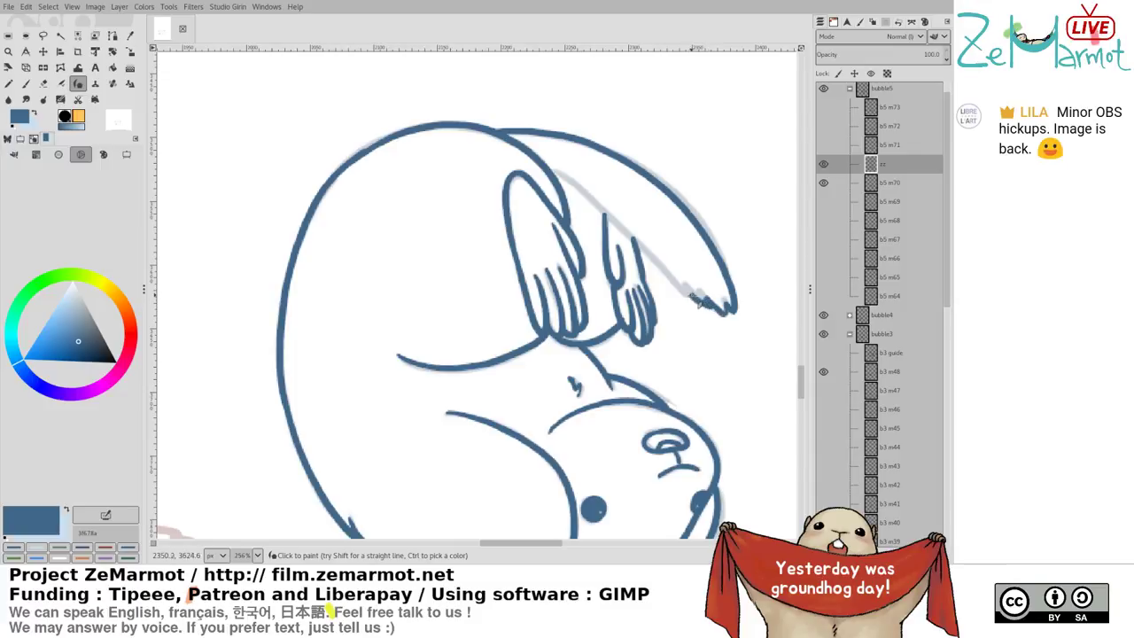
left_click_drag(564, 178, 700, 304)
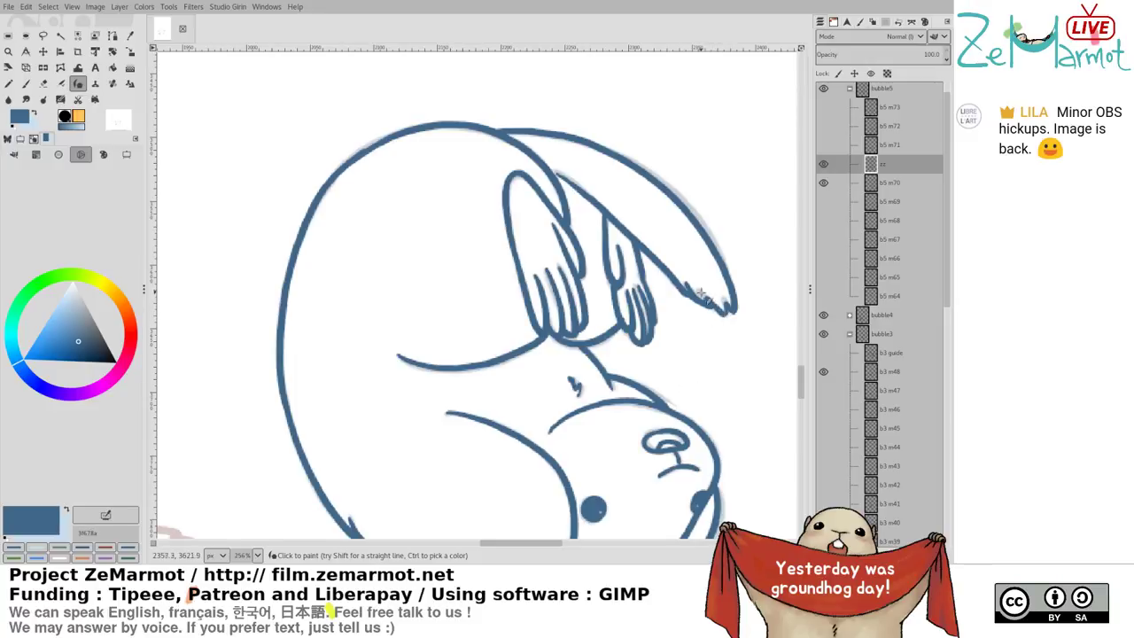
Clear the rough sketch from layer b5 m70 and merge the inked zz layer down into it
left_click_drag(615, 409, 530, 301)
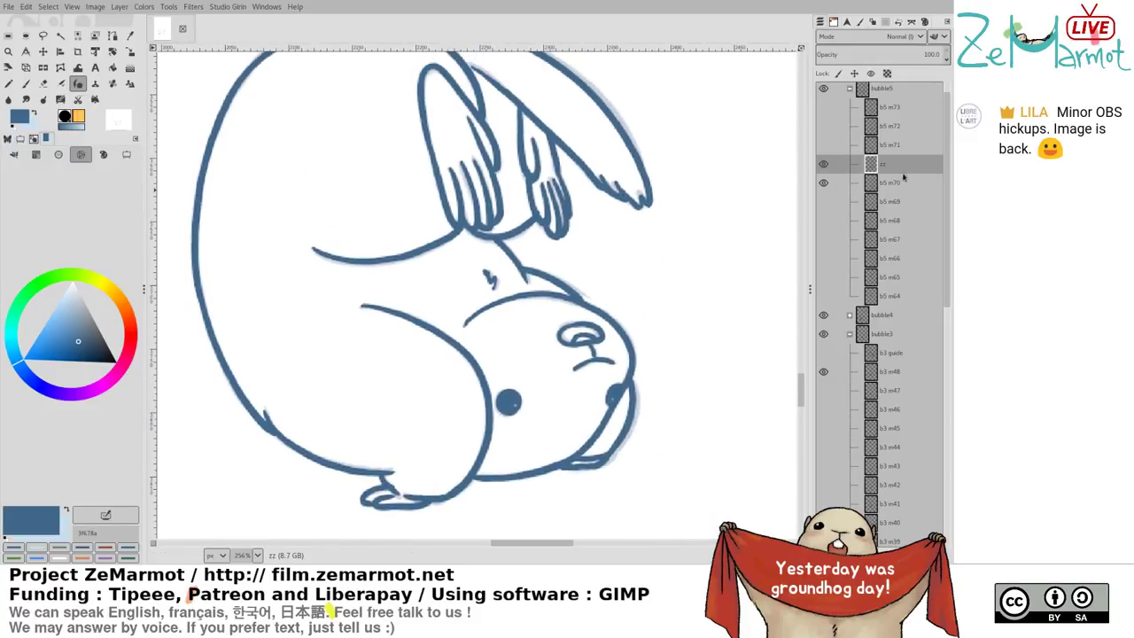
left_click(904, 181)
key("Delete")
left_click(901, 165)
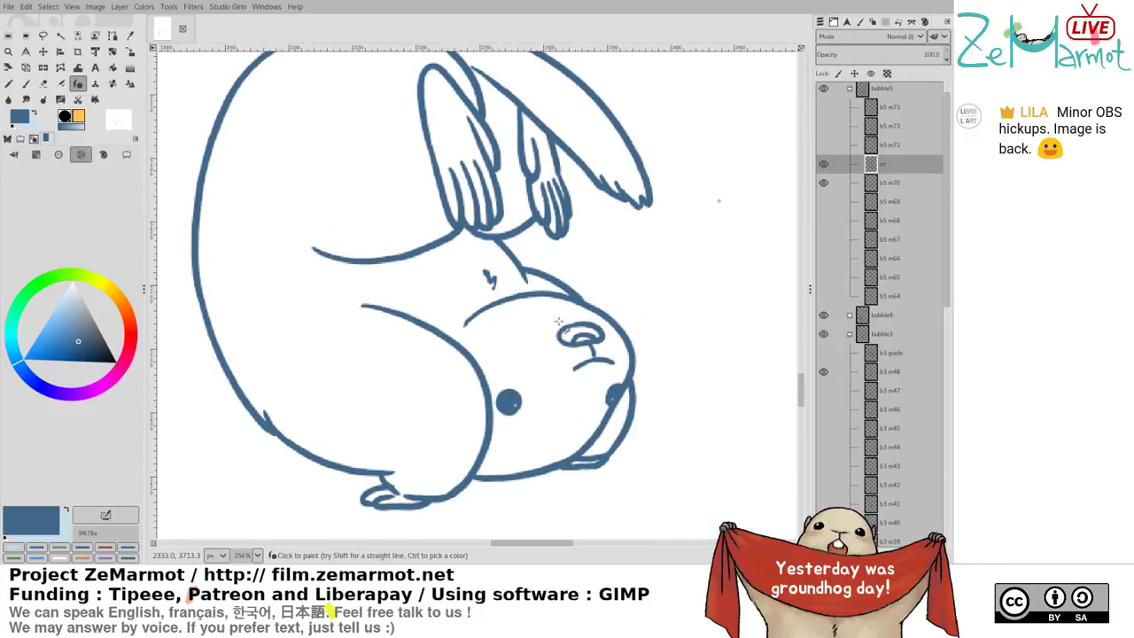
key("ctrl+shift+m")
Compare the marmot drawings of frames b5 m69 to b5 m72 by showing them one at a time
left_click_drag(573, 314, 555, 342)
left_click(825, 164, "shift")
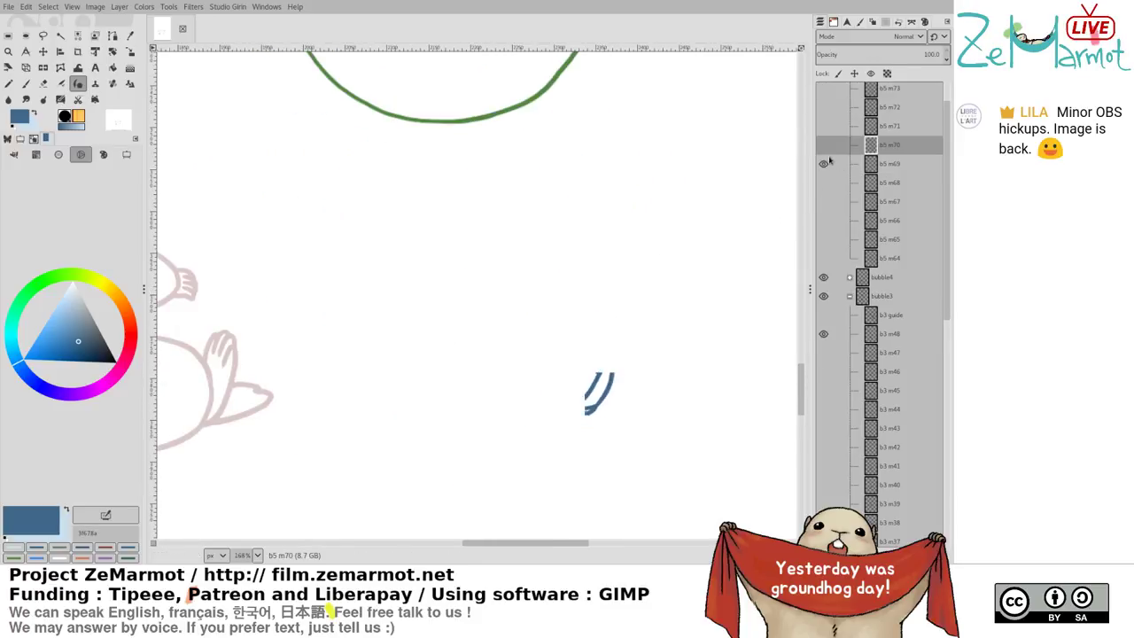
left_click_drag(662, 190, 714, 432)
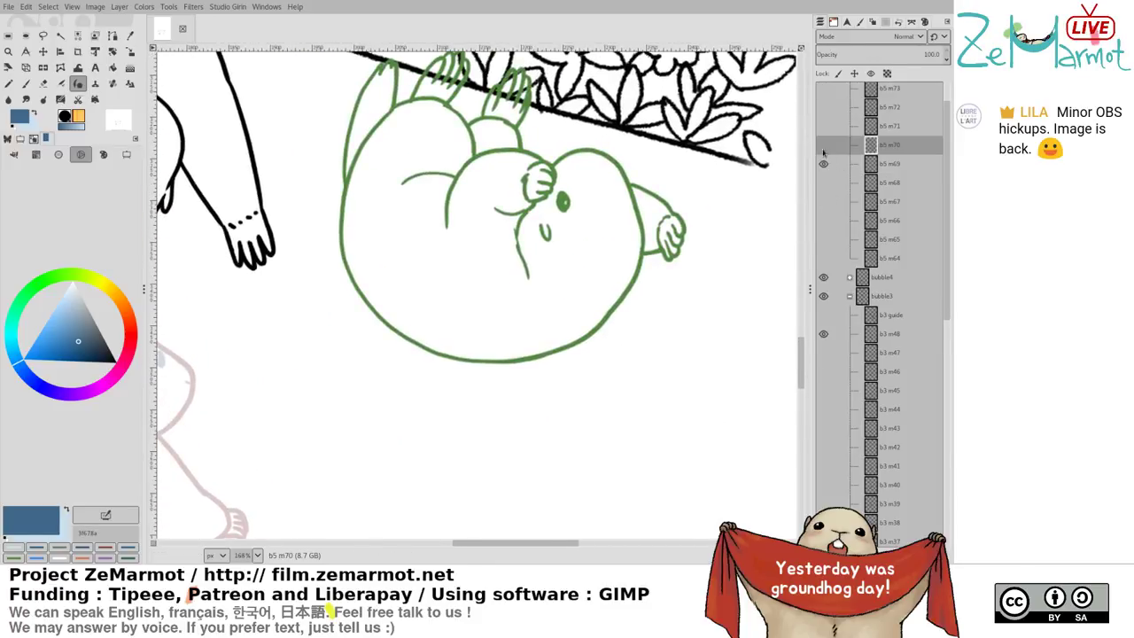
left_click(824, 148, "shift")
left_click_drag(557, 363, 561, 225)
left_click_drag(824, 145, 824, 126)
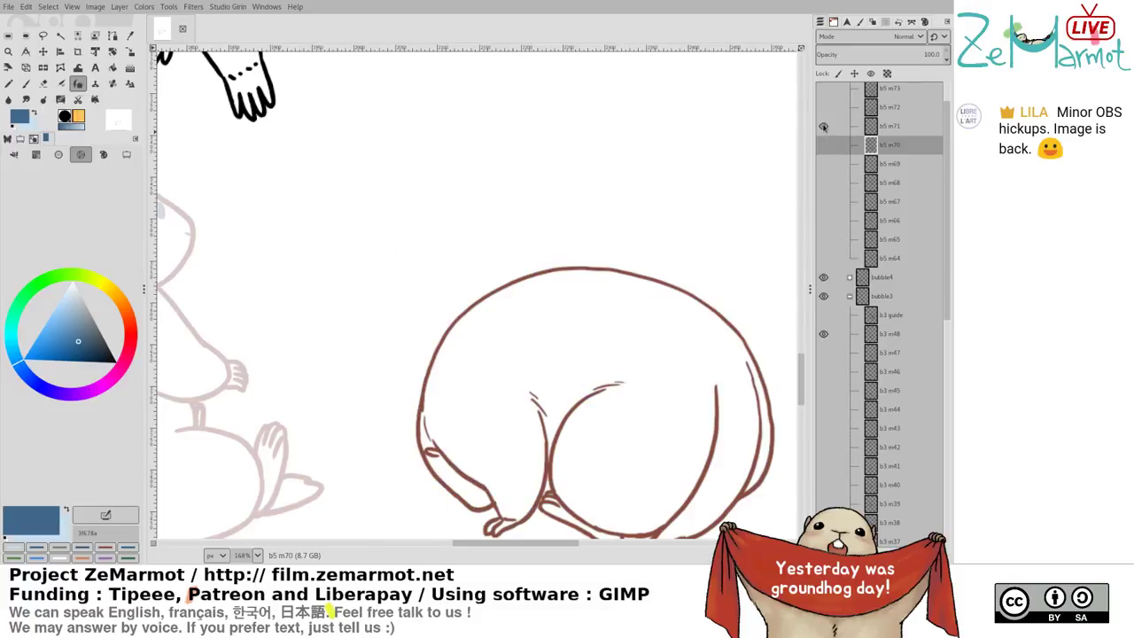
left_click(823, 111, "shift")
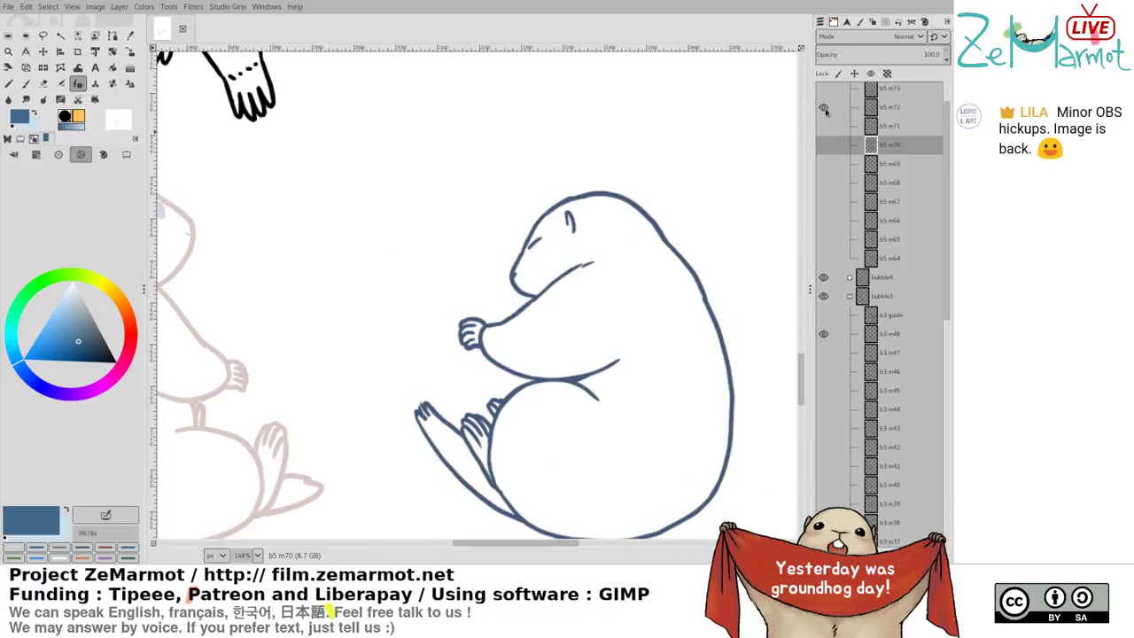
On b5 m72, pick the drawing's blue line colour and clean up the top-of-head outline with Eraser and Ink
left_click(896, 108)
key("shift+e")
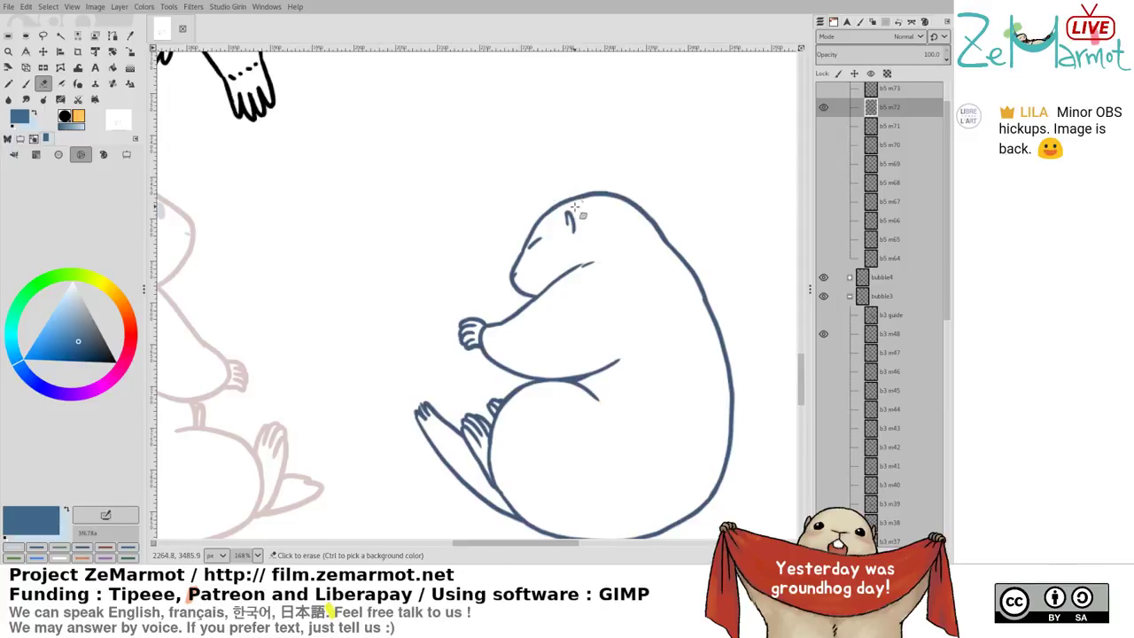
key("p")
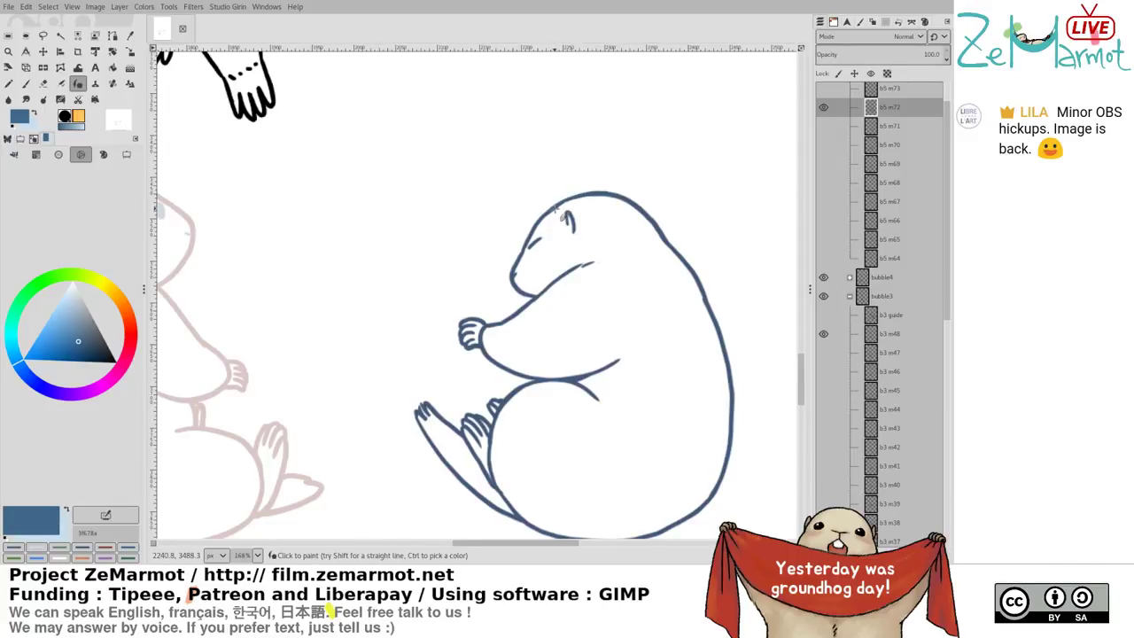
left_click(551, 211, "ctrl")
left_click_drag(582, 199, 605, 195)
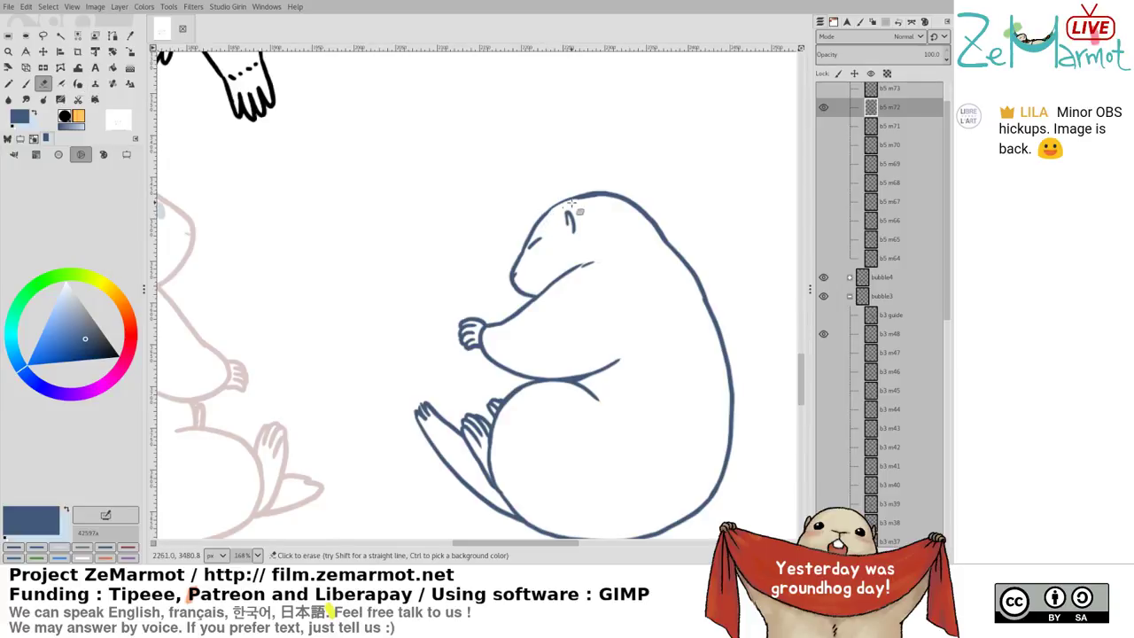
left_click_drag(546, 216, 584, 193)
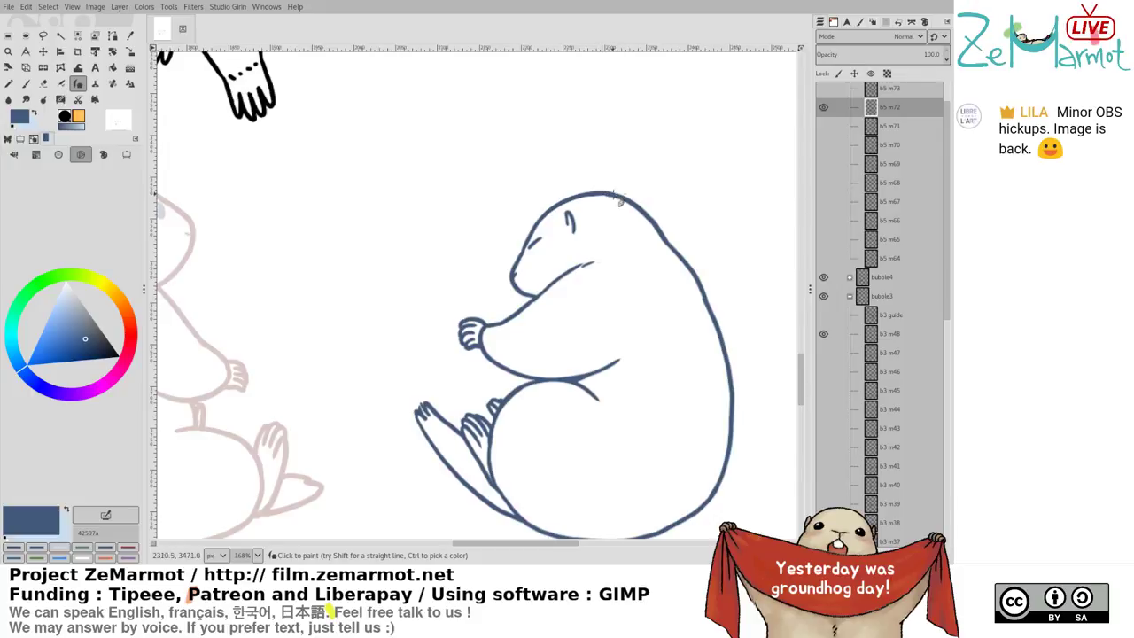
Show frame b5 m73 instead of b5 m72 and make it the active layer
scroll(565, 317, "down", 3)
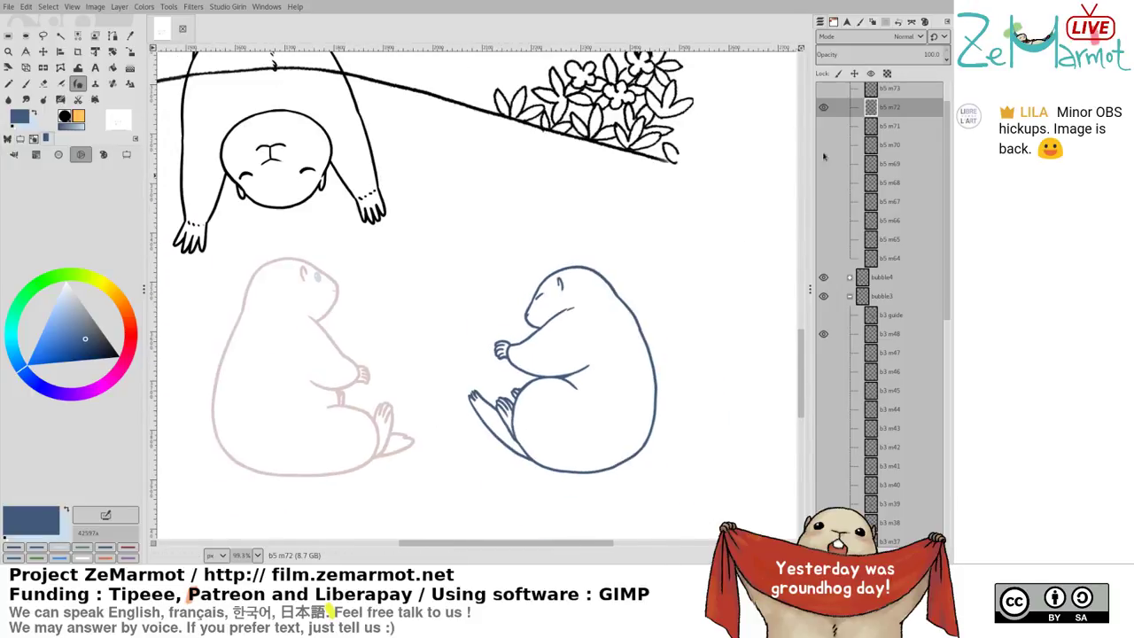
left_click(824, 89)
left_click(823, 106)
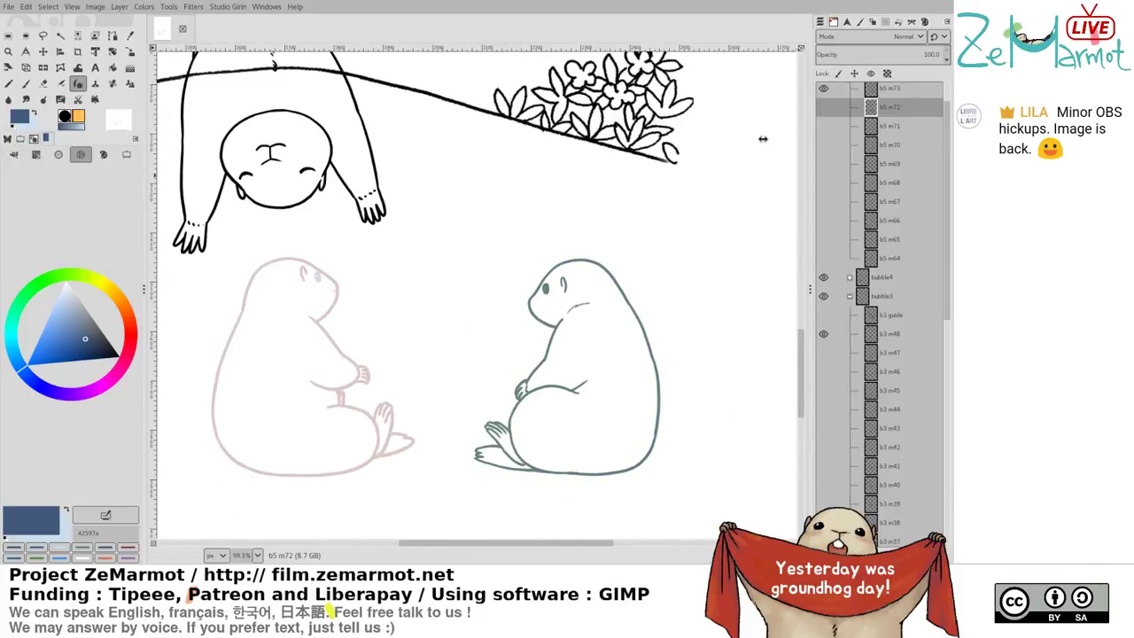
scroll(638, 234, "up", 2)
key("Page_Up")
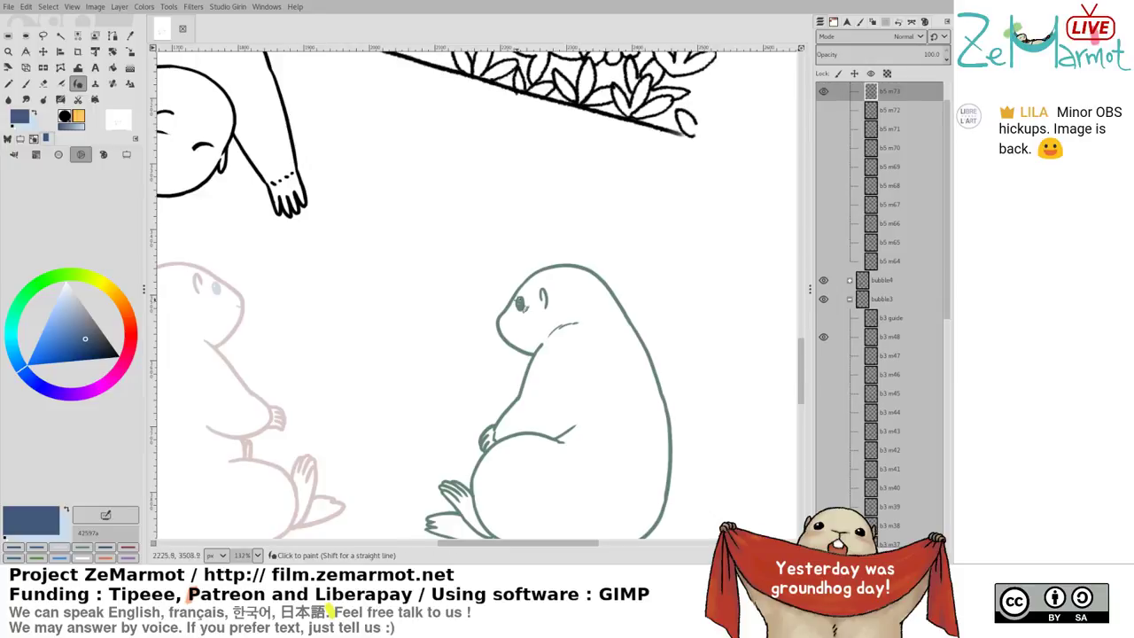
Pick the marmot's green line colour and delete the head outline between forehead and nape using a free selection
left_click(514, 299, "ctrl")
scroll(532, 306, "up", 3)
key("f")
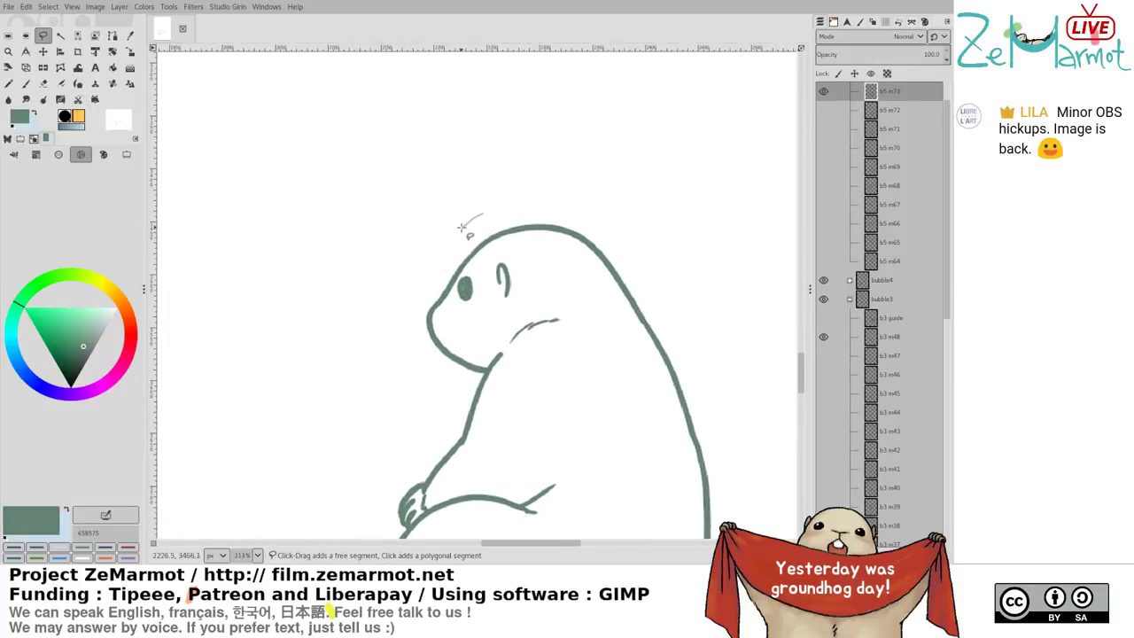
mouse_move(462, 228)
left_mouse_down()
mouse_move(475, 257)
mouse_move(599, 229)
mouse_move(566, 196)
left_mouse_up()
key("Delete")
key("ctrl+shift+a")
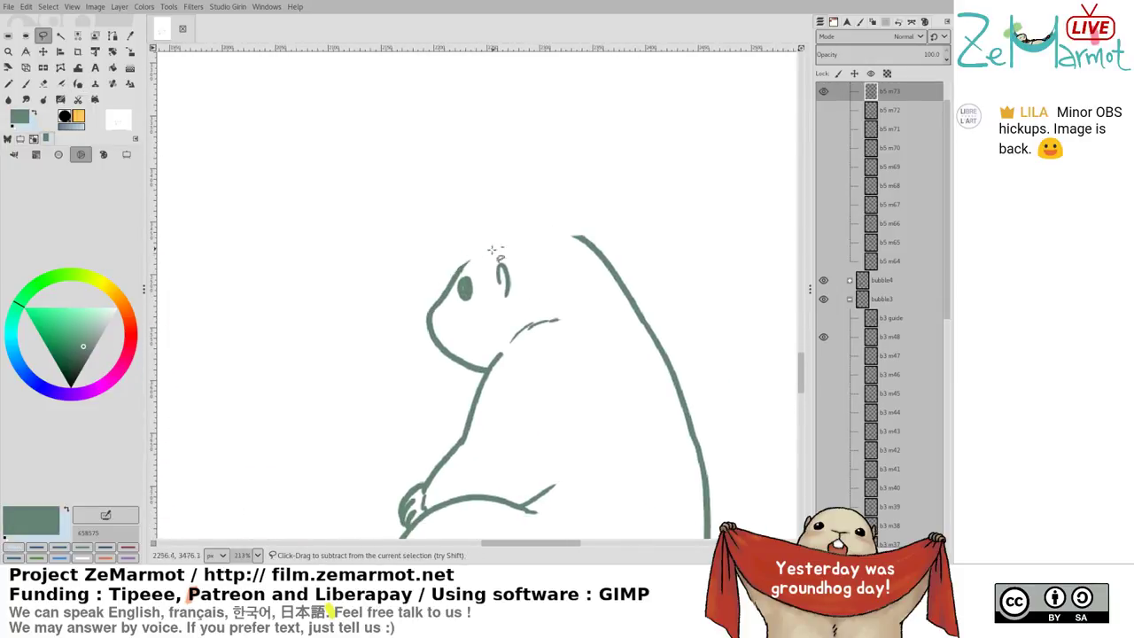
Redraw the forehead line from above the eye towards the crown, repeating the stroke until the curve is smooth
key("p")
left_click_drag(458, 274, 501, 240)
key("ctrl+z")
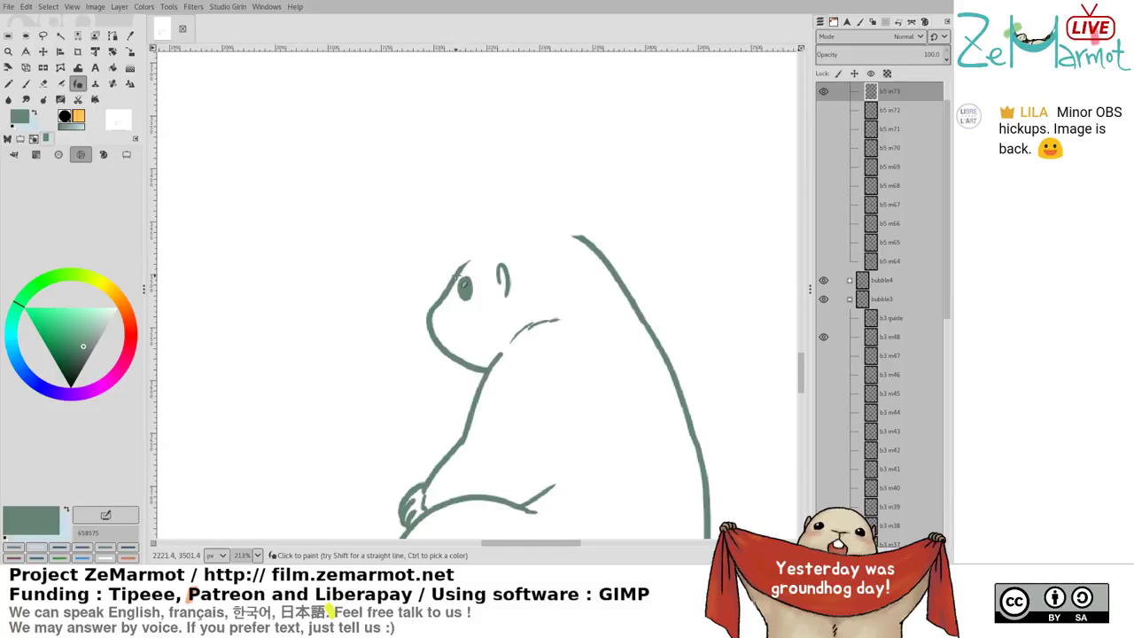
mouse_move(460, 280)
left_mouse_down()
mouse_move(478, 257)
mouse_move(539, 237)
mouse_move(472, 258)
mouse_move(500, 243)
mouse_move(537, 238)
left_mouse_up()
key("ctrl+z")
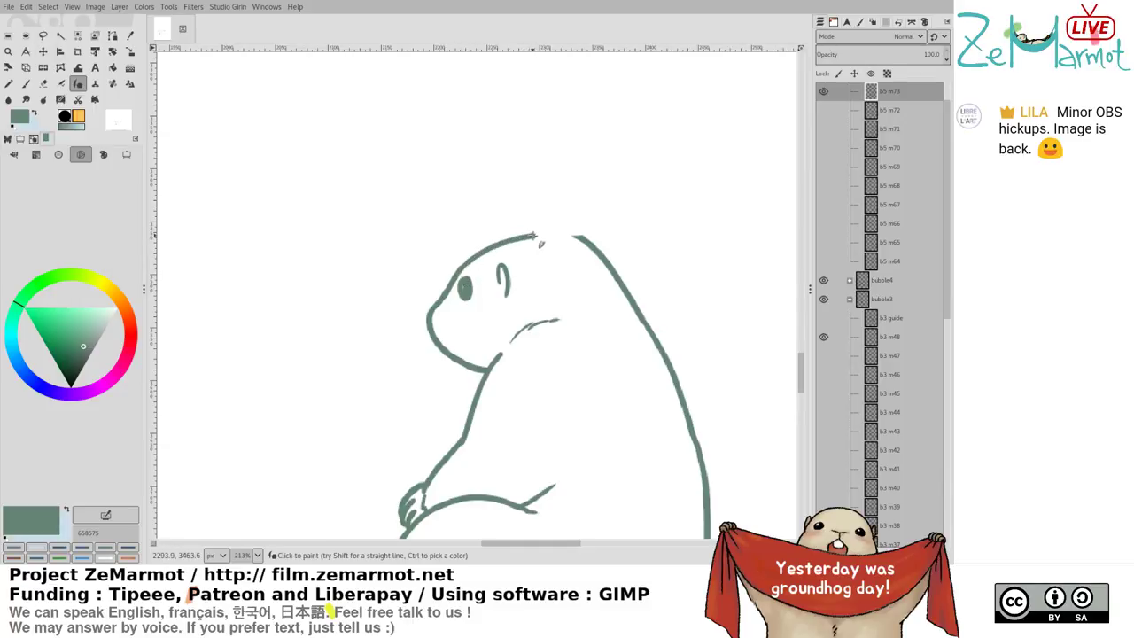
key("ctrl+z")
left_click_drag(461, 280, 513, 241)
key("ctrl+z")
key("shift+e")
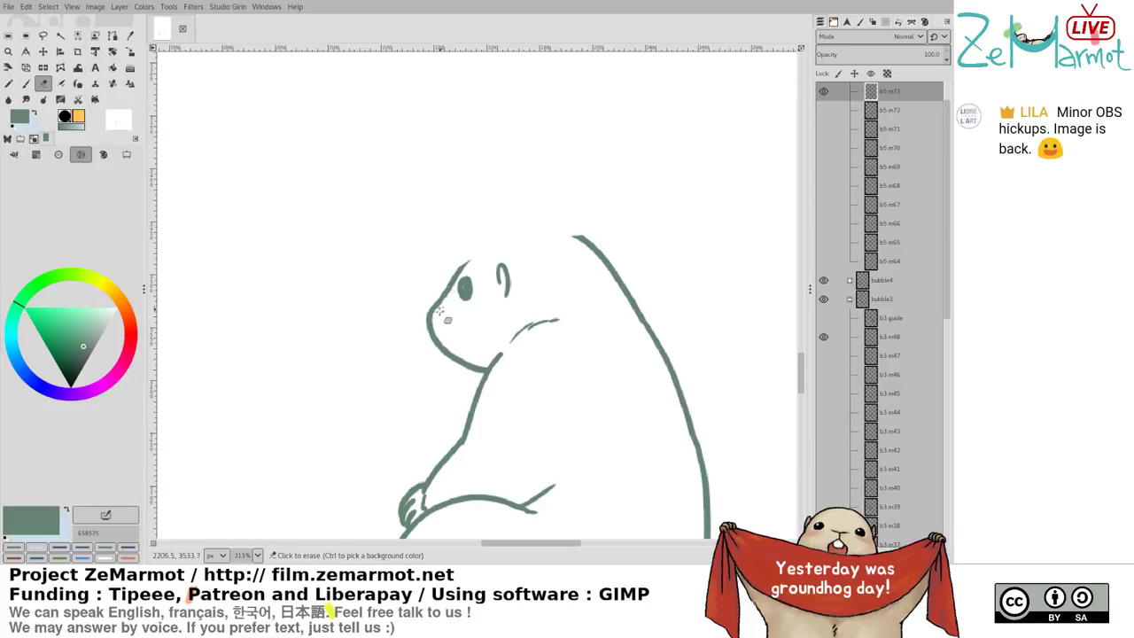
key("y")
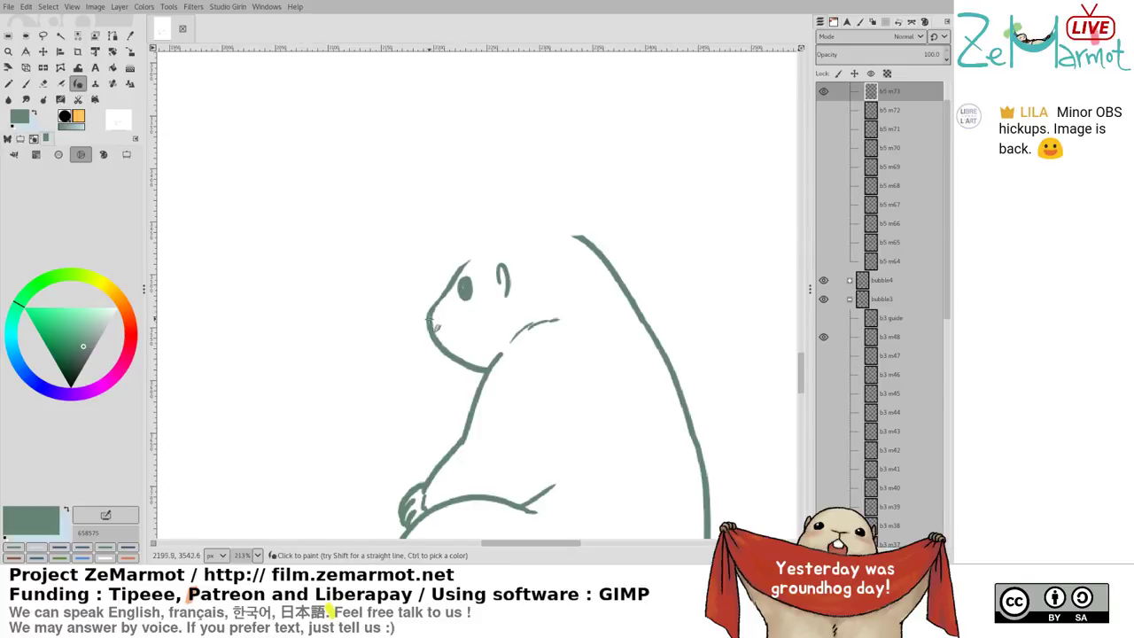
left_click_drag(459, 280, 527, 234)
key("ctrl+z")
left_click_drag(462, 266, 513, 252)
key("ctrl+z")
left_click_drag(459, 278, 515, 247)
key("ctrl+z")
mouse_move(457, 276)
left_mouse_down()
mouse_move(489, 245)
mouse_move(572, 231)
left_mouse_up()
key("ctrl+z")
Redraw the crown curve from the forehead to the back line and trim the join at the nape with the Eraser
left_click_drag(504, 238, 572, 235)
key("ctrl+z")
left_click_drag(491, 244, 568, 237)
key("ctrl+z")
mouse_move(498, 244)
left_mouse_down()
mouse_move(523, 234)
mouse_move(615, 261)
left_mouse_up()
key("shift+e")
left_click_drag(562, 223, 623, 265)
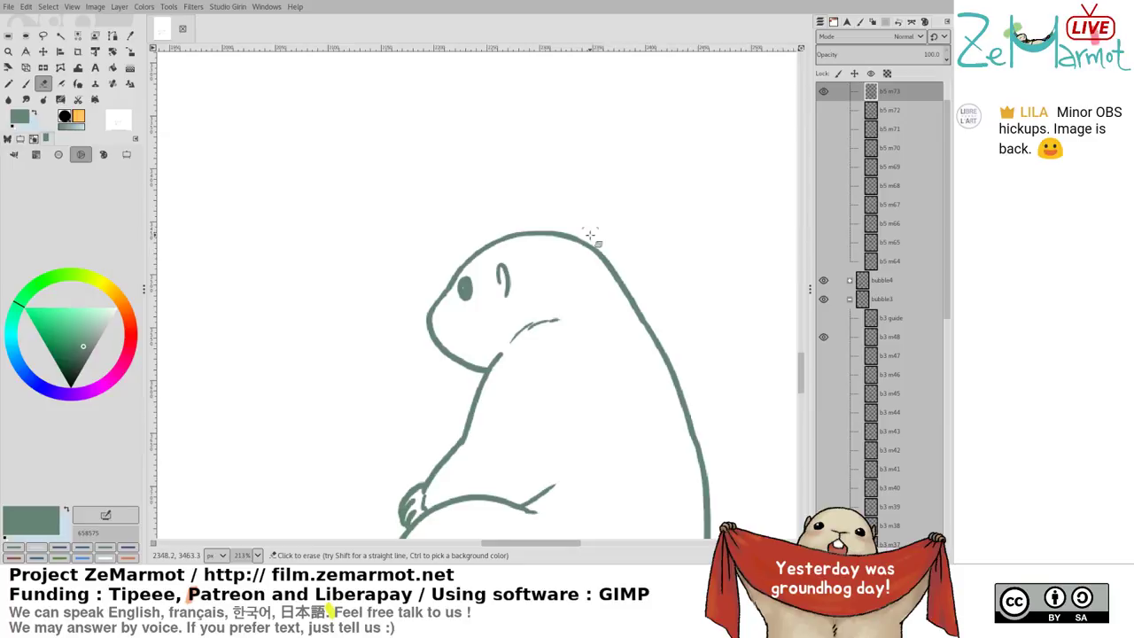
Clean up the outer edge of the forehead line with the Eraser and save the storyboard file
key("p")
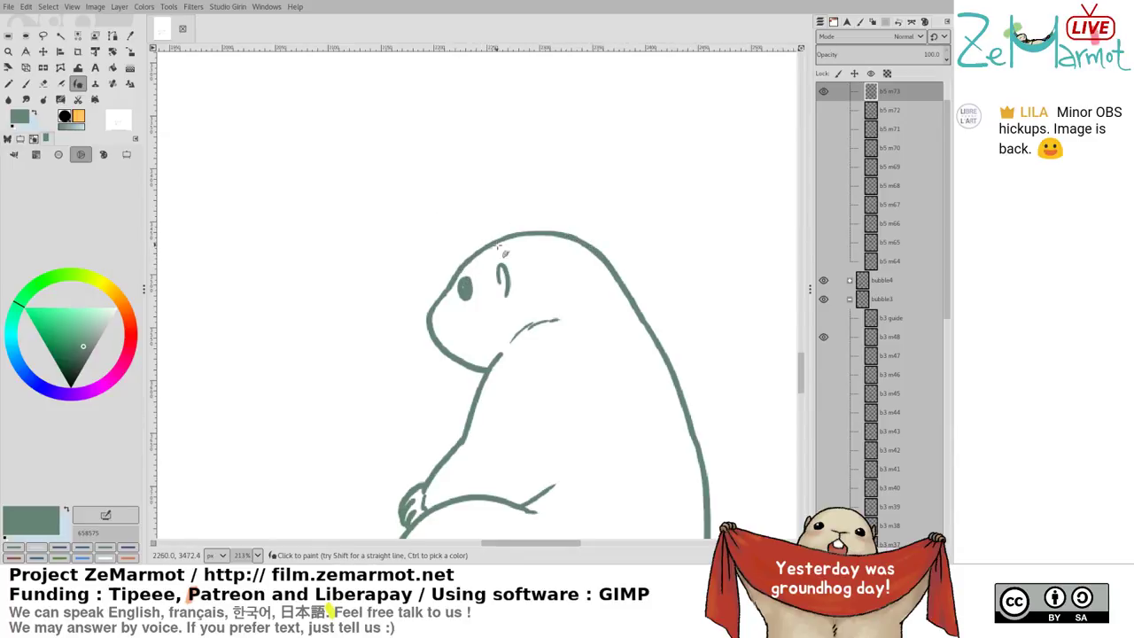
scroll(499, 246, "down", 4, "ctrl")
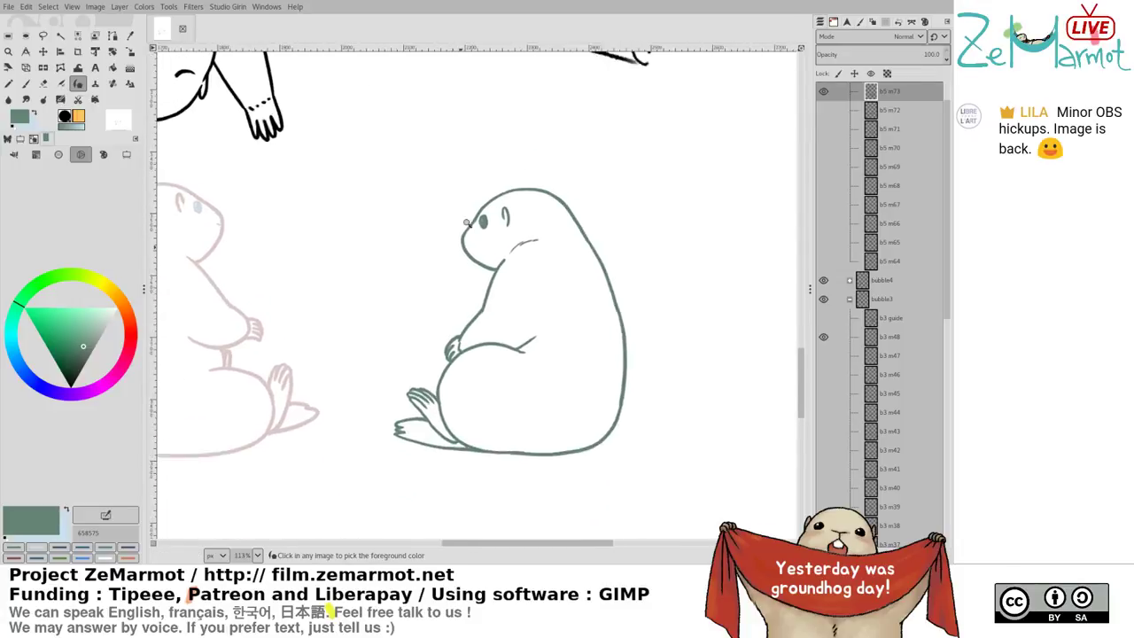
scroll(467, 223, "up", 2)
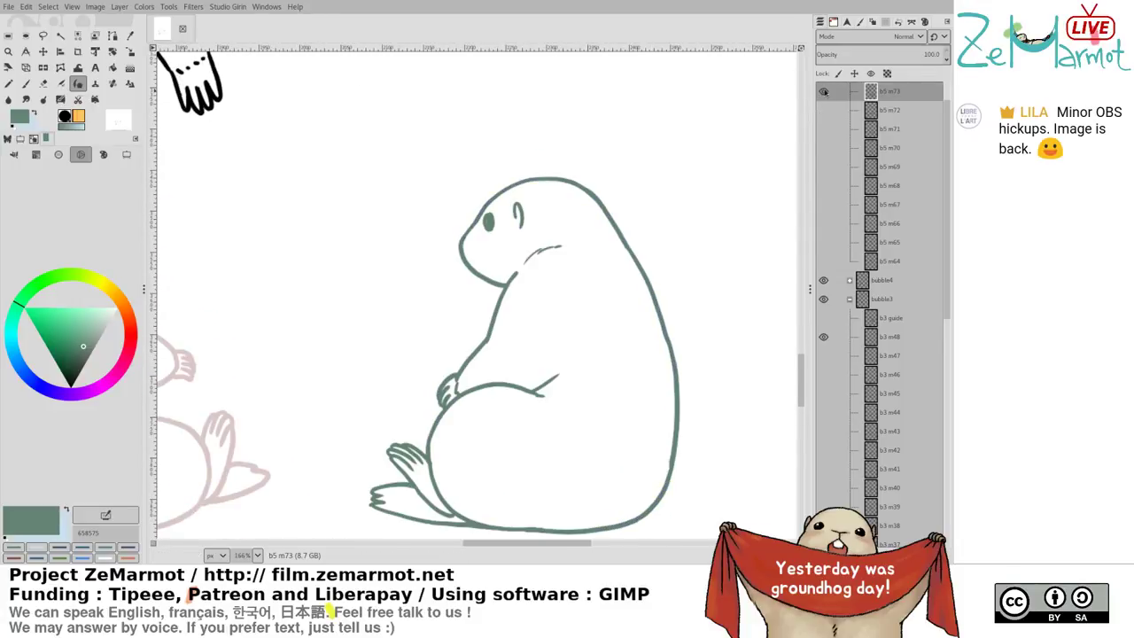
scroll(498, 239, "up", 2, "ctrl")
key("shift+e")
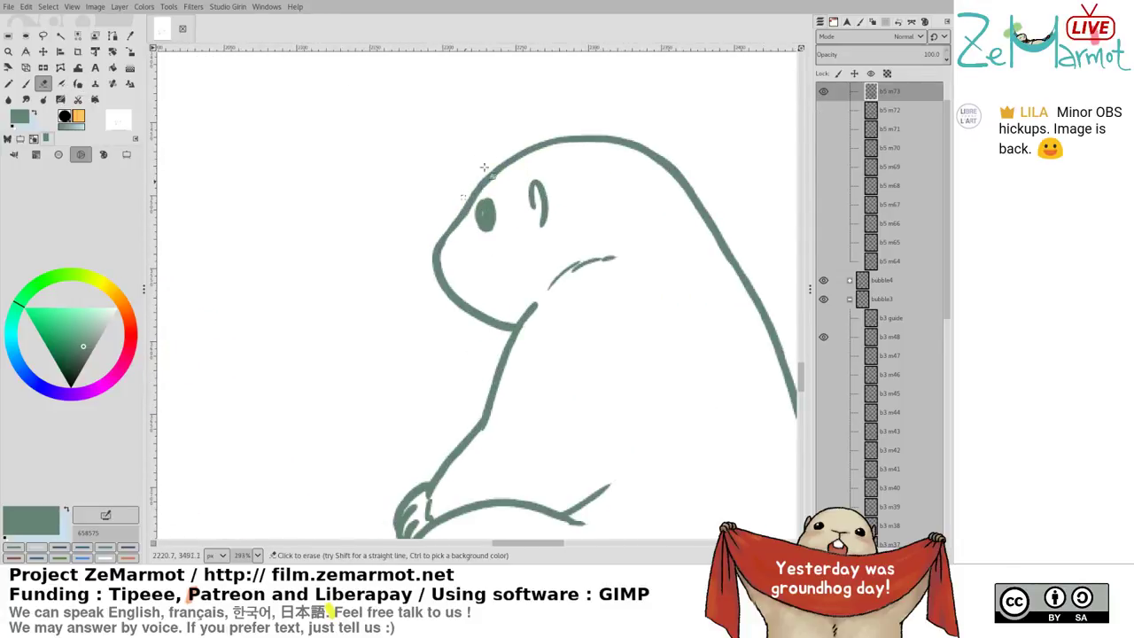
key("y")
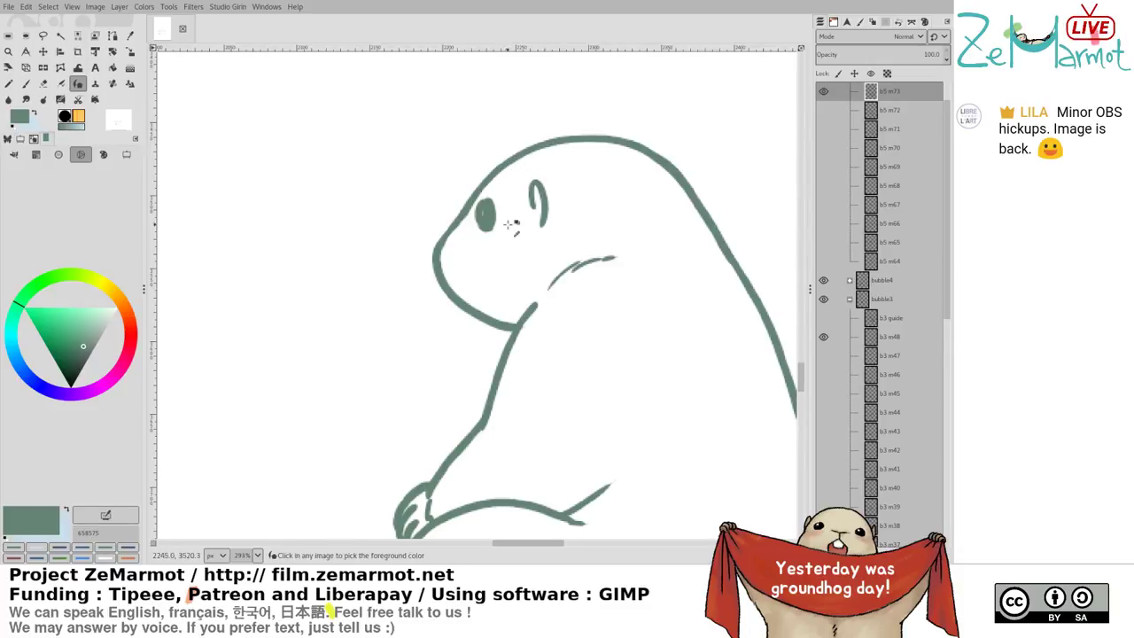
left_click_drag(434, 341, 404, 464)
key("ctrl+s")
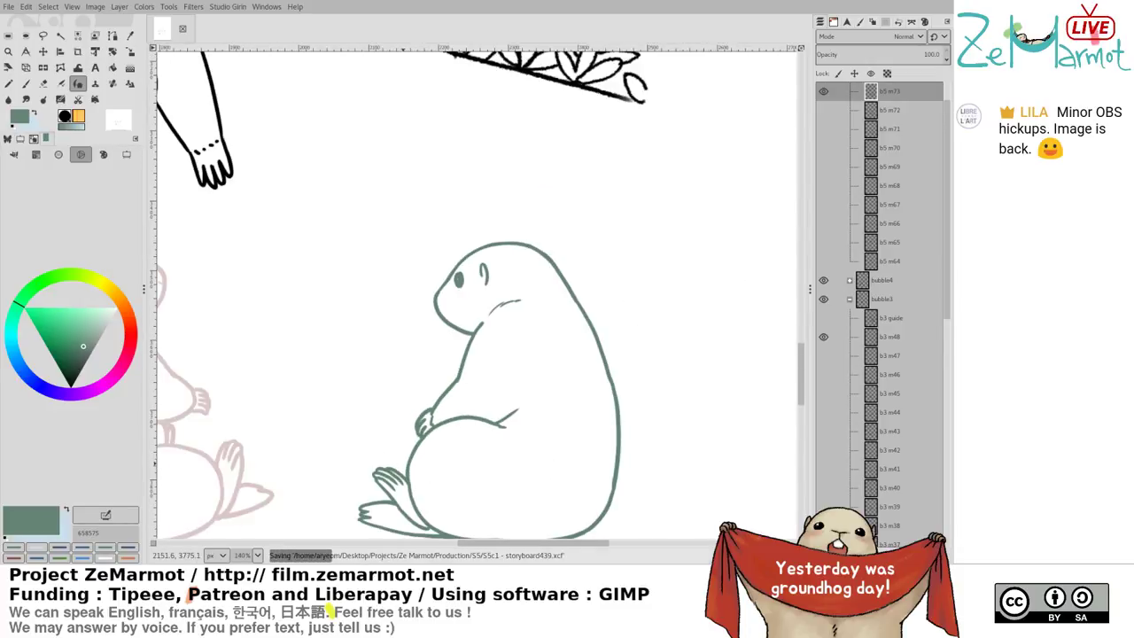
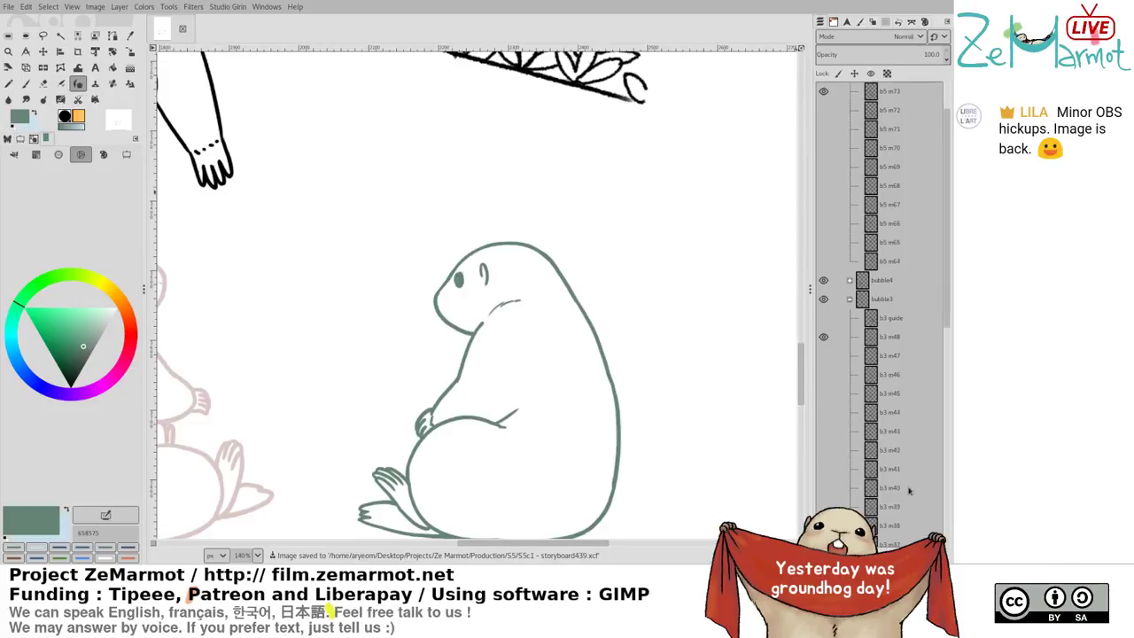
Fade the b5 m73 drawing and make the zz layer above it active for inking the seated marmot
scroll(908, 490, "up", 1)
left_click(882, 130)
left_click(890, 148)
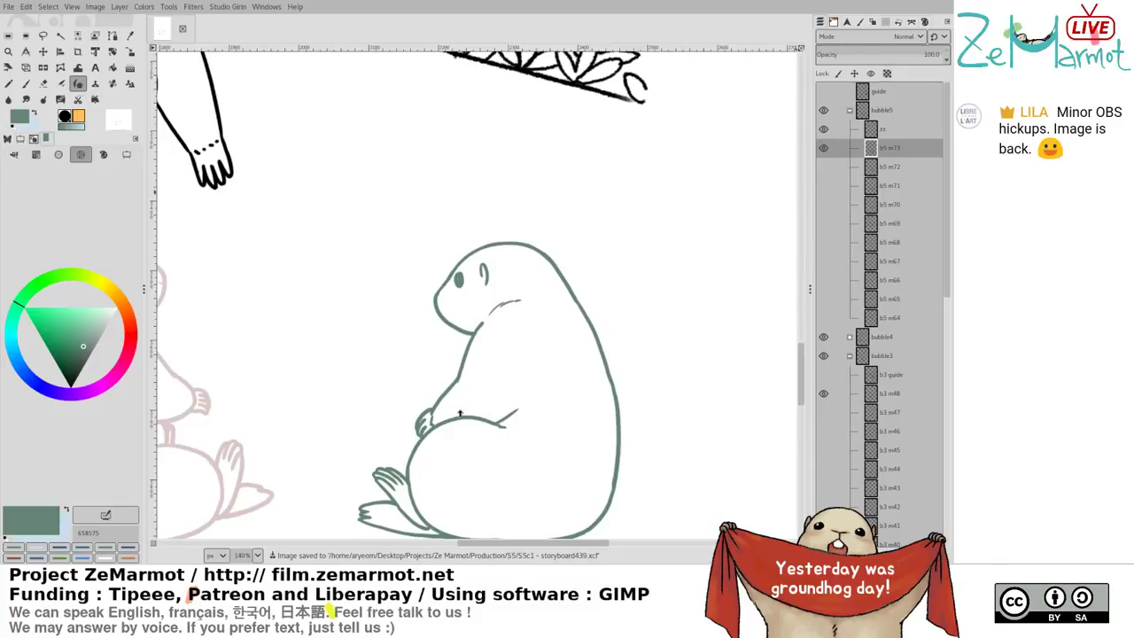
key("5")
key("Page_Up")
left_click_drag(464, 315, 528, 244)
scroll(527, 243, "up", 3)
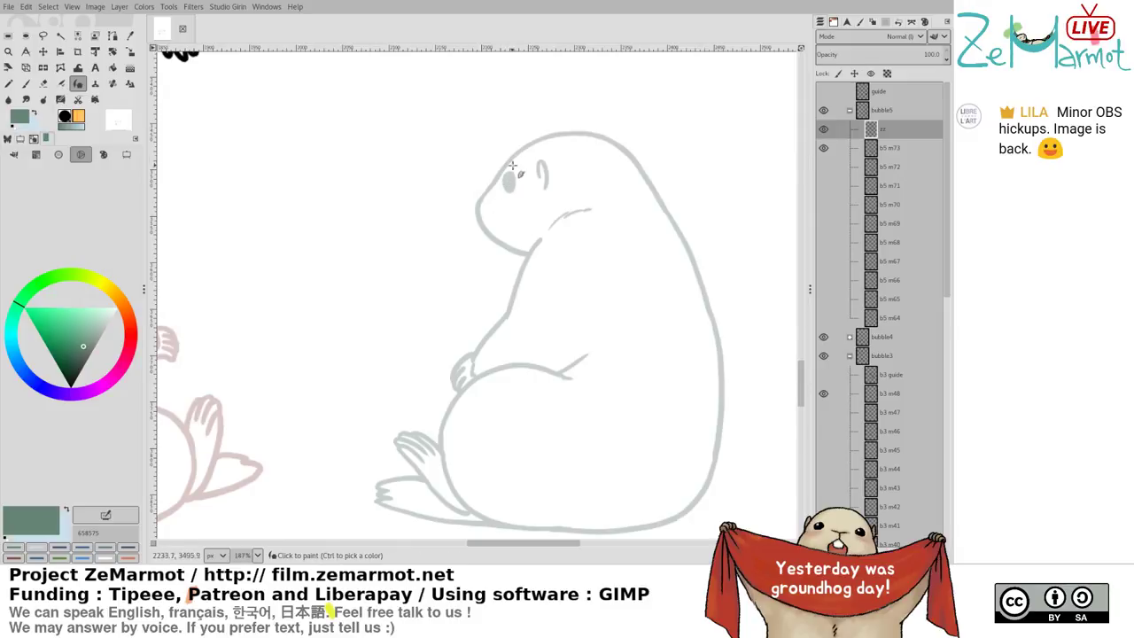
Ink the seated marmot's face on the zz layer from the forehead around the muzzle to the chin, retrying the stroke
left_click_drag(460, 345, 431, 273)
mouse_move(471, 181)
left_mouse_down()
mouse_move(437, 219)
mouse_move(430, 255)
left_mouse_up()
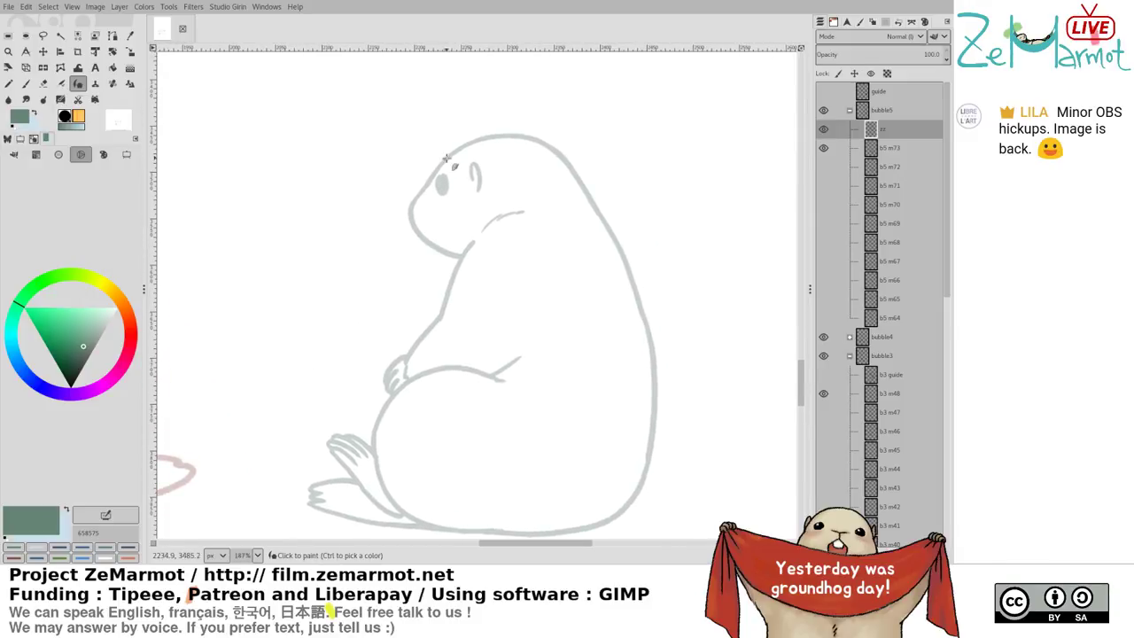
mouse_move(478, 139)
left_mouse_down()
mouse_move(412, 209)
mouse_move(432, 245)
mouse_move(457, 257)
left_mouse_up()
key("ctrl+z")
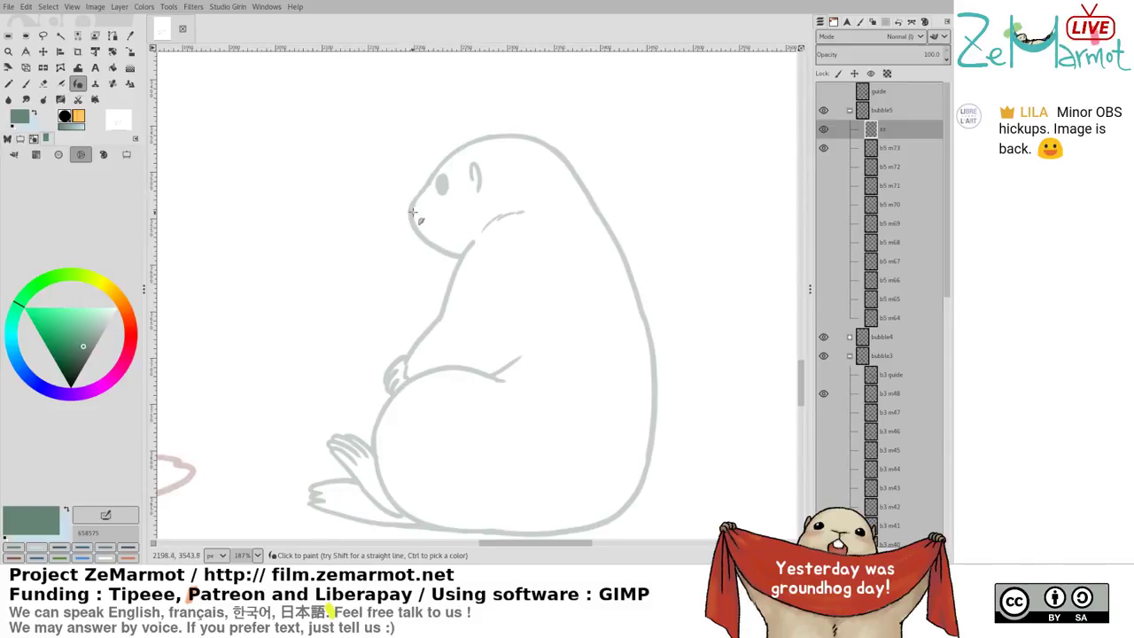
mouse_move(410, 211)
left_mouse_down()
mouse_move(441, 257)
mouse_move(420, 223)
mouse_move(425, 241)
mouse_move(462, 256)
left_mouse_up()
key("ctrl+z")
Ink the head outline over the crown down to the nape and refine the nape section with the Eraser and a new stroke
mouse_move(410, 211)
left_mouse_down()
mouse_move(453, 153)
mouse_move(492, 136)
mouse_move(540, 143)
mouse_move(587, 190)
left_mouse_up()
key("ctrl+z")
key("shift+e")
left_click_drag(560, 147, 595, 202)
key("p")
key("ctrl+z")
left_click_drag(560, 156, 592, 204)
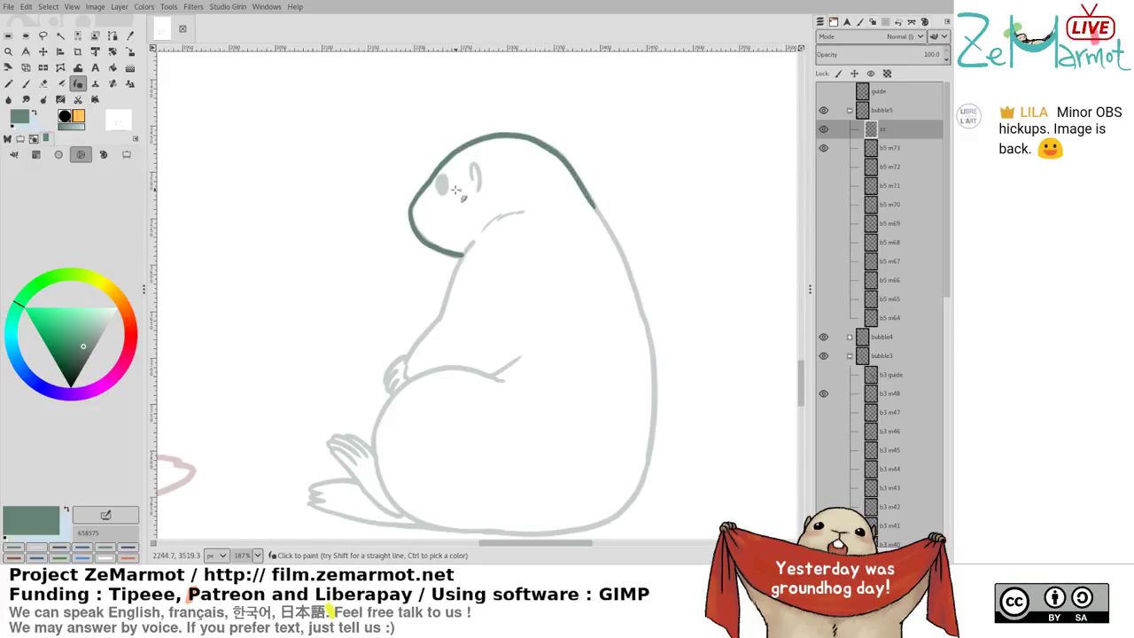
Ink the marmot's ear and fill in its eye over the faded b5 m73 drawing
left_click_drag(474, 165, 478, 189)
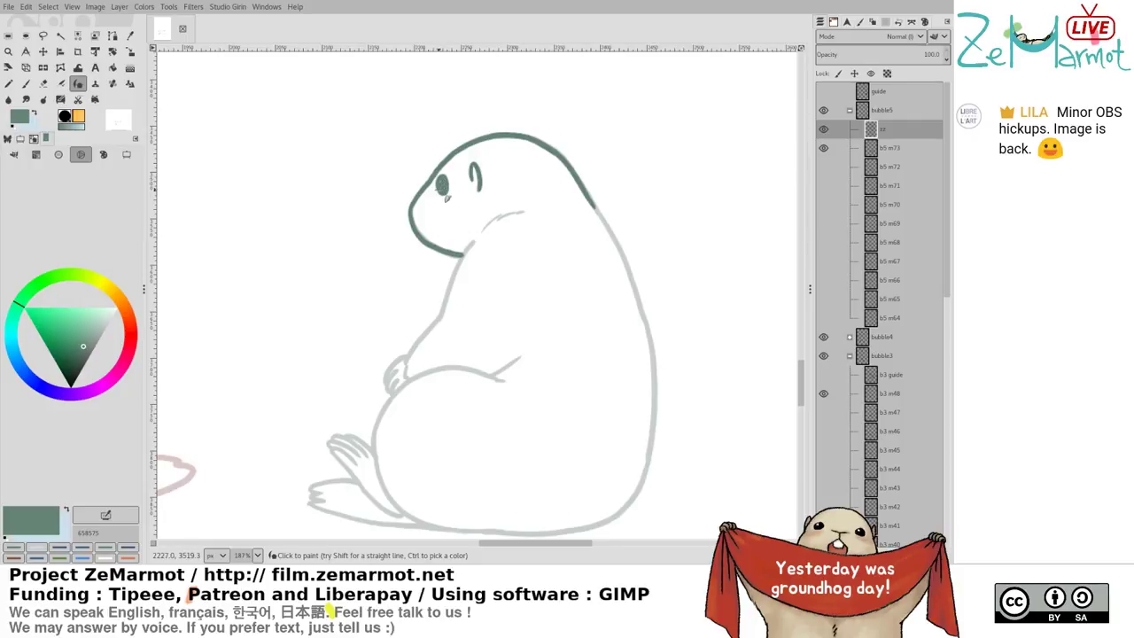
mouse_move(474, 241)
left_mouse_down()
mouse_move(459, 270)
mouse_move(480, 187)
left_mouse_up()
key("ctrl+z")
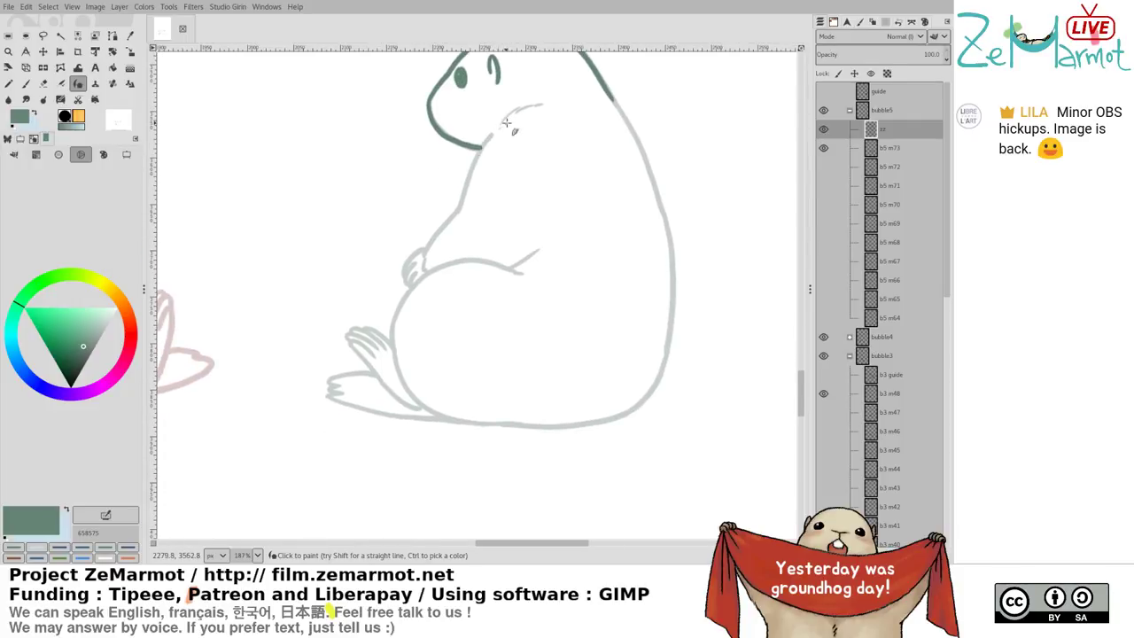
Ink the short shoulder fur strokes and the chest line from the chin down to the front paw
left_click_drag(501, 129, 540, 106)
left_click_drag(492, 135, 410, 288)
key("ctrl+z")
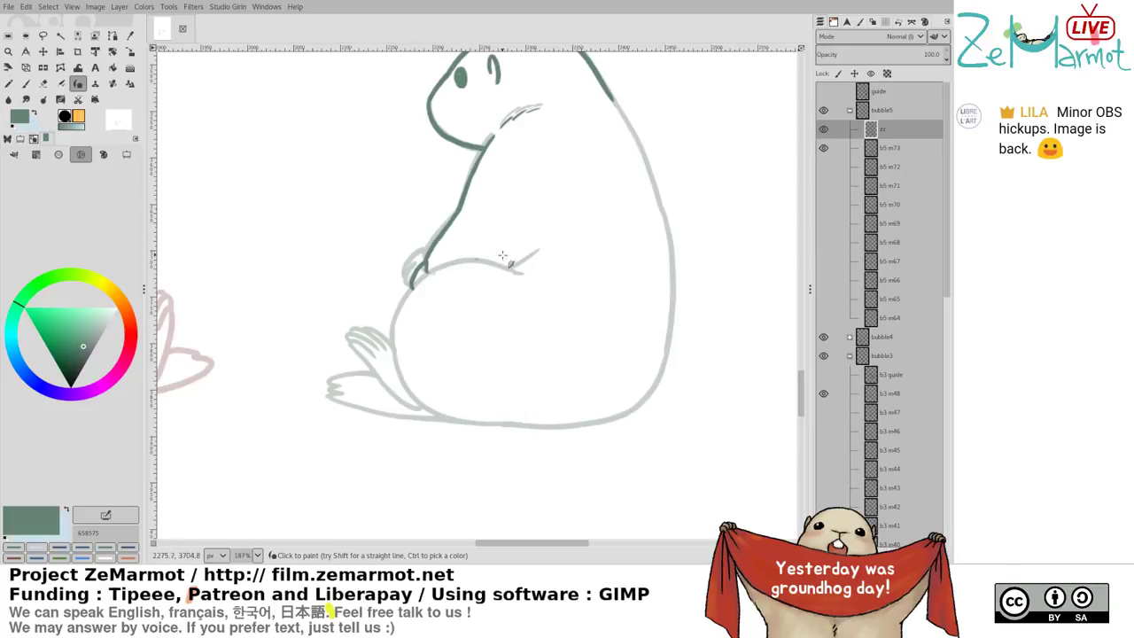
Ink the elbow fold, the front paw's fingers and the belly curve from the forearm down to the base of the body
left_click_drag(512, 271, 539, 251)
mouse_move(395, 350)
left_mouse_down()
mouse_move(447, 268)
mouse_move(527, 271)
mouse_move(452, 267)
mouse_move(522, 273)
left_mouse_up()
key("ctrl+z")
key("ctrl+z")
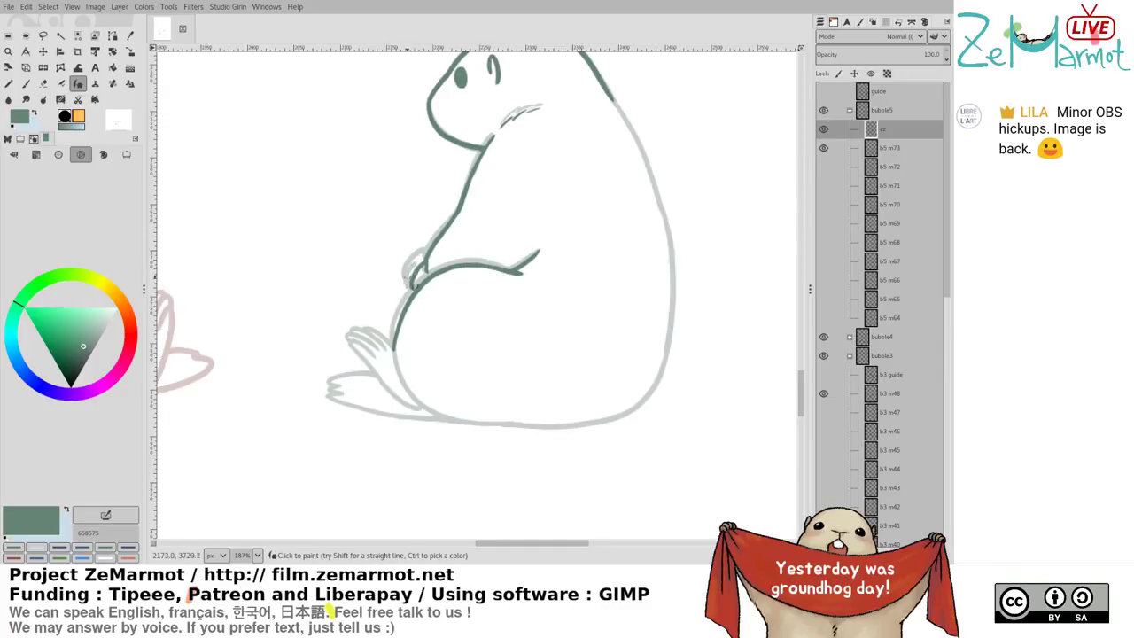
left_click_drag(423, 348, 438, 293)
left_click_drag(433, 222, 428, 235)
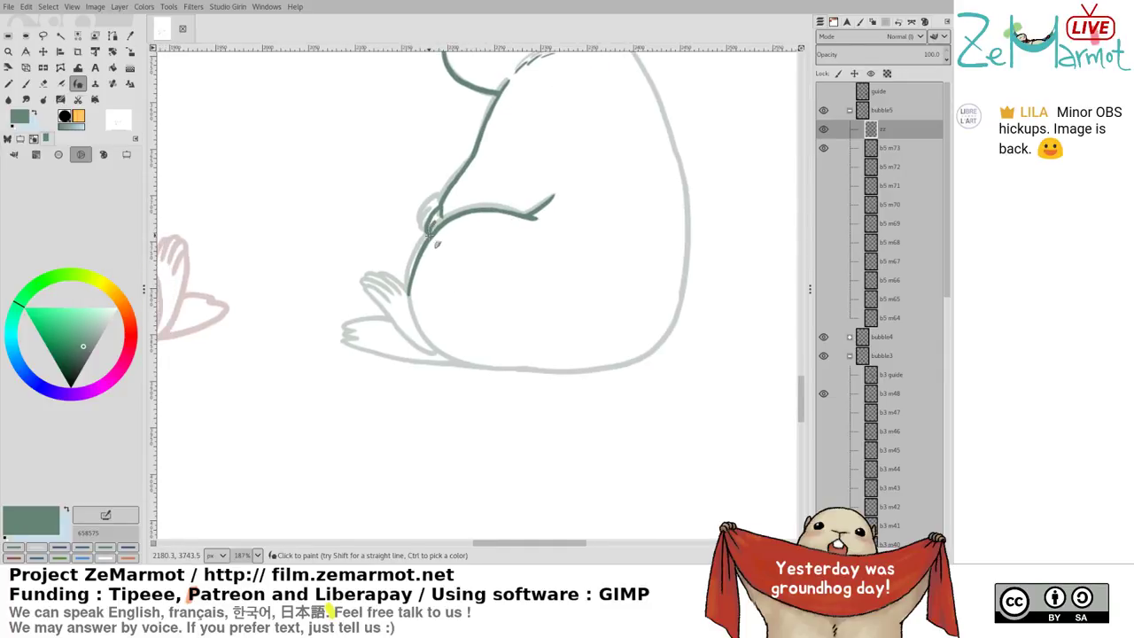
mouse_move(410, 291)
left_mouse_down()
mouse_move(434, 354)
mouse_move(491, 367)
left_mouse_up()
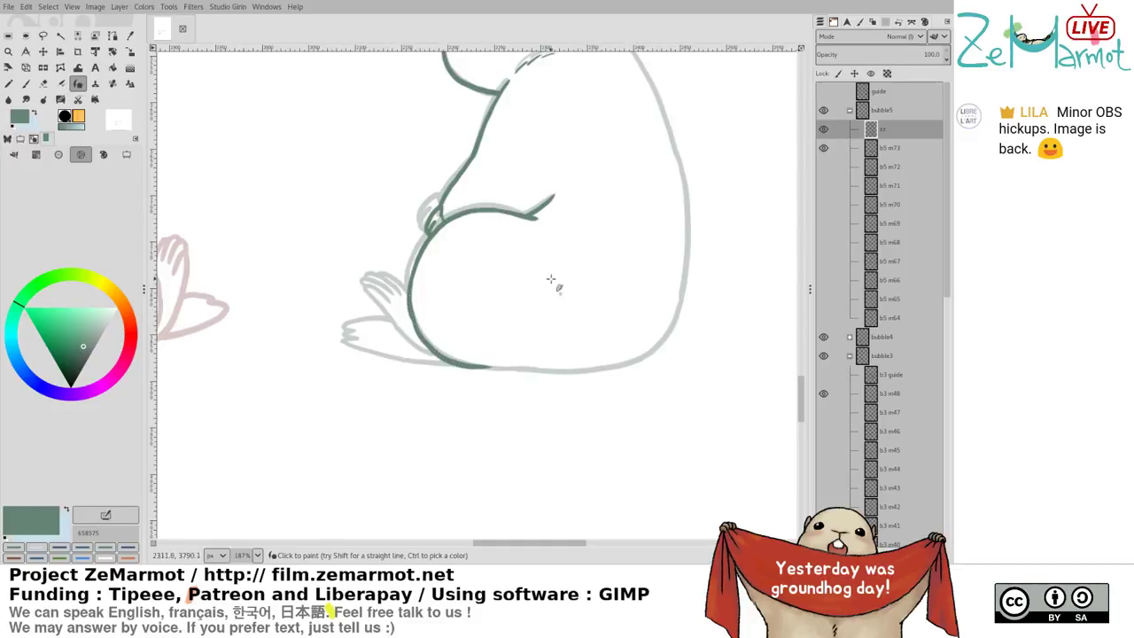
Ink the sole and first toes of the near hind foot slightly lower than in the faded drawing, retrying strokes
left_click_drag(376, 310, 445, 363)
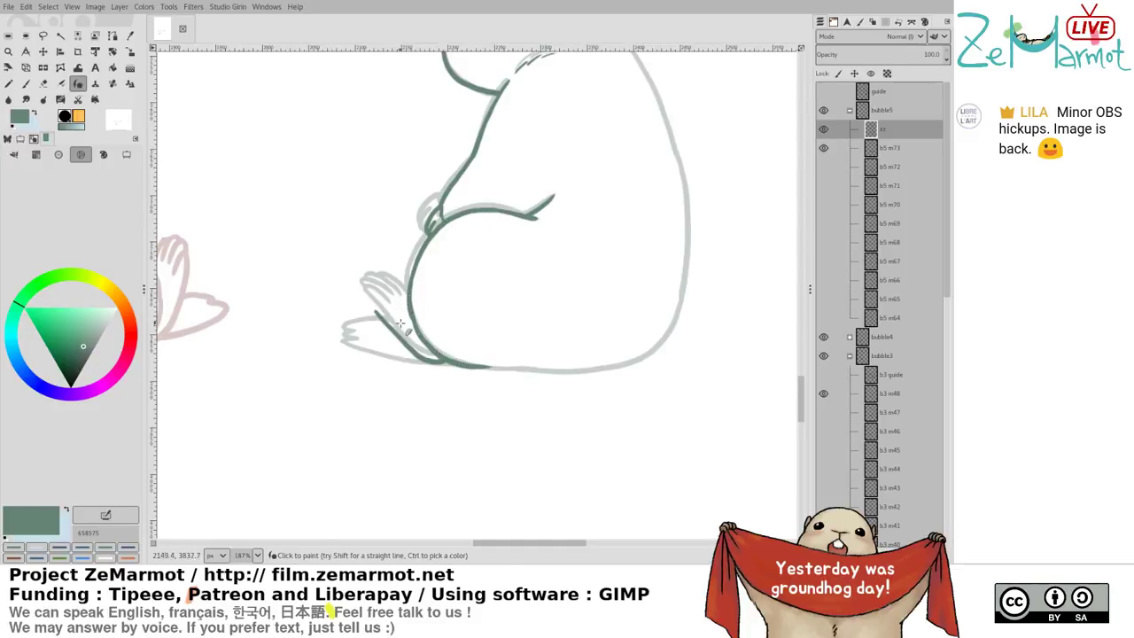
key("ctrl+z")
left_click_drag(388, 326, 456, 369)
key("ctrl+z")
left_click_drag(395, 333, 453, 366)
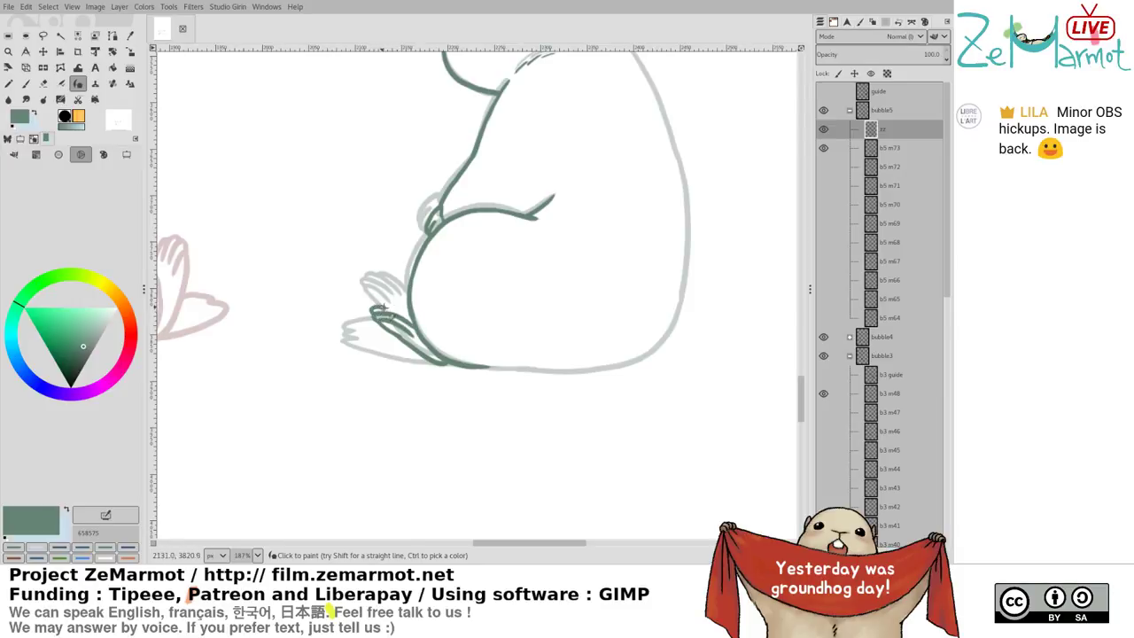
mouse_move(371, 310)
left_mouse_down()
mouse_move(411, 321)
mouse_move(369, 311)
mouse_move(425, 328)
left_mouse_up()
key("ctrl+z")
key("ctrl+z")
key("ctrl+z")
Trim the stray toe tip and the line ends of the near hind foot with the Eraser
scroll(429, 325, "up", 3)
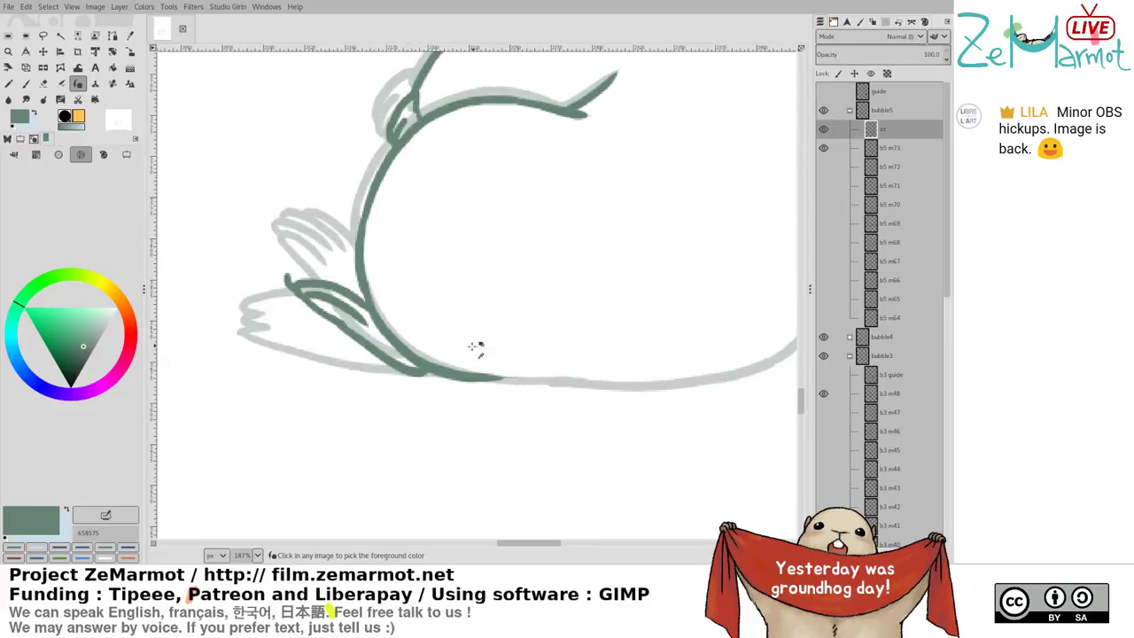
key("shift+e")
mouse_move(351, 287)
left_mouse_down()
mouse_move(367, 321)
mouse_move(360, 305)
left_mouse_up()
key("y")
key("shift+e")
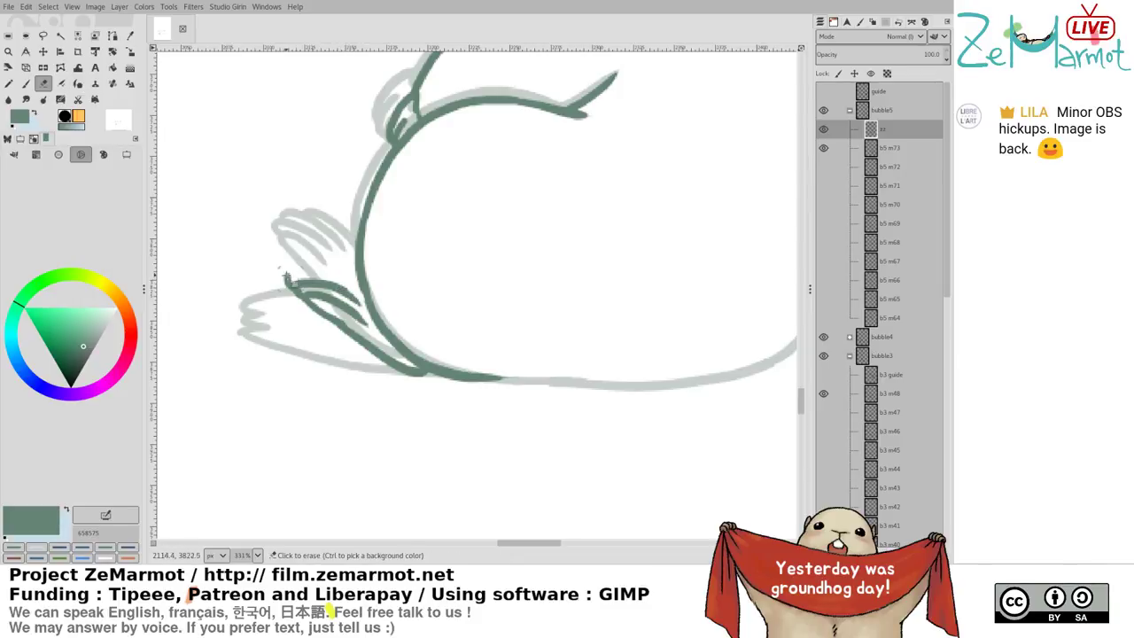
mouse_move(282, 272)
left_mouse_down()
mouse_move(288, 296)
mouse_move(302, 269)
mouse_move(362, 300)
left_mouse_up()
key("y")
key("ctrl+z")
key("ctrl+z")
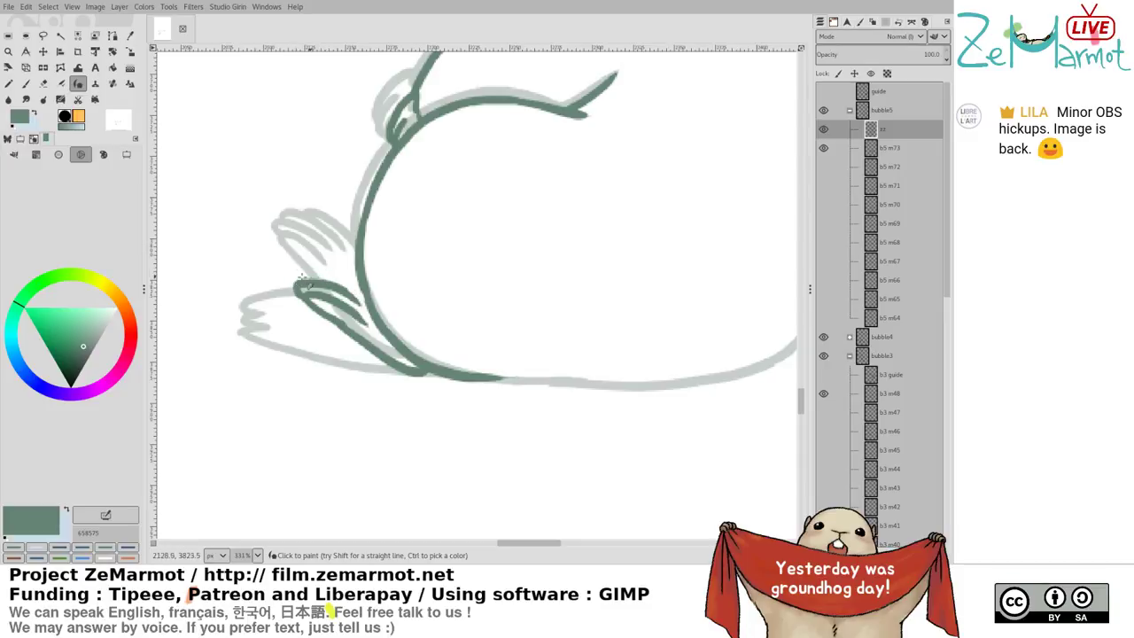
Ink the remaining toes of the near hind foot and erase the overlaps beside the belly line
mouse_move(292, 282)
left_mouse_down()
mouse_move(321, 276)
mouse_move(365, 303)
left_mouse_up()
mouse_move(309, 280)
left_mouse_down()
mouse_move(323, 266)
mouse_move(360, 290)
left_mouse_up()
key("ctrl+z")
mouse_move(299, 272)
left_mouse_down()
mouse_move(363, 289)
mouse_move(303, 275)
mouse_move(319, 264)
mouse_move(361, 285)
mouse_move(305, 278)
mouse_move(305, 267)
mouse_move(329, 264)
mouse_move(361, 289)
left_mouse_up()
key("ctrl+z")
key("ctrl+z")
mouse_move(433, 347)
left_mouse_down()
mouse_move(428, 331)
mouse_move(469, 364)
left_mouse_up()
key("shift+e")
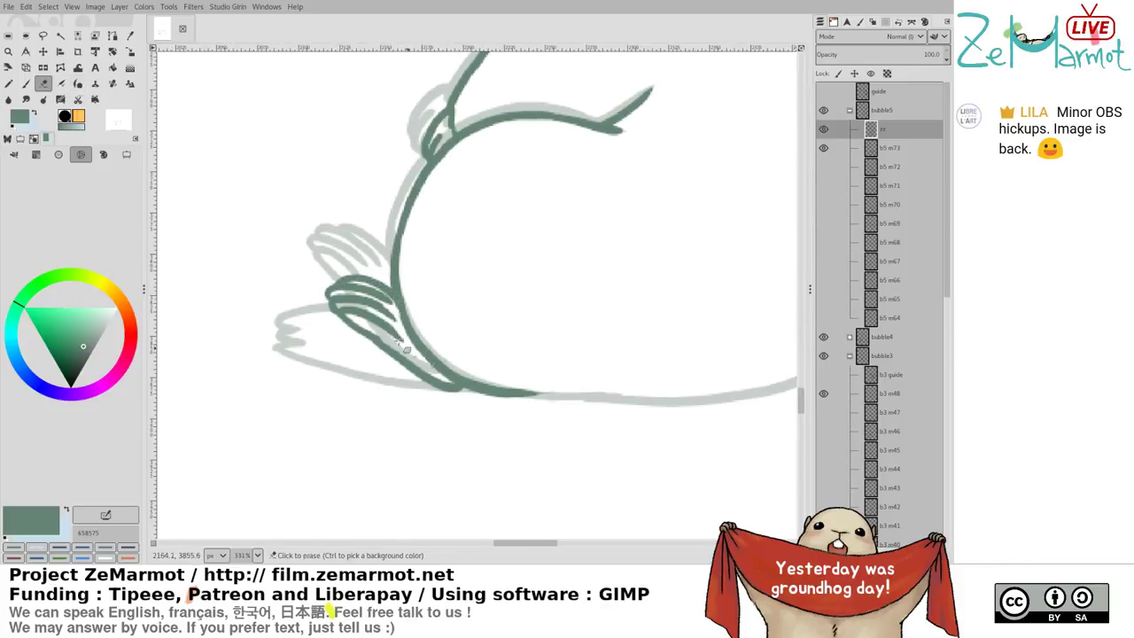
mouse_move(401, 335)
left_mouse_down()
mouse_move(440, 344)
mouse_move(451, 393)
mouse_move(379, 332)
left_mouse_up()
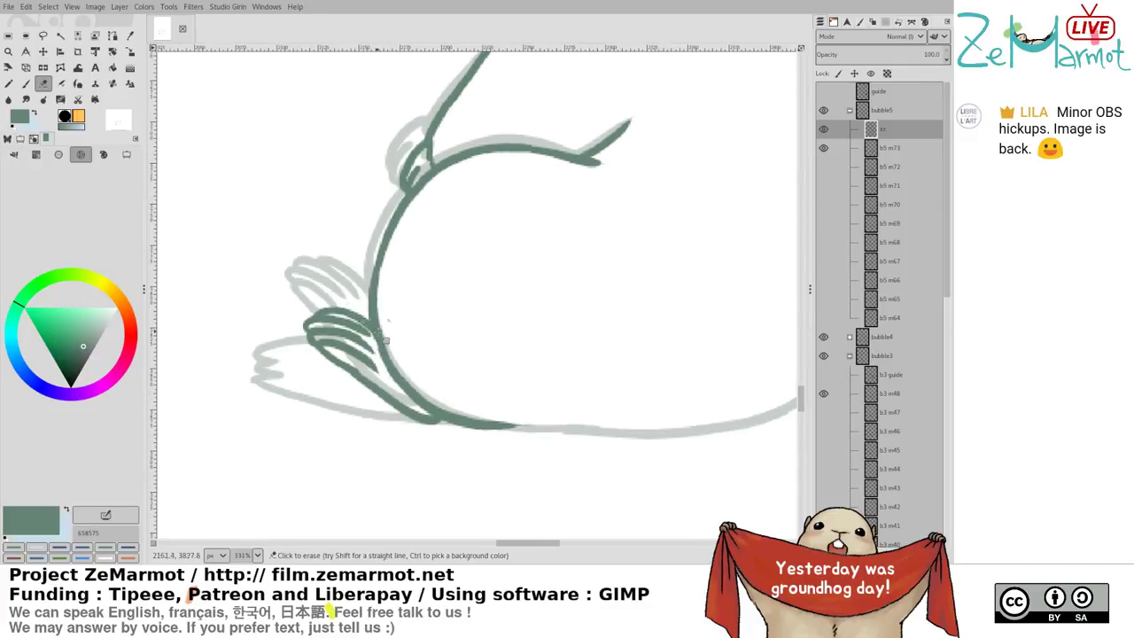
Ink the line under the body and the rounded rump up to the lower back
key("k")
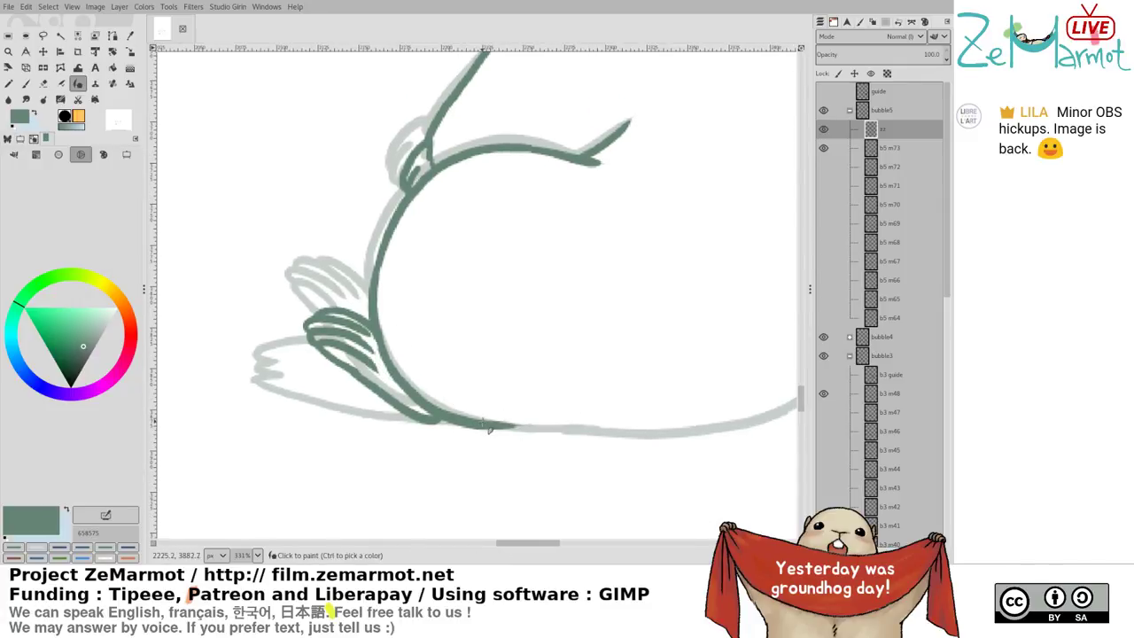
left_click_drag(514, 428, 742, 435)
scroll(410, 403, "right", 5)
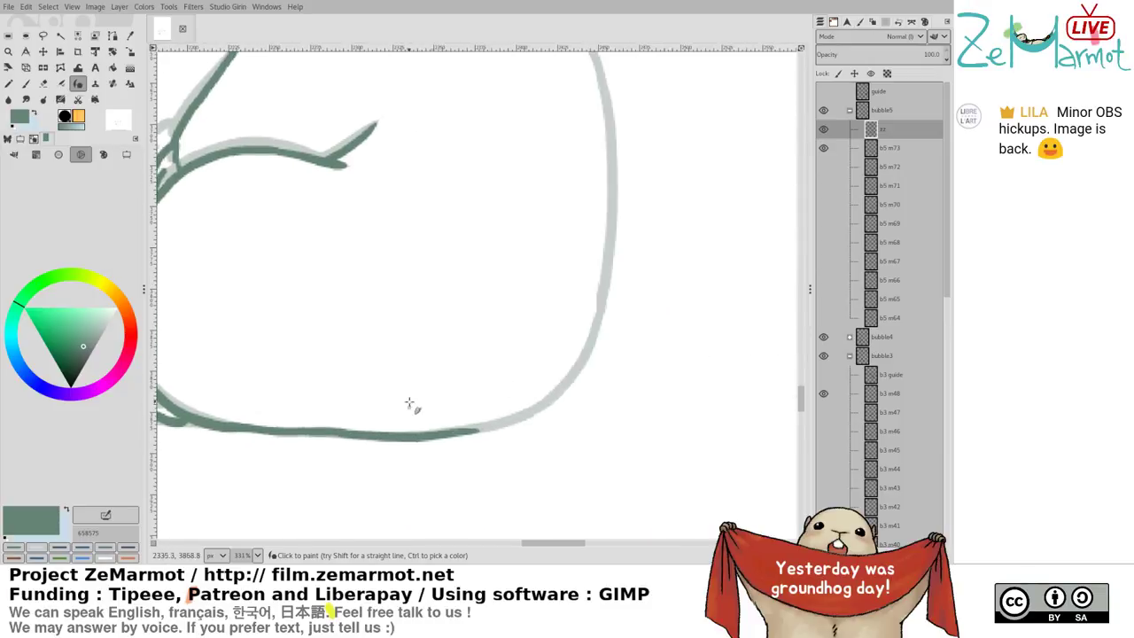
mouse_move(615, 161)
left_mouse_down()
mouse_move(605, 309)
mouse_move(590, 351)
mouse_move(567, 389)
mouse_move(469, 436)
left_mouse_up()
key("ctrl+z")
mouse_move(621, 164)
left_mouse_down()
mouse_move(601, 313)
mouse_move(579, 374)
mouse_move(528, 420)
mouse_move(395, 439)
left_mouse_up()
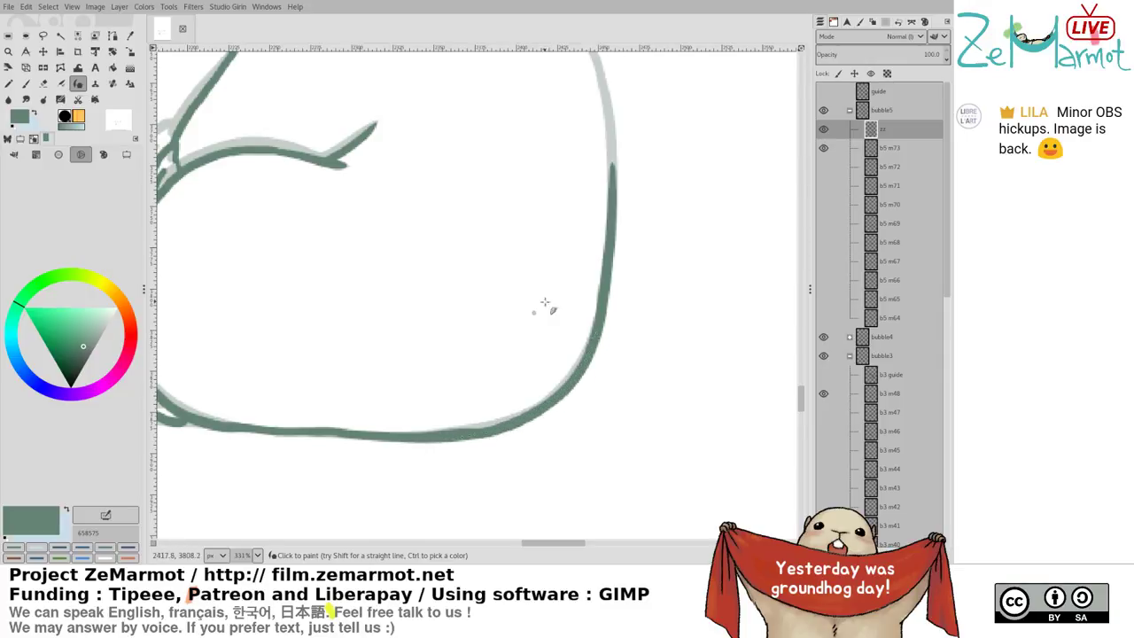
Clean up the join under the rump with the Eraser and ink the back line between the nape and lower back
mouse_move(537, 273)
left_mouse_down()
mouse_move(514, 263)
mouse_move(573, 187)
left_mouse_up()
key("shift+e")
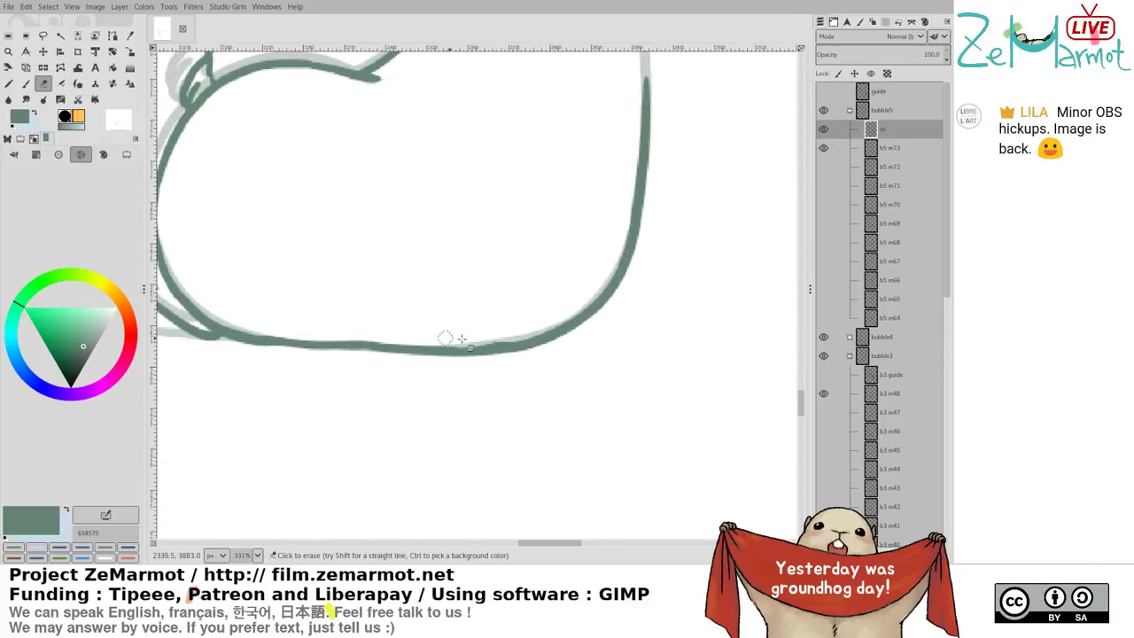
key("k")
left_click_drag(540, 93, 494, 384)
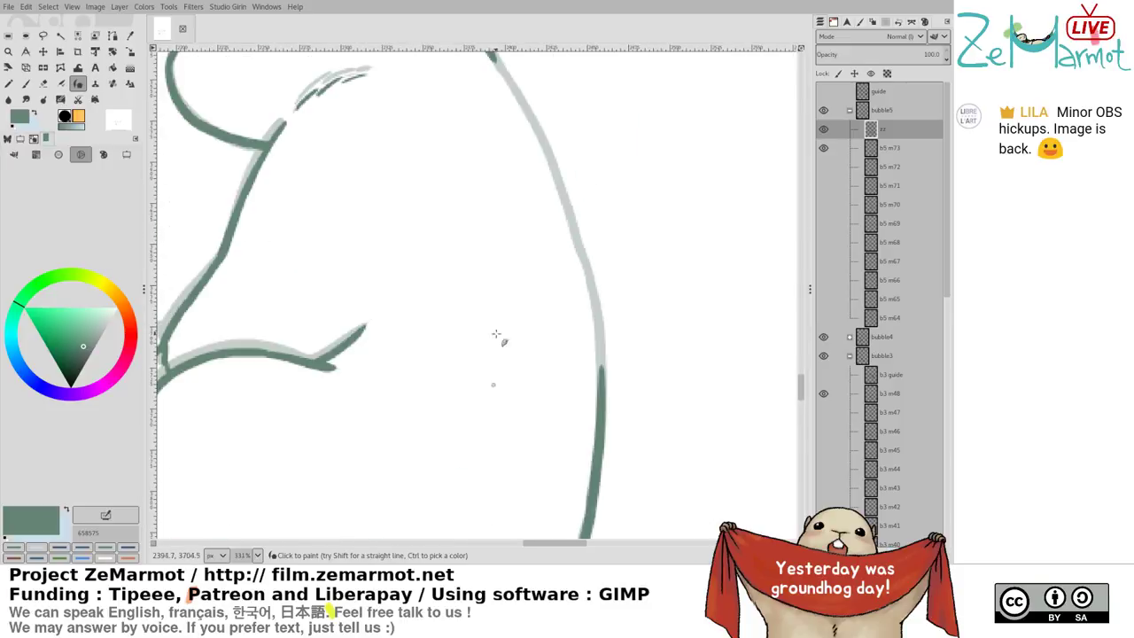
left_click_drag(480, 110, 483, 167)
mouse_move(502, 129)
left_mouse_down()
mouse_move(546, 204)
mouse_move(592, 327)
mouse_move(615, 460)
left_mouse_up()
key("ctrl+z")
Ink the far hind foot with its sole, toes and upper edge, set slightly lower than in the faded drawing
scroll(574, 510, "down", 5)
left_click_drag(385, 288, 520, 176)
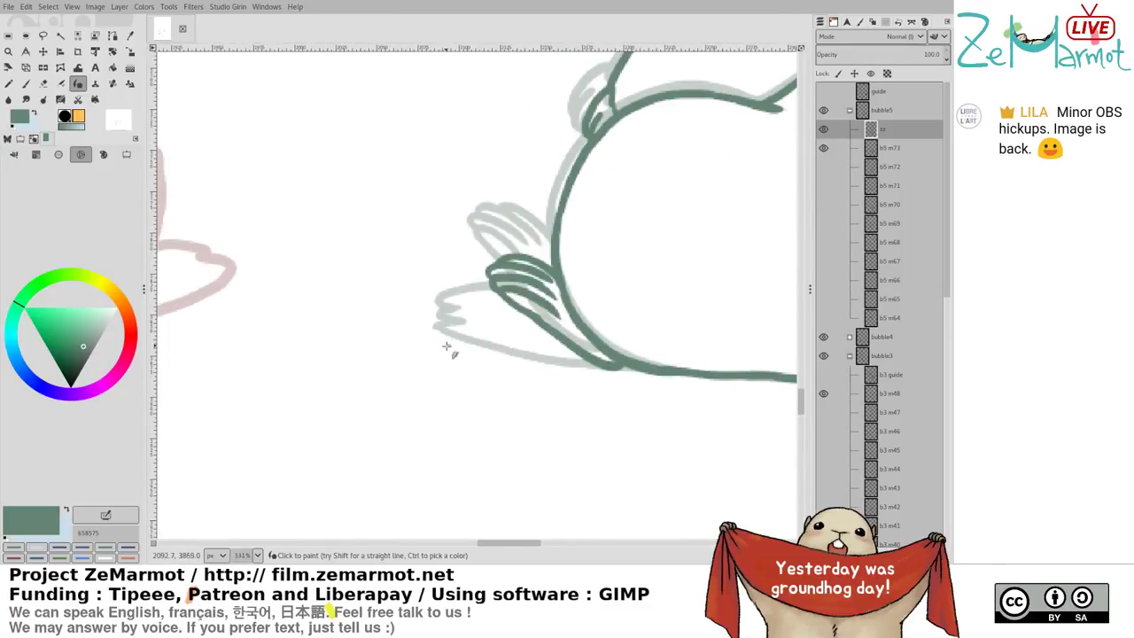
left_click_drag(446, 345, 550, 367)
key("ctrl+z")
left_click_drag(443, 346, 586, 363)
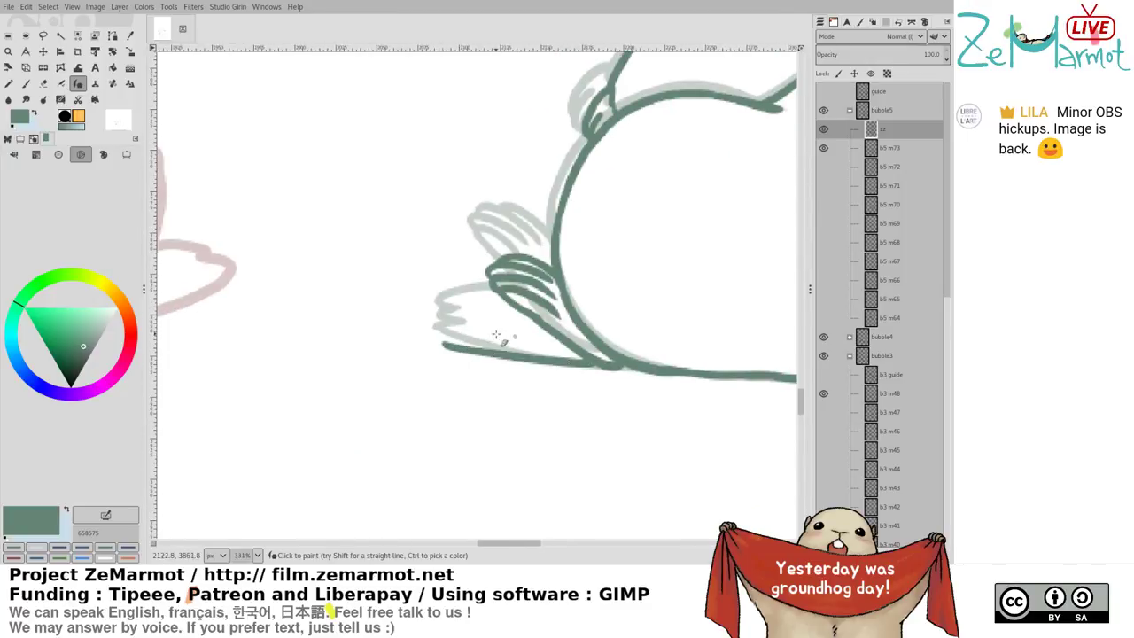
mouse_move(443, 344)
left_mouse_down()
mouse_move(453, 314)
mouse_move(502, 310)
left_mouse_up()
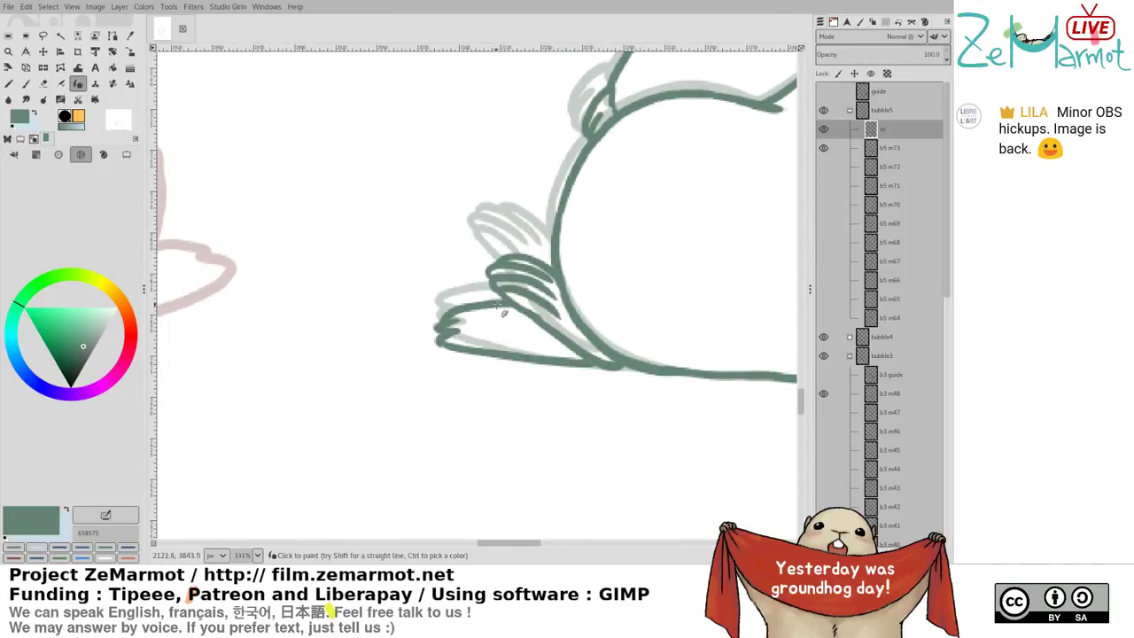
Compare the new zz drawing with b5 m73 and b5 m72 by toggling the layers' visibility
scroll(503, 312, "down", 6)
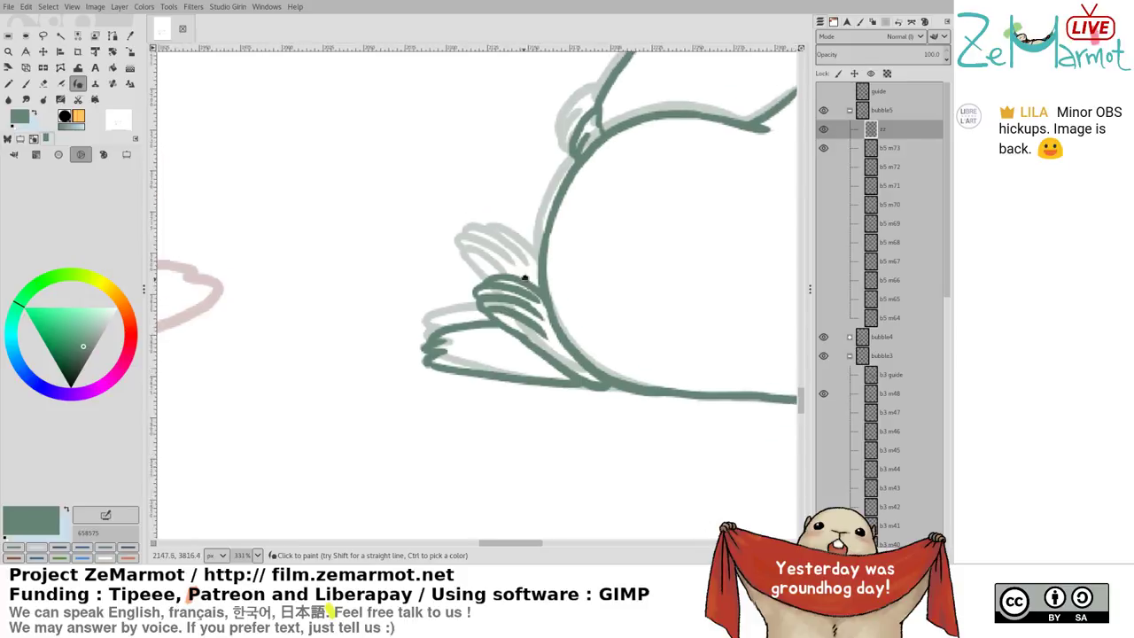
left_click(823, 130, "shift")
key("Page_Down")
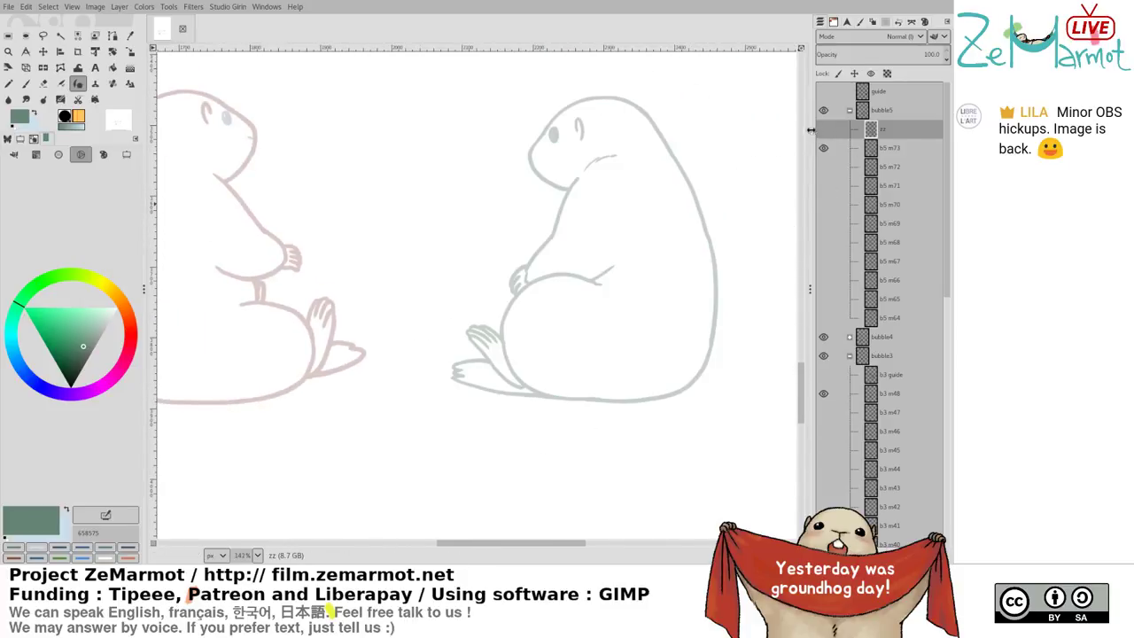
key("Page_Up")
left_click(823, 147)
left_click(824, 128)
left_click(823, 129)
left_click(823, 128)
key("Page_Down")
key("Page_Up")
left_click(822, 132)
left_click(820, 131)
key("Page_Down")
key("Page_Up")
left_click(824, 128)
left_click(823, 129)
key("Page_Down")
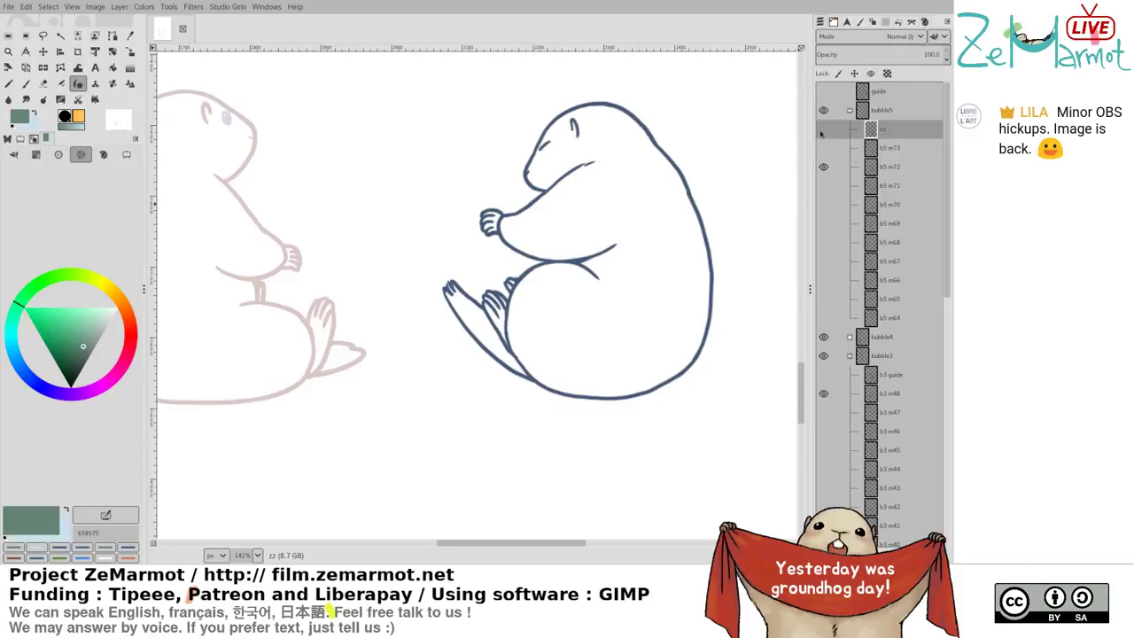
key("Page_Up")
left_click(823, 128)
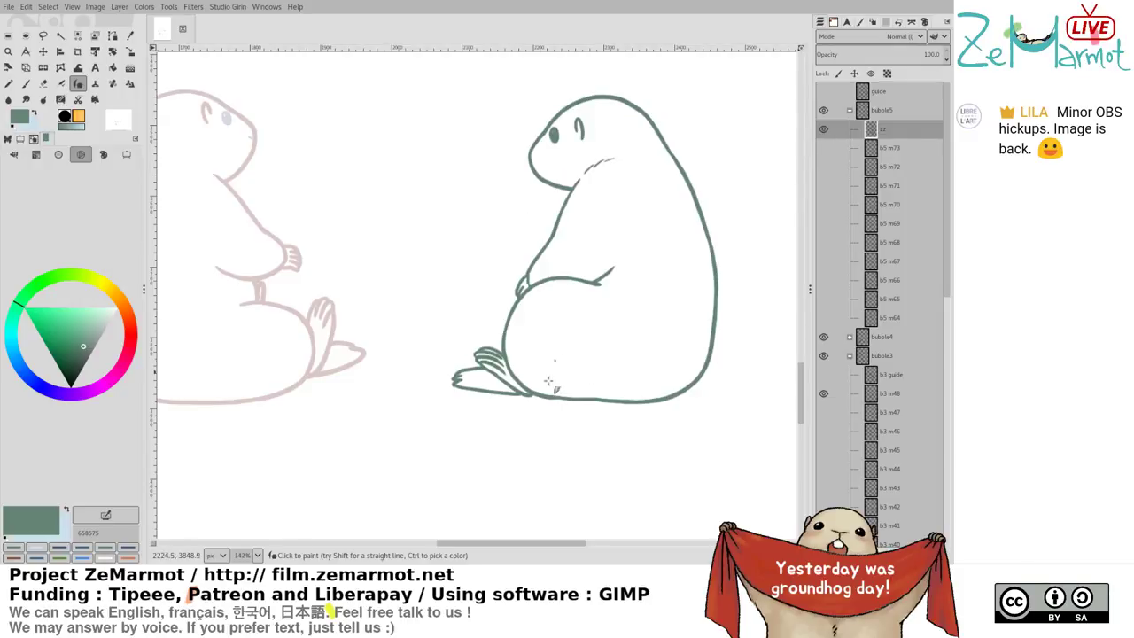
Flip back and forth through zz, b5 m73 and b5 m72 with the whole page in view to check the motion
scroll(549, 425, "down", 2, "ctrl")
scroll(549, 459, "down", 5, "ctrl")
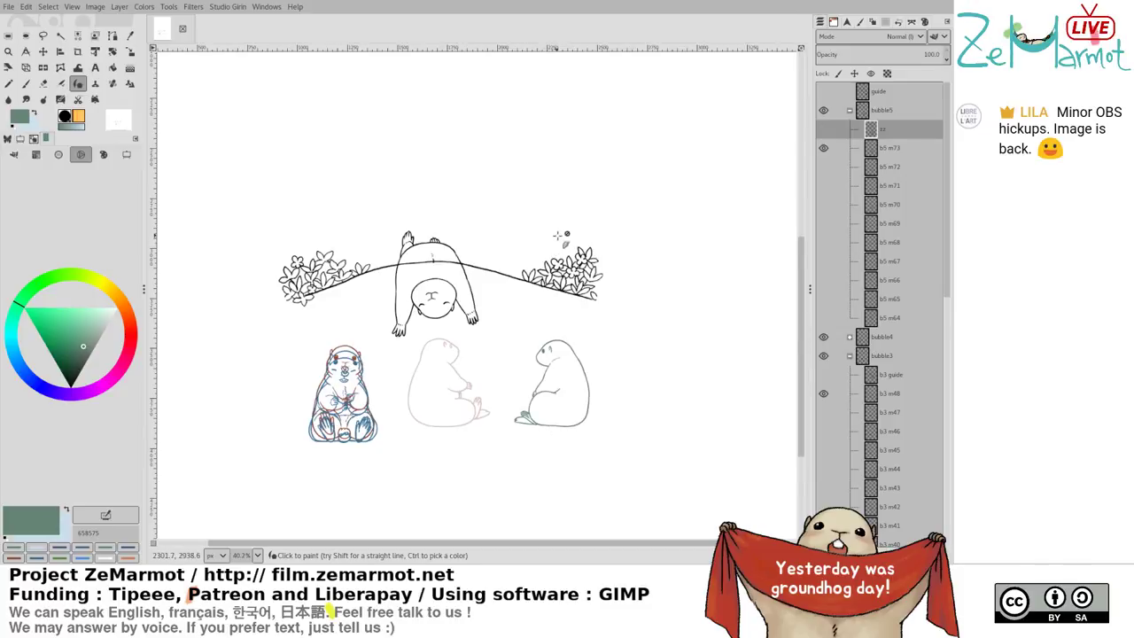
key("Page_Up")
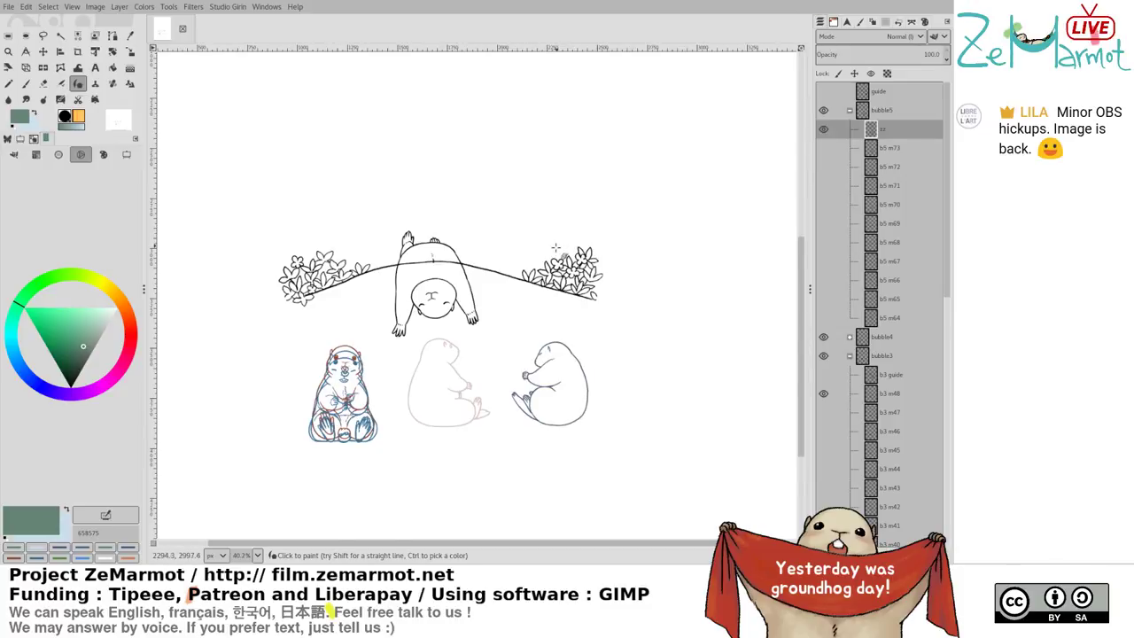
key("Page_Down")
key("Page_Up")
key("Page_Down")
key("Page_Down")
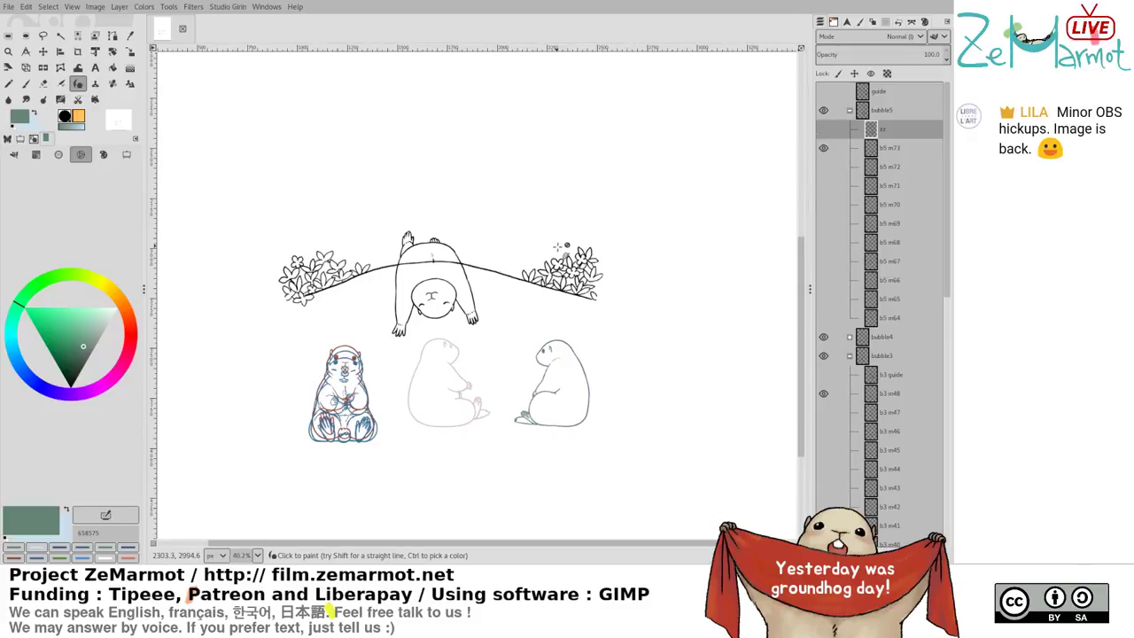
key("Page_Down")
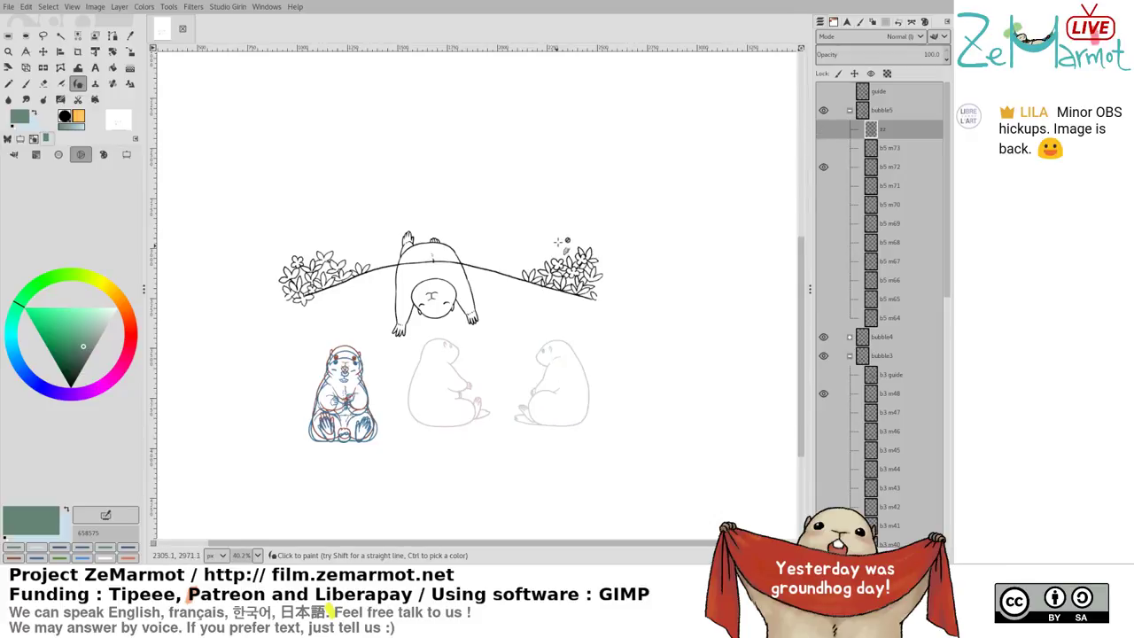
key("Page_Up")
key("Page_Down")
key("Page_Down")
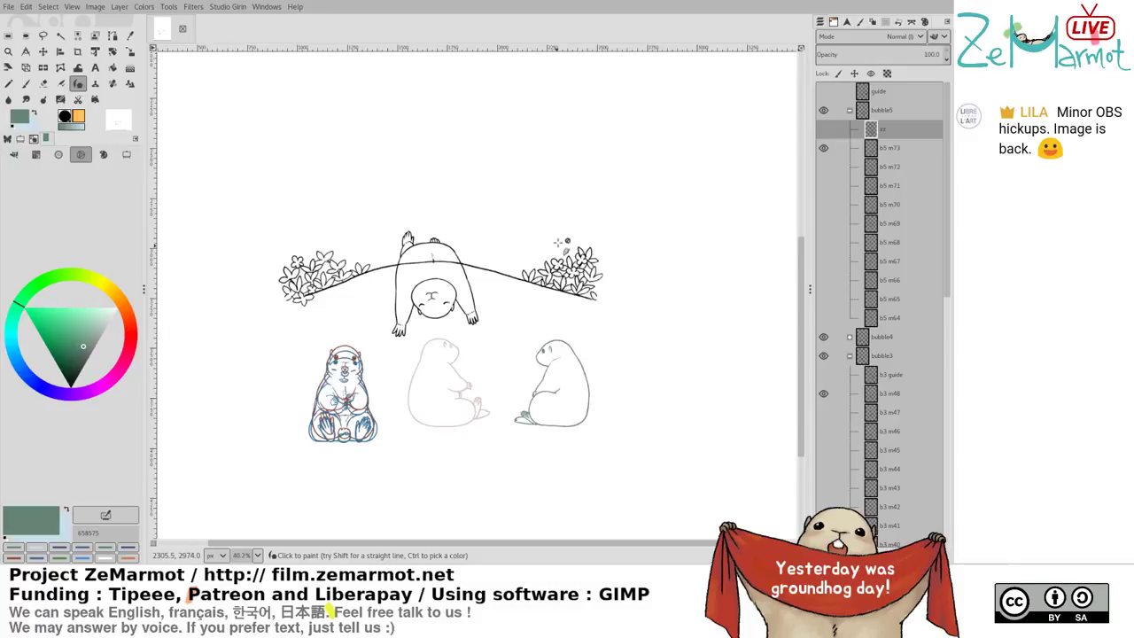
Lasso the far hind foot on the zz layer and delete it, keeping the near foot's lines
scroll(530, 416, "up", 6)
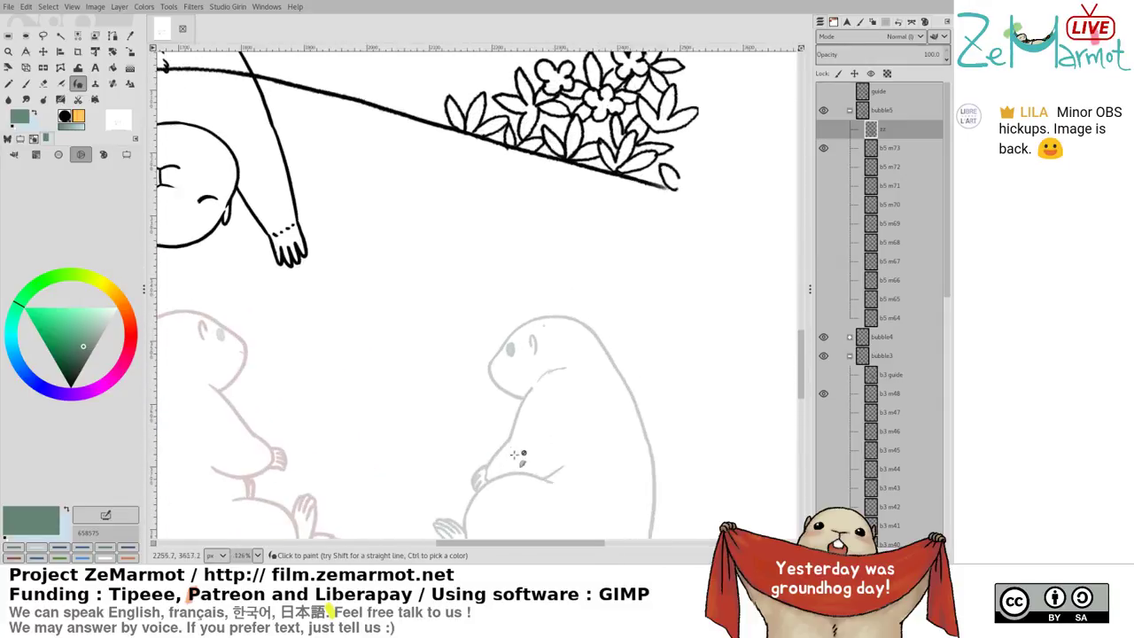
scroll(478, 350, "up", 3)
key("f")
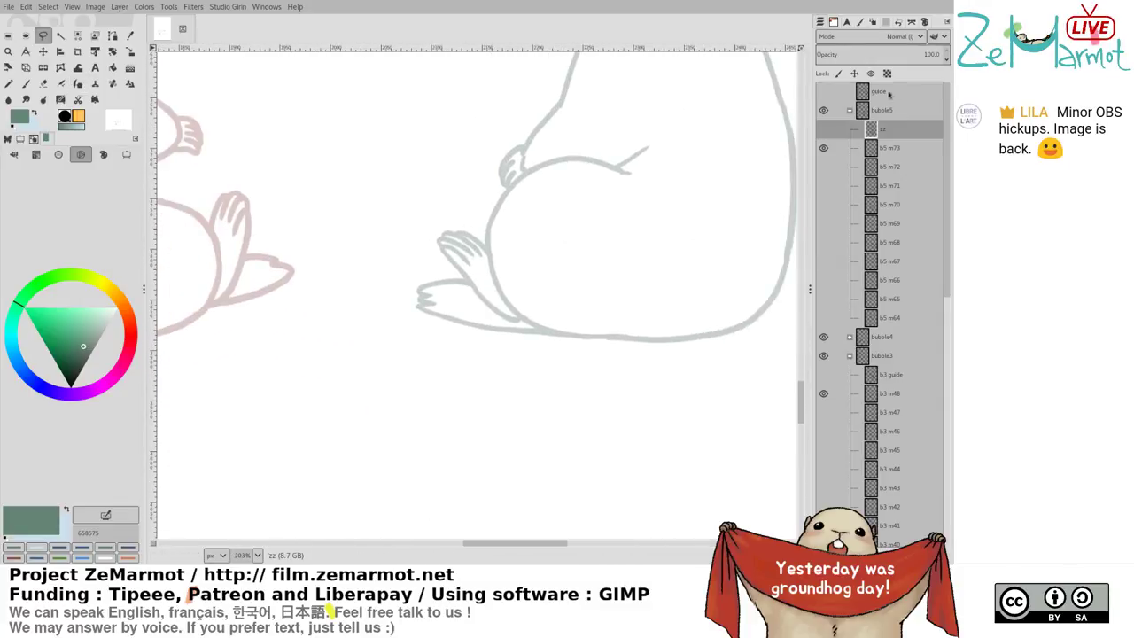
key("Page_Up")
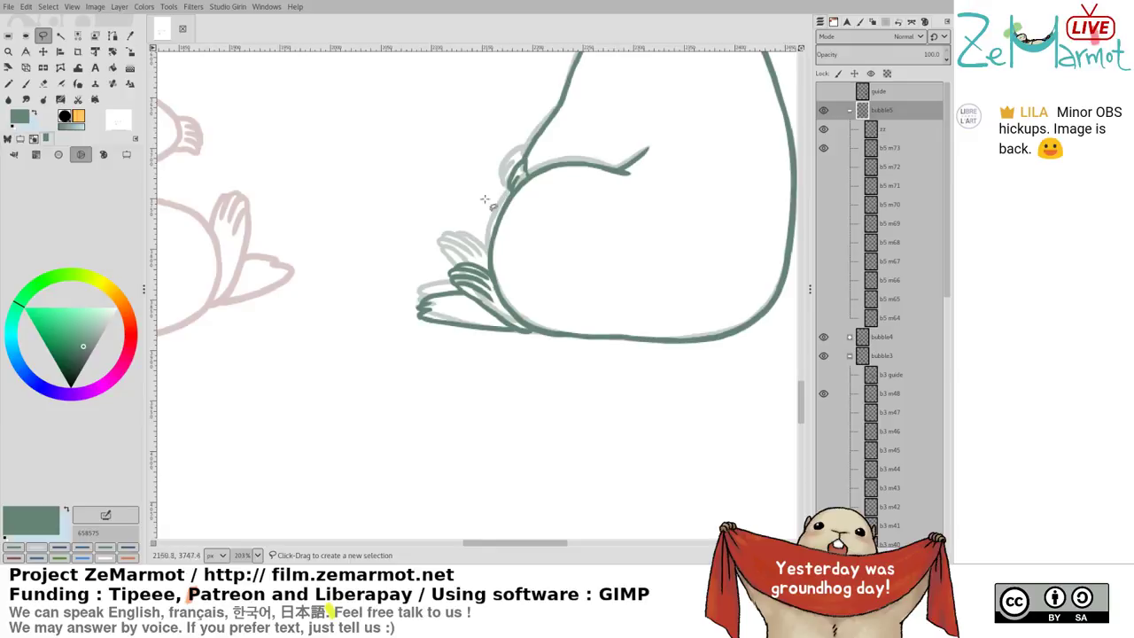
mouse_move(410, 285)
left_mouse_down()
mouse_move(398, 313)
mouse_move(473, 355)
mouse_move(523, 342)
left_mouse_up()
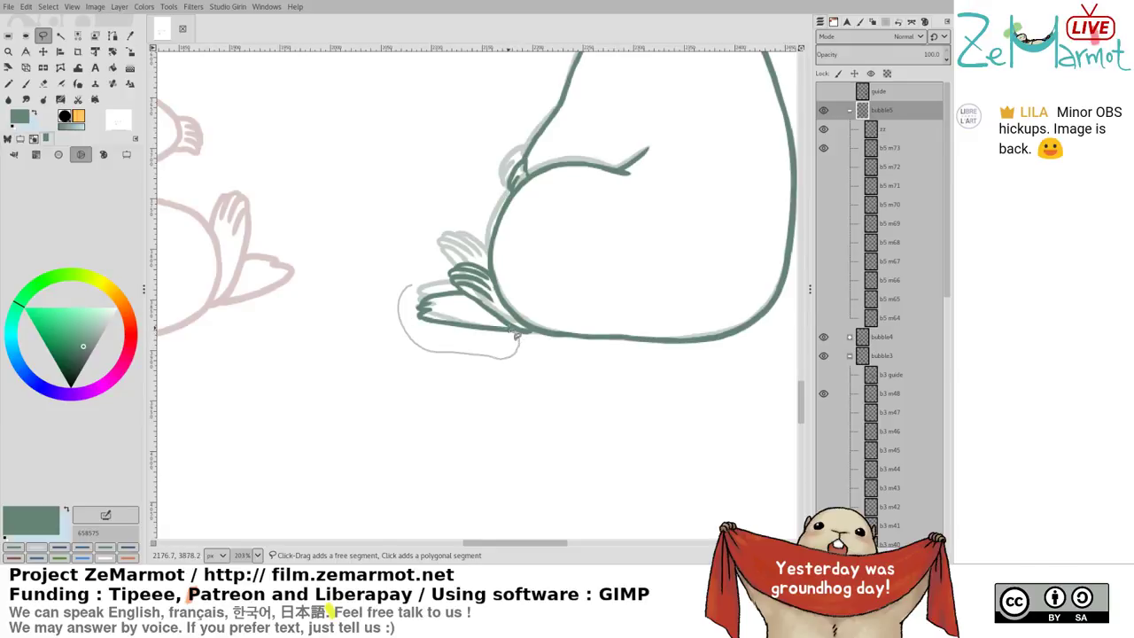
left_click_drag(460, 292, 435, 273)
key("Return")
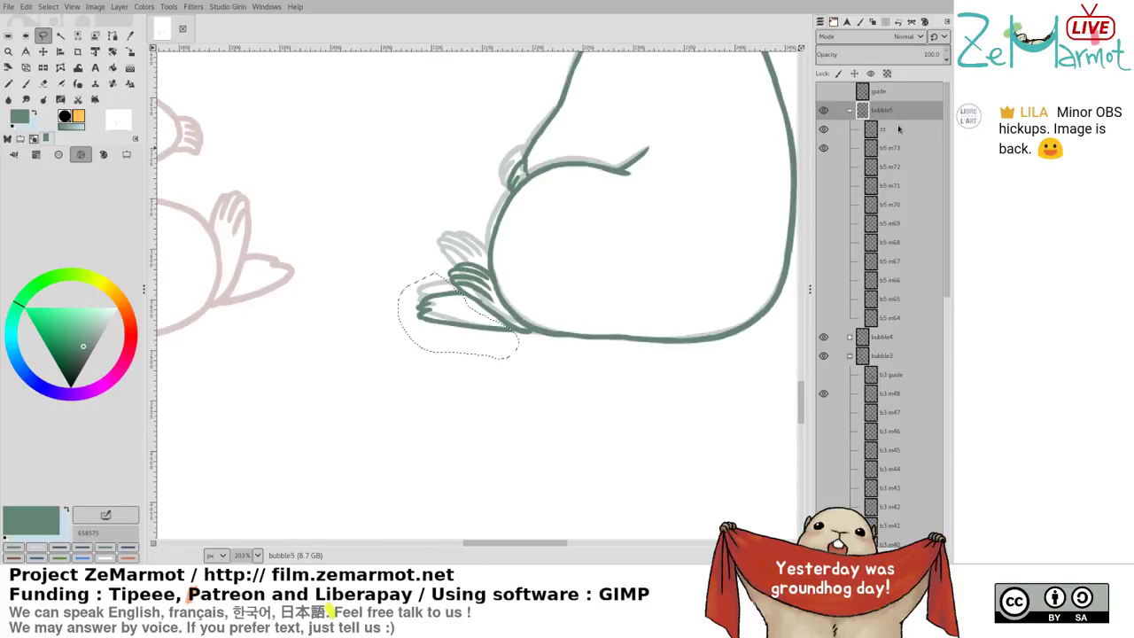
left_click(902, 130)
key("Delete")
key("d")
key("ctrl+shift+a")
key("k")
key("shift+e")
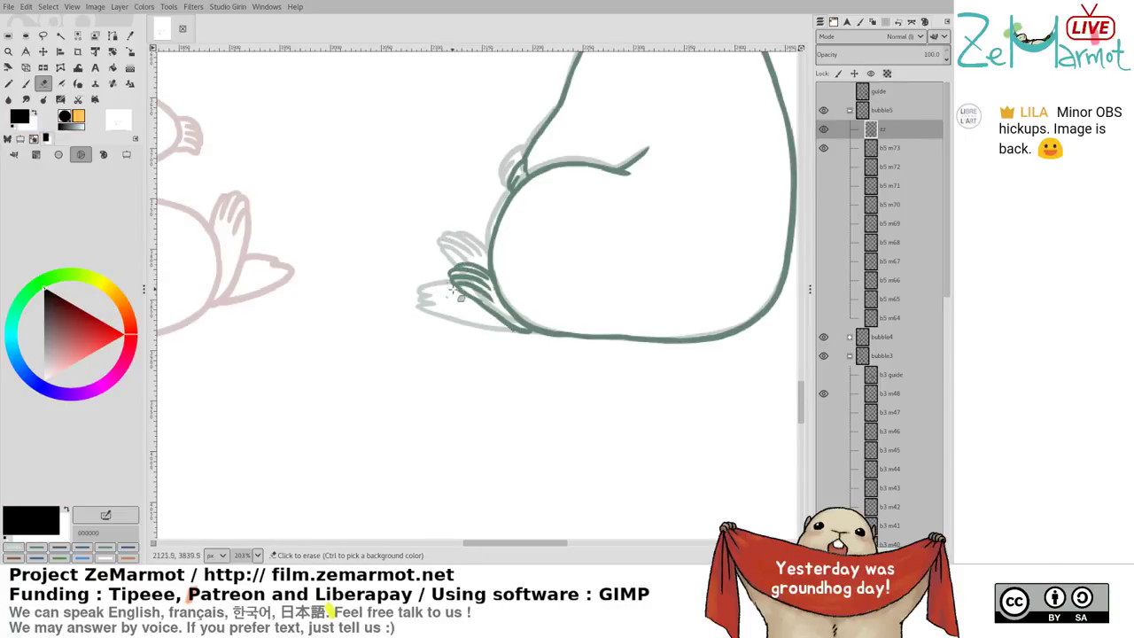
Ink the far hind foot again on zz in the sampled green, with its sole, toes and upper edge following the faded foot
key("k")
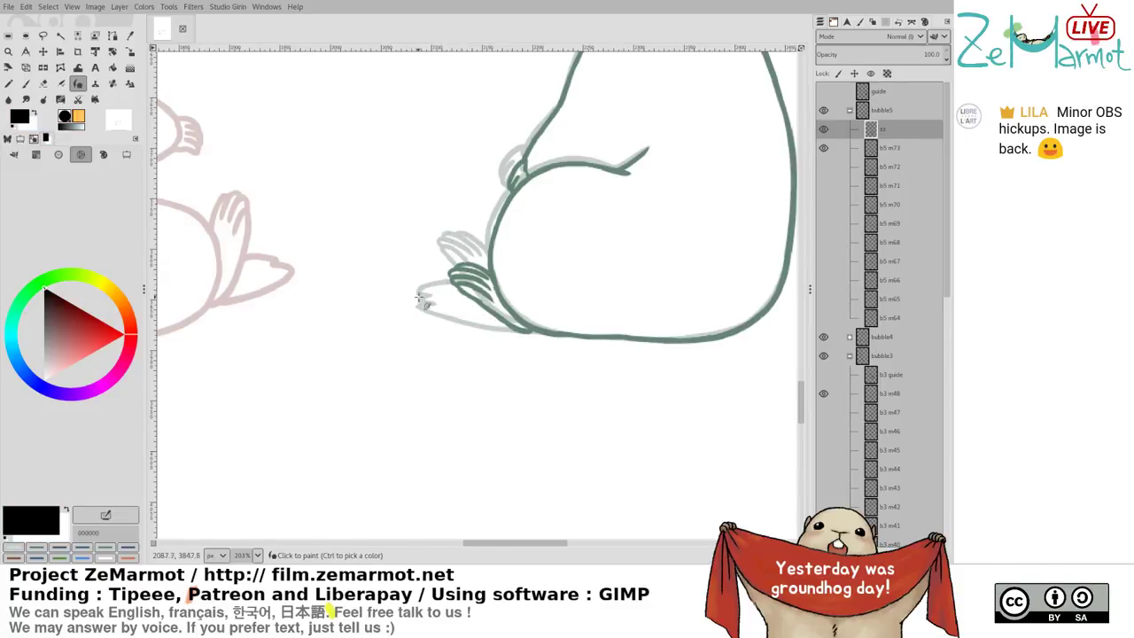
mouse_move(418, 306)
left_mouse_down()
mouse_move(462, 327)
mouse_move(442, 316)
mouse_move(542, 338)
left_mouse_up()
key("ctrl+z")
left_click(486, 306, "ctrl")
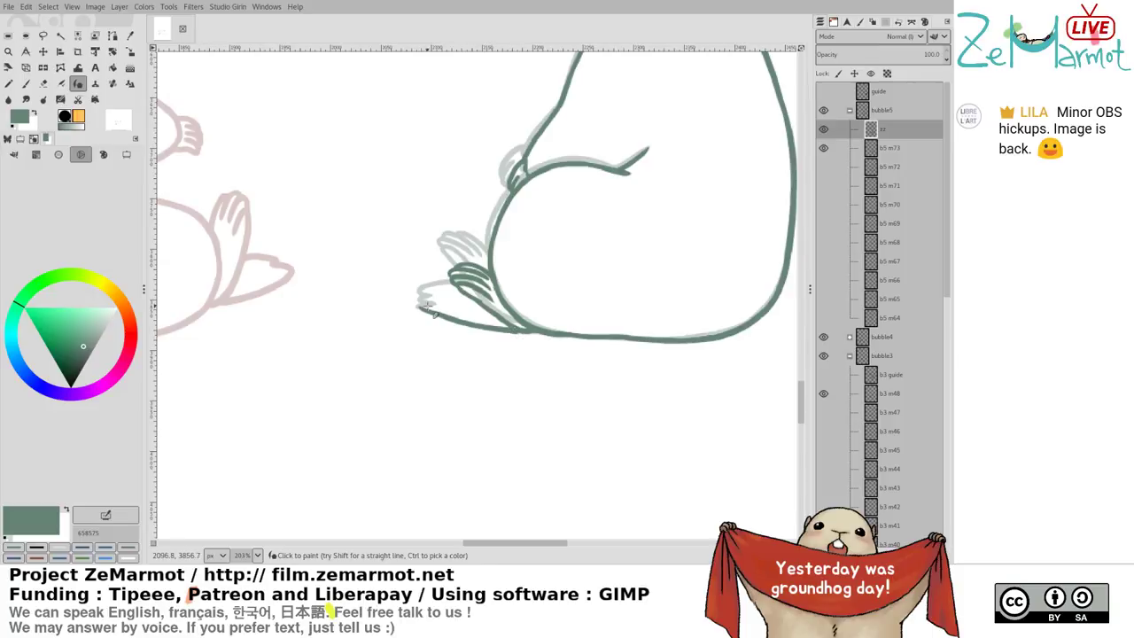
mouse_move(422, 297)
left_mouse_down()
mouse_move(436, 282)
mouse_move(464, 280)
left_mouse_up()
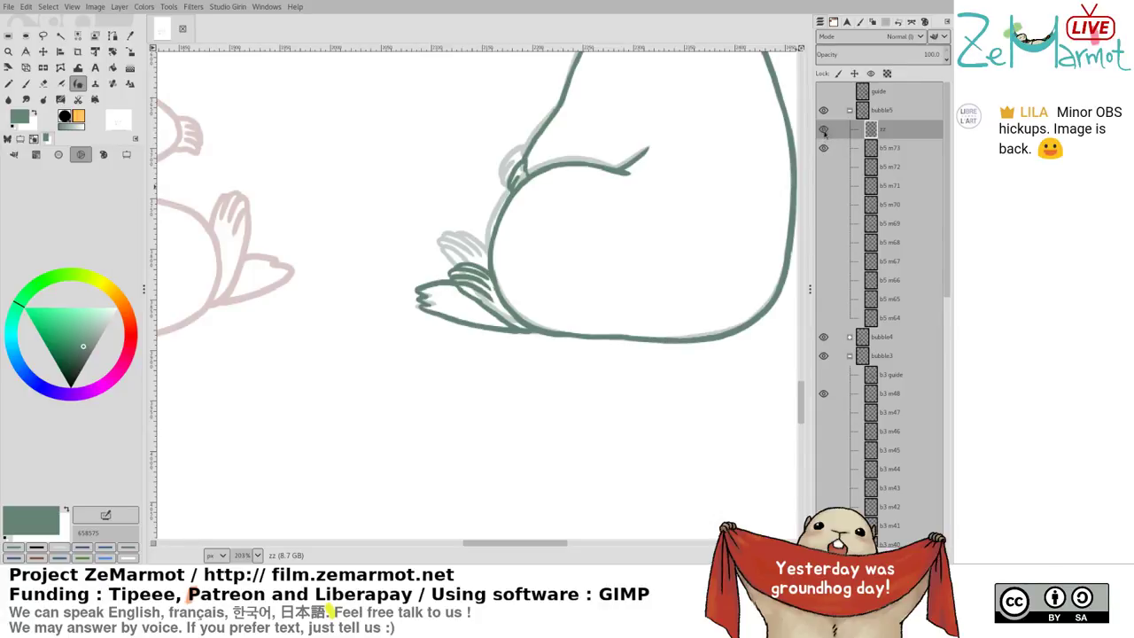
Show b5 m72 for comparison, set zz's opacity to 41 and fade b5 m72 as well
left_click(823, 166)
left_click(891, 149)
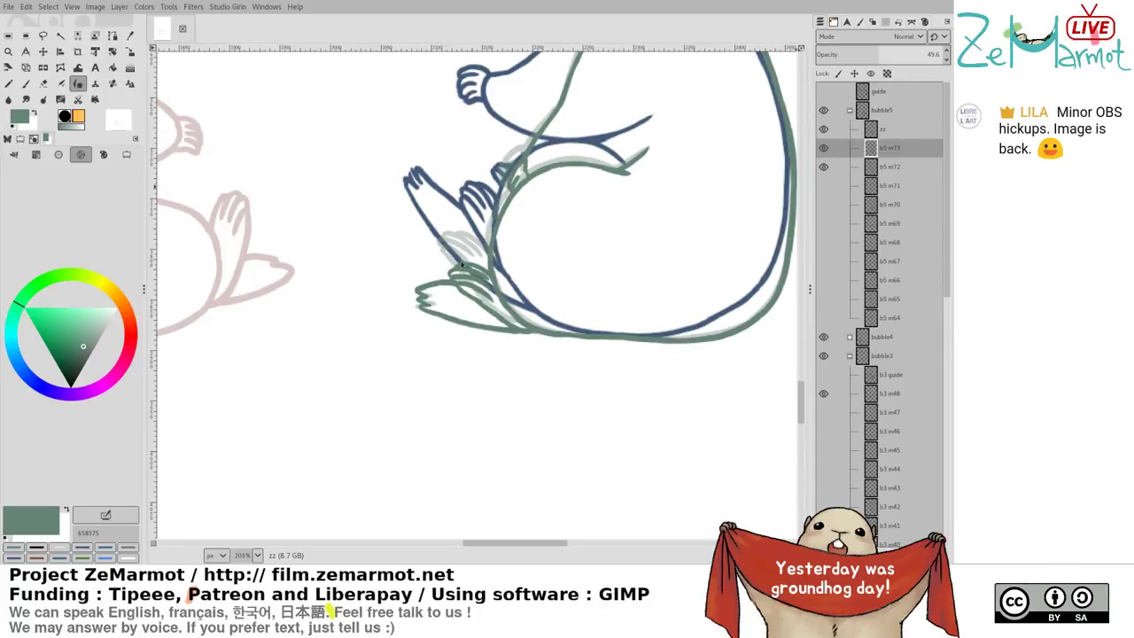
left_click(823, 151)
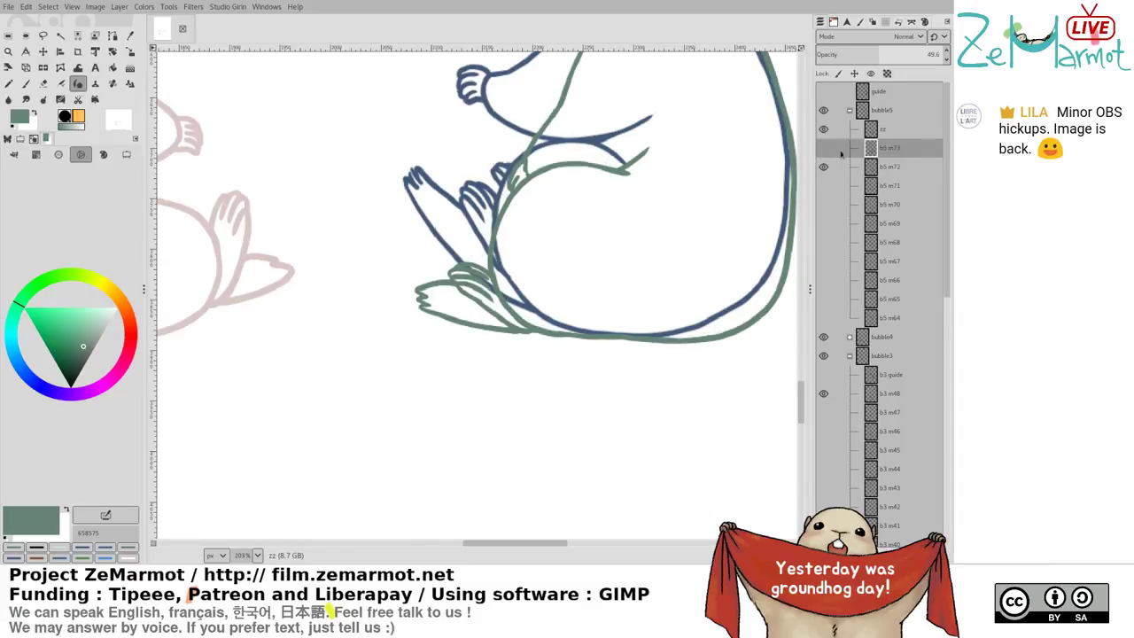
left_click(825, 149)
left_click(886, 129)
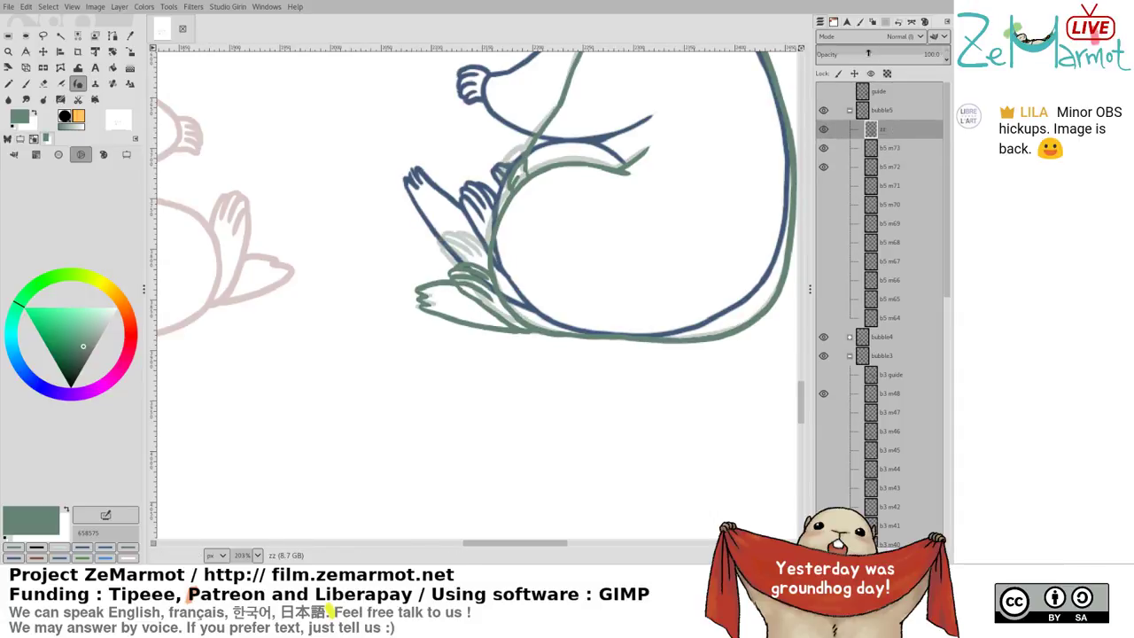
type("41")
key("Return")
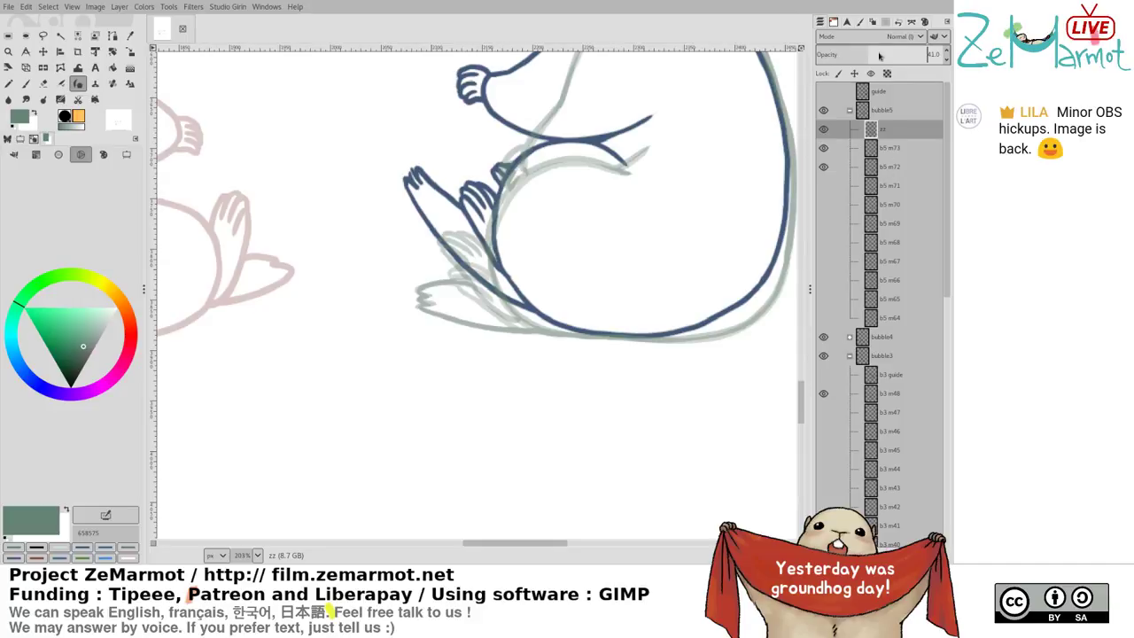
left_click(886, 167)
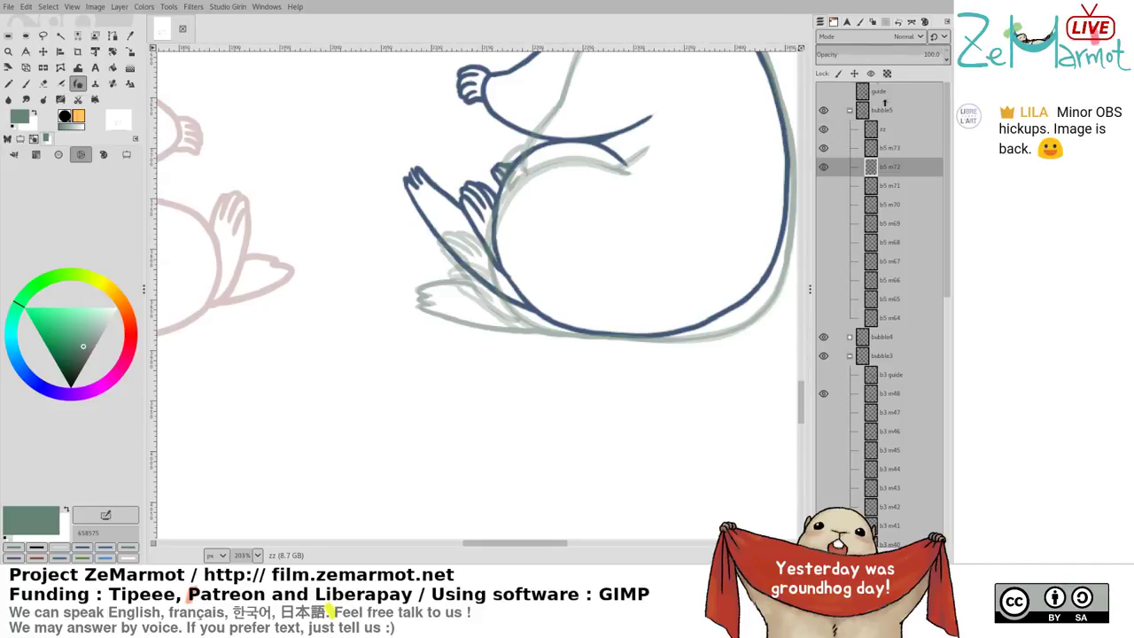
key("Page_Up")
Delete the far hind foot from b5 m73 with the neighbouring frames hidden, and clean up the leftover line under the rump with the Eraser
left_click(823, 130)
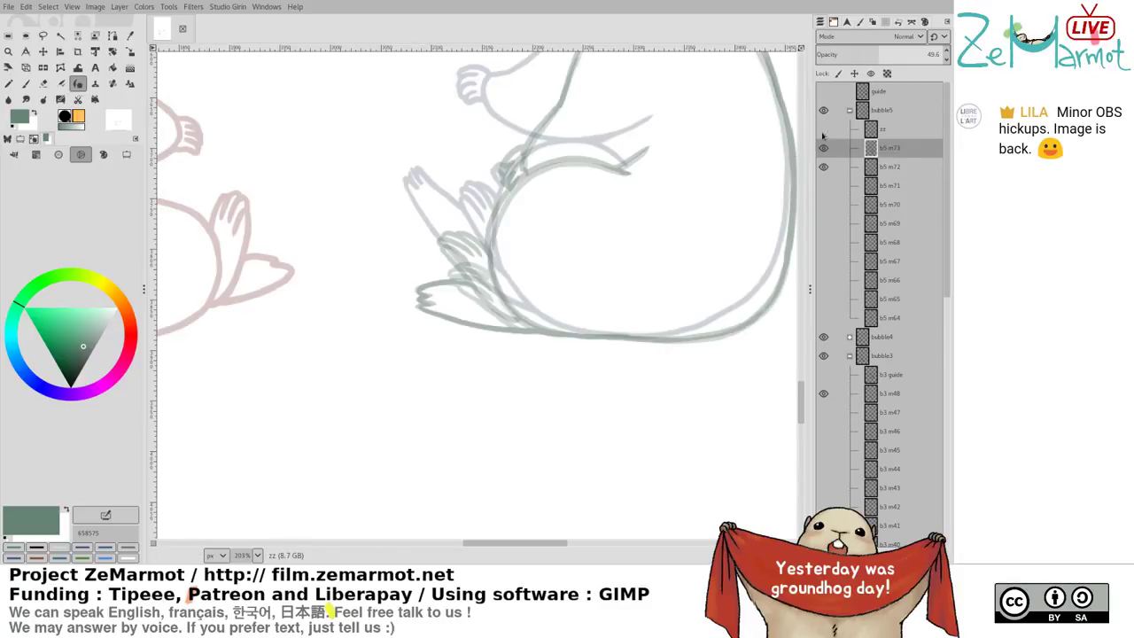
left_click(823, 166)
key("f")
mouse_move(405, 279)
left_mouse_down()
mouse_move(523, 353)
mouse_move(538, 345)
mouse_move(529, 326)
mouse_move(481, 316)
mouse_move(459, 276)
mouse_move(407, 277)
left_mouse_up()
key("Delete")
key("ctrl+shift+a")
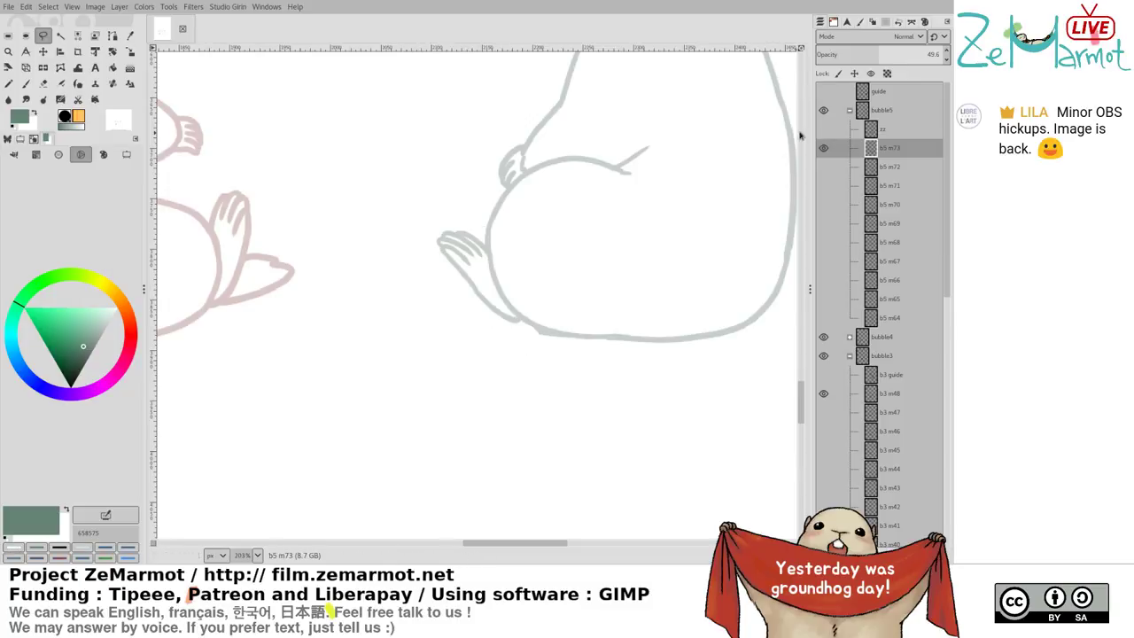
key("k")
key("shift+e")
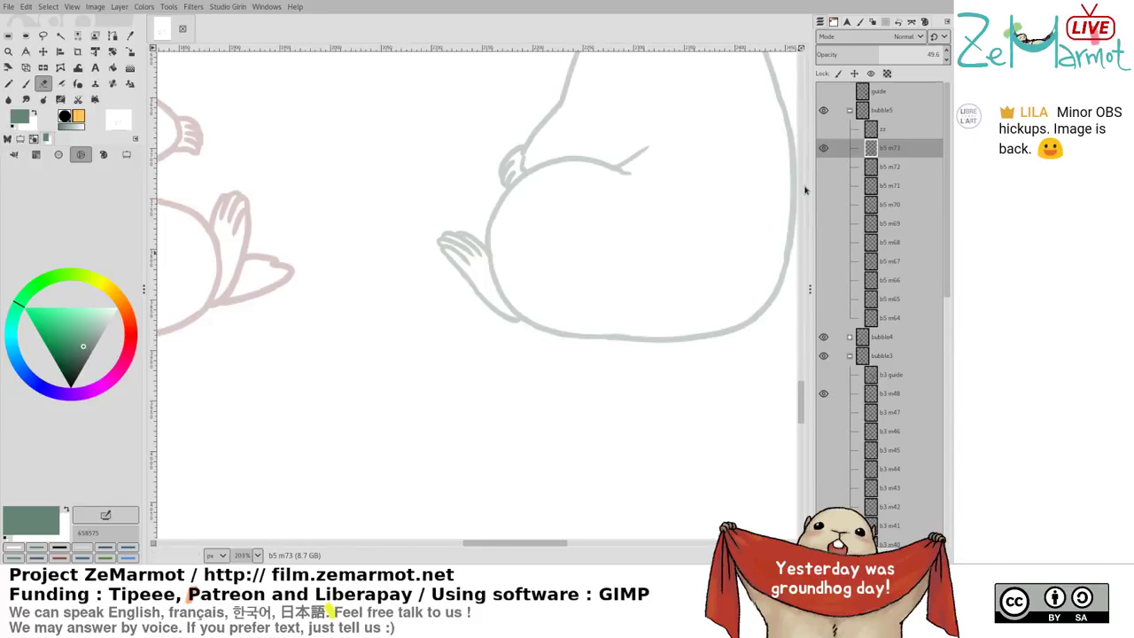
key("ctrl+z")
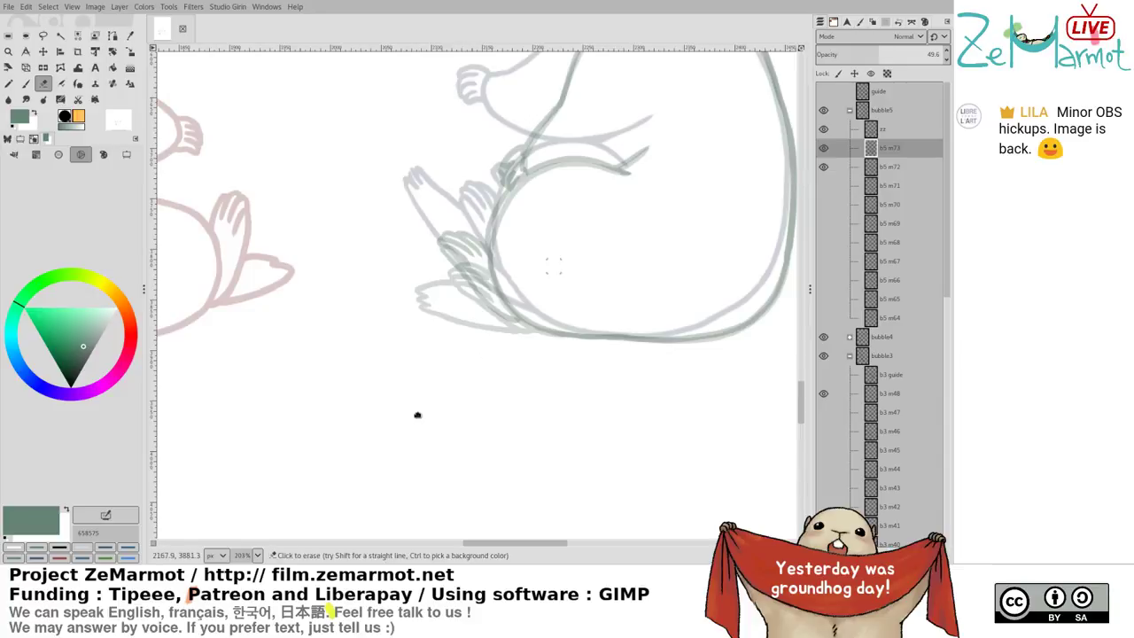
Bring zz and b5 m72 into view as faded references and set b5 m73's opacity to 100
left_click_drag(419, 415, 400, 410)
key("k")
left_click_drag(340, 295, 393, 342)
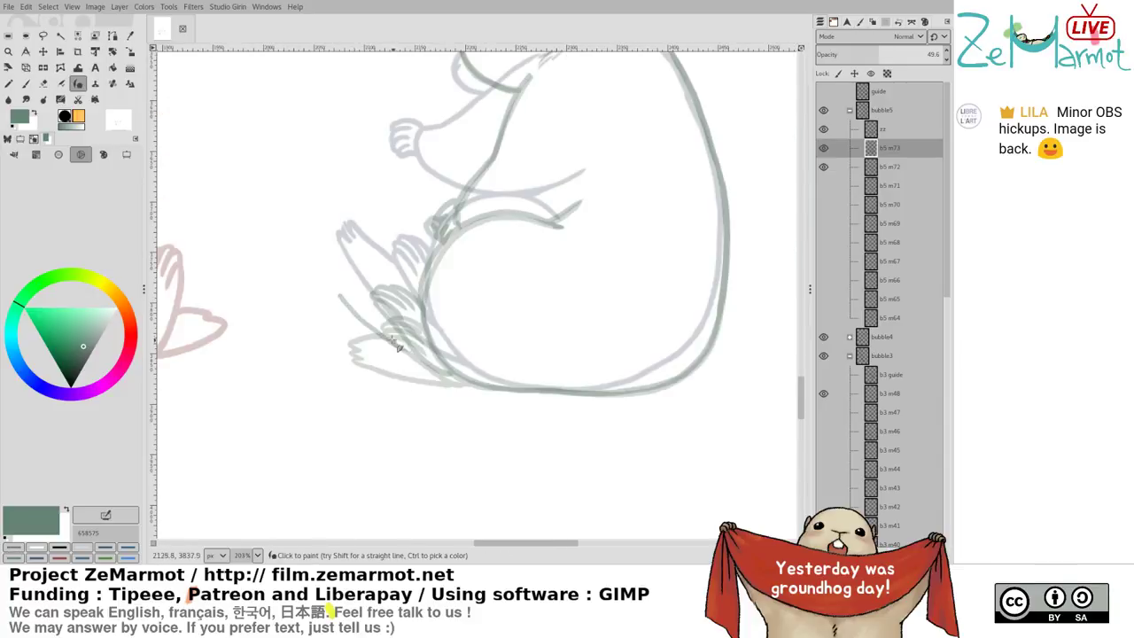
key("ctrl+z")
left_click_drag(885, 57, 942, 57)
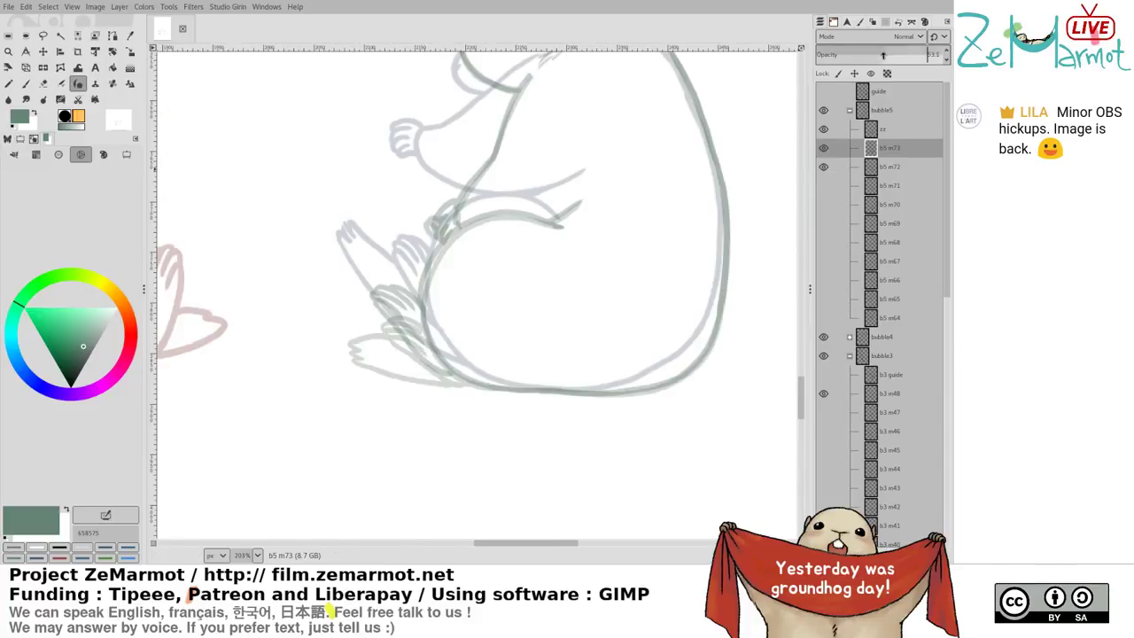
Ink a new far hind foot on b5 m73 with sole, toes and upper edge, placed between the feet of b5 m72 and zz
left_click_drag(336, 298, 415, 353)
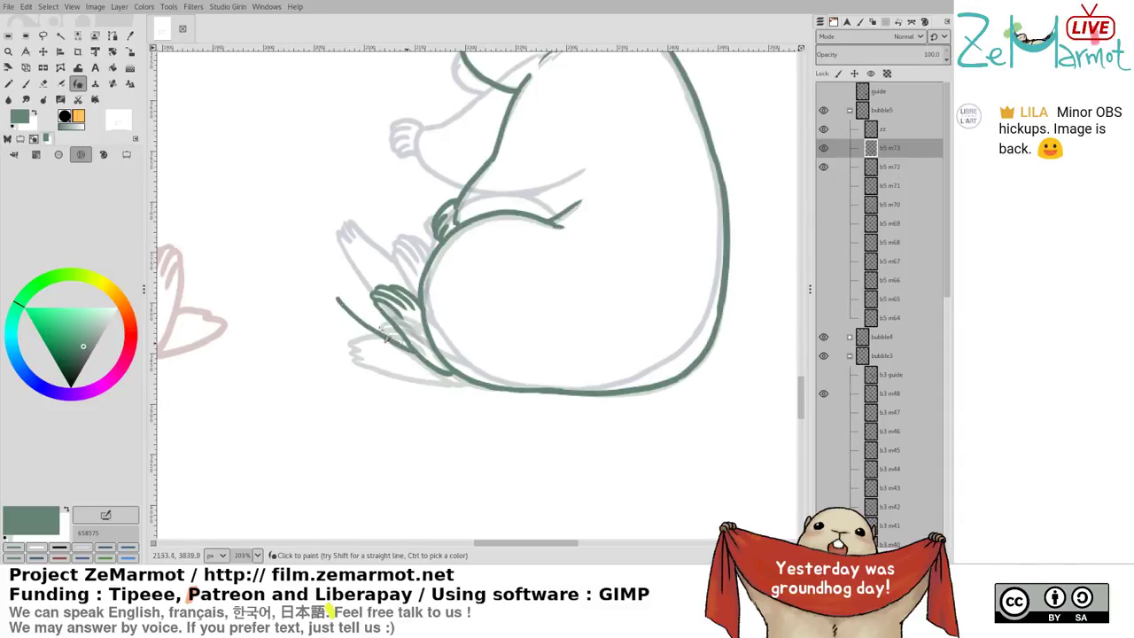
left_click_drag(337, 276, 342, 294)
left_click_drag(346, 278, 384, 298)
key("ctrl+z")
key("ctrl+z")
key("ctrl+z")
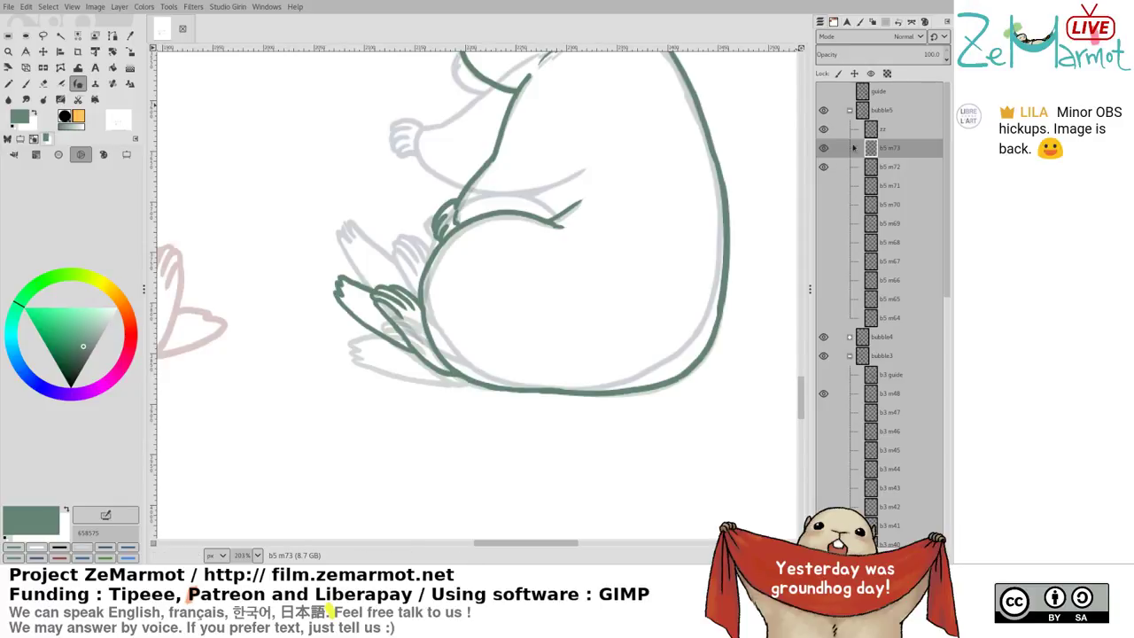
Flip between zz, b5 m73 and b5 m72 by toggling their visibility to check the foot's motion
left_click(824, 148)
left_click(825, 148)
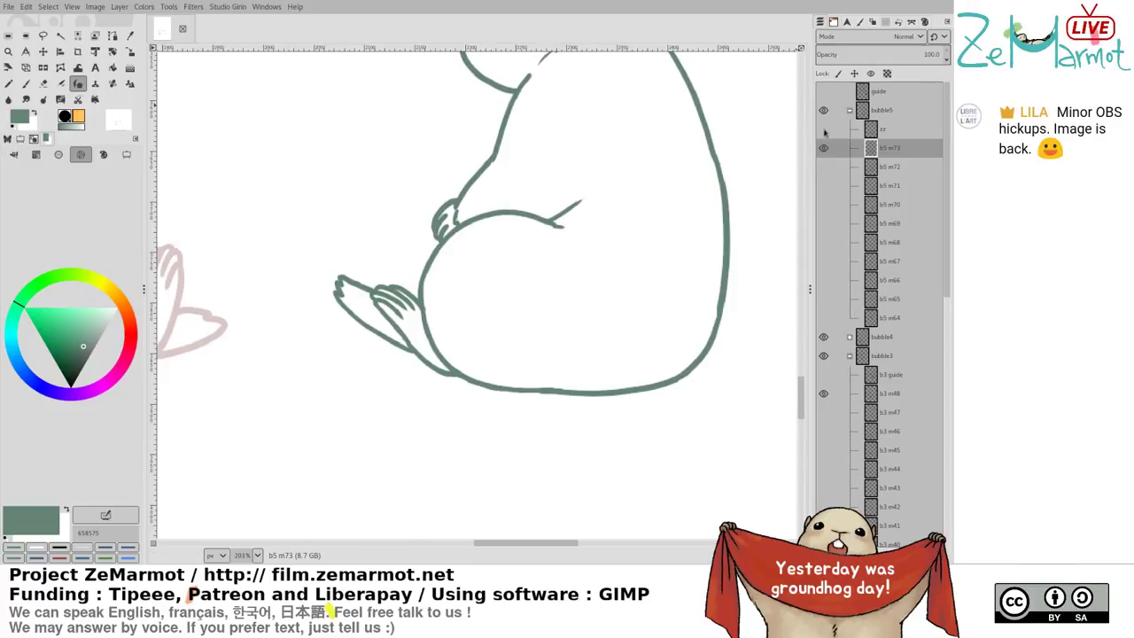
left_click(825, 148)
left_click(825, 184, "shift")
left_click(824, 167, "shift")
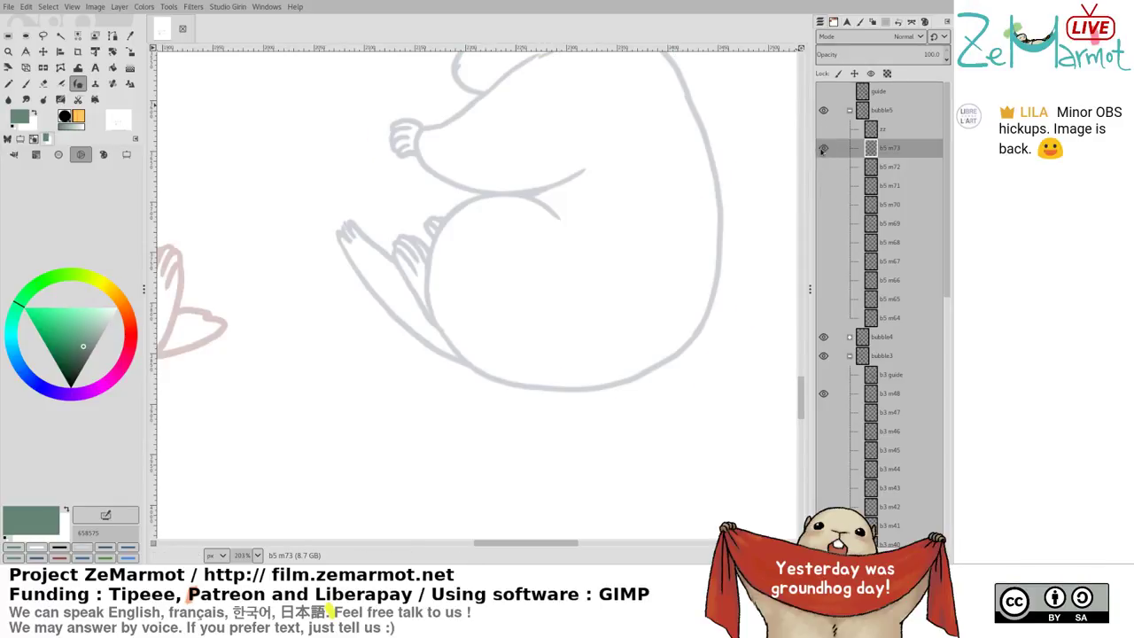
left_click(823, 149, "shift")
left_click(823, 149, "shift")
left_click(823, 166, "shift")
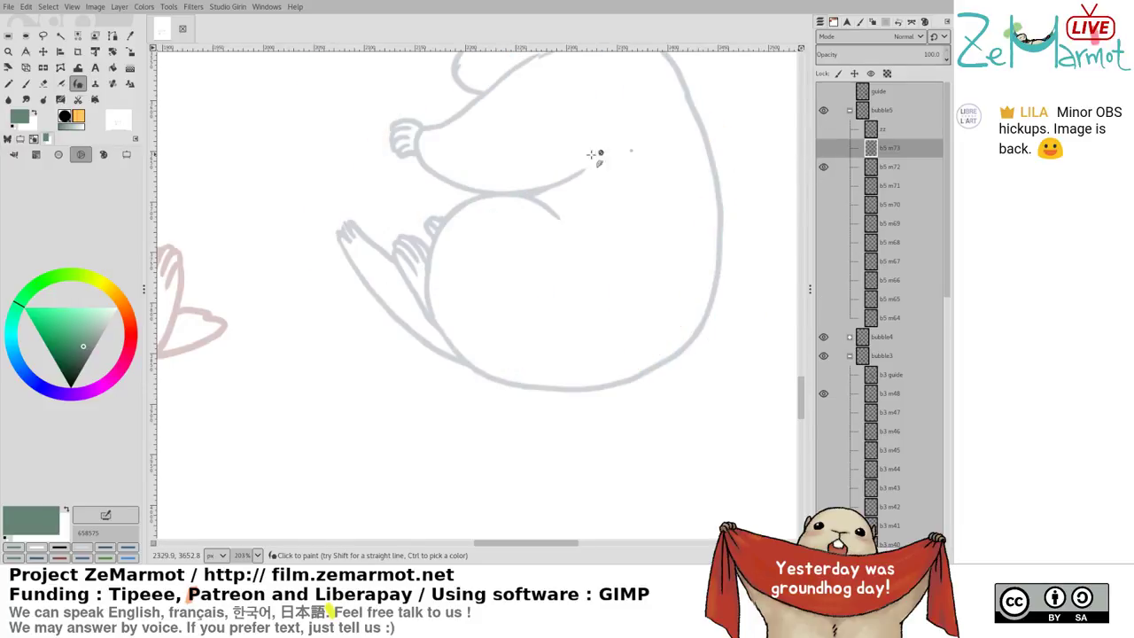
Rename the zz layer as b5 m74
double_click(885, 132)
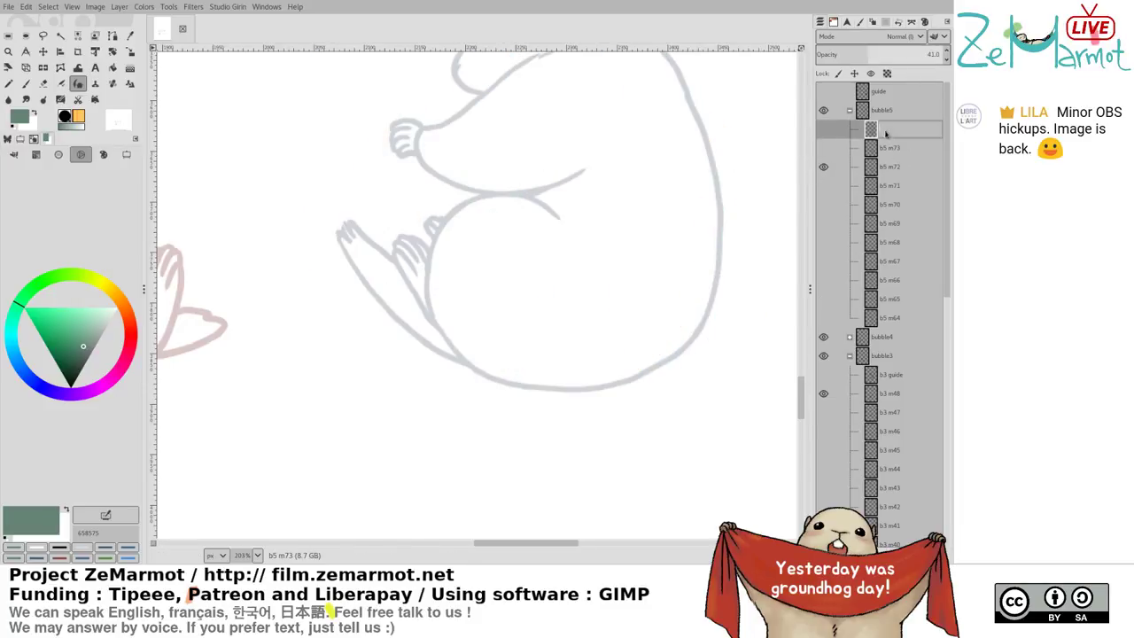
type("b5 m74")
key("Return")
left_click(886, 147)
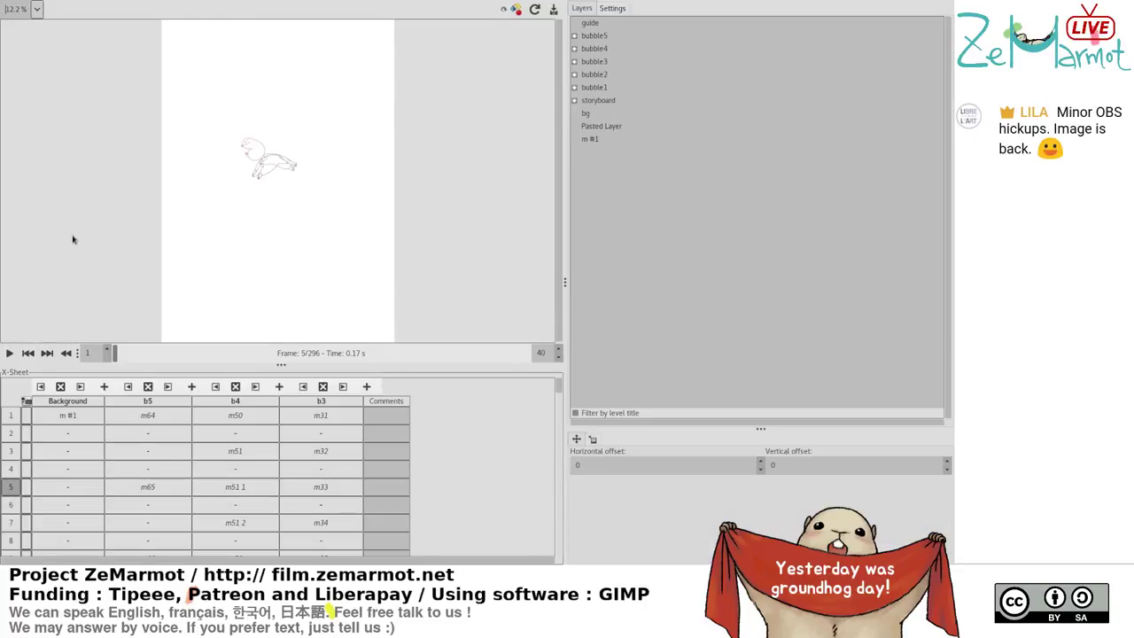
Switch to the animation window and assign b5 m74 to the b5 track from frame 39, extending it through frame 44
left_click_drag(559, 390, 557, 413)
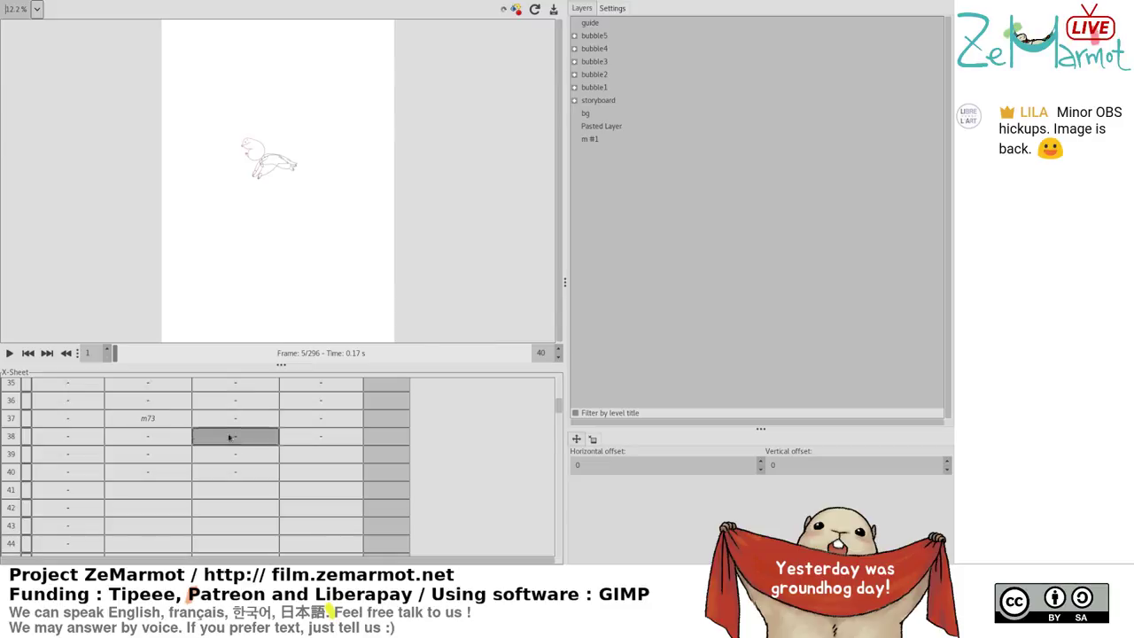
left_click(147, 456)
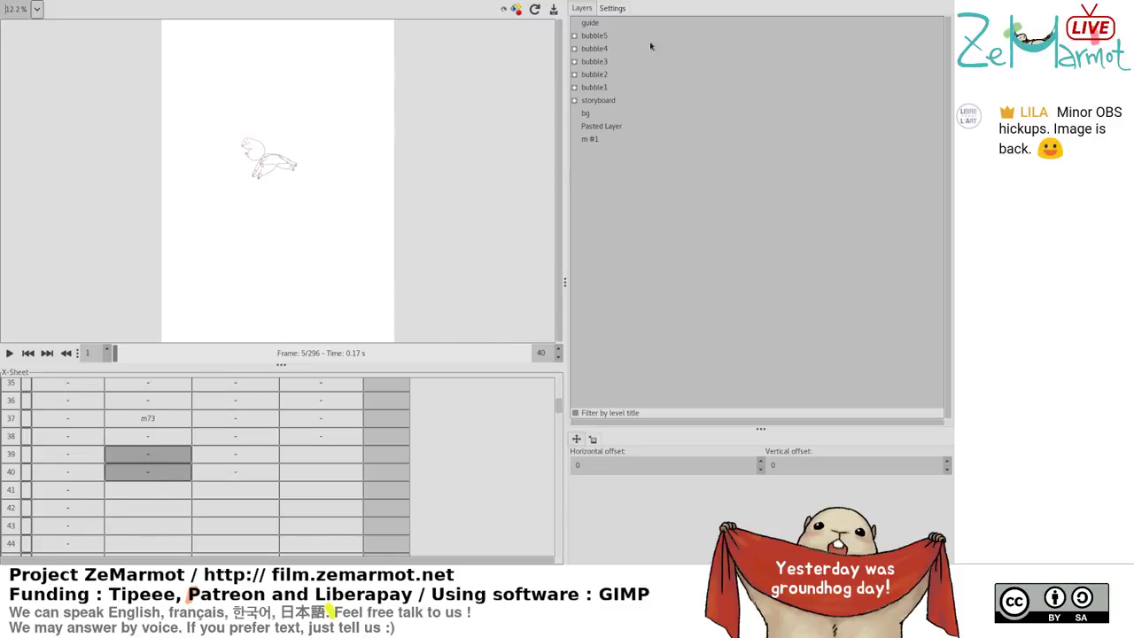
left_click(575, 35)
left_click(598, 49)
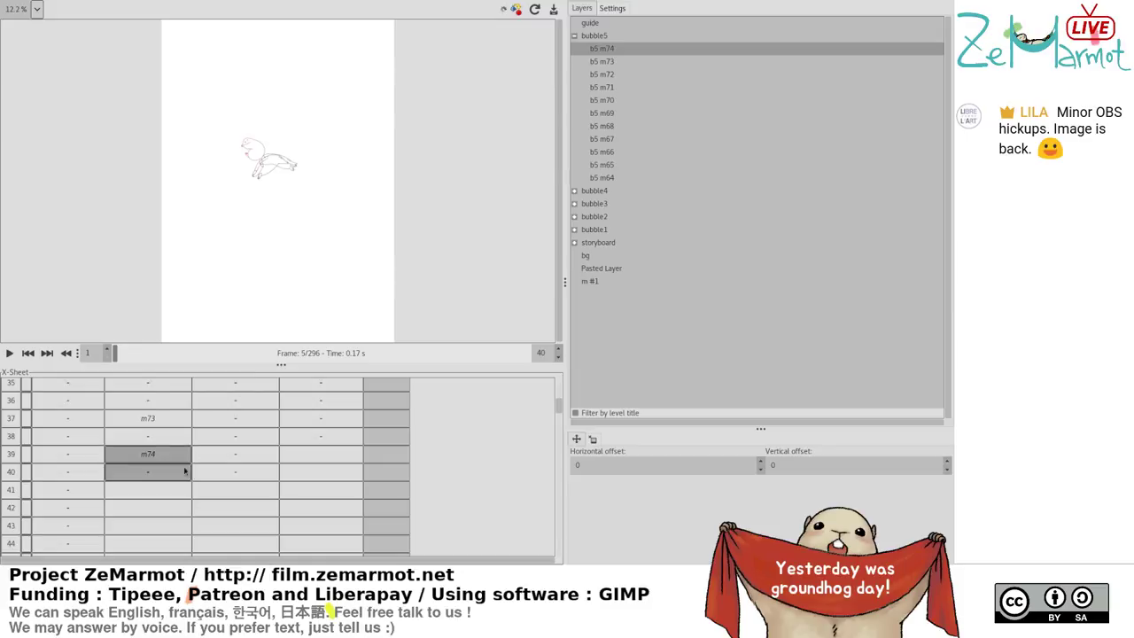
left_click(168, 541, "shift")
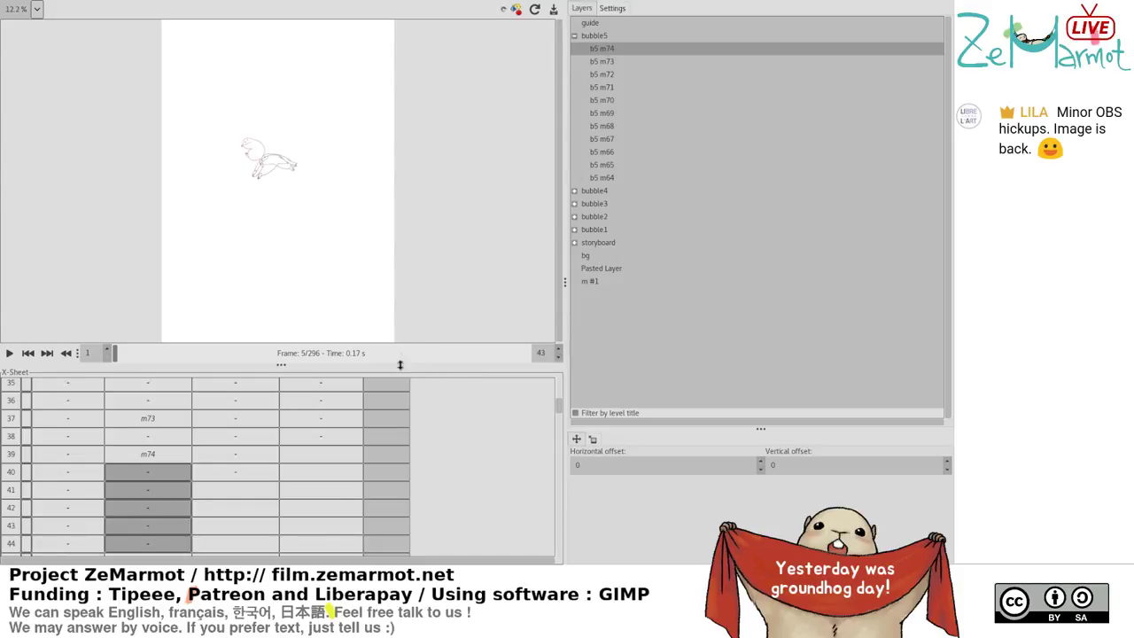
Play the animation at 25% zoom to check the marmots' motion, and return to the drawing in GIMP
left_click_drag(560, 404, 558, 377)
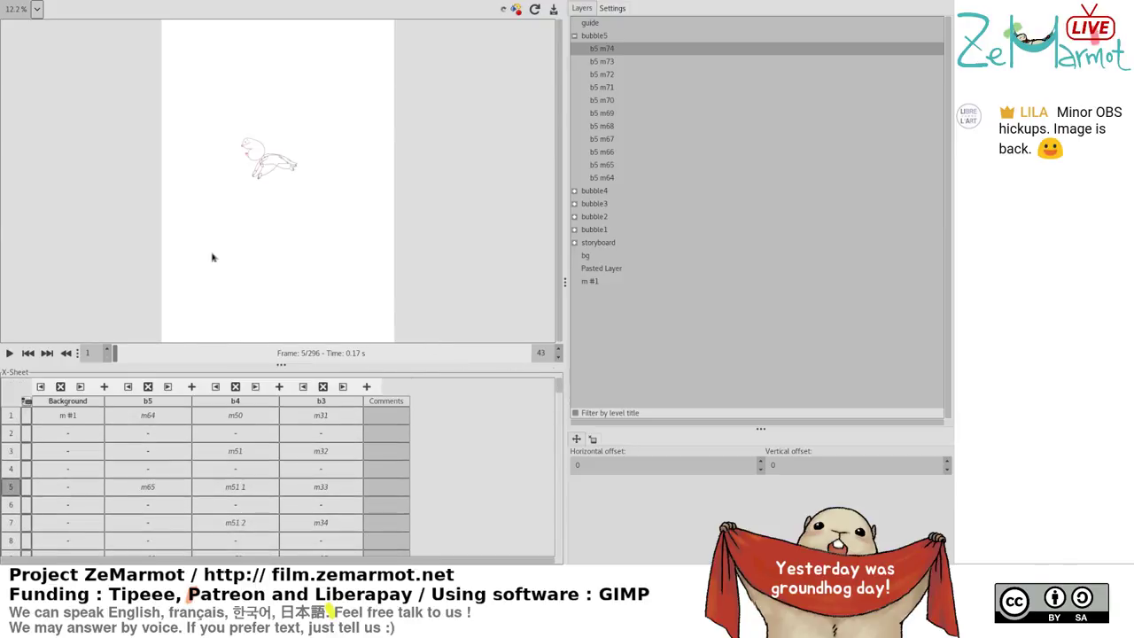
type("25")
key("Return")
left_click_drag(561, 147, 565, 204)
left_click(9, 353)
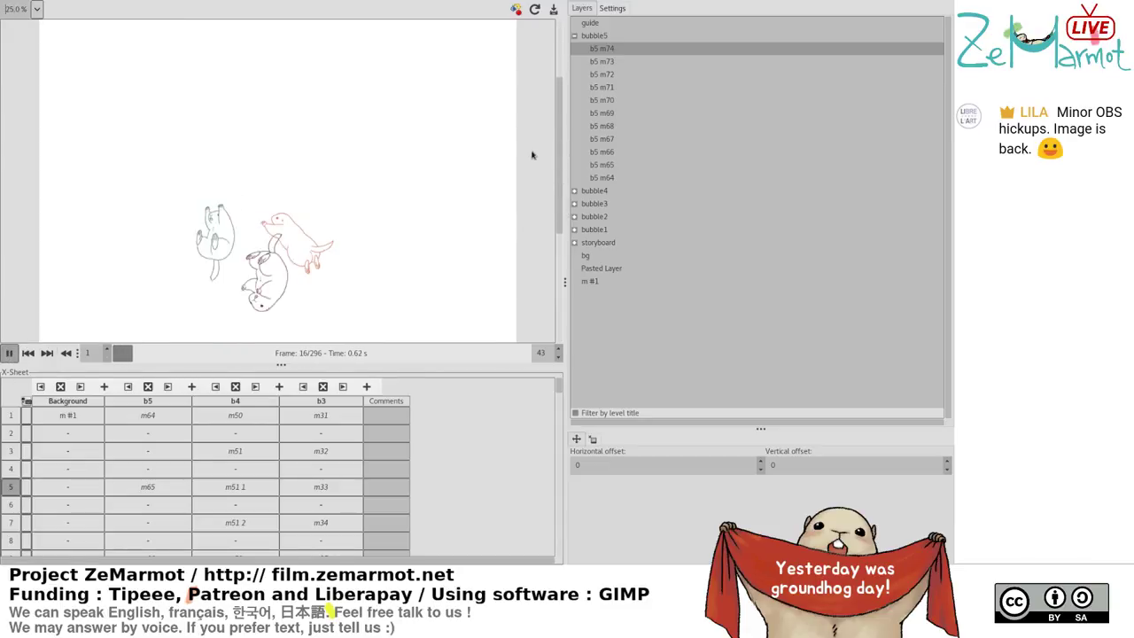
left_click_drag(558, 164, 560, 196)
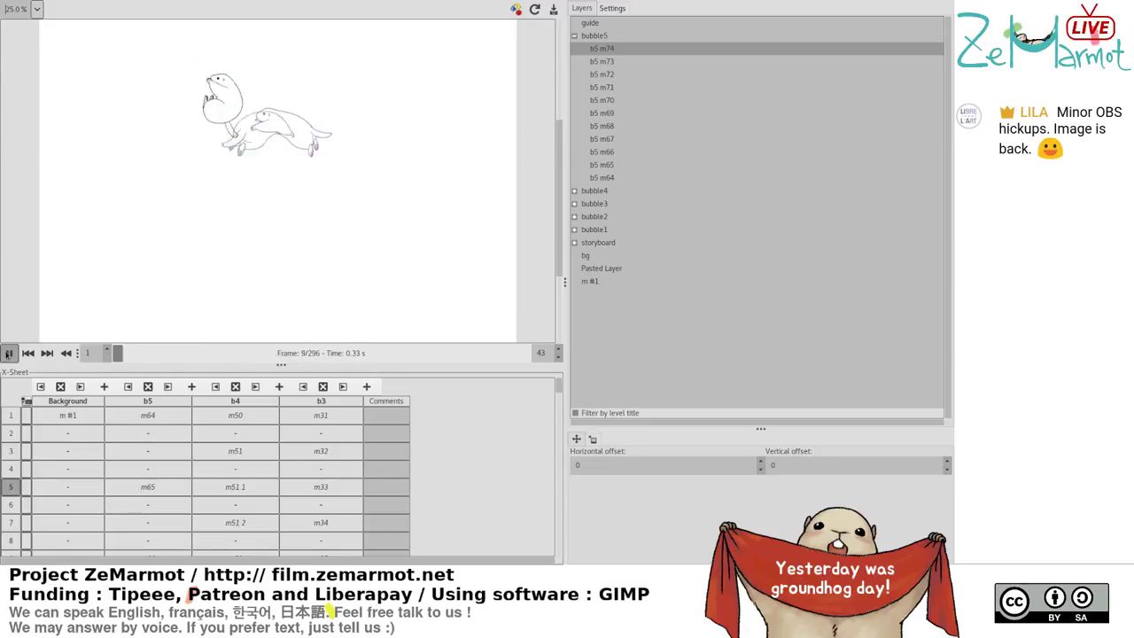
left_click(8, 353)
key("alt+Tab")
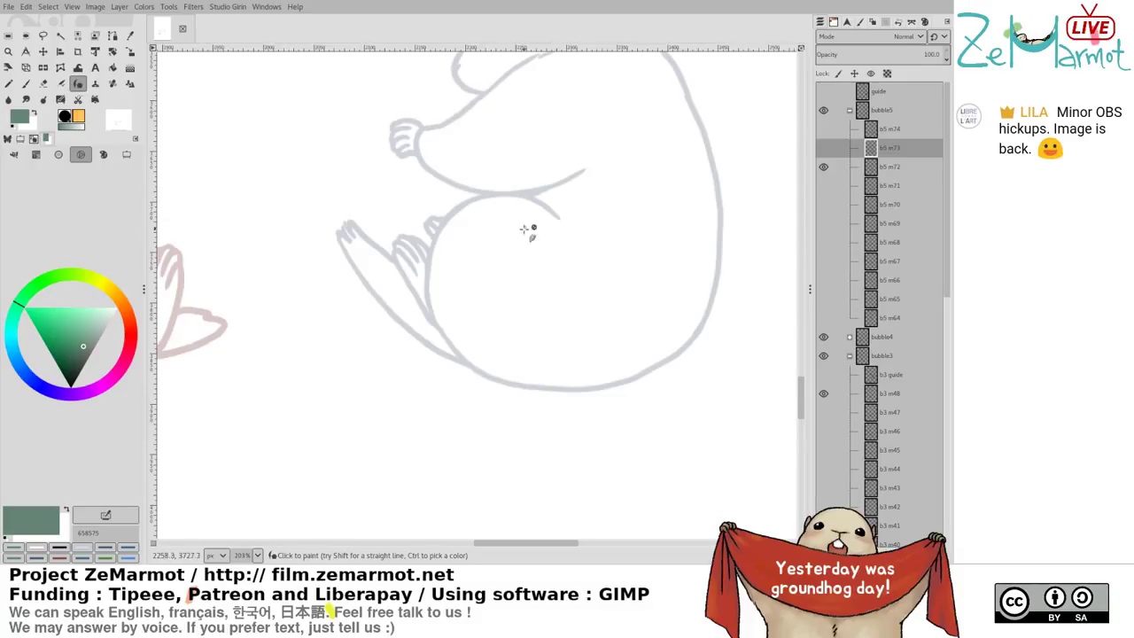
Hide b5 m72, show b5 m65 and b5 m64 for the leaping marmot, and make b5 m64 the active layer
left_click_drag(526, 230, 490, 329)
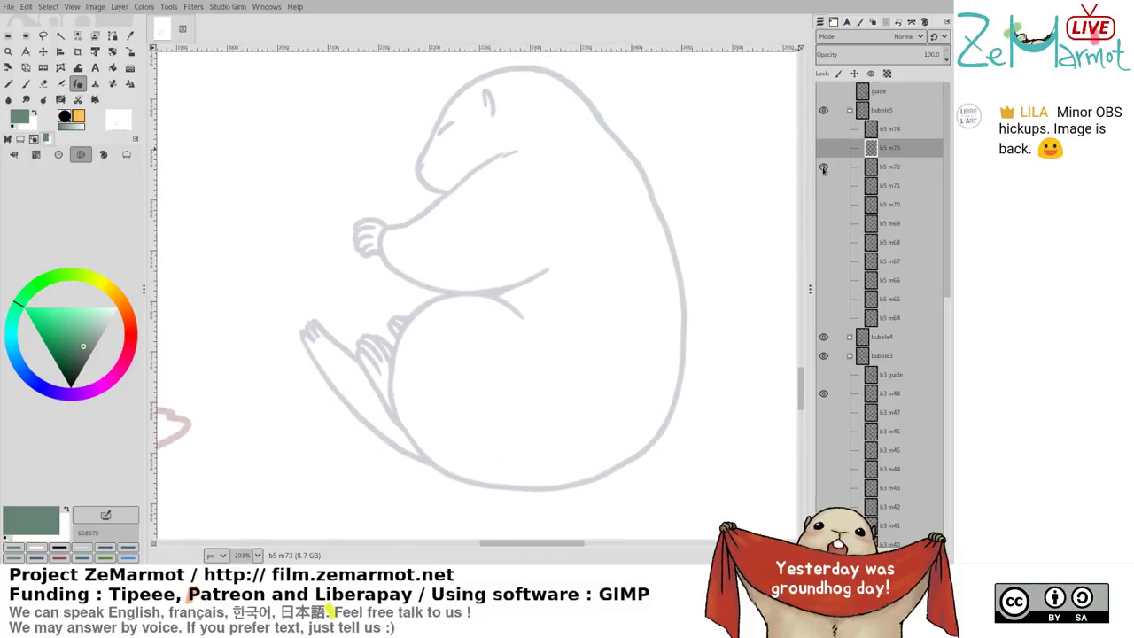
left_click(823, 167)
left_click(823, 317)
left_click(825, 298)
left_click(889, 317)
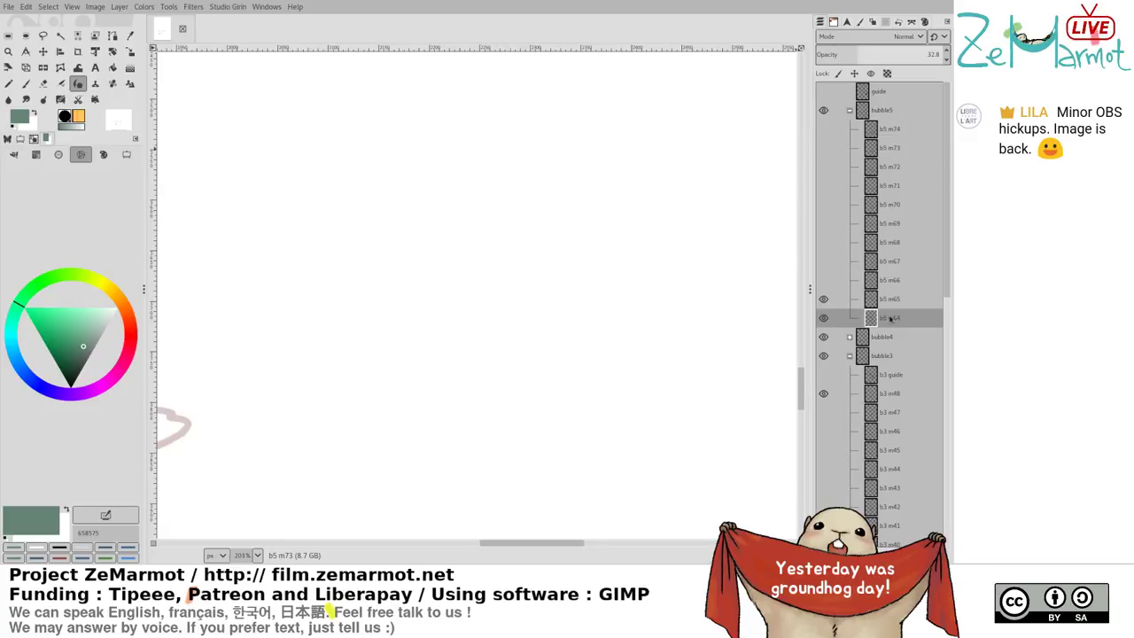
scroll(517, 406, "down", 2)
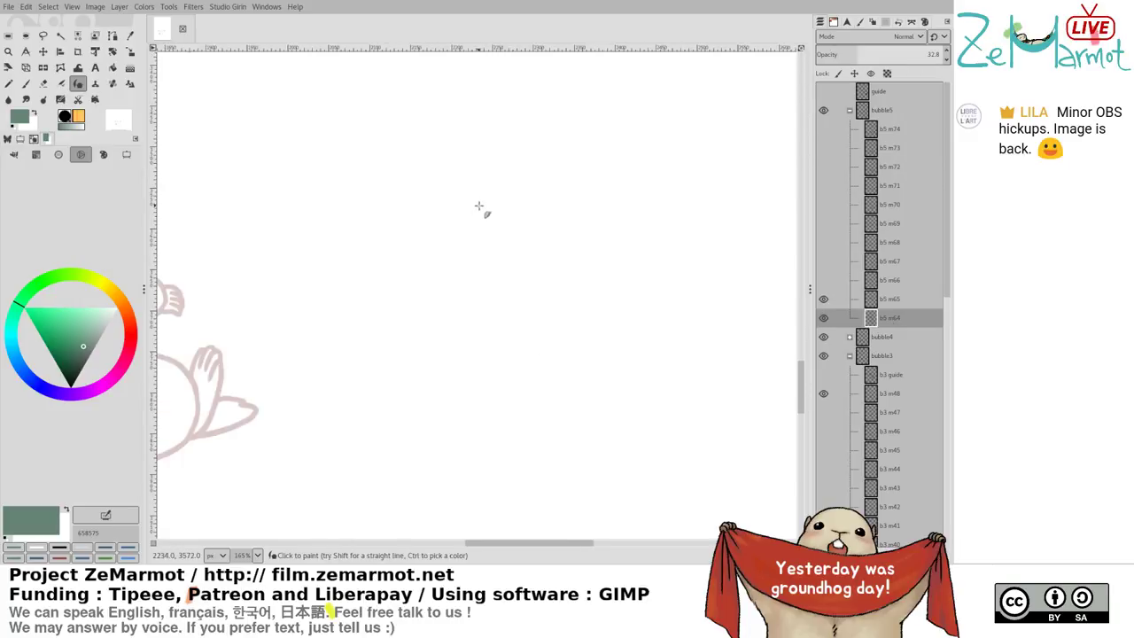
left_click_drag(474, 201, 499, 452)
scroll(478, 277, "down", 1)
left_click_drag(479, 278, 445, 443)
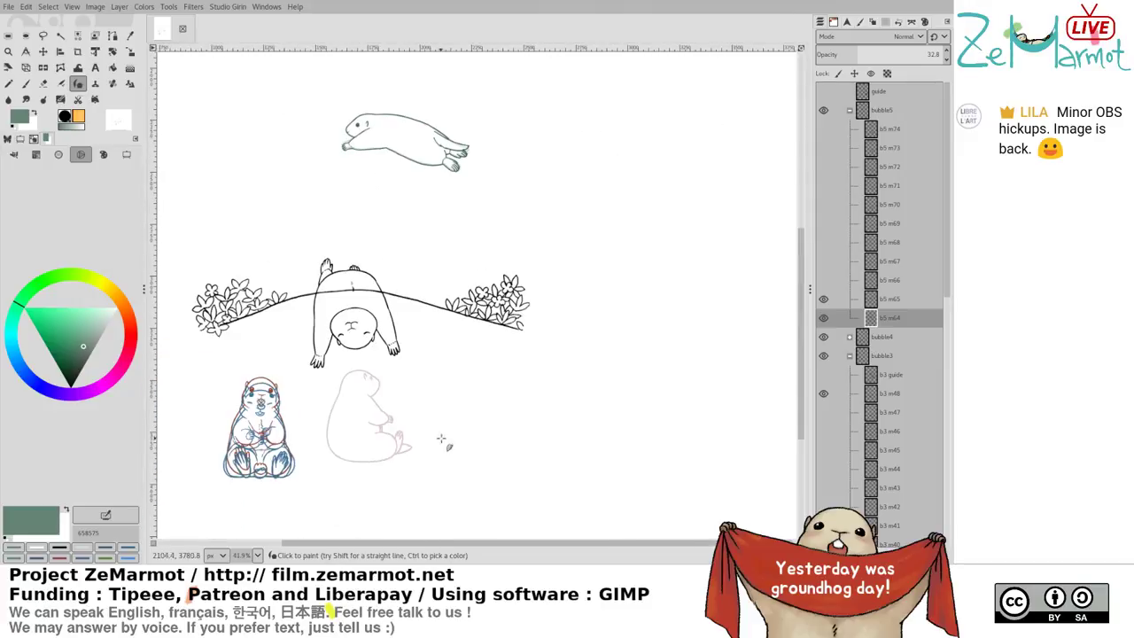
left_click_drag(468, 320, 596, 384)
scroll(509, 218, "up", 5)
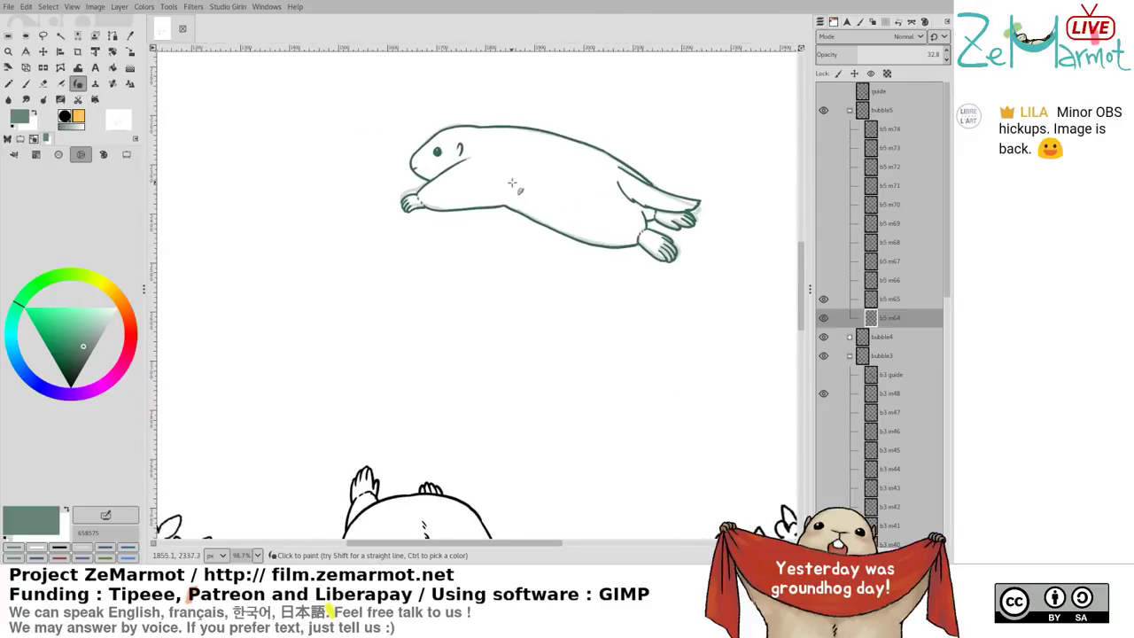
scroll(507, 248, "up", 1)
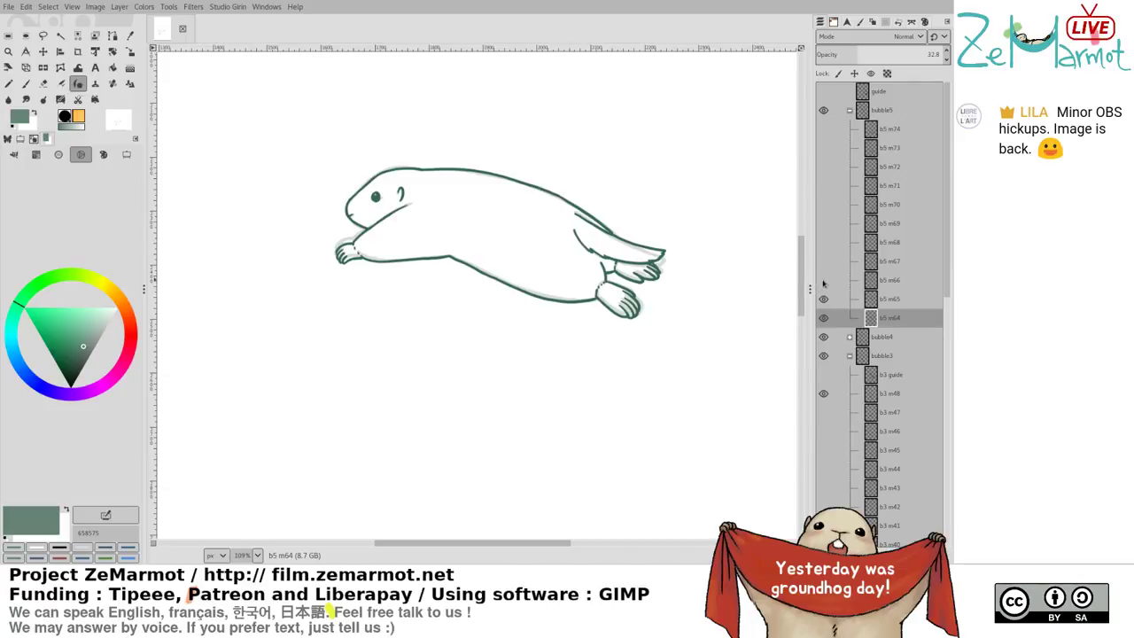
Compare the pose briefly with b5 m66 and add a new layer named zz above b5 m64
left_click(826, 281)
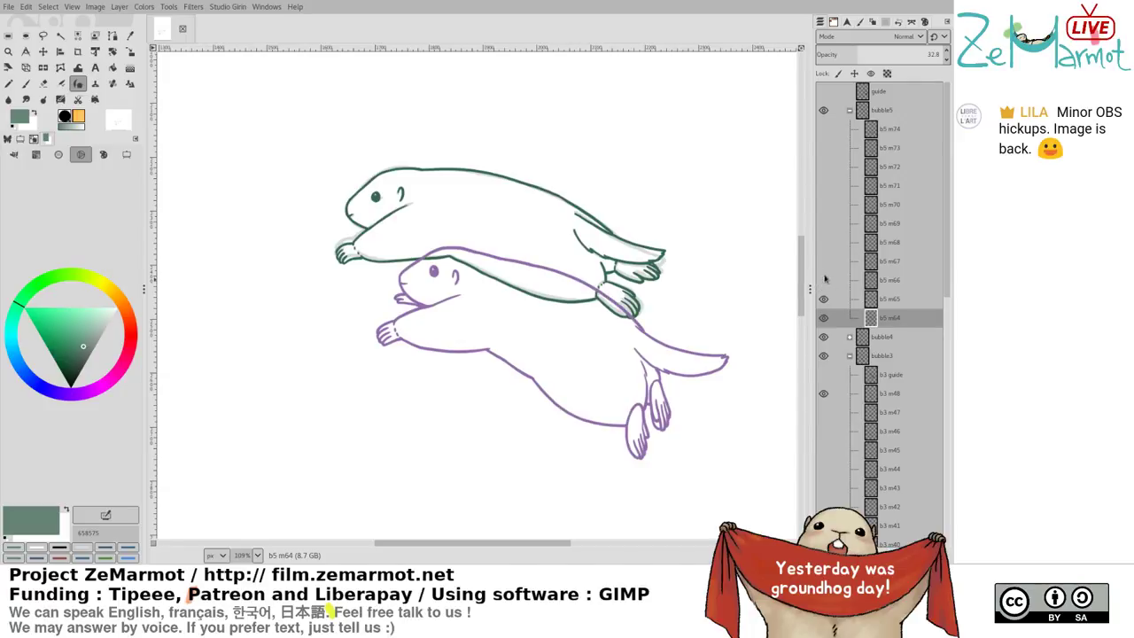
left_click(825, 282)
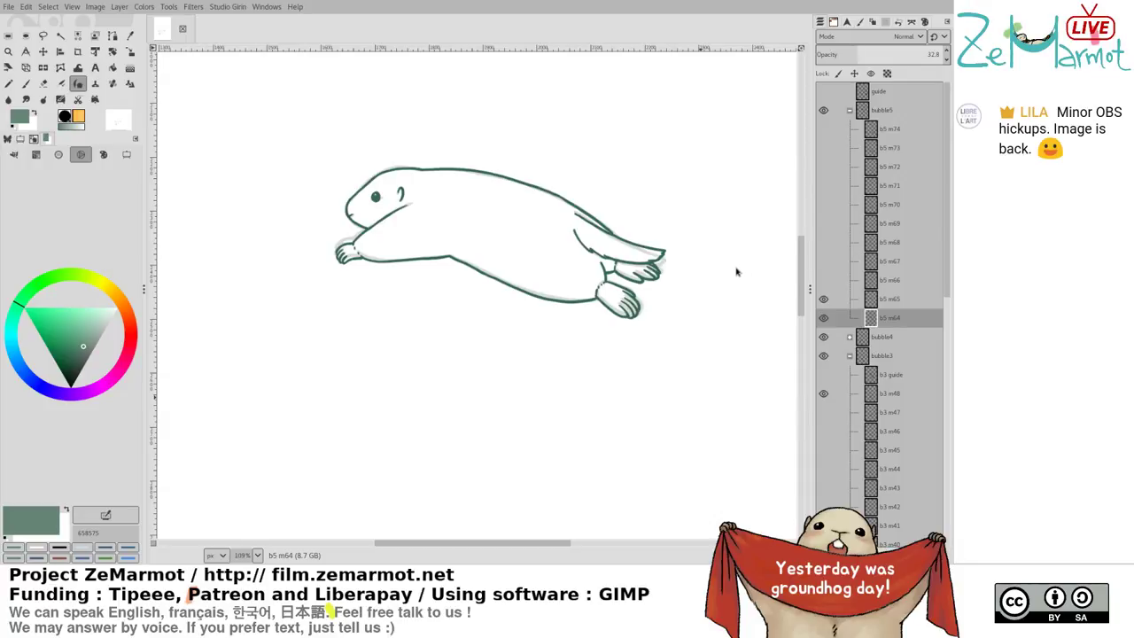
key("ctrl+shift+n")
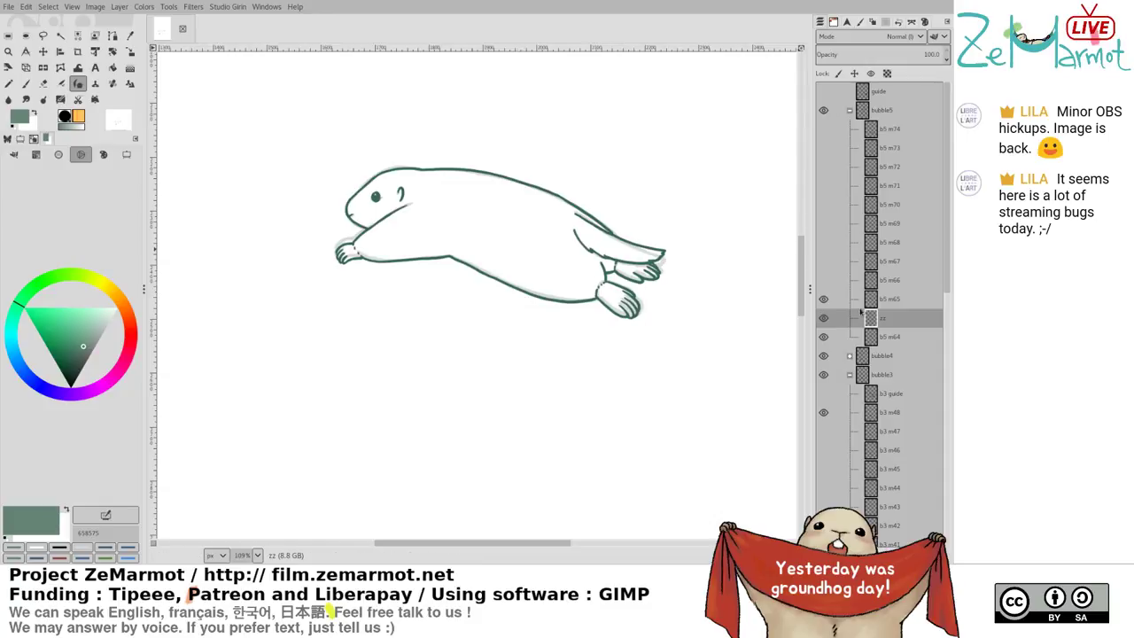
Flip between b5 m66, b5 m65 and b5 m64 by toggling their visibility to compare the leaping poses
left_click(824, 282, "shift")
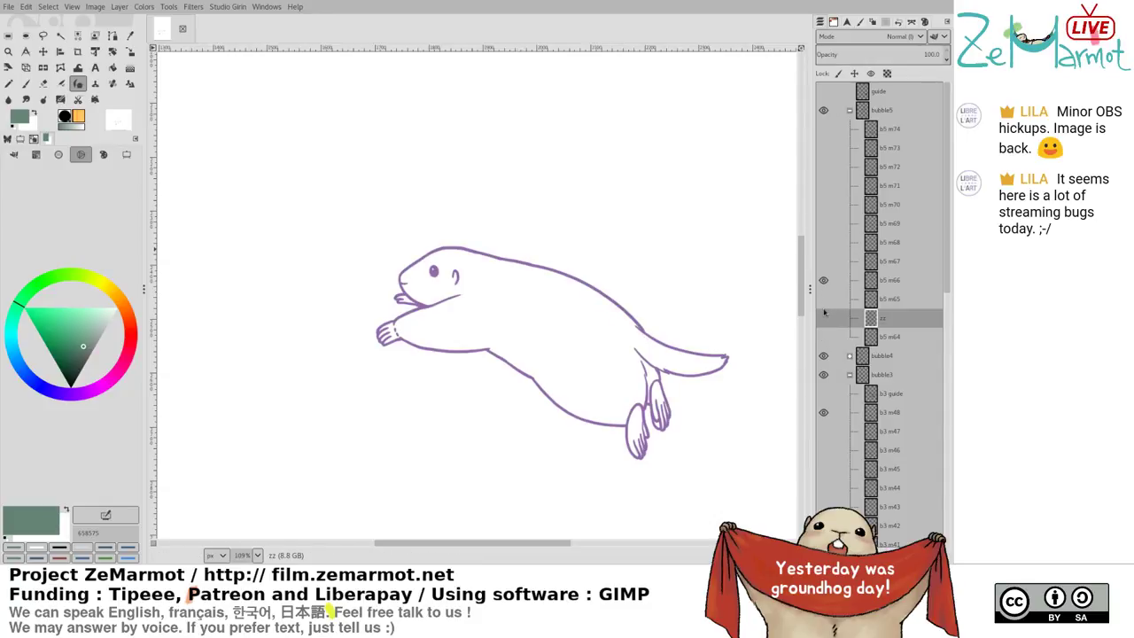
left_click(825, 319, "shift")
left_click(825, 300, "shift")
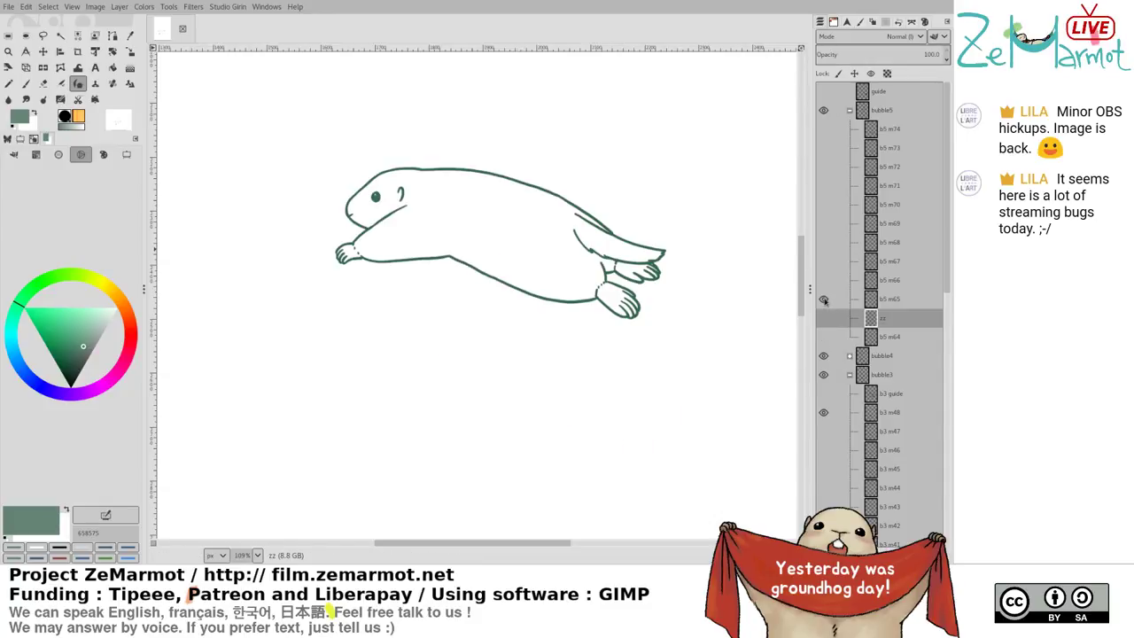
left_click(824, 337)
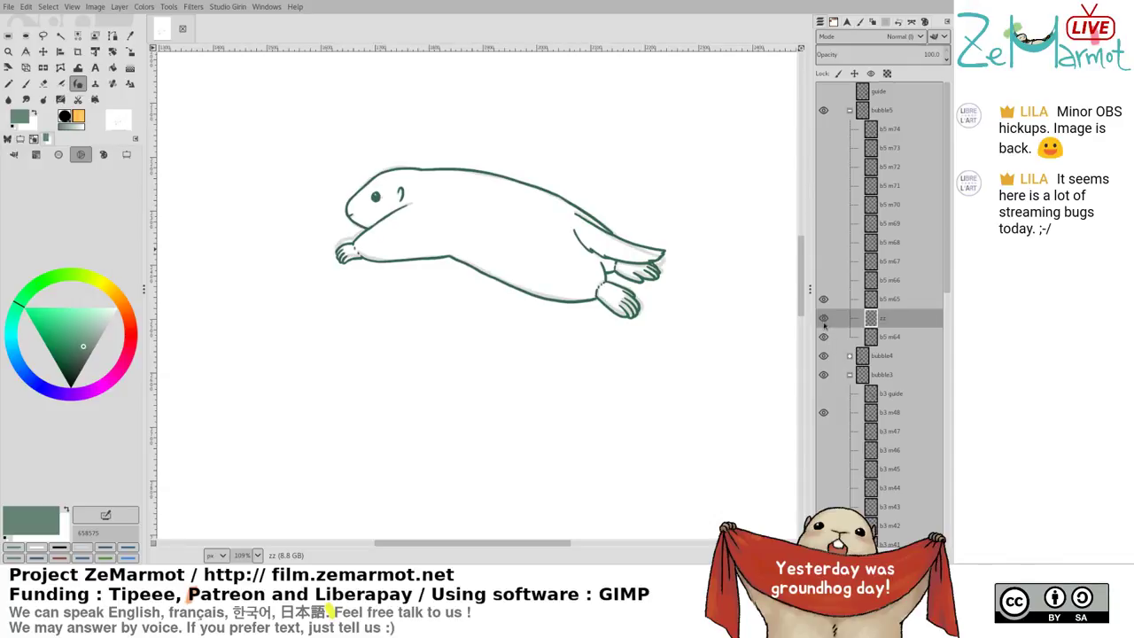
left_click(825, 337)
left_click(824, 336)
Lower the opacity of b5 m65 to 35.2, choose the brown 856c65 as drawing colour and make zz active
left_click(888, 299)
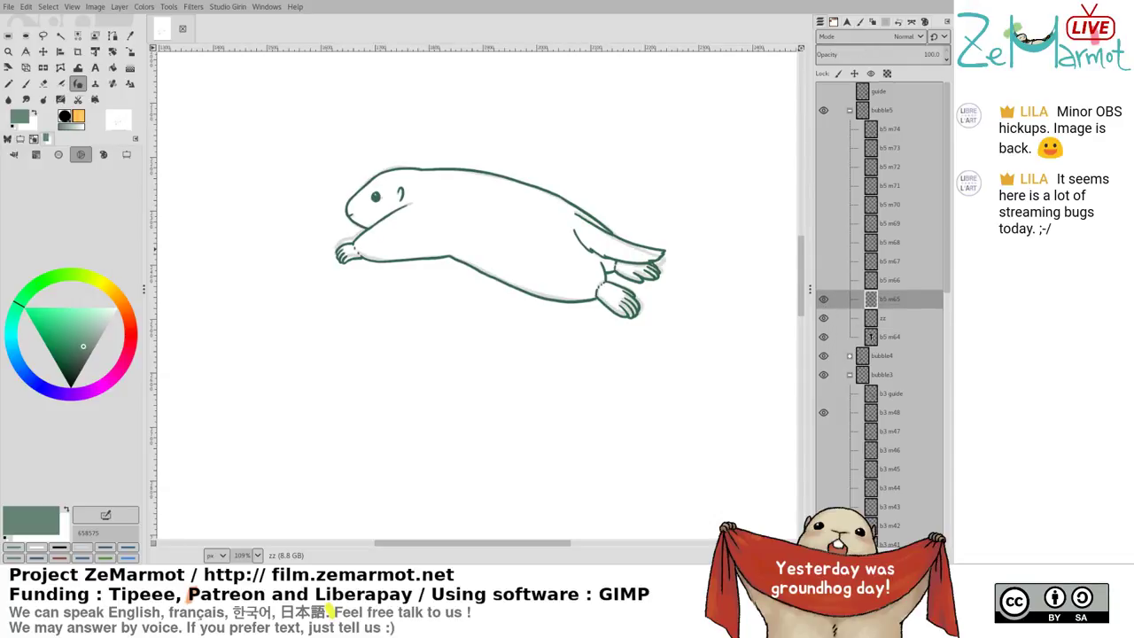
left_click(865, 54)
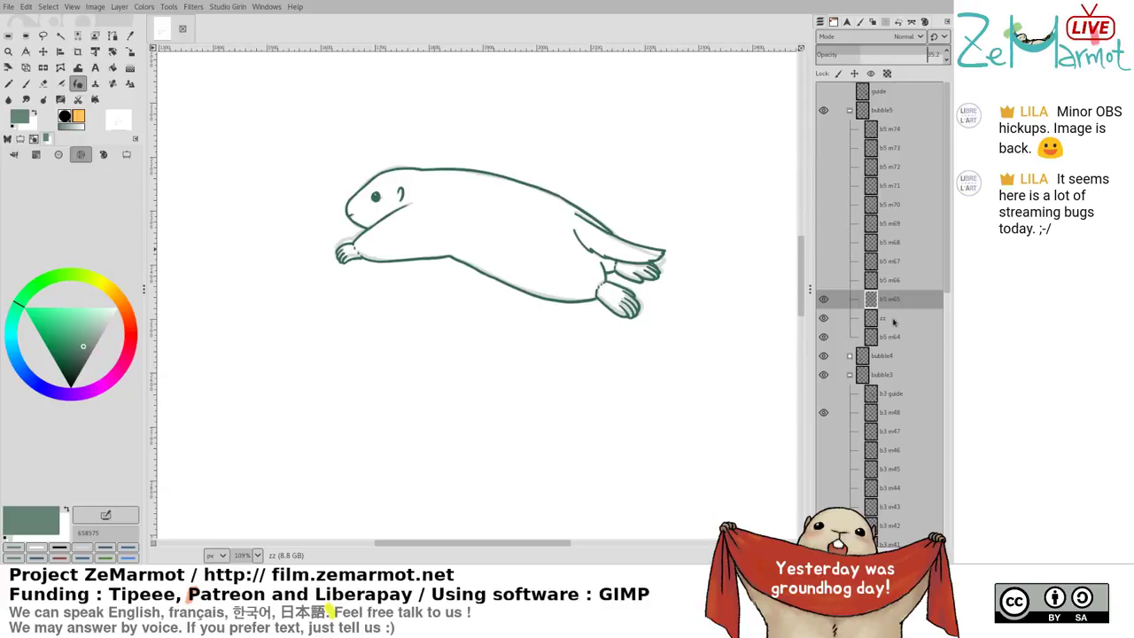
left_click(130, 321)
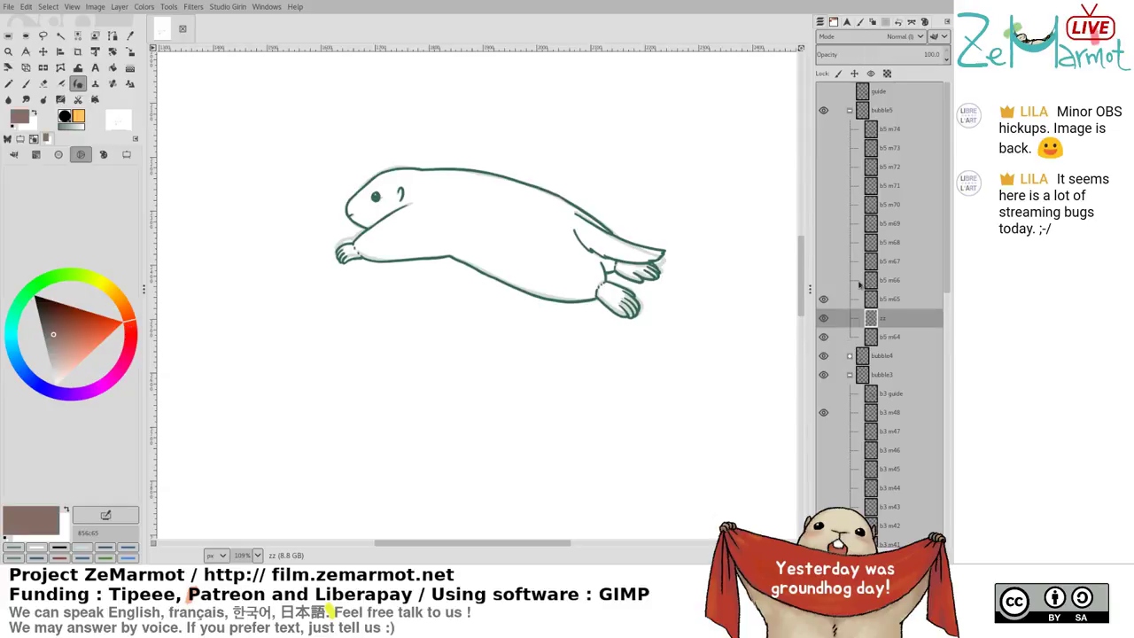
left_click(884, 337)
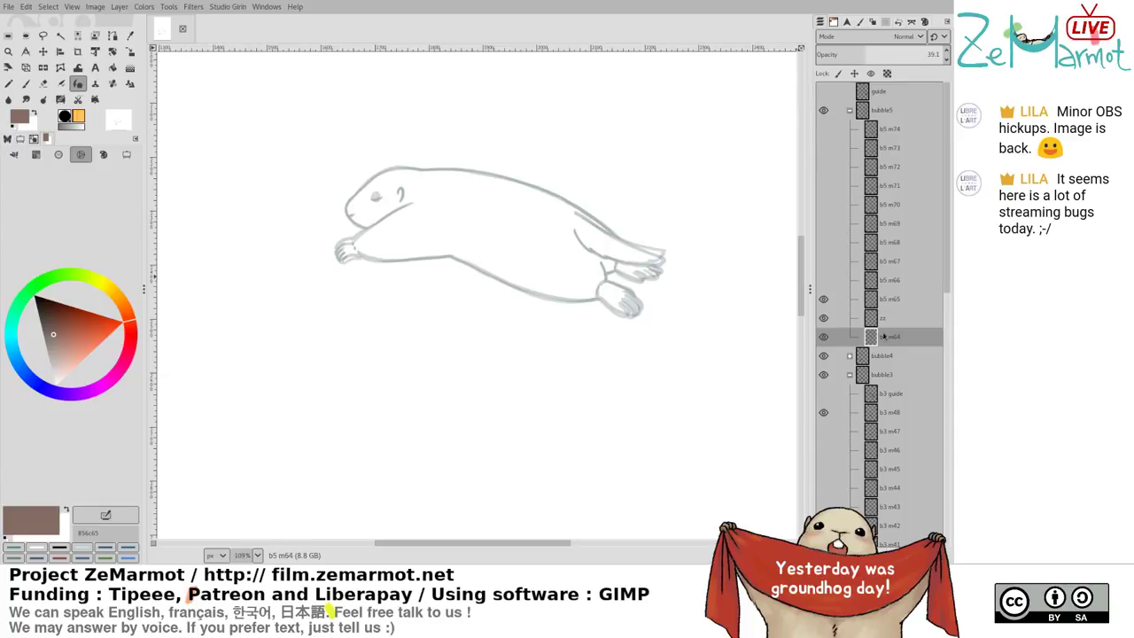
left_click(890, 320)
scroll(505, 274, "up", 5)
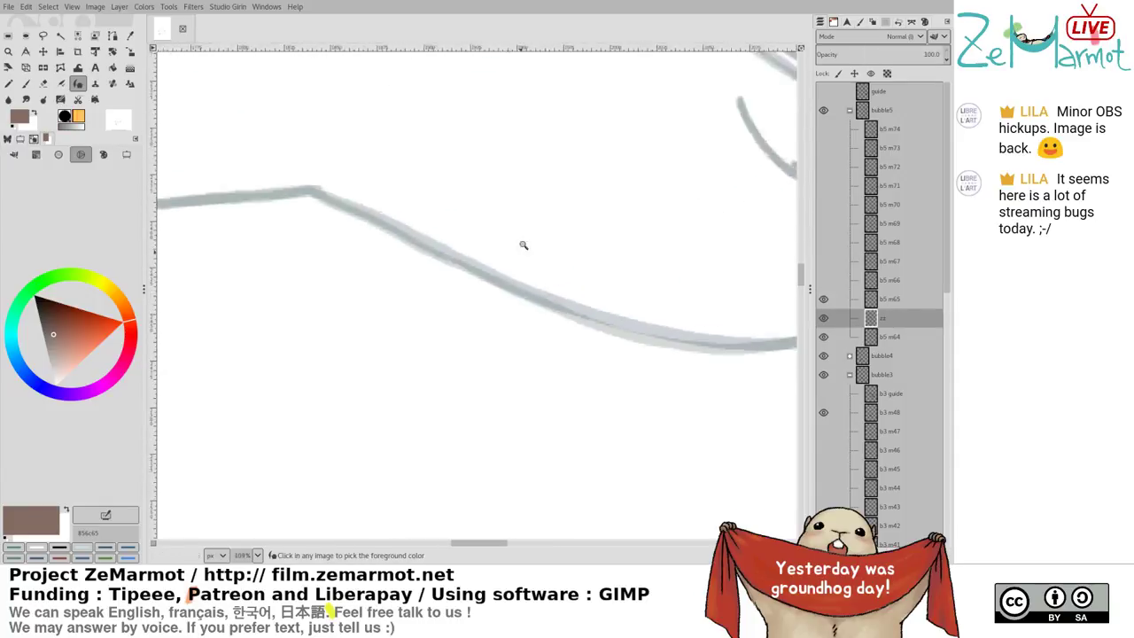
scroll(532, 315, "down", 5)
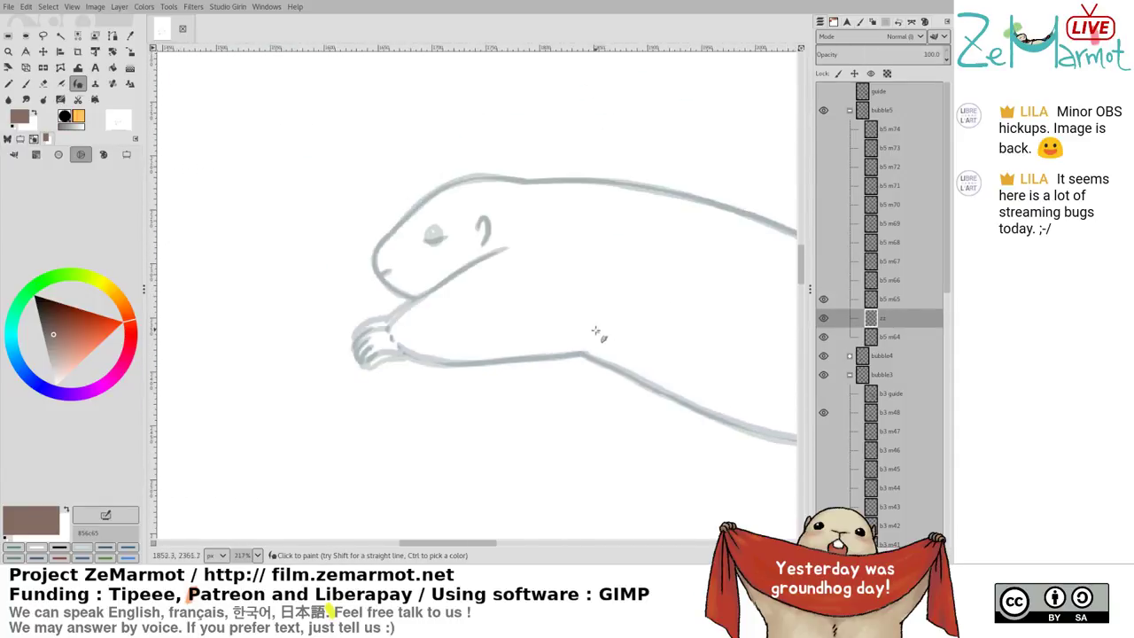
scroll(525, 347, "up", 3)
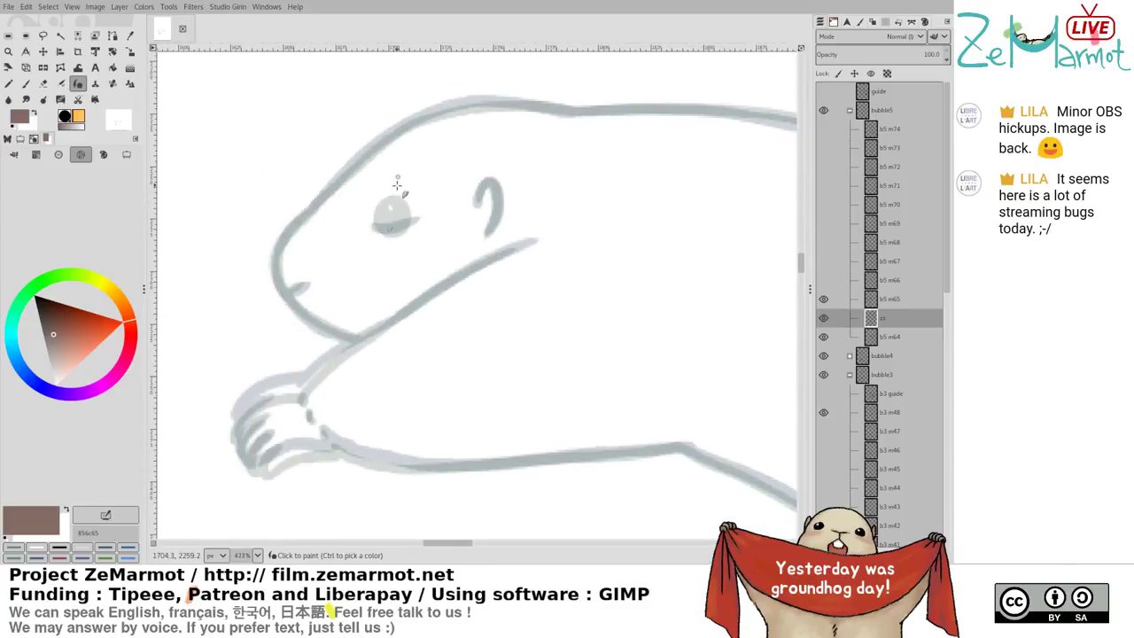
left_click_drag(278, 241, 347, 351)
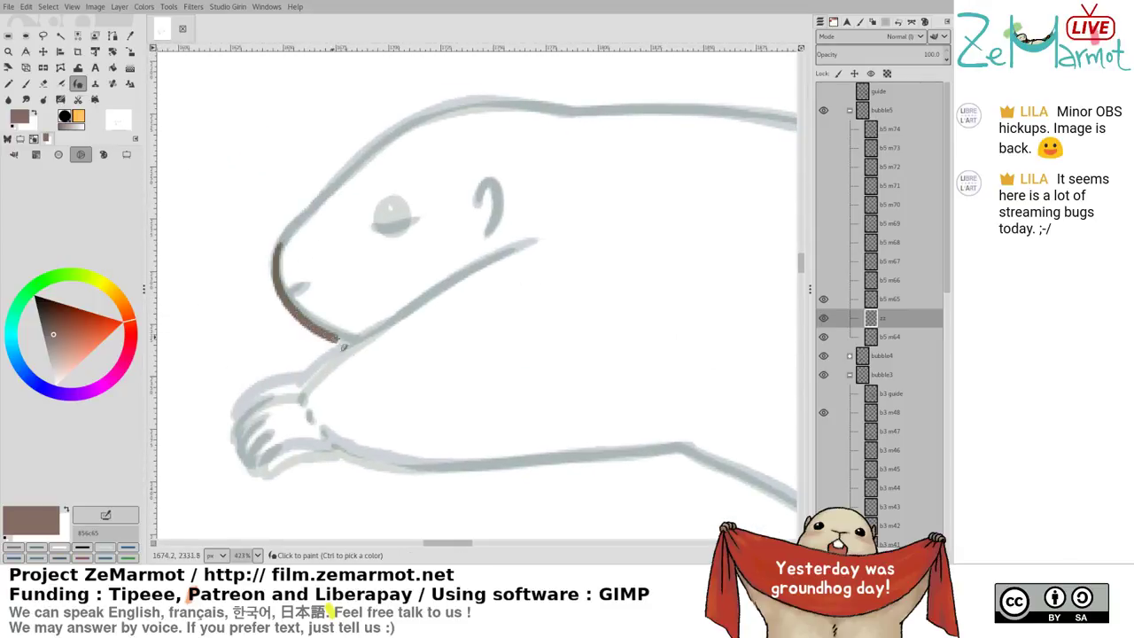
key("ctrl+z")
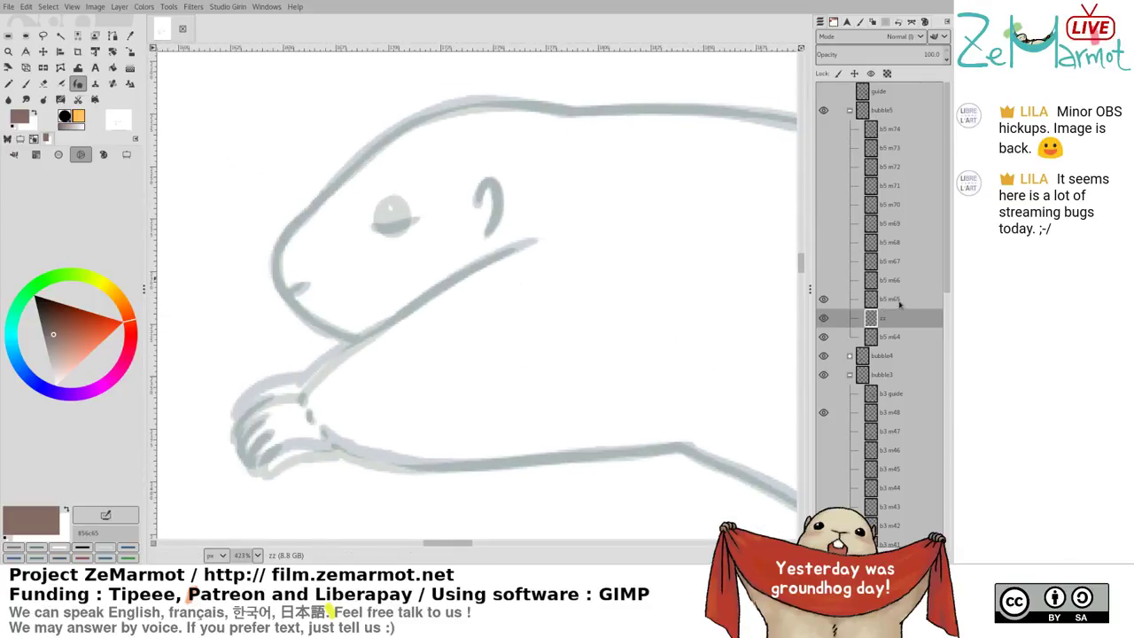
Raise the opacity of b5 m65 to 60.2 and return to the zz layer
left_click(901, 303)
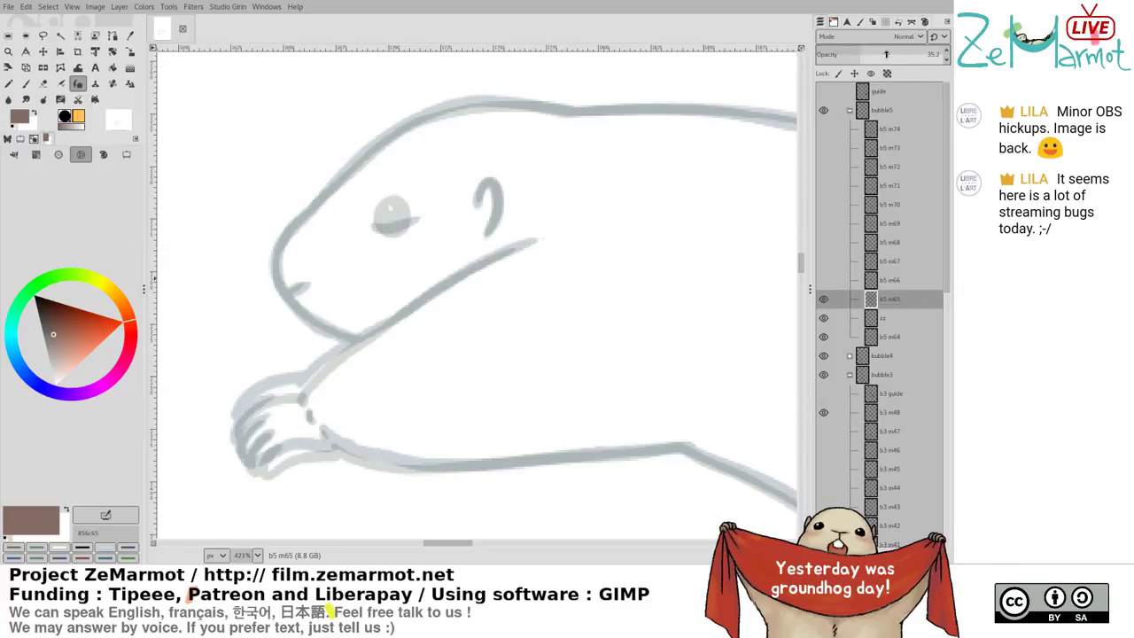
left_click_drag(872, 56, 869, 50)
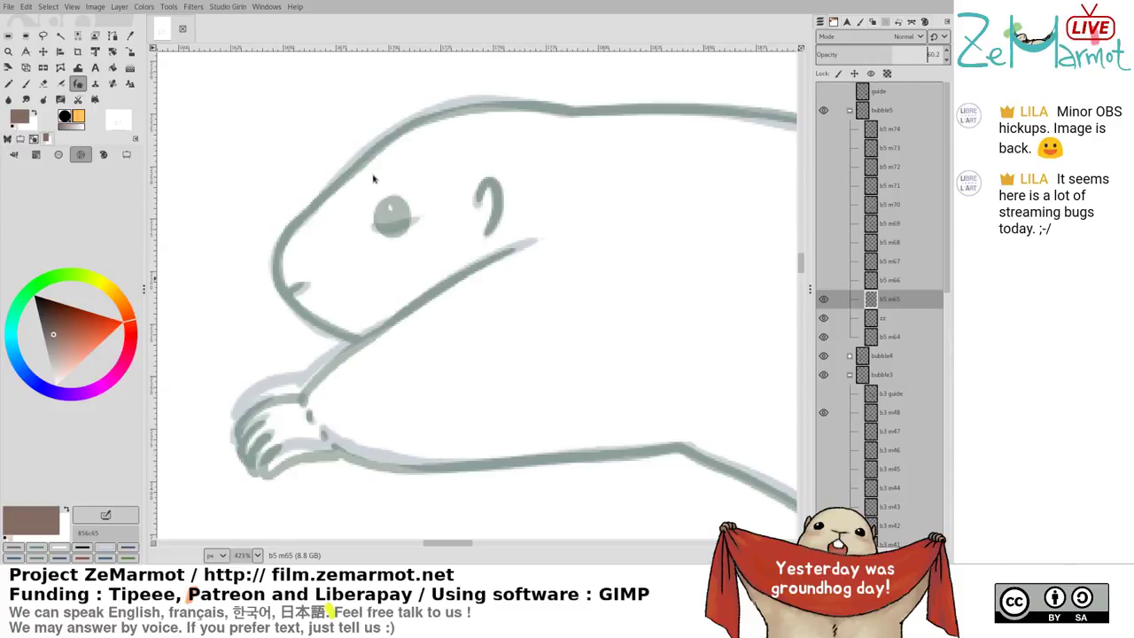
key("Page_Down")
Ink the line from the marmot's lower forehead down around the nose on zz, redoing unsatisfactory strokes
scroll(355, 301, "up", 5)
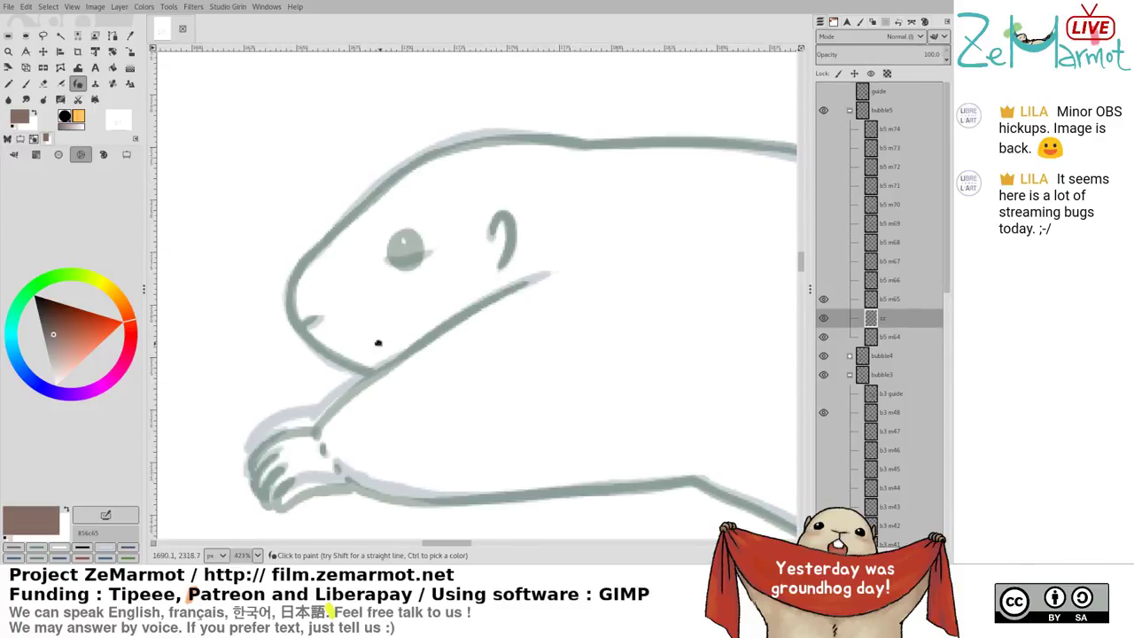
mouse_move(424, 183)
left_mouse_down()
mouse_move(348, 256)
mouse_move(435, 169)
mouse_move(285, 335)
mouse_move(276, 417)
left_mouse_up()
key("ctrl+z")
key("ctrl+z")
mouse_move(345, 276)
left_mouse_down()
mouse_move(305, 297)
mouse_move(271, 370)
mouse_move(302, 443)
mouse_move(344, 476)
mouse_move(281, 370)
mouse_move(282, 396)
left_mouse_up()
key("shift+e")
key("k")
key("ctrl+z")
Ink the marmot's lower jaw from the nose to the foreleg and add the short mouth line
mouse_move(224, 310)
left_mouse_down()
mouse_move(258, 358)
mouse_move(221, 296)
mouse_move(277, 379)
mouse_move(370, 433)
left_mouse_up()
key("ctrl+z")
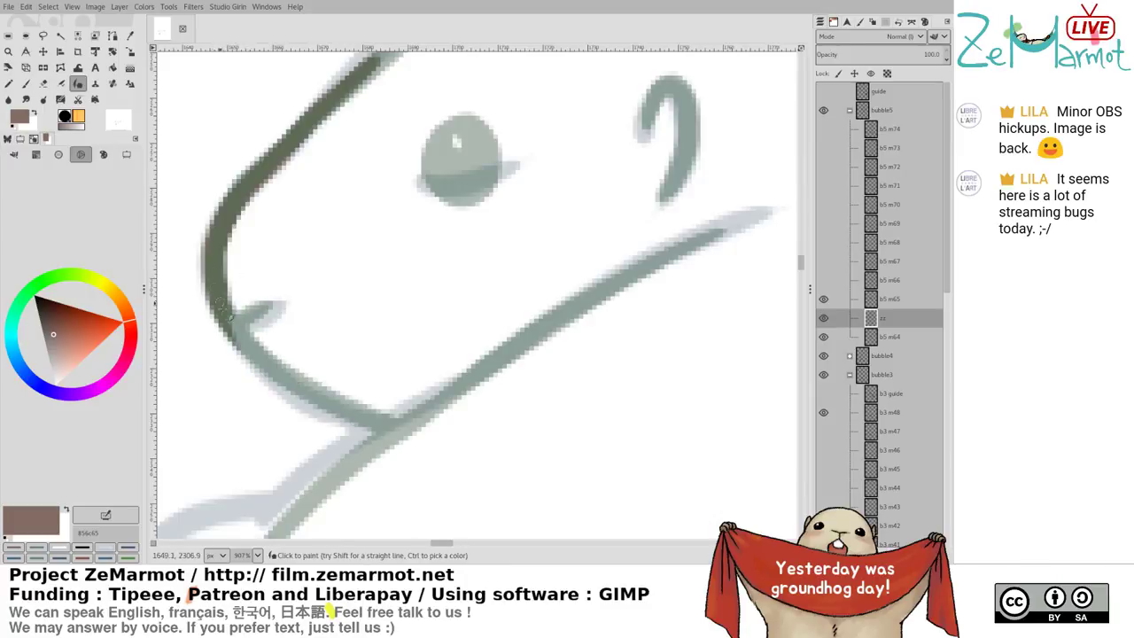
mouse_move(222, 305)
left_mouse_down()
mouse_move(290, 391)
mouse_move(385, 438)
left_mouse_up()
key("ctrl+z")
mouse_move(223, 302)
left_mouse_down()
mouse_move(238, 334)
mouse_move(277, 373)
mouse_move(324, 406)
mouse_move(392, 436)
left_mouse_up()
left_click_drag(244, 332, 278, 302)
key("ctrl+z")
Extend the forehead line over the top of the head towards the nape, redoing strokes until the curve fits
left_click_drag(425, 190, 363, 288)
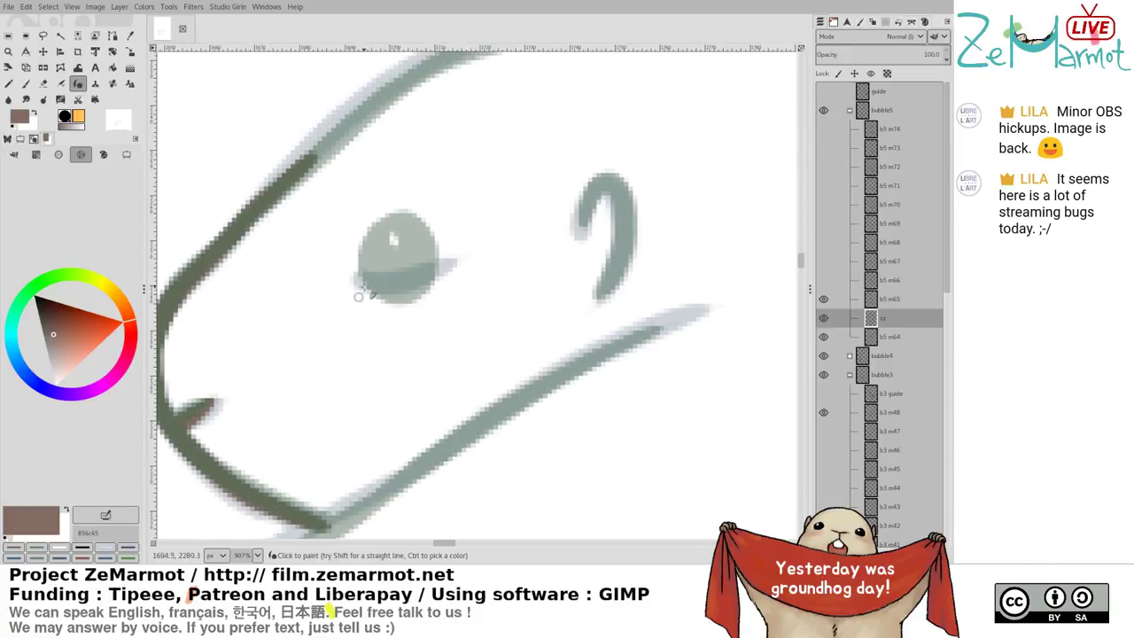
left_click_drag(351, 205, 315, 335)
mouse_move(234, 323)
left_mouse_down()
mouse_move(274, 285)
mouse_move(341, 235)
mouse_move(230, 334)
mouse_move(404, 192)
mouse_move(225, 335)
mouse_move(345, 226)
mouse_move(409, 192)
left_mouse_up()
key("ctrl+z")
key("ctrl+z")
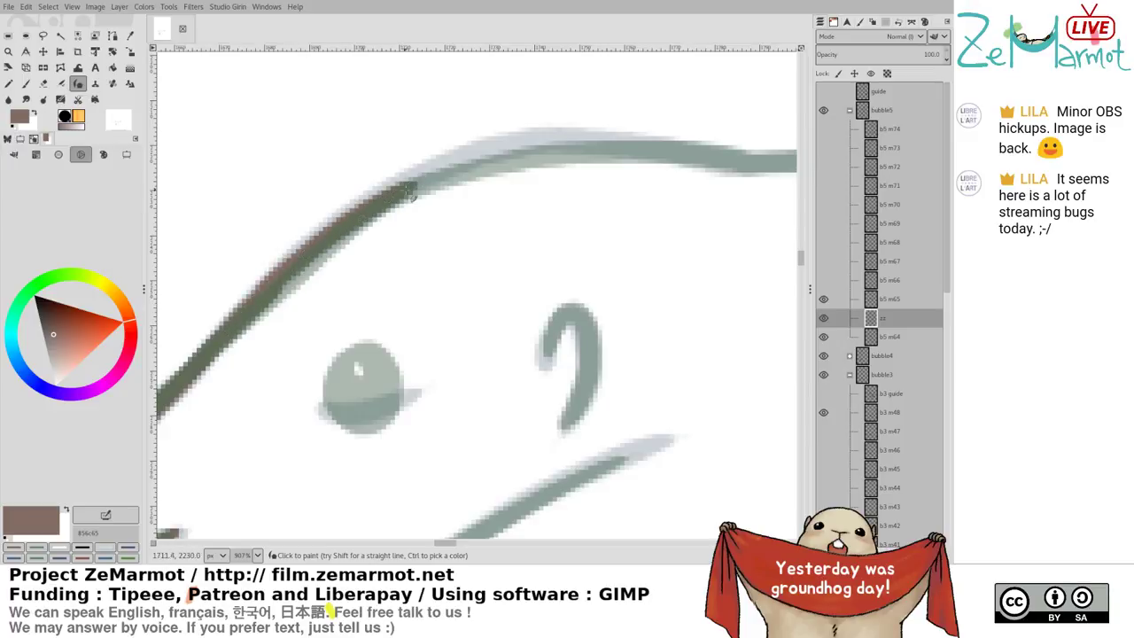
key("ctrl+z")
mouse_move(234, 329)
left_mouse_down()
mouse_move(325, 240)
mouse_move(414, 188)
left_mouse_up()
key("ctrl+z")
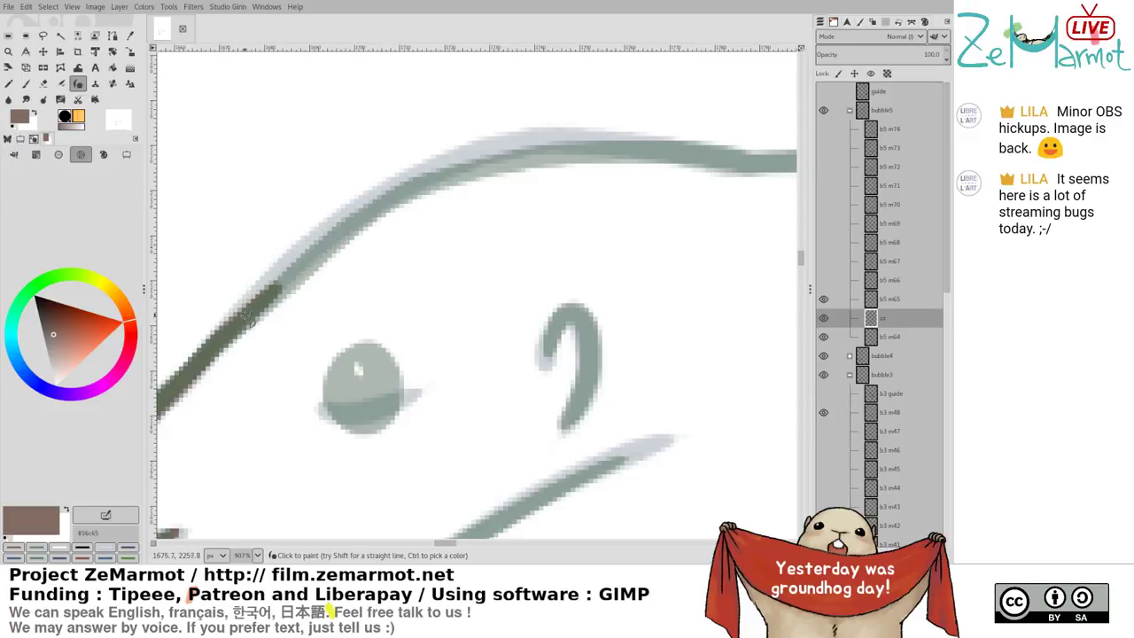
mouse_move(248, 317)
left_mouse_down()
mouse_move(360, 216)
mouse_move(471, 161)
mouse_move(588, 145)
mouse_move(758, 169)
left_mouse_up()
key("ctrl+z")
left_click_drag(583, 200, 415, 290)
Erase the end of the crown line, redraw it down to the nape and retrace the forehead slope
key("shift+e")
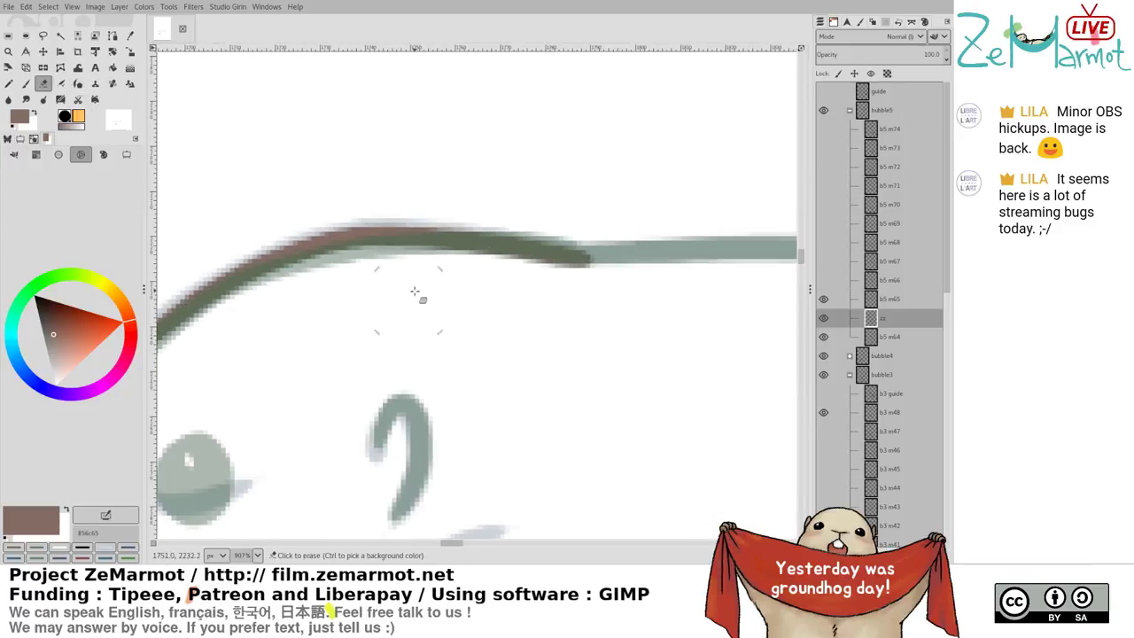
mouse_move(428, 253)
left_mouse_down()
mouse_move(465, 238)
mouse_move(536, 239)
mouse_move(570, 274)
left_mouse_up()
key("p")
left_click_drag(431, 245, 580, 251)
key("ctrl+z")
left_click_drag(388, 238, 552, 247)
key("ctrl+z")
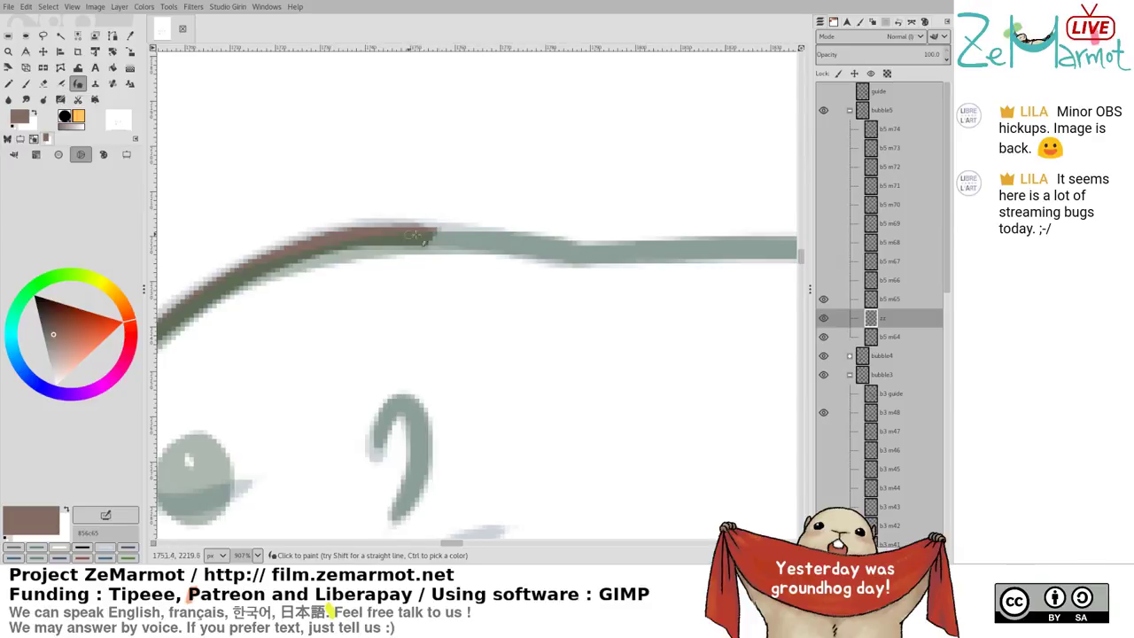
left_click_drag(415, 236, 529, 248)
key("ctrl+z")
mouse_move(421, 235)
left_mouse_down()
mouse_move(584, 255)
mouse_move(467, 253)
left_mouse_up()
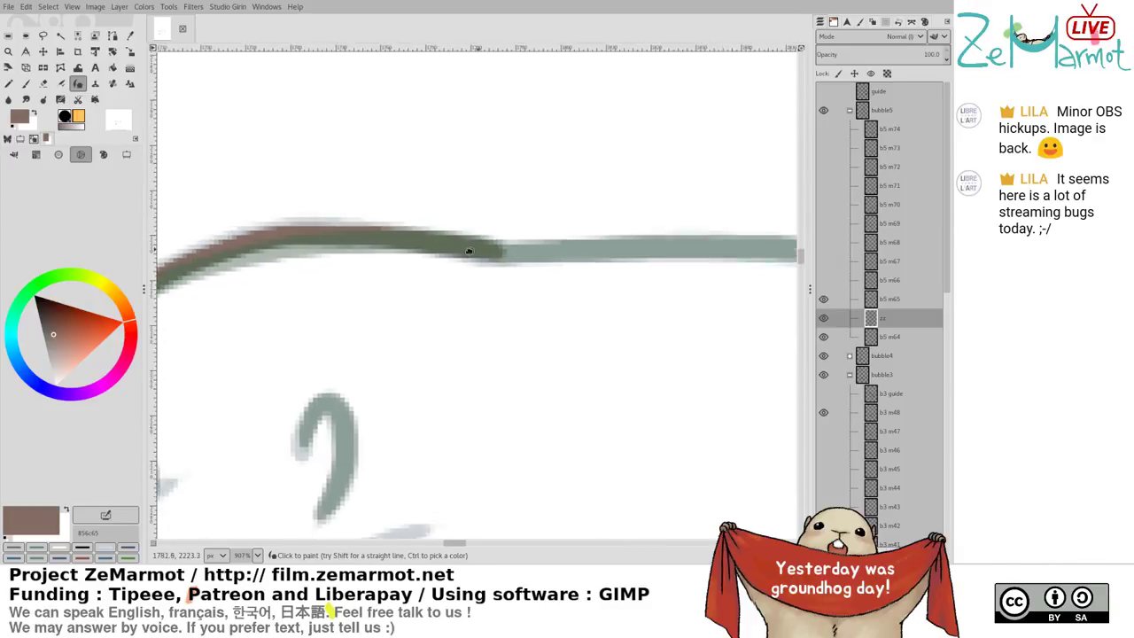
mouse_move(177, 373)
left_mouse_down()
mouse_move(442, 320)
mouse_move(548, 201)
left_mouse_up()
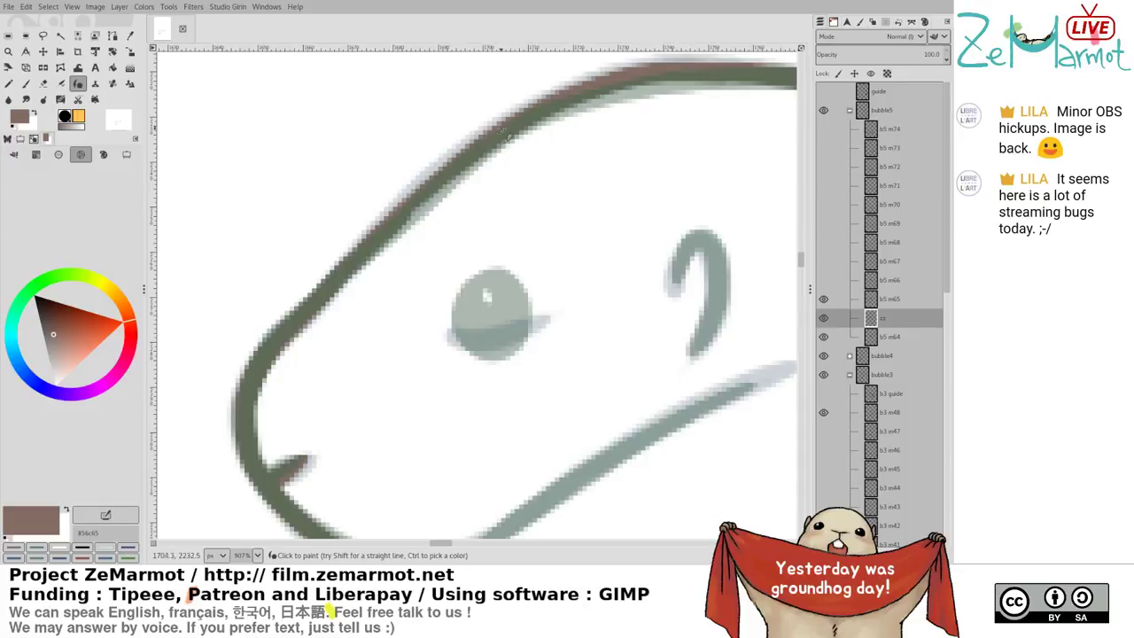
left_click_drag(503, 133, 384, 232)
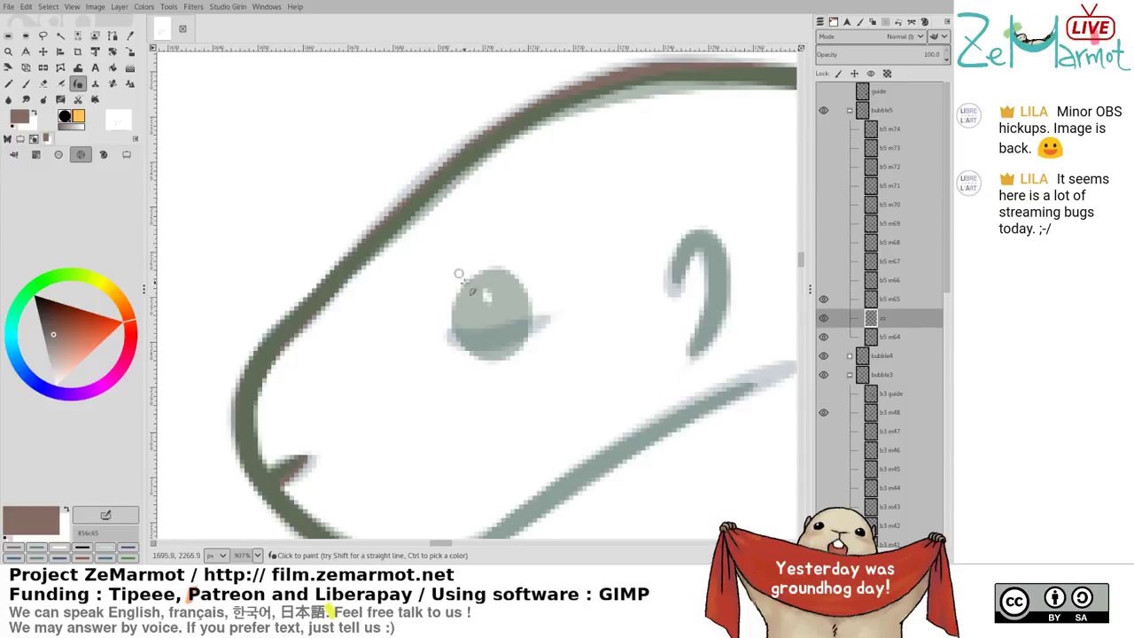
Ink the marmot's hook-shaped ear on zz, redoing its back edge
scroll(478, 302, "right", 4)
mouse_move(549, 243)
left_mouse_down()
mouse_move(525, 281)
mouse_move(535, 275)
left_mouse_up()
mouse_move(547, 238)
left_mouse_down()
mouse_move(574, 273)
mouse_move(557, 344)
left_mouse_up()
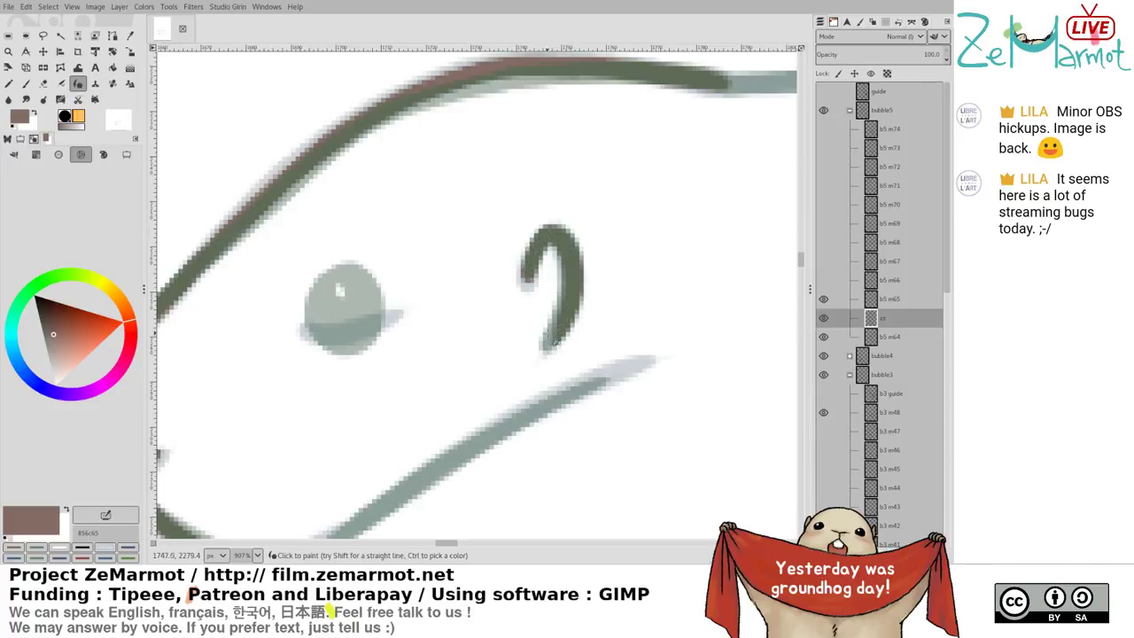
key("ctrl+z")
mouse_move(537, 235)
left_mouse_down()
mouse_move(569, 251)
mouse_move(571, 296)
mouse_move(551, 357)
left_mouse_up()
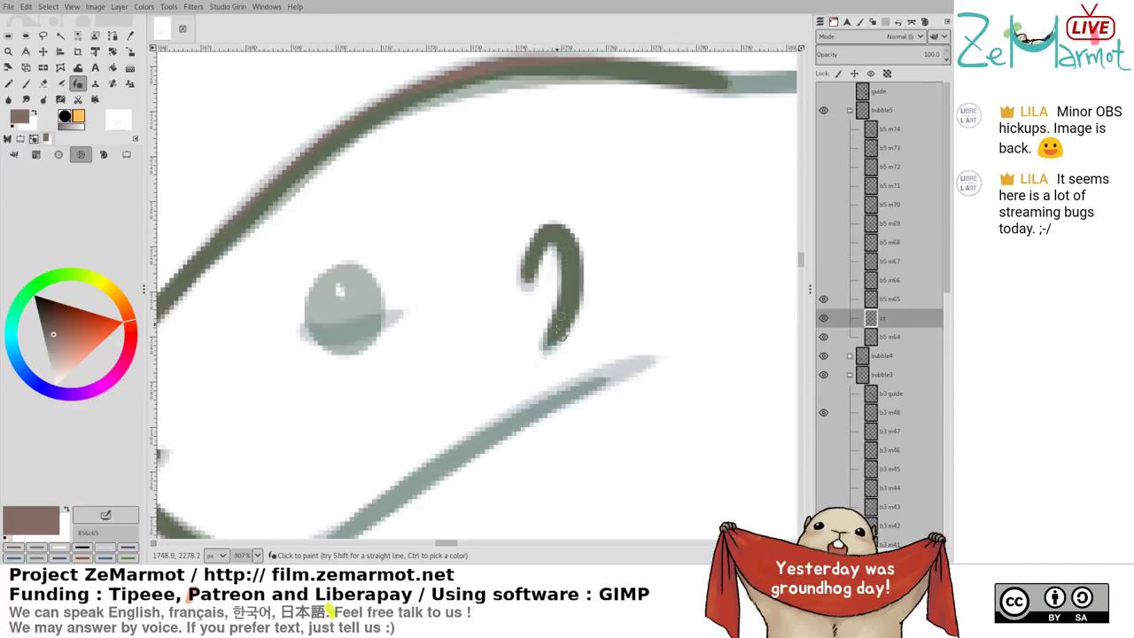
Ink the marmot's eye on zz as a short curved line across the lower part of the guide eyes
mouse_move(384, 280)
left_mouse_down()
mouse_move(473, 198)
mouse_move(473, 211)
left_mouse_up()
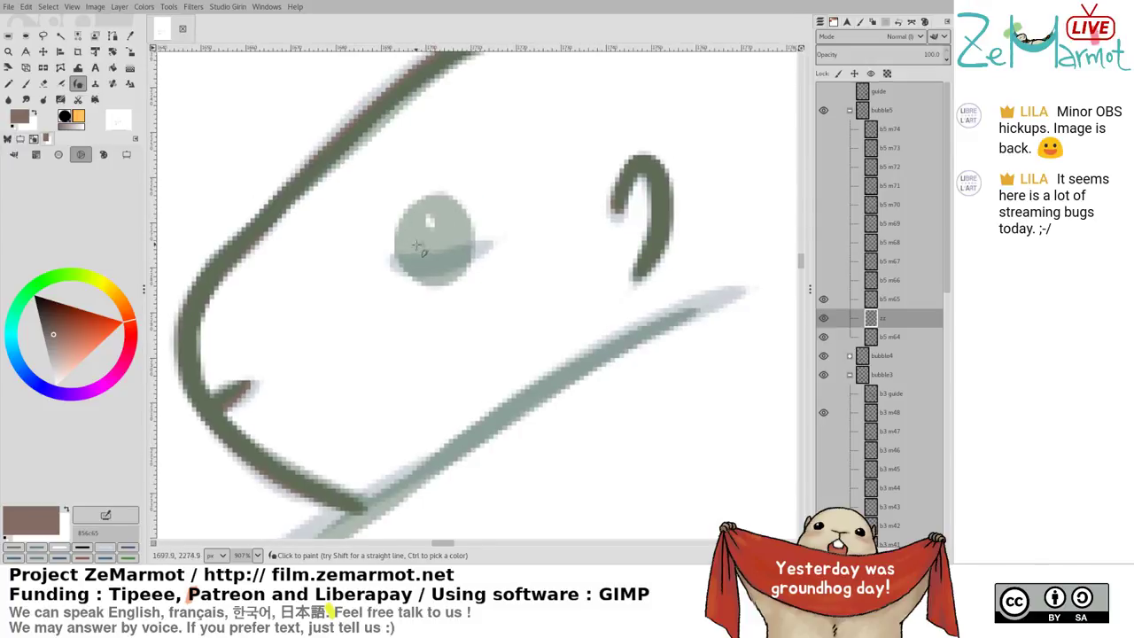
left_click_drag(442, 335, 470, 406)
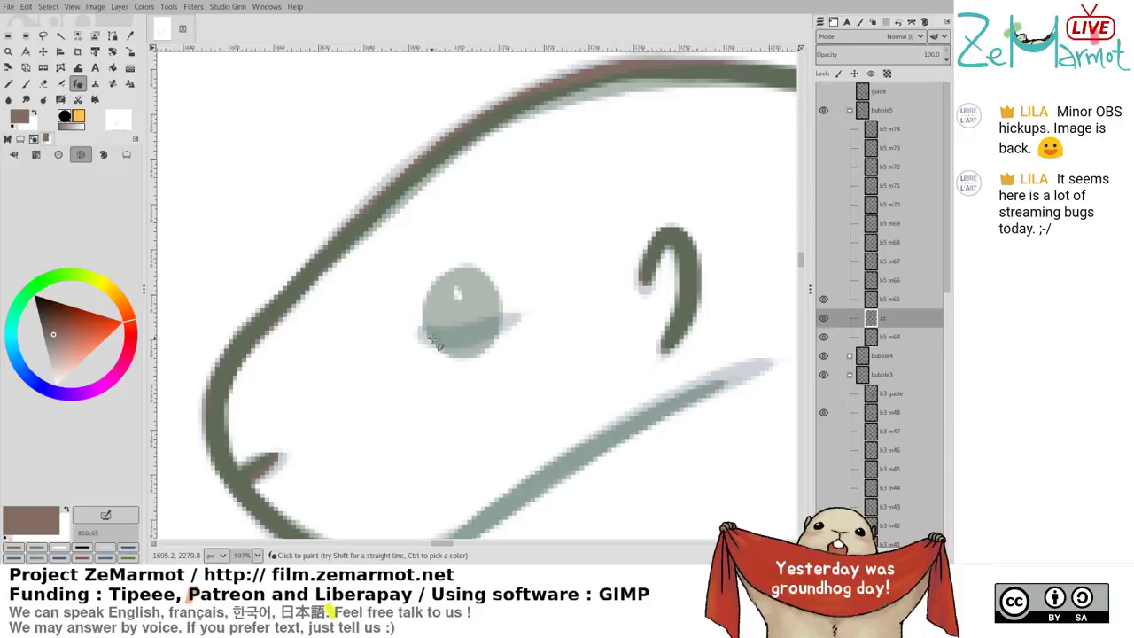
mouse_move(431, 339)
left_mouse_down()
mouse_move(472, 332)
mouse_move(445, 343)
mouse_move(462, 340)
mouse_move(438, 338)
mouse_move(518, 312)
left_mouse_up()
key("ctrl+z")
key("ctrl+z")
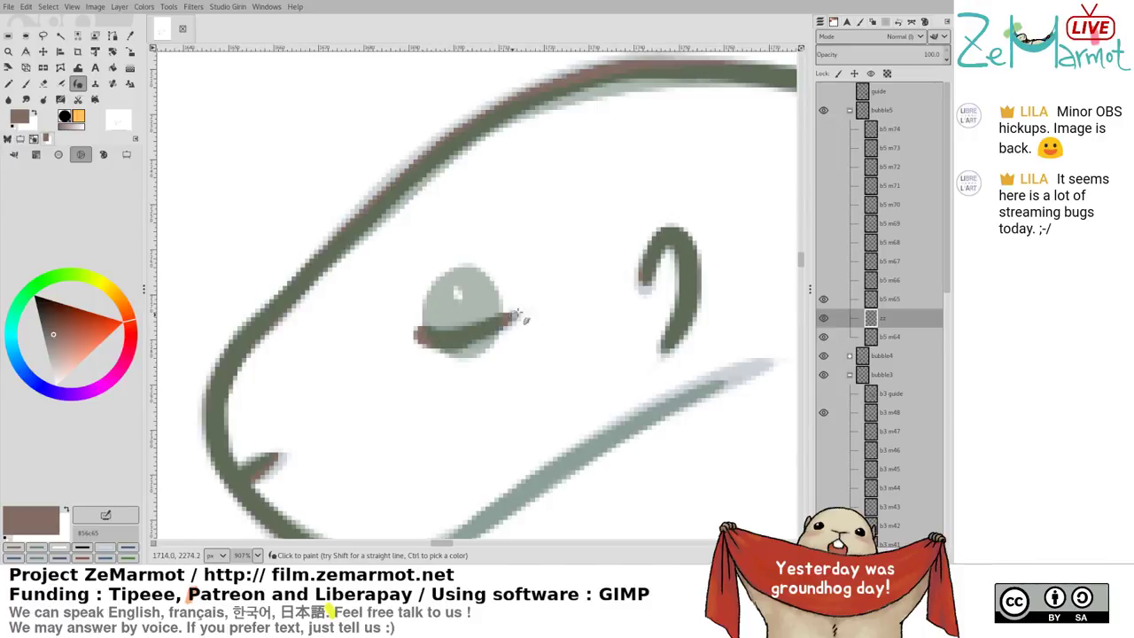
Ink the foreleg's upper line from the wrist past the jaw to below the ear, and clean its edge at the jaw
left_click_drag(529, 415, 472, 261)
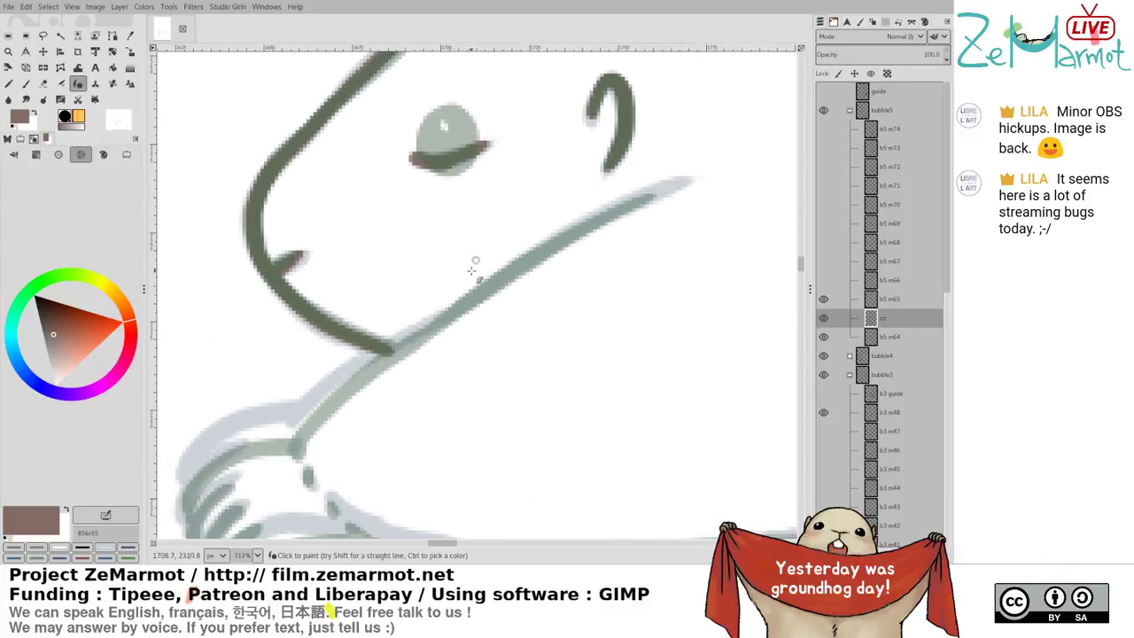
left_click_drag(290, 438, 404, 344)
key("ctrl+z")
mouse_move(288, 437)
left_mouse_down()
mouse_move(398, 347)
mouse_move(326, 400)
mouse_move(375, 354)
mouse_move(435, 330)
mouse_move(307, 427)
mouse_move(347, 379)
mouse_move(424, 324)
mouse_move(412, 335)
mouse_move(538, 250)
mouse_move(683, 185)
left_mouse_up()
key("ctrl+z")
key("ctrl+z")
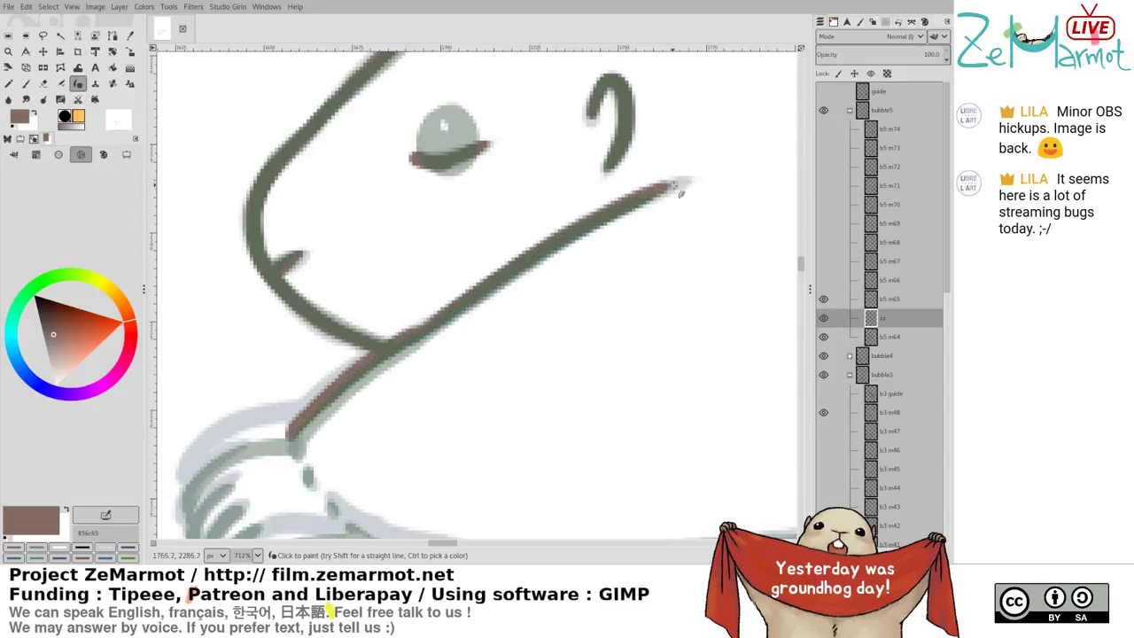
scroll(435, 337, "down", 5)
key("shift+e")
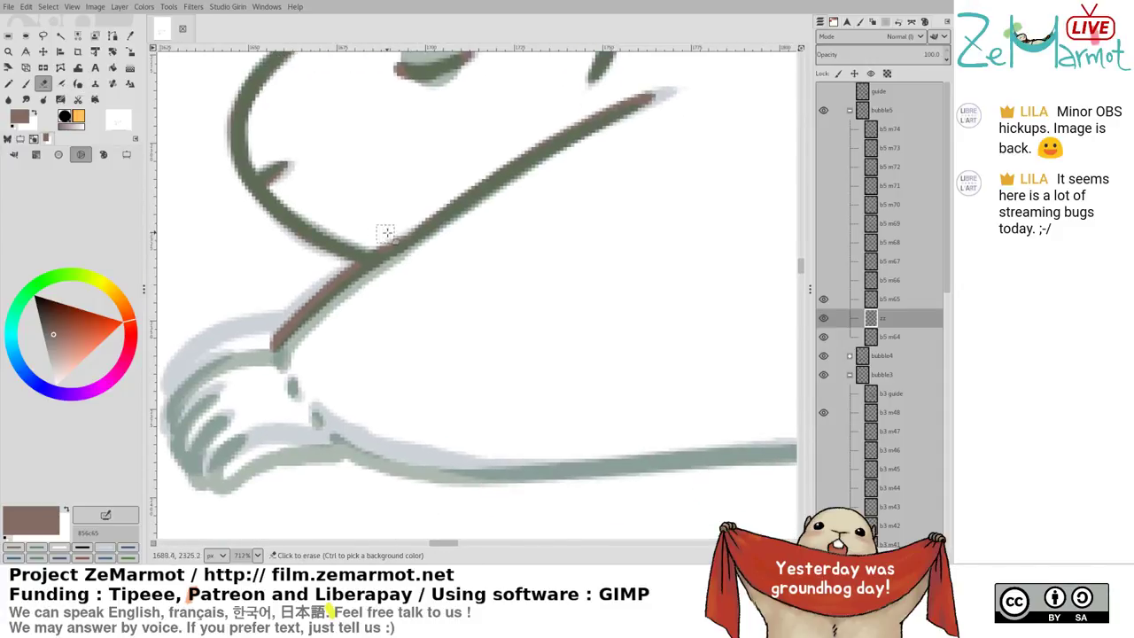
left_click_drag(380, 235, 399, 230)
Ink the front paw's upper edge, the dashed wrist marks and the start of the foreleg's underside
left_click_drag(473, 297, 670, 210)
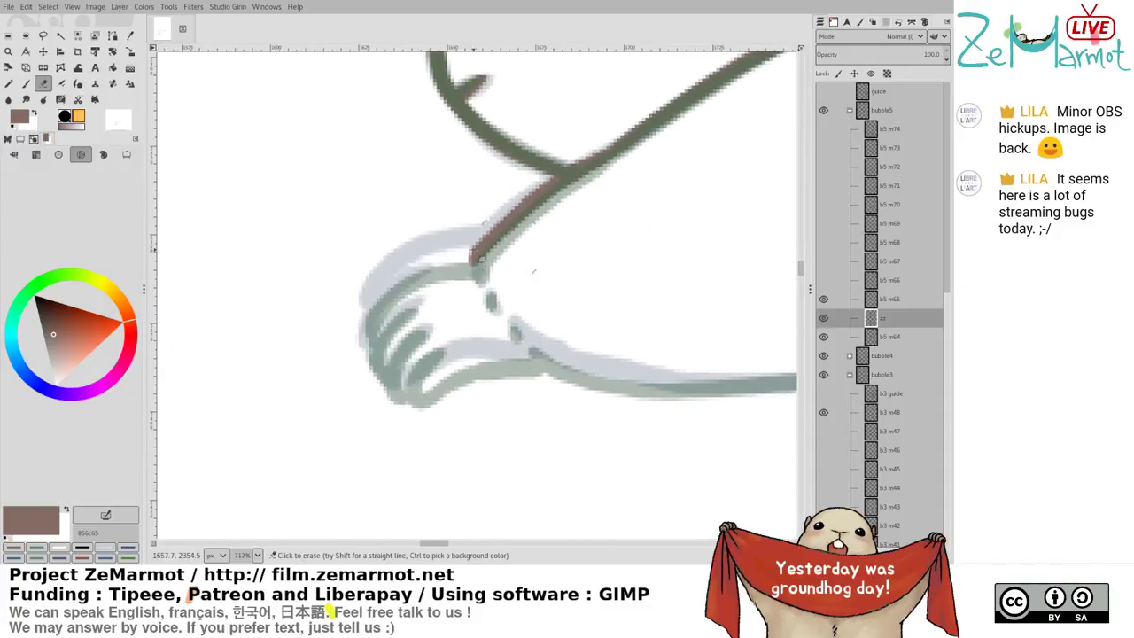
key("k")
left_click_drag(379, 303, 431, 275)
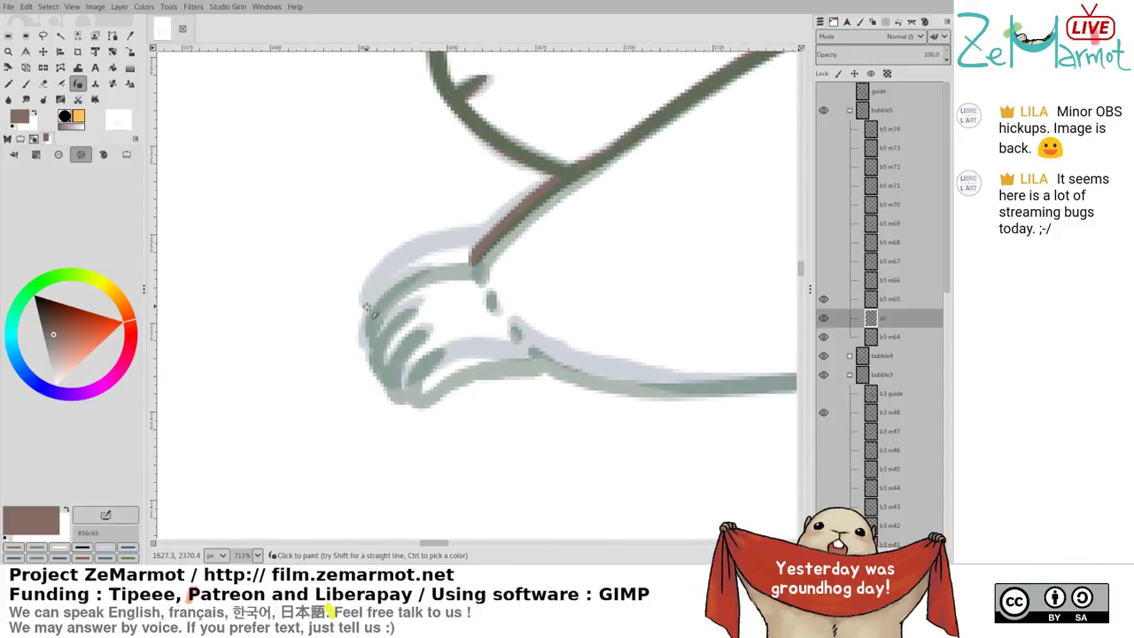
mouse_move(367, 307)
left_mouse_down()
mouse_move(435, 262)
mouse_move(468, 266)
mouse_move(369, 303)
mouse_move(412, 274)
mouse_move(491, 256)
mouse_move(486, 286)
mouse_move(503, 319)
mouse_move(546, 357)
mouse_move(670, 390)
mouse_move(755, 392)
left_mouse_up()
key("ctrl+z")
key("ctrl+z")
mouse_move(516, 335)
left_mouse_down()
mouse_move(662, 386)
mouse_move(770, 390)
left_mouse_up()
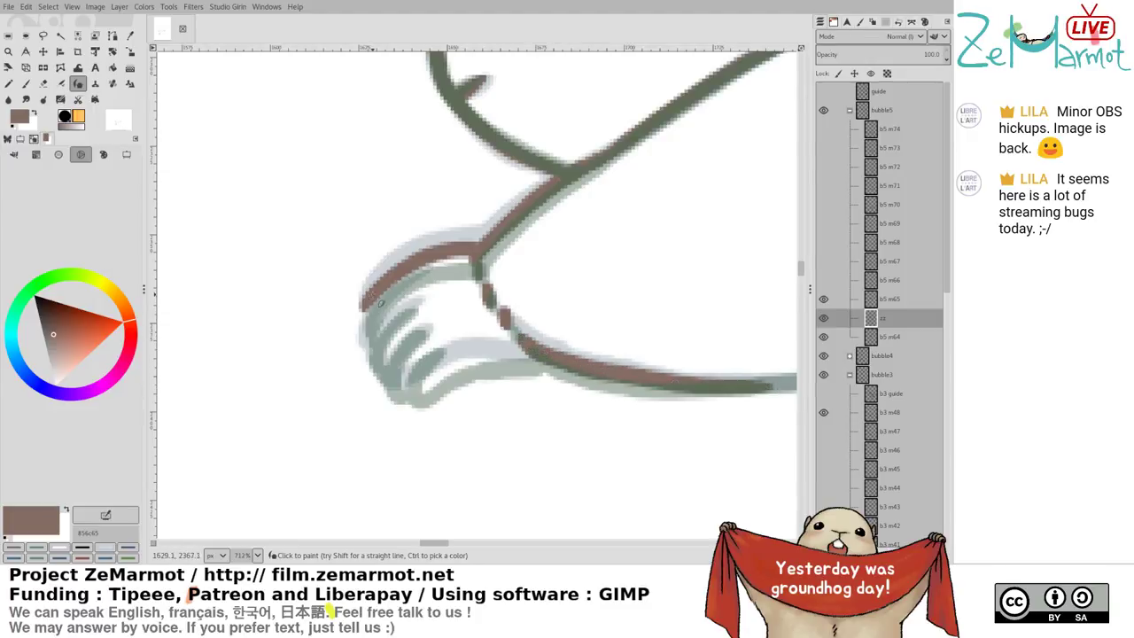
Try the paw's first finger lines and erase them together with the front part of the paw's edge
mouse_move(372, 295)
left_mouse_down()
mouse_move(370, 321)
mouse_move(407, 292)
mouse_move(370, 346)
left_mouse_up()
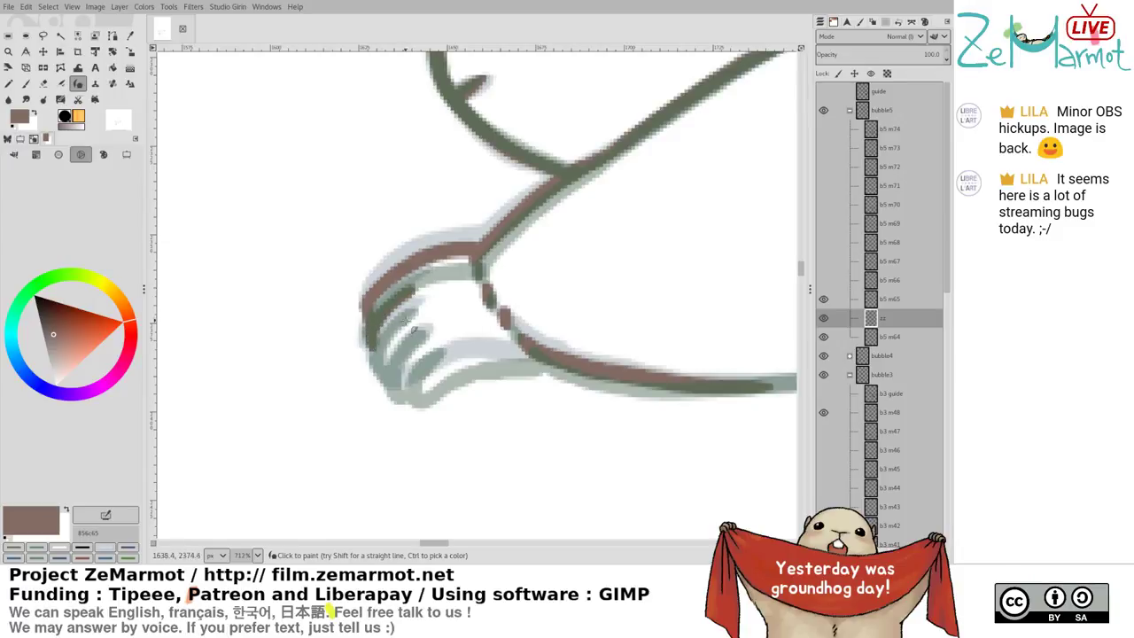
left_click_drag(415, 312, 379, 366)
key("ctrl+z")
key("shift+e")
mouse_move(411, 291)
left_mouse_down()
mouse_move(418, 255)
mouse_move(362, 346)
left_mouse_up()
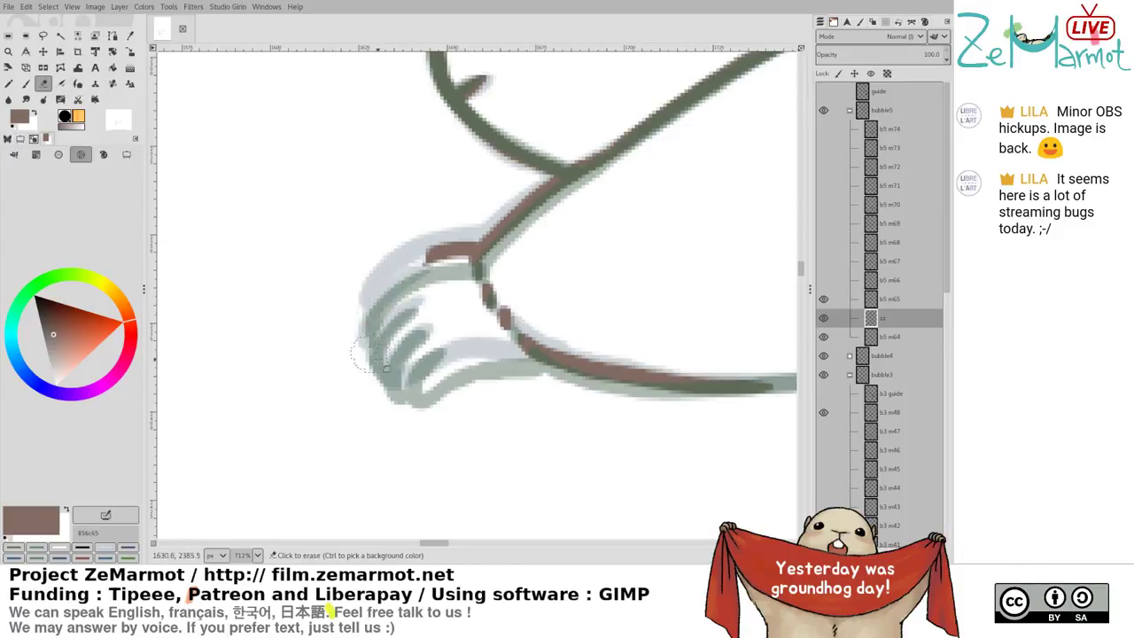
key("y")
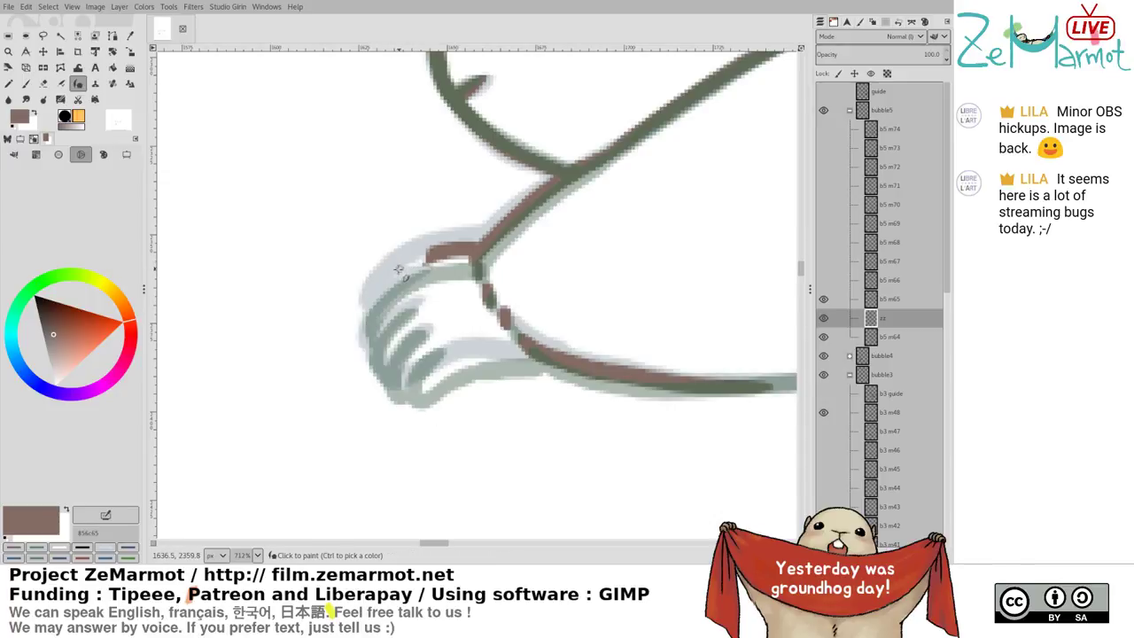
Redraw the front part of the paw's outline and try out the upper finger lines inside it
left_click_drag(392, 273, 371, 330)
left_click_drag(387, 280, 443, 251)
key("ctrl+z")
mouse_move(410, 285)
left_mouse_down()
mouse_move(375, 328)
mouse_move(376, 351)
mouse_move(407, 291)
mouse_move(372, 334)
mouse_move(373, 354)
left_mouse_up()
key("ctrl+z")
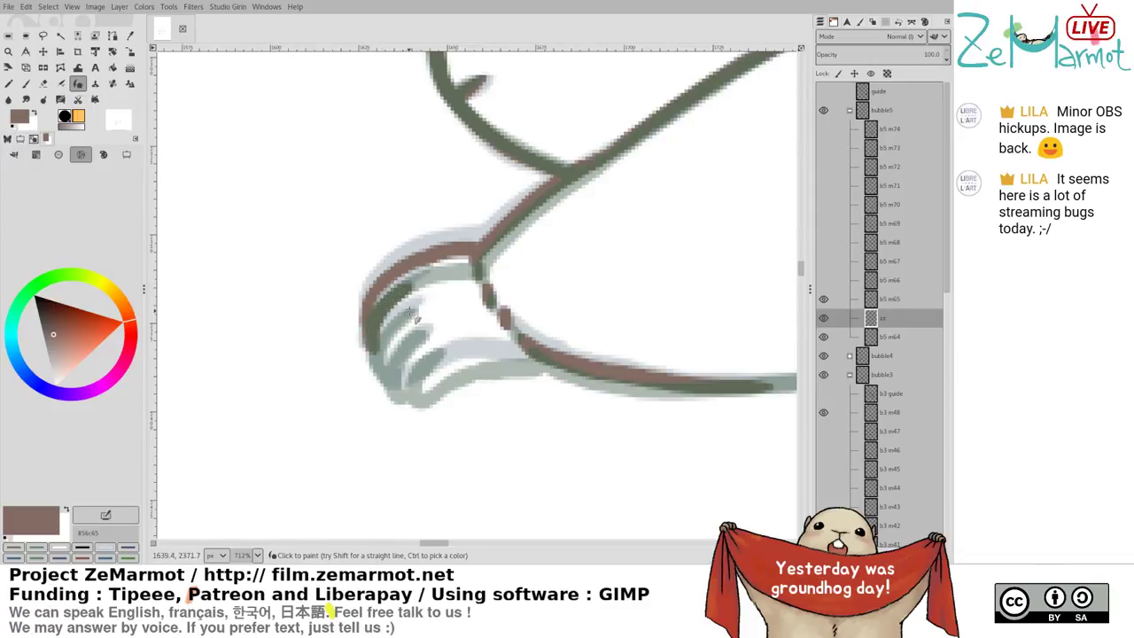
mouse_move(416, 307)
left_mouse_down()
mouse_move(381, 346)
mouse_move(388, 374)
left_mouse_up()
mouse_move(426, 327)
left_mouse_down()
mouse_move(392, 381)
mouse_move(399, 401)
left_mouse_up()
key("ctrl+z")
key("ctrl+z")
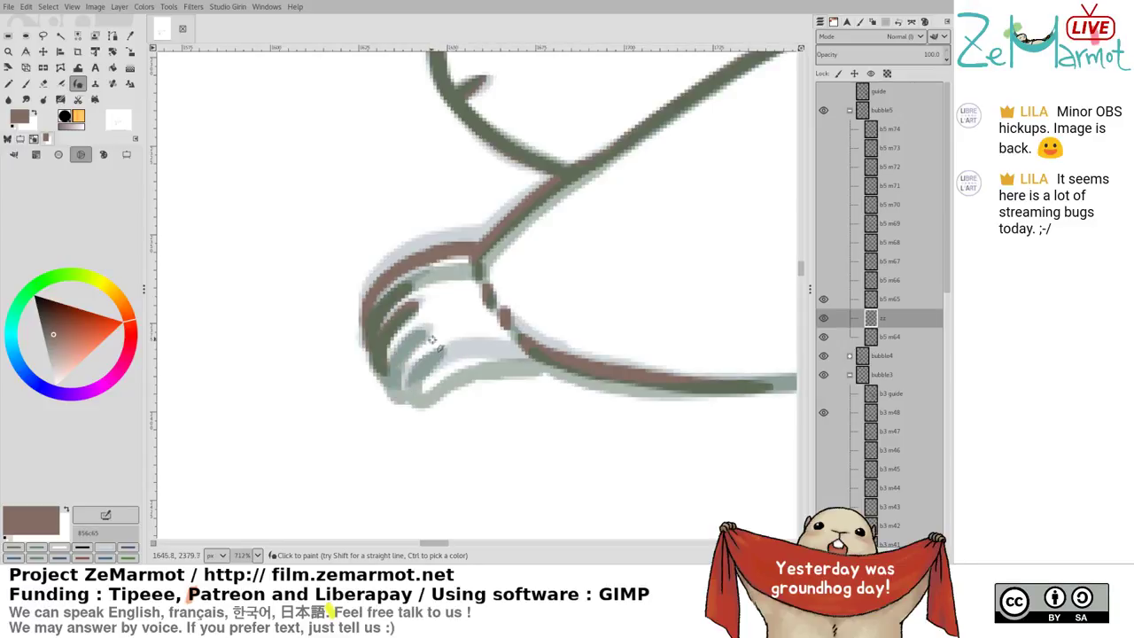
Ink the lowest finger and the paw's underside back to the wrist, and clear the upper finger lines
mouse_move(432, 341)
left_mouse_down()
mouse_move(395, 403)
mouse_move(463, 357)
mouse_move(525, 351)
left_mouse_up()
key("shift+e")
mouse_move(421, 341)
left_mouse_down()
mouse_move(390, 302)
mouse_move(399, 324)
mouse_move(368, 346)
mouse_move(393, 353)
left_mouse_up()
key("k")
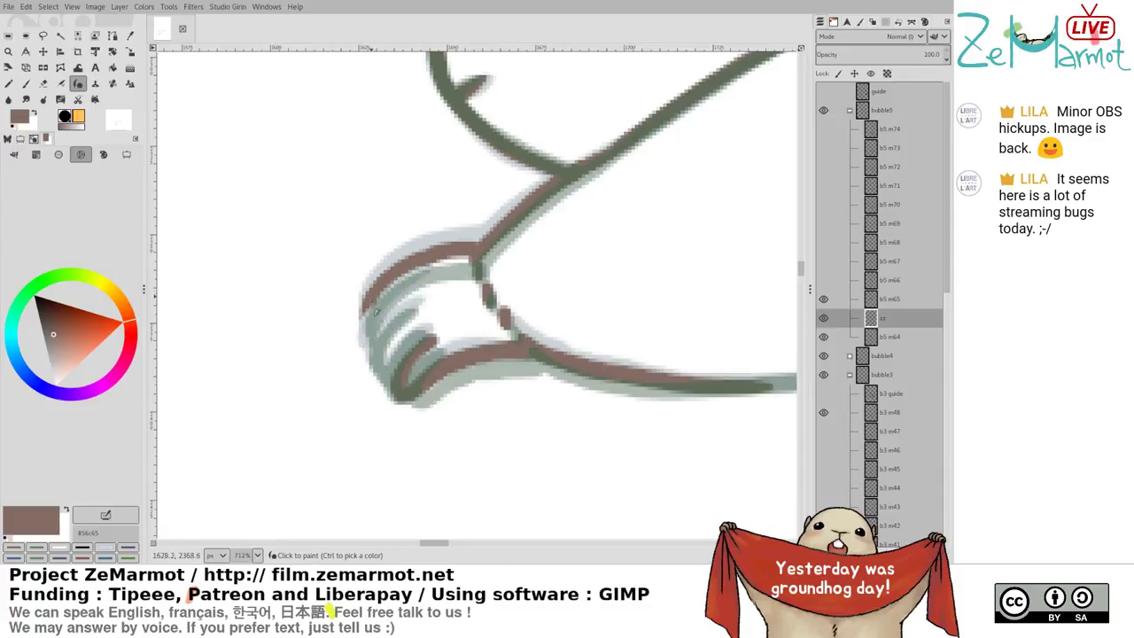
Complete the paw's front edge and redraw the two upper finger lines between the guide poses
left_click_drag(368, 304, 363, 339)
mouse_move(417, 286)
left_mouse_down()
mouse_move(374, 348)
mouse_move(384, 370)
left_mouse_up()
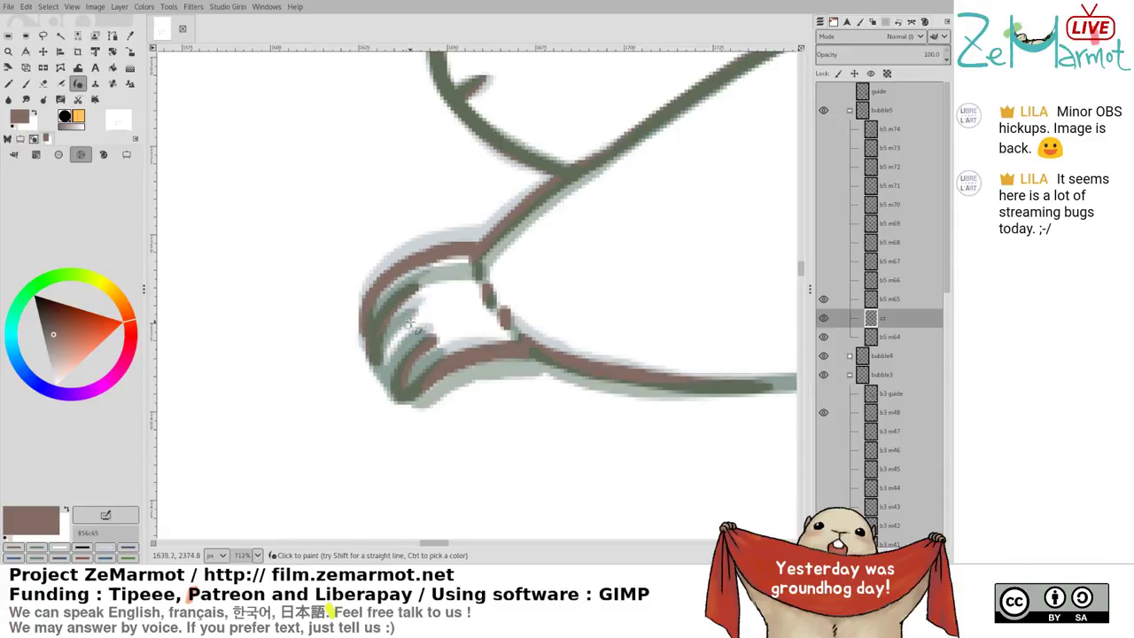
left_click_drag(424, 312, 387, 381)
key("ctrl+z")
mouse_move(427, 308)
left_mouse_down()
mouse_move(401, 346)
mouse_move(397, 390)
left_mouse_up()
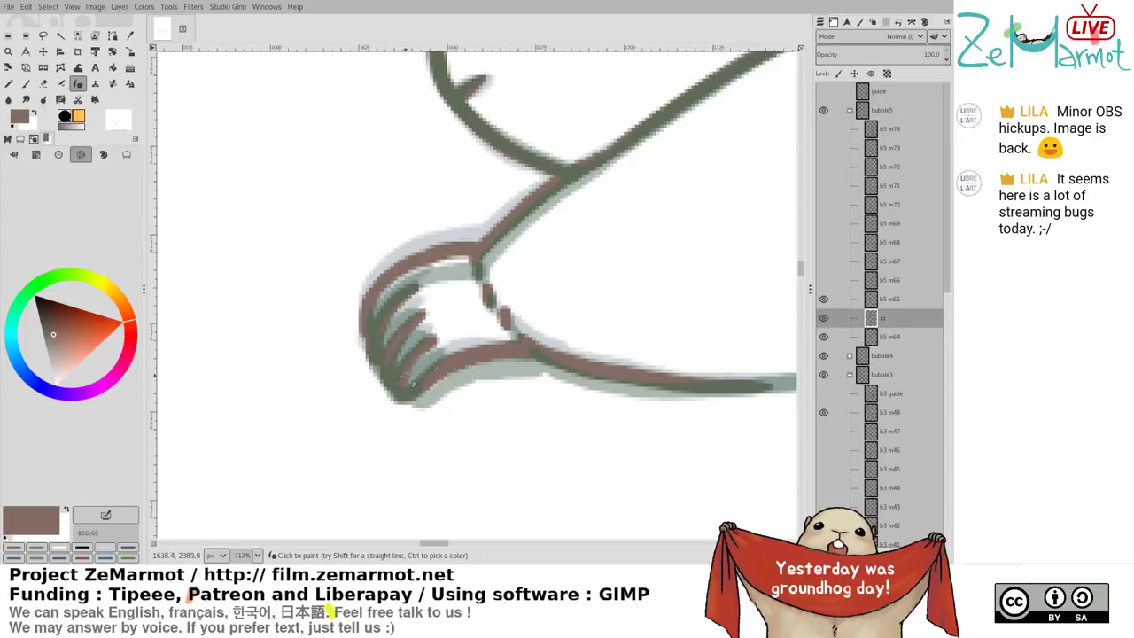
Extend the body's lower line along the belly and thin its upper edge with the eraser
mouse_move(654, 284)
left_mouse_down()
mouse_move(362, 321)
mouse_move(514, 220)
mouse_move(443, 188)
left_mouse_up()
left_click_drag(244, 327, 464, 313)
key("ctrl+z")
left_click_drag(233, 330, 534, 301)
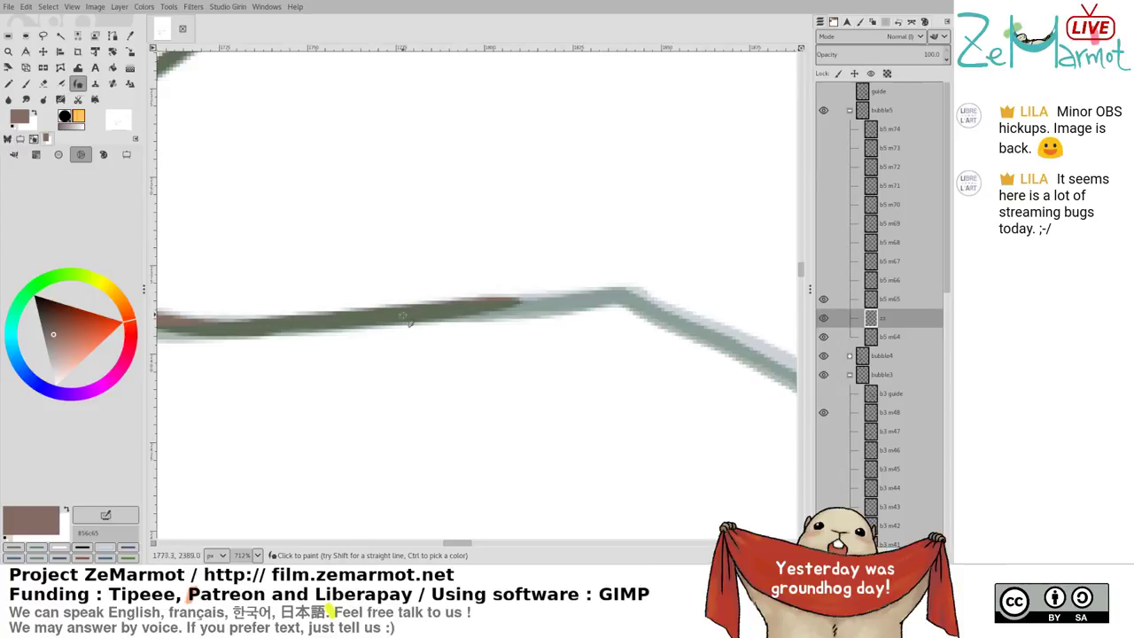
key("shift+e")
left_click_drag(395, 291, 525, 291)
Continue the belly line up to the bend before the hind leg, trimming and retracing its end
key("k")
mouse_move(384, 317)
left_mouse_down()
mouse_move(626, 294)
mouse_move(536, 306)
mouse_move(596, 294)
left_mouse_up()
key("ctrl+z")
key("shift+e")
left_click_drag(483, 290, 620, 280)
key("k")
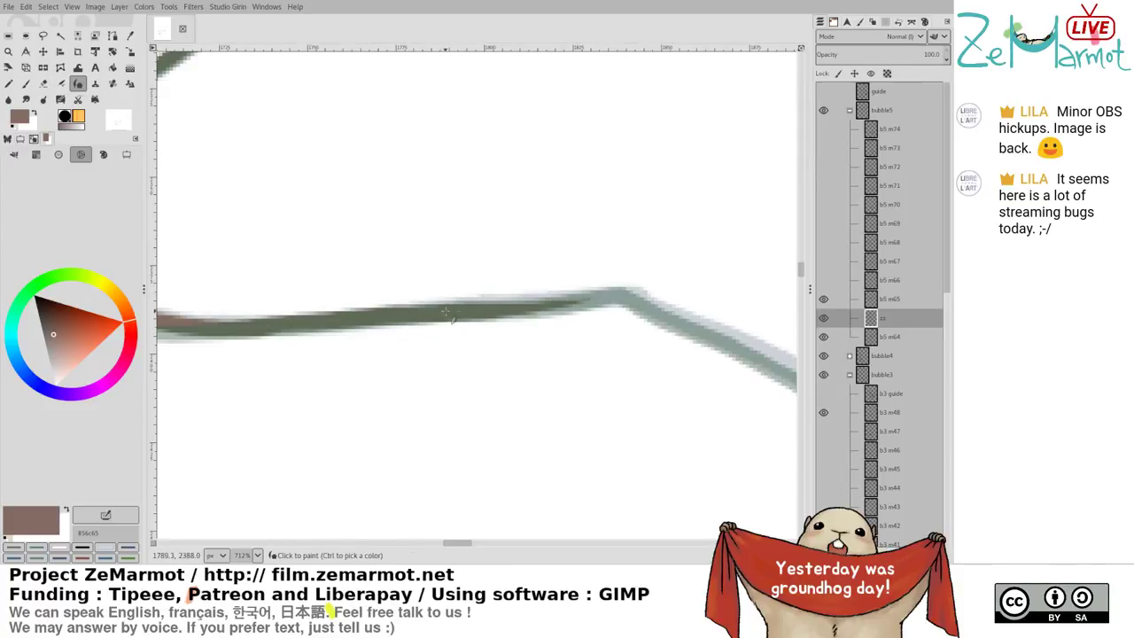
left_click_drag(445, 312, 623, 300)
left_click_drag(512, 306, 620, 295)
Ink the descending line beyond the belly's bend between the two guide poses and trim its end
left_click_drag(564, 273, 239, 195)
left_click_drag(301, 216, 418, 271)
key("ctrl+z")
left_click_drag(485, 305, 748, 434)
mouse_move(606, 365)
left_mouse_down()
mouse_move(204, 320)
mouse_move(208, 341)
mouse_move(324, 385)
left_mouse_up()
key("shift+e")
left_click_drag(338, 315, 491, 320)
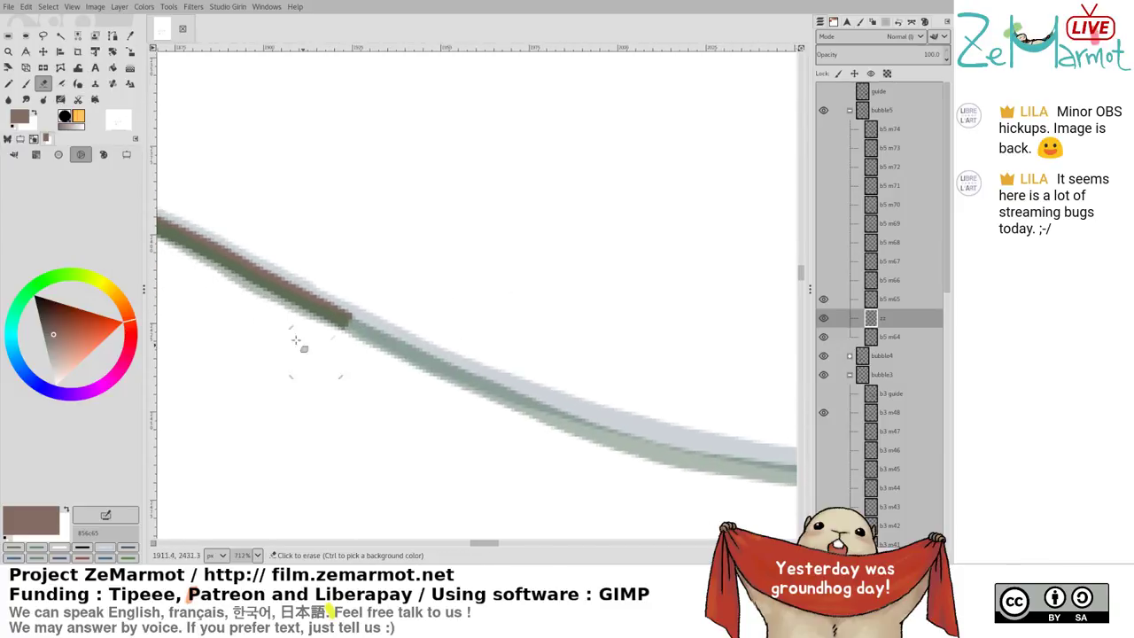
Clean the end of the belly line with the Eraser and extend it in ink on layer zz to the near hind foot
left_click_drag(247, 313, 367, 356)
key("k")
mouse_move(324, 305)
left_mouse_down()
mouse_move(510, 399)
mouse_move(631, 438)
mouse_move(776, 466)
left_mouse_up()
scroll(283, 235, "right", 5)
scroll(282, 235, "right", 3)
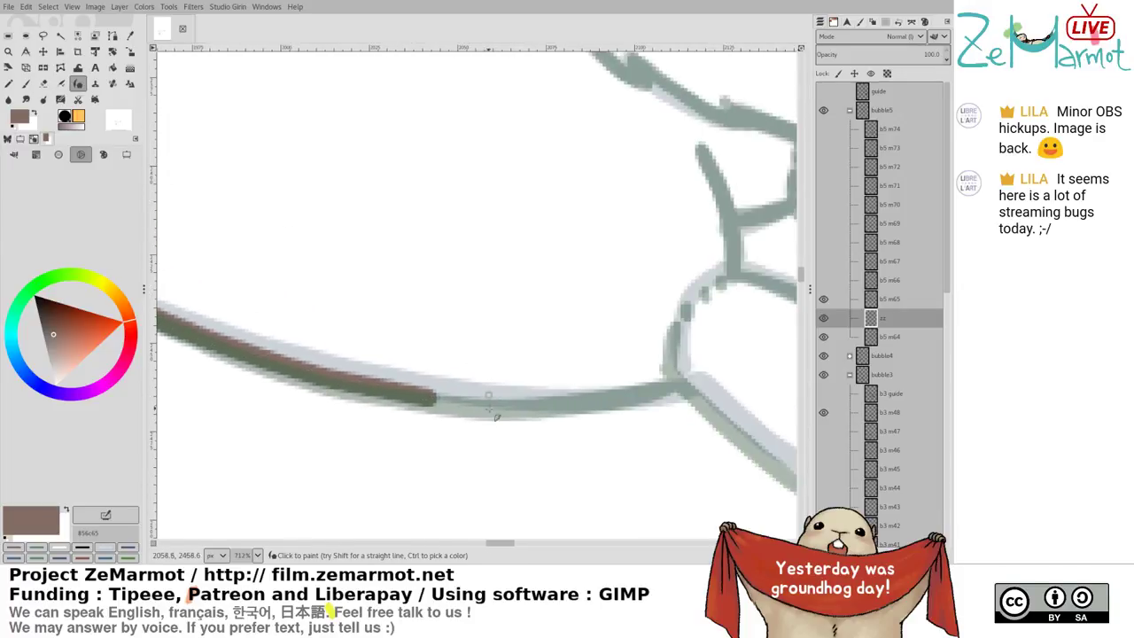
mouse_move(399, 392)
left_mouse_down()
mouse_move(514, 403)
mouse_move(638, 390)
left_mouse_up()
key("ctrl+z")
mouse_move(388, 397)
left_mouse_down()
mouse_move(481, 404)
mouse_move(679, 387)
left_mouse_up()
left_click_drag(654, 313, 417, 441)
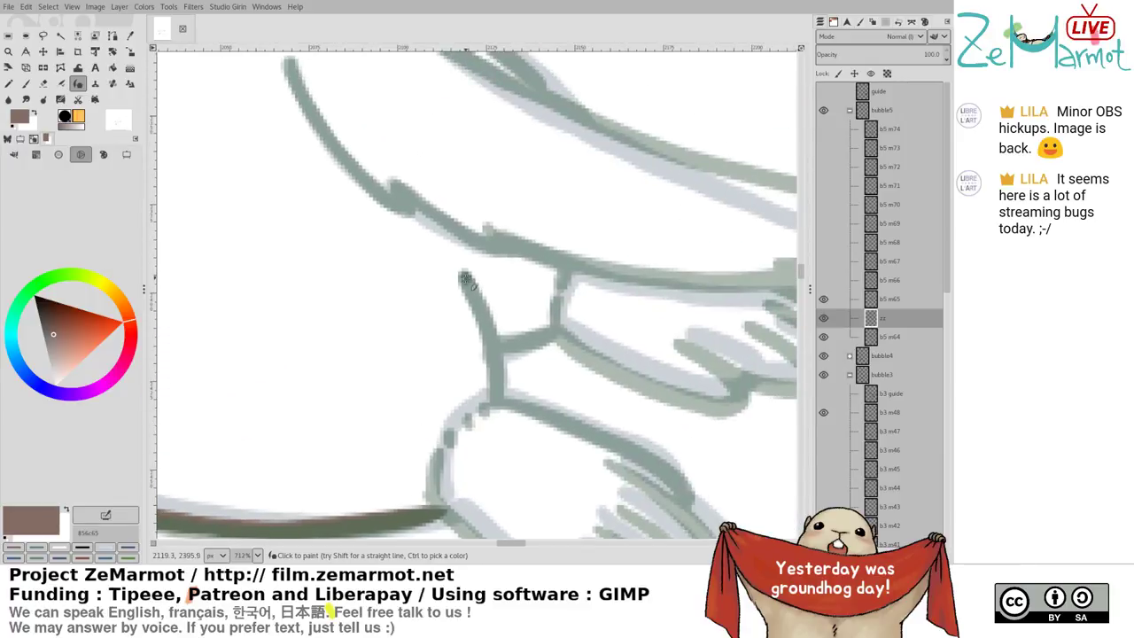
Ink the hind leg crease, the dashed ankle line and the underside of the near hind foot
mouse_move(464, 278)
left_mouse_down()
mouse_move(507, 399)
mouse_move(485, 316)
mouse_move(499, 405)
mouse_move(489, 400)
mouse_move(477, 417)
mouse_move(481, 404)
mouse_move(461, 442)
mouse_move(452, 433)
mouse_move(445, 476)
mouse_move(438, 469)
mouse_move(449, 509)
left_mouse_up()
key("ctrl+z")
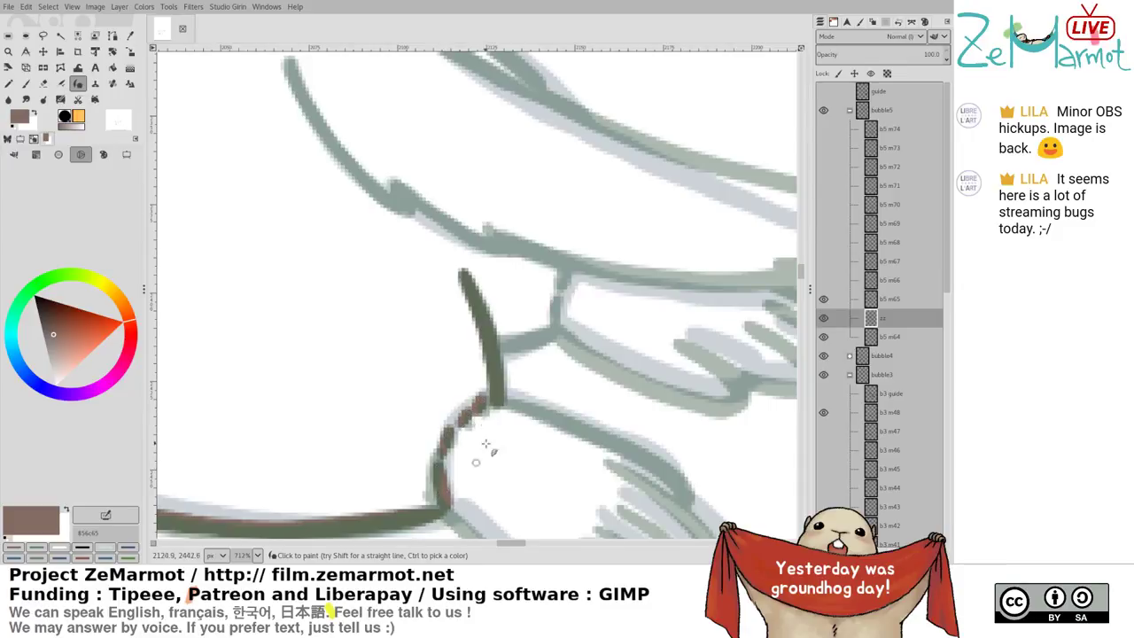
left_click_drag(413, 412, 294, 265)
mouse_move(333, 364)
left_mouse_down()
mouse_move(435, 445)
mouse_move(498, 483)
mouse_move(534, 486)
left_mouse_up()
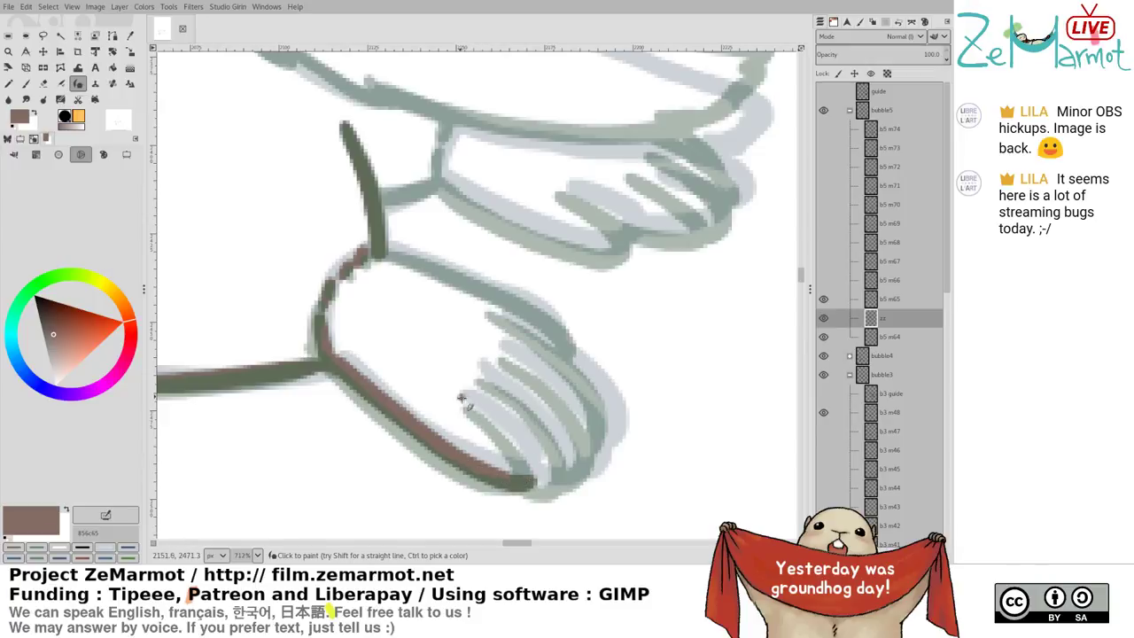
Ink the four toe lines and the upper edge of the near hind foot between the two reference drawings
left_click_drag(461, 398, 539, 485)
mouse_move(479, 376)
left_mouse_down()
mouse_move(564, 468)
mouse_move(538, 493)
left_mouse_up()
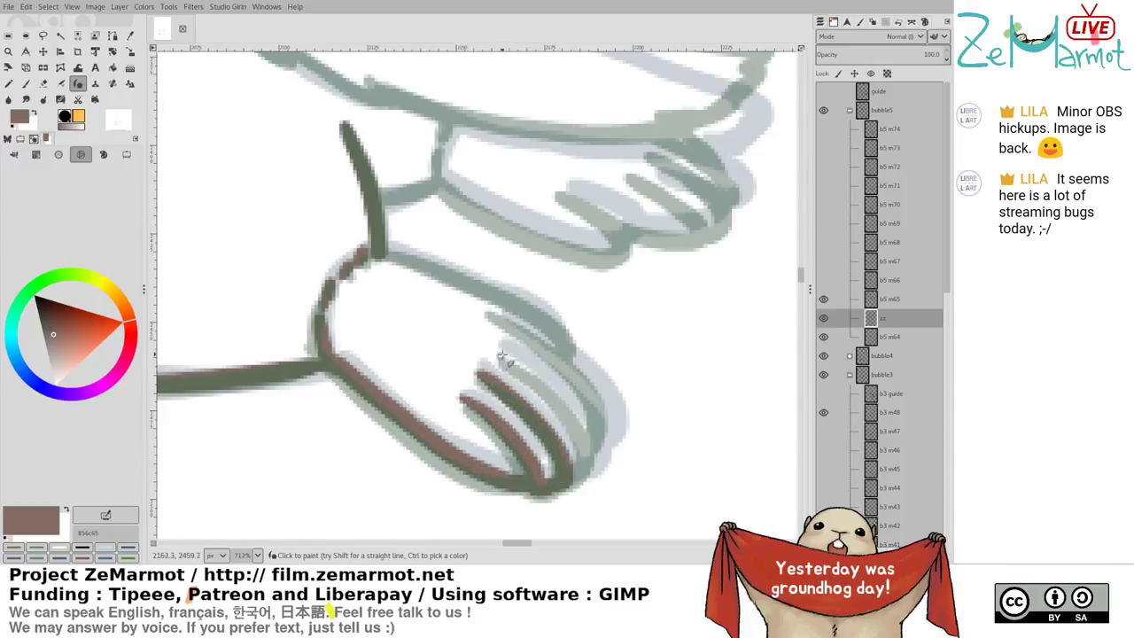
mouse_move(501, 355)
left_mouse_down()
mouse_move(593, 441)
mouse_move(594, 463)
mouse_move(568, 486)
left_mouse_up()
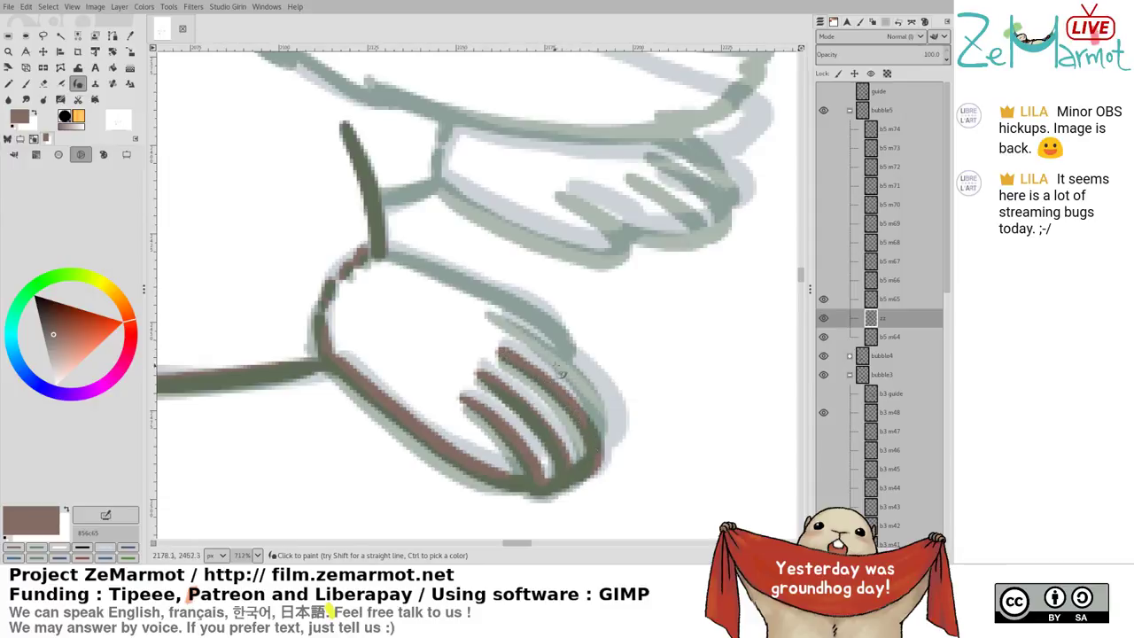
mouse_move(495, 315)
left_mouse_down()
mouse_move(582, 373)
mouse_move(613, 431)
left_mouse_up()
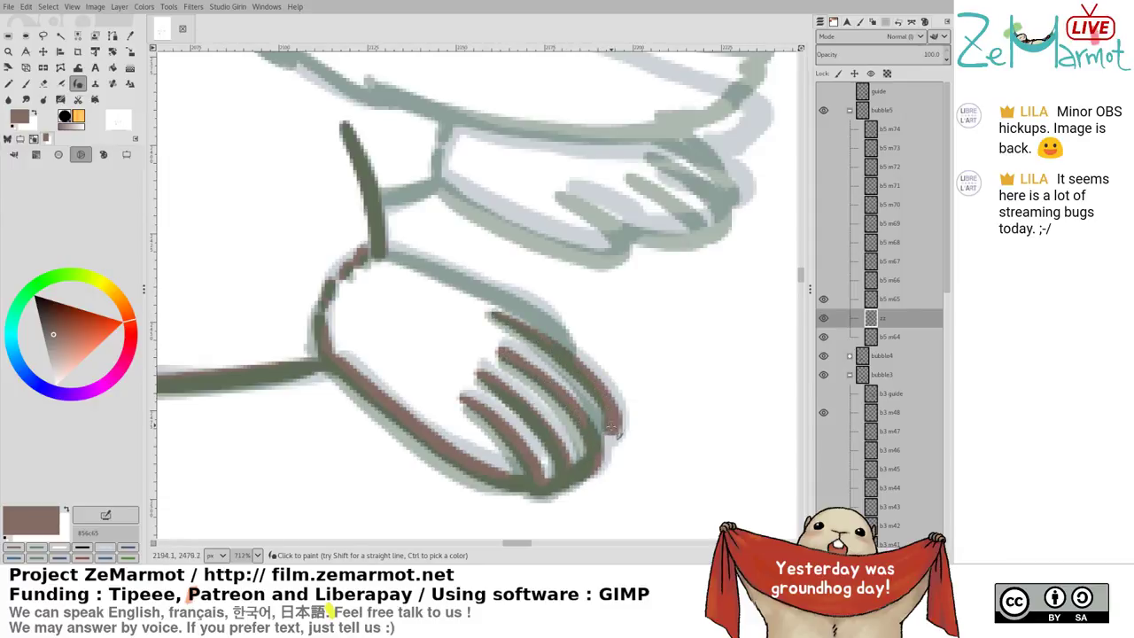
scroll(549, 317, "up", 3)
mouse_move(401, 335)
left_mouse_down()
mouse_move(545, 394)
mouse_move(592, 431)
left_mouse_up()
Ink the far hind foot's leg line, dashed ankle, sole and first toe outlines
scroll(567, 342, "up", 1)
scroll(567, 341, "up", 3)
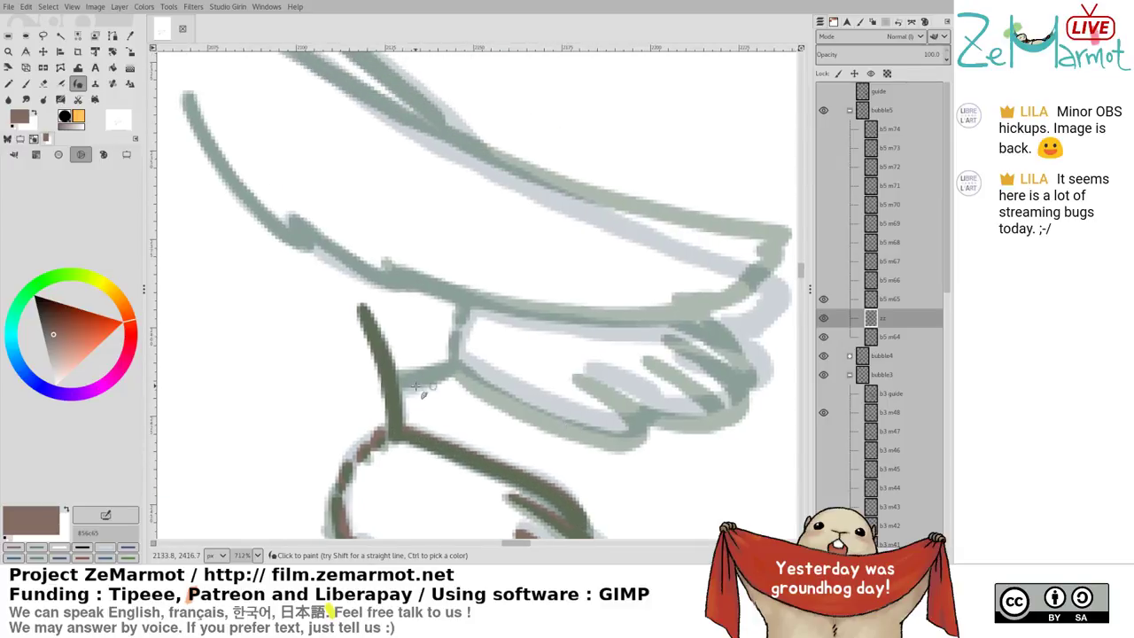
left_click_drag(403, 390, 459, 361)
mouse_move(462, 304)
left_mouse_down()
mouse_move(463, 370)
mouse_move(557, 417)
mouse_move(631, 429)
left_mouse_up()
key("ctrl+z")
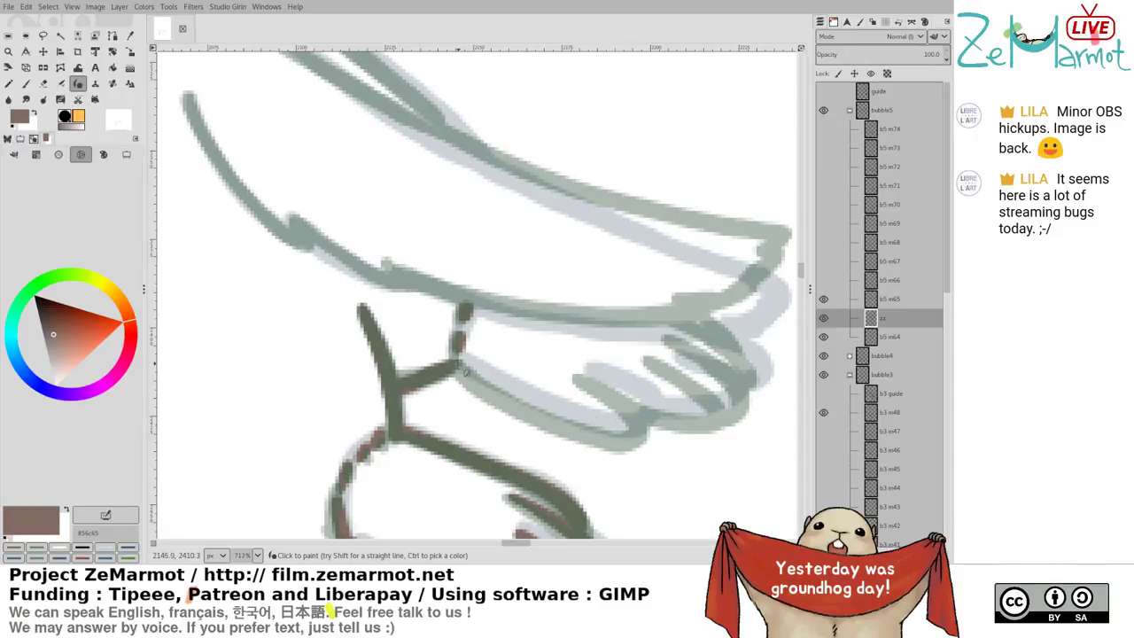
mouse_move(465, 372)
left_mouse_down()
mouse_move(579, 423)
mouse_move(636, 434)
left_mouse_up()
mouse_move(575, 365)
left_mouse_down()
mouse_move(638, 403)
mouse_move(642, 428)
mouse_move(675, 406)
mouse_move(645, 415)
mouse_move(725, 415)
left_mouse_up()
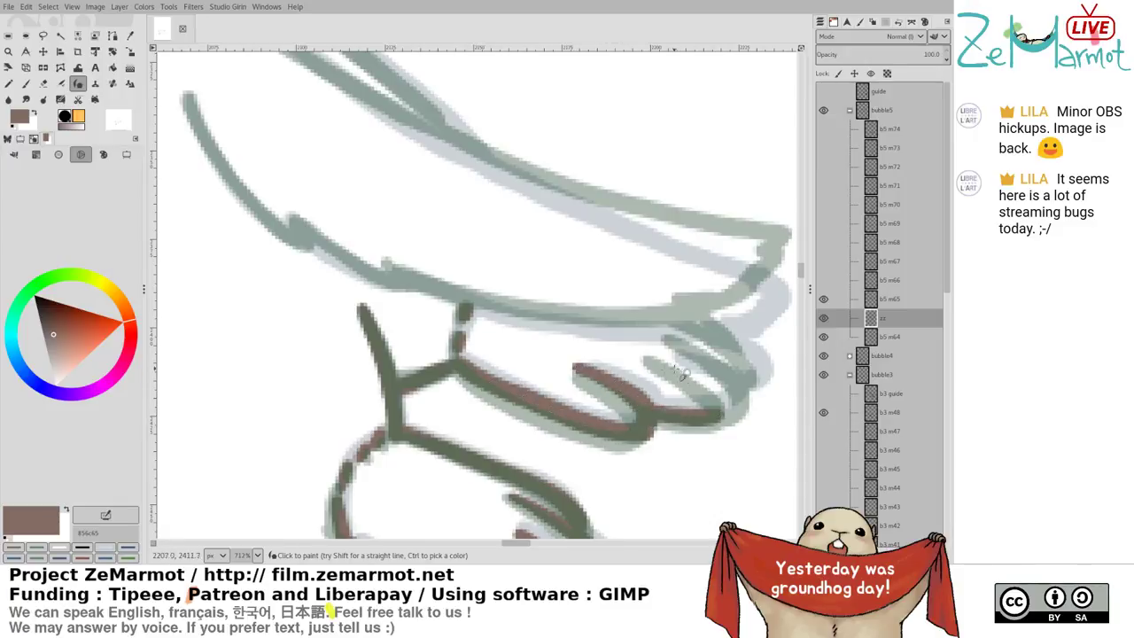
key("ctrl+z")
left_click_drag(650, 415, 725, 415)
Ink the lower edge of the thigh and tail, including the fur notches, up to the tail tip
mouse_move(648, 350)
left_mouse_down()
mouse_move(579, 426)
mouse_move(581, 457)
left_mouse_up()
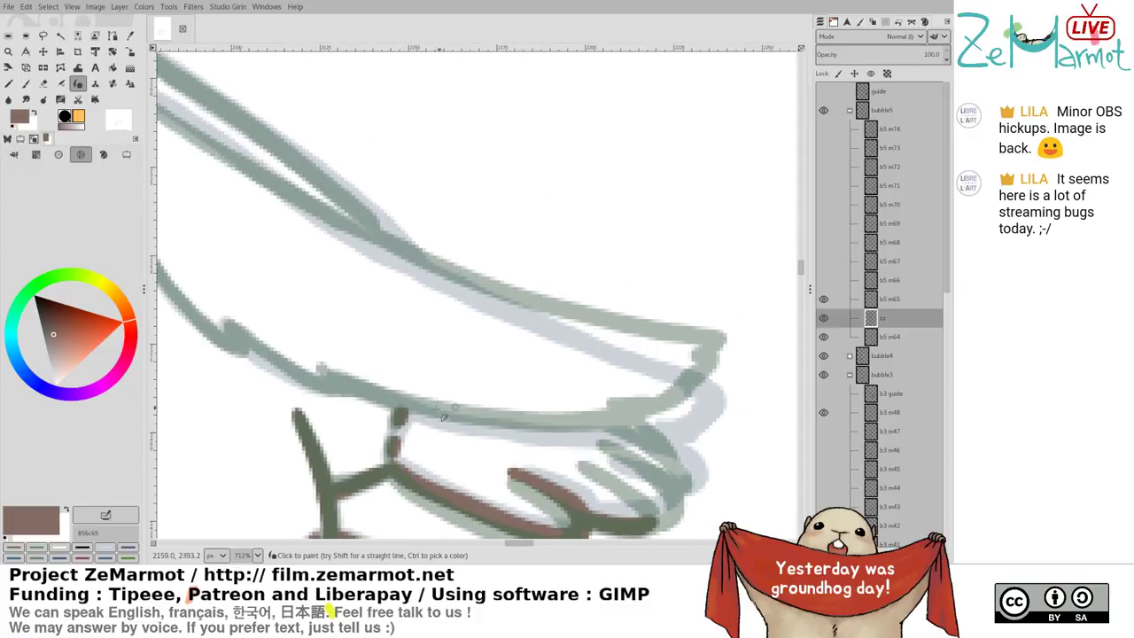
mouse_move(396, 427)
left_mouse_down()
mouse_move(440, 410)
mouse_move(686, 414)
mouse_move(720, 368)
left_mouse_up()
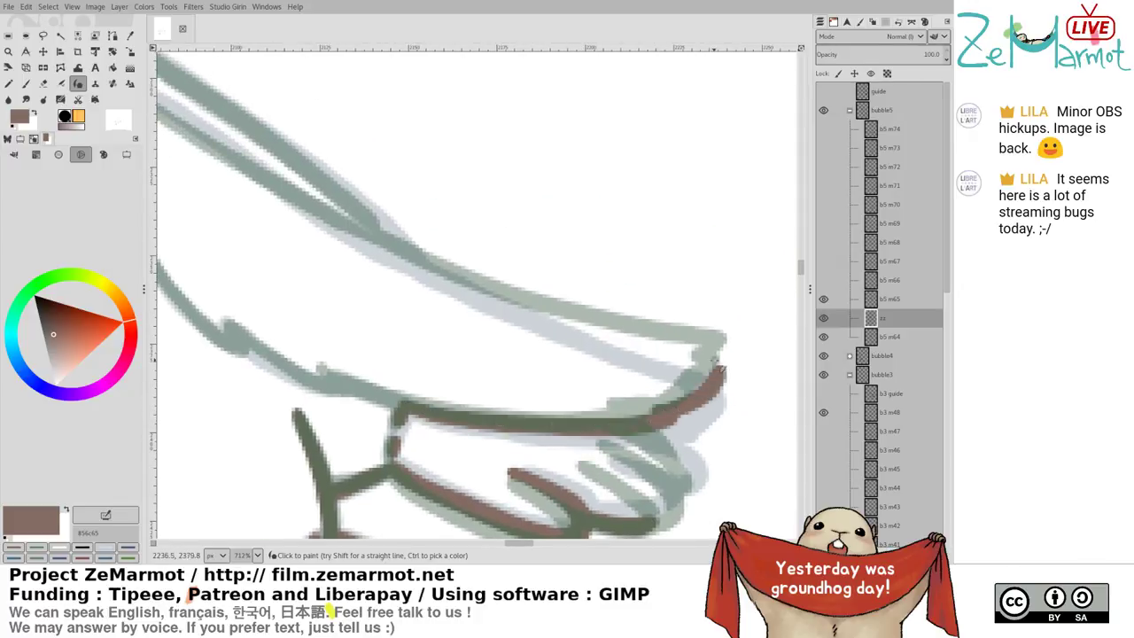
left_click_drag(529, 316, 719, 360)
mouse_move(317, 257)
left_mouse_down()
mouse_move(364, 329)
mouse_move(438, 403)
mouse_move(589, 457)
left_mouse_up()
left_click_drag(577, 341, 361, 263)
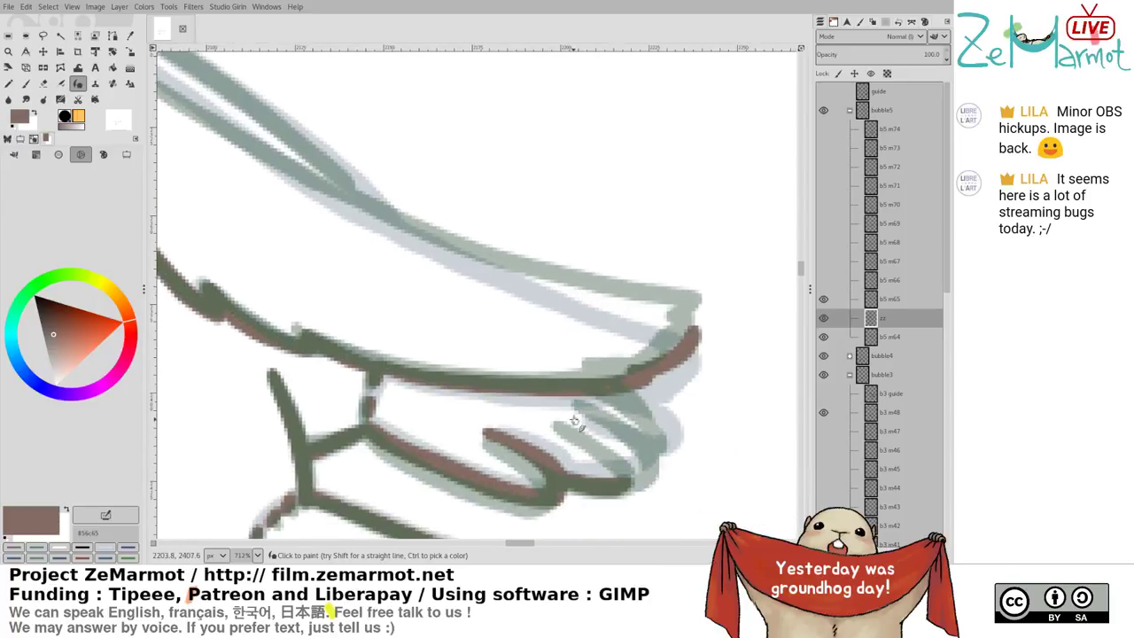
Ink the remaining toe lines and the outer curve of the far hind foot
mouse_move(574, 421)
left_mouse_down()
mouse_move(620, 449)
mouse_move(612, 486)
left_mouse_up()
mouse_move(585, 405)
left_mouse_down()
mouse_move(647, 427)
mouse_move(636, 468)
left_mouse_up()
left_click_drag(611, 392, 673, 433)
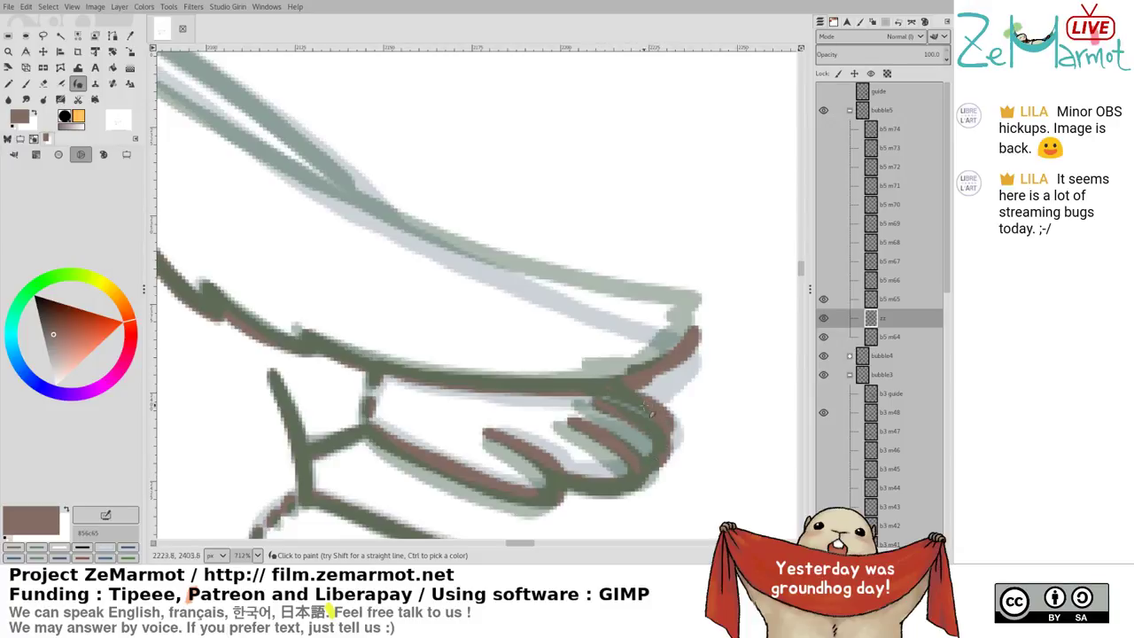
key("ctrl+z")
left_click_drag(614, 388, 672, 429)
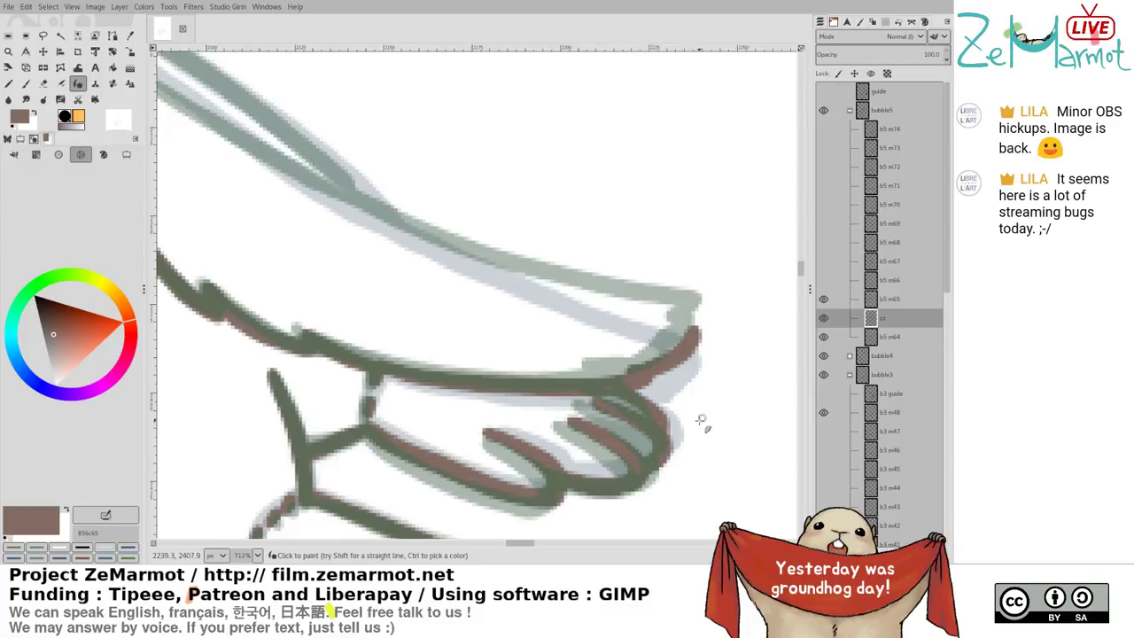
Toggle the visibility of layers zz, b5 m65 and b5 m64 to compare the feet and tail drawings
left_click(824, 318)
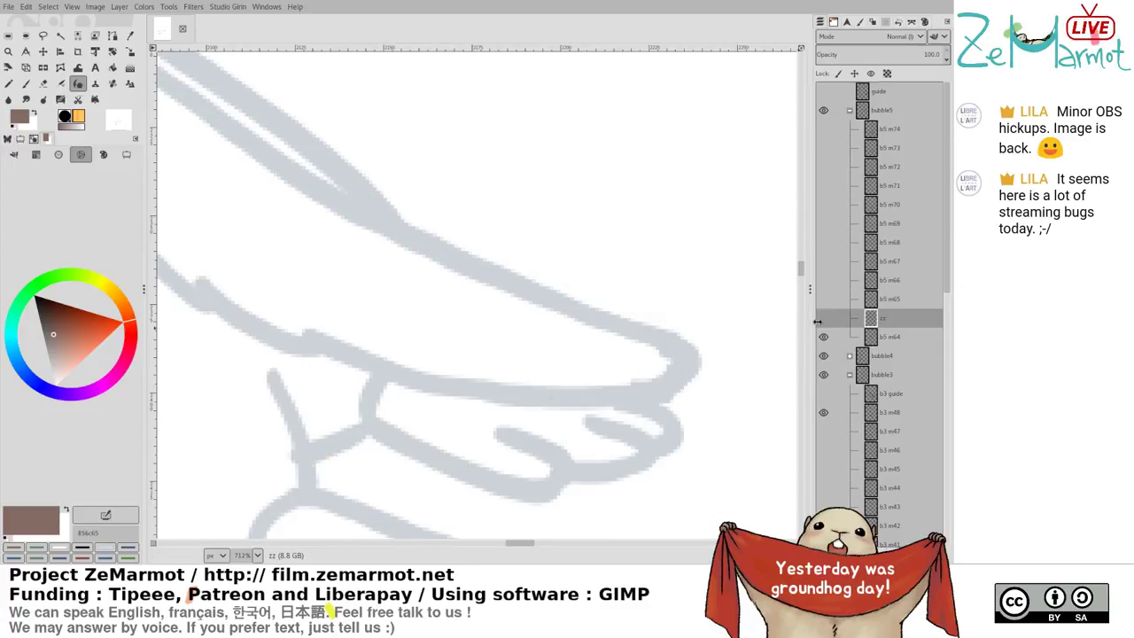
left_click(824, 319)
left_click(823, 299)
left_click(823, 319)
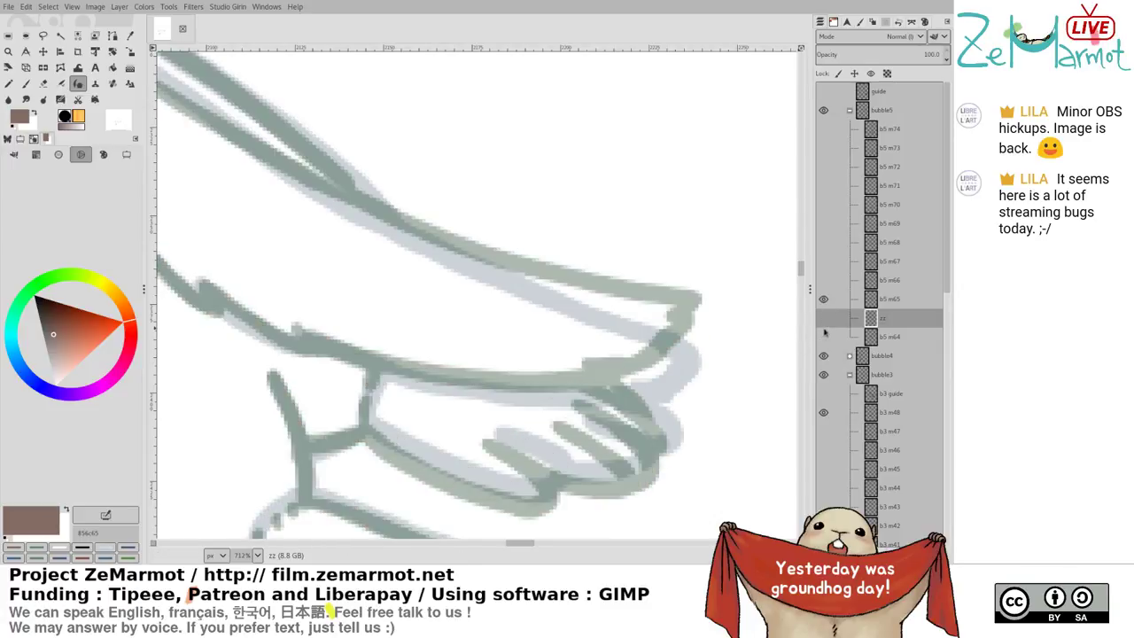
left_click(824, 336)
left_click(823, 337)
left_click(823, 318)
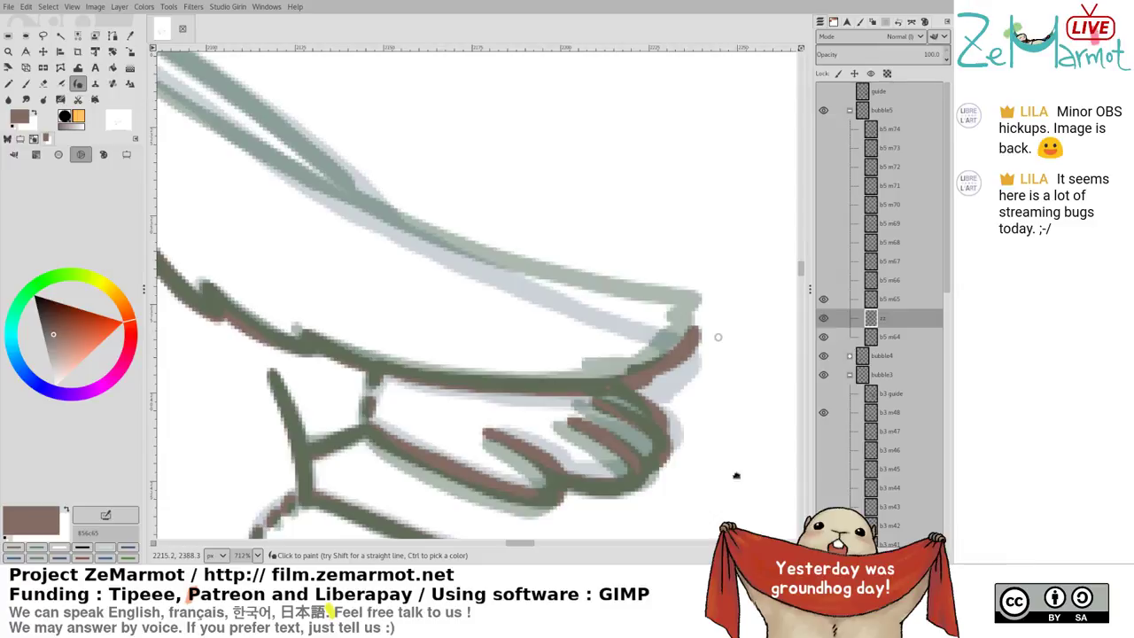
Ink the upper edge of the tail from its inner end on the body to the tail tip
left_click_drag(718, 401, 386, 329)
mouse_move(205, 175)
left_mouse_down()
mouse_move(460, 339)
mouse_move(559, 388)
left_mouse_up()
key("ctrl+z")
left_click_drag(449, 349, 352, 370)
key("ctrl+z")
left_click_drag(363, 310, 449, 317)
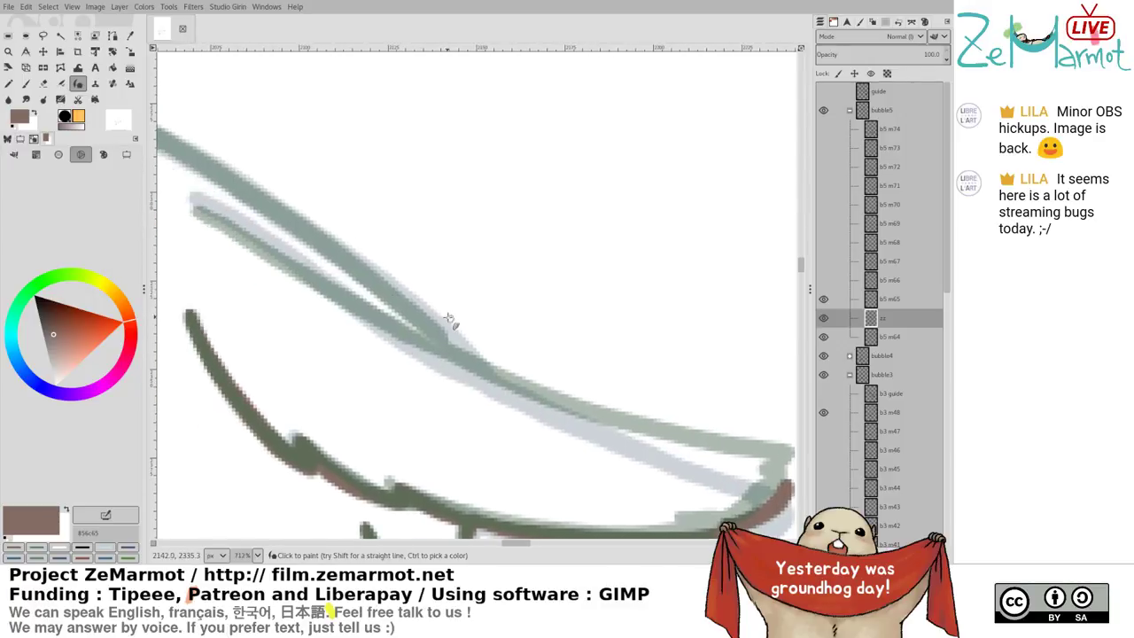
mouse_move(196, 206)
left_mouse_down()
mouse_move(241, 227)
mouse_move(194, 205)
mouse_move(482, 378)
mouse_move(775, 470)
left_mouse_up()
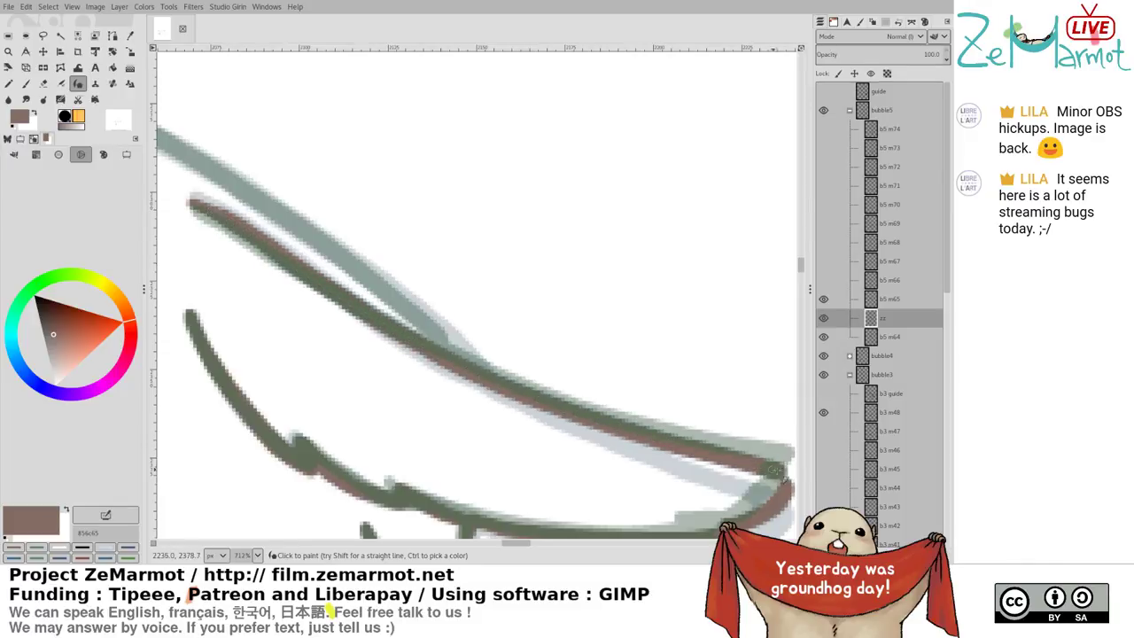
Ink the end of the back line down to where it joins the tail's upper edge
mouse_move(524, 393)
left_mouse_down()
mouse_move(481, 426)
mouse_move(613, 452)
left_mouse_up()
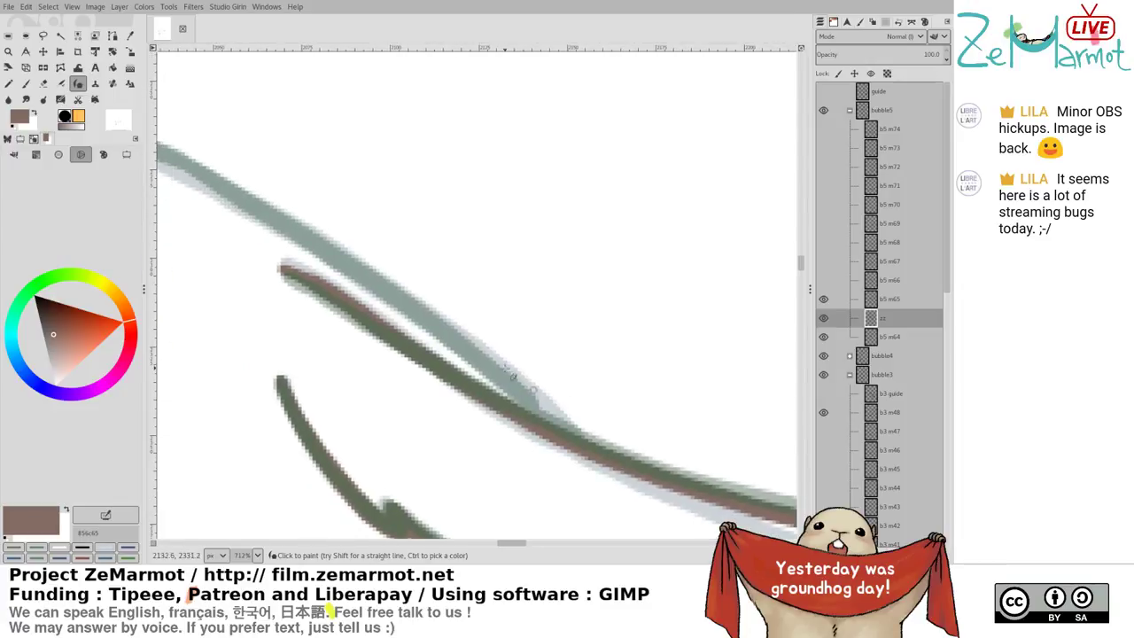
left_click_drag(308, 234, 386, 282)
key("ctrl+z")
left_click_drag(320, 245, 558, 426)
key("ctrl+z")
left_click_drag(359, 268, 578, 441)
Ink the next section of the back line above the tail, joining it to the finished rump stroke
scroll(531, 399, "up", 5)
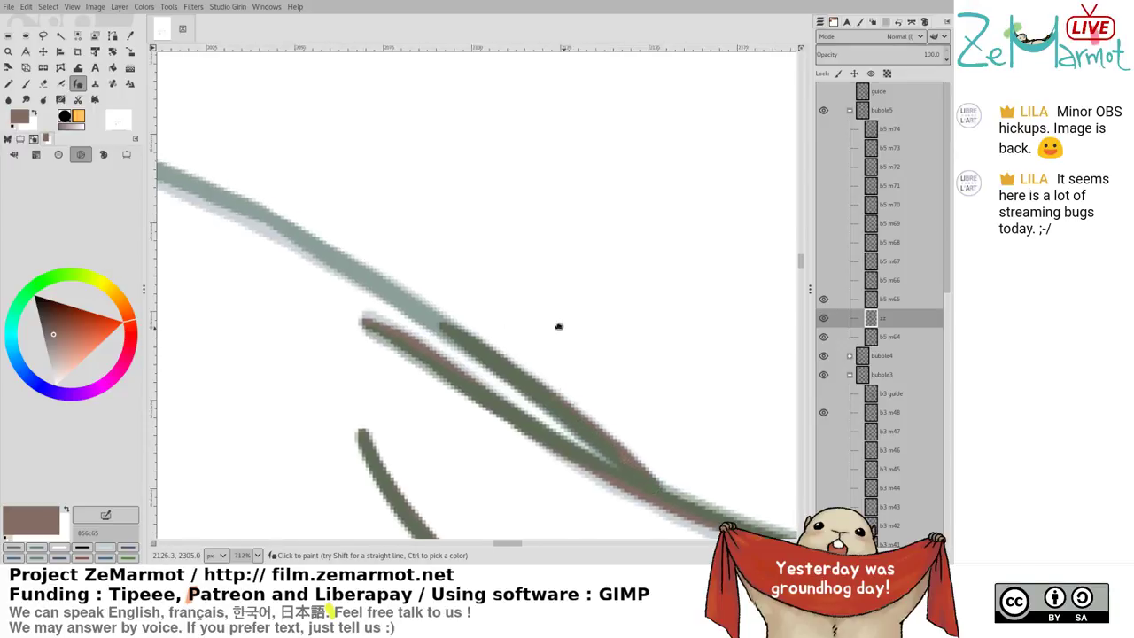
scroll(461, 337, "left", 6)
left_click_drag(303, 253, 509, 330)
key("ctrl+z")
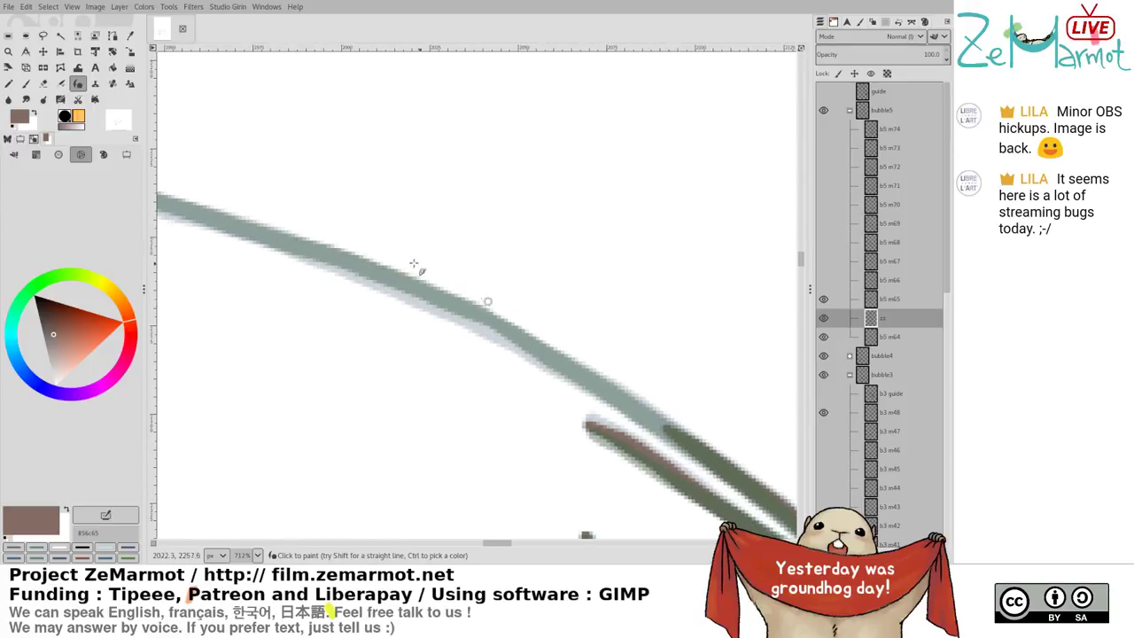
left_click_drag(272, 247, 431, 306)
key("ctrl+z")
key("ctrl+z")
left_click_drag(308, 256, 479, 330)
key("ctrl+z")
mouse_move(319, 257)
left_mouse_down()
mouse_move(510, 335)
mouse_move(696, 454)
left_mouse_up()
Extend the inked back line along the middle of the back toward the head
left_click_drag(237, 342, 664, 379)
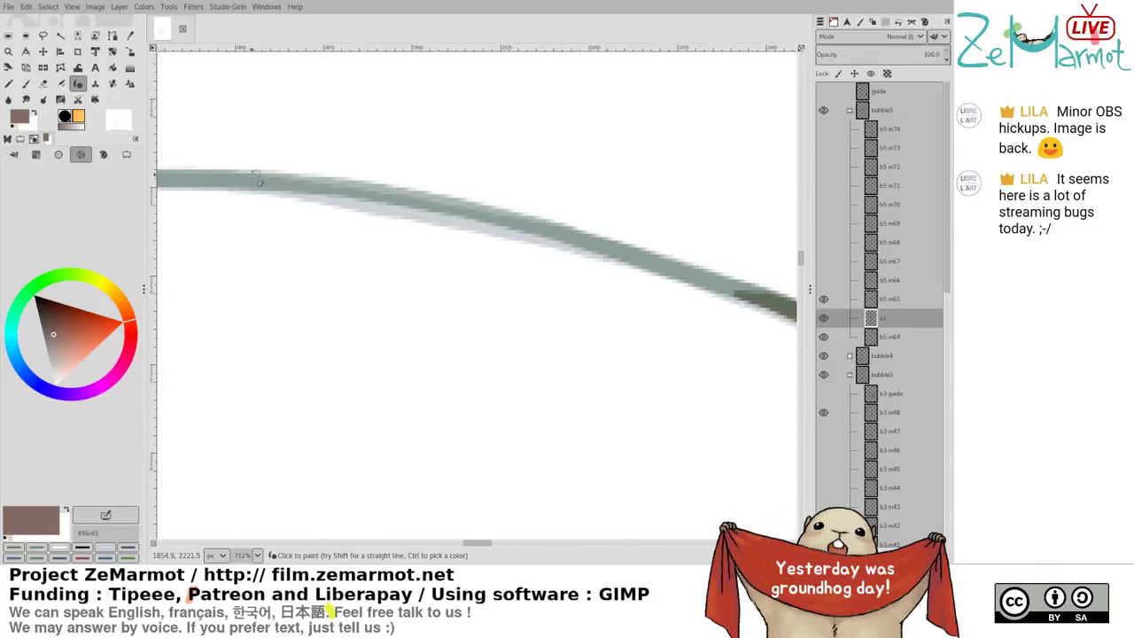
mouse_move(236, 189)
left_mouse_down()
mouse_move(551, 221)
mouse_move(306, 189)
mouse_move(390, 212)
left_mouse_up()
key("ctrl+z")
key("ctrl+z")
mouse_move(276, 193)
left_mouse_down()
mouse_move(554, 241)
mouse_move(783, 301)
left_mouse_up()
left_click_drag(399, 226, 773, 302)
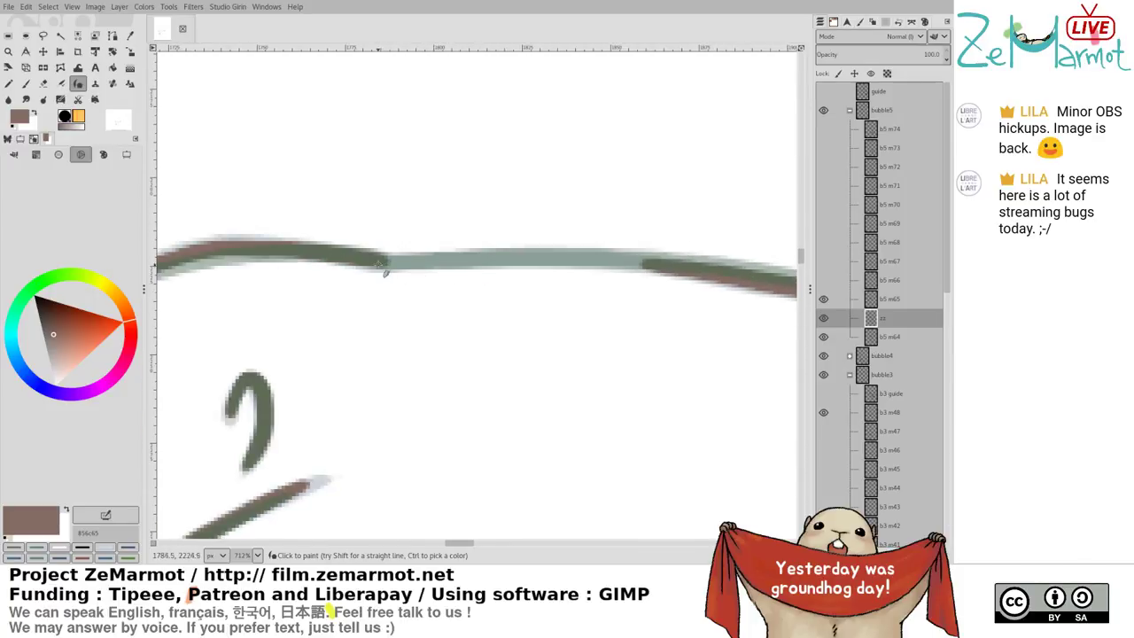
Ink the remaining gap in the back line between the neck and the middle of the back
mouse_move(385, 269)
left_mouse_down()
mouse_move(729, 263)
mouse_move(429, 234)
mouse_move(558, 285)
left_mouse_up()
key("ctrl+z")
key("shift+e")
key("k")
key("ctrl+z")
key("shift+e")
key("k")
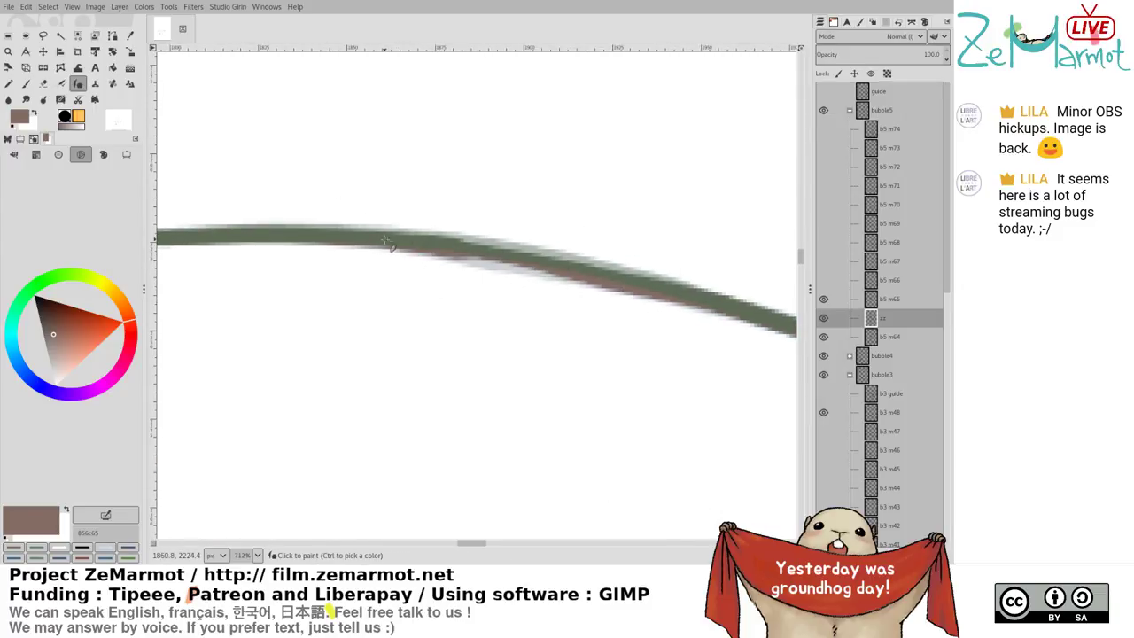
Reinforce the upper back line with an ink stroke and erase the excess along its underside
left_click_drag(387, 241, 558, 269)
key("ctrl+z")
left_click_drag(404, 244, 685, 297)
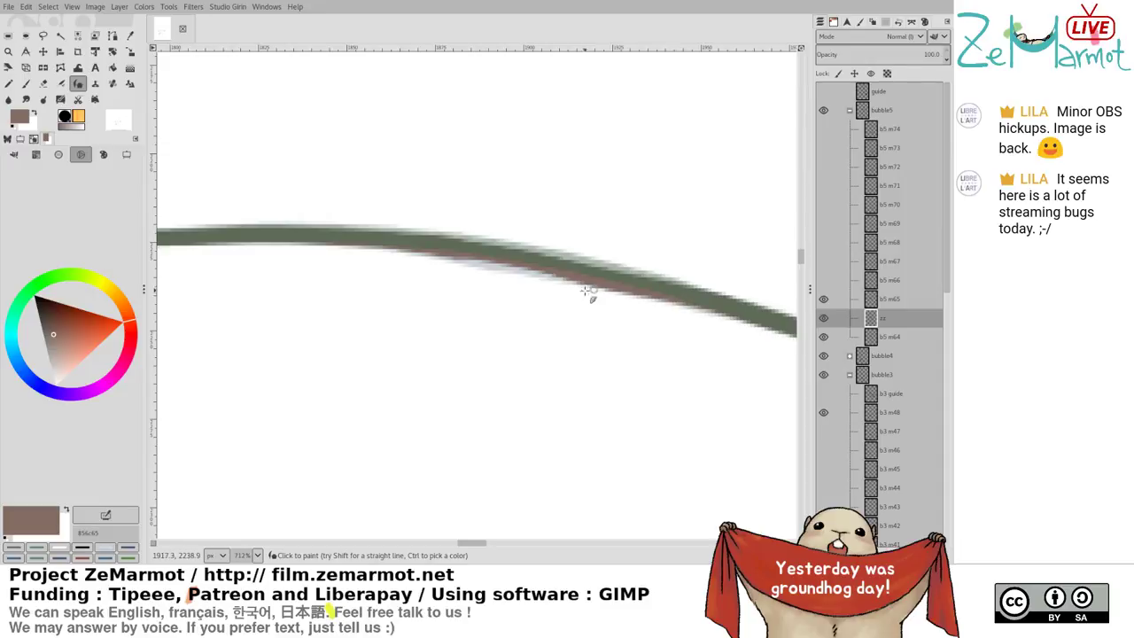
key("shift+e")
left_click_drag(518, 279, 684, 321)
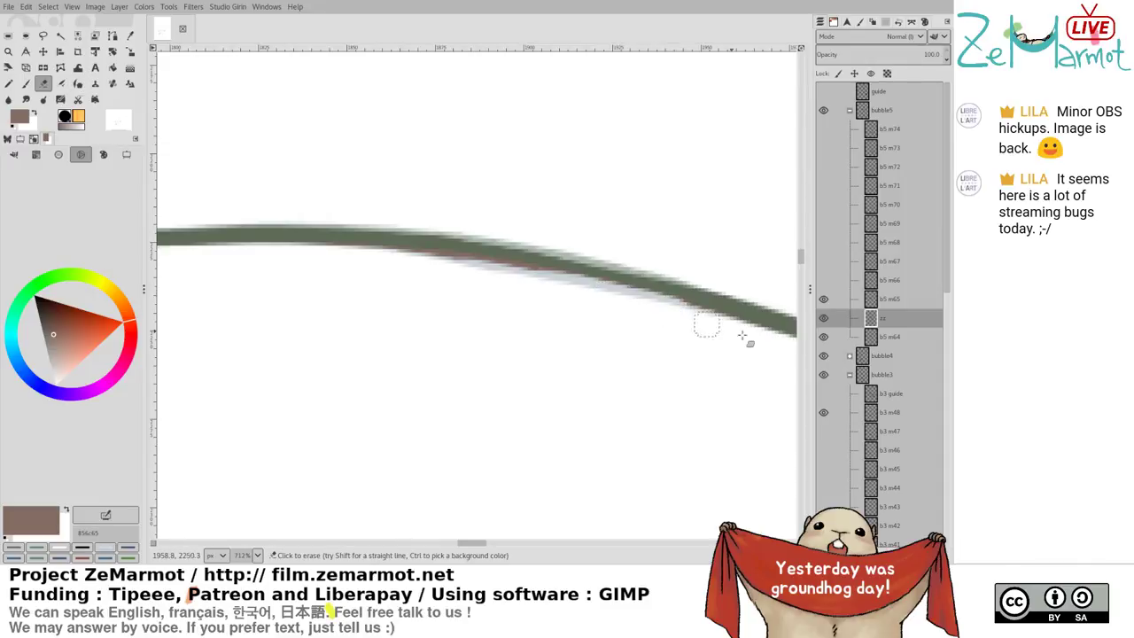
Retouch the erased section of the upper back line in ink to smooth its curve and thickness
key("k")
left_click_drag(500, 257, 735, 321)
key("ctrl+z")
left_click_drag(467, 251, 732, 303)
key("ctrl+z")
left_click_drag(469, 249, 678, 292)
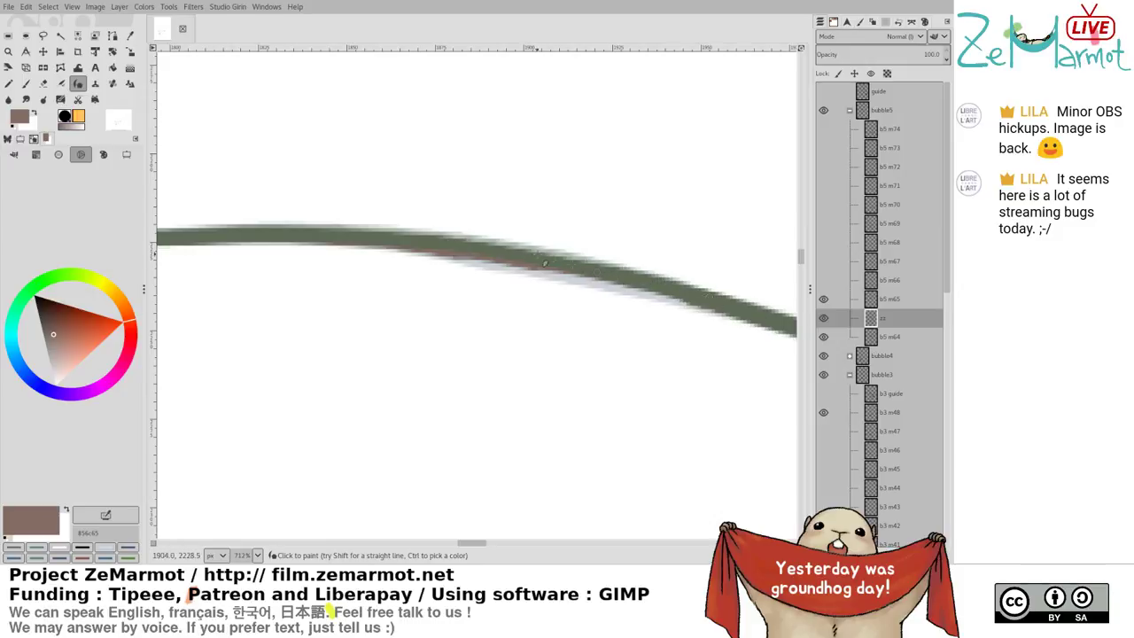
left_click_drag(551, 268, 682, 299)
key("ctrl+z")
left_click_drag(553, 271, 683, 300)
Review the whole marmot, flipping between layer zz and the b5 m64 and b5 m65 drawings
left_click_drag(572, 350, 555, 369)
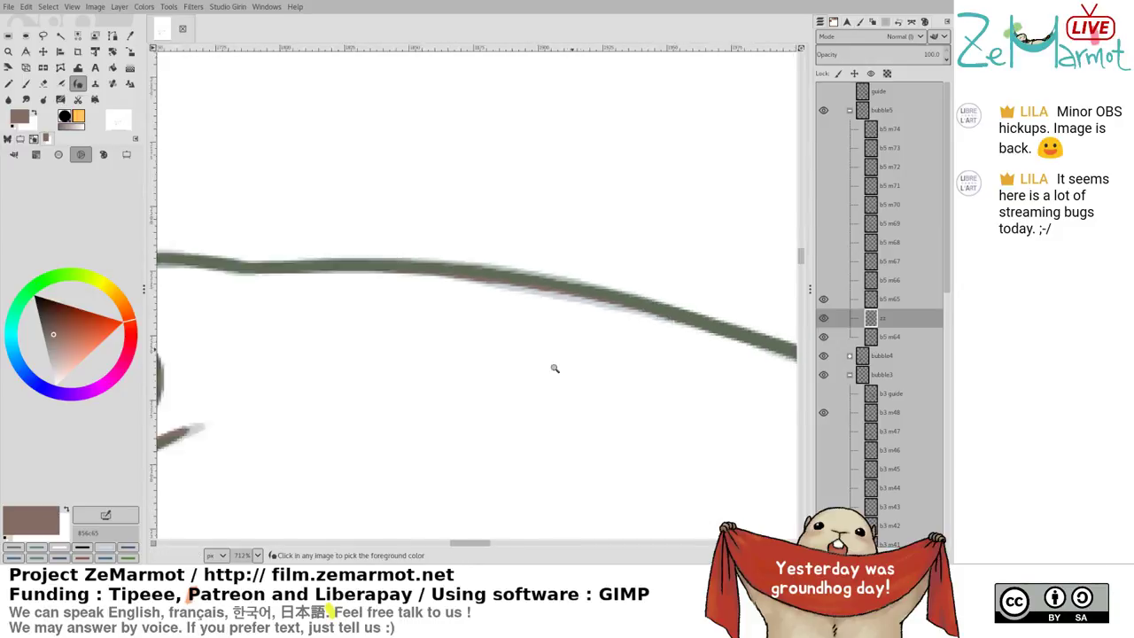
scroll(554, 369, "down", 4)
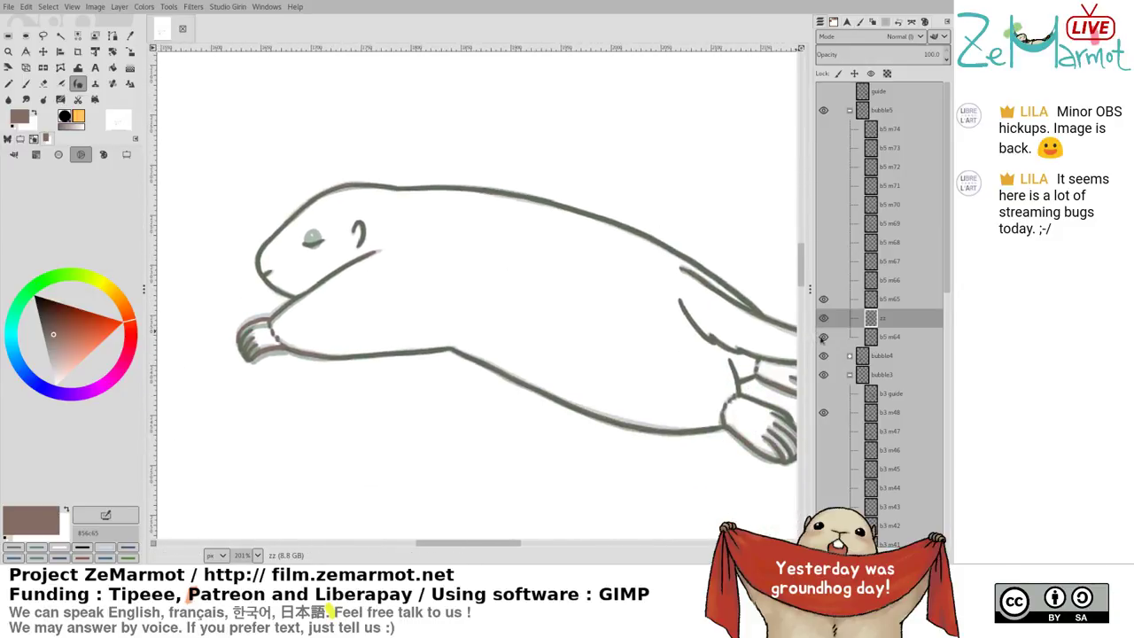
key("Page_Up")
key("Page_Down")
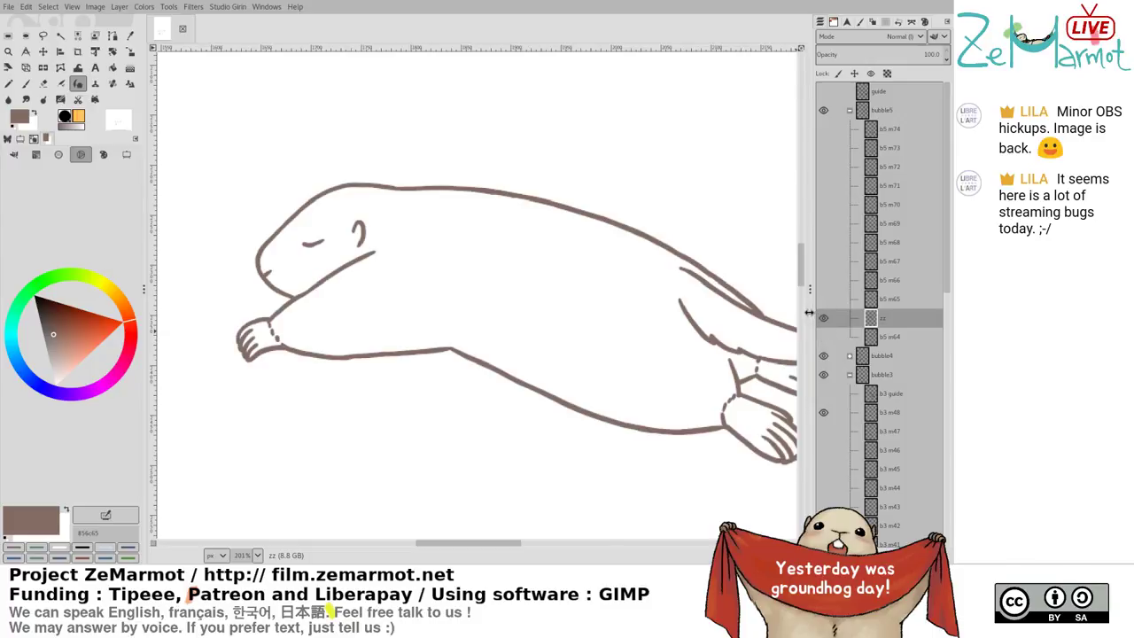
key("Page_Down")
key("Page_Up")
key("Page_Up")
left_click(823, 317)
key("Page_Up")
left_click(823, 317)
left_click(823, 317)
Thin the marmot's forehead line with the Eraser and redraw the top of the head in ink
key("shift+e")
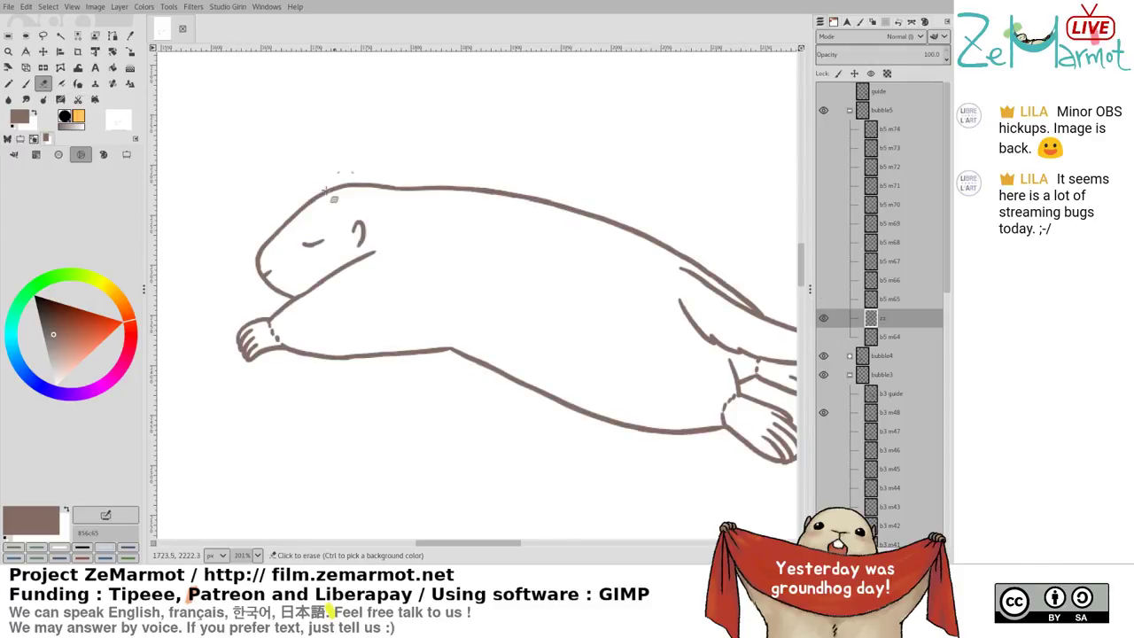
left_click(325, 189)
scroll(358, 198, "up", 4)
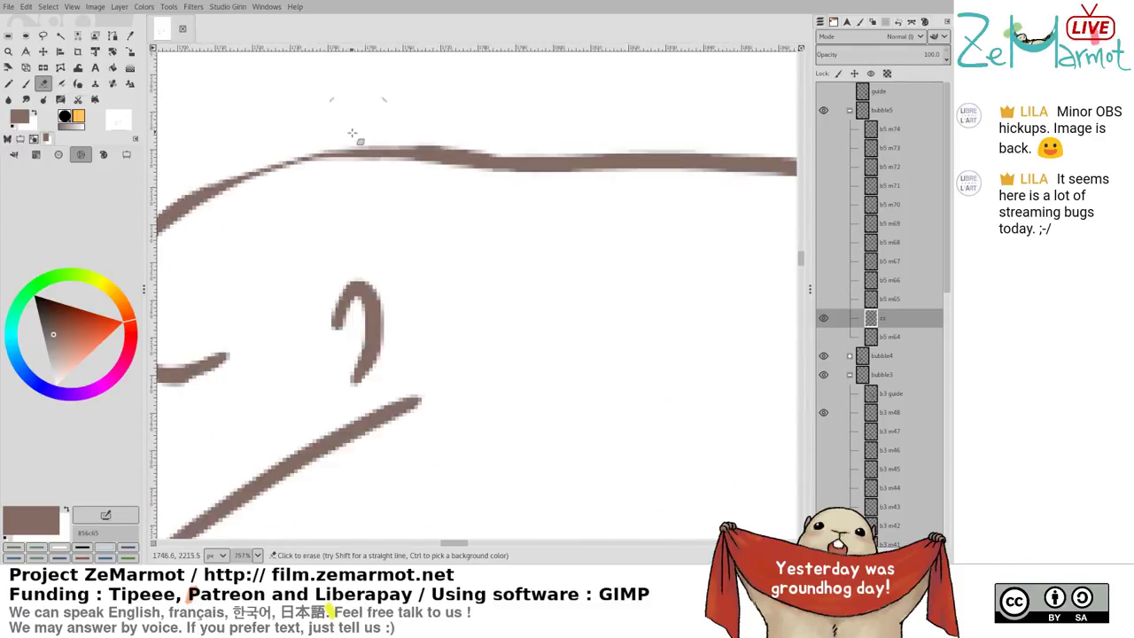
left_click_drag(355, 135, 485, 222)
key("k")
mouse_move(295, 314)
left_mouse_down()
mouse_move(425, 245)
mouse_move(532, 235)
left_mouse_up()
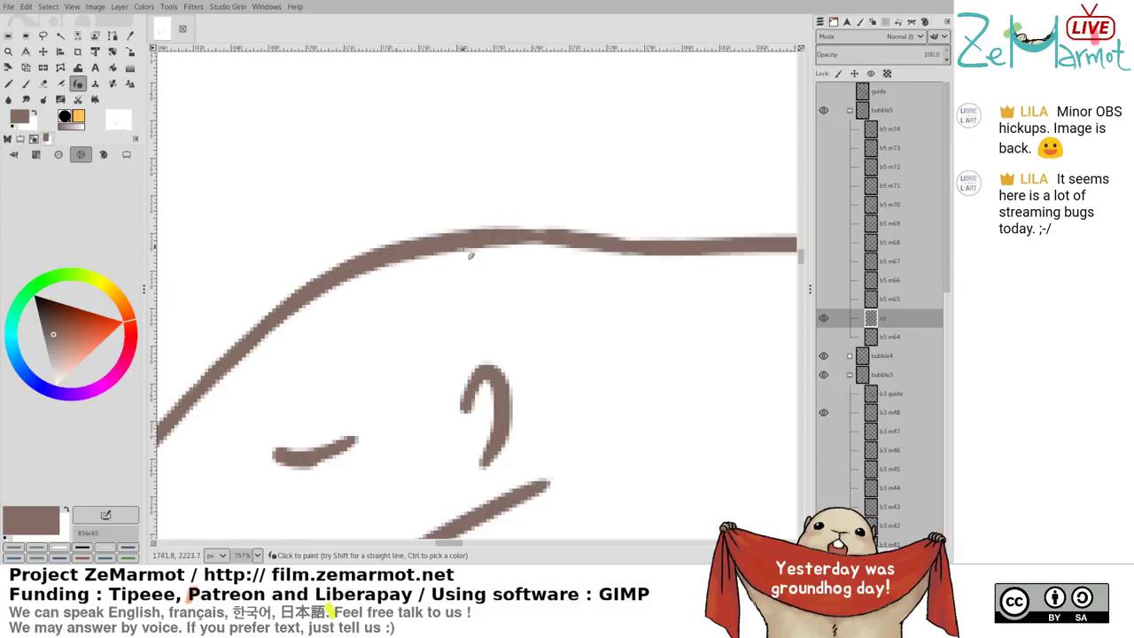
Touch up the line where the marmot's head meets its back using the Ink tool and the Eraser
left_click_drag(462, 242, 599, 249)
key("ctrl+z")
scroll(568, 274, "down", 5)
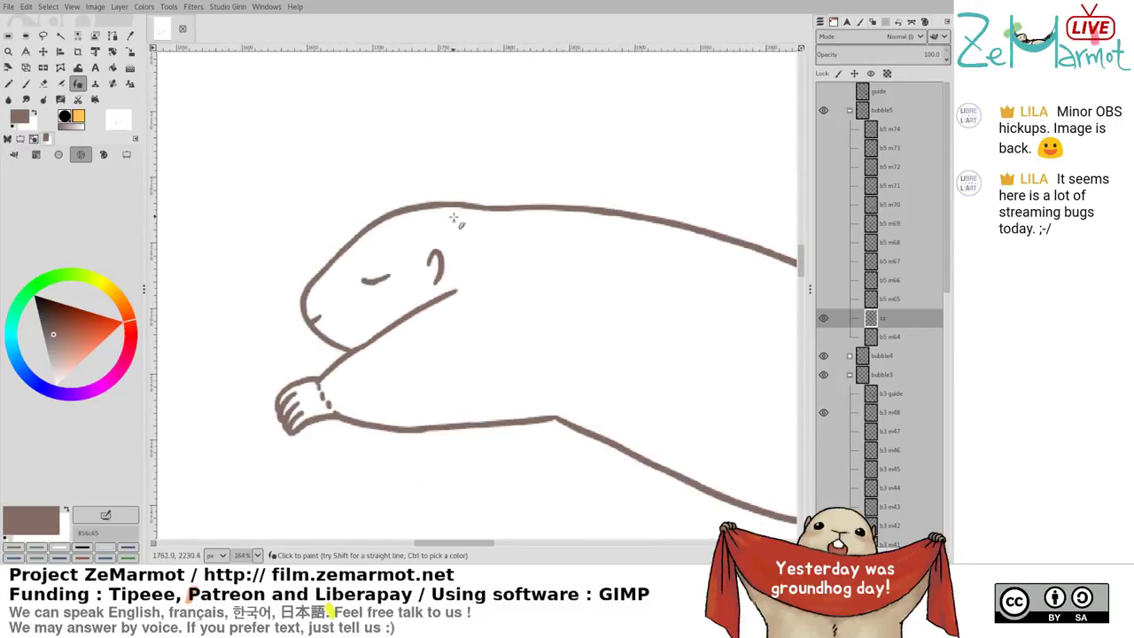
scroll(453, 218, "up", 4)
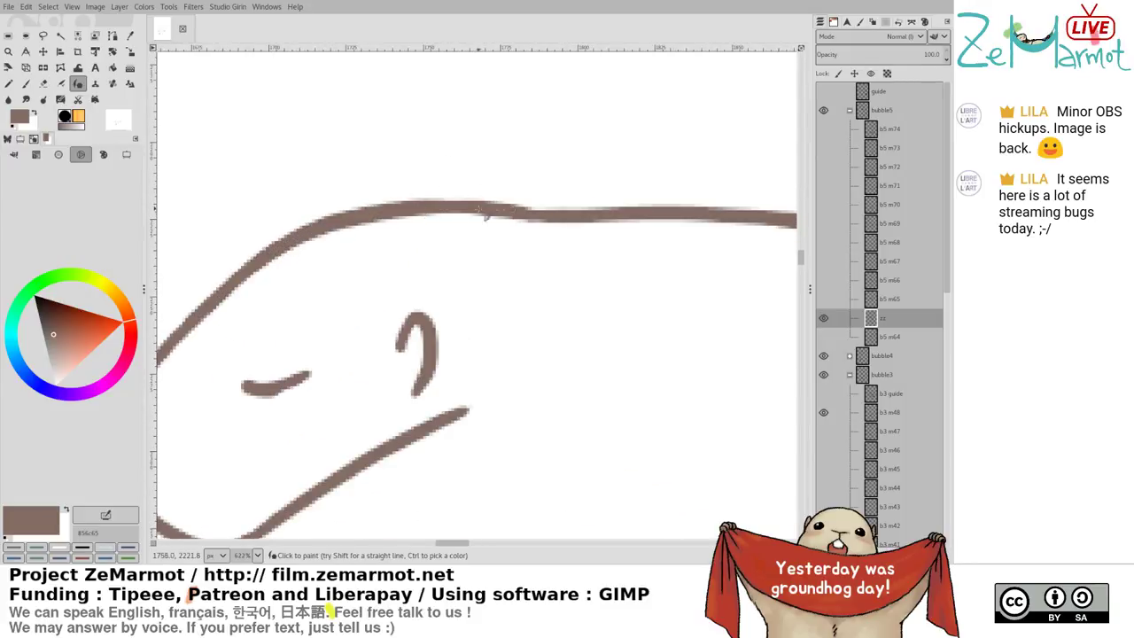
key("shift+e")
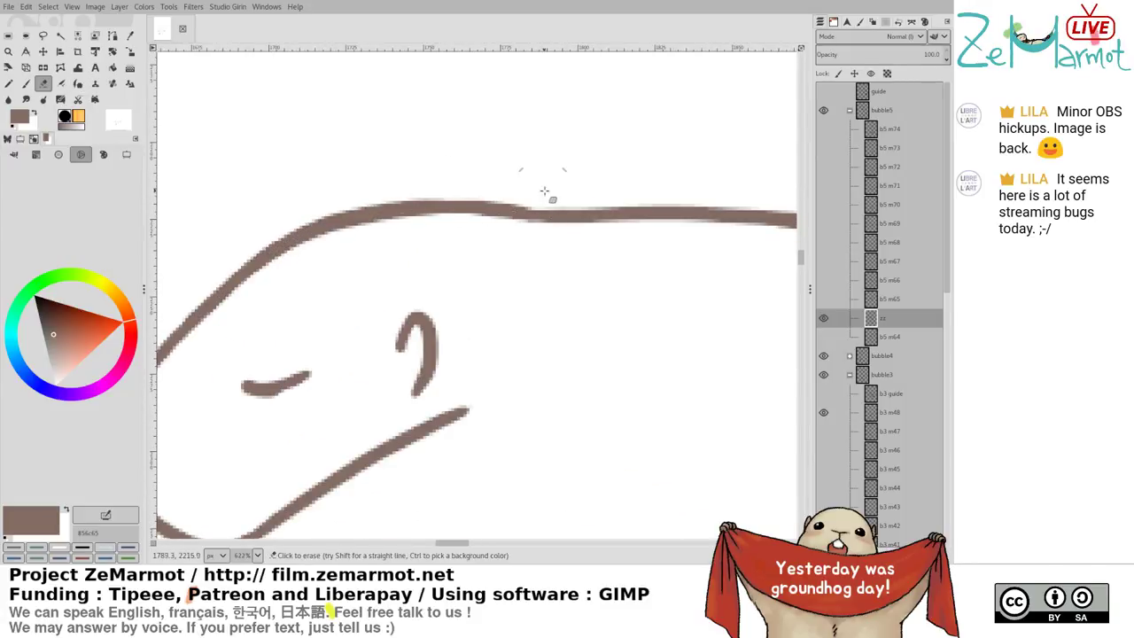
scroll(597, 393, "down", 5)
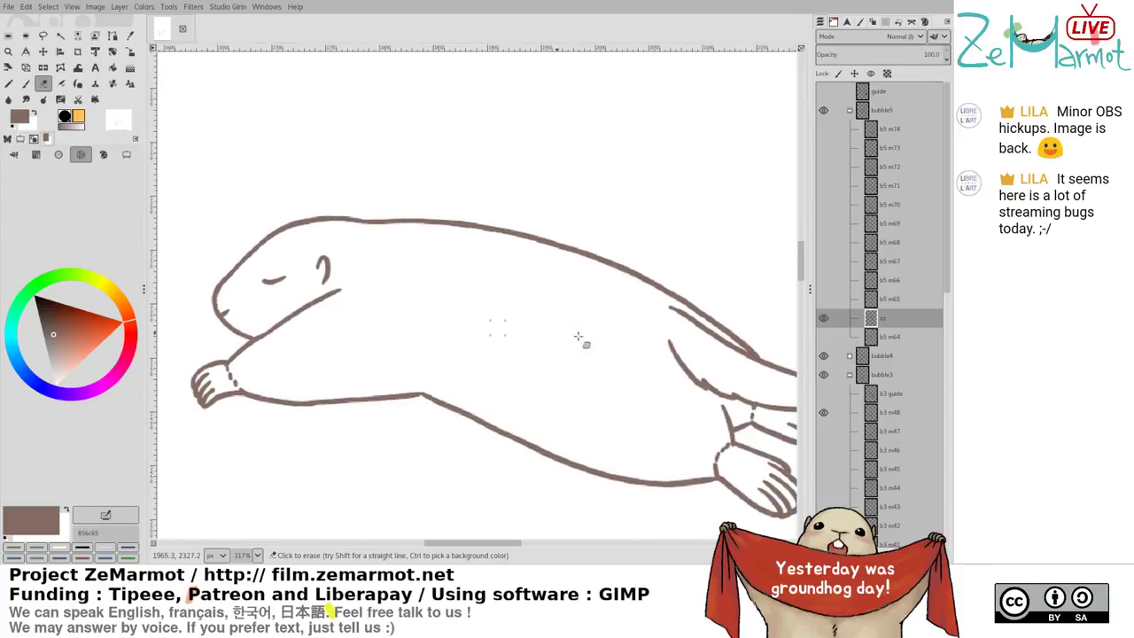
Compare the inked marmot on layer zz with the b5 m65 and b5 m64 drawings by flipping their visibility
left_click(825, 301)
left_click(826, 302)
left_click(825, 313)
left_click(828, 312)
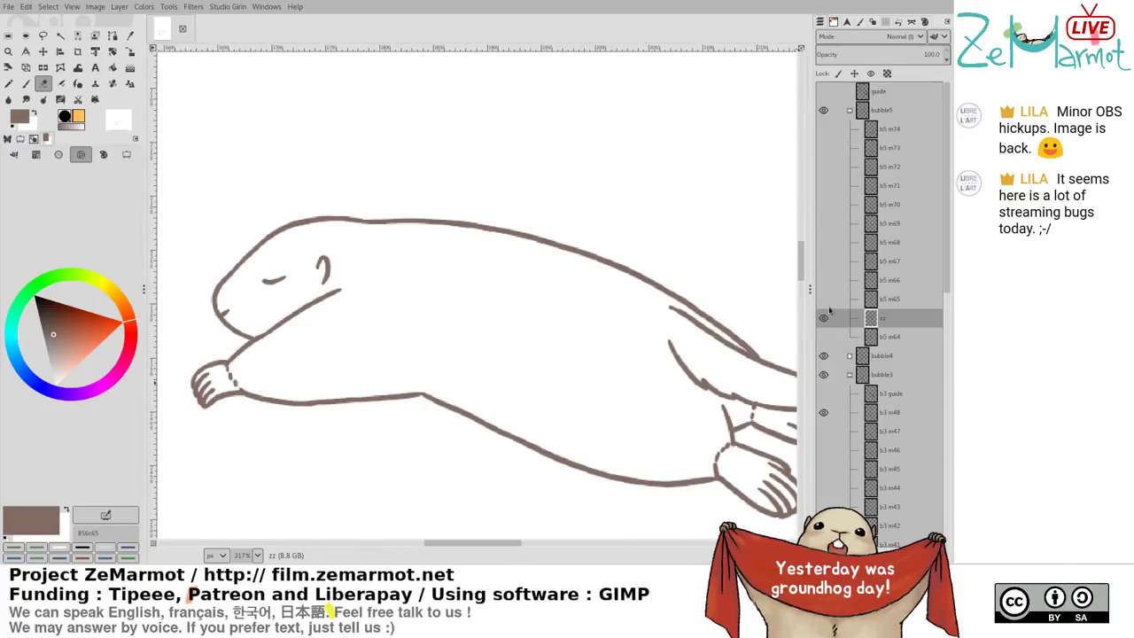
left_click(830, 309)
left_click(830, 311)
left_click(824, 317)
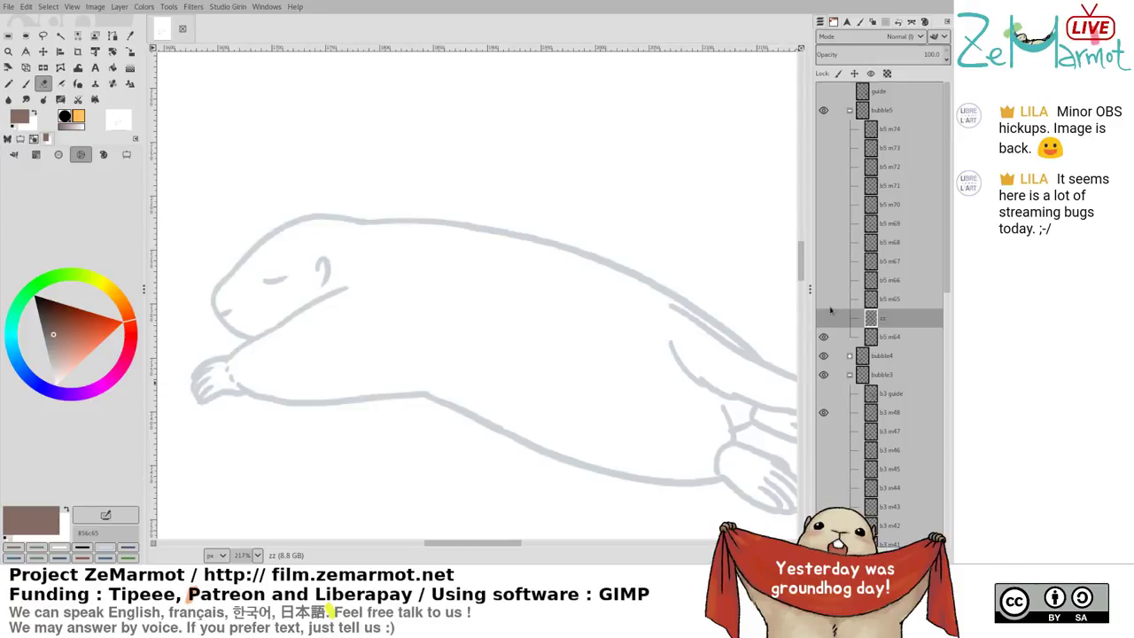
Set layer b5 m64's opacity to 100 and pick its blue line color for the Ink tool
left_click(886, 334)
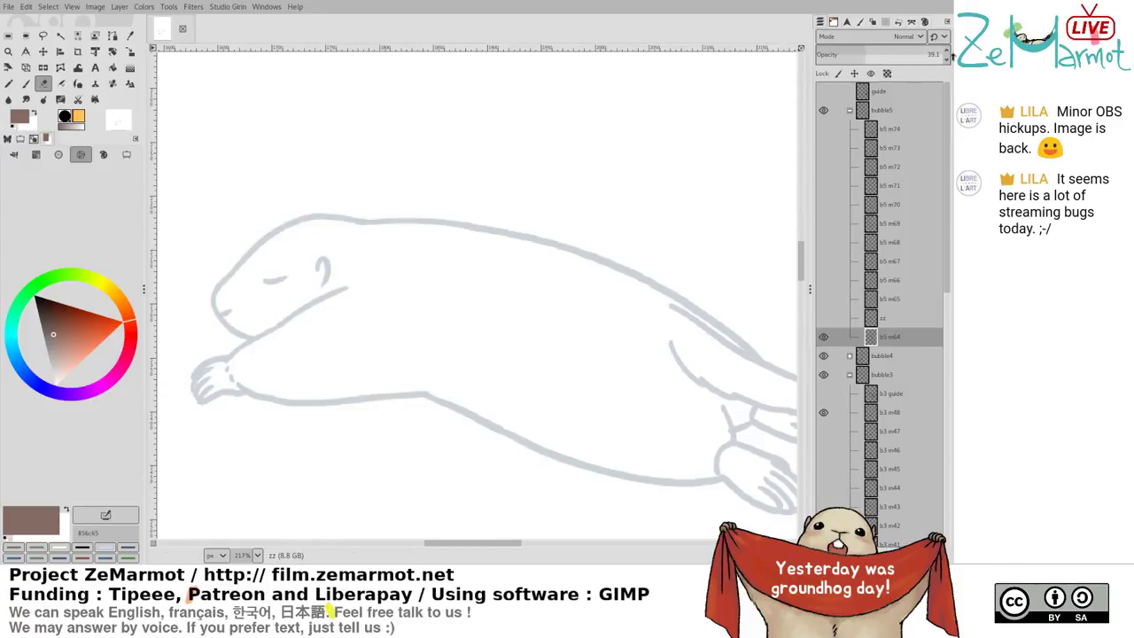
key("ctrl+shift+o")
left_click(287, 227, "ctrl")
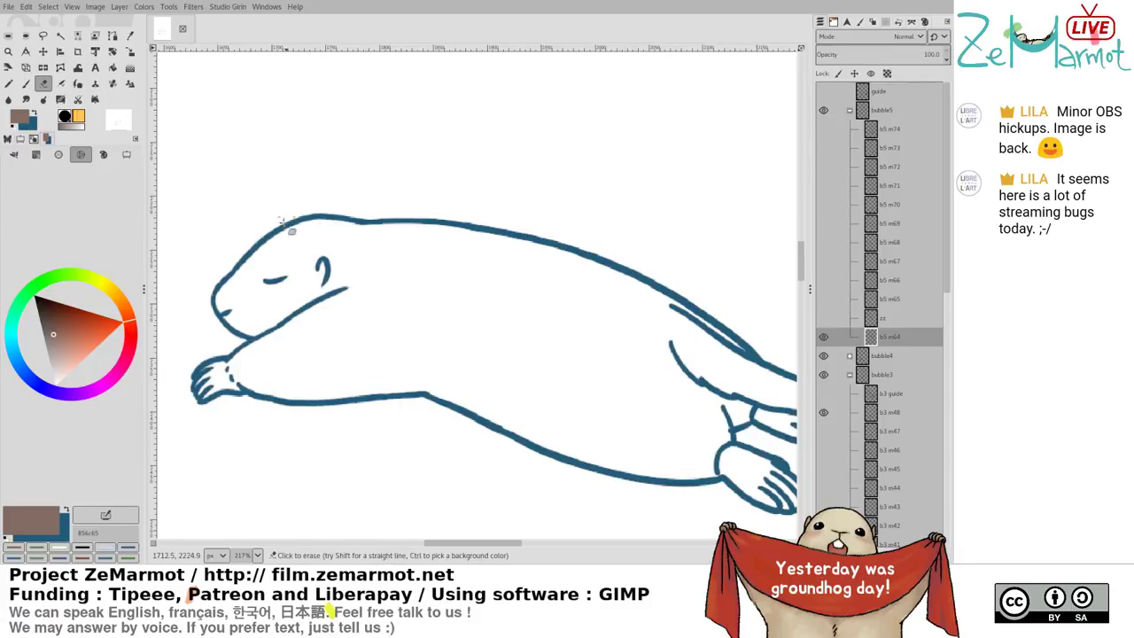
key("k")
left_click(283, 228, "ctrl")
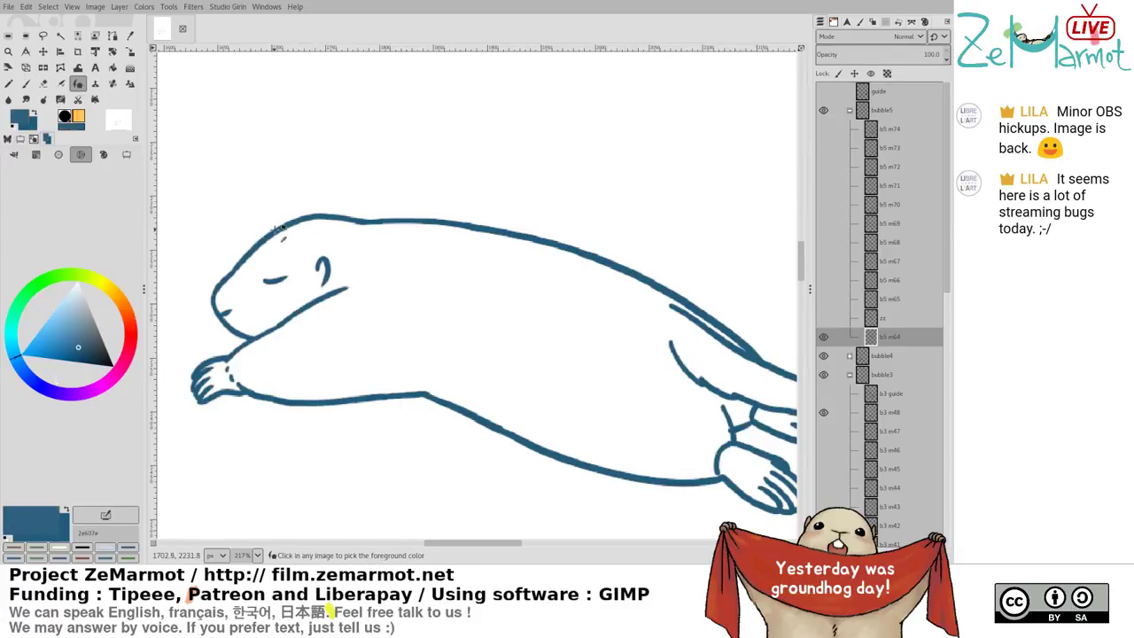
Undo the last ink stroke and refine the marmot's forehead line on b5 m64 with the Eraser and Ink
key("ctrl+z")
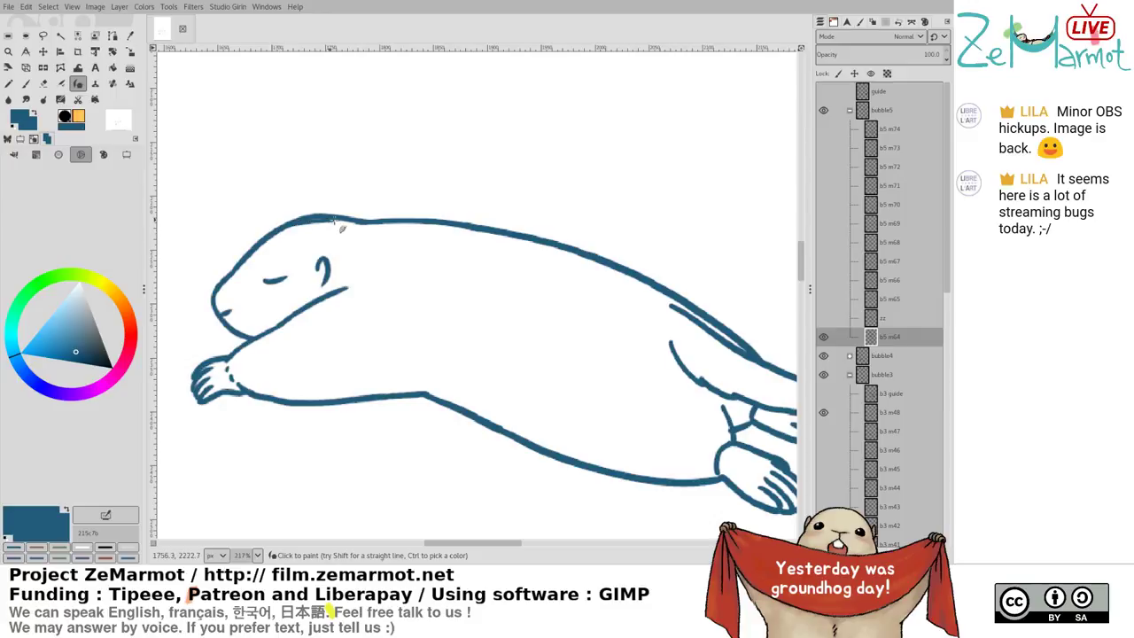
key("shift+e")
mouse_move(279, 218)
left_mouse_down()
mouse_move(345, 211)
mouse_move(296, 227)
left_mouse_up()
key("k")
key("shift+e")
key("k")
Flip through the zz, b5 m65, b5 m64 and b5 m66 drawings one at a time to check the motion
left_click(824, 318, "shift")
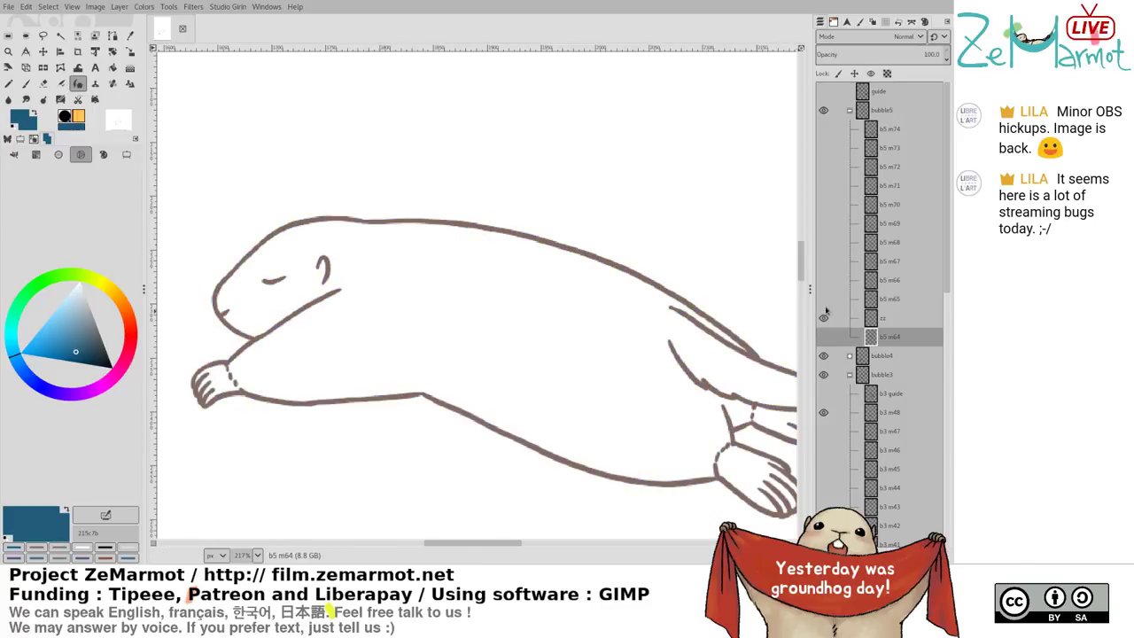
left_click(825, 302, "shift")
left_click(825, 337, "shift")
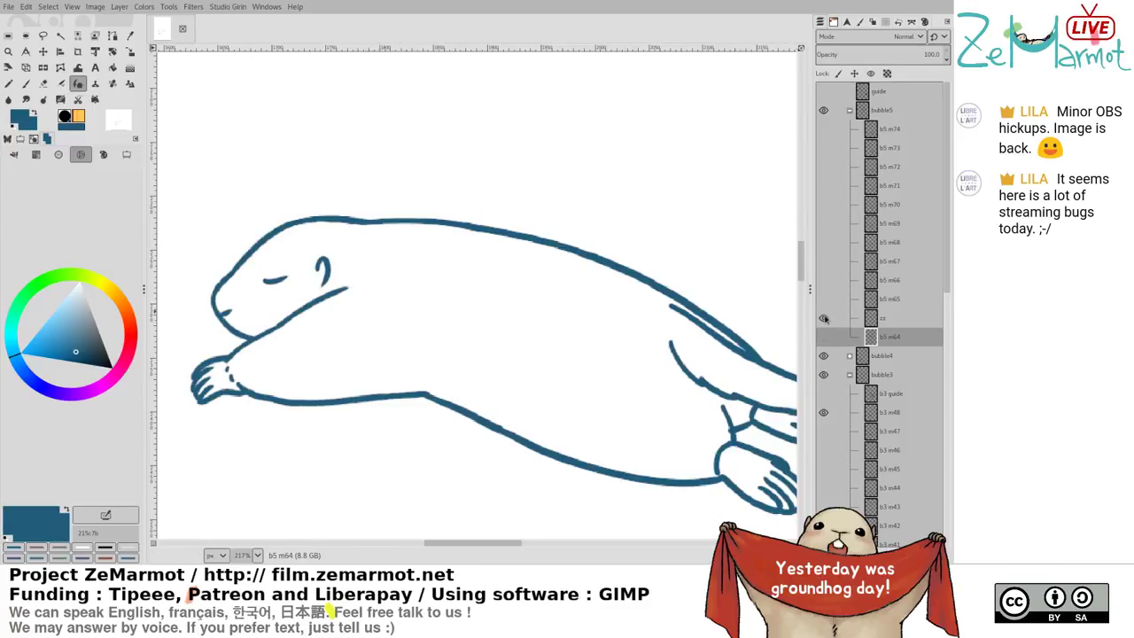
left_click(825, 301, "shift")
left_click(828, 335, "shift")
left_click(827, 318, "shift")
left_click(827, 301, "shift")
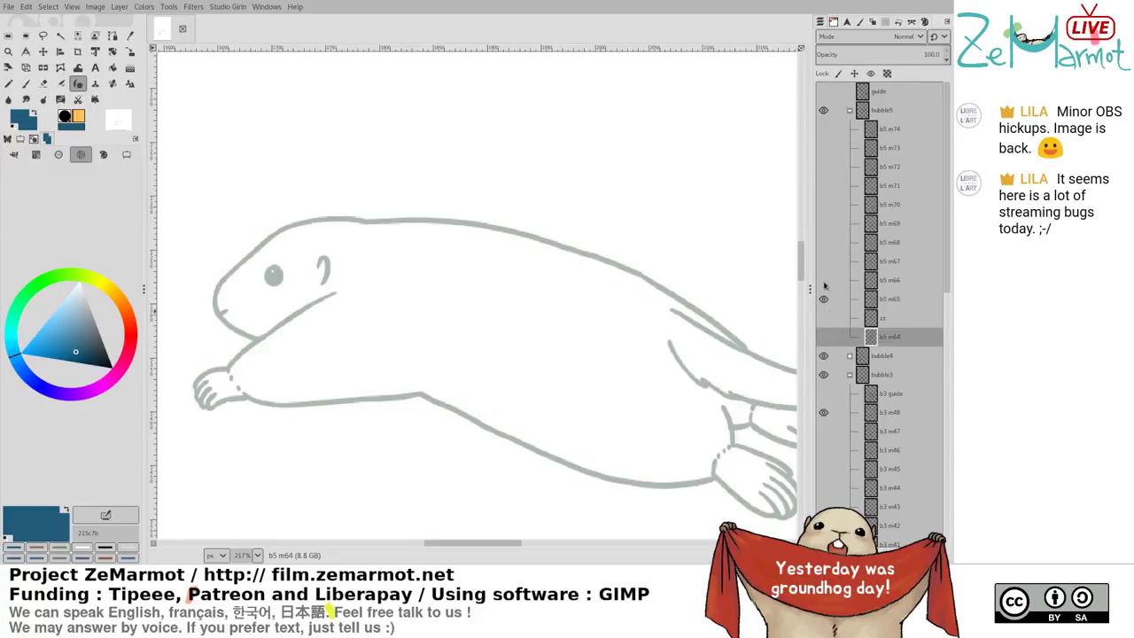
left_click(824, 281, "shift")
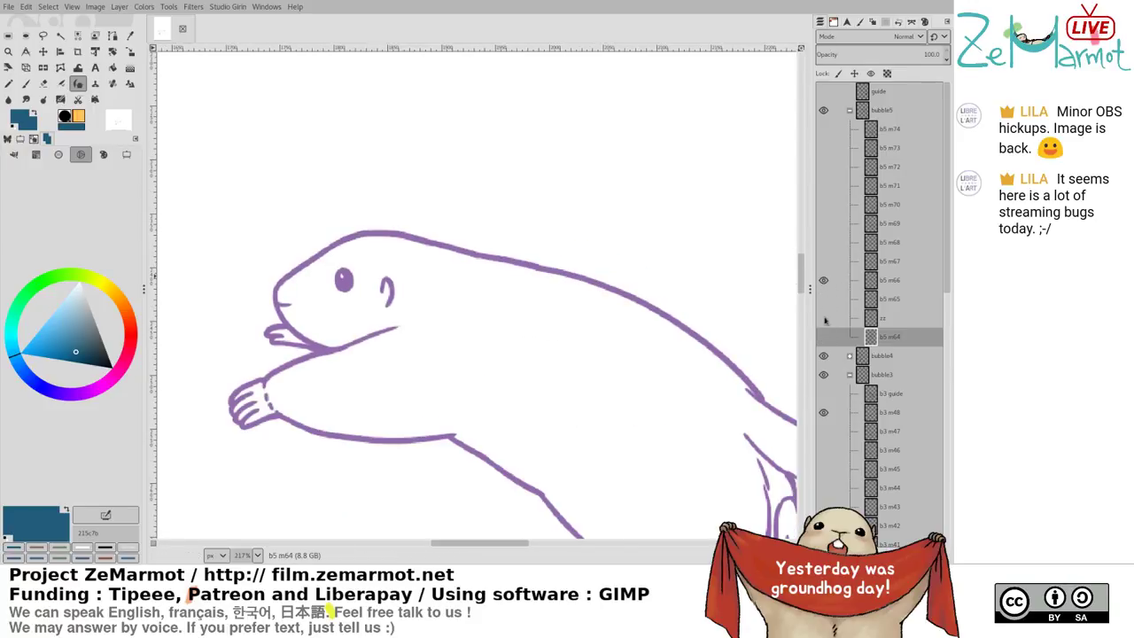
Show the b5 m65 and b5 m66 drawings together without zz, and add a new layer above b5 m65
left_click(824, 318)
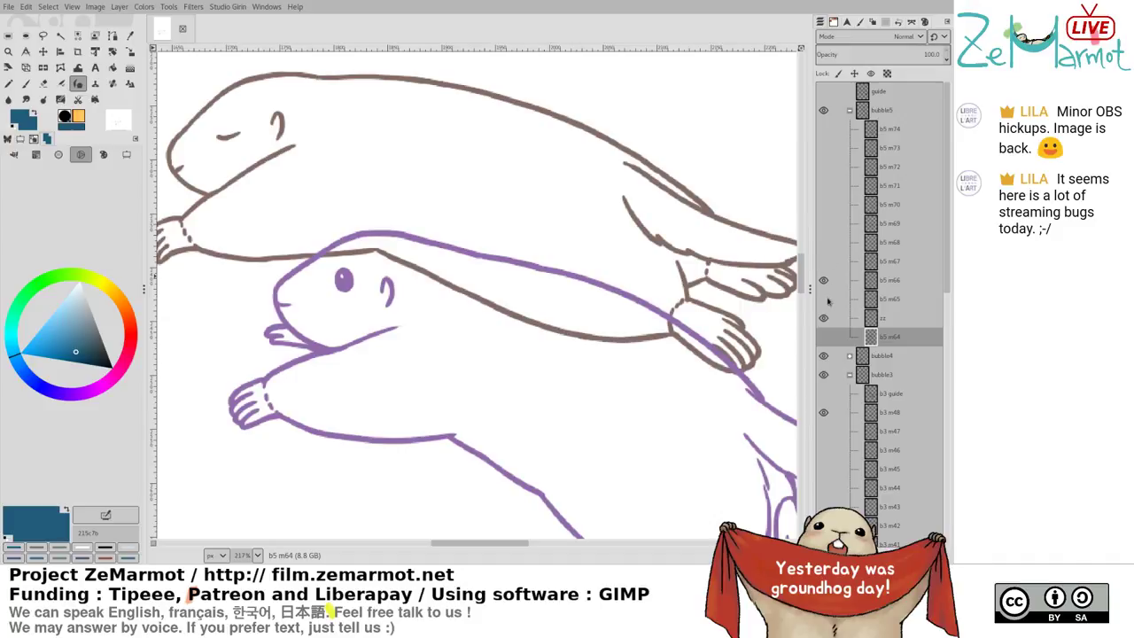
left_click(824, 300)
left_click(824, 280)
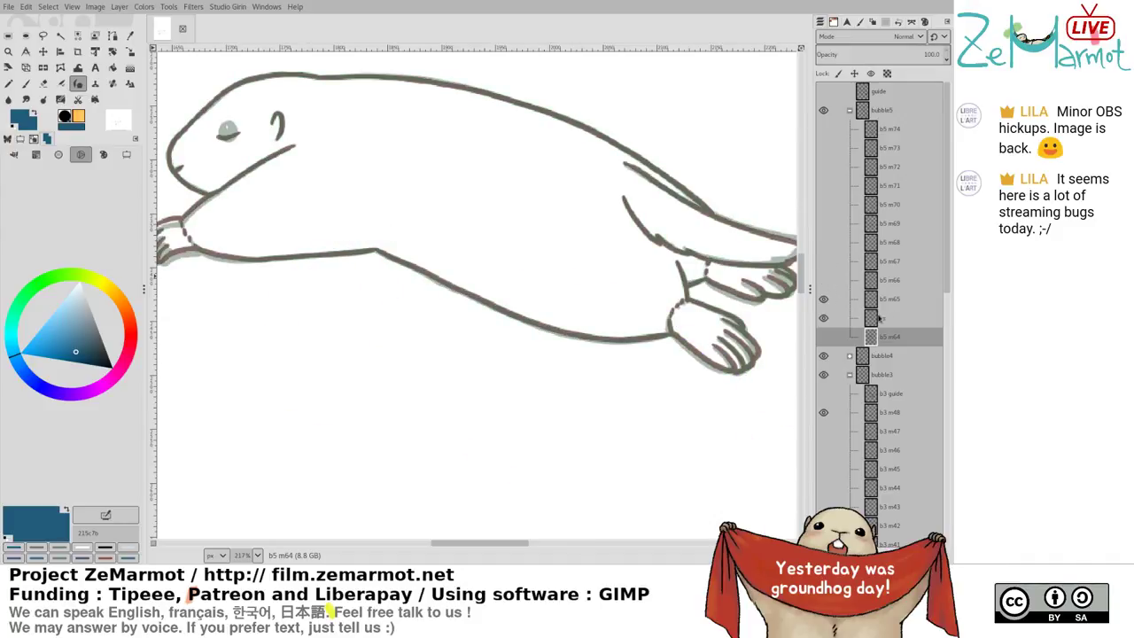
left_click(825, 318)
left_click(824, 280)
left_click(891, 300)
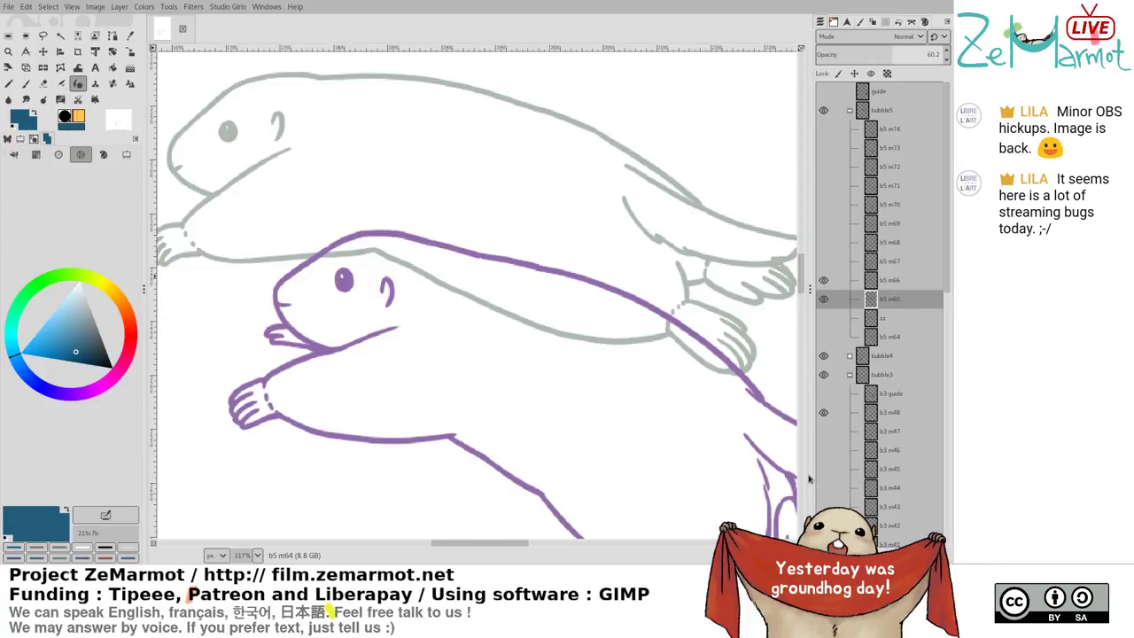
key("ctrl+shift+n")
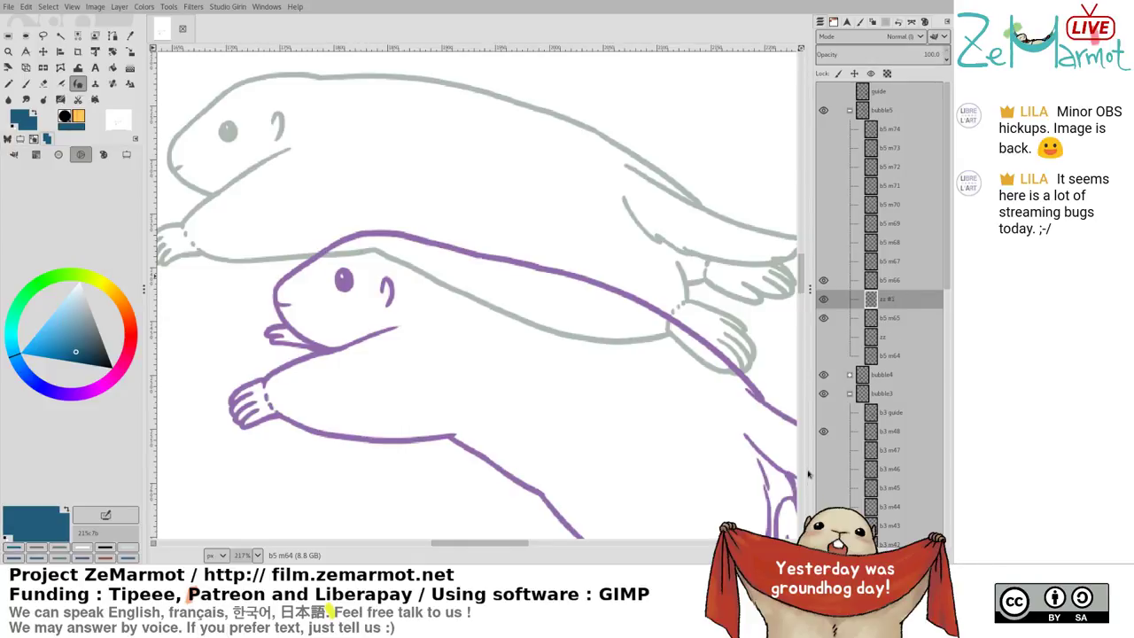
Lower the b5 m66 layer's opacity to 46.1 and reselect the new zz #1 layer
left_click_drag(485, 322, 546, 349)
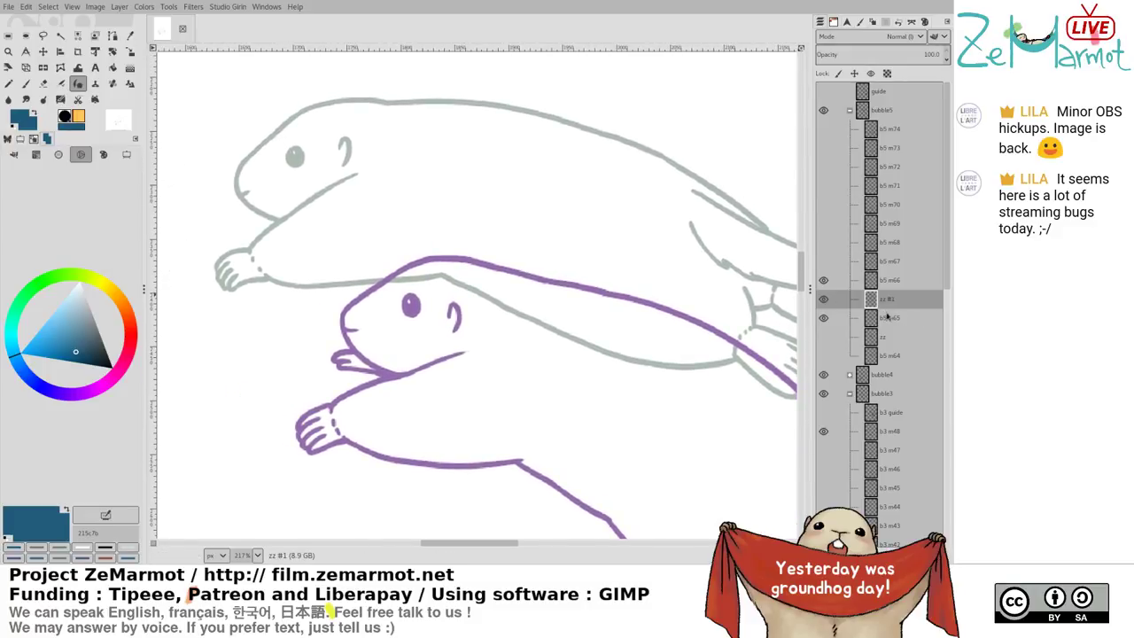
left_click(887, 316)
left_click(892, 282)
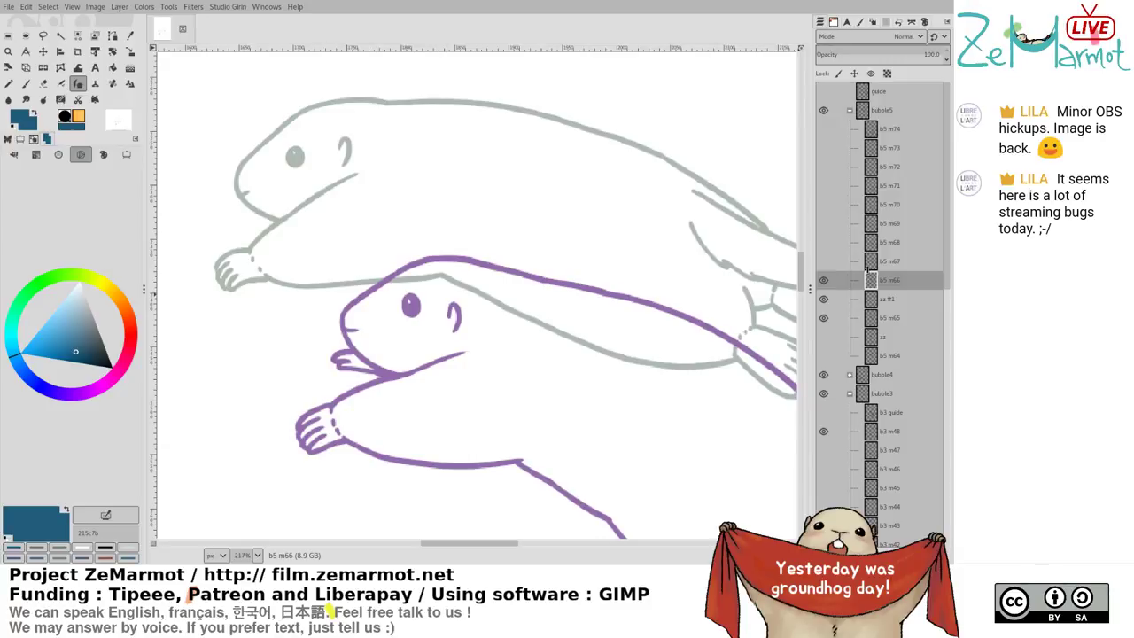
left_click(874, 52)
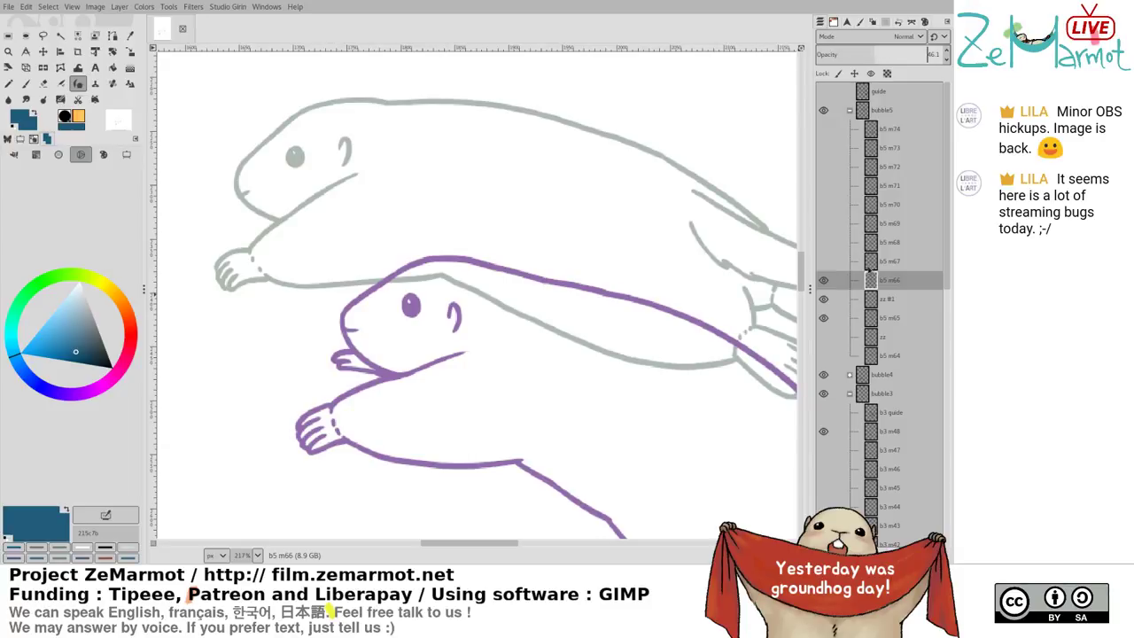
left_click(877, 299)
Duplicate layer b5 m65, rename the copy ccc, and hide the original b5 m65
mouse_move(431, 294)
left_mouse_down()
mouse_move(423, 276)
mouse_move(400, 283)
left_mouse_up()
mouse_move(275, 219)
left_mouse_down()
mouse_move(271, 164)
mouse_move(235, 190)
mouse_move(321, 239)
left_mouse_up()
left_click(890, 319)
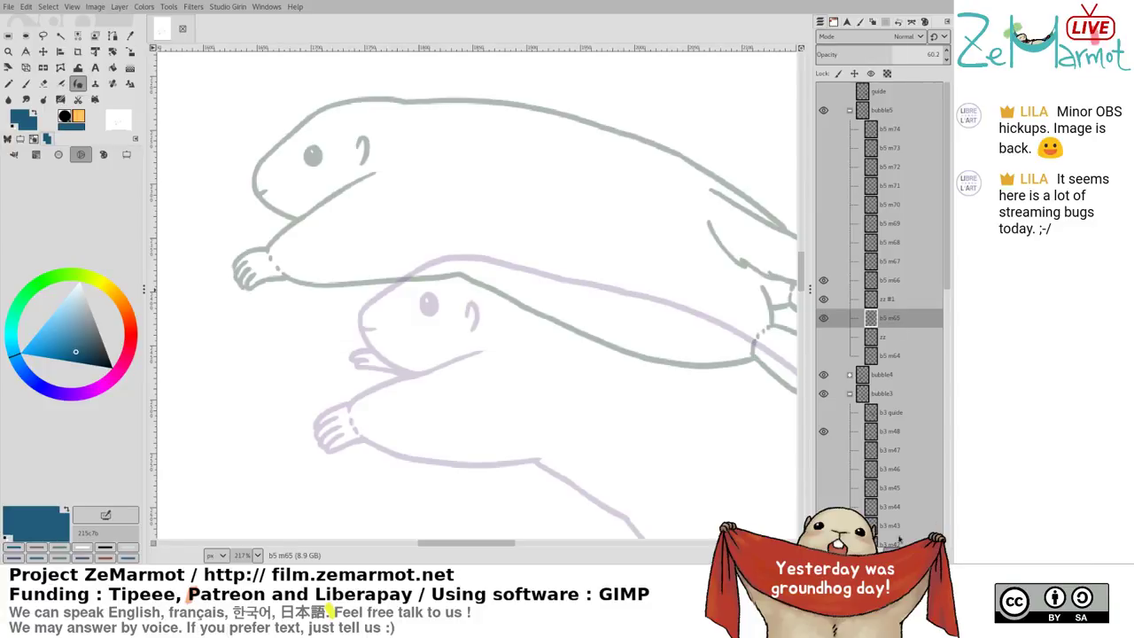
key("shift+ctrl+d")
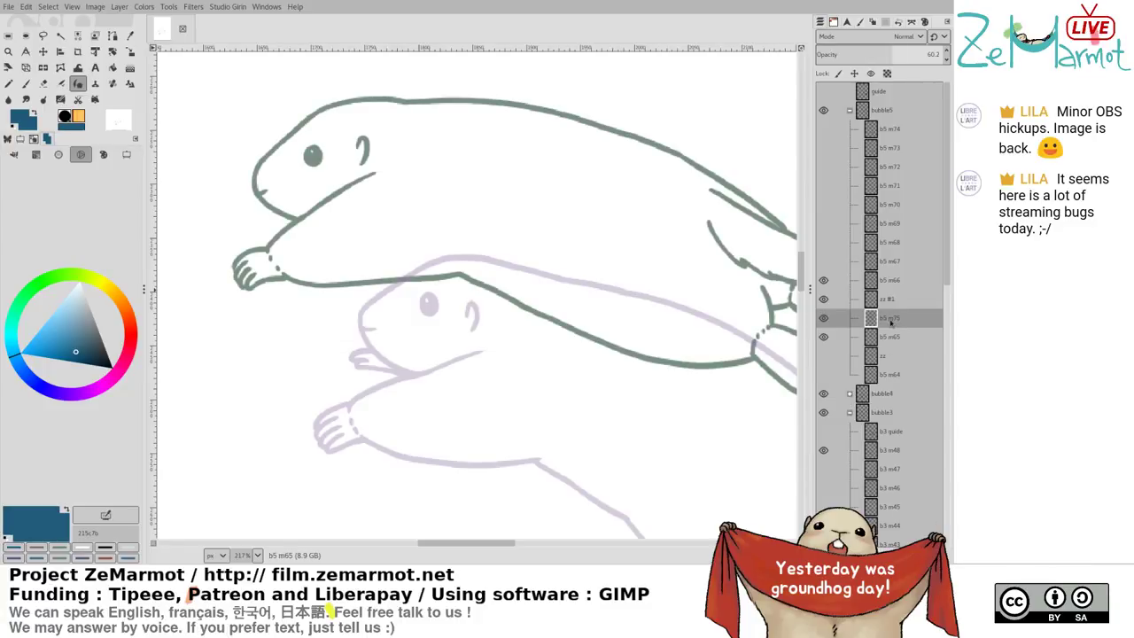
double_click(890, 321)
type("ccc")
left_click(877, 337)
left_click(824, 337)
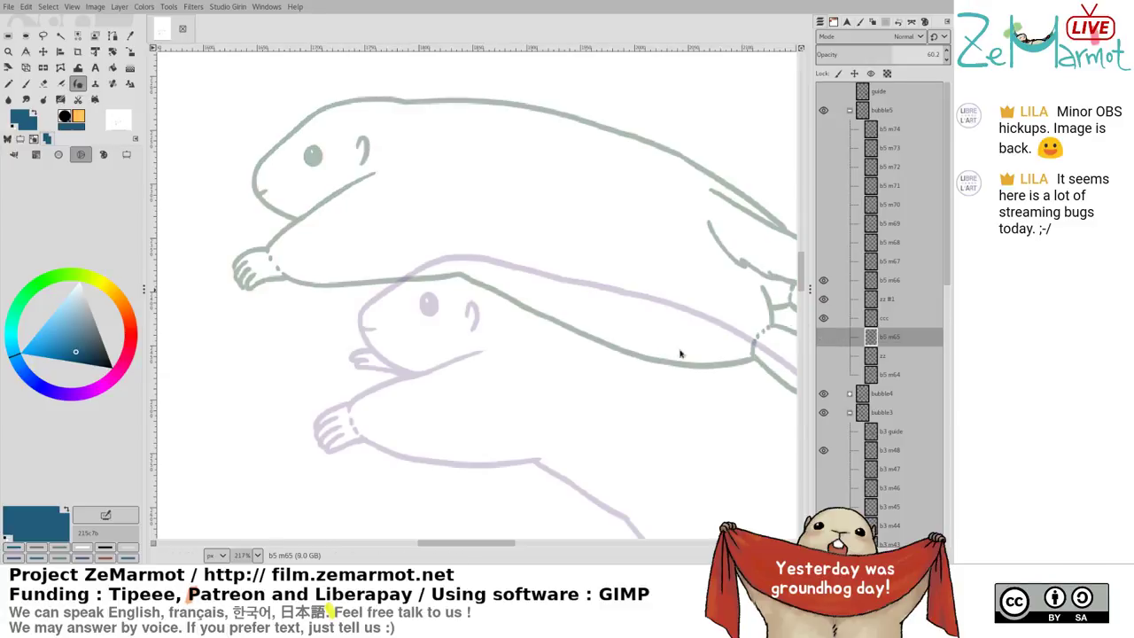
Move the ccc drawing down onto the b5 m66 drawing so that the two marmots' heads and eyes overlap
left_click(883, 321)
left_click_drag(651, 316, 580, 229)
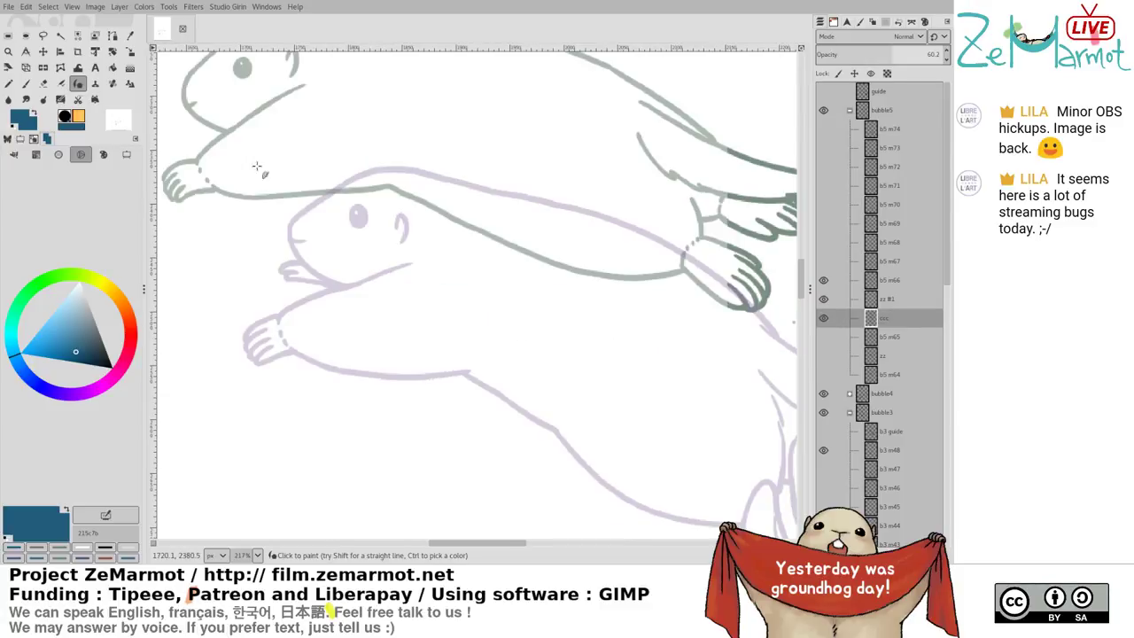
key("m")
left_click_drag(245, 76, 290, 143)
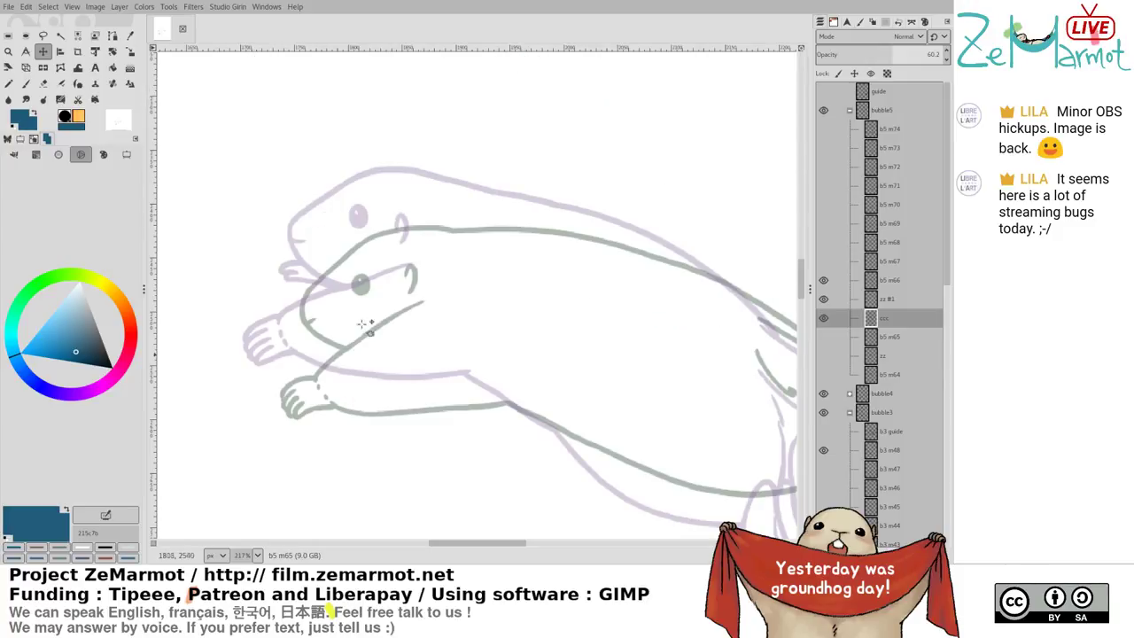
left_click(361, 284)
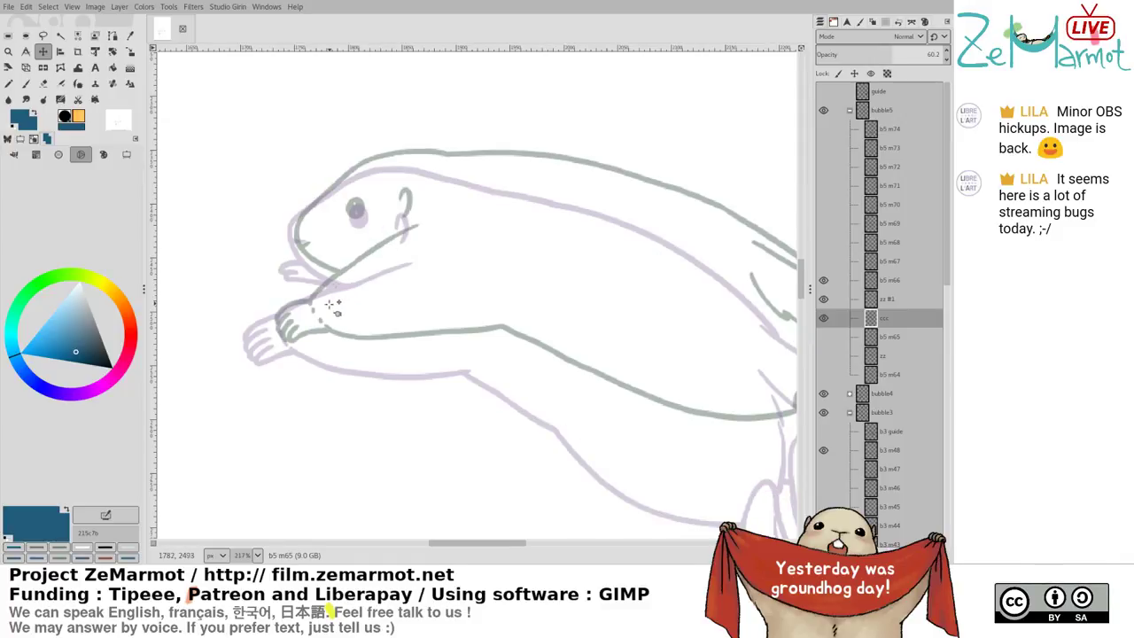
left_click(368, 203)
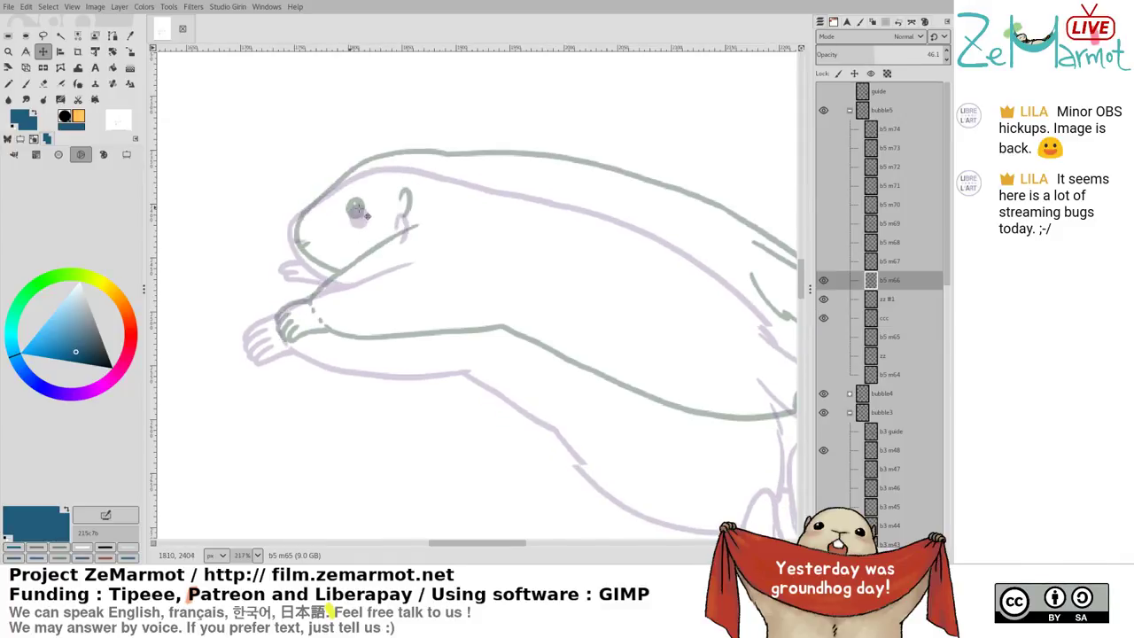
left_click(366, 205)
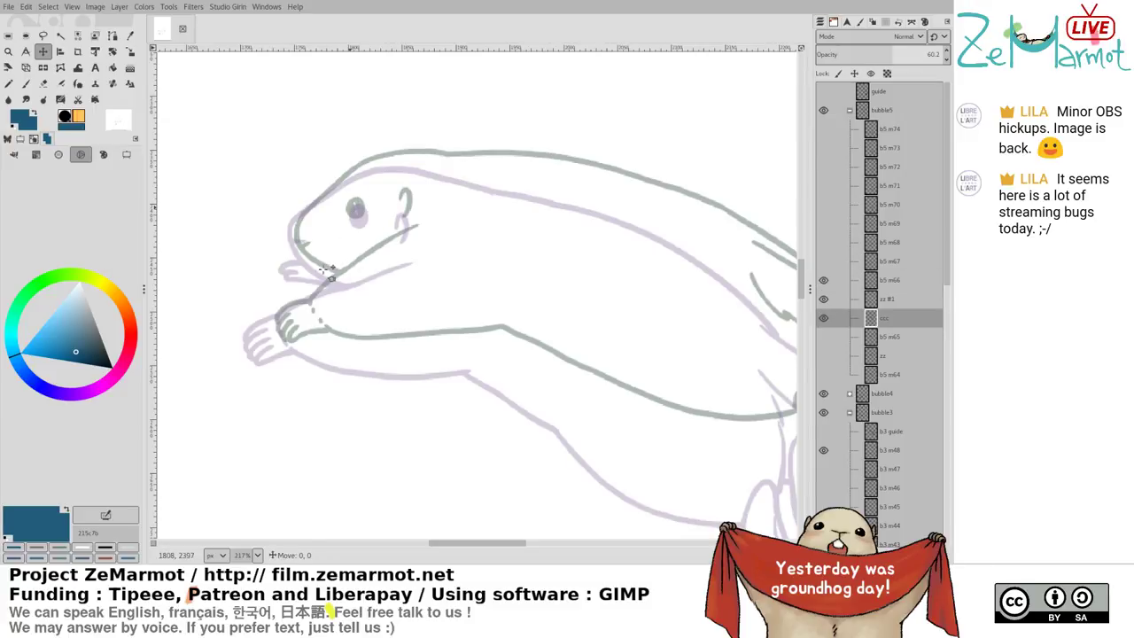
left_click_drag(325, 269, 330, 283)
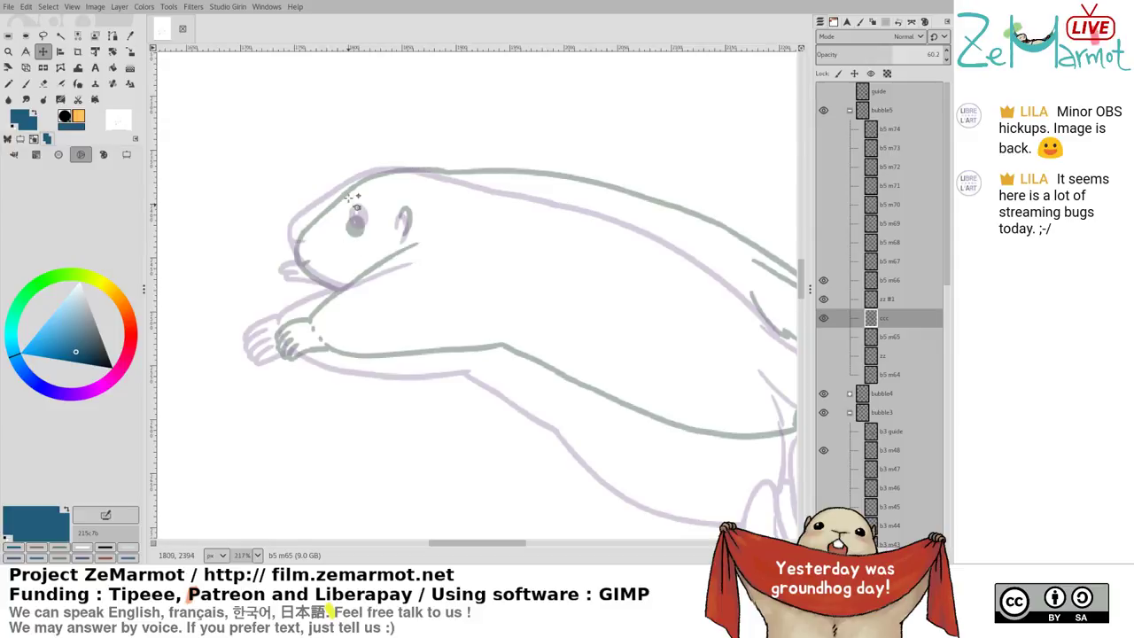
left_click(362, 233)
mouse_move(315, 352)
left_mouse_down()
mouse_move(272, 316)
mouse_move(238, 337)
mouse_move(300, 261)
mouse_move(236, 309)
mouse_move(329, 299)
left_mouse_up()
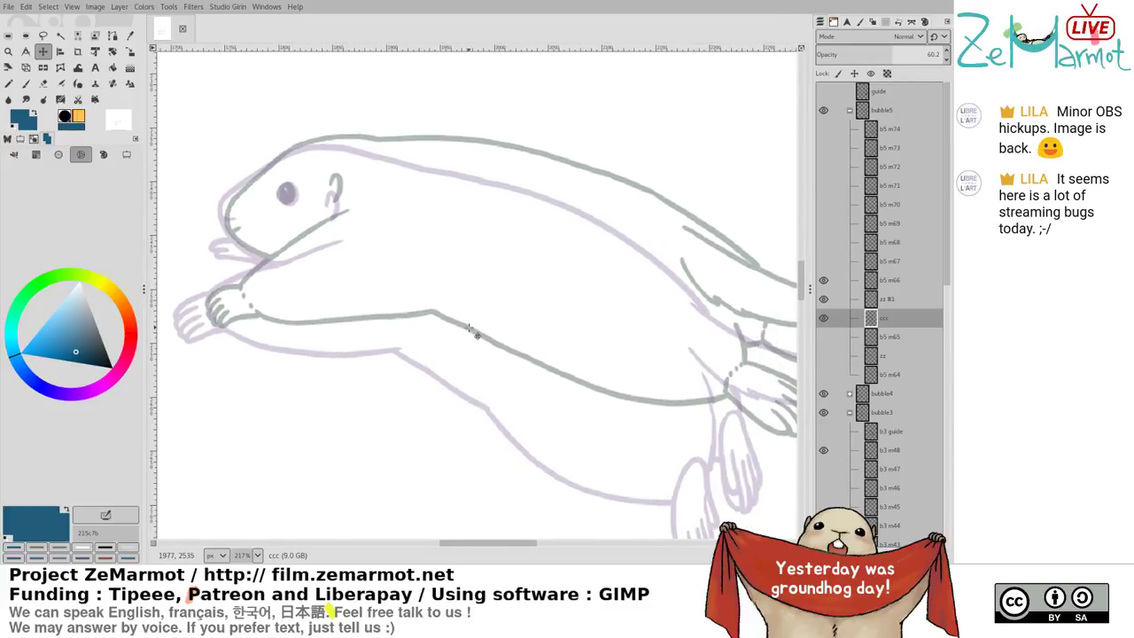
Try shifting the ccc drawing lower to line up its body with the b5 m66 marmot, and undo the move
left_click_drag(469, 331, 469, 334)
left_click_drag(457, 376, 429, 429)
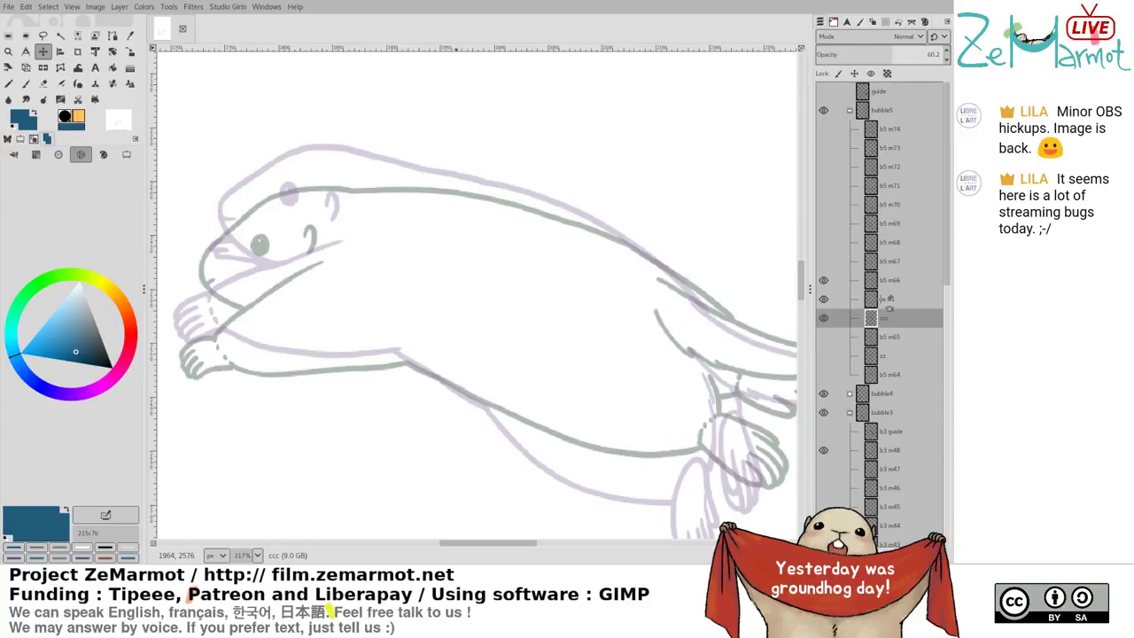
key("ctrl+z")
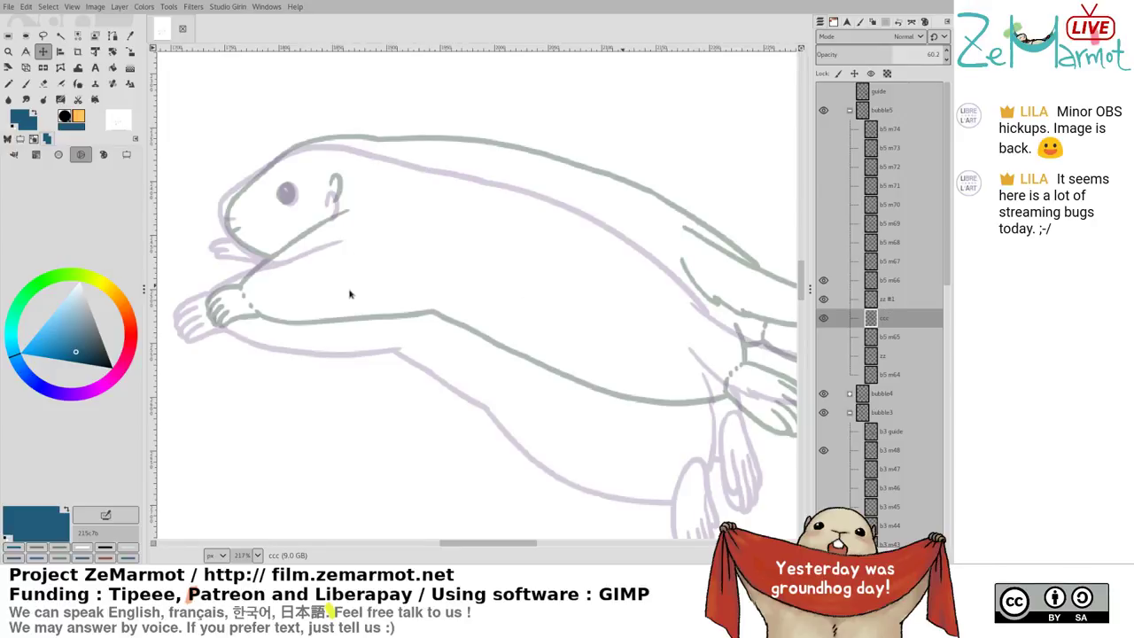
On layer zz #1, ink the marmot's muzzle from the snout to the chin and its short mouth line, following both guides
key("Page_Up")
left_click_drag(361, 290, 418, 337)
mouse_move(398, 279)
left_mouse_down()
mouse_move(391, 247)
mouse_move(501, 317)
left_mouse_up()
key("k")
left_click_drag(336, 294, 322, 336)
key("ctrl+z")
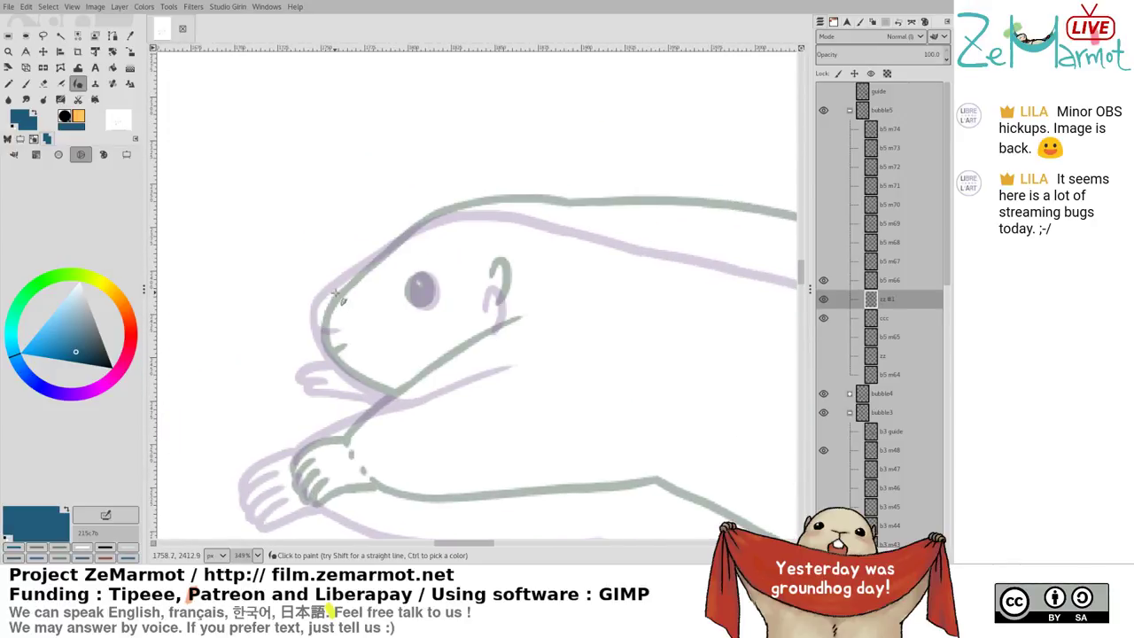
left_click_drag(341, 300, 331, 346)
key("ctrl+z")
mouse_move(337, 296)
left_mouse_down()
mouse_move(320, 336)
mouse_move(343, 374)
mouse_move(407, 405)
left_mouse_up()
left_click_drag(325, 342, 345, 337)
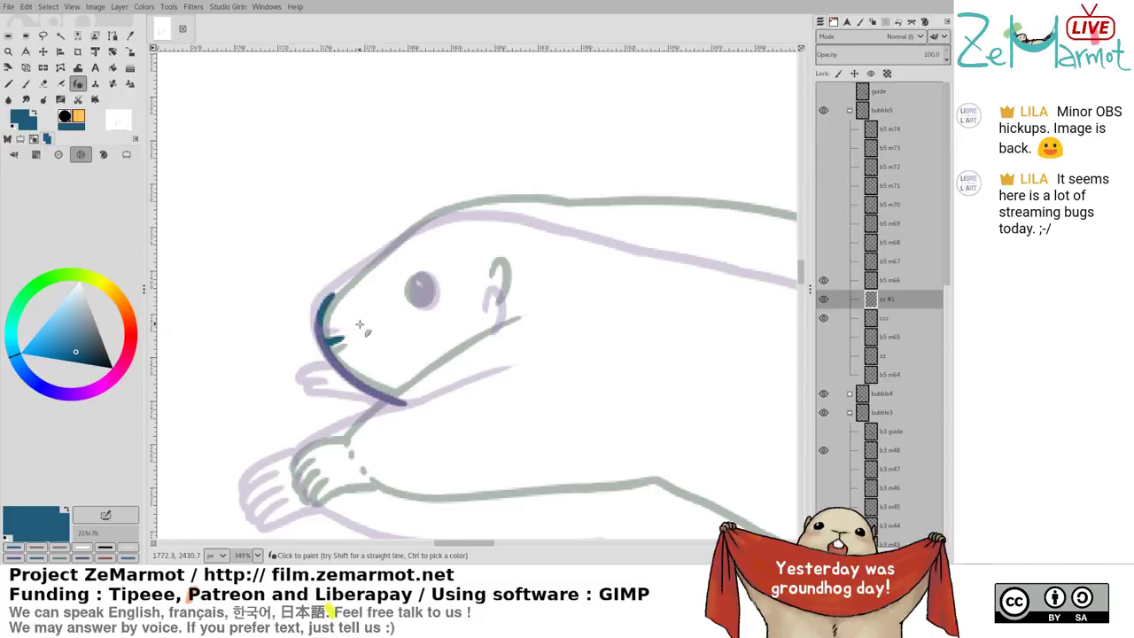
Ink the marmot's forehead and crown from the snout to the back of the neck, between the two guides, redoing unsatisfactory strokes
left_click_drag(330, 296, 414, 231)
key("ctrl+z")
mouse_move(340, 302)
left_mouse_down()
mouse_move(468, 209)
mouse_move(599, 217)
left_mouse_up()
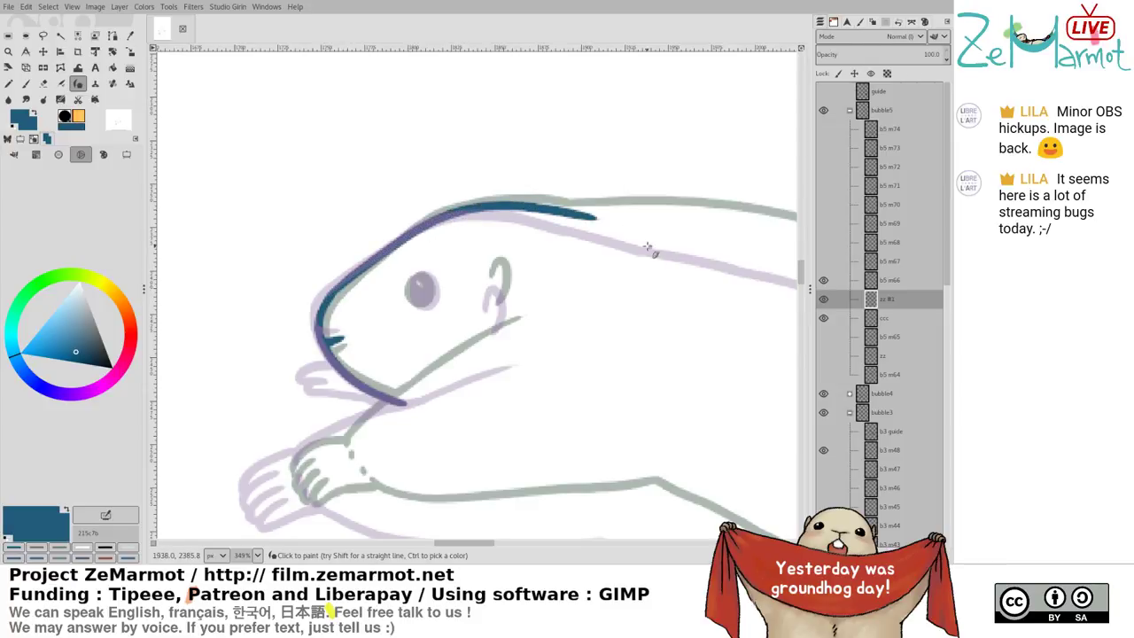
key("ctrl+z")
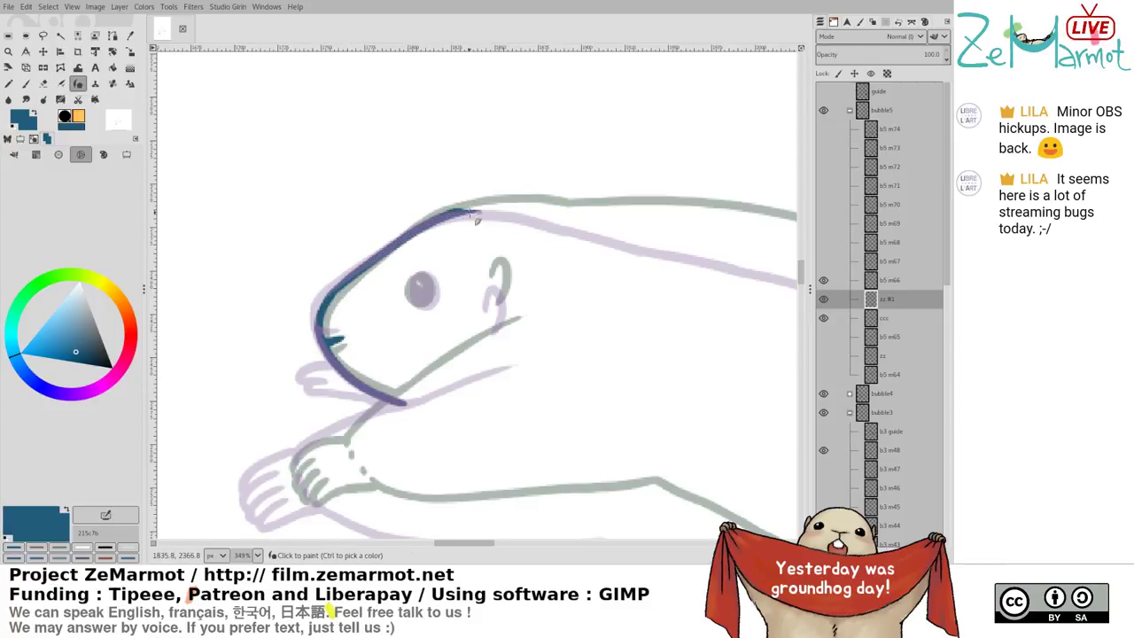
mouse_move(456, 224)
left_mouse_down()
mouse_move(517, 205)
mouse_move(613, 234)
left_mouse_up()
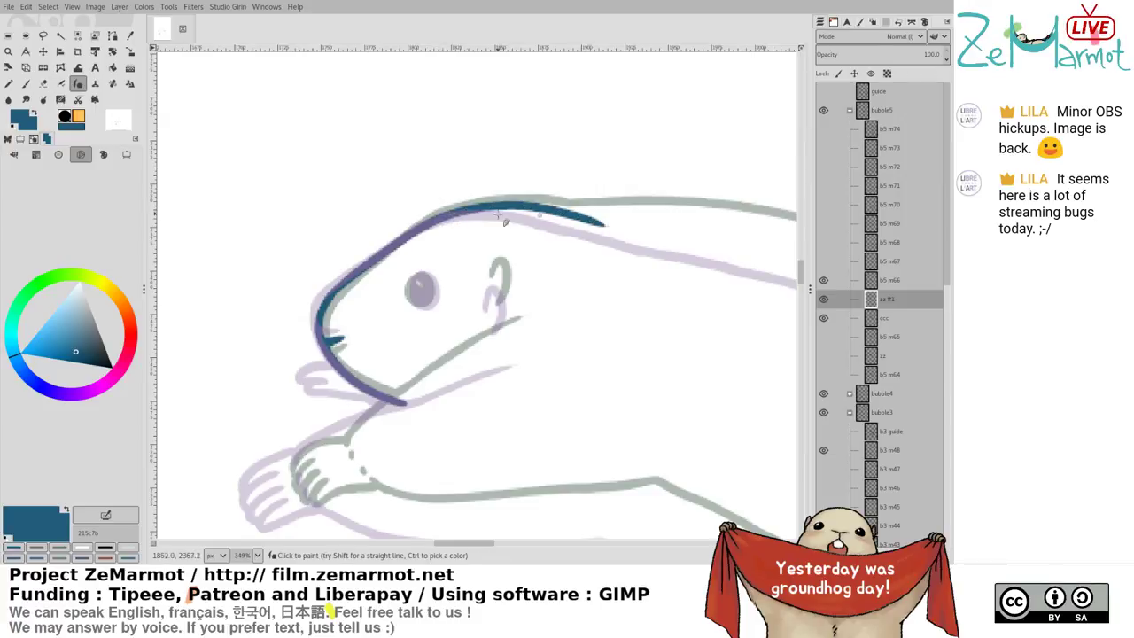
key("ctrl+z")
mouse_move(463, 223)
left_mouse_down()
mouse_move(518, 209)
mouse_move(592, 223)
left_mouse_up()
key("ctrl+z")
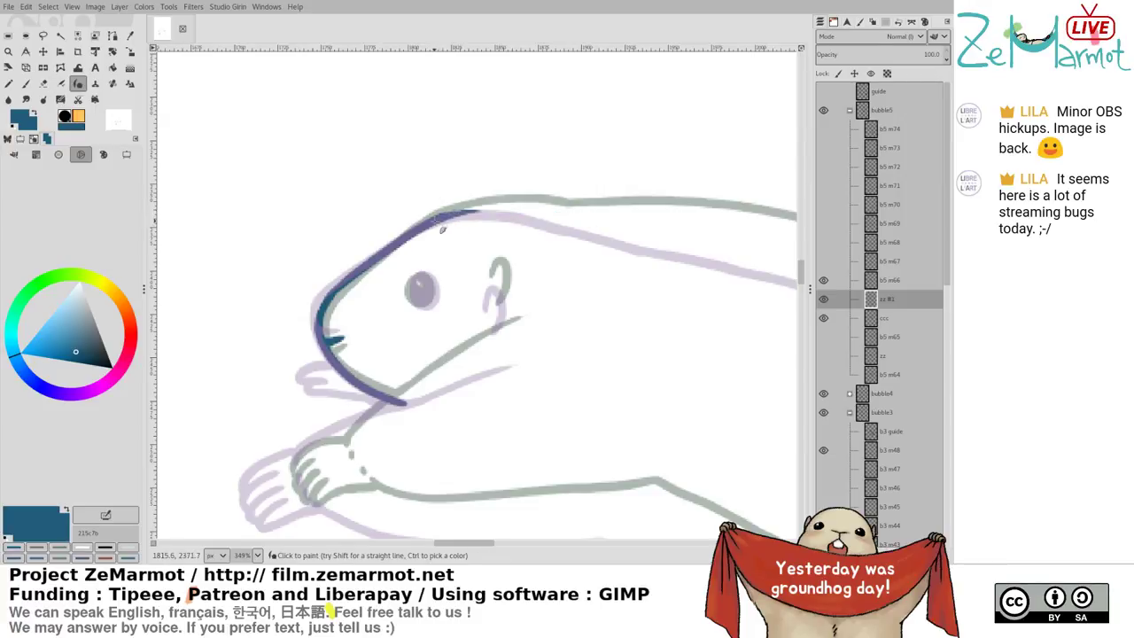
mouse_move(443, 215)
left_mouse_down()
mouse_move(531, 209)
mouse_move(592, 224)
left_mouse_up()
Fill in the marmot's eye over the guides and ink its small curved ear between the two guide ears
mouse_move(415, 279)
left_mouse_down()
mouse_move(422, 306)
mouse_move(416, 283)
mouse_move(434, 305)
mouse_move(430, 281)
mouse_move(419, 281)
mouse_move(439, 285)
mouse_move(424, 289)
mouse_move(439, 286)
mouse_move(441, 310)
mouse_move(420, 287)
left_mouse_up()
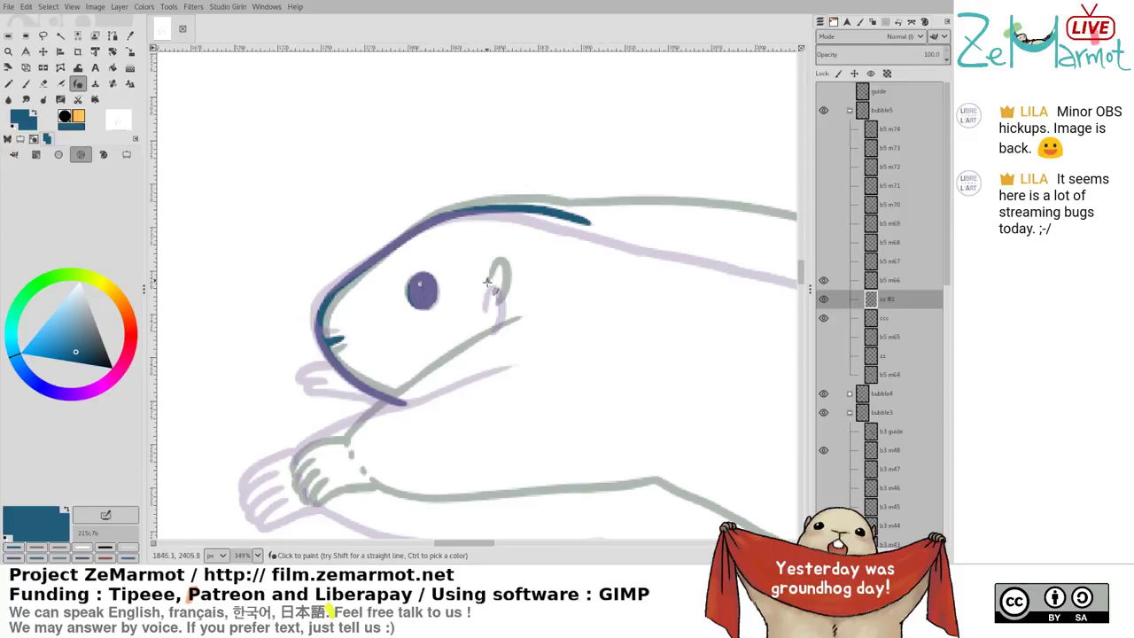
mouse_move(486, 288)
left_mouse_down()
mouse_move(492, 271)
mouse_move(507, 294)
mouse_move(498, 313)
mouse_move(485, 300)
mouse_move(505, 282)
mouse_move(498, 326)
left_mouse_up()
key("ctrl+z")
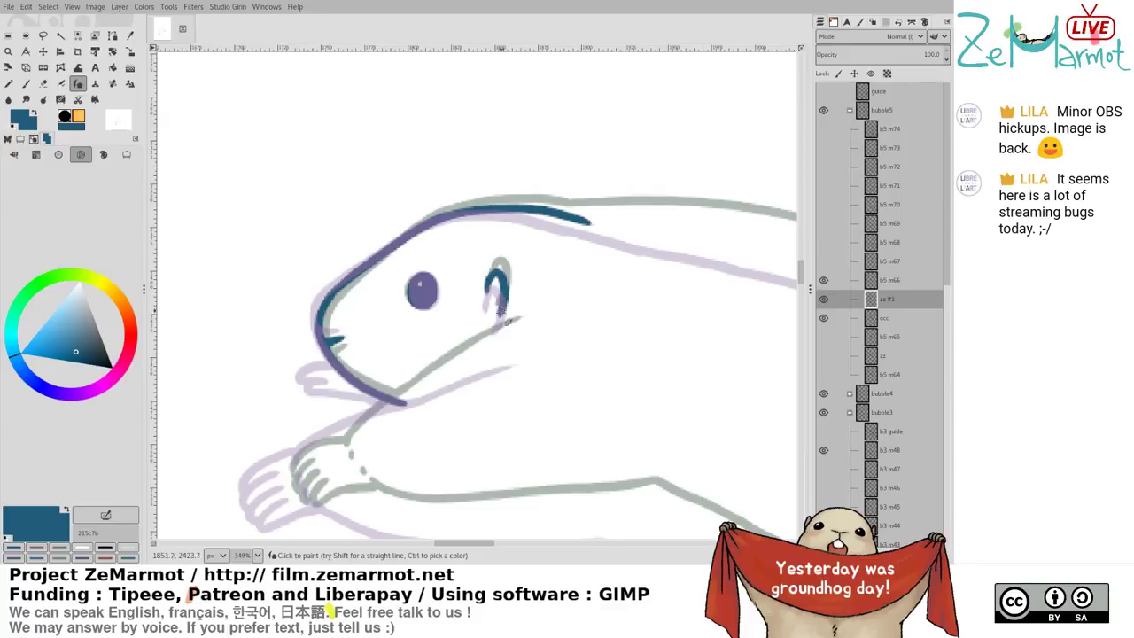
Ink the foreleg's upper line from the wrist to the neck, and its dotted wrist and underside back toward the belly bend
left_click_drag(405, 374, 376, 257)
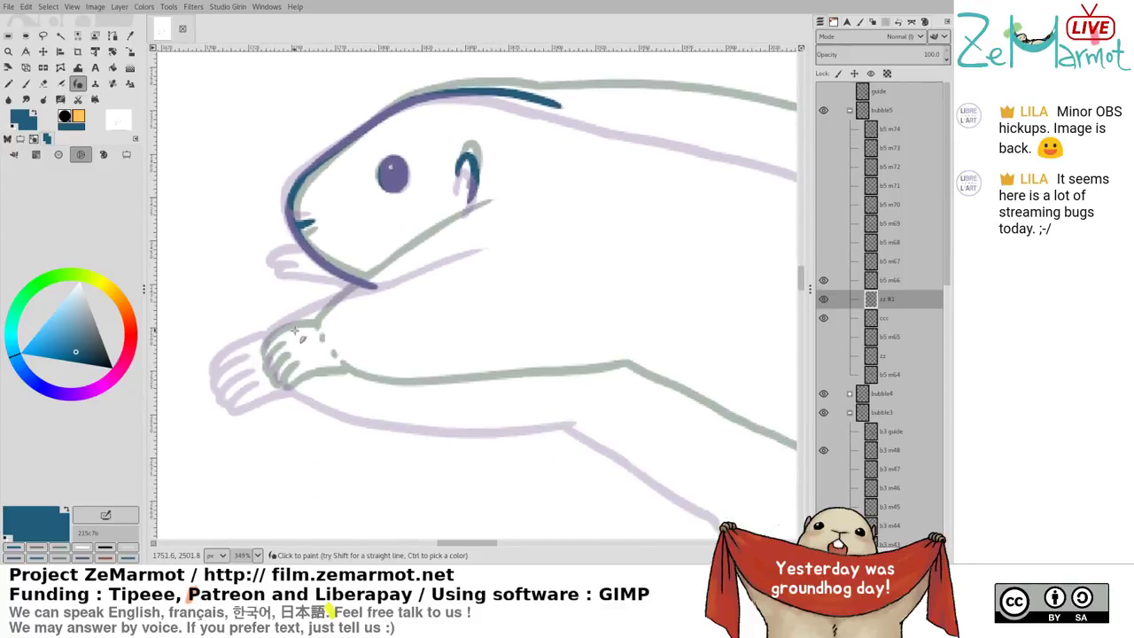
left_click_drag(291, 333, 476, 235)
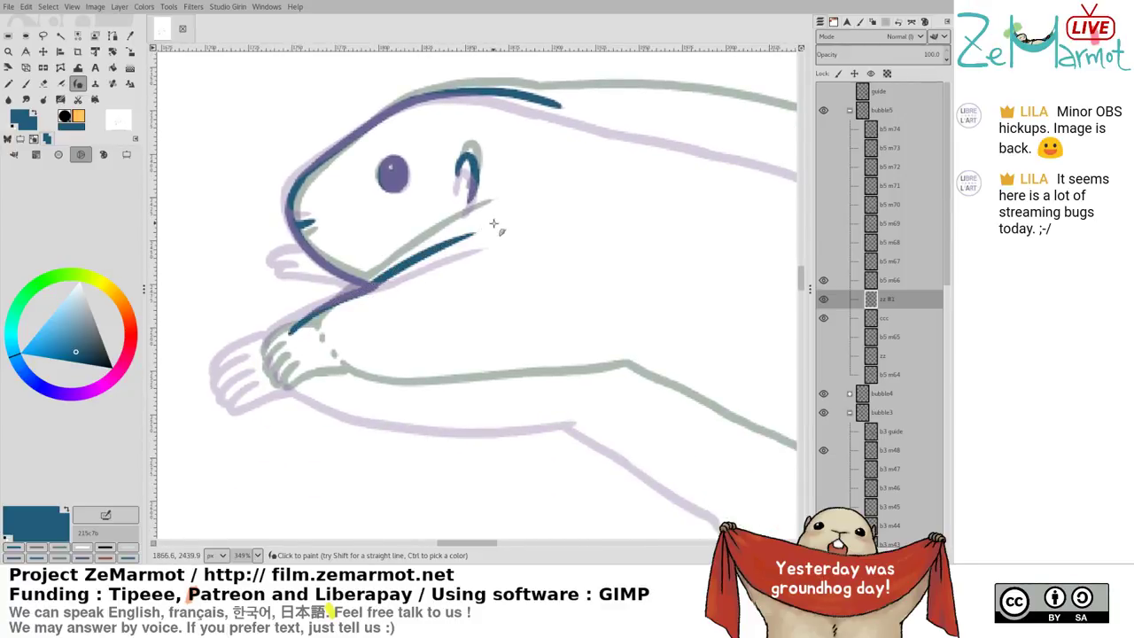
left_click_drag(340, 259, 465, 250)
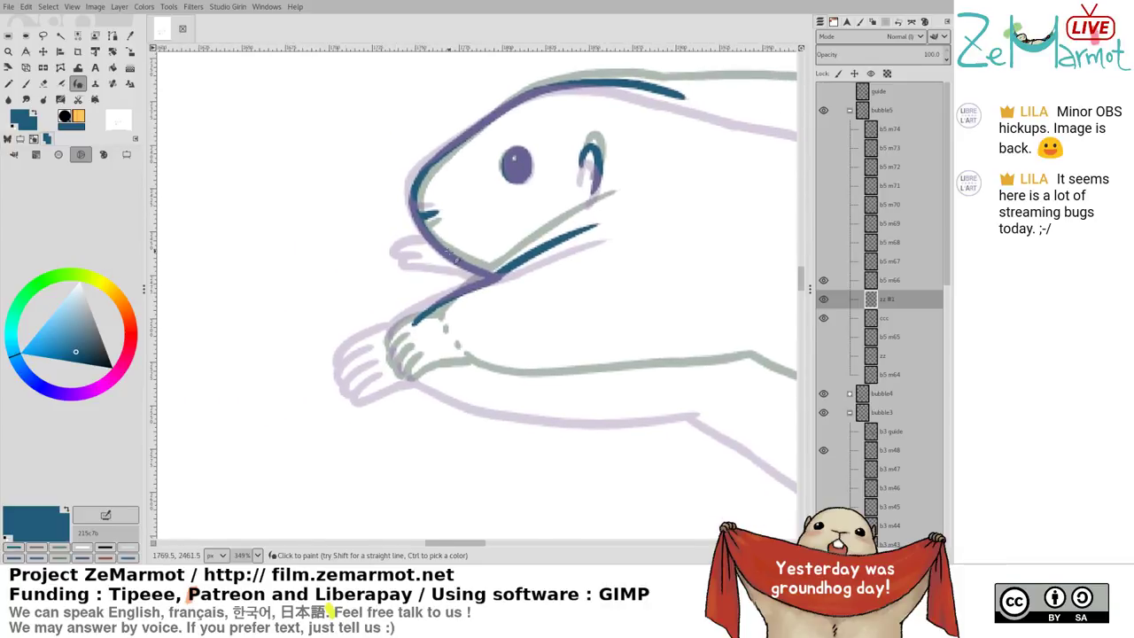
mouse_move(474, 300)
left_mouse_down()
mouse_move(453, 332)
mouse_move(414, 325)
left_mouse_up()
scroll(370, 347, "up", 4)
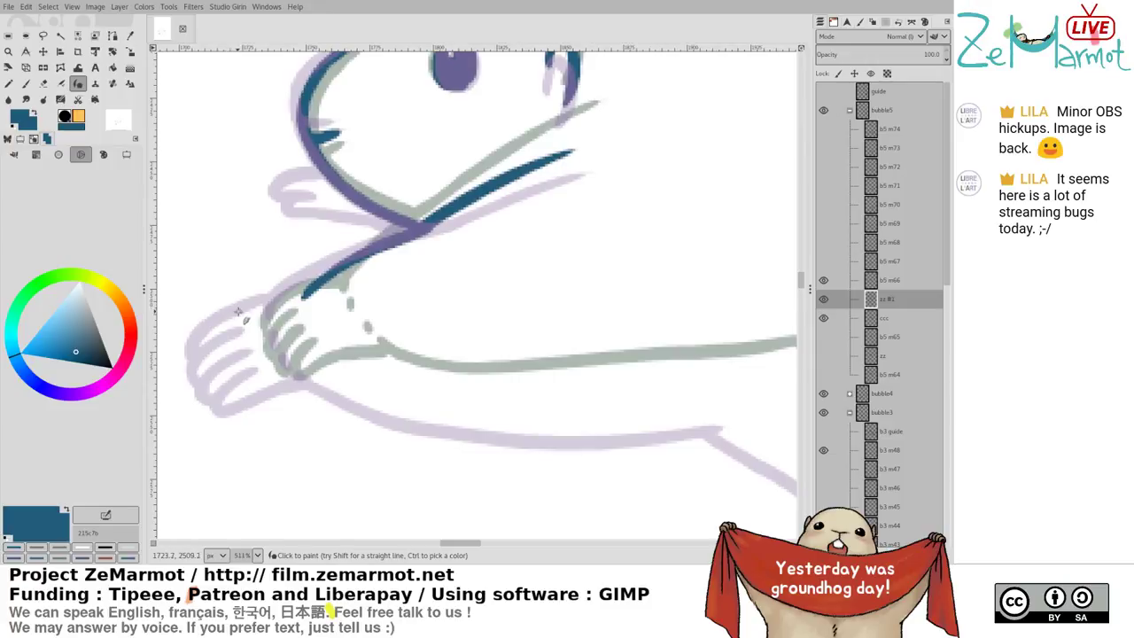
mouse_move(305, 305)
left_mouse_down()
mouse_move(345, 365)
mouse_move(432, 390)
mouse_move(680, 390)
left_mouse_up()
left_click_drag(631, 325, 299, 324)
mouse_move(330, 391)
left_mouse_down()
mouse_move(470, 380)
mouse_move(381, 329)
mouse_move(405, 320)
left_mouse_up()
Clean up the end of the underside line, then ink the belly bend and the first stretch sloping down behind it
key("shift+e")
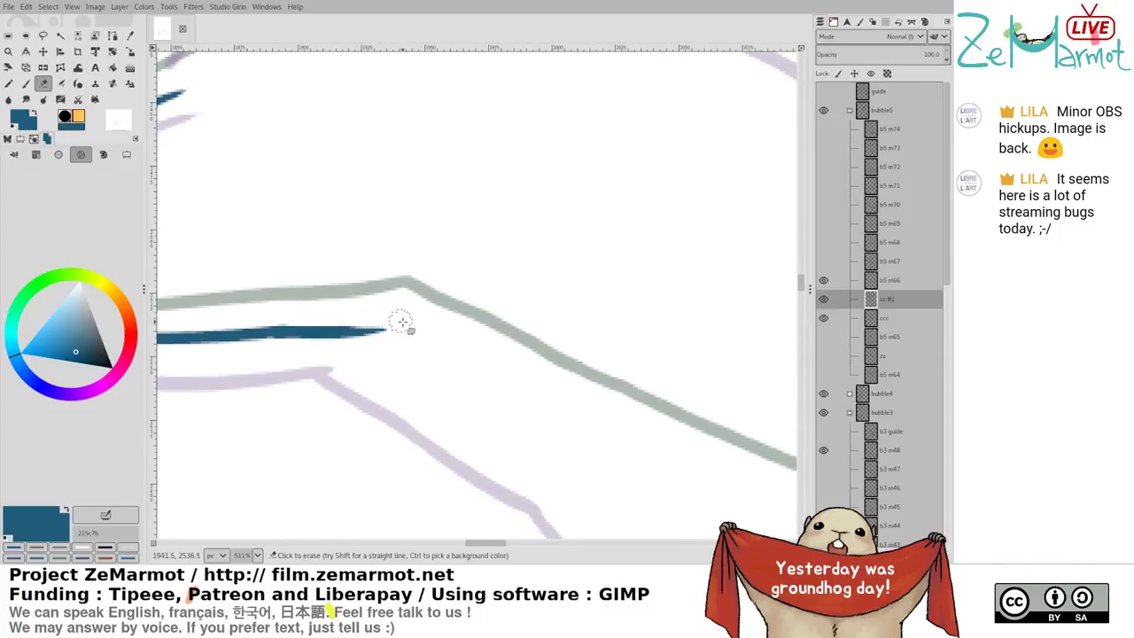
key("k")
scroll(398, 325, "down", 3)
scroll(398, 324, "right", 2)
left_click_drag(282, 193, 489, 297)
left_click_drag(236, 187, 282, 180)
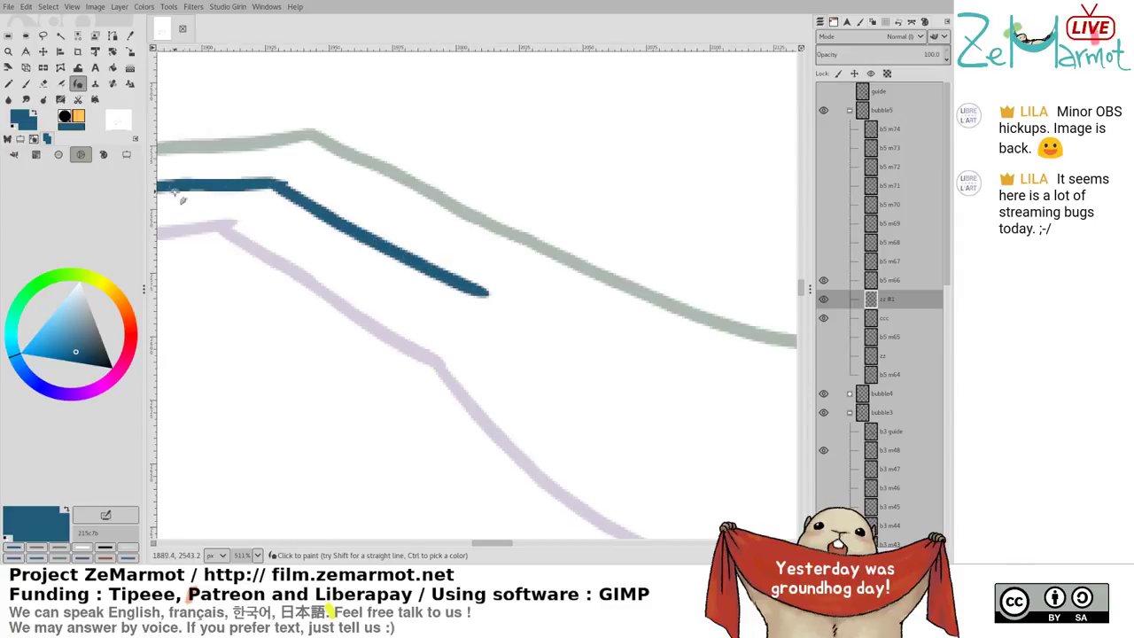
Extend the belly line midway between the guides to the hind leg, redoing strokes and erasing the excess
scroll(461, 355, "down", 4)
scroll(367, 324, "up", 2)
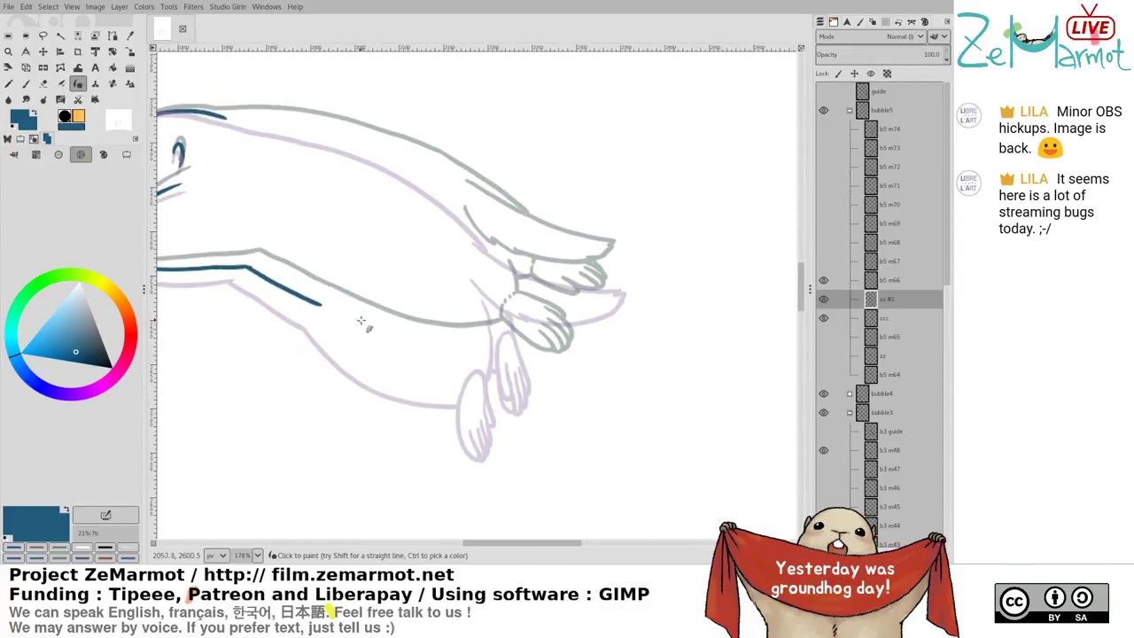
left_click_drag(319, 304, 404, 347)
key("ctrl+z")
mouse_move(321, 306)
left_mouse_down()
mouse_move(427, 367)
mouse_move(493, 379)
left_mouse_up()
key("ctrl+z")
key("shift+e")
mouse_move(325, 310)
left_mouse_down()
mouse_move(293, 292)
mouse_move(398, 350)
mouse_move(486, 362)
left_mouse_up()
key("k")
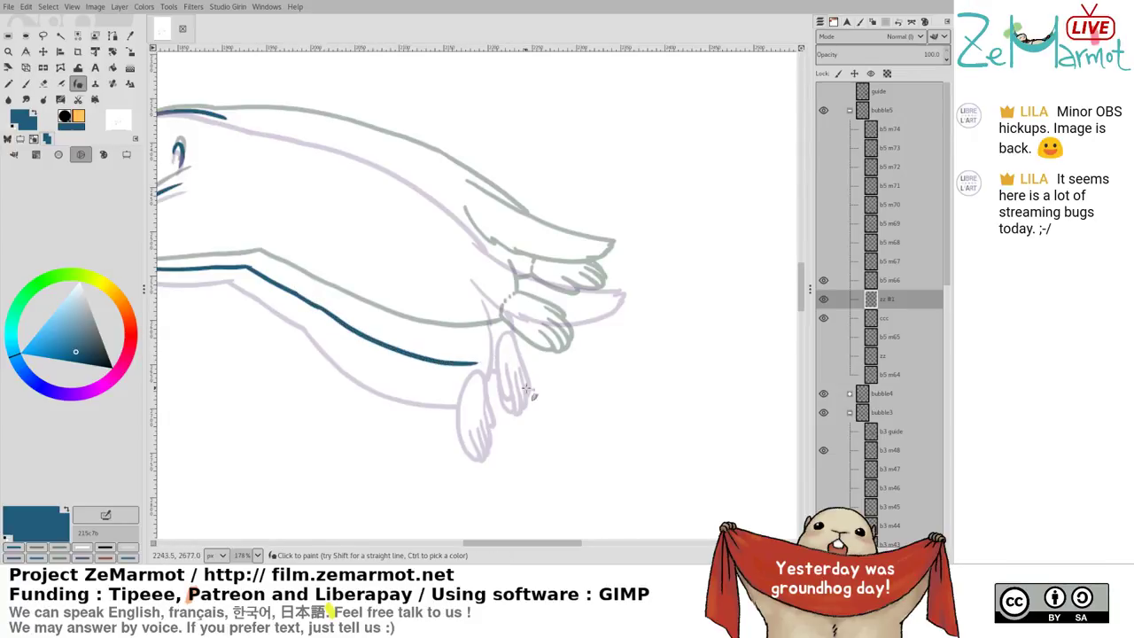
Taper the end of the head line and ink the back from the neck to the rump, midway between the guides
left_click_drag(534, 309, 703, 393)
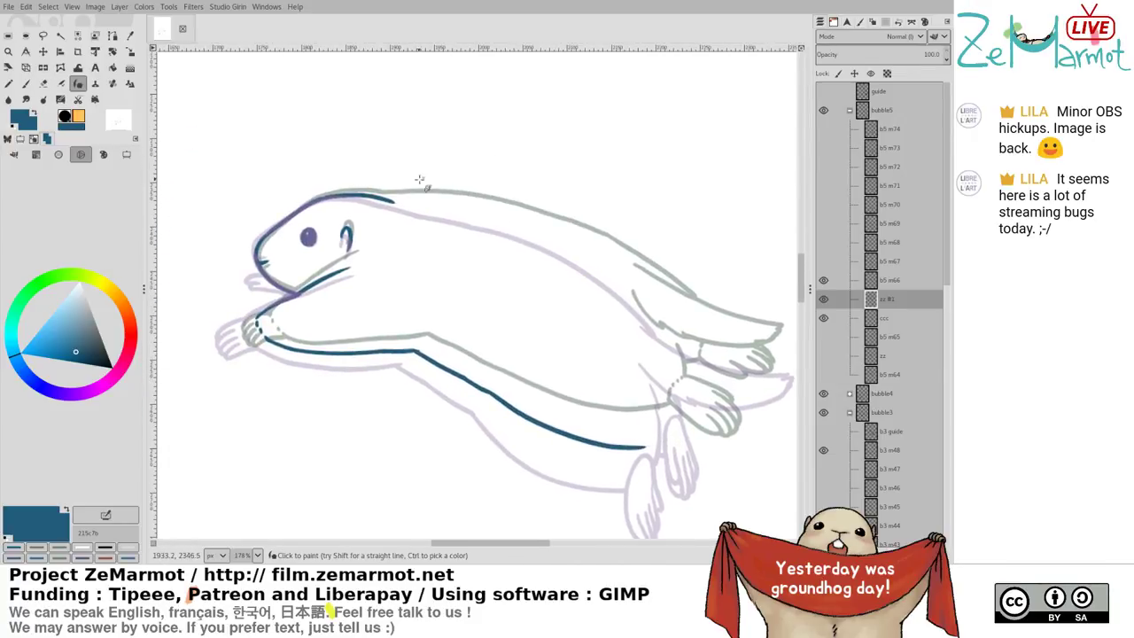
key("shift+e")
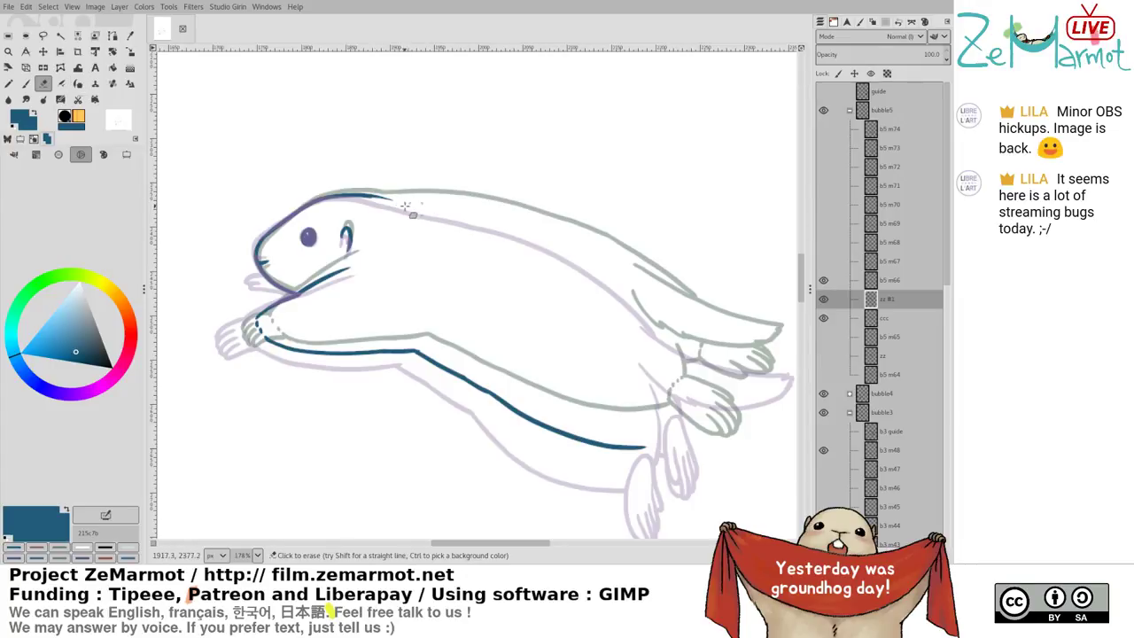
key("k")
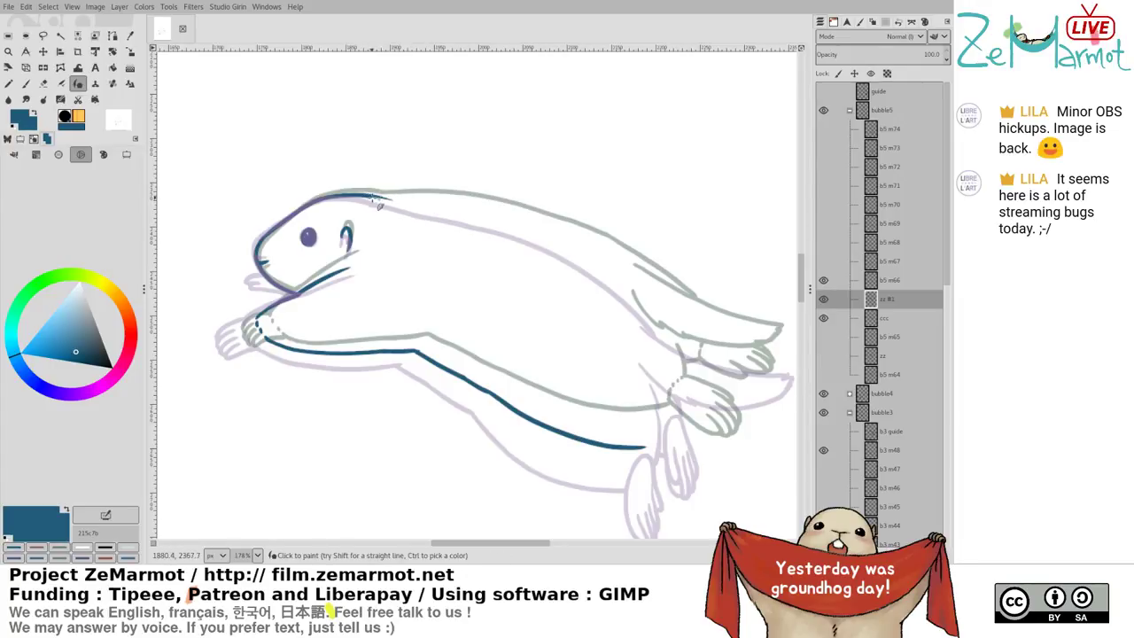
mouse_move(368, 196)
left_mouse_down()
mouse_move(549, 230)
mouse_move(684, 324)
left_mouse_up()
key("ctrl+z")
key("ctrl+z")
key("ctrl+z")
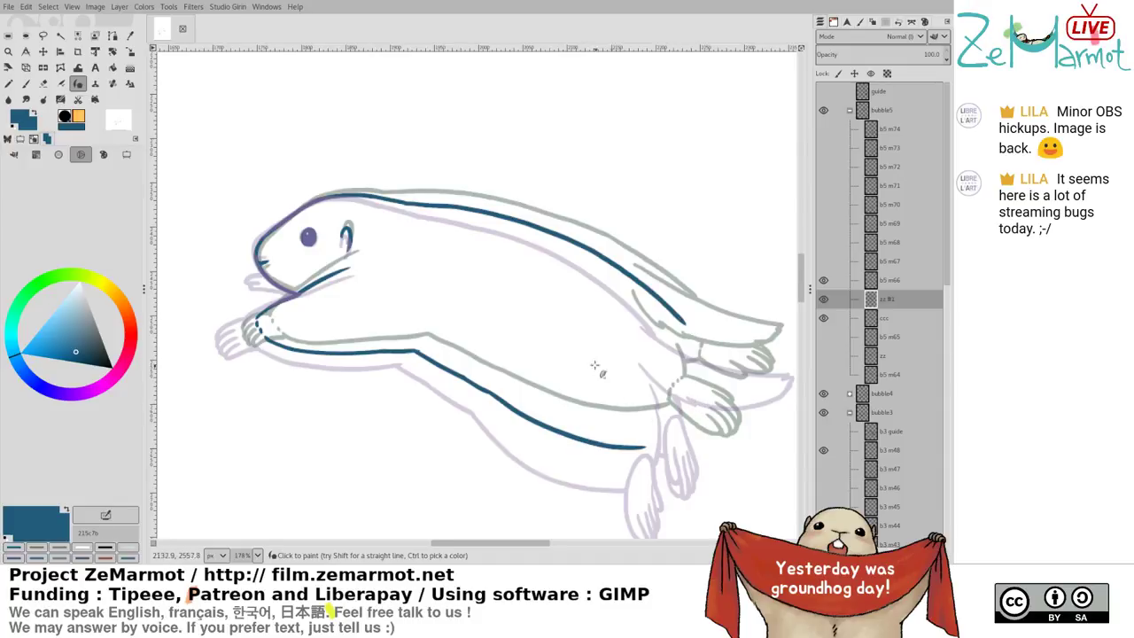
Ink the curve from the rump into the tail's lower edge and erase its outer half
left_click_drag(595, 365, 420, 275)
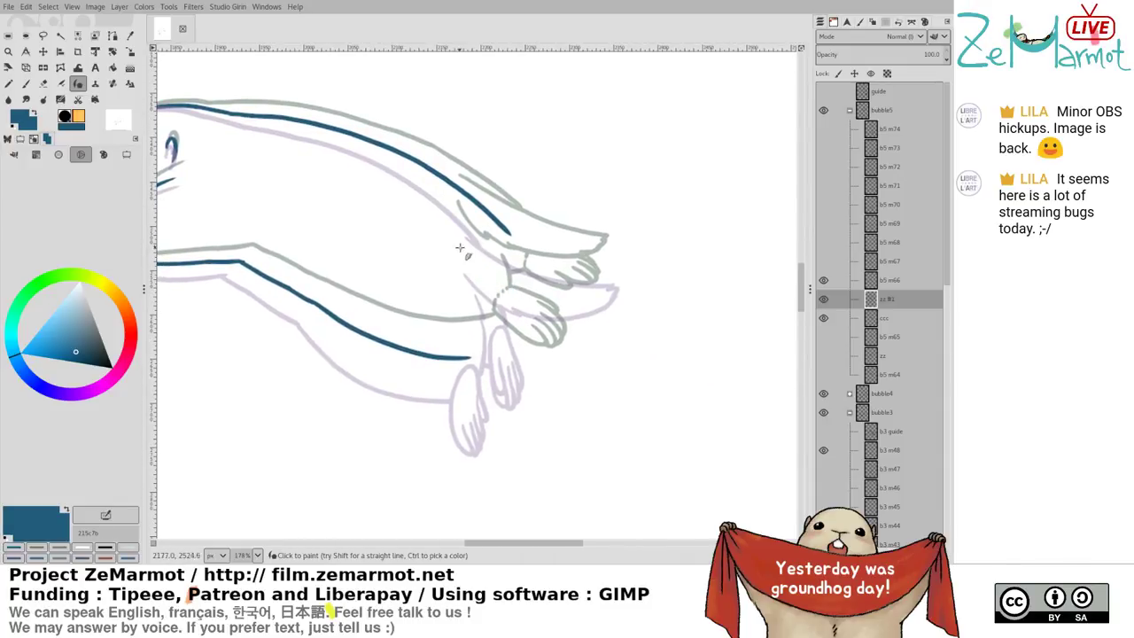
mouse_move(456, 242)
left_mouse_down()
mouse_move(501, 286)
mouse_move(592, 308)
left_mouse_up()
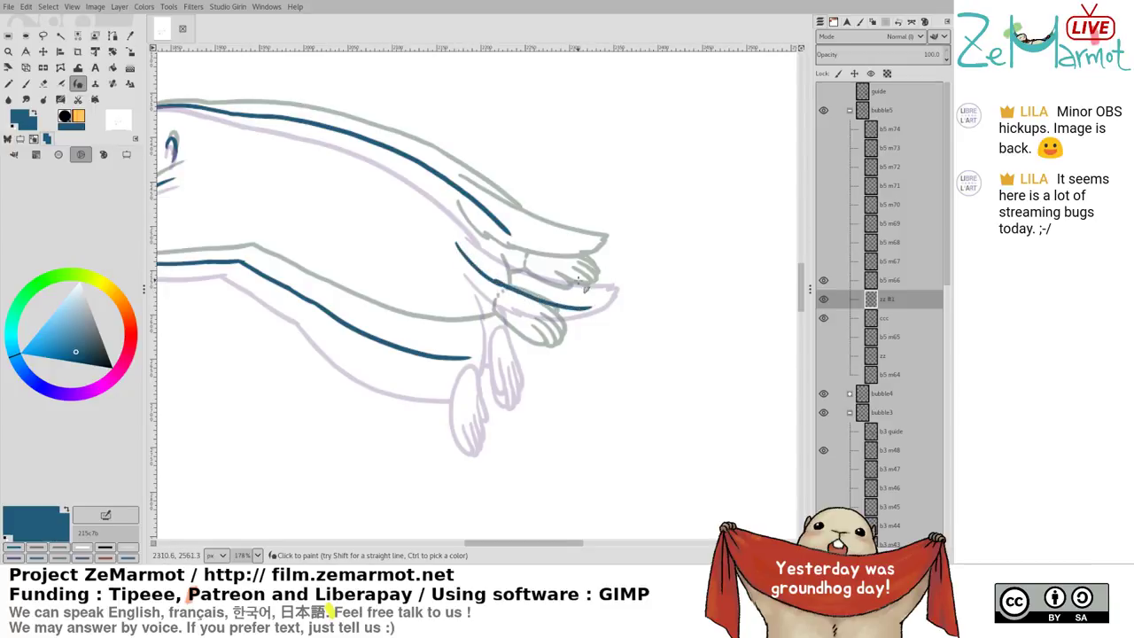
key("ctrl+z")
key("ctrl+y")
key("shift+e")
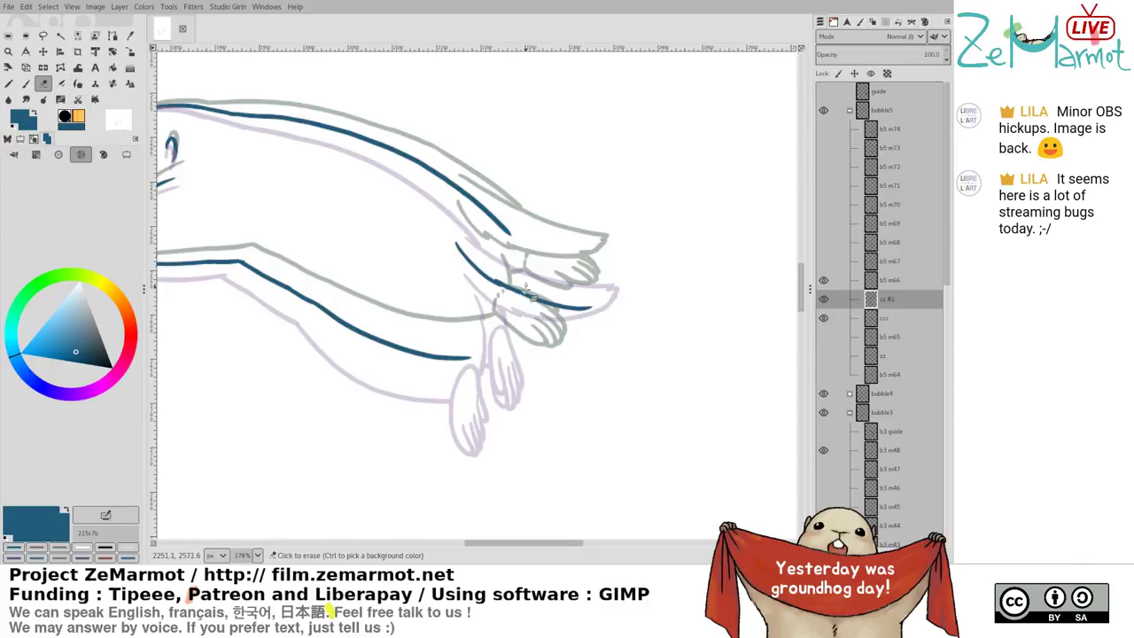
left_click_drag(524, 292, 602, 315)
key("k")
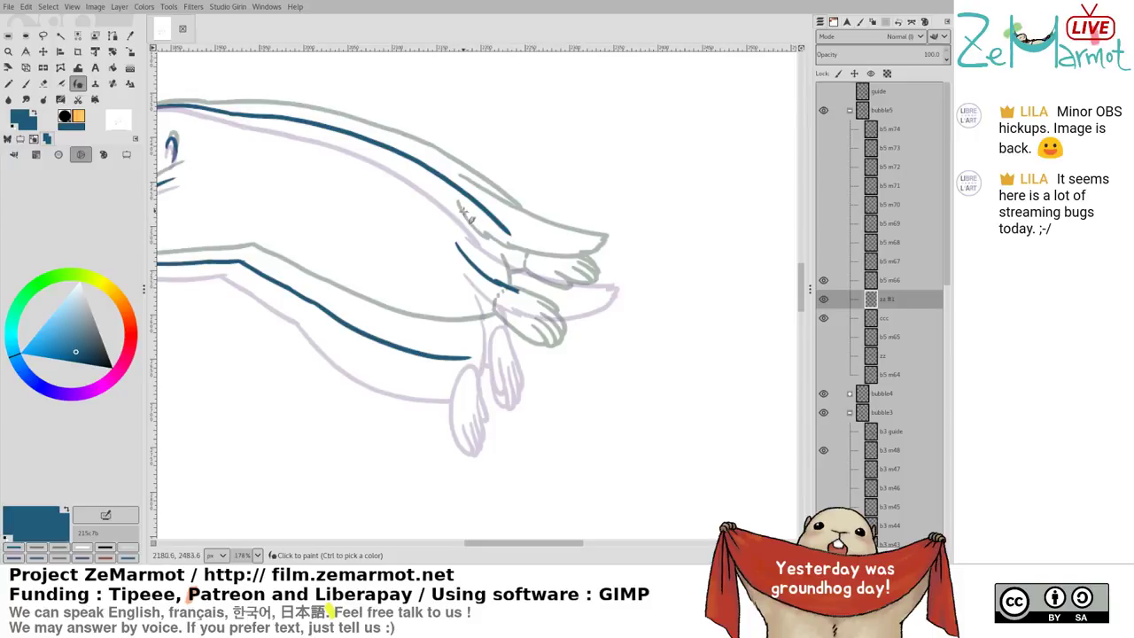
Ink the tail's upper edge from the rump to the tip between the guides, redrawing it until it curves smoothly
left_click_drag(461, 211, 526, 251)
key("ctrl+z")
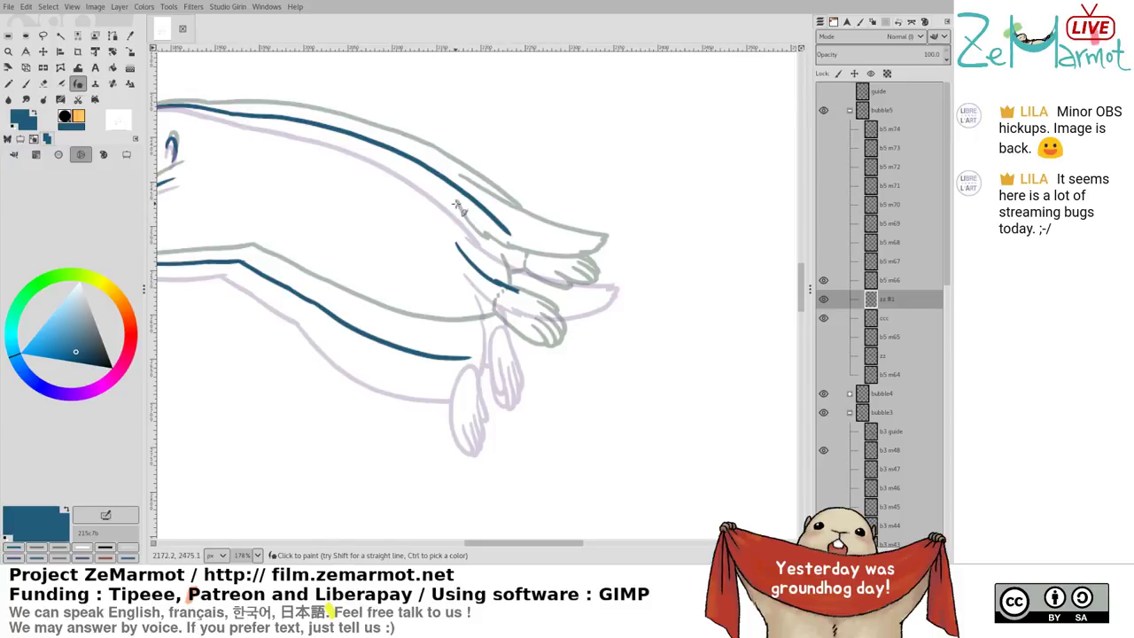
mouse_move(458, 203)
left_mouse_down()
mouse_move(513, 247)
mouse_move(613, 266)
left_mouse_up()
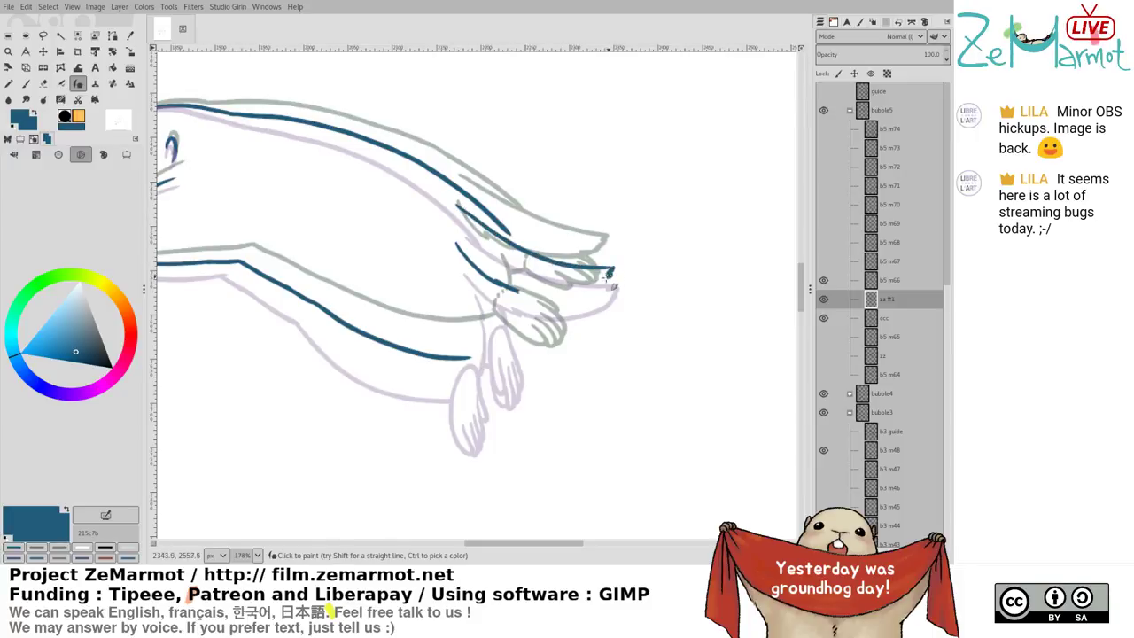
key("ctrl+z")
mouse_move(458, 206)
left_mouse_down()
mouse_move(543, 254)
mouse_move(612, 263)
left_mouse_up()
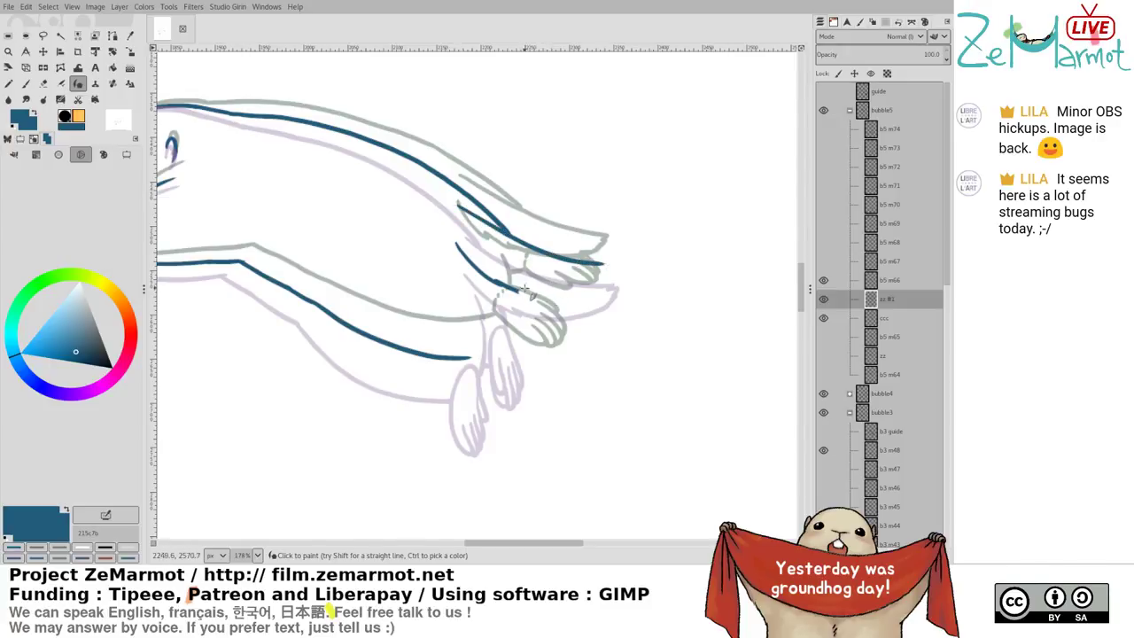
Ink the tail's lower edge out to the tip, undoing unsuitable strokes and erasing stray parts
mouse_move(517, 290)
left_mouse_down()
mouse_move(574, 296)
mouse_move(613, 277)
left_mouse_up()
key("ctrl+z")
mouse_move(516, 292)
left_mouse_down()
mouse_move(549, 298)
mouse_move(618, 270)
mouse_move(603, 286)
mouse_move(616, 266)
mouse_move(606, 273)
left_mouse_up()
key("ctrl+z")
key("ctrl+z")
key("shift+e")
left_click_drag(542, 298, 606, 285)
key("y")
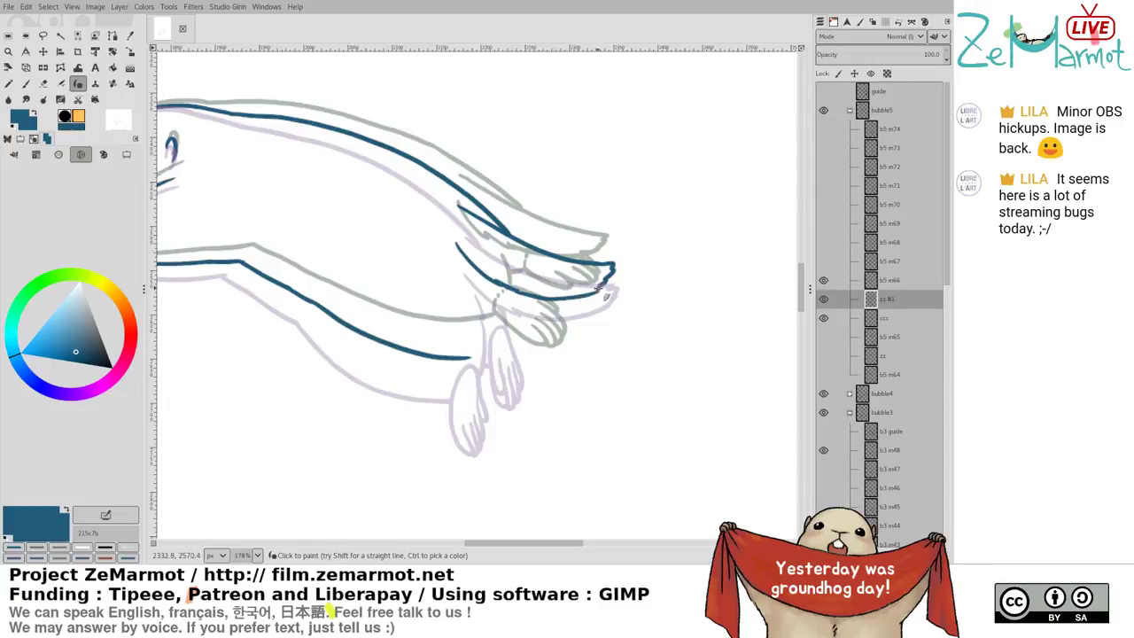
Reshape the jagged tail tip with alternating erasing and inking so that the upper and lower edges join
key("shift+e")
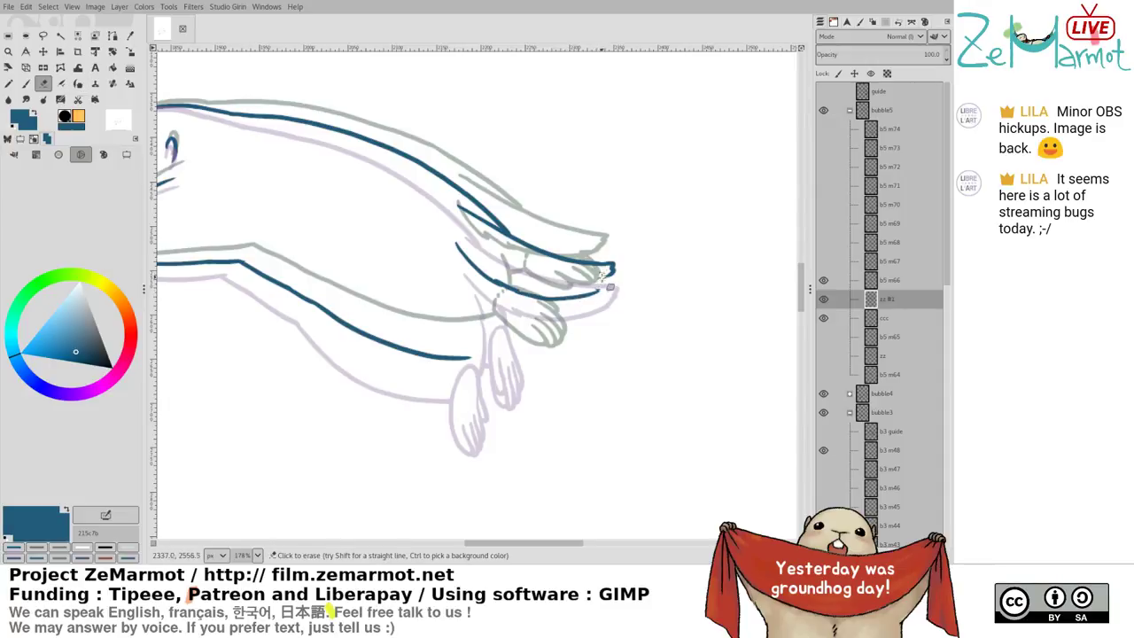
key("k")
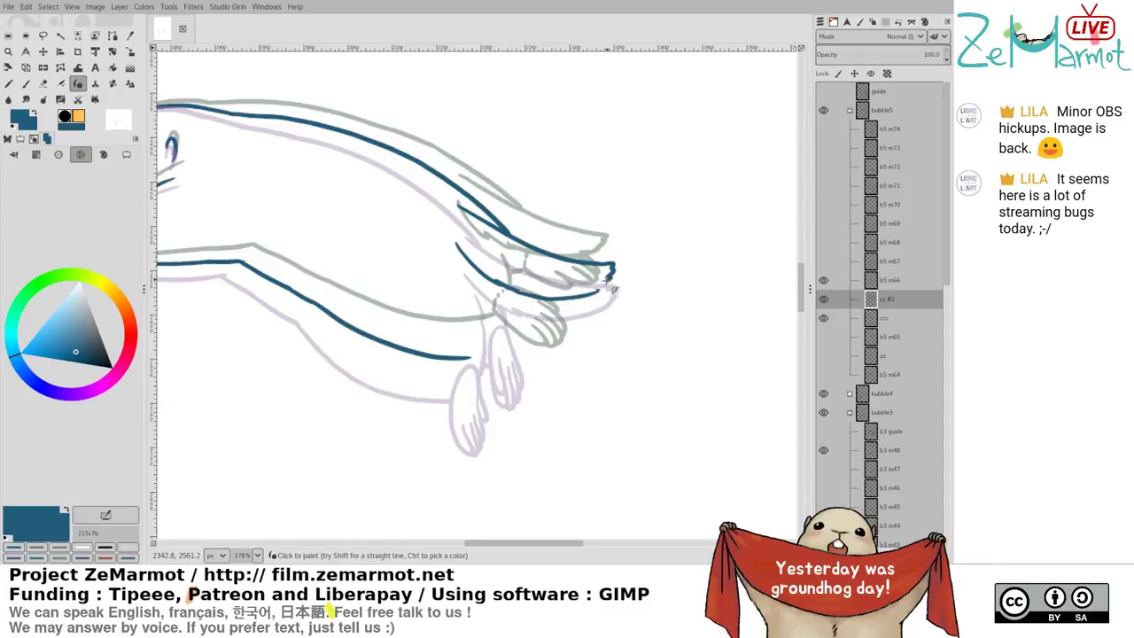
key("shift+e")
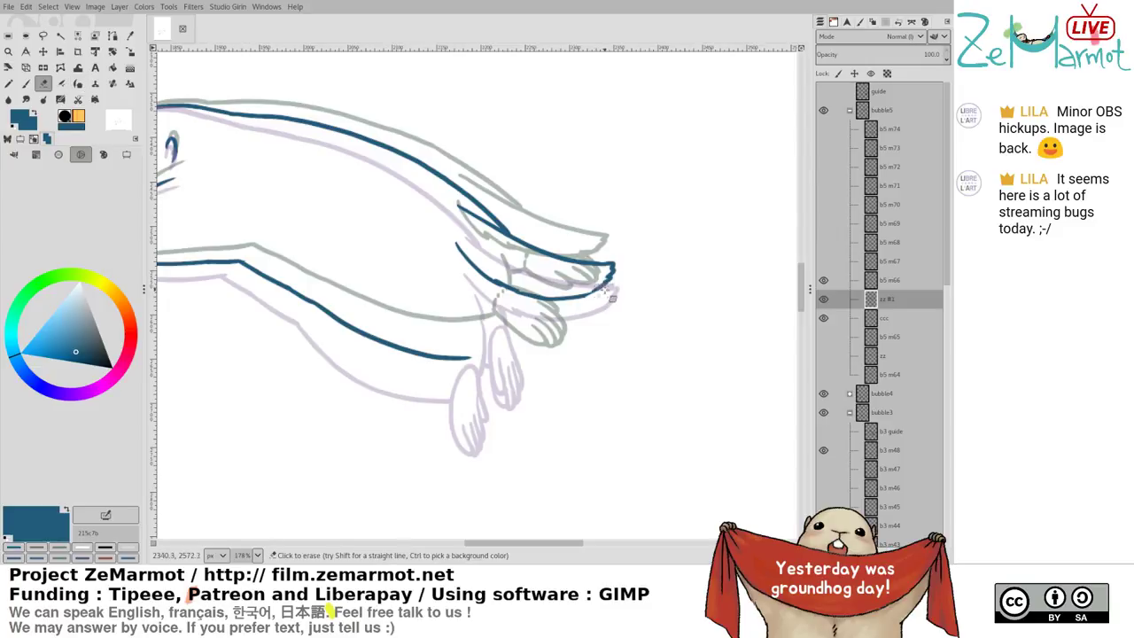
key("k")
left_click_drag(600, 288, 560, 297)
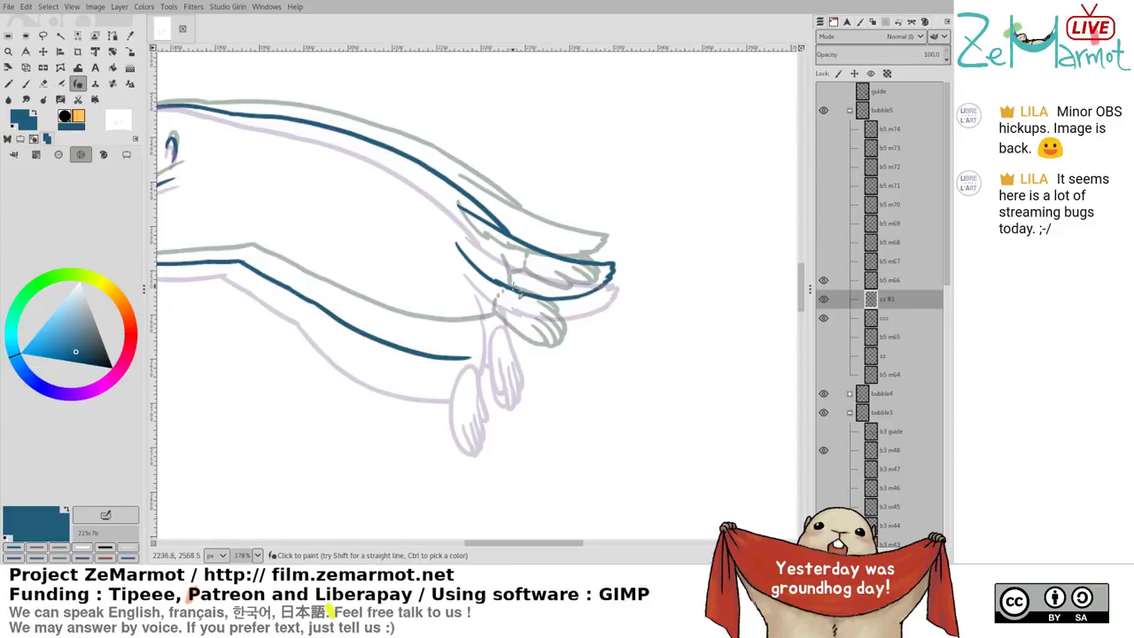
Smooth the rough join in the tail's lower edge near the rump and ink a small fur tuft there
key("shift+e")
scroll(509, 298, "up", 3)
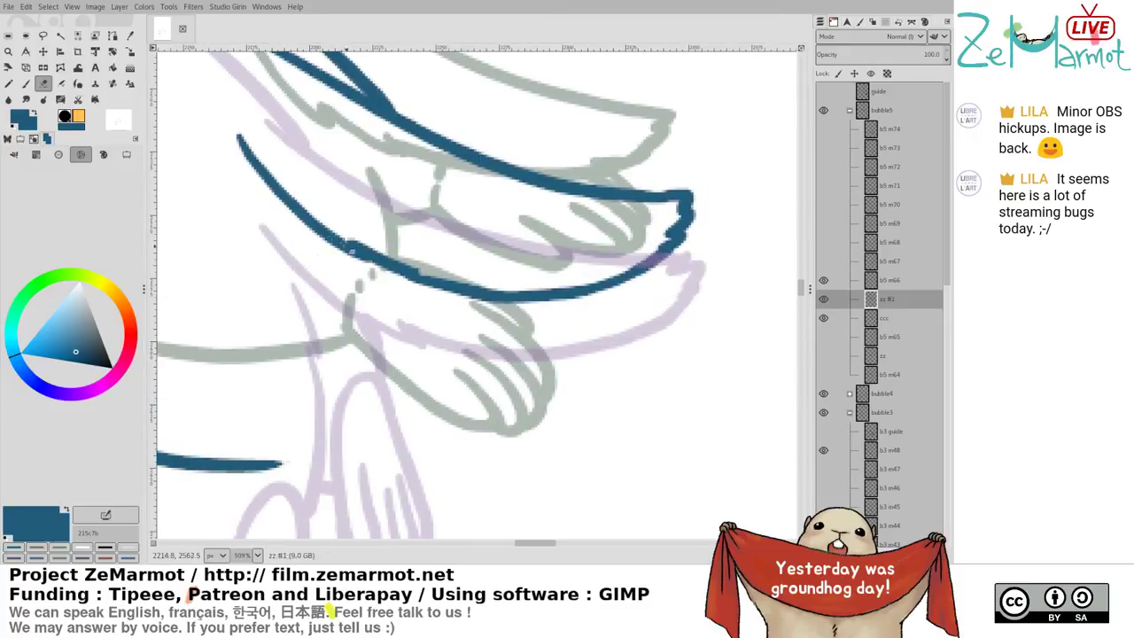
left_click_drag(348, 232, 425, 264)
key("k")
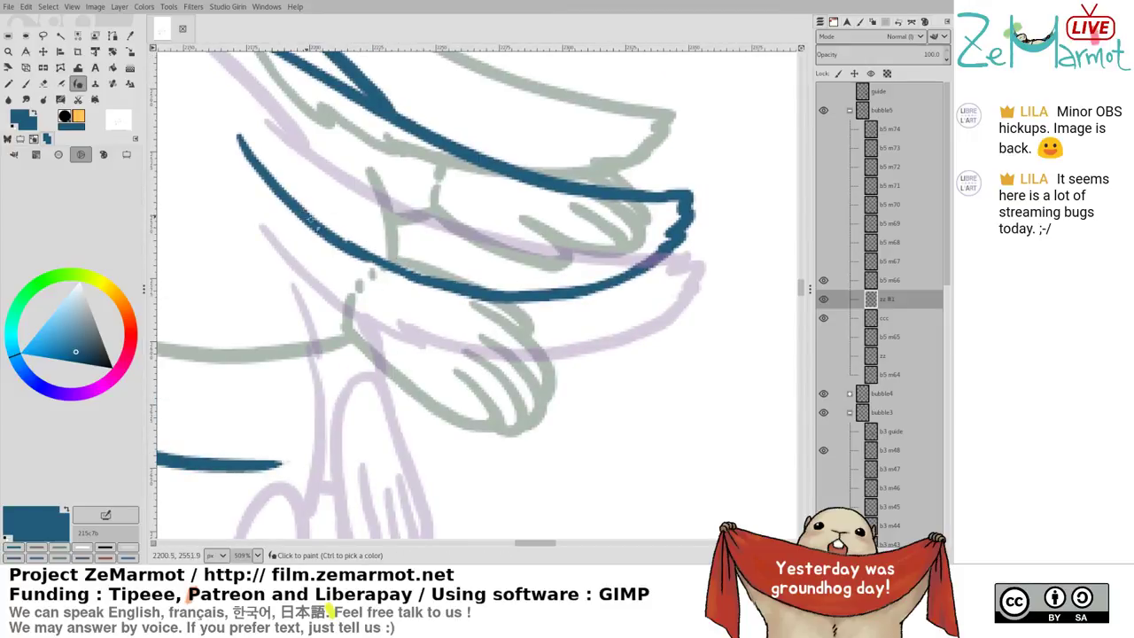
mouse_move(317, 227)
left_mouse_down()
mouse_move(442, 280)
mouse_move(474, 312)
left_mouse_up()
key("shift+e")
key("k")
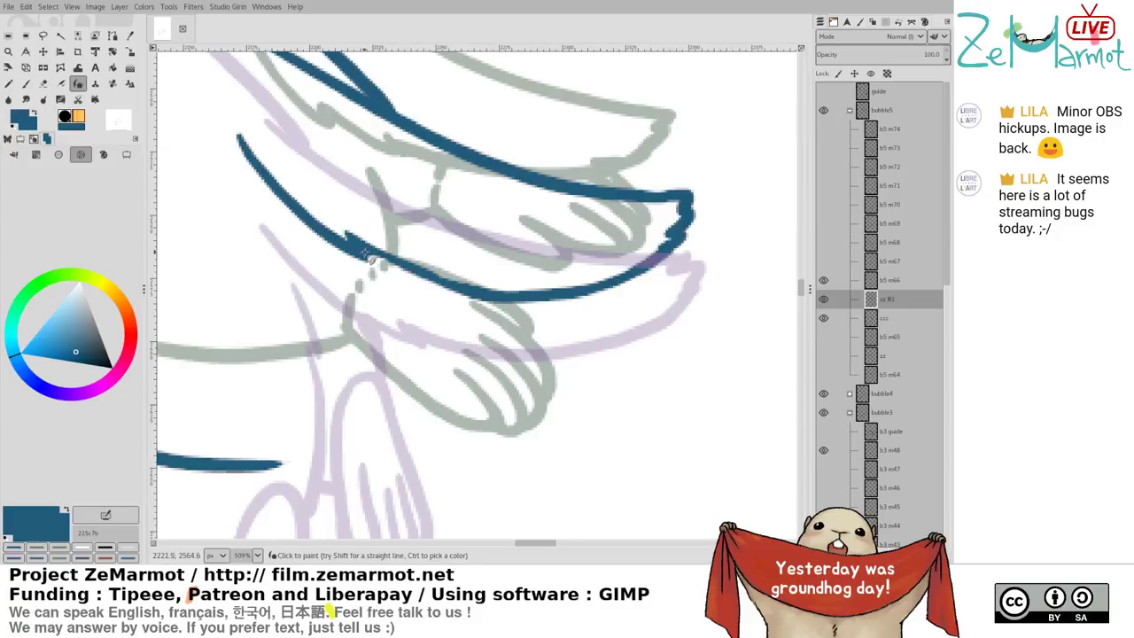
mouse_move(365, 257)
left_mouse_down()
mouse_move(461, 296)
mouse_move(466, 364)
left_mouse_up()
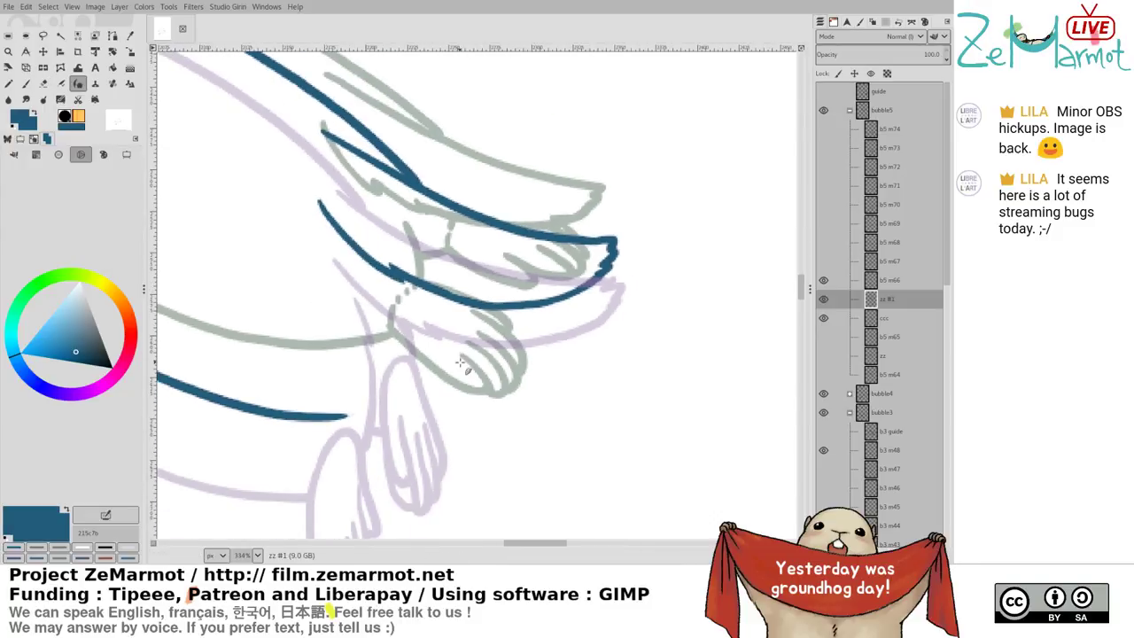
left_click_drag(564, 342, 688, 345)
left_click_drag(555, 286, 652, 213)
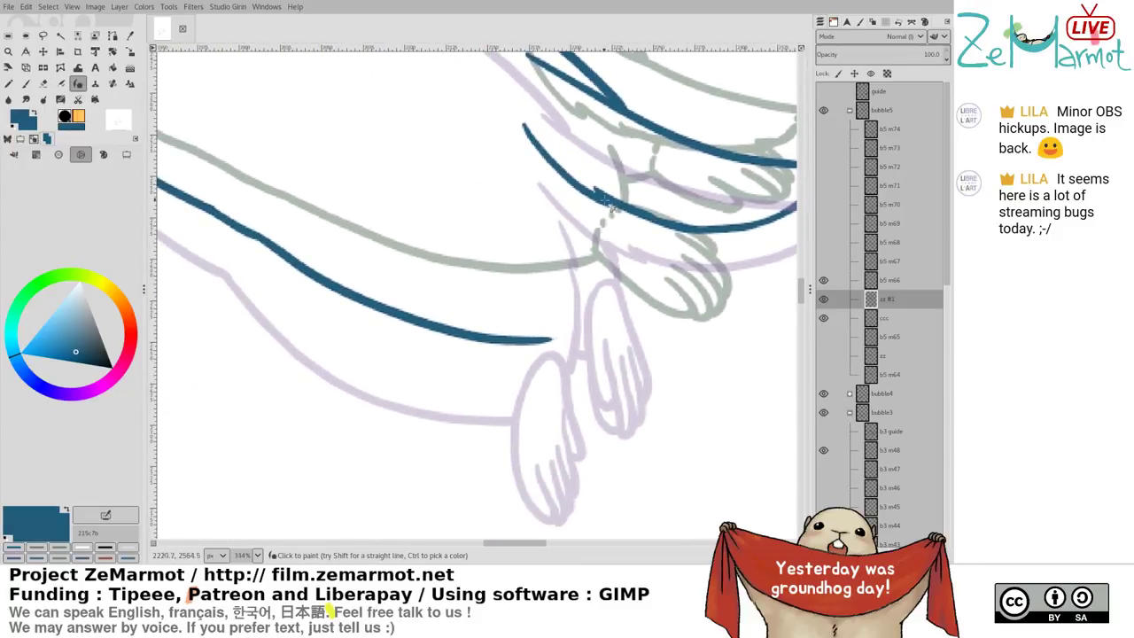
Ink the hind leg's back line down from the tail base, redrawing it to end nearer the lower foot guide
mouse_move(595, 190)
left_mouse_down()
mouse_move(599, 270)
mouse_move(585, 325)
left_mouse_up()
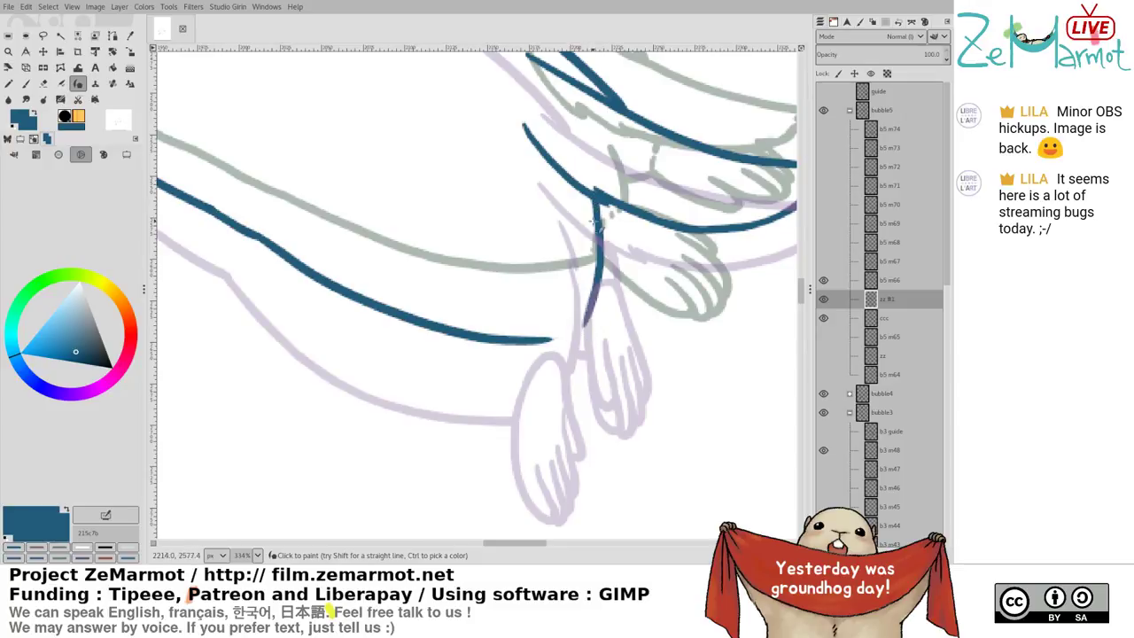
key("ctrl+z")
left_click_drag(594, 190, 592, 302)
Replace the trial foot edges at the rear end of the belly line with a short extension curving upward
left_click_drag(549, 338, 602, 455)
left_click_drag(626, 432, 557, 437)
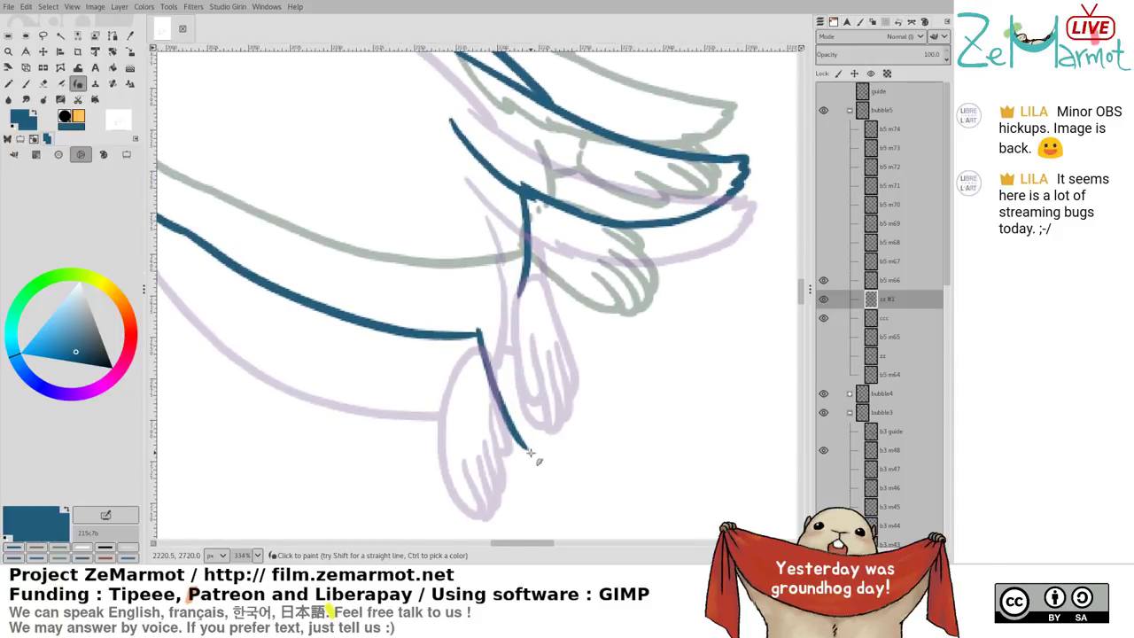
key("ctrl+z")
left_click_drag(476, 333, 536, 436)
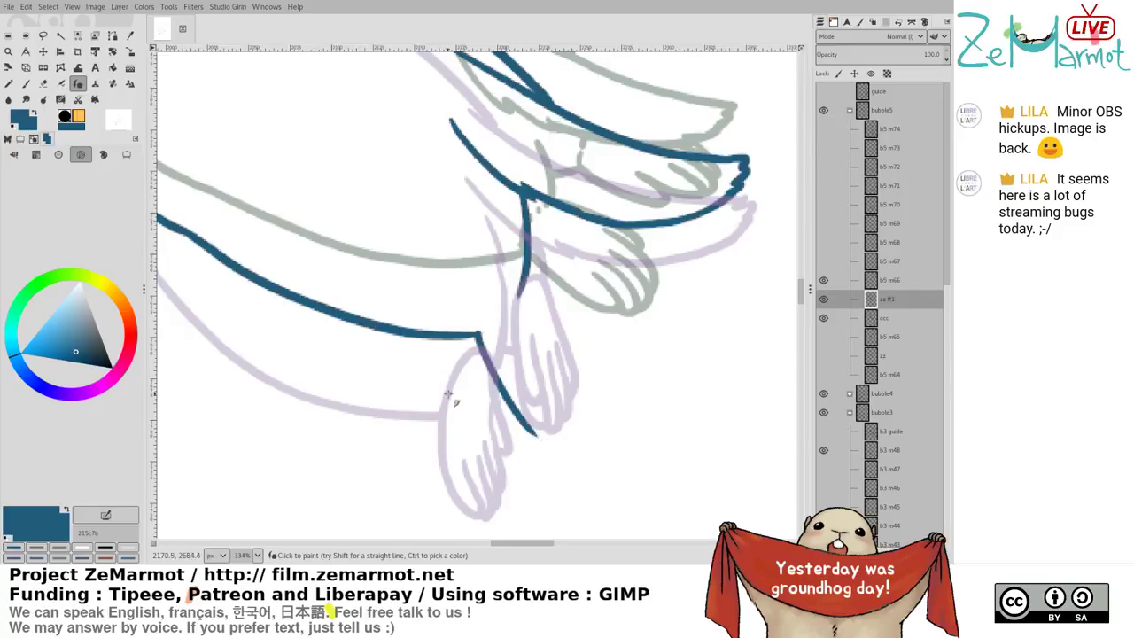
key("ctrl+z")
left_click_drag(463, 342, 496, 333)
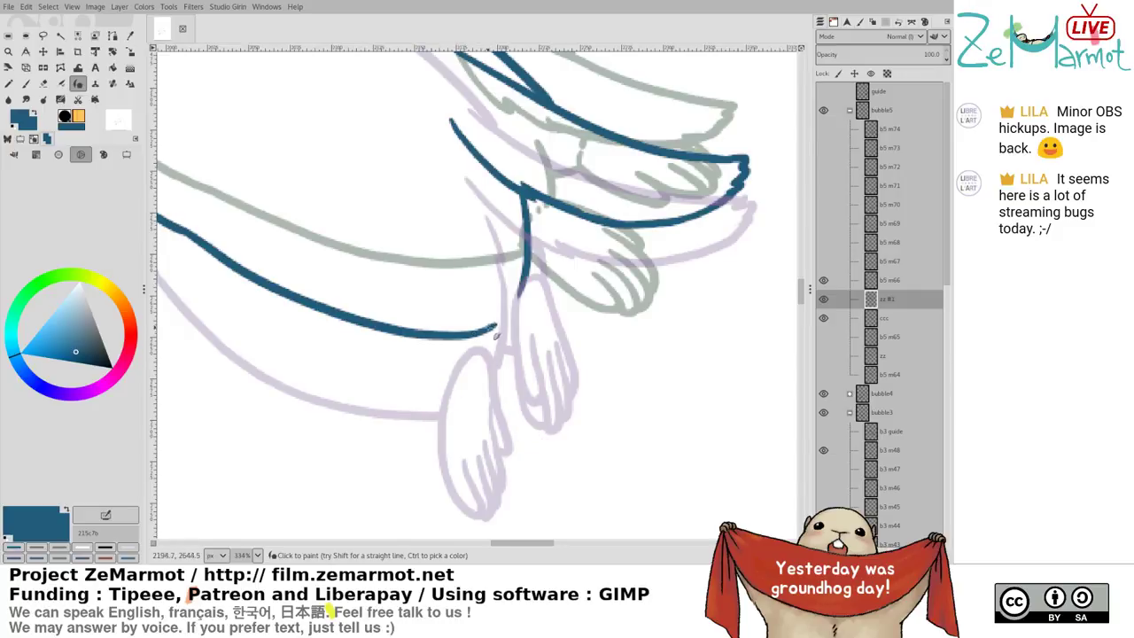
Trim the hind leg line, then ink the lower hind foot's underside and first toe, redrawing the toe until it fits
key("shift+e")
mouse_move(528, 277)
left_mouse_down()
mouse_move(519, 304)
mouse_move(499, 325)
mouse_move(569, 425)
left_mouse_up()
key("y")
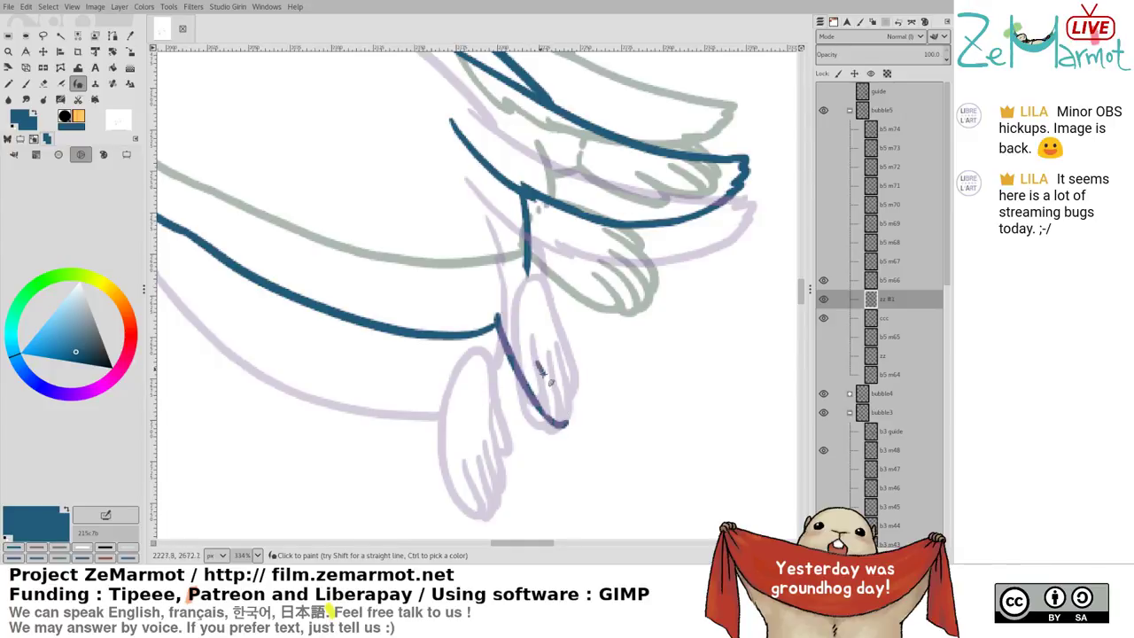
left_click_drag(537, 363, 575, 427)
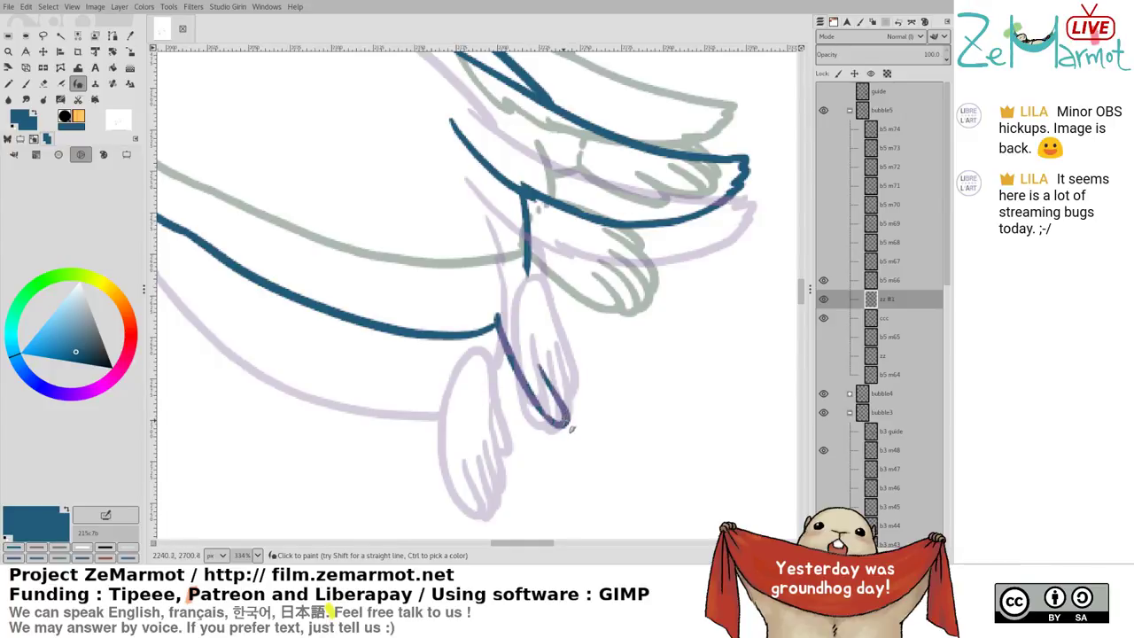
key("ctrl+z")
left_click_drag(541, 372, 567, 427)
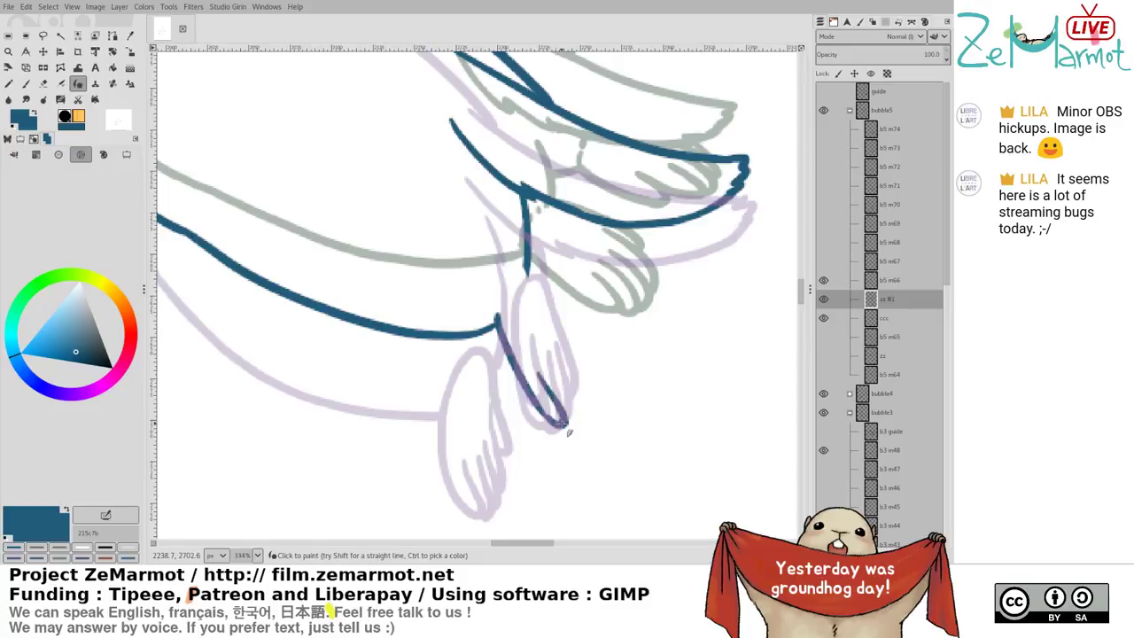
key("ctrl+z")
mouse_move(540, 373)
left_mouse_down()
mouse_move(562, 420)
mouse_move(576, 421)
left_mouse_up()
Ink the lower hind foot's remaining toes beside the first one, undoing and redrawing unsuitable curves
key("ctrl+z")
mouse_move(549, 361)
left_mouse_down()
mouse_move(586, 434)
mouse_move(584, 393)
mouse_move(590, 408)
left_mouse_up()
key("ctrl+z")
left_click_drag(557, 356, 587, 413)
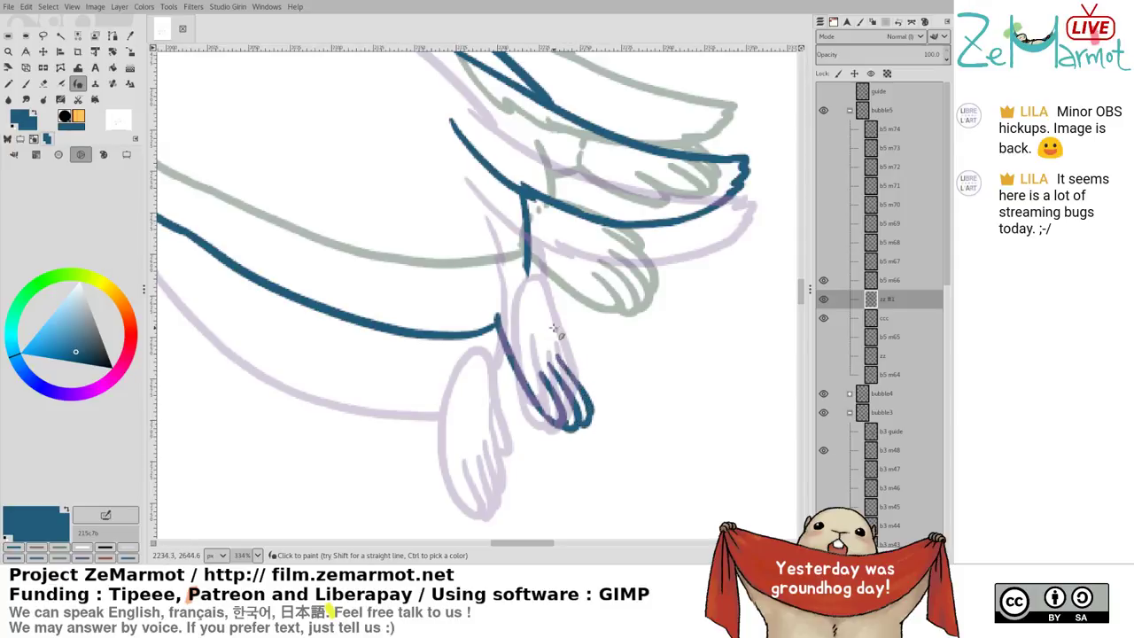
left_click_drag(565, 350, 592, 404)
key("ctrl+z")
left_click_drag(556, 330, 595, 404)
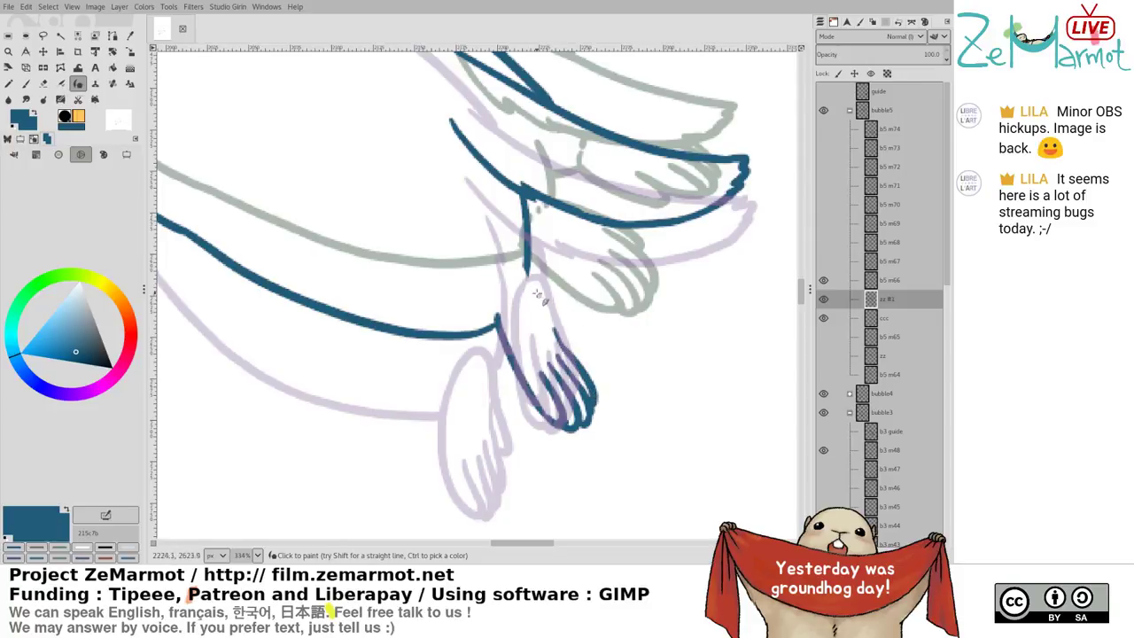
Ink the lower hind foot's upper contour from the heel to the toes and add a dashed ankle line to the belly
mouse_move(497, 316)
left_mouse_down()
mouse_move(520, 276)
mouse_move(498, 288)
mouse_move(527, 273)
mouse_move(560, 319)
left_mouse_up()
key("ctrl+z")
key("ctrl+z")
mouse_move(514, 273)
left_mouse_down()
mouse_move(559, 320)
mouse_move(580, 367)
left_mouse_up()
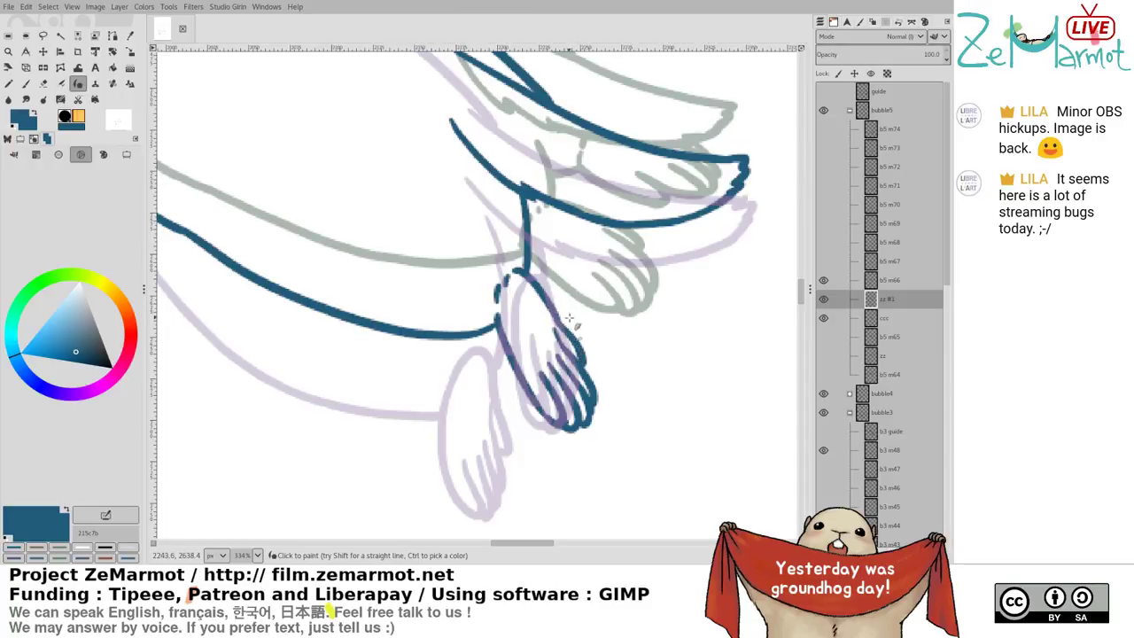
left_click_drag(489, 323, 493, 307)
mouse_move(628, 286)
left_mouse_down()
mouse_move(651, 325)
mouse_move(633, 392)
mouse_move(595, 331)
left_mouse_up()
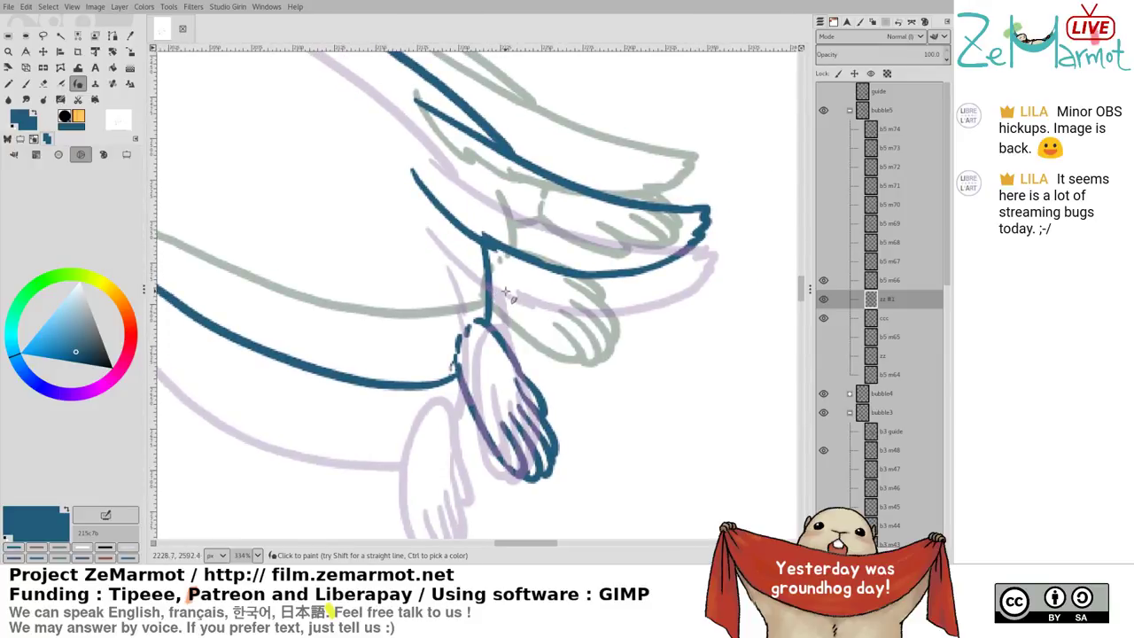
Ink the underside and first toes of the upper hind foot beneath the tail, undoing and redrawing unsuitable strokes
left_click_drag(506, 291, 578, 368)
key("ctrl+z")
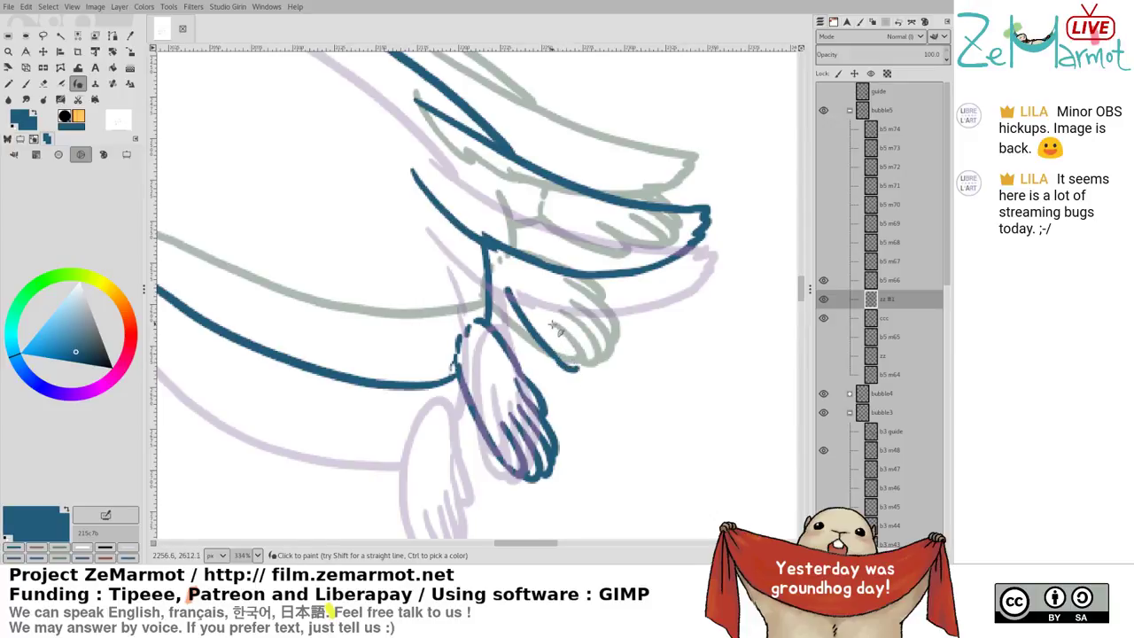
mouse_move(549, 325)
left_mouse_down()
mouse_move(576, 372)
mouse_move(552, 353)
mouse_move(601, 380)
left_mouse_up()
key("ctrl+z")
mouse_move(565, 325)
left_mouse_down()
mouse_move(604, 381)
mouse_move(616, 379)
mouse_move(584, 334)
mouse_move(614, 377)
mouse_move(593, 343)
mouse_move(612, 376)
mouse_move(617, 352)
mouse_move(599, 349)
mouse_move(621, 383)
left_mouse_up()
key("ctrl+z")
key("ctrl+z")
key("ctrl+z")
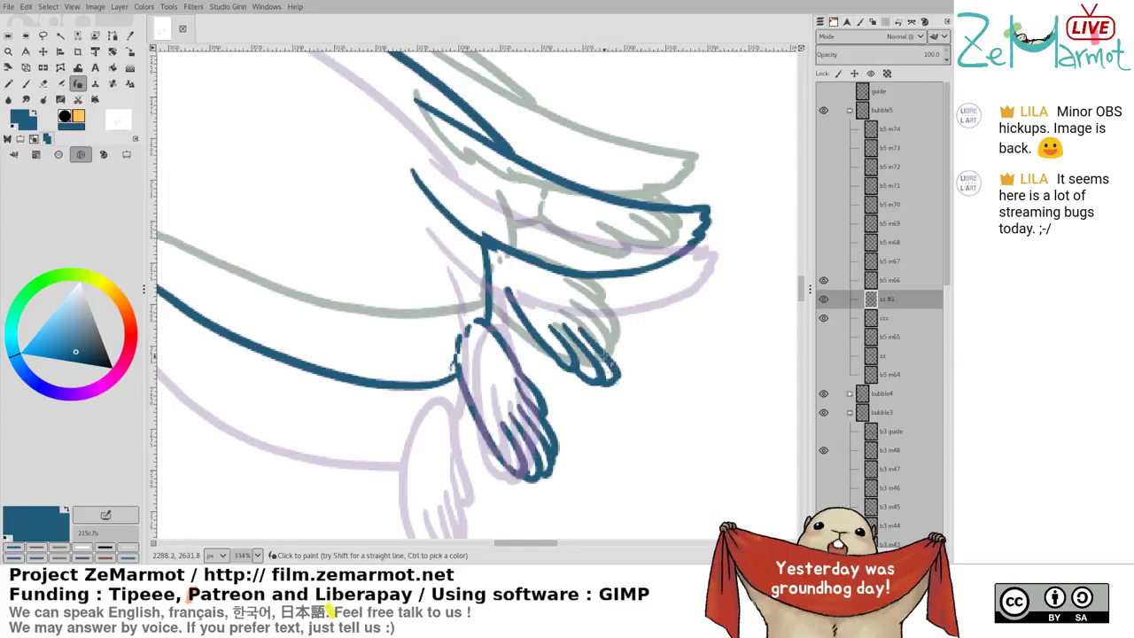
key("ctrl+z")
left_click_drag(581, 327, 618, 381)
Redraw the outermost toe of the upper hind foot so that it rounds off the toe group
key("shift+e")
key("k")
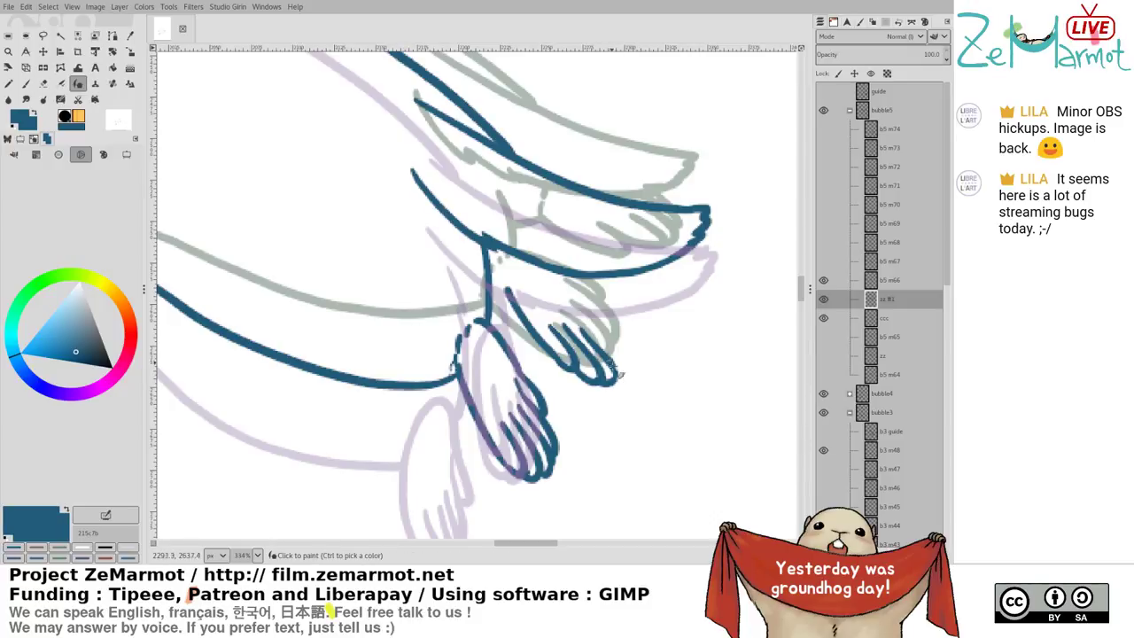
mouse_move(625, 380)
left_mouse_down()
mouse_move(587, 316)
mouse_move(618, 362)
left_mouse_up()
key("ctrl+z")
key("ctrl+z")
left_click_drag(586, 322, 619, 365)
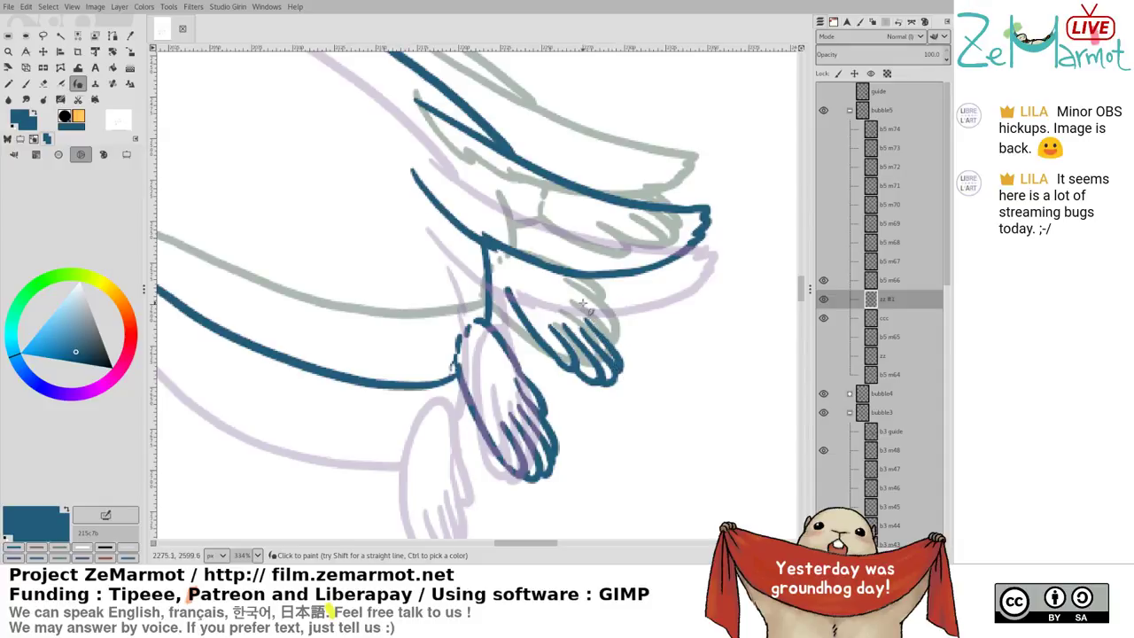
key("shift+e")
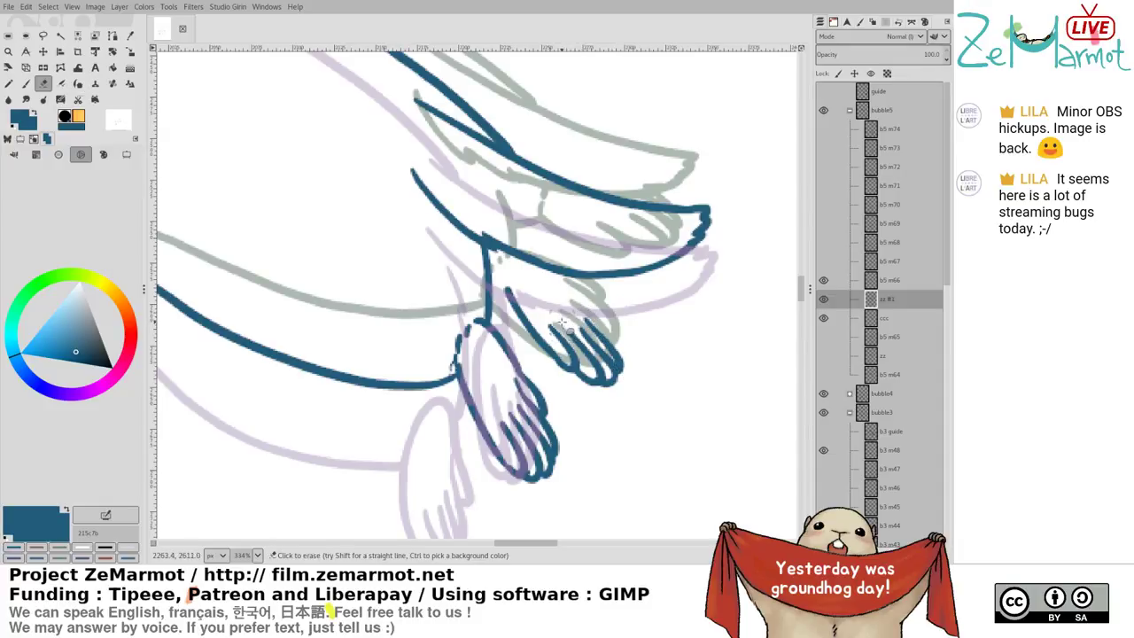
key("k")
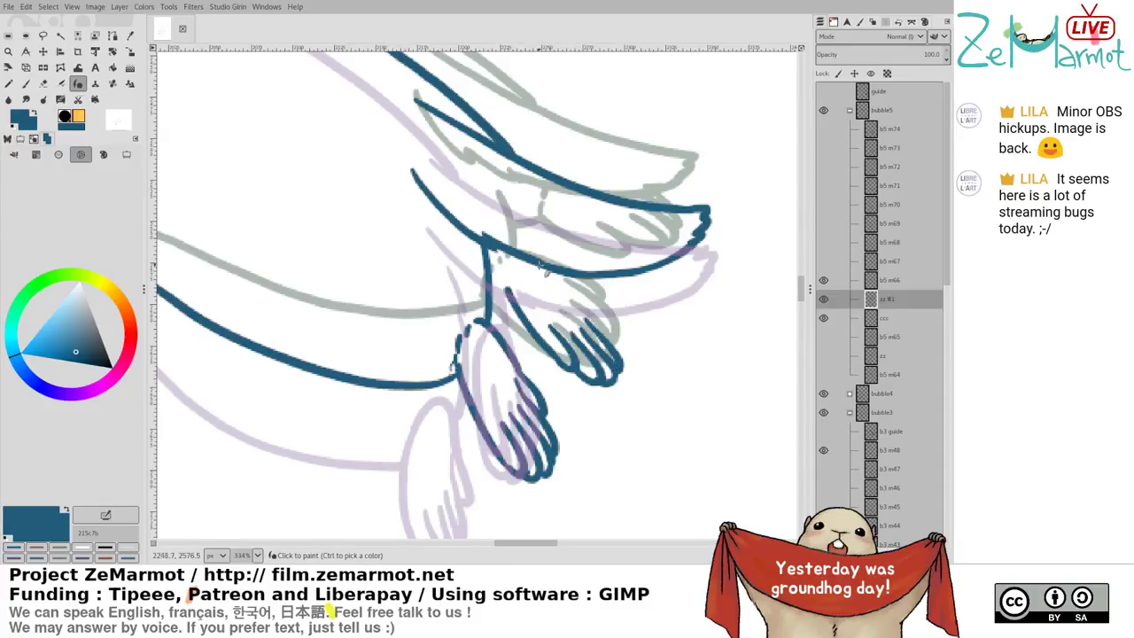
Ink the upper hind foot's top edge from the tail down to the toes and add its dashed ankle line
left_click_drag(540, 264, 631, 359)
key("ctrl+z")
mouse_move(541, 265)
left_mouse_down()
mouse_move(626, 364)
mouse_move(567, 289)
mouse_move(608, 330)
mouse_move(619, 359)
left_mouse_up()
key("ctrl+z")
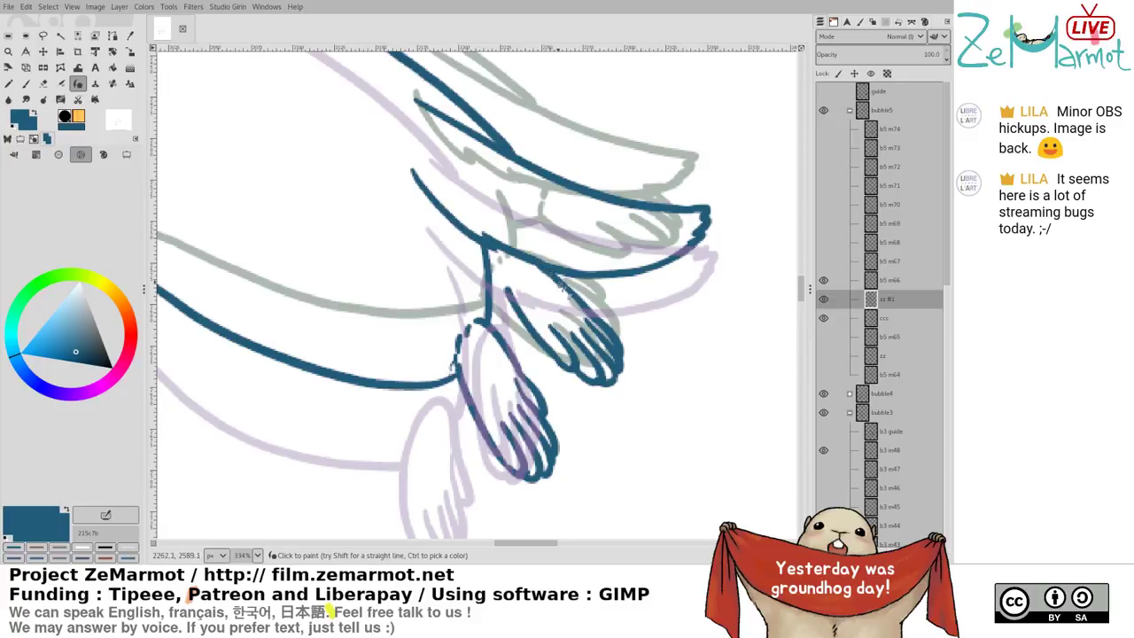
left_click_drag(507, 284, 525, 262)
key("ctrl+z")
key("ctrl+z")
left_click_drag(497, 292, 510, 296)
Compare the whole in-between pose with its neighbouring frames by toggling the visibility of b5 m66, zz #1 and ccc
mouse_move(544, 365)
left_mouse_down()
mouse_move(536, 377)
mouse_move(716, 368)
mouse_move(702, 379)
left_mouse_up()
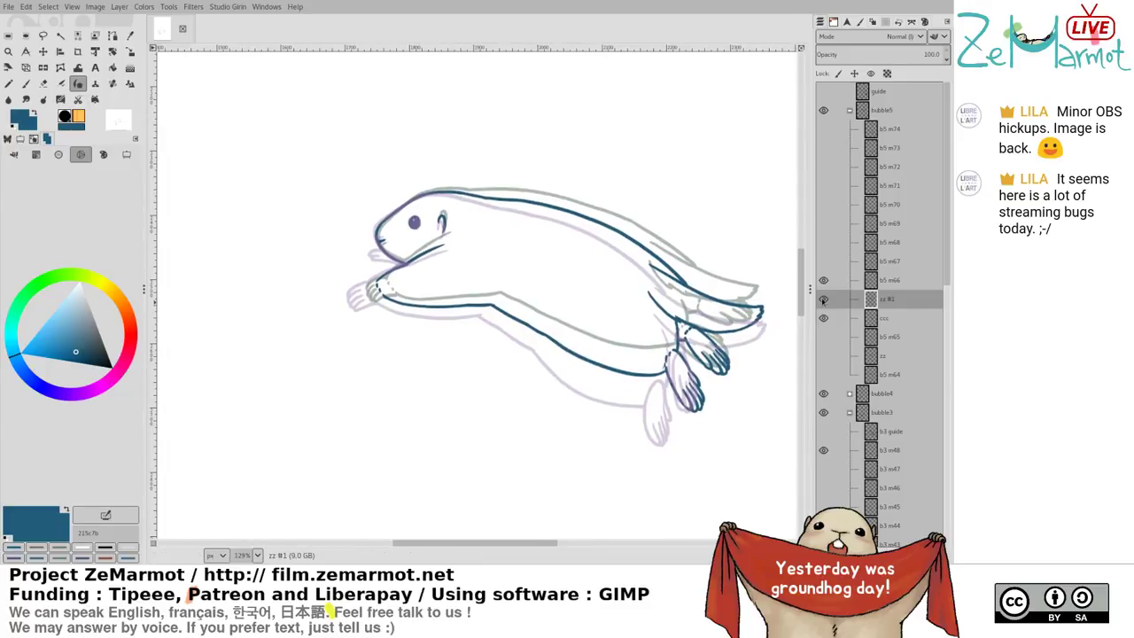
key("Page_Down")
key("Page_Down")
key("Page_Down")
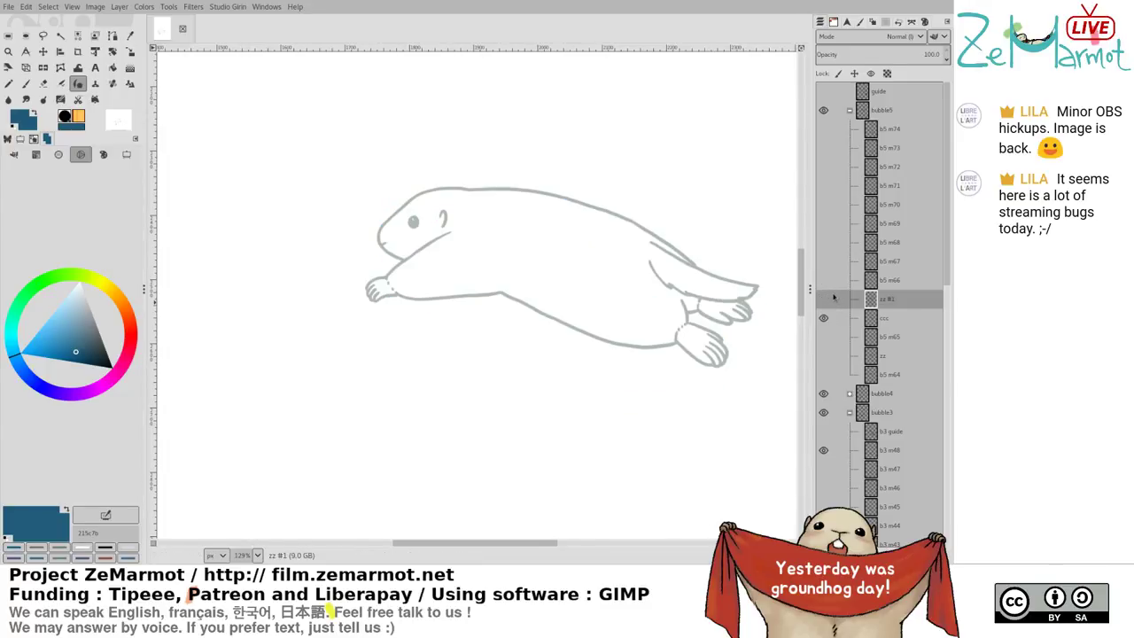
key("Page_Up")
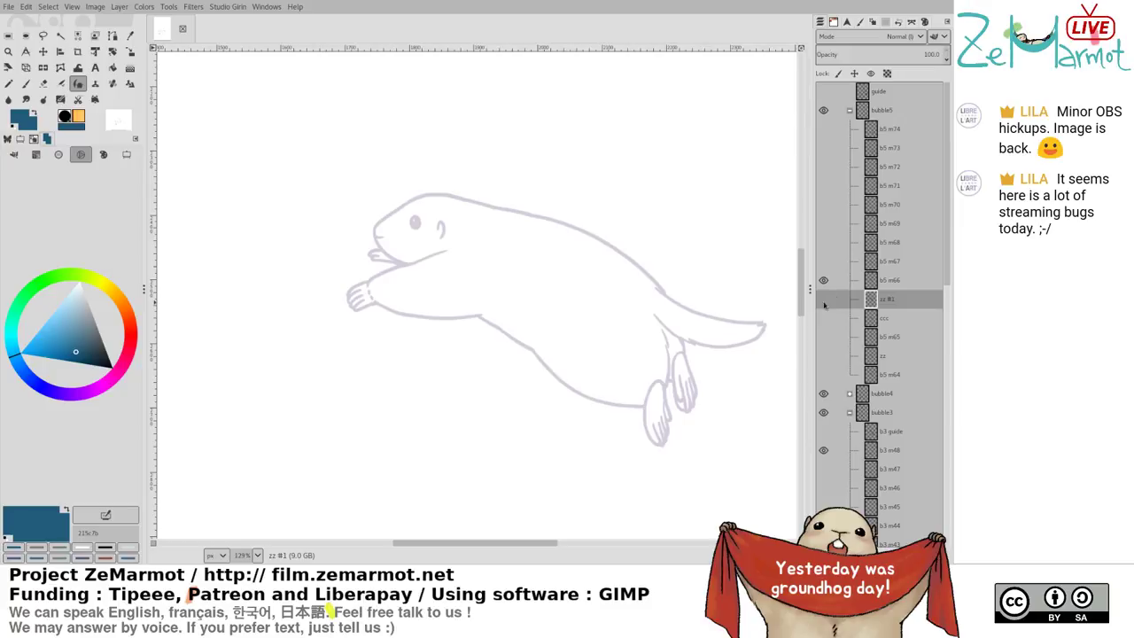
left_click(824, 300)
left_click(823, 319)
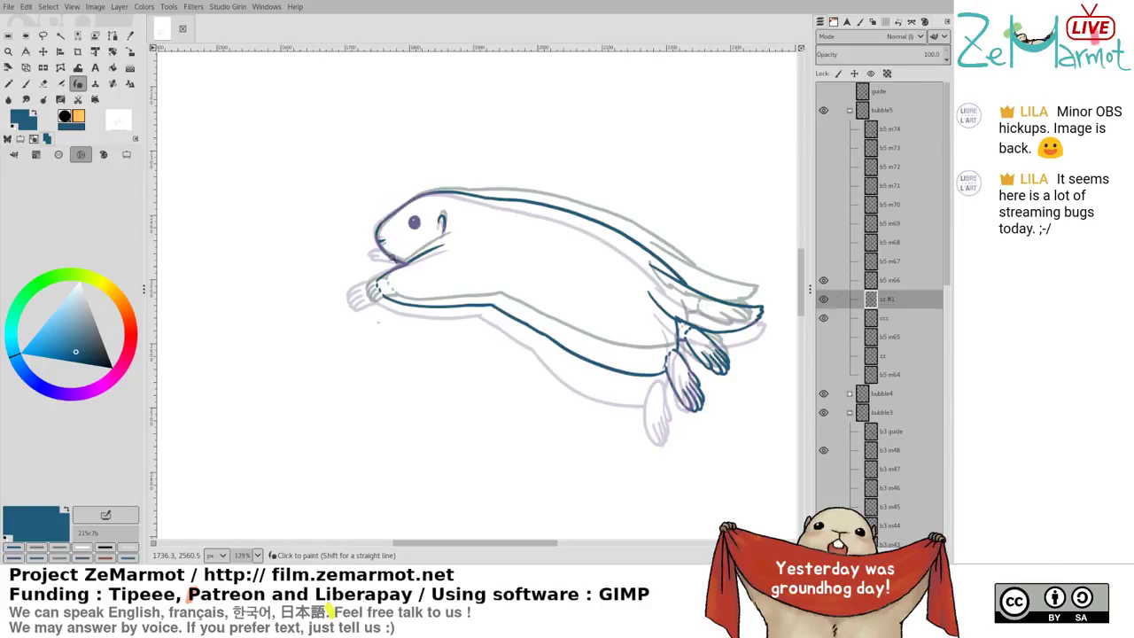
Ink the front paw's outline and toes between the two guides and join it to the forearm, redrawing unsuitable strokes
scroll(389, 264, "up", 5)
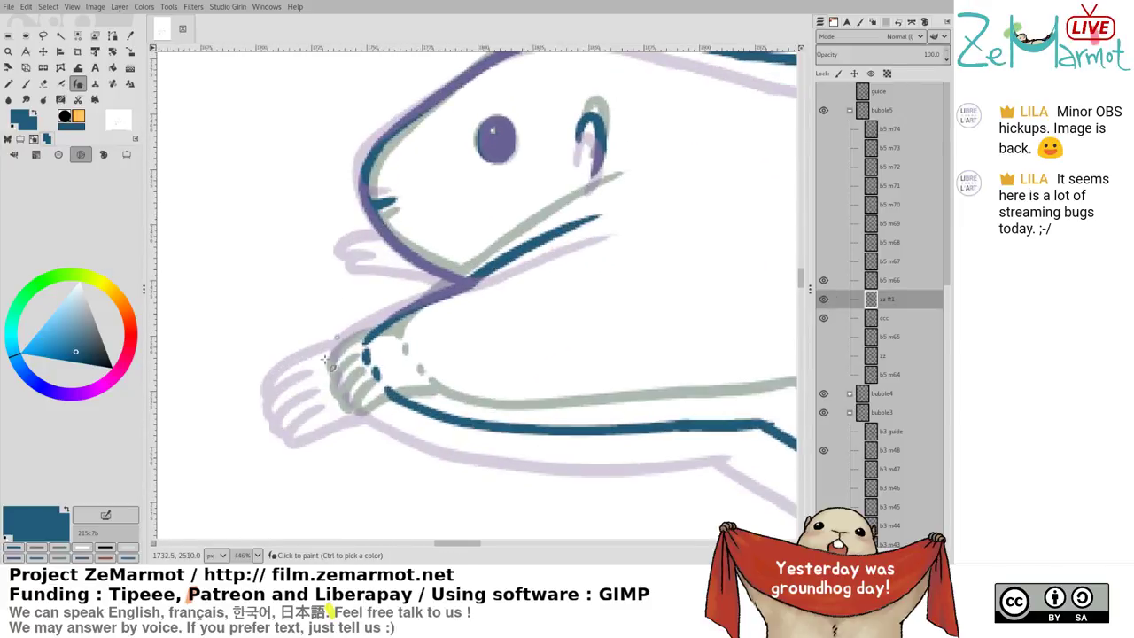
left_click_drag(294, 372, 372, 335)
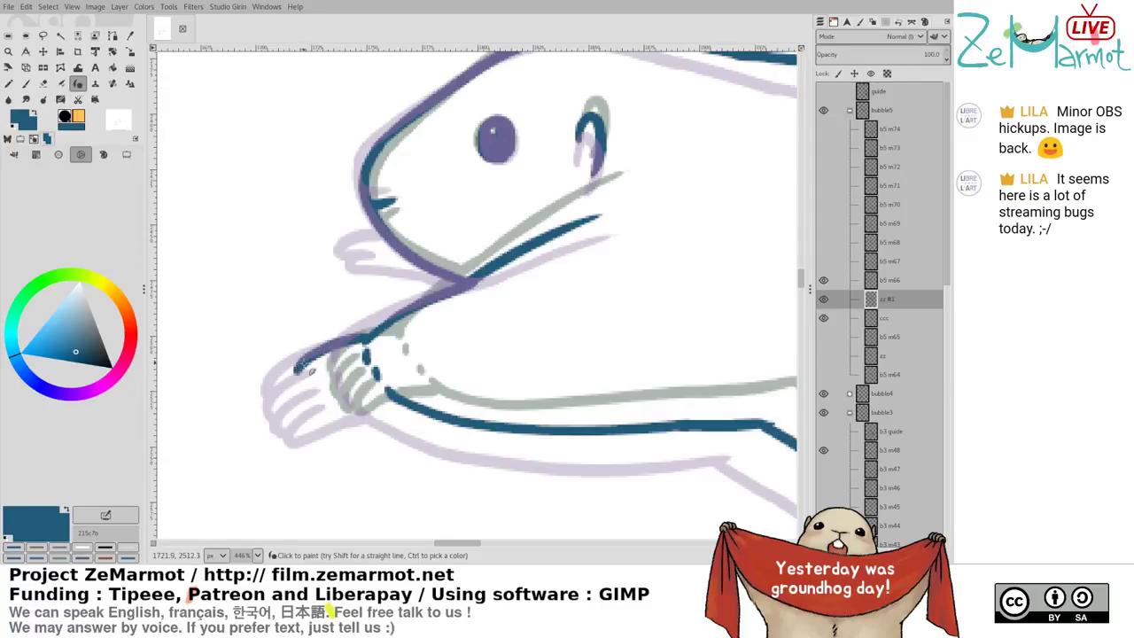
key("ctrl+z")
mouse_move(300, 373)
left_mouse_down()
mouse_move(374, 349)
mouse_move(317, 384)
mouse_move(320, 414)
mouse_move(325, 399)
mouse_move(314, 414)
mouse_move(338, 424)
mouse_move(389, 399)
mouse_move(367, 415)
mouse_move(338, 411)
mouse_move(350, 399)
mouse_move(339, 393)
mouse_move(330, 427)
mouse_move(390, 394)
left_mouse_up()
key("ctrl+z")
key("ctrl+z")
key("ctrl+z")
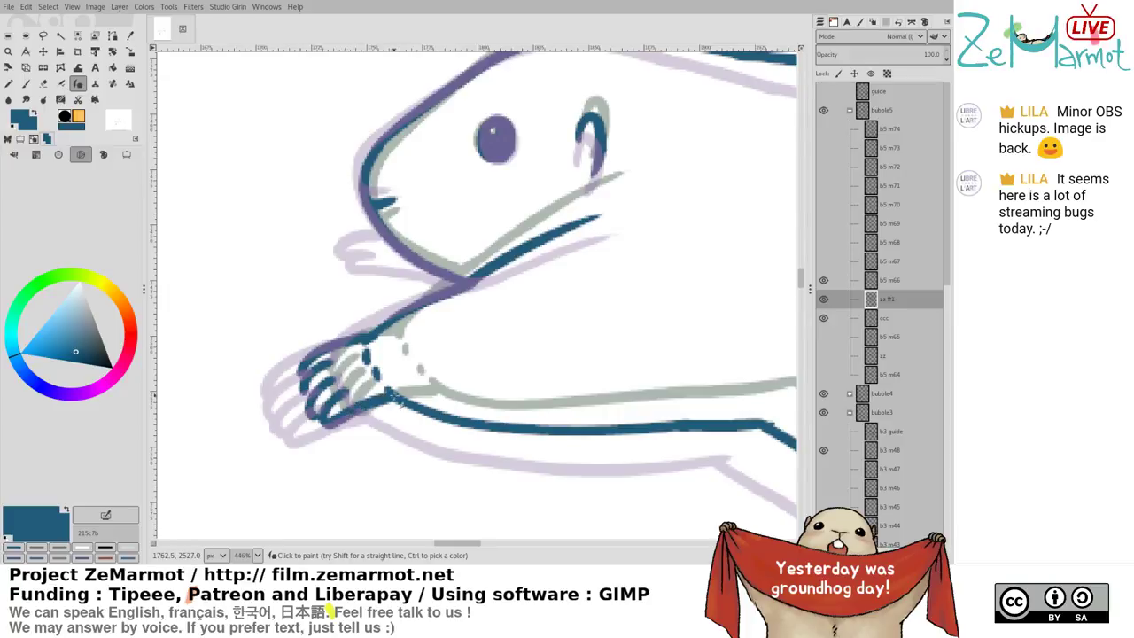
left_click_drag(299, 376, 301, 406)
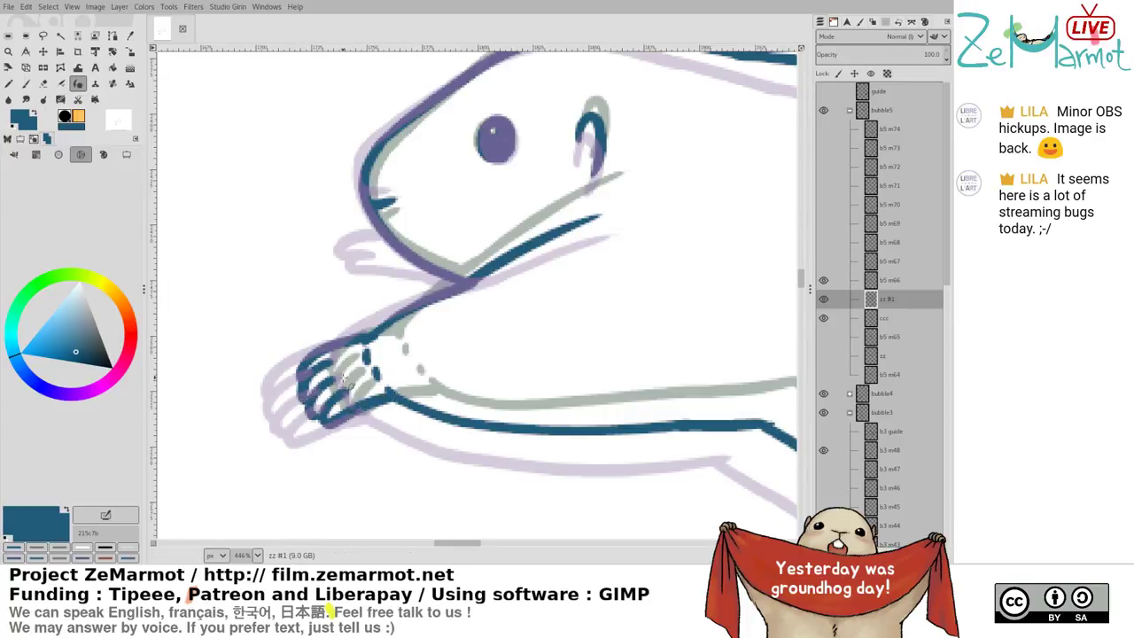
Flip repeatedly between b5 m66, zz #1 and ccc to check the in-between's motion
scroll(449, 350, "down", 3, "ctrl")
scroll(450, 351, "down", 4, "ctrl")
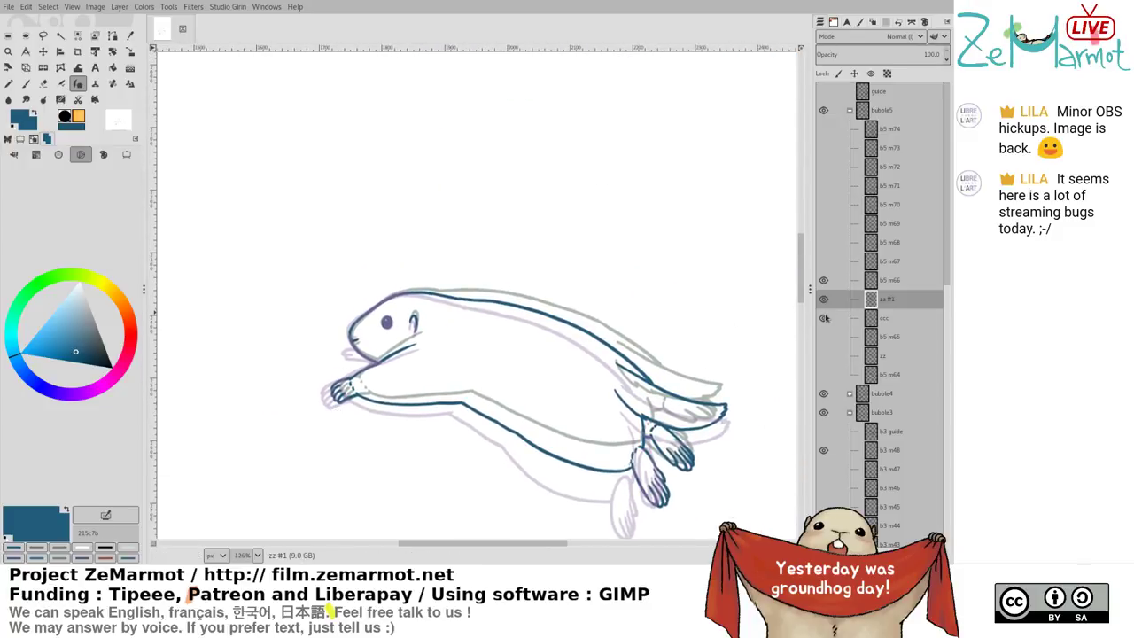
left_click(824, 282, "shift")
key("Page_Down")
key("Page_Down")
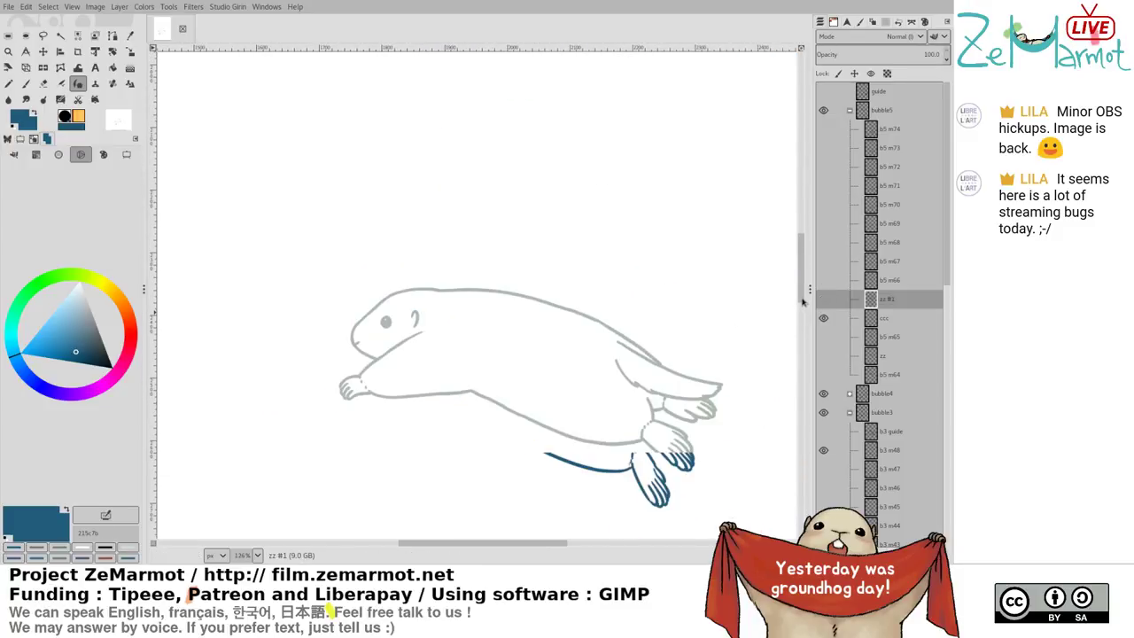
key("Page_Up")
key("Page_Up")
key("Page_Down")
key("Page_Down")
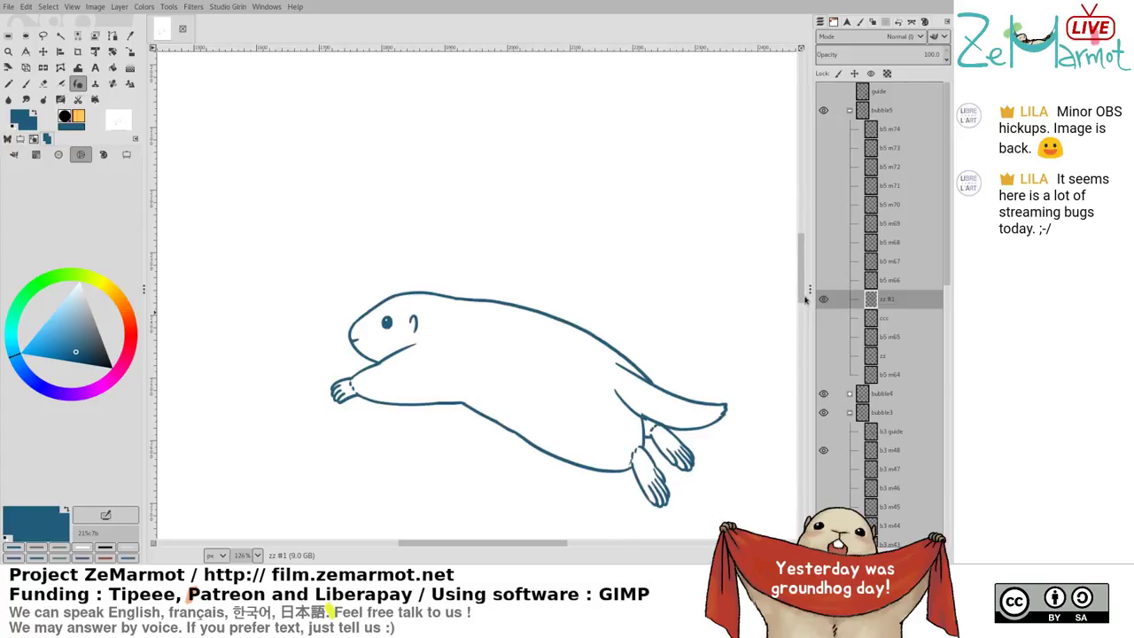
key("Page_Up")
key("Page_Up")
key("Page_Down")
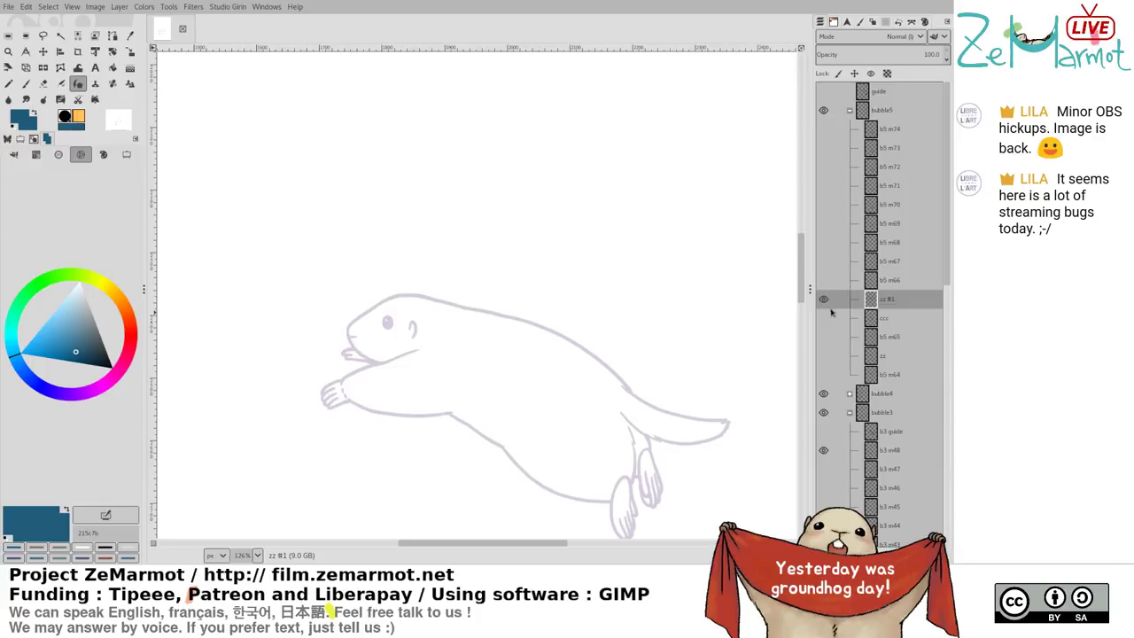
key("Page_Up")
key("Page_Down")
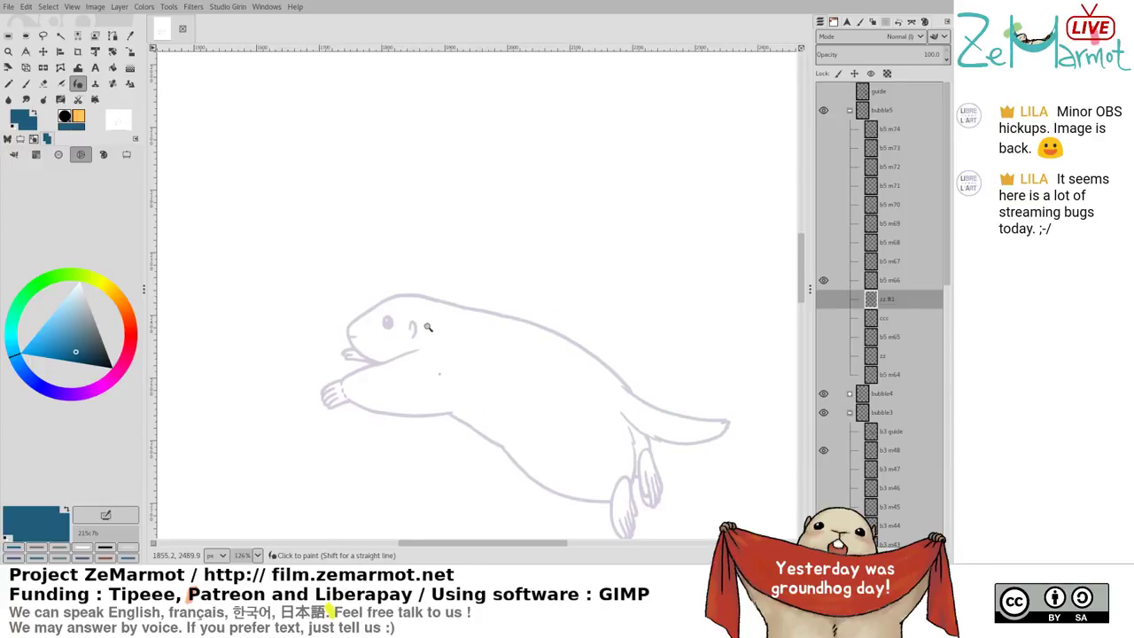
Show zz #1 over both guides again and ink the small tip of the far front paw below the muzzle
scroll(430, 326, "up", 2)
scroll(429, 326, "up", 5)
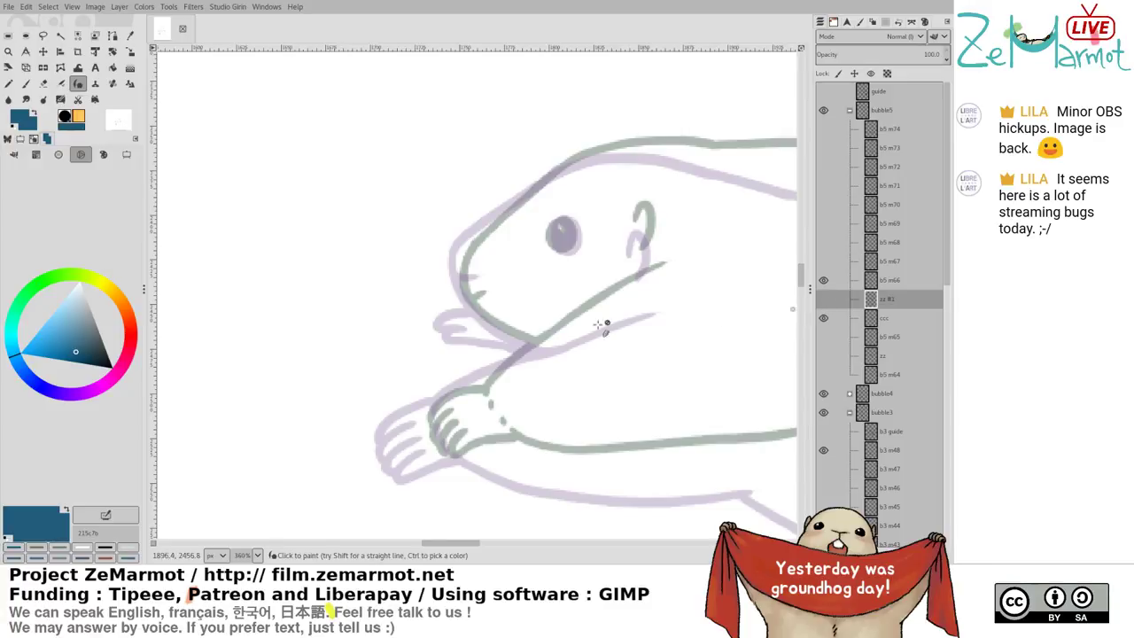
left_click(825, 301)
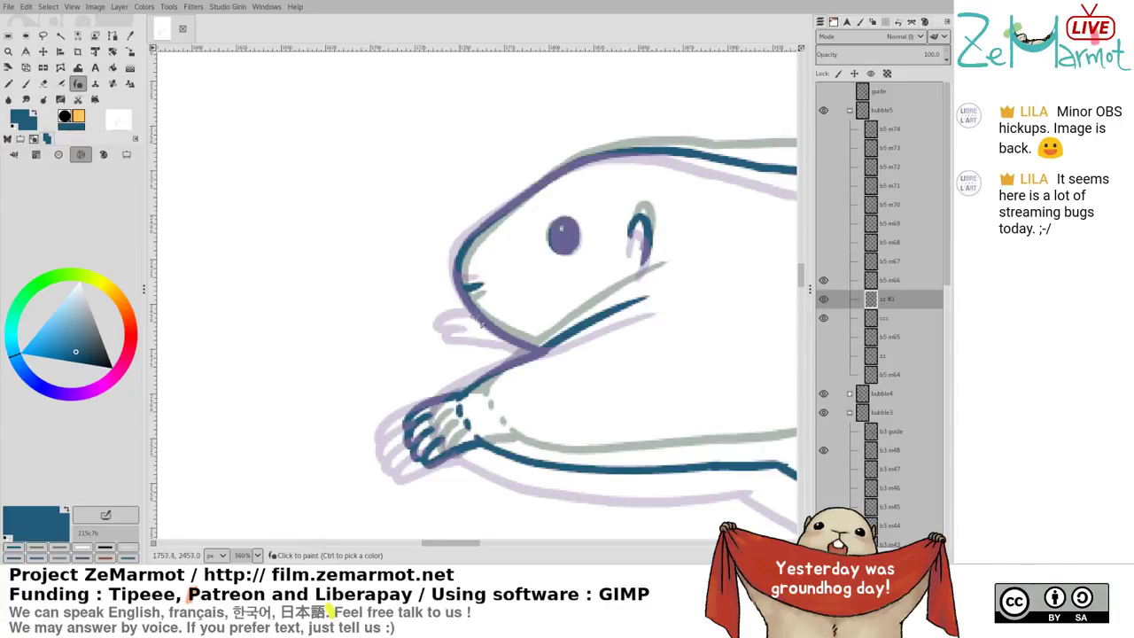
mouse_move(485, 326)
left_mouse_down()
mouse_move(465, 318)
mouse_move(512, 351)
mouse_move(494, 346)
mouse_move(516, 350)
mouse_move(488, 329)
mouse_move(527, 353)
left_mouse_up()
key("ctrl+z")
key("shift+e")
key("y")
left_click_drag(468, 318, 485, 334)
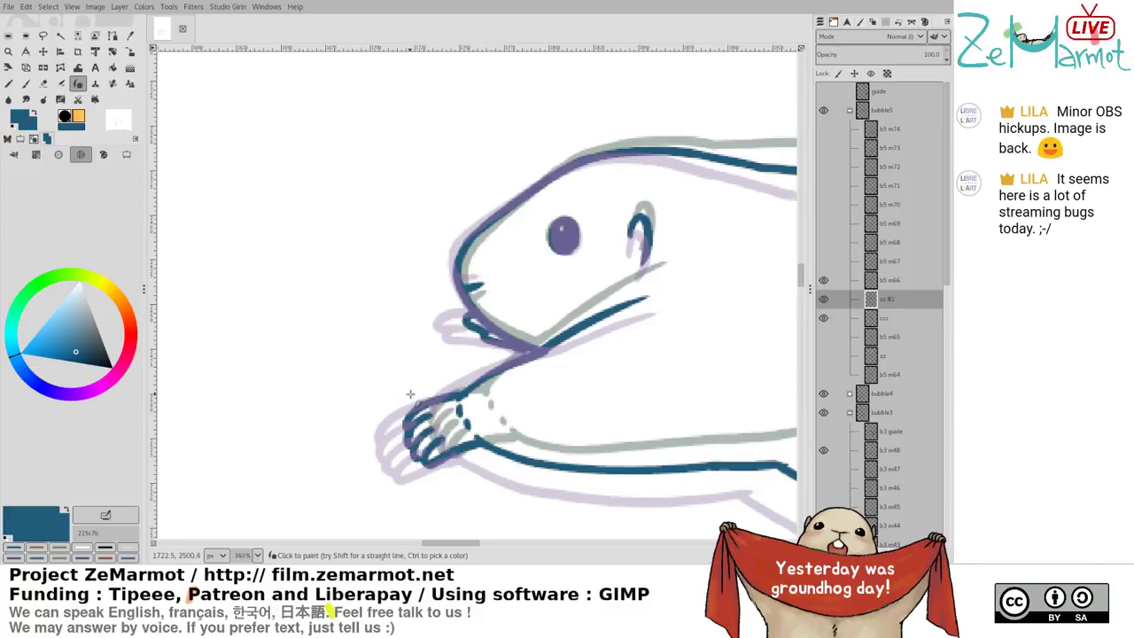
scroll(409, 394, "down", 5, "ctrl")
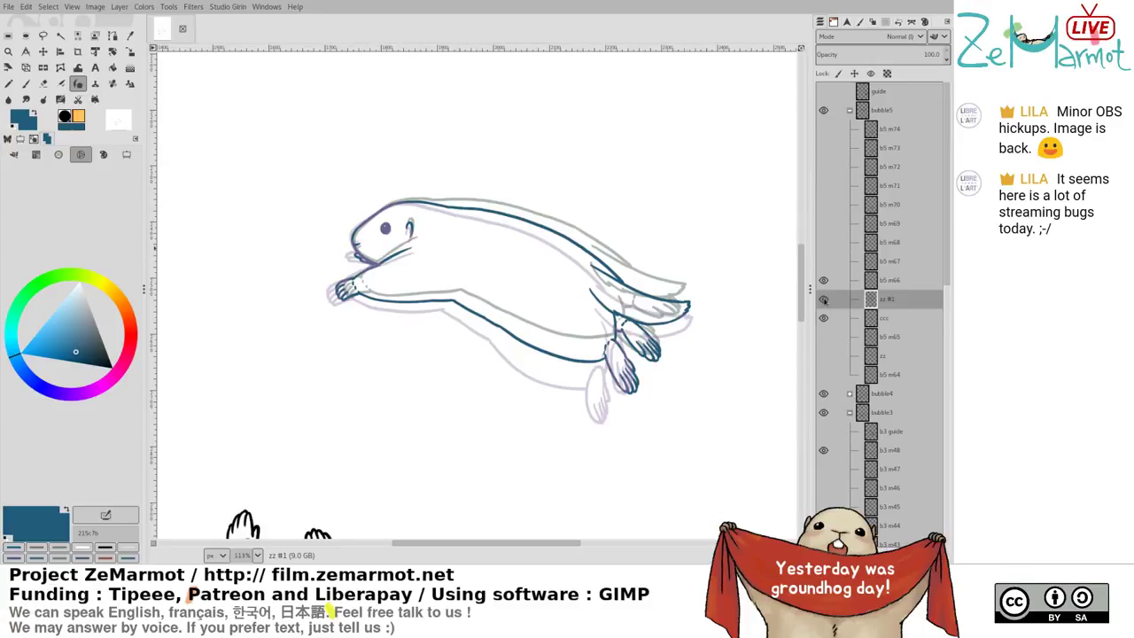
Delete the guide layer ccc and show zz #1 and b5 m66 together with b5 m65
left_click(880, 317)
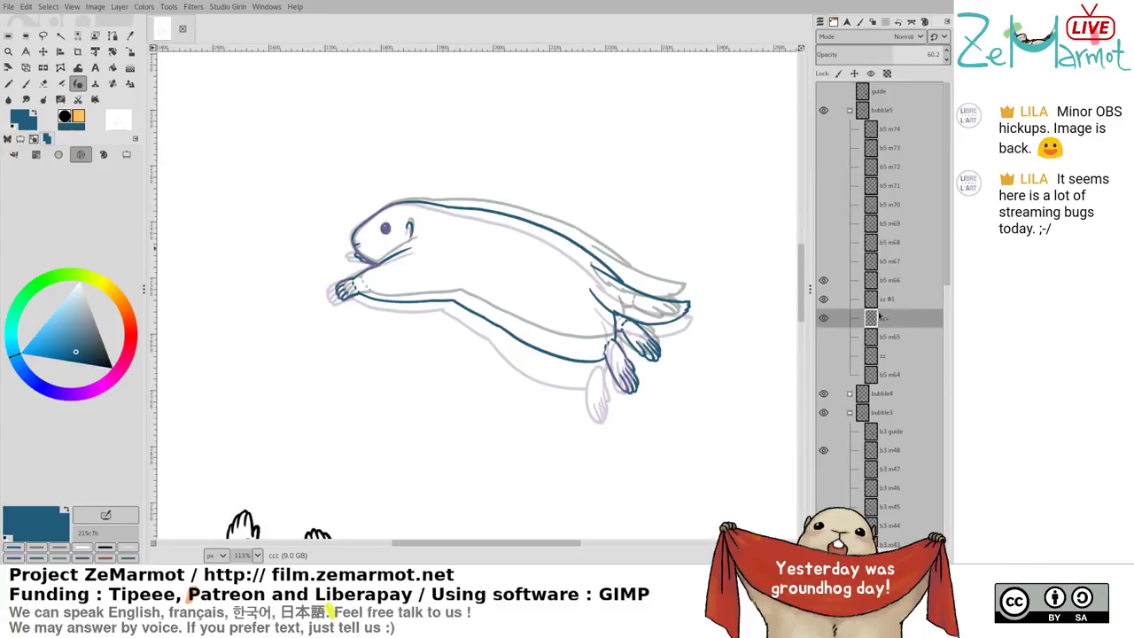
left_click(823, 318, "shift")
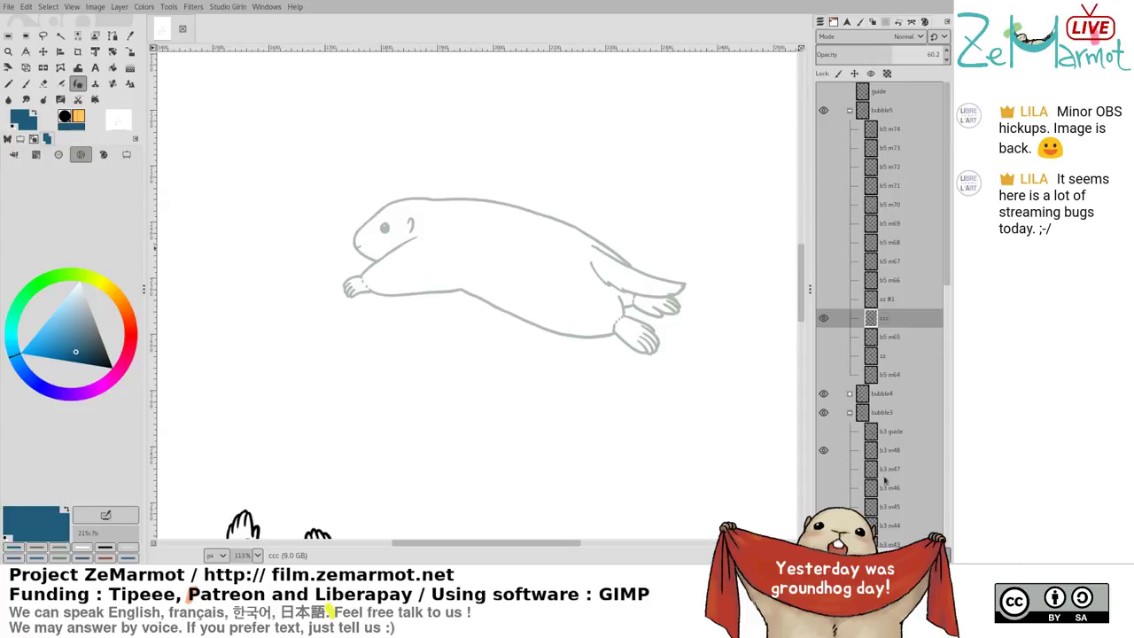
left_click(940, 555)
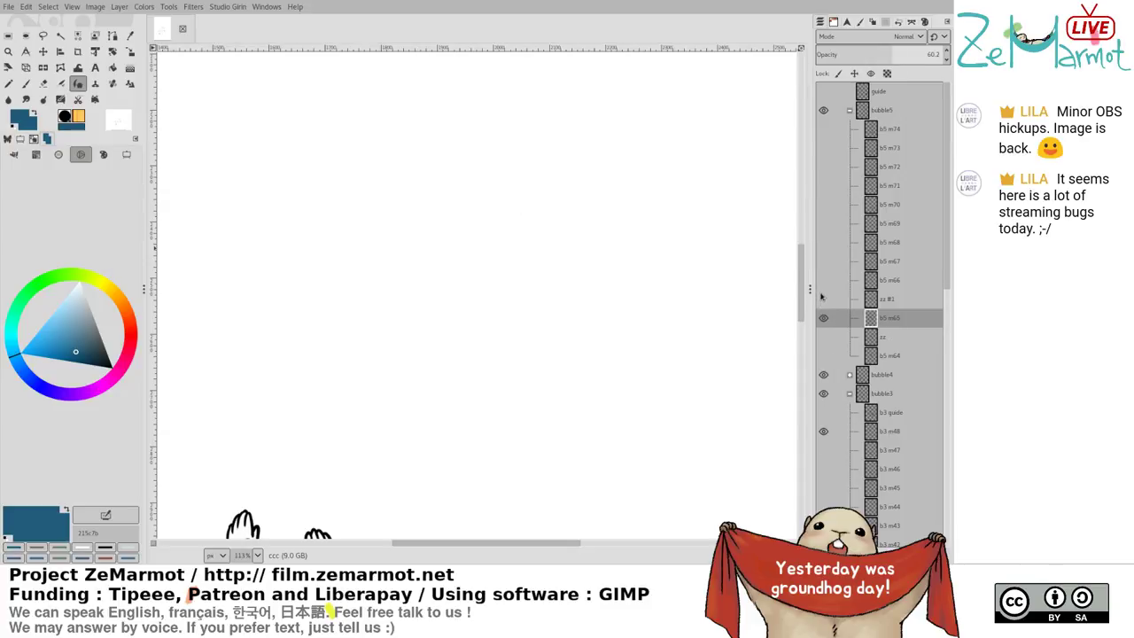
left_click(823, 298)
left_click(823, 280)
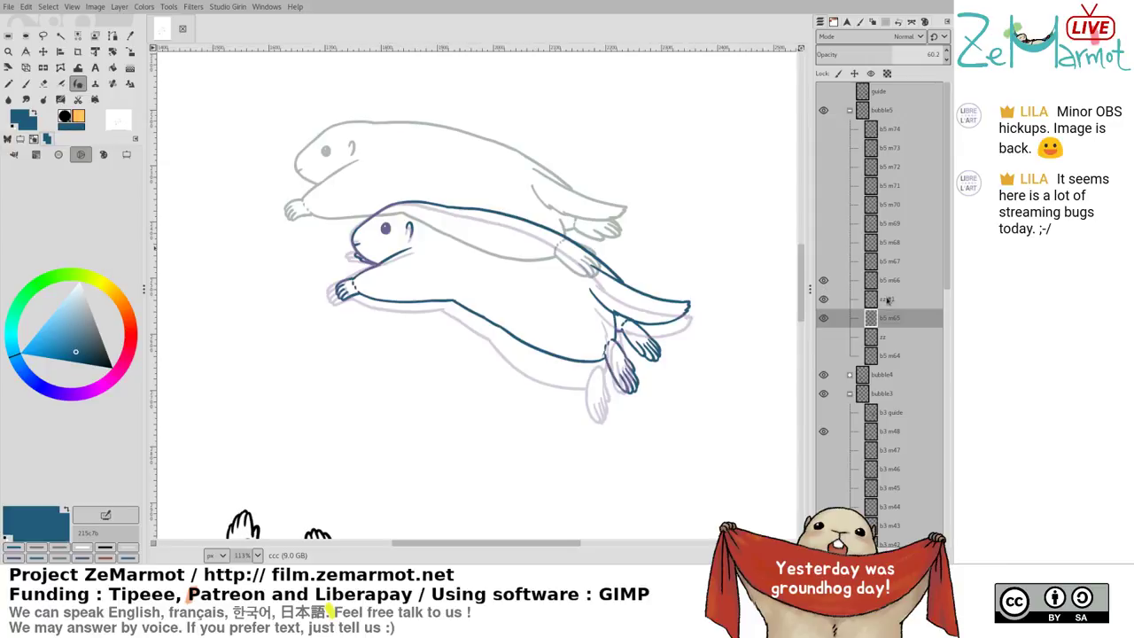
Move the zz #1 drawing up and left until it sits midway between the b5 m65 and b5 m66 poses
left_click(889, 300)
key("m")
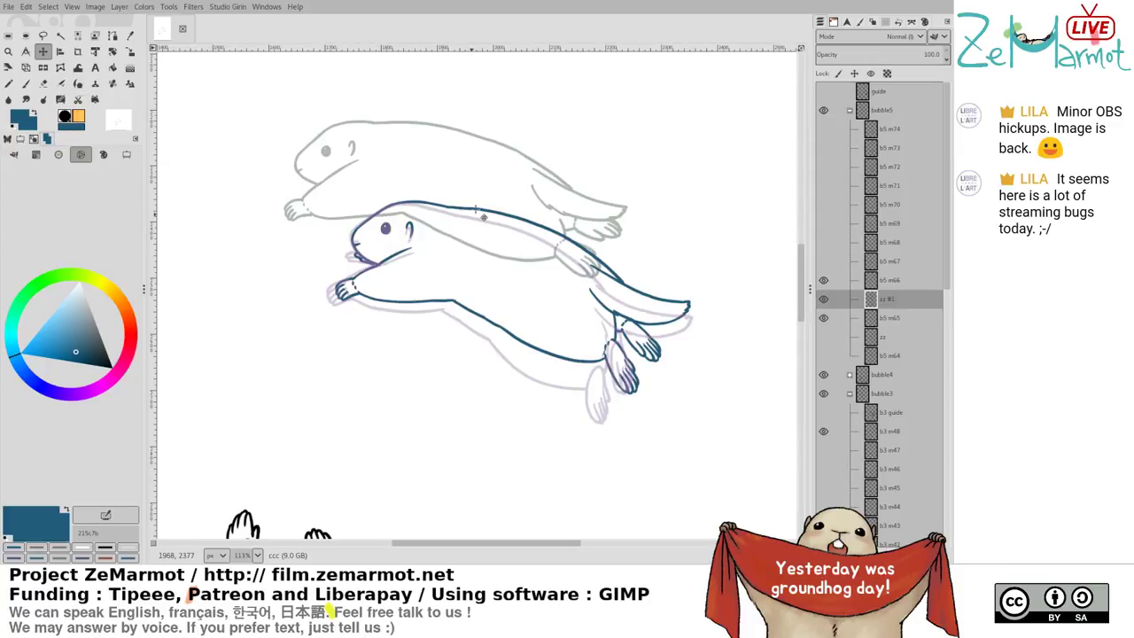
left_click(437, 175)
left_click_drag(424, 346, 381, 308)
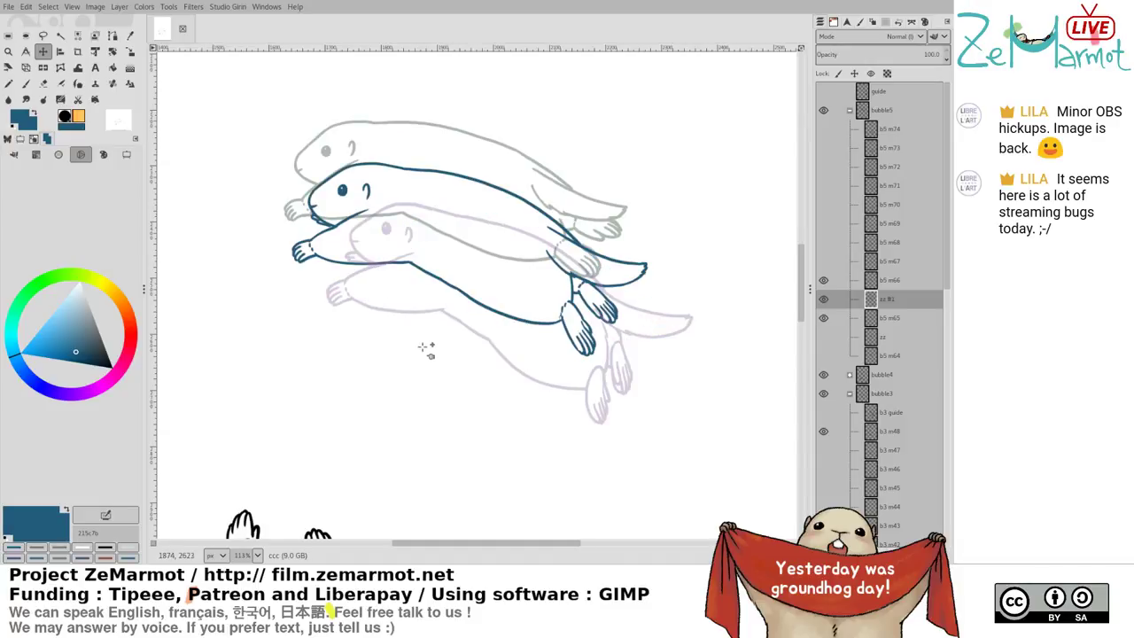
left_click(405, 336)
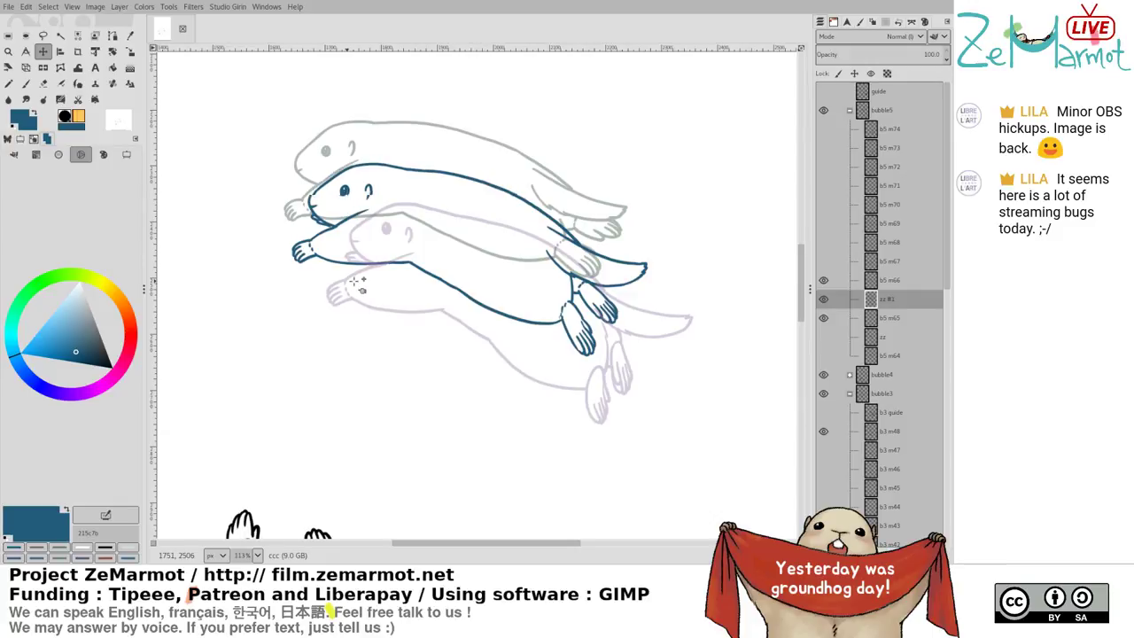
left_click(312, 257)
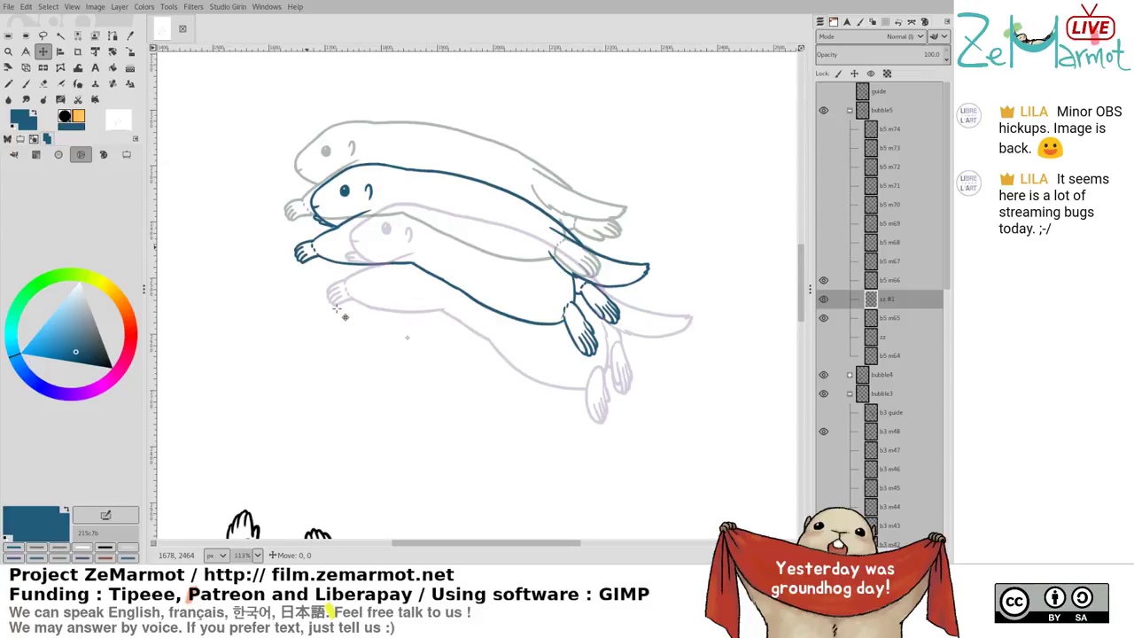
left_click_drag(338, 309, 351, 307)
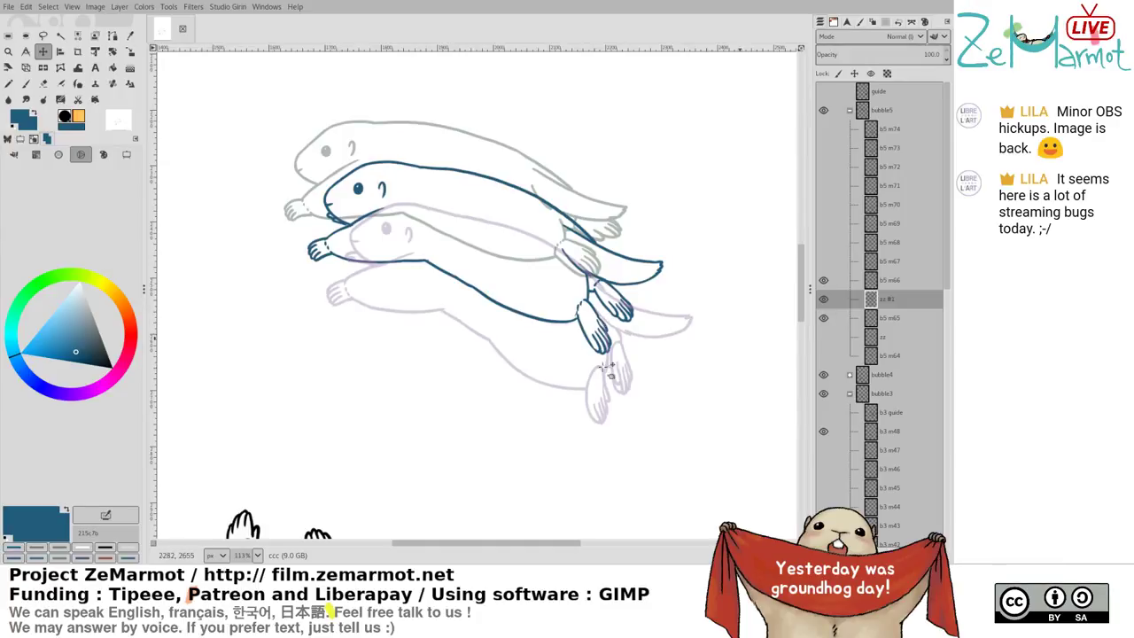
Check the near hind foot's line where it meets the belly on zz #1 and save the image
scroll(563, 274, "up", 2)
key("shift+e")
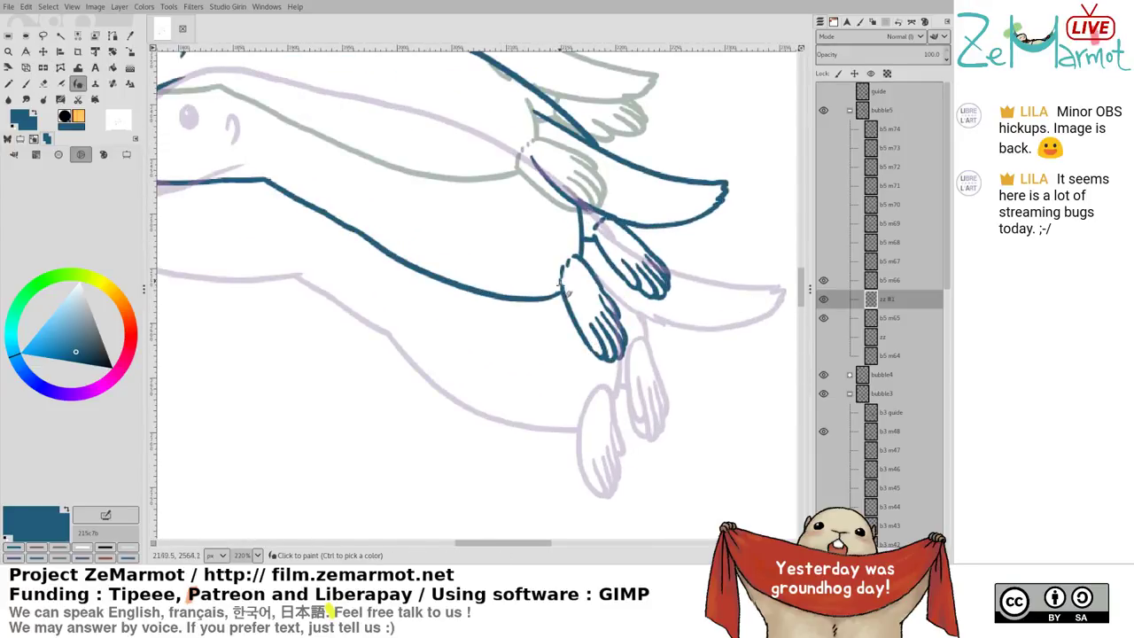
key("p")
scroll(558, 283, "down", 2)
left_click_drag(533, 346, 575, 408)
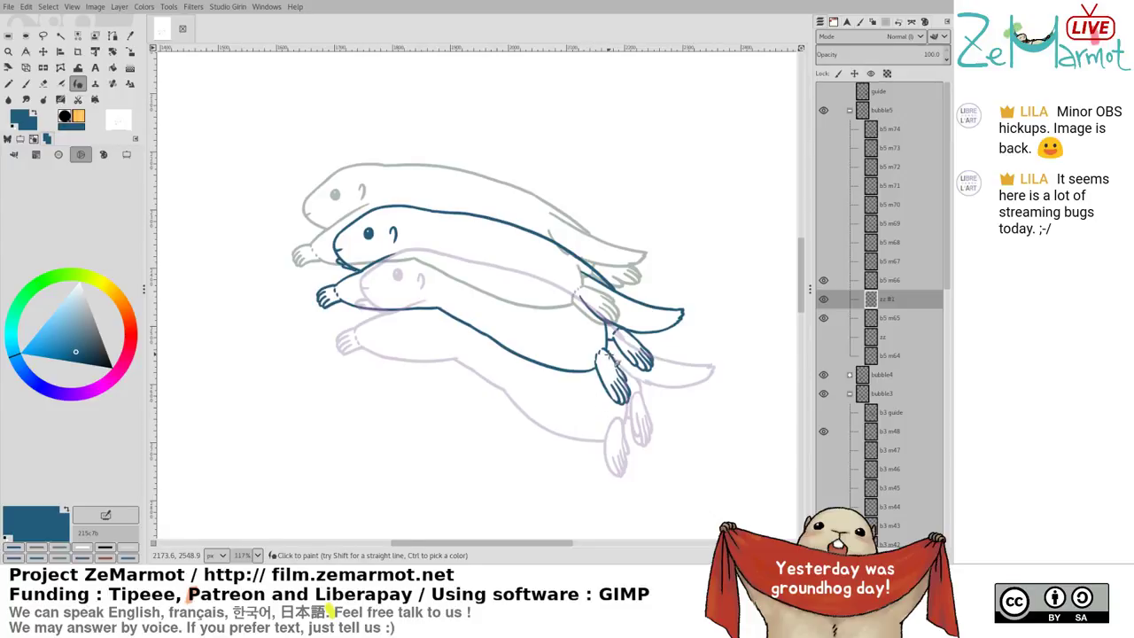
key("ctrl+s")
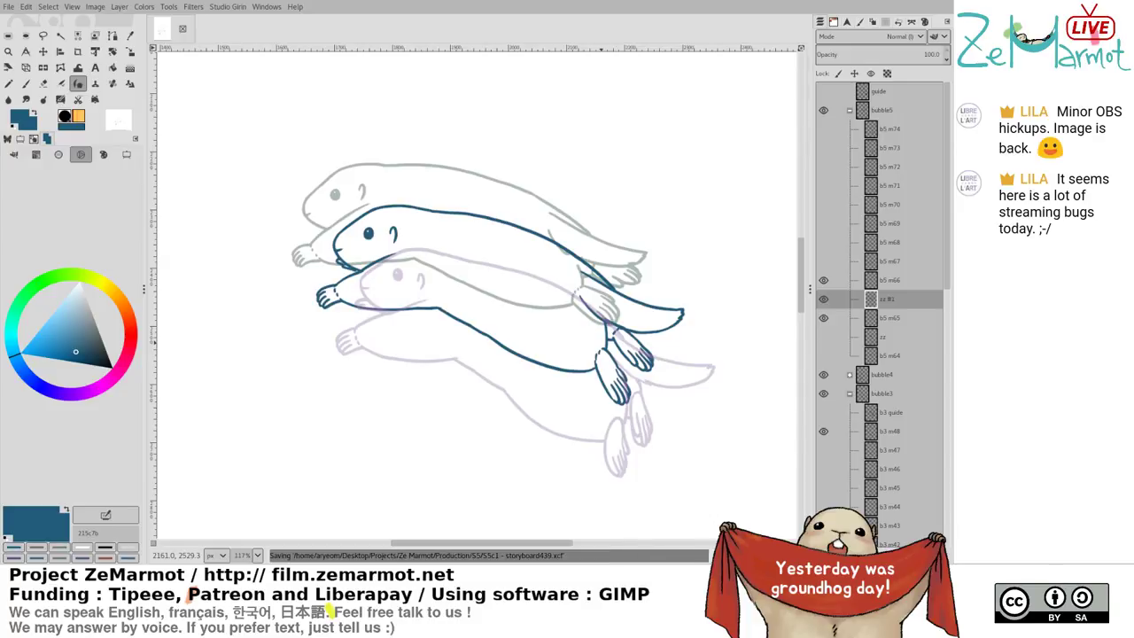
Touch up the linework where the chin and far paw meet the forearm on zz #1
scroll(331, 254, "up", 5)
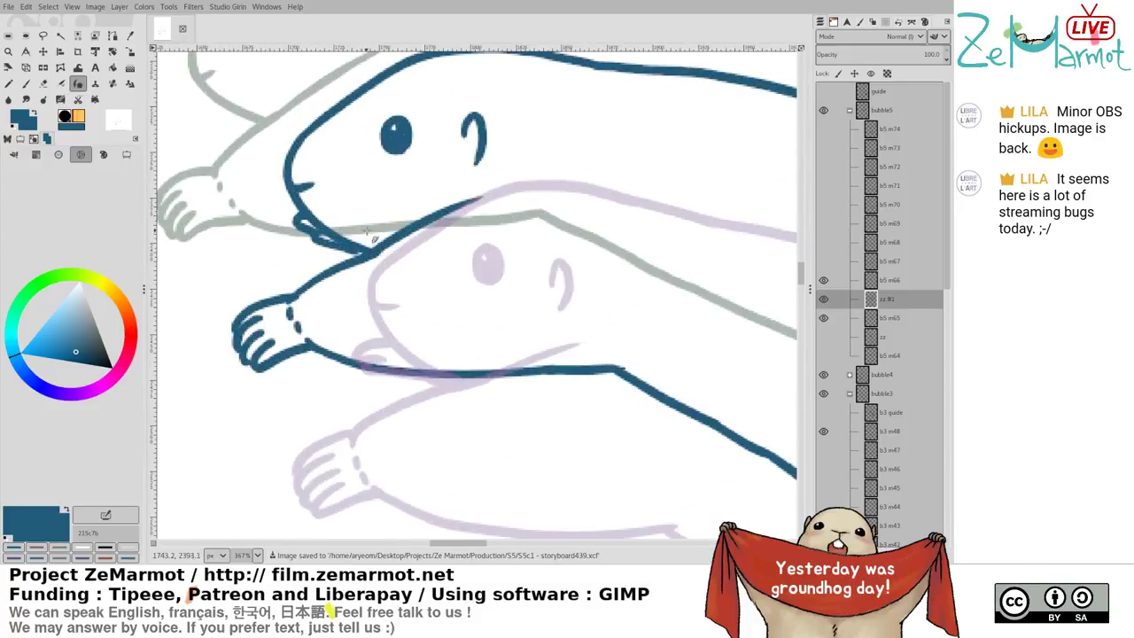
key("shift+e")
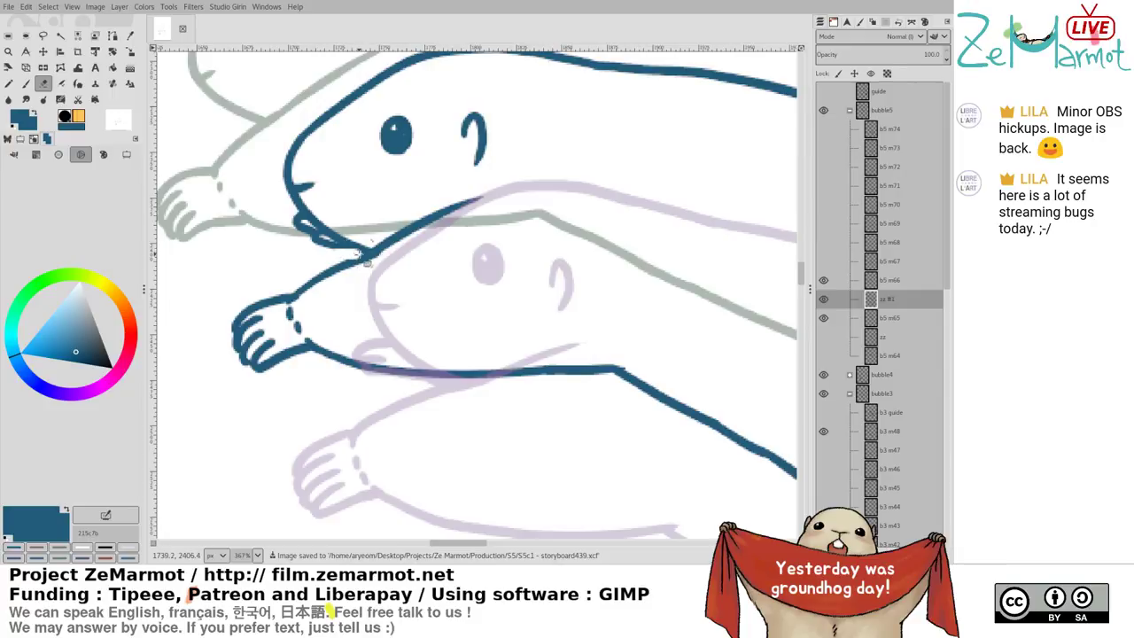
key("k")
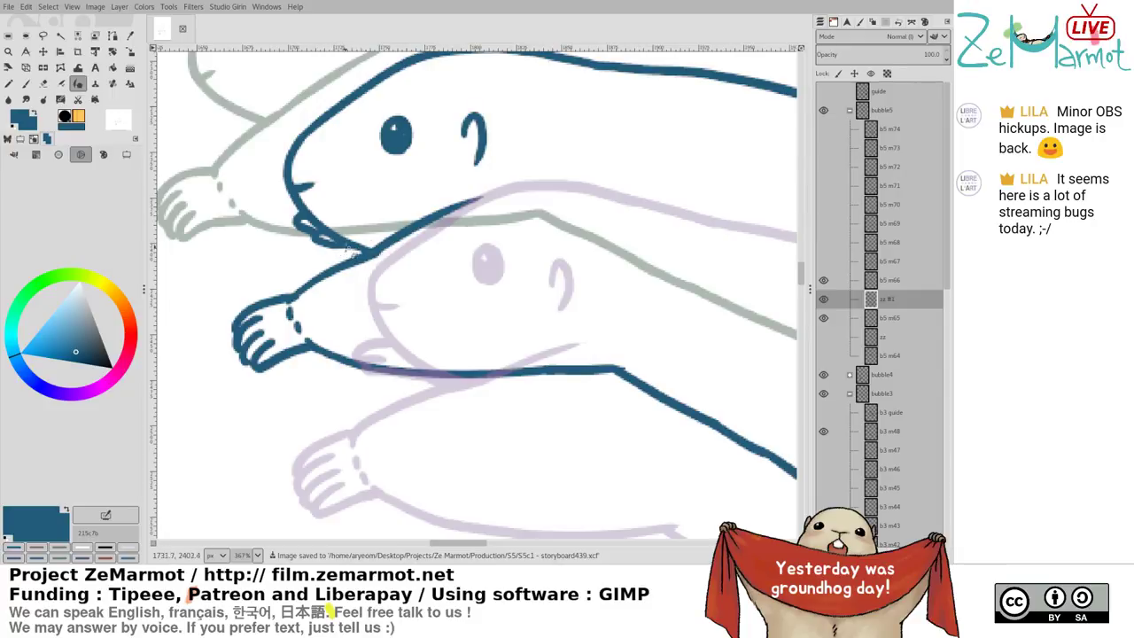
scroll(319, 346, "down", 5)
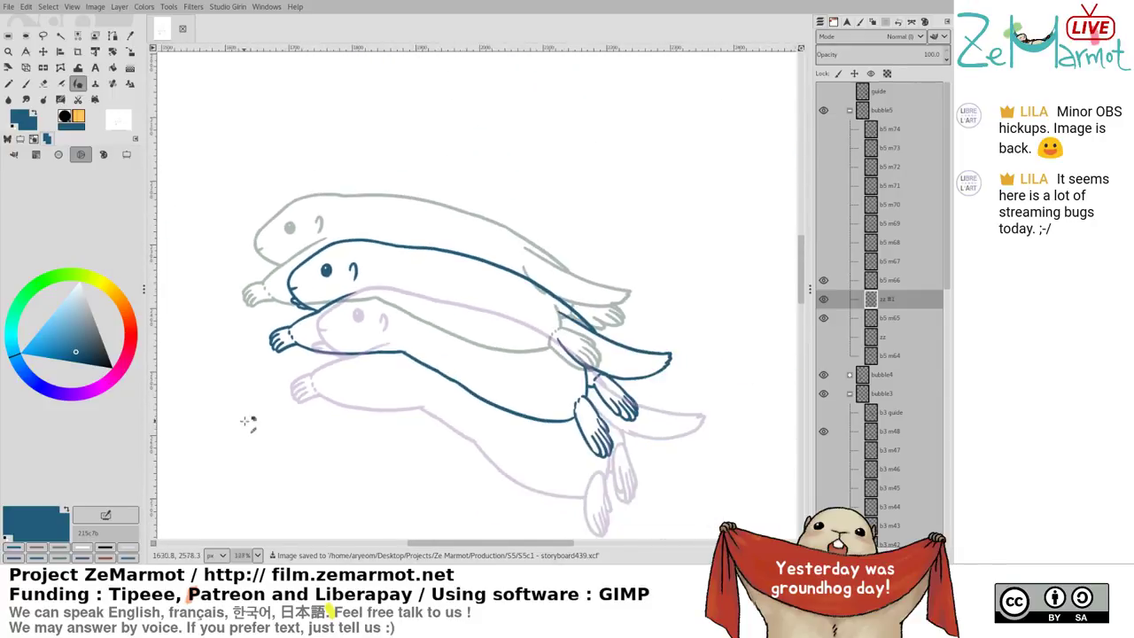
Show b5 m65, zz #1 and b5 m66 one at a time to check the in-between's motion
scroll(391, 301, "down", 3)
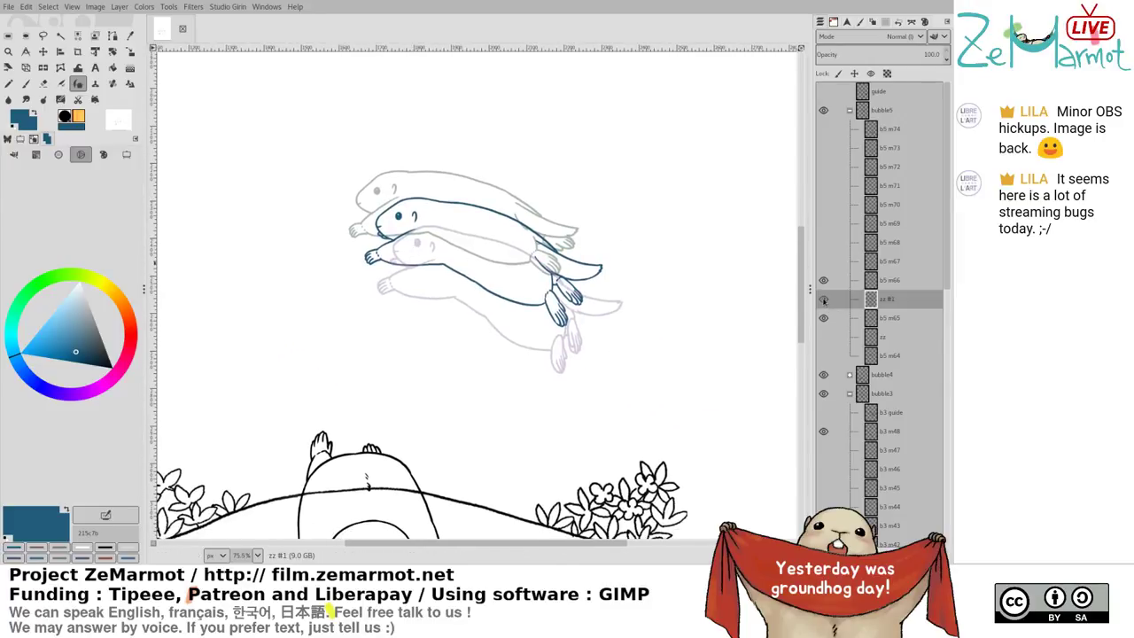
left_click(824, 318, "shift")
left_click(824, 301, "shift")
left_click(824, 281)
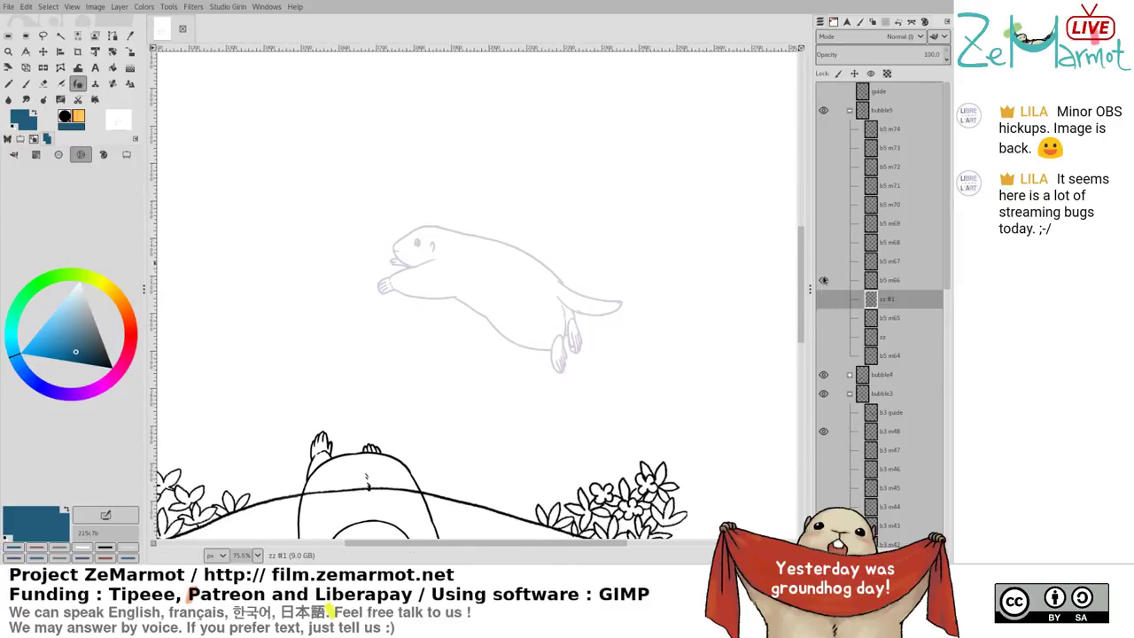
Show b5 m67 alongside b5 m66 and rename the finished layer zz #1 as "b5 m65 1"
left_click(824, 262)
left_click(897, 281)
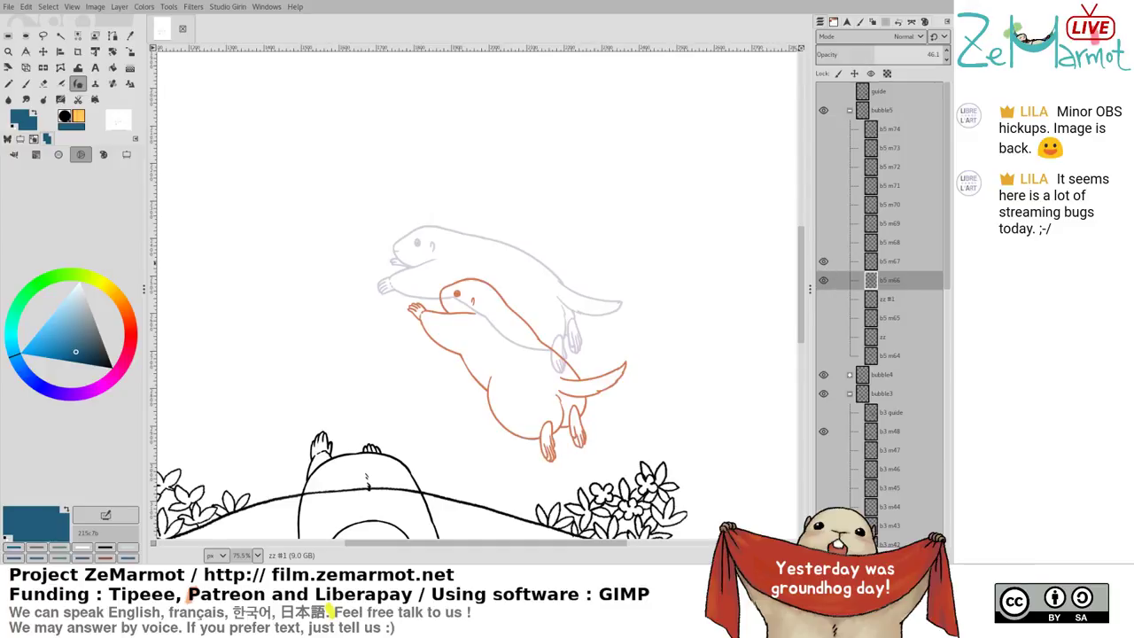
left_click(890, 301)
type("b5 m65 1")
key("Return")
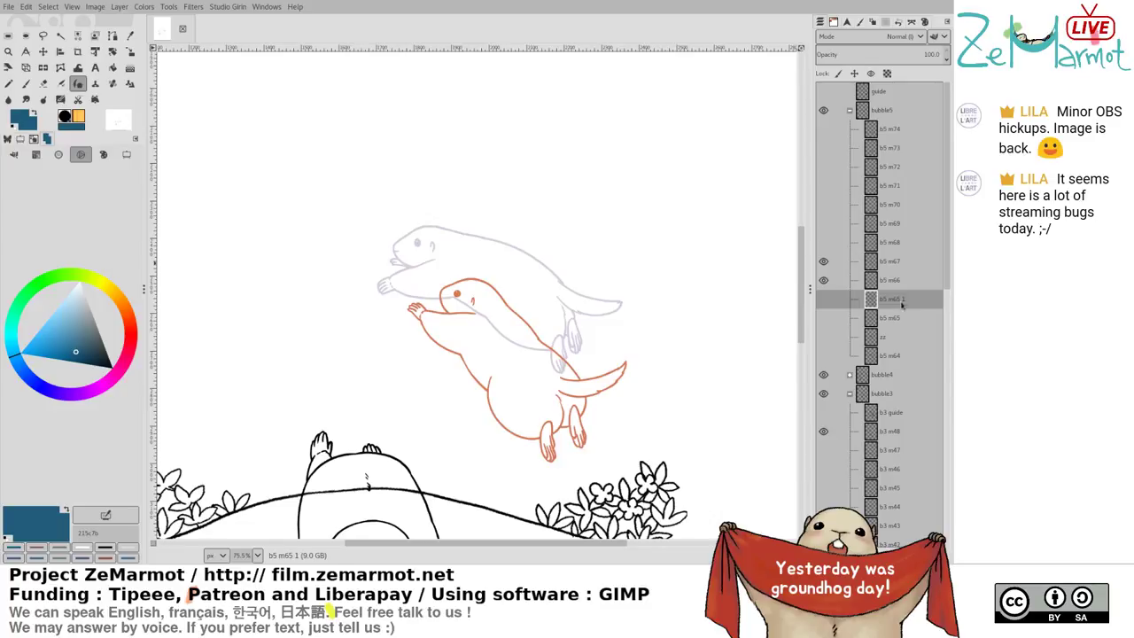
Add an empty layer directly above b5 m66 for the next in-between drawing
left_click(894, 280)
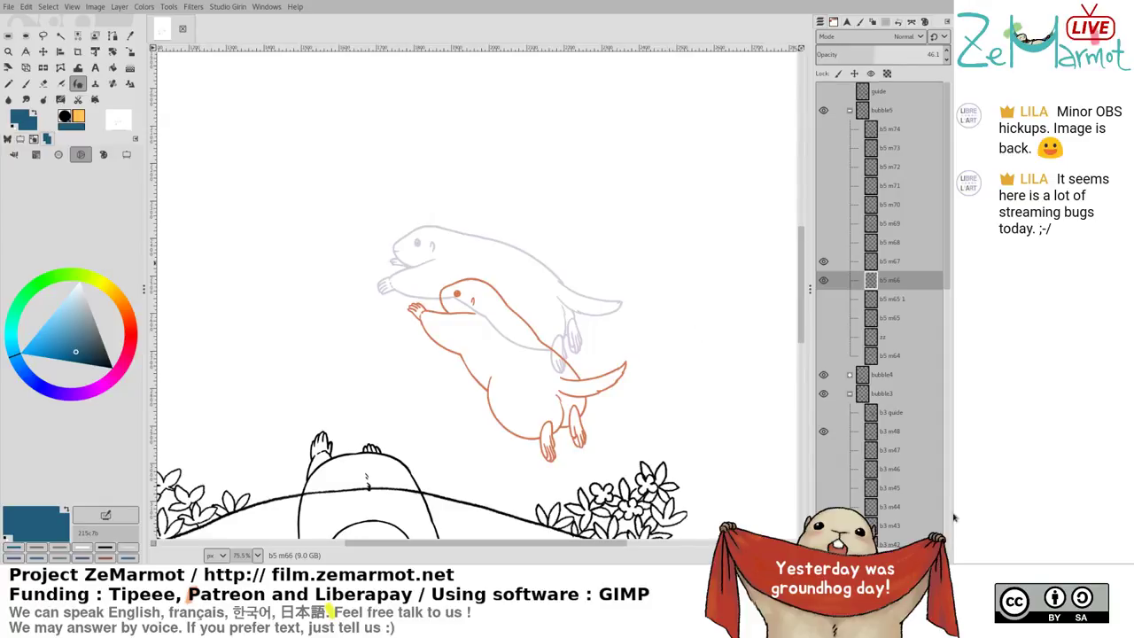
key("ctrl+shift+n")
scroll(358, 193, "up", 5)
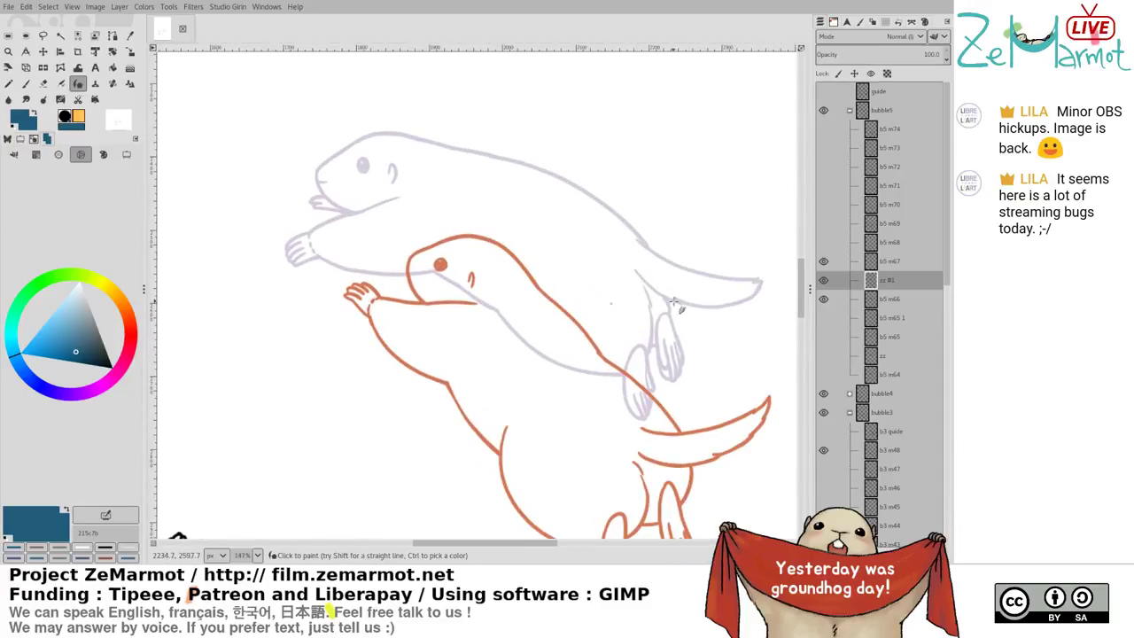
Duplicate b5 m66, name the copy ccc and hide the original layer
left_click(886, 299)
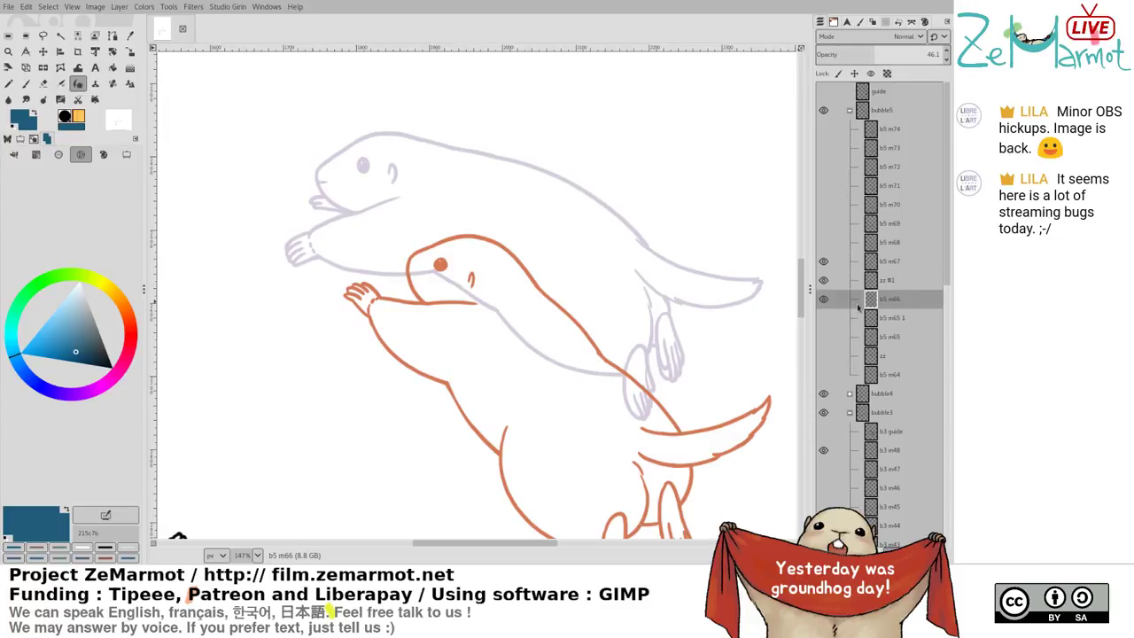
key("ctrl+shift+d")
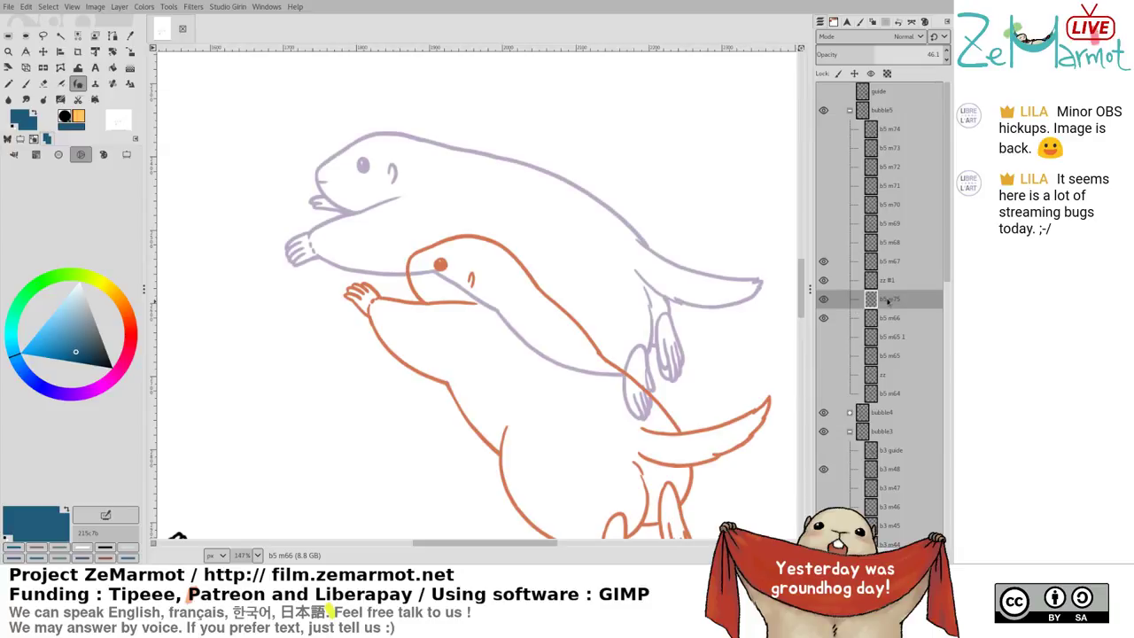
double_click(888, 301)
type("ccc")
left_click(885, 318)
left_click(823, 319)
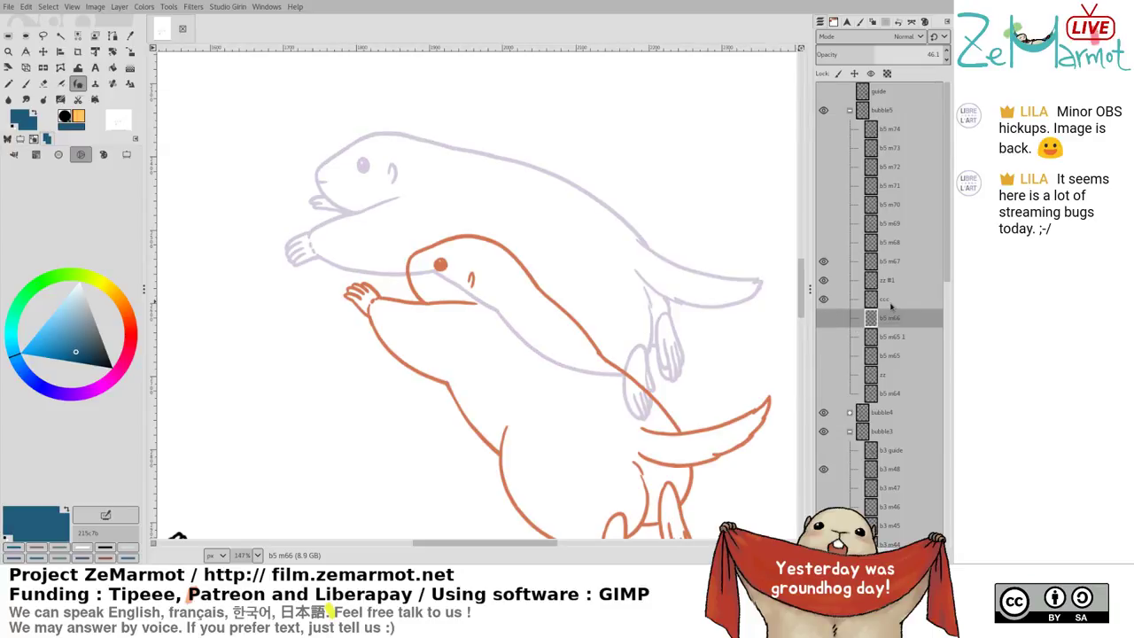
Move the ccc guide down over the b5 m67 pose, roughly aligning their bellies and hind feet
left_click(886, 299)
key("m")
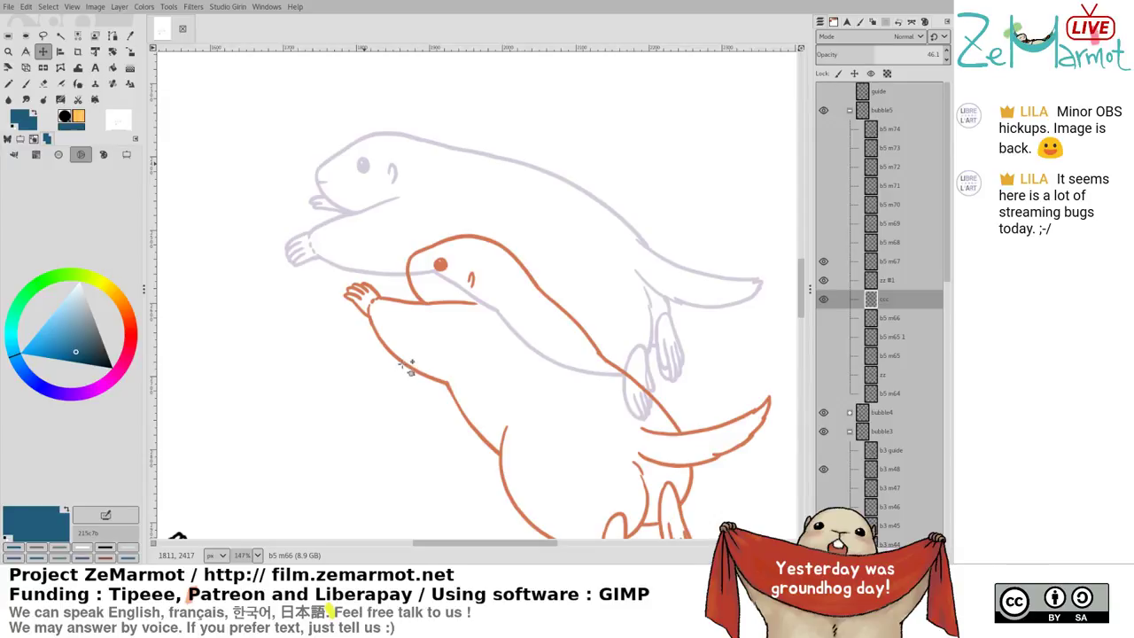
left_click_drag(642, 326, 560, 223)
left_click_drag(666, 295, 530, 374)
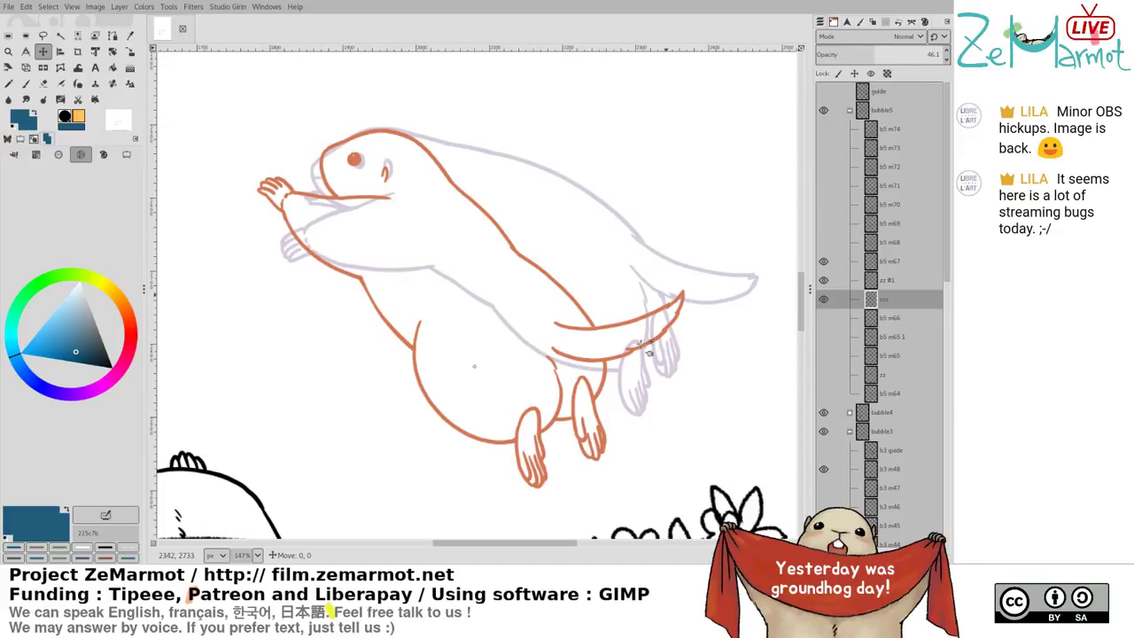
left_click_drag(573, 288, 441, 368)
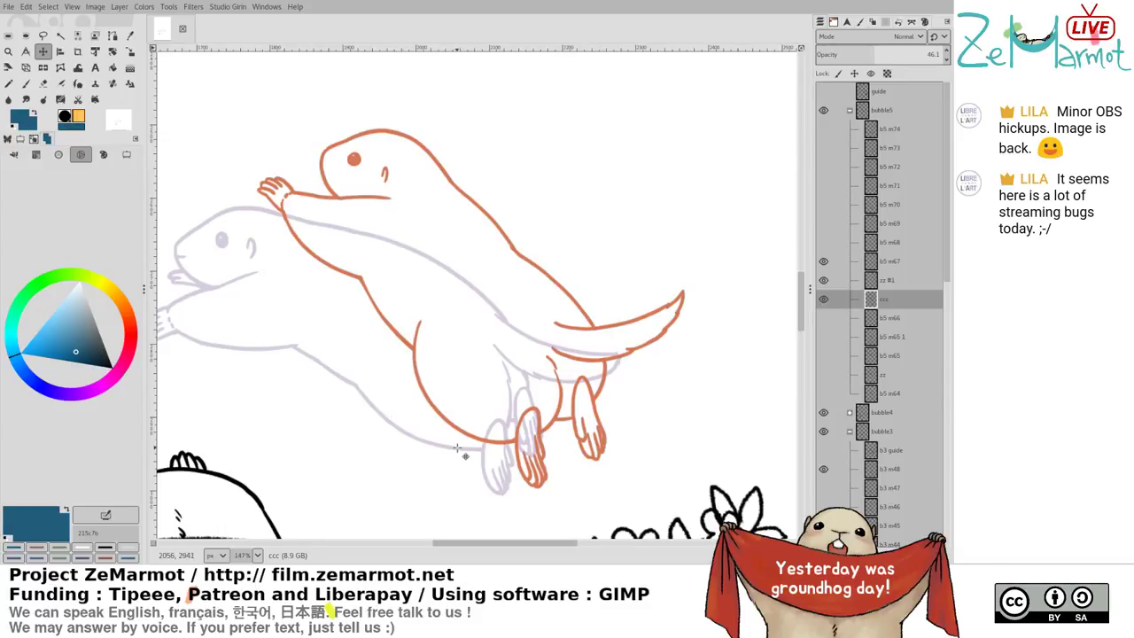
left_click_drag(458, 447, 483, 448)
left_click_drag(435, 465, 485, 458)
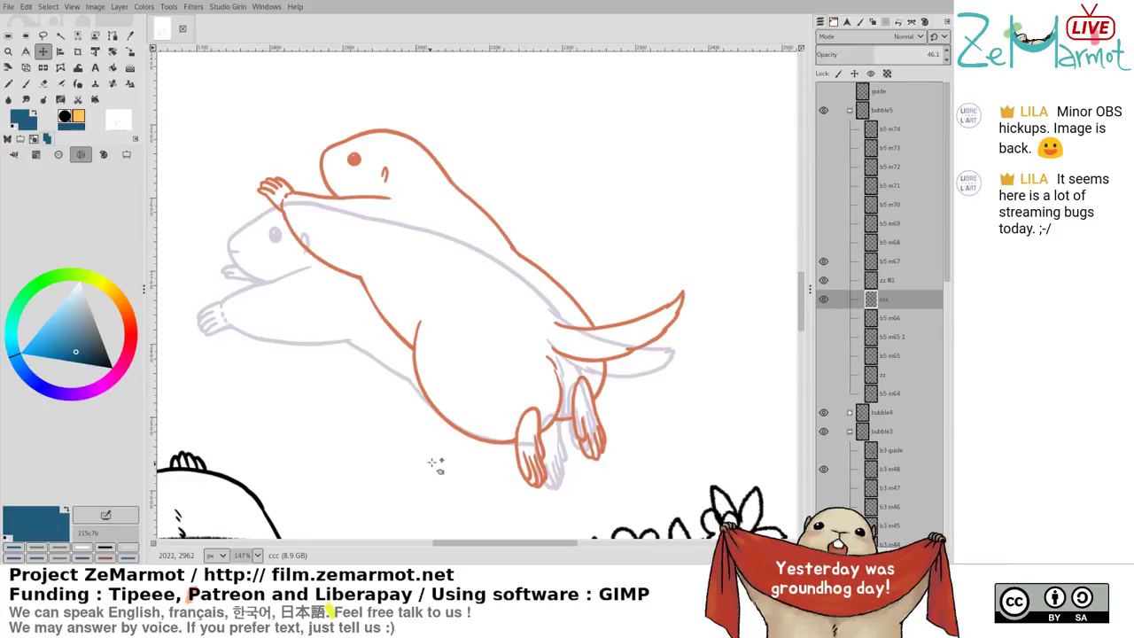
Nudge the ccc guide slightly up and left until its near hind foot overlaps the one on b5 m67
scroll(446, 354, "down", 2)
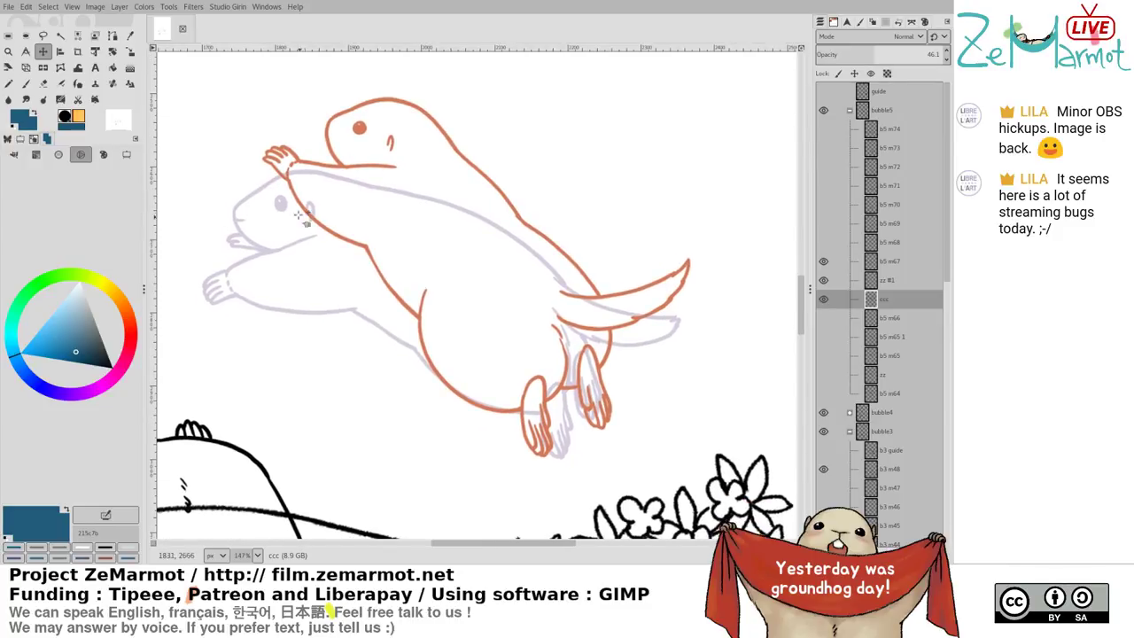
left_click_drag(280, 207, 280, 207)
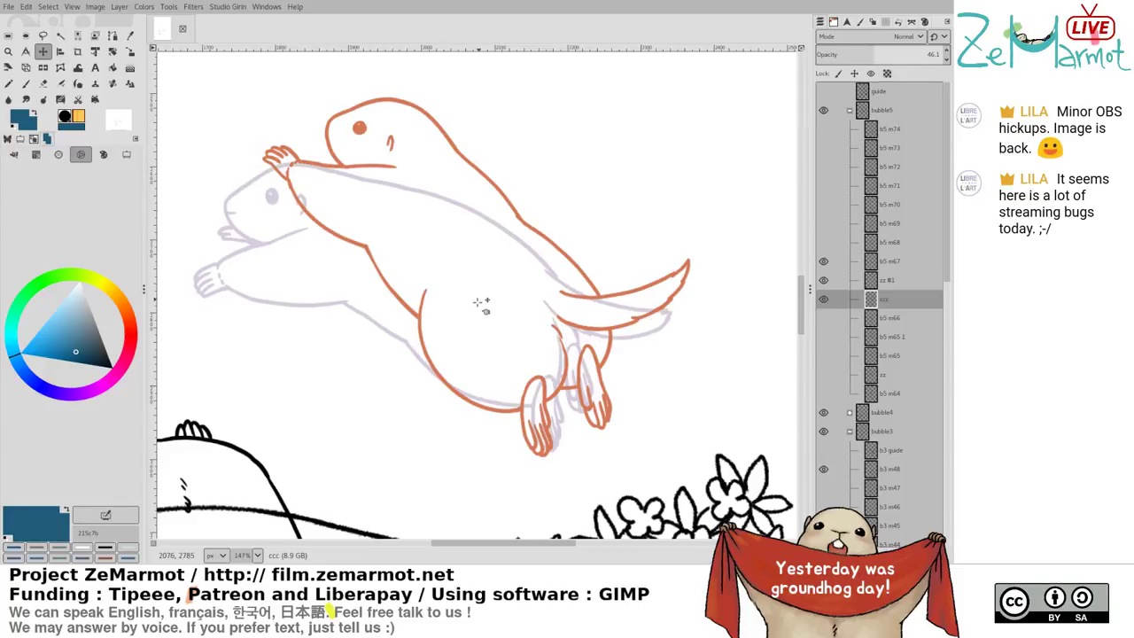
left_click_drag(554, 351, 592, 350)
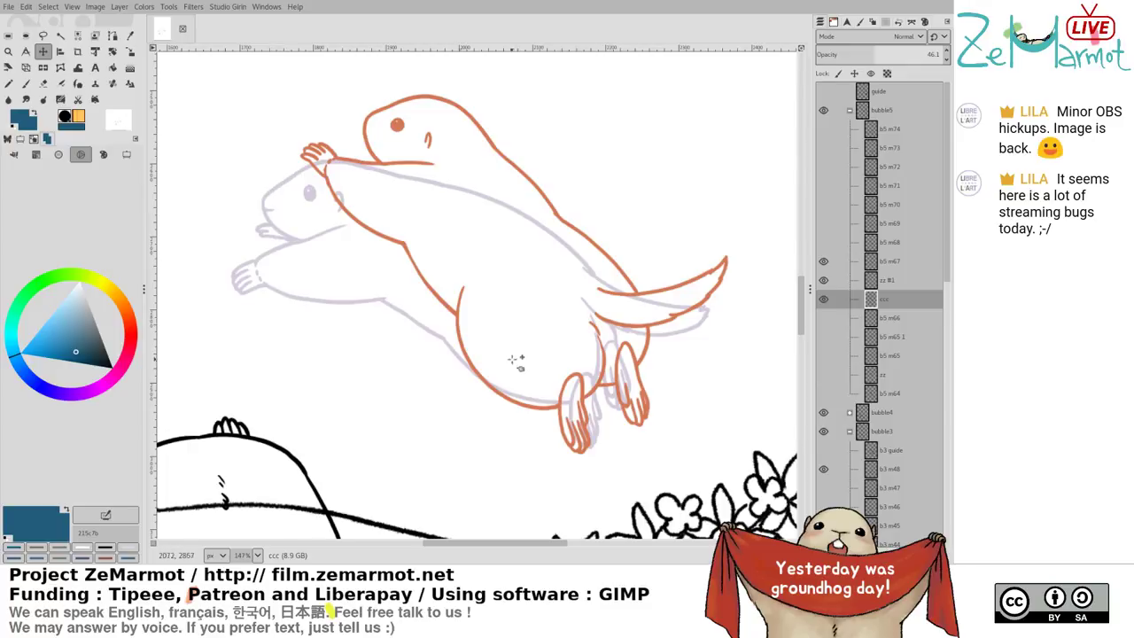
left_click_drag(429, 335, 429, 335)
left_click_drag(408, 334, 406, 334)
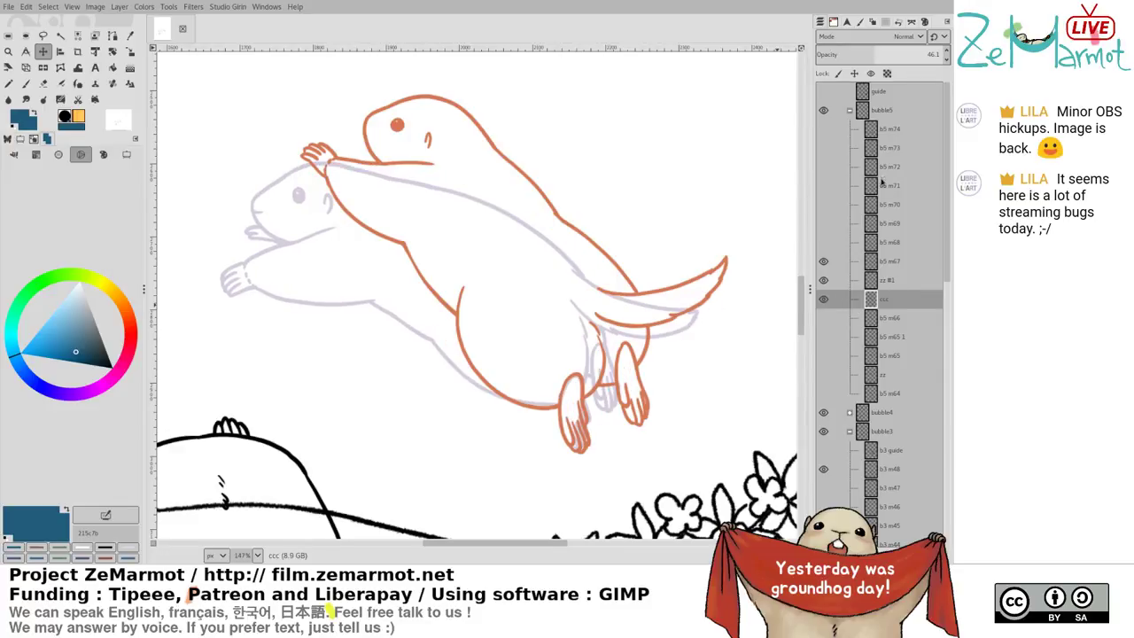
Lower the opacity of layer b5 m67 to 44.1
key("Page_Up")
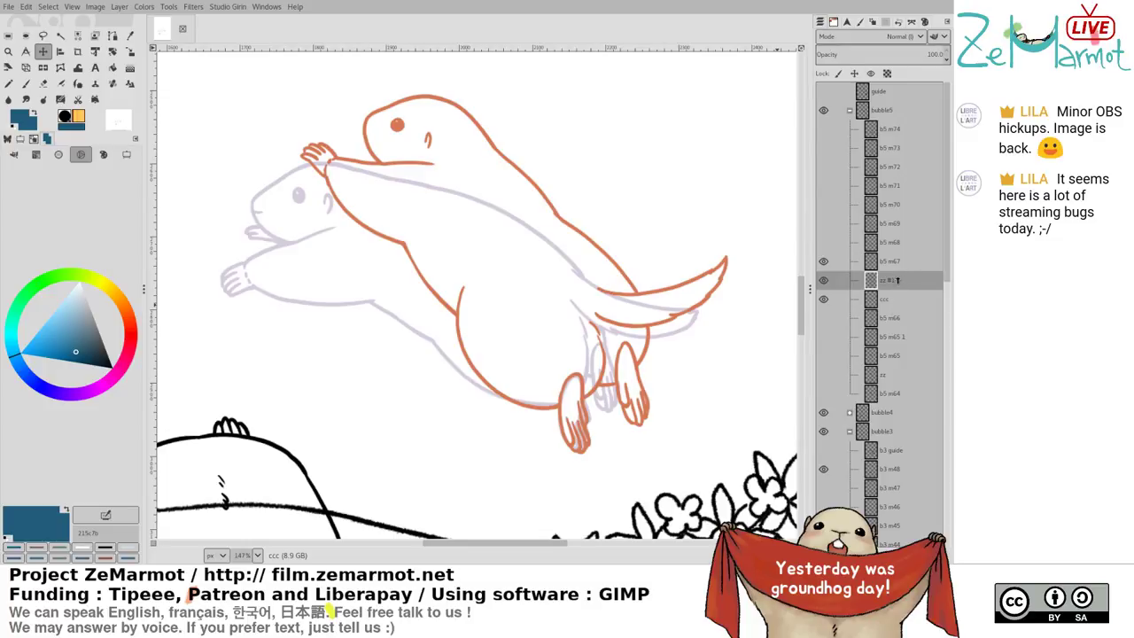
key("Page_Up")
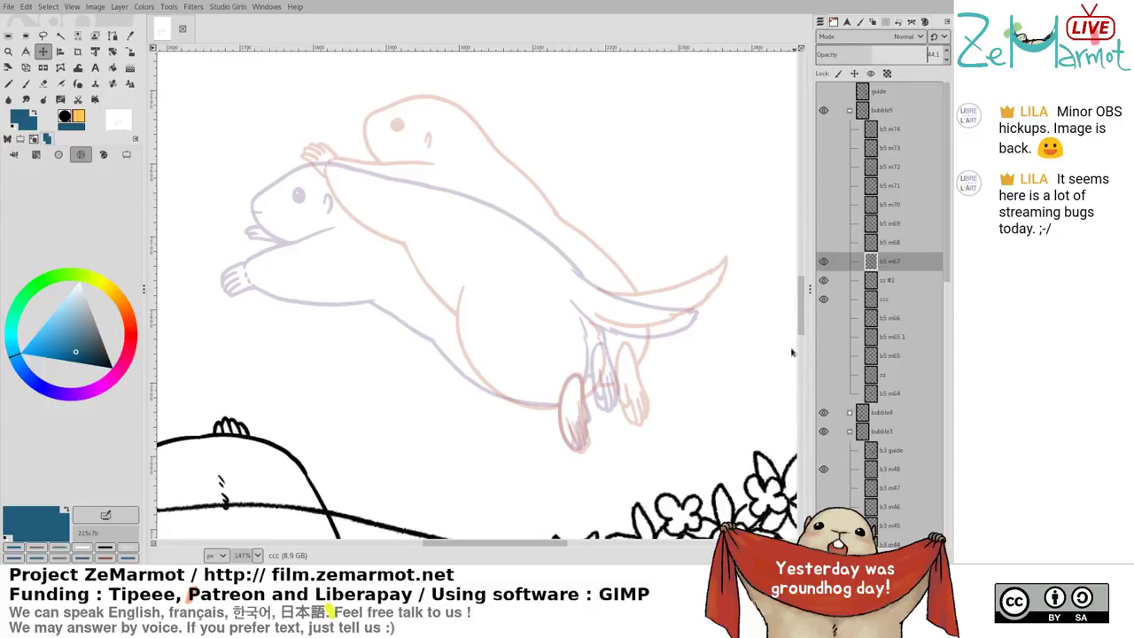
Make zz #1 the drawing layer and ink the rear outline of the near hind foot over the guides
left_click(860, 291)
left_click(884, 285)
left_click_drag(461, 344, 399, 306)
left_click_drag(489, 317, 491, 273)
mouse_move(491, 282)
left_mouse_down()
mouse_move(450, 236)
mouse_move(425, 178)
left_mouse_up()
key("k")
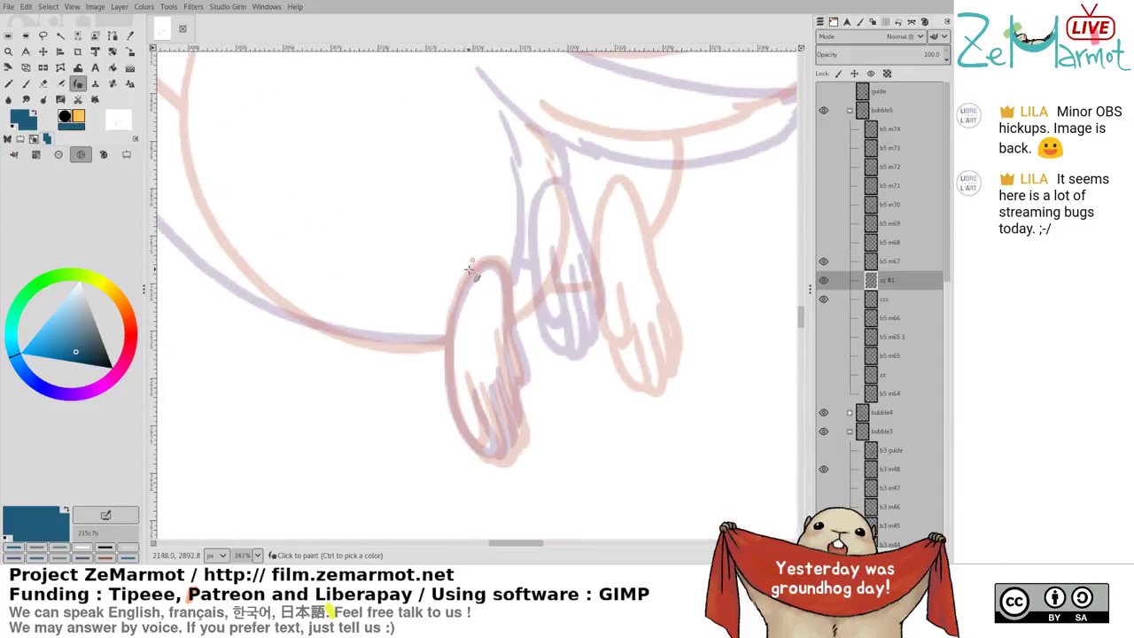
left_click_drag(463, 336, 450, 265)
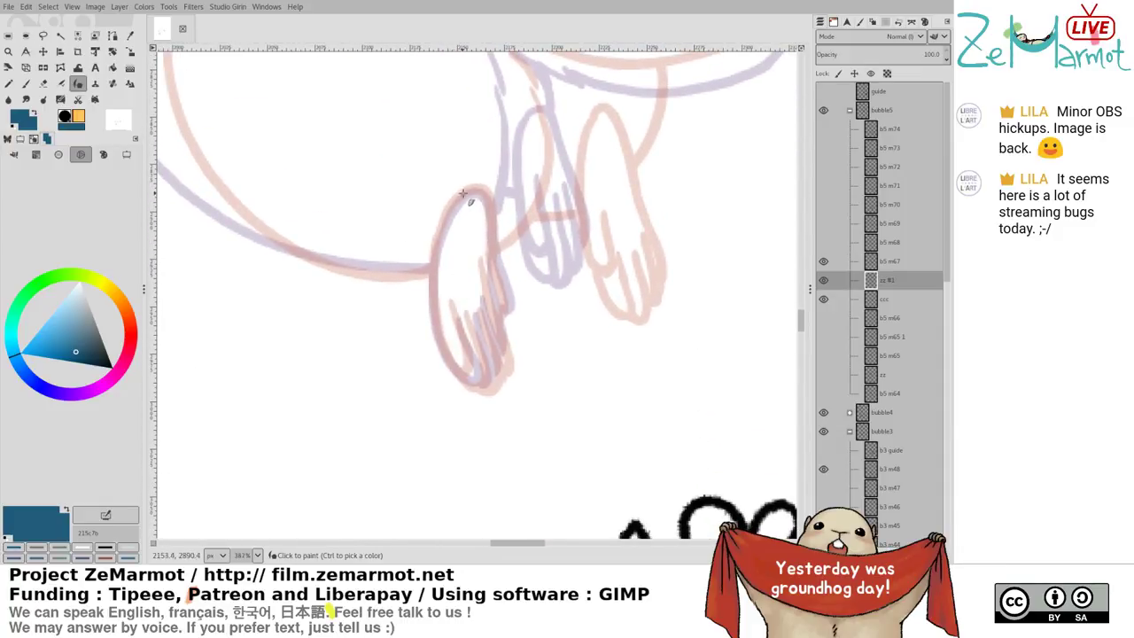
mouse_move(462, 207)
left_mouse_down()
mouse_move(440, 229)
mouse_move(453, 208)
mouse_move(435, 293)
mouse_move(472, 381)
left_mouse_up()
key("ctrl+z")
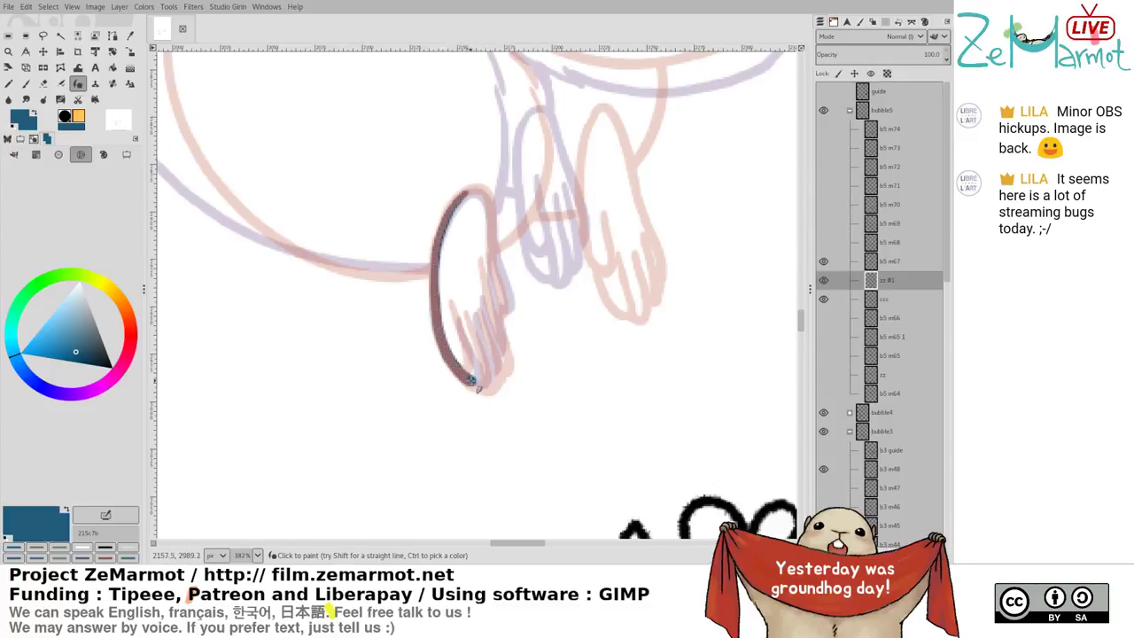
Draw the toes and front edge of the near hind foot on layer zz #1, closing its outline
left_click(882, 299)
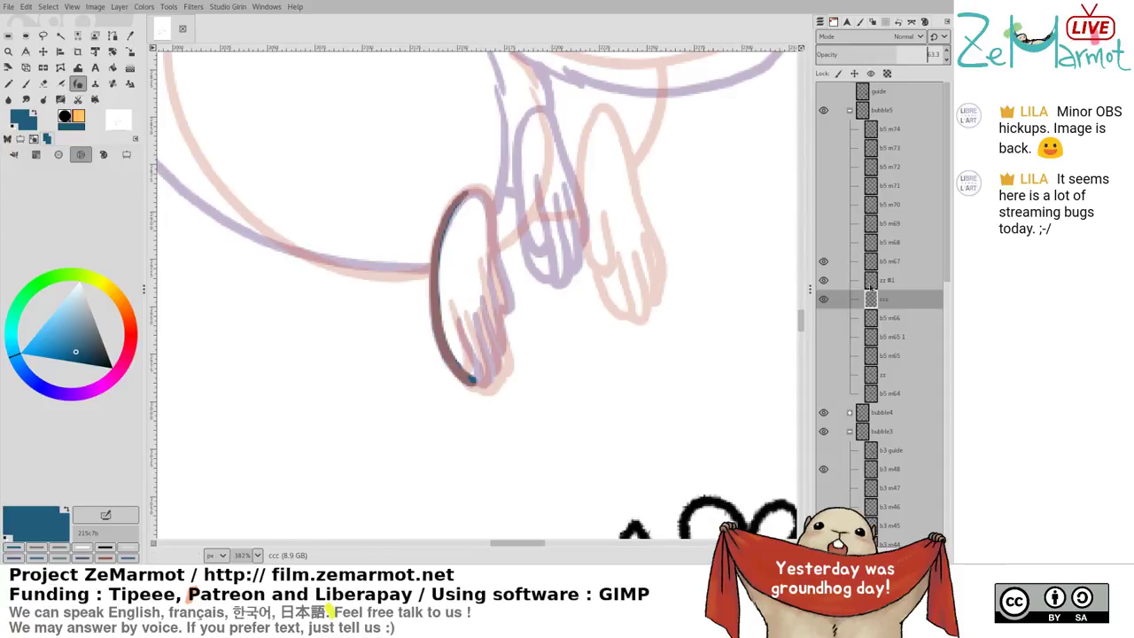
key("Page_Up")
key("shift+e")
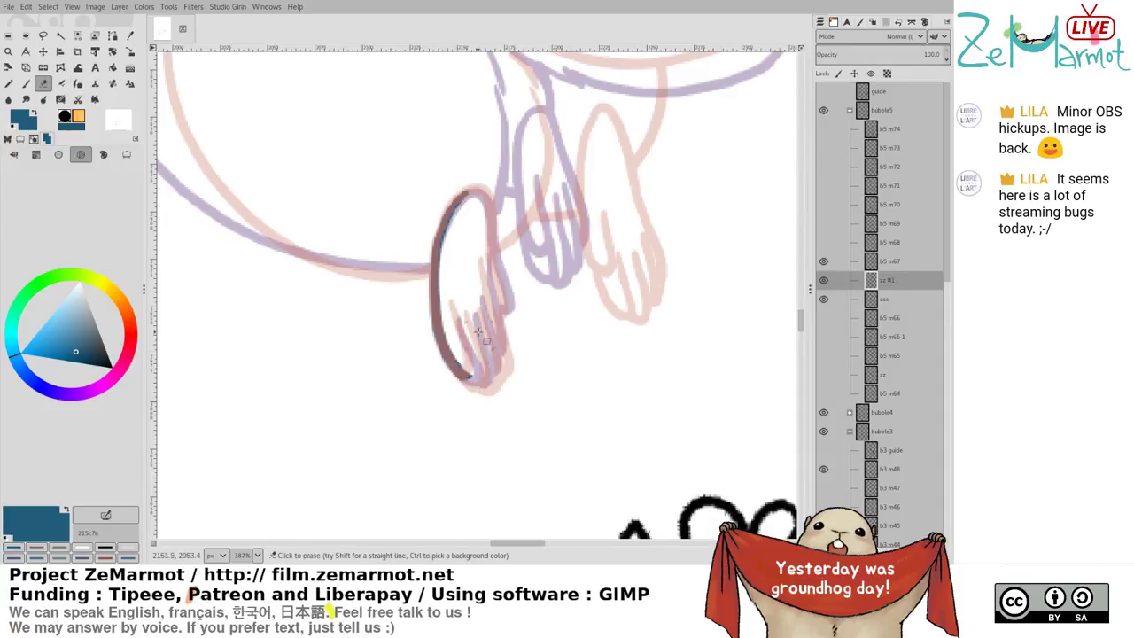
key("y")
left_click_drag(453, 313, 473, 381)
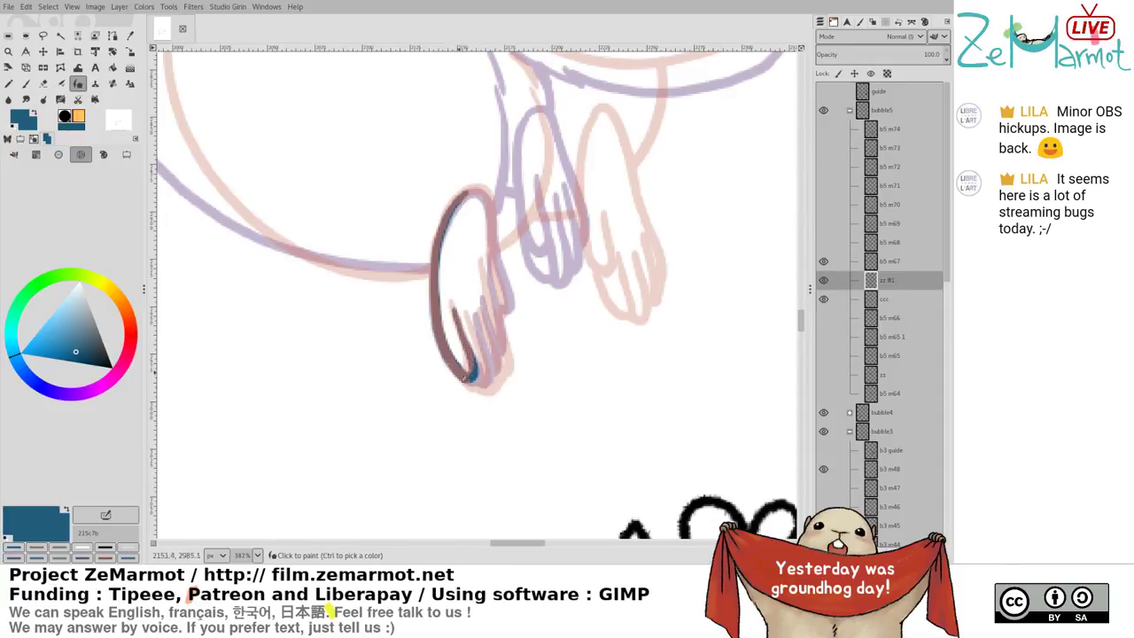
mouse_move(471, 317)
left_mouse_down()
mouse_move(497, 390)
mouse_move(472, 390)
left_mouse_up()
mouse_move(481, 301)
left_mouse_down()
mouse_move(504, 359)
mouse_move(493, 395)
left_mouse_up()
left_click_drag(487, 268, 514, 376)
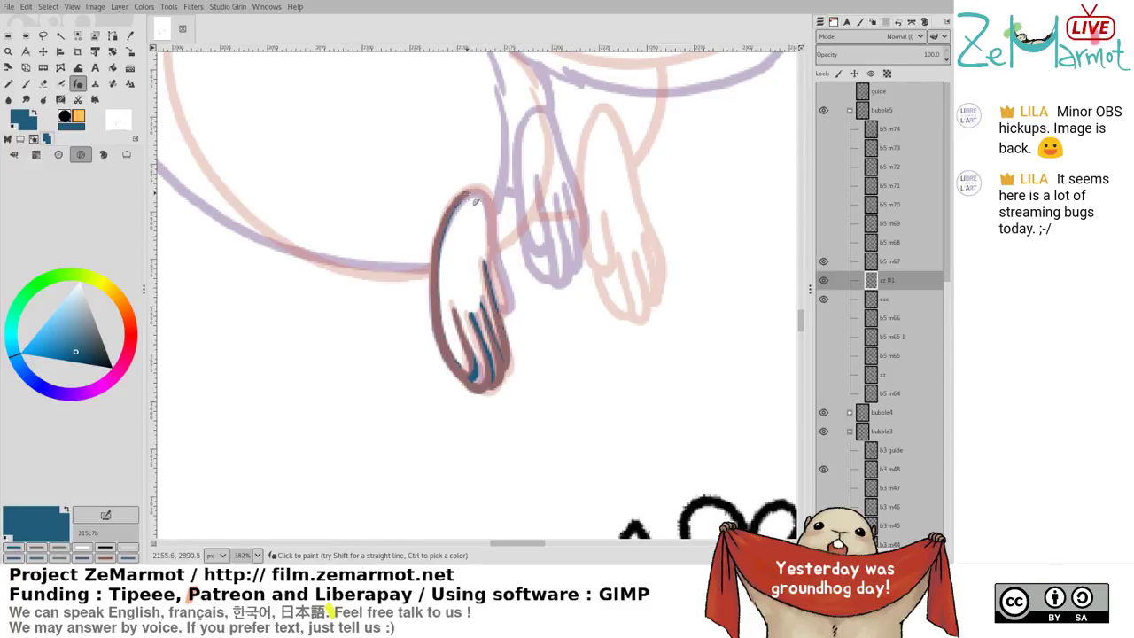
mouse_move(465, 210)
left_mouse_down()
mouse_move(470, 190)
mouse_move(495, 210)
mouse_move(511, 293)
mouse_move(497, 395)
mouse_move(469, 463)
mouse_move(608, 393)
mouse_move(615, 450)
mouse_move(564, 463)
left_mouse_up()
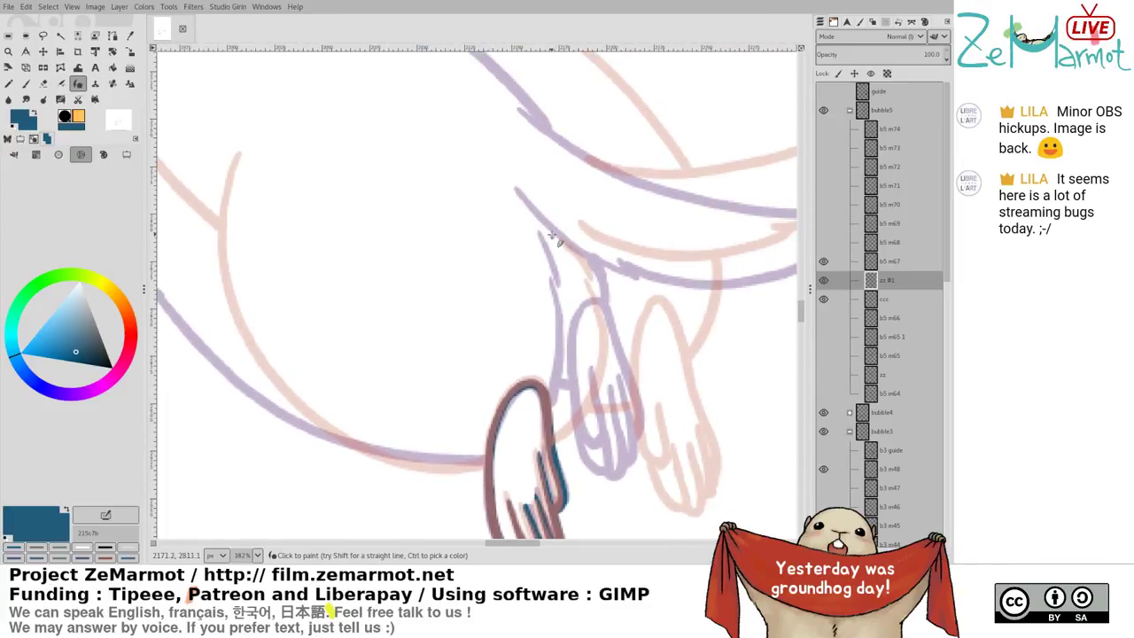
Draw the near hind leg's curved line from below the tail base down to the near foot
mouse_move(557, 242)
left_mouse_down()
mouse_move(580, 326)
mouse_move(551, 421)
left_mouse_up()
key("ctrl+z")
mouse_move(575, 282)
left_mouse_down()
mouse_move(586, 338)
mouse_move(579, 407)
mouse_move(557, 436)
left_mouse_up()
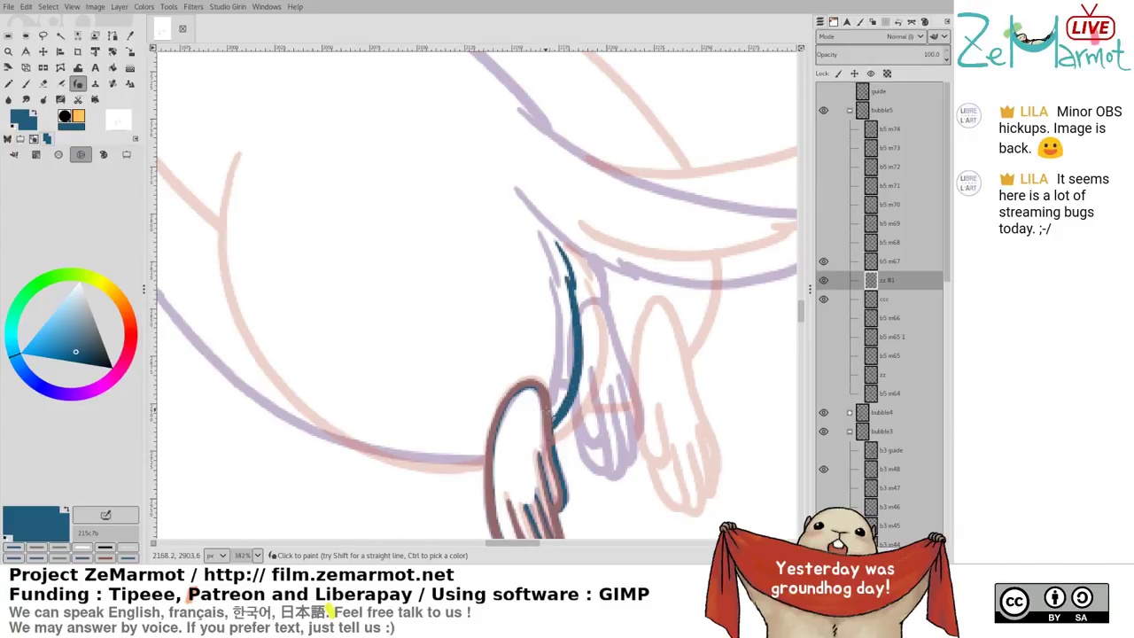
Draw the belly curve between the two guide bellies and trim its lower end
left_click_drag(250, 252, 418, 227)
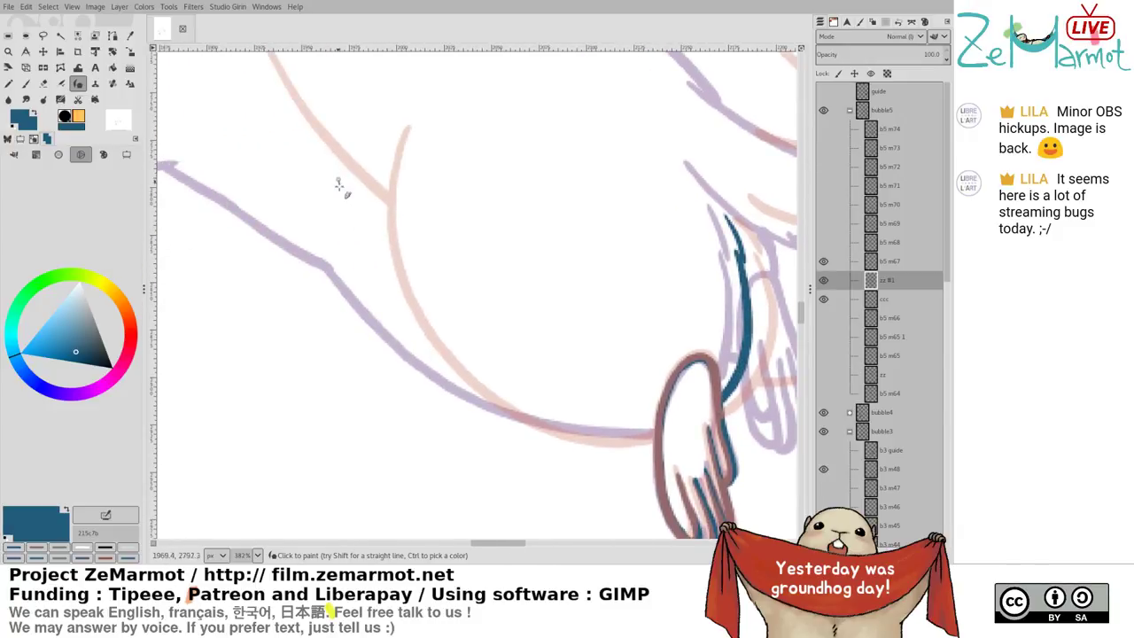
mouse_move(338, 182)
left_mouse_down()
mouse_move(381, 288)
mouse_move(447, 371)
mouse_move(557, 430)
mouse_move(669, 439)
left_mouse_up()
key("ctrl+z")
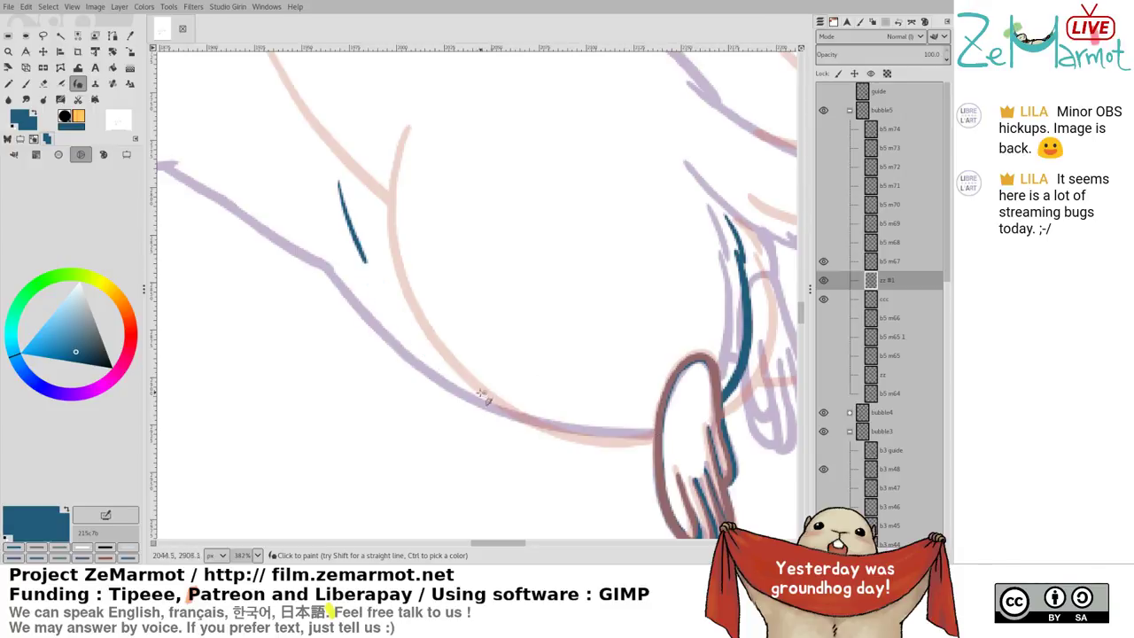
key("ctrl+y")
key("shift+e")
left_click_drag(537, 422, 654, 431)
key("p")
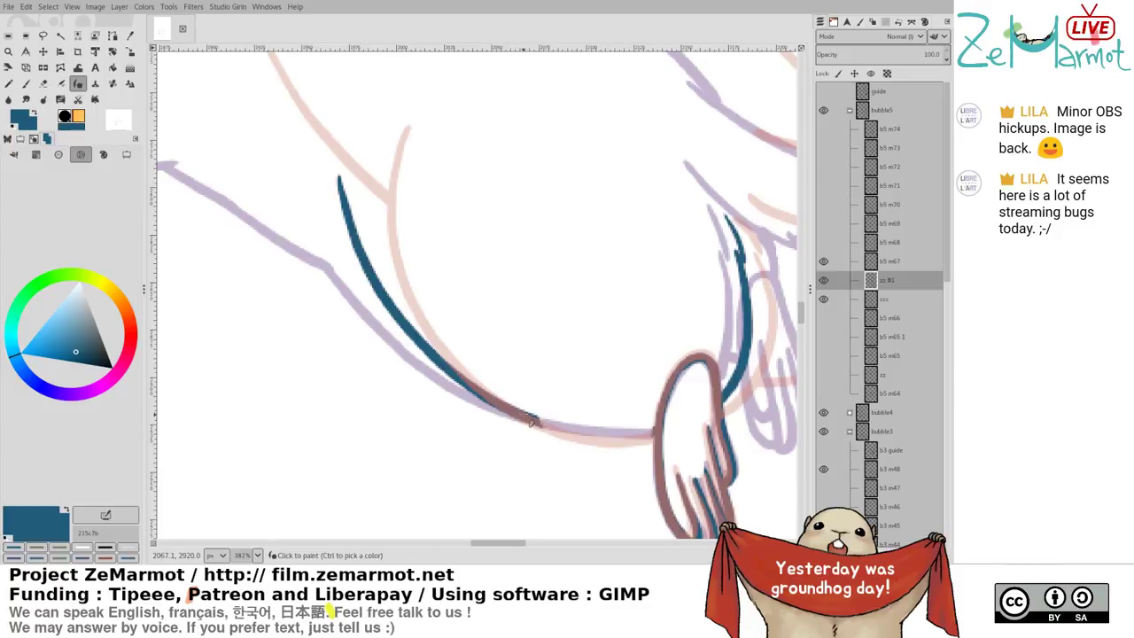
Extend the belly line along the guides until it meets the near hind foot
mouse_move(497, 408)
left_mouse_down()
mouse_move(549, 433)
mouse_move(645, 448)
left_mouse_up()
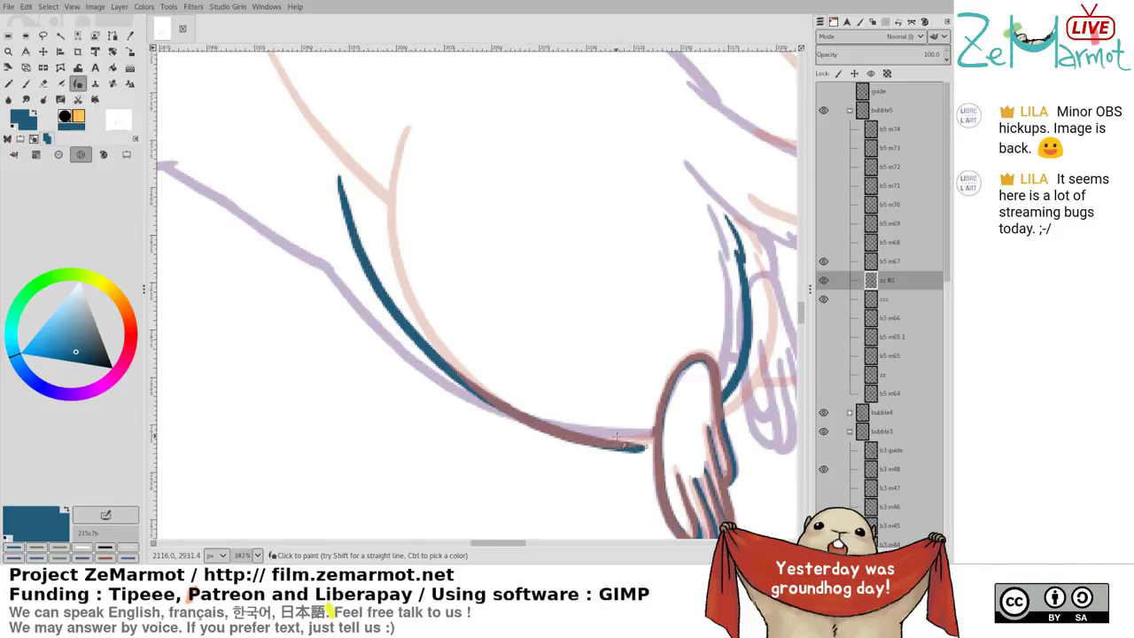
key("ctrl+z")
mouse_move(505, 409)
left_mouse_down()
mouse_move(603, 430)
mouse_move(567, 438)
mouse_move(636, 447)
left_mouse_up()
key("ctrl+z")
key("ctrl+z")
mouse_move(511, 406)
left_mouse_down()
mouse_move(576, 442)
mouse_move(637, 446)
mouse_move(656, 435)
left_mouse_up()
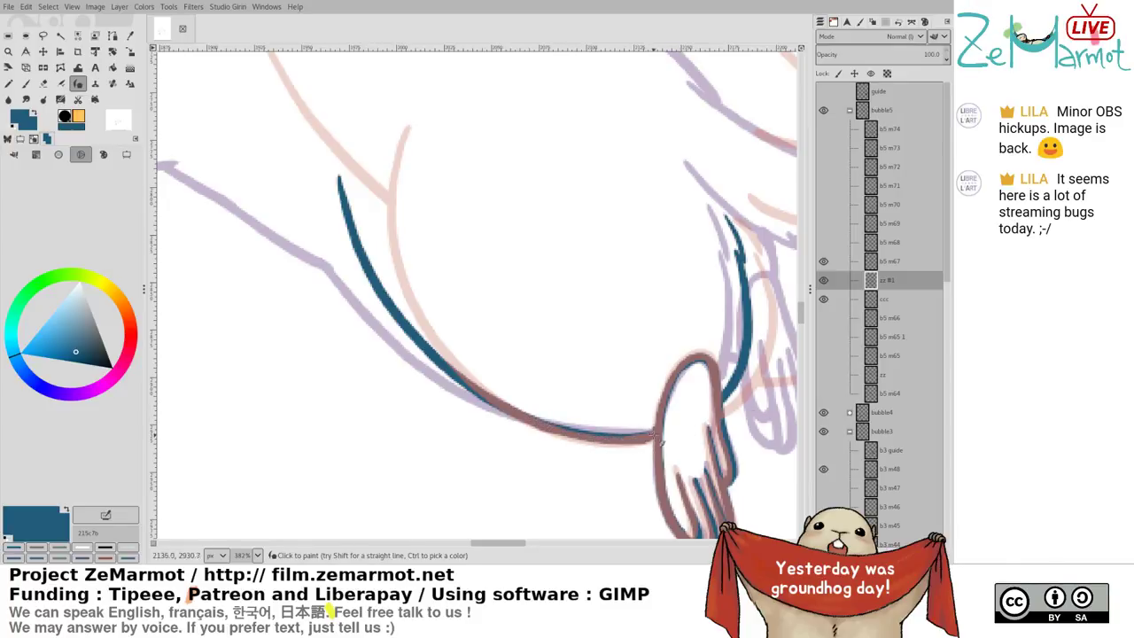
Draw the rear edge of the far hind foot midway between the two guide feet
left_click_drag(527, 432, 402, 410)
left_click_drag(651, 396, 557, 486)
mouse_move(489, 369)
left_mouse_down()
mouse_move(466, 319)
mouse_move(378, 249)
left_mouse_up()
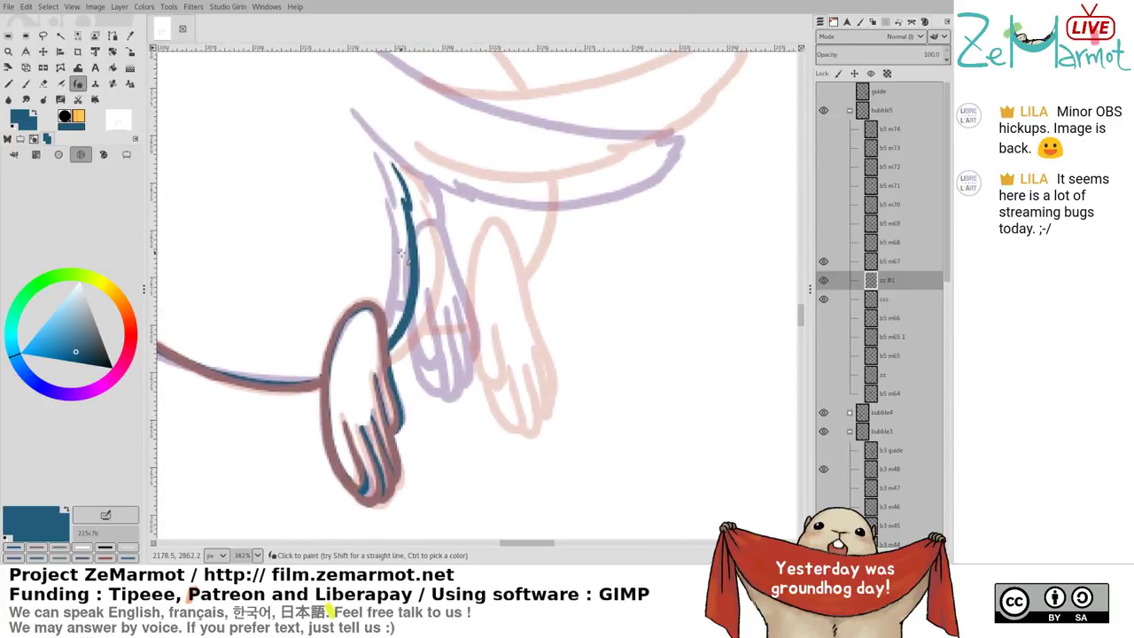
mouse_move(409, 321)
left_mouse_down()
mouse_move(473, 321)
mouse_move(462, 315)
left_mouse_up()
key("ctrl+z")
key("ctrl+z")
mouse_move(459, 221)
left_mouse_down()
mouse_move(445, 260)
mouse_move(467, 383)
left_mouse_up()
left_click_drag(471, 332, 482, 370)
key("ctrl+z")
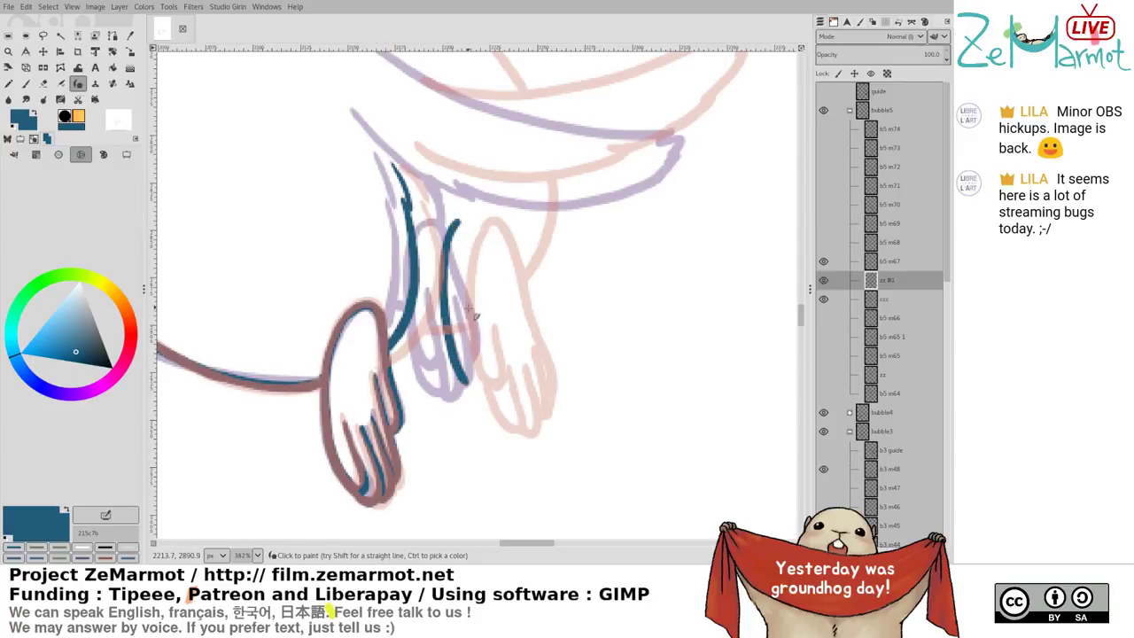
Draw the first toes of the far hind foot at the lower end of its rear edge
mouse_move(468, 308)
left_mouse_down()
mouse_move(479, 367)
mouse_move(474, 380)
mouse_move(462, 369)
mouse_move(477, 409)
mouse_move(499, 425)
left_mouse_up()
key("ctrl+z")
mouse_move(461, 376)
left_mouse_down()
mouse_move(481, 411)
mouse_move(518, 429)
left_mouse_up()
key("ctrl+z")
key("ctrl+z")
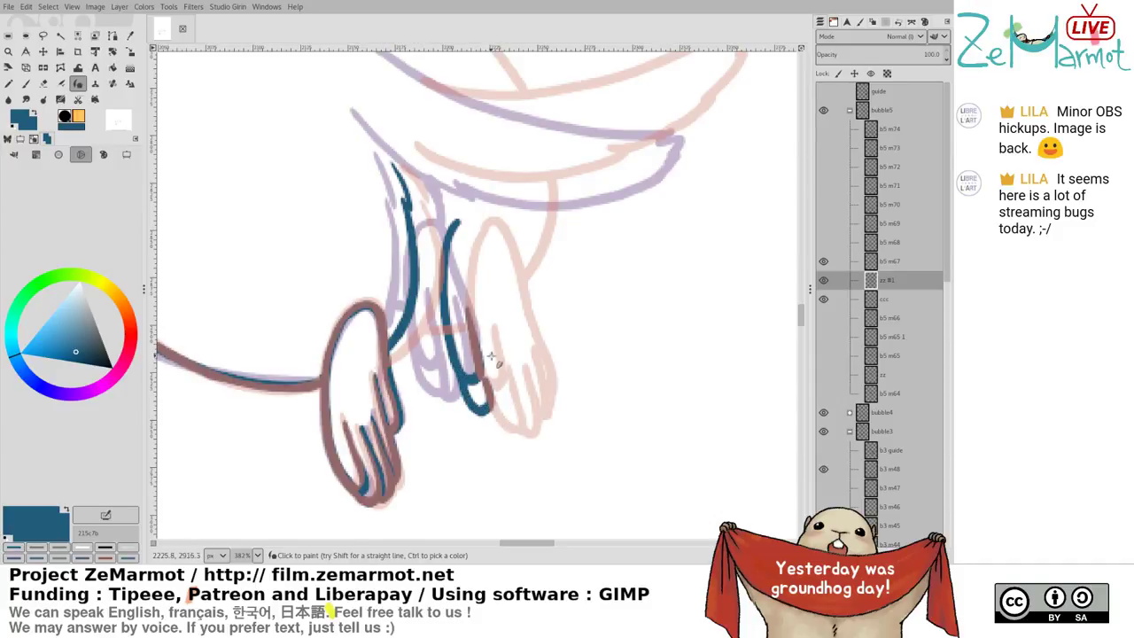
key("ctrl+z")
mouse_move(481, 375)
left_mouse_down()
mouse_move(494, 414)
mouse_move(509, 420)
left_mouse_up()
Draw the far hind foot's rounded heel and front edge, and add its remaining toes
mouse_move(467, 226)
left_mouse_down()
mouse_move(487, 254)
mouse_move(525, 385)
left_mouse_up()
left_click_drag(485, 344, 517, 426)
left_click_drag(504, 415, 521, 405)
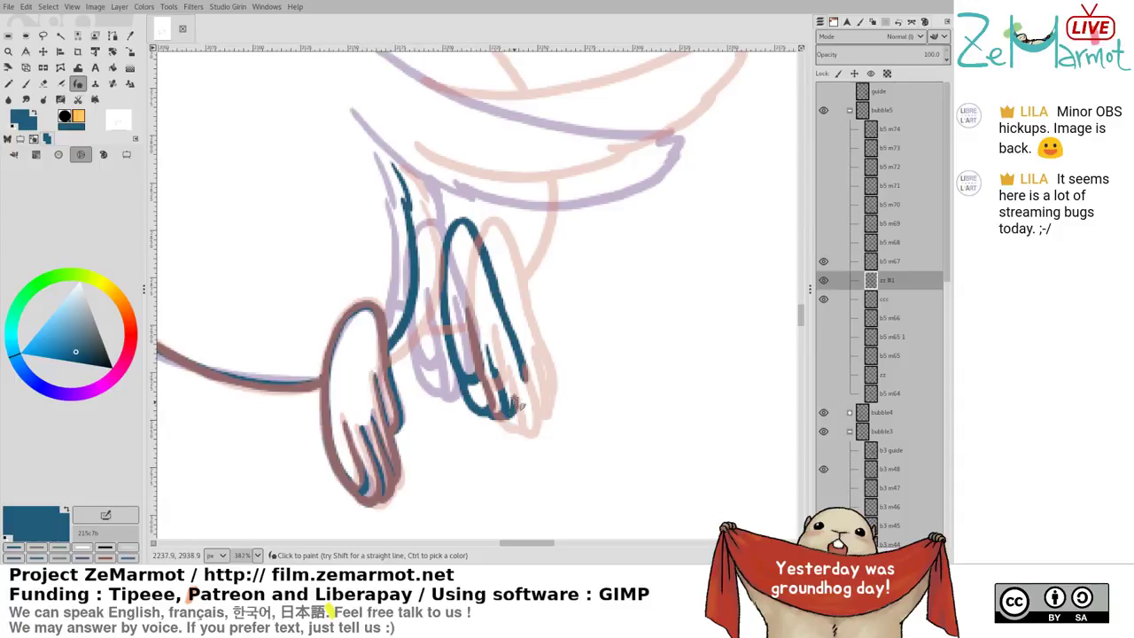
left_click_drag(496, 341, 521, 399)
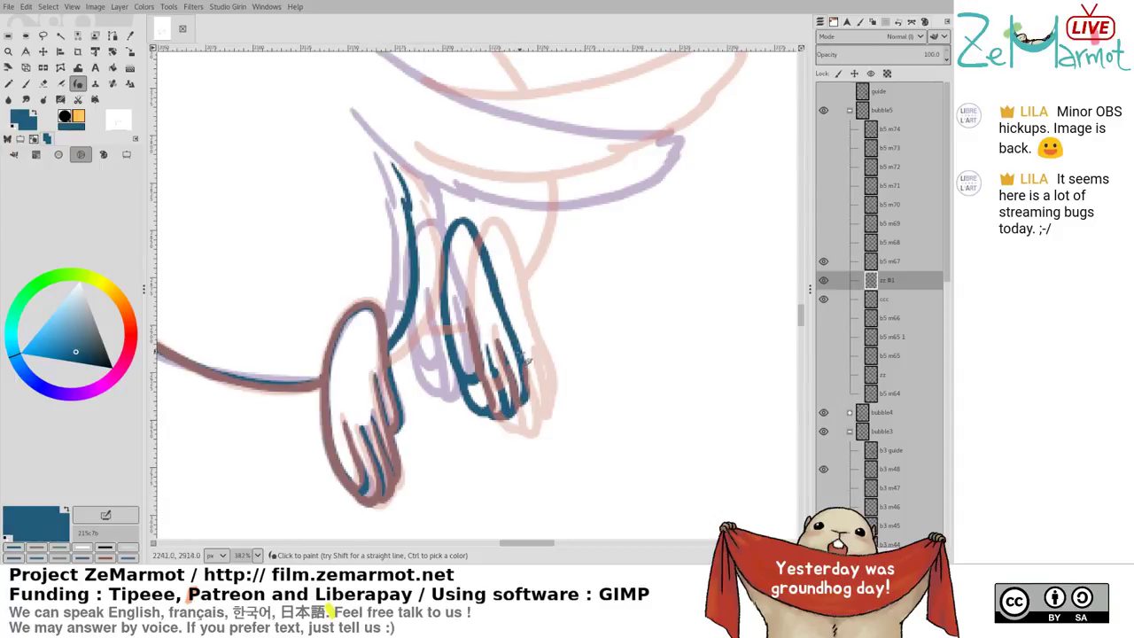
Erase the front toes of the far hind foot and redraw them within its outline
key("shift+e")
left_click_drag(500, 283, 529, 376)
key("y")
mouse_move(492, 277)
left_mouse_down()
mouse_move(524, 369)
mouse_move(506, 394)
left_mouse_up()
key("shift+e")
left_click_drag(500, 343, 514, 420)
key("y")
key("shift+e")
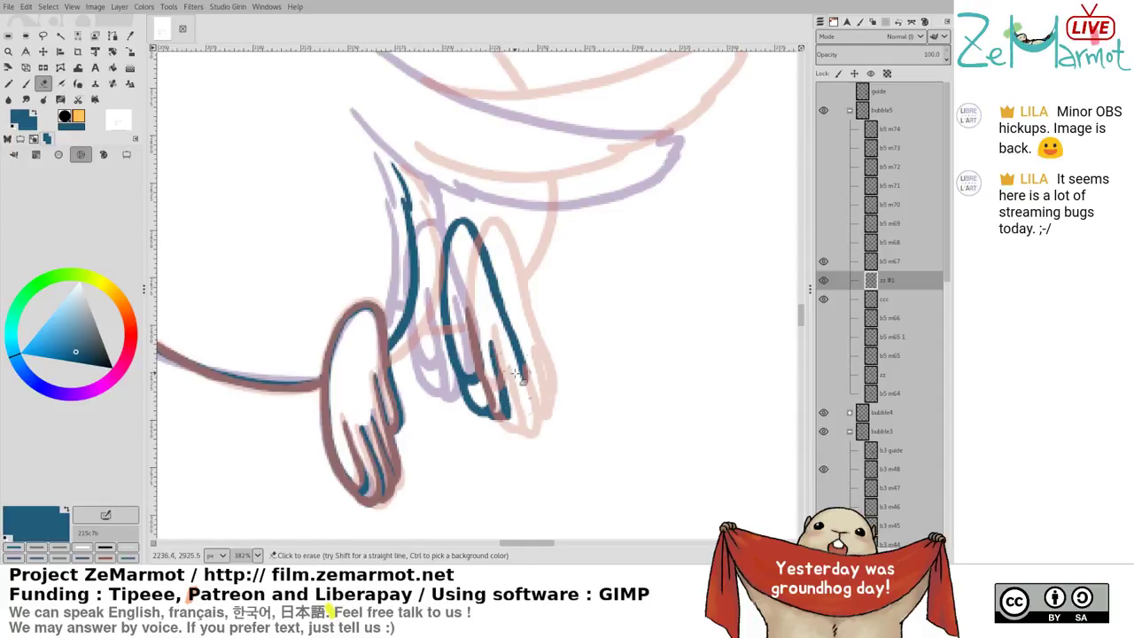
key("y")
left_click_drag(502, 340, 514, 416)
key("ctrl+z")
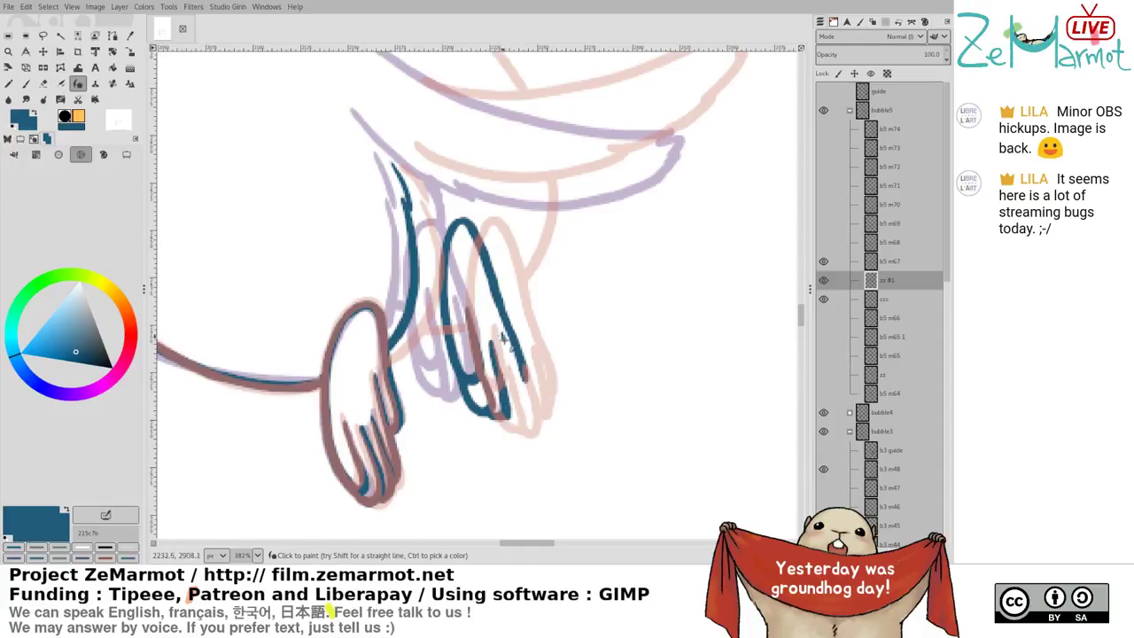
key("ctrl+z")
mouse_move(503, 338)
left_mouse_down()
mouse_move(525, 389)
mouse_move(501, 335)
mouse_move(519, 414)
mouse_move(526, 348)
mouse_move(524, 388)
left_mouse_up()
key("ctrl+z")
Draw the tail's upper and lower edges between the guide tails, meeting in a pointed tip
scroll(551, 286, "down", 6)
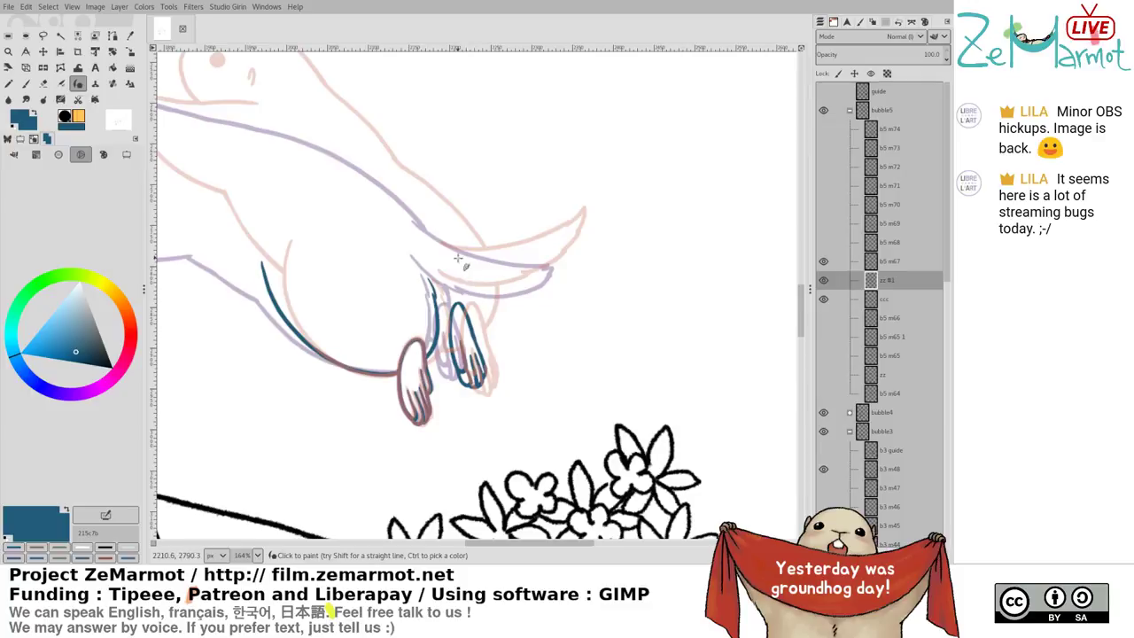
scroll(462, 287, "up", 4)
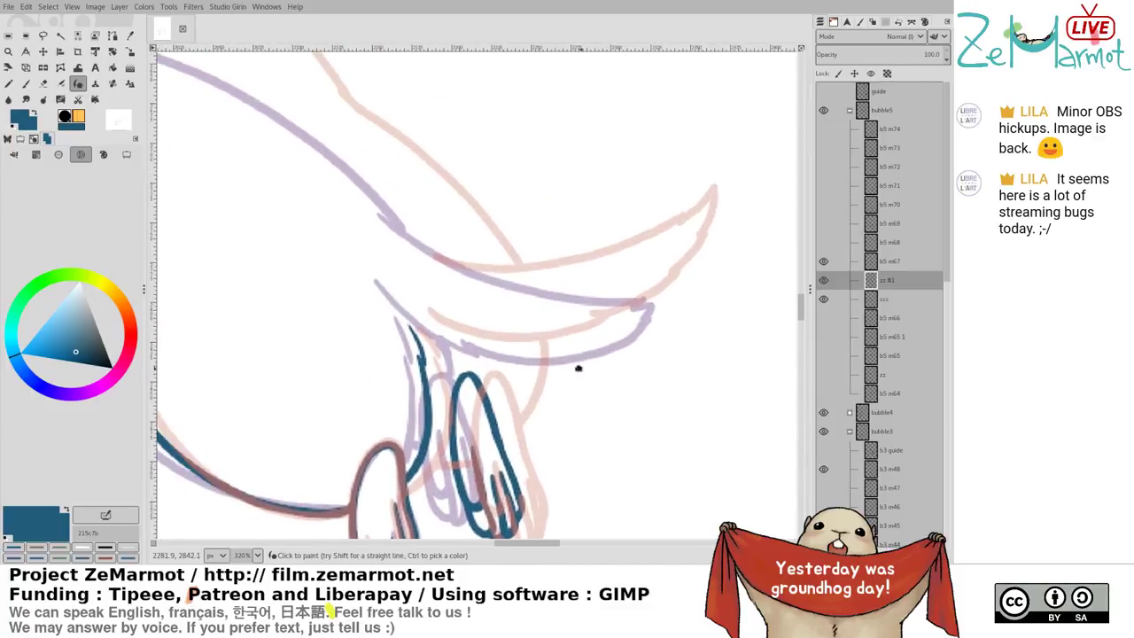
mouse_move(441, 245)
left_mouse_down()
mouse_move(544, 289)
mouse_move(680, 284)
mouse_move(734, 264)
mouse_move(693, 307)
mouse_move(598, 339)
left_mouse_up()
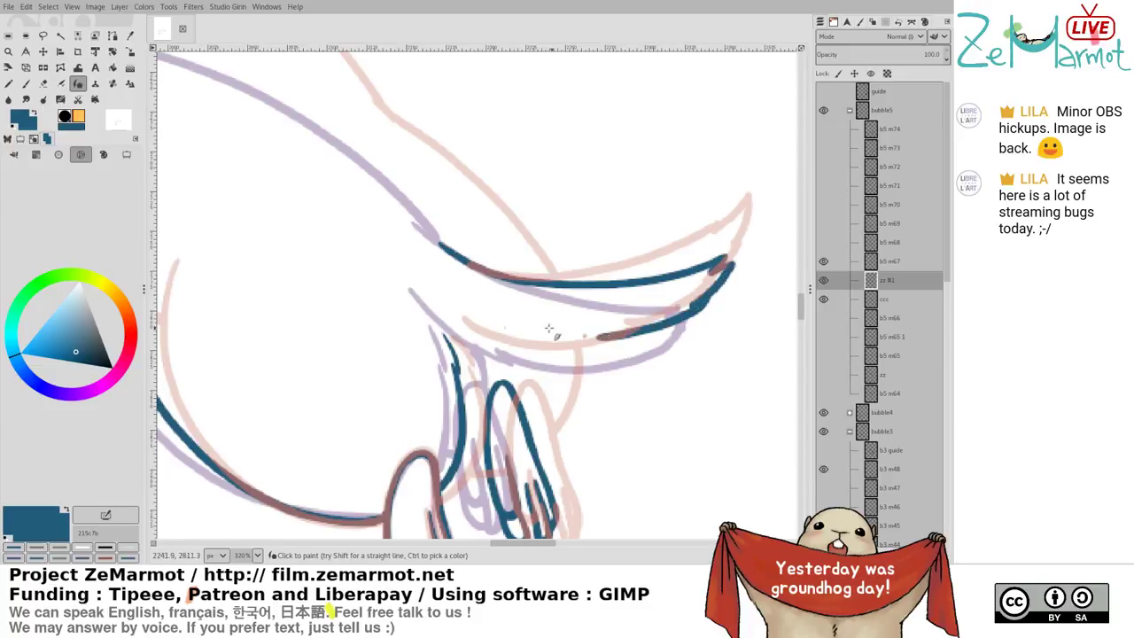
key("ctrl+z")
mouse_move(437, 306)
left_mouse_down()
mouse_move(498, 346)
mouse_move(571, 358)
mouse_move(672, 337)
mouse_move(702, 314)
mouse_move(701, 291)
mouse_move(686, 307)
mouse_move(705, 288)
left_mouse_up()
key("shift+e")
key("k")
Connect the far hind foot to the tail's underside and join it to the near hind leg with a short line
left_click_drag(532, 308, 505, 219)
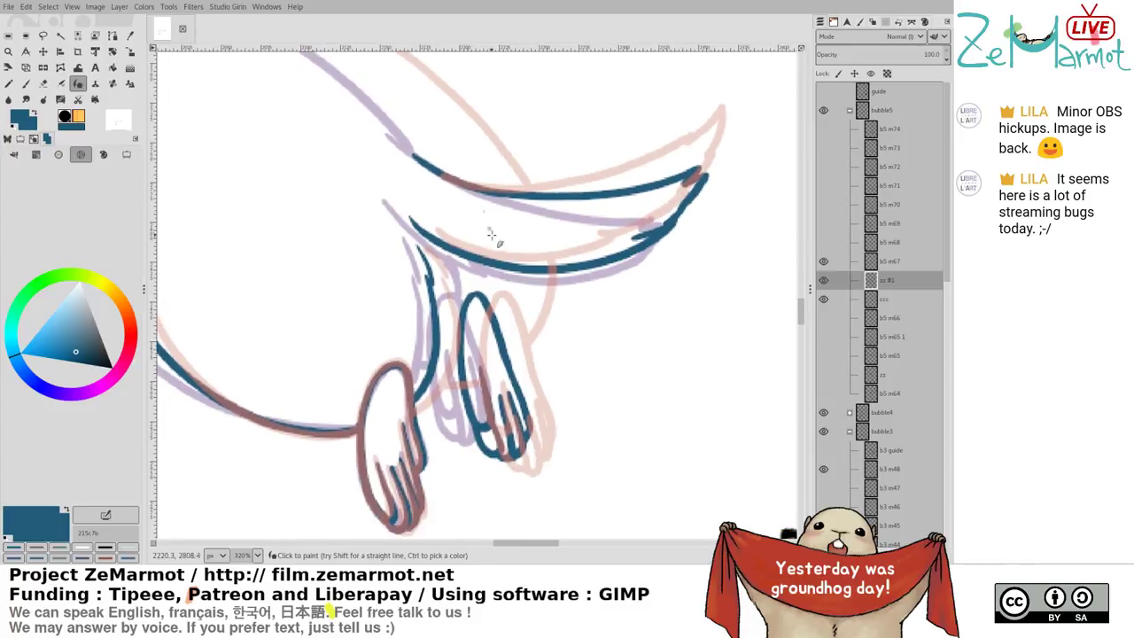
left_click_drag(499, 265, 489, 350)
key("ctrl+z")
left_click_drag(501, 262, 492, 328)
left_click_drag(434, 383, 475, 367)
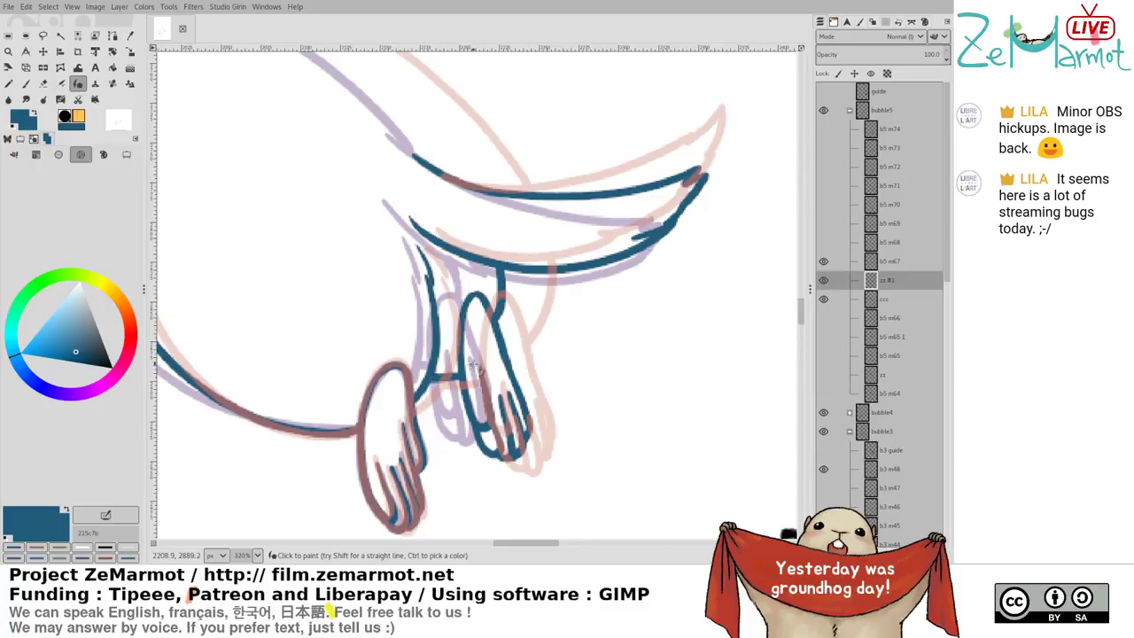
Draw the chest line from the upper end of the belly curve toward the front legs, and trim its tip
left_click_drag(521, 258, 615, 297)
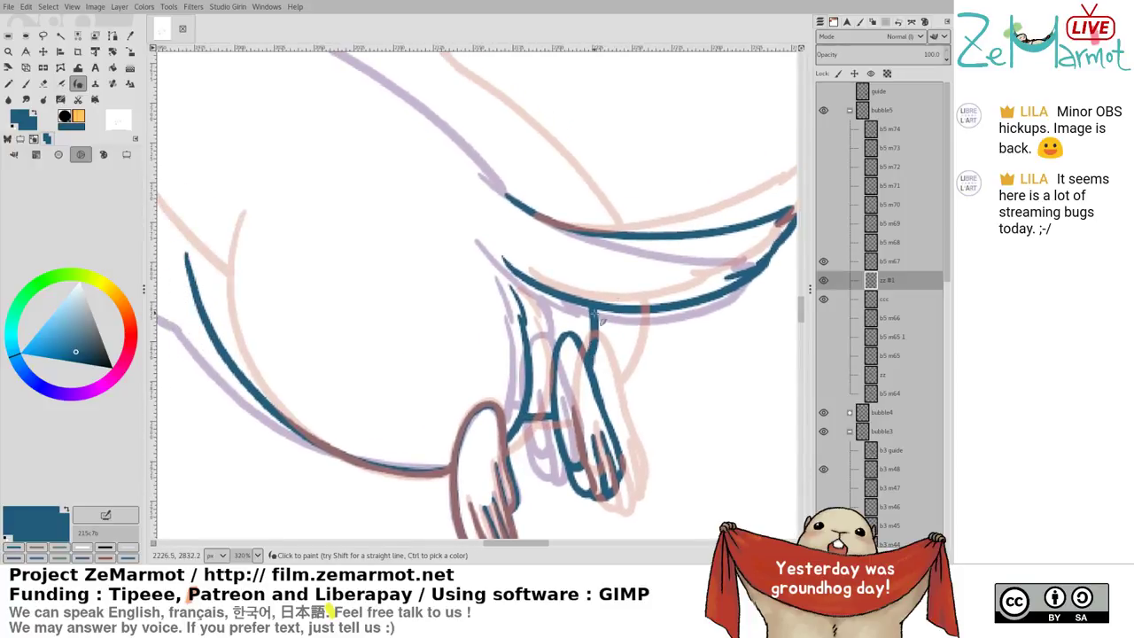
left_click_drag(574, 257, 710, 457)
scroll(564, 245, "down", 6)
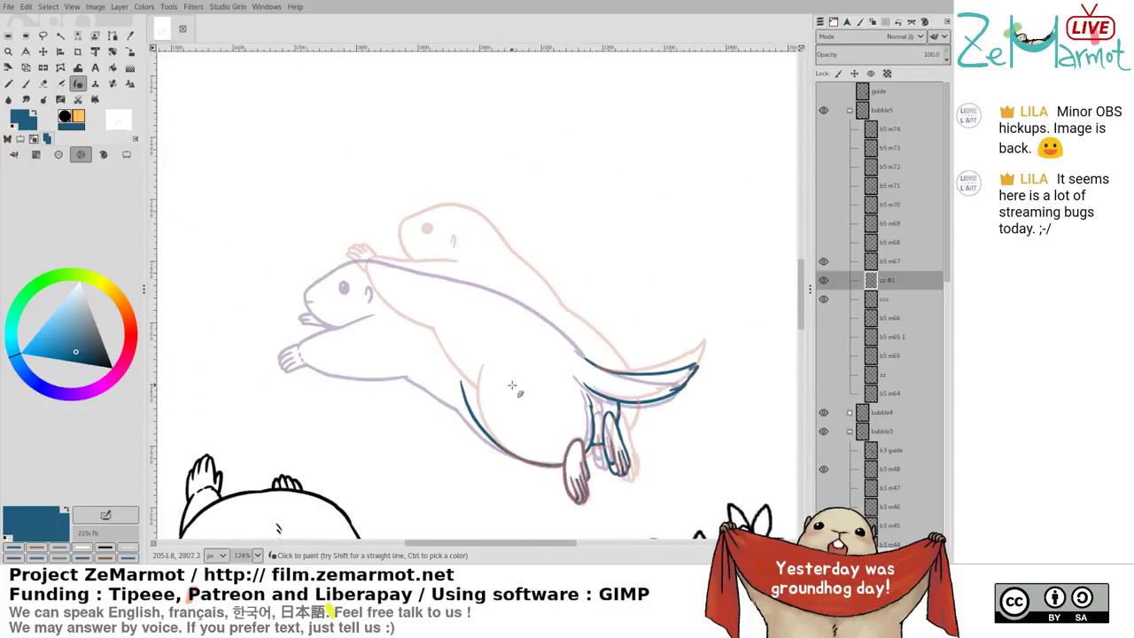
scroll(408, 239, "up", 4)
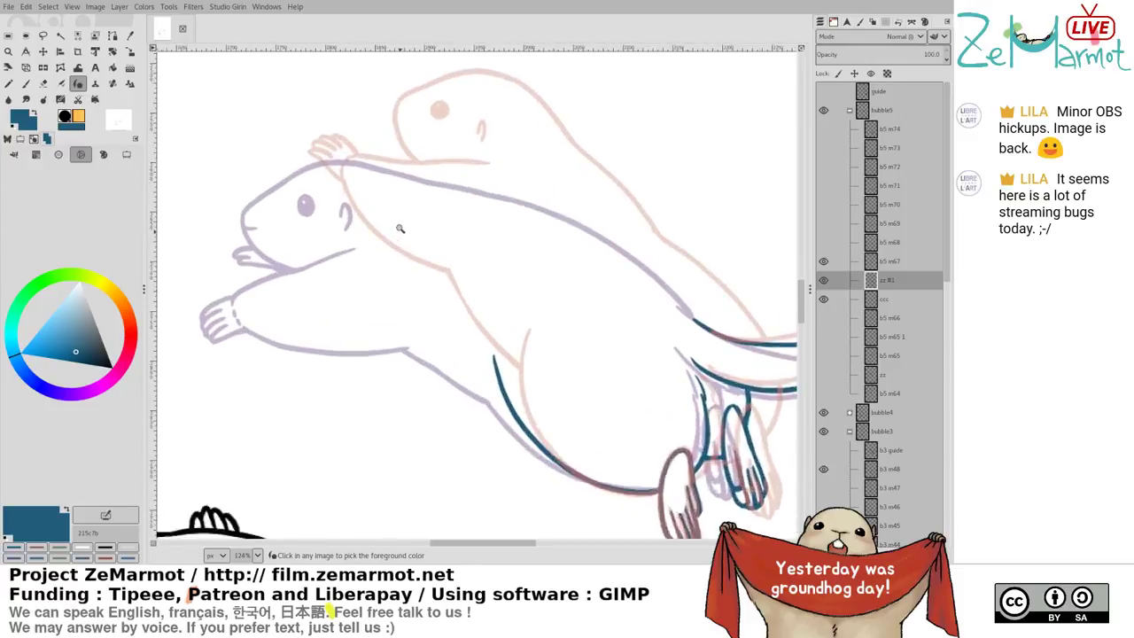
left_click_drag(428, 316, 508, 393)
key("ctrl+z")
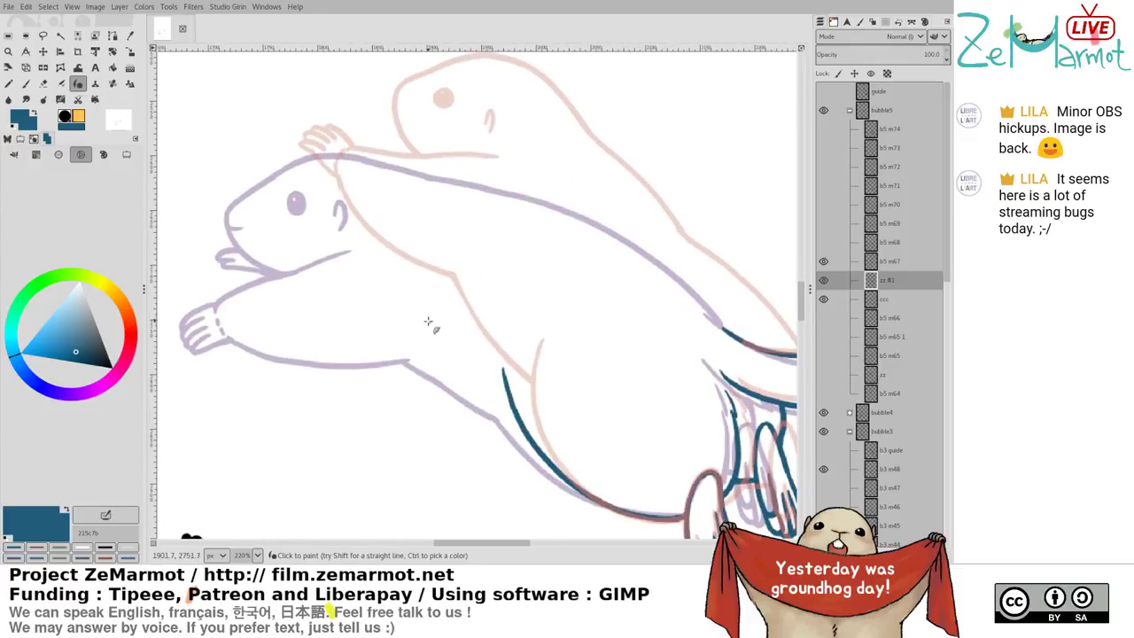
left_click_drag(423, 317, 508, 393)
key("shift+e")
left_click_drag(419, 311, 425, 290)
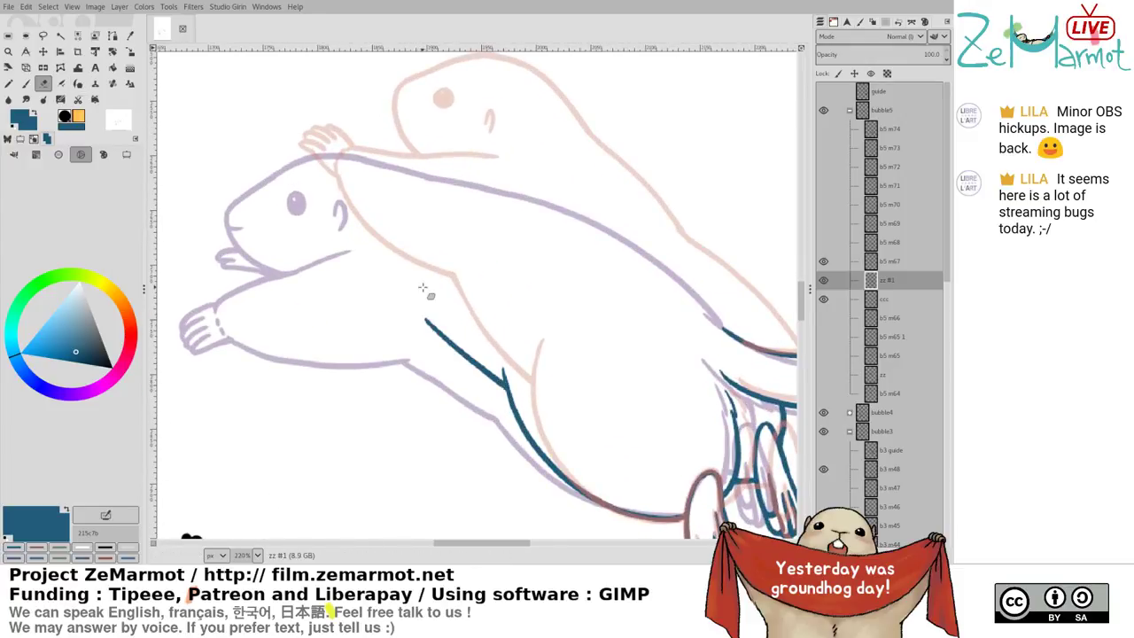
mouse_move(515, 222)
left_mouse_down()
mouse_move(506, 185)
mouse_move(412, 127)
mouse_move(525, 264)
mouse_move(458, 249)
mouse_move(496, 289)
left_mouse_up()
key("m")
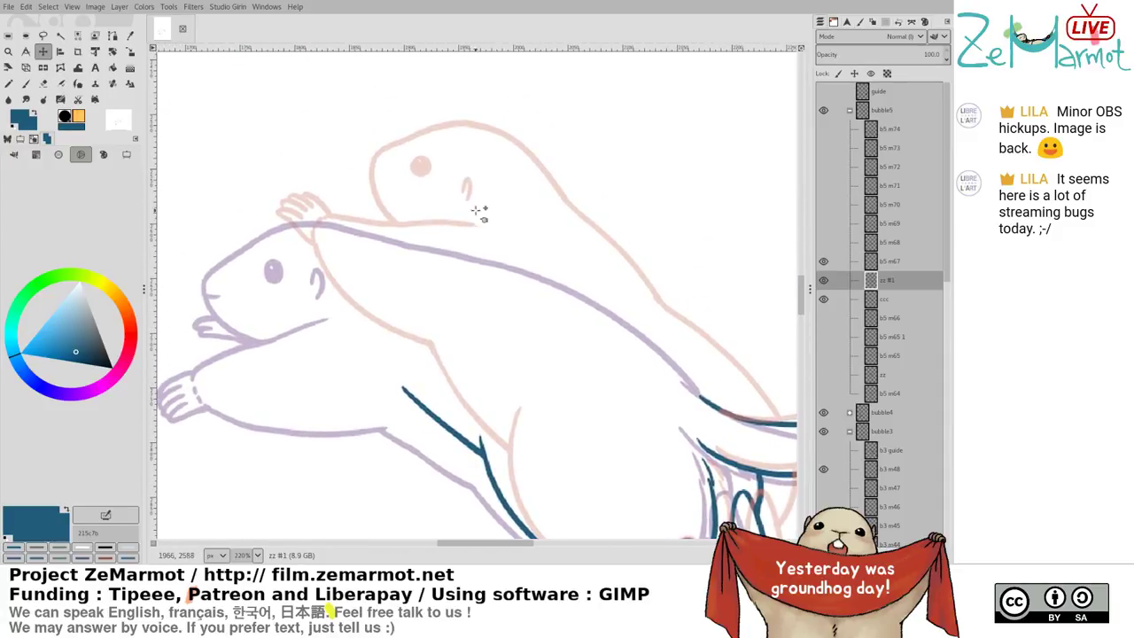
left_click_drag(724, 351, 553, 266)
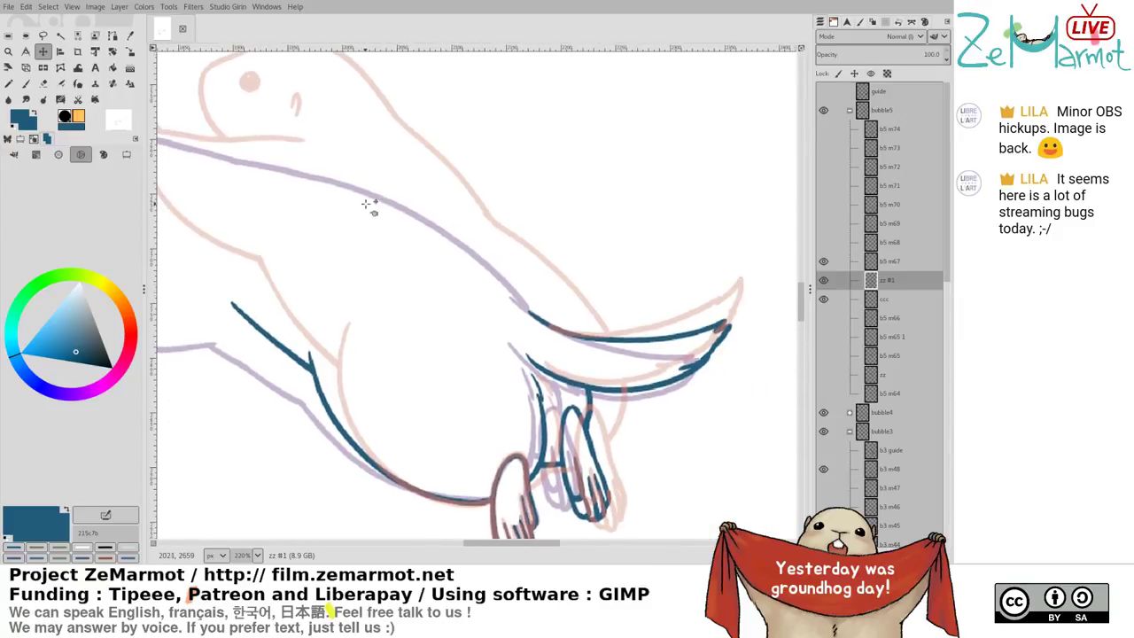
left_click_drag(330, 148, 388, 163)
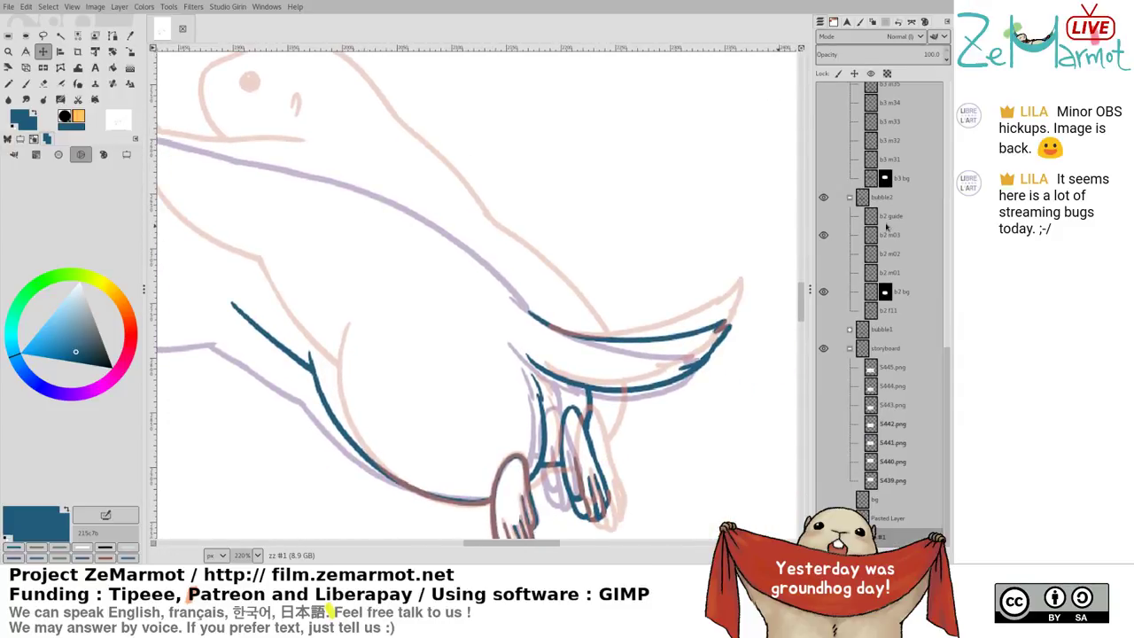
scroll(949, 356, "up", 10)
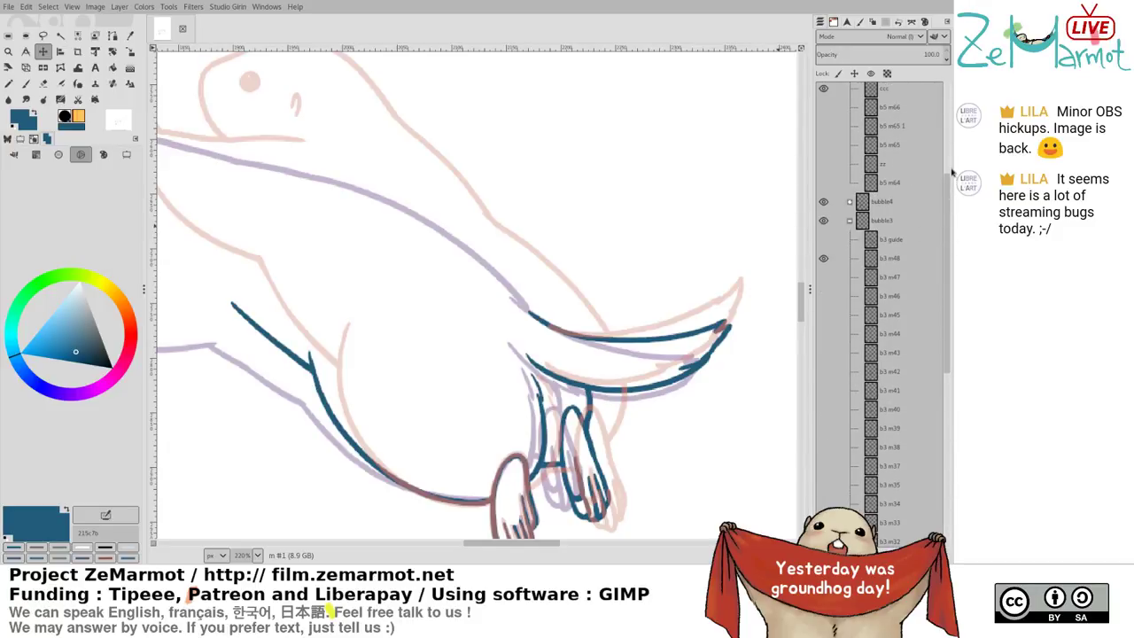
On layer zz #1, draw the back line between the two guides, from the tail's base up toward the neck
left_click(900, 91)
left_click_drag(944, 178, 945, 125)
left_click(886, 192)
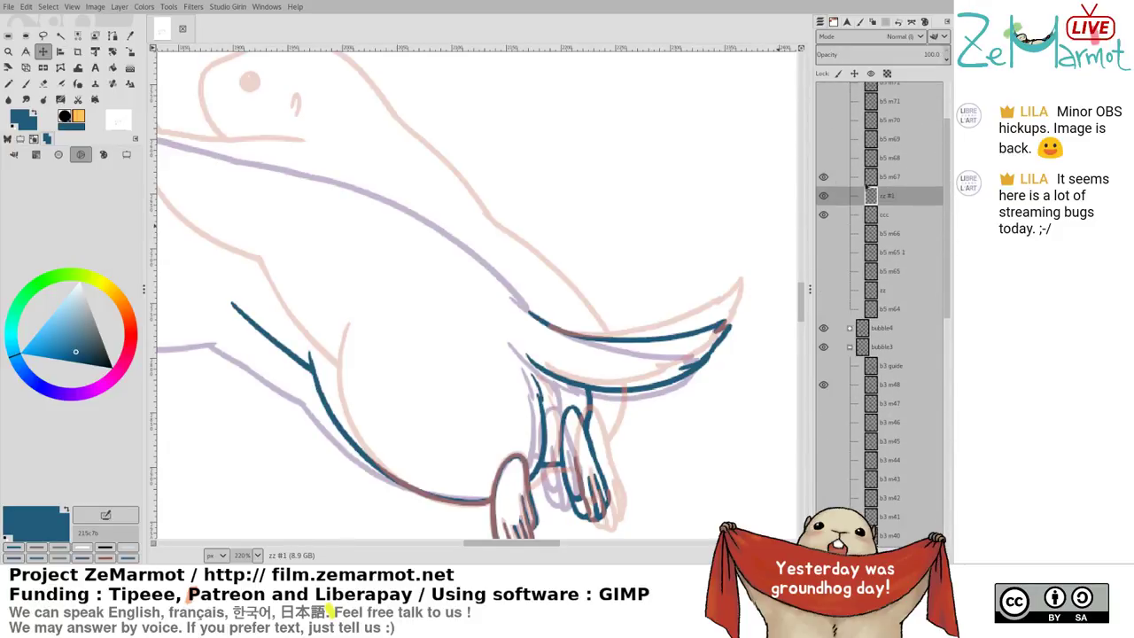
mouse_move(493, 232)
left_mouse_down()
mouse_move(486, 195)
mouse_move(500, 199)
left_mouse_up()
key("k")
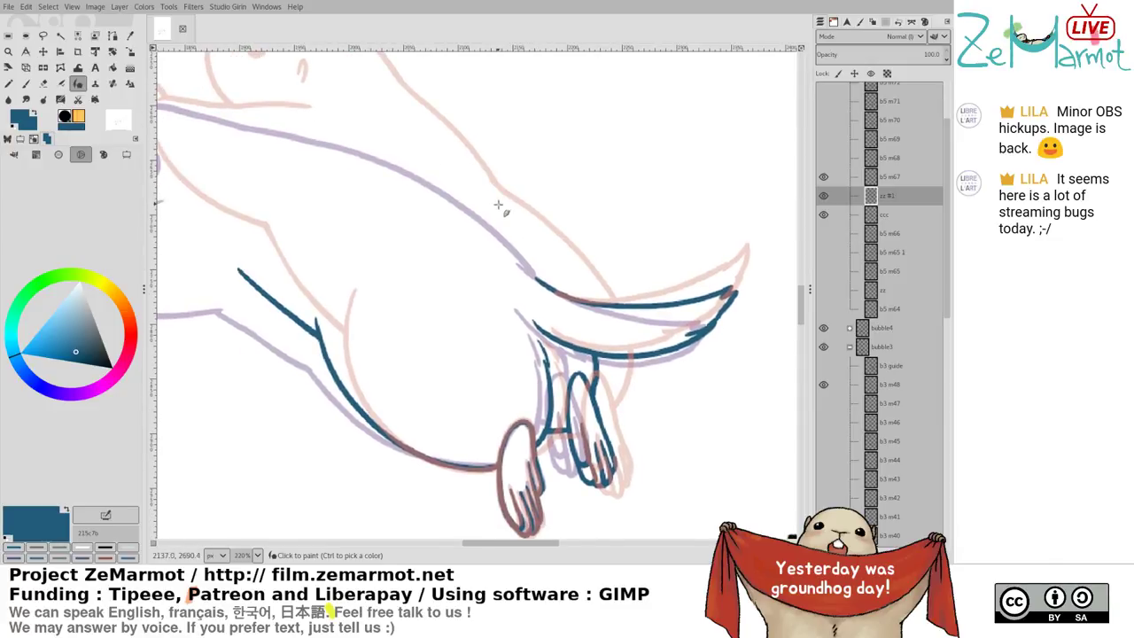
scroll(510, 219, "down", 2)
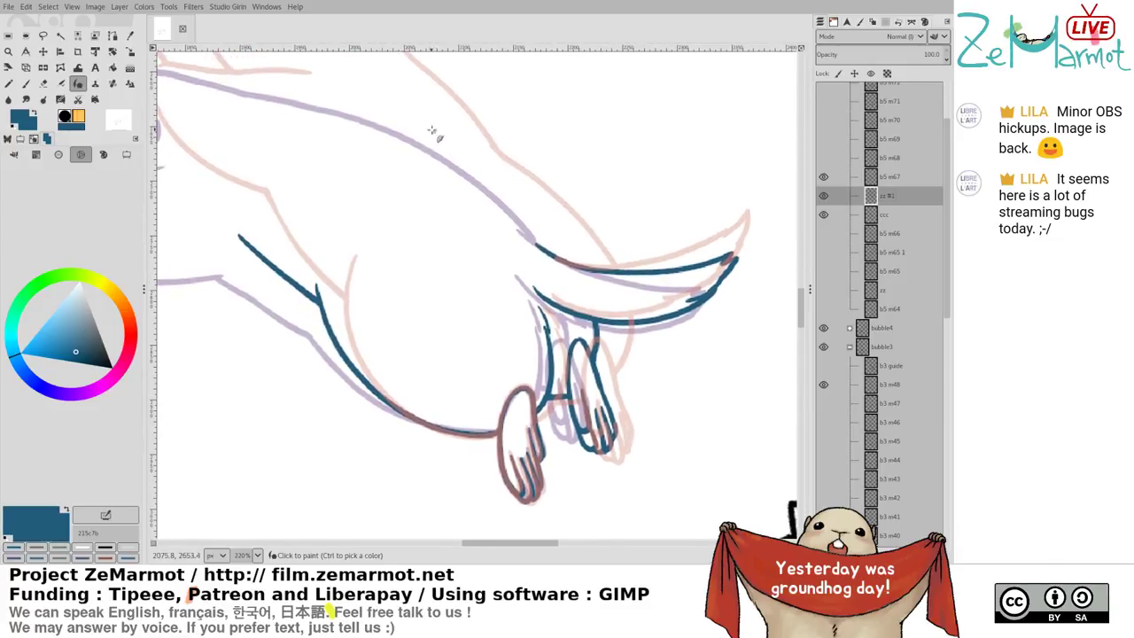
mouse_move(402, 104)
left_mouse_down()
mouse_move(571, 254)
mouse_move(577, 319)
mouse_move(697, 457)
mouse_move(707, 434)
left_mouse_up()
left_click_drag(630, 301, 659, 332)
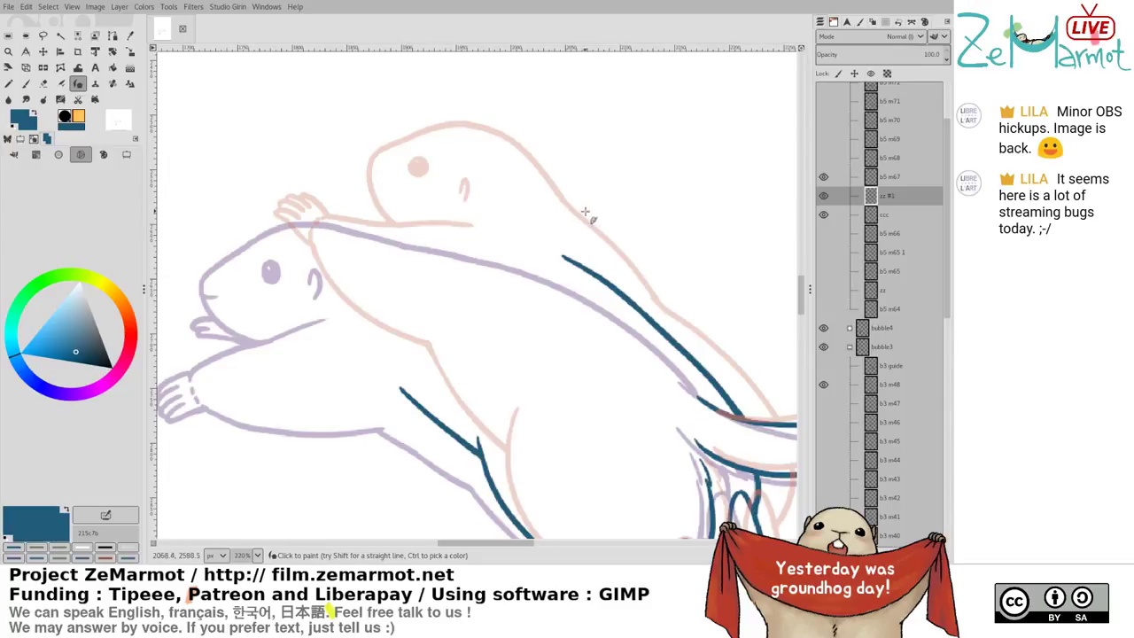
mouse_move(486, 220)
left_mouse_down()
mouse_move(596, 277)
mouse_move(676, 223)
mouse_move(623, 193)
mouse_move(557, 236)
mouse_move(554, 278)
left_mouse_up()
Move the ccc guide layer so its head and eye overlap the other guide's head
left_click(901, 217)
key("m")
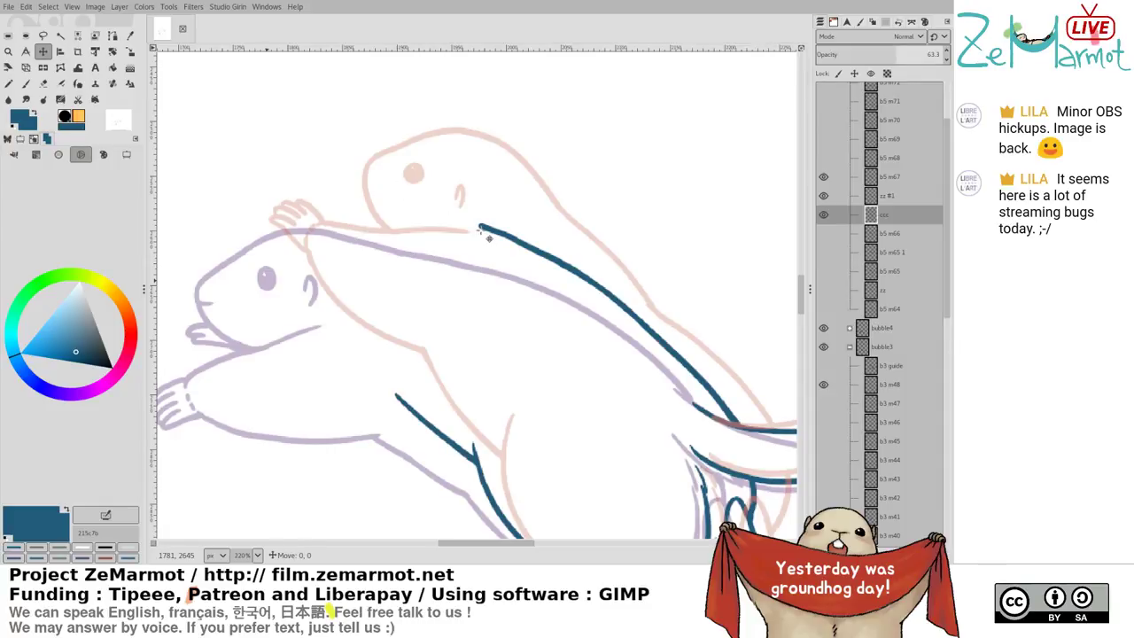
left_click_drag(488, 237, 616, 139)
mouse_move(550, 356)
left_mouse_down()
mouse_move(405, 214)
mouse_move(430, 306)
mouse_move(431, 213)
mouse_move(576, 352)
left_mouse_up()
key("ctrl+z")
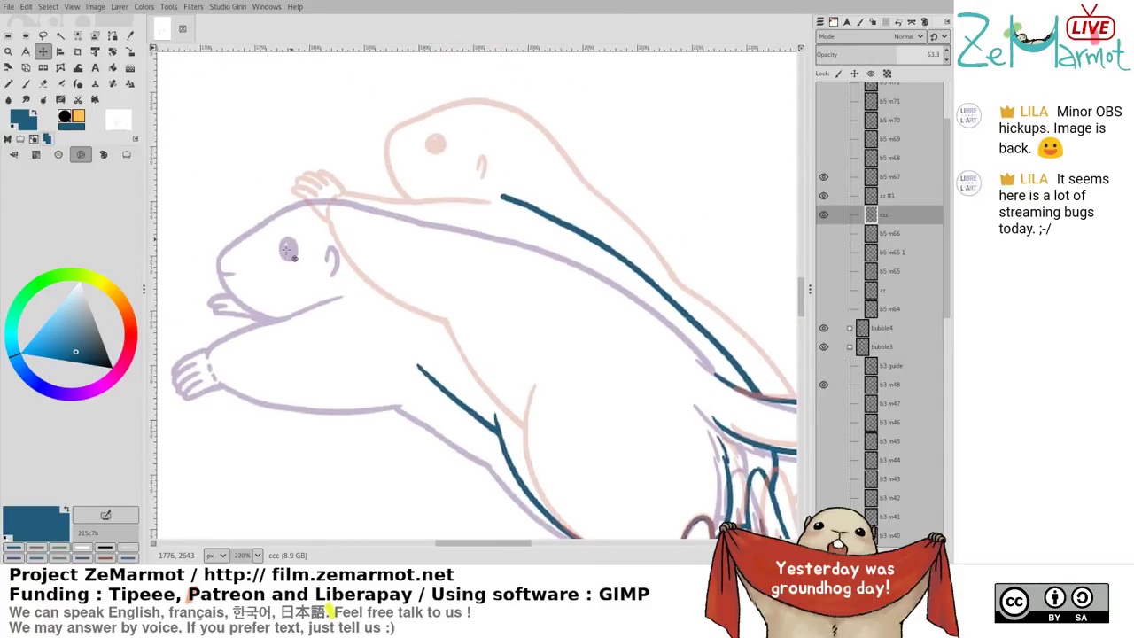
left_click_drag(295, 257, 301, 256)
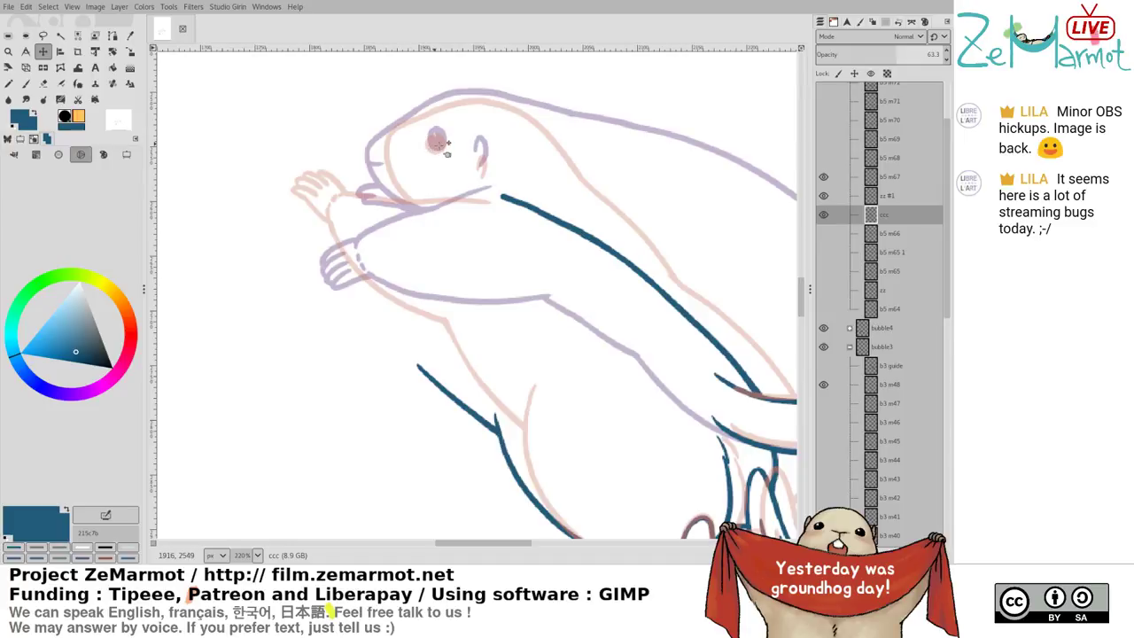
left_click(447, 144)
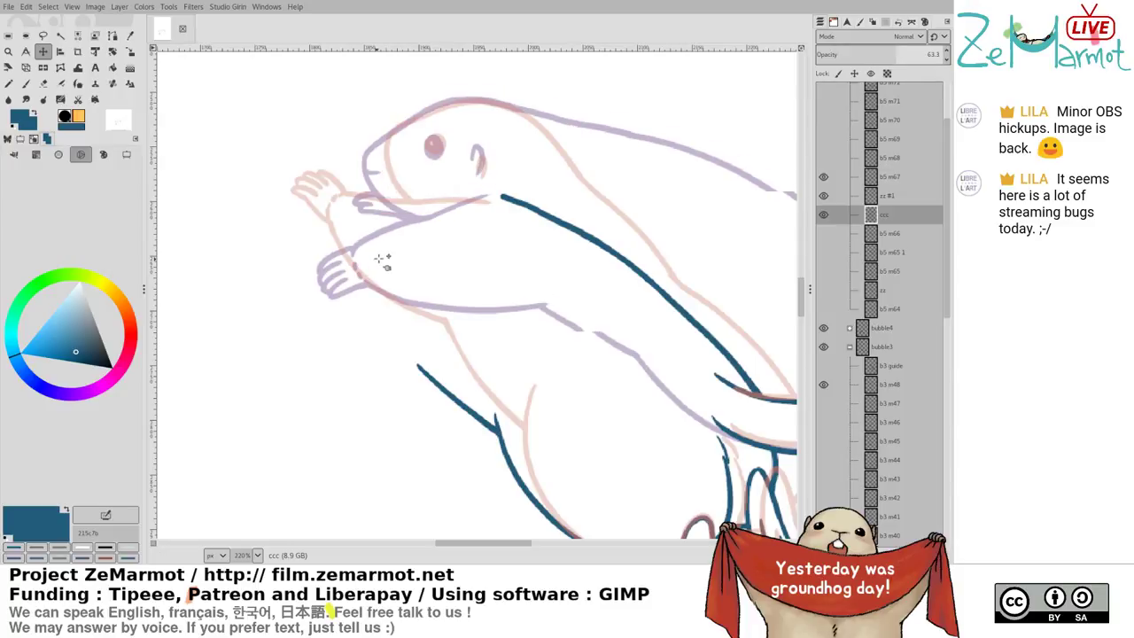
left_click_drag(563, 317, 399, 254)
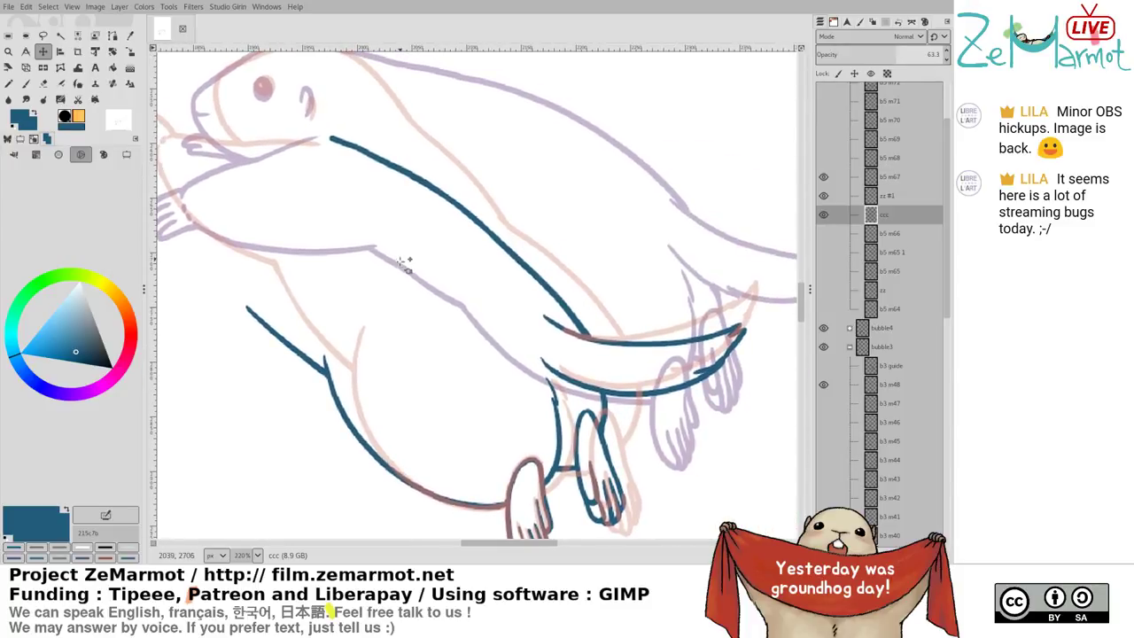
On layer zz #1, draw the snout and chin curve, then the forehead and crown between the overlapped guide heads
left_click(887, 203)
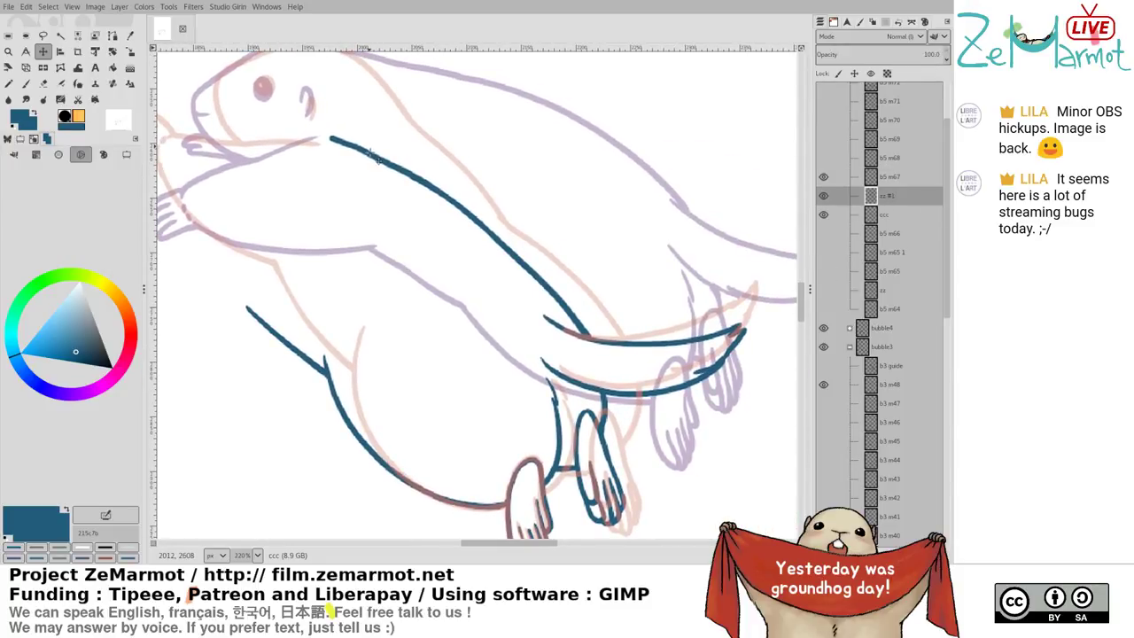
left_click_drag(376, 158, 458, 116)
left_click_drag(403, 219, 527, 354)
key("k")
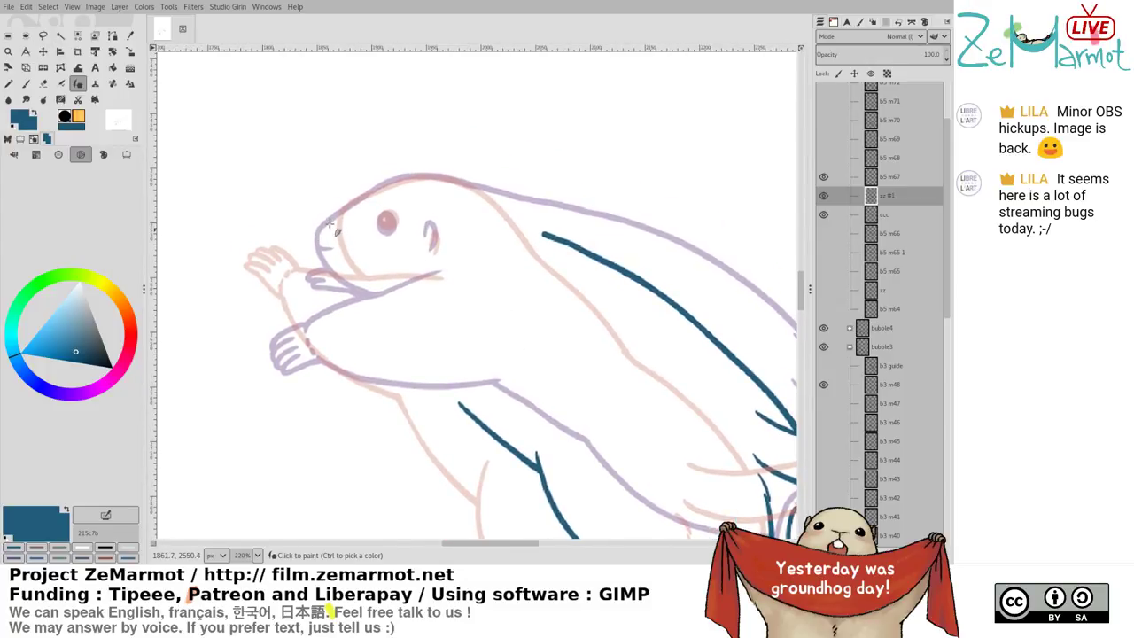
mouse_move(330, 224)
left_mouse_down()
mouse_move(348, 269)
mouse_move(374, 291)
mouse_move(329, 241)
mouse_move(374, 287)
left_mouse_up()
key("ctrl+z")
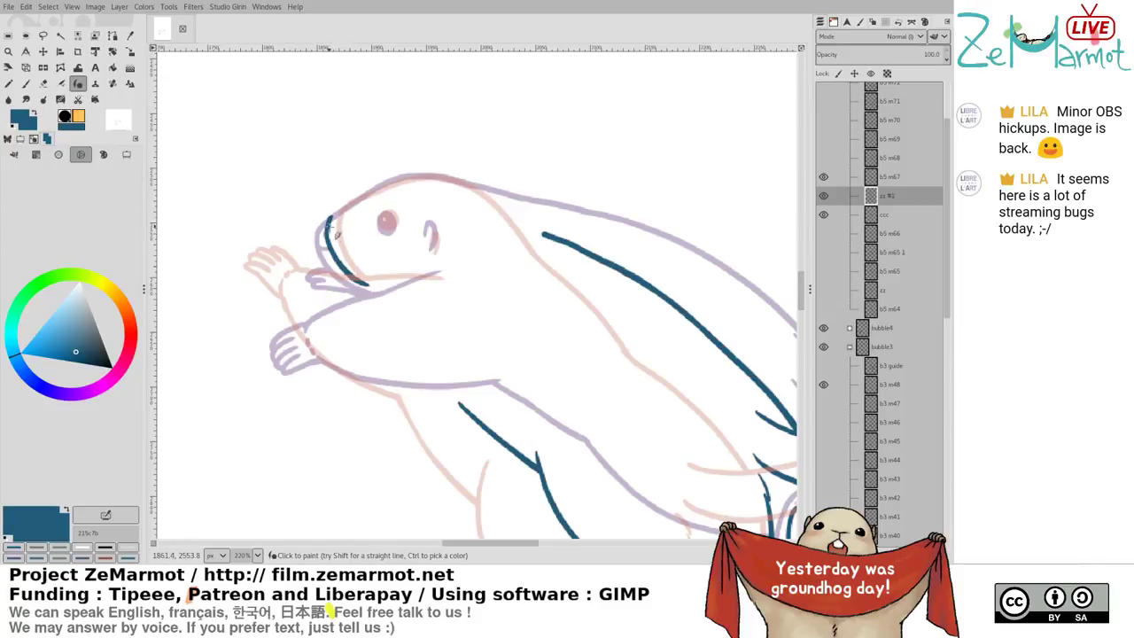
left_click_drag(335, 216, 429, 177)
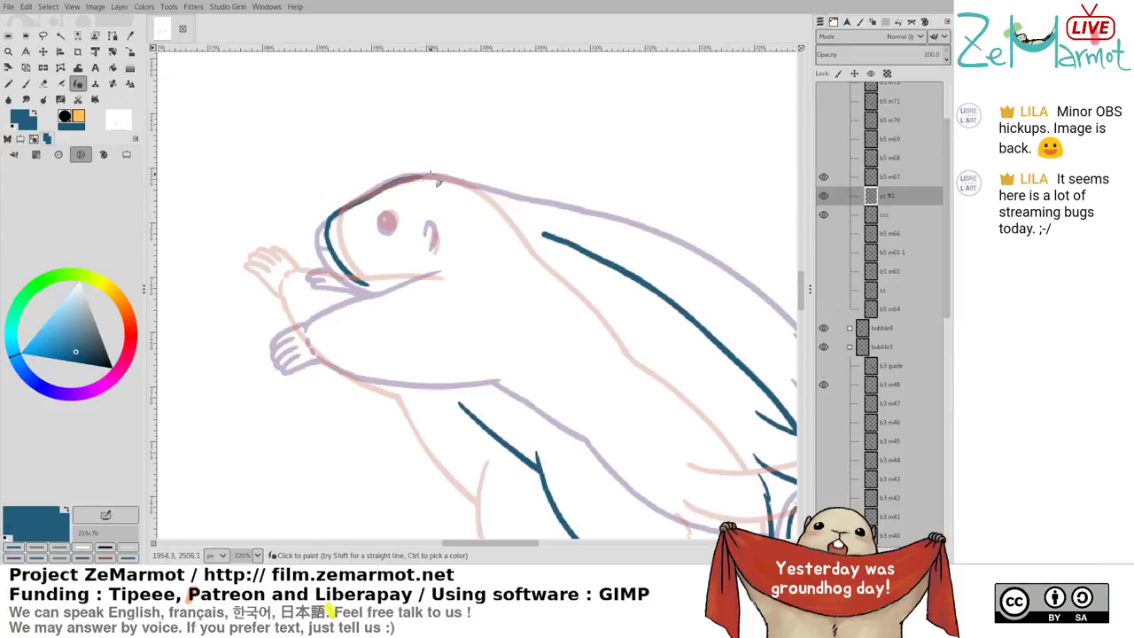
key("ctrl+z")
key("ctrl+z")
mouse_move(329, 220)
left_mouse_down()
mouse_move(417, 177)
mouse_move(501, 203)
left_mouse_up()
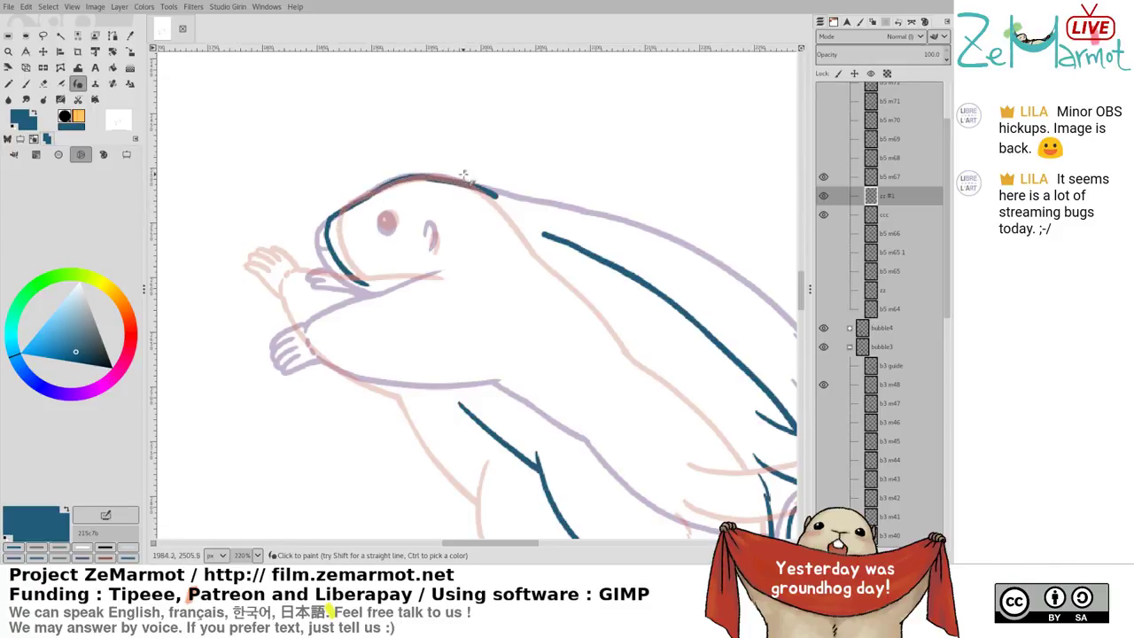
Erase the rear of the head line back to the crown and try a neck line toward the back
key("shift+e")
left_click_drag(425, 174, 505, 203)
key("k")
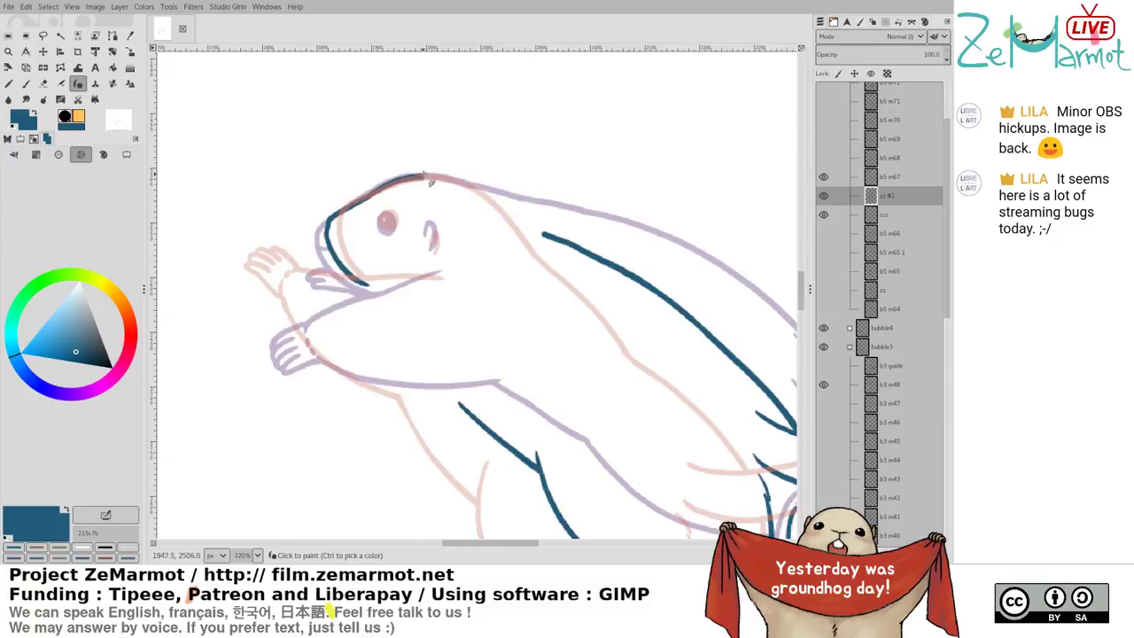
mouse_move(427, 180)
left_mouse_down()
mouse_move(459, 184)
mouse_move(408, 168)
mouse_move(406, 179)
mouse_move(467, 181)
mouse_move(542, 232)
left_mouse_up()
key("ctrl+z")
key("shift+e")
key("k")
key("ctrl+z")
key("shift+e")
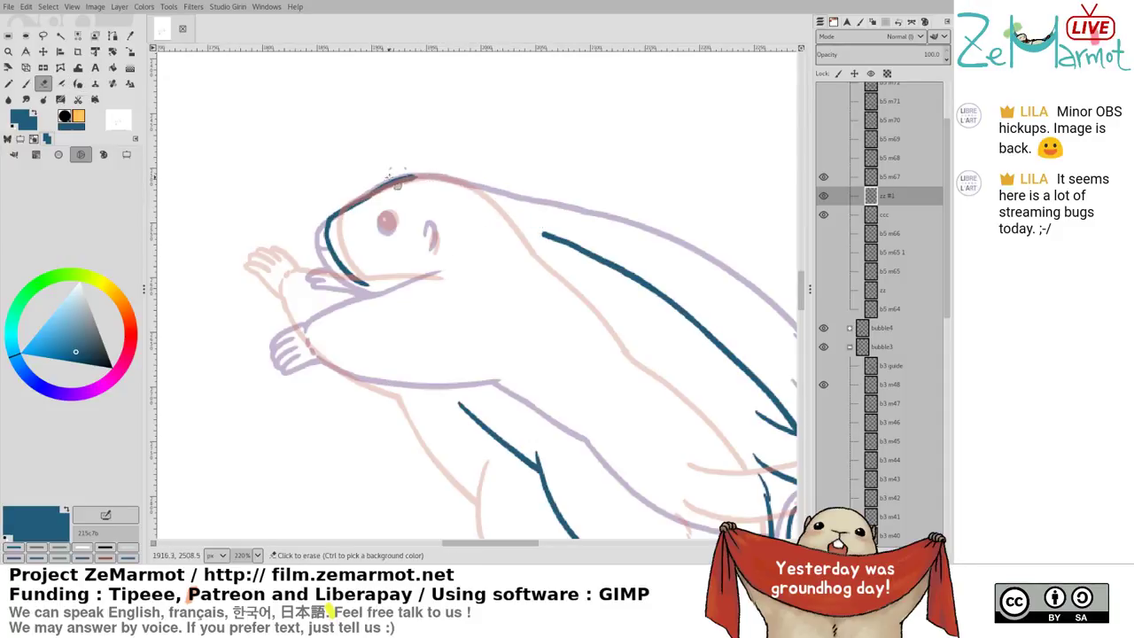
Redraw the top of the head from the crown to the nape and trim the stroke's end
mouse_move(389, 177)
left_mouse_down()
mouse_move(429, 176)
mouse_move(394, 182)
mouse_move(464, 183)
left_mouse_up()
key("k")
key("ctrl+z")
key("ctrl+z")
mouse_move(392, 182)
left_mouse_down()
mouse_move(453, 183)
mouse_move(517, 222)
left_mouse_up()
key("ctrl+z")
mouse_move(395, 180)
left_mouse_down()
mouse_move(457, 179)
mouse_move(448, 182)
left_mouse_up()
key("ctrl+z")
key("ctrl+z")
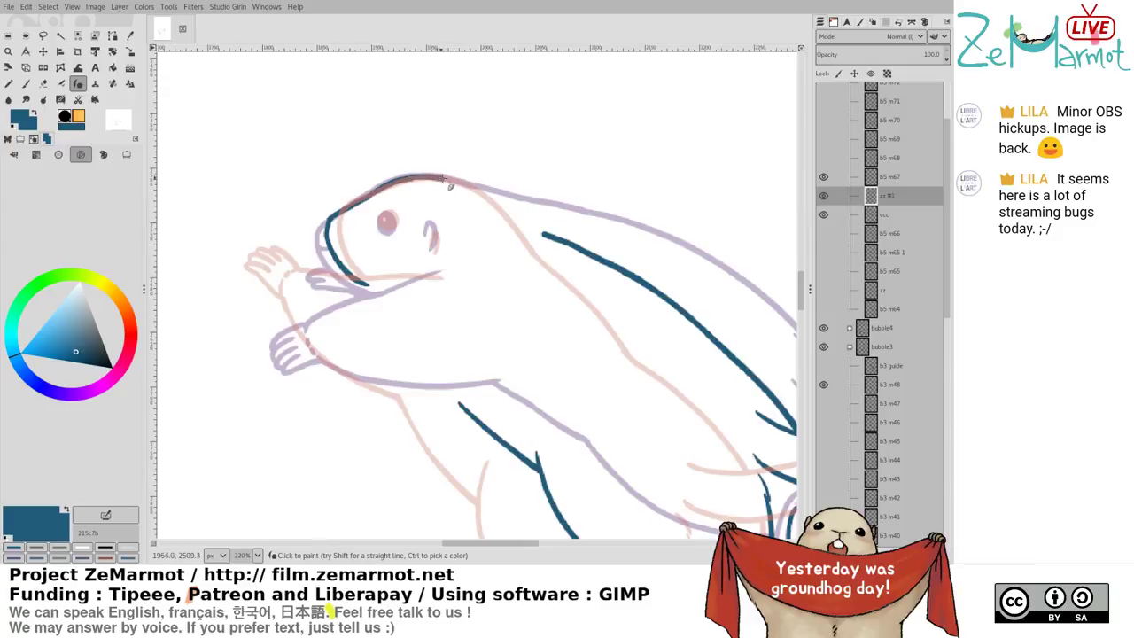
key("shift+e")
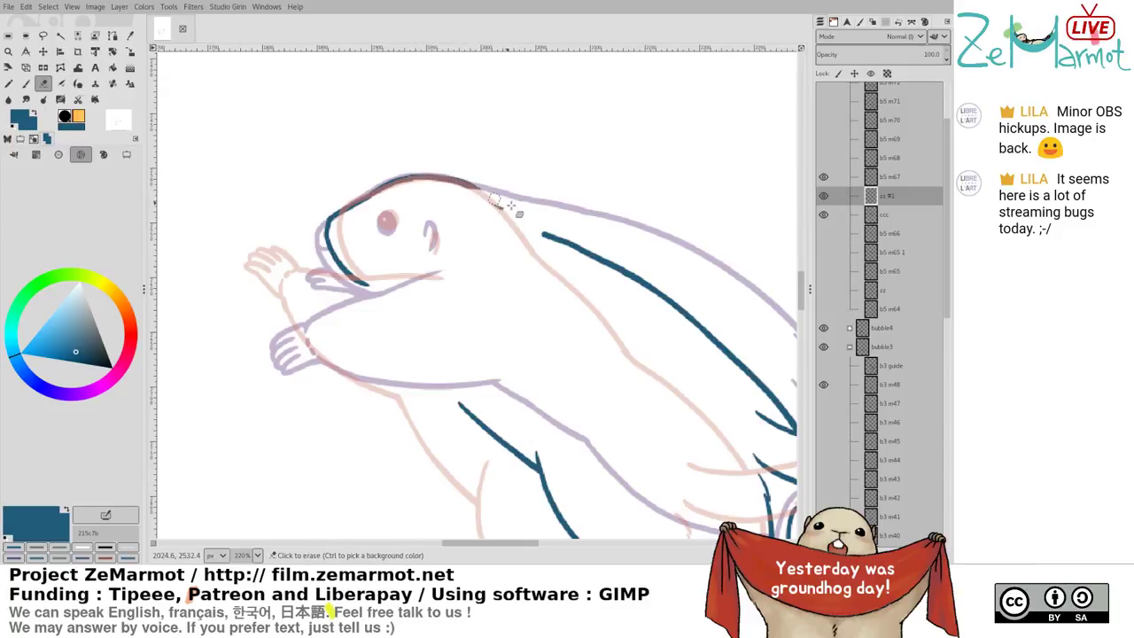
Draw the neck line from the nape to the back line, cleaning up and smoothing the overlap where they join
scroll(450, 212, "up", 4)
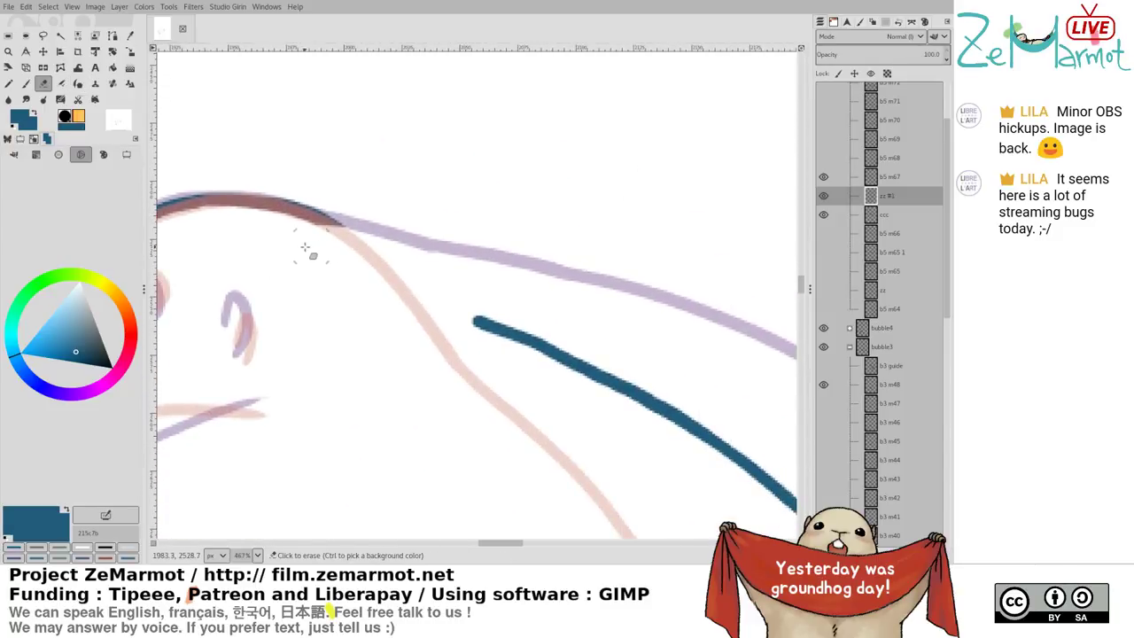
key("p")
left_click_drag(301, 217, 465, 303)
key("ctrl+z")
left_click_drag(310, 220, 474, 312)
key("ctrl+z")
key("ctrl+z")
left_click_drag(386, 250, 529, 351)
key("shift+e")
left_click_drag(469, 329, 555, 367)
key("k")
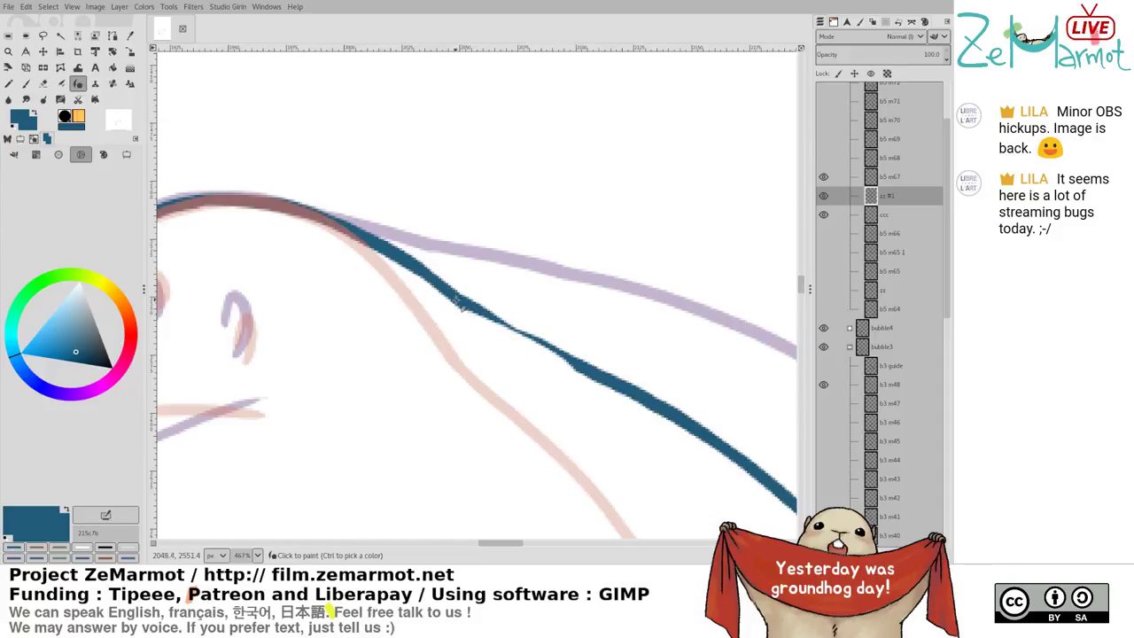
left_click_drag(456, 300, 606, 382)
Draw the filled eye with a small highlight and the curved ear between the guide versions
left_click_drag(449, 342, 671, 286)
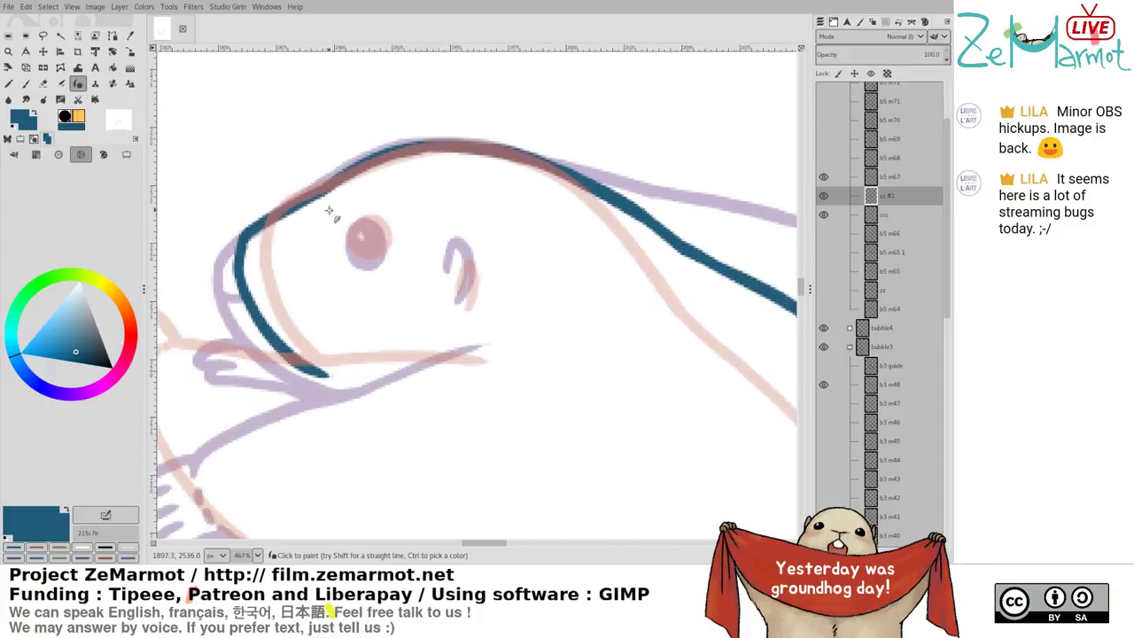
mouse_move(359, 225)
left_mouse_down()
mouse_move(365, 259)
mouse_move(352, 251)
mouse_move(383, 257)
mouse_move(380, 228)
mouse_move(386, 253)
mouse_move(363, 251)
left_mouse_up()
key("ctrl+z")
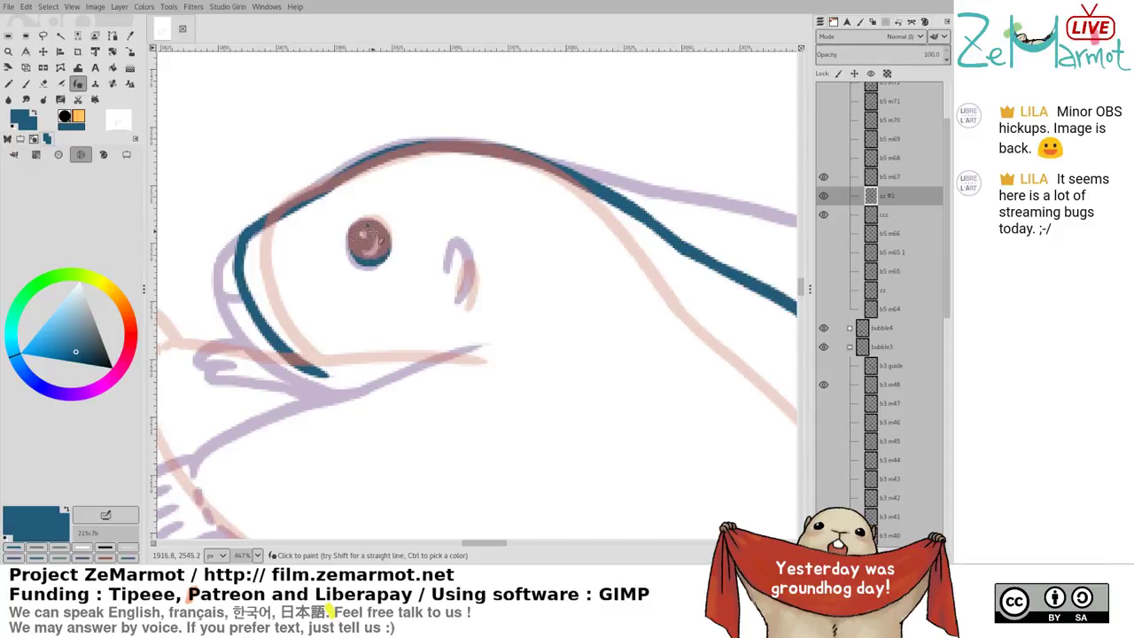
mouse_move(454, 262)
left_mouse_down()
mouse_move(455, 275)
mouse_move(457, 252)
mouse_move(468, 254)
mouse_move(462, 303)
left_mouse_up()
Draw the short mouth line on the snout, the front arm's upper edge and the jaw line behind the chin
left_click_drag(347, 328, 419, 191)
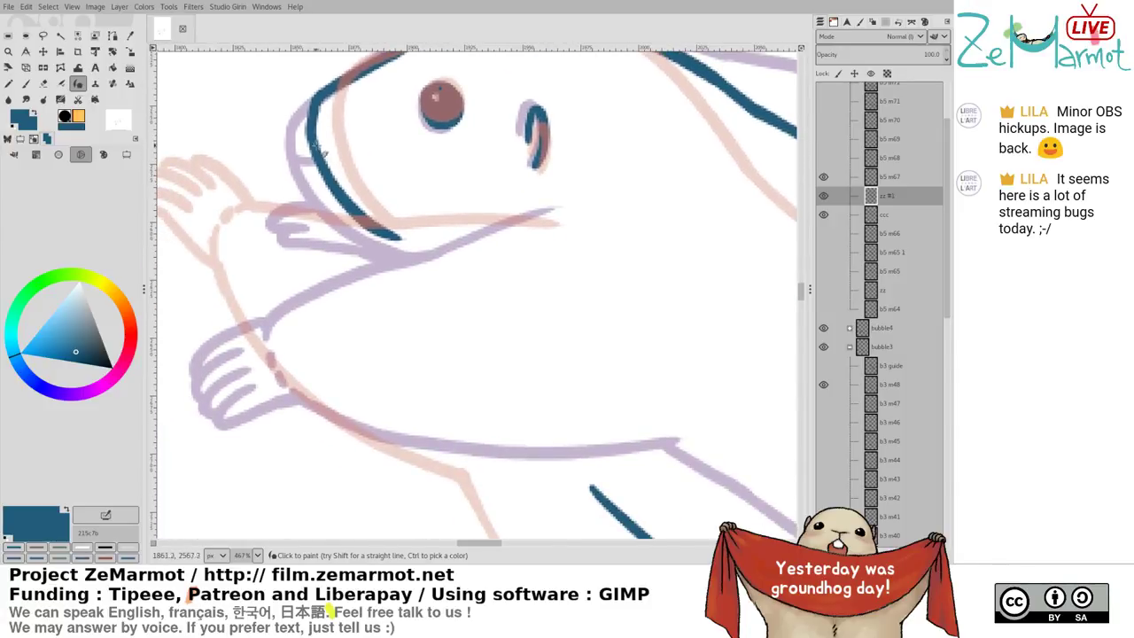
left_click_drag(321, 153, 330, 141)
key("ctrl+z")
mouse_move(331, 198)
left_mouse_down()
mouse_move(486, 237)
mouse_move(475, 221)
left_mouse_up()
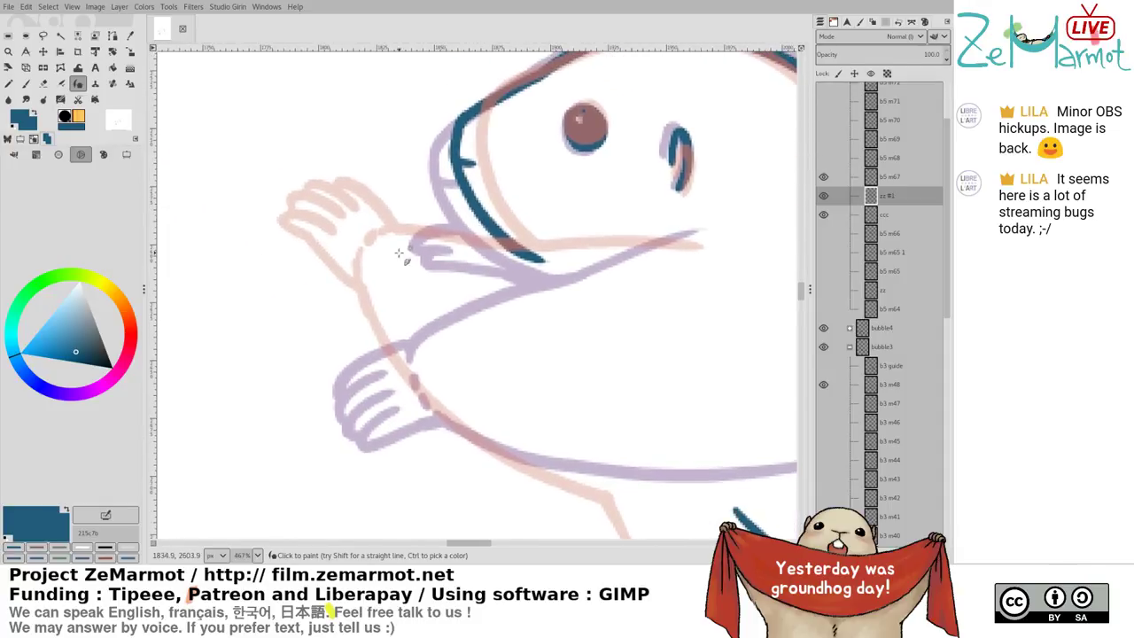
left_click_drag(399, 285, 706, 241)
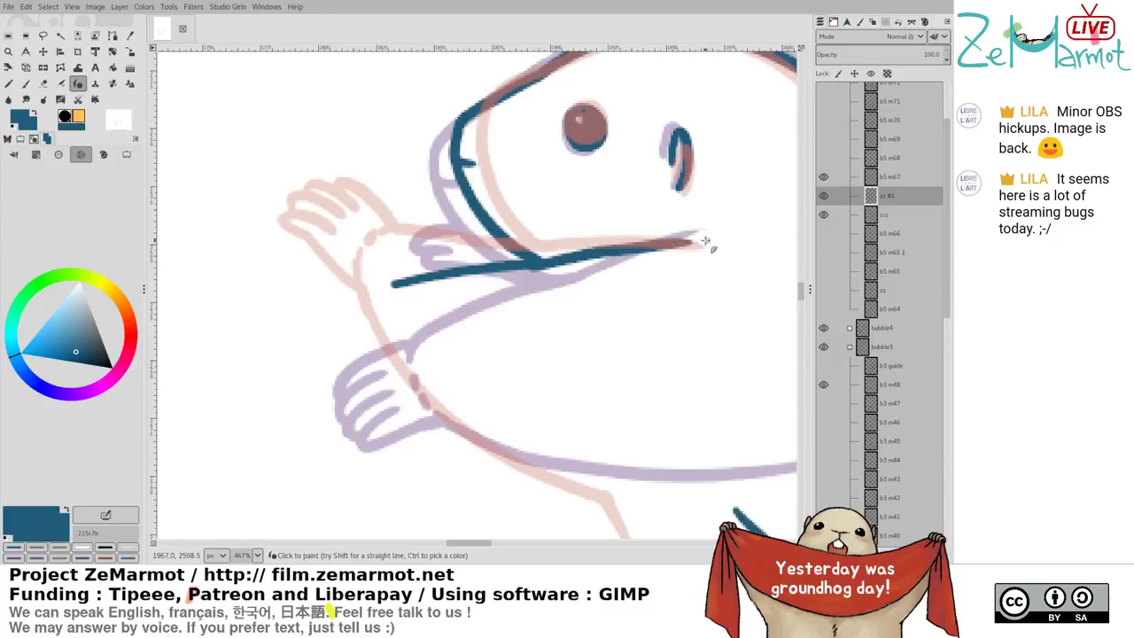
key("ctrl+z")
left_click_drag(542, 265, 707, 240)
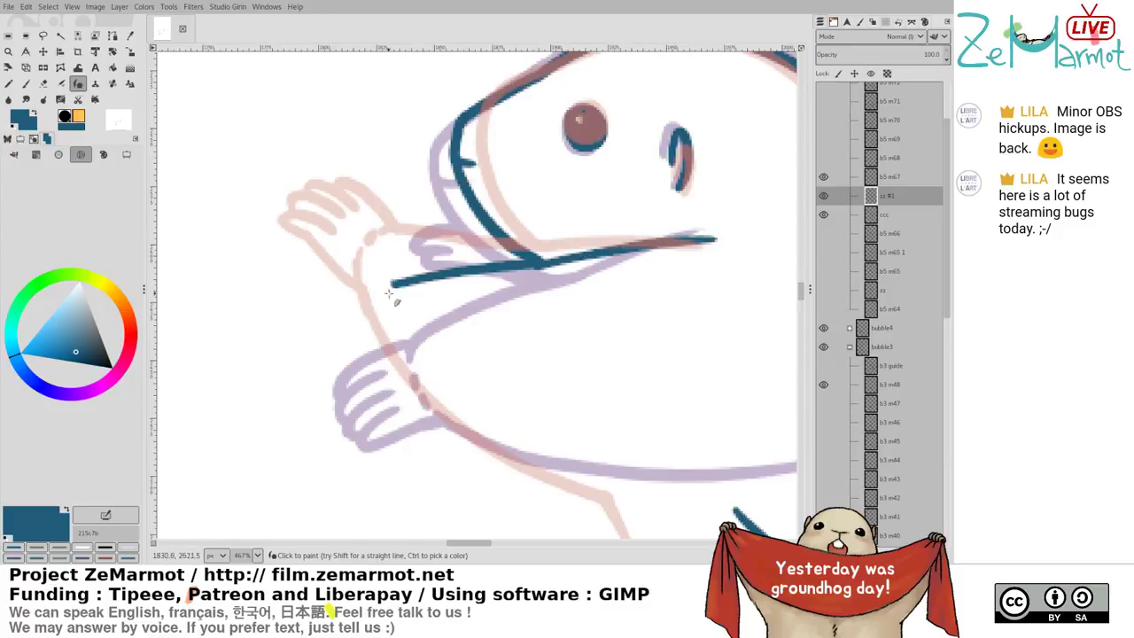
Draw the dashed wrist line and the front arm's lower edge, joining it to the upper end of the chest line
mouse_move(390, 288)
left_mouse_down()
mouse_move(388, 335)
mouse_move(429, 391)
mouse_move(535, 451)
mouse_move(392, 324)
left_mouse_up()
key("ctrl+z")
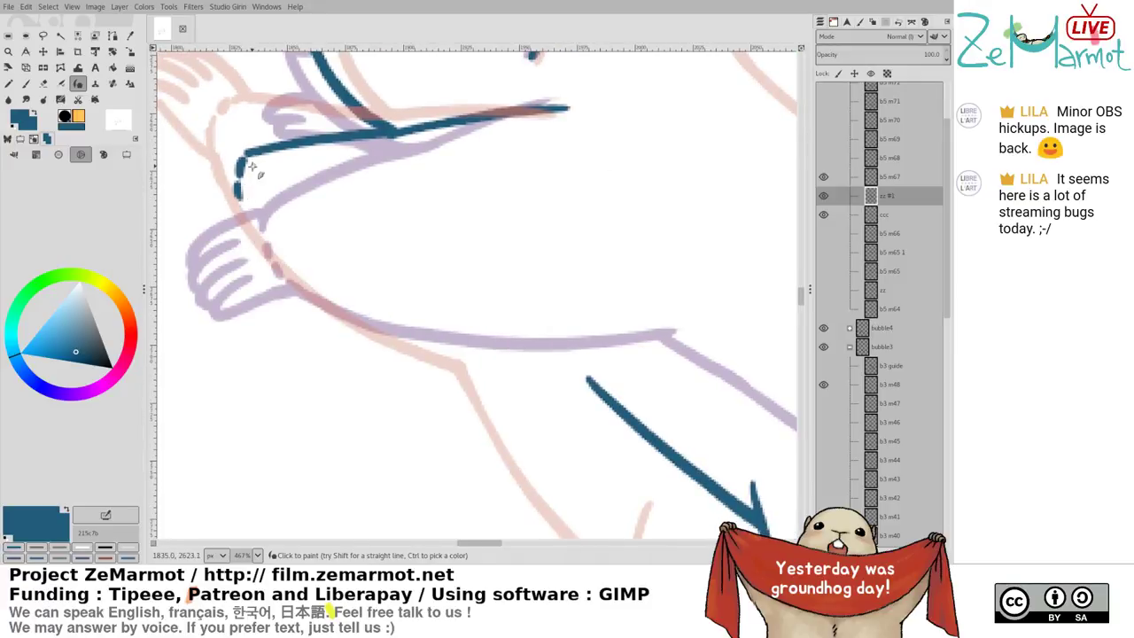
mouse_move(240, 214)
left_mouse_down()
mouse_move(271, 256)
mouse_move(357, 322)
mouse_move(481, 364)
mouse_move(592, 381)
left_mouse_up()
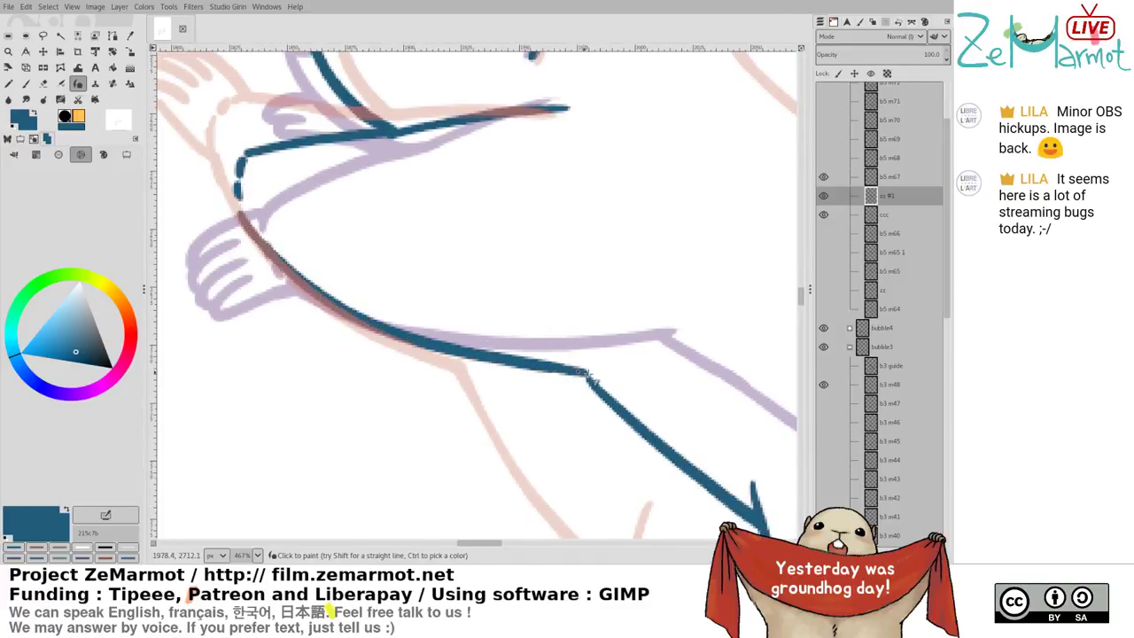
Draw the front paw with its fingers beyond the wrist, midway between the guide paws, and redraw its lower edge to the arm
left_click_drag(350, 245, 499, 410)
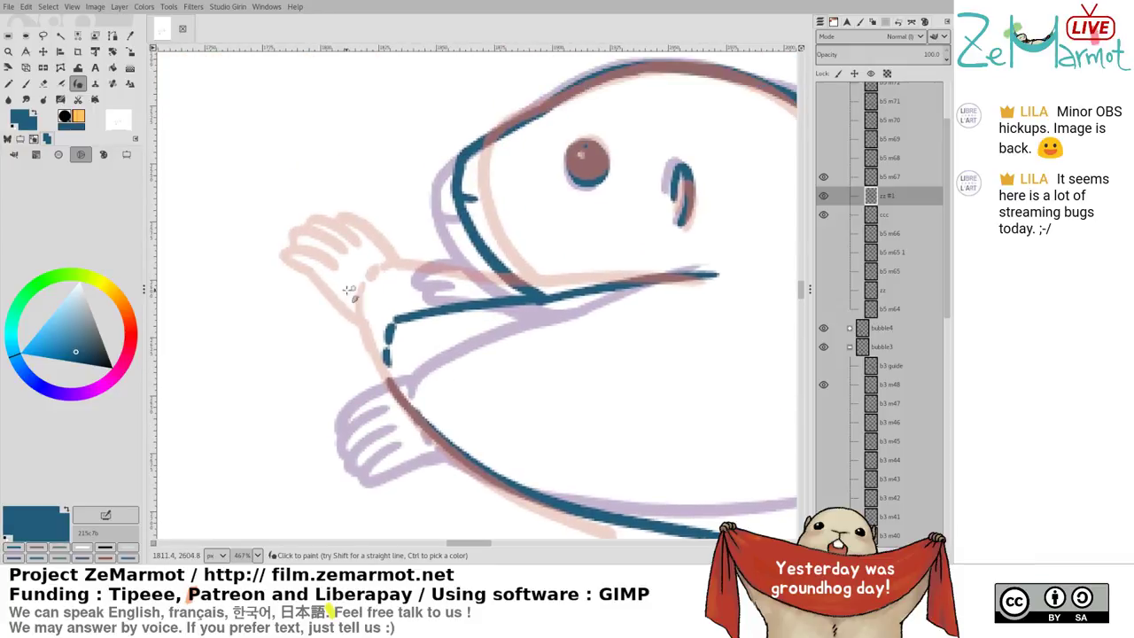
left_click_drag(325, 287, 404, 326)
key("ctrl+z")
key("ctrl+z")
mouse_move(333, 291)
left_mouse_down()
mouse_move(395, 321)
mouse_move(322, 294)
mouse_move(357, 311)
mouse_move(305, 315)
mouse_move(306, 328)
mouse_move(350, 325)
mouse_move(315, 345)
mouse_move(349, 342)
mouse_move(312, 365)
mouse_move(378, 374)
left_mouse_up()
key("ctrl+z")
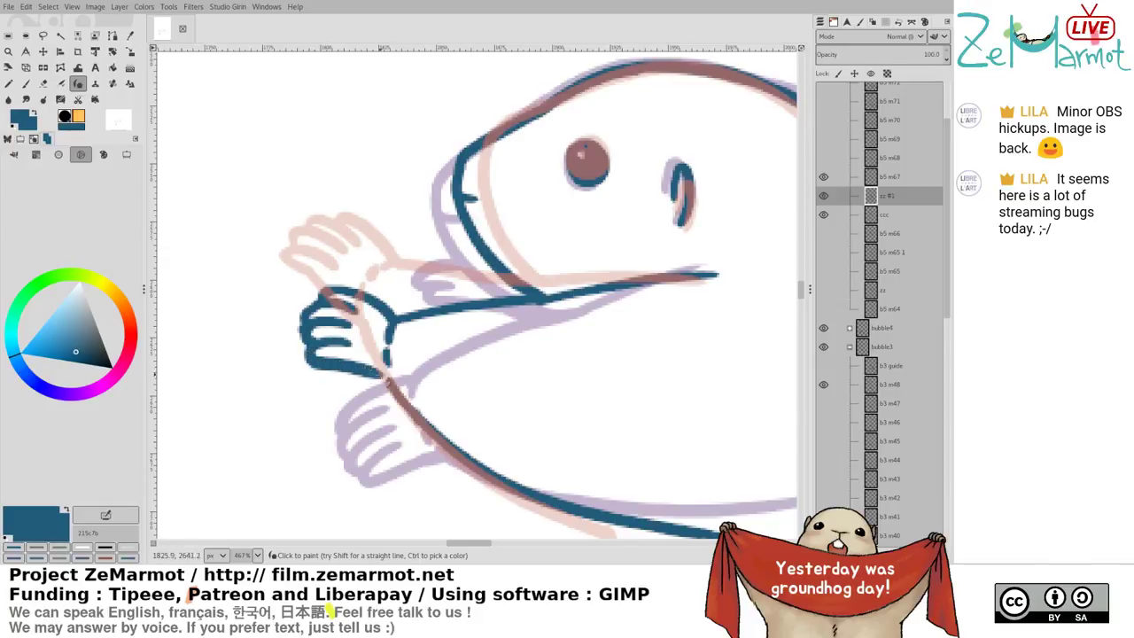
left_click_drag(311, 353, 388, 386)
mouse_move(549, 321)
left_mouse_down()
mouse_move(525, 244)
mouse_move(447, 262)
left_mouse_up()
key("ctrl+z")
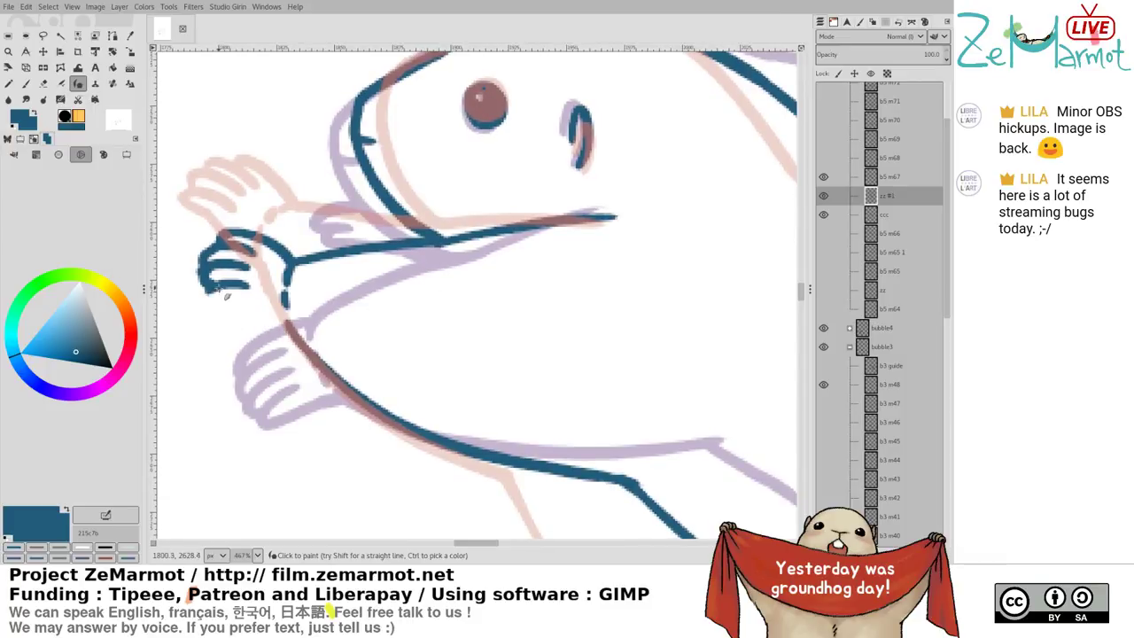
mouse_move(214, 291)
left_mouse_down()
mouse_move(267, 307)
mouse_move(210, 295)
mouse_move(287, 327)
left_mouse_up()
key("ctrl+z")
left_click_drag(489, 288, 515, 316)
scroll(514, 316, "up", 2)
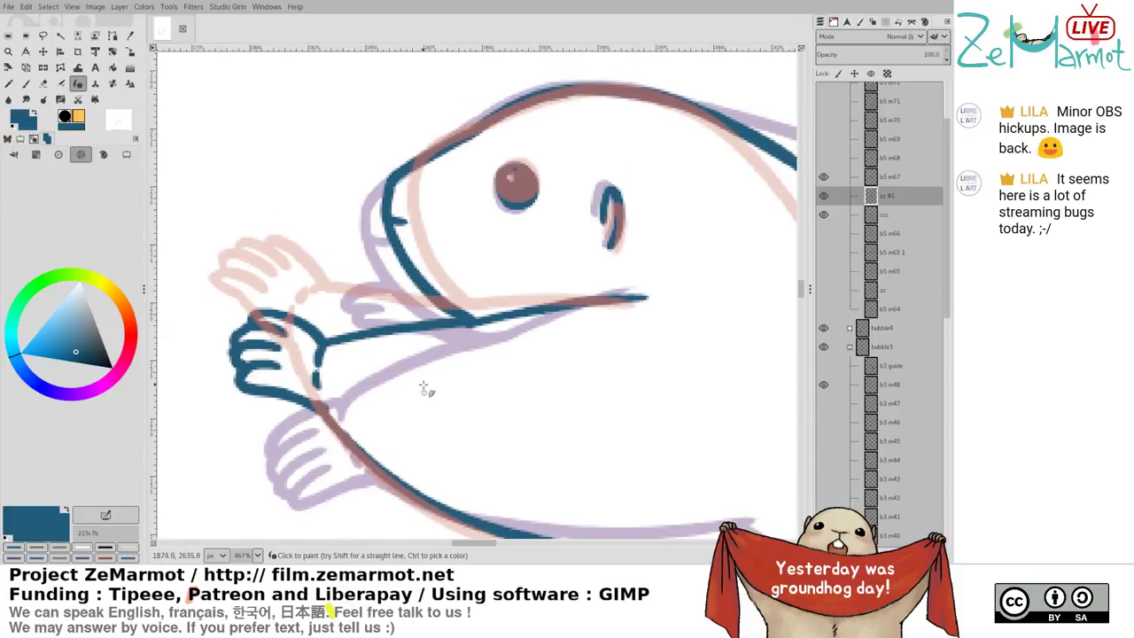
left_click(824, 234)
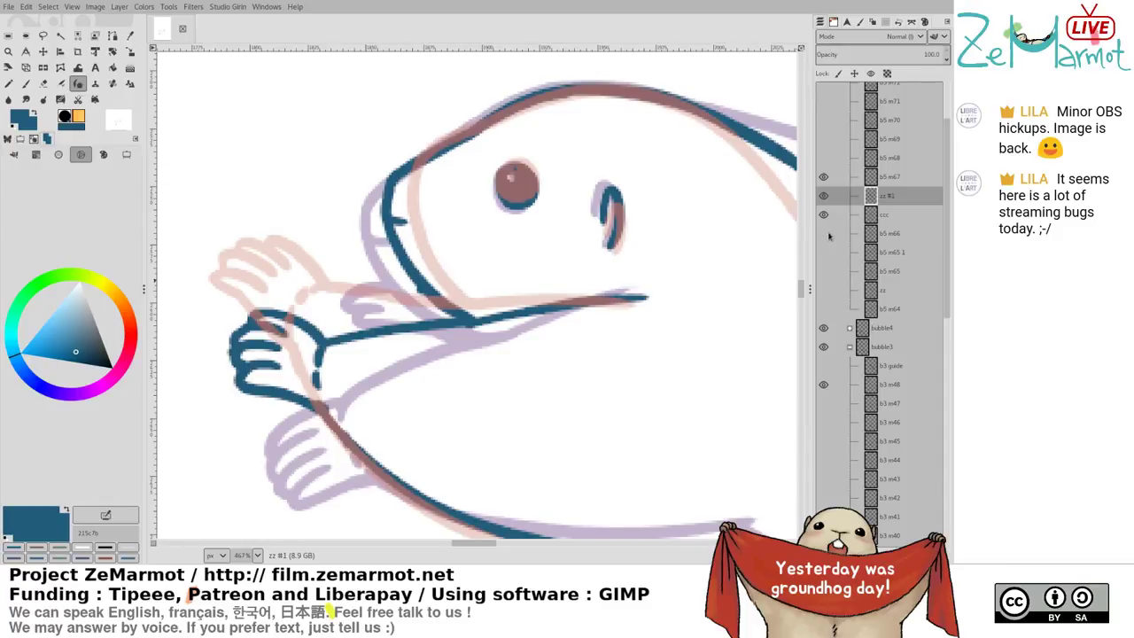
scroll(567, 426, "down", 6, "ctrl")
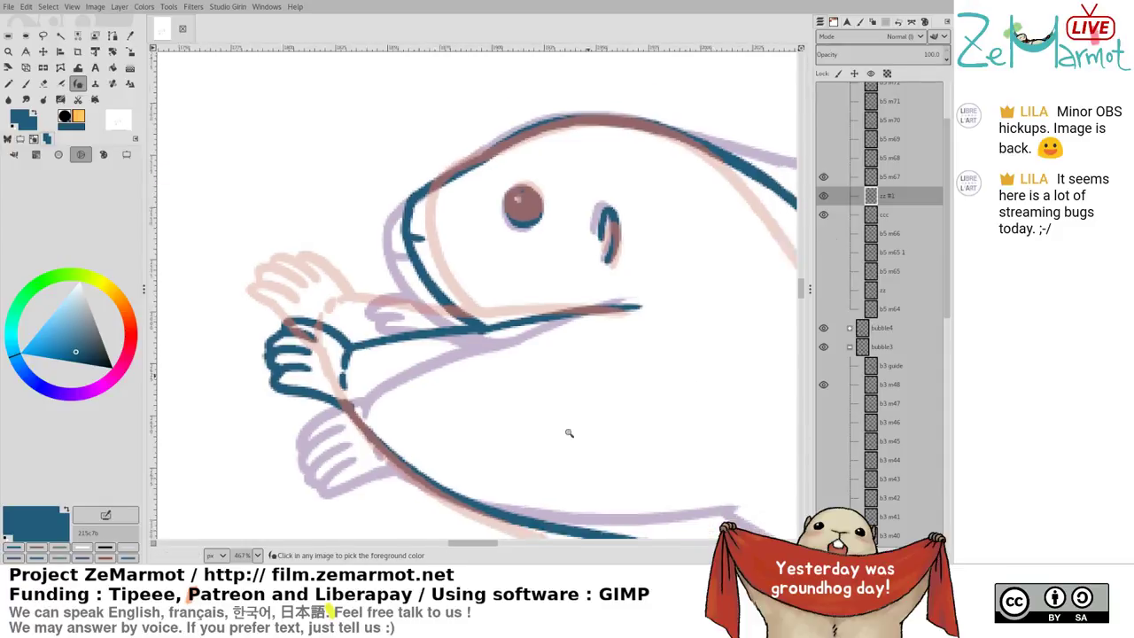
scroll(405, 263, "down", 4, "ctrl")
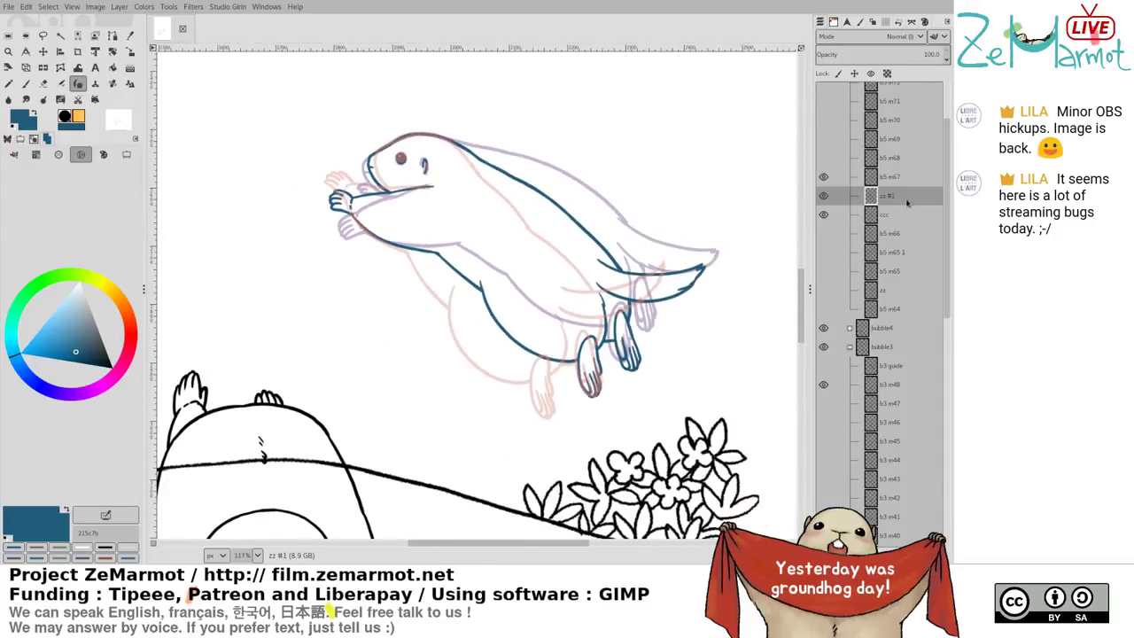
Delete the shifted guide copy beneath layer zz #1 and show layer b5 m66 as the guide
left_click(901, 214)
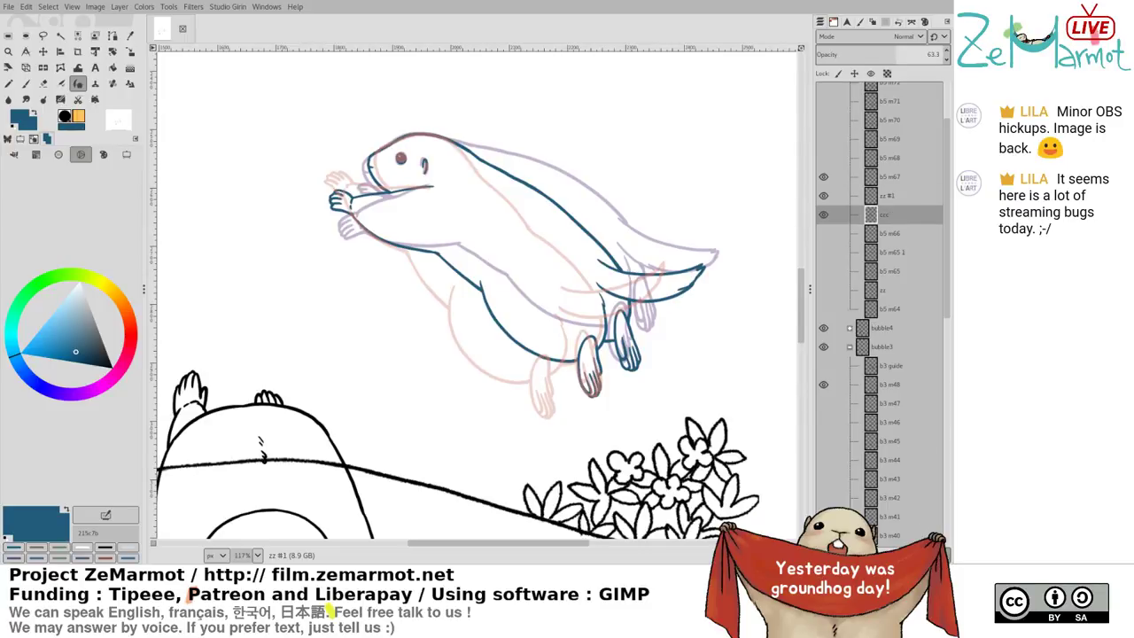
key("Delete")
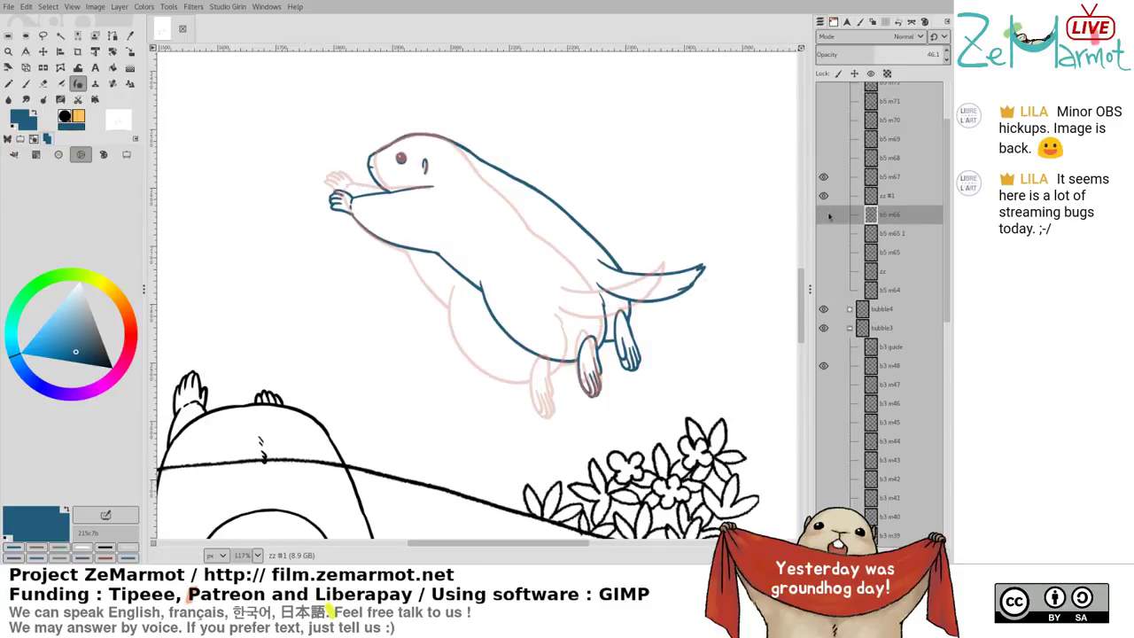
left_click(828, 215)
key("Page_Up")
Move the drawing on zz #1 up and left so it sits midway between the b5 m66 and b5 m67 marmots
key("m")
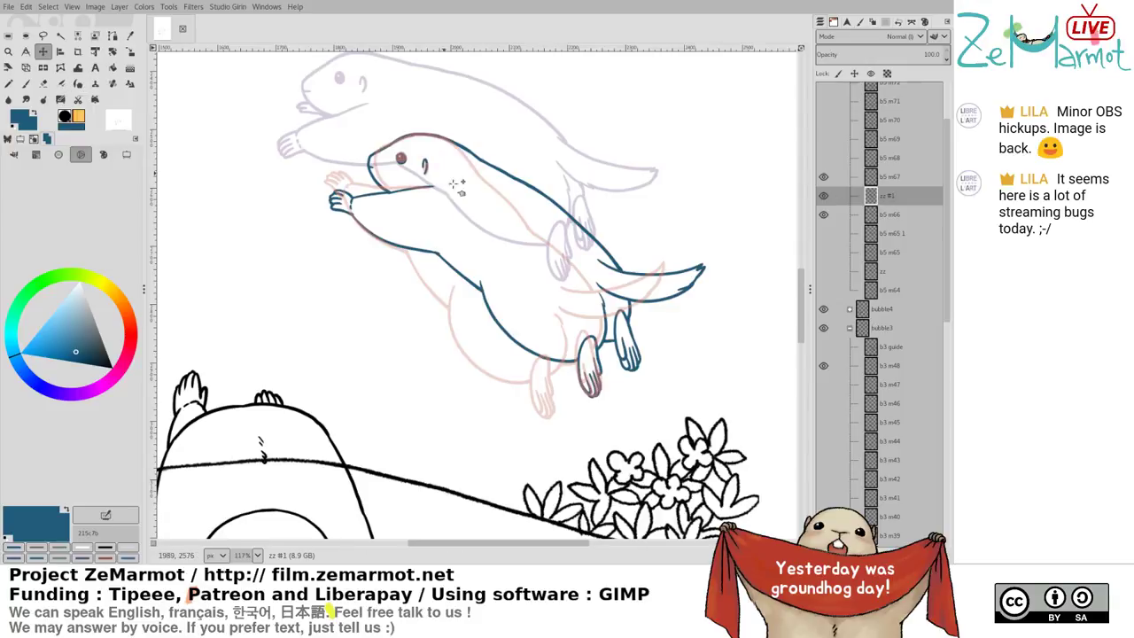
left_click_drag(519, 182, 452, 110)
left_click_drag(452, 113, 488, 135)
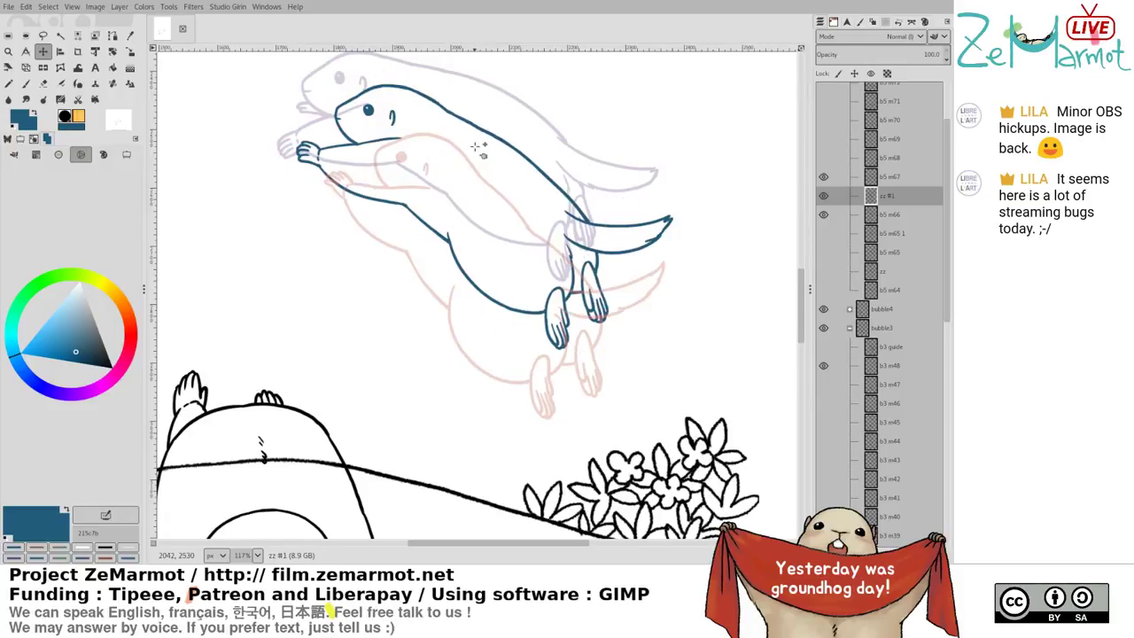
left_click_drag(369, 113, 369, 112)
left_click_drag(361, 240, 365, 244)
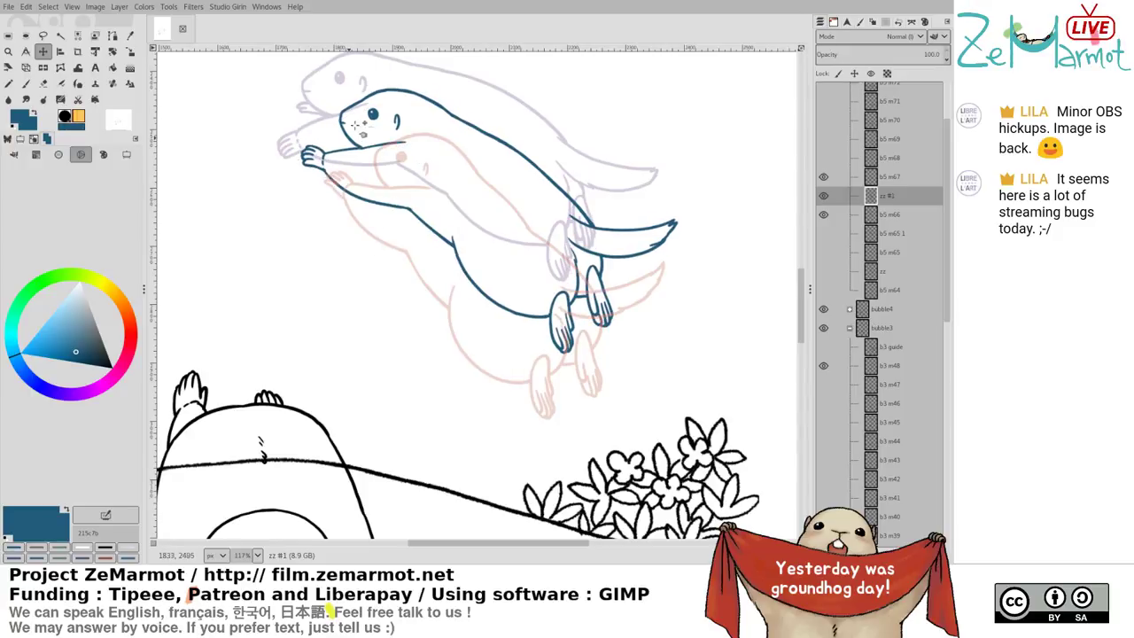
left_click(382, 125)
left_click_drag(340, 212, 341, 216)
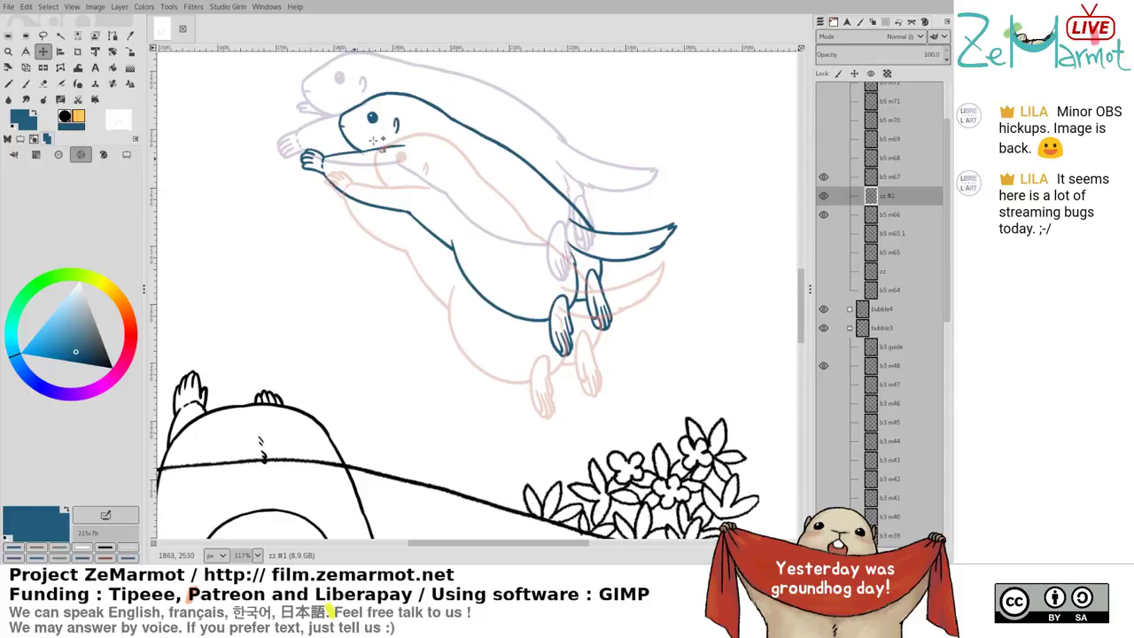
left_click_drag(382, 127, 381, 125)
Nudge the in-between marmot 5 pixels left and 2 pixels up
key("Left")
key("Left")
key("Left")
key("Left")
key("Left")
key("Up")
key("Up")
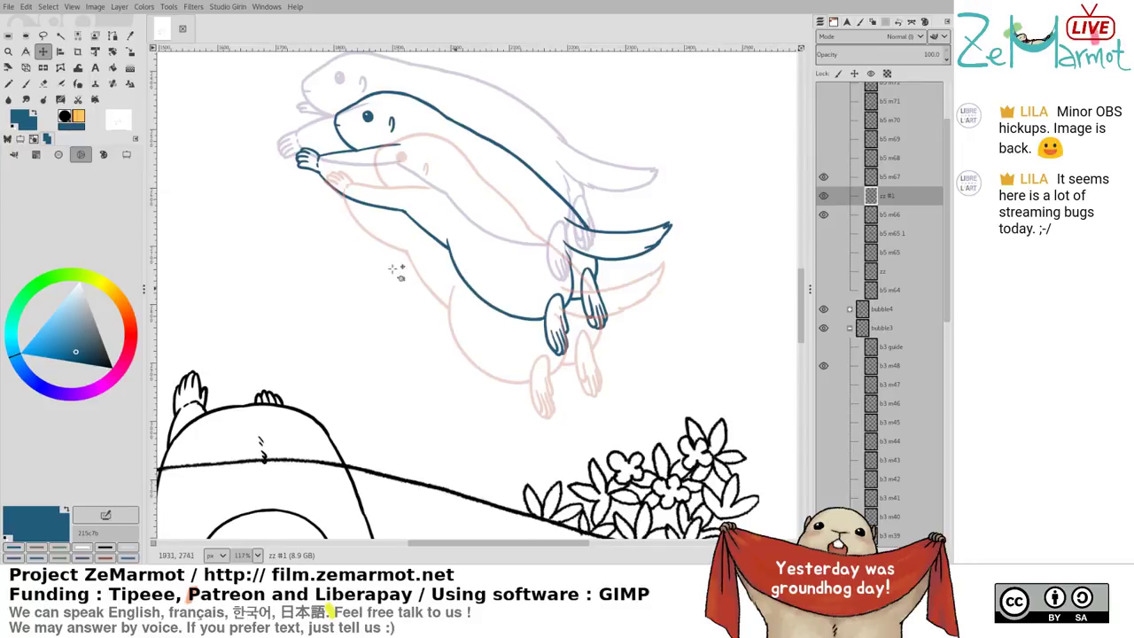
Flip between b5 m67, zz #1 and b5 m66 to check the in-between's motion, also comparing against b5 m65 1
left_click_drag(364, 328, 336, 389)
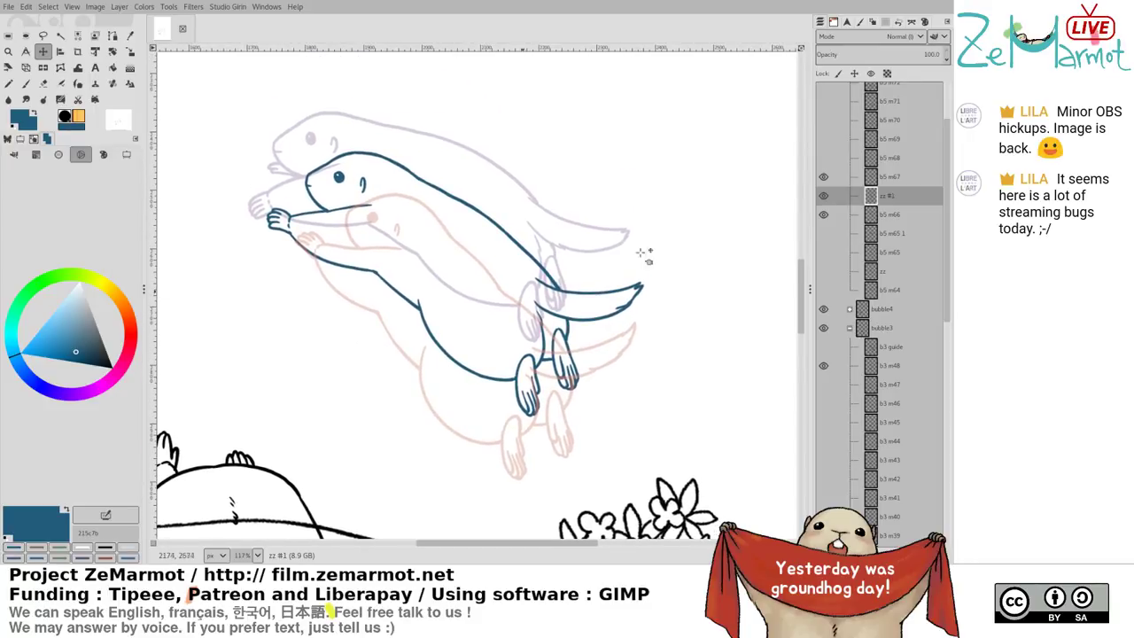
left_click(824, 196)
left_click(824, 195, "shift")
left_click(825, 181, "shift")
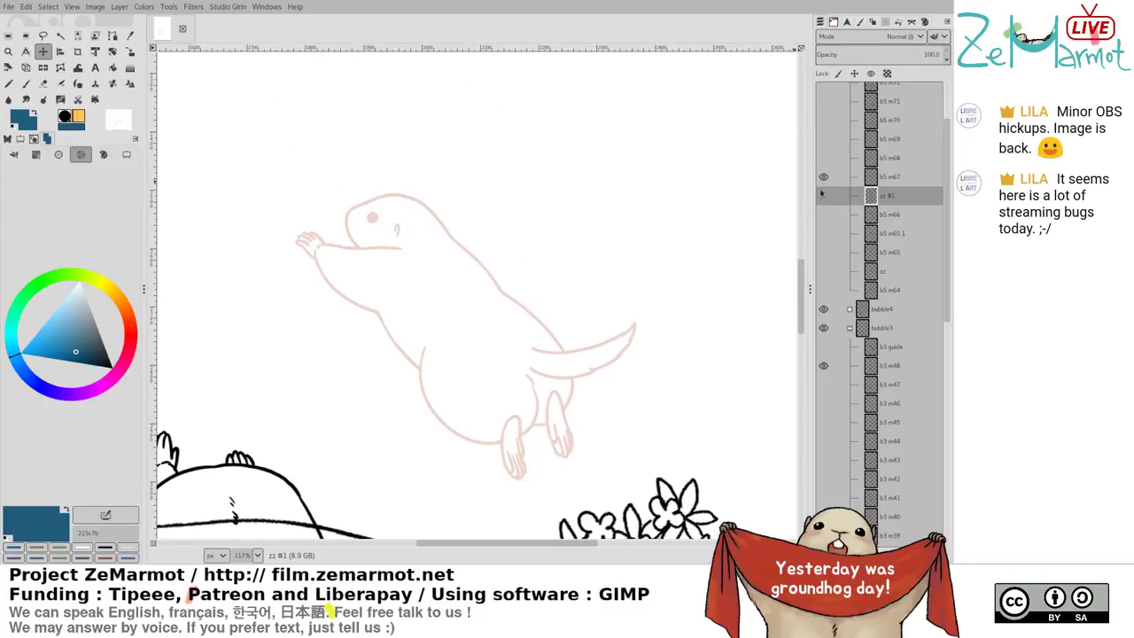
left_click(825, 195, "shift")
left_click(825, 213, "shift")
left_click(825, 194, "shift")
left_click(825, 180, "shift")
left_click(824, 196)
left_click(824, 196)
left_click(824, 196)
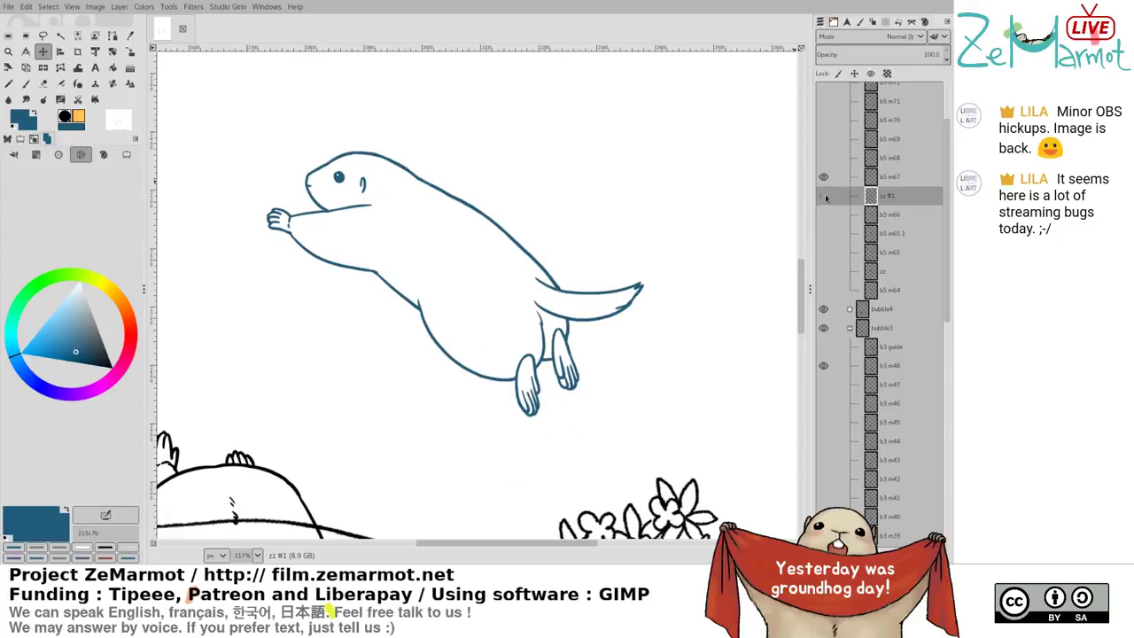
left_click(824, 196)
left_click(824, 196)
left_click(824, 195)
left_click(824, 196)
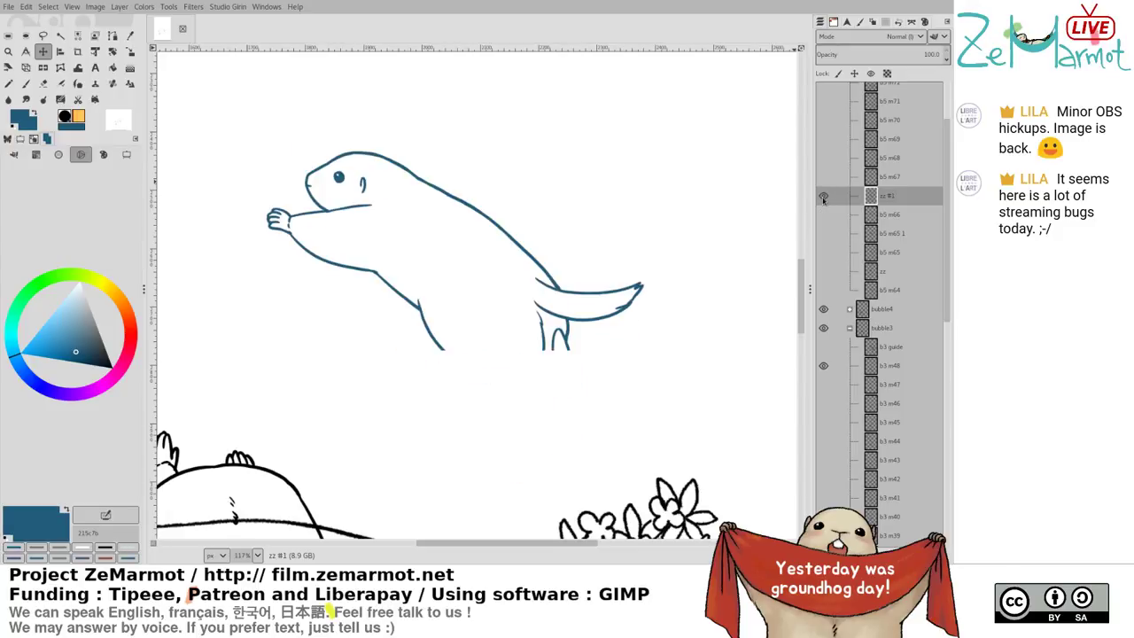
left_click(825, 204)
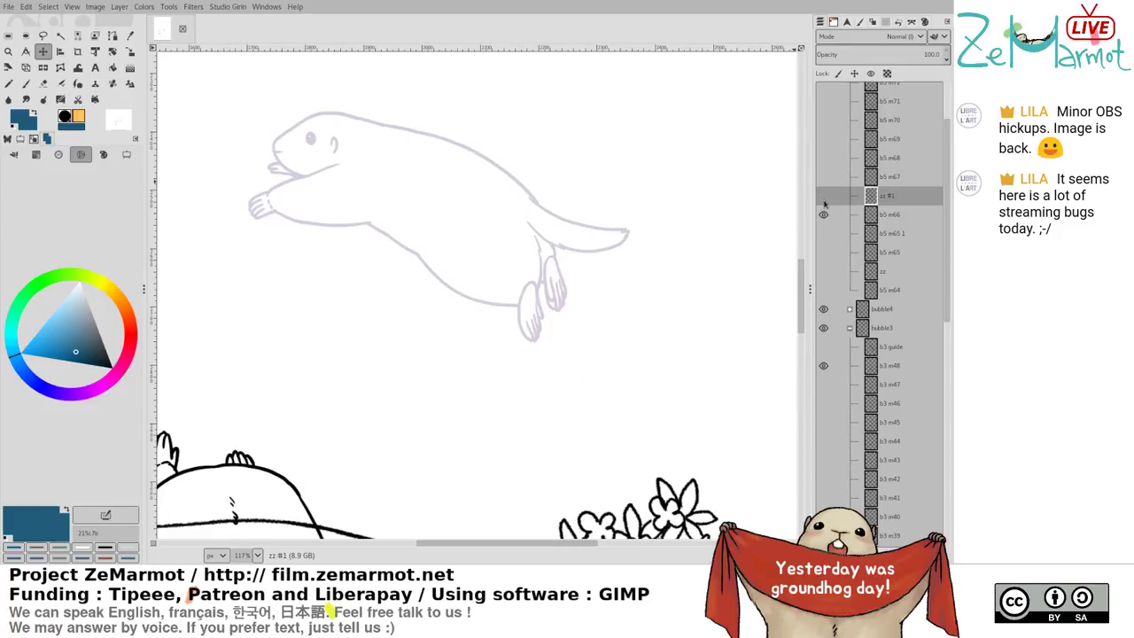
left_click(825, 196)
left_click(823, 233)
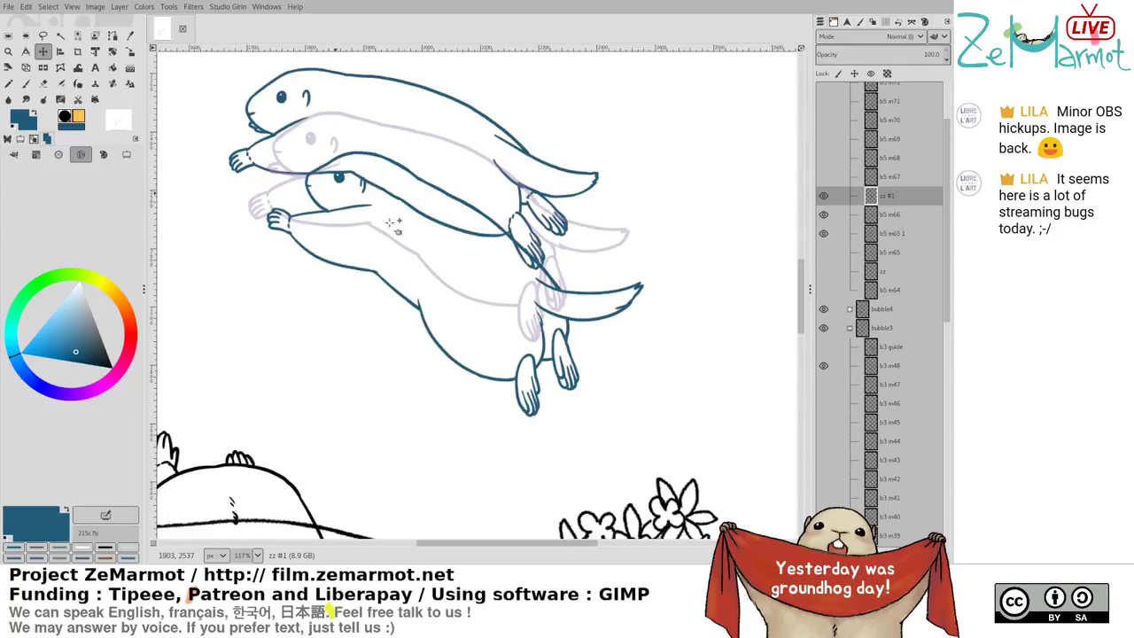
left_click(824, 234)
With b5 m67 shown as a guide, draw the small protruding lower lip beneath the marmot's snout on zz #1
scroll(367, 202, "up", 3)
key("k")
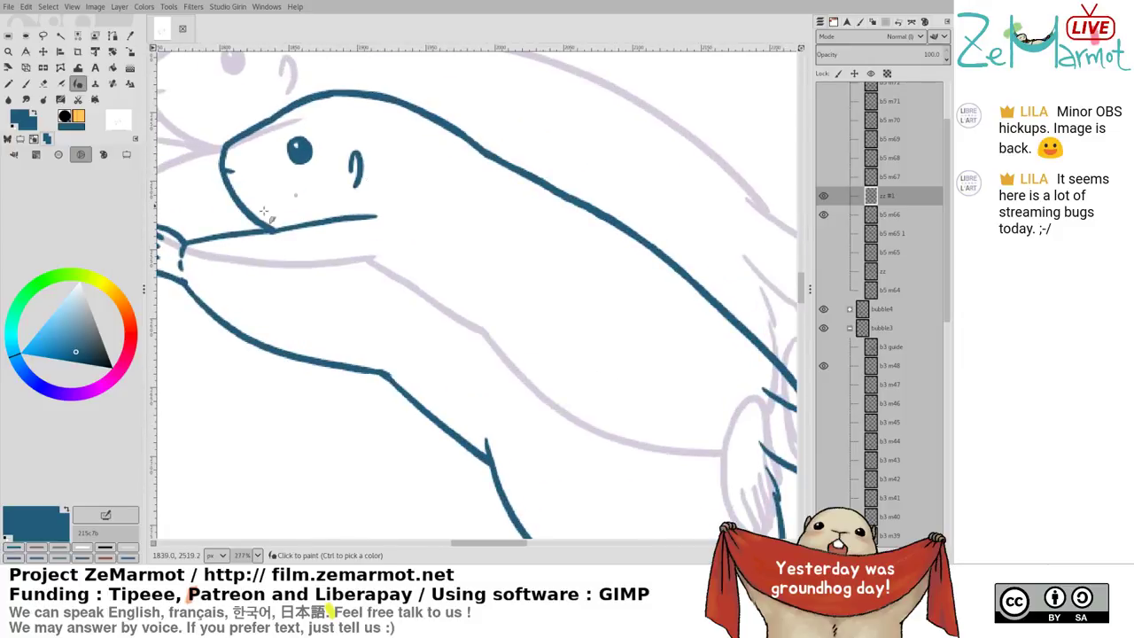
left_click_drag(383, 207, 671, 267)
left_click(823, 176)
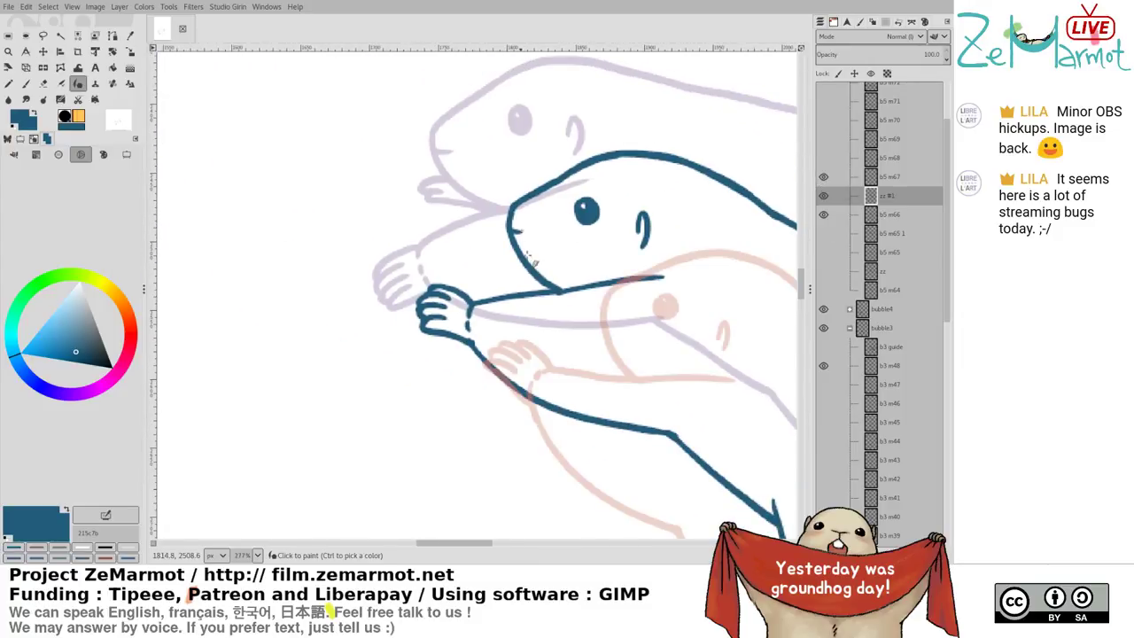
left_click_drag(513, 248, 509, 244)
key("ctrl+z")
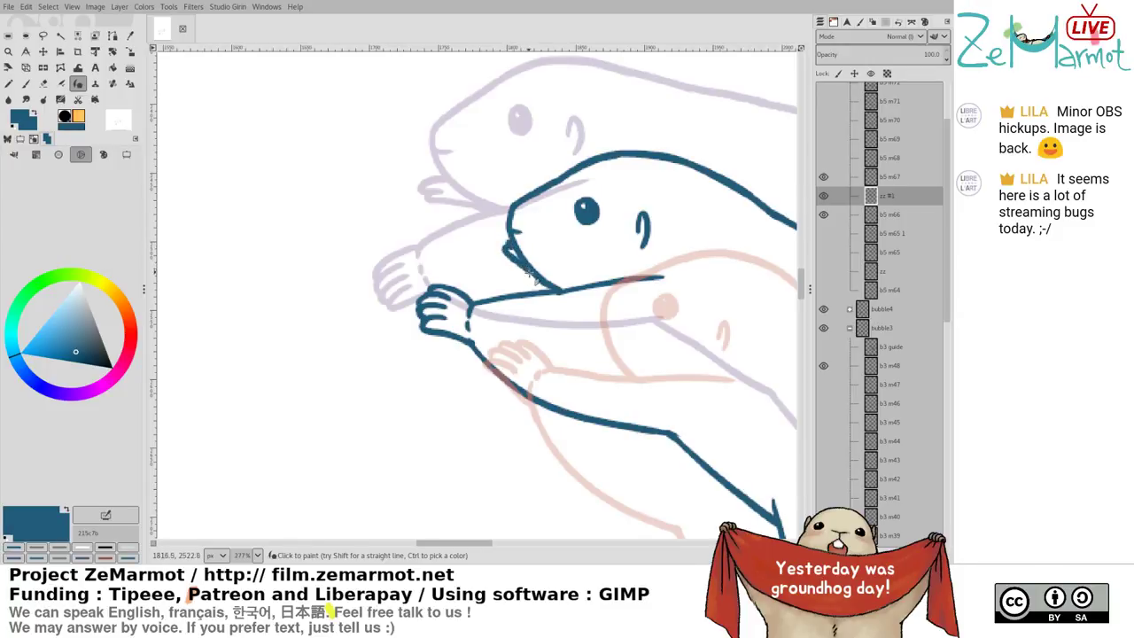
left_click_drag(506, 245, 518, 263)
Play through the leap's frames one at a time, between b5 m67 and layer zz, to check the motion
left_click(825, 216, "shift")
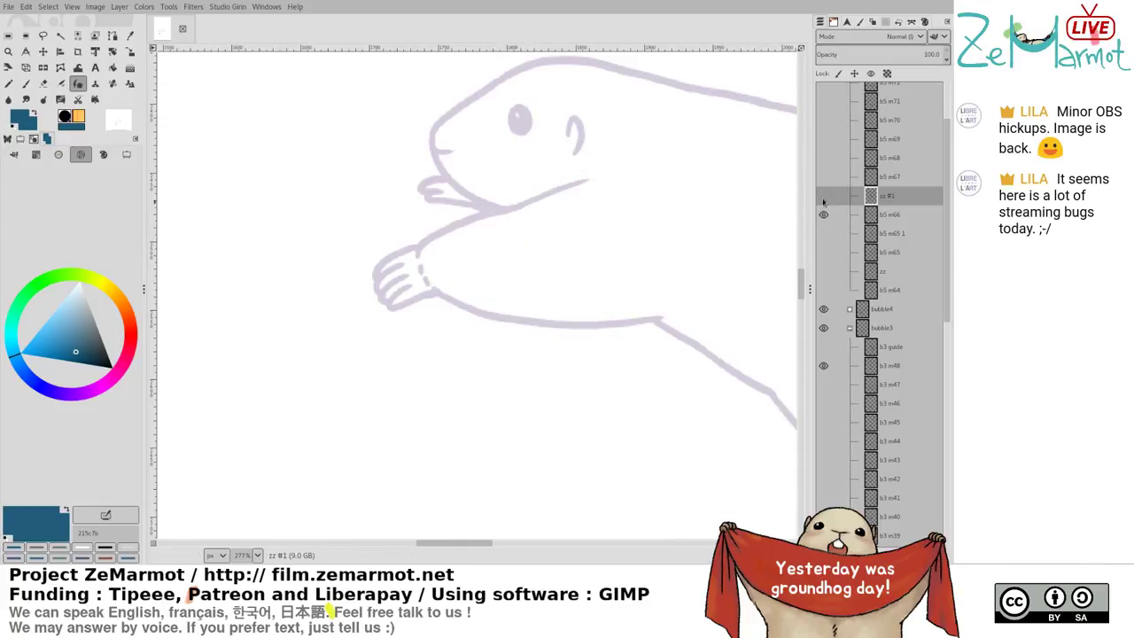
left_click(824, 196, "shift")
left_click(825, 178, "shift")
left_click_drag(675, 328, 367, 184)
left_click(825, 196, "shift")
left_click(825, 215, "shift")
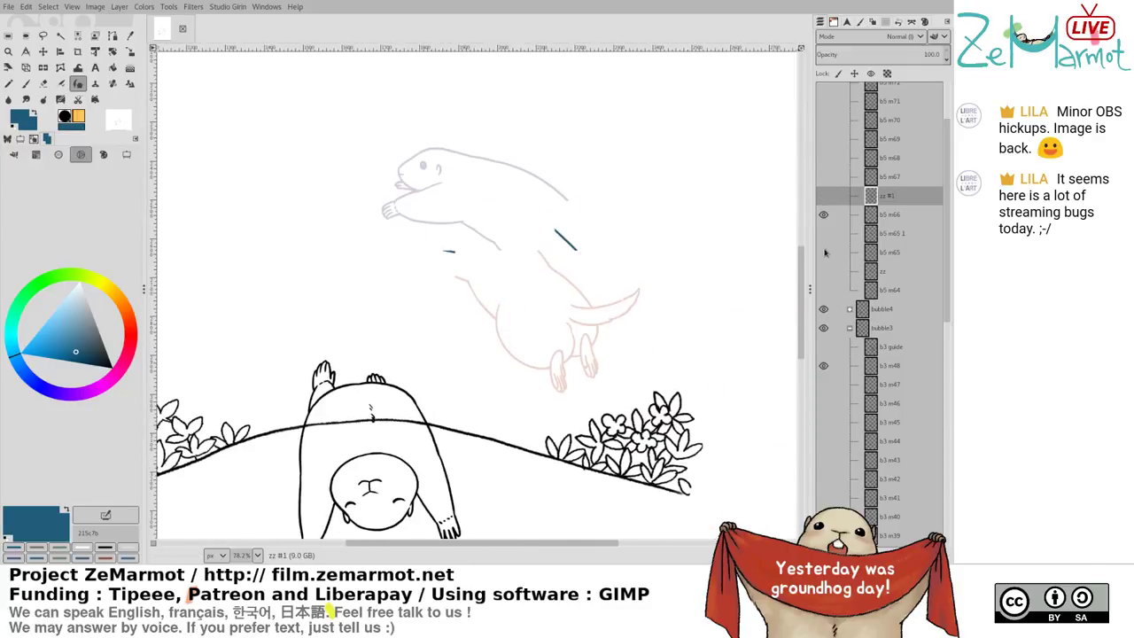
left_click(824, 271, "shift")
left_click(824, 253, "shift")
left_click(825, 234, "shift")
left_click(825, 216, "shift")
left_click(825, 196, "shift")
left_click(825, 215, "shift")
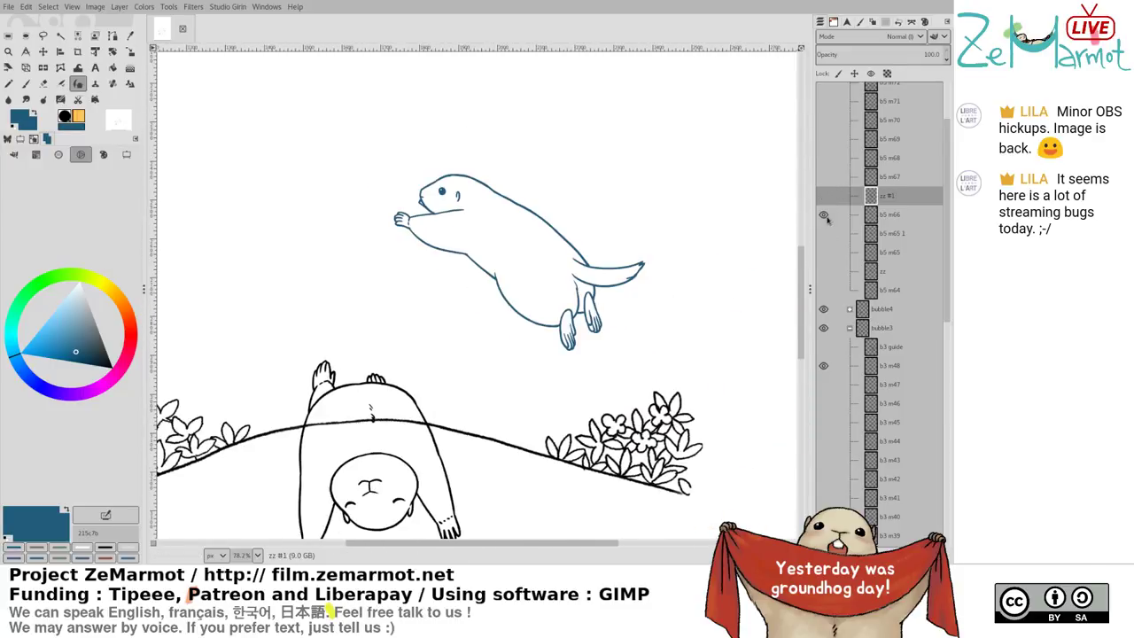
left_click(825, 234, "shift")
left_click(825, 253, "shift")
left_click(825, 233, "shift")
left_click(826, 217, "shift")
left_click(824, 197, "shift")
Hide the finished in-between and show layers b5 m67 and b5 m68 together
left_click(823, 195)
left_click(823, 177)
left_click(823, 177)
left_click(824, 157)
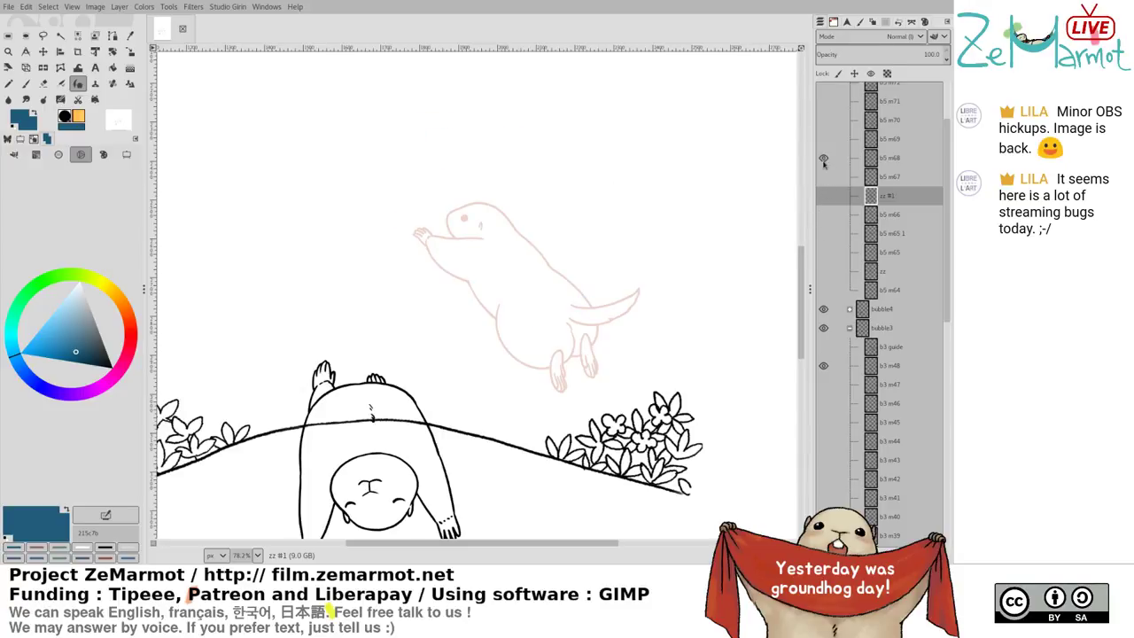
Rename layer zz #1 as b5 m66 1, select layer b5 m67 and save the storyboard file
double_click(890, 195)
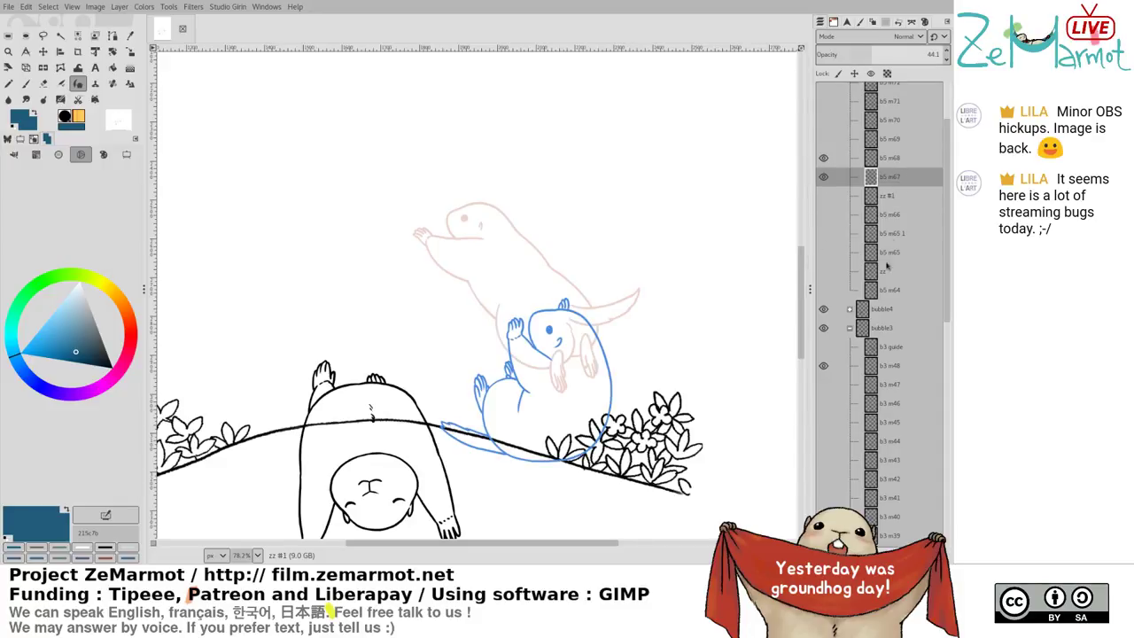
type("b5 m66")
key("Return")
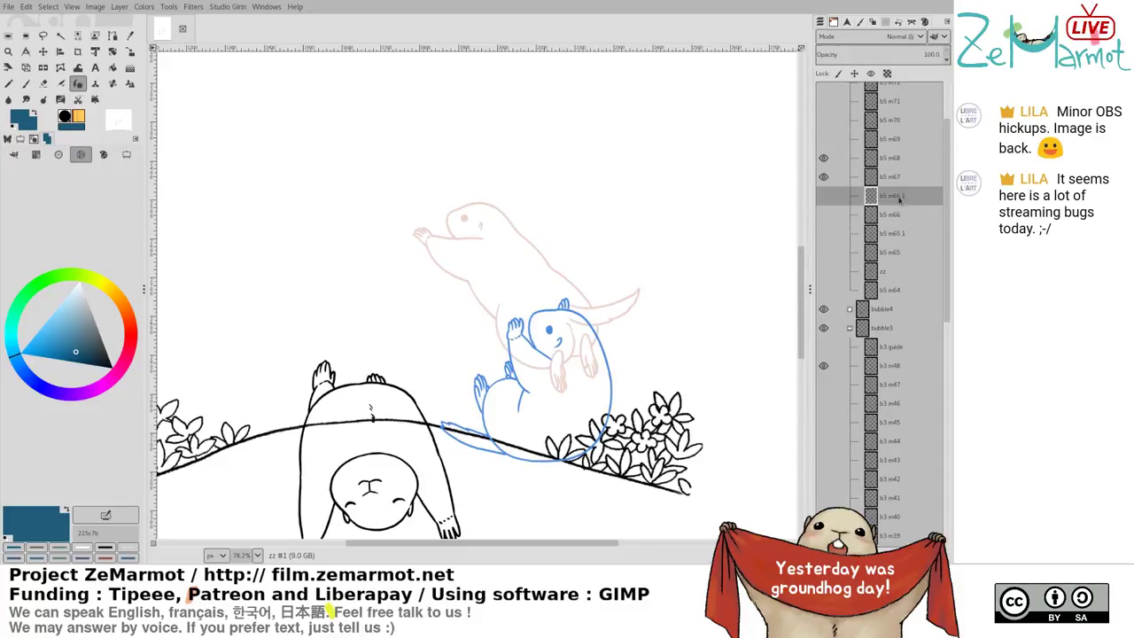
left_click(897, 182)
key("ctrl+s")
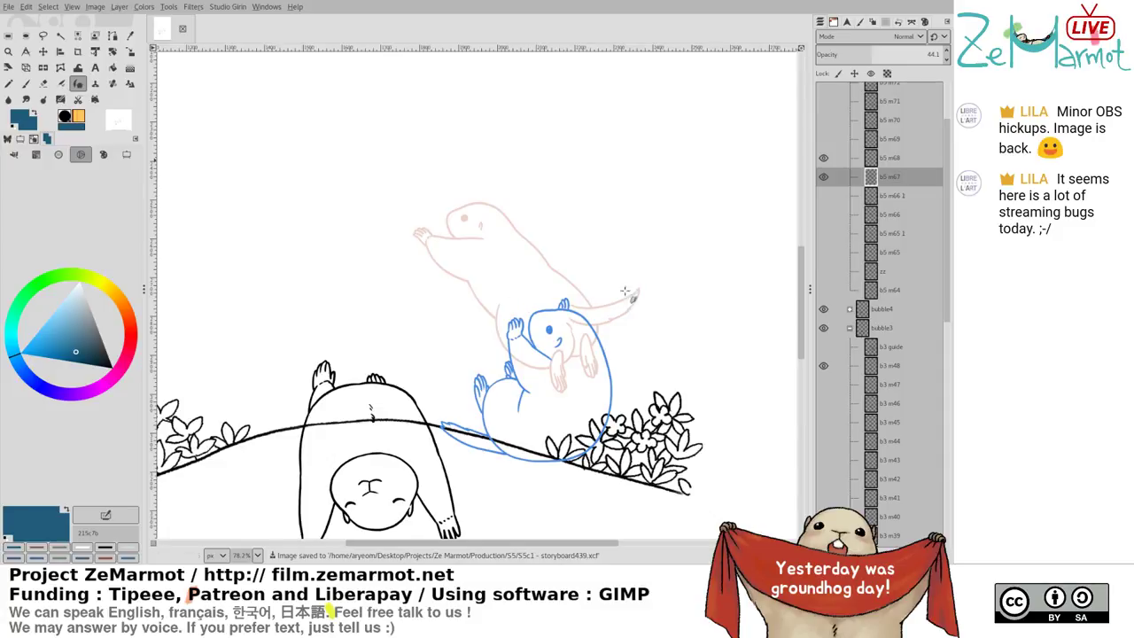
Set the foreground colour to the muted purple 5e4284
mouse_move(567, 373)
left_mouse_down()
mouse_move(538, 296)
mouse_move(498, 289)
left_mouse_up()
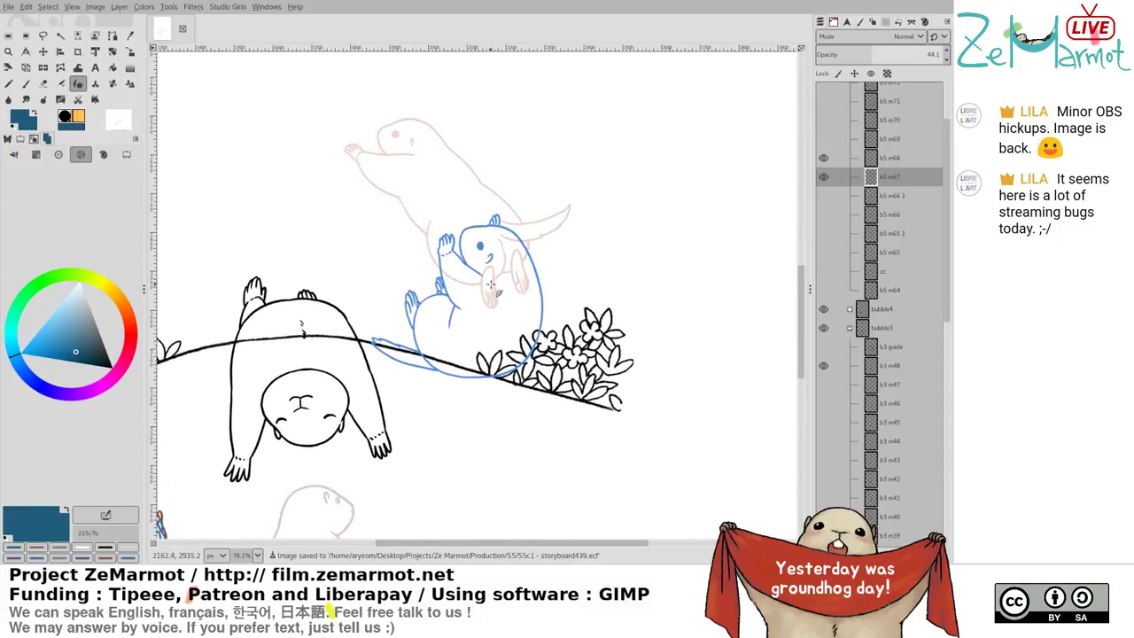
left_click_drag(123, 301, 49, 286)
left_click_drag(70, 333, 80, 354)
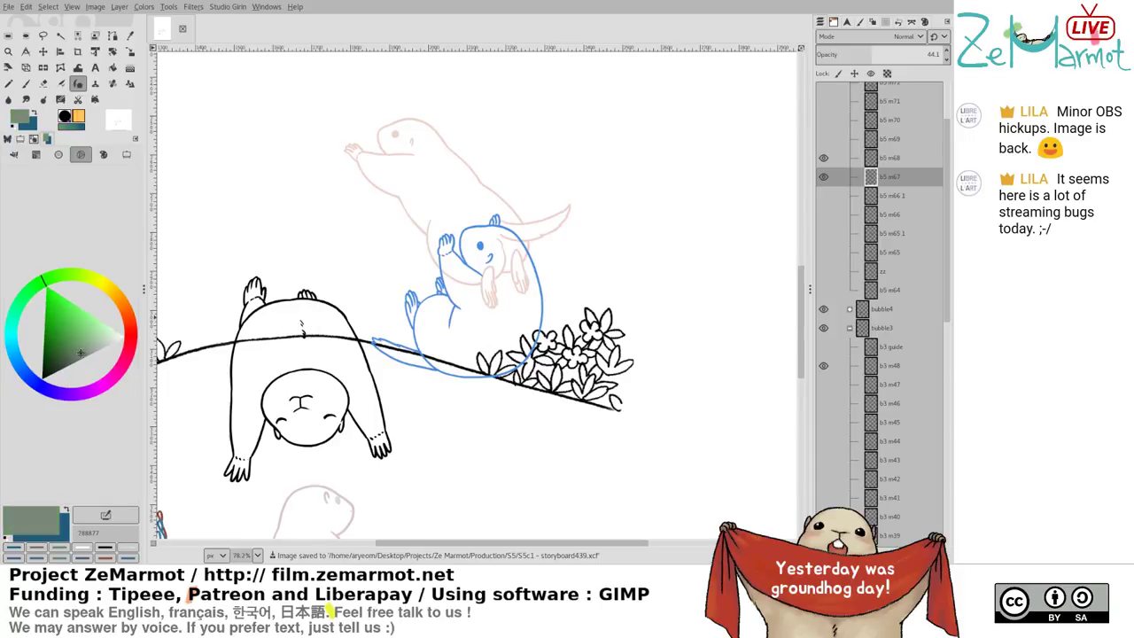
left_click_drag(80, 395, 66, 395)
left_click_drag(66, 331, 81, 330)
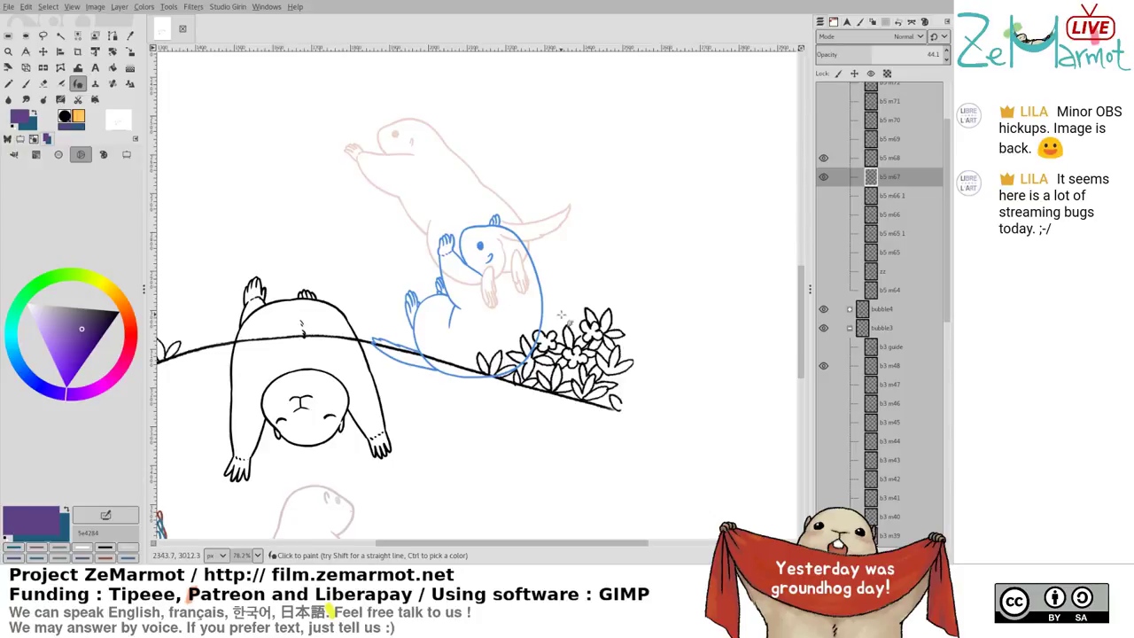
Add a new empty layer between b5 m67 and b5 m68 for the next in-between
scroll(558, 266, "up", 1)
scroll(558, 266, "up", 2)
left_click_drag(559, 269, 621, 324)
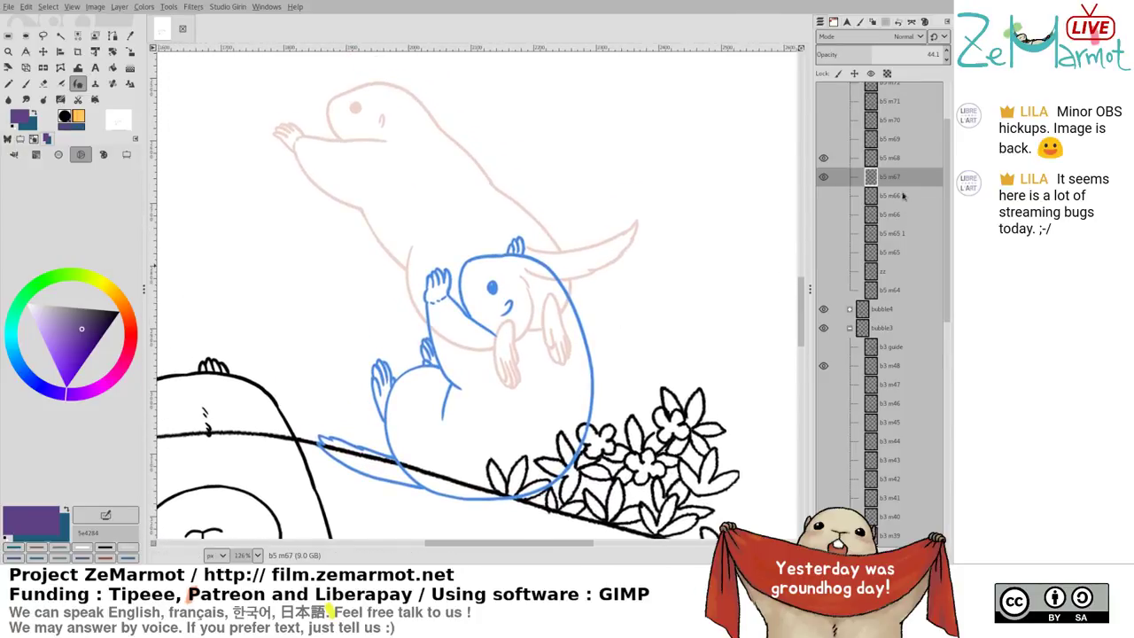
left_click(903, 194)
left_click(824, 178)
left_click(824, 177)
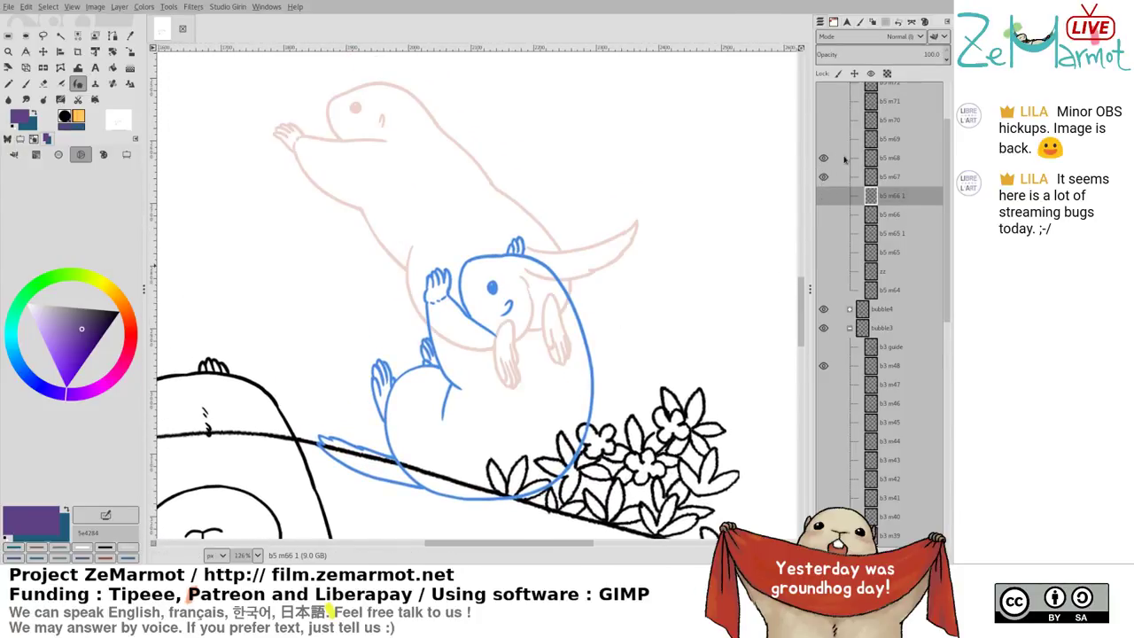
left_click(897, 176)
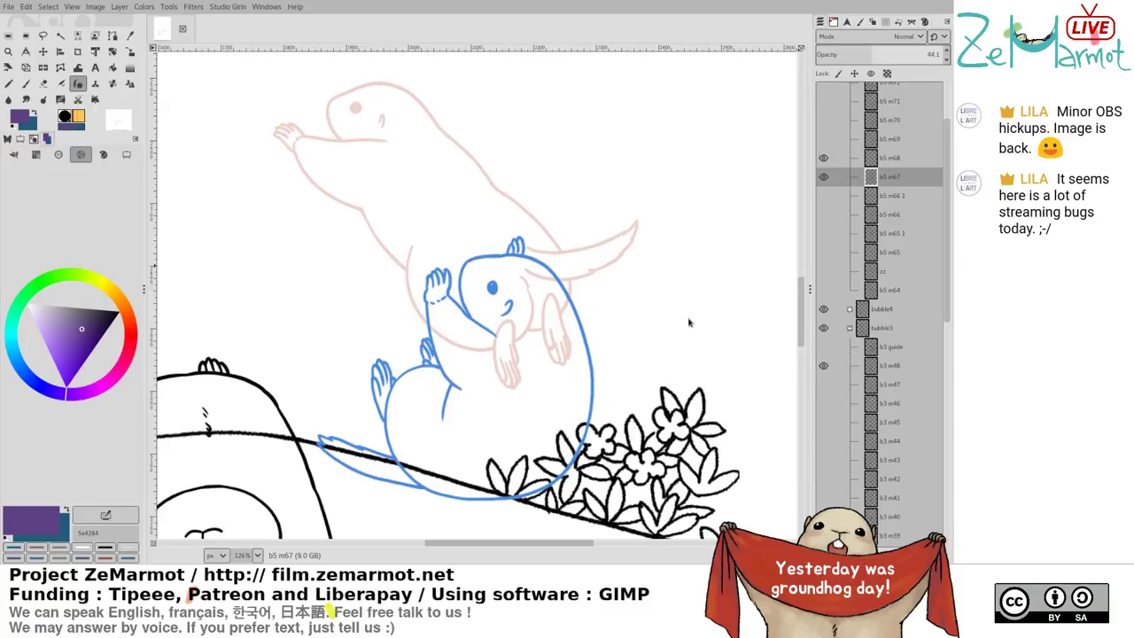
left_click(825, 555, "shift")
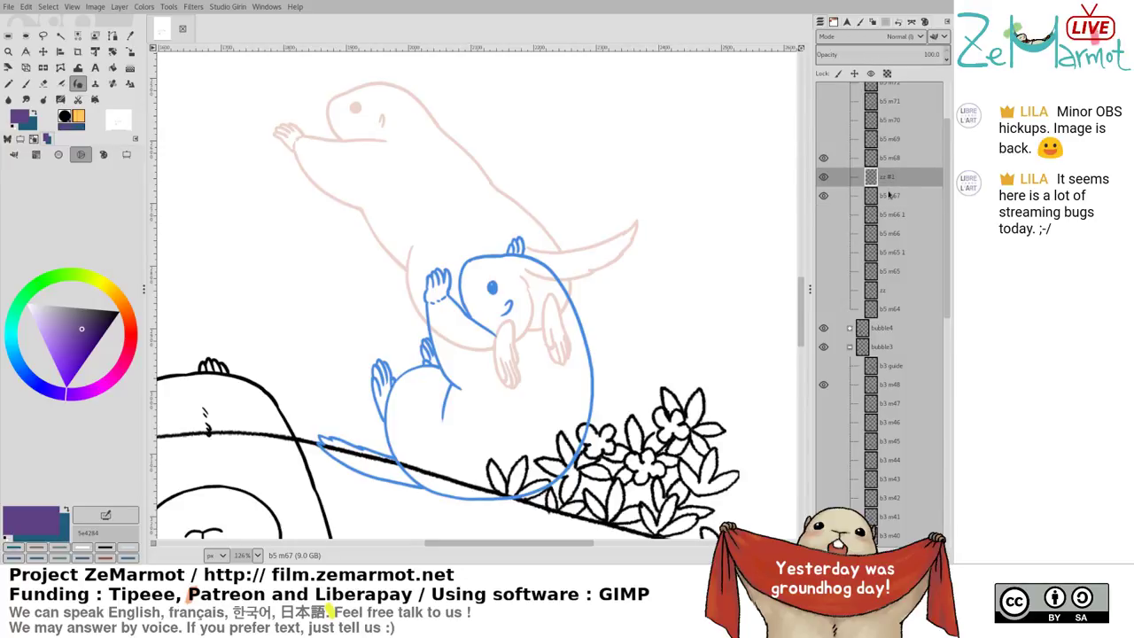
Duplicate layer b5 m67, hide the original and rename the copy as ccc
left_click(900, 202)
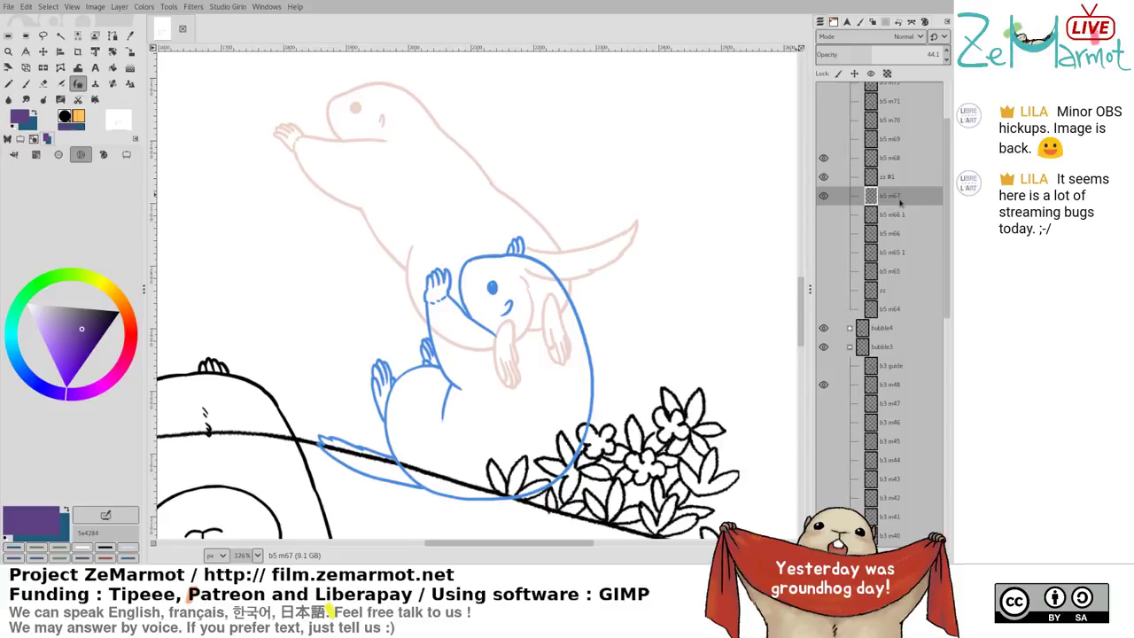
left_click(893, 552)
left_click(824, 215)
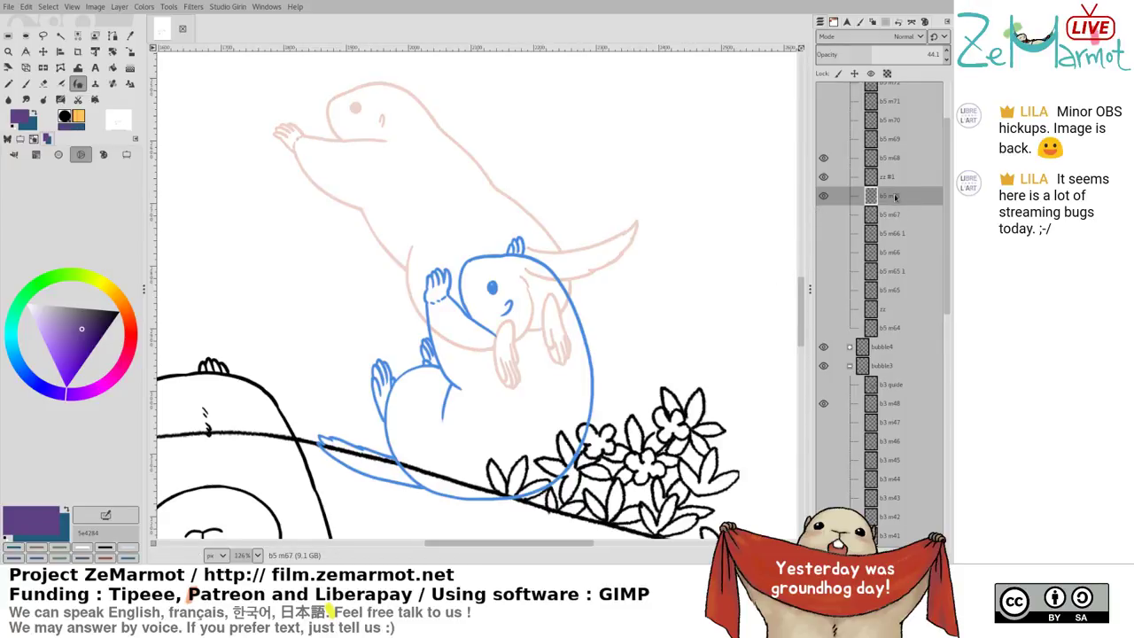
double_click(895, 197)
type("ccc")
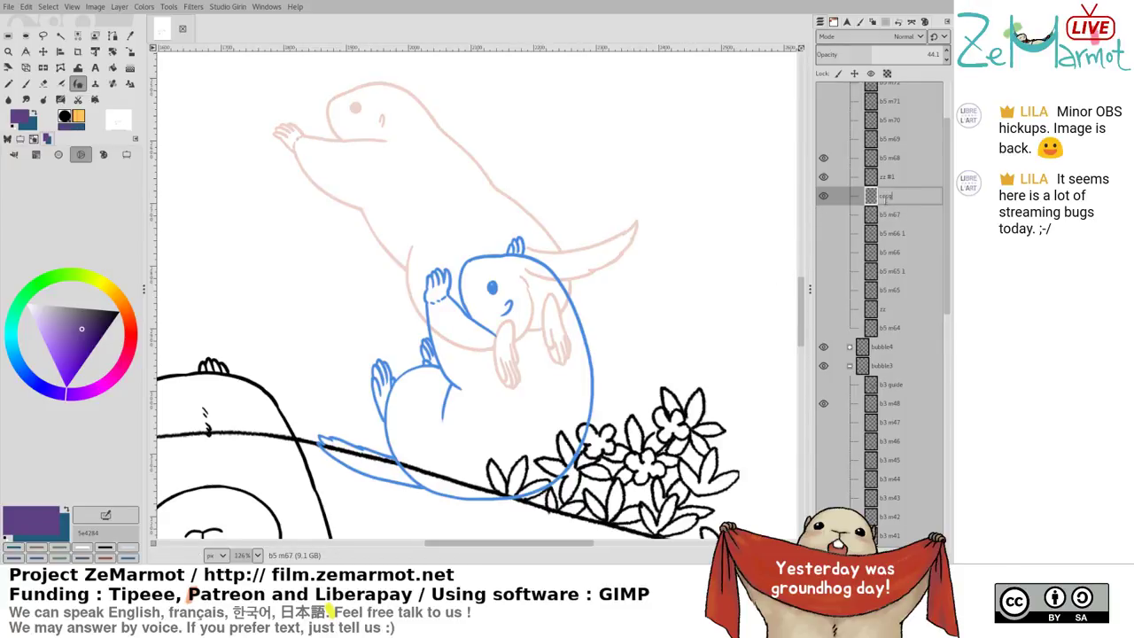
key("Return")
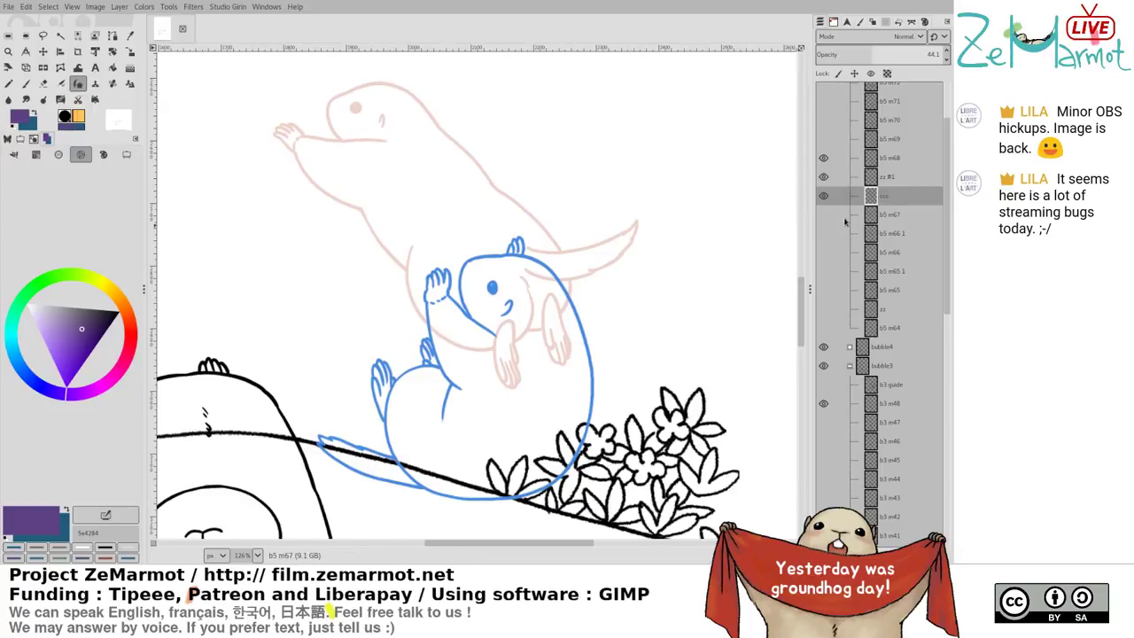
Move layer ccc so its marmot's head lies over the head drawn in b5 m68
key("m")
left_click_drag(358, 111, 474, 270)
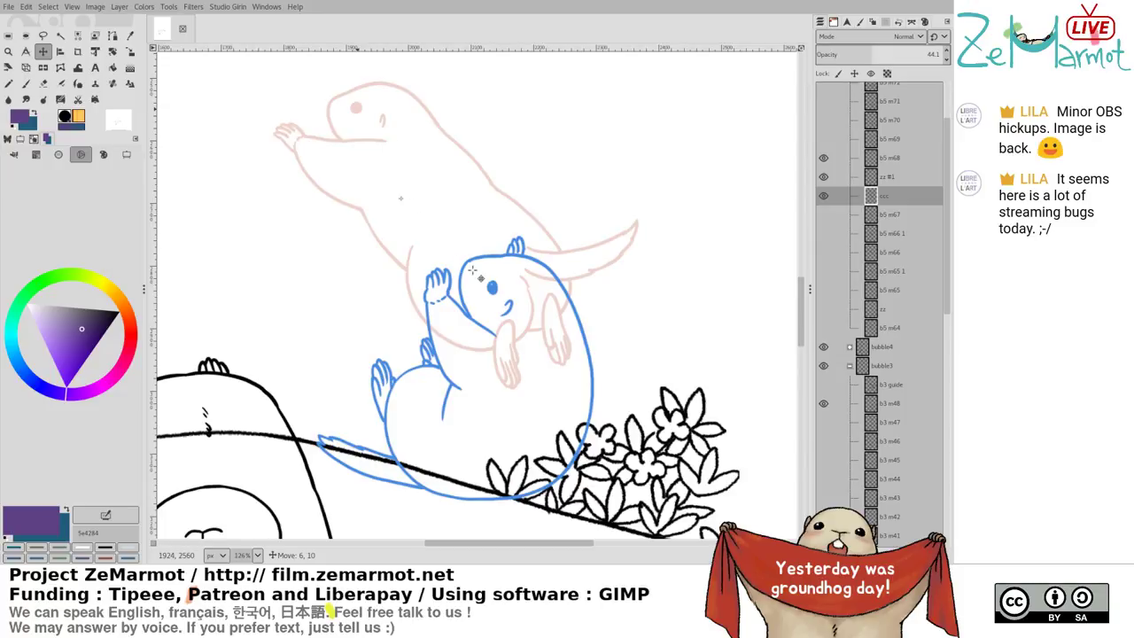
left_click_drag(474, 270, 586, 426)
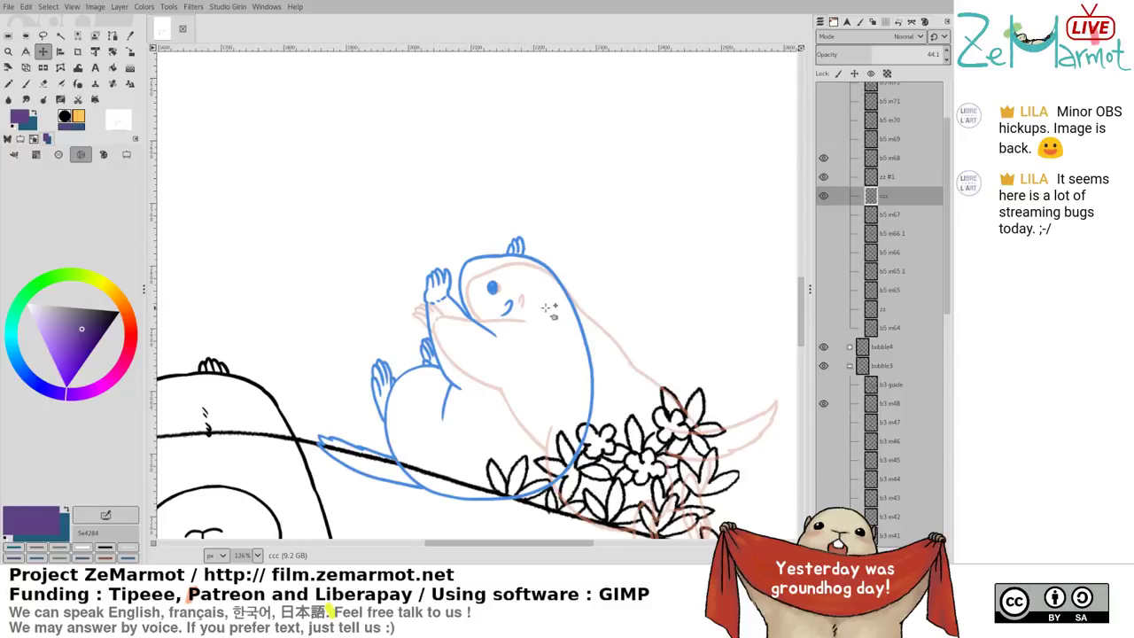
left_click_drag(481, 274, 421, 229)
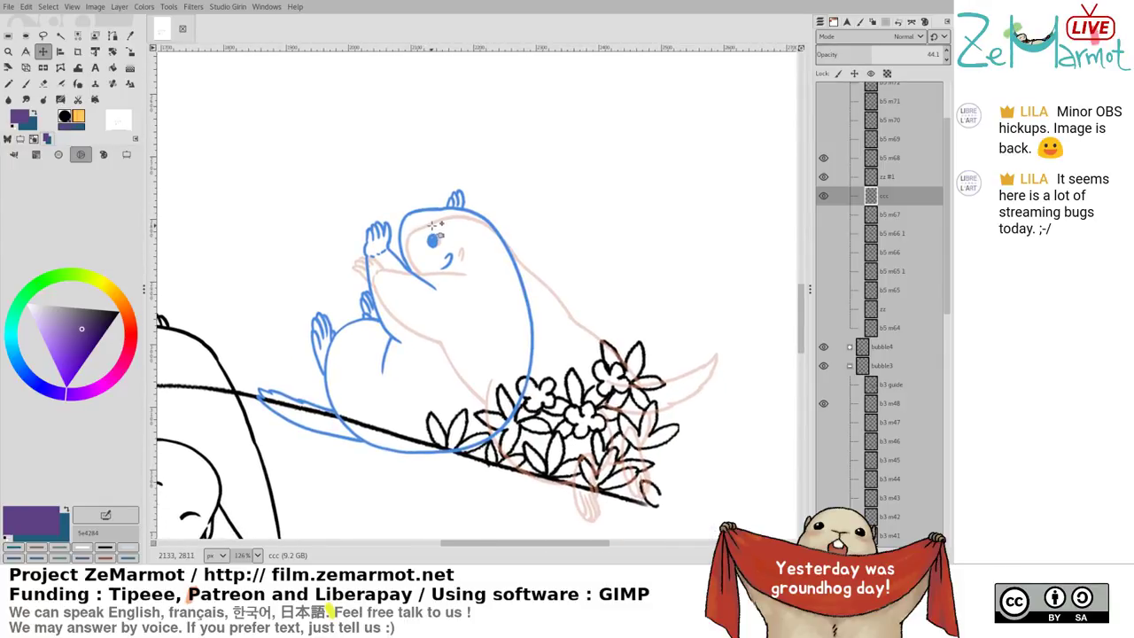
Lower the opacity of layer b5 m68 to 41.0
left_click(866, 176)
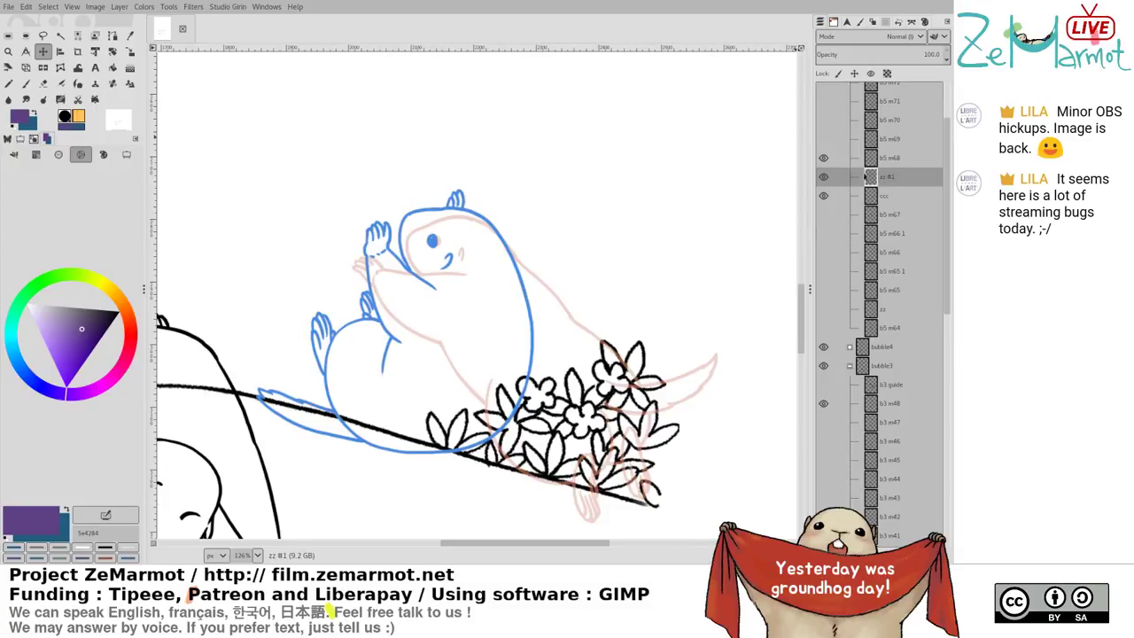
left_click(875, 156)
left_click(860, 51)
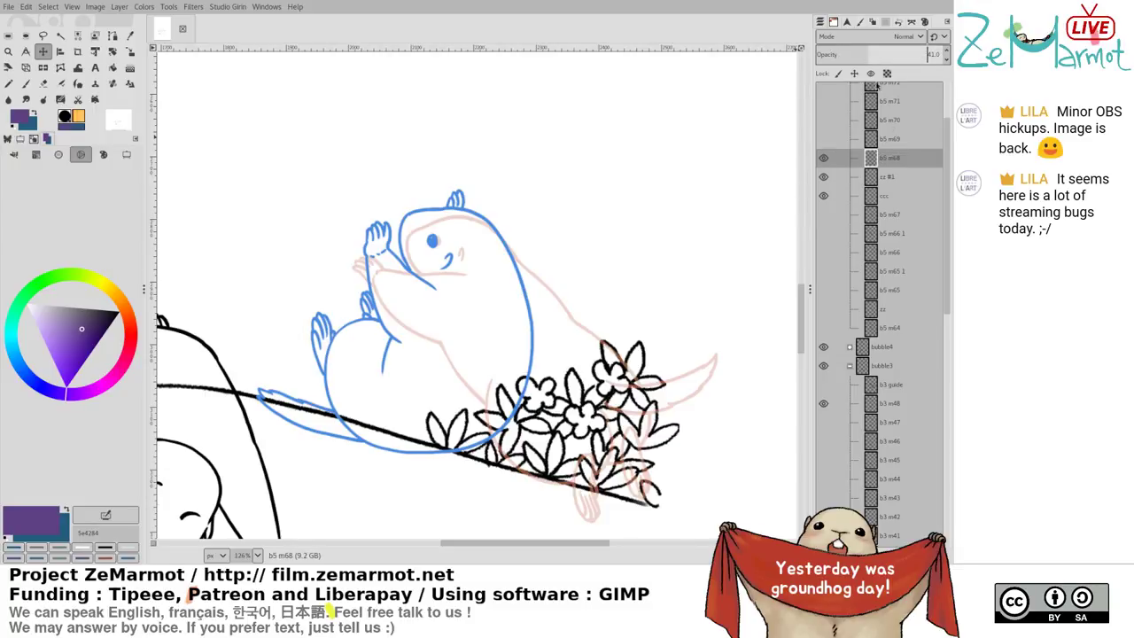
Nudge layer ccc so its eye and face sit closer to b5 m68's, and select layer zz #1
left_click(891, 176)
scroll(453, 215, "up", 1)
scroll(415, 204, "up", 2)
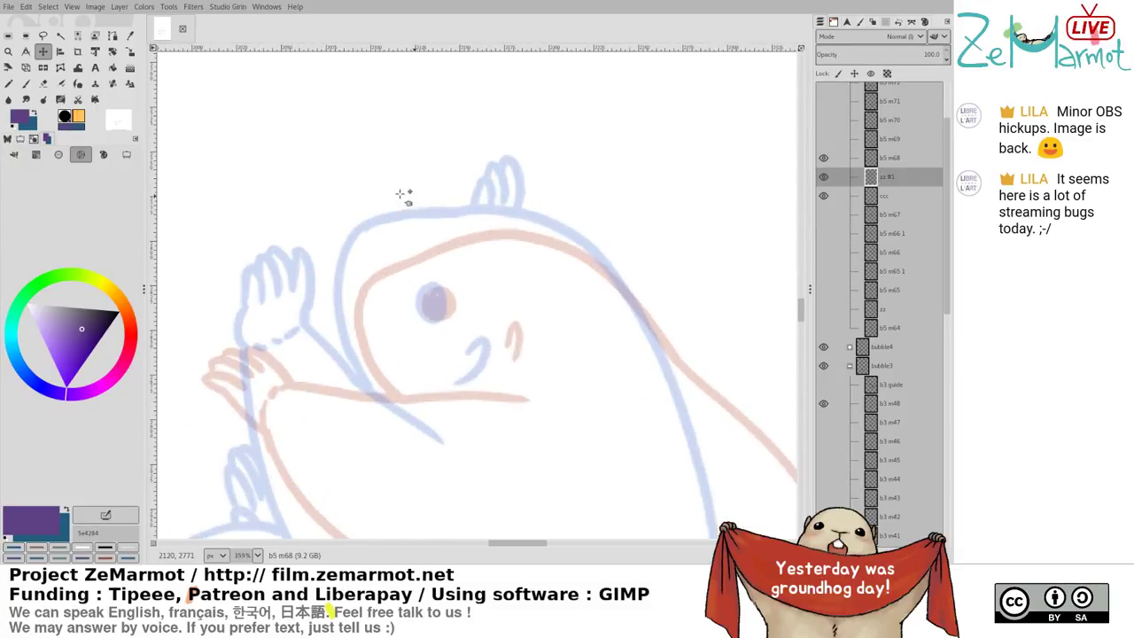
key("k")
left_click_drag(386, 245, 339, 163)
key("m")
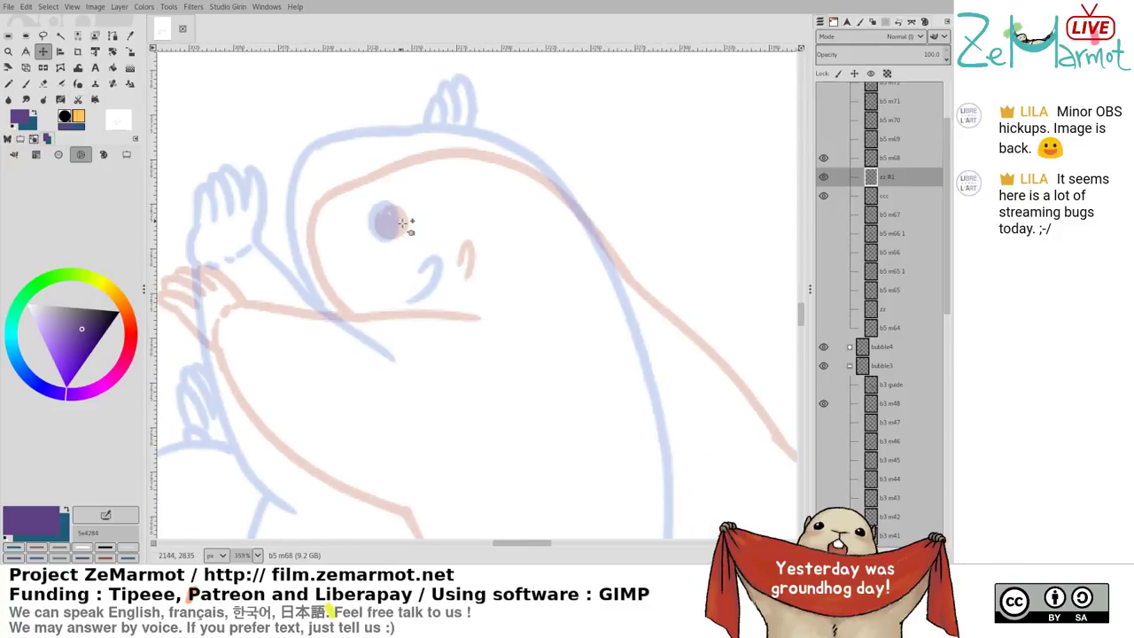
left_click(401, 220)
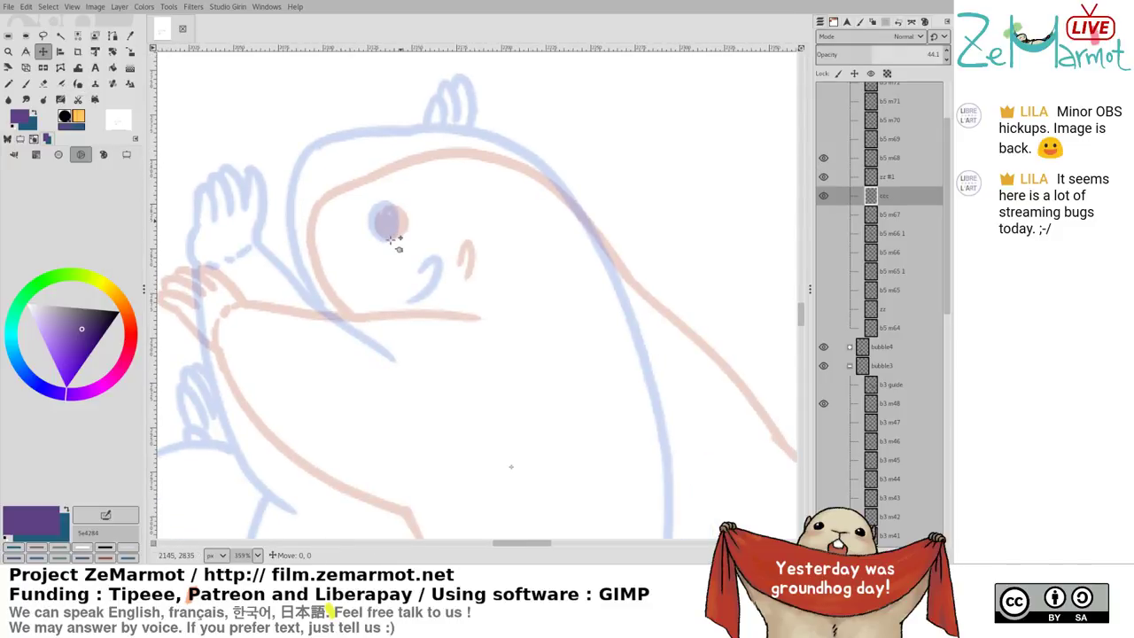
left_click(890, 177)
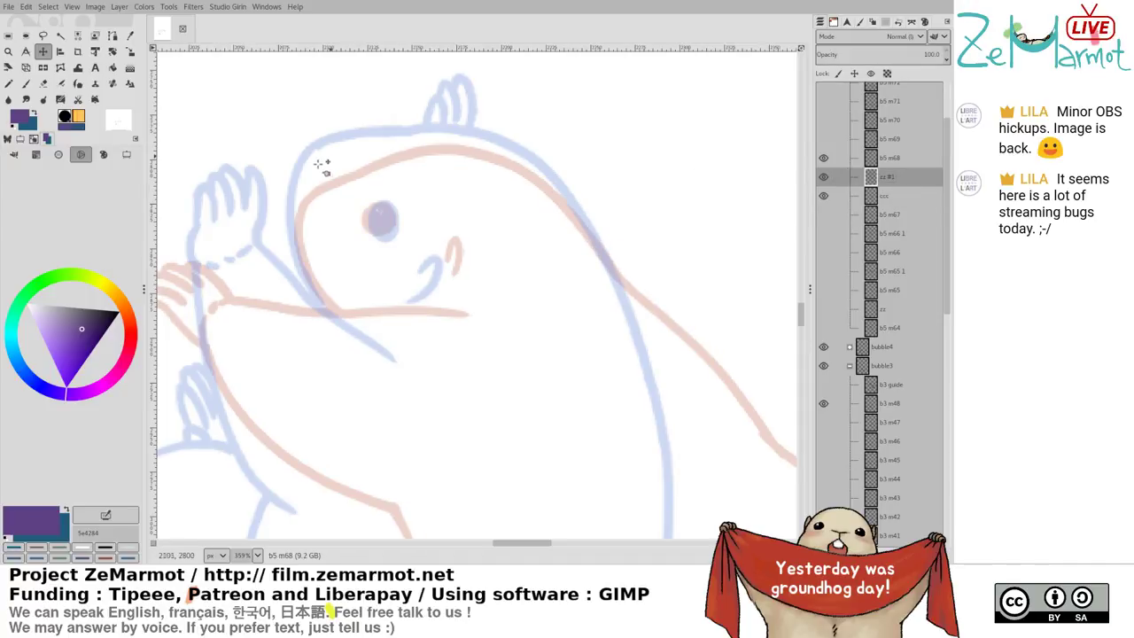
Draw the front curve of the marmot's face in purple with the Ink tool, from forehead to chin, redoing unsatisfactory strokes
key("y")
left_click_drag(316, 165, 297, 228)
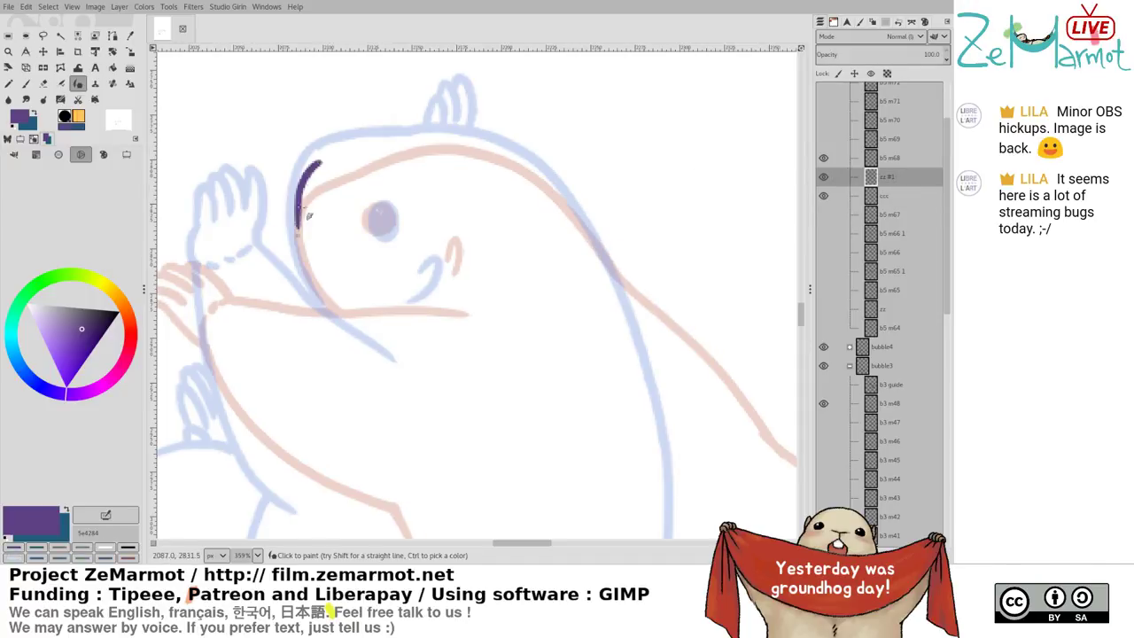
key("ctrl+z")
left_click_drag(303, 176, 345, 158)
key("ctrl+z")
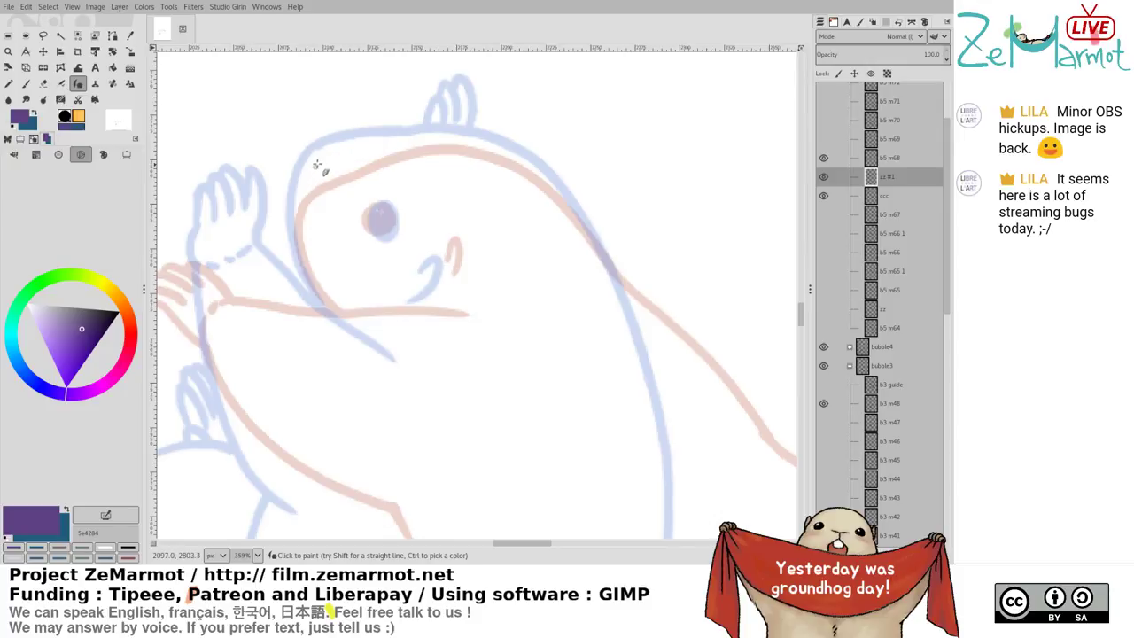
left_click_drag(308, 164, 305, 239)
key("ctrl+z")
mouse_move(314, 164)
left_mouse_down()
mouse_move(307, 232)
mouse_move(317, 278)
mouse_move(301, 183)
mouse_move(308, 257)
mouse_move(316, 161)
mouse_move(302, 233)
mouse_move(324, 300)
mouse_move(344, 317)
left_mouse_up()
key("ctrl+z")
key("ctrl+z")
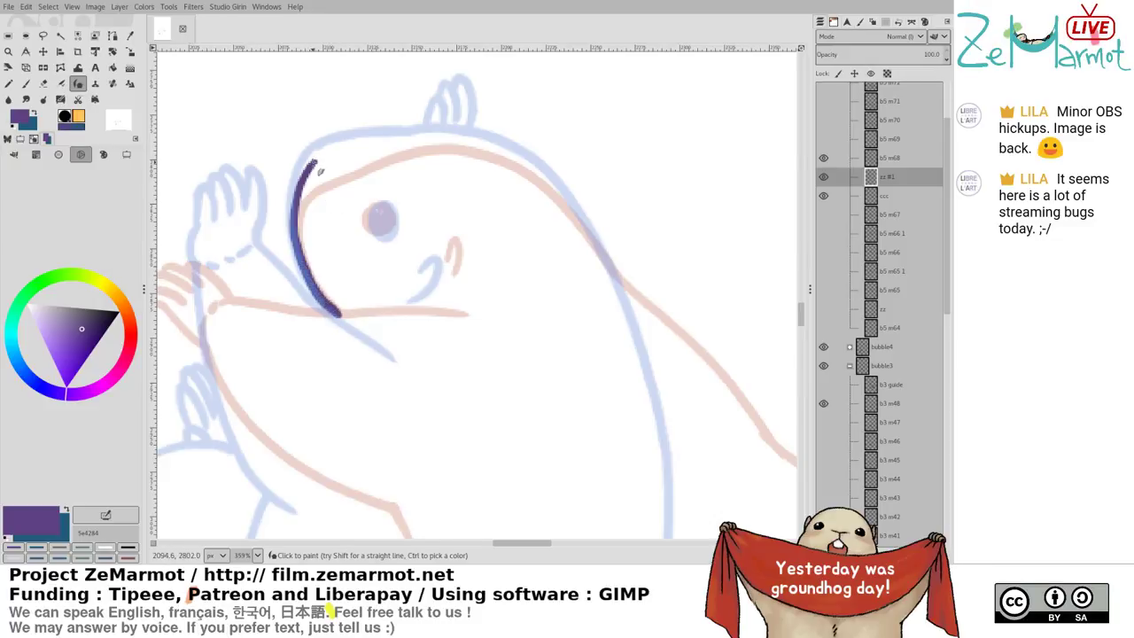
Draw the top of the head between the two guide outlines, from the forehead to the nape
mouse_move(312, 165)
left_mouse_down()
mouse_move(451, 140)
mouse_move(509, 156)
left_mouse_up()
key("ctrl+z")
key("ctrl+z")
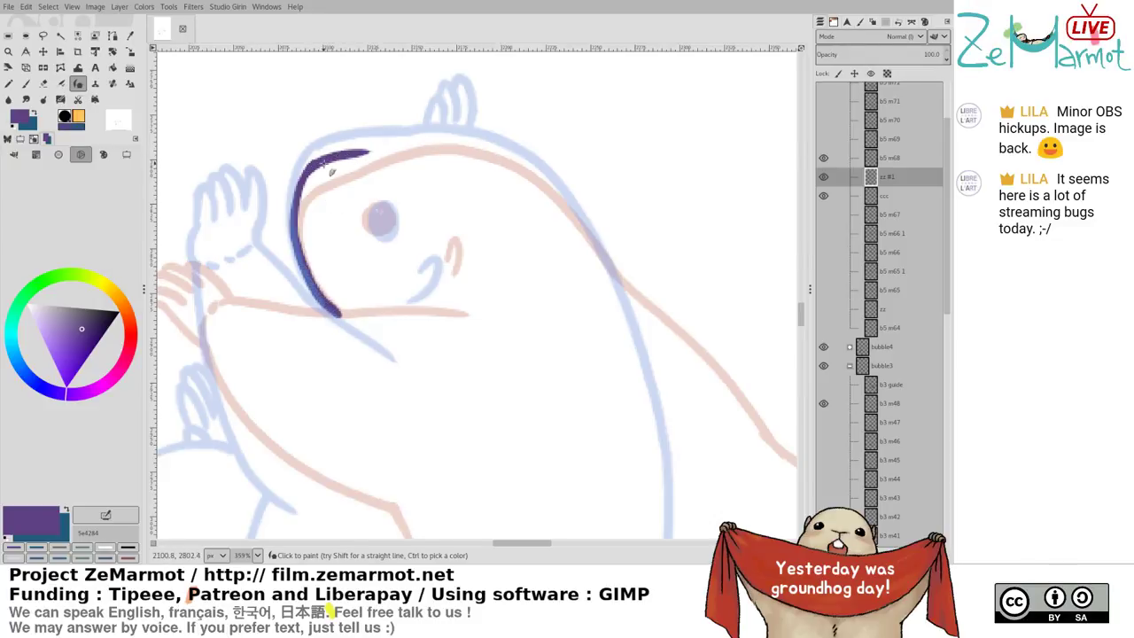
key("shift+e")
mouse_move(361, 157)
left_mouse_down()
mouse_move(314, 166)
mouse_move(396, 148)
left_mouse_up()
key("k")
key("ctrl+z")
left_click_drag(317, 167, 394, 150)
key("ctrl+z")
left_click_drag(317, 167, 445, 142)
key("ctrl+z")
mouse_move(368, 152)
left_mouse_down()
mouse_move(418, 142)
mouse_move(496, 156)
mouse_move(557, 198)
mouse_move(585, 238)
left_mouse_up()
Trim the end of the head line at the nape and extend it down the marmot's back
key("shift+e")
left_click_drag(529, 184, 599, 263)
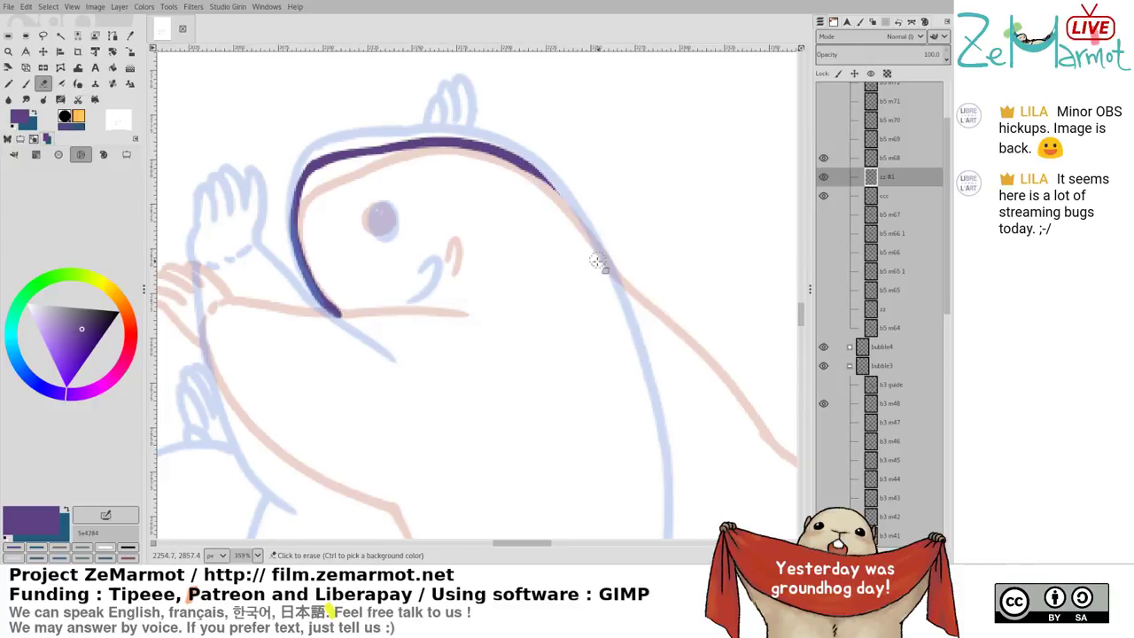
key("k")
left_click_drag(536, 172, 657, 339)
key("ctrl+z")
left_click_drag(567, 321, 378, 139)
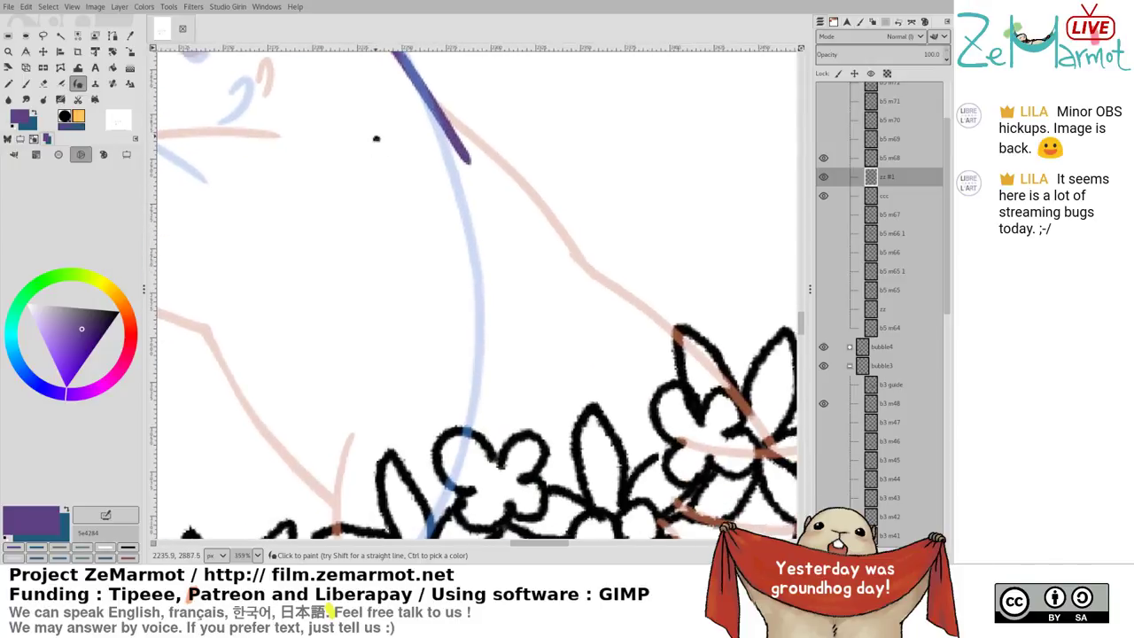
left_click_drag(456, 143, 536, 283)
left_click_drag(398, 197, 611, 387)
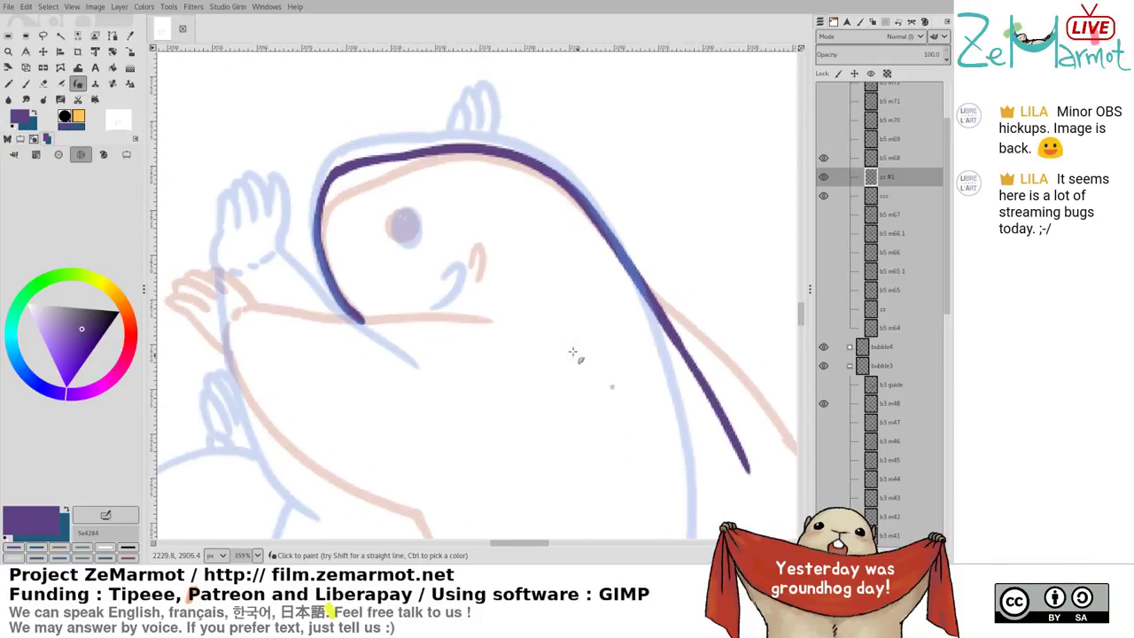
Fill in the marmot's eye and draw the small curved mark behind it, between the two guides
mouse_move(403, 209)
left_mouse_down()
mouse_move(395, 239)
mouse_move(410, 249)
mouse_move(409, 213)
mouse_move(413, 239)
left_mouse_up()
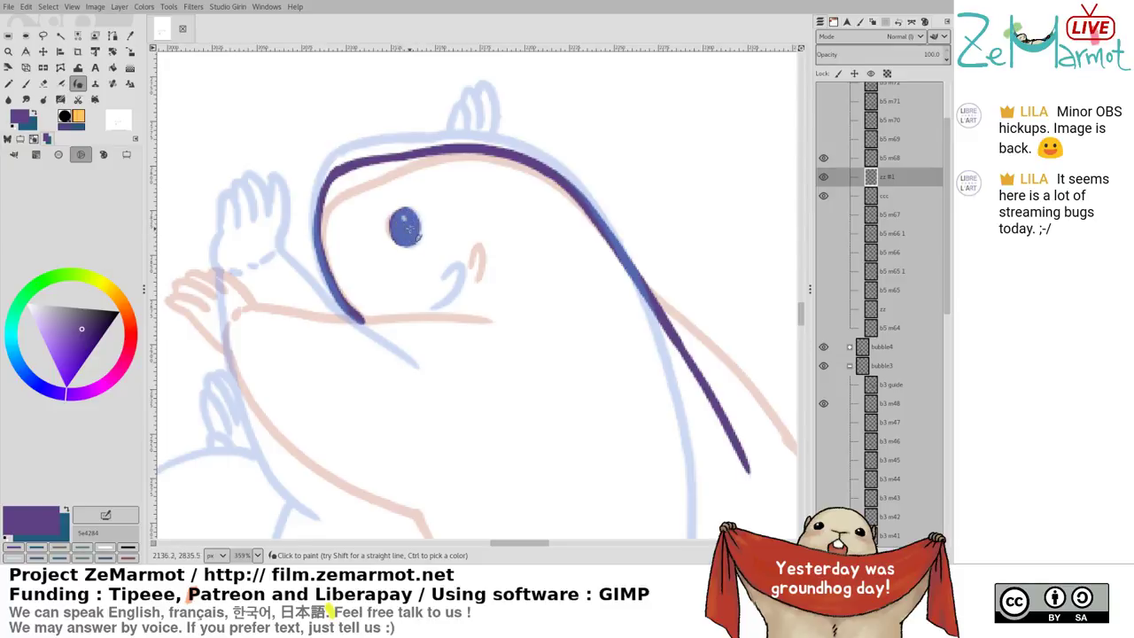
mouse_move(457, 271)
left_mouse_down()
mouse_move(466, 258)
mouse_move(456, 298)
mouse_move(466, 255)
mouse_move(456, 301)
left_mouse_up()
key("ctrl+z")
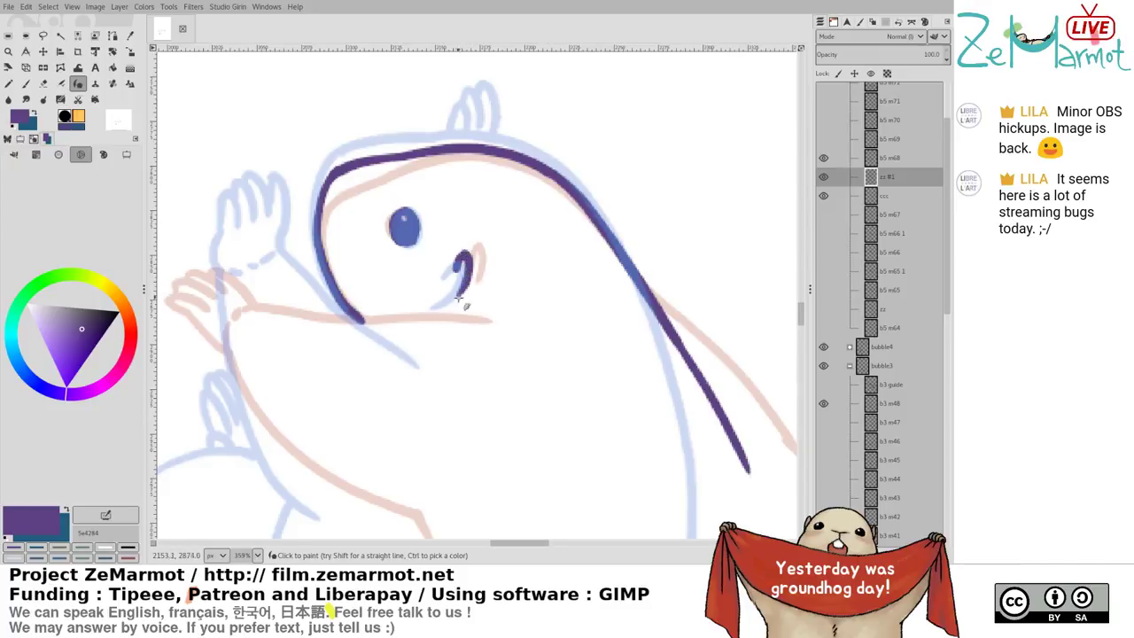
Draw the outer line of the raised arm down to the belly and the inner arm line crossing under the chin
left_click_drag(385, 298, 514, 278)
mouse_move(363, 265)
left_mouse_down()
mouse_move(346, 196)
mouse_move(333, 227)
mouse_move(372, 335)
mouse_move(437, 409)
mouse_move(478, 433)
left_mouse_up()
left_click_drag(385, 191, 490, 240)
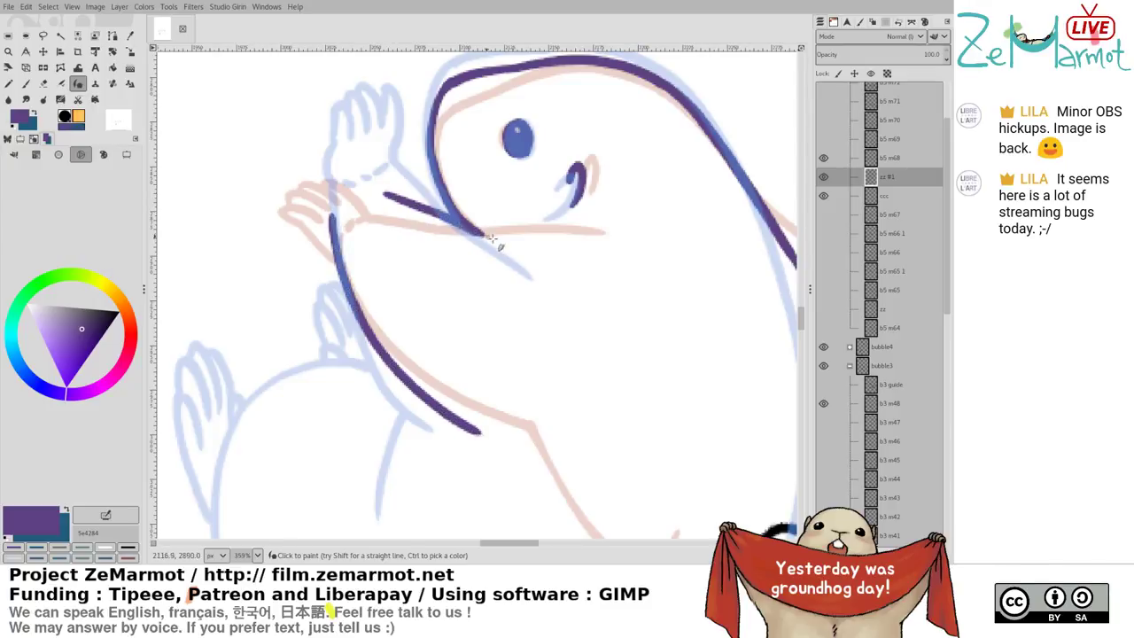
key("ctrl+z")
mouse_move(388, 193)
left_mouse_down()
mouse_move(455, 232)
mouse_move(559, 256)
left_mouse_up()
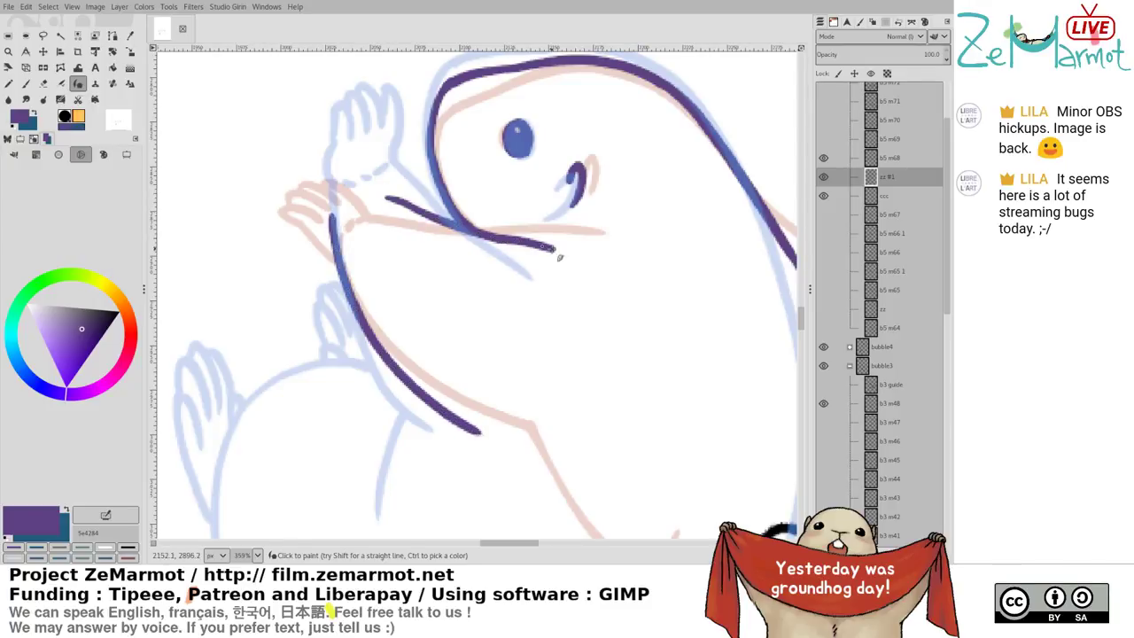
Add the dashed wrist line and draw the fingers of the raised hand, redoing unsatisfactory strokes
left_click(343, 210)
left_click(352, 205)
left_click(363, 202)
left_click(376, 198)
left_click_drag(363, 140, 379, 193)
key("ctrl+z")
mouse_move(357, 142)
left_mouse_down()
mouse_move(381, 188)
mouse_move(347, 182)
left_mouse_up()
key("ctrl+z")
key("ctrl+z")
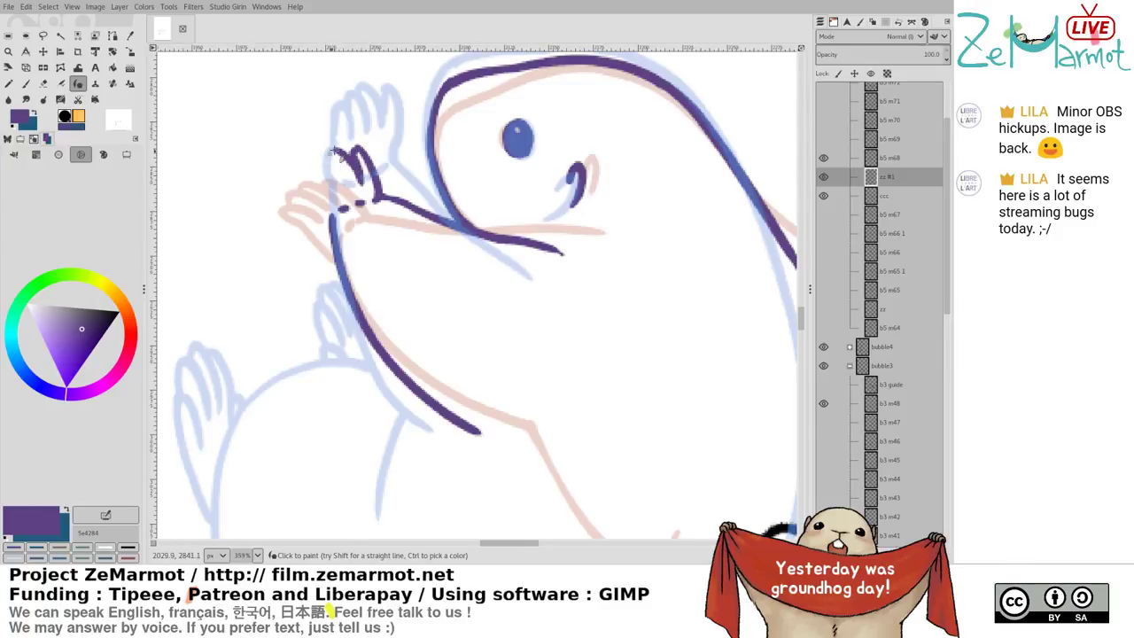
key("ctrl+z")
left_click_drag(339, 144, 361, 183)
mouse_move(338, 142)
left_mouse_down()
mouse_move(340, 180)
mouse_move(317, 163)
mouse_move(331, 204)
mouse_move(324, 151)
mouse_move(335, 175)
mouse_move(318, 169)
mouse_move(340, 221)
left_mouse_up()
key("ctrl+z")
key("ctrl+z")
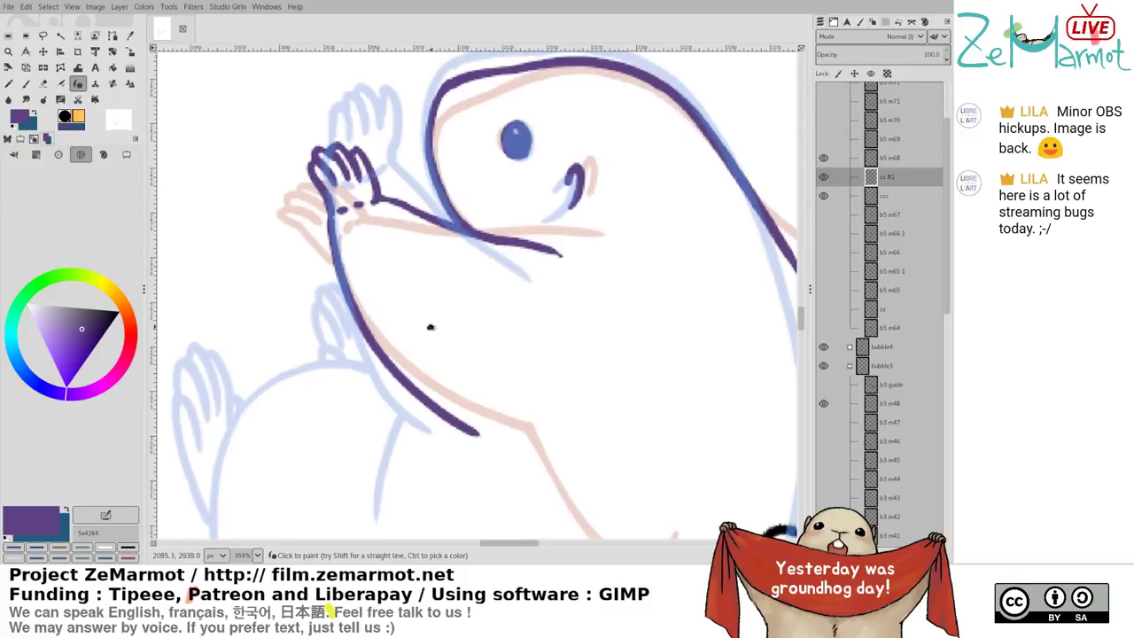
Erase and redraw the fingers of the raised hand into cleaner, evenly rounded shapes
scroll(350, 275, "up", 2)
key("shift+e")
mouse_move(381, 218)
left_mouse_down()
mouse_move(370, 196)
mouse_move(386, 239)
left_mouse_up()
key("k")
mouse_move(377, 195)
left_mouse_down()
mouse_move(390, 247)
mouse_move(370, 227)
left_mouse_up()
key("shift+e")
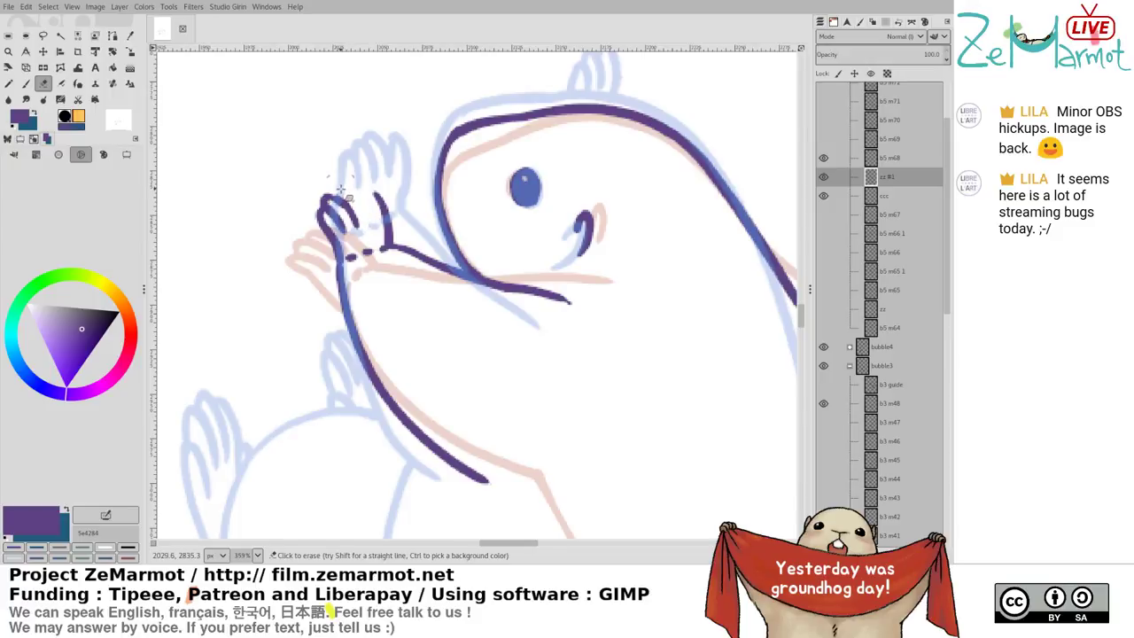
key("k")
key("shift+e")
key("k")
mouse_move(333, 194)
left_mouse_down()
mouse_move(358, 227)
mouse_move(340, 200)
mouse_move(357, 225)
mouse_move(353, 185)
mouse_move(372, 218)
mouse_move(381, 201)
mouse_move(391, 238)
left_mouse_up()
key("ctrl+z")
key("ctrl+z")
key("ctrl+z")
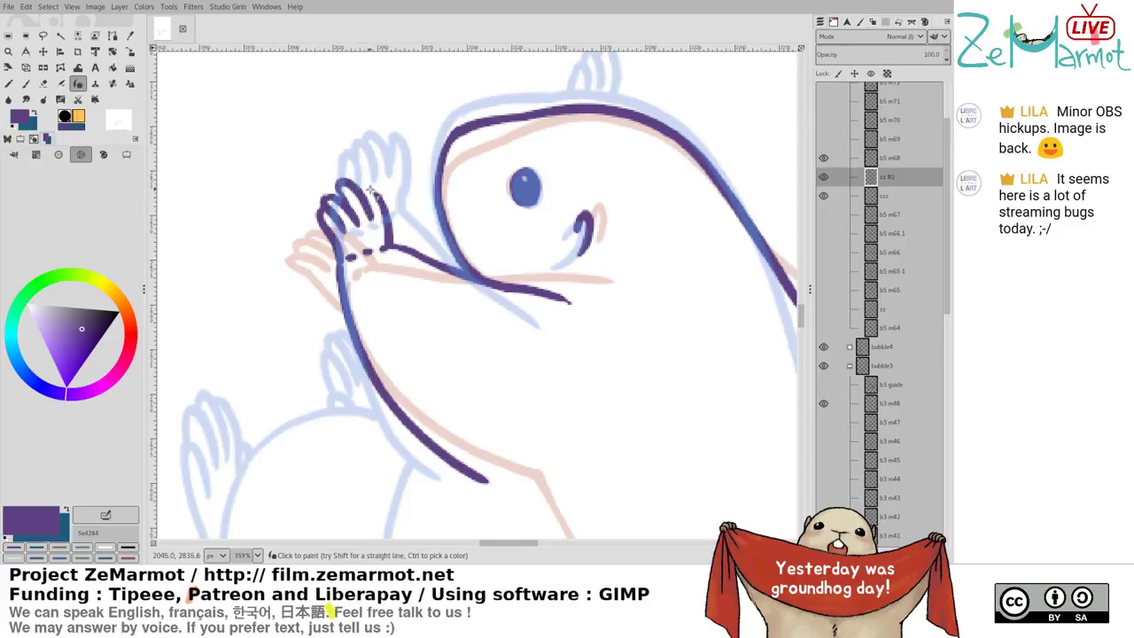
mouse_move(362, 187)
left_mouse_down()
mouse_move(370, 203)
mouse_move(376, 187)
mouse_move(390, 236)
mouse_move(340, 180)
mouse_move(372, 202)
left_mouse_up()
key("shift+e")
key("k")
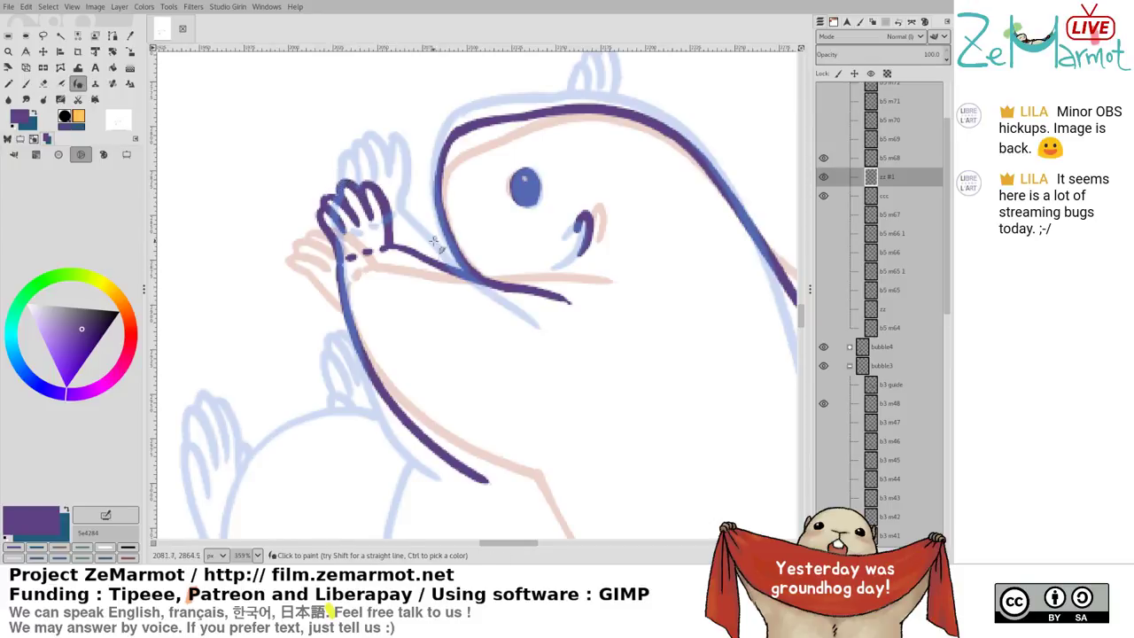
Draw the leg line downward from the lower end of the belly line, redoing it until the curve fits
left_click_drag(402, 289, 344, 163)
left_click_drag(471, 249, 486, 83)
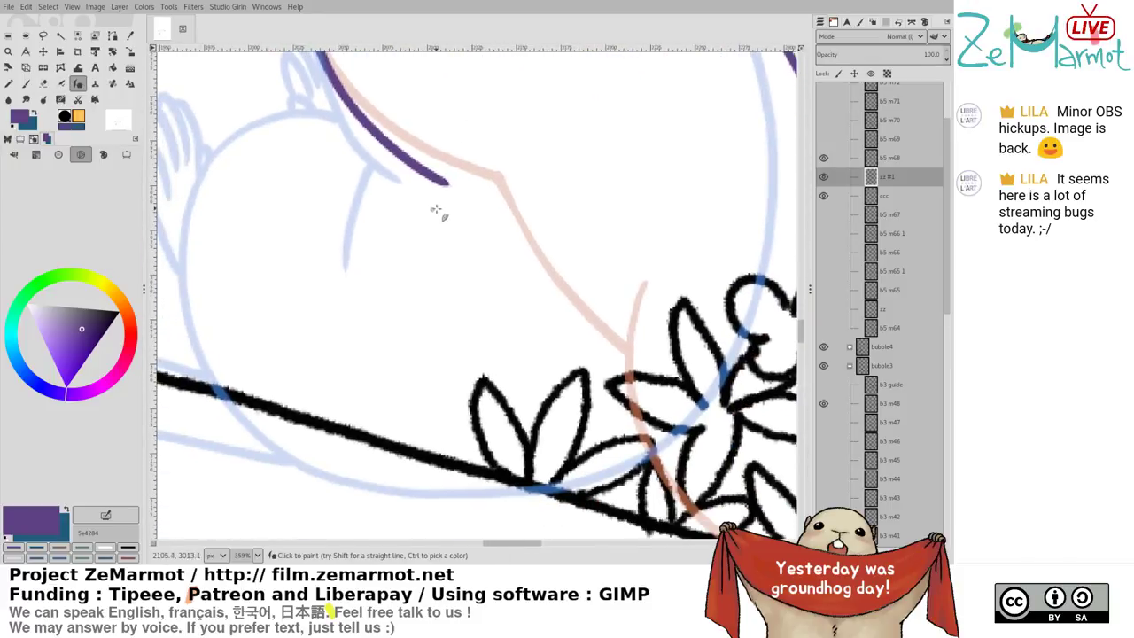
left_click_drag(435, 182, 445, 301)
key("ctrl+z")
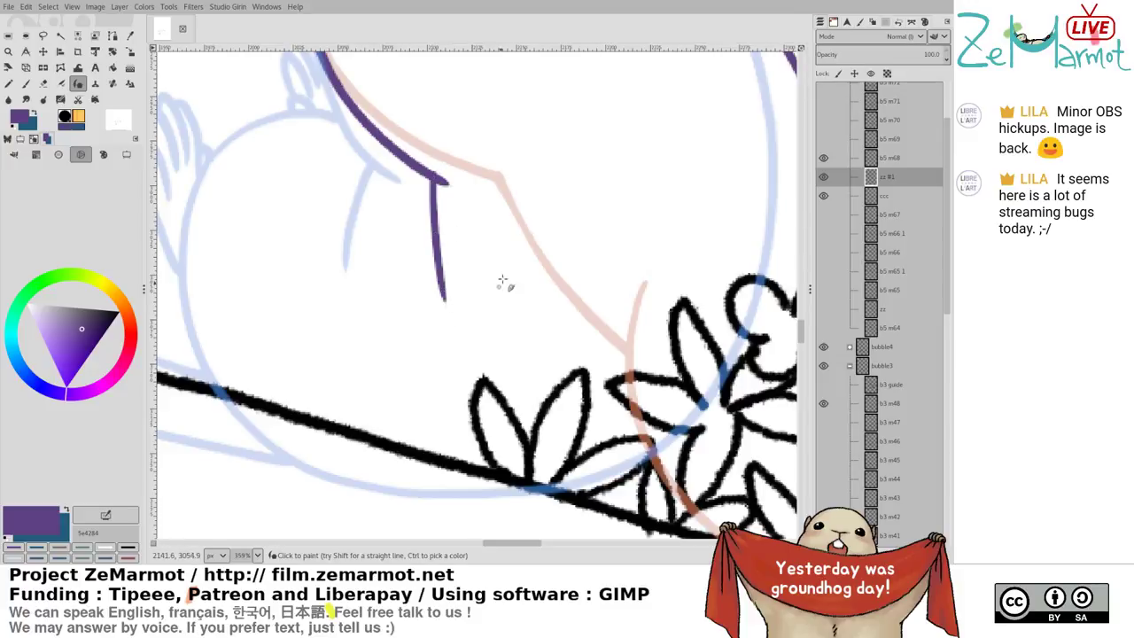
mouse_move(501, 237)
left_mouse_down()
mouse_move(394, 249)
mouse_move(453, 174)
left_mouse_up()
key("ctrl+z")
left_click_drag(395, 122, 424, 293)
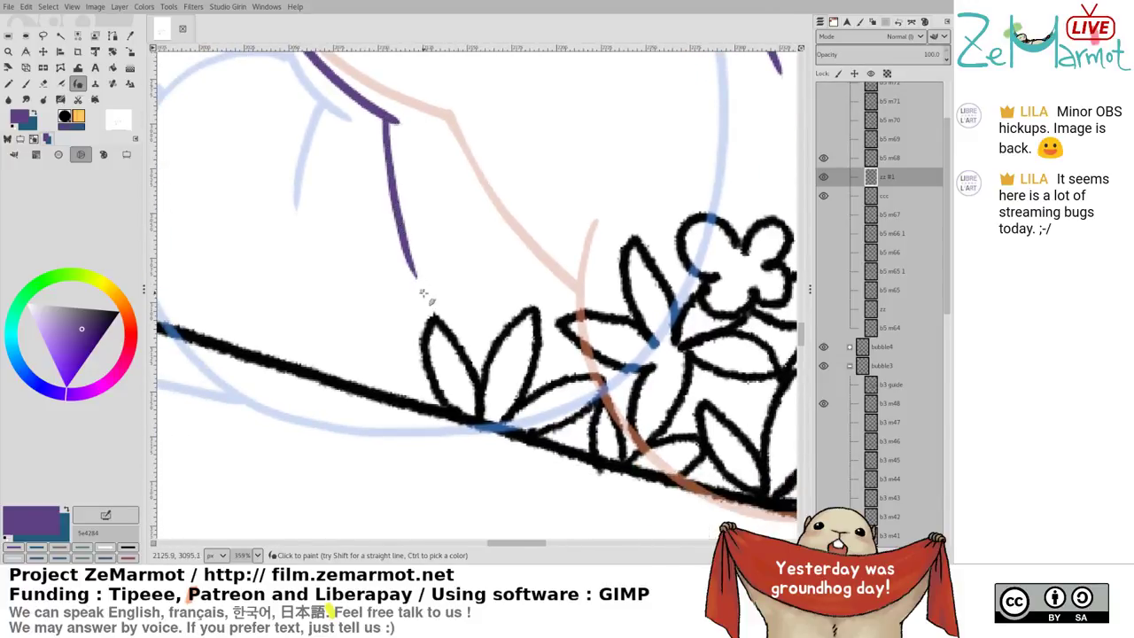
Draw the small fingertips of the far paw peeking over the top of the head
scroll(477, 223, "down", 5)
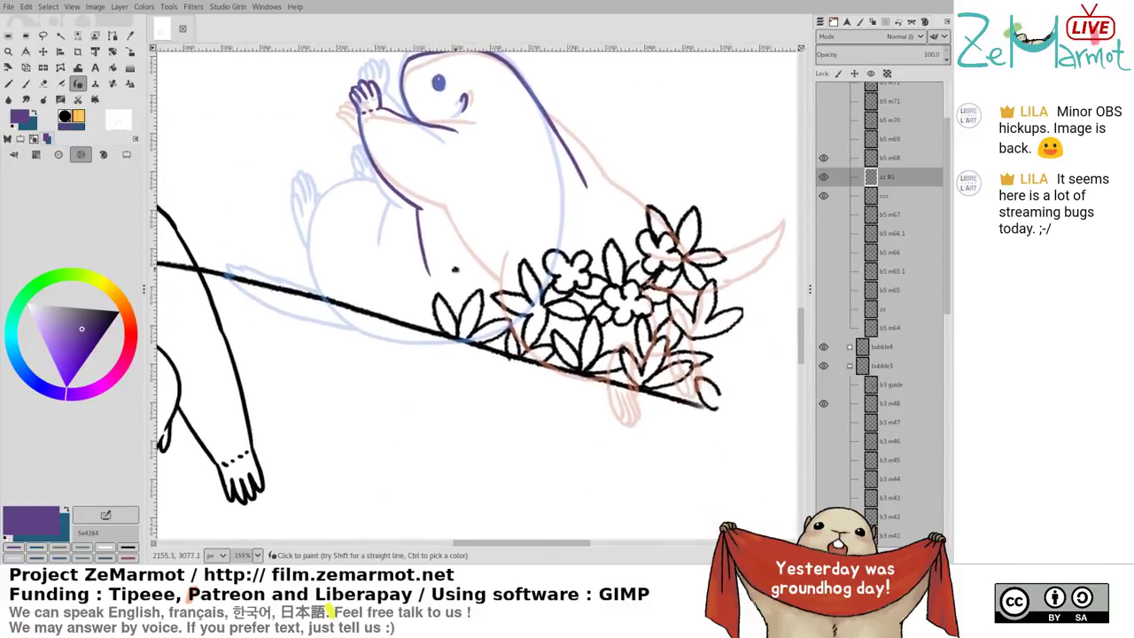
scroll(451, 272, "up", 5)
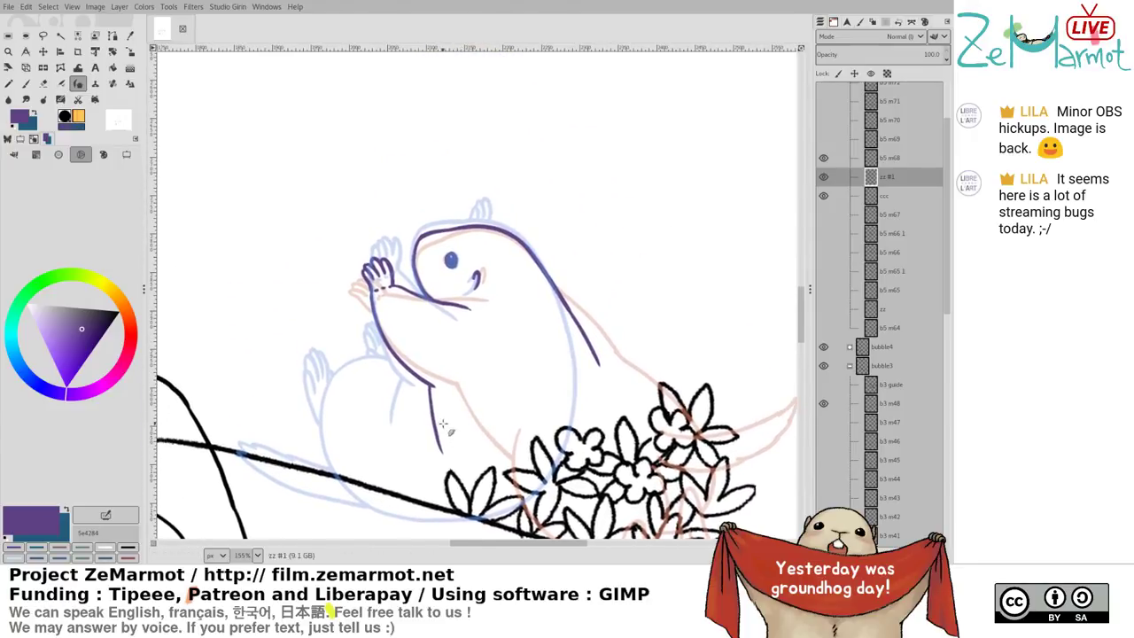
scroll(453, 246, "up", 3)
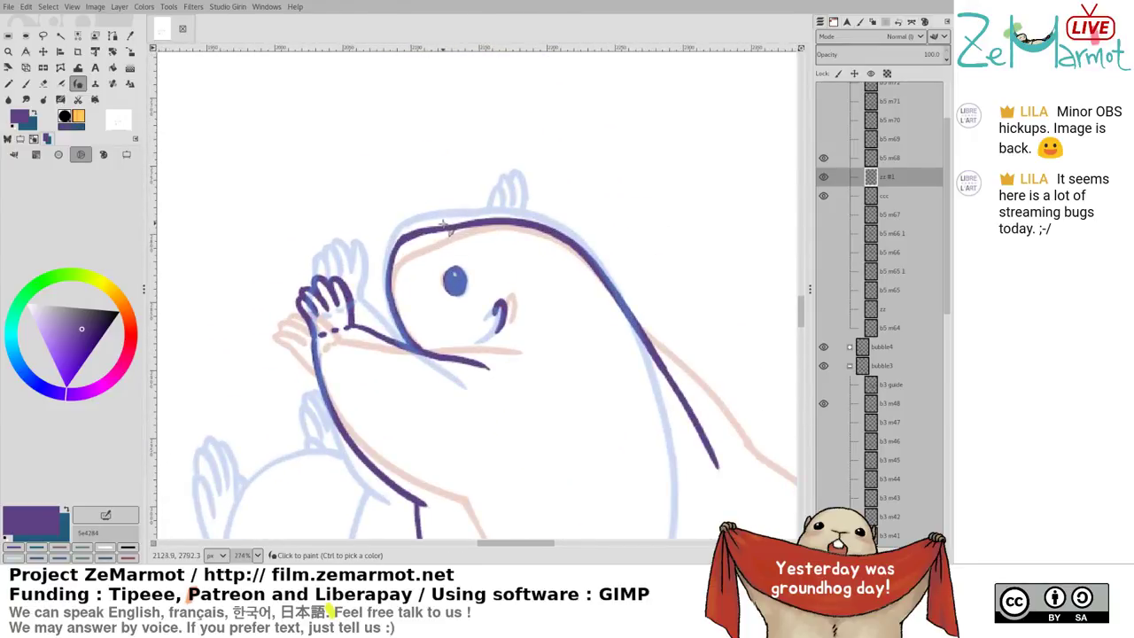
left_click(444, 222)
left_click_drag(448, 219, 466, 218)
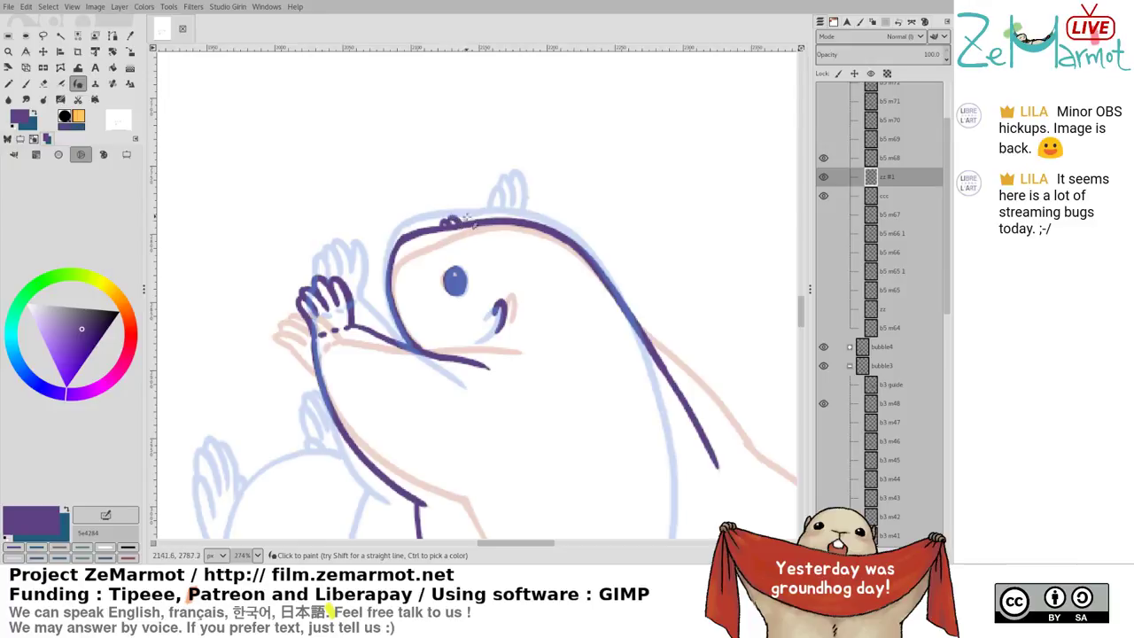
key("shift+e")
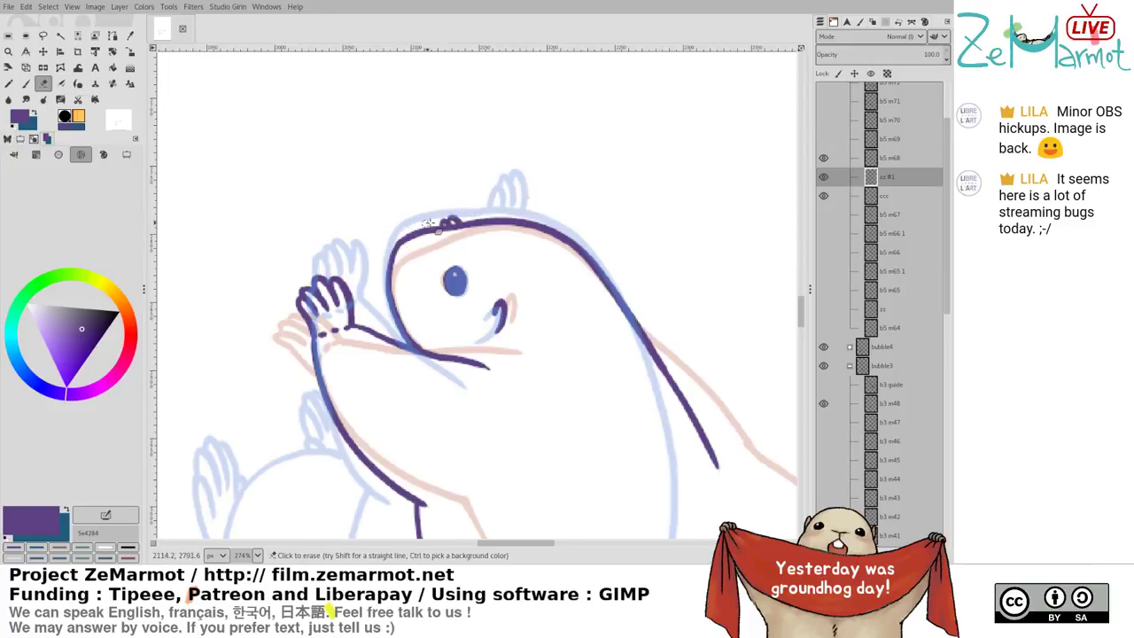
Move the pink pose on layer ccc down-left of the blue pose and shift the purple drawing on zz #1 by about -47, 30 px
scroll(478, 206, "down", 4)
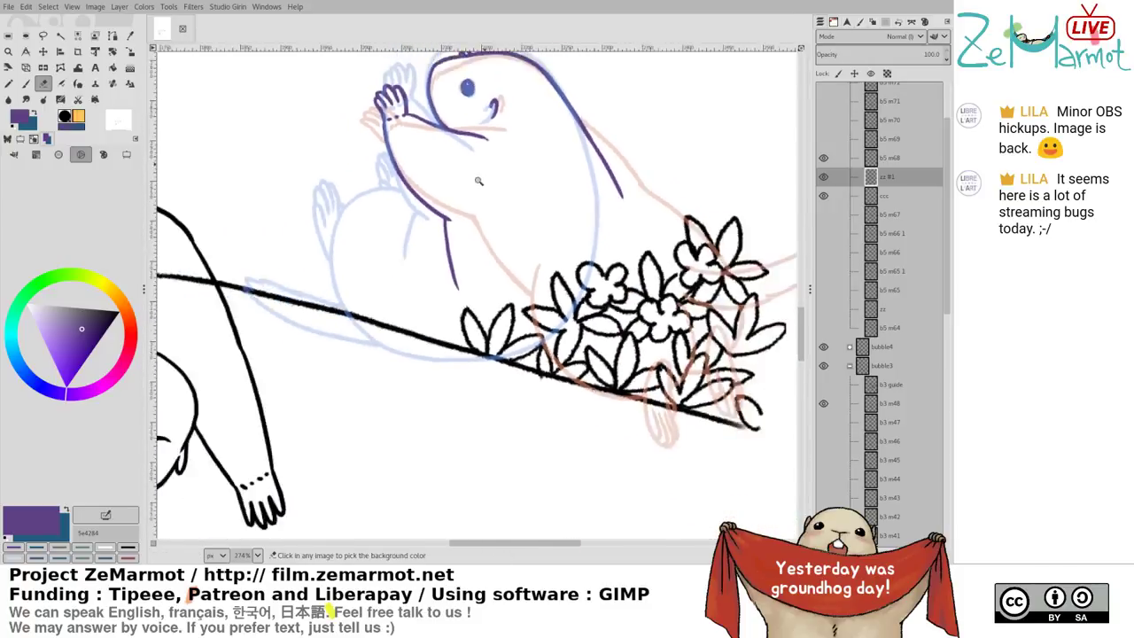
mouse_move(685, 238)
left_mouse_down()
mouse_move(711, 346)
mouse_move(652, 328)
left_mouse_up()
left_click(899, 195)
key("m")
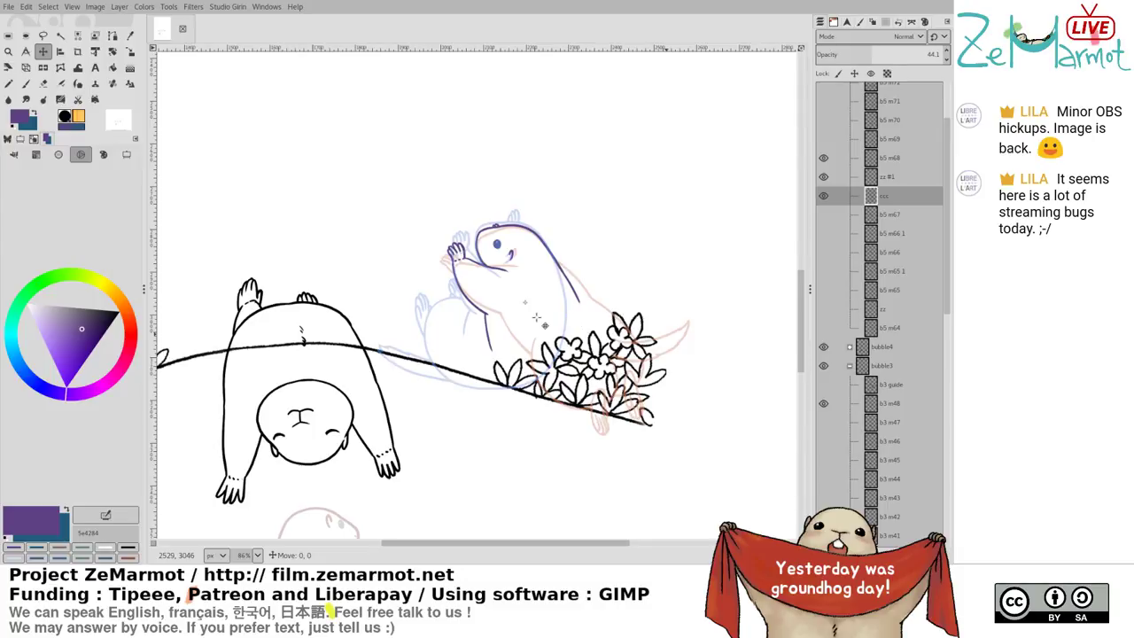
left_click_drag(536, 316, 304, 287)
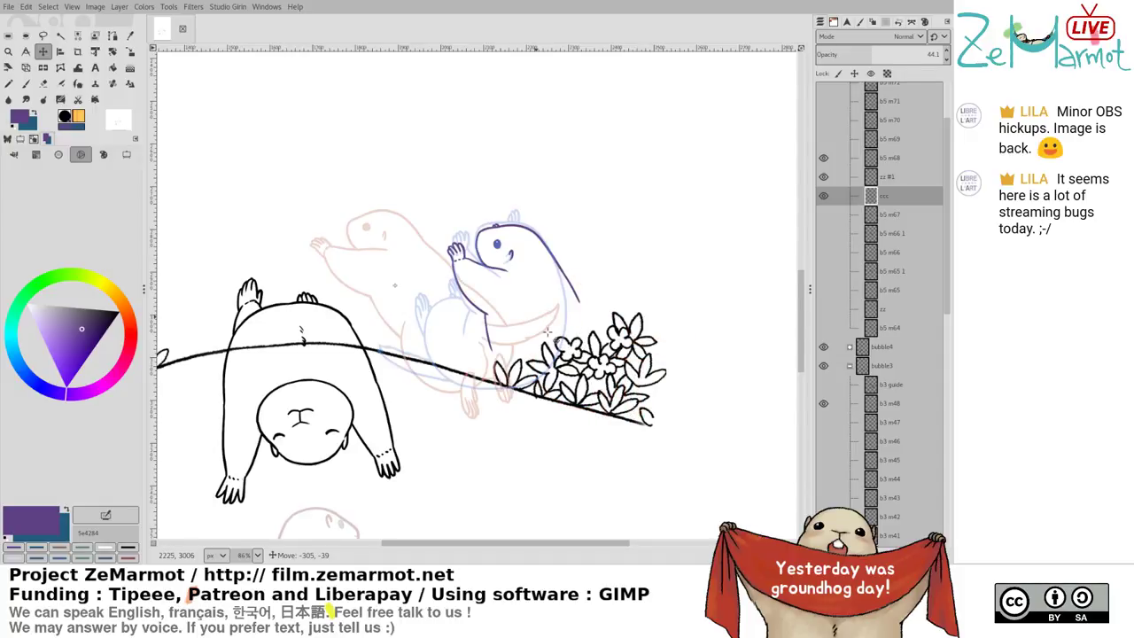
left_click_drag(547, 331, 578, 336)
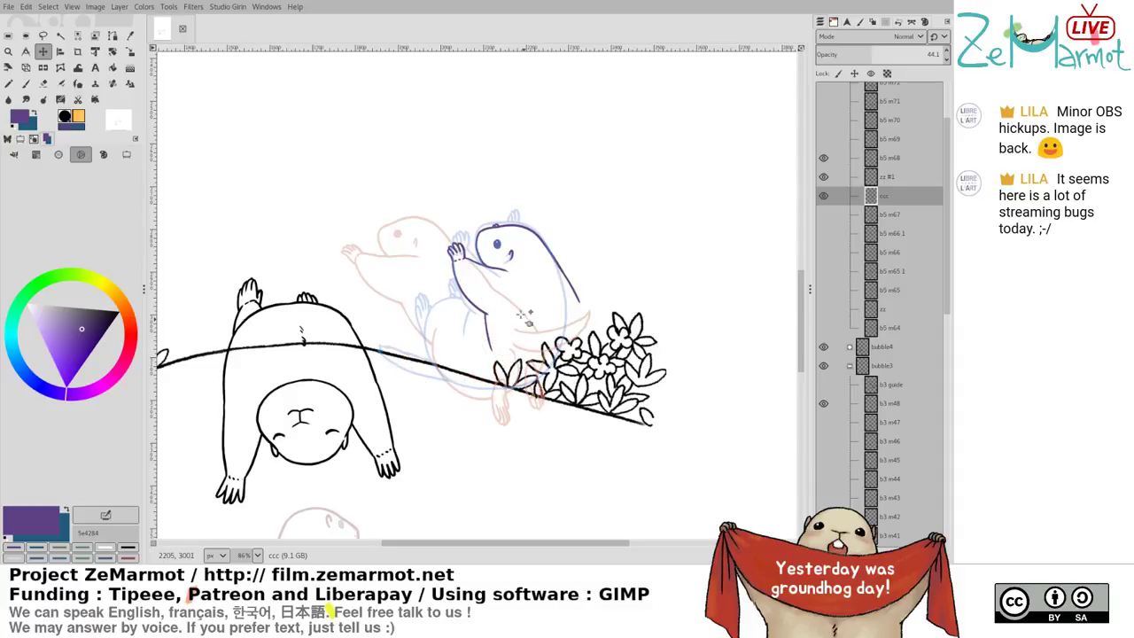
left_click_drag(509, 301, 511, 301)
left_click_drag(426, 293, 479, 337)
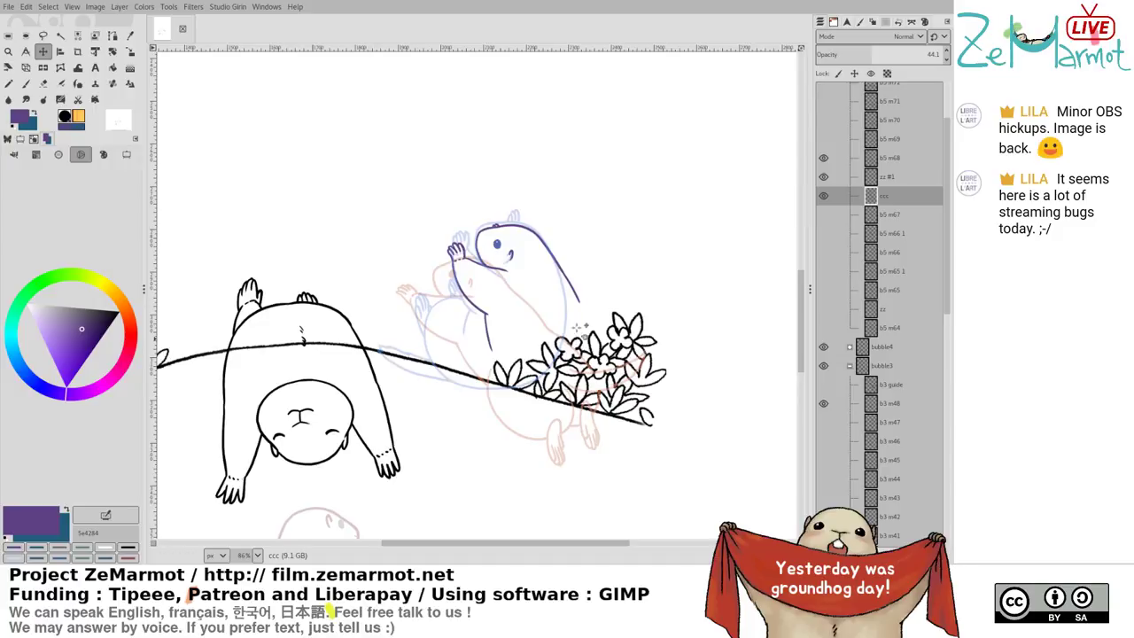
mouse_move(535, 344)
left_mouse_down()
mouse_move(535, 308)
mouse_move(516, 285)
left_mouse_up()
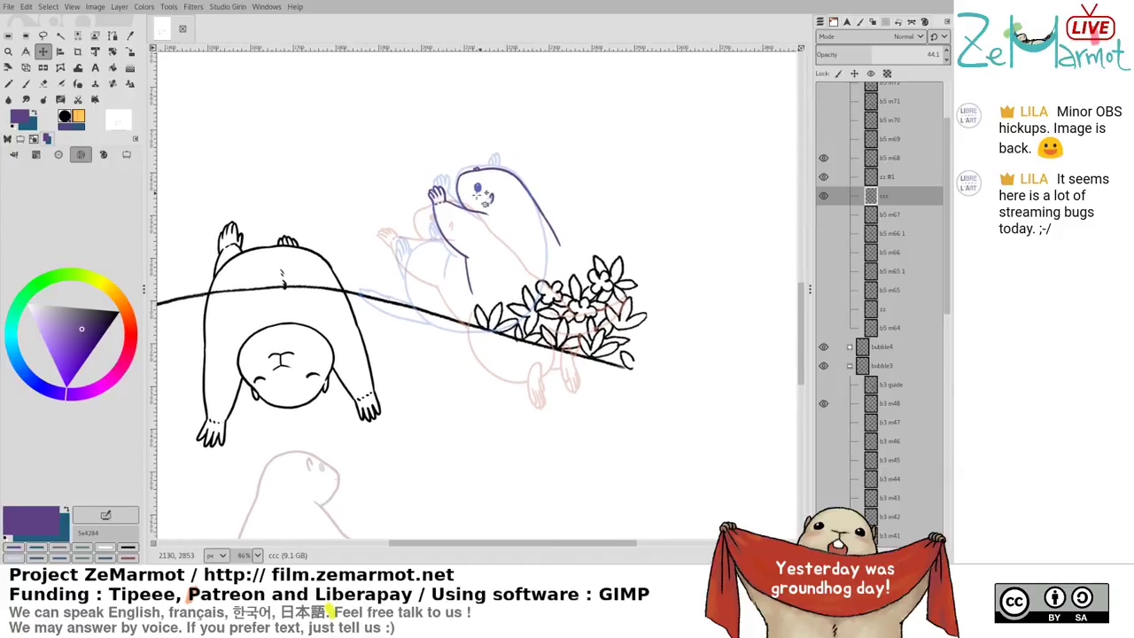
left_click_drag(558, 230, 533, 243)
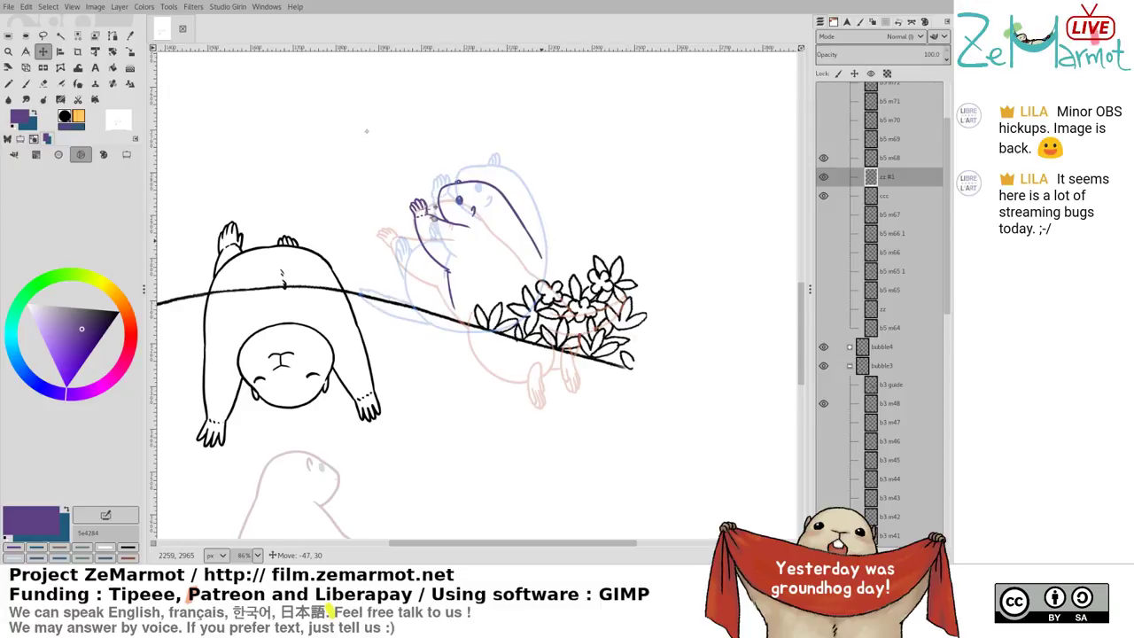
Hide the layer groups bubble4, bubble3 and bubble2 so only the leaping marmot's poses show
left_click_drag(703, 118, 662, 78)
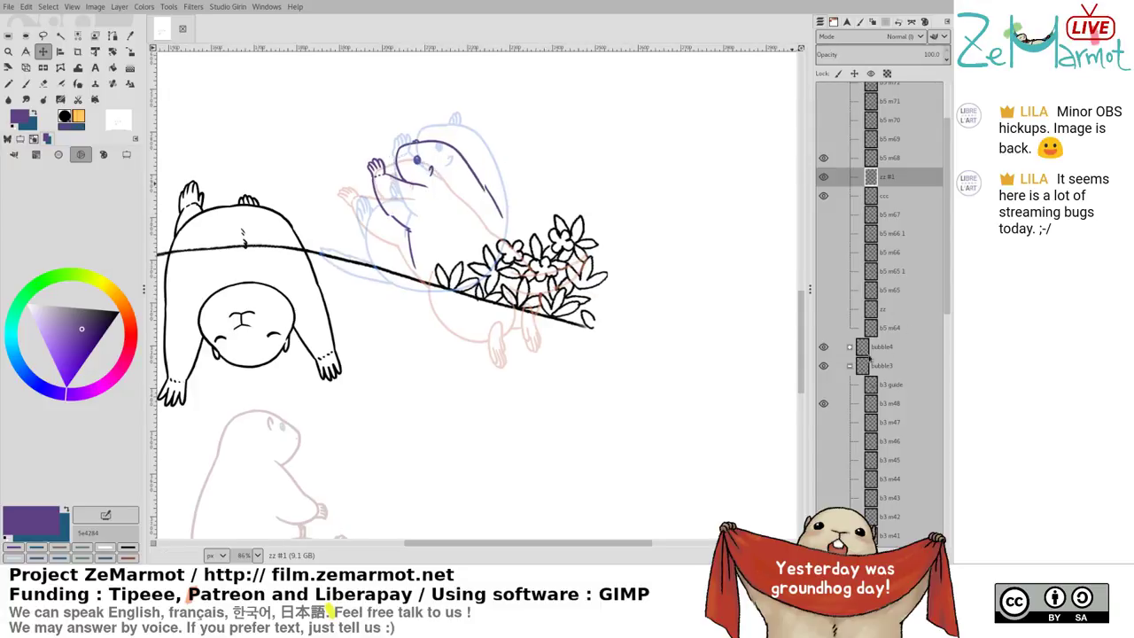
left_click(828, 376)
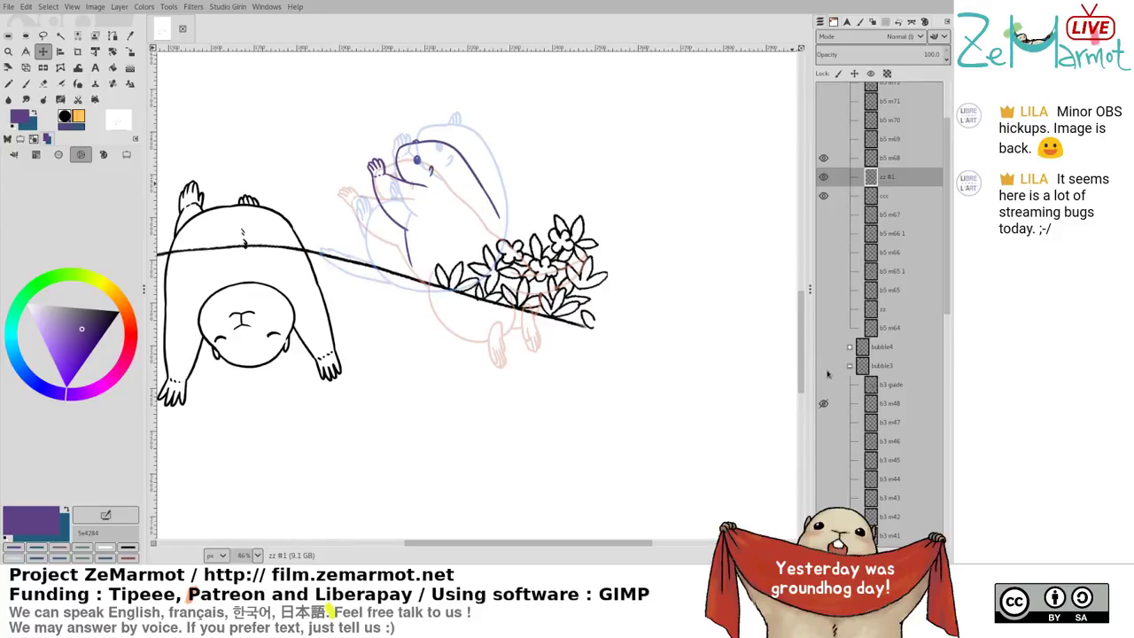
scroll(854, 417, "down", 8)
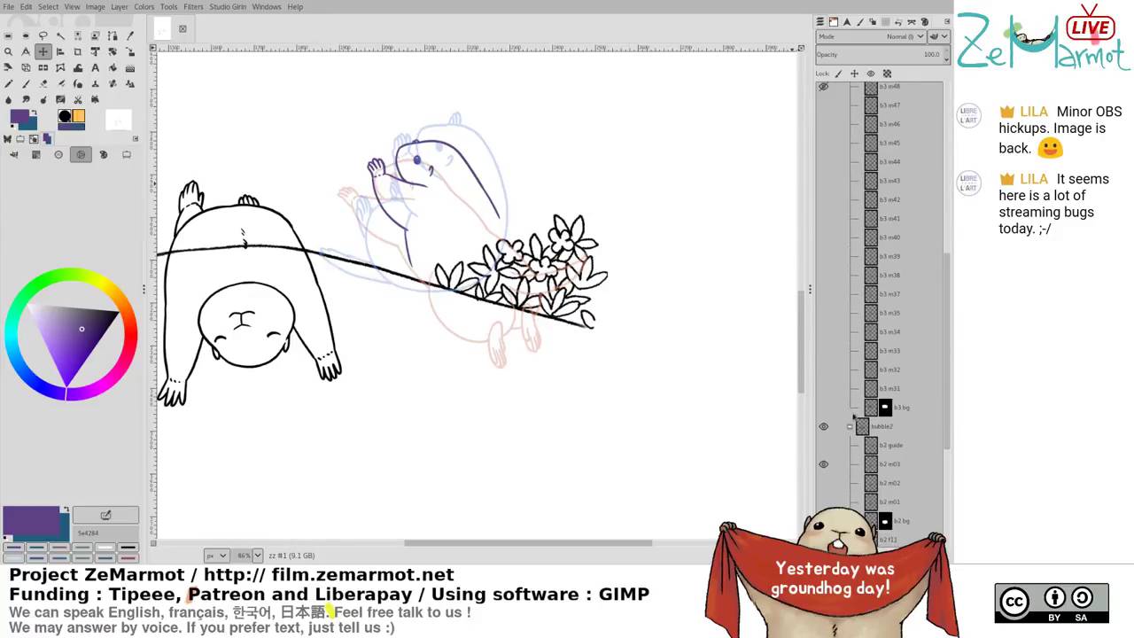
left_click(825, 427)
scroll(945, 356, "up", 7)
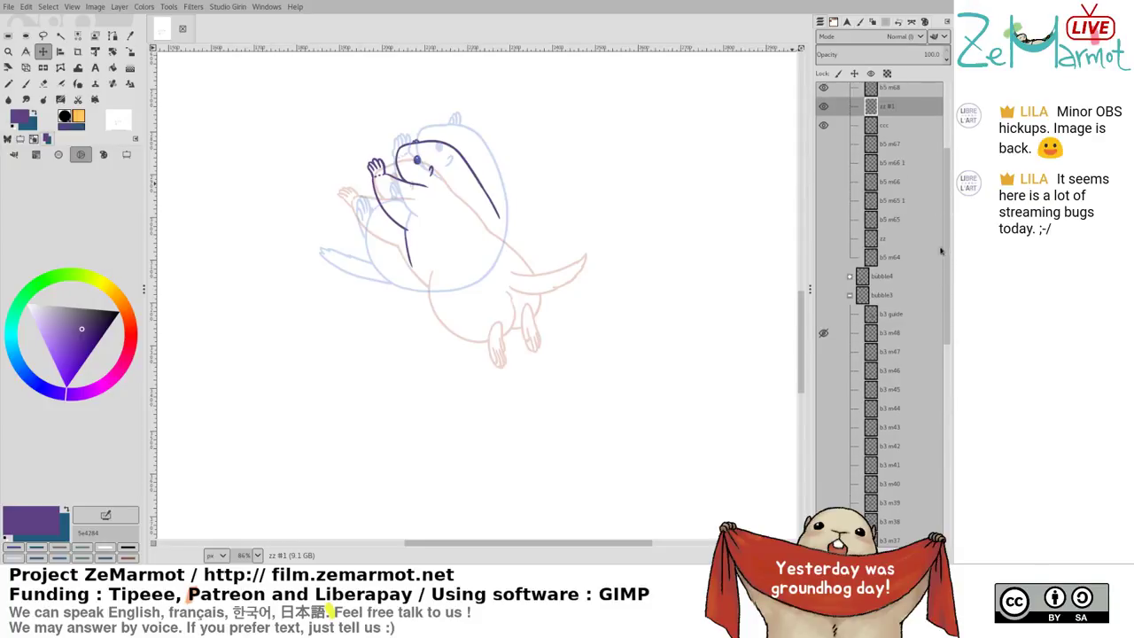
Extend the purple back line further down to meet the lower back of the blue pose
key("p")
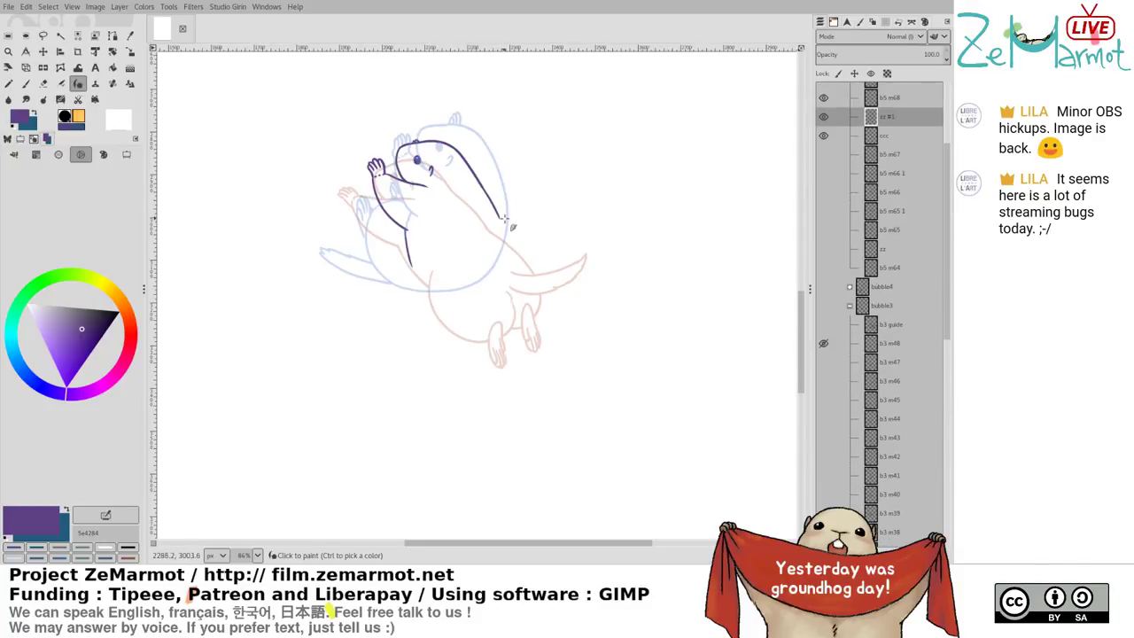
left_click_drag(451, 215, 466, 225)
key("shift+e")
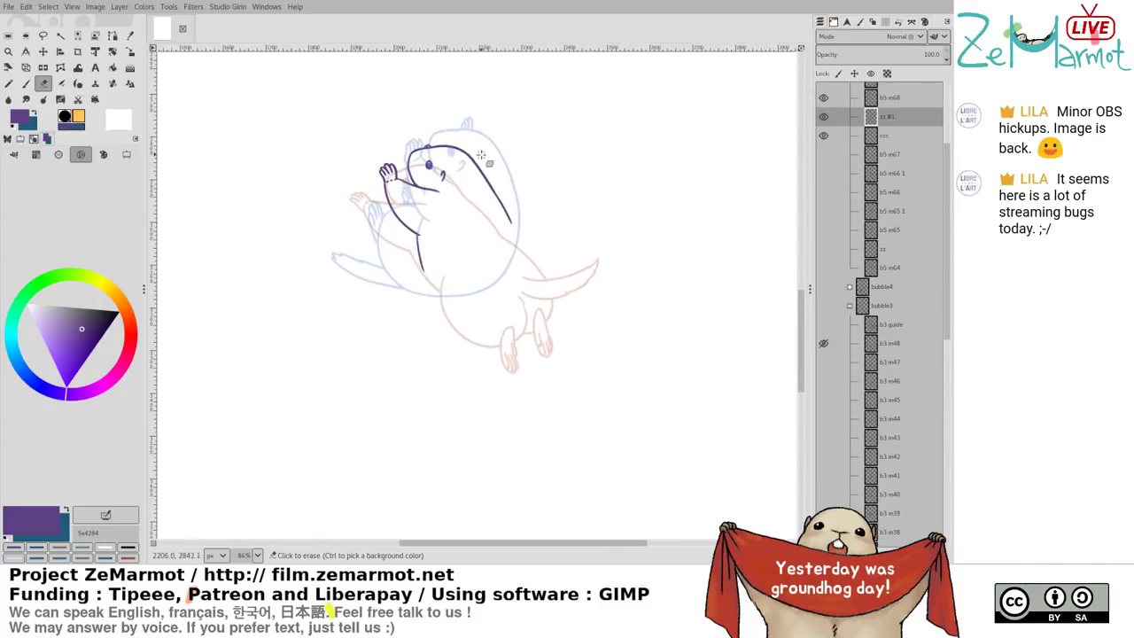
key("f")
key("p")
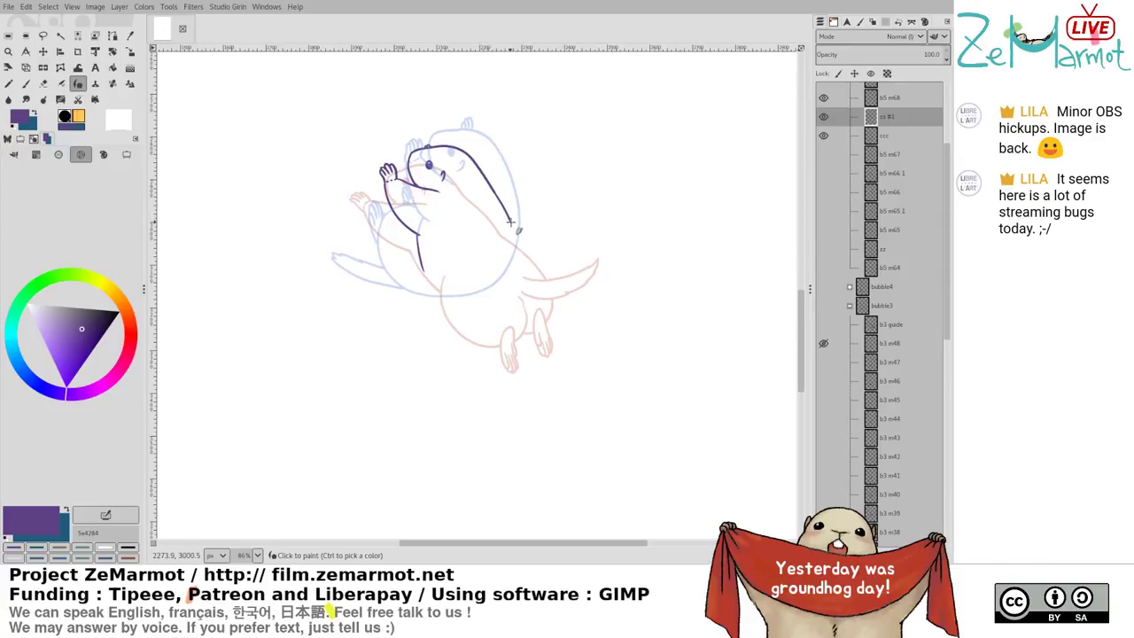
left_click_drag(510, 222, 518, 246)
Try out strokes for the lower body and a thigh curve bulging forward from the leg line
scroll(516, 257, "up", 4)
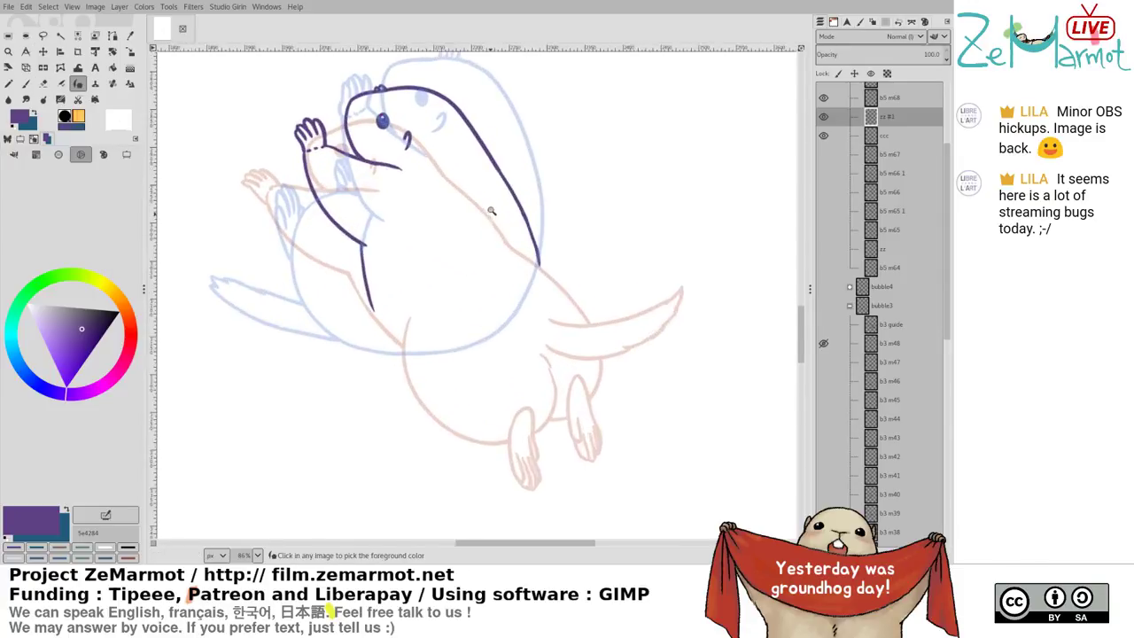
mouse_move(560, 245)
left_mouse_down()
mouse_move(561, 319)
mouse_move(543, 342)
left_mouse_up()
key("ctrl+z")
left_click_drag(480, 386, 507, 235)
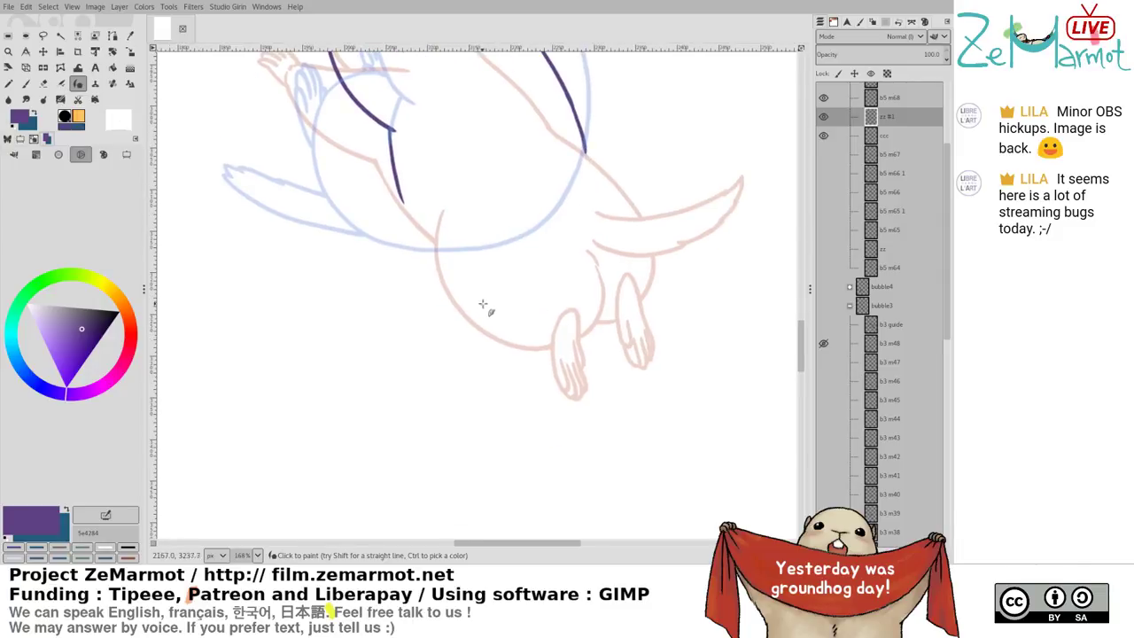
mouse_move(483, 306)
left_mouse_down()
mouse_move(409, 399)
mouse_move(438, 417)
mouse_move(449, 405)
left_mouse_up()
key("ctrl+z")
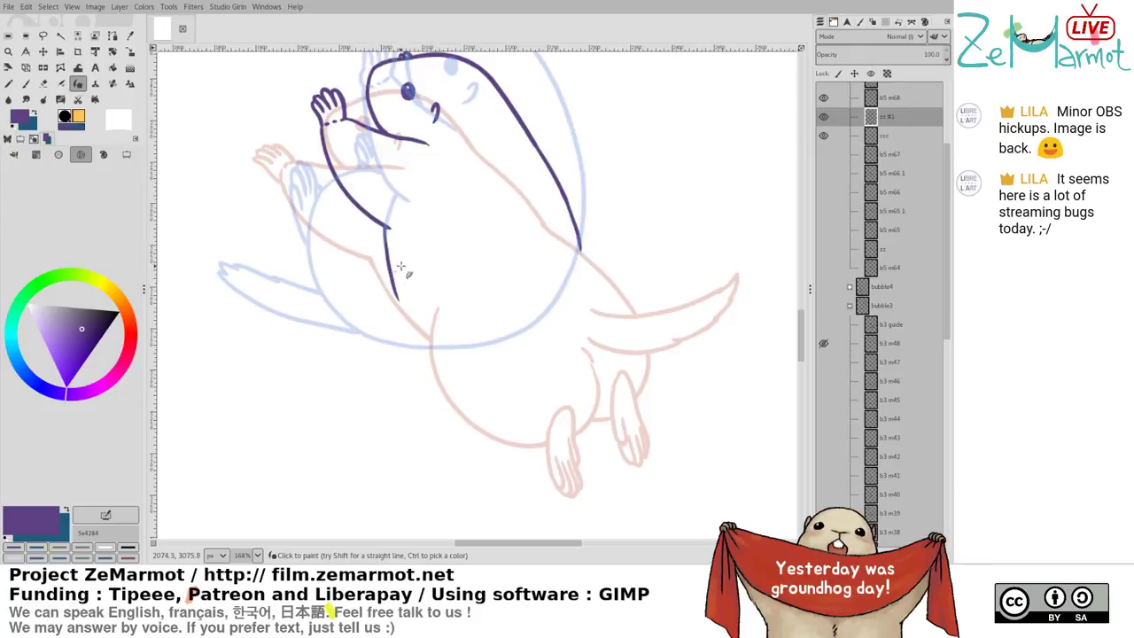
left_click_drag(401, 266, 350, 326)
key("ctrl+z")
key("shift+e")
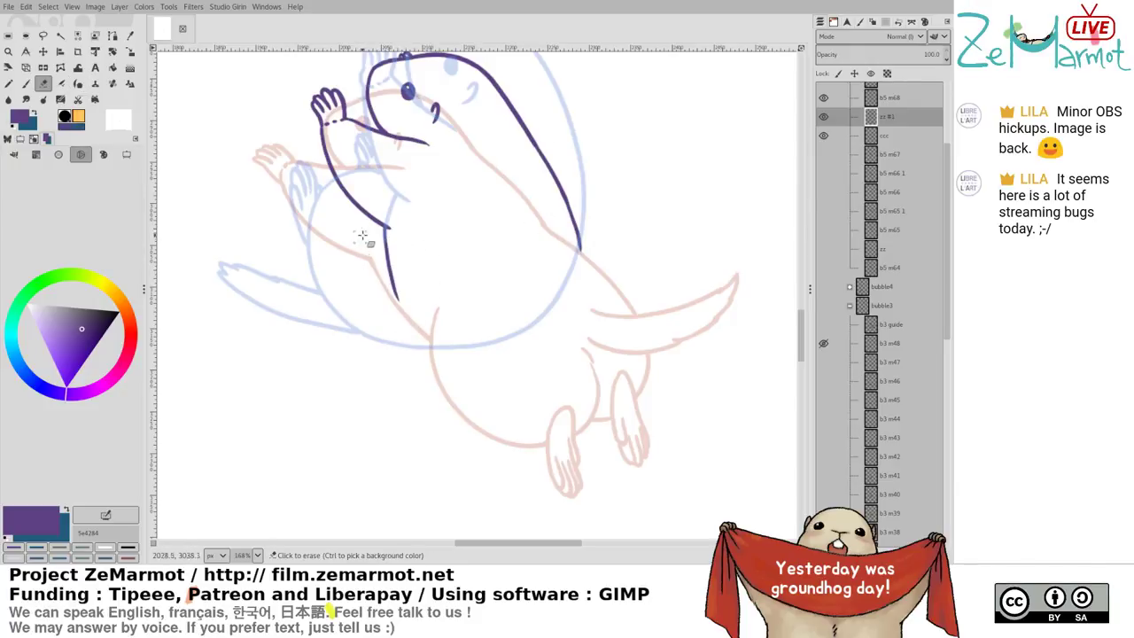
key("k")
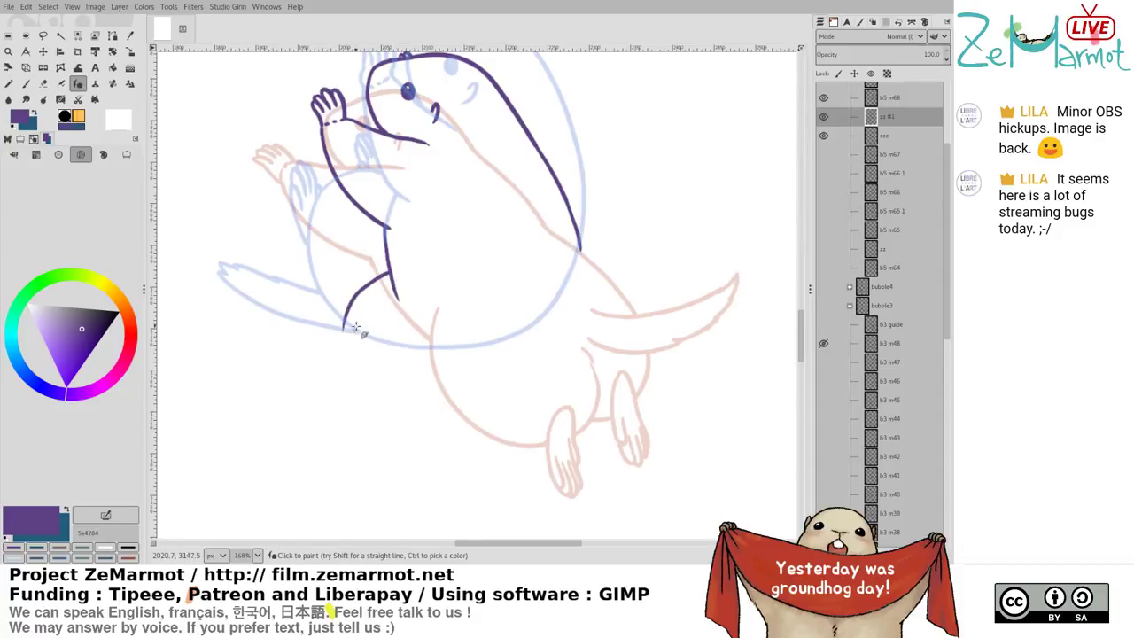
mouse_move(389, 270)
left_mouse_down()
mouse_move(356, 286)
mouse_move(339, 347)
left_mouse_up()
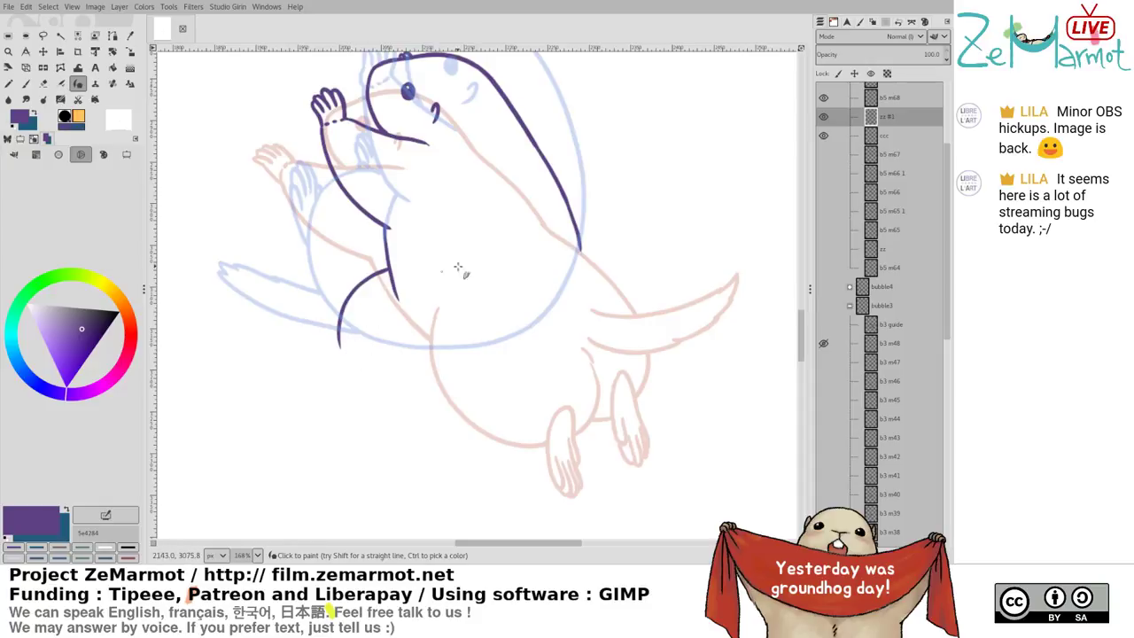
Try a freehand selection near the back line and undo it together with the thigh curve
mouse_move(536, 194)
left_mouse_down()
mouse_move(535, 208)
mouse_move(483, 227)
left_mouse_up()
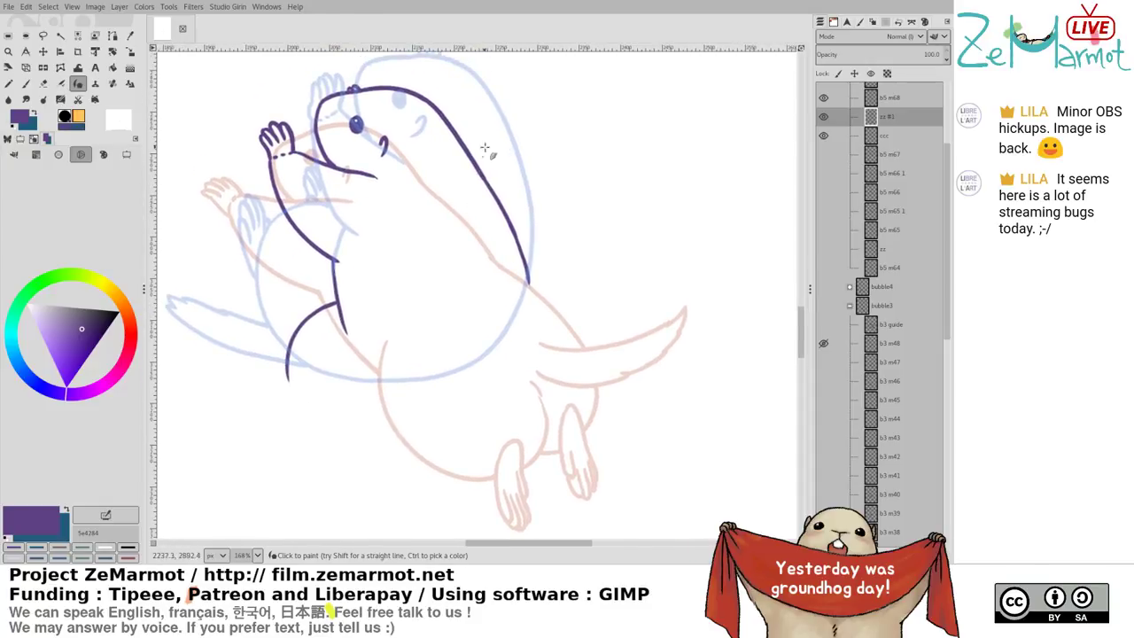
key("f")
mouse_move(475, 152)
left_mouse_down()
mouse_move(552, 309)
mouse_move(510, 293)
mouse_move(470, 169)
mouse_move(475, 144)
left_mouse_up()
key("ctrl+z")
key("ctrl+z")
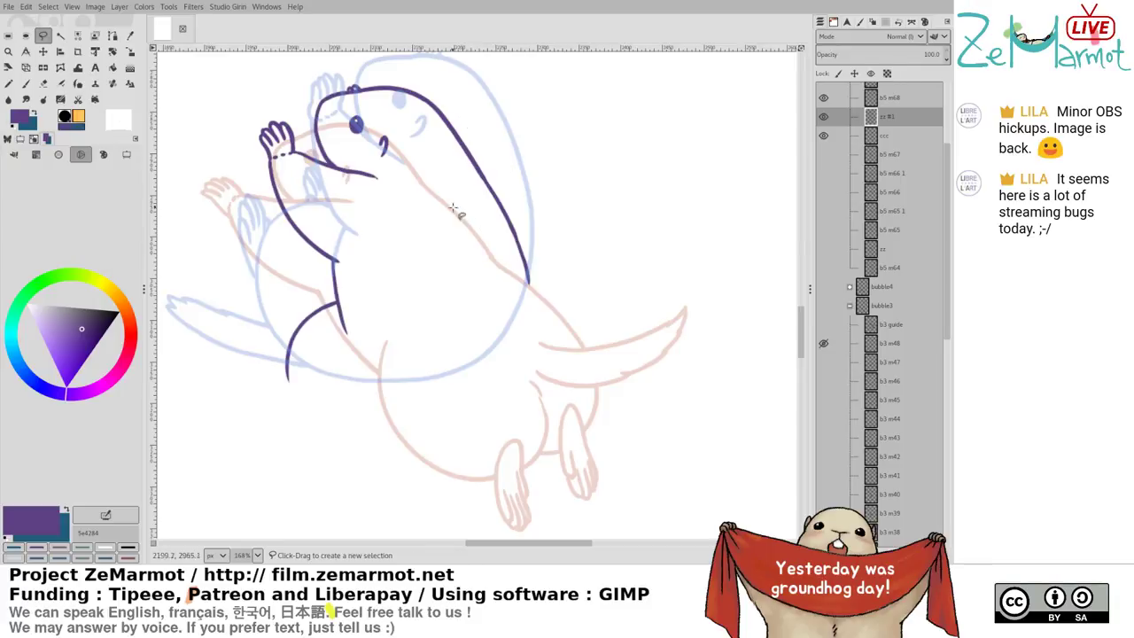
scroll(355, 308, "down", 1)
scroll(355, 308, "left", 1)
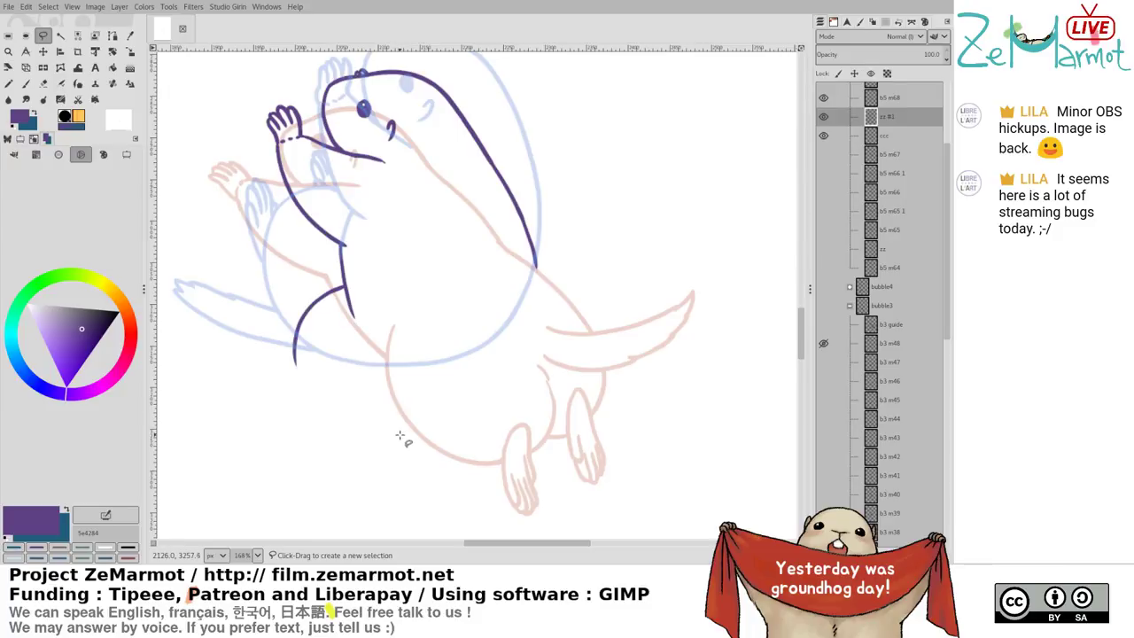
key("ctrl+z")
Erase the line below the raised arm and redraw it starting at the arm's lower end, repeating the stroke until it fits
key("shift+e")
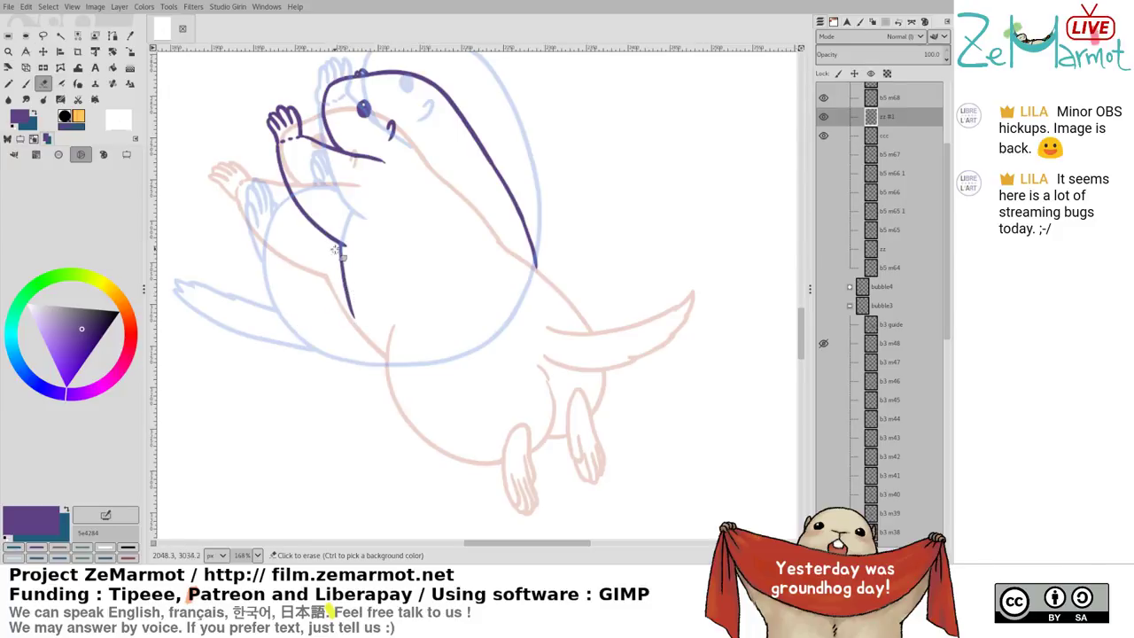
left_click_drag(341, 250, 356, 325)
key("k")
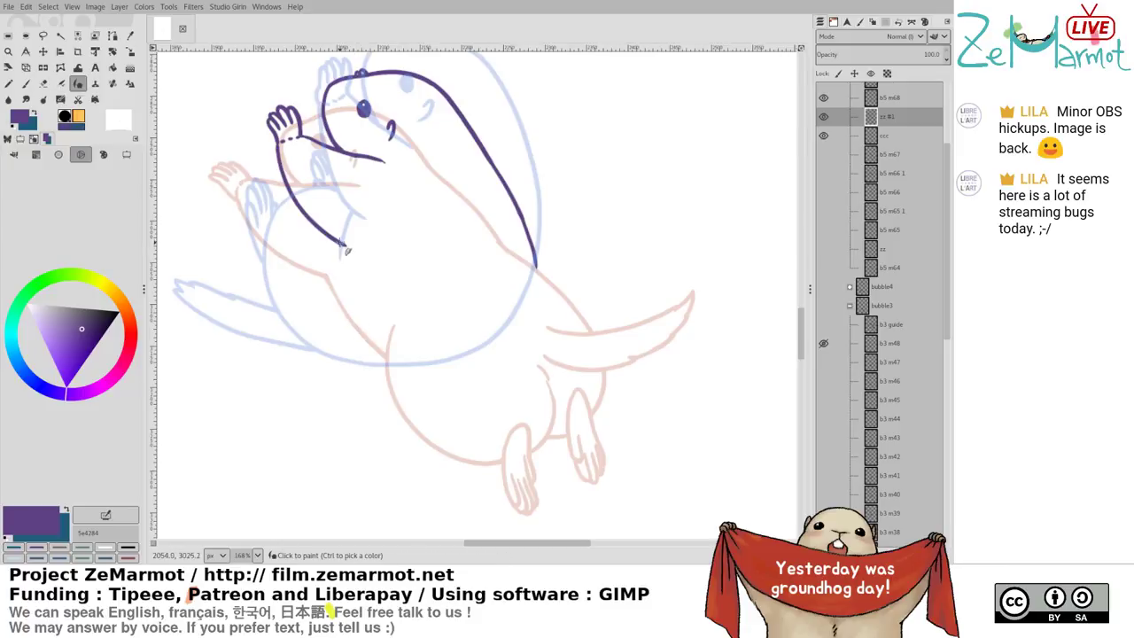
left_click_drag(341, 245, 373, 327)
key("ctrl+z")
left_click_drag(341, 244, 379, 338)
key("ctrl+z")
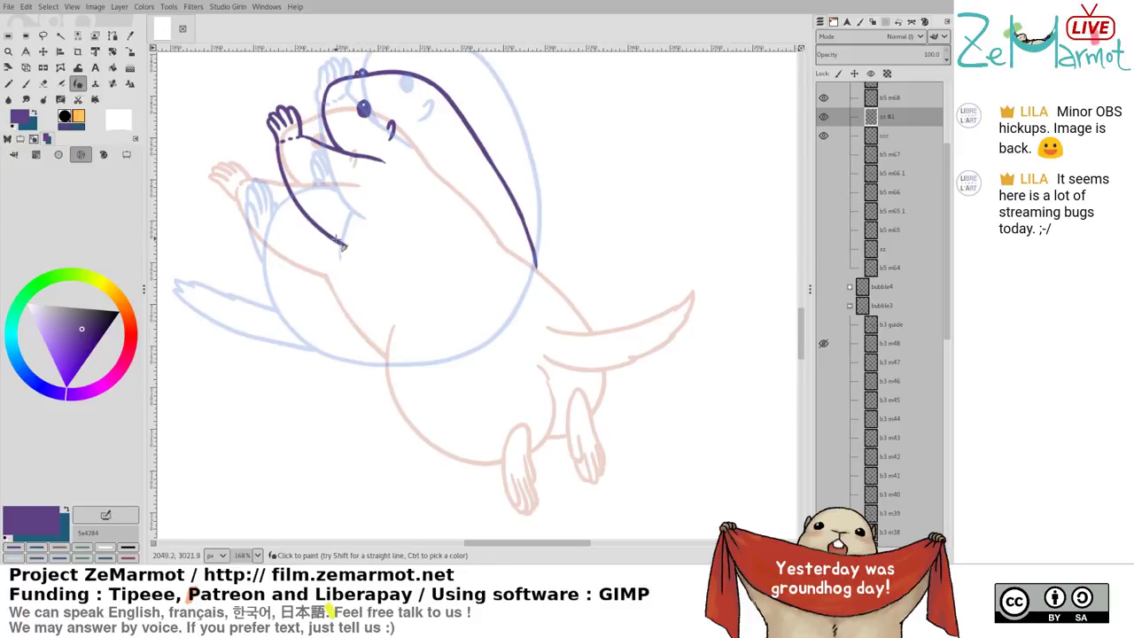
left_click_drag(333, 237, 360, 252)
key("ctrl+z")
left_click_drag(352, 252, 365, 323)
key("ctrl+z")
left_click_drag(351, 250, 364, 323)
Continue the back line into a rounded rump curving inward at the bottom, redoing the stroke once
left_click_drag(442, 359, 440, 355)
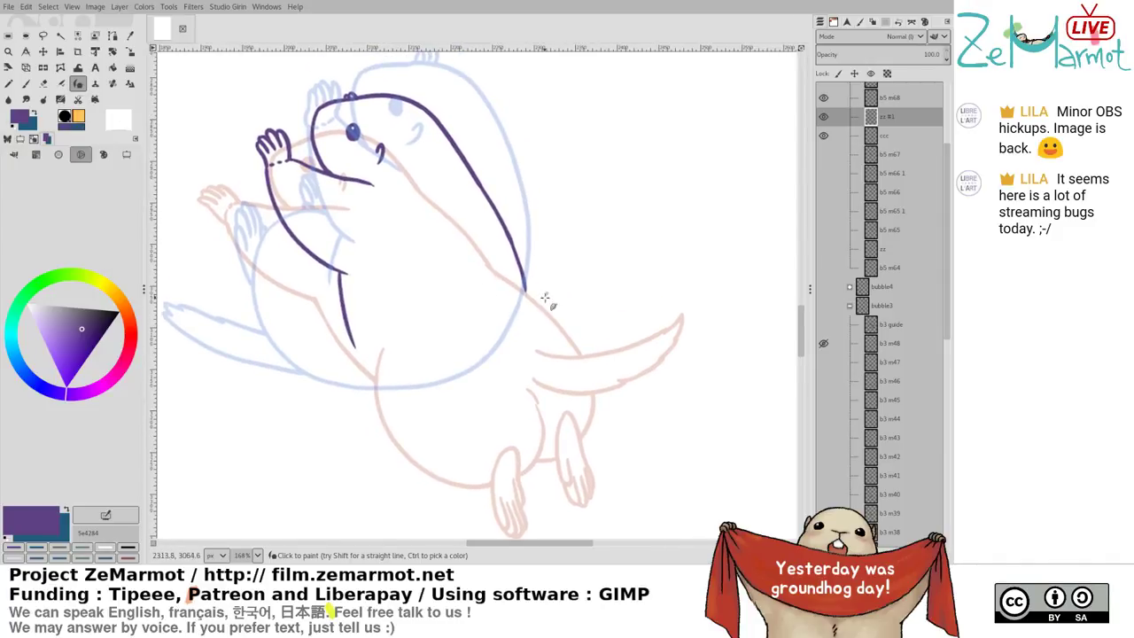
mouse_move(529, 289)
left_mouse_down()
mouse_move(544, 326)
mouse_move(521, 400)
mouse_move(495, 411)
left_mouse_up()
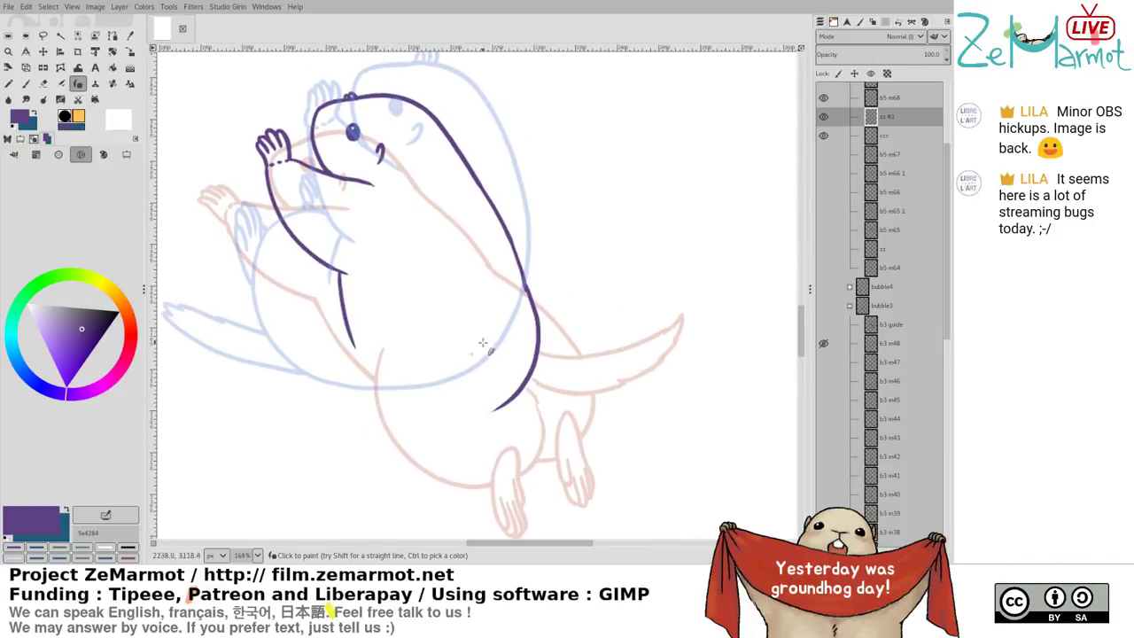
key("ctrl+z")
mouse_move(523, 277)
left_mouse_down()
mouse_move(537, 390)
mouse_move(498, 420)
left_mouse_up()
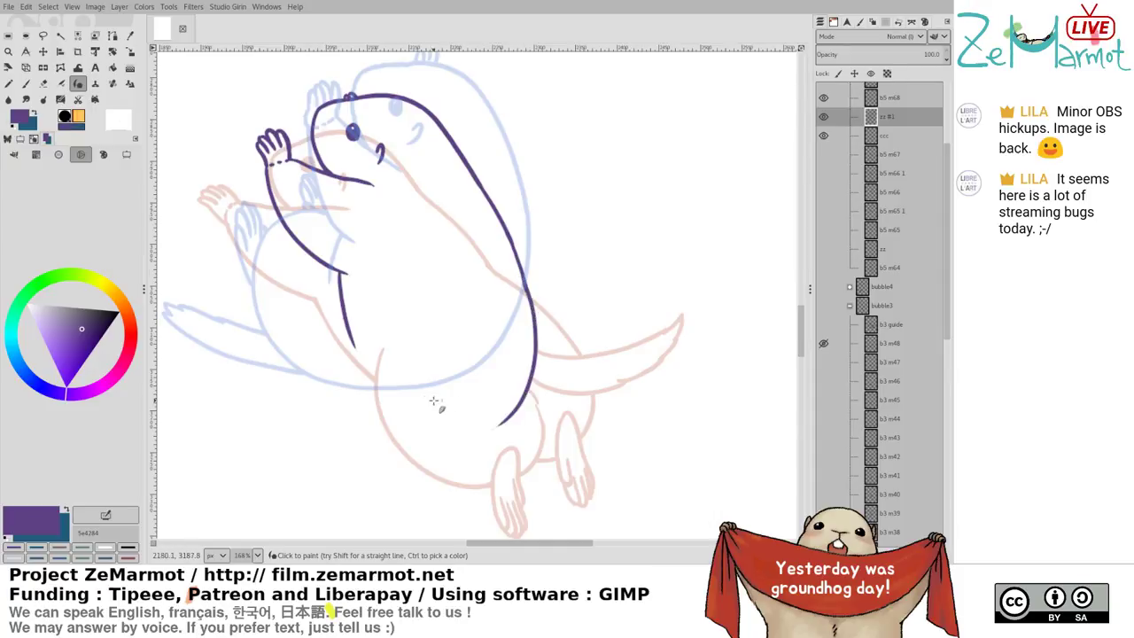
Draw the large rounded thigh from the end of the belly line around toward the rump, redoing it until the curve fits
scroll(430, 382, "left", 2)
mouse_move(388, 330)
left_mouse_down()
mouse_move(357, 363)
mouse_move(358, 381)
mouse_move(342, 363)
mouse_move(328, 444)
left_mouse_up()
key("ctrl+z")
key("ctrl+z")
key("ctrl+z")
mouse_move(382, 333)
left_mouse_down()
mouse_move(346, 434)
mouse_move(404, 456)
left_mouse_up()
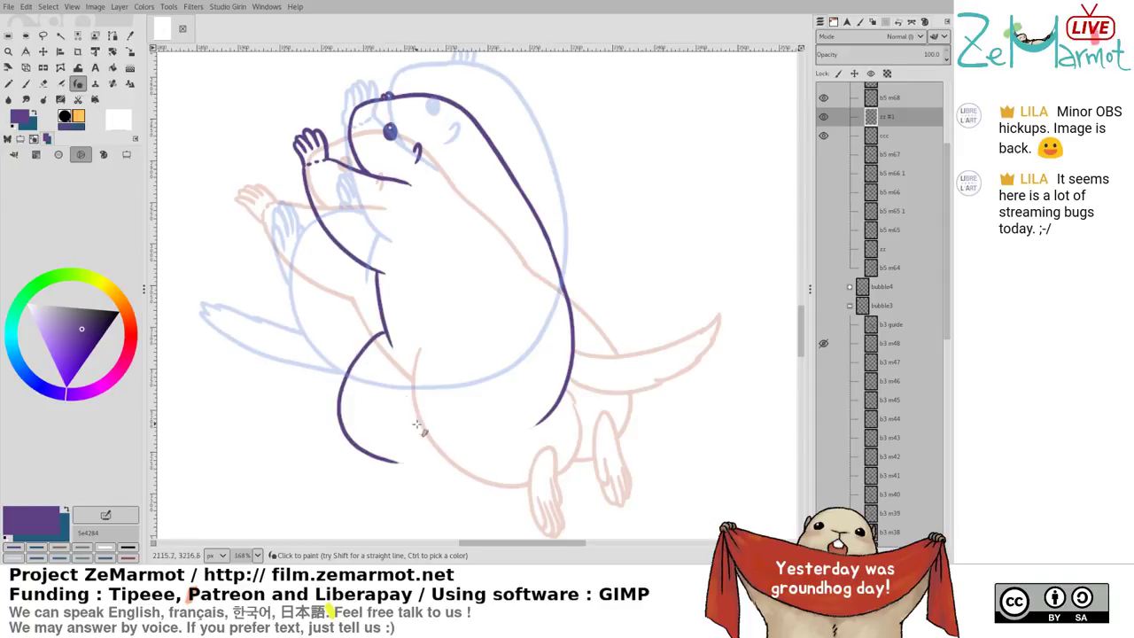
key("ctrl+z")
mouse_move(388, 337)
left_mouse_down()
mouse_move(345, 399)
mouse_move(359, 446)
mouse_move(404, 473)
mouse_move(459, 468)
mouse_move(531, 412)
left_mouse_up()
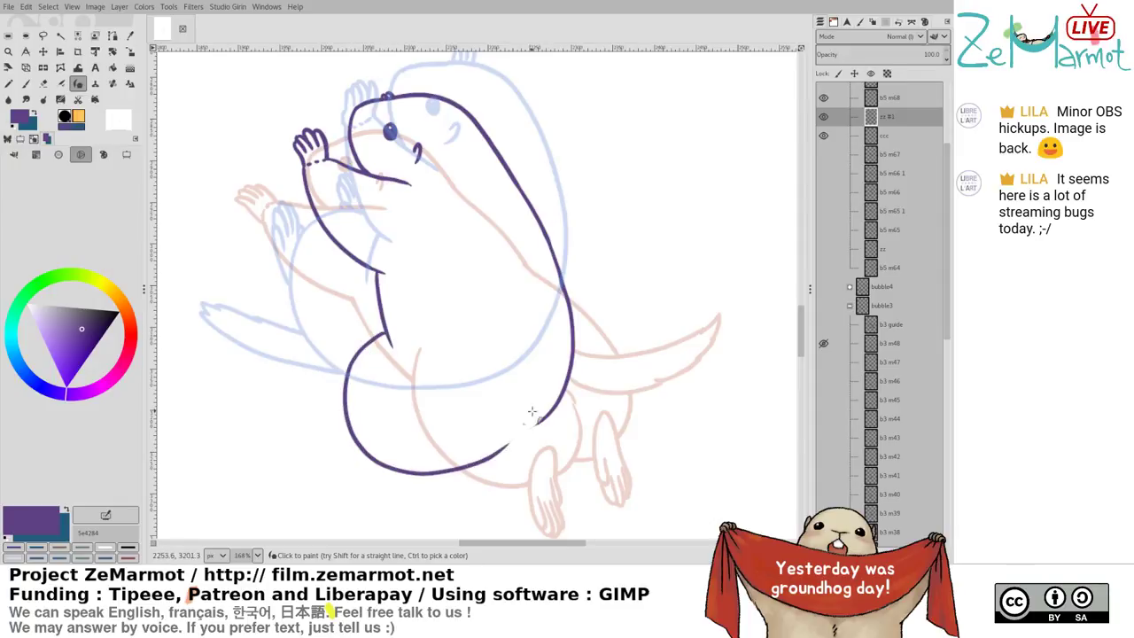
Draw the near hind foot with its toes sticking out from the front of the thigh
scroll(369, 351, "down", 2)
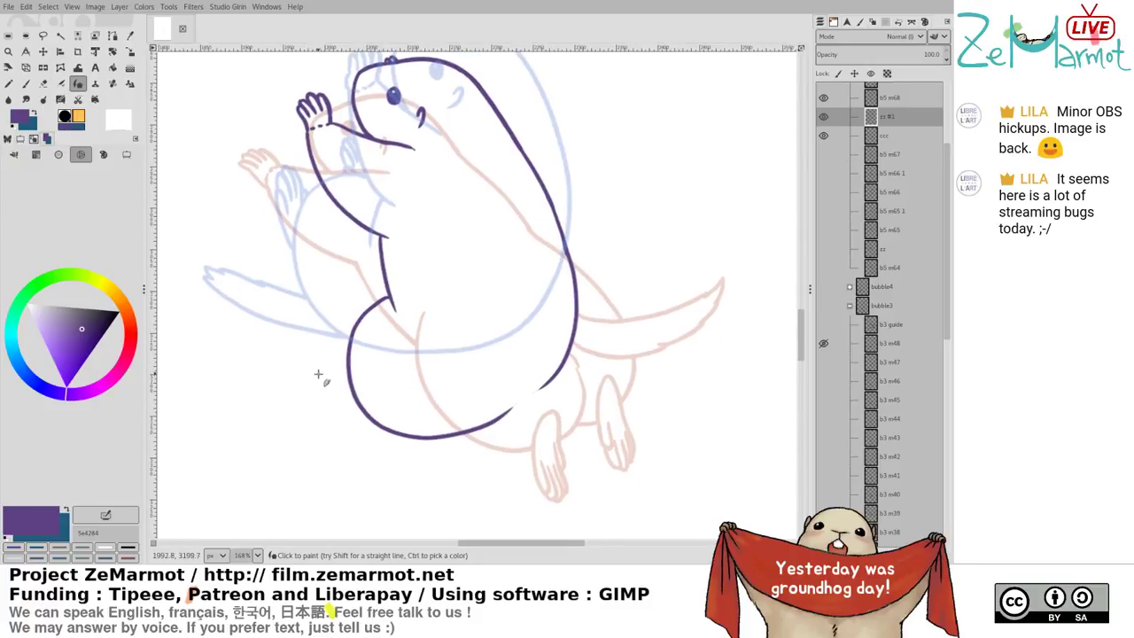
left_click_drag(317, 369, 362, 413)
mouse_move(310, 360)
left_mouse_down()
mouse_move(355, 373)
mouse_move(351, 360)
left_mouse_up()
key("ctrl+z")
key("ctrl+z")
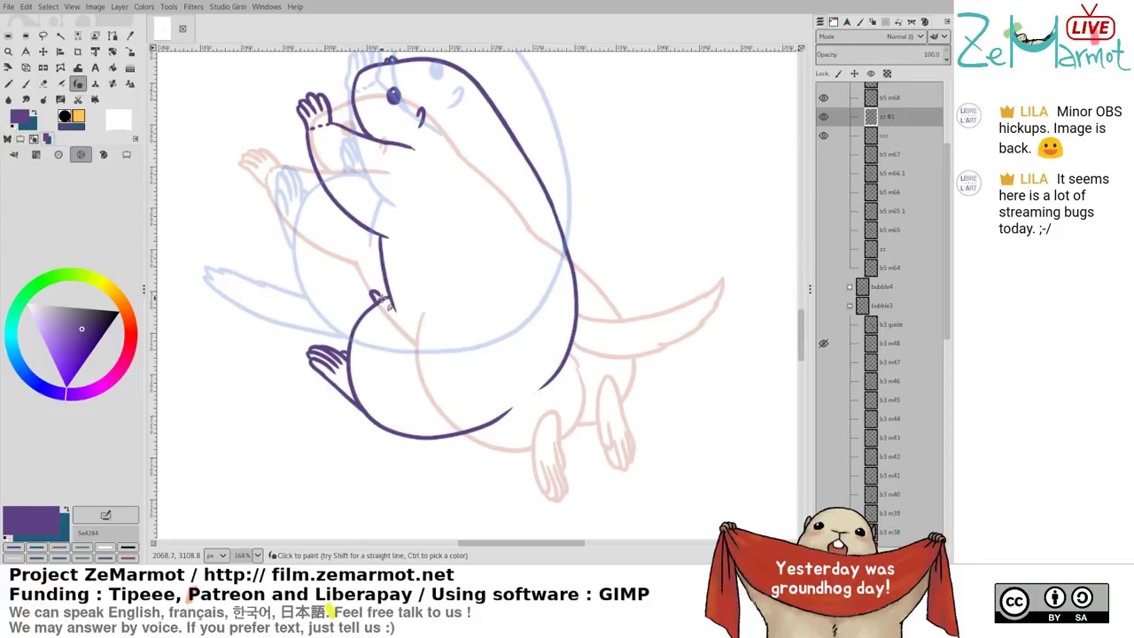
Redraw the far foot's small toes peeking above the thigh and clean up the line where thigh and belly meet
key("ctrl+z")
mouse_move(370, 304)
left_mouse_down()
mouse_move(393, 309)
mouse_move(415, 292)
left_mouse_up()
key("shift+e")
key("k")
key("shift+e")
key("k")
key("ctrl+z")
key("shift+e")
left_click_drag(409, 295, 406, 290)
key("k")
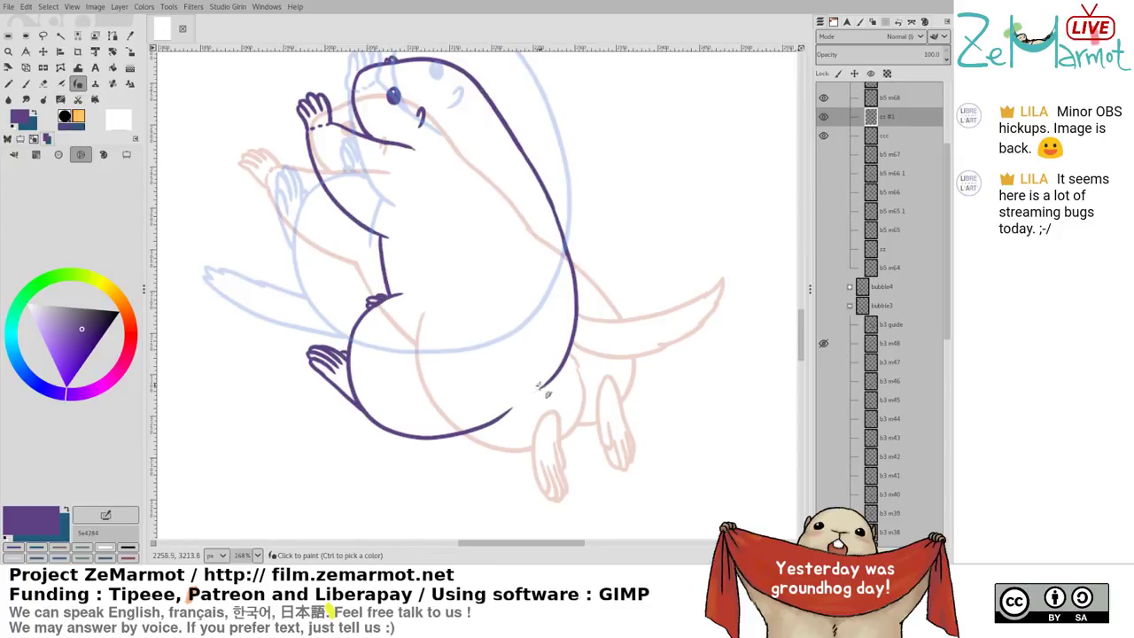
mouse_move(544, 384)
left_mouse_down()
mouse_move(523, 420)
mouse_move(385, 490)
left_mouse_up()
left_click_drag(404, 420, 412, 281)
key("ctrl+z")
mouse_move(543, 248)
left_mouse_down()
mouse_move(426, 345)
mouse_move(366, 374)
left_mouse_up()
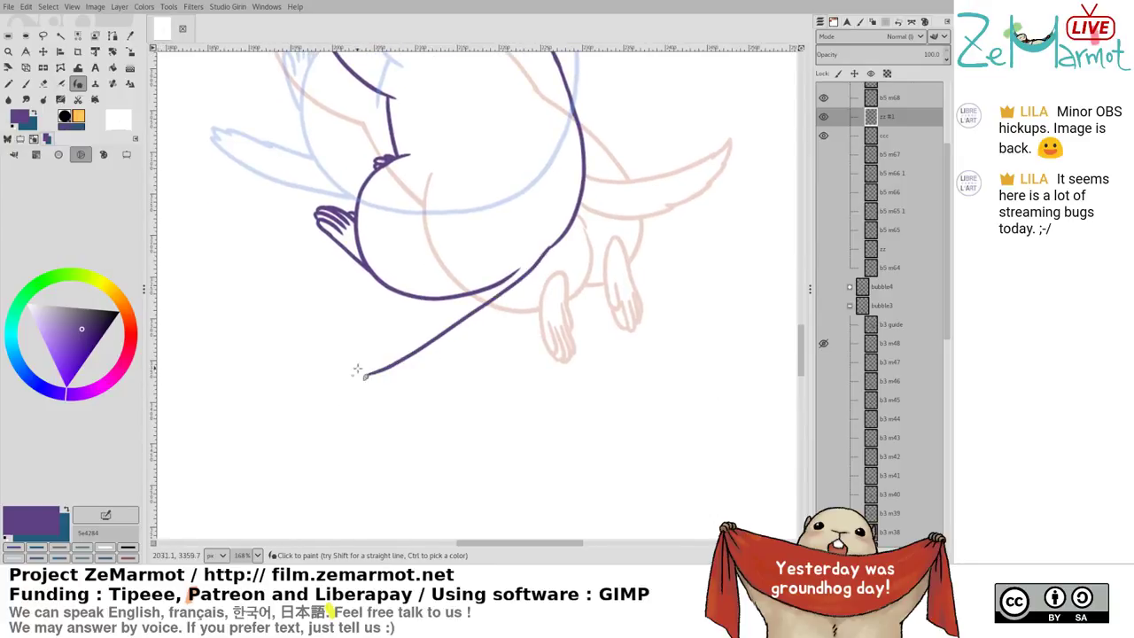
mouse_move(449, 299)
left_mouse_down()
mouse_move(329, 365)
mouse_move(376, 370)
mouse_move(344, 373)
left_mouse_up()
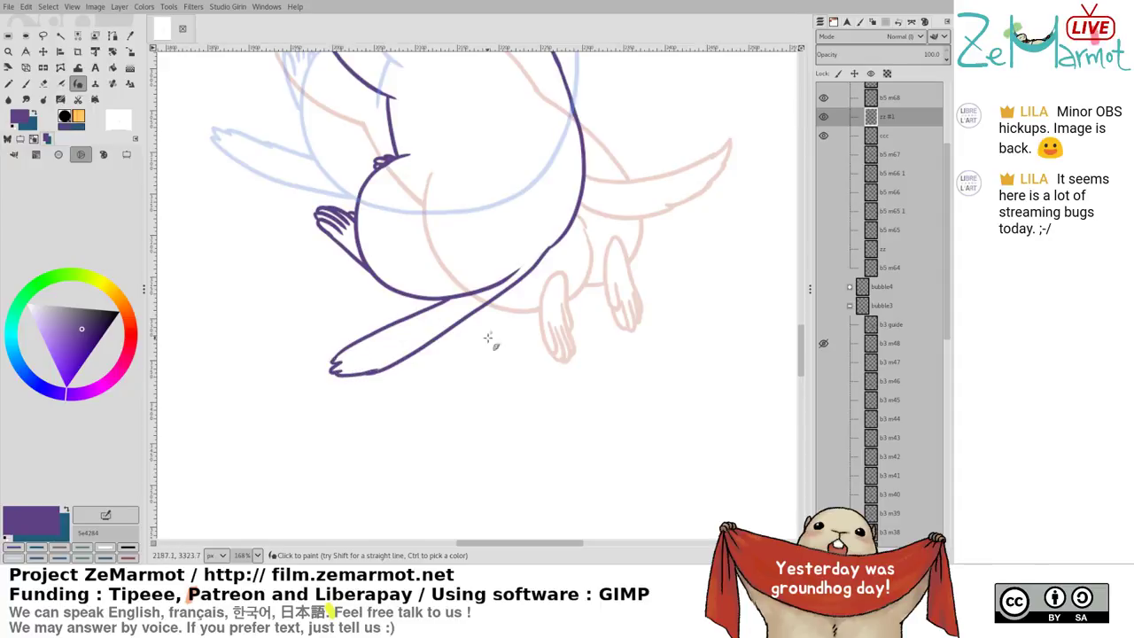
scroll(487, 339, "up", 3)
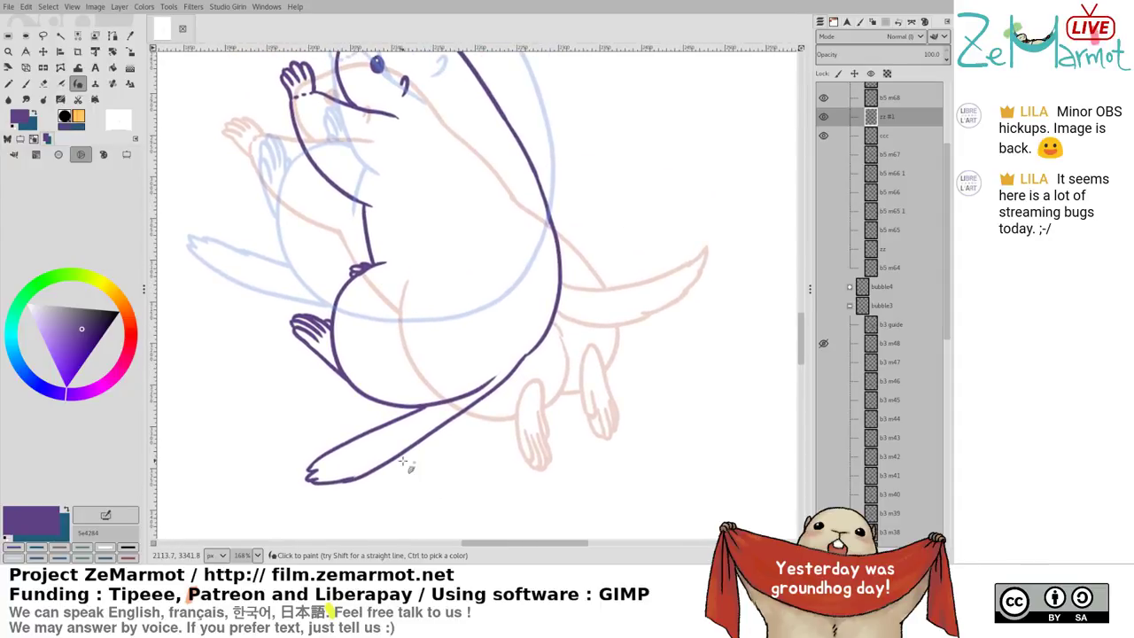
key("ctrl+z")
key("ctrl+z")
key("ctrl+z")
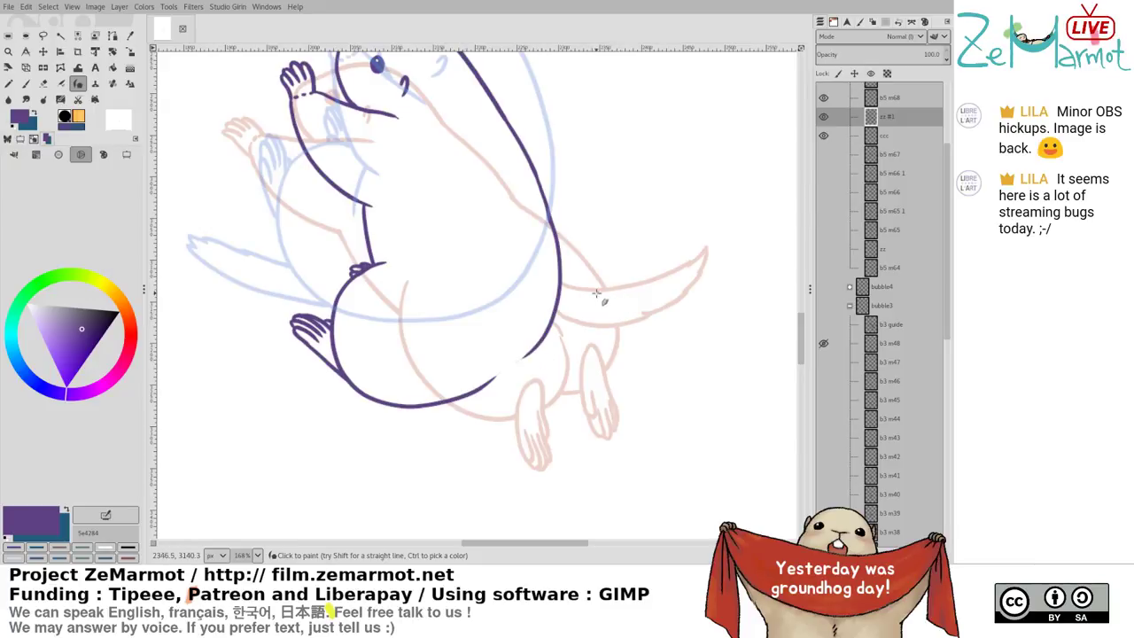
Close the gap between the rump and the thigh with one smooth curve, erasing the overlapping line ends and redoing the stroke
scroll(560, 379, "down", 8)
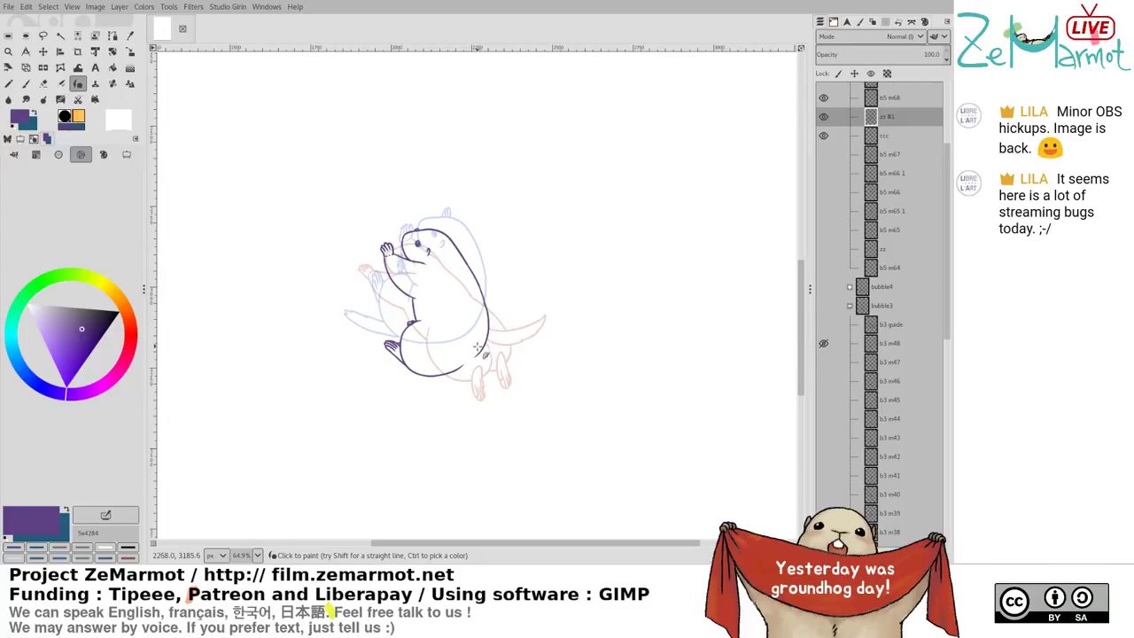
scroll(473, 361, "up", 4)
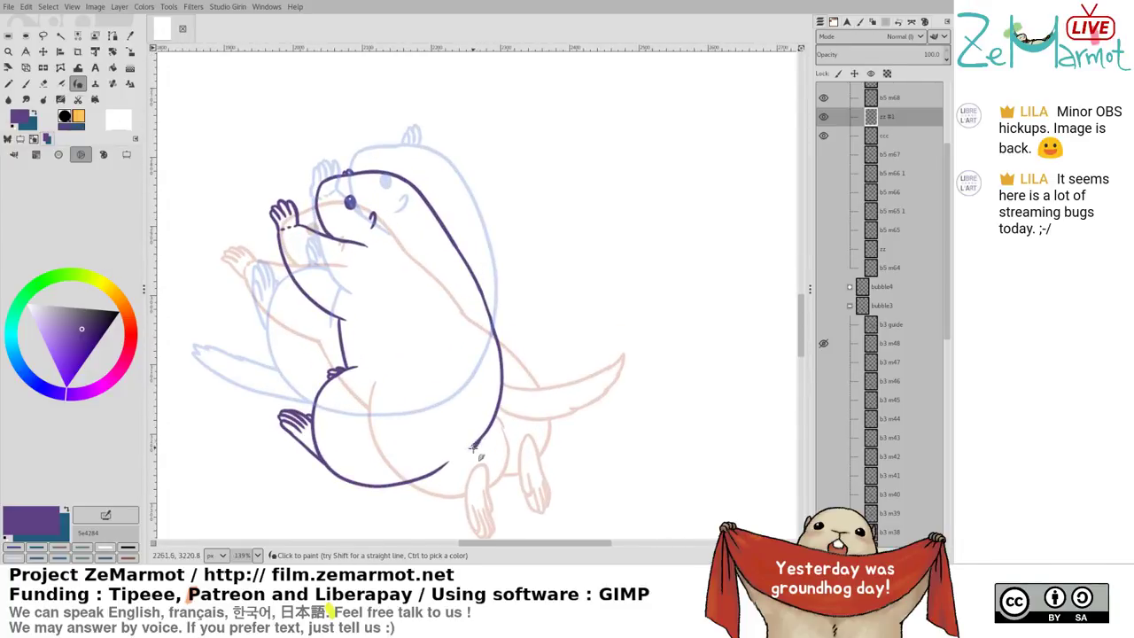
left_click_drag(479, 440, 403, 476)
key("ctrl+z")
scroll(427, 390, "up", 4)
key("shift+e")
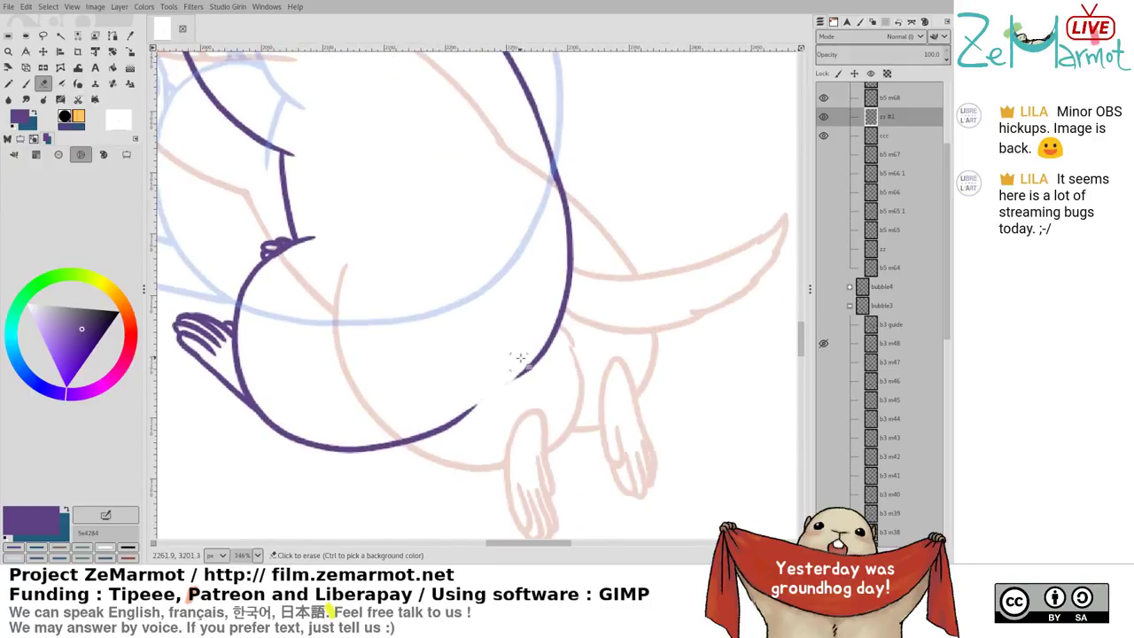
left_click_drag(522, 365, 441, 420)
key("k")
mouse_move(537, 359)
left_mouse_down()
mouse_move(483, 418)
mouse_move(404, 443)
left_mouse_up()
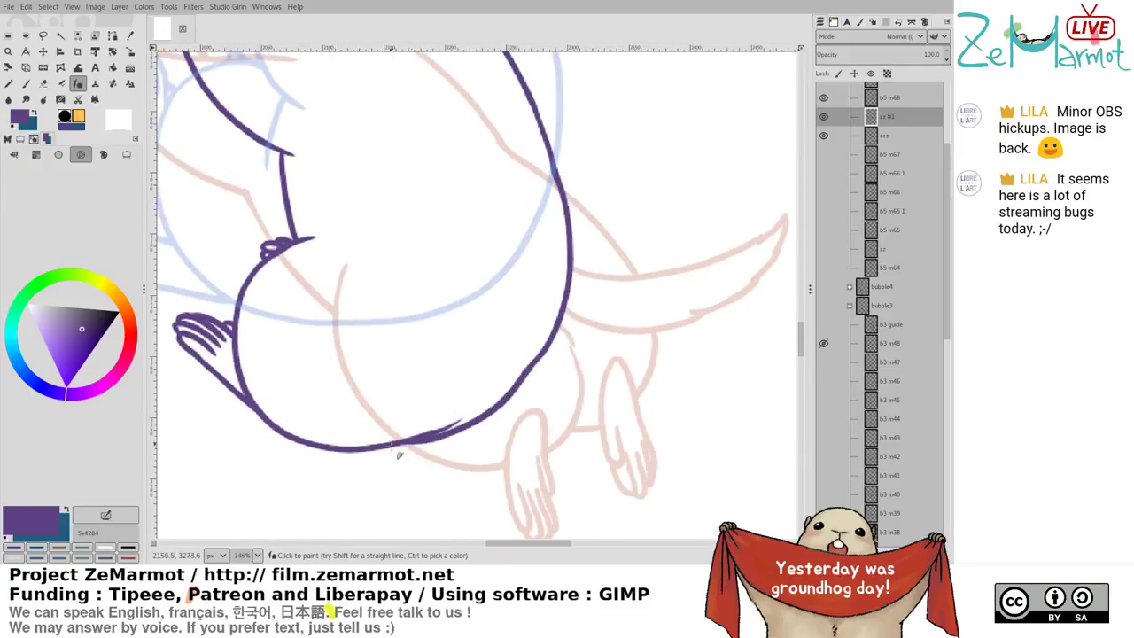
key("ctrl+z")
mouse_move(543, 369)
left_mouse_down()
mouse_move(496, 410)
mouse_move(417, 430)
left_mouse_up()
key("shift+e")
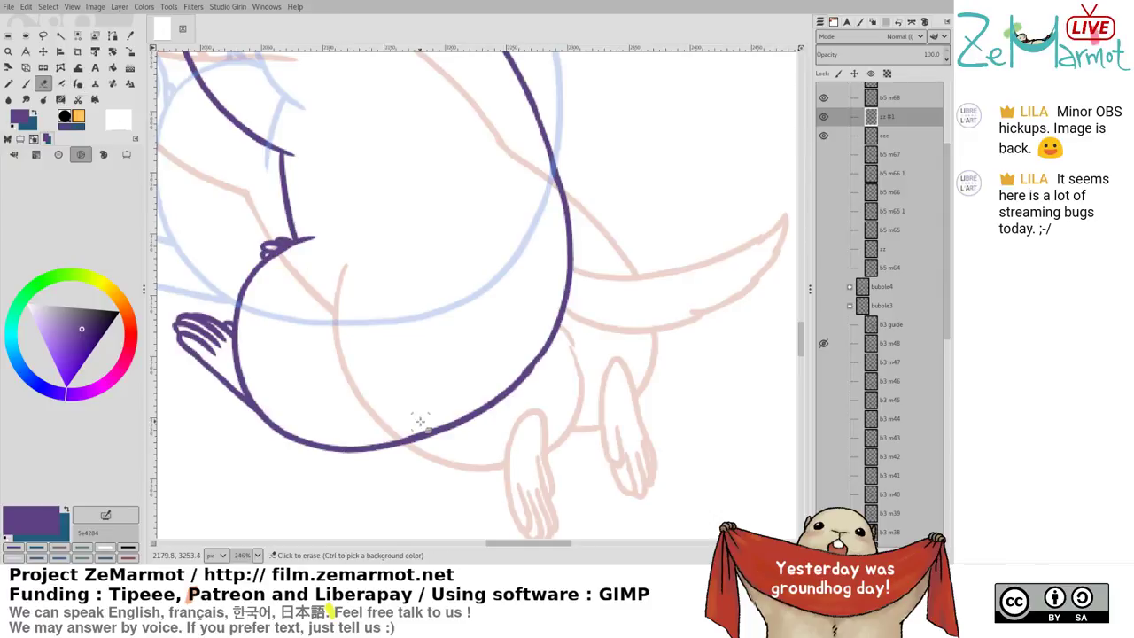
Thicken the joined contour under the thigh and try reworking its curve at the rump, undoing the unsuitable strokes
key("p")
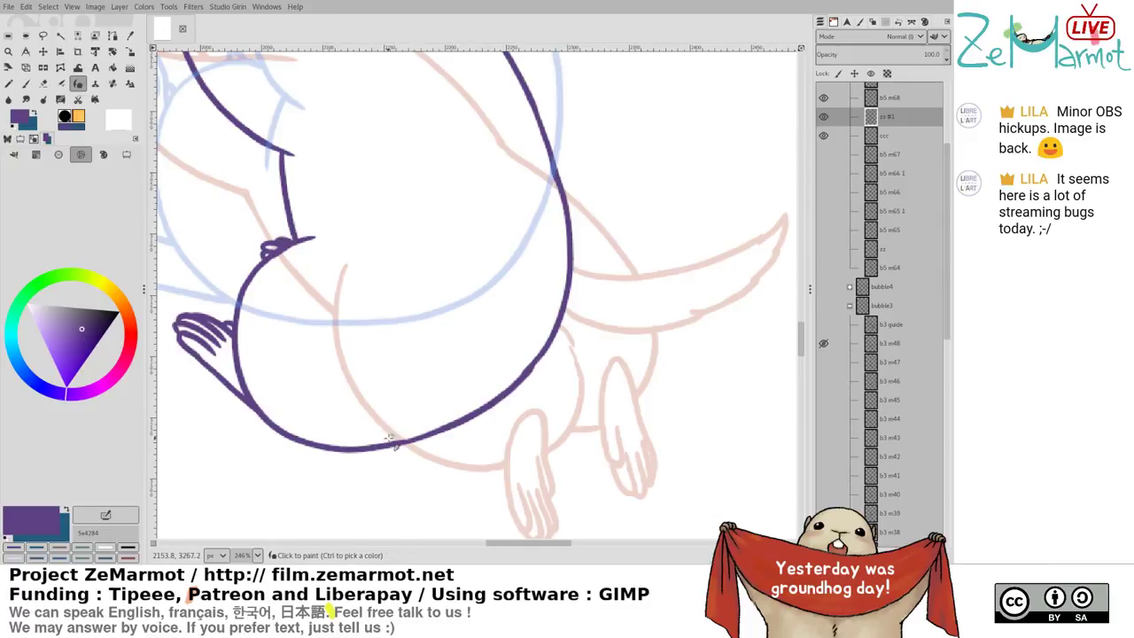
left_click_drag(392, 444, 452, 422)
key("shift+e")
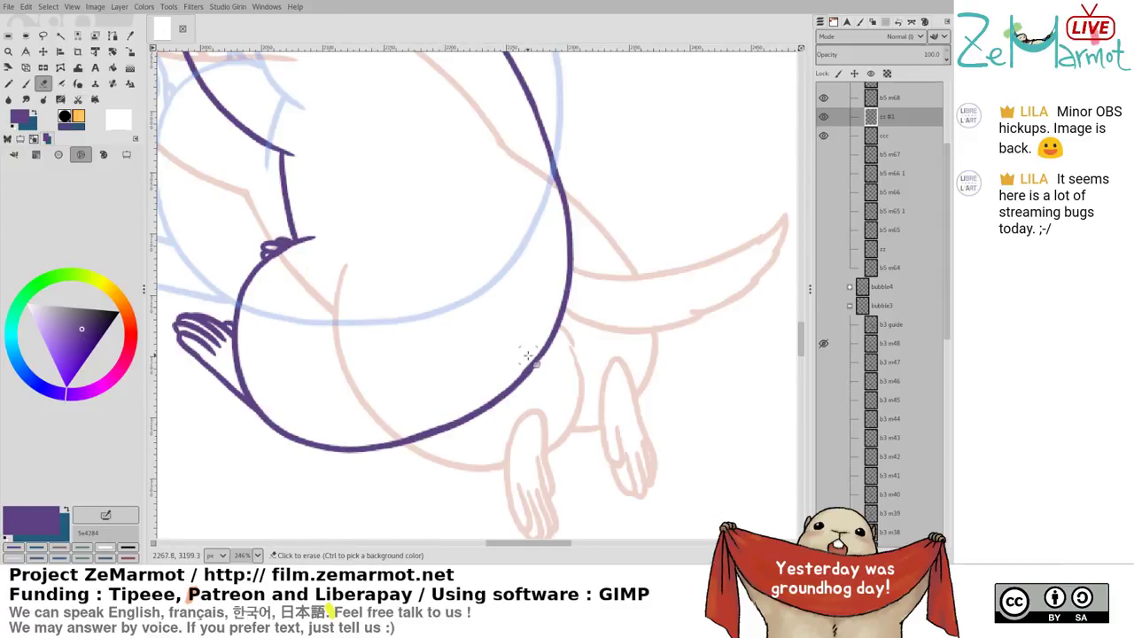
left_click_drag(533, 353, 503, 386)
key("k")
left_click_drag(547, 346, 506, 392)
key("ctrl+z")
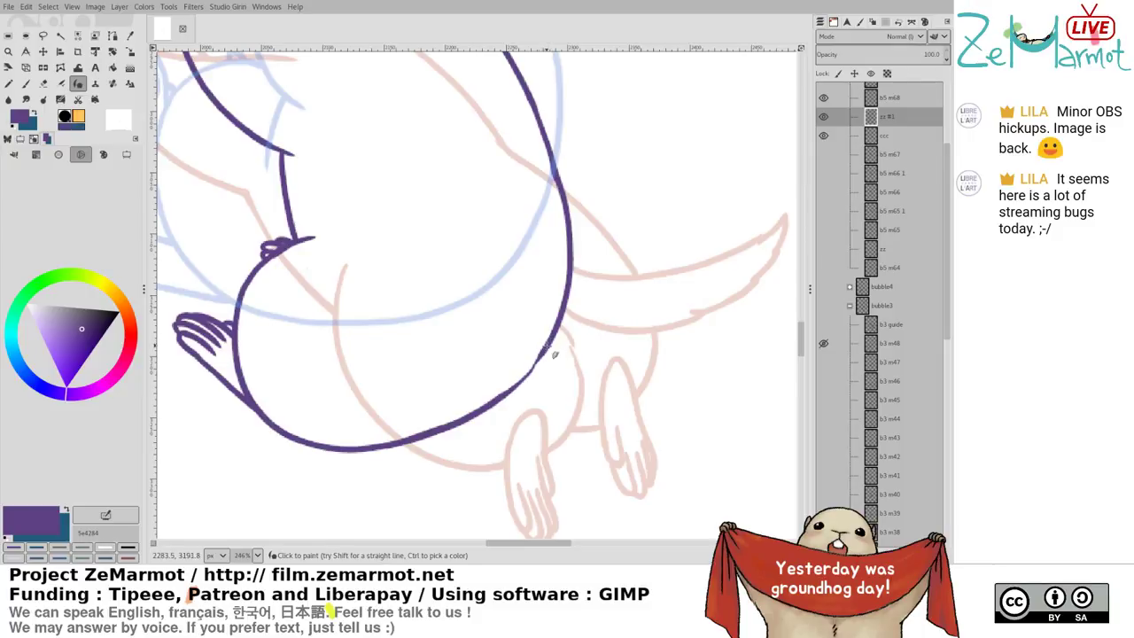
mouse_move(546, 348)
left_mouse_down()
mouse_move(458, 434)
mouse_move(546, 363)
mouse_move(548, 348)
mouse_move(450, 428)
mouse_move(472, 407)
mouse_move(396, 439)
left_mouse_up()
key("ctrl+z")
key("ctrl+z")
Draw the tail from beneath the rump, sweeping forward under the thigh to a furry tip, redoing the first attempt
scroll(403, 446, "down", 3)
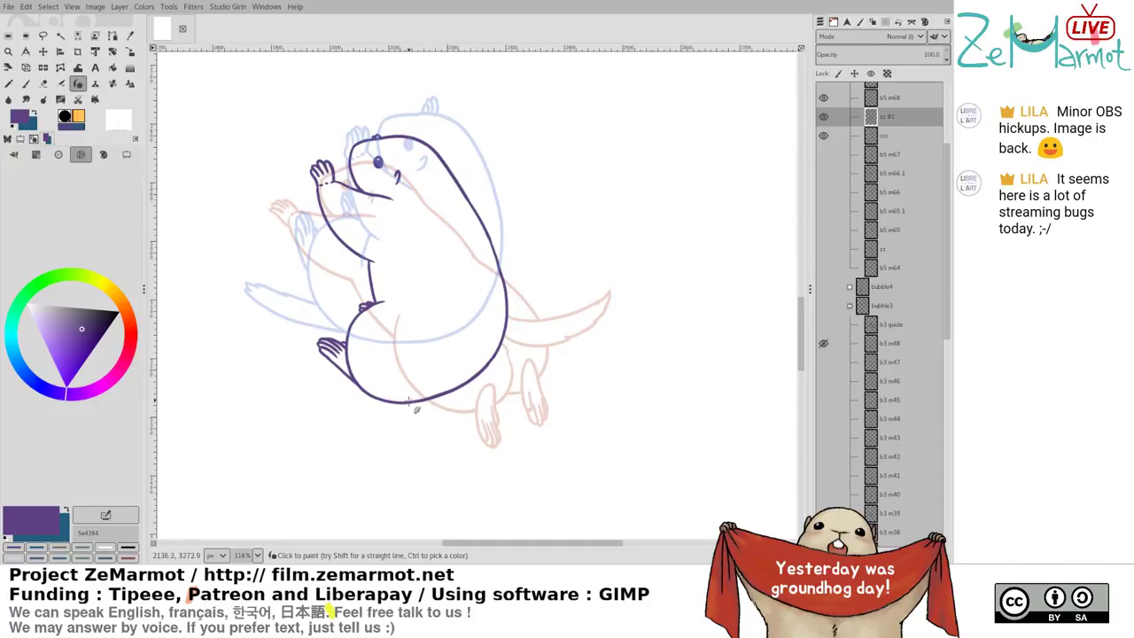
mouse_move(408, 401)
left_mouse_down()
mouse_move(350, 437)
mouse_move(405, 427)
mouse_move(462, 375)
mouse_move(477, 377)
mouse_move(407, 422)
mouse_move(349, 437)
left_mouse_up()
key("ctrl+z")
key("ctrl+z")
mouse_move(462, 386)
left_mouse_down()
mouse_move(427, 418)
mouse_move(352, 448)
left_mouse_up()
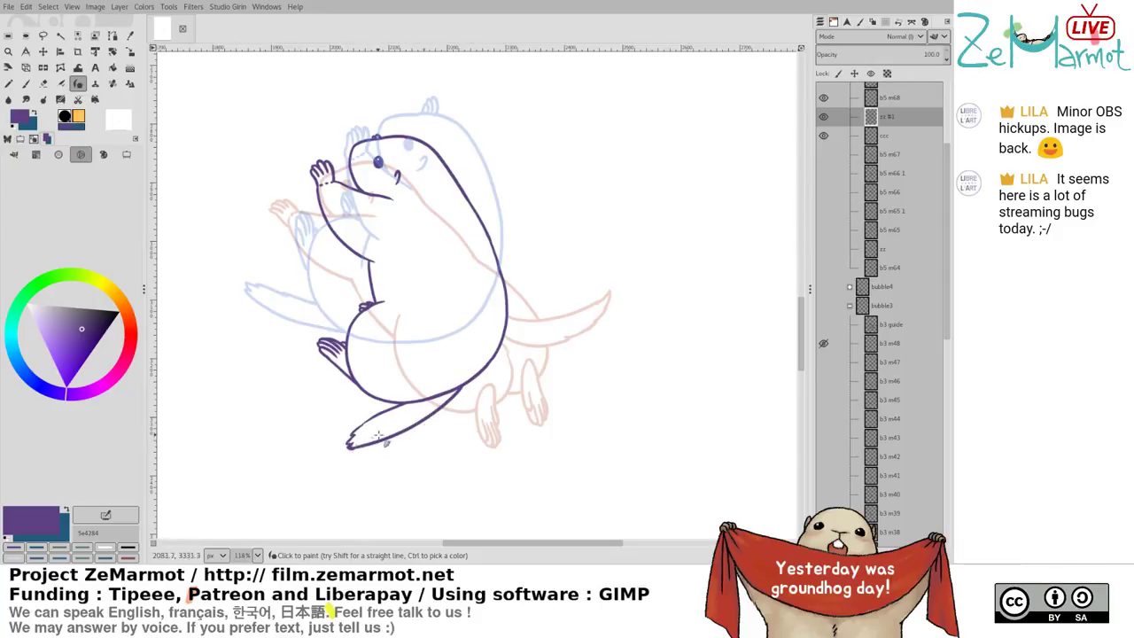
Clean up the tail's furry tip and redraw the lower line so it joins the point, undoing the first corrections
key("shift+e")
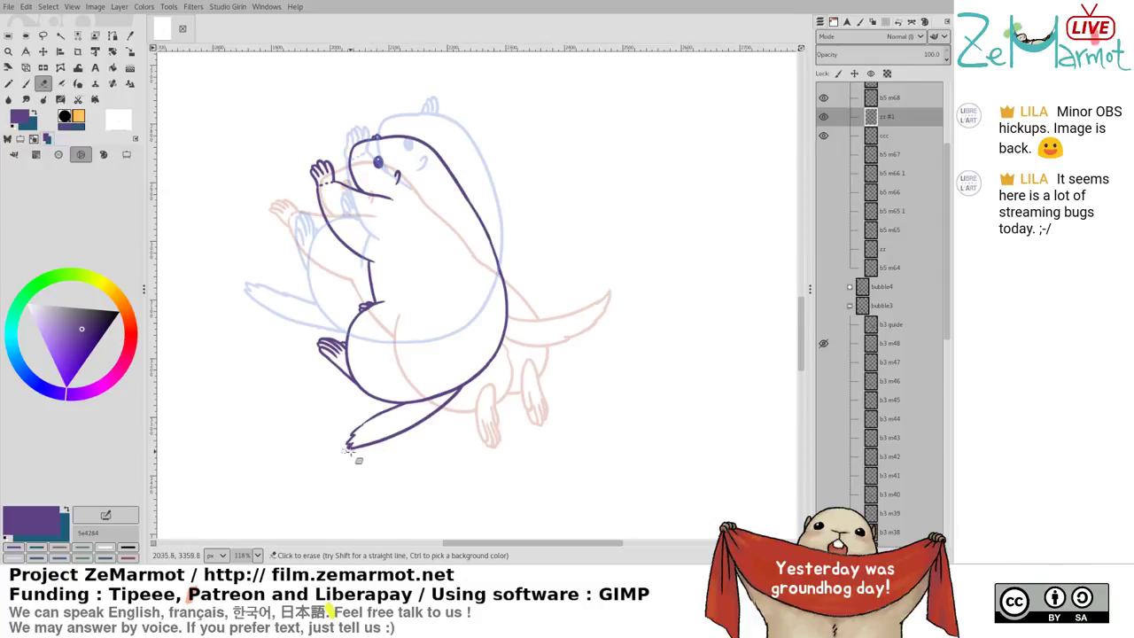
key("y")
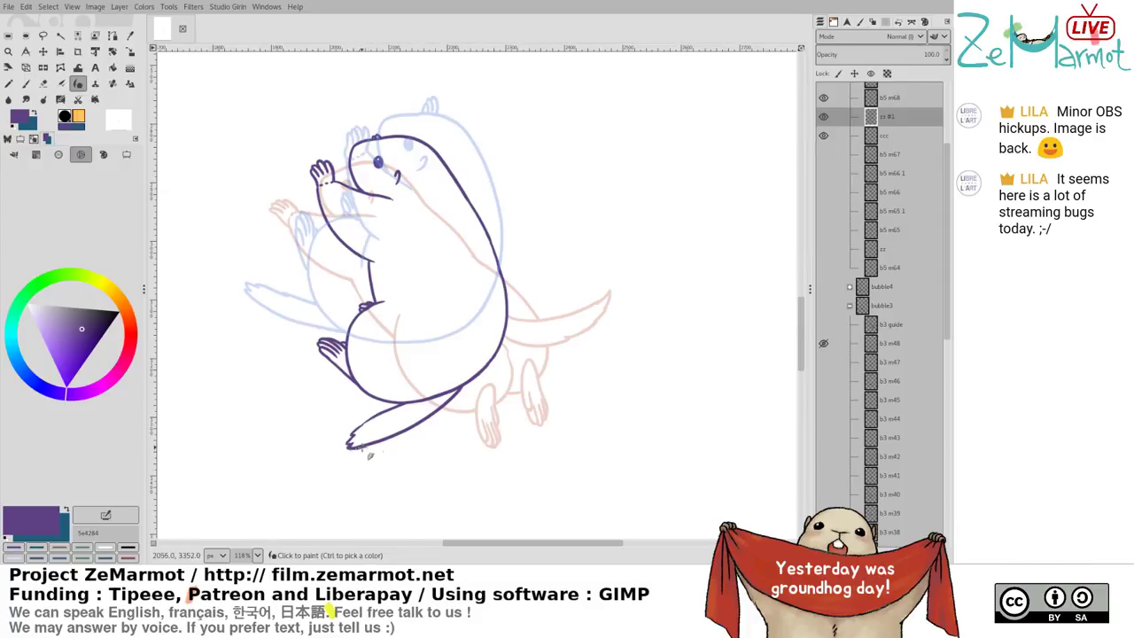
key("ctrl+z")
left_click_drag(348, 449, 383, 440)
key("ctrl+z")
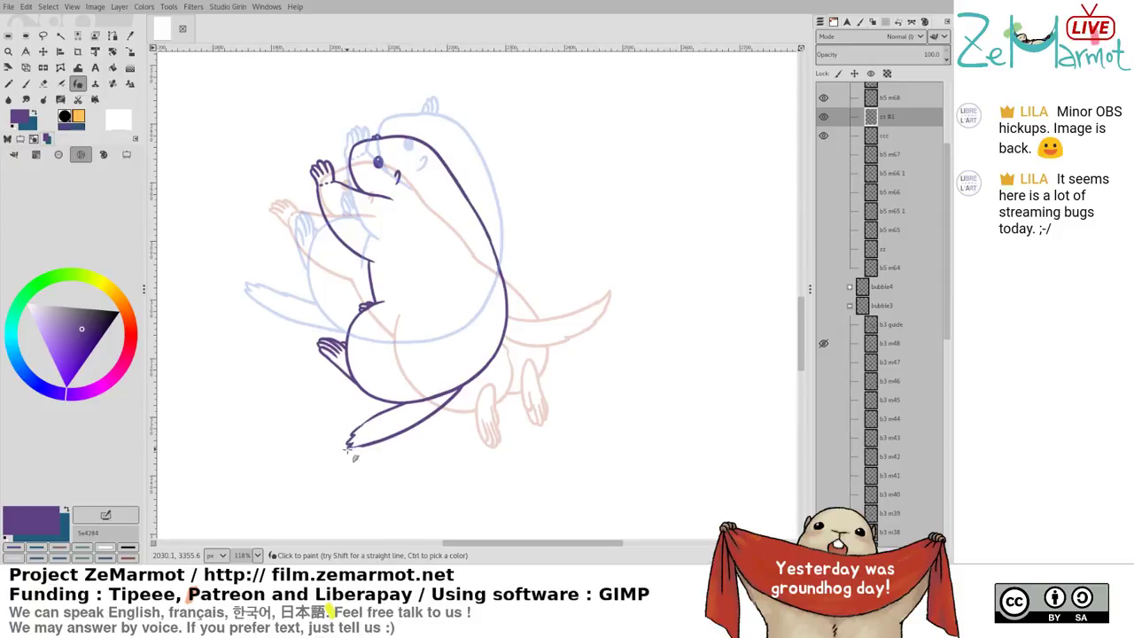
scroll(378, 453, "up", 4)
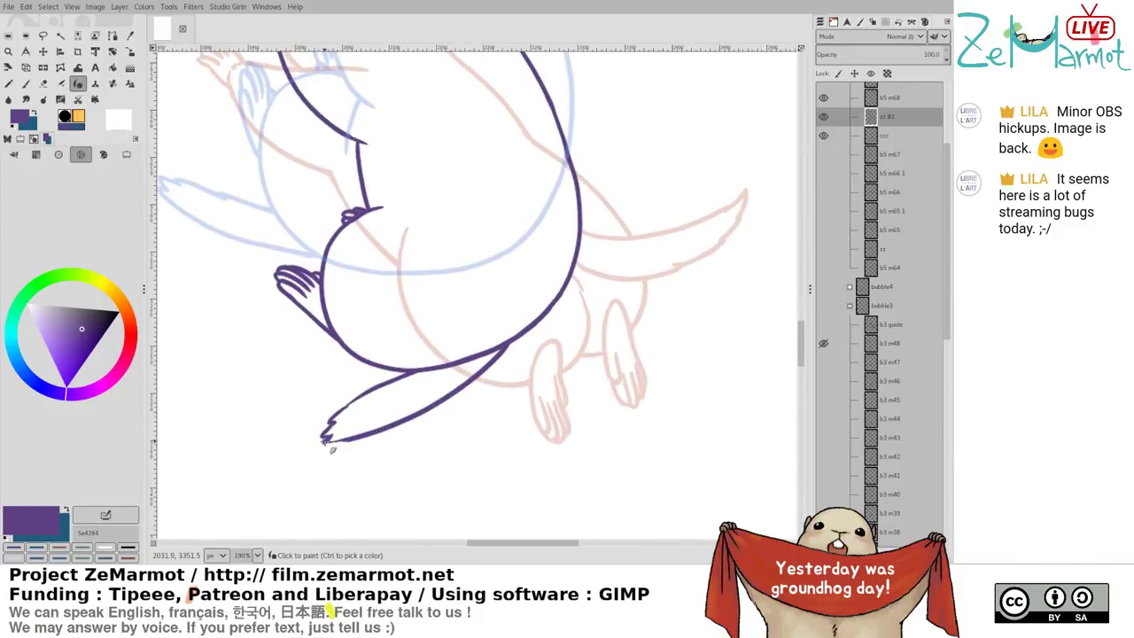
left_click_drag(324, 441, 361, 432)
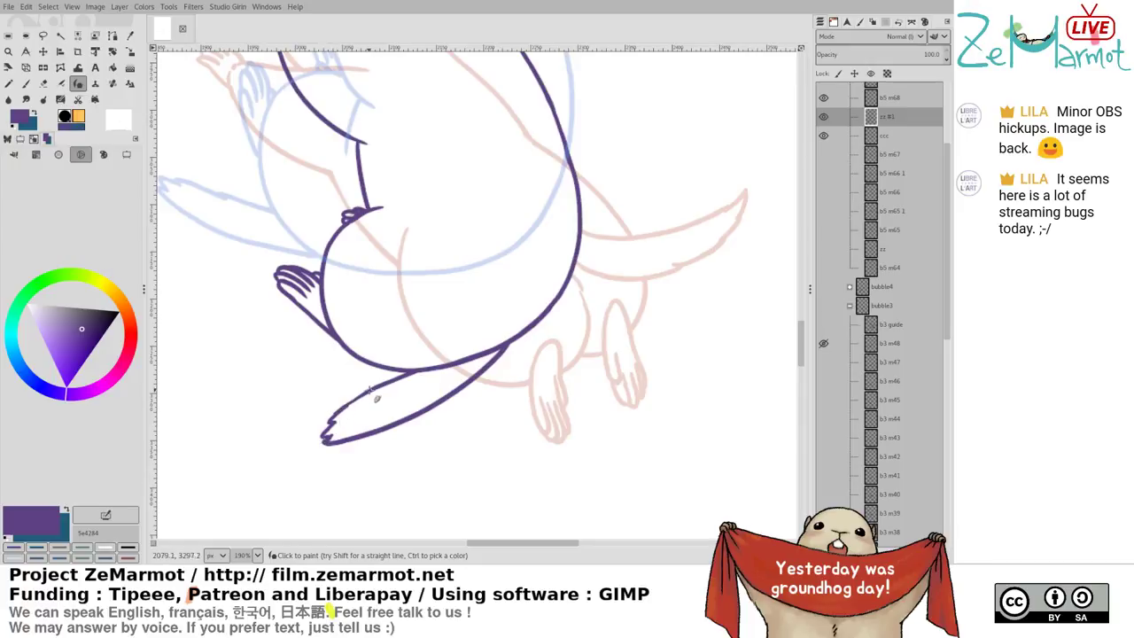
Hide the pink guide layer below zz #1 and show zz #1 together with the neighbouring frames b5 m68 and b5 m67
scroll(428, 348, "down", 3)
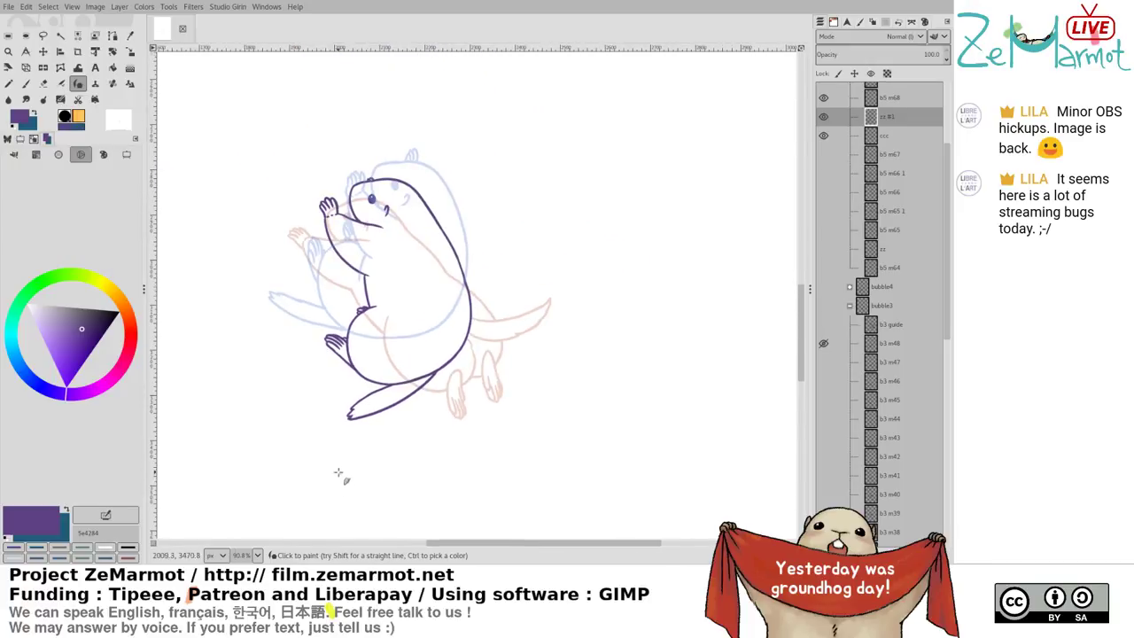
scroll(344, 475, "down", 1)
left_click(822, 140, "shift")
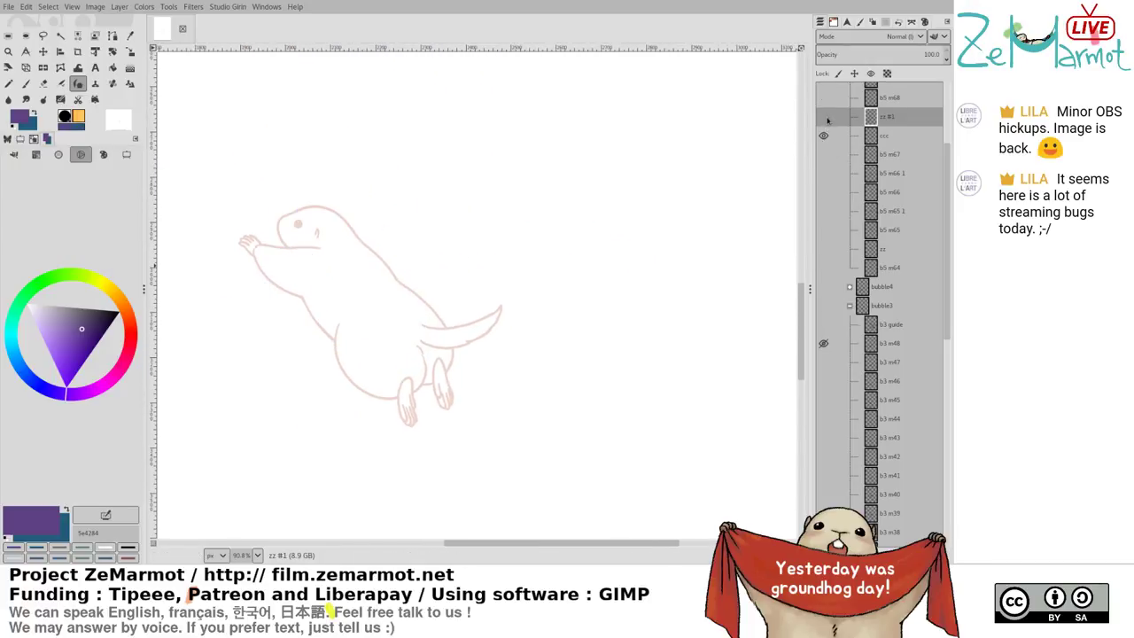
left_click(823, 116)
scroll(605, 251, "down", 3)
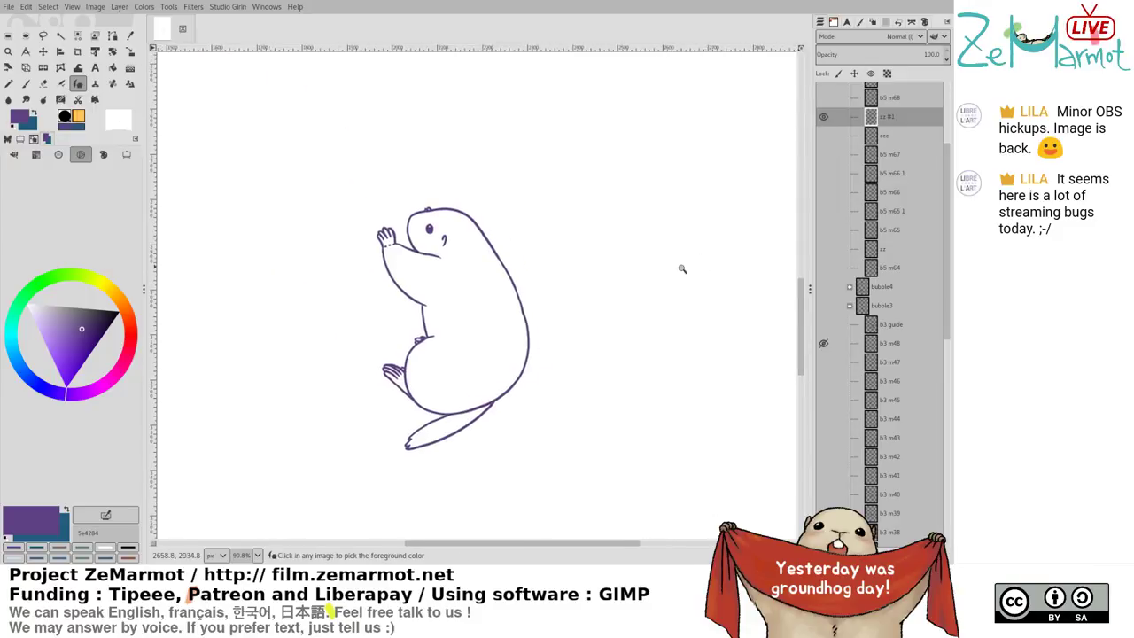
left_click(824, 98)
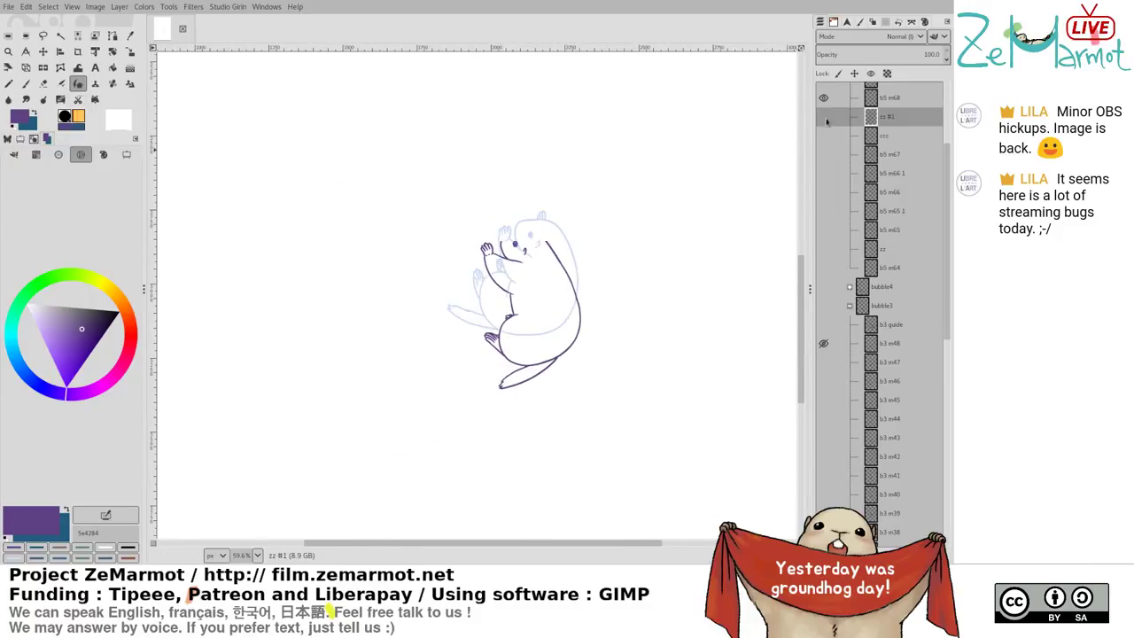
left_click(823, 154)
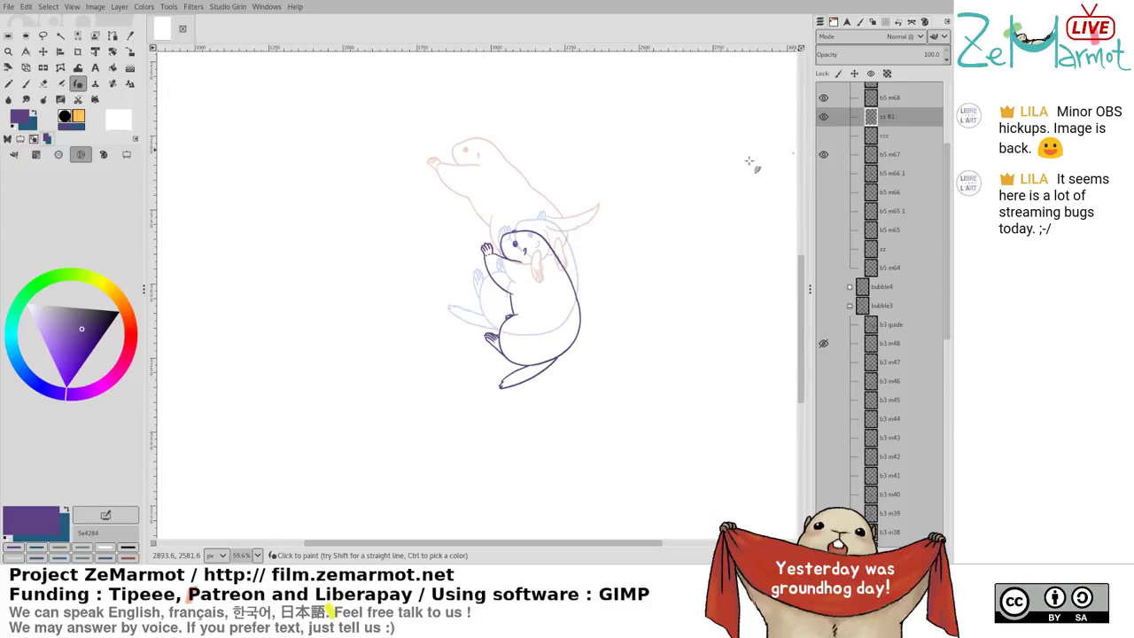
Reposition the purple marmot on layer zz #1 about midway between the pink and blue poses, using a lasso selection around it
key("m")
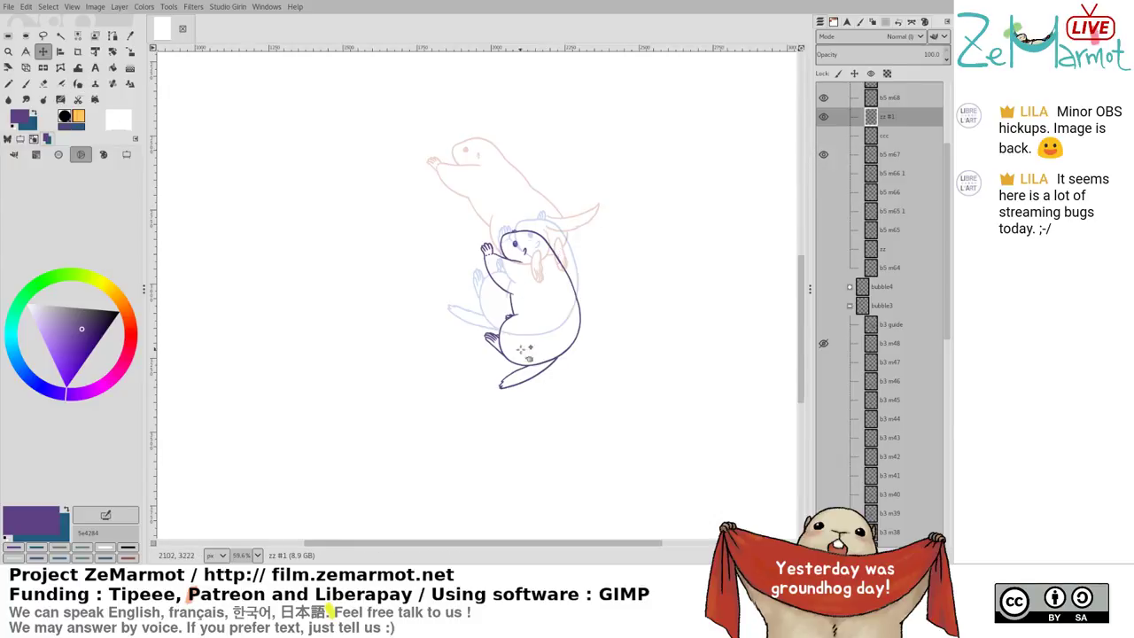
left_click_drag(513, 312, 512, 312)
left_click_drag(464, 290, 442, 199)
key("f")
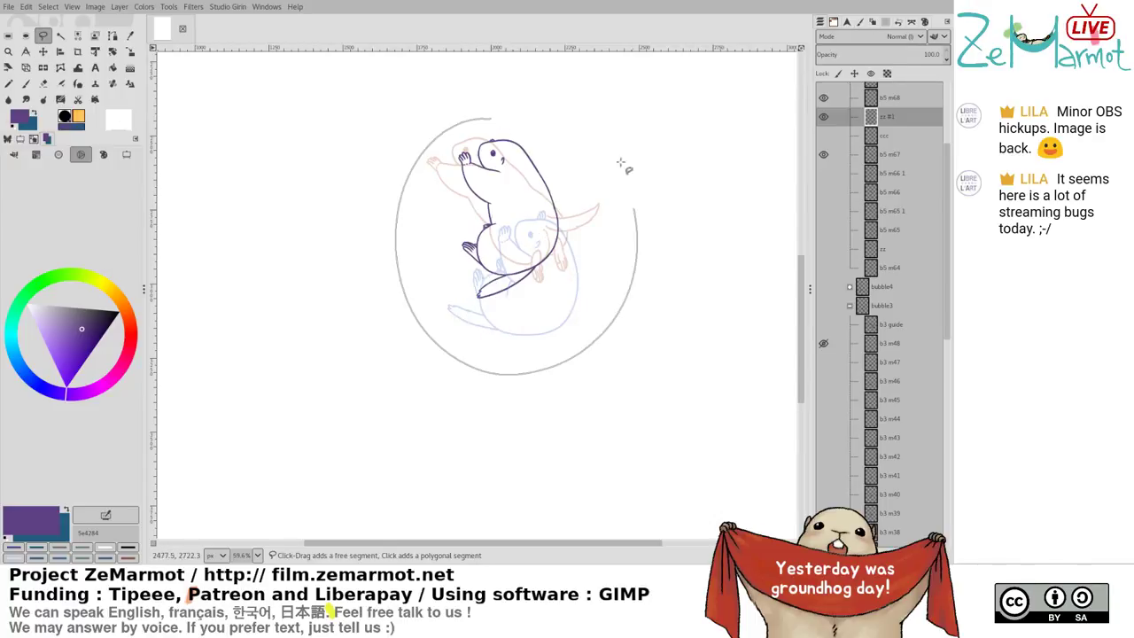
left_click_drag(621, 163, 590, 113)
key("Return")
mouse_move(554, 204)
left_mouse_down()
mouse_move(557, 239)
mouse_move(571, 247)
left_mouse_up()
key("ctrl+h")
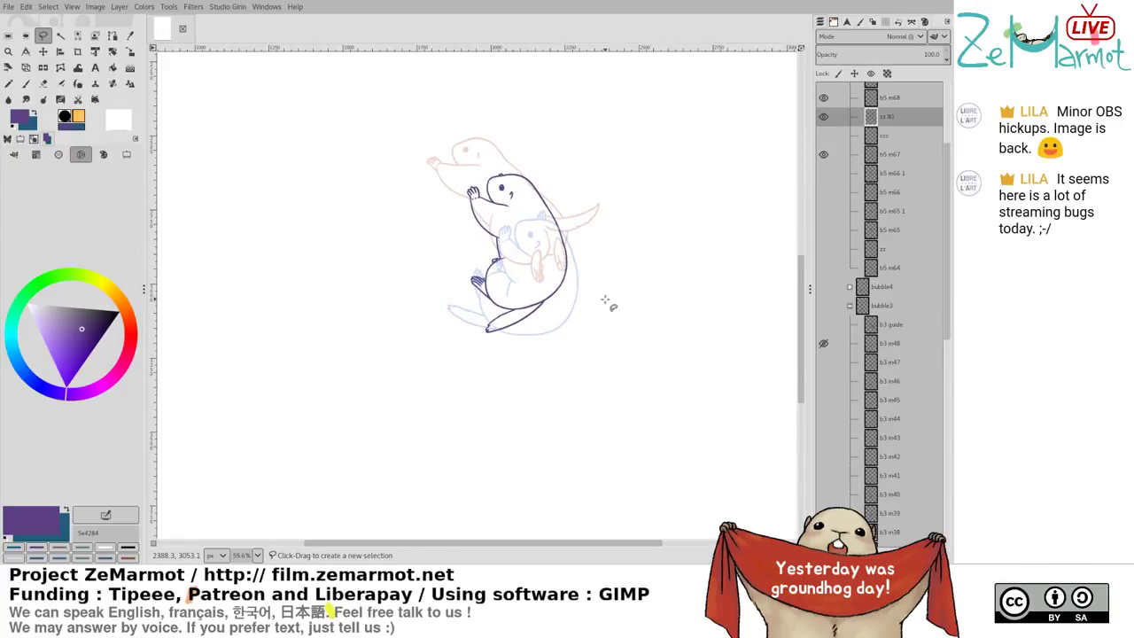
Delete the hidden guide layer between zz #1 and b5 m67
left_click(884, 139)
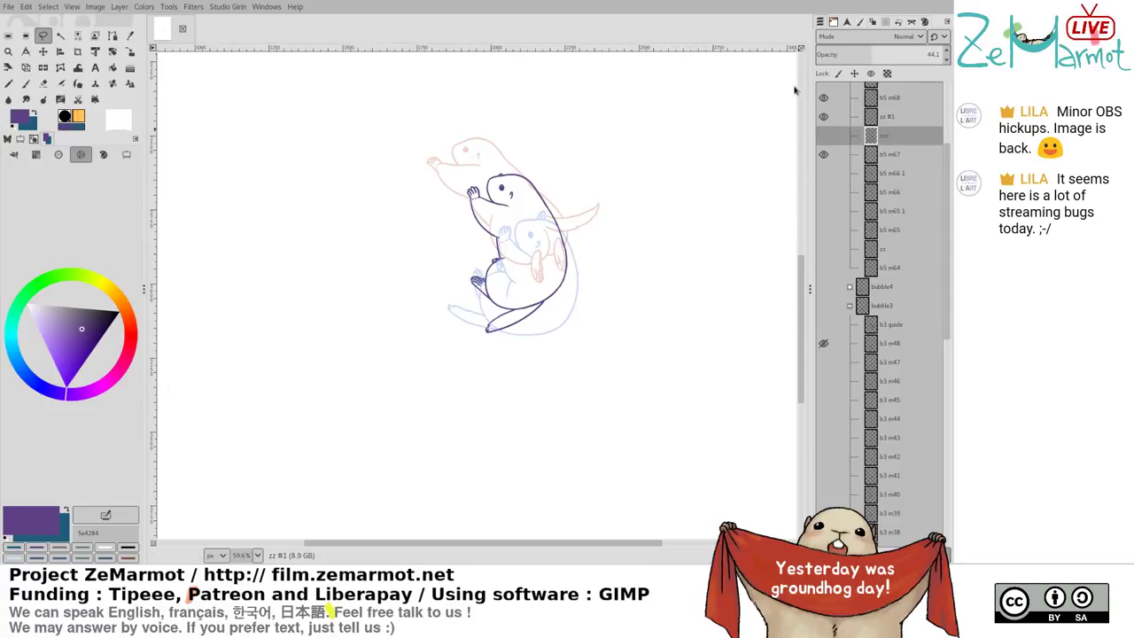
key("Delete")
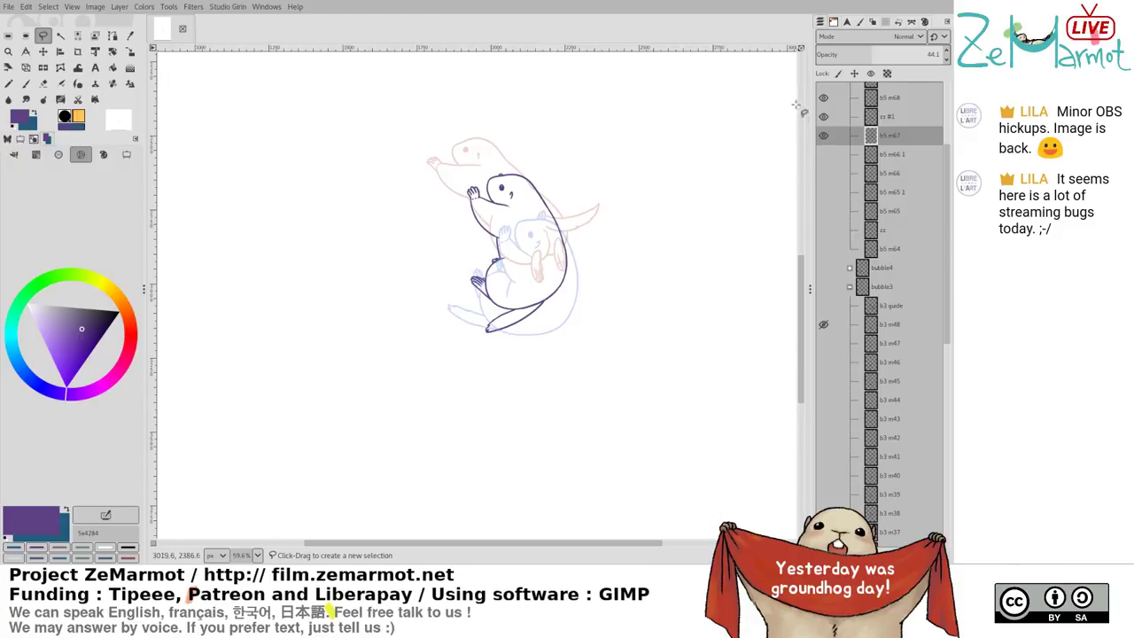
Show frames b5 m66 1, b5 m67, zz #1 and b5 m68 one at a time to check the leap's motion
left_click(824, 158, "shift")
left_click(823, 138, "shift")
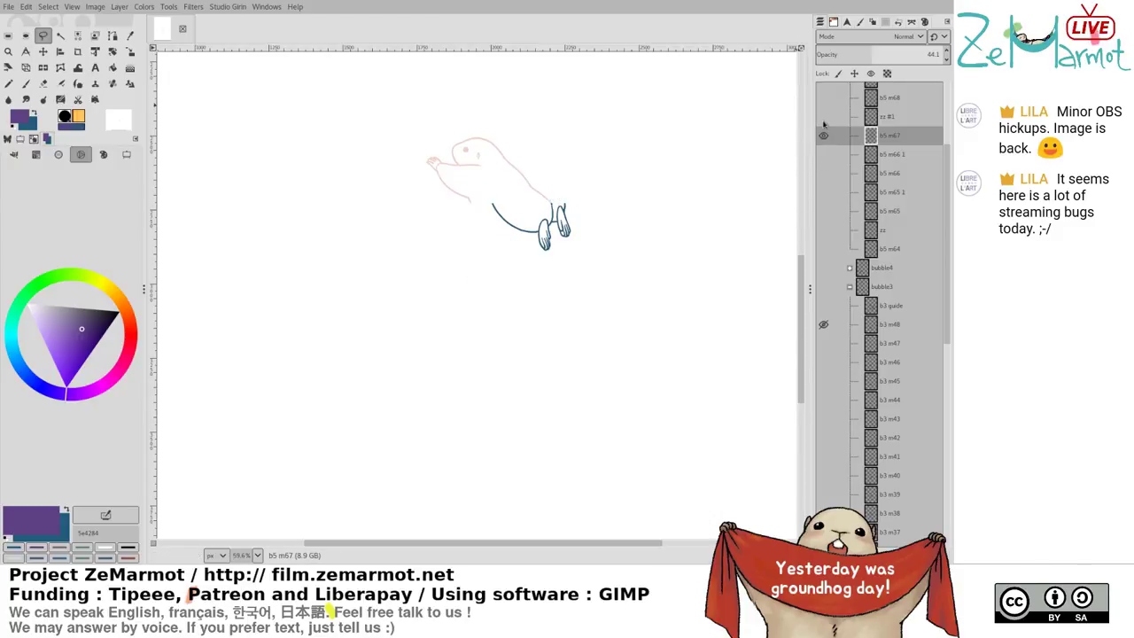
left_click(821, 119, "shift")
left_click(821, 102, "shift")
left_click(823, 98)
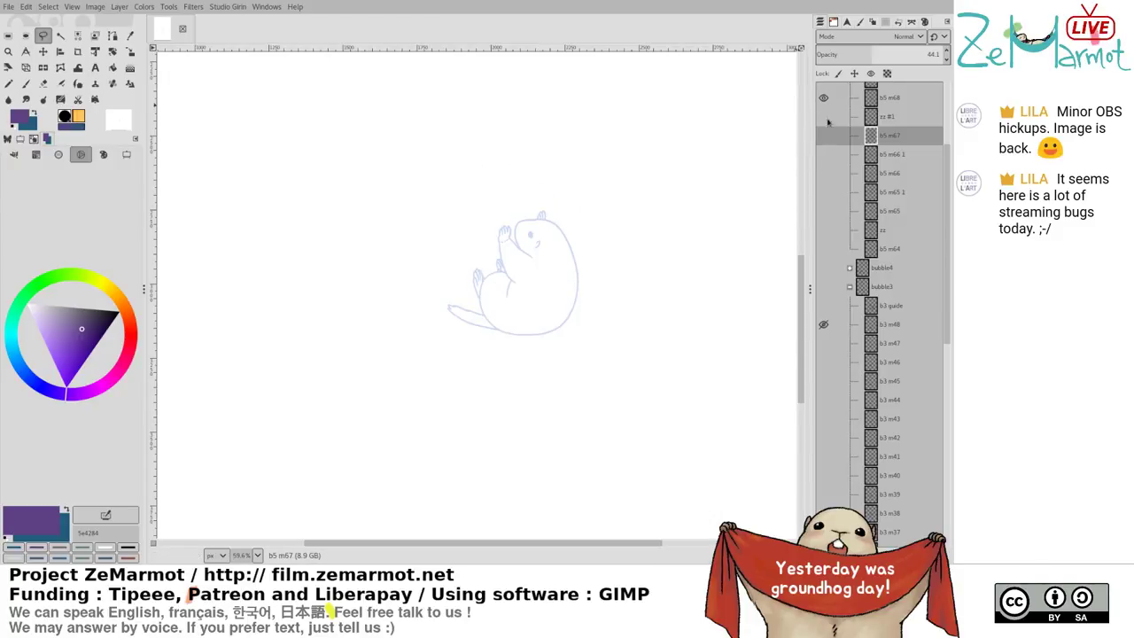
left_click(826, 157, "shift")
left_click(825, 138, "shift")
left_click(823, 119, "shift")
left_click(824, 100, "shift")
left_click(823, 116)
left_click(823, 134)
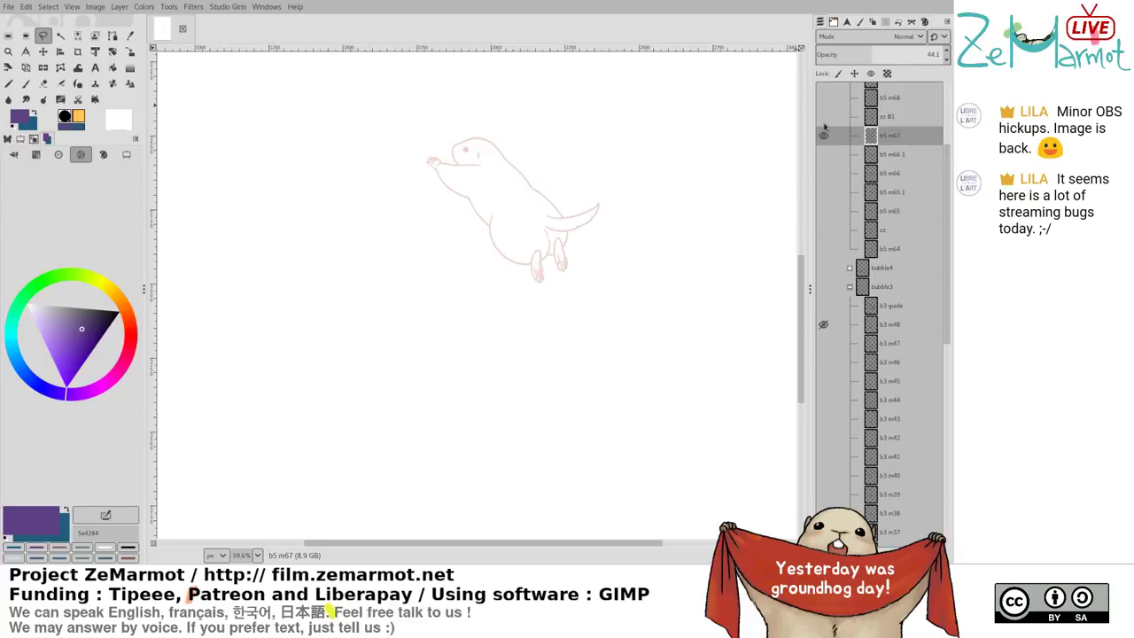
left_click(823, 116)
Lasso the marmot's tail on layer zz #1 and cut it away from the body
left_click(889, 116)
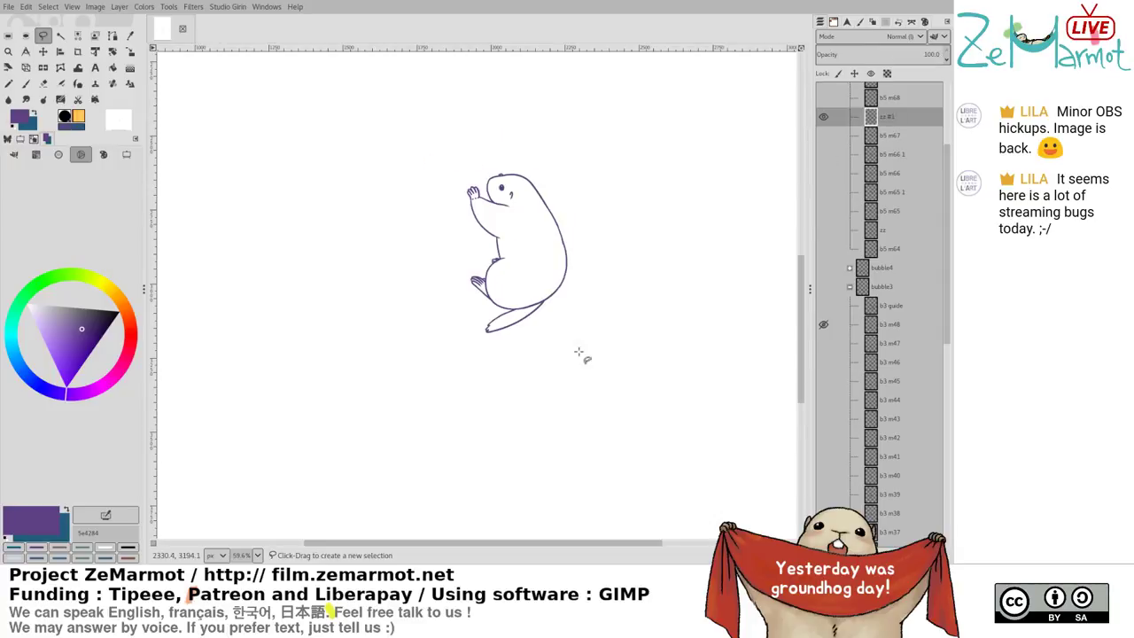
scroll(549, 317, "up", 3)
mouse_move(456, 317)
left_mouse_down()
mouse_move(409, 259)
mouse_move(535, 236)
mouse_move(544, 274)
mouse_move(461, 317)
left_mouse_up()
key("ctrl+x")
left_click_drag(553, 257, 506, 356)
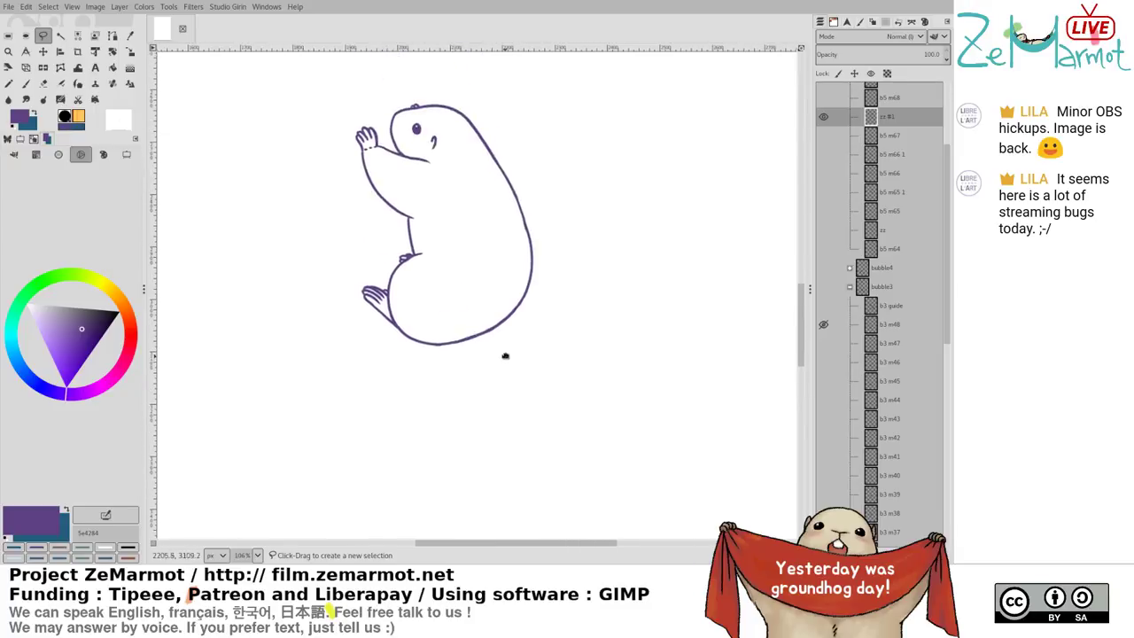
Show frames b5 m67 and b5 m68 around layer zz #1 as references and switch to the Ink tool
left_click(823, 135)
left_click(823, 98)
key("k")
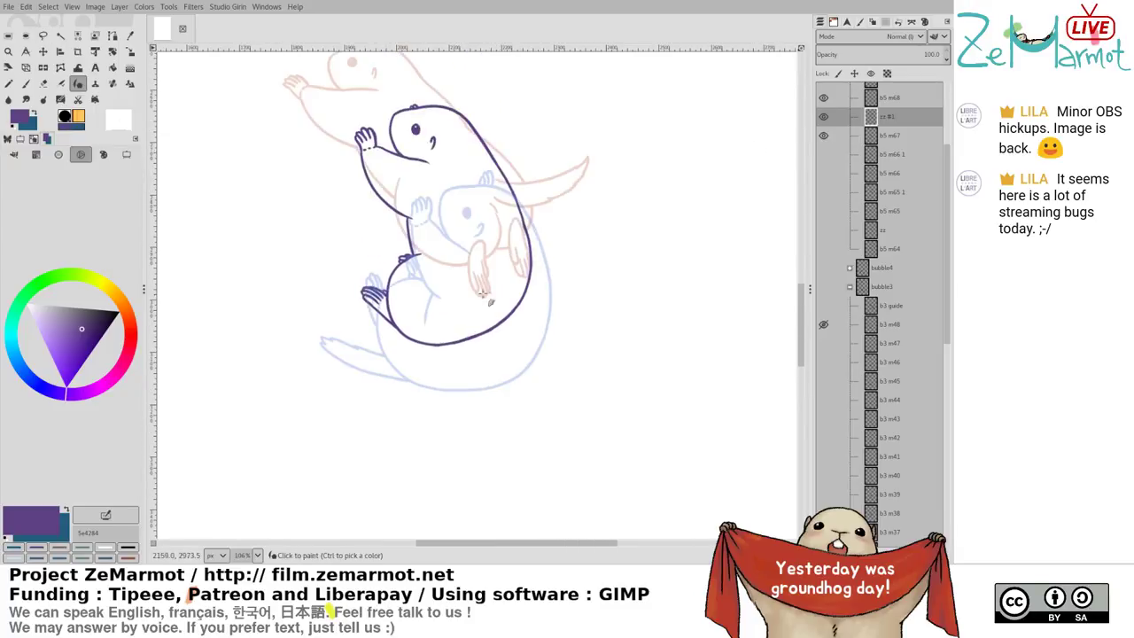
mouse_move(461, 341)
left_mouse_down()
mouse_move(474, 373)
mouse_move(493, 379)
left_mouse_up()
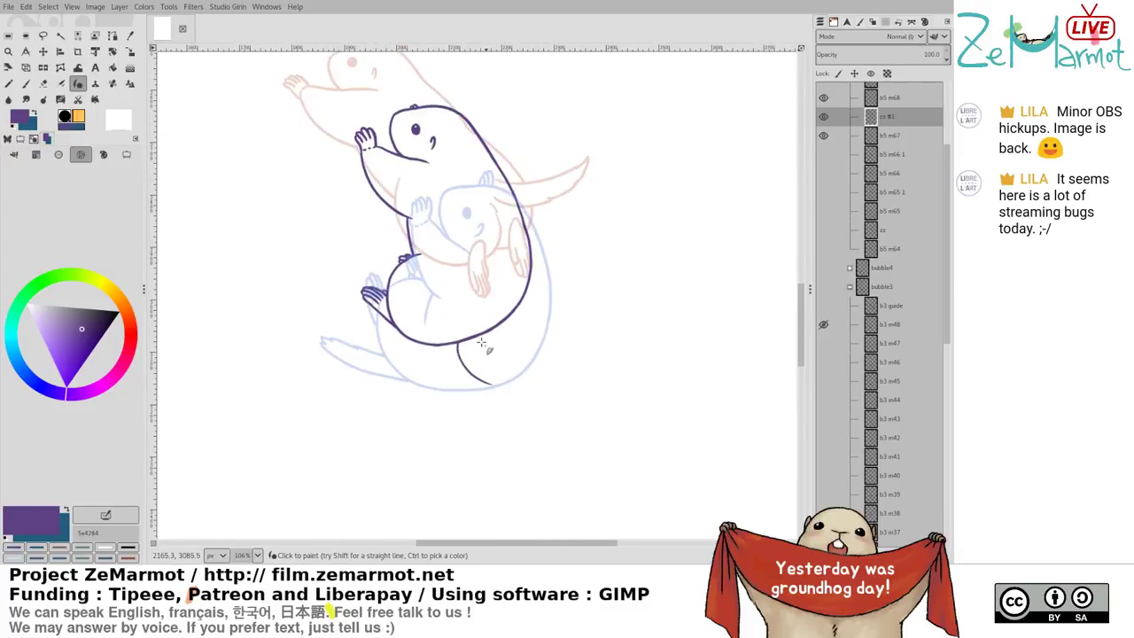
key("ctrl+z")
mouse_move(463, 341)
left_mouse_down()
mouse_move(472, 370)
mouse_move(491, 340)
mouse_move(527, 367)
left_mouse_up()
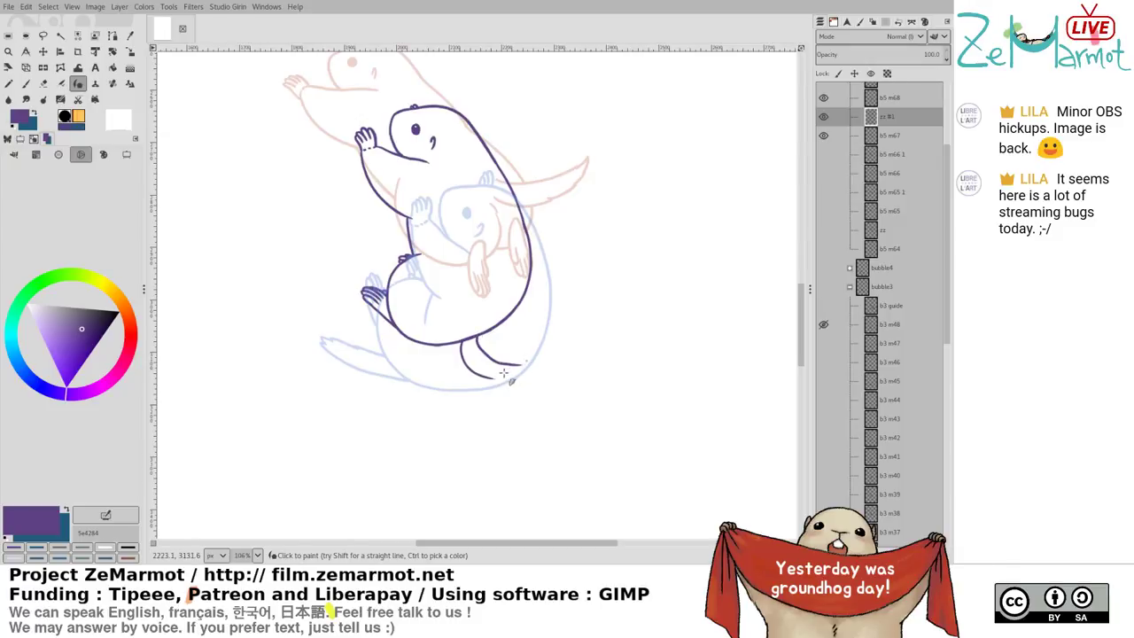
key("ctrl+z")
left_click_drag(477, 336, 524, 371)
key("ctrl+z")
key("ctrl+z")
left_click_drag(457, 342, 483, 395)
mouse_move(476, 335)
left_mouse_down()
mouse_move(486, 370)
mouse_move(519, 394)
left_mouse_up()
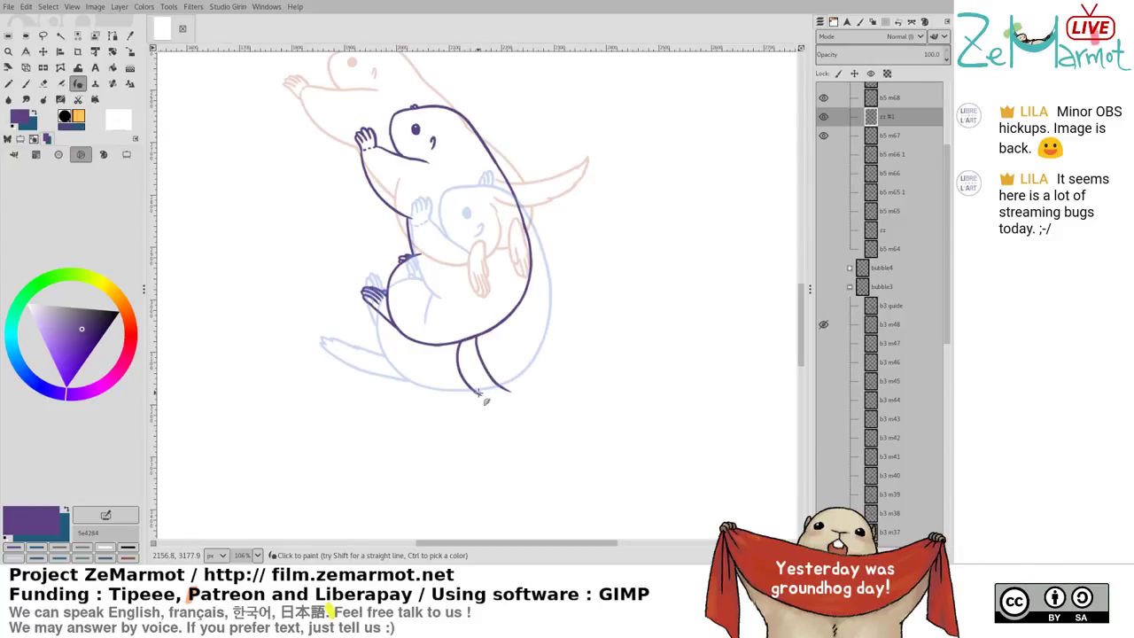
key("ctrl+z")
key("ctrl+z")
Ink a new curved tail with a pointed tip hanging below the purple marmot's rump on layer zz #1
mouse_move(461, 341)
left_mouse_down()
mouse_move(455, 398)
mouse_move(477, 360)
mouse_move(489, 418)
mouse_move(507, 413)
left_mouse_up()
left_click_drag(544, 294, 540, 297)
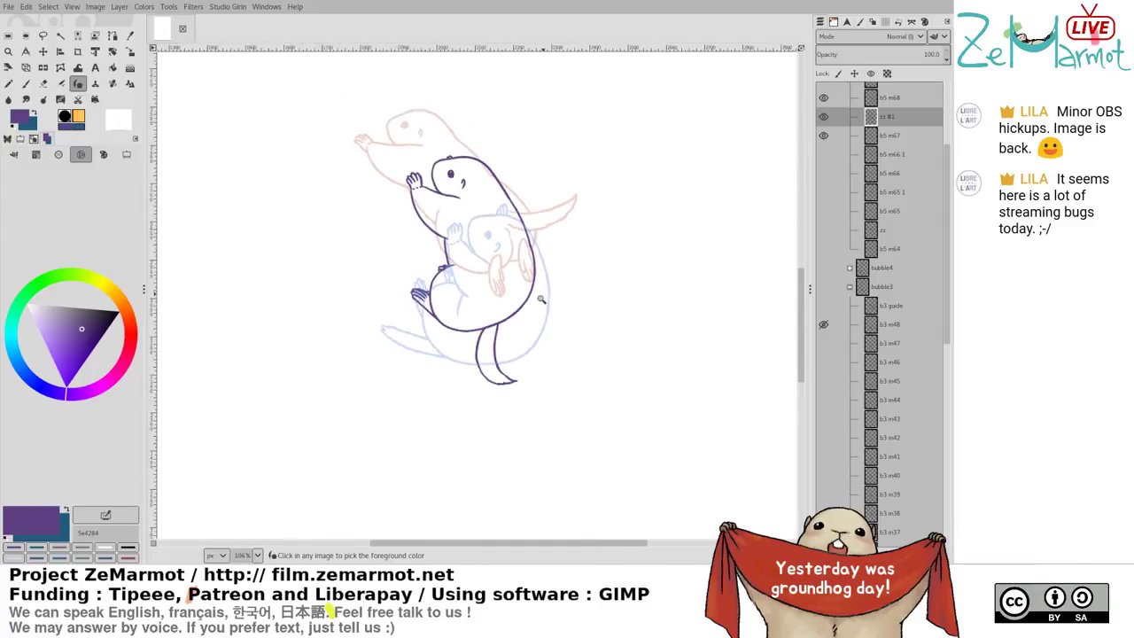
Show frames b5 m67, zz #1 and b5 m68 one at a time to check the new tail in motion
scroll(540, 300, "down", 3, "ctrl")
left_click(829, 137)
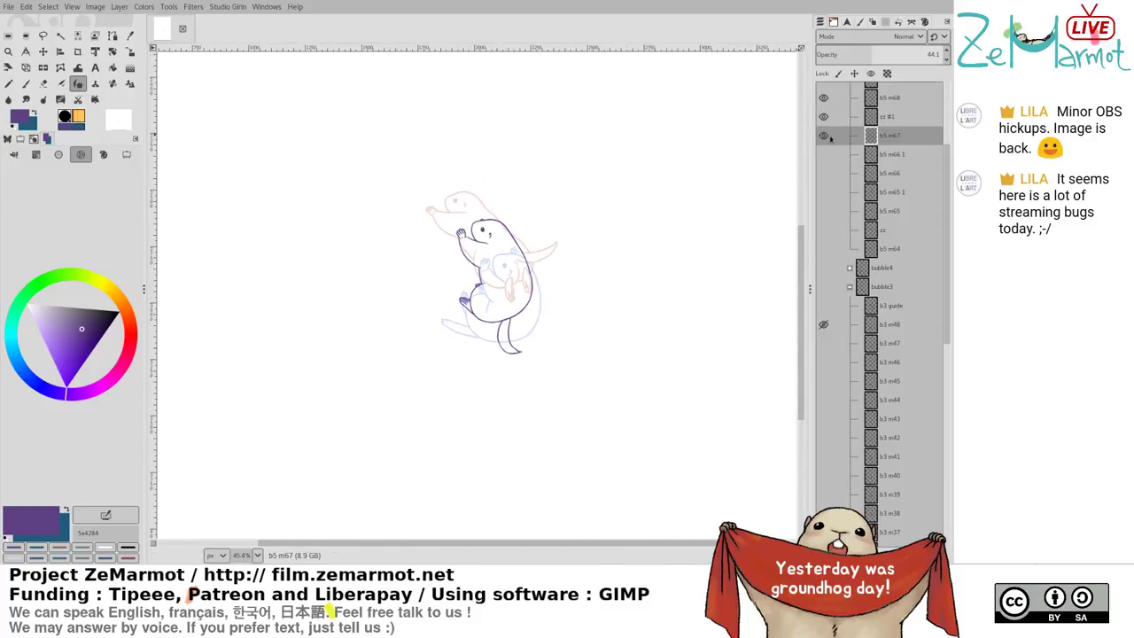
left_click(824, 102, "shift")
left_click(824, 133, "shift")
left_click(825, 103, "shift")
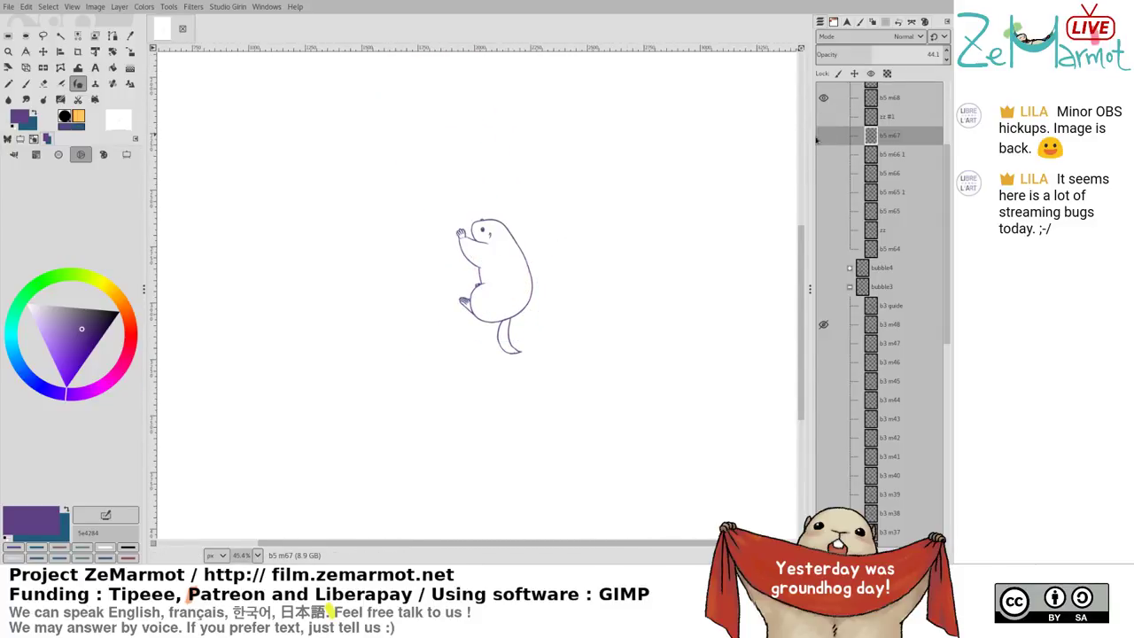
key("Page_Up")
key("Page_Down")
key("Page_Up")
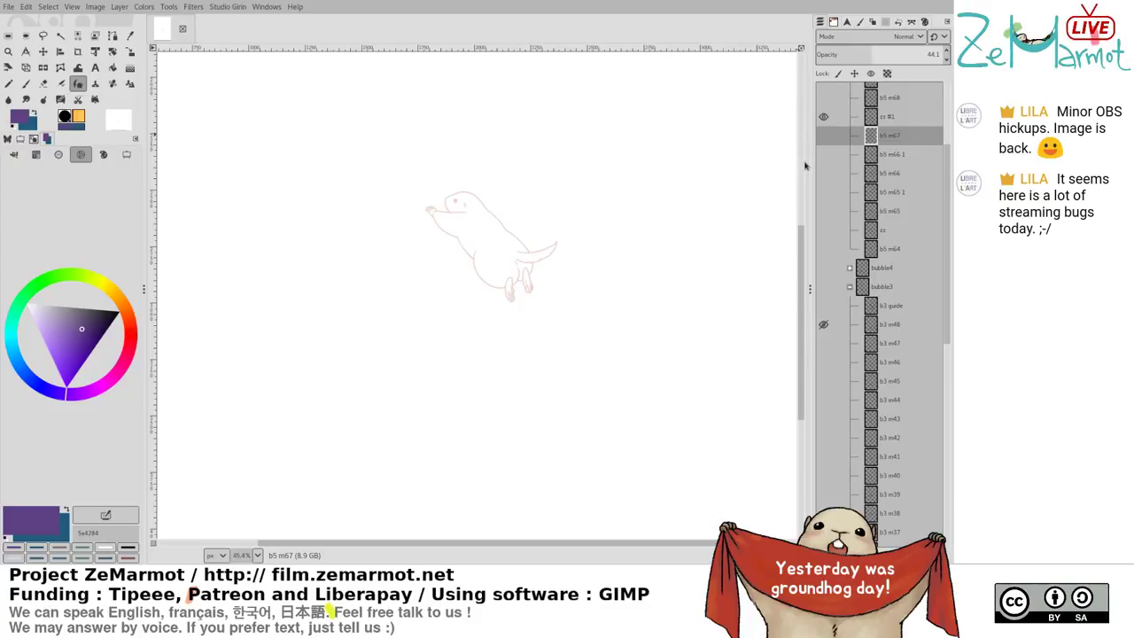
key("Page_Up")
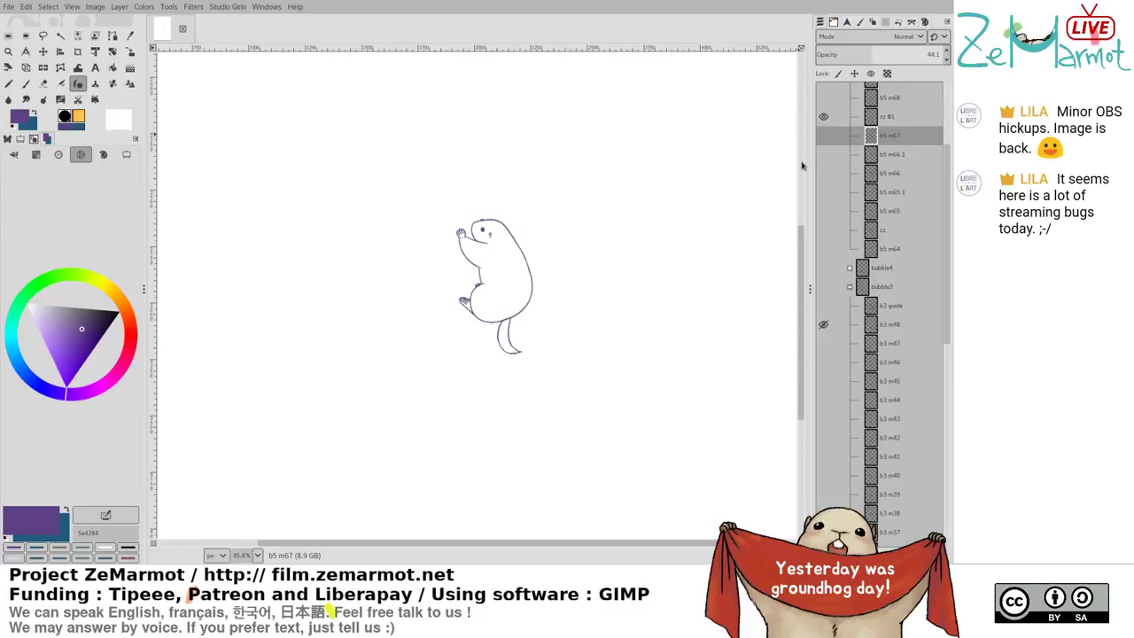
Lasso the new tail just below its base and cut it from layer zz #1
key("f")
left_click_drag(469, 342, 501, 323)
key("Escape")
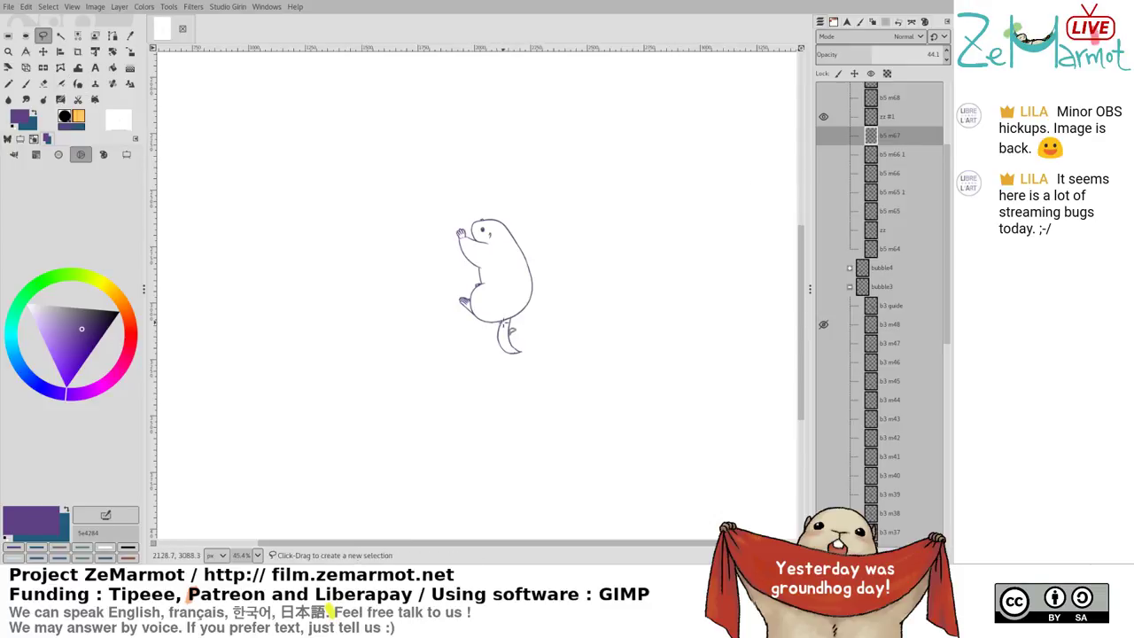
scroll(512, 324, "up", 5)
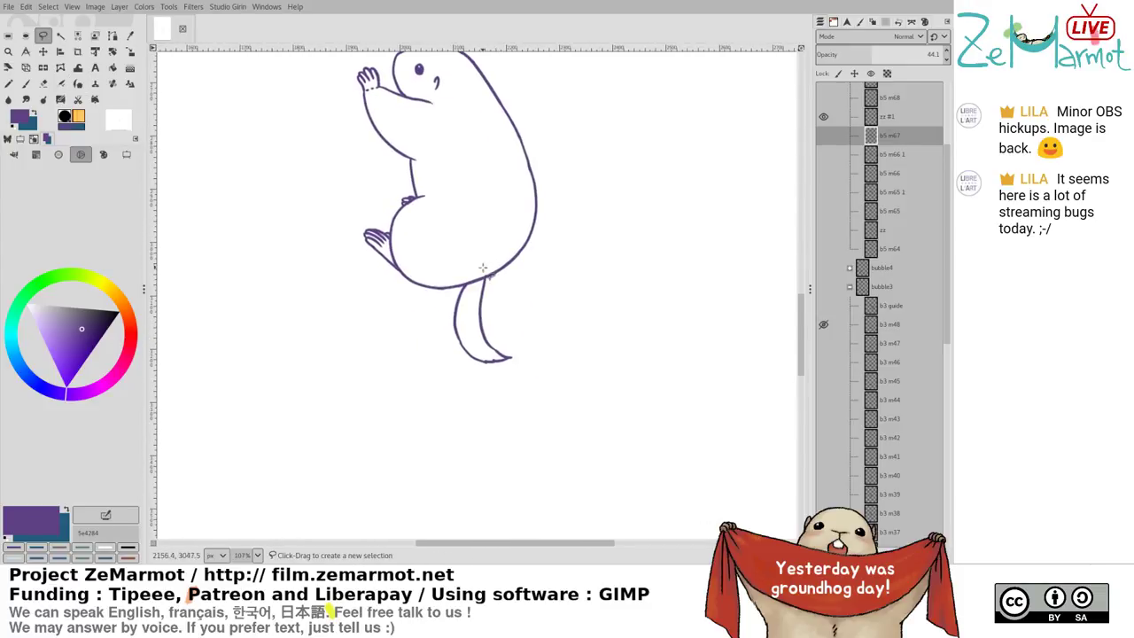
left_click(491, 289)
left_click_drag(531, 357, 493, 294)
key("Return")
key("ctrl+x")
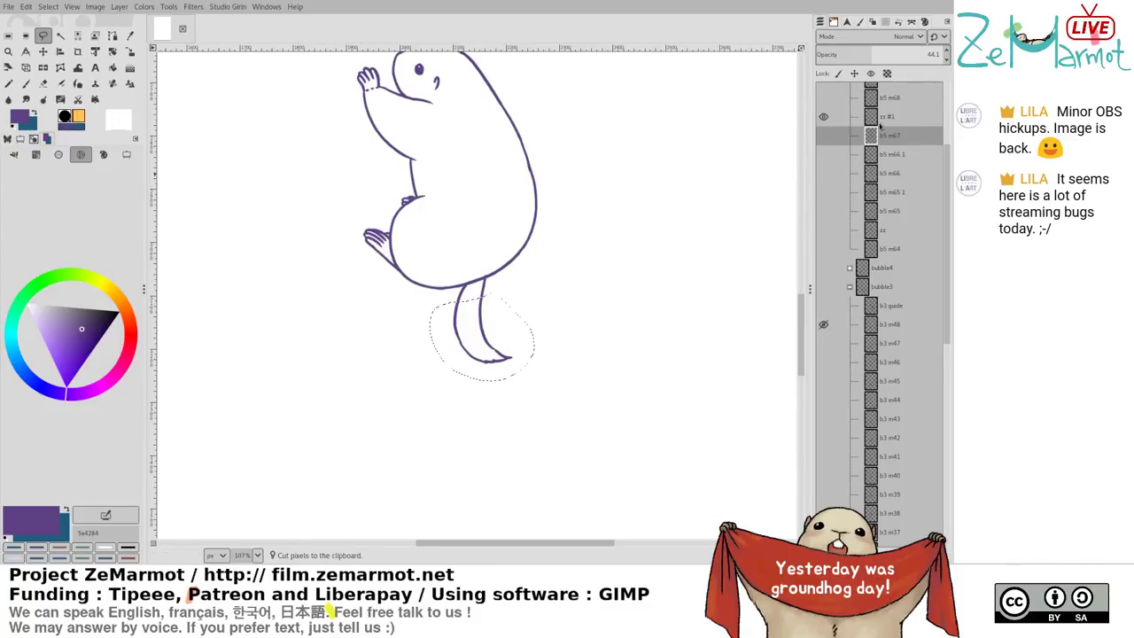
left_click(882, 122)
key("ctrl+x")
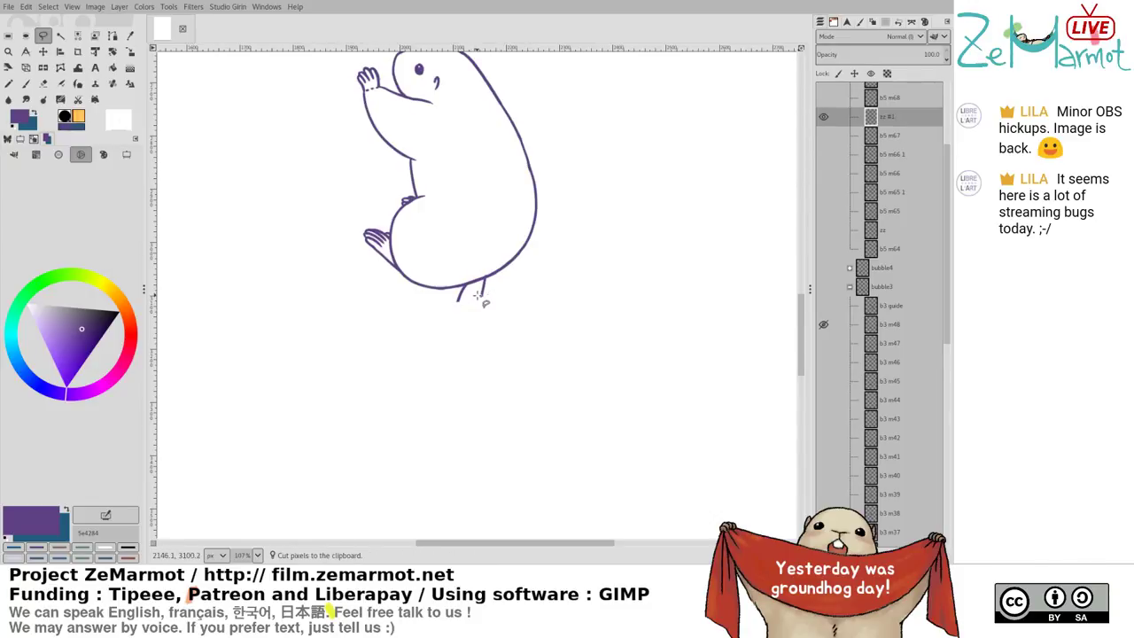
Erase the leftover tail stubs on layer zz #1, then paste the cut tail and move it up against the marmot's rump
key("shift+e")
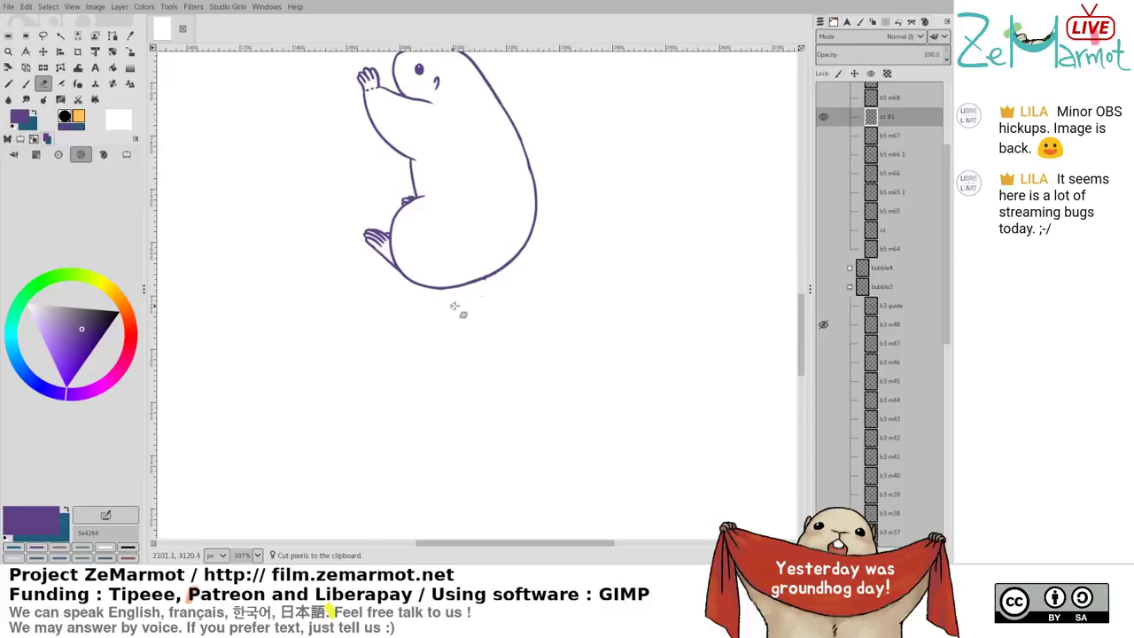
key("ctrl+v")
key("m")
left_click_drag(479, 294, 487, 316)
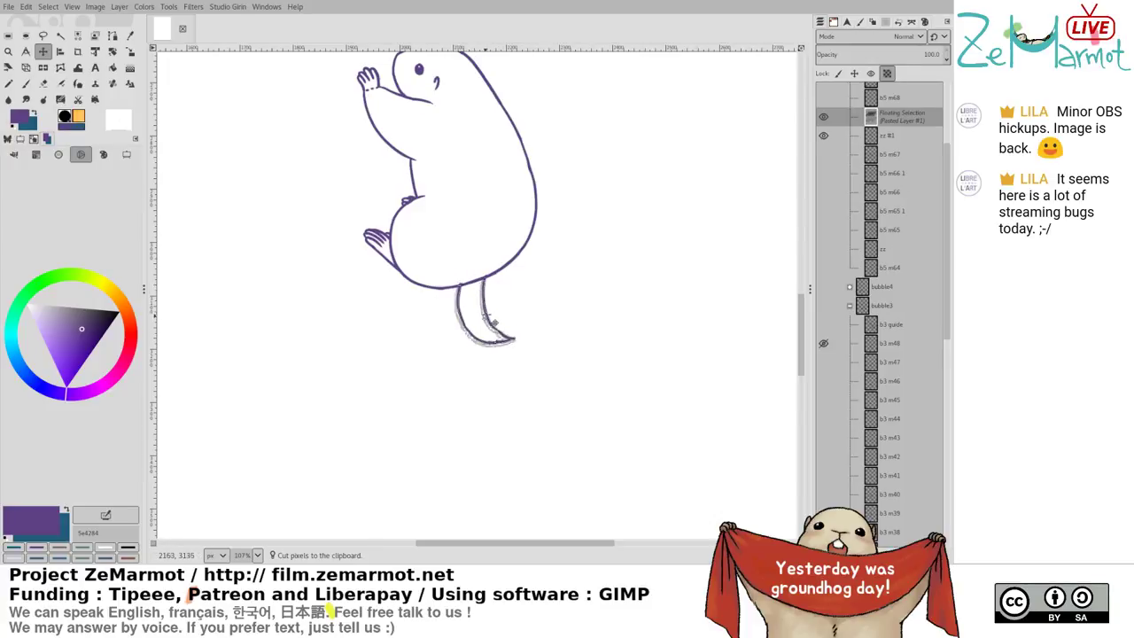
Anchor the floating tail selection onto the marmot drawing layer and switch to the Eraser
key("ctrl+h")
key("shift+e")
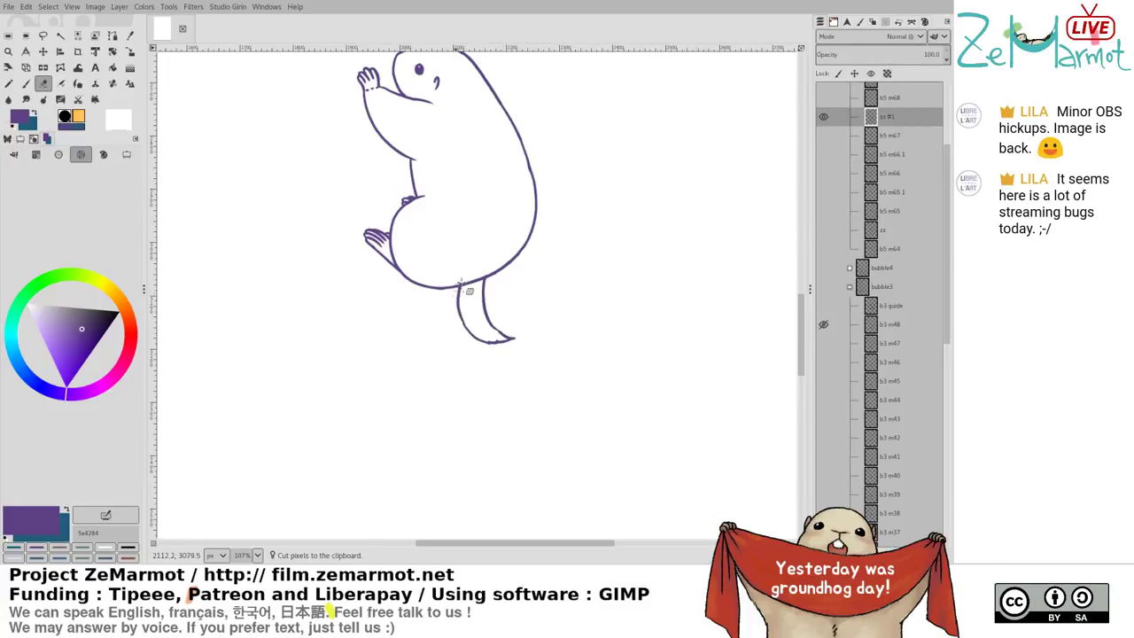
Flip repeatedly between the current marmot drawing and its neighbouring frames to check the motion
key("Page_Down")
key("Page_Up")
key("Page_Up")
key("Page_Down")
key("Page_Down")
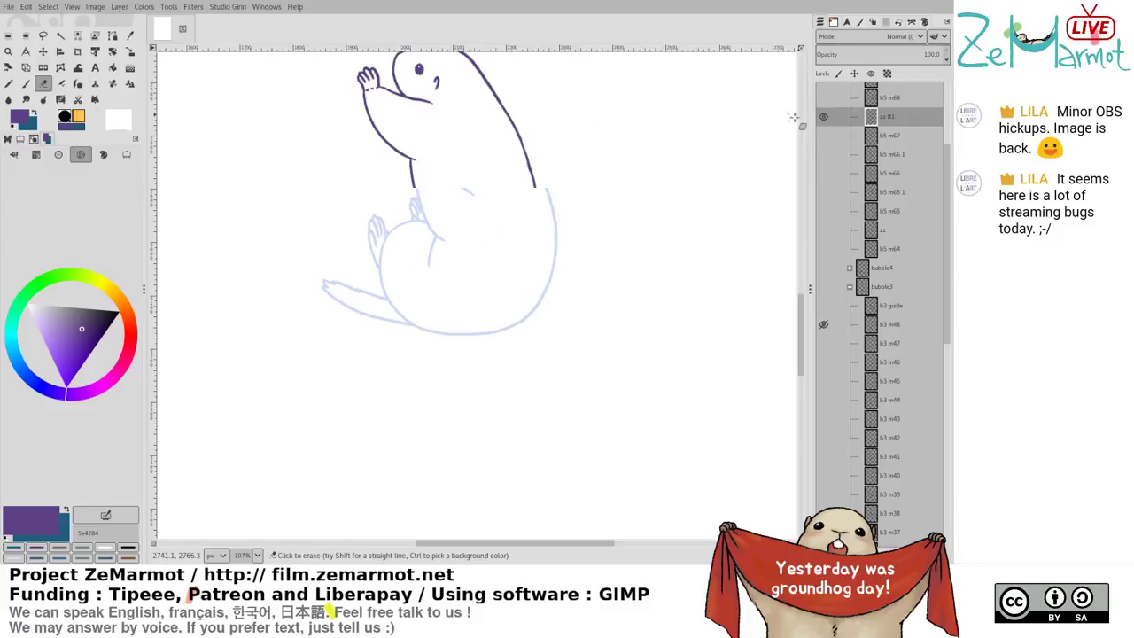
key("Page_Up")
key("Page_Up")
left_click_drag(520, 276, 507, 303)
key("Page_Down")
key("Page_Down")
key("Page_Up")
key("Page_Up")
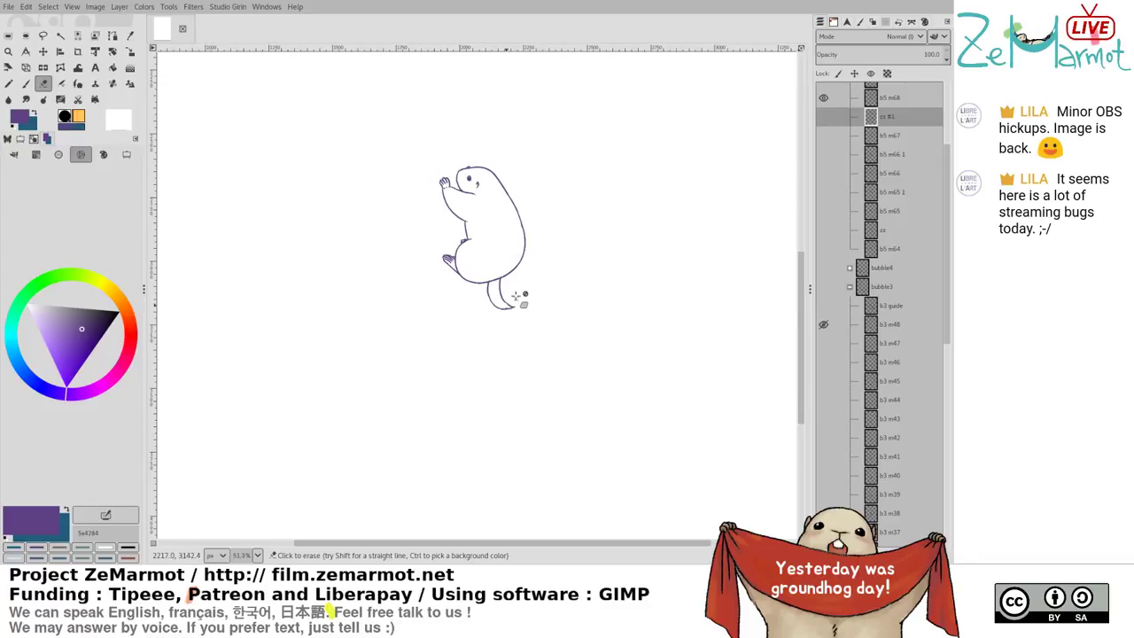
key("Page_Down")
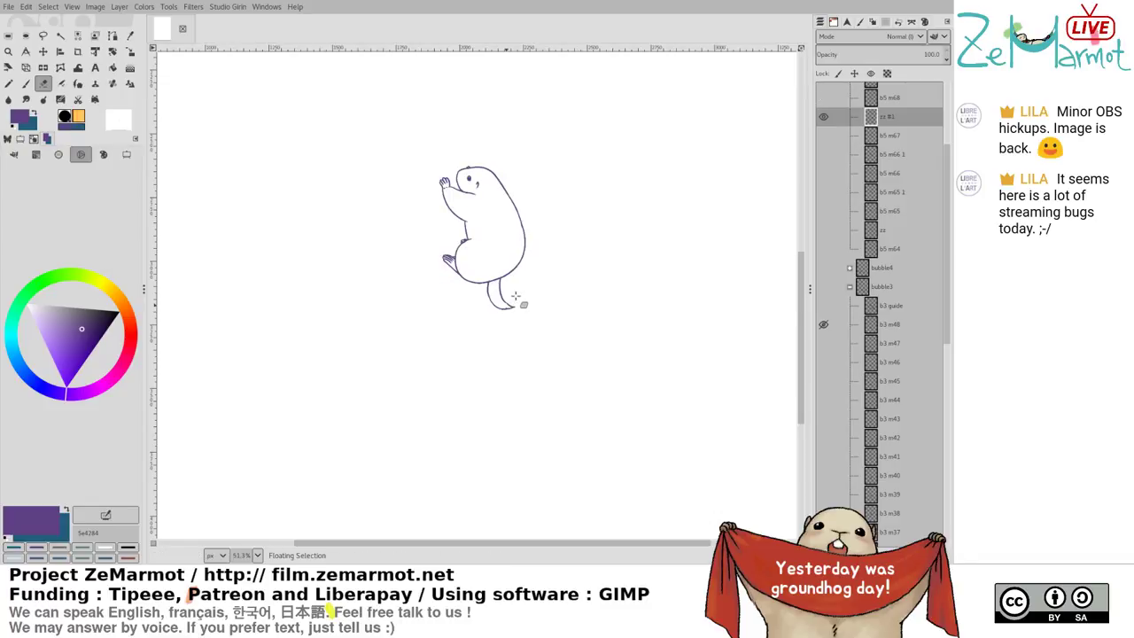
key("Page_Up")
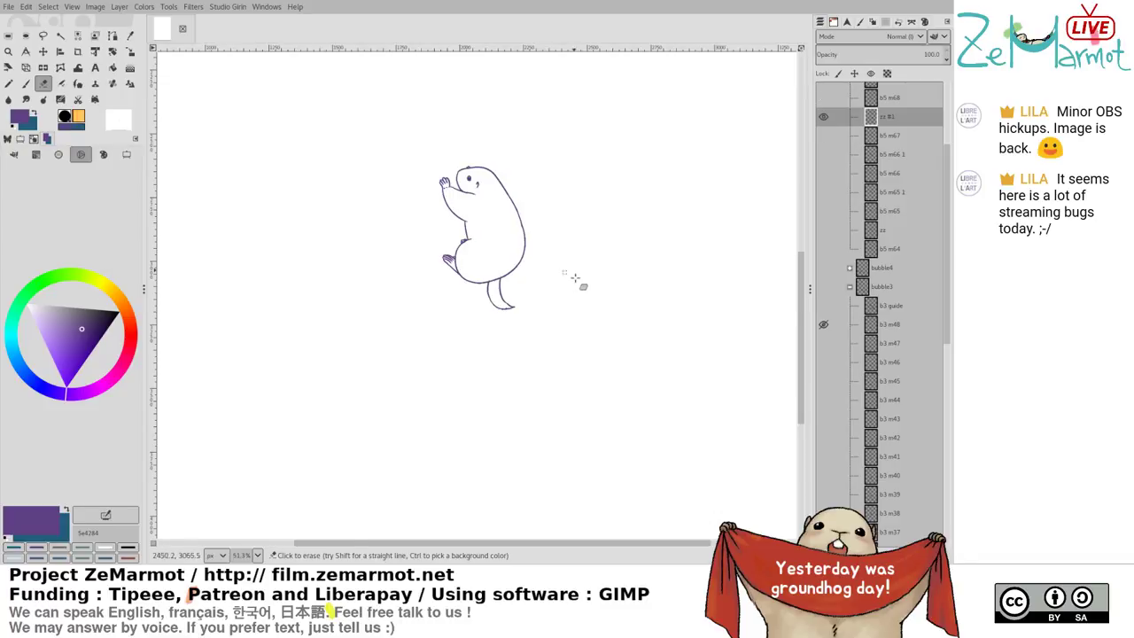
Ink over the left edge of the marmot's tail and erase the surplus line beside it
scroll(550, 227, "up", 3)
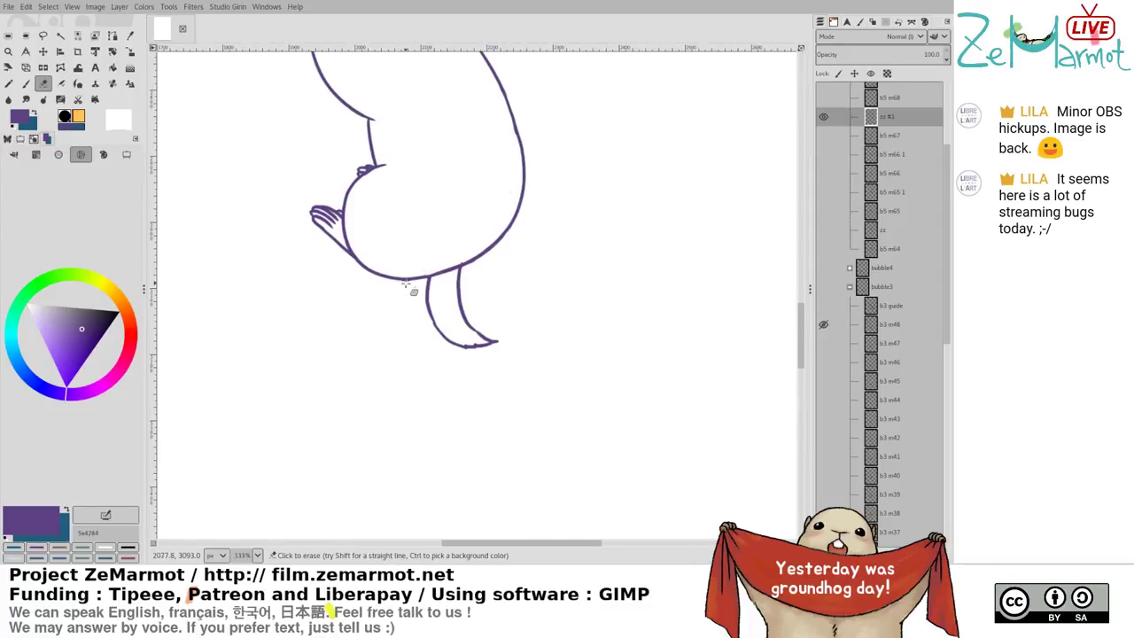
key("k")
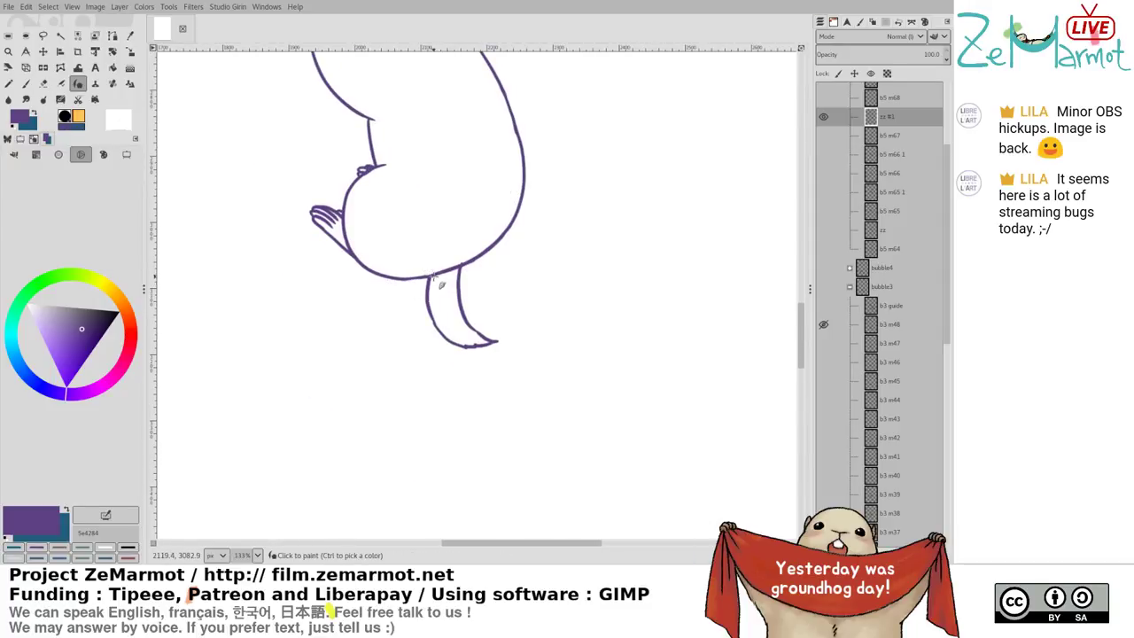
left_click_drag(432, 280, 448, 339)
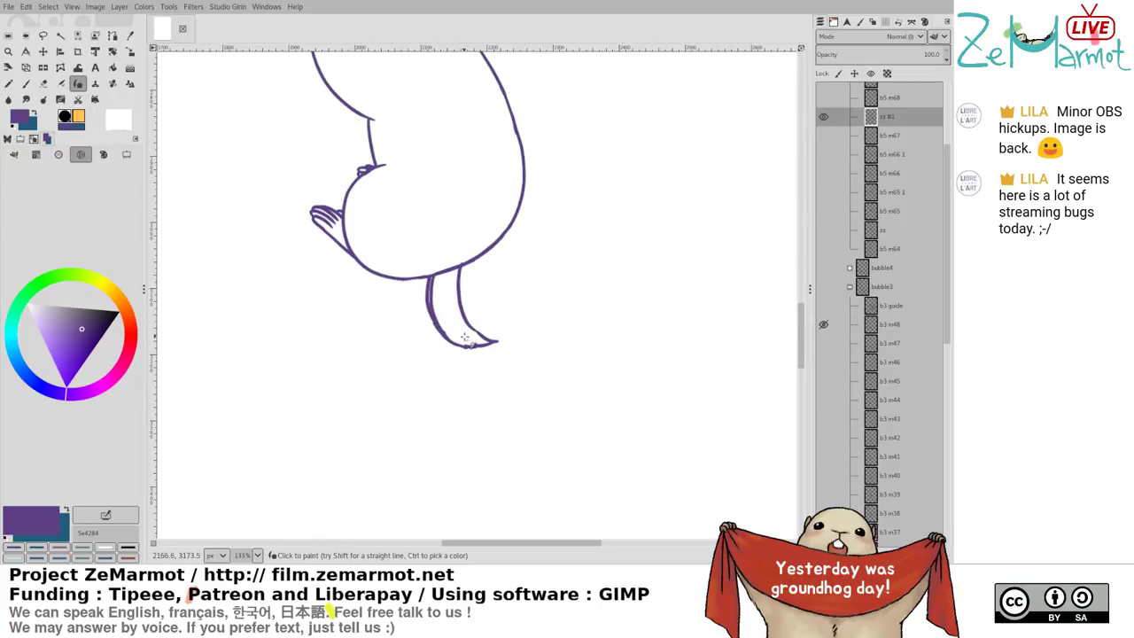
key("shift+e")
mouse_move(429, 279)
left_mouse_down()
mouse_move(444, 344)
mouse_move(455, 319)
left_mouse_up()
scroll(455, 319, "up", 2)
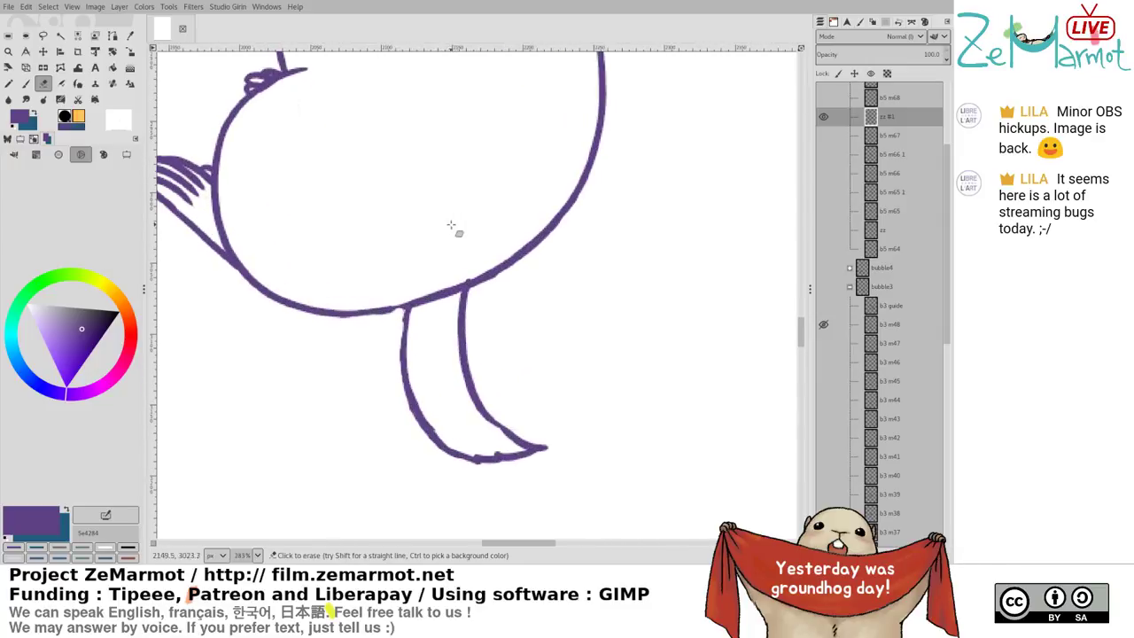
Ink the belly outline where it meets the tail and clean up the tail's left edge
key("k")
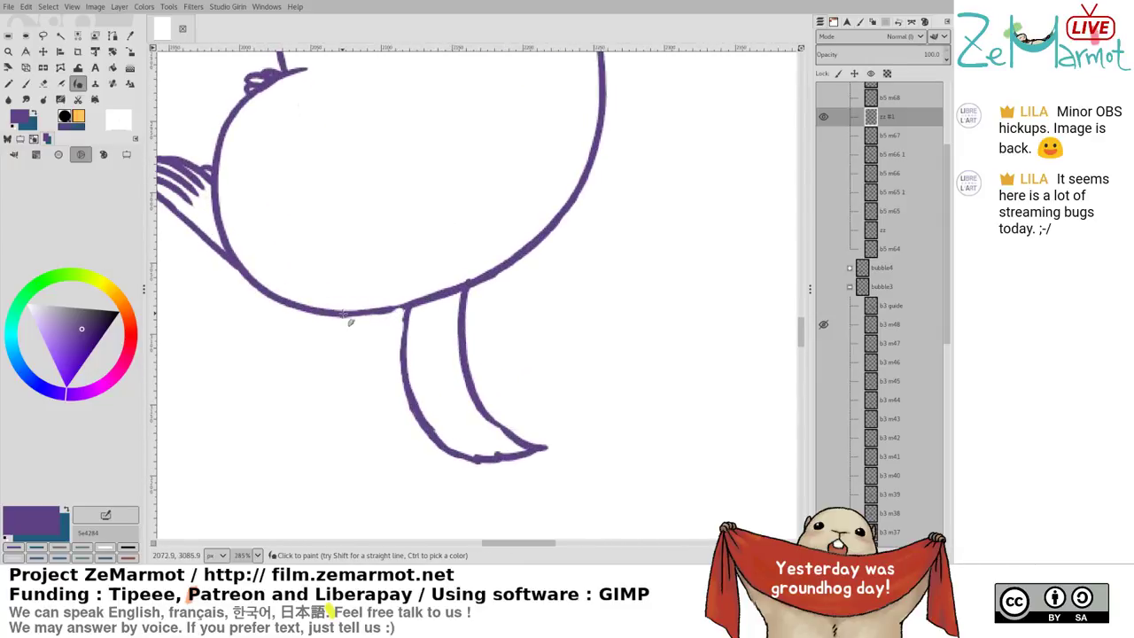
key("ctrl+z")
mouse_move(341, 313)
left_mouse_down()
mouse_move(415, 304)
mouse_move(403, 347)
mouse_move(440, 432)
left_mouse_up()
key("shift+e")
left_click_drag(417, 387, 446, 437)
key("k")
left_click_drag(407, 391, 436, 432)
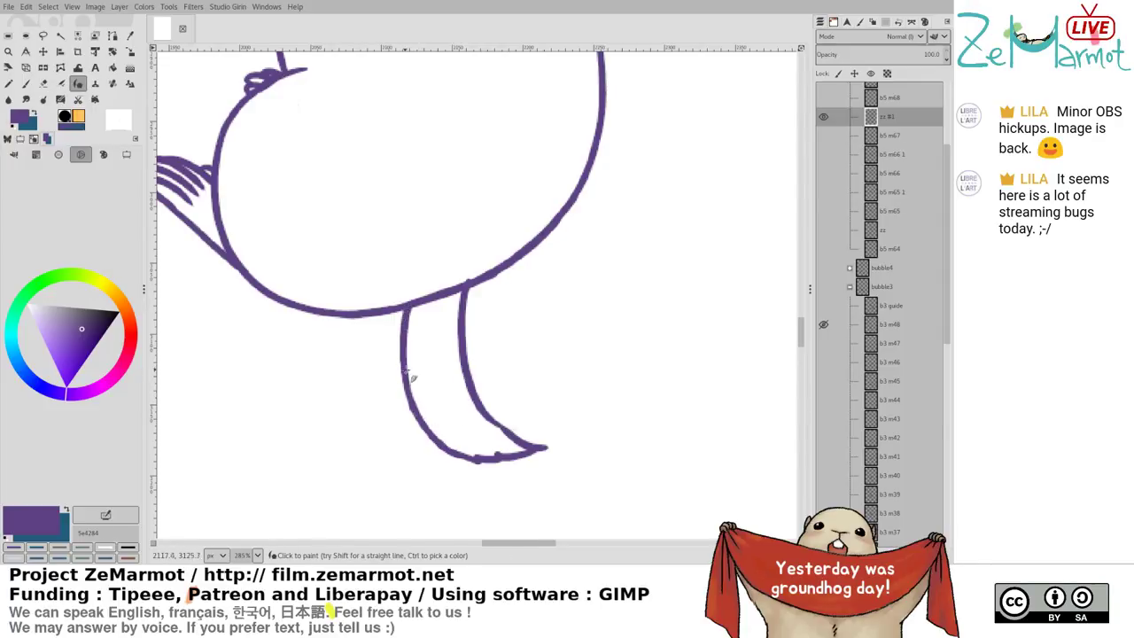
Smooth the lower-left curve of the tail by alternately inking and erasing small irregularities
key("shift+e")
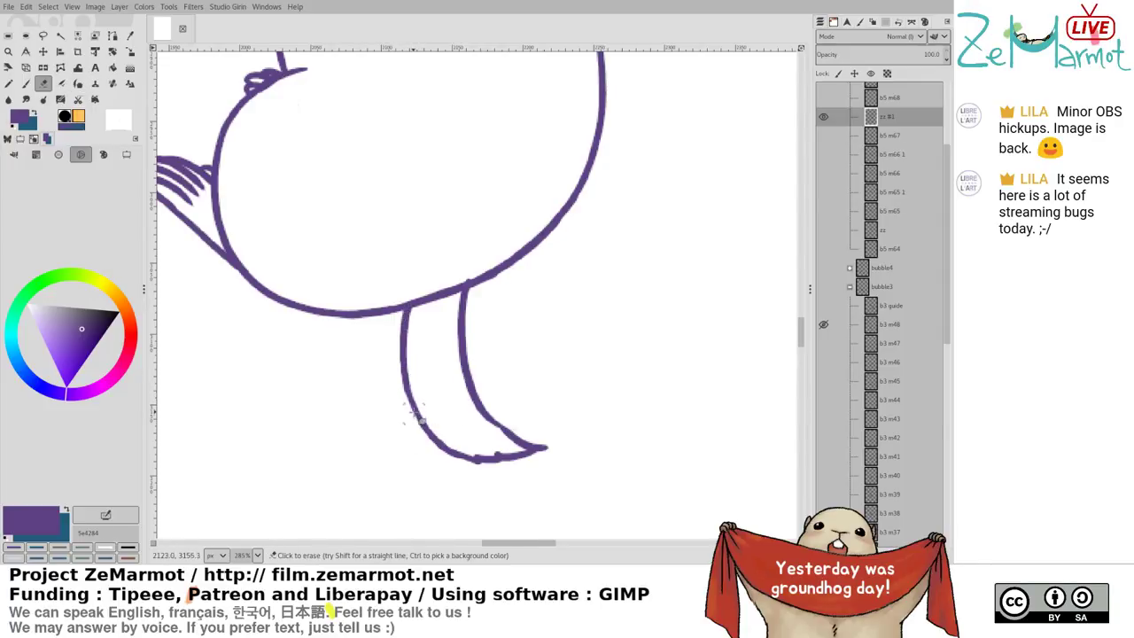
key("k")
mouse_move(409, 370)
left_mouse_down()
mouse_move(423, 421)
mouse_move(450, 446)
left_mouse_up()
key("shift+e")
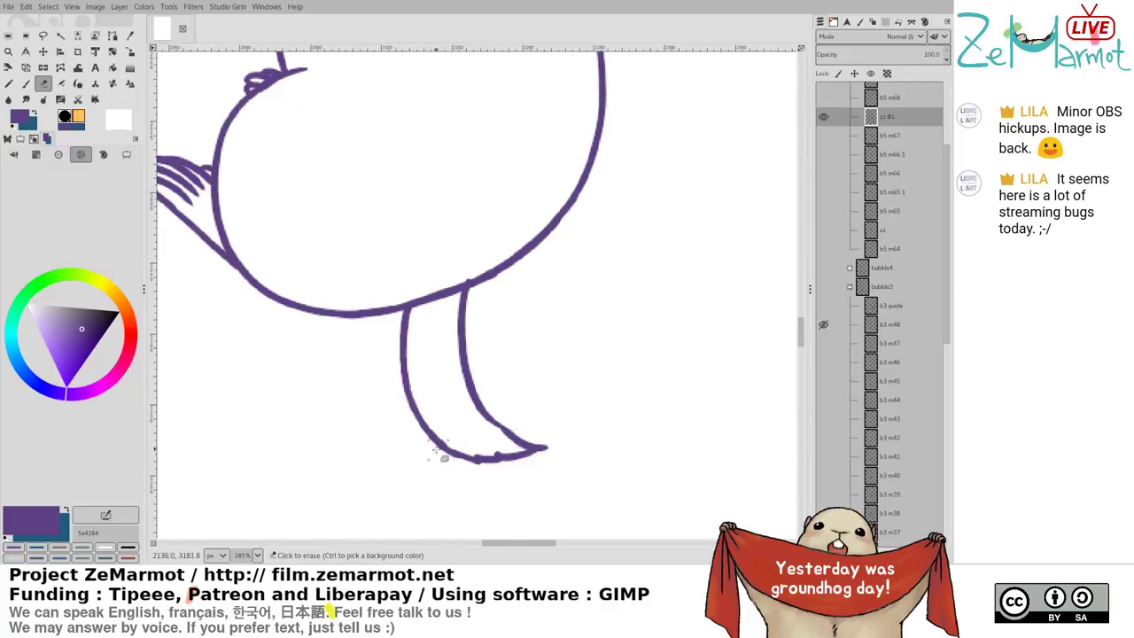
key("k")
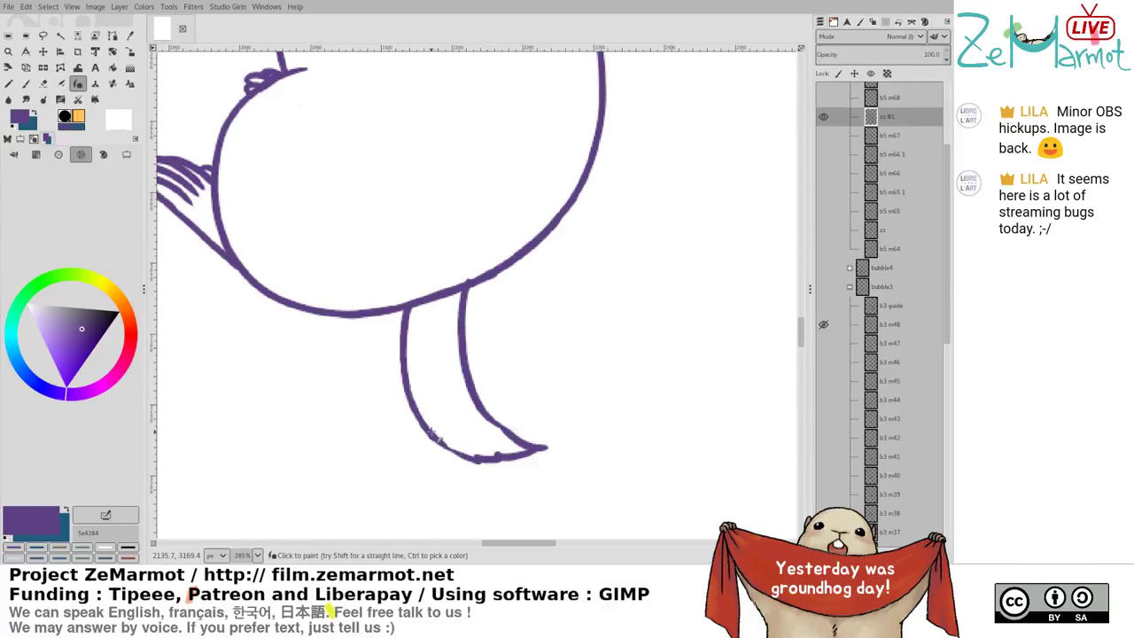
key("shift+e")
key("k")
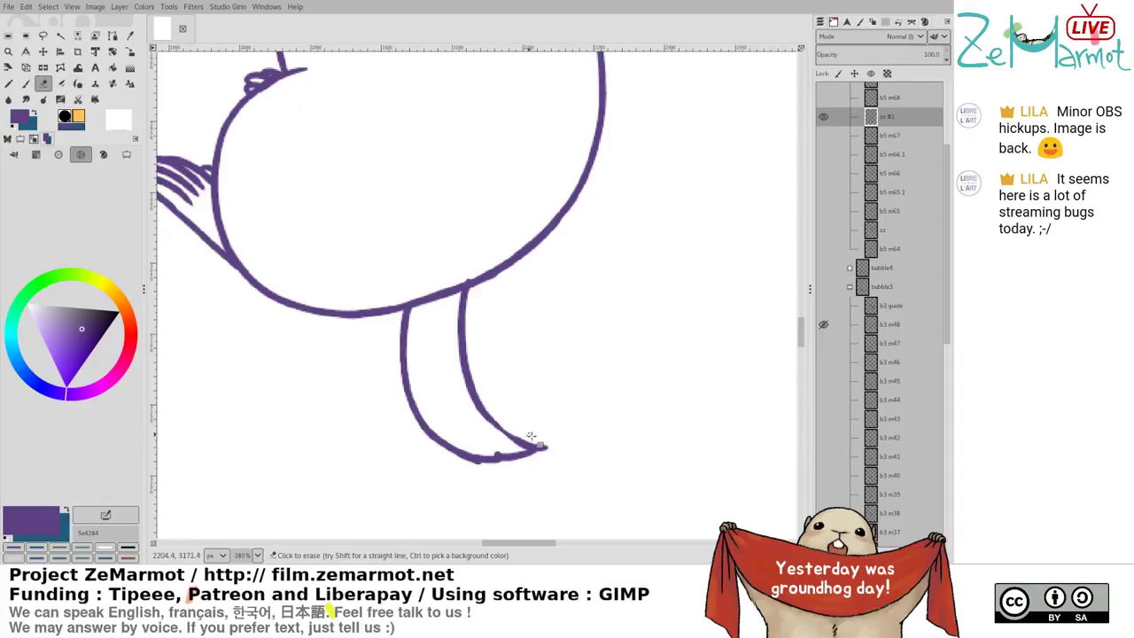
Erase the uneven bump on the rump outline just right of the tail base
left_click_drag(504, 374, 538, 411)
key("shift+e")
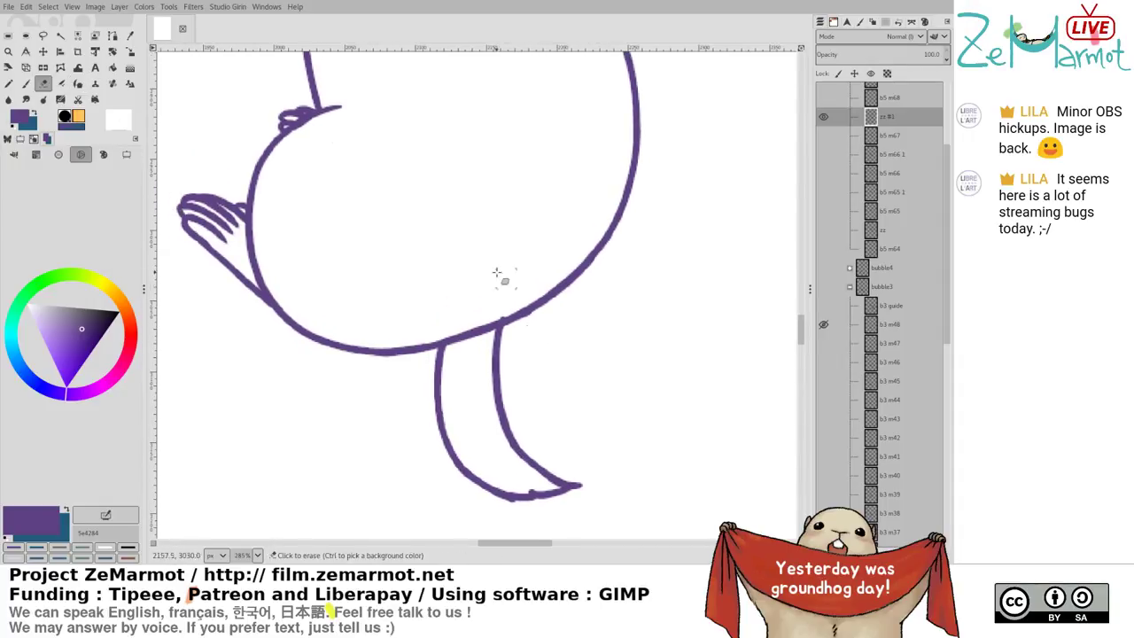
left_click_drag(517, 328, 543, 310)
scroll(589, 483, "down", 4)
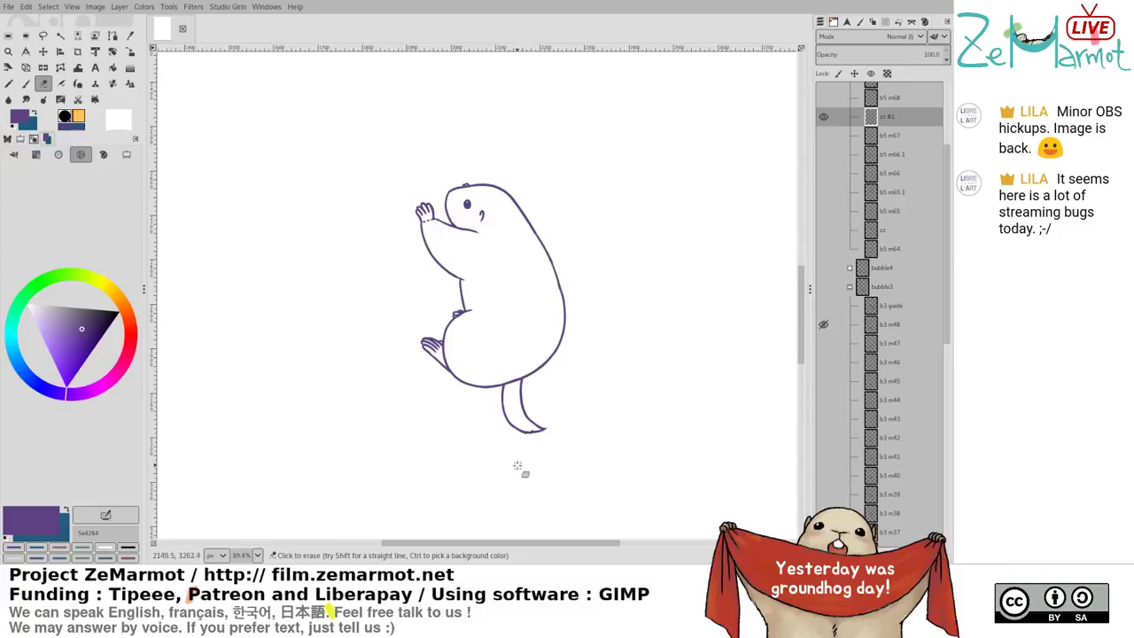
Erase the middle of the tail's right edge, leaving the base and the tip
scroll(543, 389, "up", 3)
left_click_drag(547, 374, 411, 280)
key("k")
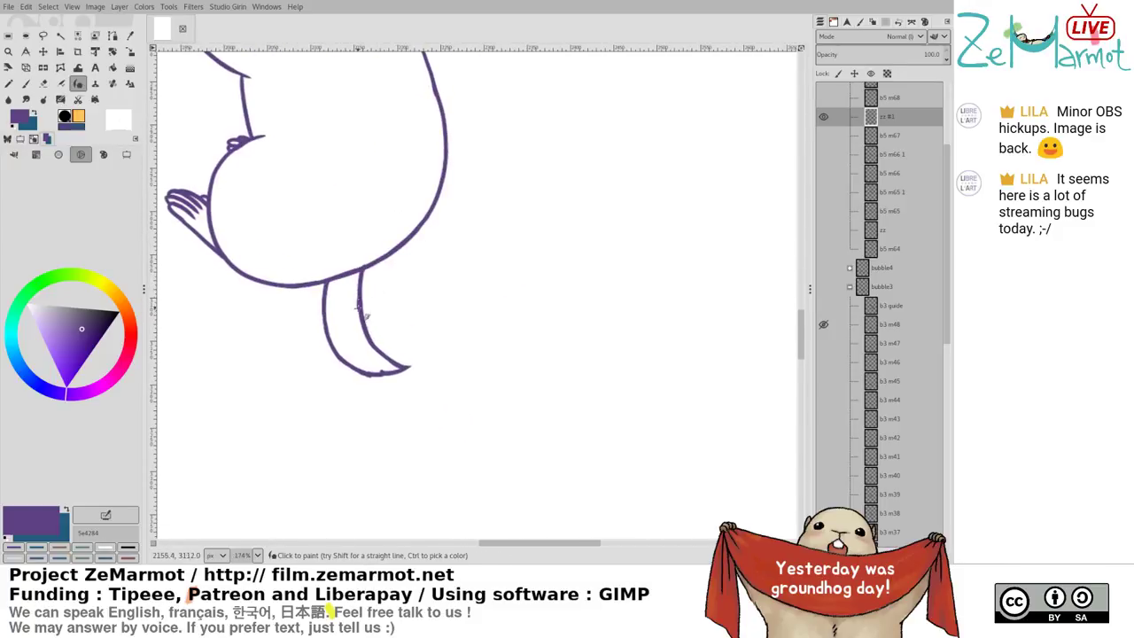
key("shift+e")
left_click_drag(352, 295, 381, 356)
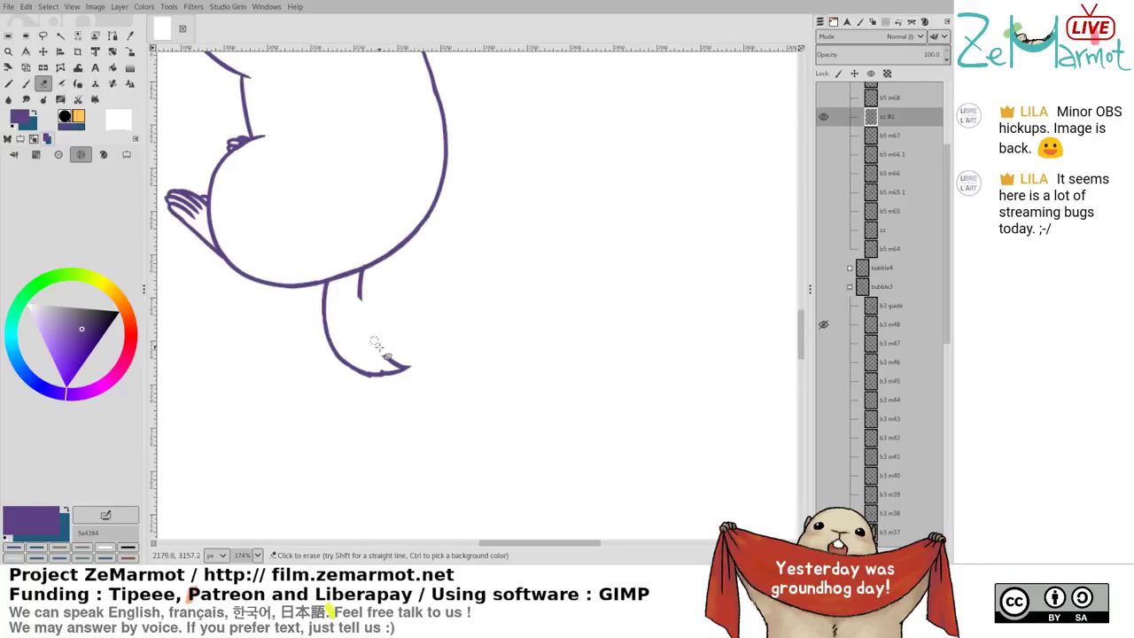
Redraw the tail's right edge as a smooth curve from the base to the tip and trim the tip
key("p")
left_click_drag(359, 290, 379, 353)
key("ctrl+z")
left_click_drag(359, 291, 398, 368)
key("ctrl+z")
key("shift+e")
key("y")
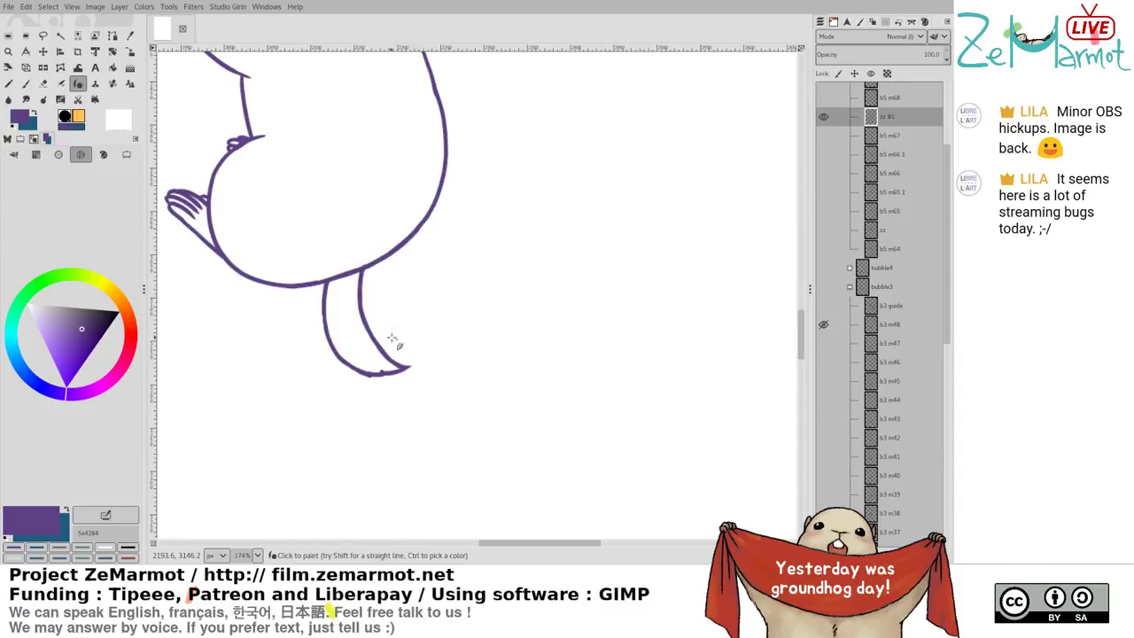
key("shift+e")
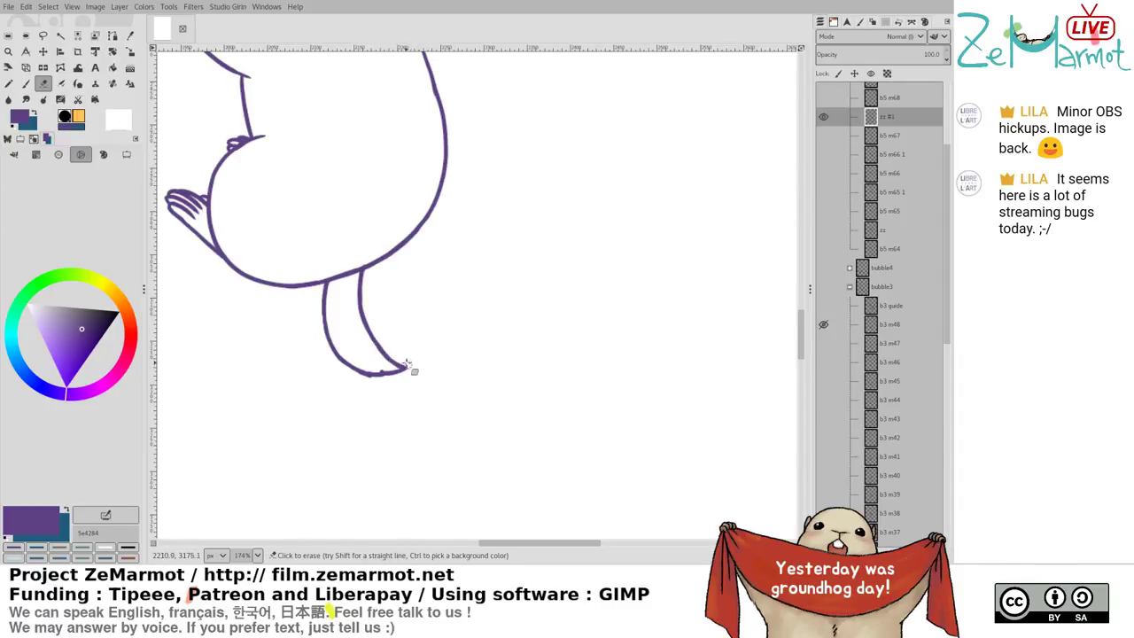
Save the storyboard image
scroll(413, 387, "down", 4)
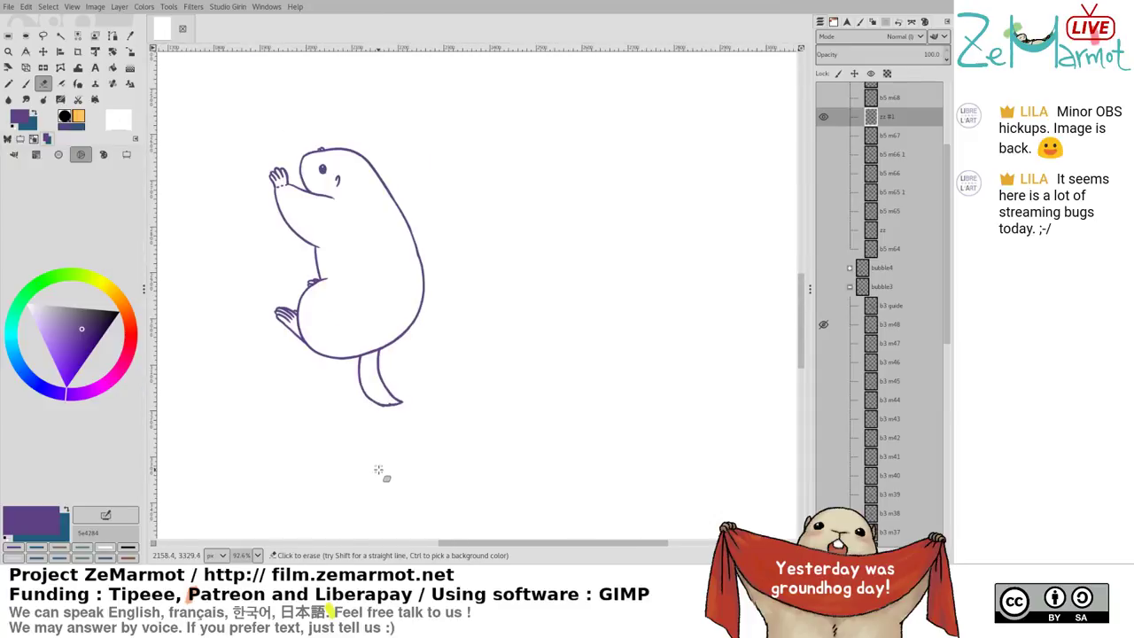
key("ctrl+s")
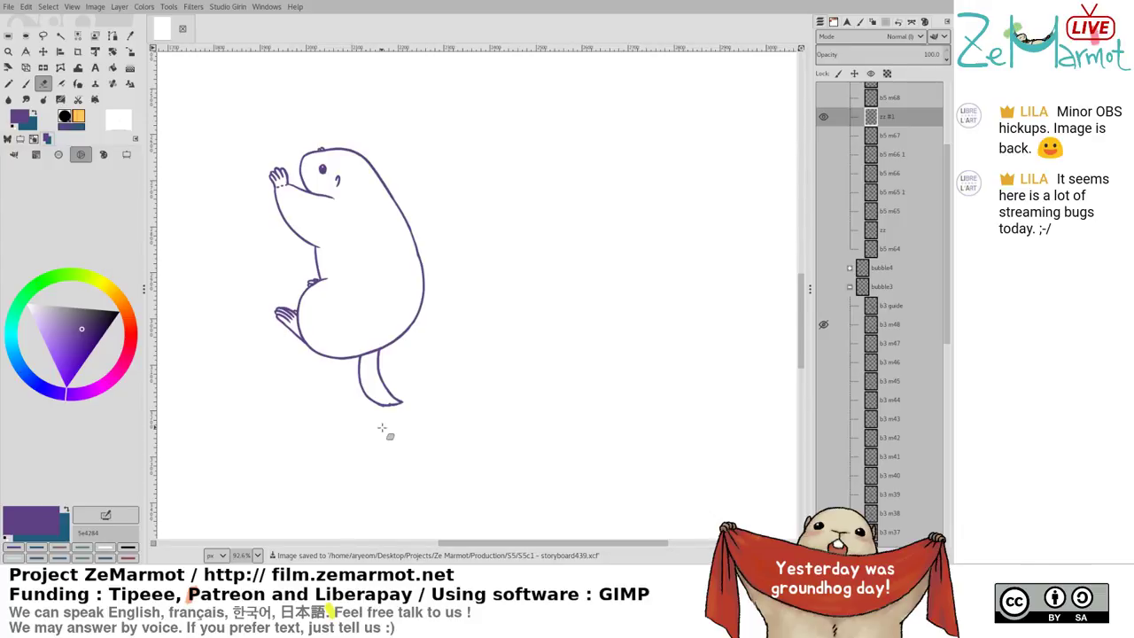
Isolate the neighbouring frame layers one after another to compare poses, leaving only b5 m68 shown
left_click(821, 156, "shift")
left_click(823, 137, "shift")
left_click(824, 118, "shift")
left_click(823, 116)
left_click(823, 98)
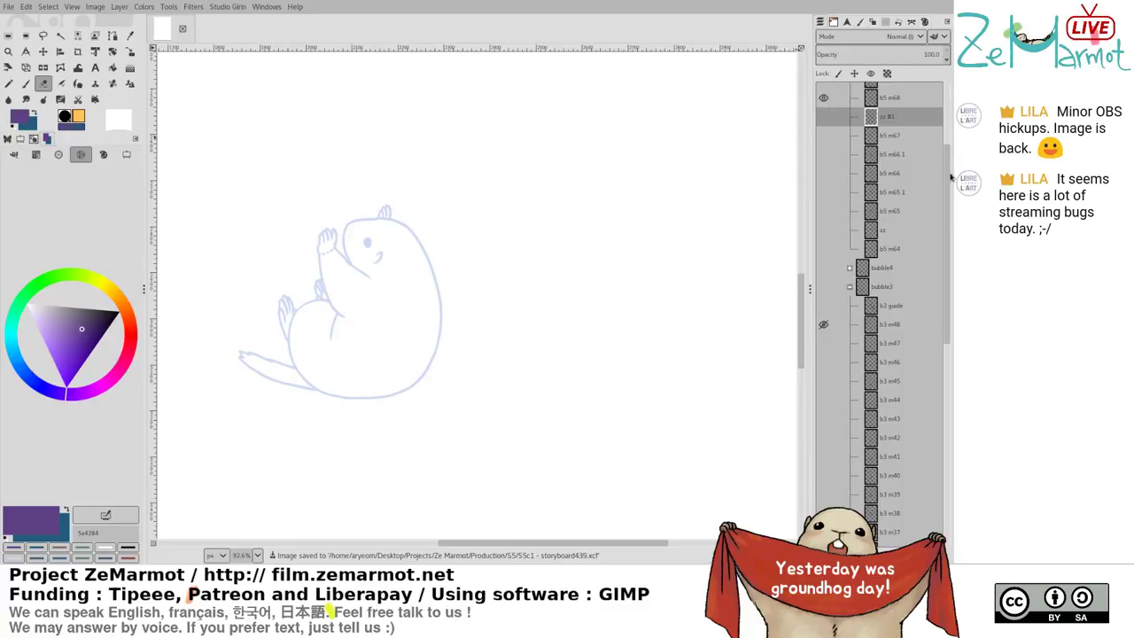
left_click_drag(952, 177, 952, 166)
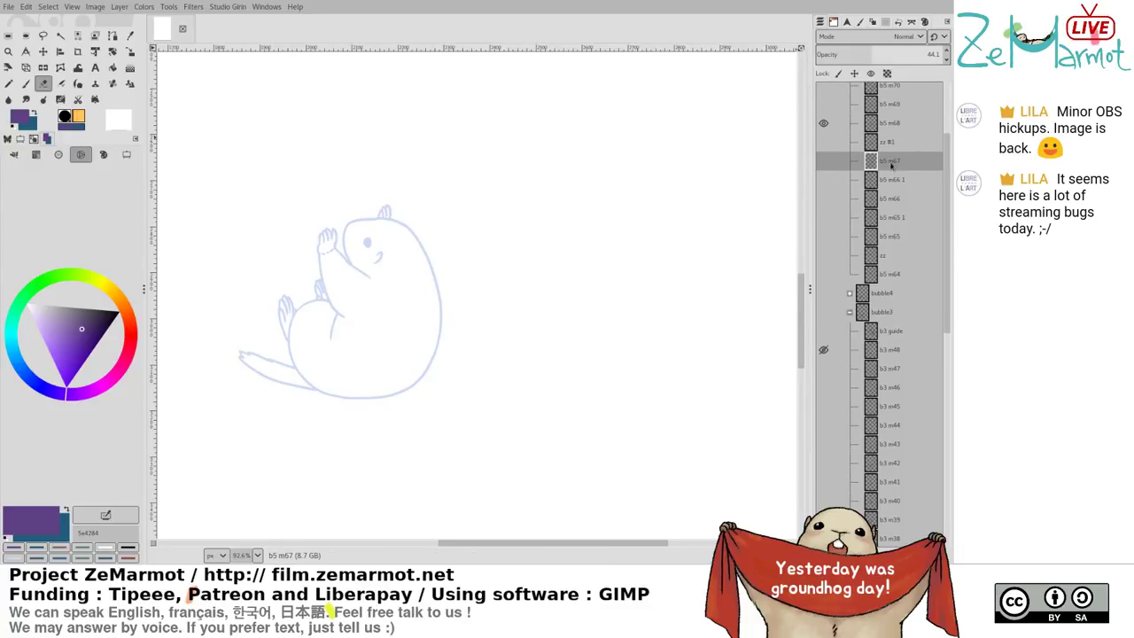
Rename the finished in-between drawing's layer to "b5 m67 1" and place it directly above b5 m67
double_click(890, 141)
type("b5 m67 1")
key("Return")
left_click(903, 160)
Check the frame layers in sequence, show only b5 m68 and b5 m69 together, and select b5 m68
left_click(824, 160, "shift")
left_click(825, 142, "shift")
left_click(823, 123, "shift")
left_click(826, 122, "shift")
left_click(824, 105, "shift")
left_click(824, 123)
left_click(890, 123)
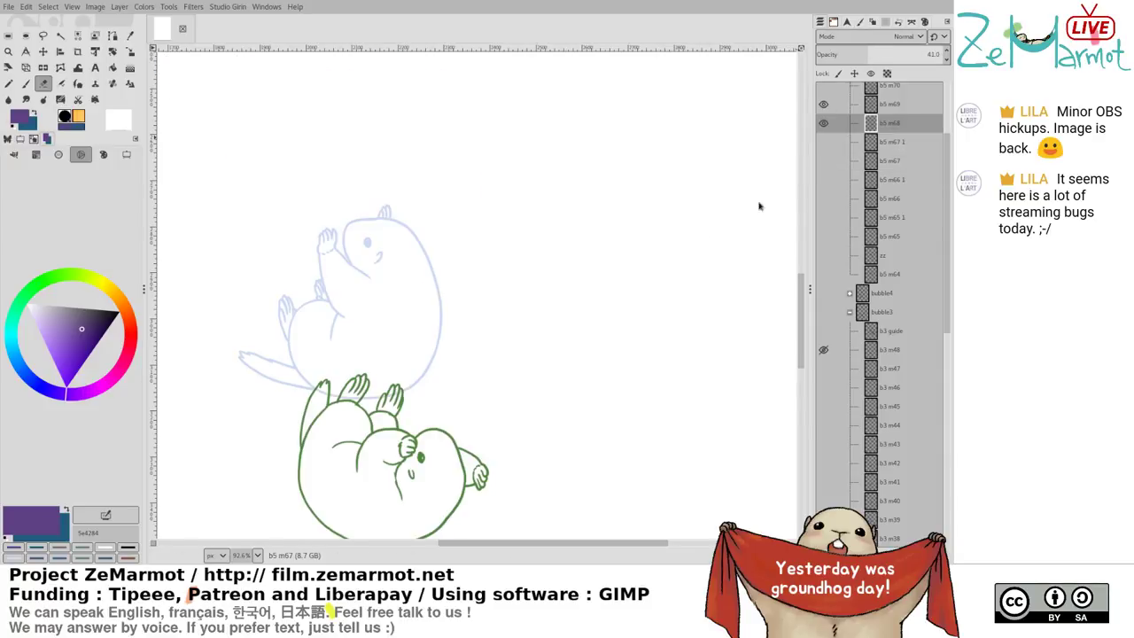
Add a new layer above b5 m68 for the next in-between and lower the opacity of b5 m69
left_click(825, 556, "shift")
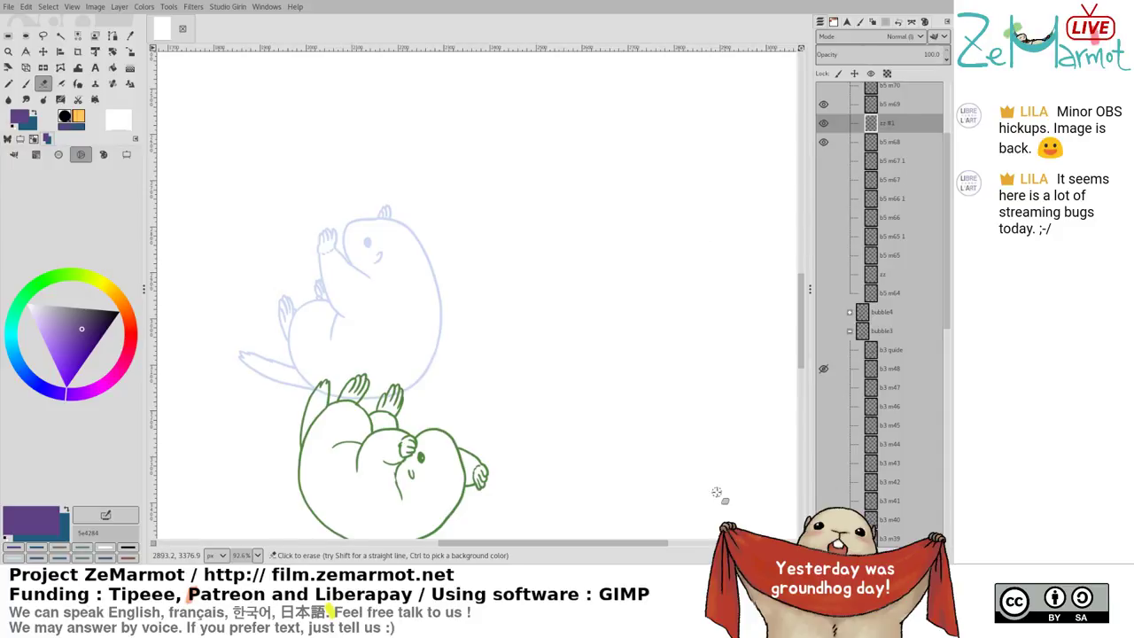
left_click(893, 104)
left_click(872, 55)
left_click(890, 123)
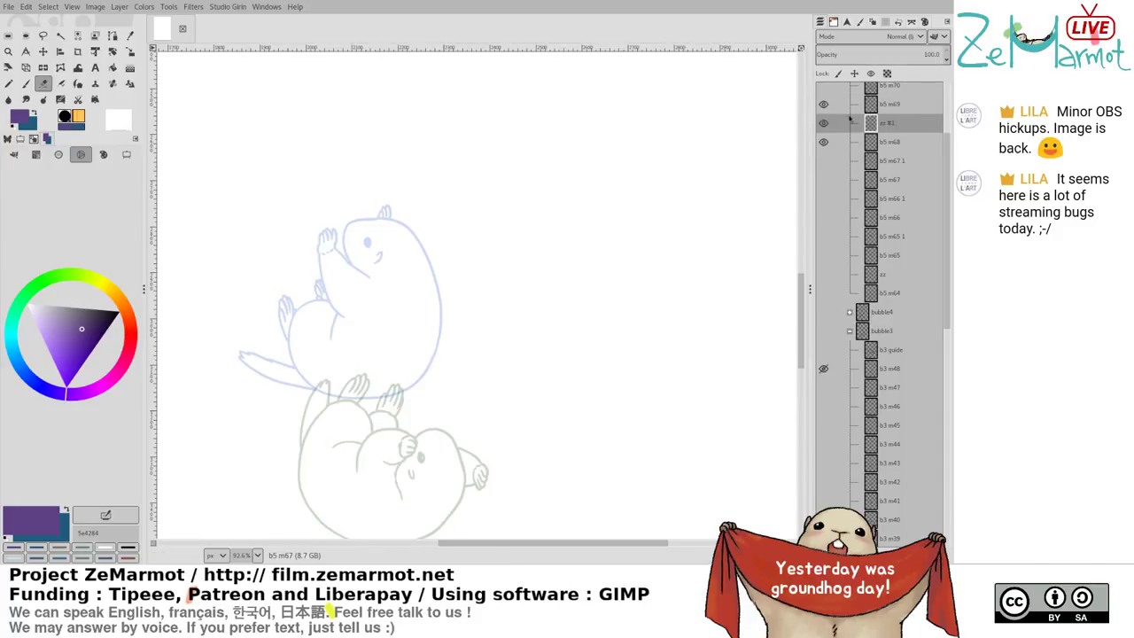
left_click_drag(518, 292, 576, 204)
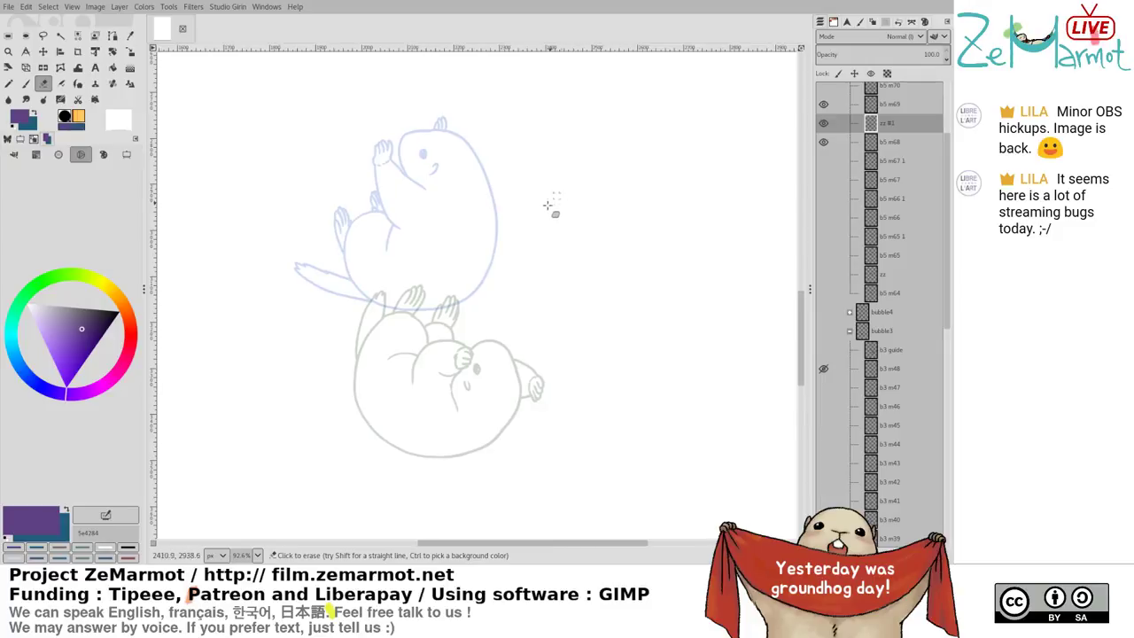
Duplicate the b5 m68 layer, name the copy "ccc", and hide the original
left_click(905, 141)
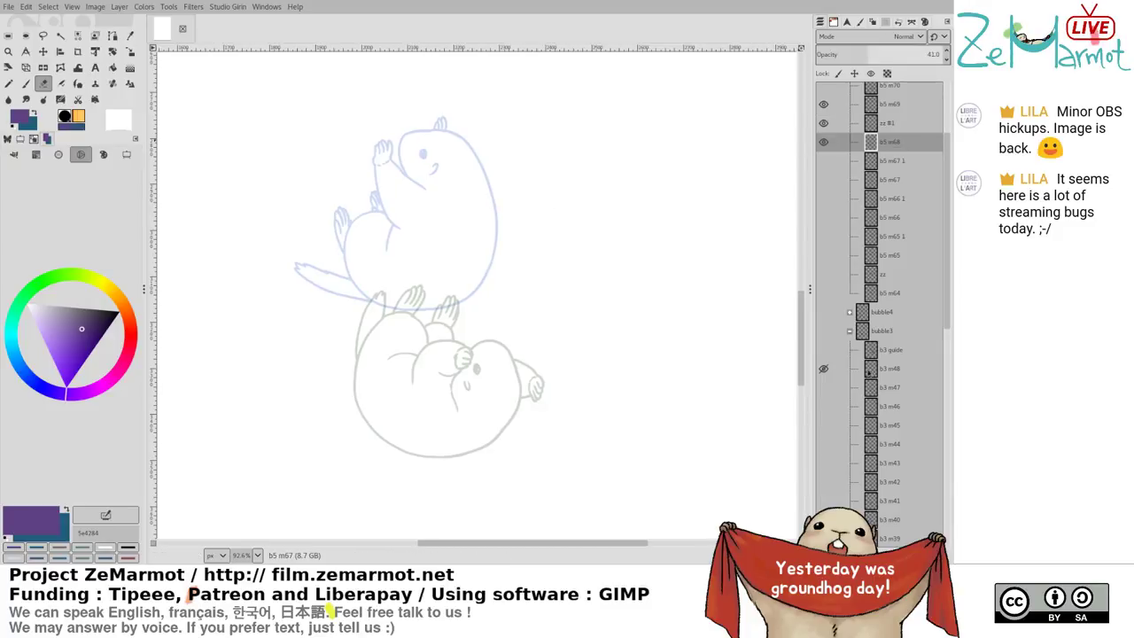
left_click(891, 552)
double_click(893, 142)
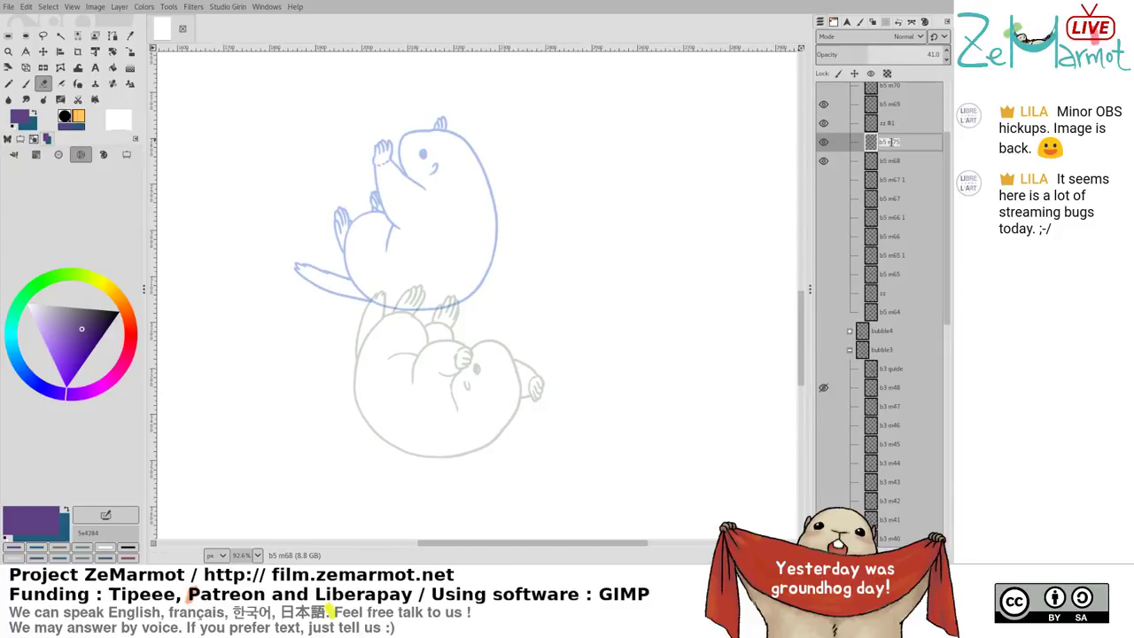
type("ccc")
key("Return")
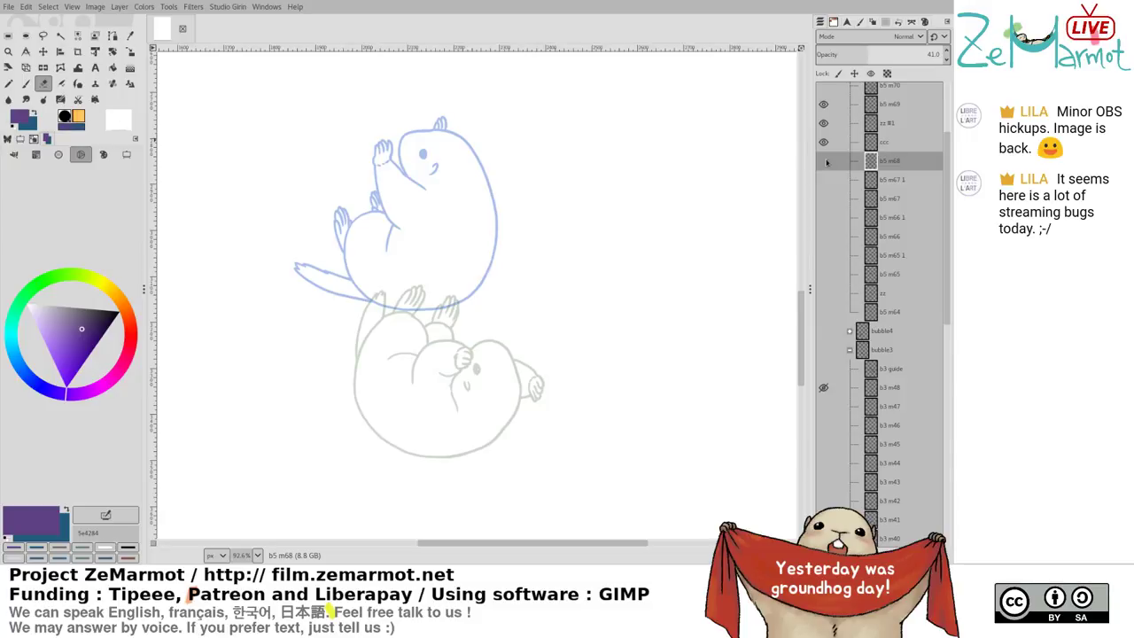
Move the ccc marmot copy down over the b5 m69 marmot so the bottoms of their bodies line up
key("m")
left_click_drag(422, 155, 453, 251)
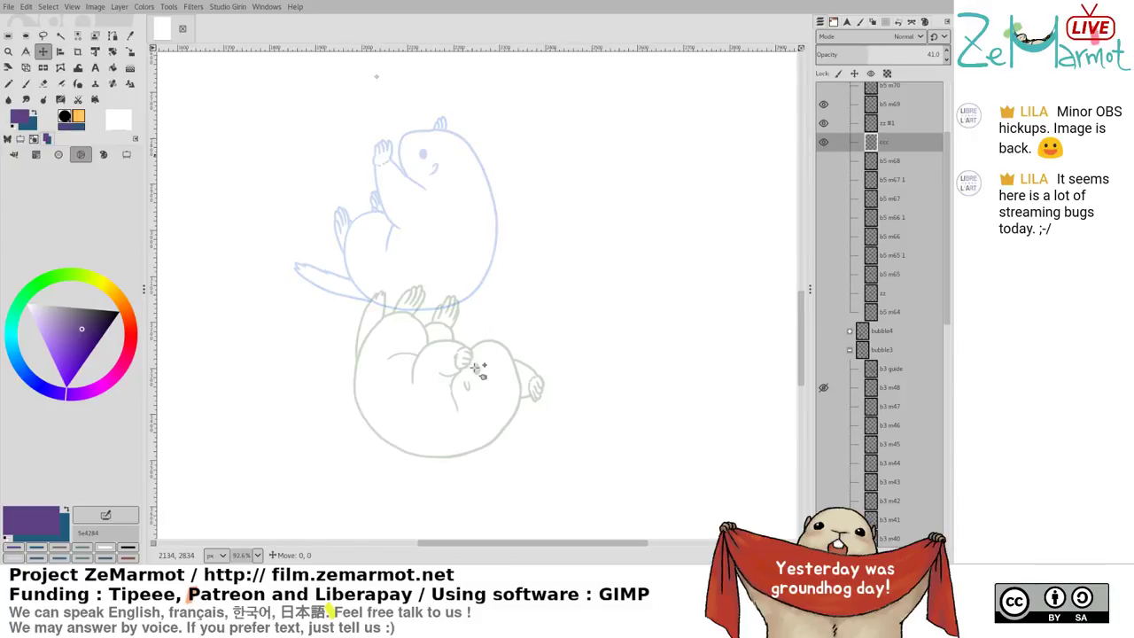
left_click_drag(476, 364, 475, 358)
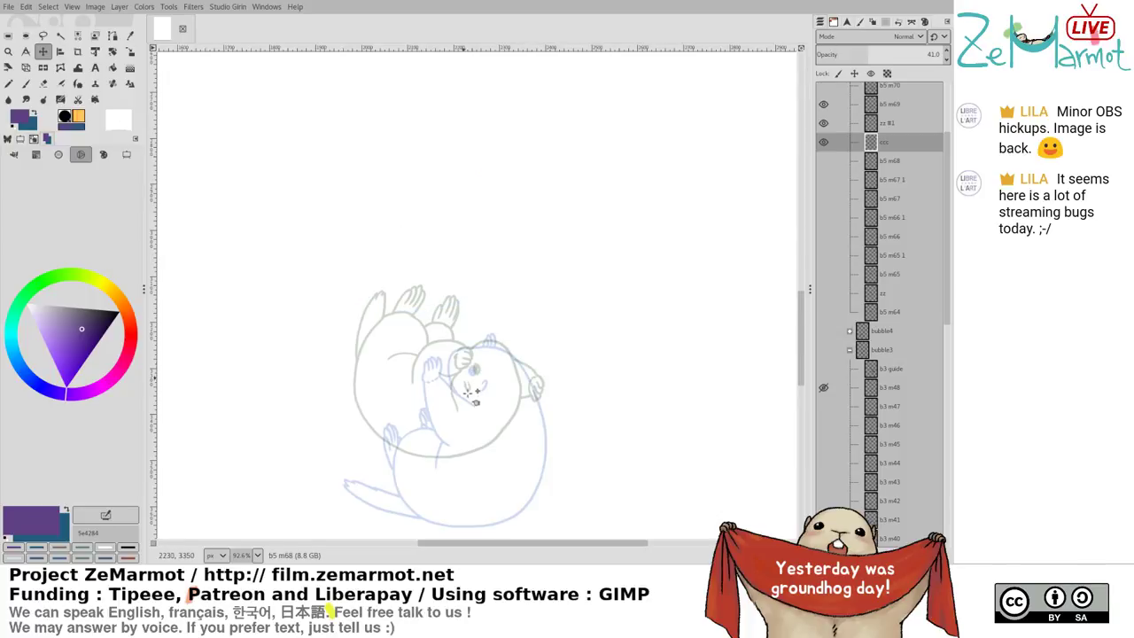
left_click(472, 372)
left_click_drag(472, 386, 457, 318)
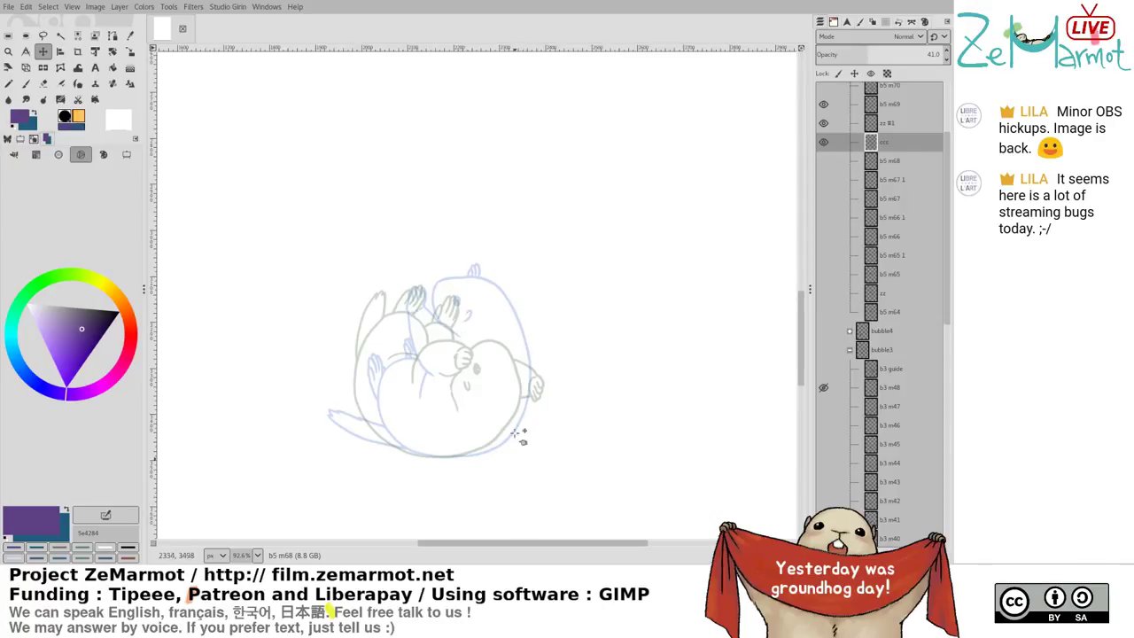
Reposition the ccc marmot copy lower so its head overlaps the b5 m69 marmot's head, with both faces close together
left_click(458, 301)
left_click_drag(439, 365, 445, 423)
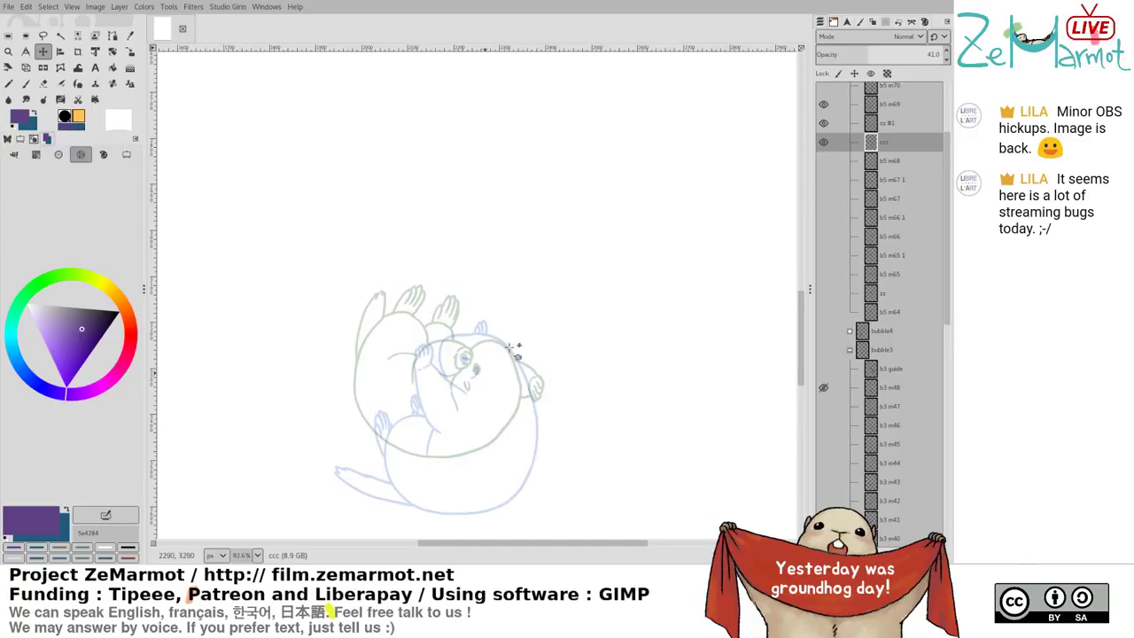
mouse_move(520, 346)
left_mouse_down()
mouse_move(555, 248)
mouse_move(563, 255)
left_mouse_up()
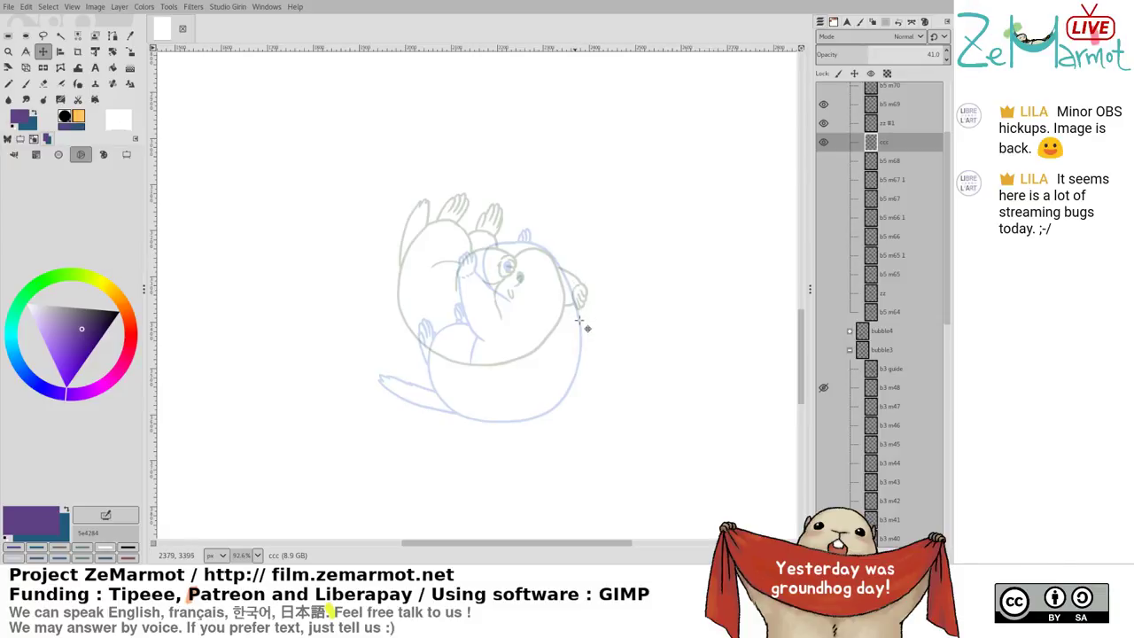
left_click_drag(580, 320, 580, 346)
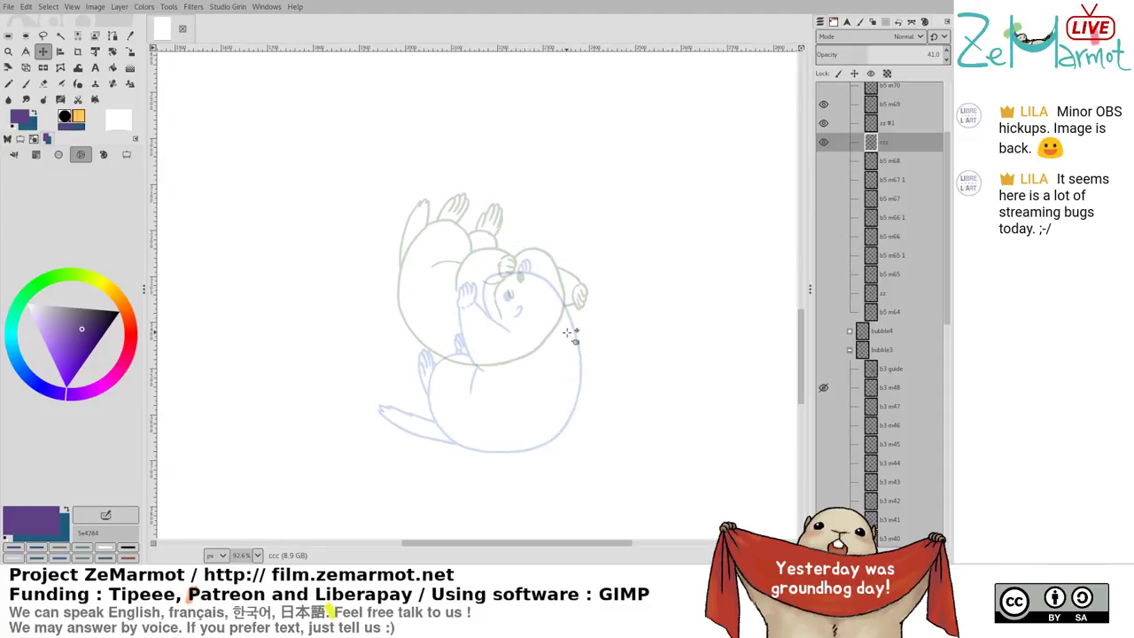
left_click_drag(580, 278, 555, 297)
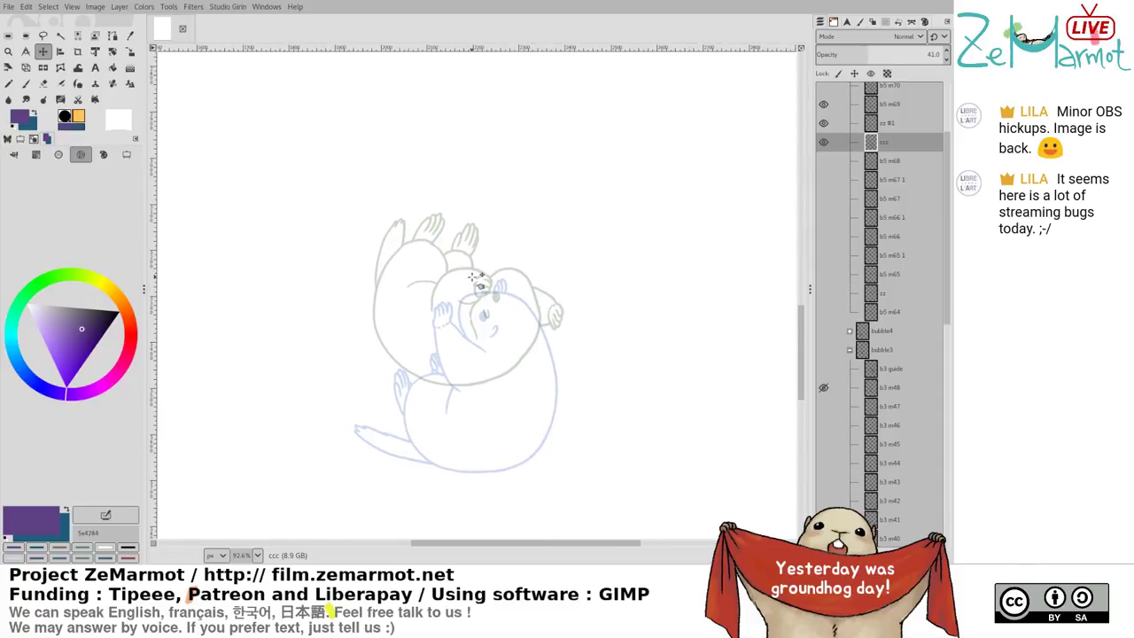
left_click_drag(484, 317, 430, 282)
scroll(430, 282, "up", 4)
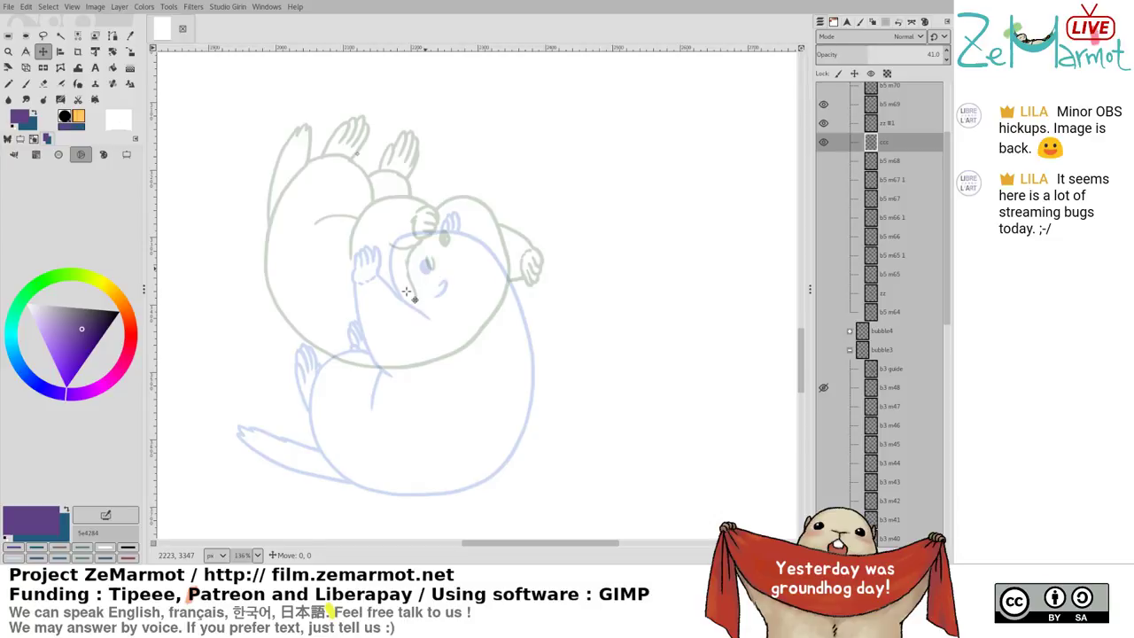
left_click_drag(403, 300, 407, 291)
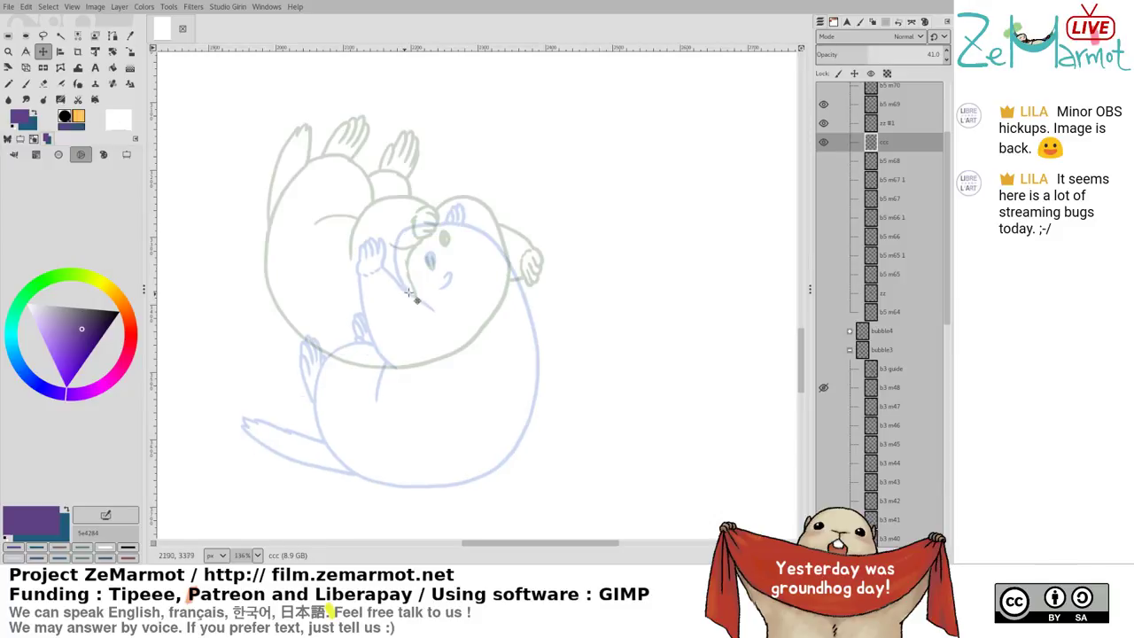
On the new layer above ccc, ink the face's filled oval and small curved mouth midway between the two reference faces
scroll(434, 301, "up", 5)
key("p")
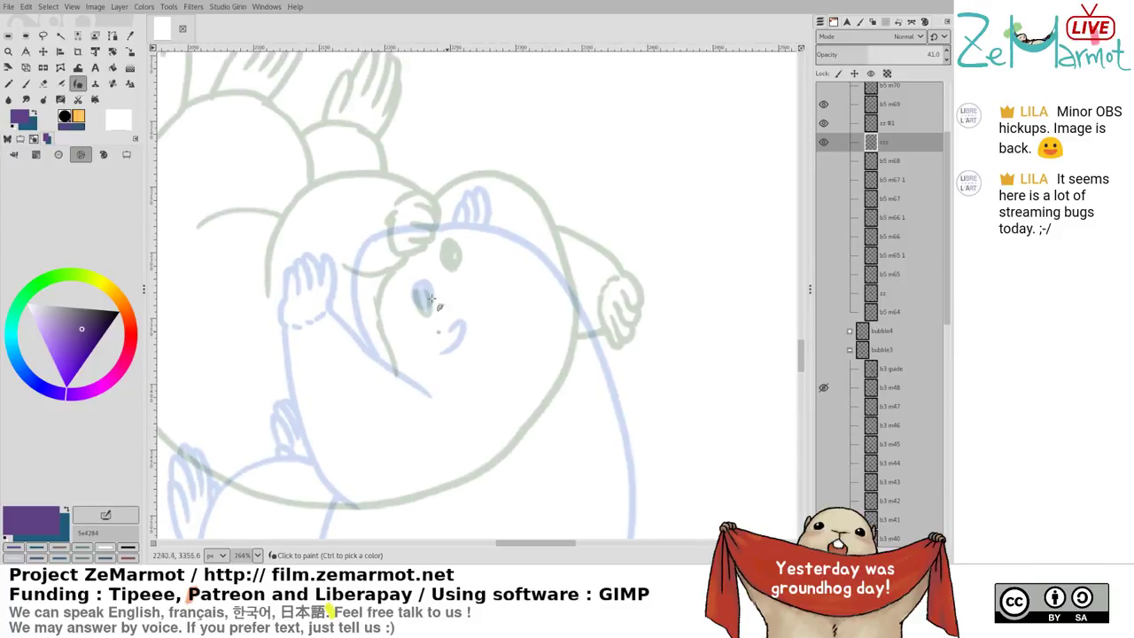
mouse_move(432, 264)
left_mouse_down()
mouse_move(427, 283)
mouse_move(436, 289)
mouse_move(427, 281)
mouse_move(440, 267)
mouse_move(439, 292)
left_mouse_up()
key("Page_Up")
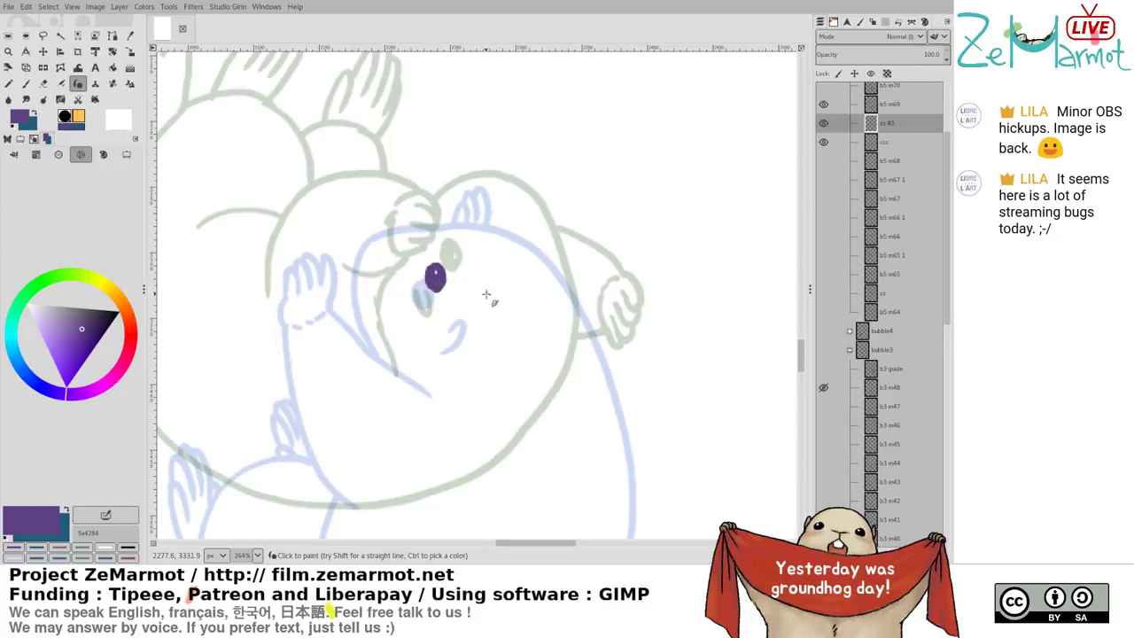
left_click_drag(453, 319, 480, 344)
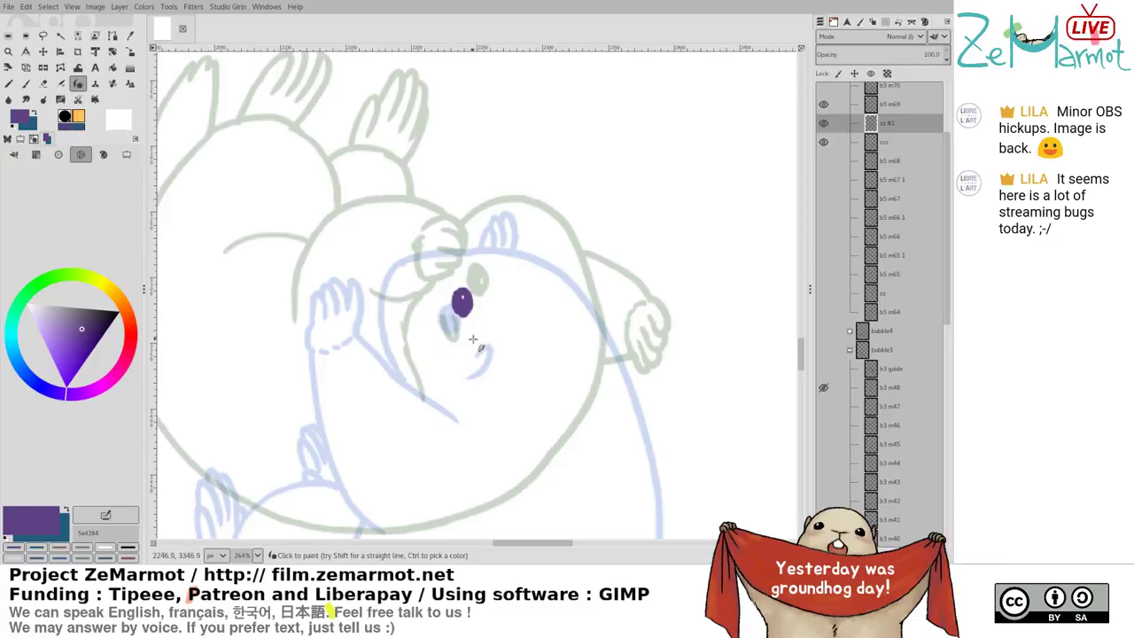
left_click_drag(476, 339, 449, 343)
Ink the front curve of the head from its crown down to the face, redoing the stroke until it fits between the references
left_click_drag(435, 230, 399, 289)
key("ctrl+z")
left_click_drag(438, 227, 397, 328)
key("ctrl+z")
mouse_move(433, 228)
left_mouse_down()
mouse_move(483, 219)
mouse_move(538, 246)
left_mouse_up()
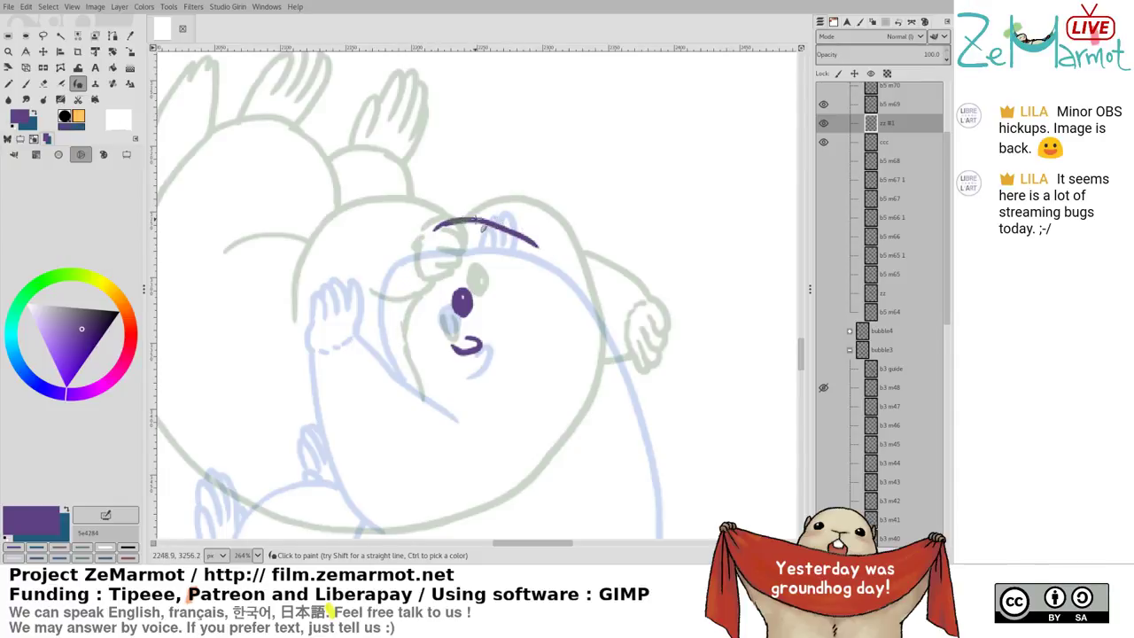
key("ctrl+z")
left_click_drag(443, 230, 480, 219)
key("ctrl+z")
mouse_move(477, 219)
left_mouse_down()
mouse_move(455, 218)
mouse_move(426, 243)
mouse_move(406, 306)
left_mouse_up()
Ink the top of the head sloping back from the crown to the nape, redrawing the line between both reference outlines
mouse_move(450, 218)
left_mouse_down()
mouse_move(506, 218)
mouse_move(579, 271)
left_mouse_up()
key("ctrl+z")
key("ctrl+z")
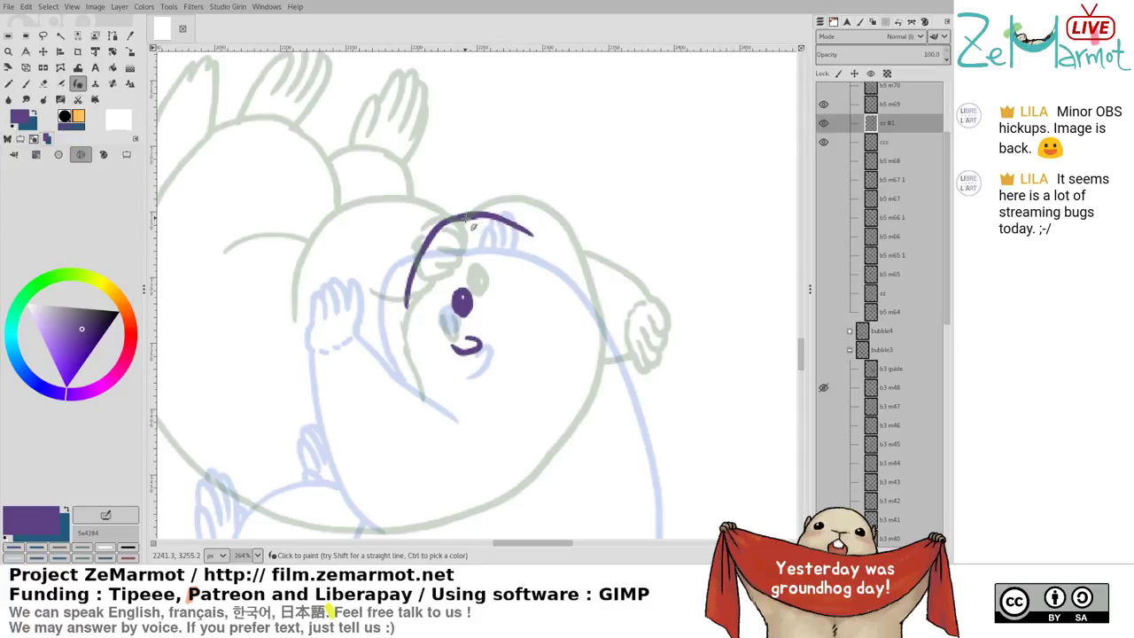
mouse_move(473, 226)
left_mouse_down()
mouse_move(505, 227)
mouse_move(576, 282)
left_mouse_up()
key("ctrl+z")
mouse_move(470, 219)
left_mouse_down()
mouse_move(539, 254)
mouse_move(605, 331)
left_mouse_up()
key("ctrl+z")
left_click_drag(532, 243, 605, 329)
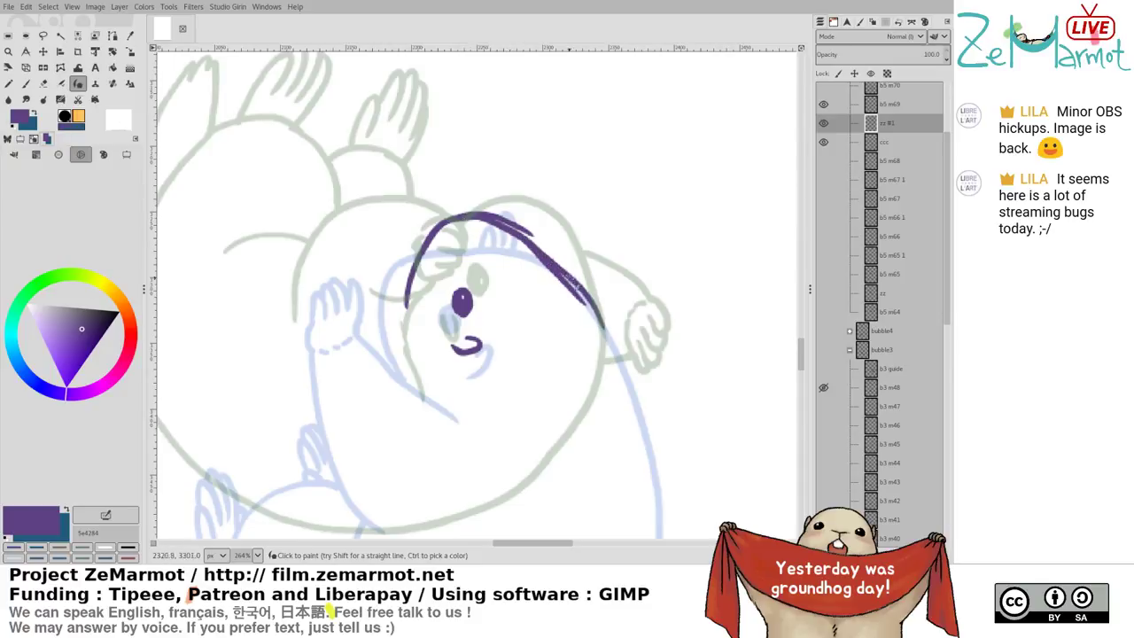
Extend the marmot's back outline in a rounded curve from the nape down to the underside of the body
left_click_drag(570, 279, 613, 387)
left_click_drag(605, 326, 584, 479)
left_click_drag(568, 303, 618, 179)
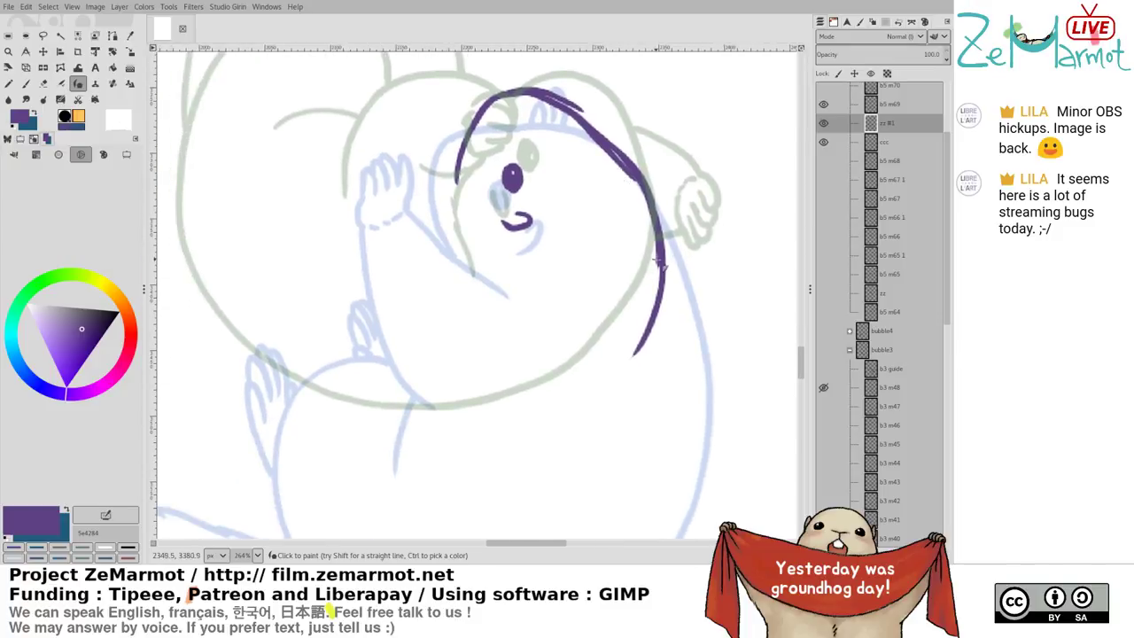
mouse_move(658, 261)
left_mouse_down()
mouse_move(652, 331)
mouse_move(552, 469)
left_mouse_up()
left_click_drag(628, 299, 653, 157)
left_click_drag(628, 236, 606, 276)
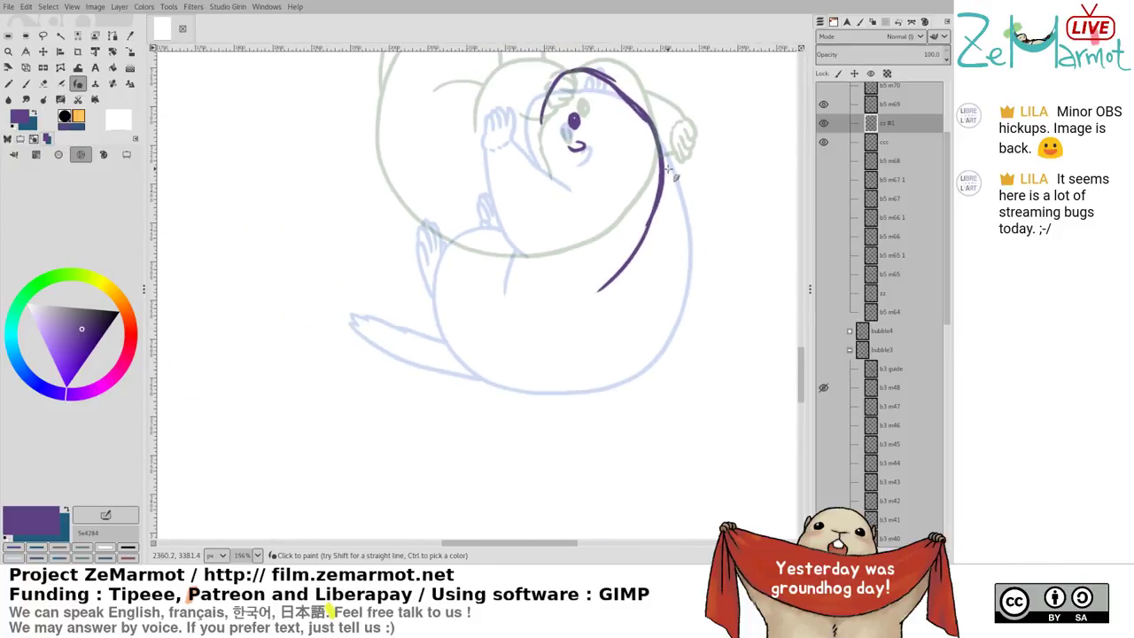
mouse_move(668, 166)
left_mouse_down()
mouse_move(619, 302)
mouse_move(529, 322)
mouse_move(461, 298)
mouse_move(476, 230)
left_mouse_up()
Ink the outer contour of the raised near arm in front of the face, between the two reference arms
scroll(479, 276, "up", 3)
scroll(478, 276, "right", 1)
mouse_move(463, 275)
left_mouse_down()
mouse_move(478, 230)
mouse_move(505, 216)
mouse_move(494, 248)
left_mouse_up()
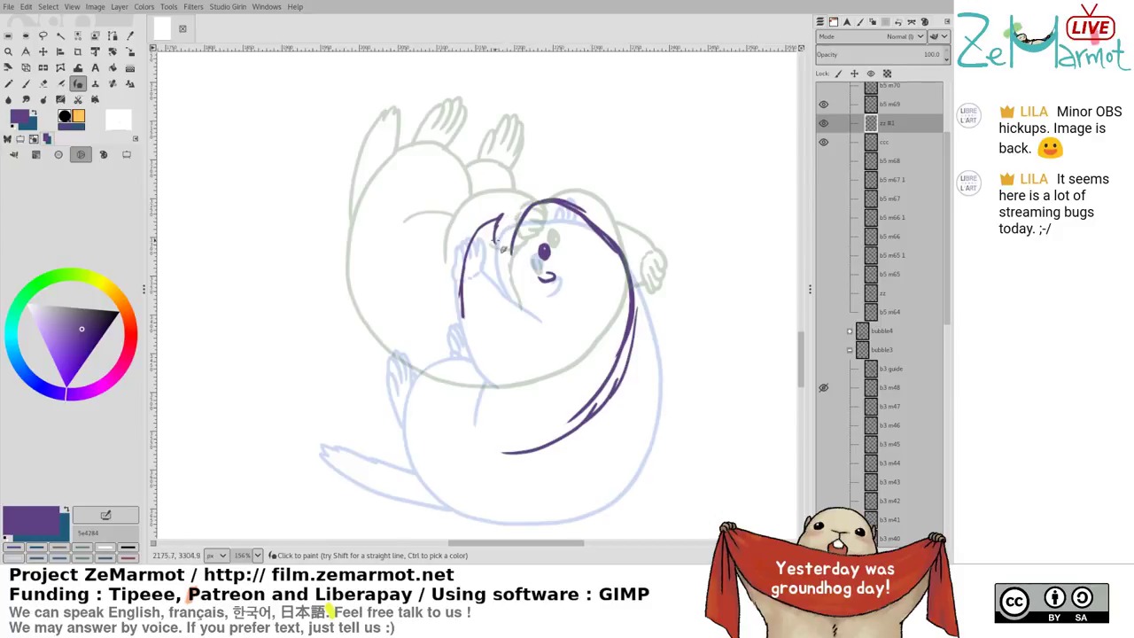
left_click_drag(521, 226, 512, 250)
left_click_drag(427, 301, 351, 357)
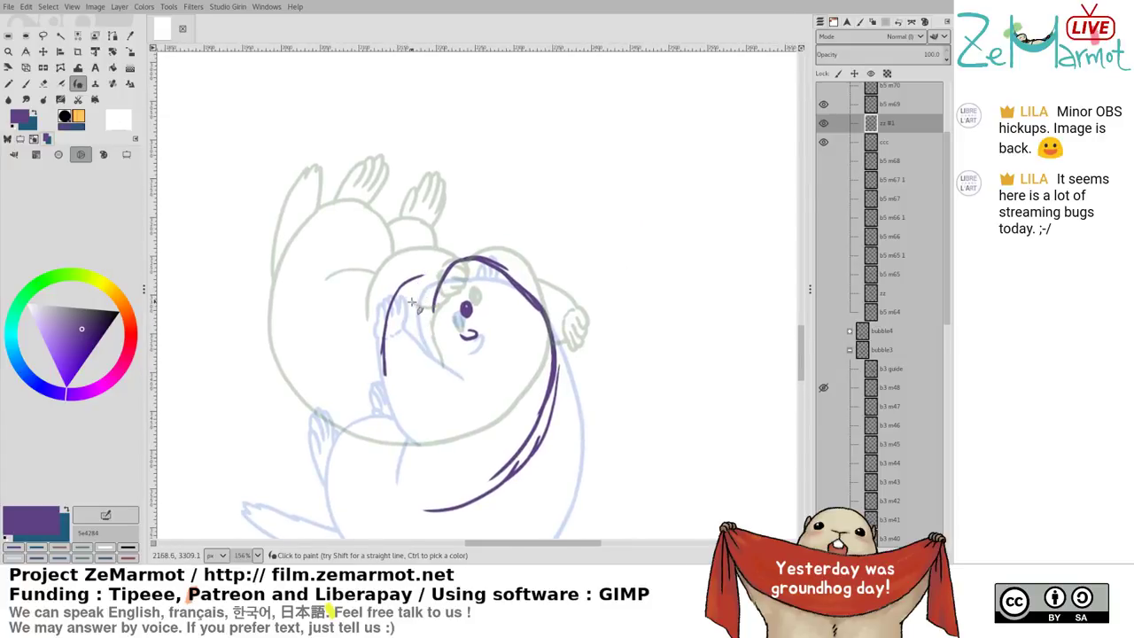
Draw the raised near hand with its fingers beside the head, and add the inner forearm line beneath it
mouse_move(401, 286)
left_mouse_down()
mouse_move(424, 303)
mouse_move(403, 289)
mouse_move(407, 267)
mouse_move(406, 280)
mouse_move(428, 278)
mouse_move(410, 277)
mouse_move(418, 260)
mouse_move(411, 281)
mouse_move(426, 265)
mouse_move(419, 283)
mouse_move(429, 272)
mouse_move(424, 290)
mouse_move(435, 274)
mouse_move(435, 306)
left_mouse_up()
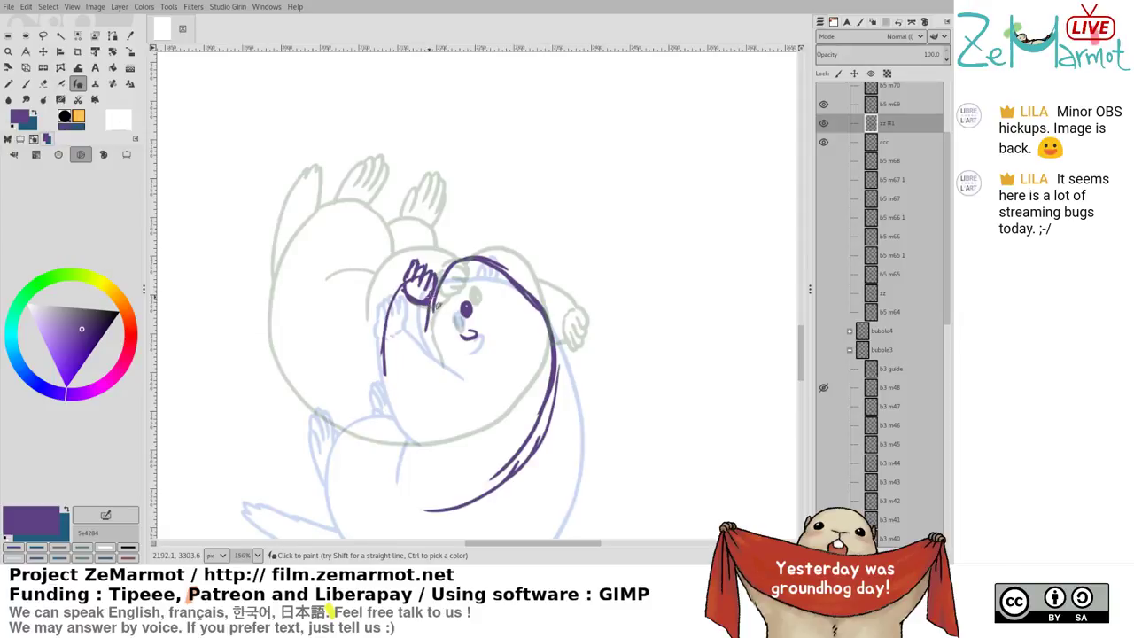
left_click_drag(430, 310, 439, 370)
mouse_move(411, 277)
left_mouse_down()
mouse_move(376, 330)
mouse_move(385, 311)
mouse_move(386, 389)
mouse_move(378, 351)
mouse_move(399, 288)
mouse_move(391, 373)
mouse_move(414, 293)
left_mouse_up()
Clean up the near hand and arm by alternating the Eraser with fresh ink strokes along the inner forearm
key("shift+e")
key("k")
key("shift+e")
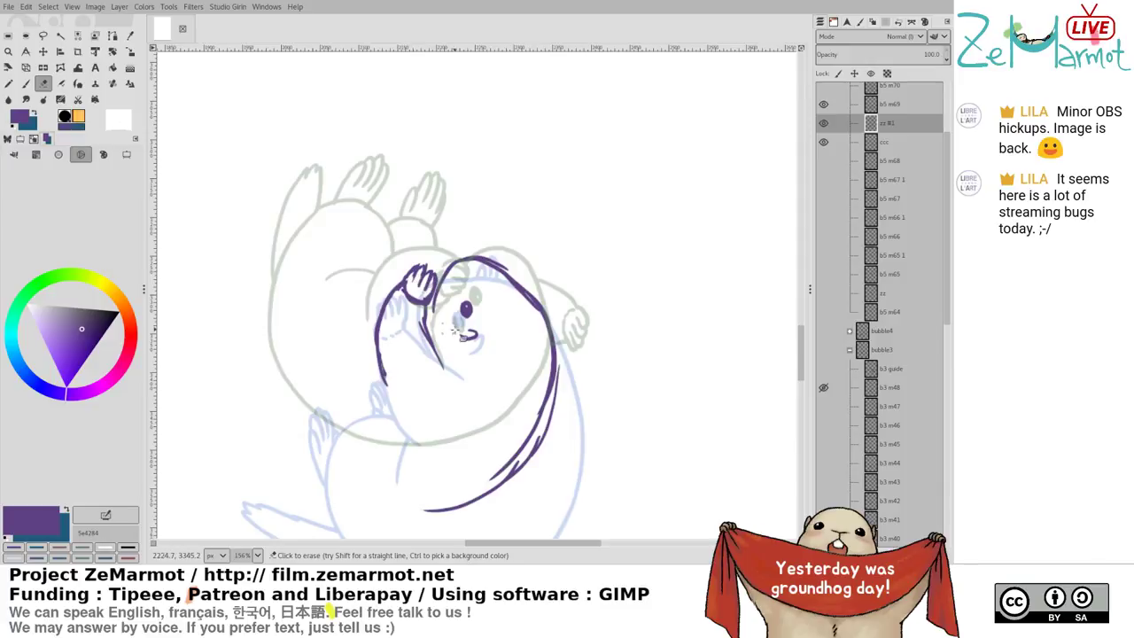
key("k")
mouse_move(476, 316)
left_mouse_down()
mouse_move(492, 255)
mouse_move(450, 255)
left_mouse_up()
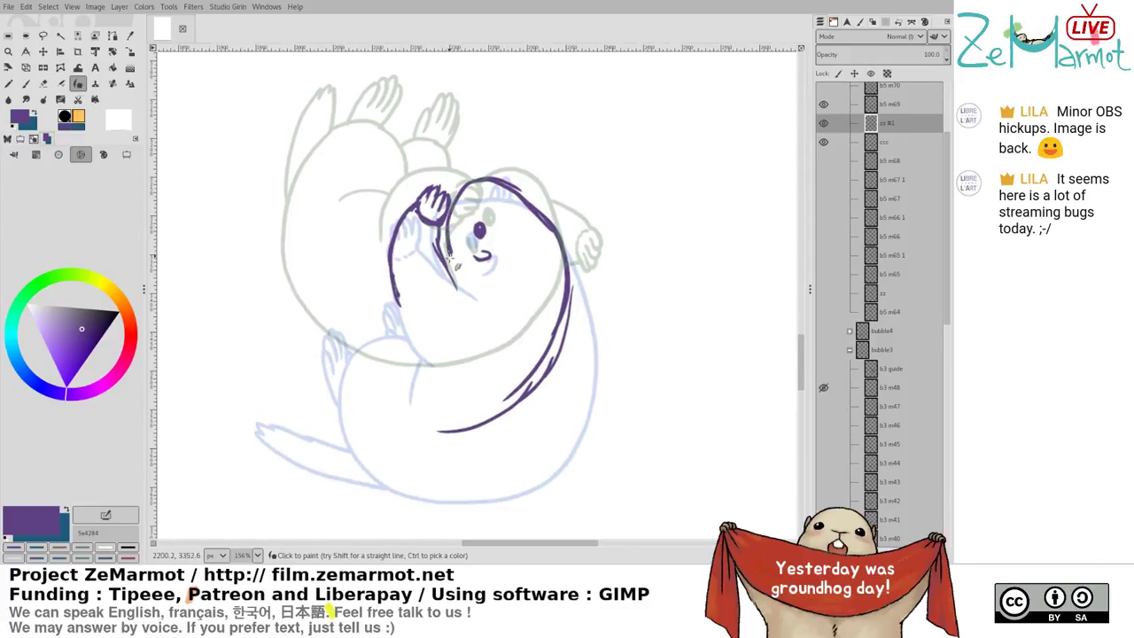
left_click_drag(424, 370, 425, 389)
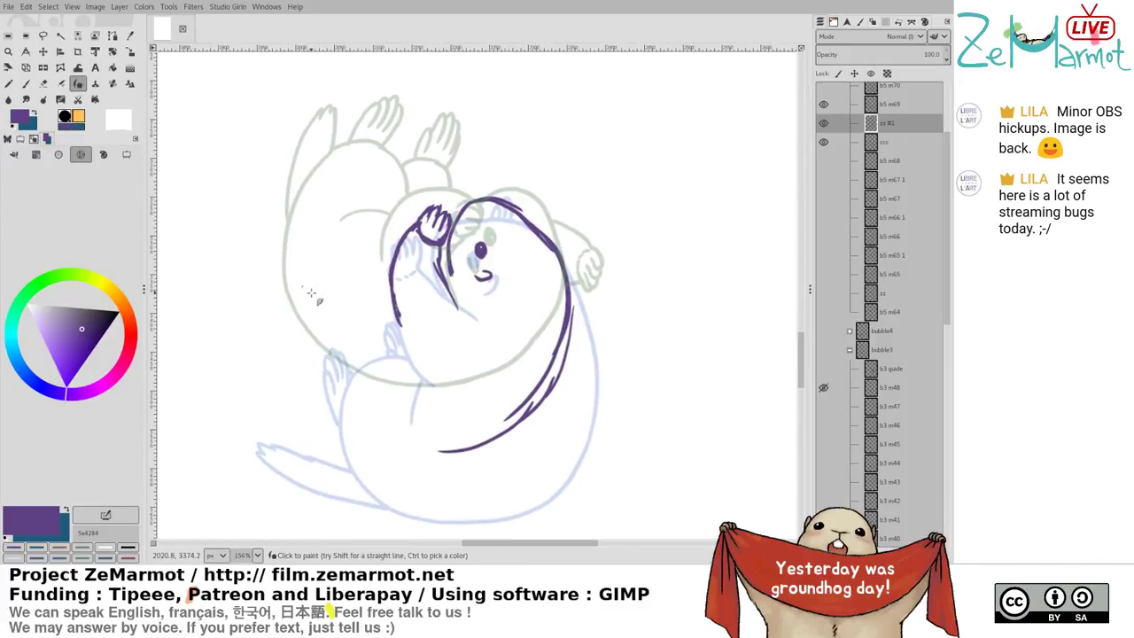
Draw the thigh crease and the rounded rump, carrying the outline along the underside to join the back curve
mouse_move(353, 315)
left_mouse_down()
mouse_move(399, 294)
mouse_move(399, 326)
mouse_move(398, 289)
mouse_move(404, 342)
left_mouse_up()
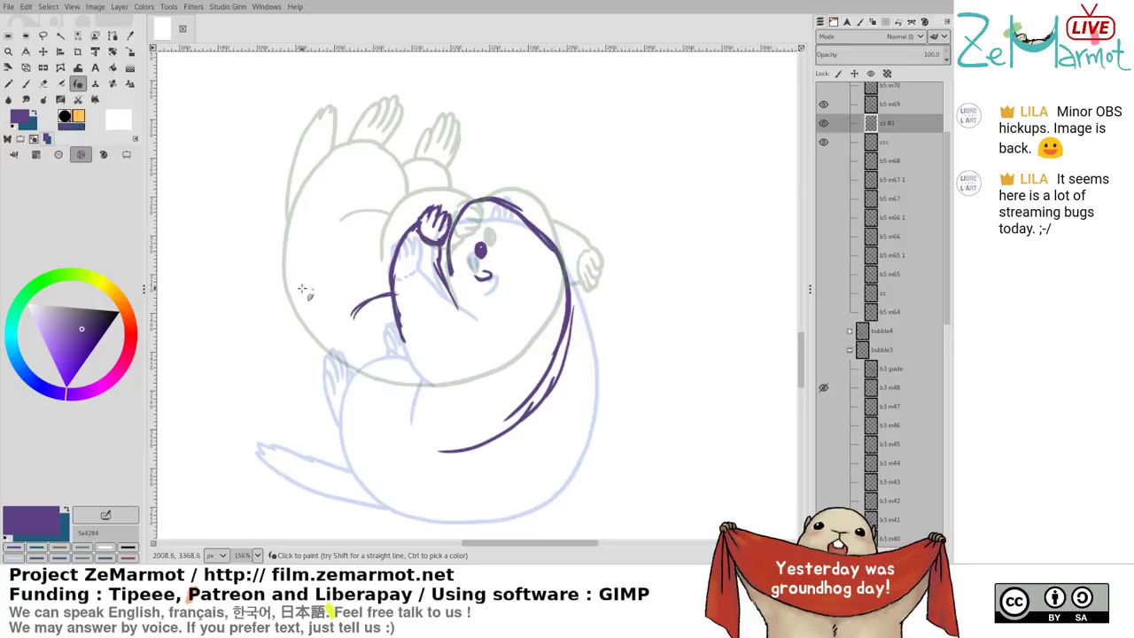
left_click_drag(294, 280, 313, 386)
key("ctrl+z")
mouse_move(300, 277)
left_mouse_down()
mouse_move(372, 226)
mouse_move(390, 234)
mouse_move(403, 255)
mouse_move(296, 314)
mouse_move(301, 325)
mouse_move(307, 300)
mouse_move(319, 398)
mouse_move(388, 437)
mouse_move(370, 436)
mouse_move(425, 456)
mouse_move(408, 452)
mouse_move(471, 438)
left_mouse_up()
mouse_move(347, 420)
left_mouse_down()
mouse_move(491, 433)
mouse_move(411, 441)
mouse_move(544, 397)
left_mouse_up()
Lasso the surplus strokes outside the lower back outline, delete them, and clear the selection
key("f")
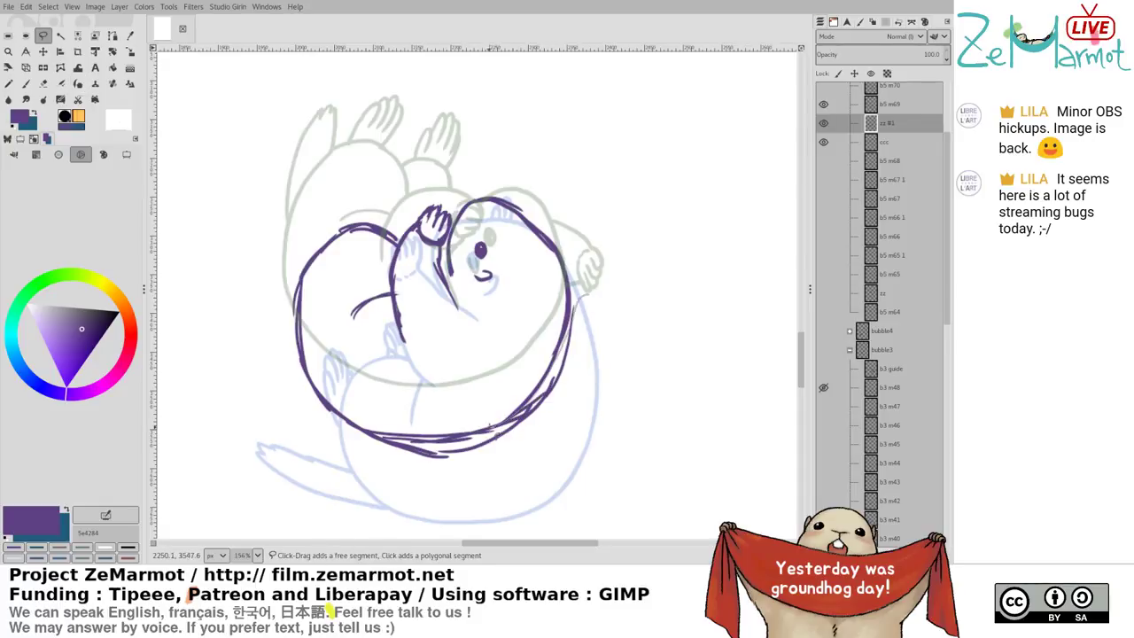
mouse_move(489, 427)
left_mouse_down()
mouse_move(370, 437)
mouse_move(586, 430)
mouse_move(607, 383)
left_mouse_up()
key("Return")
key("Delete")
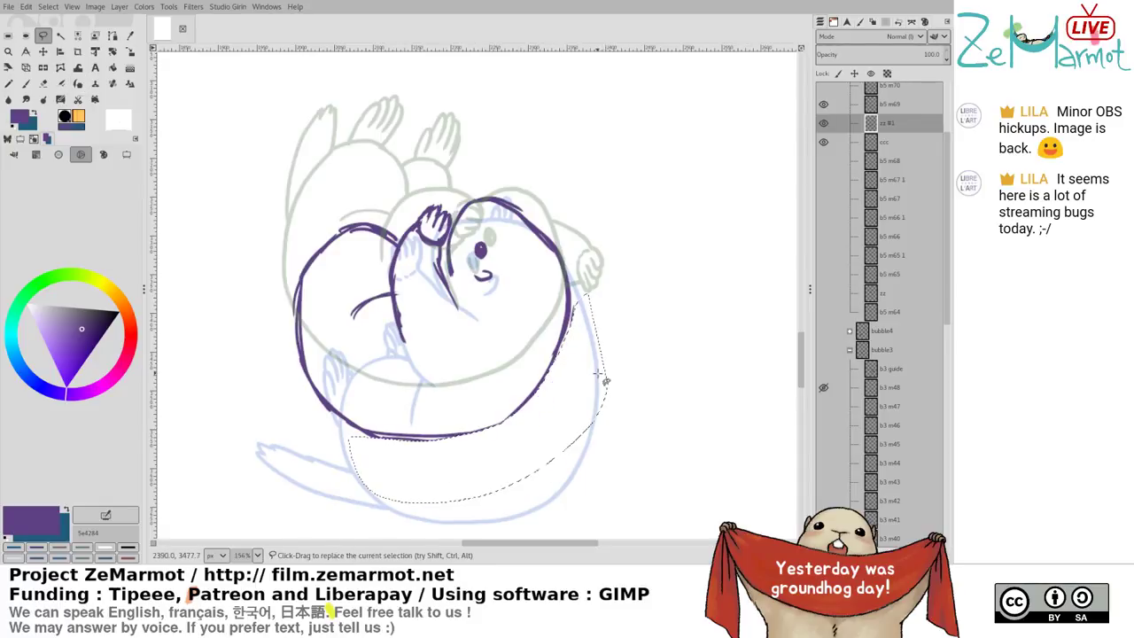
key("ctrl+shift+a")
Sketch the far paw peeking out behind the head, correcting its fingers with the Eraser and new ink strokes
key("y")
left_click_drag(440, 304, 409, 393)
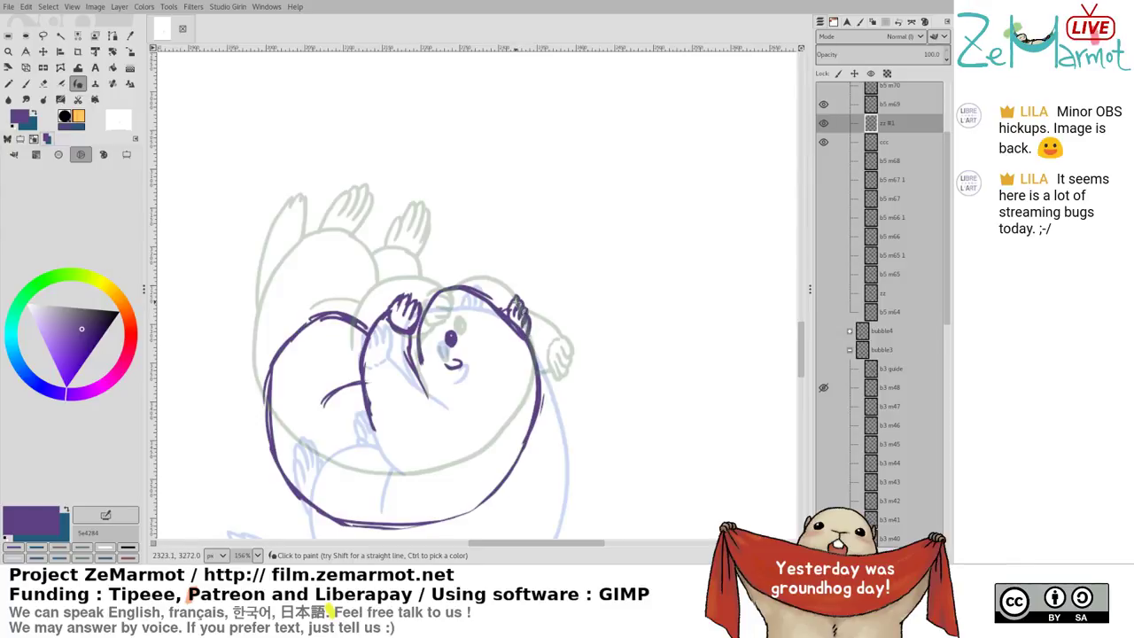
key("shift+e")
key("y")
key("shift+e")
key("y")
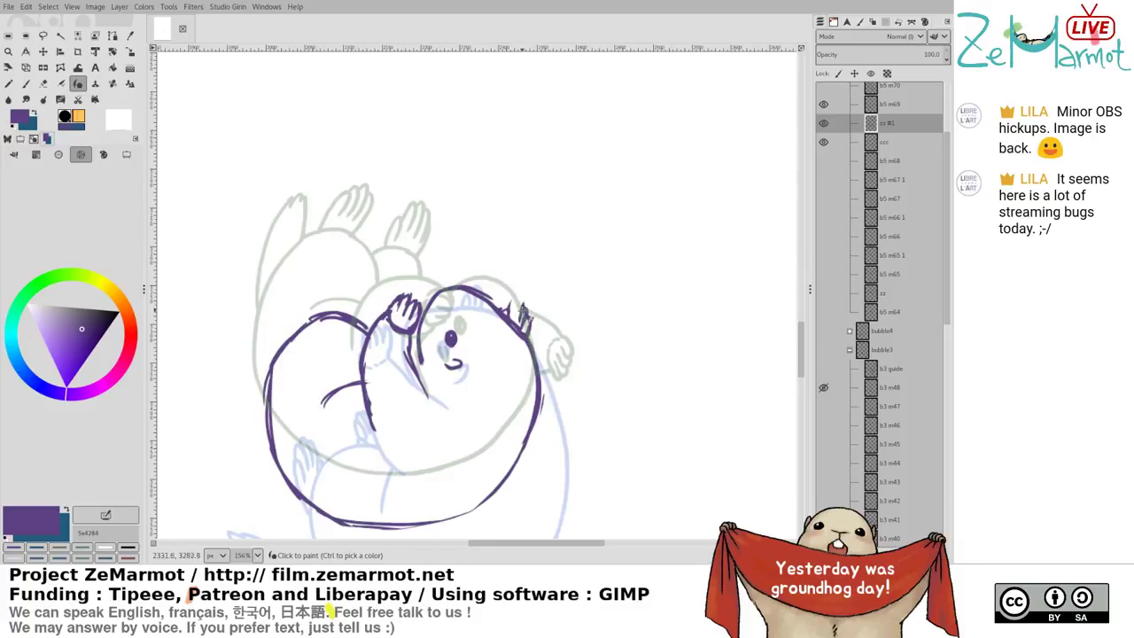
key("shift+e")
key("y")
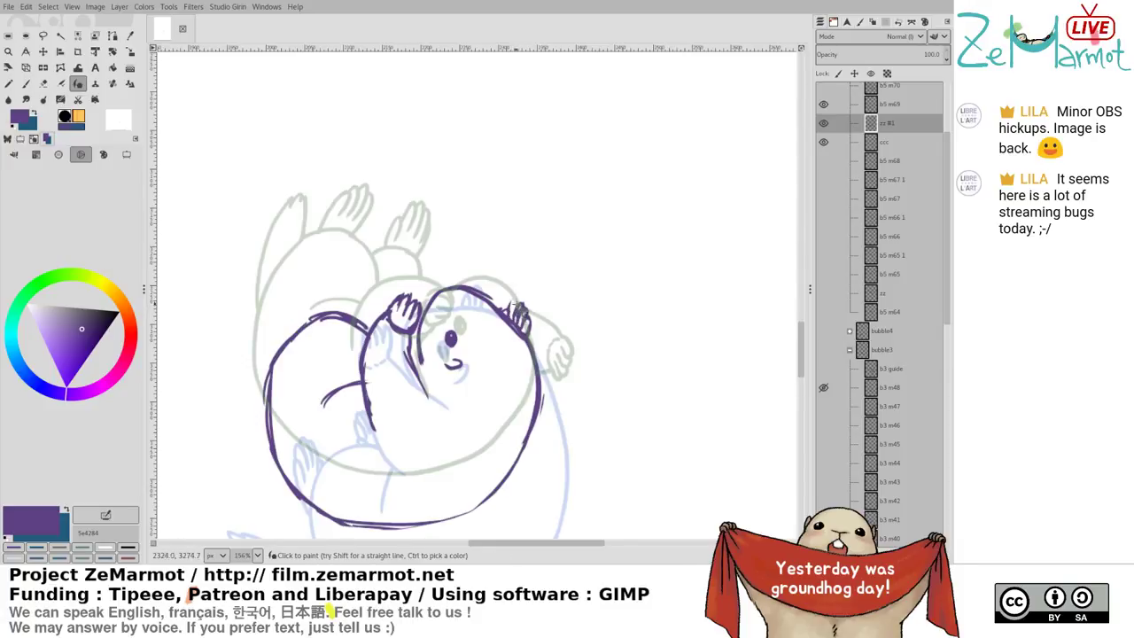
Refine the far paw's finger contours and the lines where it meets the back of the head by erasing and re-inking
key("shift+e")
left_click_drag(508, 306, 505, 310)
key("y")
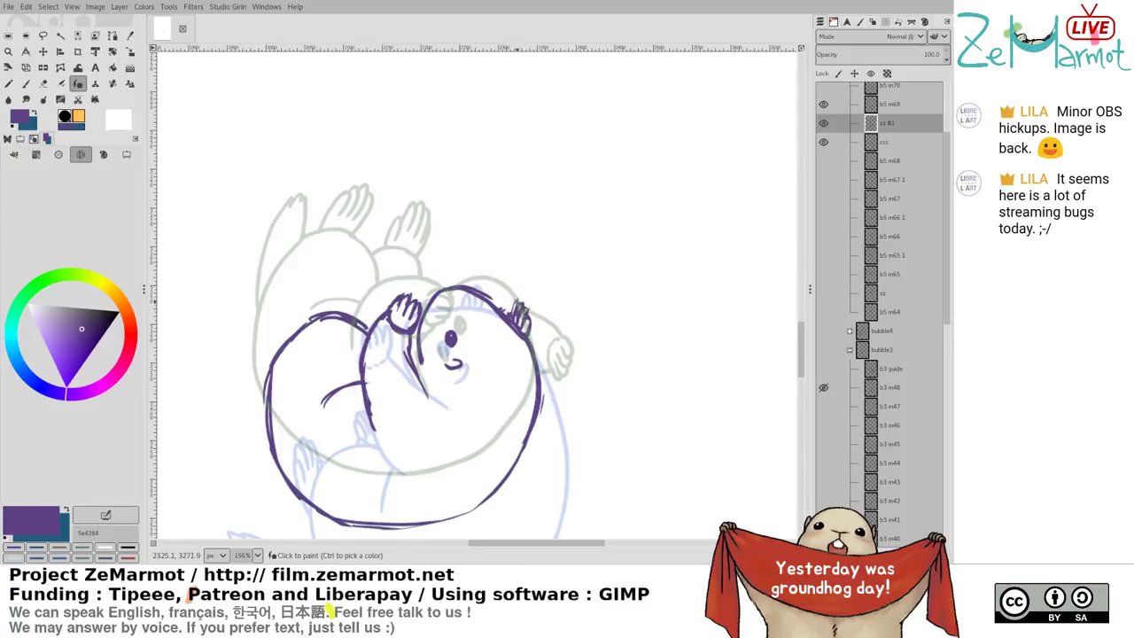
key("shift+e")
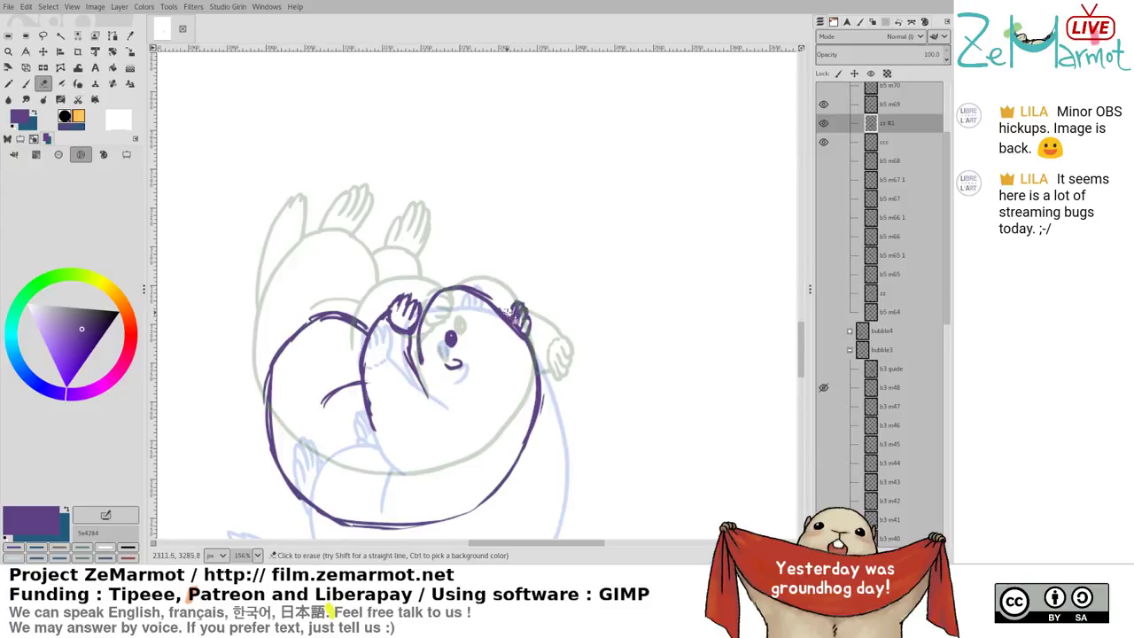
key("y")
key("shift+e")
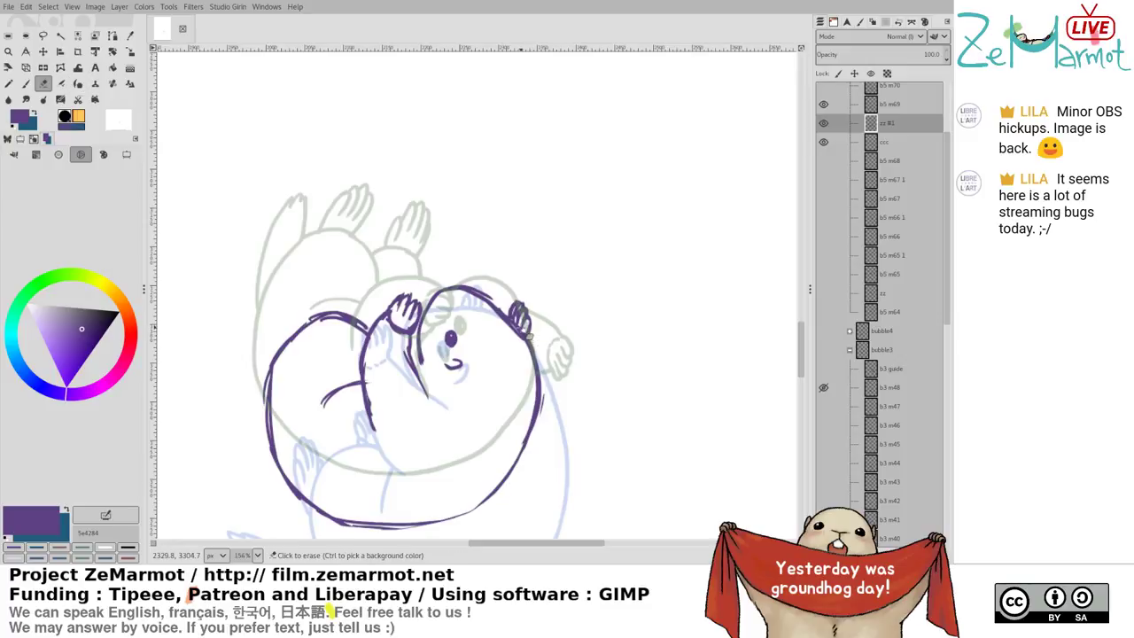
key("y")
left_click_drag(538, 345, 525, 349)
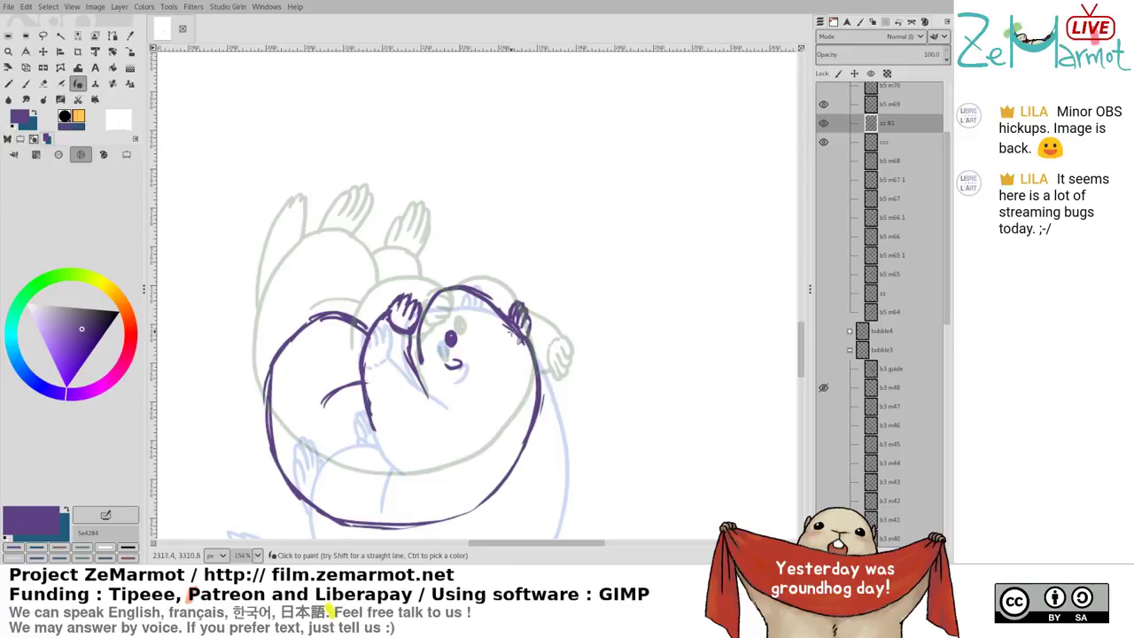
key("shift+e")
key("y")
left_click_drag(536, 341, 532, 350)
left_click_drag(550, 346, 535, 321)
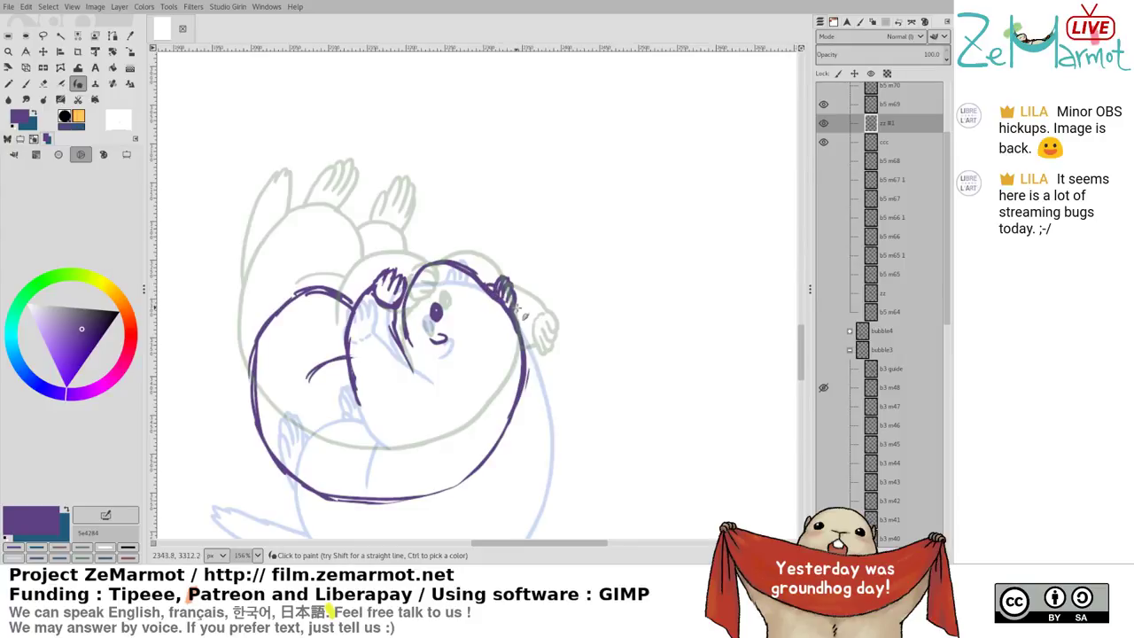
Lasso the far paw, move it about 4 px outward and 4 px up, anchor it, and ink its join to the head
key("f")
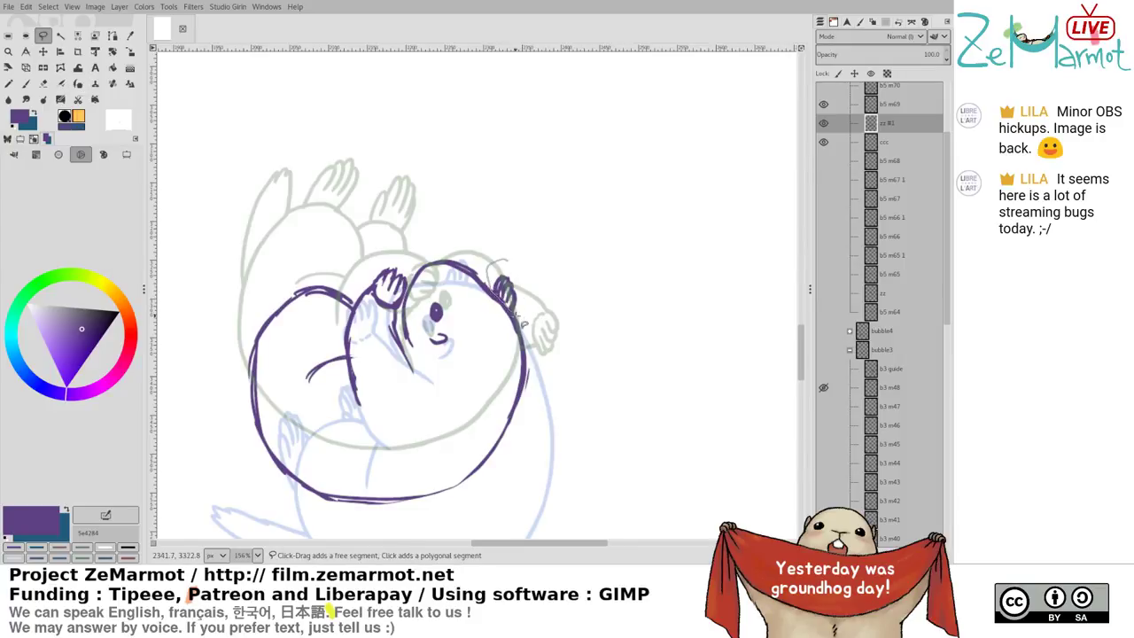
mouse_move(516, 316)
left_mouse_down()
mouse_move(508, 261)
mouse_move(516, 287)
left_mouse_up()
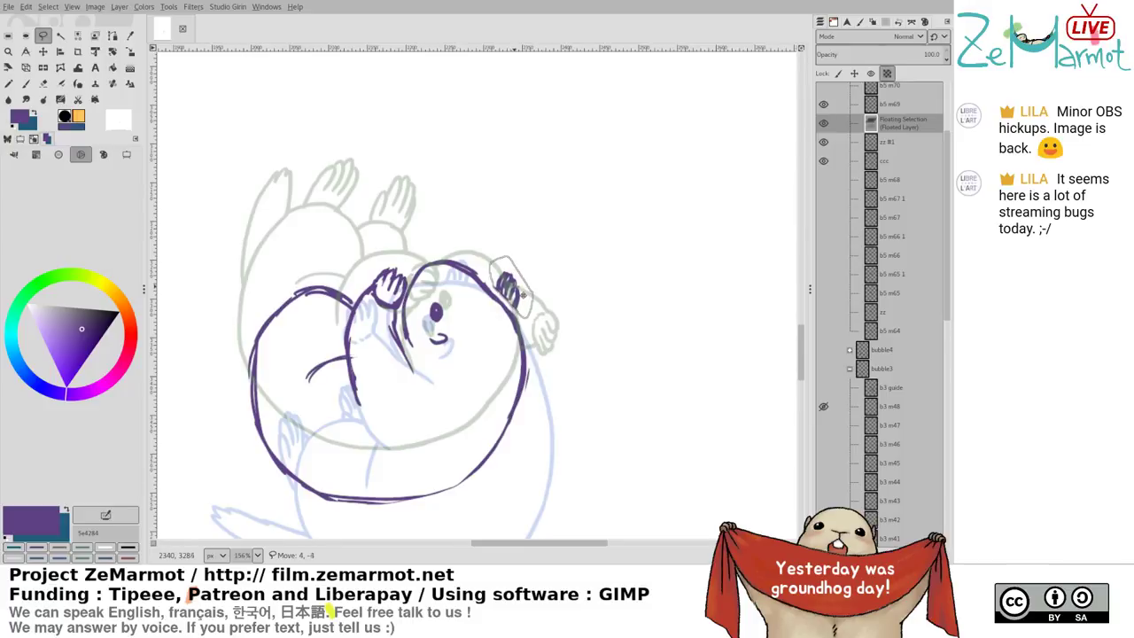
key("ctrl+h")
key("p")
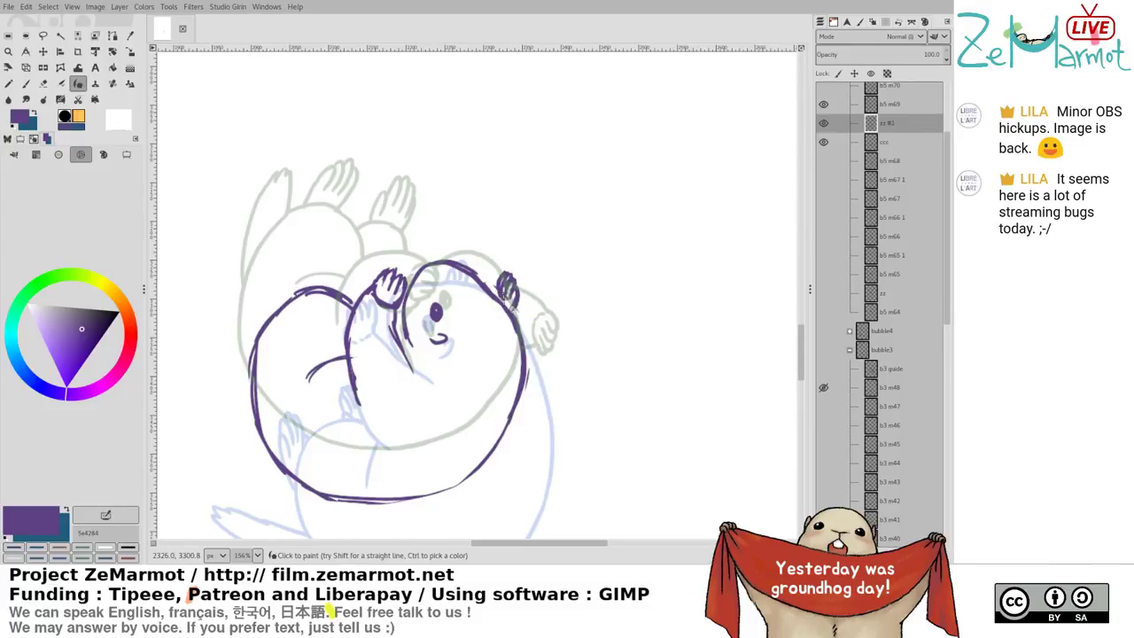
mouse_move(489, 290)
left_mouse_down()
mouse_move(497, 282)
mouse_move(476, 296)
left_mouse_up()
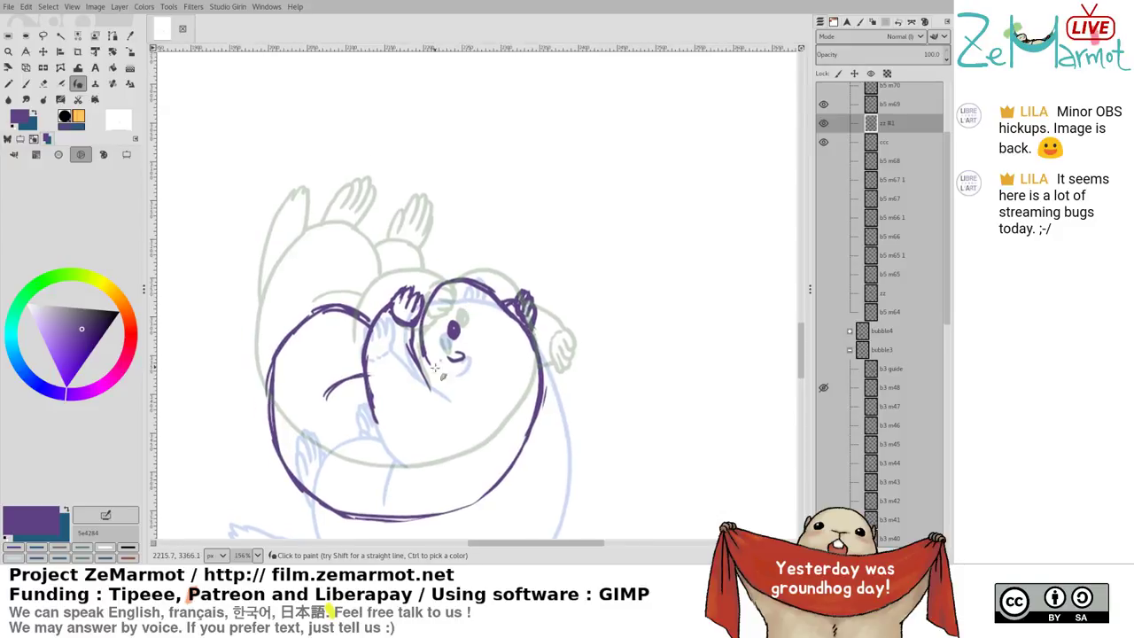
Ink the first hind foot standing up above the rump outline, undoing a stray stroke and correcting the toes with the Eraser
left_click_drag(388, 338, 363, 382)
scroll(362, 381, "down", 4)
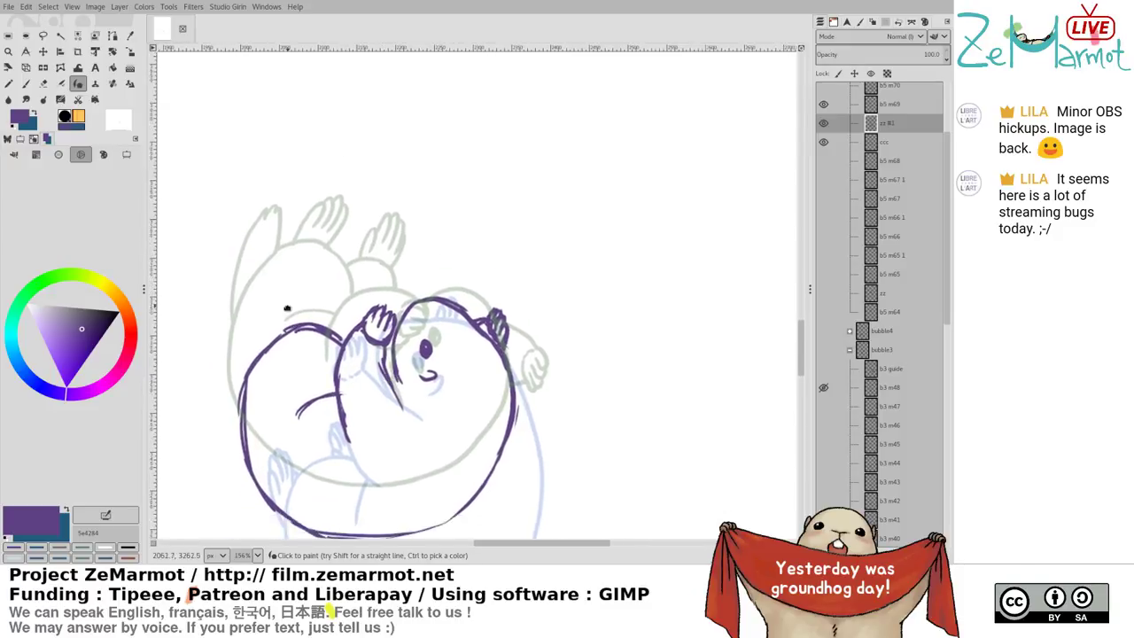
mouse_move(272, 267)
left_mouse_down()
mouse_move(276, 221)
mouse_move(277, 277)
left_mouse_up()
key("ctrl+z")
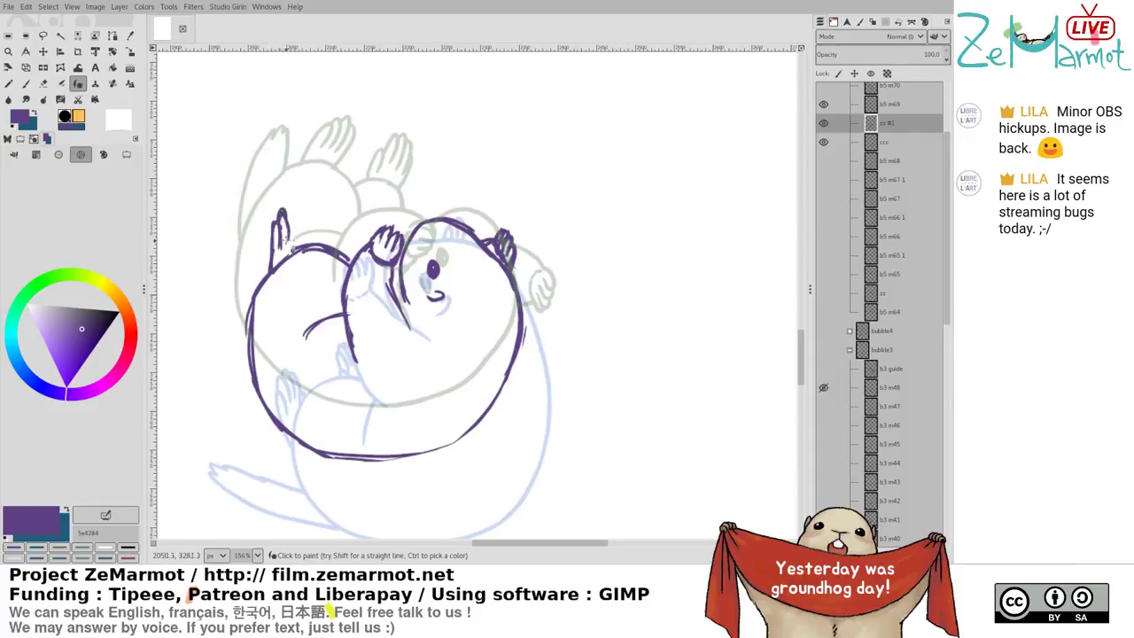
key("shift+e")
mouse_move(274, 222)
left_mouse_down()
mouse_move(272, 235)
mouse_move(285, 217)
mouse_move(295, 232)
left_mouse_up()
key("y")
key("shift+e")
key("k")
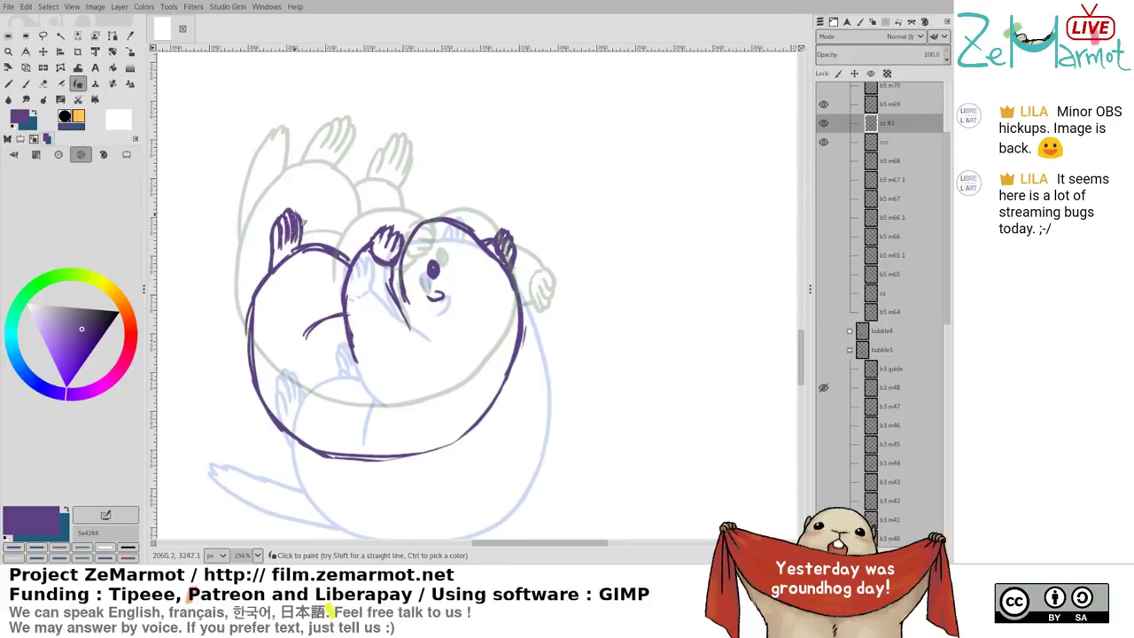
Refine the toe contours of the first hind foot by alternately erasing and re-inking
key("shift+e")
key("k")
key("shift+e")
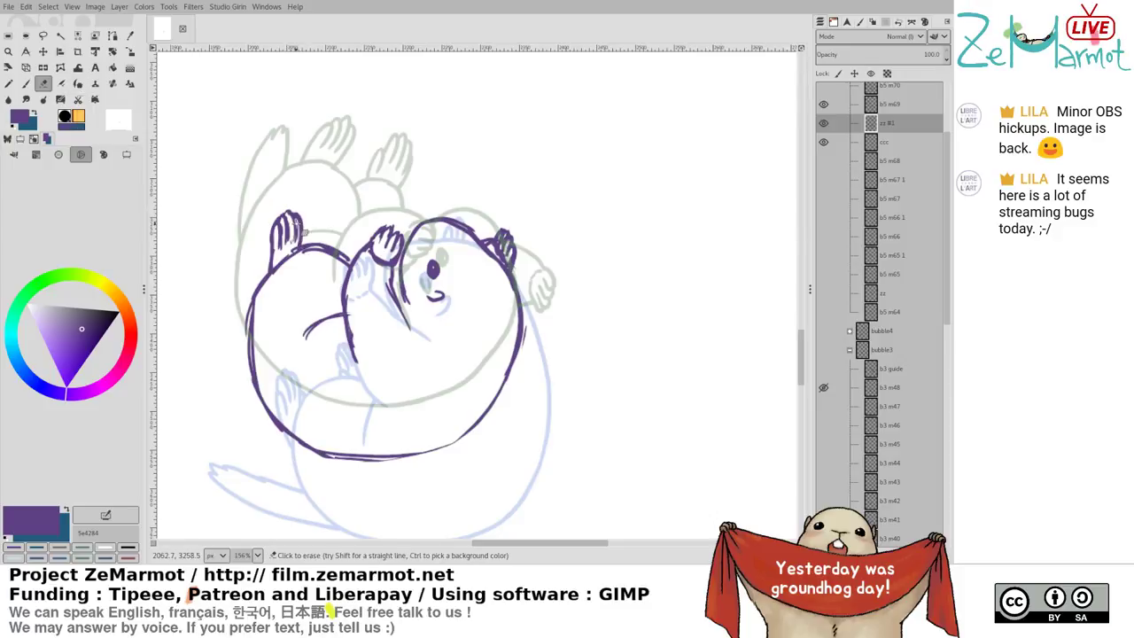
key("k")
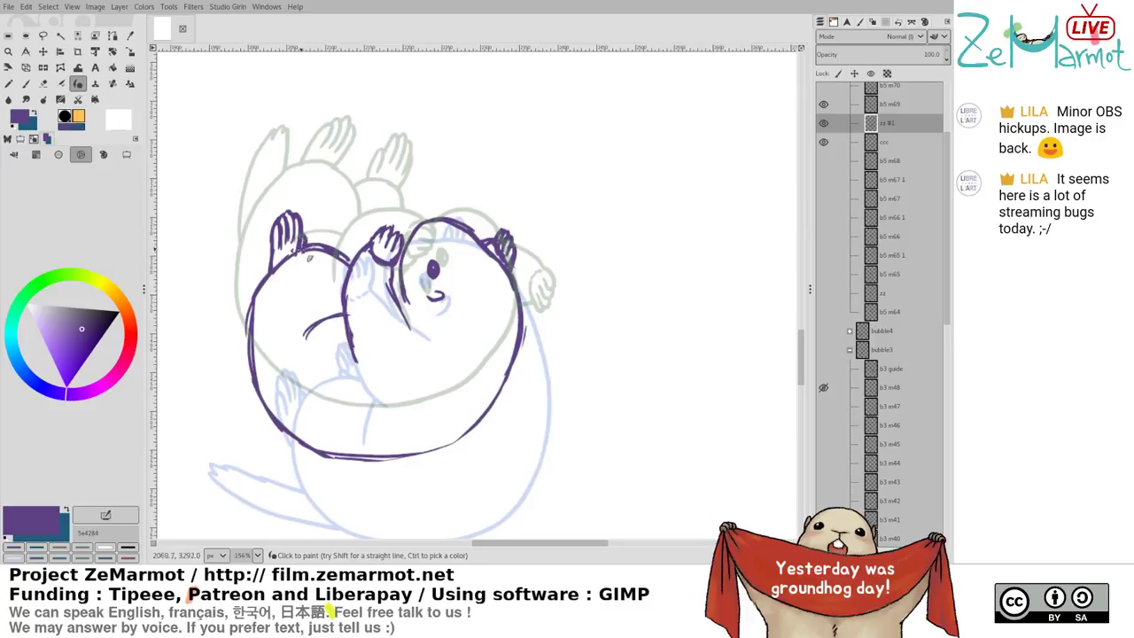
Clean up the body outline between the hind legs and ink the second hind foot beside the near front paw
key("shift+e")
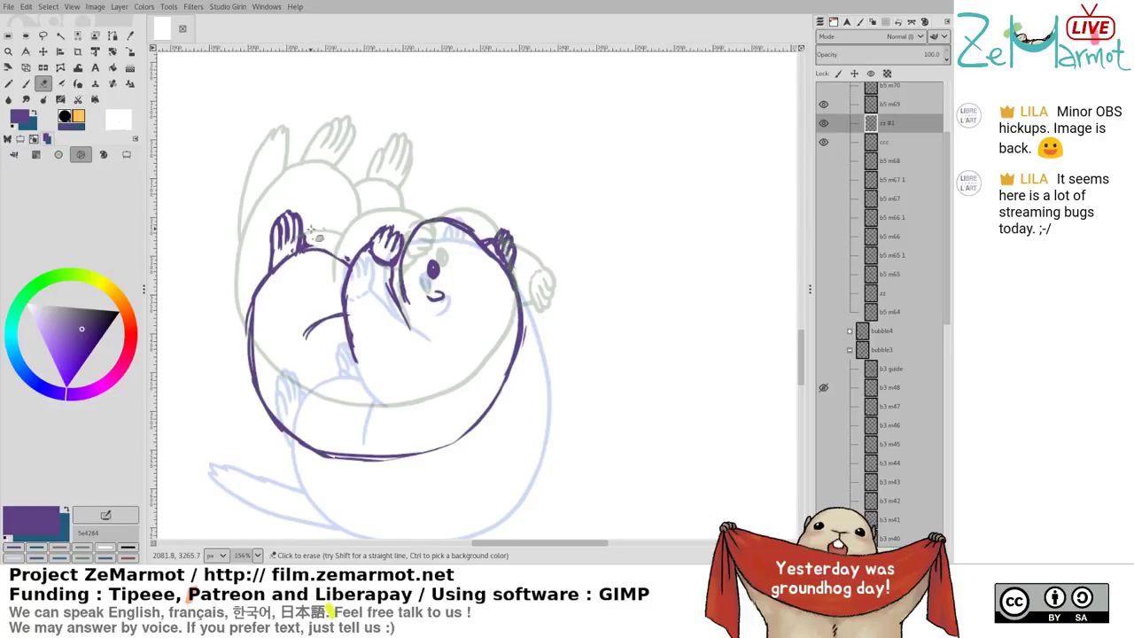
key("k")
key("shift+e")
key("k")
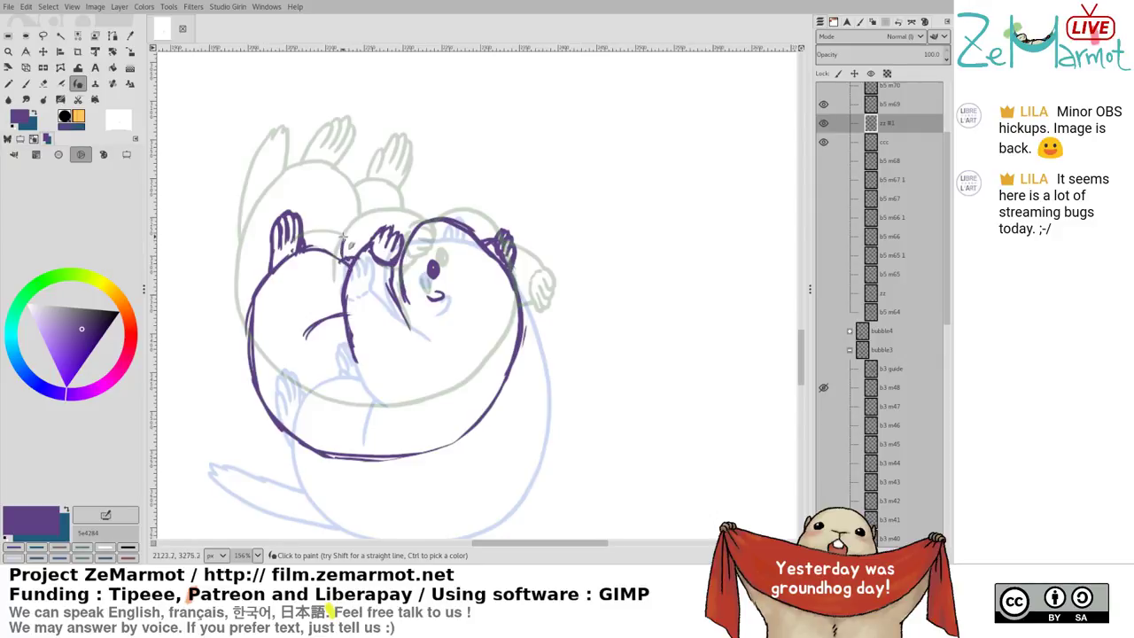
mouse_move(349, 255)
left_mouse_down()
mouse_move(347, 221)
mouse_move(363, 257)
mouse_move(376, 249)
mouse_move(358, 221)
mouse_move(370, 228)
left_mouse_up()
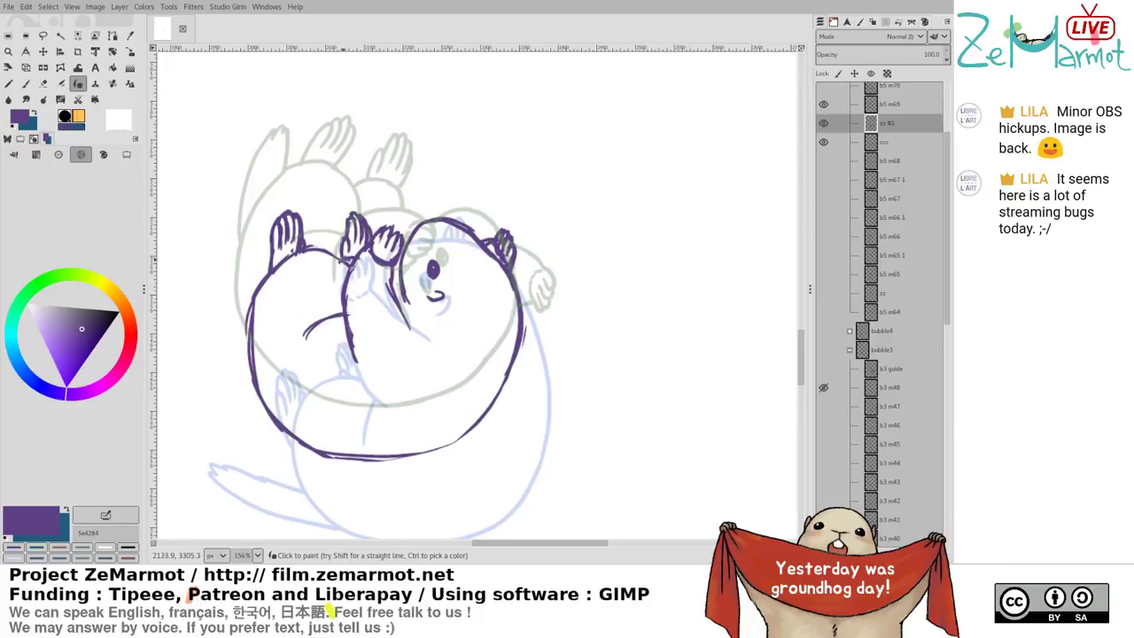
Darken the shadow lines between the near arm and the head, and clean the head's upper outline by erasing and re-inking
left_click_drag(394, 271, 404, 303)
key("shift+e")
mouse_move(474, 227)
left_mouse_down()
mouse_move(460, 222)
mouse_move(493, 252)
left_mouse_up()
key("k")
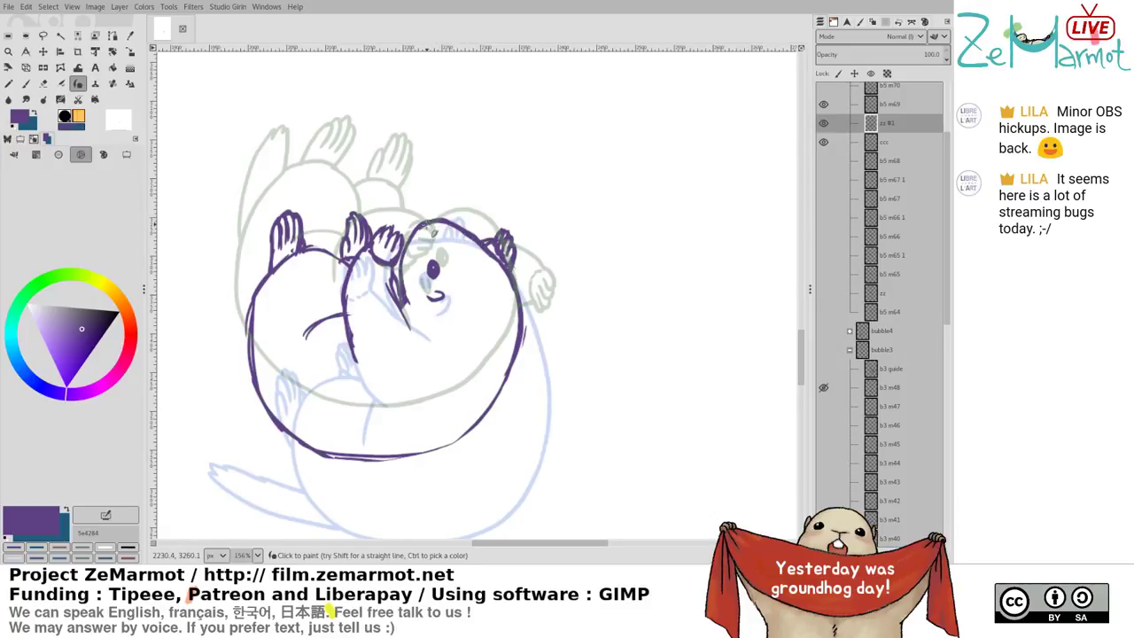
key("shift+e")
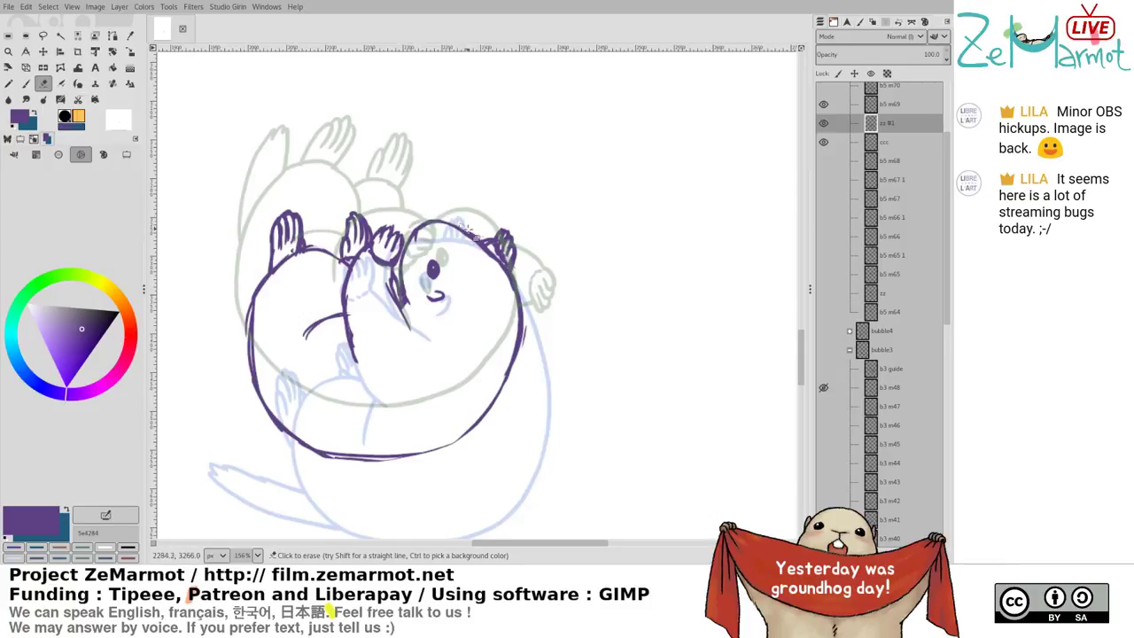
key("k")
mouse_move(428, 225)
left_mouse_down()
mouse_move(476, 230)
mouse_move(419, 246)
left_mouse_up()
key("shift+e")
key("k")
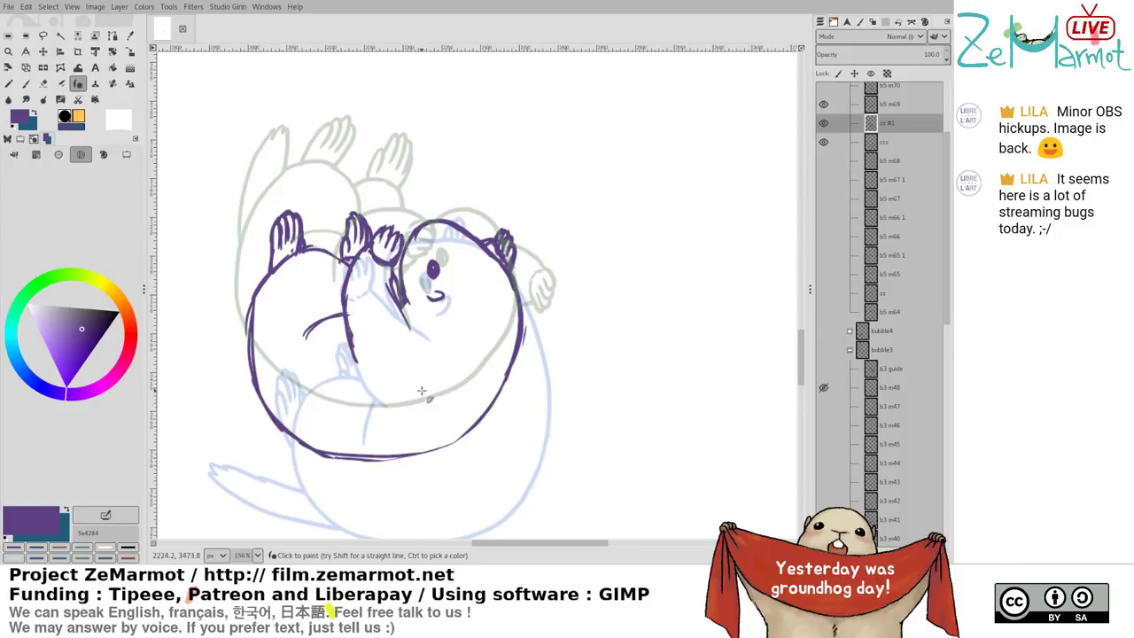
Ink the pointed tail rising outward from the lower back outline, undoing unsuitable strokes and redrawing them
left_click_drag(331, 305, 361, 234)
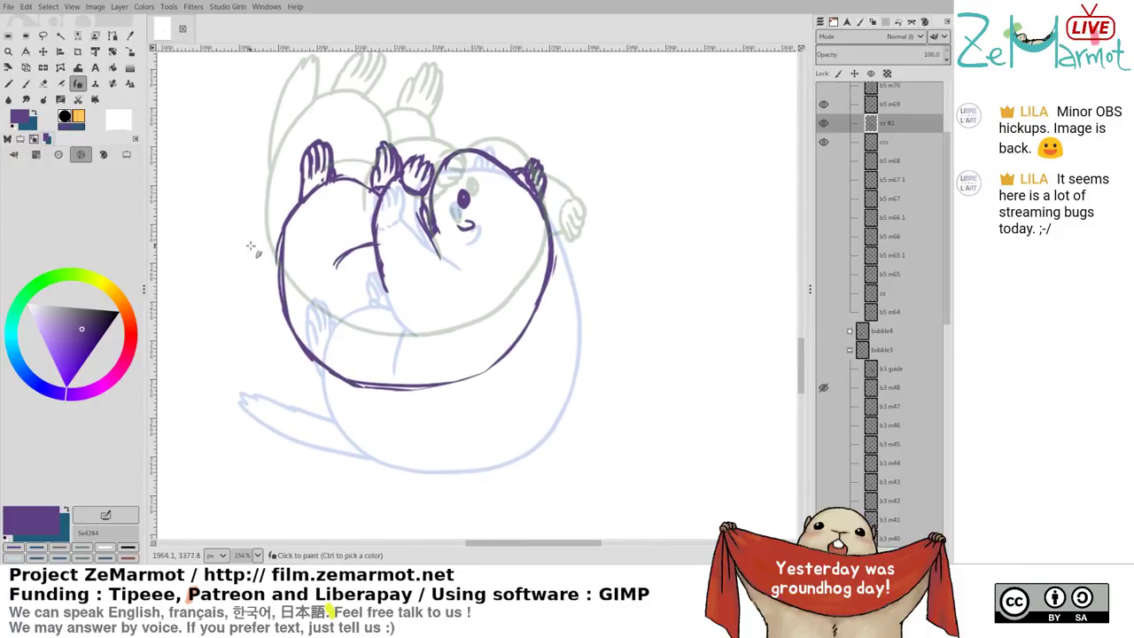
left_click_drag(233, 228, 284, 314)
key("ctrl+z")
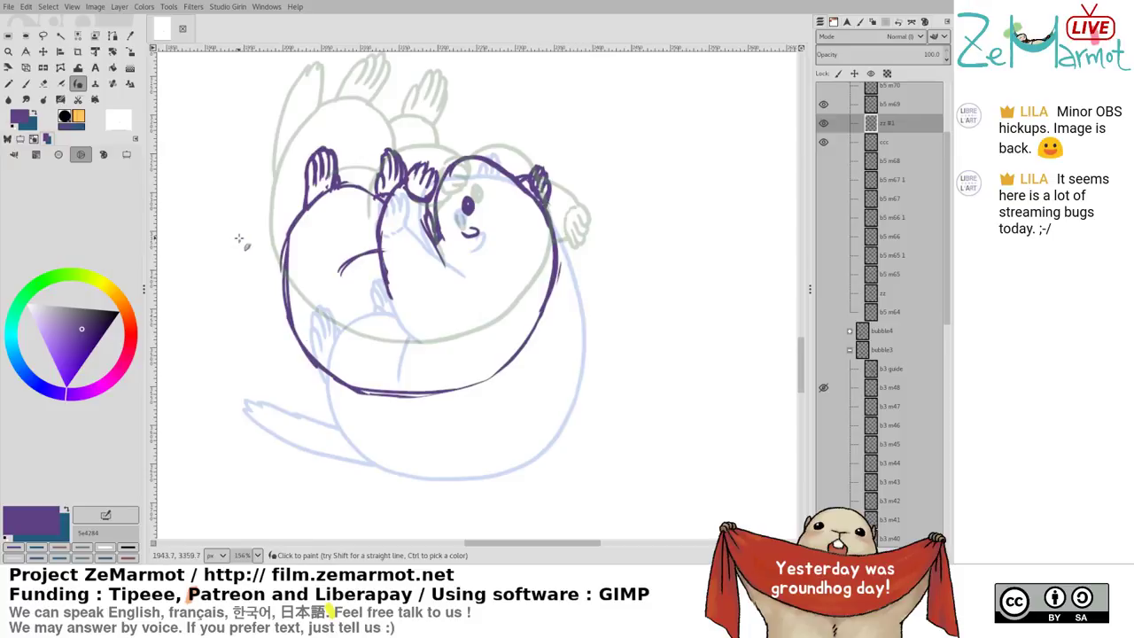
mouse_move(234, 229)
left_mouse_down()
mouse_move(290, 324)
mouse_move(235, 215)
mouse_move(281, 270)
left_mouse_up()
key("ctrl+z")
left_click_drag(259, 224, 286, 271)
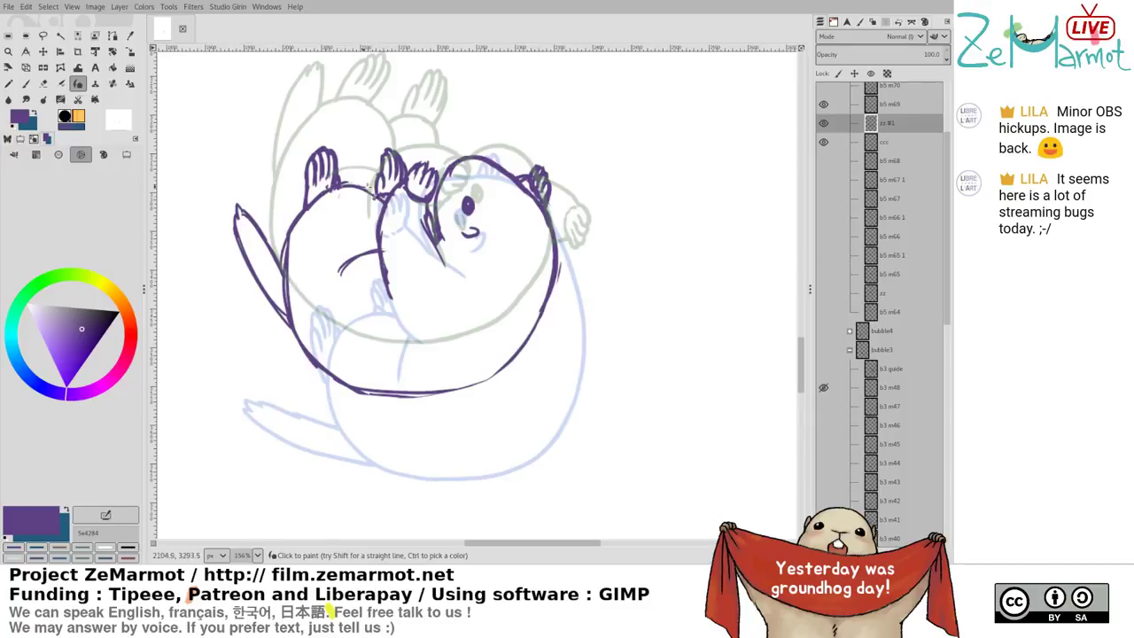
left_click_drag(320, 189, 374, 197)
Compare the neighbouring frames individually, and show only layer zz #1 together with b5 m69 and b5 m68, leaving ccc hidden
left_click_drag(276, 328, 287, 402)
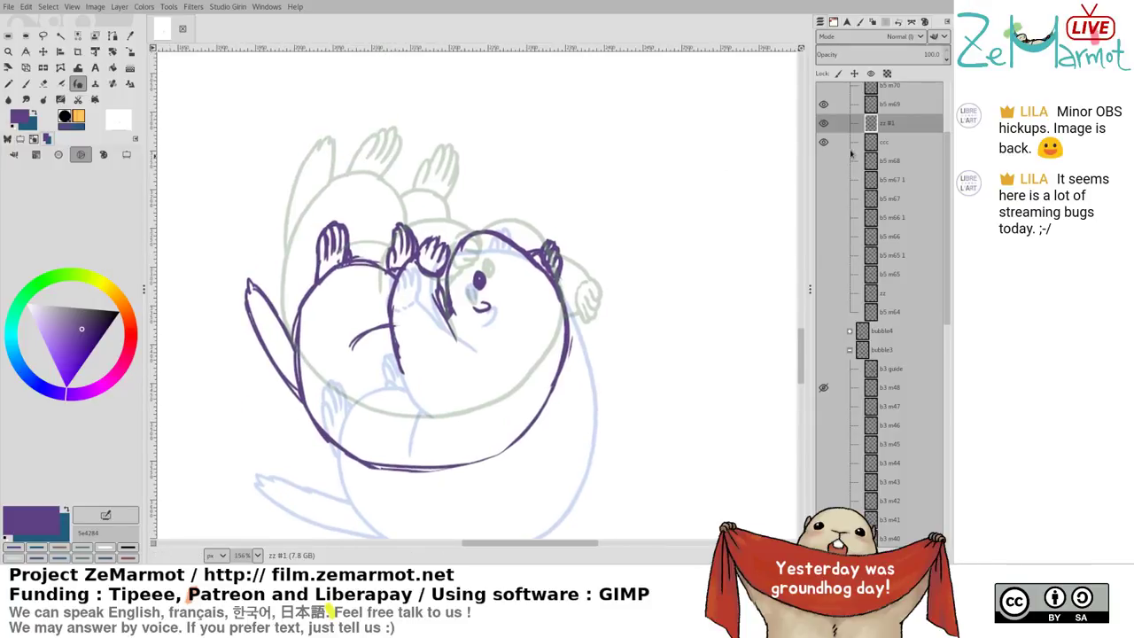
left_click(824, 160, "shift")
left_click(823, 124, "shift")
left_click(825, 105, "shift")
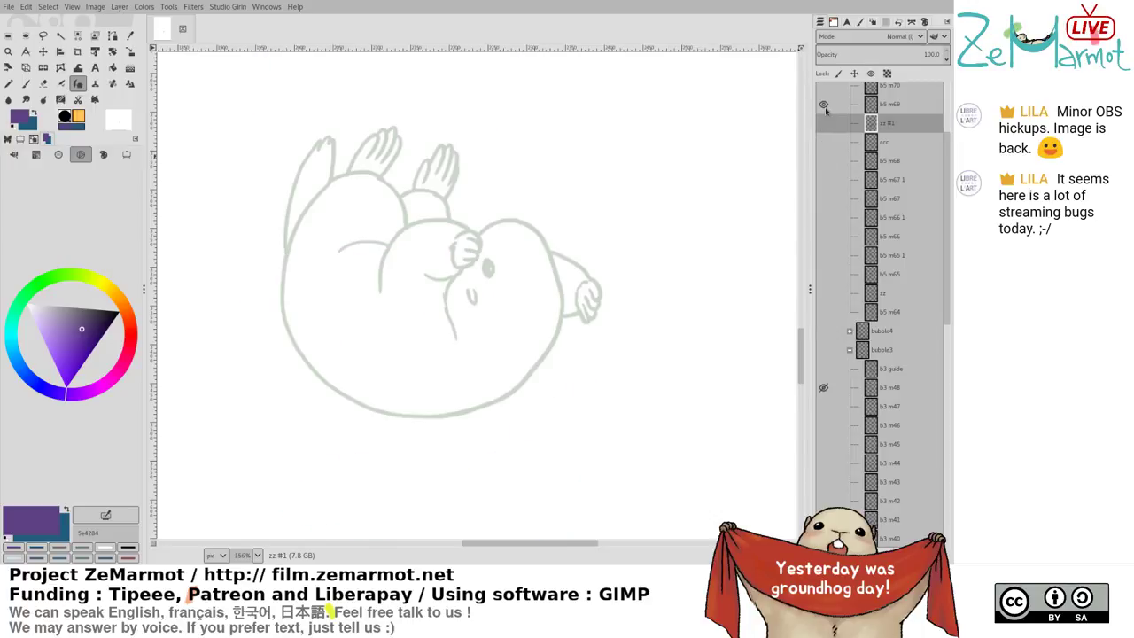
left_click(825, 124, "shift")
left_click(823, 105)
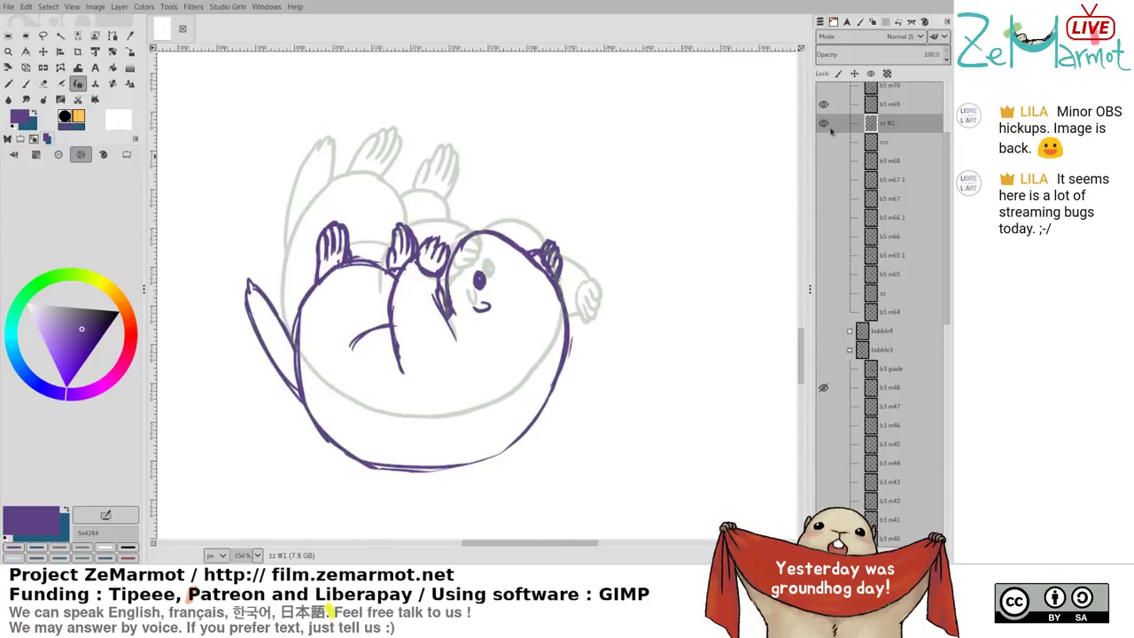
left_click(823, 161)
Move the zz #1 drawing upward so it sits midway between the b5 m68 and b5 m69 marmots
left_click_drag(514, 212, 544, 324)
key("m")
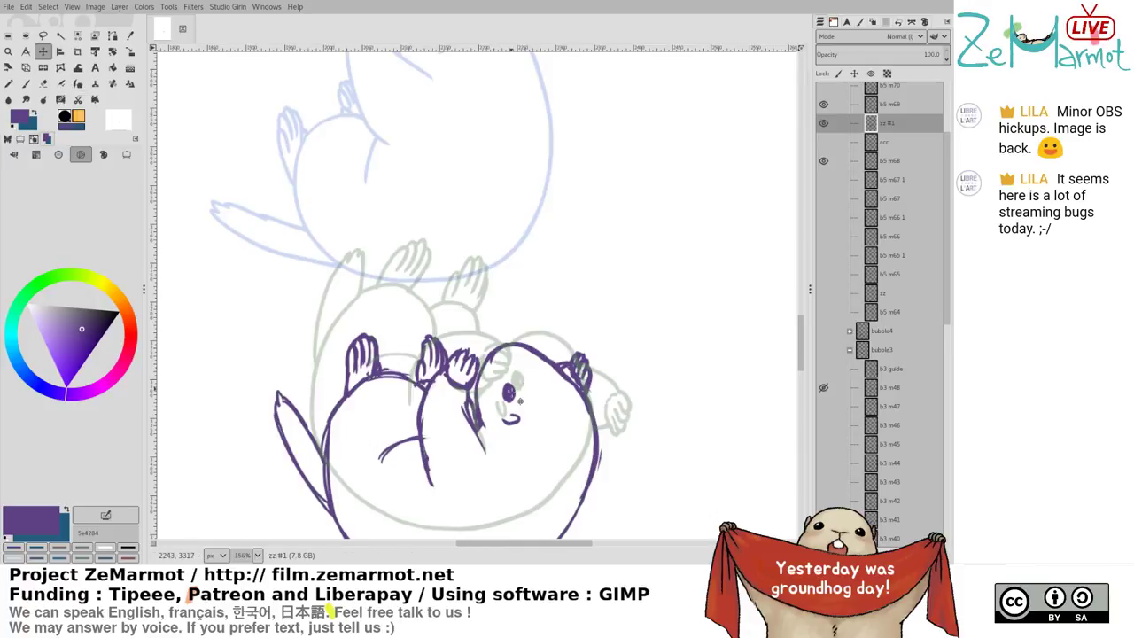
left_click_drag(506, 374, 483, 171)
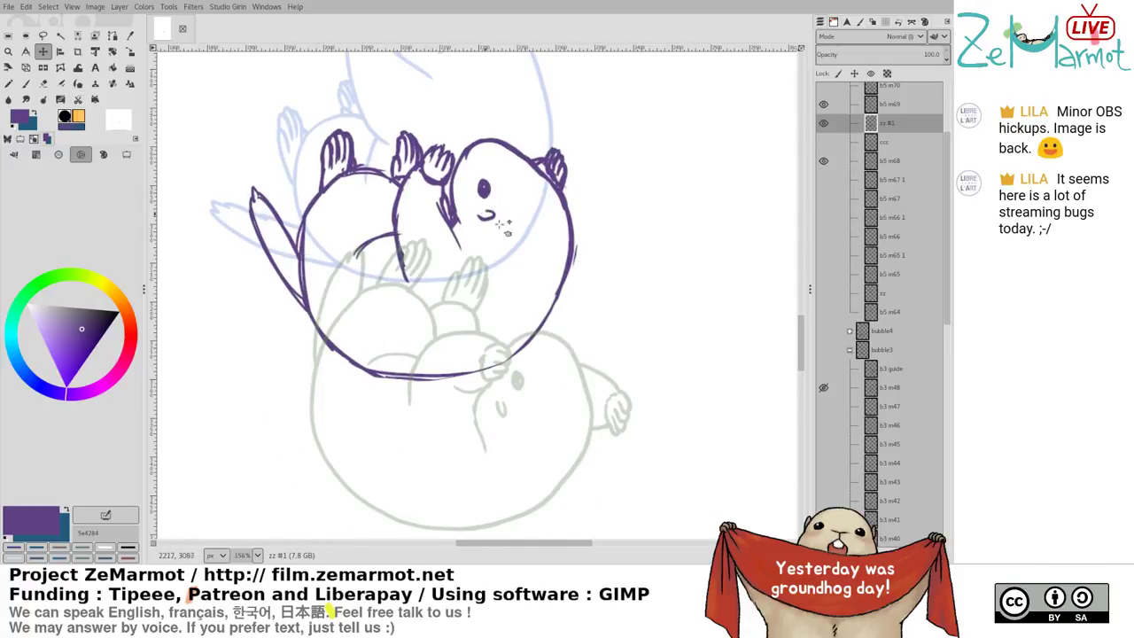
left_click_drag(346, 229, 381, 302)
left_click_drag(524, 262, 539, 246)
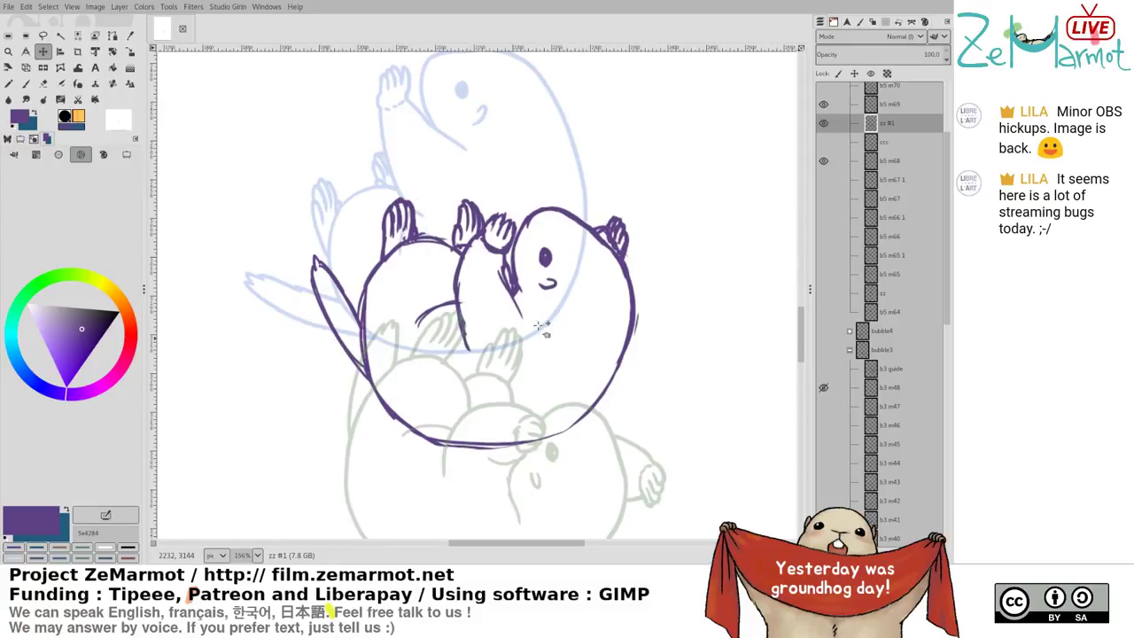
left_click_drag(442, 319, 418, 320)
left_click_drag(391, 237, 395, 276)
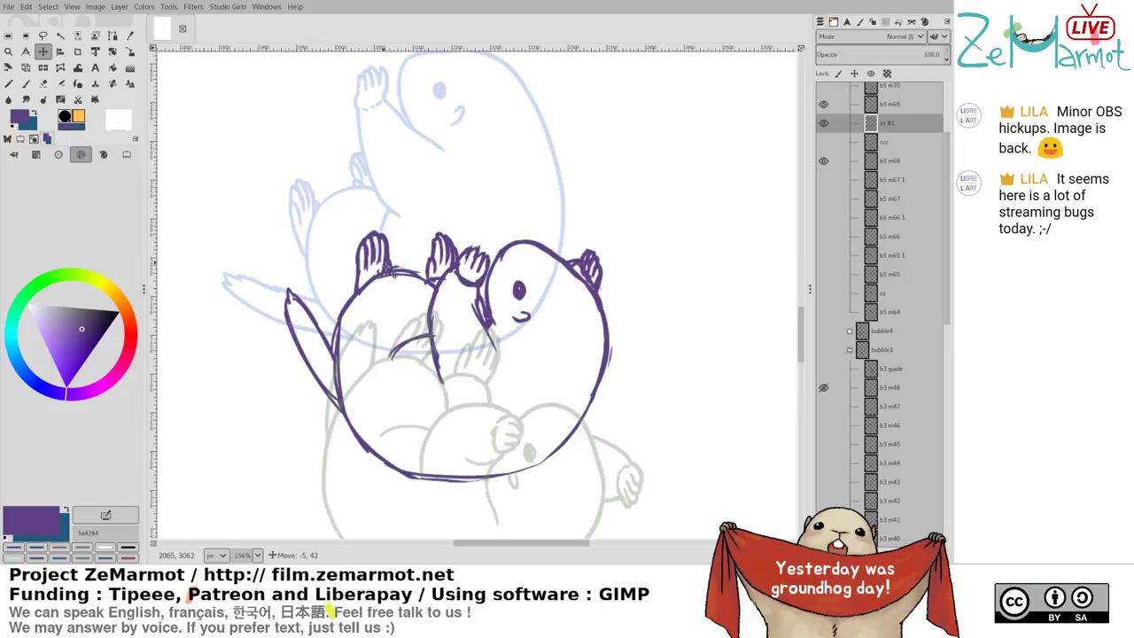
left_click_drag(488, 343, 490, 362)
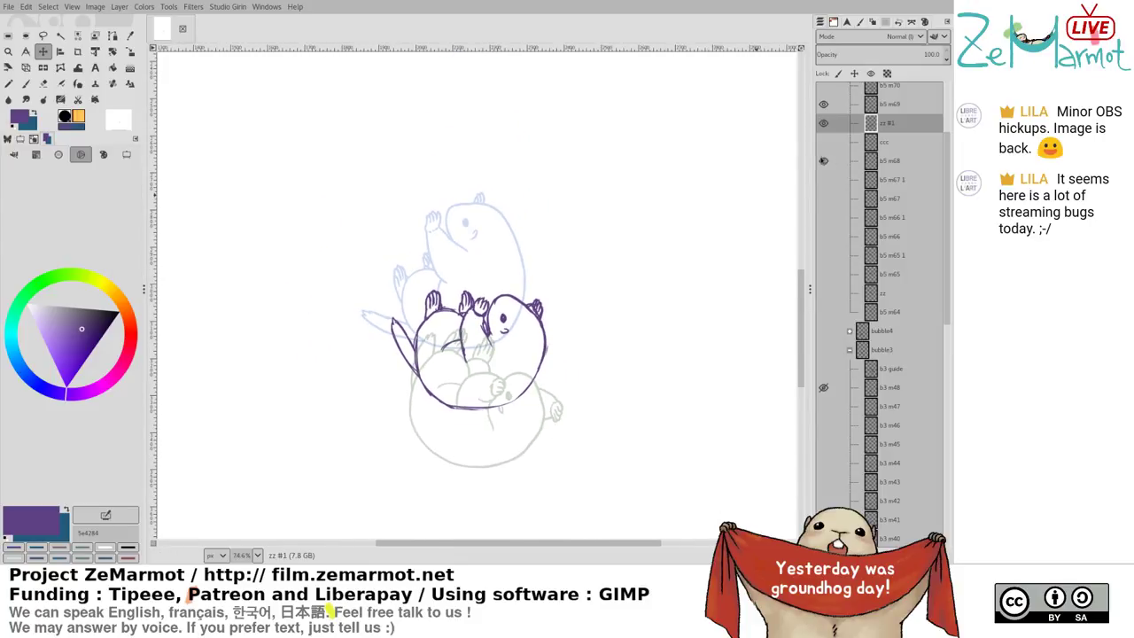
Flip through the rolling frames one at a time, from b5 m69 back through the b5 m66 layers, to check the motion
left_click(823, 160, "shift")
left_click(823, 123, "shift")
left_click(823, 104, "shift")
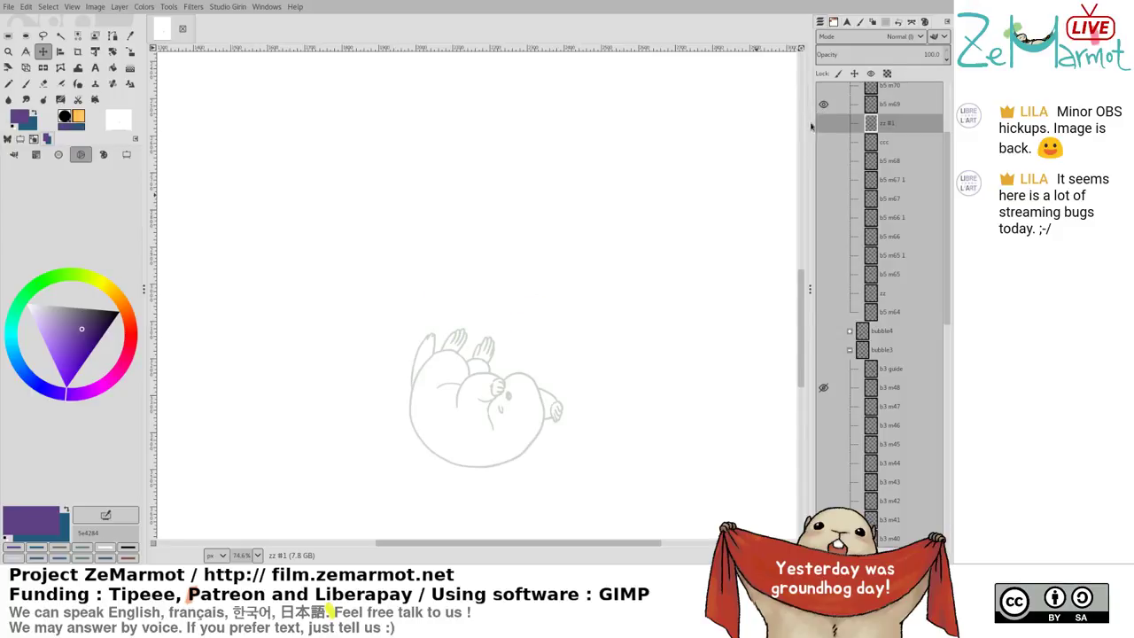
left_click(824, 160, "shift")
left_click(823, 179, "shift")
left_click(823, 198, "shift")
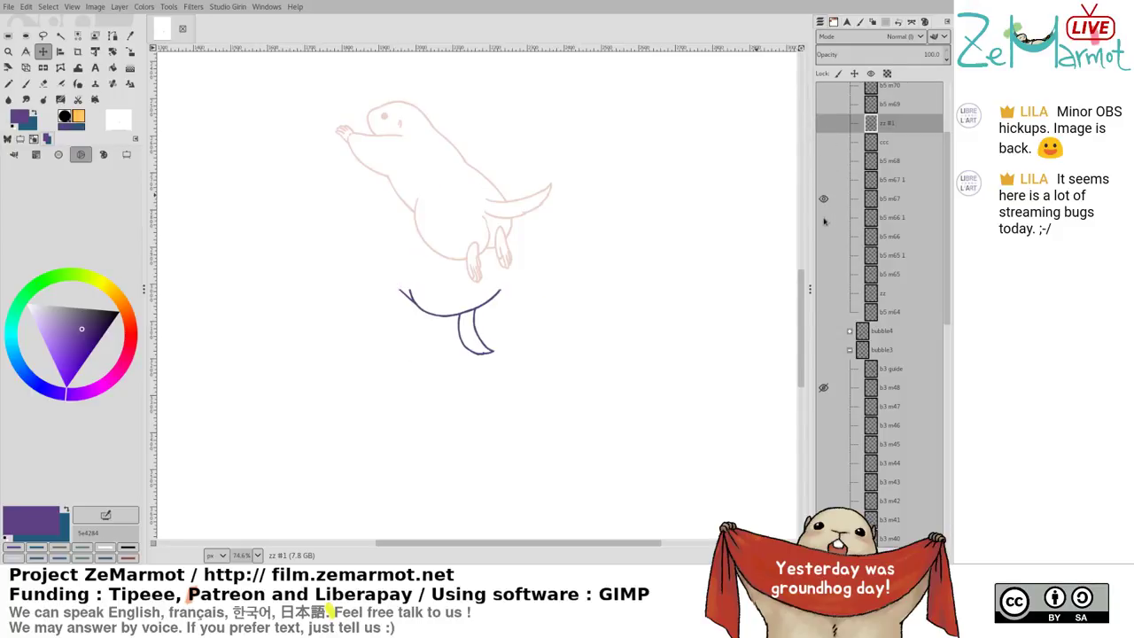
left_click(823, 217, "shift")
left_click(823, 236, "shift")
left_click(823, 255, "shift")
key("ctrl+z")
key("ctrl+z")
key("ctrl+z")
key("ctrl+z")
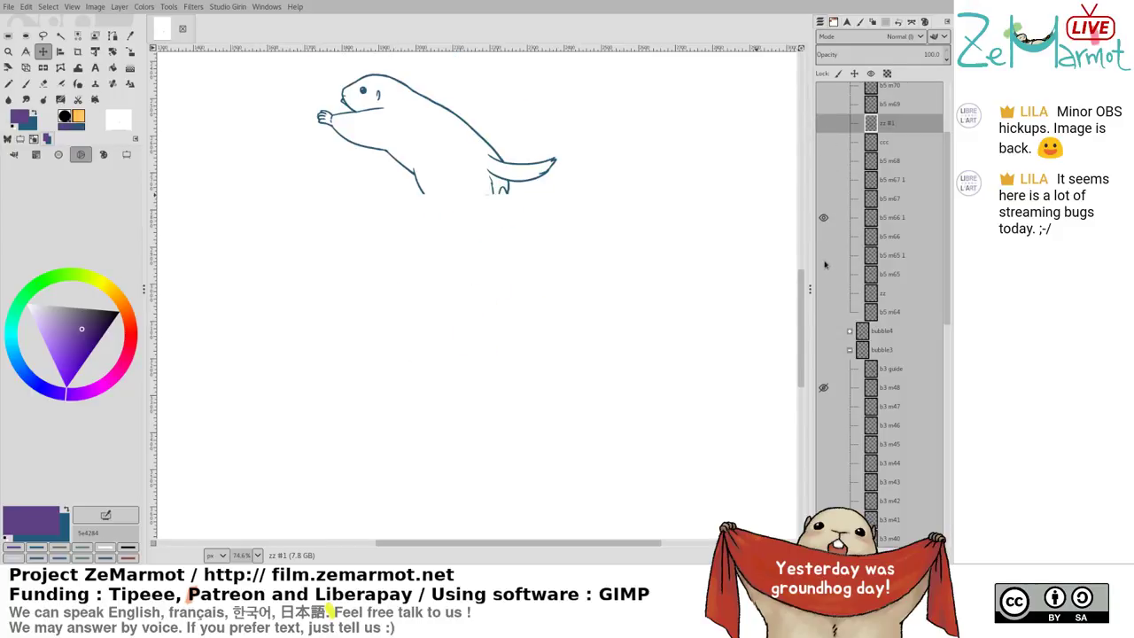
key("ctrl+z")
key("ctrl+z")
key("ctrl+z")
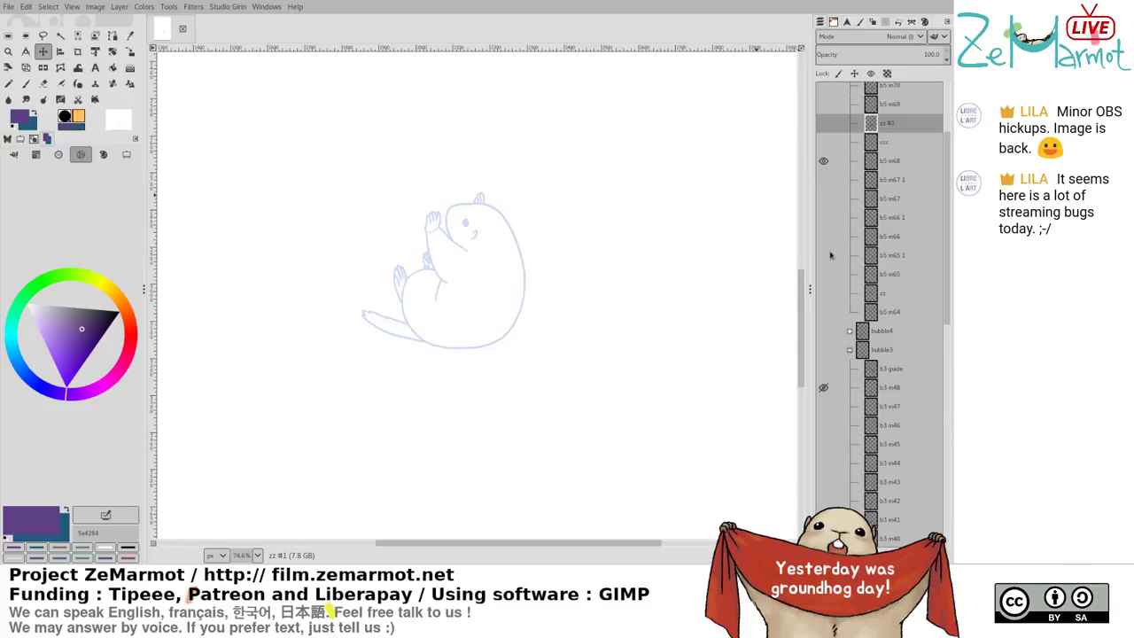
Delete the ccc reference layer and rename the finished in-between layer zz #1 as b5 m68 1
left_click(888, 141)
left_click(943, 555)
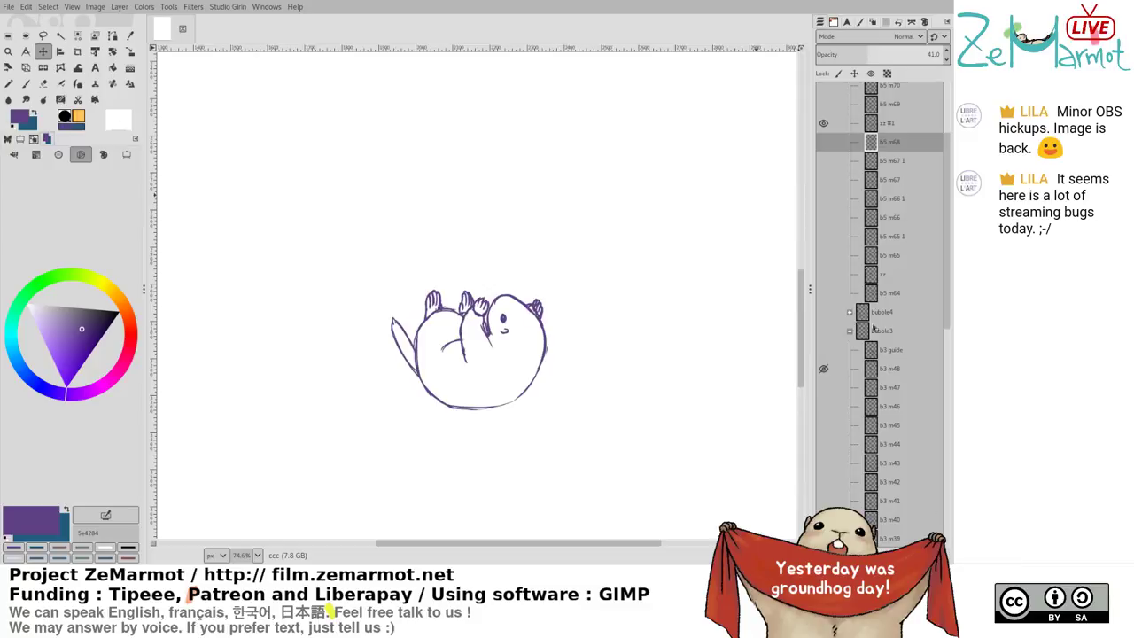
double_click(890, 144)
key("ctrl+c")
double_click(888, 123)
type("b")
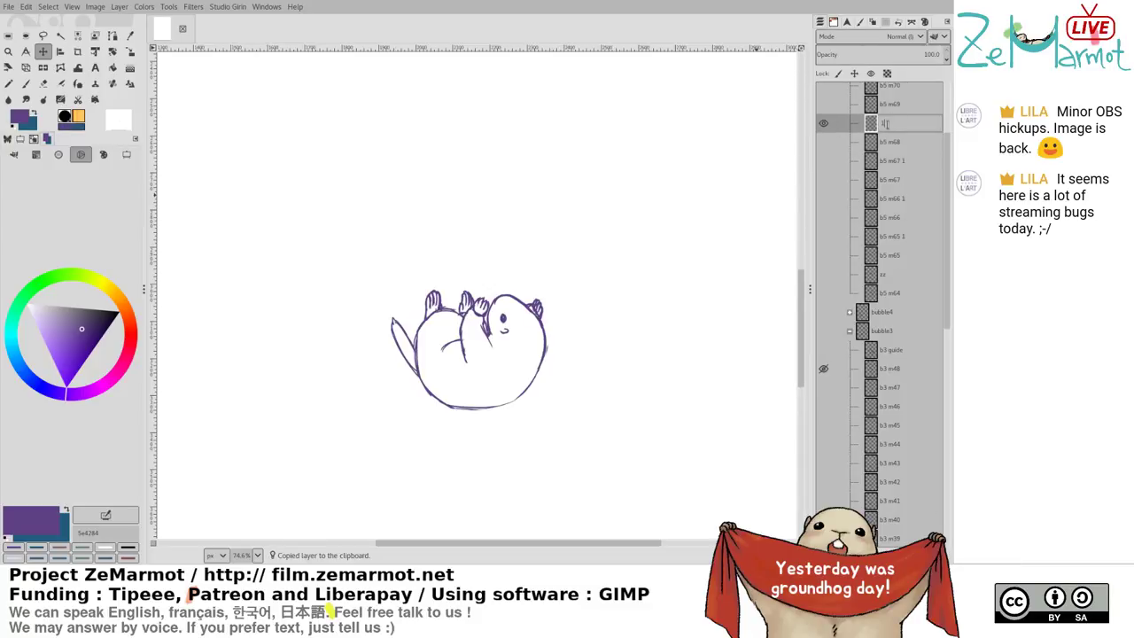
type("5 m68")
key("BackSpace")
key("BackSpace")
type("1")
key("Return")
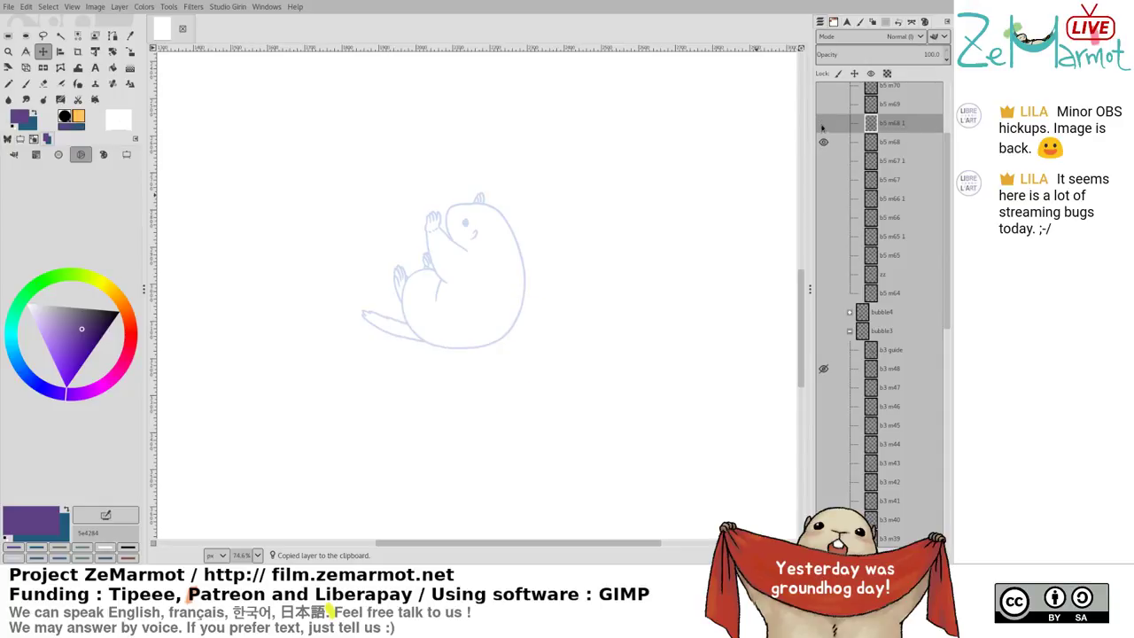
Show only layers b5 m69 and b5 m70, and add a new layer directly above b5 m69
left_click(823, 105, "shift")
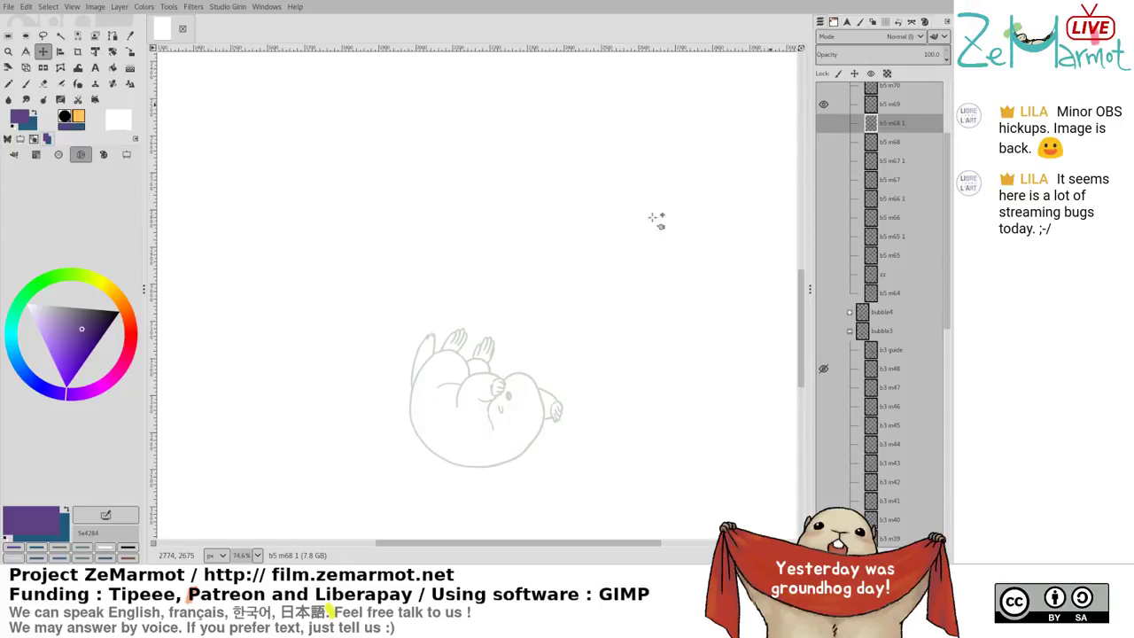
scroll(950, 148, "up", 3)
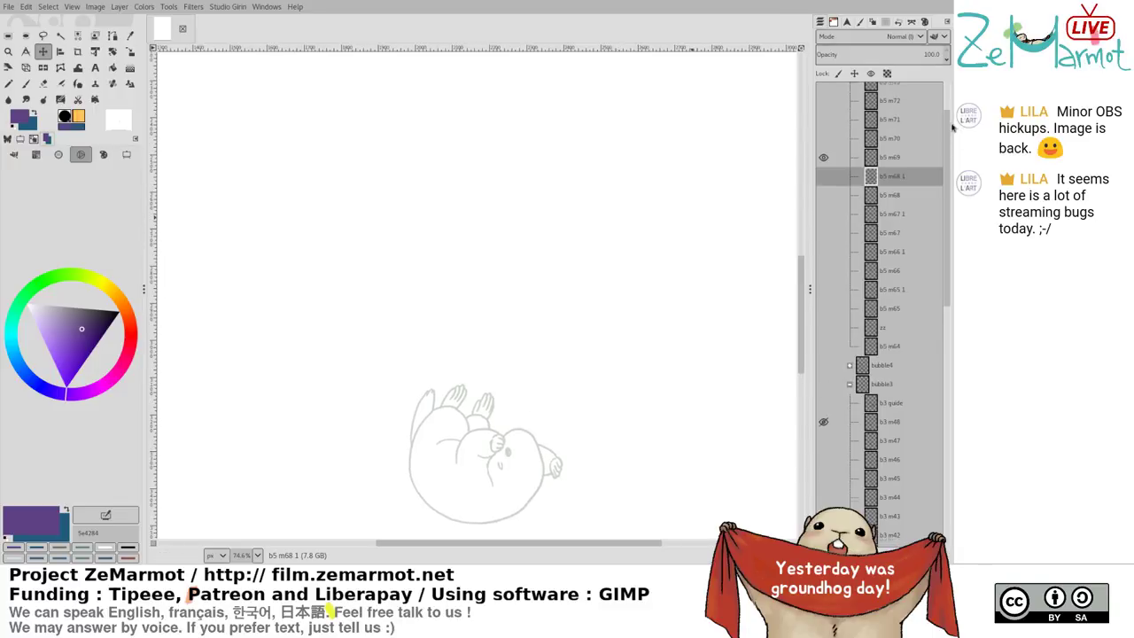
left_click(823, 144)
scroll(602, 181, "down", 5)
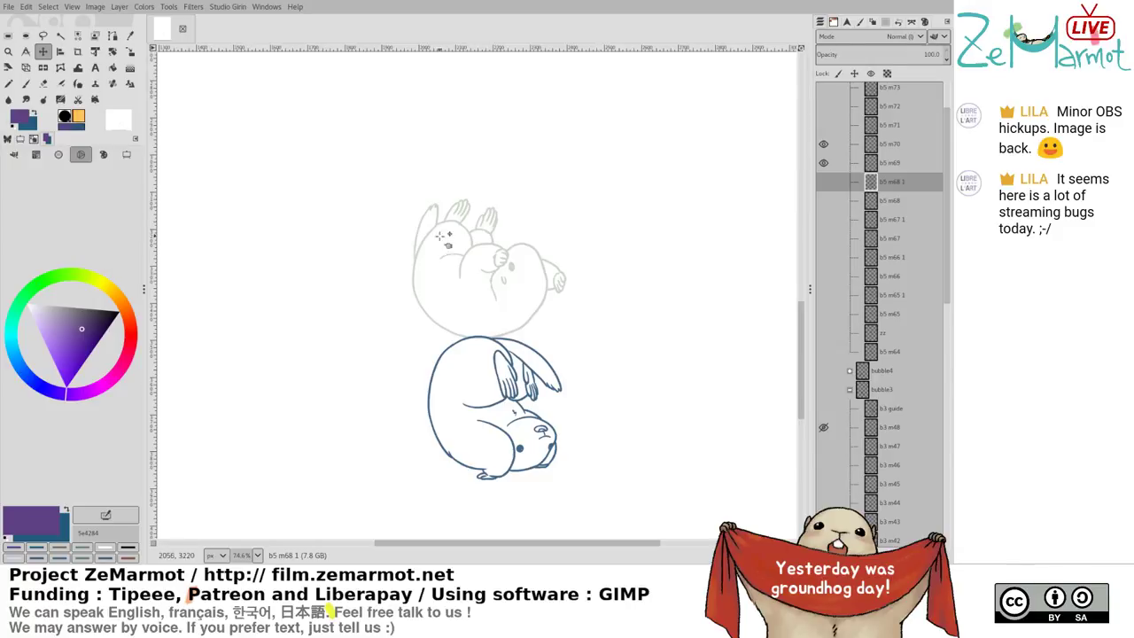
left_click(913, 168)
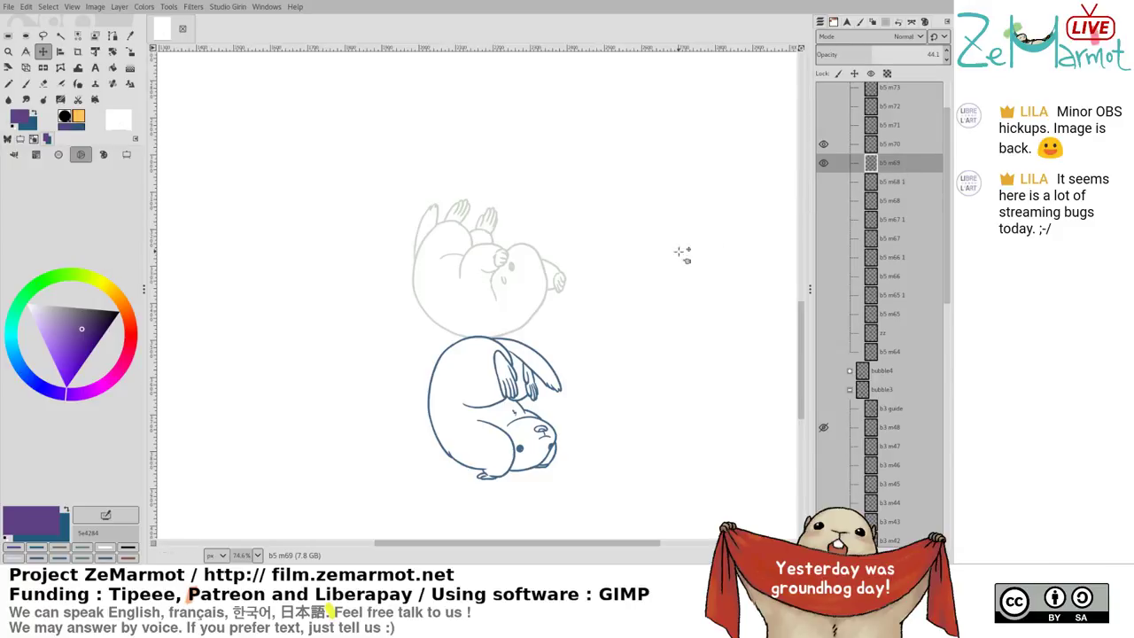
scroll(582, 317, "down", 3)
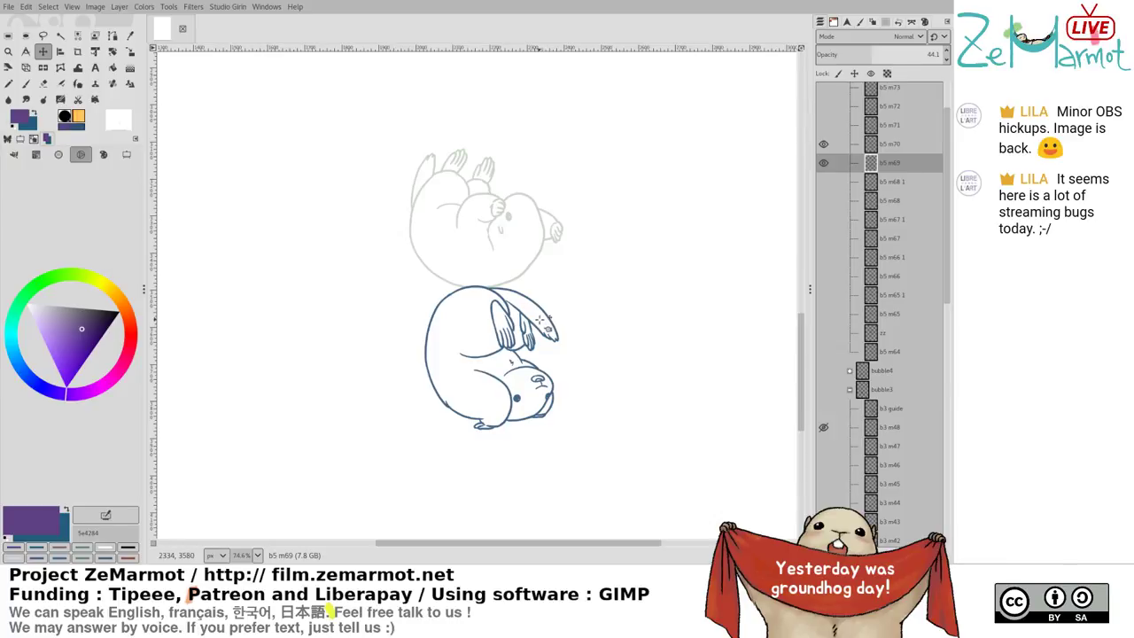
left_click(824, 556, "shift")
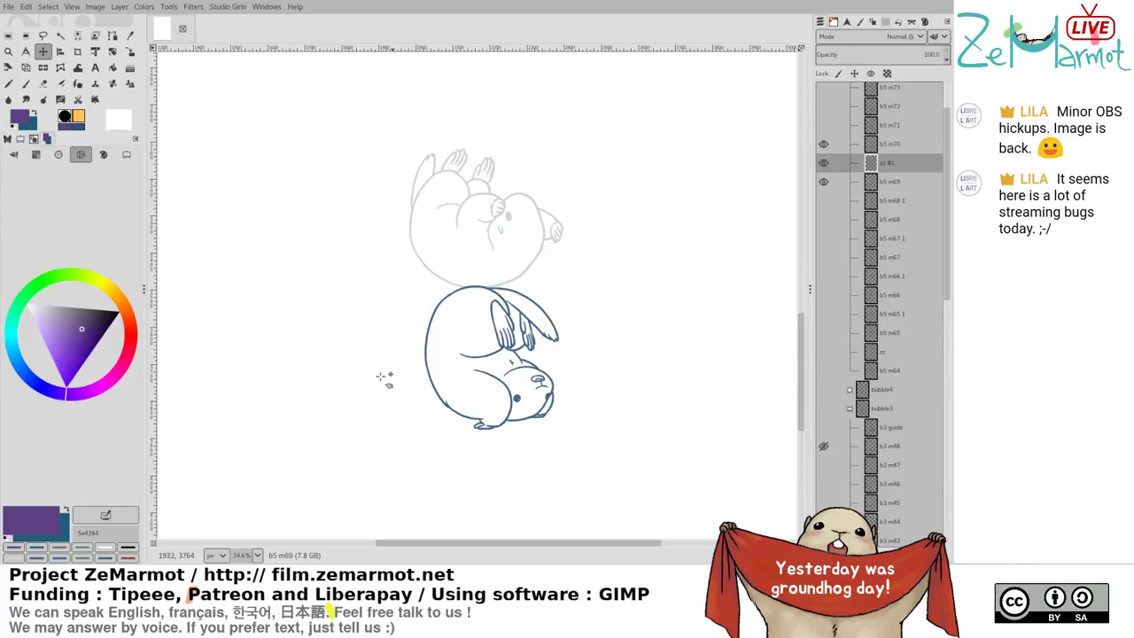
Fade the b5 m69 reference layer to about 44 opacity and choose an orange-red drawing colour with layer zz #1 active
left_click_drag(331, 309, 259, 330)
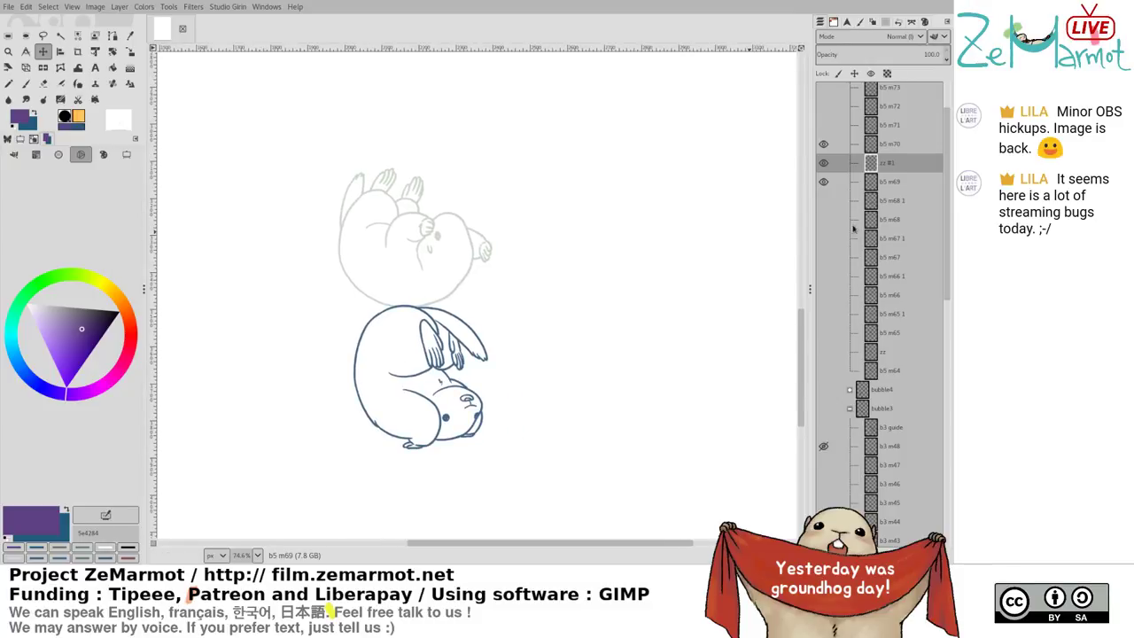
left_click(898, 144)
left_click_drag(874, 59, 879, 58)
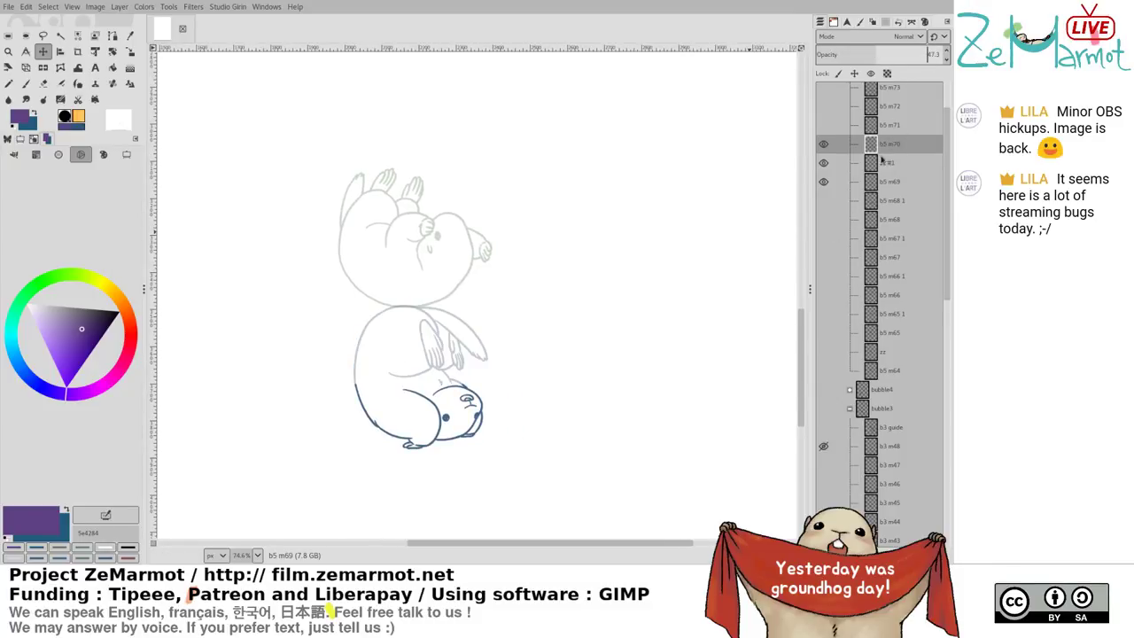
left_click(892, 168)
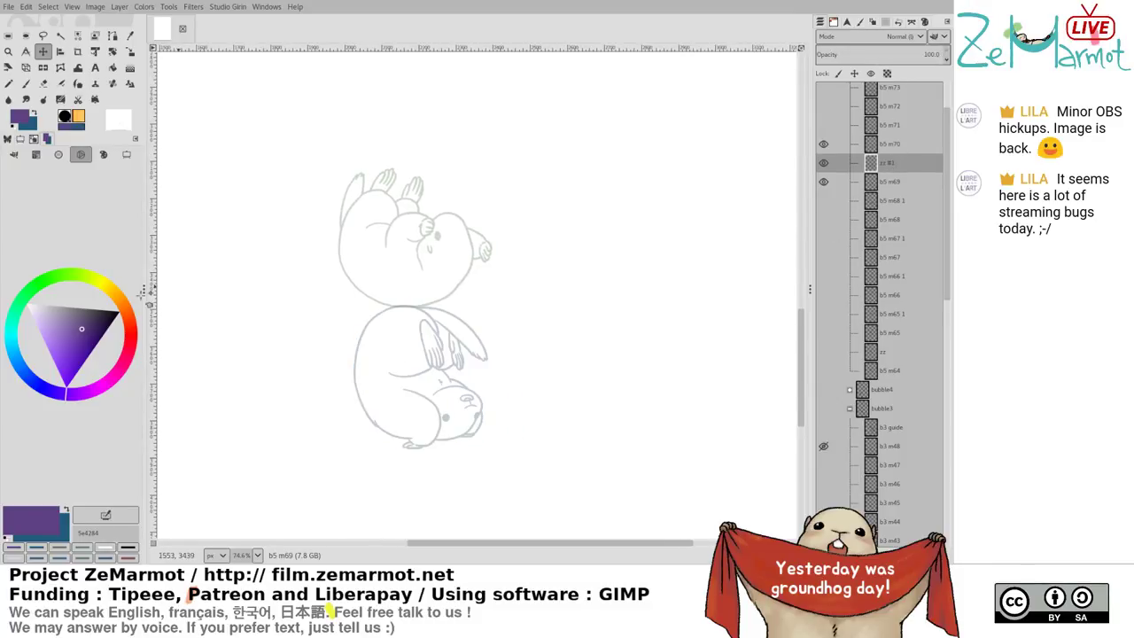
left_click(131, 324)
left_click(92, 330)
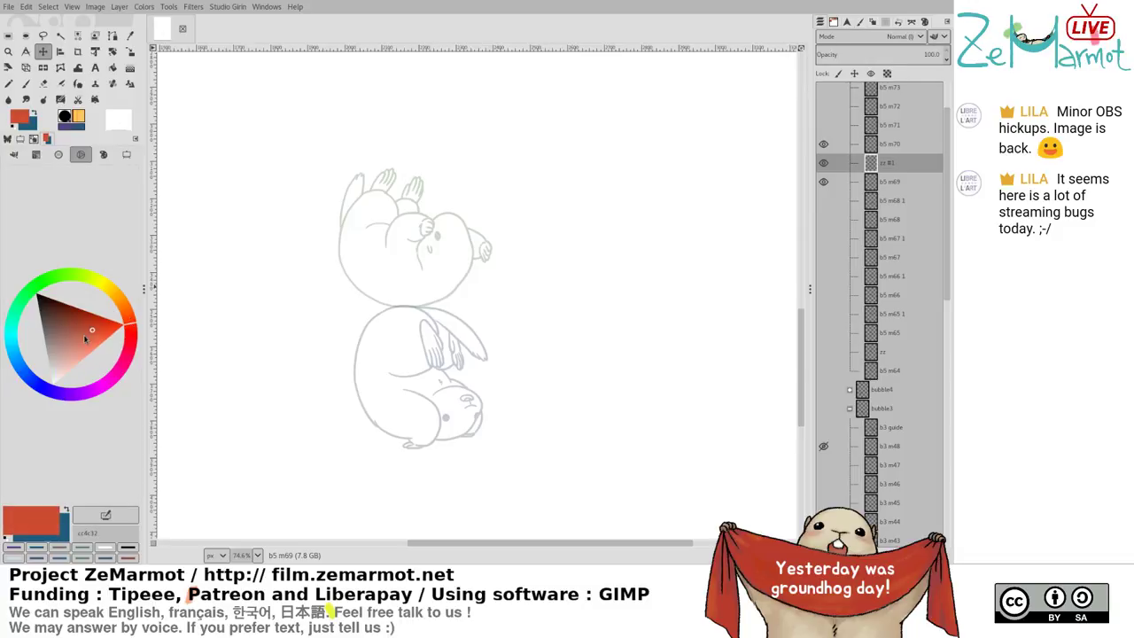
left_click_drag(424, 318, 417, 268)
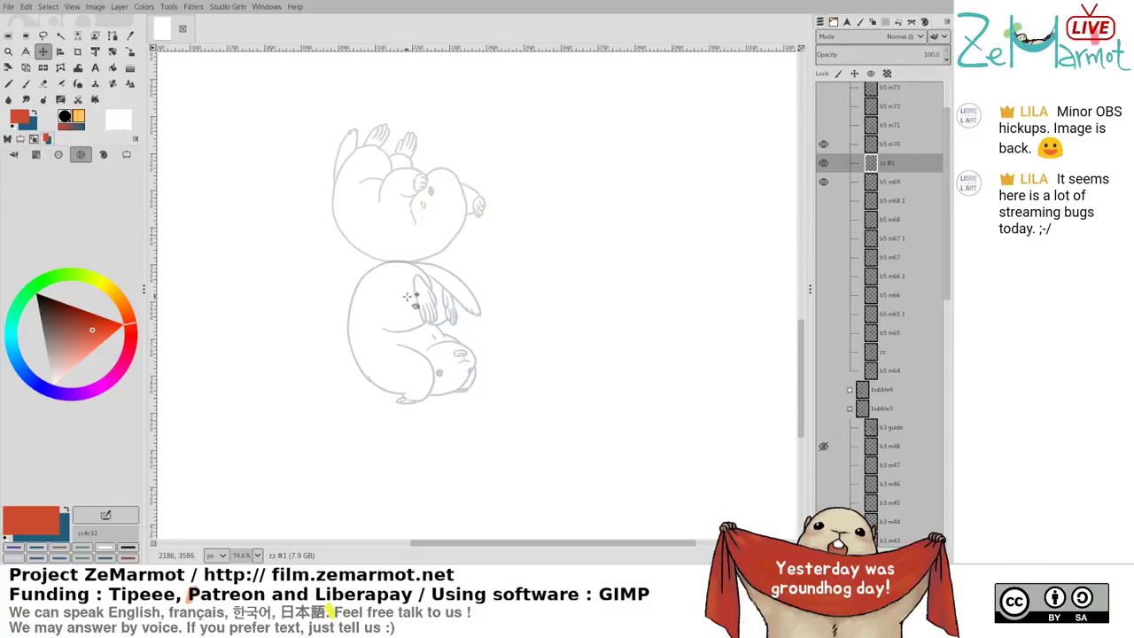
left_click(905, 184)
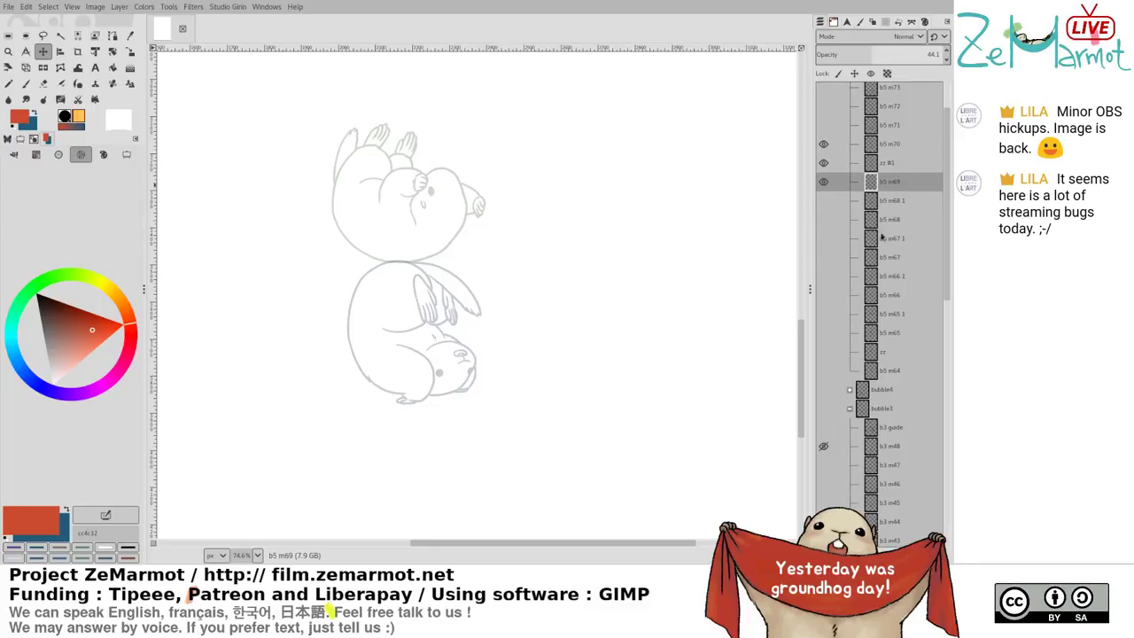
key("ctrl+shift+d")
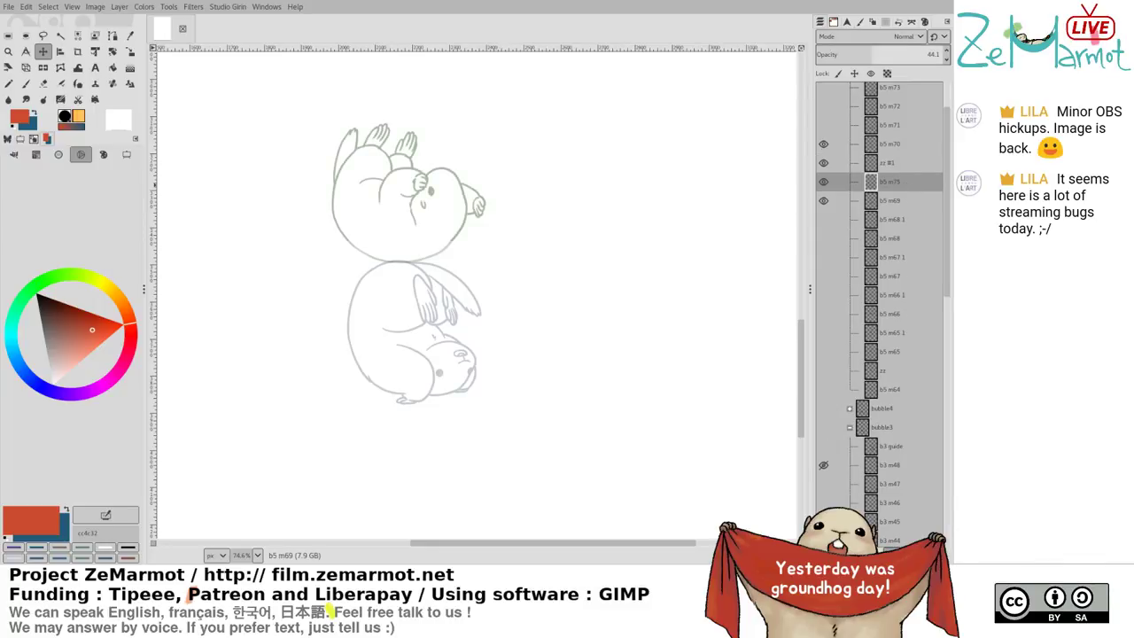
key("ctrl+z")
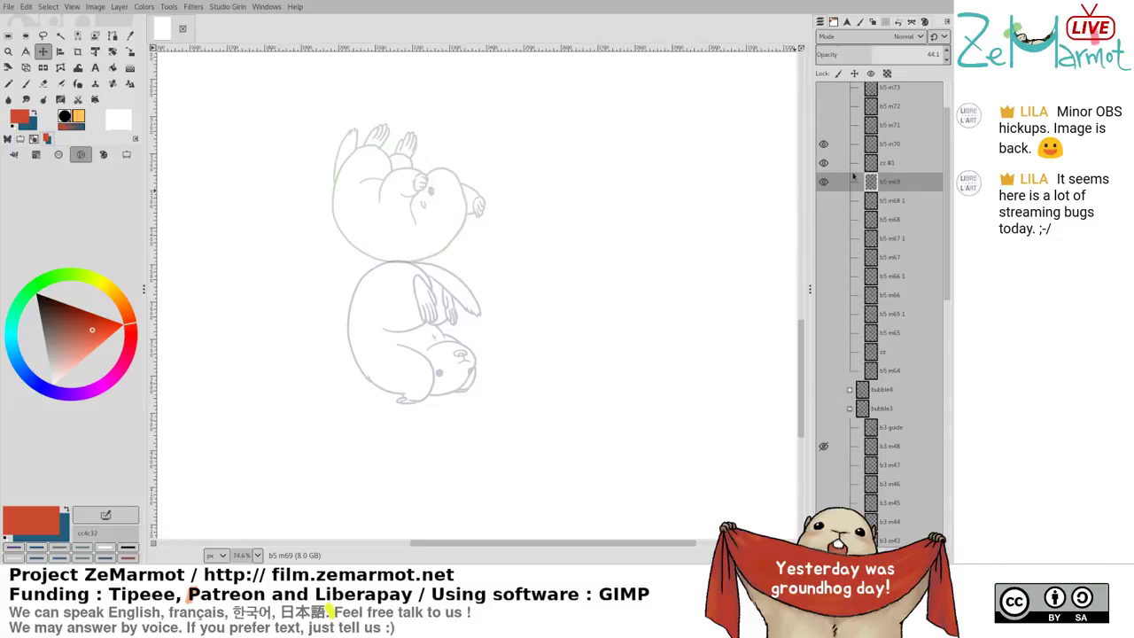
Try out Ink strokes on layer zz #1 for the curve of the marmot's back, undoing the attempts
left_click(877, 165)
key("y")
left_click_drag(333, 237, 362, 327)
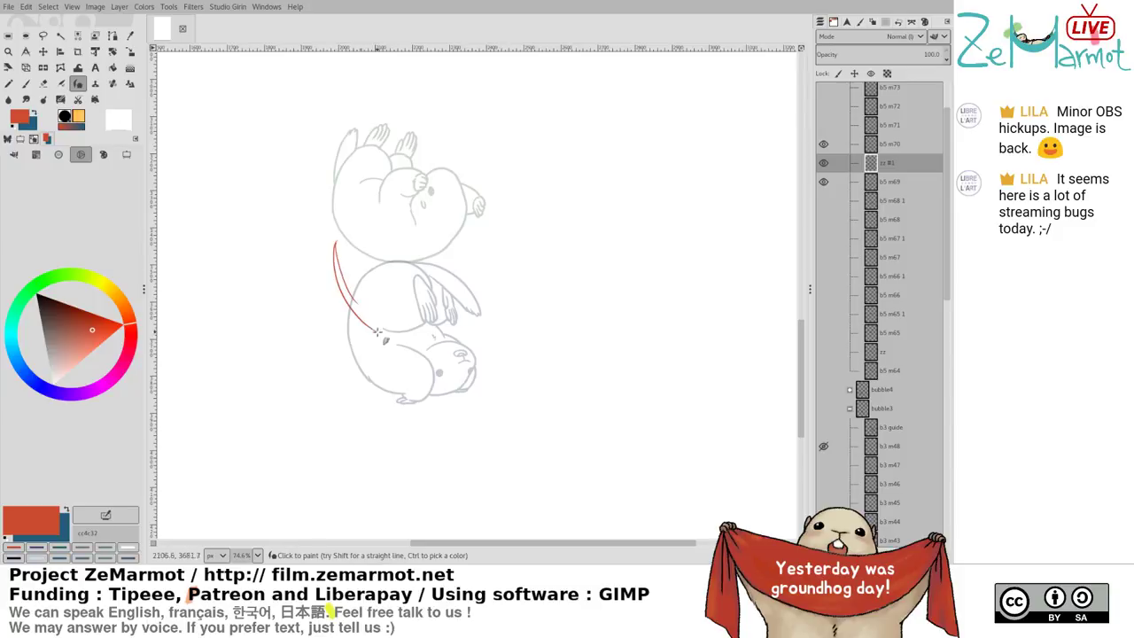
key("ctrl+z")
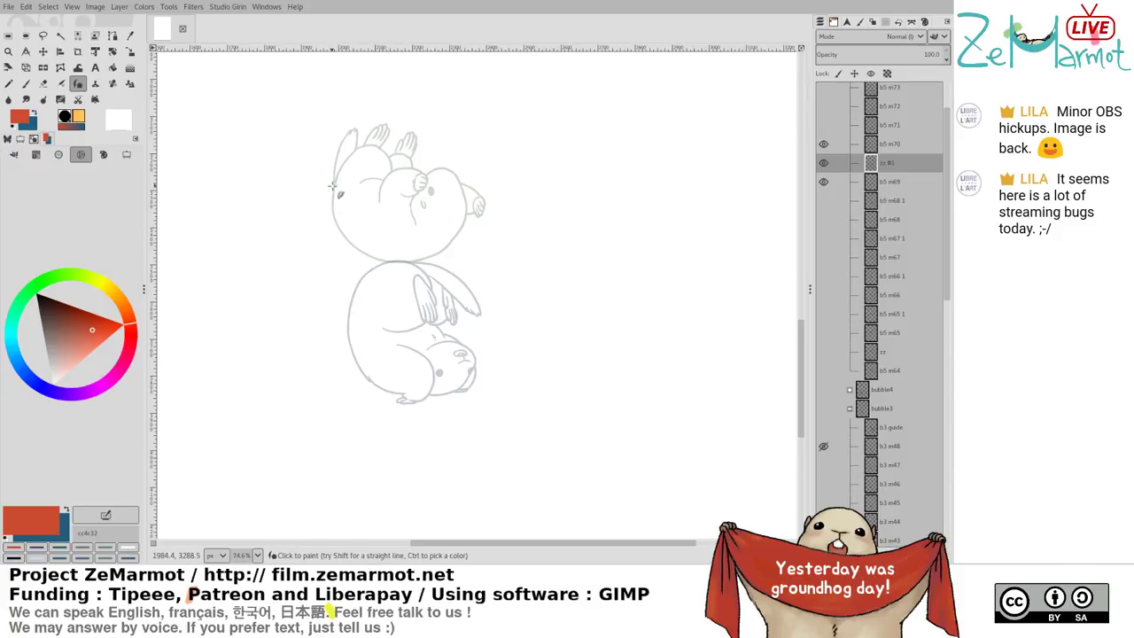
mouse_move(357, 271)
left_mouse_down()
mouse_move(365, 380)
mouse_move(356, 310)
mouse_move(361, 288)
mouse_move(375, 381)
left_mouse_up()
mouse_move(321, 225)
left_mouse_down()
mouse_move(442, 251)
mouse_move(331, 218)
mouse_move(425, 267)
mouse_move(354, 337)
left_mouse_up()
left_click_drag(390, 280, 356, 342)
key("ctrl+z")
key("ctrl+z")
key("ctrl+z")
key("ctrl+z")
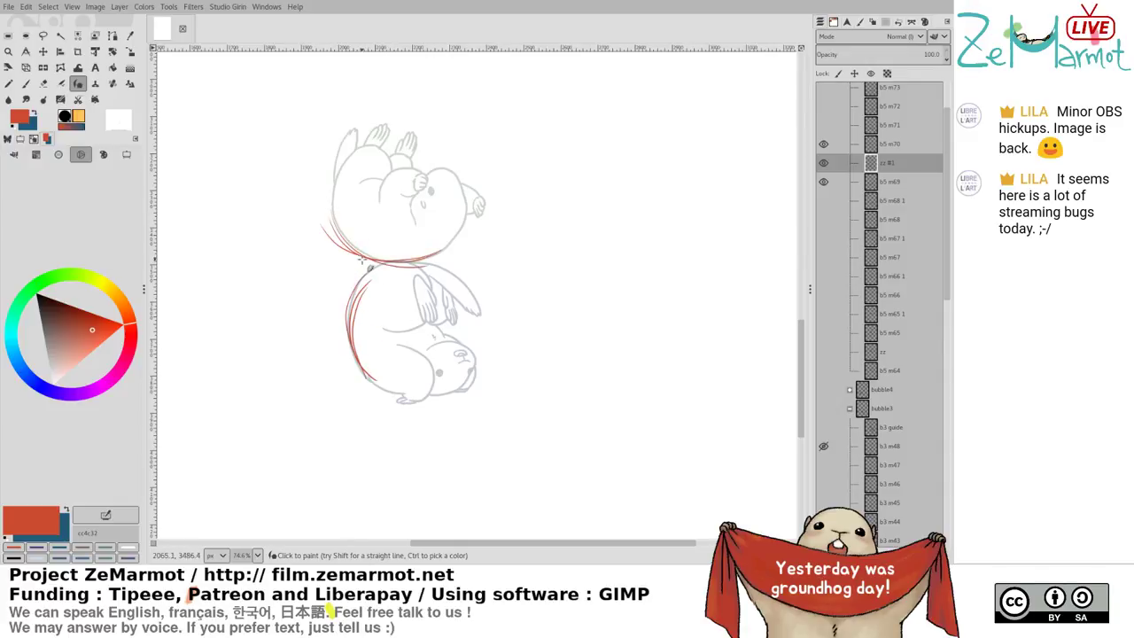
key("ctrl+z")
key("ctrl+z")
key("ctrl+z")
left_click_drag(352, 241, 379, 333)
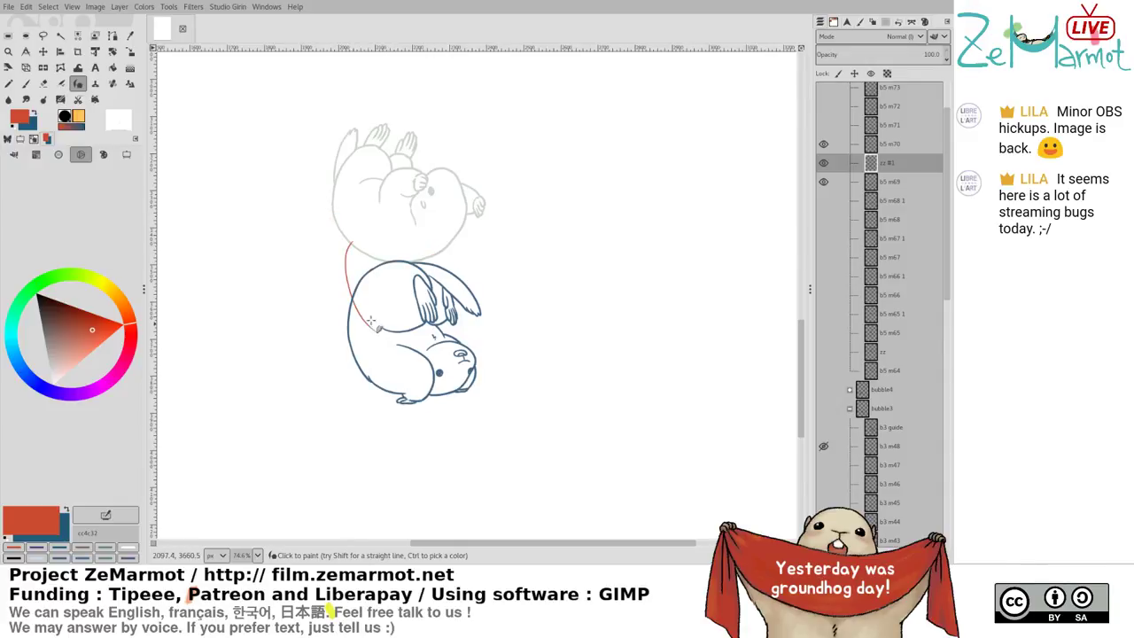
key("ctrl+z")
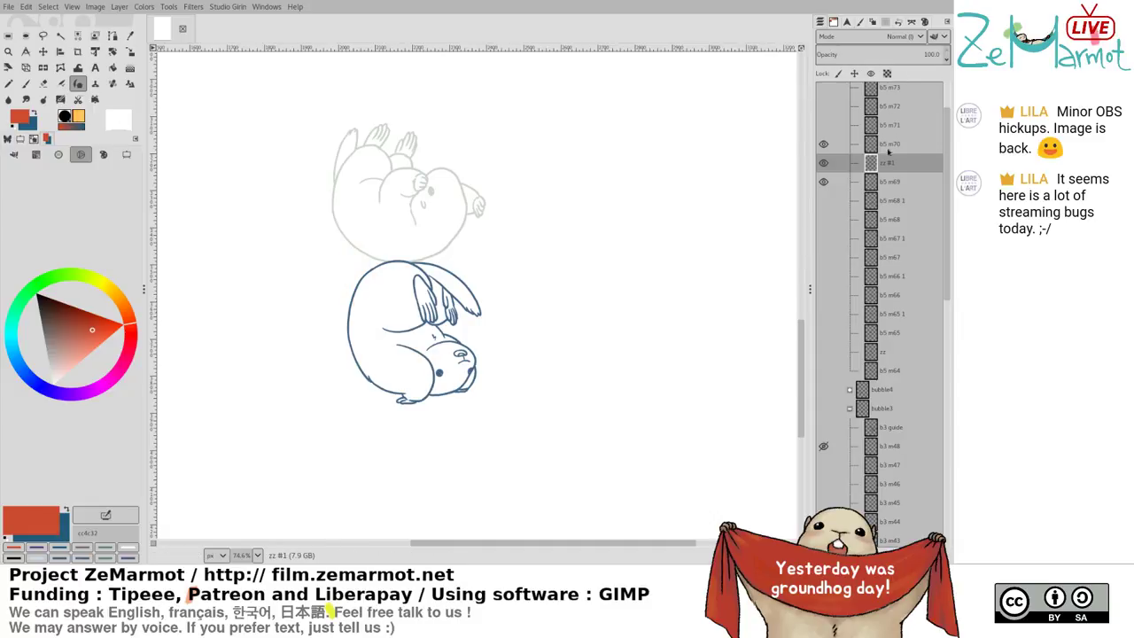
Fade the b5 m69 marmot to a faint reference again and make zz #1 the active layer
left_click(889, 147)
left_click(854, 53)
left_click(891, 161)
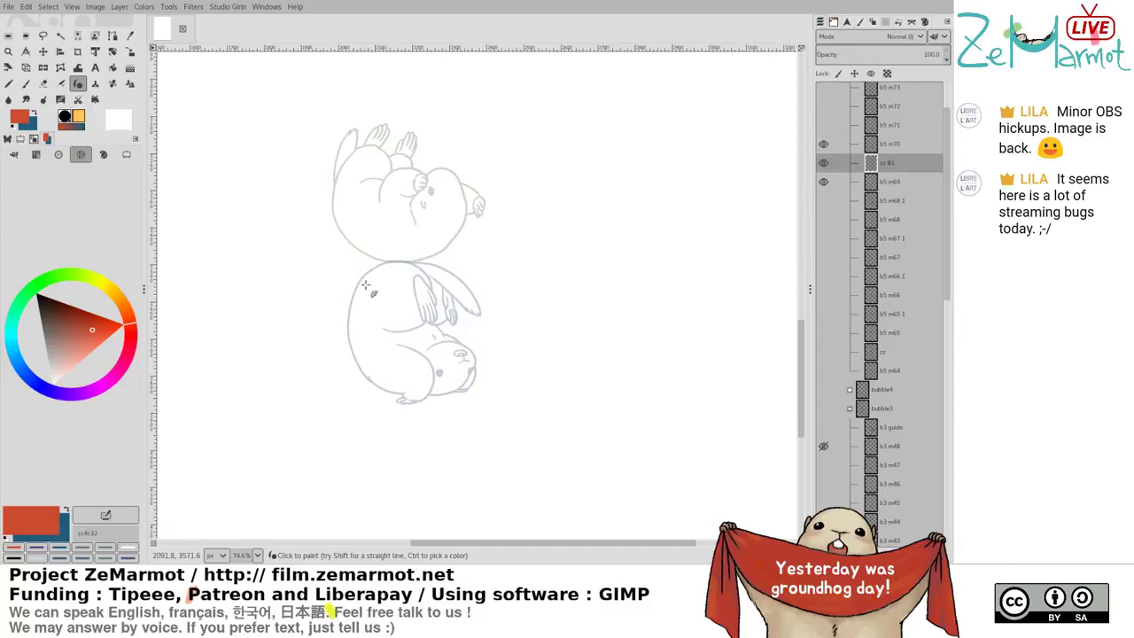
Sketch the marmot's long back curve in orange-red between the two reference drawings, with the curled limb and its small paw inside
mouse_move(347, 236)
left_mouse_down()
mouse_move(353, 313)
mouse_move(381, 340)
left_mouse_up()
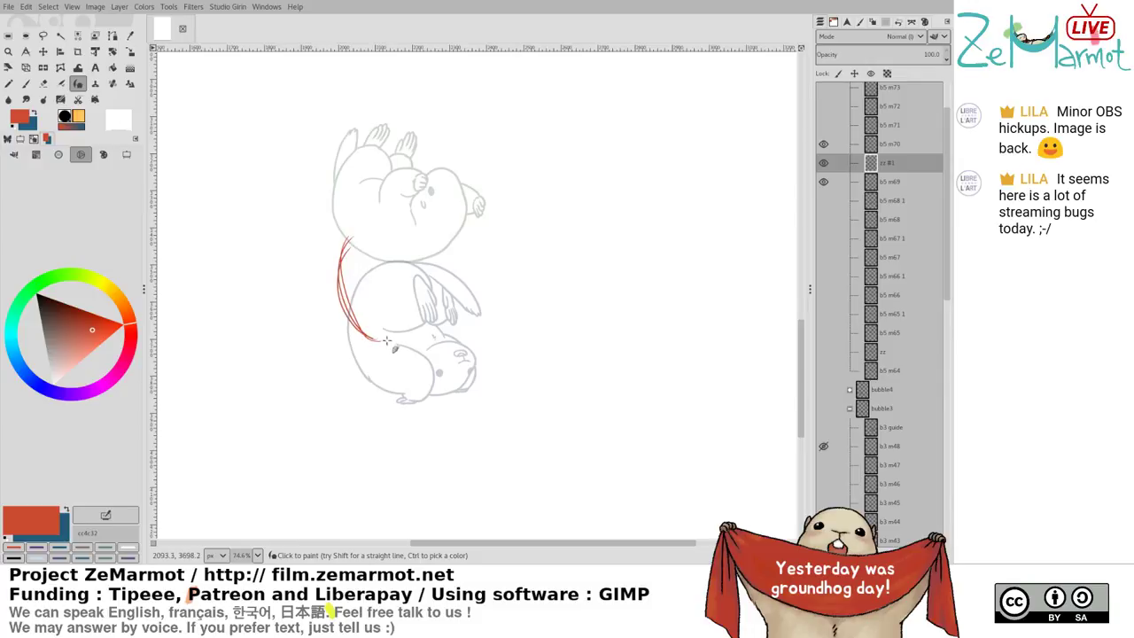
left_click_drag(340, 285, 420, 342)
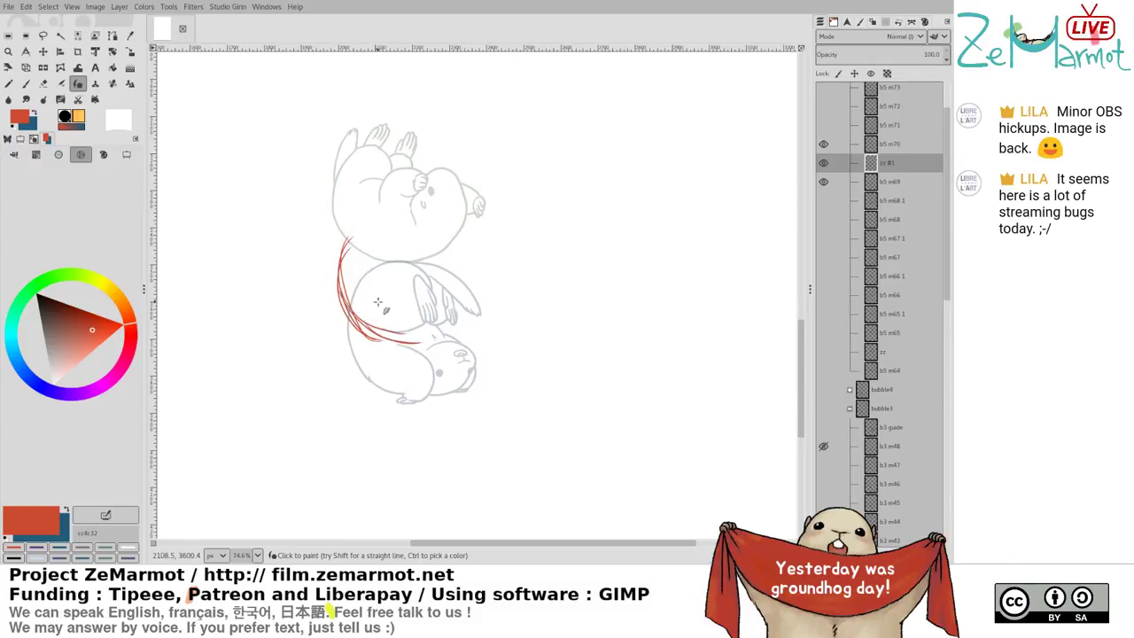
mouse_move(377, 294)
left_mouse_down()
mouse_move(373, 312)
mouse_move(373, 297)
mouse_move(417, 291)
mouse_move(425, 305)
mouse_move(409, 329)
mouse_move(431, 325)
mouse_move(423, 312)
mouse_move(406, 329)
mouse_move(424, 329)
mouse_move(425, 307)
left_mouse_up()
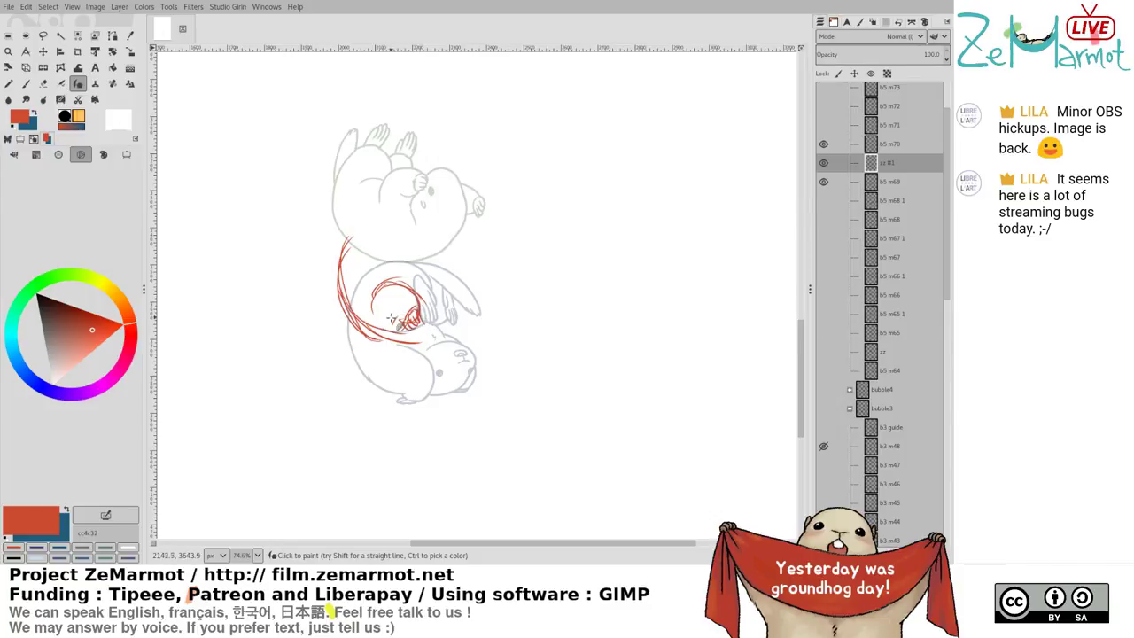
mouse_move(394, 308)
left_mouse_down()
mouse_move(379, 292)
mouse_move(413, 287)
mouse_move(383, 303)
mouse_move(369, 296)
mouse_move(390, 293)
mouse_move(383, 308)
mouse_move(397, 285)
mouse_move(420, 305)
mouse_move(409, 321)
mouse_move(419, 327)
left_mouse_up()
Switch the drawing colour to dark red 6c2618 and redraw the curled limb and the back curve over the rough sketch
key("shift+e")
left_click(67, 312)
key("y")
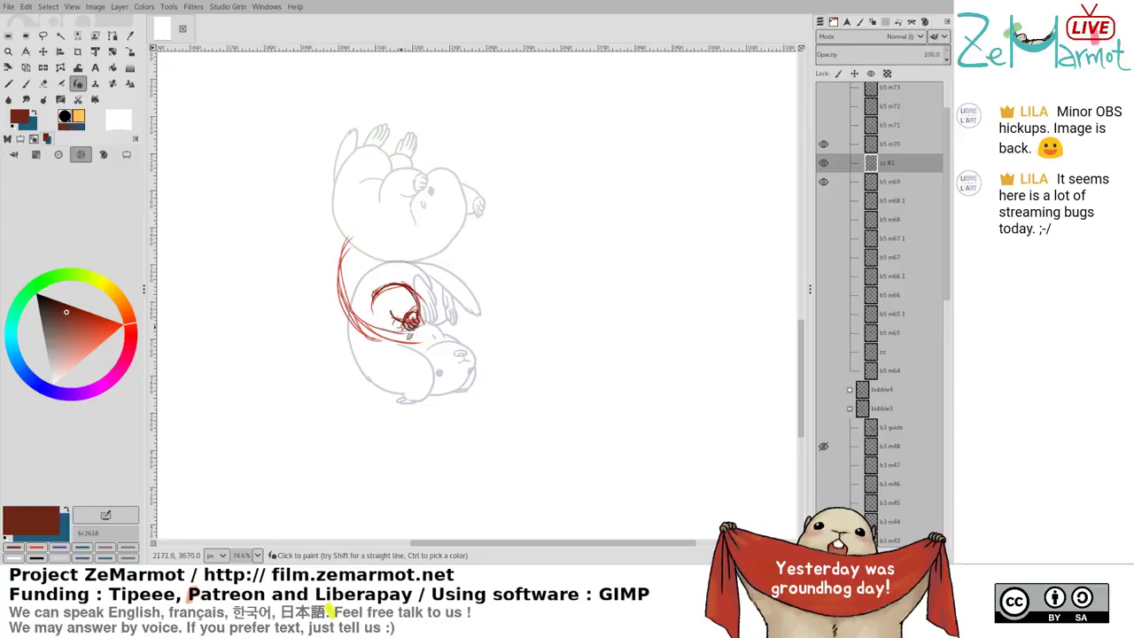
mouse_move(365, 290)
left_mouse_down()
mouse_move(351, 233)
mouse_move(350, 301)
mouse_move(344, 238)
mouse_move(333, 273)
mouse_move(391, 346)
mouse_move(418, 339)
mouse_move(456, 296)
mouse_move(448, 335)
mouse_move(434, 338)
mouse_move(447, 314)
mouse_move(420, 301)
mouse_move(451, 285)
mouse_move(411, 273)
left_mouse_up()
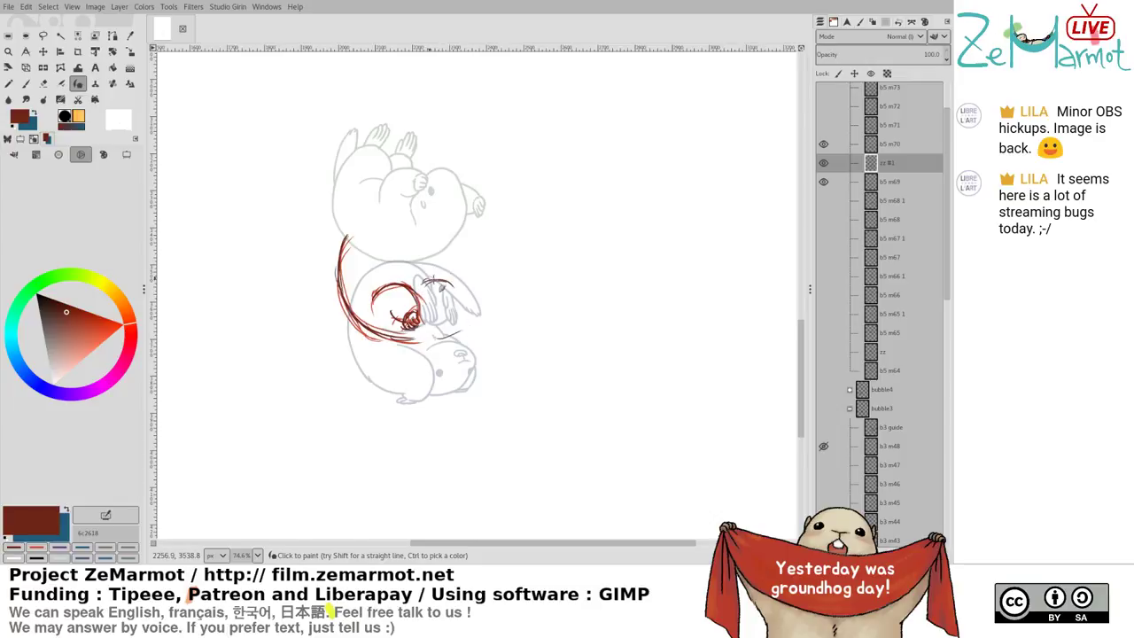
Extend the dark red back contour over the top of the body and round the marmot's hindquarters
key("ctrl+z")
left_click_drag(345, 240, 379, 219)
mouse_move(349, 282)
left_mouse_down()
mouse_move(354, 244)
mouse_move(414, 240)
mouse_move(405, 214)
mouse_move(385, 230)
mouse_move(374, 220)
mouse_move(400, 218)
mouse_move(393, 235)
mouse_move(417, 219)
mouse_move(420, 232)
mouse_move(422, 216)
mouse_move(421, 228)
mouse_move(448, 250)
left_mouse_up()
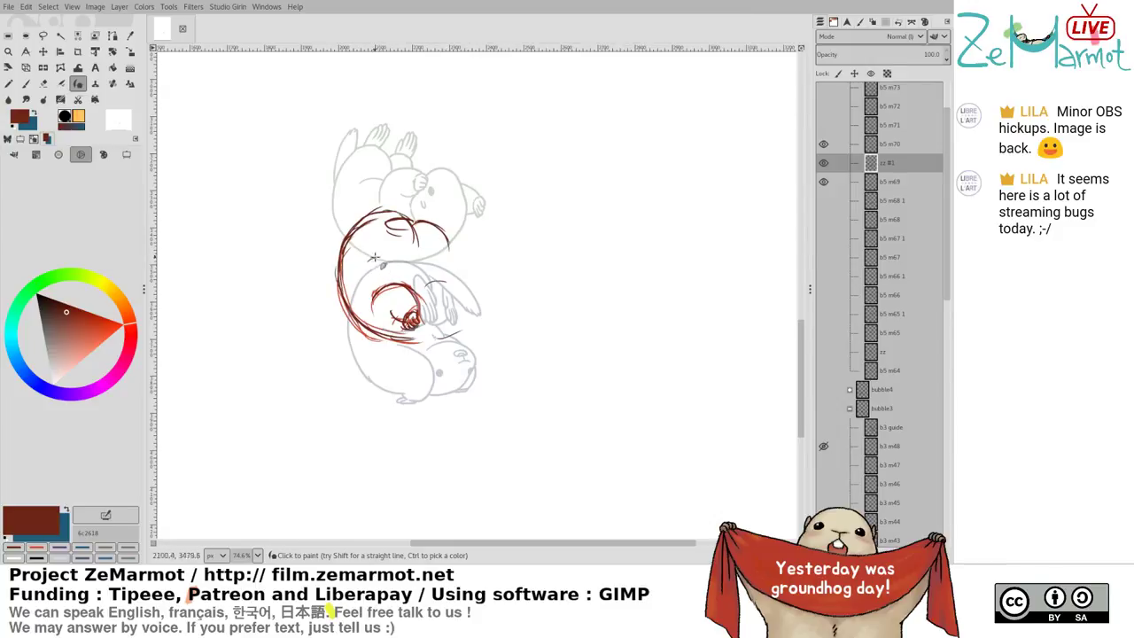
Sketch the thigh line and the first hind foot at the top of the body, cleaning up the foot with the Eraser
mouse_move(372, 258)
left_mouse_down()
mouse_move(413, 255)
mouse_move(367, 270)
mouse_move(424, 259)
mouse_move(353, 220)
mouse_move(383, 207)
left_mouse_up()
key("ctrl+z")
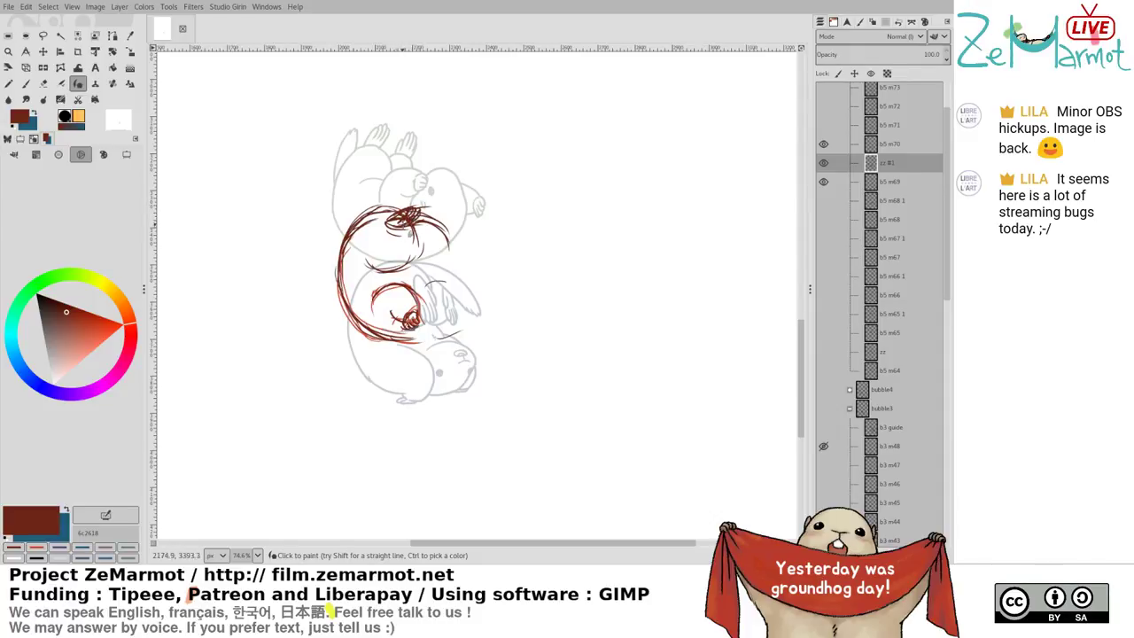
key("shift+e")
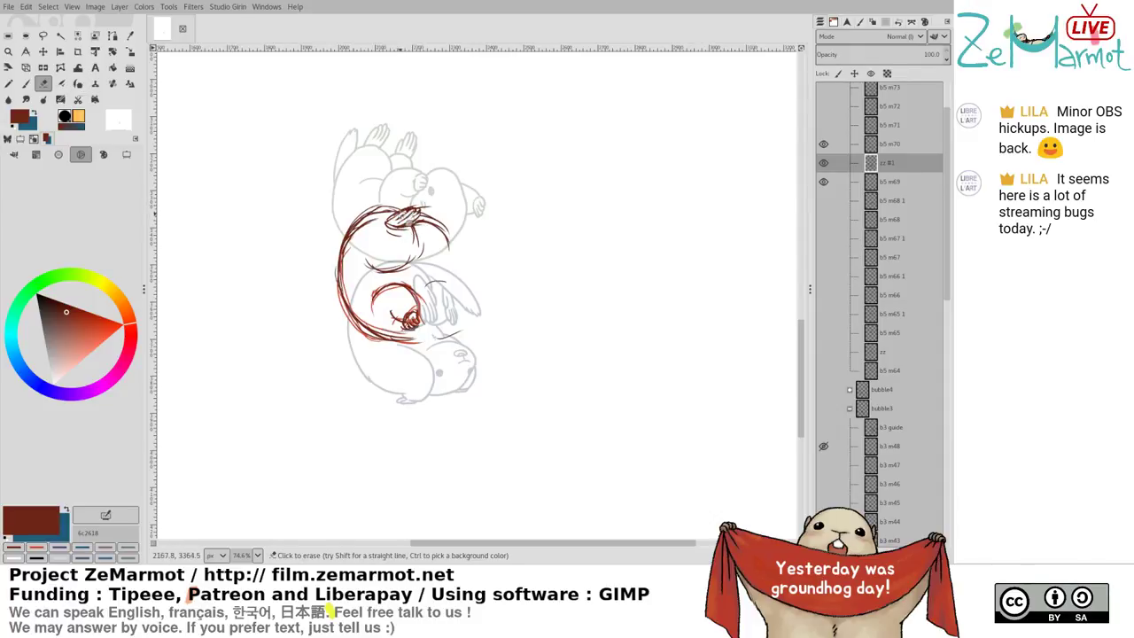
key("k")
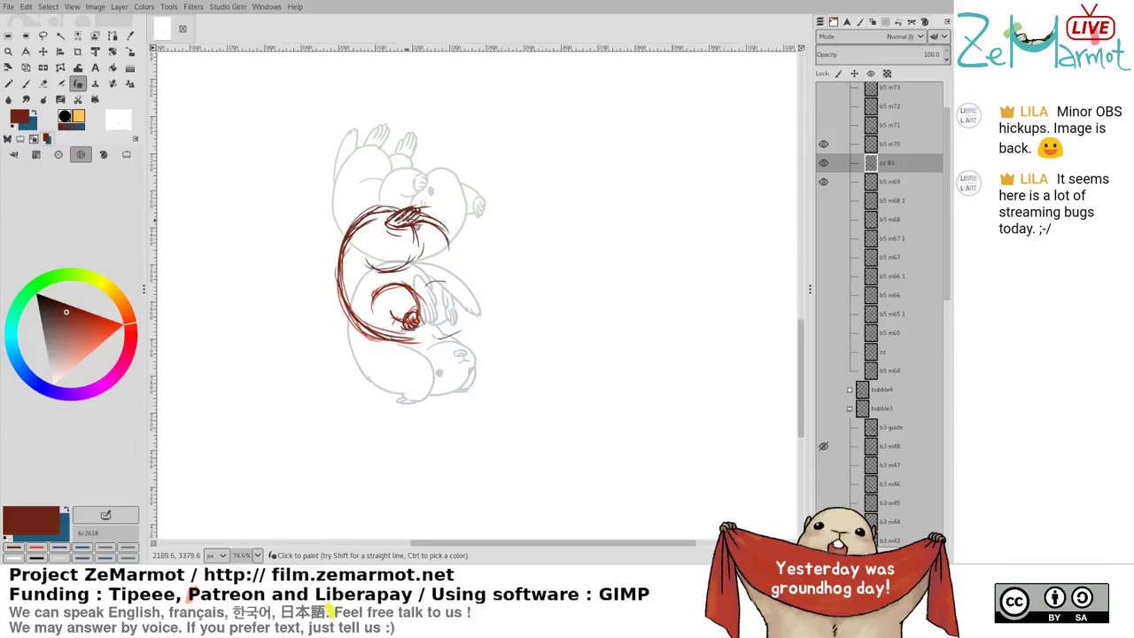
key("shift+e")
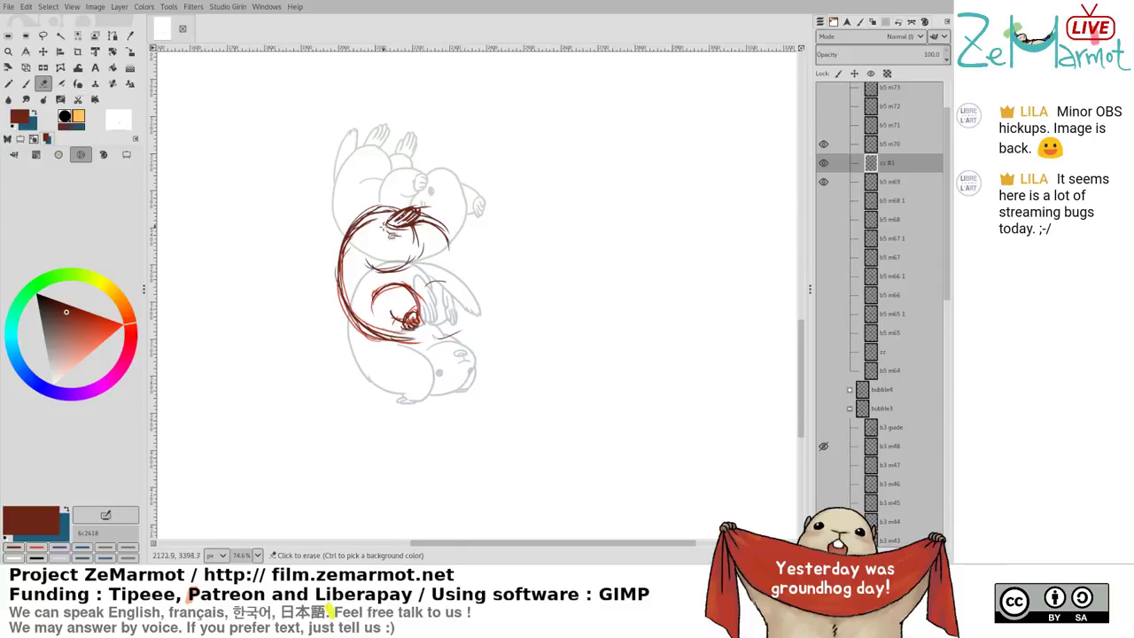
key("k")
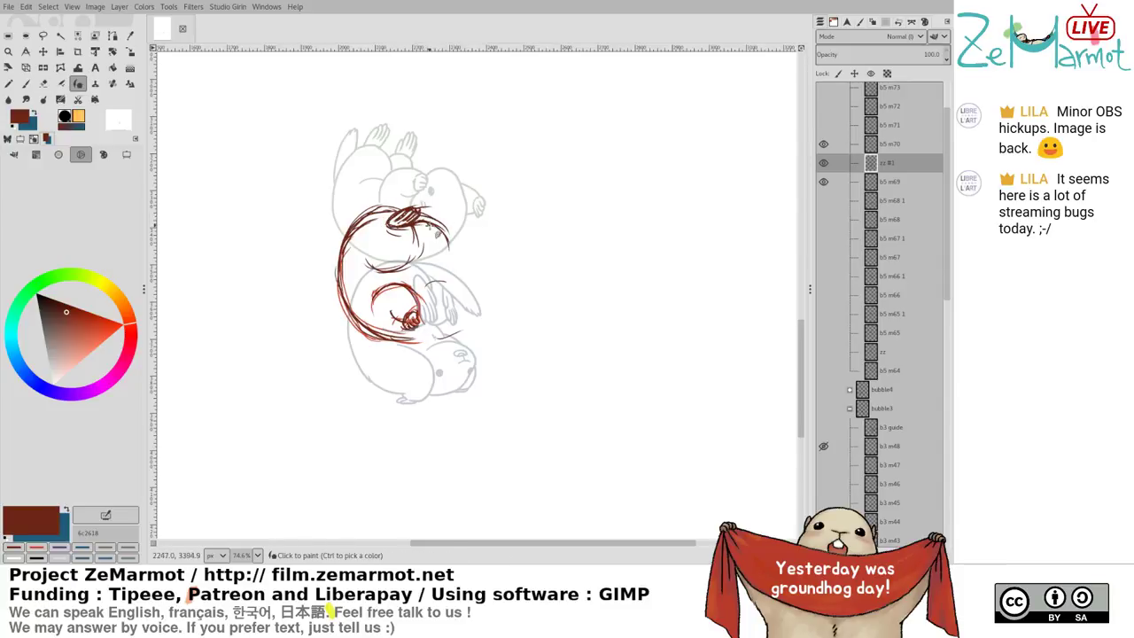
Draw the second hind foot beside the first one, shaping its sole and toes with Ink and Eraser strokes
left_click_drag(440, 224, 449, 227)
scroll(387, 176, "up", 3)
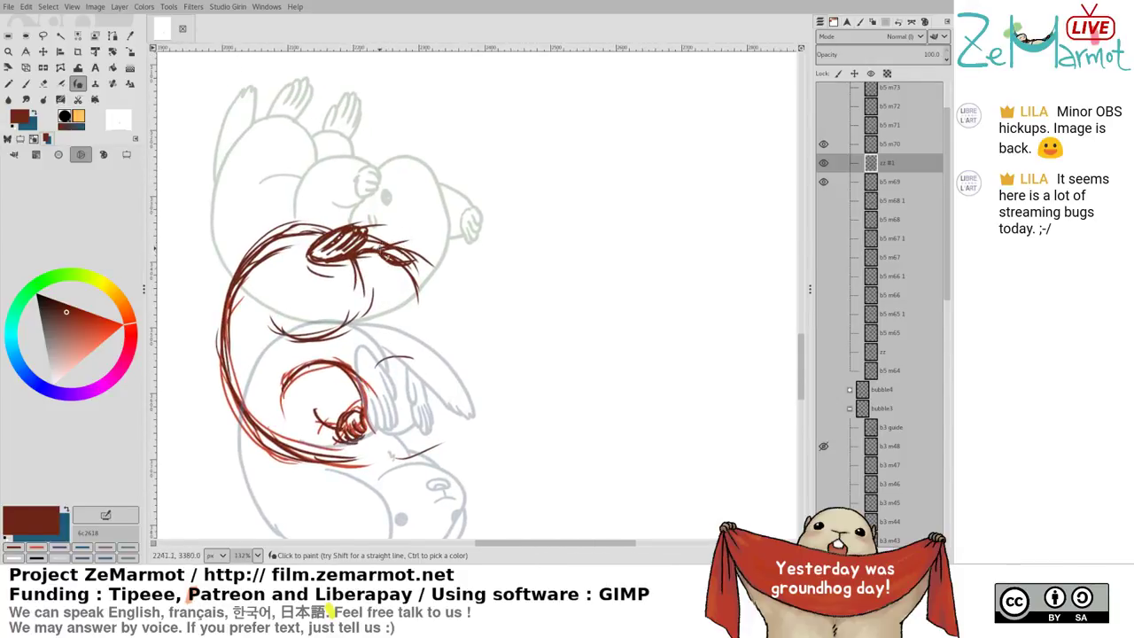
left_click_drag(388, 255, 395, 230)
key("shift+e")
left_click_drag(403, 242, 424, 235)
key("k")
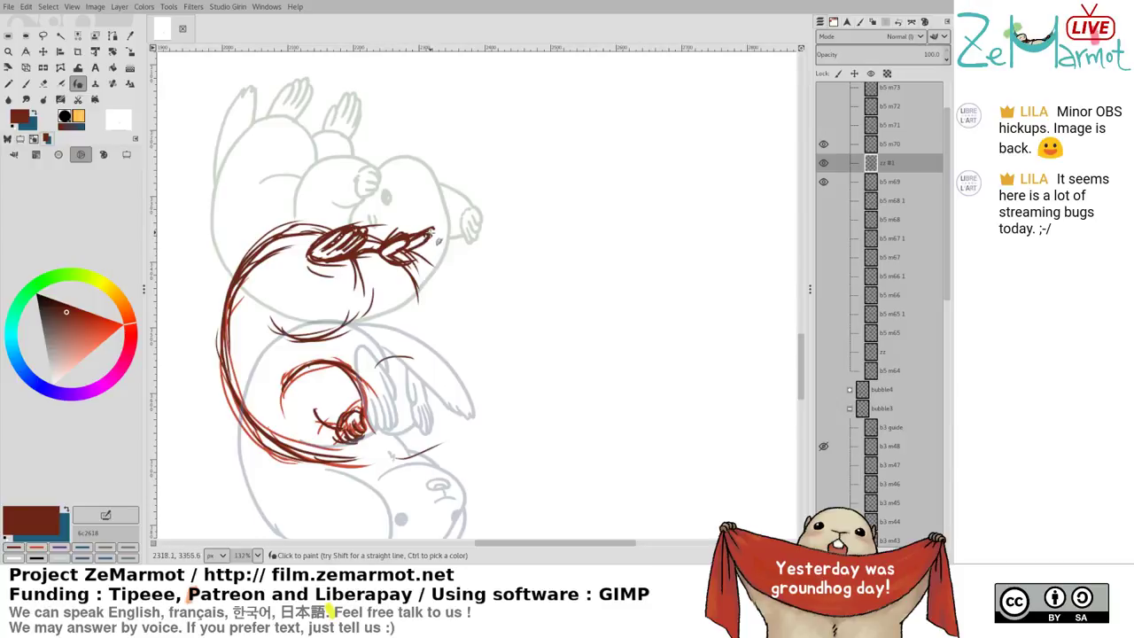
left_click_drag(436, 237, 427, 255)
key("shift+e")
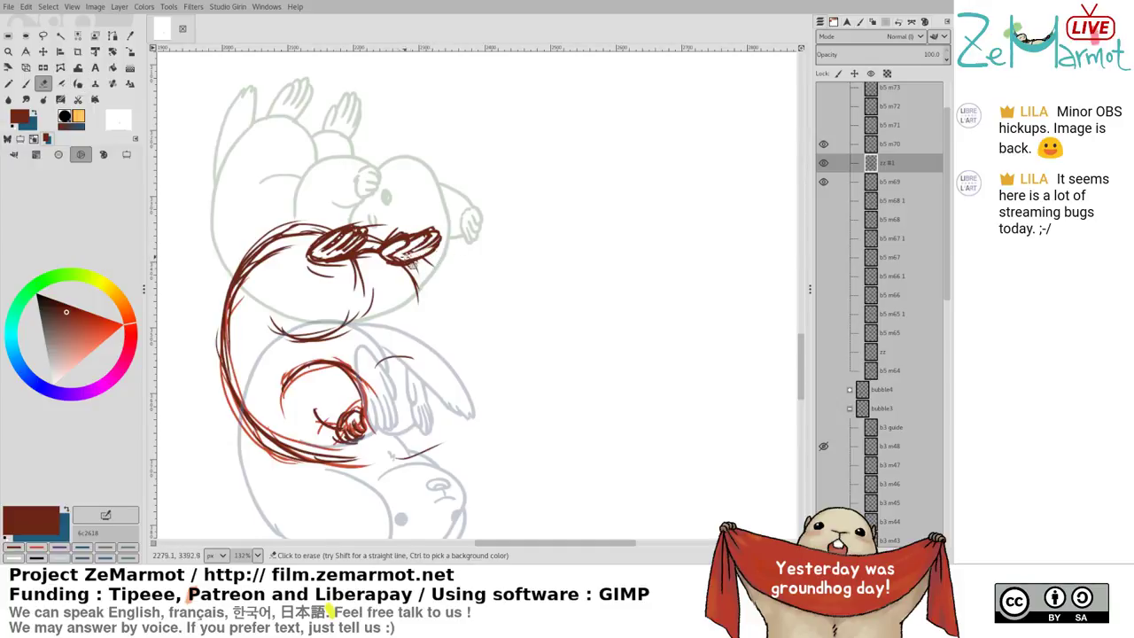
Clean up the heel and lower edge of the second hind foot, alternating between erasing and inking
key("y")
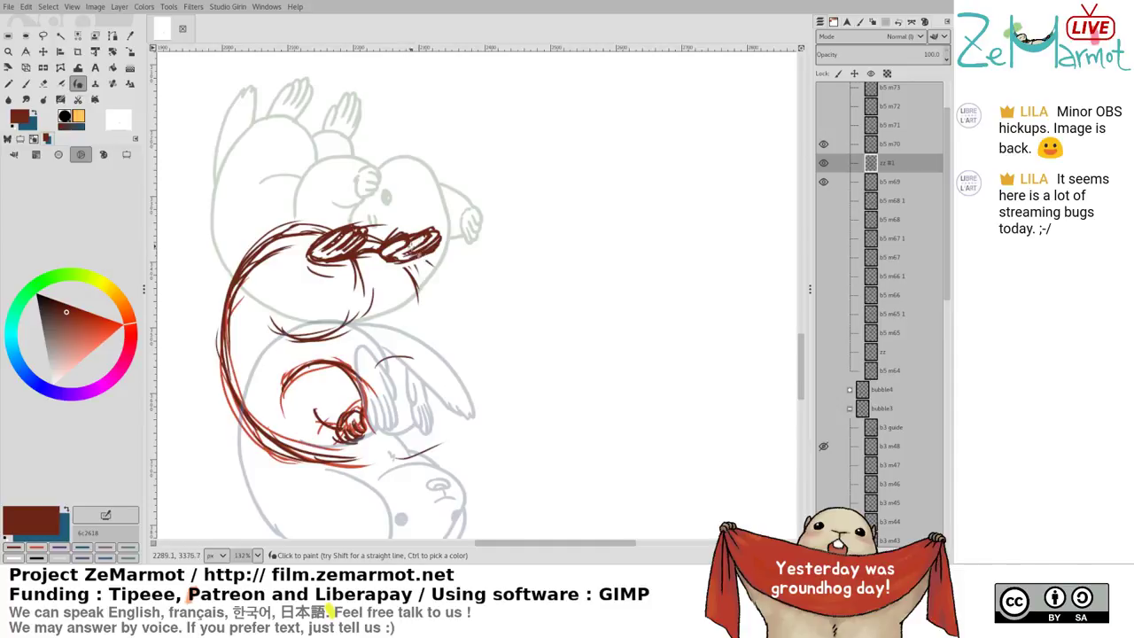
key("shift+e")
left_click_drag(384, 247, 382, 264)
key("y")
key("shift+e")
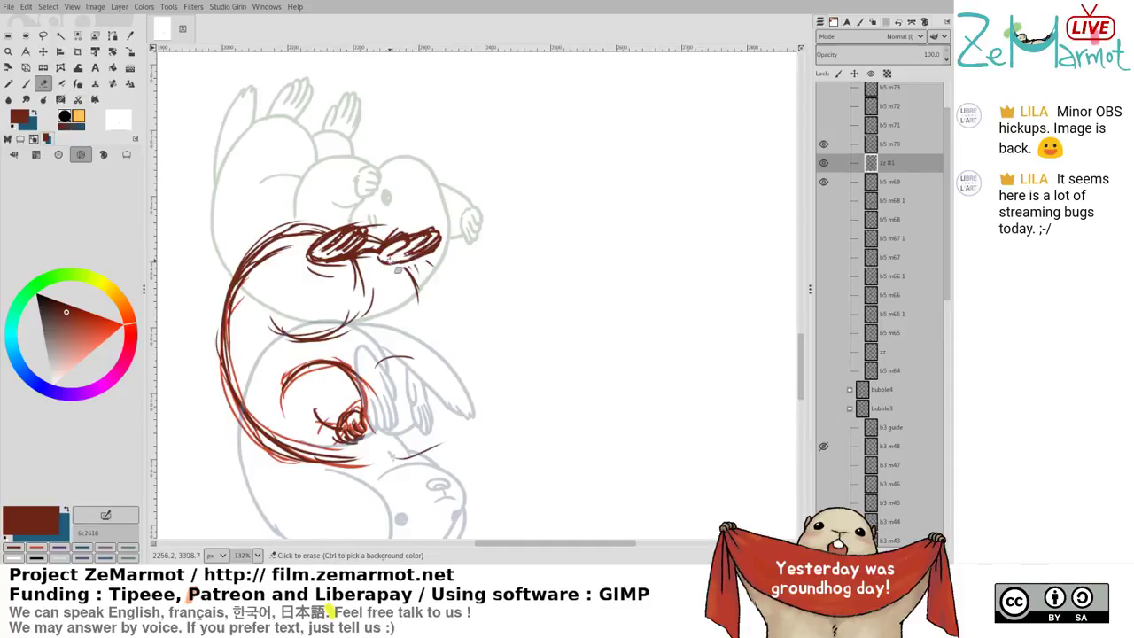
key("y")
key("shift+e")
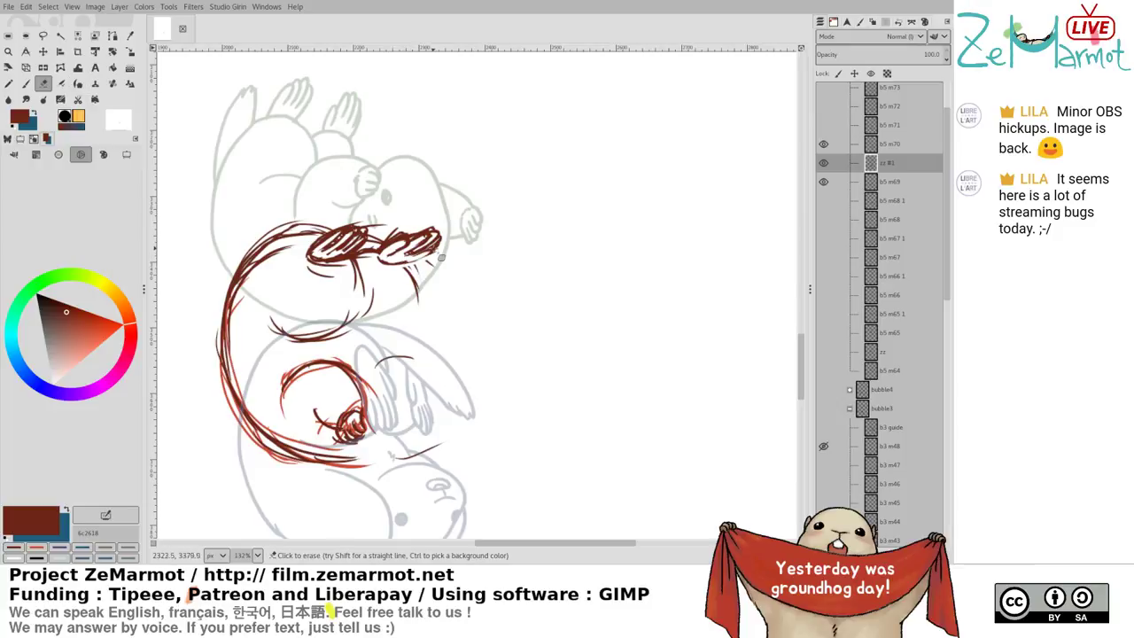
key("y")
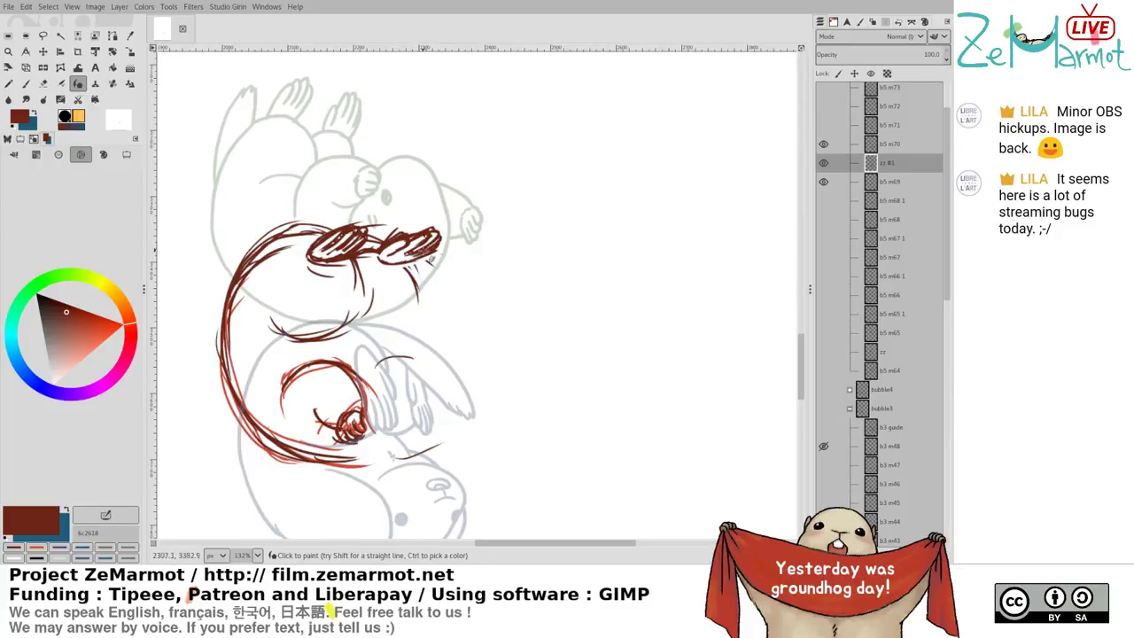
Draw the belly contour curving from the second hind foot down towards the chest, undoing the stray stroke
mouse_move(413, 267)
left_mouse_down()
mouse_move(422, 324)
mouse_move(426, 304)
mouse_move(379, 355)
left_mouse_up()
left_click_drag(334, 319, 287, 241)
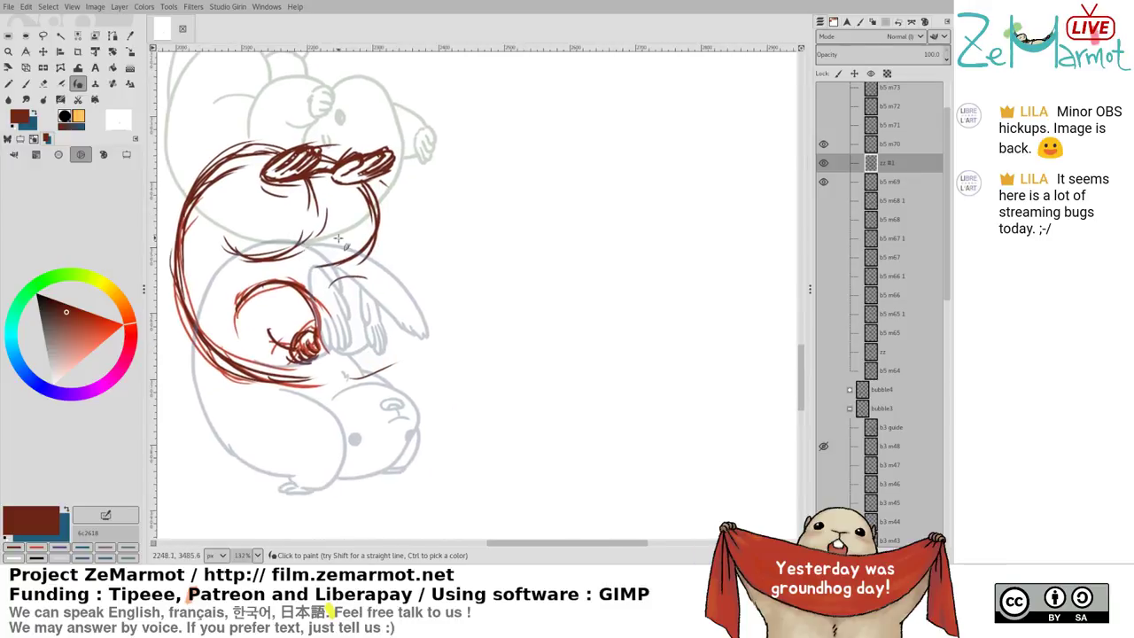
left_click_drag(343, 220, 395, 278)
key("ctrl+z")
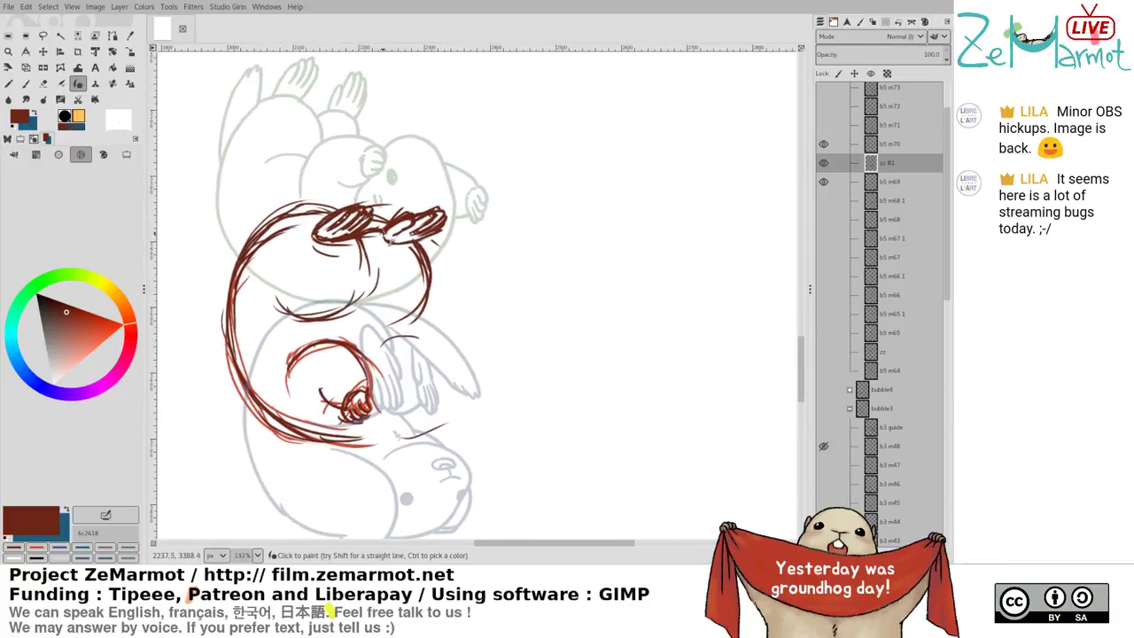
Touch up the edges of both hind feet with alternating Eraser and Ink strokes
key("shift+e")
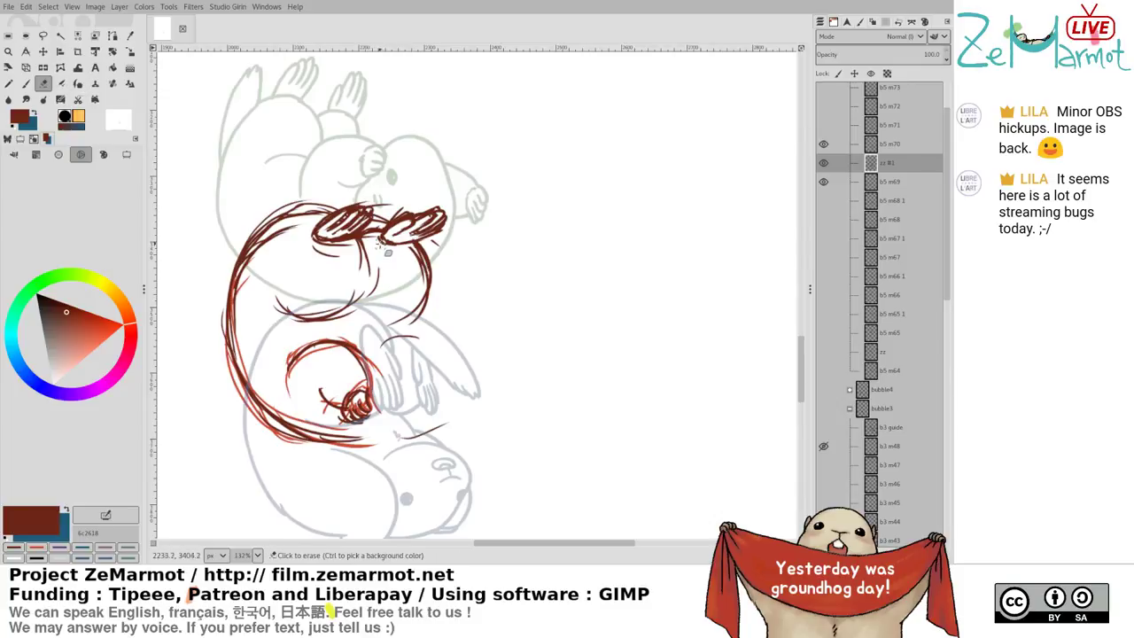
mouse_move(388, 245)
left_mouse_down()
mouse_move(422, 249)
mouse_move(403, 249)
mouse_move(426, 236)
mouse_move(390, 246)
left_mouse_up()
key("k")
key("shift+e")
mouse_move(325, 233)
left_mouse_down()
mouse_move(351, 241)
mouse_move(319, 238)
mouse_move(344, 251)
mouse_move(356, 239)
mouse_move(345, 251)
mouse_move(358, 242)
mouse_move(344, 251)
mouse_move(343, 241)
mouse_move(380, 233)
mouse_move(334, 256)
mouse_move(361, 241)
mouse_move(334, 241)
mouse_move(354, 241)
mouse_move(339, 253)
mouse_move(366, 237)
mouse_move(331, 232)
mouse_move(352, 207)
mouse_move(386, 206)
mouse_move(330, 220)
left_mouse_up()
key("k")
key("shift+e")
key("k")
key("shift+e")
Sketch the long tail rising diagonally from the hindquarters behind the first hind foot, undoing the rejected strokes
key("y")
key("shift+e")
mouse_move(301, 257)
left_mouse_down()
mouse_move(347, 226)
mouse_move(334, 340)
mouse_move(357, 291)
left_mouse_up()
key("y")
mouse_move(293, 306)
left_mouse_down()
mouse_move(364, 295)
mouse_move(362, 270)
mouse_move(376, 265)
left_mouse_up()
left_click_drag(335, 290, 407, 248)
key("ctrl+z")
key("ctrl+z")
mouse_move(340, 289)
left_mouse_down()
mouse_move(409, 243)
mouse_move(421, 257)
mouse_move(367, 294)
left_mouse_up()
mouse_move(368, 293)
left_mouse_down()
mouse_move(429, 244)
mouse_move(397, 258)
mouse_move(406, 273)
mouse_move(416, 253)
mouse_move(345, 274)
mouse_move(311, 197)
mouse_move(351, 163)
left_mouse_up()
key("shift+e")
key("y")
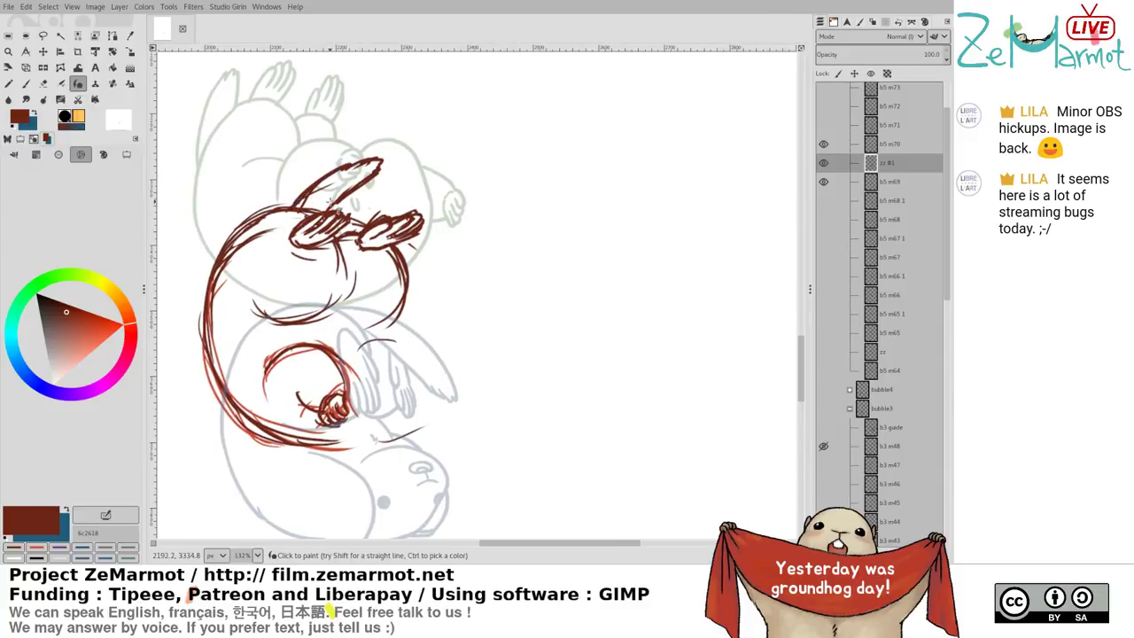
Refine the tail's outline and its base near the first hind foot, alternating between erasing and inking
key("shift+e")
mouse_move(331, 203)
left_mouse_down()
mouse_move(338, 211)
mouse_move(324, 211)
mouse_move(357, 221)
mouse_move(320, 235)
left_mouse_up()
key("y")
key("shift+e")
key("y")
key("shift+e")
key("y")
key("shift+e")
key("y")
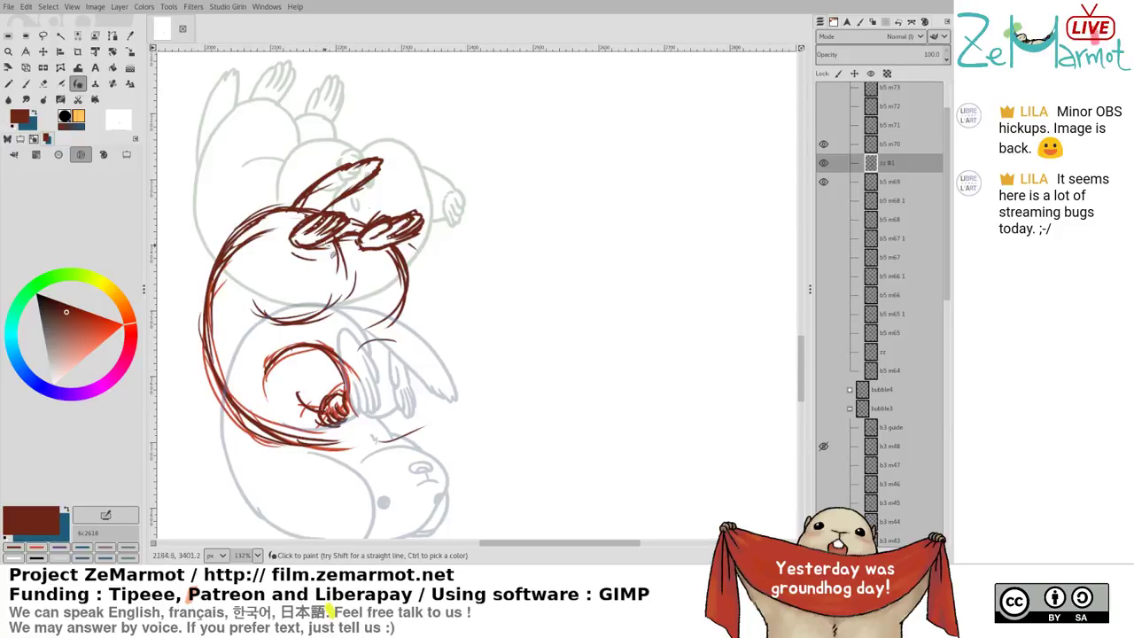
Reinforce the back contour and add short chest strokes where the belly line ends
mouse_move(300, 228)
left_mouse_down()
mouse_move(276, 241)
mouse_move(222, 283)
mouse_move(268, 231)
mouse_move(226, 284)
mouse_move(253, 245)
left_mouse_up()
key("shift+e")
mouse_move(362, 331)
left_mouse_down()
mouse_move(299, 256)
mouse_move(338, 234)
mouse_move(312, 264)
left_mouse_up()
key("y")
left_click_drag(298, 237, 312, 264)
left_click_drag(394, 235, 436, 231)
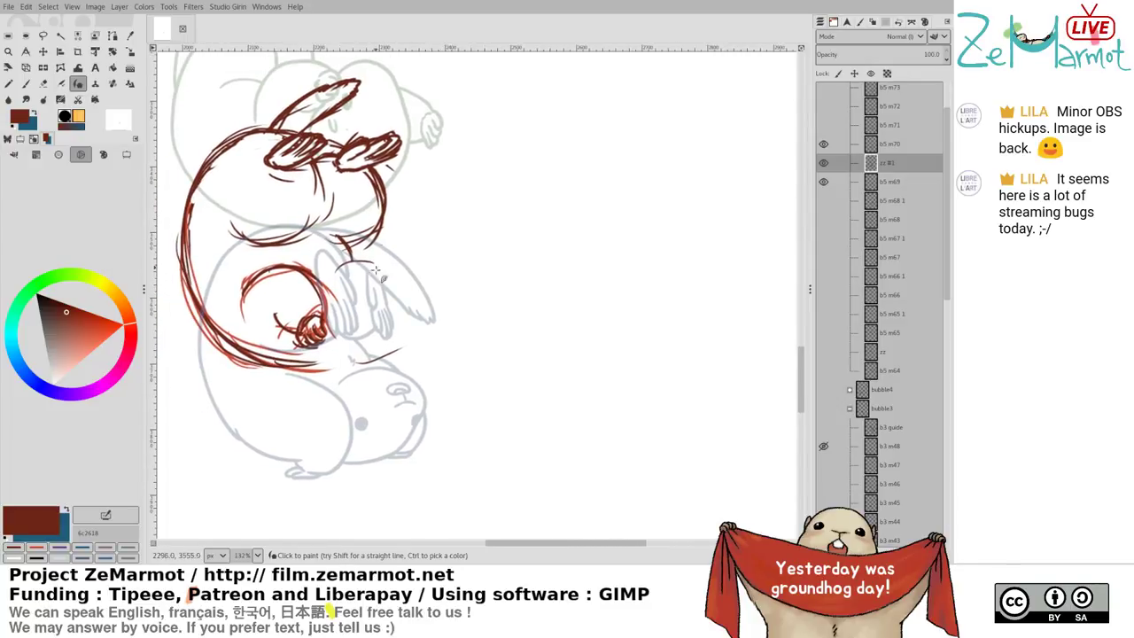
Sketch the rounded head outline from the chest down to the end of the back contour, redoing the rejected strokes
mouse_move(333, 273)
left_mouse_down()
mouse_move(412, 317)
mouse_move(376, 314)
mouse_move(432, 294)
mouse_move(411, 296)
mouse_move(434, 314)
mouse_move(412, 295)
mouse_move(385, 303)
mouse_move(412, 291)
mouse_move(436, 293)
mouse_move(395, 302)
mouse_move(447, 297)
mouse_move(386, 306)
mouse_move(446, 299)
mouse_move(462, 359)
left_mouse_up()
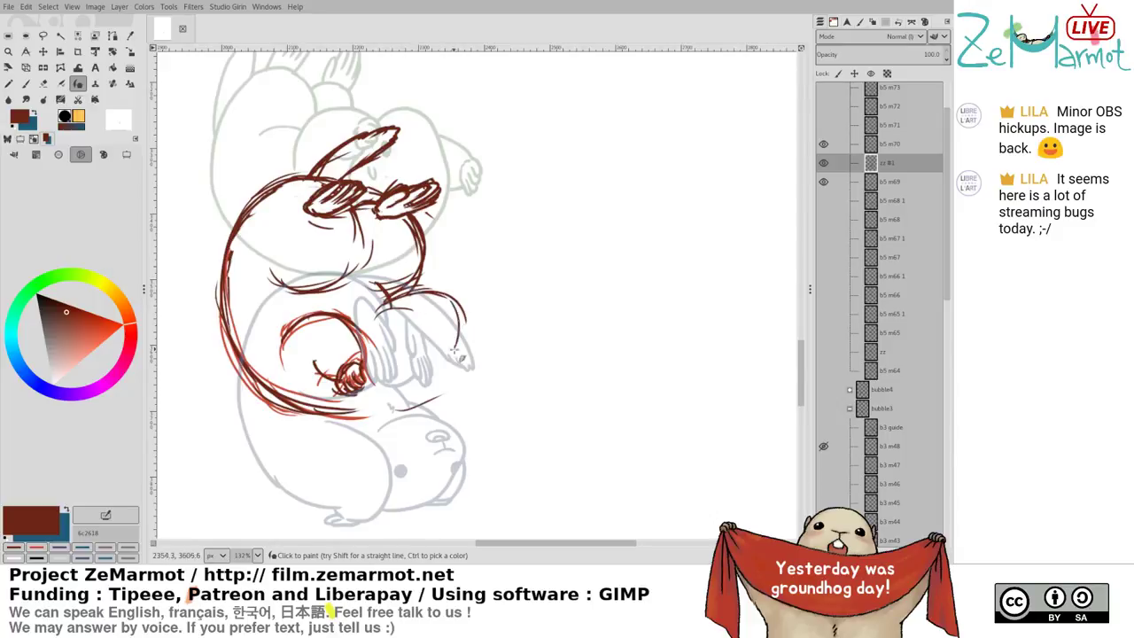
mouse_move(450, 308)
left_mouse_down()
mouse_move(449, 361)
mouse_move(410, 404)
left_mouse_up()
key("ctrl+z")
key("ctrl+z")
key("ctrl+z")
mouse_move(366, 322)
left_mouse_down()
mouse_move(396, 303)
mouse_move(382, 320)
mouse_move(442, 303)
mouse_move(417, 304)
mouse_move(461, 362)
left_mouse_up()
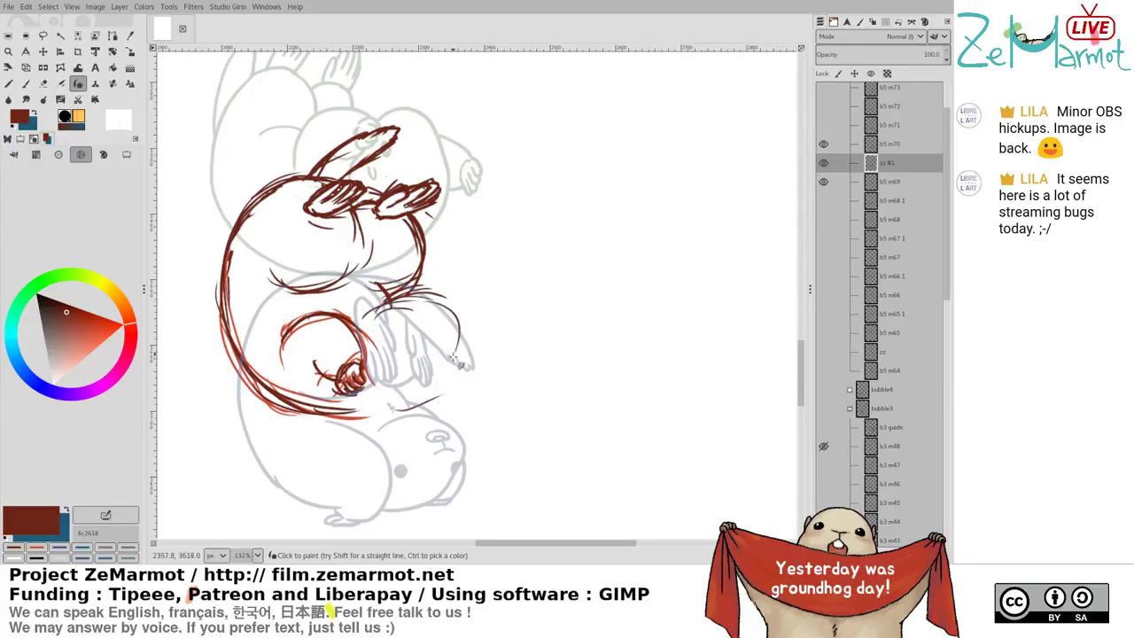
left_click_drag(450, 311, 448, 379)
mouse_move(402, 313)
left_mouse_down()
mouse_move(423, 412)
mouse_move(418, 309)
mouse_move(430, 365)
mouse_move(410, 362)
mouse_move(415, 313)
mouse_move(465, 358)
mouse_move(426, 305)
mouse_move(459, 340)
mouse_move(445, 379)
left_mouse_up()
key("ctrl+z")
left_click_drag(450, 314, 429, 400)
left_click_drag(457, 336, 397, 411)
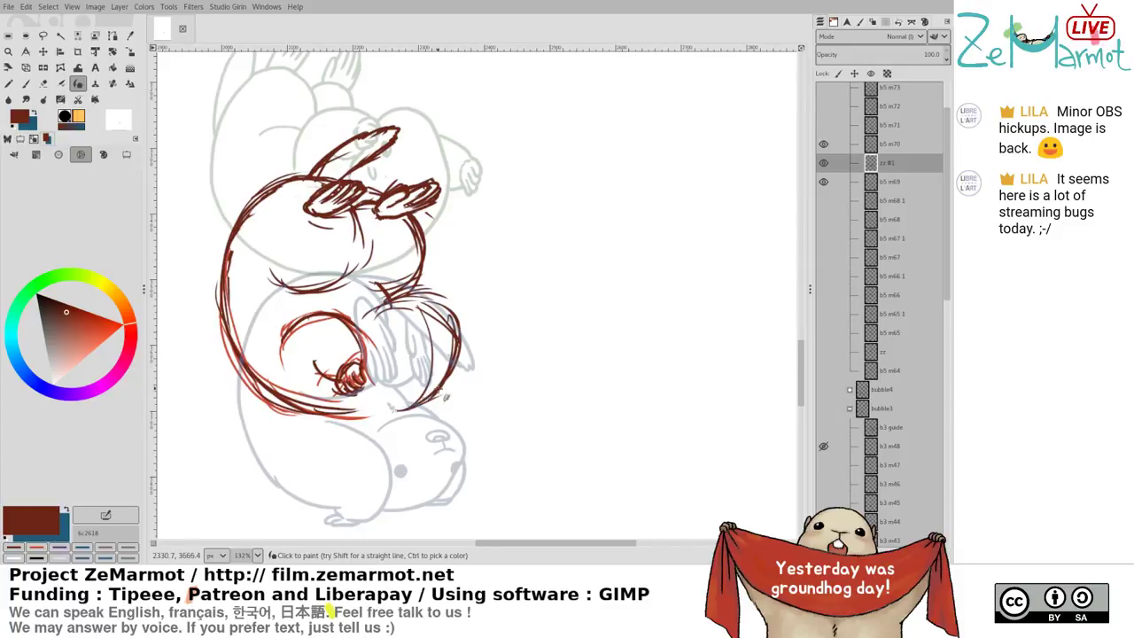
Draw curved face guidelines and a small eye mark inside the head outline
left_click_drag(440, 320, 452, 353)
left_click_drag(365, 336, 438, 320)
mouse_move(366, 342)
left_mouse_down()
mouse_move(418, 326)
mouse_move(445, 344)
left_mouse_up()
key("ctrl+z")
mouse_move(401, 308)
left_mouse_down()
mouse_move(420, 323)
mouse_move(434, 316)
left_mouse_up()
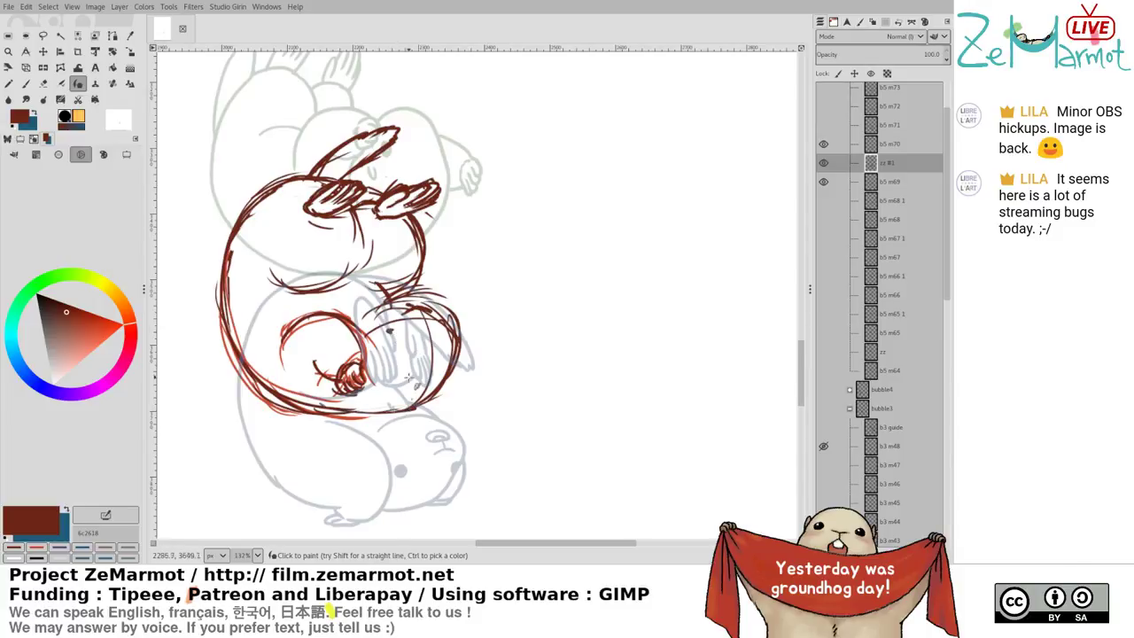
mouse_move(399, 324)
left_mouse_down()
mouse_move(337, 285)
mouse_move(342, 295)
left_mouse_up()
mouse_move(302, 388)
left_mouse_down()
mouse_move(363, 378)
mouse_move(346, 385)
mouse_move(355, 381)
left_mouse_up()
Select the outer part of the head with the Free Select tool and shift it slightly inward to narrow the head
scroll(277, 339, "down", 5)
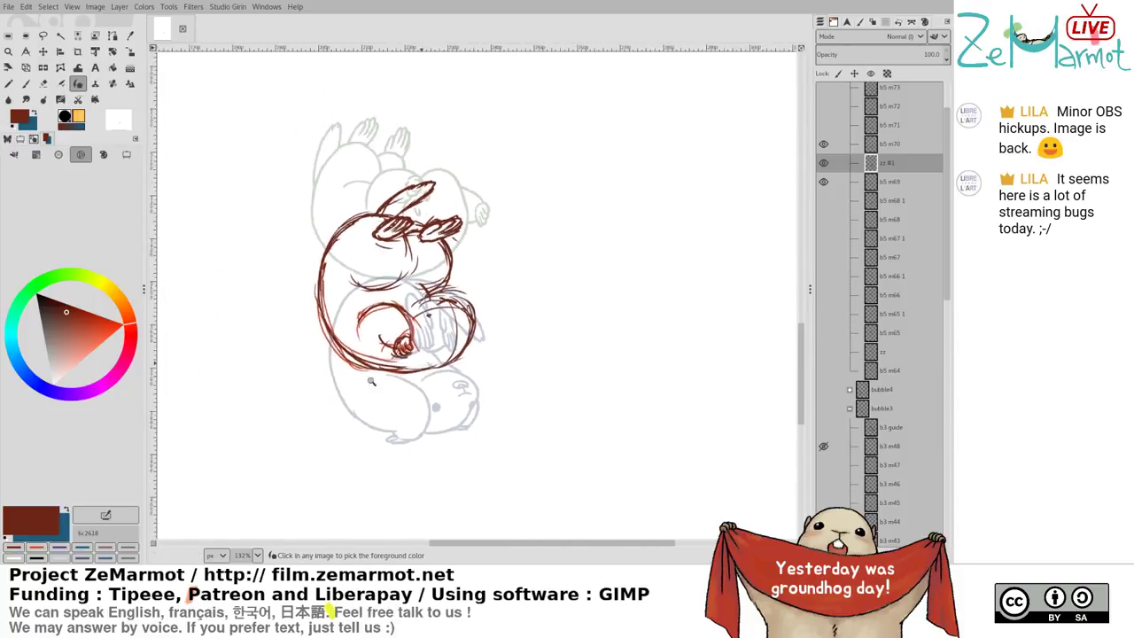
scroll(277, 339, "up", 2)
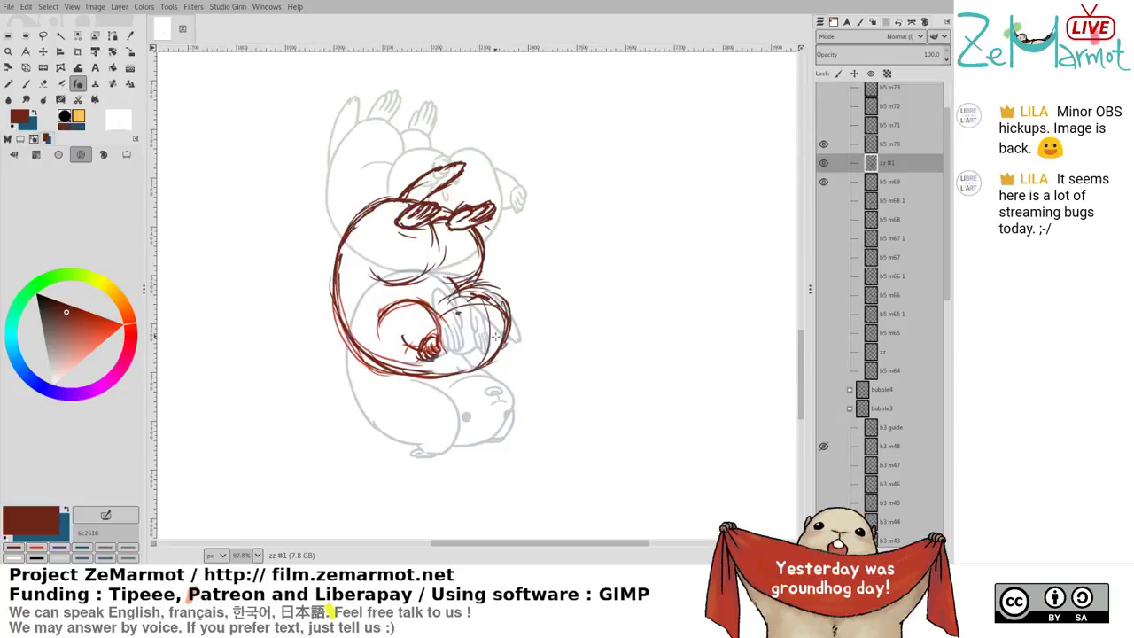
key("f")
mouse_move(519, 376)
left_mouse_down()
mouse_move(498, 285)
mouse_move(435, 299)
mouse_move(476, 369)
left_mouse_up()
left_click_drag(502, 343, 489, 345)
key("ctrl+h")
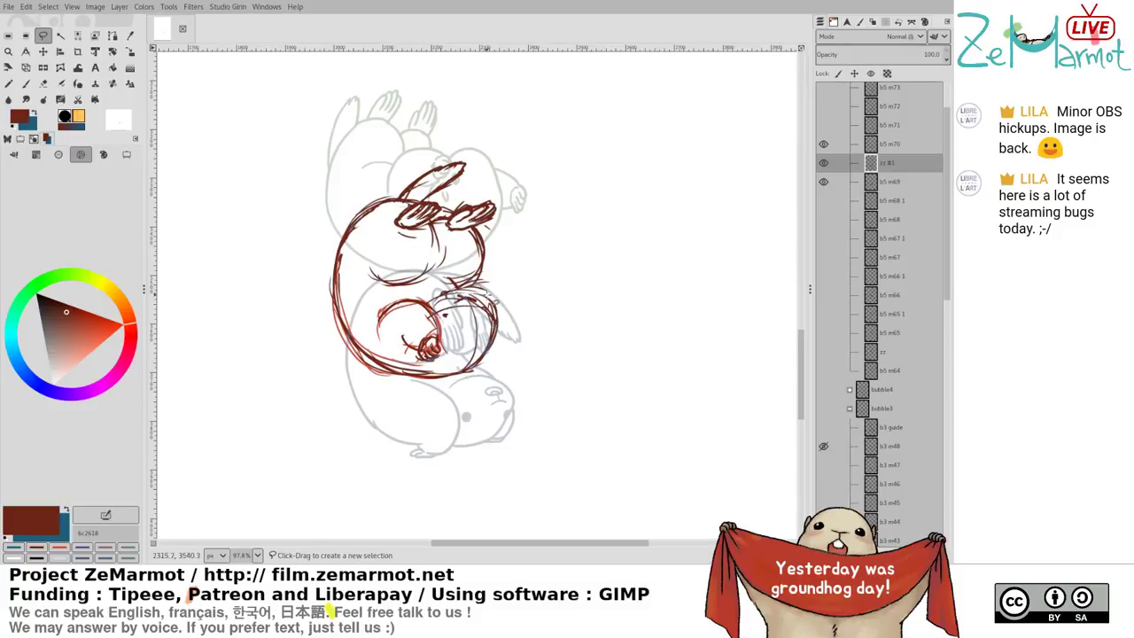
Draw the second forepaw beside the head and firm up the adjoining head and neck contours
key("p")
mouse_move(483, 297)
left_mouse_down()
mouse_move(501, 317)
mouse_move(493, 354)
mouse_move(506, 350)
mouse_move(485, 373)
mouse_move(509, 356)
left_mouse_up()
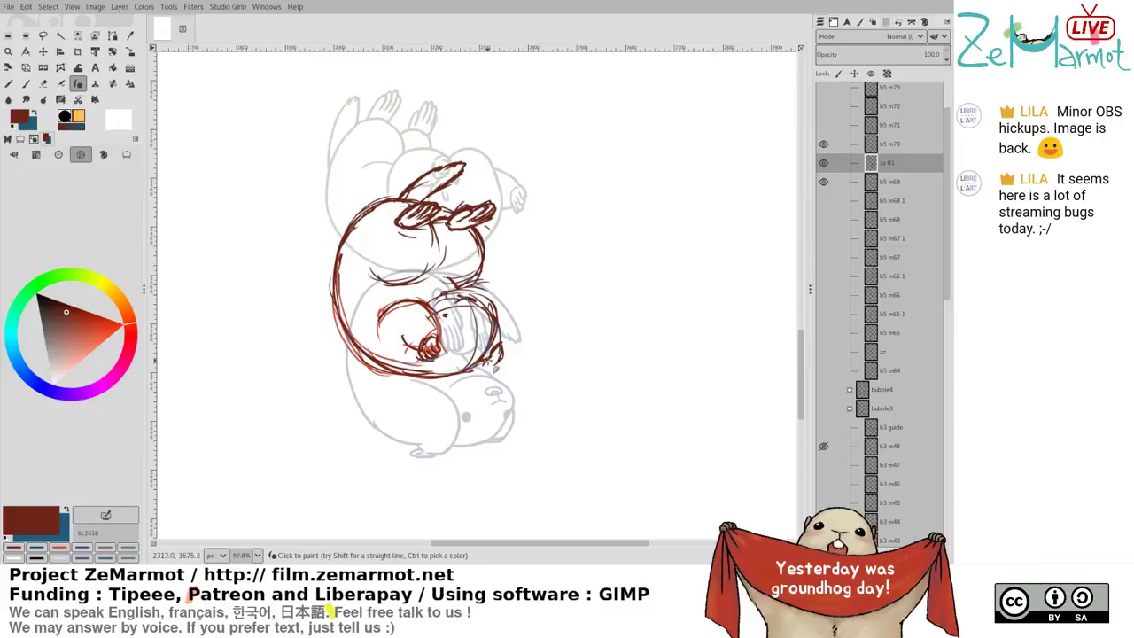
key("shift+e")
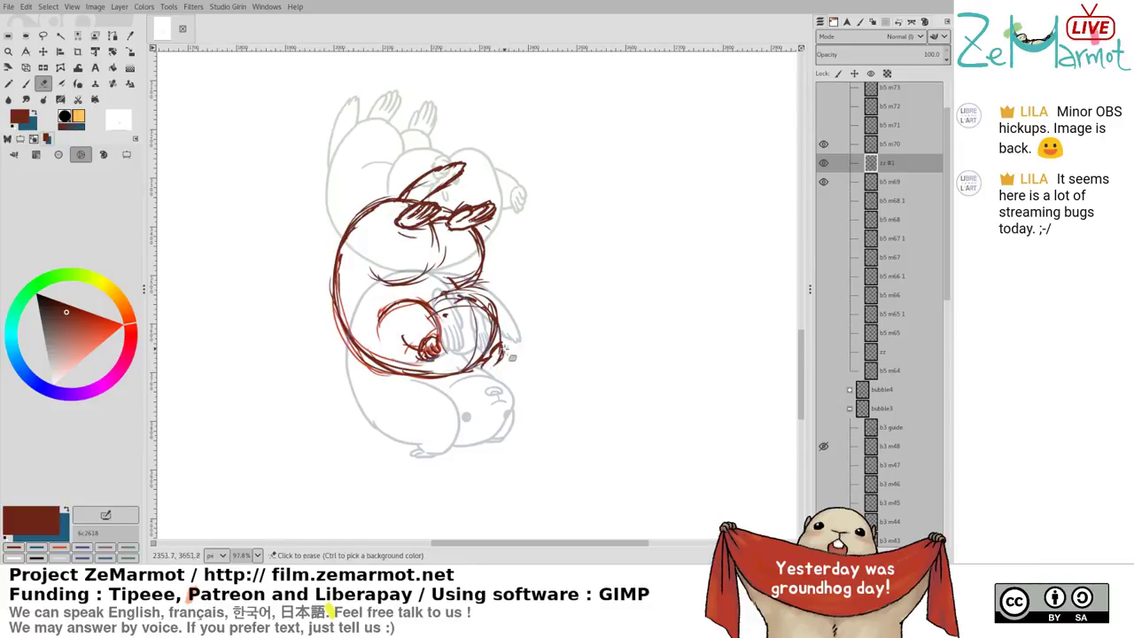
key("y")
mouse_move(450, 292)
left_mouse_down()
mouse_move(499, 316)
mouse_move(481, 295)
mouse_move(501, 326)
mouse_move(454, 291)
mouse_move(462, 283)
mouse_move(431, 276)
mouse_move(452, 282)
left_mouse_up()
key("shift+e")
key("y")
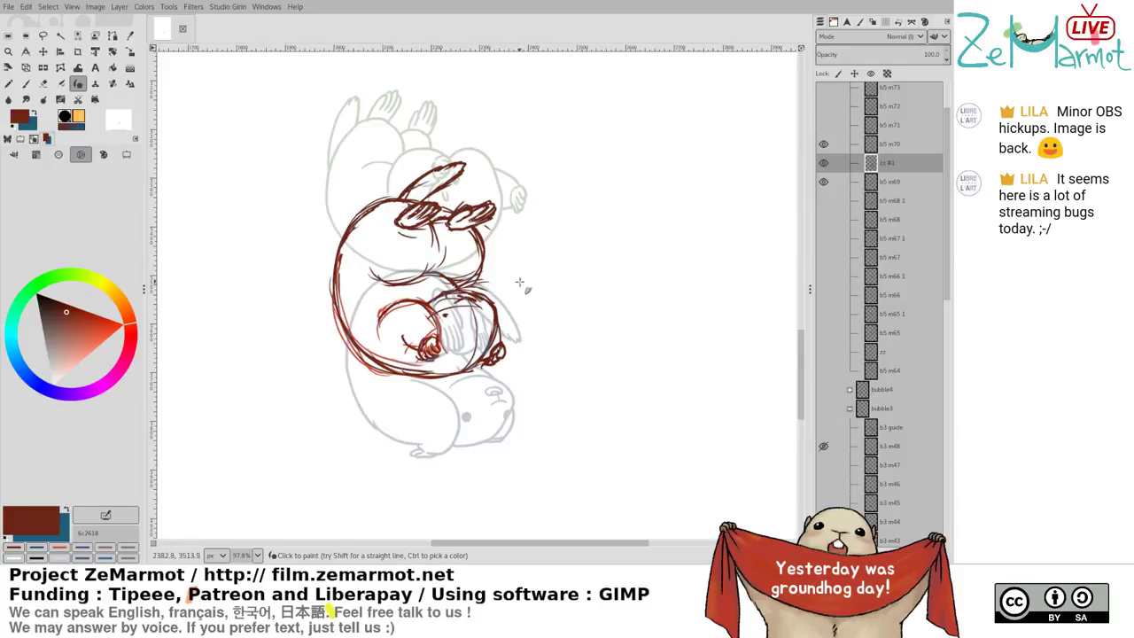
Shape the fingers and palm of the second forepaw with alternating Eraser and Ink strokes
key("shift+e")
key("k")
key("shift+e")
key("k")
key("shift+e")
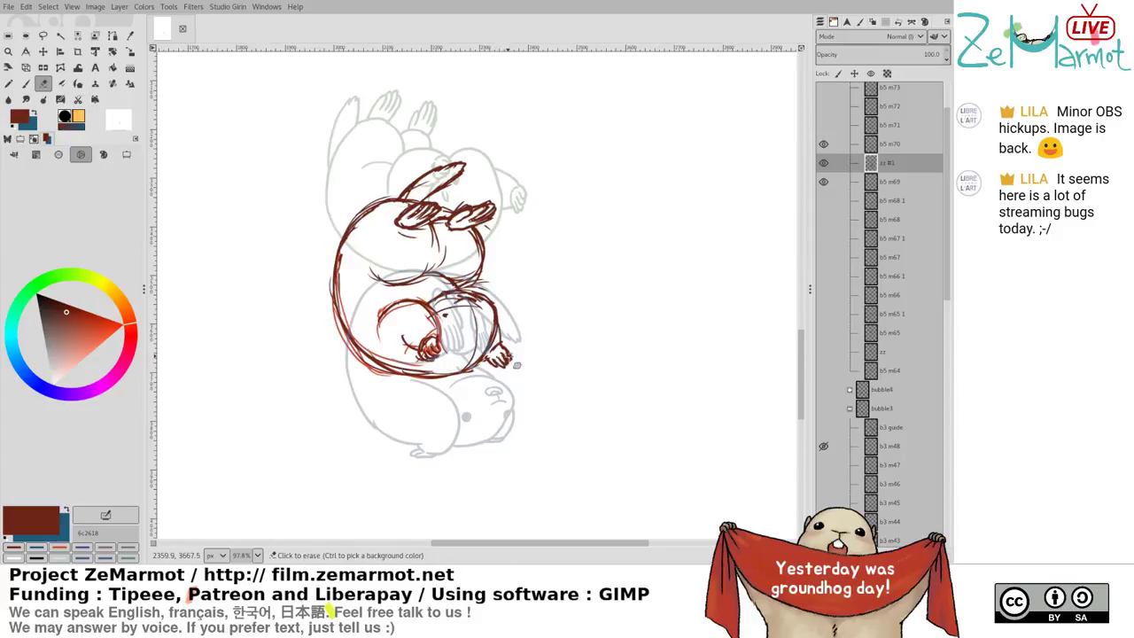
key("k")
key("shift+e")
key("k")
key("shift+e")
key("k")
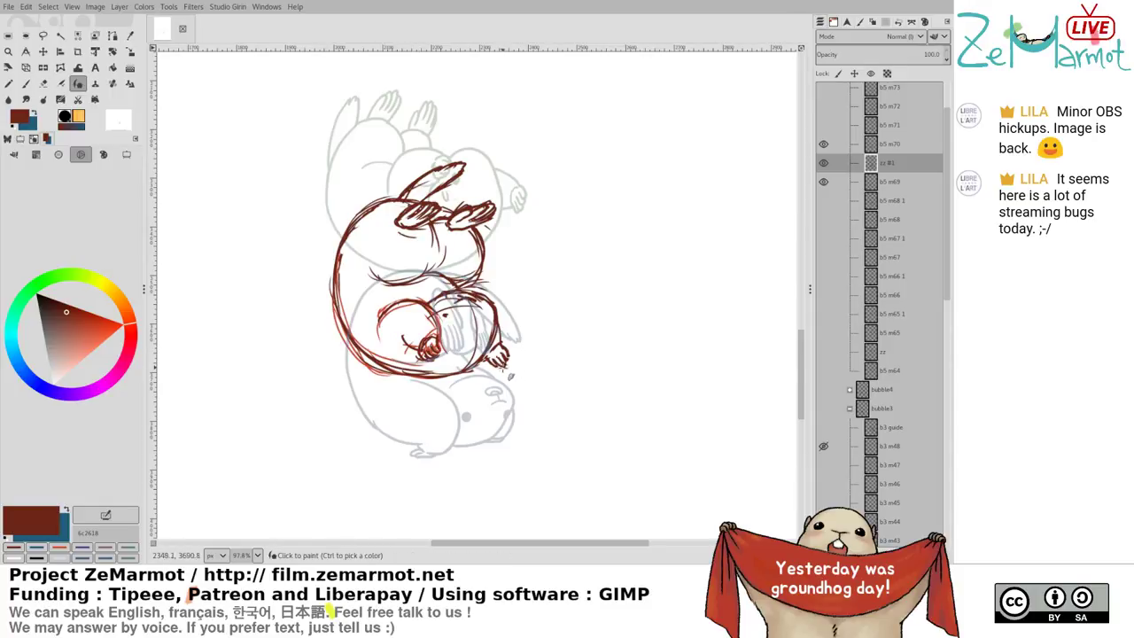
key("shift+e")
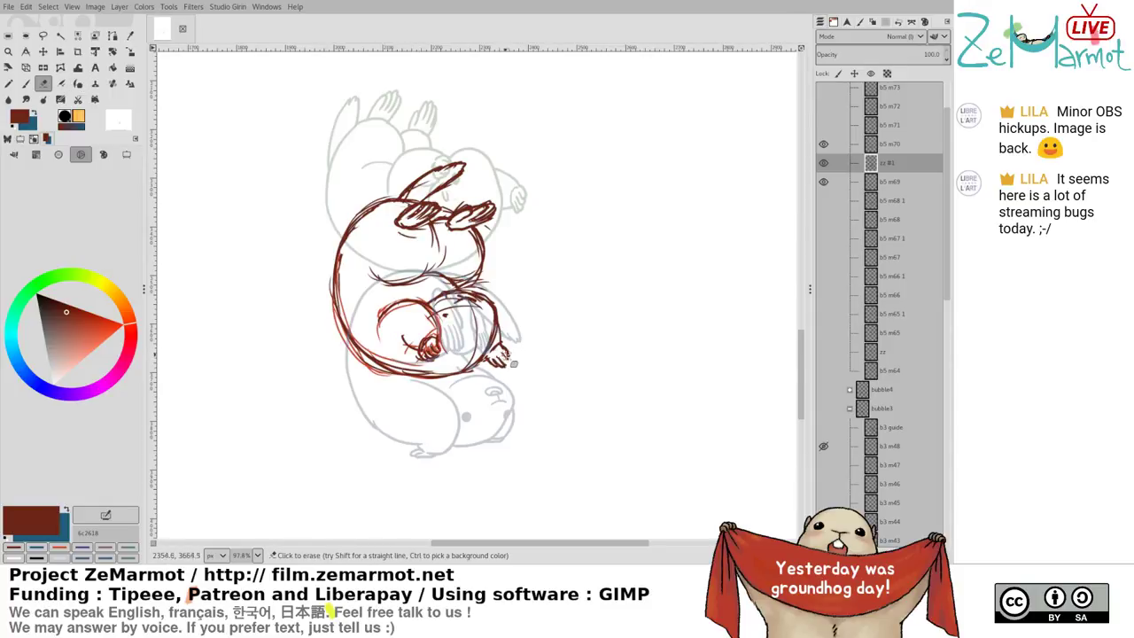
key("k")
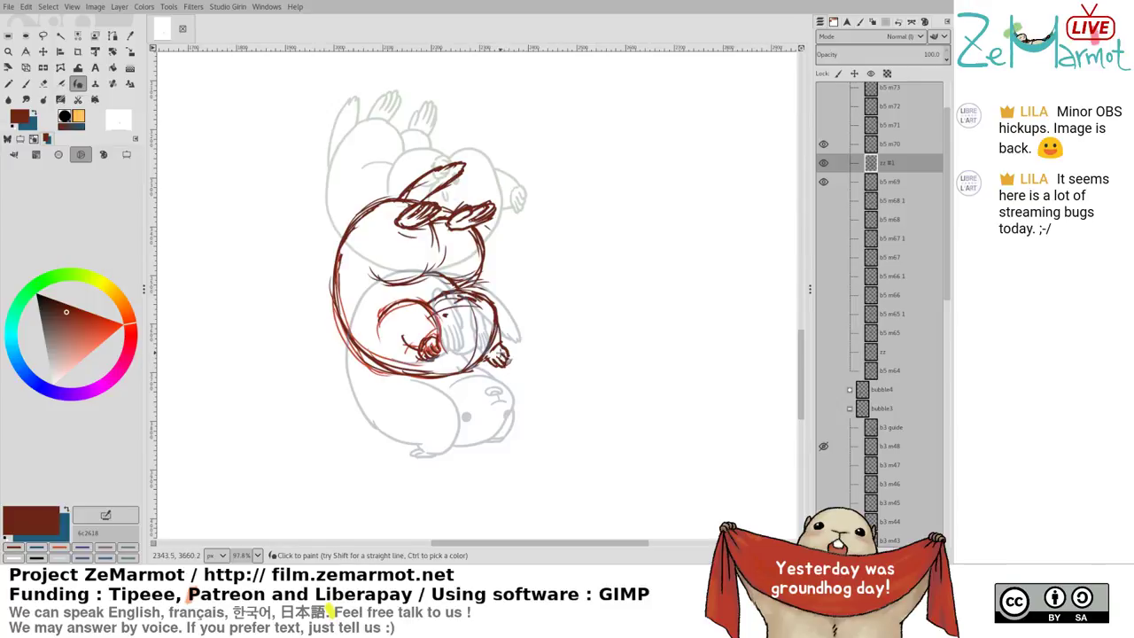
key("shift+e")
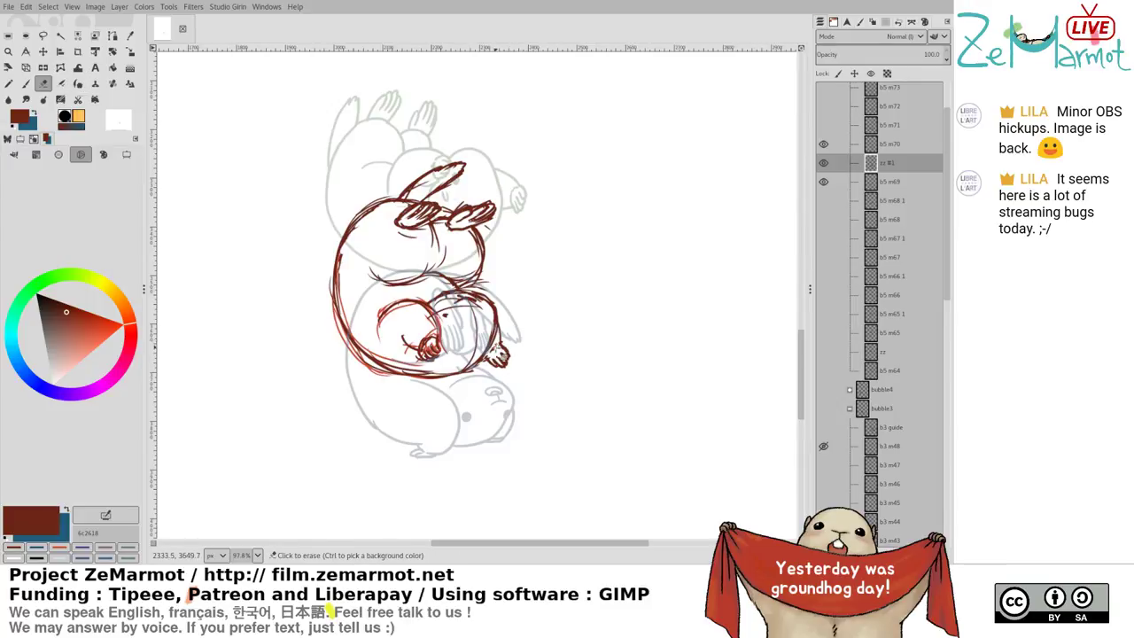
key("k")
mouse_move(499, 335)
left_mouse_down()
mouse_move(493, 348)
mouse_move(508, 341)
left_mouse_up()
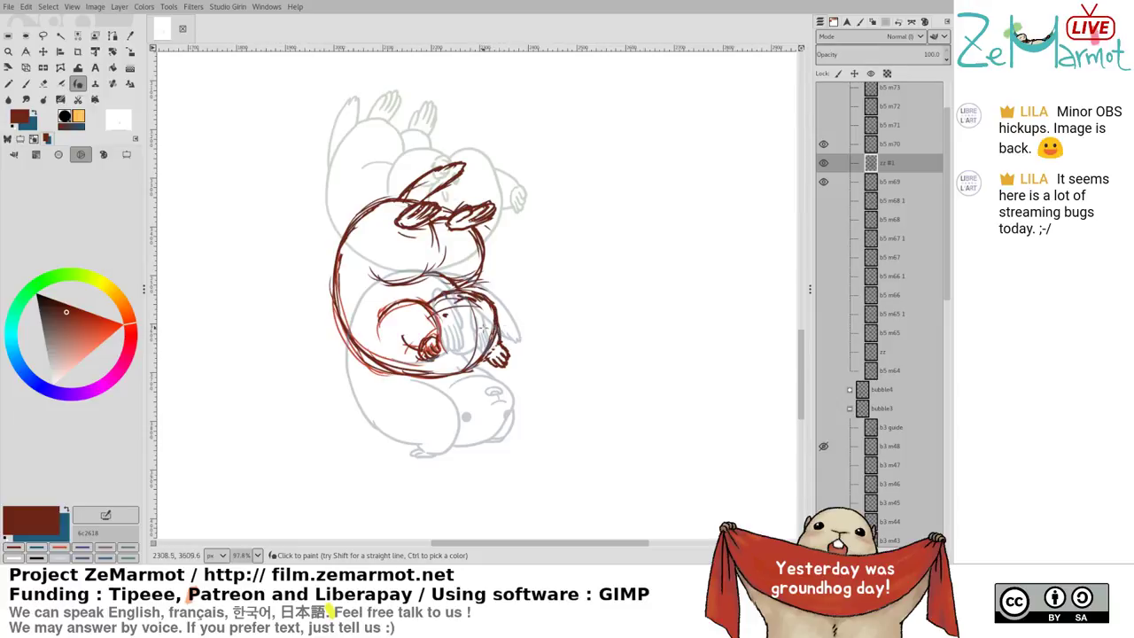
Erase the eye mark from the face
left_click_drag(441, 317, 446, 314)
key("shift+e")
left_click_drag(444, 315, 450, 327)
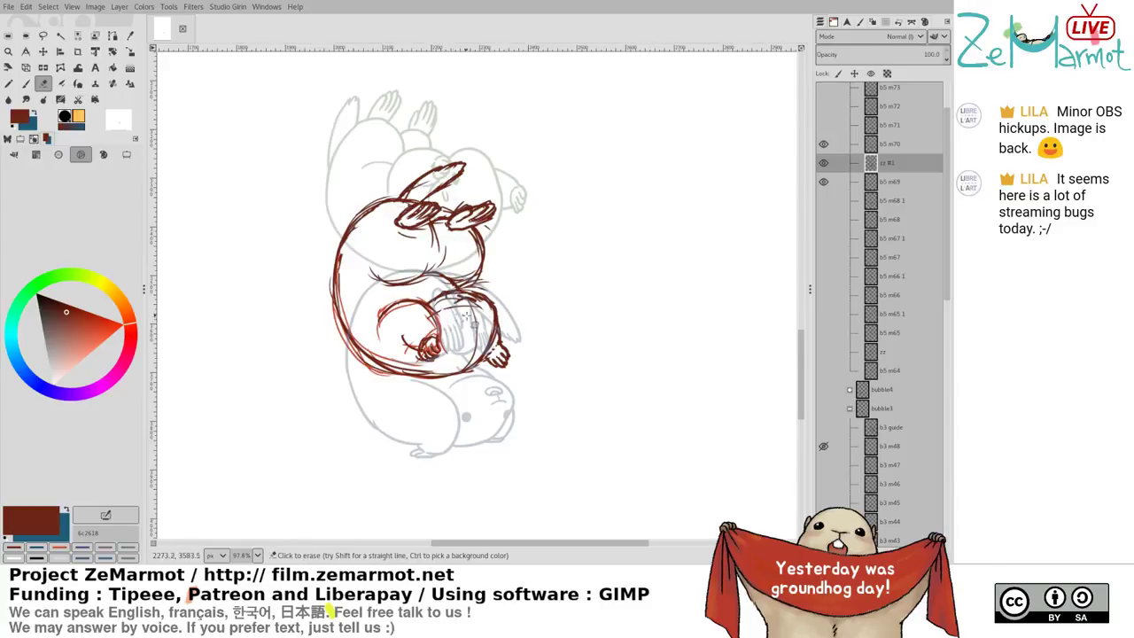
Clean up the second forepaw where it meets the head with small erasing and inking strokes
mouse_move(554, 409)
left_mouse_down()
mouse_move(431, 476)
mouse_move(330, 255)
mouse_move(425, 220)
left_mouse_up()
key("y")
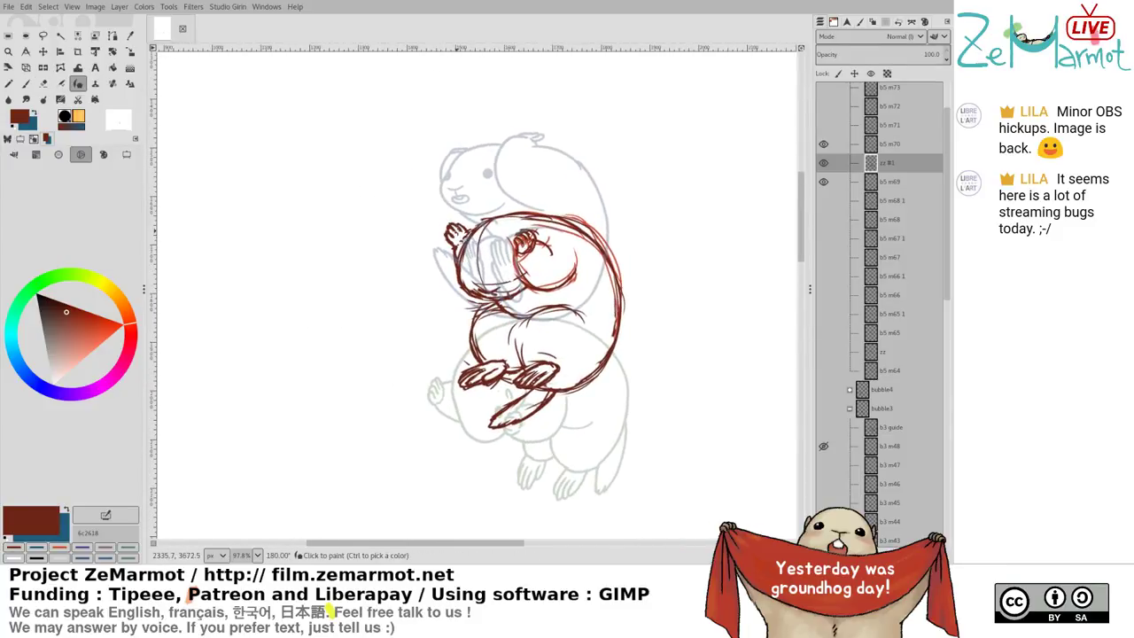
key("shift+e")
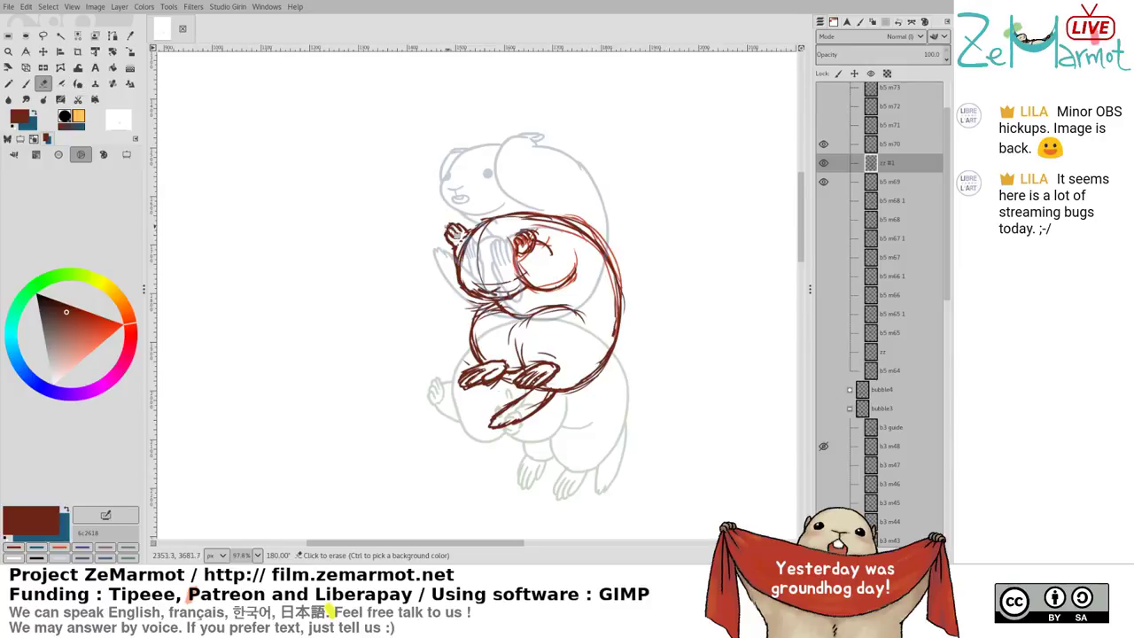
left_click_drag(452, 230, 454, 232)
key("k")
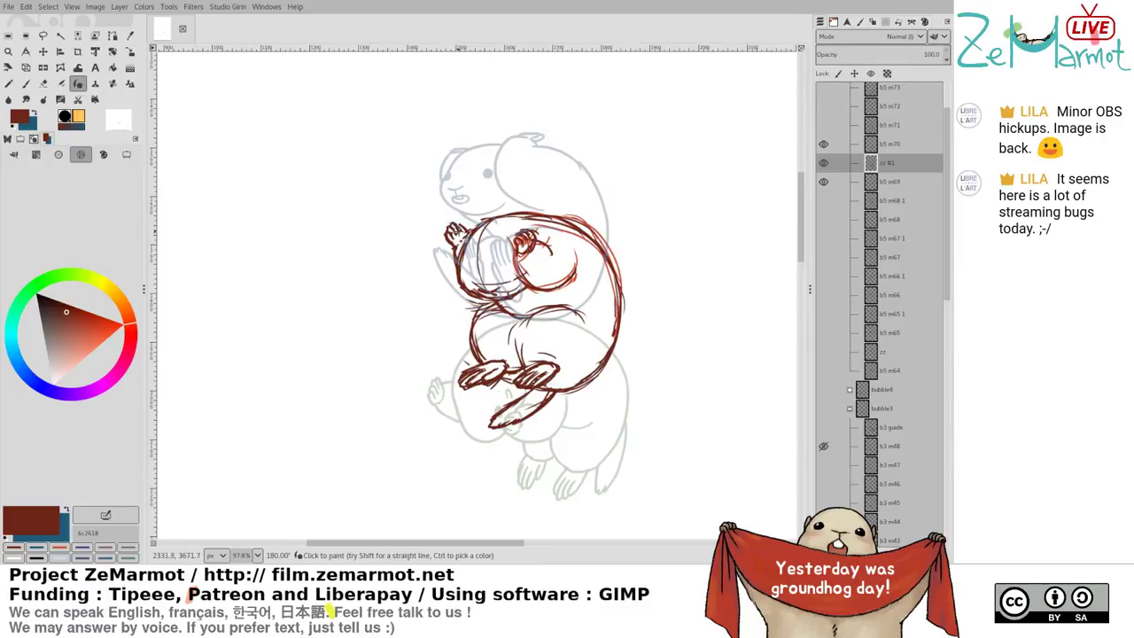
mouse_move(455, 221)
left_mouse_down()
mouse_move(466, 241)
mouse_move(487, 242)
mouse_move(551, 215)
mouse_move(592, 230)
left_mouse_up()
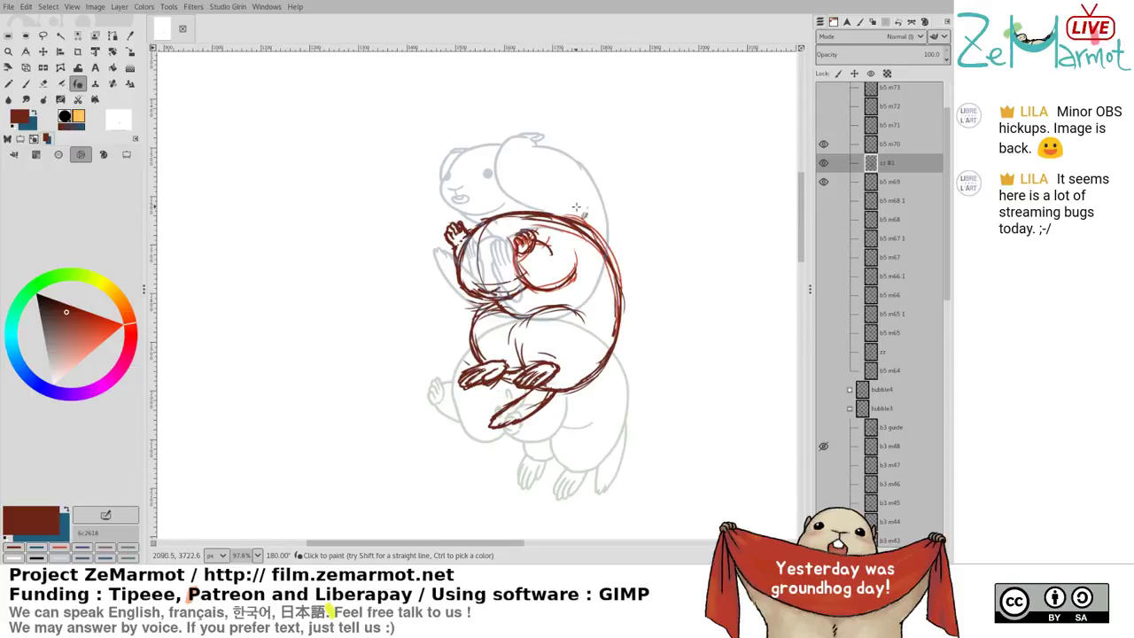
Sketch a new eye near the first forepaw and darken the head outline, correcting with the Eraser
mouse_move(469, 234)
left_mouse_down()
mouse_move(462, 282)
mouse_move(498, 298)
mouse_move(478, 303)
mouse_move(455, 257)
mouse_move(466, 297)
mouse_move(460, 279)
mouse_move(502, 296)
mouse_move(472, 305)
mouse_move(493, 303)
mouse_move(510, 271)
left_mouse_up()
key("shift+e")
key("k")
key("shift+e")
key("k")
key("shift+e")
key("k")
key("shift+e")
key("k")
key("shift+e")
key("k")
key("ctrl+z")
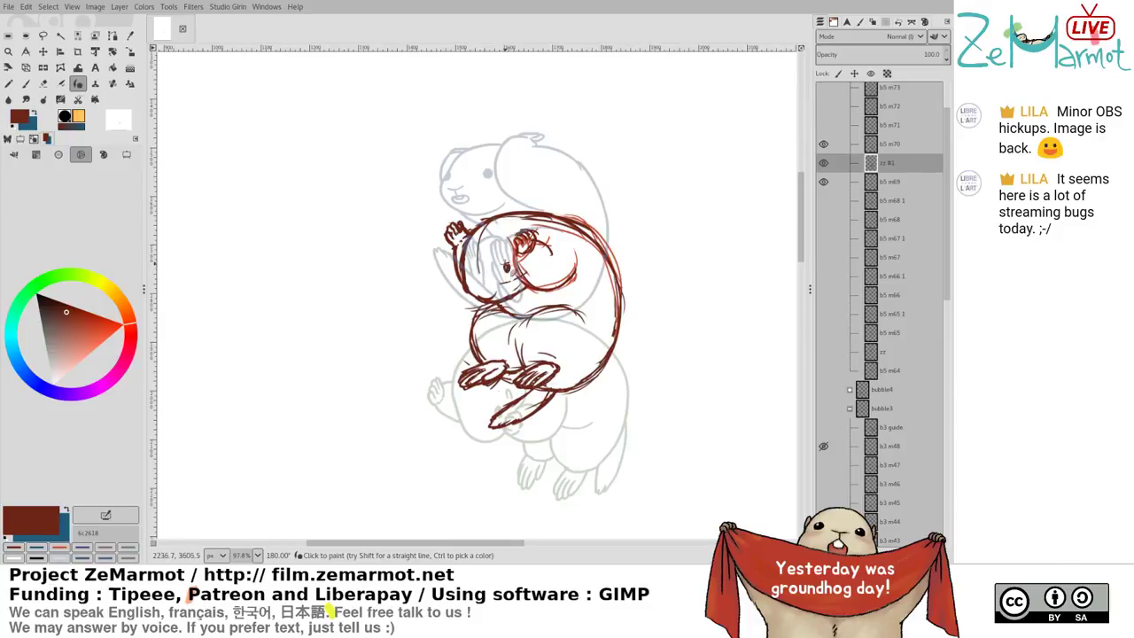
Fill in the eye in dark red and keep a small highlight by erasing
left_click_drag(473, 284, 481, 278)
key("shift+e")
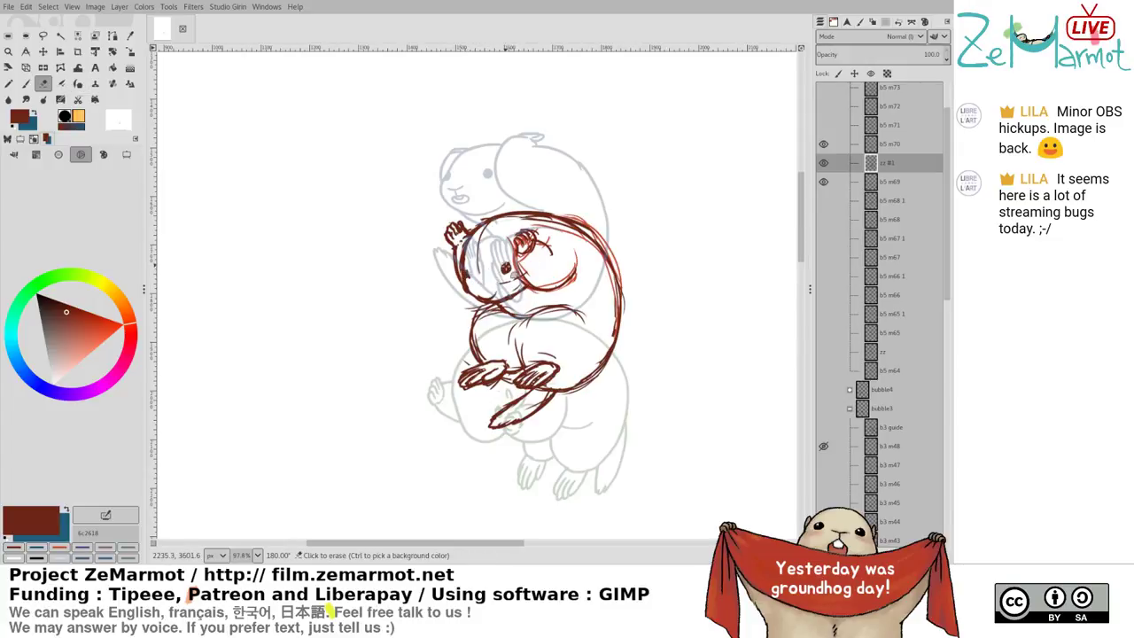
left_click(506, 265)
key("k")
left_click_drag(504, 267, 508, 269)
key("shift+e")
key("k")
left_click(506, 268)
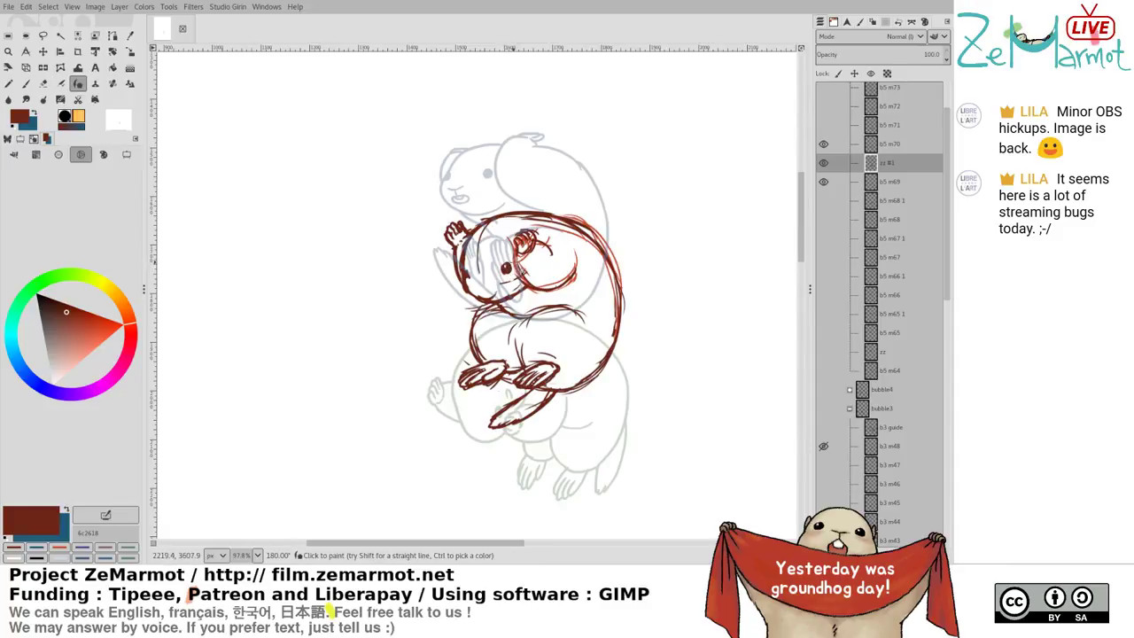
Touch up the edge of the head near the chest with short Eraser and Ink strokes
key("shift+e")
key("k")
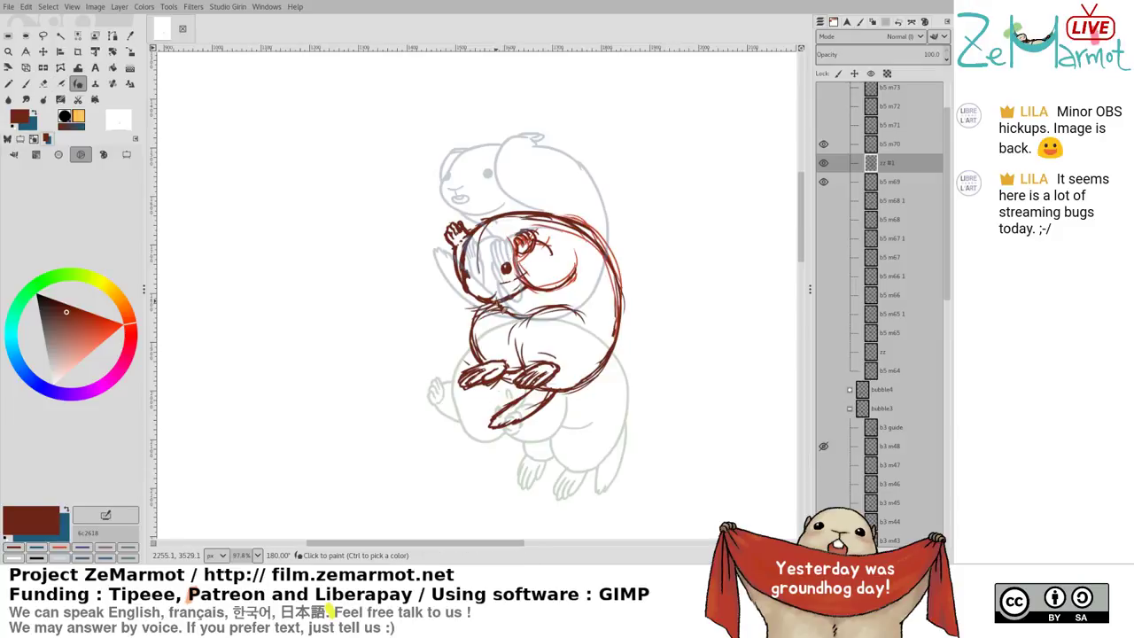
key("shift+e")
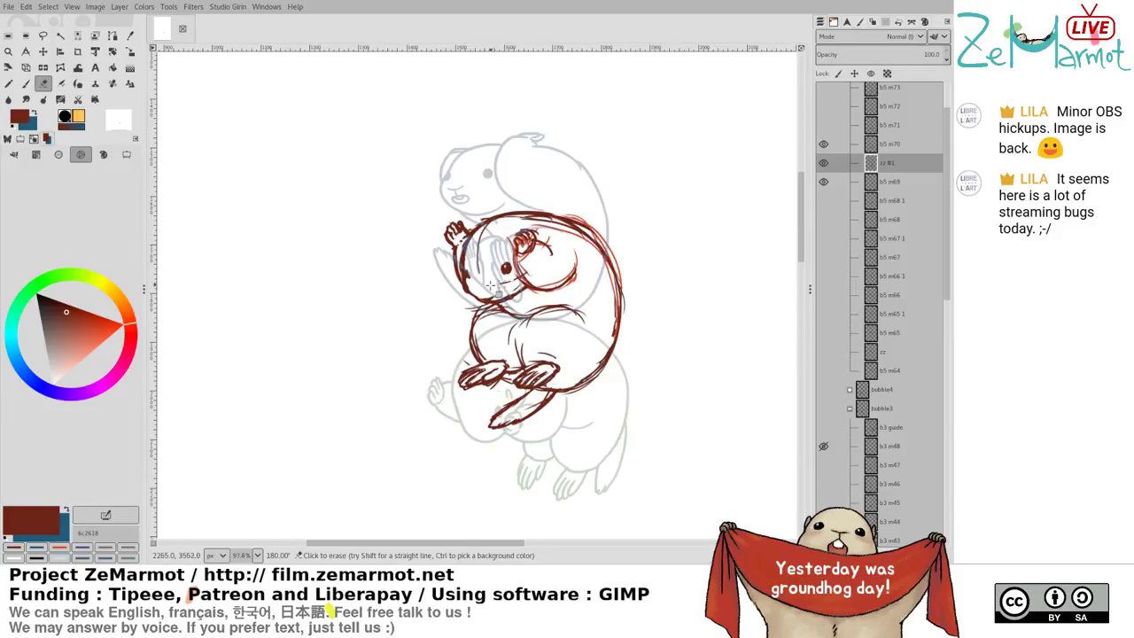
key("k")
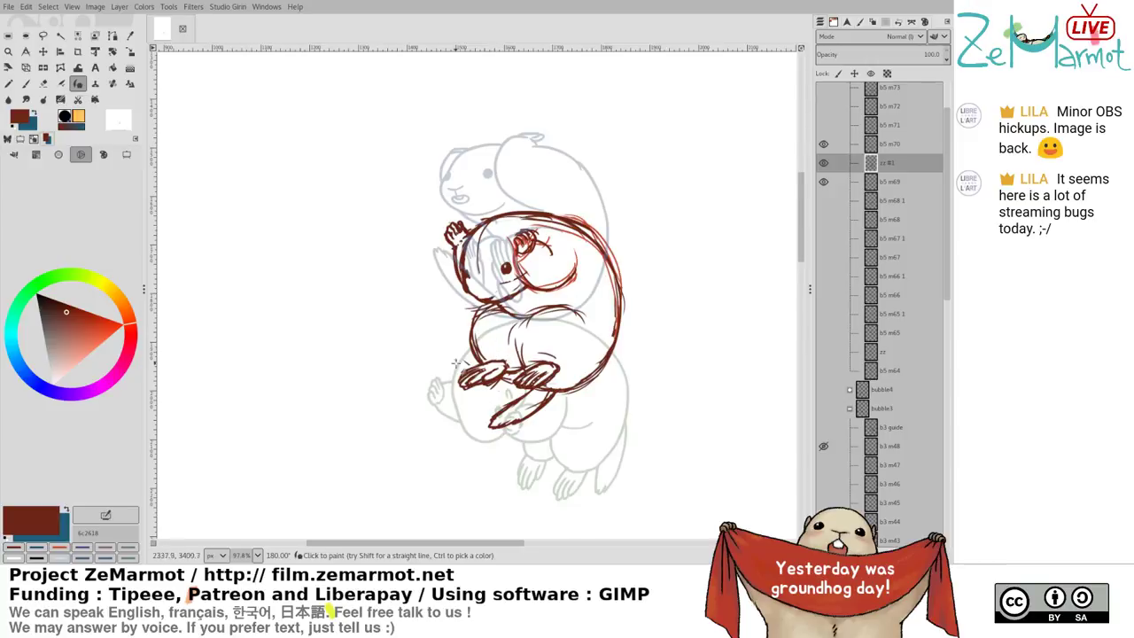
left_click_drag(485, 322, 474, 358)
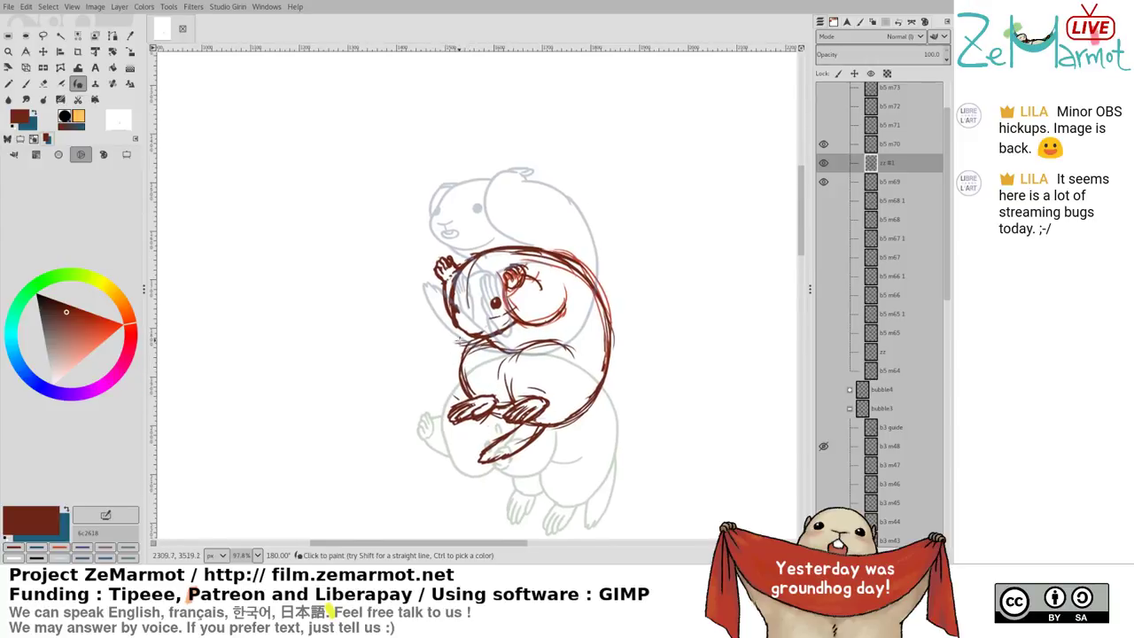
mouse_move(459, 340)
left_mouse_down()
mouse_move(438, 365)
mouse_move(475, 351)
mouse_move(458, 302)
left_mouse_up()
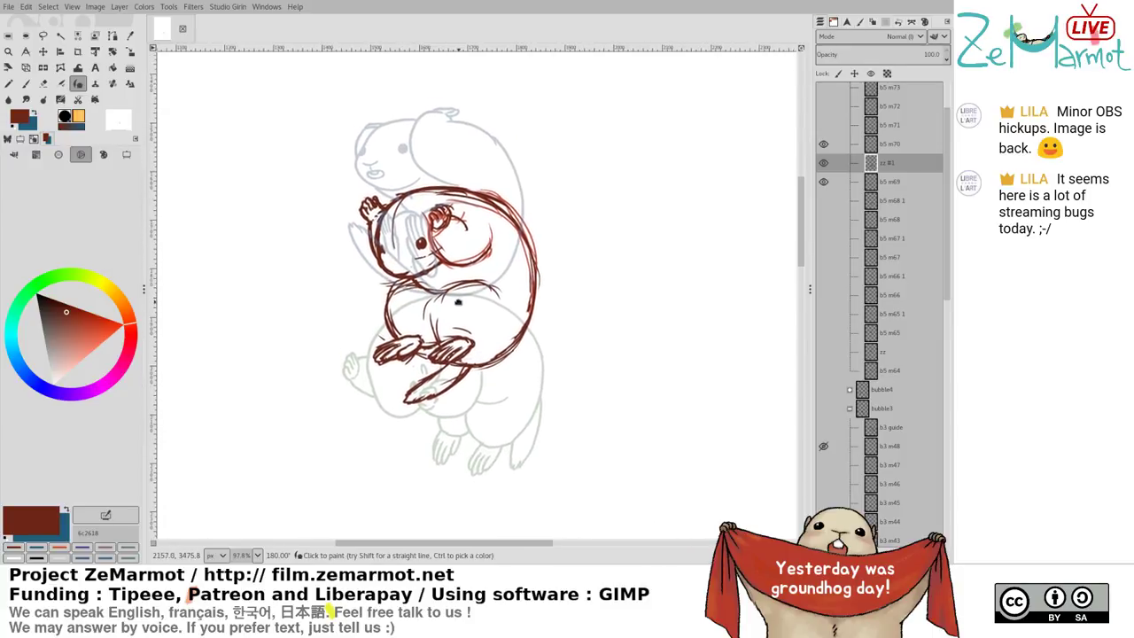
Flip between the zz #1 sketch and the neighbouring b5 m69, b5 m68 1 and b5 m70 frames to compare the poses
left_click(824, 182, "shift")
left_click(824, 163)
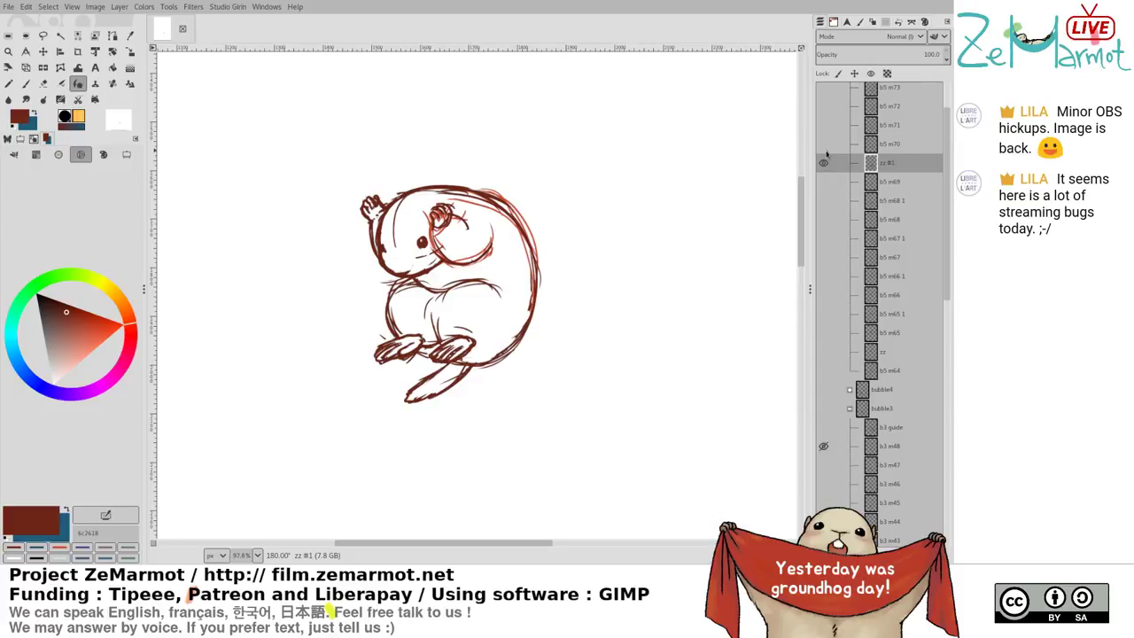
left_click(823, 145, "shift")
left_click(824, 164, "shift")
left_click(825, 182, "shift")
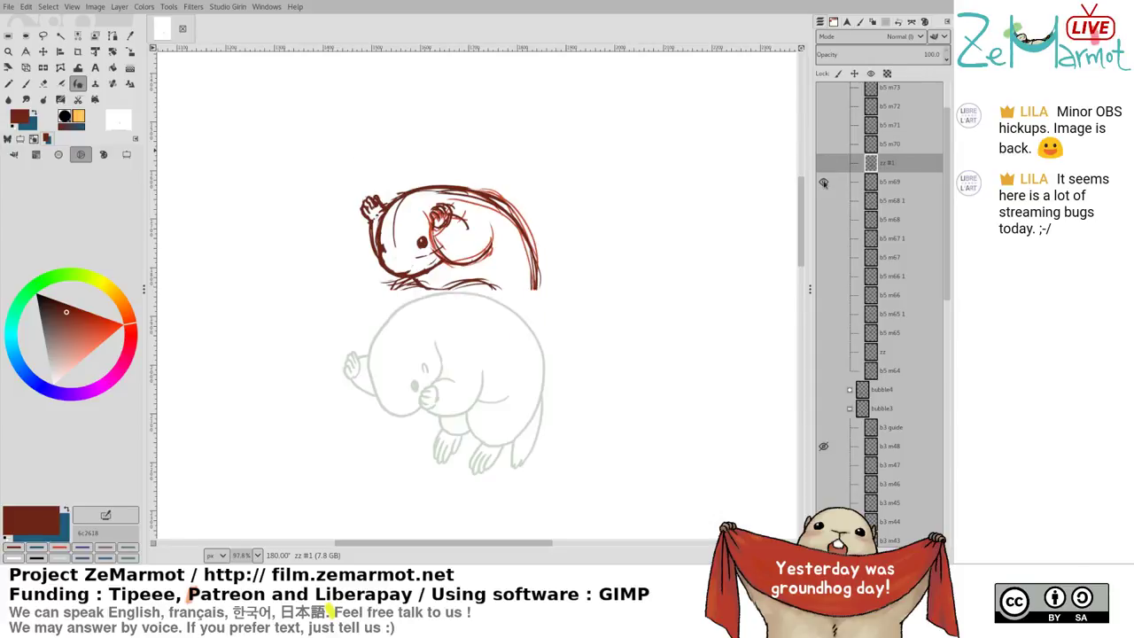
left_click(825, 200, "shift")
left_click(824, 182, "shift")
left_click(824, 163, "shift")
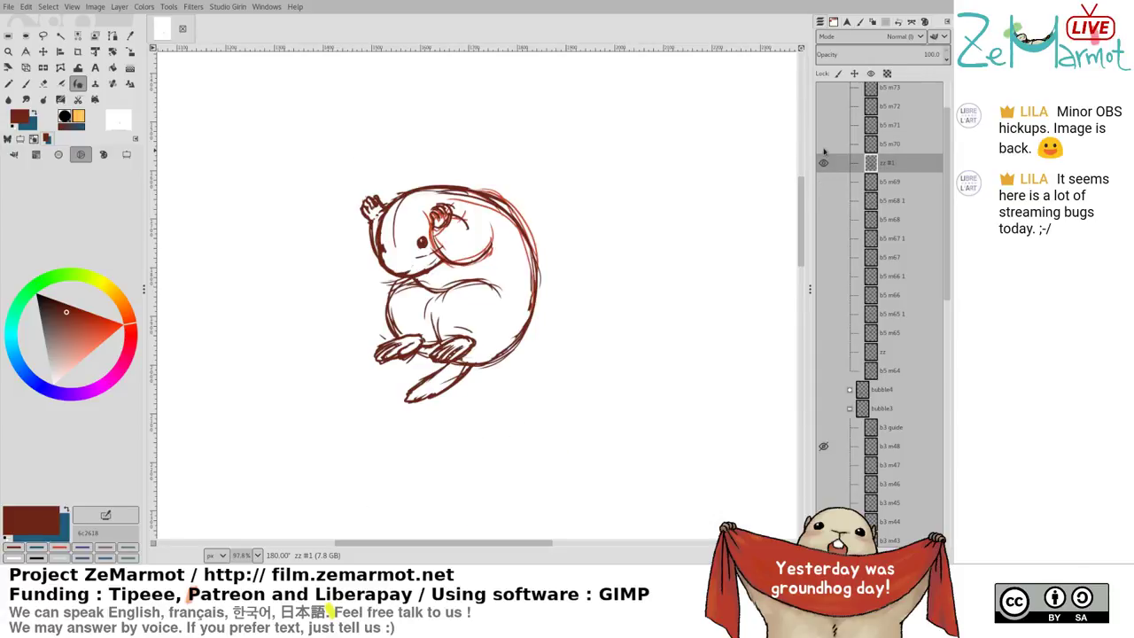
left_click(824, 145, "shift")
left_click(824, 163, "shift")
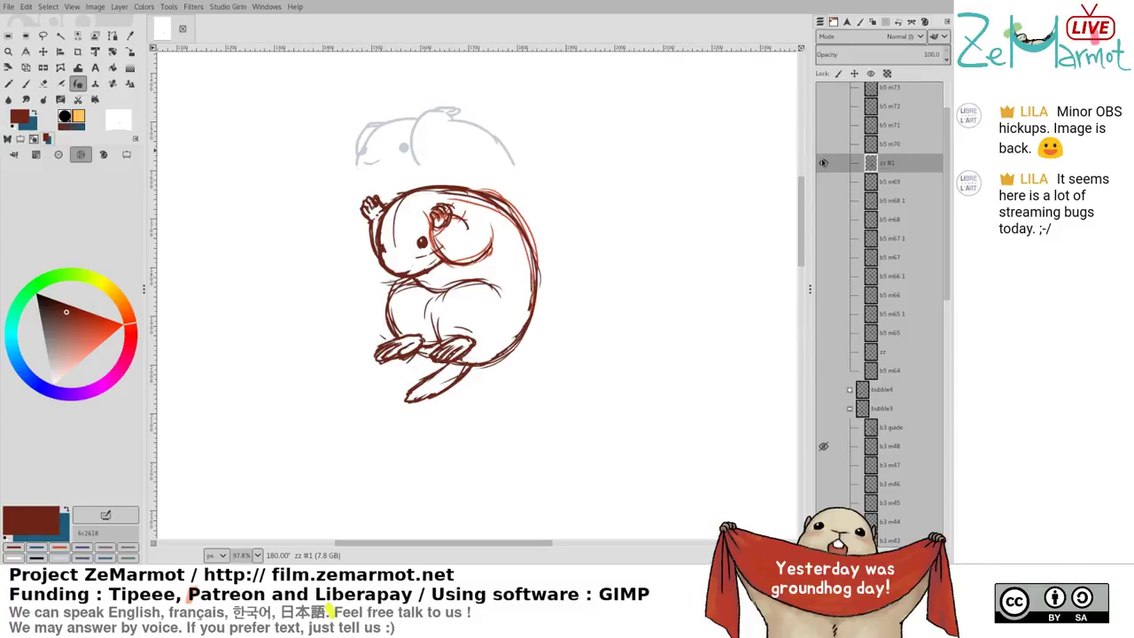
Lasso the front edge of the face, shift it slightly inward with Unified Transform, anchor it and save the image
left_click_drag(482, 252, 487, 301)
key("f")
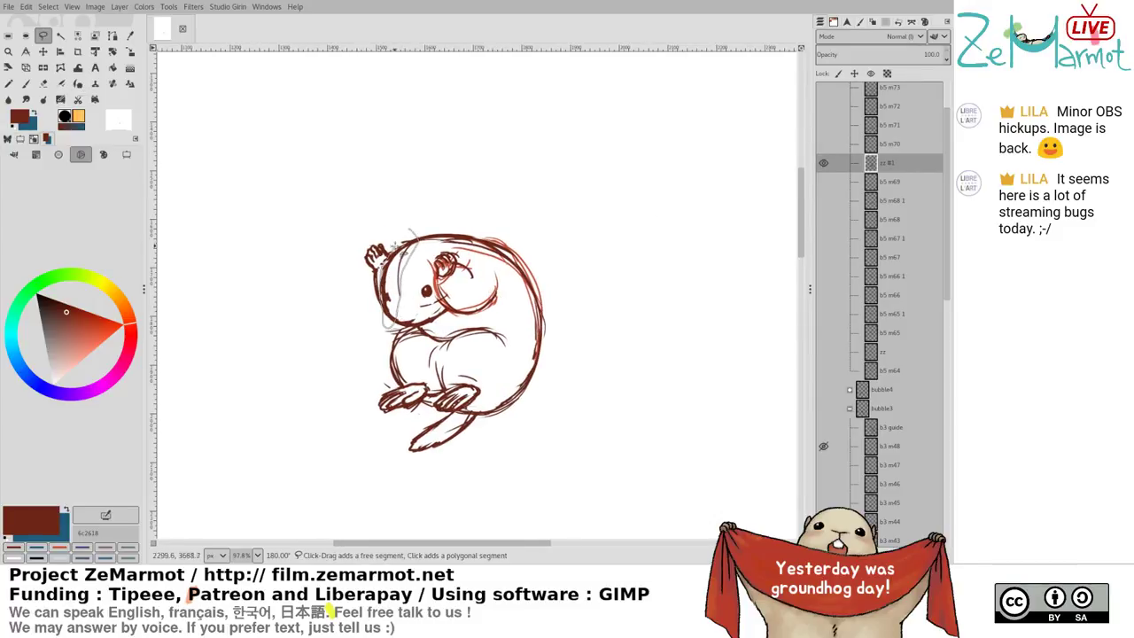
key("shift+t")
left_click(413, 229)
key("Escape")
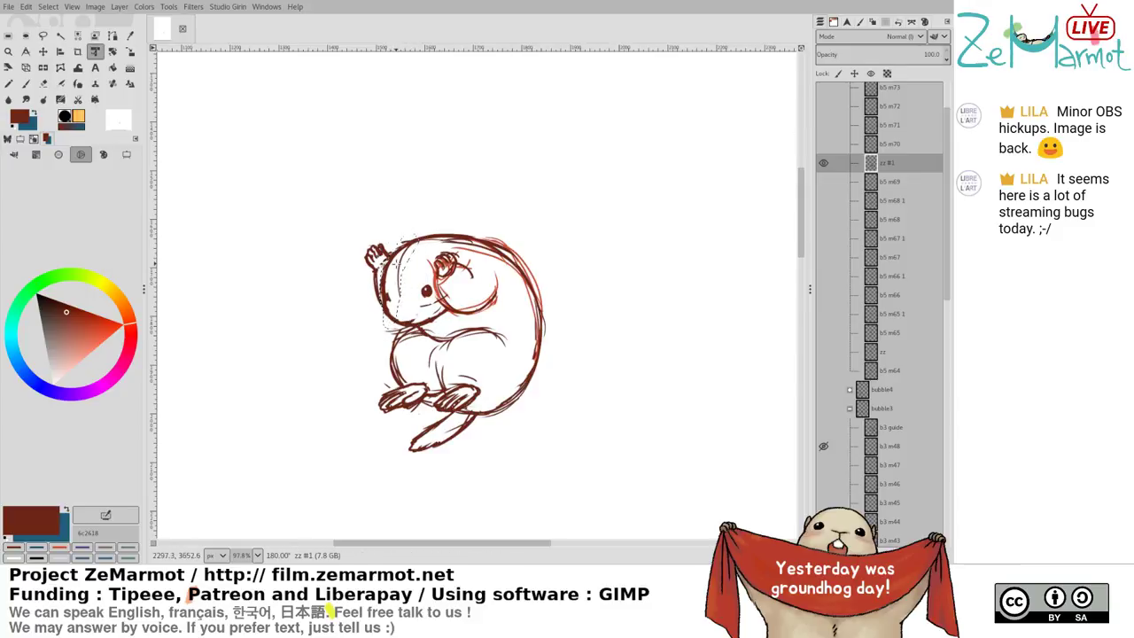
left_click_drag(394, 261, 399, 262)
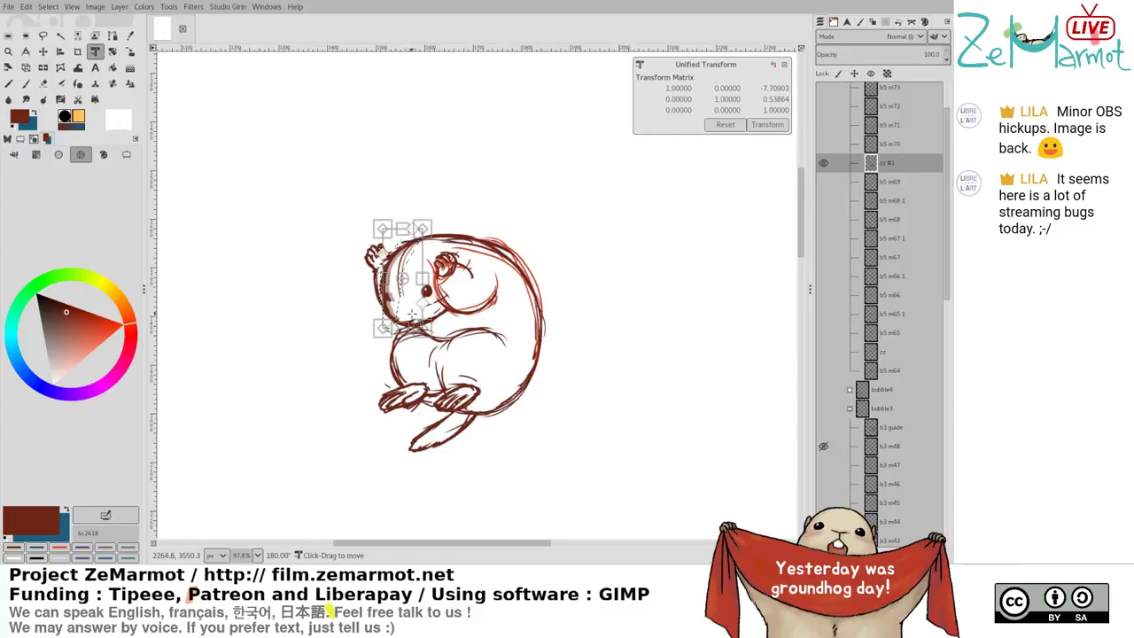
left_click_drag(448, 227, 447, 225)
key("Return")
key("k")
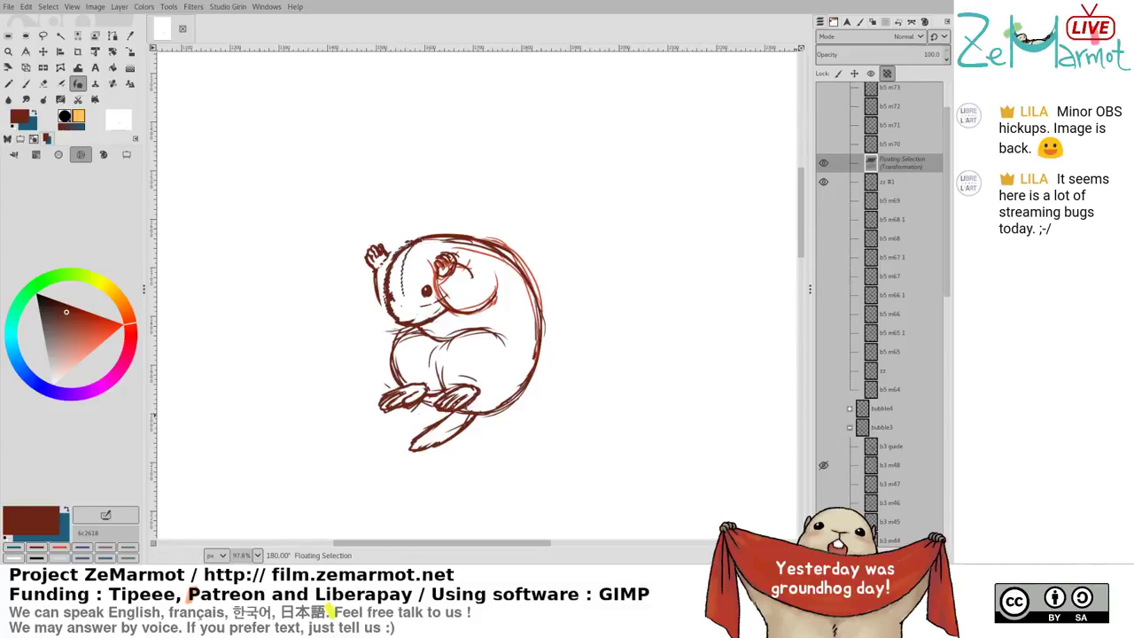
key("ctrl+h")
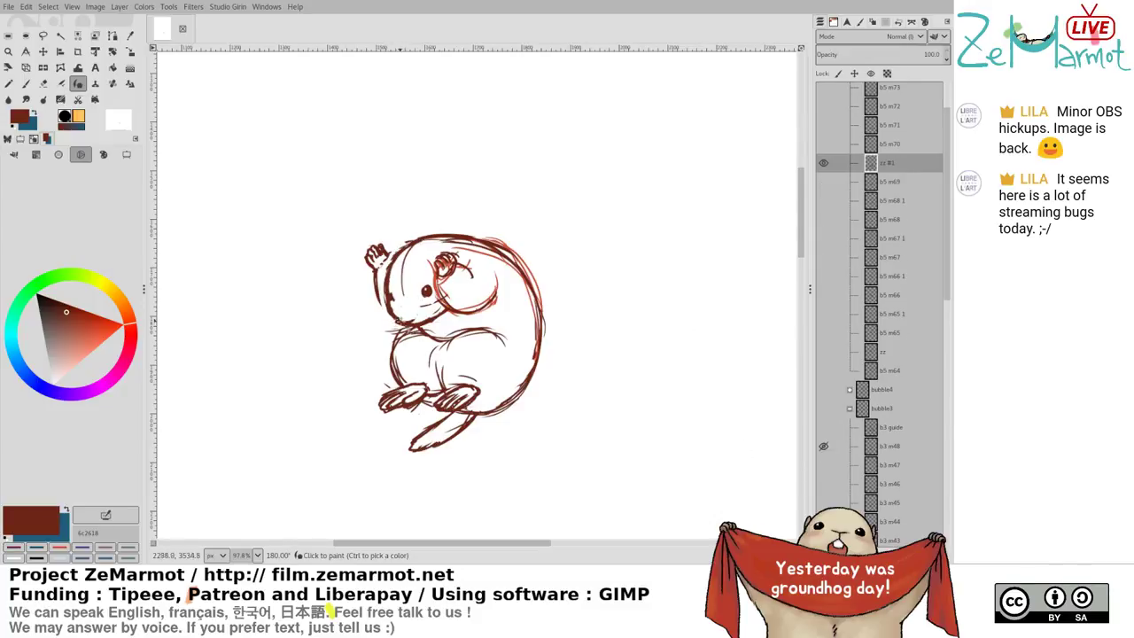
key("ctrl+s")
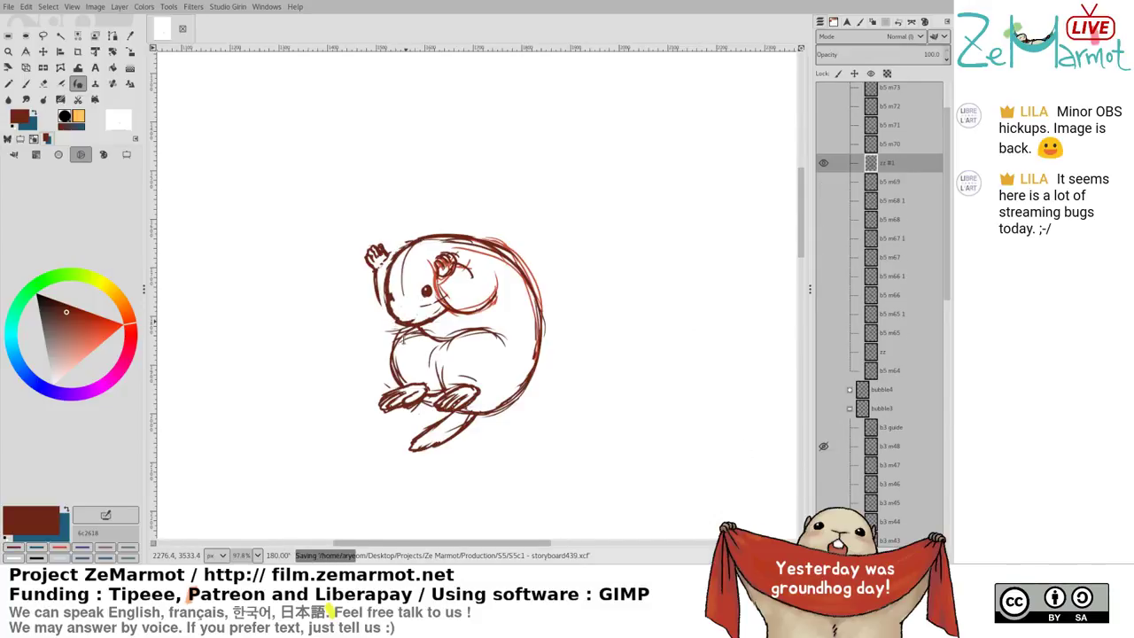
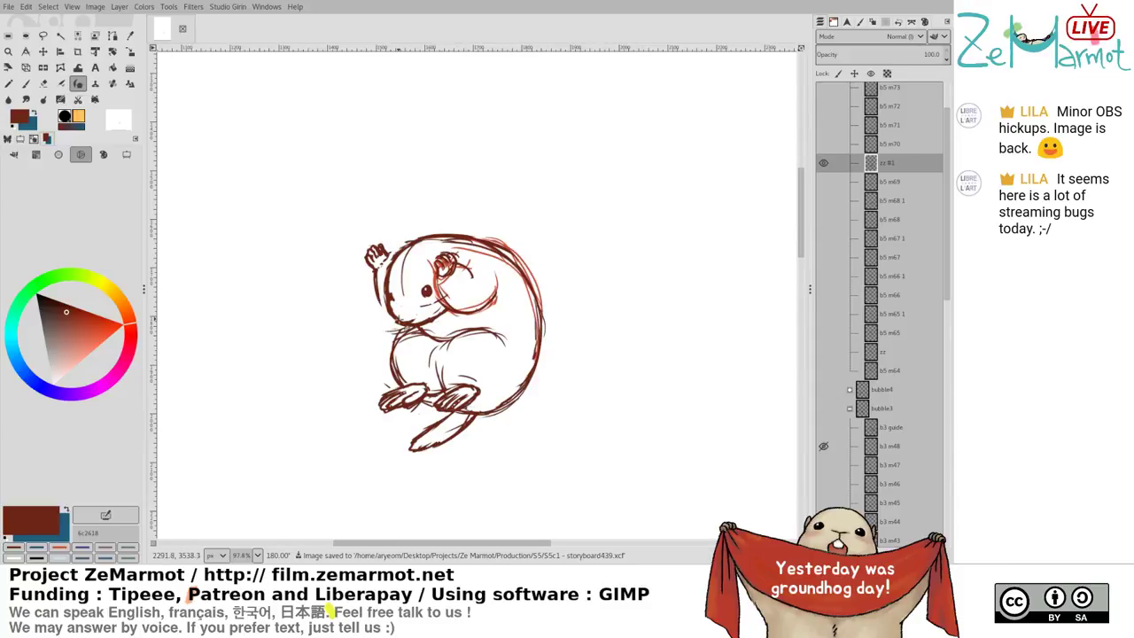
Touch up the chin with the Eraser and re-ink the head edge beside the raised forepaw
key("shift+e")
left_click_drag(400, 326, 407, 328)
key("y")
left_click_drag(388, 261, 399, 251)
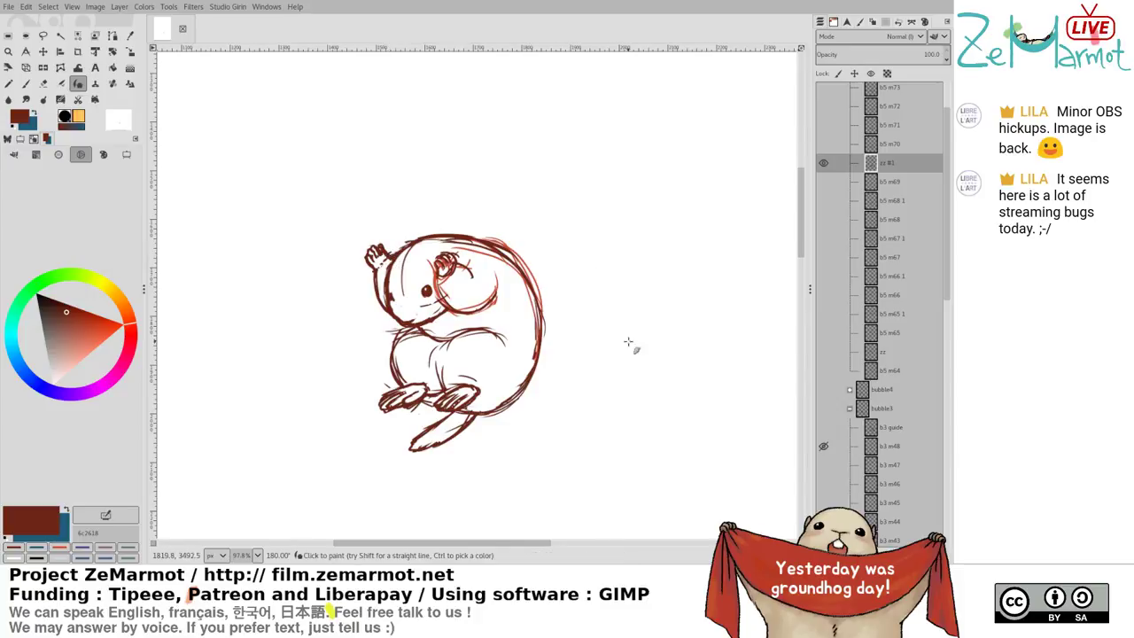
Compare the rough pose with the b5 m69, b5 m70 and b5 m71 frames by showing them one at a time and overlaid
left_click_drag(625, 313, 356, 280)
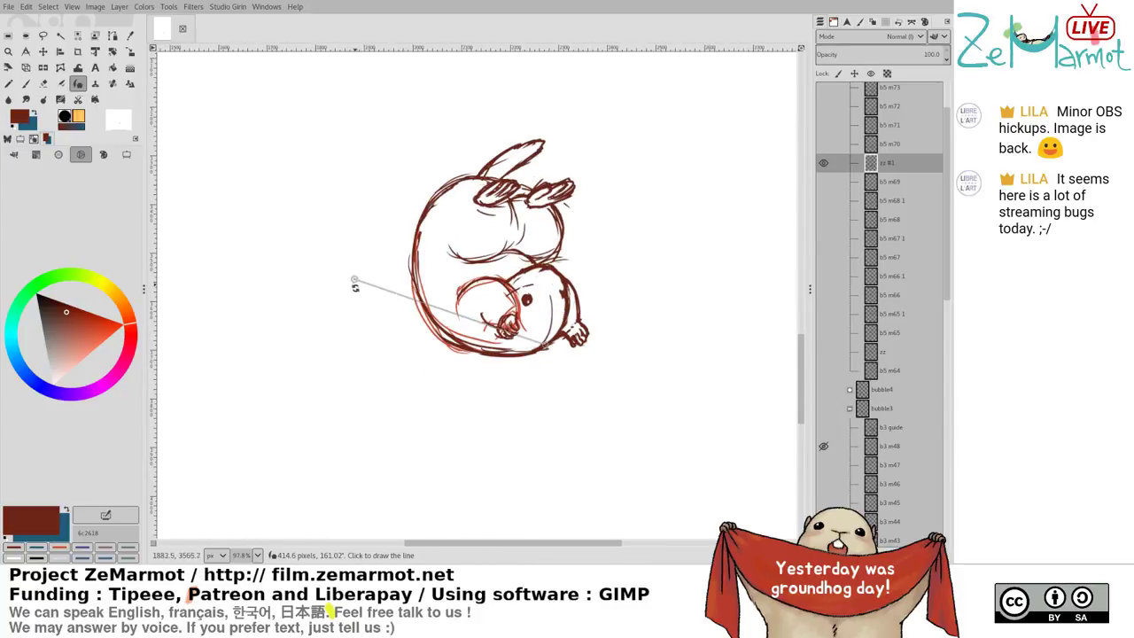
left_click(831, 202)
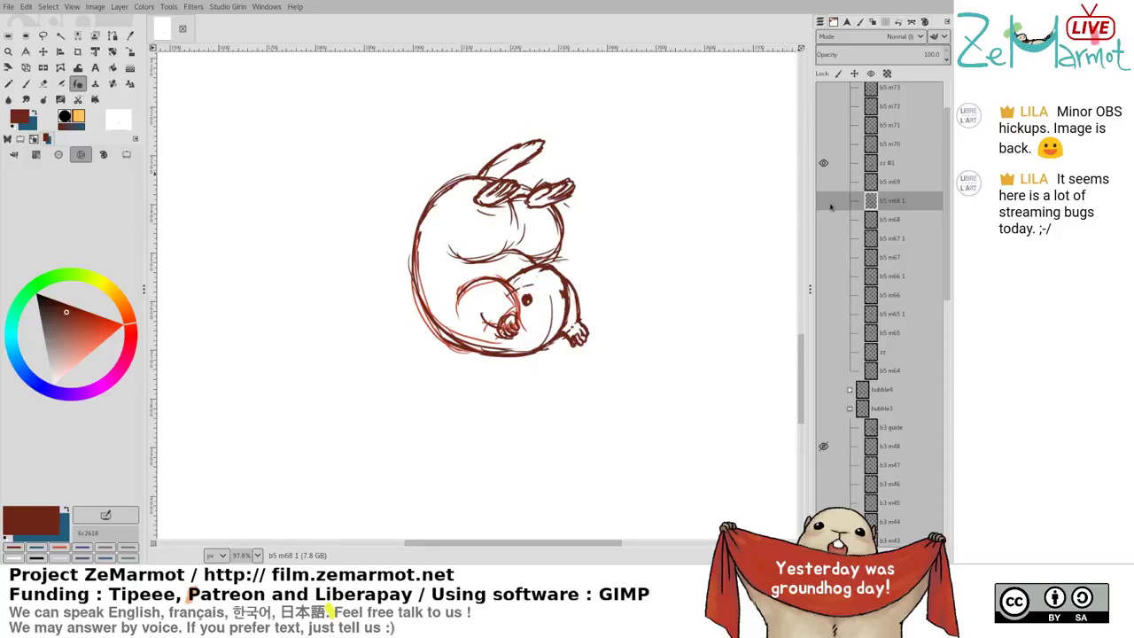
left_click(825, 180, "shift")
left_click(825, 164, "shift")
left_click(825, 145, "shift")
left_click_drag(829, 135, 822, 130)
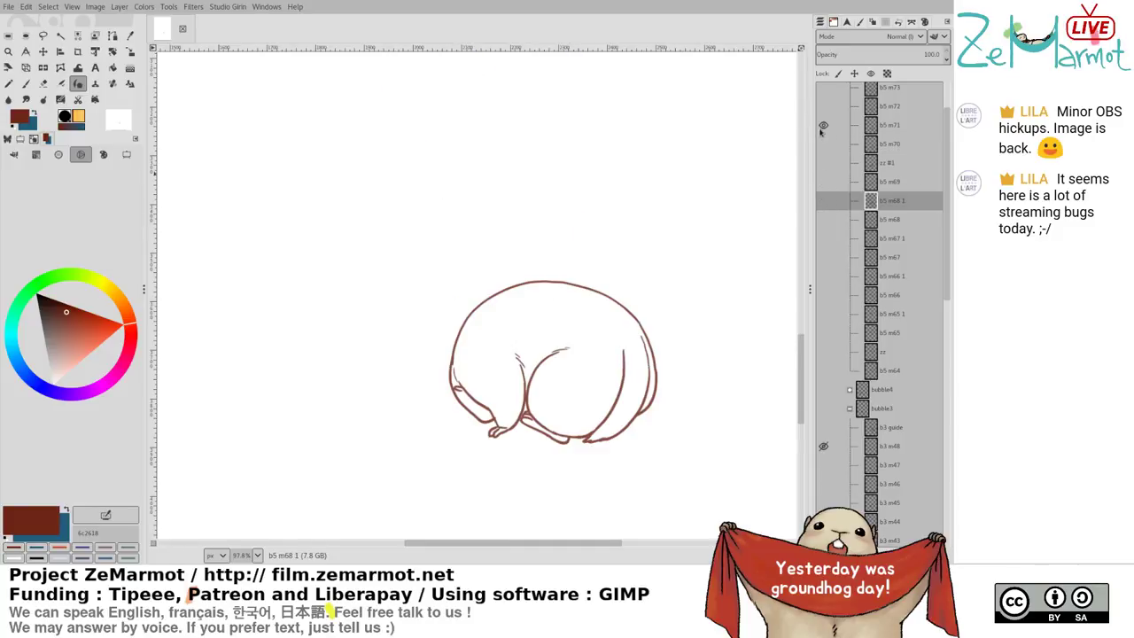
left_click(824, 143)
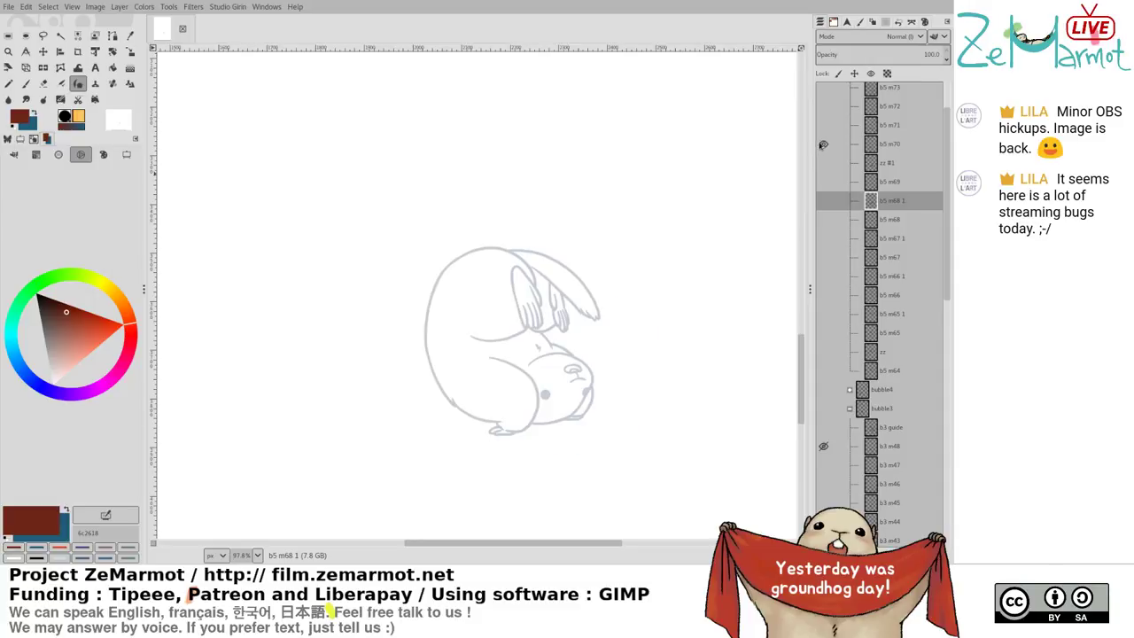
left_click(824, 126)
left_click(824, 143)
left_click(825, 163)
left_click(824, 143)
left_click(825, 127)
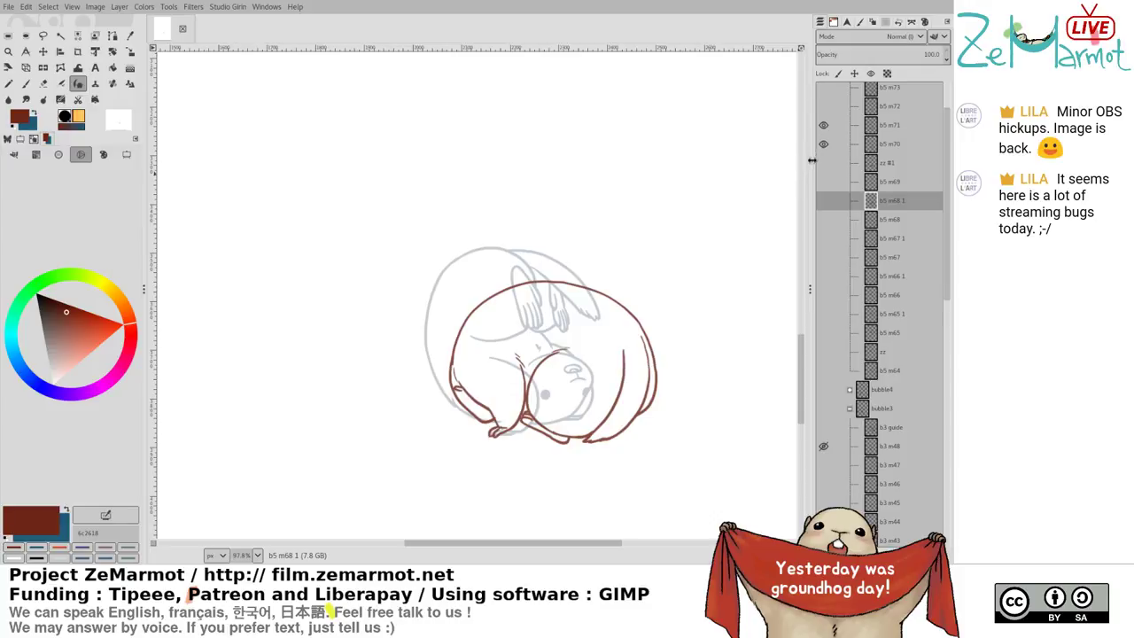
left_click(824, 125)
left_click(824, 144)
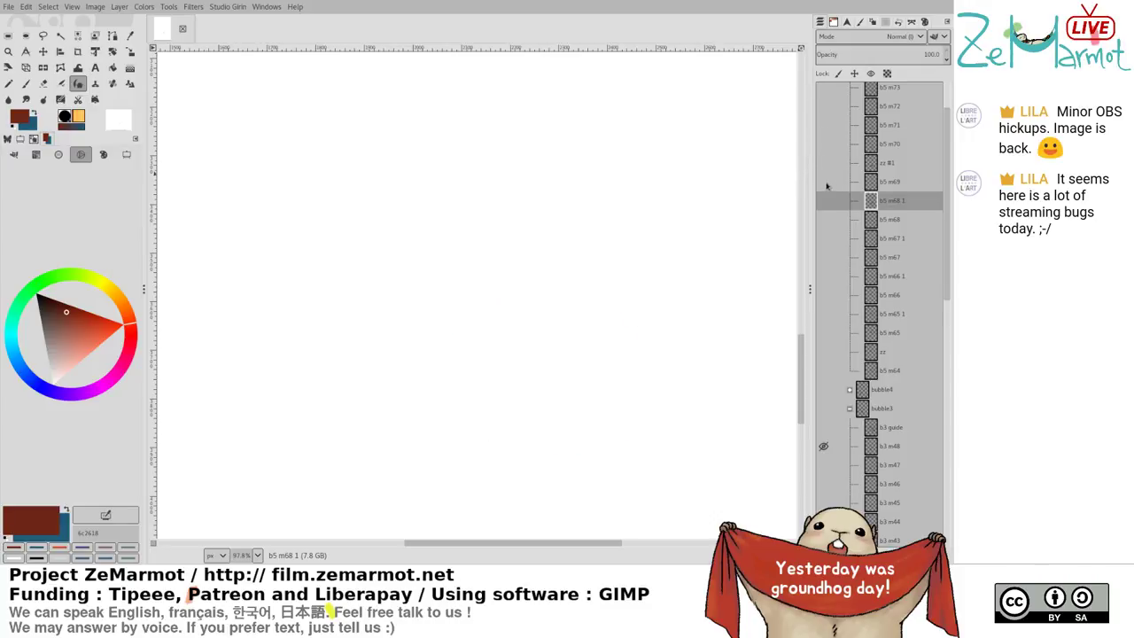
Step through b5 m69, zz #1 and b5 m70 in order, ending with all three layers shown together
left_click(824, 182)
left_click(824, 182)
left_click(824, 163)
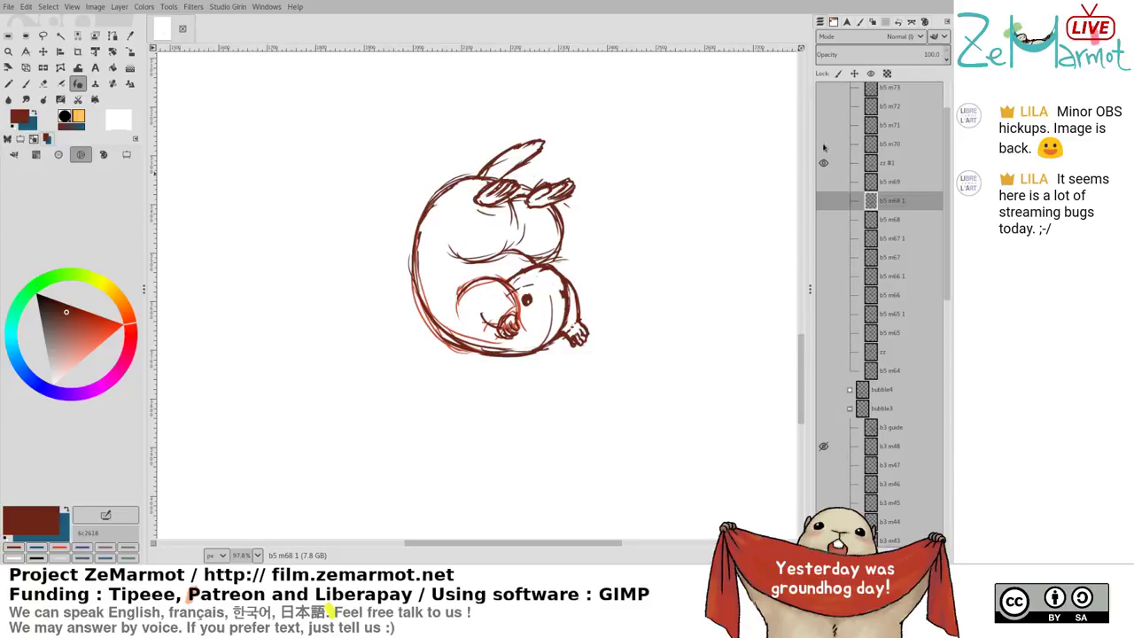
left_click(824, 163)
left_click(824, 144)
left_click(825, 182)
left_click(824, 143)
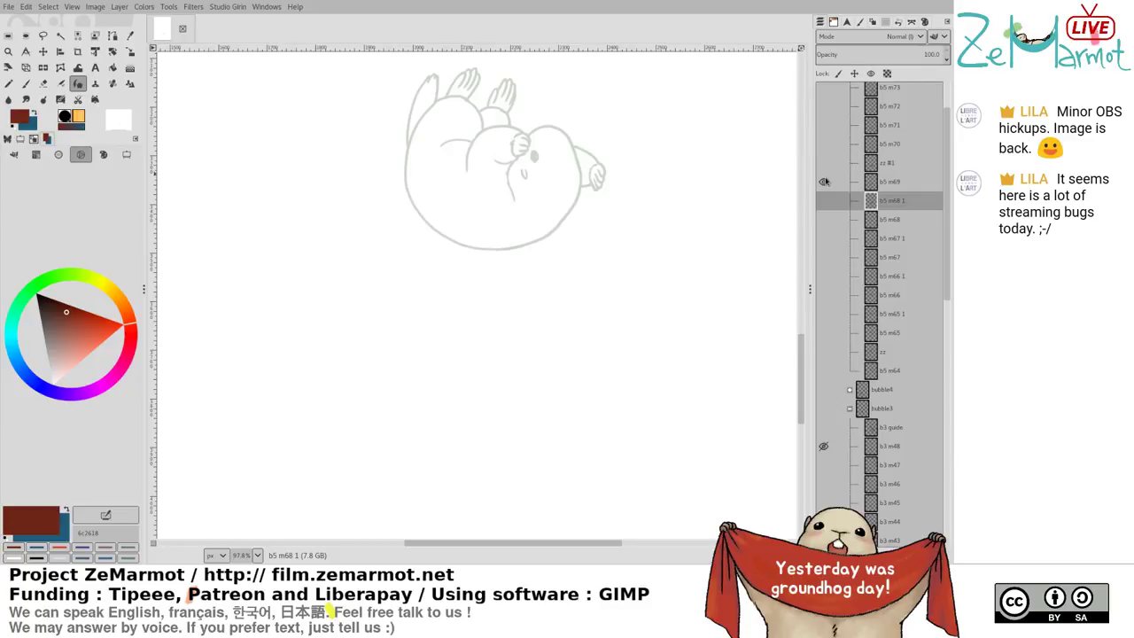
left_click(825, 163)
left_click(824, 144)
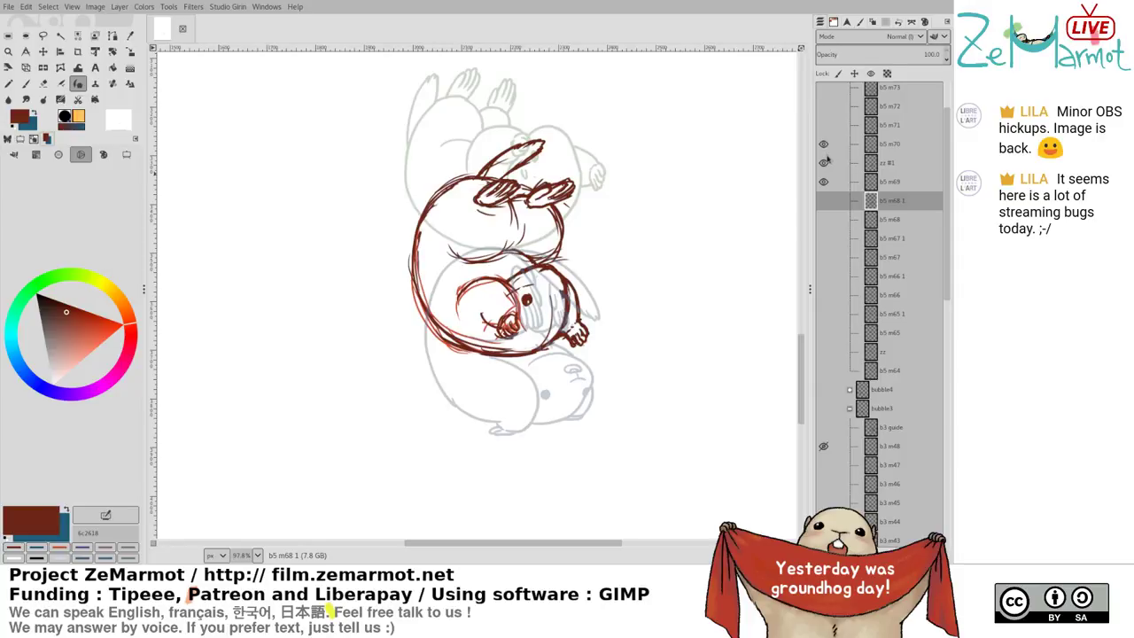
Move the whole zz #1 sketch slightly down between the b5 m69 and b5 m70 poses
key("m")
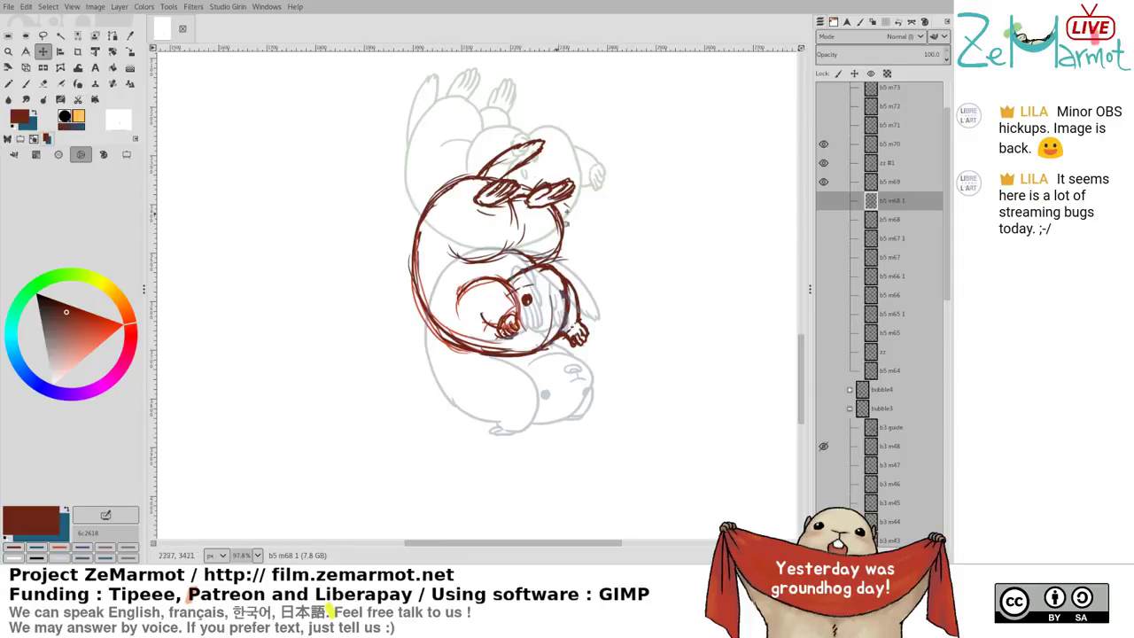
left_click_drag(652, 242, 624, 245)
scroll(624, 246, "right", 1)
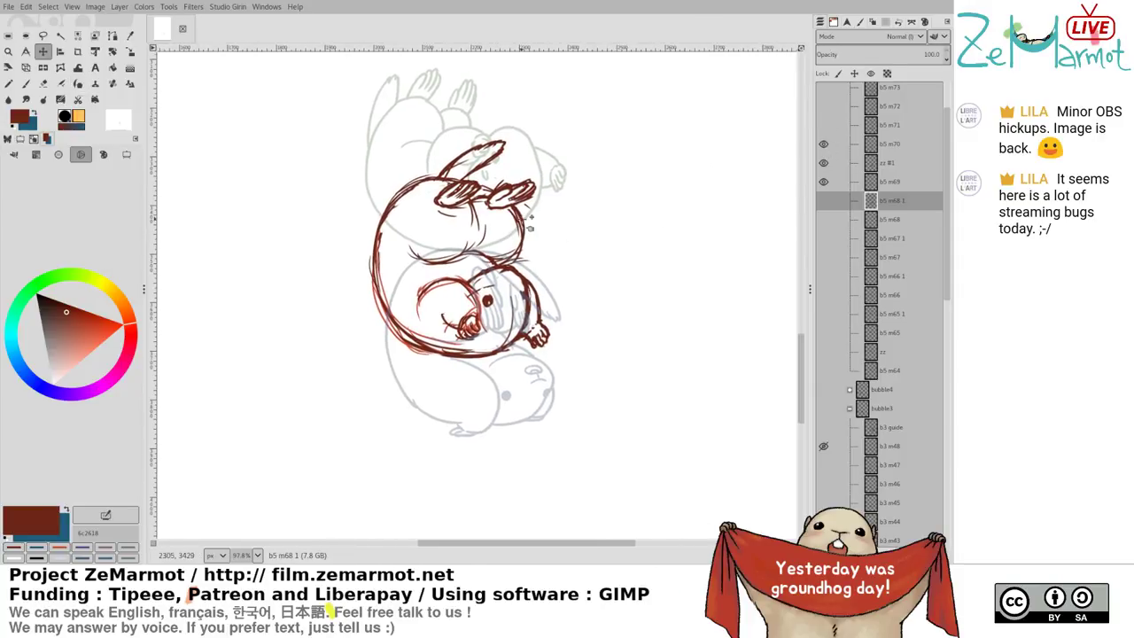
left_click(528, 220)
mouse_move(531, 221)
left_mouse_down()
mouse_move(533, 236)
mouse_move(528, 225)
left_mouse_up()
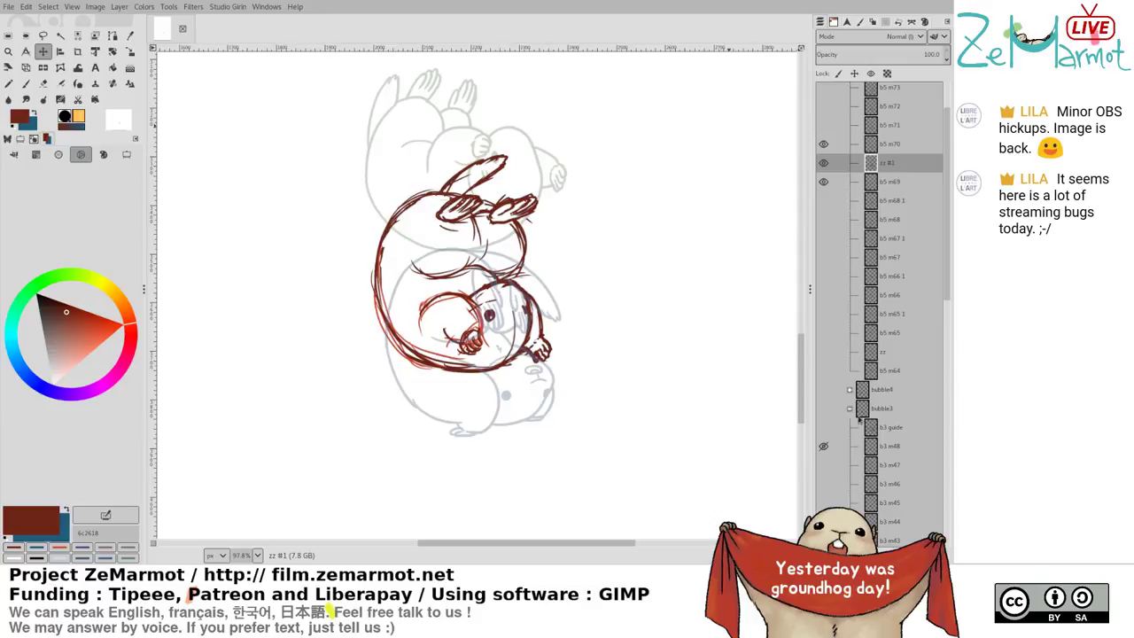
Hide the b5 m69 and b5 m70 layers and add a new layer above the zz #1 sketch
left_click(823, 182)
left_click(823, 144)
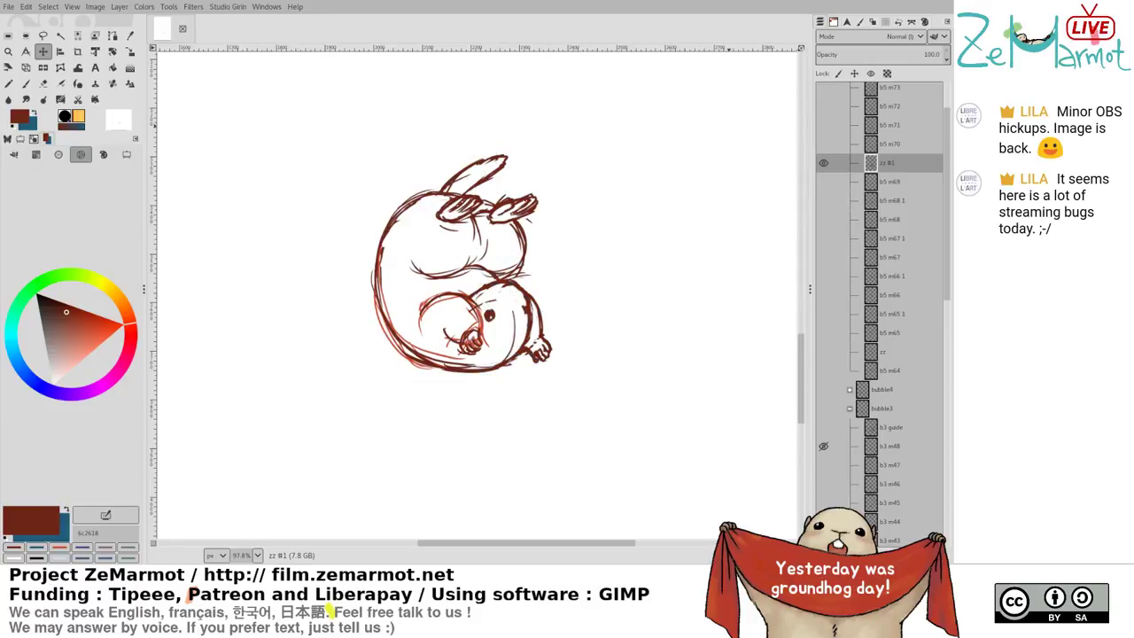
key("ctrl+shift+d")
double_click(890, 191)
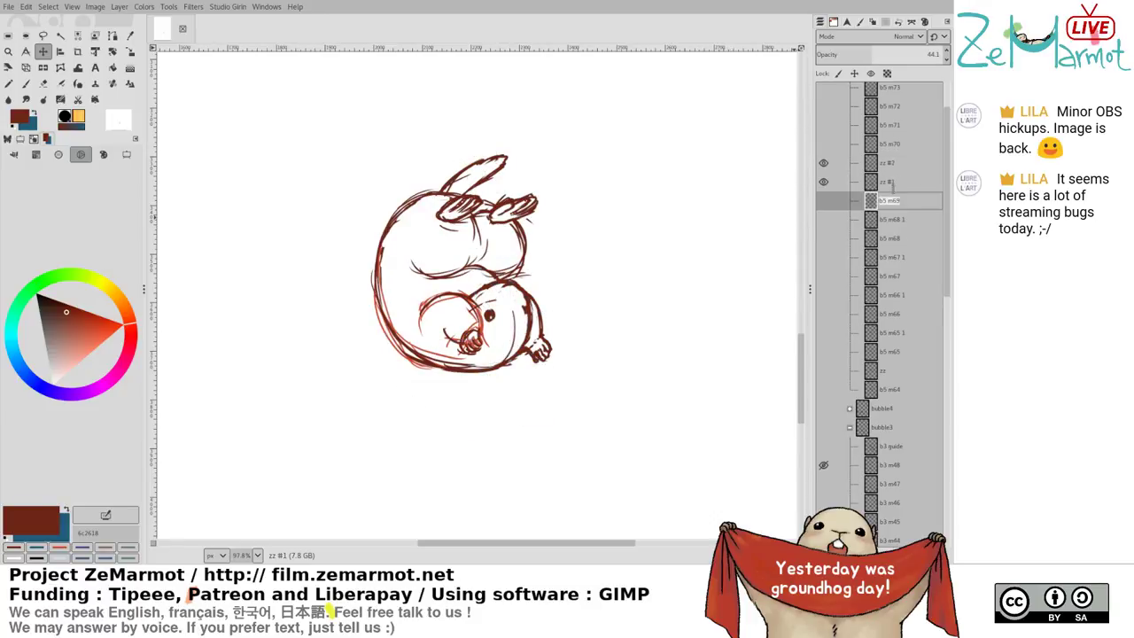
double_click(889, 167)
key("ctrl+v")
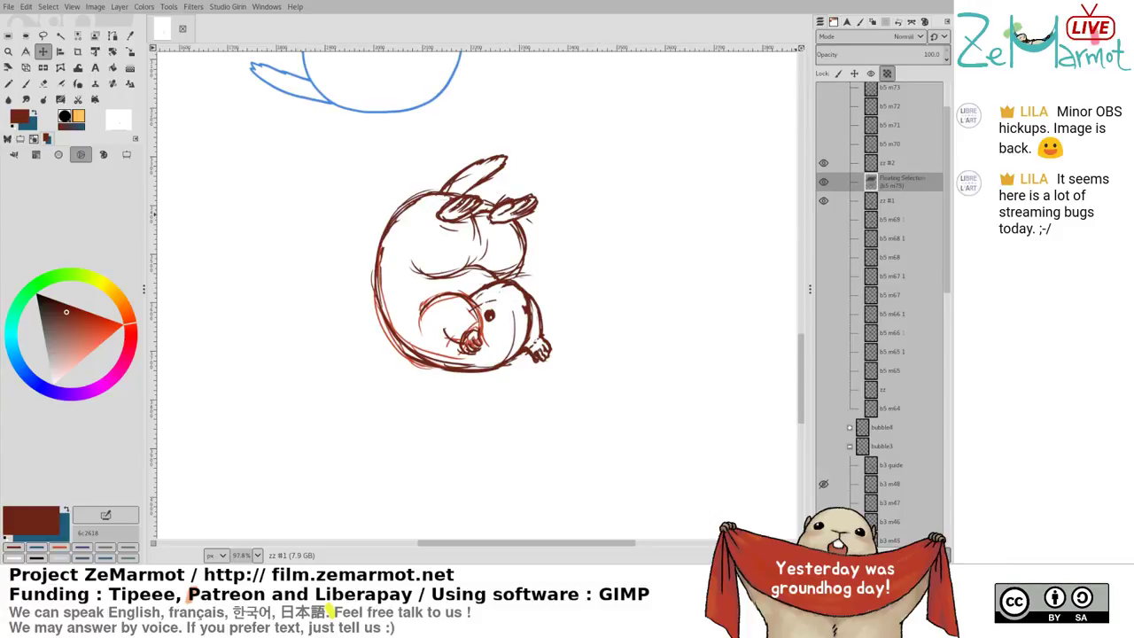
key("ctrl+z")
double_click(884, 183)
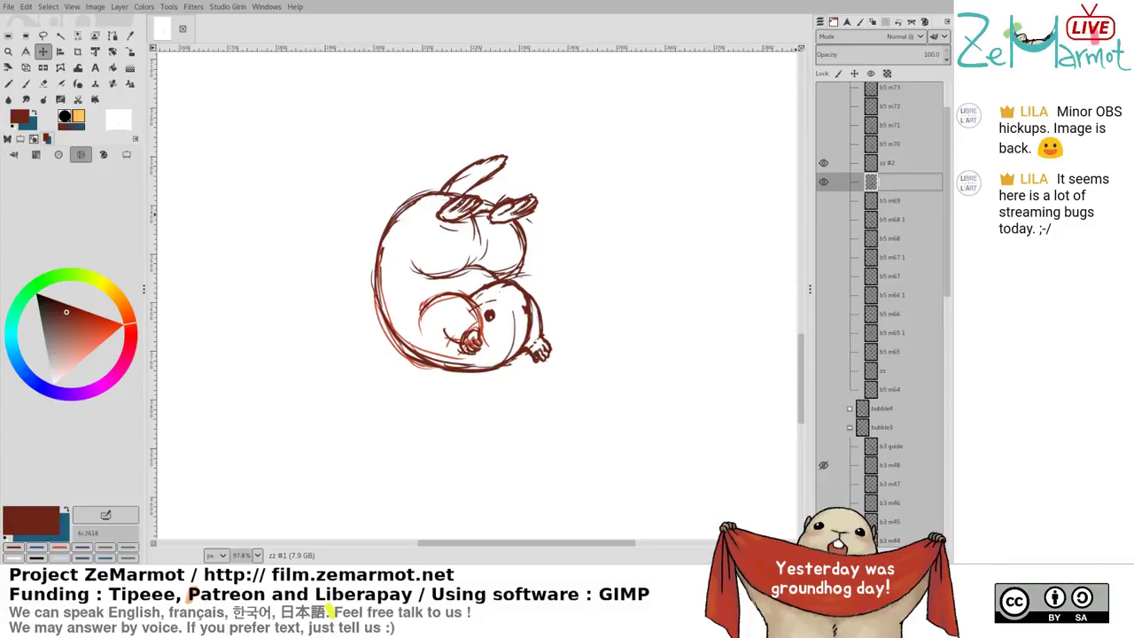
type("b5 m69")
key("BackSpace")
key("BackSpace")
type("75")
key("Return")
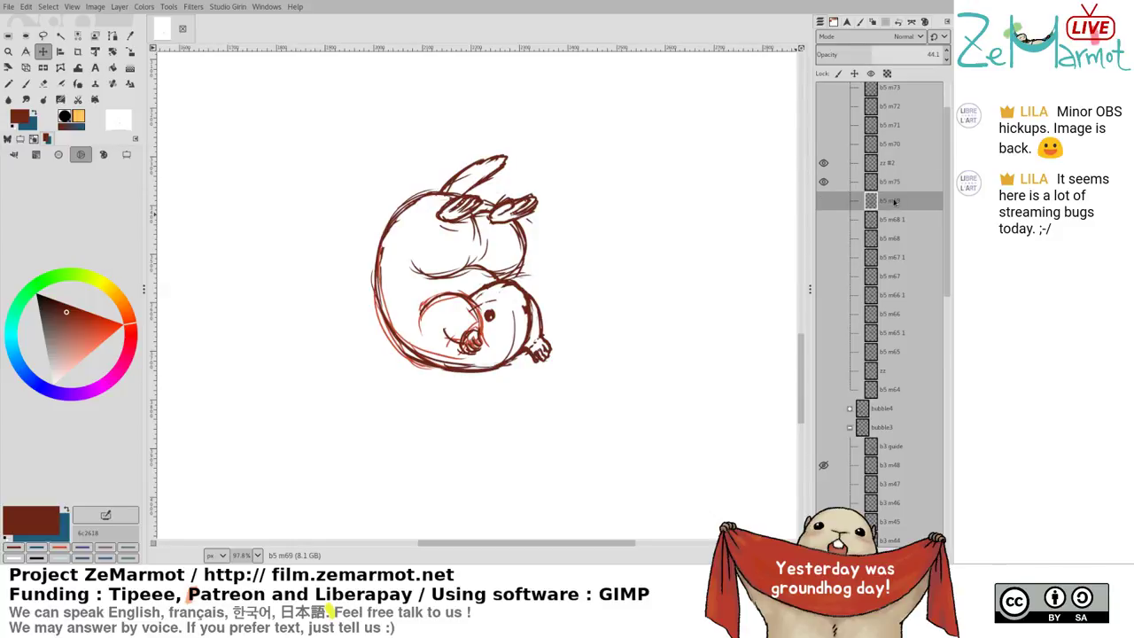
key("ctrl+v")
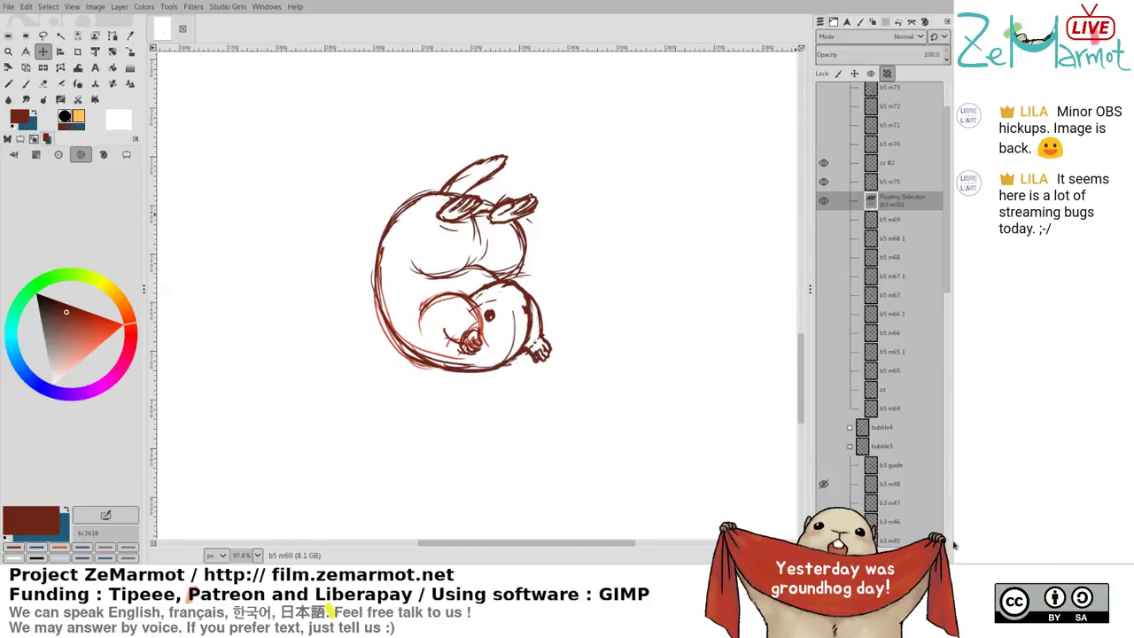
key("ctrl+h")
Rename the finished rough sketch layer as b5 m69 1
double_click(885, 182)
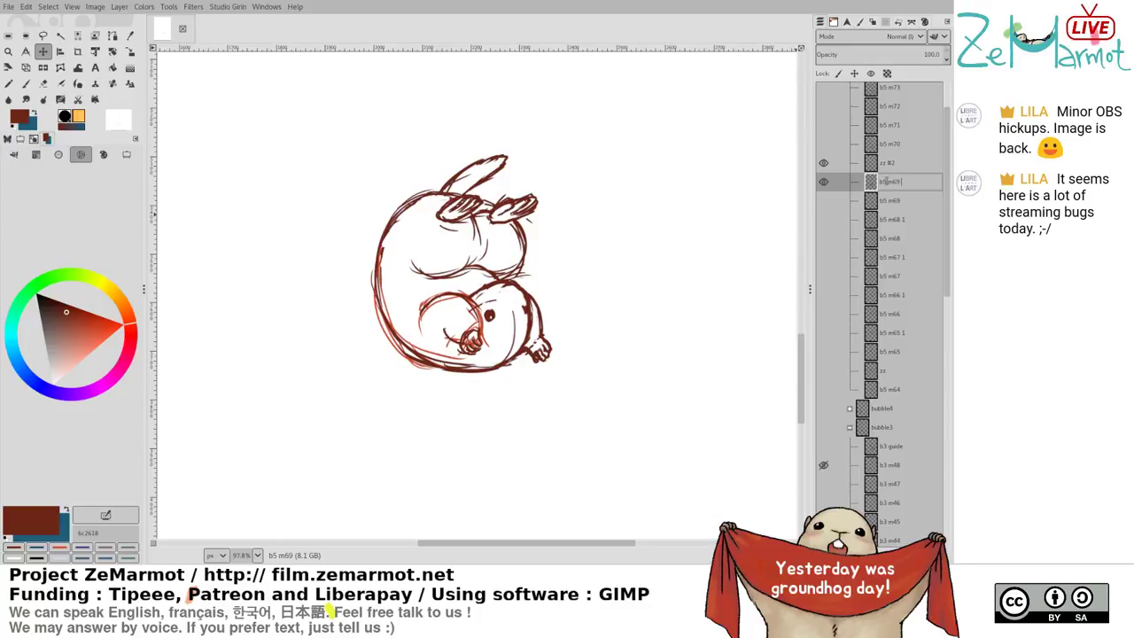
type("b5 m69")
key("Return")
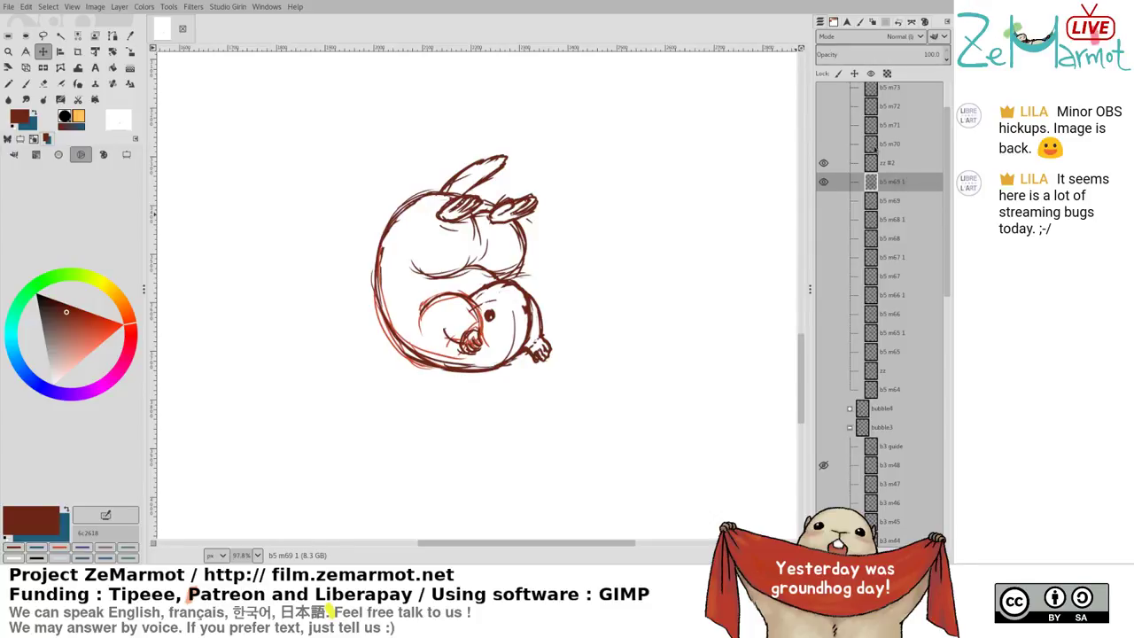
Lower the b5 m69 1 layer's opacity to 35.2 and set the zz #2 layer's opacity to 100
left_click(889, 165)
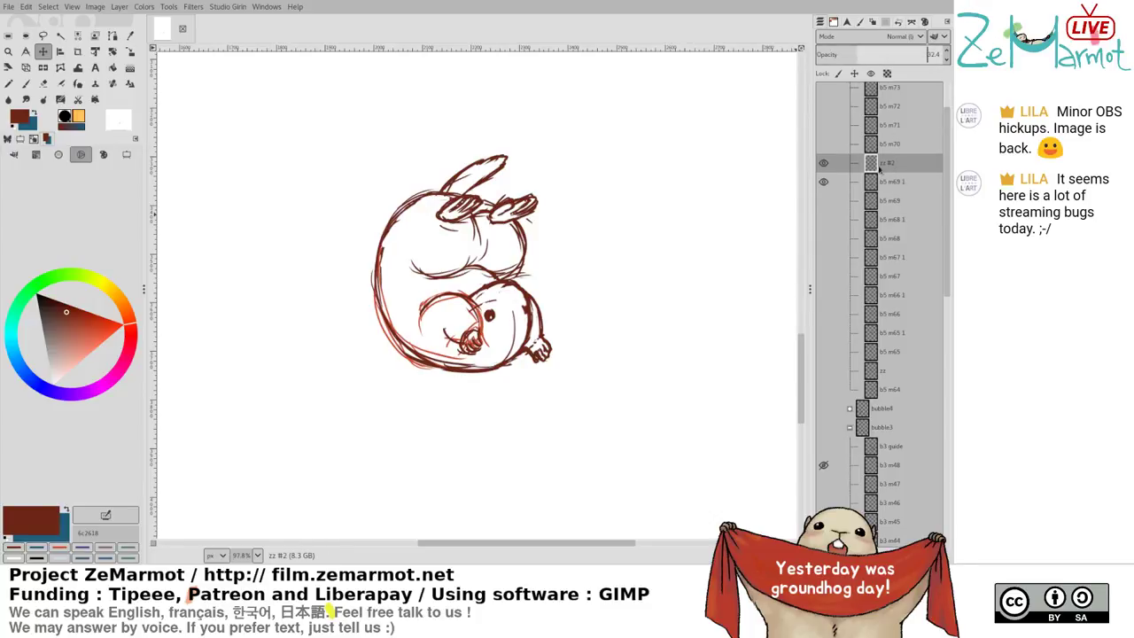
left_click(902, 183)
left_click(862, 51)
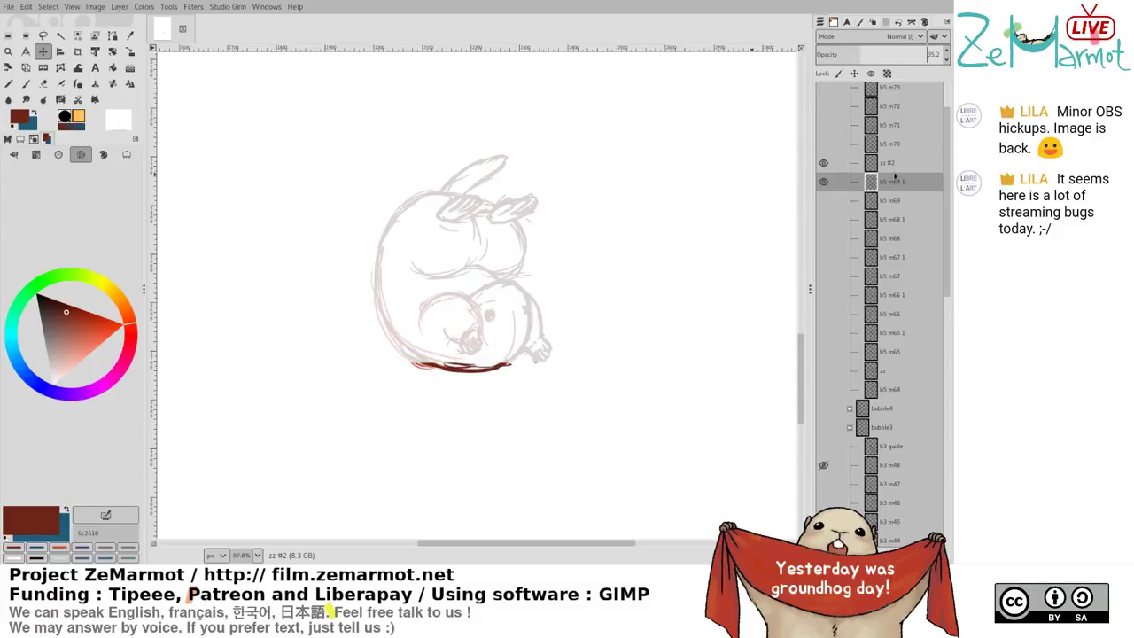
left_click(895, 162)
left_click_drag(868, 53, 952, 63)
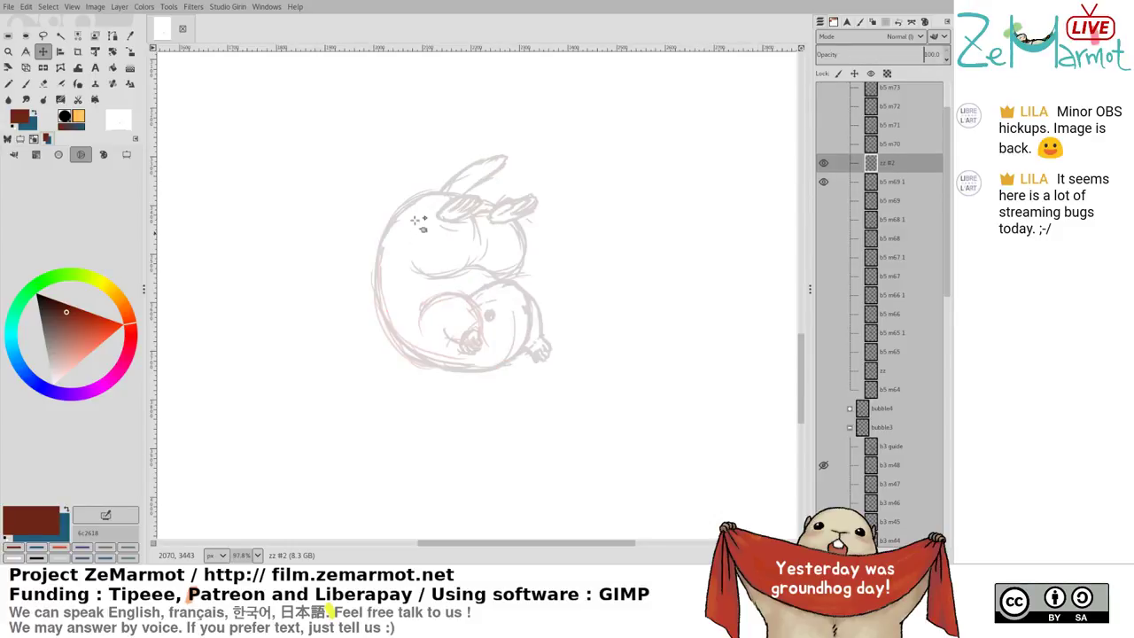
Ink the curved back outline in dark reddish brown on zz #2, from the rump around to the underside of the body
mouse_move(405, 226)
left_mouse_down()
mouse_move(375, 204)
mouse_move(350, 236)
left_mouse_up()
key("k")
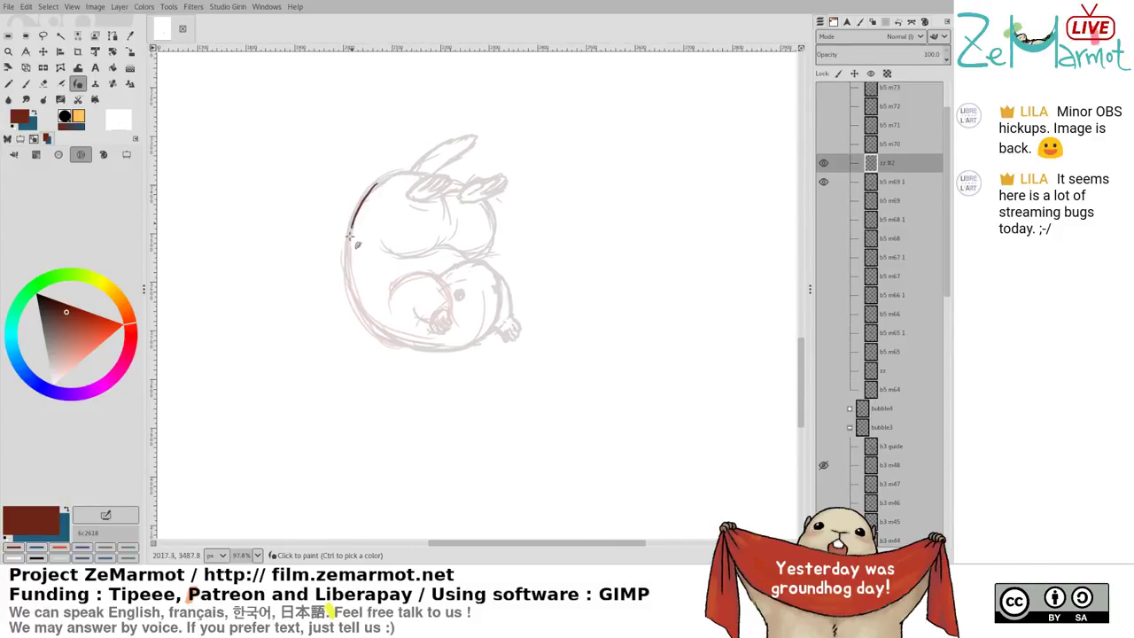
key("ctrl+z")
left_click_drag(383, 180, 344, 239)
key("ctrl+z")
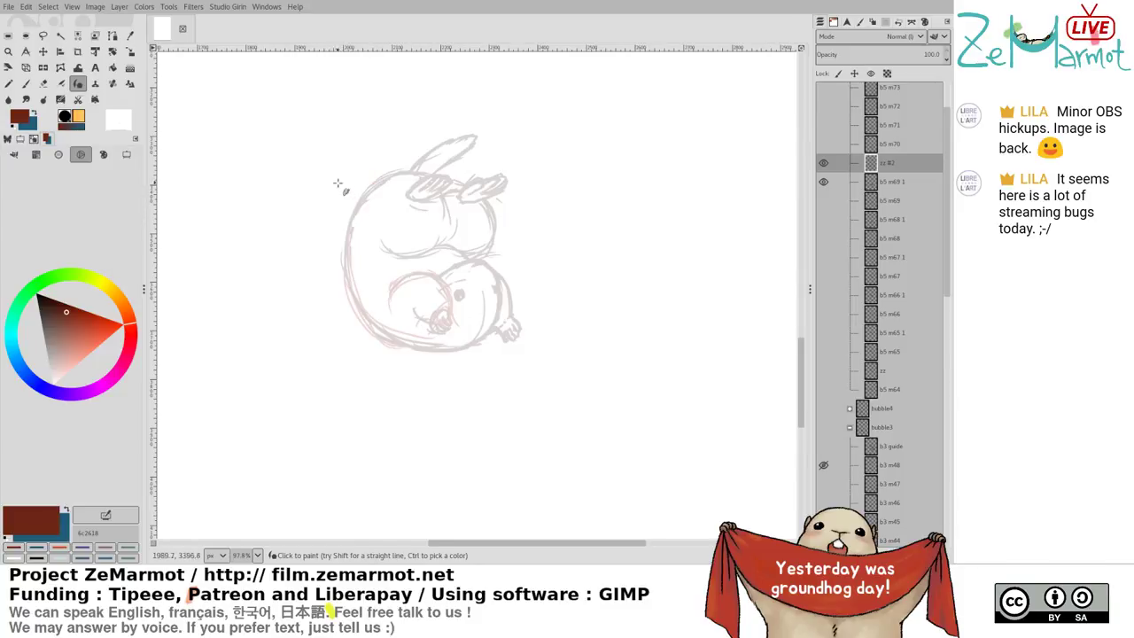
scroll(346, 173, "up", 3)
left_click_drag(427, 176, 364, 229)
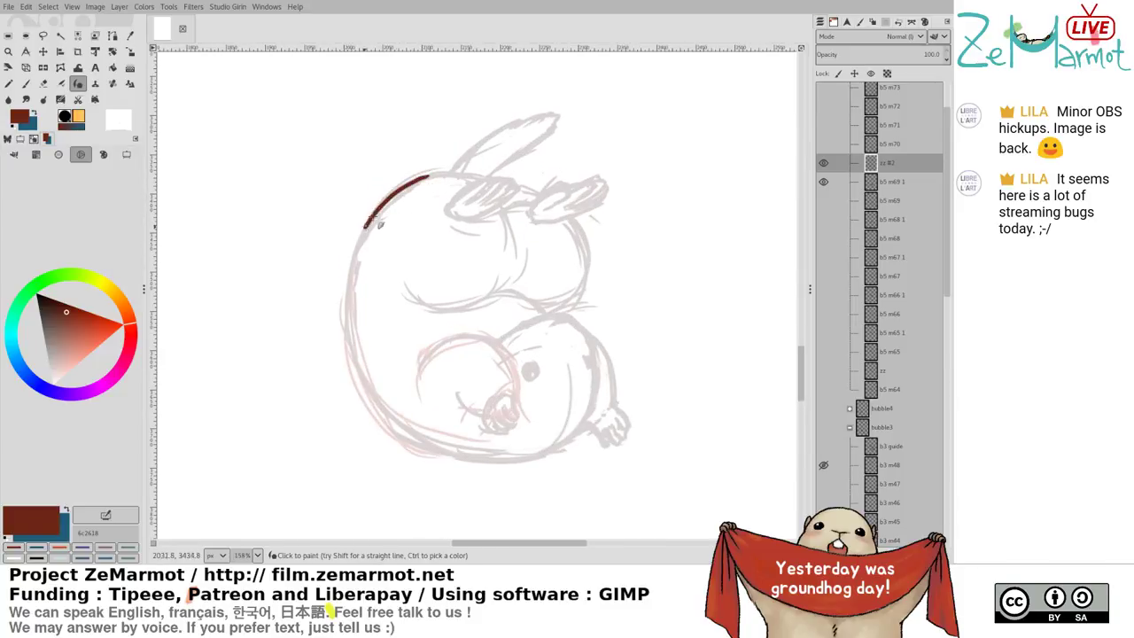
key("ctrl+z")
mouse_move(424, 178)
left_mouse_down()
mouse_move(361, 238)
mouse_move(348, 285)
mouse_move(355, 351)
mouse_move(380, 410)
mouse_move(431, 447)
mouse_move(517, 452)
left_mouse_up()
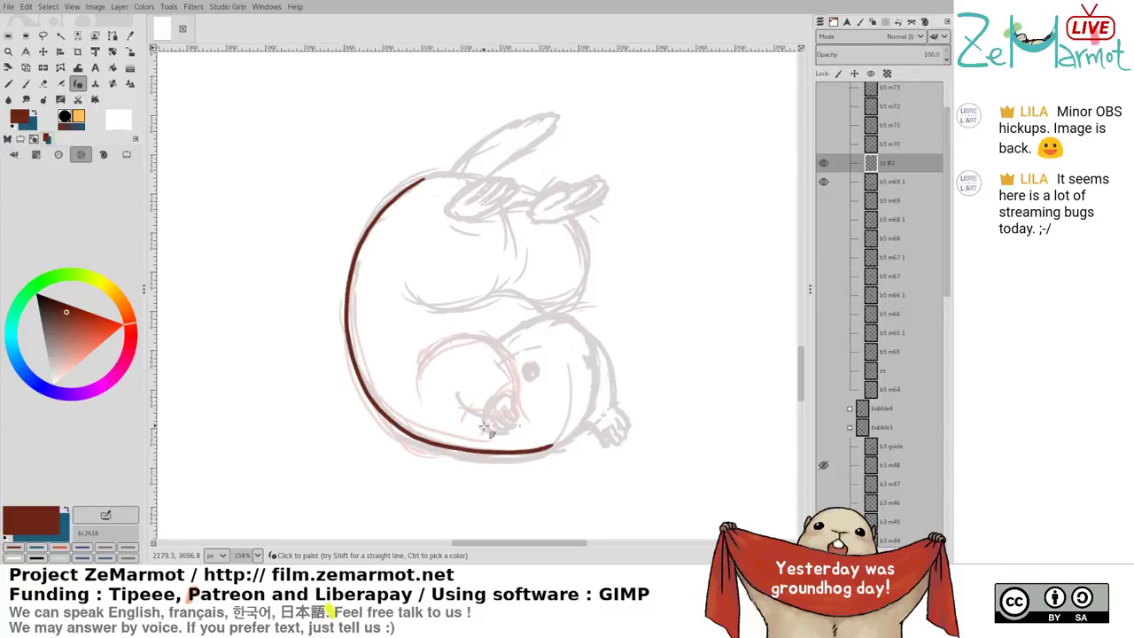
key("ctrl+z")
mouse_move(426, 177)
left_mouse_down()
mouse_move(367, 227)
mouse_move(357, 345)
mouse_move(381, 406)
mouse_move(419, 443)
mouse_move(461, 459)
mouse_move(518, 464)
mouse_move(564, 449)
left_mouse_up()
Ink the rounded head outline down to the back line and clean up the overlap where the two lines meet
scroll(431, 299, "up", 3)
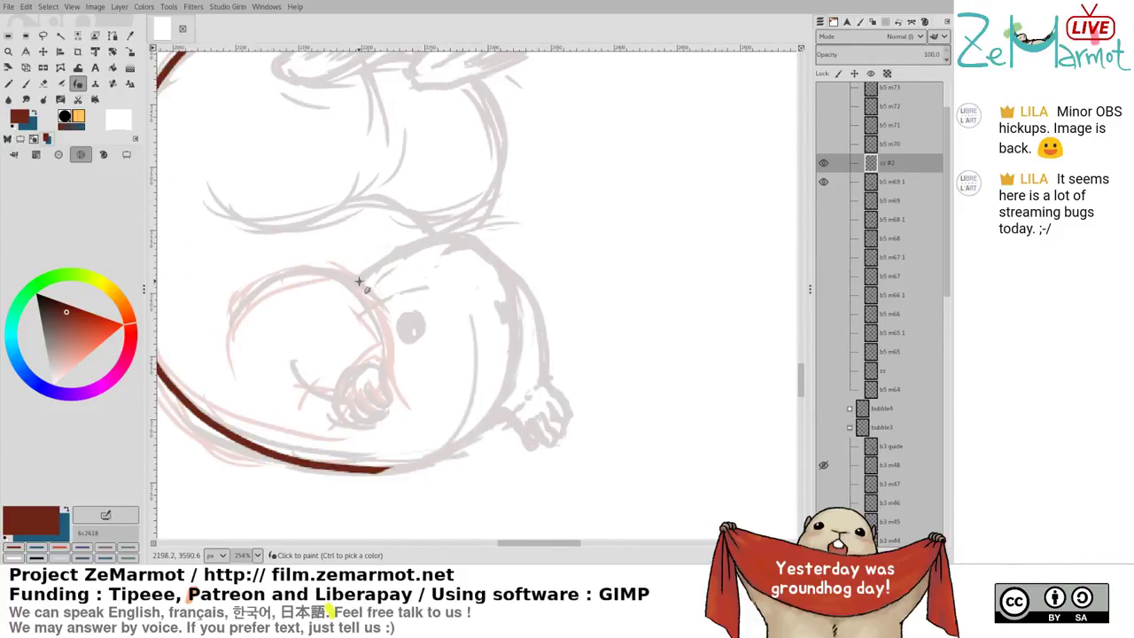
mouse_move(359, 282)
left_mouse_down()
mouse_move(432, 240)
mouse_move(480, 243)
mouse_move(505, 272)
mouse_move(516, 316)
mouse_move(507, 400)
mouse_move(432, 454)
mouse_move(311, 466)
left_mouse_up()
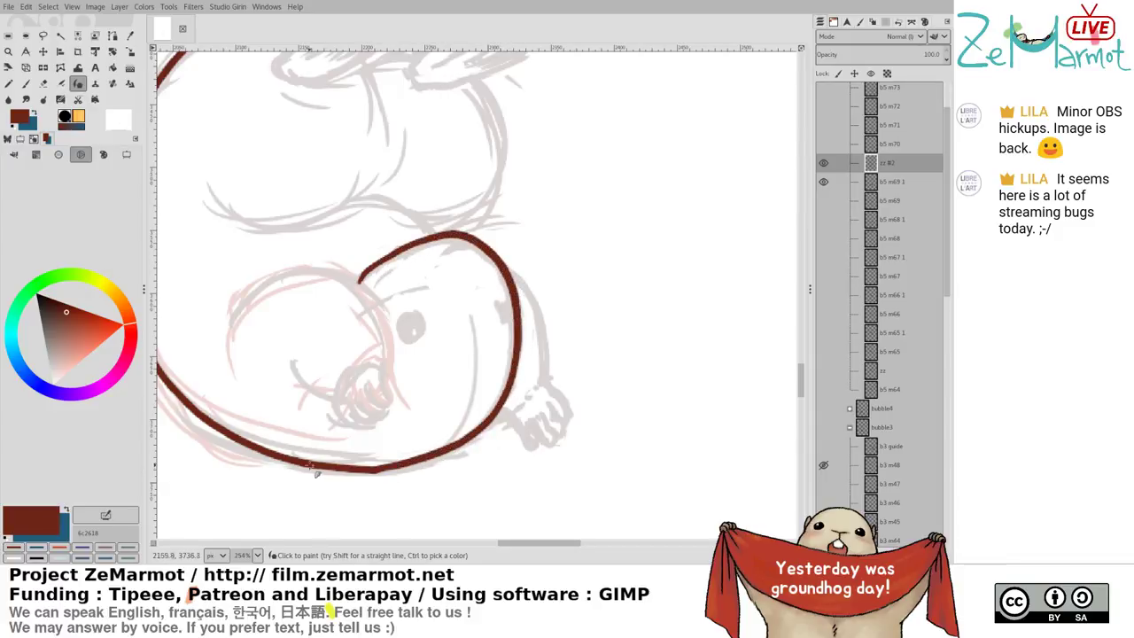
key("shift+e")
mouse_move(402, 469)
left_mouse_down()
mouse_move(319, 465)
mouse_move(402, 463)
mouse_move(432, 452)
mouse_move(430, 424)
mouse_move(336, 467)
mouse_move(453, 440)
left_mouse_up()
Ink the eye as a filled round dot over the sketched eye
key("k")
mouse_move(411, 319)
left_mouse_down()
mouse_move(415, 344)
mouse_move(411, 326)
left_mouse_up()
key("ctrl+z")
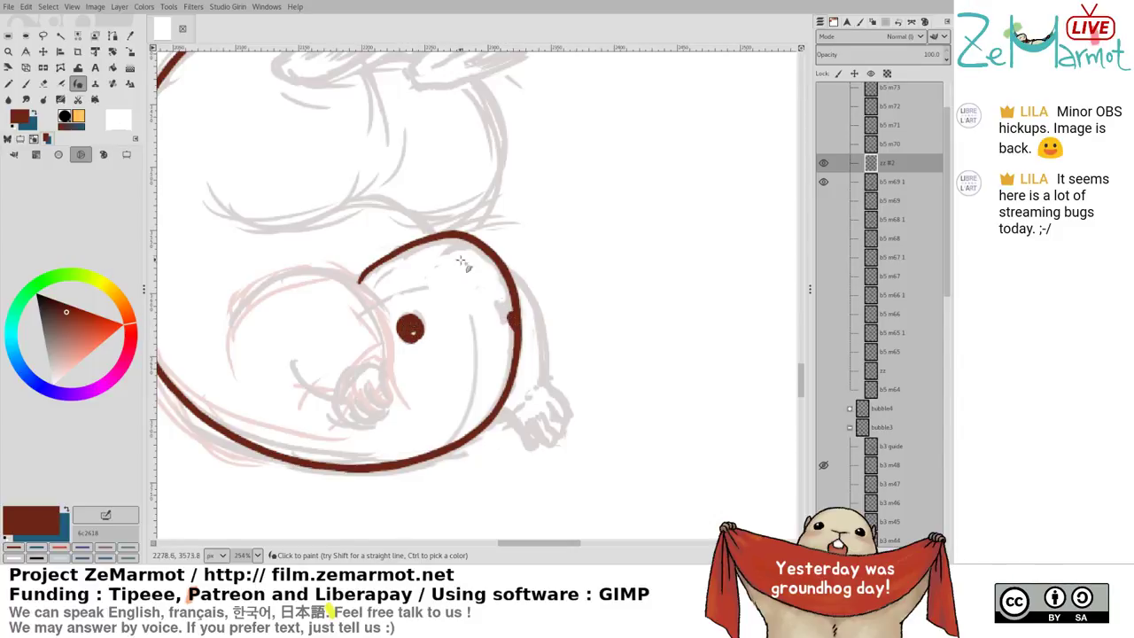
Ink the short curved mark inside the head outline and the far arm with its paw and fingers
left_click_drag(447, 250, 483, 247)
mouse_move(522, 285)
left_mouse_down()
mouse_move(538, 307)
mouse_move(547, 399)
mouse_move(530, 406)
mouse_move(544, 396)
mouse_move(534, 441)
mouse_move(530, 432)
mouse_move(549, 448)
mouse_move(556, 415)
mouse_move(574, 438)
left_mouse_up()
mouse_move(548, 381)
left_mouse_down()
mouse_move(576, 441)
mouse_move(554, 443)
mouse_move(550, 456)
left_mouse_up()
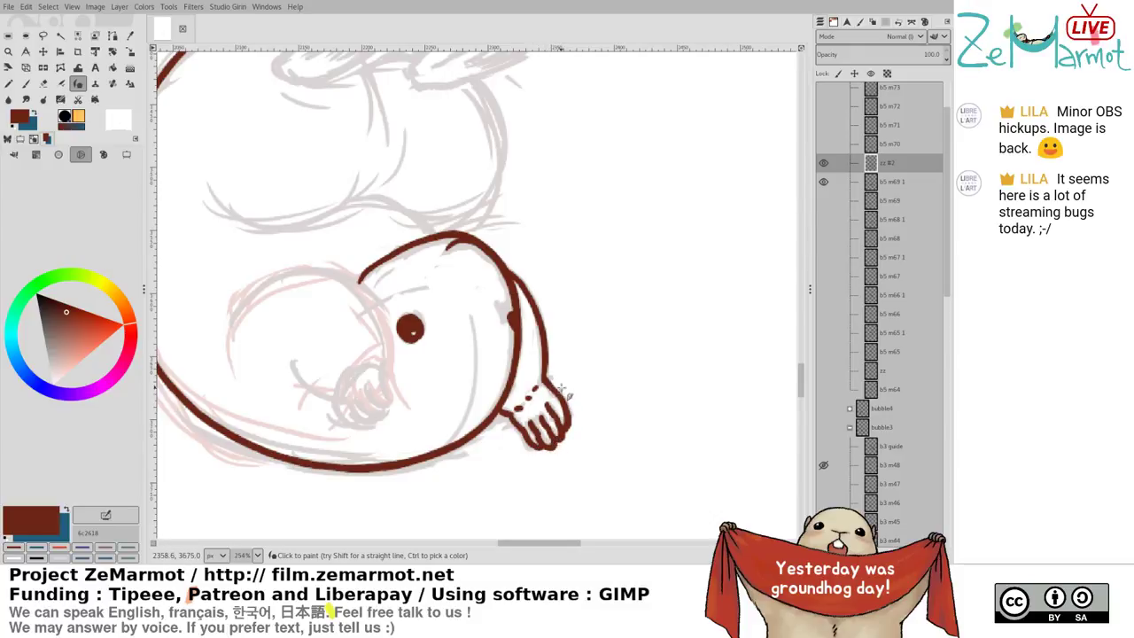
Ink the near arm's rounded shoulder line down to the wrist and trim its starting end with the eraser
scroll(561, 391, "left", 3)
mouse_move(345, 319)
left_mouse_down()
mouse_move(359, 297)
mouse_move(449, 265)
mouse_move(483, 287)
left_mouse_up()
key("ctrl+z")
mouse_move(342, 316)
left_mouse_down()
mouse_move(381, 276)
mouse_move(428, 267)
mouse_move(461, 275)
mouse_move(490, 320)
mouse_move(494, 358)
left_mouse_up()
key("shift+e")
mouse_move(340, 299)
left_mouse_down()
mouse_move(338, 322)
mouse_move(349, 311)
left_mouse_up()
Ink the near forearm's lower line, the dashed wrist marks and the curled paw with its fingers
key("y")
left_click_drag(405, 358, 451, 401)
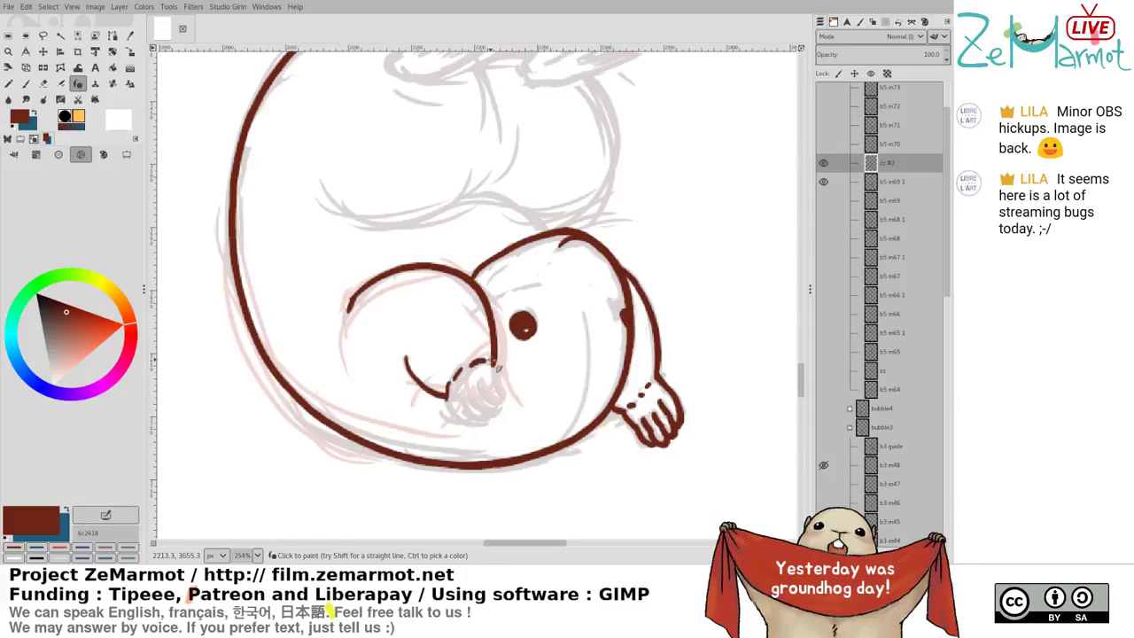
mouse_move(469, 366)
left_mouse_down()
mouse_move(502, 399)
mouse_move(480, 384)
mouse_move(507, 404)
mouse_move(497, 415)
mouse_move(470, 397)
mouse_move(501, 417)
mouse_move(470, 395)
mouse_move(505, 412)
mouse_move(488, 418)
mouse_move(470, 395)
mouse_move(479, 411)
mouse_move(503, 406)
mouse_move(462, 402)
mouse_move(479, 420)
mouse_move(494, 411)
mouse_move(451, 397)
mouse_move(502, 424)
left_mouse_up()
key("ctrl+z")
key("ctrl+z")
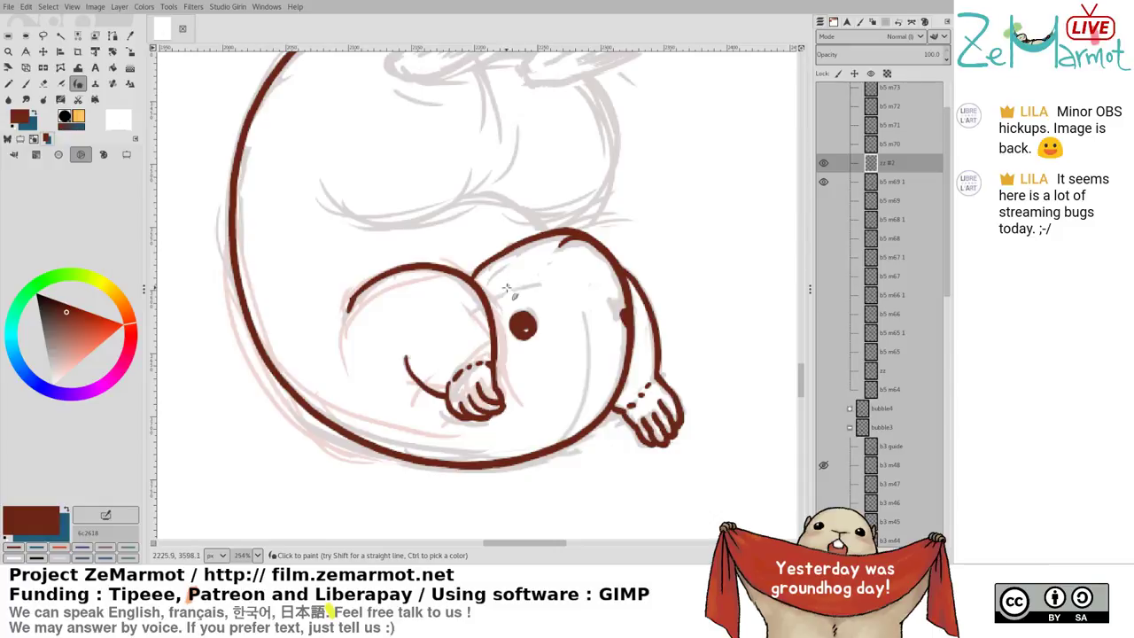
Touch up the start of the near shoulder line and ink the curved lower contour of the near thigh
left_click_drag(507, 288, 548, 362)
key("shift+e")
left_click_drag(395, 358, 390, 388)
key("k")
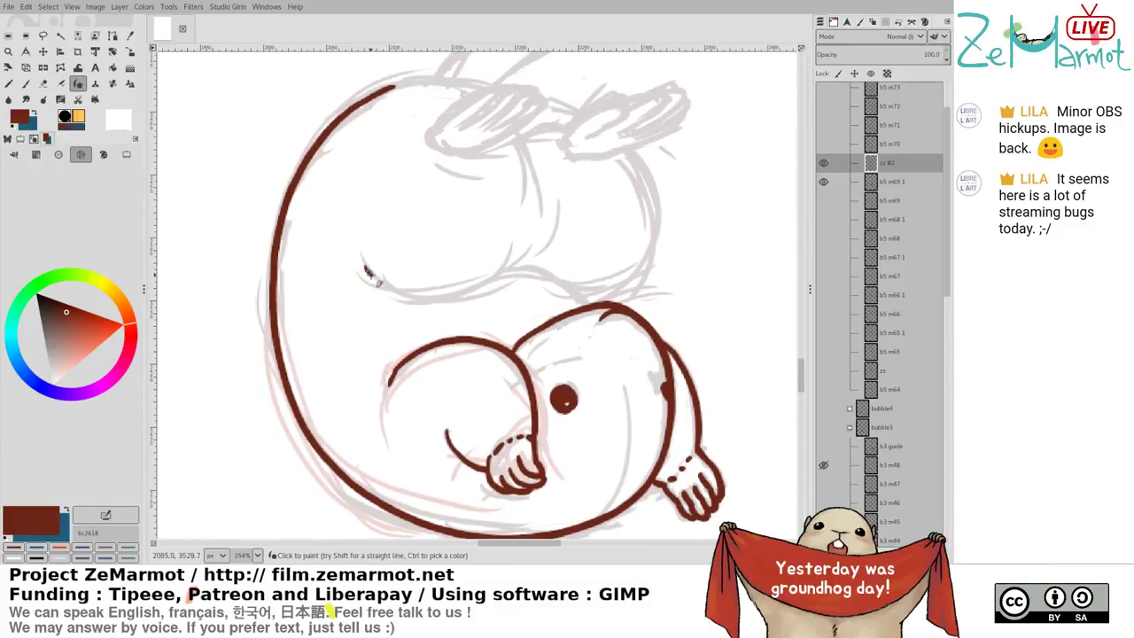
mouse_move(366, 270)
left_mouse_down()
mouse_move(436, 305)
mouse_move(501, 304)
left_mouse_up()
key("ctrl+z")
mouse_move(358, 259)
left_mouse_down()
mouse_move(409, 295)
mouse_move(461, 297)
mouse_move(512, 276)
left_mouse_up()
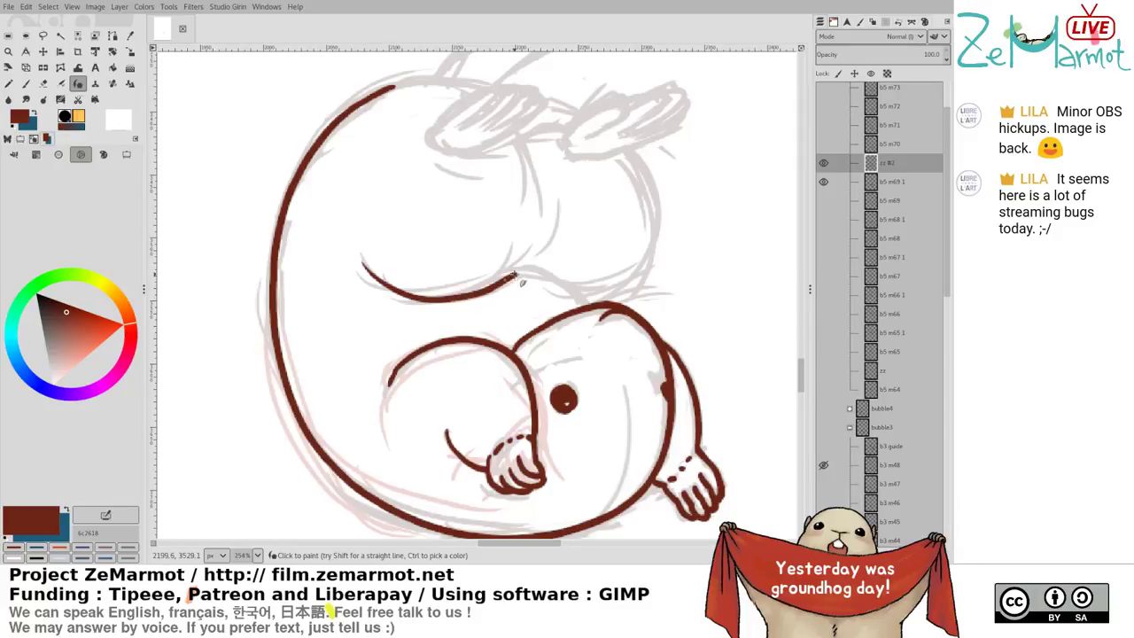
Extend the inked back outline over the rump to the near hind foot
scroll(517, 134, "up", 2)
scroll(516, 134, "right", 1)
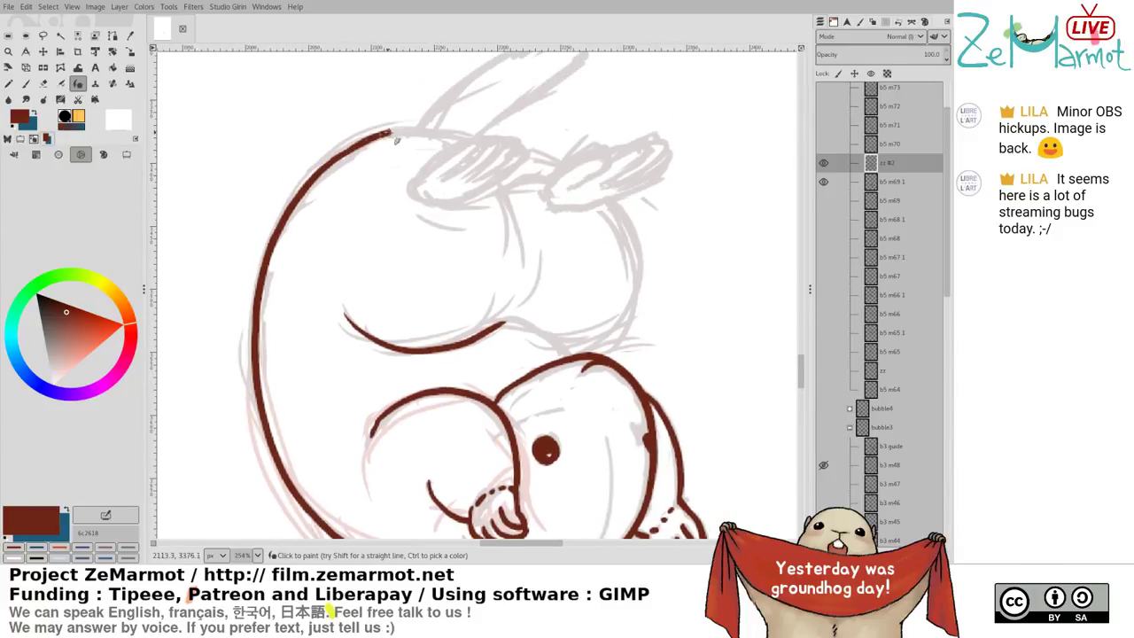
left_click_drag(396, 140, 478, 142)
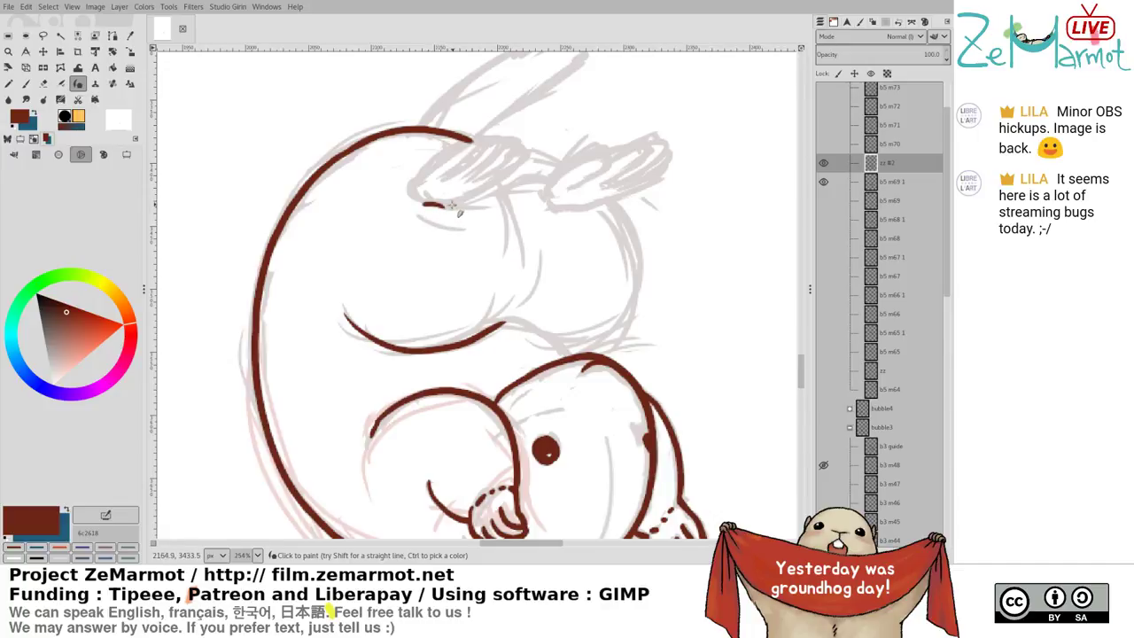
Ink the near hind foot with its sole and toes, plus the leg line running down from it
mouse_move(423, 204)
left_mouse_down()
mouse_move(495, 181)
mouse_move(521, 156)
mouse_move(483, 189)
mouse_move(529, 153)
mouse_move(469, 177)
left_mouse_up()
key("ctrl+z")
key("ctrl+z")
key("ctrl+z")
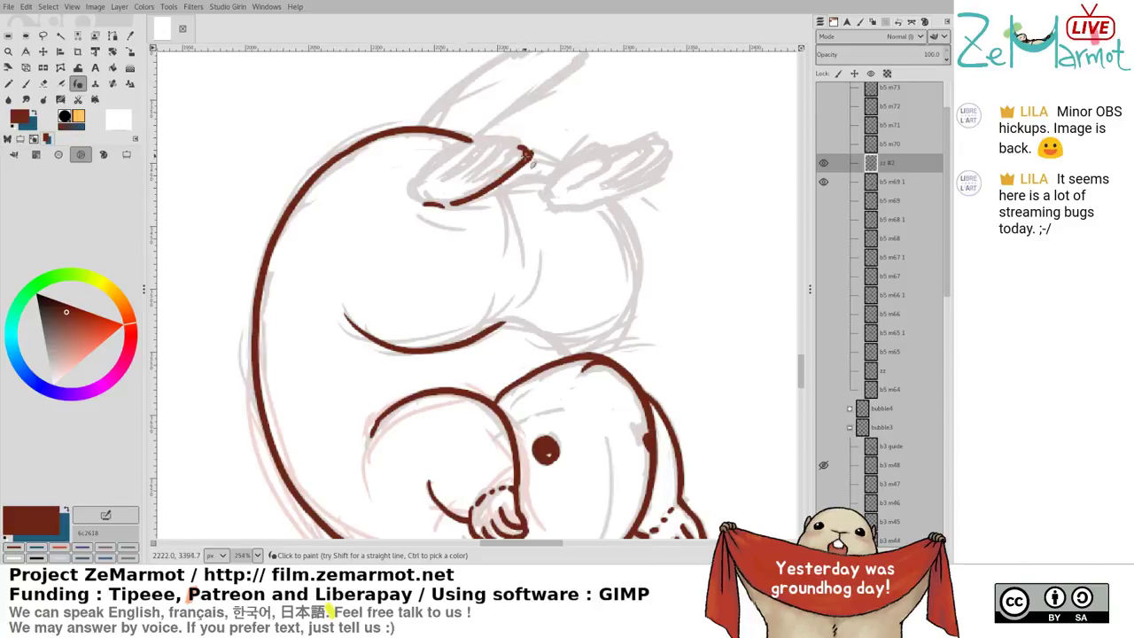
key("ctrl+z")
mouse_move(521, 146)
left_mouse_down()
mouse_move(484, 190)
mouse_move(446, 204)
mouse_move(425, 206)
mouse_move(414, 182)
mouse_move(475, 135)
mouse_move(440, 177)
mouse_move(499, 140)
mouse_move(456, 179)
left_mouse_up()
key("ctrl+z")
mouse_move(483, 140)
left_mouse_down()
mouse_move(495, 137)
mouse_move(460, 180)
mouse_move(516, 141)
mouse_move(459, 203)
mouse_move(507, 241)
left_mouse_up()
Ink the far hind foot with its toes and the far leg's rounded contour down to the head
mouse_move(501, 186)
left_mouse_down()
mouse_move(563, 181)
mouse_move(553, 186)
mouse_move(590, 158)
mouse_move(648, 147)
mouse_move(612, 176)
left_mouse_up()
mouse_move(660, 148)
left_mouse_down()
mouse_move(670, 156)
mouse_move(620, 182)
left_mouse_up()
key("ctrl+z")
mouse_move(669, 152)
left_mouse_down()
mouse_move(611, 206)
mouse_move(552, 199)
mouse_move(612, 203)
mouse_move(625, 226)
mouse_move(635, 272)
mouse_move(618, 310)
mouse_move(534, 335)
mouse_move(572, 357)
left_mouse_up()
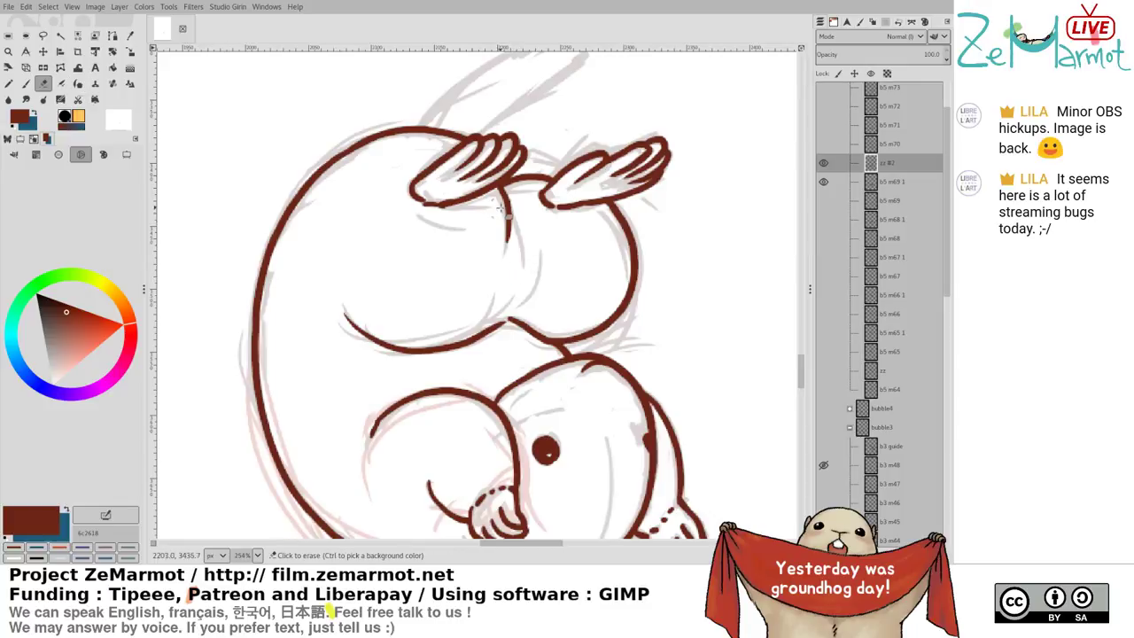
Redraw the inner leg line below the near hind foot as a smoother curve with short strokes at the thigh junction
mouse_move(509, 256)
left_mouse_down()
mouse_move(509, 202)
mouse_move(509, 260)
left_mouse_up()
key("ctrl+z")
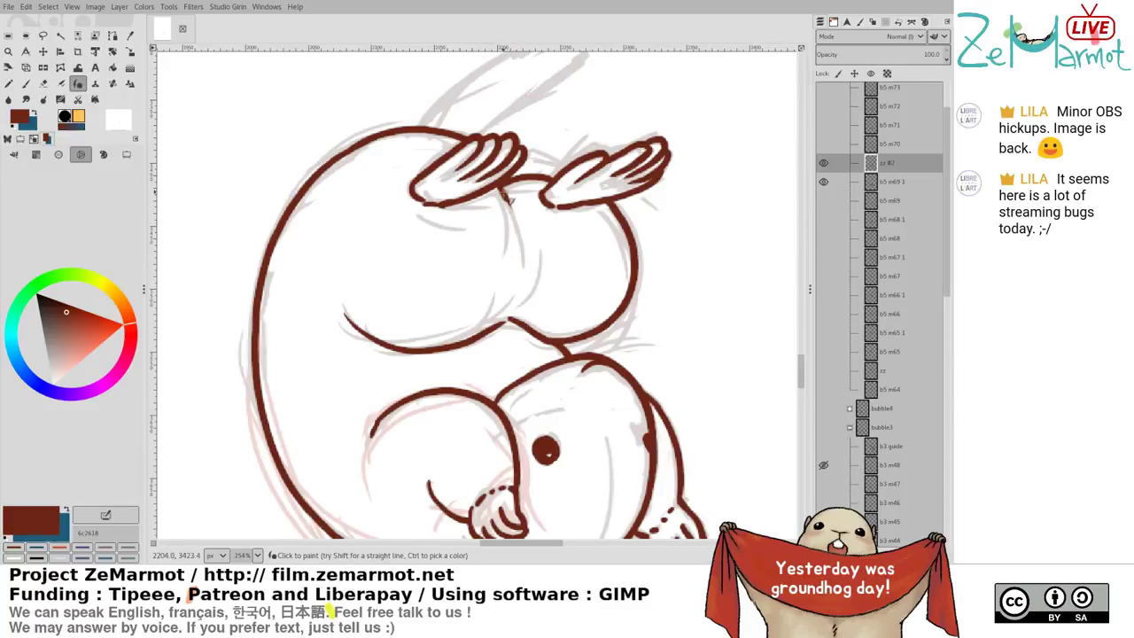
left_click_drag(503, 190, 515, 259)
key("ctrl+z")
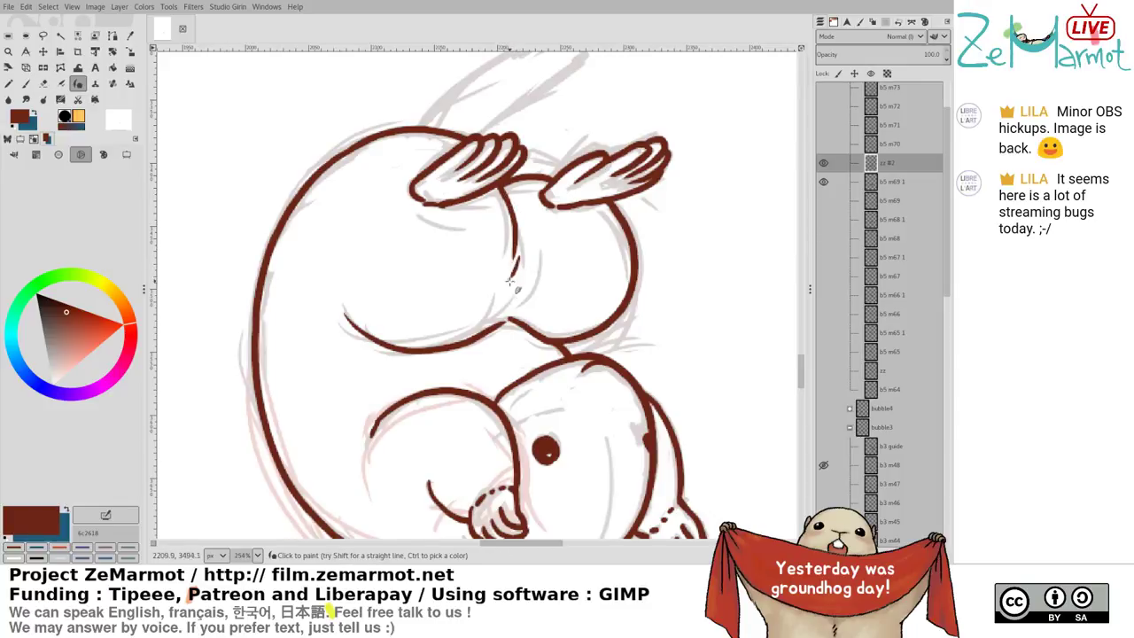
left_click_drag(506, 311, 515, 293)
scroll(494, 193, "down", 5)
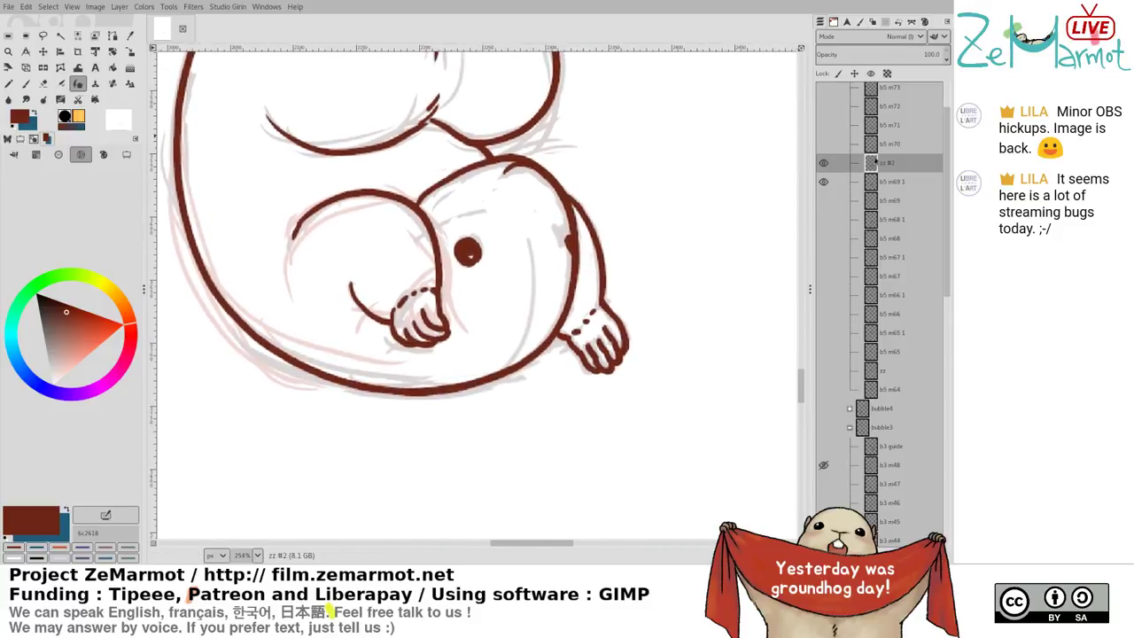
left_click(893, 181)
left_click(896, 164)
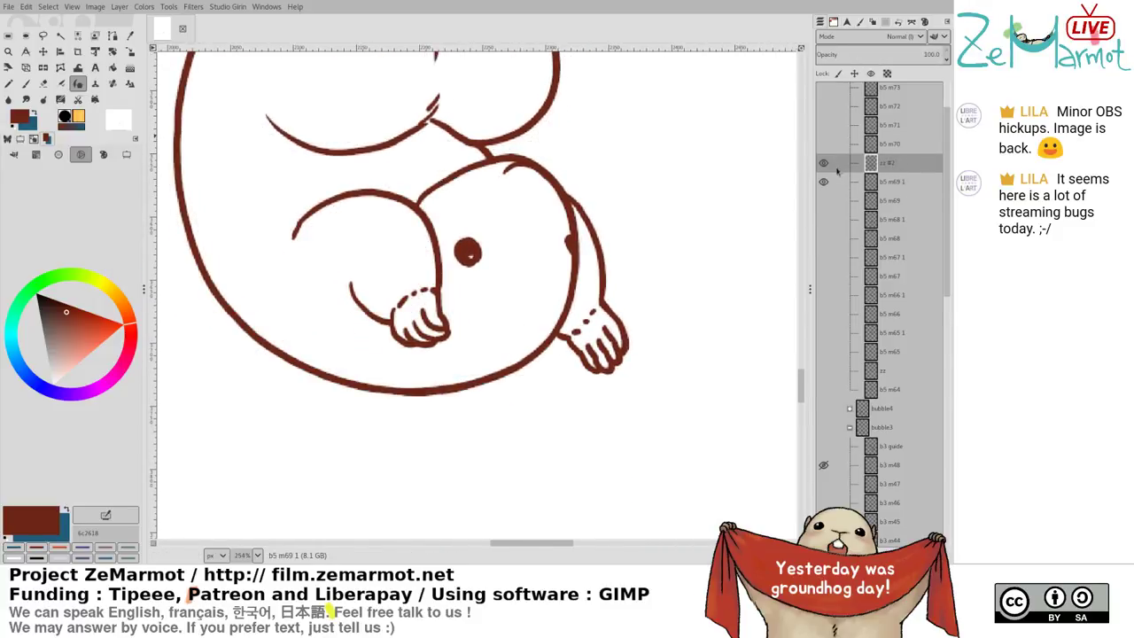
key("ctrl+shift+m")
scroll(519, 336, "down", 5)
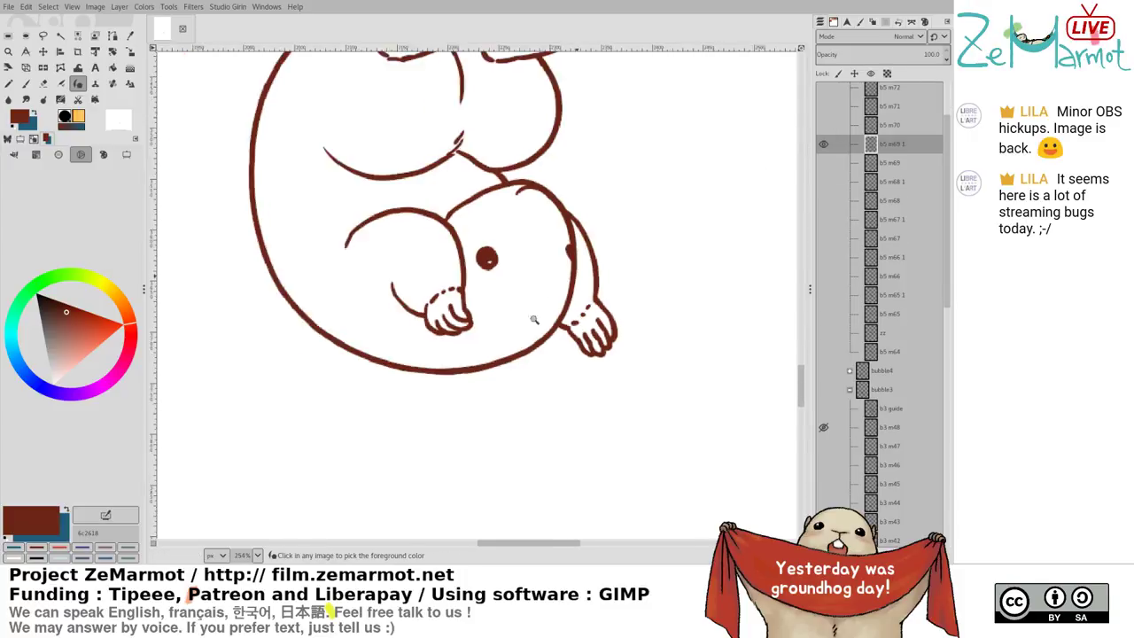
key("ctrl+z")
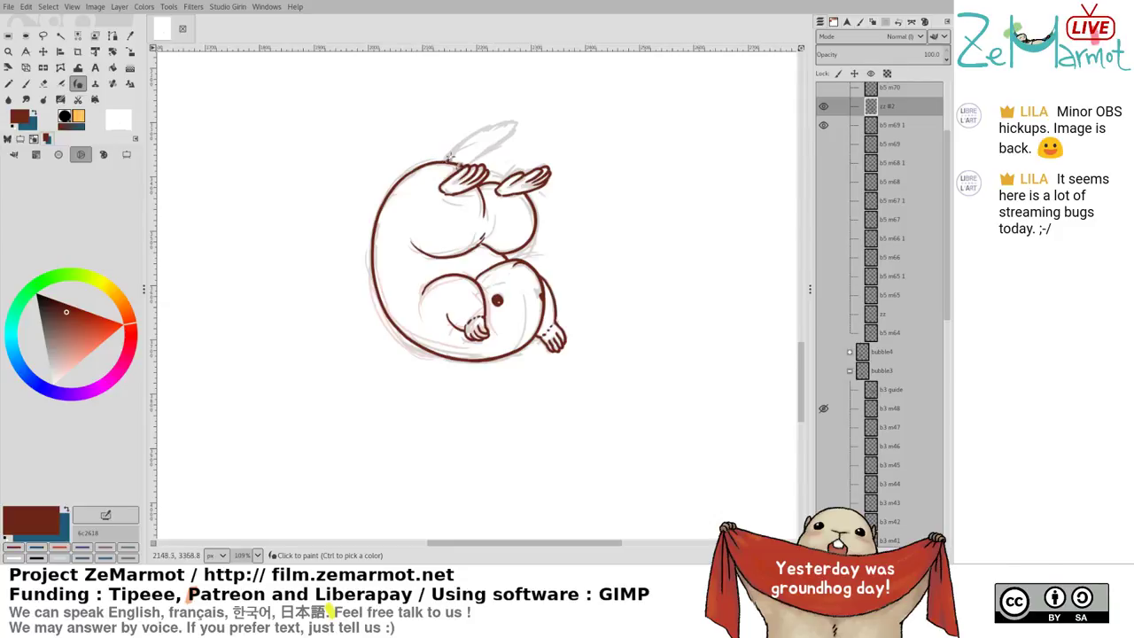
key("ctrl+z")
Ink the tail and replace the b5 m69 1 rough sketch with the zz #2 line art merged down into it
mouse_move(448, 160)
left_mouse_down()
mouse_move(475, 132)
mouse_move(519, 121)
mouse_move(475, 159)
left_mouse_up()
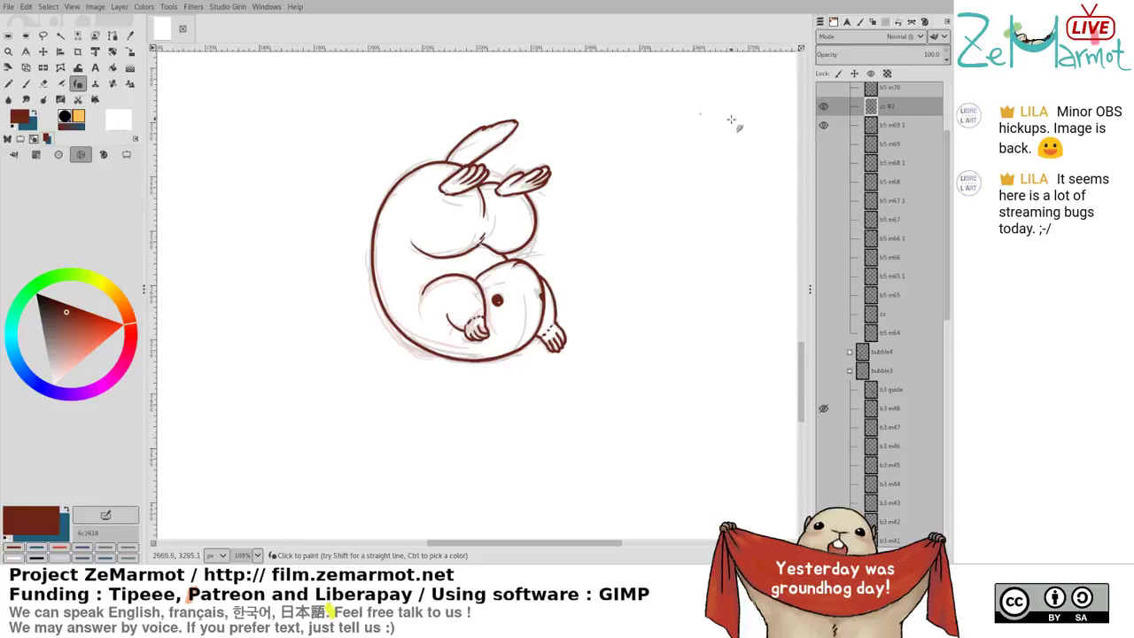
scroll(887, 177, "up", 3)
left_click(891, 206)
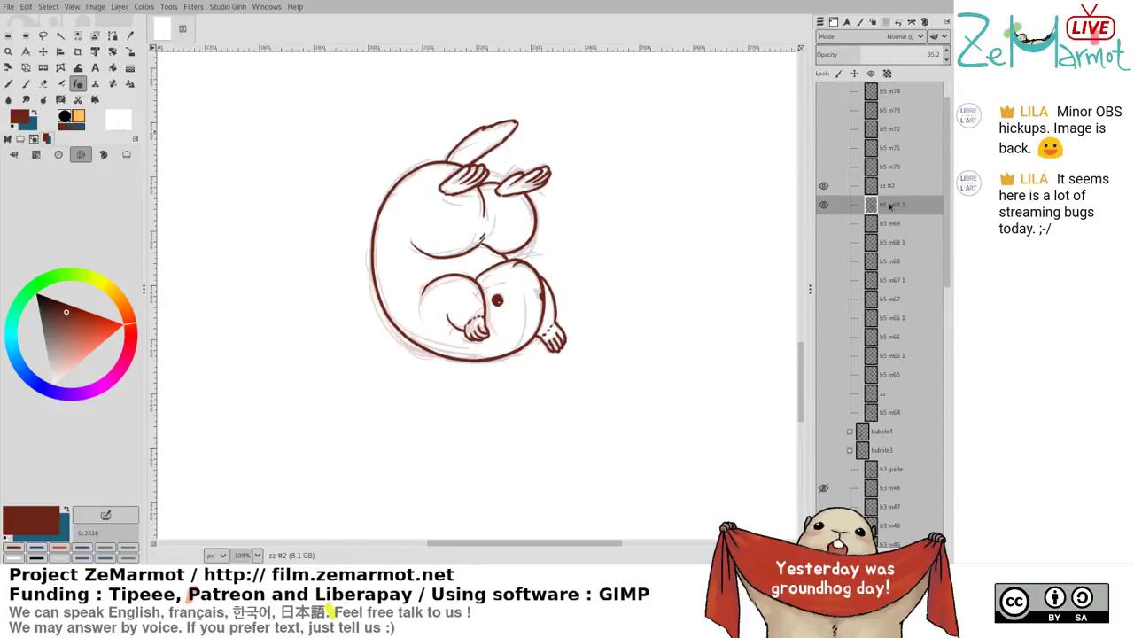
left_click(891, 187)
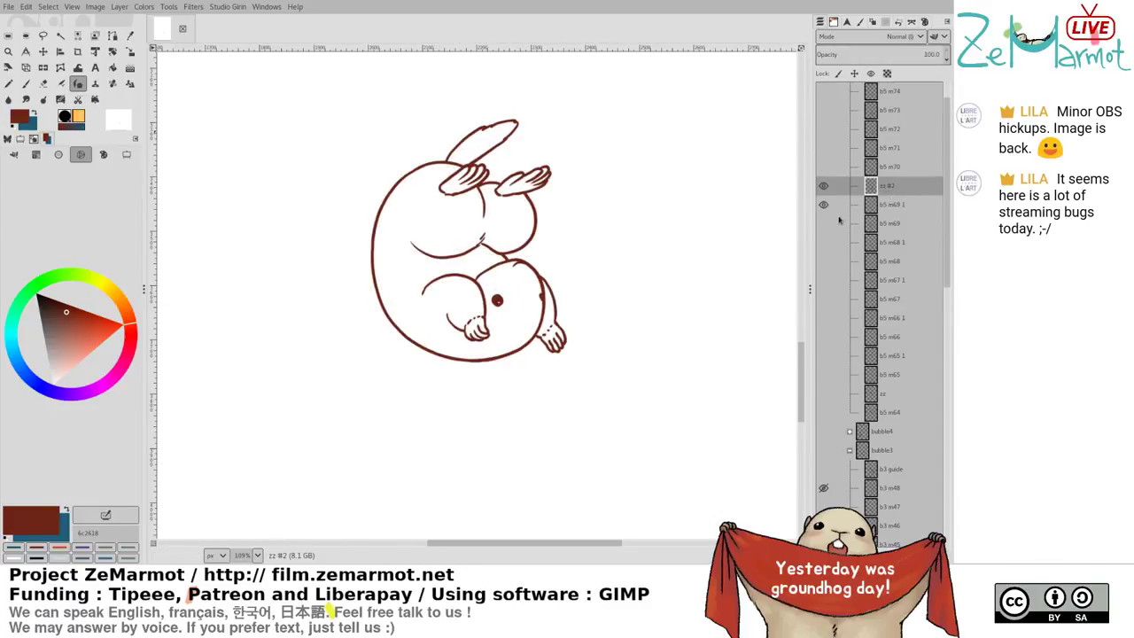
key("ctrl+shift+m")
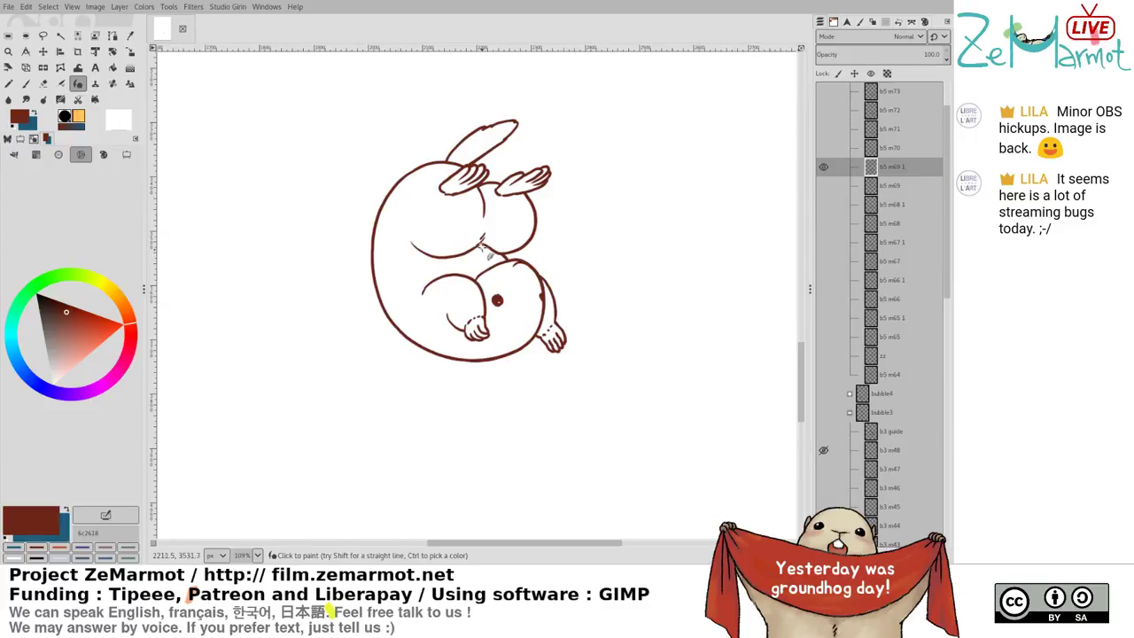
Clean up the junction of the two thigh contours on b5 m69 1 with the eraser and a short ink stroke
left_click_drag(474, 213, 424, 351)
key("shift+e")
left_click(383, 481)
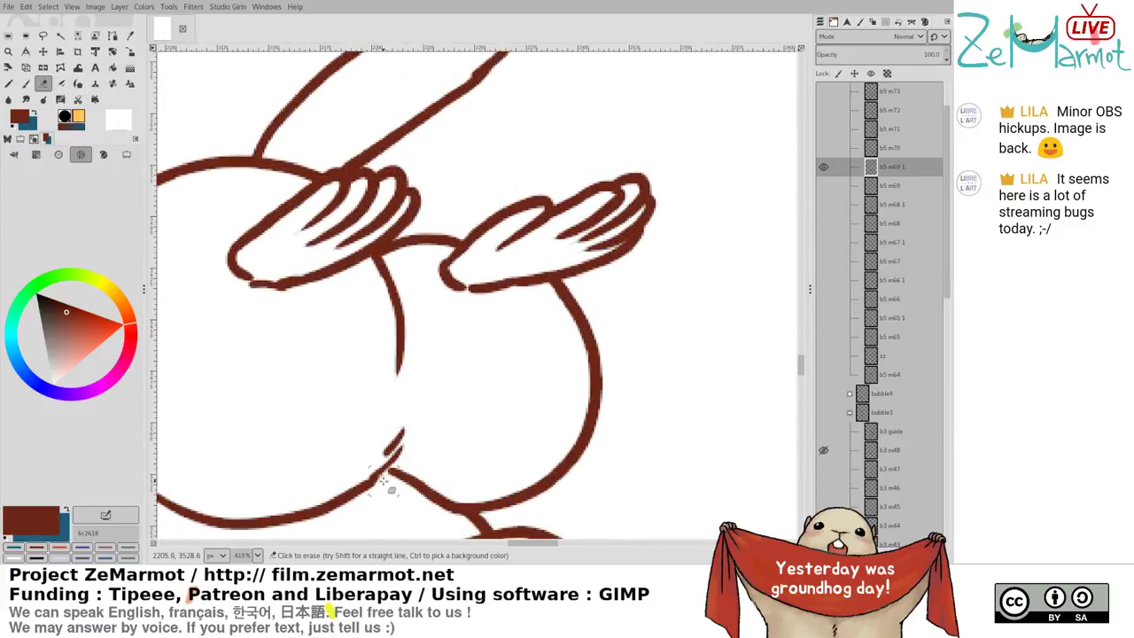
scroll(427, 412, "down", 5)
key("k")
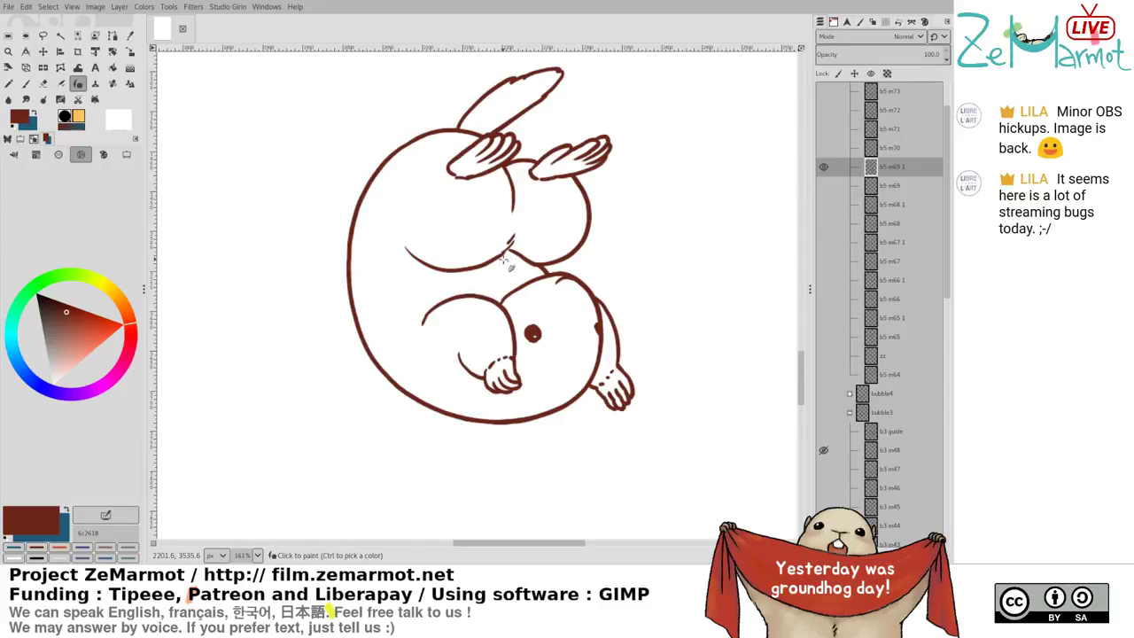
left_click_drag(510, 249, 500, 257)
Show only the b5 m68 1 rough sketch and add a new layer directly above it
left_click(824, 186, "shift")
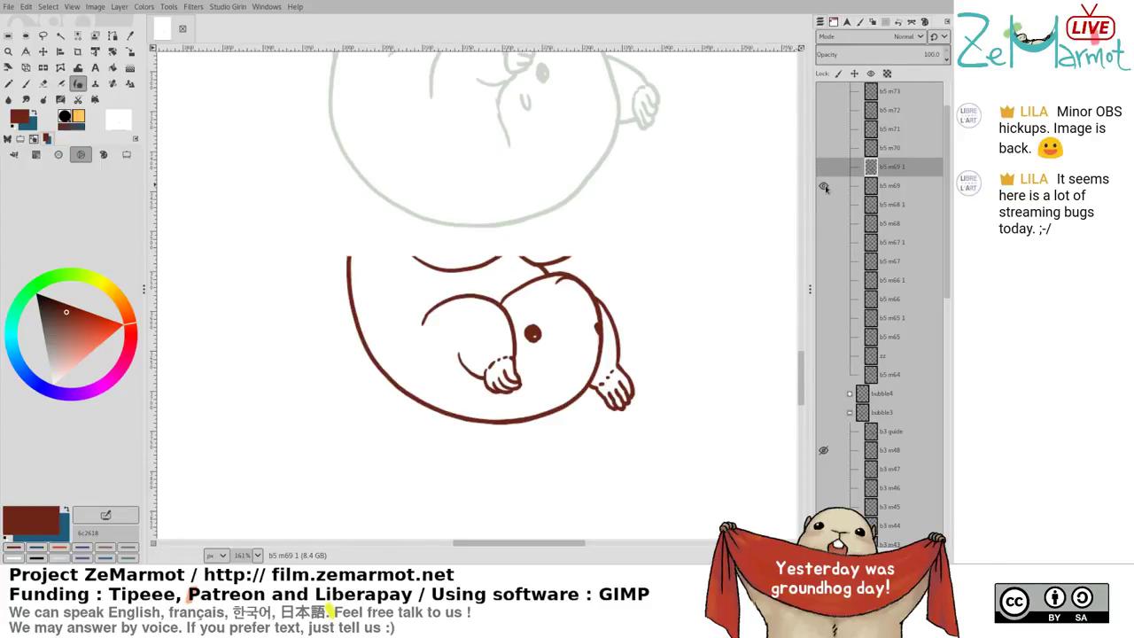
left_click(826, 204, "shift")
left_click(825, 187, "shift")
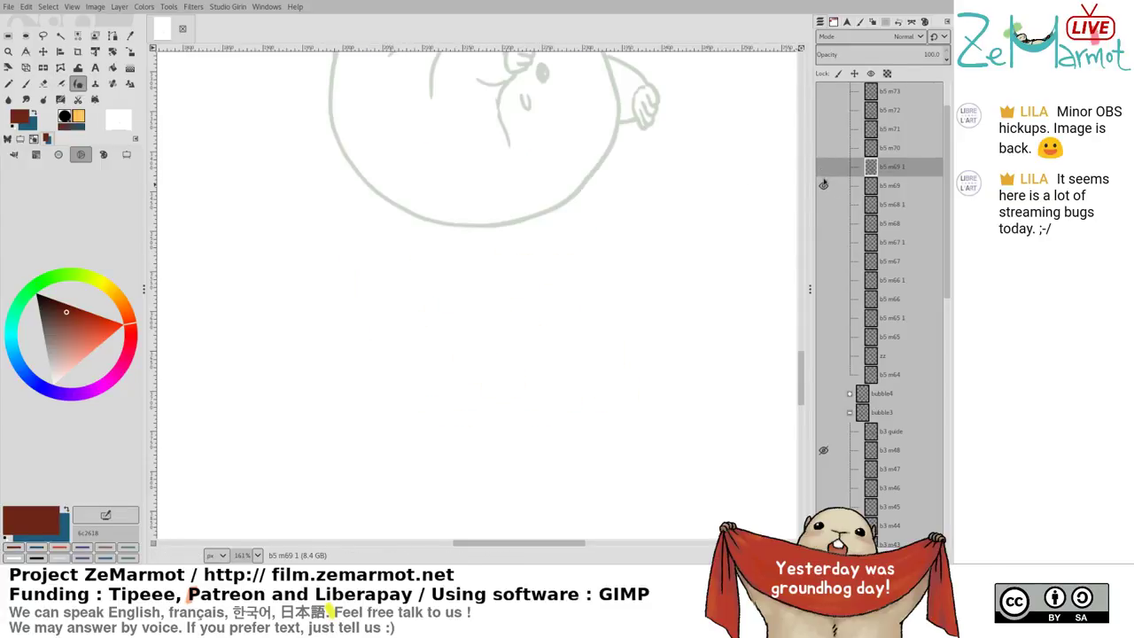
left_click(825, 204, "shift")
left_click(911, 209)
key("shift+ctrl+n")
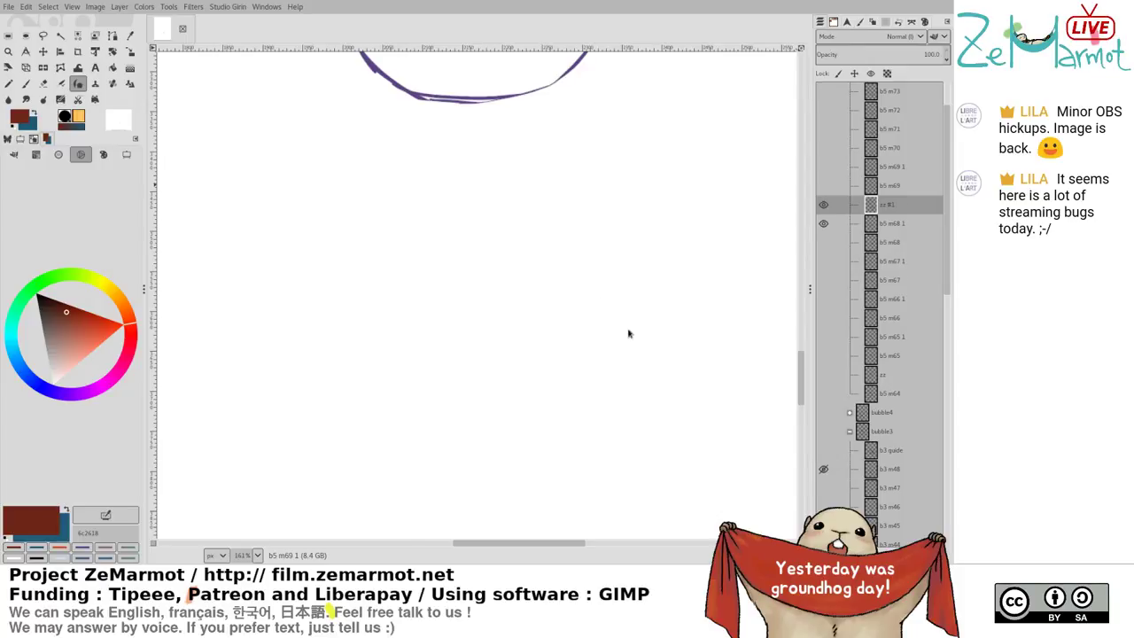
Lower the b5 m68 1 layer's opacity to 41.0 and make the new zz #1 layer active
scroll(544, 167, "up", 6)
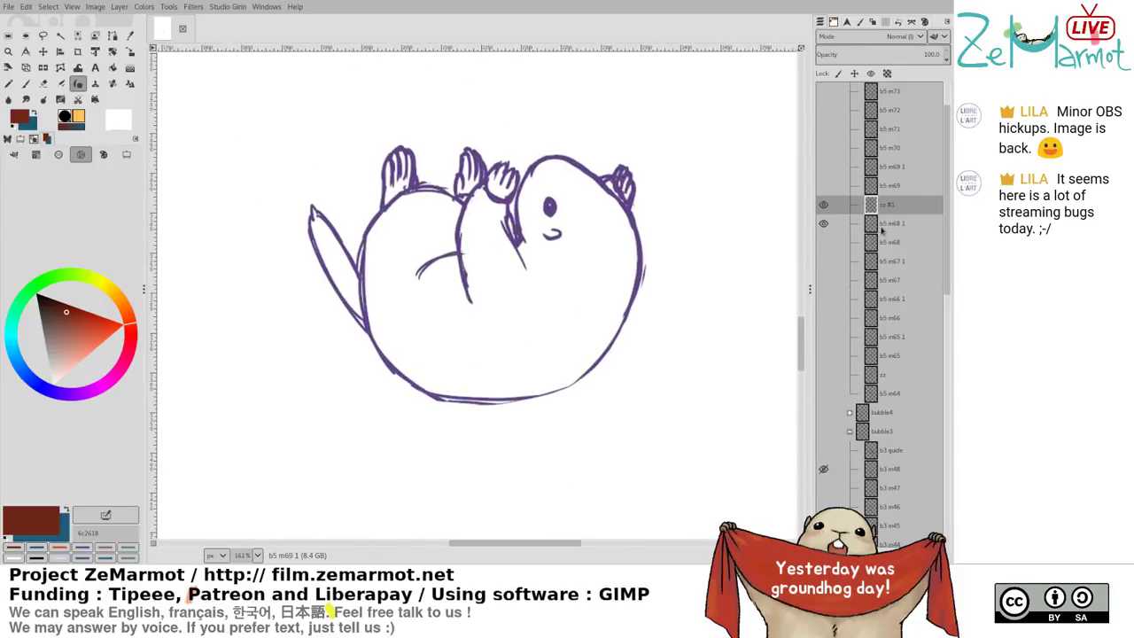
left_click(883, 228)
left_click(861, 53)
left_click(896, 204)
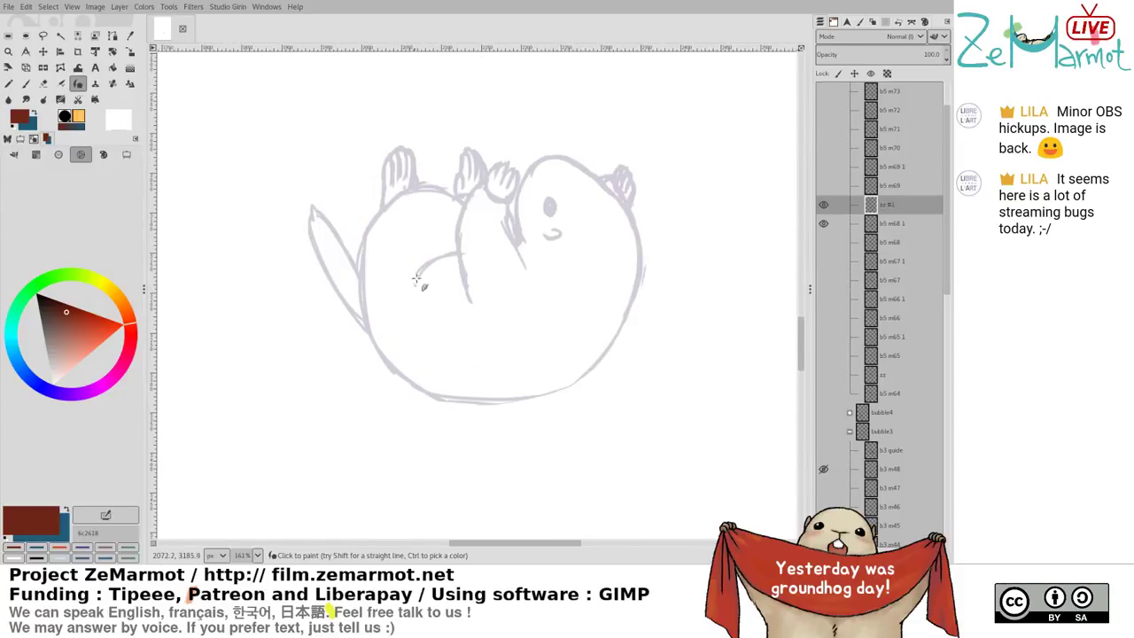
Pick the sketch colour from b5 m68 1, darken it to purple 5c4289, and make the zz #1 layer active
left_click(886, 224)
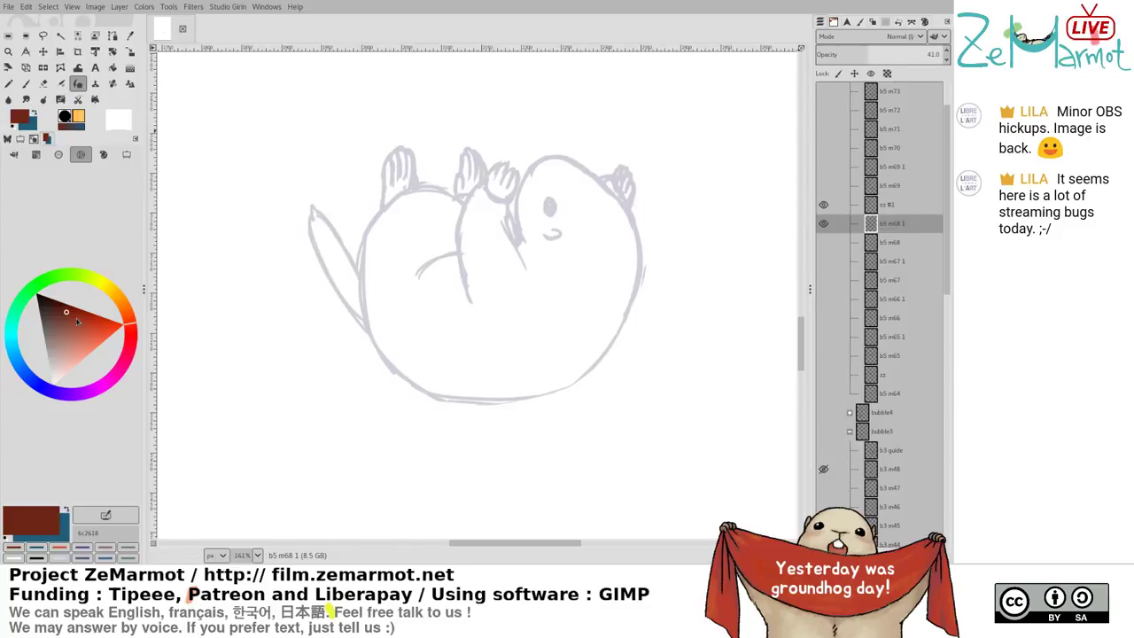
left_click(384, 210, "ctrl")
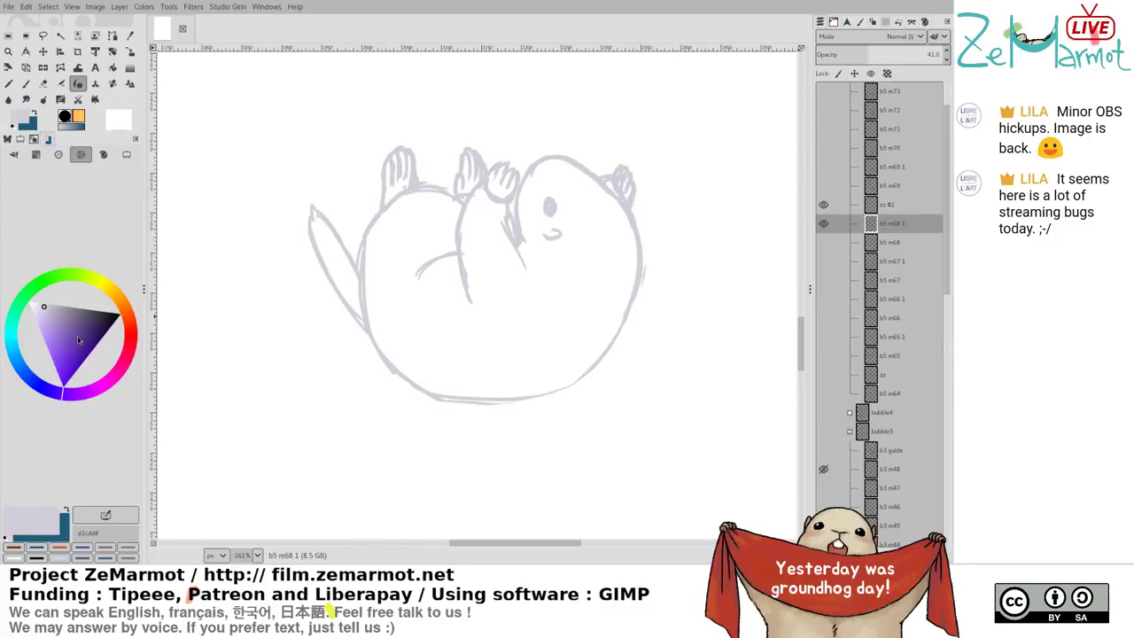
left_click_drag(67, 328, 81, 331)
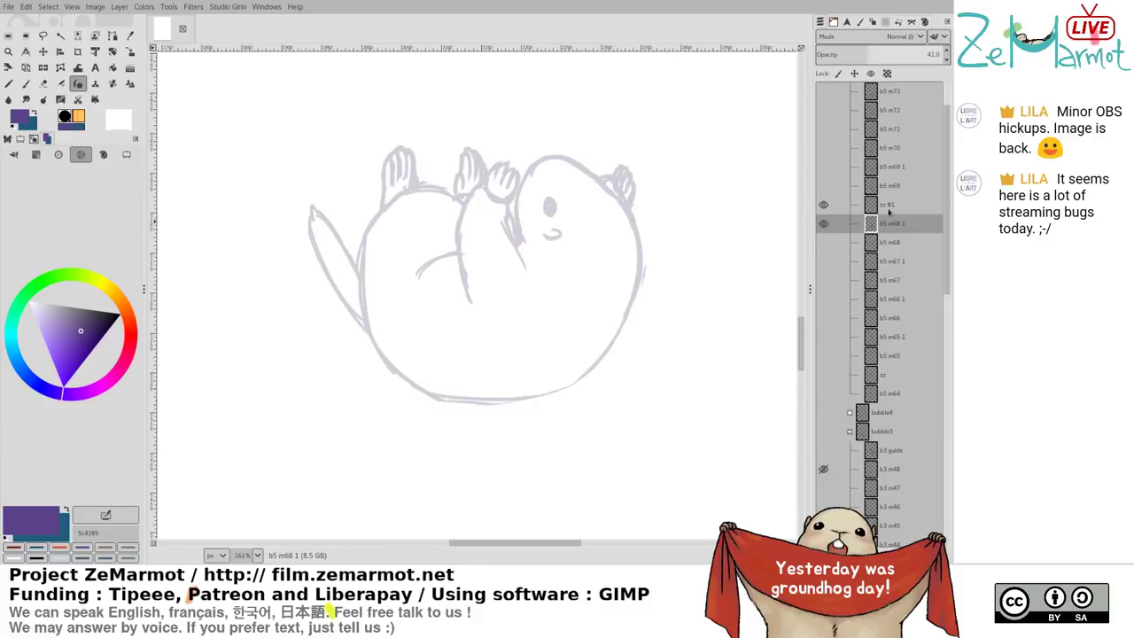
left_click(886, 205)
Ink the raised hind foot nearest the tail with its toes, plus the first small toe of the other hind foot
scroll(425, 168, "up", 3)
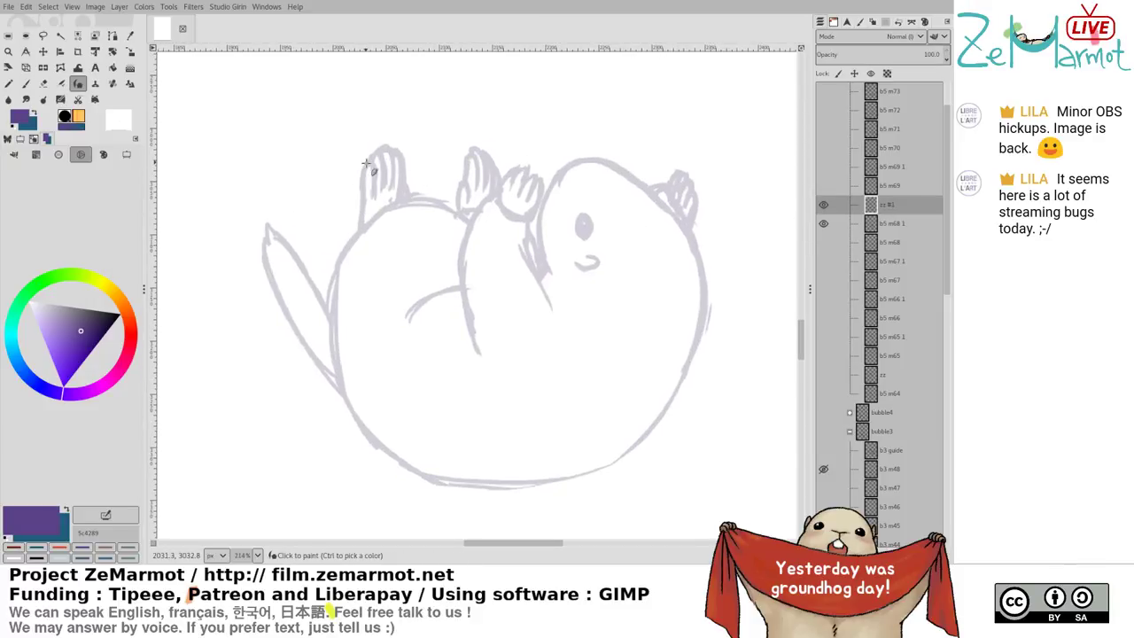
left_click_drag(366, 163, 360, 229)
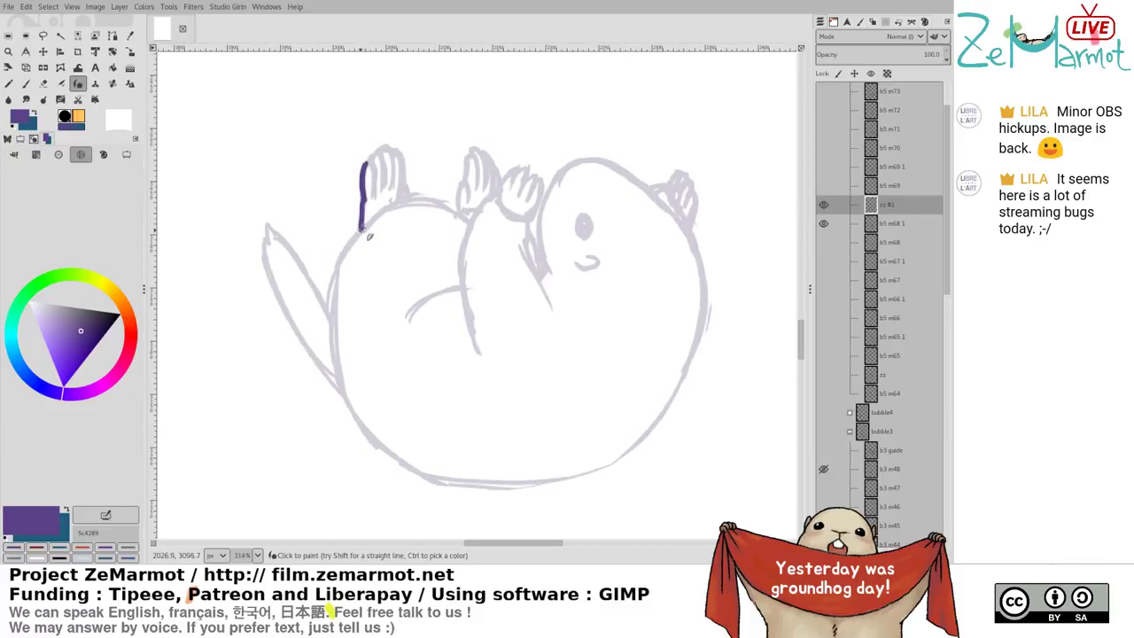
mouse_move(366, 165)
left_mouse_down()
mouse_move(374, 199)
mouse_move(370, 157)
mouse_move(381, 188)
mouse_move(388, 152)
mouse_move(393, 179)
mouse_move(393, 154)
mouse_move(402, 170)
mouse_move(397, 200)
mouse_move(405, 190)
mouse_move(403, 202)
mouse_move(460, 207)
mouse_move(463, 184)
mouse_move(470, 210)
left_mouse_up()
key("ctrl+z")
key("ctrl+z")
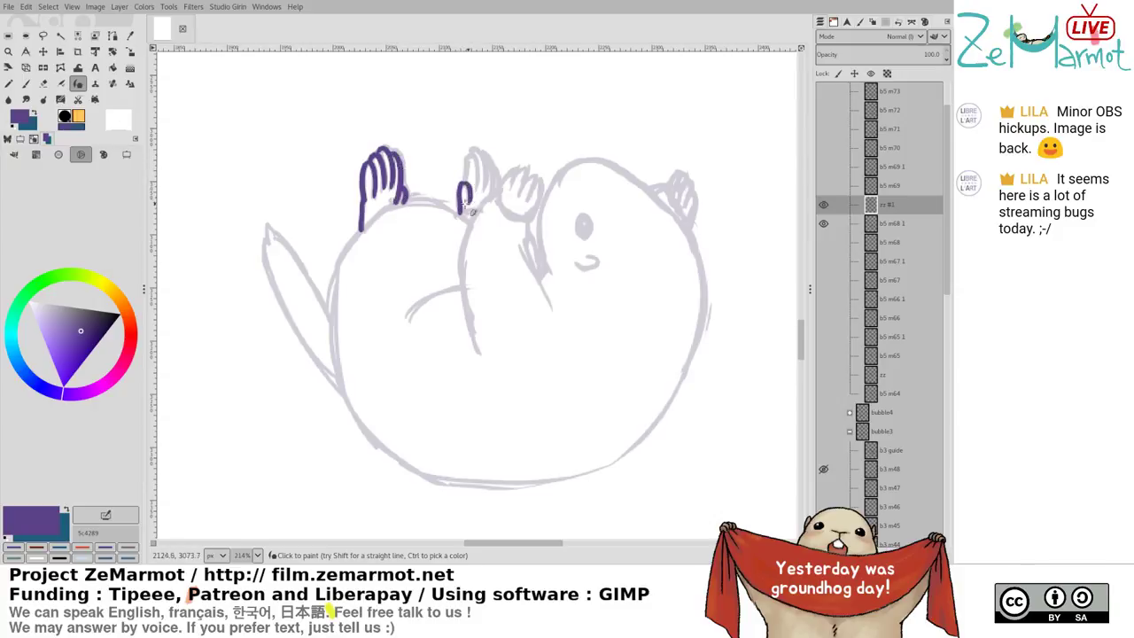
Ink the remaining long toes of the second hind foot beside the hand, redoing unsatisfactory strokes
mouse_move(467, 158)
left_mouse_down()
mouse_move(464, 188)
mouse_move(481, 199)
left_mouse_up()
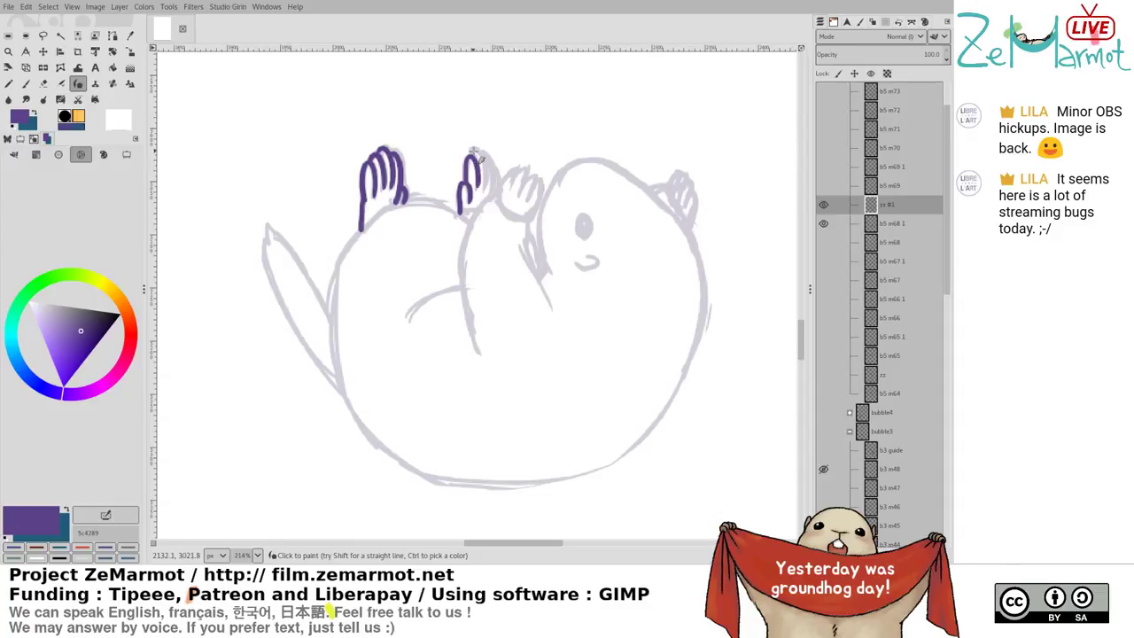
mouse_move(478, 154)
left_mouse_down()
mouse_move(484, 181)
mouse_move(507, 194)
left_mouse_up()
key("ctrl+z")
key("ctrl+z")
key("ctrl+z")
Ink the rump curve between the feet, the back contour down to the underside, and both edges of the tail
scroll(443, 239, "down", 2)
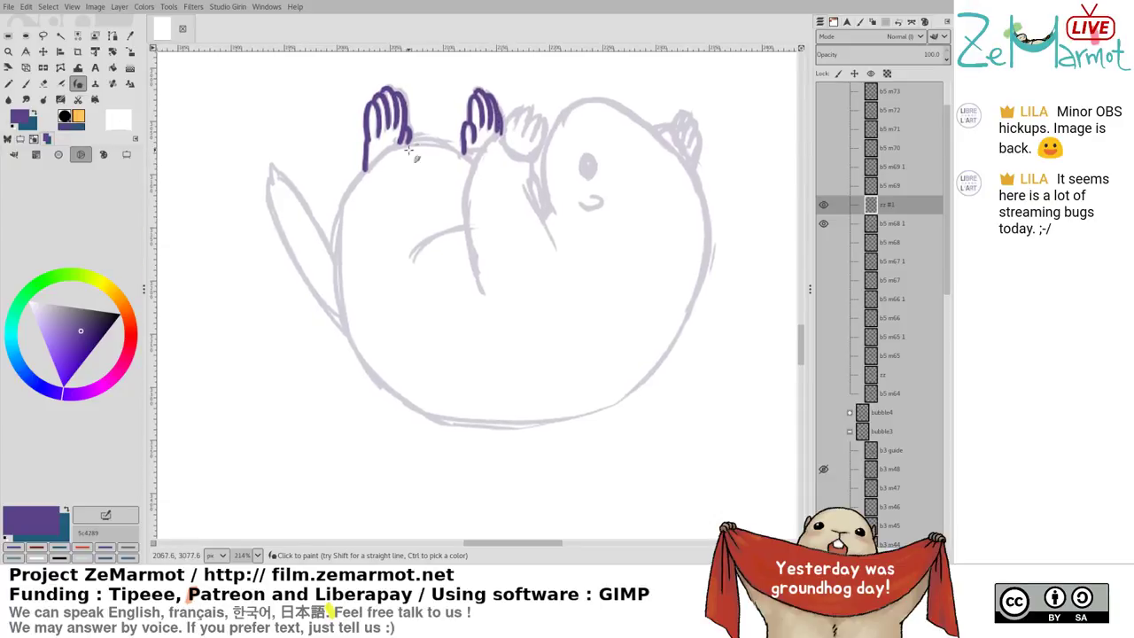
mouse_move(365, 173)
left_mouse_down()
mouse_move(394, 148)
mouse_move(436, 145)
mouse_move(470, 161)
left_mouse_up()
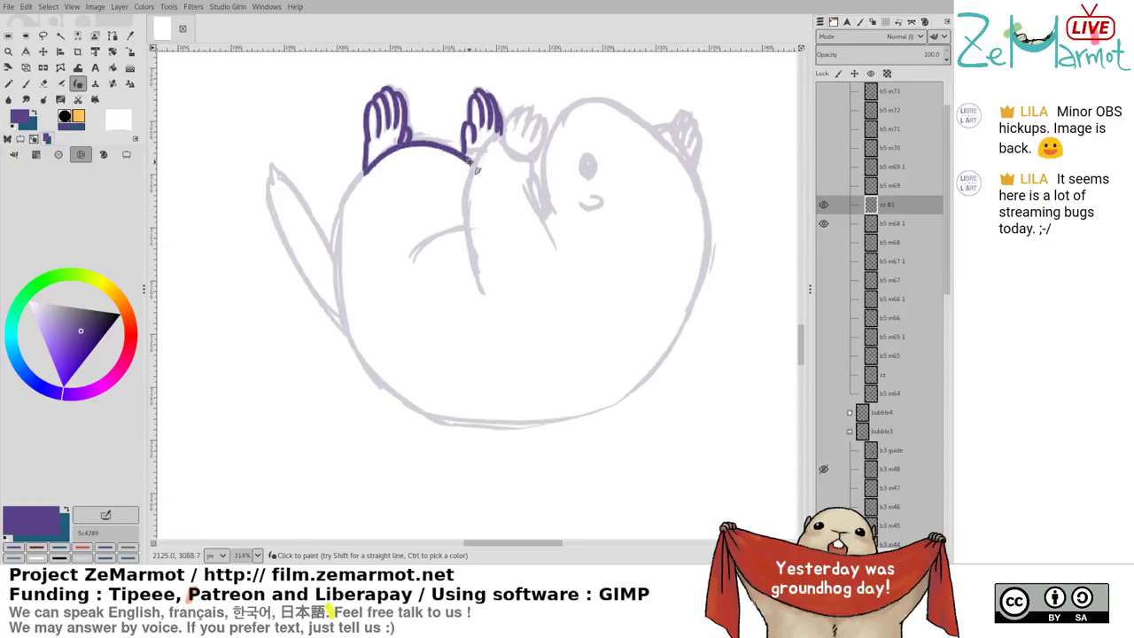
mouse_move(369, 182)
left_mouse_down()
mouse_move(349, 296)
mouse_move(369, 362)
mouse_move(416, 412)
mouse_move(512, 426)
mouse_move(601, 413)
left_mouse_up()
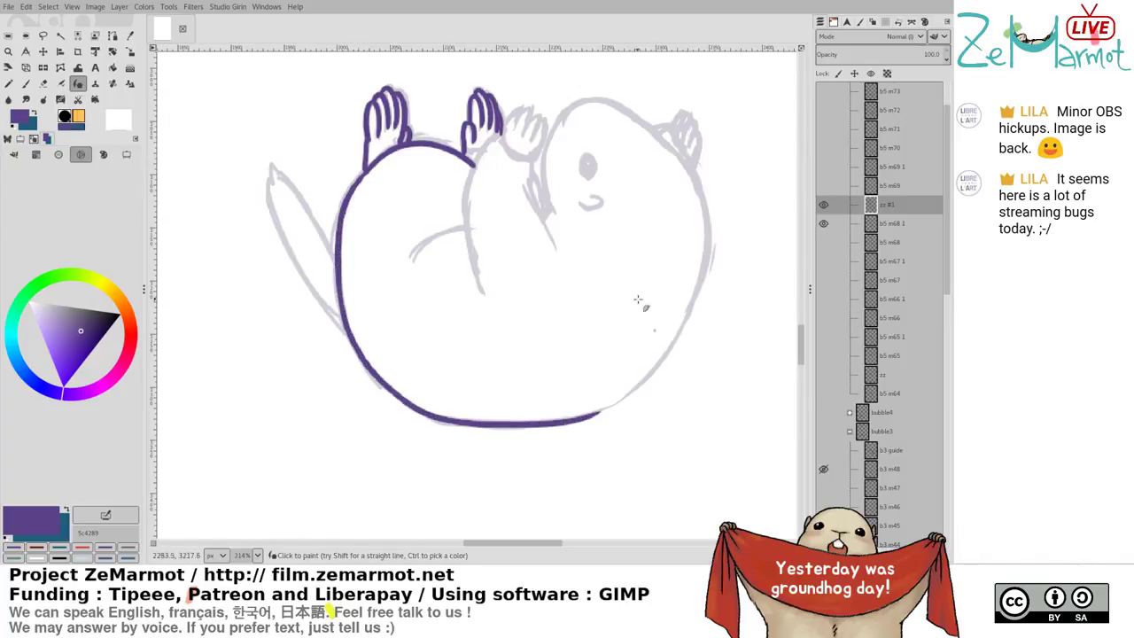
mouse_move(272, 165)
left_mouse_down()
mouse_move(276, 213)
mouse_move(353, 339)
left_mouse_up()
left_click_drag(282, 181, 351, 284)
Ink the short thigh crease and the long belly-side leg contour, then erase the overlap where they meet
left_click_drag(412, 260, 467, 228)
mouse_move(502, 139)
left_mouse_down()
mouse_move(469, 177)
mouse_move(461, 241)
mouse_move(483, 291)
left_mouse_up()
key("shift+e")
left_click_drag(470, 238, 473, 221)
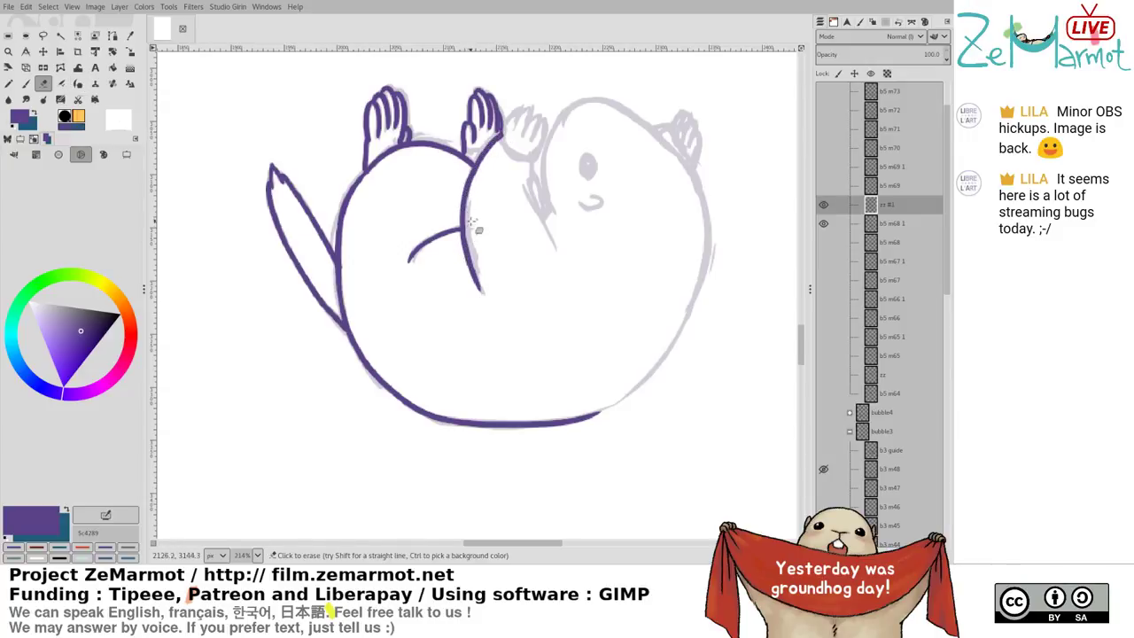
Ink the lower arm contour between the leg and the face, and the rounded base of its hand
key("k")
mouse_move(530, 161)
left_mouse_down()
mouse_move(557, 252)
mouse_move(437, 332)
left_mouse_up()
key("ctrl+z")
scroll(427, 284, "up", 4)
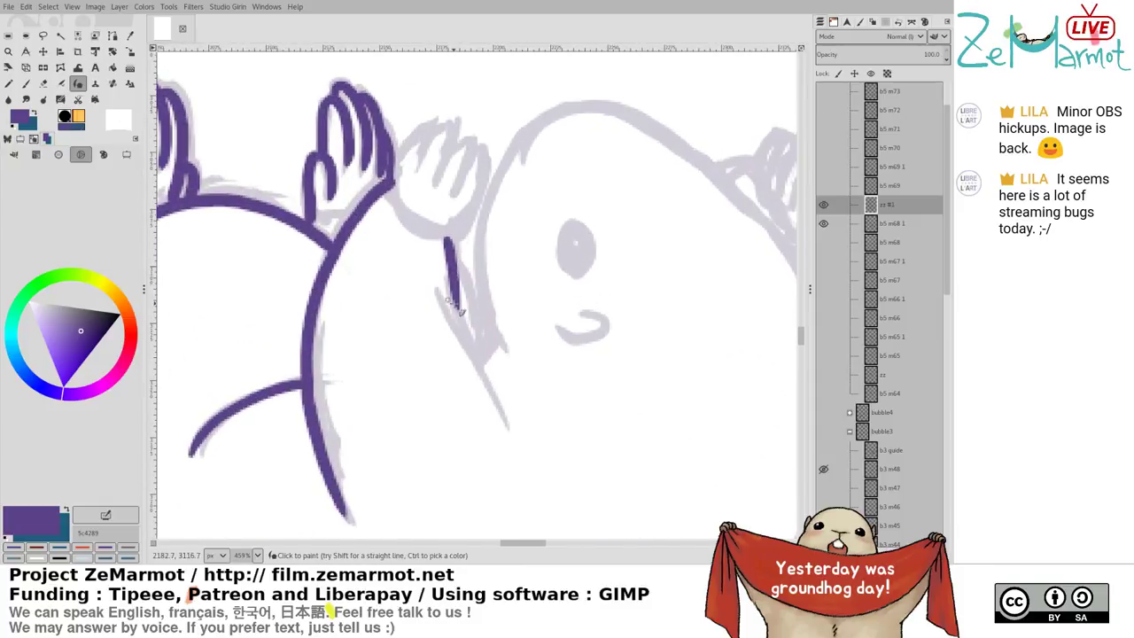
left_click_drag(456, 294, 509, 429)
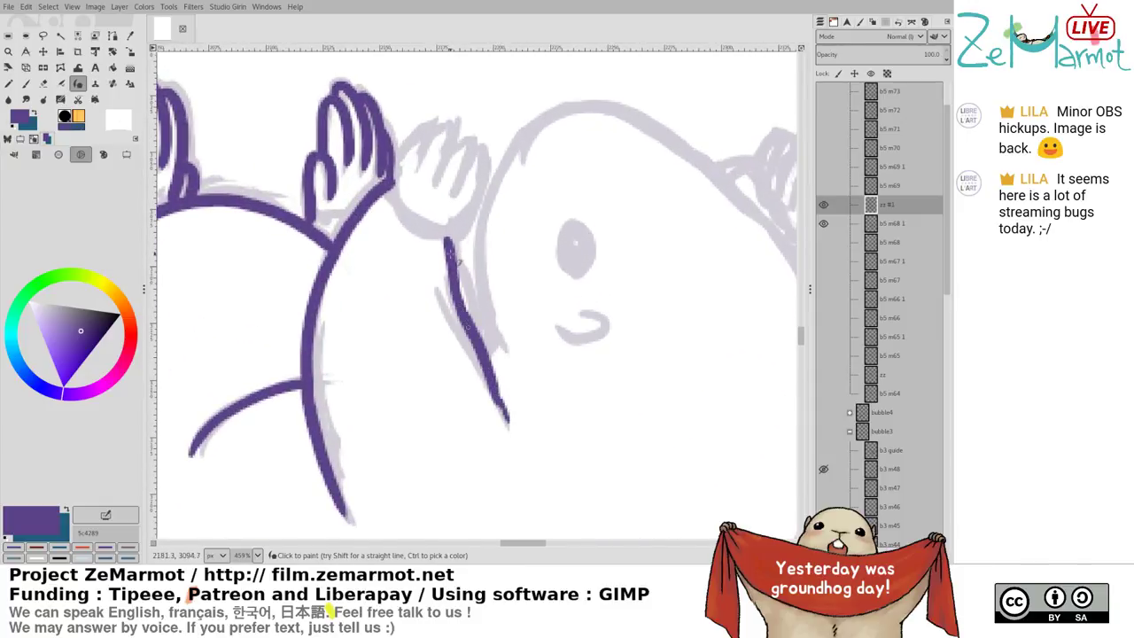
left_click_drag(395, 180, 434, 235)
left_click_drag(435, 234, 444, 237)
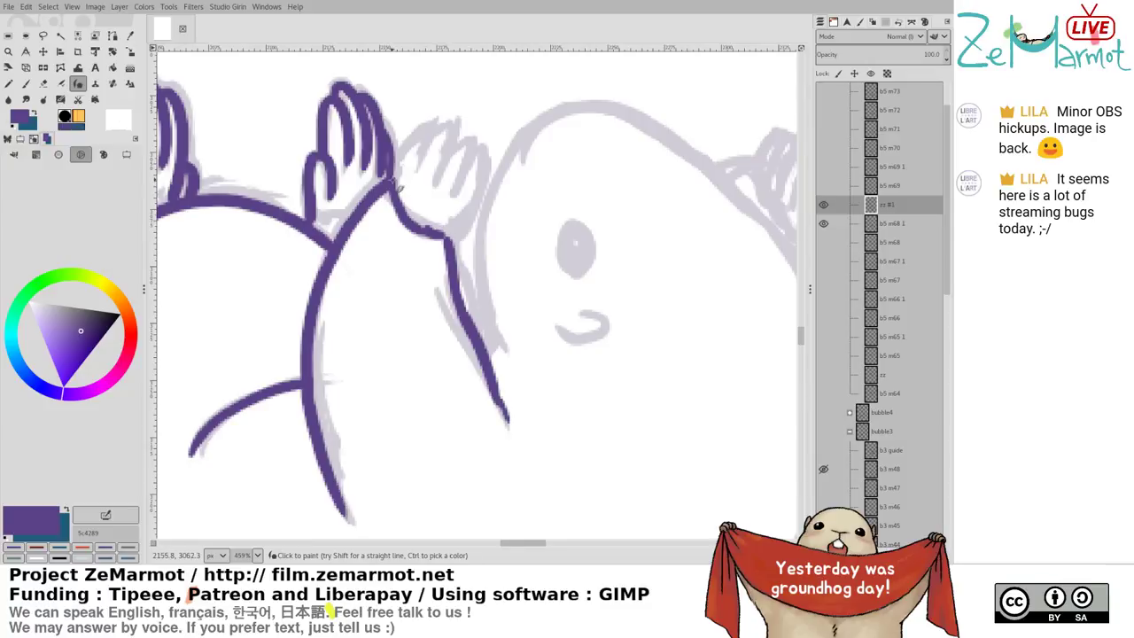
Ink the fingers of the hand beside the face and close its outer edge down to the wrist
mouse_move(393, 181)
left_mouse_down()
mouse_move(427, 135)
mouse_move(417, 167)
mouse_move(439, 137)
mouse_move(457, 137)
mouse_move(443, 172)
mouse_move(474, 142)
mouse_move(446, 170)
mouse_move(469, 140)
mouse_move(454, 193)
left_mouse_up()
key("ctrl+z")
mouse_move(475, 153)
left_mouse_down()
mouse_move(482, 190)
mouse_move(448, 234)
left_mouse_up()
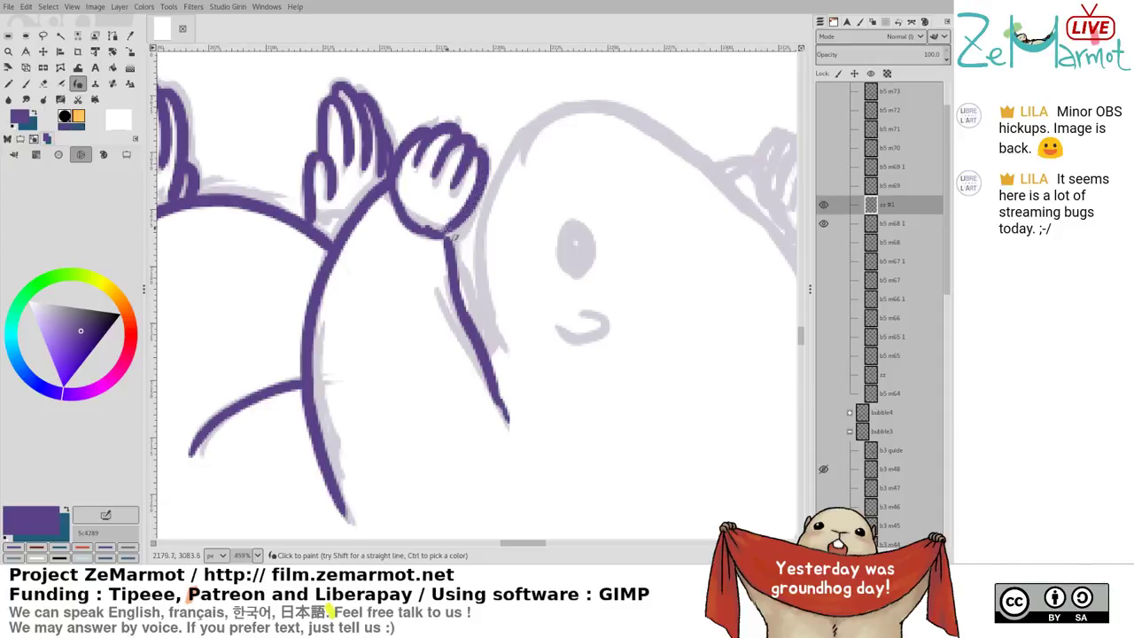
key("ctrl+z")
mouse_move(473, 150)
left_mouse_down()
mouse_move(483, 177)
mouse_move(447, 237)
left_mouse_up()
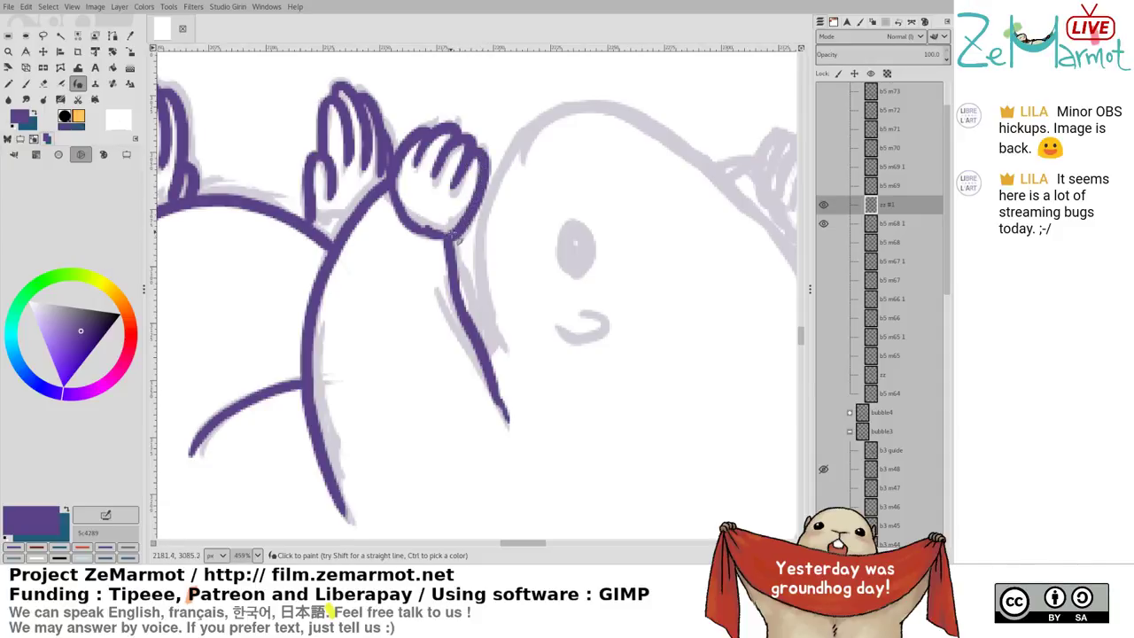
Ink the face contour behind the hand and carry the line over the top of the head
mouse_move(527, 127)
left_mouse_down()
mouse_move(489, 214)
mouse_move(481, 279)
mouse_move(491, 350)
left_mouse_up()
mouse_move(525, 133)
left_mouse_down()
mouse_move(570, 111)
mouse_move(625, 114)
left_mouse_up()
key("ctrl+z")
mouse_move(521, 156)
left_mouse_down()
mouse_move(560, 108)
mouse_move(632, 112)
left_mouse_up()
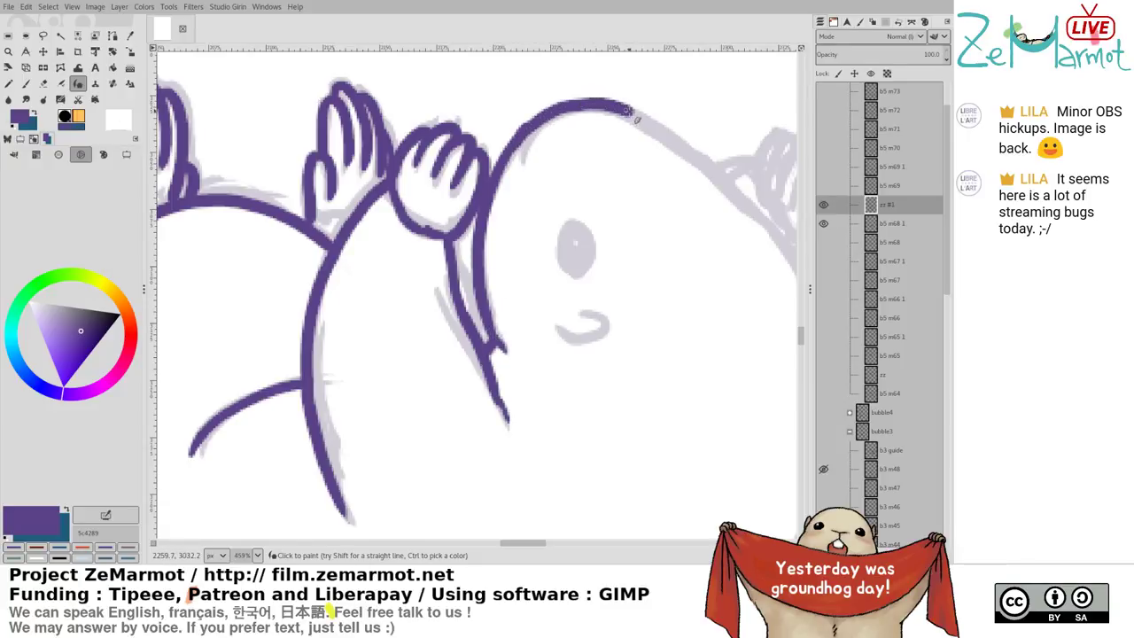
Continue the head outline past the far hand and down the outer side, replacing the strokes that miss the sketch
left_click_drag(567, 183, 412, 261)
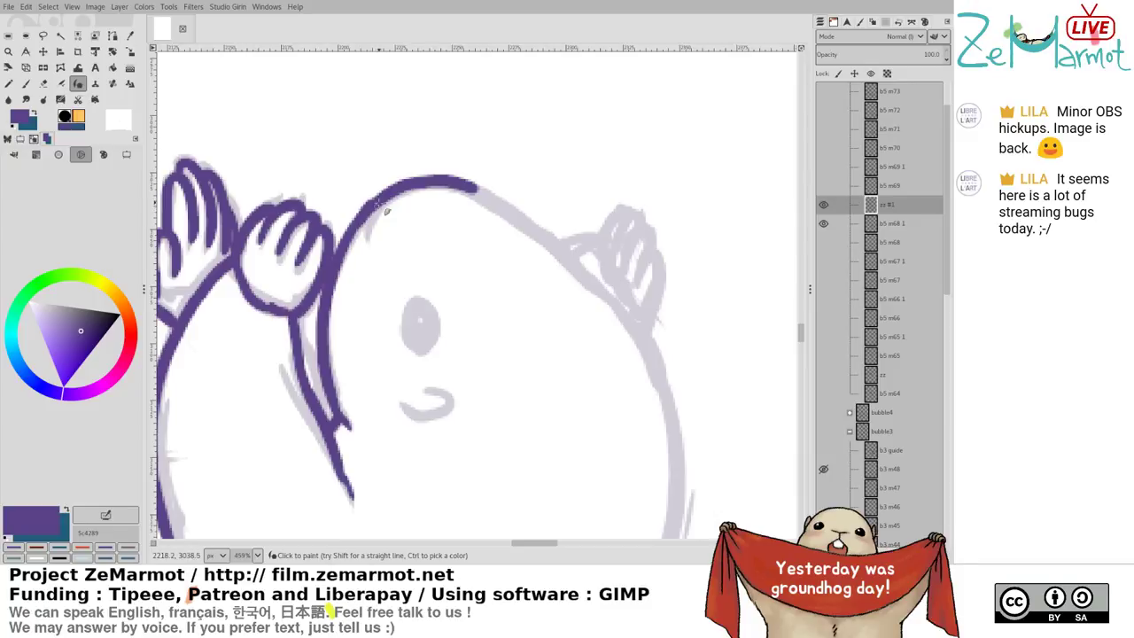
left_click_drag(487, 204, 562, 264)
key("ctrl+z")
left_click_drag(469, 186, 560, 247)
key("ctrl+z")
mouse_move(481, 197)
left_mouse_down()
mouse_move(527, 218)
mouse_move(621, 308)
mouse_move(655, 371)
mouse_move(678, 447)
left_mouse_up()
Ink the curled mouth and the filled eye with its small highlight, trimming the eye's edge with the eraser
left_click_drag(599, 332, 540, 150)
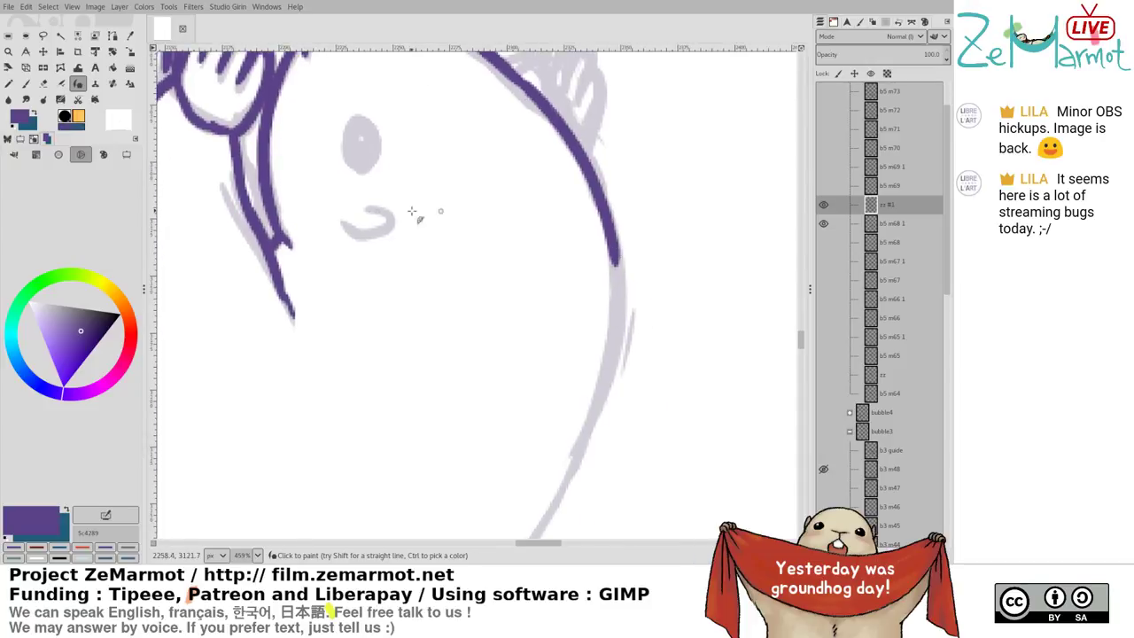
mouse_move(373, 211)
left_mouse_down()
mouse_move(389, 217)
mouse_move(346, 232)
mouse_move(365, 245)
mouse_move(345, 227)
mouse_move(377, 235)
left_mouse_up()
key("shift+e")
key("k")
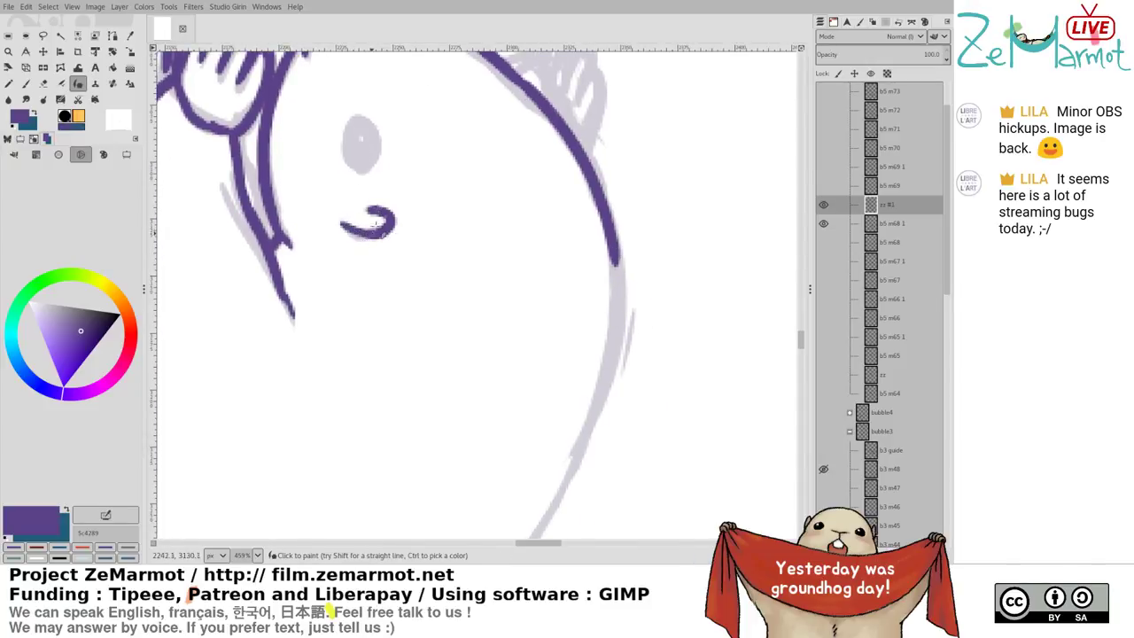
mouse_move(353, 120)
left_mouse_down()
mouse_move(363, 168)
mouse_move(369, 127)
mouse_move(364, 166)
left_mouse_up()
key("ctrl+z")
key("shift+e")
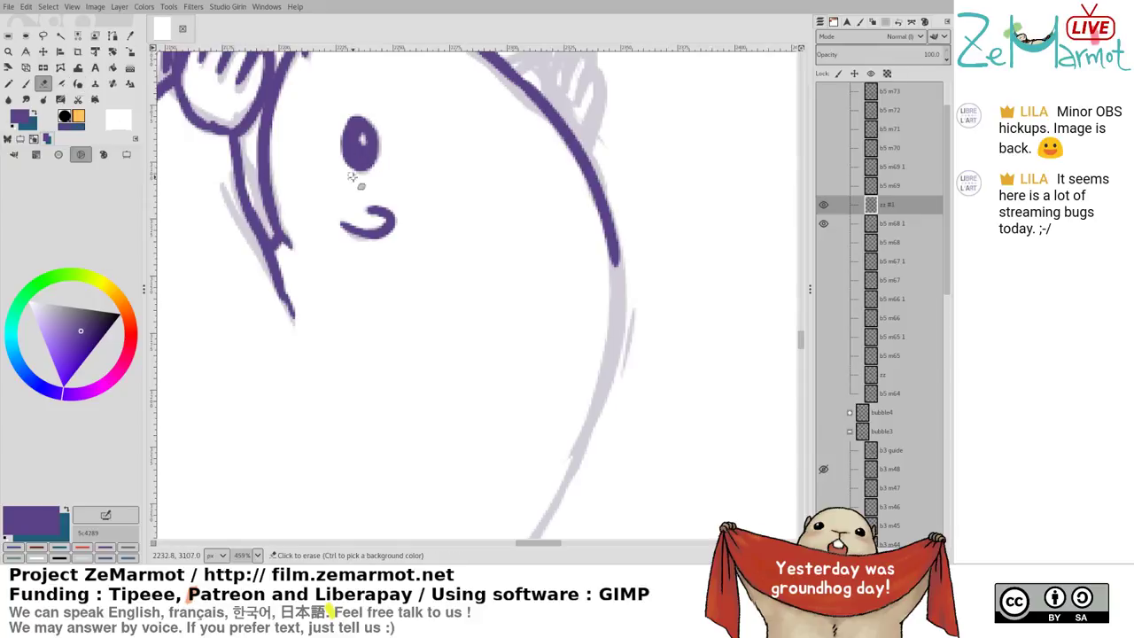
left_click_drag(359, 108, 339, 119)
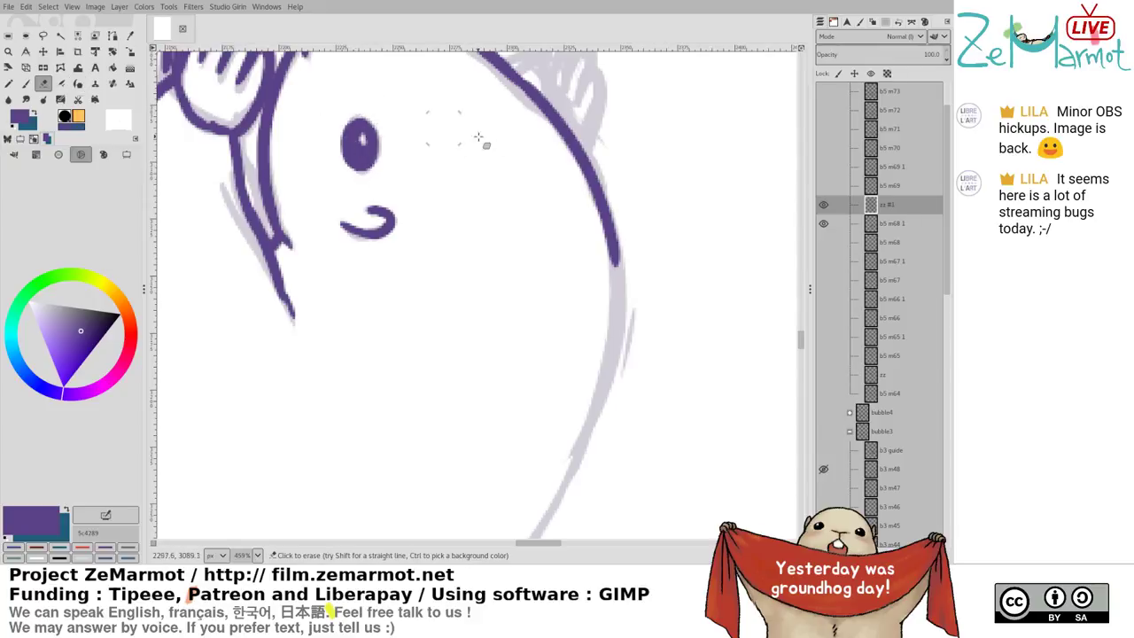
Ink the far hand with its fingers sticking out behind the head
left_click_drag(509, 144, 448, 261)
key("y")
scroll(461, 186, "up", 3)
scroll(461, 186, "left", 3)
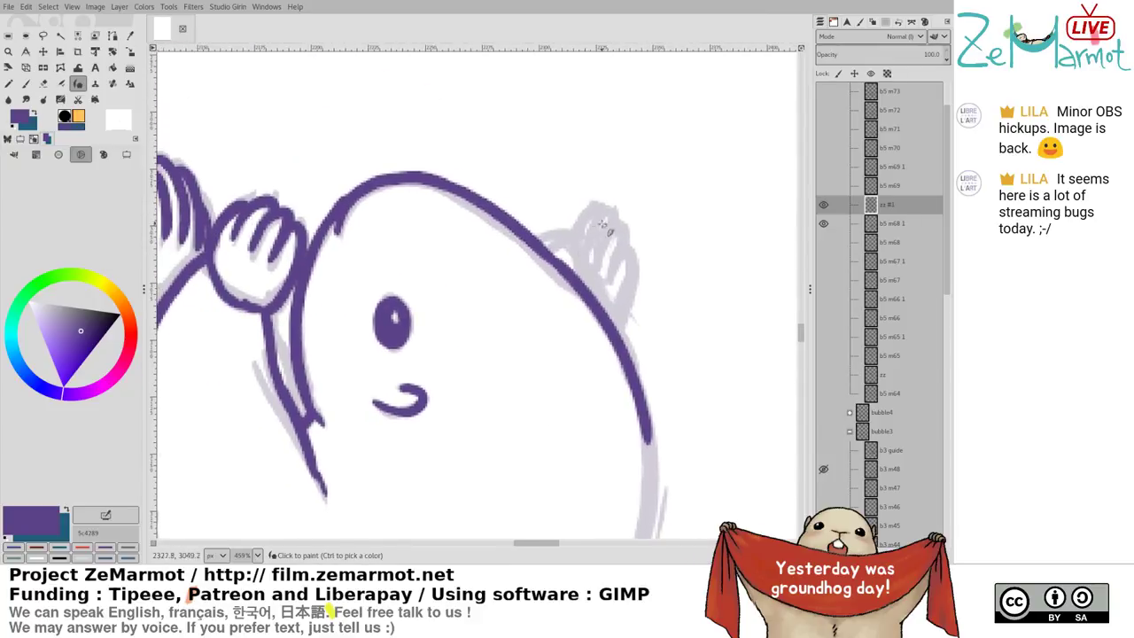
mouse_move(553, 256)
left_mouse_down()
mouse_move(586, 235)
mouse_move(561, 245)
mouse_move(577, 229)
mouse_move(582, 257)
mouse_move(581, 217)
mouse_move(582, 235)
mouse_move(596, 210)
mouse_move(611, 222)
mouse_move(602, 255)
mouse_move(598, 209)
left_mouse_up()
key("ctrl+z")
key("ctrl+z")
mouse_move(590, 257)
left_mouse_down()
mouse_move(624, 237)
mouse_move(602, 279)
mouse_move(634, 253)
mouse_move(643, 277)
mouse_move(616, 326)
left_mouse_up()
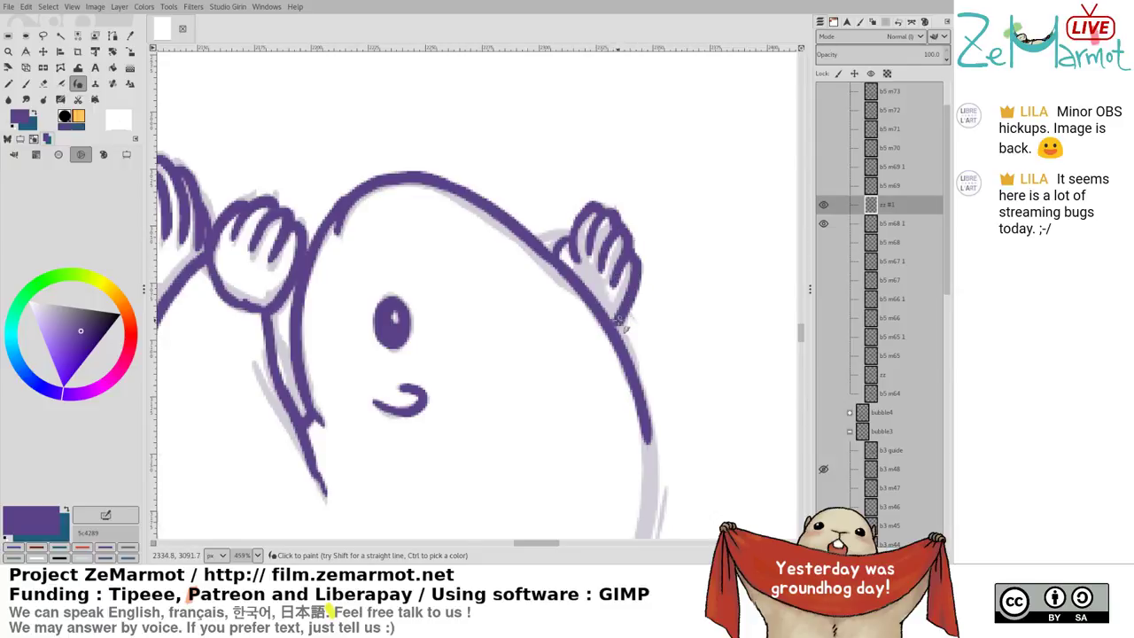
Refine the far hand's palm edge and the short arc joining it to the head, erasing stray ink
left_click_drag(576, 256, 584, 283)
key("shift+e")
mouse_move(568, 239)
left_mouse_down()
mouse_move(558, 257)
mouse_move(572, 264)
left_mouse_up()
key("k")
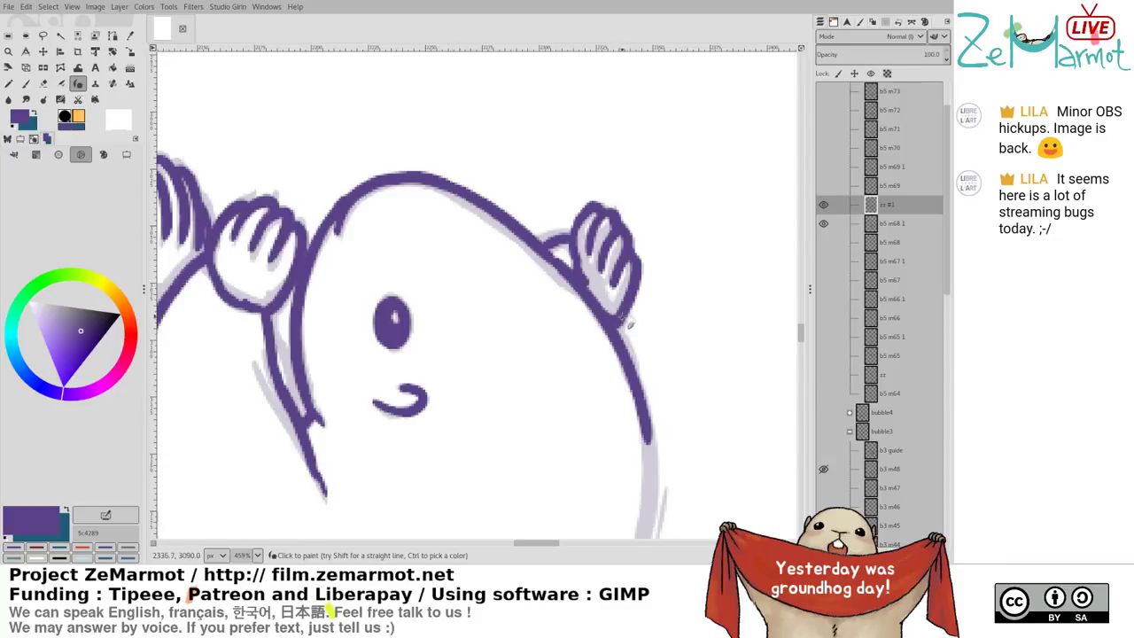
Ink the remaining outer body curve from the head down to the underside line, and save the image
mouse_move(630, 321)
left_mouse_down()
mouse_move(624, 344)
mouse_move(587, 324)
mouse_move(525, 165)
left_mouse_up()
scroll(576, 265, "down", 3, "ctrl")
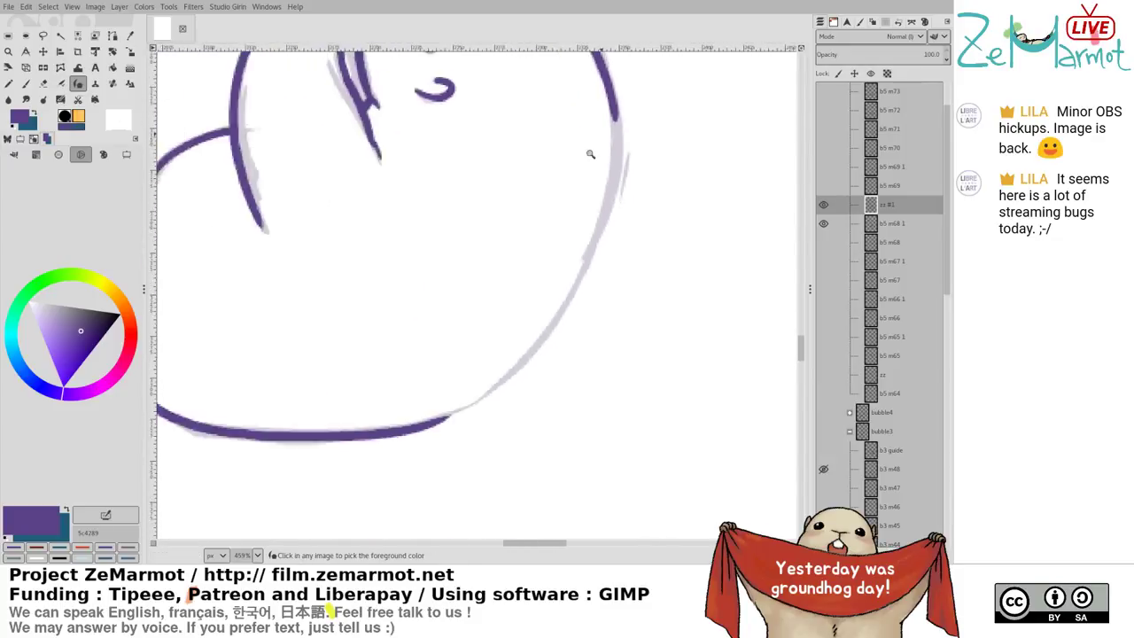
mouse_move(610, 117)
left_mouse_down()
mouse_move(617, 144)
mouse_move(598, 242)
mouse_move(496, 358)
mouse_move(459, 370)
left_mouse_up()
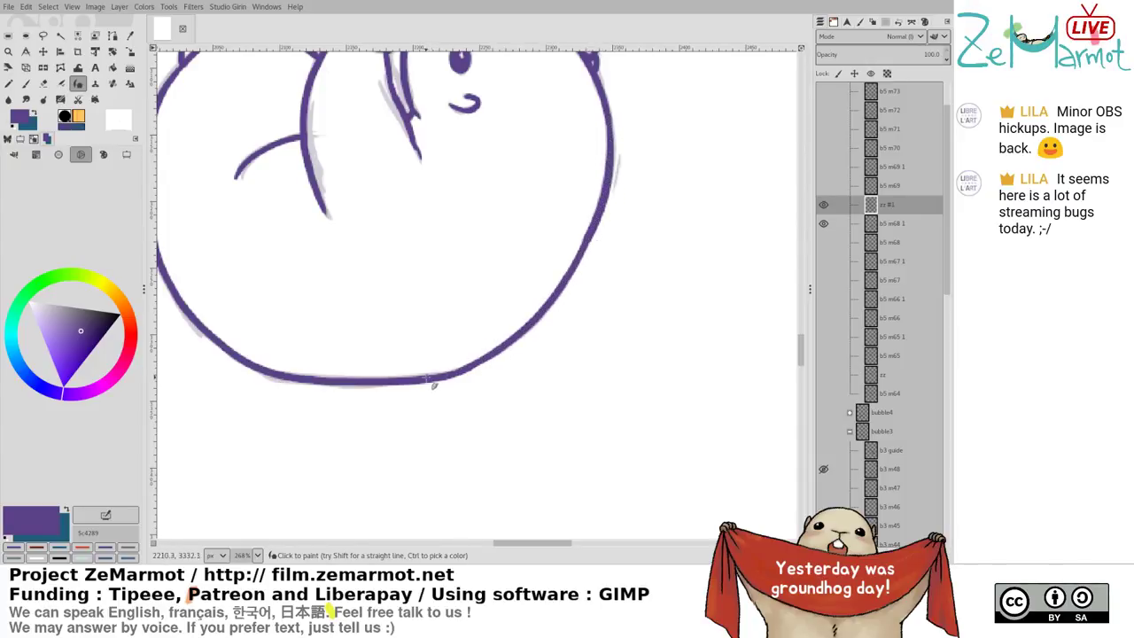
mouse_move(460, 372)
left_mouse_down()
mouse_move(501, 354)
mouse_move(551, 307)
left_mouse_up()
key("ctrl+z")
scroll(516, 334, "down", 4, "ctrl")
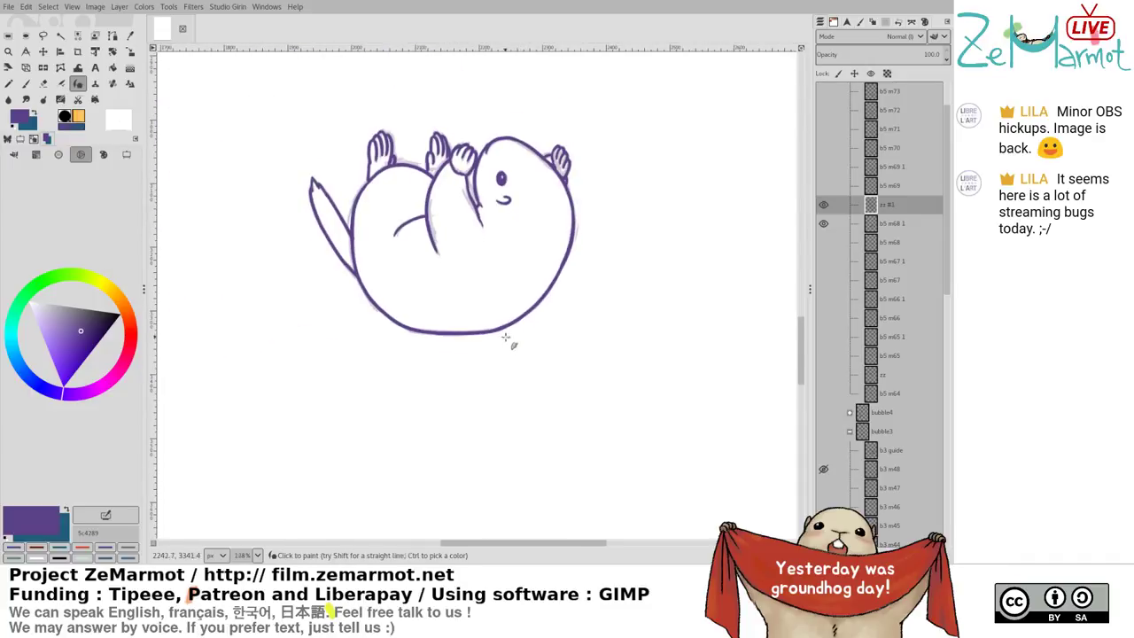
key("ctrl+s")
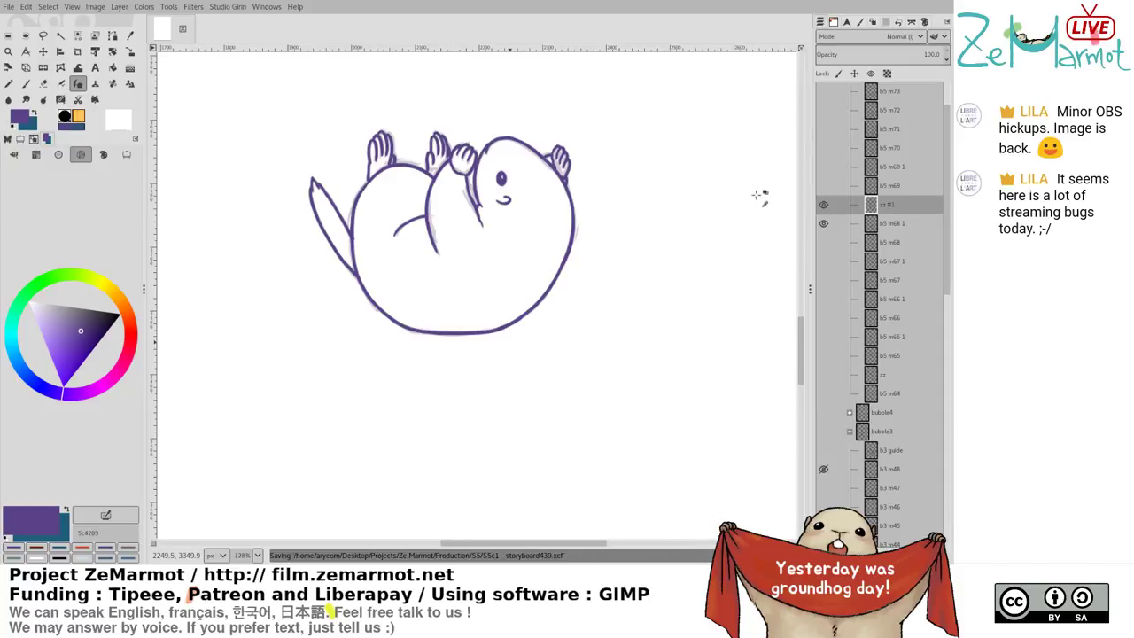
Examine the inked tail, feet, hand and leg contours up close for gaps or stray marks
scroll(344, 266, "up", 6)
key("shift+e")
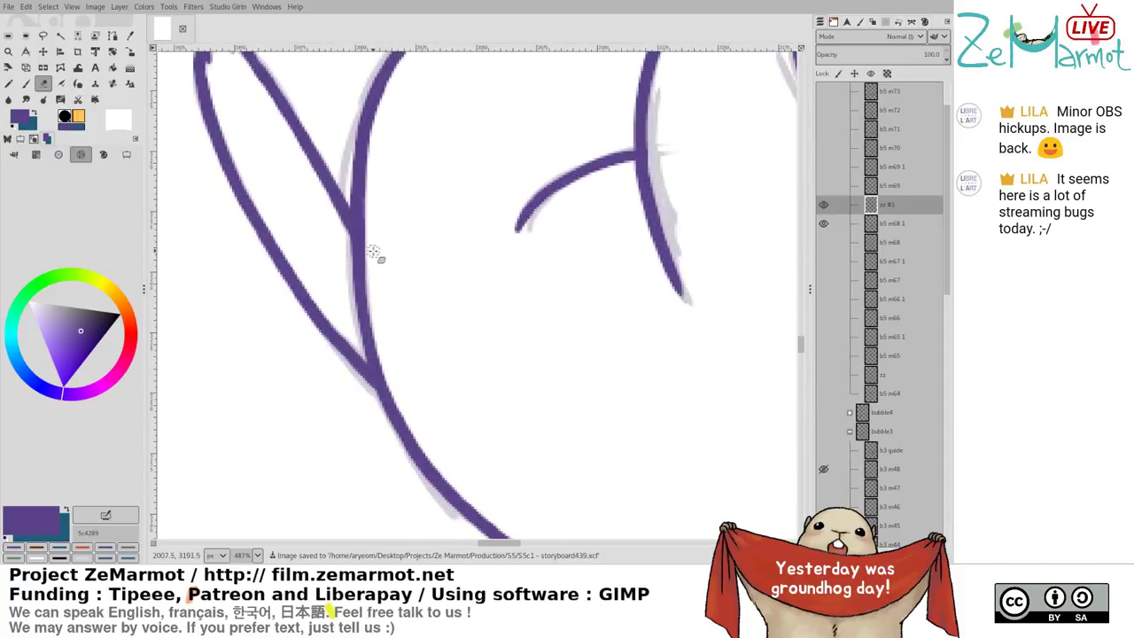
left_click_drag(468, 178, 375, 466)
key("k")
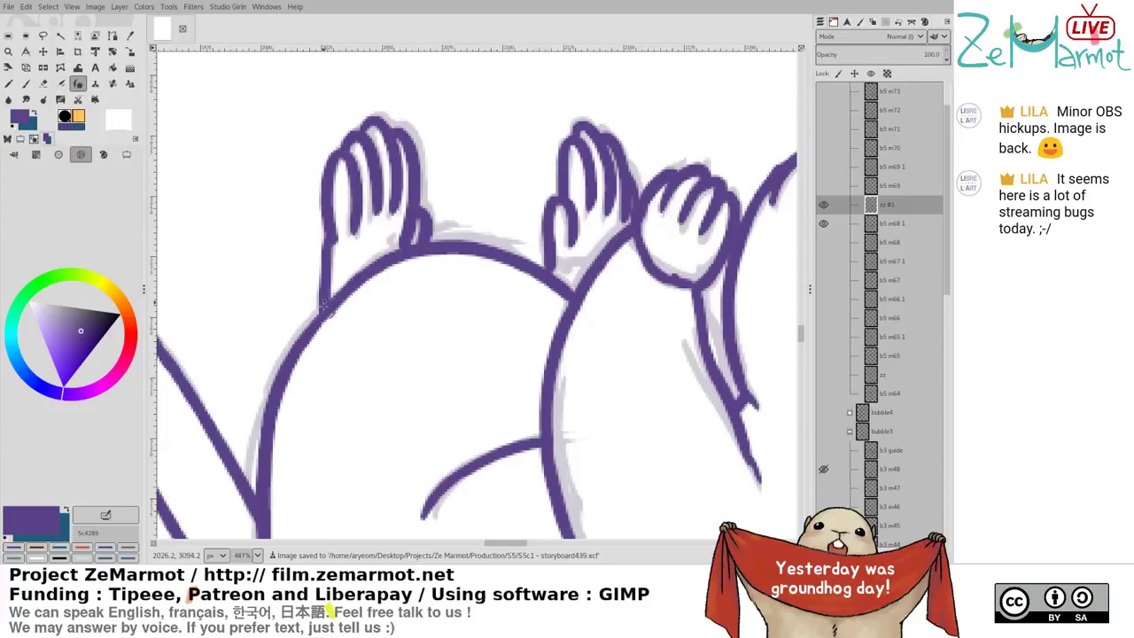
scroll(549, 301, "down", 6)
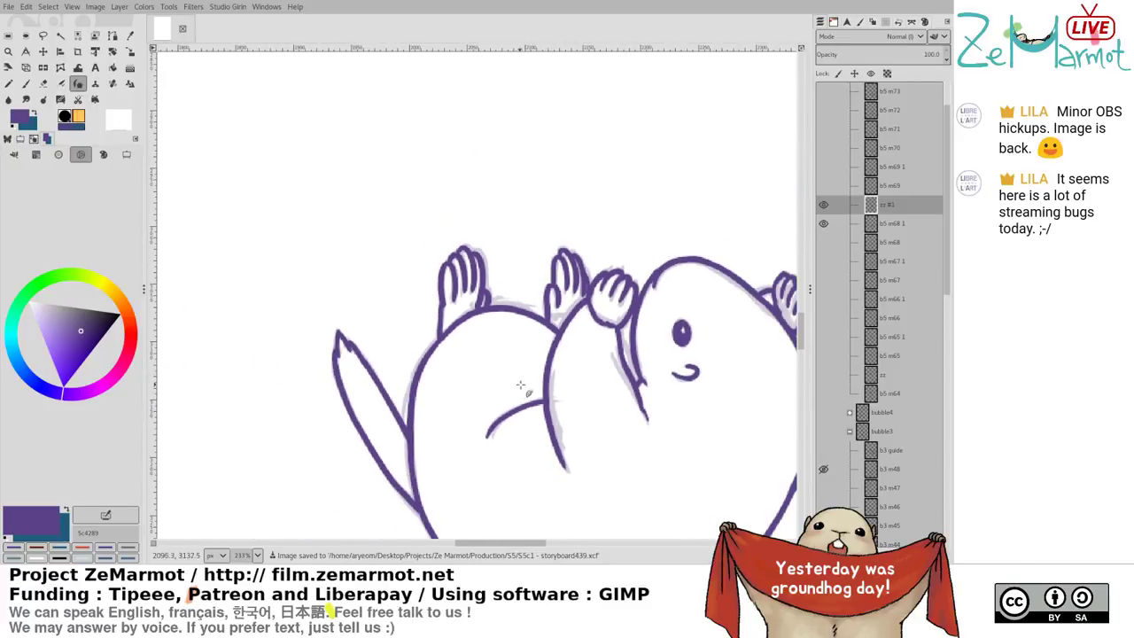
scroll(450, 306, "up", 6)
key("shift+e")
key("a")
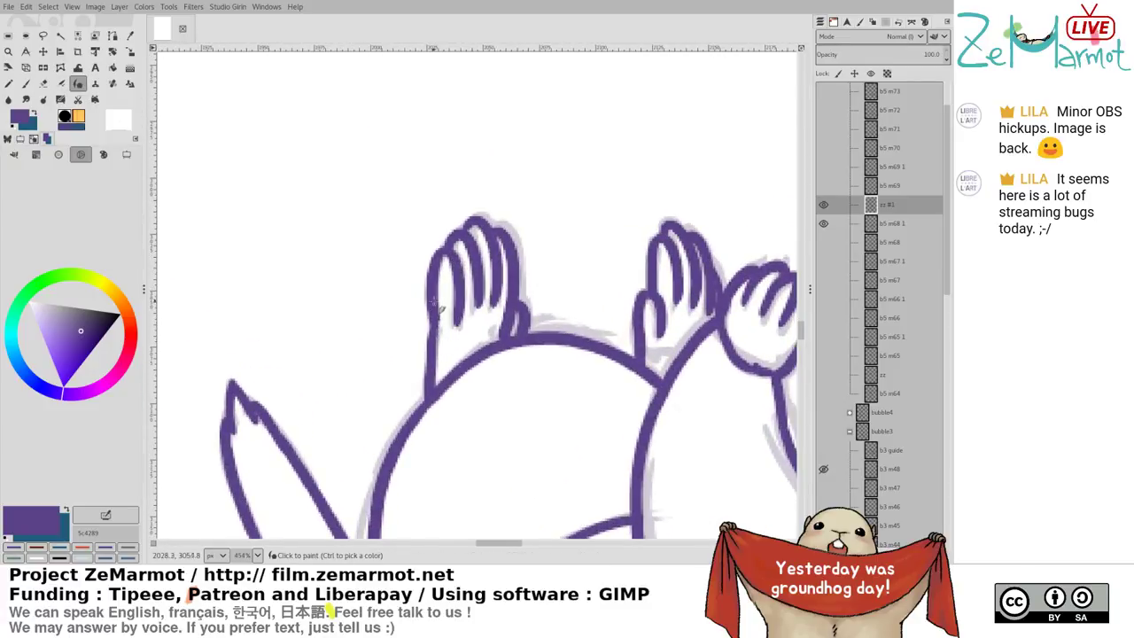
scroll(421, 381, "down", 4)
left_click_drag(587, 316, 397, 401)
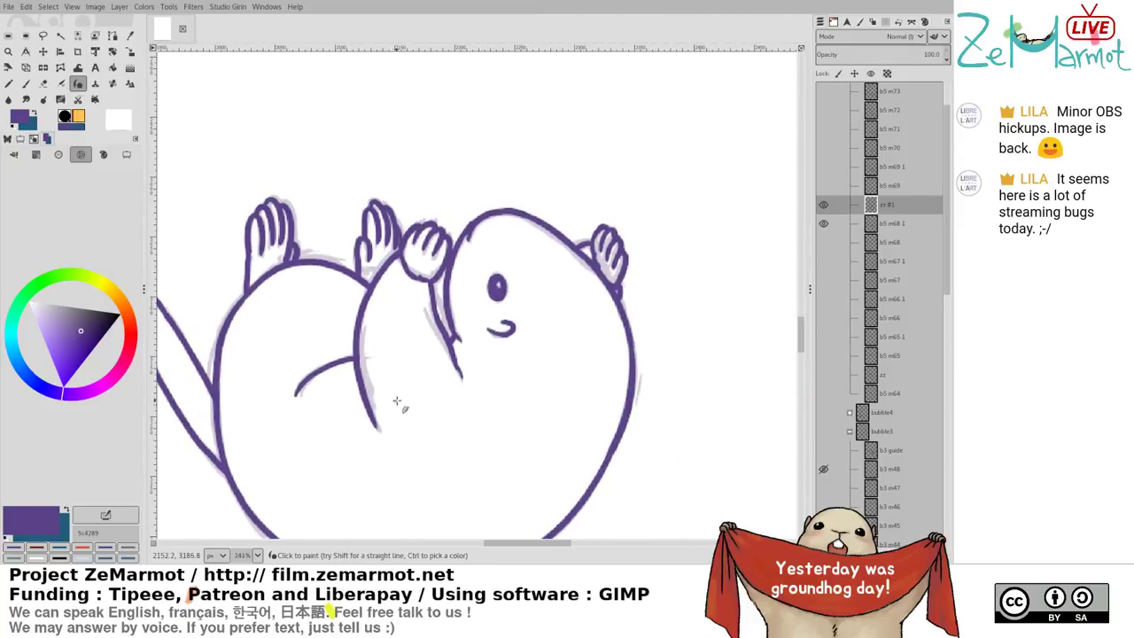
Clear the faded rough sketch from the b5 m68 1 layer
left_click(885, 225)
key("Delete")
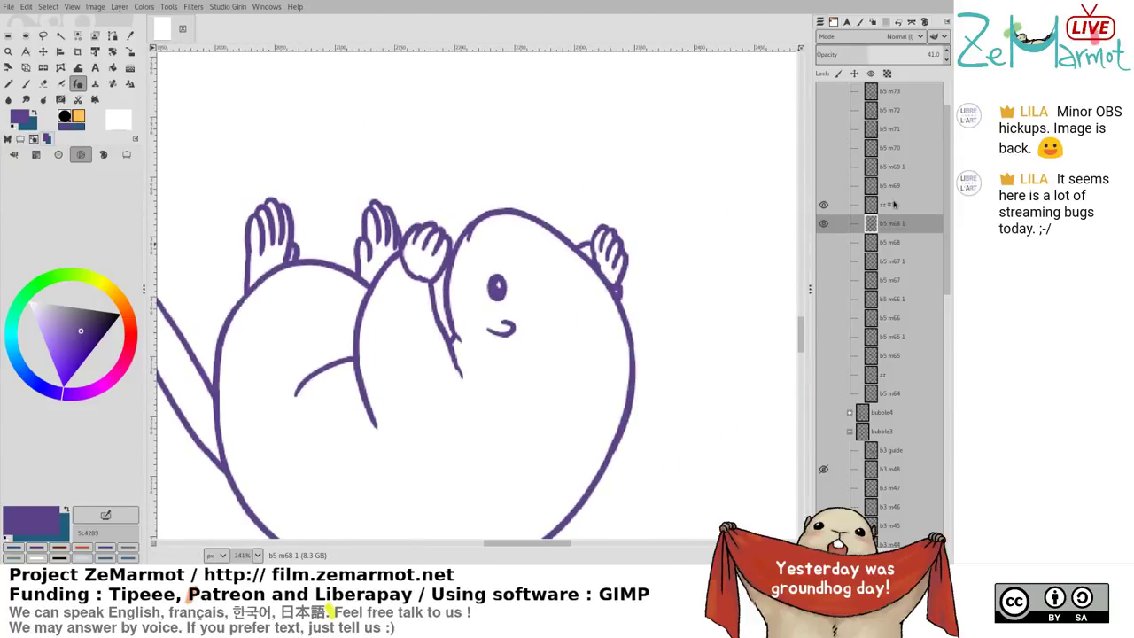
Merge the inked zz #1 layer down into b5 m68 1
left_click(886, 205)
key("ctrl+e")
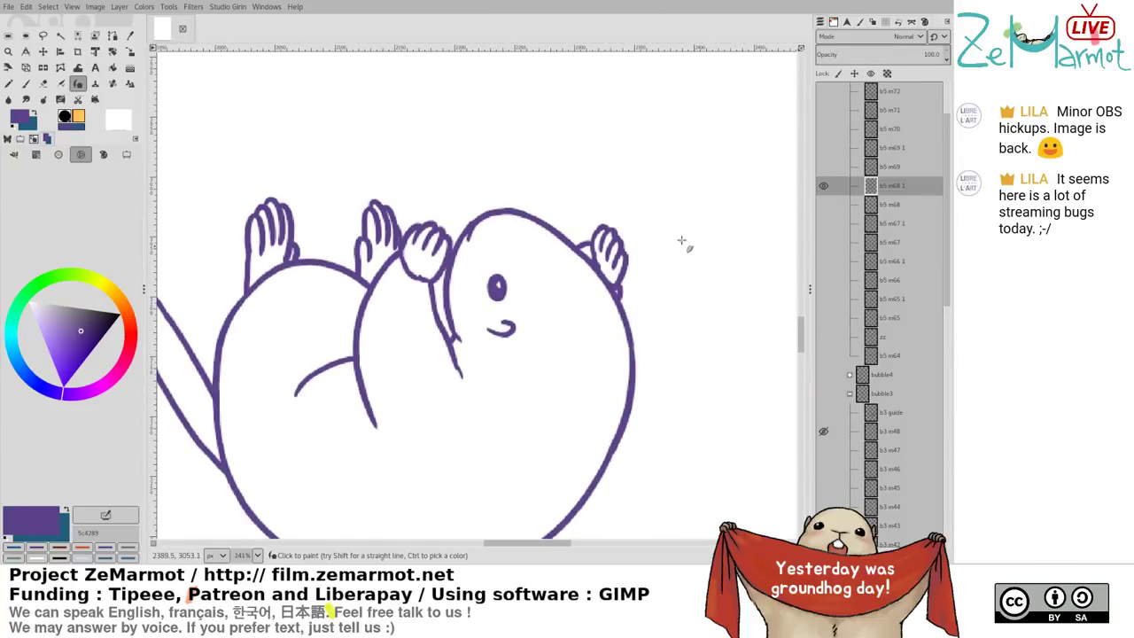
scroll(555, 318, "down", 4)
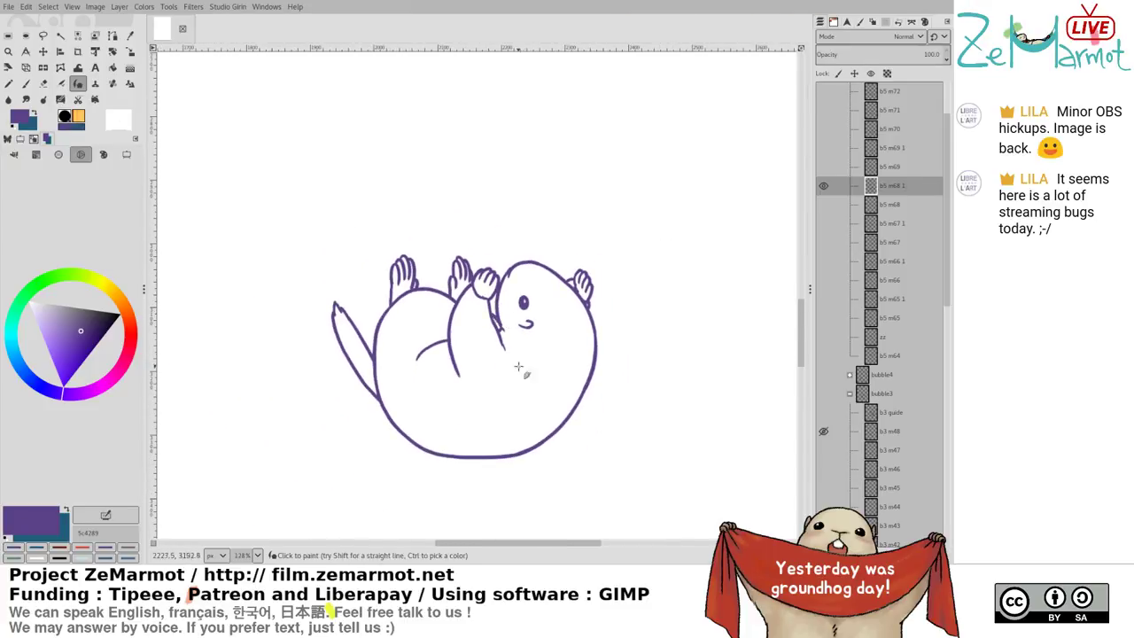
Compare the b5 m68 1 drawing with its neighbours b5 m68 and b5 m69 by showing each layer alone
left_click(826, 203, "shift")
left_click(825, 185, "shift")
left_click(825, 169, "shift")
key("ctrl+z")
key("ctrl+z")
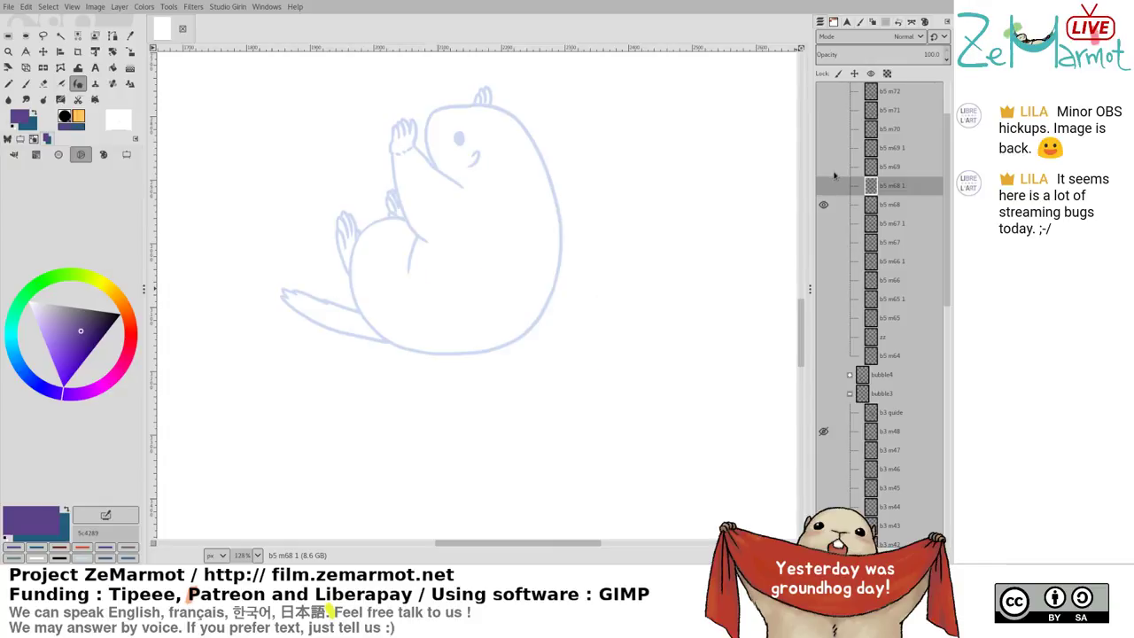
key("ctrl+y")
key("ctrl+y")
key("ctrl+z")
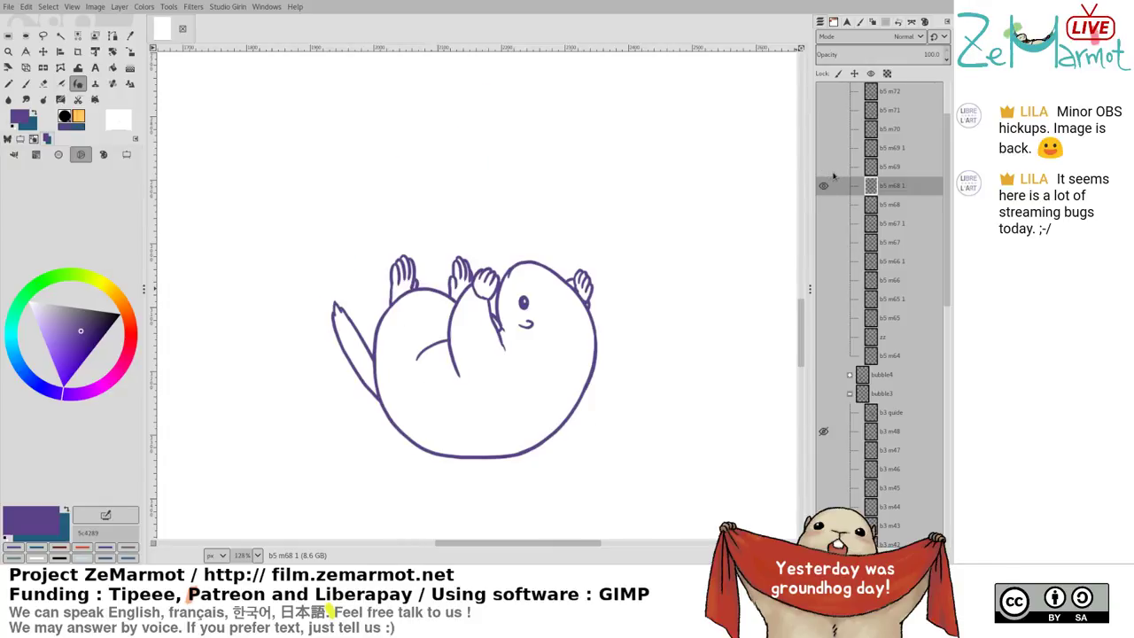
Go through the roll poses b5 m67 1, b5 m68, b5 m69 and b5 m69 1, one layer visible at a time
left_click_drag(516, 437, 509, 423)
left_click_drag(456, 464, 446, 408)
left_click(825, 223, "shift")
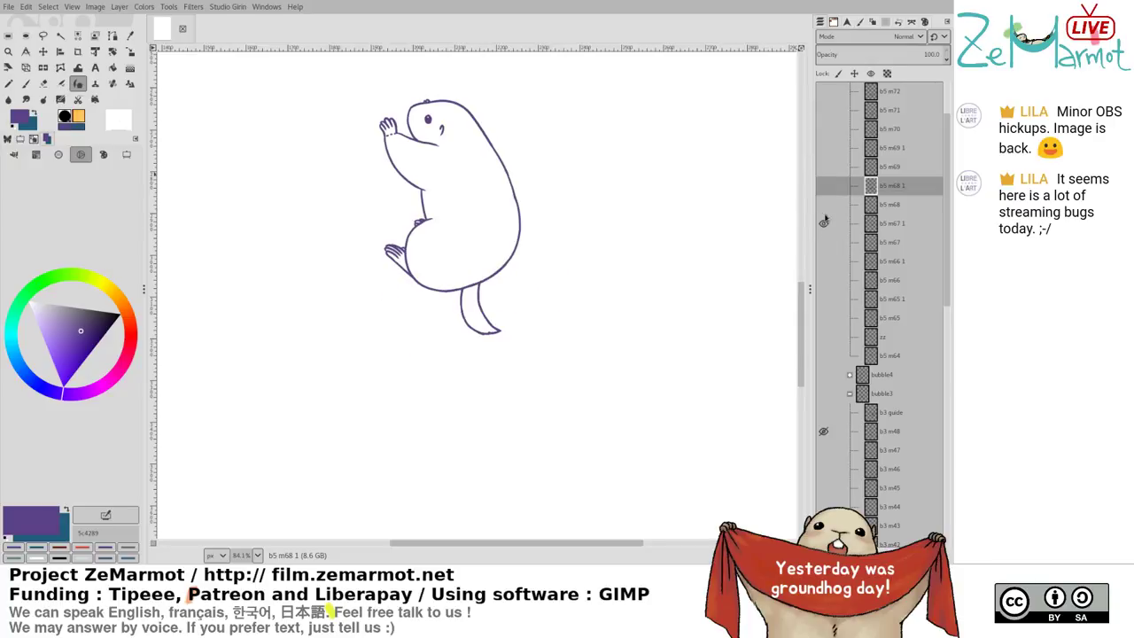
left_click(825, 205, "shift")
left_click(824, 167, "shift")
left_click(824, 147, "shift")
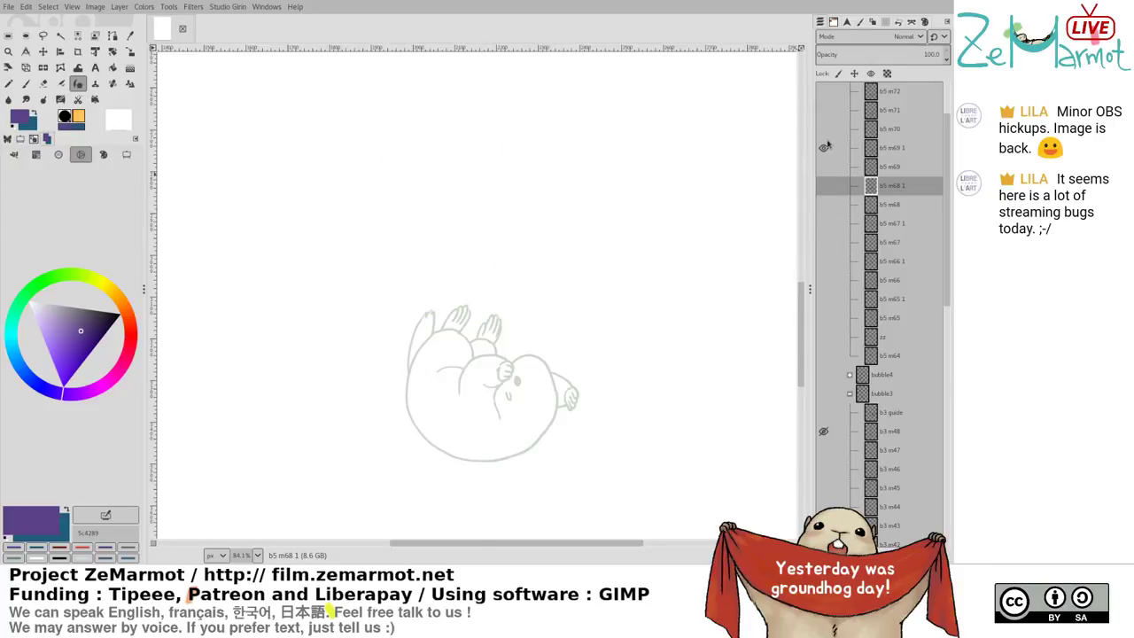
Overlay b5 m70 with b5 m71, then with b5 m72, to compare the poses that end the roll
left_click(824, 129)
left_click(823, 111)
scroll(529, 208, "down", 4)
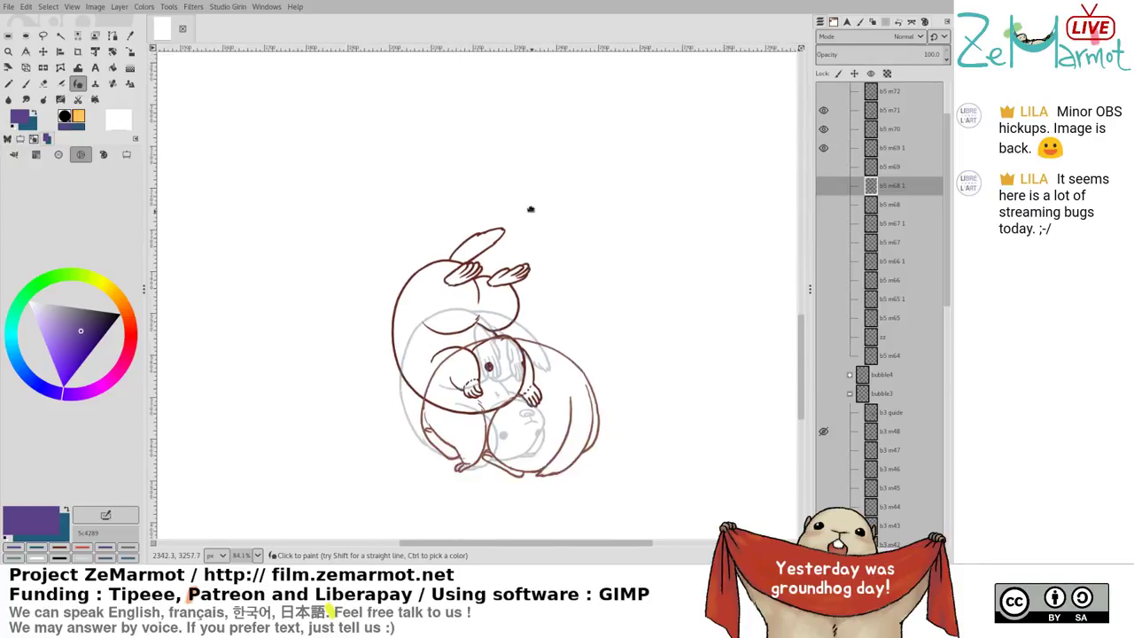
left_click(824, 112)
left_click(824, 91)
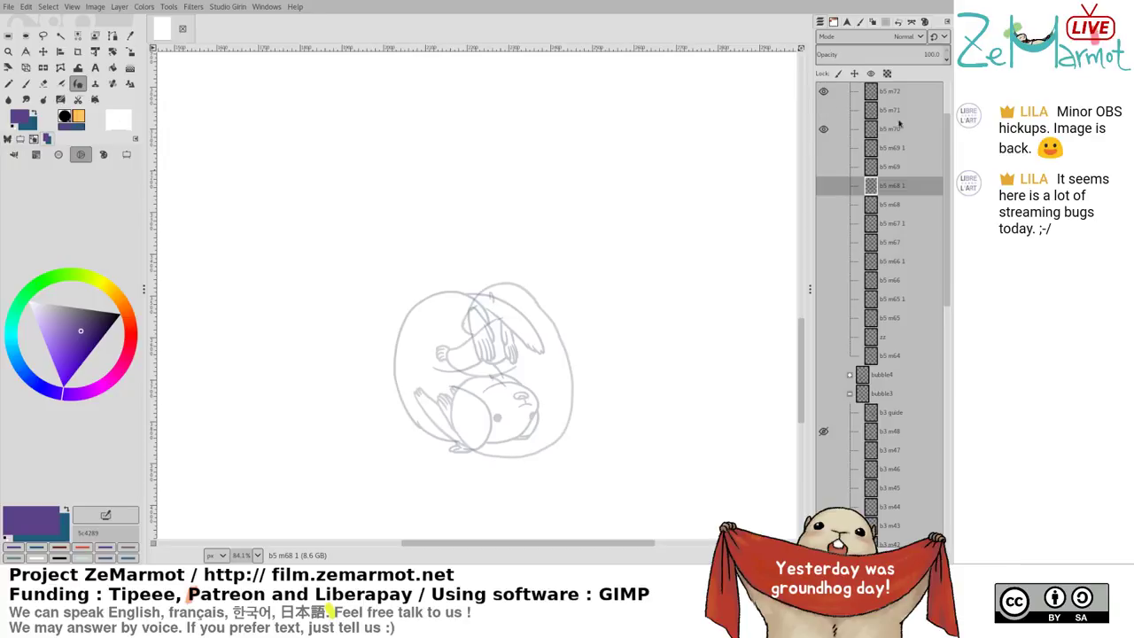
left_click_drag(945, 147, 945, 117)
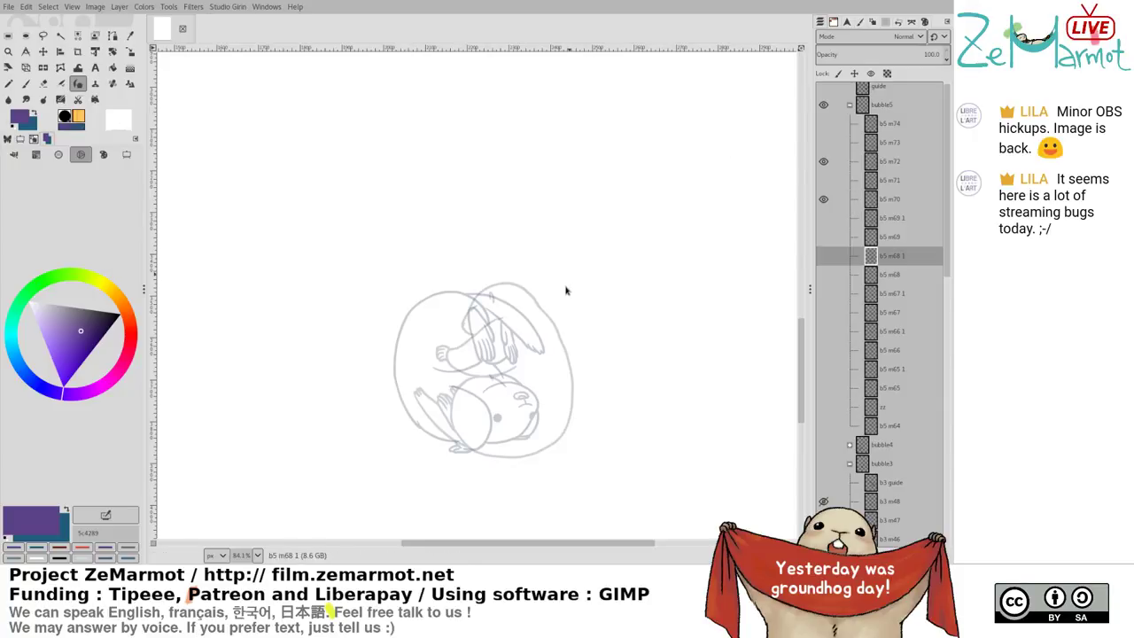
Switch to the animation playback window and bring the X-Sheet back to frame 1
key("F11")
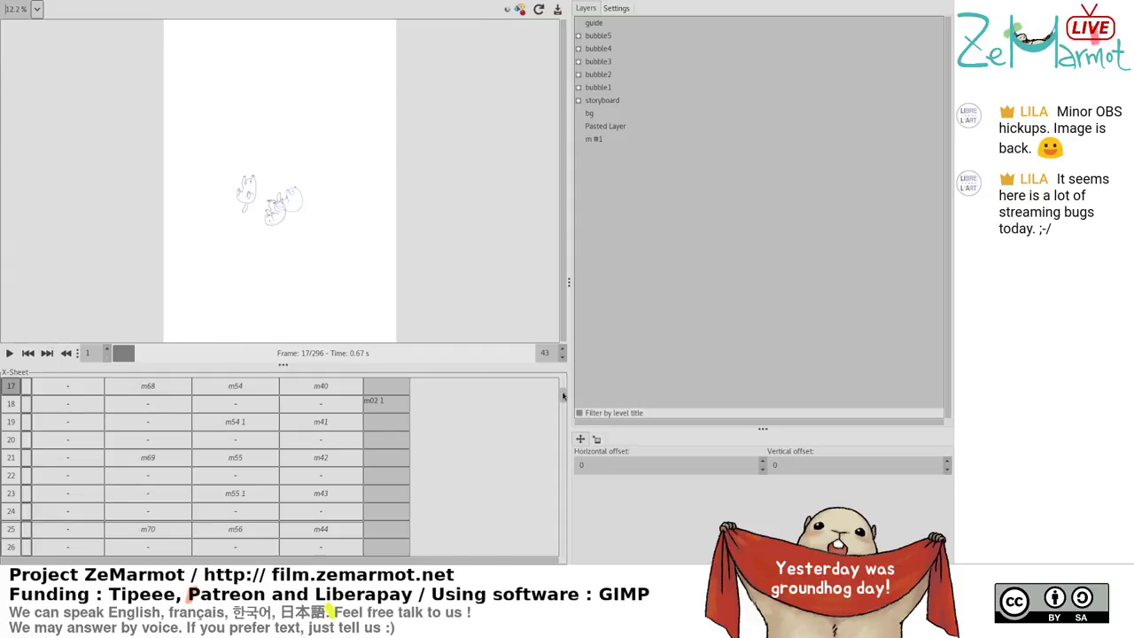
left_click_drag(563, 396, 564, 386)
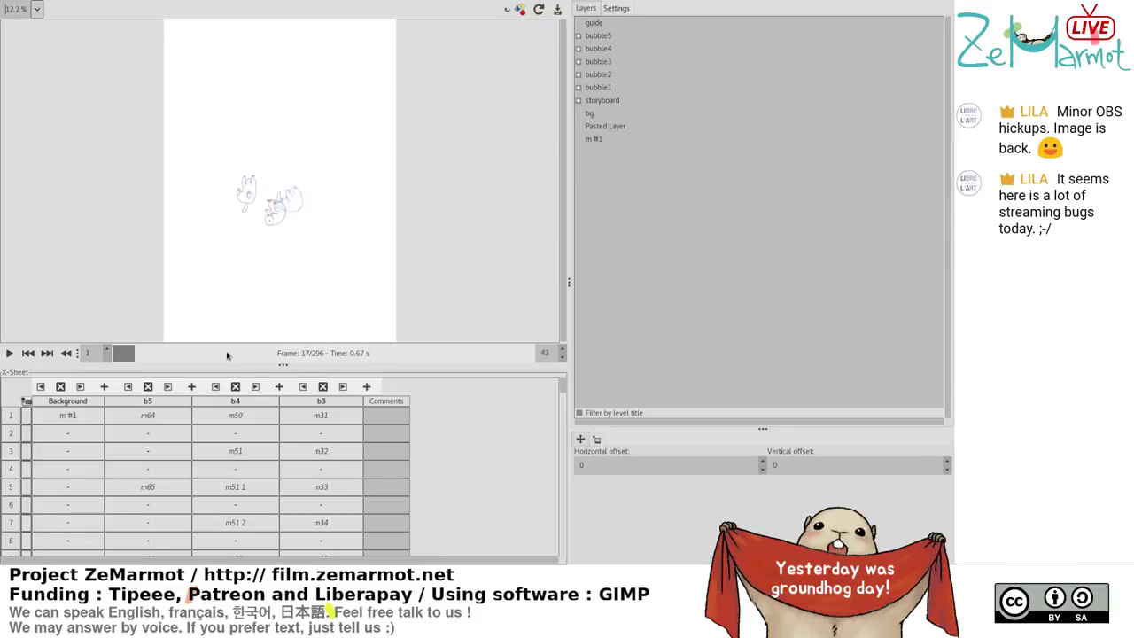
mouse_move(564, 386)
left_mouse_down()
mouse_move(566, 406)
mouse_move(567, 373)
left_mouse_up()
Set the b5 track's drawings from m64 onward to last 3 frames each, with 1 cycle
left_click(134, 450)
left_click(149, 416)
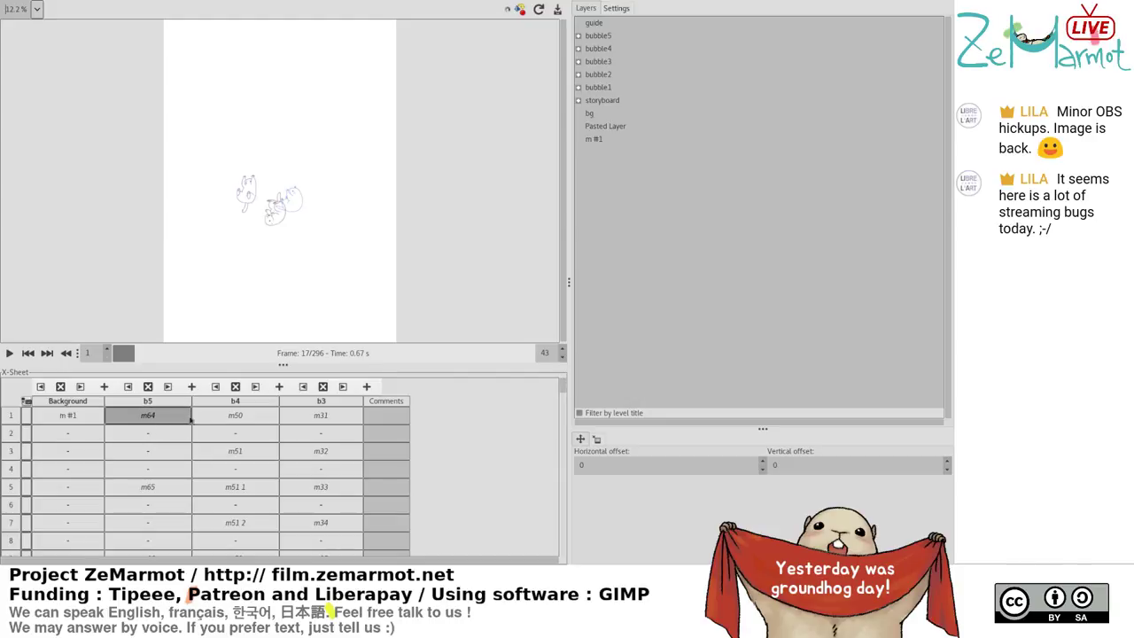
left_click(163, 423)
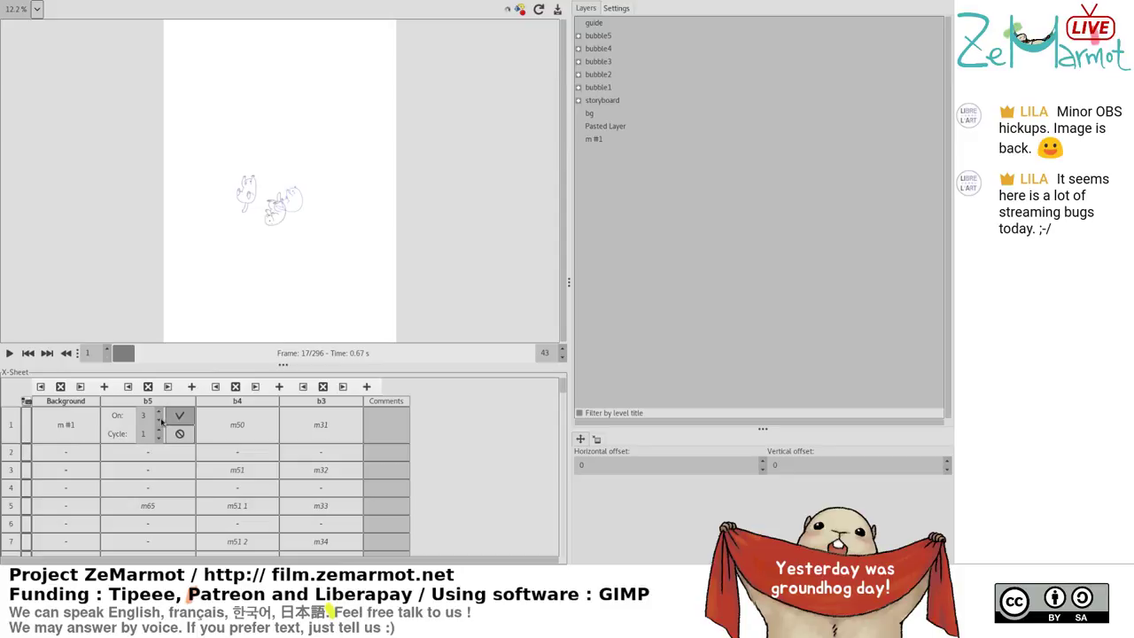
left_click(179, 415)
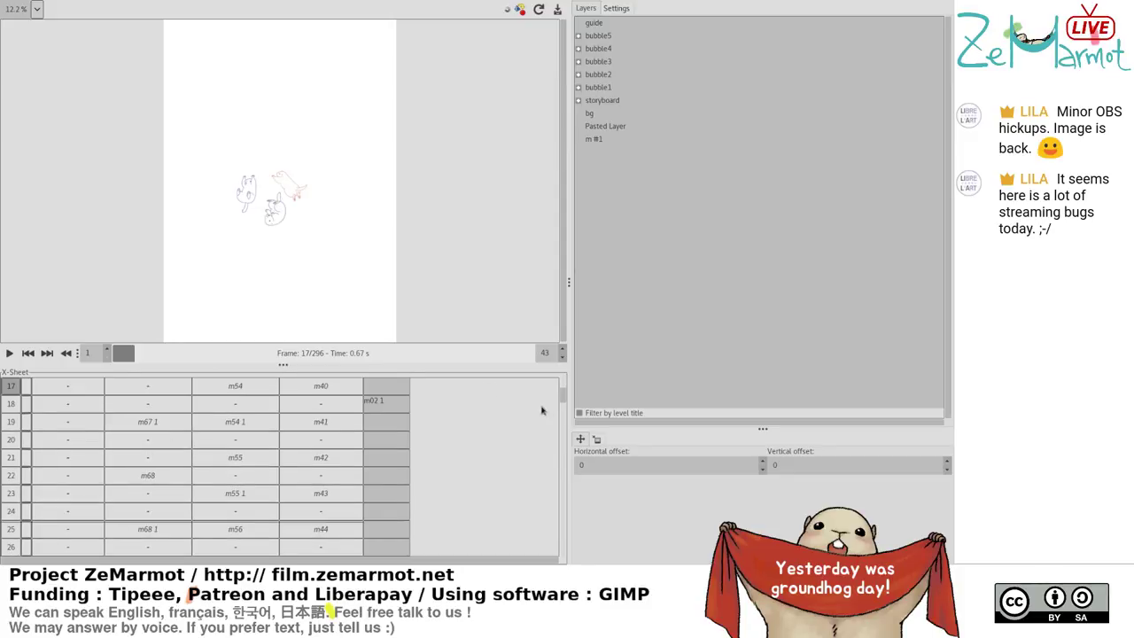
Set the b5 track's drawings from m64 onward to last 2 frames each, with 1 cycle
left_click_drag(559, 377, 558, 373)
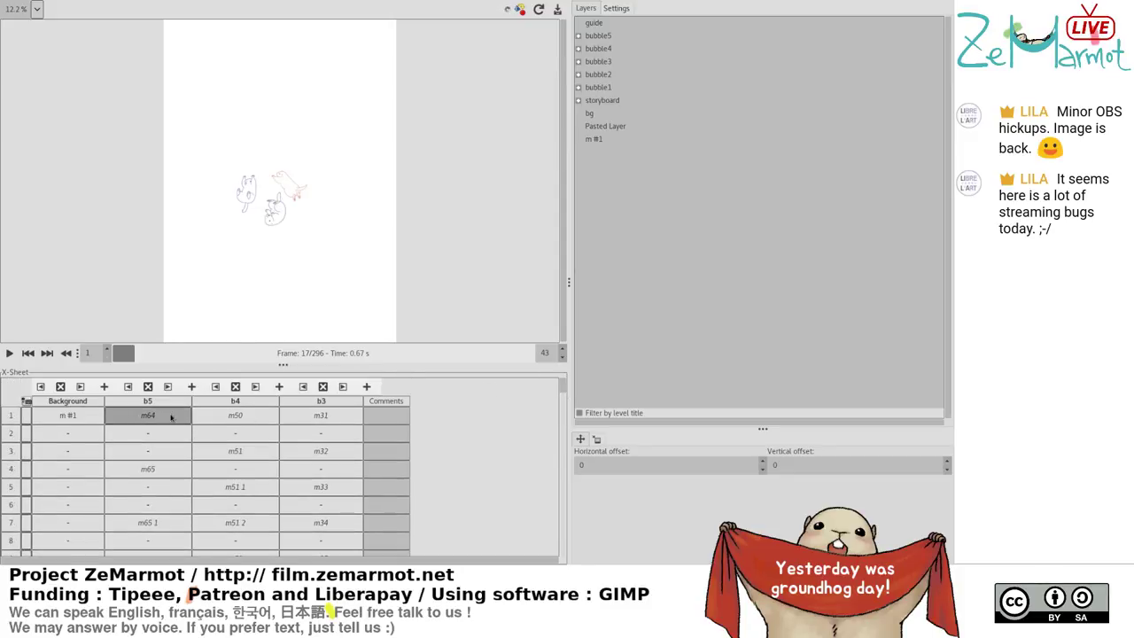
left_click(164, 423)
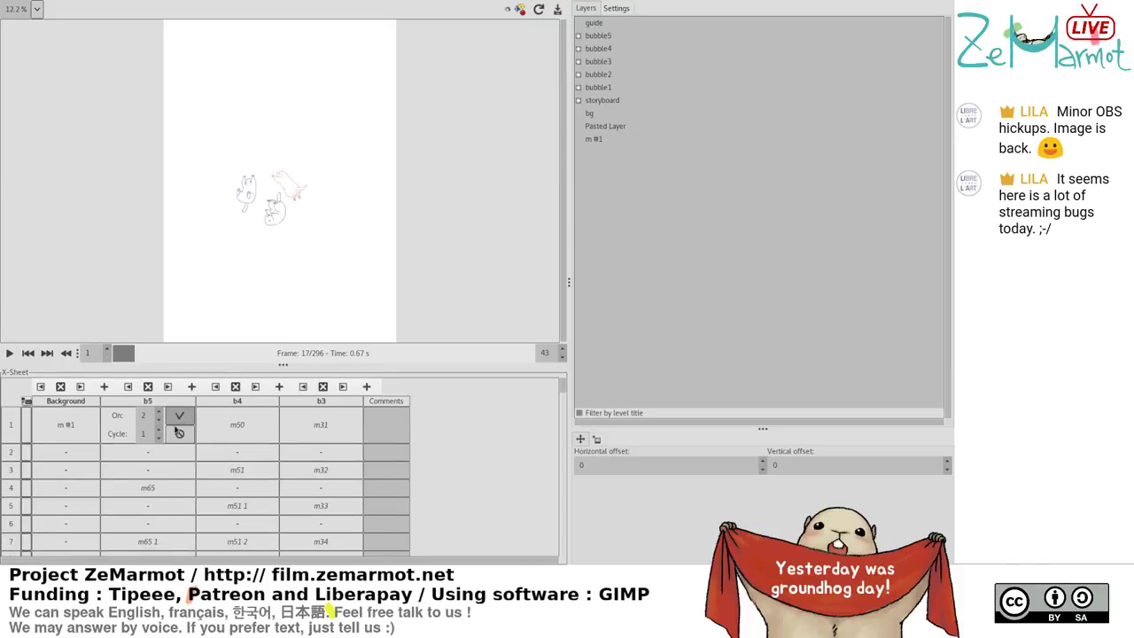
left_click(177, 432)
Replace the leftover drawings at the end of the b5 track by assigning b5 m74 to frames 31 through 45
scroll(564, 398, "down", 3)
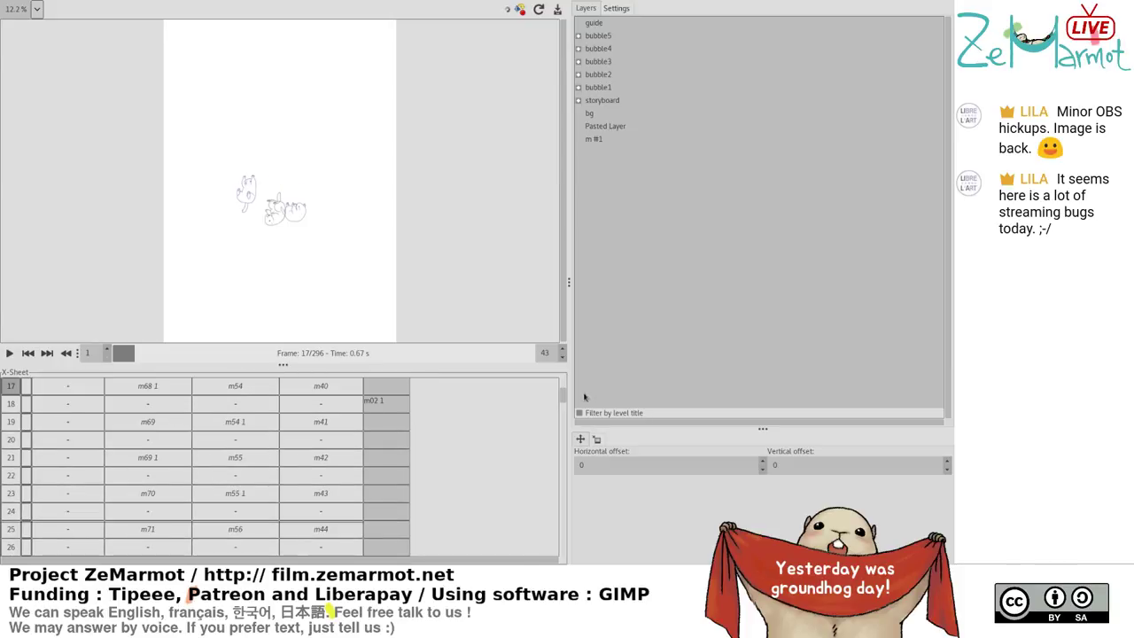
scroll(565, 399, "down", 3)
scroll(566, 399, "down", 3)
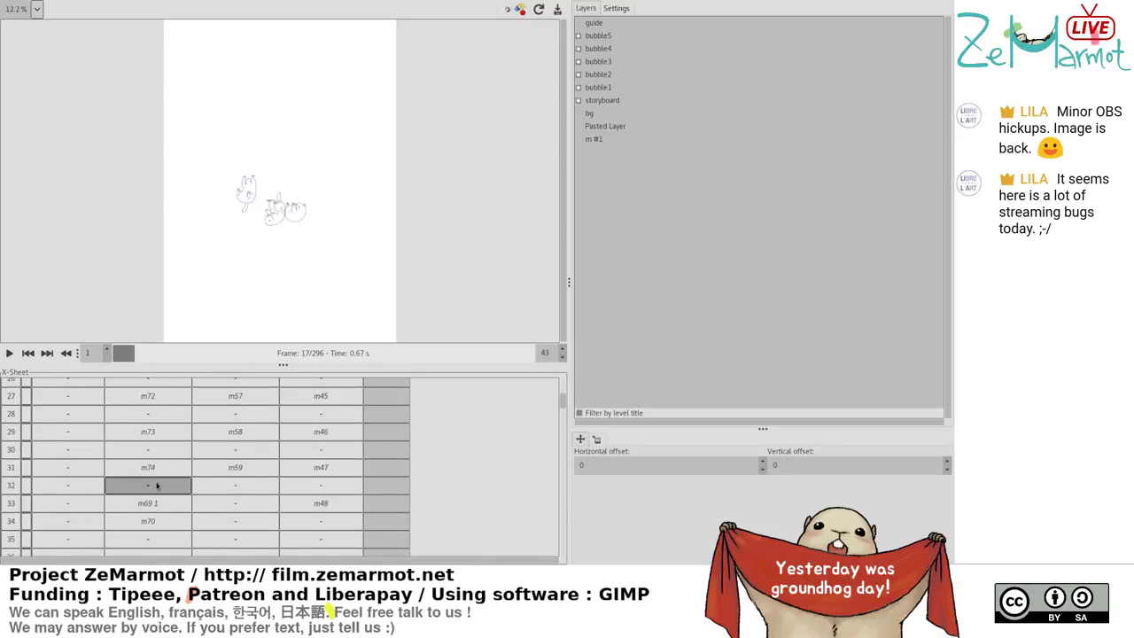
scroll(564, 408, "down", 1)
scroll(564, 408, "down", 3)
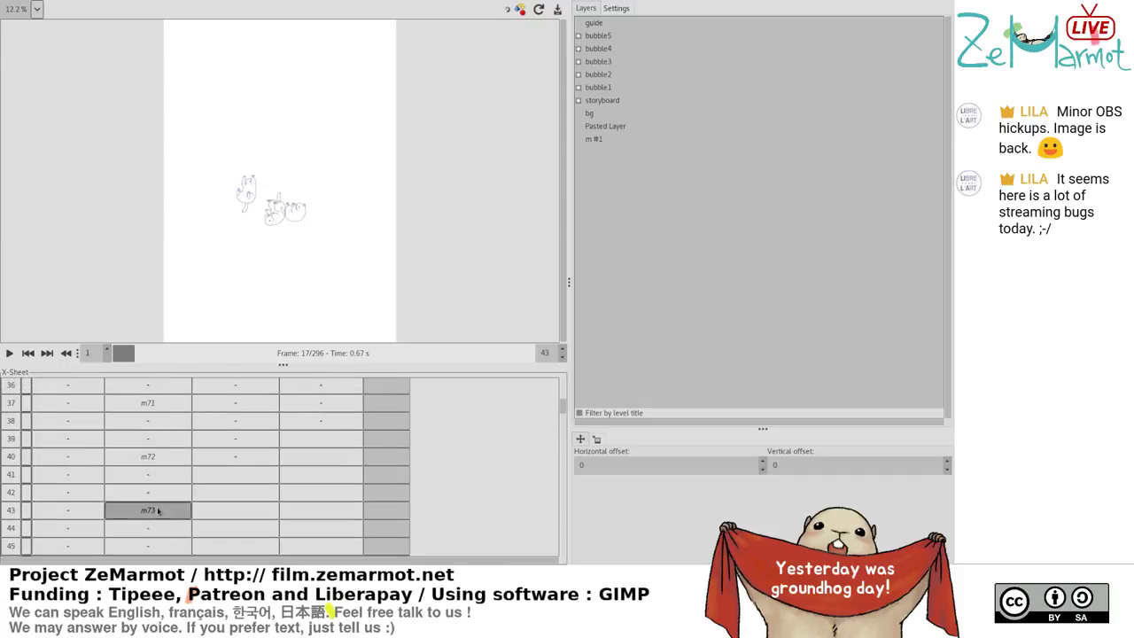
left_click(159, 510, "shift")
left_click_drag(564, 407, 564, 410)
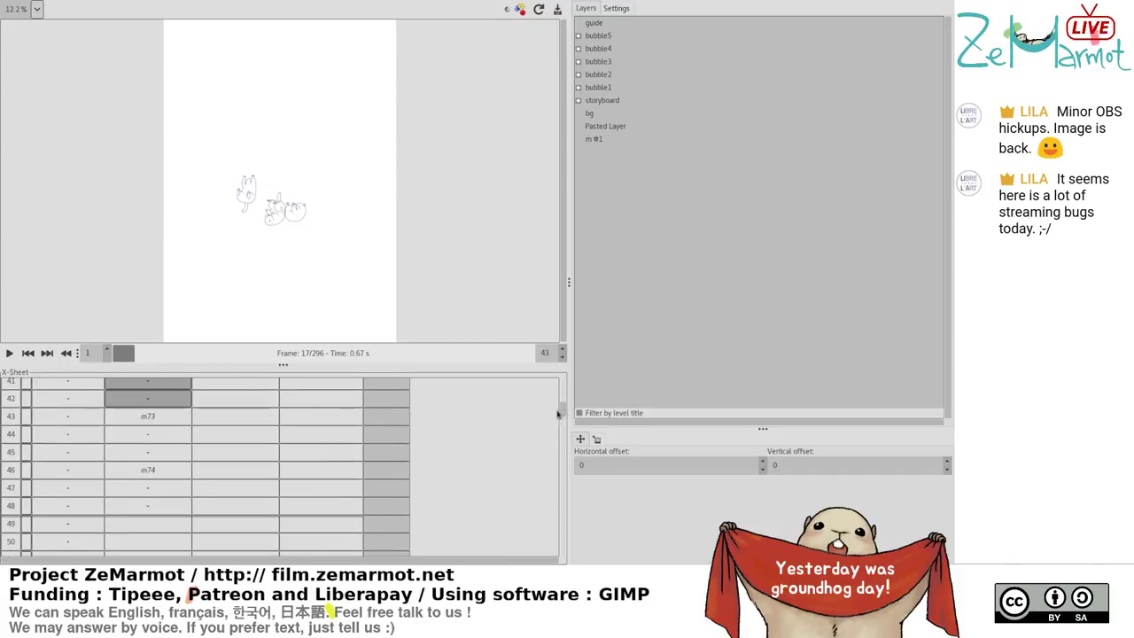
left_click(154, 454, "shift")
left_click(579, 37)
left_click(597, 51)
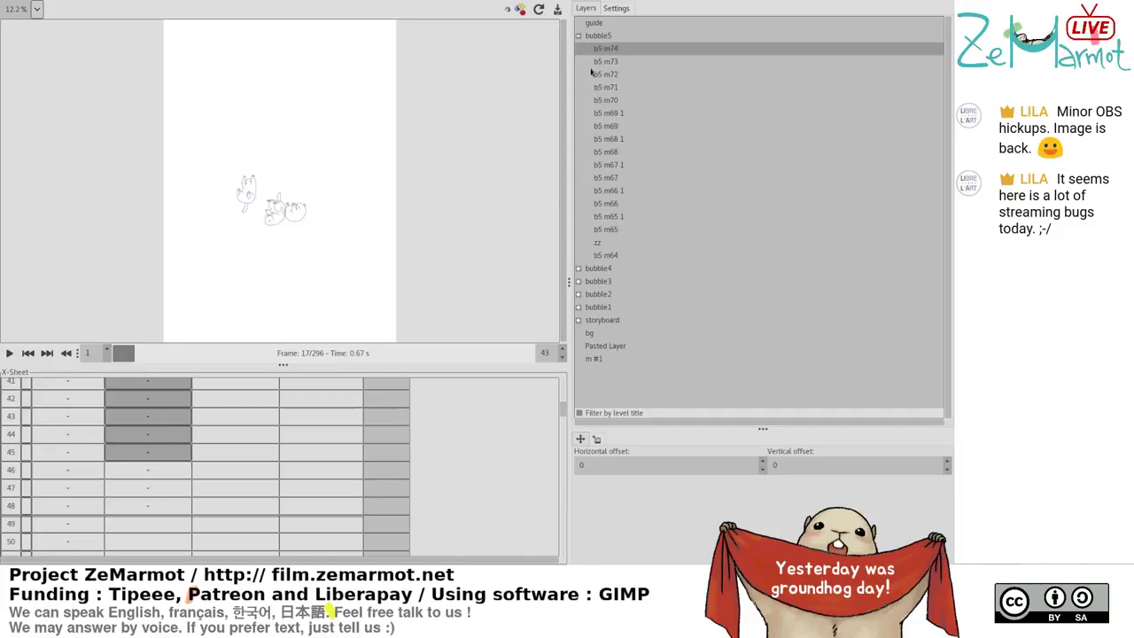
Play back the animation to check the timing of the b5 marmot's roll
left_click(11, 352)
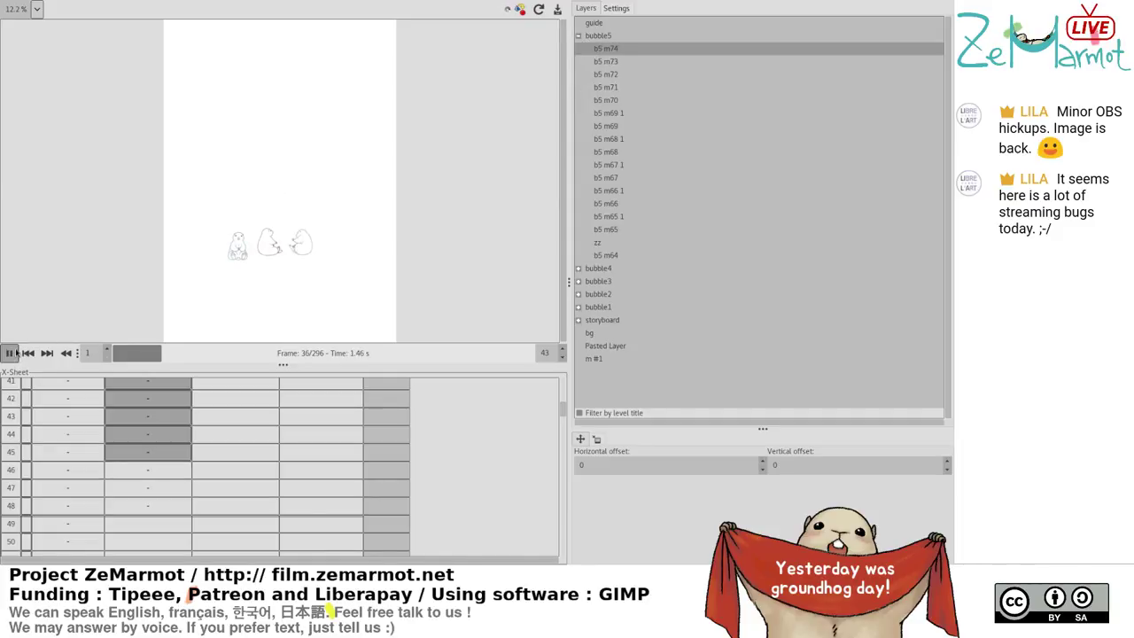
left_click(11, 352)
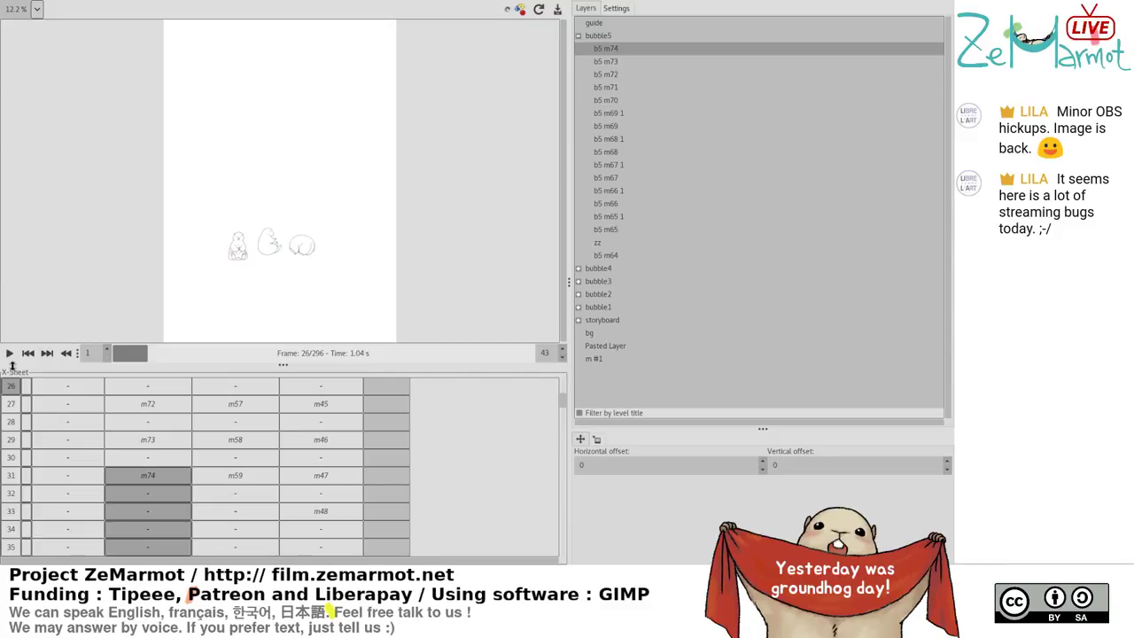
left_click(13, 356)
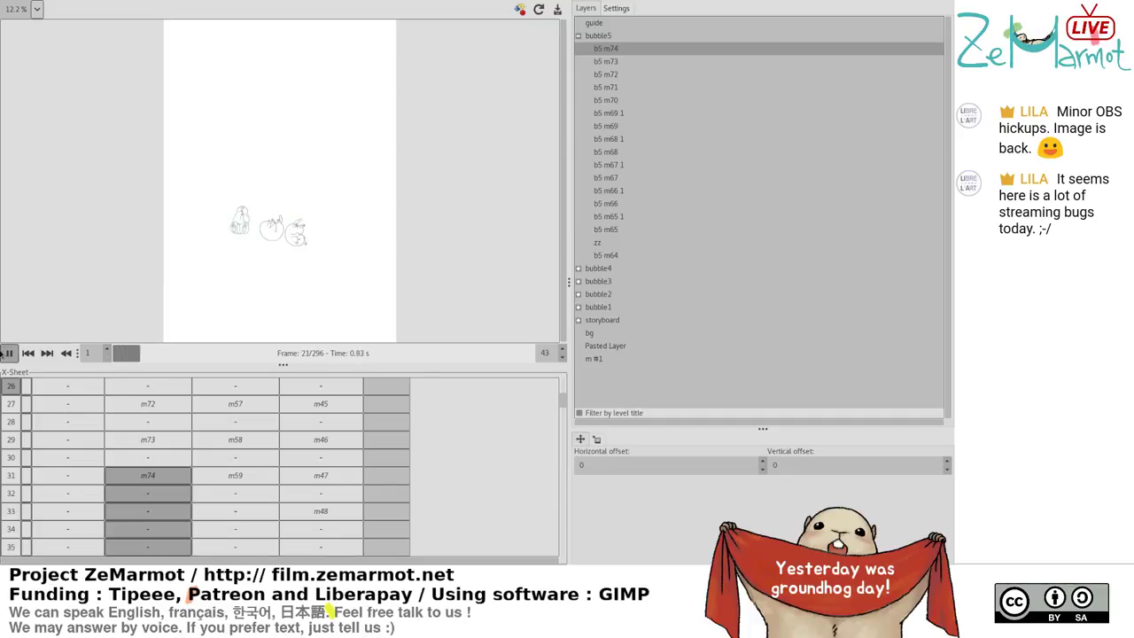
Set the last playback frame to 40 and replay the shortened loop
left_click(7, 352)
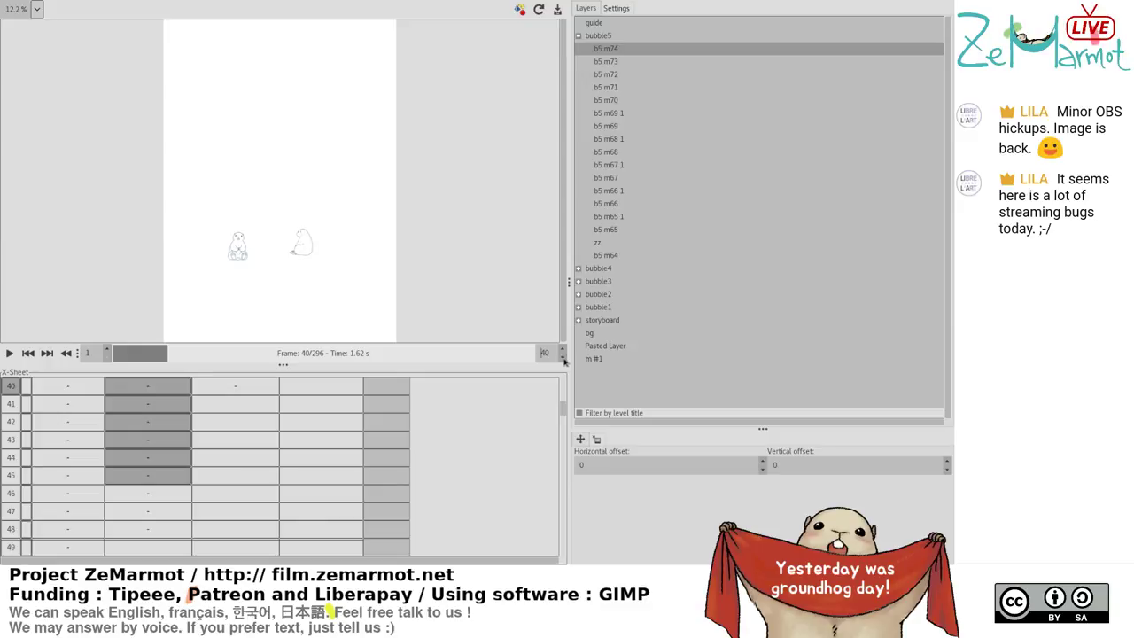
left_click(9, 353)
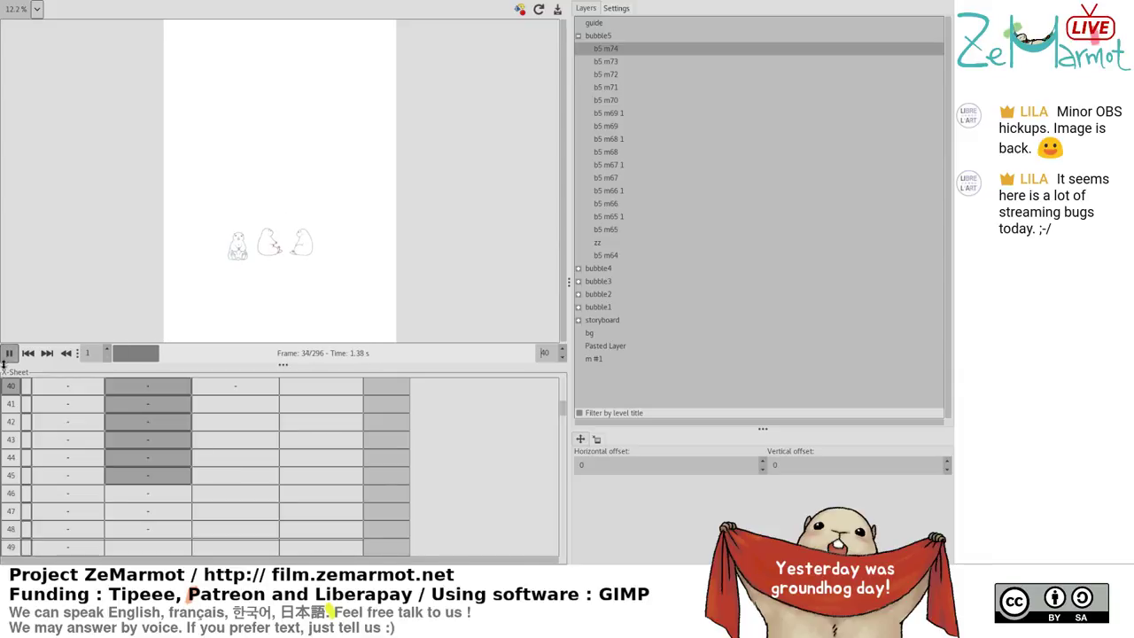
left_click(9, 352)
Return to the image window and review the drawings from b5 m68 1 up to b5 m72, each shown alone
key("alt+Tab")
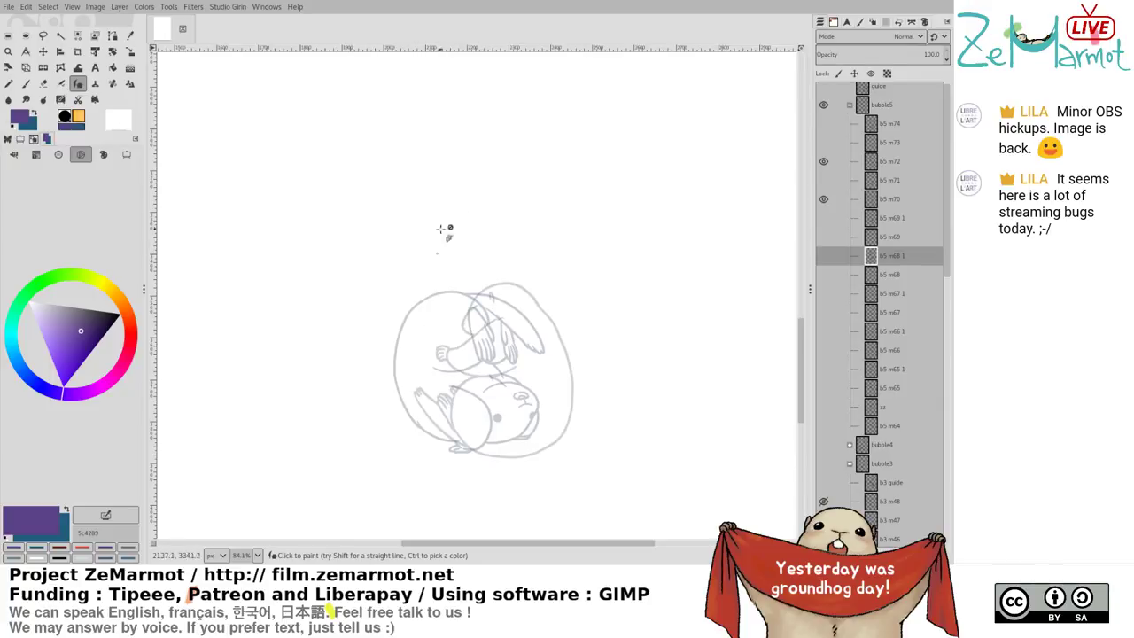
left_click(825, 255, "shift")
left_click(826, 239, "shift")
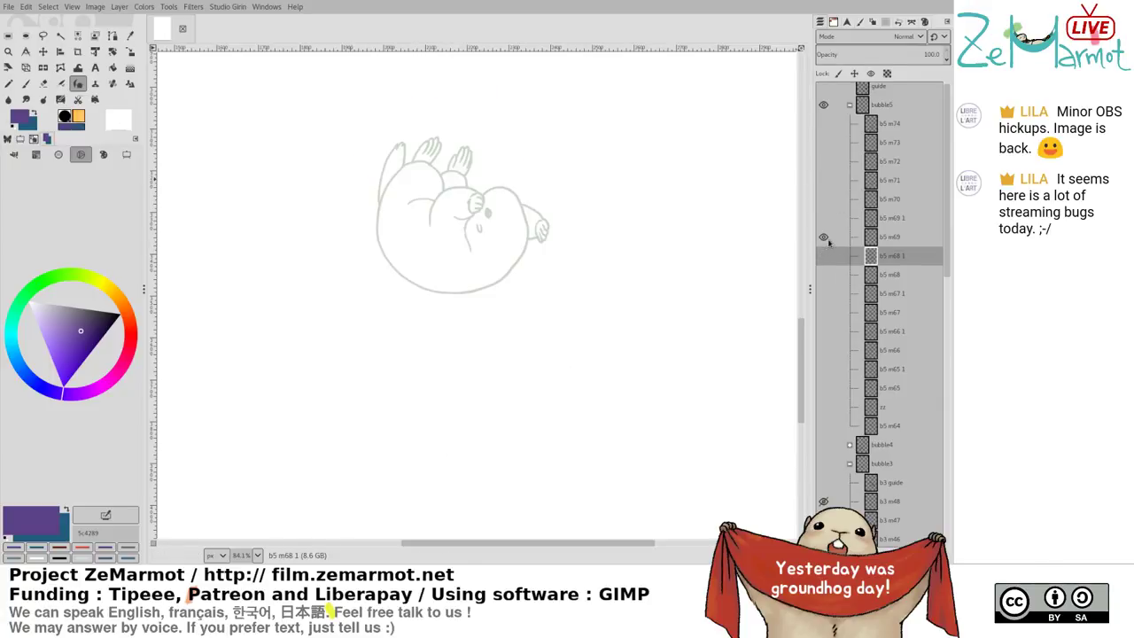
left_click(824, 217, "shift")
left_click(824, 198, "shift")
left_click(825, 180, "shift")
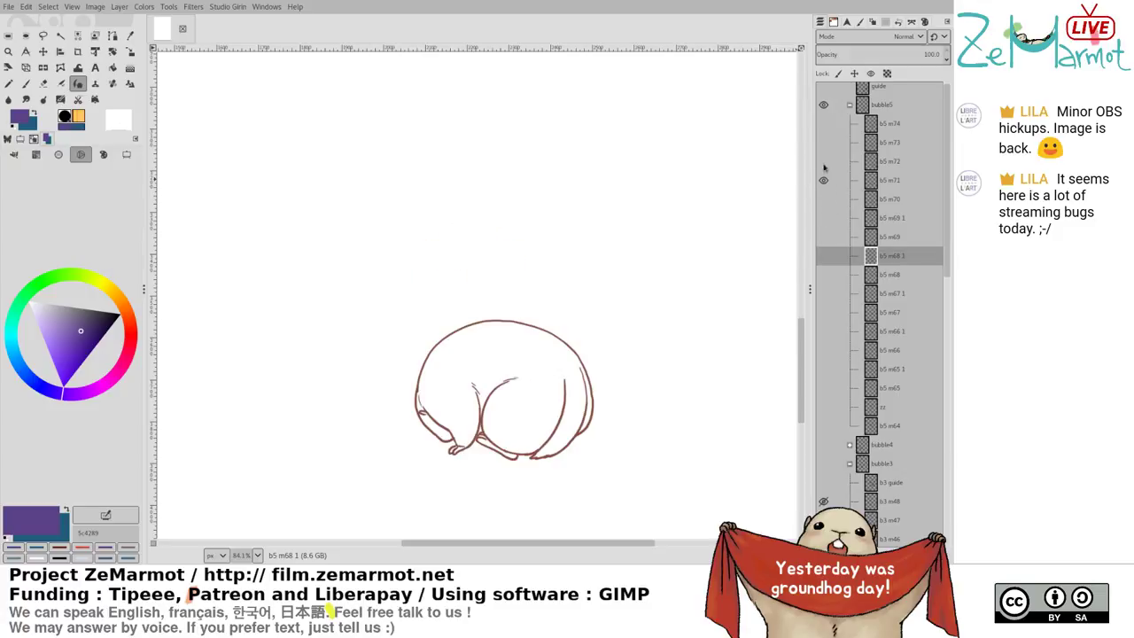
left_click(824, 161, "shift")
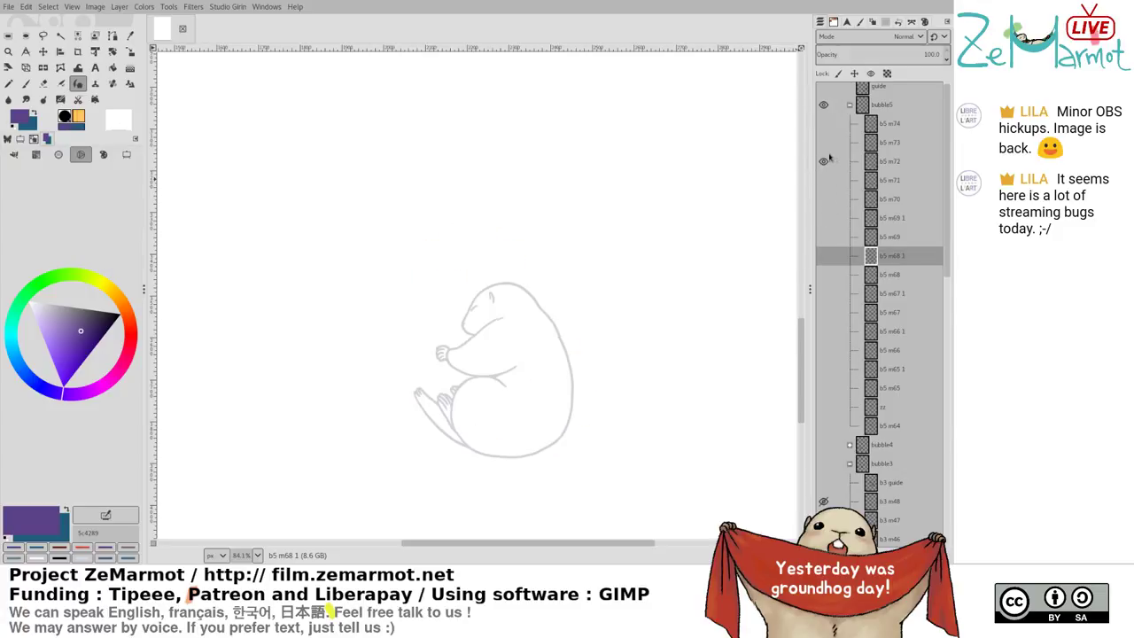
Show only b5 m73, the seated marmot, and make it the active layer
left_click(824, 143, "shift")
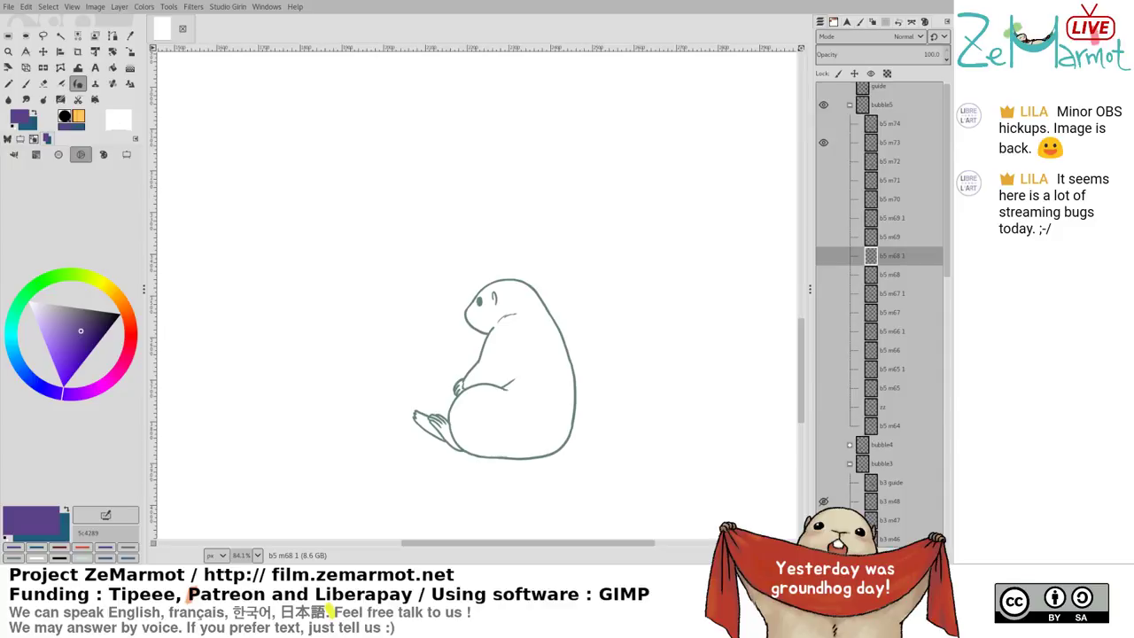
left_click(895, 148)
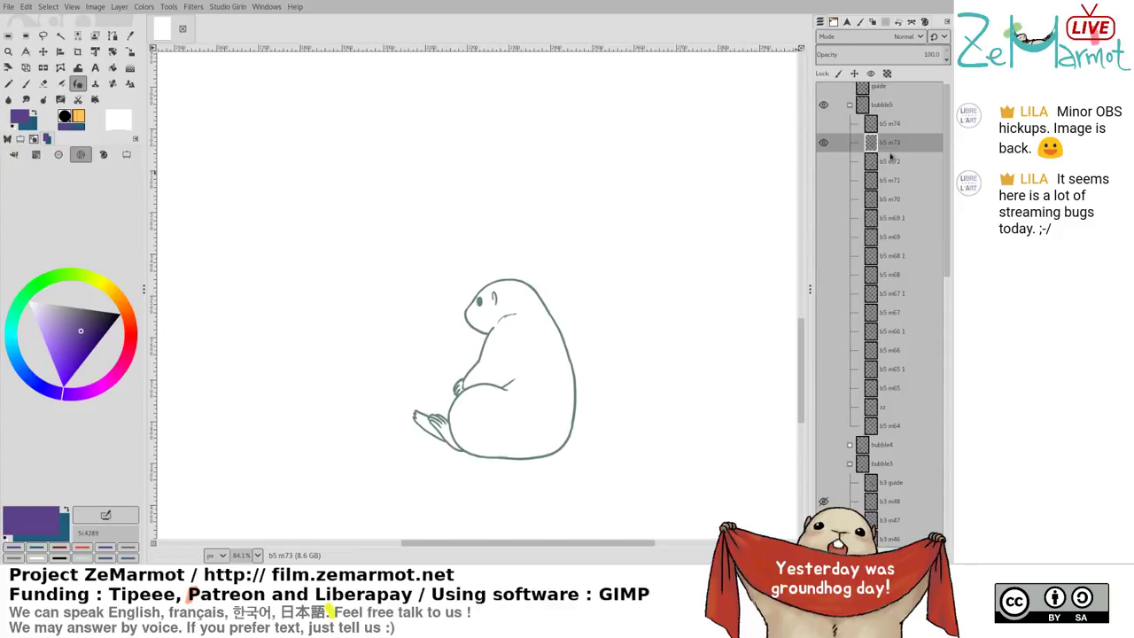
scroll(522, 295, "down", 4)
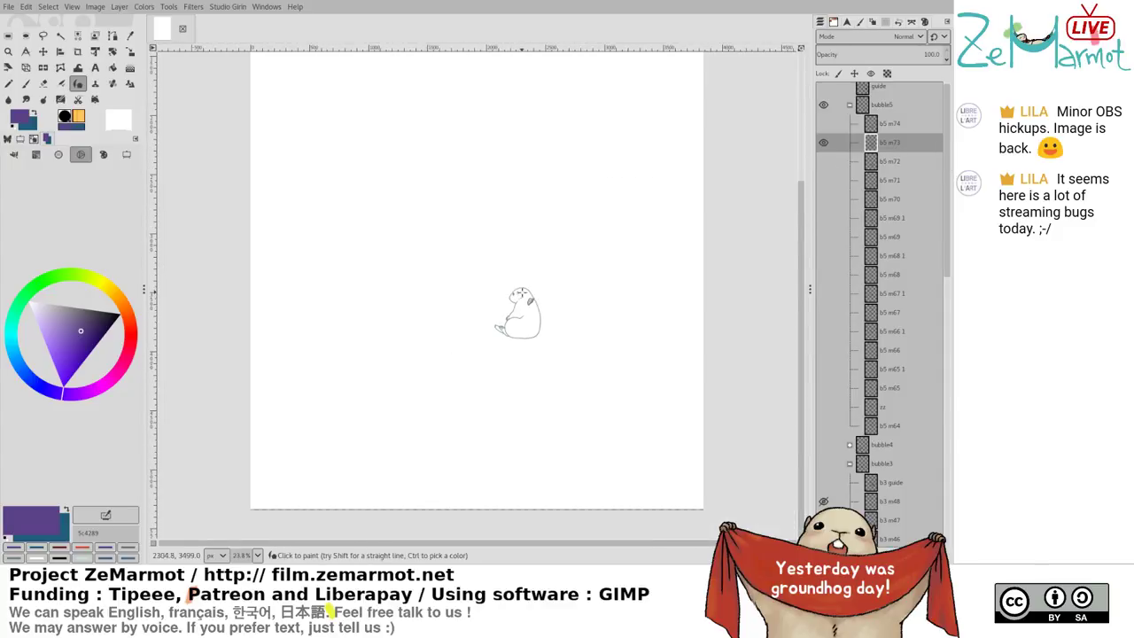
scroll(526, 291, "up", 1)
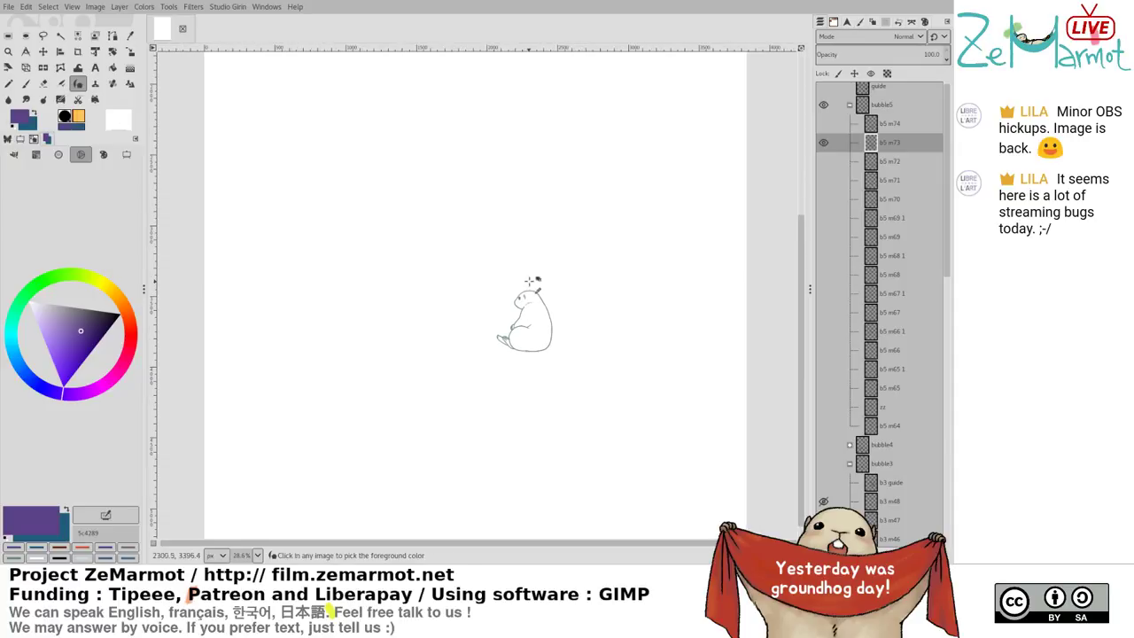
scroll(530, 279, "up", 2)
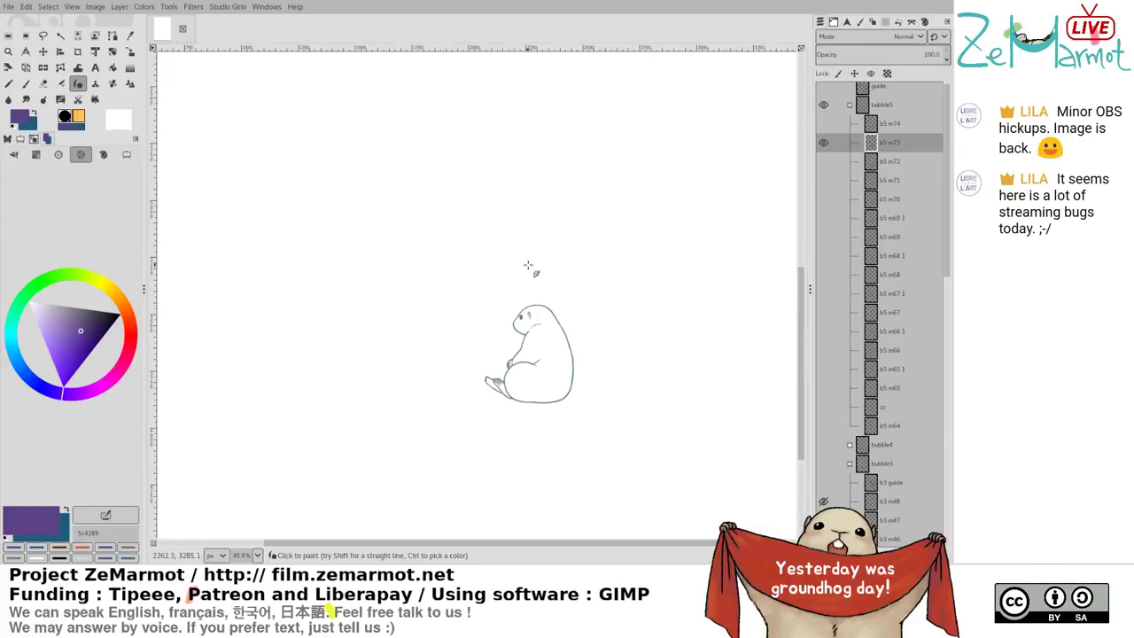
Show the b5 m74 drawing and hide b5 m73
left_click_drag(529, 267, 428, 277)
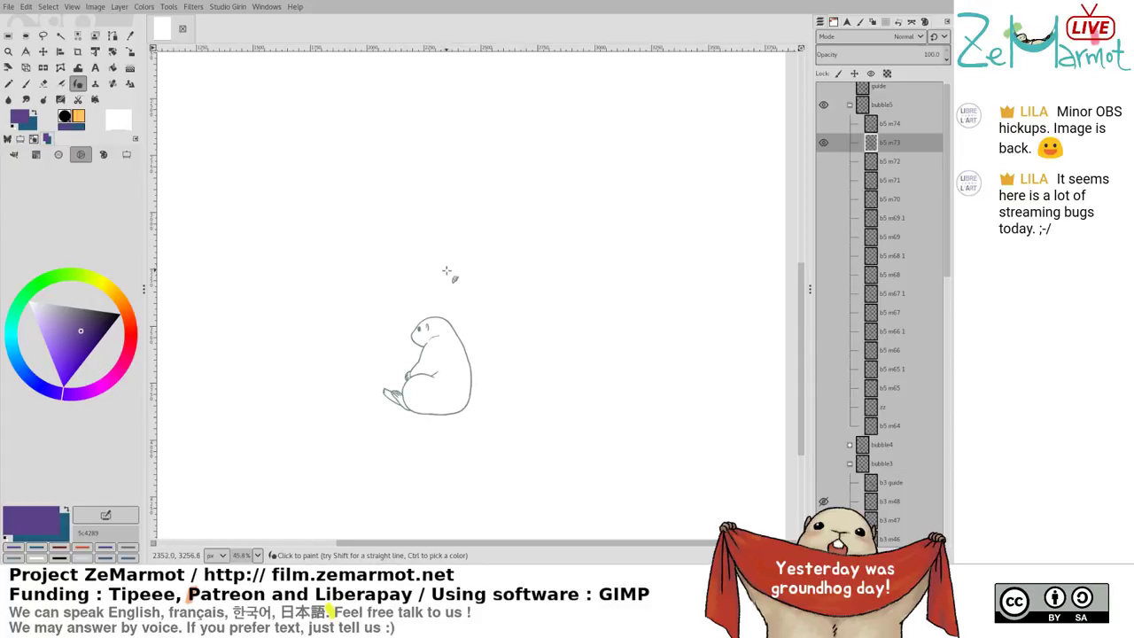
scroll(470, 261, "left", 1)
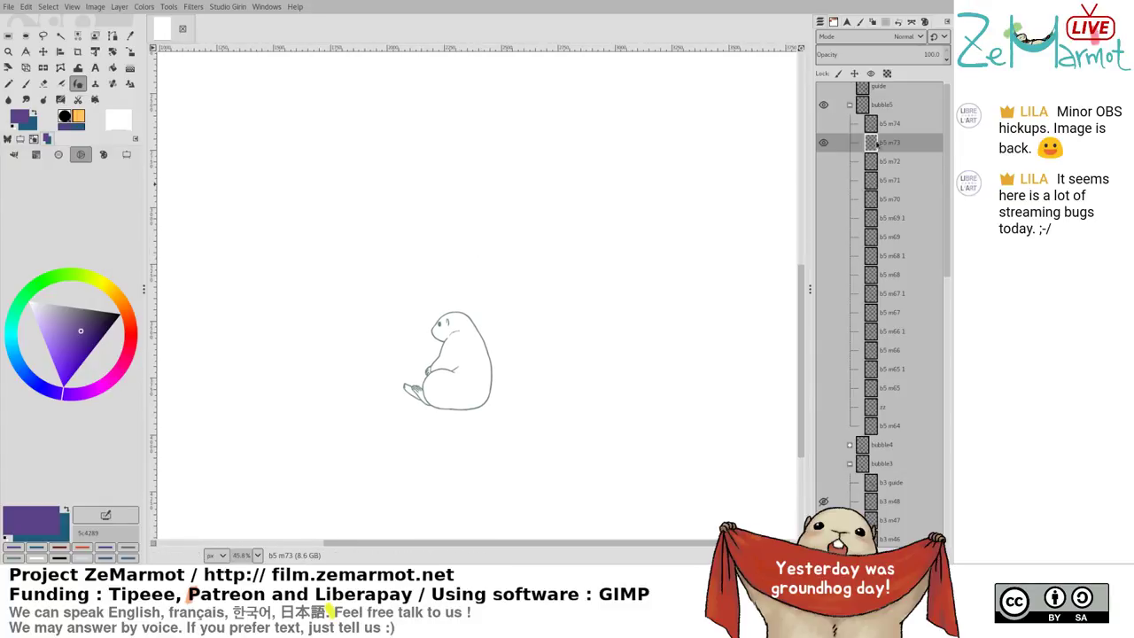
left_click(824, 123)
left_click(823, 142)
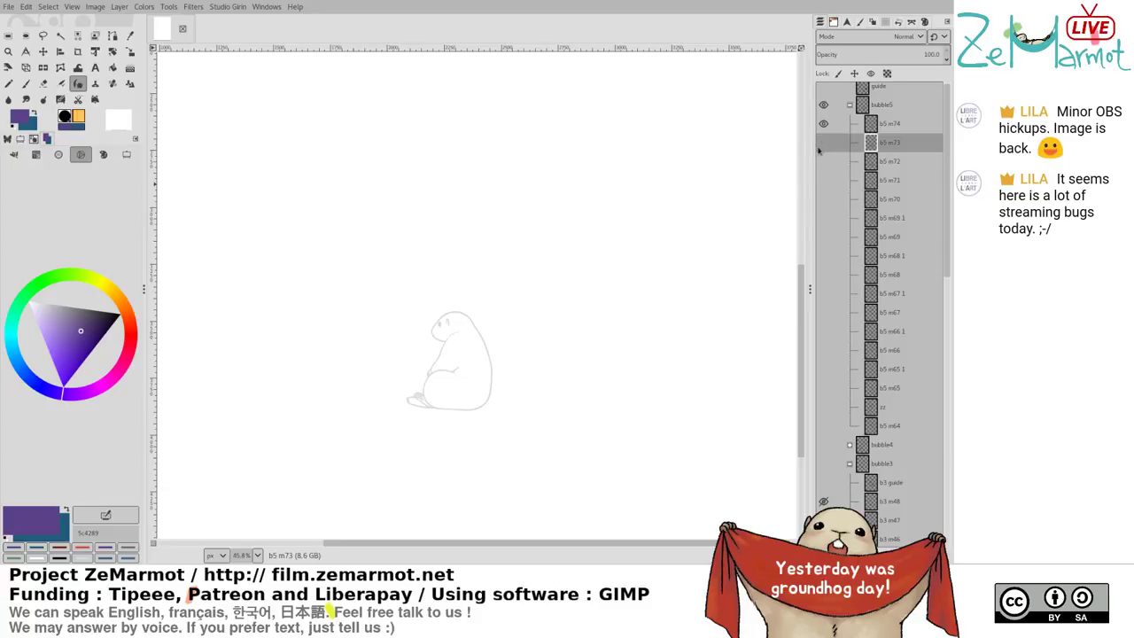
Make the bubble3, bubble4, bubble2 and bubble1 layer groups visible together with bubble5 to see the whole composition
left_click_drag(944, 191, 942, 247)
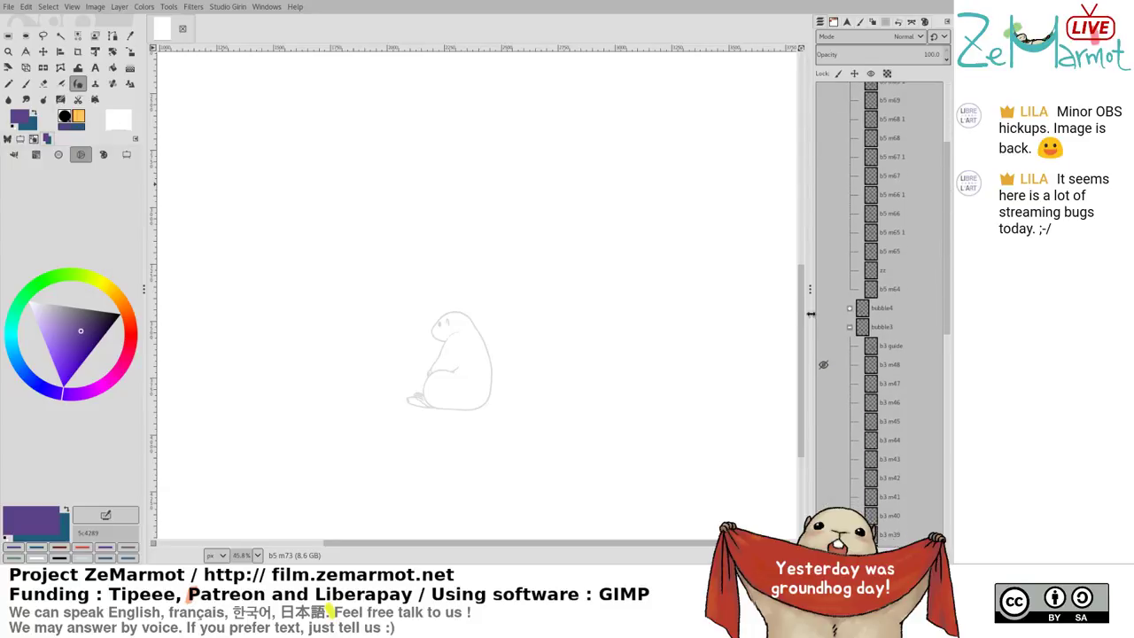
left_click(824, 327)
left_click(824, 309)
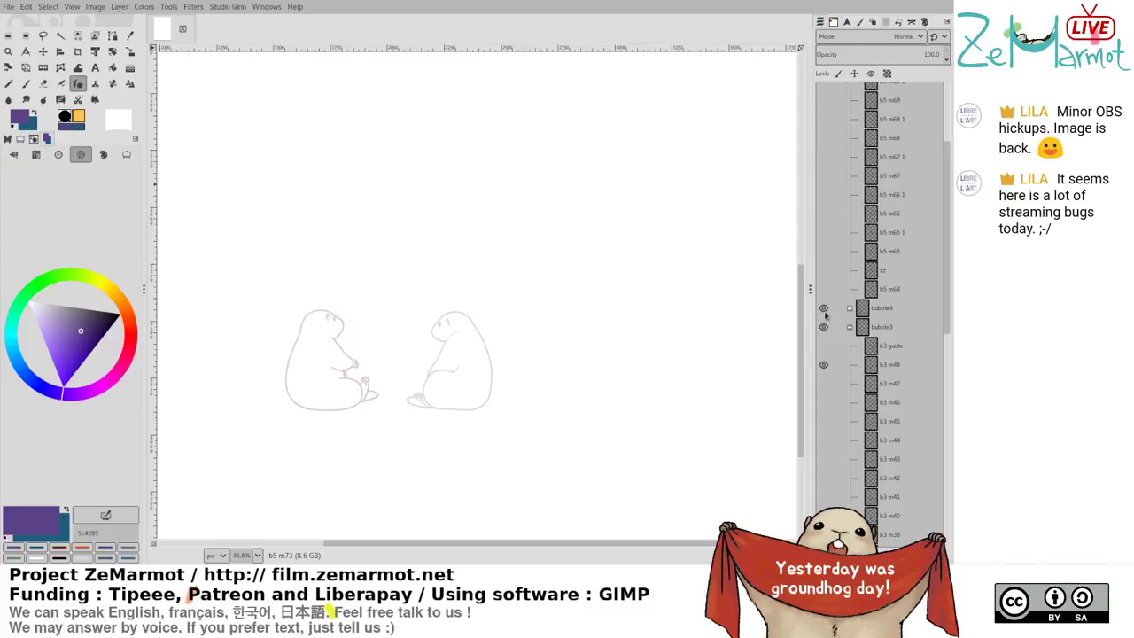
left_click_drag(947, 297, 937, 457)
left_click(823, 325)
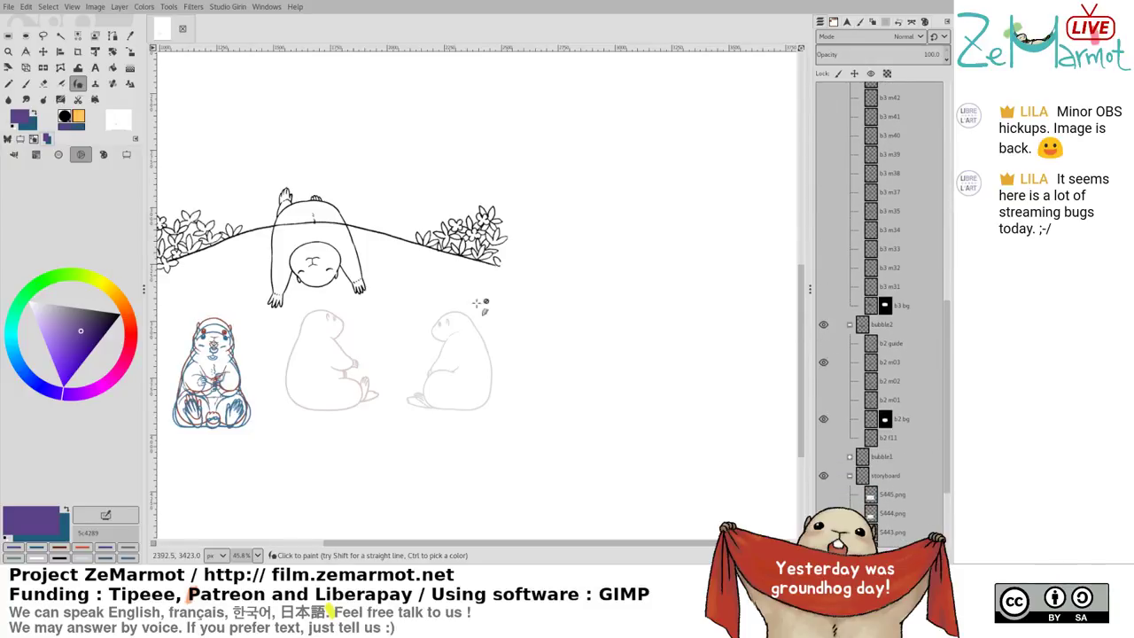
scroll(511, 298, "up", 1)
left_click_drag(511, 299, 608, 318)
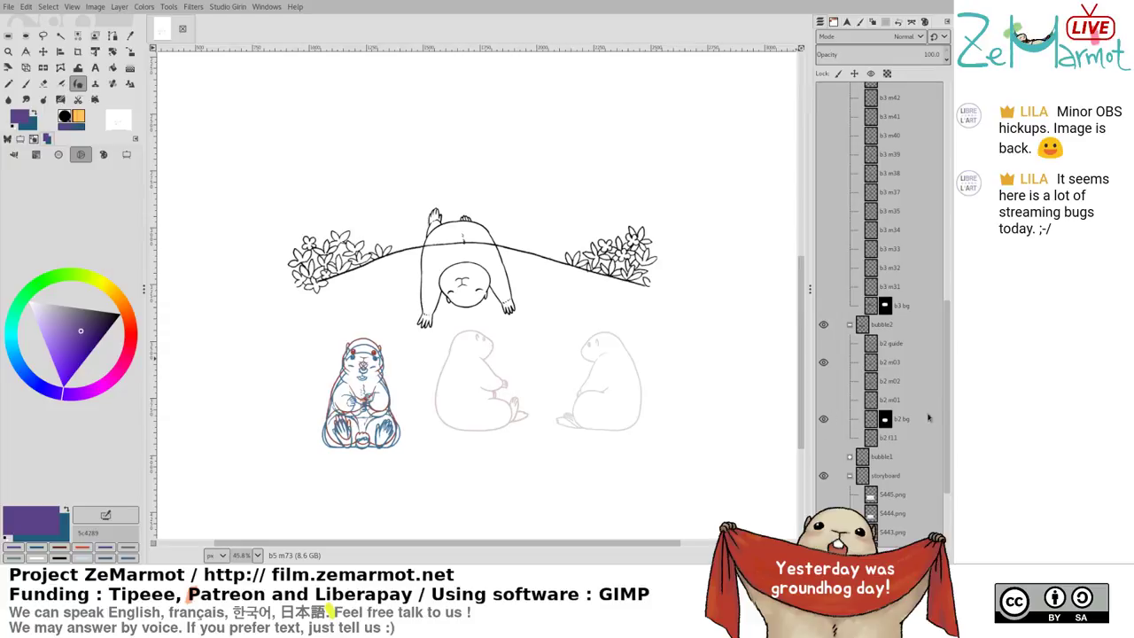
scroll(501, 347, "down", 2)
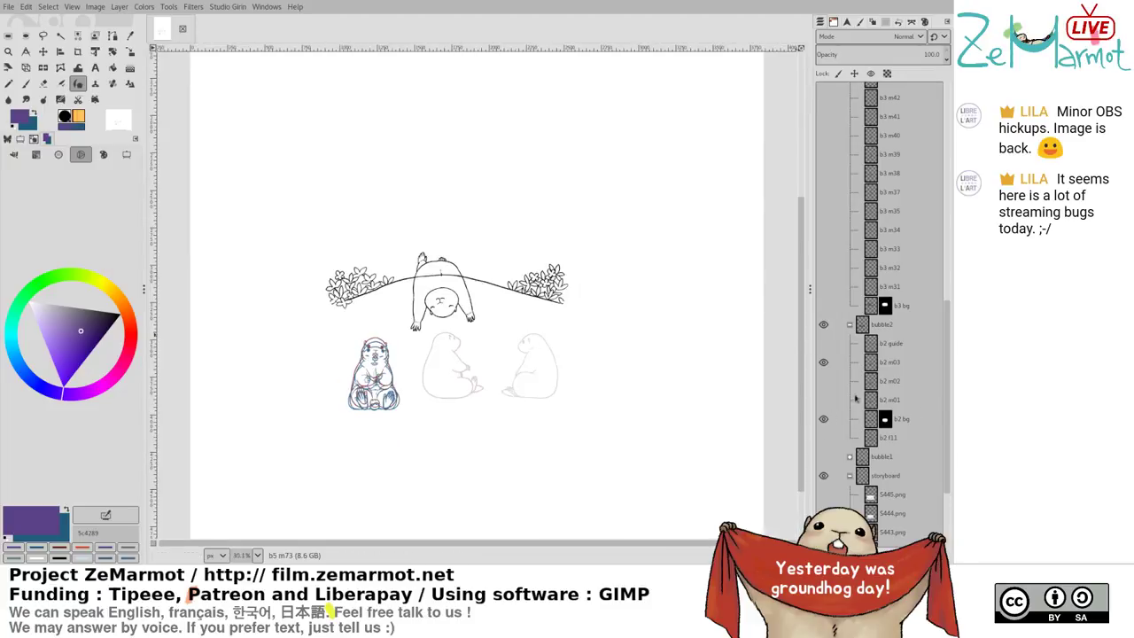
left_click(823, 457)
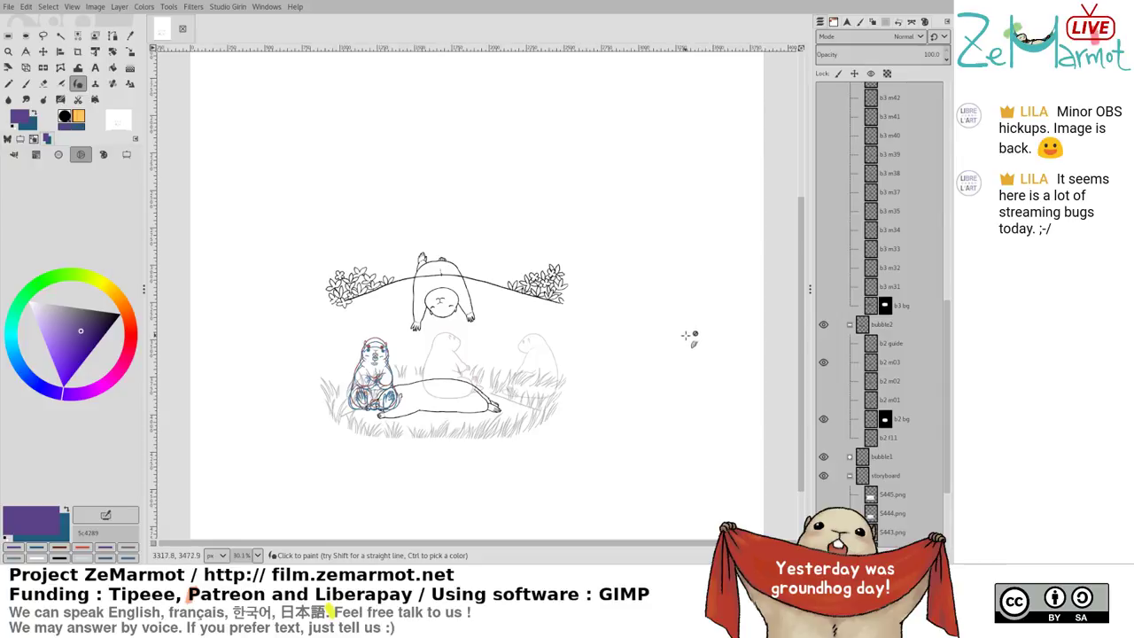
Compare the b2 m01, b2 m02 and b2 m03 drawings of the upside-down marmot, first together and then one at a time
left_click(882, 363)
left_click(824, 364)
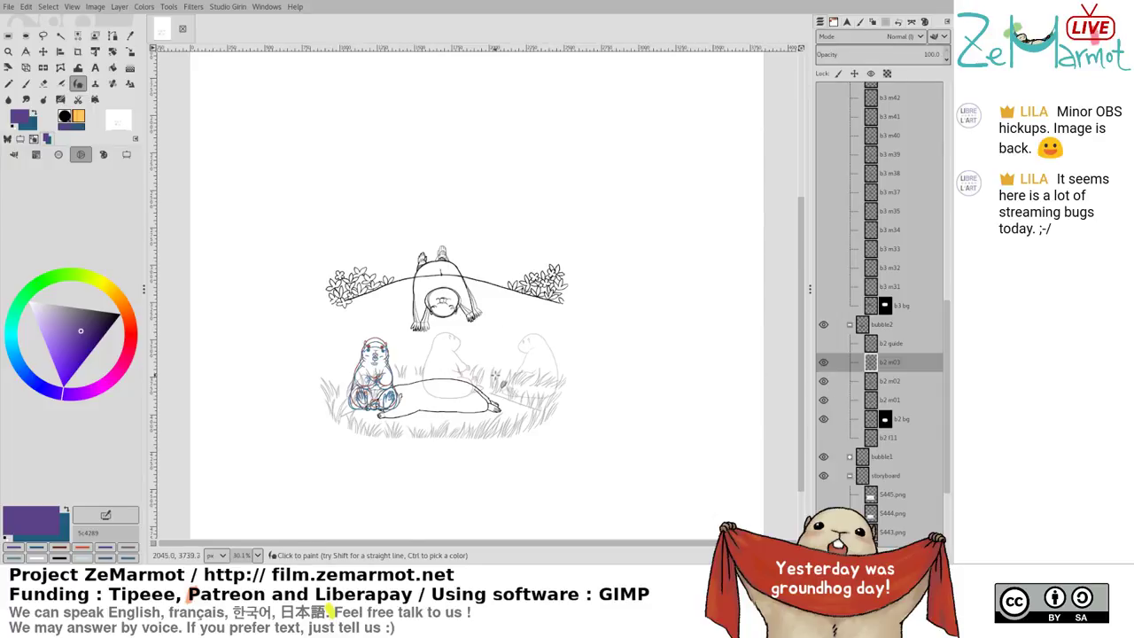
left_click(823, 400, "shift")
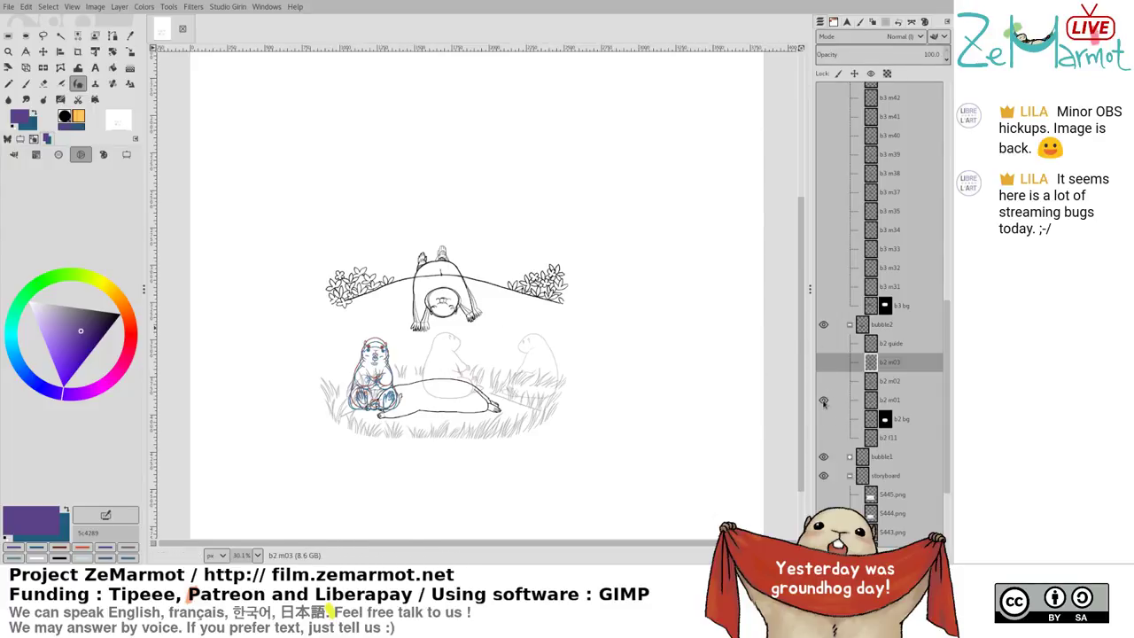
left_click(823, 400)
left_click(823, 382)
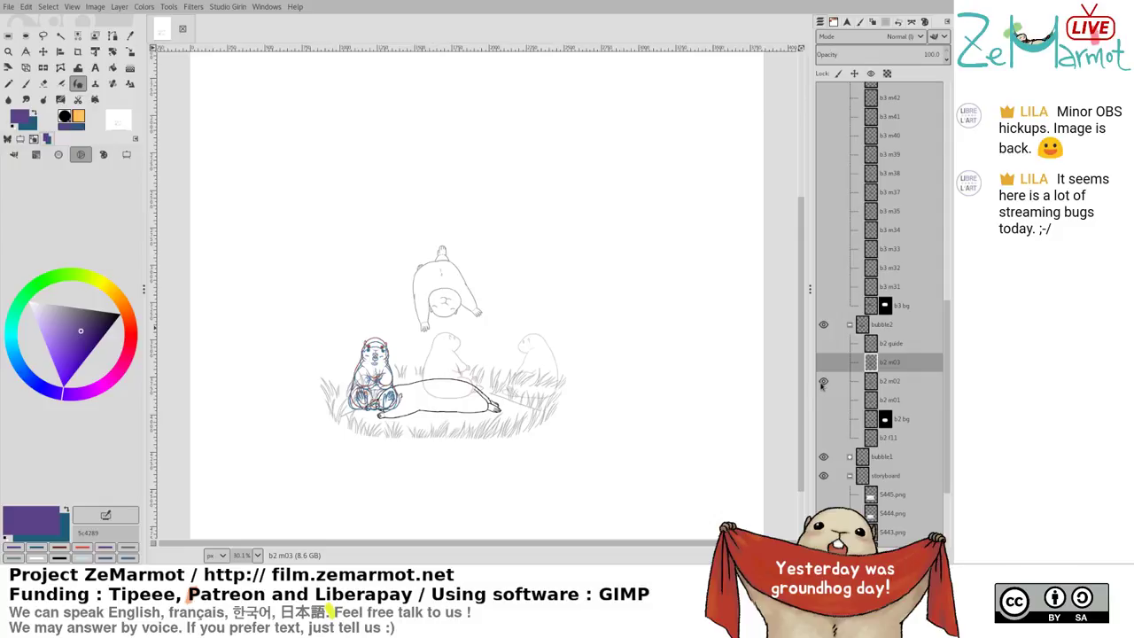
left_click(823, 370)
left_click(824, 374)
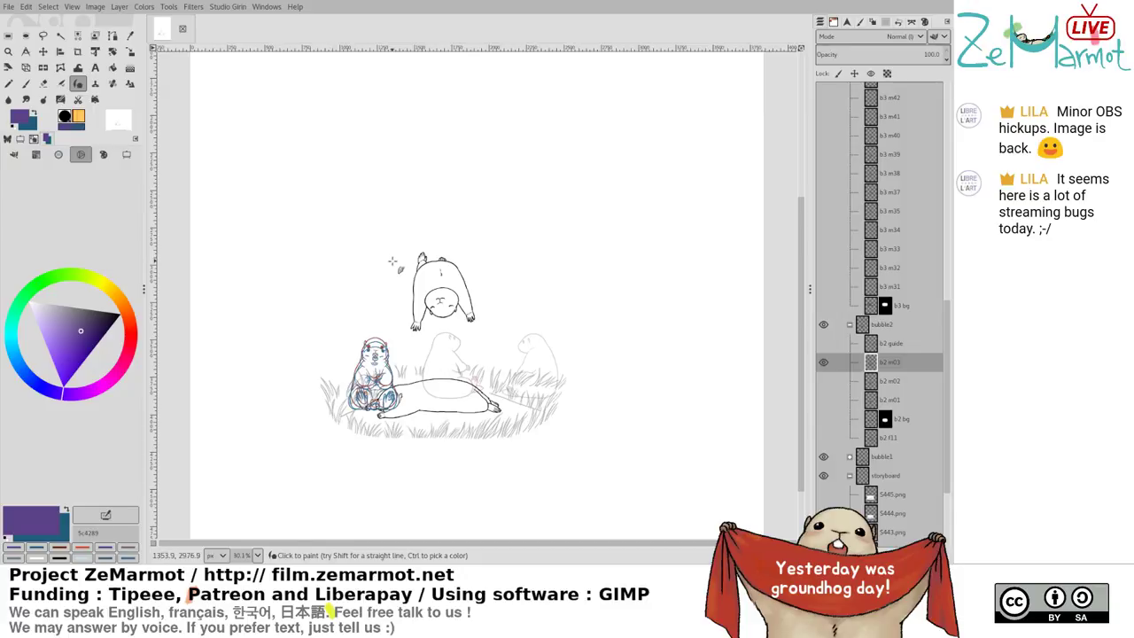
Show the b2 bg layer again, check the b2 guide note and hide it, and save the image
left_click(824, 419)
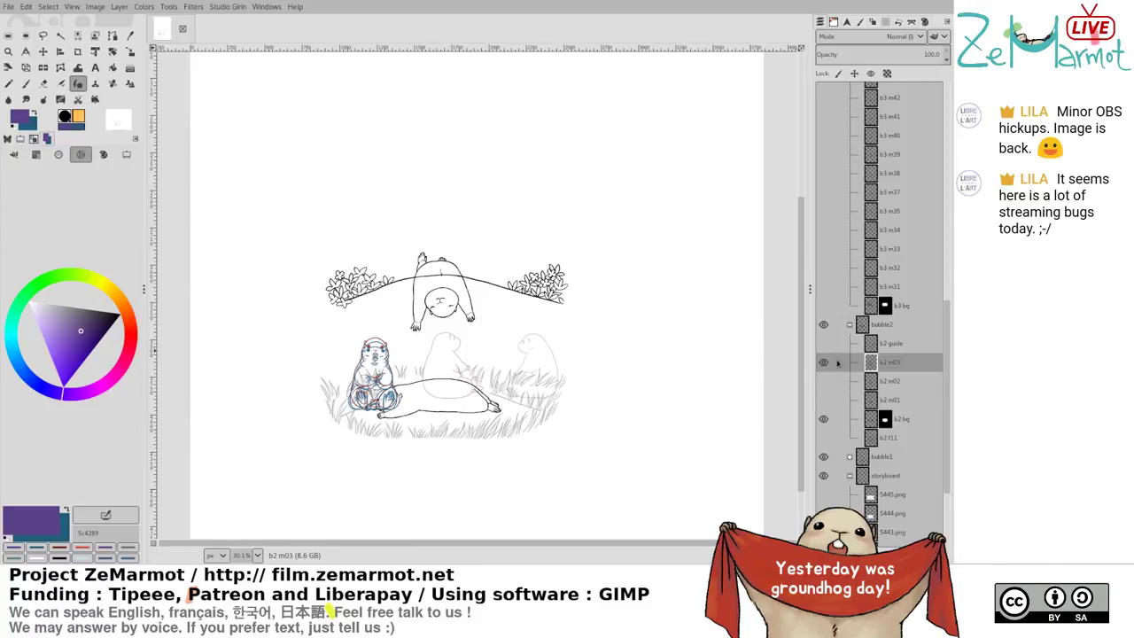
left_click(823, 344)
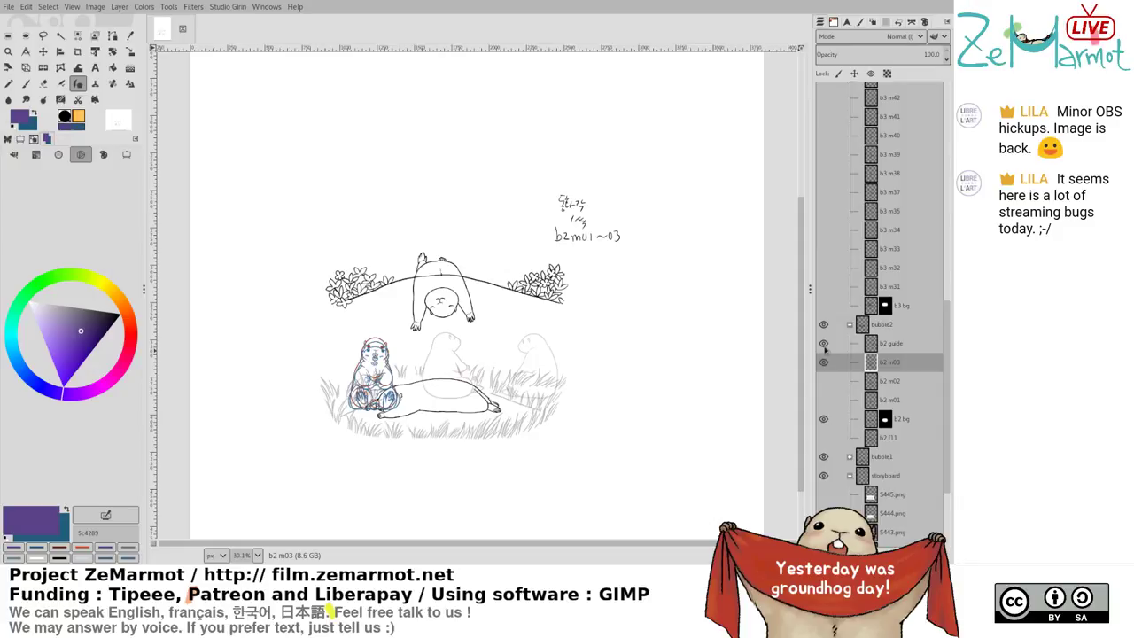
left_click(823, 345)
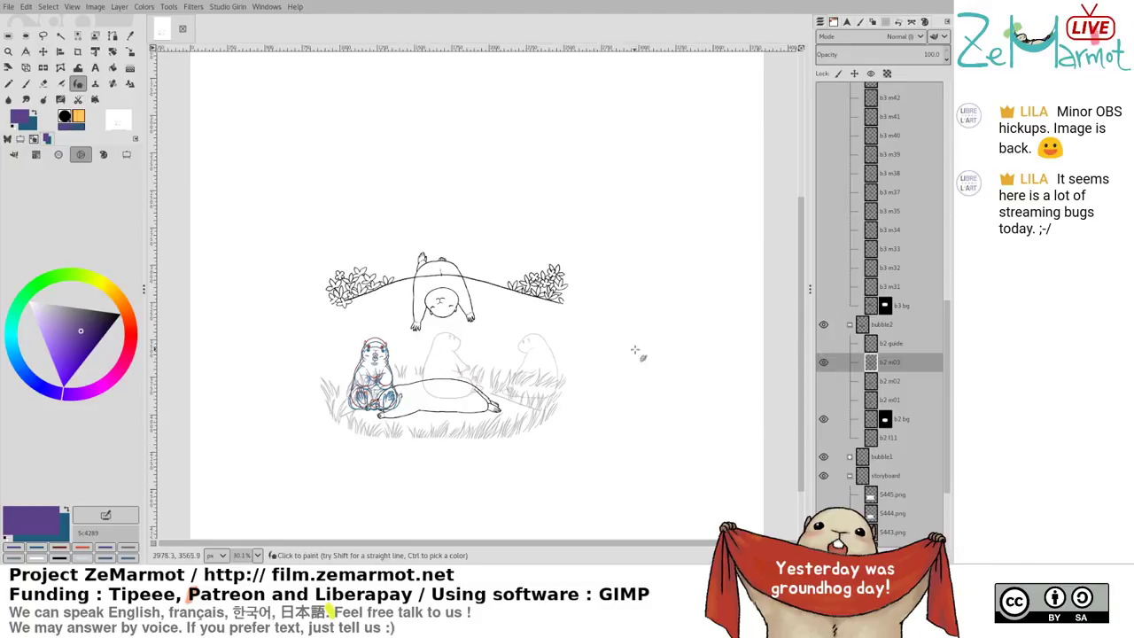
key("ctrl+s")
key("ctrl+z")
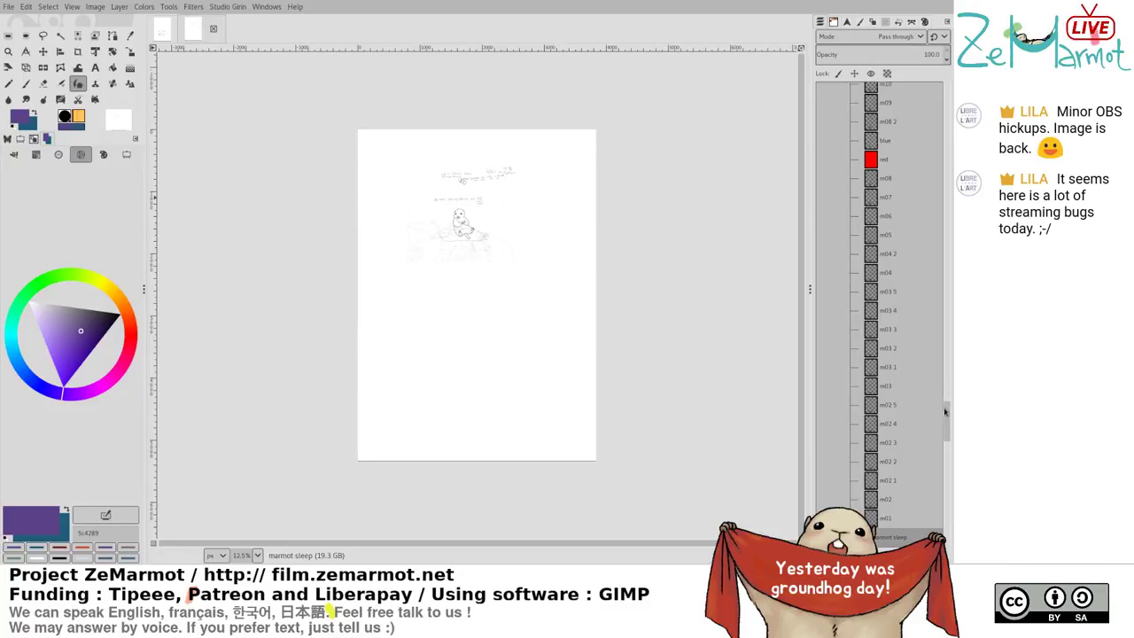
In the other open image, make b2 m01, b2 m02, b2 m03 and b2 bg visible in the bubble2 group
left_click_drag(947, 418, 948, 308)
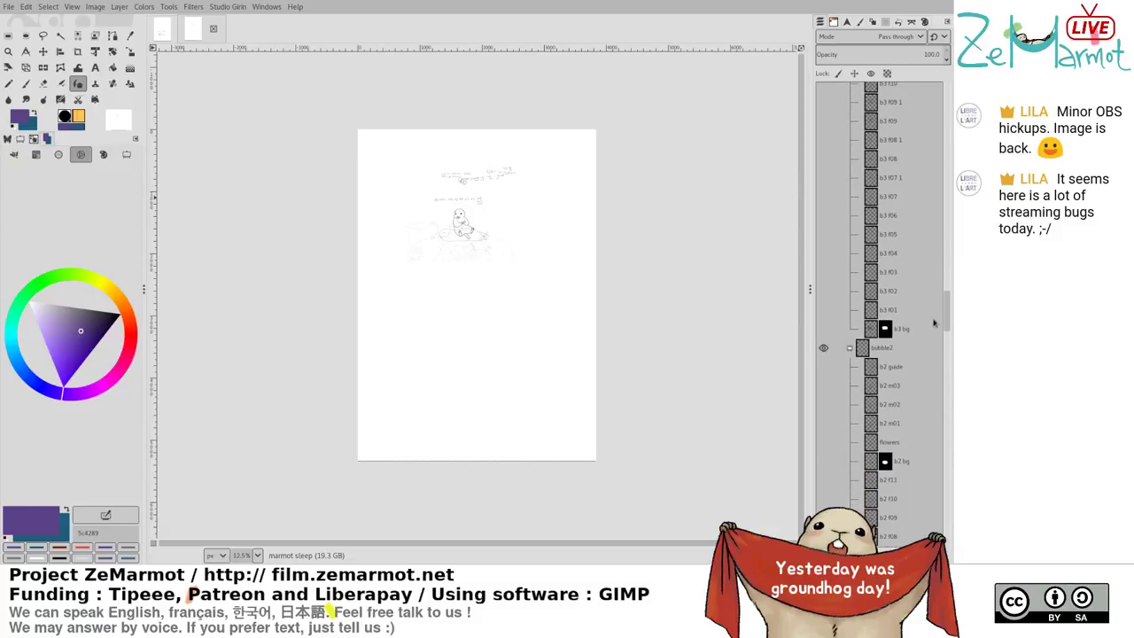
left_click(842, 423)
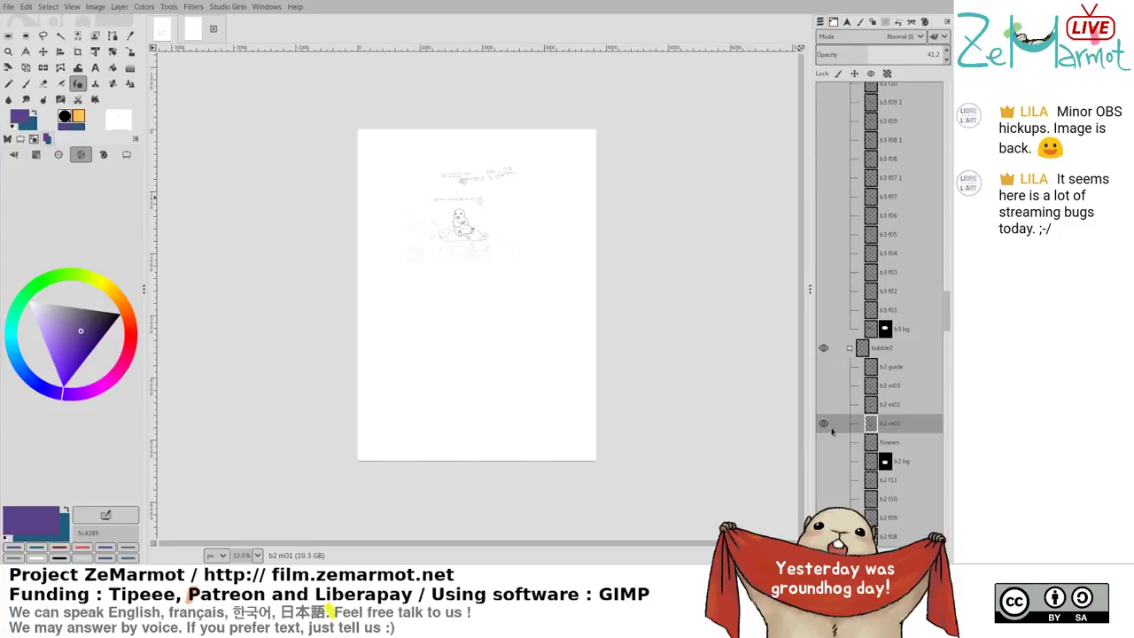
left_click(825, 423)
left_click(824, 462)
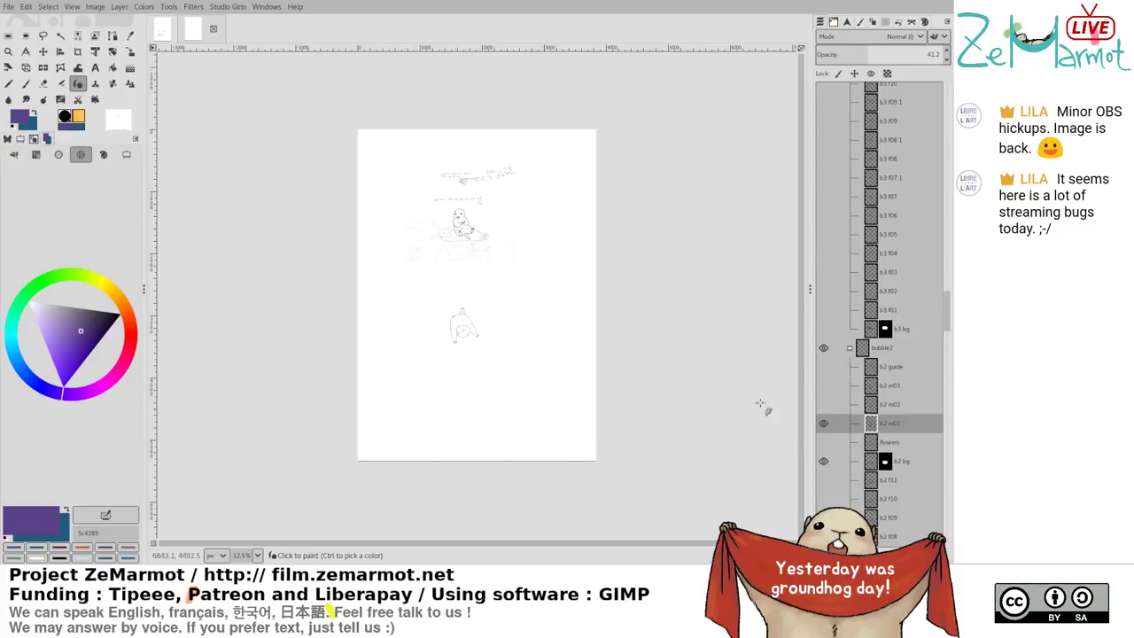
scroll(496, 314, "up", 4)
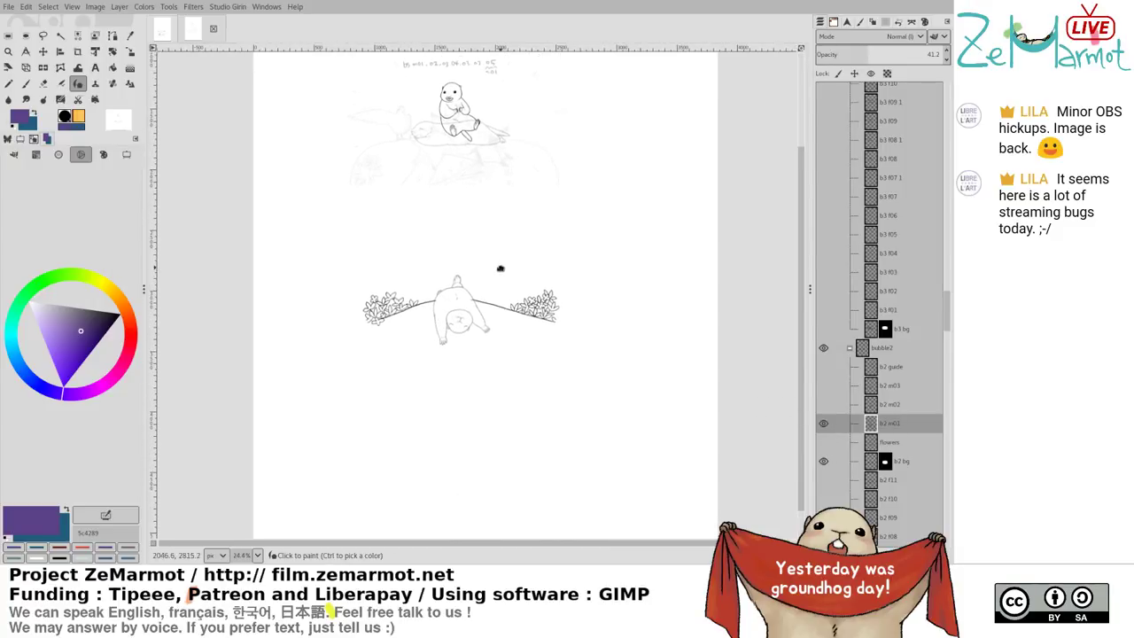
scroll(504, 258, "up", 2)
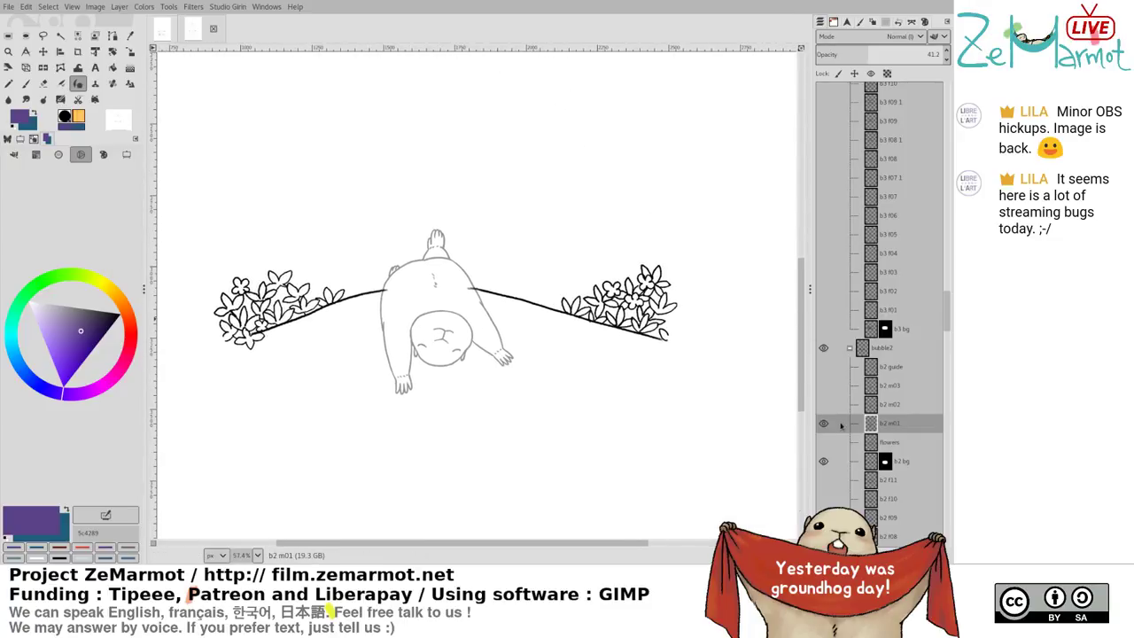
left_click_drag(824, 404, 825, 385)
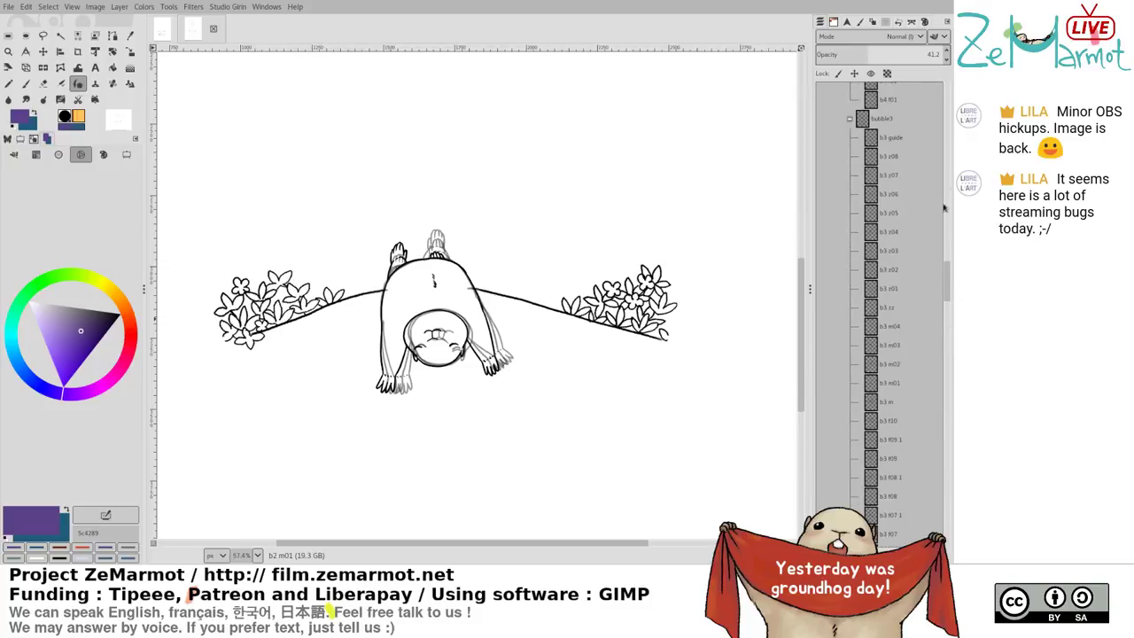
Hide the bubble5 group and collapse the bubble5, bubble4 and bubble3 groups in the layer list
left_click_drag(950, 310, 951, 86)
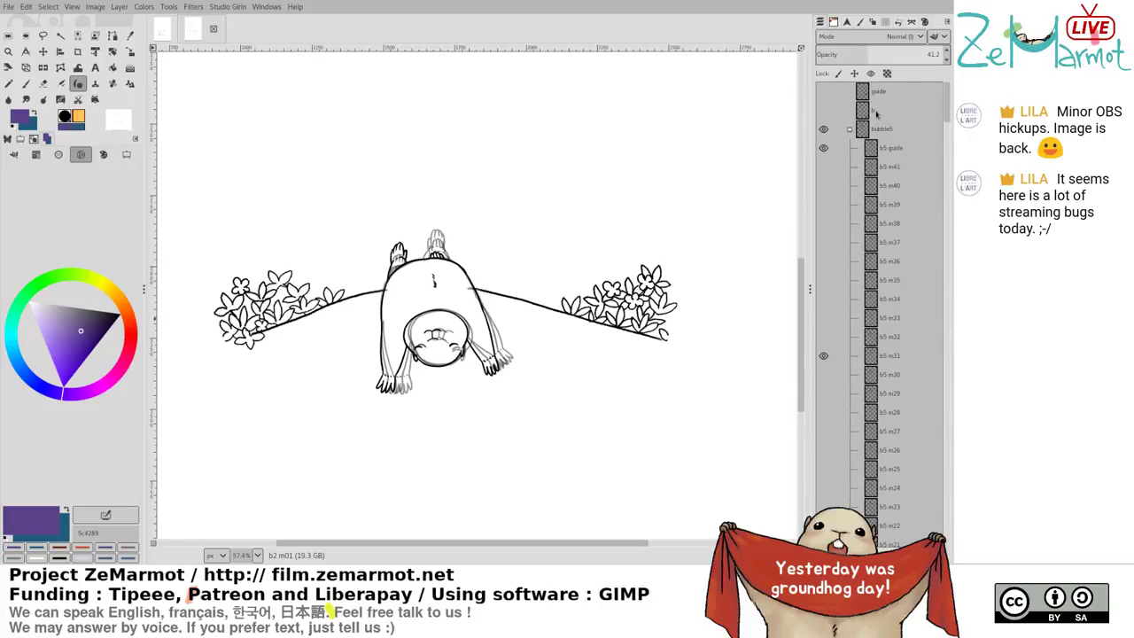
left_click(849, 130)
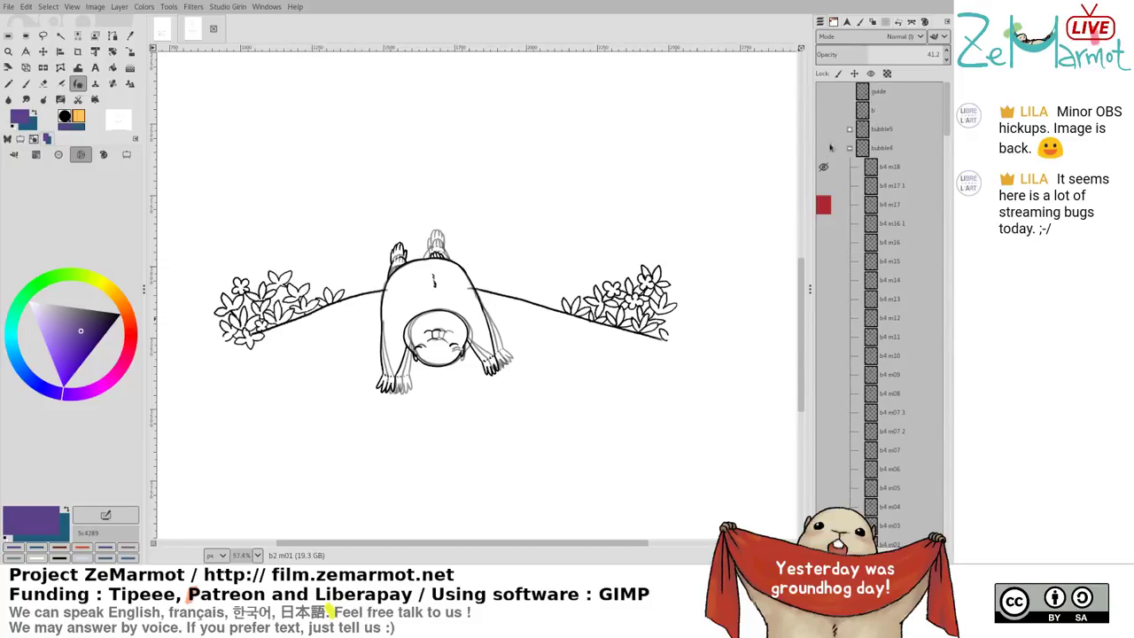
left_click(849, 148)
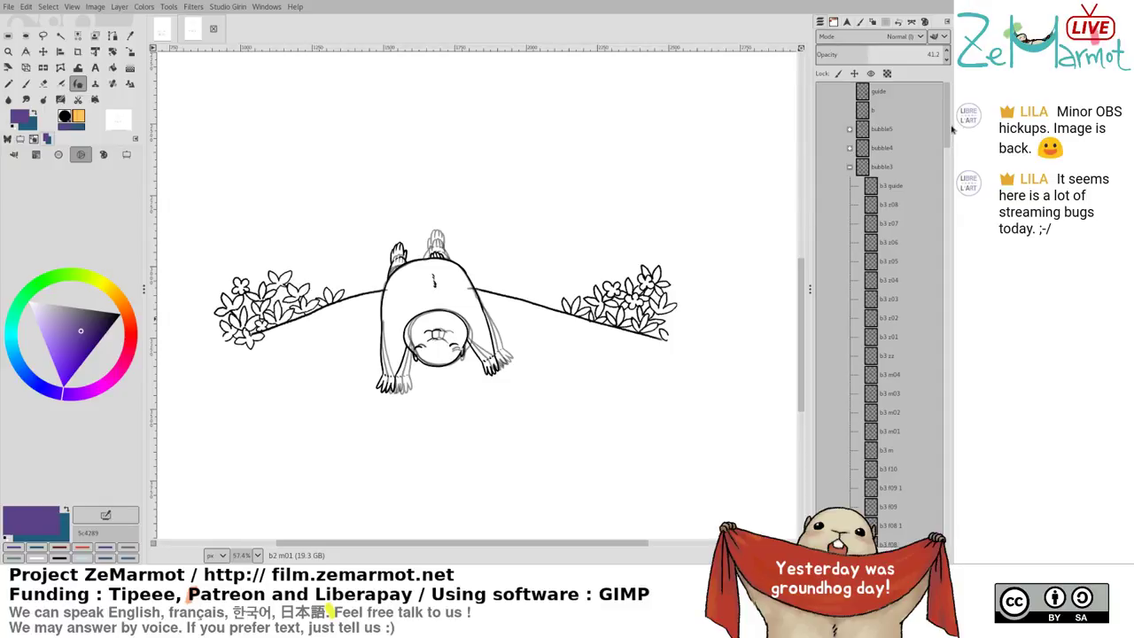
left_click(851, 166)
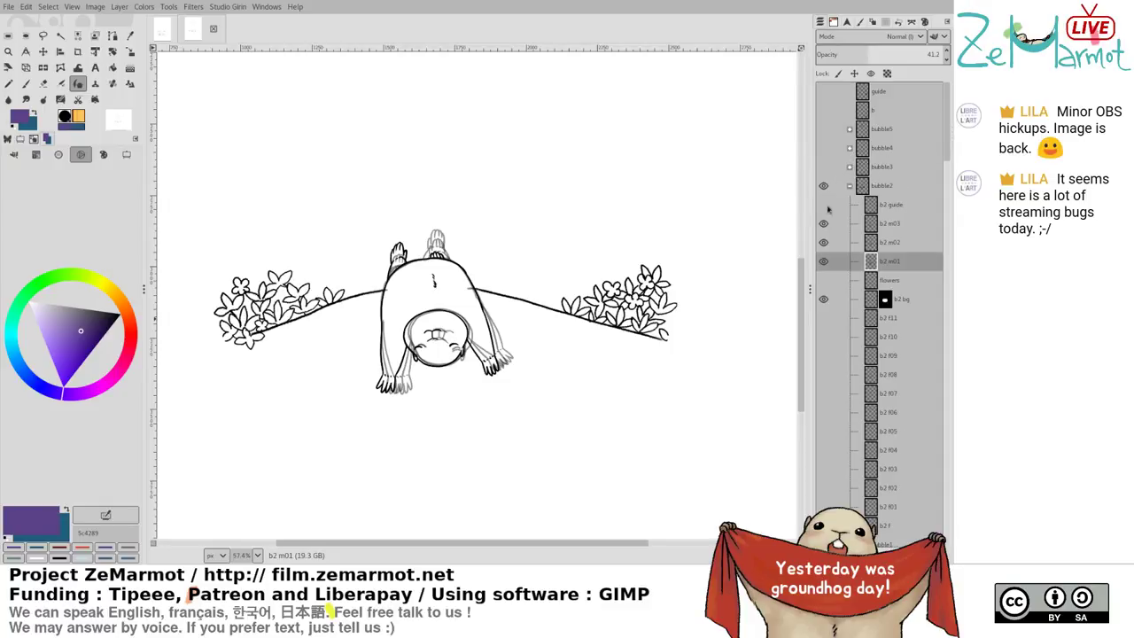
Link the b2 m03, b2 m02 and b2 m01 layers and make b2 m03 the active layer
left_click_drag(839, 232, 838, 262)
left_click(895, 224)
left_click_drag(422, 323, 409, 292)
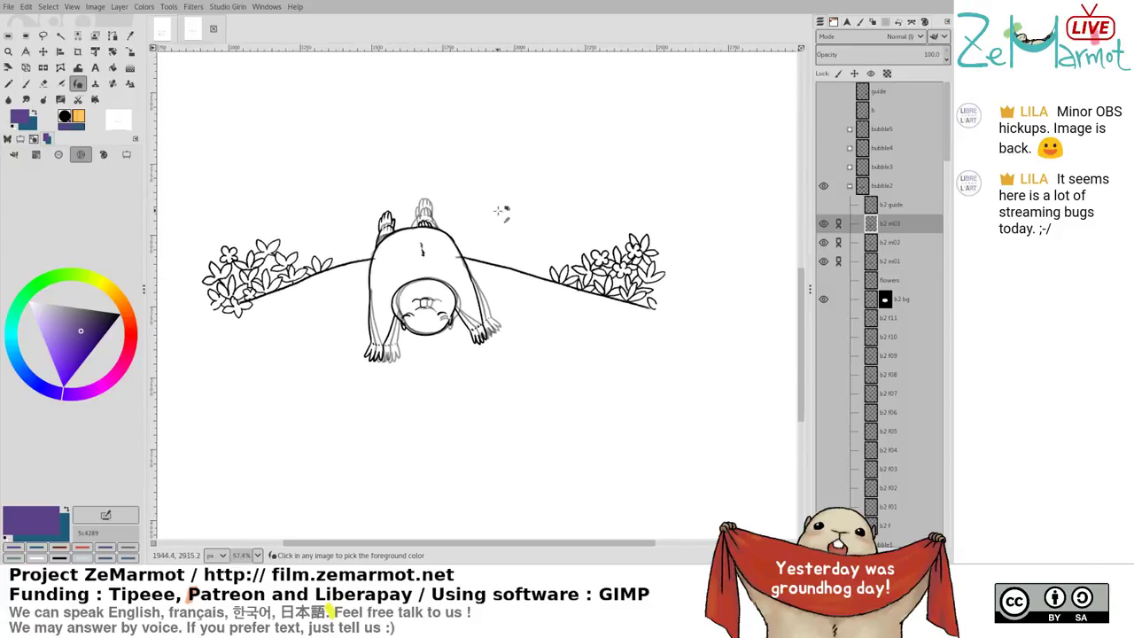
Scale the linked b2 marmot drawings proportionally to about 92% with Unified Transform and make b2 m03 visible again
scroll(478, 231, "down", 4)
key("shift+t")
left_click(463, 319)
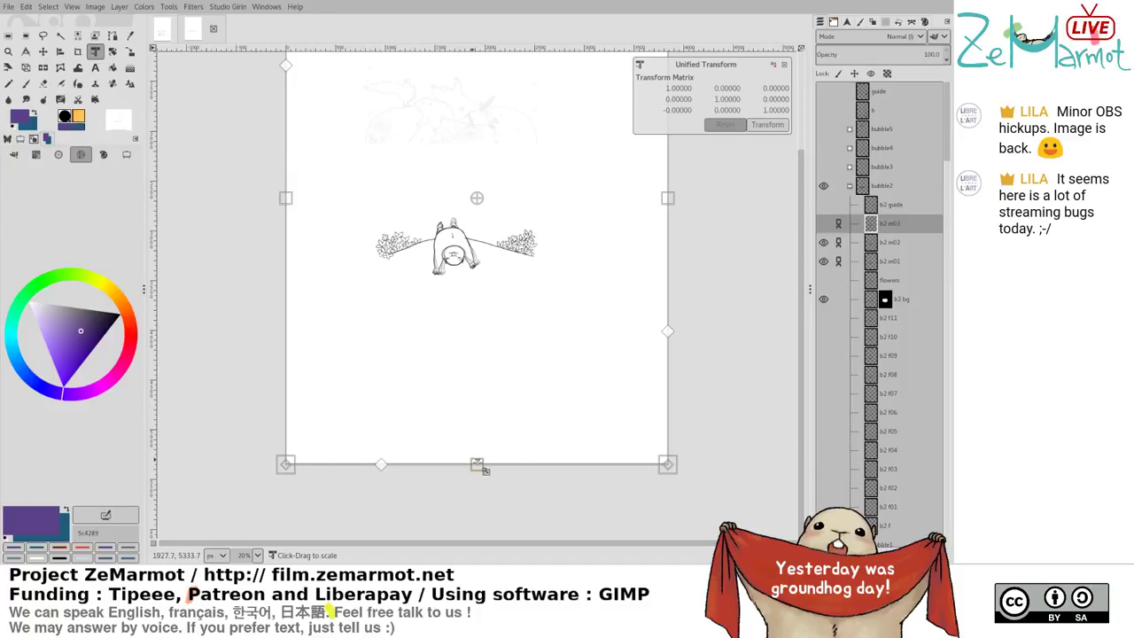
left_click_drag(477, 462, 479, 415)
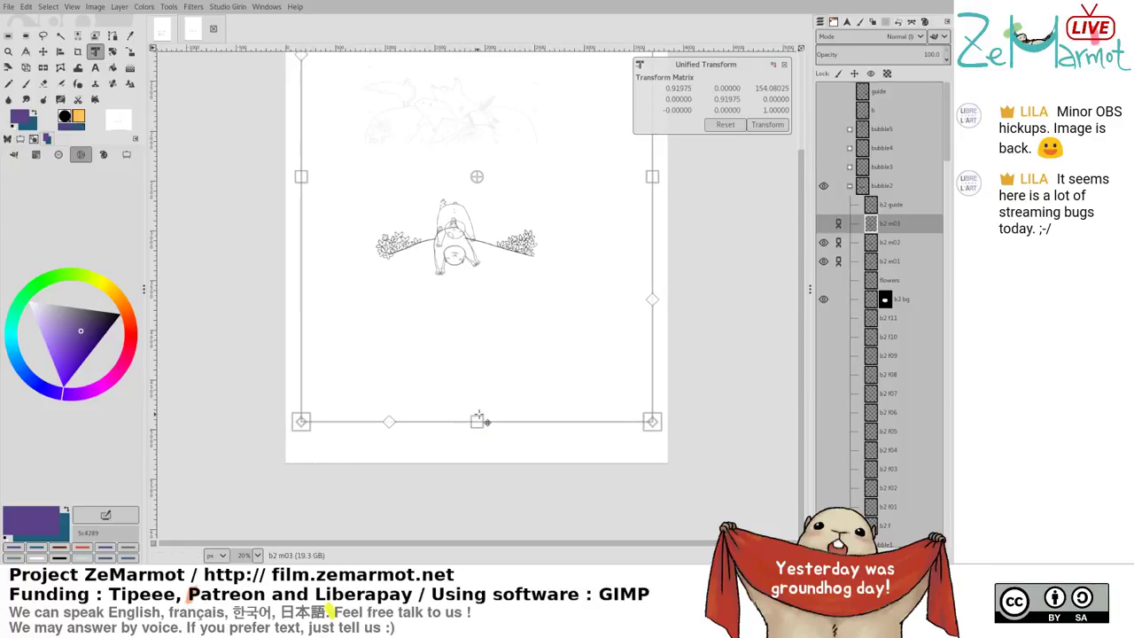
key("Return")
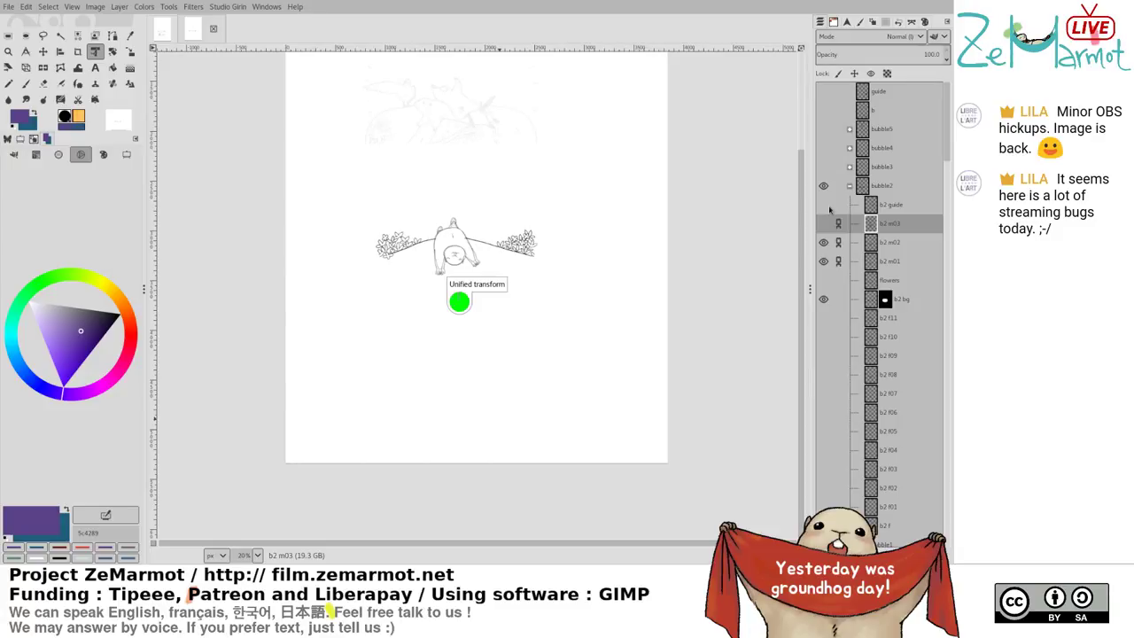
left_click(823, 224)
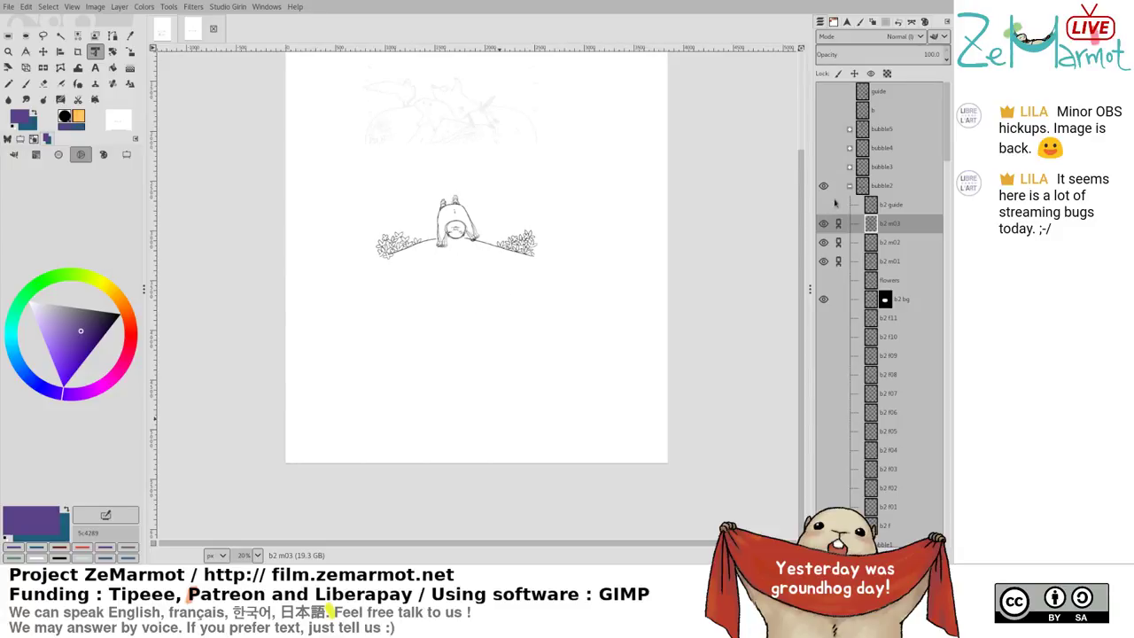
Move the linked b2 marmot drawings down so the body fills the gap in the hill line
key("m")
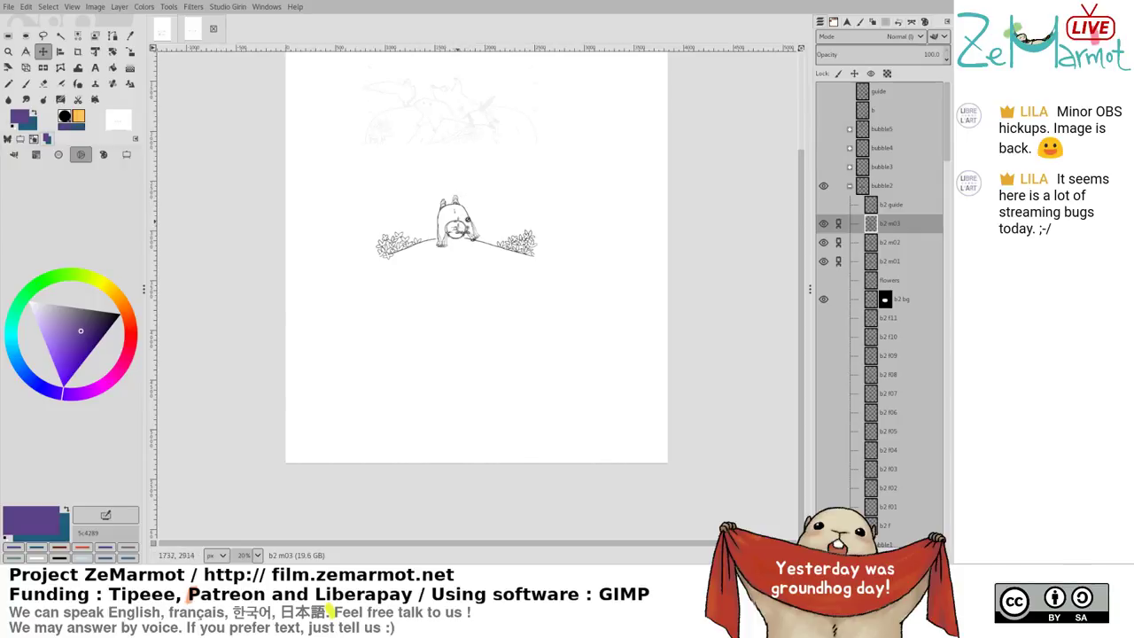
scroll(478, 236, "up", 6)
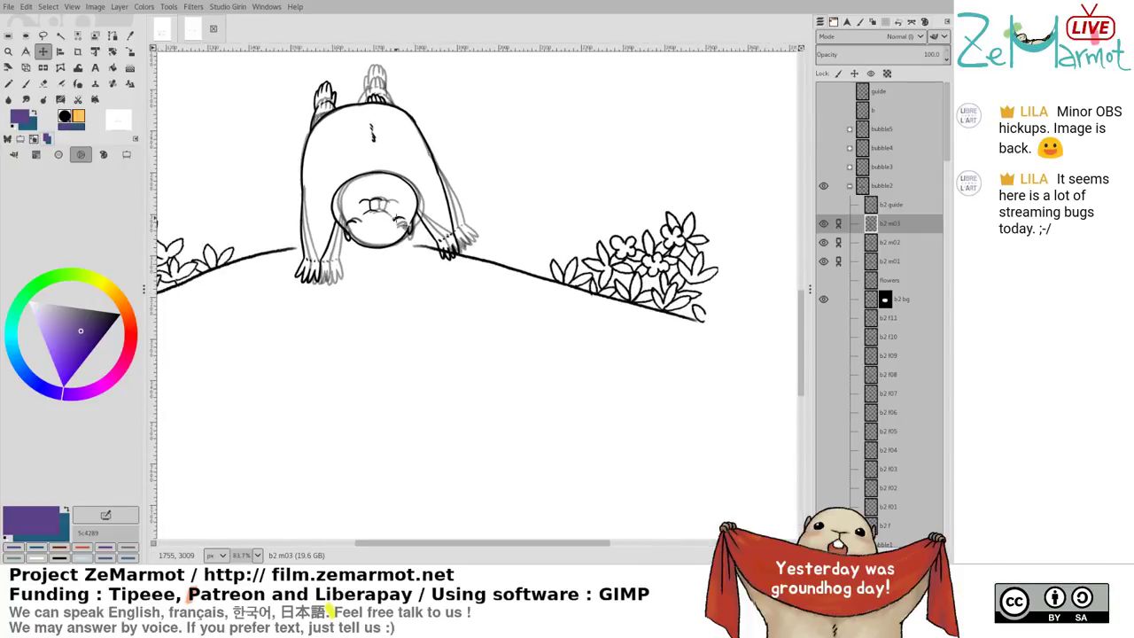
left_click_drag(395, 219, 394, 283)
left_click_drag(393, 285, 390, 351)
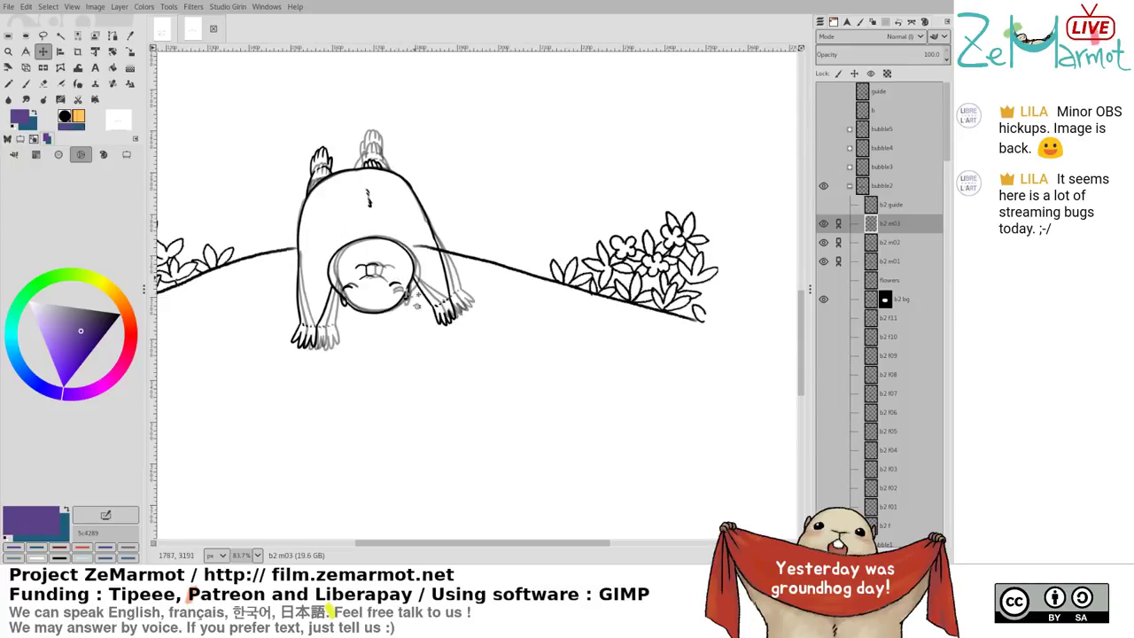
Move the linked b2 marmot drawings further down the hill and show the b2 f11 bubble frame
left_click_drag(410, 303, 407, 339)
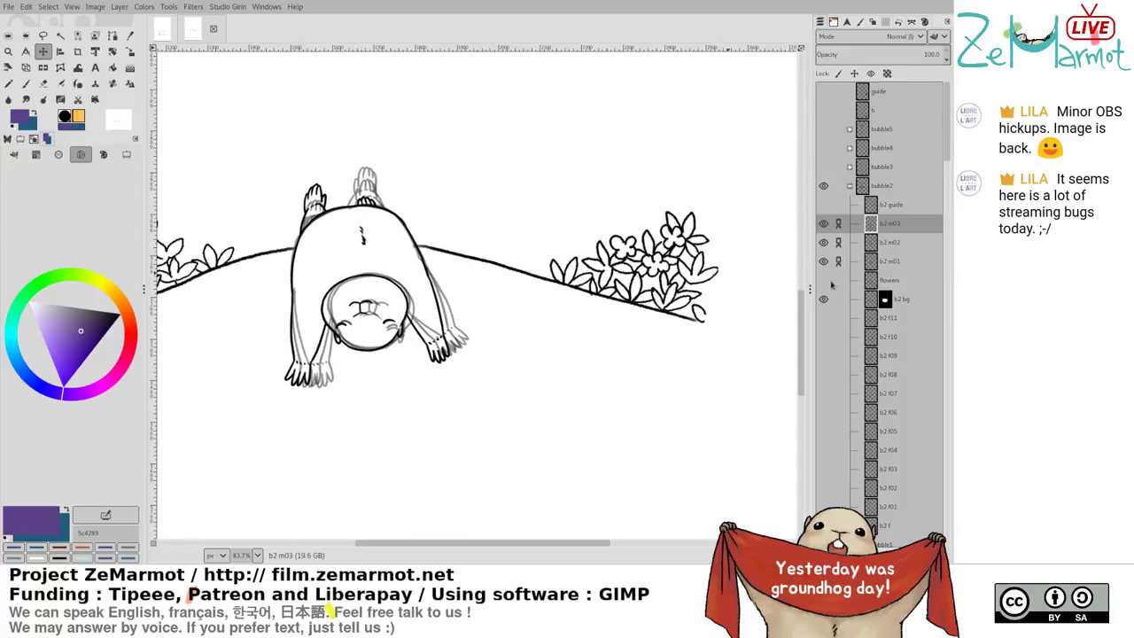
left_click(824, 318)
scroll(337, 362, "down", 2)
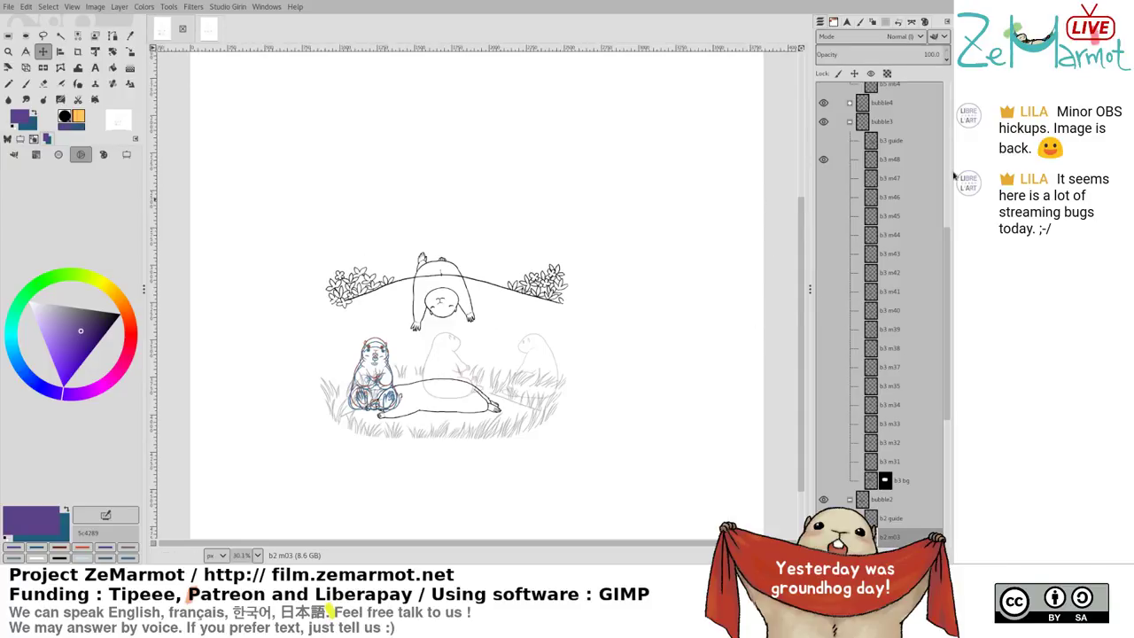
Copy the b5 m74 drawing from the other open image and paste it as a new layer above b2 m03
scroll(952, 202, "up", 5)
scroll(953, 178, "up", 1)
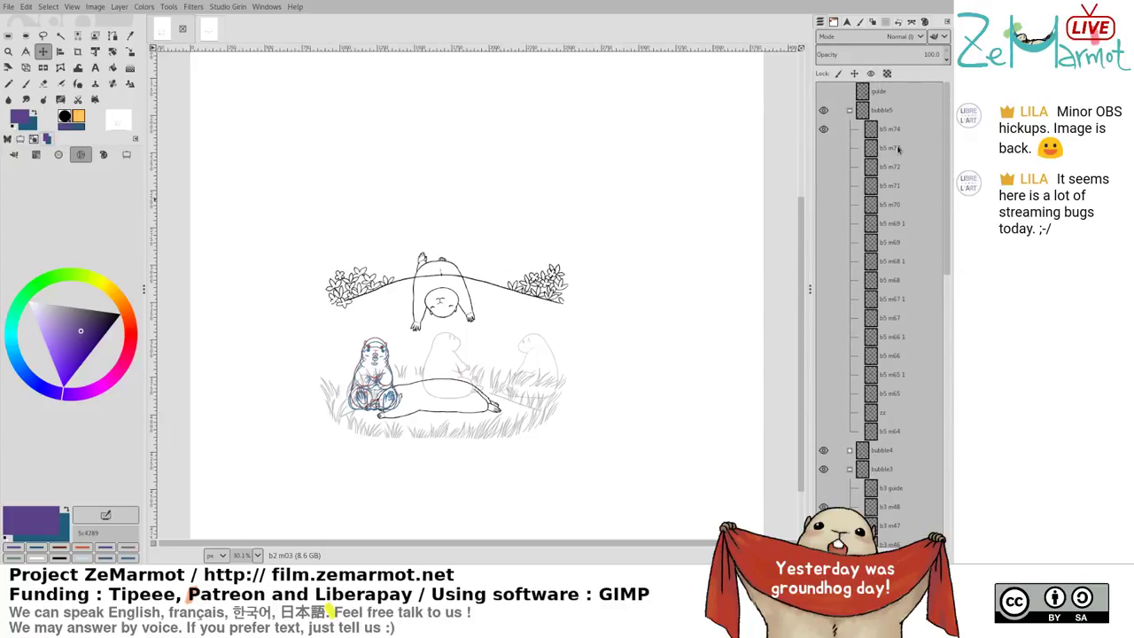
left_click(883, 136)
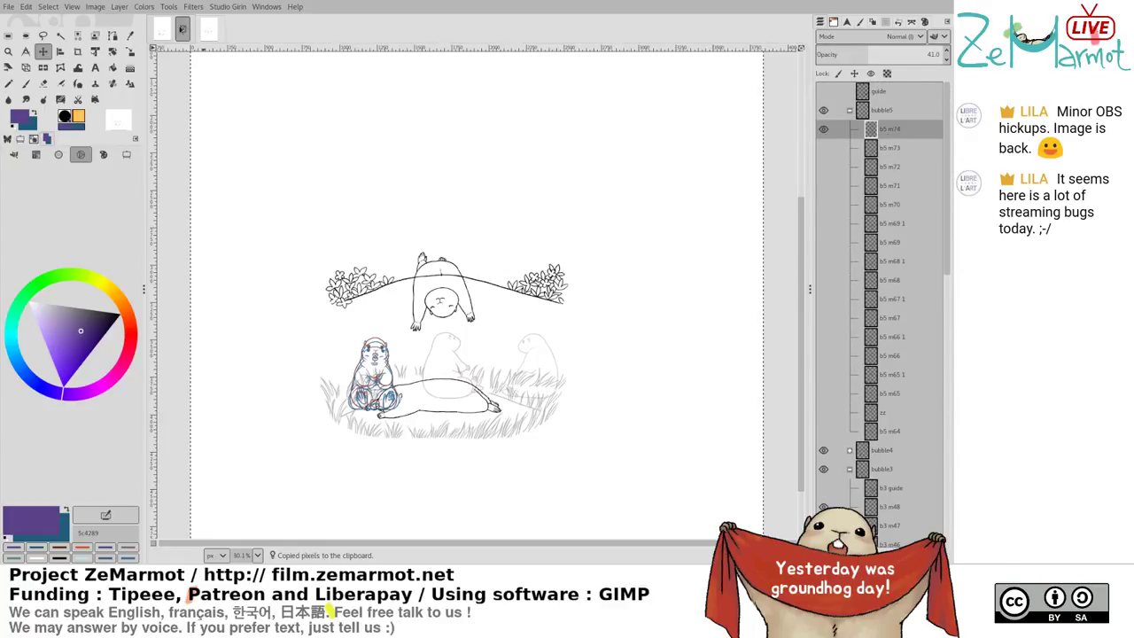
left_click(208, 28)
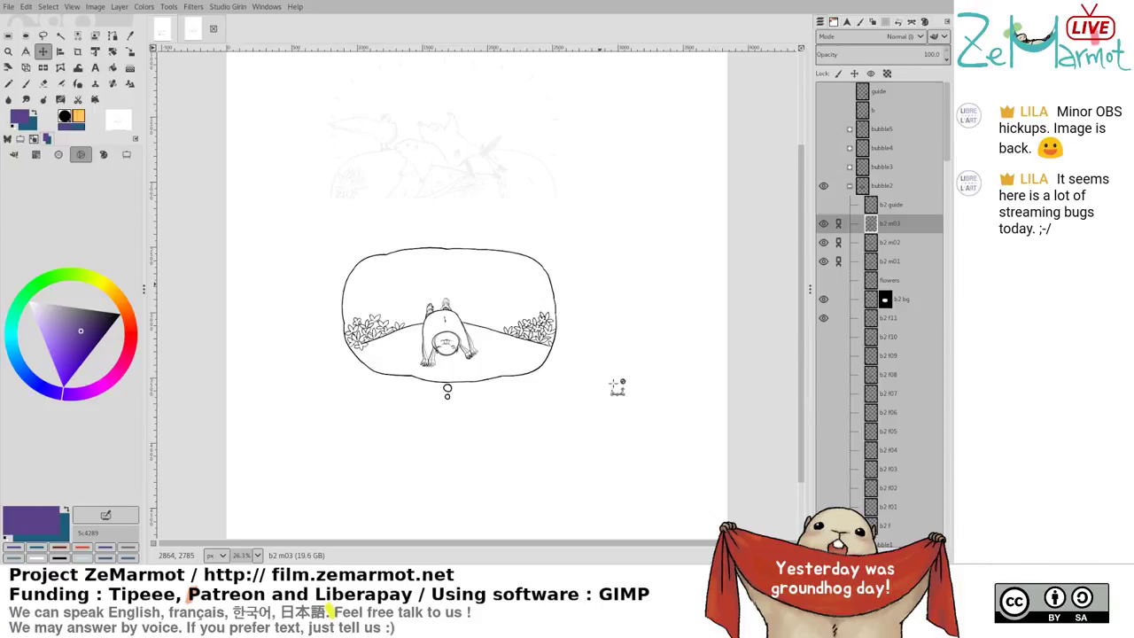
key("ctrl+v")
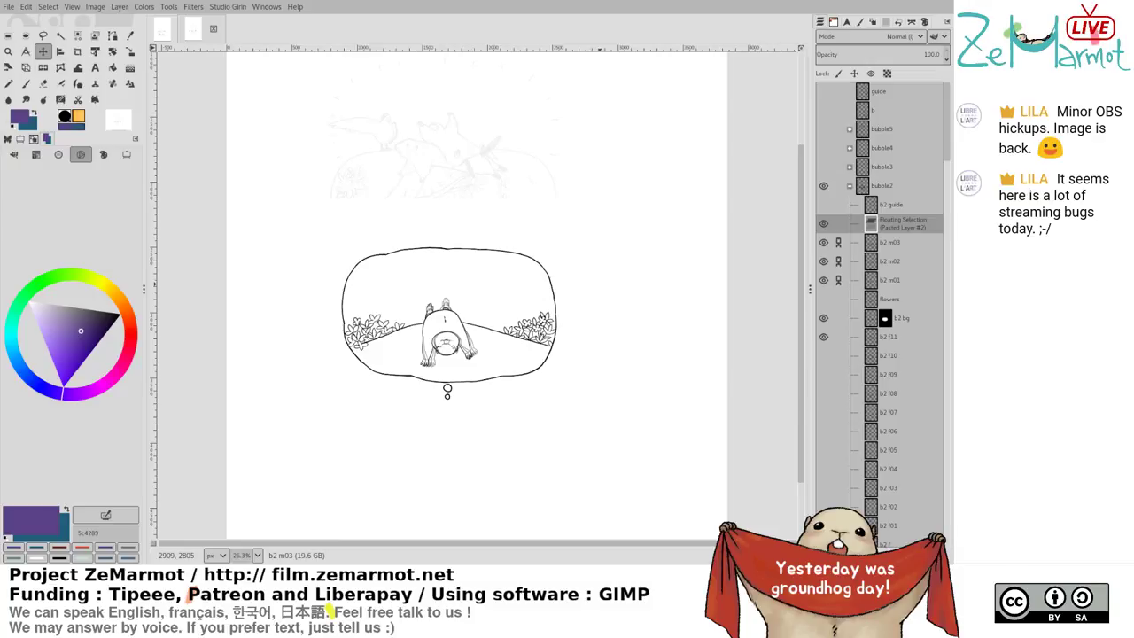
key("ctrl+shift+n")
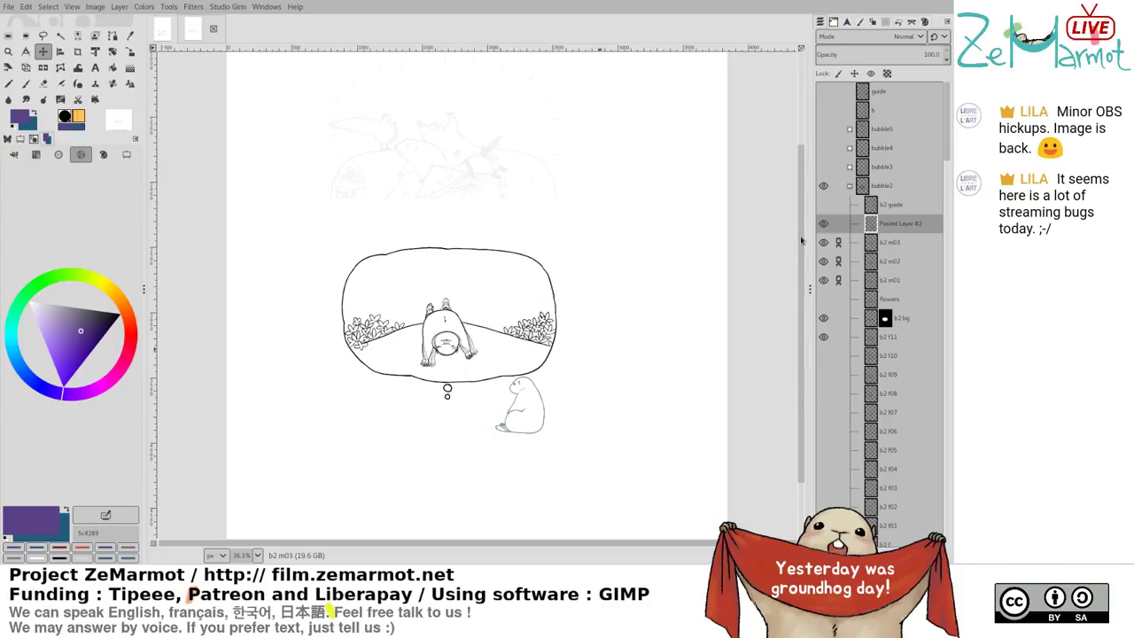
Scale the linked b2 marmot drawings down slightly with Unified Transform, using the pasted sitting marmot as a size reference
scroll(535, 452, "up", 5)
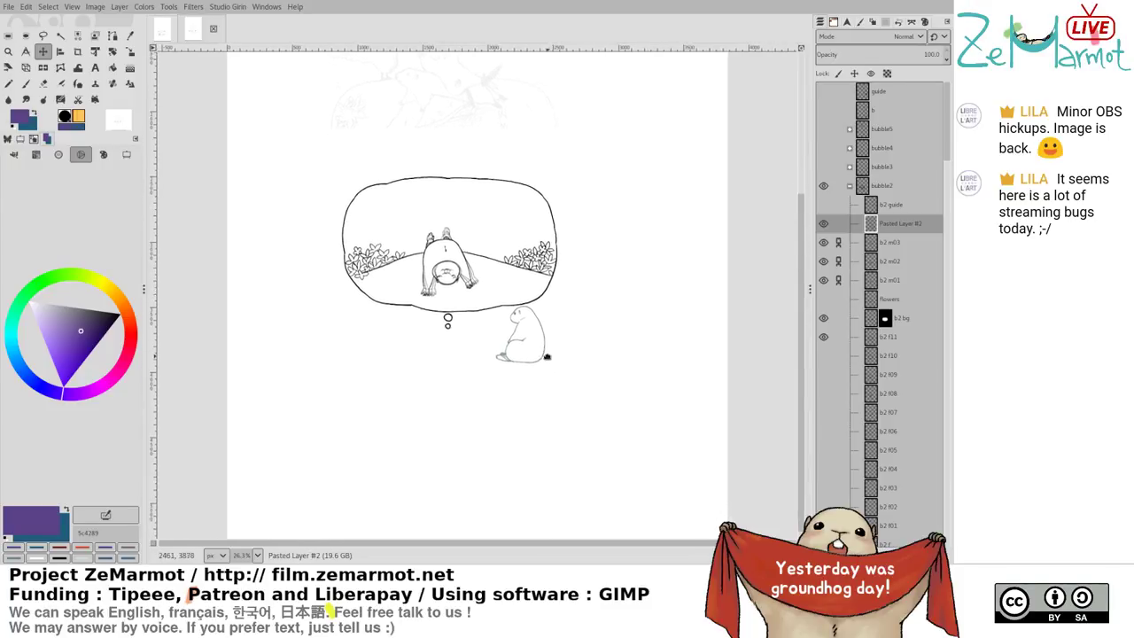
left_click_drag(536, 312, 636, 408)
left_click(895, 243)
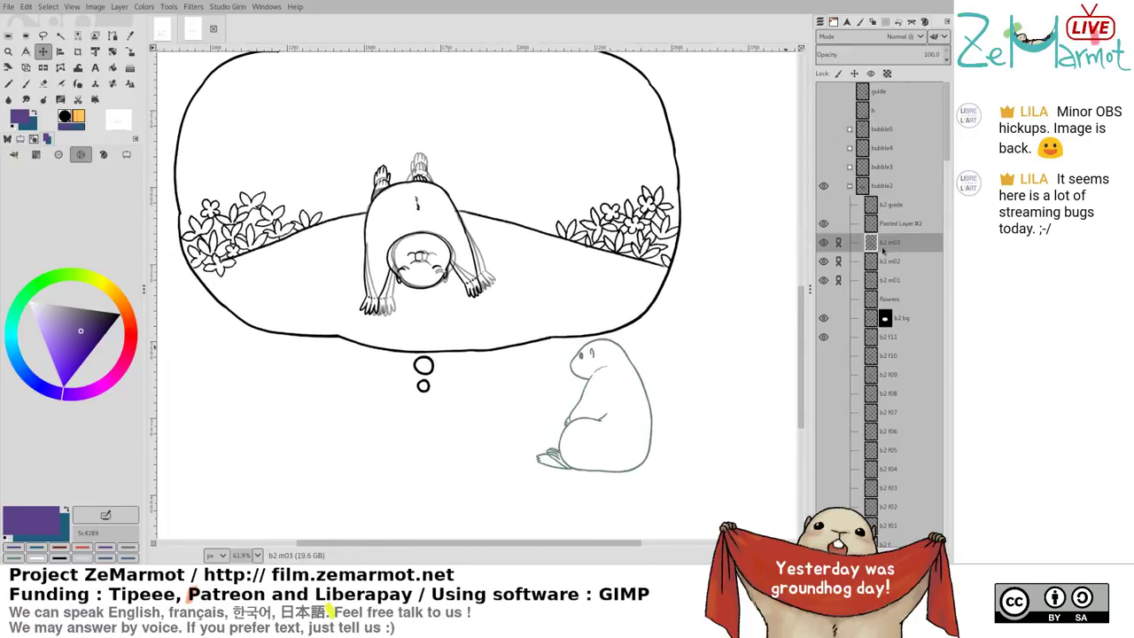
scroll(465, 270, "down", 2)
scroll(449, 294, "down", 8)
key("shift+t")
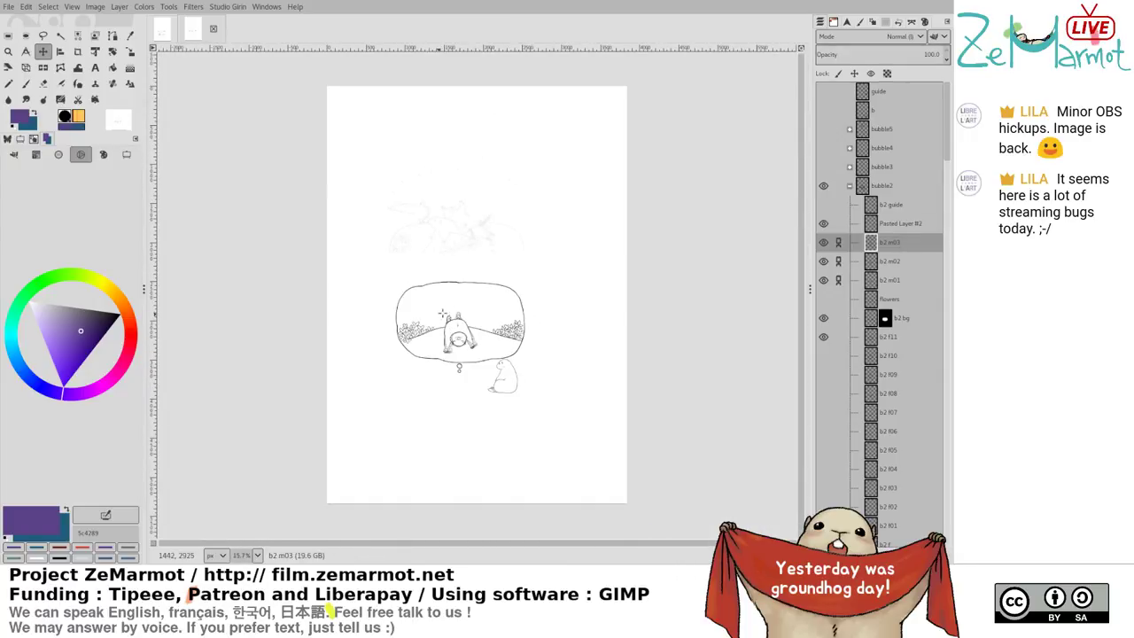
left_click(441, 319)
left_click_drag(615, 99, 590, 147)
key("Return")
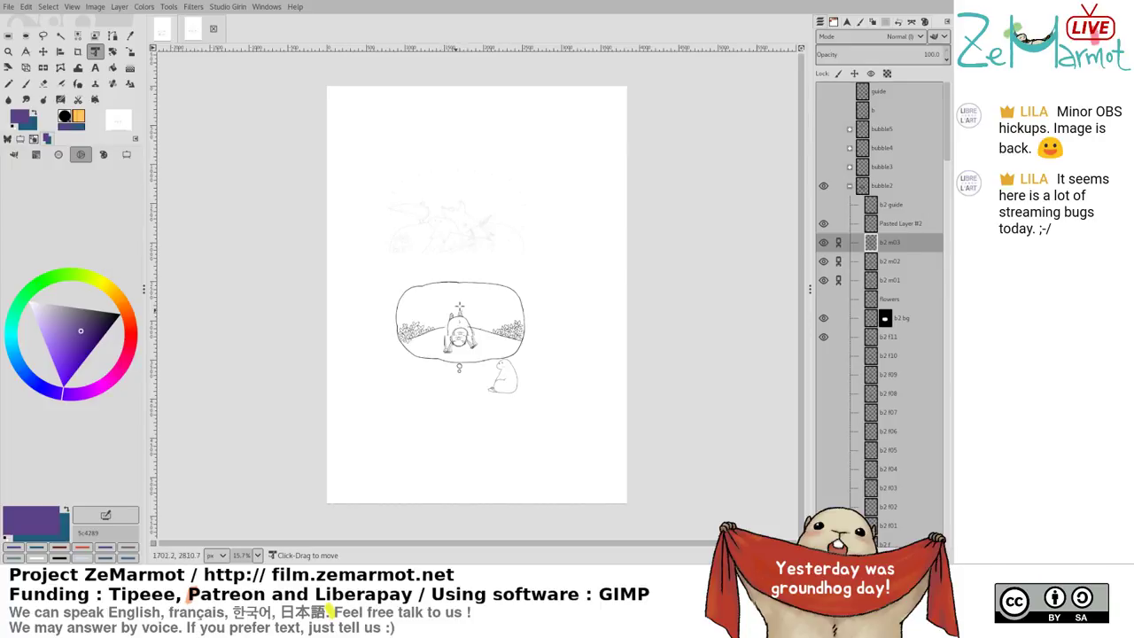
scroll(473, 329, "up", 5)
left_click_drag(473, 328, 474, 292)
scroll(473, 291, "down", 2)
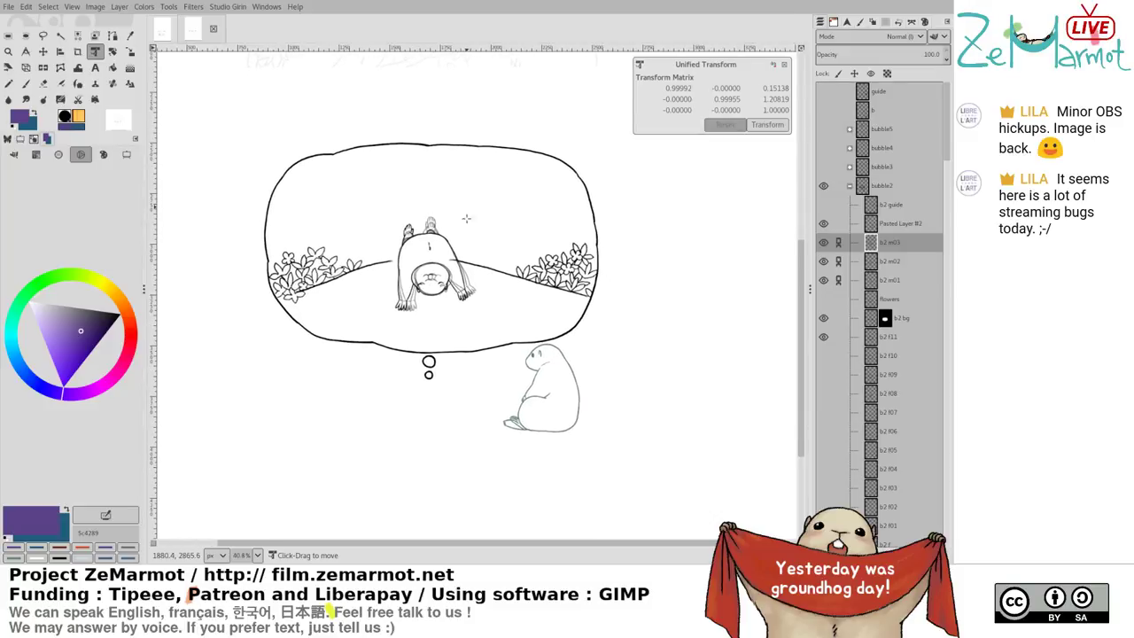
scroll(478, 299, "up", 2)
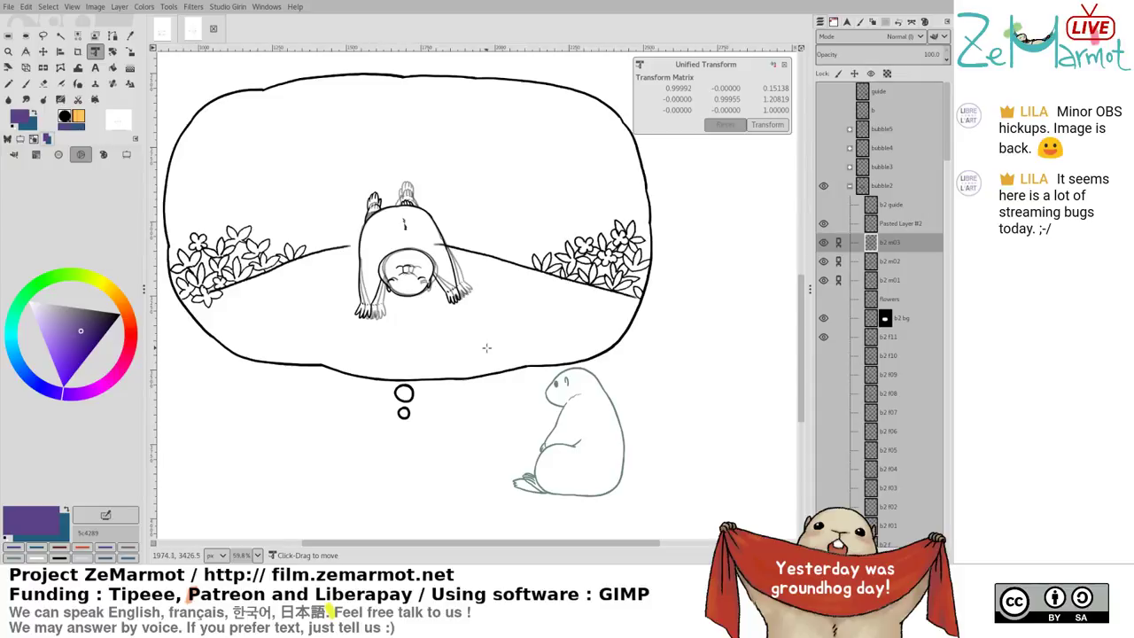
Copy the b4 m59 drawing from the other open image and paste it as a new layer above b2 m03
left_click(177, 27)
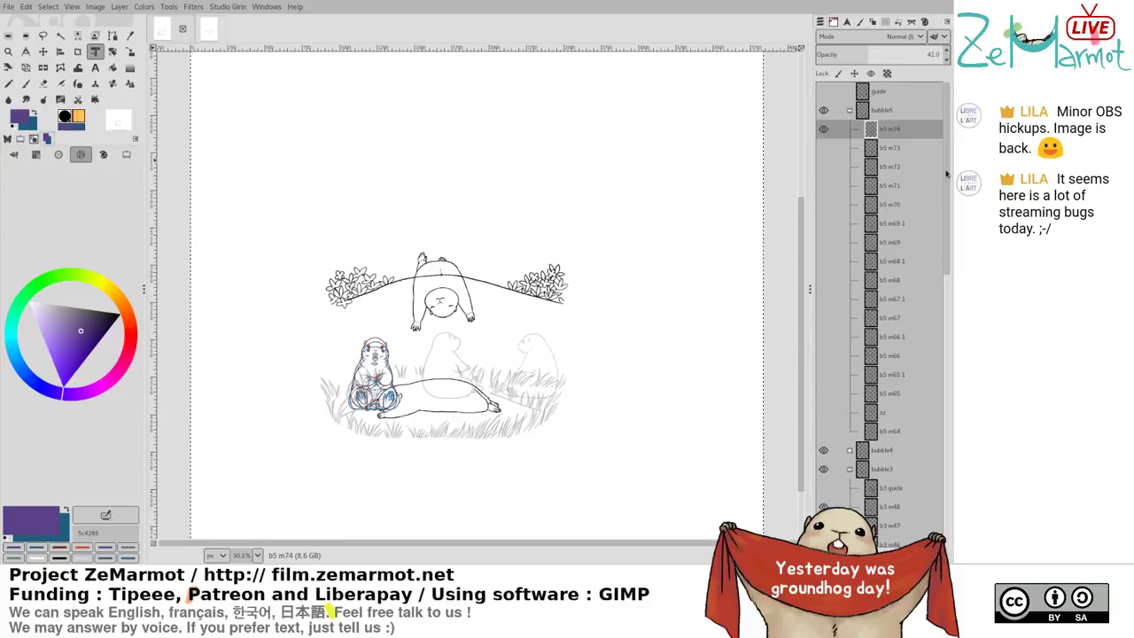
left_click_drag(944, 175, 942, 213)
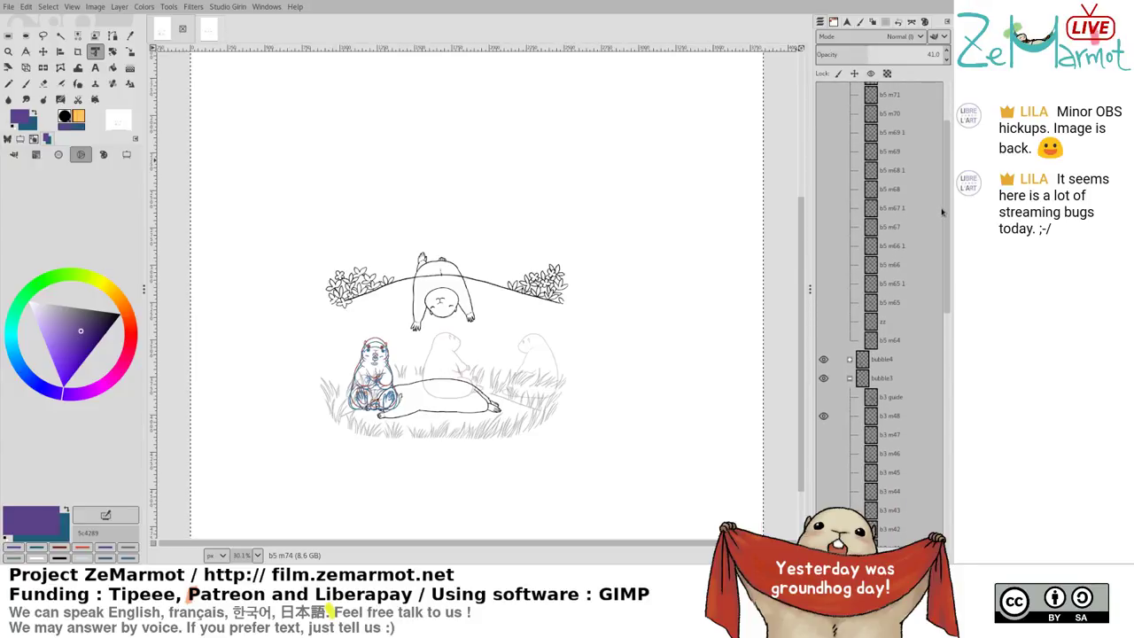
scroll(926, 127, "up", 3)
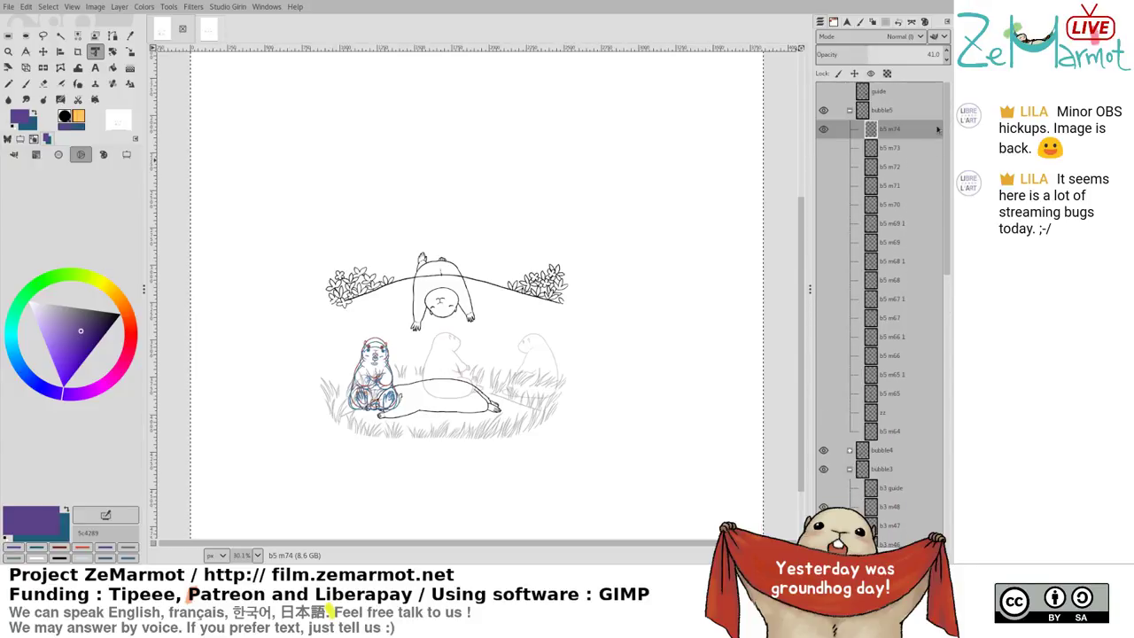
left_click(850, 111)
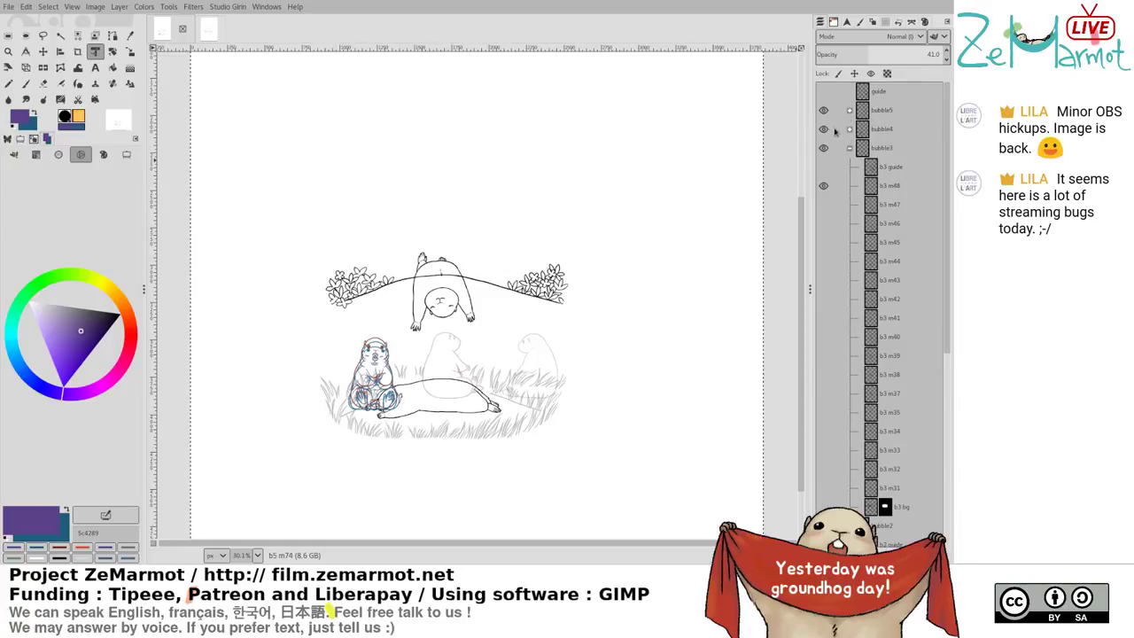
left_click(851, 130)
left_click(882, 150)
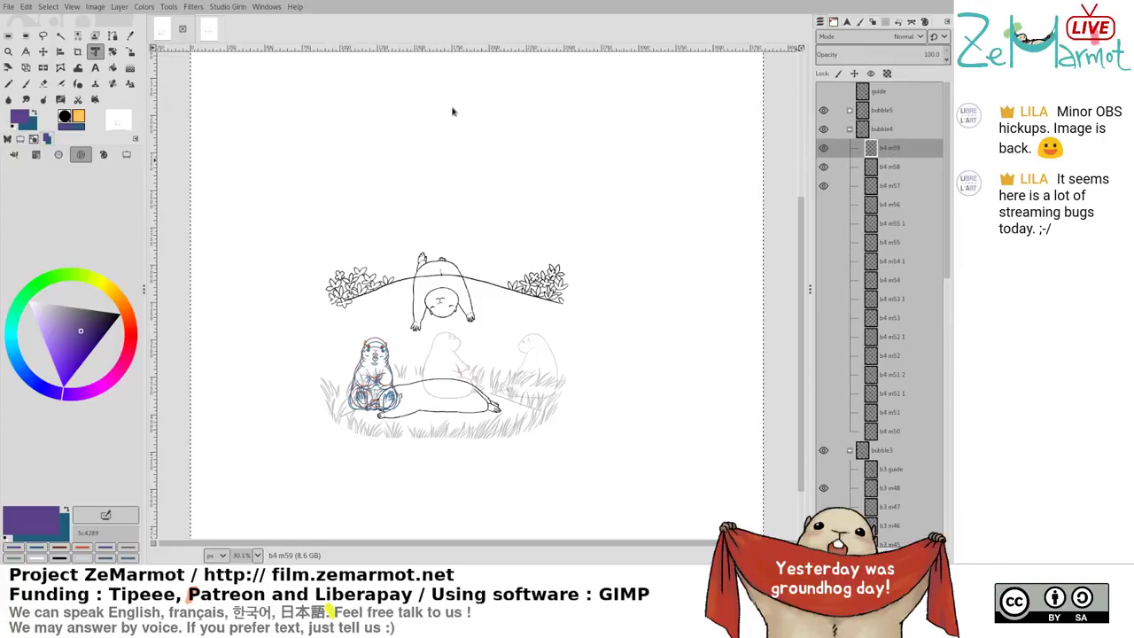
left_click(208, 28)
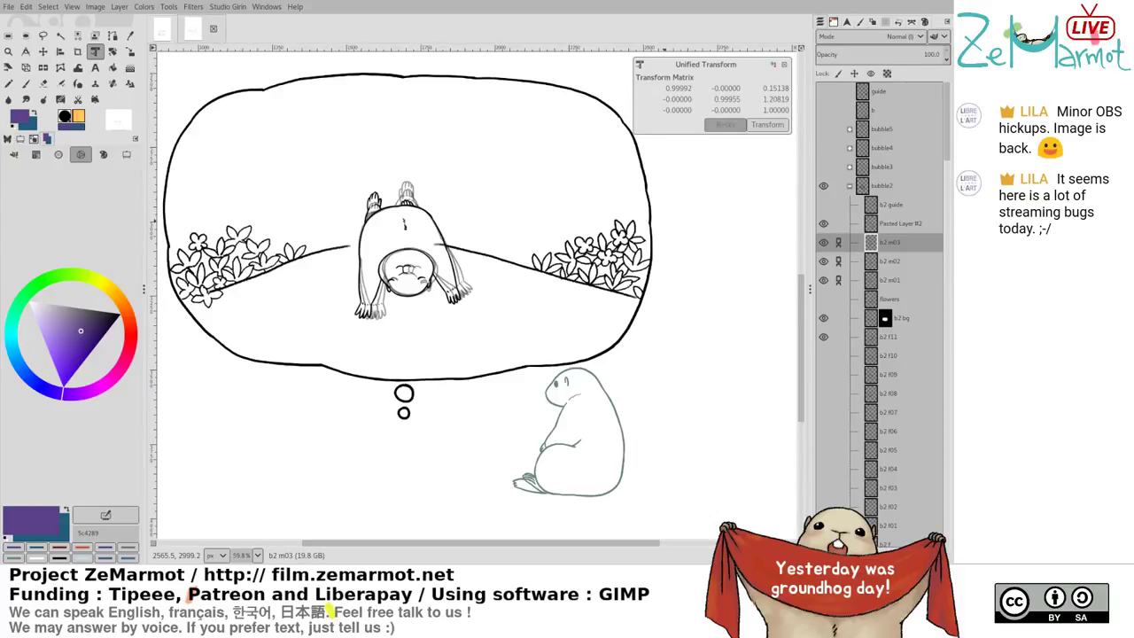
key("ctrl+v")
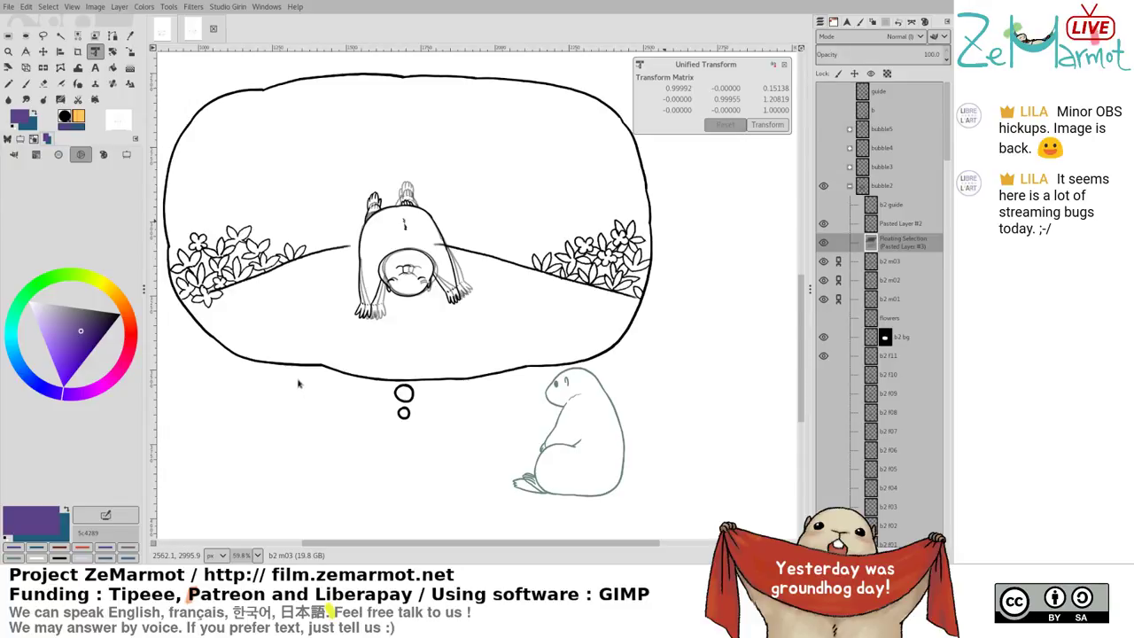
key("alt+1")
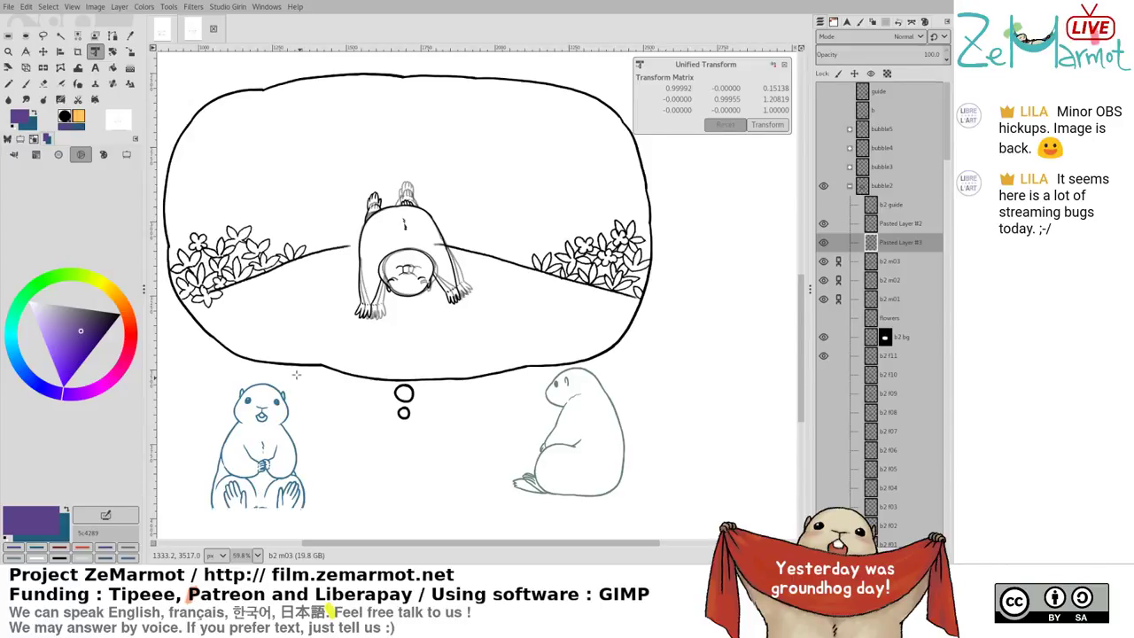
Compare the size of the b2 marmot in the bubble with the two pasted sitting marmots
left_click_drag(466, 318, 468, 315)
scroll(468, 315, "down", 3)
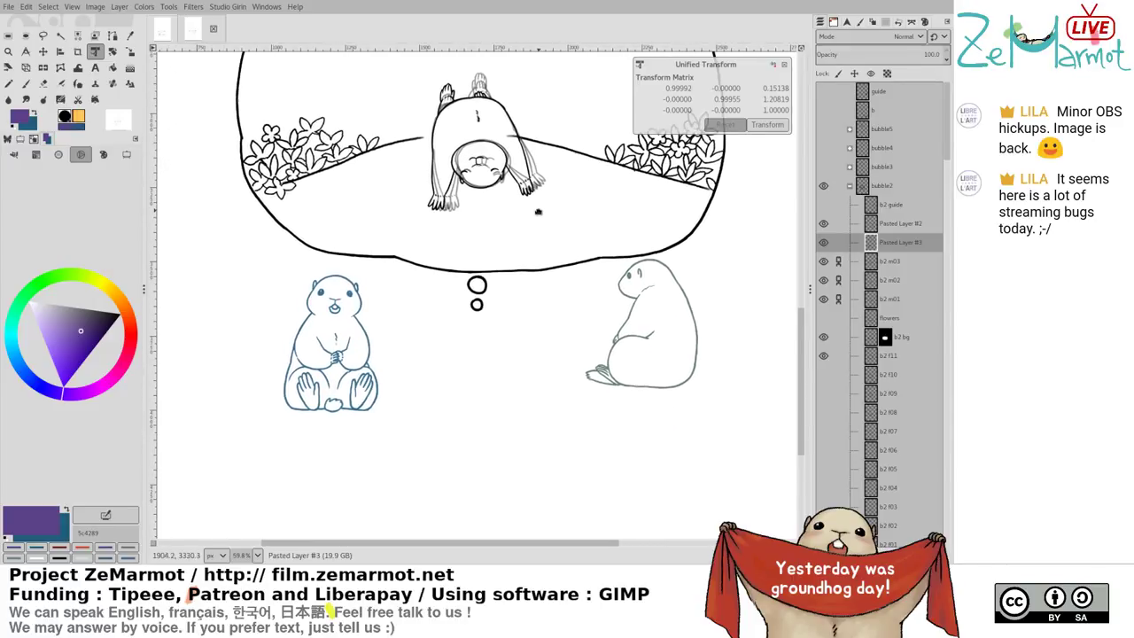
scroll(519, 221, "down", 2)
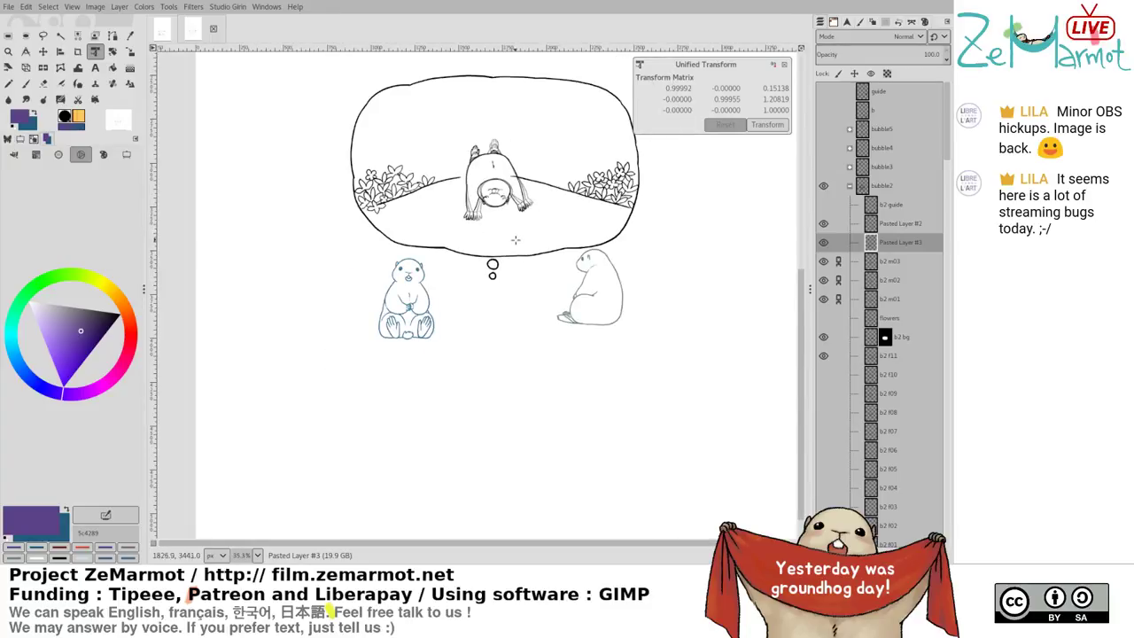
left_click_drag(515, 239, 468, 290)
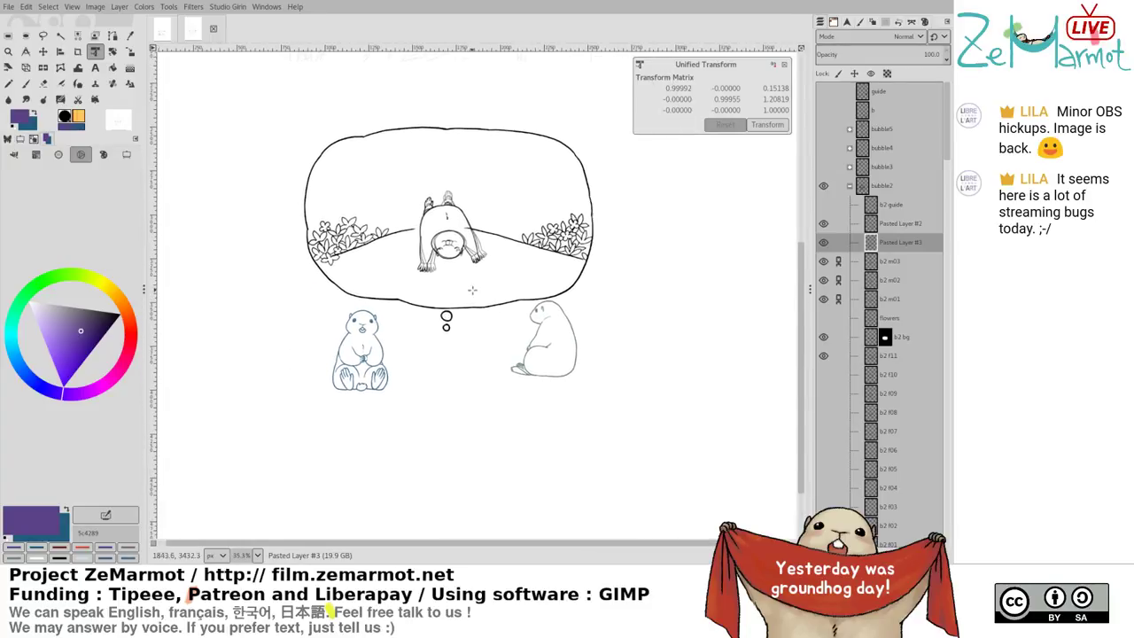
left_click(904, 264)
scroll(421, 213, "up", 4)
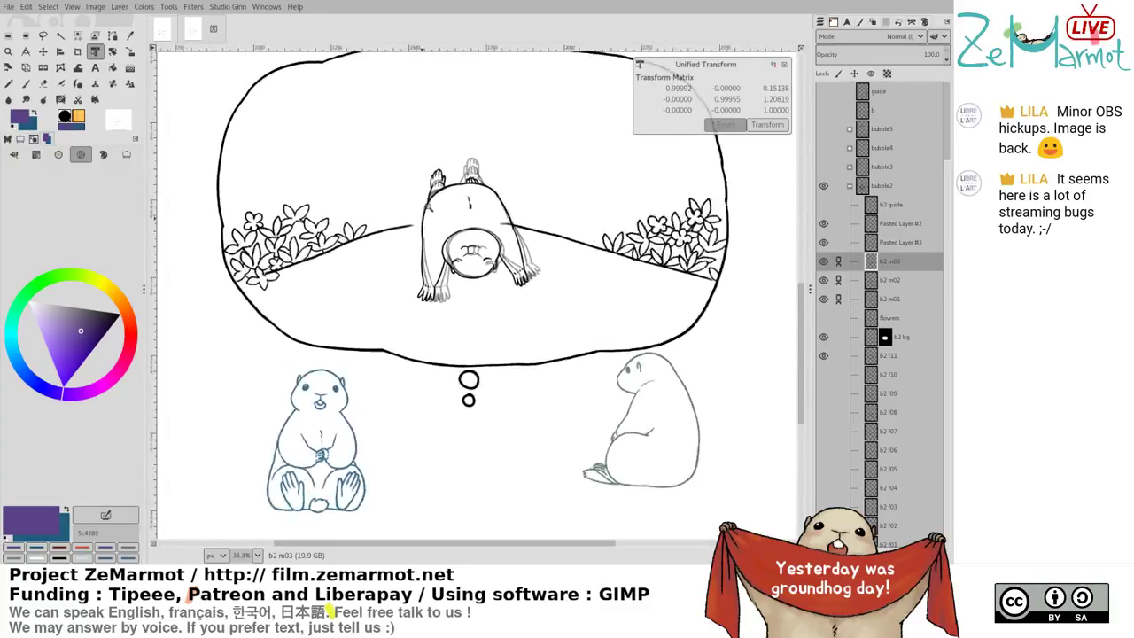
scroll(439, 182, "down", 2)
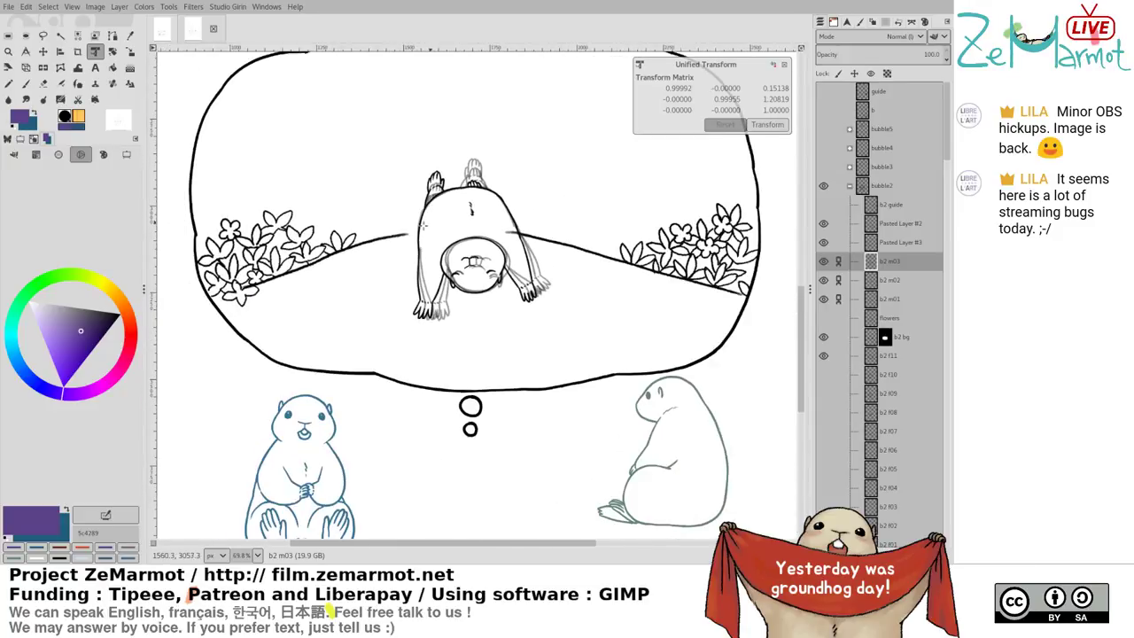
left_click_drag(429, 237, 436, 177)
scroll(429, 182, "down", 1)
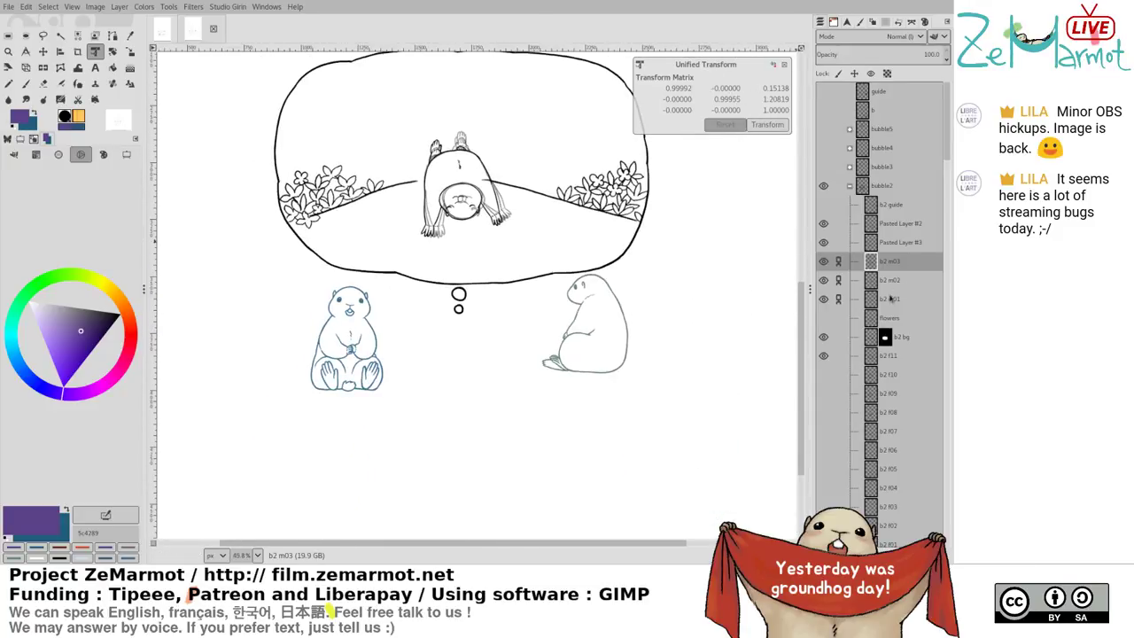
Try to move the linked b2 marmot drawings slightly down and to the left on the hill
left_click(839, 265)
left_click(839, 264)
key("Escape")
key("m")
left_click_drag(443, 151, 434, 160)
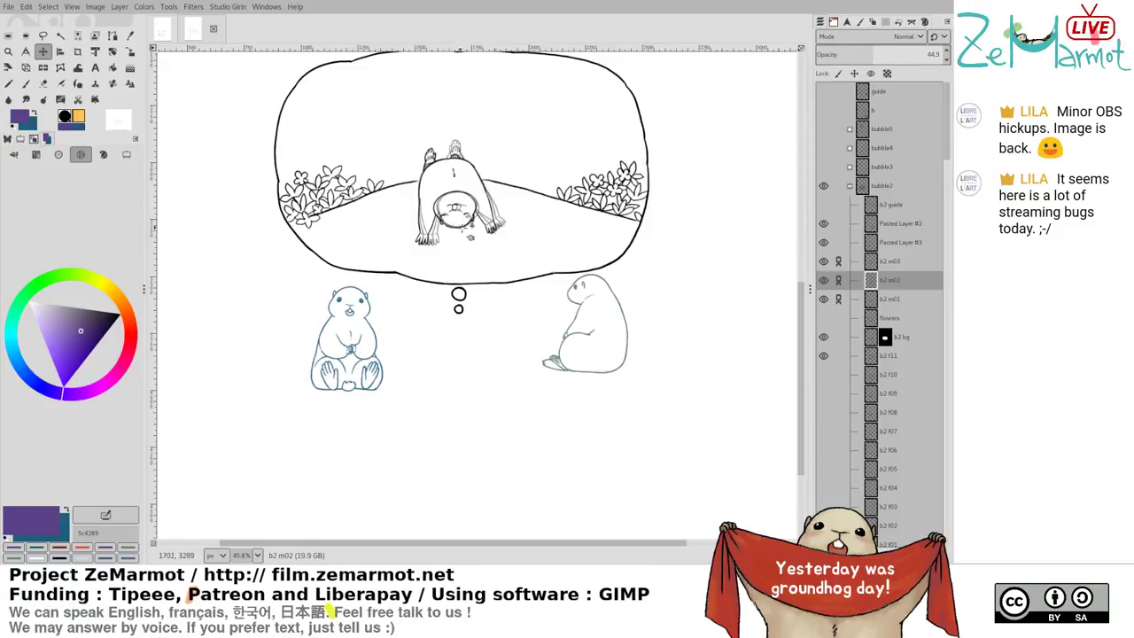
Check the b2 marmot drawing in isolation, show the other layers again and undo the last move
left_click(822, 264, "shift")
key("Page_Down")
key("Page_Down")
left_click(822, 263, "shift")
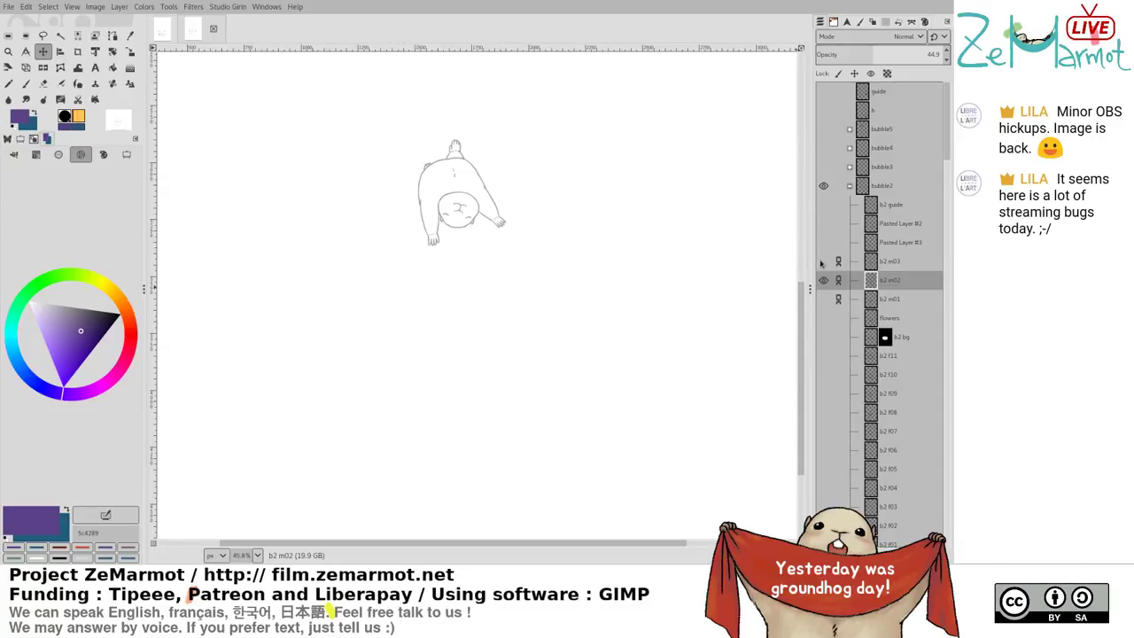
key("Page_Down")
key("Page_Down")
left_click(822, 263, "shift")
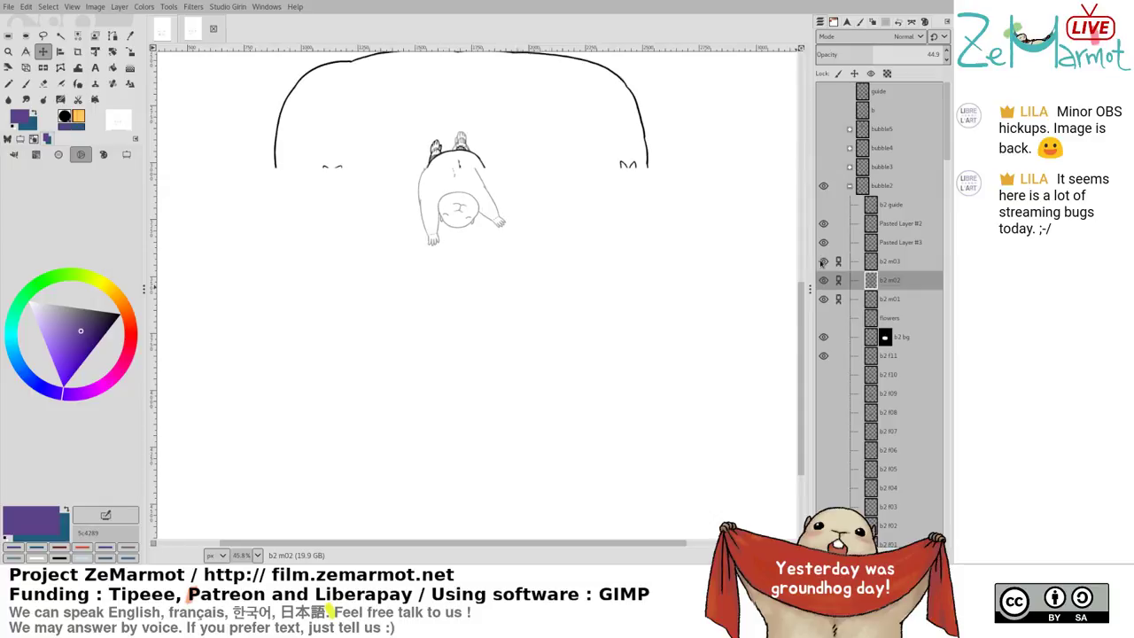
Save the image and unlink all layers in the bubble2 group
key("ctrl+s")
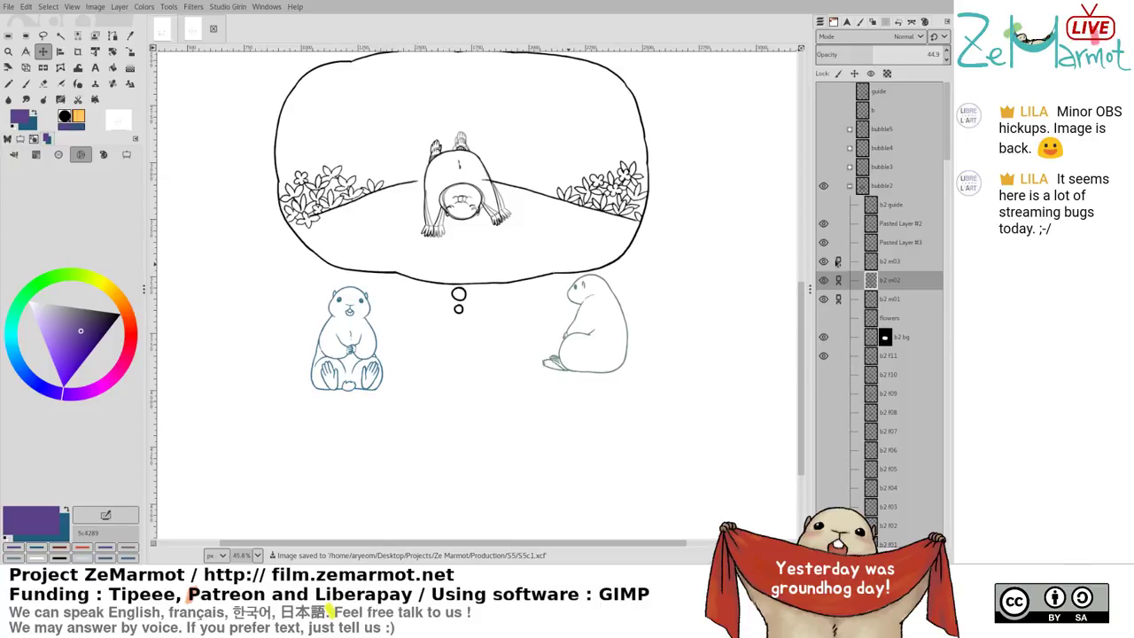
left_click(840, 299, "shift")
left_click(839, 282, "shift")
left_click(840, 283, "shift")
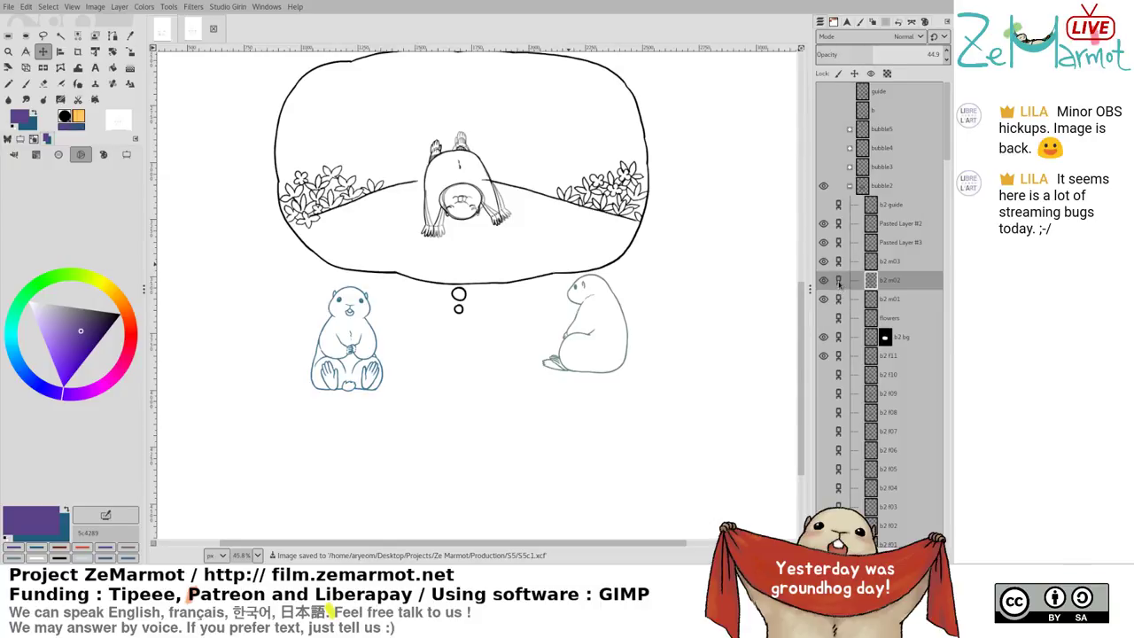
left_click(840, 280, "shift")
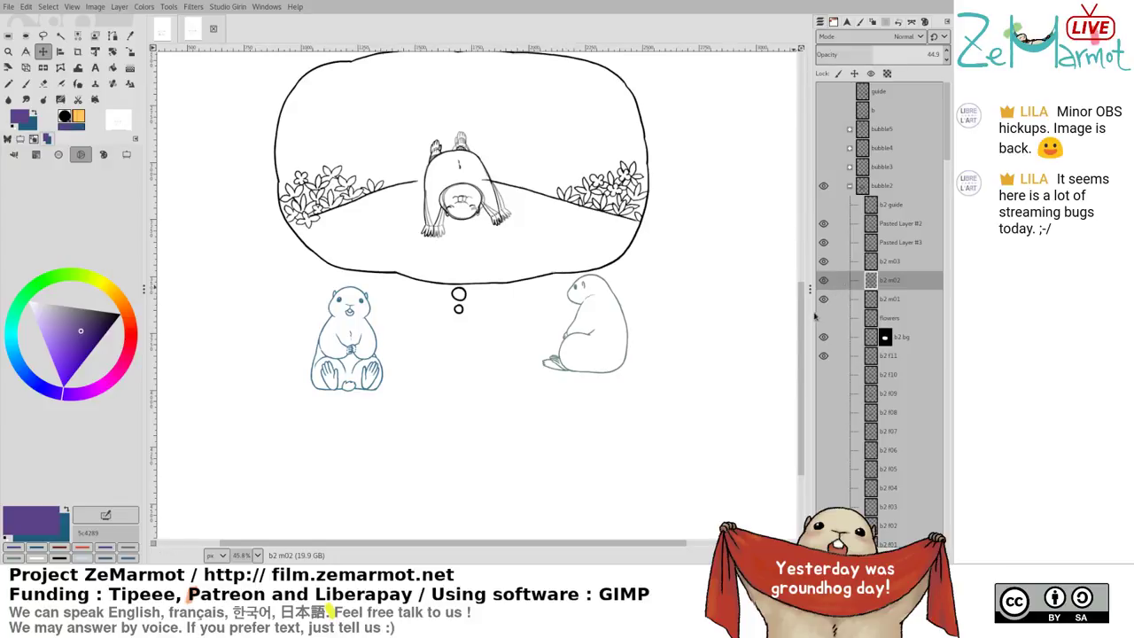
Delete the pasted layer with the side-view sitting marmot
left_click(893, 225)
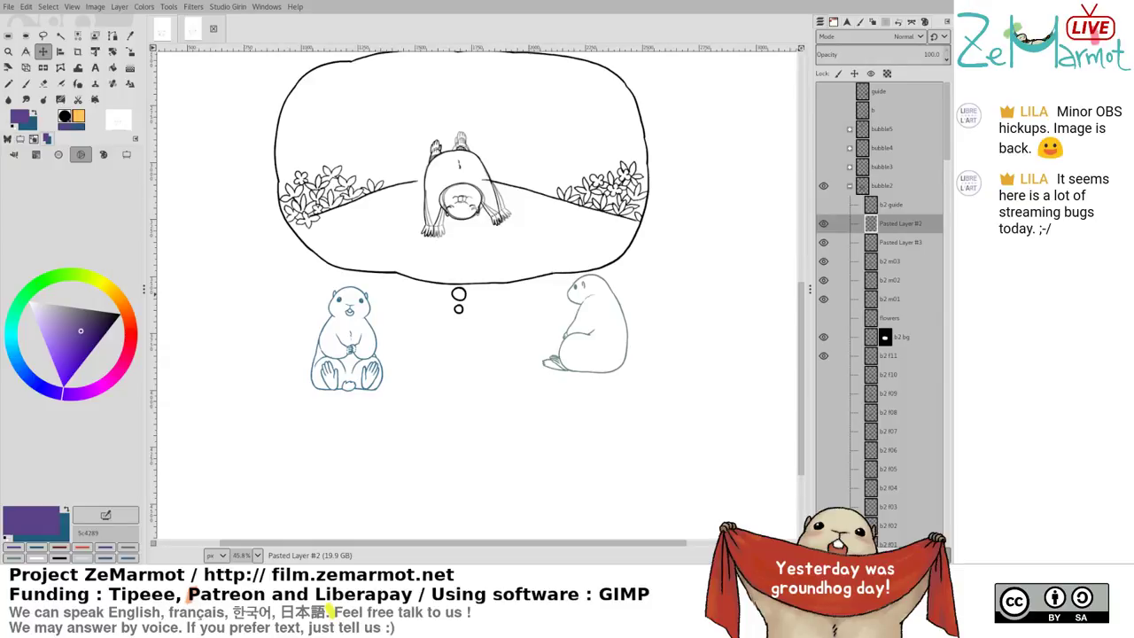
key("Delete")
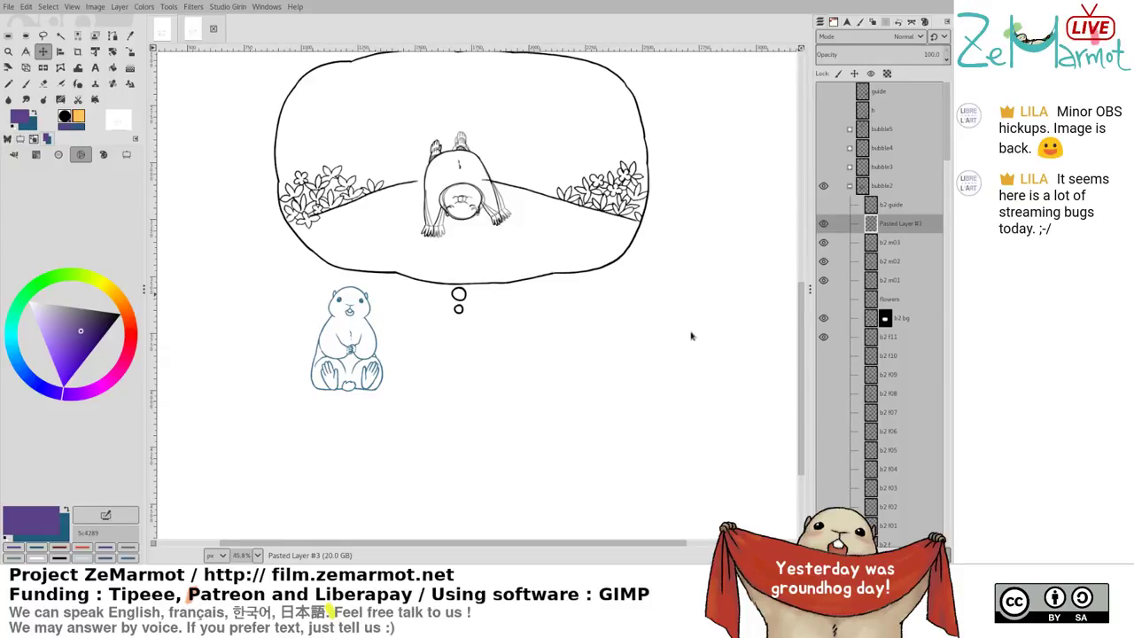
Delete the pasted layer with the front-view sitting marmot
key("Delete")
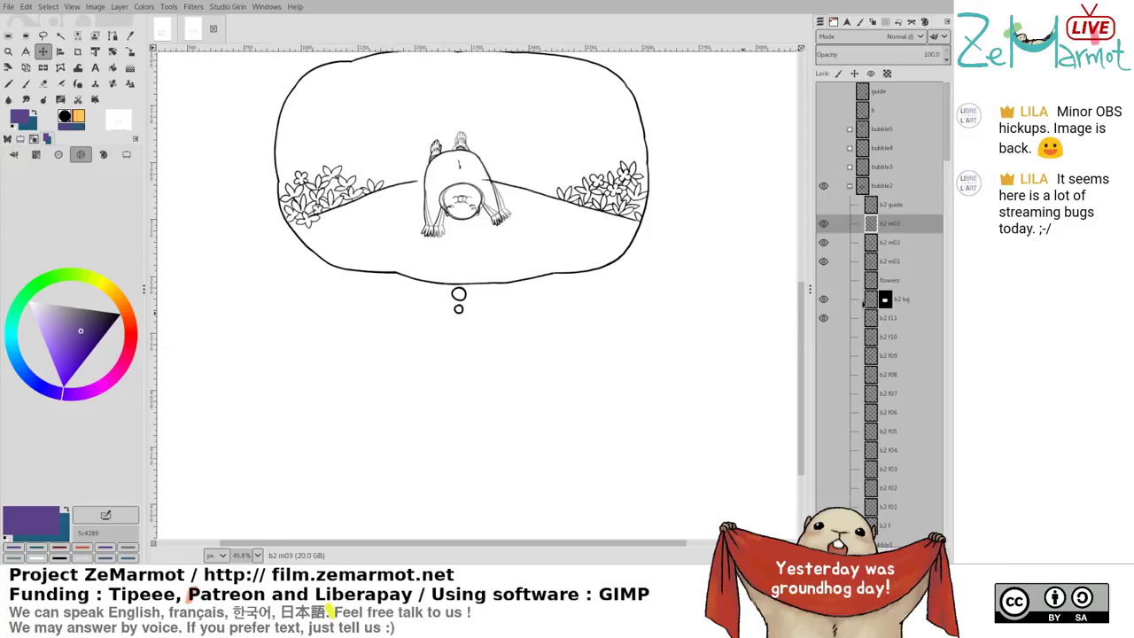
Try to paint the missing hill line across the marmot's body on the b2 bg layer
scroll(395, 295, "up", 6, "ctrl")
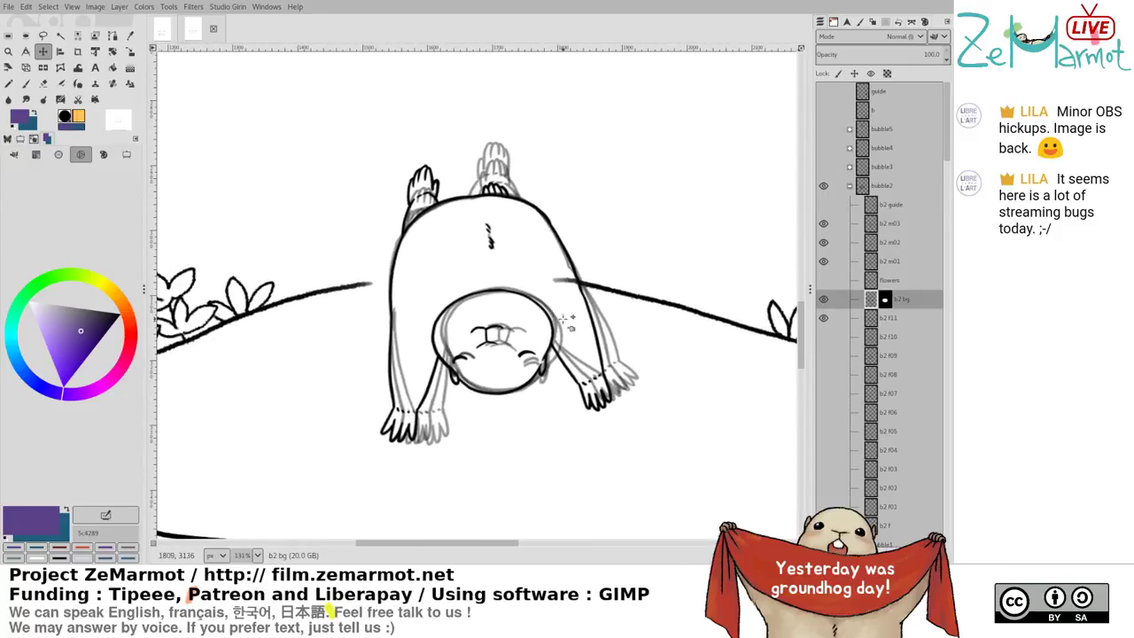
key("p")
key("p")
left_click_drag(356, 286, 575, 281)
key("ctrl+z")
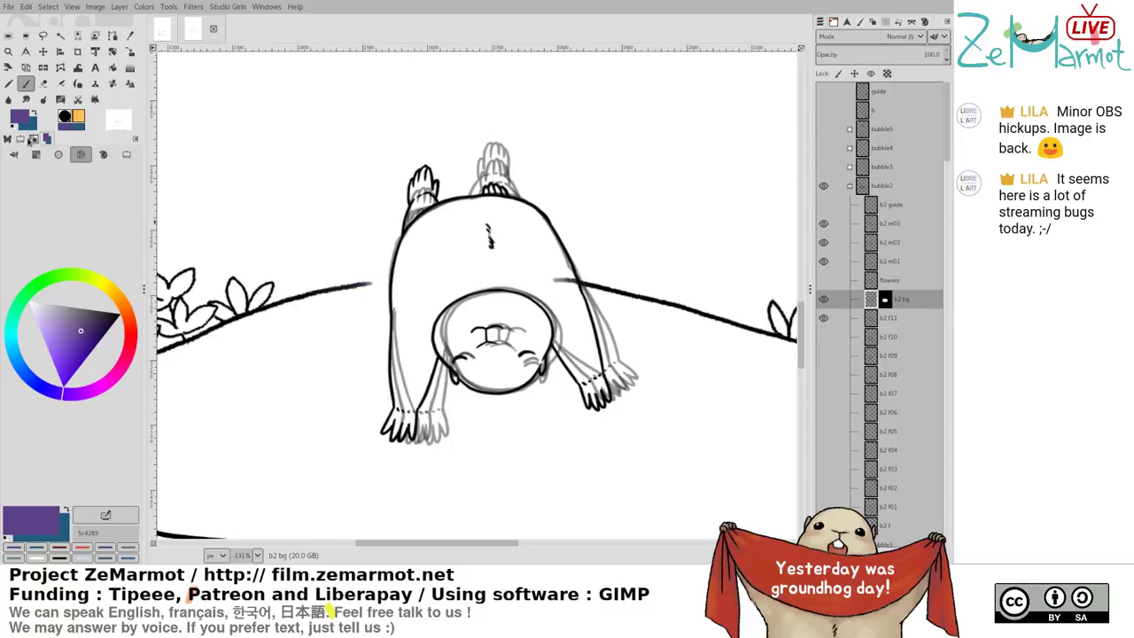
left_click(20, 140)
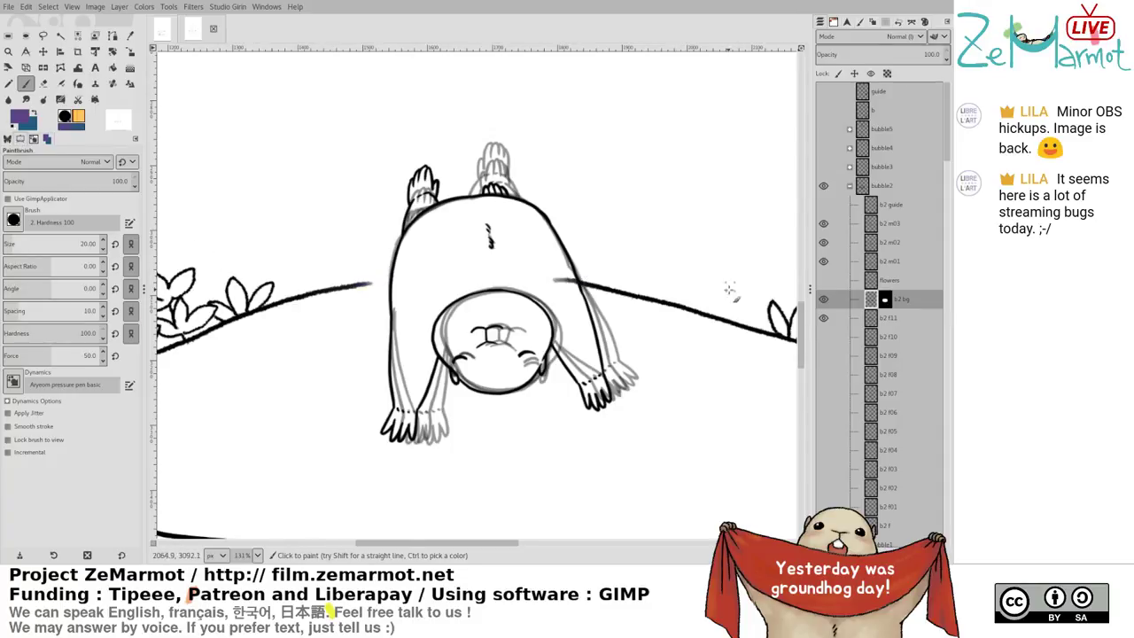
Link the b2 m01, b2 m02 and b2 m03 layers and move the marmot drawings down and slightly left on the hill
left_click(886, 261)
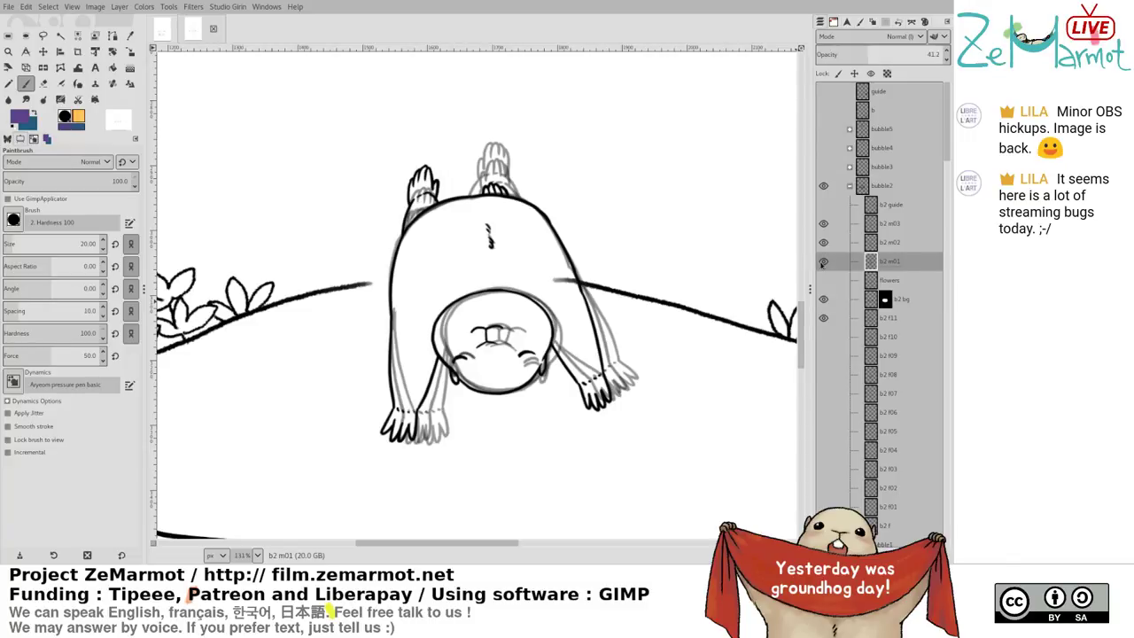
key("m")
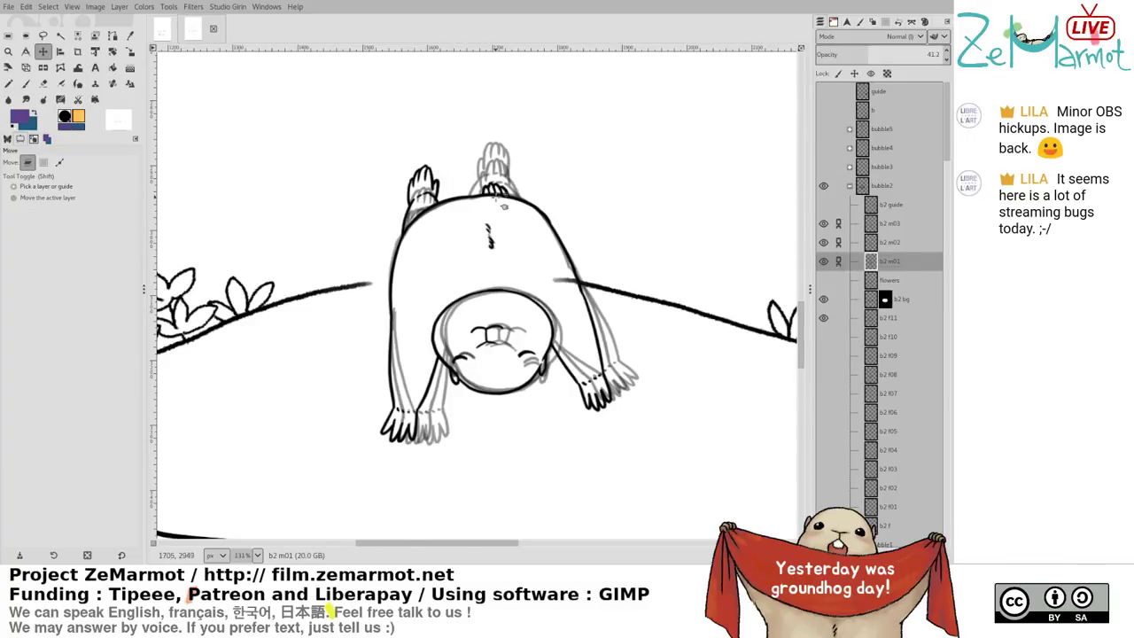
mouse_move(501, 204)
left_mouse_down()
mouse_move(500, 240)
mouse_move(489, 240)
left_mouse_up()
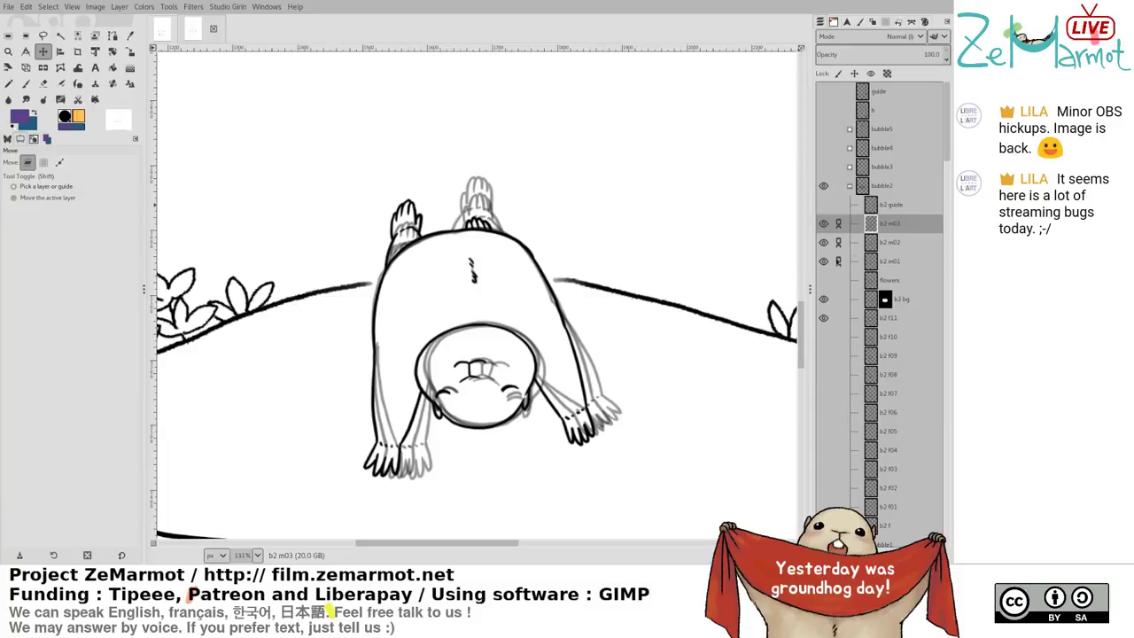
Isolate the b2 m01 drawing with the b2 bg layer and flip through the marmot frames, ending on b2 m03
left_click(824, 261, "shift")
left_click(845, 298)
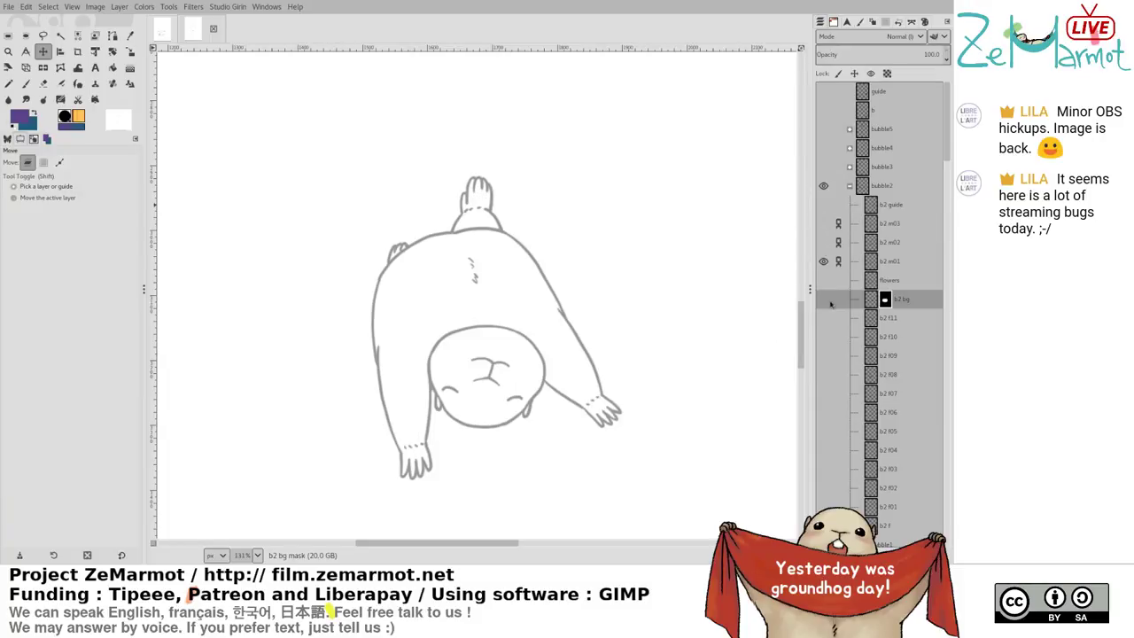
left_click(823, 299)
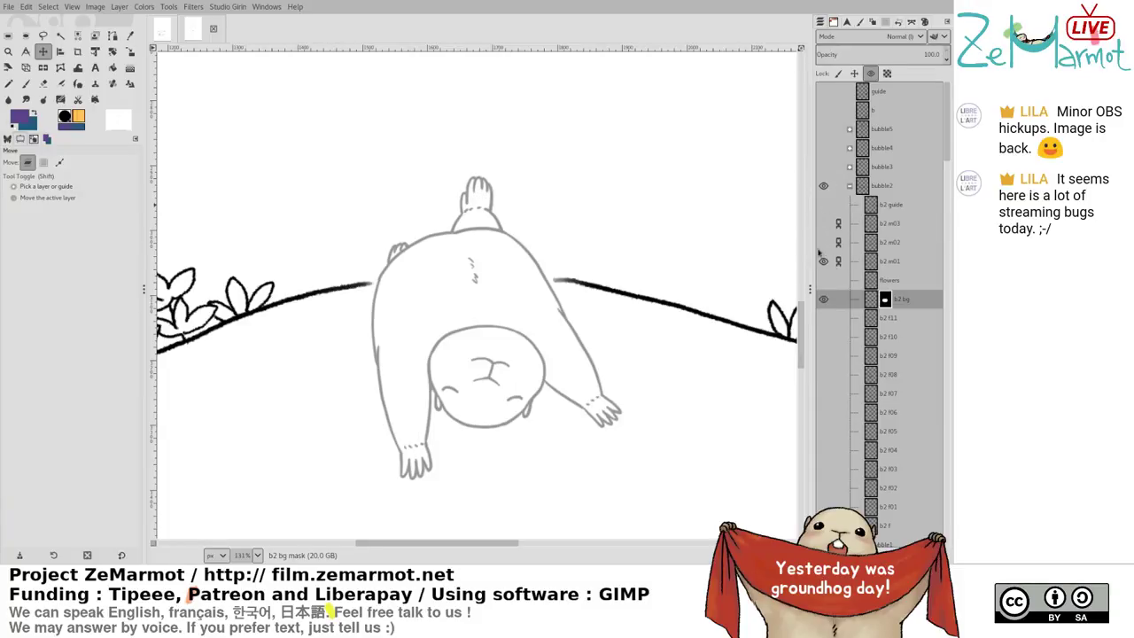
key("Page_Up")
key("Page_Up")
key("Page_Down")
key("Page_Down")
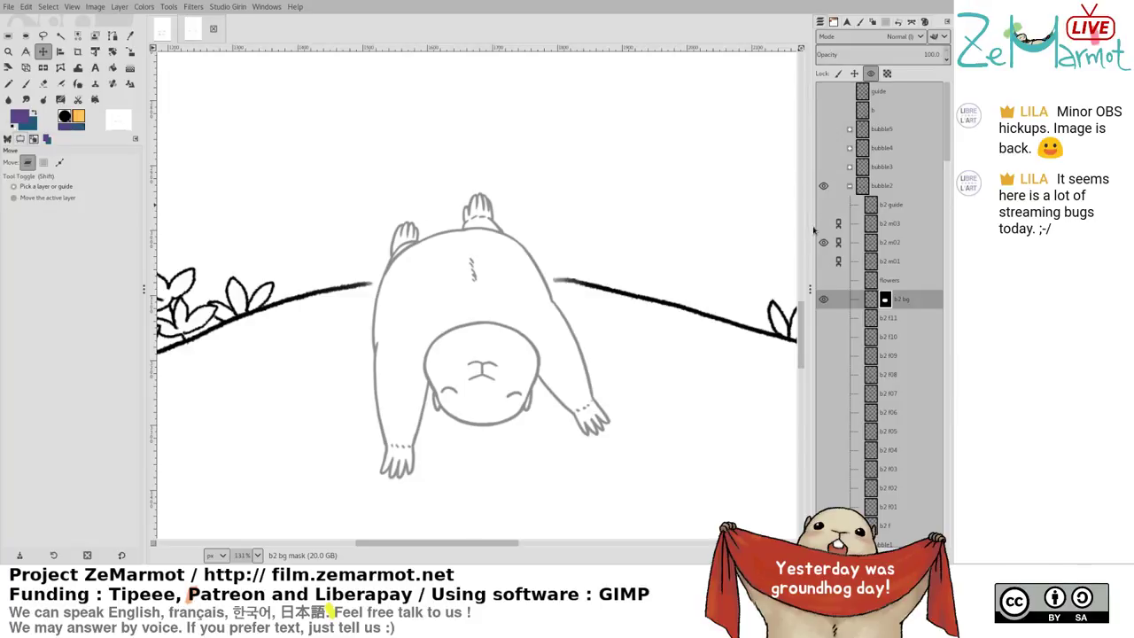
key("Page_Up")
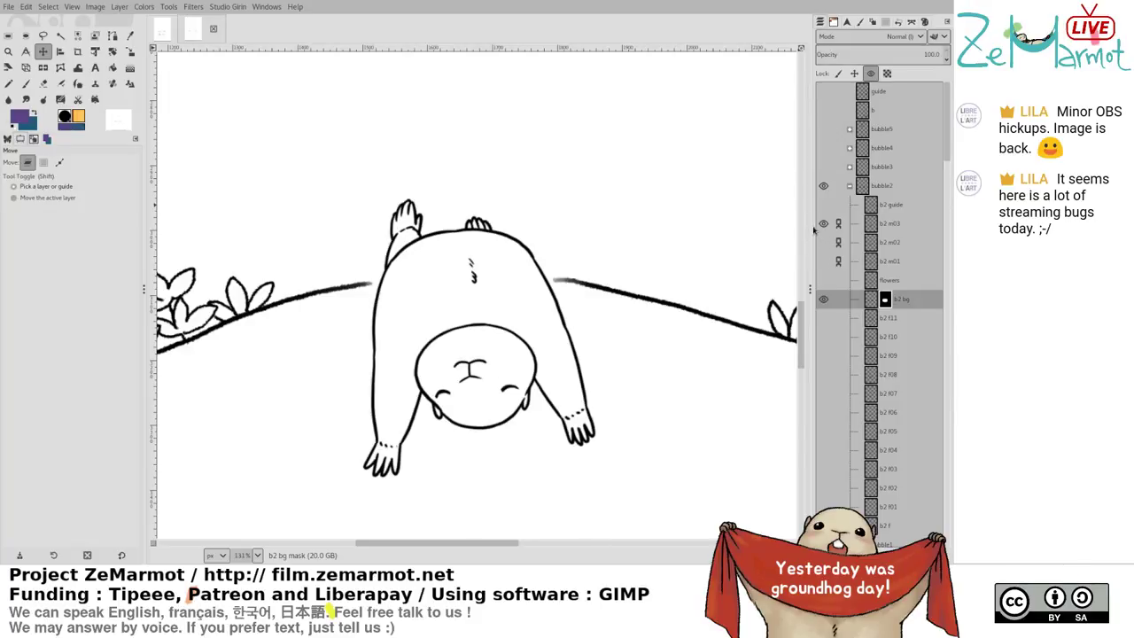
Show the b2 f11 bubble outline around the marmot and the hill again
scroll(462, 330, "down", 3)
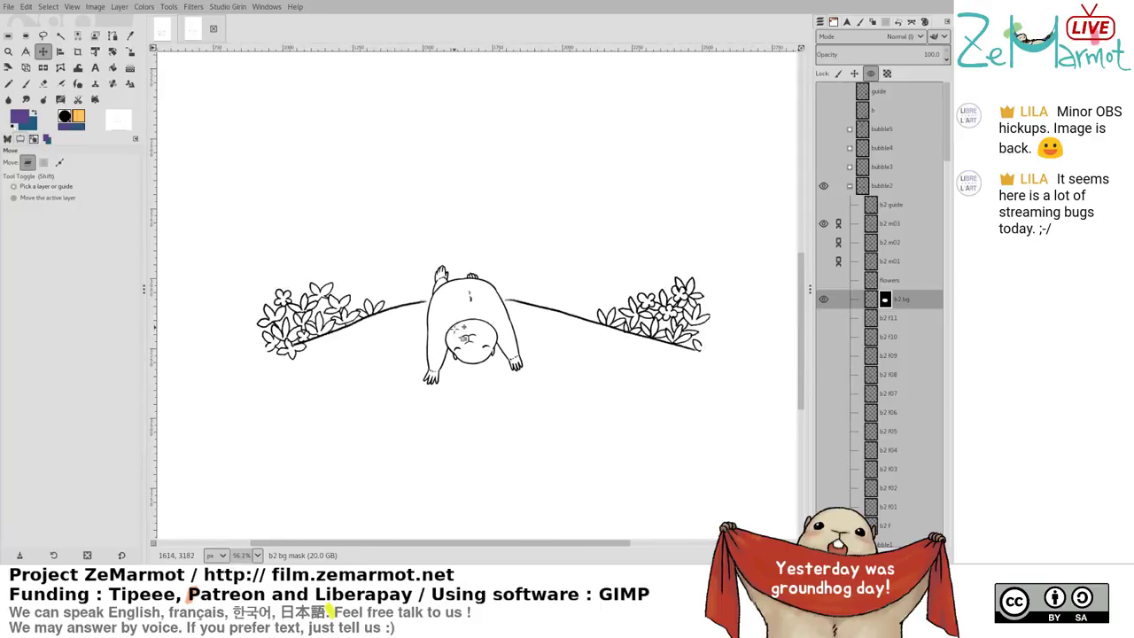
left_click_drag(454, 329, 519, 292)
left_click(824, 317)
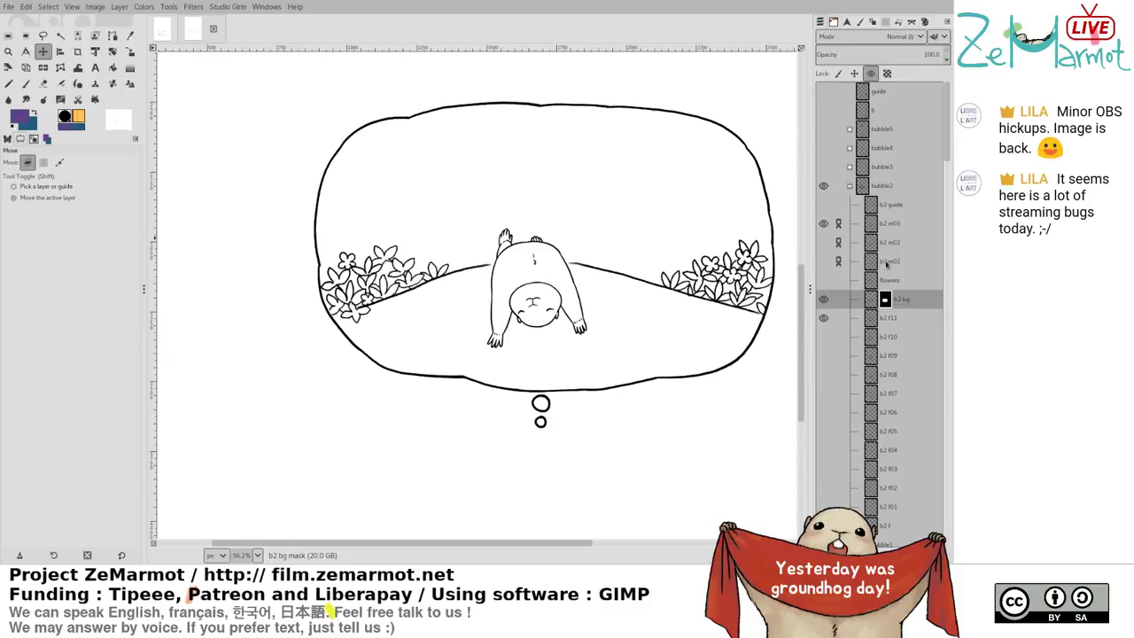
Copy the b2 m03 marmot drawing into the other image as a new layer above b4 m59 in the bubble4 group
left_click(889, 227)
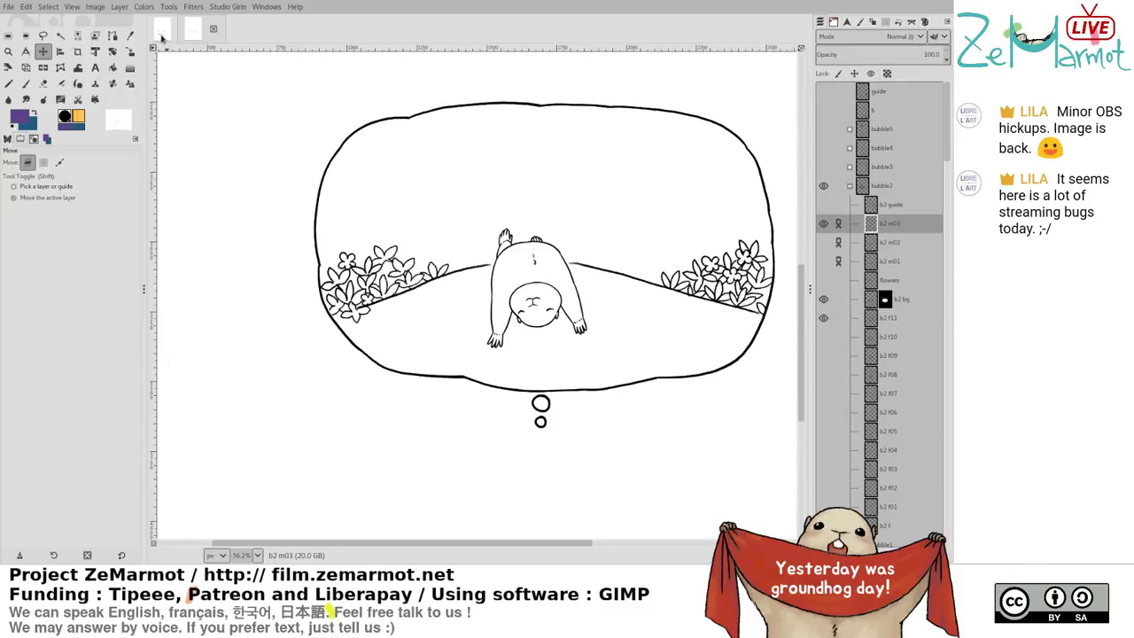
key("ctrl+c")
left_click(162, 36)
key("ctrl+v")
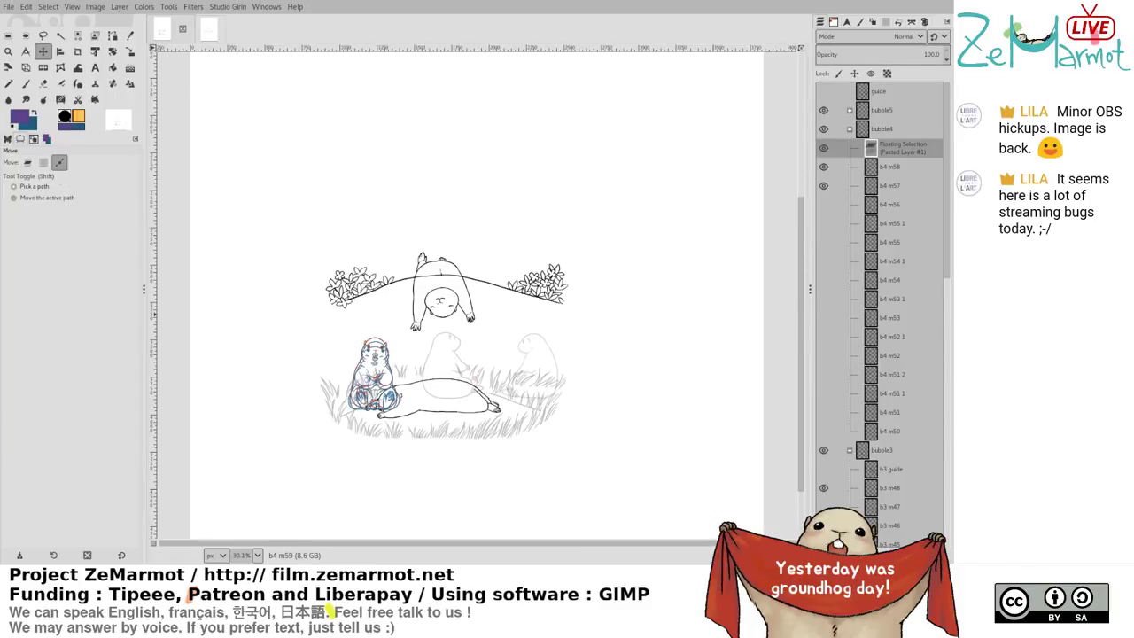
left_click(825, 555)
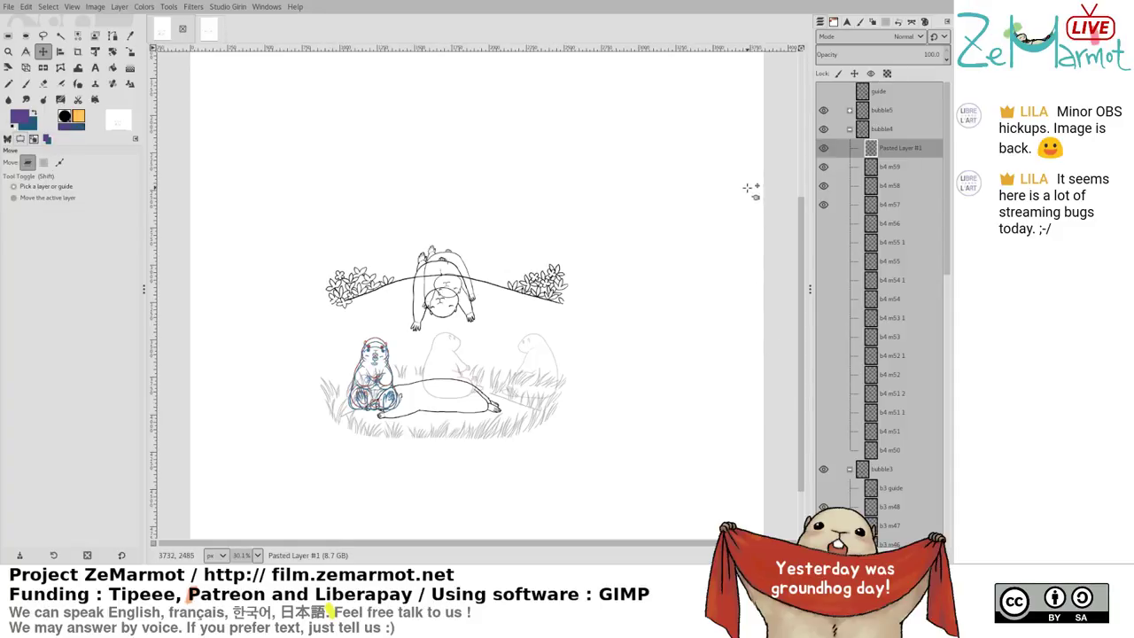
Copy the drawing on layer b2 m03 in the other open image and return to the first image
key("ctrl+v")
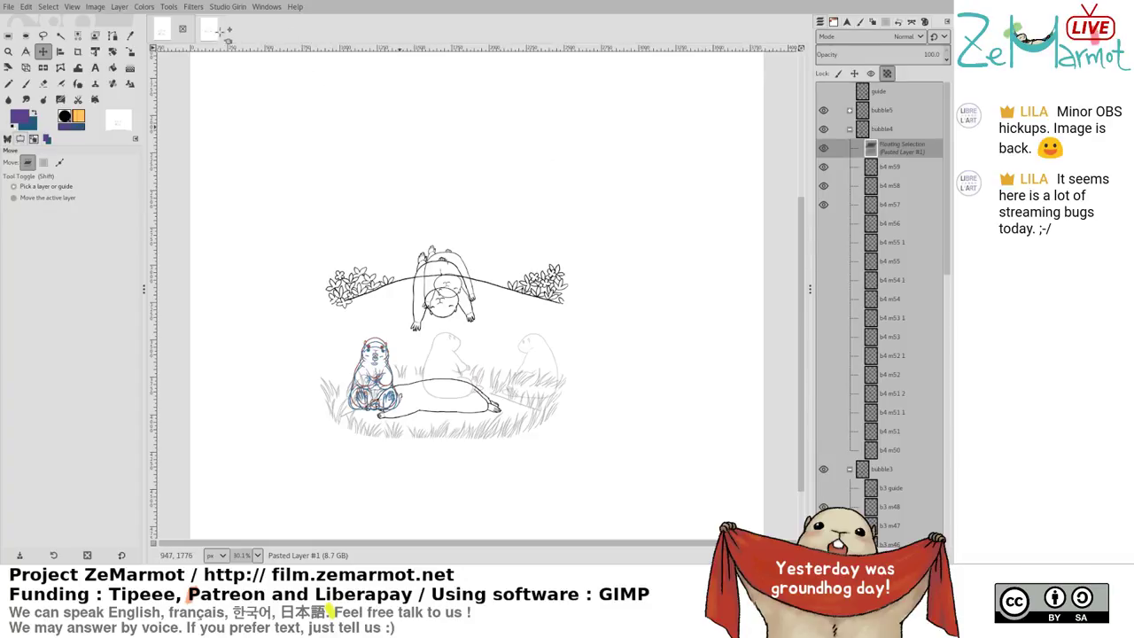
left_click(208, 29)
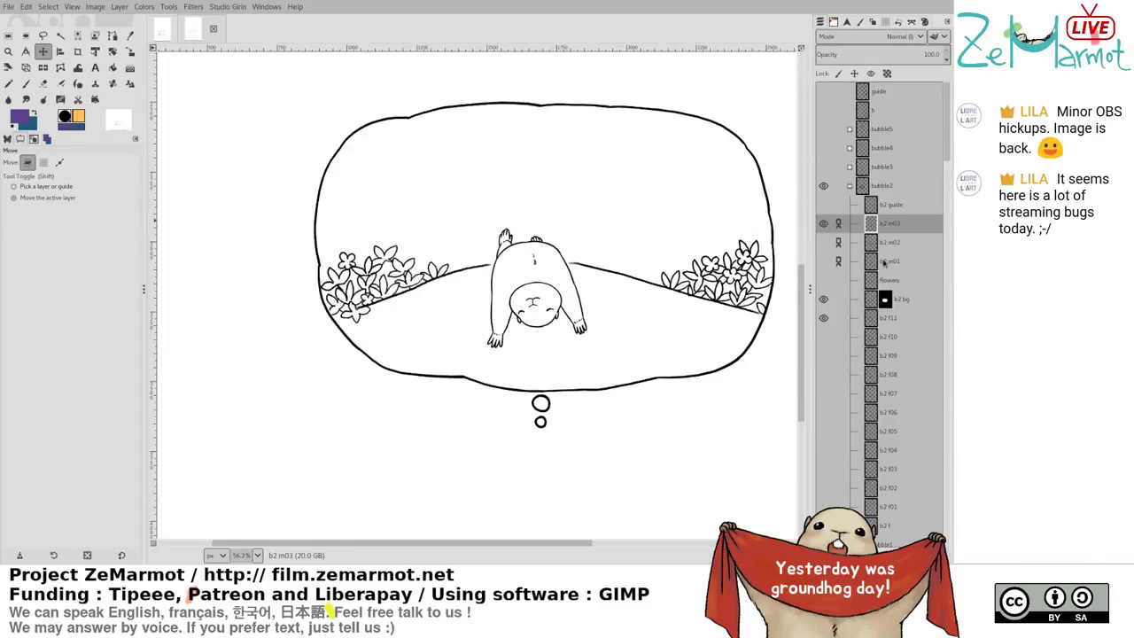
left_click(880, 263)
left_click(877, 225)
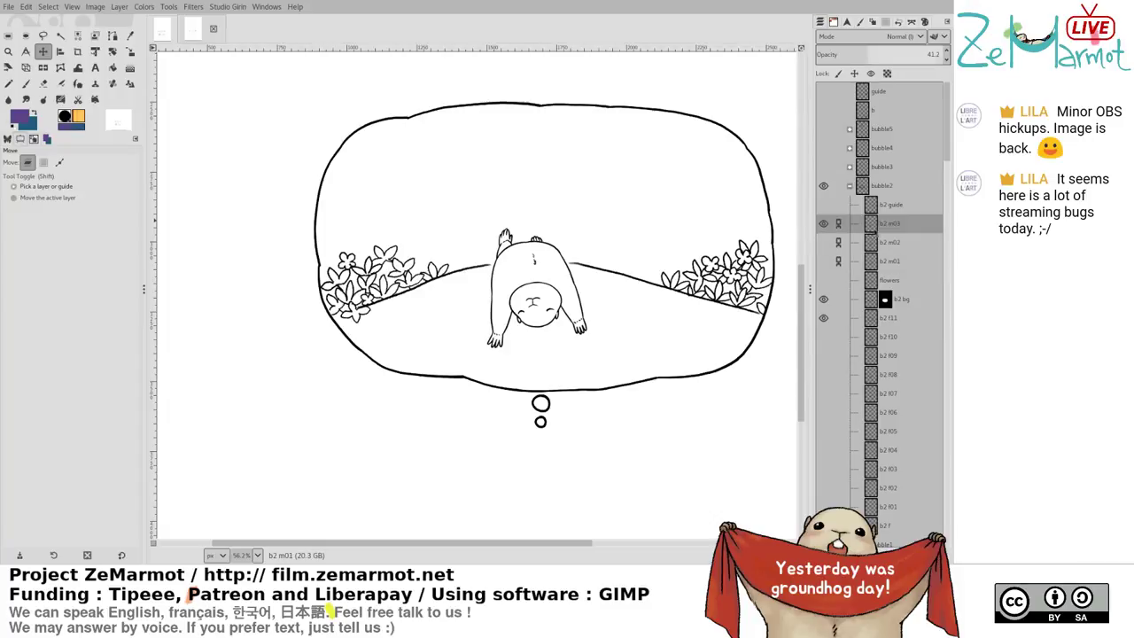
key("ctrl+c")
left_click(160, 34)
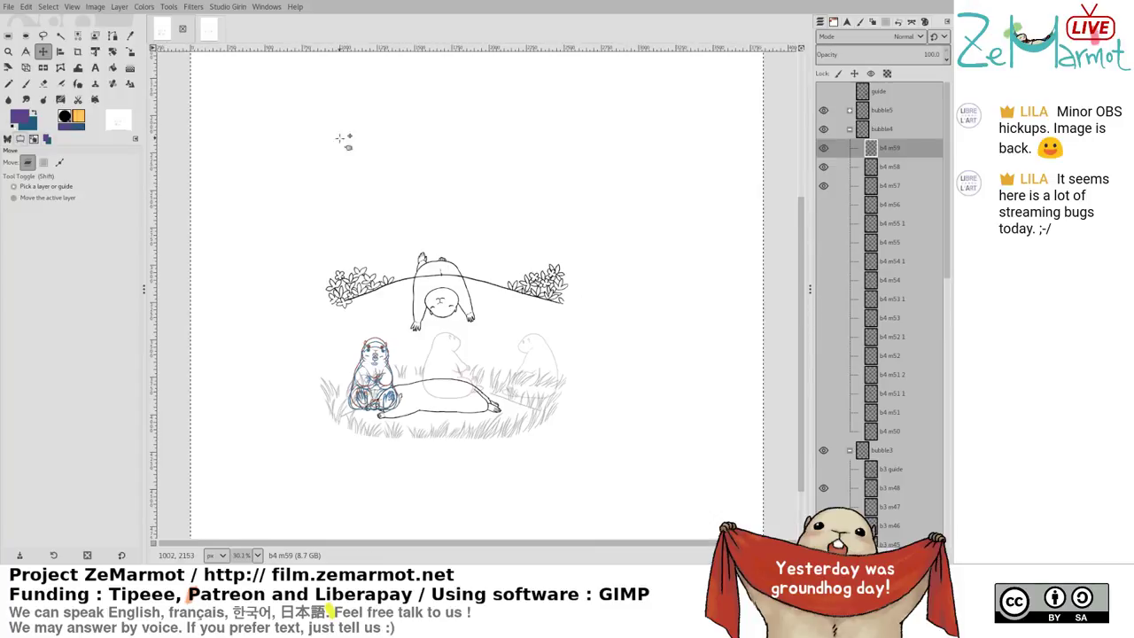
Paste the copied drawing above bubble2's b2 m03 layer, clear that layer's old content and merge the pasted drawing into it
left_click_drag(947, 262, 948, 488)
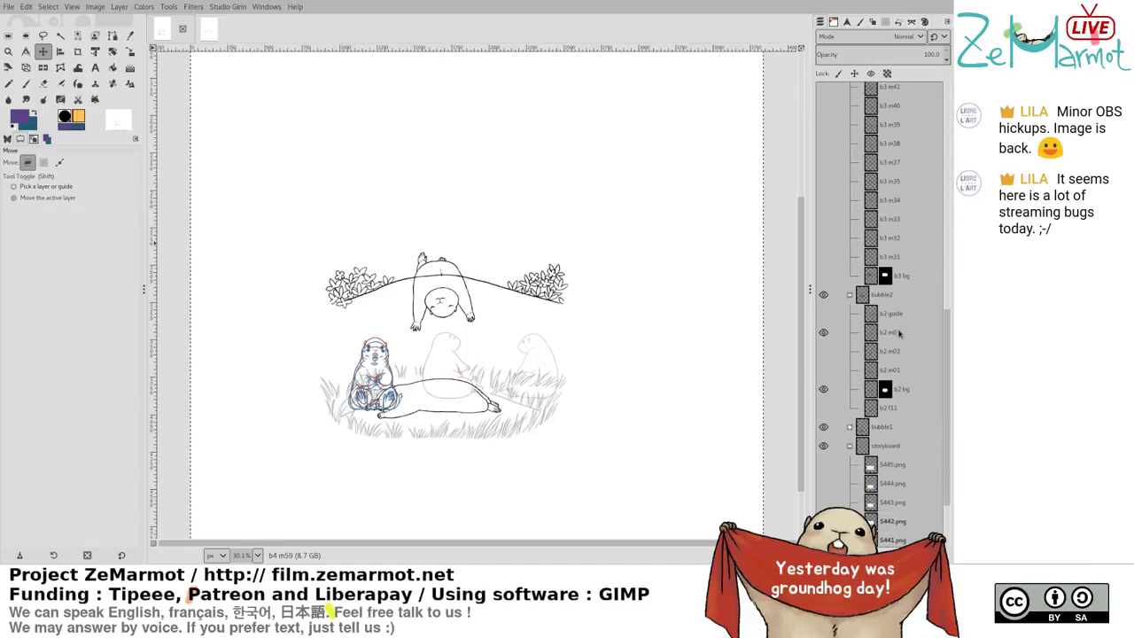
left_click(897, 335)
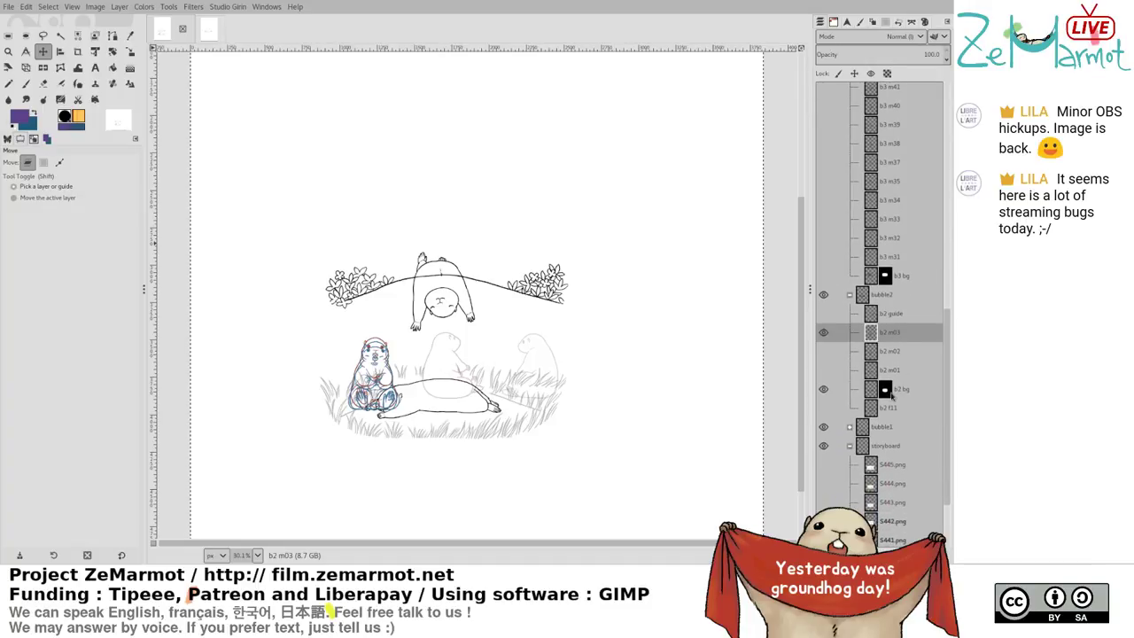
key("ctrl+v")
left_click(825, 556)
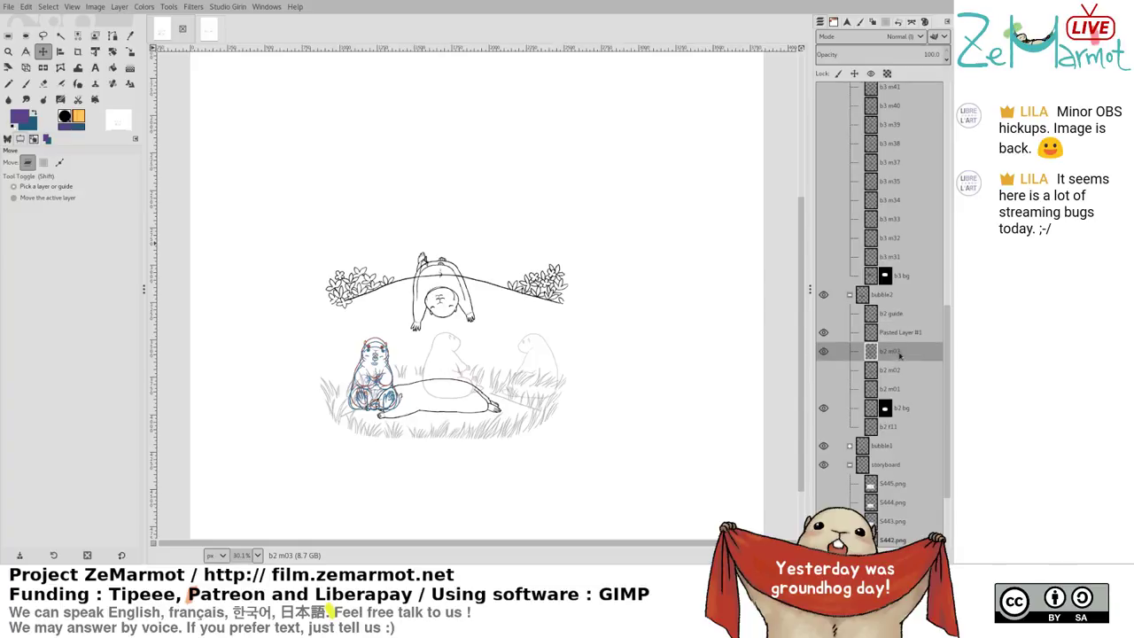
left_click(897, 352)
key("Delete")
left_click(898, 335)
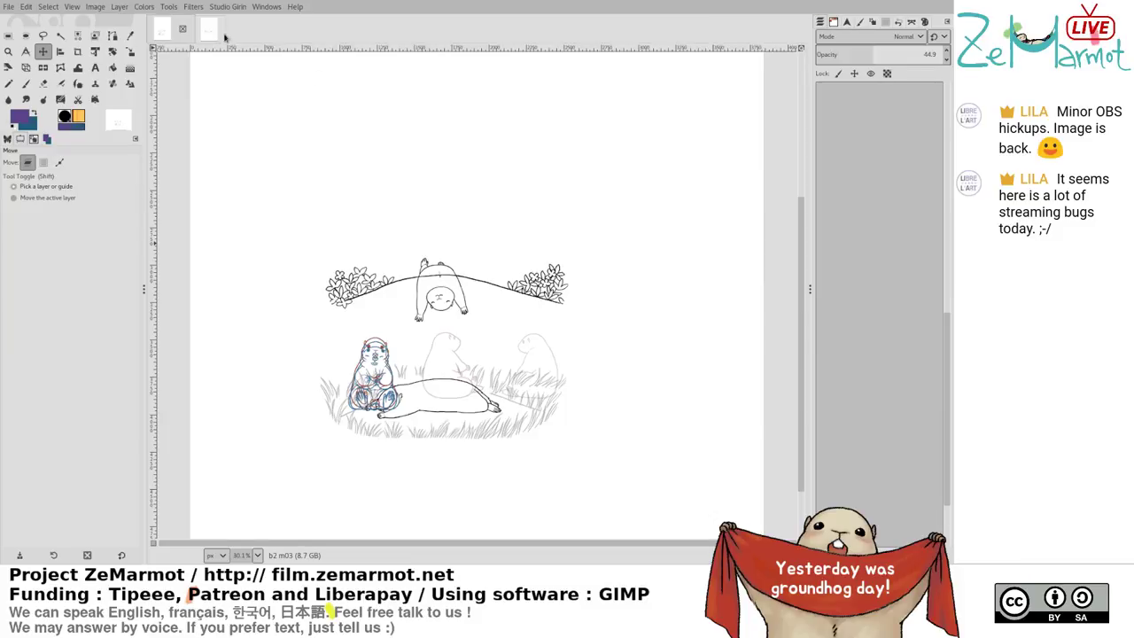
Copy the drawing on layer b2 m02 in the other open image and return to the first image
left_click(213, 32)
left_click(883, 243)
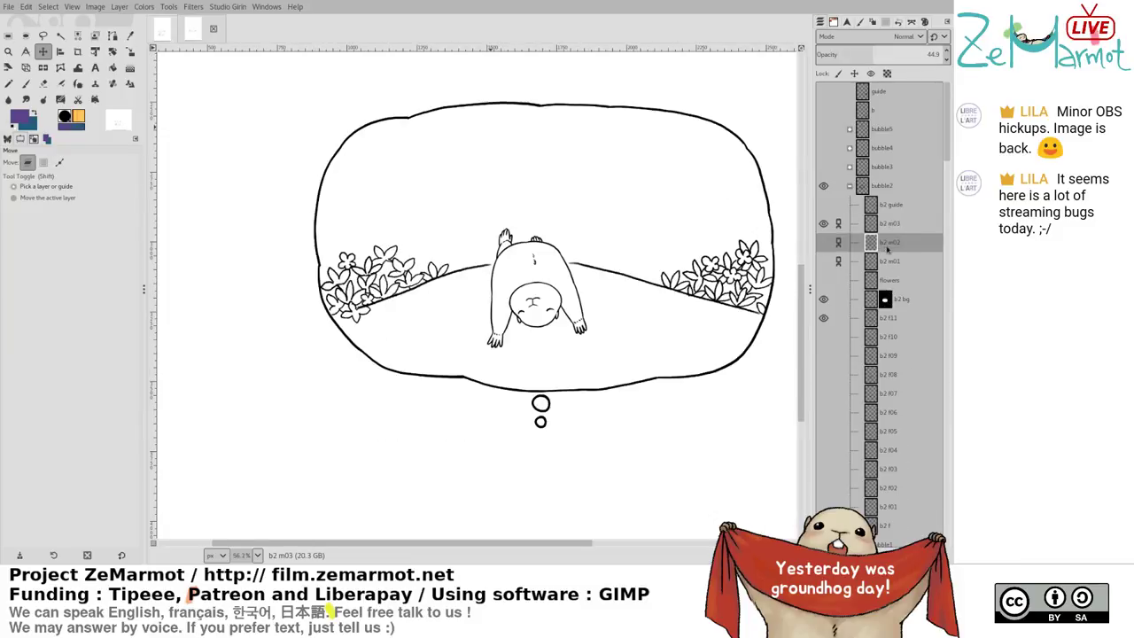
key("ctrl+c")
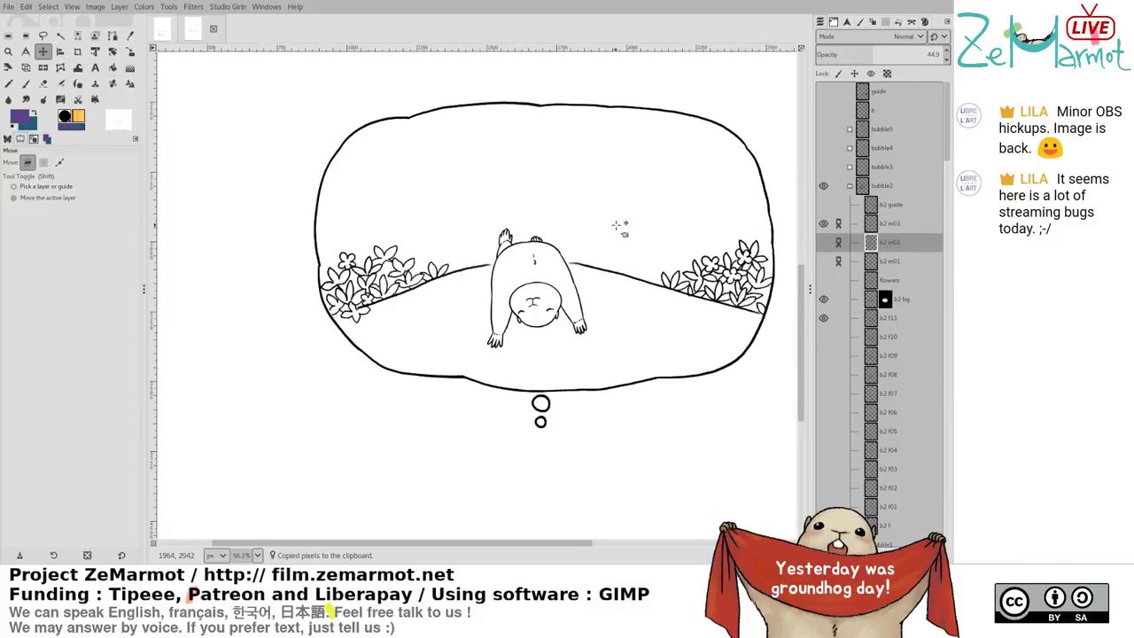
left_click(164, 34)
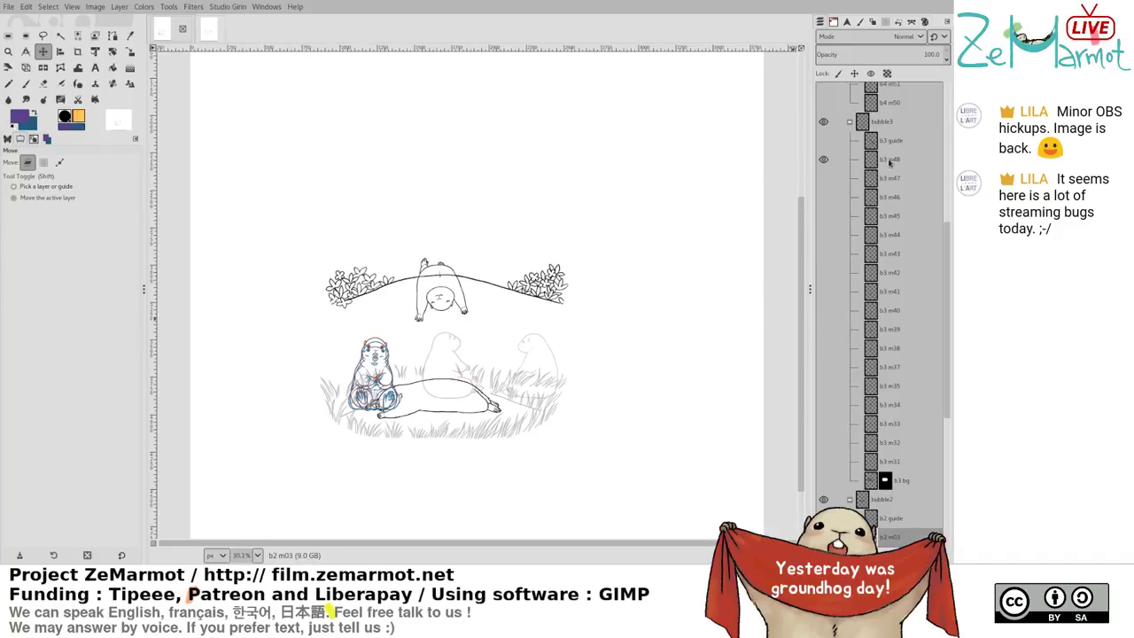
Paste the copied drawing above bubble2's b2 m02 layer, clear that layer's old content and merge the pasted drawing into it
scroll(947, 410, "down", 3)
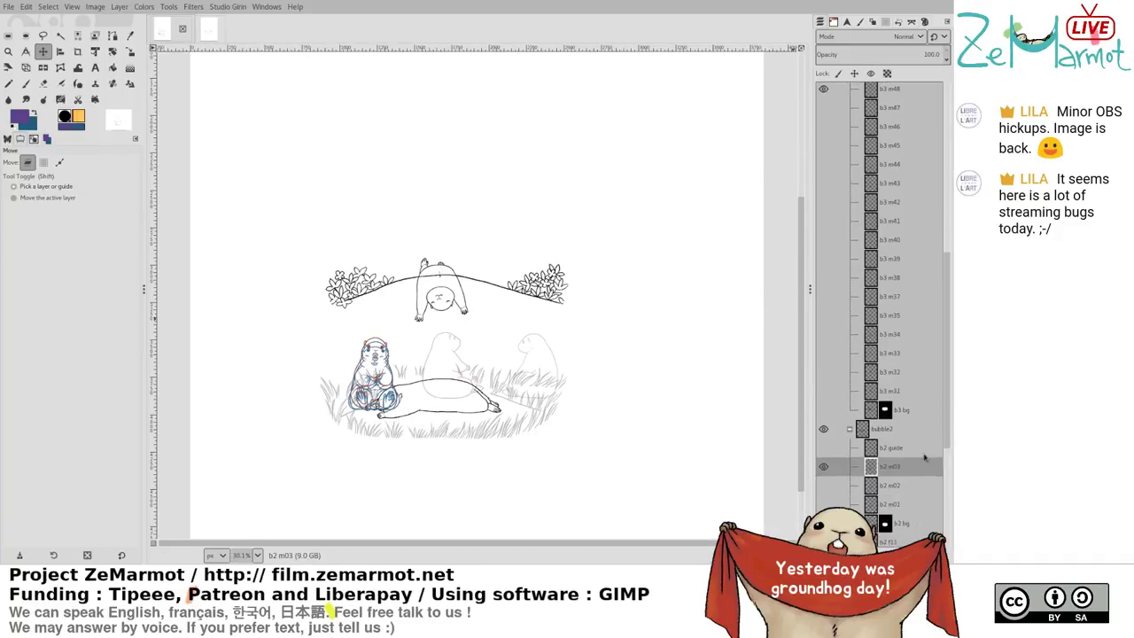
left_click(884, 486)
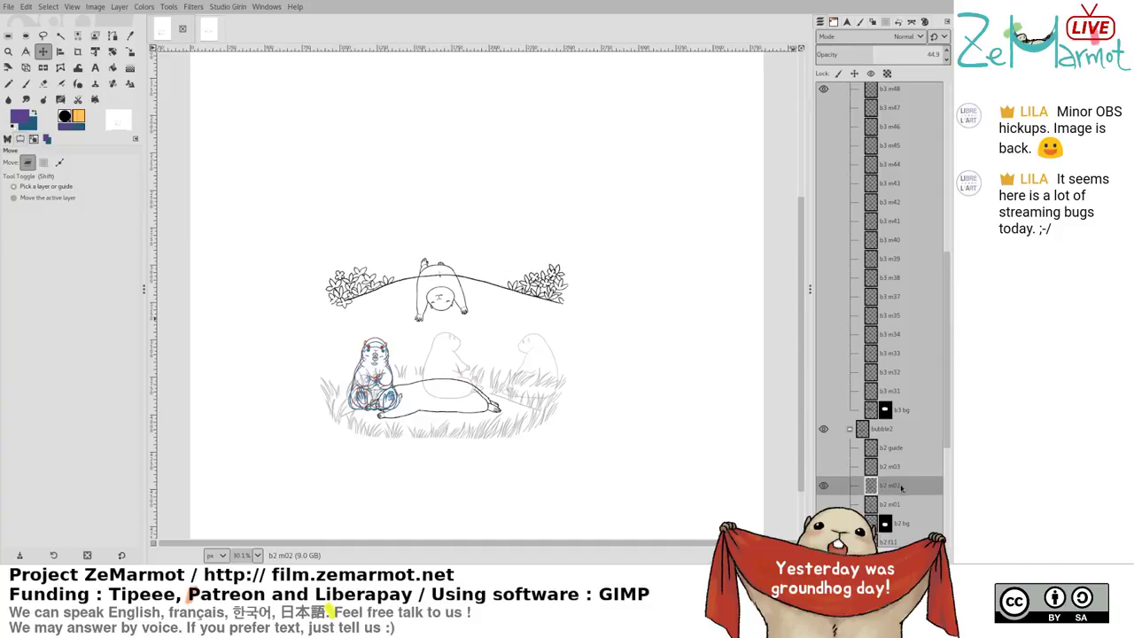
key("ctrl+v")
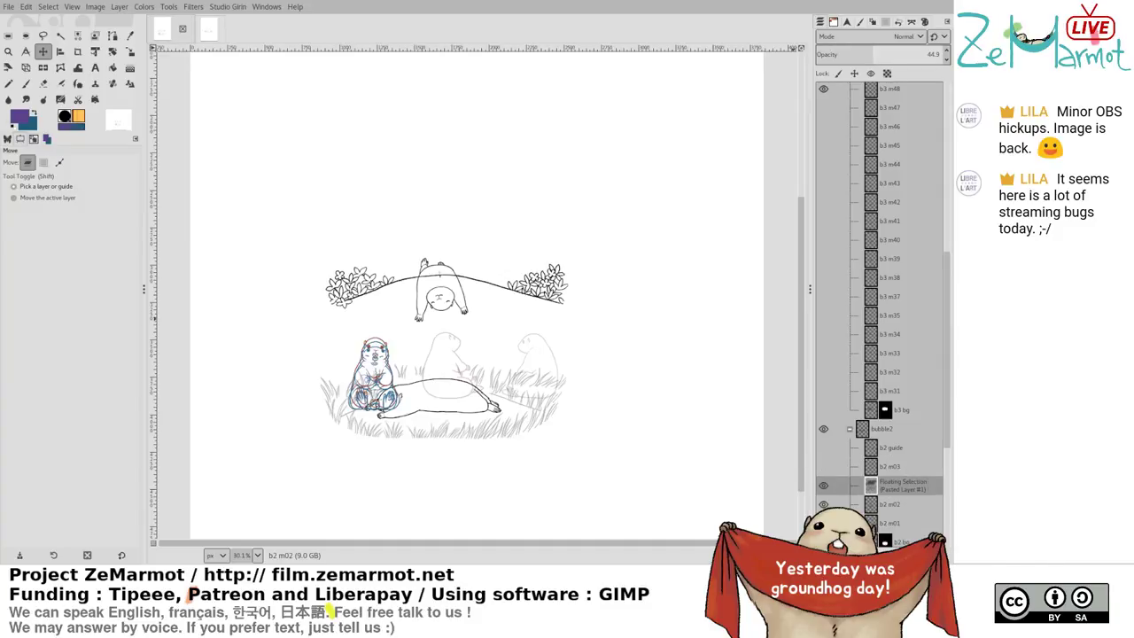
key("ctrl+h")
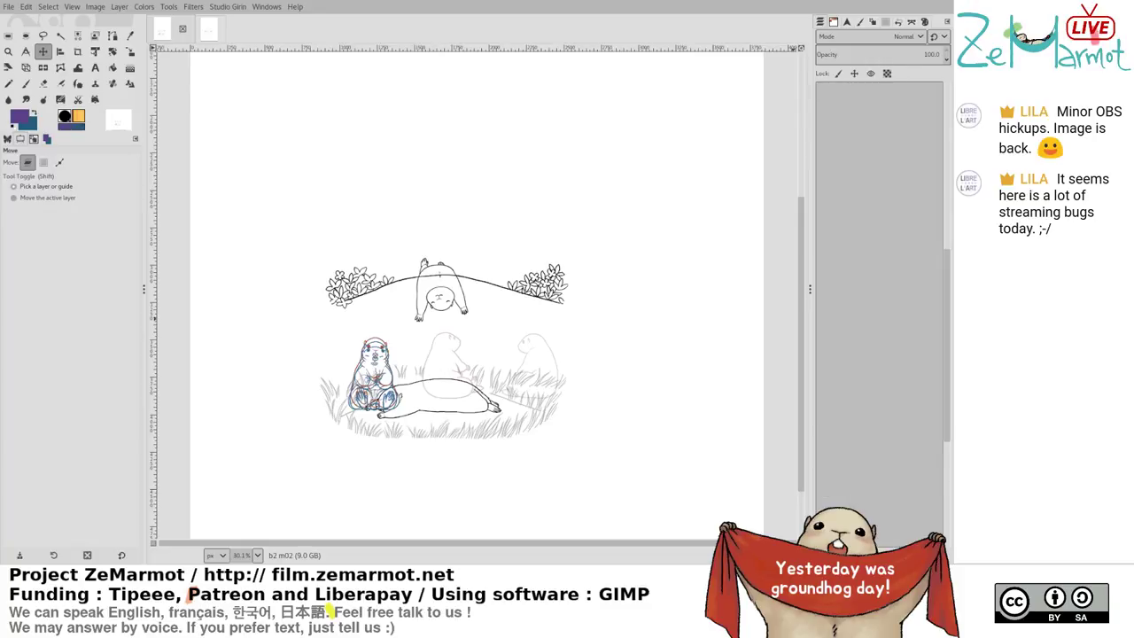
left_click(893, 505)
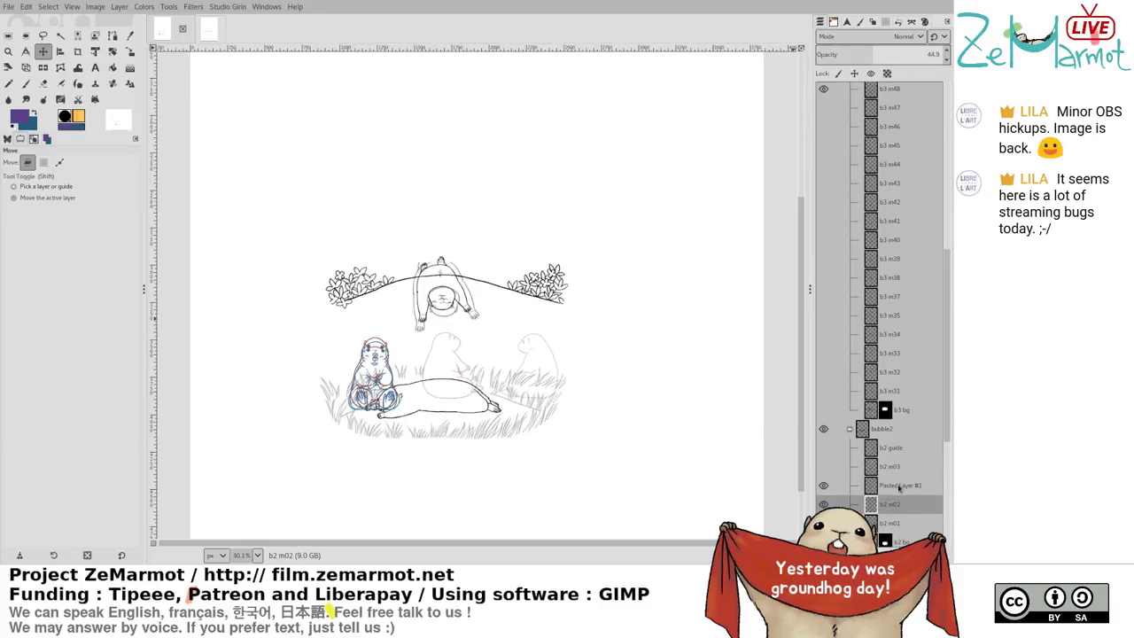
left_click(896, 489)
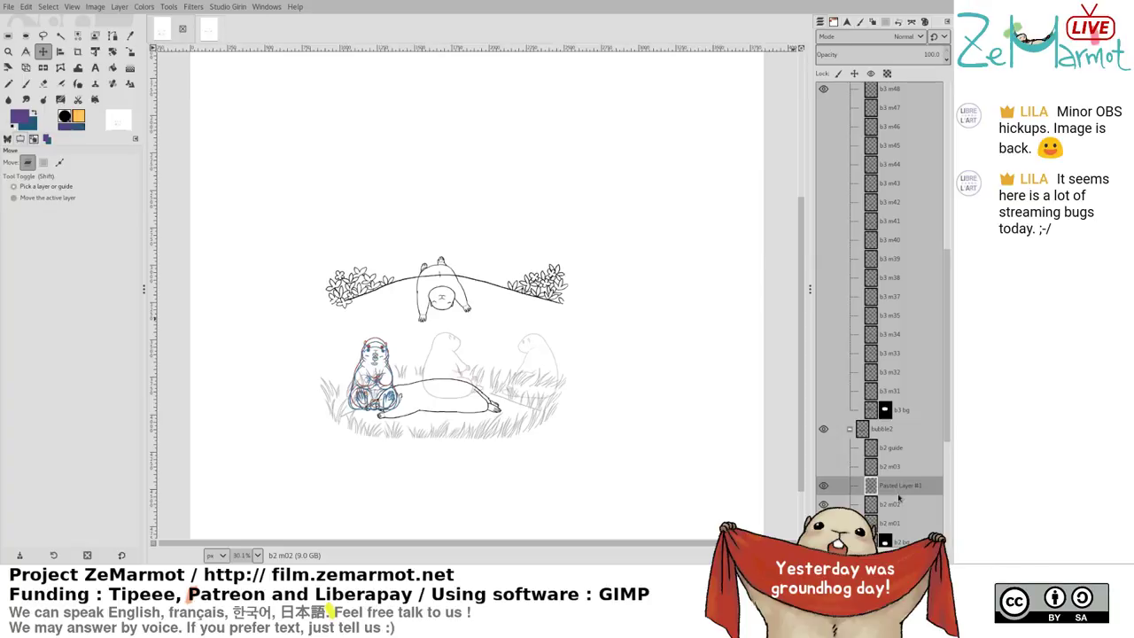
key("ctrl+e")
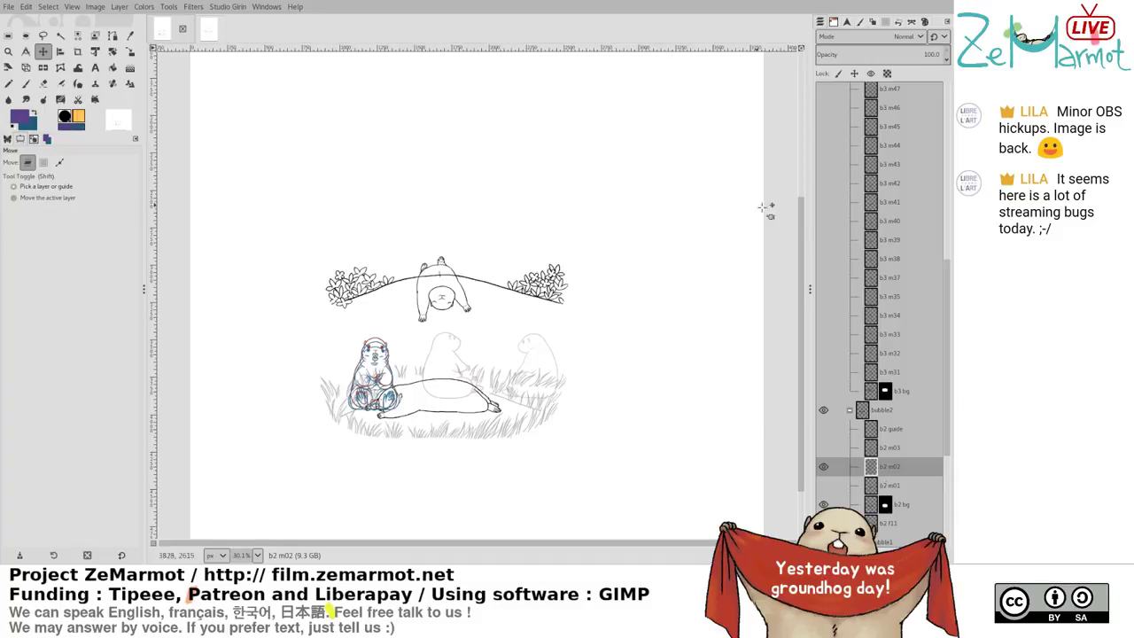
Look through the layers of both images and briefly display the marmot group's m10 drawing in the full-page image
scroll(944, 299, "down", 5)
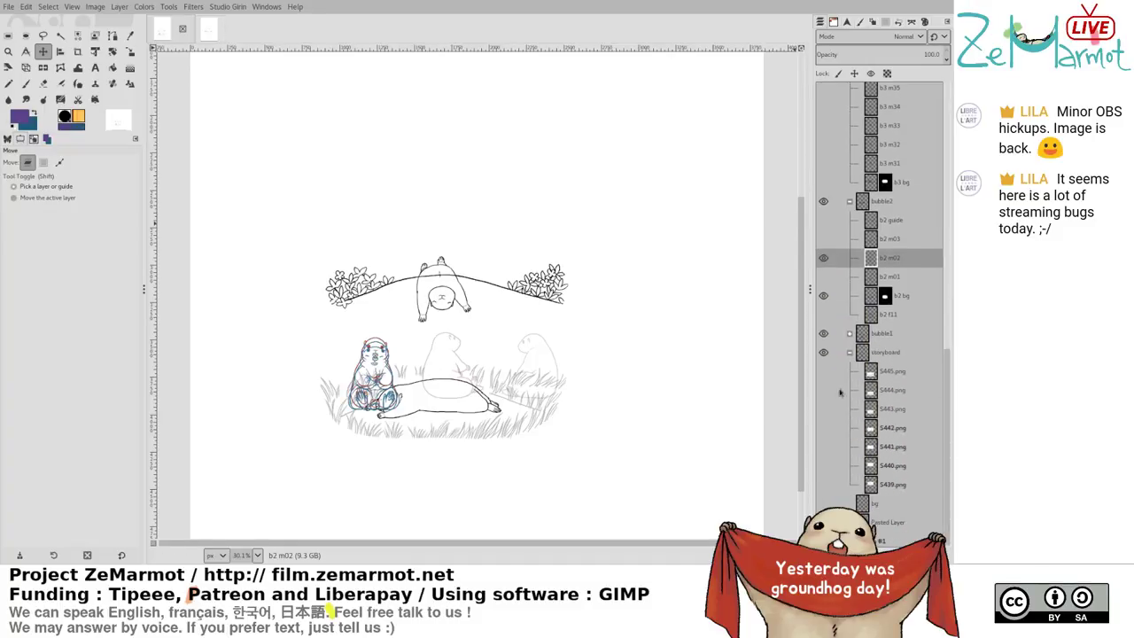
left_click_drag(948, 368, 950, 408)
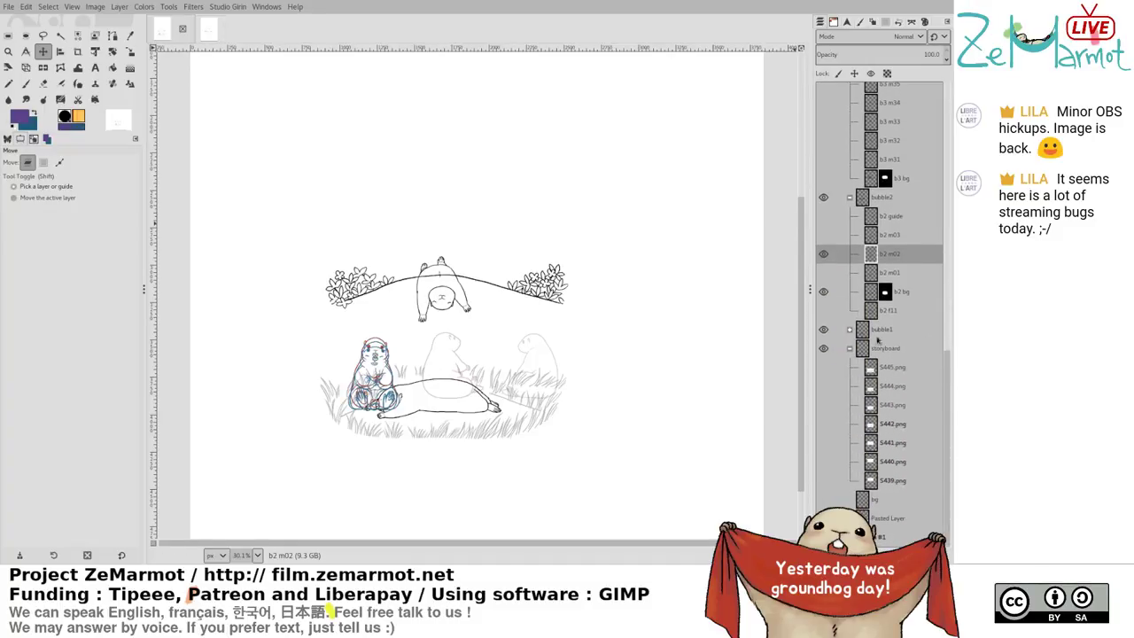
left_click(213, 32)
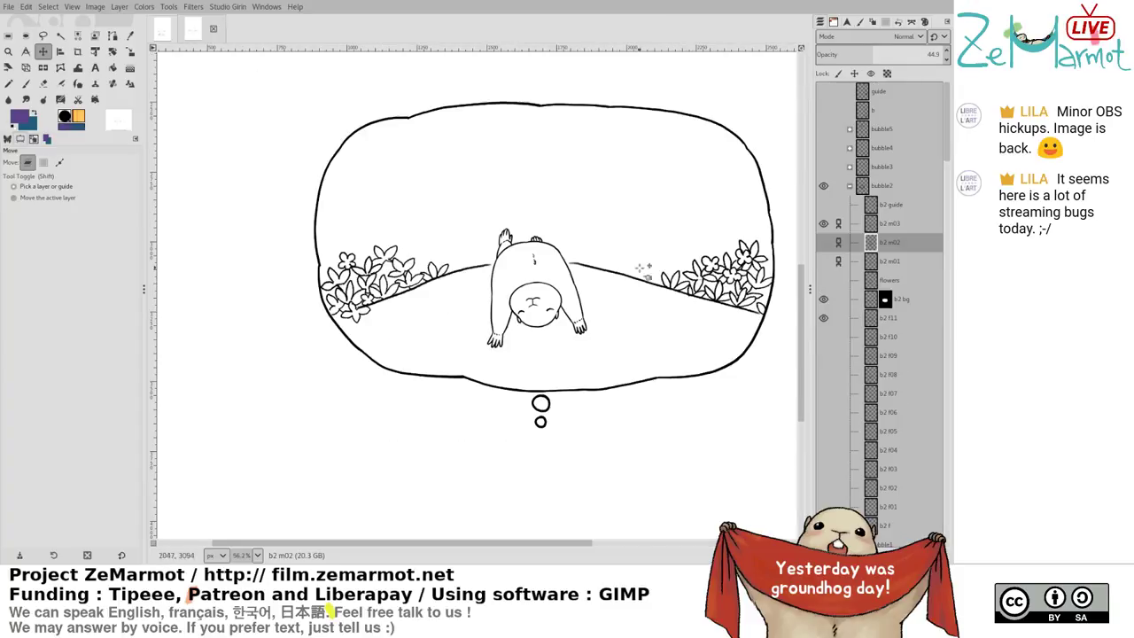
left_click_drag(641, 267, 559, 360)
scroll(559, 359, "down", 4)
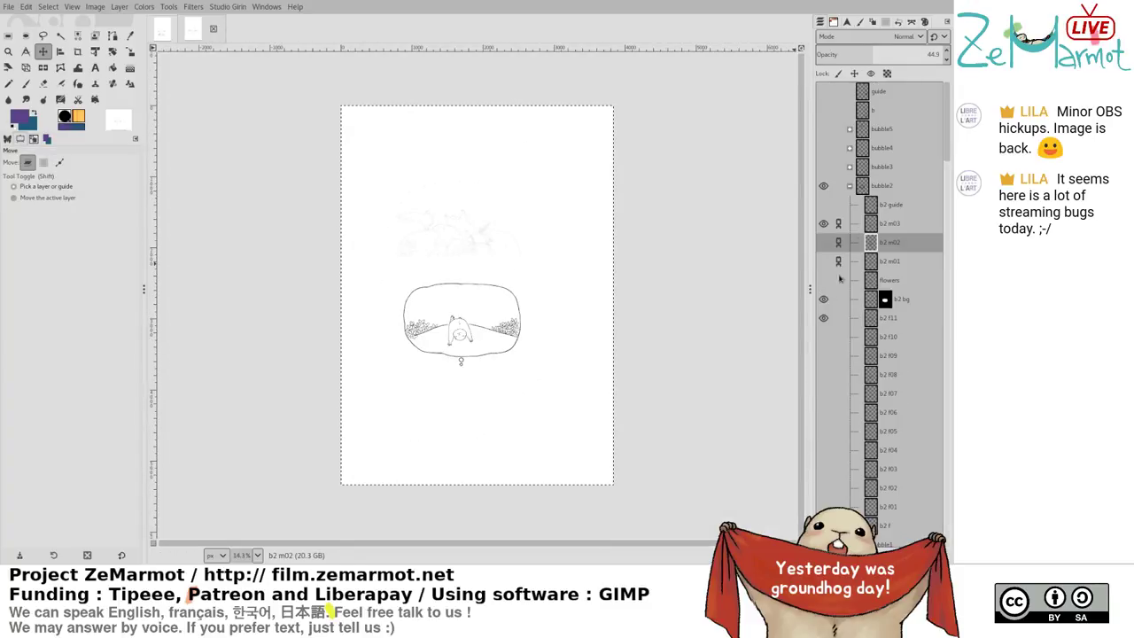
left_click_drag(948, 148, 948, 344)
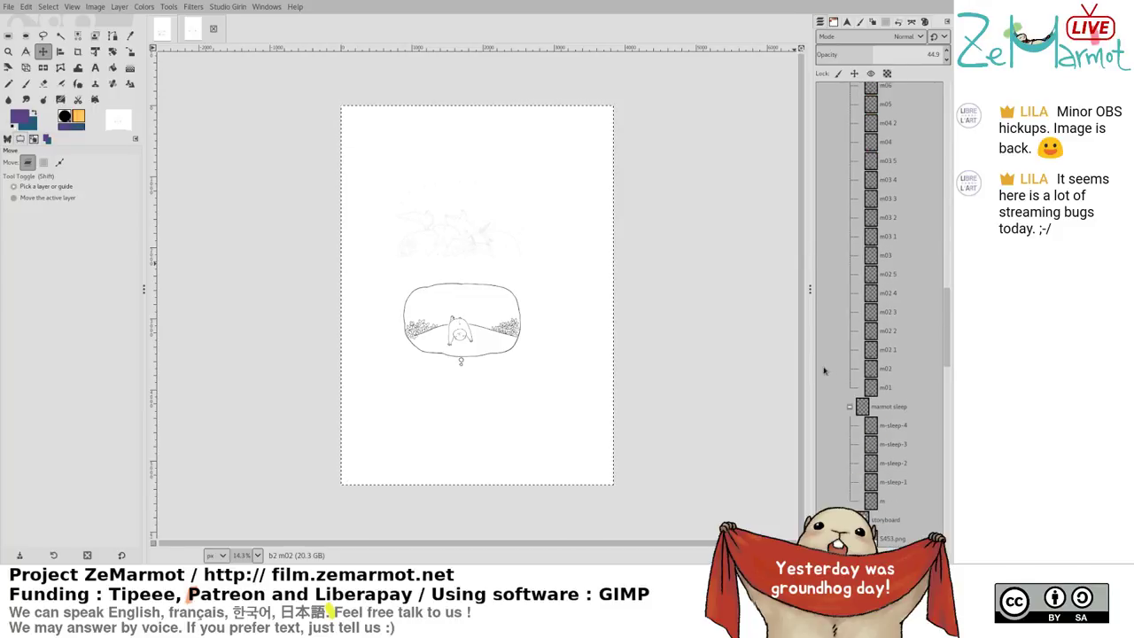
scroll(941, 345, "up", 10)
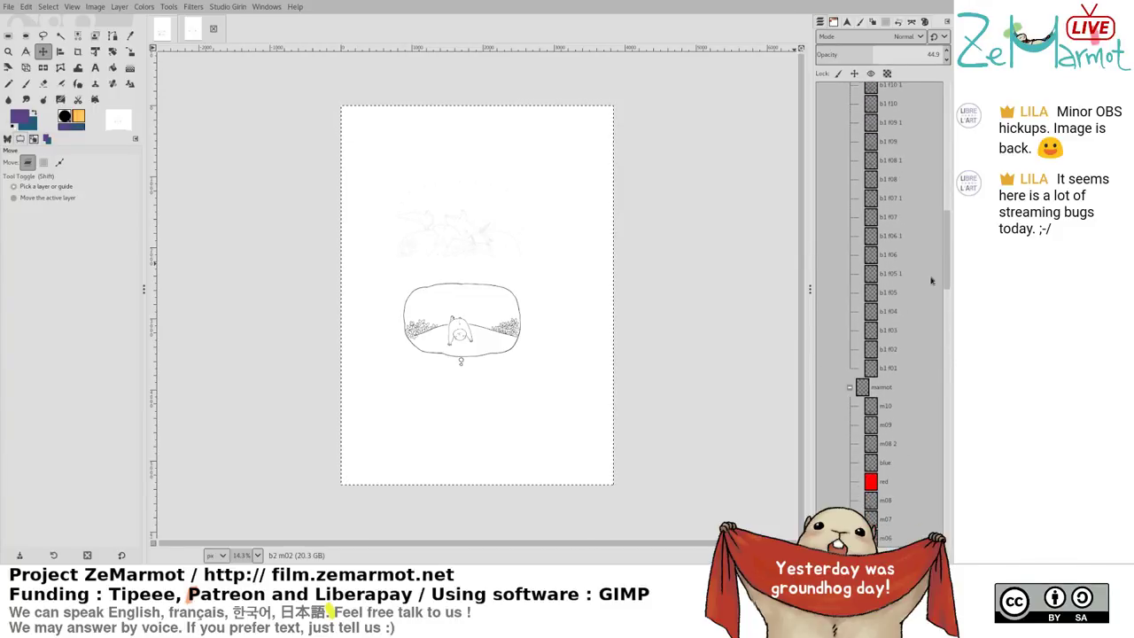
left_click(823, 388)
scroll(886, 292, "down", 3)
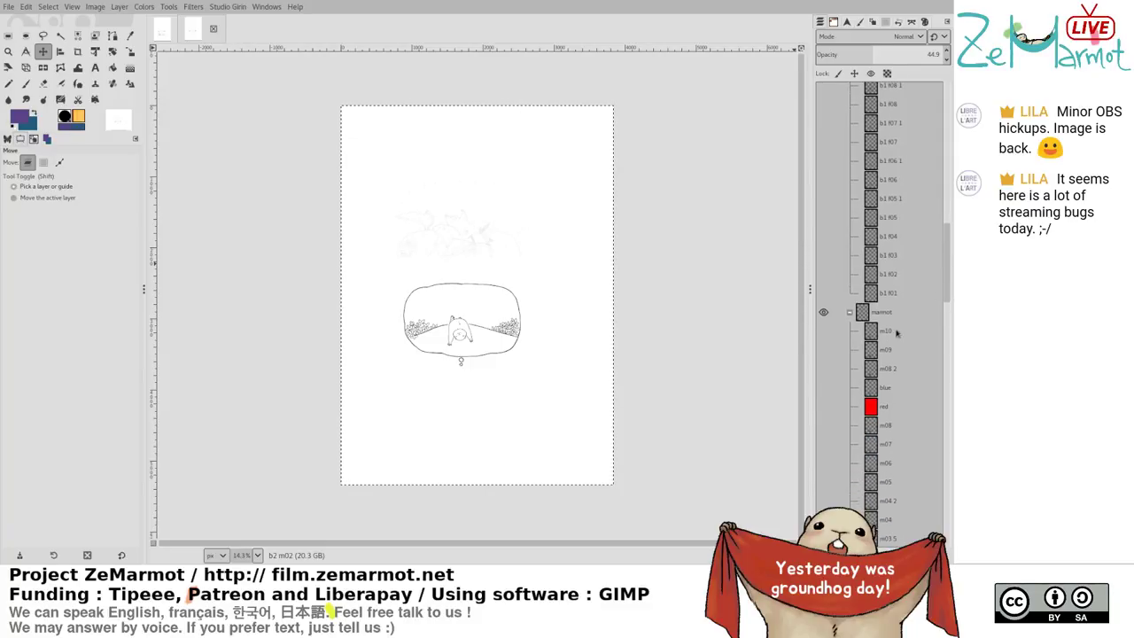
left_click(830, 335)
left_click(824, 331)
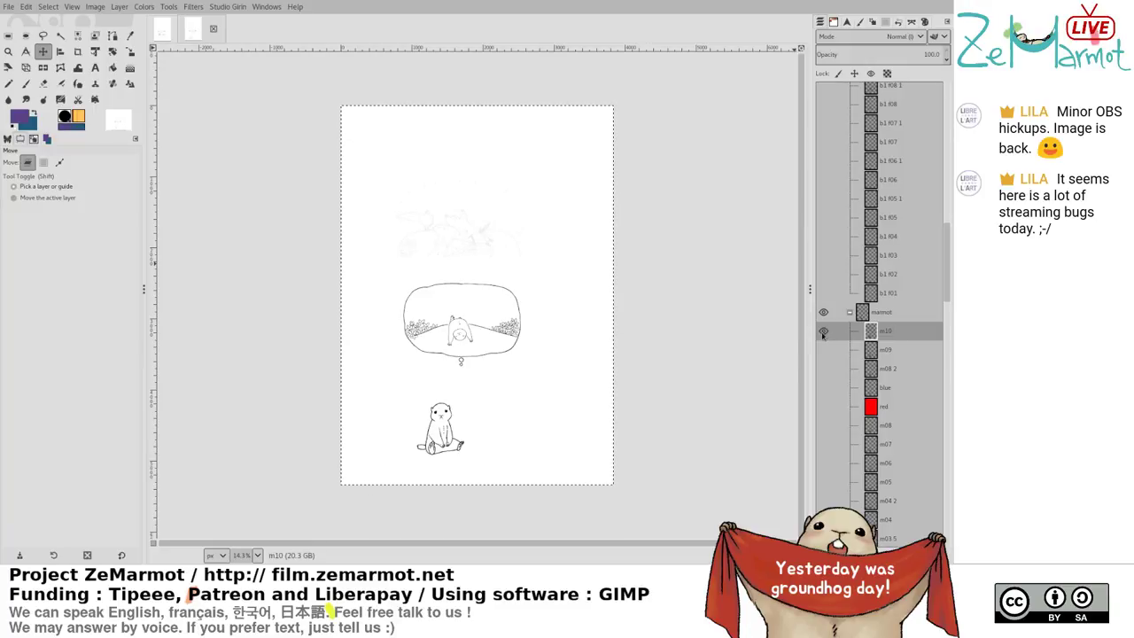
left_click(824, 332)
Make the bubble5 group visible in the full-page image and compare its drawings with the first image
left_click_drag(944, 273, 941, 125)
left_click(823, 129)
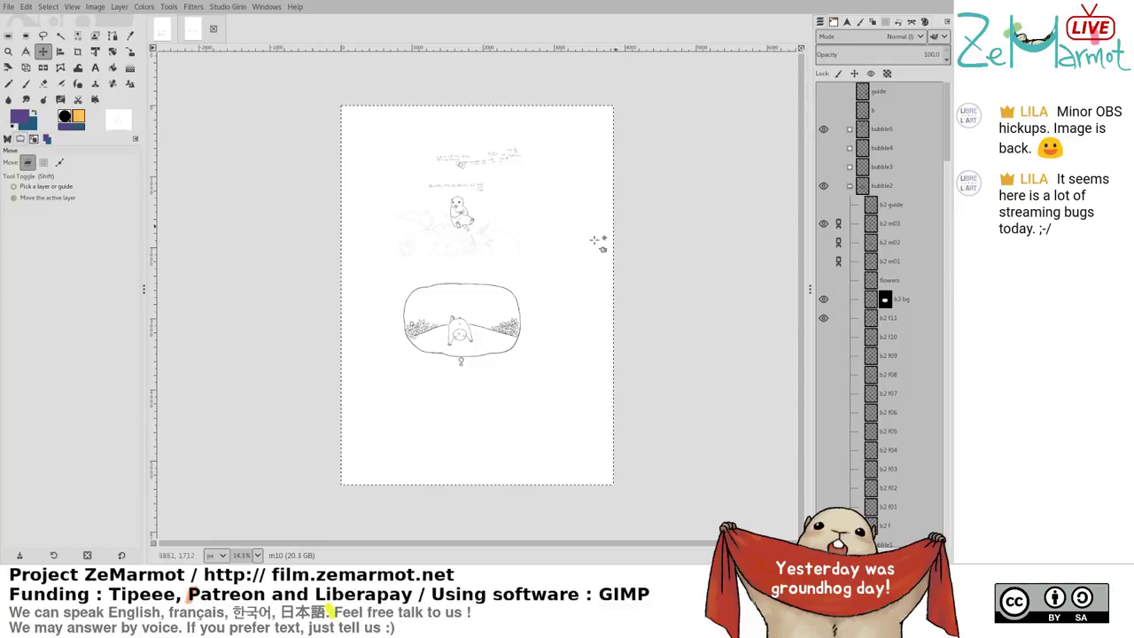
scroll(479, 297, "up", 5, "ctrl")
left_click_drag(502, 269, 505, 330)
left_click(161, 28)
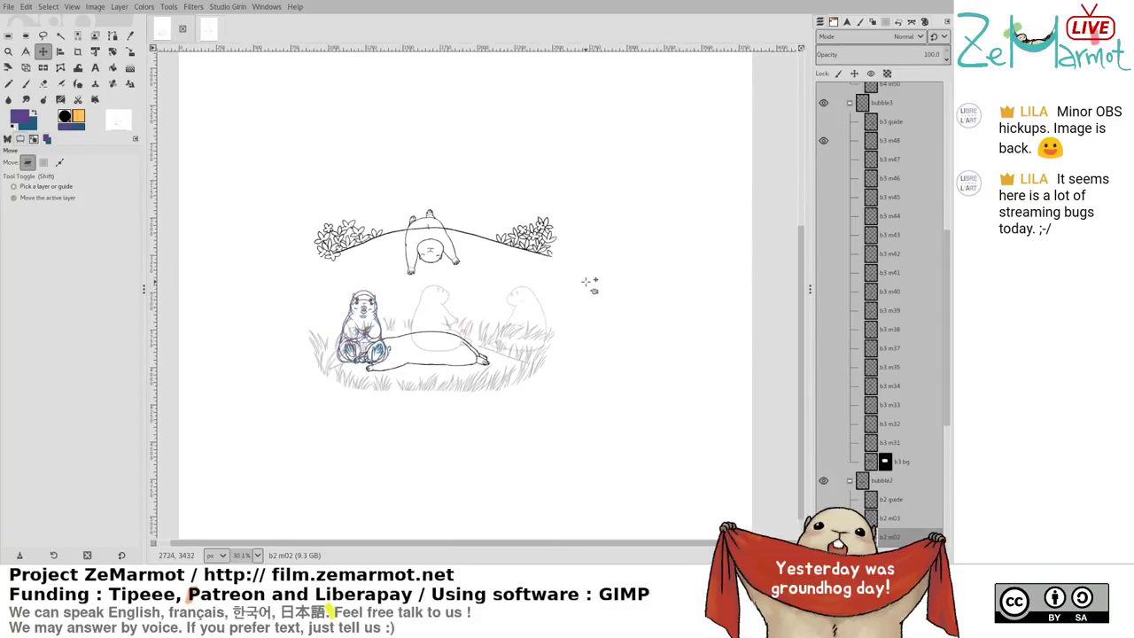
Copy the drawing on layer b2 m01 in the full-page image and return to the first image
left_click(208, 32)
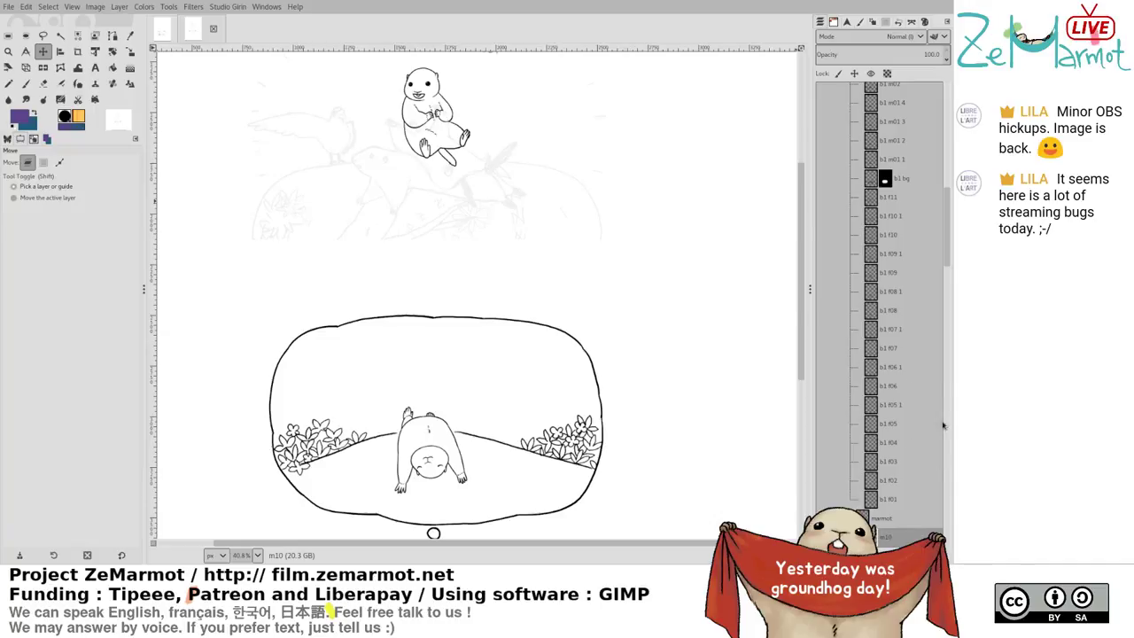
left_click_drag(951, 264, 949, 169)
left_click(891, 210)
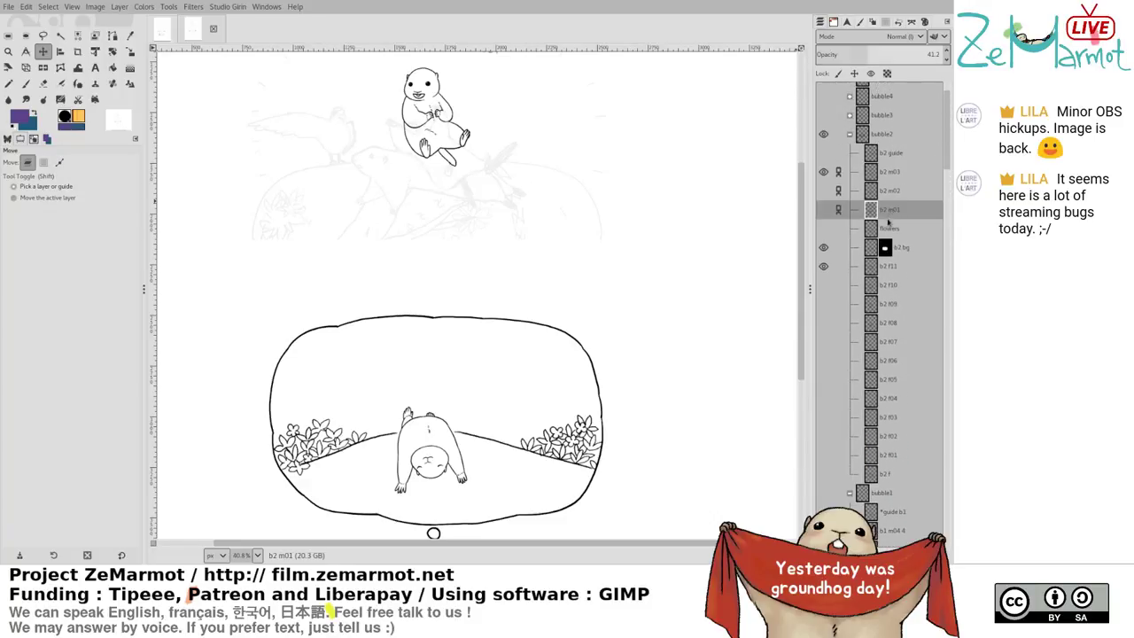
key("ctrl+c")
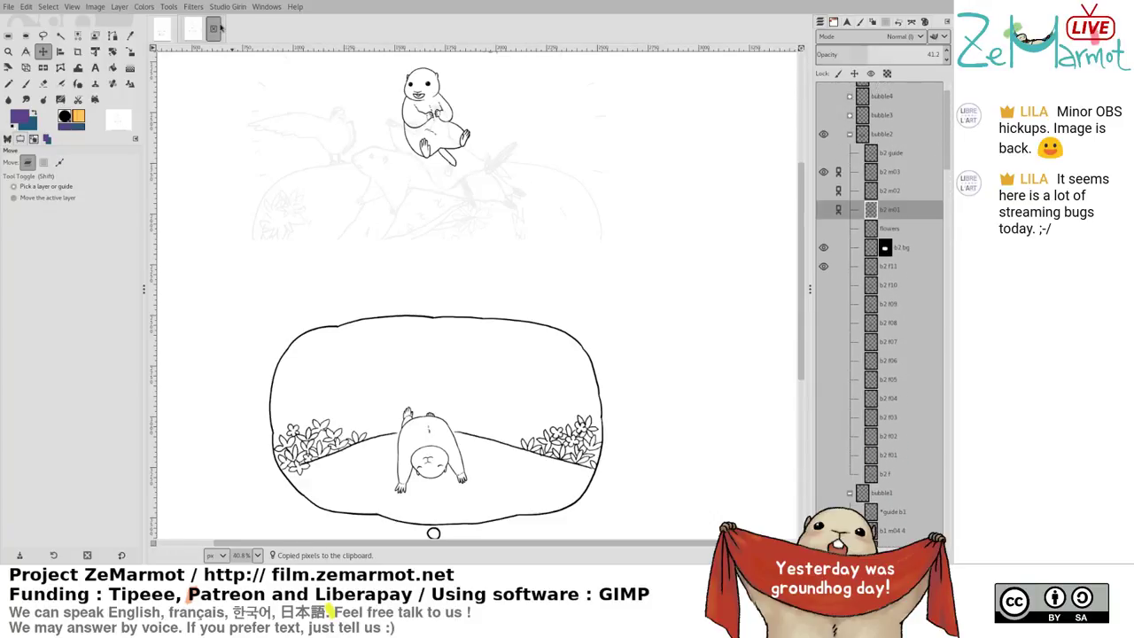
left_click(163, 29)
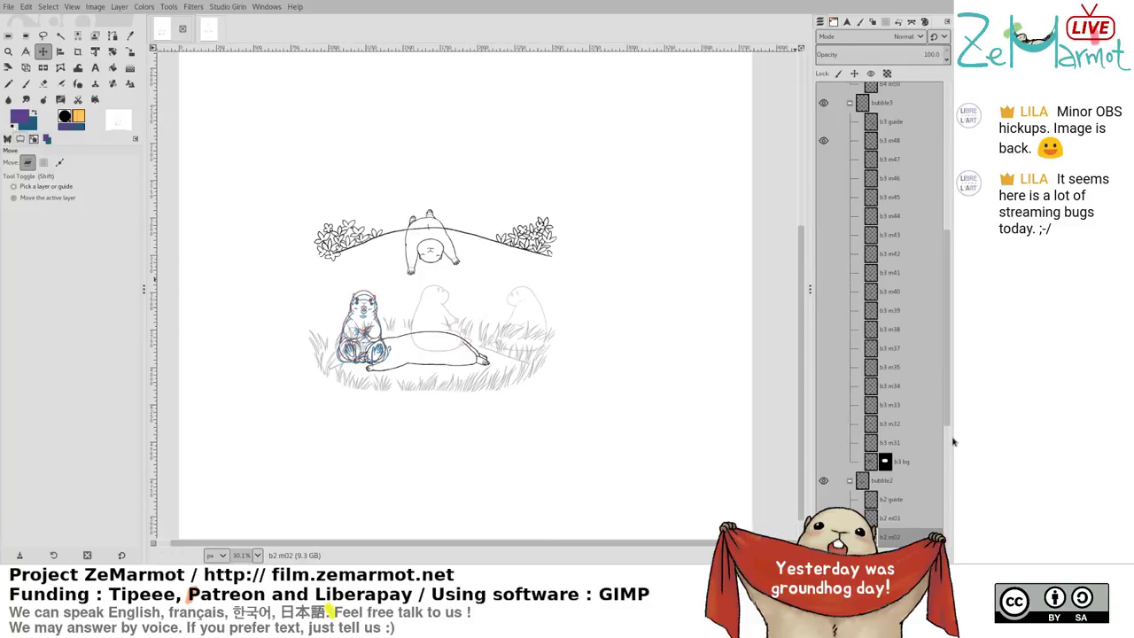
Replace the old drawing on bubble2's b2 m01 layer with the pasted copy and set the layer's opacity to 100
scroll(947, 437, "down", 1)
scroll(948, 437, "down", 2)
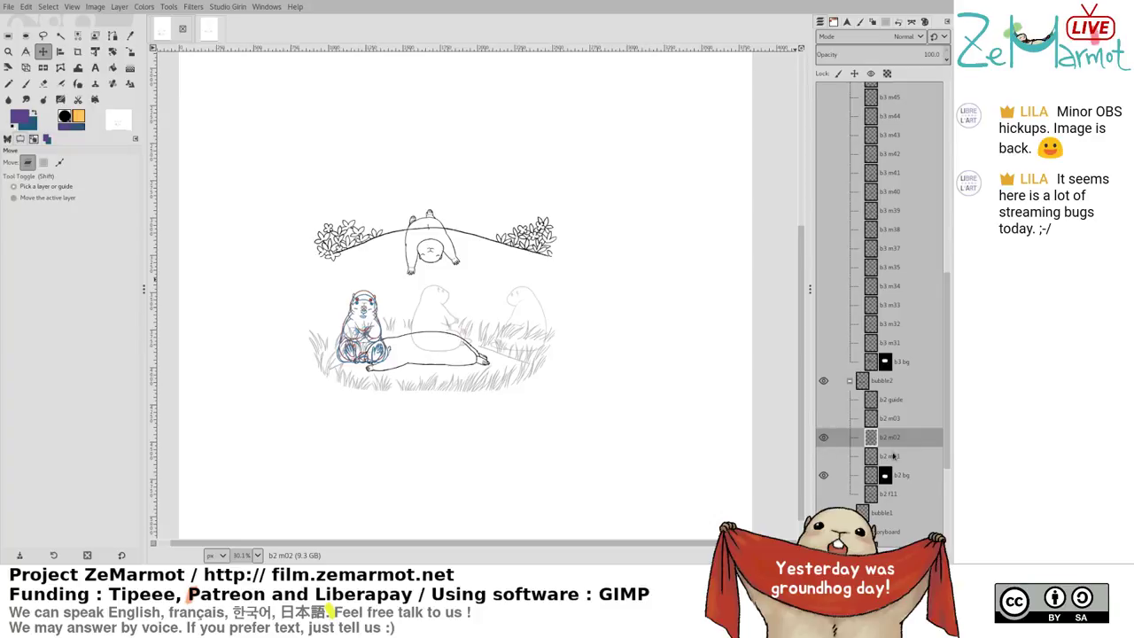
left_click(893, 456)
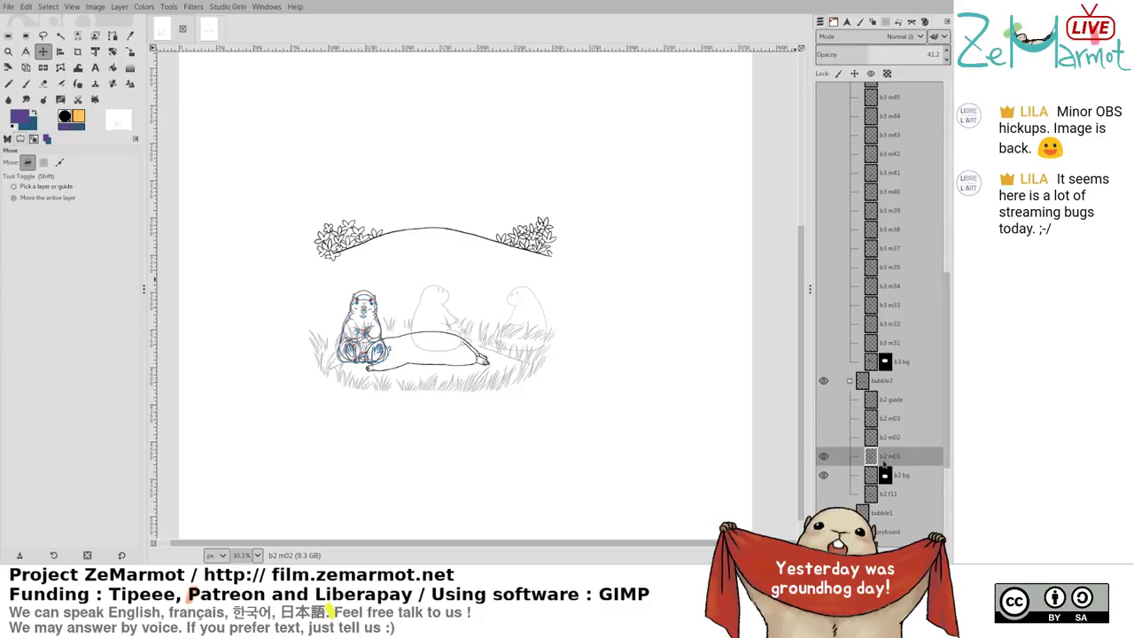
key("ctrl+v")
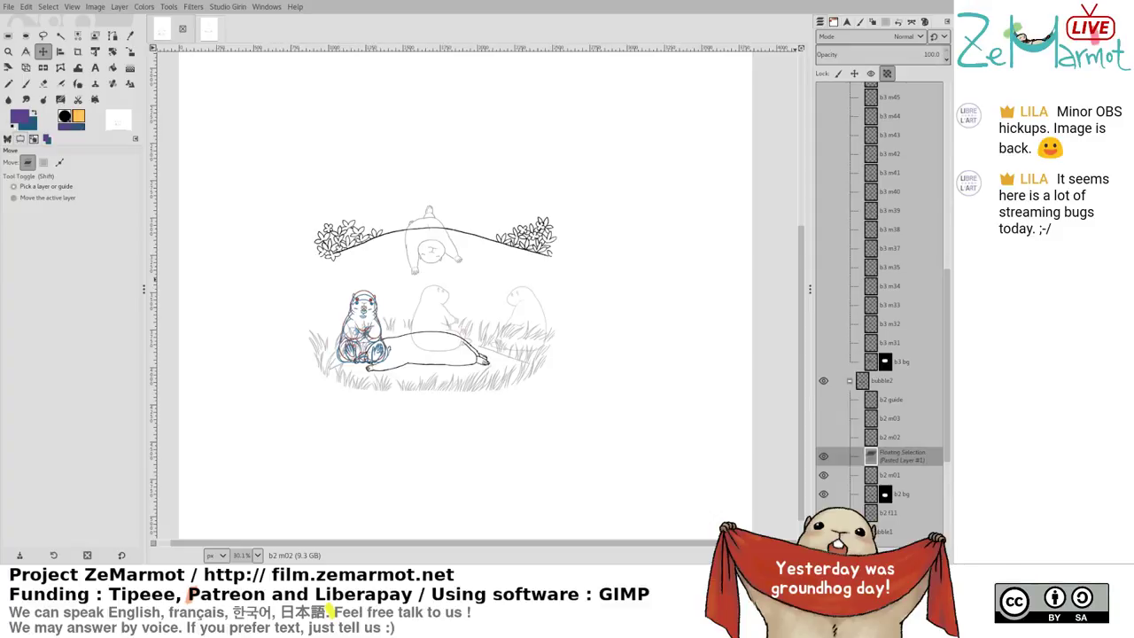
key("ctrl+h")
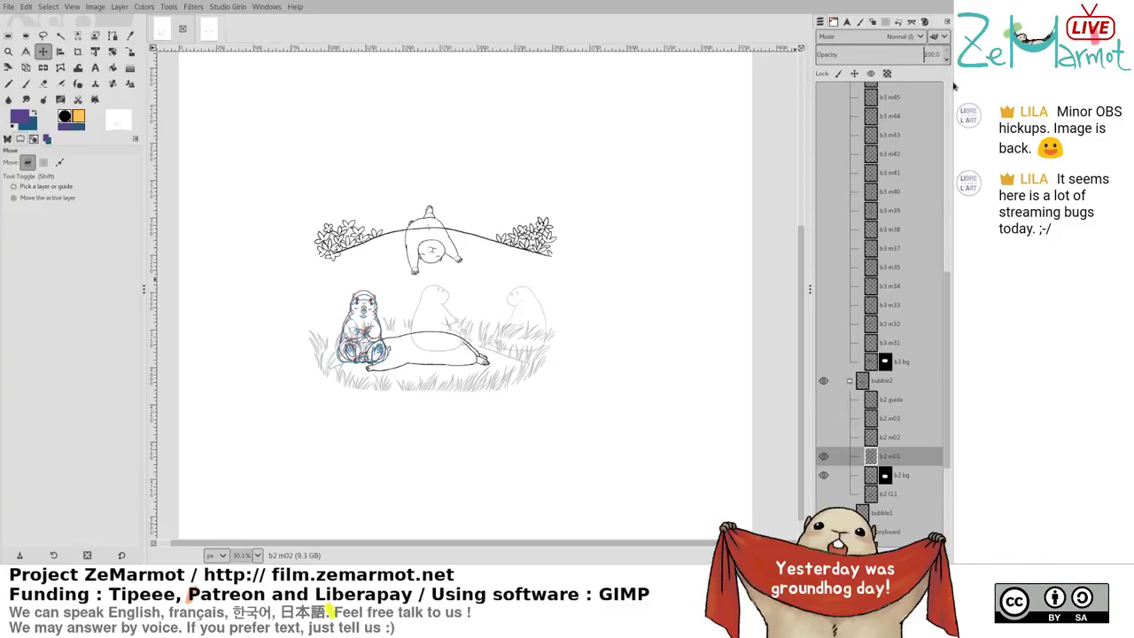
Show only the b2 m03 layer within the bubble2 group, hiding its other layers including the background
left_click(825, 438, "shift")
left_click(824, 421, "shift")
left_click(823, 419)
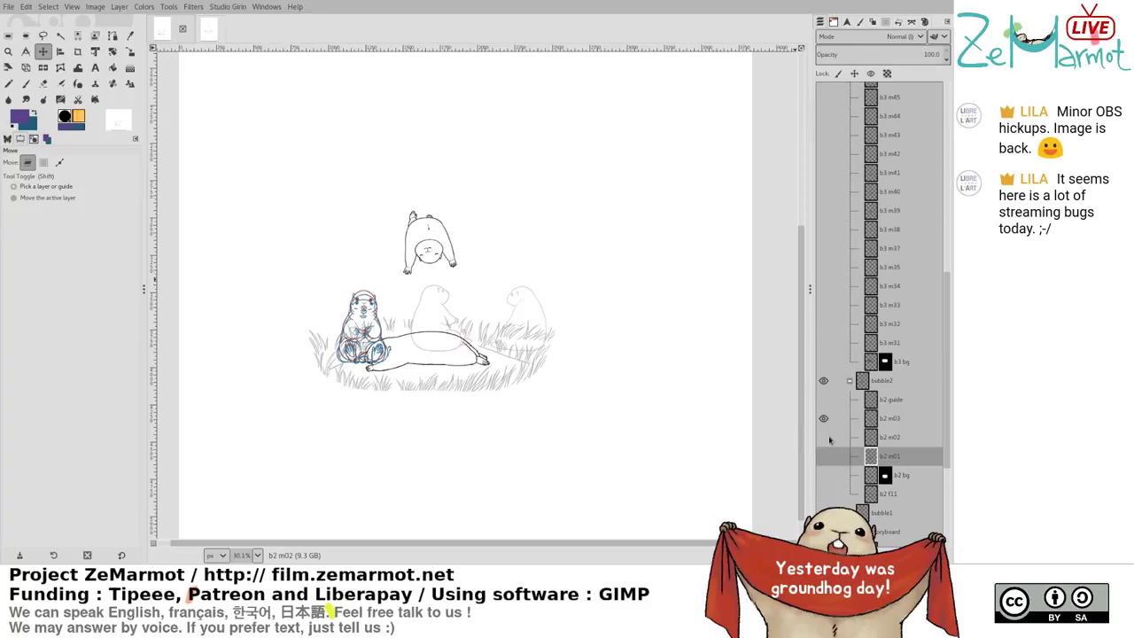
Save the full-page image S5c1.xcf and return to the first image
left_click(209, 28)
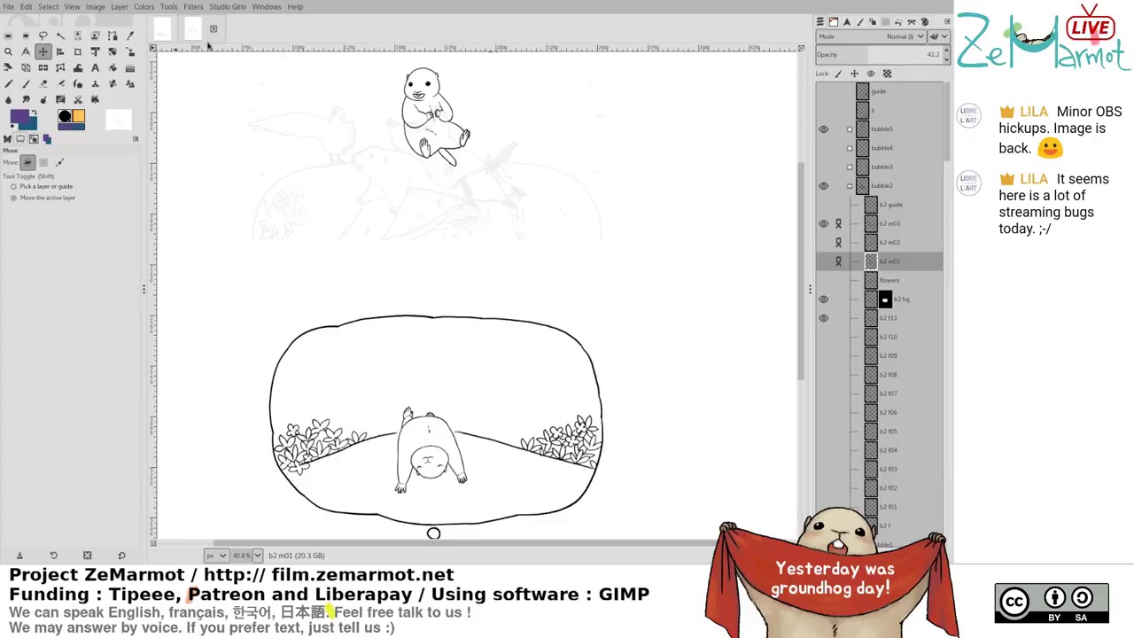
key("ctrl+s")
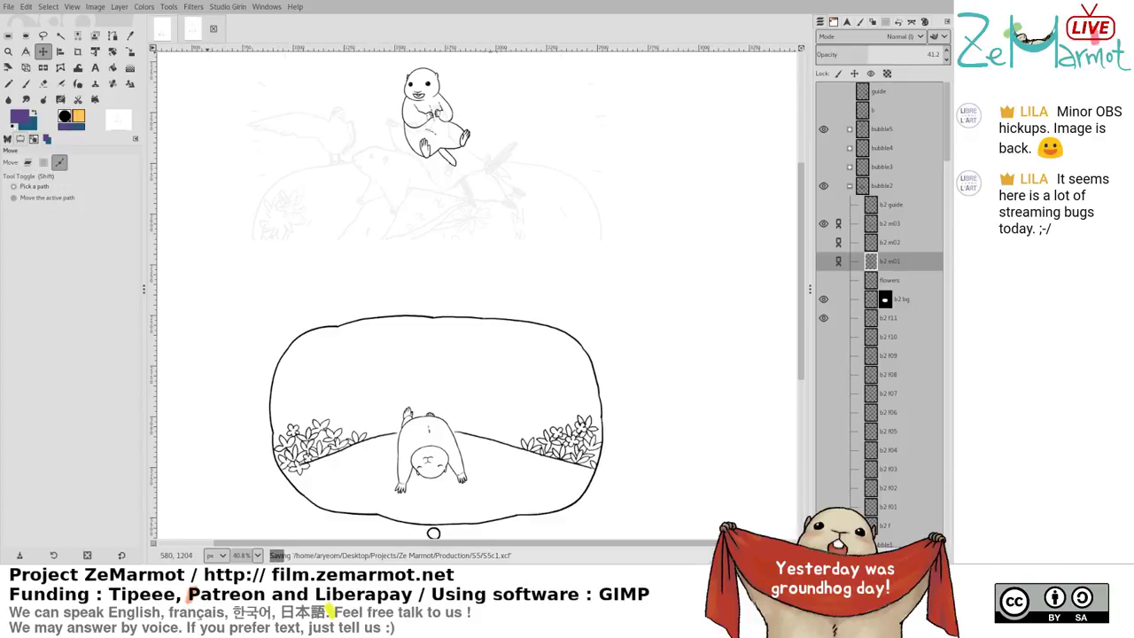
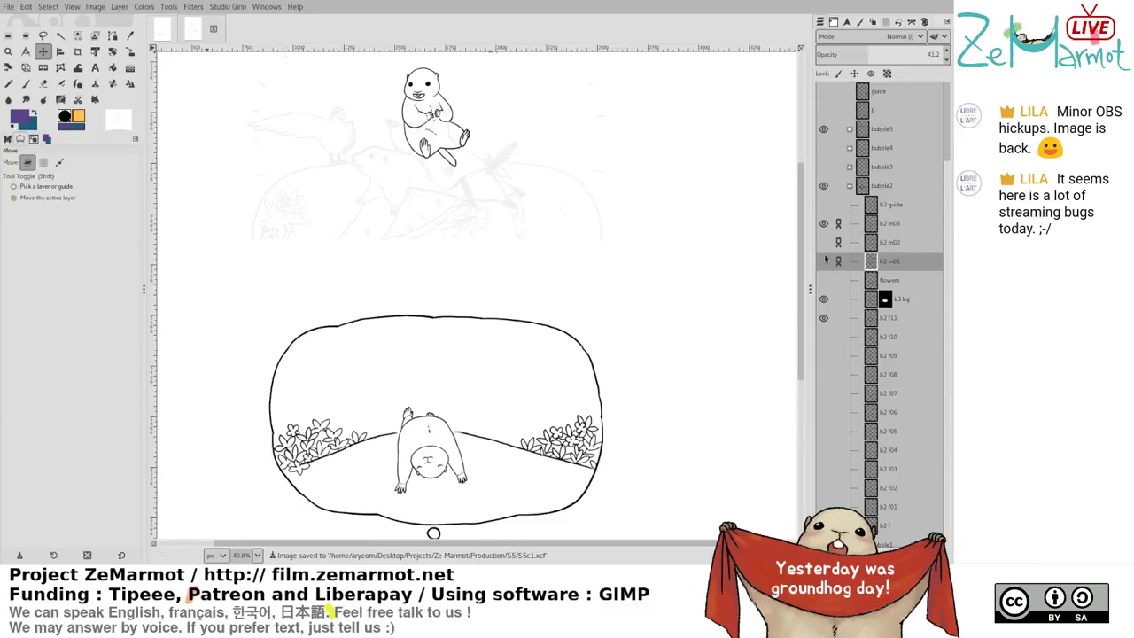
left_click(163, 31)
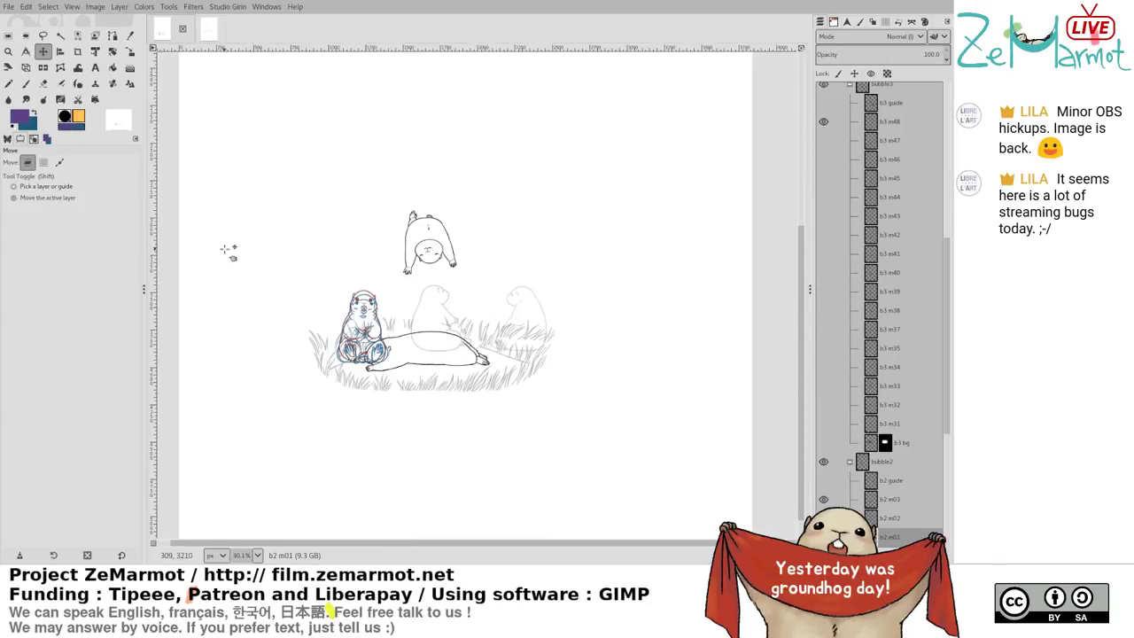
Compare the drawings on bubble2's b2 m01 and b2 m03 layers by switching their visibility, leaving b2 m03 shown
mouse_move(486, 295)
left_mouse_down()
mouse_move(476, 261)
mouse_move(490, 274)
left_mouse_up()
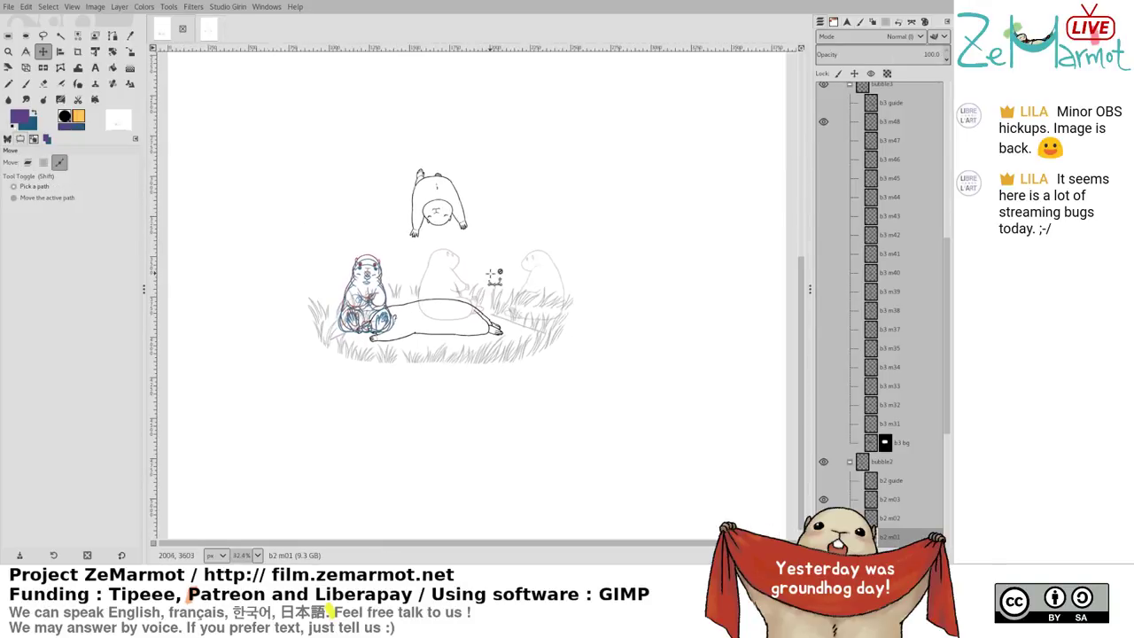
scroll(492, 275, "up", 3)
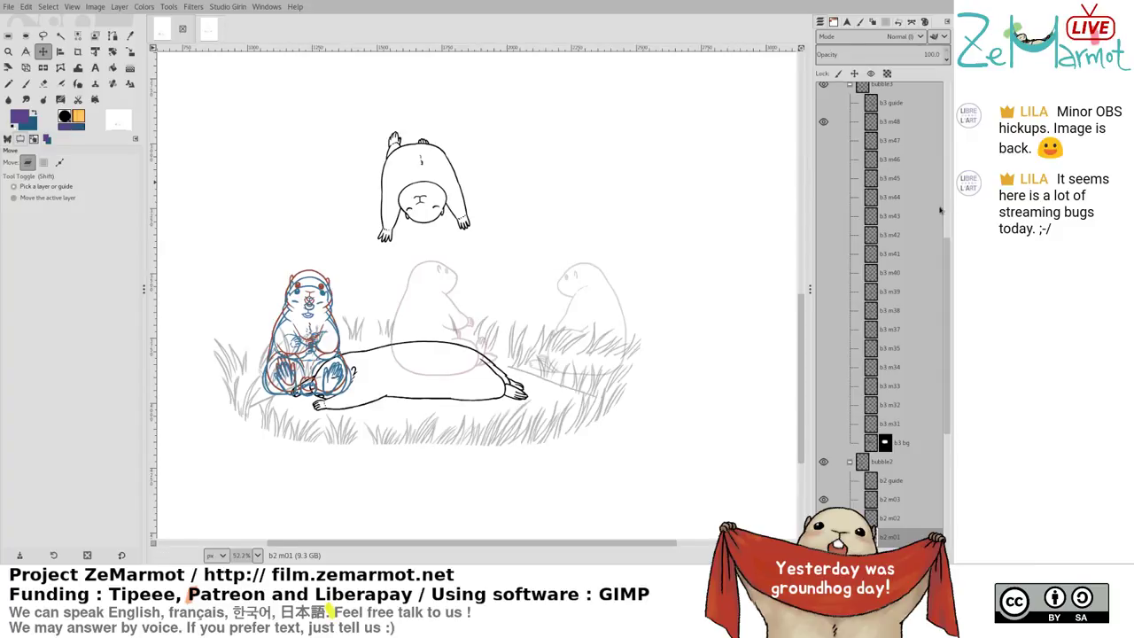
scroll(941, 212, "up", 3)
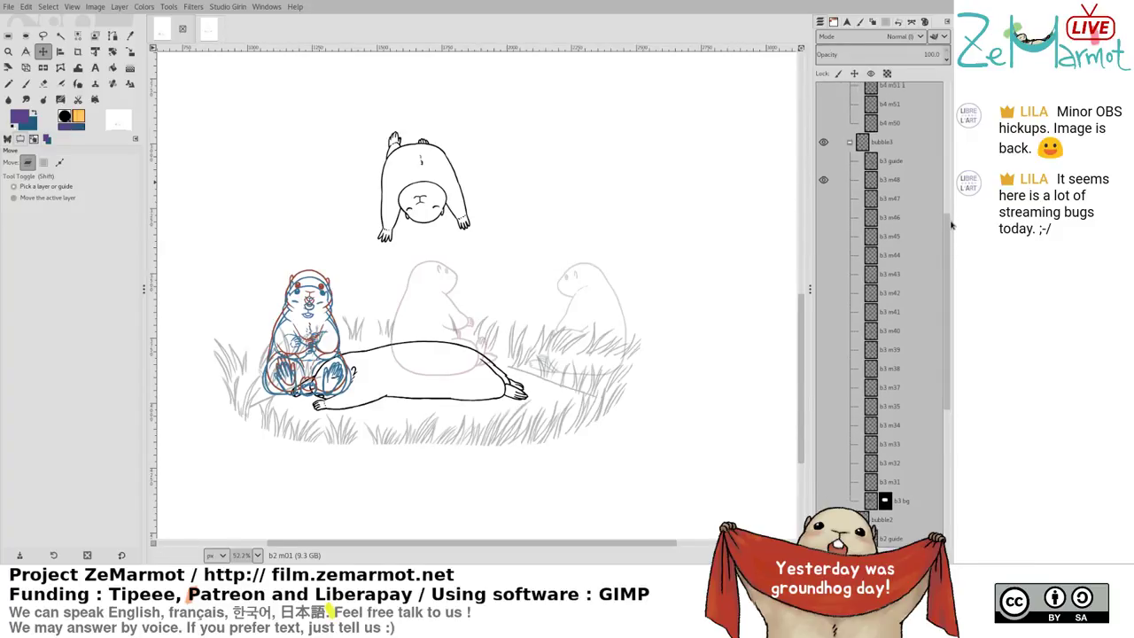
left_click_drag(951, 226, 941, 109)
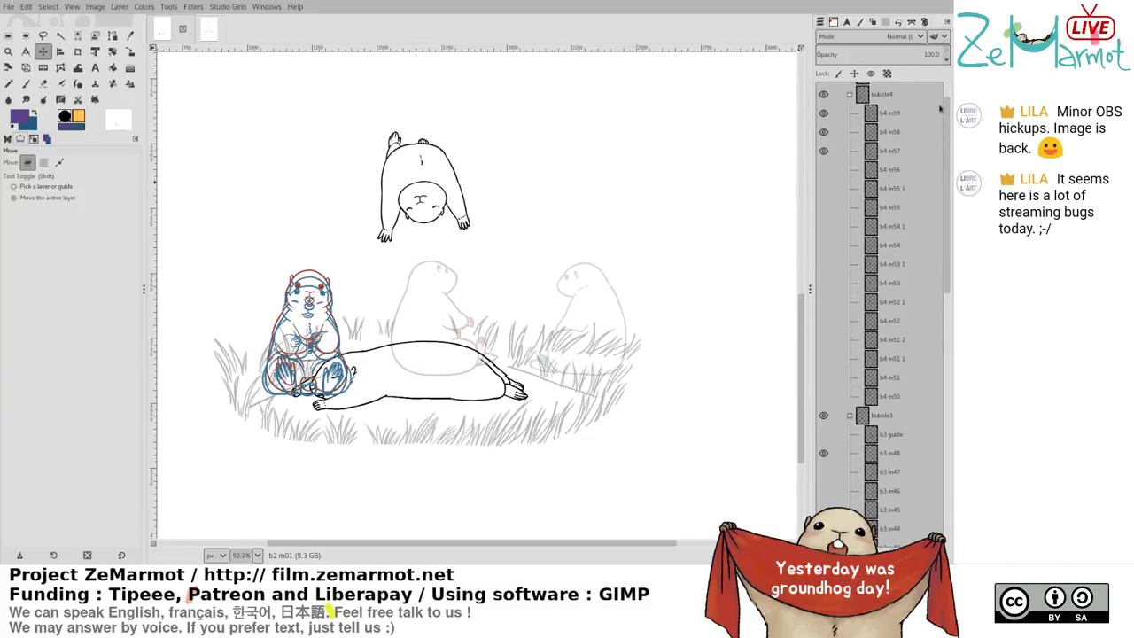
left_click_drag(941, 108, 950, 308)
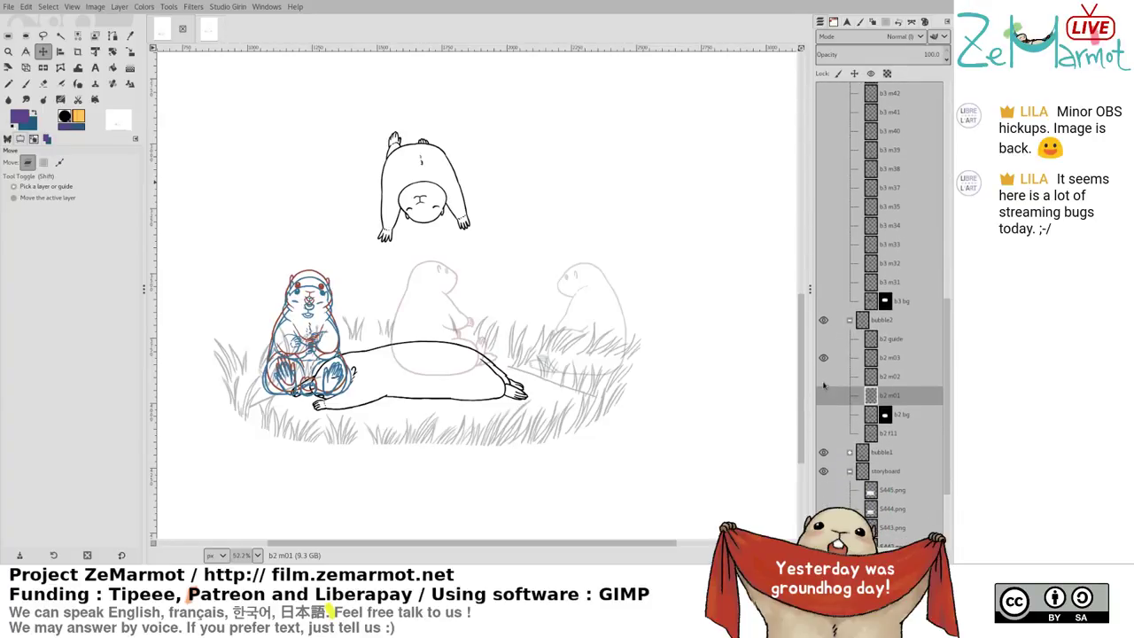
left_click(824, 395)
left_click(824, 357)
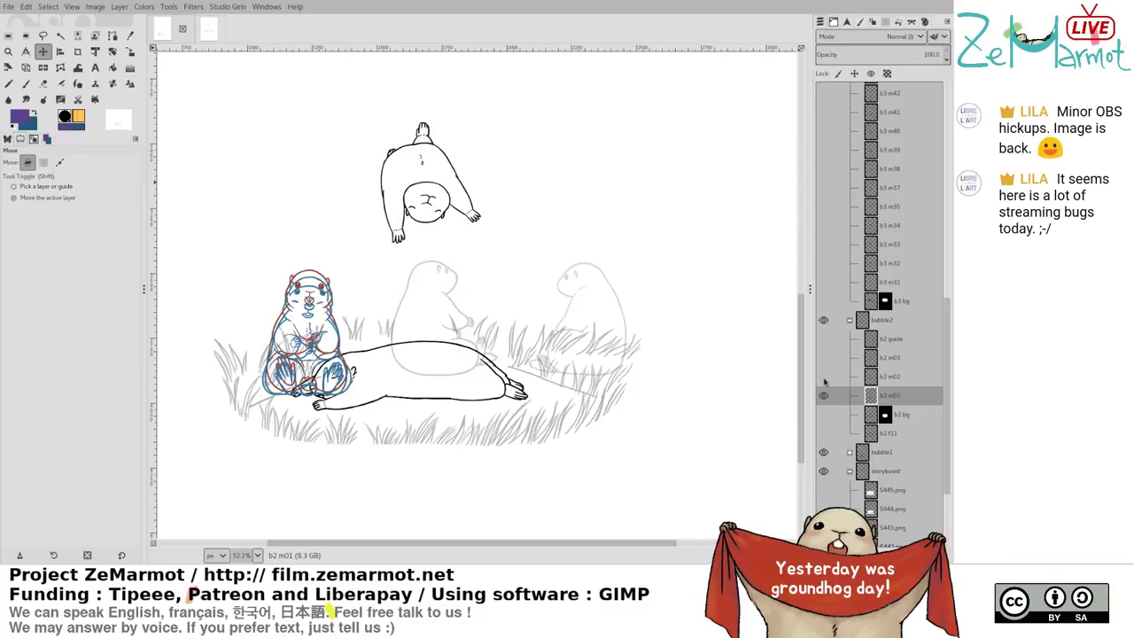
left_click(825, 357)
left_click(824, 395)
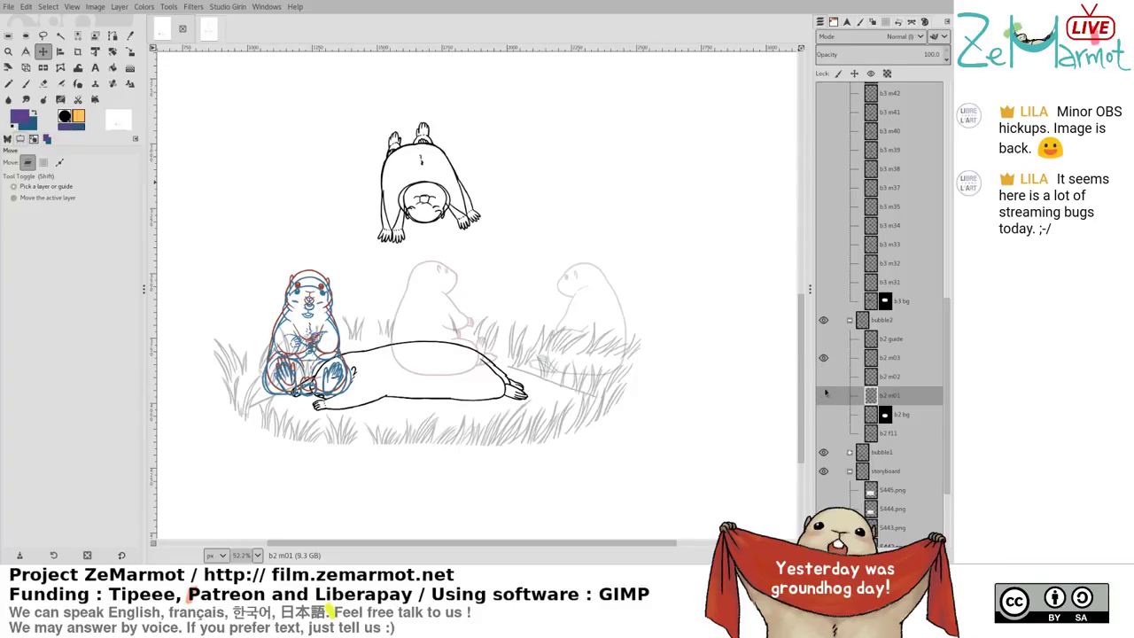
Go through the storyboard group's sketches S445.png to S442.png and leave only S442.png visible in the group
left_click(824, 490)
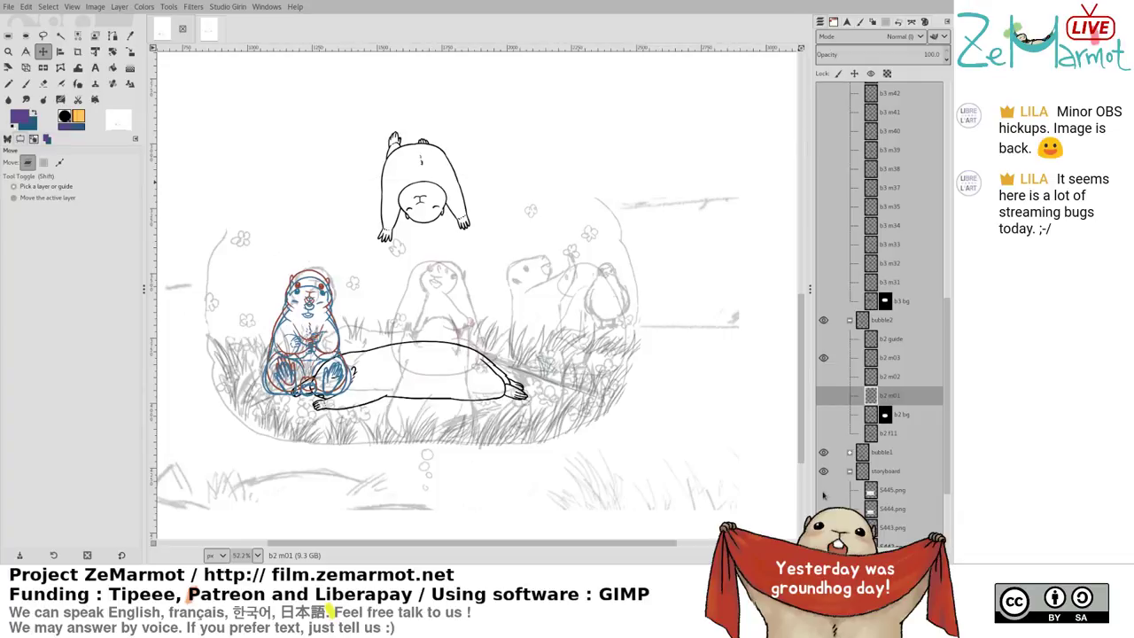
left_click(823, 509)
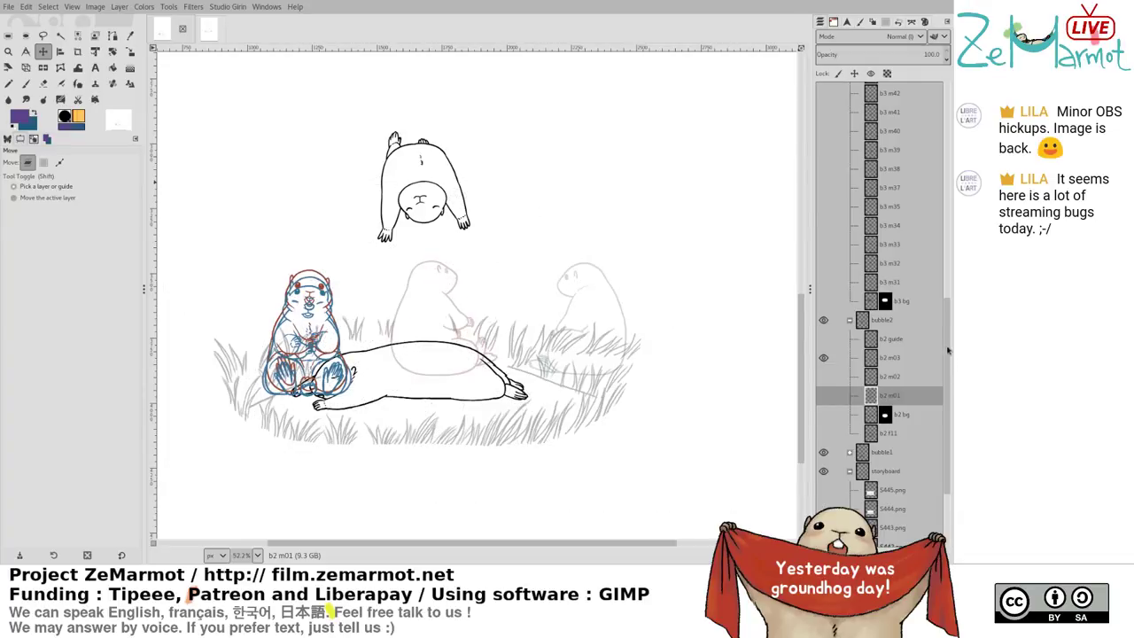
left_click_drag(949, 350, 949, 404)
left_click(824, 421)
left_click(823, 419)
left_click(823, 408)
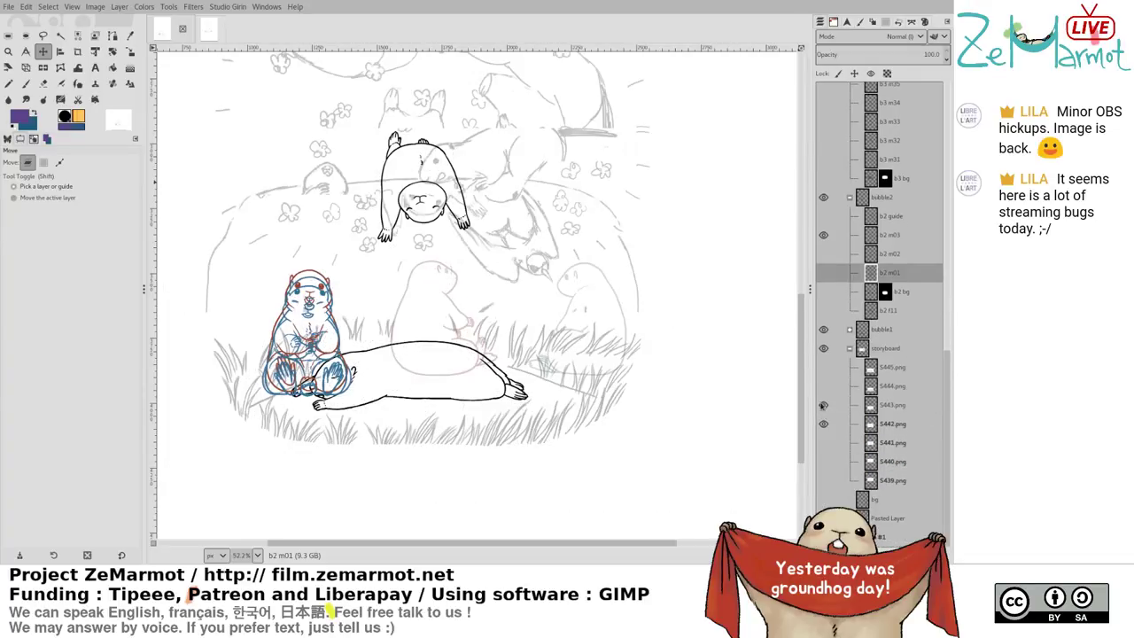
left_click_drag(819, 397, 823, 387)
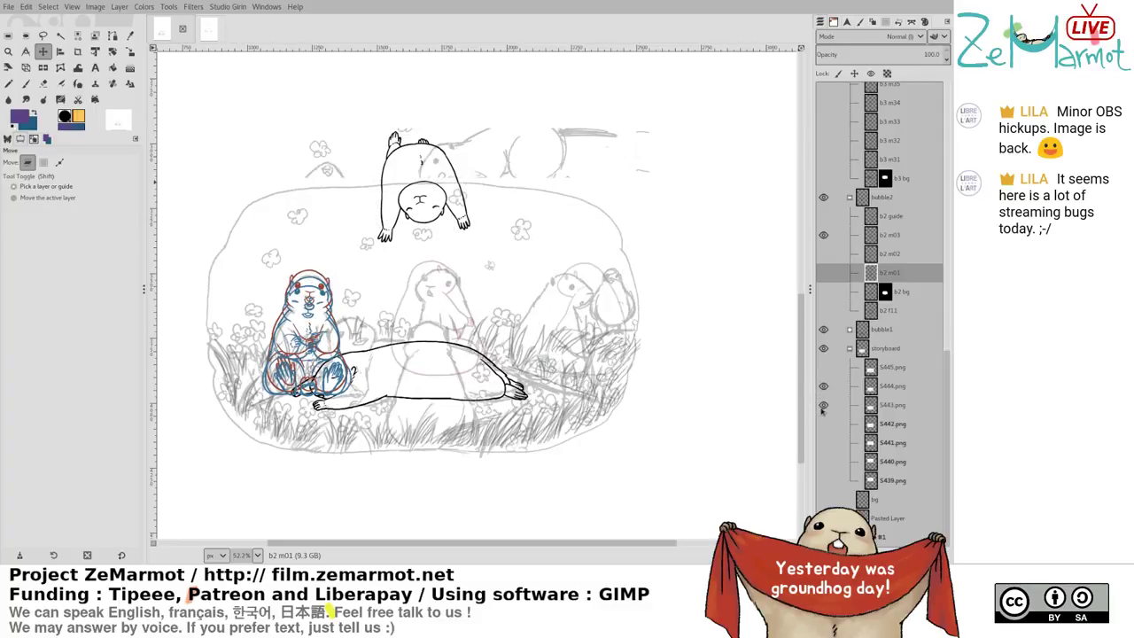
left_click(823, 423, "shift")
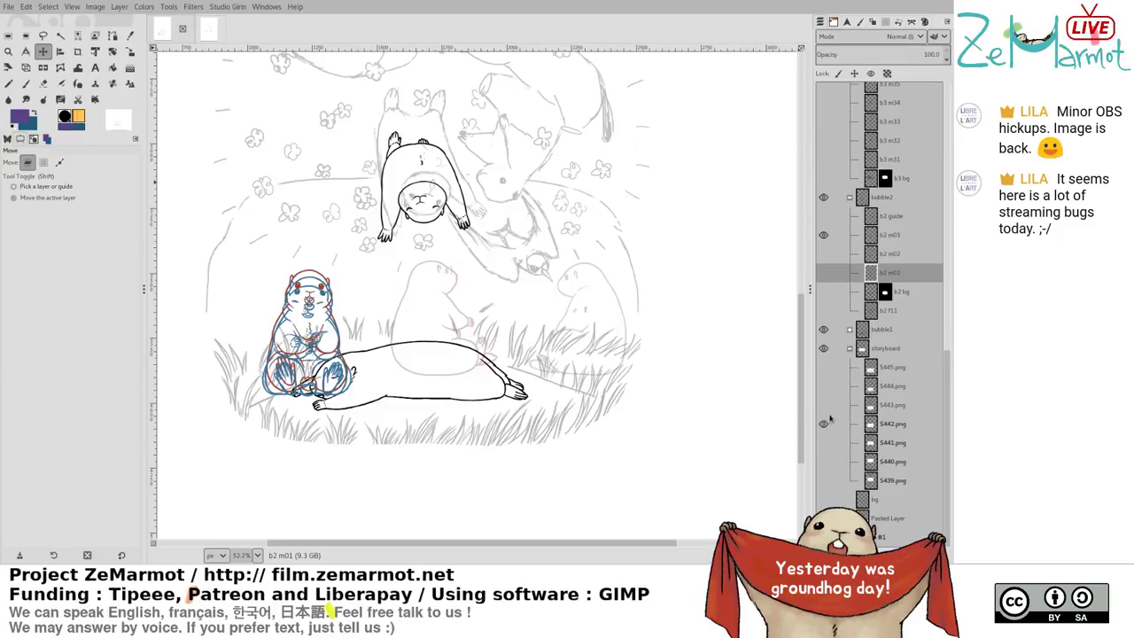
Compare storyboard sketch S443.png with S442.png around the upside-down marmot, hiding S443.png again at the end
scroll(949, 354, "up", 1)
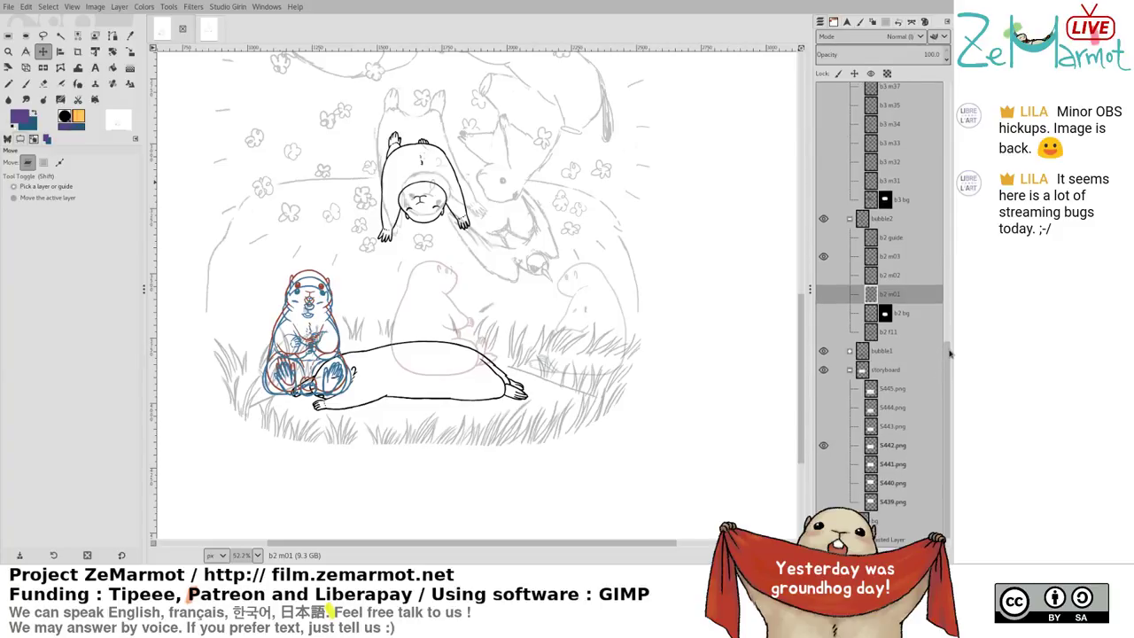
left_click_drag(949, 354, 953, 323)
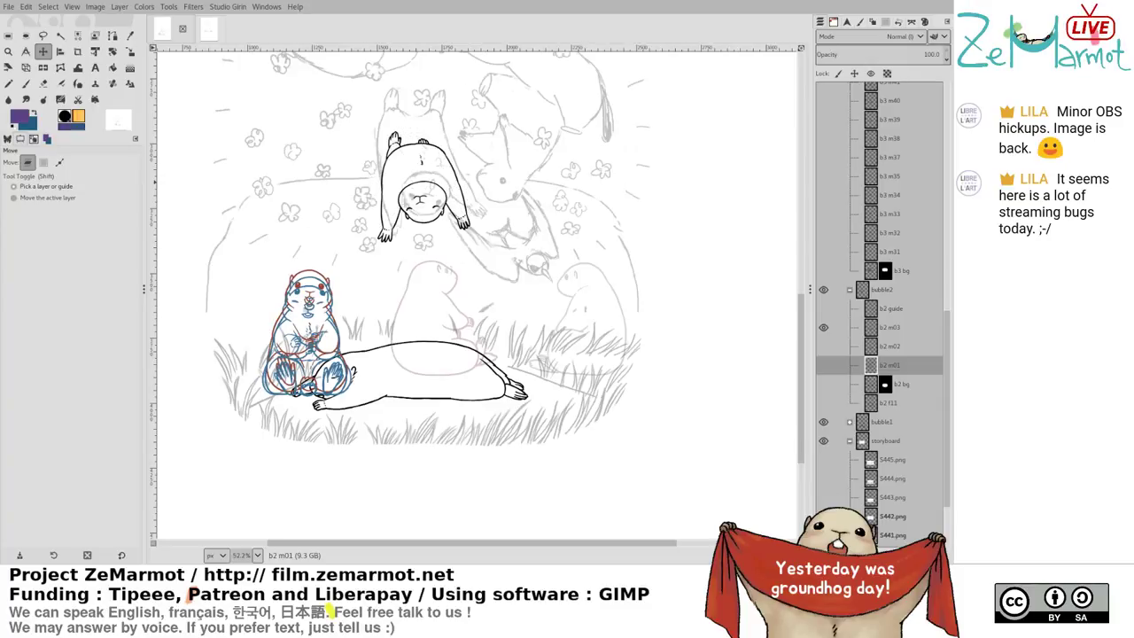
scroll(578, 357, "up", 5)
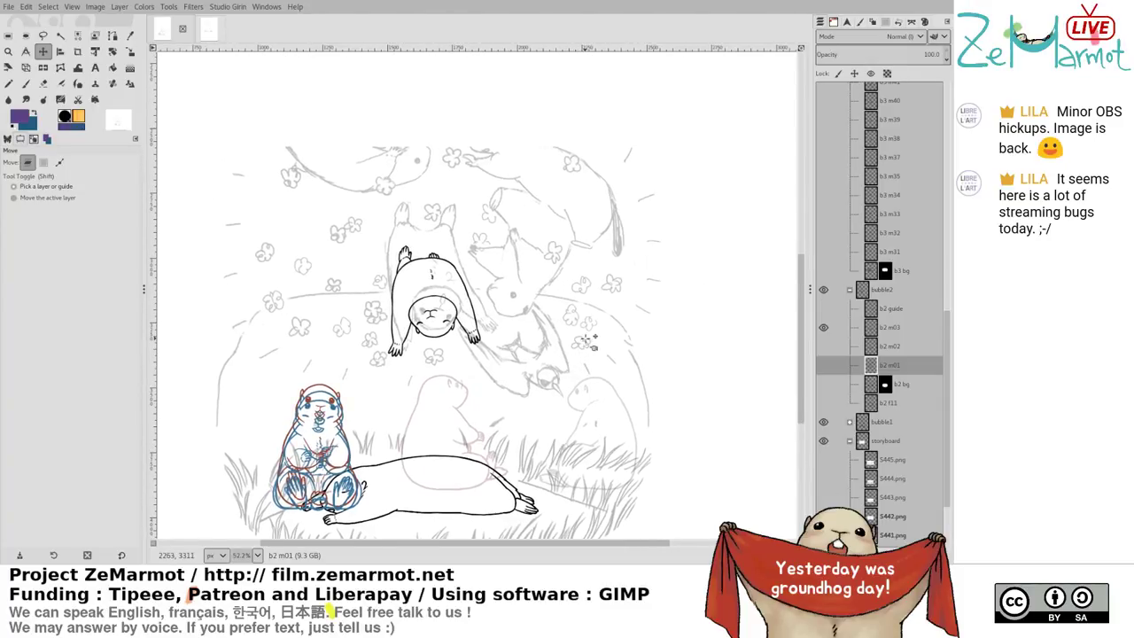
left_click(823, 497)
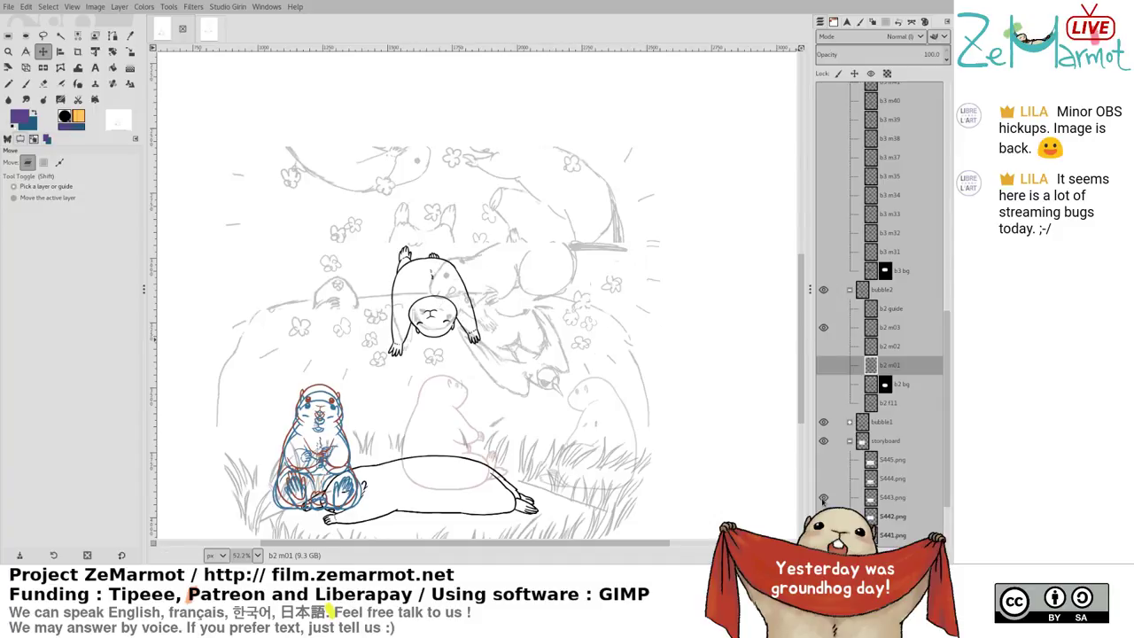
left_click(823, 498)
left_click(823, 498)
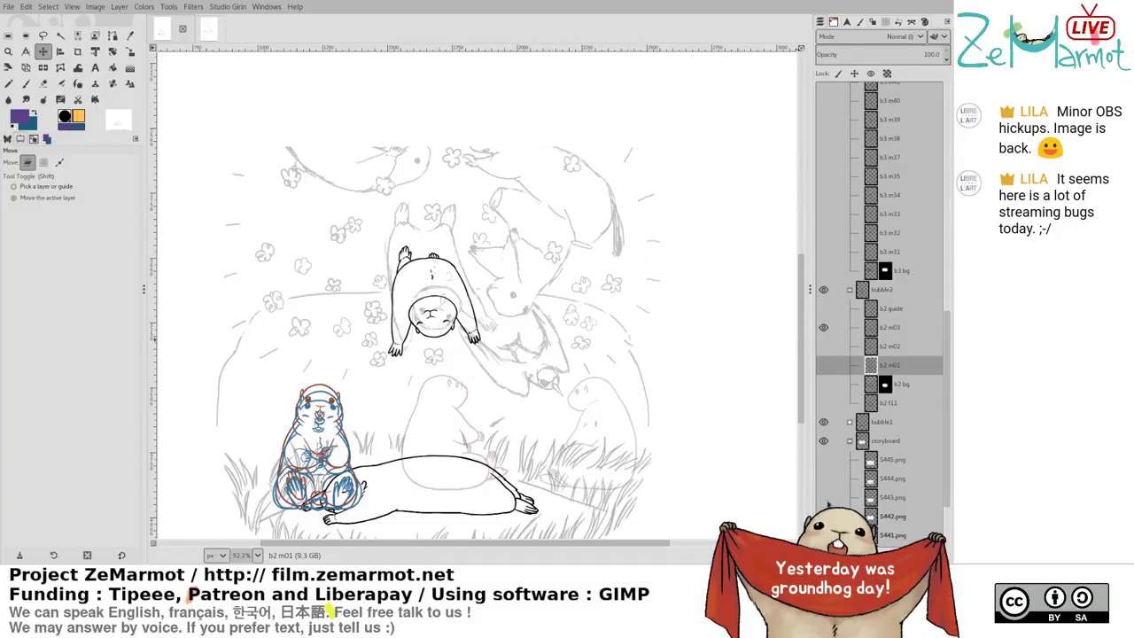
left_click(823, 498)
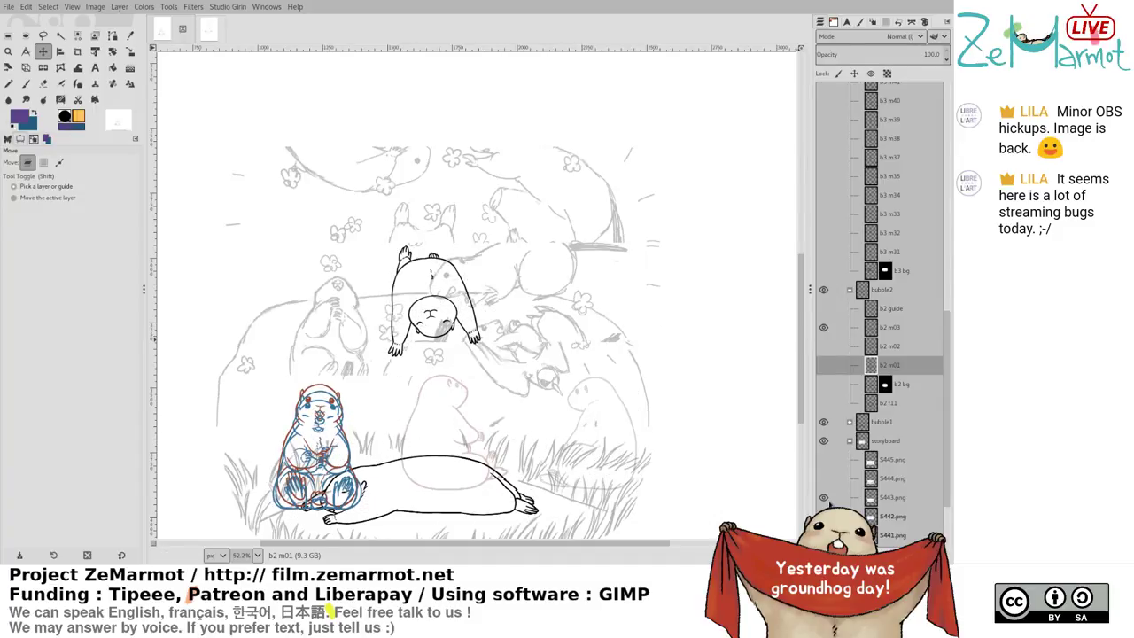
left_click(823, 498)
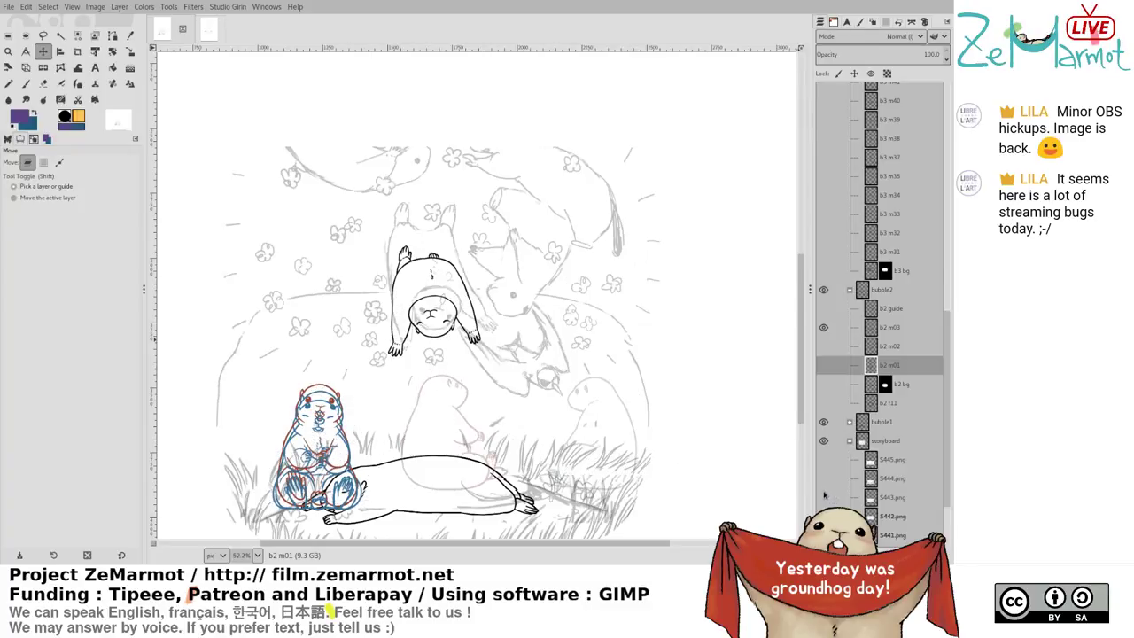
Create a new layer directly above b2 m03 in the bubble2 group and name it b2 m04
left_click(889, 310)
left_click(887, 330)
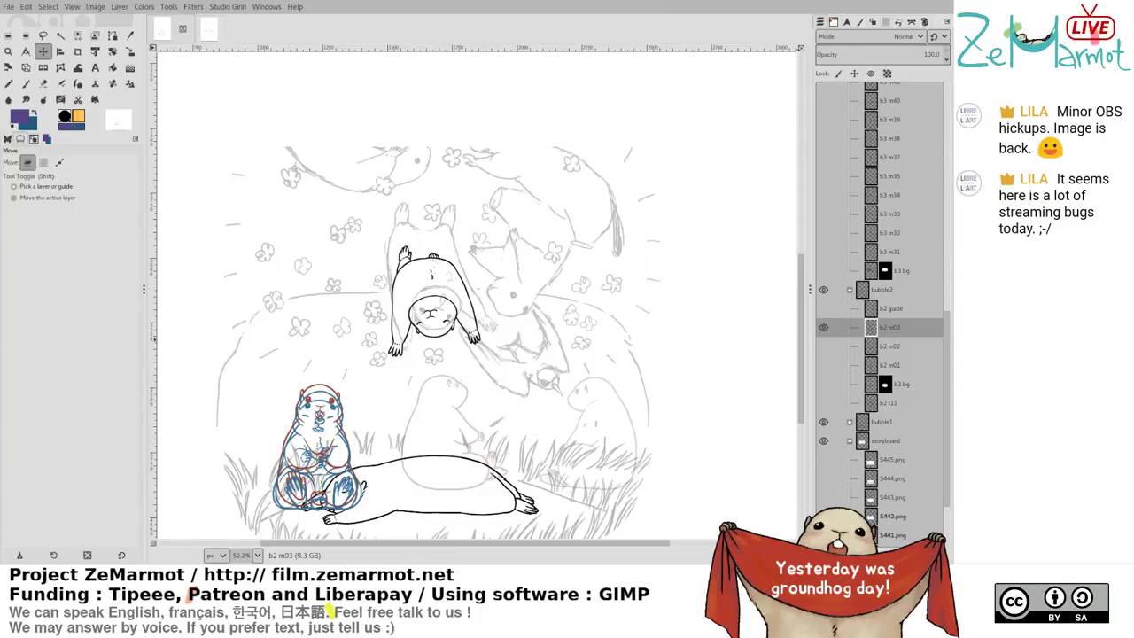
key("ctrl+shift+n")
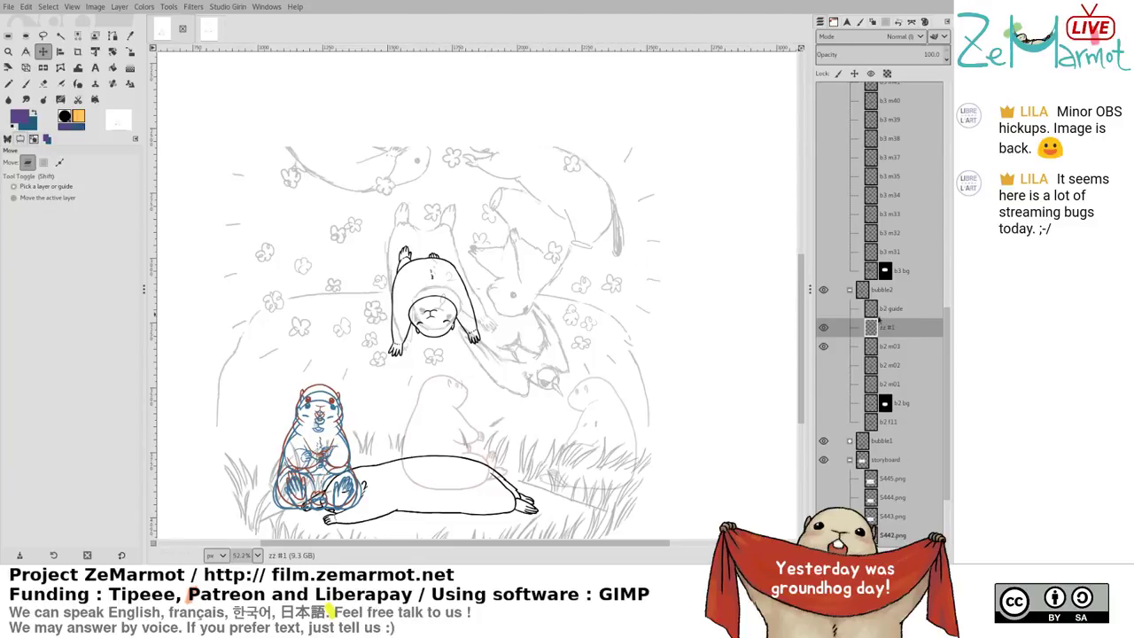
double_click(893, 348)
key("ctrl+c")
double_click(912, 328)
key("ctrl+v")
key("BackSpace")
type("4")
key("Return")
Lower layer b2 m03's opacity to 39.8 and make b2 m04 the active layer
left_click(869, 346)
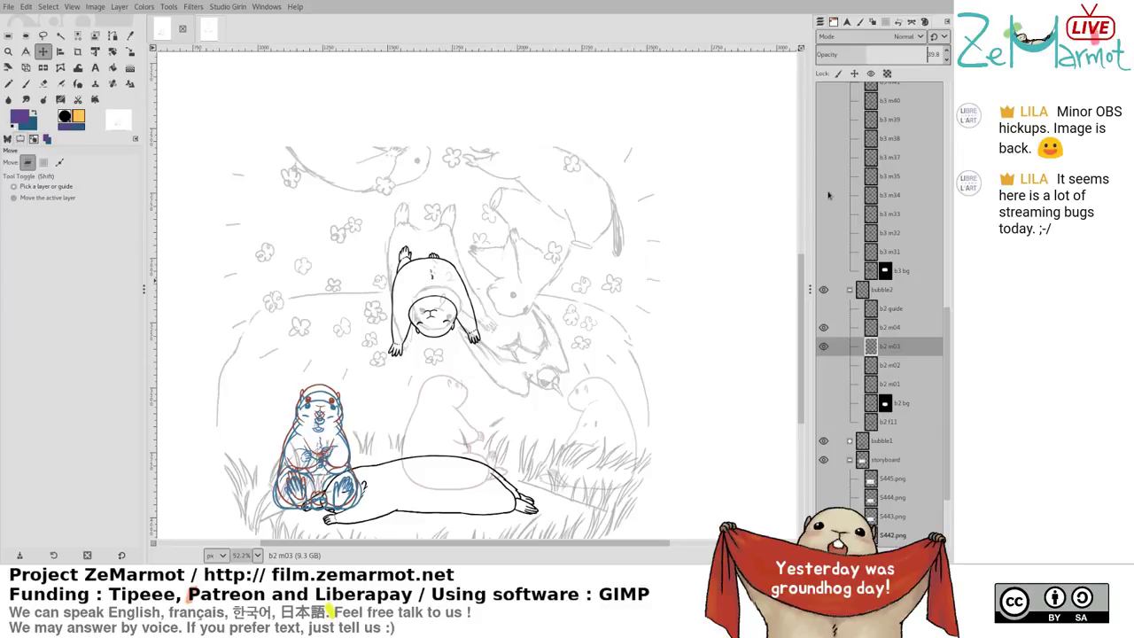
left_click_drag(532, 375, 582, 310)
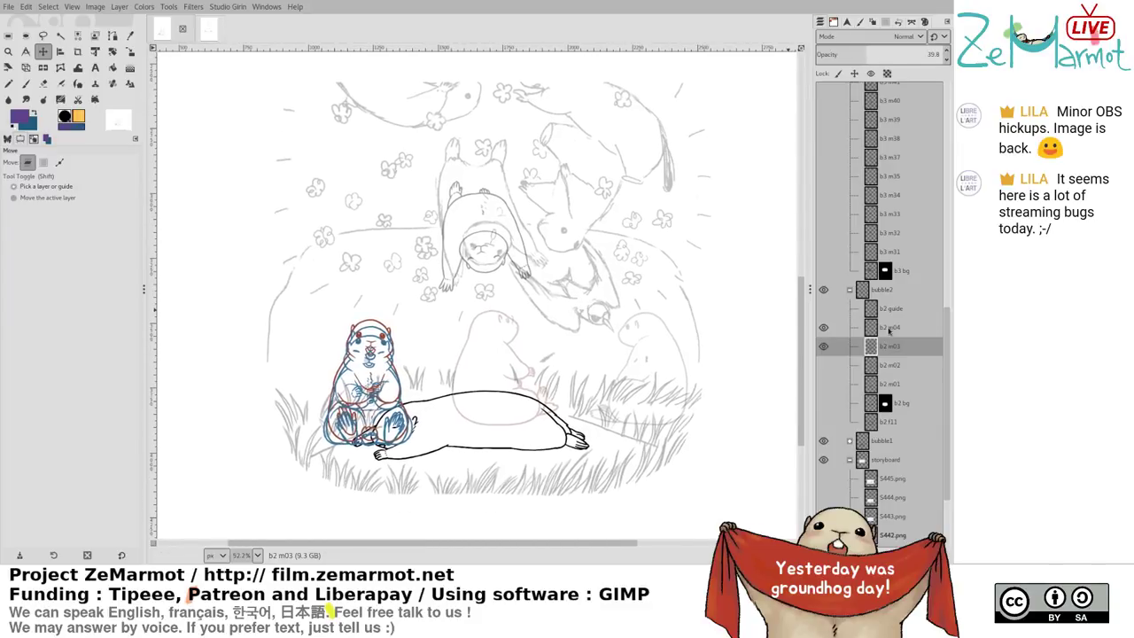
left_click(890, 330)
Bring up the colour wheel and switch to the Ink tool with layer b2 m04 active
left_click(47, 139)
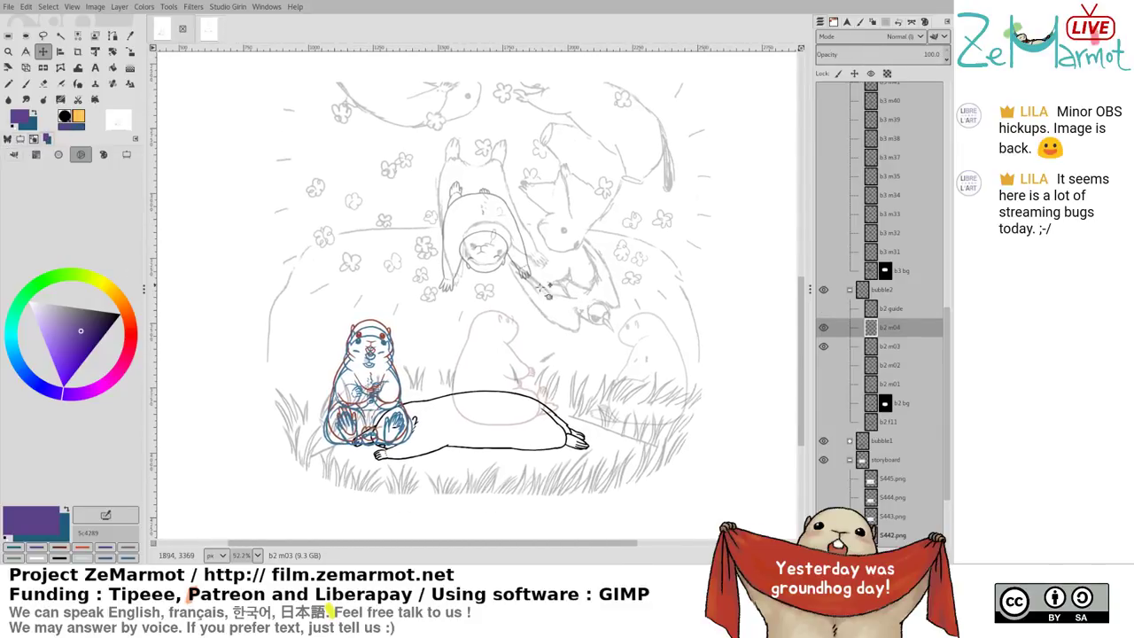
scroll(545, 285, "up", 5)
scroll(403, 319, "down", 5)
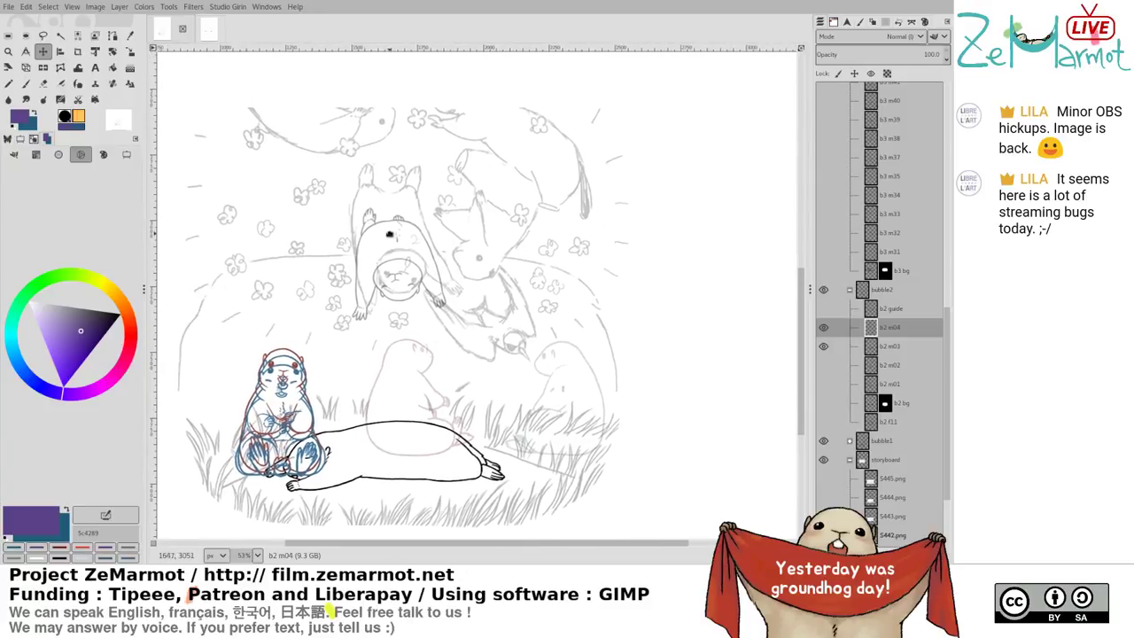
scroll(389, 234, "up", 4)
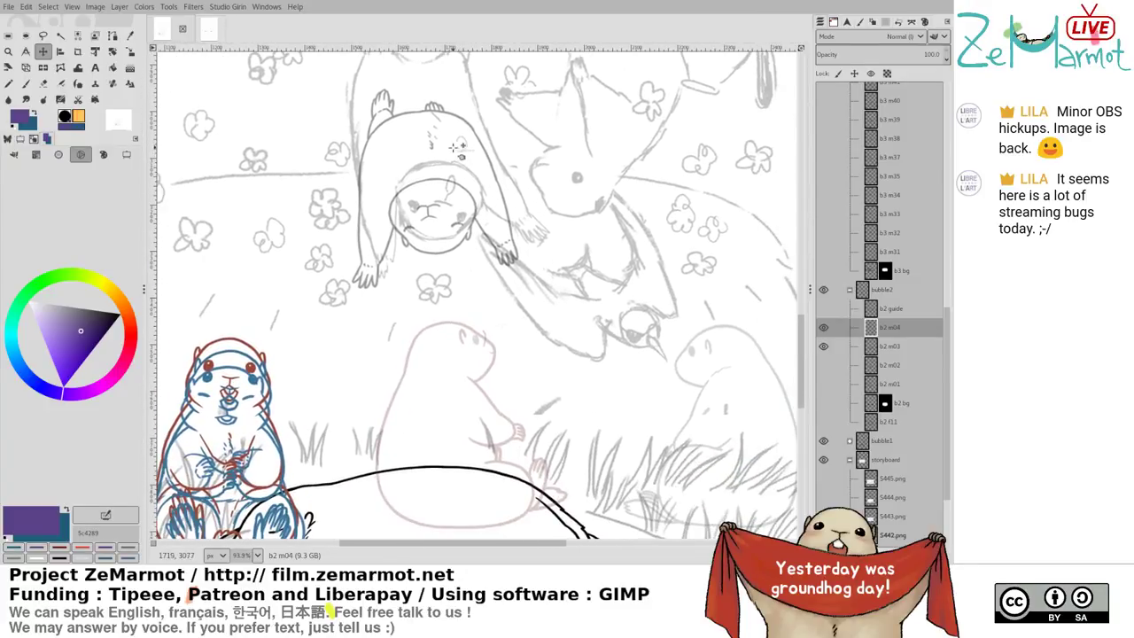
key("k")
Show b2 m01 instead of b2 m03 in the bubble2 group and make the b2 guide layer visible and active
left_click(824, 346)
left_click(825, 383)
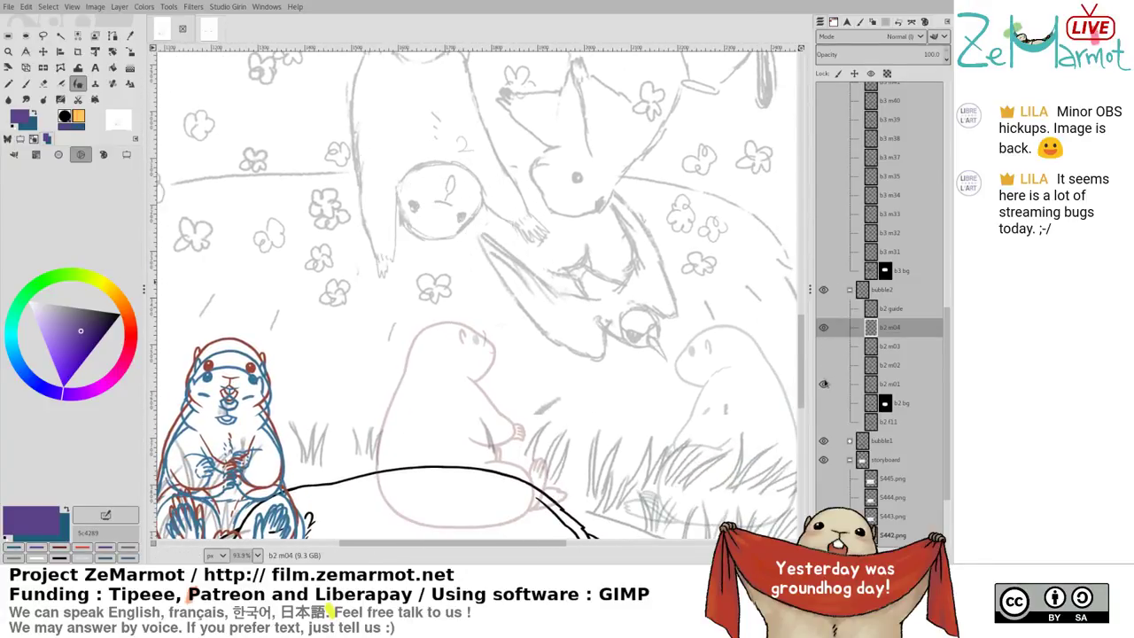
left_click(824, 385)
left_click(824, 385)
left_click_drag(546, 345, 553, 368)
left_click(824, 308)
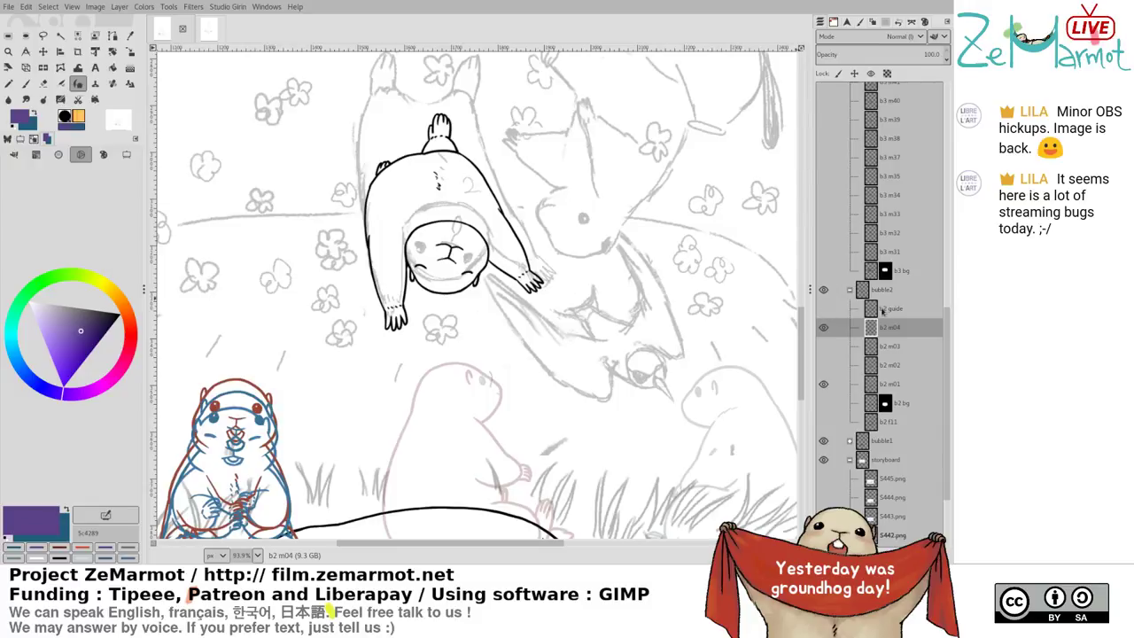
left_click(889, 309)
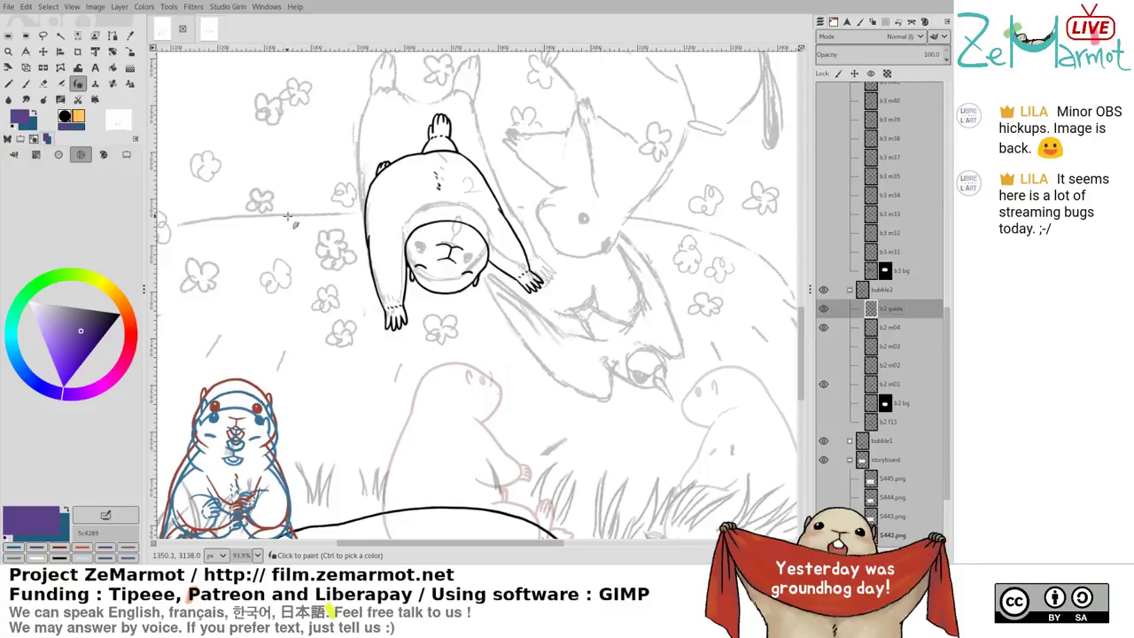
left_click_drag(570, 255, 466, 381)
scroll(465, 379, "up", 7)
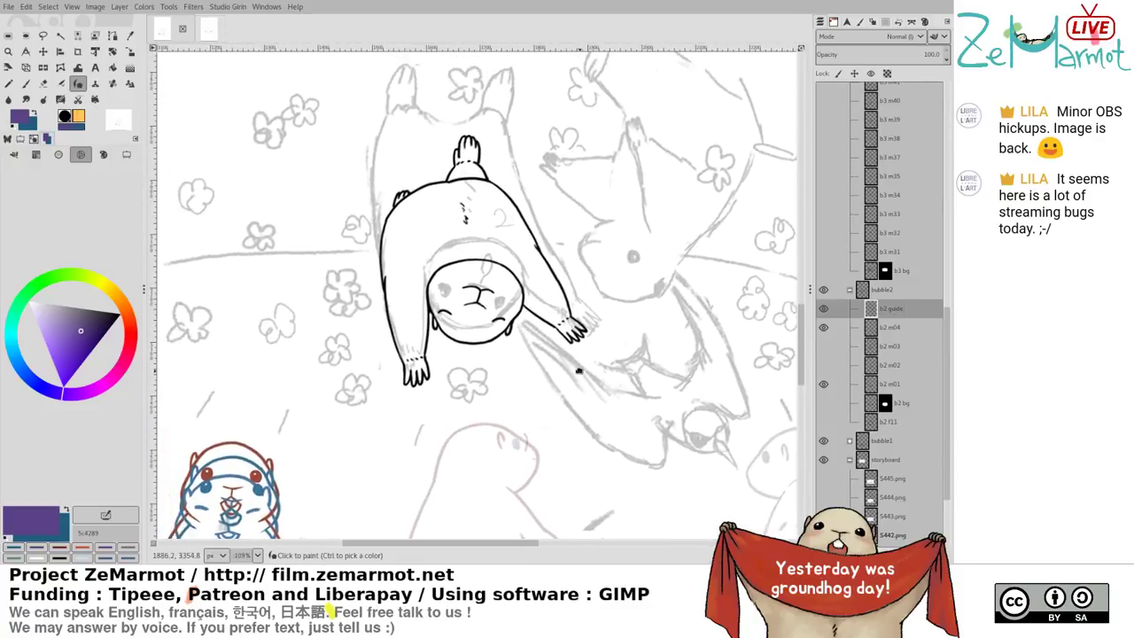
Flip back and forth through frames b2 m01, b2 m02 and b2 m03, showing one at a time, to examine the upside-down marmot's movement
left_click(825, 384, "shift")
left_click(825, 365, "shift")
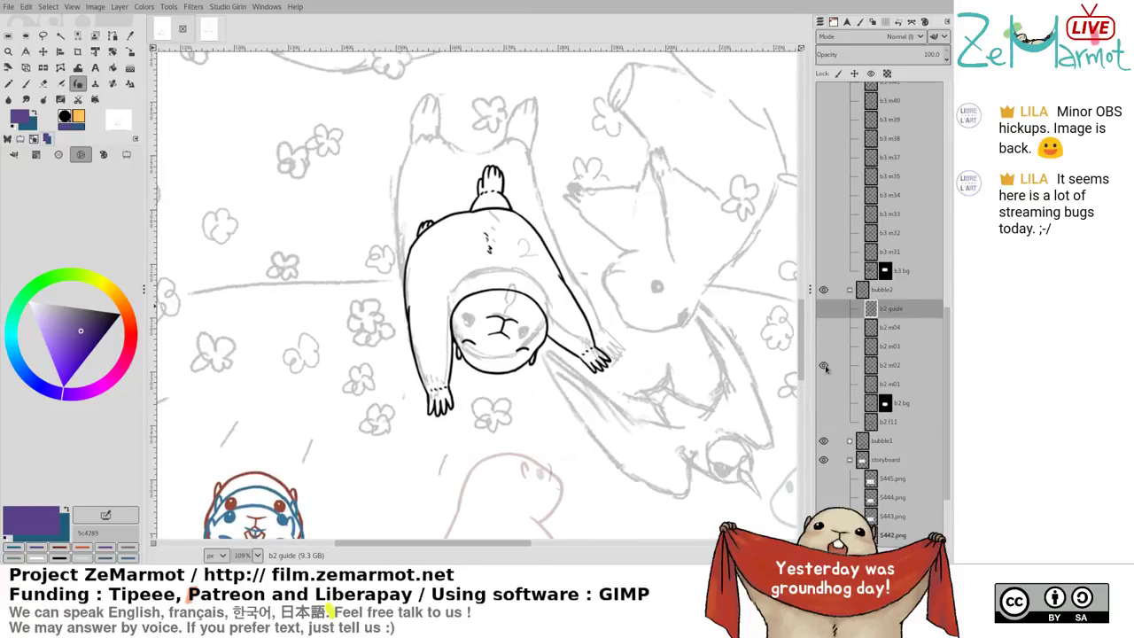
left_click(825, 347, "shift")
left_click(825, 366, "shift")
left_click(824, 383, "shift")
left_click(823, 383, "shift")
left_click(824, 347, "shift")
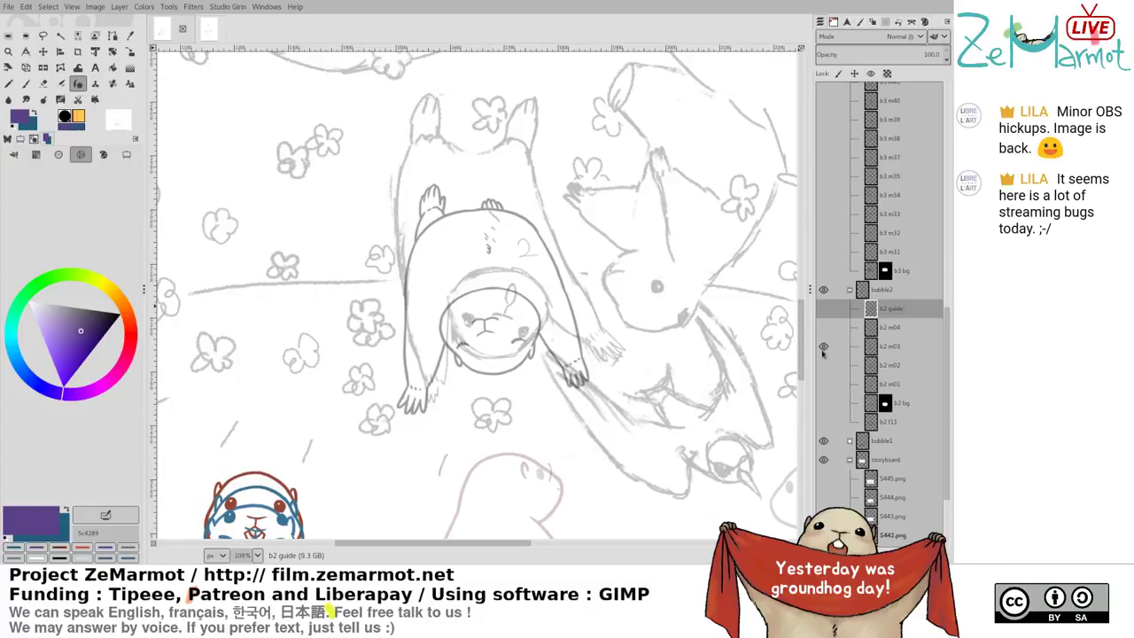
left_click(824, 384, "shift")
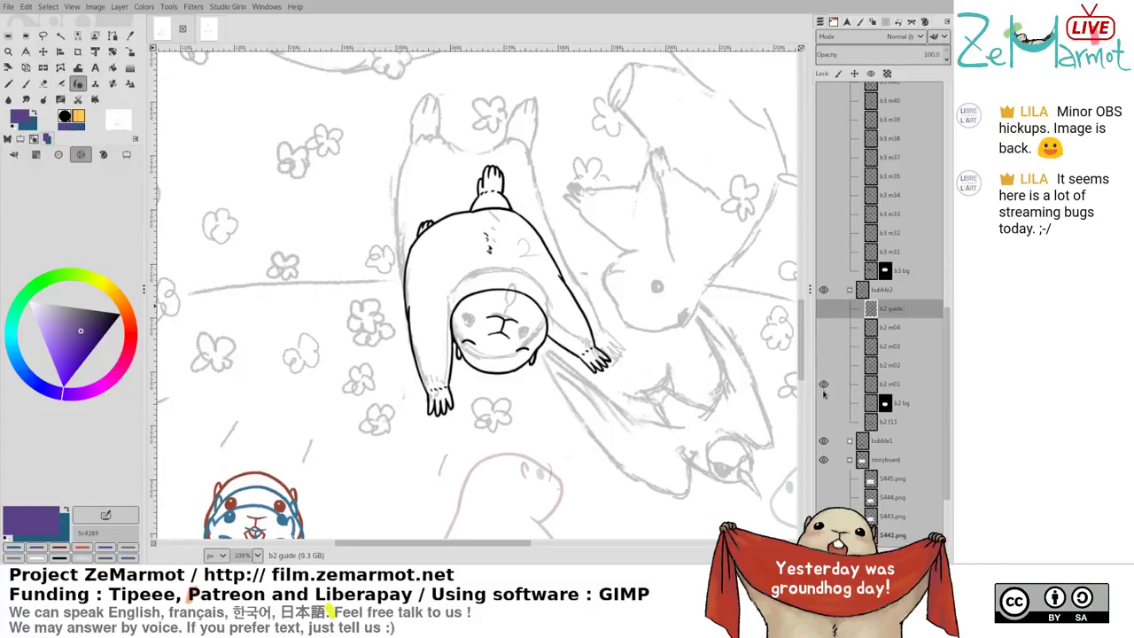
left_click(823, 347, "shift")
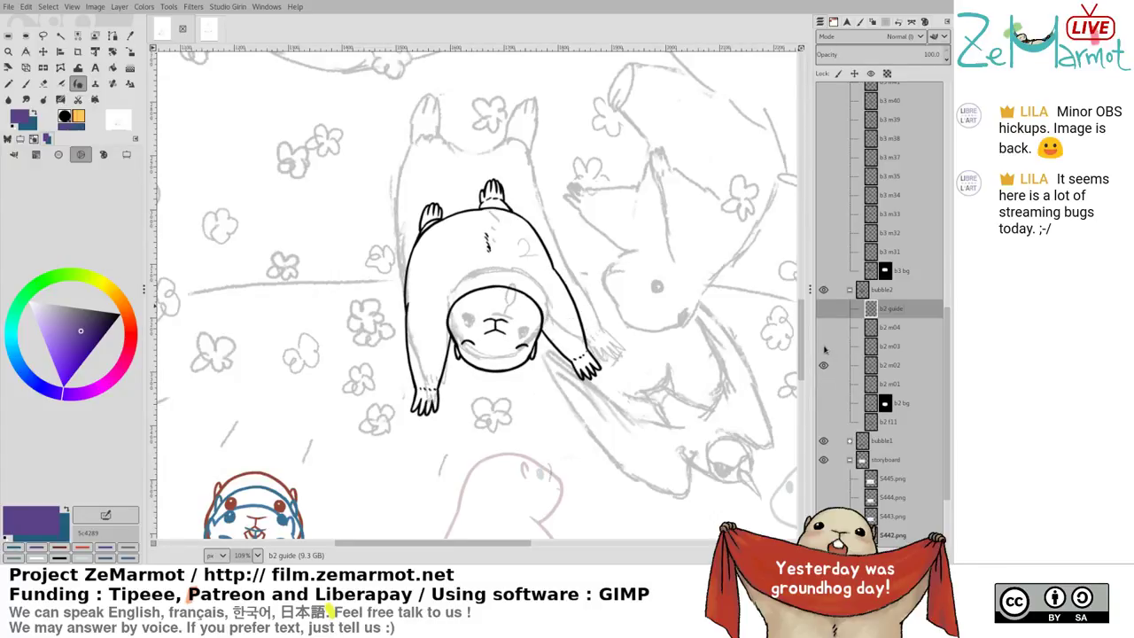
left_click(824, 366, "shift")
left_click(823, 384, "shift")
left_click(823, 366, "shift")
left_click(823, 347, "shift")
left_click(823, 365, "shift")
left_click(823, 384, "shift")
left_click(823, 366, "shift")
left_click(823, 347, "shift")
left_click(824, 365, "shift")
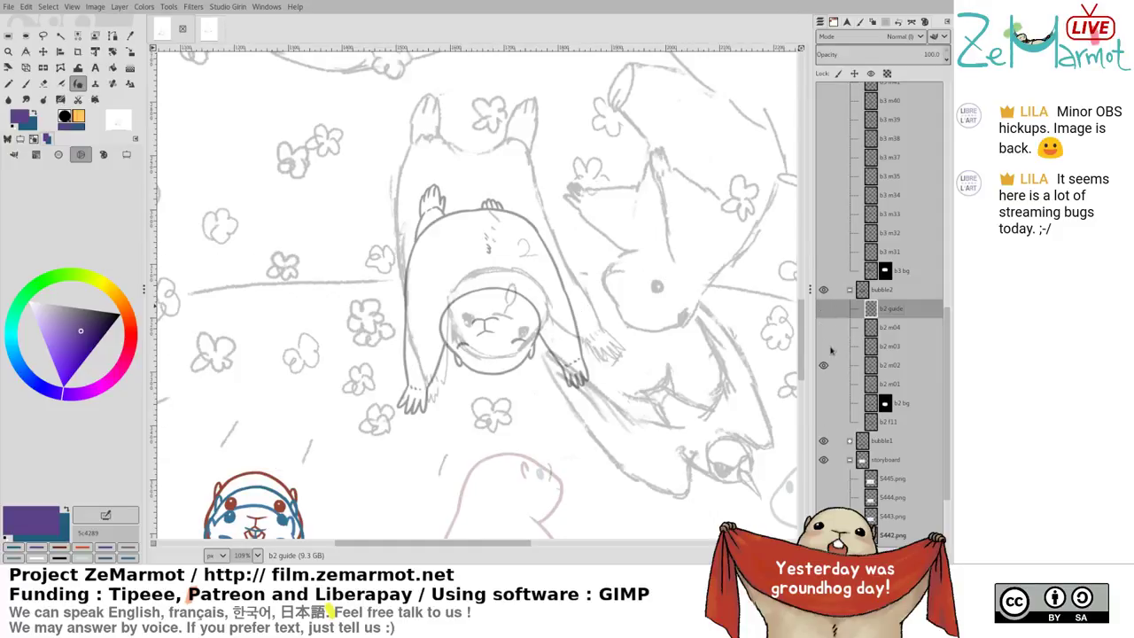
left_click(823, 384, "shift")
Compare the upside-down marmot in b2 m03 with b2 m02, leaving only b2 m03 visible in the bubble2 group
left_click(823, 348)
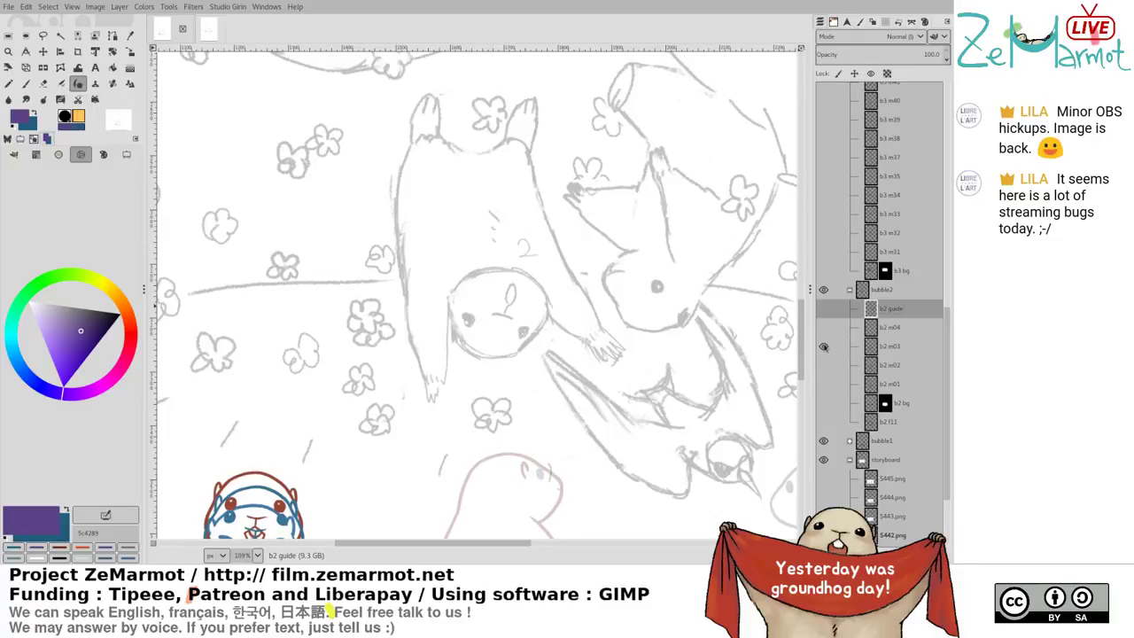
left_click(824, 347)
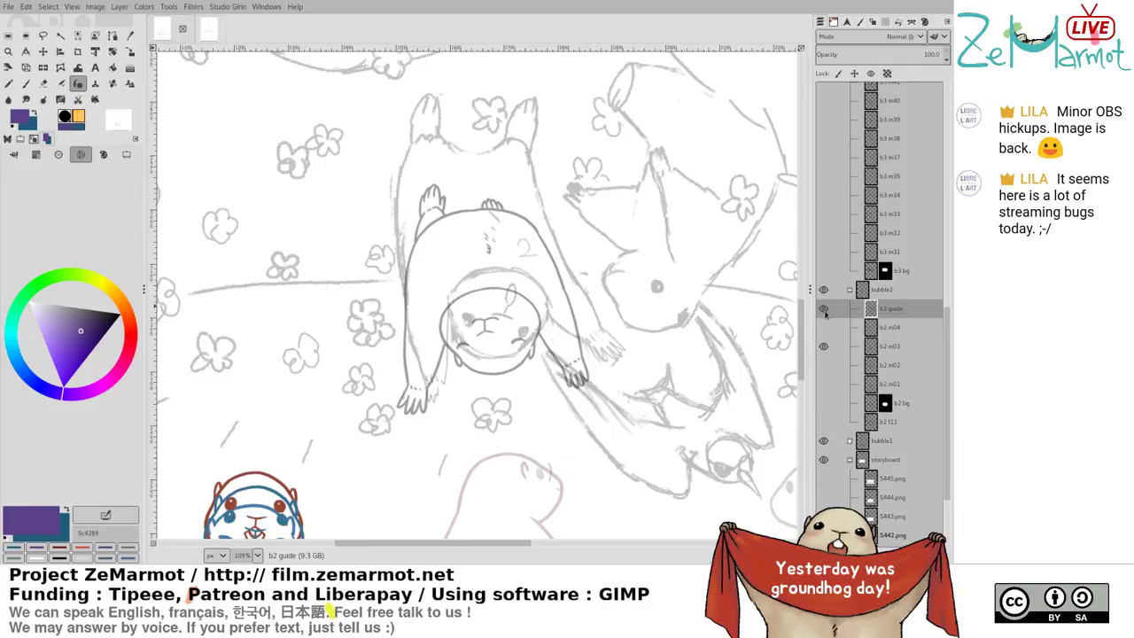
left_click(823, 364)
left_click(823, 347)
left_click(823, 366)
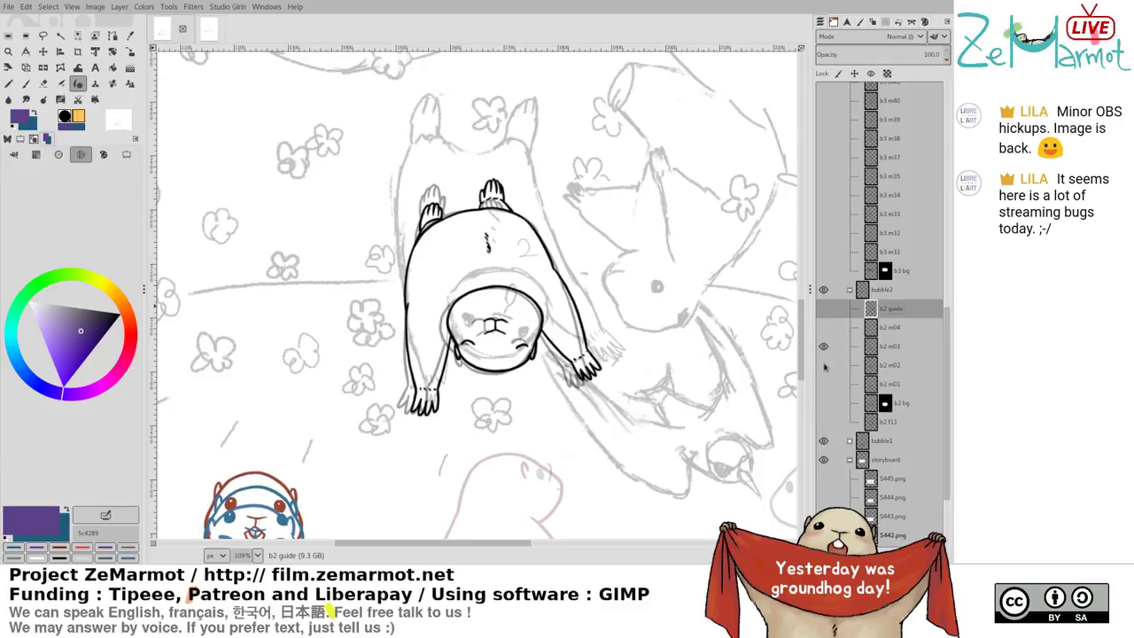
left_click(825, 311)
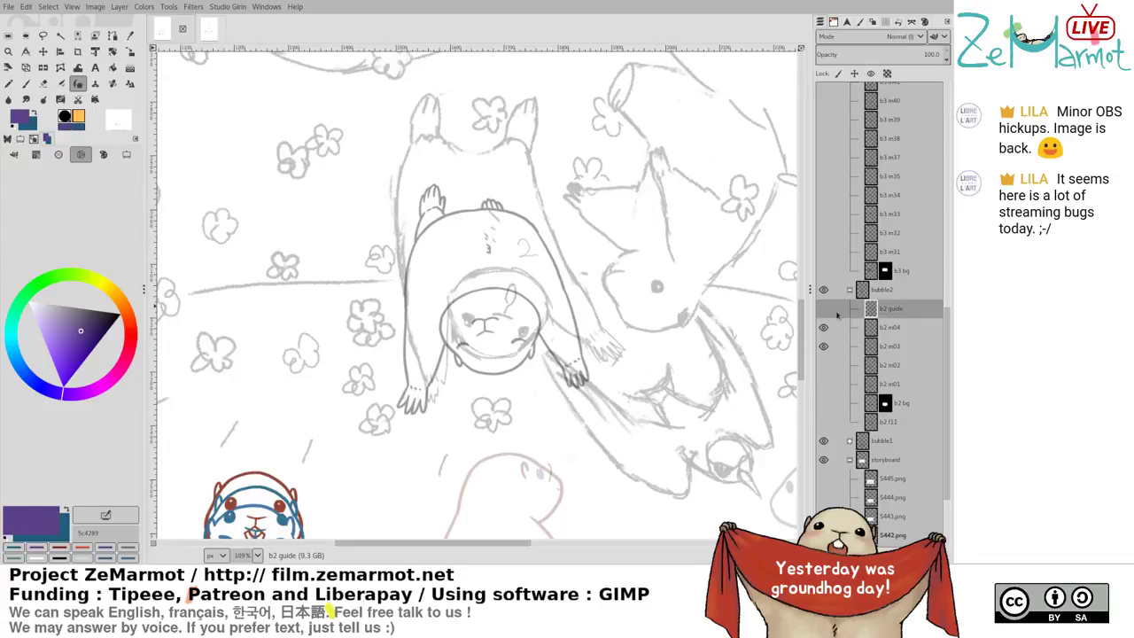
scroll(493, 260, "up", 3)
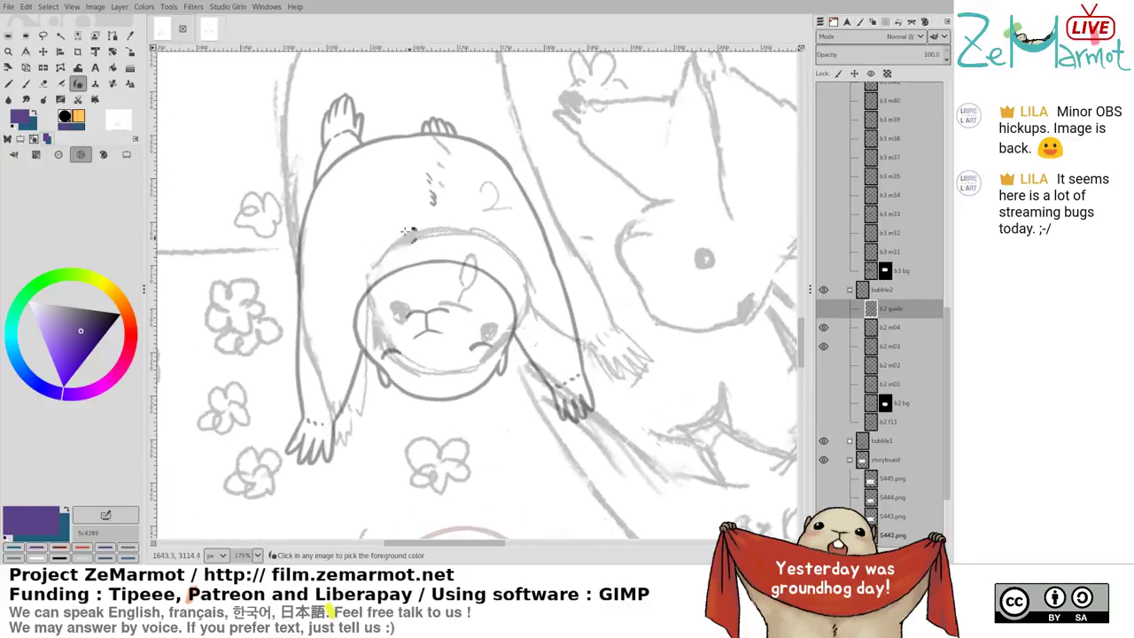
left_click(386, 276)
left_click(825, 328)
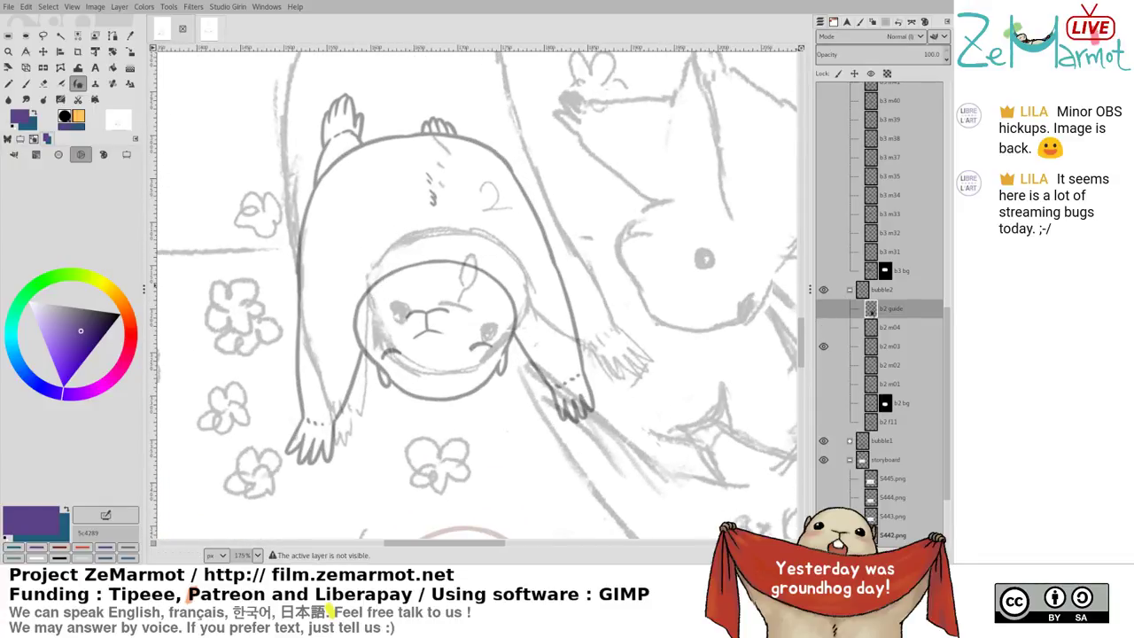
Show b2 m01 at reduced opacity as the tracing reference instead of b2 m03, and make b2 m04 visible and active
left_click(824, 366)
left_click(824, 365)
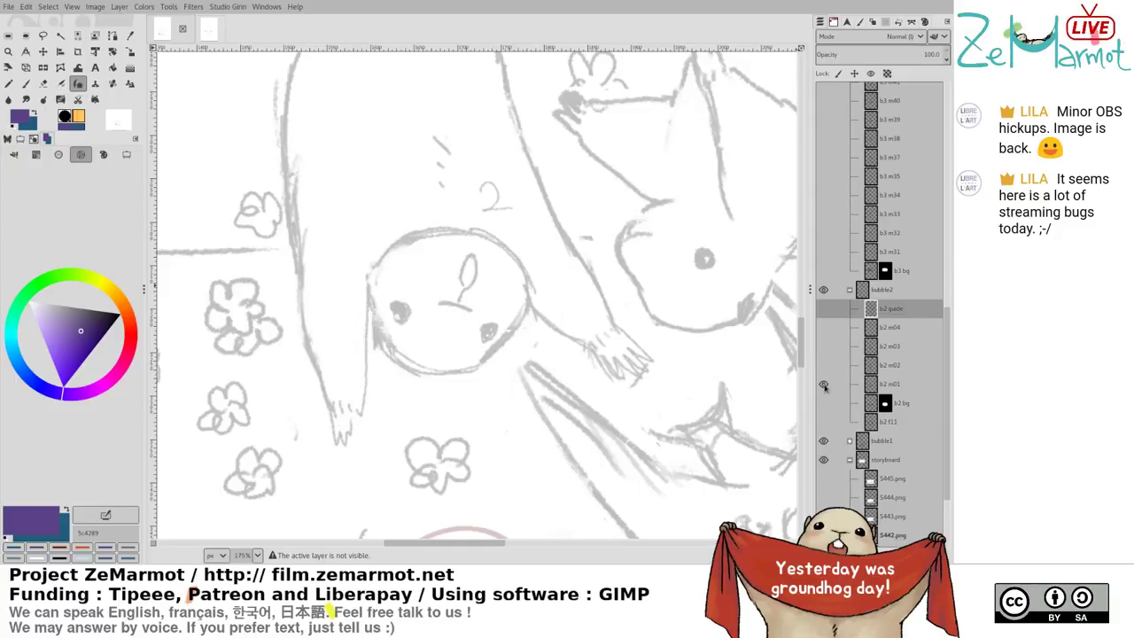
left_click(823, 384)
left_click(891, 384)
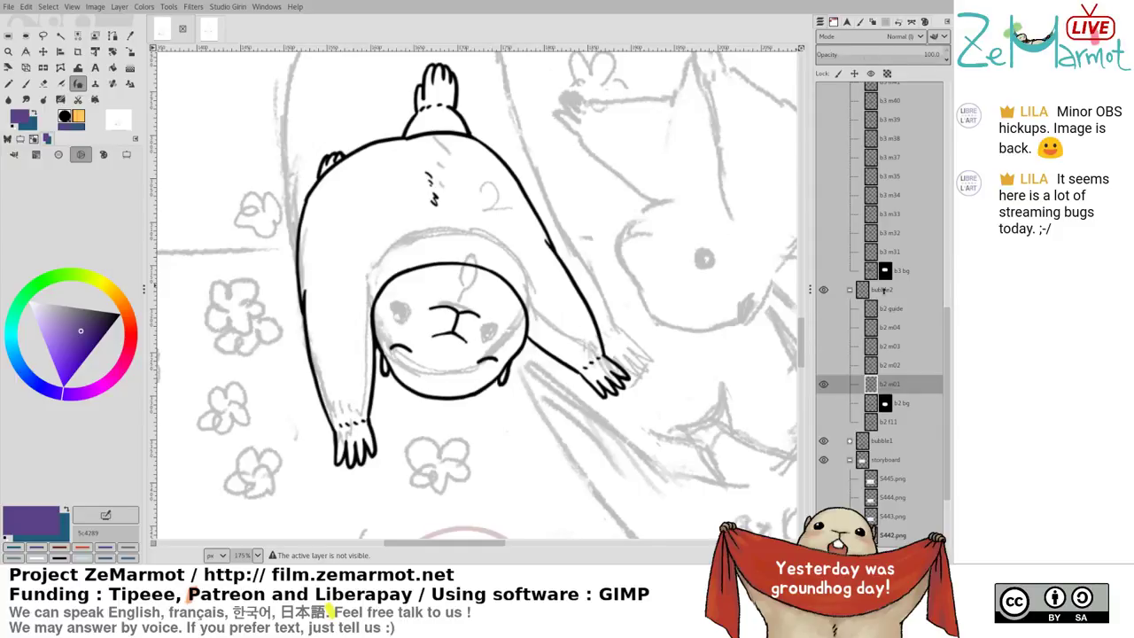
left_click(865, 53)
left_click(824, 328)
left_click(890, 328)
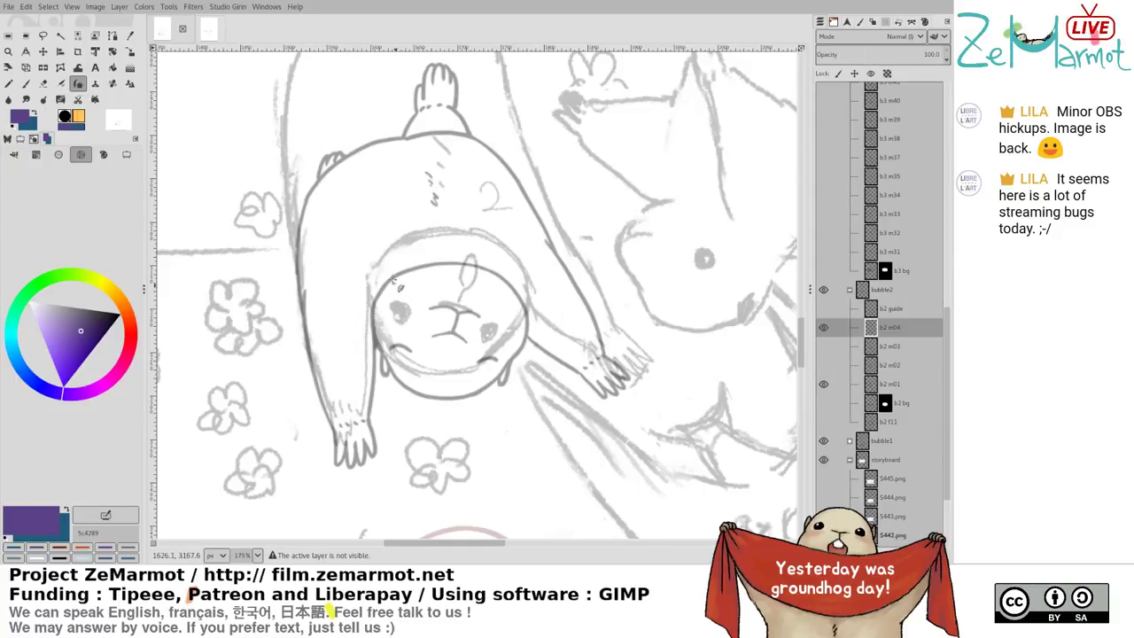
Trace the left side, lower edge and both ears of the upside-down marmot's head in purple on b2 m04
mouse_move(390, 277)
left_mouse_down()
mouse_move(378, 340)
mouse_move(392, 371)
mouse_move(384, 282)
mouse_move(378, 326)
mouse_move(396, 372)
left_mouse_up()
key("ctrl+z")
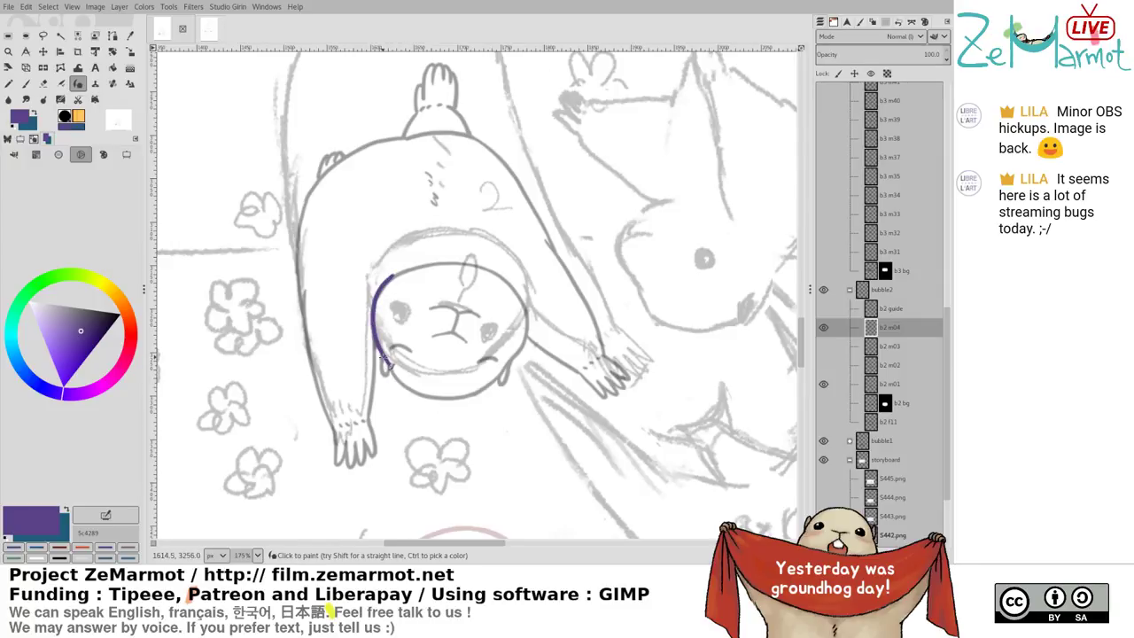
mouse_move(397, 379)
left_mouse_down()
mouse_move(471, 391)
mouse_move(502, 369)
left_mouse_up()
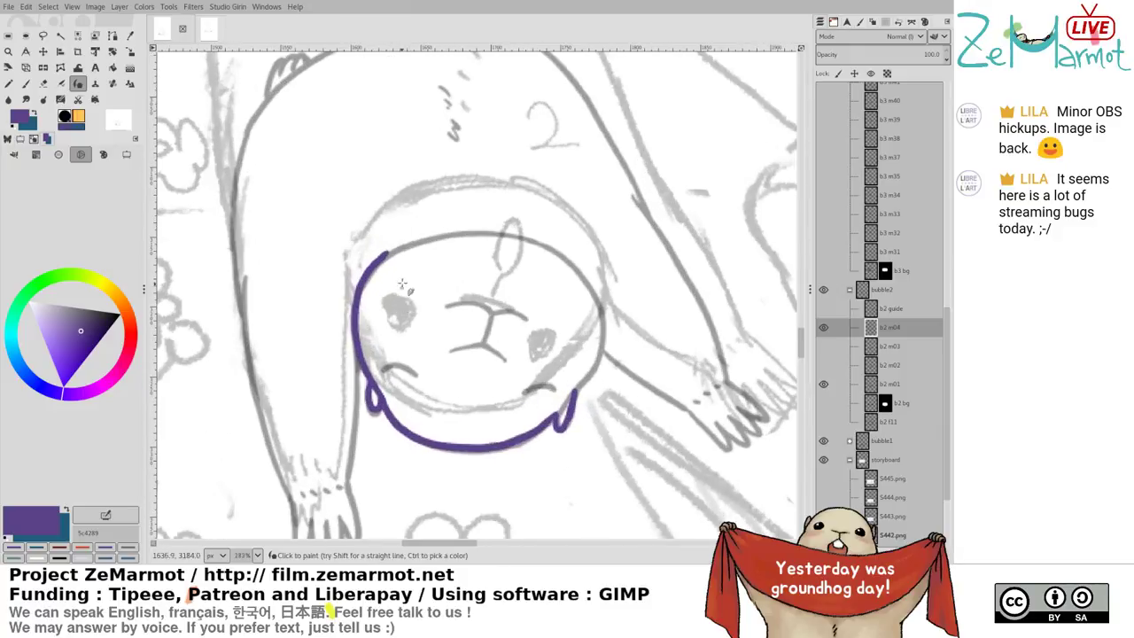
Ink the upper edge of the marmot's head in purple and continue down its right side to the ear, redoing unsatisfactory strokes
scroll(395, 289, "up", 3)
key("shift+e")
key("k")
left_click_drag(369, 278, 448, 229)
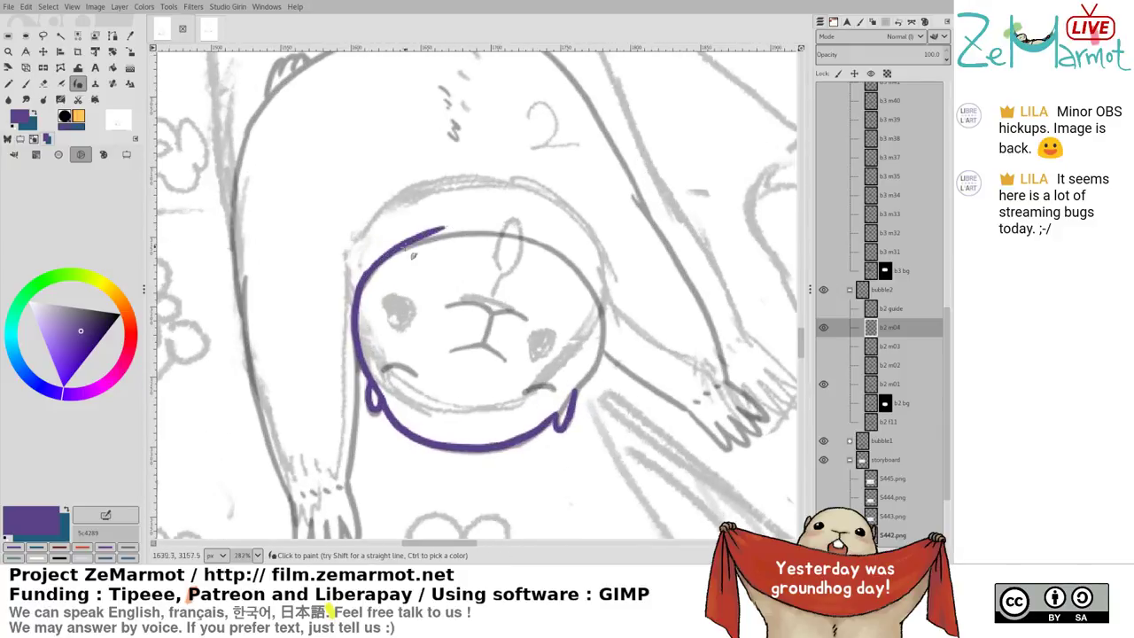
key("ctrl+z")
mouse_move(367, 277)
left_mouse_down()
mouse_move(465, 233)
mouse_move(551, 248)
left_mouse_up()
key("ctrl+z")
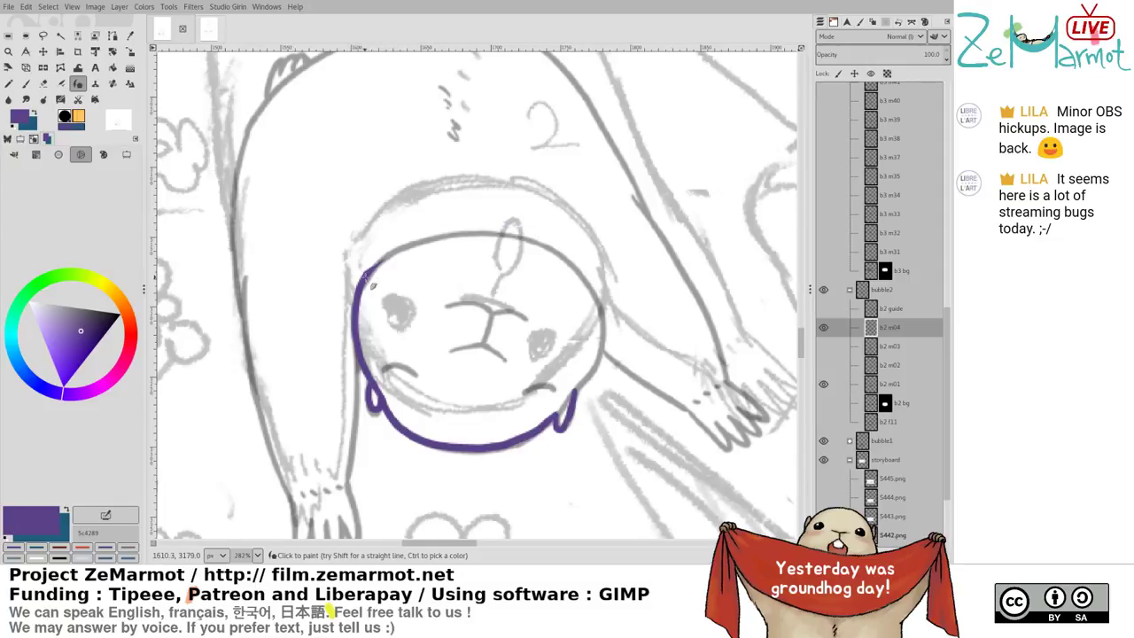
left_click_drag(365, 278, 461, 232)
key("ctrl+z")
key("ctrl+z")
key("ctrl+z")
mouse_move(370, 280)
left_mouse_down()
mouse_move(410, 242)
mouse_move(388, 265)
mouse_move(473, 237)
mouse_move(549, 249)
left_mouse_up()
key("ctrl+z")
mouse_move(375, 280)
left_mouse_down()
mouse_move(448, 245)
mouse_move(550, 253)
mouse_move(591, 293)
mouse_move(609, 344)
mouse_move(602, 381)
mouse_move(585, 387)
left_mouse_up()
key("shift+e")
key("y")
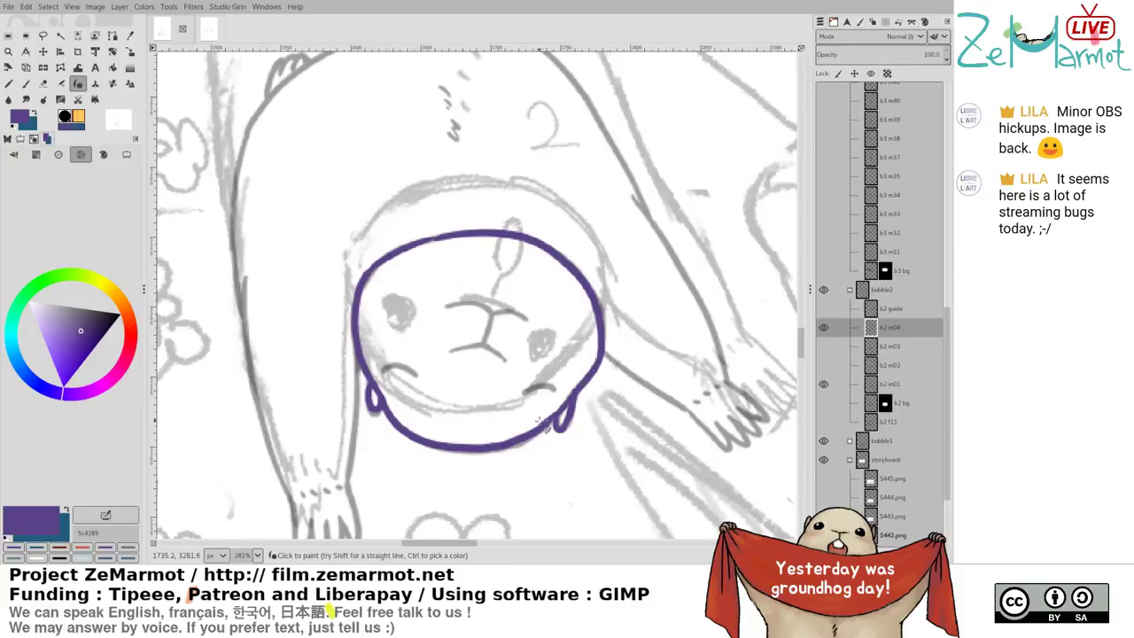
Erase the purple lower edge of the head between the two ears
key("shift+e")
mouse_move(538, 422)
left_mouse_down()
mouse_move(498, 438)
mouse_move(452, 434)
mouse_move(525, 444)
left_mouse_up()
key("y")
key("ctrl+z")
key("shift+e")
mouse_move(393, 416)
left_mouse_down()
mouse_move(421, 450)
mouse_move(440, 442)
mouse_move(510, 454)
left_mouse_up()
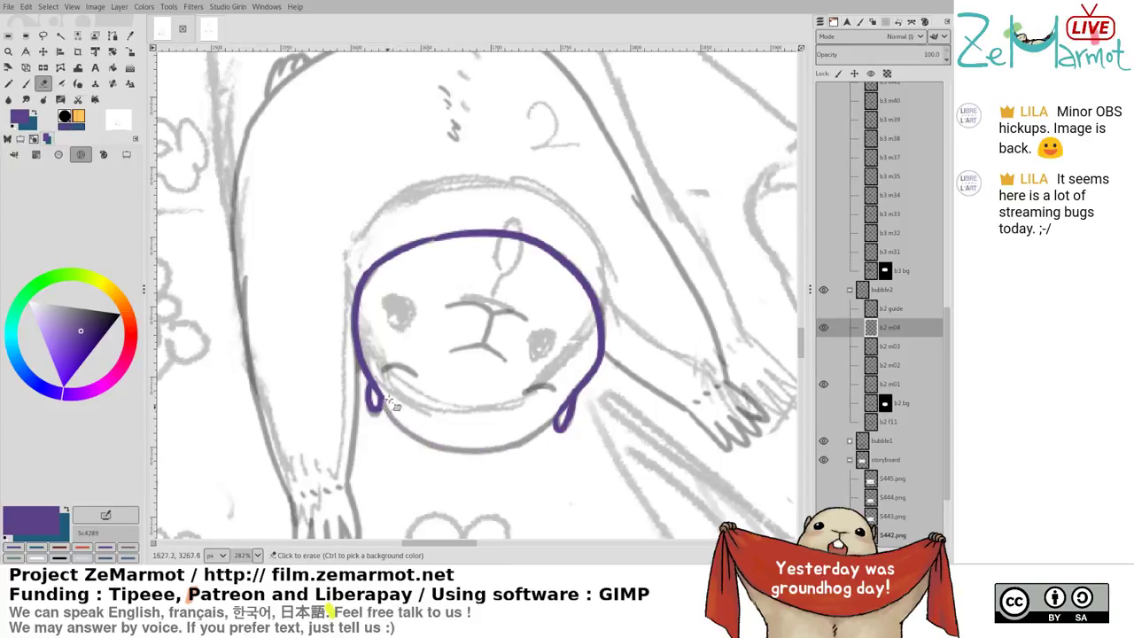
Redraw the lower edge of the head between the ears in purple, following the b2 m01 outline
key("y")
mouse_move(379, 397)
left_mouse_down()
mouse_move(428, 442)
mouse_move(455, 446)
mouse_move(517, 443)
mouse_move(548, 420)
left_mouse_up()
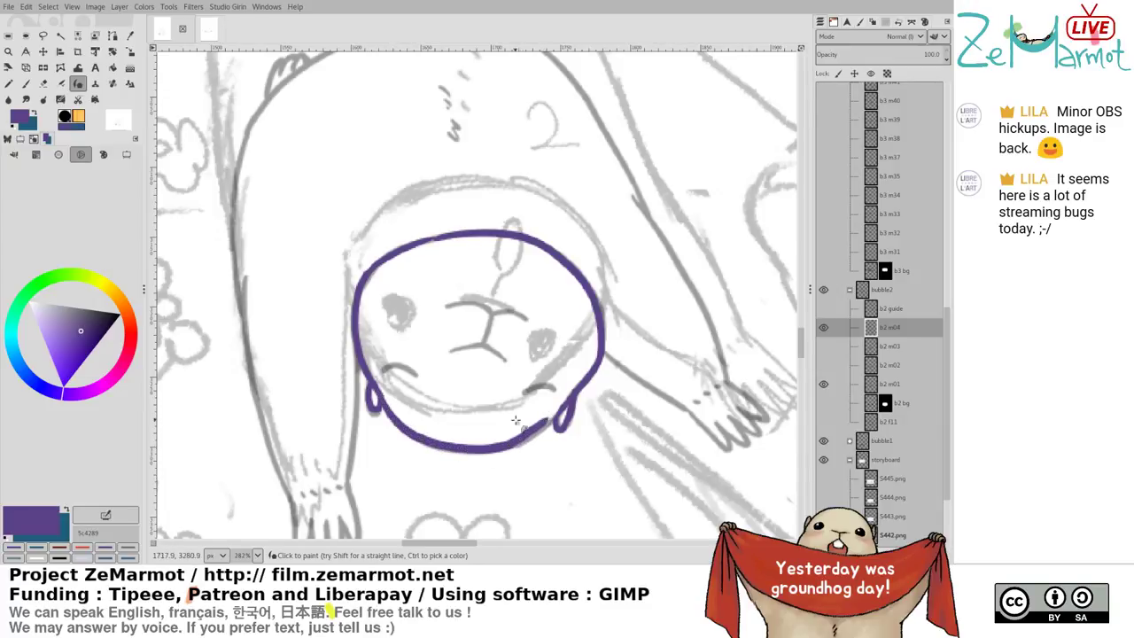
key("ctrl+z")
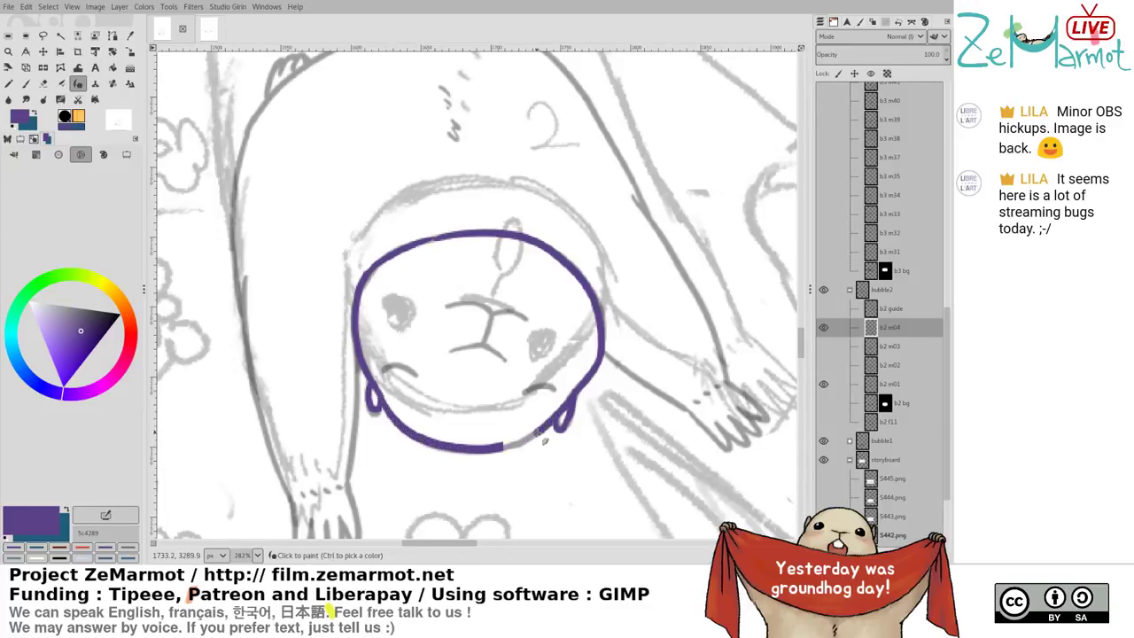
left_click_drag(545, 440, 498, 449)
key("shift+e")
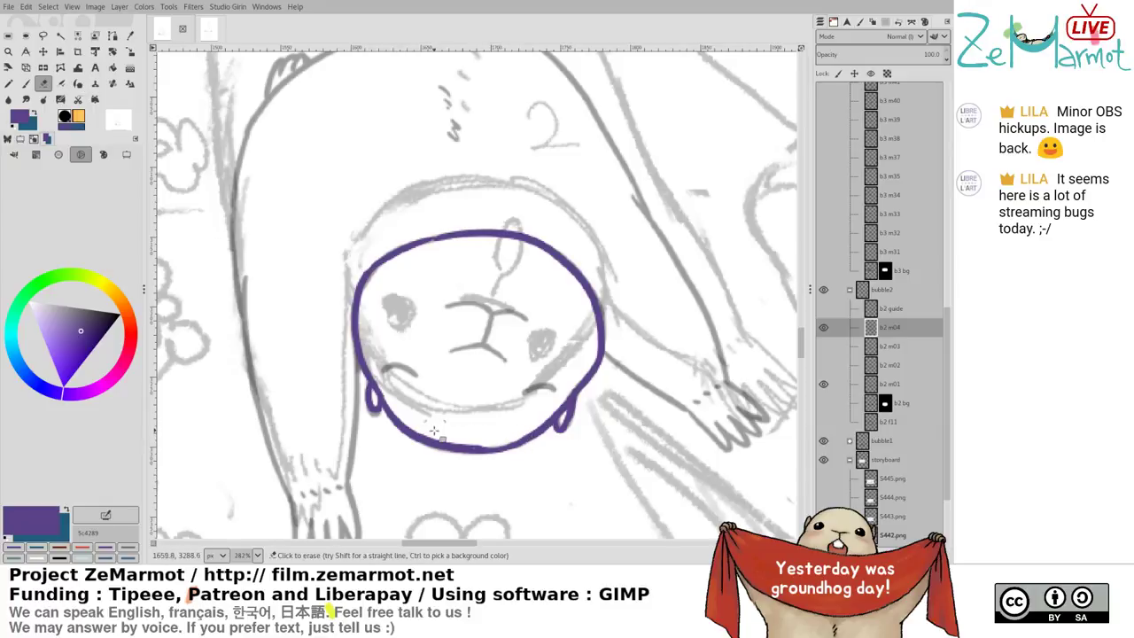
key("k")
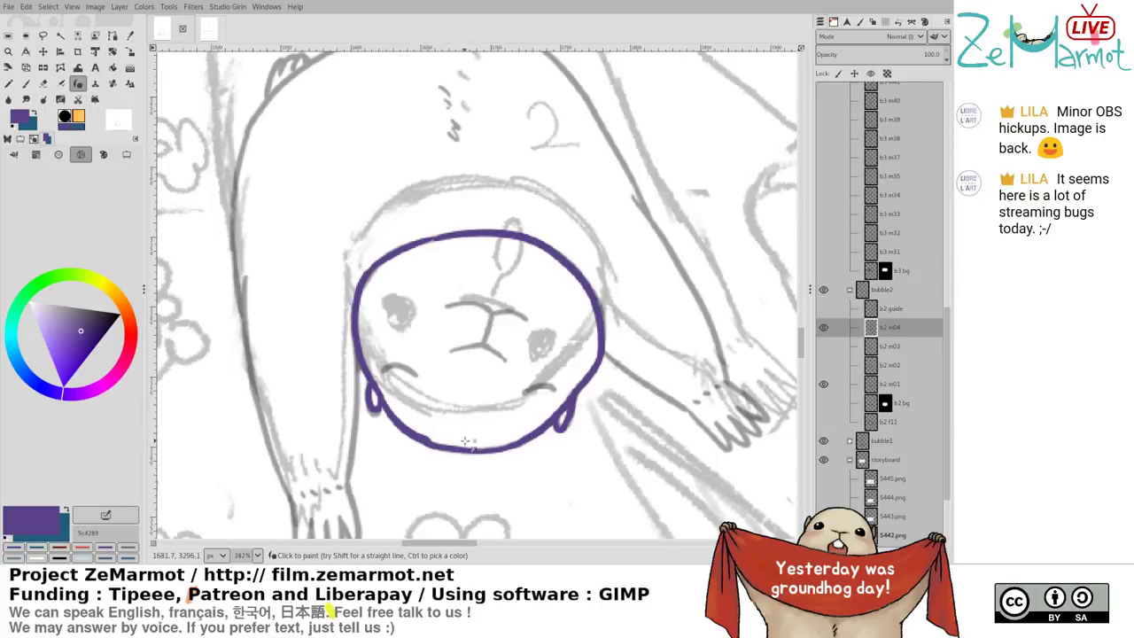
key("ctrl+z")
left_click_drag(424, 441, 526, 441)
left_click_drag(374, 282, 447, 230)
key("ctrl+z")
Move the storyboard sketch S442.png 32 pixels down so its head lines up with the inked head outline
left_click(893, 535)
key("m")
left_click_drag(545, 197, 546, 242)
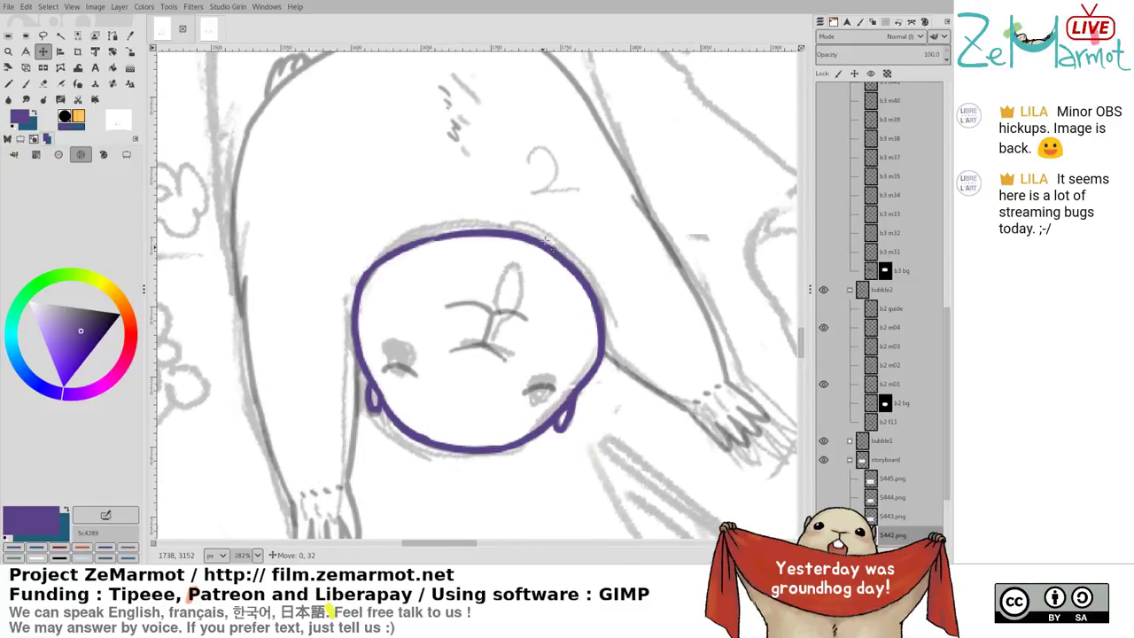
Paint the marmot's two eyes as solid purple spots on b2 m04, over the eyes of the storyboard sketch
left_click(886, 312)
key("Page_Down")
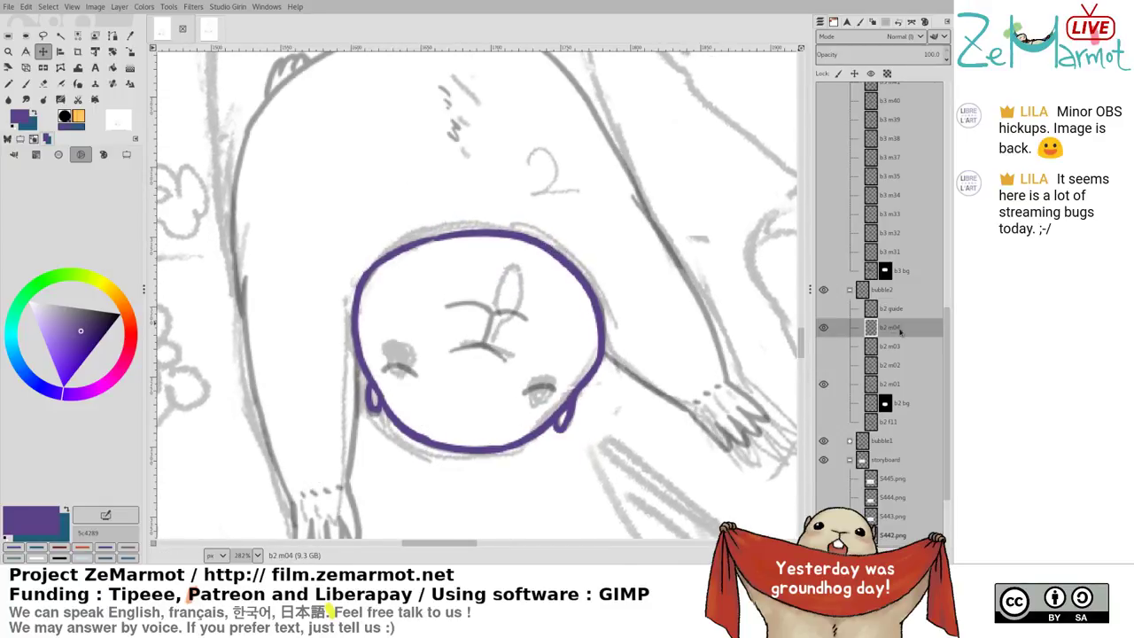
key("p")
mouse_move(394, 347)
left_mouse_down()
mouse_move(412, 360)
mouse_move(401, 374)
mouse_move(386, 358)
mouse_move(407, 350)
mouse_move(410, 376)
left_mouse_up()
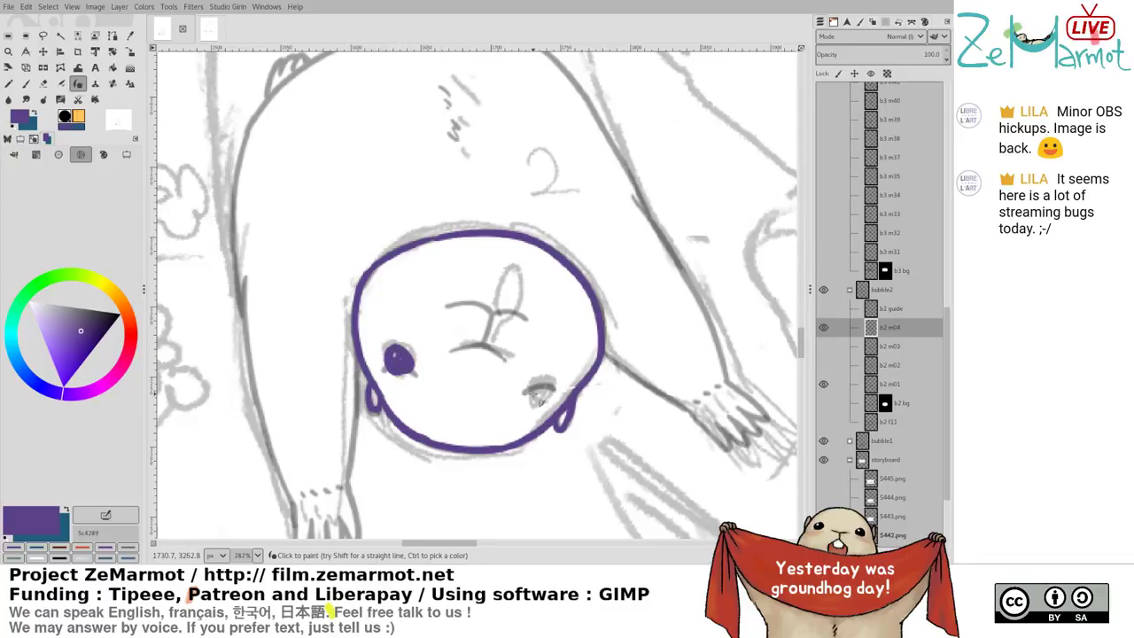
mouse_move(537, 399)
left_mouse_down()
mouse_move(548, 405)
mouse_move(532, 393)
left_mouse_up()
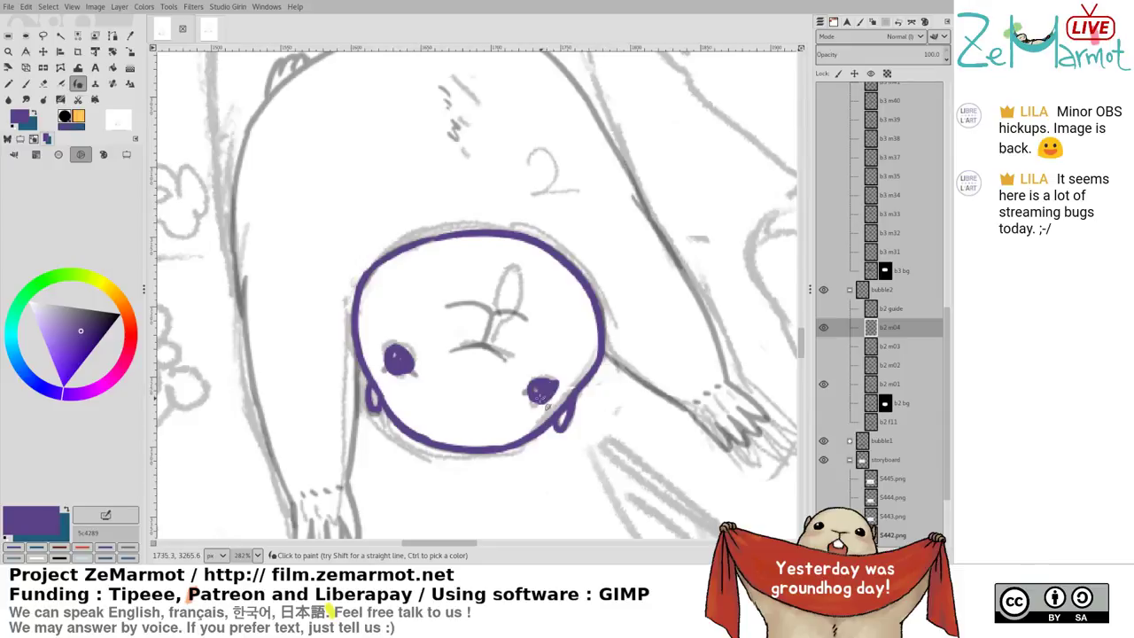
Tidy the edges of the smaller purple eye on b2 m04 by erasing and touching up its outline
key("shift+e")
left_click_drag(555, 376, 560, 391)
key("k")
key("shift+e")
key("k")
key("shift+e")
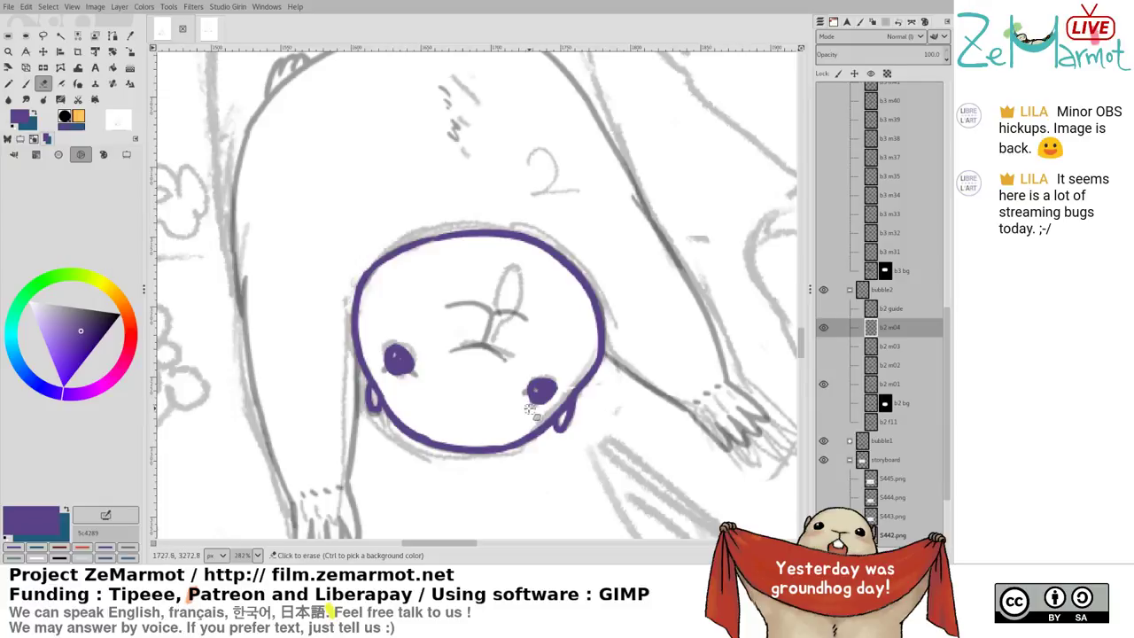
key("p")
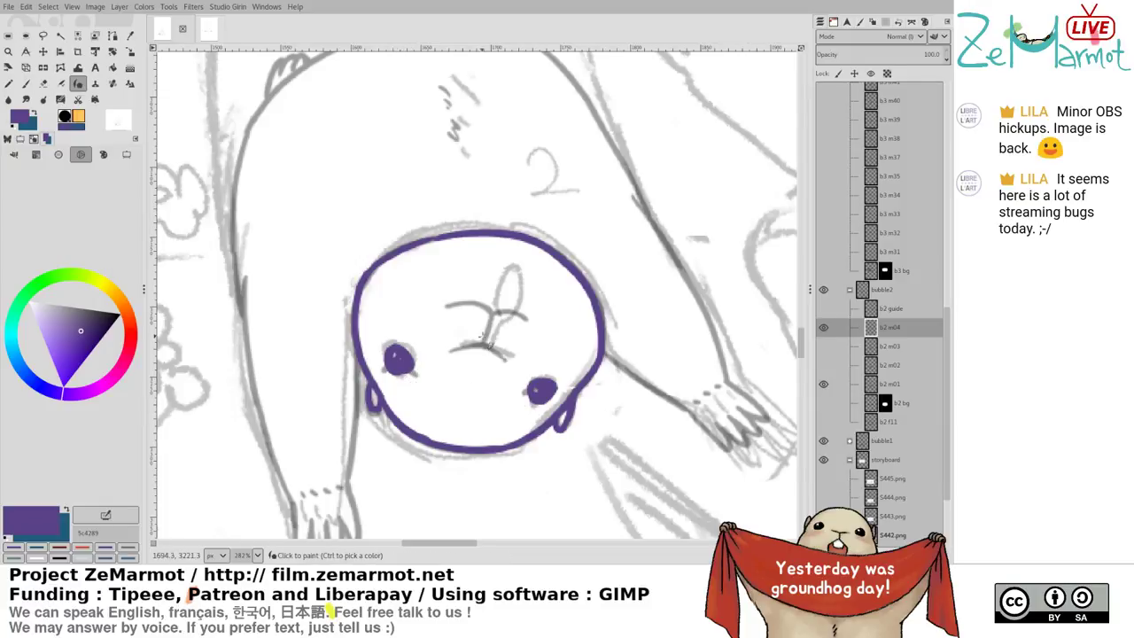
Ink the nose, the short line leading from it and the oval mouth in purple over the storyboard face
key("ctrl+z")
mouse_move(453, 351)
left_mouse_down()
mouse_move(514, 346)
mouse_move(495, 352)
mouse_move(509, 356)
mouse_move(491, 344)
left_mouse_up()
key("ctrl+z")
key("ctrl+z")
key("ctrl+z")
key("ctrl+z")
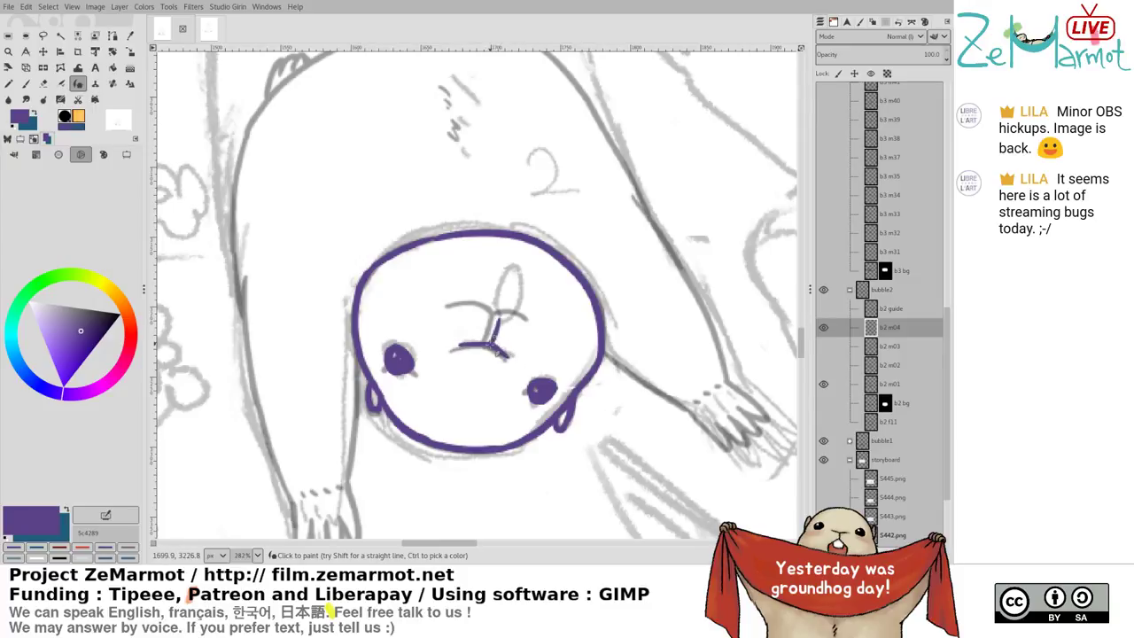
left_click_drag(513, 266, 493, 313)
mouse_move(512, 269)
left_mouse_down()
mouse_move(522, 306)
mouse_move(502, 303)
mouse_move(519, 319)
left_mouse_up()
key("ctrl+z")
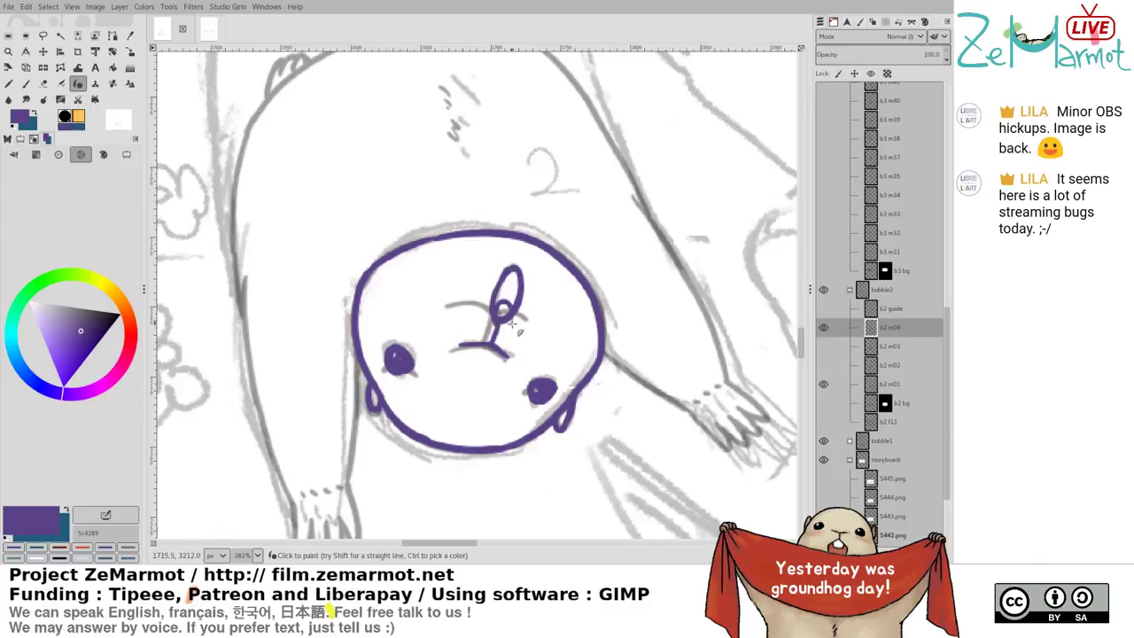
Tilt the oval mouth on b2 m04 towards the larger eye's side and keep it joined to the nose line
left_click_drag(569, 377, 268, 211)
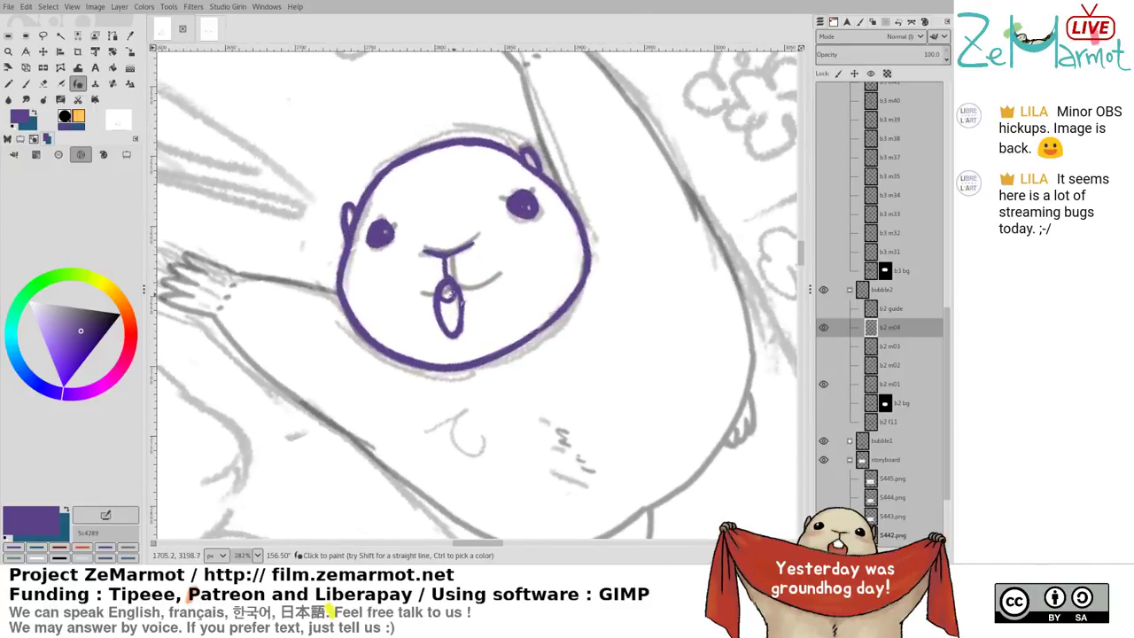
key("f")
mouse_move(447, 273)
left_mouse_down()
mouse_move(427, 332)
mouse_move(482, 302)
mouse_move(476, 282)
mouse_move(452, 300)
mouse_move(466, 286)
mouse_move(467, 326)
left_mouse_up()
key("ctrl+shift+a")
key("k")
key("shift+e")
key("k")
Erase the cheek outline below the left ear and redraw it in purple slightly further in
key("shift+e")
mouse_move(336, 303)
left_mouse_down()
mouse_move(348, 244)
mouse_move(347, 310)
left_mouse_up()
key("k")
key("ctrl+z")
left_click_drag(345, 249, 347, 313)
key("ctrl+z")
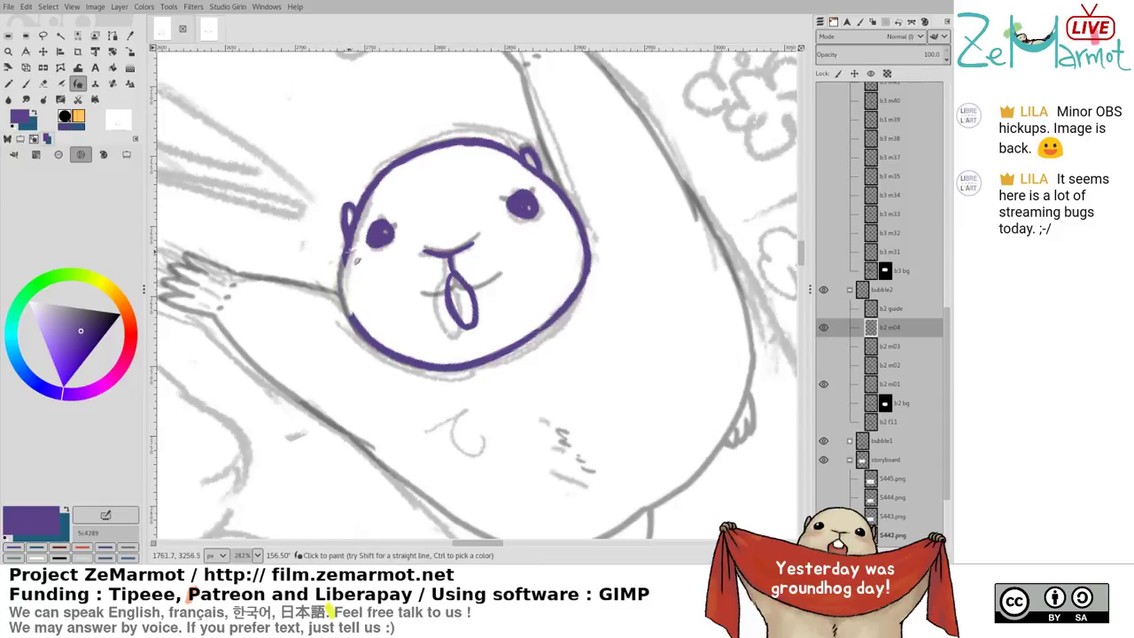
left_click_drag(346, 252, 347, 314)
key("ctrl+z")
left_click_drag(353, 230, 349, 273)
mouse_move(359, 215)
left_mouse_down()
mouse_move(361, 319)
mouse_move(354, 280)
mouse_move(354, 337)
left_mouse_up()
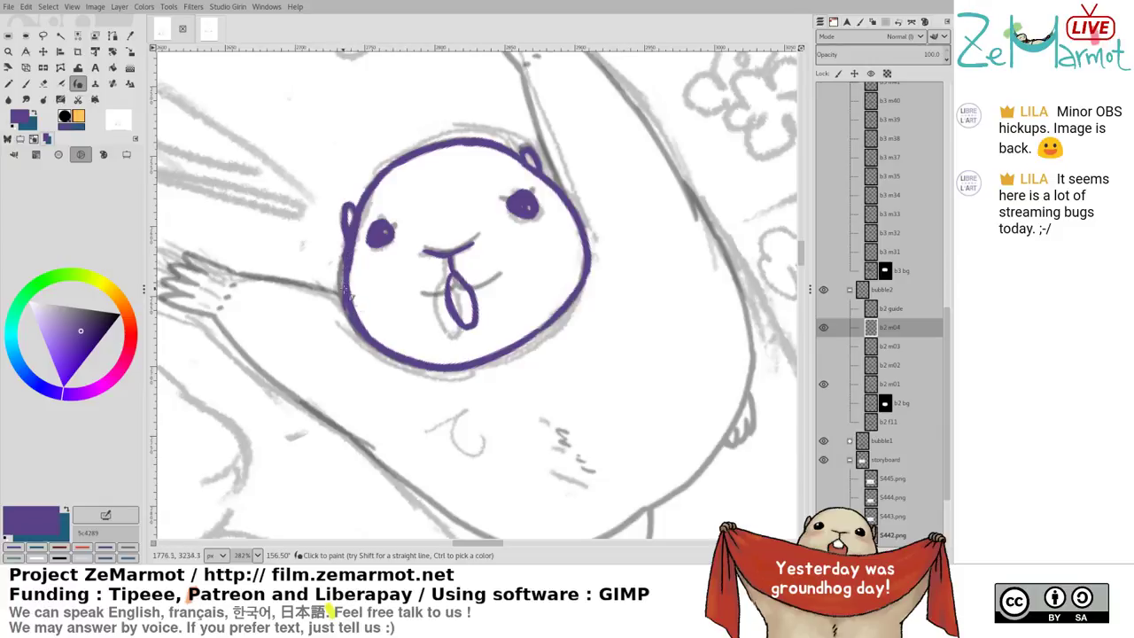
Round out the left cheek in purple and redraw the chin line across to the right cheek
key("shift+e")
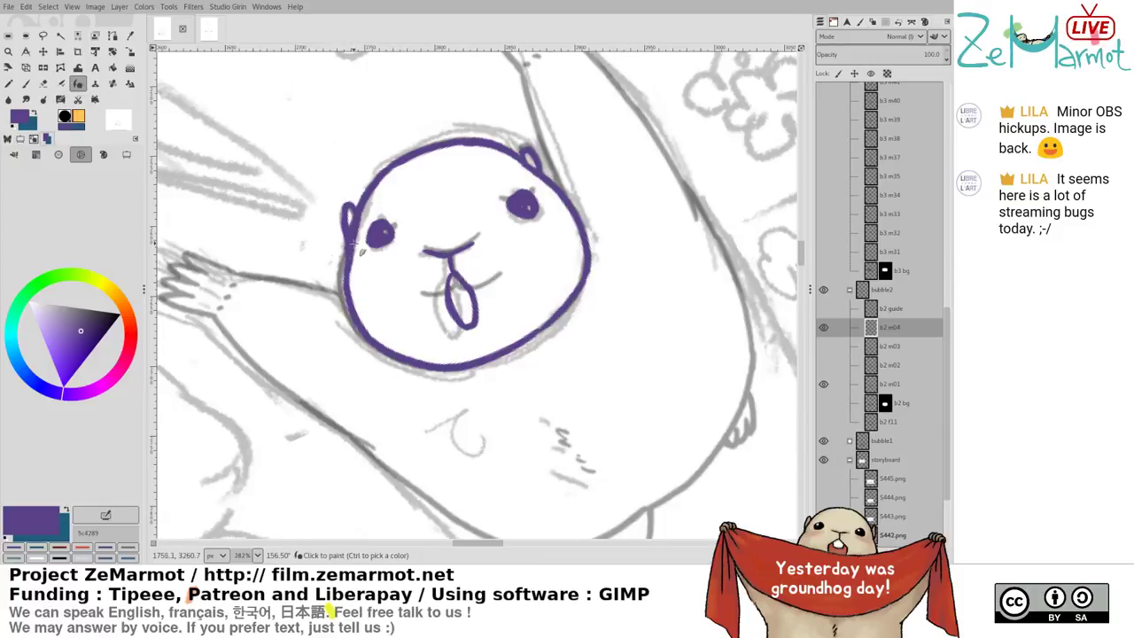
key("p")
left_click_drag(351, 298, 371, 344)
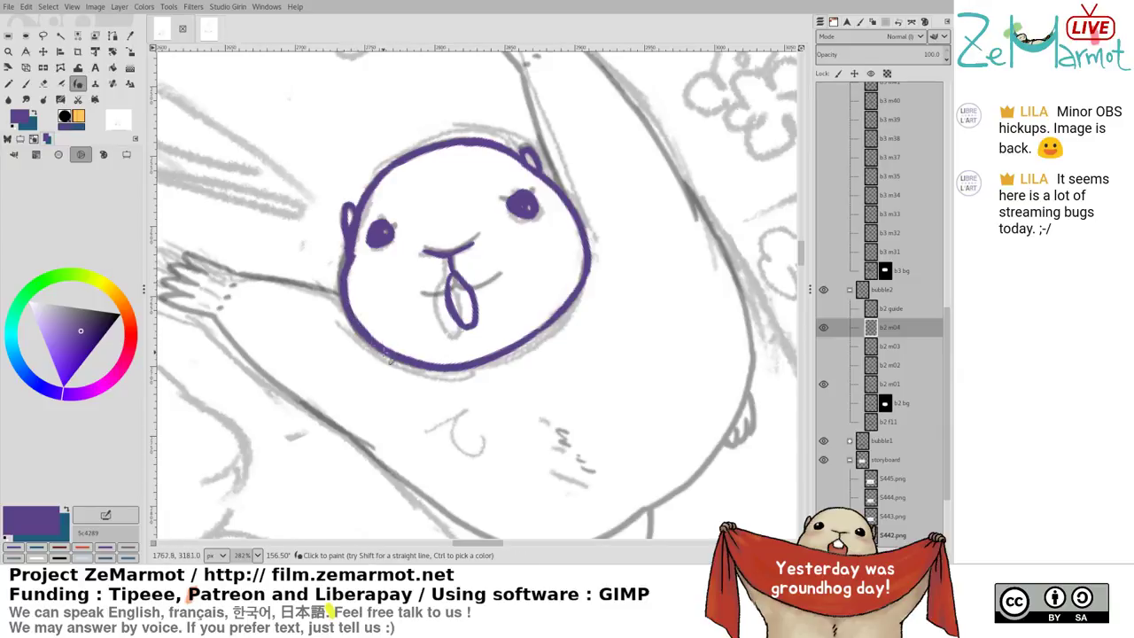
mouse_move(365, 330)
left_mouse_down()
mouse_move(421, 366)
mouse_move(359, 330)
mouse_move(423, 365)
mouse_move(420, 350)
mouse_move(406, 360)
mouse_move(442, 356)
mouse_move(407, 358)
mouse_move(490, 362)
mouse_move(456, 371)
mouse_move(476, 356)
mouse_move(507, 360)
mouse_move(467, 353)
mouse_move(523, 339)
left_mouse_up()
key("shift+e")
key("k")
mouse_move(439, 361)
left_mouse_down()
mouse_move(493, 361)
mouse_move(577, 310)
mouse_move(599, 232)
mouse_move(593, 280)
left_mouse_up()
Reshape the right cheek outline below the ear in purple and erase its rough outer edge
key("shift+e")
mouse_move(558, 203)
left_mouse_down()
mouse_move(581, 217)
mouse_move(539, 180)
mouse_move(599, 251)
left_mouse_up()
key("k")
key("shift+e")
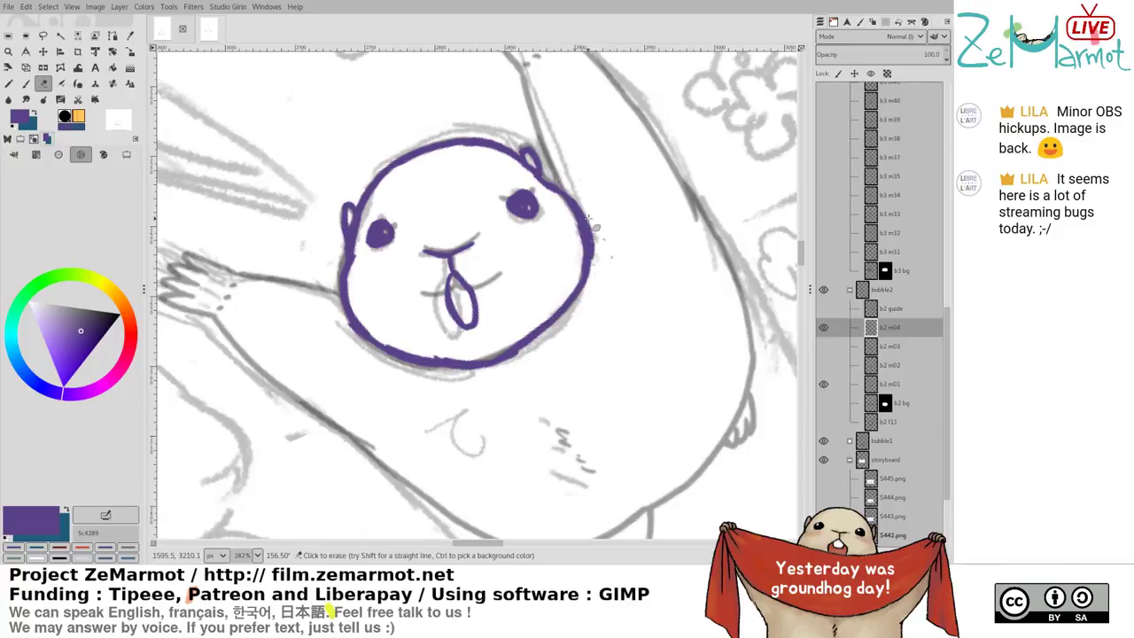
left_click_drag(580, 197, 592, 257)
Shift the purple right eye slightly towards the nose, repainting its spot and erasing the excess around it
mouse_move(521, 203)
left_mouse_down()
mouse_move(533, 211)
mouse_move(512, 217)
mouse_move(532, 192)
mouse_move(514, 221)
mouse_move(499, 201)
left_mouse_up()
key("p")
key("shift+e")
key("y")
key("shift+e")
key("y")
key("shift+e")
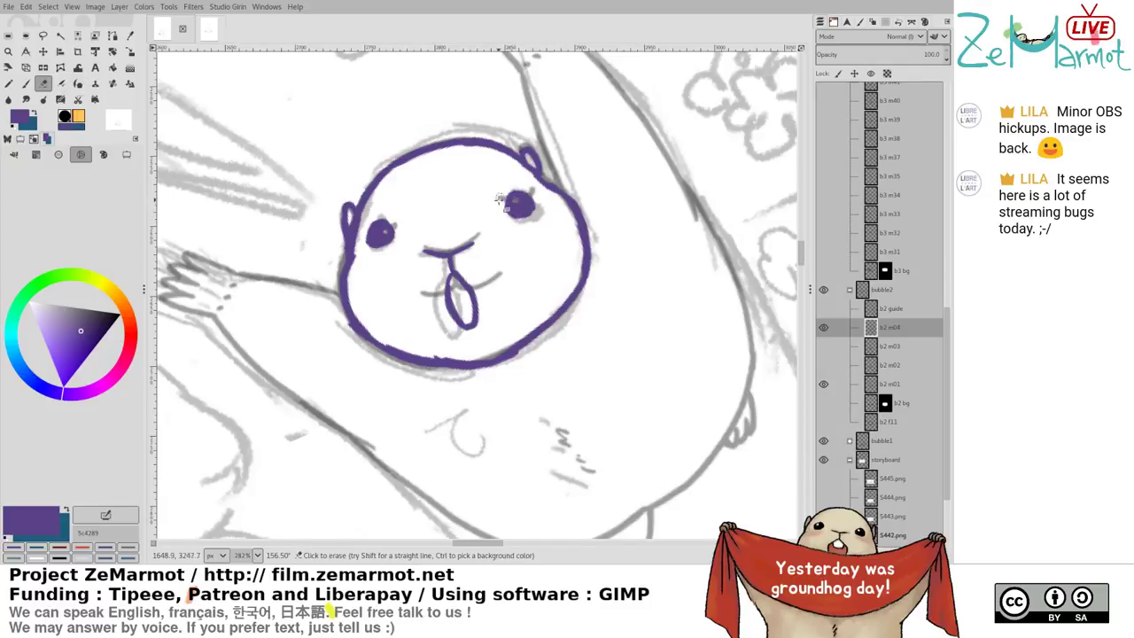
key("p")
key("shift+e")
key("p")
key("shift+e")
Redraw the crown of the head between the ears, trim it with the eraser and touch up the right ear
left_click_drag(473, 243, 462, 313)
key("k")
mouse_move(412, 228)
left_mouse_down()
mouse_move(471, 220)
mouse_move(520, 246)
mouse_move(456, 227)
mouse_move(519, 247)
left_mouse_up()
key("shift+e")
left_click_drag(450, 207, 493, 213)
left_click_drag(413, 211, 426, 209)
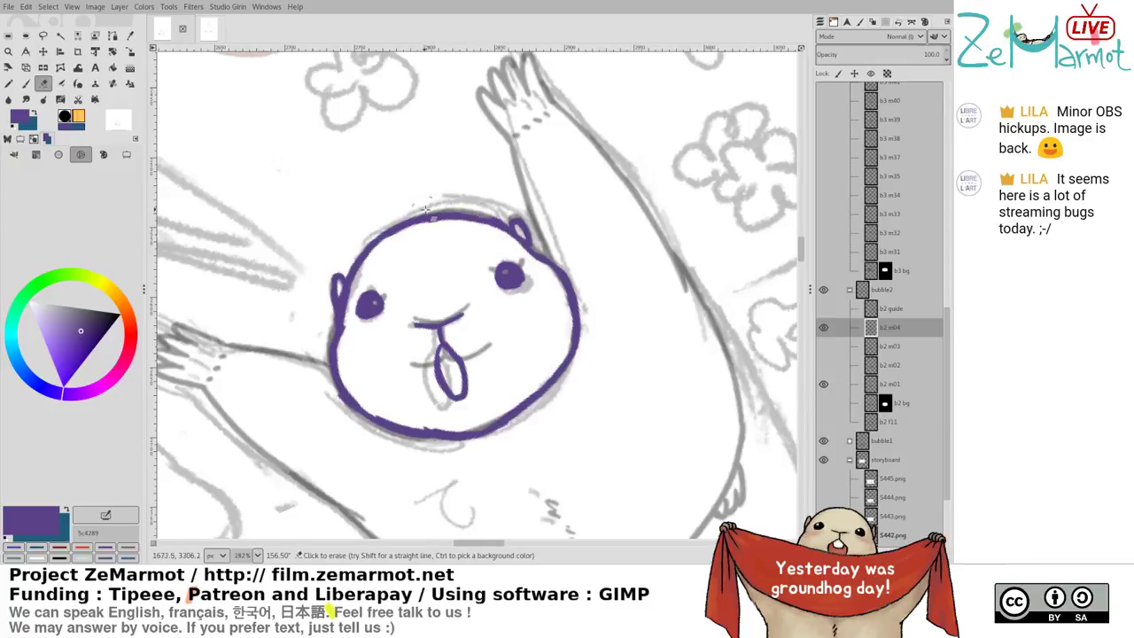
key("p")
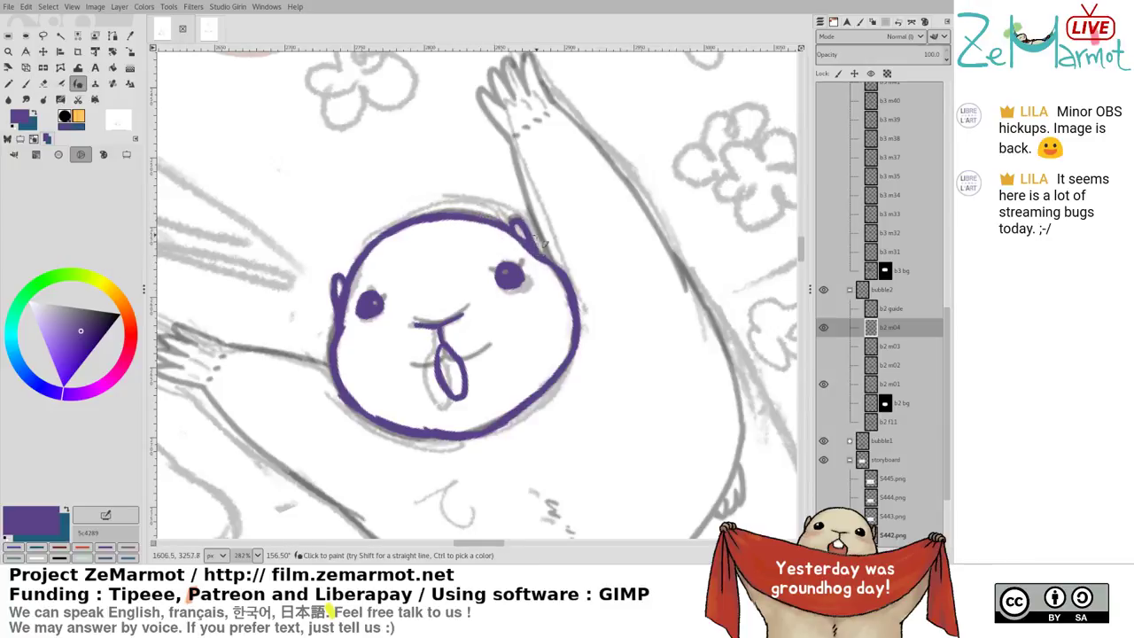
key("shift+e")
Ink both edges of the raised right arm in purple and start its hand with the outline of the first finger
mouse_move(542, 265)
left_mouse_down()
mouse_move(613, 177)
mouse_move(483, 329)
left_mouse_up()
key("k")
key("ctrl+z")
left_click_drag(455, 203, 498, 328)
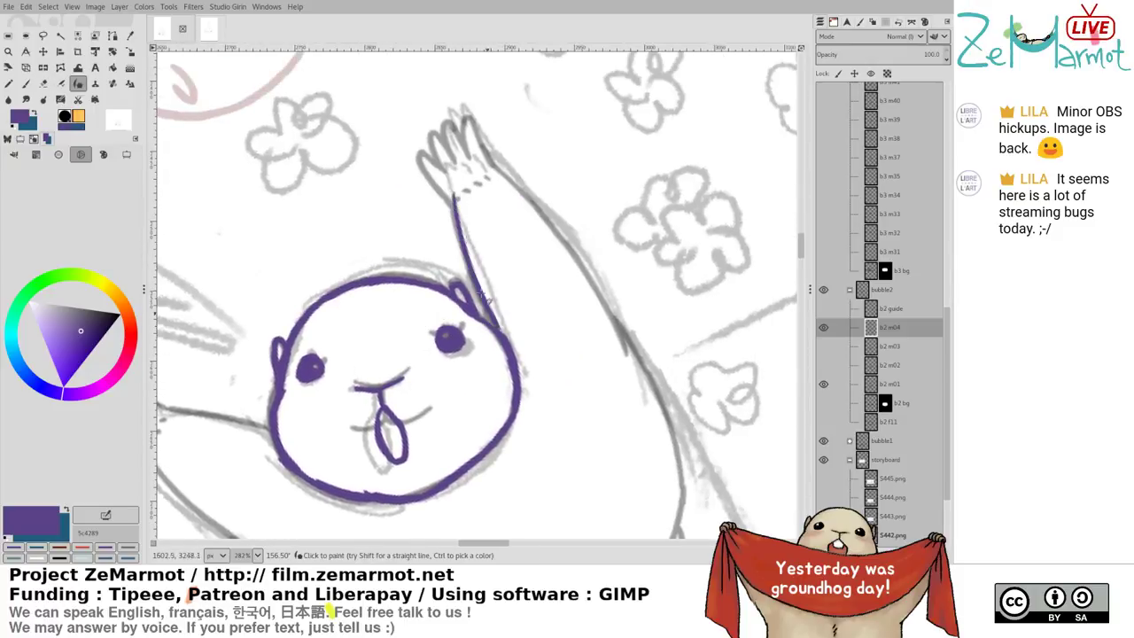
key("ctrl+z")
left_click_drag(458, 199, 505, 333)
key("ctrl+z")
left_click_drag(503, 167, 638, 338)
left_click_drag(436, 154, 465, 204)
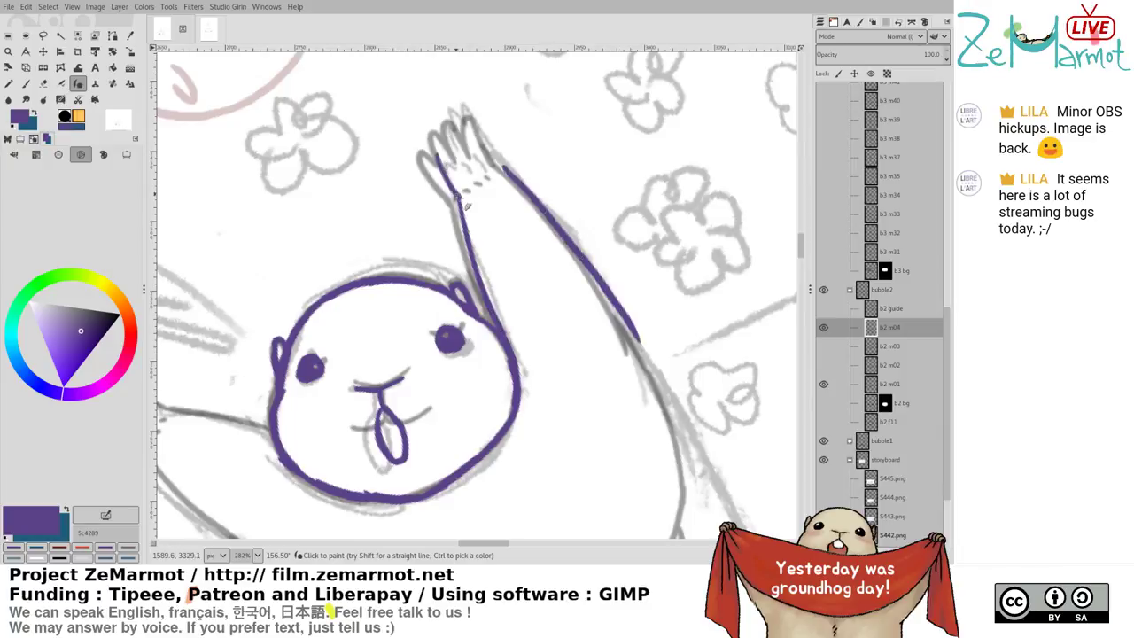
left_click_drag(441, 163, 435, 131)
Ink the lower and upper edges of the outstretched left arm in purple, raised slightly above the b2 m01 arm
left_click_drag(441, 259, 595, 165)
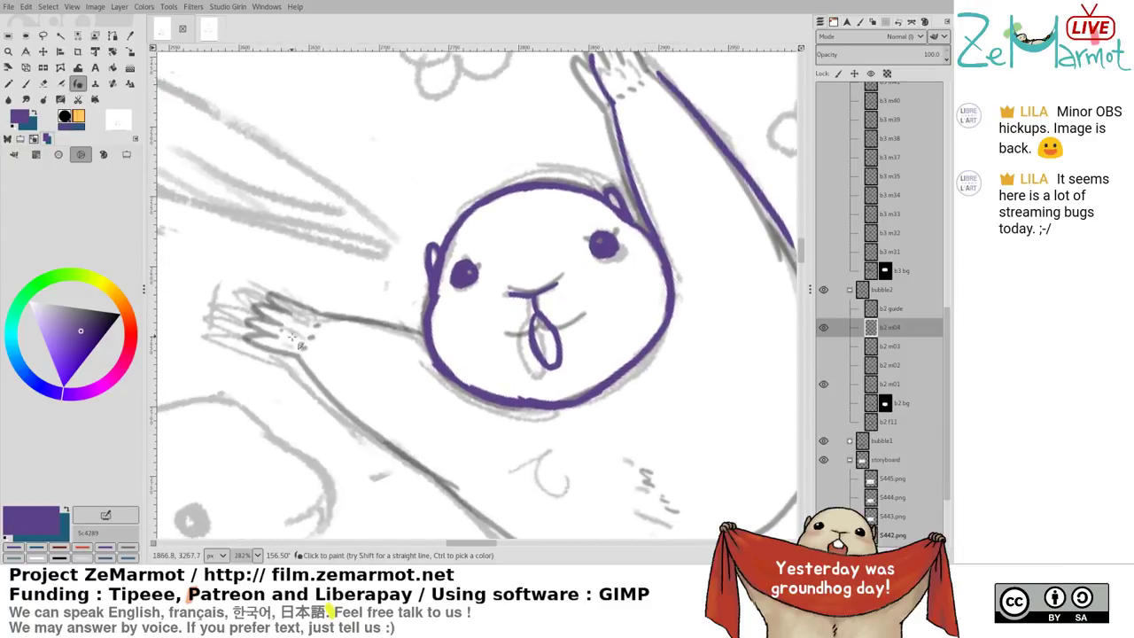
left_click_drag(303, 360, 432, 478)
key("ctrl+z")
left_click_drag(310, 337, 426, 473)
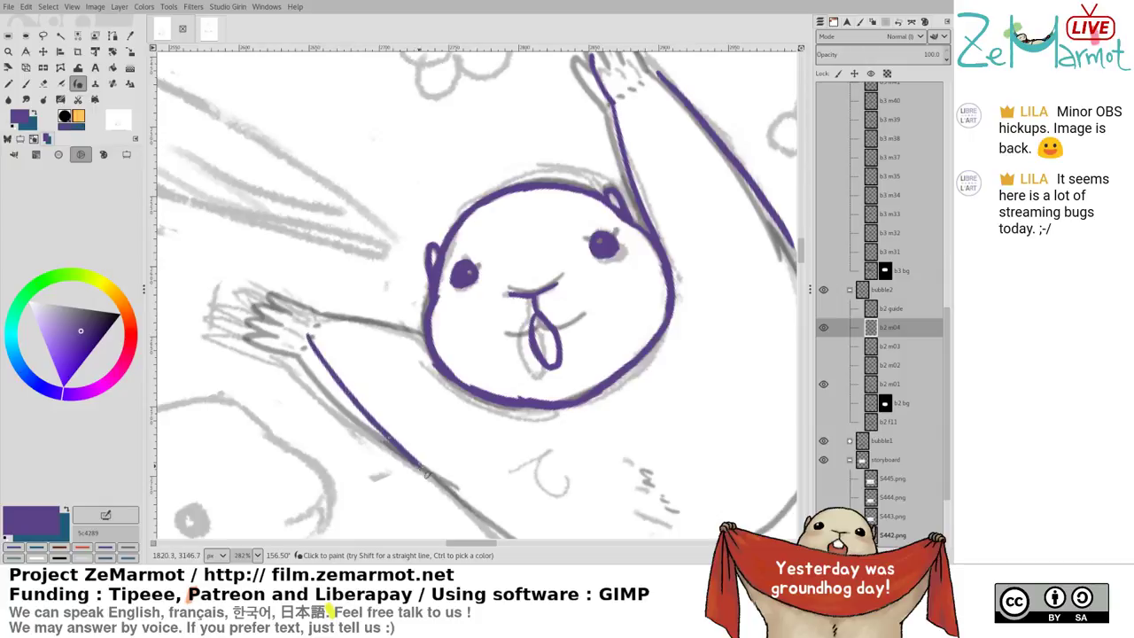
left_click_drag(337, 369, 468, 503)
mouse_move(306, 323)
left_mouse_down()
mouse_move(344, 381)
mouse_move(325, 318)
mouse_move(334, 307)
left_mouse_up()
mouse_move(342, 294)
left_mouse_down()
mouse_move(426, 329)
mouse_move(404, 309)
left_mouse_up()
Ink the spread fingers of the left hand in purple at the end of the outstretched arm
left_click_drag(284, 306, 307, 325)
mouse_move(274, 291)
left_mouse_down()
mouse_move(304, 309)
mouse_move(301, 283)
mouse_move(320, 282)
left_mouse_up()
key("ctrl+z")
mouse_move(306, 256)
left_mouse_down()
mouse_move(348, 293)
mouse_move(337, 286)
left_mouse_up()
Ink the remaining pointed fingers of the raised right hand in purple, joining them to the arm's outer edge
left_click_drag(539, 221, 498, 333)
mouse_move(558, 183)
left_mouse_down()
mouse_move(546, 158)
mouse_move(573, 188)
left_mouse_up()
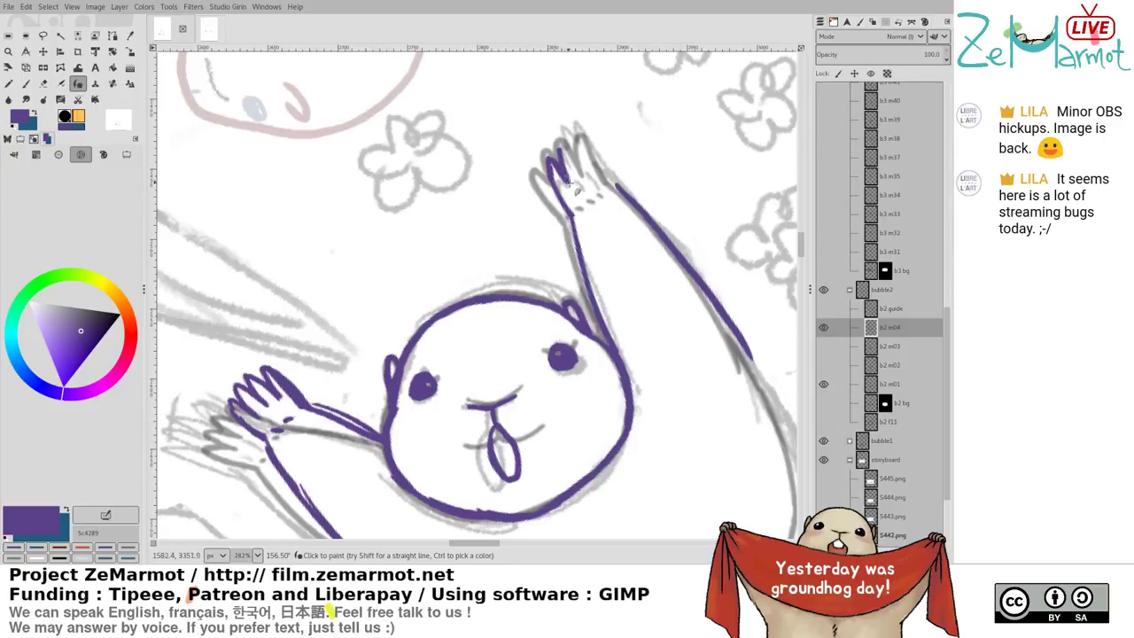
mouse_move(562, 147)
left_mouse_down()
mouse_move(593, 164)
mouse_move(576, 141)
mouse_move(590, 177)
left_mouse_up()
key("ctrl+z")
key("ctrl+z")
left_click_drag(590, 136, 622, 186)
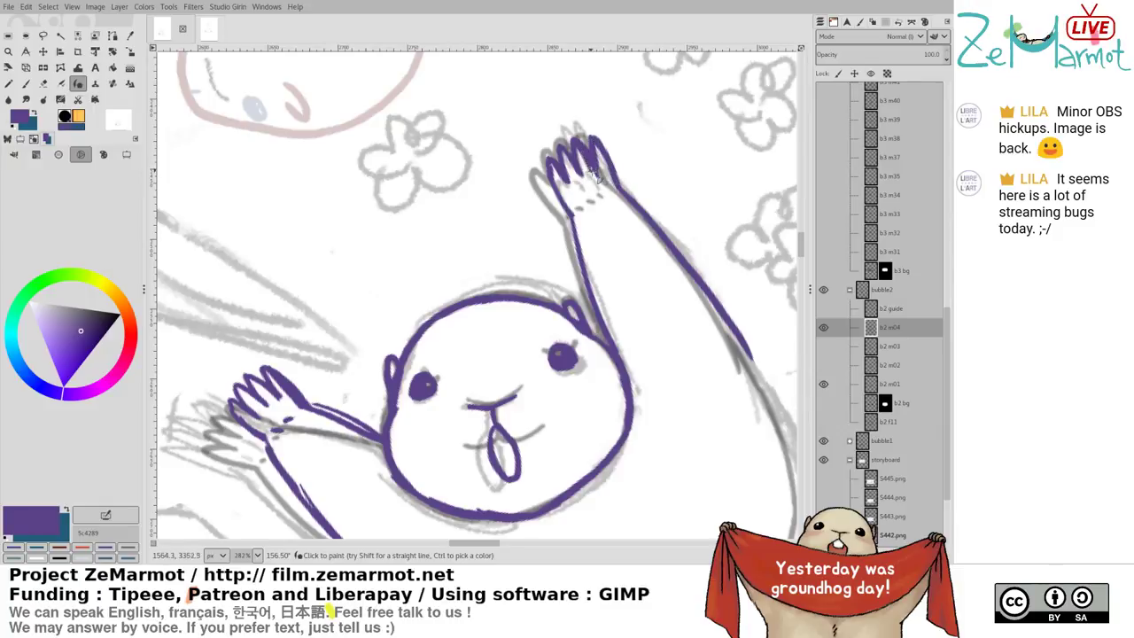
Clean up the outermost finger of the raised right hand and add the short purple dashes across its wrist
key("shift+e")
key("k")
mouse_move(600, 156)
left_mouse_down()
mouse_move(595, 170)
mouse_move(591, 130)
left_mouse_up()
key("shift+e")
key("k")
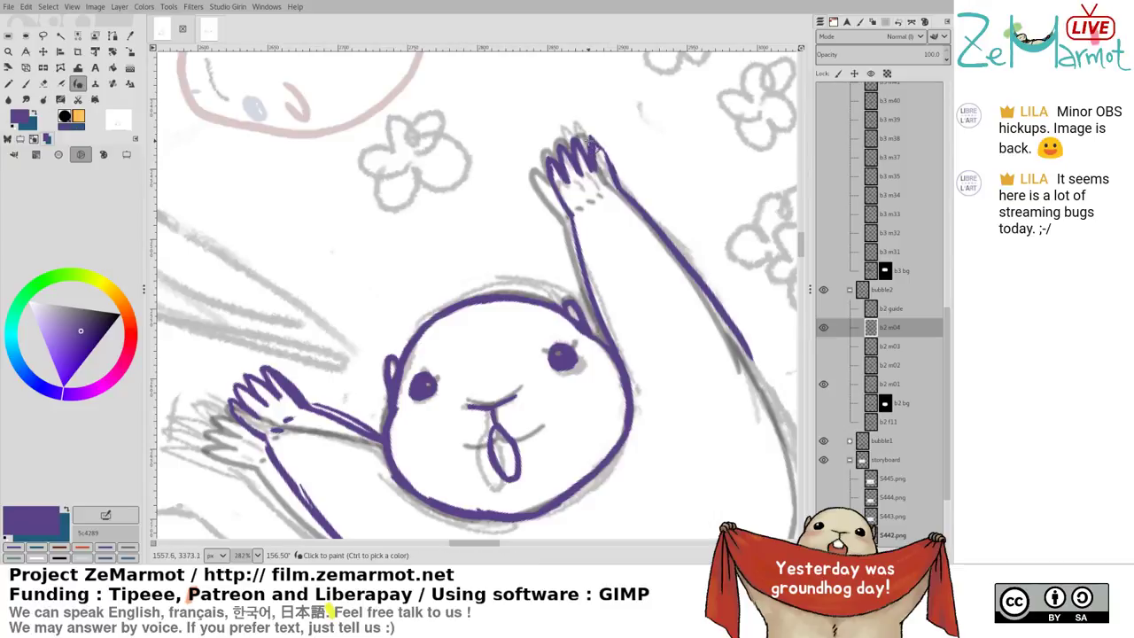
left_click_drag(618, 170, 592, 139)
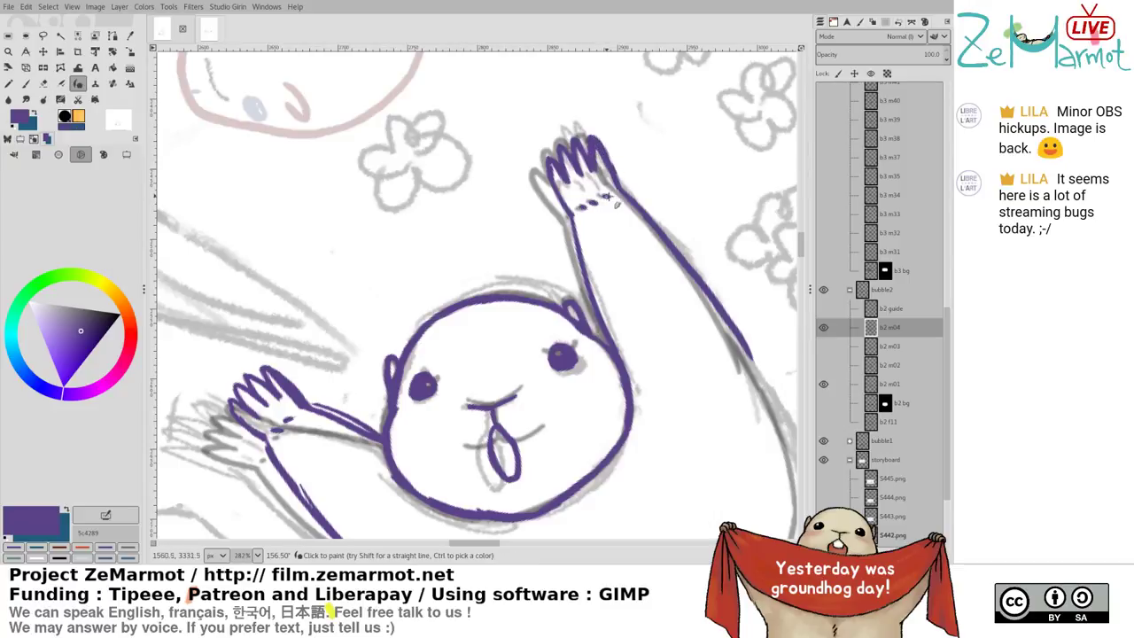
Continue both side lines of the body in purple from the arms down towards the storyboard legs
scroll(463, 255, "down", 4)
scroll(290, 248, "down", 4)
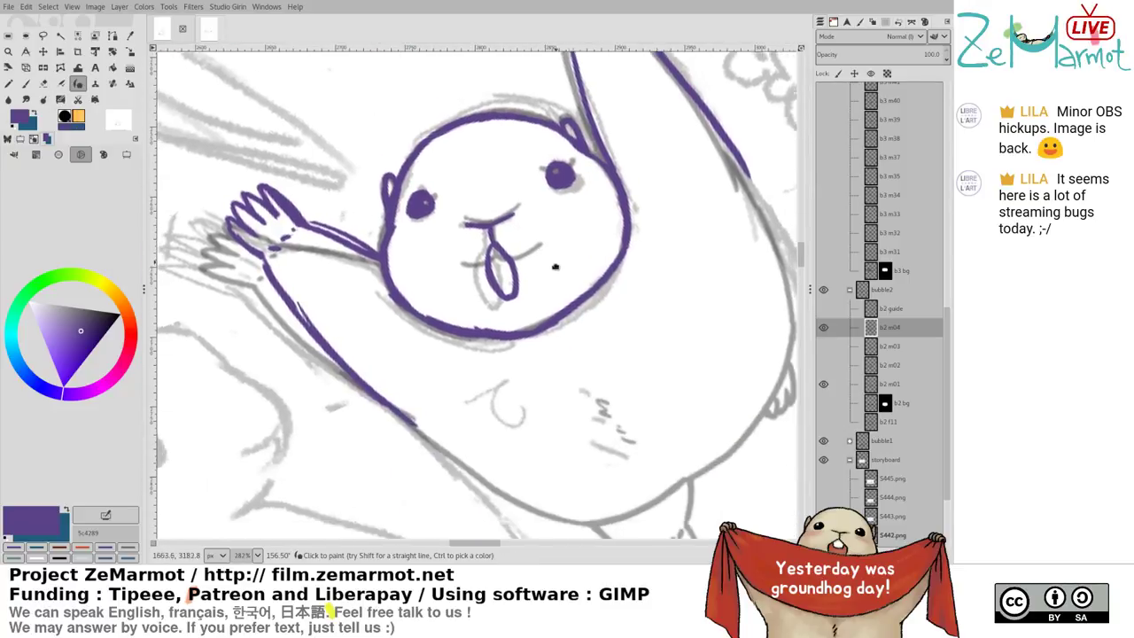
mouse_move(324, 294)
left_mouse_down()
mouse_move(374, 328)
mouse_move(365, 319)
mouse_move(502, 491)
left_mouse_up()
key("ctrl+z")
left_click_drag(591, 283, 478, 356)
scroll(546, 119, "up", 3)
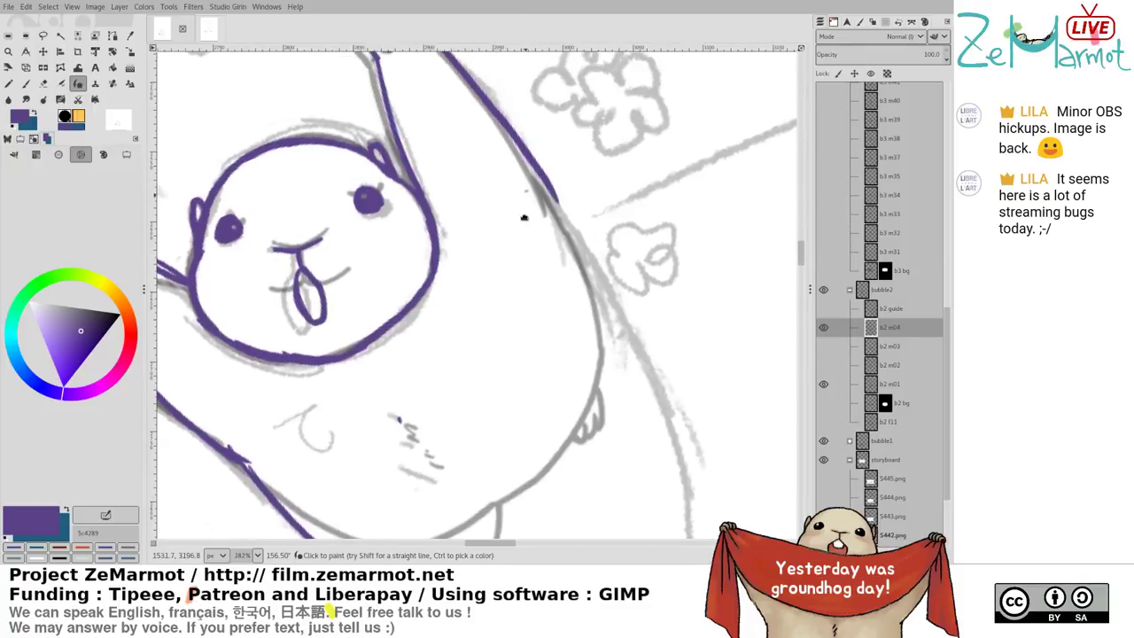
mouse_move(538, 216)
left_mouse_down()
mouse_move(545, 243)
mouse_move(600, 309)
mouse_move(684, 485)
left_mouse_up()
key("ctrl+z")
left_click_drag(564, 255, 671, 480)
Ink the zigzag fur strokes on the chest and close the lower body outline with a purple curve across both legs
scroll(628, 165, "down", 6)
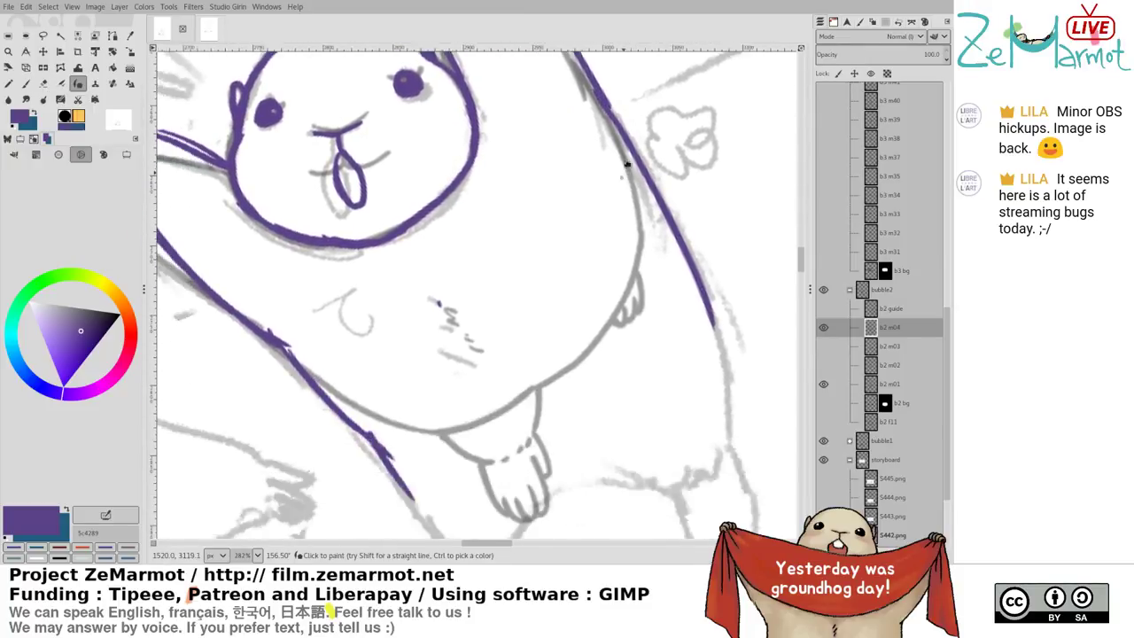
mouse_move(459, 142)
left_mouse_down()
mouse_move(470, 174)
mouse_move(504, 198)
left_mouse_up()
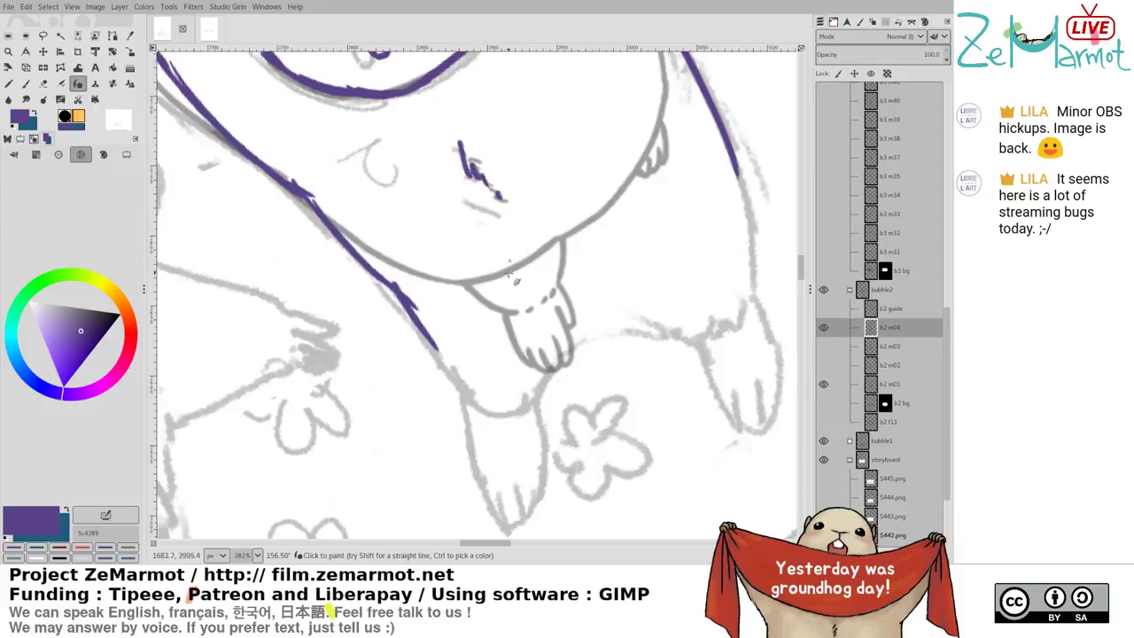
scroll(518, 283, "down", 2)
mouse_move(409, 221)
left_mouse_down()
mouse_move(453, 310)
mouse_move(533, 321)
mouse_move(571, 264)
mouse_move(563, 275)
mouse_move(682, 270)
left_mouse_up()
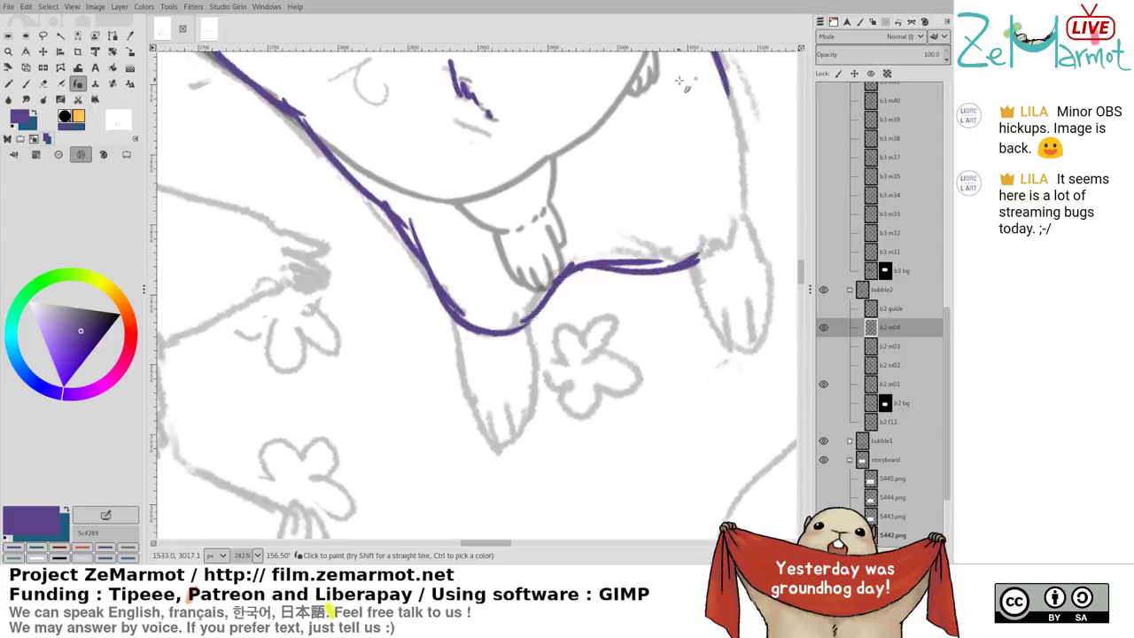
scroll(686, 89, "up", 2)
left_click_drag(700, 147, 717, 275)
mouse_move(711, 212)
left_mouse_down()
mouse_move(684, 313)
mouse_move(669, 325)
left_mouse_up()
Try inking the left foot as a long shape with toe lines over the storyboard foot
left_click_drag(484, 335, 543, 183)
left_click_drag(554, 239, 561, 312)
key("ctrl+z")
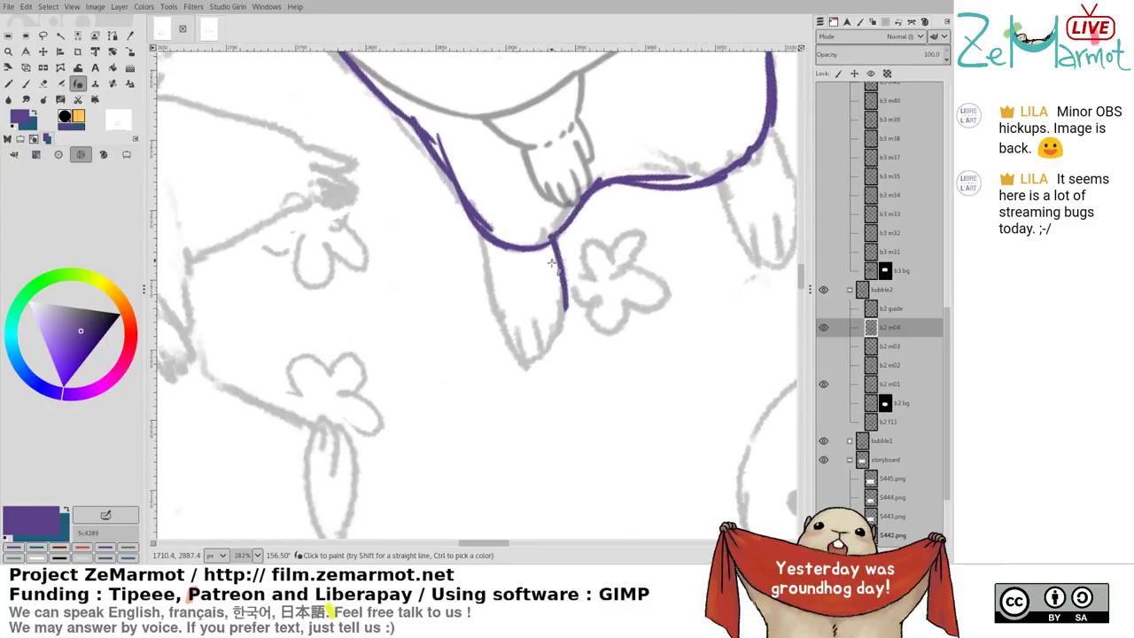
left_click_drag(552, 262, 553, 345)
mouse_move(488, 242)
left_mouse_down()
mouse_move(501, 320)
mouse_move(519, 326)
mouse_move(529, 351)
left_mouse_up()
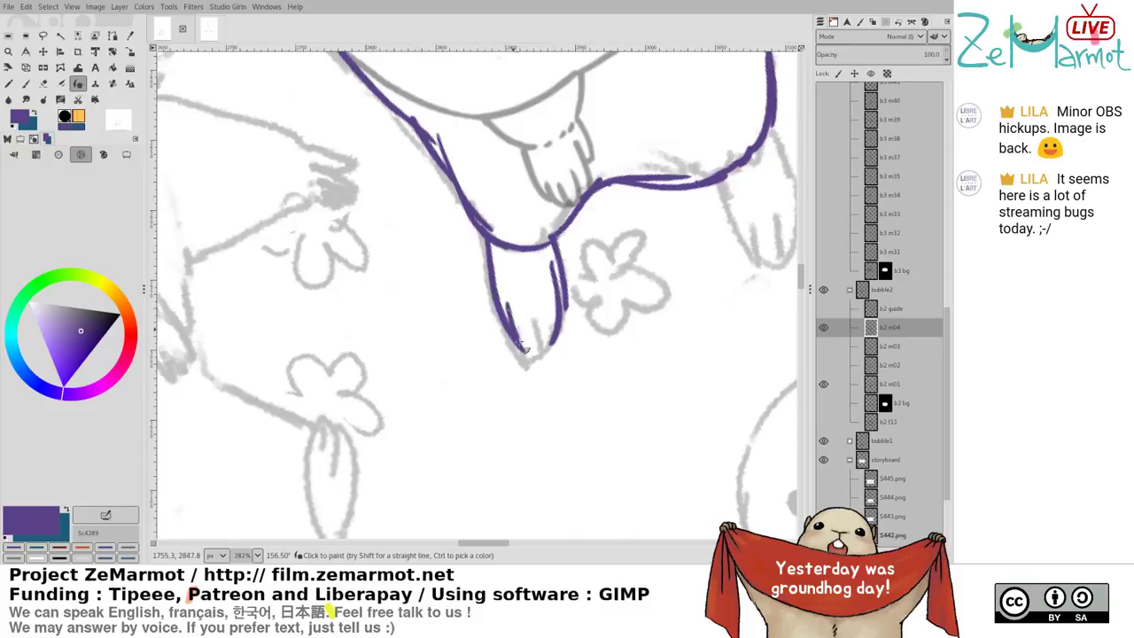
left_click_drag(506, 293, 538, 344)
left_click_drag(535, 278, 548, 344)
left_click_drag(543, 294, 553, 353)
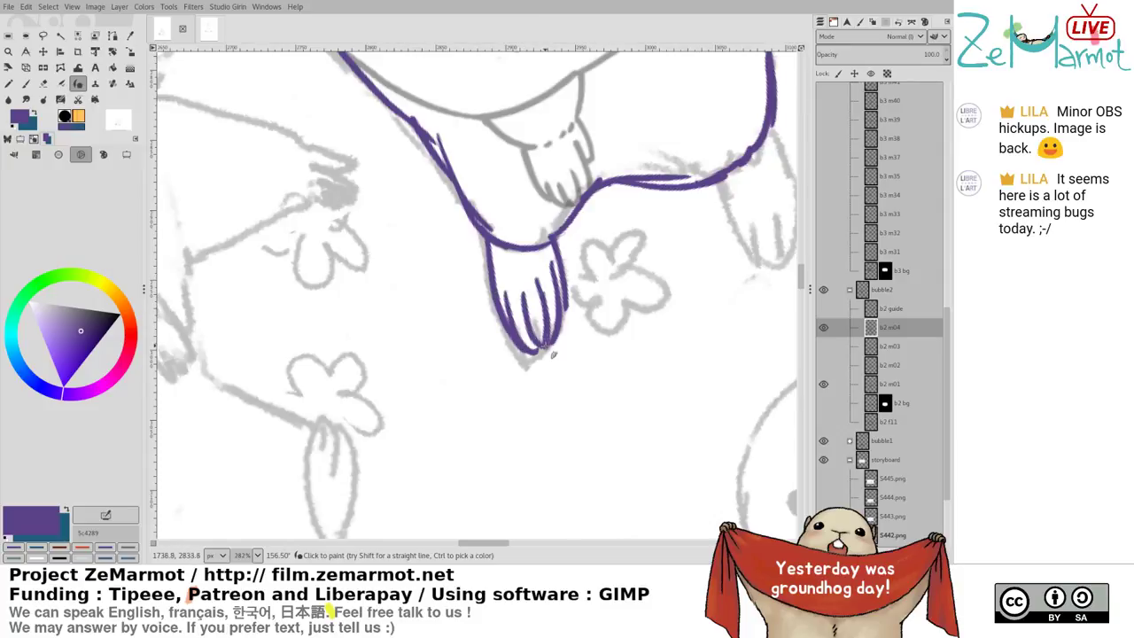
mouse_move(764, 188)
left_mouse_down()
mouse_move(590, 267)
mouse_move(576, 338)
left_mouse_up()
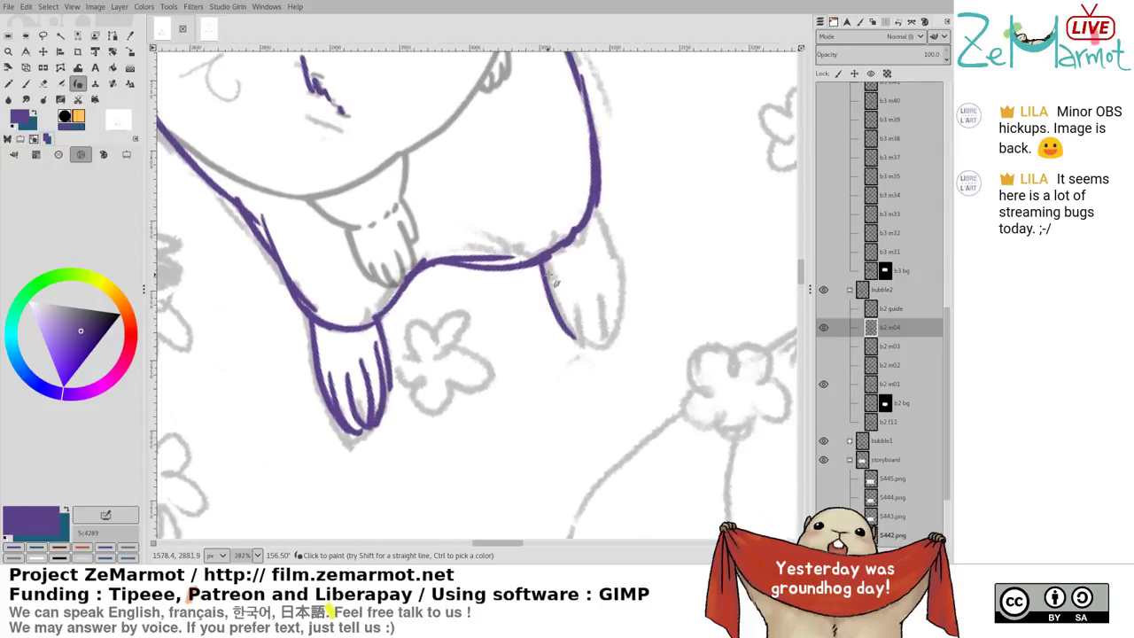
key("ctrl+z")
key("ctrl+z")
Redraw the left foot in purple as a shorter shape with separate rounded toes, erasing the surplus lines
mouse_move(347, 358)
left_mouse_down()
mouse_move(376, 422)
mouse_move(323, 430)
left_mouse_up()
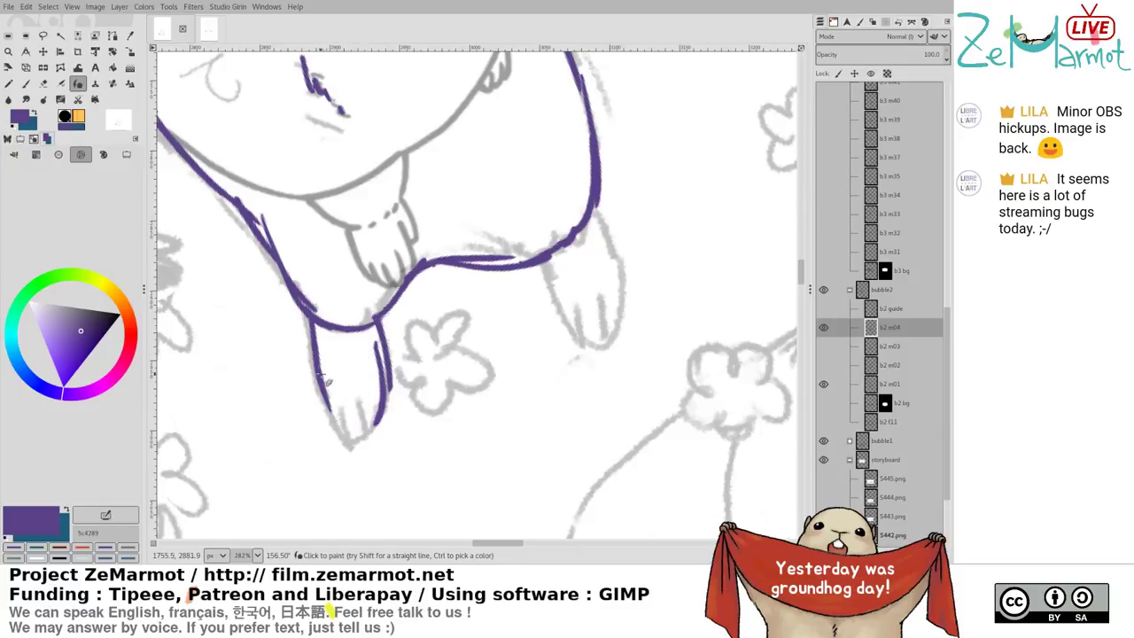
mouse_move(326, 381)
left_mouse_down()
mouse_move(363, 413)
mouse_move(384, 337)
mouse_move(388, 412)
left_mouse_up()
key("shift+e")
mouse_move(385, 340)
left_mouse_down()
mouse_move(390, 373)
mouse_move(374, 352)
mouse_move(363, 408)
left_mouse_up()
key("y")
mouse_move(379, 320)
left_mouse_down()
mouse_move(391, 367)
mouse_move(365, 403)
mouse_move(374, 385)
left_mouse_up()
left_click_drag(358, 358, 345, 402)
mouse_move(340, 362)
left_mouse_down()
mouse_move(349, 395)
mouse_move(343, 366)
mouse_move(347, 405)
left_mouse_up()
key("ctrl+z")
key("ctrl+z")
key("shift+e")
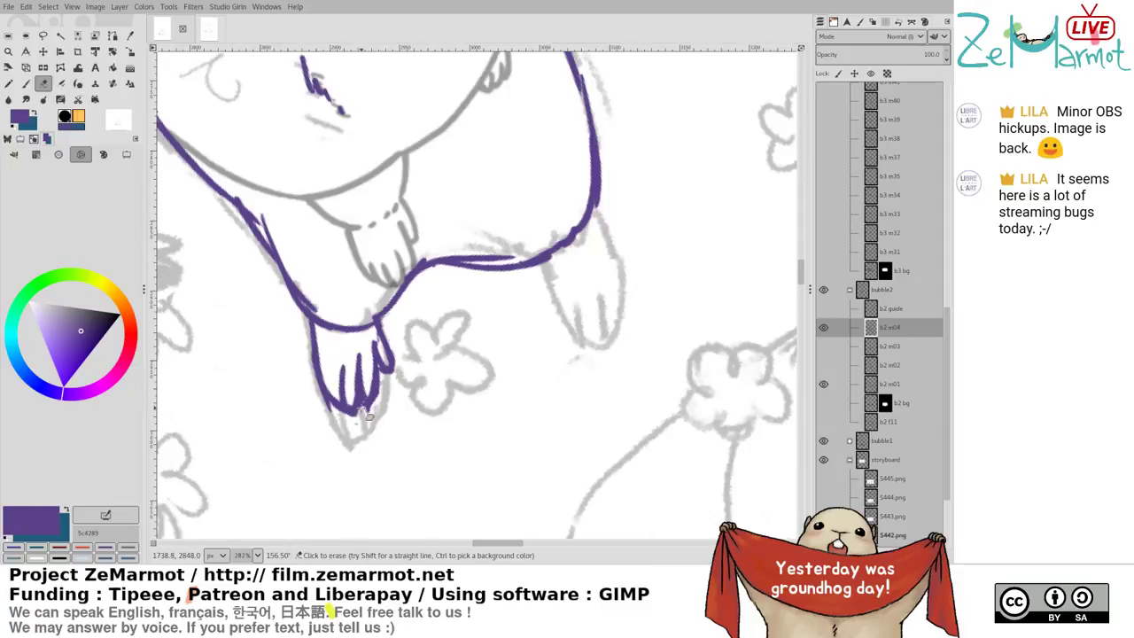
Refine the left foot's outer toe and the side line joining it to the leg, using purple ink and the eraser
key("k")
mouse_move(332, 359)
left_mouse_down()
mouse_move(328, 398)
mouse_move(341, 415)
mouse_move(318, 355)
mouse_move(310, 395)
mouse_move(321, 409)
left_mouse_up()
key("shift+e")
key("k")
key("shift+e")
key("k")
left_click_drag(314, 321, 307, 357)
key("shift+e")
key("k")
left_click_drag(310, 315, 321, 326)
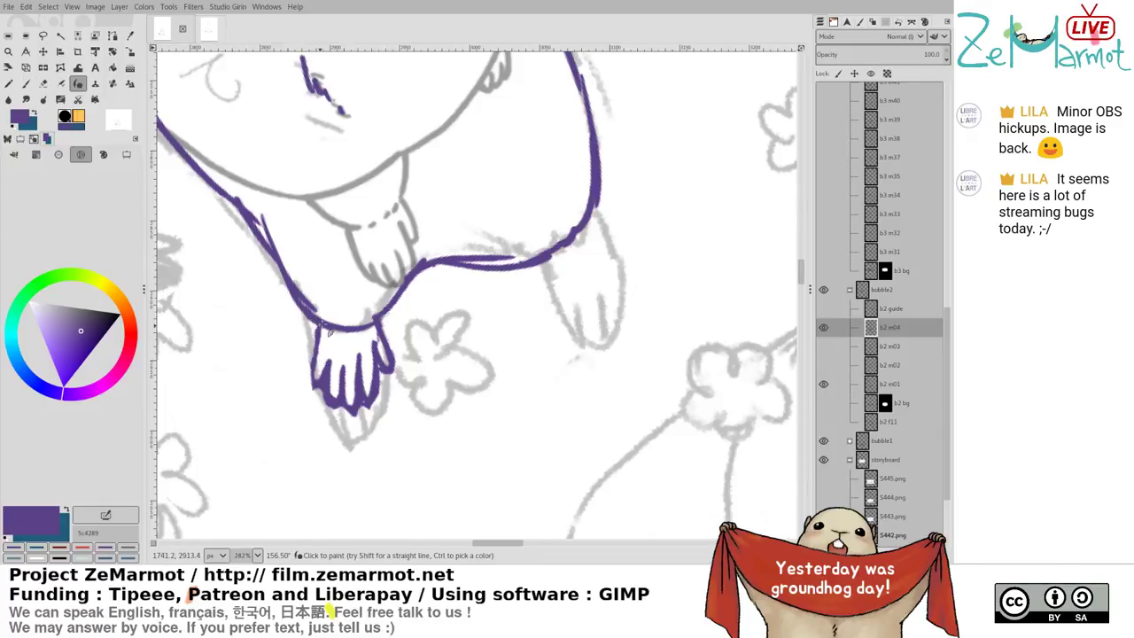
key("shift+e")
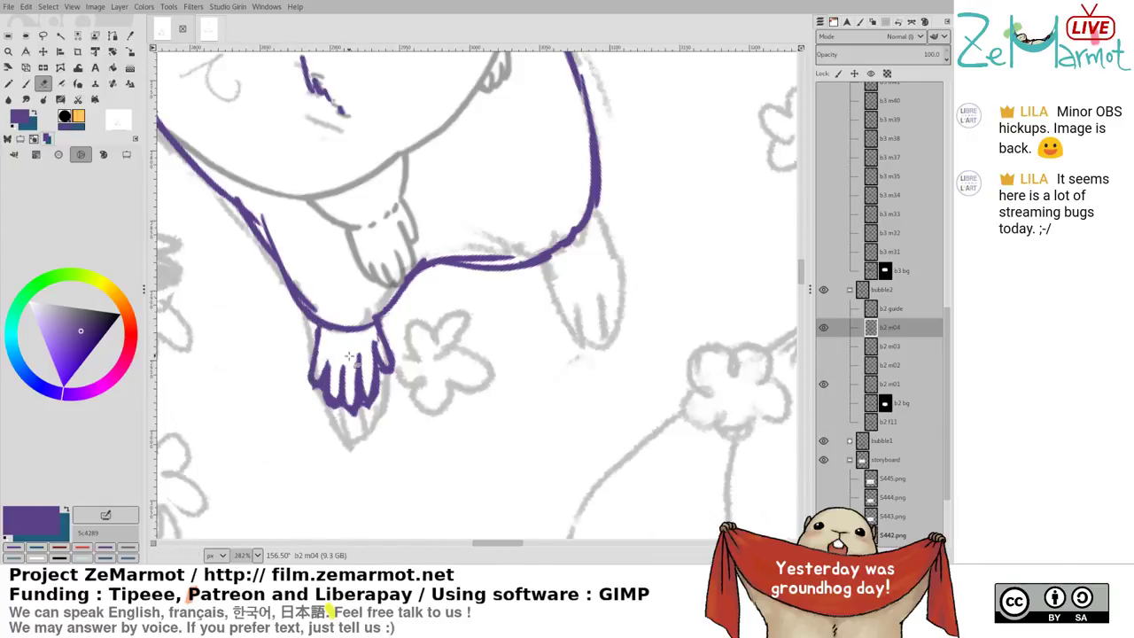
Ink the right foot in purple over the storyboard foot, with separate rounded toes and a side line joining it to the leg
left_click_drag(503, 314, 423, 369)
key("k")
left_click_drag(458, 318, 490, 361)
key("ctrl+z")
mouse_move(479, 332)
left_mouse_down()
mouse_move(493, 360)
mouse_move(530, 354)
left_mouse_up()
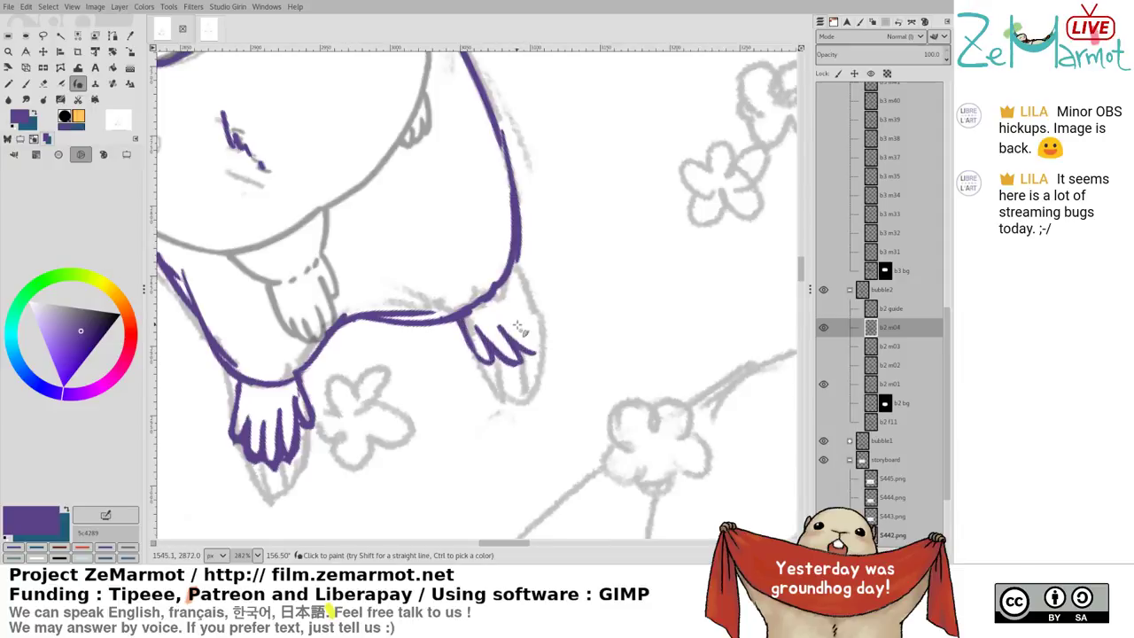
left_click_drag(512, 318, 541, 356)
left_click_drag(513, 304, 542, 343)
left_click_drag(501, 284, 542, 318)
mouse_move(511, 289)
left_mouse_down()
mouse_move(544, 320)
mouse_move(536, 333)
mouse_move(546, 319)
mouse_move(530, 414)
left_mouse_up()
Refine the right foot's outer toe and its junction with the leg, alternating eraser and purple ink
key("shift+e")
key("k")
key("shift+e")
key("k")
scroll(529, 414, "down", 3)
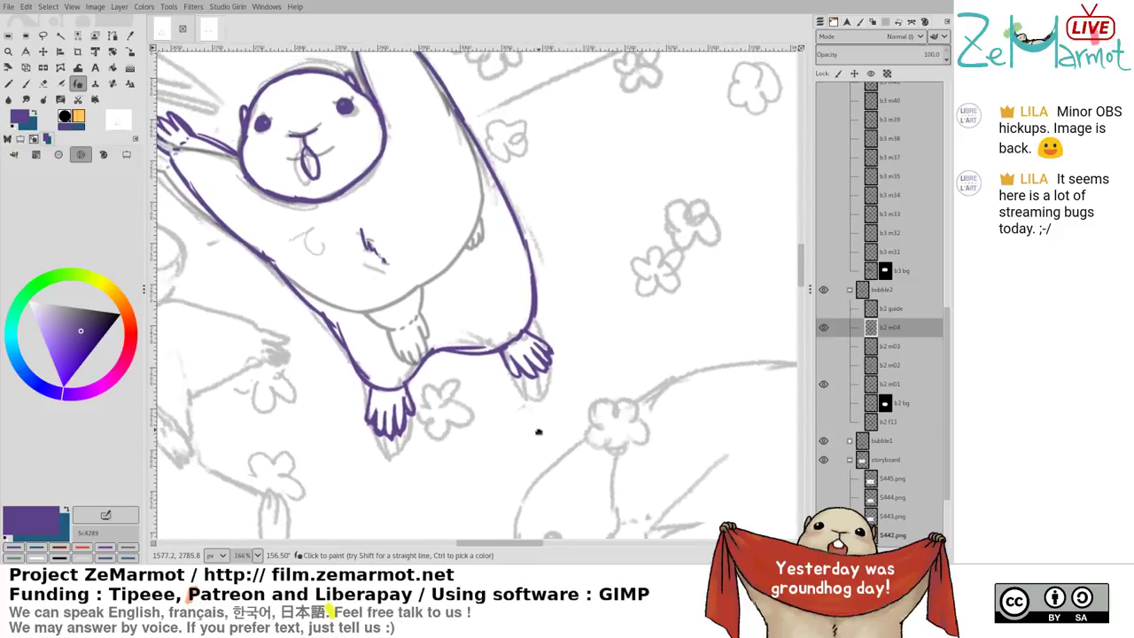
key("shift+e")
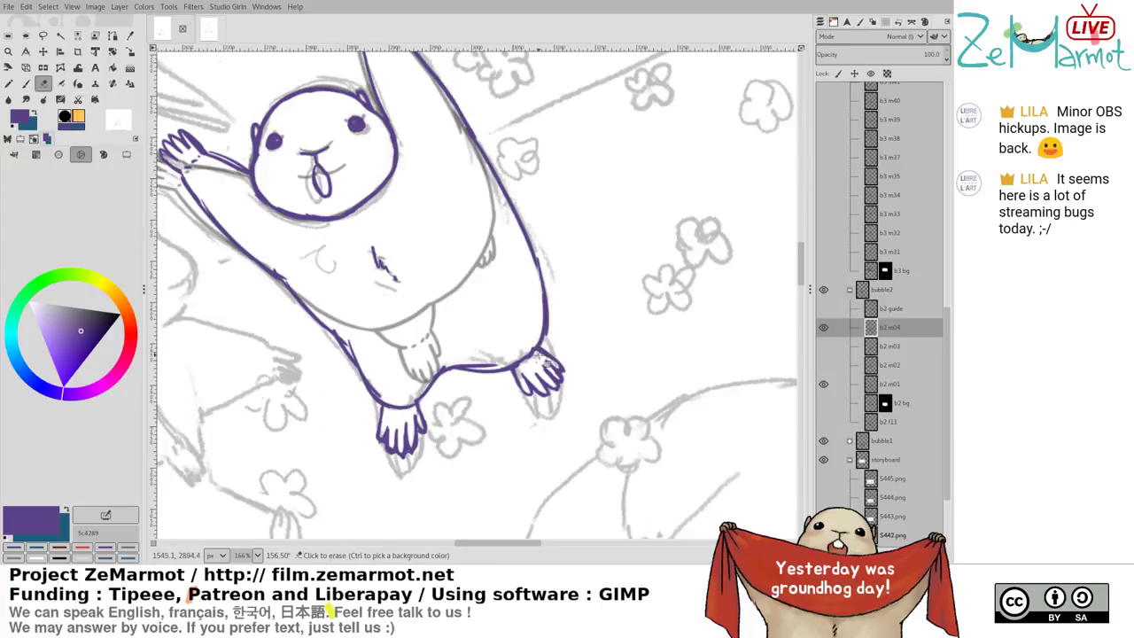
key("k")
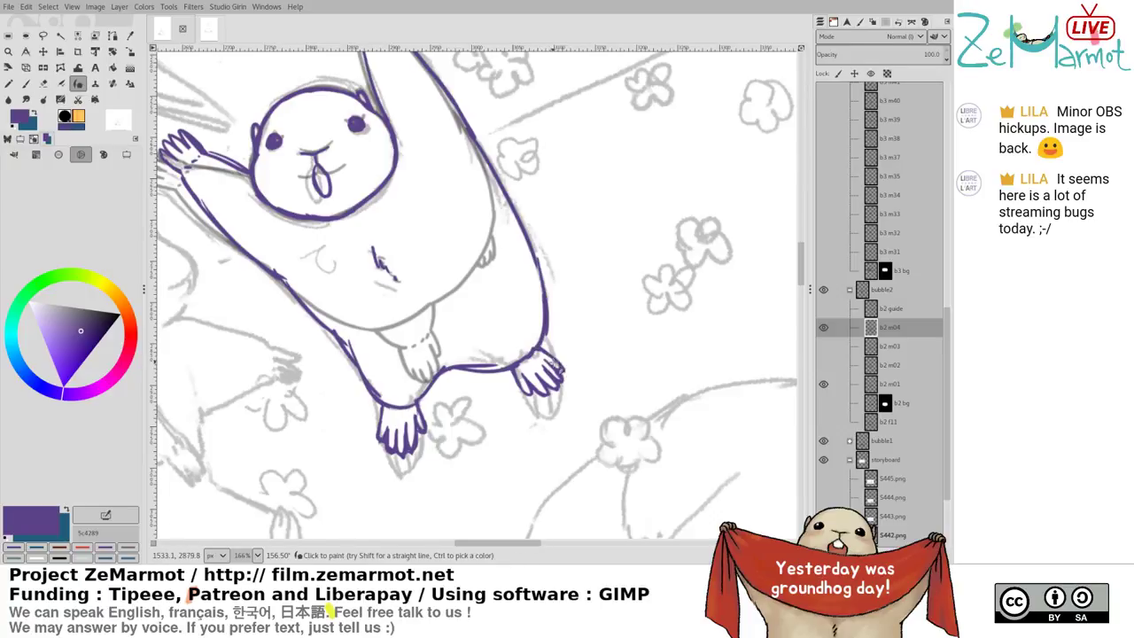
key("shift+e")
key("p")
left_click_drag(509, 296, 545, 306)
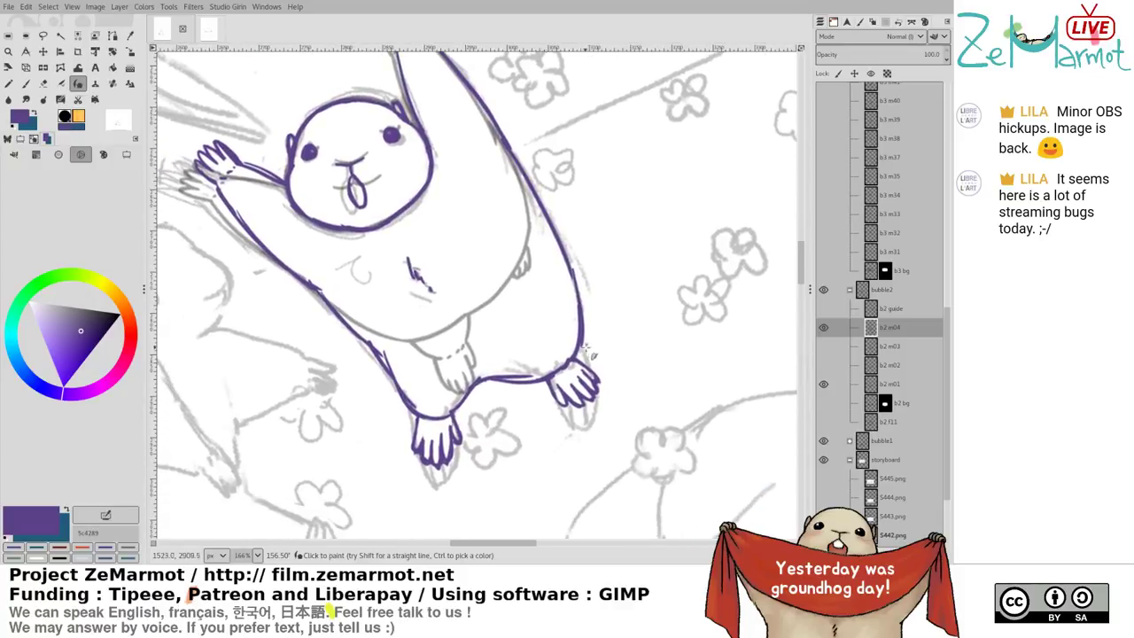
Select the right foot freehand, rotate it 15° and move it slightly to fit the leg end, clearing the selection
left_click_drag(600, 275, 633, 242)
key("f")
mouse_move(647, 339)
left_mouse_down()
mouse_move(634, 370)
mouse_move(560, 368)
mouse_move(611, 328)
mouse_move(638, 326)
mouse_move(648, 386)
left_mouse_up()
key("shift+r")
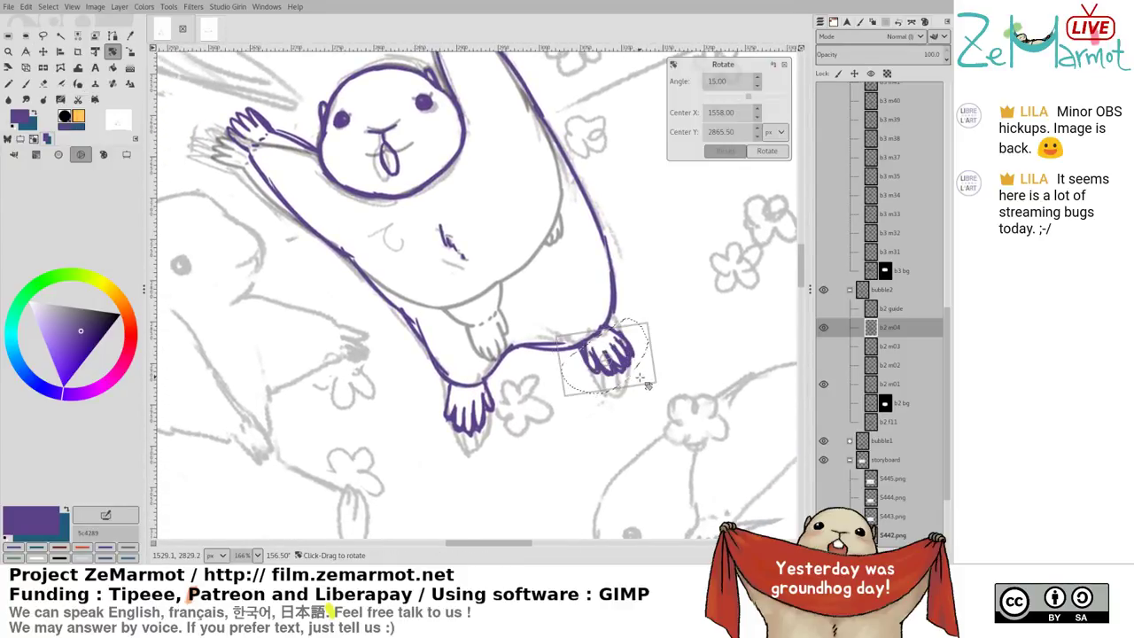
left_click(765, 151)
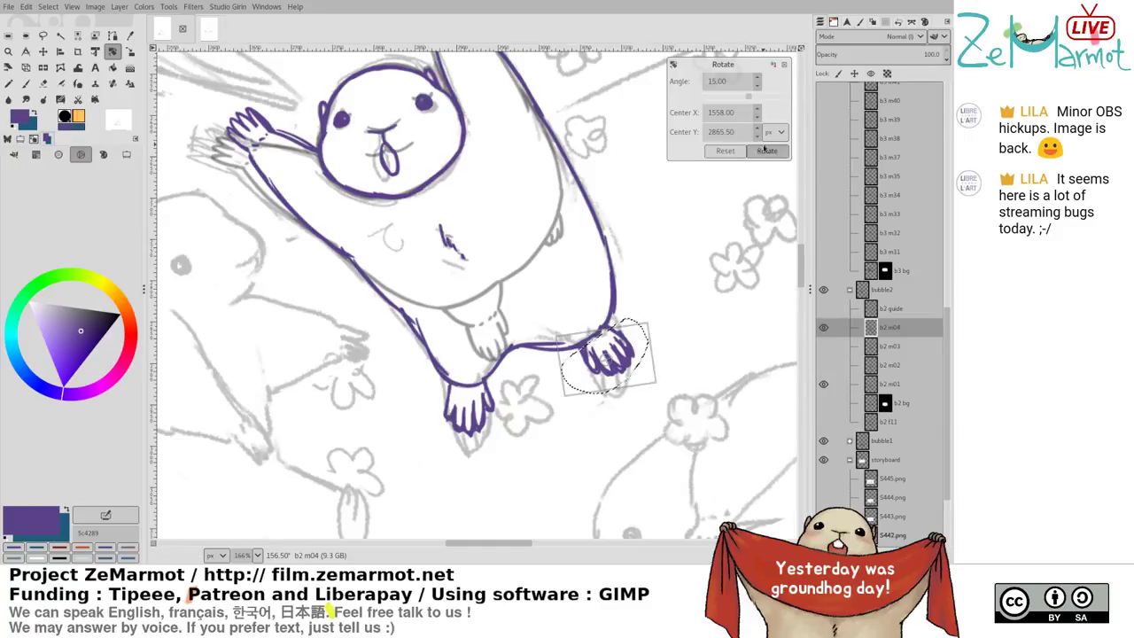
key("m")
left_click_drag(612, 359, 615, 369)
key("ctrl+h")
key("p")
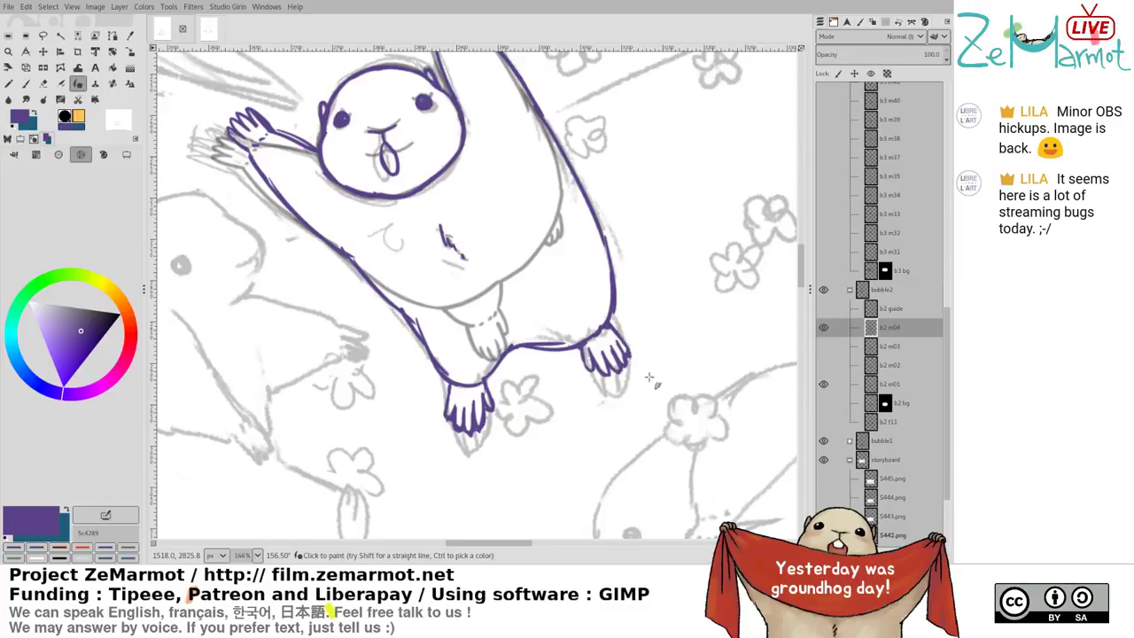
Hide reference frame b2 m01 and the storyboard sketch so only the purple b2 m04 marmot is shown
scroll(544, 306, "down", 3)
mouse_move(551, 377)
left_mouse_down()
mouse_move(546, 179)
mouse_move(475, 186)
mouse_move(523, 95)
left_mouse_up()
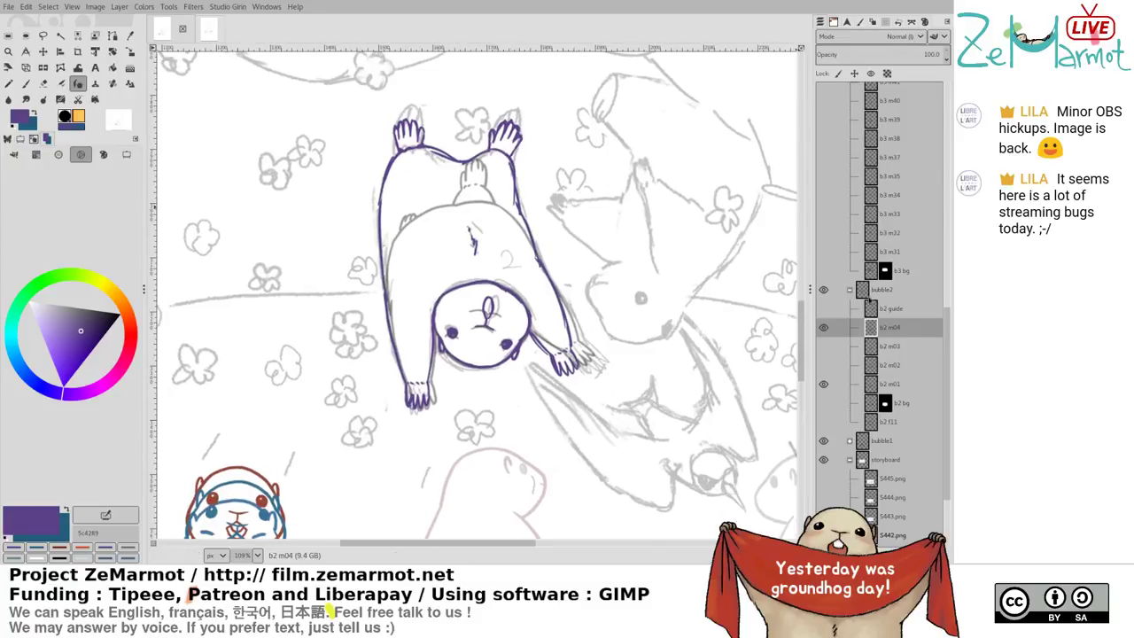
left_click(824, 383)
left_click(824, 384)
left_click(825, 383)
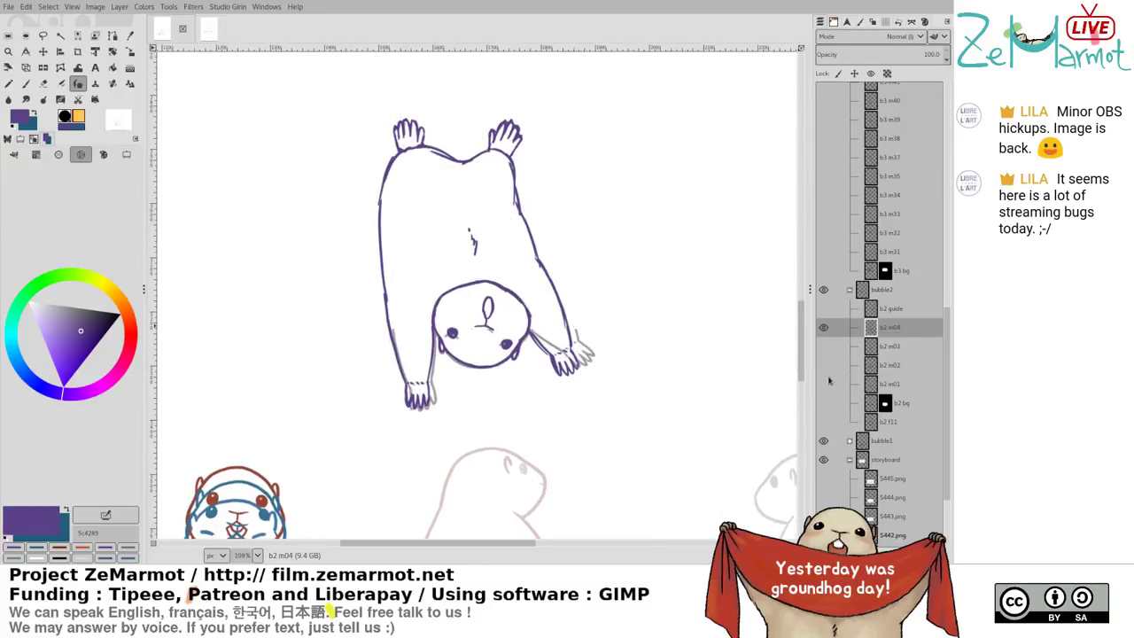
Erase a short section of the chin outline facing the chest and ink a small fur tick at the open end
scroll(455, 191, "down", 3)
key("shift+e")
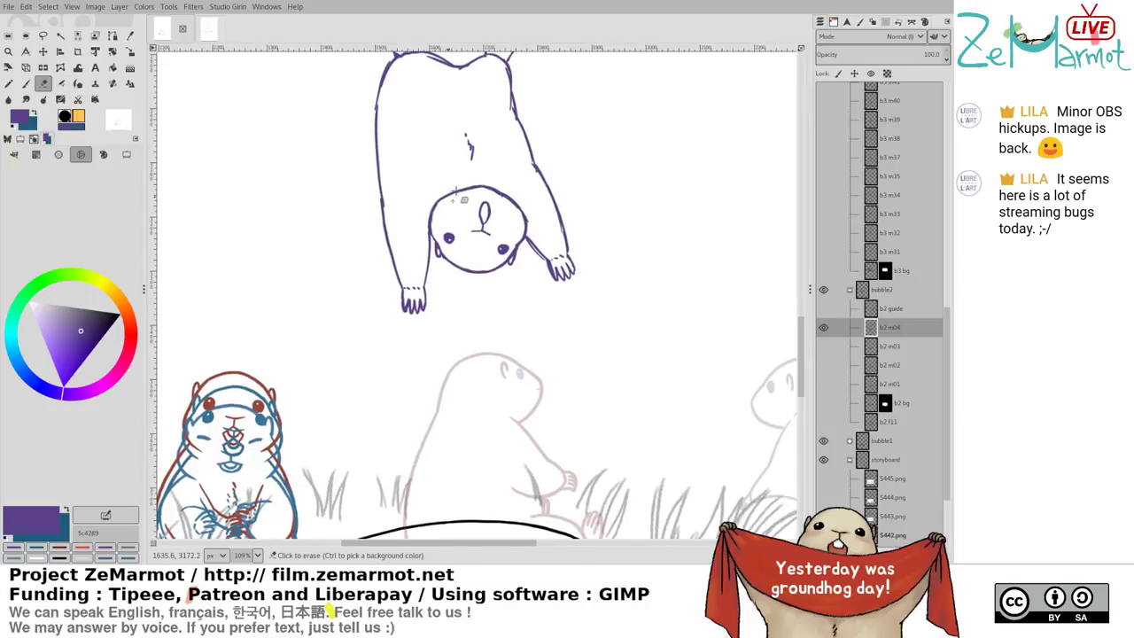
left_click_drag(454, 194, 501, 194)
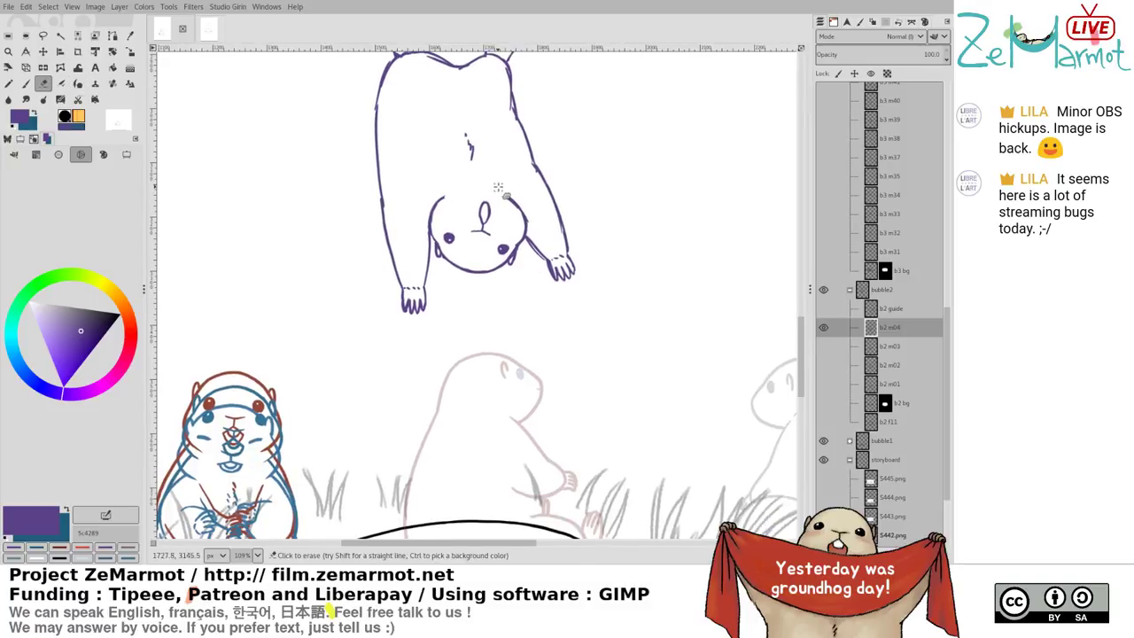
key("ctrl+z")
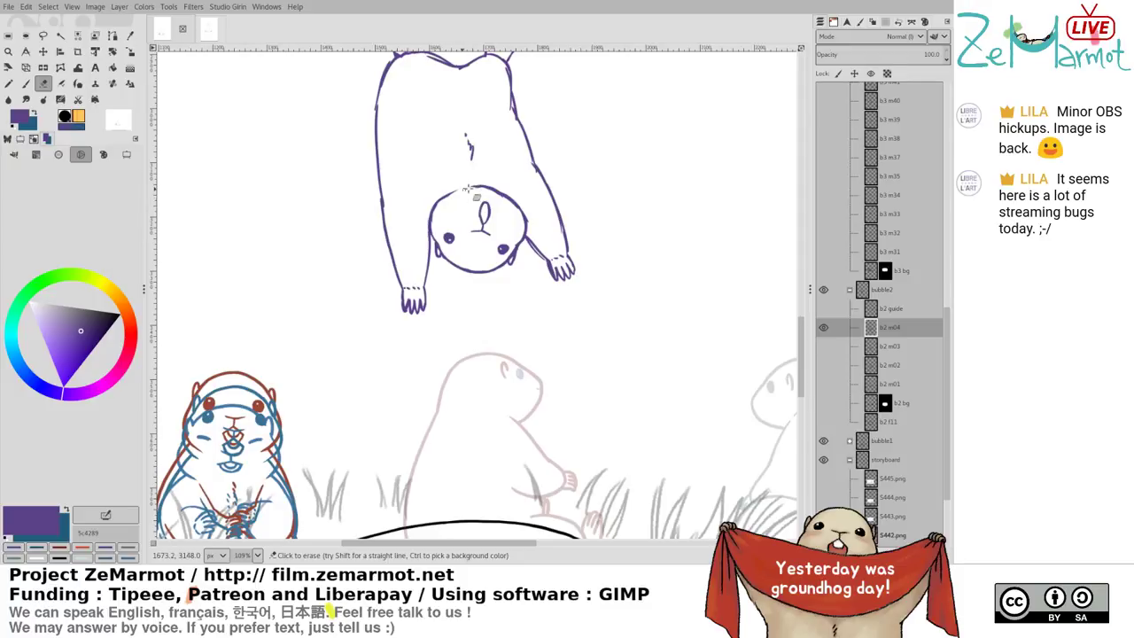
left_click_drag(483, 188, 455, 190)
key("k")
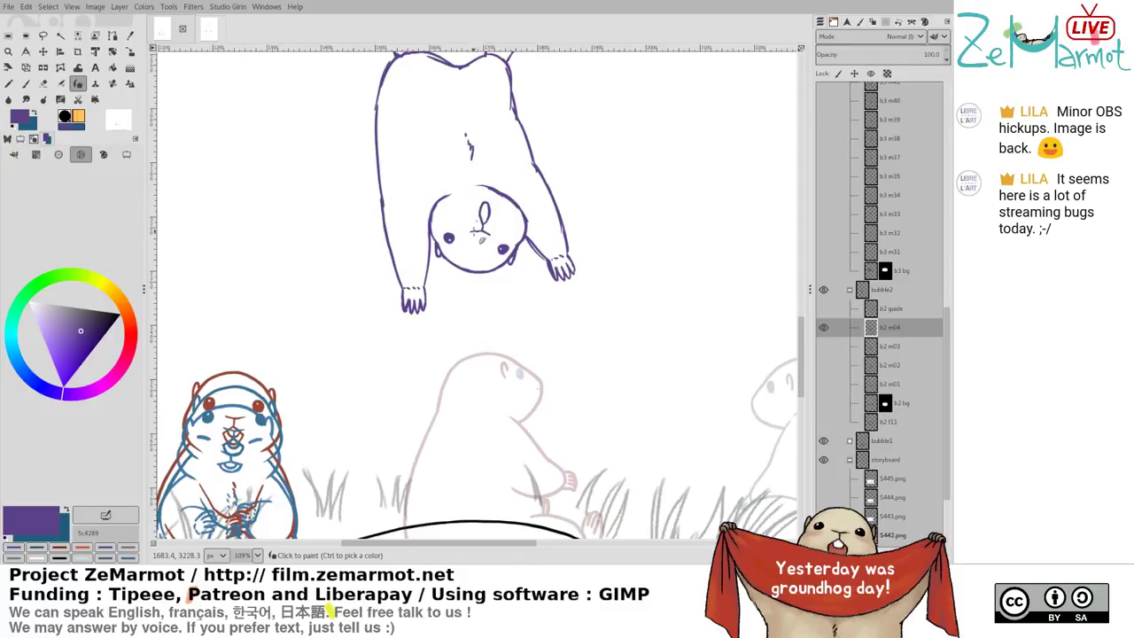
left_click_drag(454, 312, 454, 381)
scroll(493, 315, "up", 3)
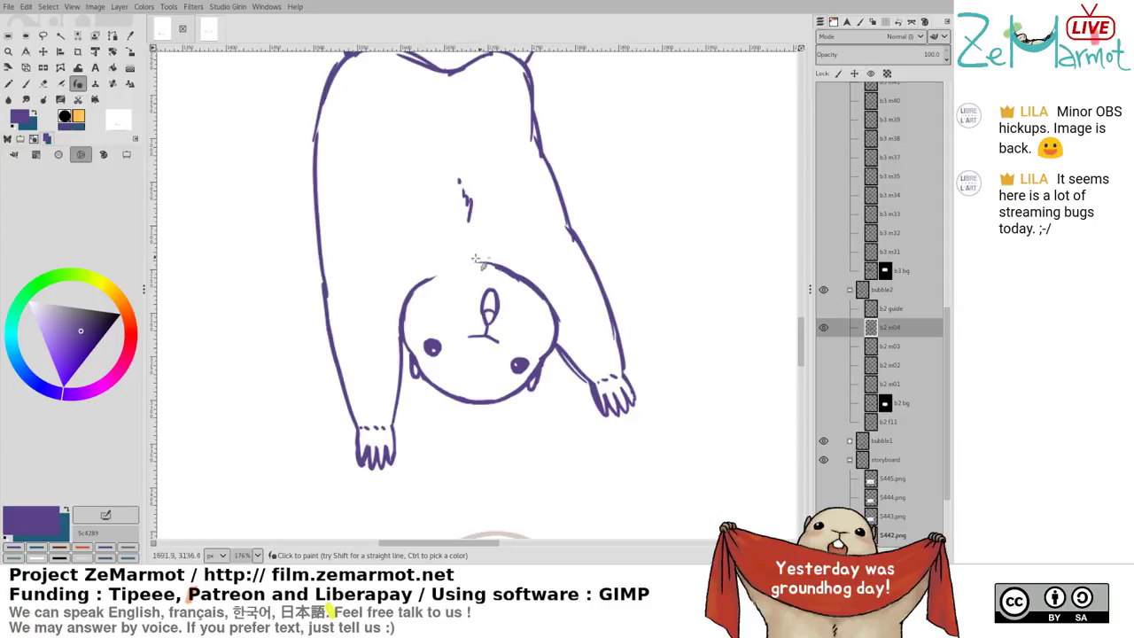
left_click_drag(483, 258, 478, 254)
Break the zigzag chest fur into short separate purple dashes and tidy the ends of the open chin outline
key("shift+e")
left_click_drag(458, 180, 470, 221)
key("k")
key("shift+e")
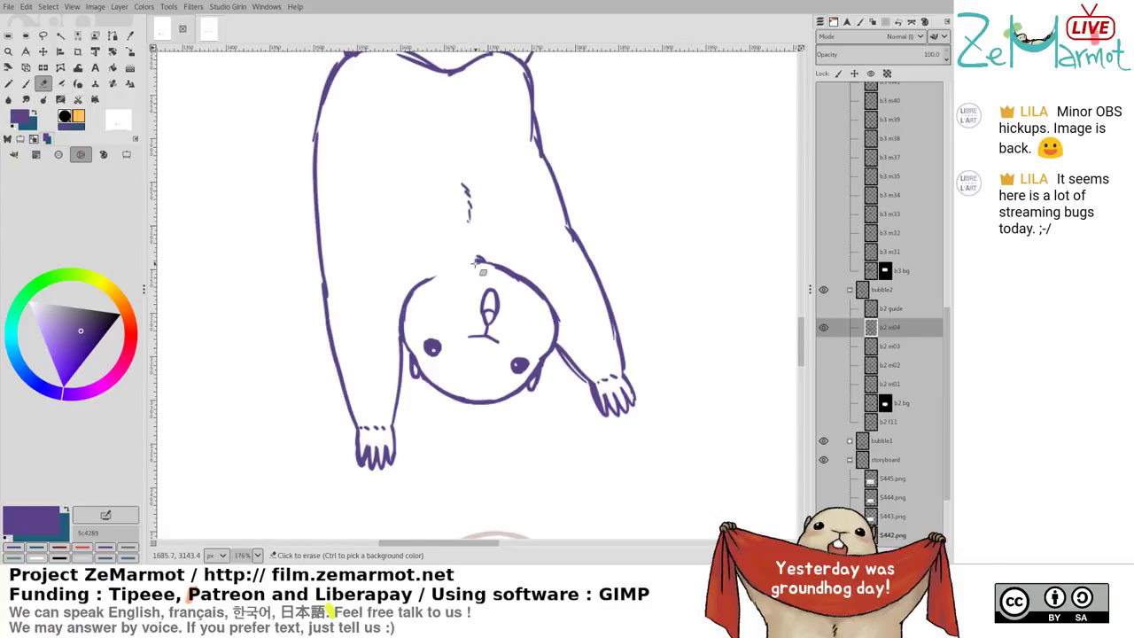
scroll(470, 230, "down", 3)
scroll(470, 231, "left", 1)
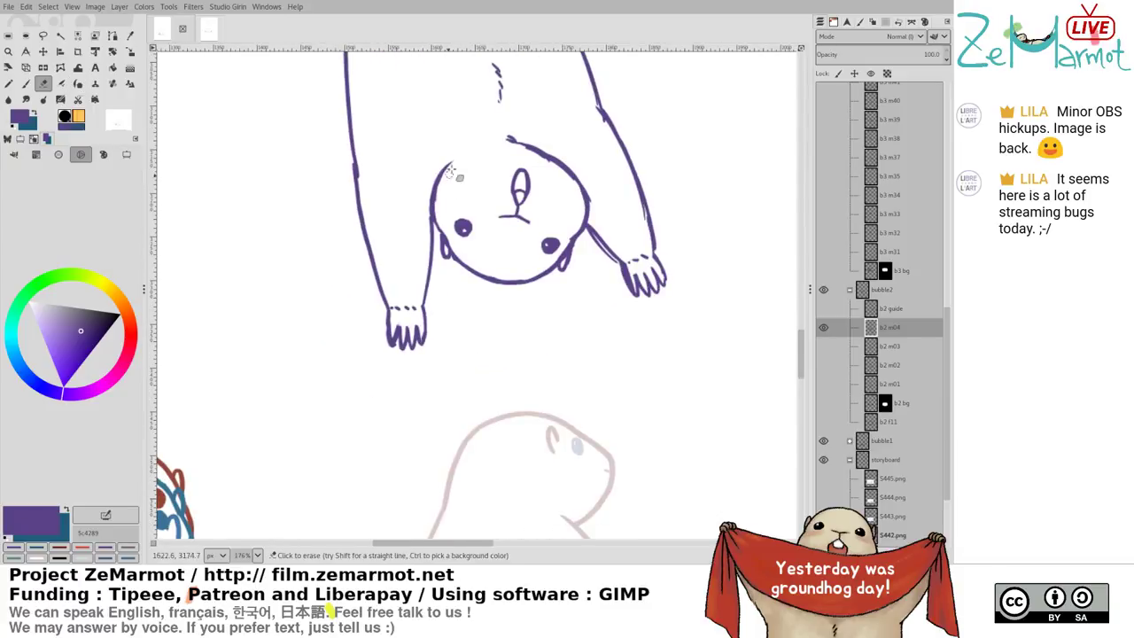
key("y")
scroll(441, 426, "up", 3)
scroll(441, 427, "right", 1)
scroll(441, 426, "up", 1)
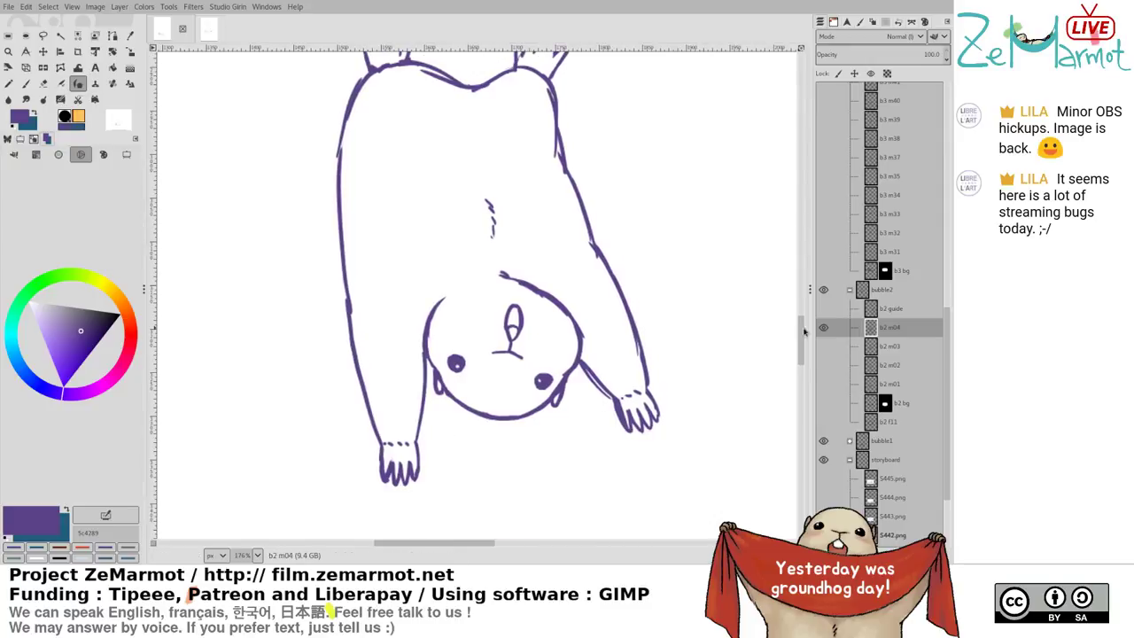
Toggle frames b2 m02, b2 m03 and b2 m04 to compare the marmot's movement between the poses
left_click(823, 346)
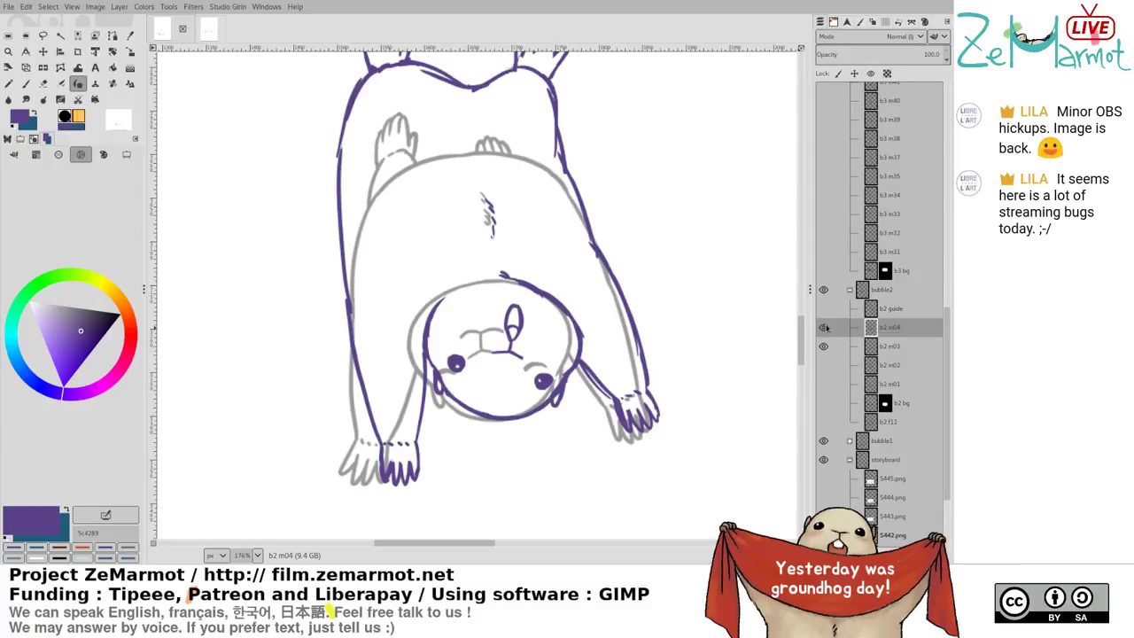
left_click(823, 327)
left_click(824, 346)
left_click(823, 327)
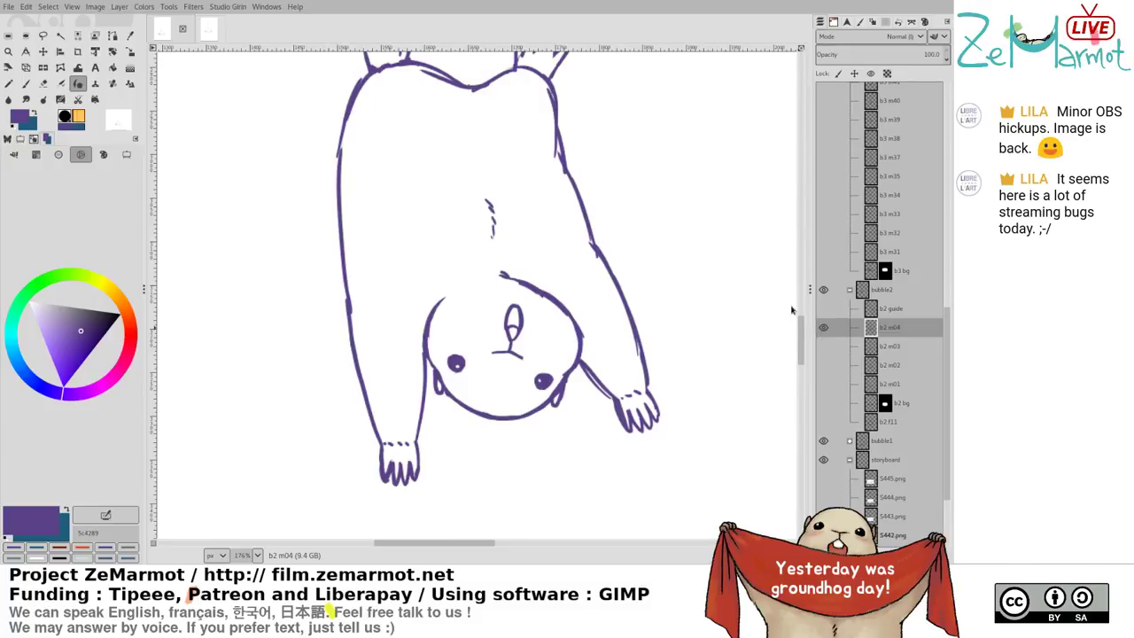
scroll(674, 372, "down", 4)
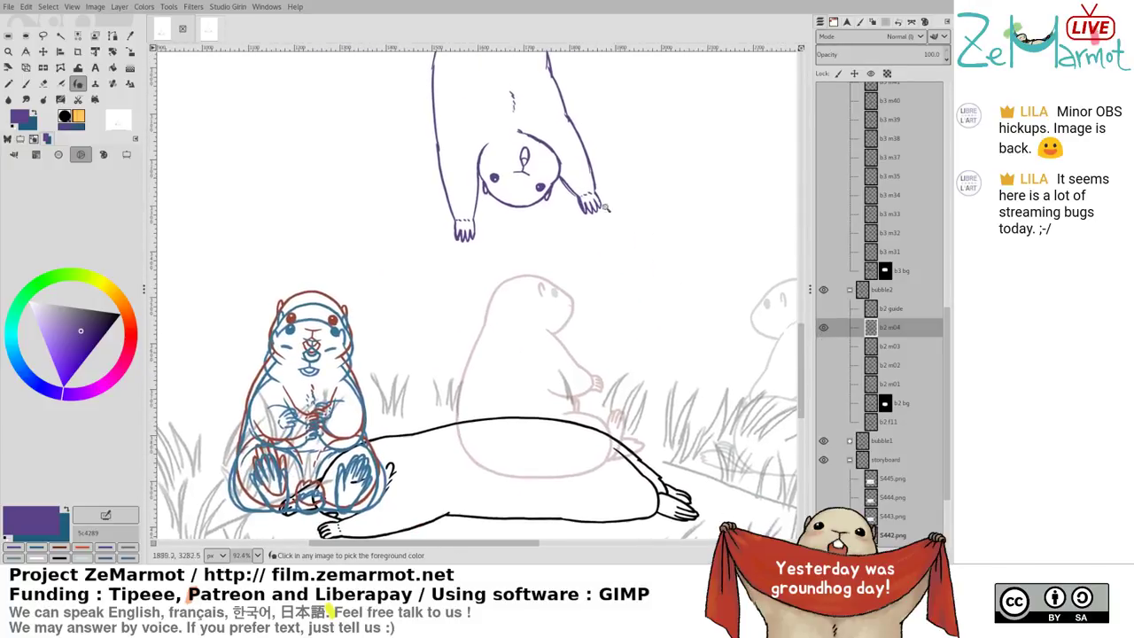
scroll(606, 207, "down", 2)
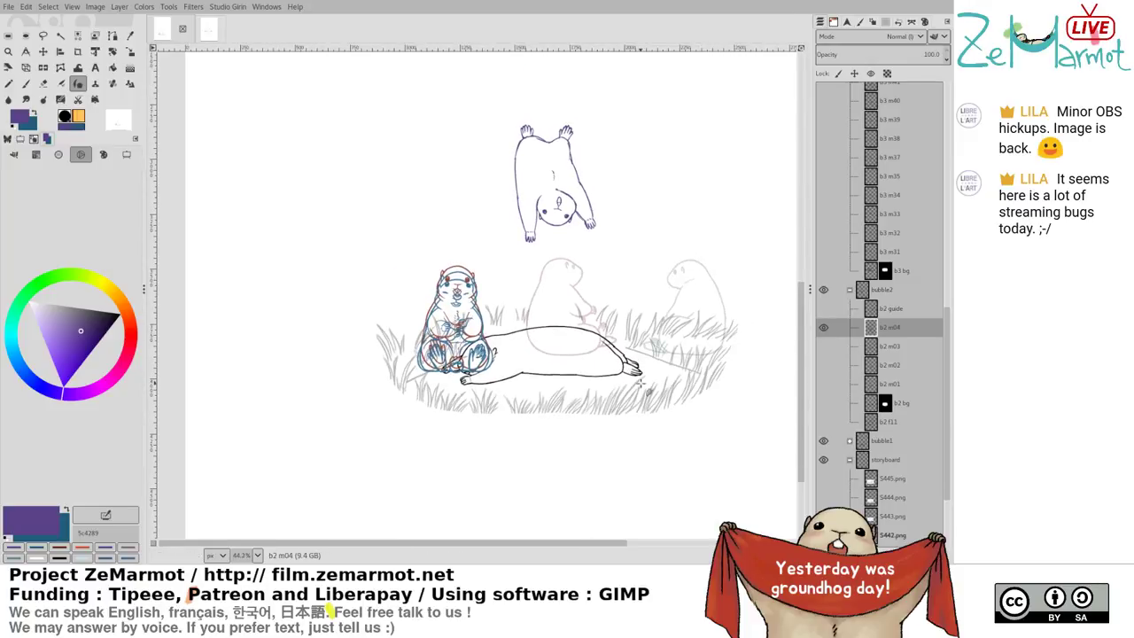
left_click(824, 365, "shift")
left_click(825, 347, "shift")
left_click(825, 329)
Show storyboard sketch S443 behind b2 m04 and check the pose against frame b2 m03
left_click(824, 497)
left_click(824, 498)
left_click(823, 515)
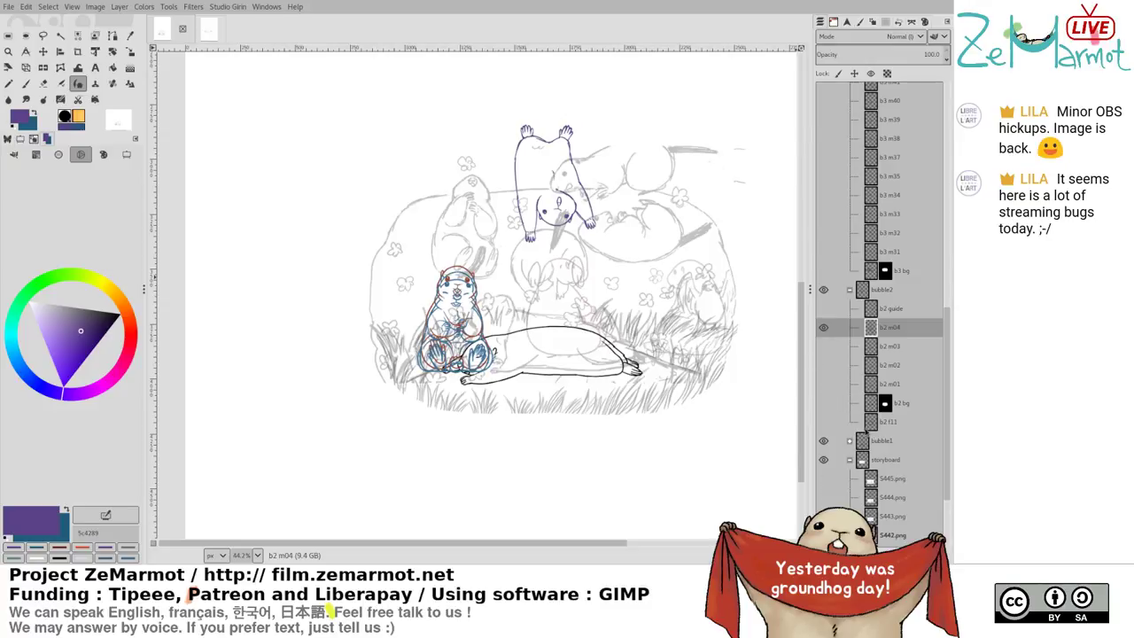
left_click(823, 347)
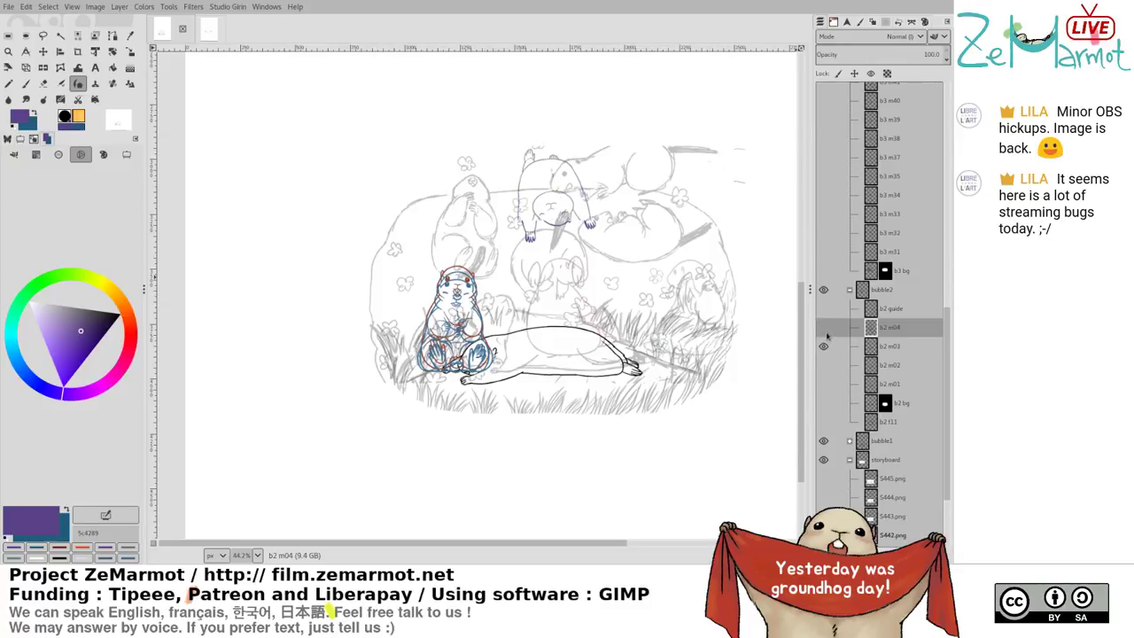
left_click(825, 329)
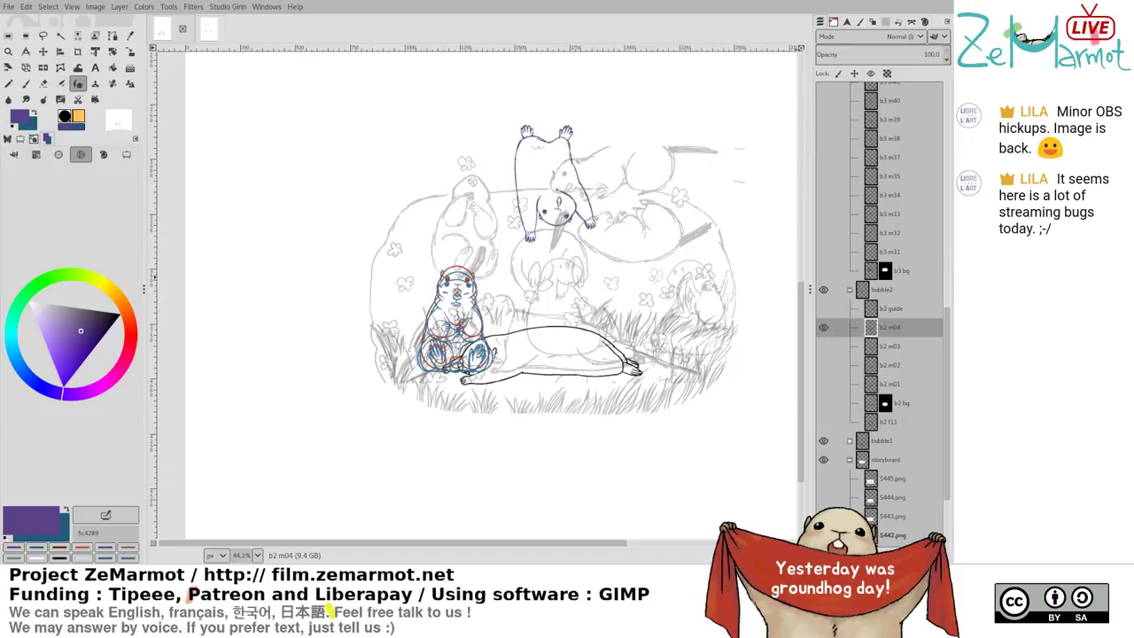
Add a new layer above b2 m04 in the bubble2 group and set the drawing colour to green 42896f
key("ctrl+shift+n")
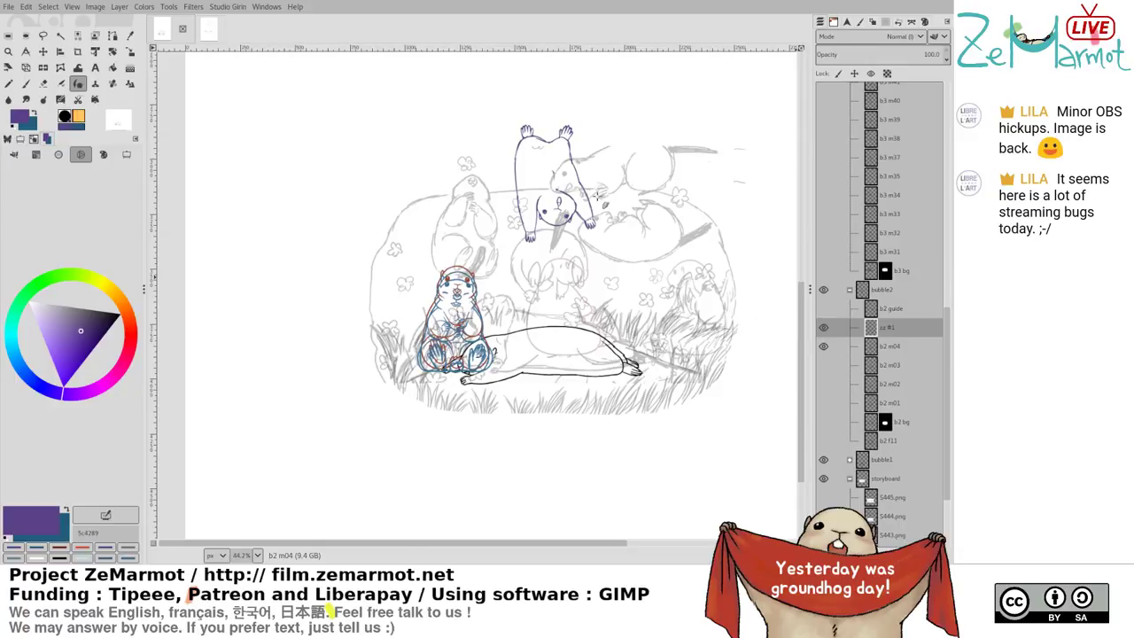
left_click(15, 312)
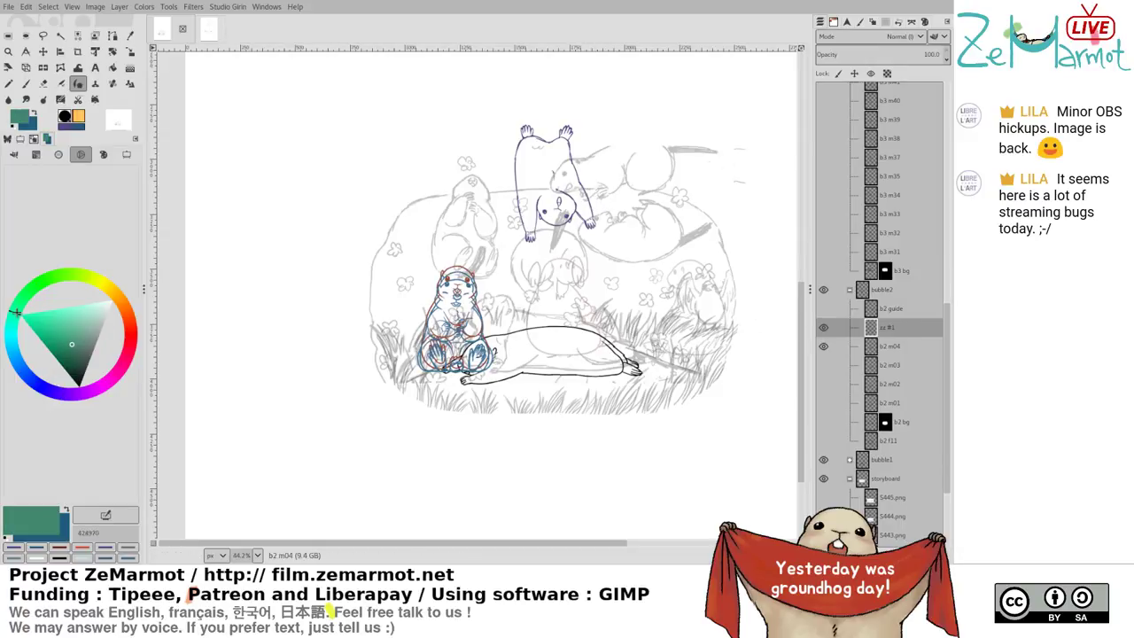
scroll(609, 238, "up", 3)
left_click_drag(610, 237, 616, 328)
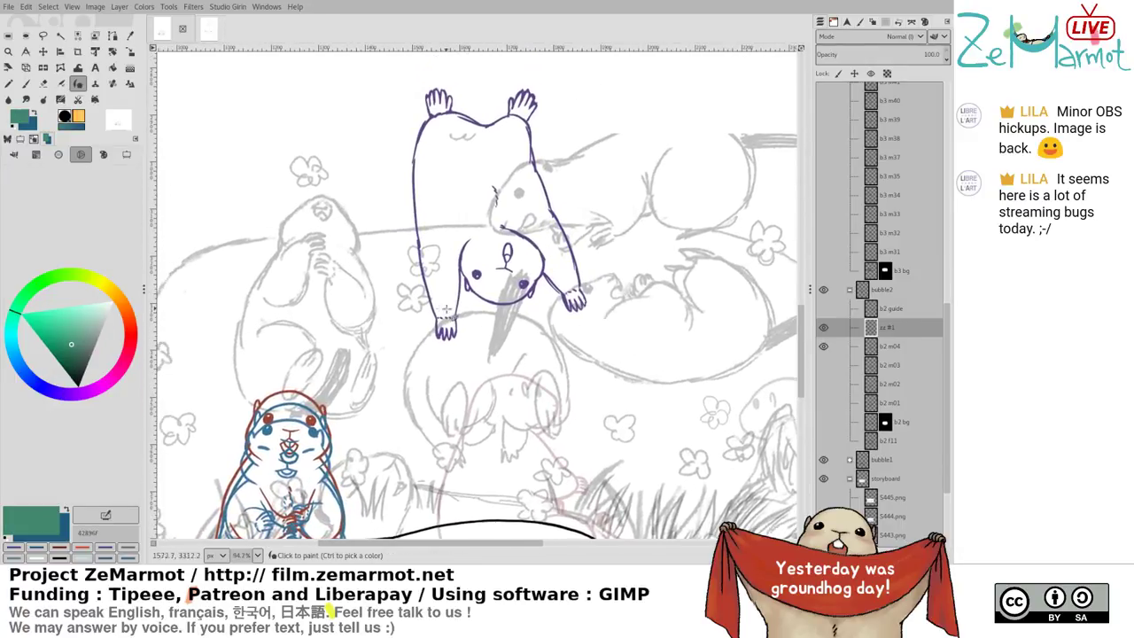
left_click_drag(461, 341, 493, 361)
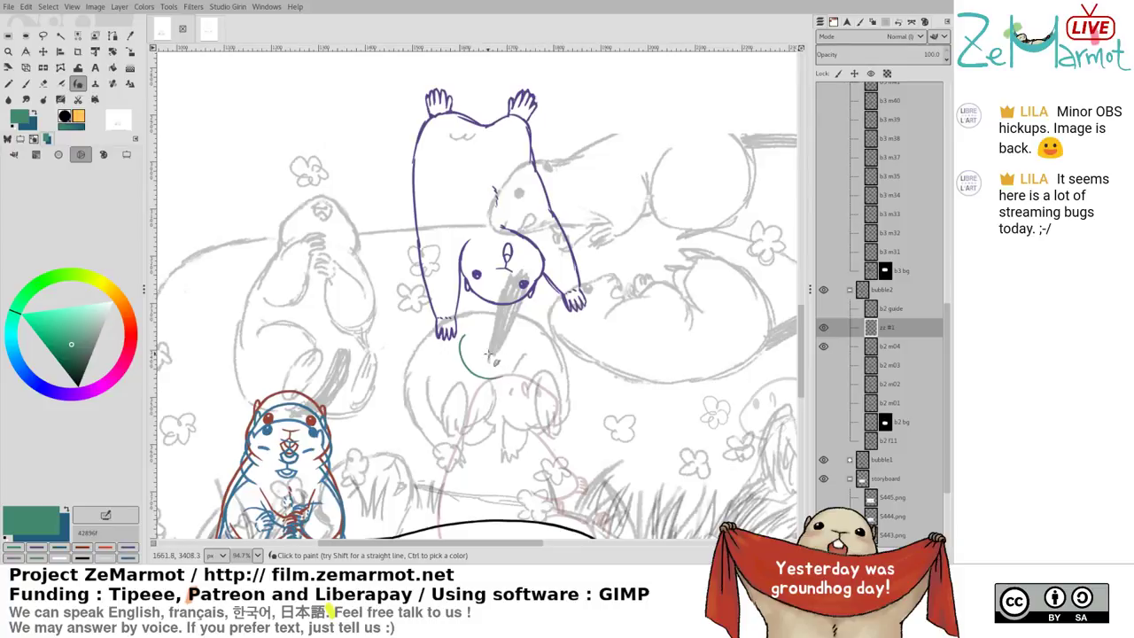
key("ctrl+z")
mouse_move(410, 303)
left_mouse_down()
mouse_move(443, 240)
mouse_move(407, 288)
mouse_move(408, 320)
left_mouse_up()
key("ctrl+z")
Sketch the next pose's rump as a two-humped green curve with sides running down past the arms, erasing surplus inner lines
mouse_move(436, 228)
left_mouse_down()
mouse_move(463, 210)
mouse_move(530, 218)
mouse_move(572, 299)
left_mouse_up()
left_click_drag(547, 226, 560, 337)
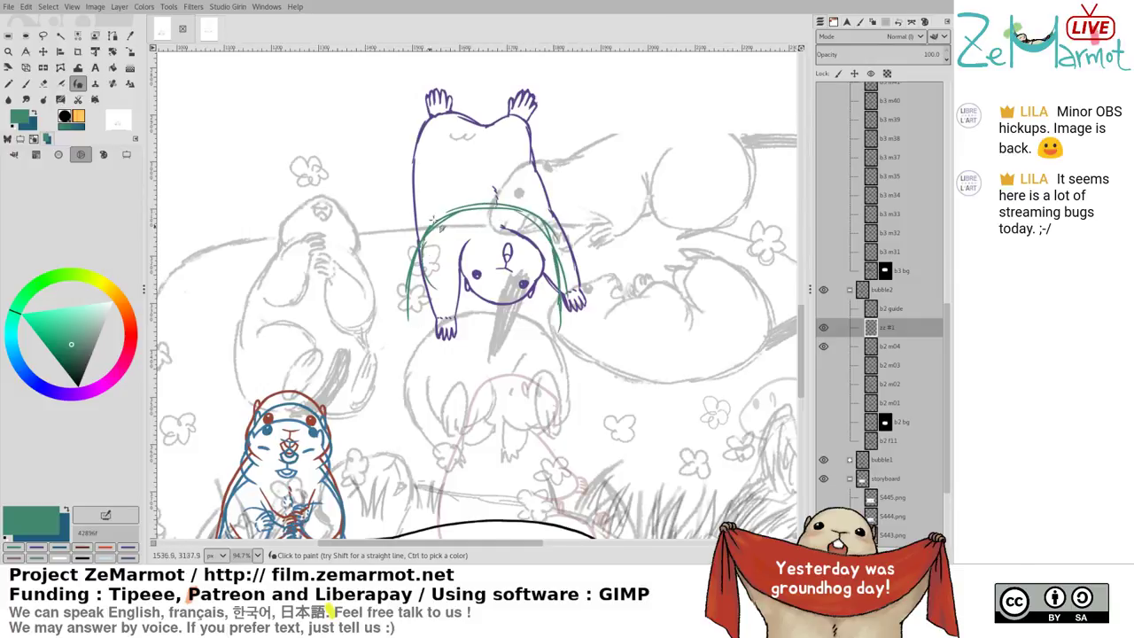
mouse_move(413, 249)
left_mouse_down()
mouse_move(423, 212)
mouse_move(461, 197)
mouse_move(480, 209)
left_mouse_up()
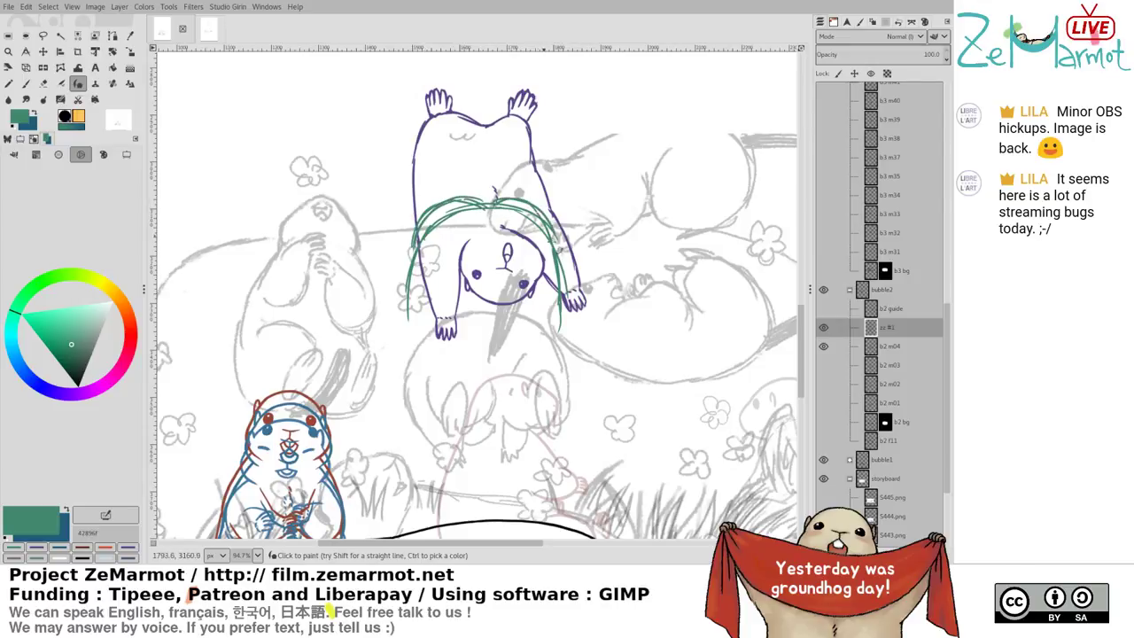
key("shift+e")
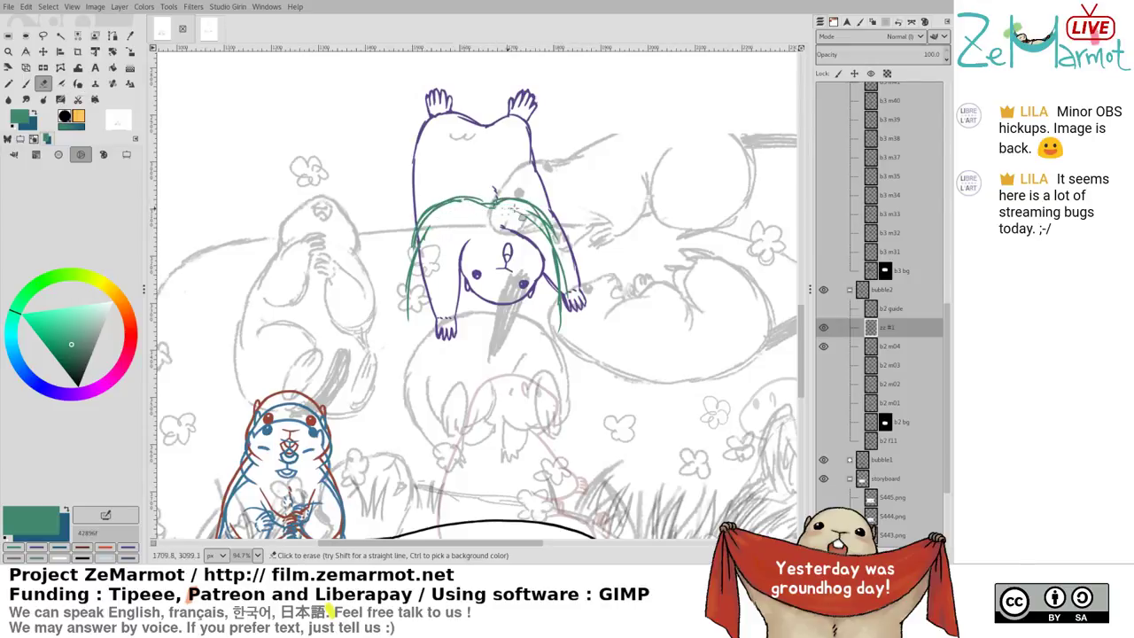
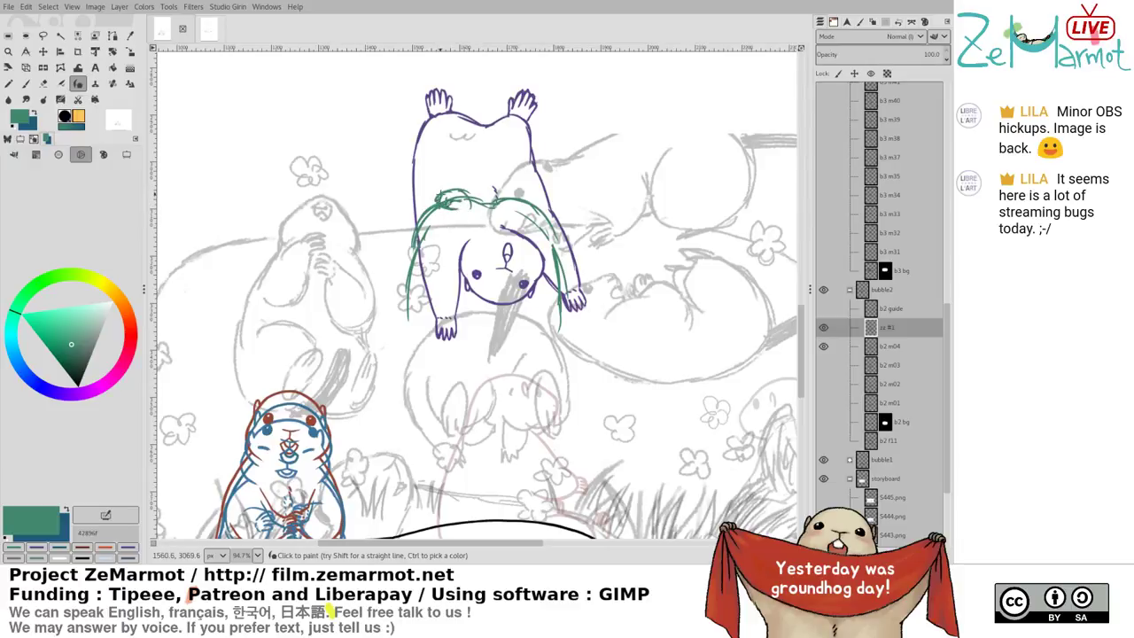
Sketch a small green foot with toes on the left hump of the rump, erasing surplus lines along its top
key("shift+e")
mouse_move(441, 197)
left_mouse_down()
mouse_move(470, 188)
mouse_move(438, 193)
mouse_move(466, 213)
mouse_move(468, 204)
mouse_move(442, 202)
mouse_move(519, 214)
mouse_move(428, 195)
left_mouse_up()
key("y")
key("shift+e")
key("y")
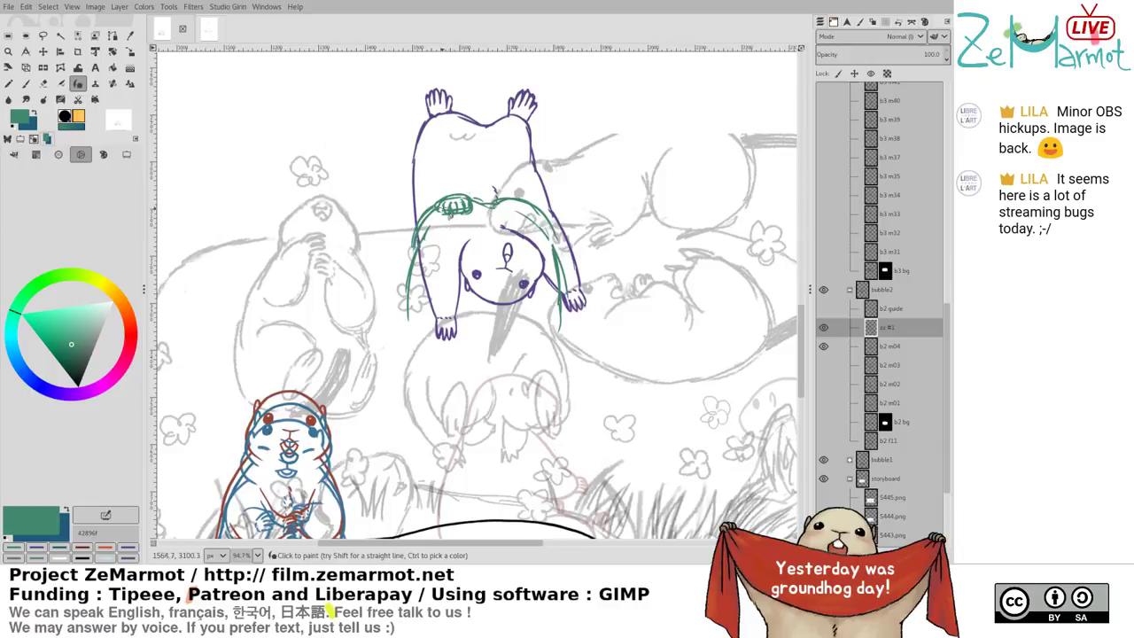
key("shift+e")
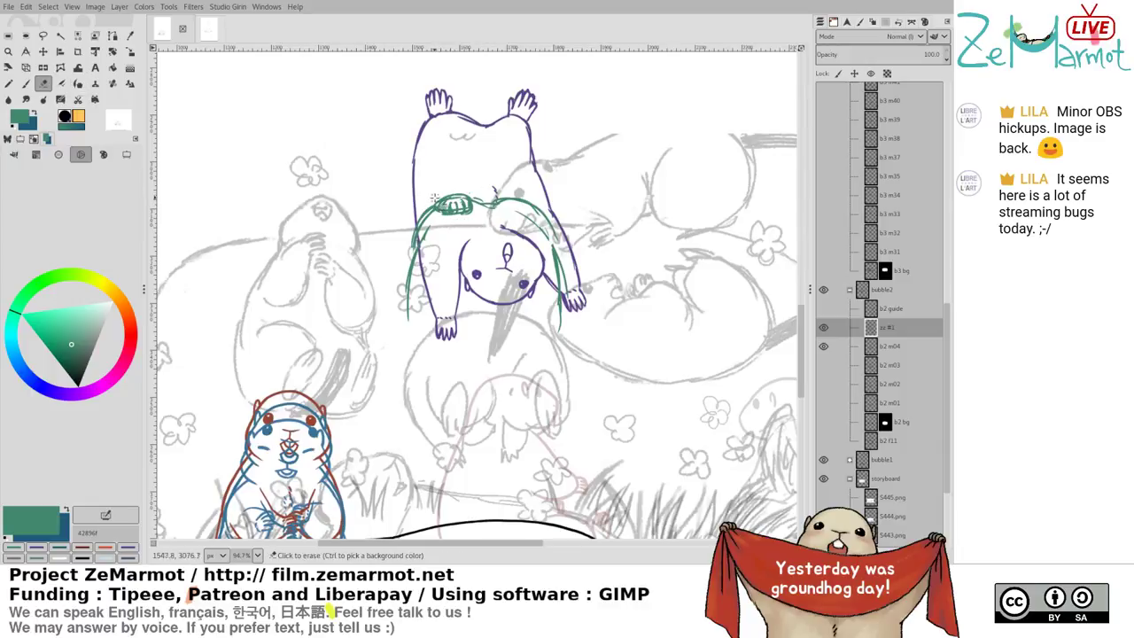
left_click_drag(442, 195, 473, 195)
key("y")
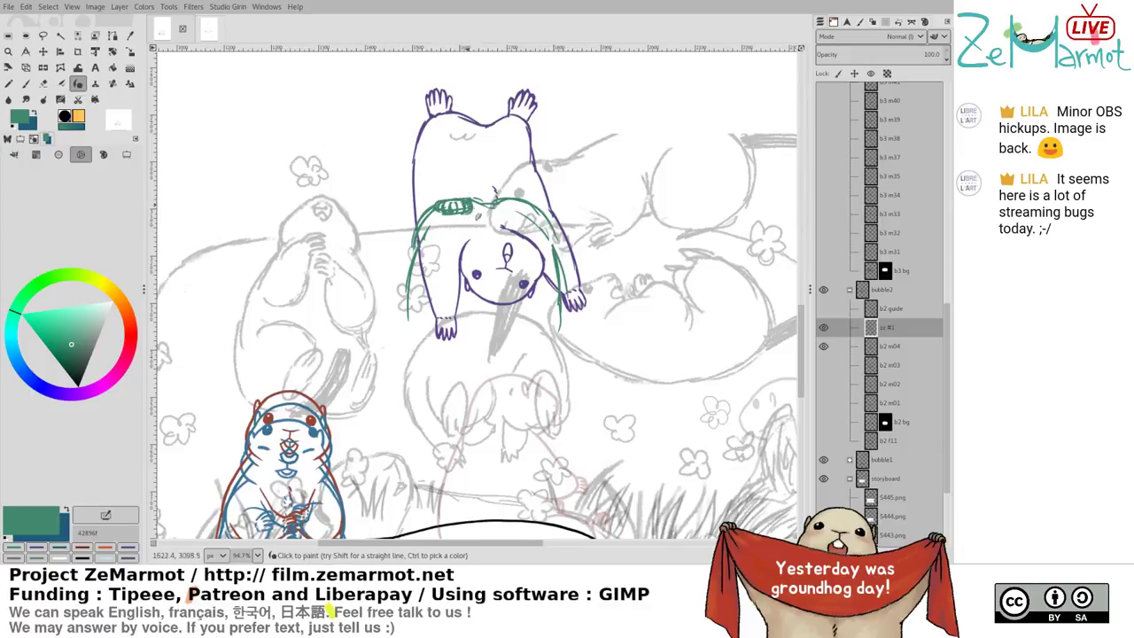
Reshape the toes of the left green foot by erasing and redrawing their small strokes
key("shift+e")
key("y")
key("shift+e")
left_click_drag(455, 209, 465, 206)
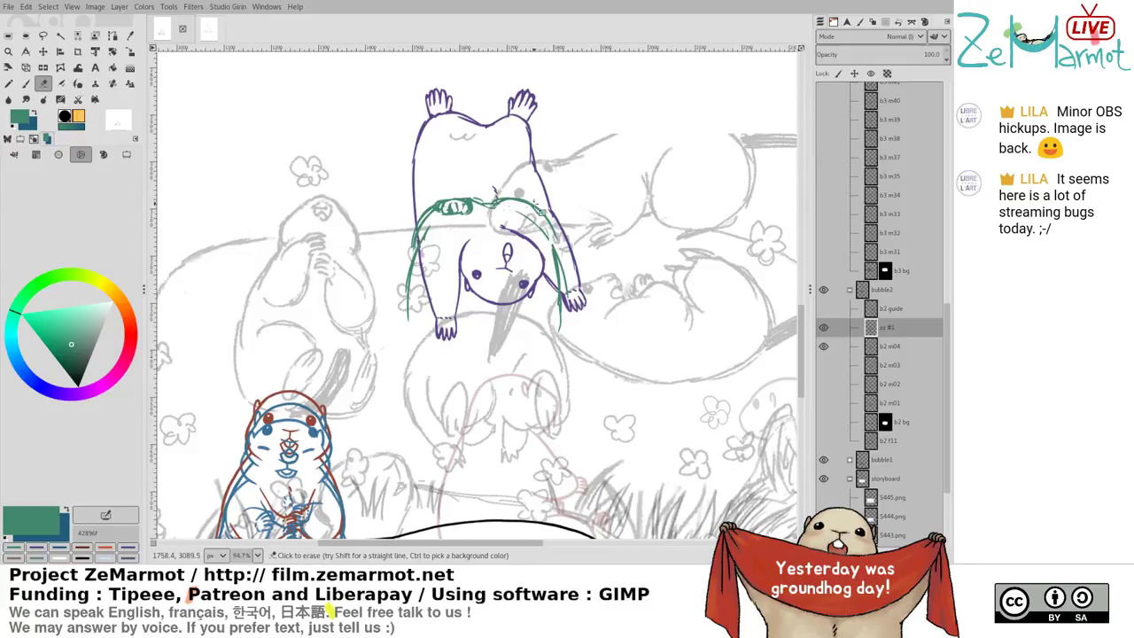
key("y")
key("shift+e")
key("y")
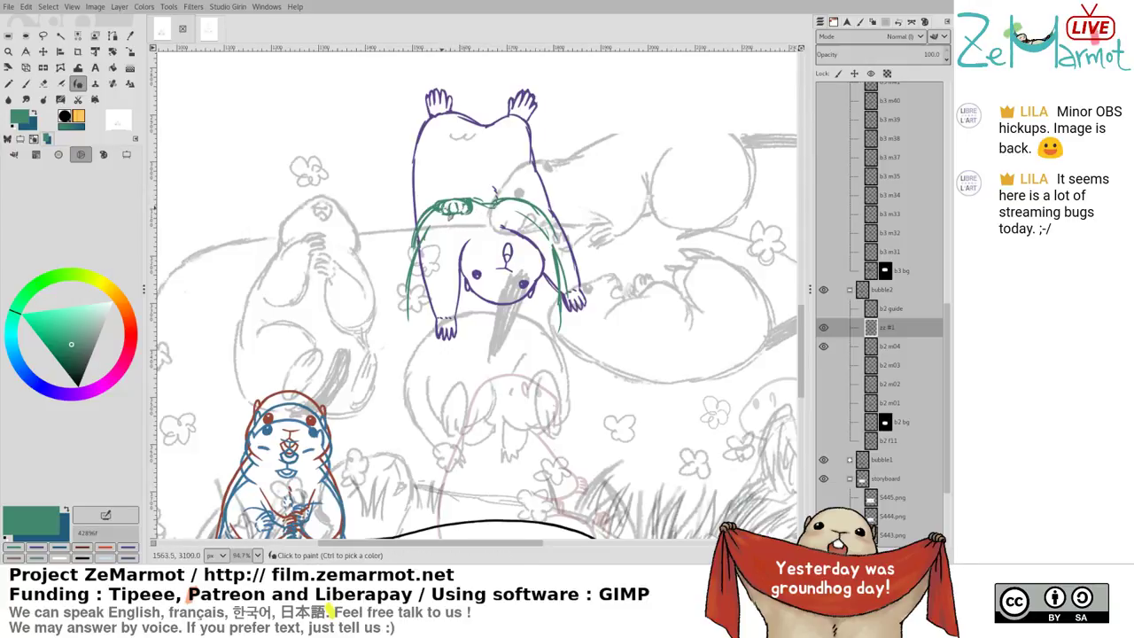
key("shift+e")
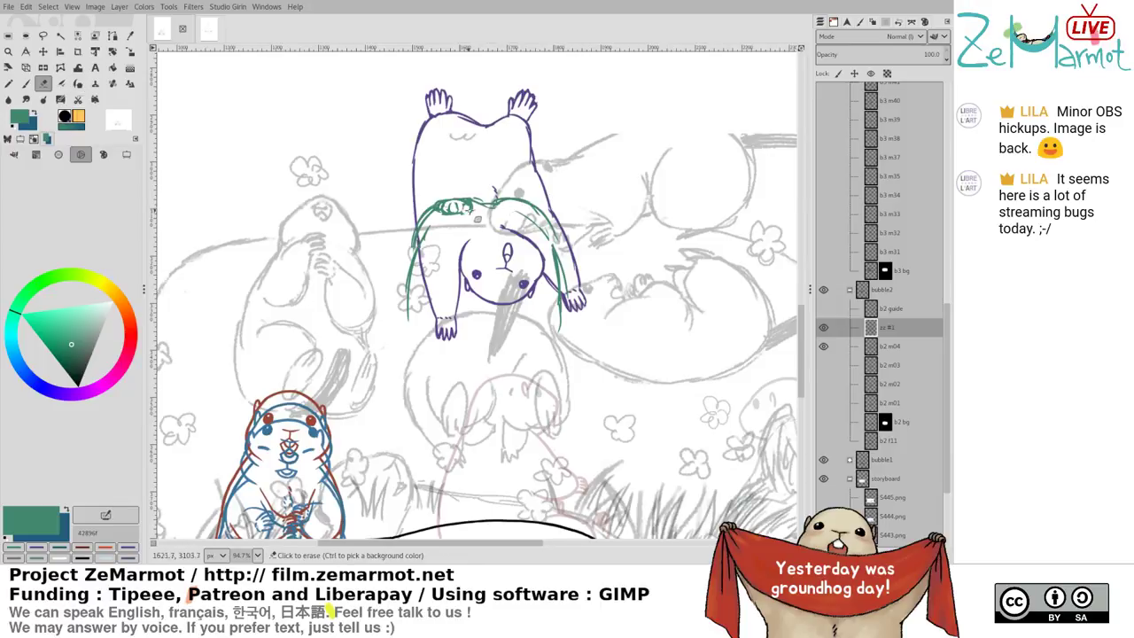
Clean up the left foot's outline and sketch rounded thigh curves beneath both humps of the rump
key("y")
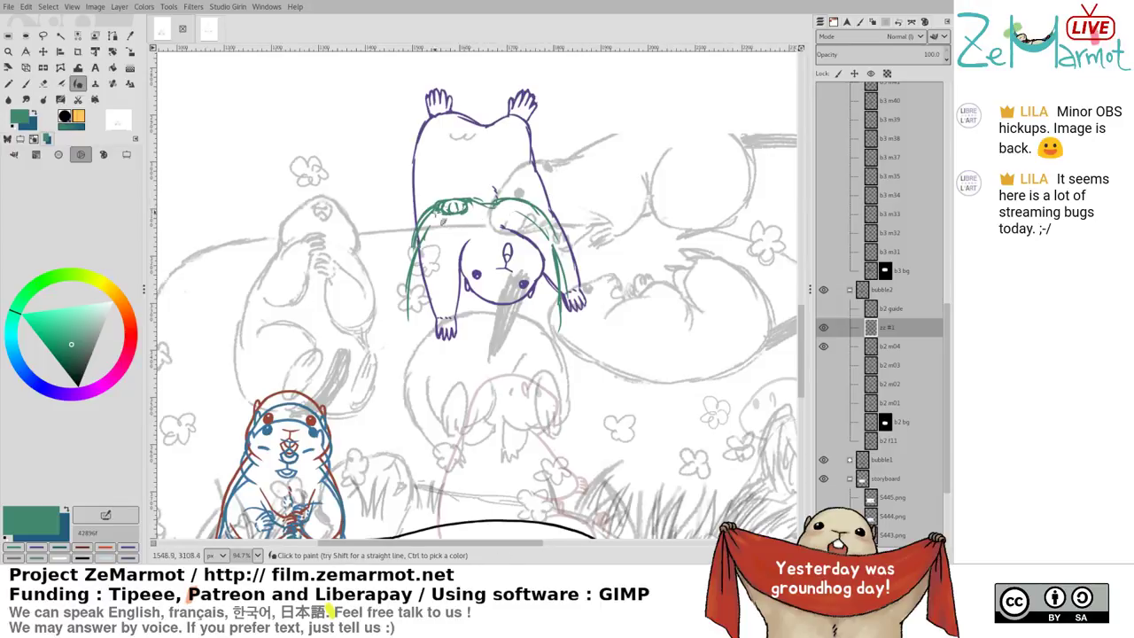
key("shift+e")
key("y")
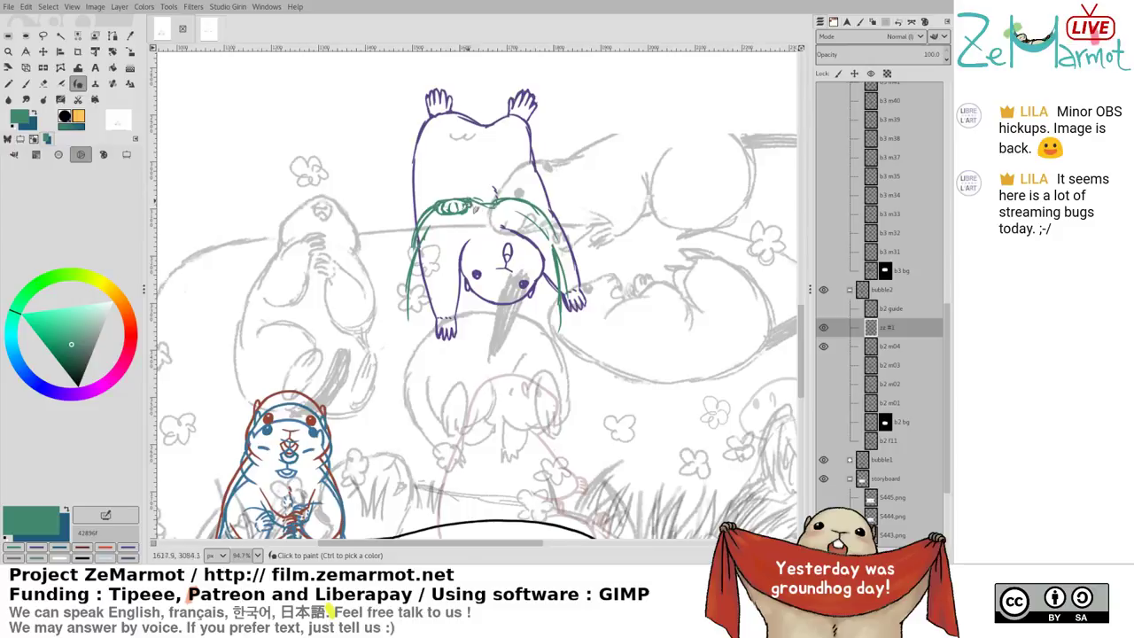
key("shift+e")
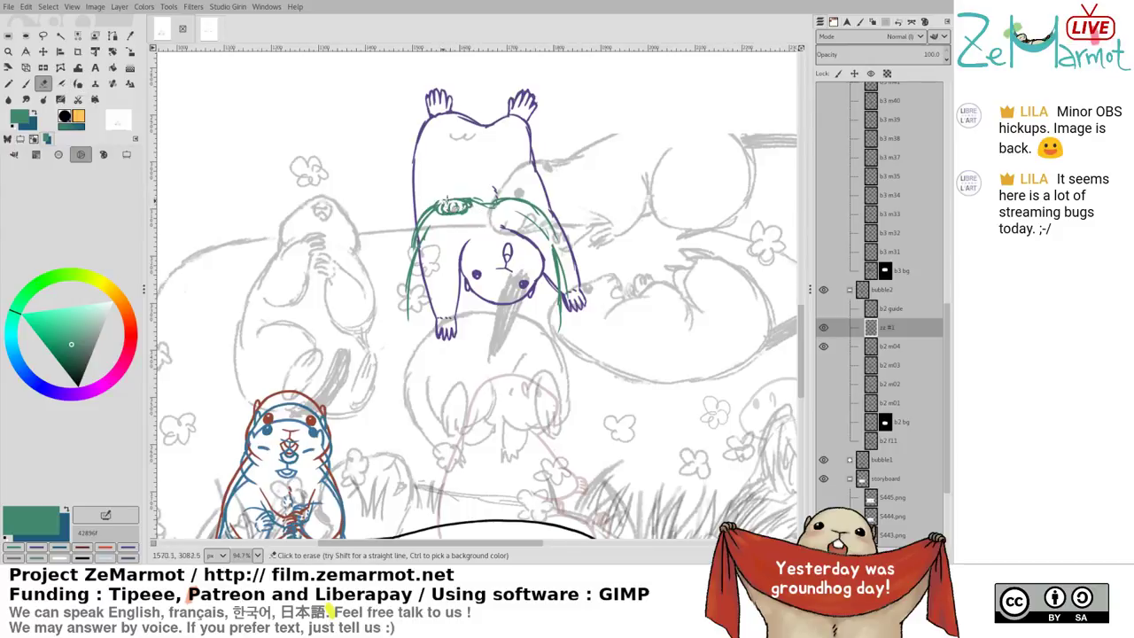
key("y")
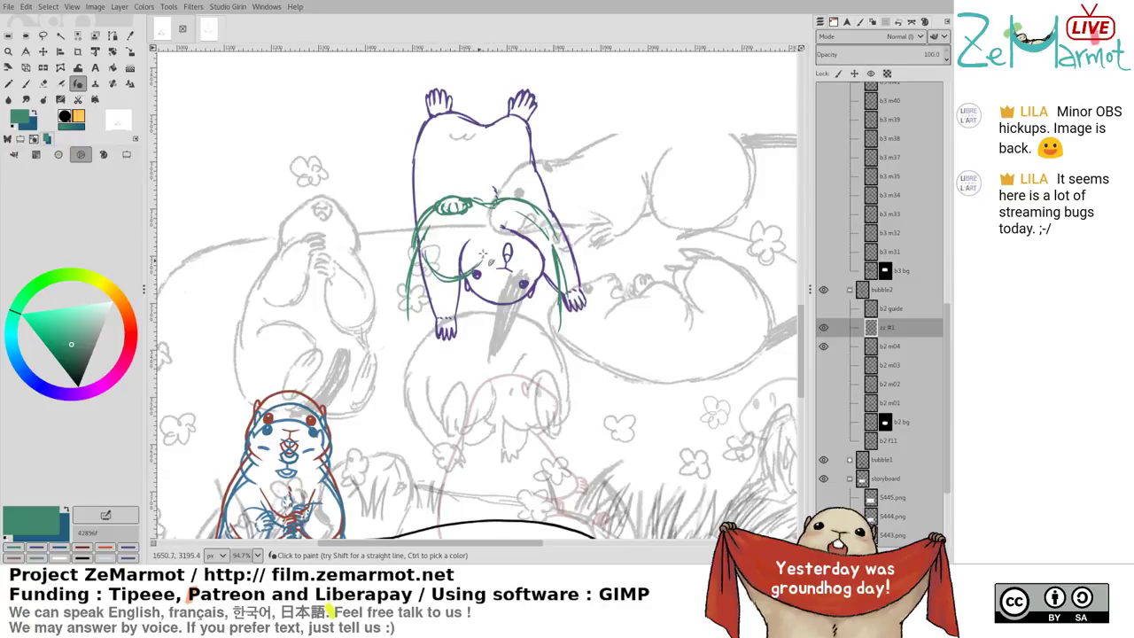
left_click_drag(483, 254, 537, 267)
Select the left green foot with a freehand outline, move it slightly lower inside the rump and anchor it
key("f")
left_click(446, 185)
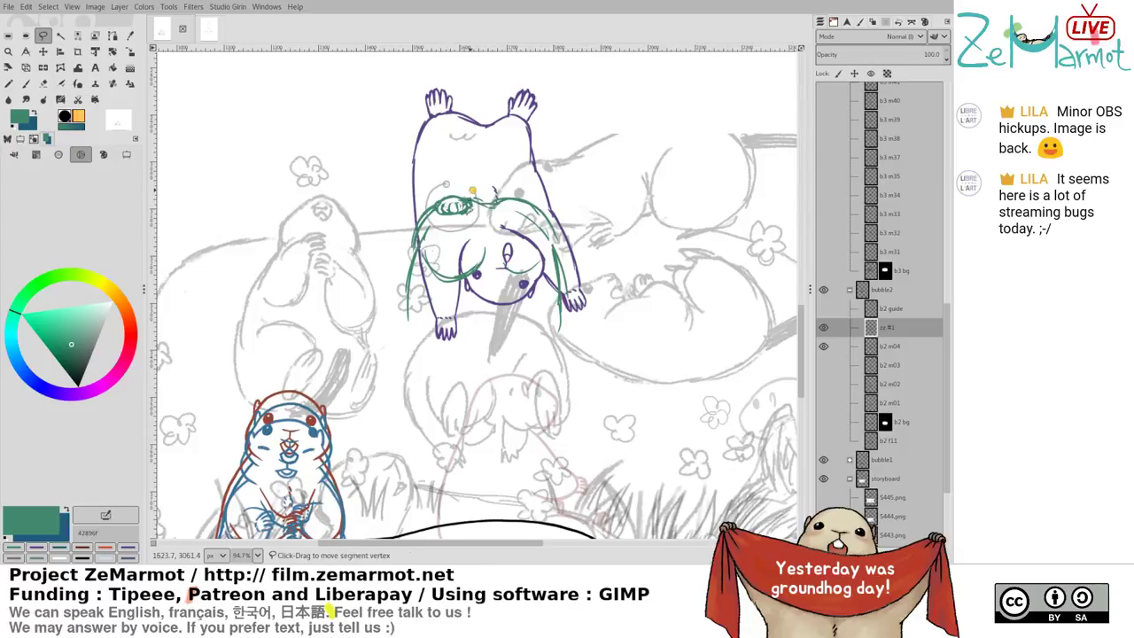
left_click_drag(472, 191, 446, 185)
left_click_drag(460, 207, 464, 228)
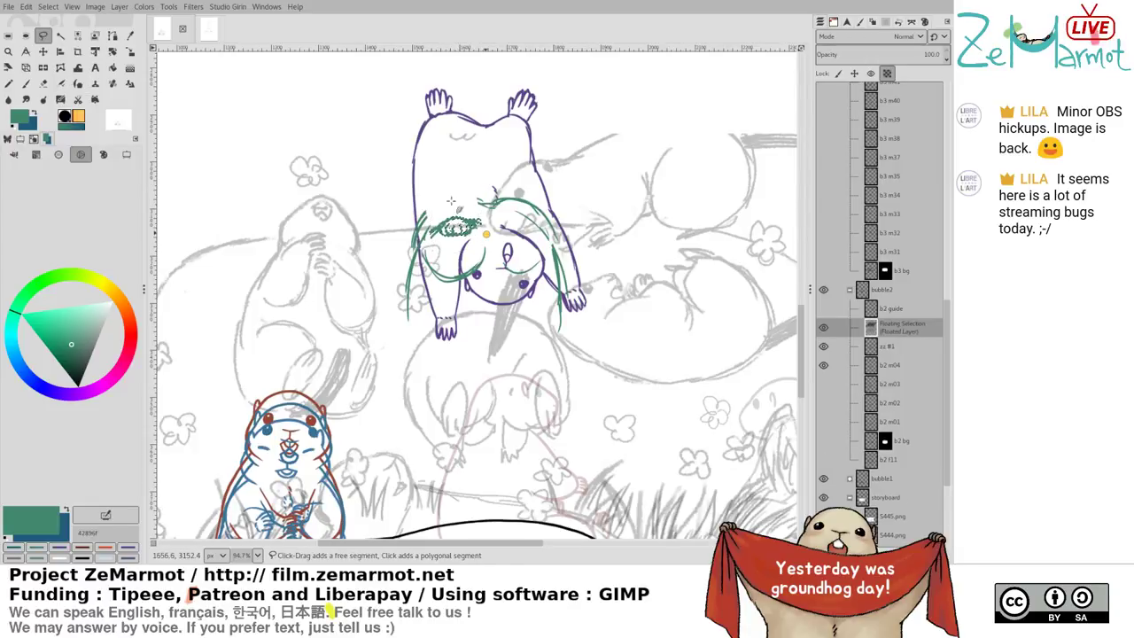
key("ctrl+h")
Redraw the rump curve above the moved left foot and erase the leftover lines around the foot
key("p")
key("shift+e")
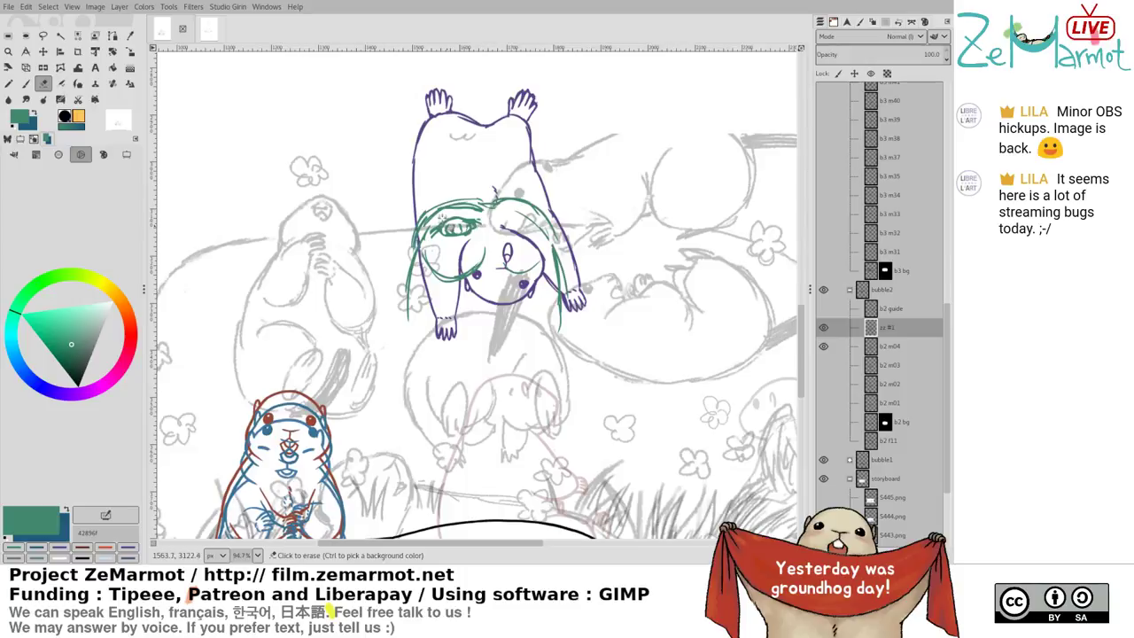
left_click_drag(443, 220, 439, 239)
key("y")
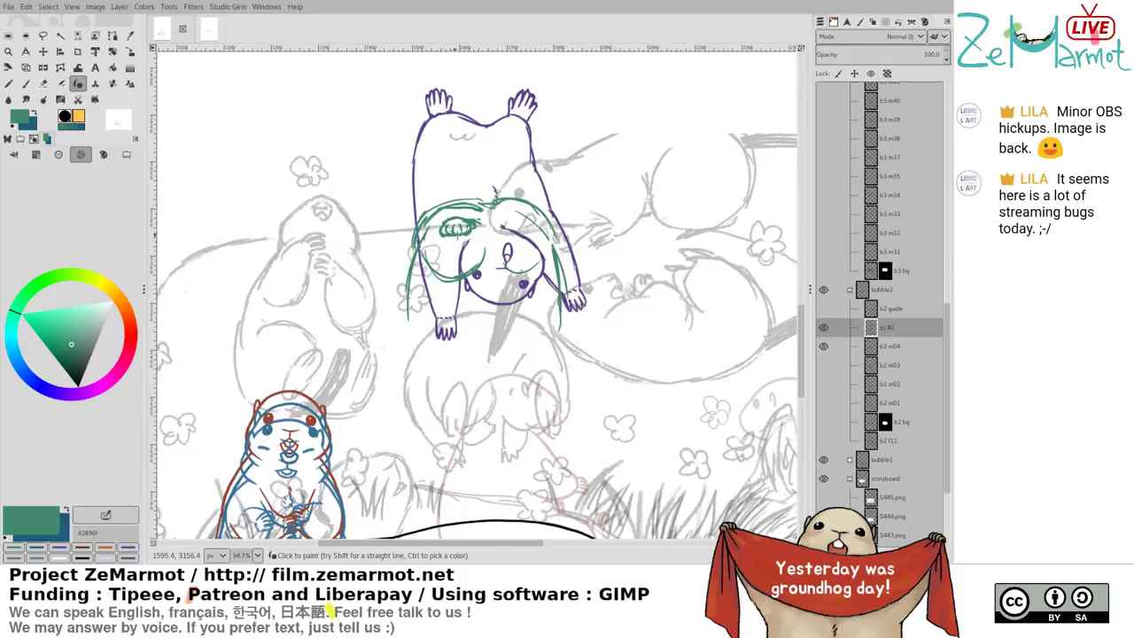
key("shift+e")
key("p")
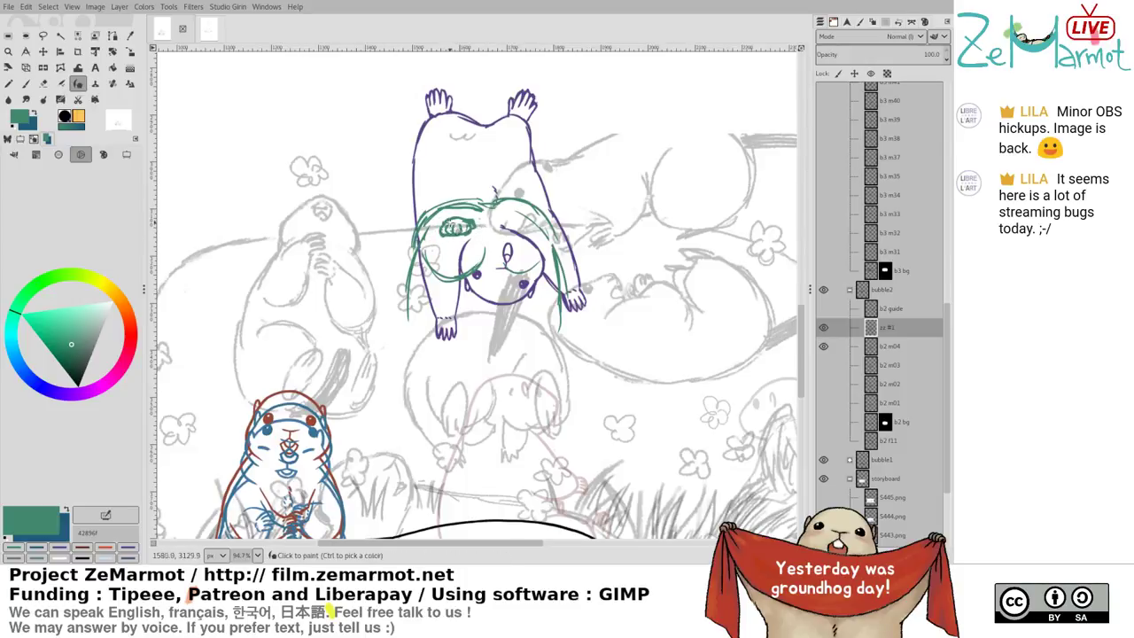
Give the left foot a rounded heel above its toes, erasing the old strokes inside it
key("shift+e")
key("p")
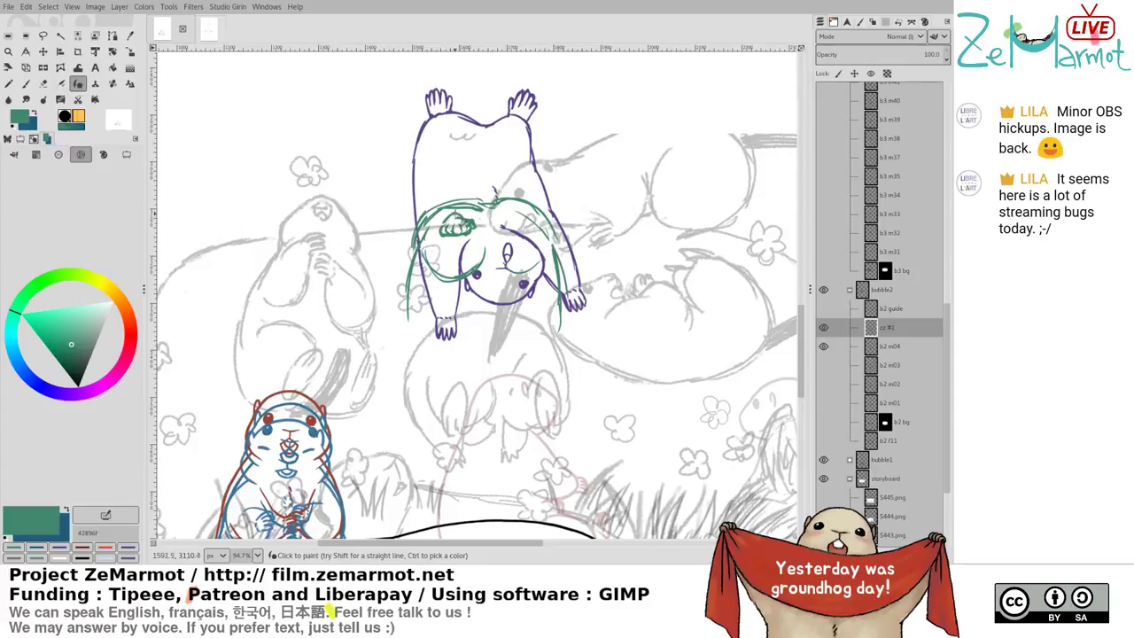
key("shift+e")
left_click_drag(449, 220, 458, 229)
key("y")
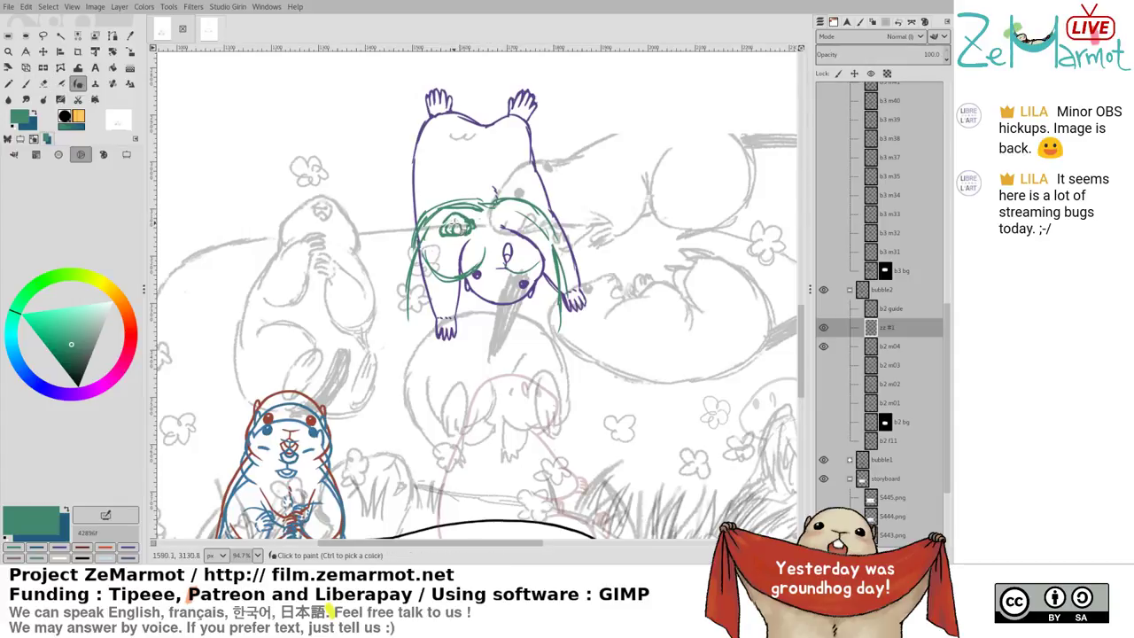
key("shift+e")
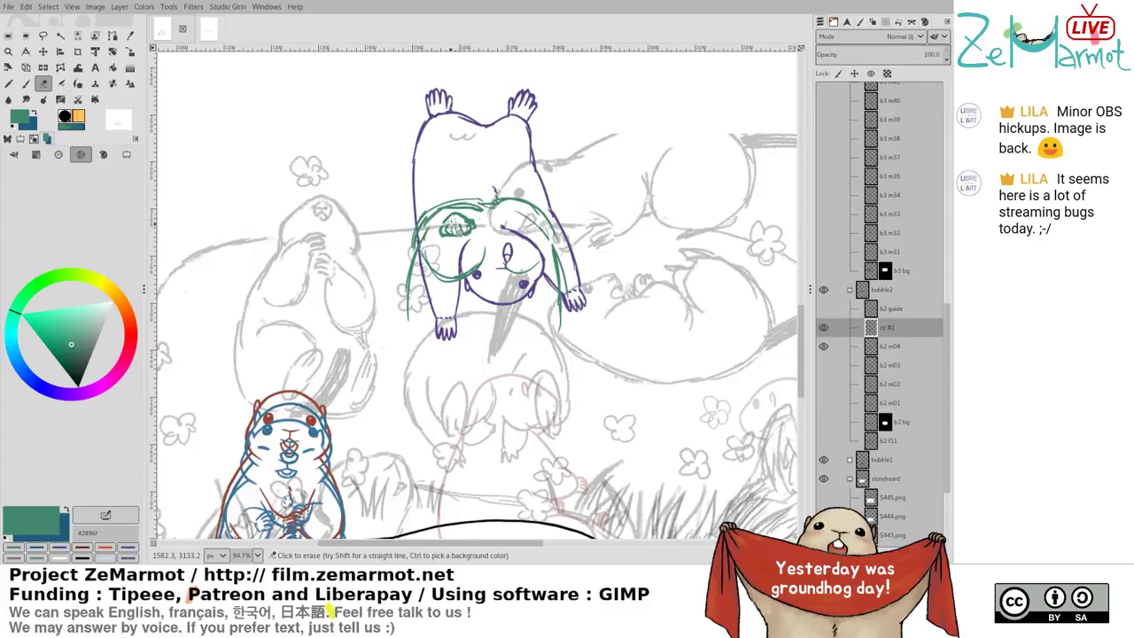
key("p")
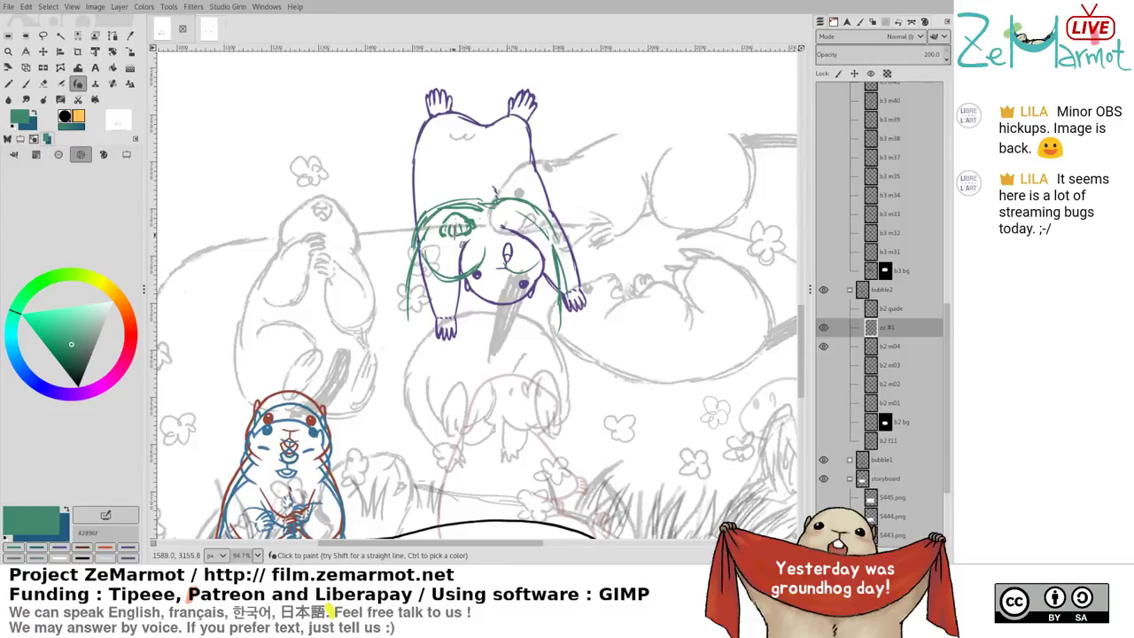
Refine the left foot's separate toes and outer edge with small green strokes and erasures
key("shift+e")
mouse_move(446, 222)
left_mouse_down()
mouse_move(446, 236)
mouse_move(444, 226)
left_mouse_up()
key("y")
key("shift+e")
key("p")
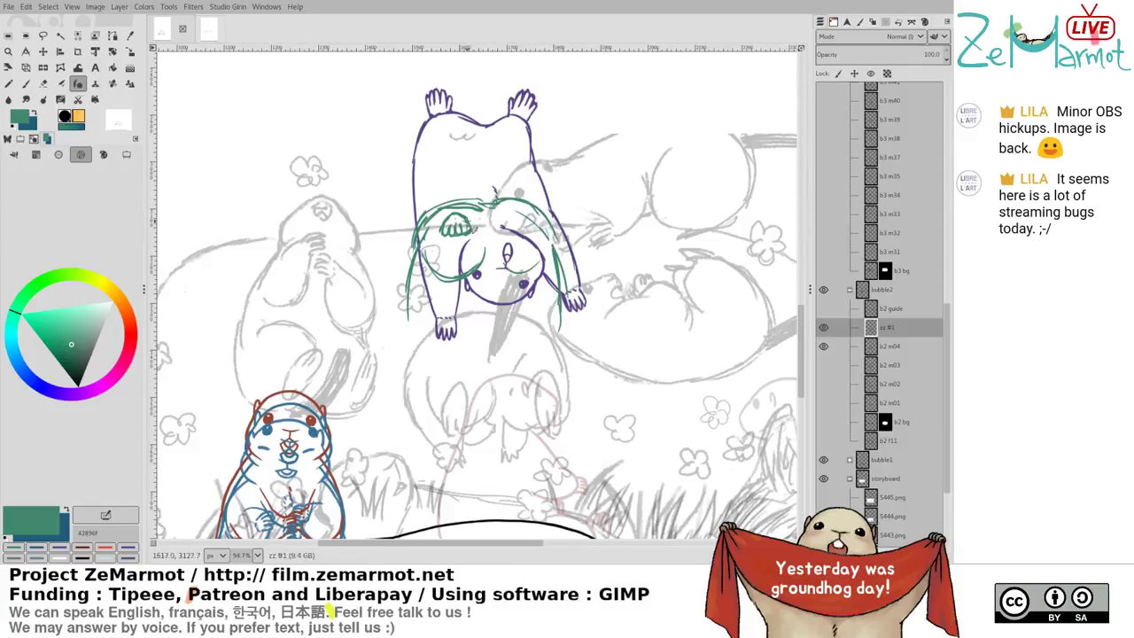
key("shift+e")
key("p")
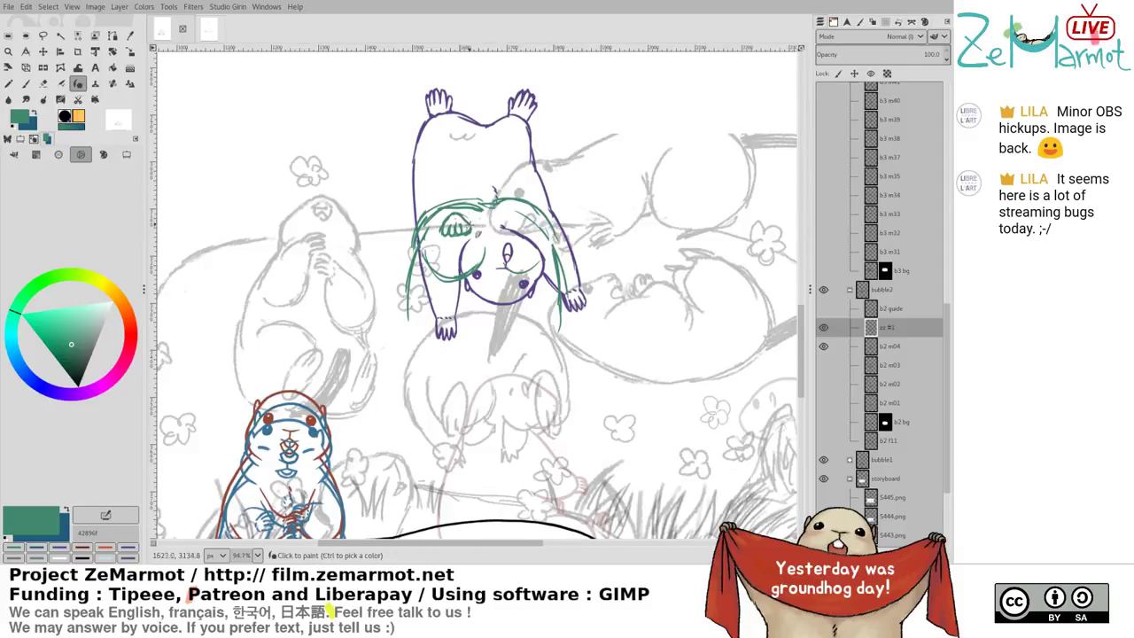
key("shift+e")
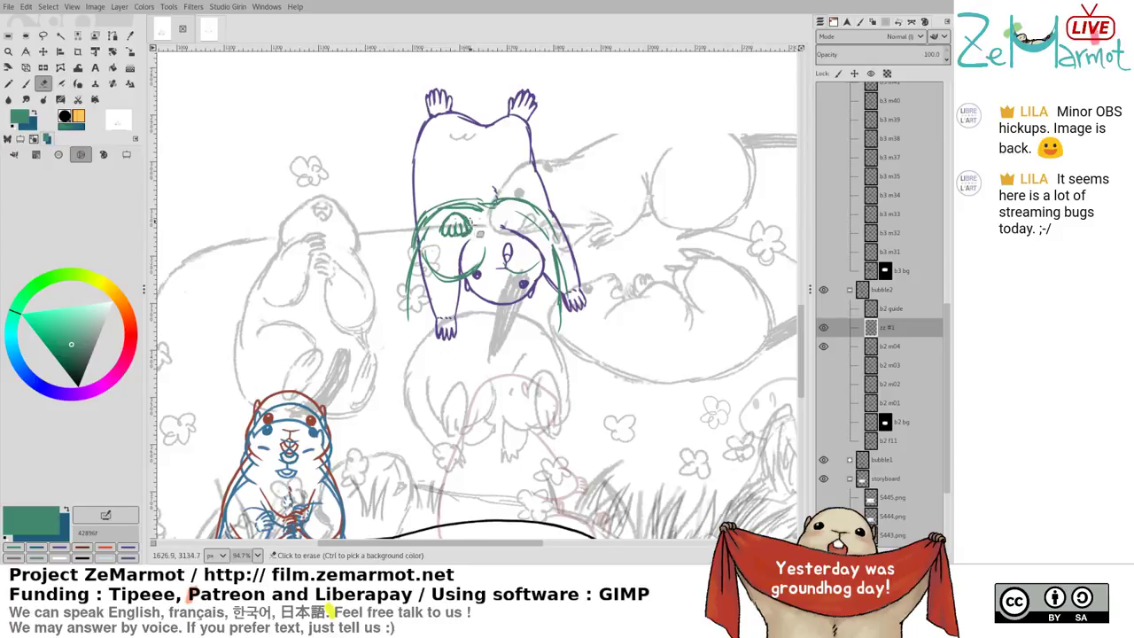
key("p")
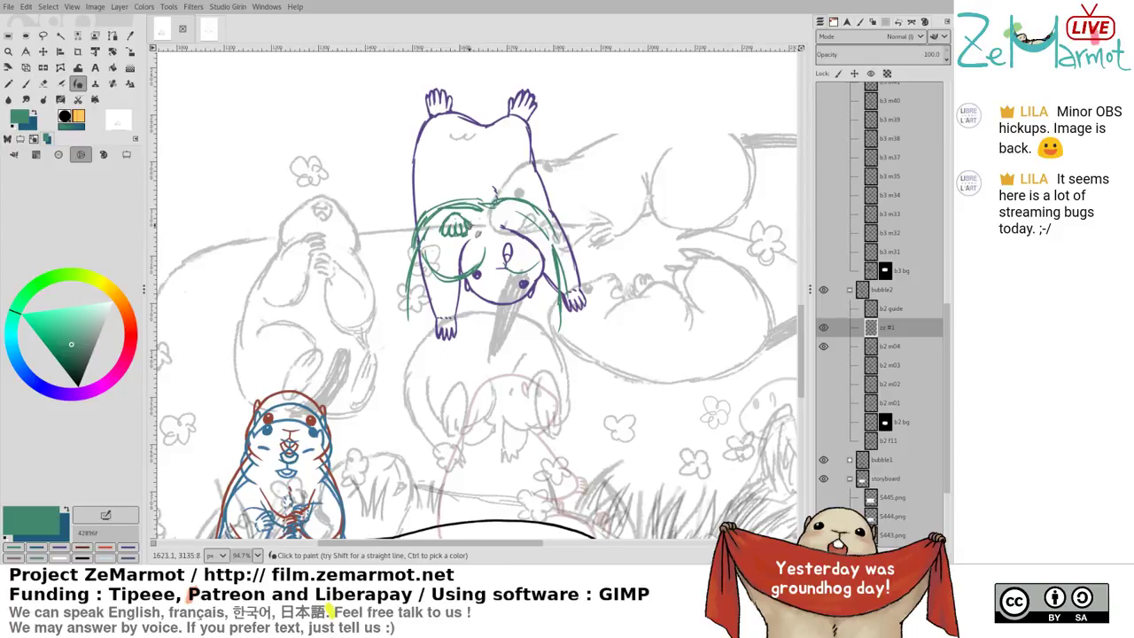
key("shift+e")
left_click_drag(446, 232, 443, 220)
Sketch a matching, slightly tilted green foot with toes inside the right hump of the rump
key("k")
key("shift+e")
key("k")
key("shift+e")
key("p")
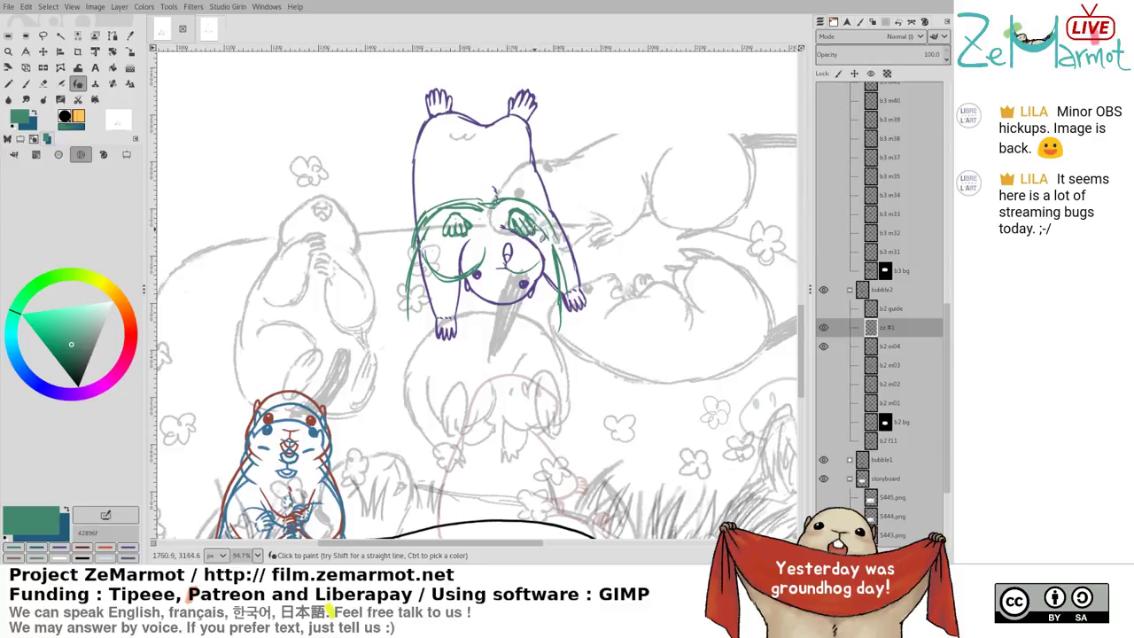
key("shift+e")
key("y")
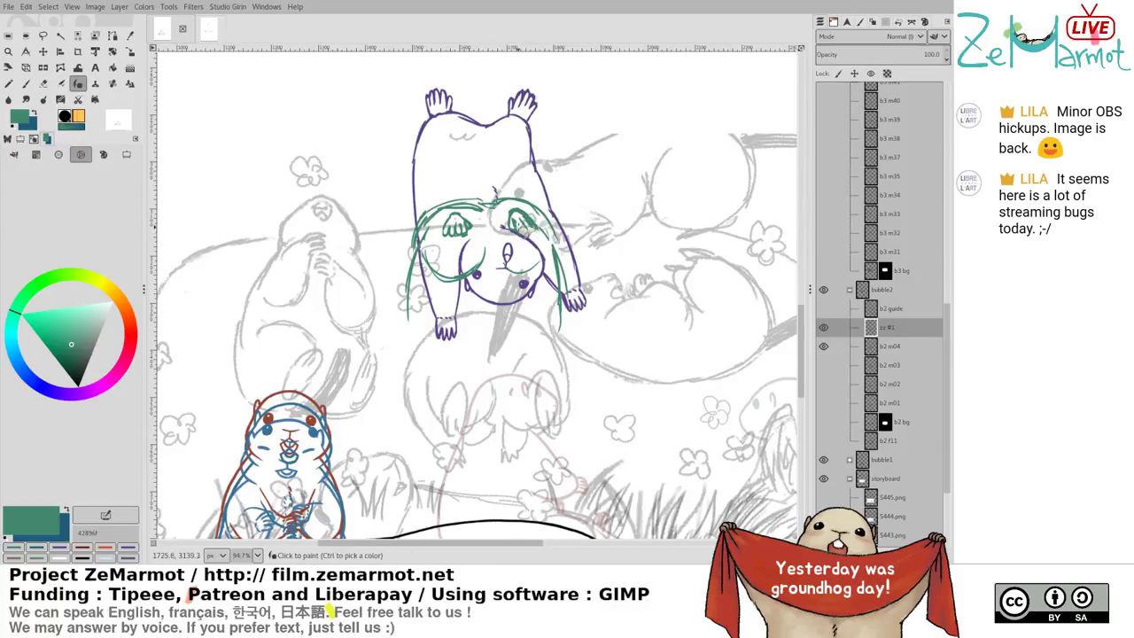
left_click_drag(525, 228, 524, 230)
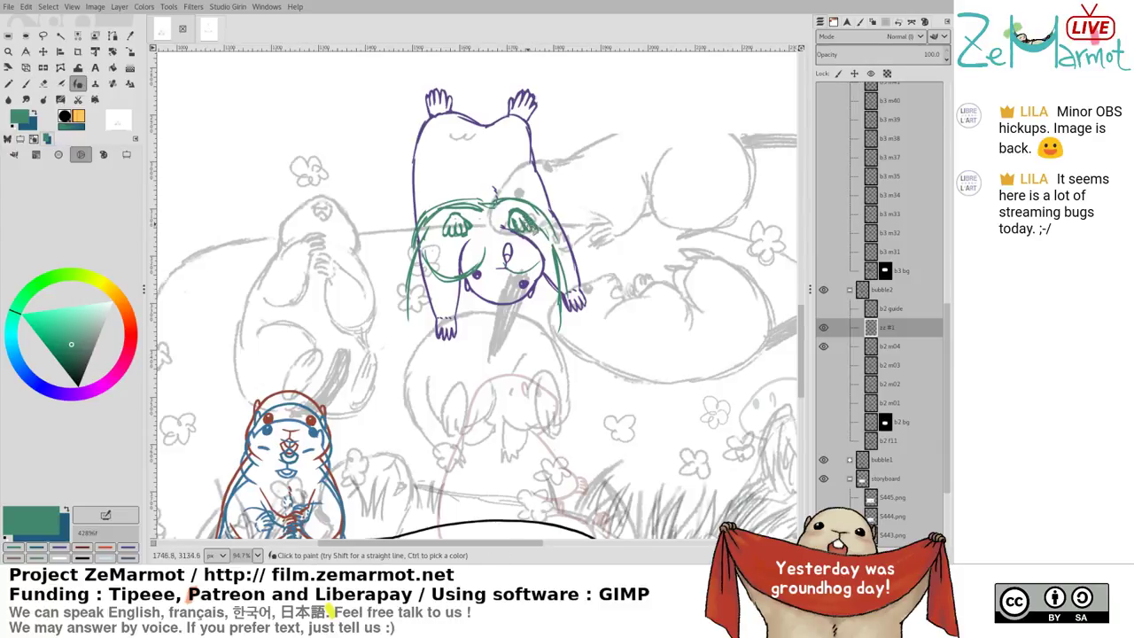
Clean up the right foot's toes and heel by erasing surplus strokes and redrawing the outline
key("shift+e")
key("k")
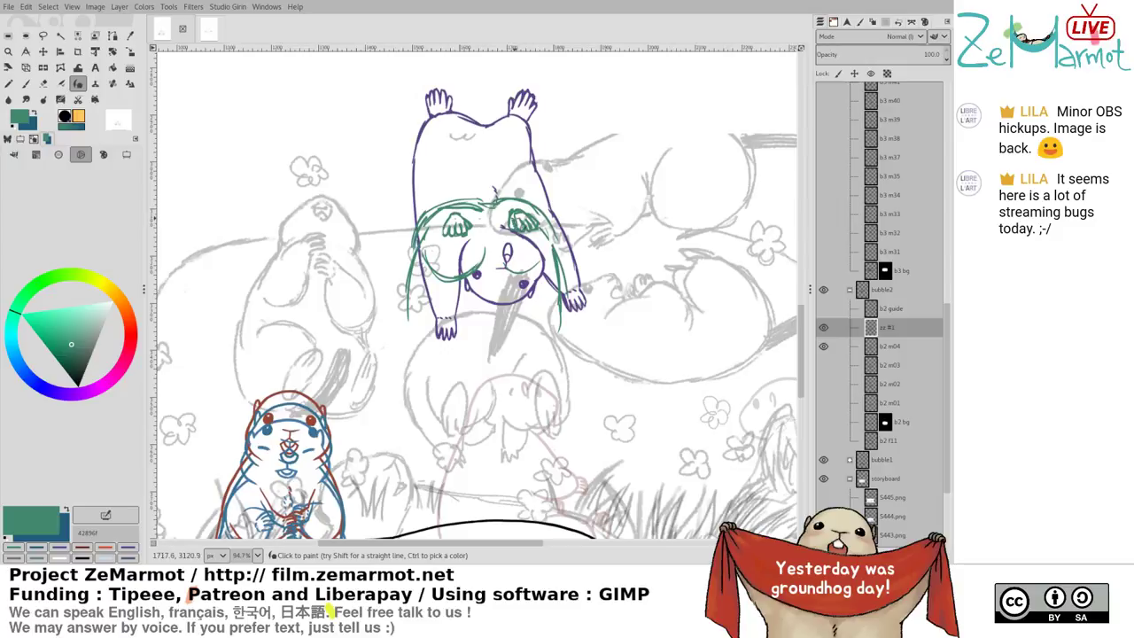
key("shift+e")
key("k")
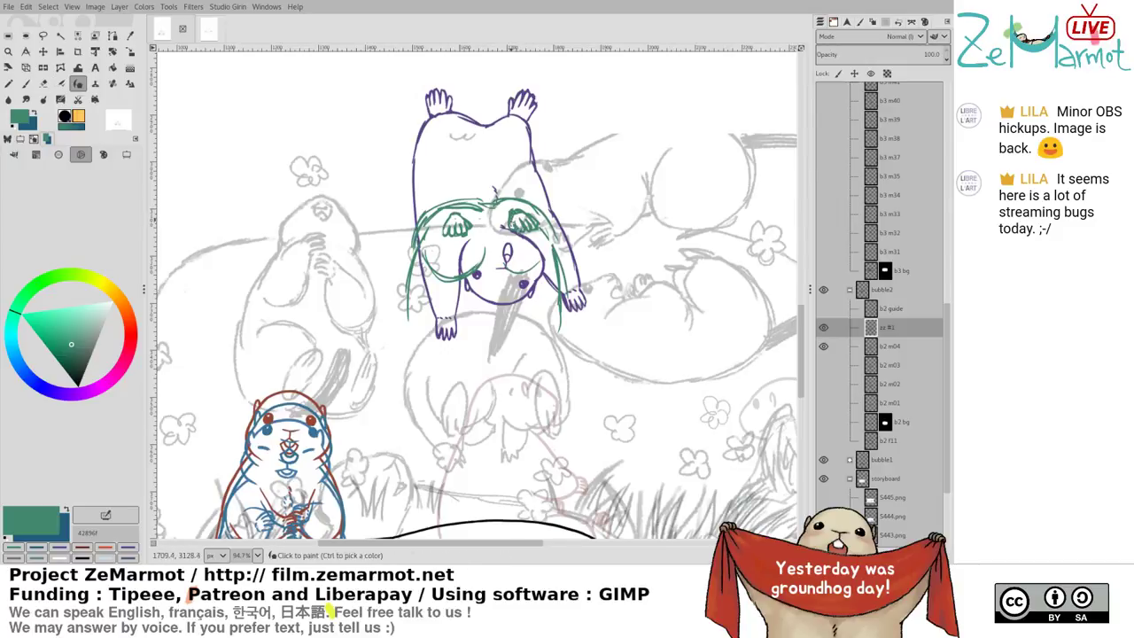
key("shift+e")
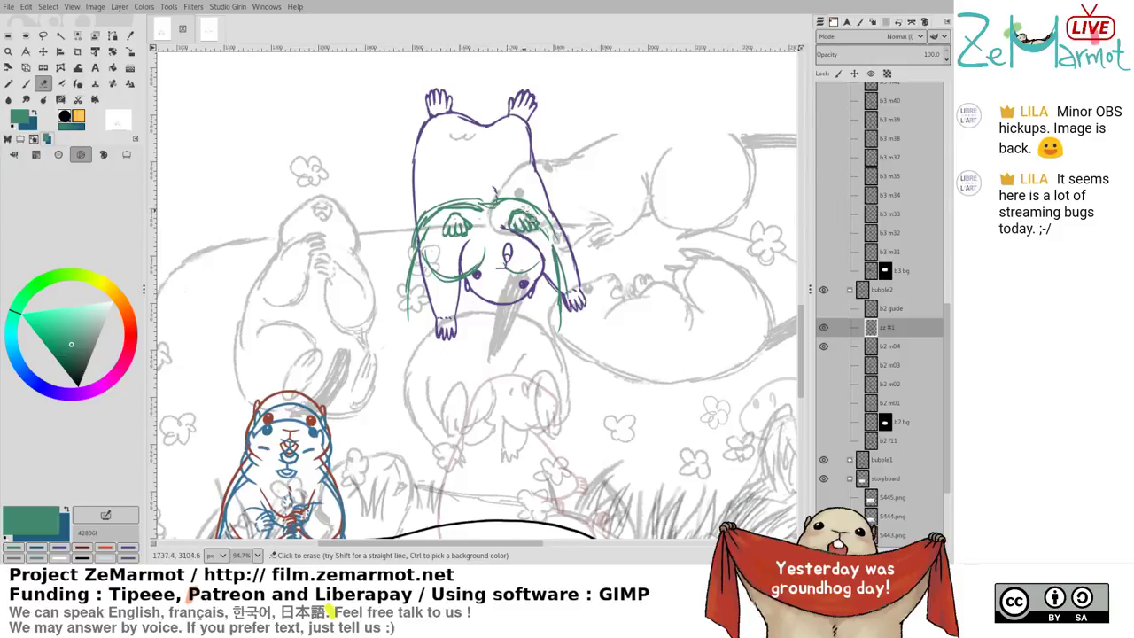
key("k")
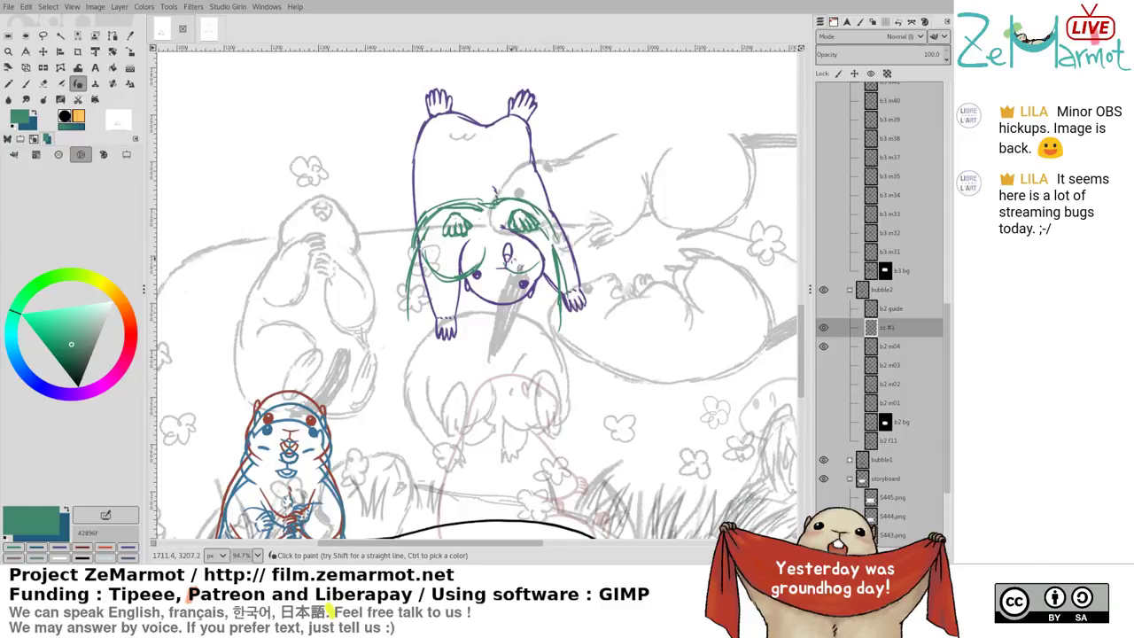
Redraw the right thigh's rounded curve below the right foot, undoing an unwanted stroke
left_click_drag(499, 243, 541, 271)
key("ctrl+z")
left_click_drag(570, 327, 586, 280)
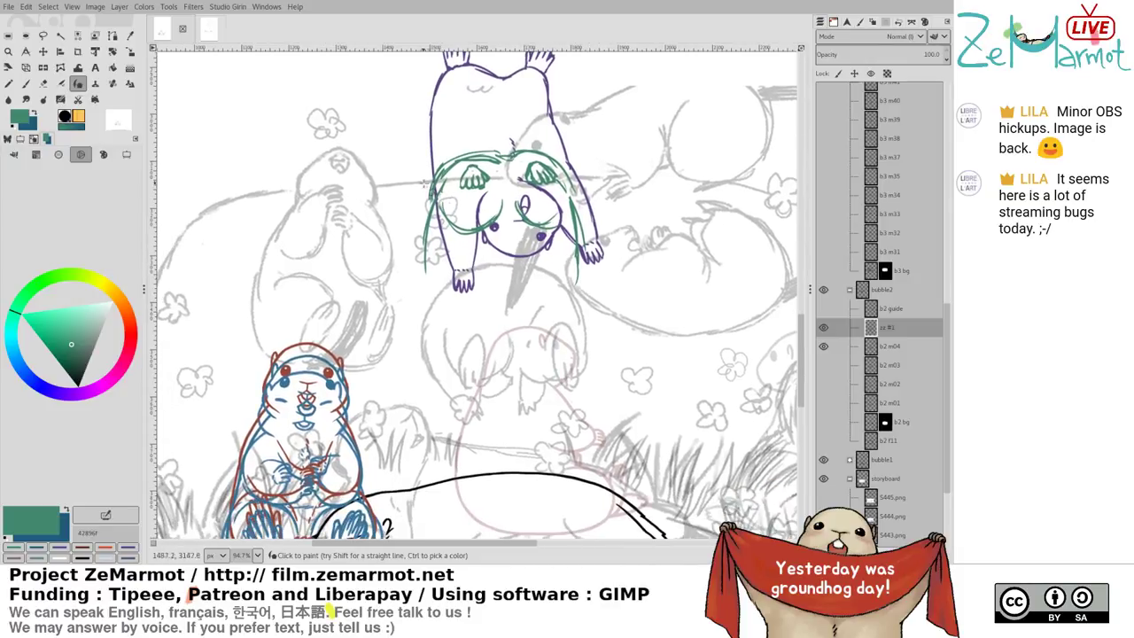
Strengthen both sides of the green body with repeated strokes running down past the purple arms
mouse_move(427, 186)
left_mouse_down()
mouse_move(379, 209)
mouse_move(387, 313)
left_mouse_up()
left_click_drag(523, 229, 533, 282)
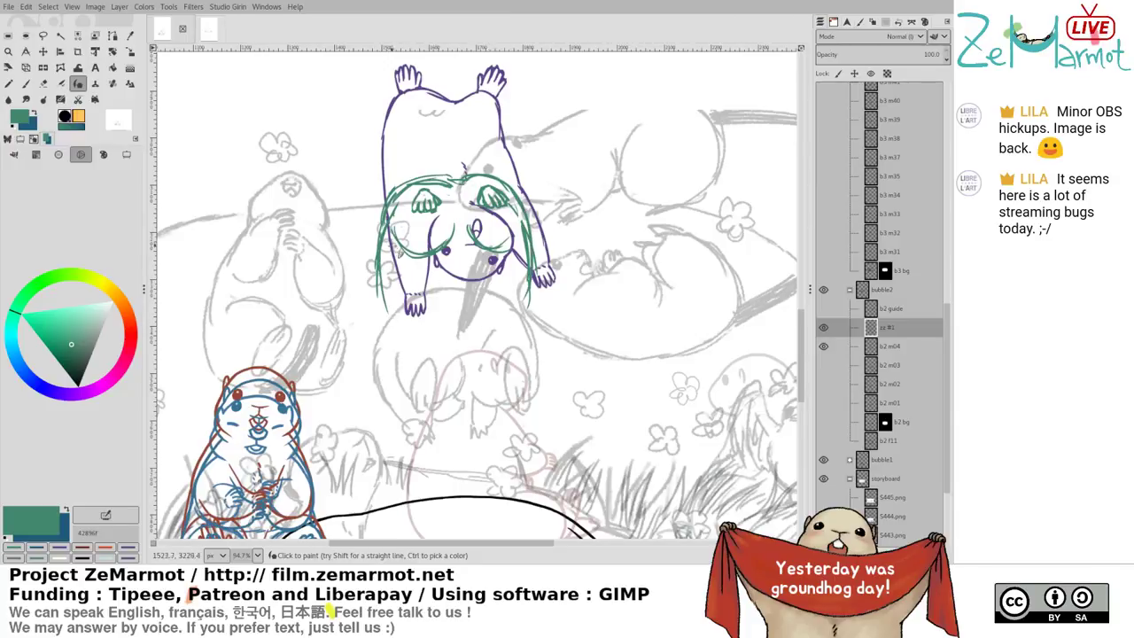
left_click_drag(388, 211, 393, 312)
left_click_drag(383, 258, 404, 312)
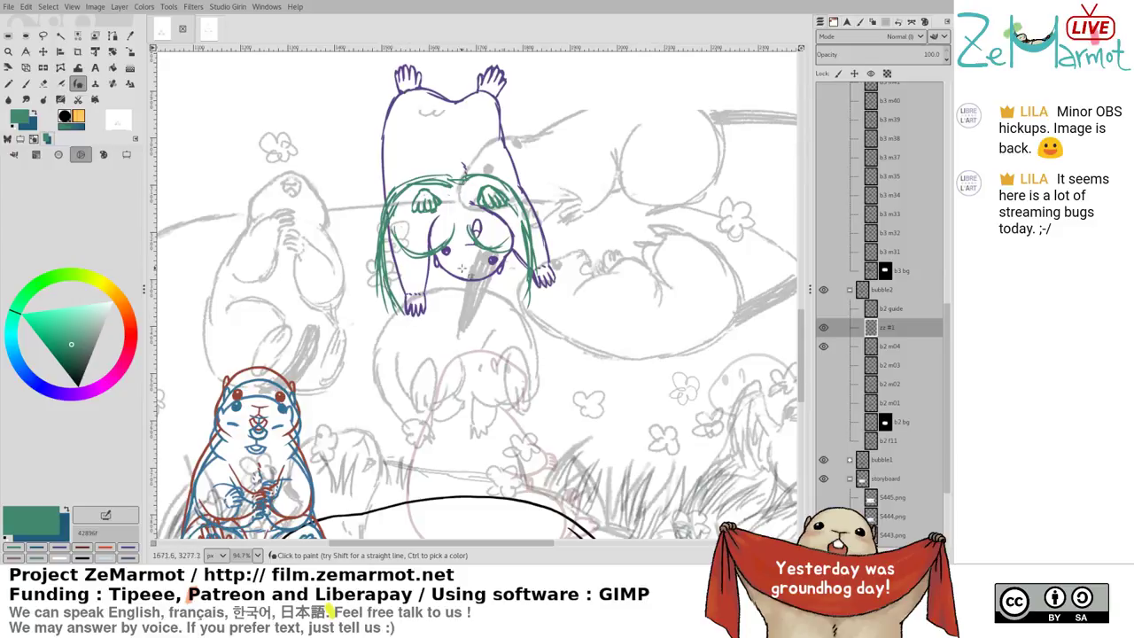
left_click_drag(518, 216, 525, 280)
left_click_drag(520, 202, 533, 233)
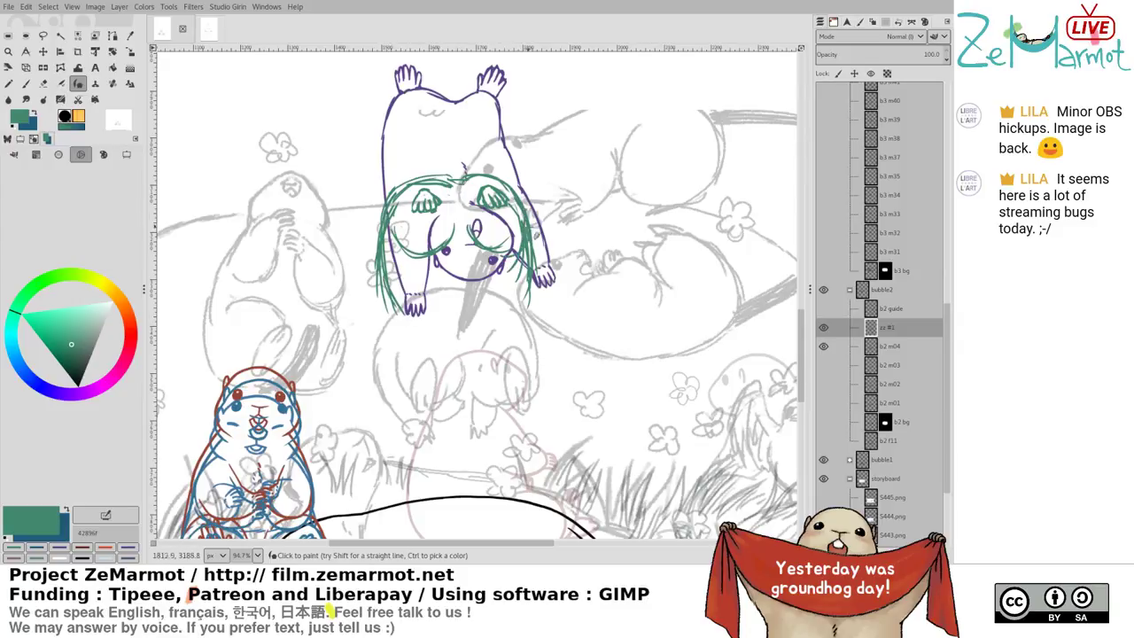
Darken the drawing colour to deep green 314b43
left_click(360, 257, "ctrl")
left_click_drag(81, 352, 79, 366)
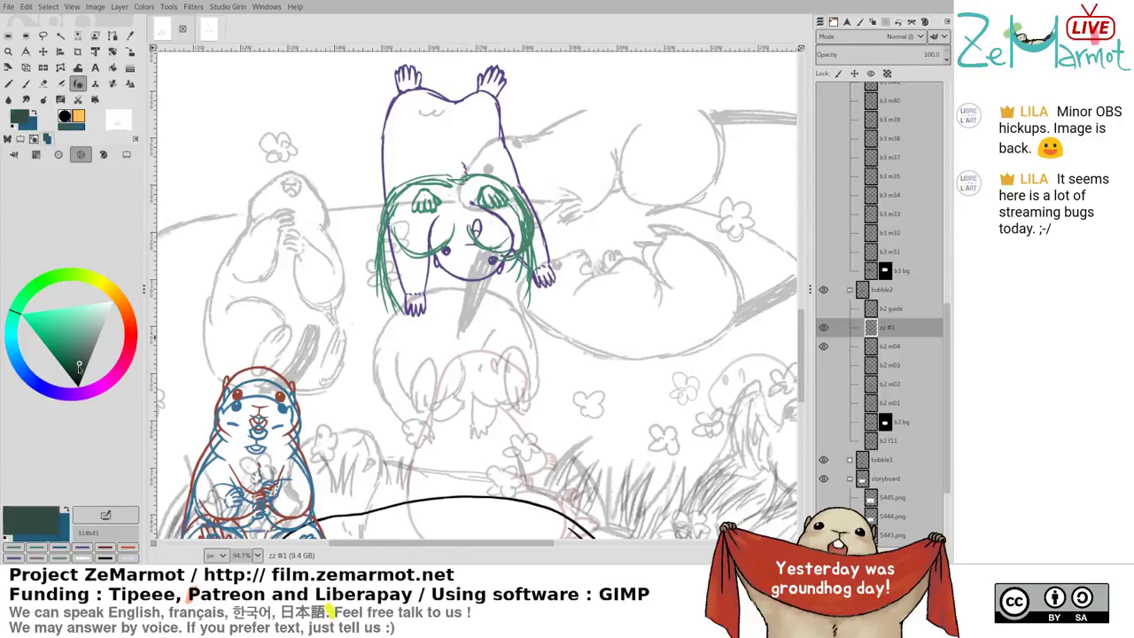
Redraw the right thigh's lower curve and the adjoining body side in dark green, erasing surplus strokes
mouse_move(508, 184)
left_mouse_down()
mouse_move(503, 256)
mouse_move(471, 224)
mouse_move(474, 246)
left_mouse_up()
key("shift+e")
left_click_drag(533, 223, 510, 261)
mouse_move(531, 203)
left_mouse_down()
mouse_move(506, 264)
mouse_move(525, 241)
mouse_move(479, 250)
mouse_move(508, 255)
mouse_move(519, 239)
left_mouse_up()
key("k")
key("shift+e")
key("k")
left_click_drag(520, 206, 505, 282)
Reinforce the thigh undersides and right body side in dark green, undoing the unwanted strokes below the belly
mouse_move(430, 268)
left_mouse_down()
mouse_move(445, 284)
mouse_move(489, 282)
mouse_move(493, 257)
mouse_move(502, 306)
mouse_move(487, 339)
left_mouse_up()
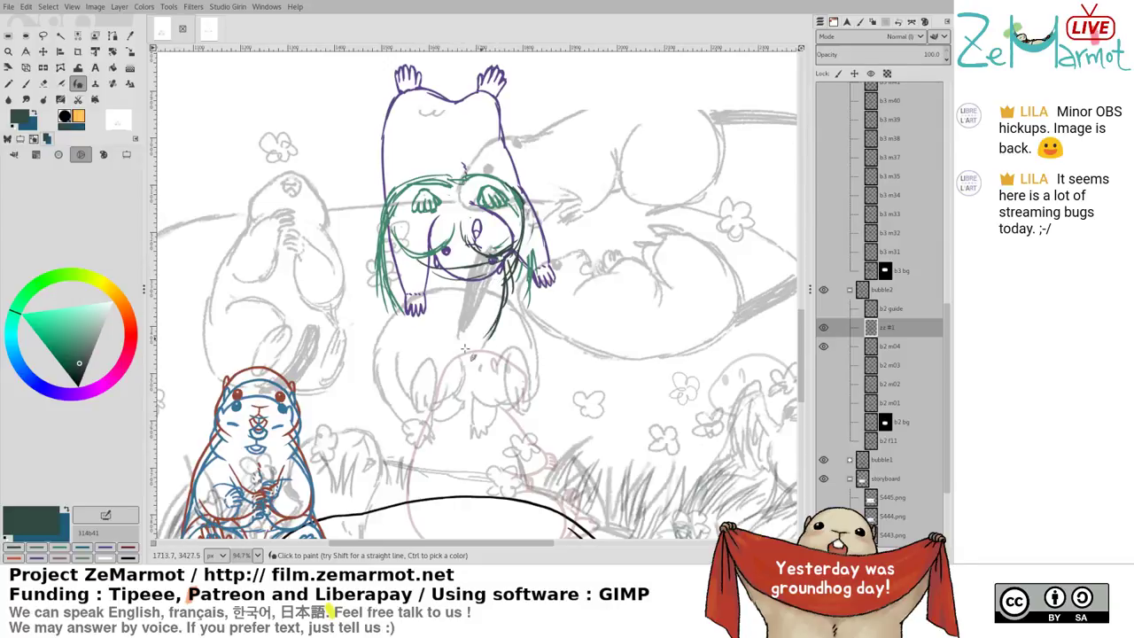
left_click_drag(473, 285, 468, 334)
key("ctrl+z")
key("ctrl+z")
left_click_drag(514, 257, 502, 314)
left_click_drag(394, 234, 461, 255)
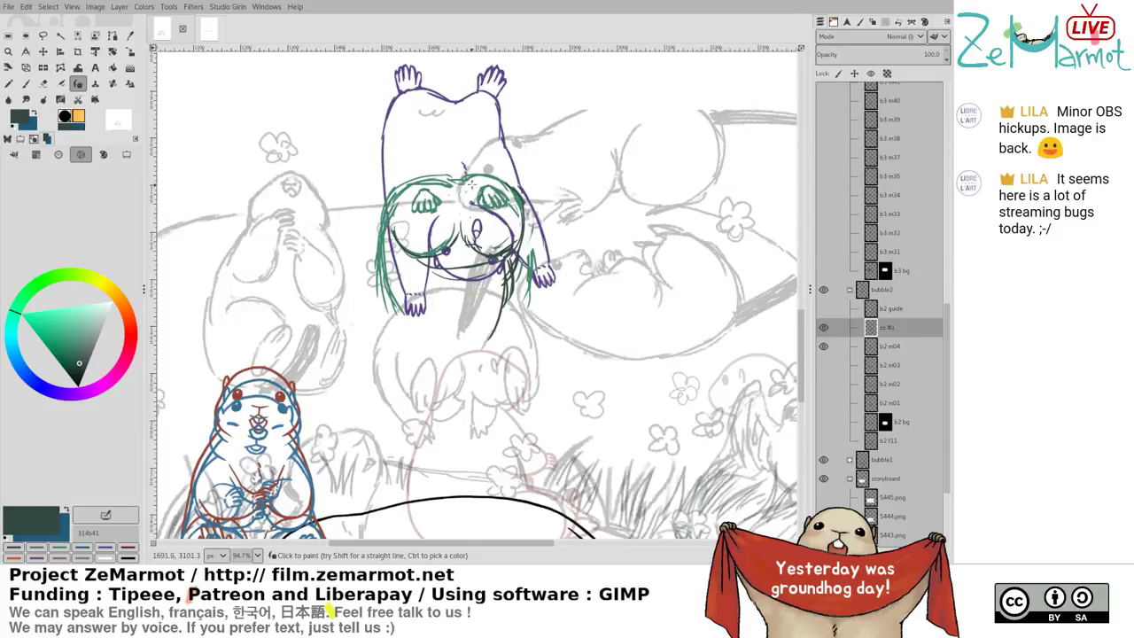
Add a short curled tail between the purple marmot's feet on layer b2 m04, using its sampled purple
left_click_drag(556, 190, 587, 280)
left_click(888, 346)
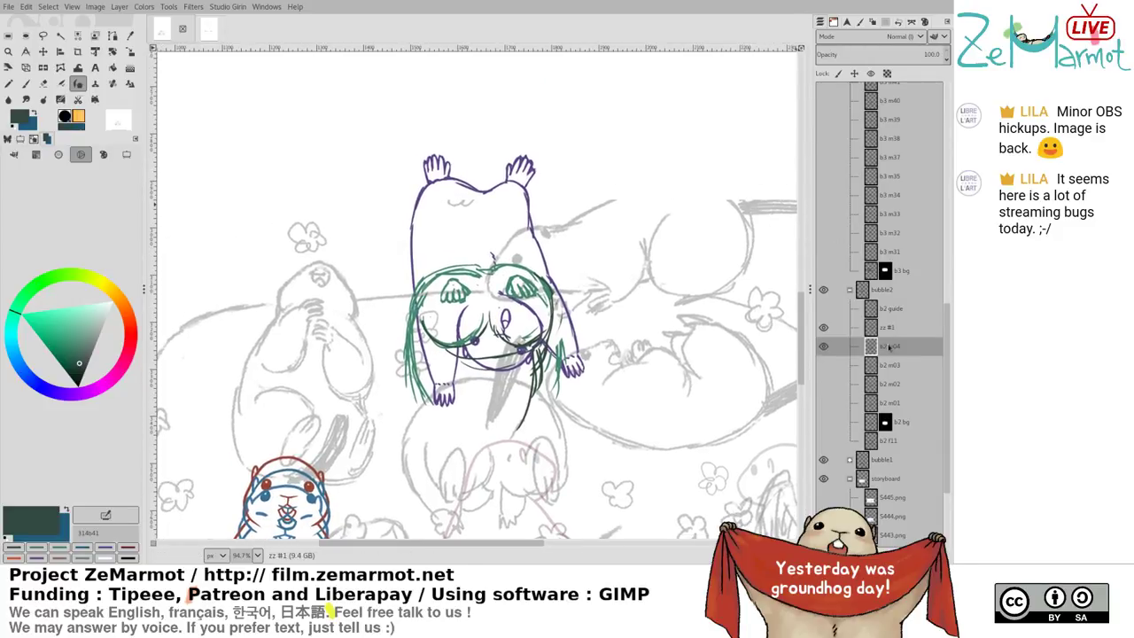
left_click(456, 189, "ctrl")
left_click_drag(462, 177, 473, 131)
key("ctrl+z")
key("ctrl+z")
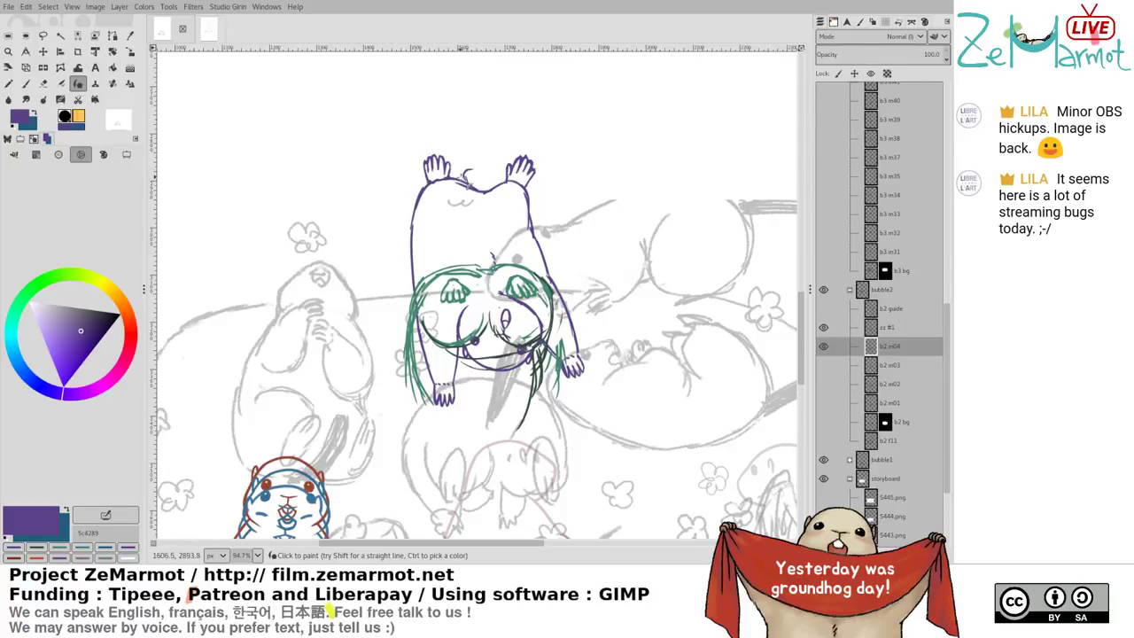
left_click_drag(457, 168, 497, 197)
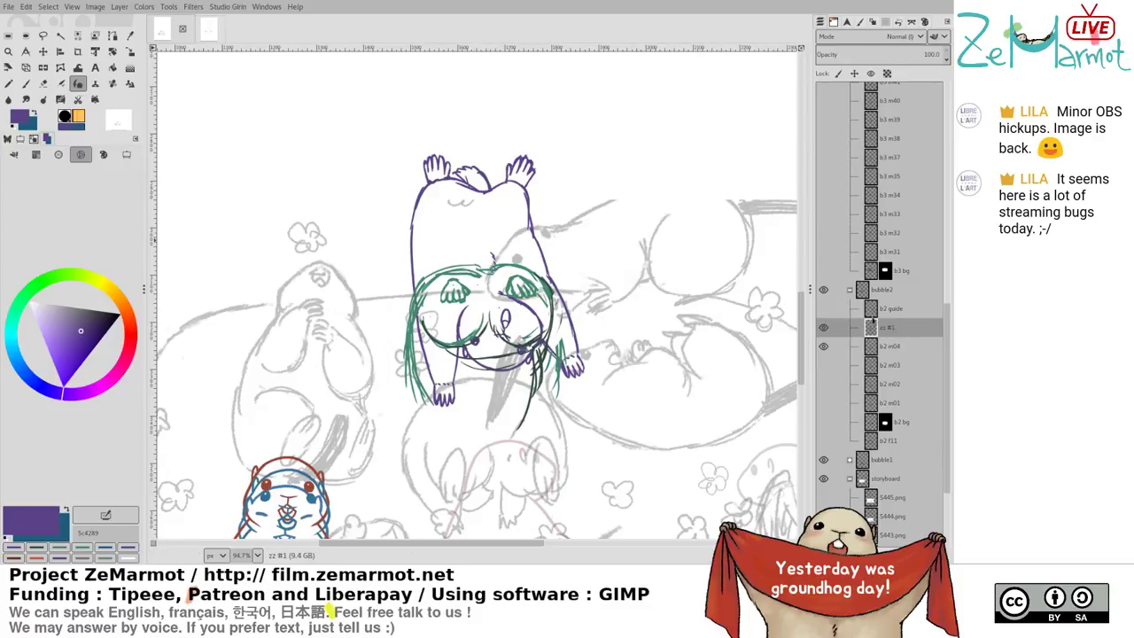
Draw an upright tail above the green marmot's rump on layer zz #1, using its sampled green
key("Page_Up")
left_click(479, 273, "ctrl")
mouse_move(477, 271)
left_mouse_down()
mouse_move(447, 231)
mouse_move(469, 232)
mouse_move(480, 246)
mouse_move(463, 255)
mouse_move(469, 264)
mouse_move(454, 234)
mouse_move(483, 227)
mouse_move(493, 269)
left_mouse_up()
key("ctrl+z")
key("ctrl+z")
mouse_move(466, 239)
left_mouse_down()
mouse_move(466, 265)
mouse_move(493, 268)
mouse_move(475, 243)
mouse_move(461, 156)
left_mouse_up()
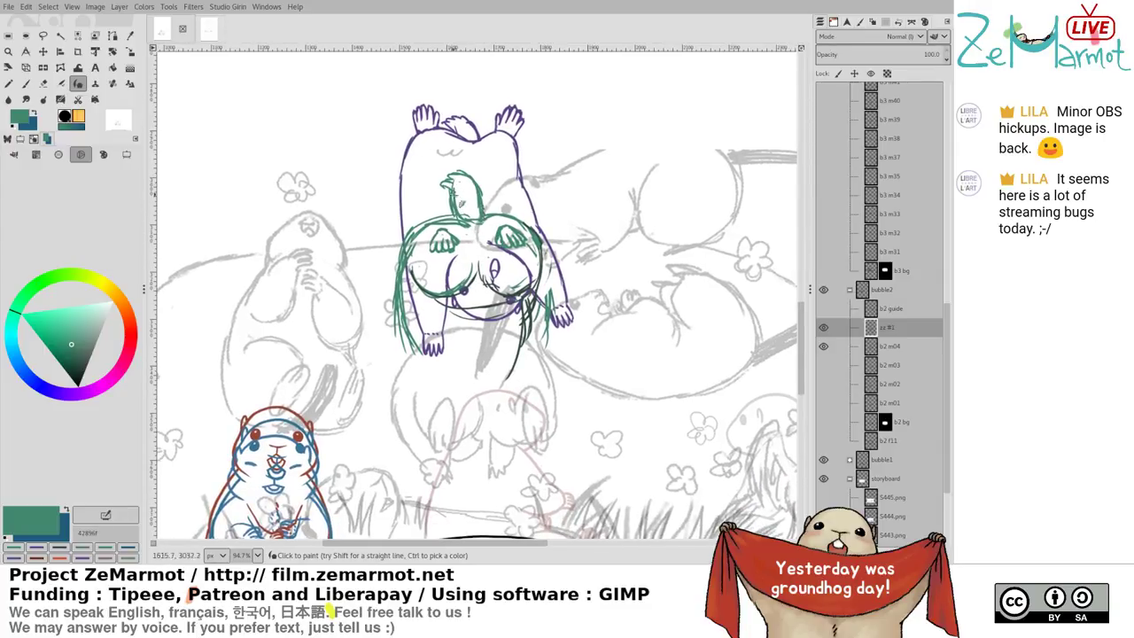
key("shift+e")
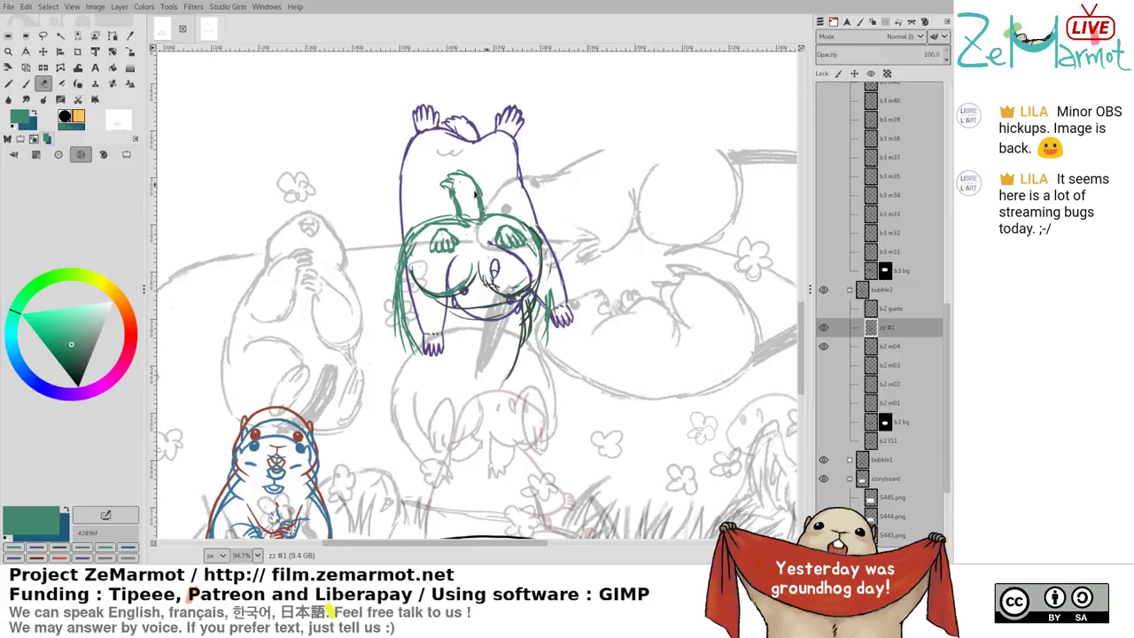
Rough in the green marmot's rounded head below the belly, redoing the first curve and erasing stray side strokes
scroll(487, 373, "down", 3)
key("y")
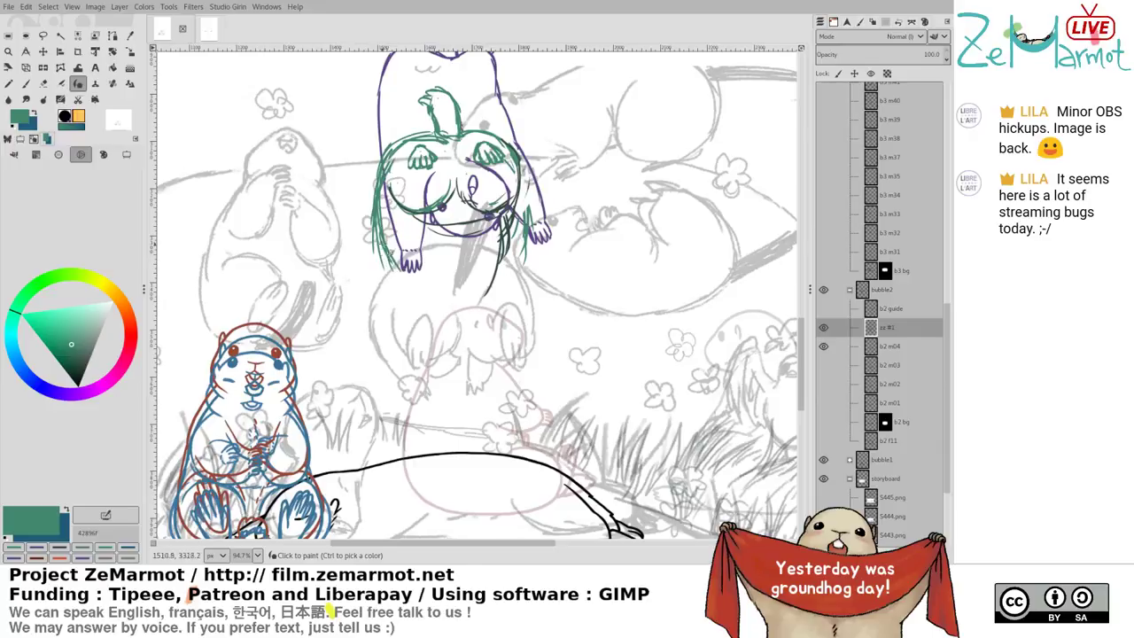
left_click_drag(403, 257, 460, 289)
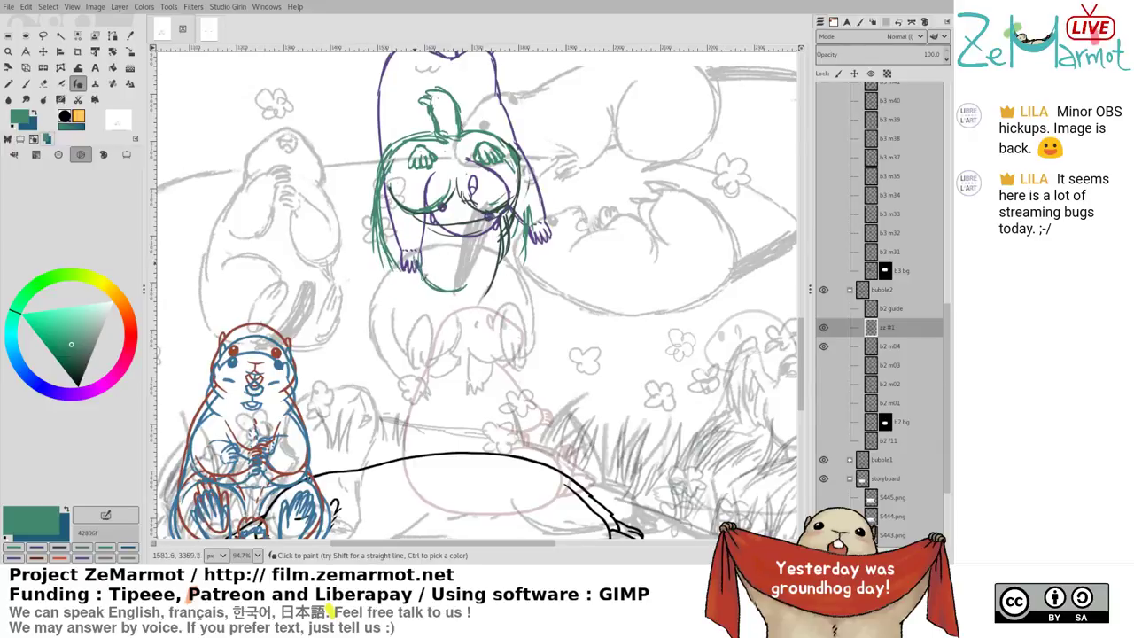
key("ctrl+z")
mouse_move(420, 249)
left_mouse_down()
mouse_move(458, 275)
mouse_move(483, 253)
mouse_move(432, 256)
mouse_move(445, 283)
left_mouse_up()
left_click_drag(423, 258, 467, 281)
key("shift+e")
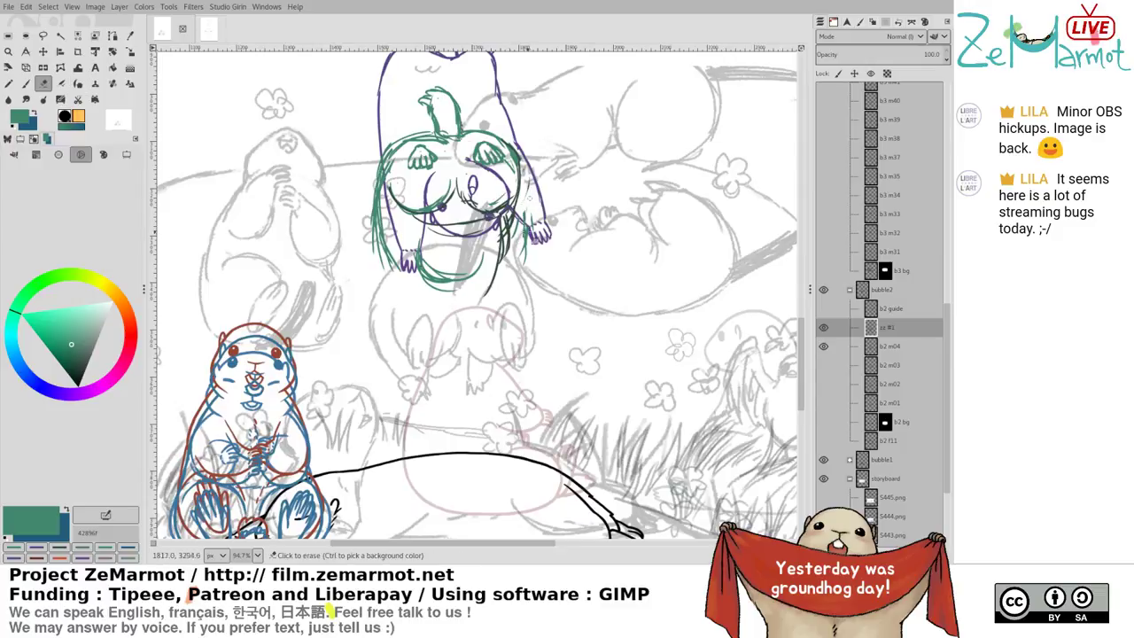
Lower the opacity of layer b2 m04 to 41 and make zz #1 the active layer again
left_click(886, 346)
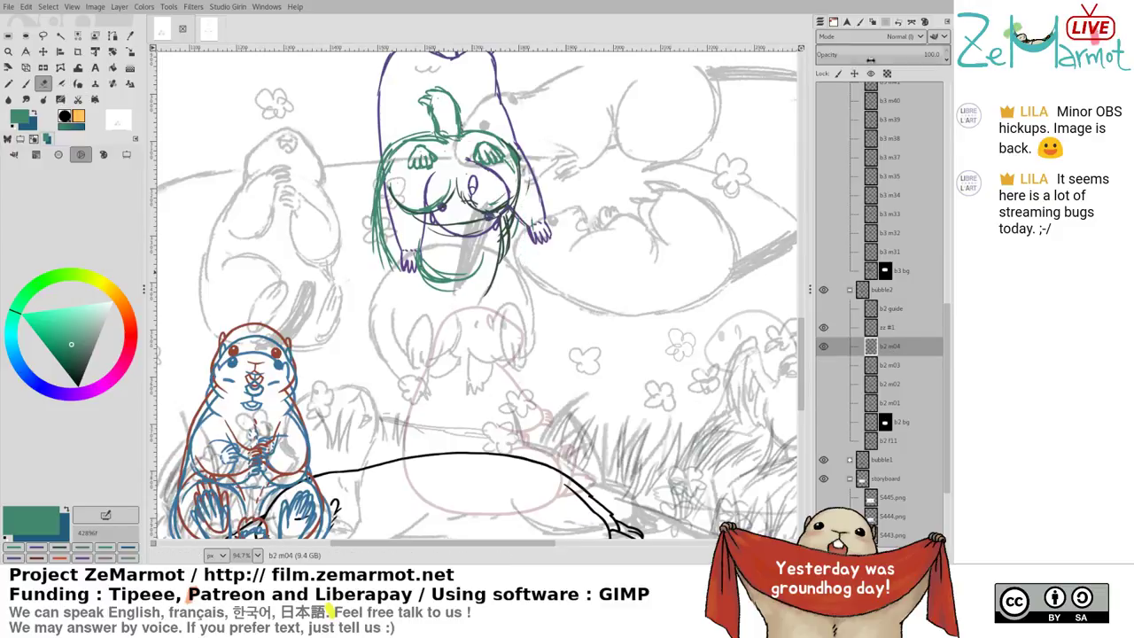
left_click(870, 54)
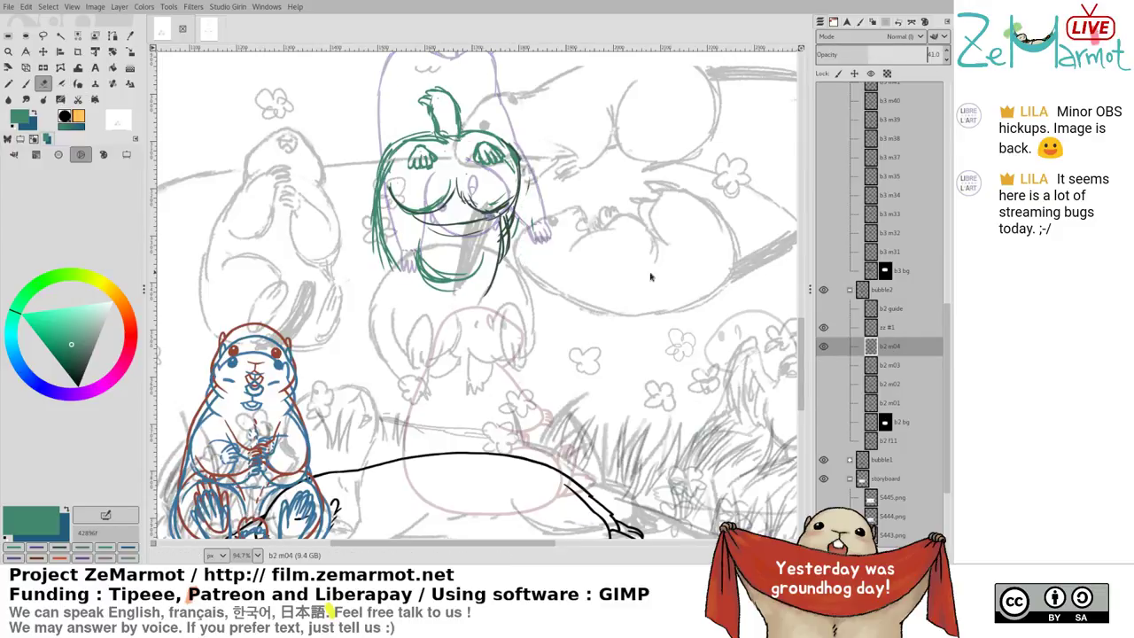
left_click(887, 328)
Draw both arms hanging beside the head down to clawed paws, using the sampled dark green
left_click_drag(476, 205, 499, 260)
key("y")
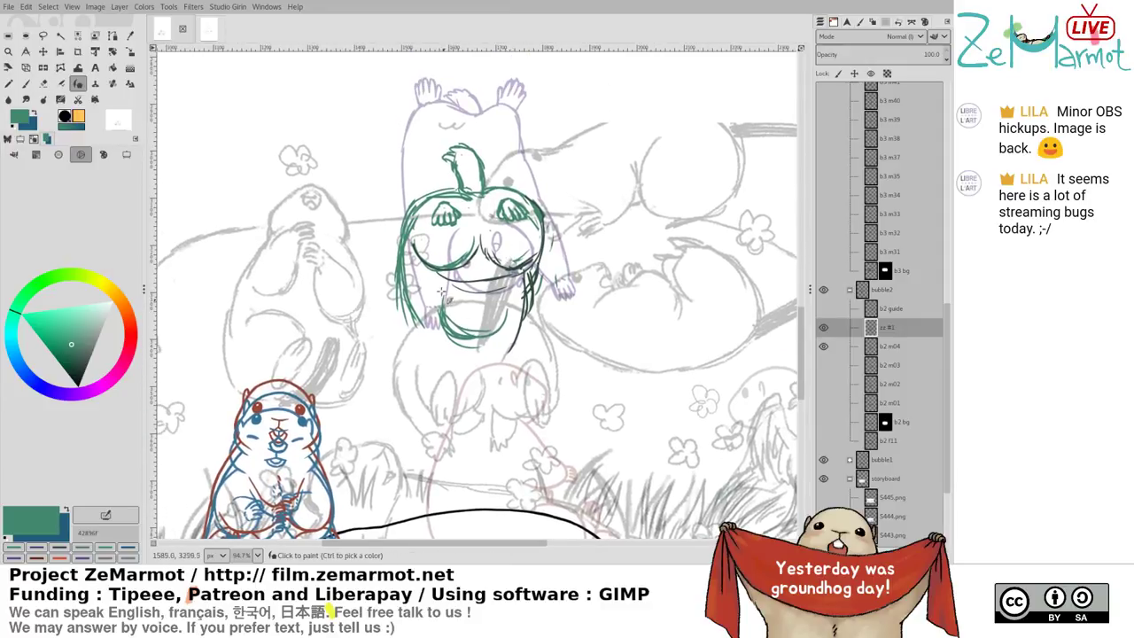
left_click(441, 294, "ctrl")
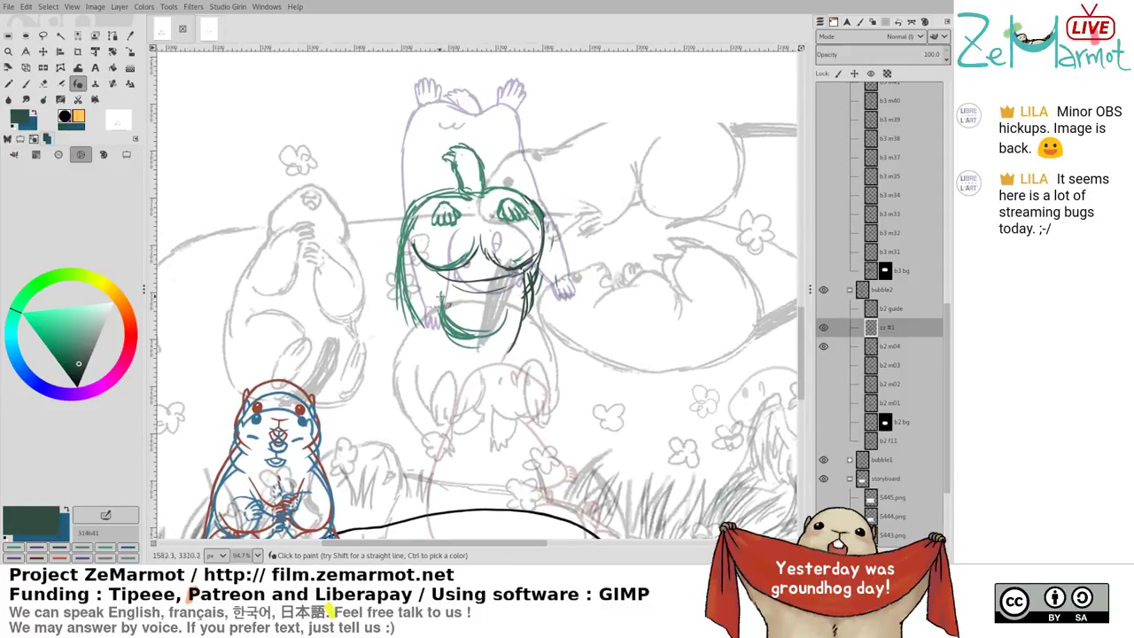
mouse_move(461, 310)
left_mouse_down()
mouse_move(448, 333)
mouse_move(408, 333)
left_mouse_up()
mouse_move(404, 247)
left_mouse_down()
mouse_move(441, 359)
mouse_move(448, 353)
mouse_move(430, 338)
mouse_move(456, 356)
mouse_move(529, 347)
mouse_move(531, 333)
mouse_move(510, 328)
left_mouse_up()
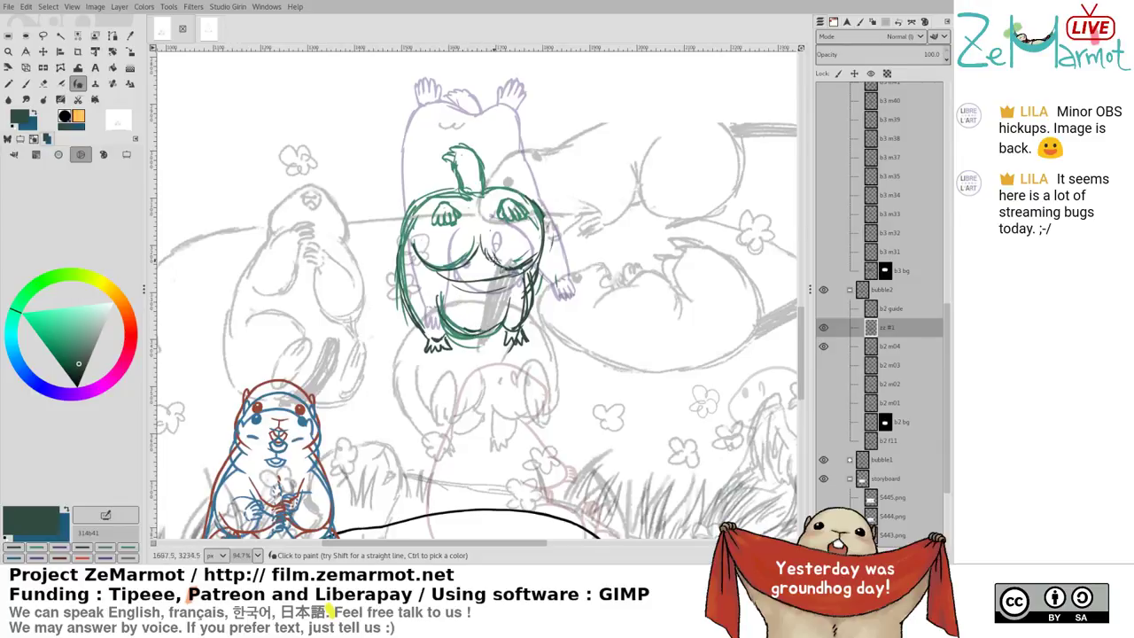
Define the upside-down head's outline in dark green and add the nose and mouth near its lower edge
mouse_move(468, 320)
left_mouse_down()
mouse_move(444, 285)
mouse_move(470, 273)
mouse_move(505, 311)
left_mouse_up()
key("shift+e")
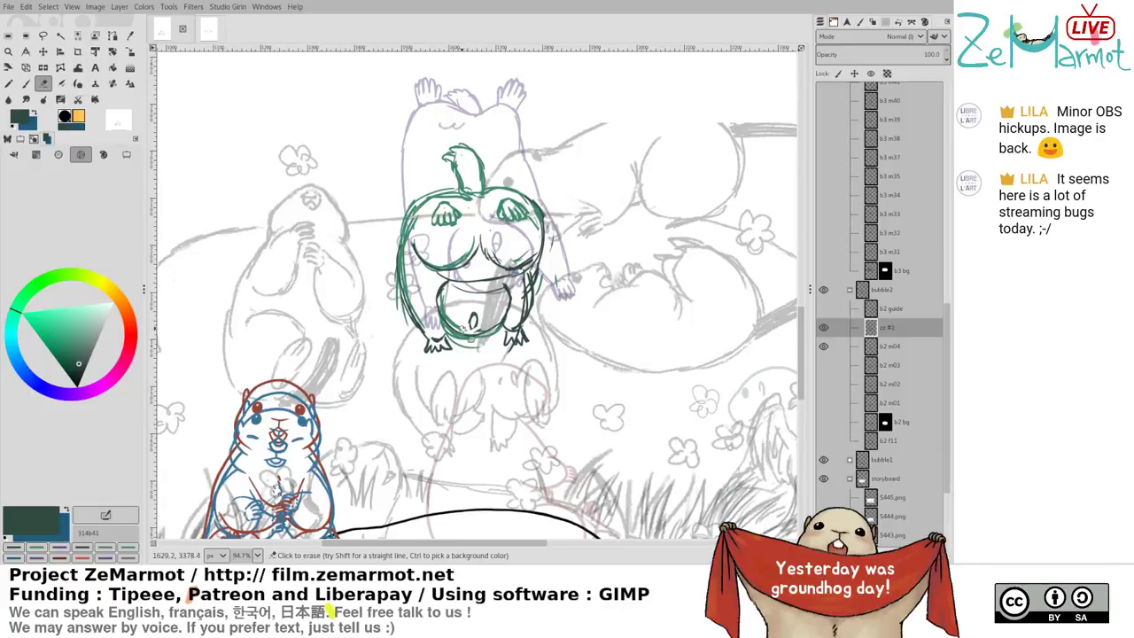
key("k")
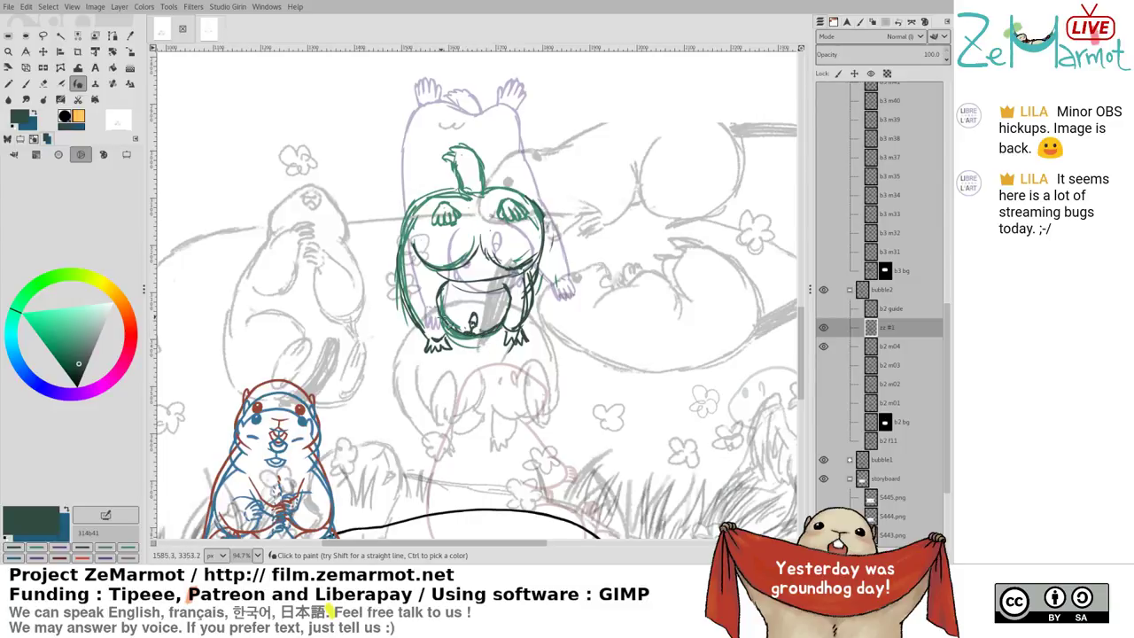
Flip the visibility of zz #1 and b2 m04 to compare the poses, leaving b2 m04 hidden
left_click(823, 334)
left_click(823, 342, "shift")
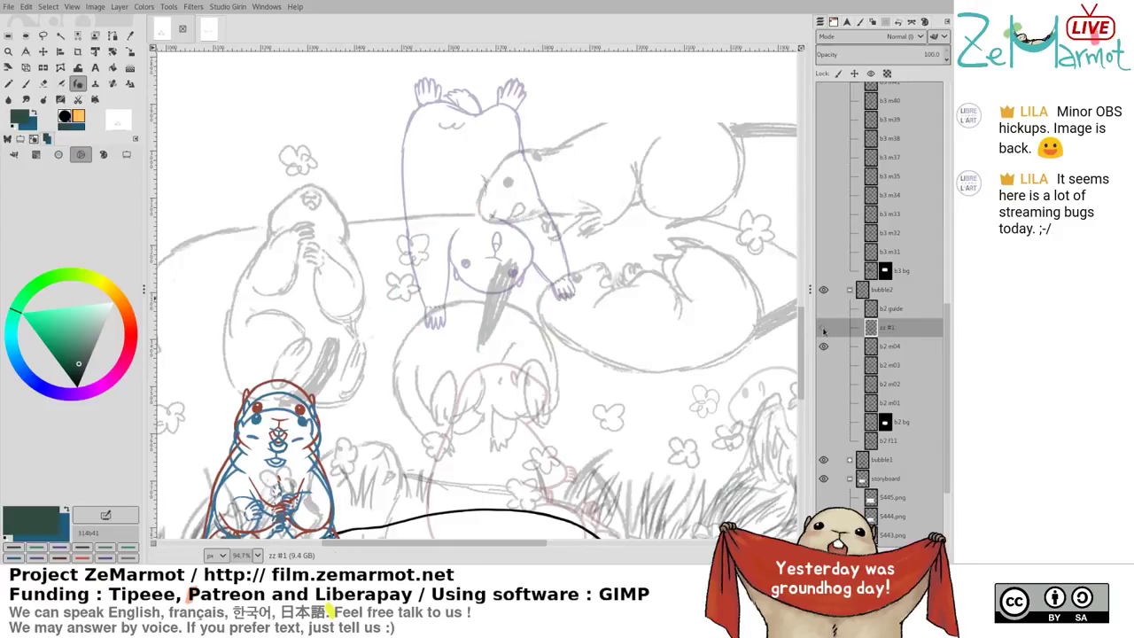
left_click(822, 328, "shift")
left_click(825, 343, "shift")
left_click(824, 331, "shift")
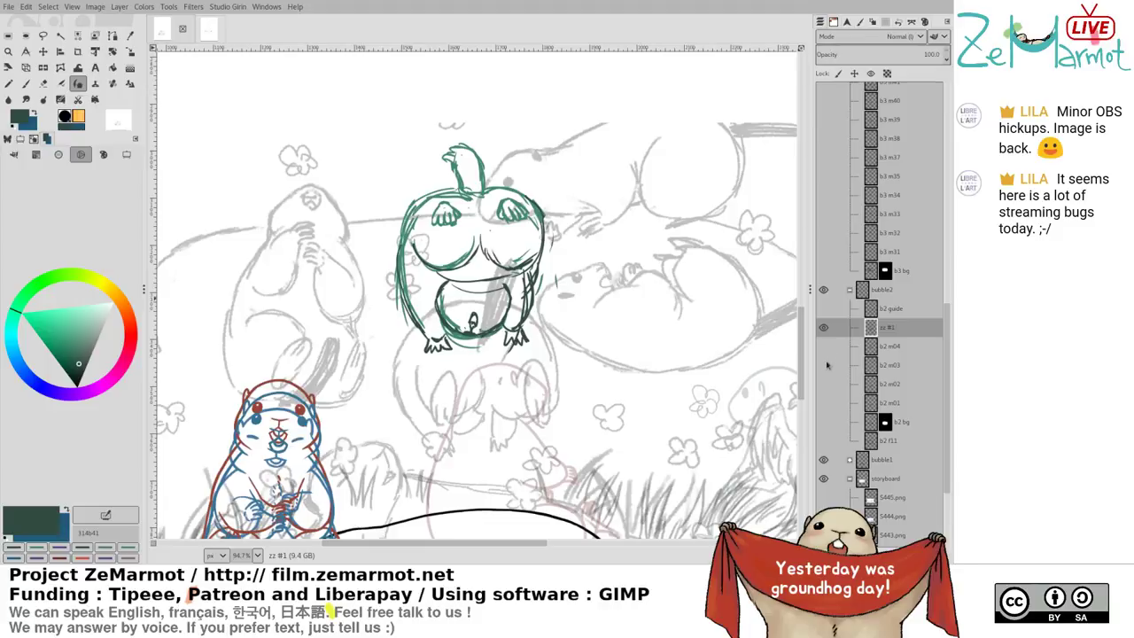
left_click(826, 365, "shift")
left_click(825, 329, "shift")
left_click(826, 329, "shift")
left_click(833, 328, "shift")
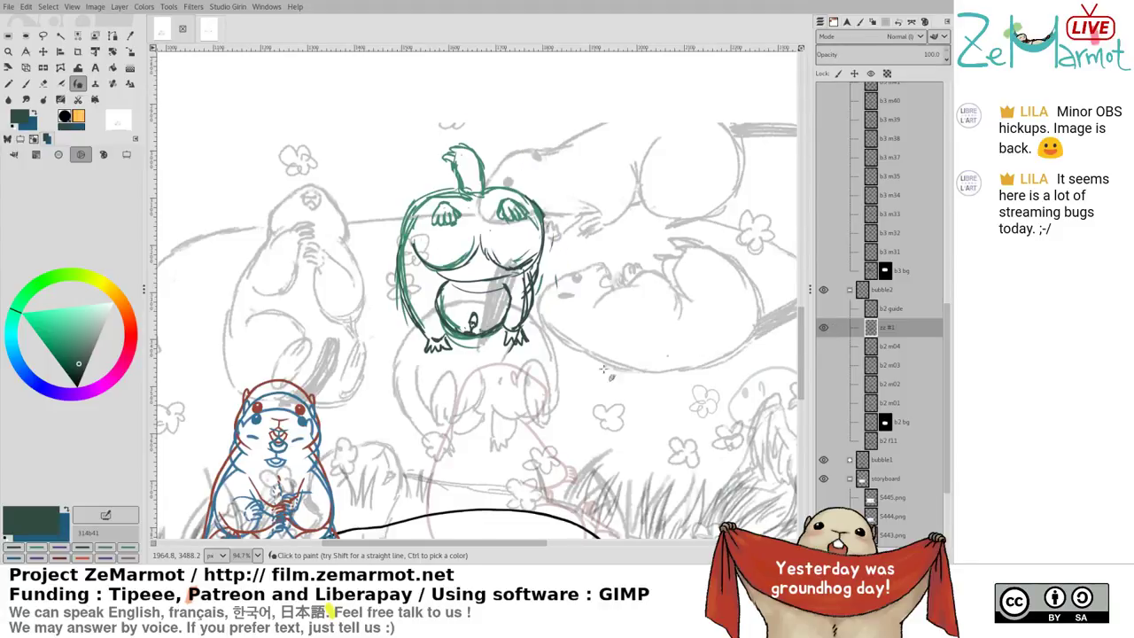
Add a new layer zz #2 above zz #1 and set the drawing colour to reddish brown 6d2e19
left_click_drag(603, 373, 619, 335)
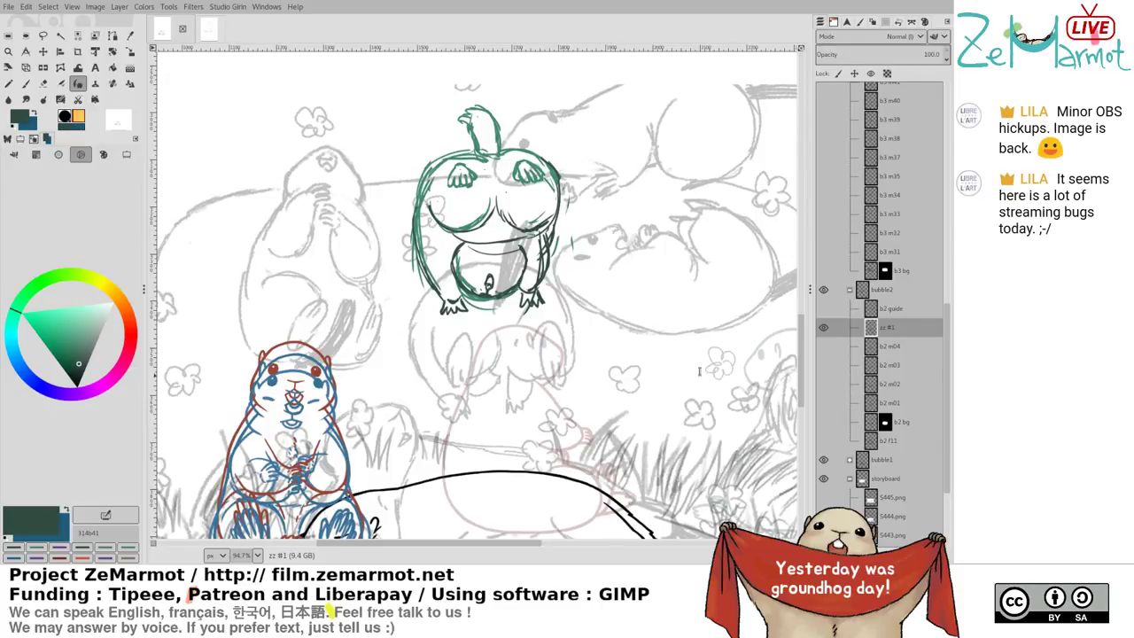
key("ctrl+shift+n")
mouse_move(448, 332)
left_mouse_down()
mouse_move(434, 266)
mouse_move(408, 302)
left_mouse_up()
key("ctrl+z")
left_click(129, 319)
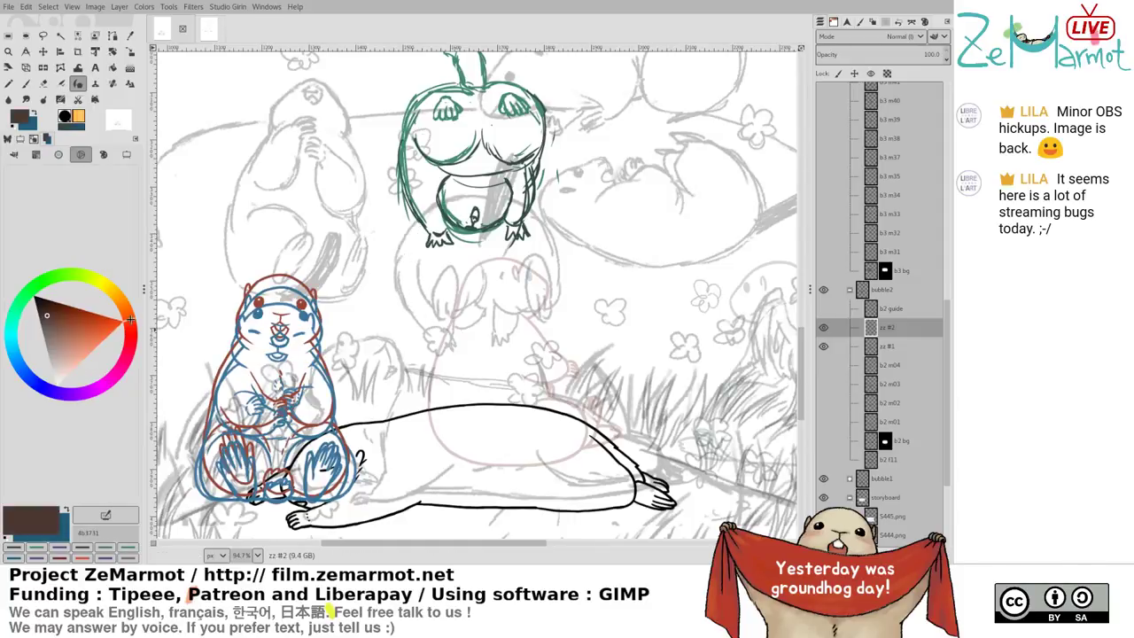
left_click_drag(76, 314, 65, 313)
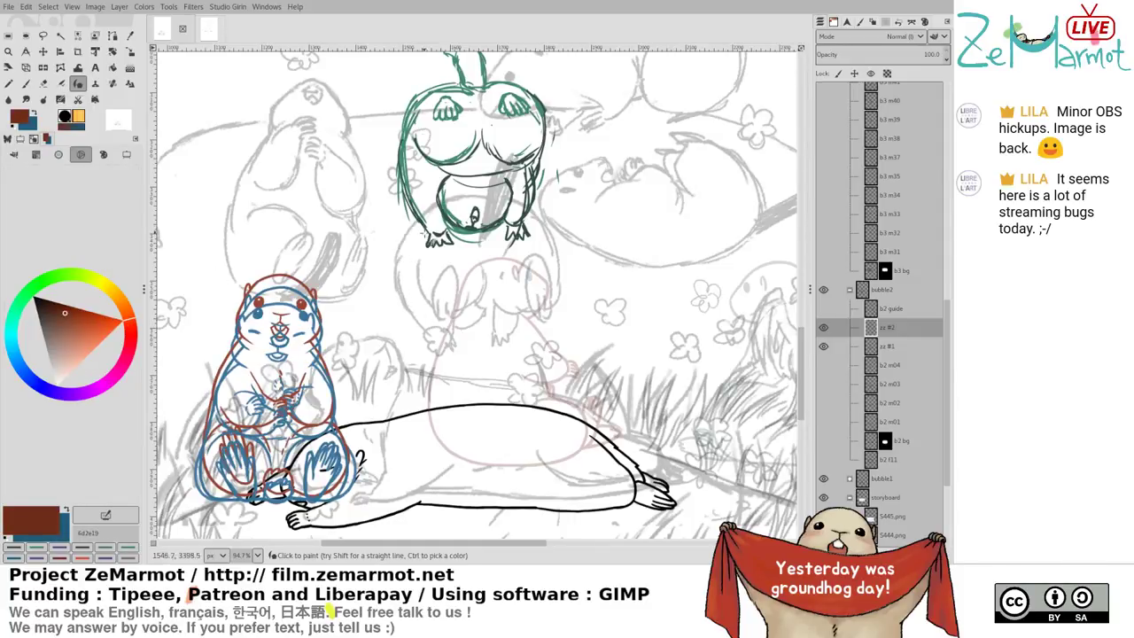
Draw the next pose's rump, raised tail, thighs and both feet in reddish brown over the lower storyboard marmot
mouse_move(411, 232)
left_mouse_down()
mouse_move(469, 203)
mouse_move(545, 234)
mouse_move(556, 295)
left_mouse_up()
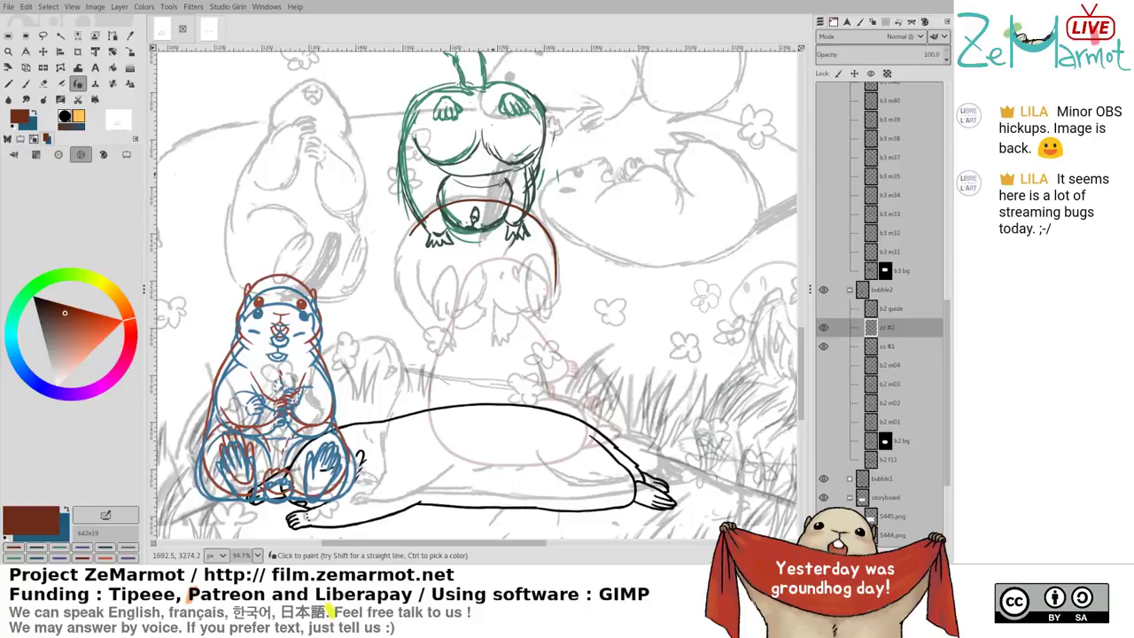
mouse_move(493, 170)
left_mouse_down()
mouse_move(486, 229)
mouse_move(514, 160)
mouse_move(511, 200)
mouse_move(443, 308)
left_mouse_up()
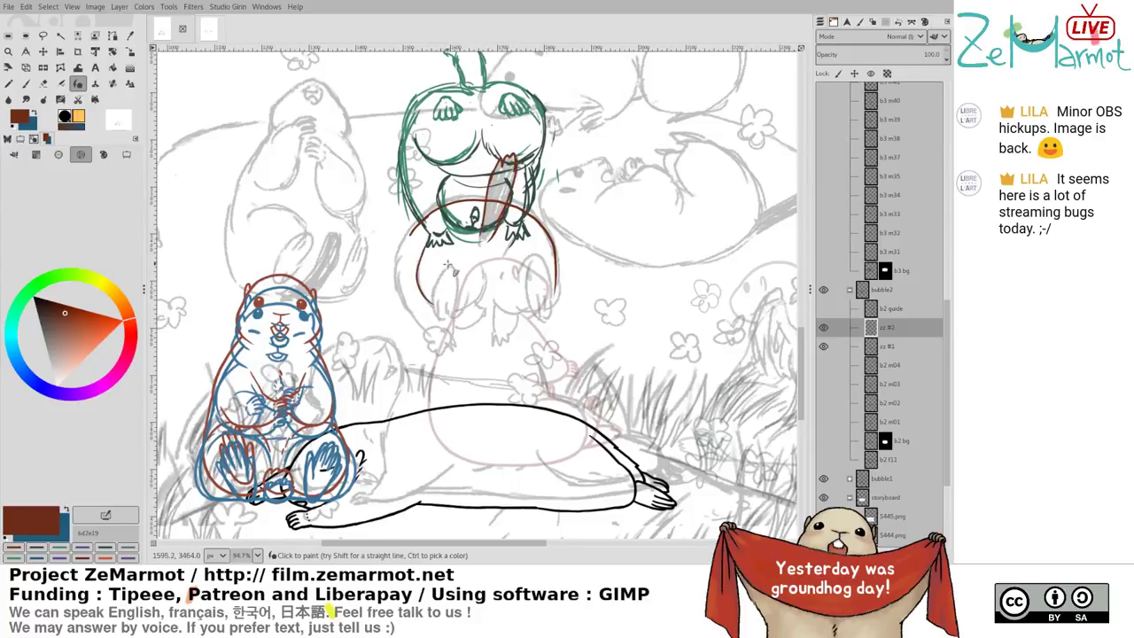
mouse_move(443, 264)
left_mouse_down()
mouse_move(448, 319)
mouse_move(441, 266)
mouse_move(456, 283)
mouse_move(442, 320)
mouse_move(461, 308)
mouse_move(462, 289)
mouse_move(461, 306)
left_mouse_up()
mouse_move(523, 268)
left_mouse_down()
mouse_move(523, 295)
mouse_move(532, 284)
mouse_move(517, 264)
mouse_move(528, 309)
mouse_move(521, 295)
mouse_move(539, 318)
mouse_move(526, 269)
mouse_move(541, 295)
mouse_move(534, 264)
mouse_move(547, 323)
mouse_move(527, 289)
mouse_move(546, 319)
mouse_move(533, 273)
mouse_move(546, 310)
left_mouse_up()
mouse_move(476, 310)
left_mouse_down()
mouse_move(487, 274)
mouse_move(491, 302)
mouse_move(452, 324)
left_mouse_up()
left_click_drag(497, 292, 511, 315)
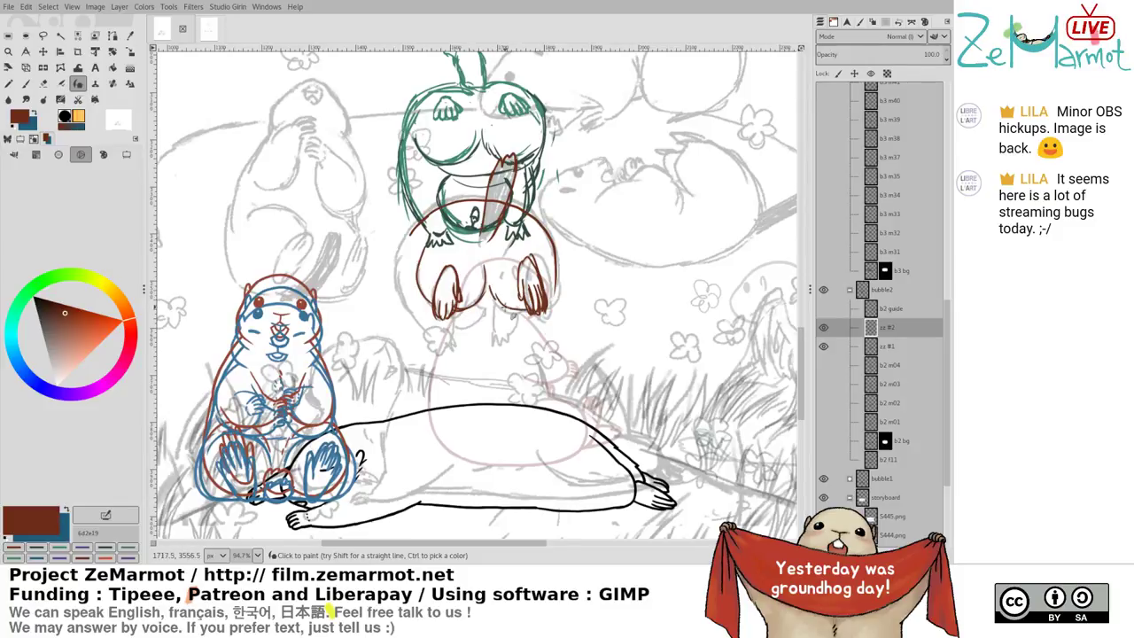
Add the reddish-brown body sides, the head curve and the two clawed front paws below the feet
left_click_drag(558, 281, 555, 307)
mouse_move(416, 226)
left_mouse_down()
mouse_move(403, 279)
mouse_move(408, 252)
mouse_move(416, 322)
mouse_move(407, 286)
mouse_move(436, 343)
mouse_move(458, 320)
mouse_move(454, 329)
mouse_move(454, 289)
mouse_move(465, 324)
mouse_move(452, 319)
mouse_move(489, 308)
mouse_move(458, 321)
mouse_move(490, 312)
mouse_move(461, 320)
mouse_move(482, 324)
mouse_move(462, 325)
mouse_move(497, 313)
mouse_move(480, 306)
mouse_move(495, 312)
mouse_move(499, 336)
mouse_move(521, 319)
mouse_move(495, 319)
mouse_move(503, 343)
left_mouse_up()
key("ctrl+z")
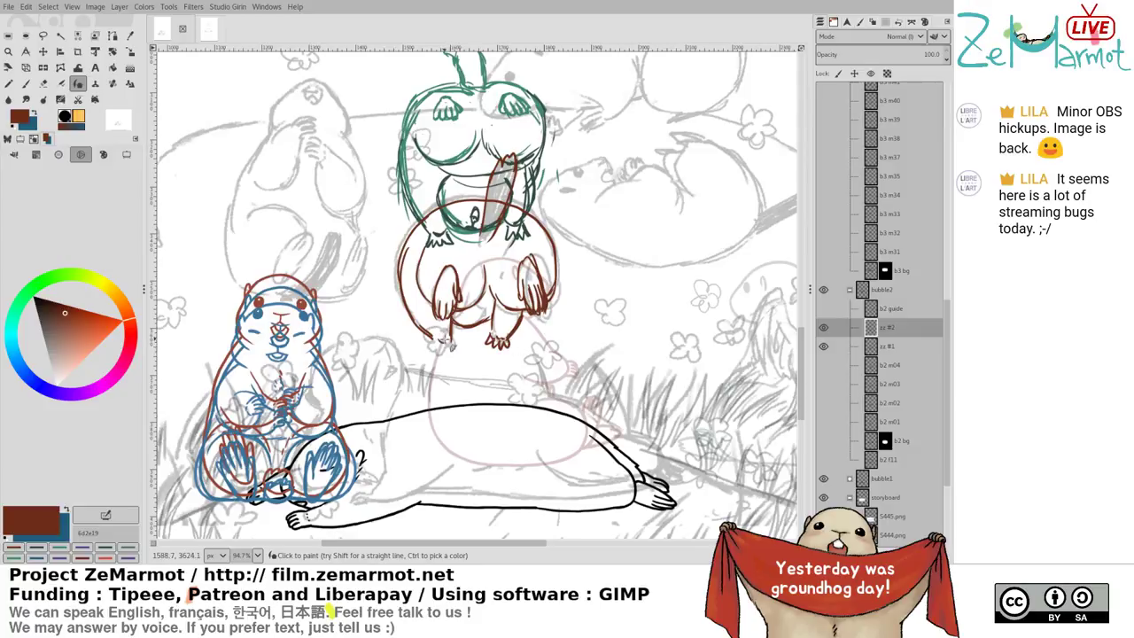
left_click_drag(451, 348, 446, 348)
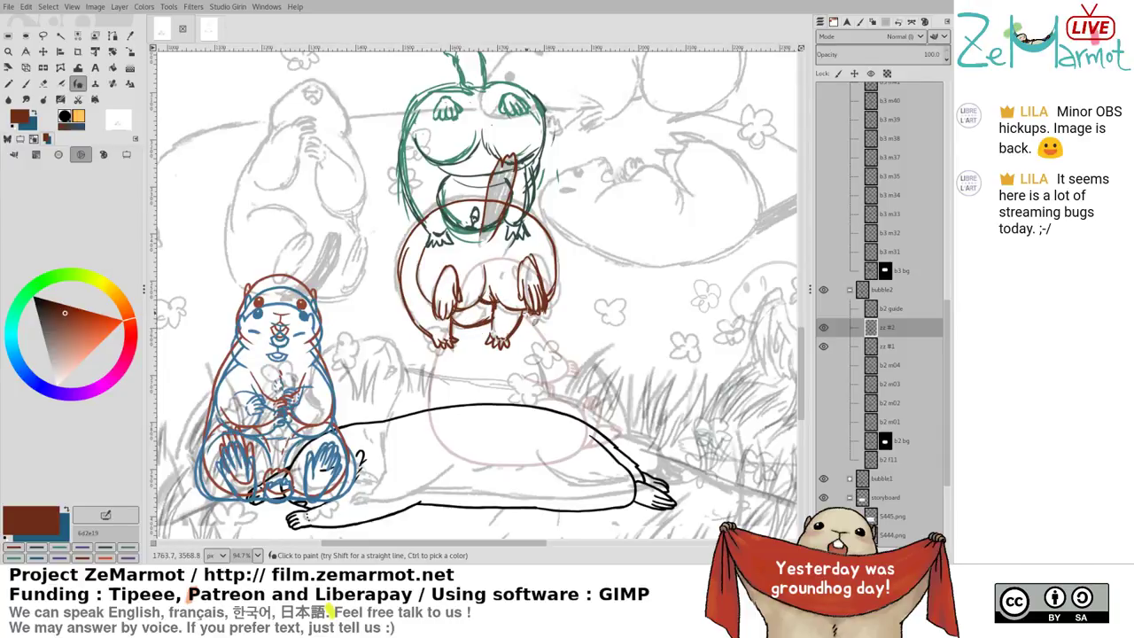
Touch up the reddish-brown head's lower curve and the left body side with short strokes
key("shift+e")
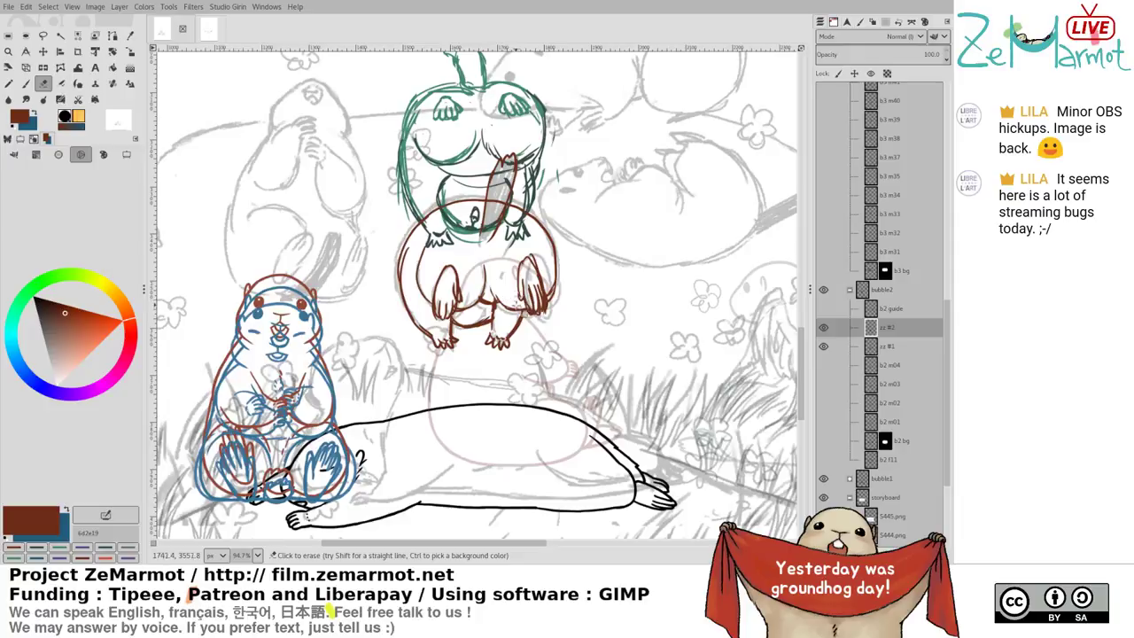
key("p")
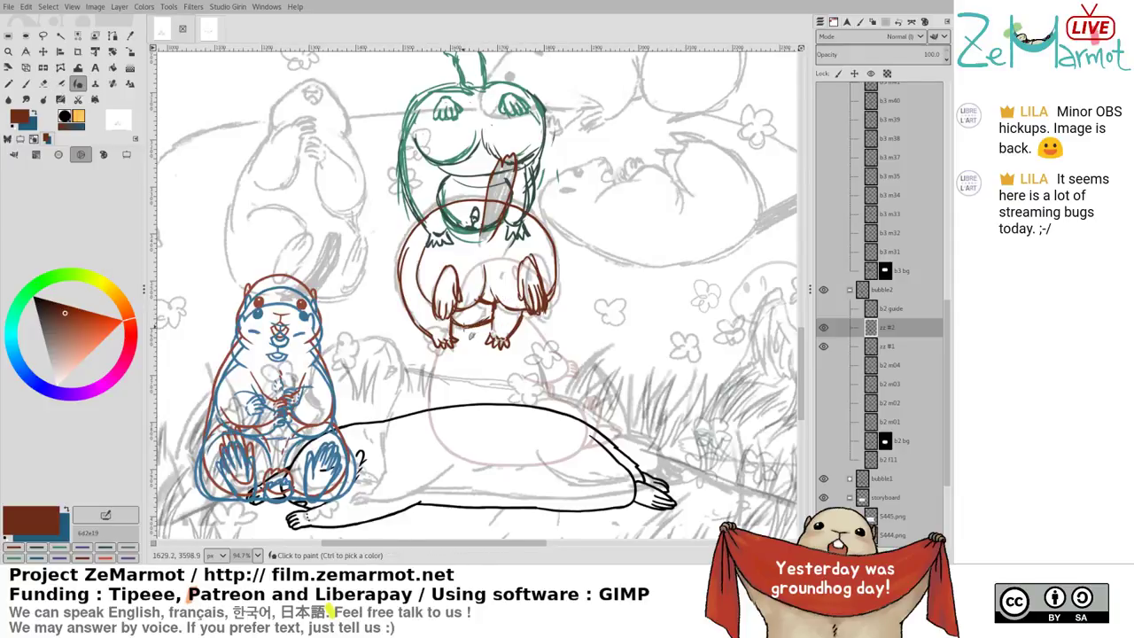
left_click_drag(463, 328, 470, 326)
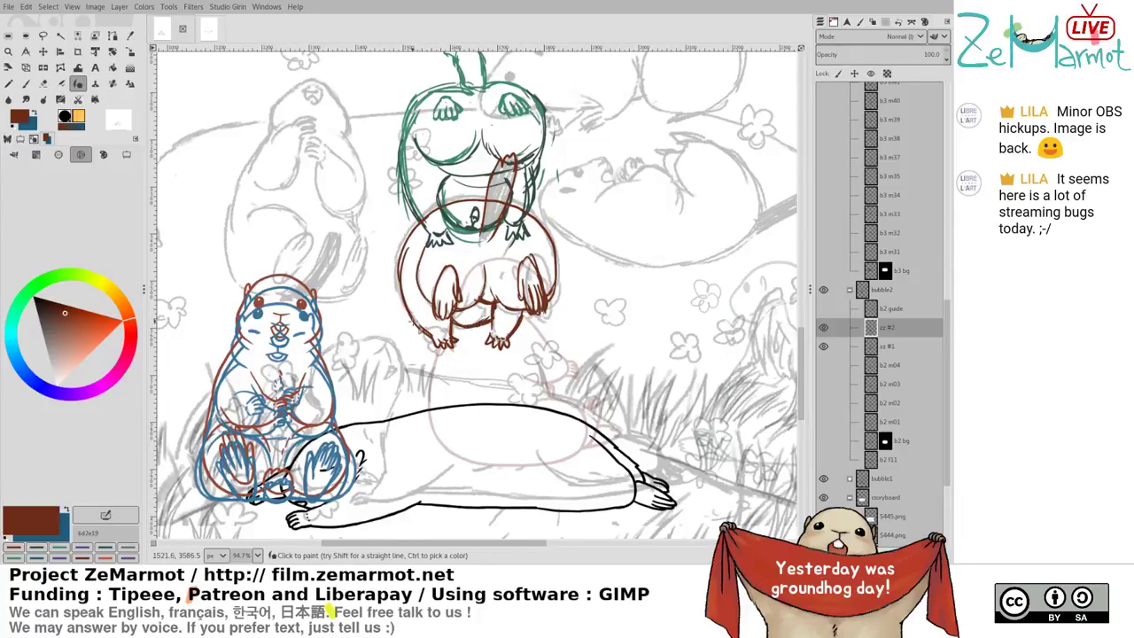
left_click_drag(411, 257, 427, 285)
left_click_drag(461, 390, 435, 424)
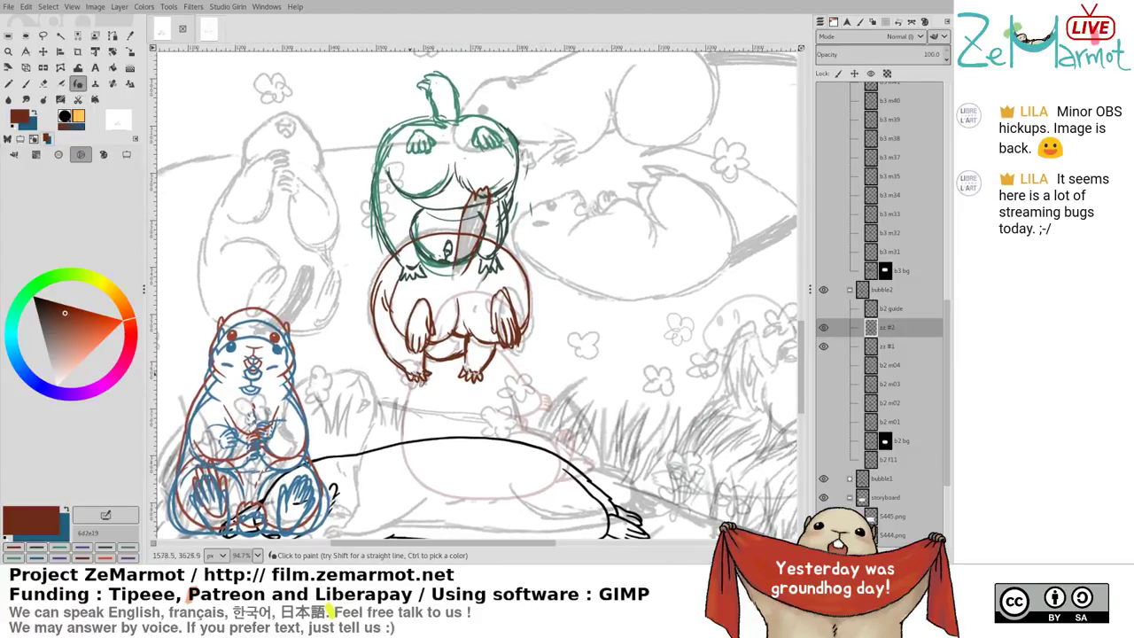
left_click_drag(581, 292, 583, 288)
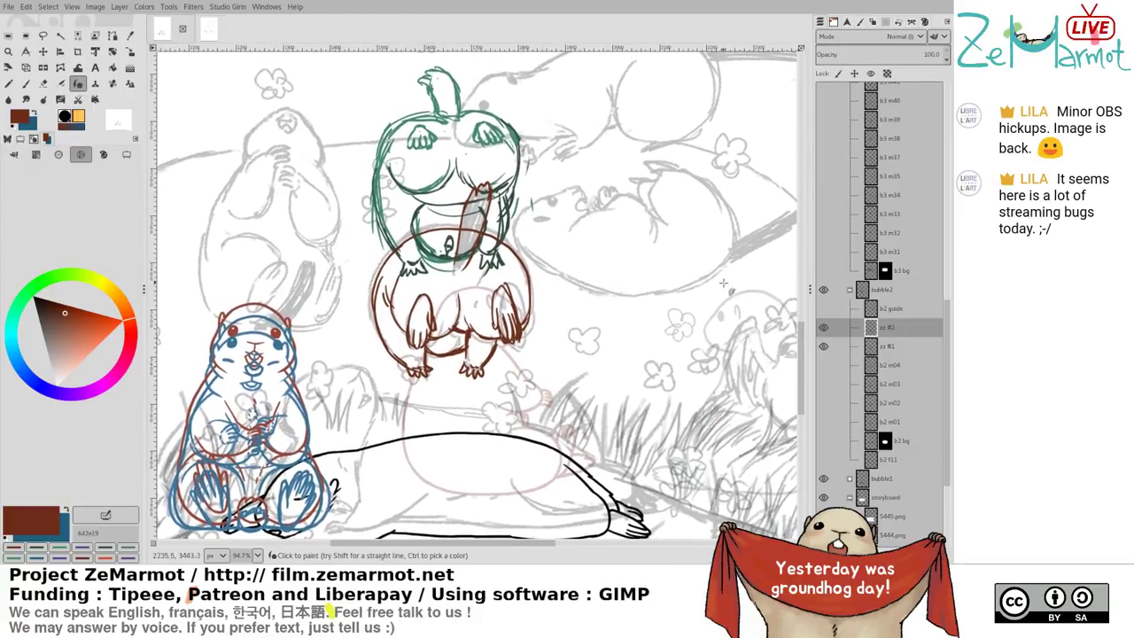
Hide the storyboard and compare the poses on layers b2 m04, zz #1 and zz #2 by showing each alone
key("shift+e")
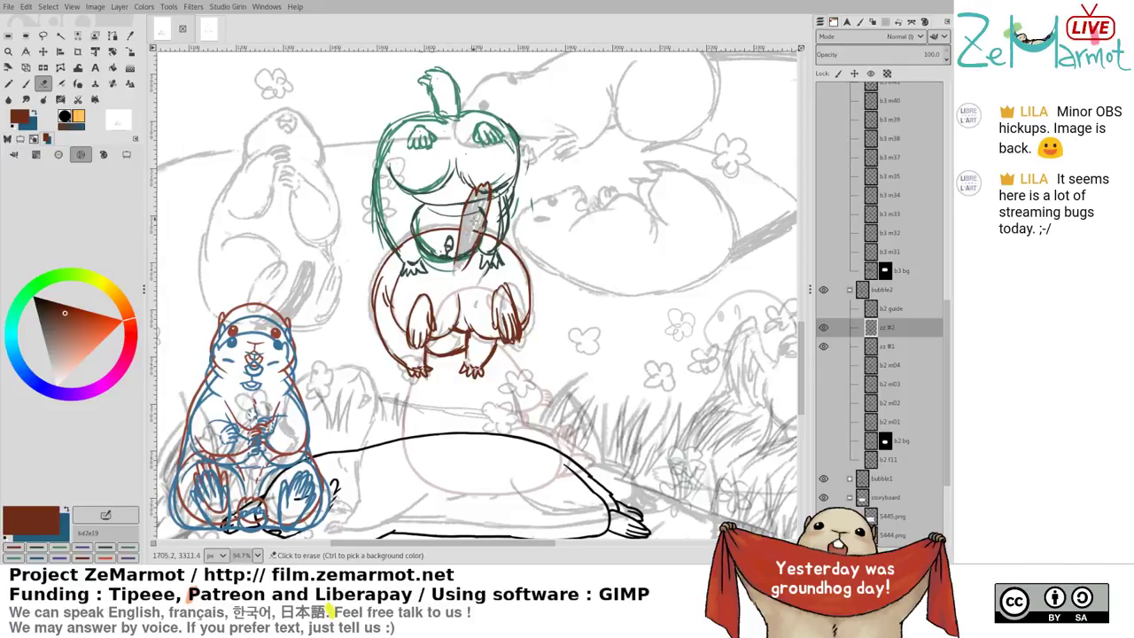
left_click(824, 346)
left_click(824, 347, "shift")
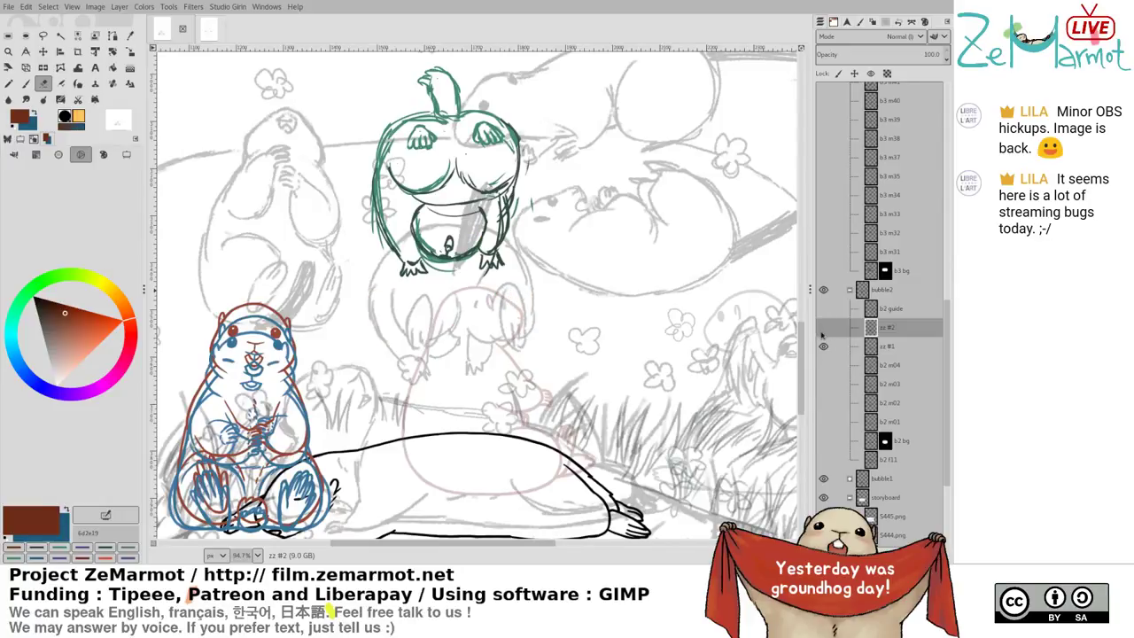
left_click(824, 334, "shift")
left_click(824, 499)
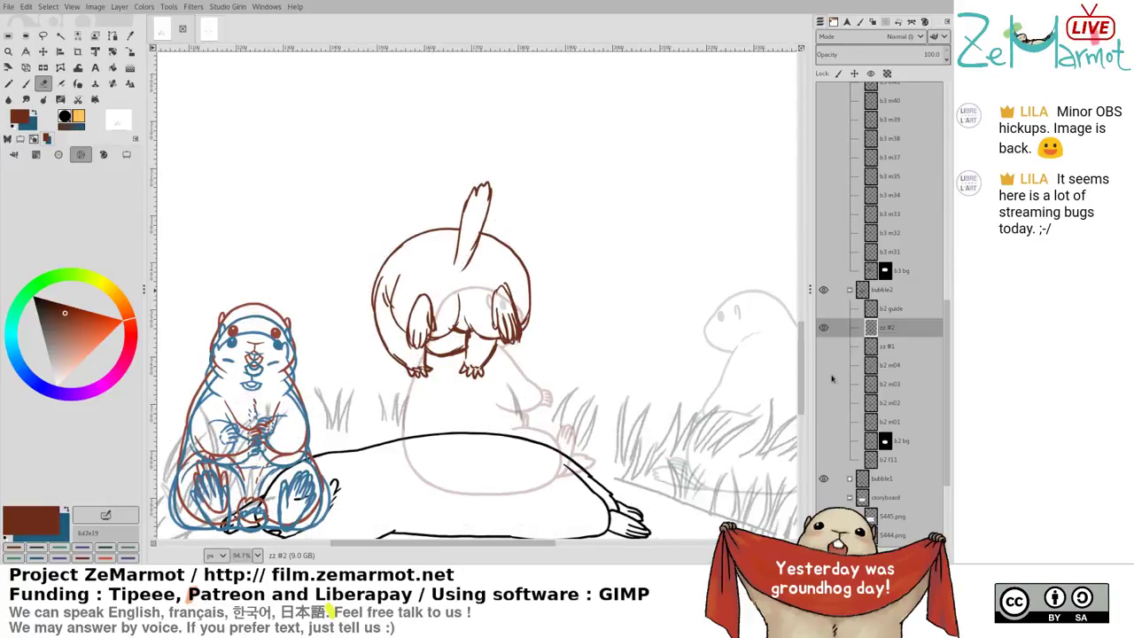
left_click(825, 364, "shift")
left_click(823, 347, "shift")
left_click(821, 332, "shift")
Add a new layer zz #3 above zz #2 and set the drawing colour to green 196d26
left_click_drag(563, 434, 606, 315)
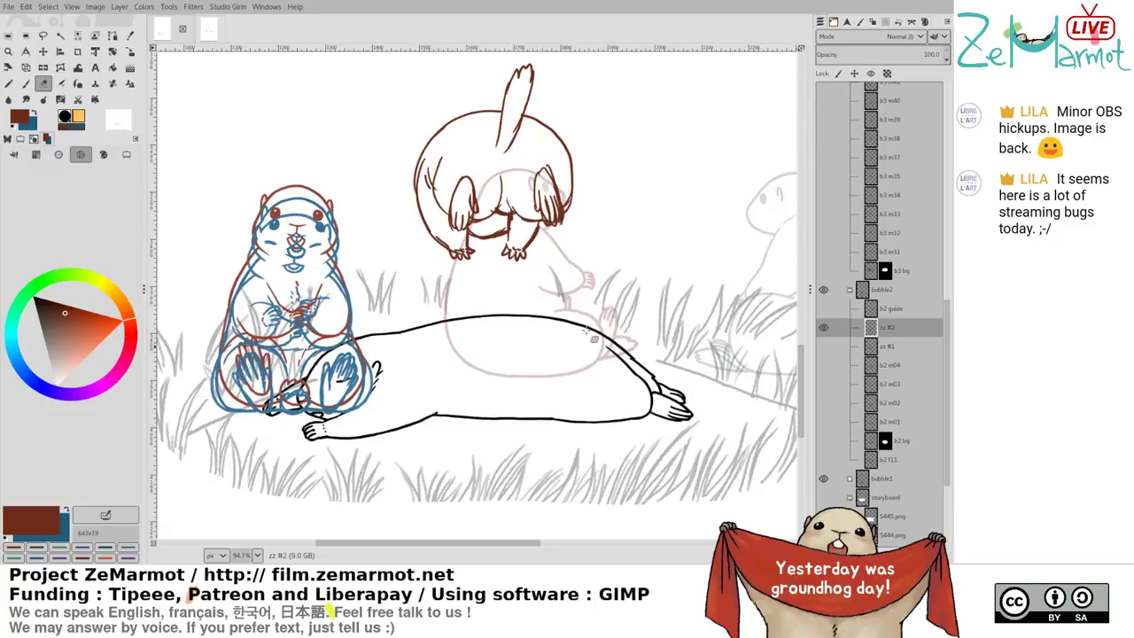
key("shift+ctrl+n")
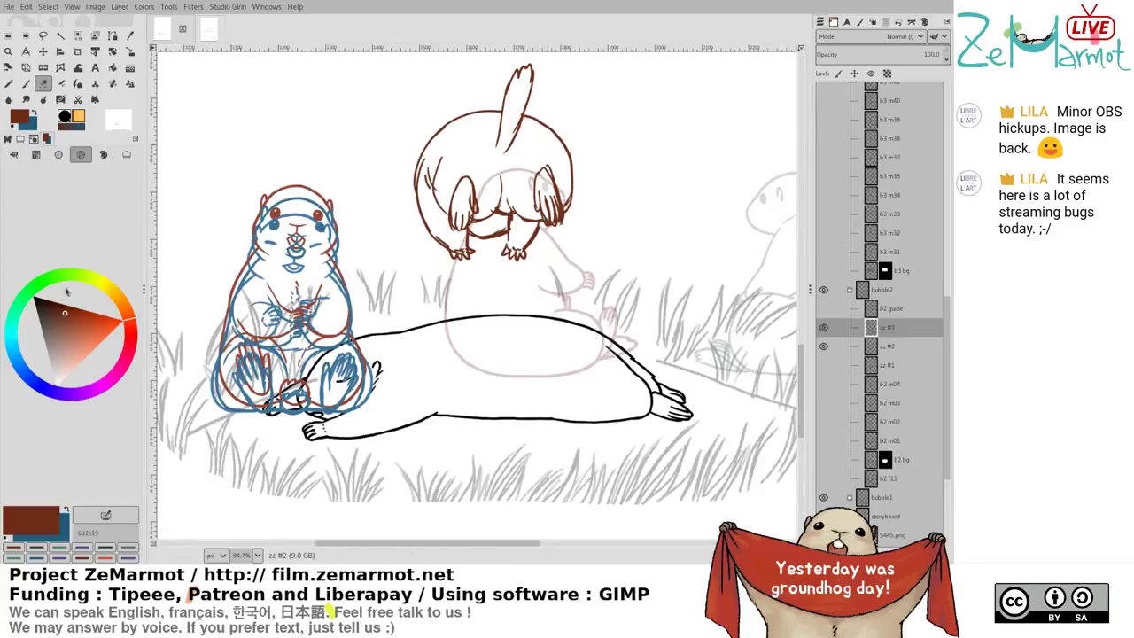
left_click(33, 286)
left_click_drag(499, 265, 458, 218)
key("k")
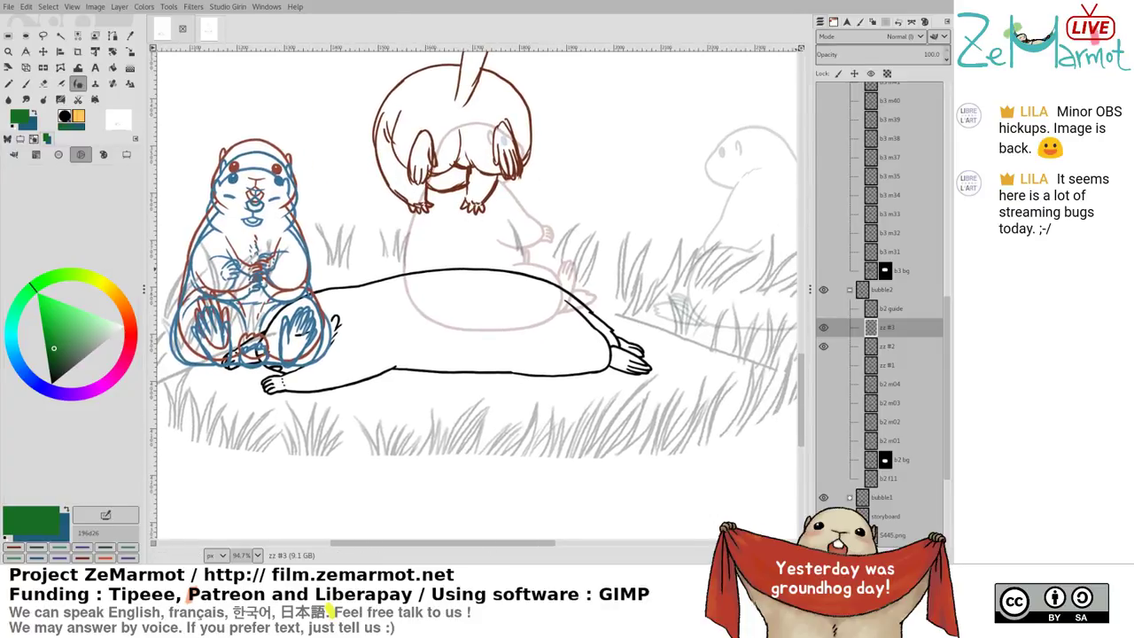
Check the storyboard with S444.png shown in place of S445.png, leaving the storyboard hidden at the end
left_click(824, 517)
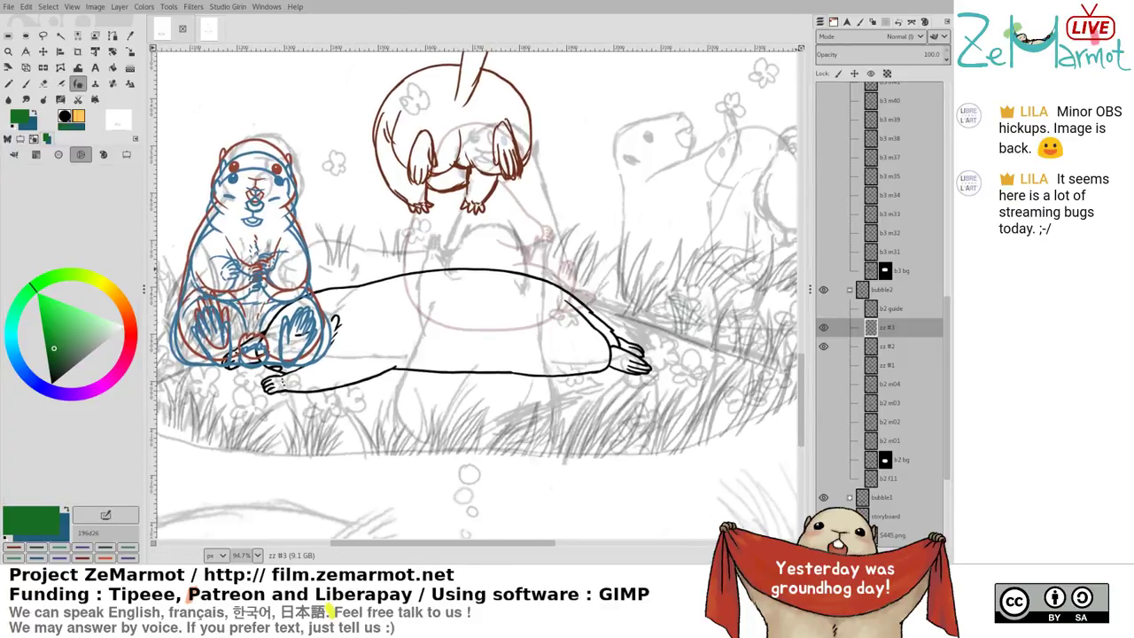
left_click(824, 517)
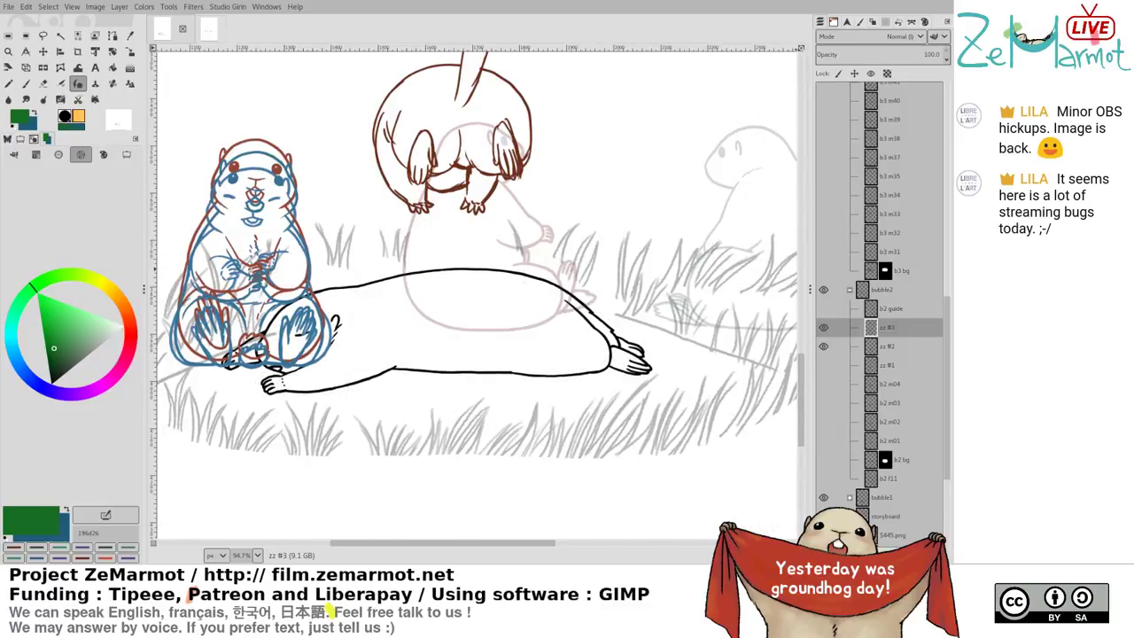
left_click(824, 516)
left_click_drag(950, 465, 949, 497)
left_click(823, 461)
left_click(823, 479)
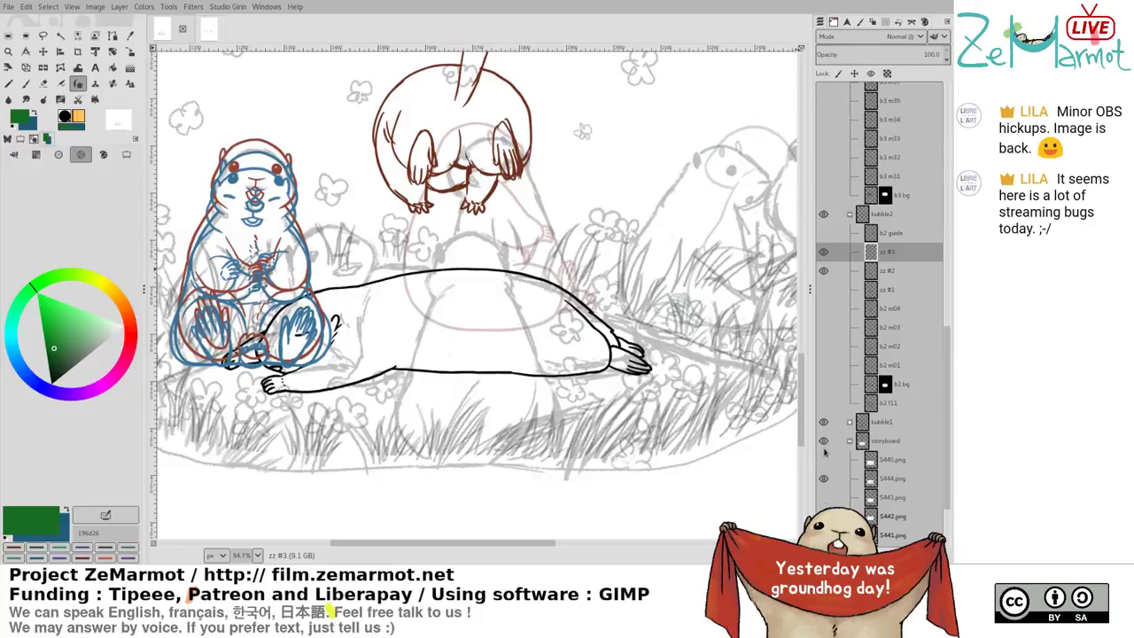
left_click(823, 478)
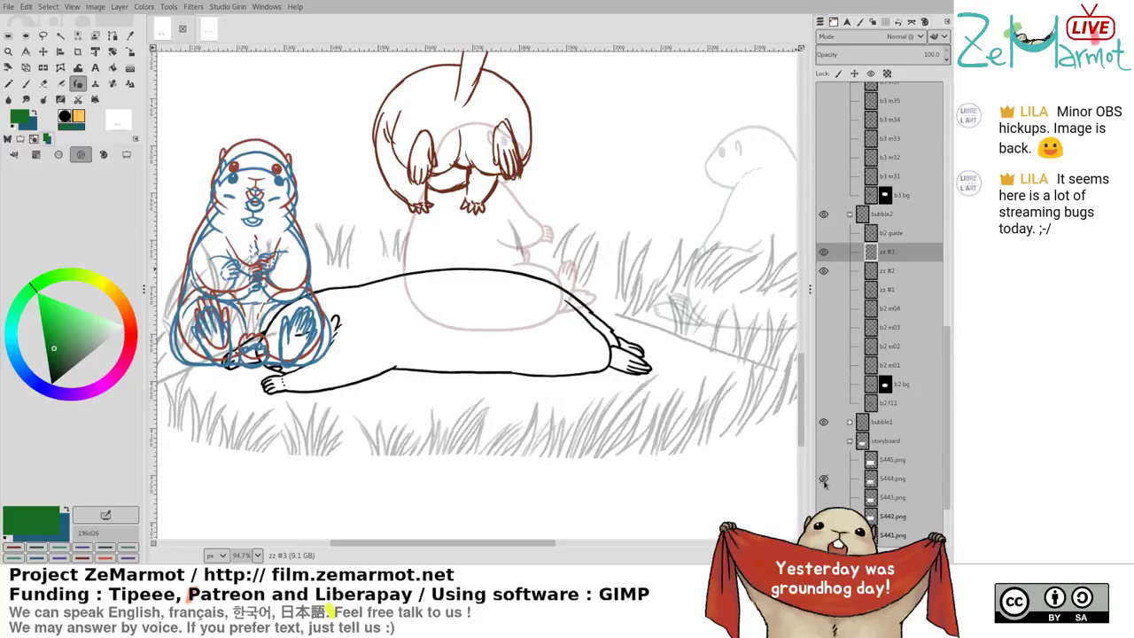
scroll(953, 385, "up", 5)
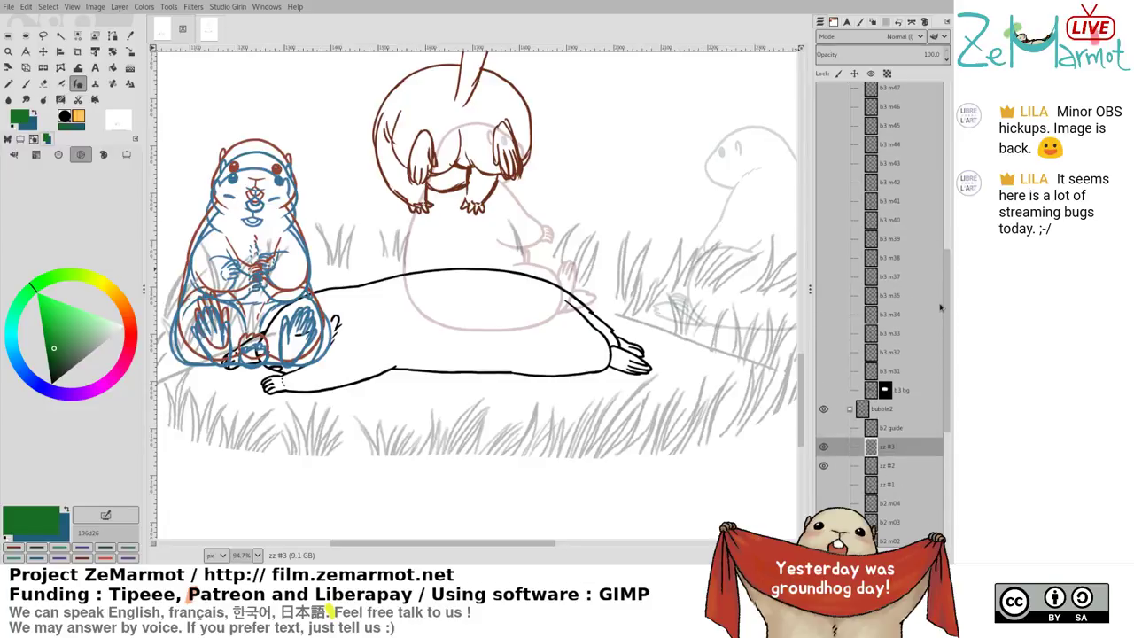
Sketch an egg-shaped green body with an upright tail in its lower middle, just below the reddish-brown marmot
mouse_move(466, 272)
left_mouse_down()
mouse_move(443, 316)
mouse_move(447, 303)
left_mouse_up()
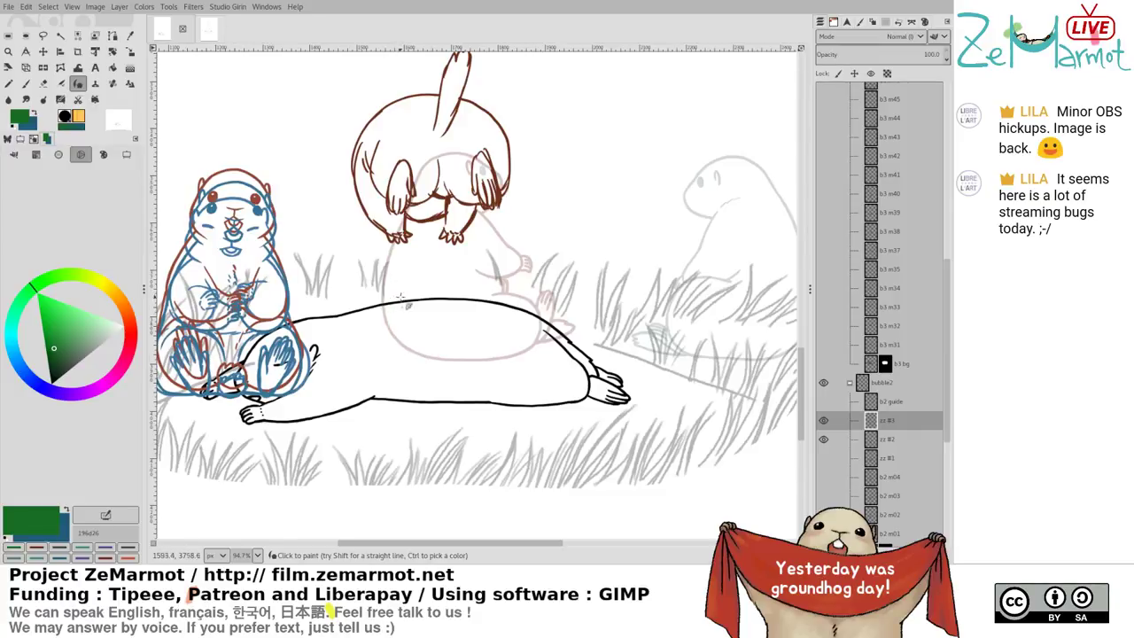
mouse_move(383, 286)
left_mouse_down()
mouse_move(435, 256)
mouse_move(410, 261)
mouse_move(477, 281)
mouse_move(413, 257)
mouse_move(493, 299)
mouse_move(428, 257)
mouse_move(505, 325)
mouse_move(487, 310)
mouse_move(512, 401)
left_mouse_up()
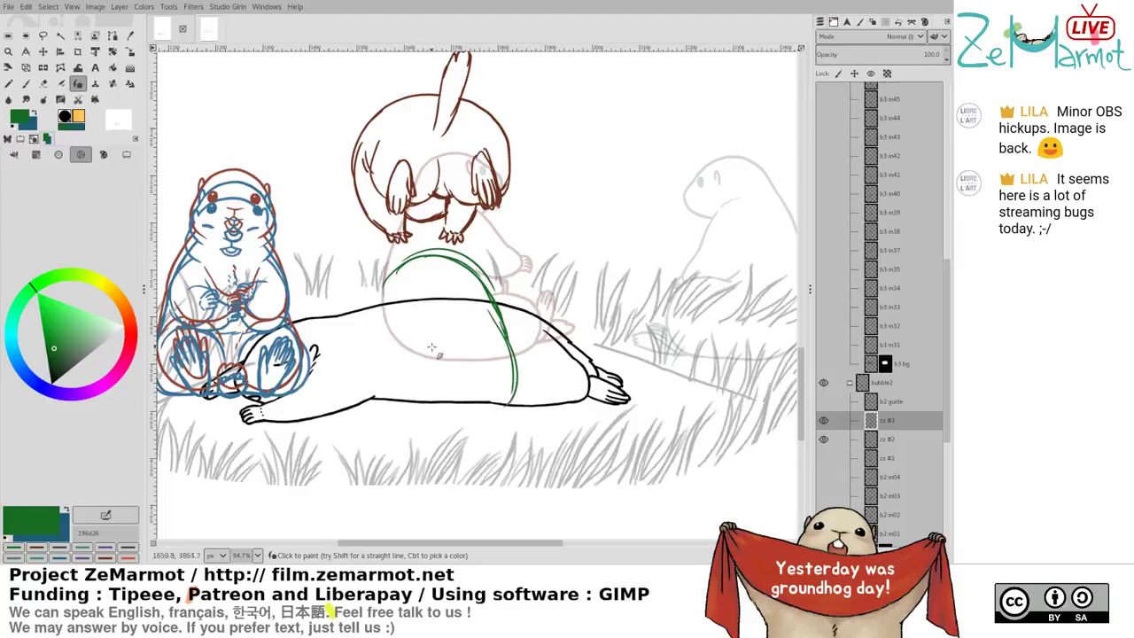
mouse_move(395, 276)
left_mouse_down()
mouse_move(377, 363)
mouse_move(412, 425)
mouse_move(454, 434)
left_mouse_up()
mouse_move(377, 372)
left_mouse_down()
mouse_move(431, 427)
mouse_move(402, 406)
mouse_move(466, 423)
left_mouse_up()
mouse_move(423, 429)
left_mouse_down()
mouse_move(478, 430)
mouse_move(512, 414)
left_mouse_up()
mouse_move(516, 388)
left_mouse_down()
mouse_move(479, 436)
mouse_move(521, 382)
left_mouse_up()
left_click_drag(454, 404, 470, 365)
mouse_move(443, 404)
left_mouse_down()
mouse_move(445, 334)
mouse_move(462, 322)
mouse_move(469, 397)
mouse_move(457, 420)
mouse_move(441, 419)
left_mouse_up()
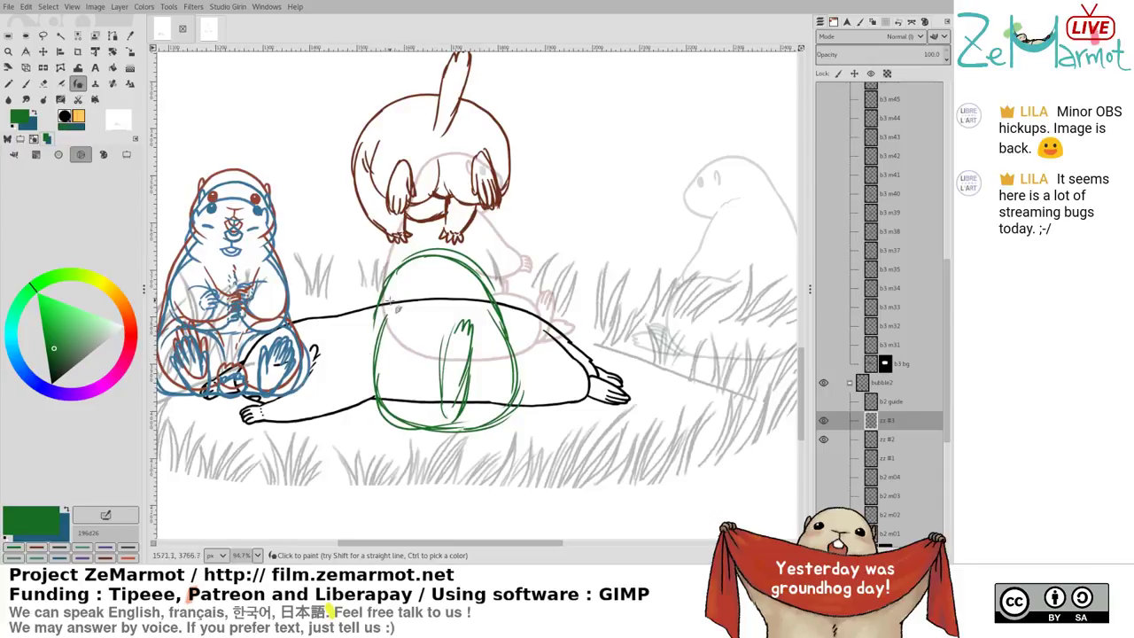
mouse_move(402, 327)
left_mouse_down()
mouse_move(386, 391)
mouse_move(433, 419)
left_mouse_up()
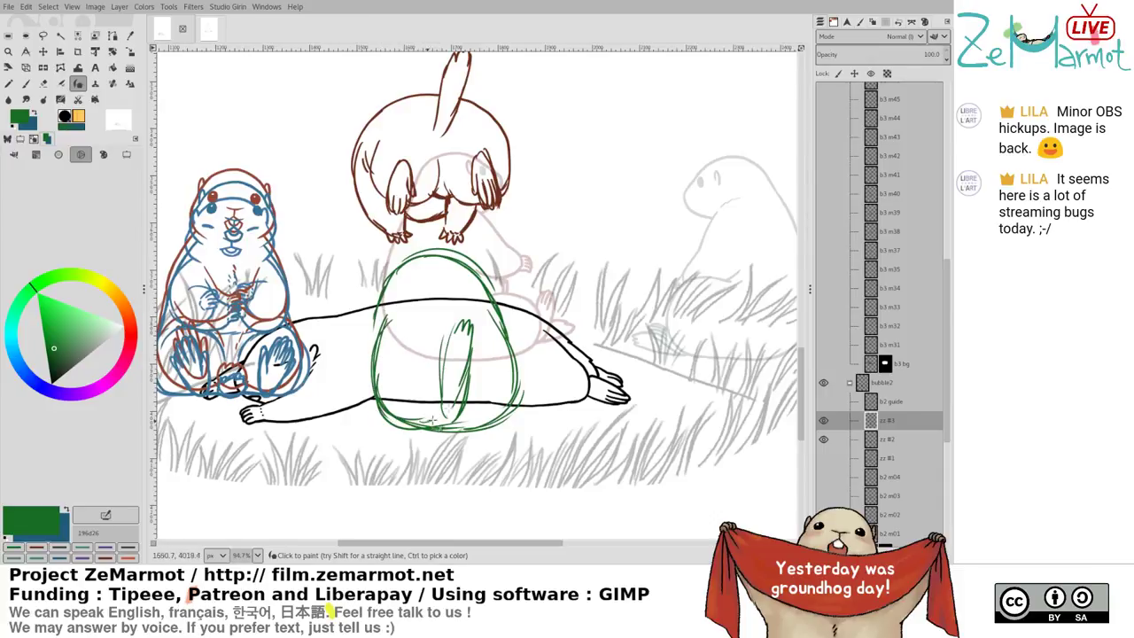
Move the green sketch up to overlap the reddish-brown marmot's front paws and rework its left side and bottom line
key("m")
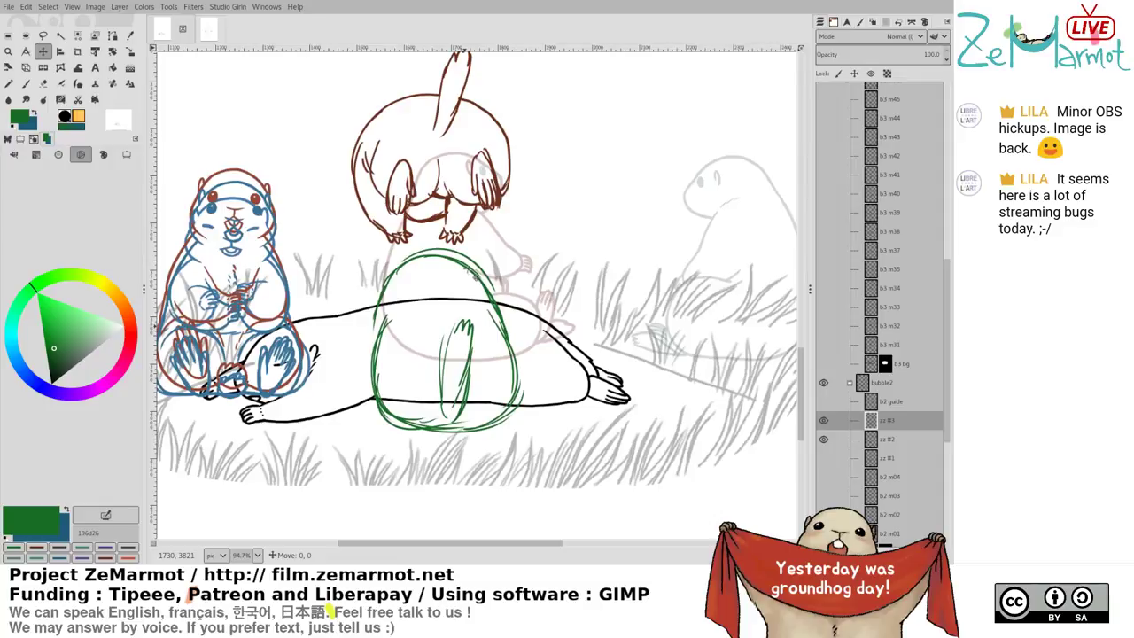
mouse_move(416, 366)
left_mouse_down()
mouse_move(420, 304)
mouse_move(410, 348)
left_mouse_up()
key("shift+e")
mouse_move(383, 305)
left_mouse_down()
mouse_move(404, 344)
mouse_move(458, 355)
mouse_move(420, 372)
mouse_move(486, 370)
mouse_move(493, 358)
mouse_move(373, 312)
mouse_move(368, 279)
left_mouse_up()
key("p")
mouse_move(369, 328)
left_mouse_down()
mouse_move(442, 369)
mouse_move(502, 346)
mouse_move(519, 284)
mouse_move(466, 364)
left_mouse_up()
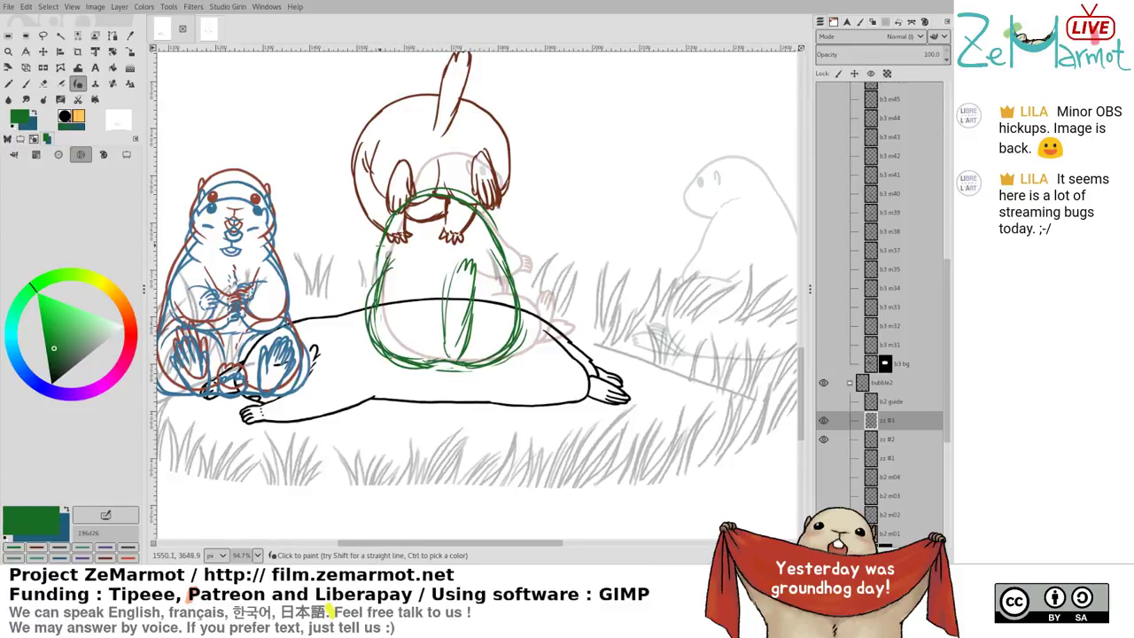
Redraw the top of the green body as a lower, flatter curve and erase the higher arc
mouse_move(382, 247)
left_mouse_down()
mouse_move(471, 218)
mouse_move(499, 235)
left_mouse_up()
left_click_drag(411, 222, 506, 257)
mouse_move(448, 216)
left_mouse_down()
mouse_move(480, 230)
mouse_move(502, 275)
left_mouse_up()
key("shift+e")
mouse_move(395, 222)
left_mouse_down()
mouse_move(440, 205)
mouse_move(374, 232)
mouse_move(498, 223)
mouse_move(383, 212)
mouse_move(485, 219)
left_mouse_up()
Sketch rounded arms at both green shoulders and raise the curve between them
key("y")
left_click_drag(407, 226, 377, 252)
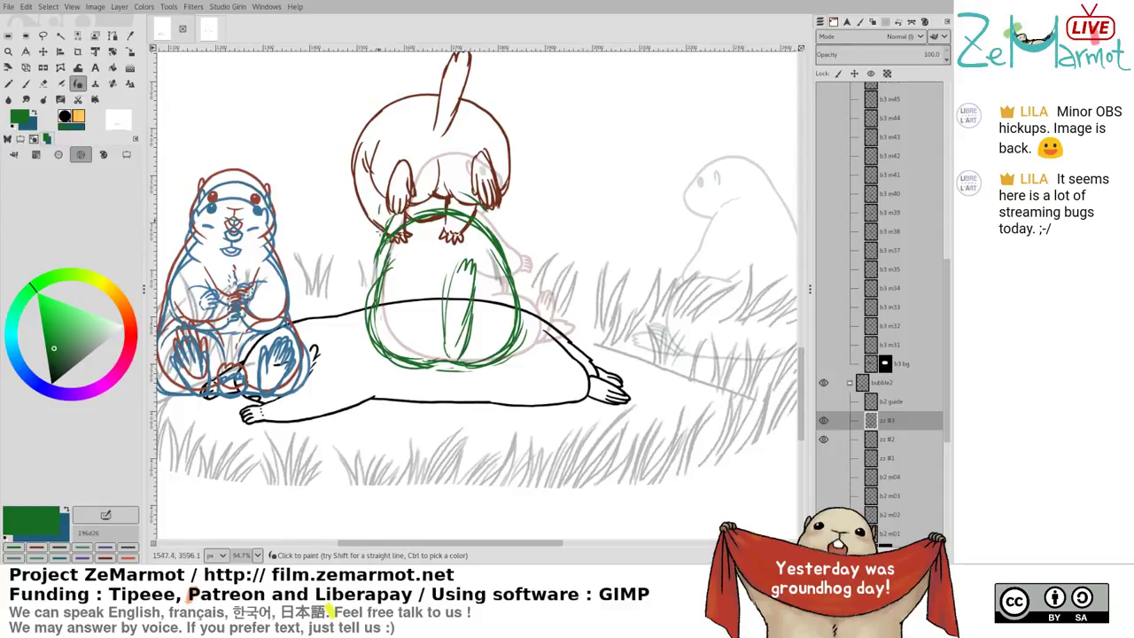
left_click_drag(382, 238, 387, 260)
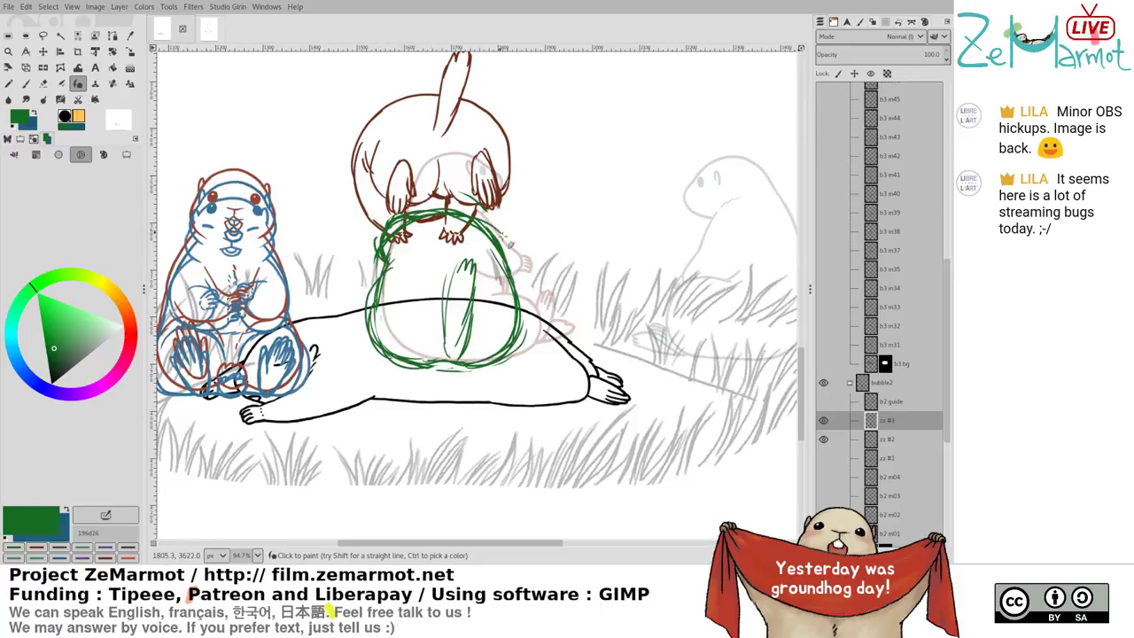
key("shift+e")
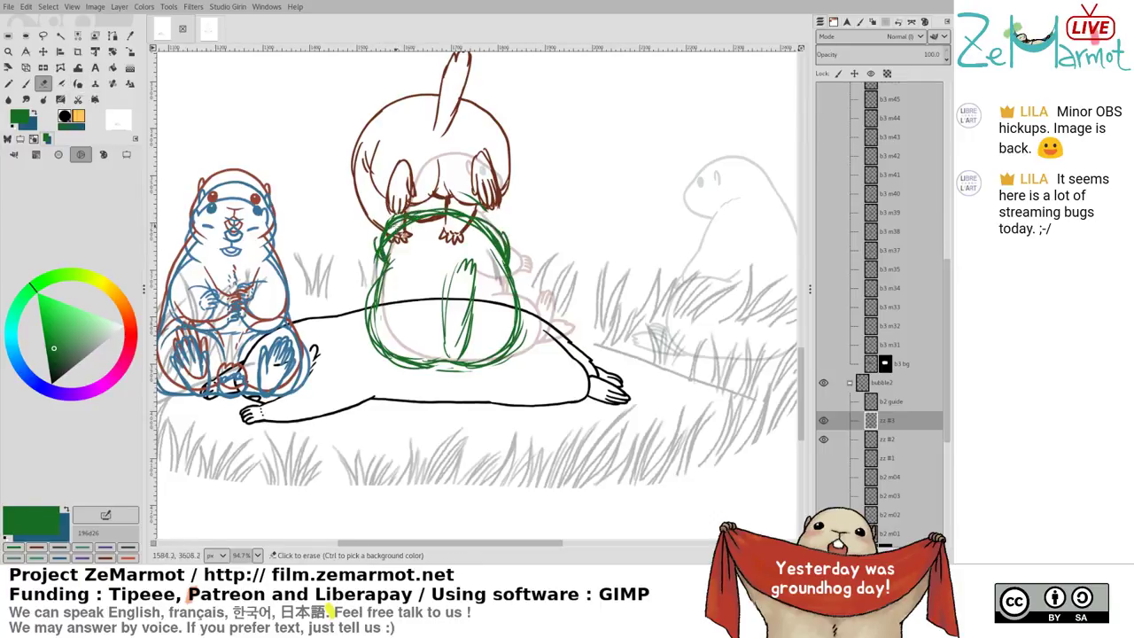
key("k")
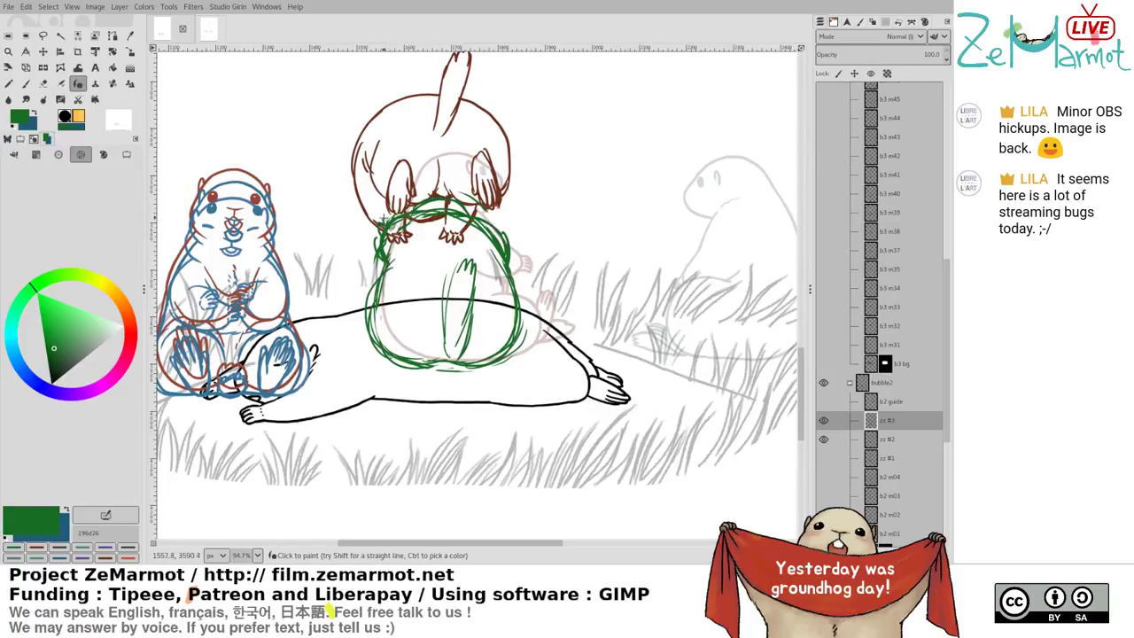
left_click_drag(482, 212, 496, 220)
Try a wider hip line on the green body's left, then bulge the right hip outward and erase its old line
left_click_drag(364, 285, 363, 317)
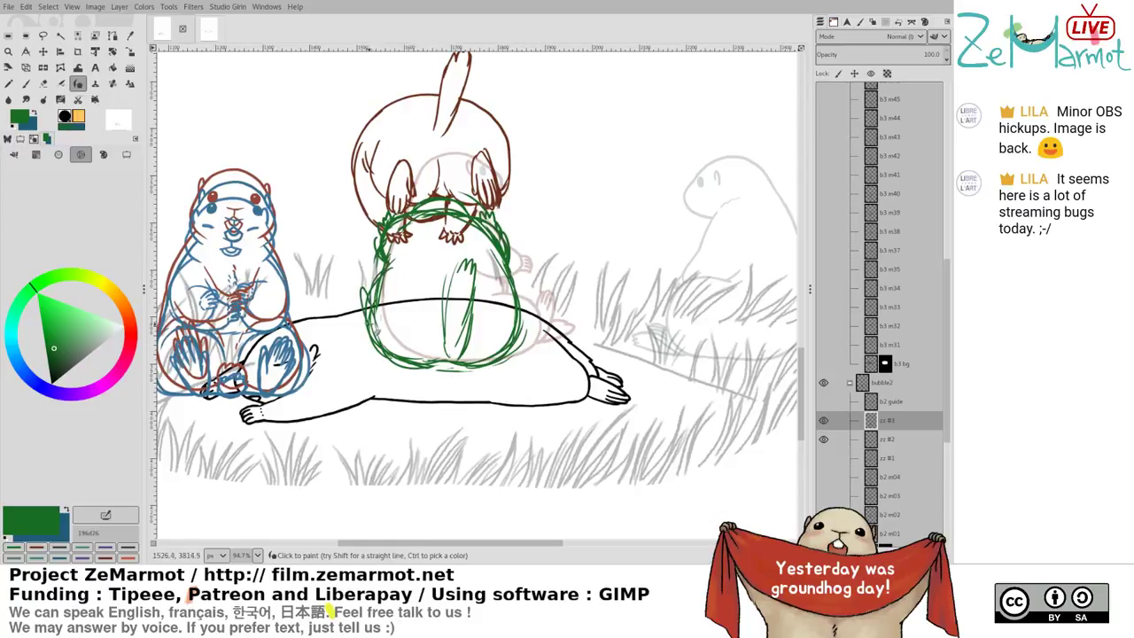
key("ctrl+z")
left_click_drag(374, 335, 364, 285)
mouse_move(510, 280)
left_mouse_down()
mouse_move(530, 342)
mouse_move(486, 367)
left_mouse_up()
key("shift+e")
left_click_drag(515, 309, 518, 293)
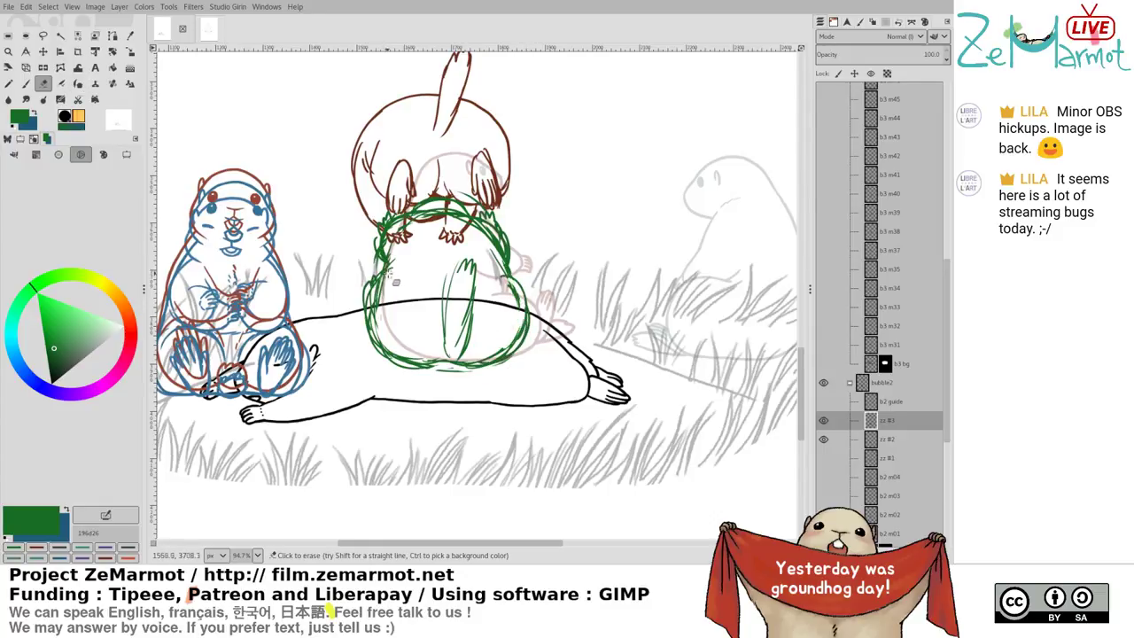
Erase the green body's left side line and redraw it narrowing at the waist and rounding at the hip
left_click_drag(383, 273, 374, 321)
mouse_move(391, 265)
left_mouse_down()
mouse_move(368, 307)
mouse_move(368, 338)
left_mouse_up()
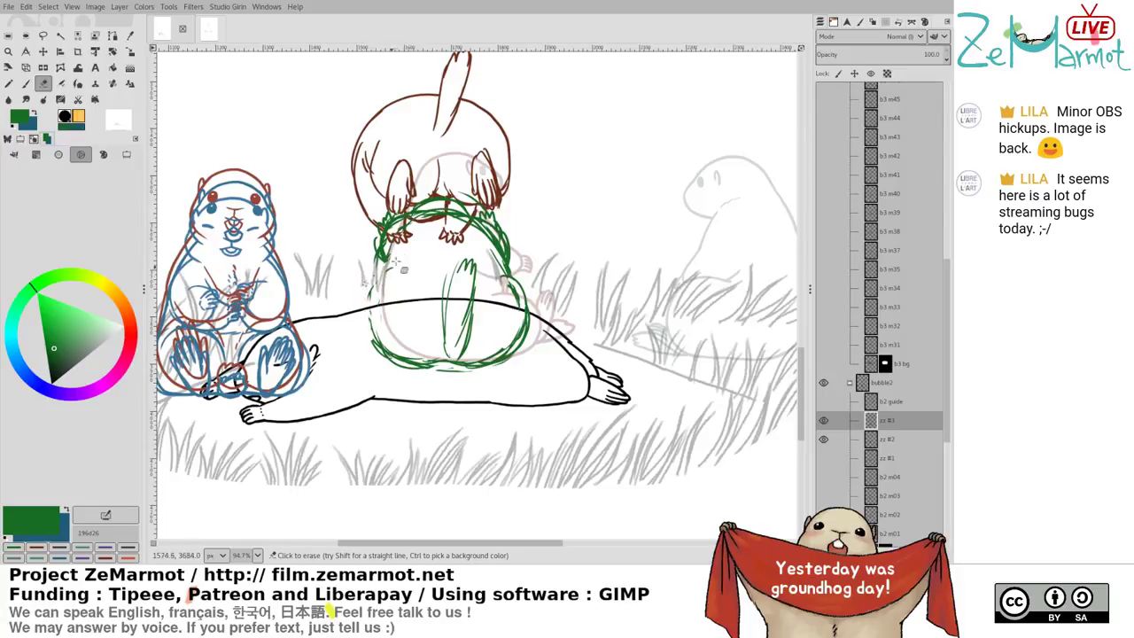
key("k")
left_click_drag(394, 248, 379, 335)
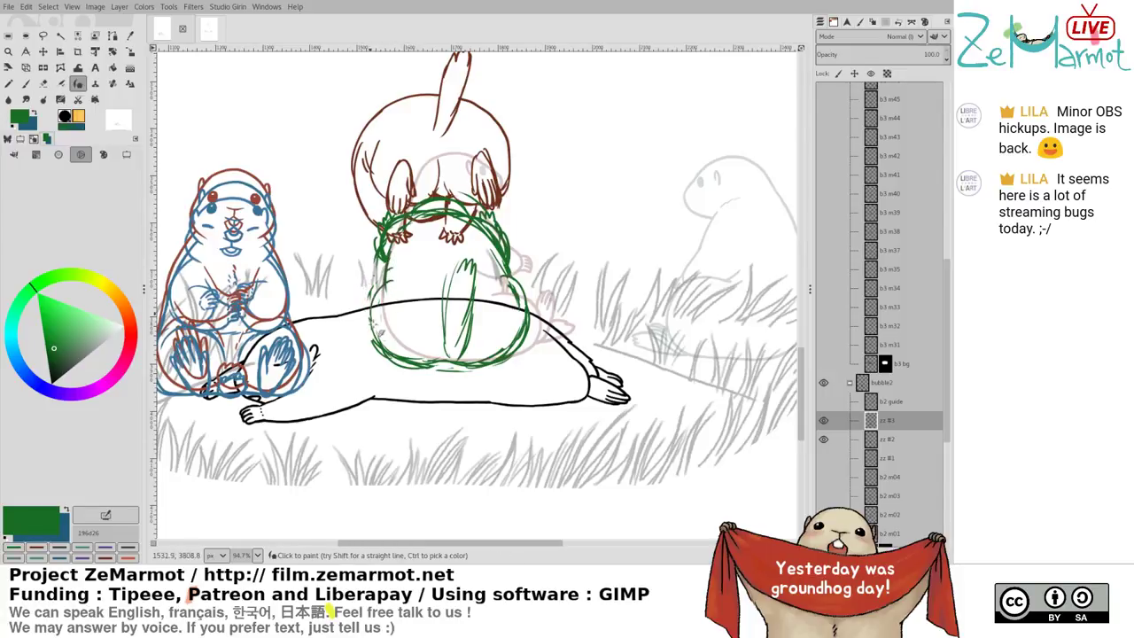
mouse_move(390, 270)
left_mouse_down()
mouse_move(378, 300)
mouse_move(395, 355)
mouse_move(423, 345)
left_mouse_up()
Erase the stray doubled lines around the bottom and hips of the green body
key("shift+e")
mouse_move(368, 312)
left_mouse_down()
mouse_move(392, 363)
mouse_move(420, 378)
left_mouse_up()
mouse_move(515, 298)
left_mouse_down()
mouse_move(529, 319)
mouse_move(496, 365)
mouse_move(490, 353)
mouse_move(502, 361)
mouse_move(439, 369)
left_mouse_up()
key("k")
Erase the tangled strokes of the green left arm and redraw it as one rounded outline from shoulder to waist
key("shift+e")
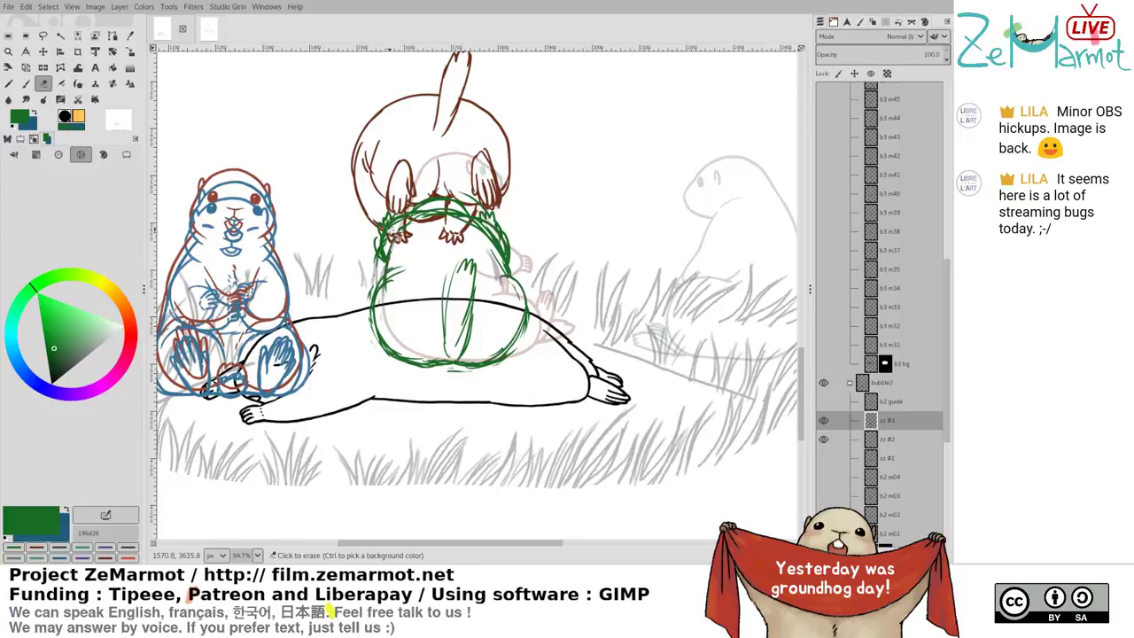
mouse_move(390, 244)
left_mouse_down()
mouse_move(401, 266)
mouse_move(390, 269)
mouse_move(404, 236)
mouse_move(379, 253)
left_mouse_up()
key("y")
key("shift+e")
key("y")
key("shift+e")
key("y")
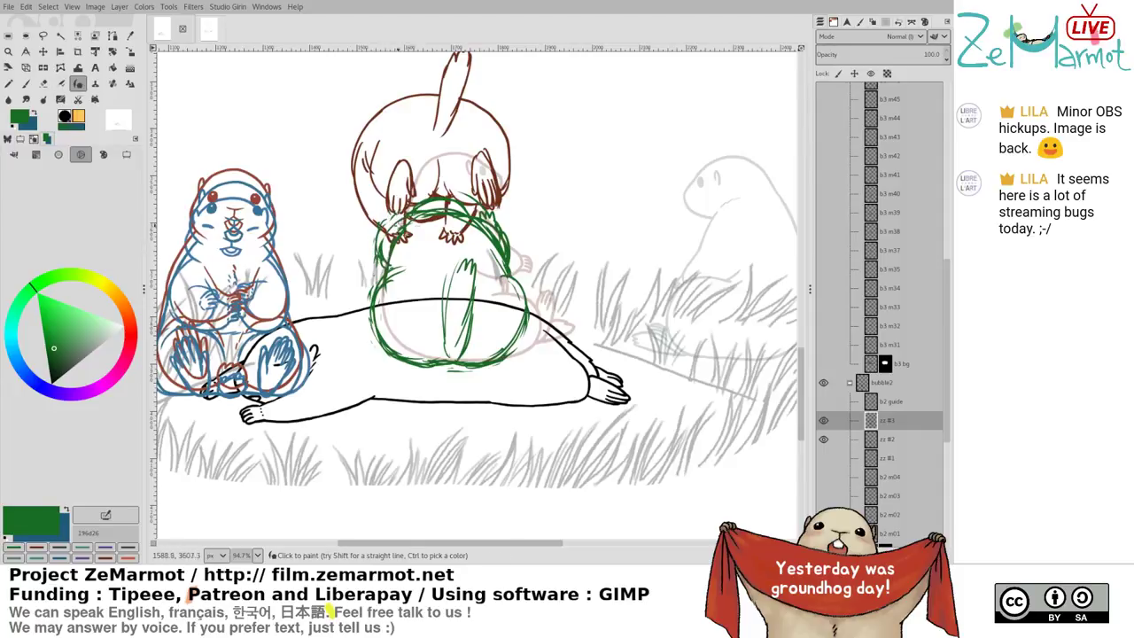
left_click_drag(402, 222, 383, 253)
Draw small raised paws on the green marmot's left and right arms, erasing the overlapping shoulder lines
key("shift+e")
mouse_move(384, 236)
left_mouse_down()
mouse_move(387, 266)
mouse_move(402, 259)
mouse_move(402, 273)
mouse_move(407, 249)
mouse_move(399, 273)
mouse_move(418, 226)
left_mouse_up()
key("y")
key("shift+e")
key("y")
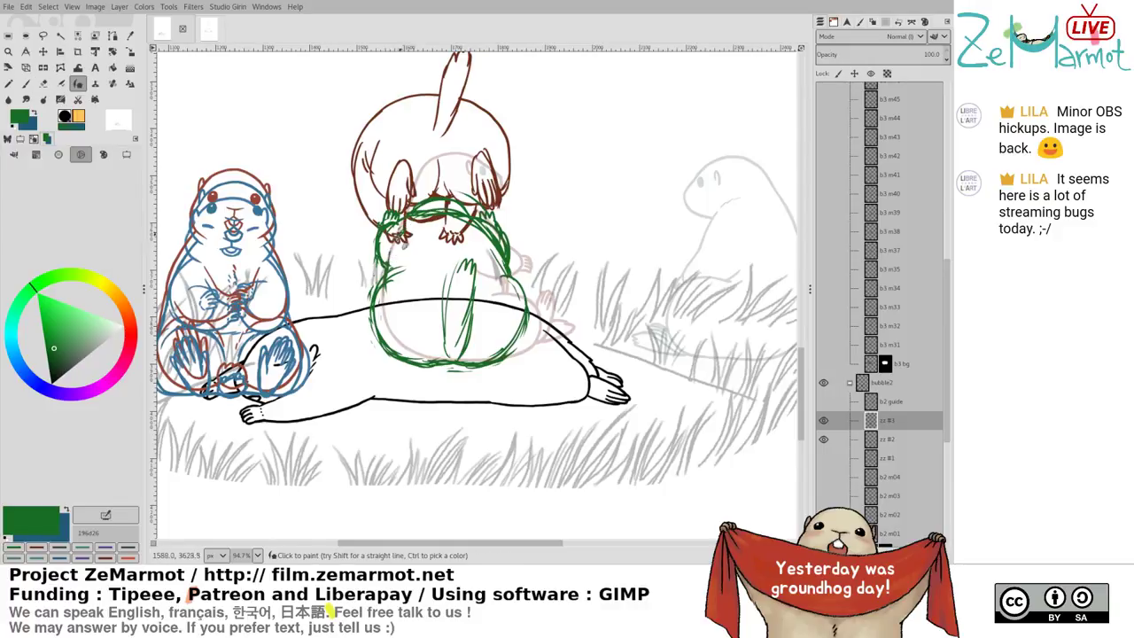
key("shift+e")
mouse_move(500, 246)
left_mouse_down()
mouse_move(447, 217)
mouse_move(426, 225)
mouse_move(464, 211)
left_mouse_up()
key("y")
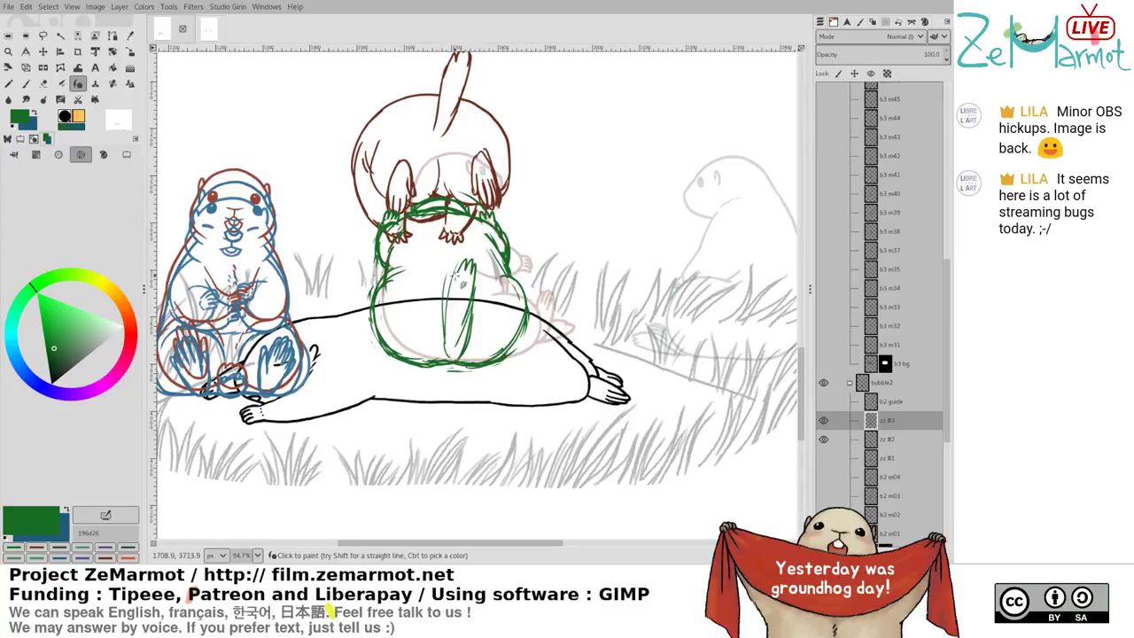
Redraw the green right hip slightly narrower and erase the leftover outer lines
mouse_move(500, 266)
left_mouse_down()
mouse_move(520, 290)
mouse_move(520, 326)
mouse_move(501, 356)
mouse_move(525, 329)
left_mouse_up()
key("shift+e")
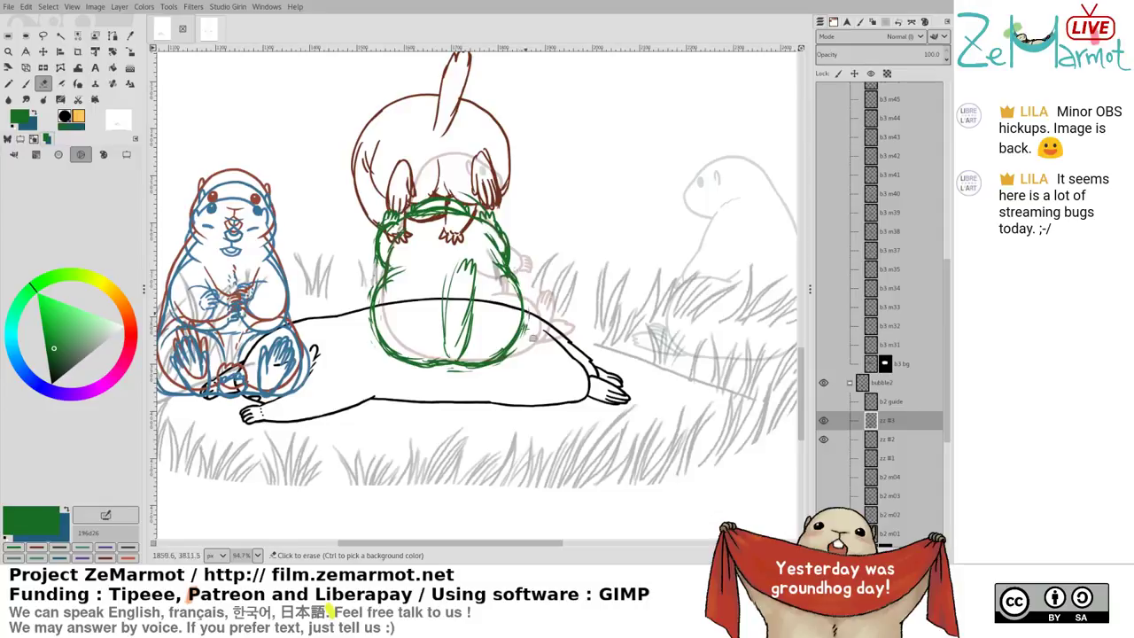
mouse_move(408, 267)
left_mouse_down()
mouse_move(384, 304)
mouse_move(404, 269)
mouse_move(377, 274)
mouse_move(378, 353)
mouse_move(371, 283)
mouse_move(387, 353)
mouse_move(378, 287)
mouse_move(373, 332)
mouse_move(387, 280)
mouse_move(383, 354)
mouse_move(384, 312)
mouse_move(423, 353)
left_mouse_up()
key("k")
Flip through the zz layers, show zz #3 alone and clean its doubled top curve into a single line
left_click(823, 439)
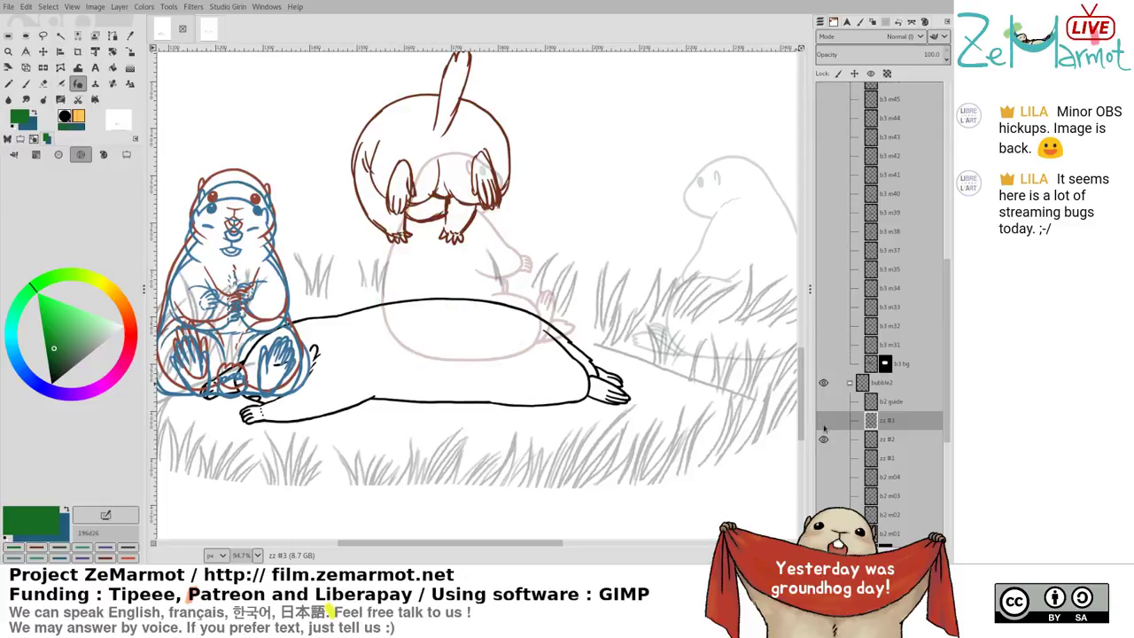
left_click(826, 458, "shift")
left_click(825, 439, "shift")
left_click(824, 424, "shift")
key("shift+e")
mouse_move(417, 209)
left_mouse_down()
mouse_move(466, 196)
mouse_move(419, 219)
mouse_move(461, 204)
mouse_move(488, 218)
mouse_move(449, 197)
left_mouse_up()
key("k")
key("shift+e")
key("k")
key("shift+e")
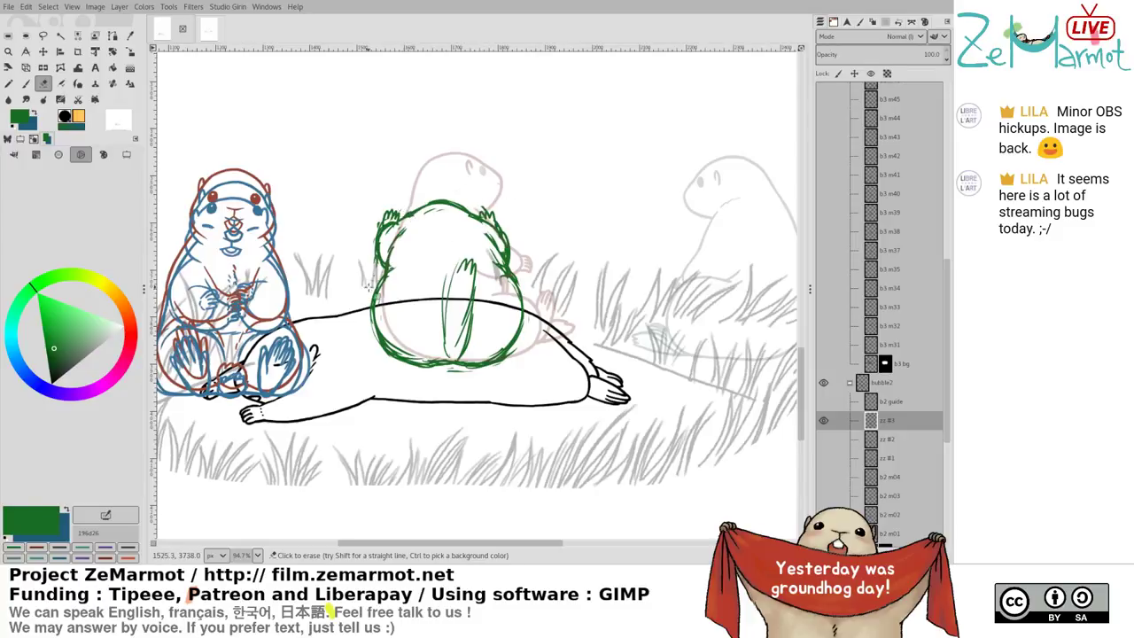
key("k")
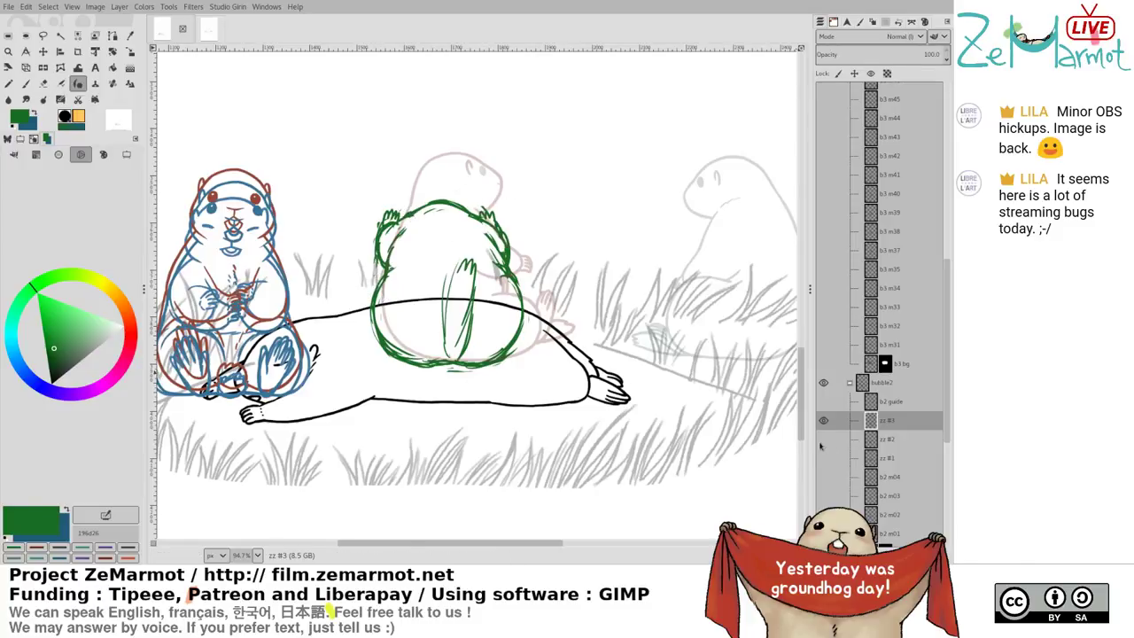
Compare the green pose with the earlier ones by showing zz #1, zz #2 and zz #3 in turn
left_click(821, 455, "shift")
left_click(821, 440, "shift")
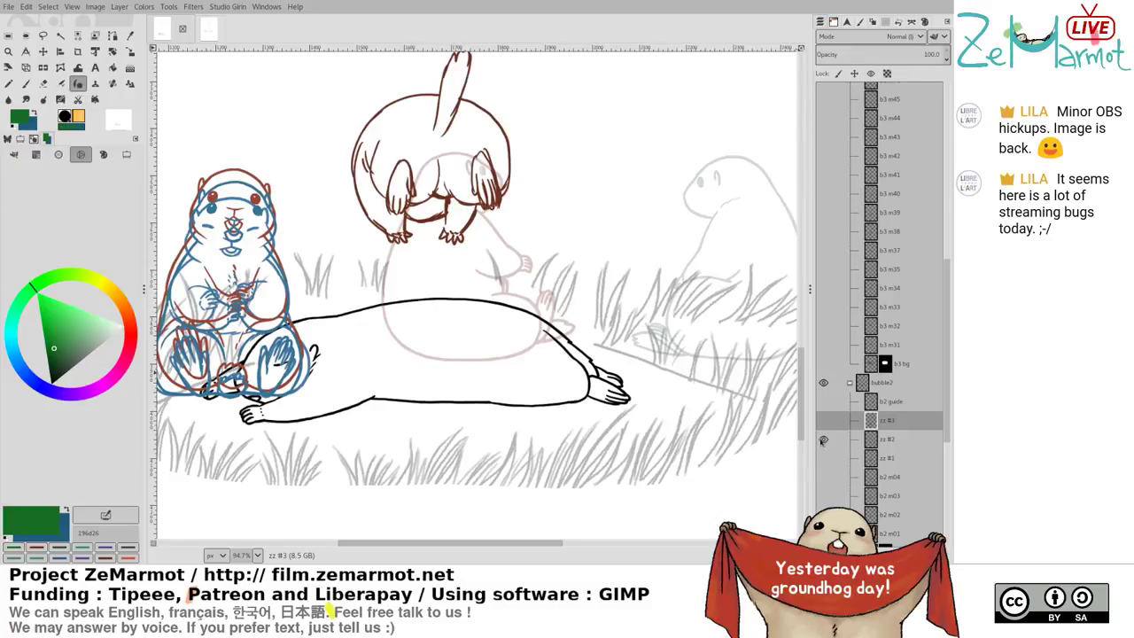
left_click(821, 427, "shift")
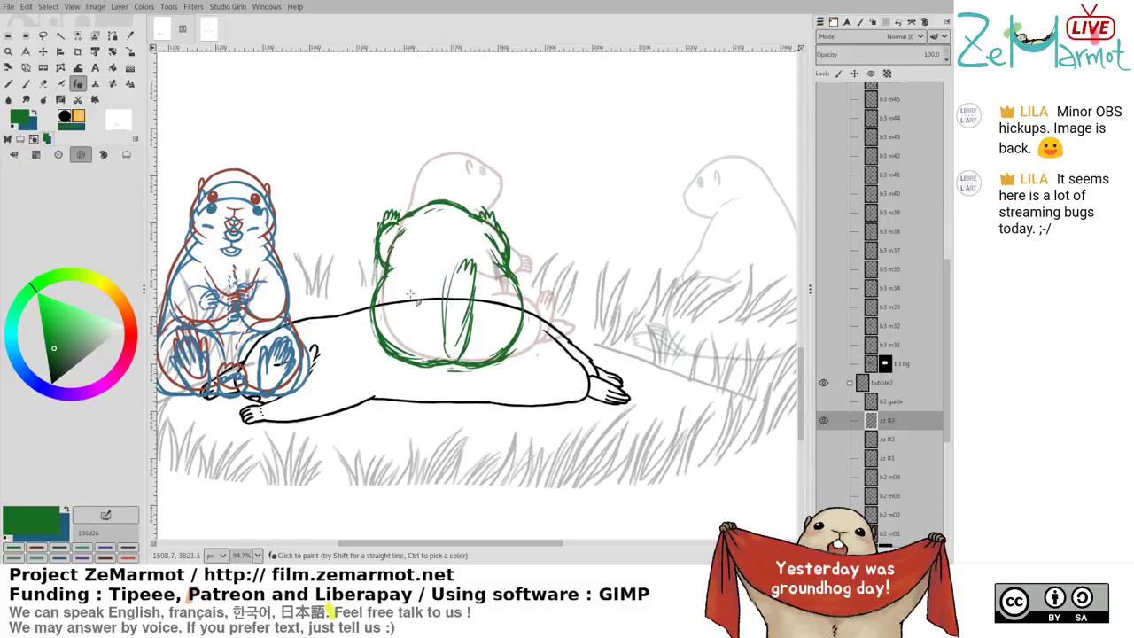
Select the lower part of the green marmot's body with its tail on zz #3 and shift it slightly upward
key("f")
mouse_move(359, 266)
left_mouse_down()
mouse_move(559, 324)
mouse_move(454, 244)
mouse_move(379, 259)
left_mouse_up()
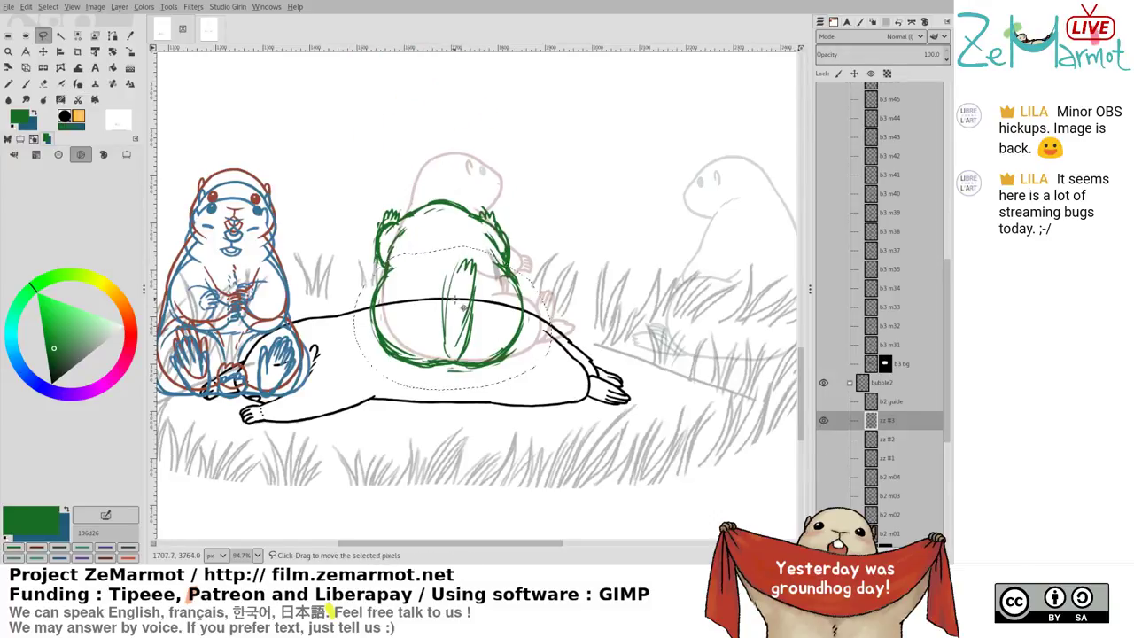
left_click_drag(455, 300, 455, 283)
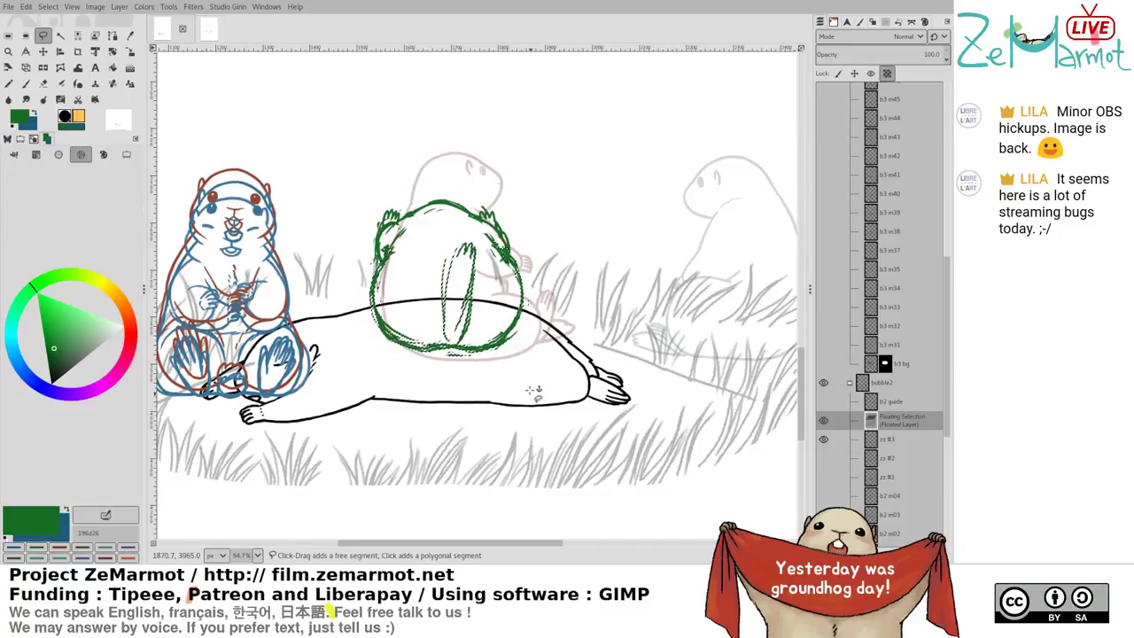
left_click(422, 356)
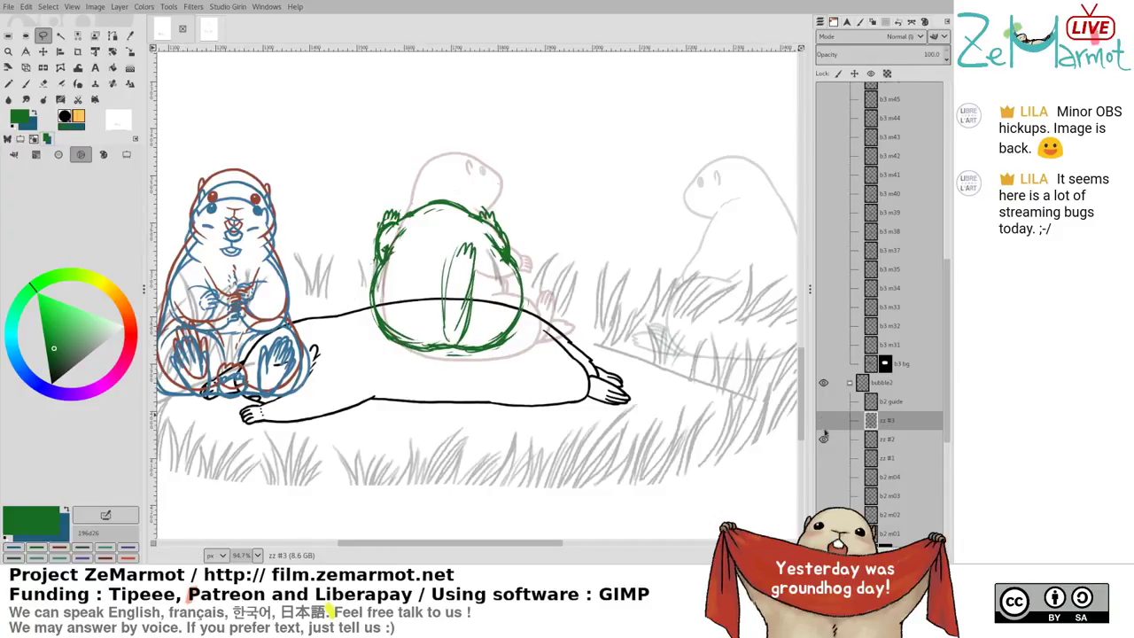
Compare the shortened green pose with the earlier ones by showing zz #1, zz #2 and zz #3 alone in turn
left_click(822, 459, "shift")
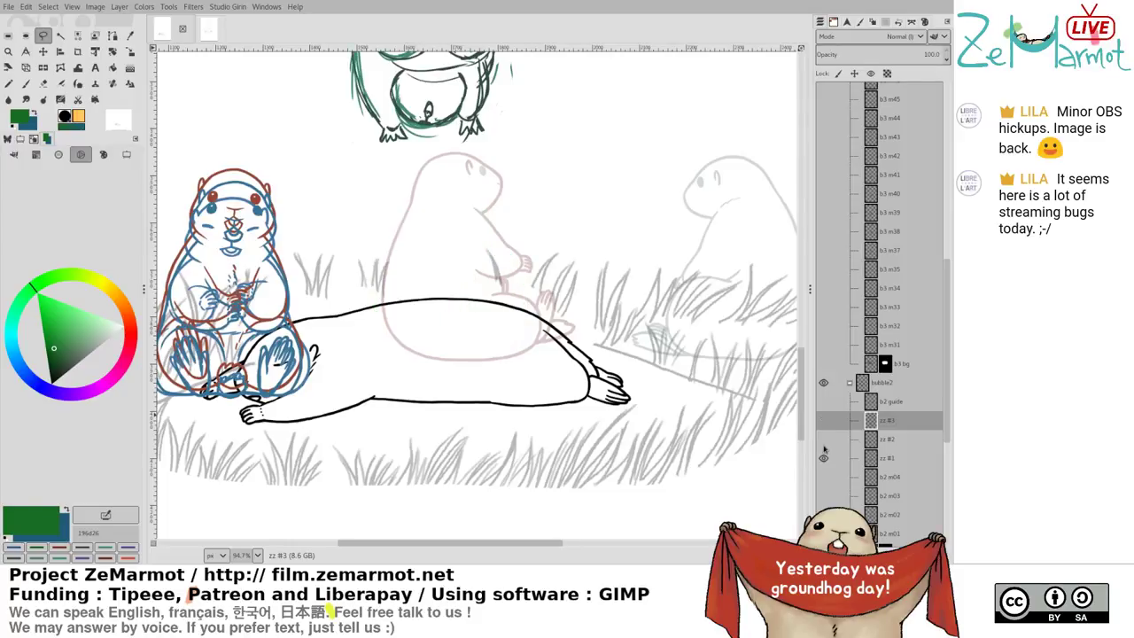
left_click(823, 441, "shift")
left_click(823, 424, "shift")
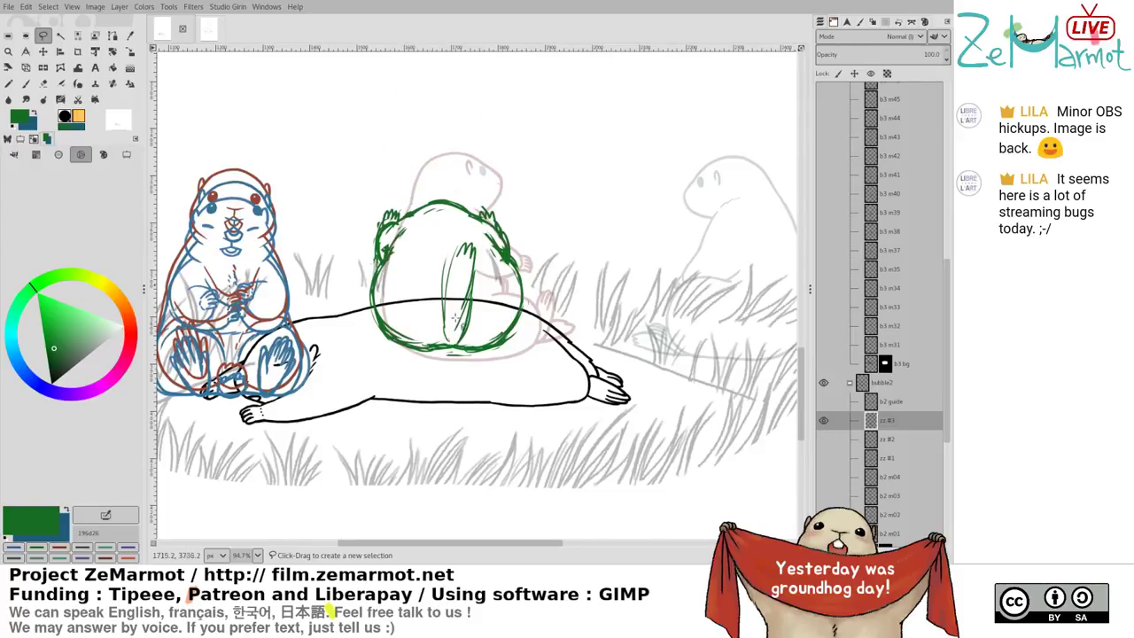
Delete the upper part of the green marmot's tail and redraw it shorter with a jagged tip
mouse_move(458, 241)
left_mouse_down()
mouse_move(477, 317)
mouse_move(484, 263)
left_mouse_up()
key("Delete")
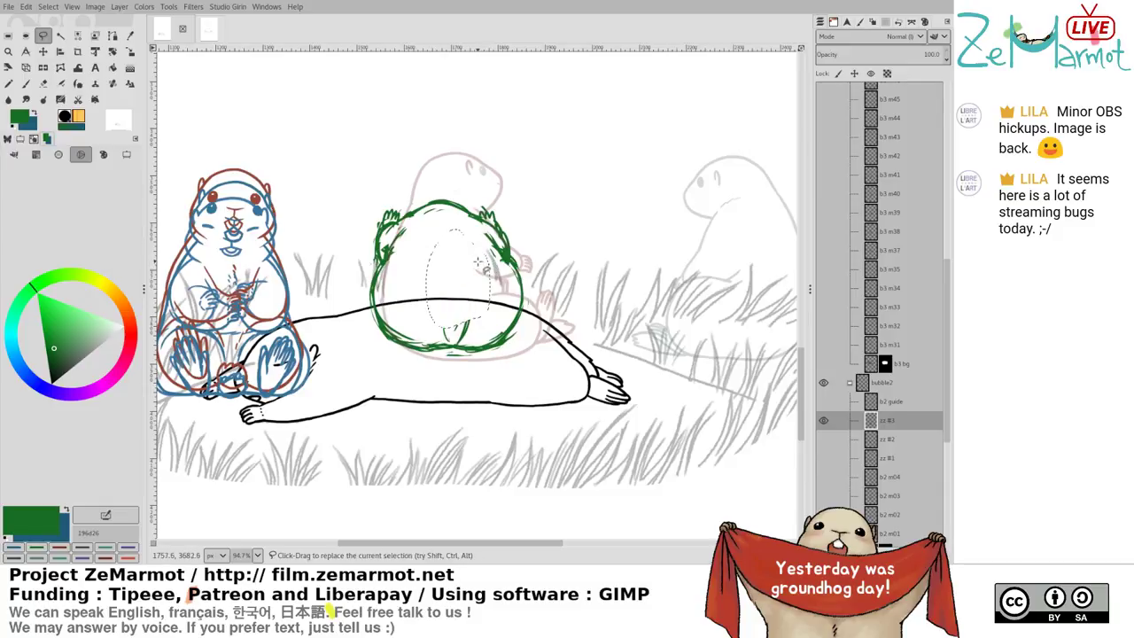
key("ctrl+shift+a")
key("k")
mouse_move(451, 340)
left_mouse_down()
mouse_move(444, 289)
mouse_move(468, 282)
mouse_move(475, 308)
mouse_move(455, 345)
left_mouse_up()
left_click_drag(444, 298, 449, 344)
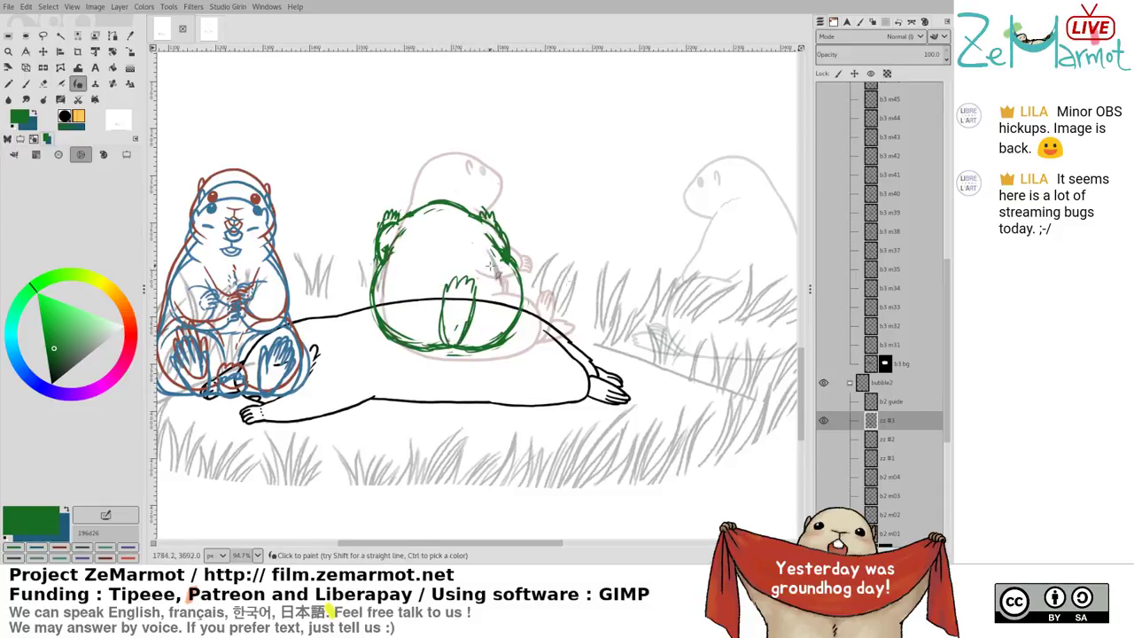
Toggle zz #2 and zz #3 to check how the green pose follows the previous one
left_click(823, 439)
left_click(823, 420)
left_click(823, 420)
left_click(824, 439)
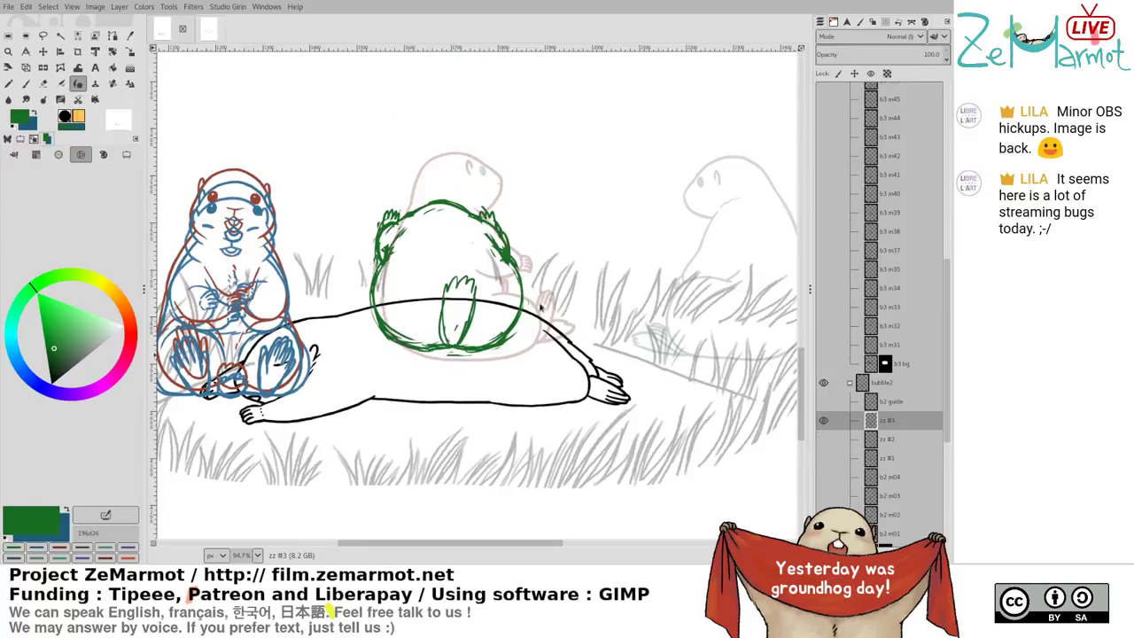
Add a layer zz #4 above zz #3, save the image, set the colour to dark blue and fade zz #3 as a guide
key("ctrl+shift+n")
key("ctrl+s")
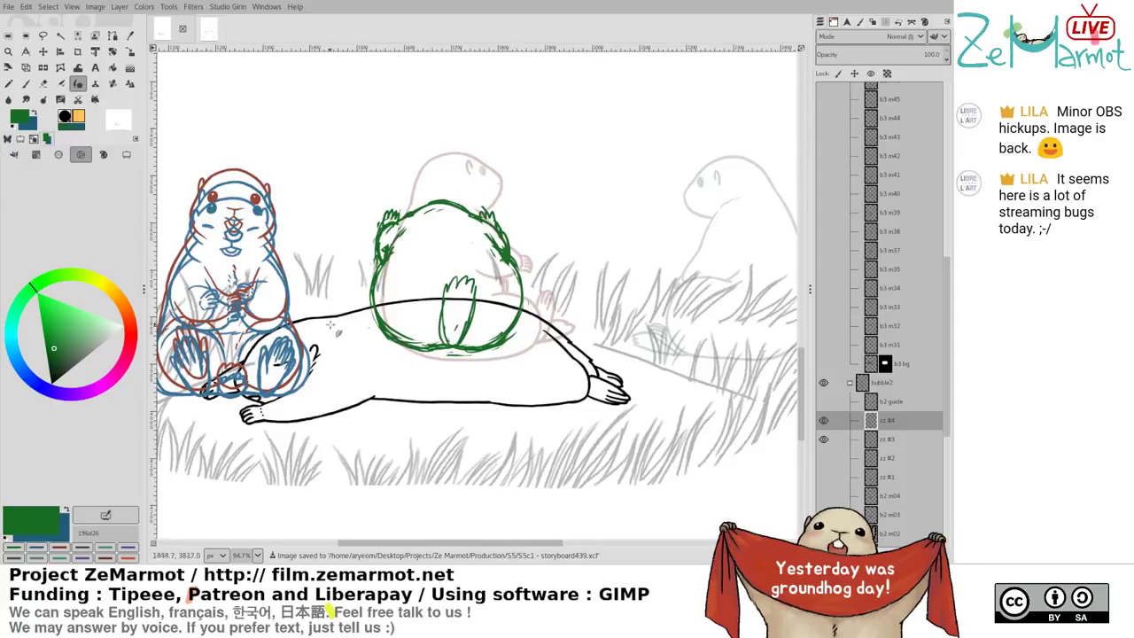
left_click_drag(122, 312, 39, 373)
left_click(893, 441)
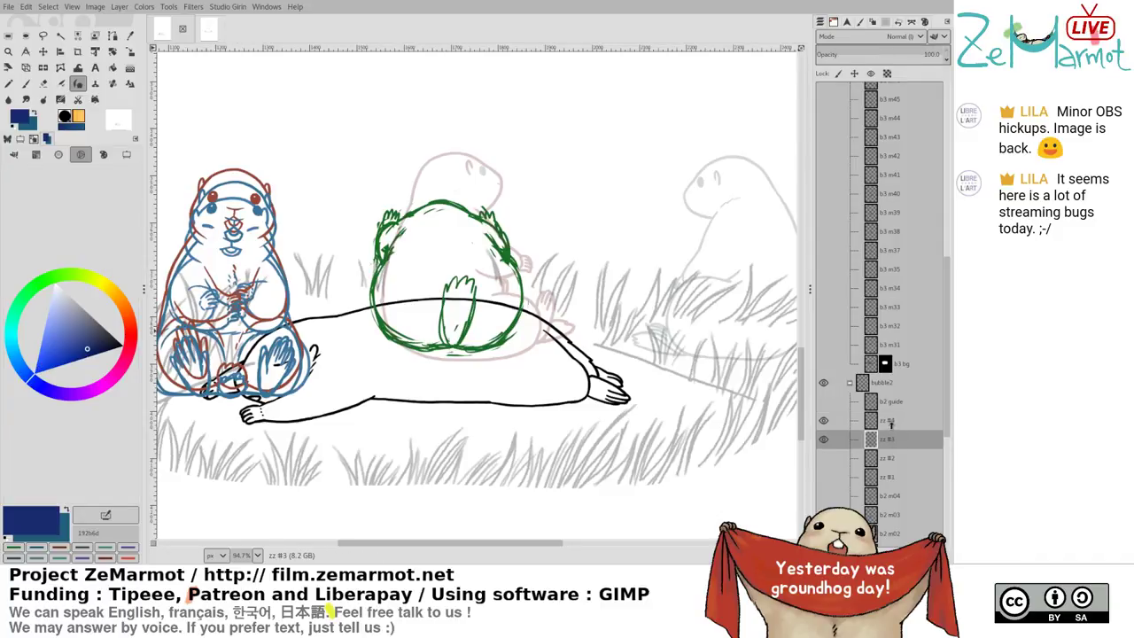
left_click(892, 422)
Sketch a dark blue egg-shaped body on zz #4, lower than the faded green pose and overlapping its bottom
left_click_drag(402, 367, 369, 343)
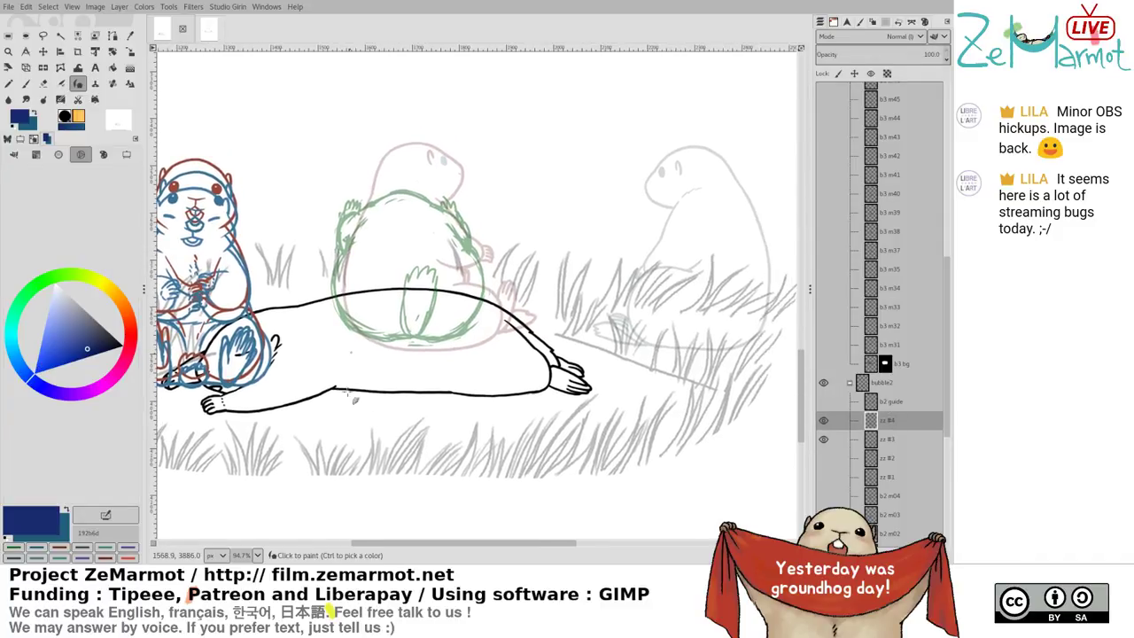
left_click_drag(406, 418, 342, 348)
key("ctrl+z")
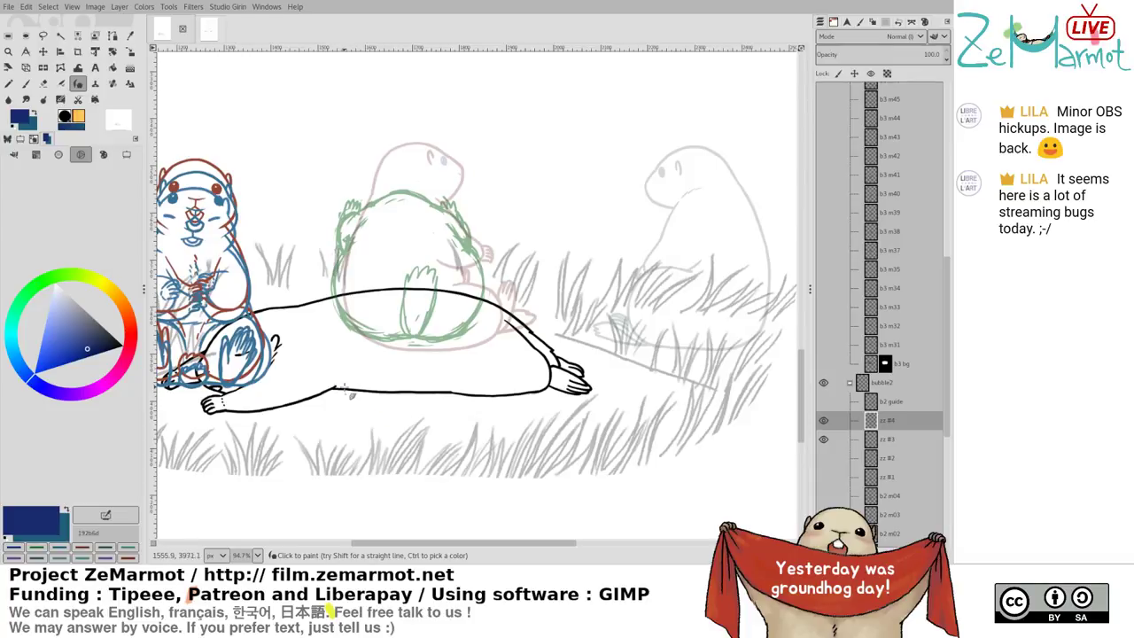
left_click_drag(341, 391, 377, 449)
mouse_move(346, 355)
left_mouse_down()
mouse_move(360, 439)
mouse_move(415, 453)
left_mouse_up()
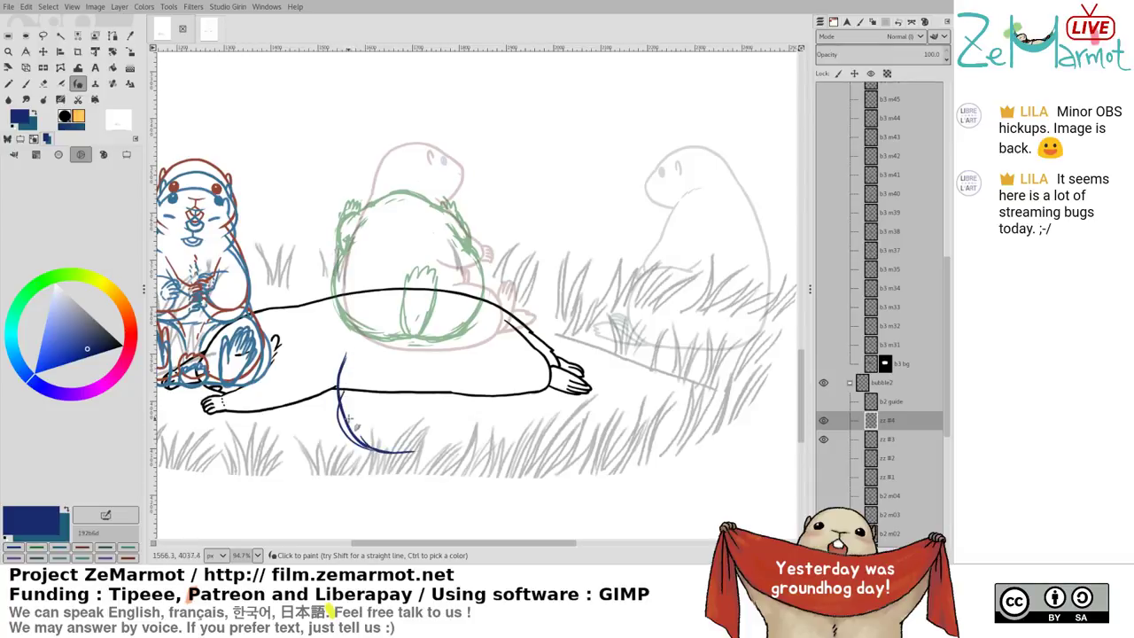
mouse_move(358, 428)
left_mouse_down()
mouse_move(362, 335)
mouse_move(345, 370)
mouse_move(366, 310)
left_mouse_up()
left_click_drag(458, 314, 478, 395)
mouse_move(468, 341)
left_mouse_down()
mouse_move(483, 432)
mouse_move(467, 450)
left_mouse_up()
mouse_move(356, 312)
left_mouse_down()
mouse_move(379, 288)
mouse_move(443, 285)
mouse_move(465, 323)
left_mouse_up()
left_click_drag(431, 285, 463, 333)
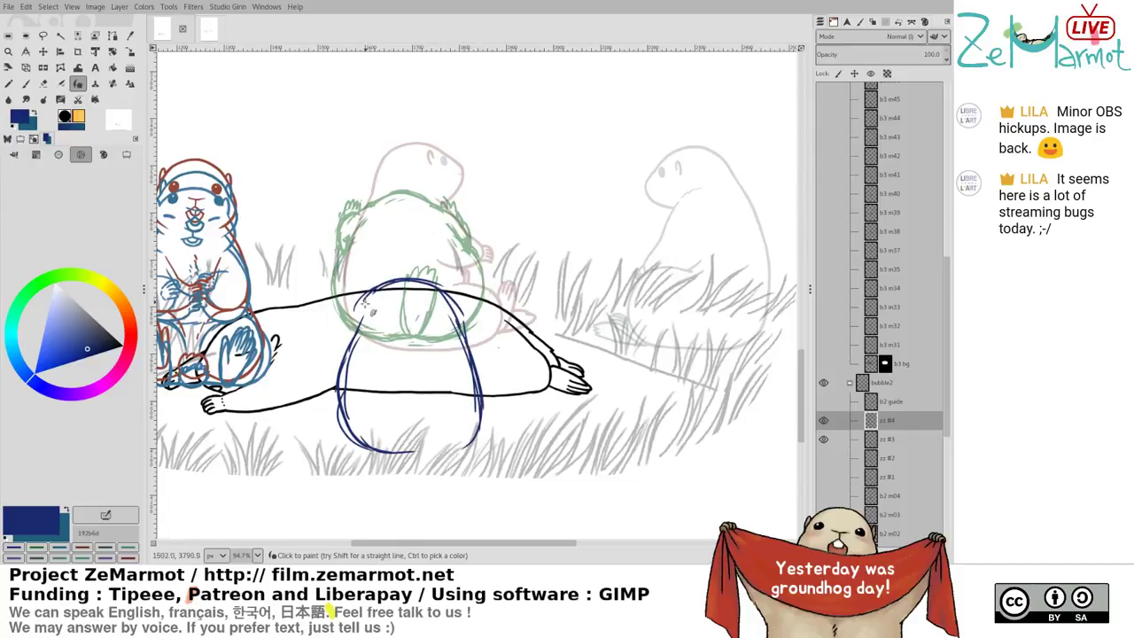
Draw a small raised arm and paw at the blue body's upper left corner
left_click_drag(347, 309, 340, 361)
mouse_move(344, 300)
left_mouse_down()
mouse_move(342, 342)
mouse_move(362, 293)
mouse_move(353, 283)
mouse_move(362, 293)
left_mouse_up()
key("ctrl+z")
key("ctrl+z")
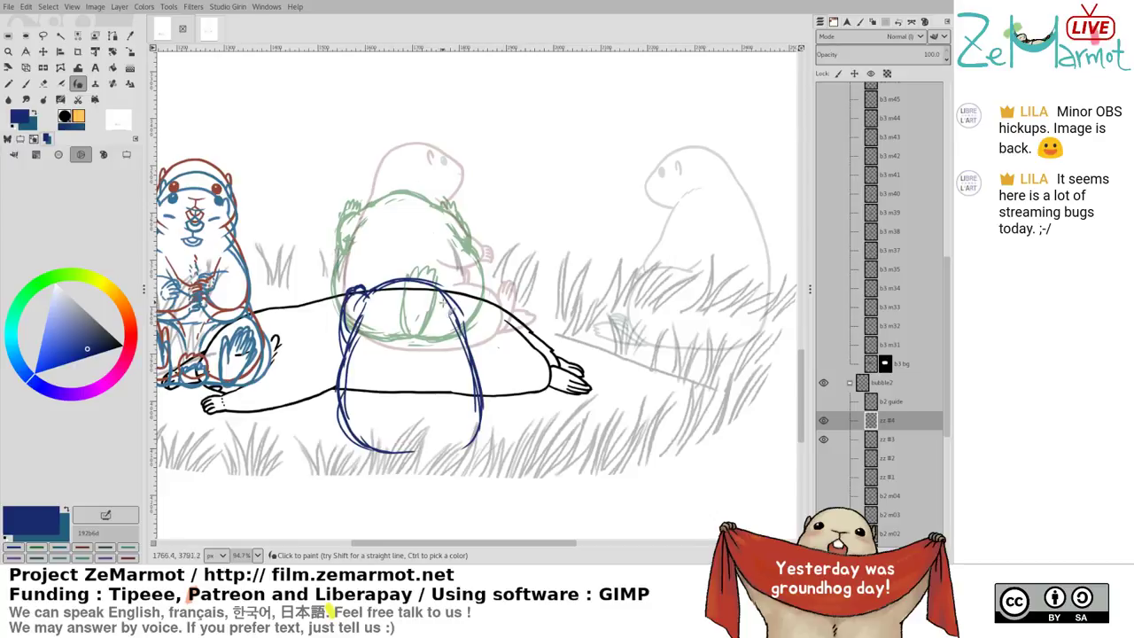
Round off the bottom of the blue body and draw a short foreshortened tail at its base
left_click_drag(443, 302, 481, 391)
mouse_move(344, 429)
left_mouse_down()
mouse_move(435, 463)
mouse_move(468, 455)
left_mouse_up()
mouse_move(389, 462)
left_mouse_down()
mouse_move(414, 448)
mouse_move(433, 466)
left_mouse_up()
key("ctrl+z")
mouse_move(397, 426)
left_mouse_down()
mouse_move(406, 454)
mouse_move(425, 432)
mouse_move(389, 462)
mouse_move(429, 465)
left_mouse_up()
mouse_move(429, 462)
left_mouse_down()
mouse_move(464, 455)
mouse_move(475, 431)
left_mouse_up()
Reinforce the blue body's lower contour and add a small foot on its side
left_click_drag(487, 395, 466, 443)
left_click_drag(480, 428, 431, 457)
mouse_move(361, 448)
left_mouse_down()
mouse_move(340, 379)
mouse_move(392, 466)
left_mouse_up()
mouse_move(348, 426)
left_mouse_down()
mouse_move(326, 378)
mouse_move(353, 435)
left_mouse_up()
left_click_drag(478, 362, 489, 418)
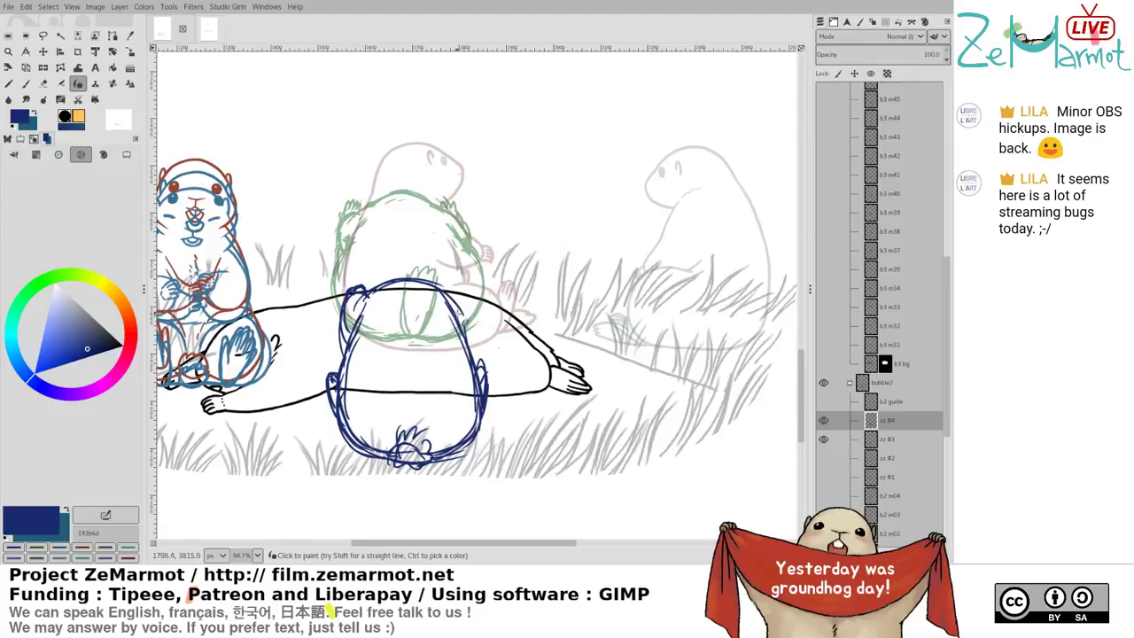
Rework the blue marmot's left arm and the top curve of its body
left_click_drag(450, 293, 473, 356)
mouse_move(353, 285)
left_mouse_down()
mouse_move(405, 309)
mouse_move(395, 381)
left_mouse_up()
key("shift+e")
key("y")
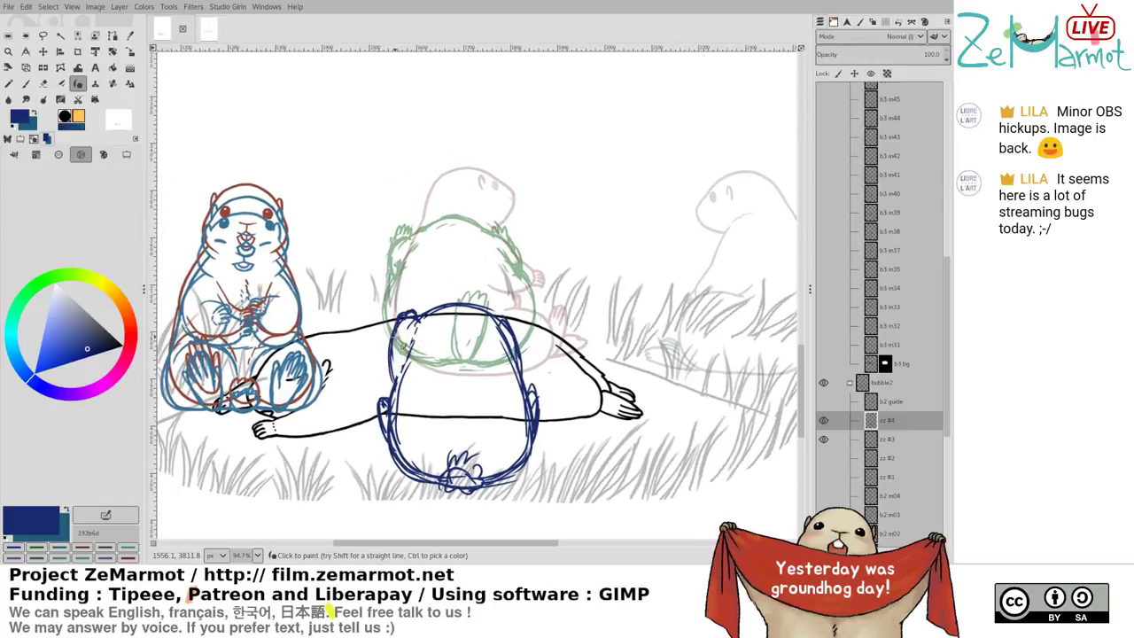
left_click_drag(395, 337, 399, 377)
mouse_move(394, 342)
left_mouse_down()
mouse_move(397, 379)
mouse_move(420, 334)
left_mouse_up()
left_click_drag(414, 331, 475, 305)
Erase the blue body's top curve between the arms and draw the right arm with its raised paw
key("shift+e")
mouse_move(439, 313)
left_mouse_down()
mouse_move(422, 320)
mouse_move(493, 320)
mouse_move(495, 335)
mouse_move(522, 345)
mouse_move(522, 362)
mouse_move(503, 312)
mouse_move(524, 359)
mouse_move(516, 367)
left_mouse_up()
key("y")
key("shift+e")
key("y")
left_click_drag(509, 322, 532, 383)
left_click_drag(505, 322, 521, 338)
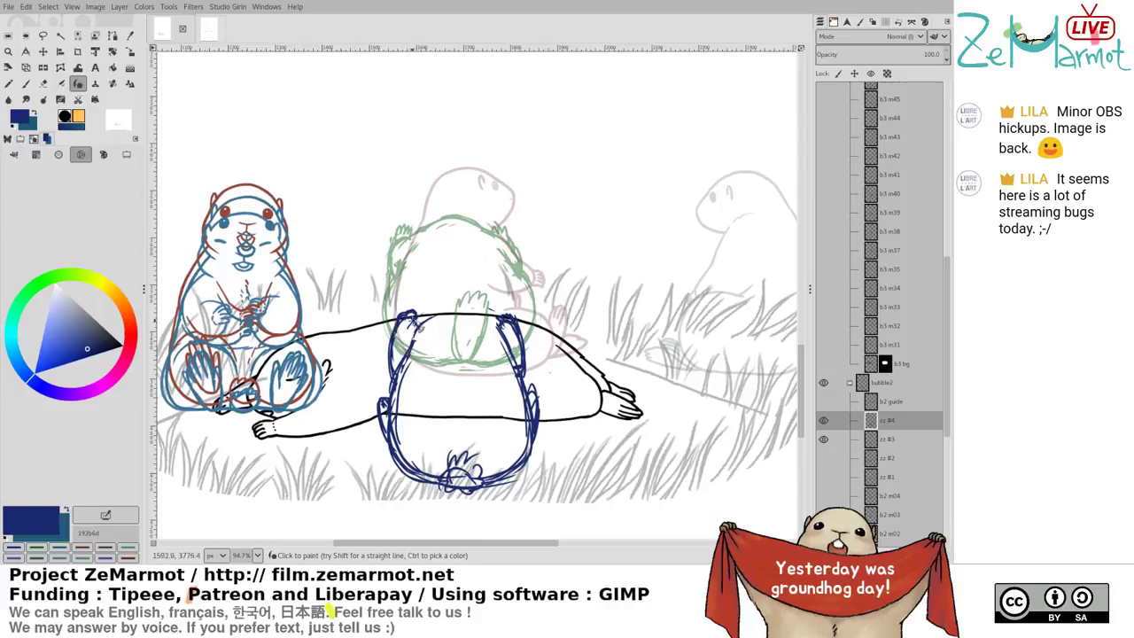
Erase the stray lines beneath the blue left arm and save the image
key("shift+e")
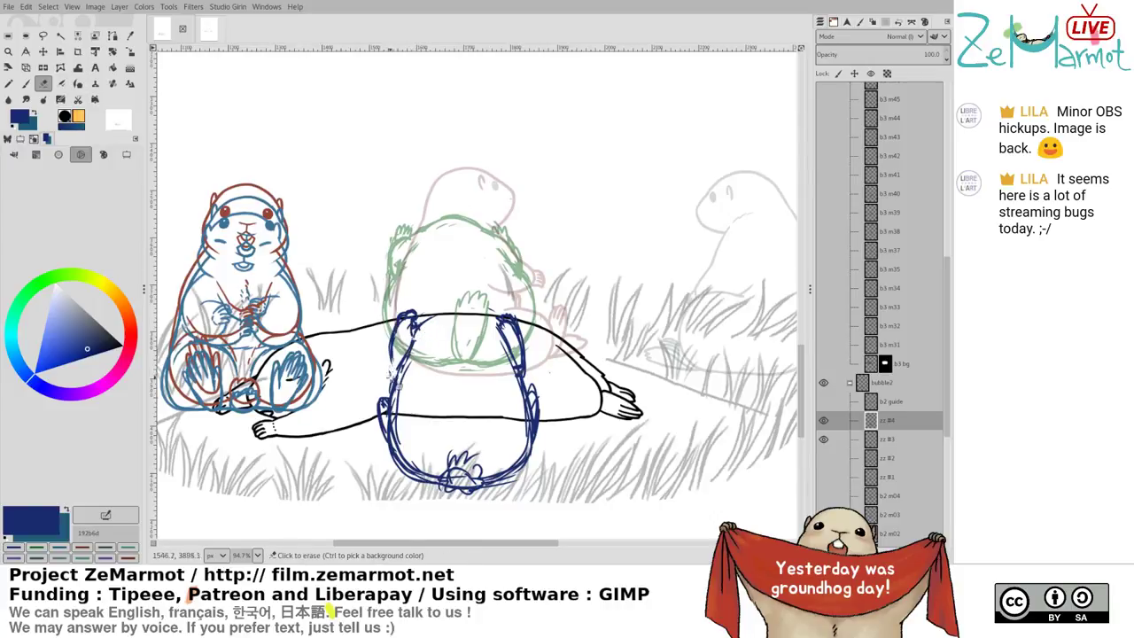
key("p")
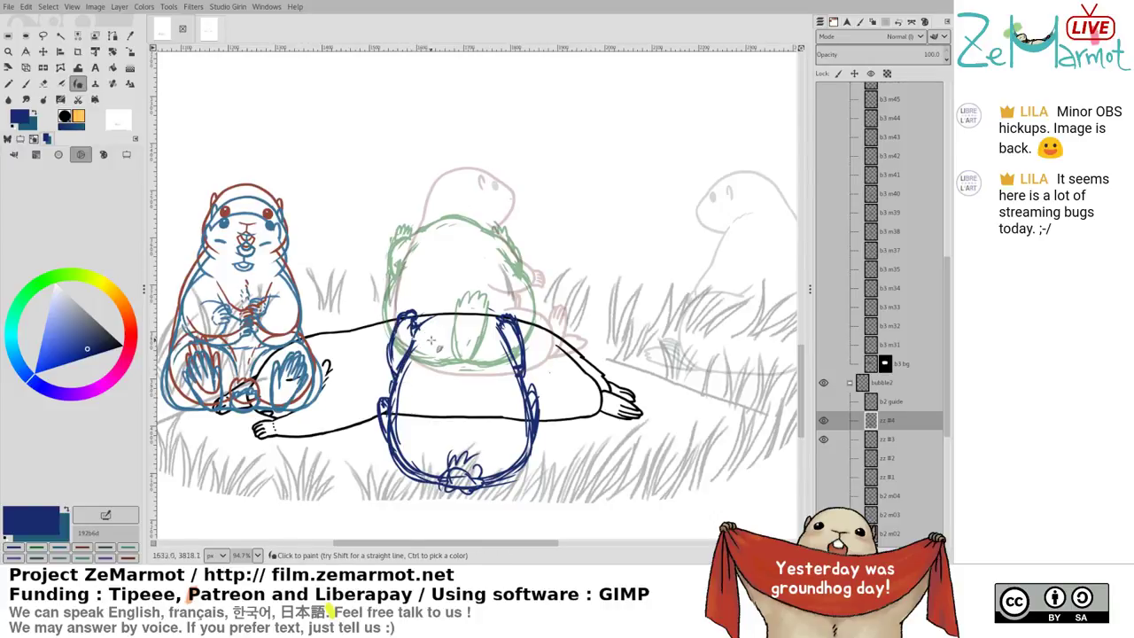
key("ctrl+s")
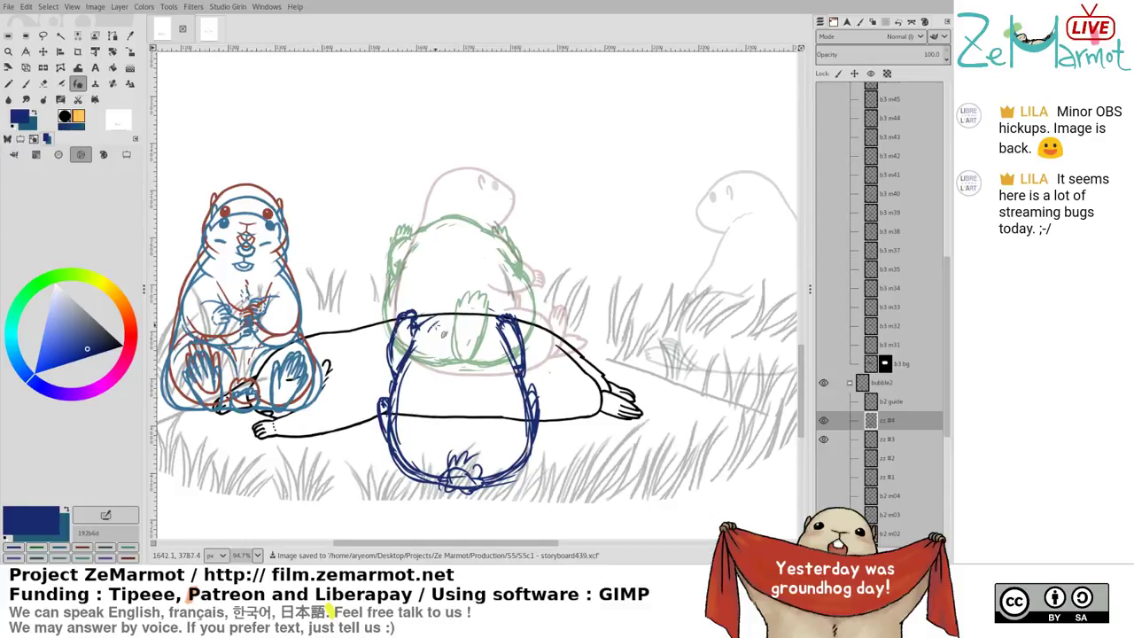
Draw a rounded head between the blue arms and strengthen the right arm
mouse_move(435, 319)
left_mouse_down()
mouse_move(419, 336)
mouse_move(449, 290)
mouse_move(479, 297)
mouse_move(492, 335)
mouse_move(421, 339)
mouse_move(510, 353)
mouse_move(512, 338)
mouse_move(522, 373)
left_mouse_up()
mouse_move(526, 341)
left_mouse_down()
mouse_move(523, 373)
mouse_move(529, 357)
mouse_move(501, 346)
left_mouse_up()
key("k")
Erase the overlapping lines below the blue arms and redraw both sides of the torso slimmer
key("shift+e")
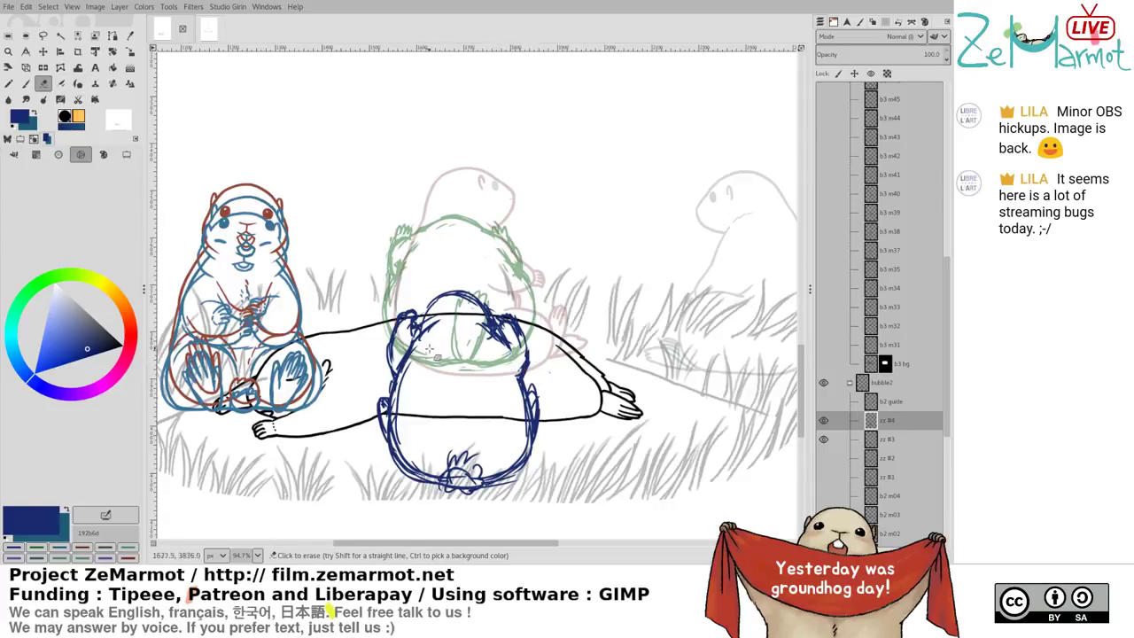
mouse_move(426, 346)
left_mouse_down()
mouse_move(414, 335)
mouse_move(387, 413)
left_mouse_up()
key("y")
key("shift+e")
key("y")
left_click_drag(386, 403, 392, 420)
key("shift+e")
mouse_move(520, 379)
left_mouse_down()
mouse_move(530, 374)
mouse_move(525, 395)
left_mouse_up()
key("y")
left_click_drag(508, 357, 535, 450)
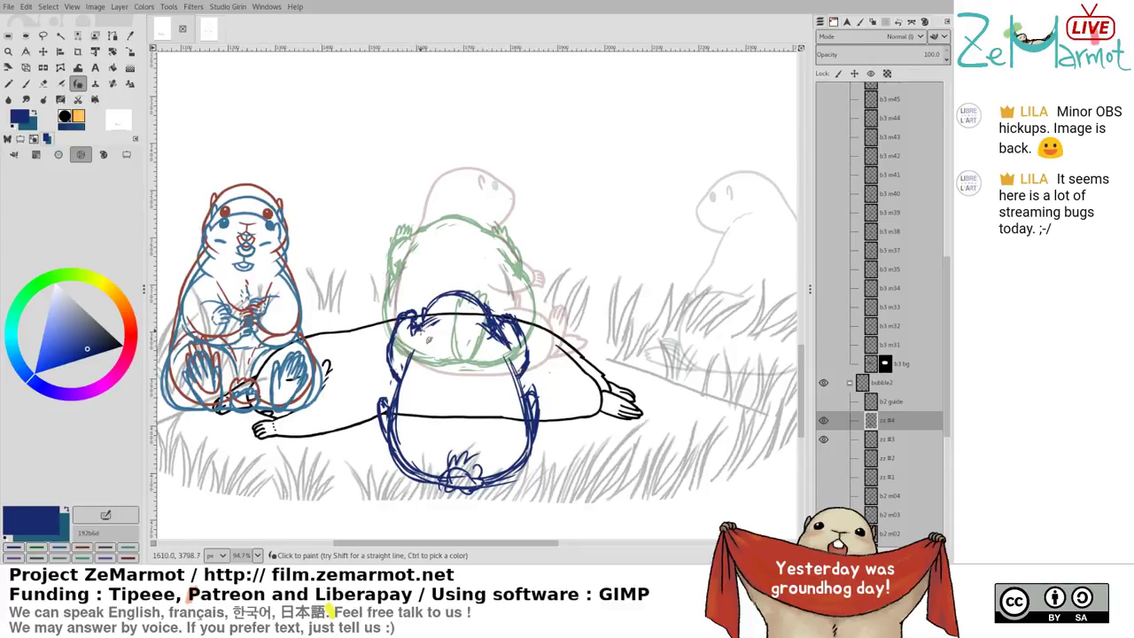
Draw a curve linking the blue shoulders across the base of the head and clean up the lines around both arms
left_click_drag(428, 338, 453, 314)
left_click_drag(424, 359, 415, 386)
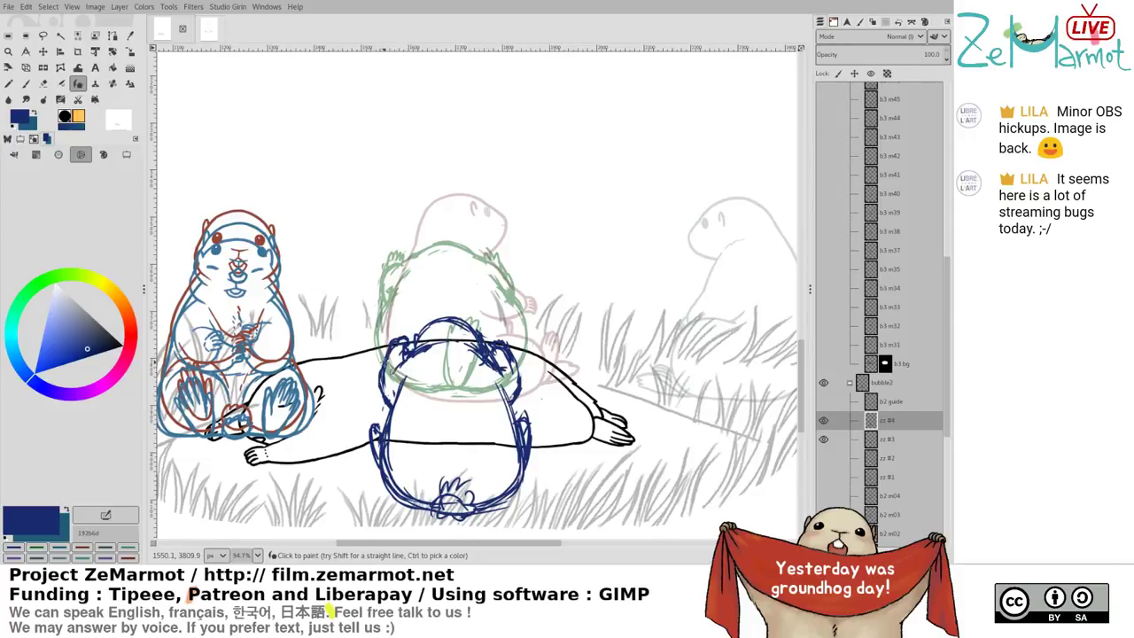
key("shift+e")
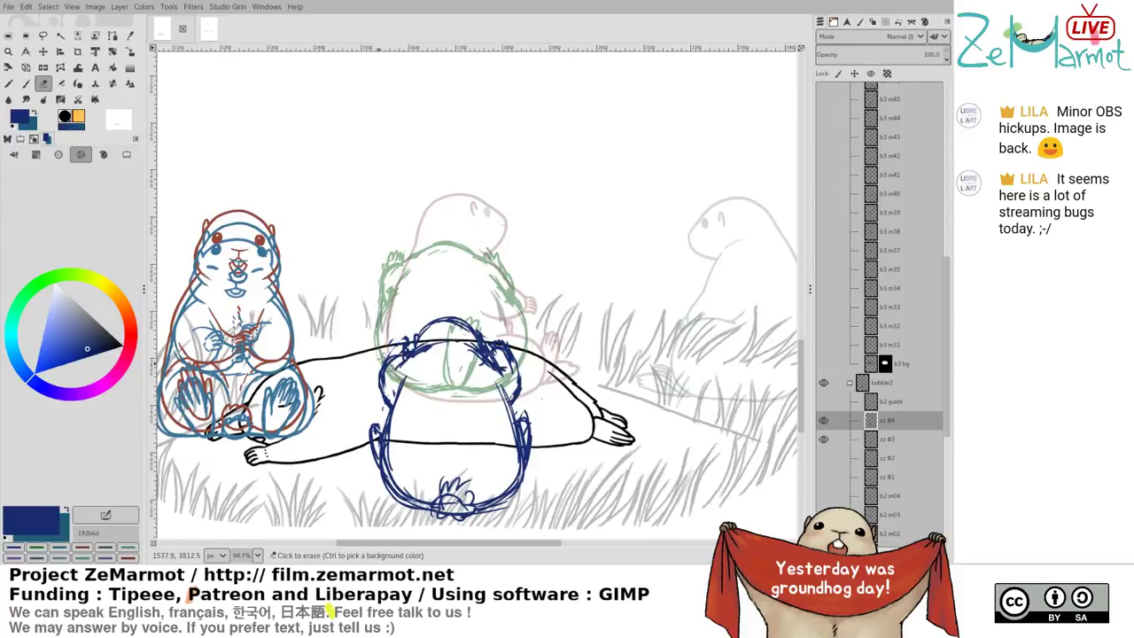
mouse_move(390, 365)
left_mouse_down()
mouse_move(444, 310)
mouse_move(401, 356)
left_mouse_up()
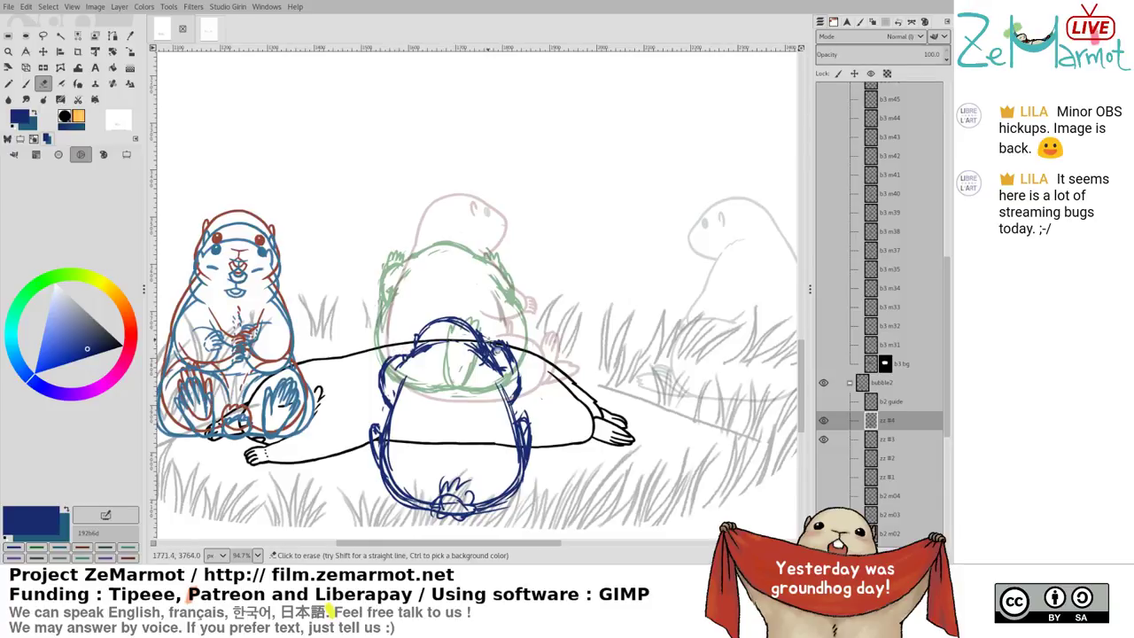
mouse_move(492, 350)
left_mouse_down()
mouse_move(521, 361)
mouse_move(489, 371)
mouse_move(486, 359)
mouse_move(509, 374)
mouse_move(500, 351)
mouse_move(517, 361)
left_mouse_up()
key("y")
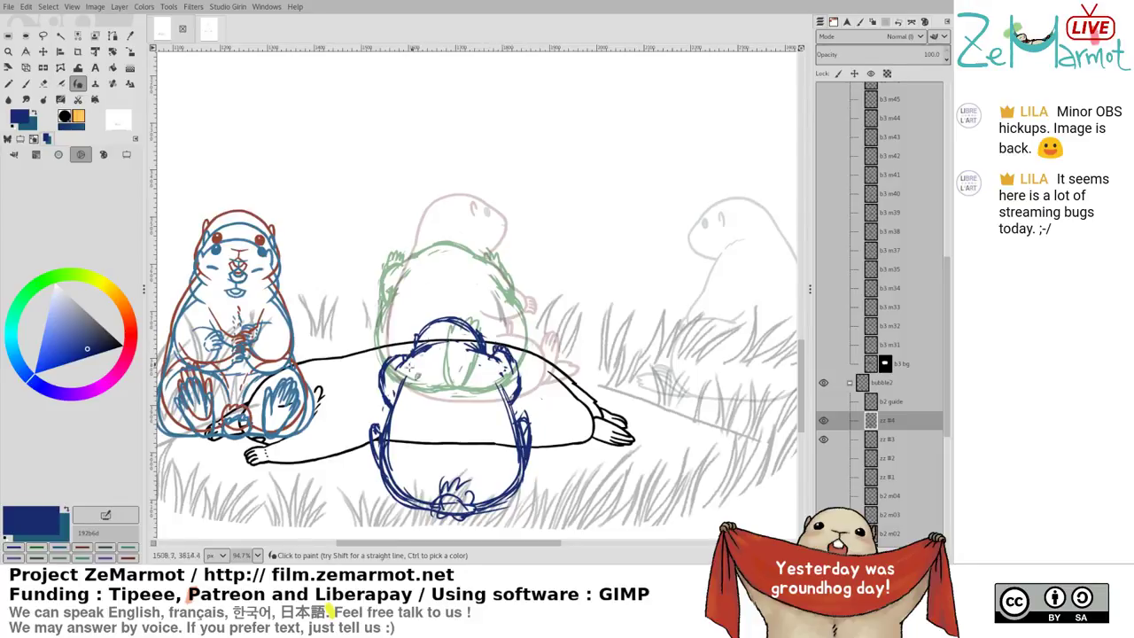
Erase the top of the blue head and redraw it as a lower, flatter curve between the arms
key("shift+e")
key("y")
mouse_move(420, 358)
left_mouse_down()
mouse_move(438, 356)
mouse_move(446, 332)
mouse_move(484, 333)
left_mouse_up()
key("shift+e")
key("y")
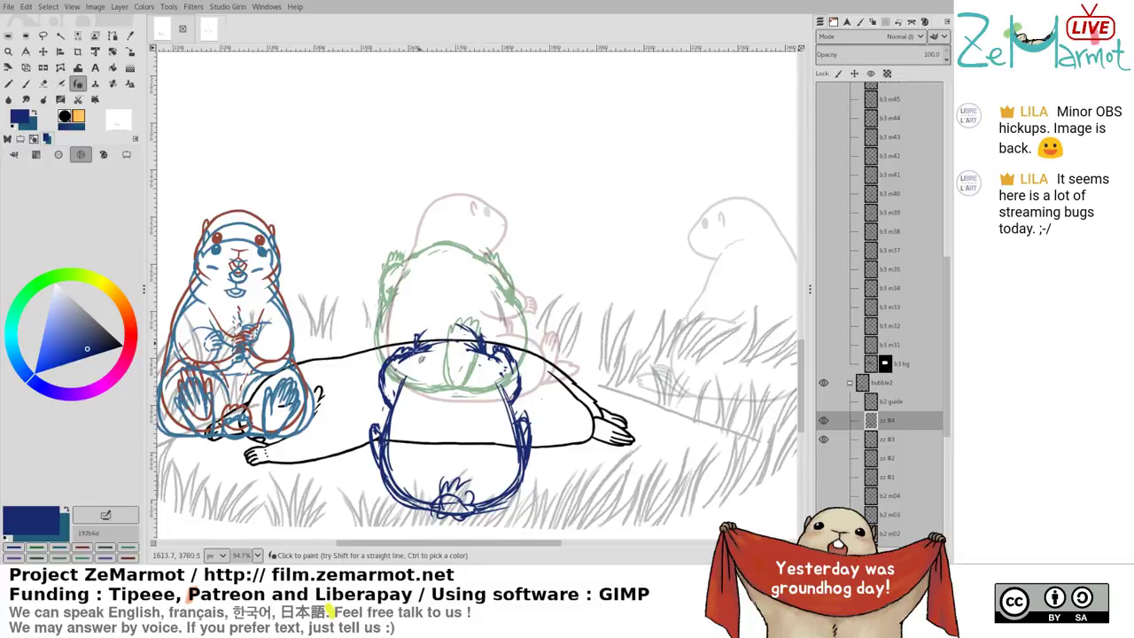
mouse_move(417, 357)
left_mouse_down()
mouse_move(438, 332)
mouse_move(473, 334)
mouse_move(437, 328)
mouse_move(465, 325)
mouse_move(488, 342)
left_mouse_up()
key("shift+e")
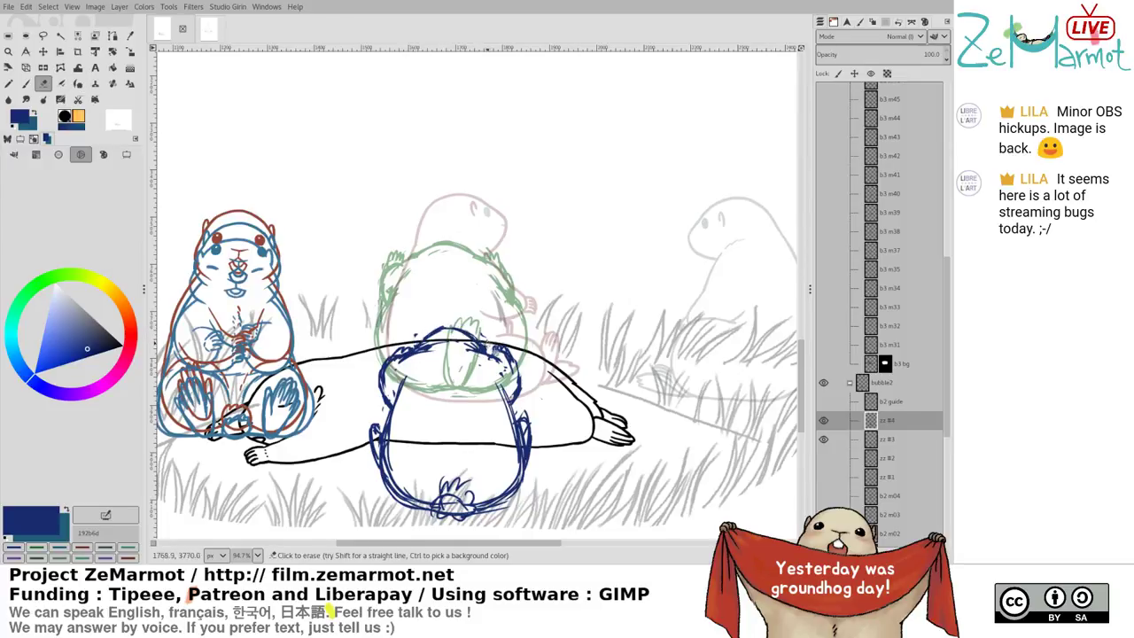
key("k")
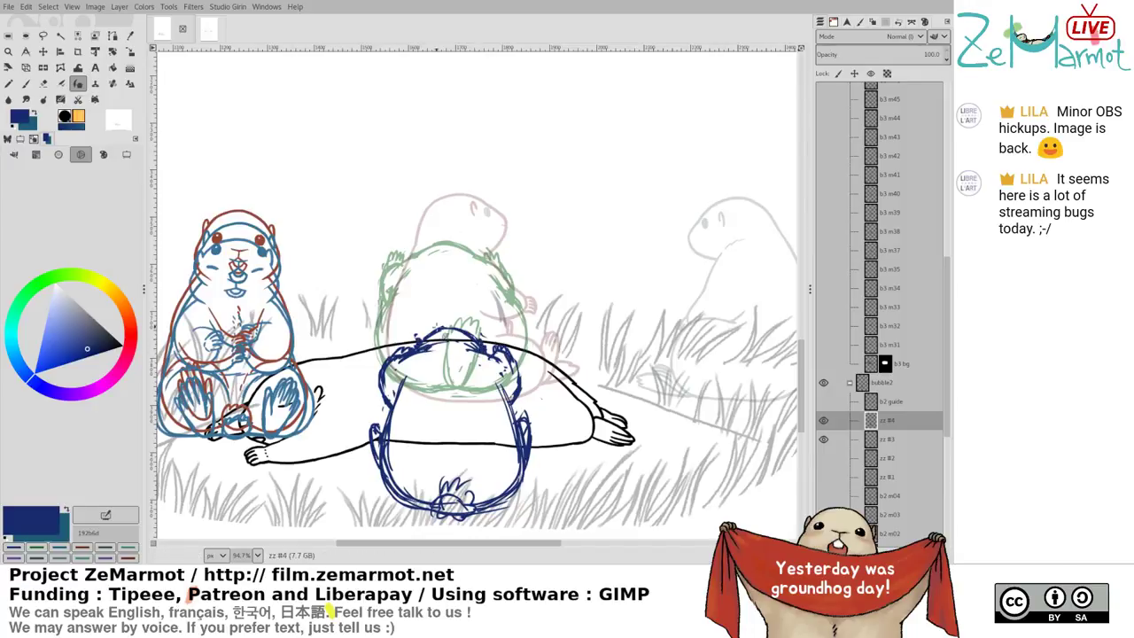
Erase the blue marmot's left foot and redraw the left hip as a smooth contour
scroll(381, 328, "down", 5)
key("shift+e")
left_click_drag(372, 317, 375, 380)
key("k")
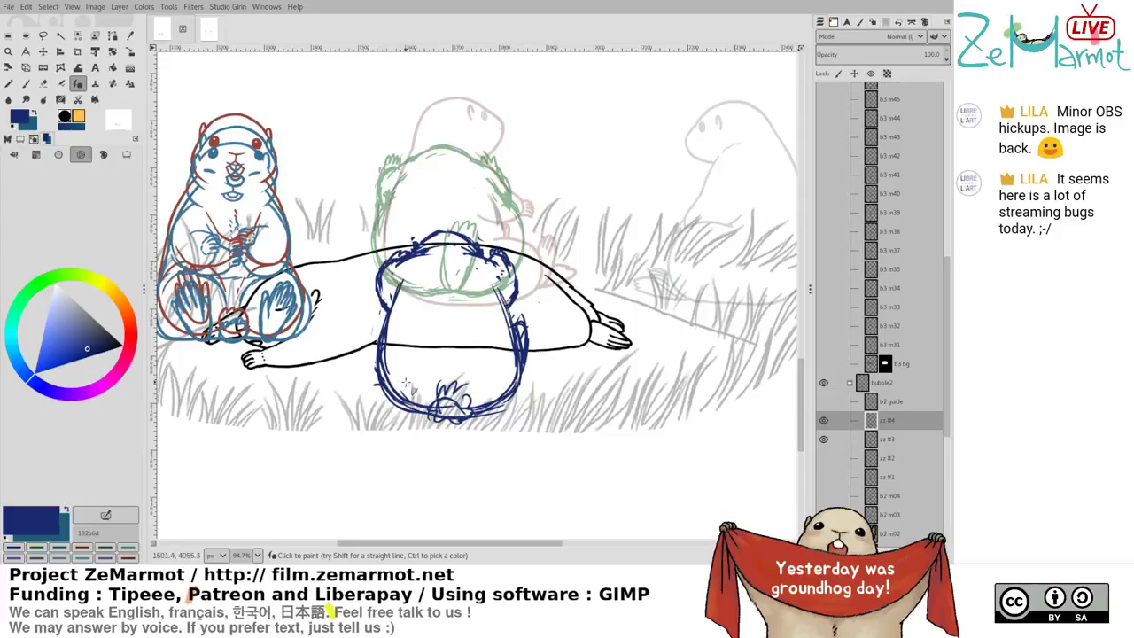
key("shift+e")
mouse_move(387, 323)
left_mouse_down()
mouse_move(384, 360)
mouse_move(397, 324)
mouse_move(376, 370)
mouse_move(384, 346)
mouse_move(404, 391)
left_mouse_up()
key("k")
left_click_drag(387, 337, 381, 389)
left_click_drag(380, 351, 395, 400)
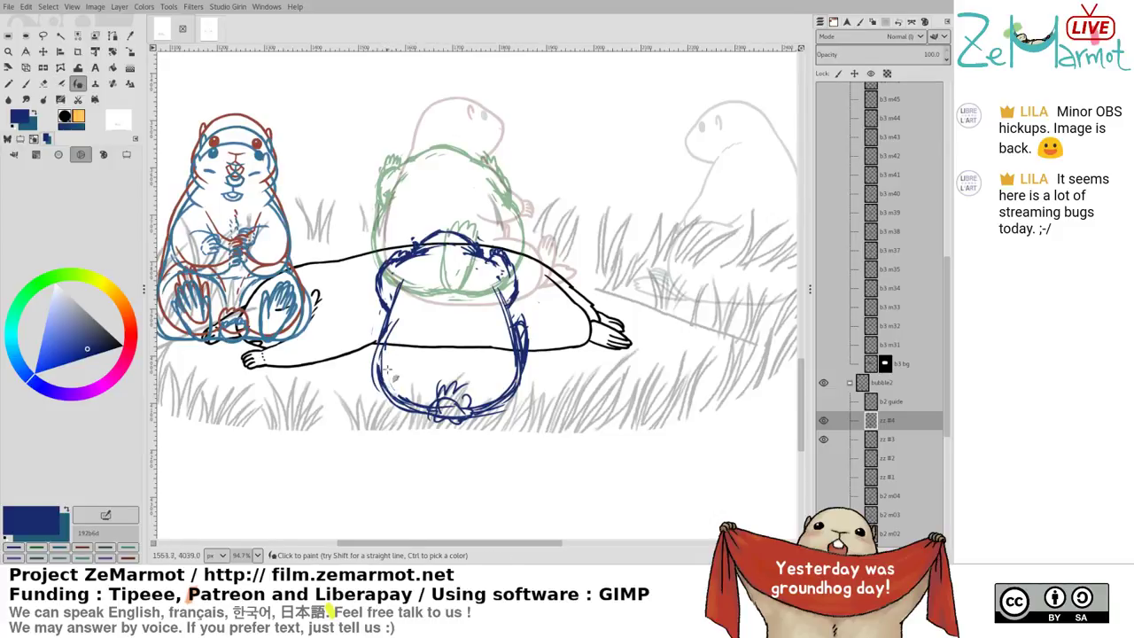
Clean the blue torso's left side and extend its line from the hip up to the arm
key("shift+e")
key("k")
mouse_move(402, 281)
left_mouse_down()
mouse_move(397, 316)
mouse_move(411, 267)
left_mouse_up()
left_click_drag(381, 344, 378, 386)
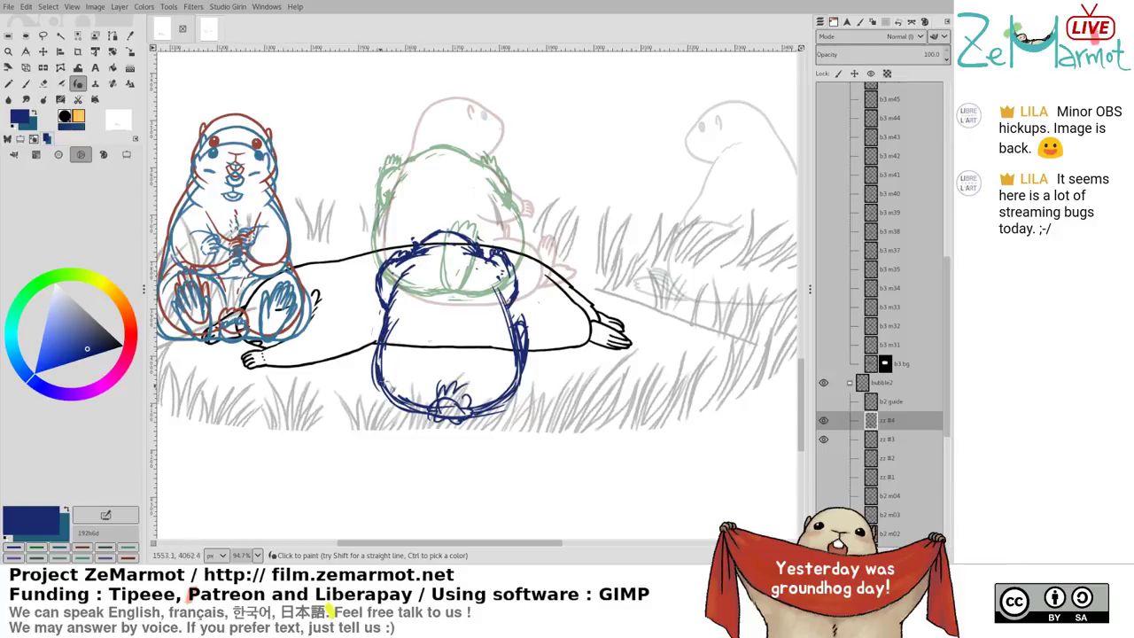
Redraw the blue torso's right side below the arm and erase the right foot
left_click_drag(480, 265, 512, 307)
key("shift+e")
mouse_move(524, 355)
left_mouse_down()
mouse_move(520, 314)
mouse_move(531, 351)
mouse_move(507, 341)
left_mouse_up()
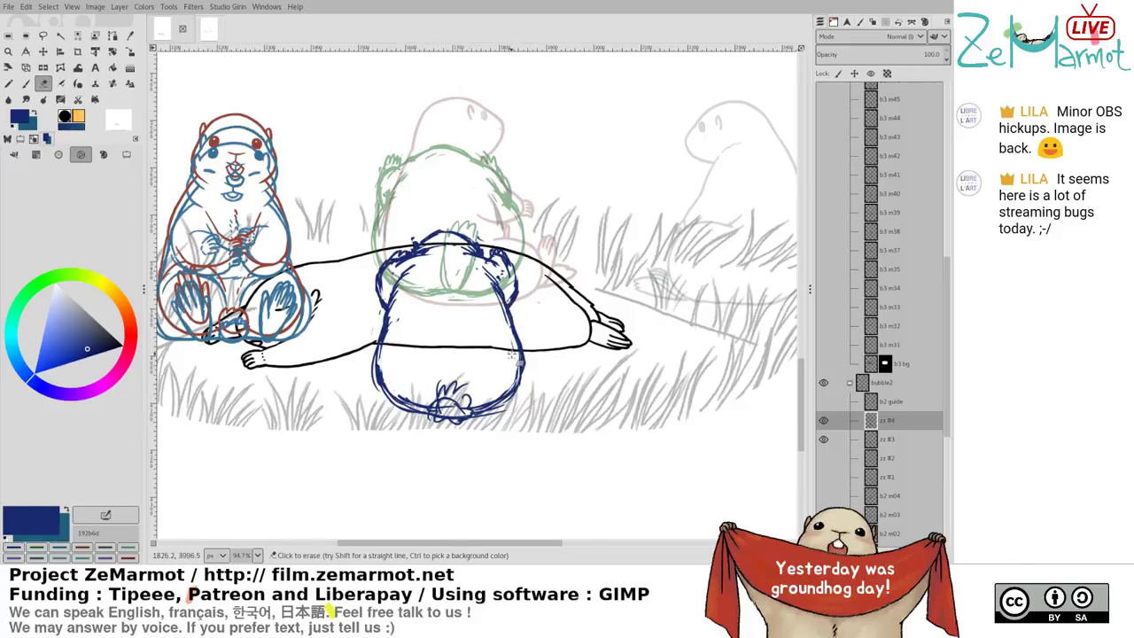
Compare the tumbling poses by viewing layers zz #1 to zz #4 one at a time
left_click(822, 479, "shift")
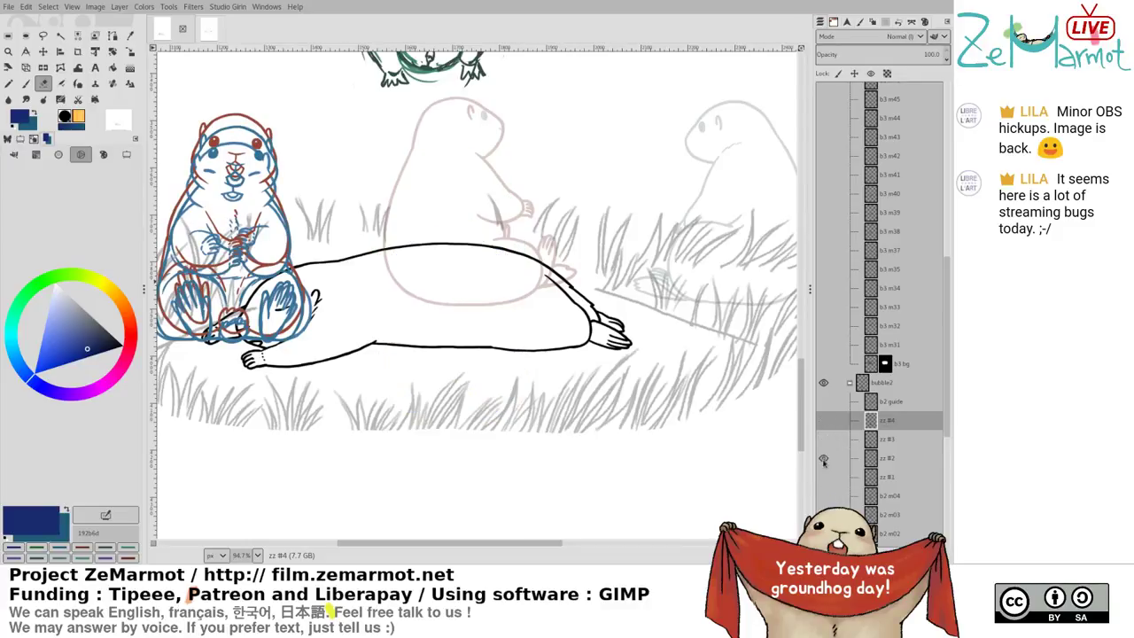
left_click(823, 457, "shift")
left_click(824, 439, "shift")
left_click(825, 427, "shift")
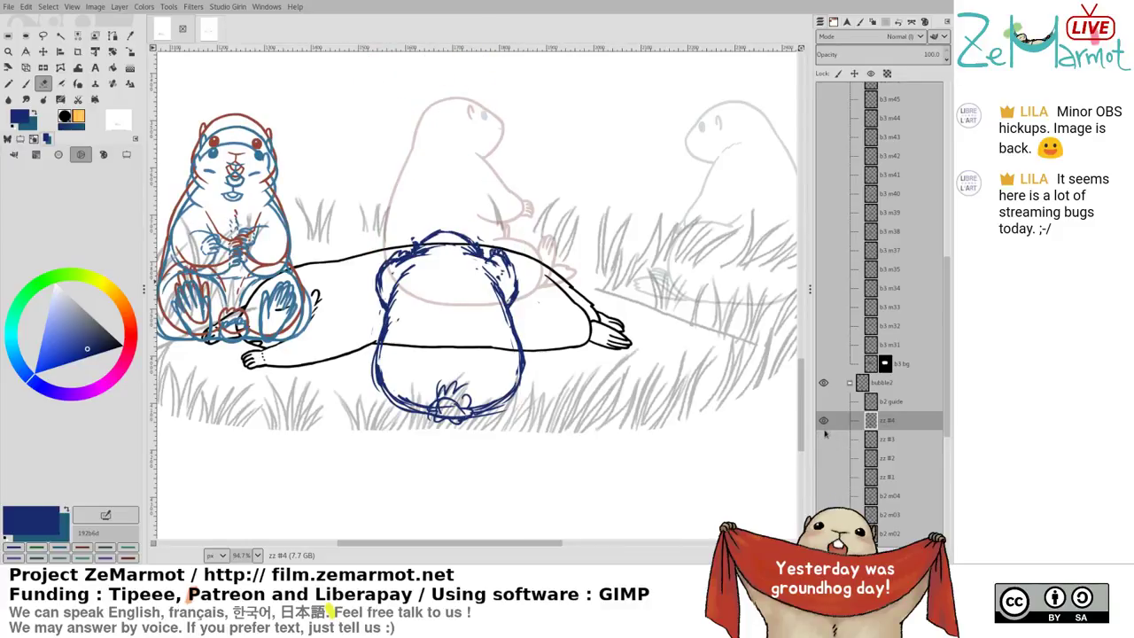
left_click(823, 439, "shift")
left_click(823, 458, "shift")
left_click(823, 439, "shift")
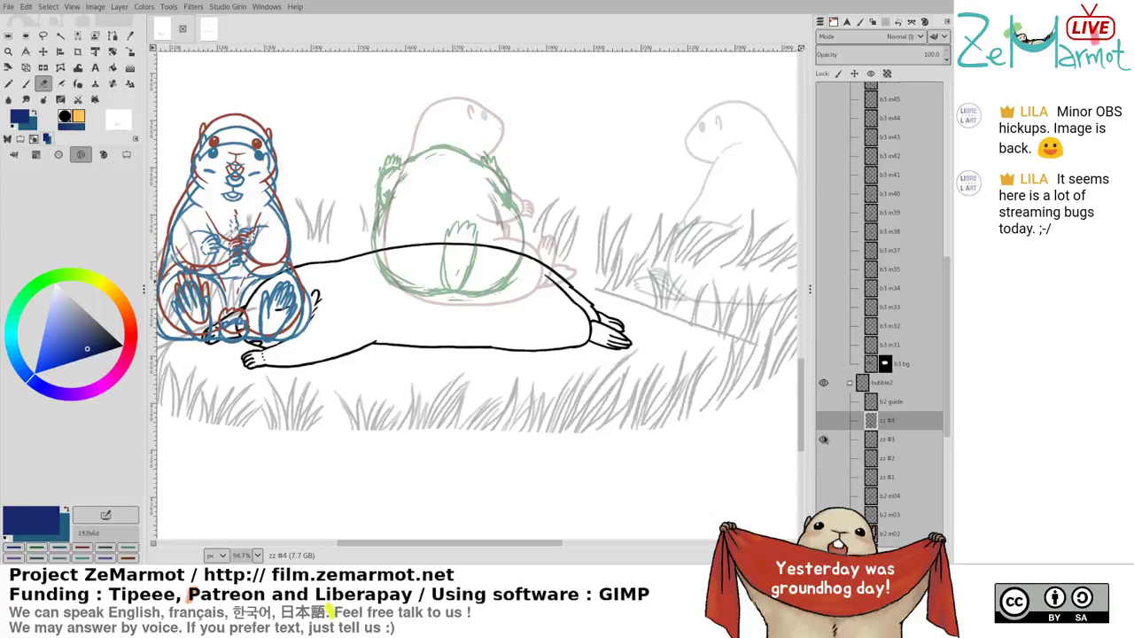
left_click(824, 422, "shift")
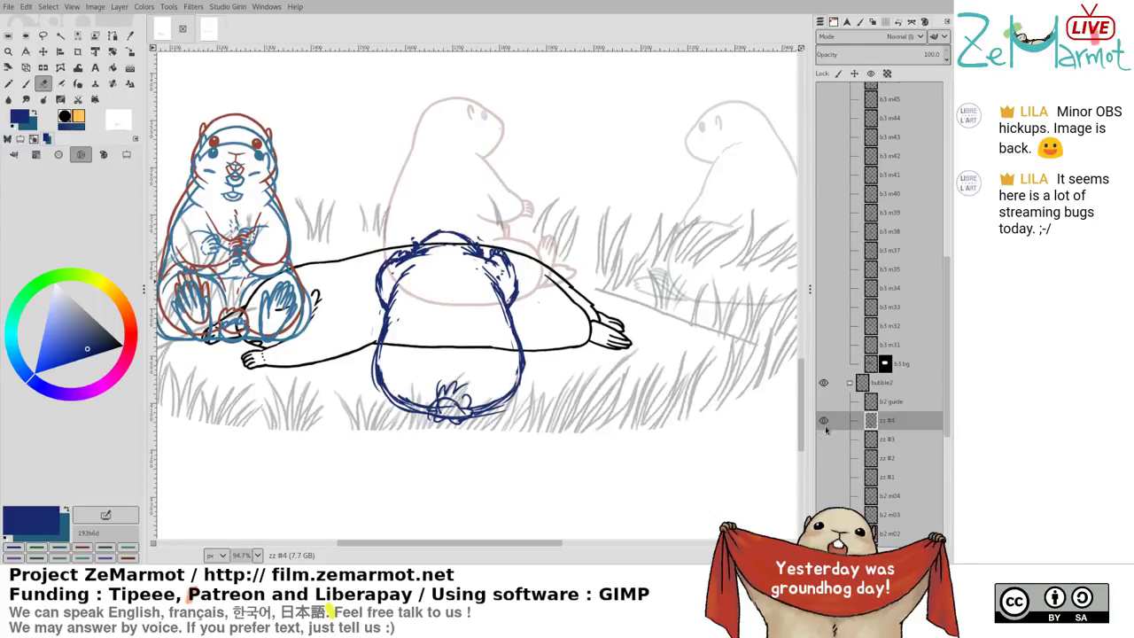
left_click(823, 477, "shift")
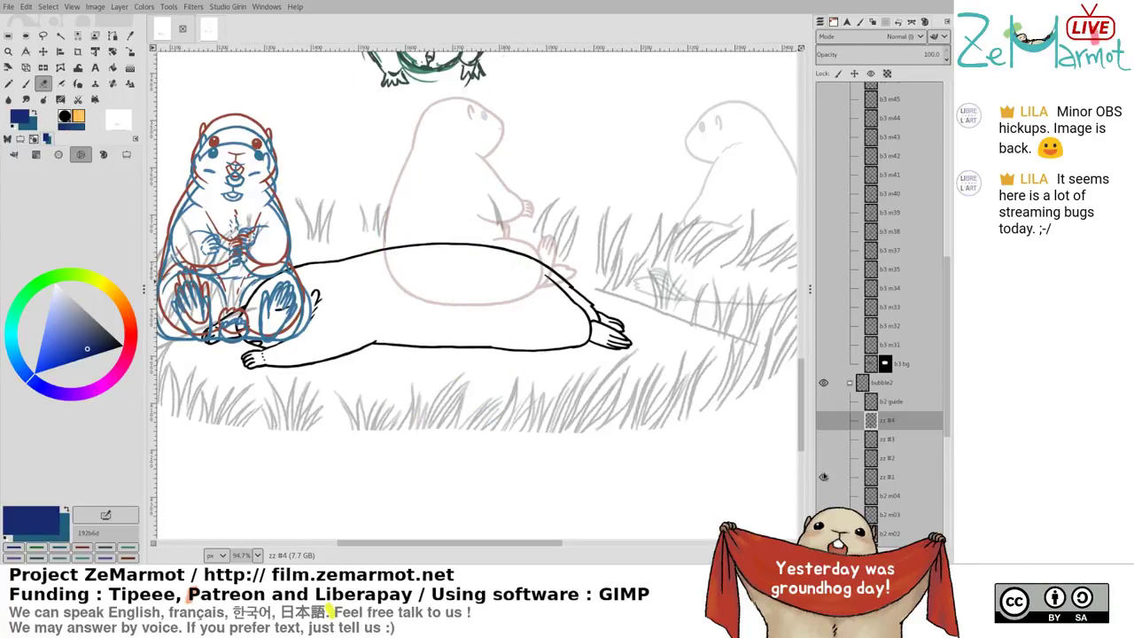
left_click(824, 458, "shift")
scroll(602, 427, "down", 3)
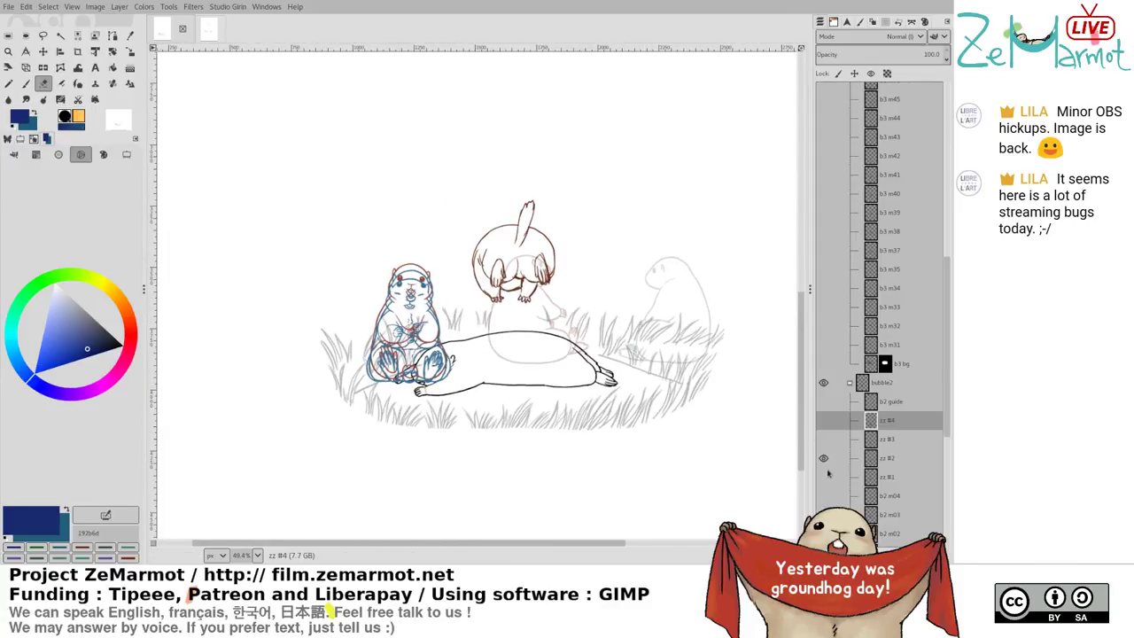
Clear the dark blue sketch from layer zz #4 and show the green zz #3 pose as reference
key("ctrl+z")
key("ctrl+z")
key("ctrl+z")
key("ctrl+z")
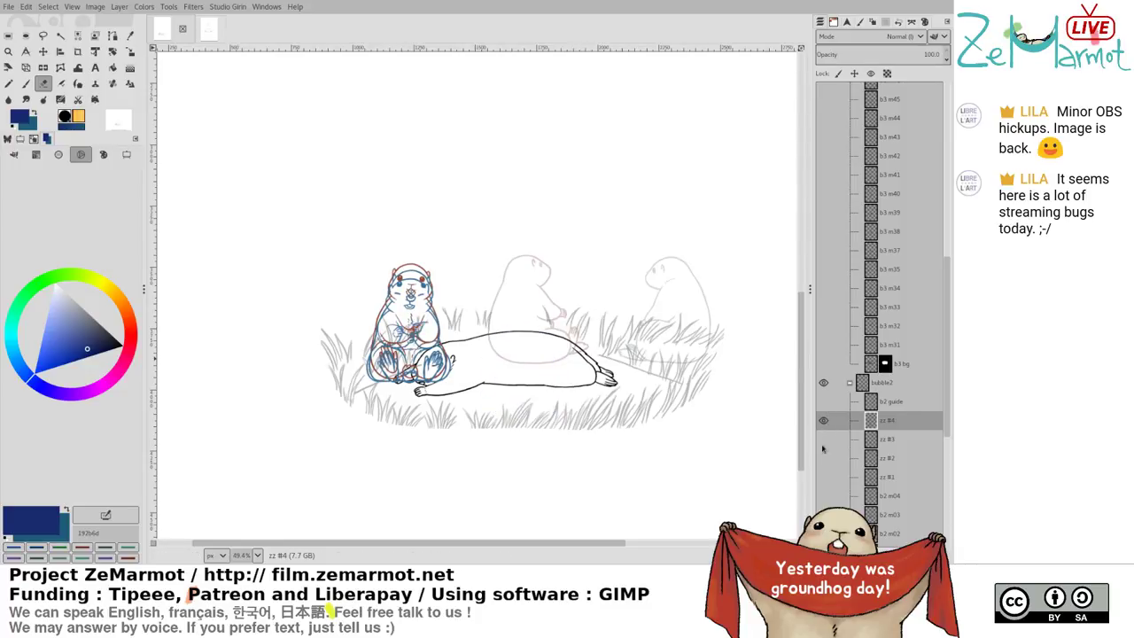
left_click(824, 440)
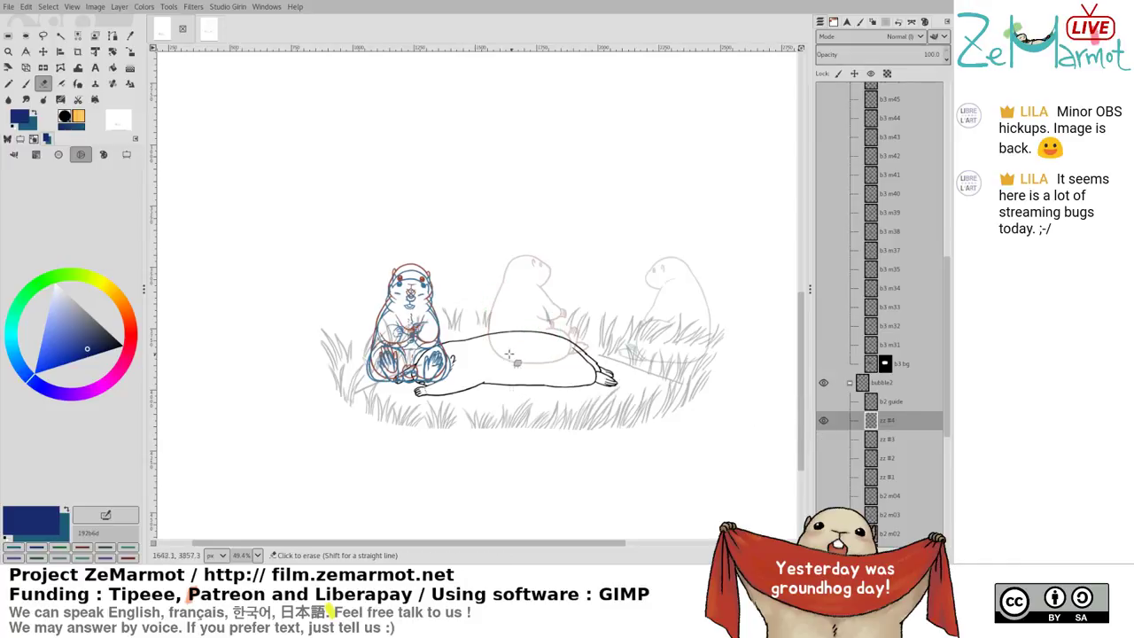
scroll(496, 306, "up", 3)
left_click_drag(496, 306, 416, 227)
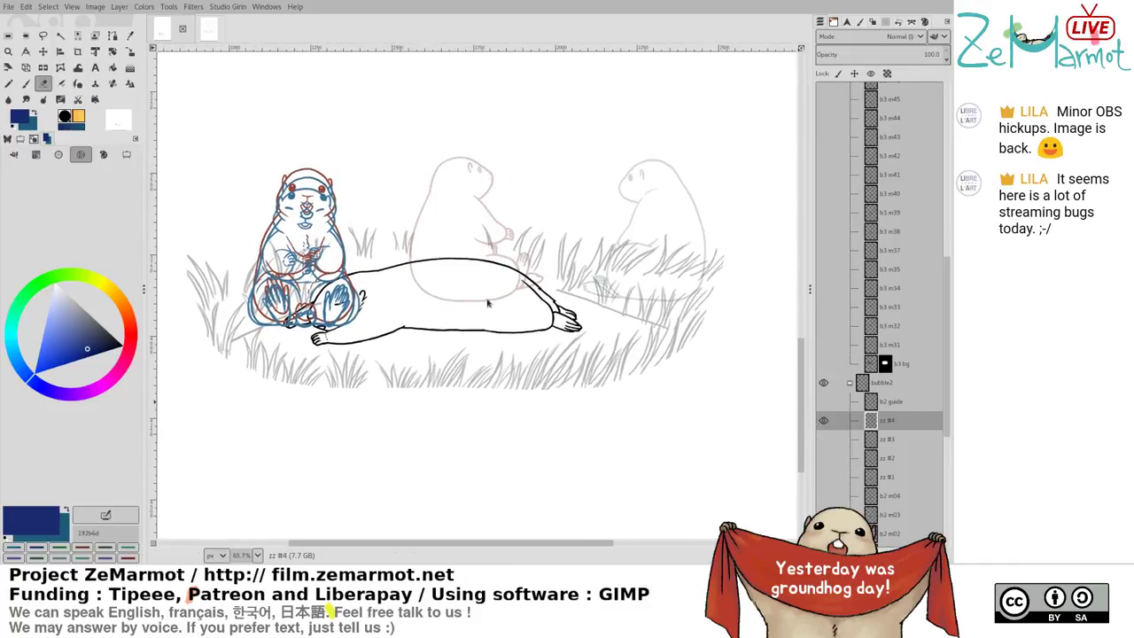
key("ctrl+z")
Sketch a new dark blue pear-shaped body with a small rounded head on zz #4, overlapping the green pose's lower part
key("k")
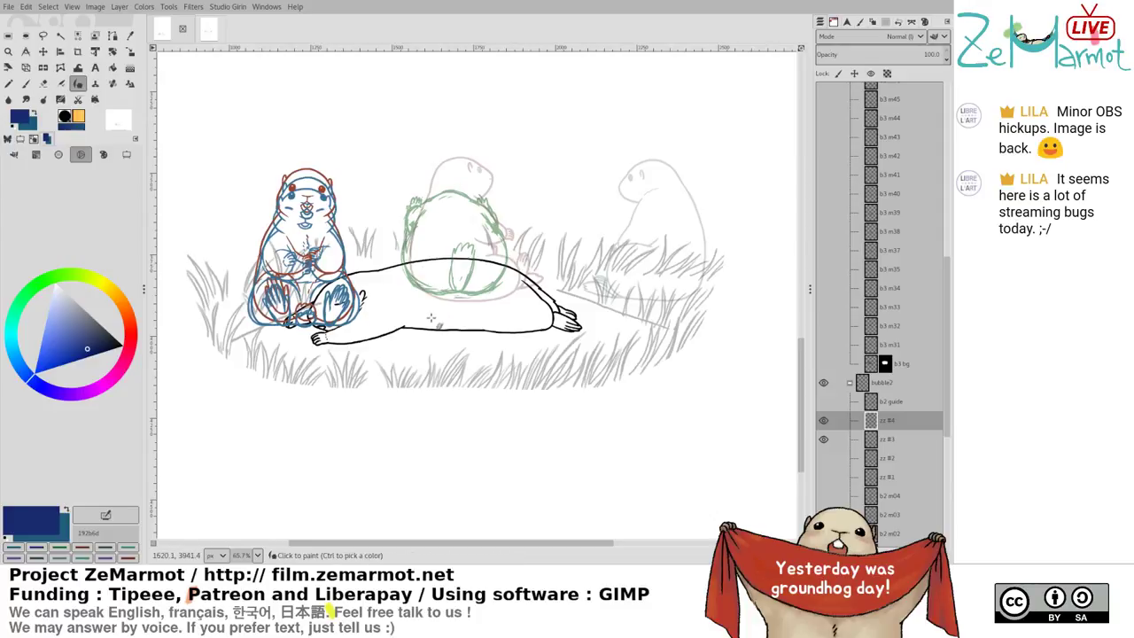
mouse_move(404, 329)
left_mouse_down()
mouse_move(495, 361)
mouse_move(428, 364)
mouse_move(403, 347)
mouse_move(480, 365)
mouse_move(410, 290)
mouse_move(435, 259)
mouse_move(497, 298)
left_mouse_up()
mouse_move(453, 257)
left_mouse_down()
mouse_move(503, 303)
mouse_move(505, 333)
mouse_move(509, 322)
mouse_move(467, 372)
left_mouse_up()
mouse_move(432, 259)
left_mouse_down()
mouse_move(465, 236)
mouse_move(477, 248)
mouse_move(452, 237)
mouse_move(428, 264)
left_mouse_up()
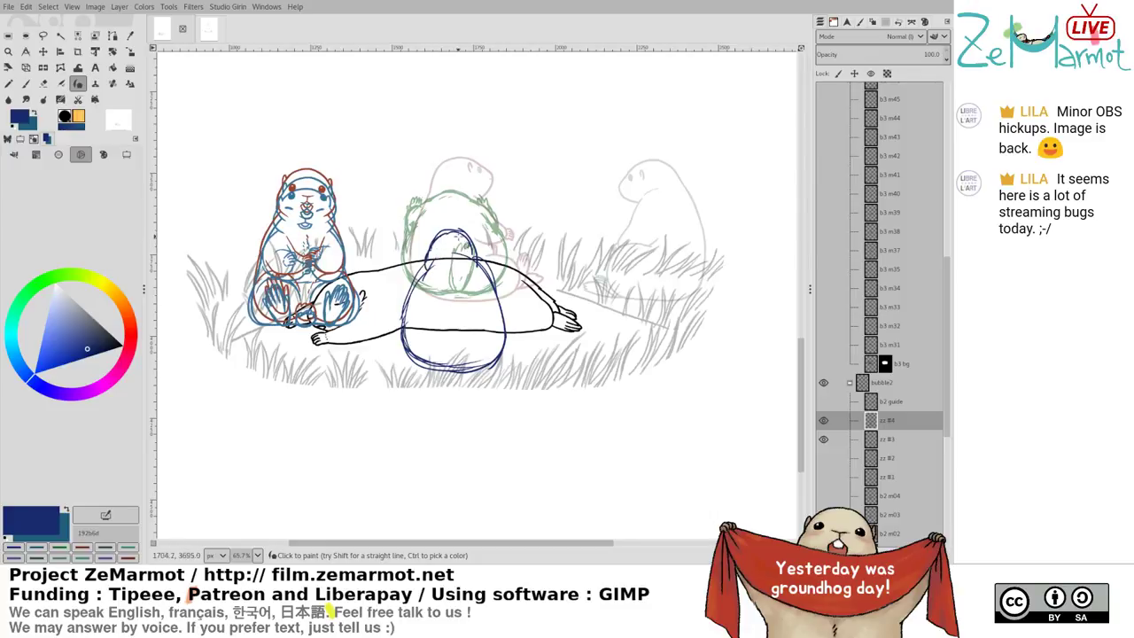
mouse_move(410, 286)
left_mouse_down()
mouse_move(478, 264)
mouse_move(492, 290)
left_mouse_up()
left_click_drag(435, 260, 420, 278)
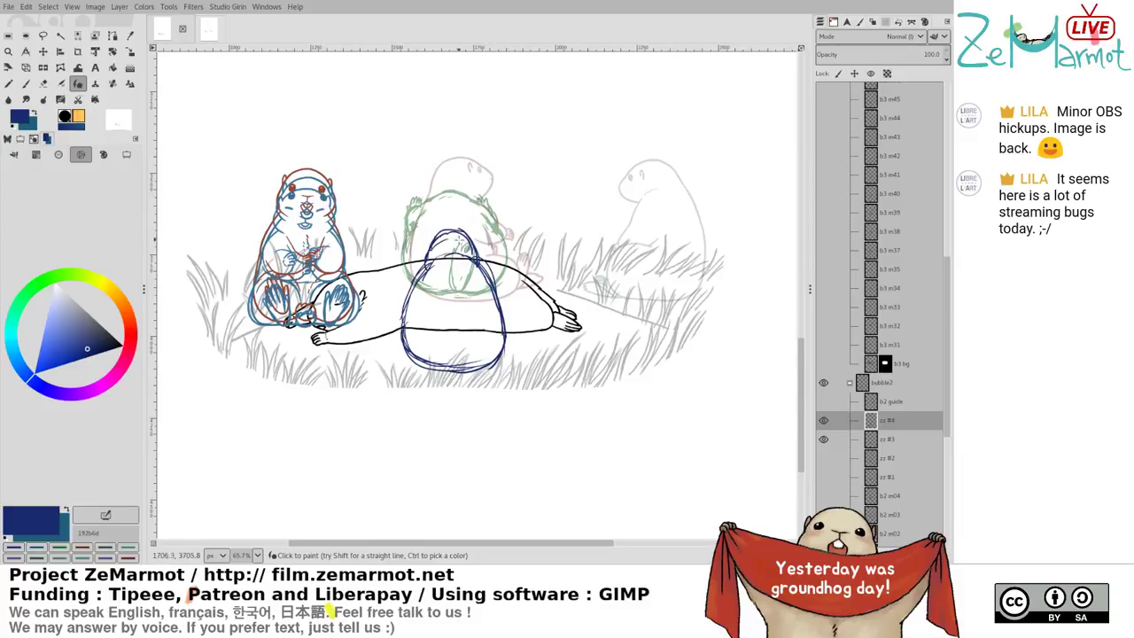
key("ctrl+z")
key("ctrl+z")
key("ctrl+z")
key("ctrl+z")
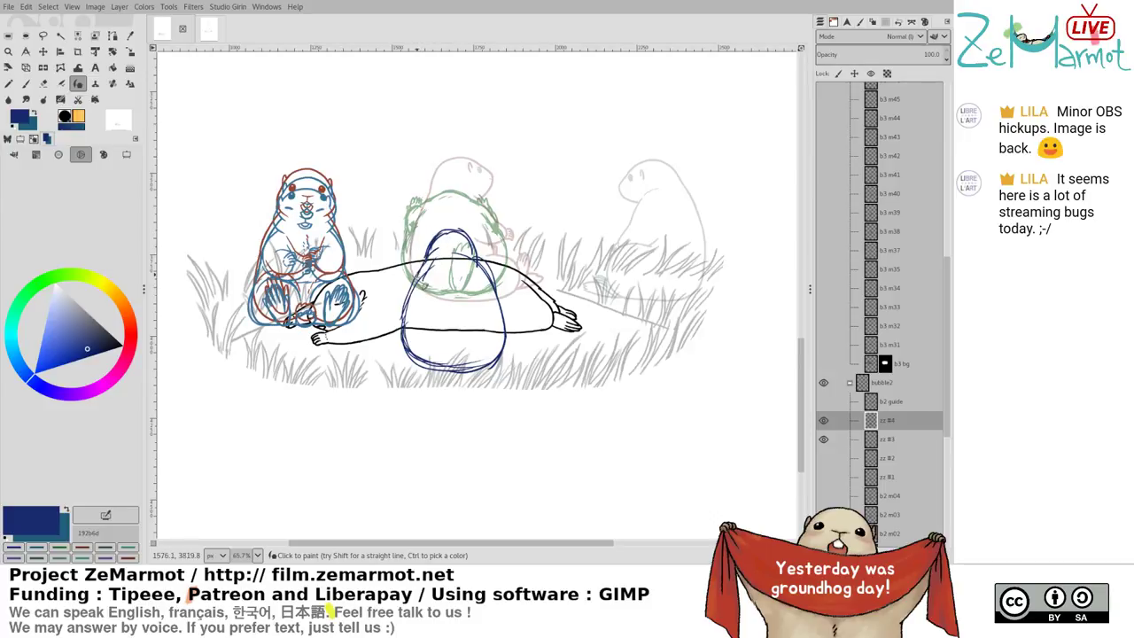
Add small ears to the blue head, widen and reinforce the body outline, and draw a tufted tail at its base
key("shift+e")
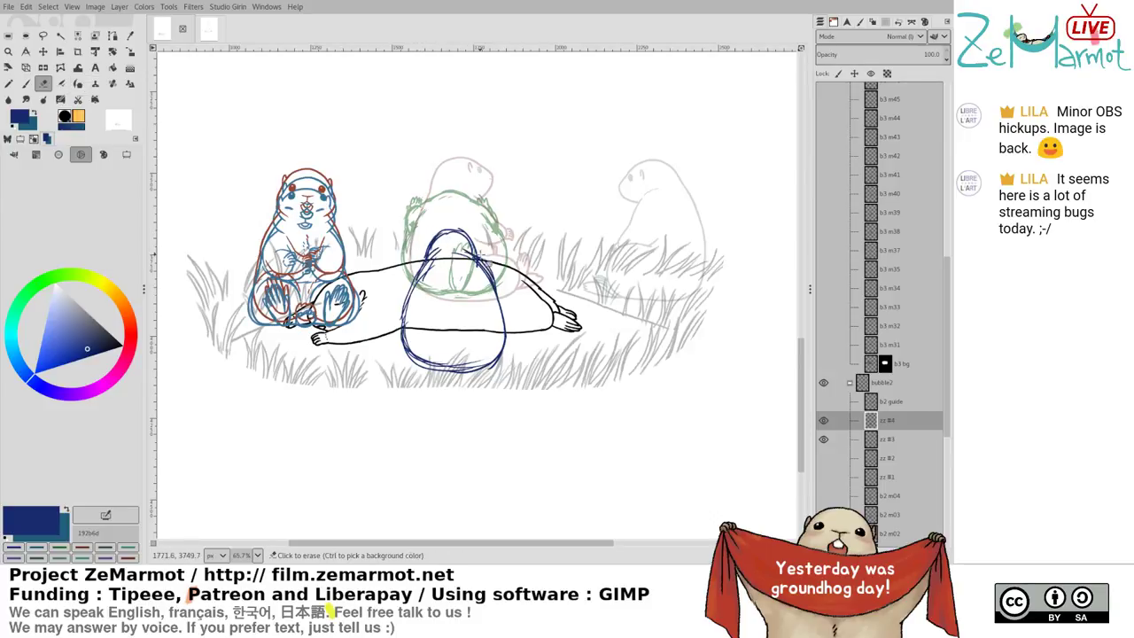
key("y")
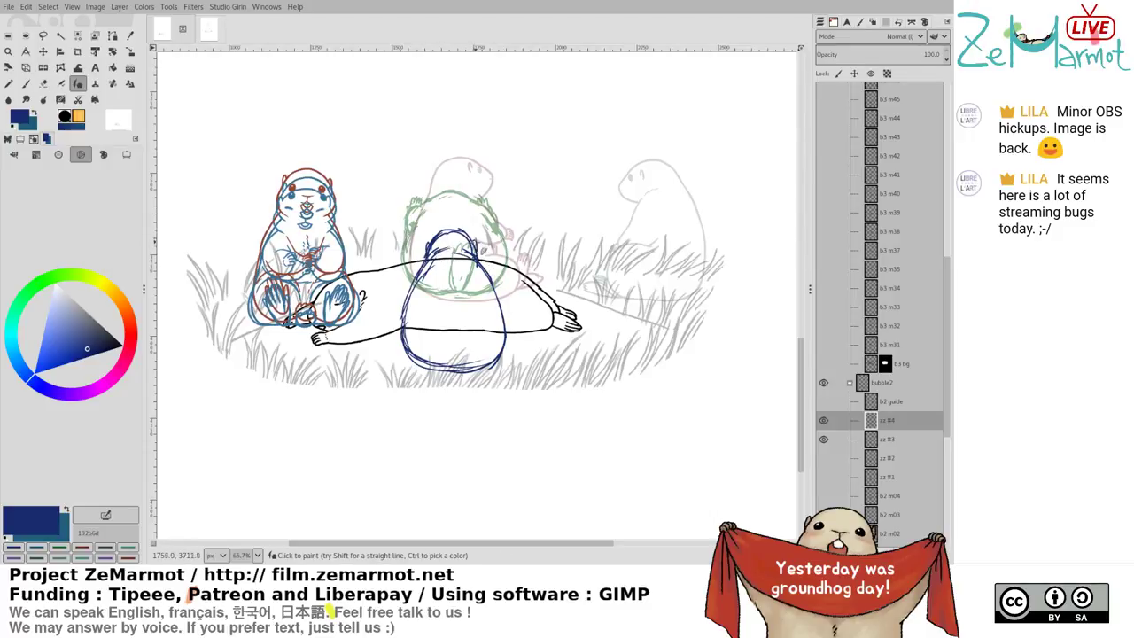
mouse_move(426, 258)
left_mouse_down()
mouse_move(412, 314)
mouse_move(415, 373)
mouse_move(508, 375)
mouse_move(461, 380)
mouse_move(502, 376)
mouse_move(495, 382)
mouse_move(507, 316)
mouse_move(514, 358)
mouse_move(512, 337)
mouse_move(519, 346)
mouse_move(487, 383)
left_mouse_up()
mouse_move(413, 316)
left_mouse_down()
mouse_move(409, 366)
mouse_move(447, 347)
mouse_move(475, 351)
mouse_move(461, 381)
mouse_move(467, 355)
left_mouse_up()
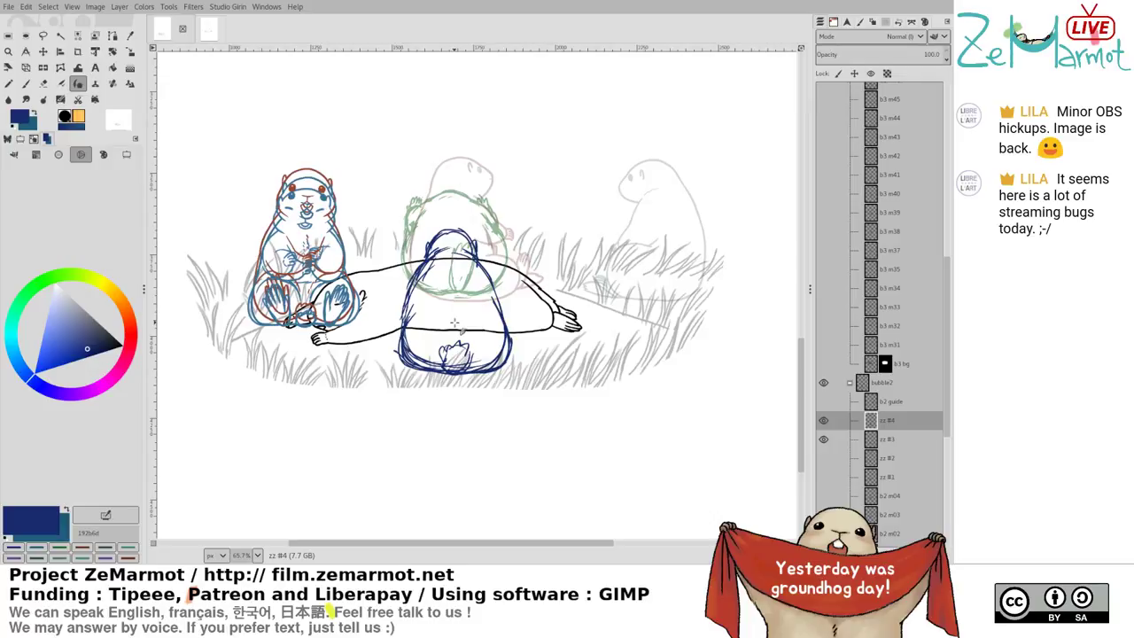
mouse_move(456, 298)
left_mouse_down()
mouse_move(433, 266)
mouse_move(426, 282)
left_mouse_up()
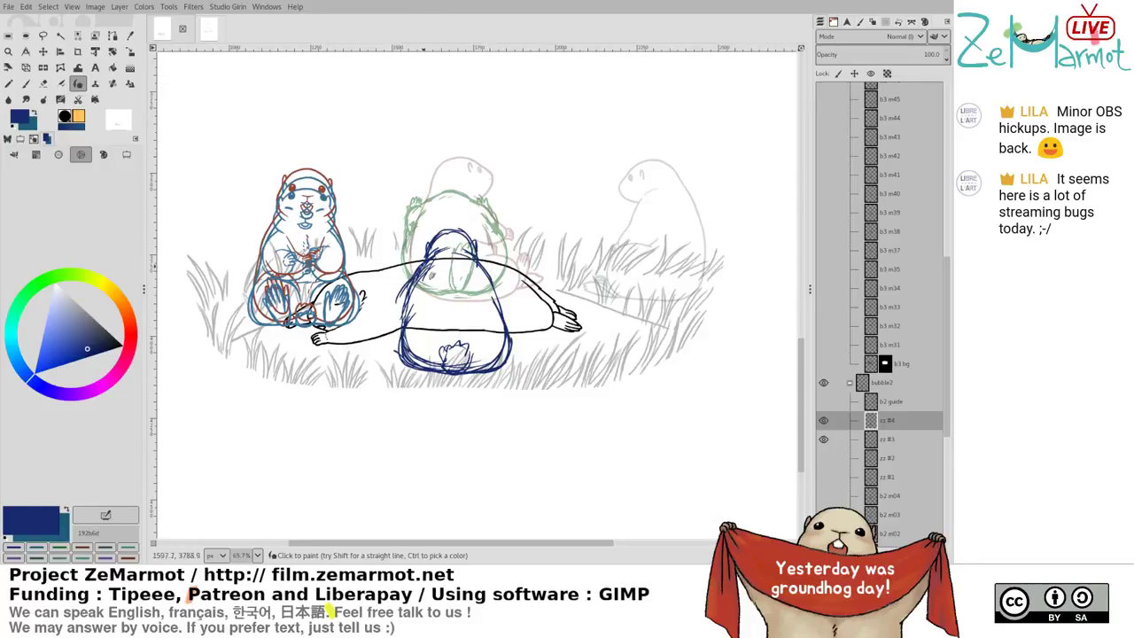
key("ctrl+z")
Move the blue marmot's head and shoulders slightly lower, anchor them, and redraw the rounded upper back and arm contours
key("f")
mouse_move(442, 208)
left_mouse_down()
mouse_move(399, 291)
mouse_move(516, 266)
mouse_move(486, 225)
left_mouse_up()
left_click_drag(465, 243, 467, 254)
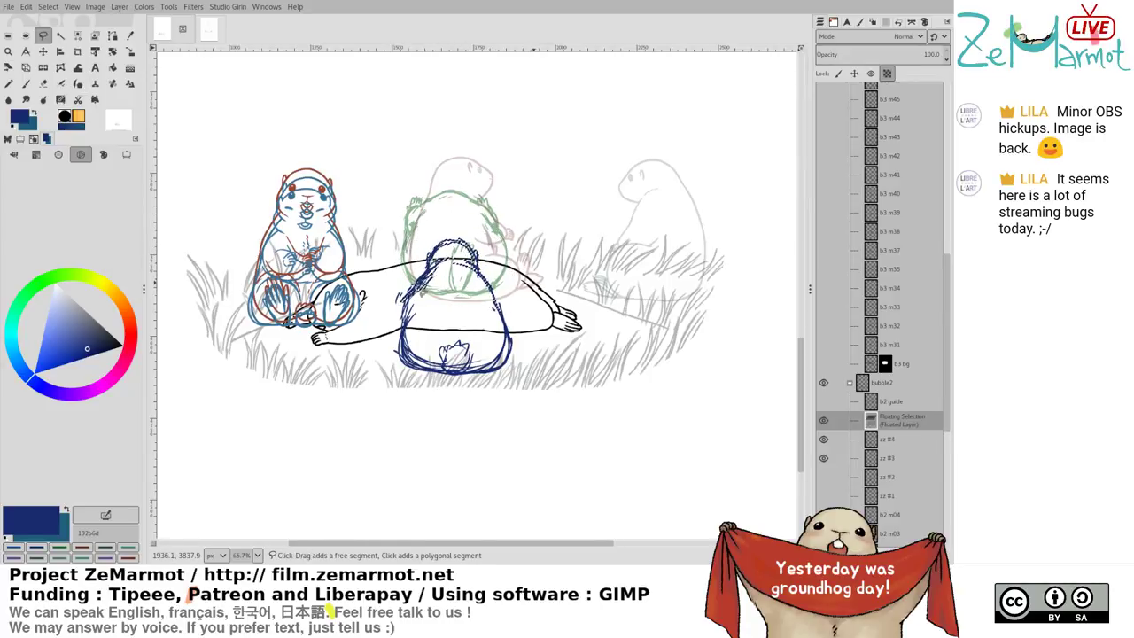
key("ctrl+h")
key("k")
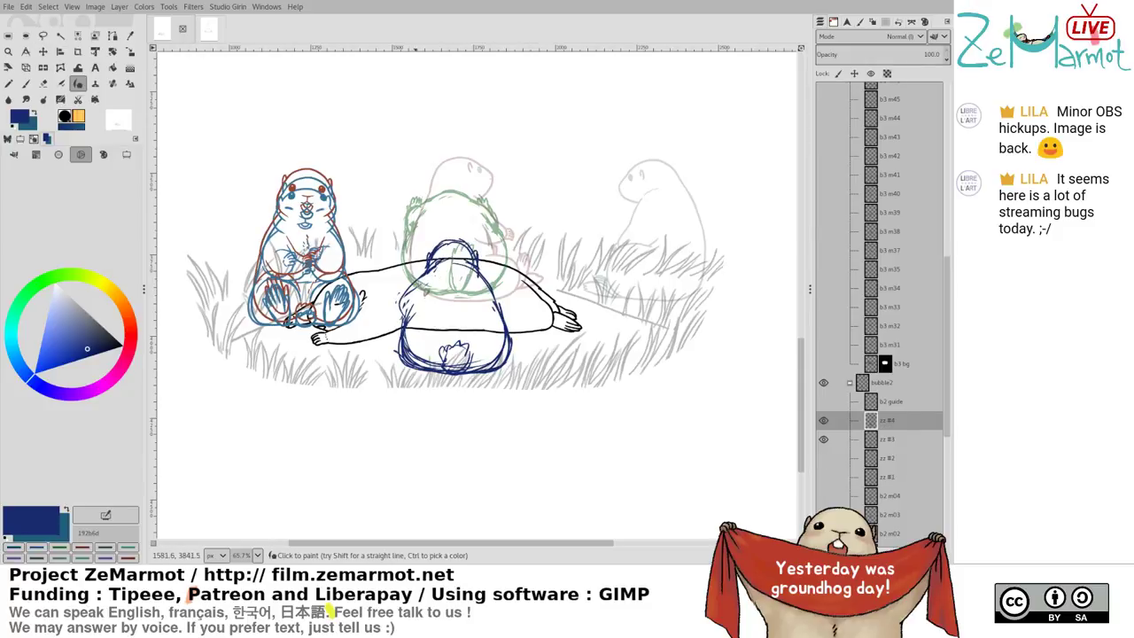
mouse_move(424, 278)
left_mouse_down()
mouse_move(415, 315)
mouse_move(427, 311)
mouse_move(413, 319)
mouse_move(443, 298)
mouse_move(436, 304)
mouse_move(501, 297)
mouse_move(473, 312)
mouse_move(494, 304)
mouse_move(478, 292)
mouse_move(512, 318)
left_mouse_up()
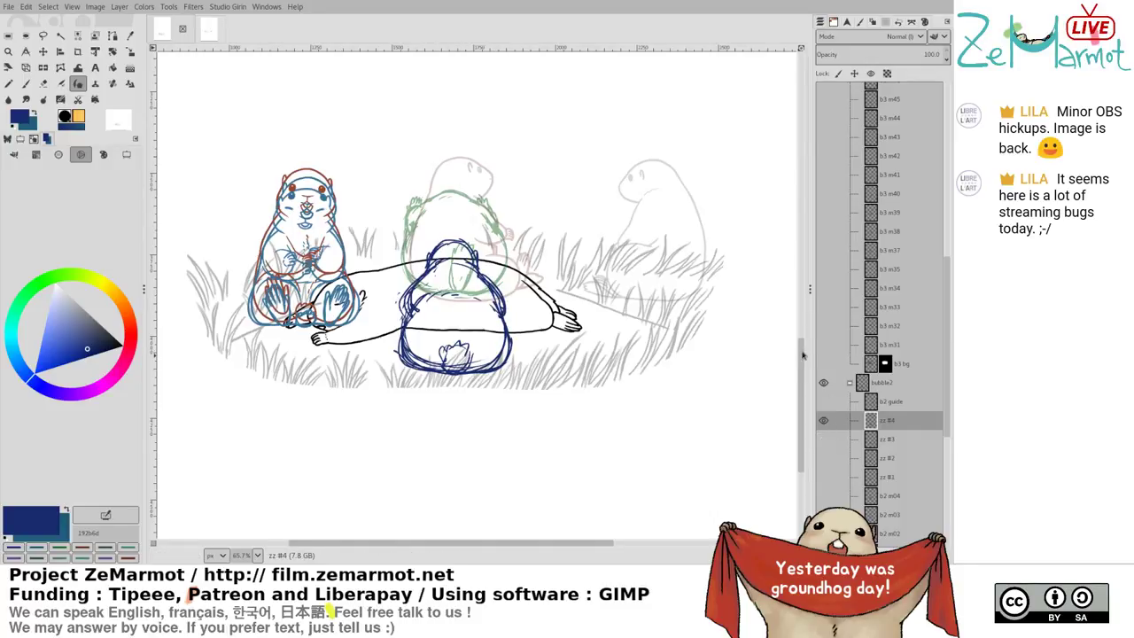
Compare the revised zz #4 pose with the preceding poses by alternating the visible layers
key("Page_Down")
key("Page_Up")
key("Page_Down")
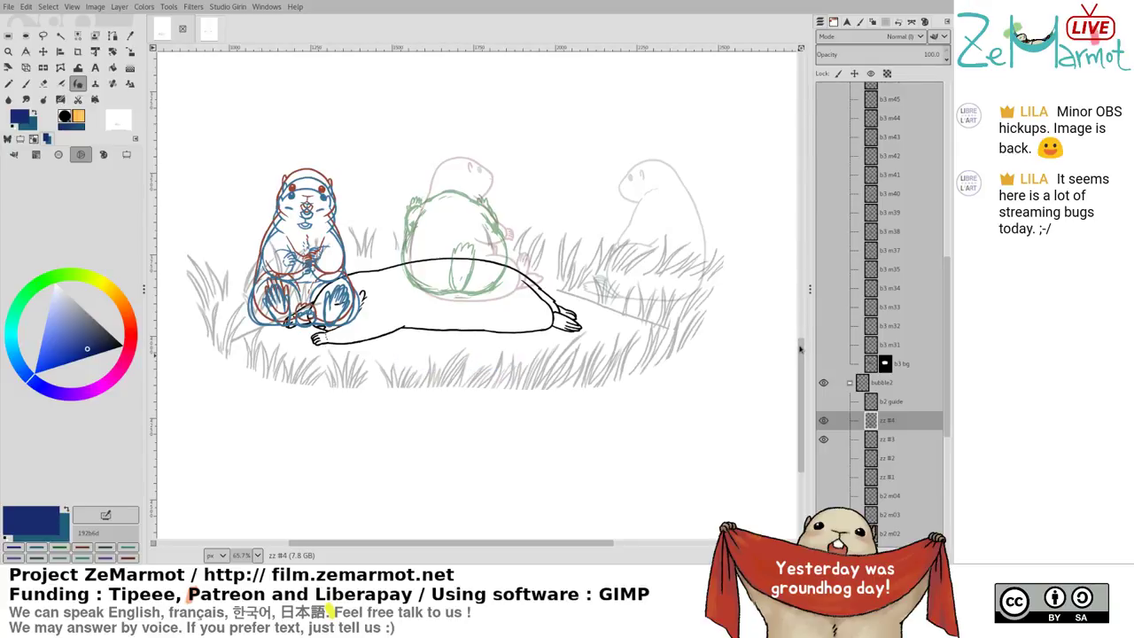
key("Page_Up")
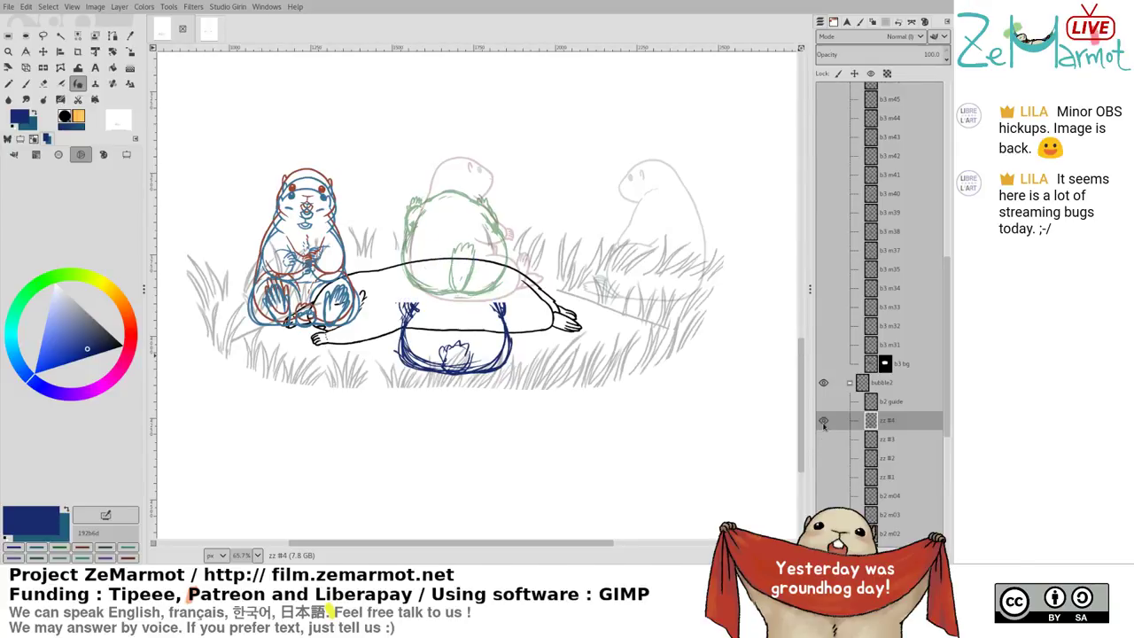
left_click(824, 439)
left_click(825, 458, "shift")
left_click(825, 440, "shift")
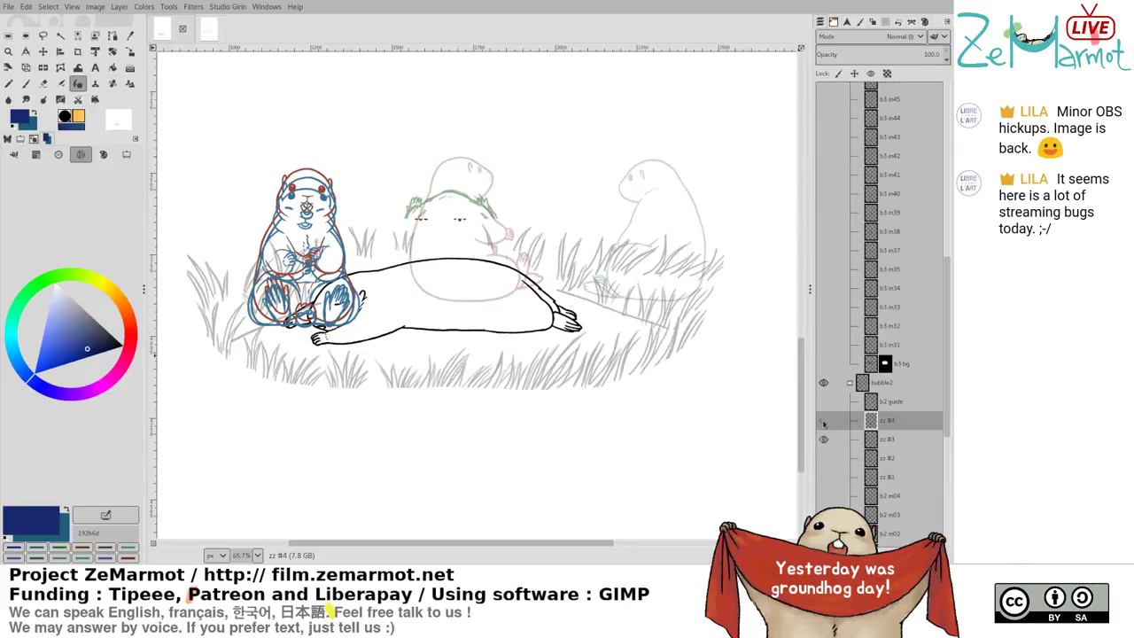
left_click(826, 421, "shift")
left_click(827, 425, "shift")
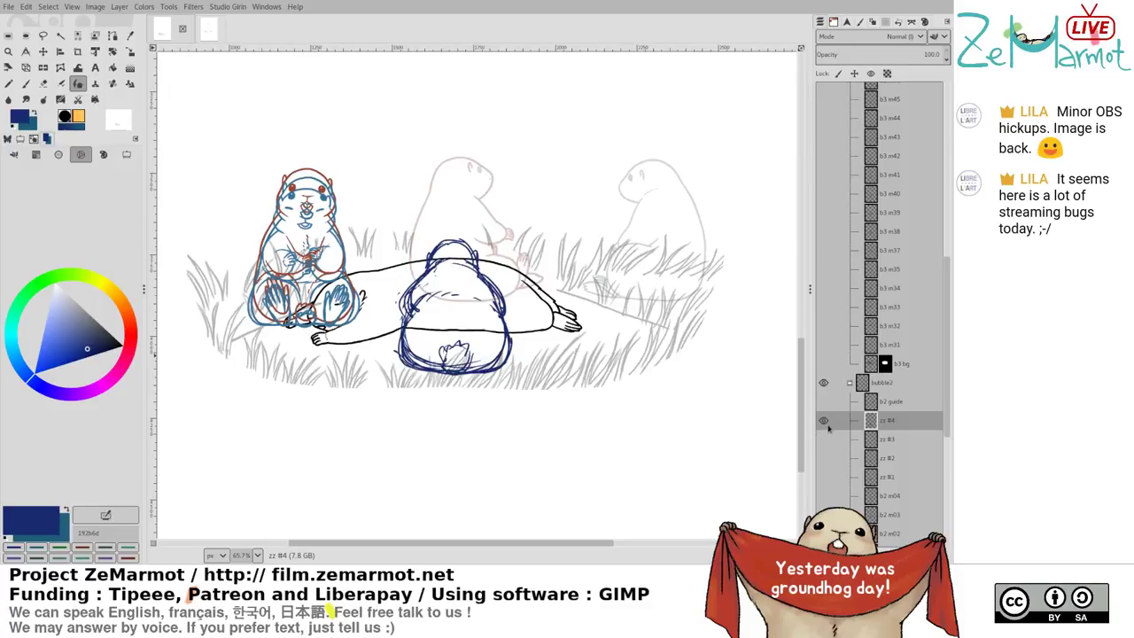
Create layer zz #5 for the next pose, with a dark reddish brown as the drawing colour
left_click(824, 497)
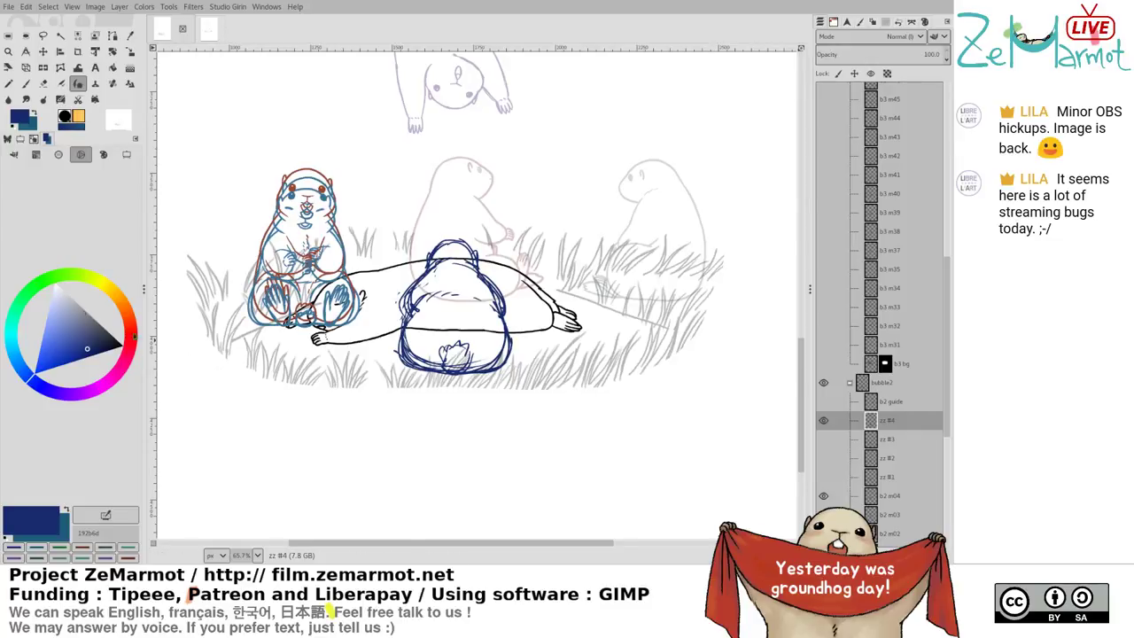
left_click(126, 325)
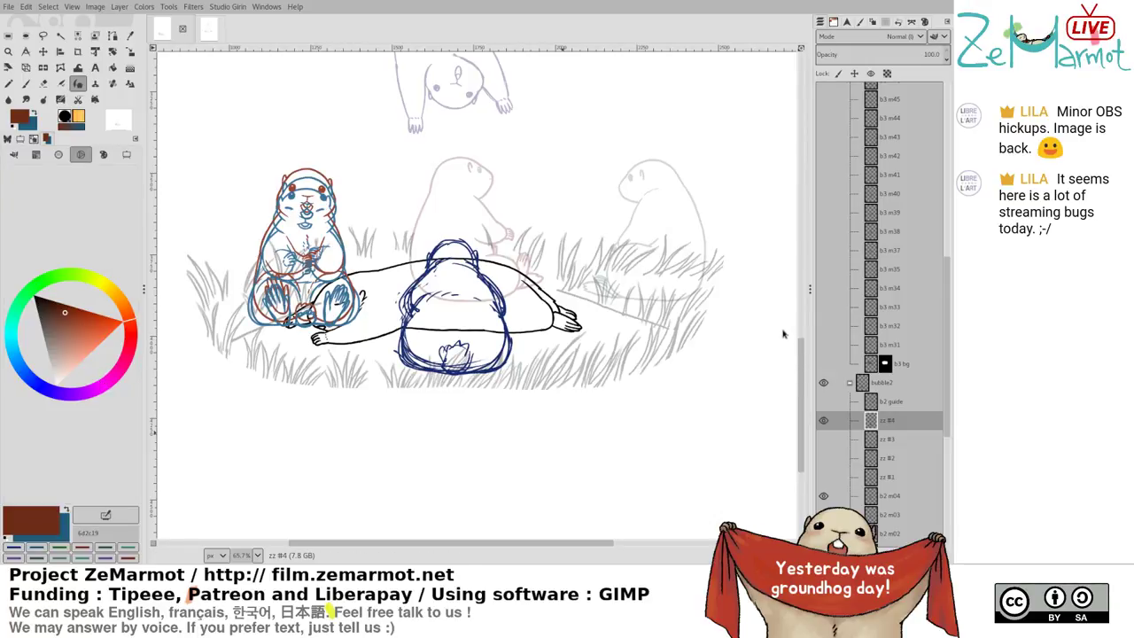
key("ctrl+shift+n")
left_click(824, 422)
left_click(823, 439)
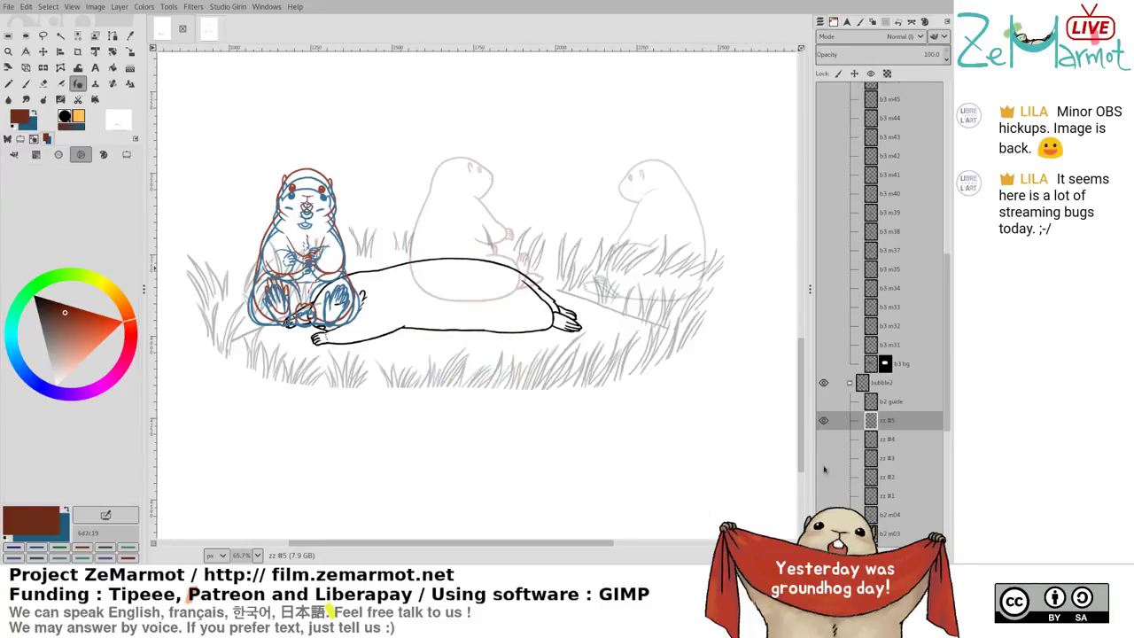
Examine the motion from pose zz #1 through zz #4 by showing the layers in turn, rechecking zz #3 against zz #4
left_click(823, 496)
left_click(823, 495)
left_click(823, 477)
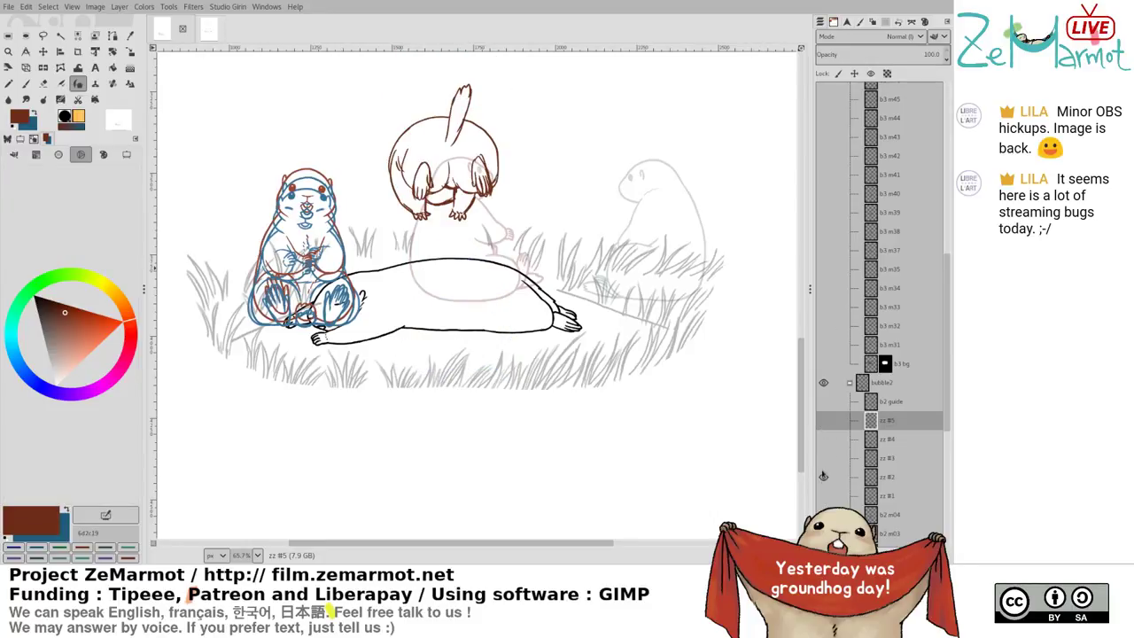
left_click(823, 476)
left_click(823, 458)
left_click(823, 458)
left_click(823, 440)
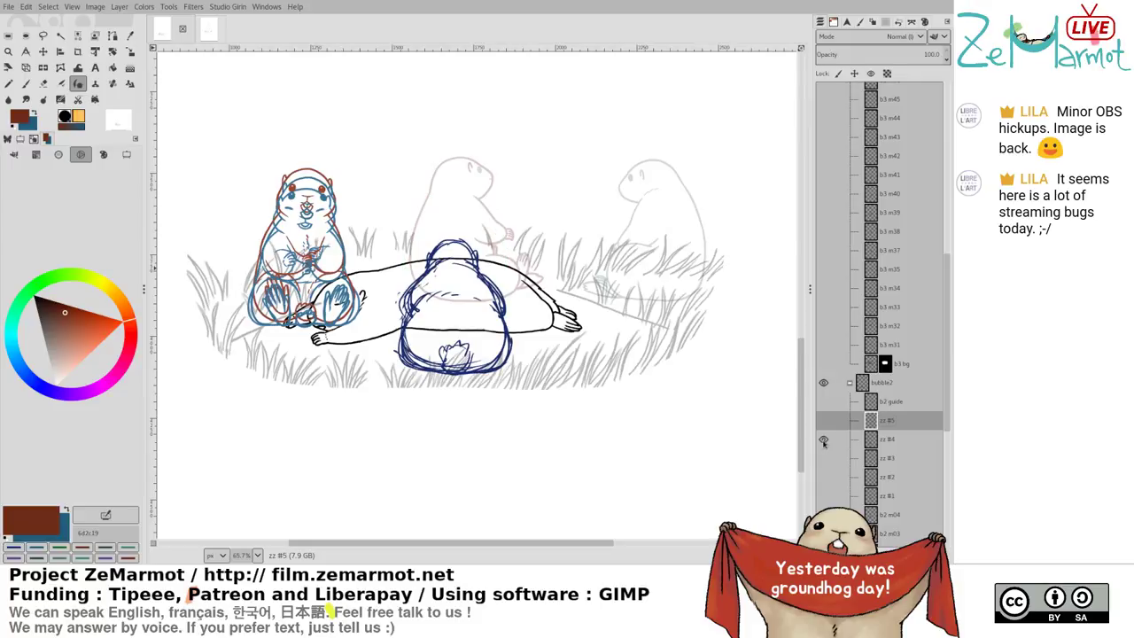
left_click(823, 458)
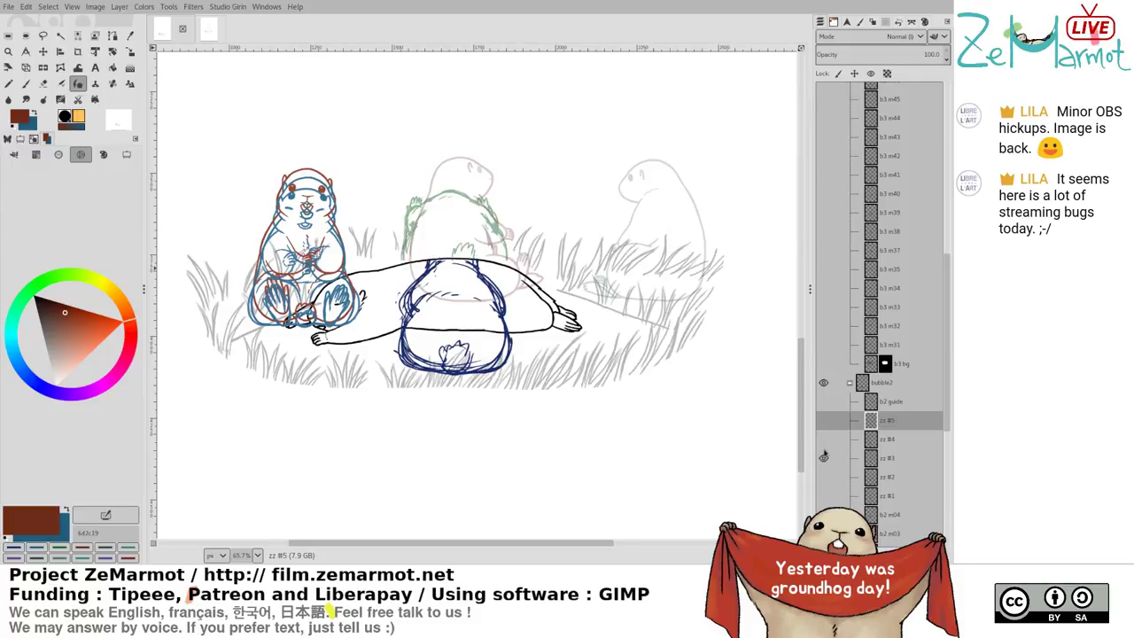
left_click(823, 439)
left_click(824, 458)
left_click(823, 438)
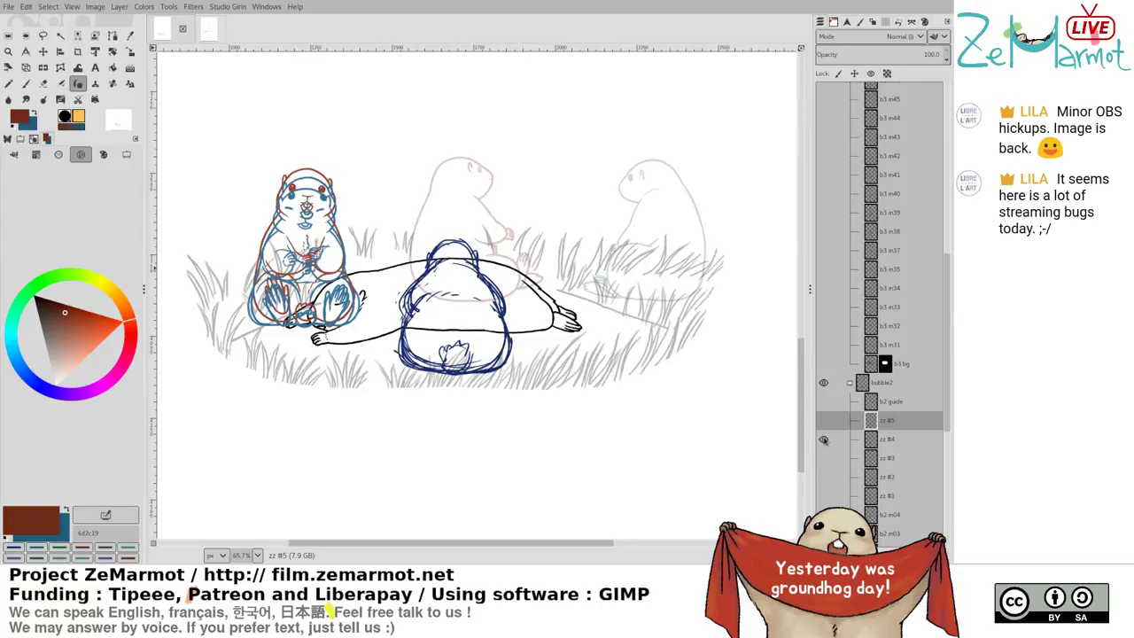
Move the empty layer zz #5 directly below zz #4 in the layer stack
left_click(889, 441)
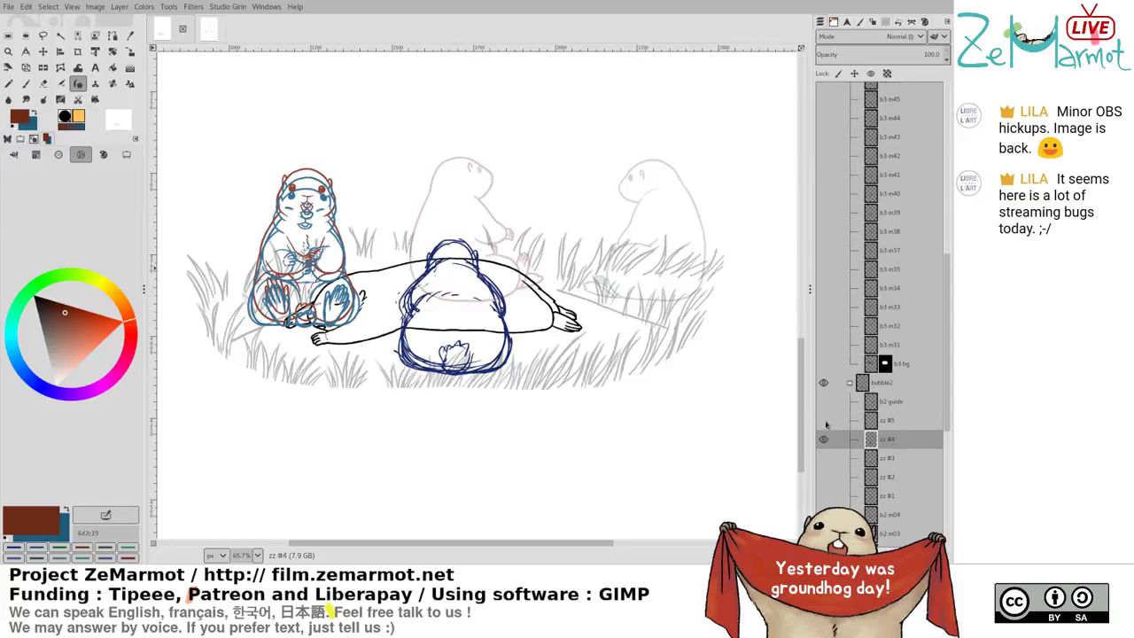
left_click(823, 458)
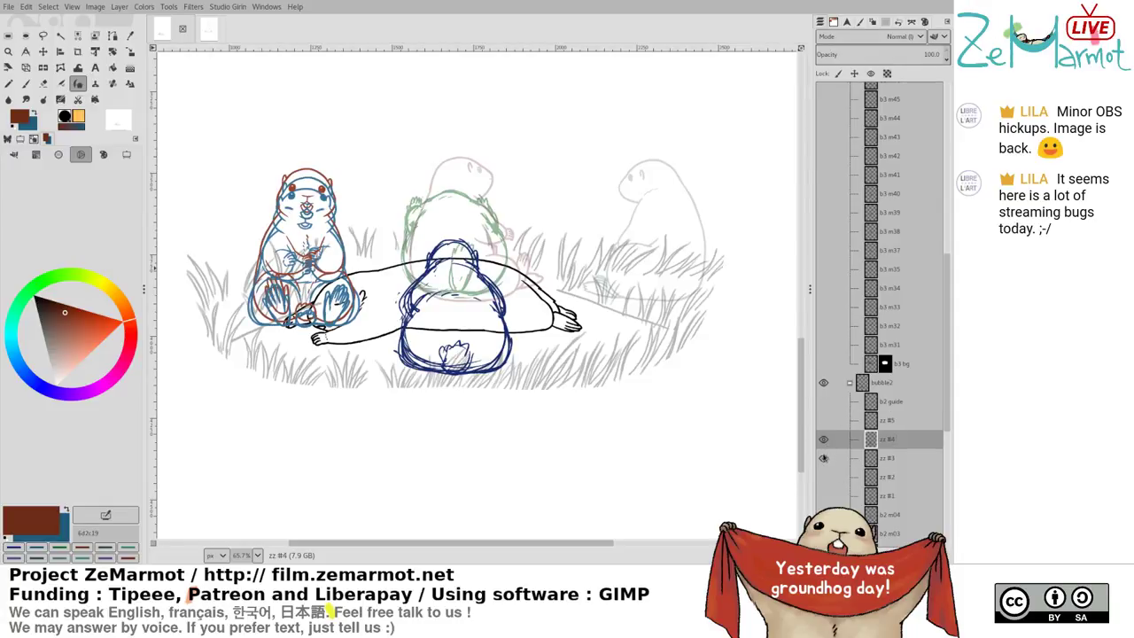
left_click(824, 458)
left_click(888, 424)
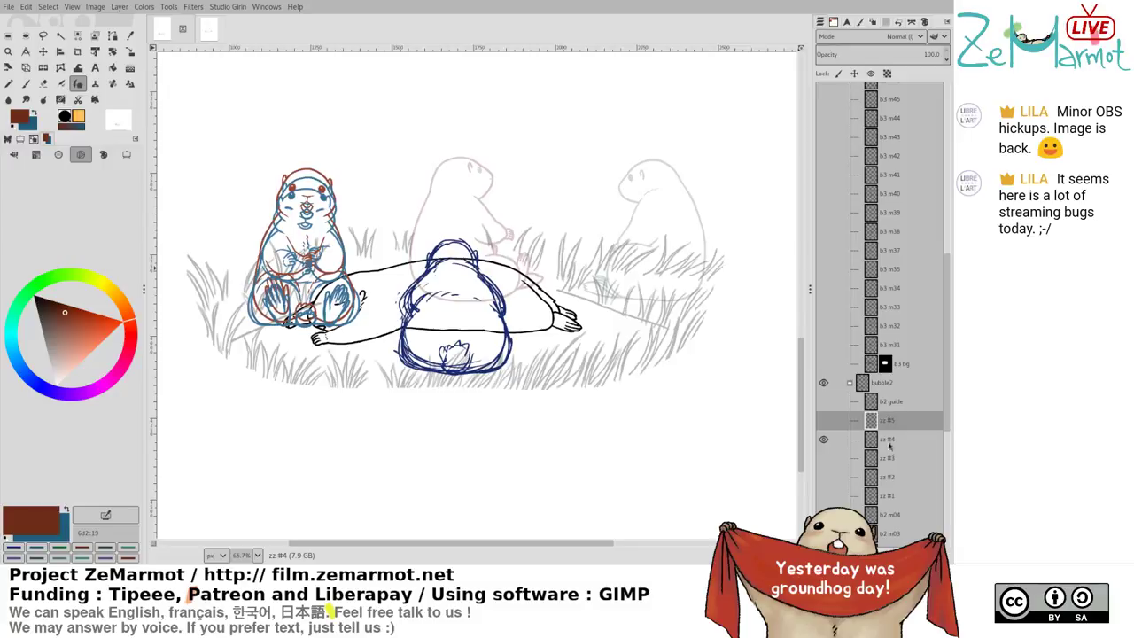
left_click_drag(888, 456, 889, 457)
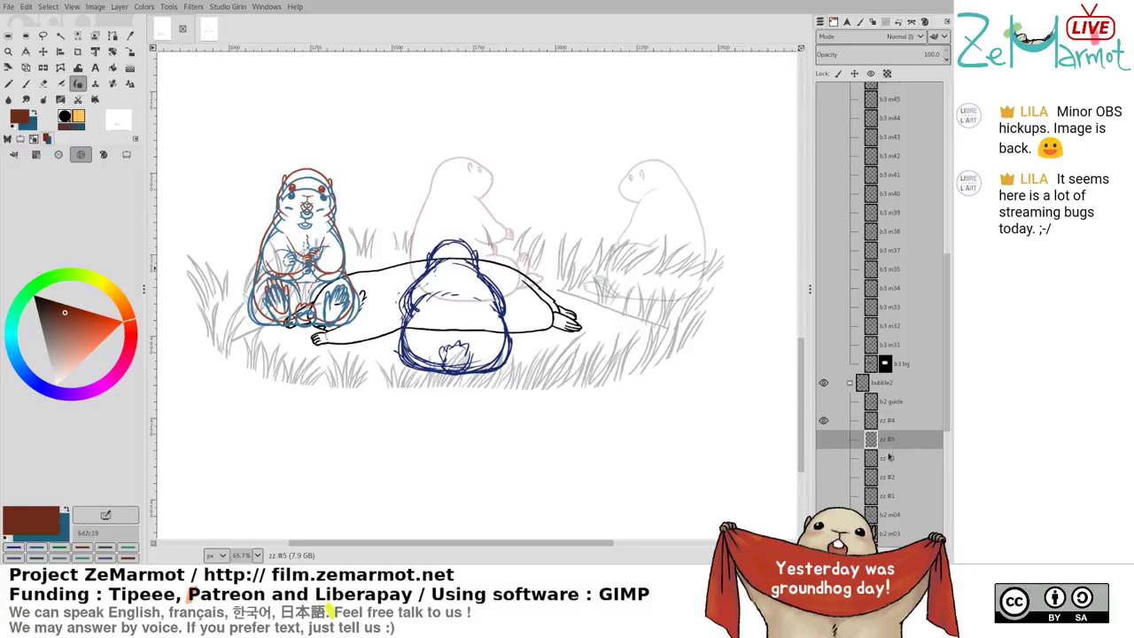
Show zz #3 and zz #4 as references, fade zz #4, and make zz #5 the active layer
left_click(823, 421)
left_click(823, 458)
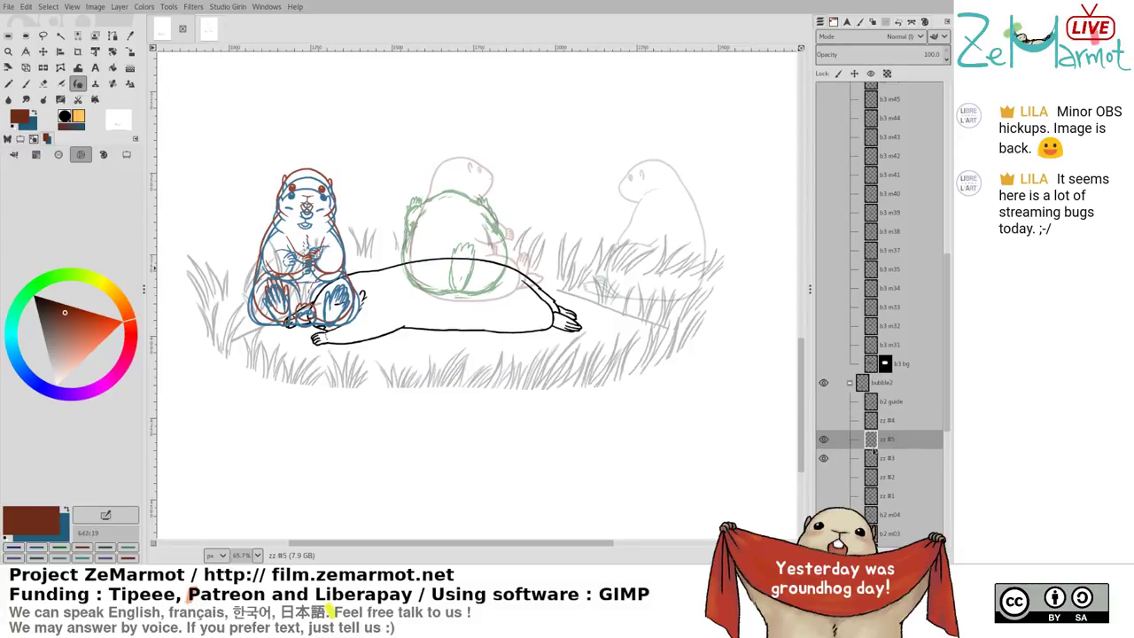
left_click(824, 420)
left_click(882, 431)
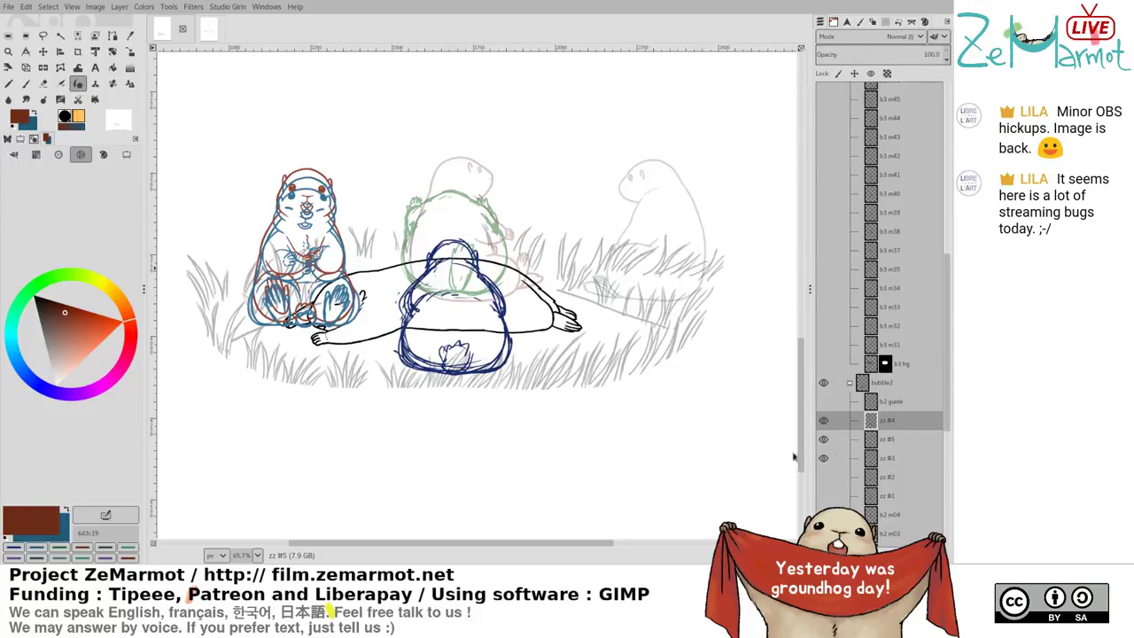
left_click(886, 439)
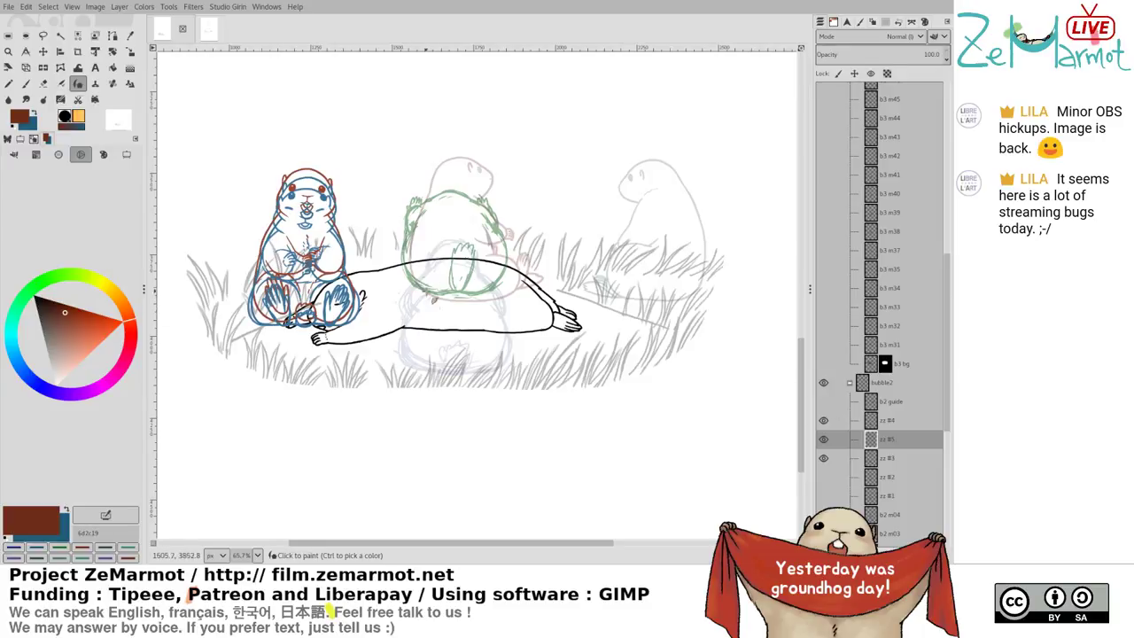
Sketch the marmot's rounded body outline and tail on zz #5 in reddish brown over the faded zz #4 pose
left_click_drag(426, 302, 414, 366)
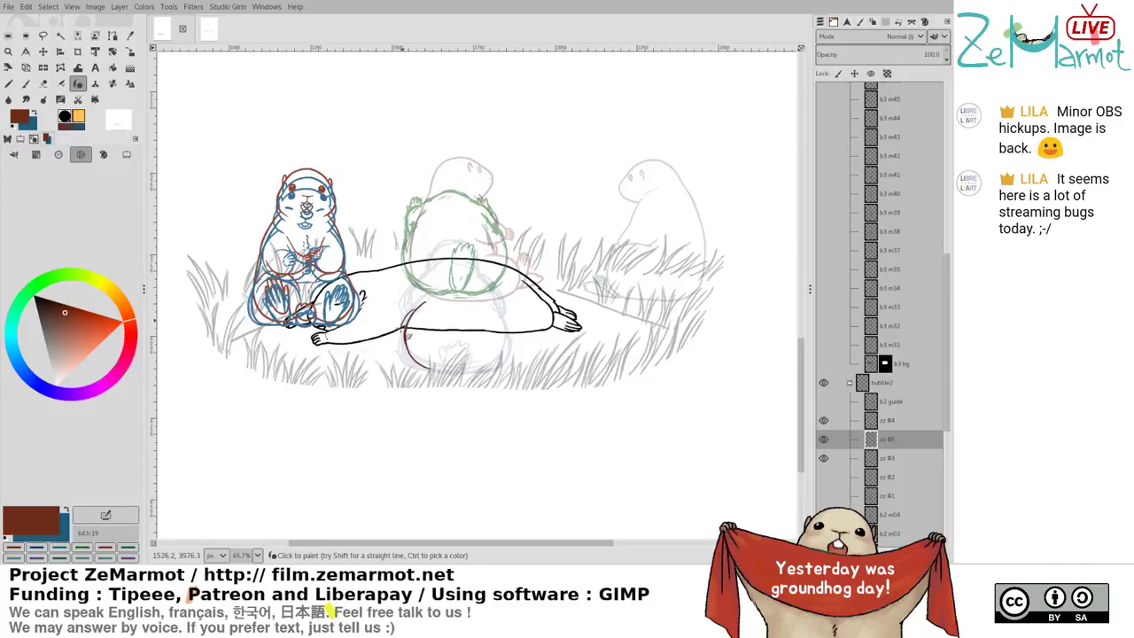
mouse_move(404, 327)
left_mouse_down()
mouse_move(436, 372)
mouse_move(413, 362)
mouse_move(461, 382)
left_mouse_up()
mouse_move(419, 291)
left_mouse_down()
mouse_move(406, 321)
mouse_move(462, 270)
mouse_move(493, 296)
mouse_move(512, 344)
mouse_move(492, 381)
mouse_move(457, 379)
mouse_move(444, 365)
mouse_move(481, 383)
left_mouse_up()
key("ctrl+z")
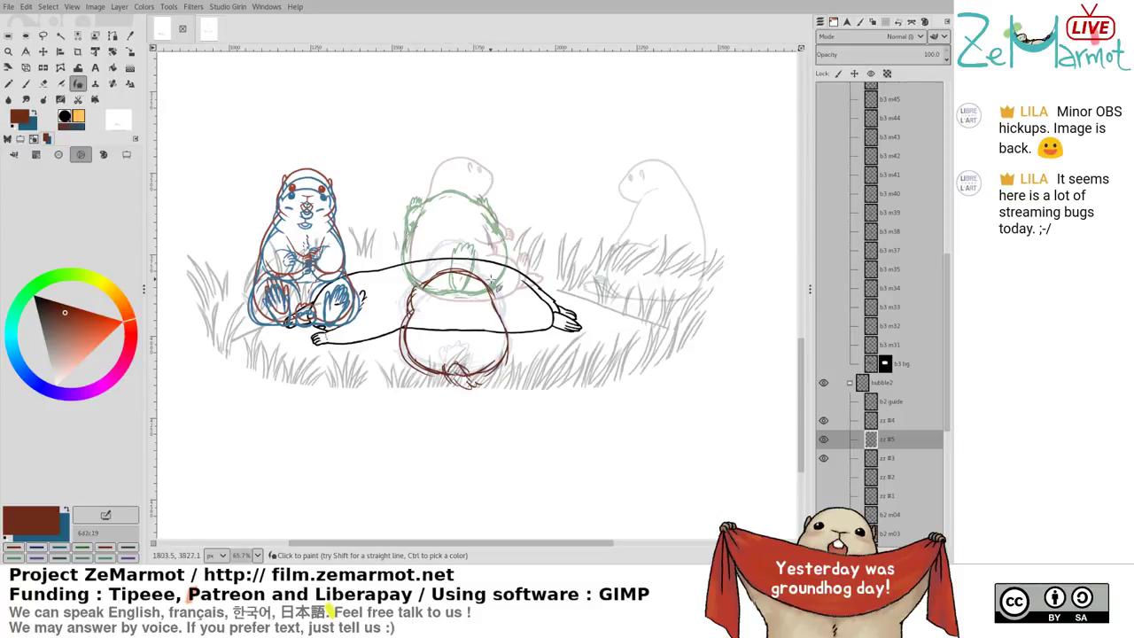
Sketch the small rounded head above the zz #5 body and erase the body line crossing it
scroll(469, 305, "up", 2)
mouse_move(431, 309)
left_mouse_down()
mouse_move(434, 291)
mouse_move(472, 299)
mouse_move(462, 289)
mouse_move(475, 310)
mouse_move(469, 298)
left_mouse_up()
key("ctrl+z")
key("ctrl+z")
mouse_move(434, 293)
left_mouse_down()
mouse_move(476, 318)
mouse_move(426, 310)
left_mouse_up()
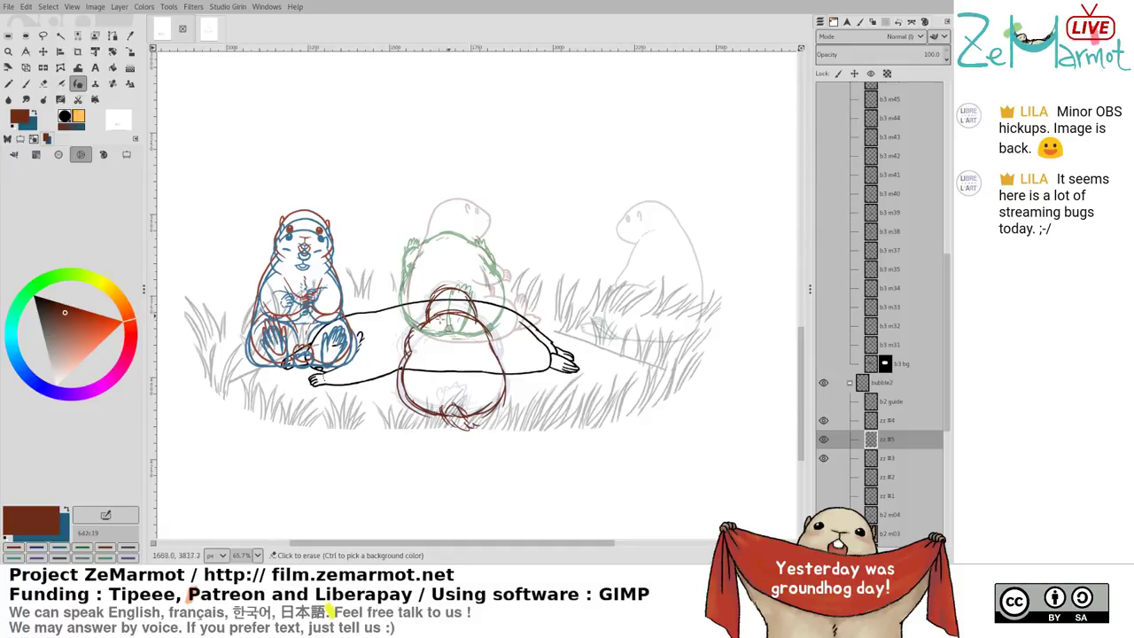
key("shift+e")
mouse_move(465, 315)
left_mouse_down()
mouse_move(447, 317)
mouse_move(482, 331)
mouse_move(427, 327)
mouse_move(472, 315)
left_mouse_up()
key("y")
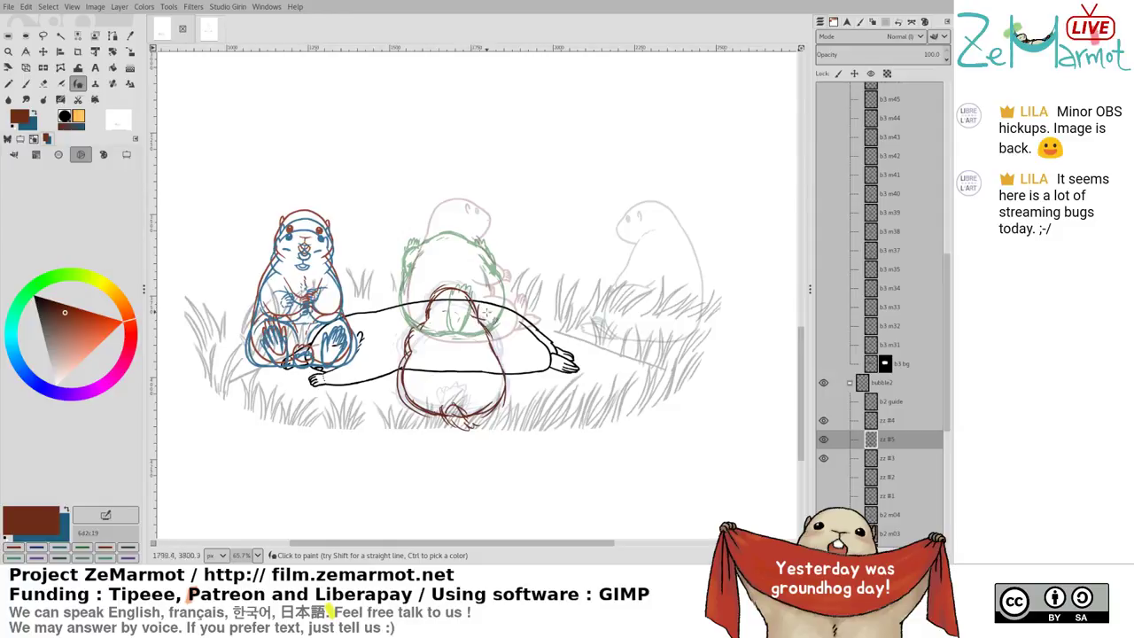
Draw raised arms with small clawed paws on both sides of the zz #5 head, erasing stray lines
left_click_drag(483, 310, 498, 351)
key("shift+e")
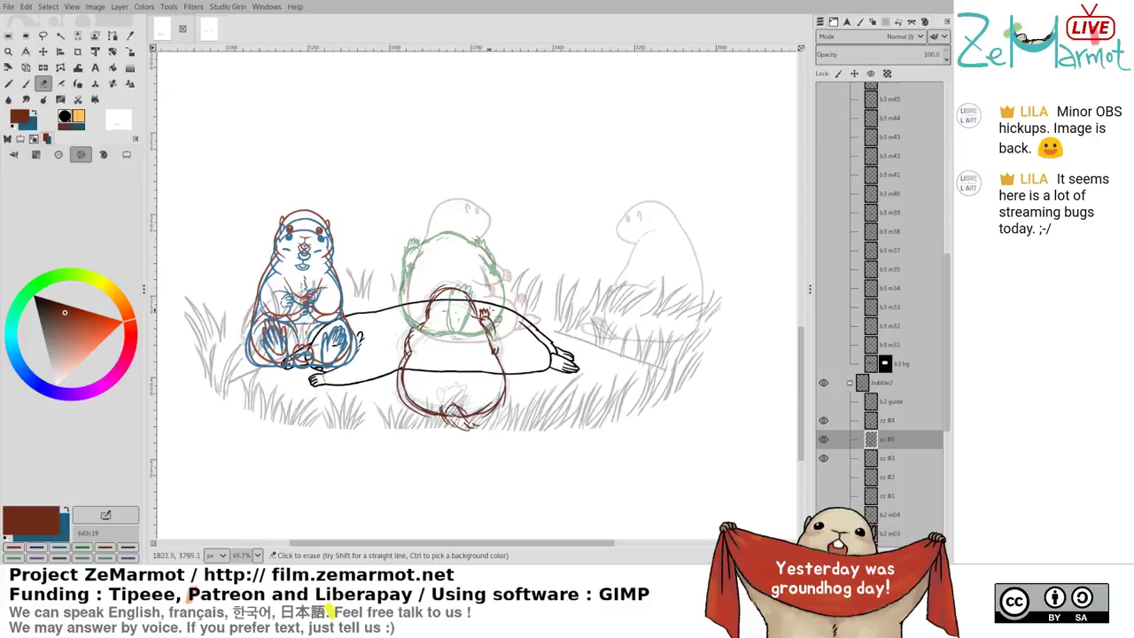
key("k")
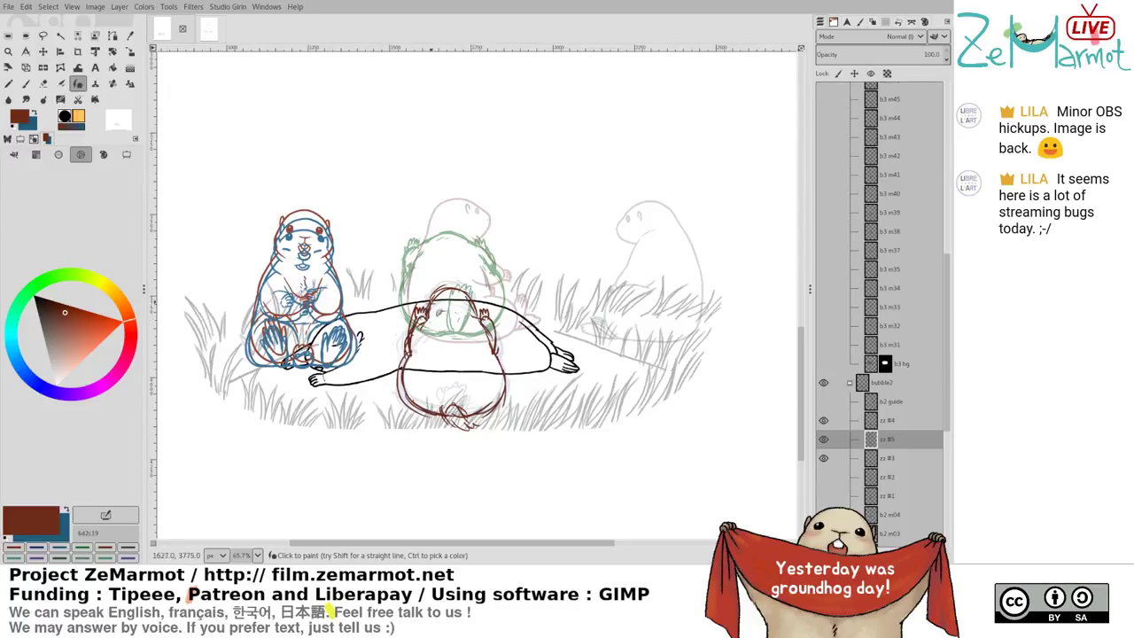
key("shift+e")
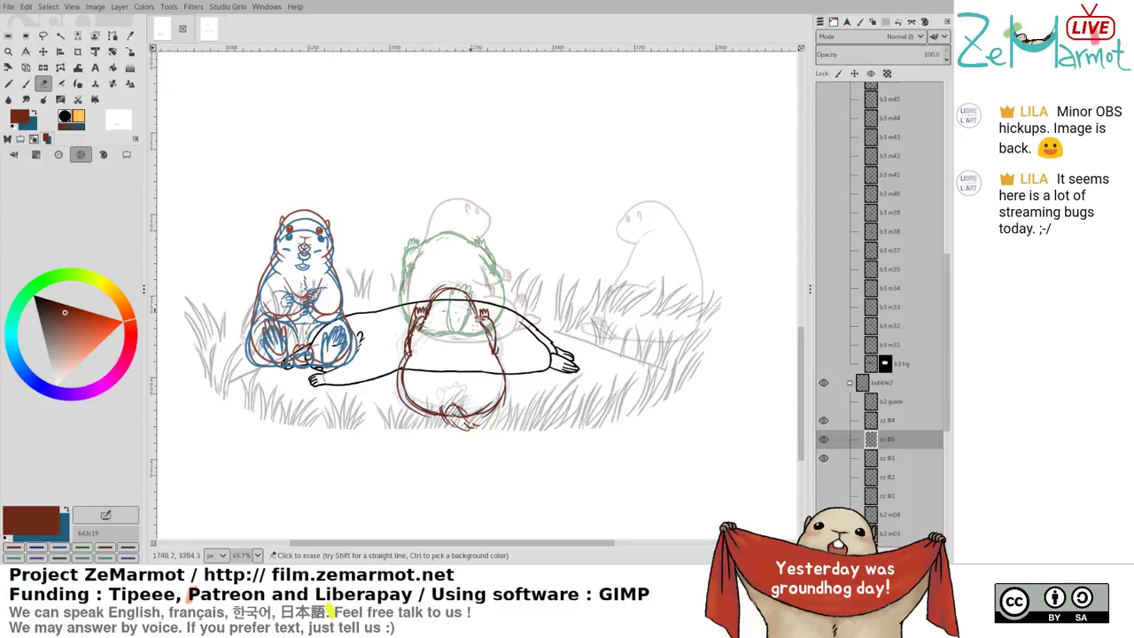
key("k")
left_click(446, 306)
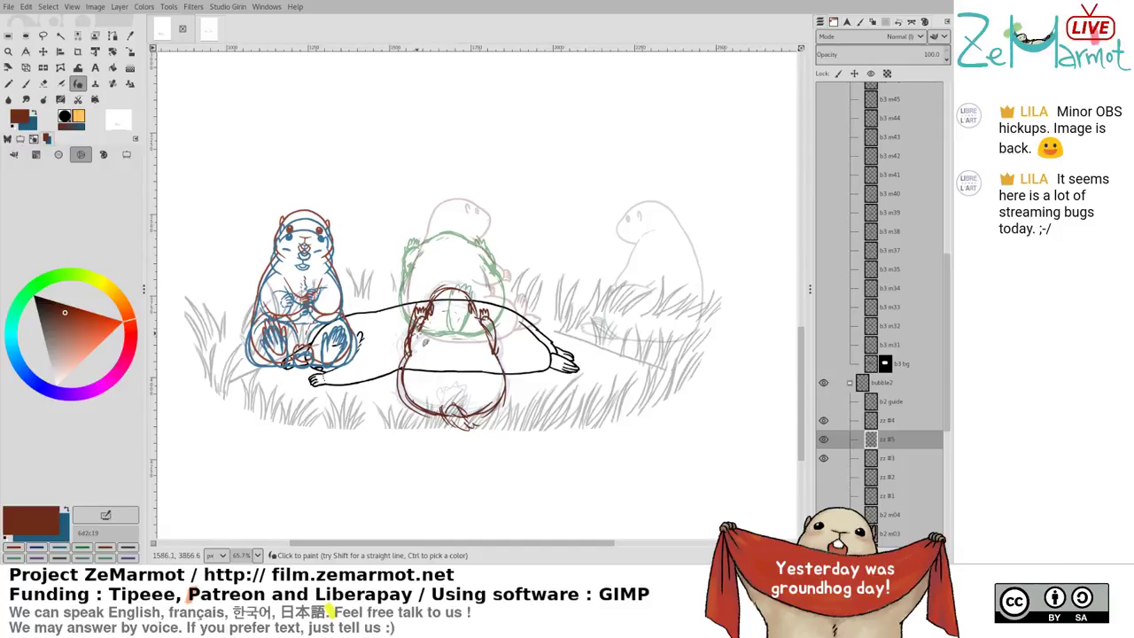
Enlarge the head and raised paws of zz #5 together to about 105 % and merge them back into the layer
key("f")
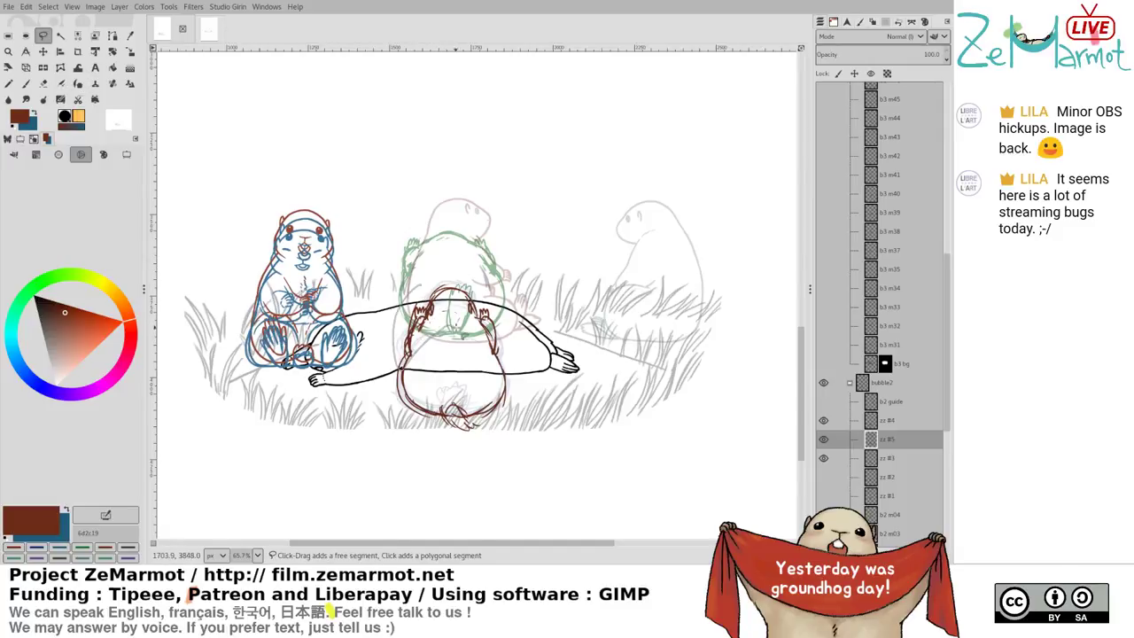
mouse_move(456, 328)
left_mouse_down()
mouse_move(482, 348)
mouse_move(480, 265)
mouse_move(470, 260)
left_mouse_up()
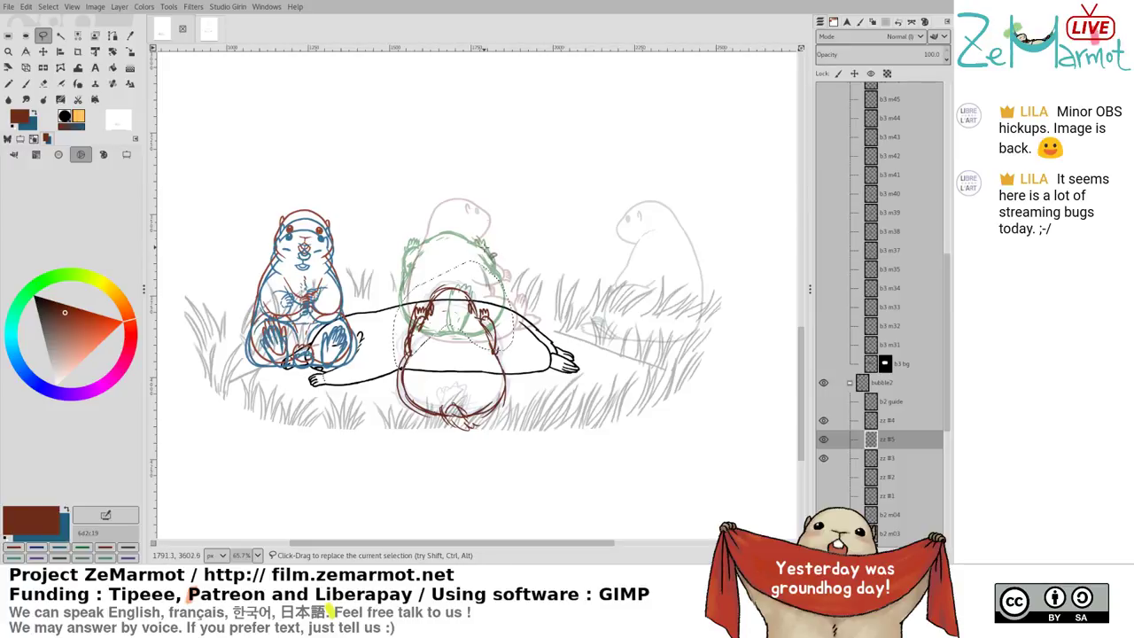
key("ctrl+x")
key("ctrl+z")
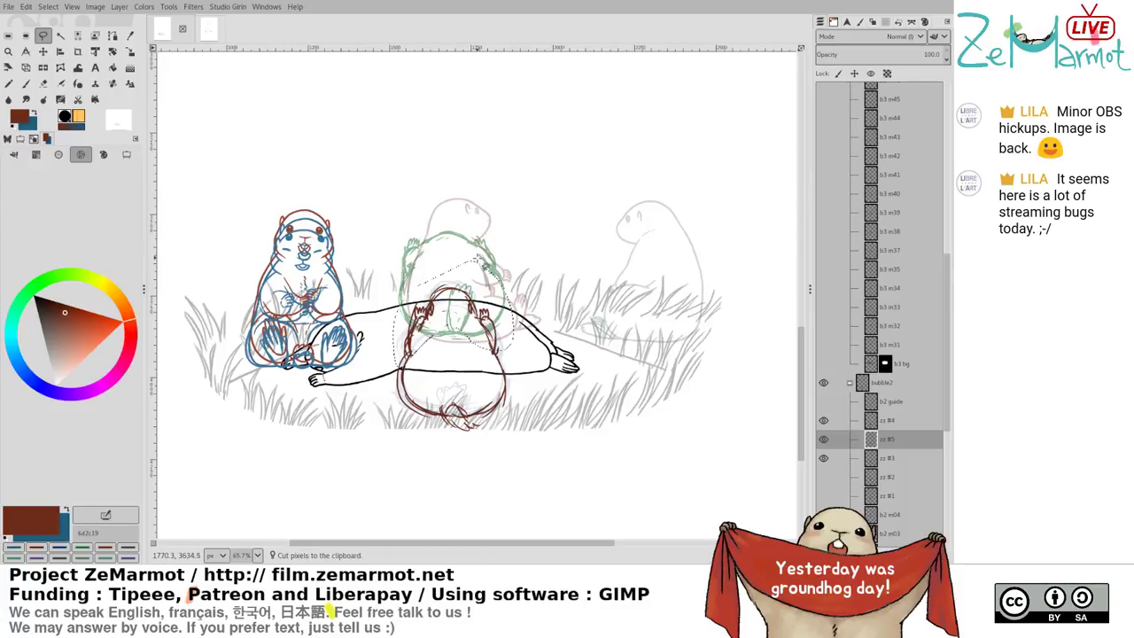
key("shift+t")
left_click(457, 262)
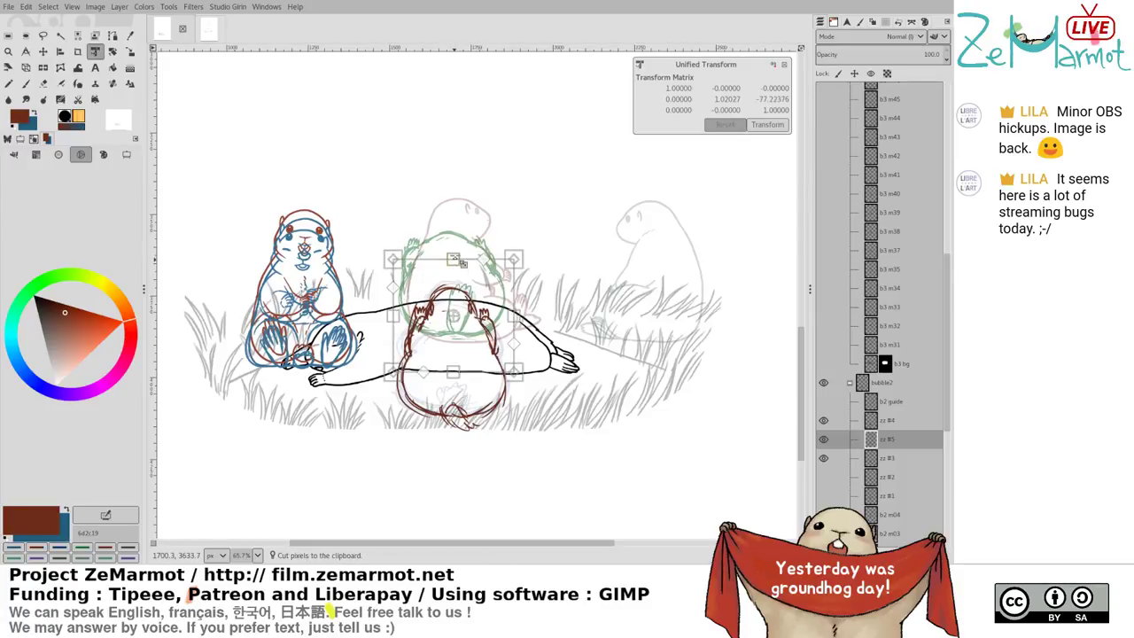
left_click_drag(457, 262, 471, 256)
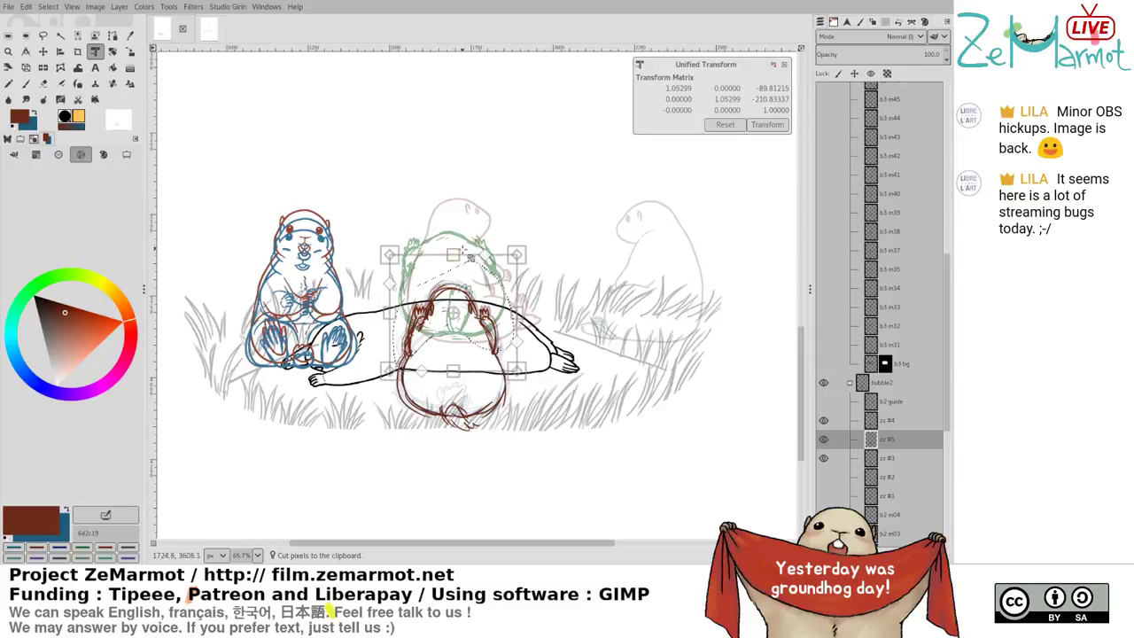
key("Return")
key("m")
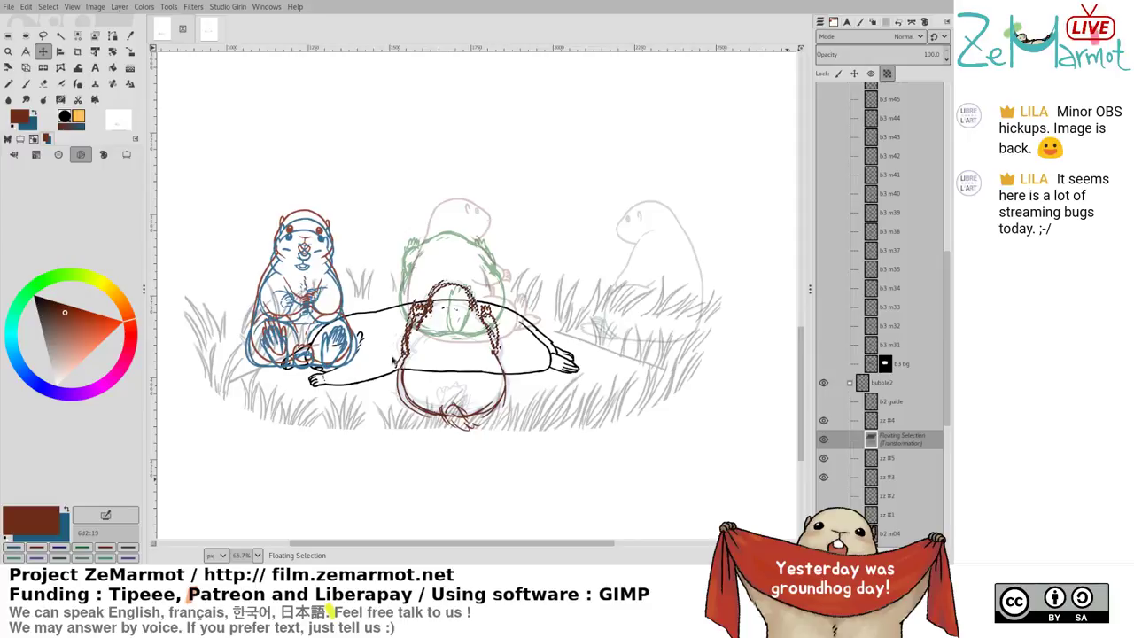
key("ctrl+h")
Redraw both sides of the zz #5 body slightly narrower and erase the old outer outlines
key("shift+e")
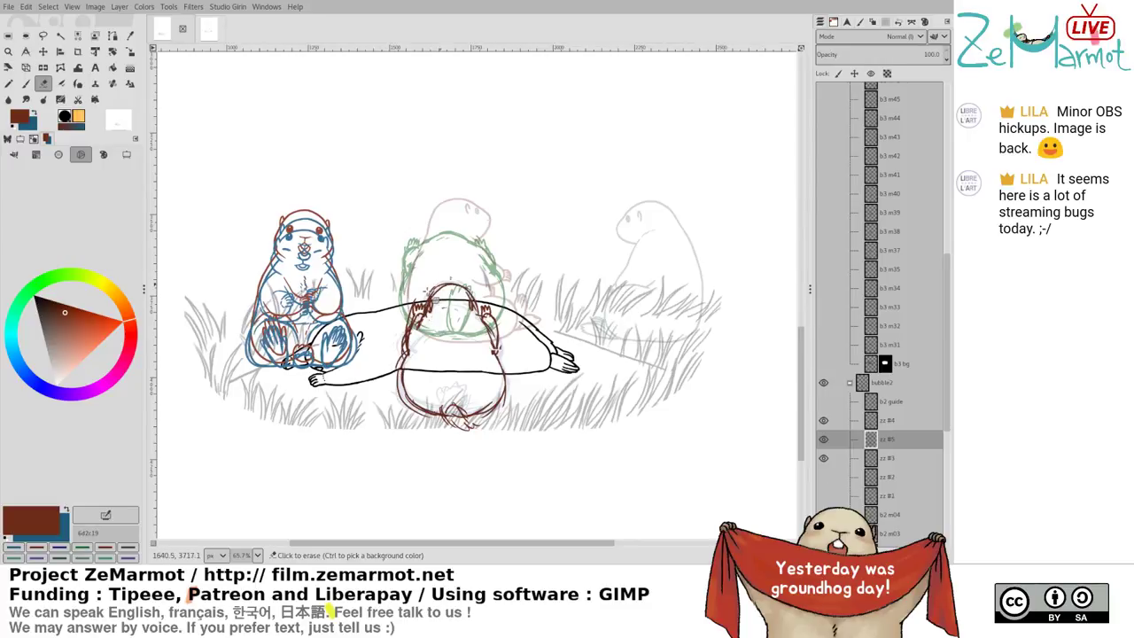
key("y")
left_click_drag(414, 371, 415, 368)
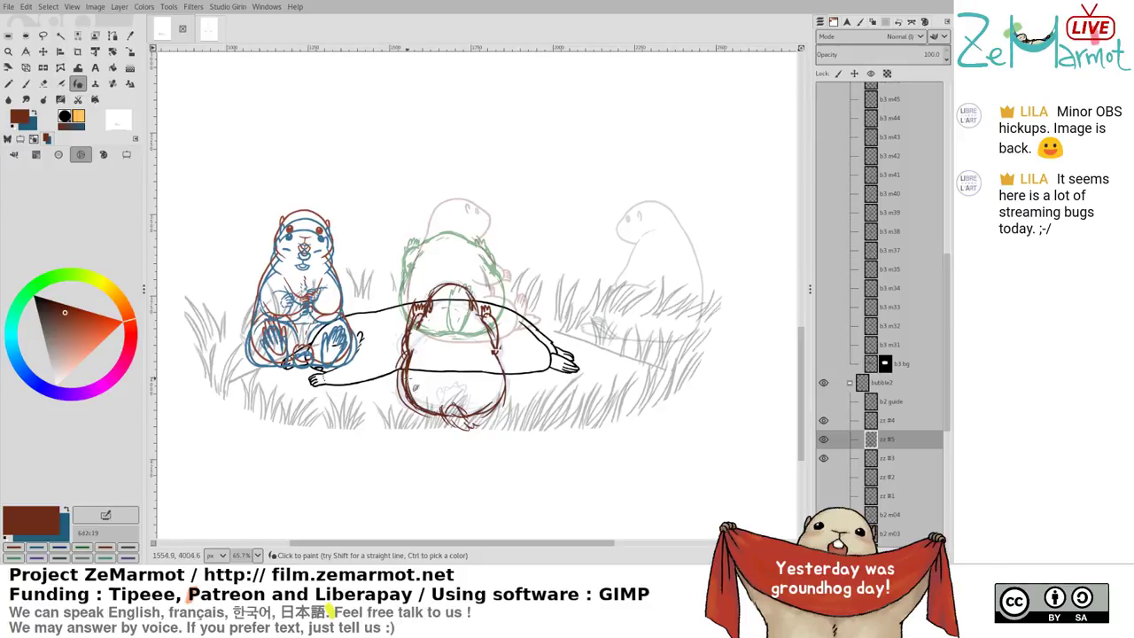
key("shift+e")
mouse_move(403, 387)
left_mouse_down()
mouse_move(399, 357)
mouse_move(403, 390)
left_mouse_up()
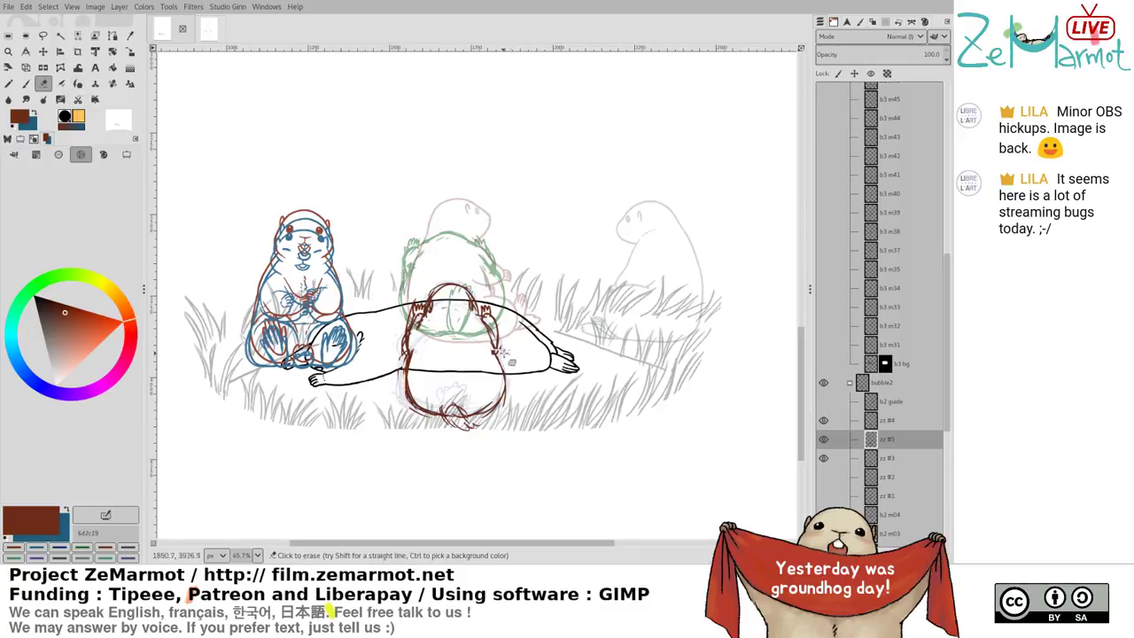
mouse_move(506, 355)
left_mouse_down()
mouse_move(500, 413)
mouse_move(502, 396)
mouse_move(475, 415)
left_mouse_up()
key("k")
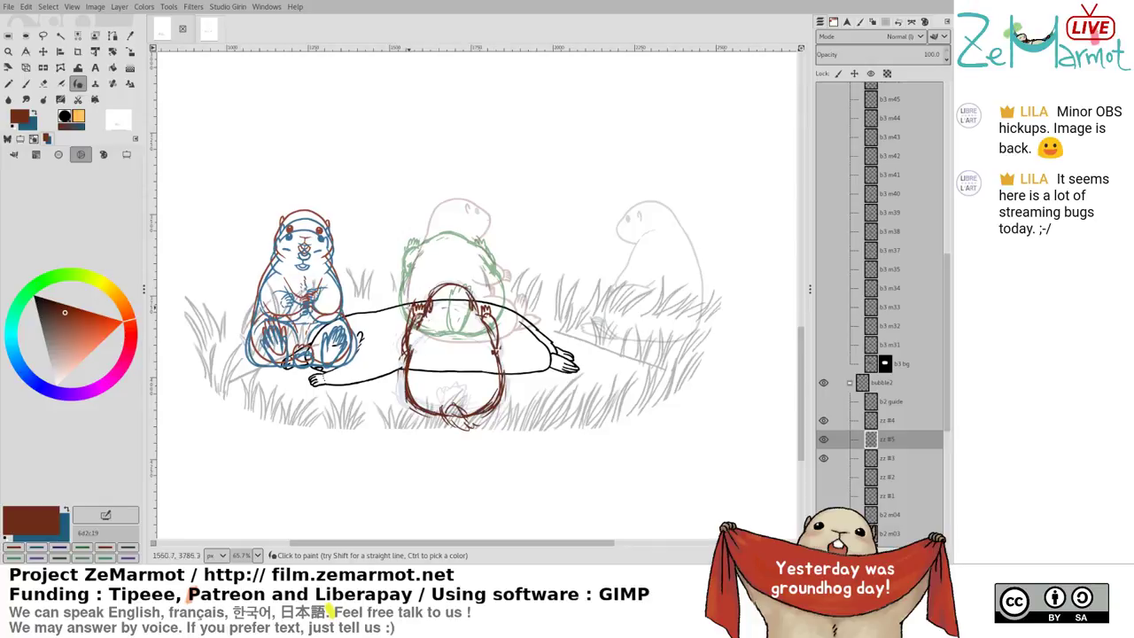
Check zz #5 against the neighbouring poses with the reference layers hidden, and clear the drawing from zz #5
left_click(824, 421)
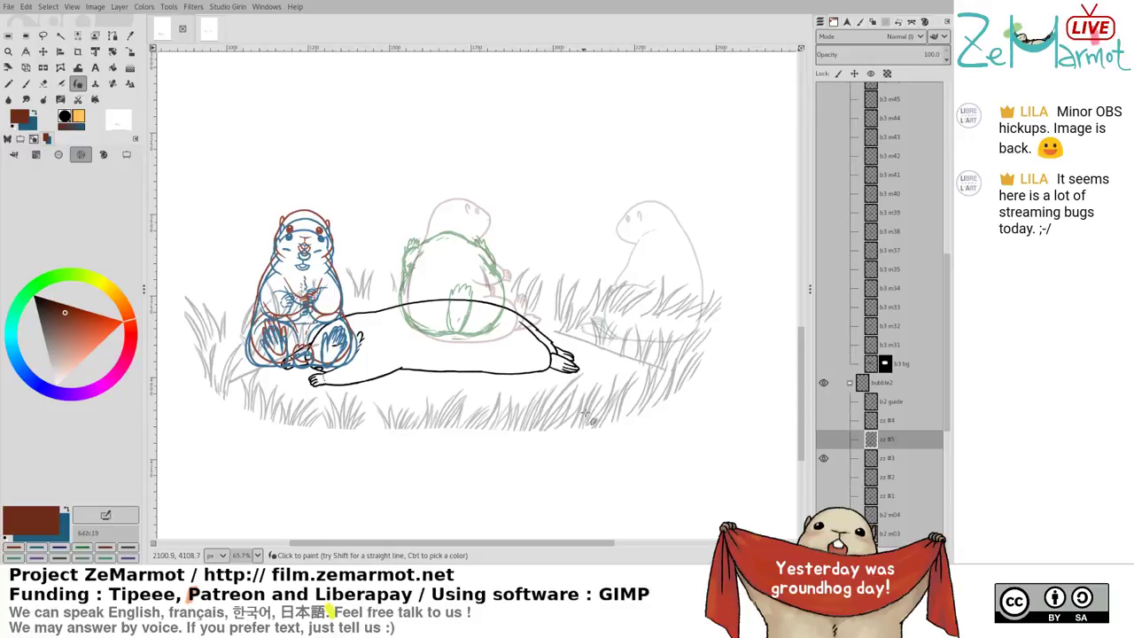
key("Page_Up")
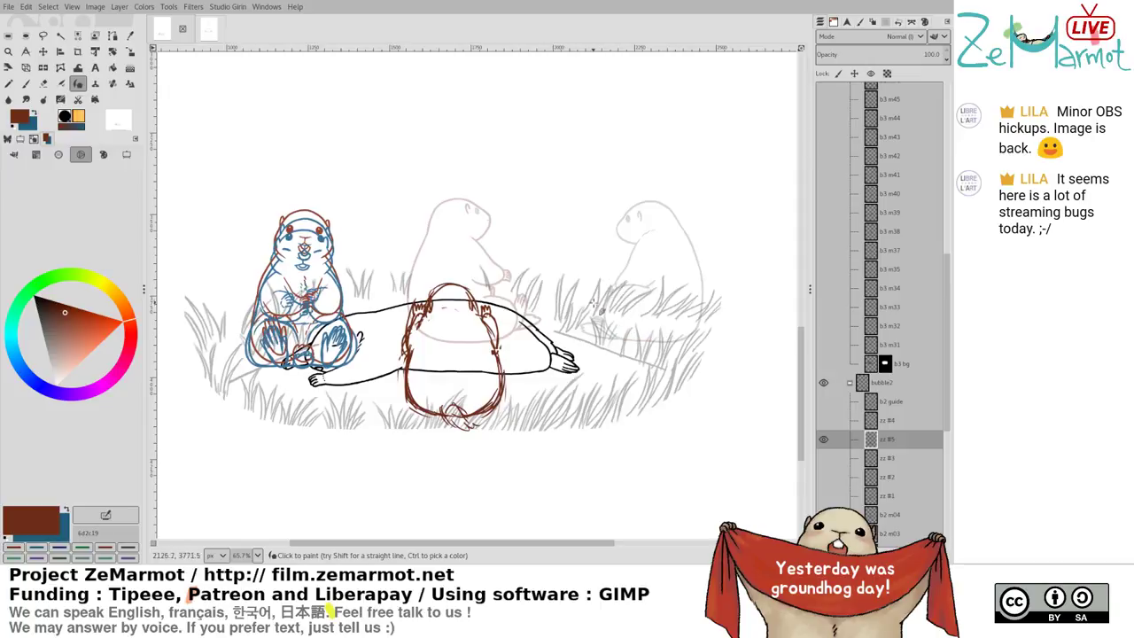
mouse_move(591, 310)
left_mouse_down()
mouse_move(616, 344)
mouse_move(596, 304)
mouse_move(628, 285)
left_mouse_up()
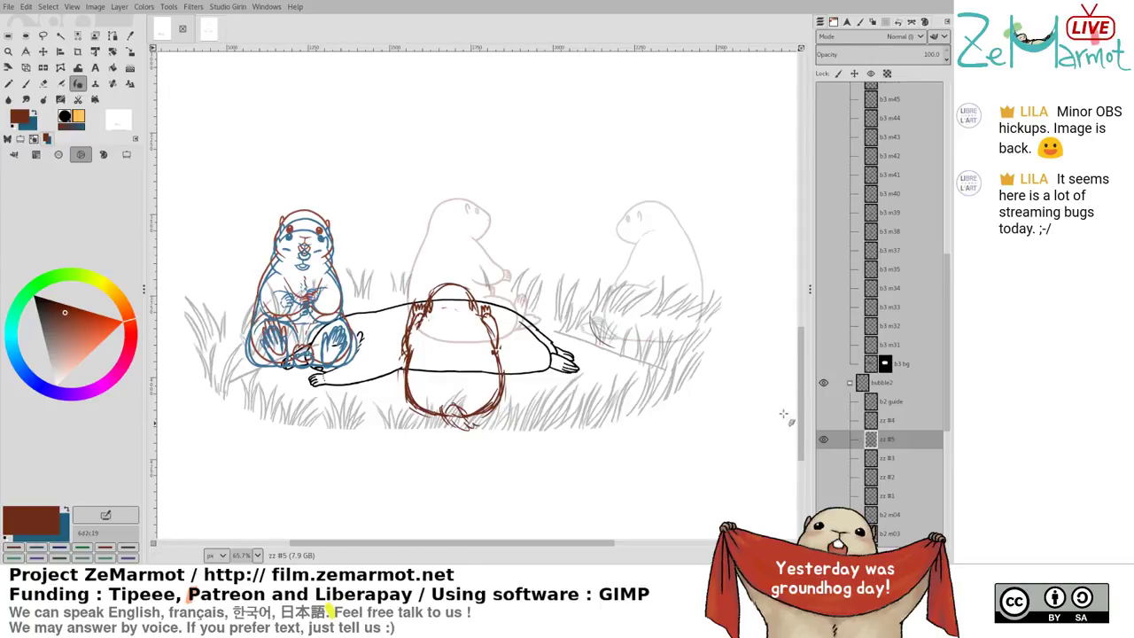
key("Delete")
Sketch a new rounded head with curved body guides beside the lying marmot's feet on zz #5, undoing the last belly strokes
mouse_move(623, 283)
left_mouse_down()
mouse_move(612, 328)
mouse_move(627, 282)
mouse_move(639, 327)
mouse_move(600, 326)
mouse_move(612, 313)
mouse_move(596, 309)
mouse_move(613, 298)
mouse_move(608, 315)
mouse_move(604, 306)
mouse_move(652, 306)
mouse_move(614, 279)
mouse_move(662, 308)
left_mouse_up()
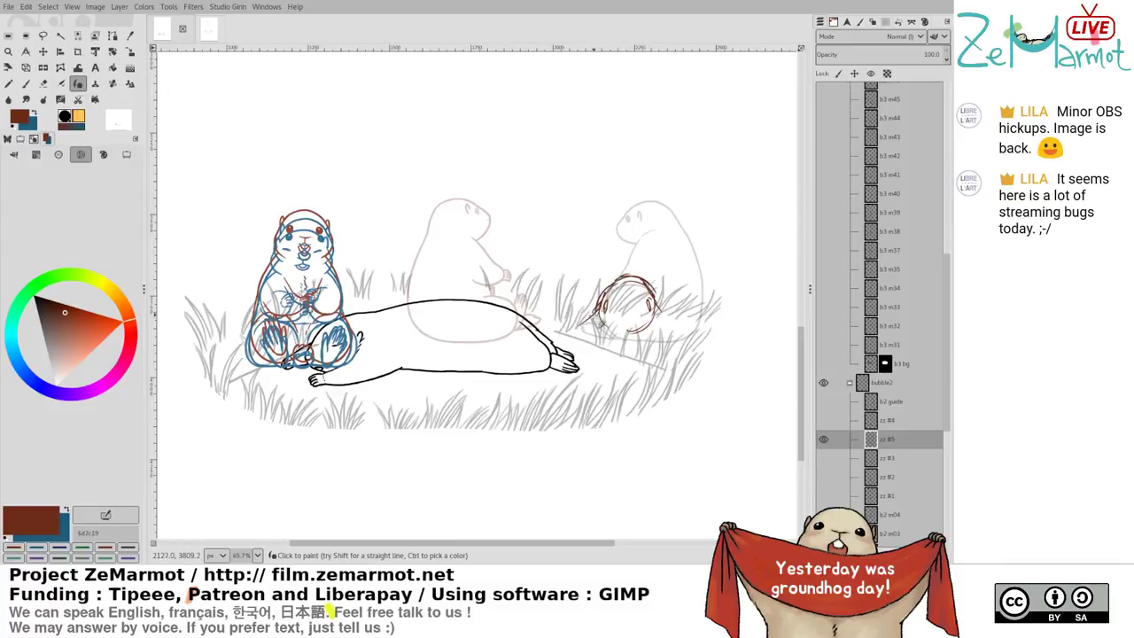
mouse_move(594, 340)
left_mouse_down()
mouse_move(630, 367)
mouse_move(668, 339)
left_mouse_up()
mouse_move(592, 365)
left_mouse_down()
mouse_move(667, 372)
mouse_move(654, 392)
left_mouse_up()
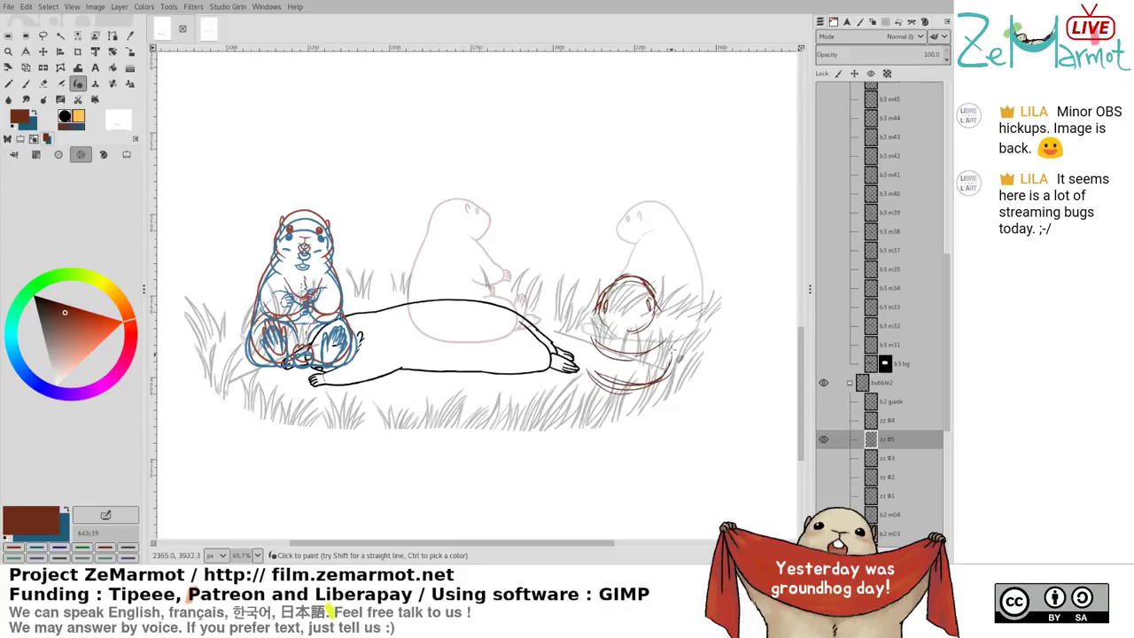
key("ctrl+z")
key("ctrl+z")
Erase the inner mark on the new head and redraw its upper contour and one side with heavier strokes
key("shift+e")
left_click_drag(606, 297, 609, 319)
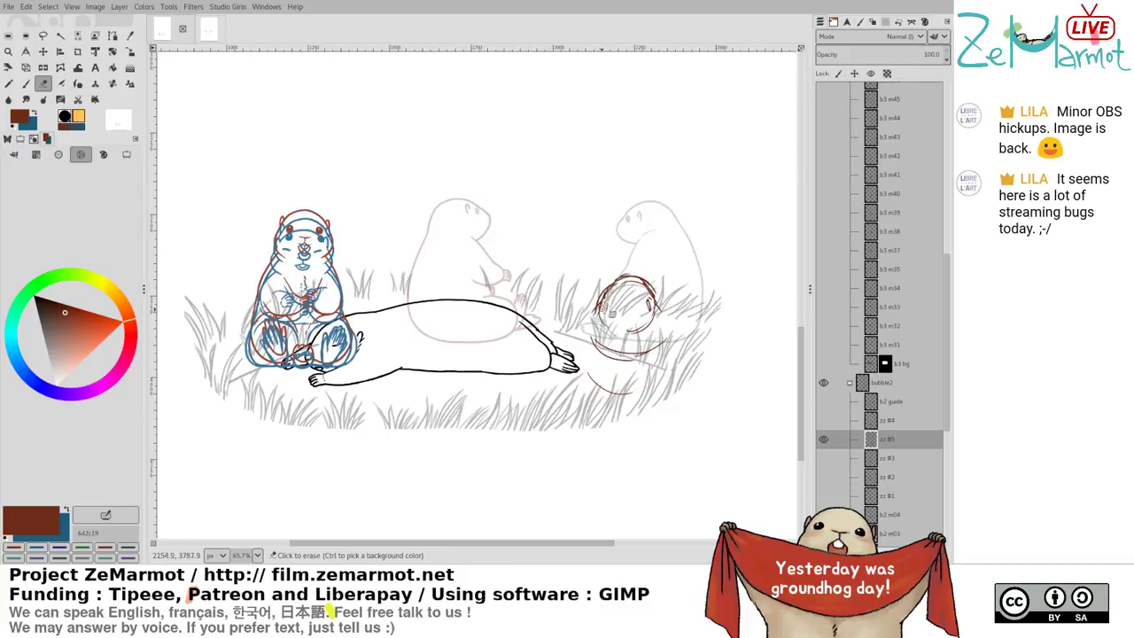
key("y")
mouse_move(639, 282)
left_mouse_down()
mouse_move(609, 304)
mouse_move(648, 302)
mouse_move(656, 317)
mouse_move(603, 304)
left_mouse_up()
key("shift+e")
key("k")
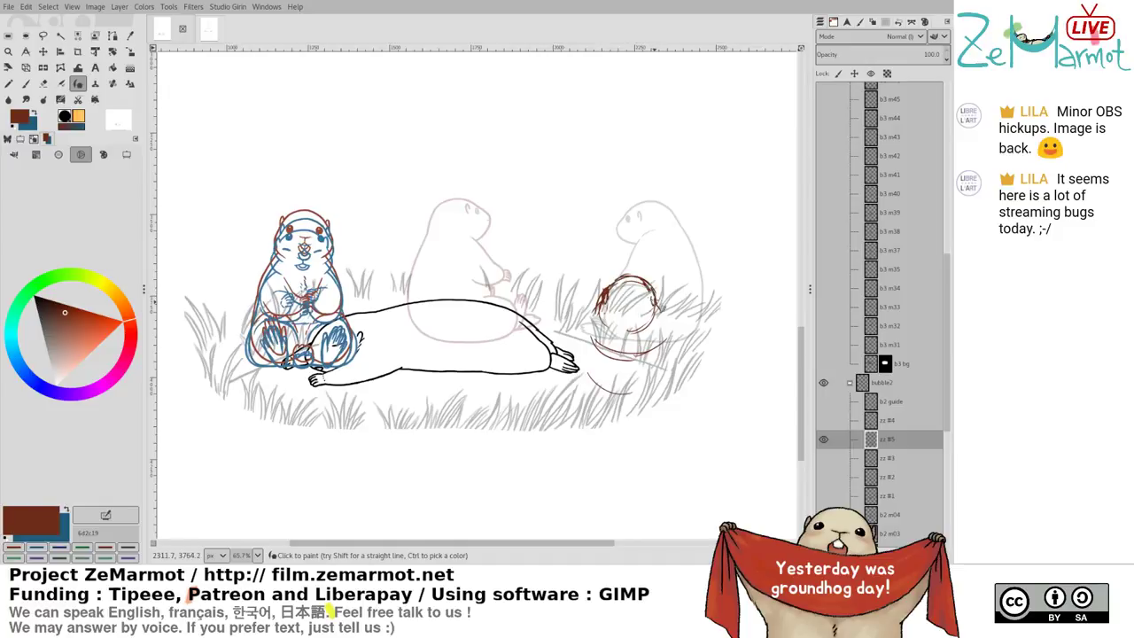
Strengthen the top and other side of the new zz #5 head, adding face construction lines
mouse_move(608, 292)
left_mouse_down()
mouse_move(651, 285)
mouse_move(620, 279)
mouse_move(607, 289)
mouse_move(638, 273)
mouse_move(628, 269)
mouse_move(617, 271)
mouse_move(647, 272)
mouse_move(612, 273)
mouse_move(653, 283)
mouse_move(610, 274)
mouse_move(626, 292)
mouse_move(638, 284)
mouse_move(627, 319)
mouse_move(616, 289)
mouse_move(645, 278)
left_mouse_up()
key("shift+e")
key("k")
mouse_move(633, 328)
left_mouse_down()
mouse_move(610, 317)
mouse_move(642, 335)
mouse_move(626, 336)
left_mouse_up()
key("ctrl+z")
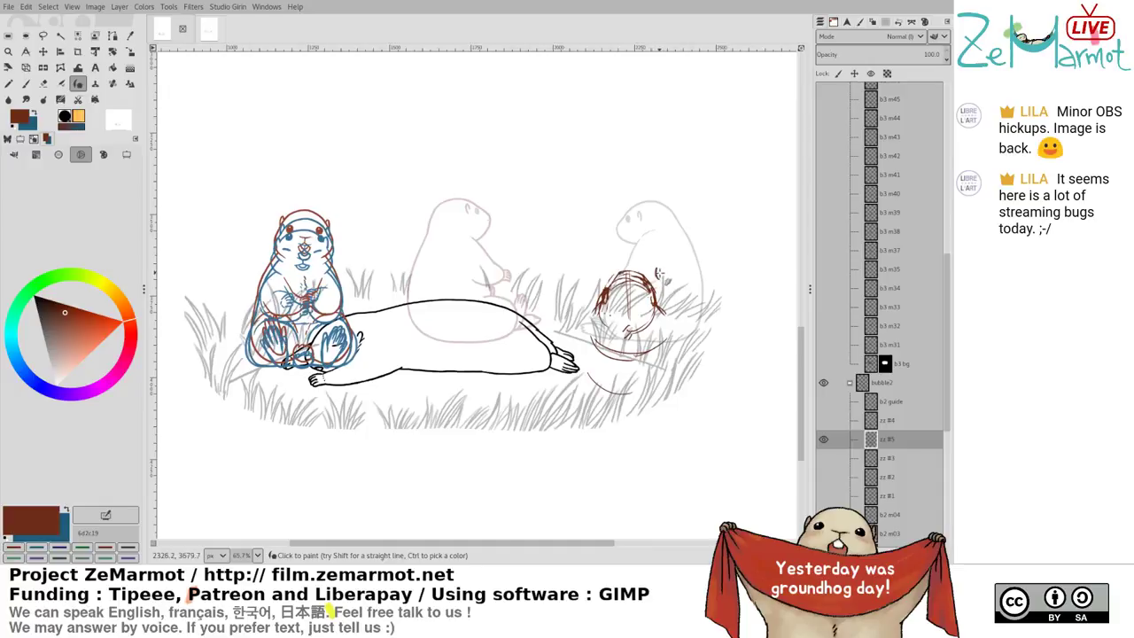
Draw raised arms with clawed paws on both sides of the new head and outline the rounded body below
mouse_move(662, 273)
left_mouse_down()
mouse_move(678, 296)
mouse_move(677, 324)
left_mouse_up()
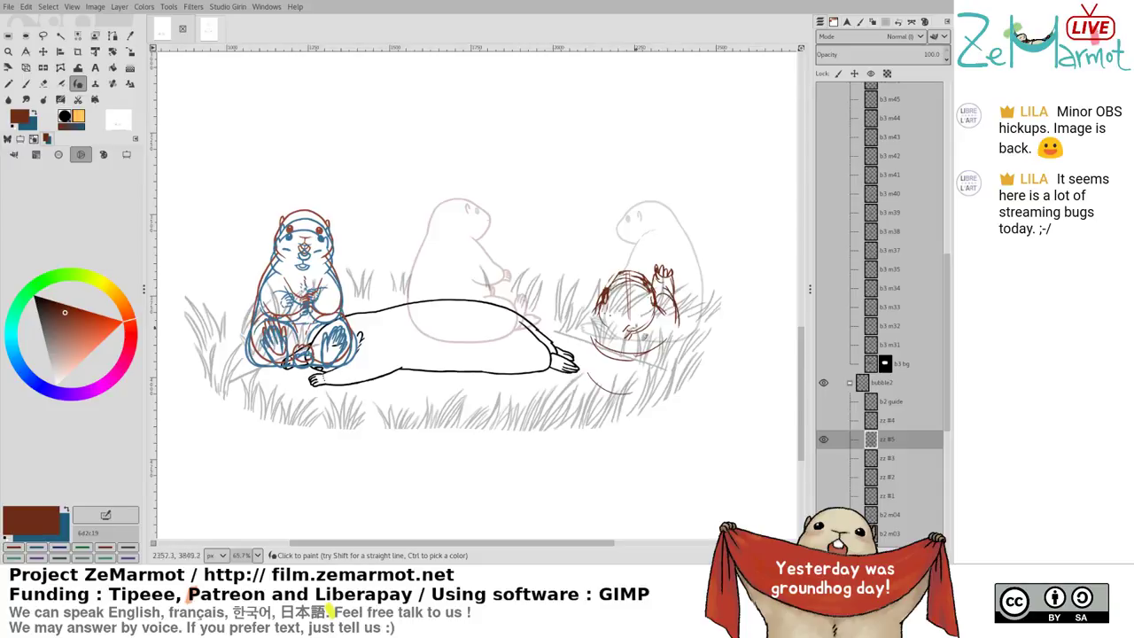
mouse_move(590, 296)
left_mouse_down()
mouse_move(598, 264)
mouse_move(618, 280)
mouse_move(588, 315)
mouse_move(585, 381)
left_mouse_up()
left_click_drag(586, 337, 616, 392)
left_click_drag(588, 357, 654, 393)
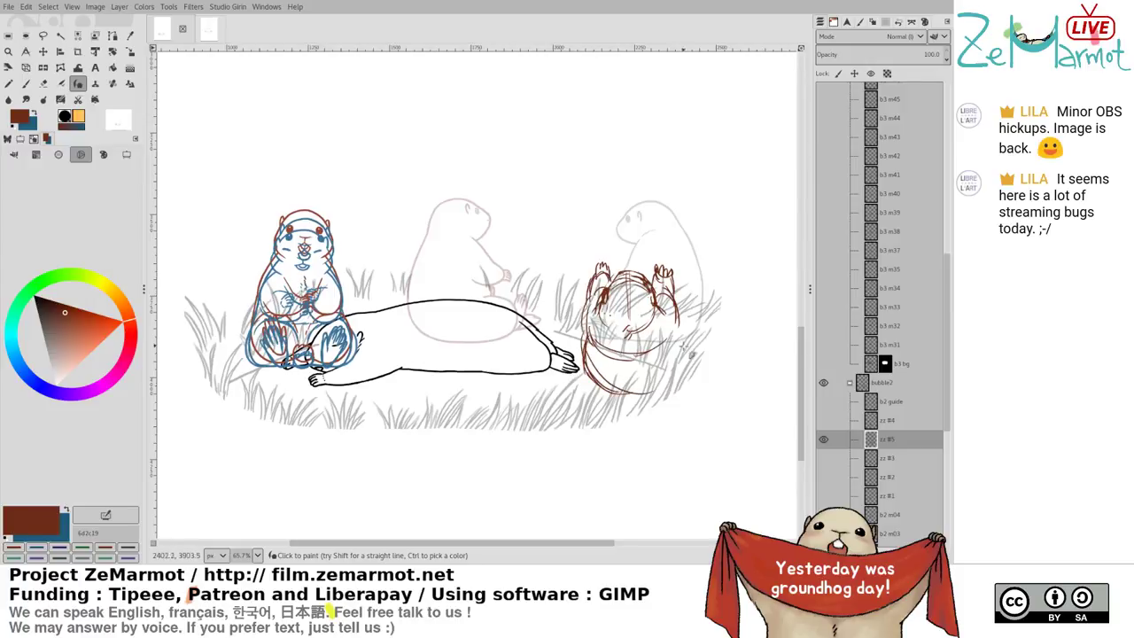
mouse_move(677, 323)
left_mouse_down()
mouse_move(684, 364)
mouse_move(677, 346)
mouse_move(666, 395)
left_mouse_up()
Erase the construction lines crossing the chest and reinforce the lower body outline of the new zz #5 pose
key("shift+e")
left_click_drag(610, 341, 601, 332)
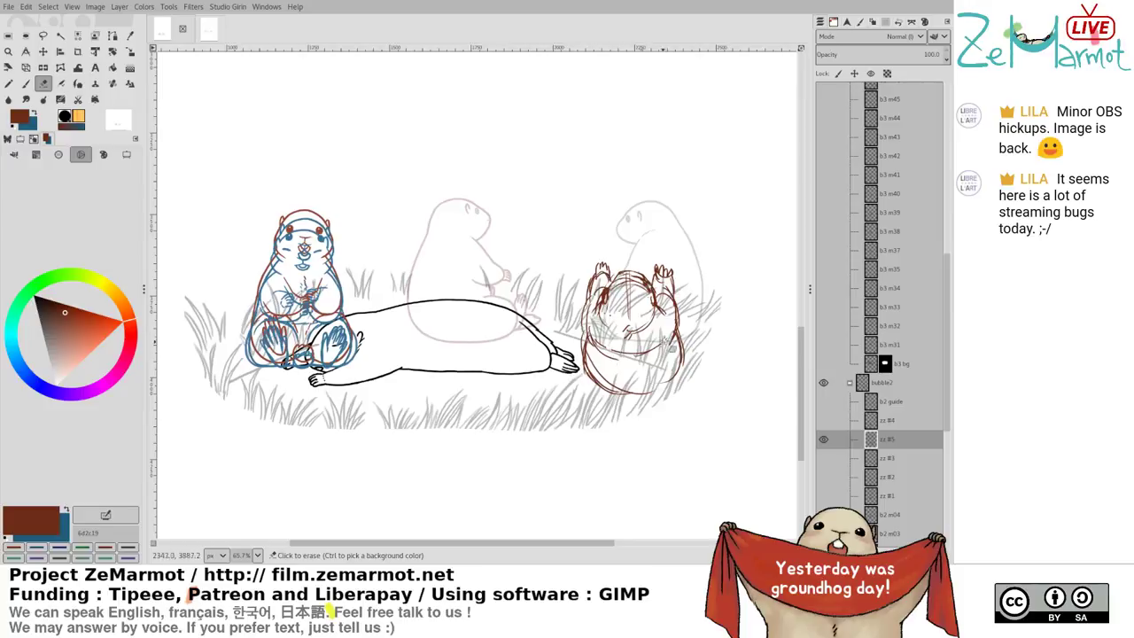
mouse_move(669, 349)
left_mouse_down()
mouse_move(585, 337)
mouse_move(594, 357)
left_mouse_up()
key("k")
mouse_move(582, 307)
left_mouse_down()
mouse_move(605, 380)
mouse_move(615, 372)
left_mouse_up()
mouse_move(588, 346)
left_mouse_down()
mouse_move(636, 376)
mouse_move(671, 345)
mouse_move(642, 365)
mouse_move(597, 348)
mouse_move(625, 364)
mouse_move(649, 353)
mouse_move(635, 333)
mouse_move(614, 329)
mouse_move(665, 376)
mouse_move(644, 392)
left_mouse_up()
key("shift+e")
key("k")
Finish the inner body contour lines and add a short curled tail beneath the zz #5 body
left_click_drag(584, 359, 598, 379)
left_click_drag(635, 332, 614, 376)
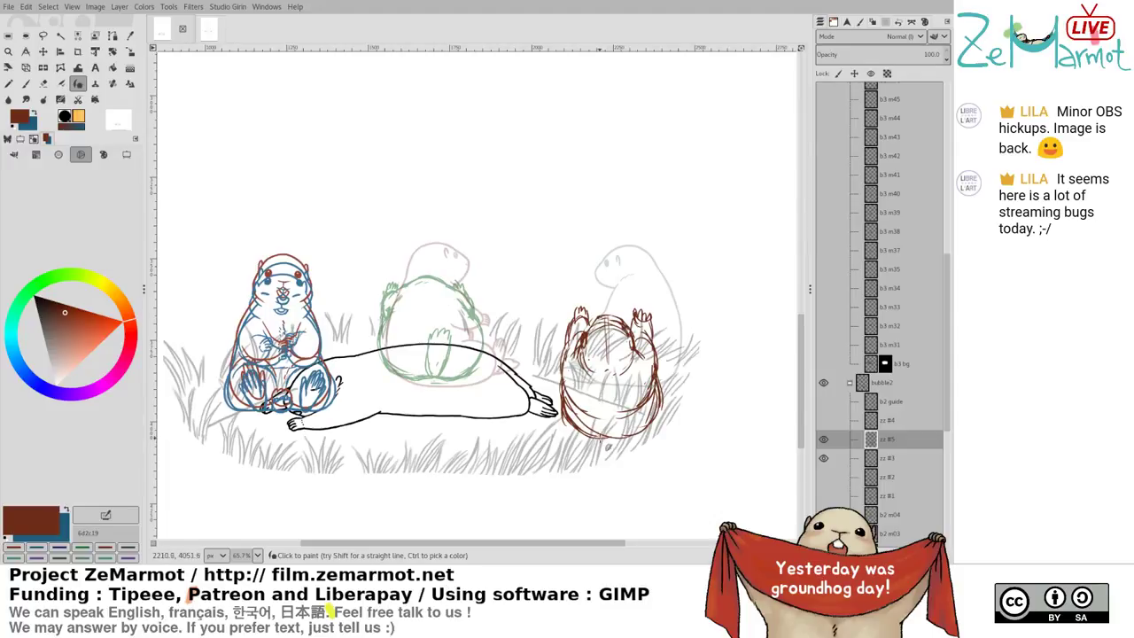
mouse_move(608, 448)
left_mouse_down()
mouse_move(612, 463)
mouse_move(631, 456)
mouse_move(614, 429)
left_mouse_up()
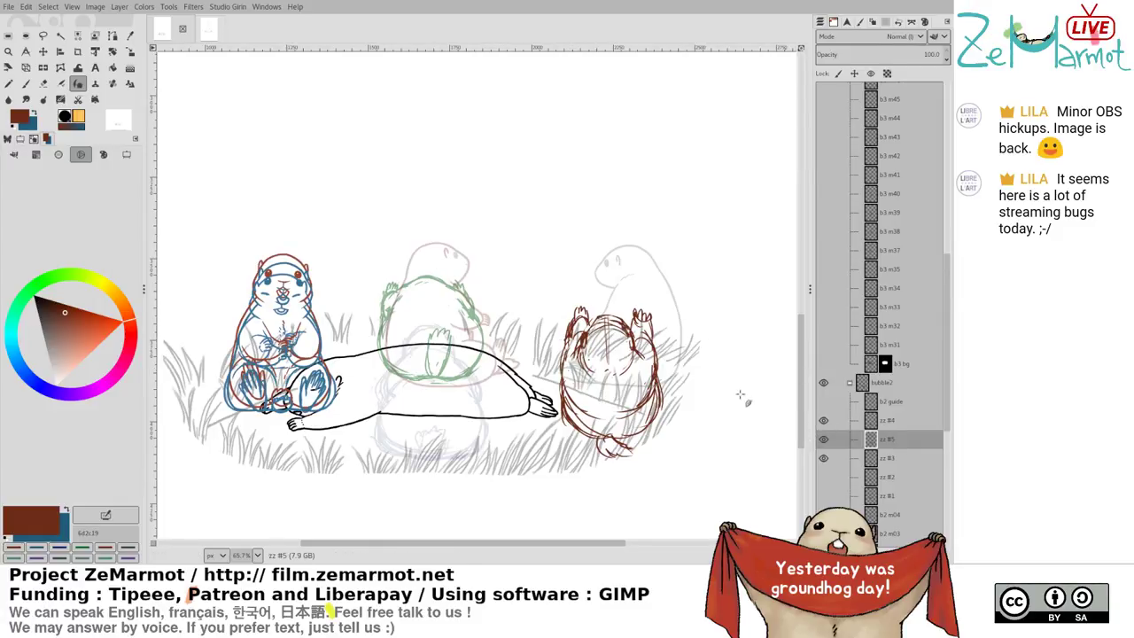
Move the zz #5 drawing from beside the grass onto the central zz #3 and zz #4 poses, aligning it with the lower body
key("m")
left_click(561, 333)
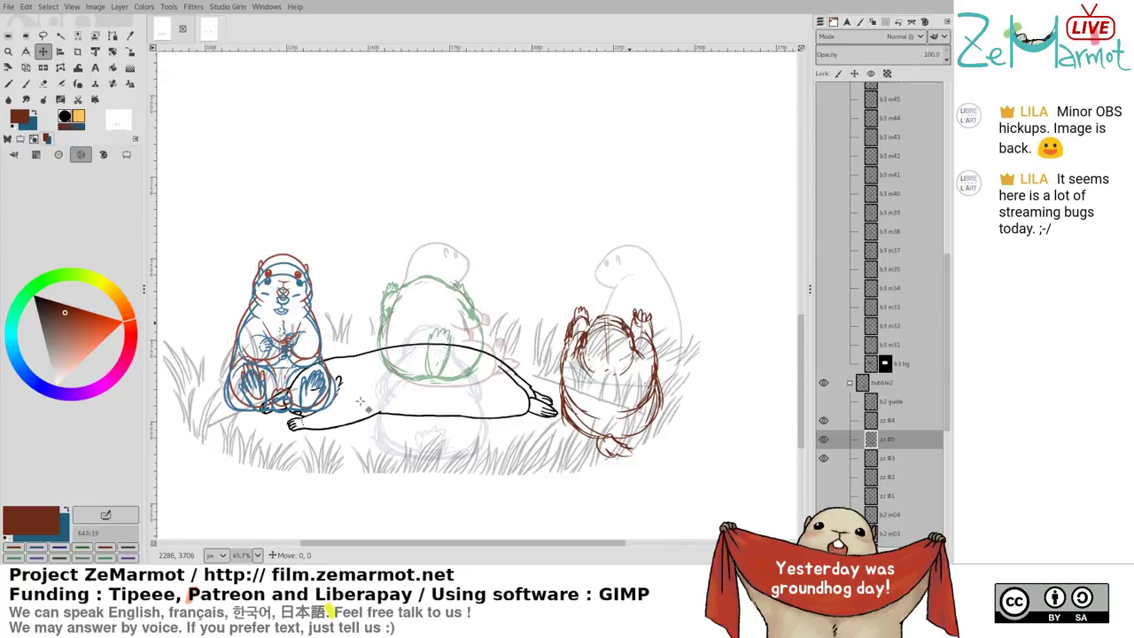
left_click_drag(557, 378, 360, 402)
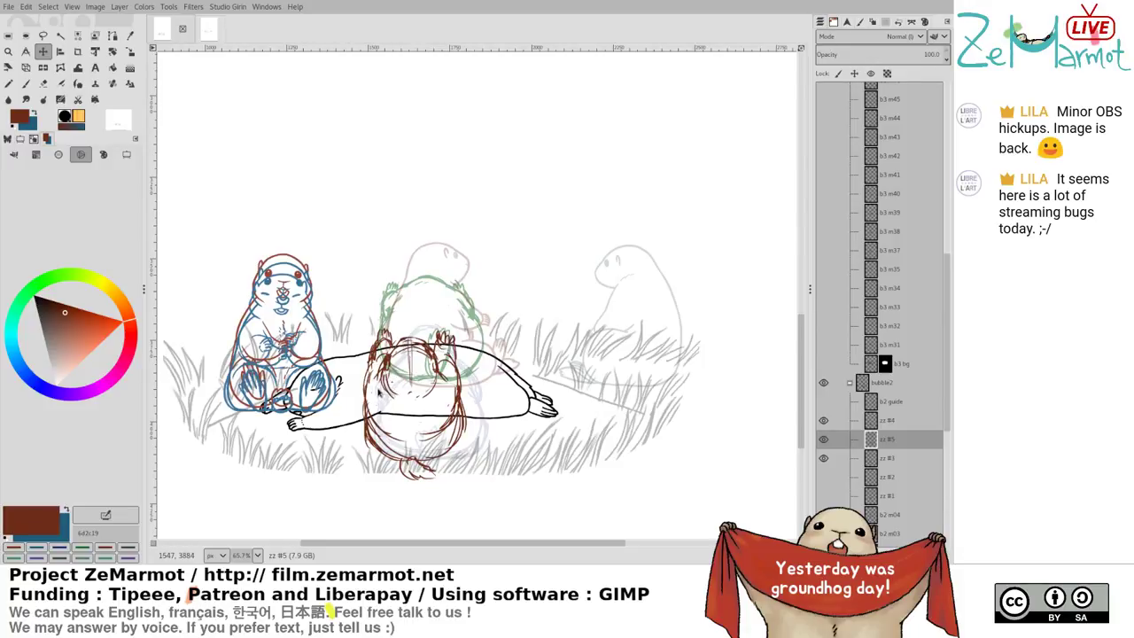
left_click_drag(380, 393, 391, 384)
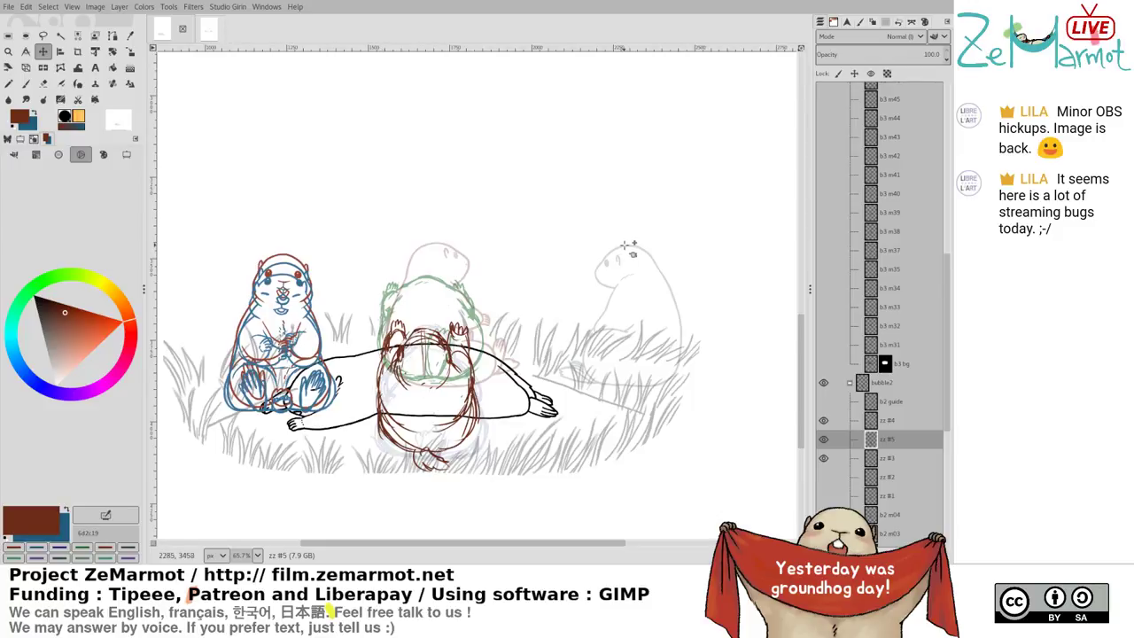
left_click_drag(588, 336, 721, 248)
scroll(625, 296, "up", 5)
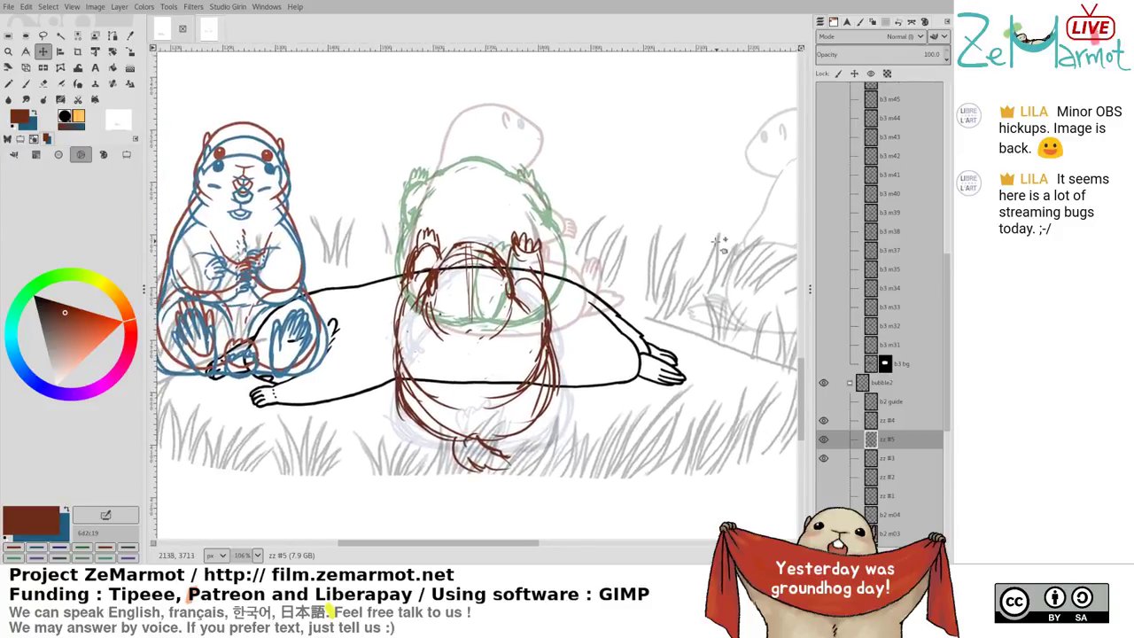
Compare the zz #3, zz #4 and zz #5 poses by toggling their layer visibility
left_click(825, 426, "shift")
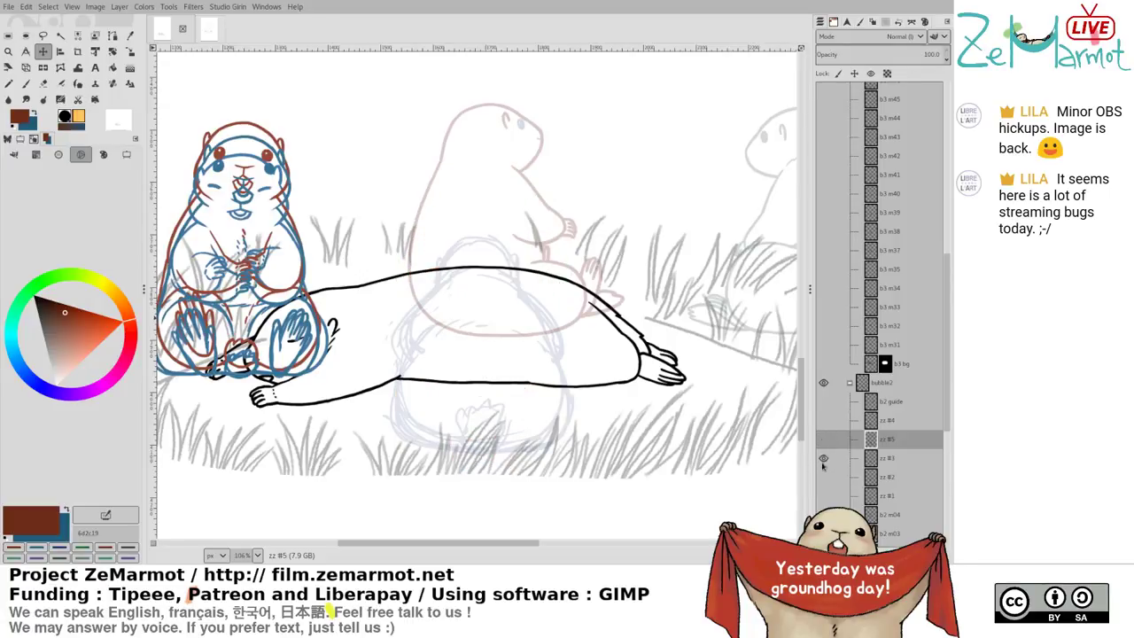
left_click(823, 441, "shift")
left_click(823, 441, "shift")
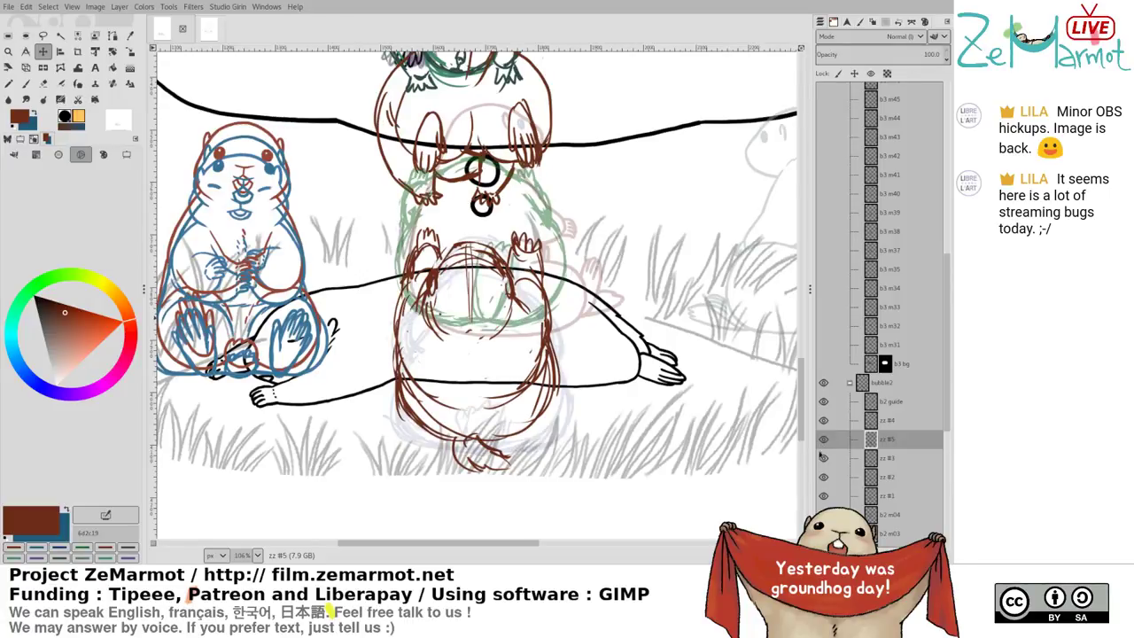
left_click(822, 456, "shift")
left_click(822, 440, "shift")
left_click(822, 427, "shift")
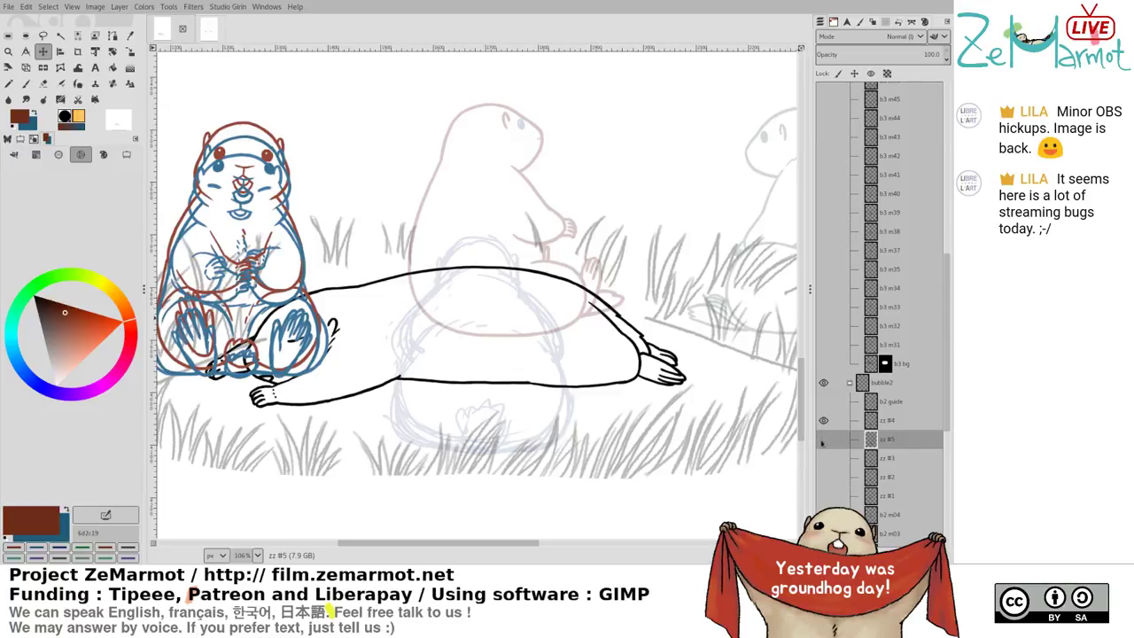
left_click(823, 439)
left_click(823, 435)
left_click(823, 440)
Thicken the lower body outline of the zz #5 pose with the Ink tool and add a small foot shape on its flank
key("p")
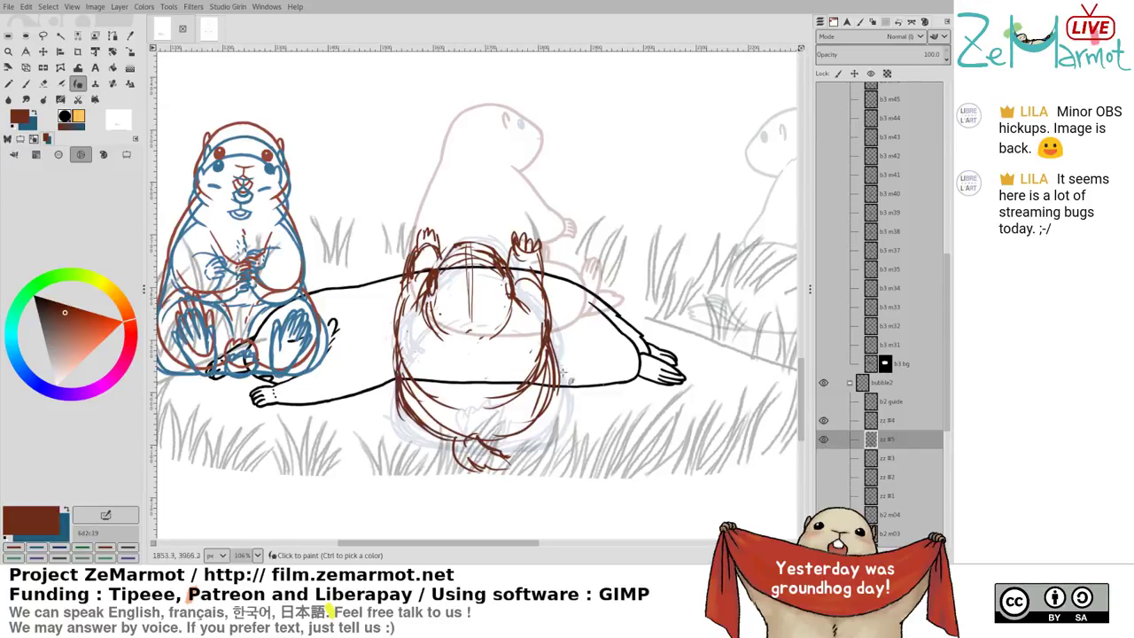
mouse_move(549, 344)
left_mouse_down()
mouse_move(556, 411)
mouse_move(523, 372)
mouse_move(564, 413)
left_mouse_up()
key("ctrl+z")
mouse_move(489, 455)
left_mouse_down()
mouse_move(529, 446)
mouse_move(565, 404)
left_mouse_up()
left_click_drag(493, 457, 566, 415)
mouse_move(422, 420)
left_mouse_down()
mouse_move(426, 443)
mouse_move(484, 438)
left_mouse_up()
left_click_drag(580, 376, 546, 442)
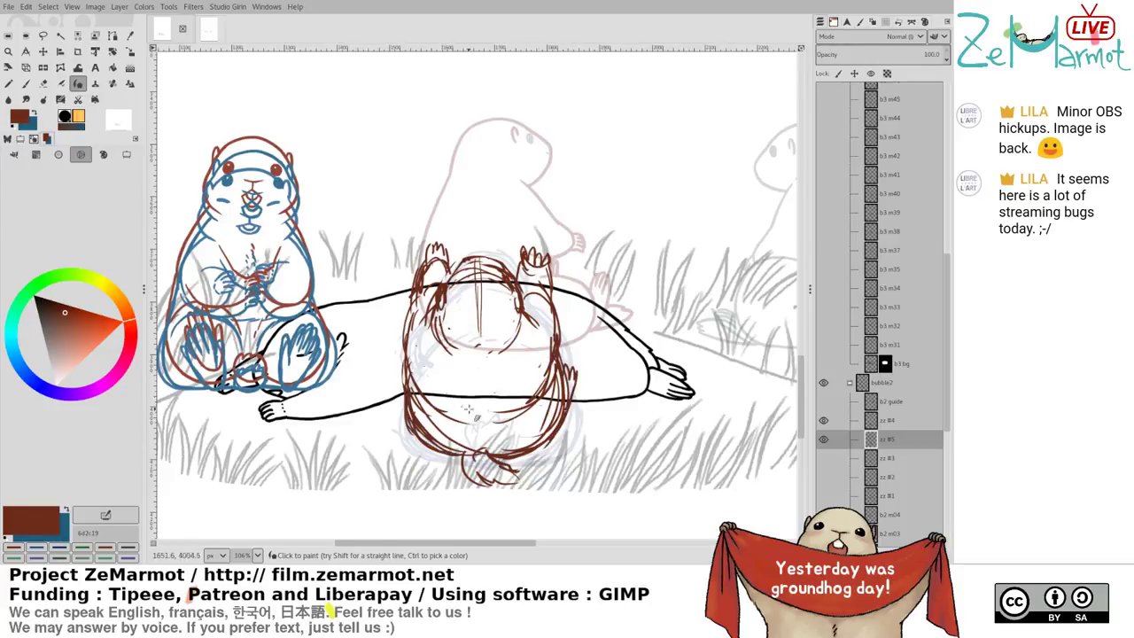
Alternate the visibility of zz #3, zz #4 and zz #5 to check the motion, leaving only zz #5 shown
left_click(823, 458, "shift")
left_click(824, 421, "shift")
left_click(823, 440, "shift")
left_click(824, 458, "shift")
left_click(823, 439, "shift")
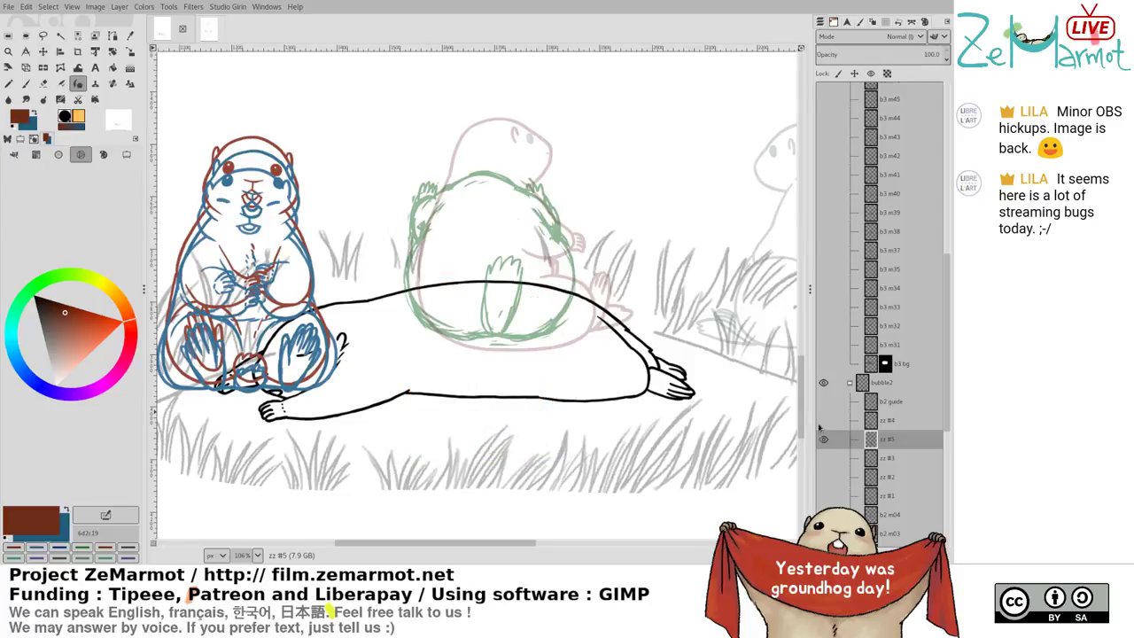
left_click(823, 439)
left_click(823, 421)
left_click(823, 420)
left_click(824, 439)
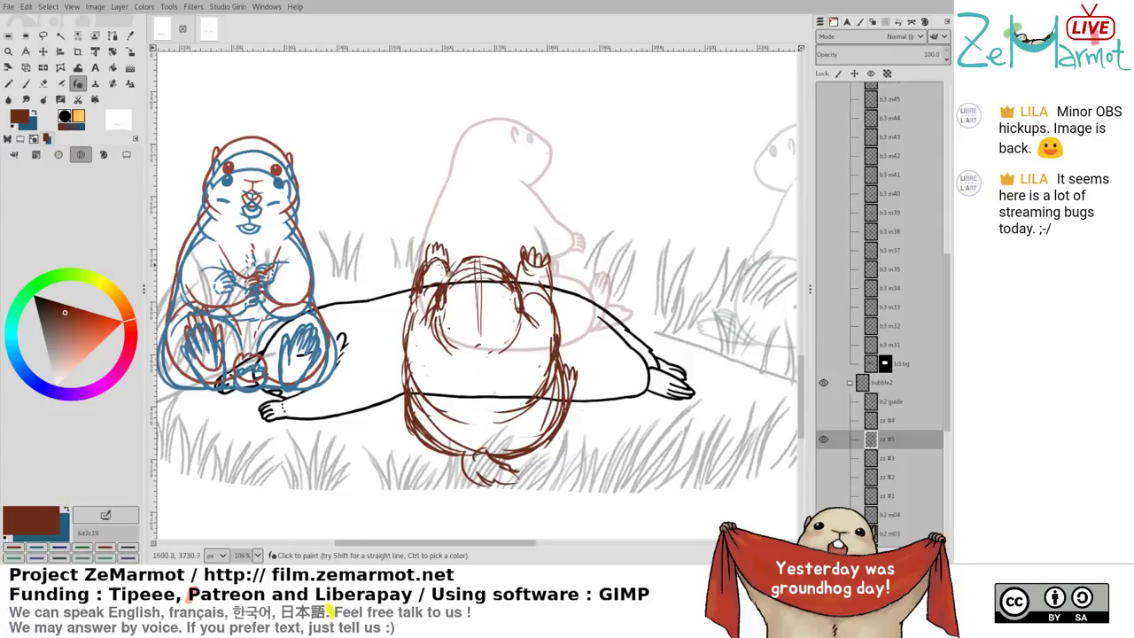
Redraw the top contour of the zz #5 head and erase the small leftover loop at its crown
key("shift+e")
key("p")
key("shift+e")
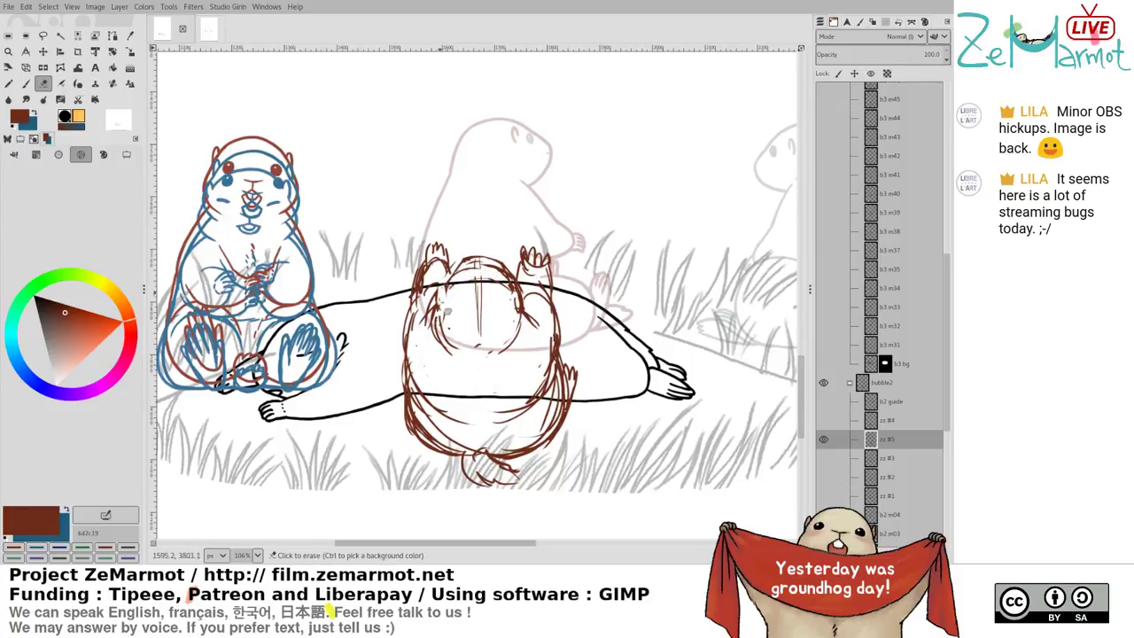
key("p")
left_click(449, 285)
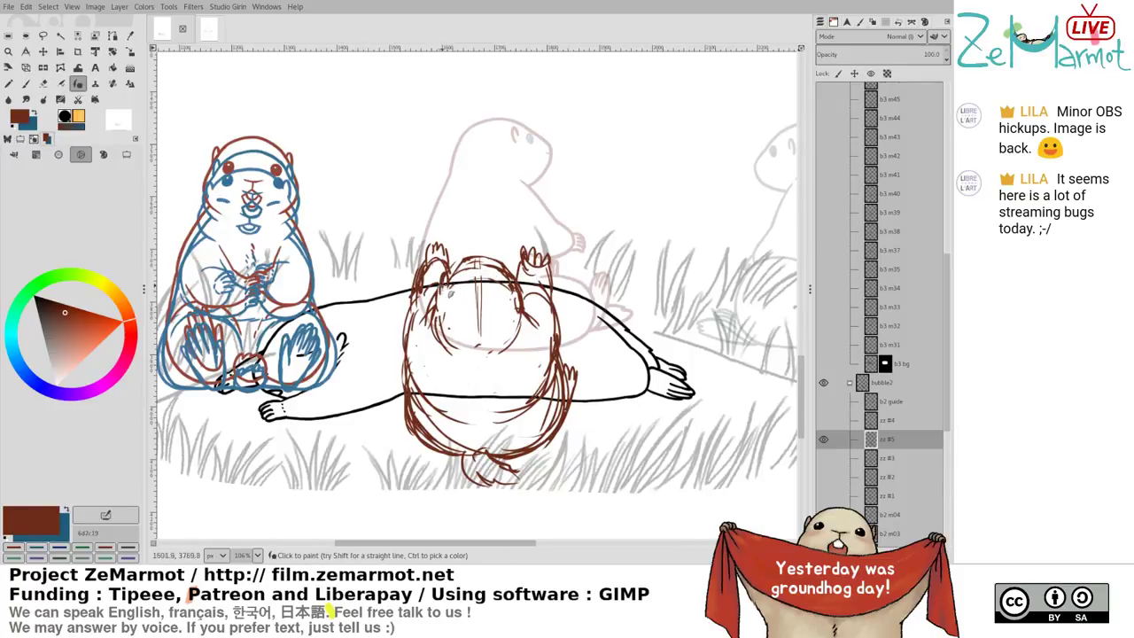
mouse_move(443, 285)
left_mouse_down()
mouse_move(487, 258)
mouse_move(471, 267)
mouse_move(507, 267)
mouse_move(476, 262)
mouse_move(508, 267)
mouse_move(476, 279)
mouse_move(452, 269)
mouse_move(502, 276)
left_mouse_up()
key("shift+e")
key("k")
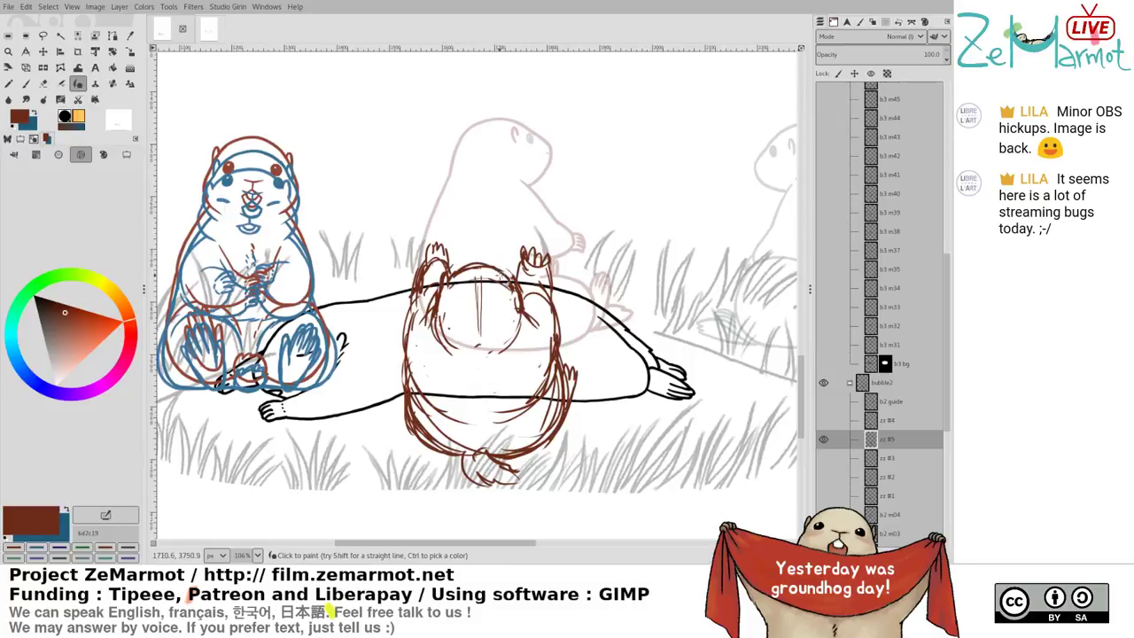
Erase the side and lower edge of the face circle inside the zz #5 head
key("shift+e")
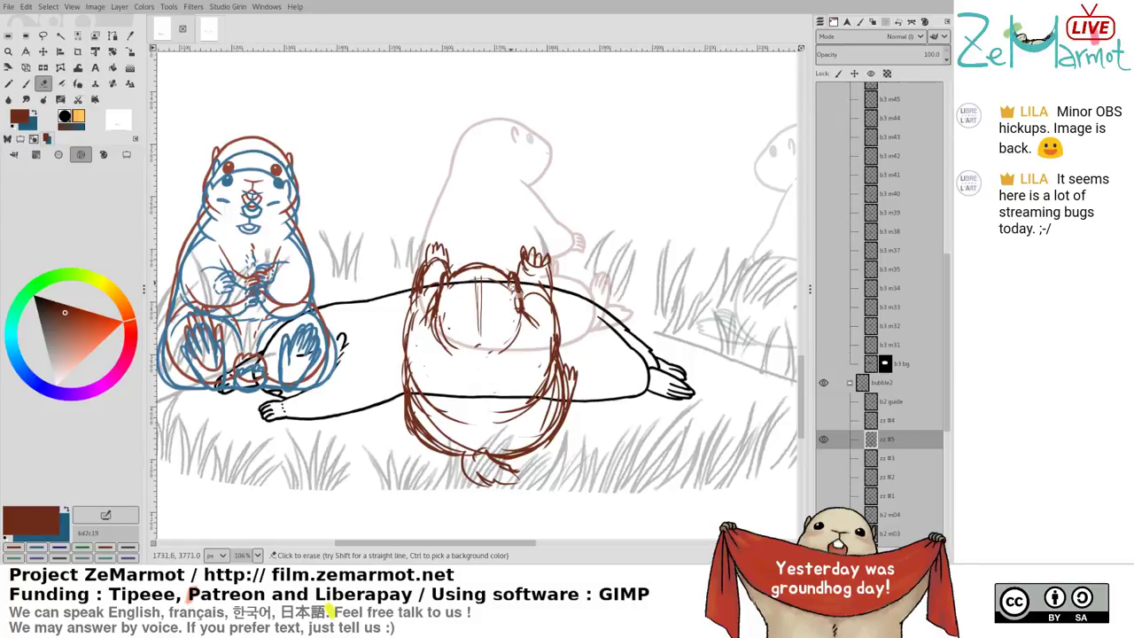
key("p")
key("shift+e")
left_click_drag(439, 310, 446, 331)
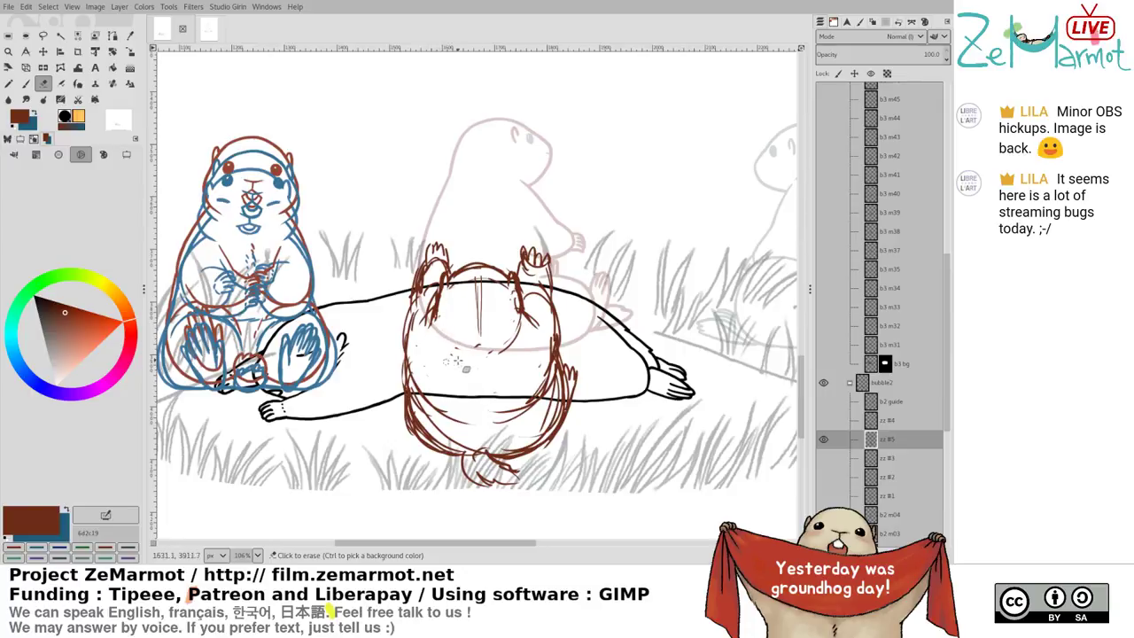
Strengthen the side contour of the zz #5 head beside the raised arm with overlapping ink strokes
key("p")
key("shift+e")
key("p")
left_click_drag(448, 280, 439, 306)
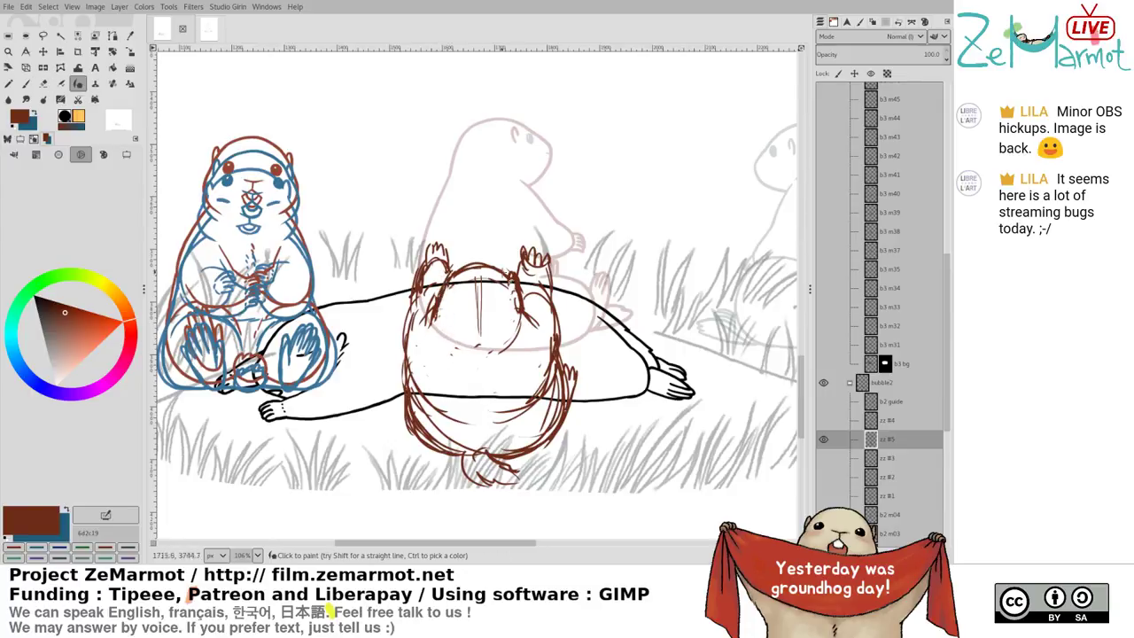
key("shift+e")
key("p")
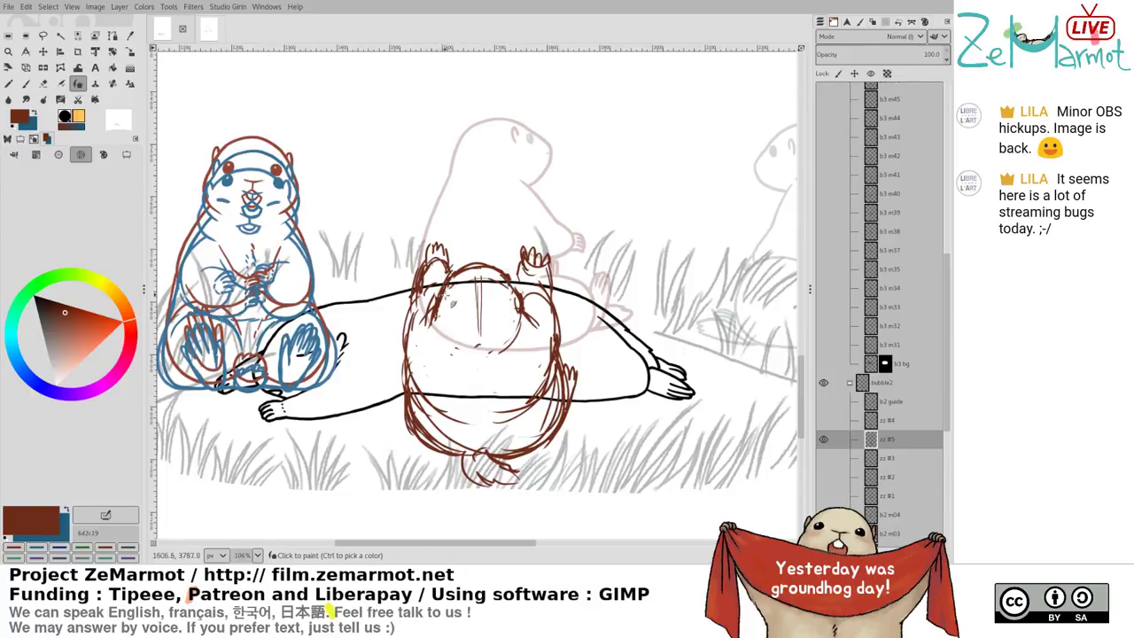
mouse_move(438, 308)
left_mouse_down()
mouse_move(527, 291)
mouse_move(515, 311)
mouse_move(505, 272)
mouse_move(522, 298)
mouse_move(480, 276)
left_mouse_up()
Erase the vertical centre lines from the zz #5 face and reinforce the curved top of the head
key("shift+e")
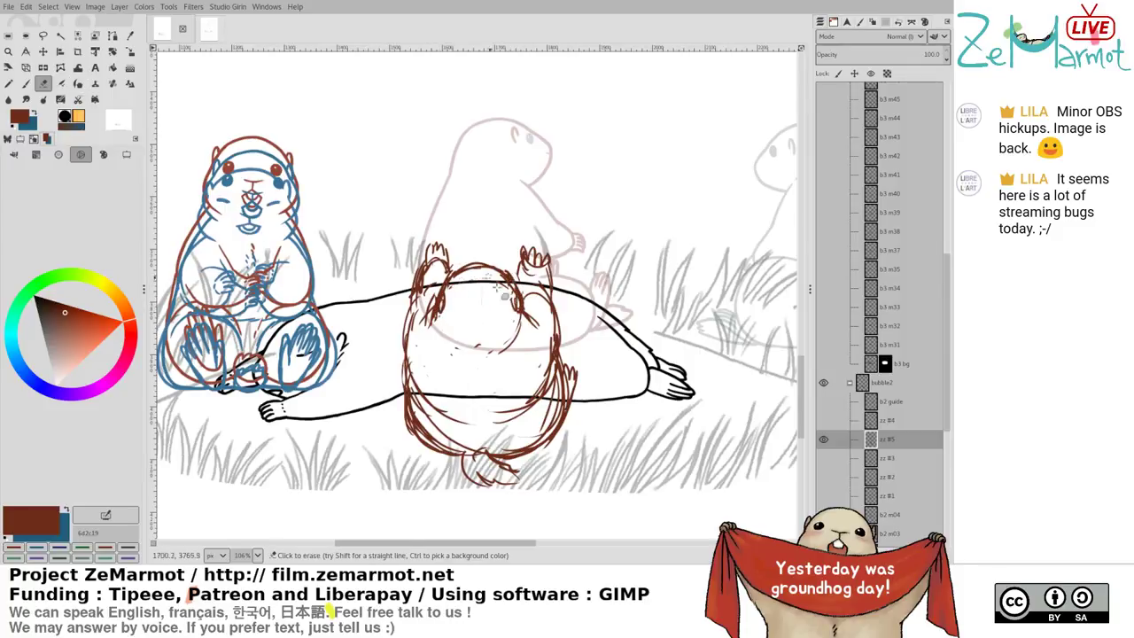
key("p")
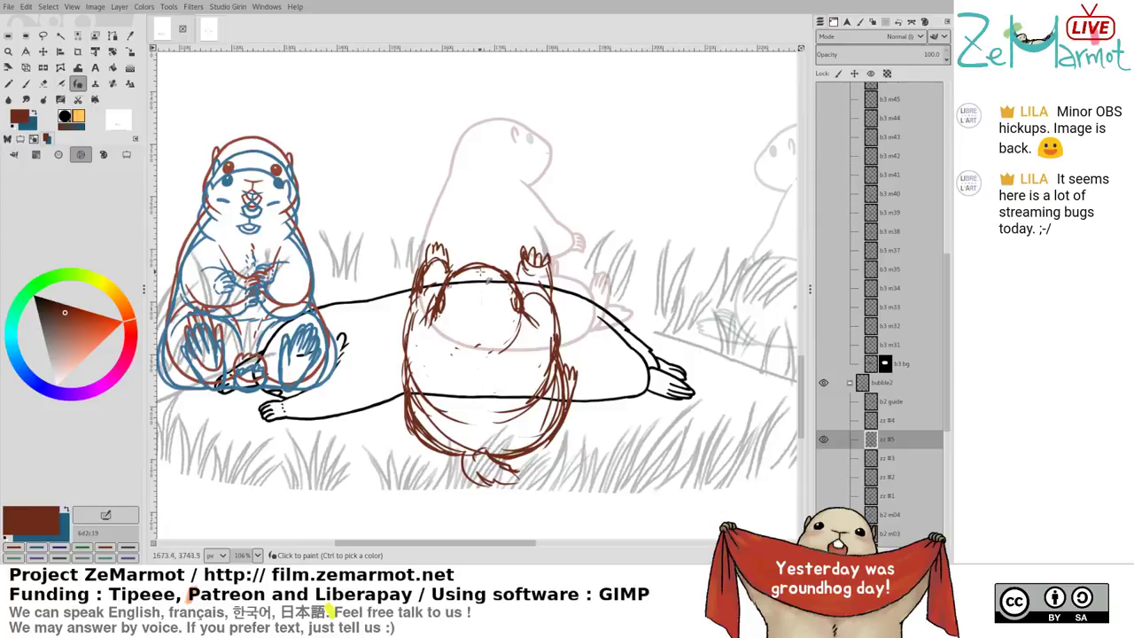
left_click(502, 277)
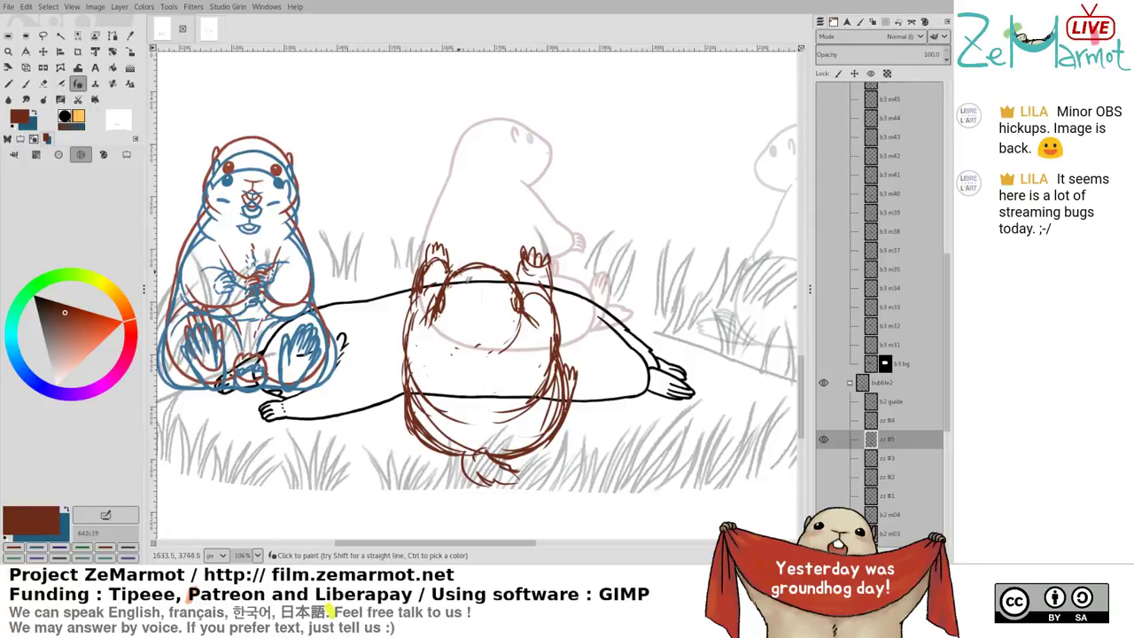
mouse_move(458, 271)
left_mouse_down()
mouse_move(491, 264)
mouse_move(512, 274)
left_mouse_up()
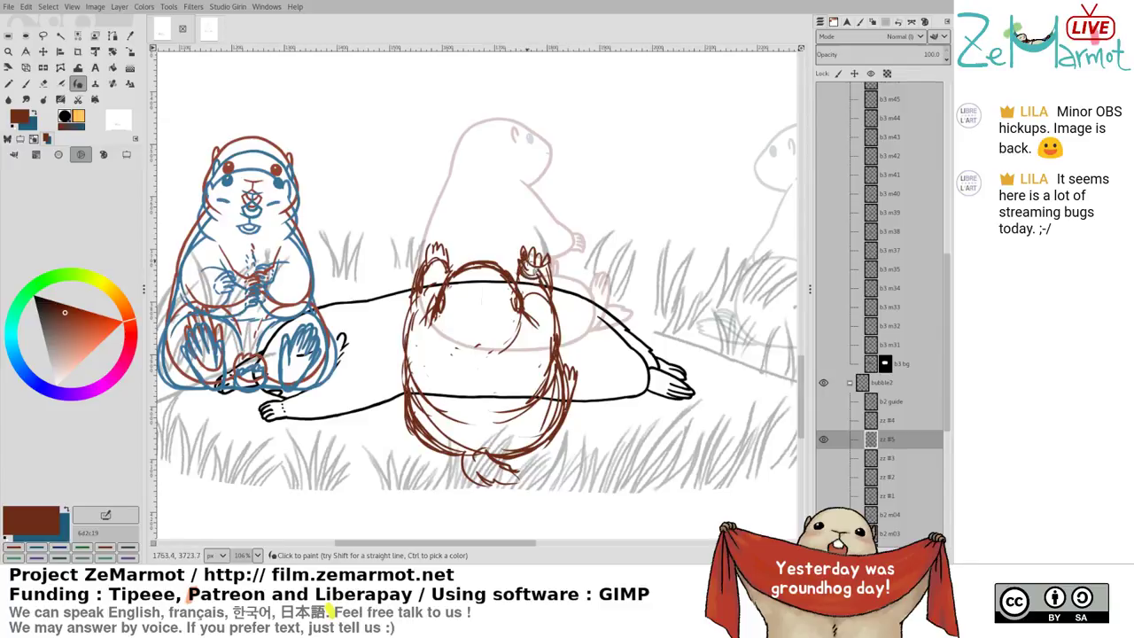
Rework one raised paw of the zz #5 pose by erasing its rough lines, and refine the body contour on the opposite flank
key("shift+e")
left_click_drag(531, 262, 539, 275)
key("y")
mouse_move(441, 329)
left_mouse_down()
mouse_move(452, 274)
mouse_move(436, 352)
left_mouse_up()
key("shift+e")
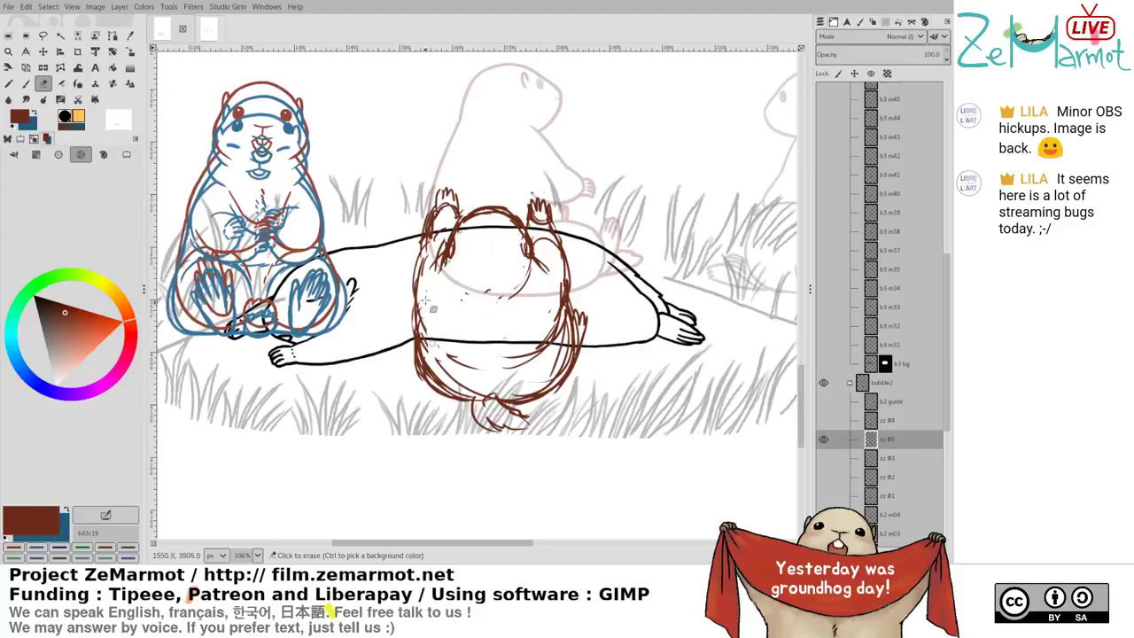
Erase the stray strokes along the left flank of the brown marmot sketch and redraw its lower-left contour
mouse_move(425, 300)
left_mouse_down()
mouse_move(445, 361)
mouse_move(476, 365)
left_mouse_up()
key("p")
left_click_drag(431, 229, 434, 335)
left_click_drag(425, 289, 448, 390)
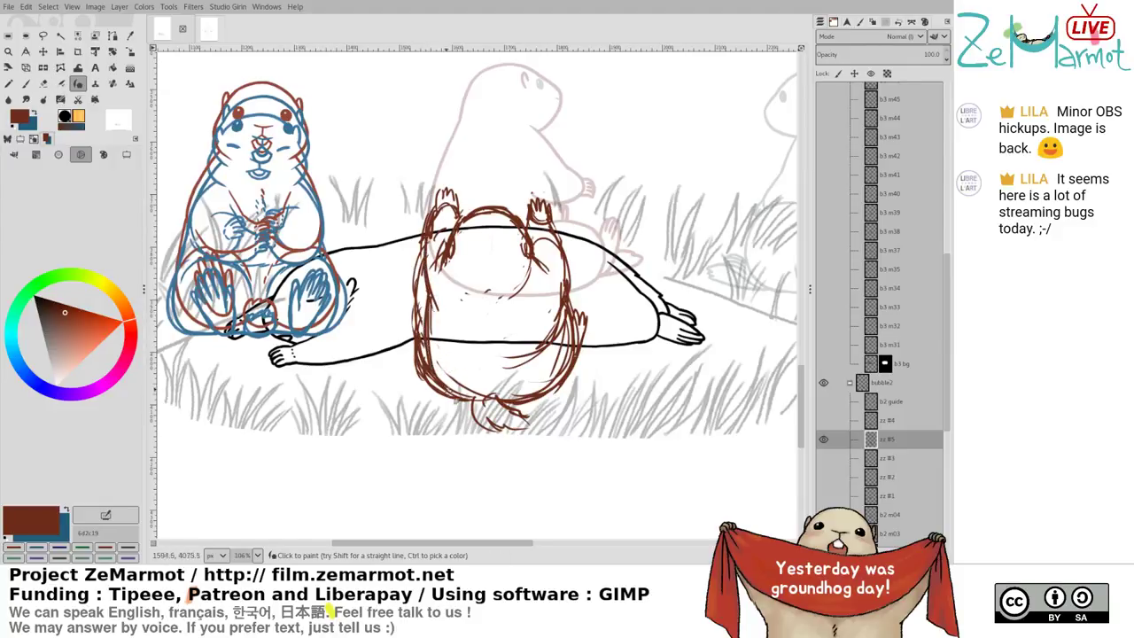
key("shift+e")
mouse_move(416, 264)
left_mouse_down()
mouse_move(411, 368)
mouse_move(424, 404)
mouse_move(415, 347)
mouse_move(440, 335)
mouse_move(436, 379)
left_mouse_up()
left_click_drag(429, 329, 450, 370)
key("k")
left_click_drag(425, 288, 421, 377)
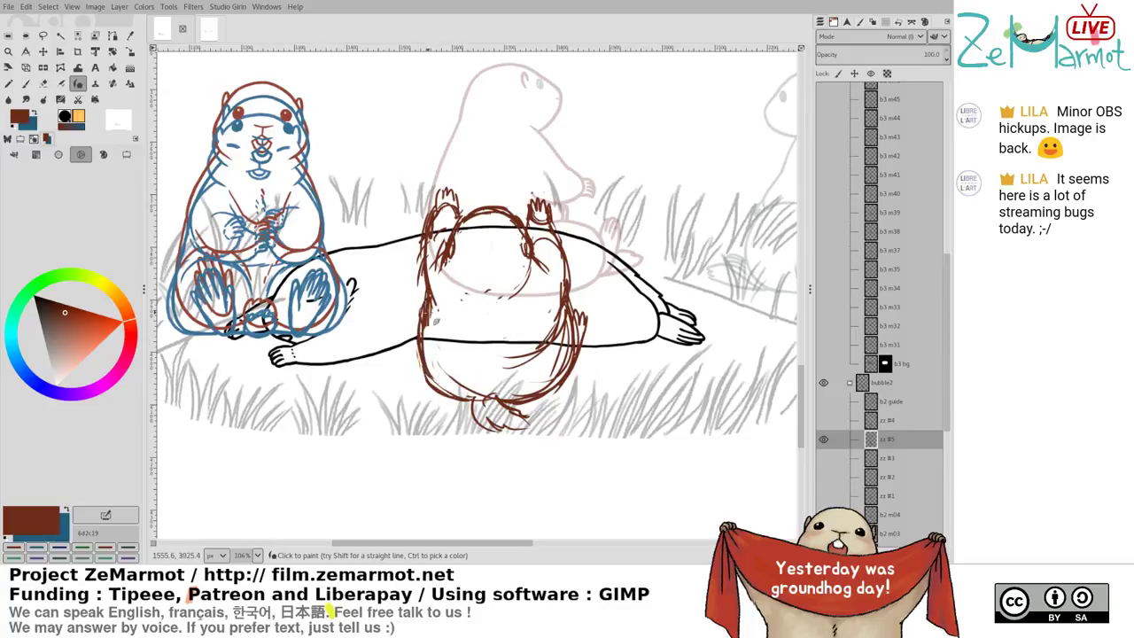
left_click_drag(423, 327, 441, 390)
Erase the inner belly curves and outer right flank line of the brown marmot, redrawing the right flank further inward
key("shift+e")
left_click_drag(431, 266, 433, 311)
mouse_move(511, 356)
left_mouse_down()
mouse_move(566, 319)
mouse_move(527, 356)
mouse_move(492, 342)
left_mouse_up()
left_click_drag(558, 285, 556, 310)
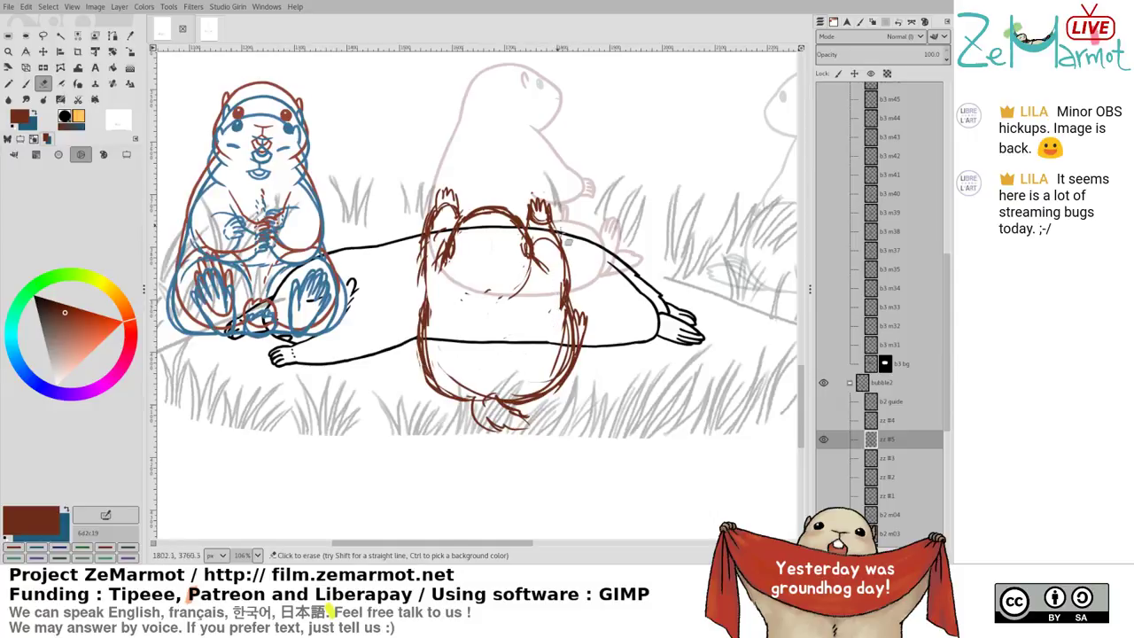
mouse_move(569, 242)
left_mouse_down()
mouse_move(565, 297)
mouse_move(559, 281)
mouse_move(573, 341)
left_mouse_up()
key("k")
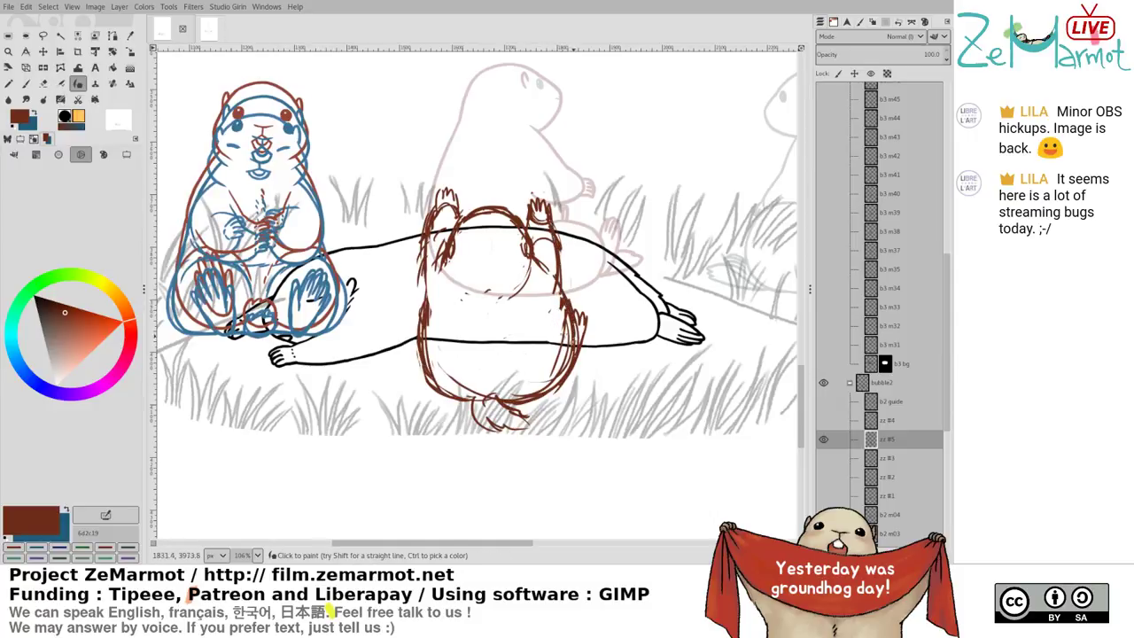
Erase the rough upper-left flank strokes and redraw the contour from below the raised left paw to the hip
left_click_drag(422, 247, 424, 307)
key("shift+e")
left_click_drag(428, 214, 421, 289)
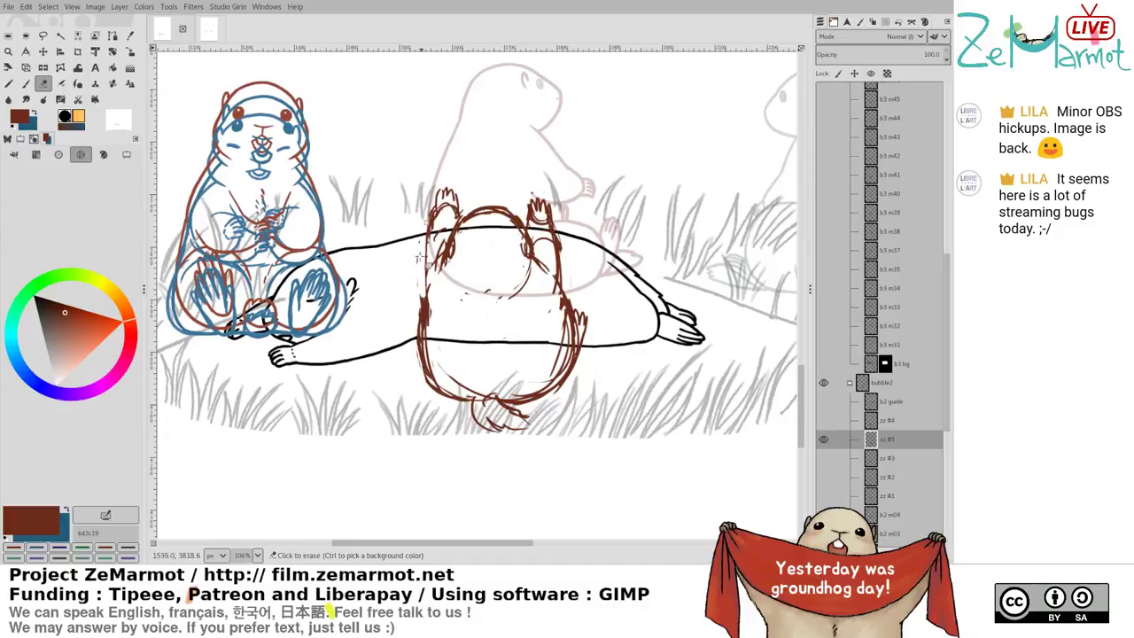
mouse_move(424, 245)
left_mouse_down()
mouse_move(432, 215)
mouse_move(426, 280)
left_mouse_up()
key("p")
left_click_drag(431, 225, 429, 301)
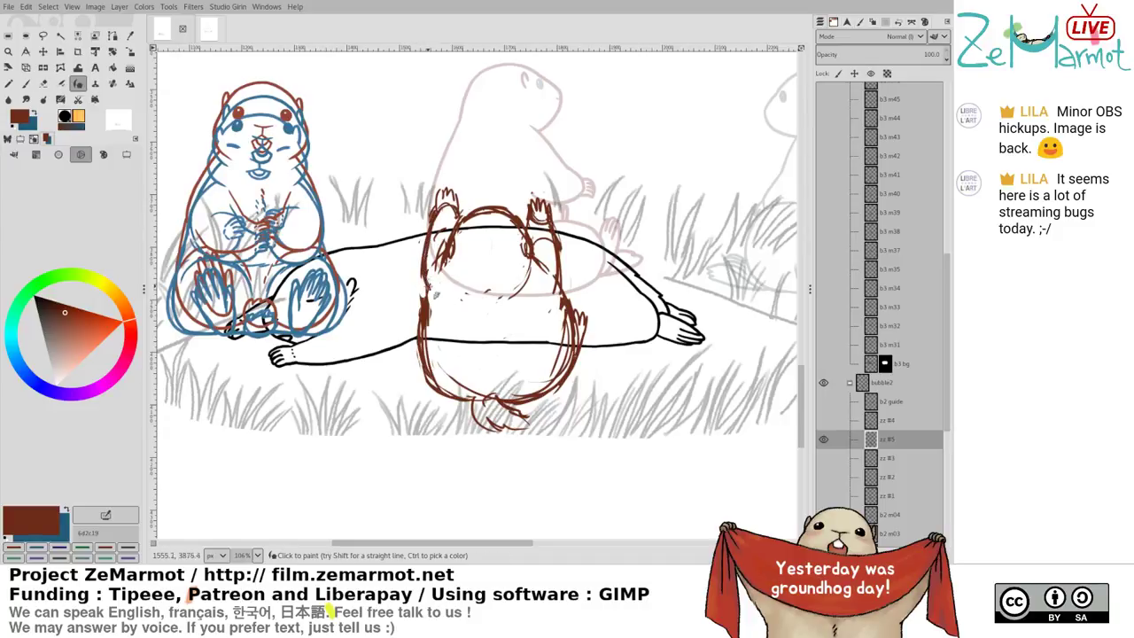
left_click_drag(430, 257, 426, 340)
Erase the doubled lines at the left hip and redraw the lower-left body curve as a cleaner outline
key("shift+e")
left_click_drag(430, 301, 435, 339)
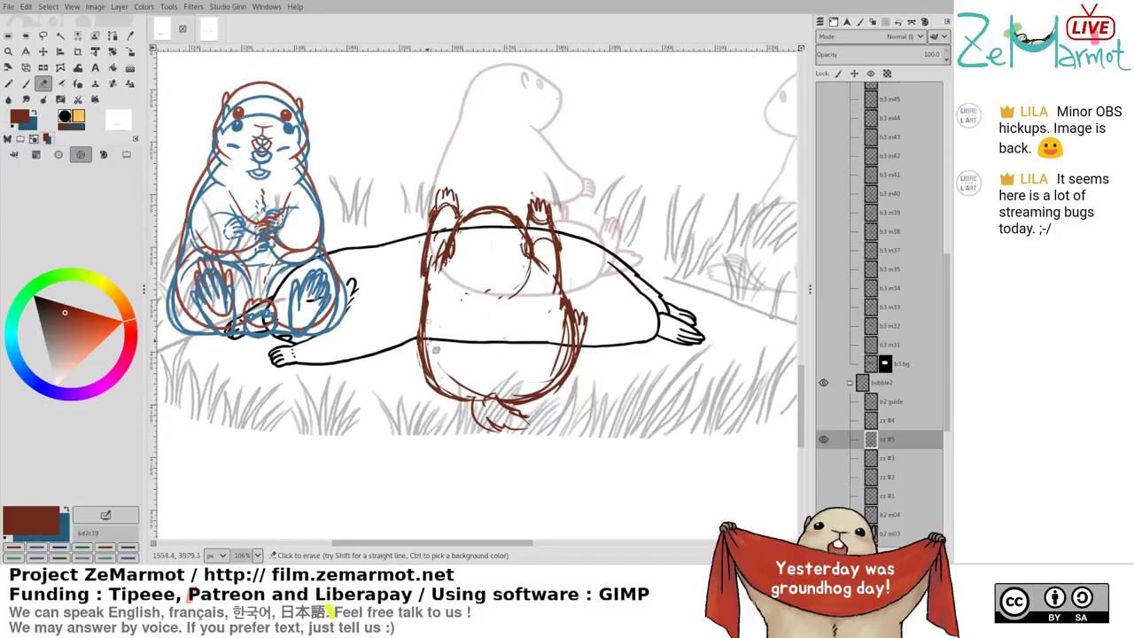
left_click_drag(426, 280, 428, 371)
key("k")
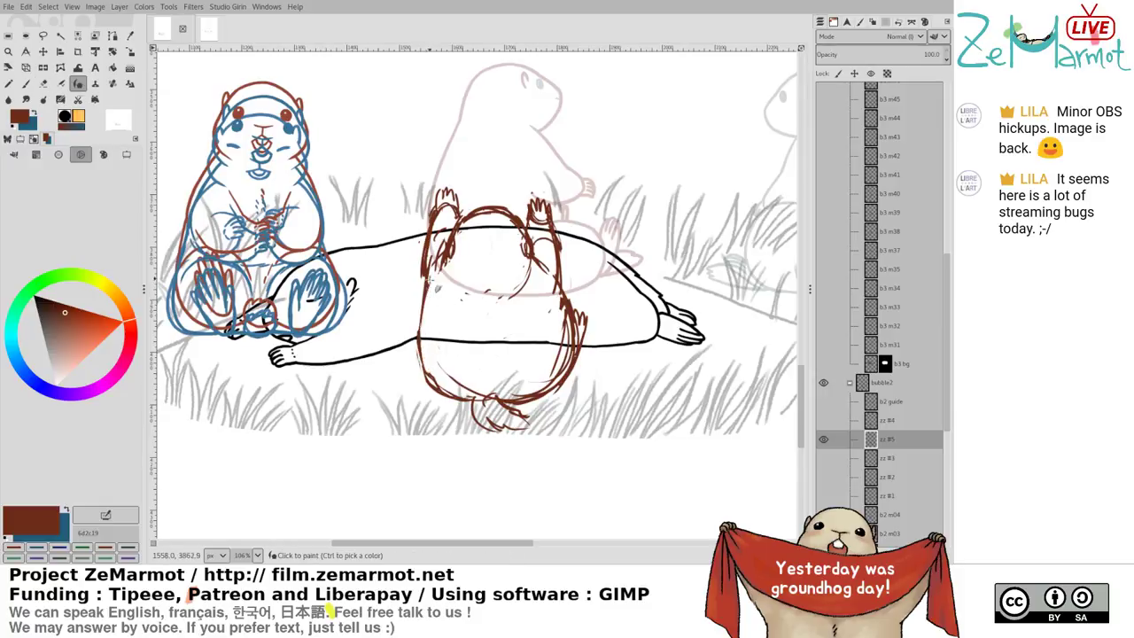
mouse_move(423, 300)
left_mouse_down()
mouse_move(420, 341)
mouse_move(432, 385)
left_mouse_up()
left_click_drag(416, 340, 435, 388)
Erase the rough raised left arm and redraw its paw, outer edge and the strokes beside the head
key("shift+e")
mouse_move(434, 229)
left_mouse_down()
mouse_move(432, 269)
mouse_move(420, 276)
left_mouse_up()
mouse_move(434, 209)
left_mouse_down()
mouse_move(424, 225)
mouse_move(456, 188)
mouse_move(433, 267)
mouse_move(450, 254)
mouse_move(453, 262)
left_mouse_up()
key("p")
key("shift+e")
key("p")
key("shift+e")
key("p")
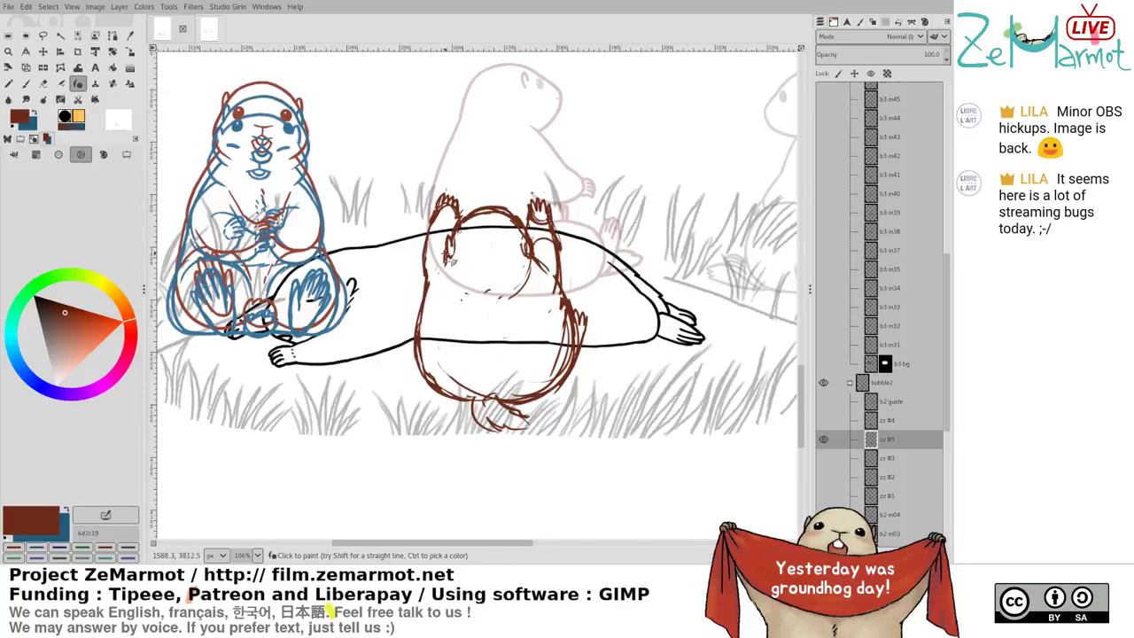
Touch up the strokes beside the head's right side, and erase and redraw the paw at the right hip
left_click_drag(533, 249, 529, 237)
key("shift+e")
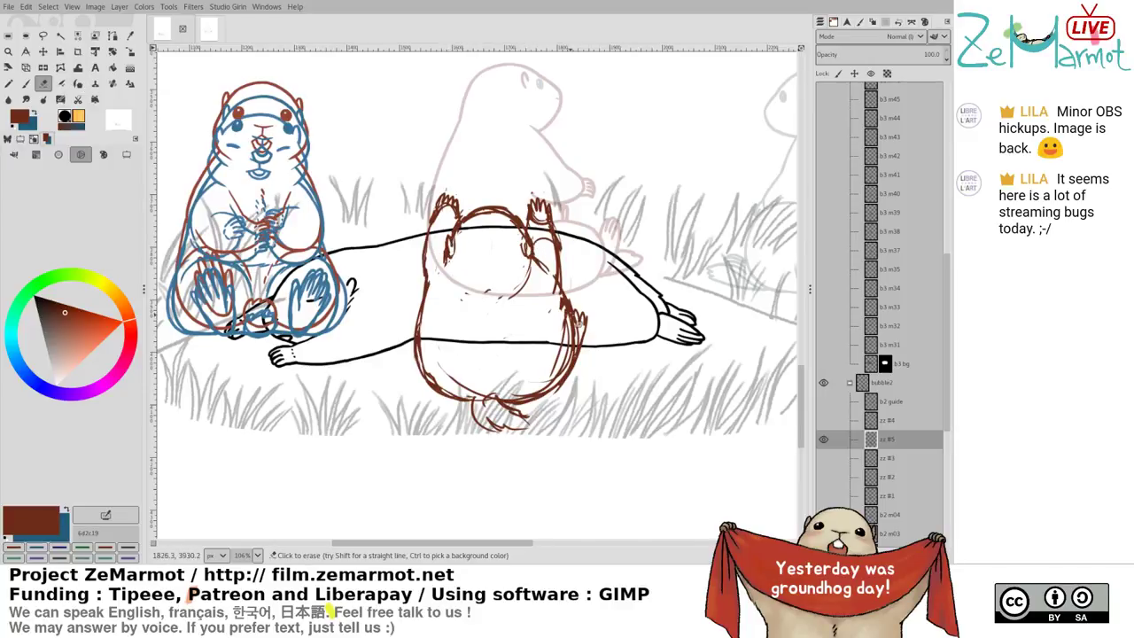
mouse_move(566, 286)
left_mouse_down()
mouse_move(565, 375)
mouse_move(574, 312)
mouse_move(591, 344)
left_mouse_up()
key("p")
key("shift+e")
key("y")
key("shift+e")
key("p")
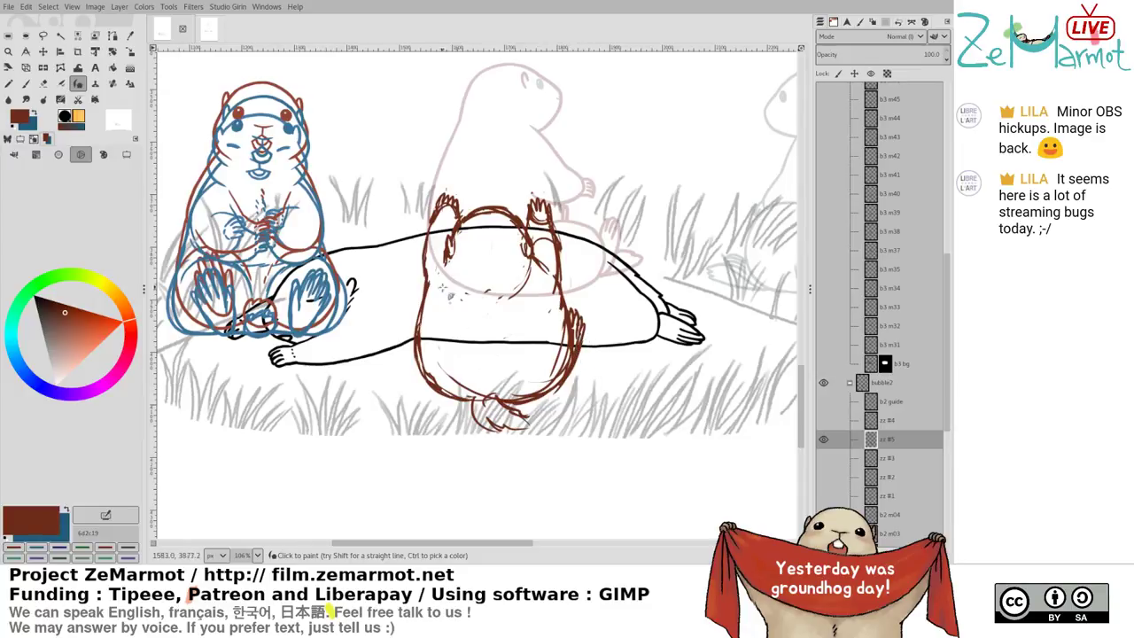
Refine the left flank line and the short shoulder strokes beneath the raised left arm
left_click_drag(426, 248, 429, 298)
key("shift+e")
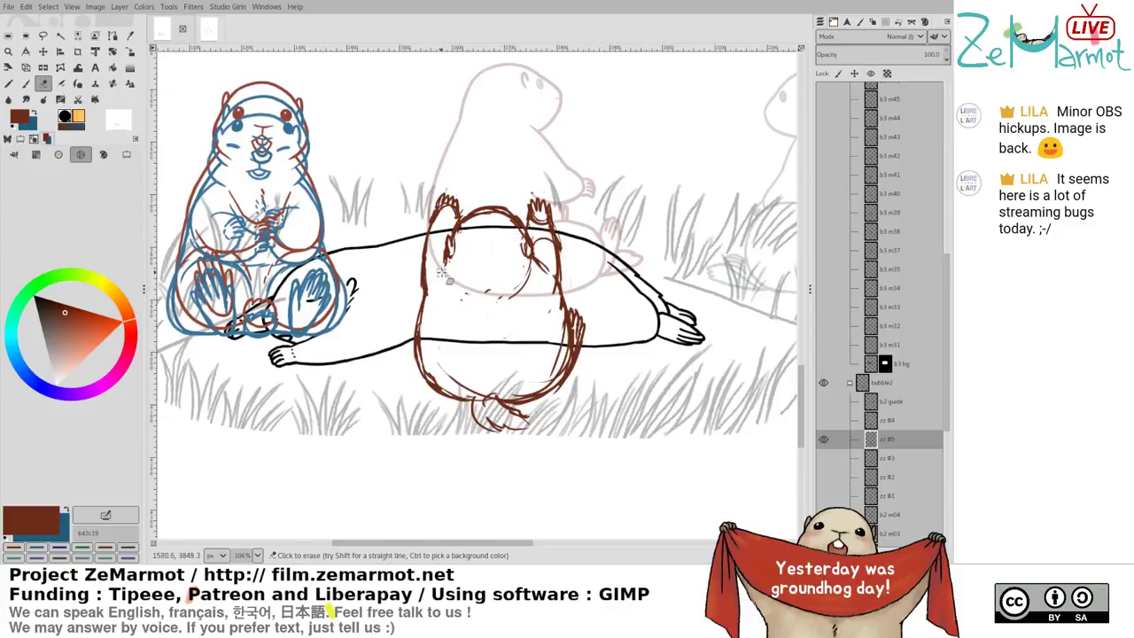
key("p")
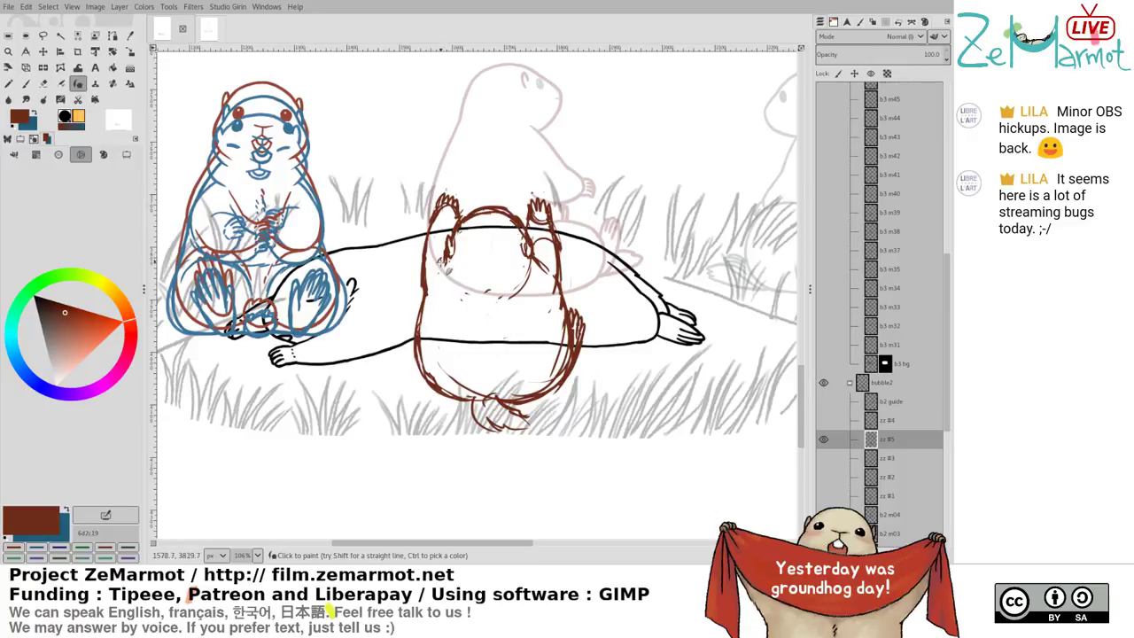
left_click_drag(442, 264, 434, 285)
key("shift+e")
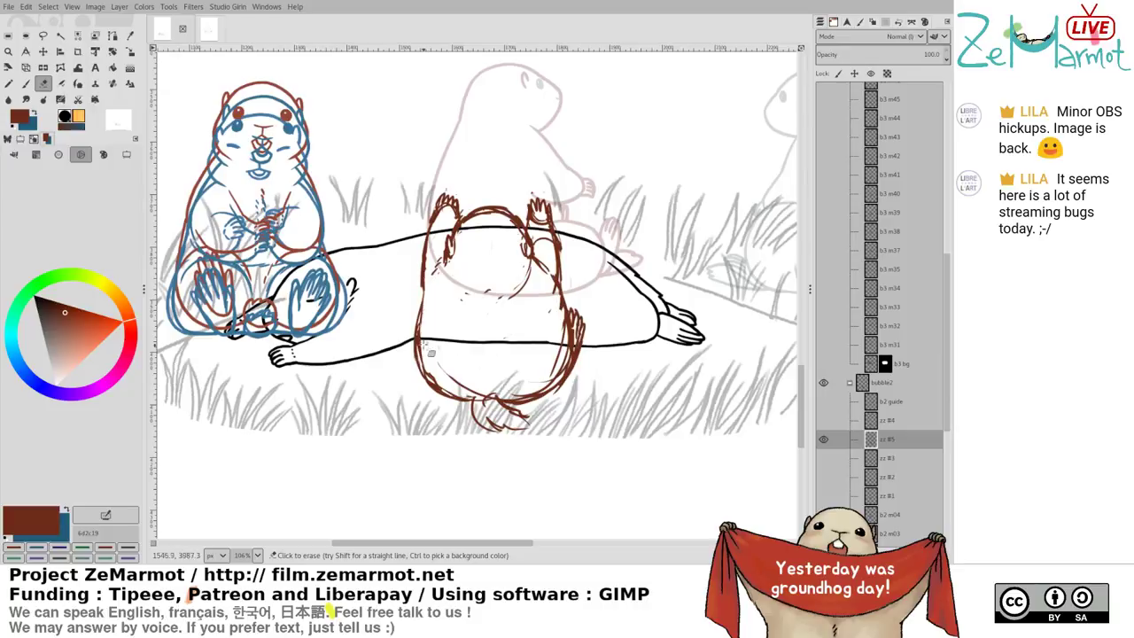
key("p")
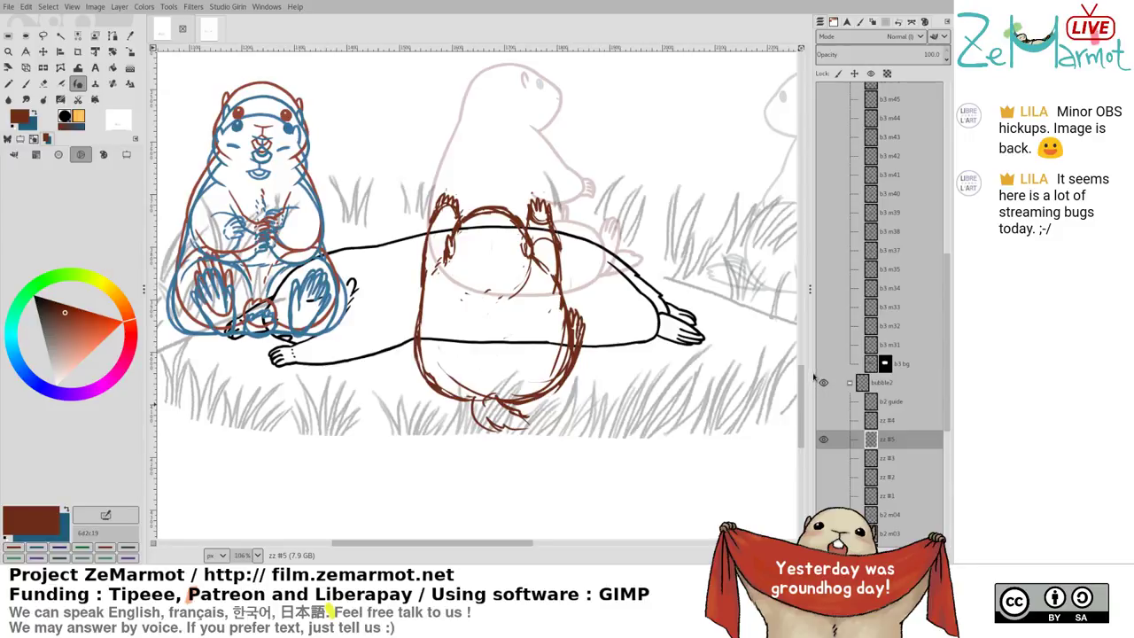
Erase the paw at the brown marmot's right hip and extend the right flank line down to the hip
key("Page_Down")
key("Page_Up")
key("shift+e")
mouse_move(580, 304)
left_mouse_down()
mouse_move(581, 348)
mouse_move(584, 319)
left_mouse_up()
key("k")
left_click_drag(564, 268, 574, 332)
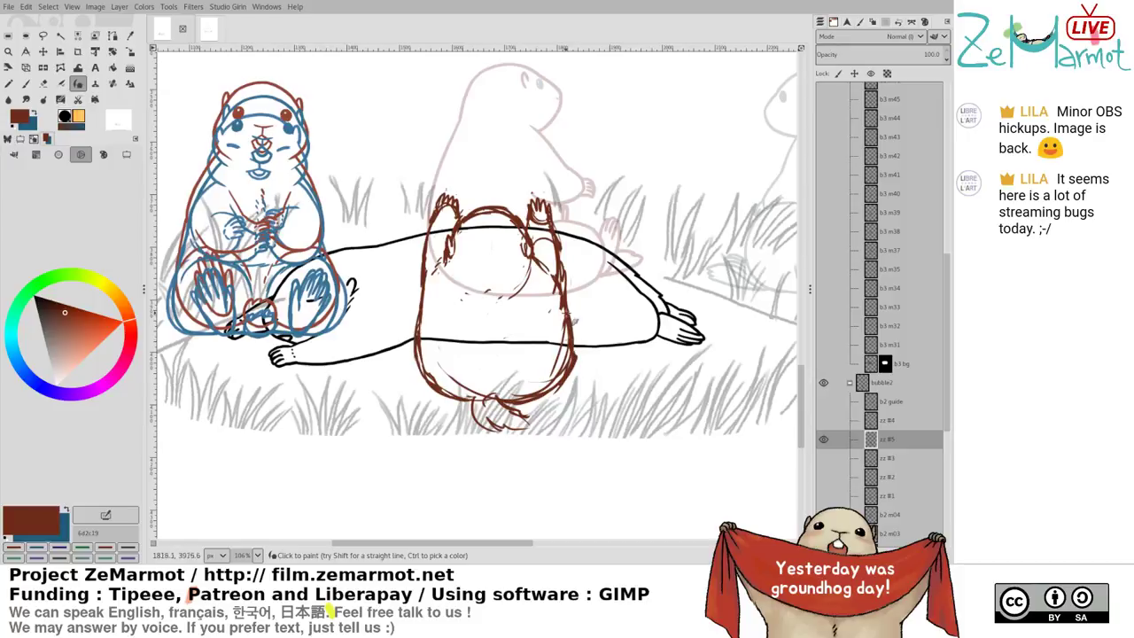
Erase the rough strokes at the right hip and redraw a smooth line joining the flank to the hip
key("shift+e")
left_click_drag(549, 282, 577, 352)
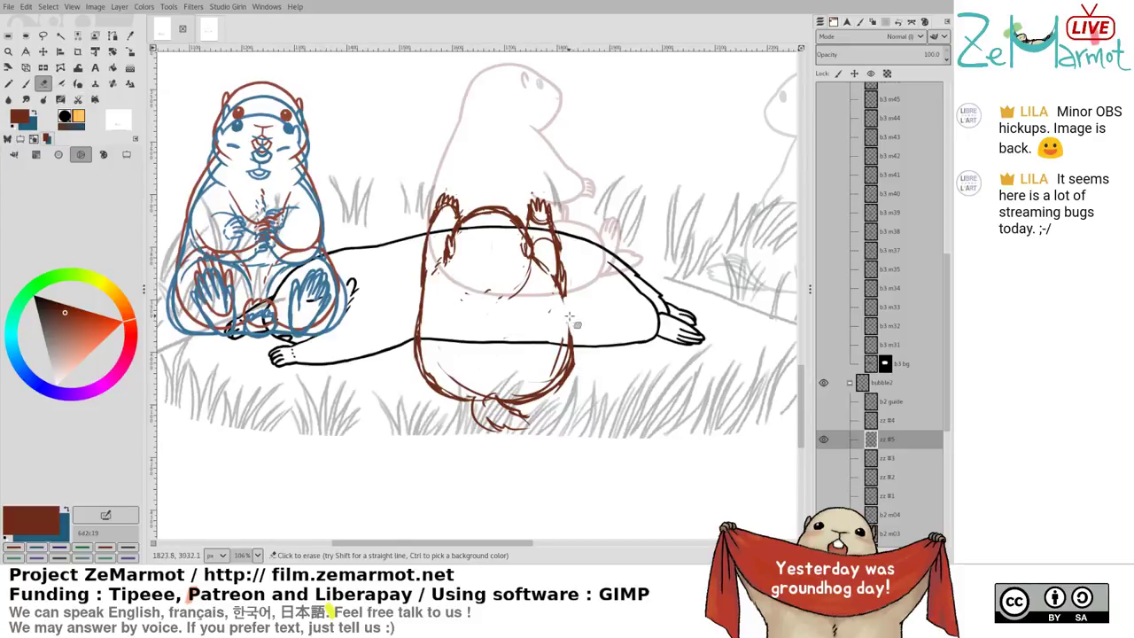
key("k")
mouse_move(557, 273)
left_mouse_down()
mouse_move(569, 335)
mouse_move(562, 309)
mouse_move(571, 312)
left_mouse_up()
key("ctrl+z")
key("shift+e")
key("k")
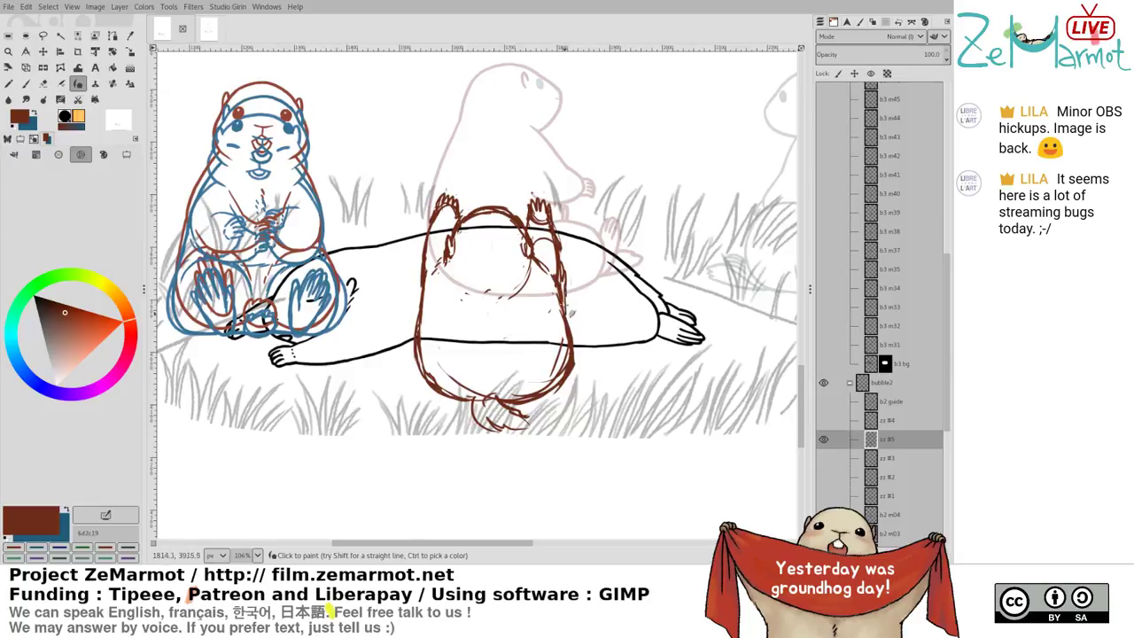
key("shift+e")
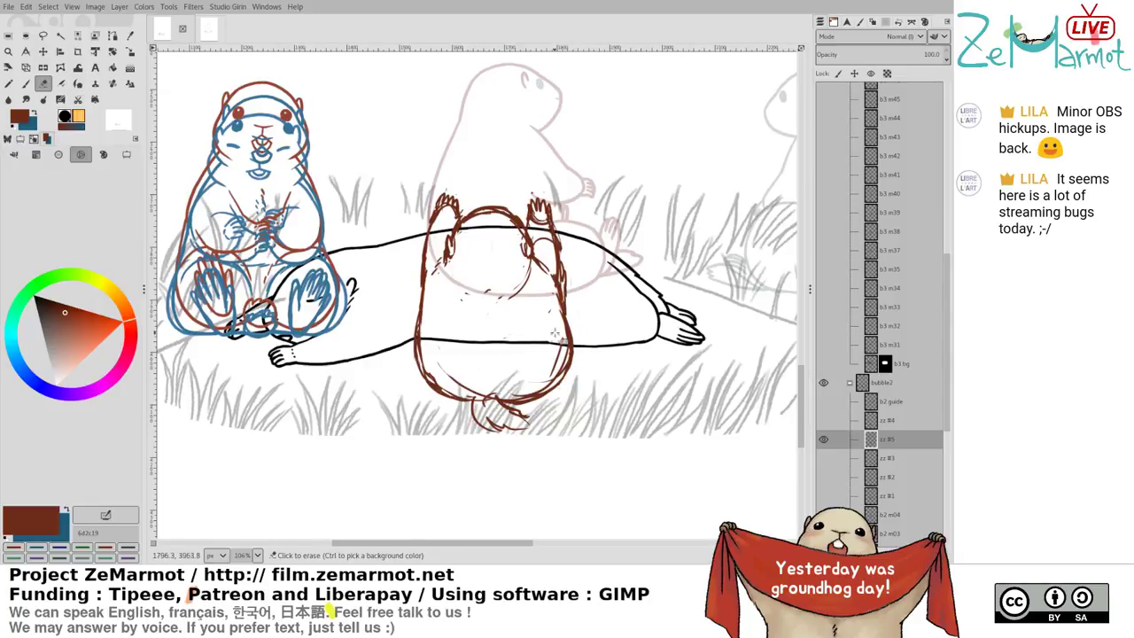
Erase the doubled strokes along the rounded bottom contour on both sides of the tail
mouse_move(561, 338)
left_mouse_down()
mouse_move(551, 381)
mouse_move(507, 404)
mouse_move(521, 399)
left_mouse_up()
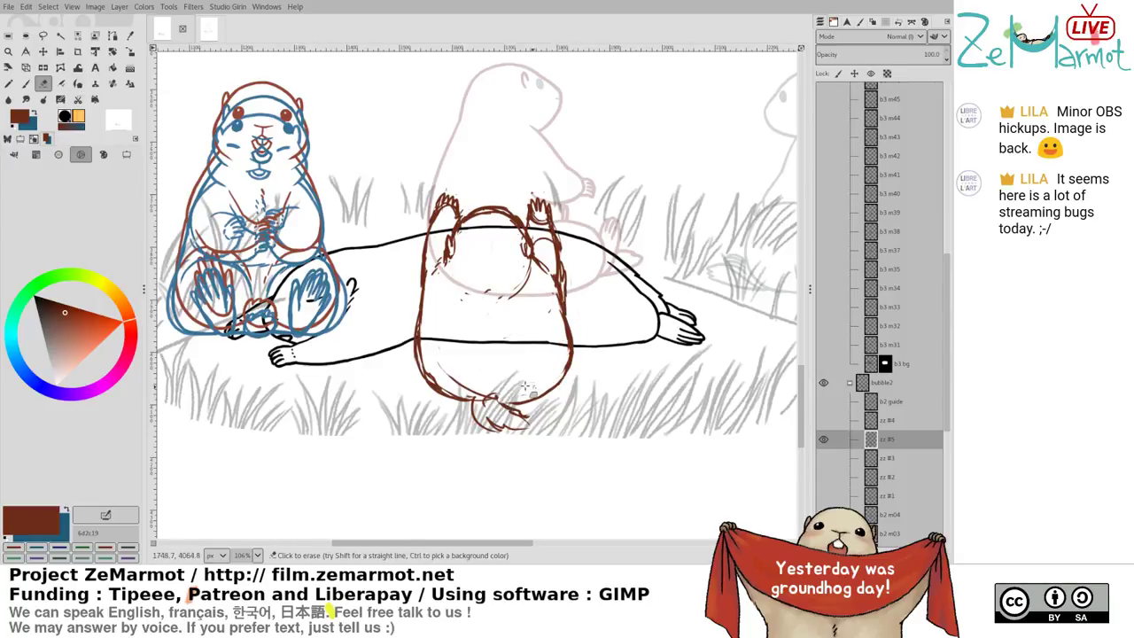
mouse_move(431, 366)
left_mouse_down()
mouse_move(457, 398)
mouse_move(457, 385)
mouse_move(476, 400)
mouse_move(464, 403)
left_mouse_up()
key("k")
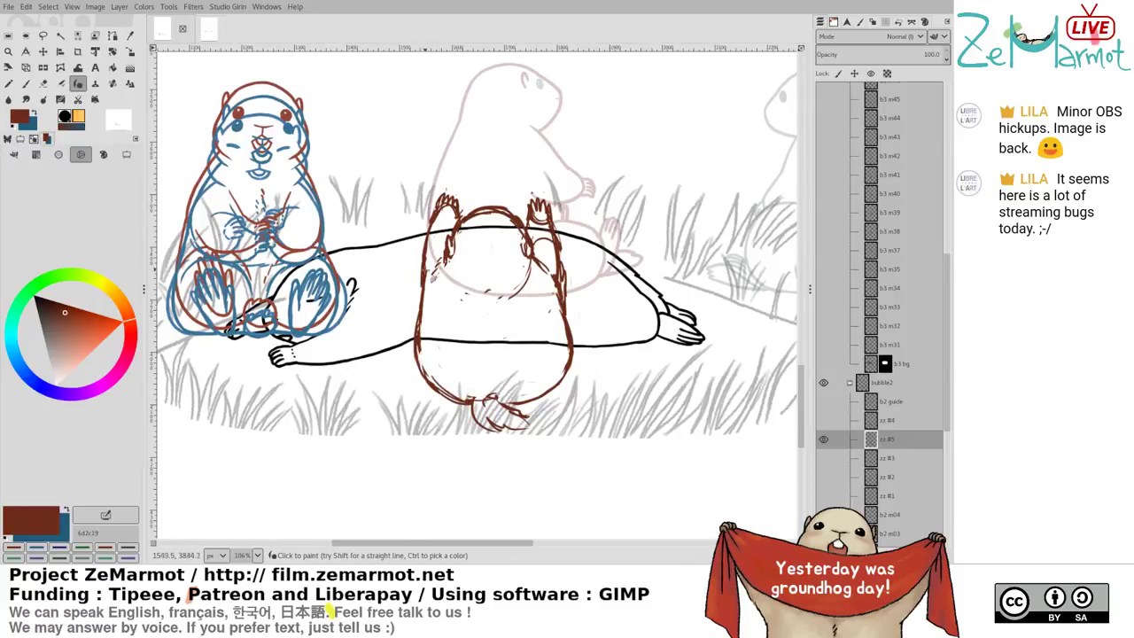
key("shift+e")
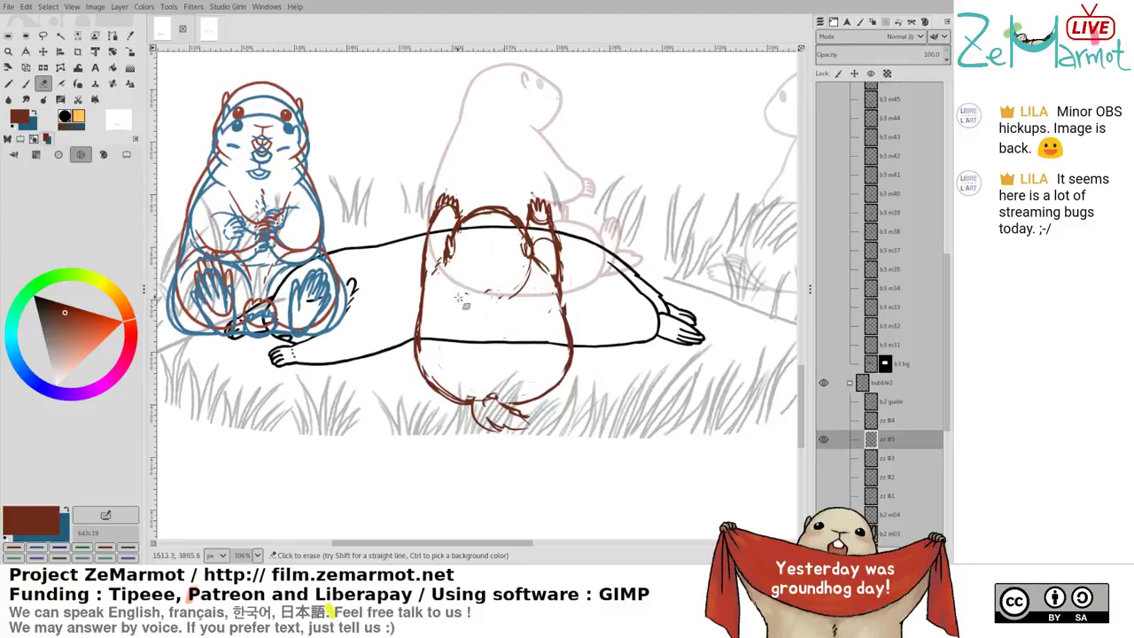
Clean up and redraw the right flank line from the raised right arm down to the hip
key("k")
left_click_drag(566, 301, 560, 286)
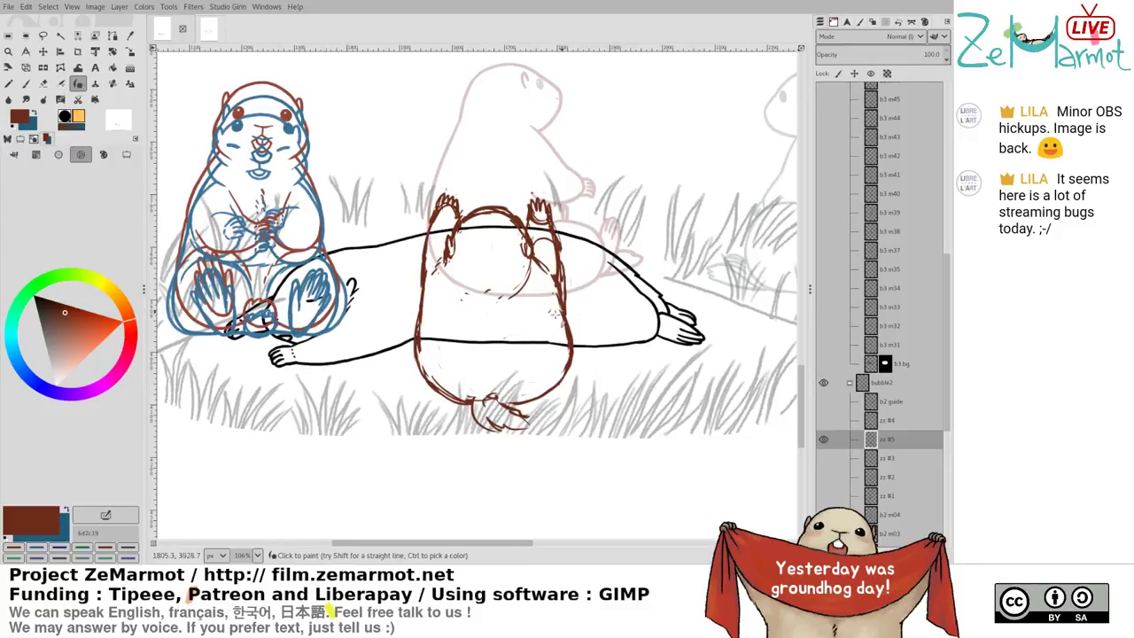
key("shift+e")
key("k")
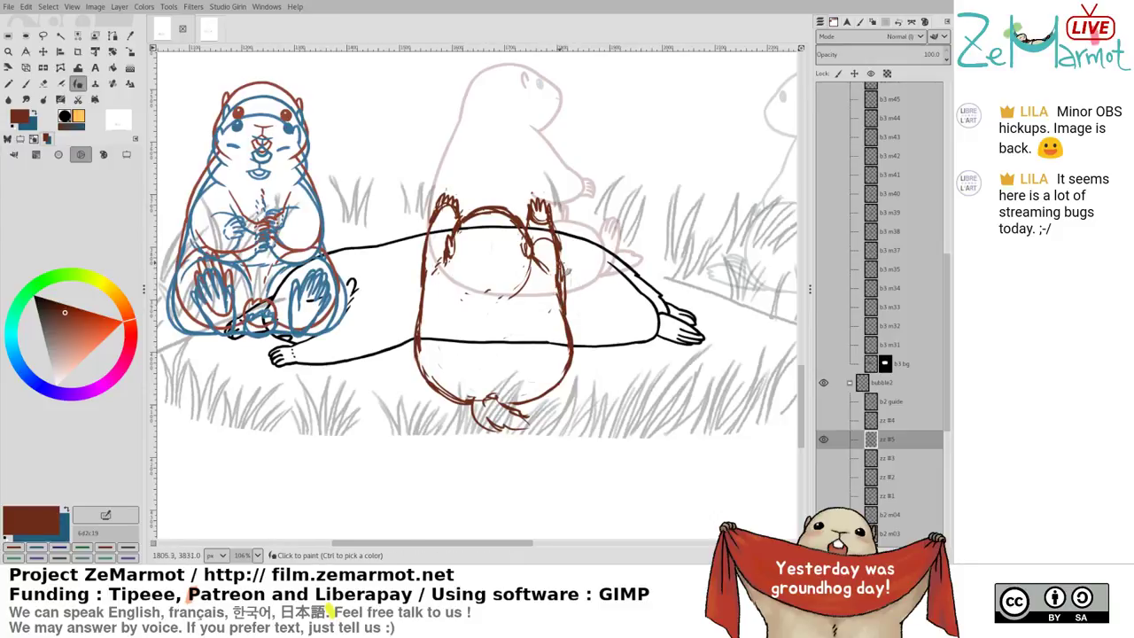
key("shift+e")
key("k")
left_click_drag(565, 232, 559, 326)
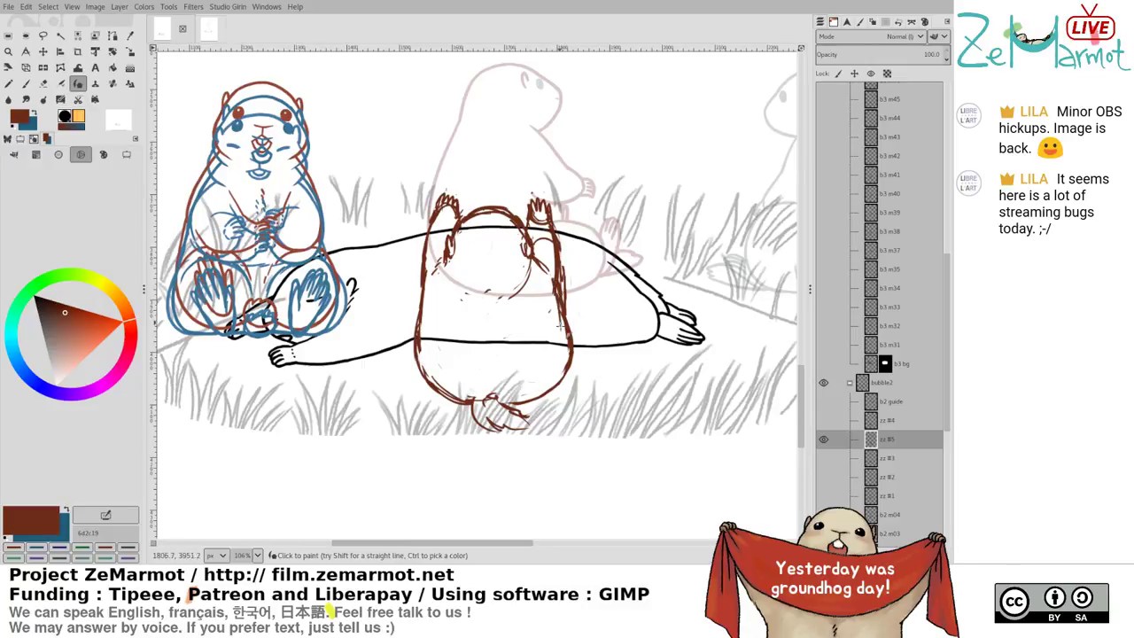
Erase the outer right flank line and draw a foot shape along the right side above the hip
key("shift+e")
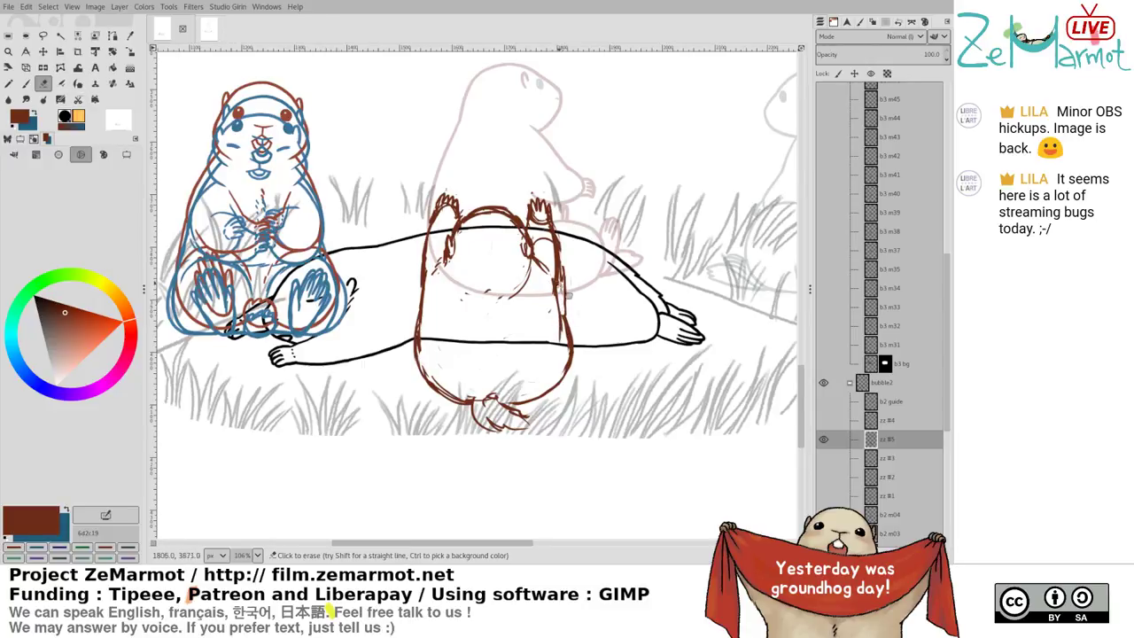
key("k")
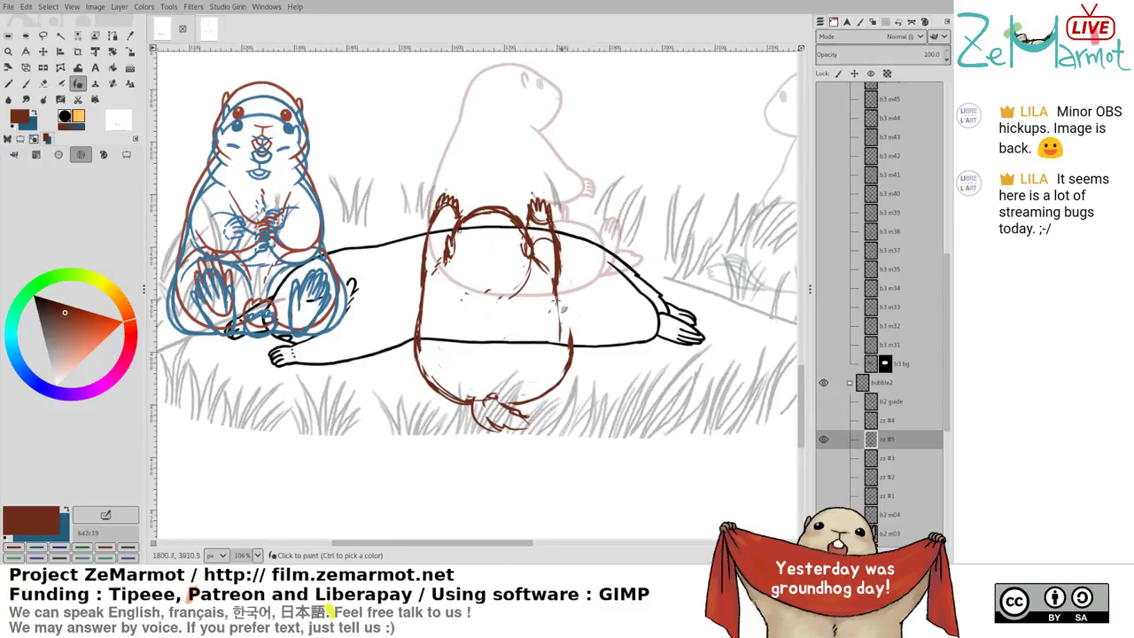
left_click_drag(565, 316, 579, 339)
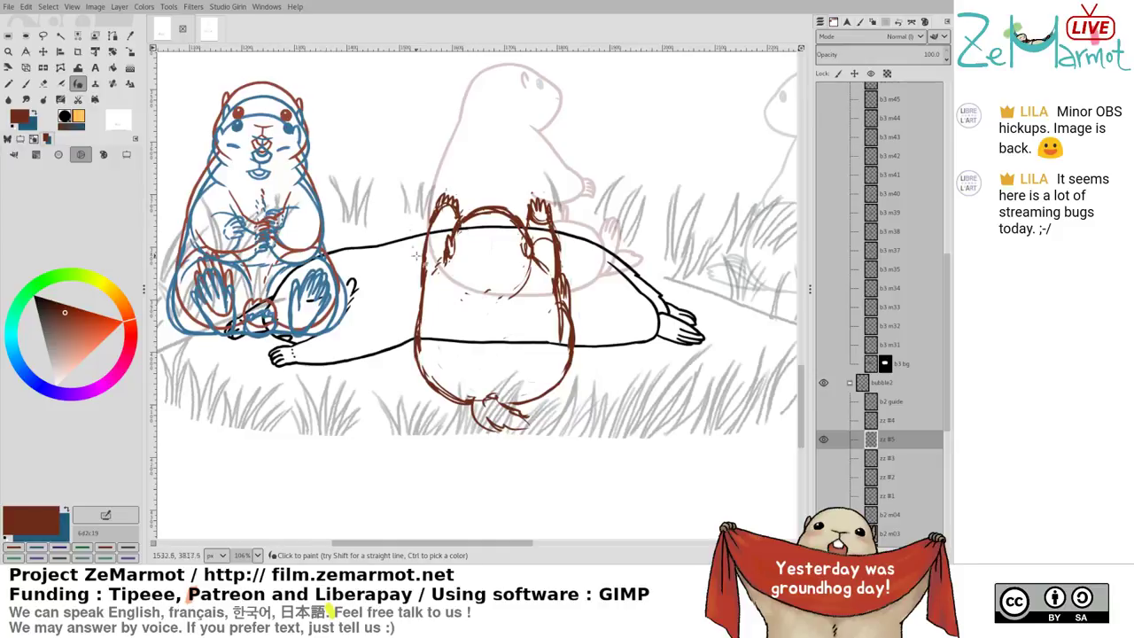
Erase the middle of the left flank and redraw it with a matching foot shape and inner body line
key("shift+e")
left_click_drag(425, 295, 424, 325)
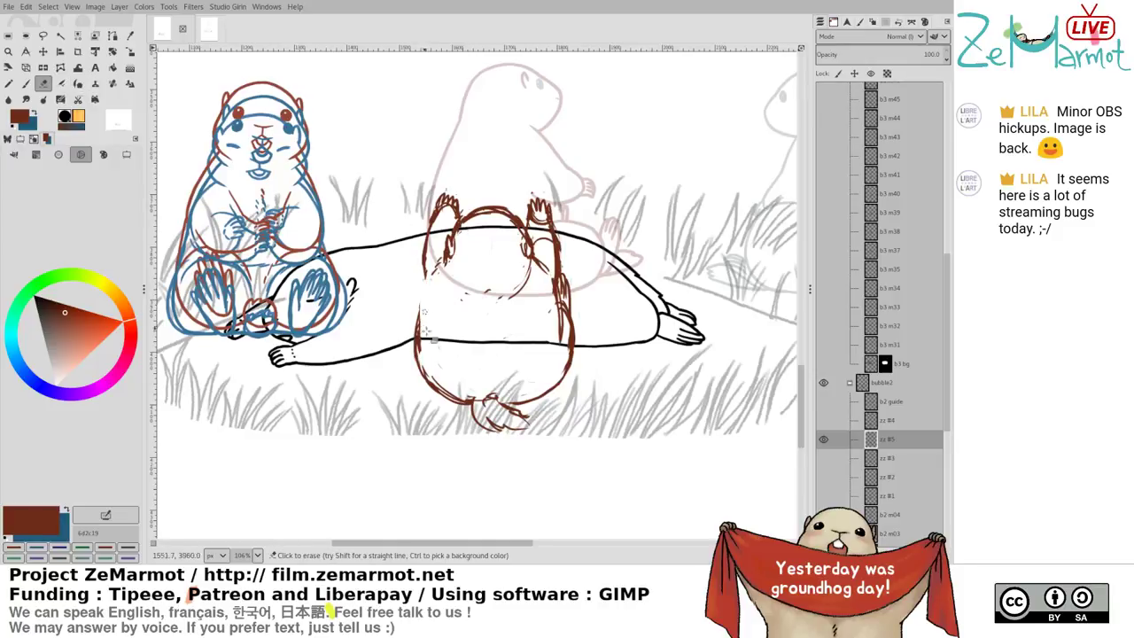
key("k")
left_click_drag(440, 267, 420, 344)
mouse_move(436, 215)
left_mouse_down()
mouse_move(431, 293)
mouse_move(420, 280)
left_mouse_up()
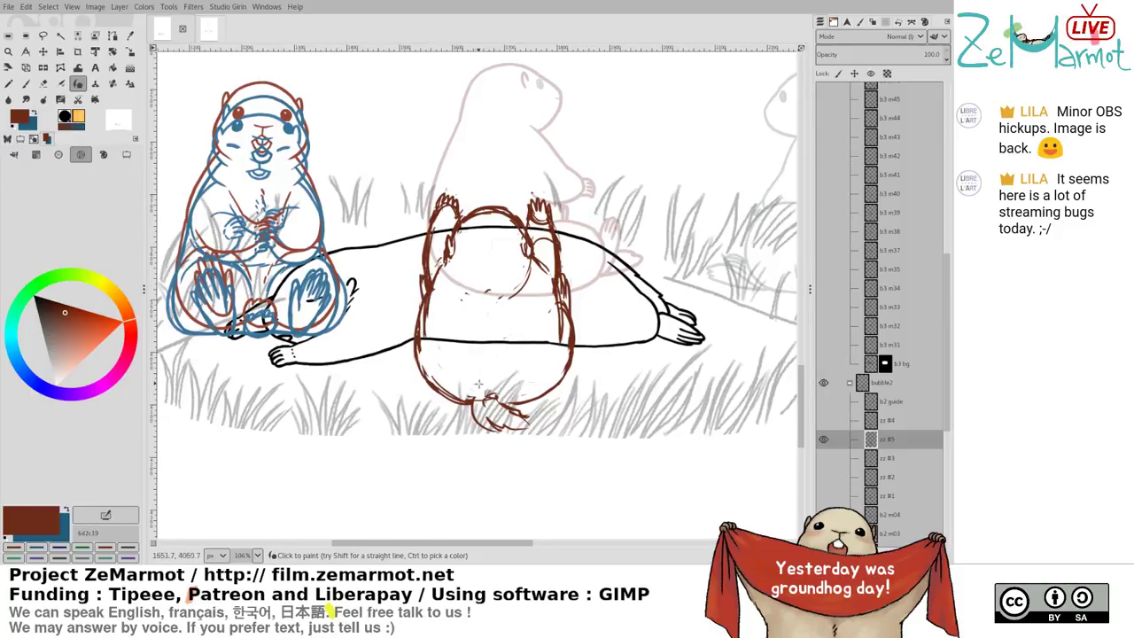
Show the zz #3 and zz #2 sketch layers together with zz #5 to compare the poses
key("shift+space")
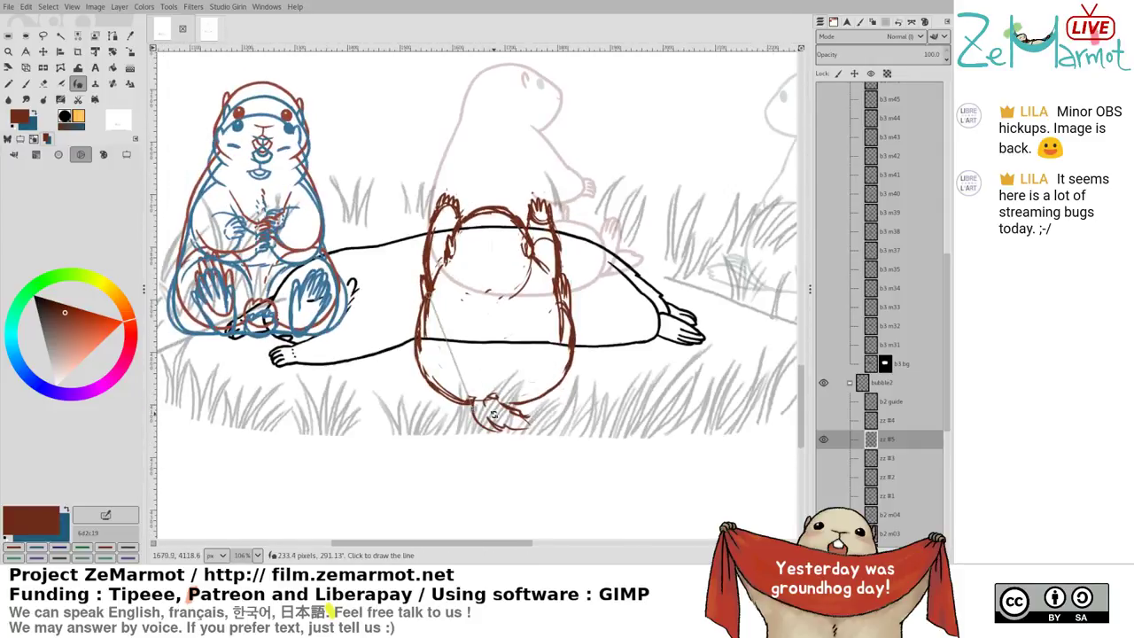
scroll(494, 414, "down", 3)
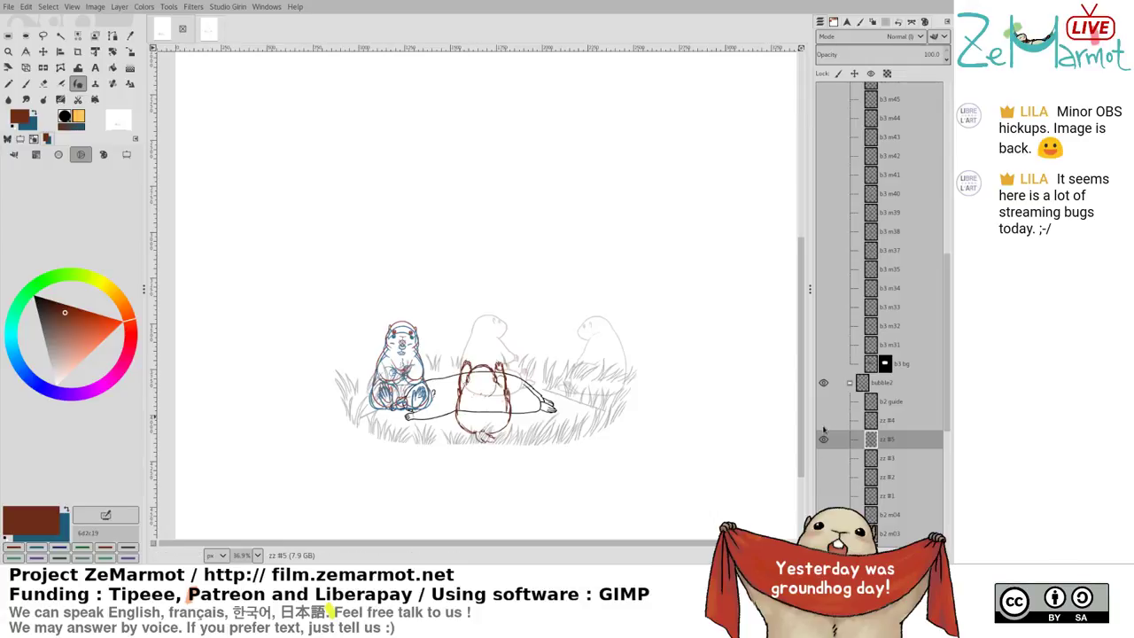
left_click(823, 459)
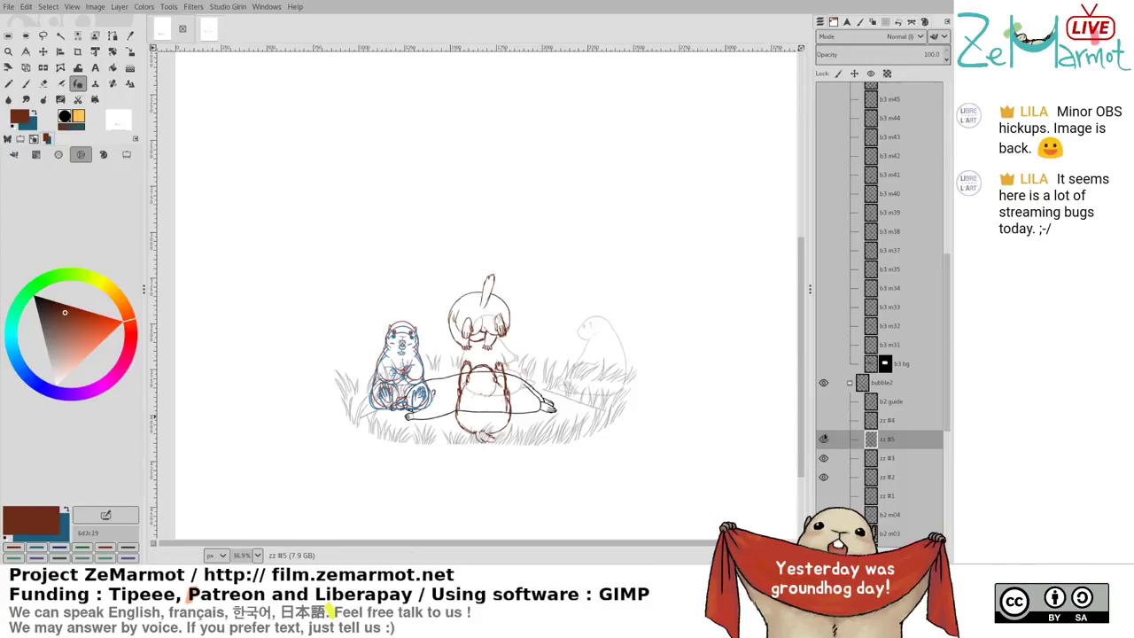
left_click(823, 438)
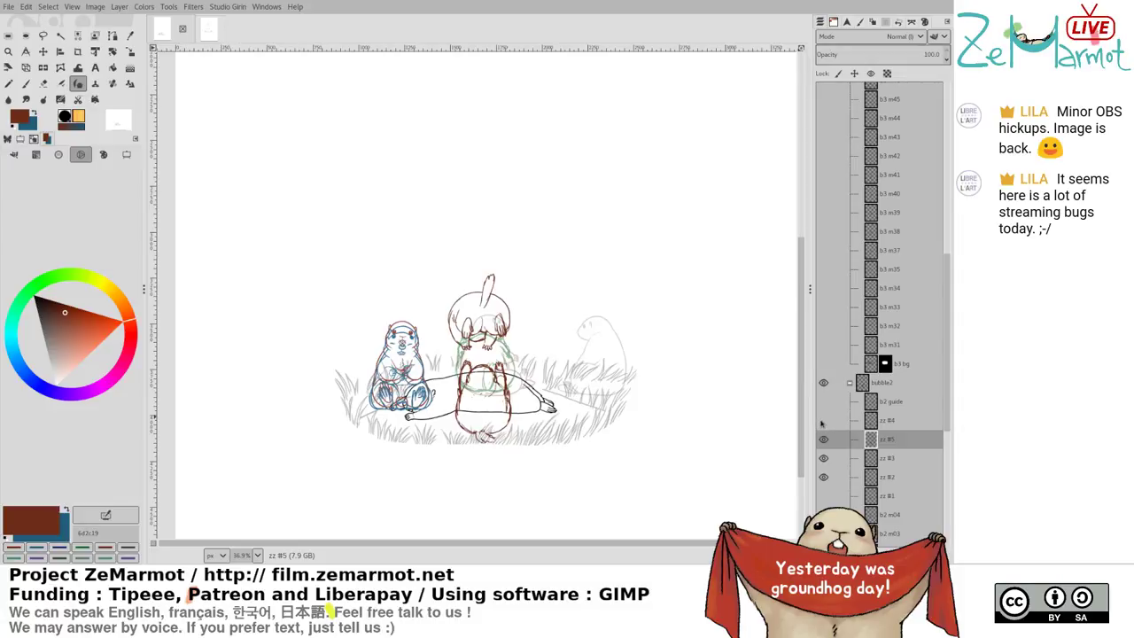
scroll(521, 363, "up", 8)
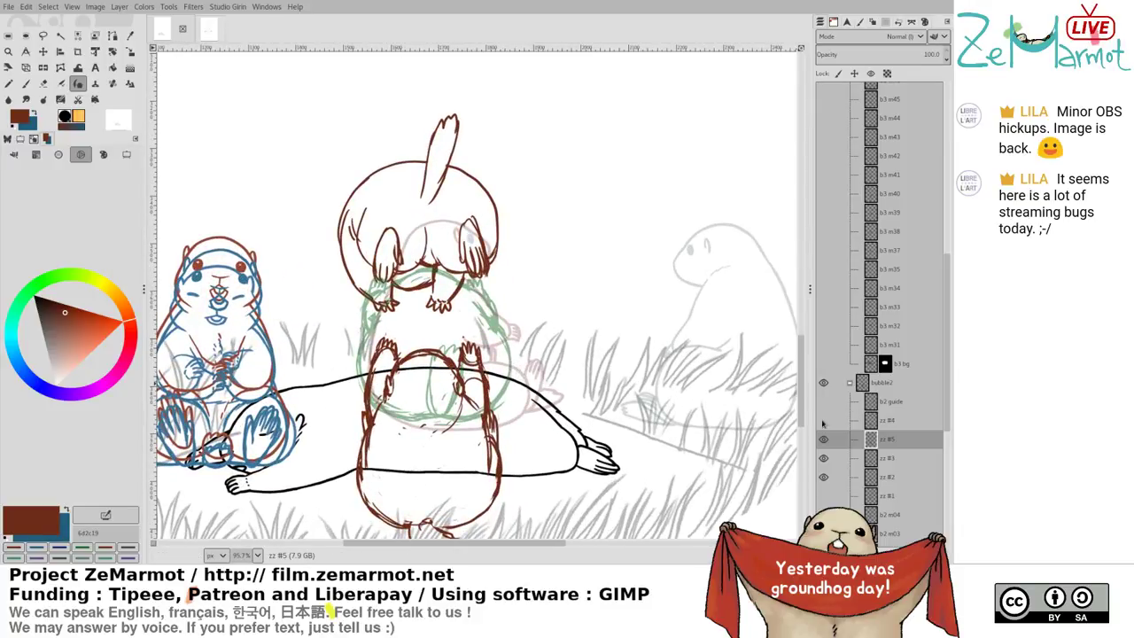
Isolate the zz #4 layer and show zz #5 with it to compare the two poses
left_click(824, 421, "shift")
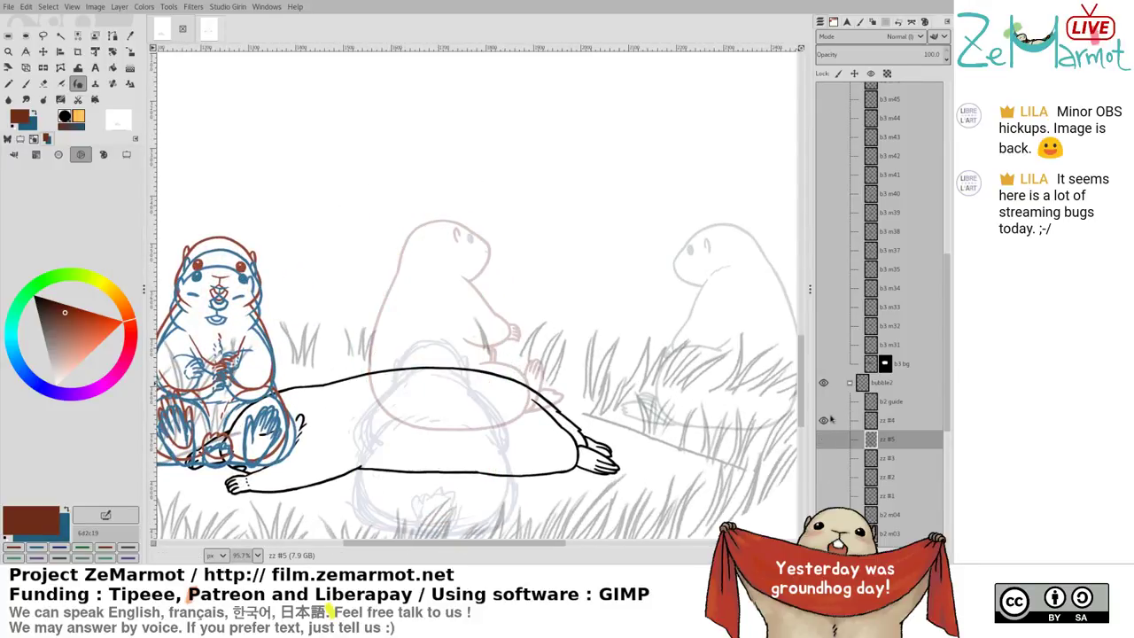
left_click(823, 438)
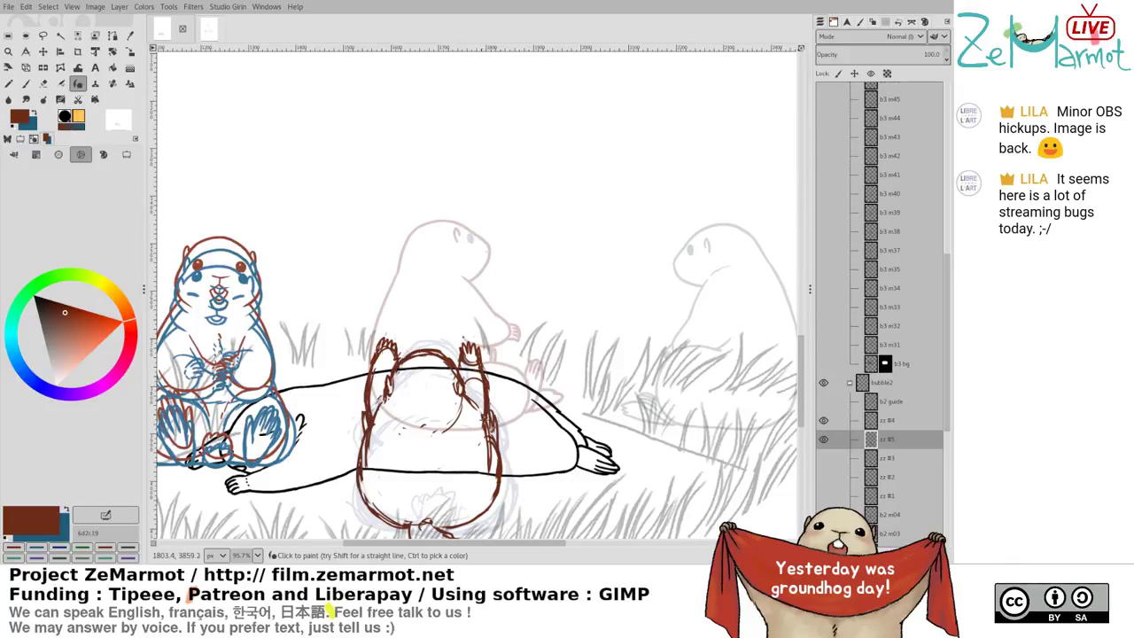
key("shift+f")
key("shift+f")
Switch to the animation window and add a new X-Sheet level after b3 named b2
key("alt+Tab")
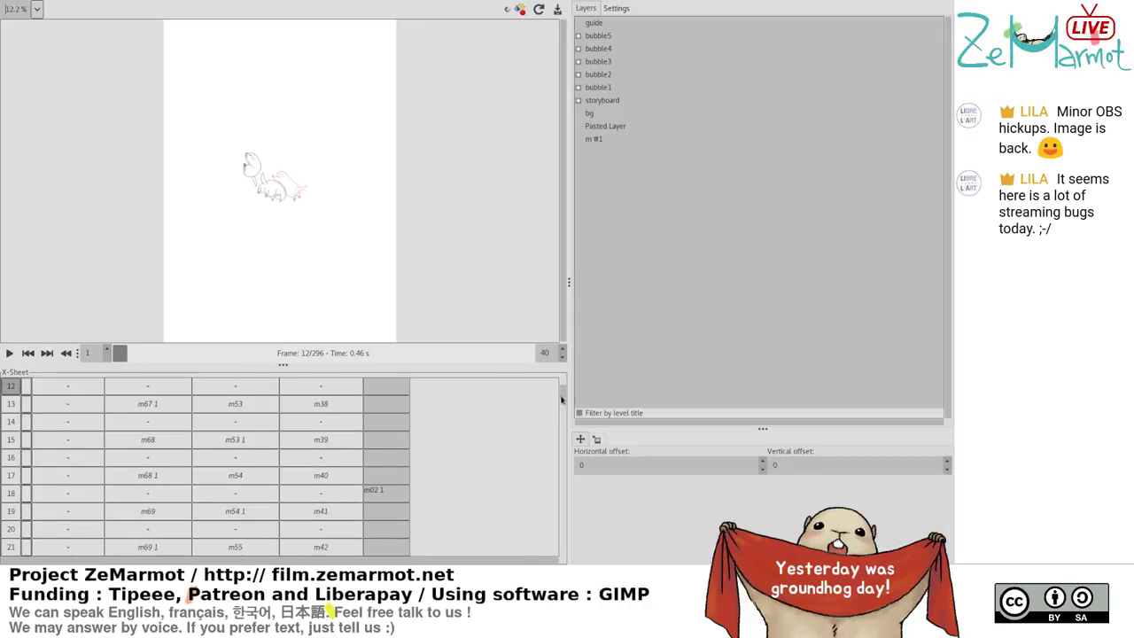
left_click_drag(560, 397, 560, 384)
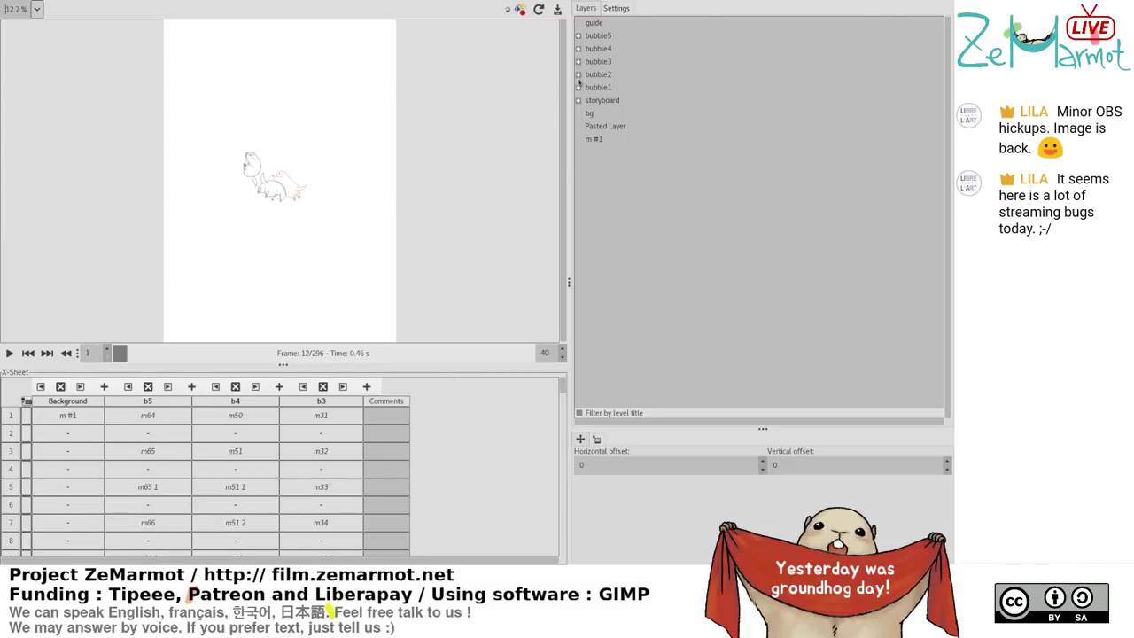
left_click(366, 387)
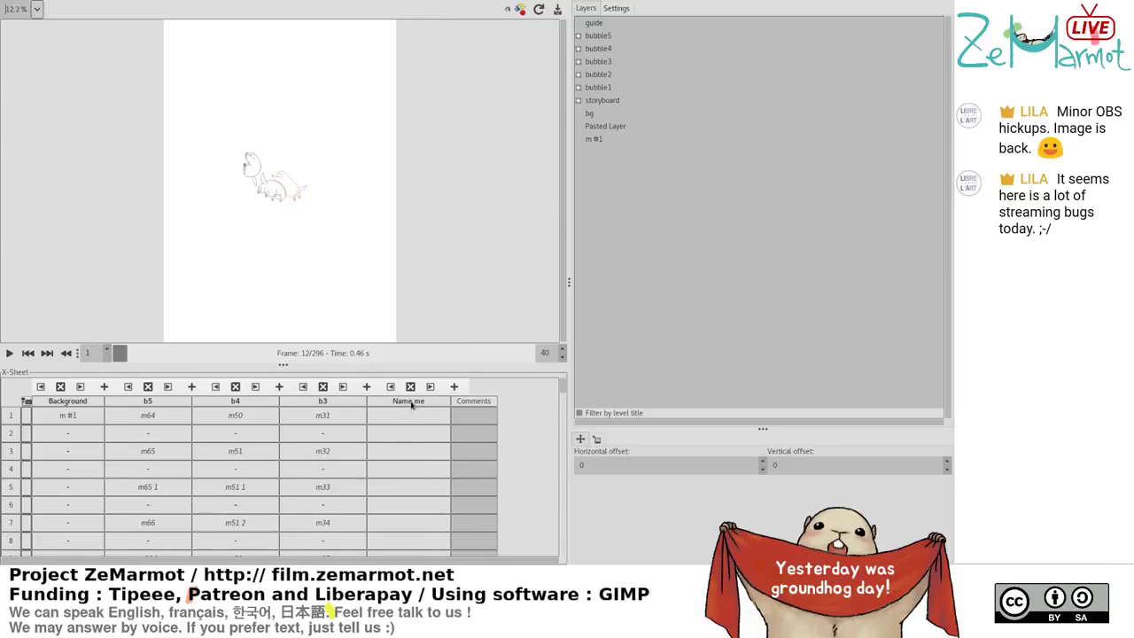
double_click(413, 401)
type("b2")
Assign the b2 m01 layer from the bubble2 group to frames 1–4 of the b2 level
left_click(426, 428)
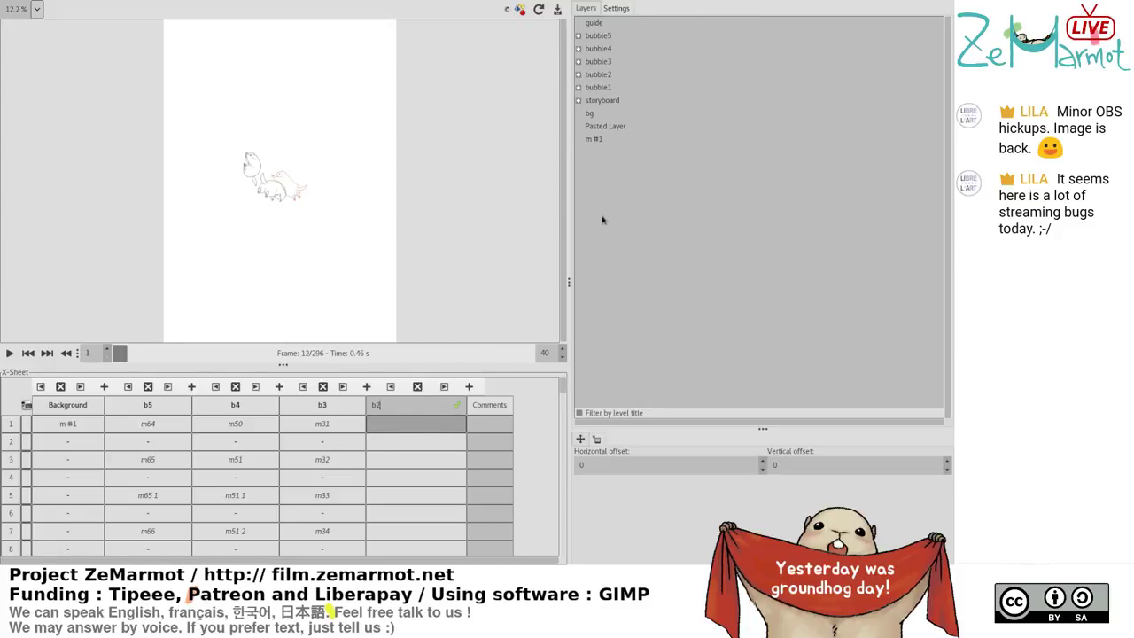
left_click(580, 76)
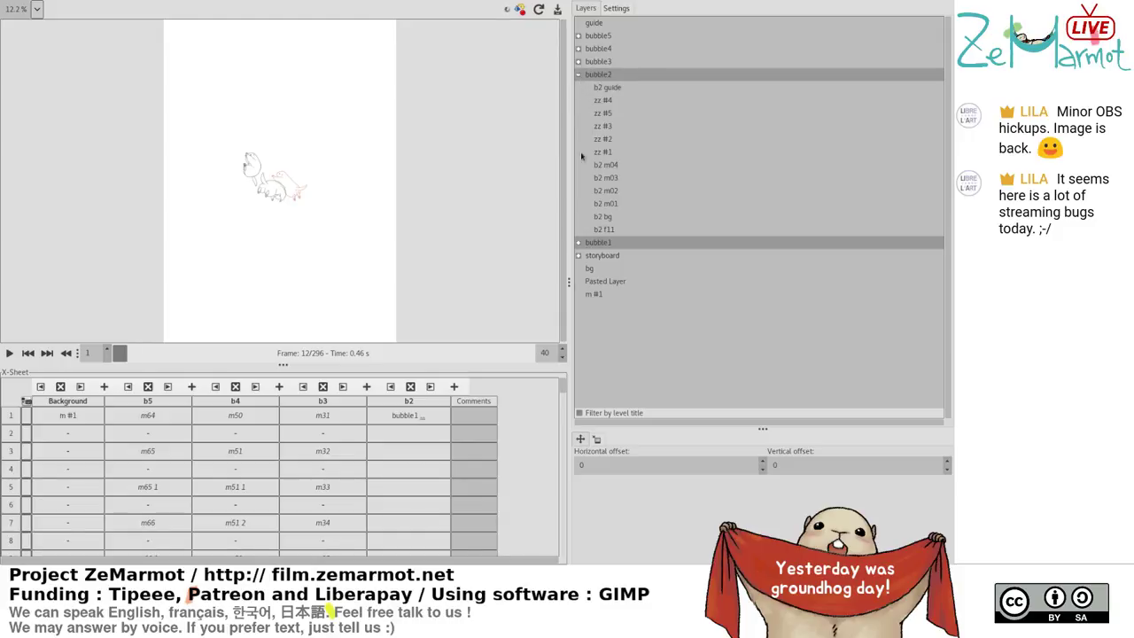
left_click(604, 203)
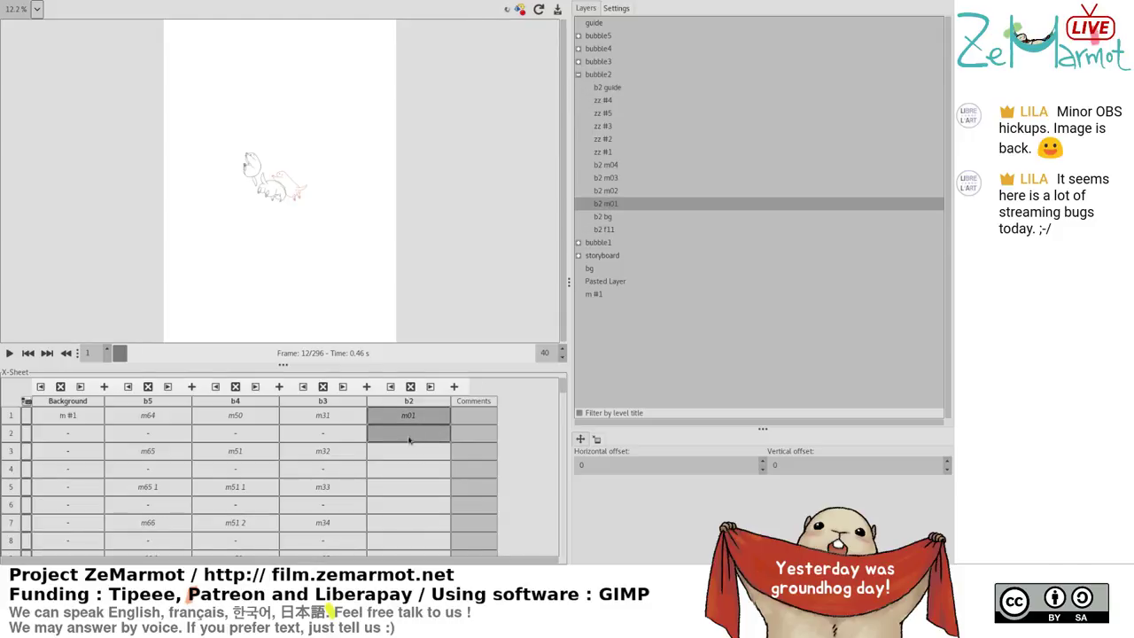
left_click_drag(410, 440, 419, 476)
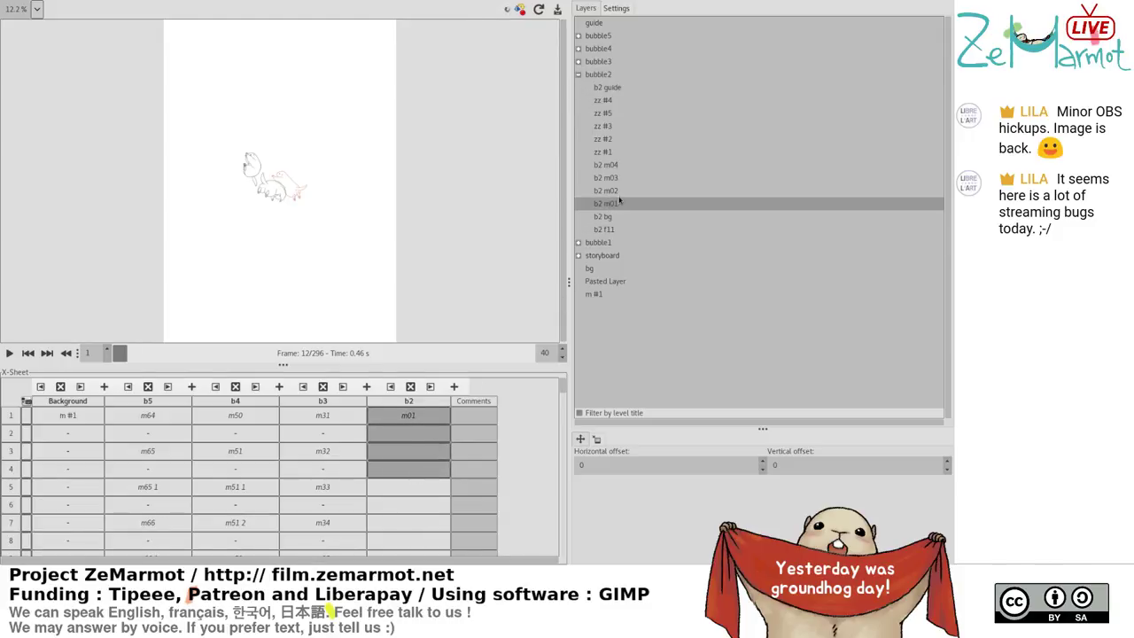
Assign b2 m02 to frames 5–8 and b2 m03 to frames 9–12 of the b2 level
left_click(414, 489)
left_click(417, 537, "shift")
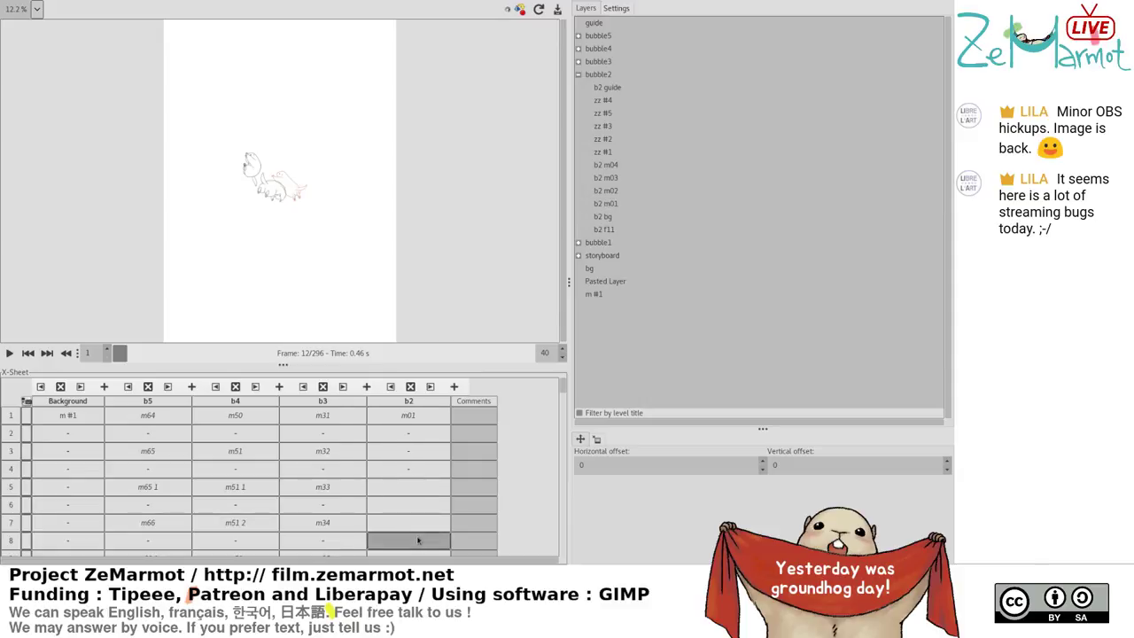
left_click(605, 191)
left_click_drag(562, 390, 564, 394)
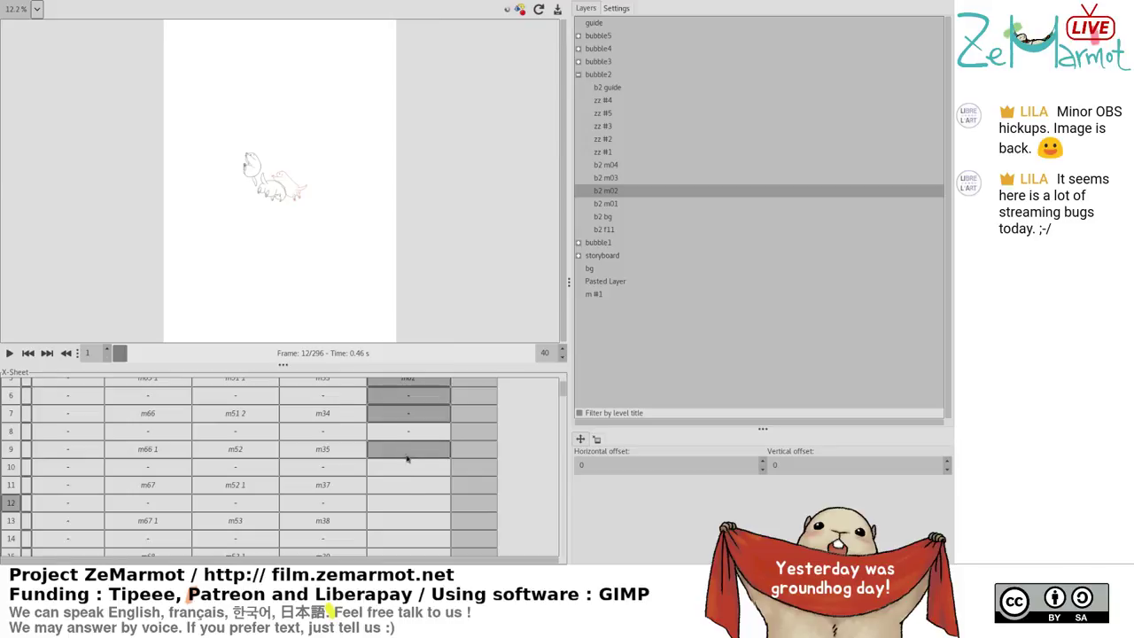
left_click_drag(408, 452, 409, 489)
left_click(610, 181)
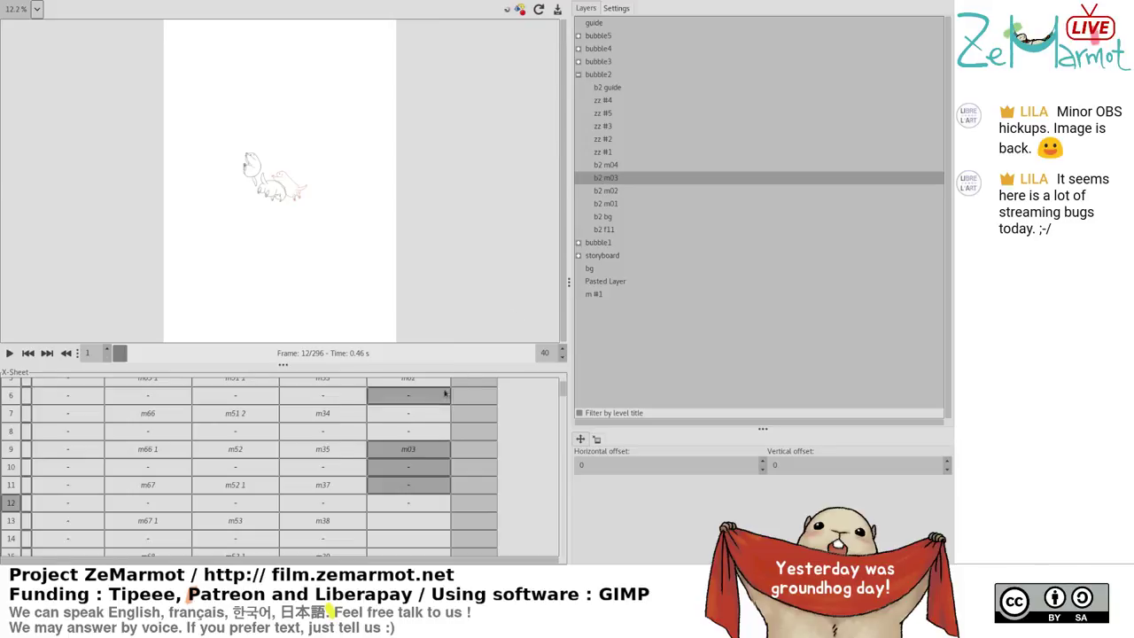
Assign the b2 m04 layer to frames 13–16 of the b2 level
left_click(421, 539)
scroll(423, 523, "down", 3)
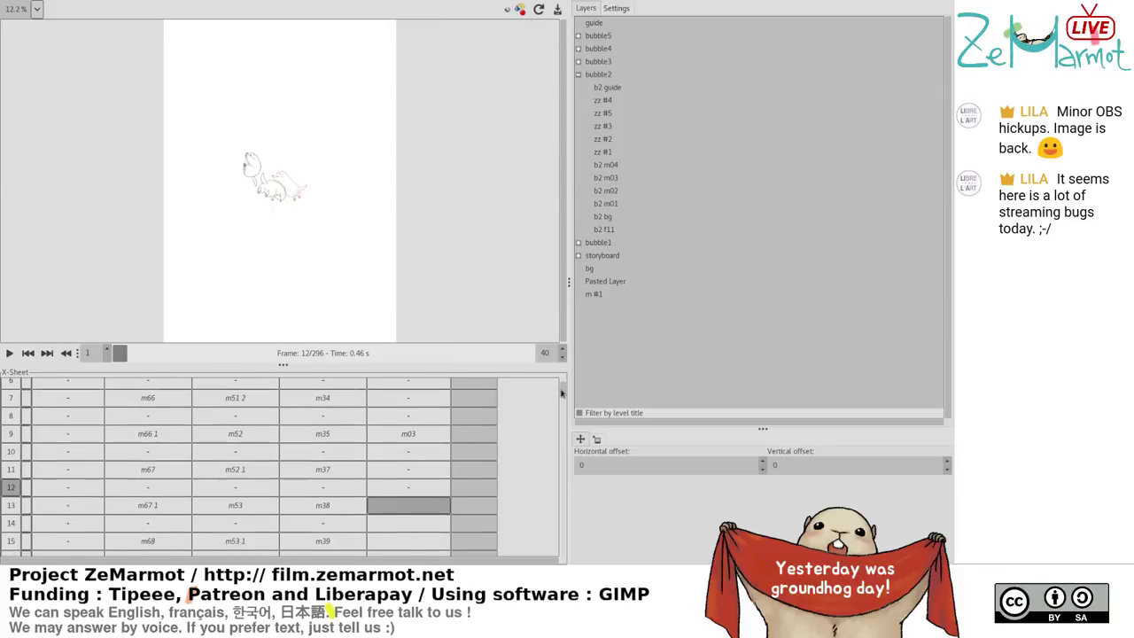
left_click(428, 507, "shift")
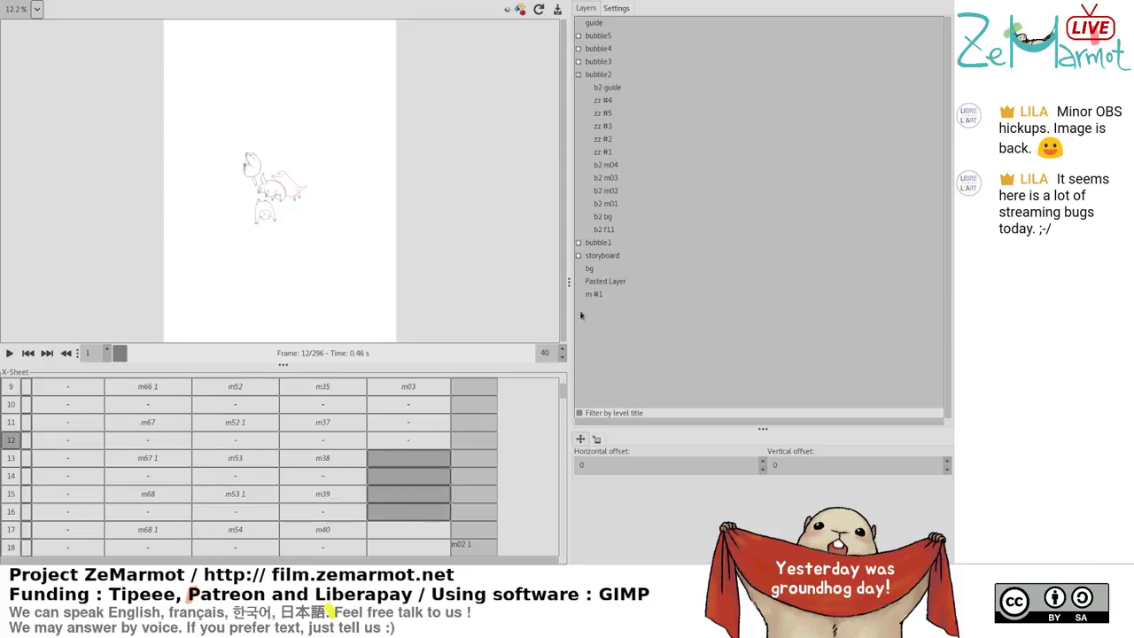
left_click(617, 167)
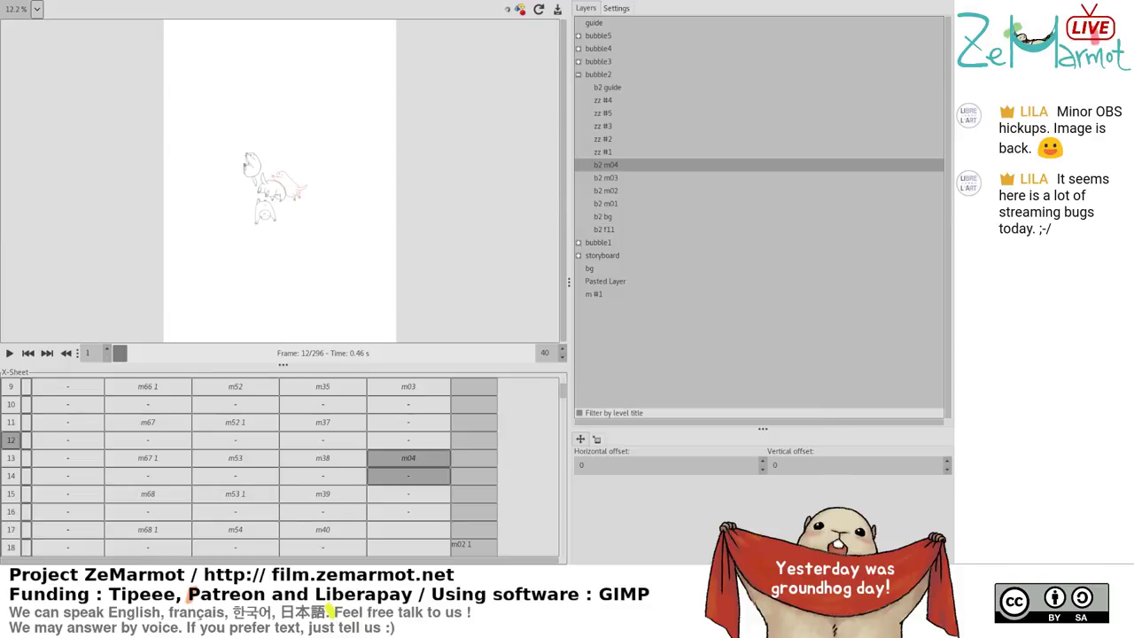
Assign zz #1 to frames 17–20 of the b2 level and fill in the following zz layers on 4 with a cycle of 1
scroll(566, 392, "down", 2)
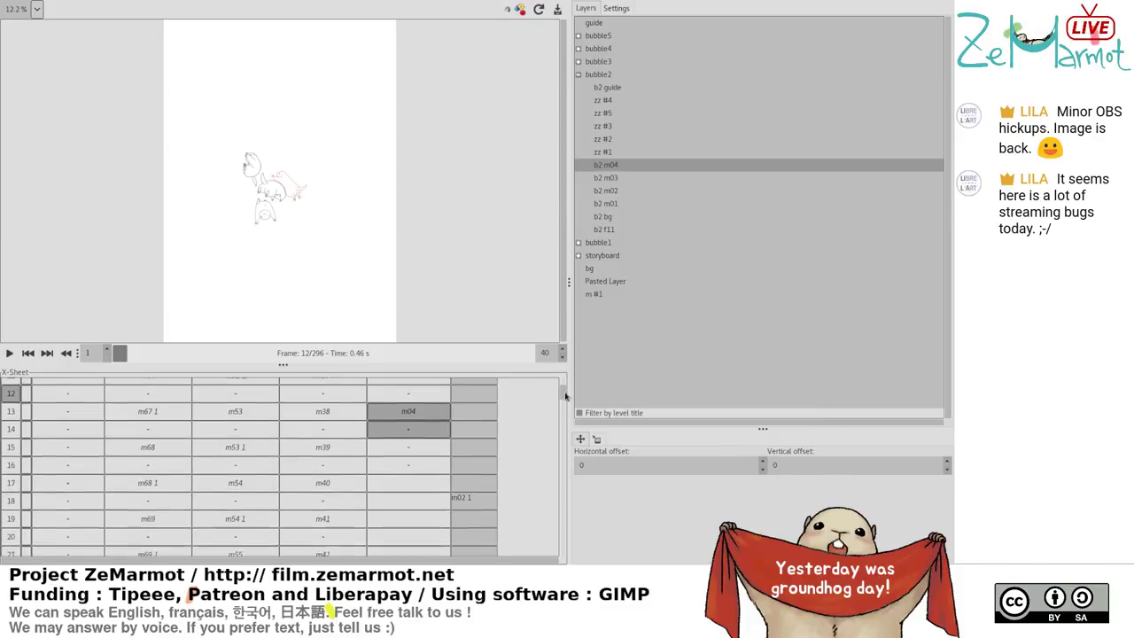
left_click_drag(412, 415, 410, 471)
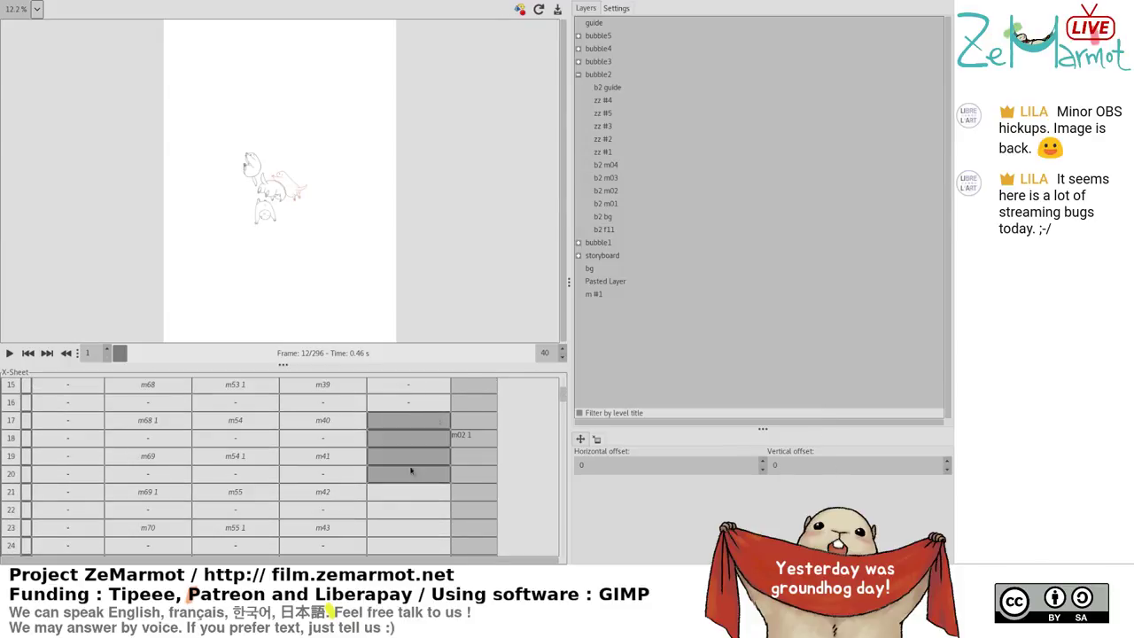
left_click(611, 152)
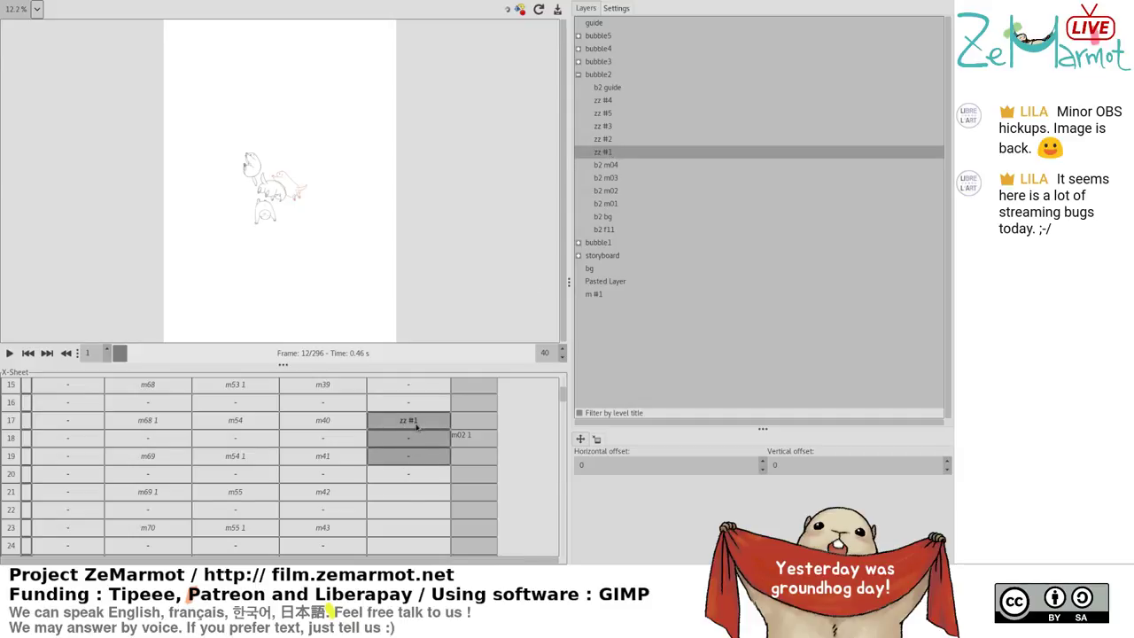
right_click(444, 425)
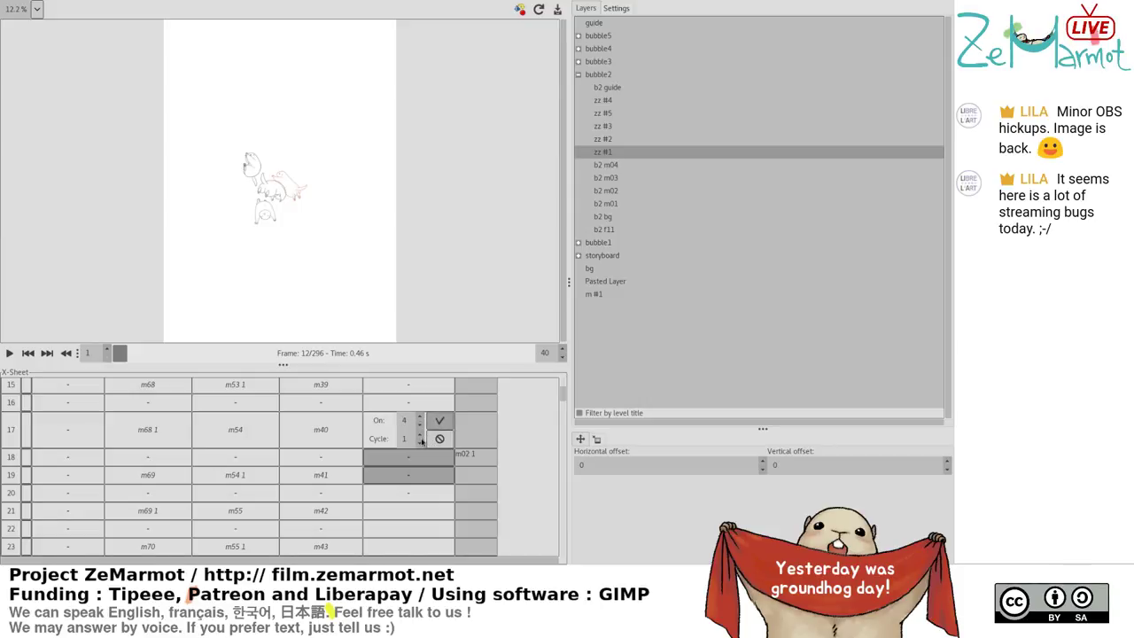
key("Return")
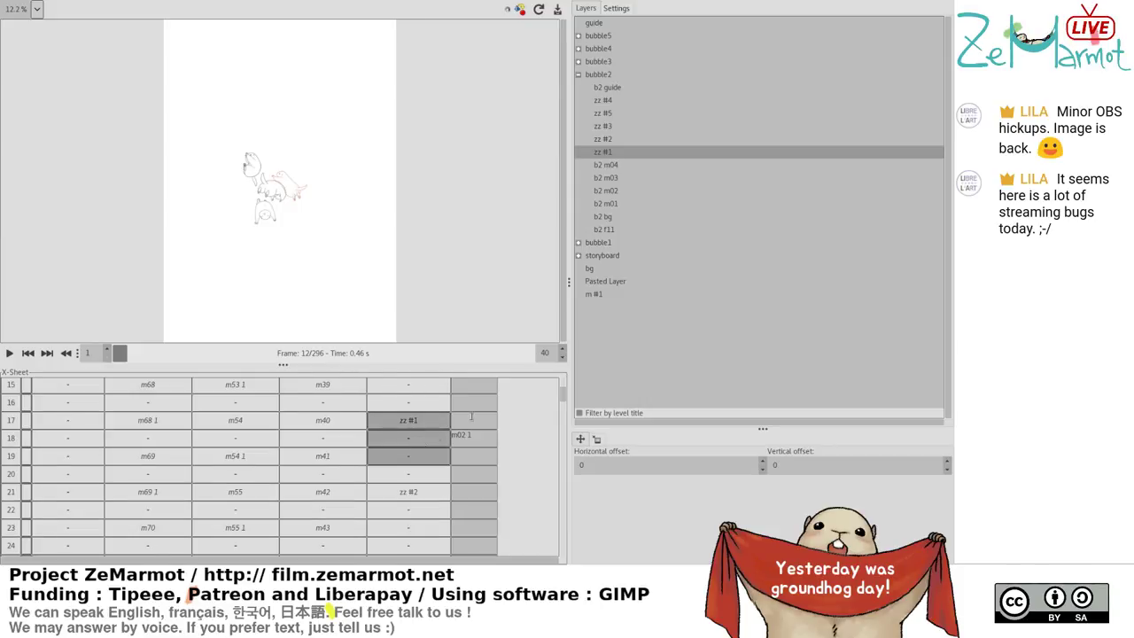
Check the filled b2 frames down to zz #5 and play the animation to review the motion
scroll(556, 403, "down", 6)
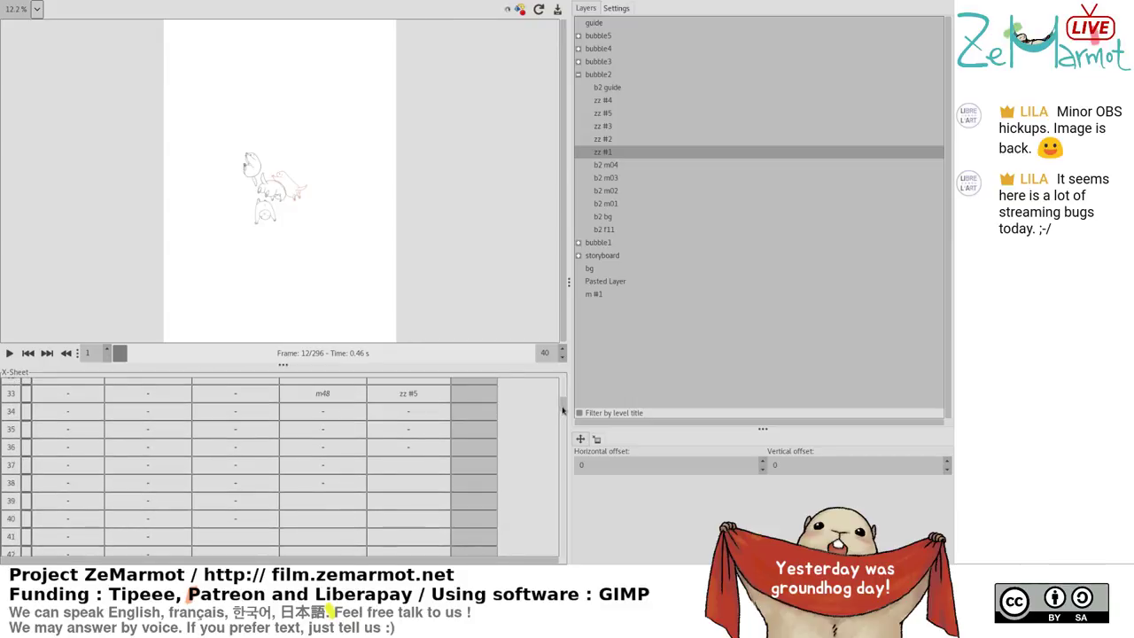
scroll(562, 409, "up", 1)
left_click(8, 353)
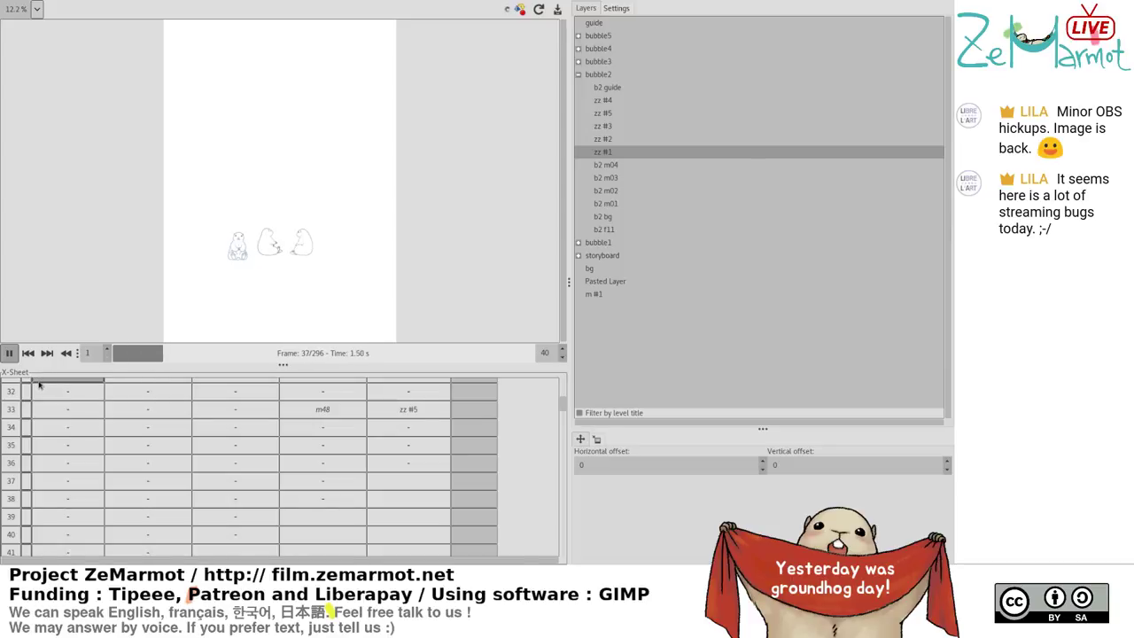
left_click(10, 353)
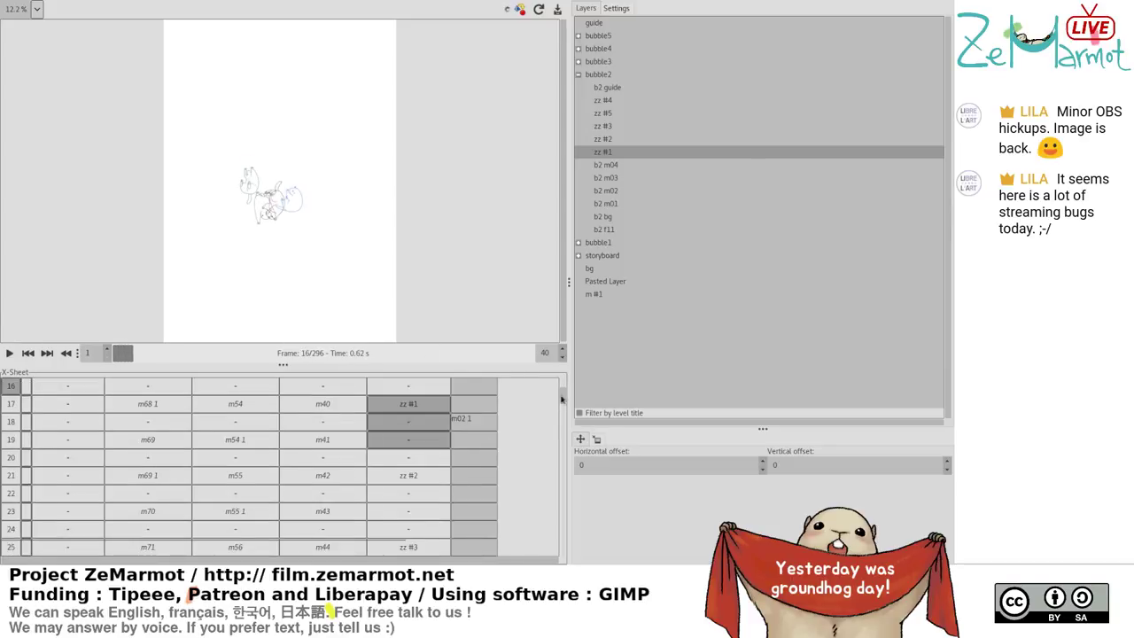
Assign the zz #4 layer to frames 37–41 of the b2 level
left_click_drag(561, 397, 565, 411)
left_click(420, 469)
left_click(426, 458, "shift")
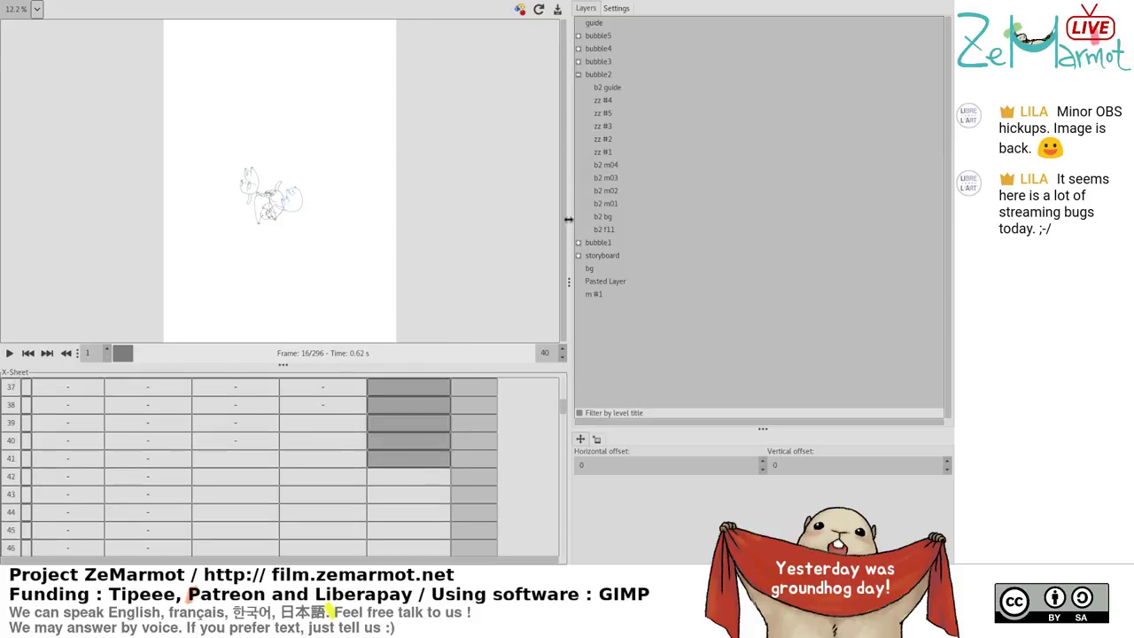
left_click(611, 101)
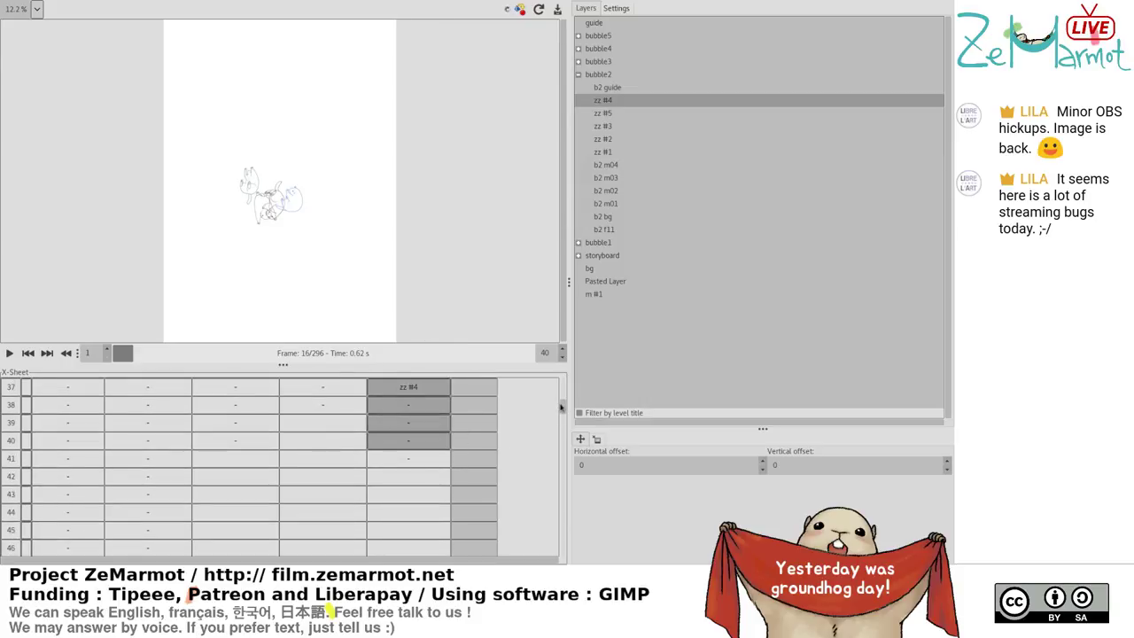
scroll(560, 406, "up", 4)
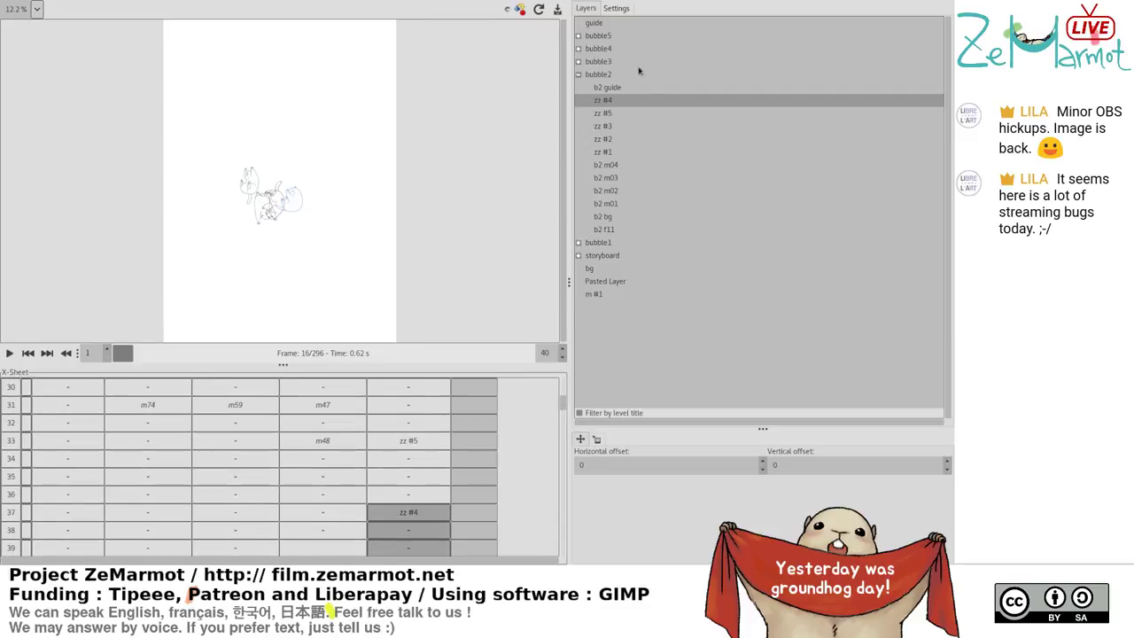
left_click(615, 114)
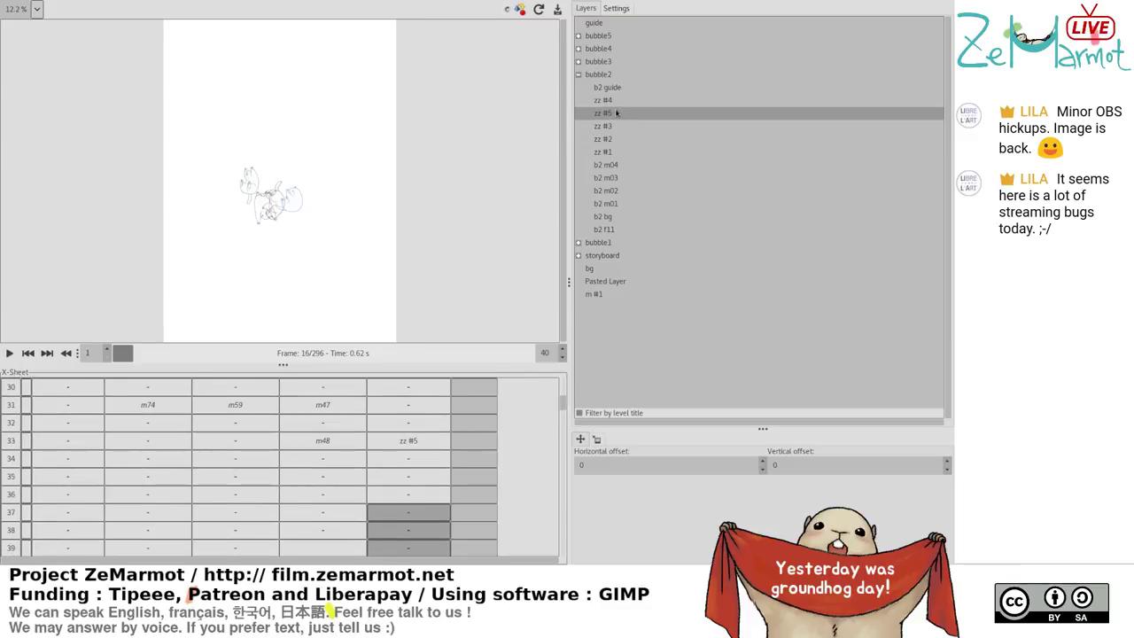
key("ctrl+z")
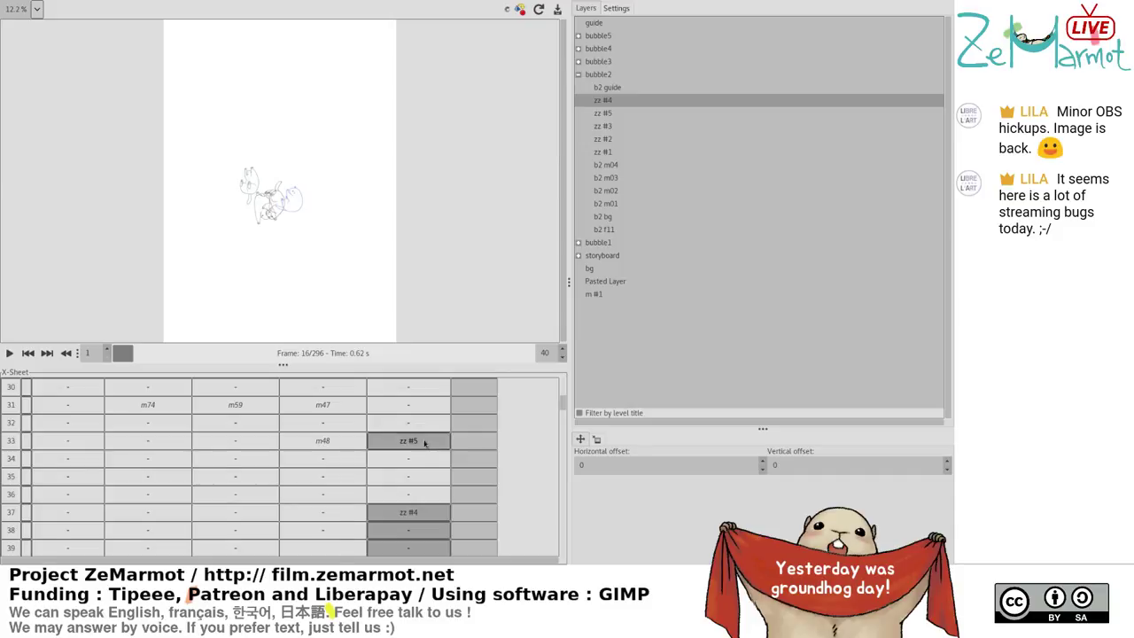
Replace zz #4 with zz #5 on frames 29–32 of the b2 level
left_click(425, 444)
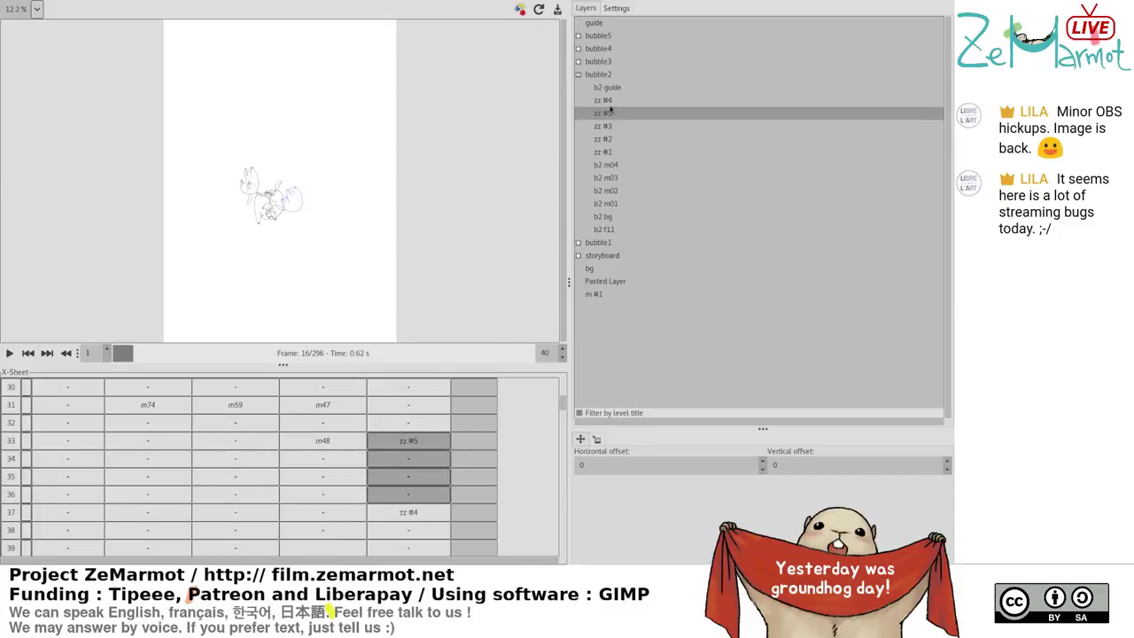
left_click_drag(564, 404, 562, 402)
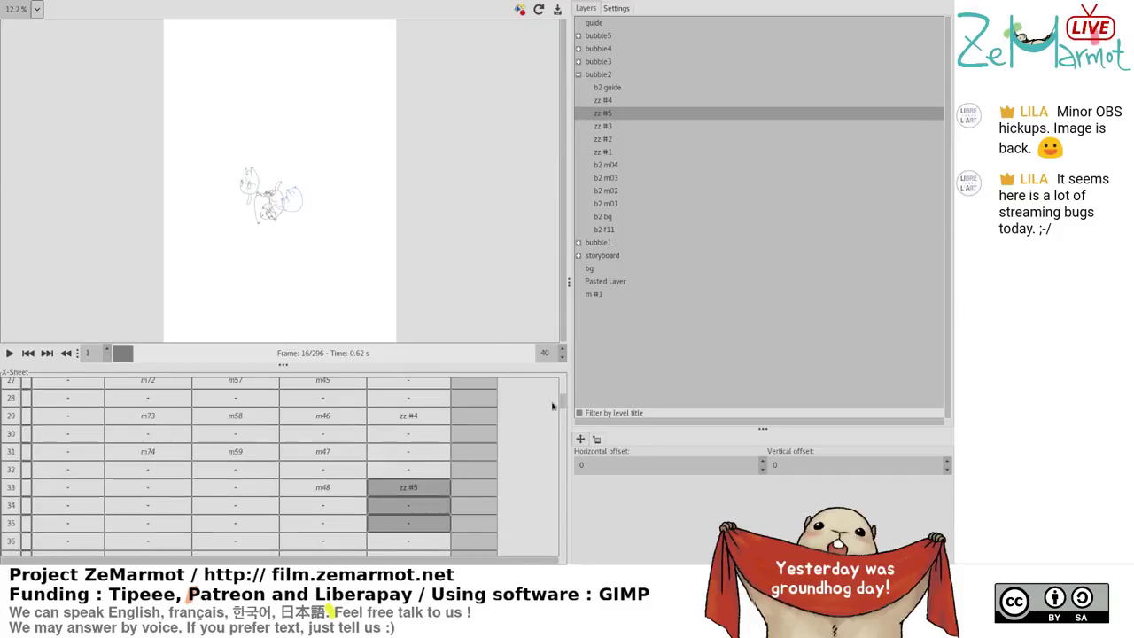
left_click(409, 417)
left_click(420, 470, "shift")
left_click(613, 114)
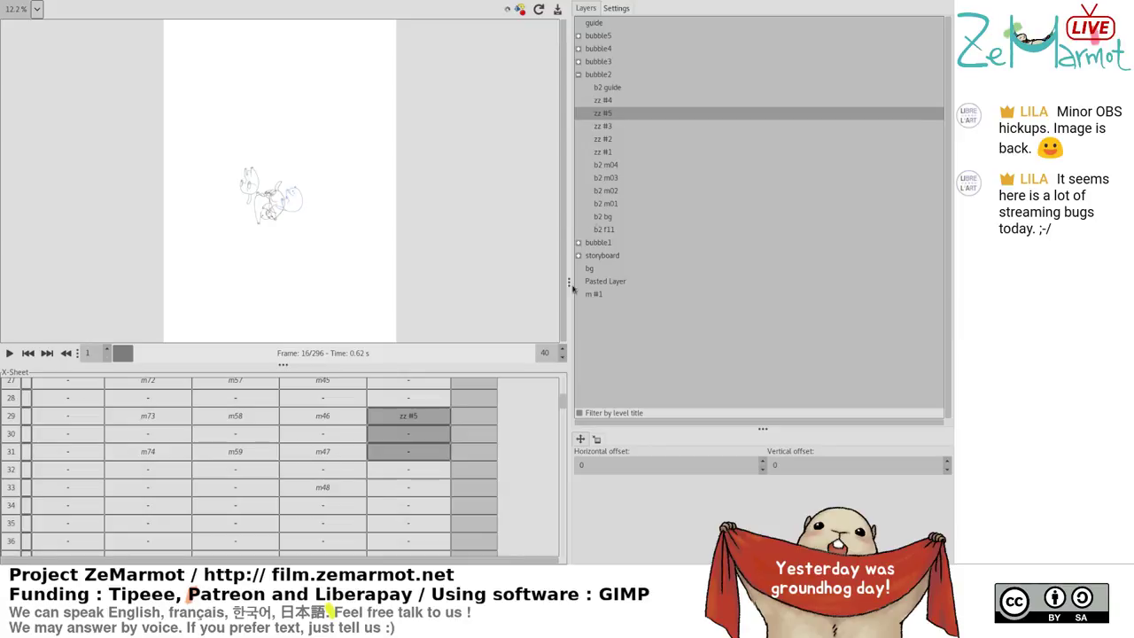
Assign zz #4 to the b2 level from frame 33, directly after the zz #5 frames
left_click(426, 493, "shift")
left_click(425, 494)
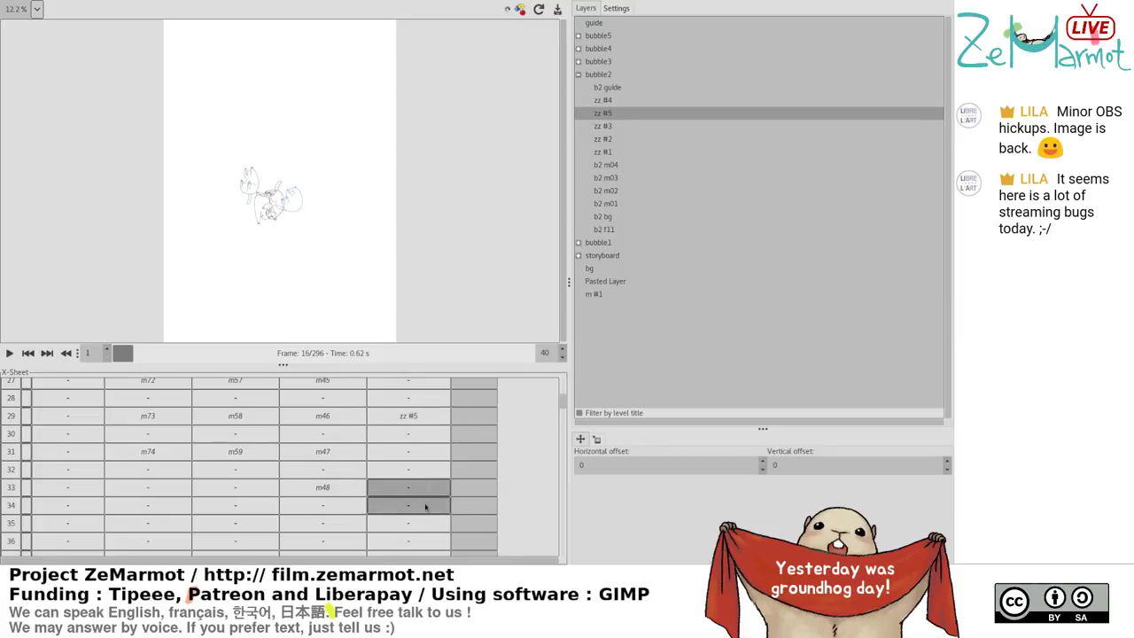
left_click_drag(562, 404, 563, 406)
left_click_drag(425, 488, 416, 409)
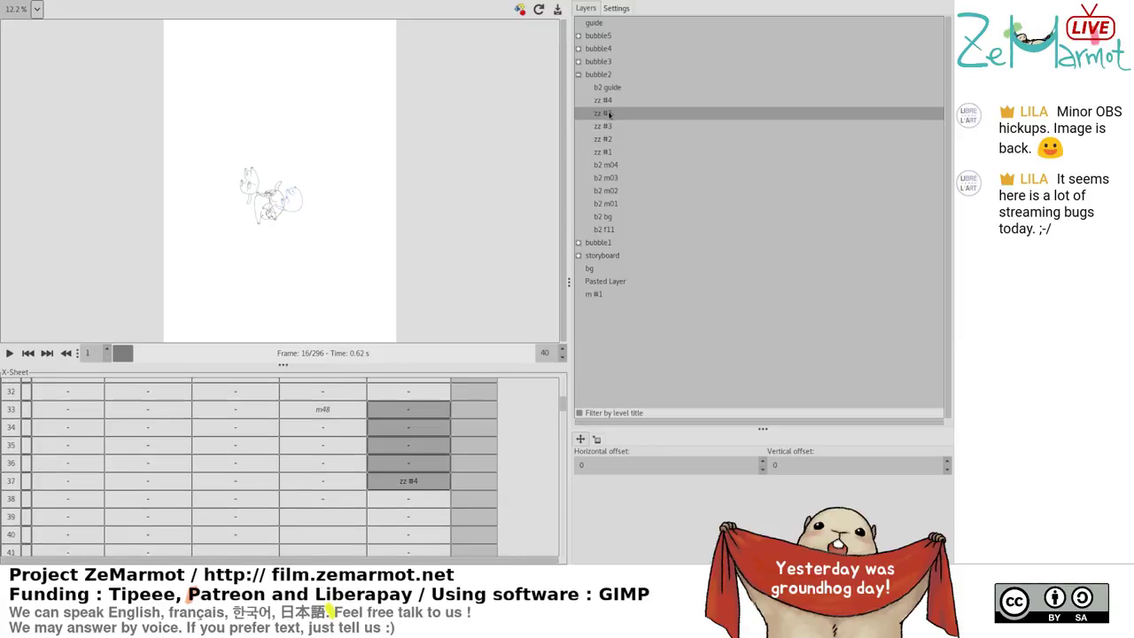
left_click(608, 104)
scroll(564, 404, "up", 1)
left_click_drag(564, 404, 563, 404)
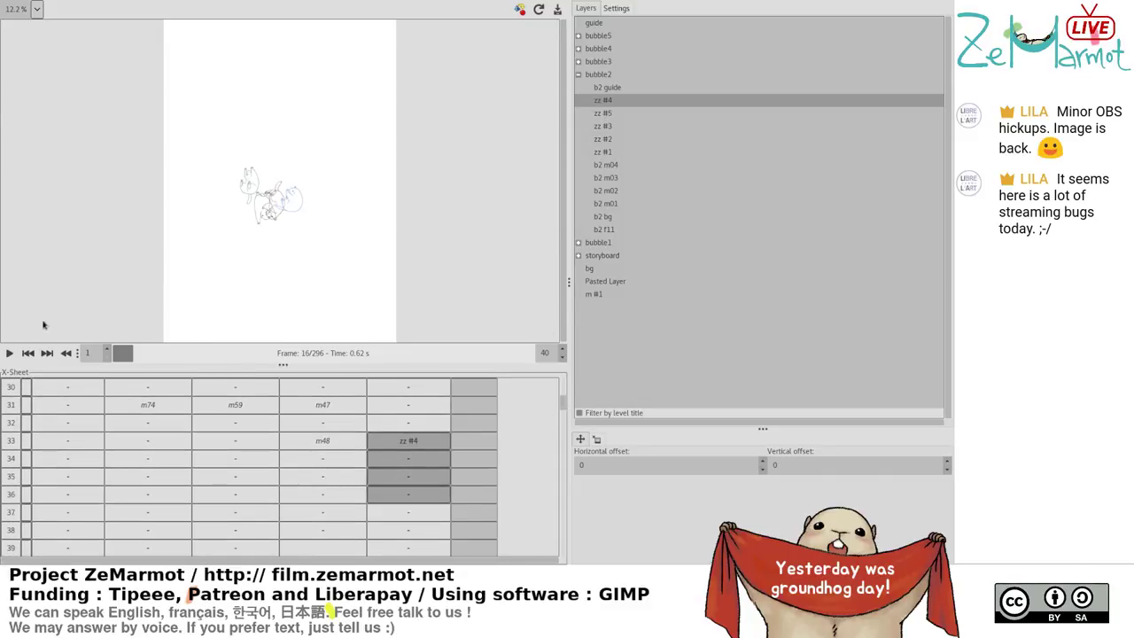
Play the animation to review the b2 motion with zz #5 placed before zz #4
left_click(9, 353)
left_click(39, 423)
left_click(38, 436)
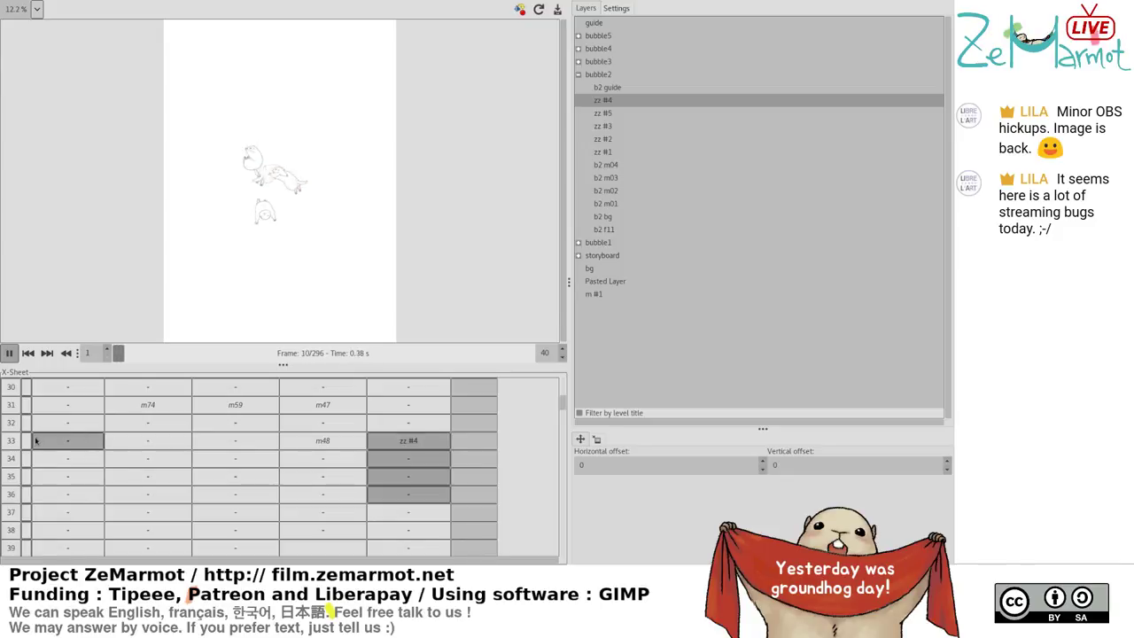
Stop the playback, zoom the animation preview to 51% on the marmots and enlarge its viewing area
left_click(9, 355)
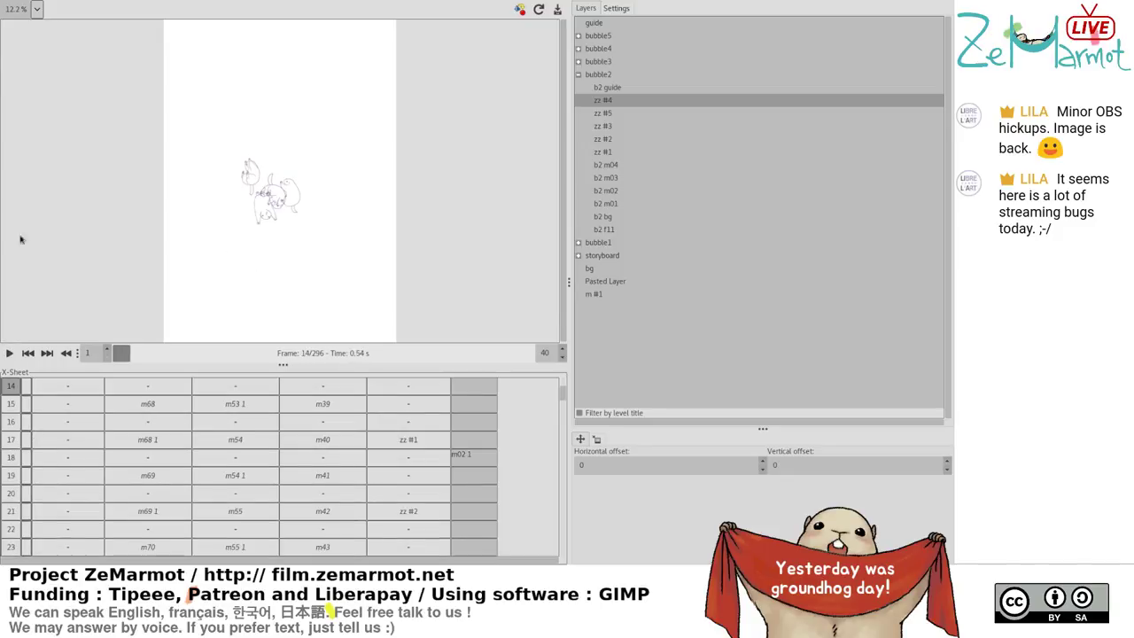
left_click(27, 47)
left_click_drag(565, 83, 568, 225)
left_click_drag(148, 339, 233, 340)
scroll(564, 204, "down", 2)
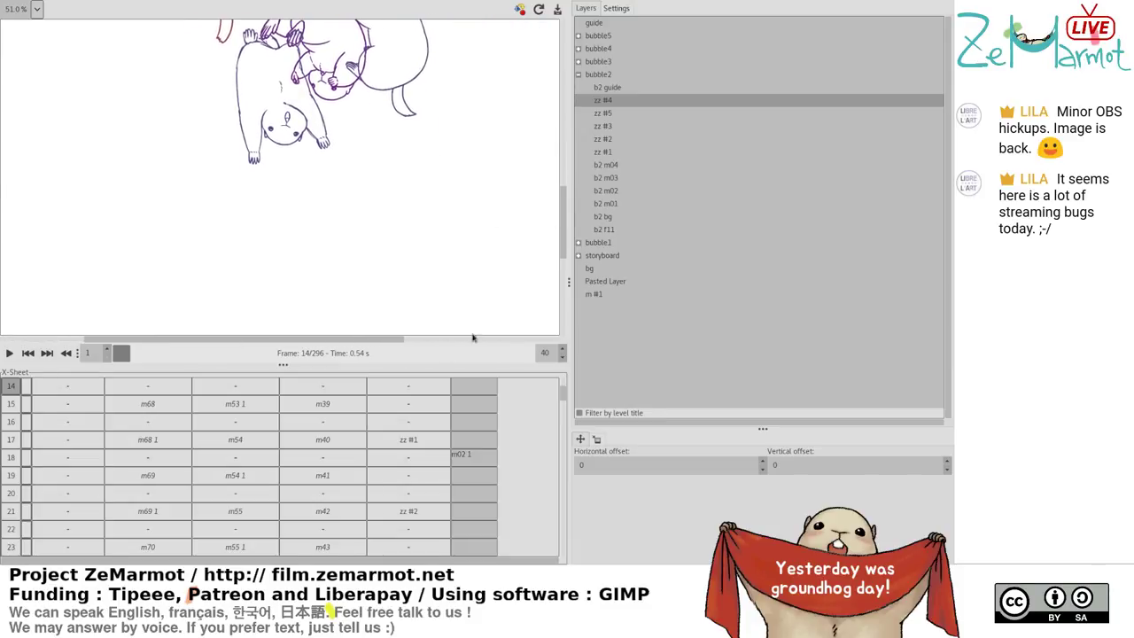
left_click_drag(292, 365, 283, 505)
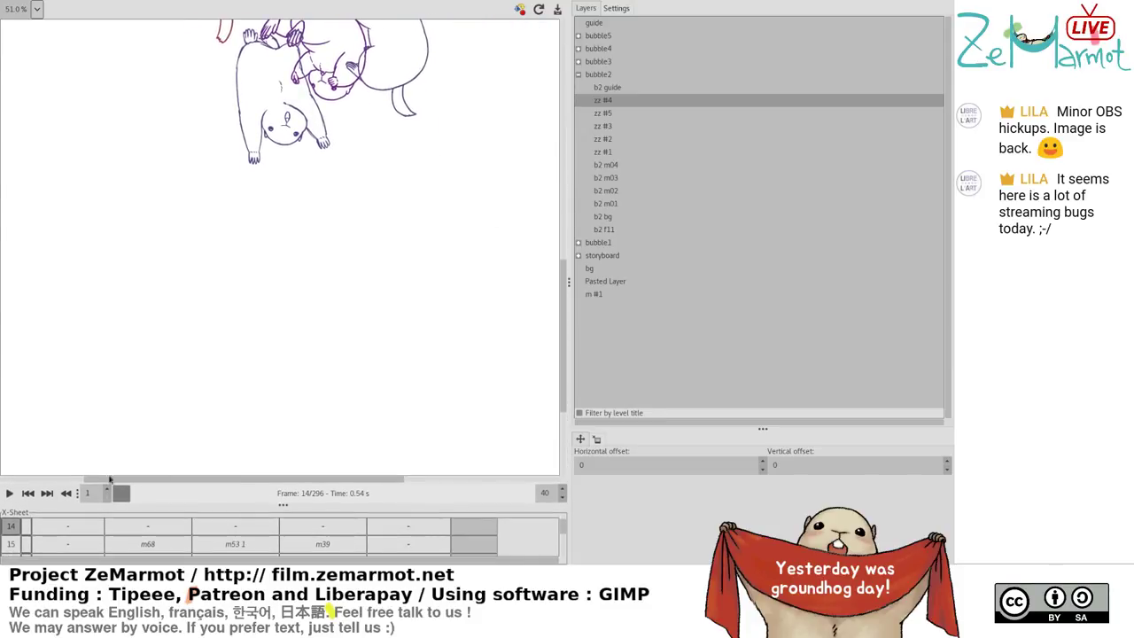
Play the animation in the enlarged preview to review the marmot motion up close, stopping and restarting it as needed
left_click(8, 493)
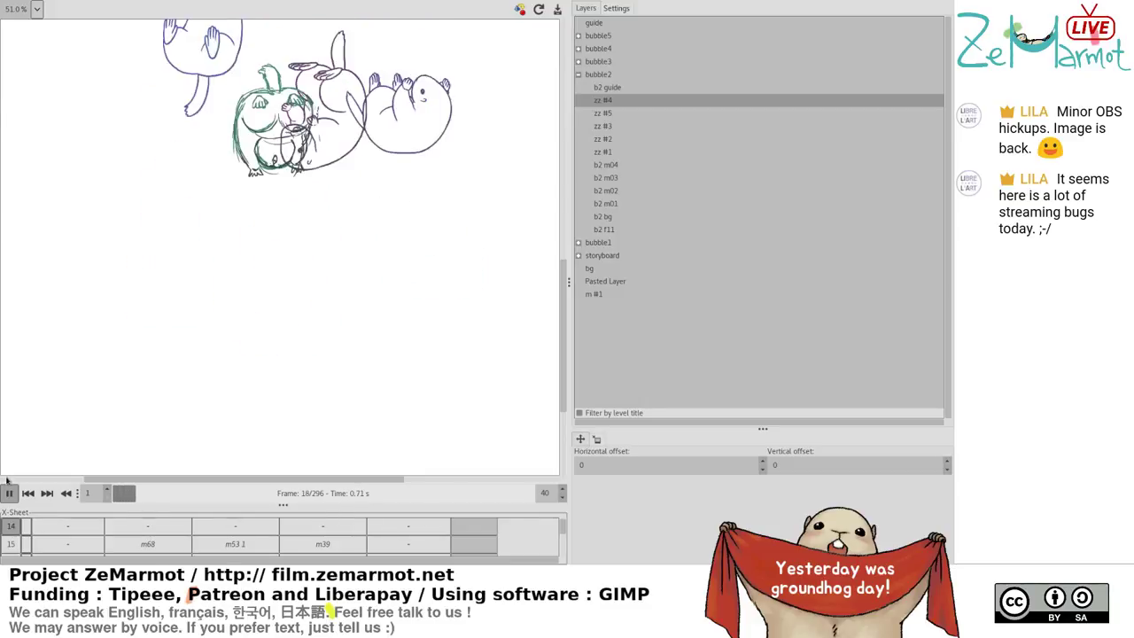
left_click(9, 493)
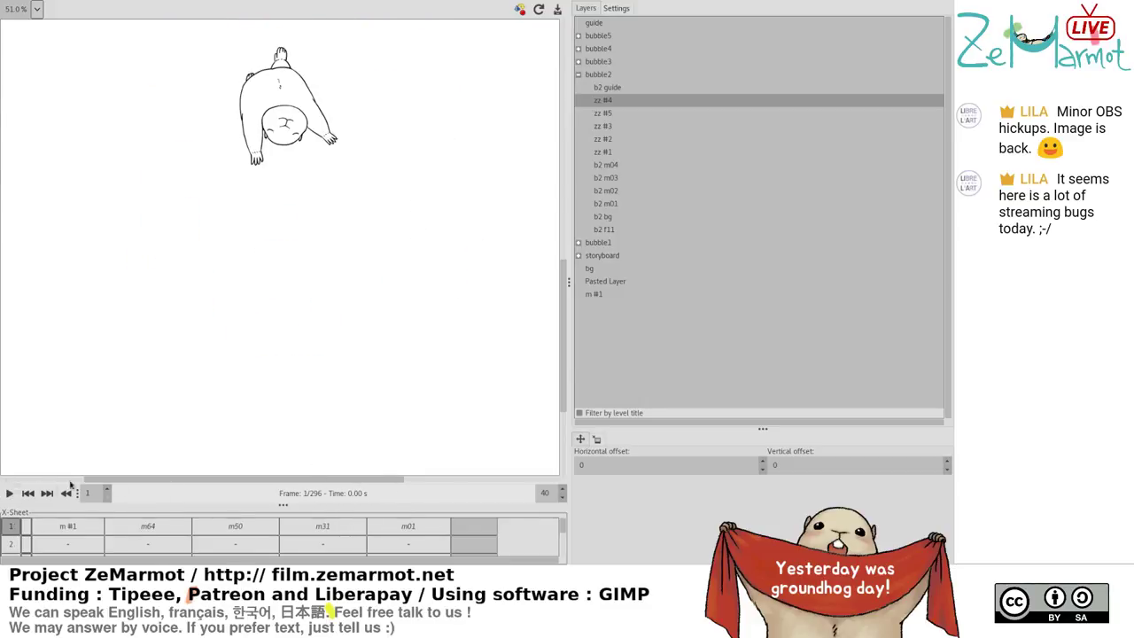
left_click(9, 494)
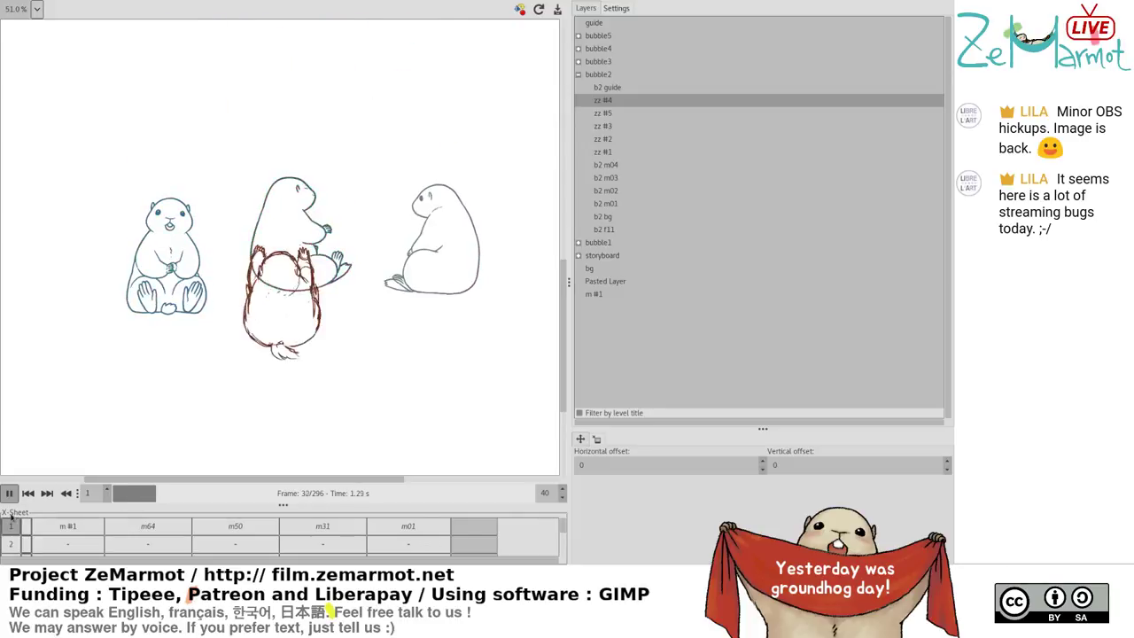
left_click(9, 493)
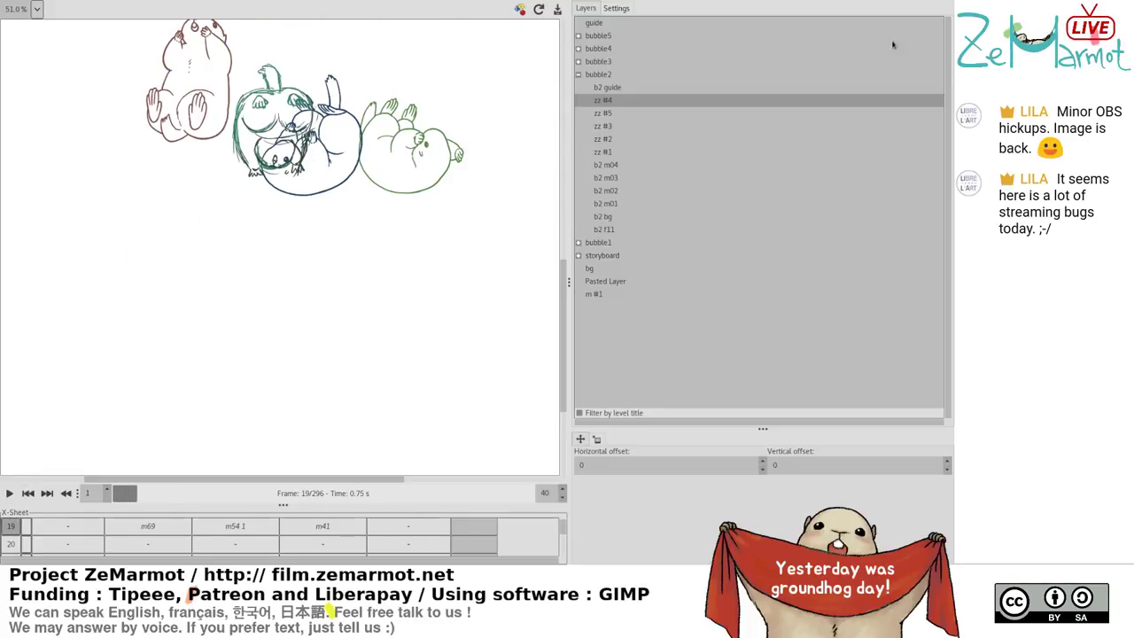
Return to the image window and make the zz #5, zz #4 and zz #3 layers visible together
left_click(944, 3)
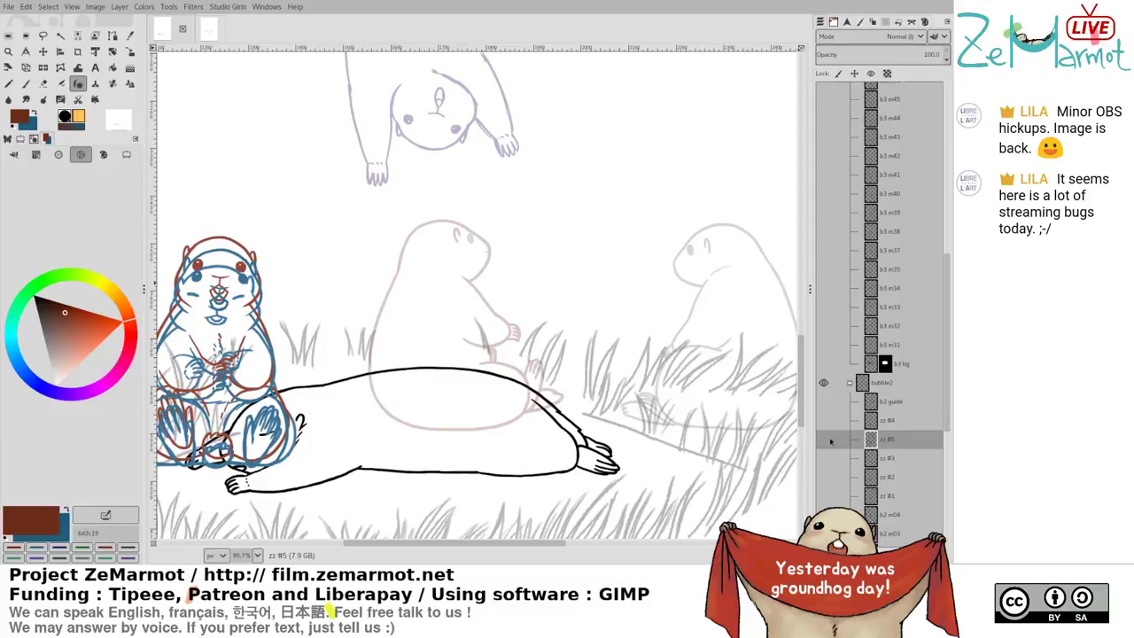
left_click(824, 441)
left_click(825, 421)
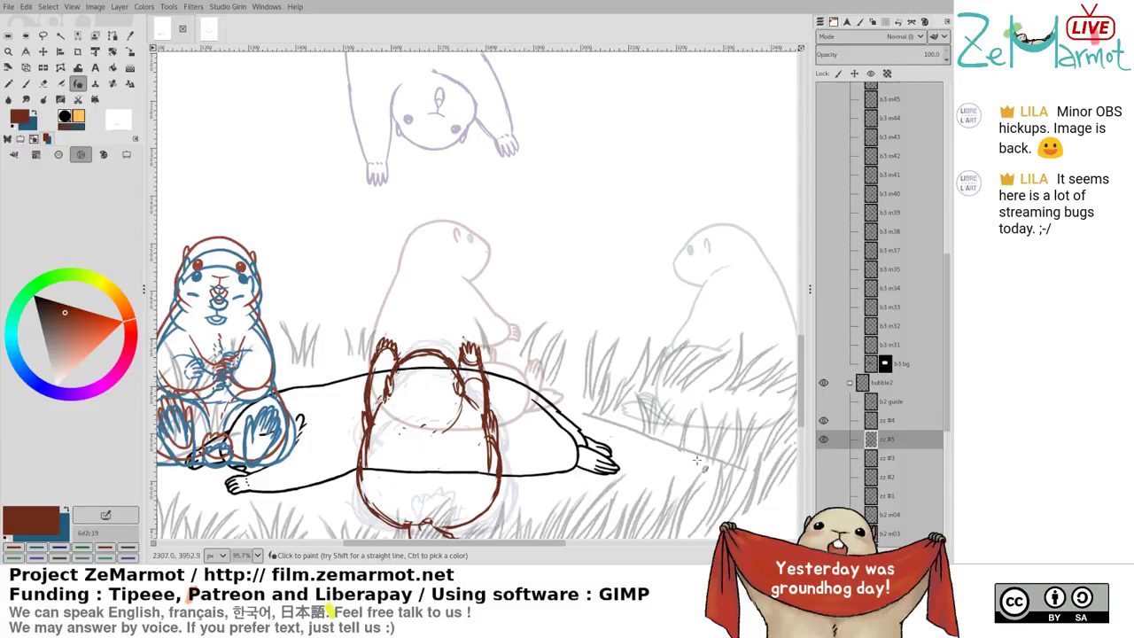
scroll(568, 355, "down", 5)
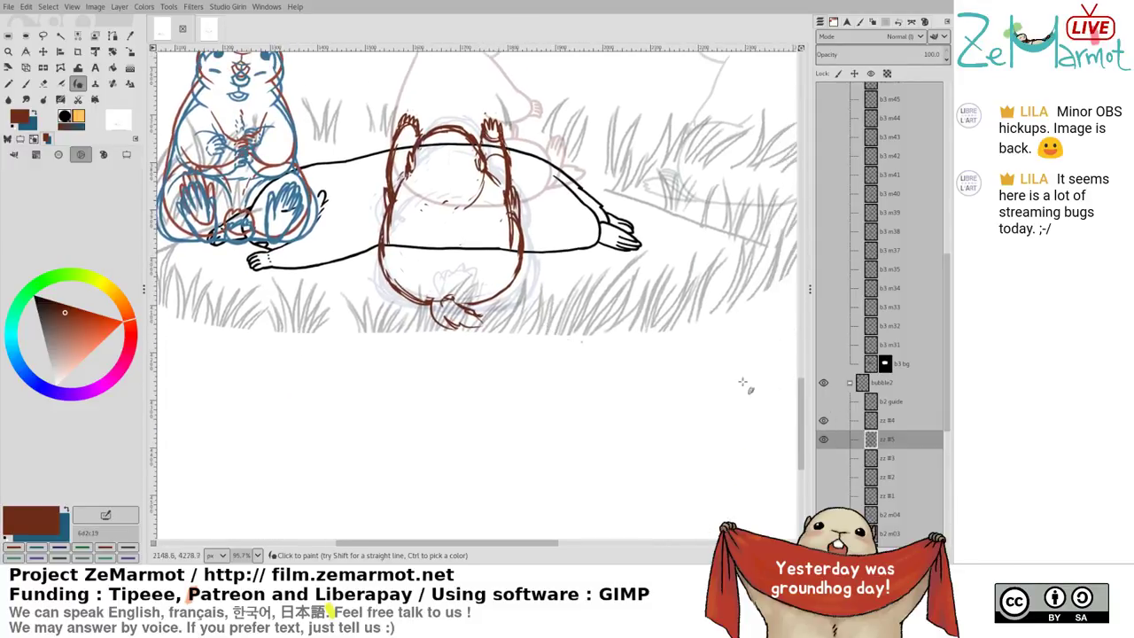
left_click(824, 459)
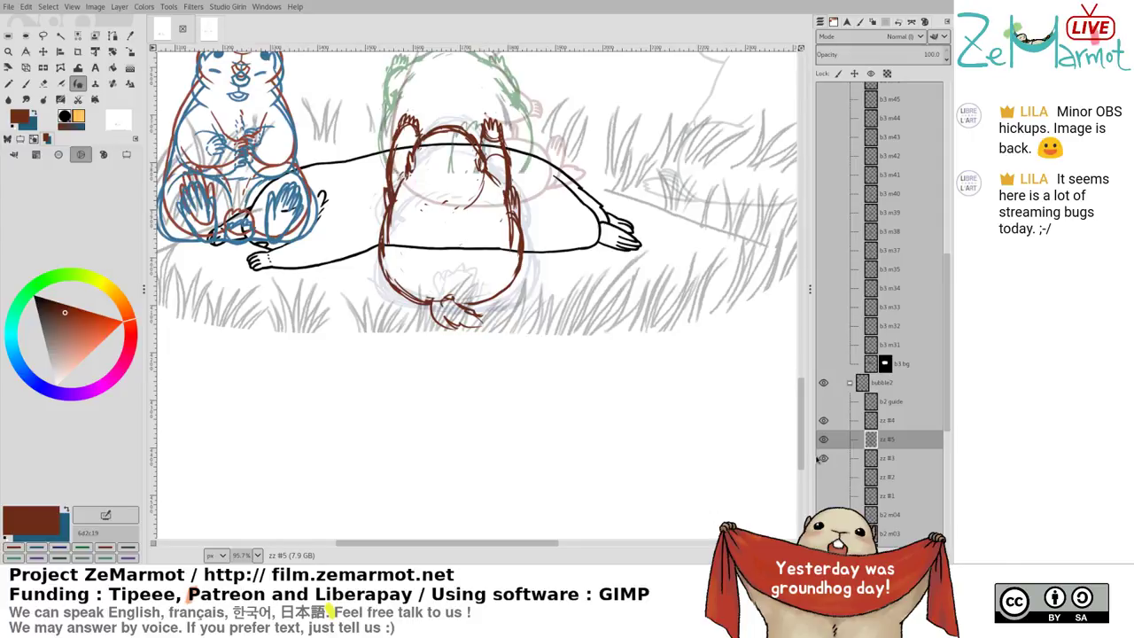
scroll(504, 401, "up", 2)
left_click_drag(505, 401, 511, 418)
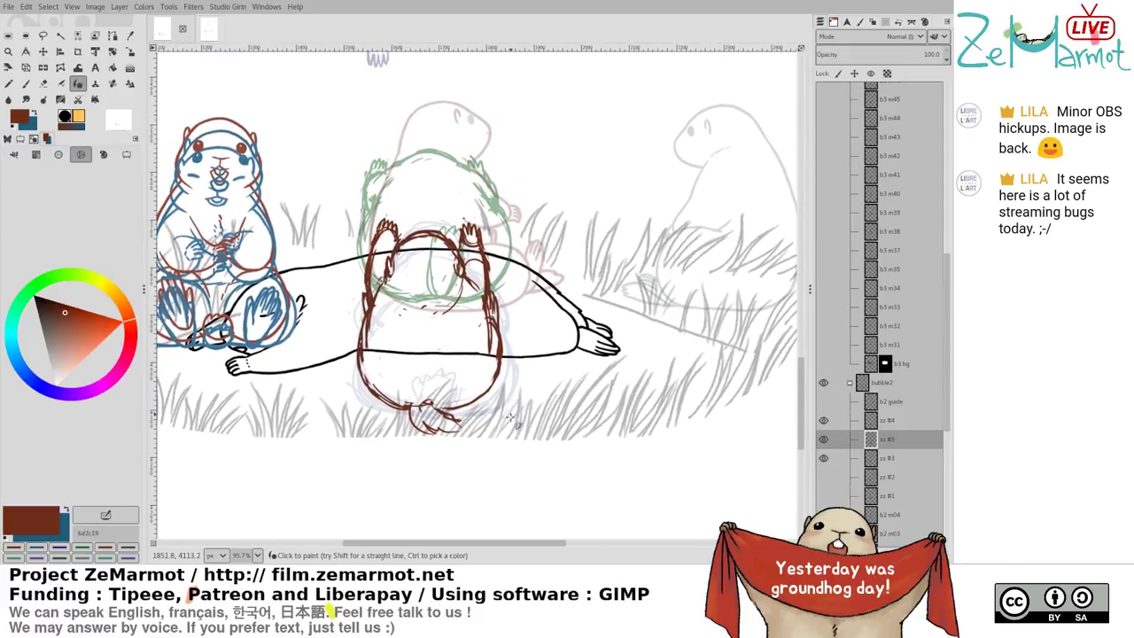
Try to move the zz #5 sketch slightly upward toward the zz #3 pose
key("m")
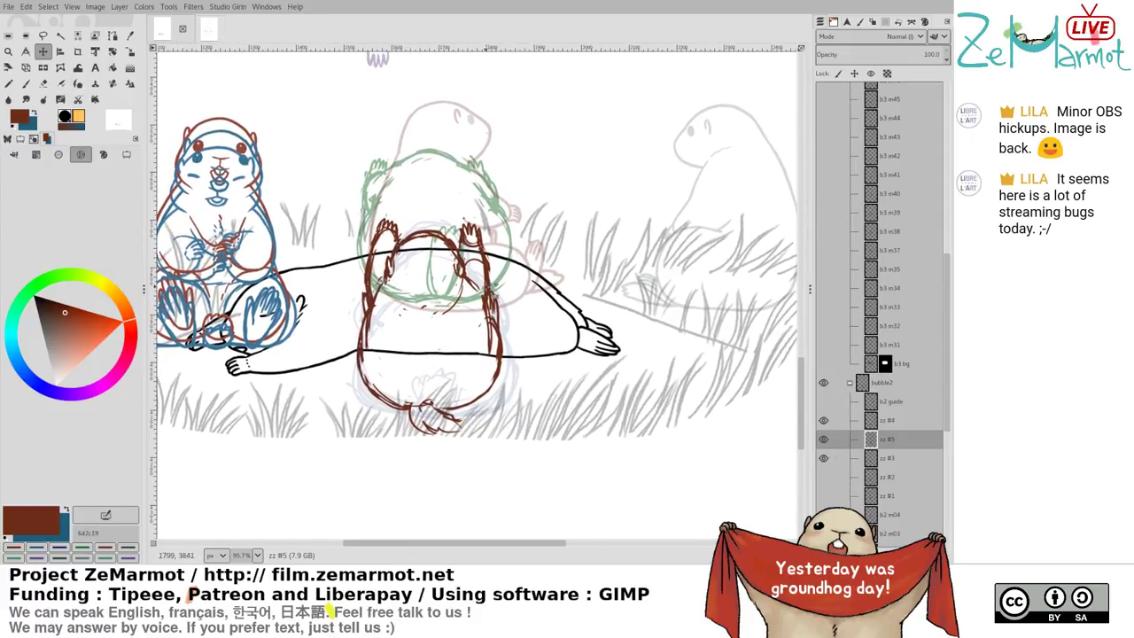
left_click_drag(421, 244, 422, 243)
left_click_drag(541, 441, 538, 435)
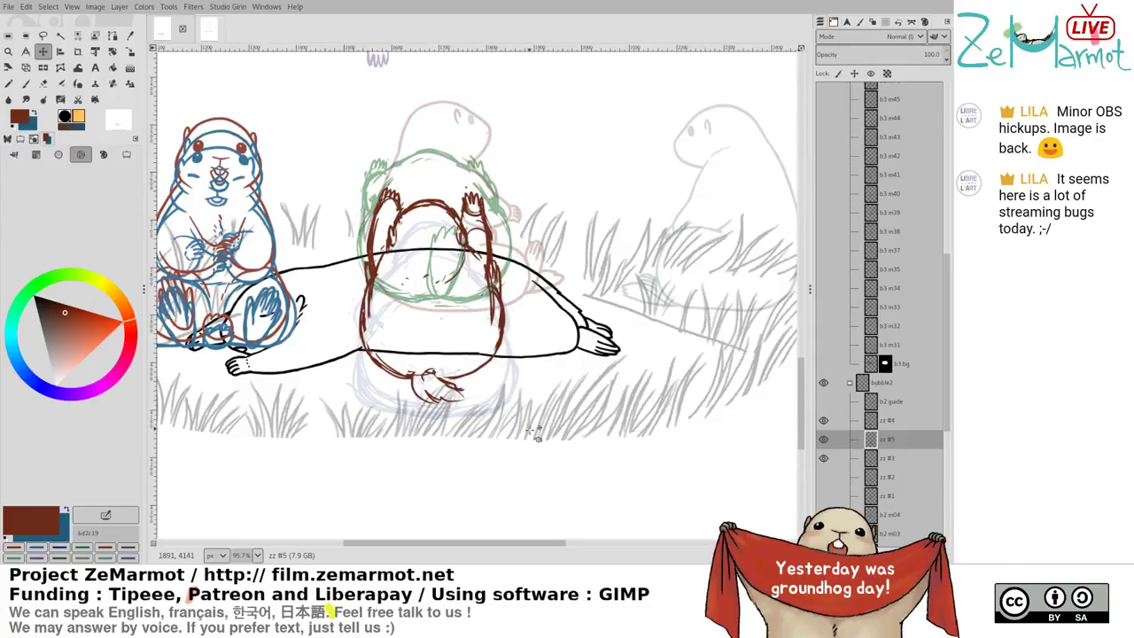
key("ctrl+z")
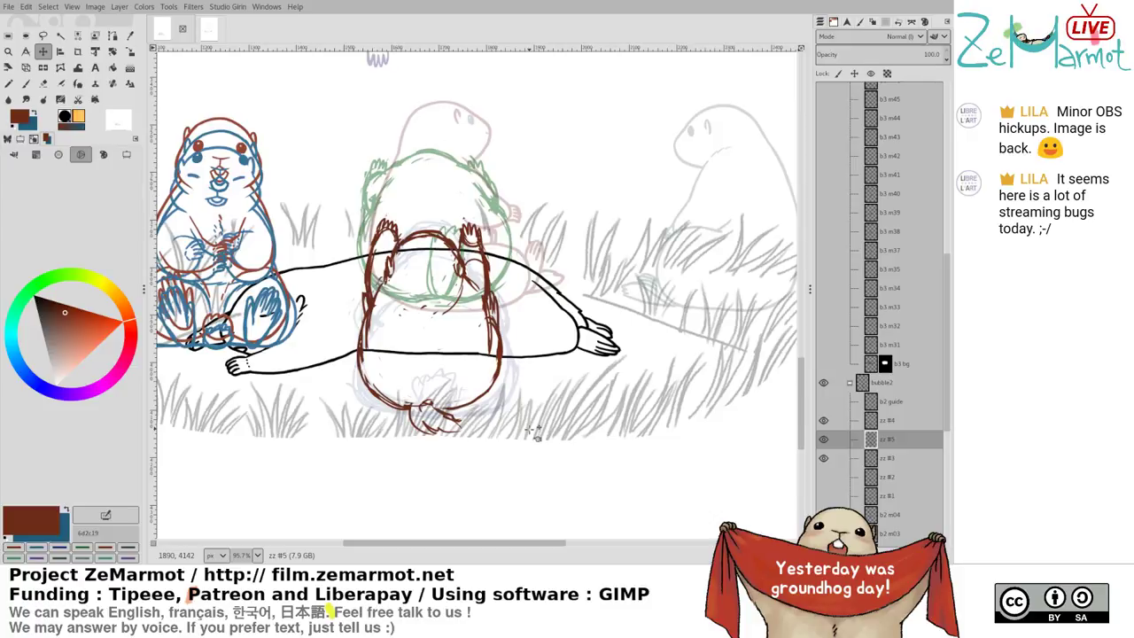
Select the whole zz #5 marmot sketch with a freehand outline drawn around it
key("shift+e")
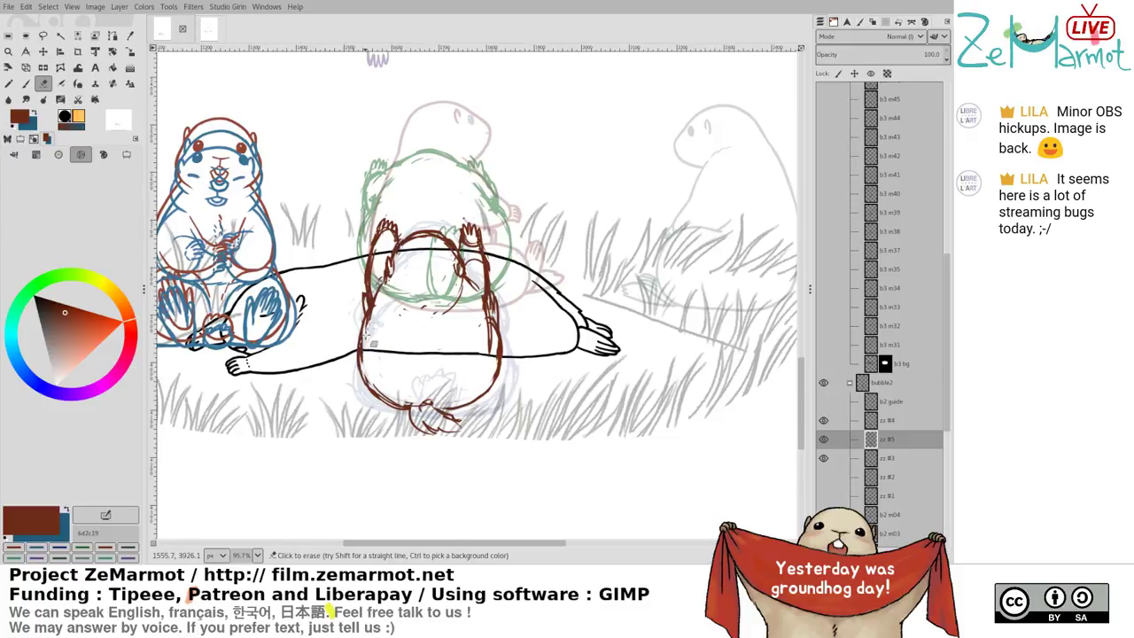
key("shift+t")
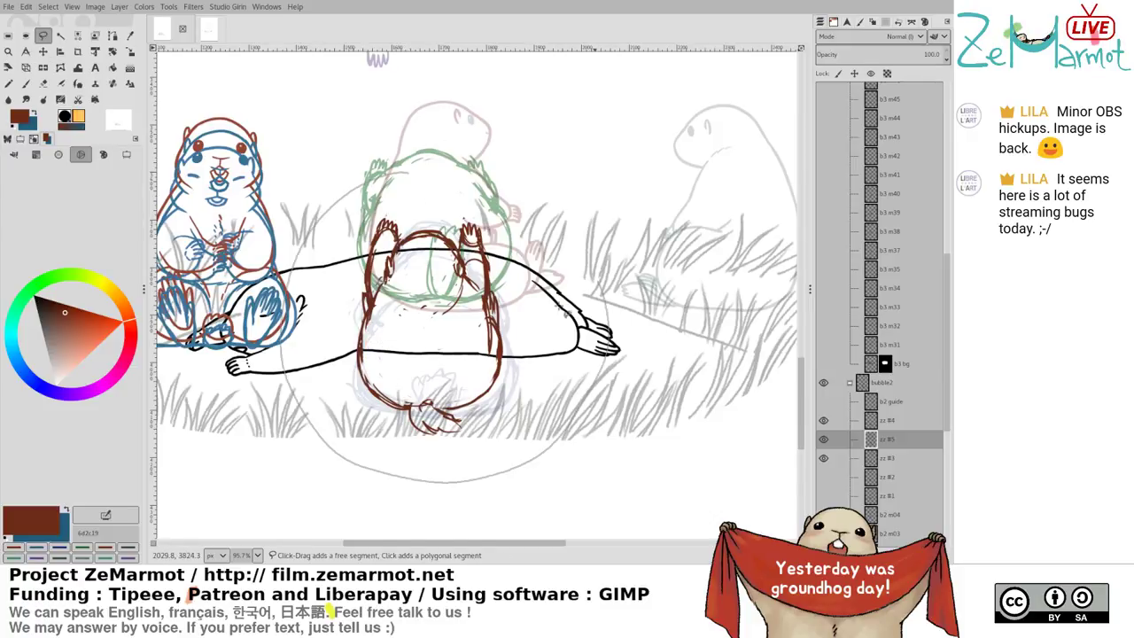
left_click(495, 470)
Try to enlarge the selected zz #5 sketch about its centre with Unified Transform
left_click_drag(446, 484, 452, 496)
key("Return")
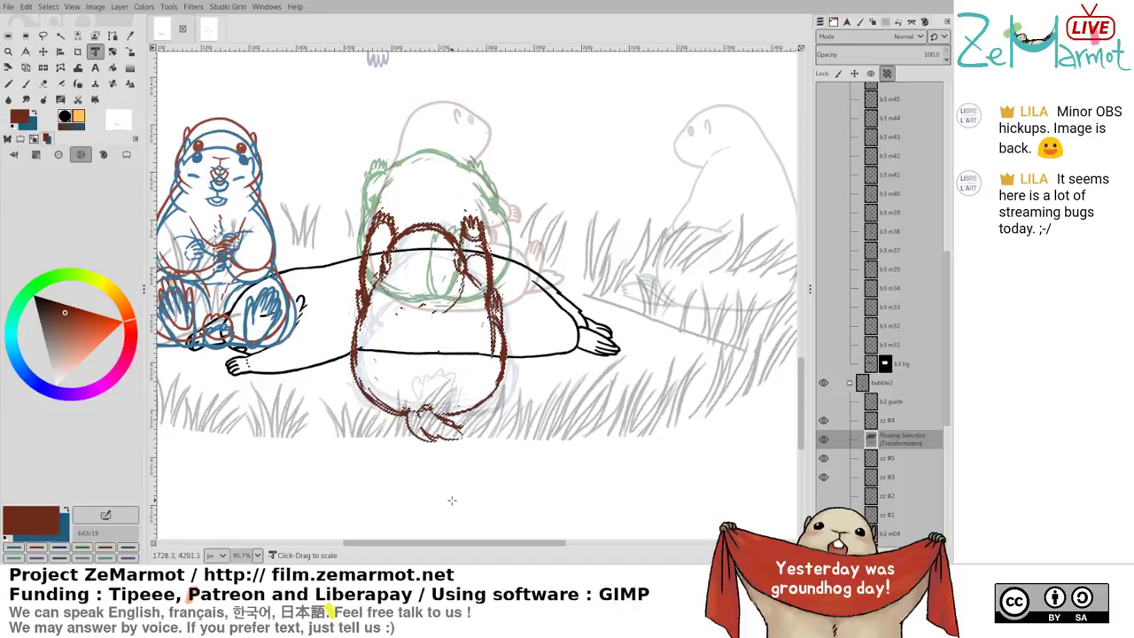
key("ctrl+z")
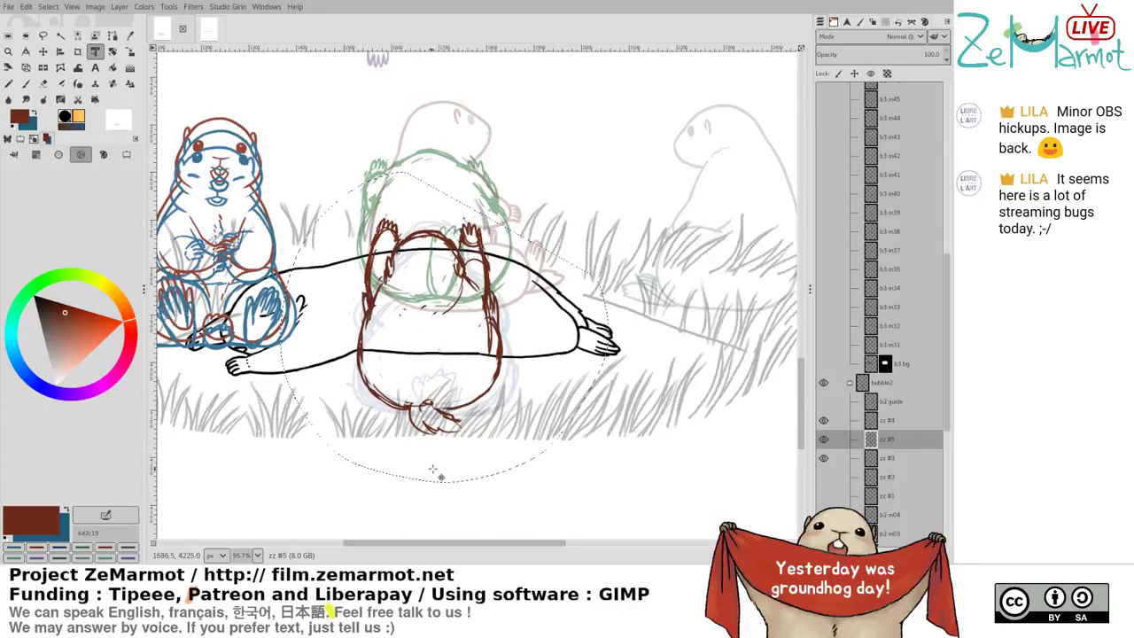
Scale the selected zz #5 sketch up uniformly by about 2.6% around its centre with Unified Transform
left_click(440, 481)
left_click_drag(445, 490, 445, 484)
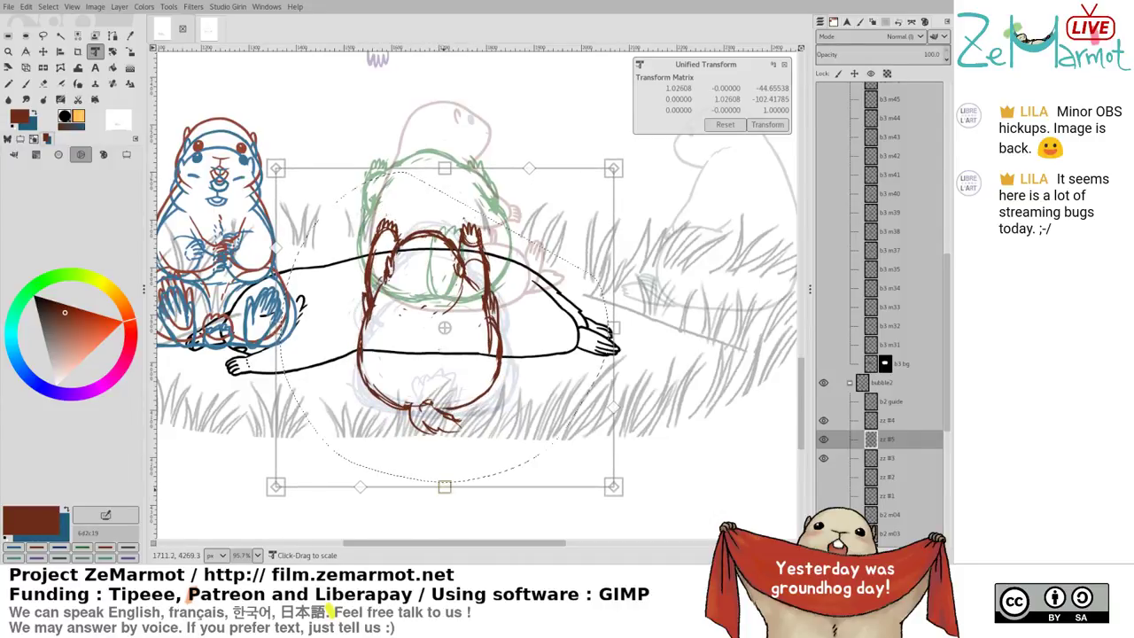
key("Return")
left_click(445, 493)
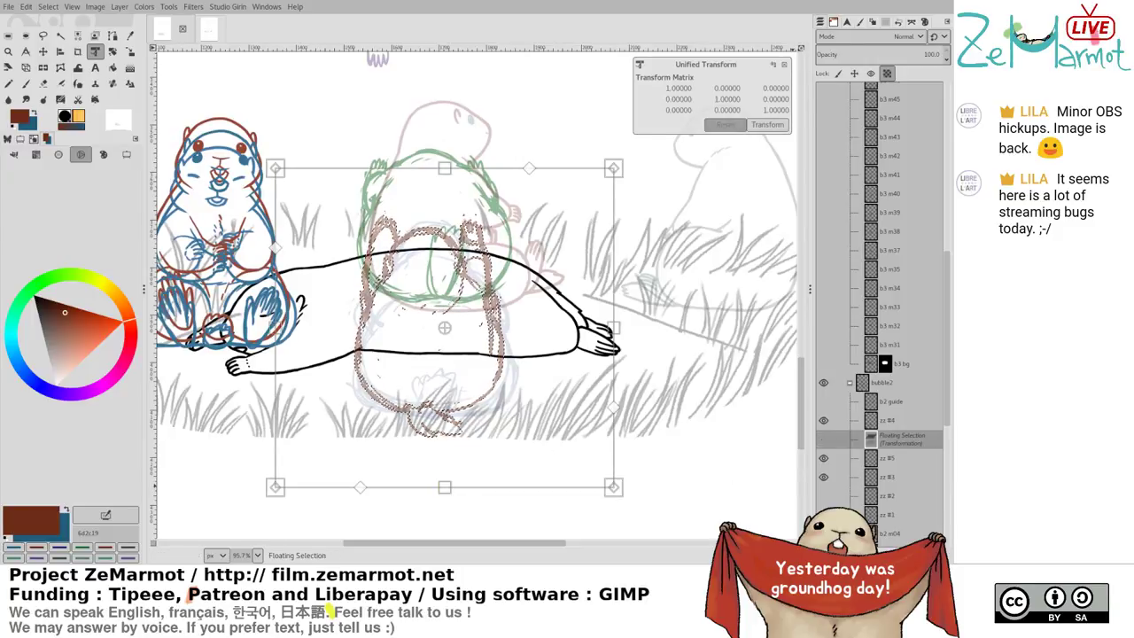
key("ctrl+h")
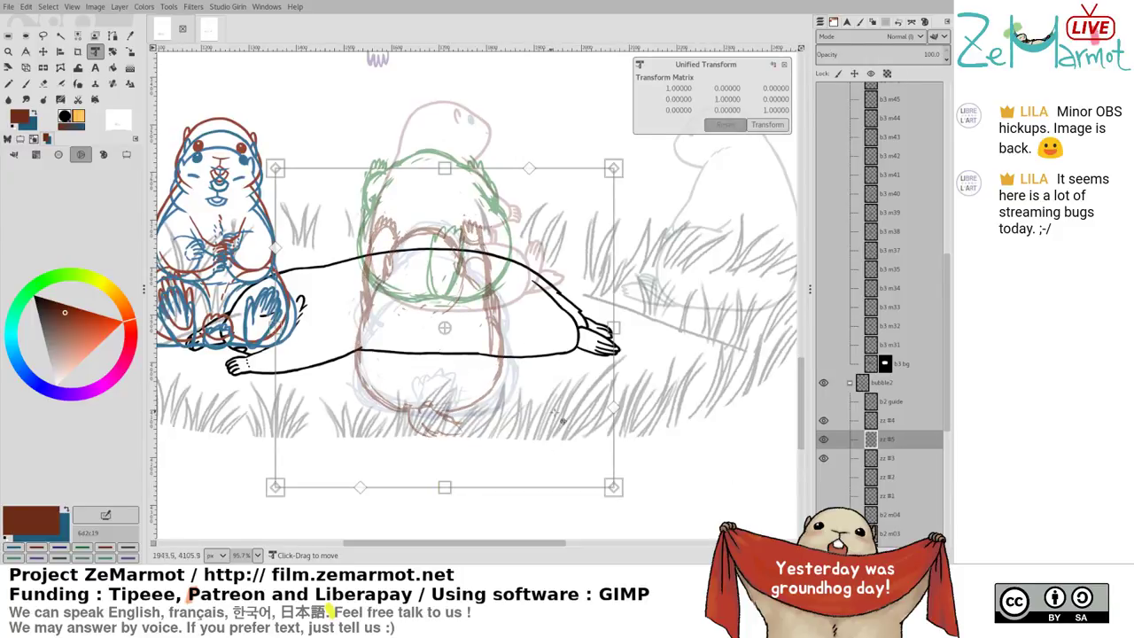
left_click(894, 423)
left_click(893, 439)
key("F2")
key("Escape")
left_click(785, 65)
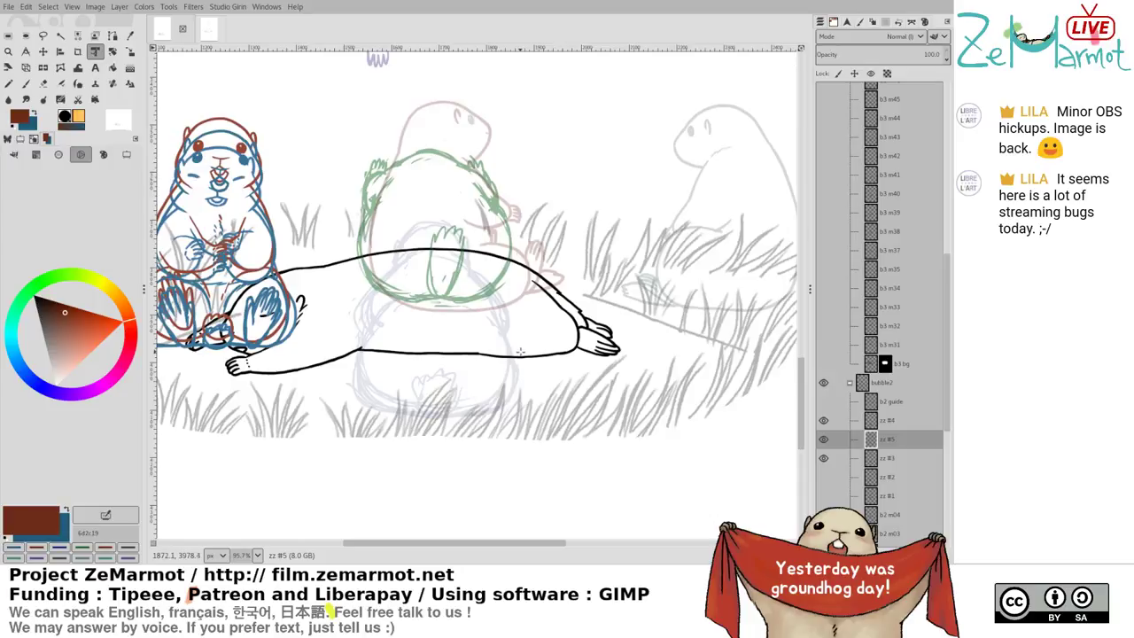
key("ctrl+v")
Enlarge the floating zz #5 sketch slightly more about its centre with Unified Transform
left_click(408, 451)
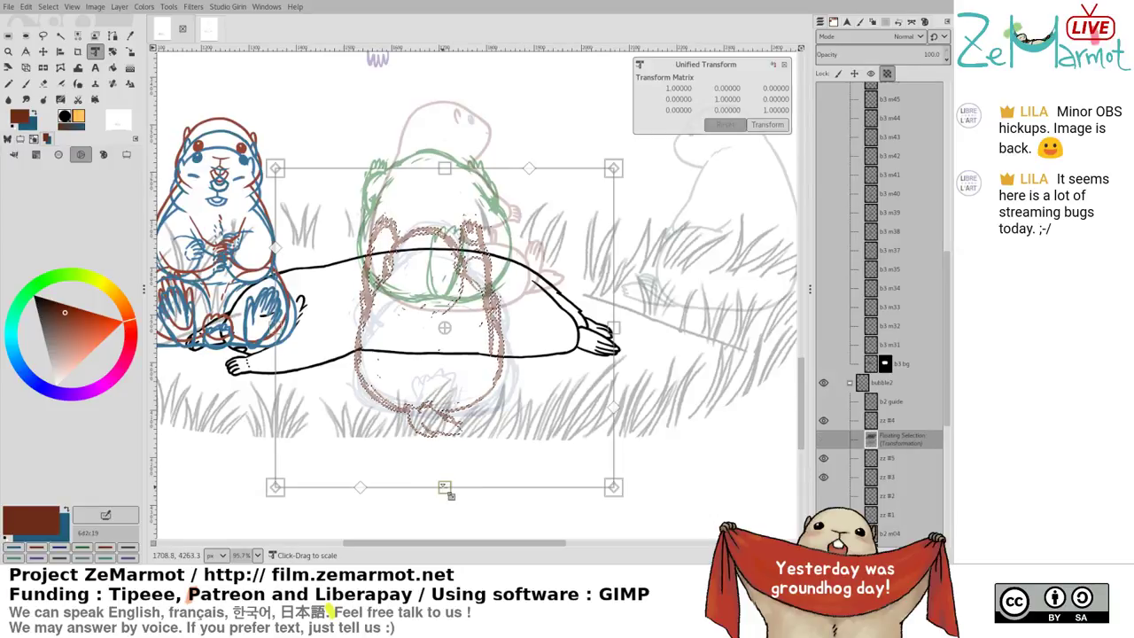
left_click_drag(444, 489, 445, 483)
key("Return")
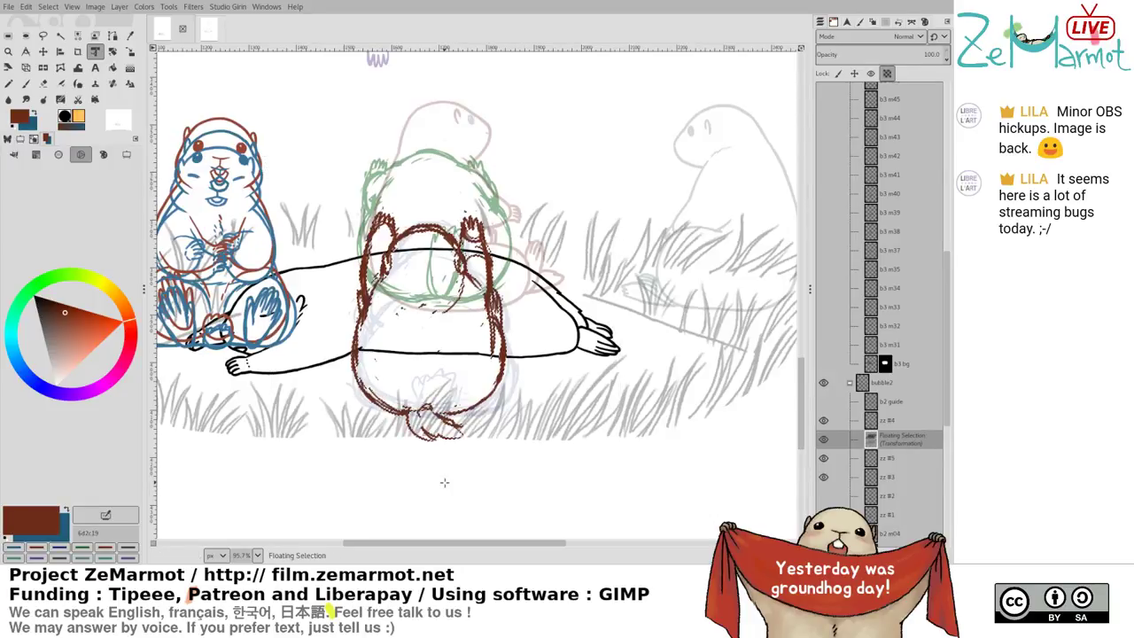
Hide the other zz layers so only zz #5 shows, and anchor the enlarged floating sketch to it
left_click(824, 477, "shift")
left_click(824, 459, "shift")
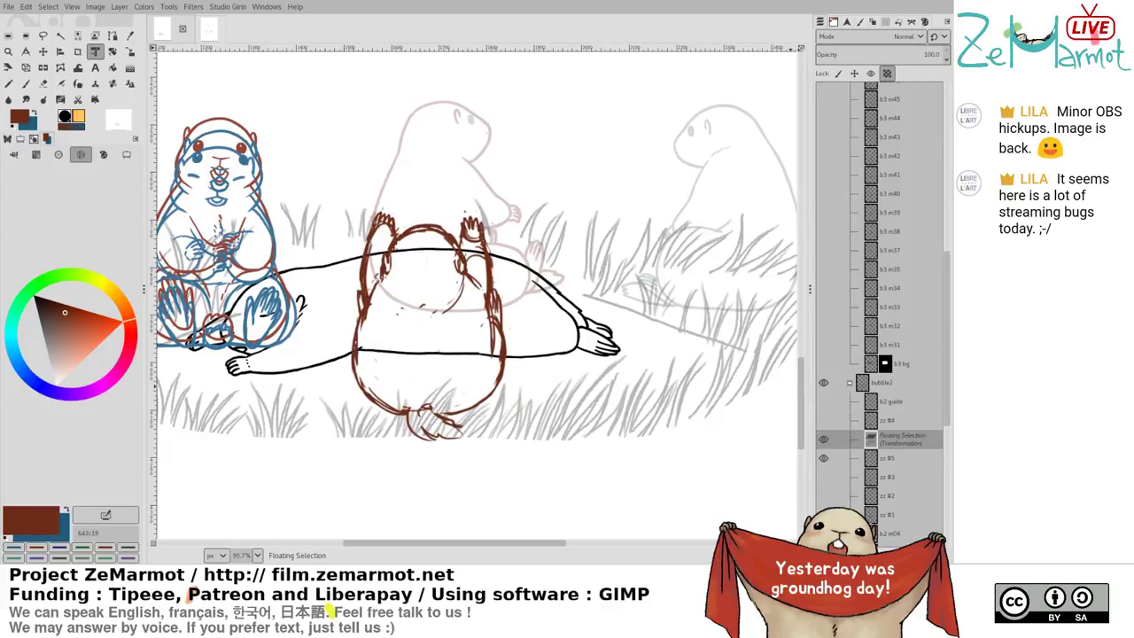
key("ctrl+h")
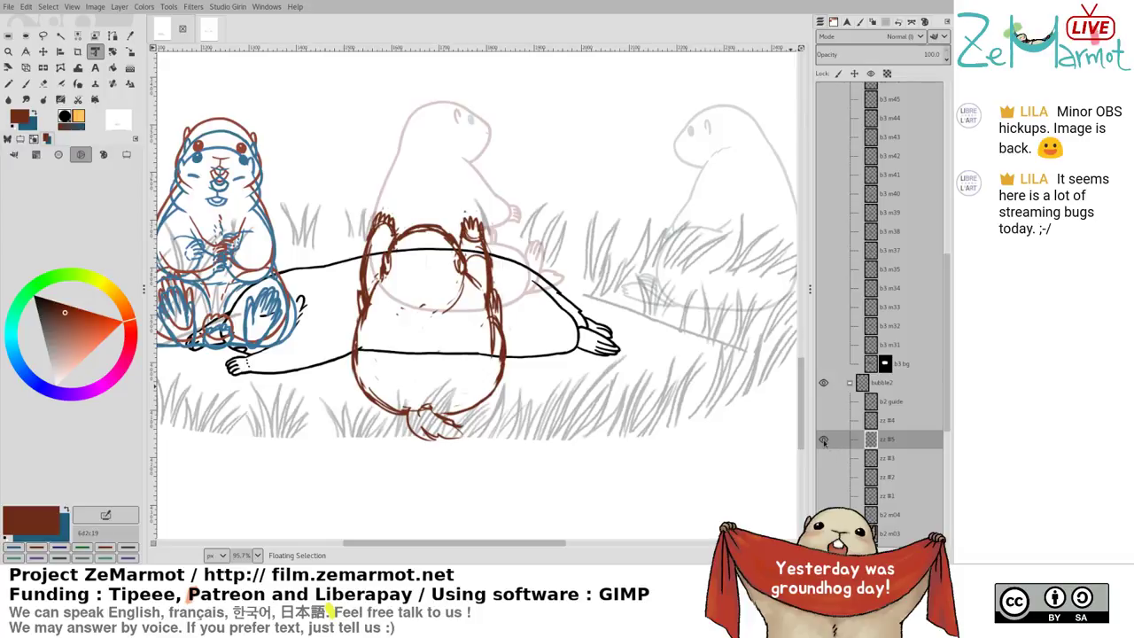
Flip the visibility between zz #3, zz #5 and zz #4 to compare the successive marmot poses
left_click(824, 443, "shift")
left_click(824, 454, "shift")
left_click(824, 444, "shift")
left_click(824, 426)
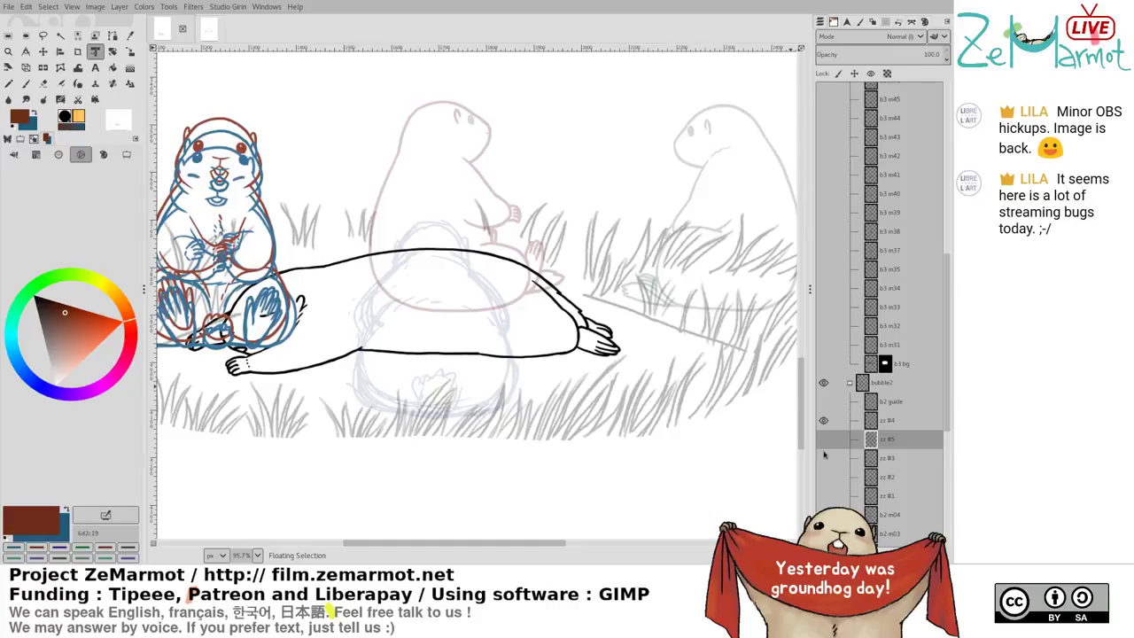
left_click(824, 455, "shift")
left_click(824, 442, "shift")
left_click(823, 427, "shift")
left_click(823, 439)
left_click(823, 438)
Show the b2 m04 layer alongside zz #4 and frame the upside-down marmot with the sketches below it
scroll(938, 408, "down", 3)
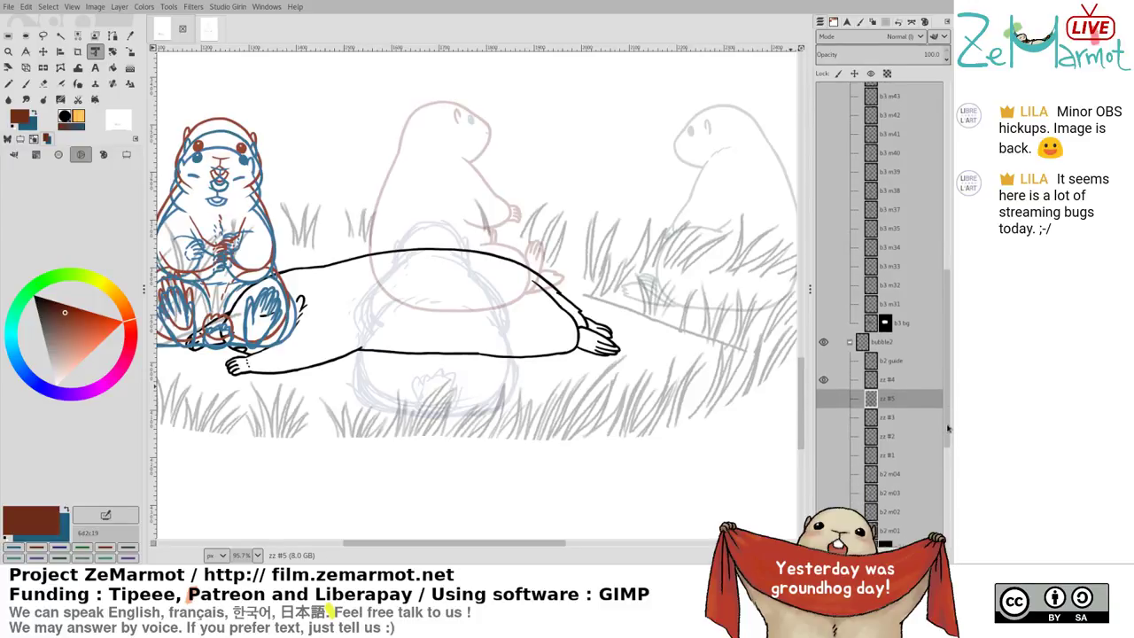
left_click(825, 455)
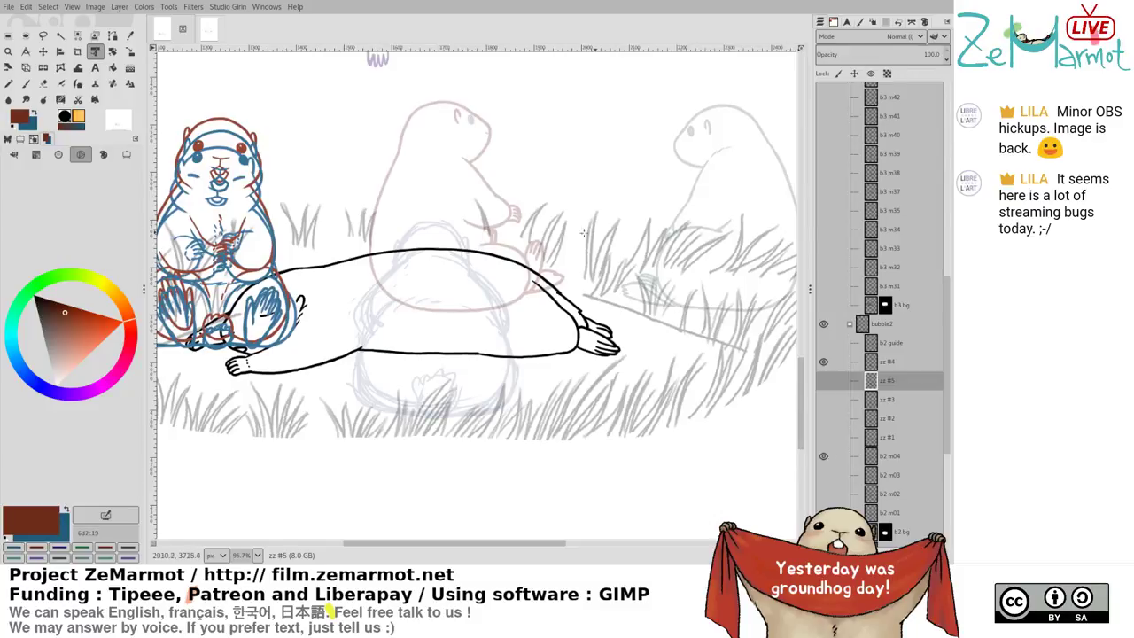
scroll(596, 452, "down", 5)
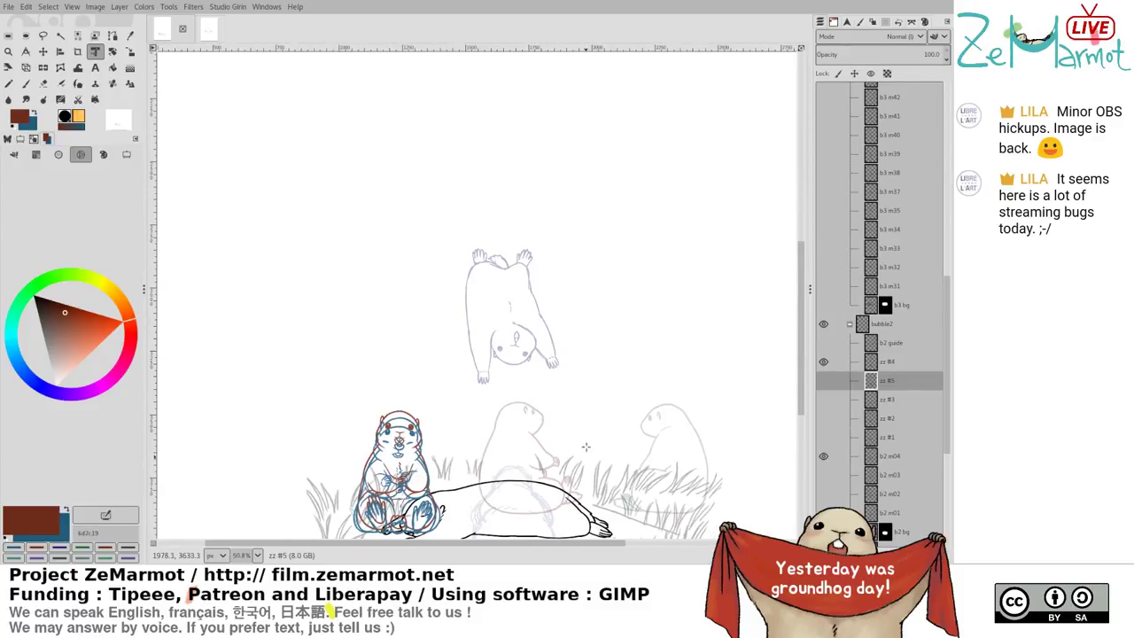
scroll(572, 399, "up", 3)
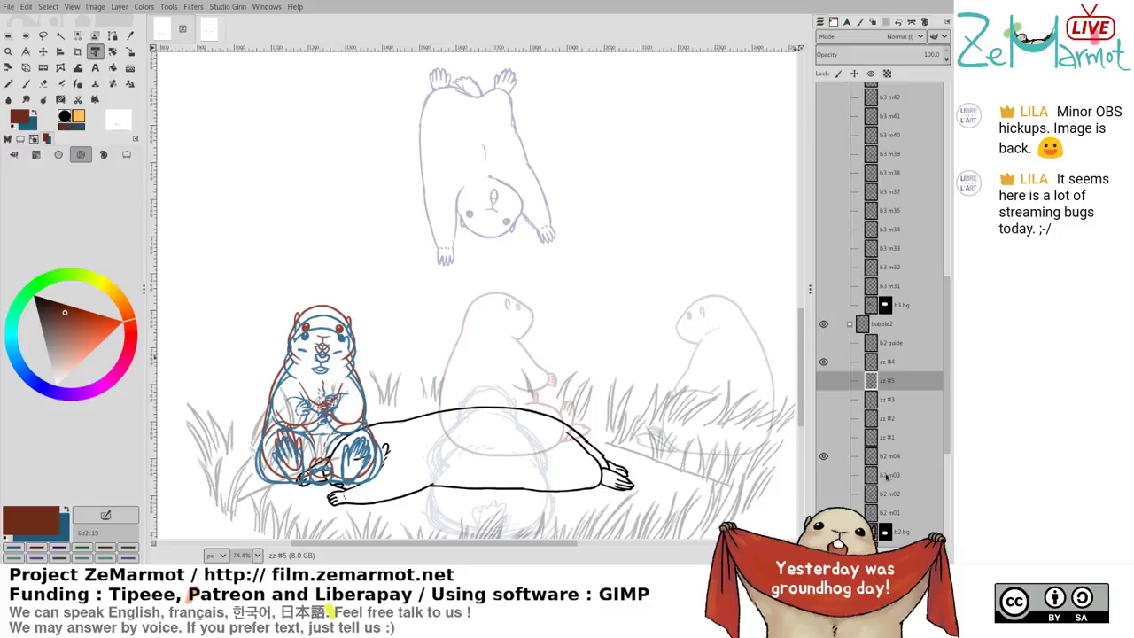
Check zz #1 against b2 m04, hide it again, and add a new layer named zz #6 directly above b2 m04
left_click(856, 454)
left_click(824, 438)
left_click(885, 442)
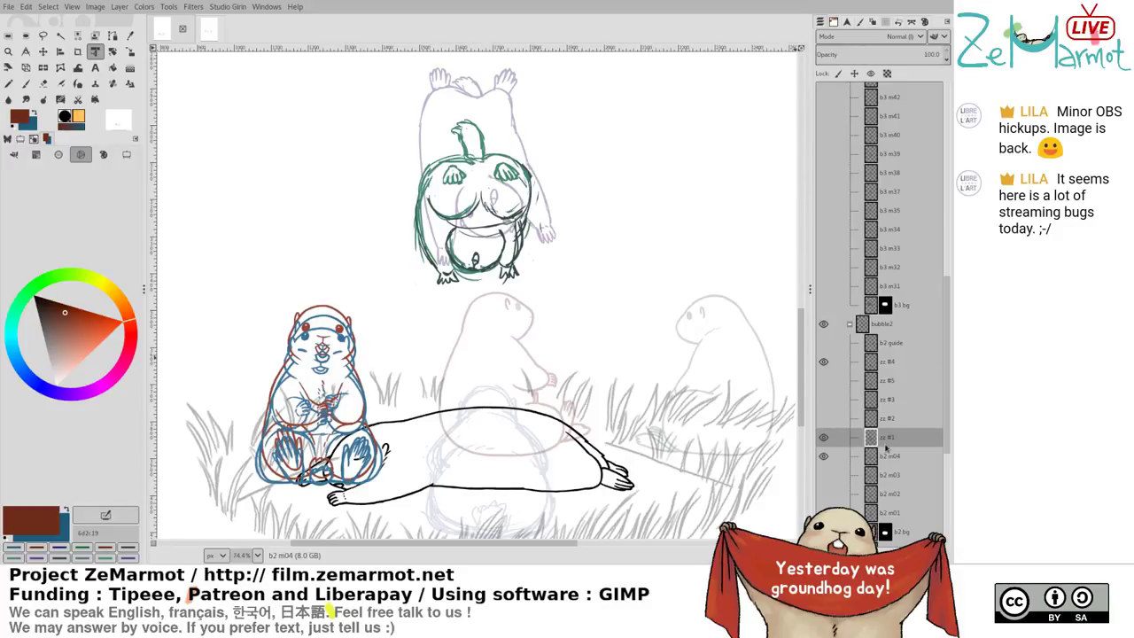
left_click(825, 438)
left_click(891, 456)
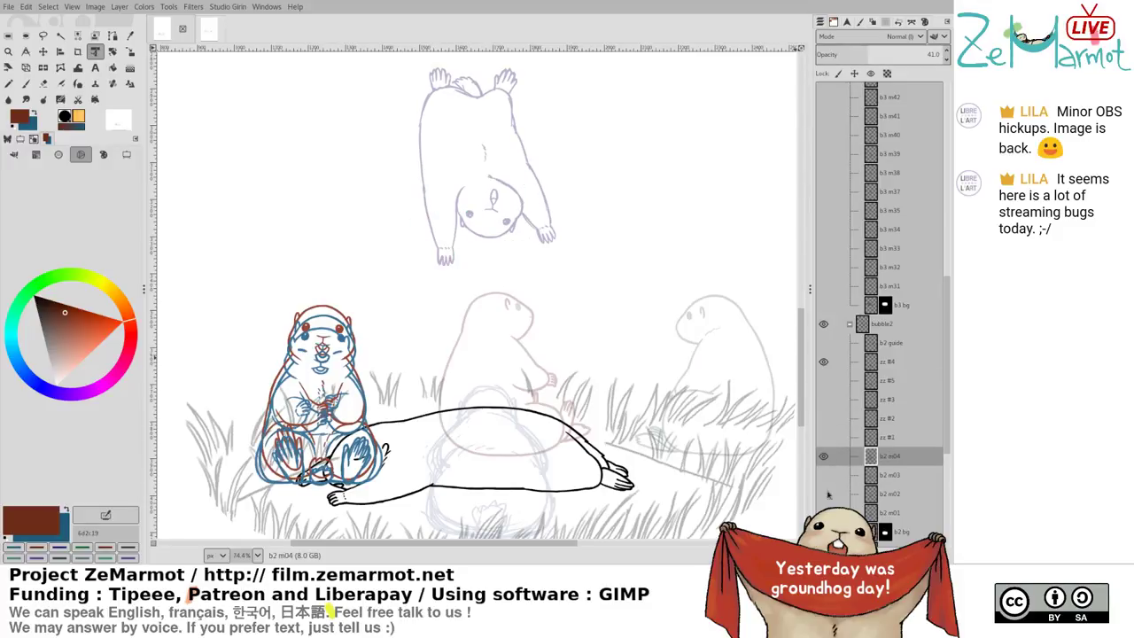
key("ctrl+shift+n")
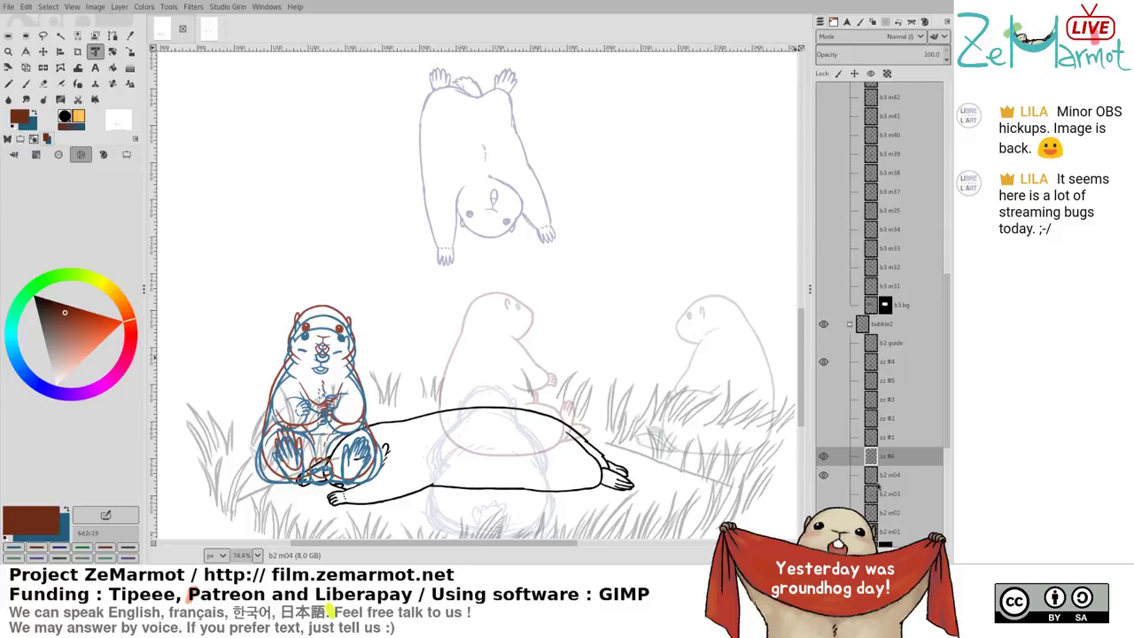
left_click(892, 475)
double_click(893, 480)
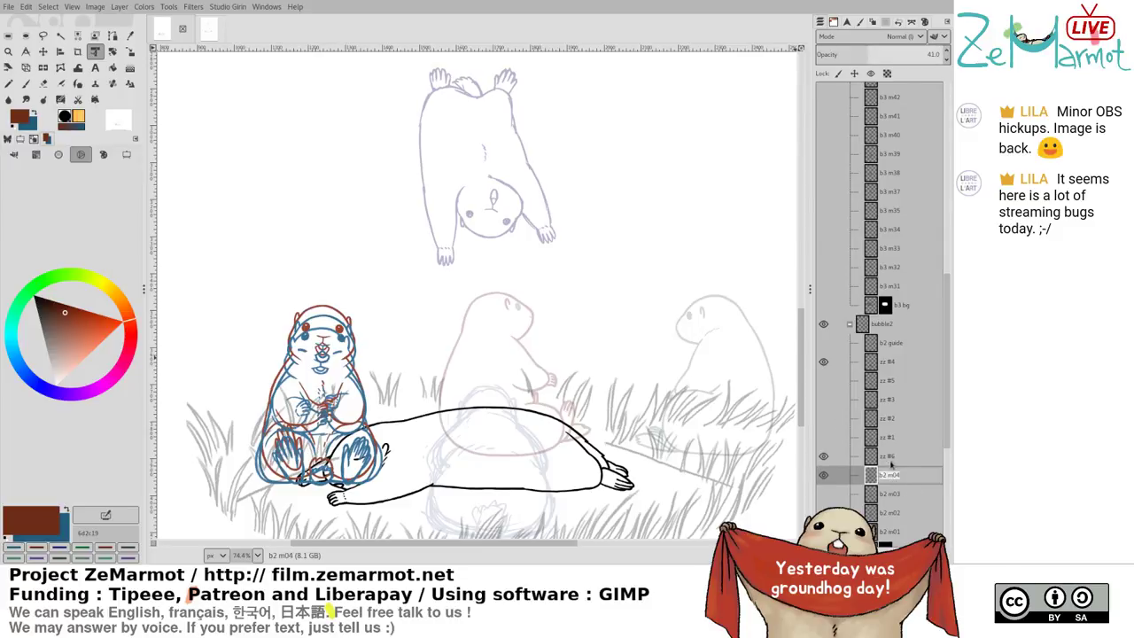
left_click(893, 459)
double_click(898, 461)
left_click(895, 475)
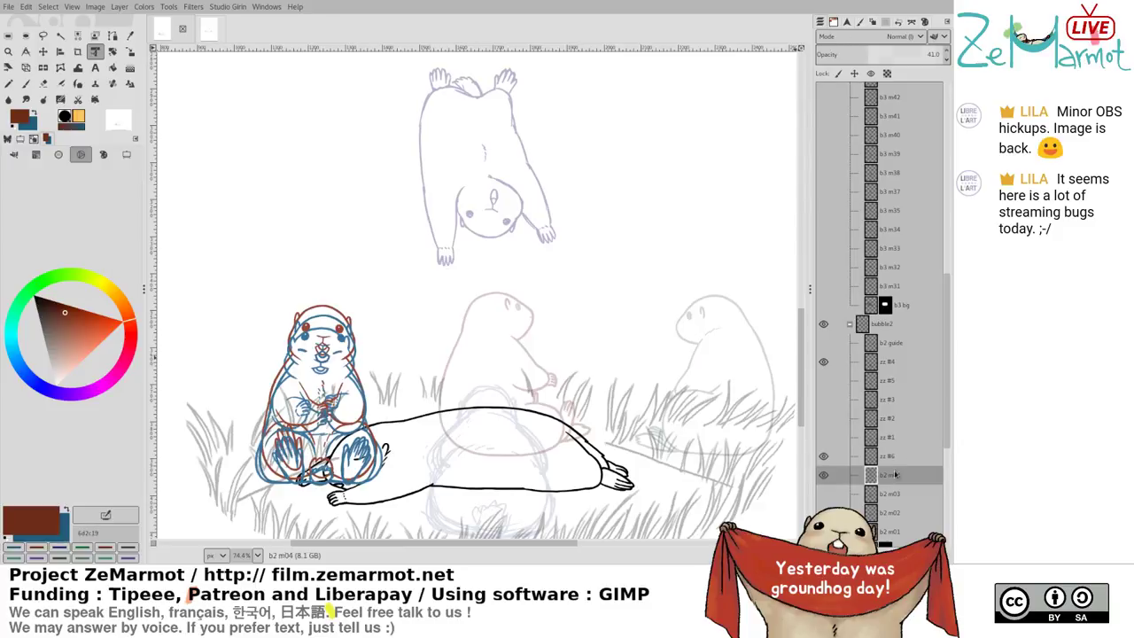
left_click(895, 464)
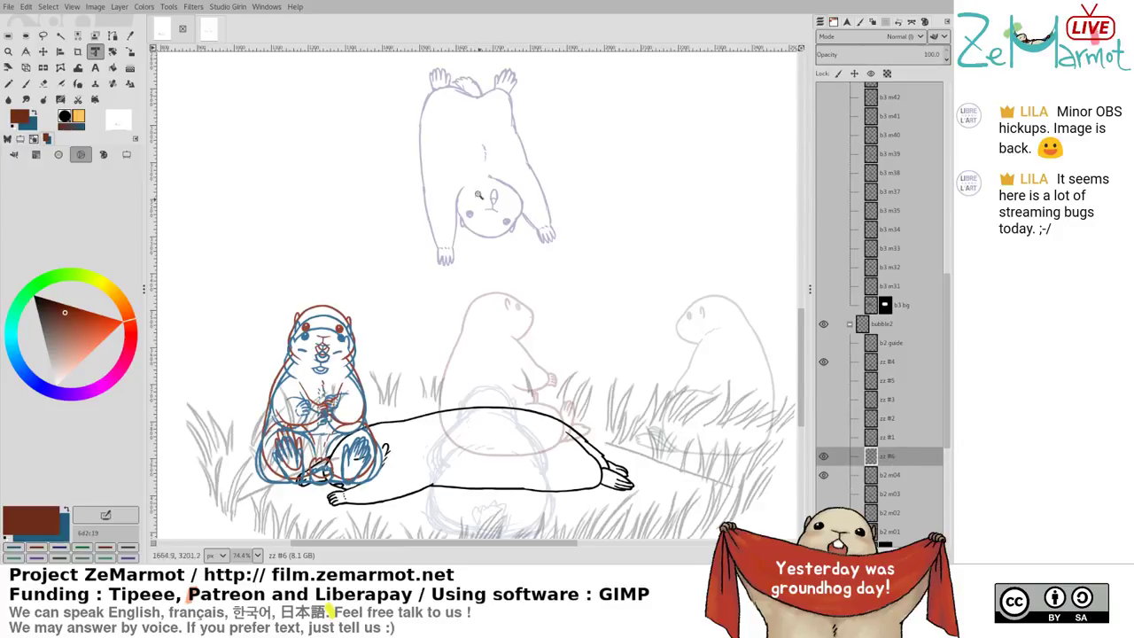
With the Ink tool on zz #6, sample the pale sketch line's colour and darken it to purple 583d83
left_click_drag(478, 195, 453, 266)
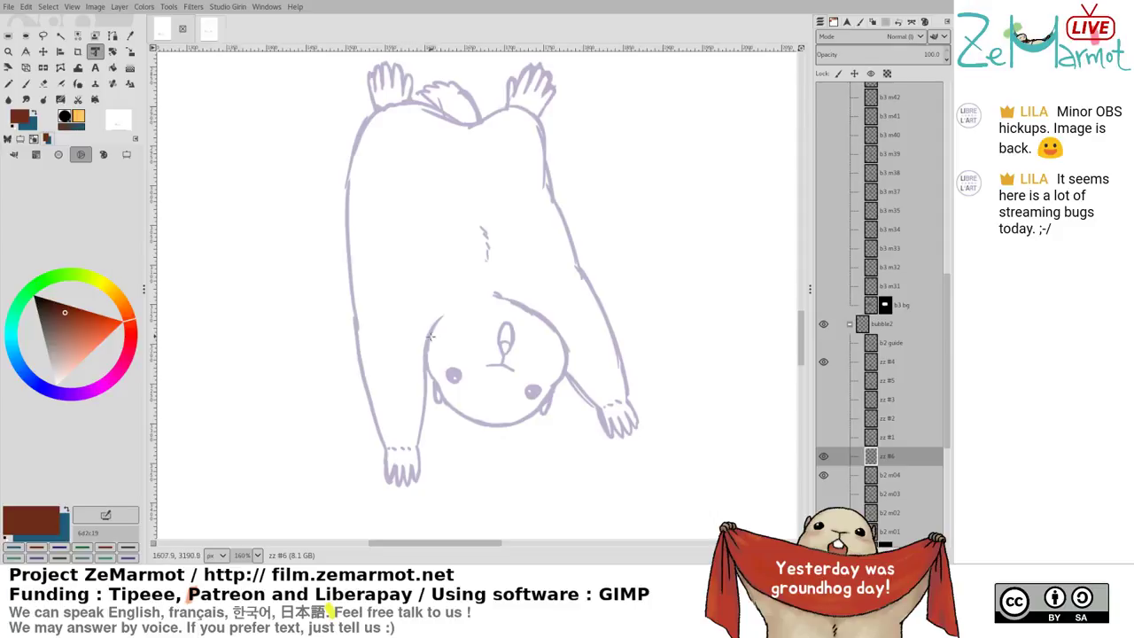
left_click(430, 337)
key("Escape")
key("k")
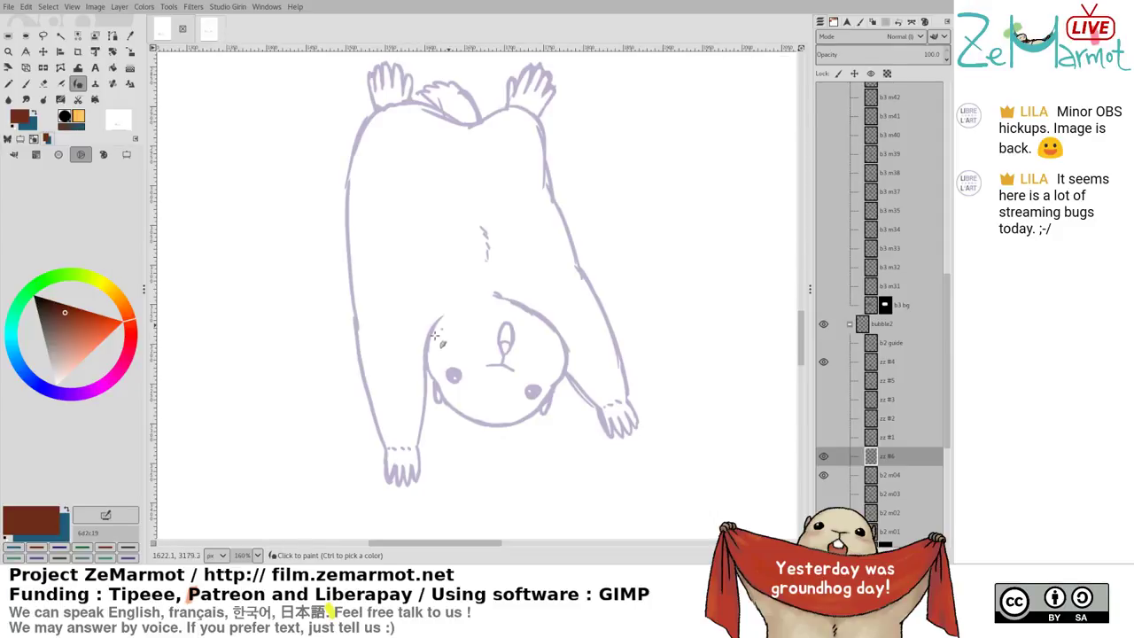
left_click(438, 336, "ctrl")
left_click(430, 336, "ctrl")
left_click_drag(71, 327, 78, 329)
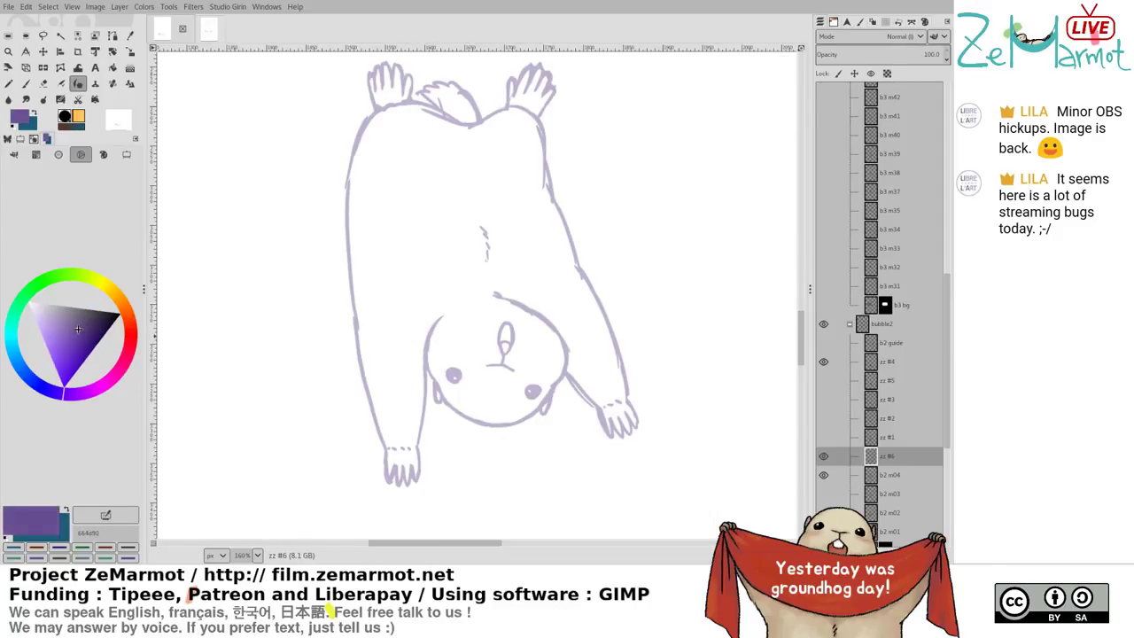
left_click(83, 331)
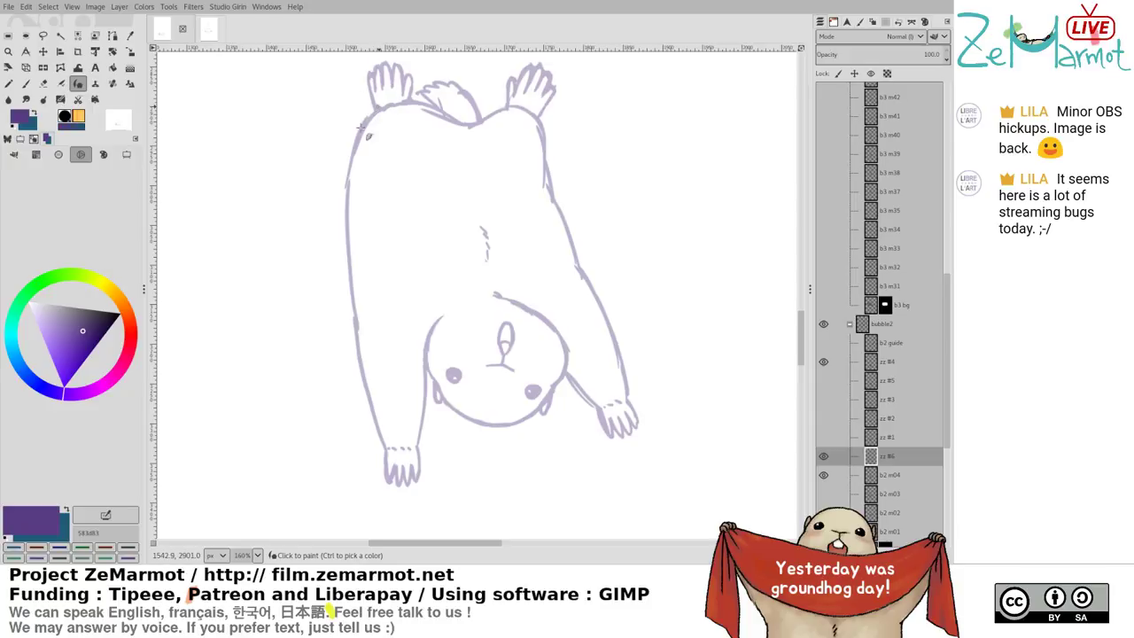
Ink the upside-down marmot's left body contour in dark purple, from the raised foot down to the hanging wrist
left_click_drag(380, 106, 346, 202)
key("ctrl+z")
mouse_move(379, 106)
left_mouse_down()
mouse_move(347, 199)
mouse_move(373, 413)
left_mouse_up()
key("ctrl+z")
mouse_move(354, 312)
left_mouse_down()
mouse_move(364, 377)
mouse_move(400, 461)
left_mouse_up()
key("ctrl+z")
left_click_drag(354, 312, 400, 454)
key("ctrl+z")
left_click_drag(356, 312, 378, 431)
key("ctrl+z")
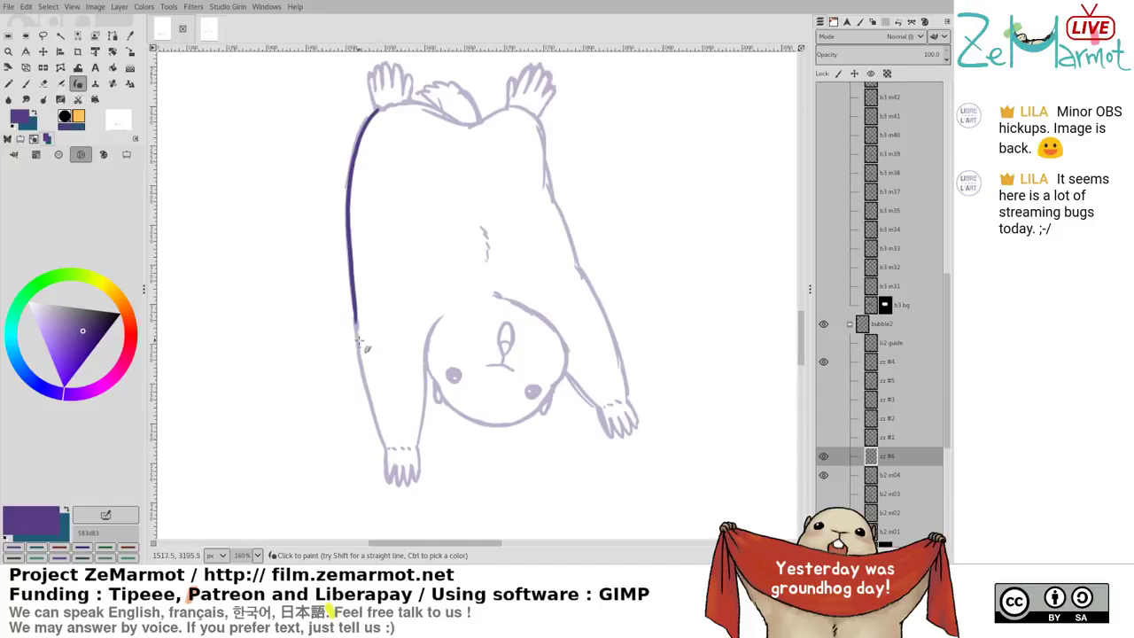
key("ctrl+z")
left_click_drag(355, 323, 390, 450)
Ink the left side of the marmot's head and its left ear over the pale sketch
mouse_move(439, 317)
left_mouse_down()
mouse_move(424, 351)
mouse_move(439, 401)
left_mouse_up()
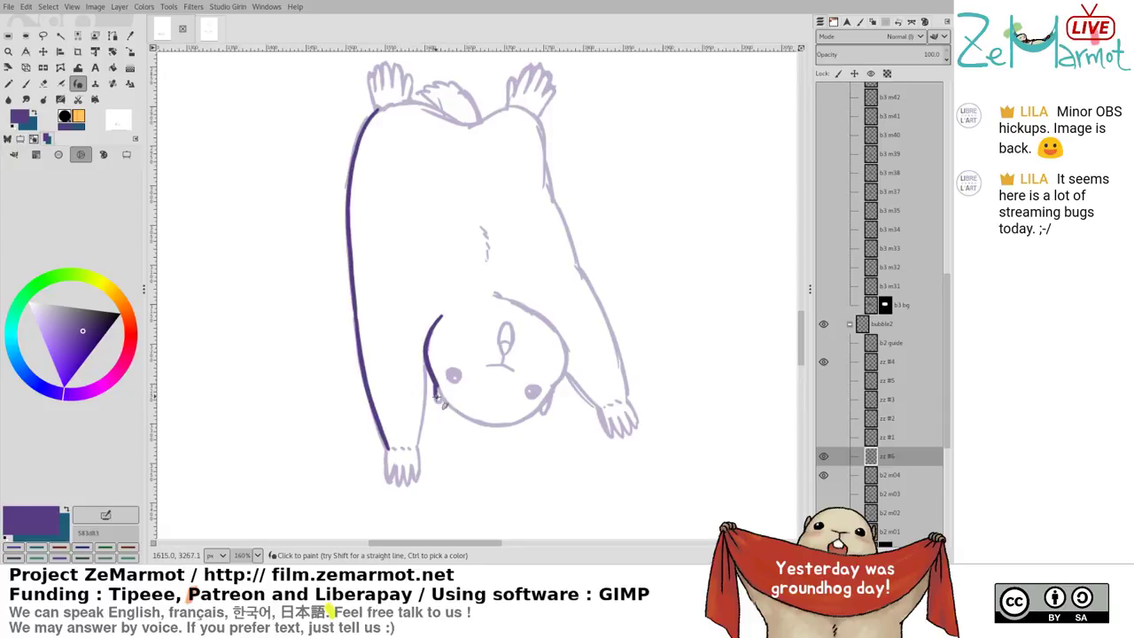
key("ctrl+z")
key("ctrl+z")
mouse_move(434, 389)
left_mouse_down()
mouse_move(458, 413)
mouse_move(489, 422)
mouse_move(547, 399)
left_mouse_up()
key("ctrl+z")
Ink the right side of the head as one curve from the chin to the right ear
scroll(523, 315, "up", 7)
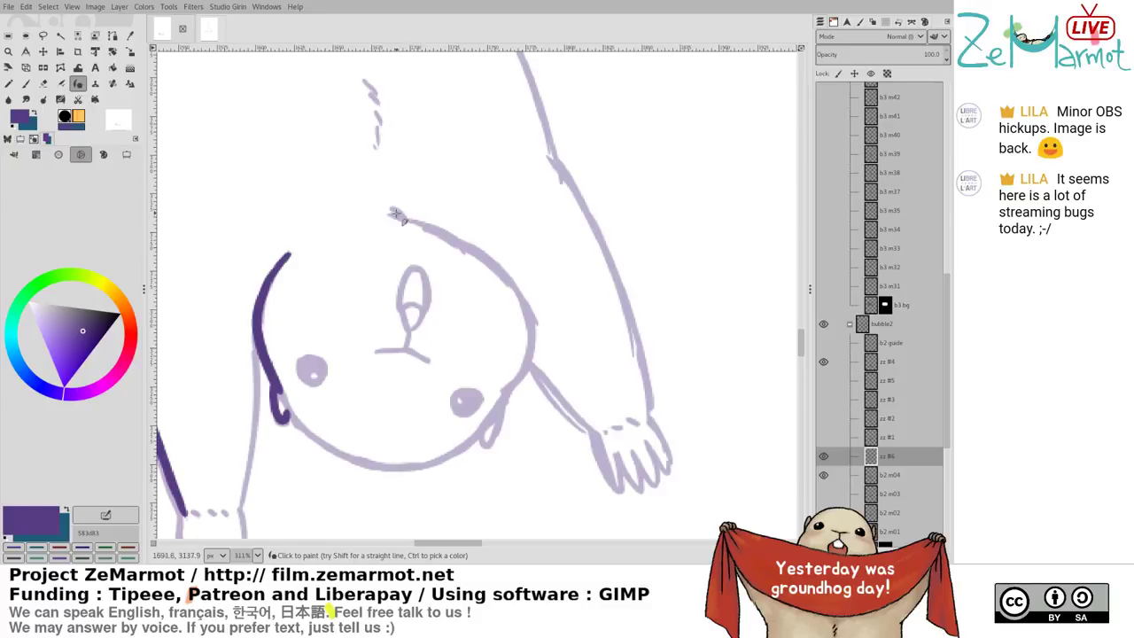
mouse_move(392, 211)
left_mouse_down()
mouse_move(479, 257)
mouse_move(518, 296)
mouse_move(535, 341)
mouse_move(519, 394)
mouse_move(501, 401)
left_mouse_up()
key("ctrl+z")
left_click_drag(405, 222, 489, 263)
key("ctrl+z")
key("ctrl+z")
key("ctrl+z")
mouse_move(395, 220)
left_mouse_down()
mouse_move(479, 252)
mouse_move(535, 326)
mouse_move(535, 365)
mouse_move(496, 395)
mouse_move(480, 429)
mouse_move(440, 453)
left_mouse_up()
key("ctrl+z")
Ink the rounded top of the head from the left ear toward the middle, redoing uneven strokes
left_click_drag(280, 394, 350, 457)
key("ctrl+z")
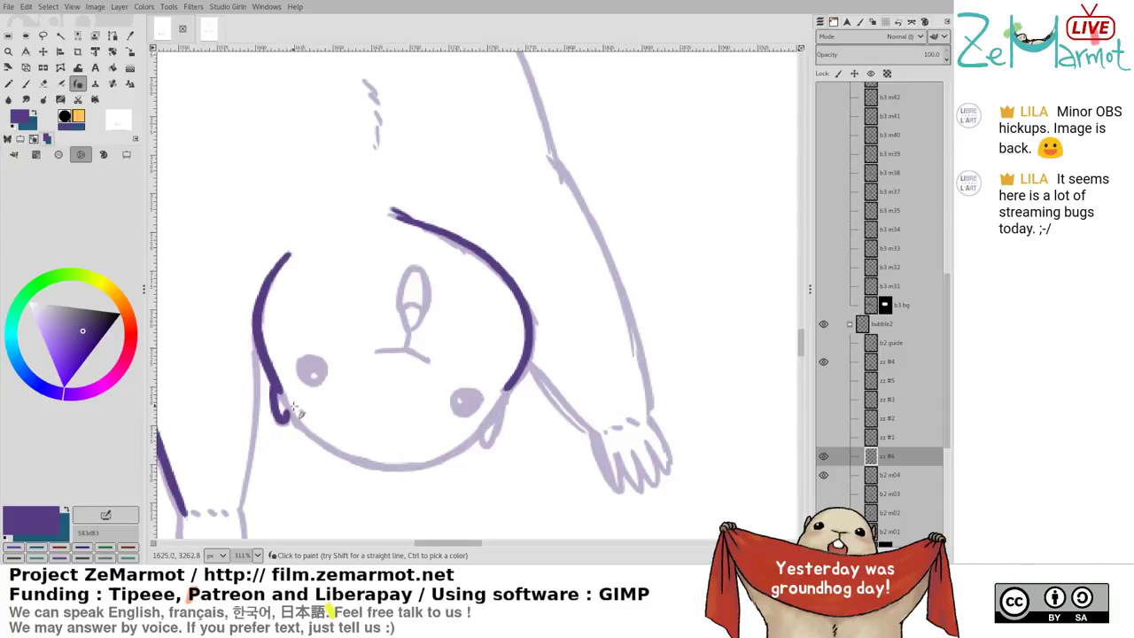
left_click_drag(282, 397, 350, 459)
key("ctrl+z")
mouse_move(284, 397)
left_mouse_down()
mouse_move(326, 451)
mouse_move(371, 470)
mouse_move(407, 474)
mouse_move(363, 462)
mouse_move(424, 468)
left_mouse_up()
key("shift+e")
key("p")
key("ctrl+z")
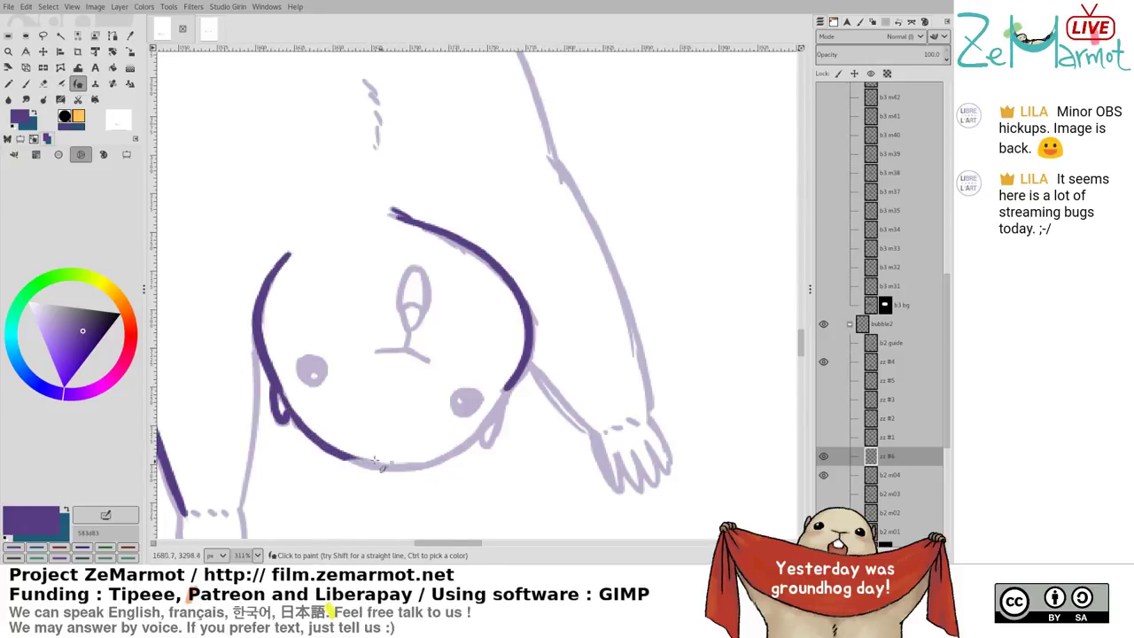
left_click_drag(343, 456, 428, 464)
key("ctrl+z")
key("ctrl+z")
key("ctrl+z")
mouse_move(347, 456)
left_mouse_down()
mouse_move(427, 467)
mouse_move(453, 454)
left_mouse_up()
Try to ink the head's rounded top from the right ear inward, trim the stroke ends and bridge the gap
mouse_move(503, 388)
left_mouse_down()
mouse_move(475, 437)
mouse_move(393, 476)
left_mouse_up()
key("ctrl+z")
mouse_move(512, 390)
left_mouse_down()
mouse_move(475, 443)
mouse_move(425, 462)
left_mouse_up()
key("ctrl+z")
mouse_move(514, 397)
left_mouse_down()
mouse_move(504, 423)
mouse_move(444, 467)
mouse_move(389, 463)
mouse_move(465, 454)
left_mouse_up()
key("shift+e")
mouse_move(372, 451)
left_mouse_down()
mouse_move(402, 462)
mouse_move(386, 473)
mouse_move(468, 457)
left_mouse_up()
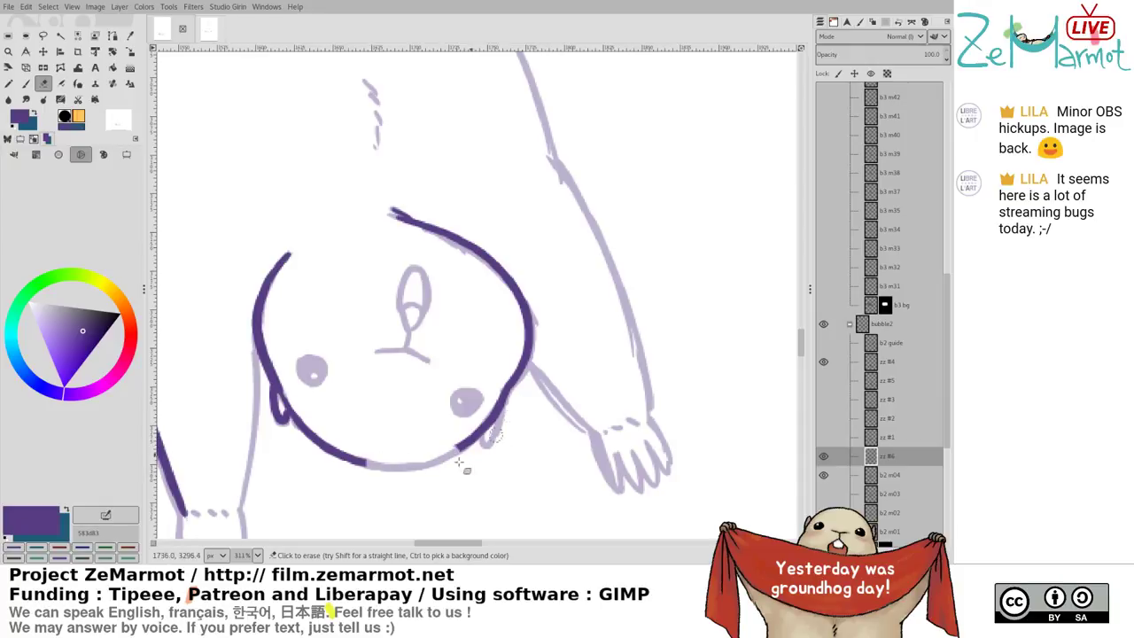
key("p")
left_click_drag(354, 462, 444, 458)
key("ctrl+z")
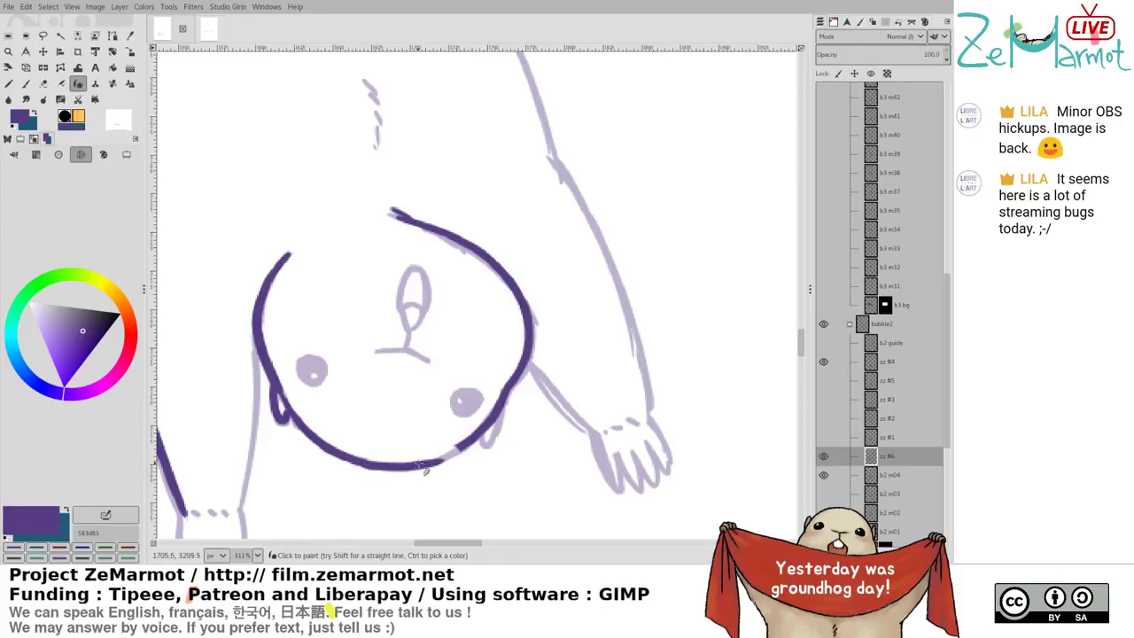
key("ctrl+z")
Complete the head's rounded top with a smooth curve up to the right ear and ink that ear
mouse_move(358, 463)
left_mouse_down()
mouse_move(448, 463)
mouse_move(475, 448)
left_mouse_up()
key("ctrl+z")
key("ctrl+z")
key("ctrl+z")
mouse_move(358, 462)
left_mouse_down()
mouse_move(424, 461)
mouse_move(487, 436)
mouse_move(493, 448)
mouse_move(512, 400)
left_mouse_up()
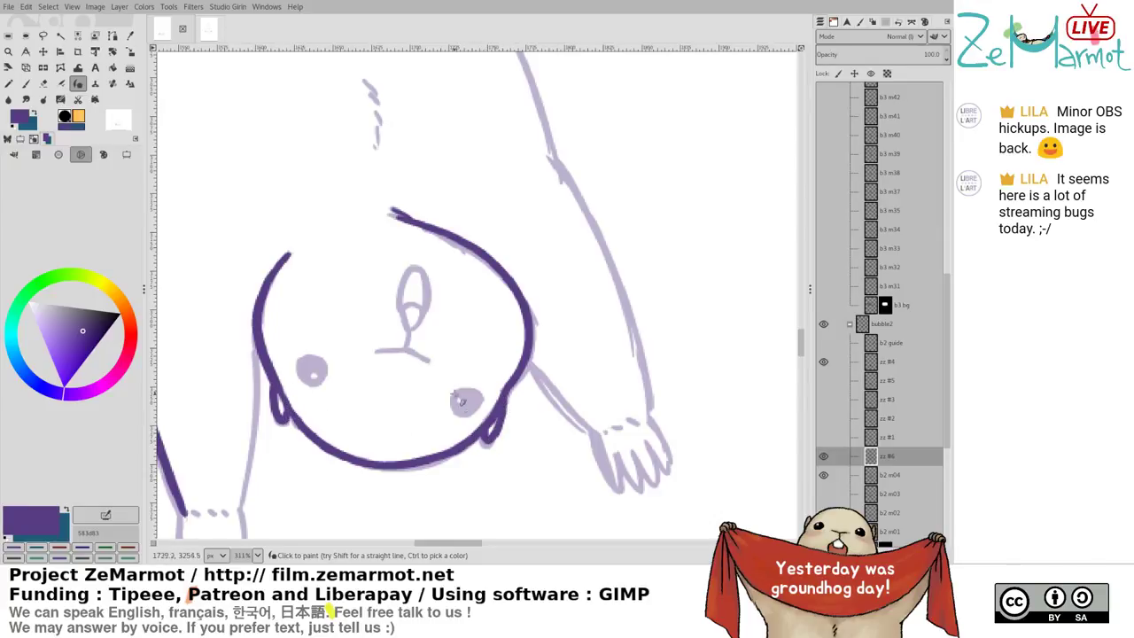
Ink the left arm's inner edge, the dashed wrist line and the fingers of the left hand
left_click_drag(455, 395, 596, 304)
mouse_move(413, 266)
left_mouse_down()
mouse_move(391, 413)
mouse_move(341, 422)
mouse_move(355, 422)
left_mouse_up()
mouse_move(362, 418)
left_mouse_down()
mouse_move(330, 427)
mouse_move(327, 473)
mouse_move(337, 459)
mouse_move(338, 478)
mouse_move(342, 455)
mouse_move(353, 484)
mouse_move(356, 450)
mouse_move(356, 484)
mouse_move(356, 452)
mouse_move(354, 483)
mouse_move(376, 464)
mouse_move(373, 451)
mouse_move(374, 479)
mouse_move(375, 448)
mouse_move(386, 476)
left_mouse_up()
key("ctrl+z")
left_click_drag(384, 410, 395, 475)
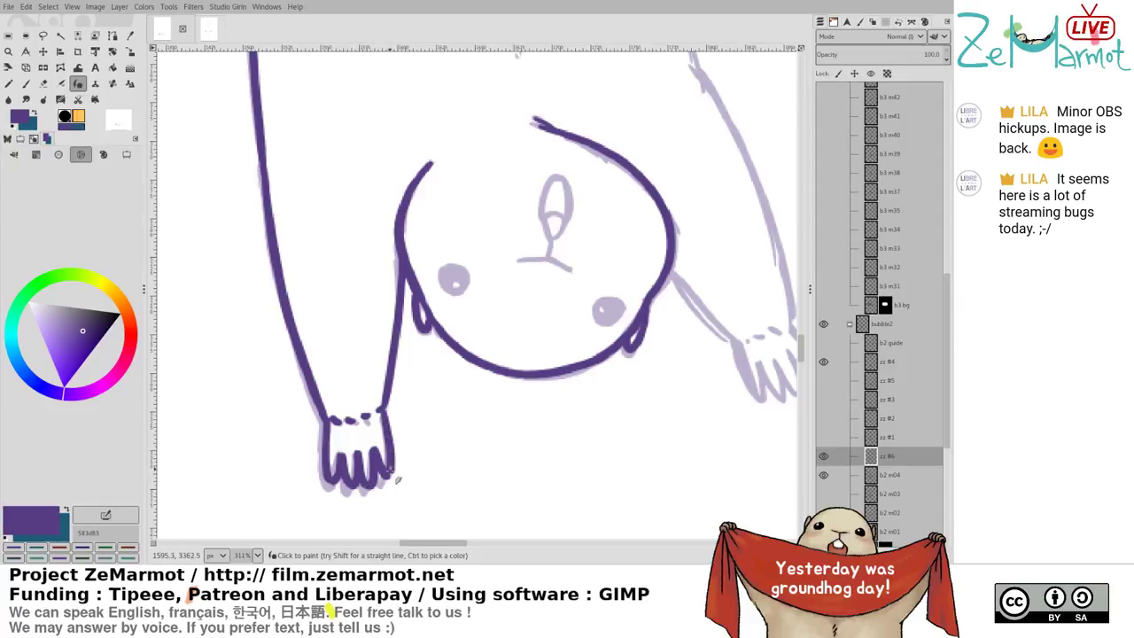
Ink the right arm's inner edge, the fingers of the right hand and its dashed wrist line
left_click_drag(576, 390, 369, 426)
left_click_drag(462, 303, 526, 374)
key("ctrl+z")
left_click_drag(461, 304, 563, 439)
left_click_drag(552, 401, 576, 434)
left_click_drag(553, 333, 600, 289)
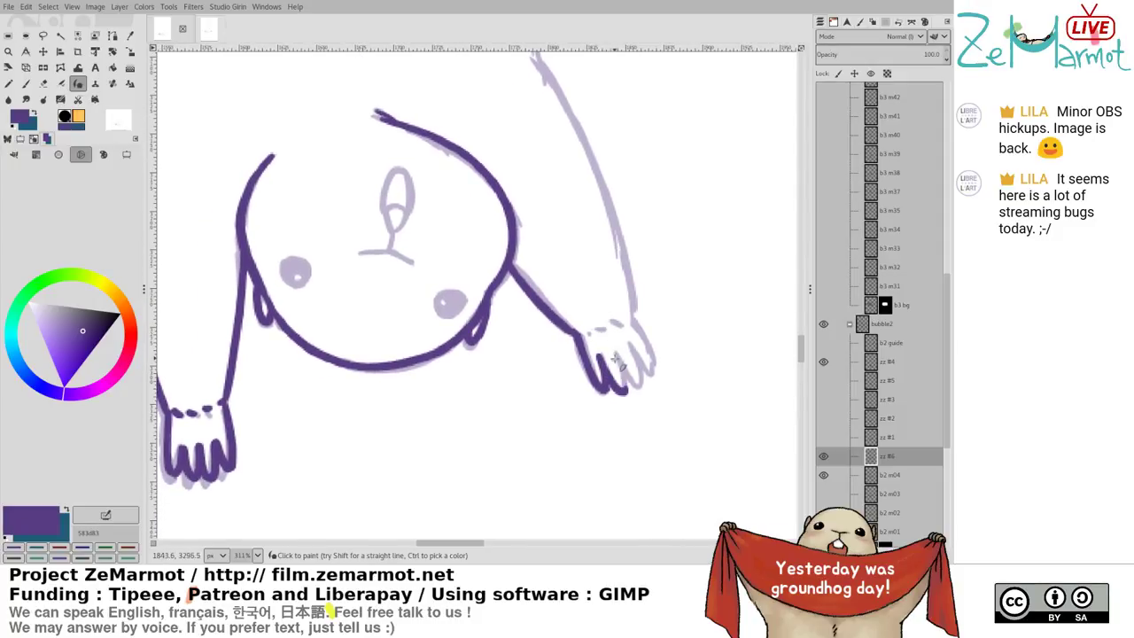
mouse_move(618, 360)
left_mouse_down()
mouse_move(627, 389)
mouse_move(639, 373)
left_mouse_up()
left_click_drag(633, 319, 655, 371)
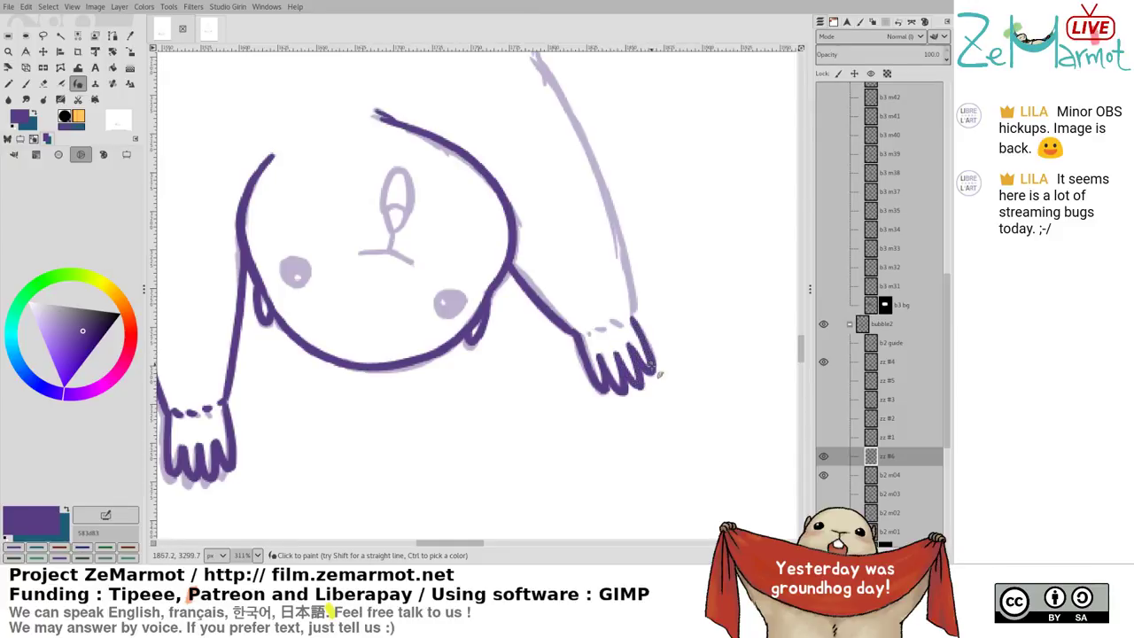
left_click_drag(587, 334, 594, 336)
left_click_drag(601, 332, 628, 323)
Ink the marmot's oval muzzle with its inner loop and the short mouth line
left_click_drag(562, 203, 547, 297)
mouse_move(381, 263)
left_mouse_down()
mouse_move(367, 316)
mouse_move(377, 329)
left_mouse_up()
mouse_move(387, 263)
left_mouse_down()
mouse_move(404, 305)
mouse_move(390, 332)
left_mouse_up()
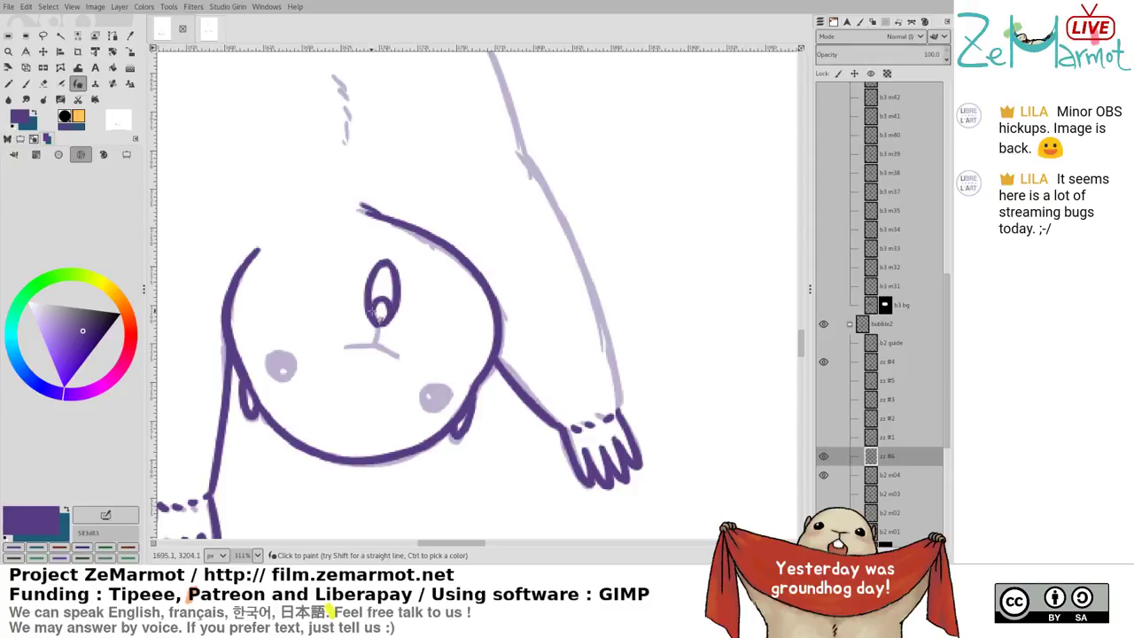
mouse_move(345, 347)
left_mouse_down()
mouse_move(371, 345)
mouse_move(411, 365)
left_mouse_up()
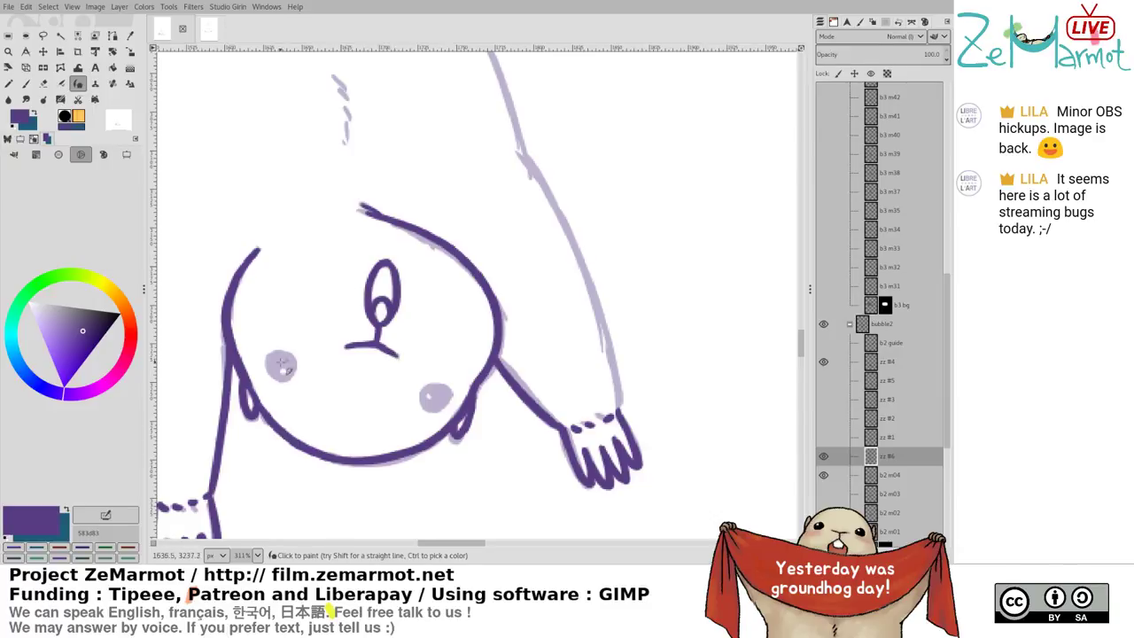
Fill both eyes in dark purple with small highlights left open, and erase the right eye's rough edge
mouse_move(273, 354)
left_mouse_down()
mouse_move(283, 377)
mouse_move(284, 352)
mouse_move(290, 364)
mouse_move(292, 379)
mouse_move(278, 377)
mouse_move(290, 372)
left_mouse_up()
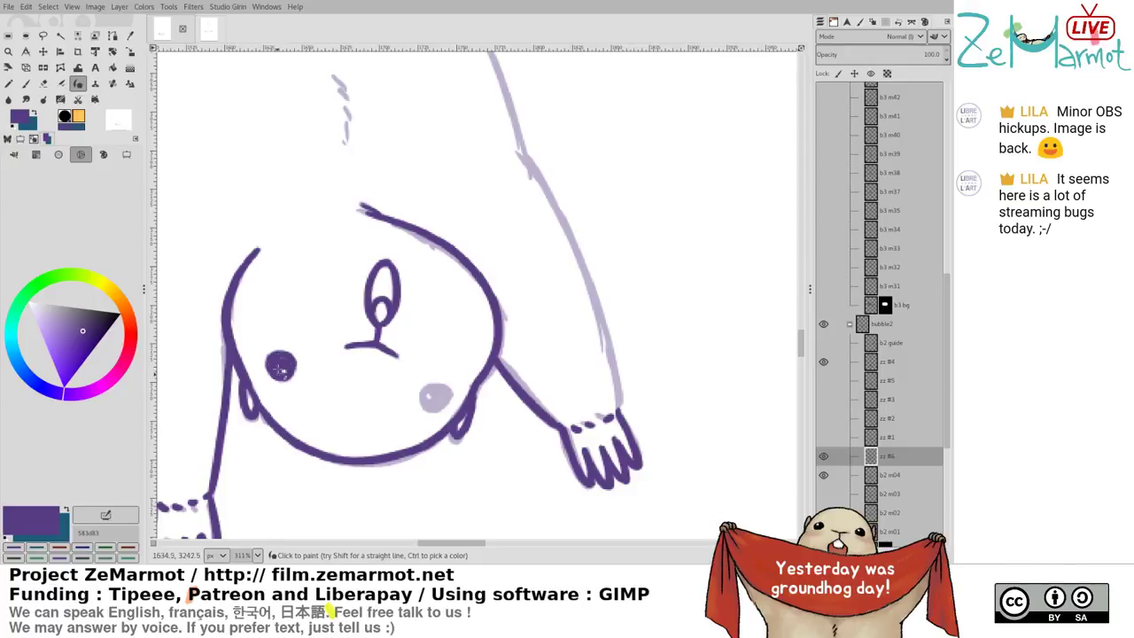
mouse_move(429, 411)
left_mouse_down()
mouse_move(424, 396)
mouse_move(444, 413)
left_mouse_up()
left_click_drag(429, 391, 442, 393)
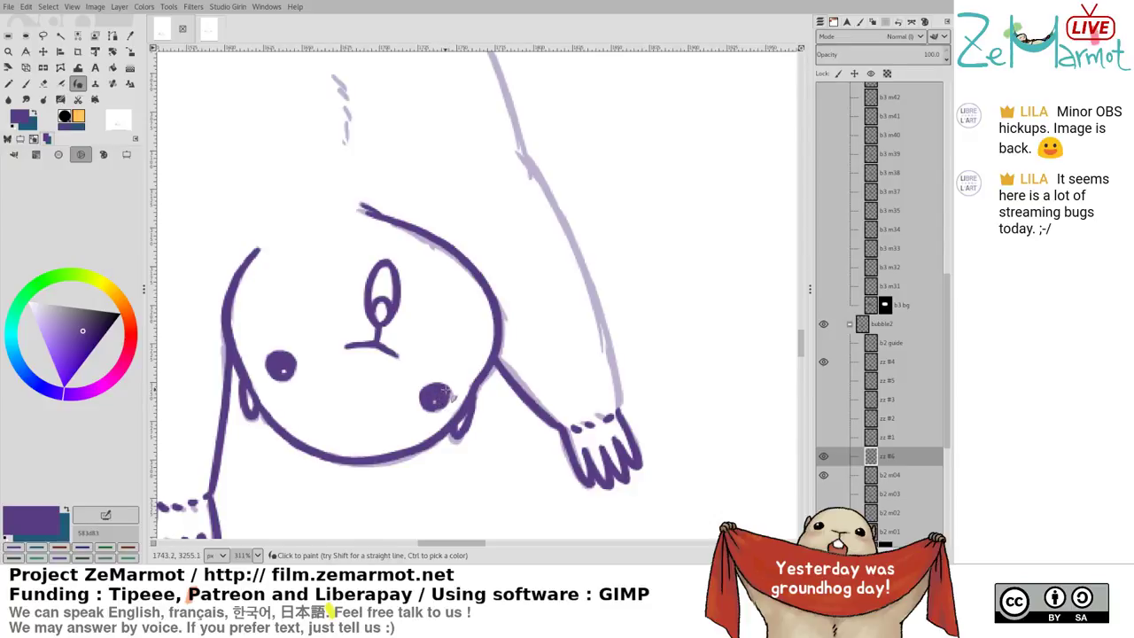
key("shift+e")
left_click_drag(433, 380, 443, 383)
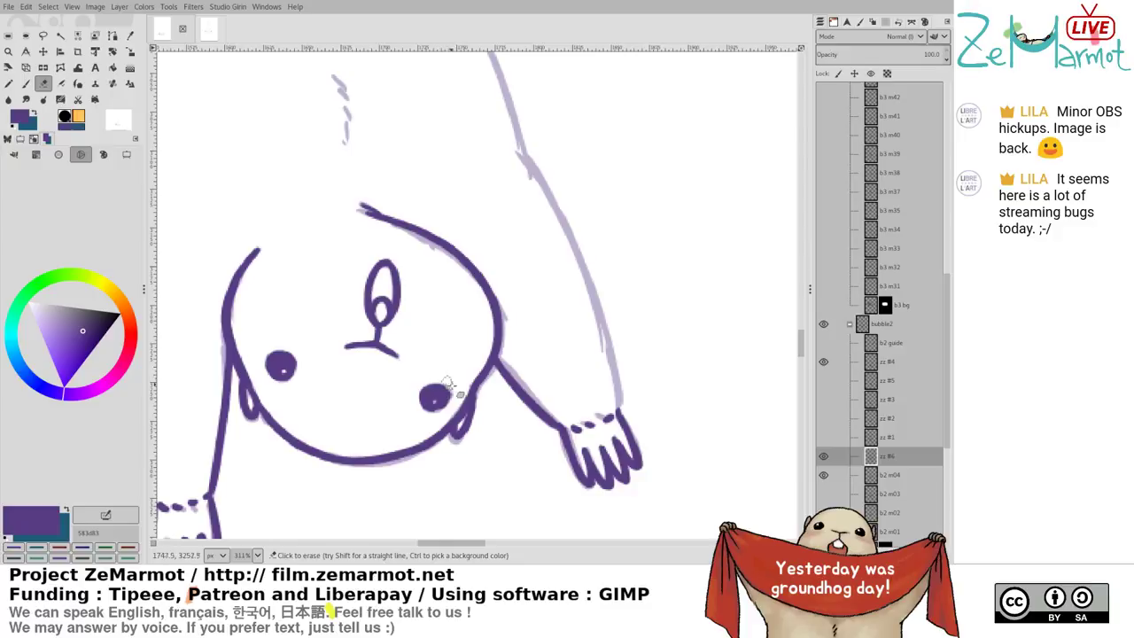
key("k")
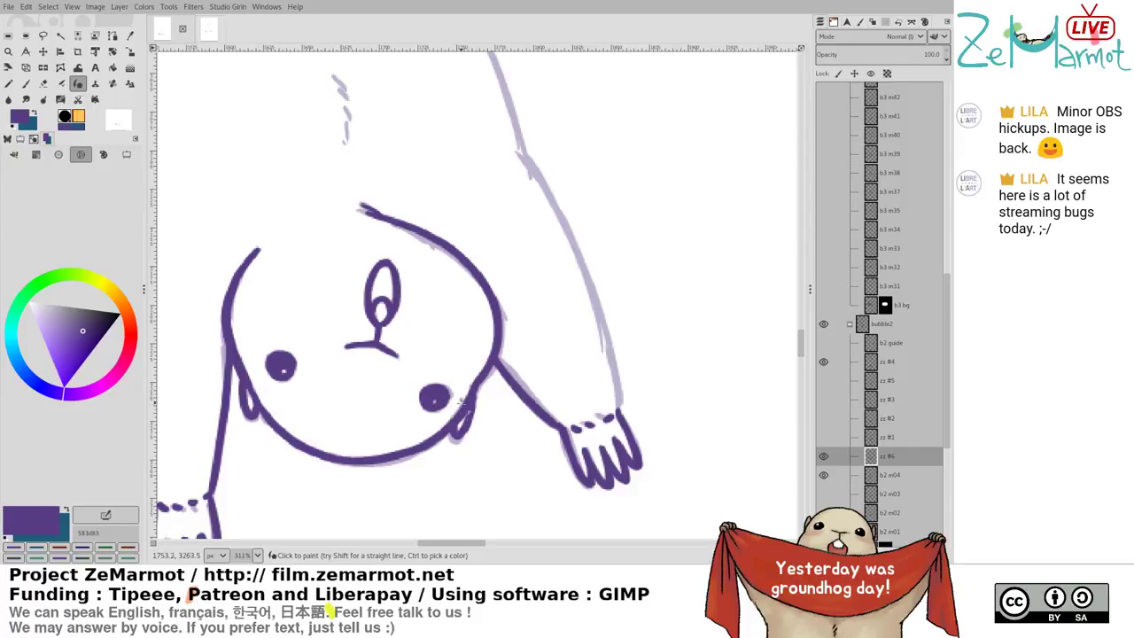
Ink the right arm's outer edge up to the flank and the short fur marks on the belly
mouse_move(519, 153)
left_mouse_down()
mouse_move(584, 272)
mouse_move(613, 407)
mouse_move(541, 182)
mouse_move(584, 267)
mouse_move(623, 415)
mouse_move(542, 181)
mouse_move(585, 268)
mouse_move(630, 429)
left_mouse_up()
key("ctrl+z")
key("ctrl+z")
scroll(403, 255, "up", 4)
mouse_move(372, 288)
left_mouse_down()
mouse_move(355, 280)
mouse_move(356, 246)
left_mouse_up()
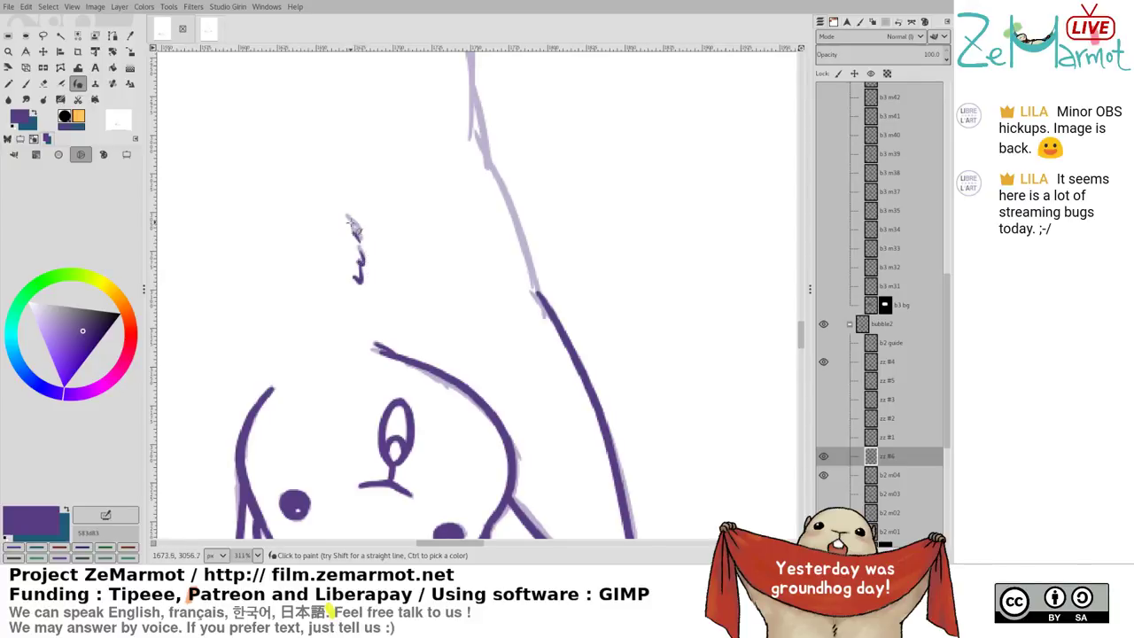
left_click_drag(486, 137, 546, 299)
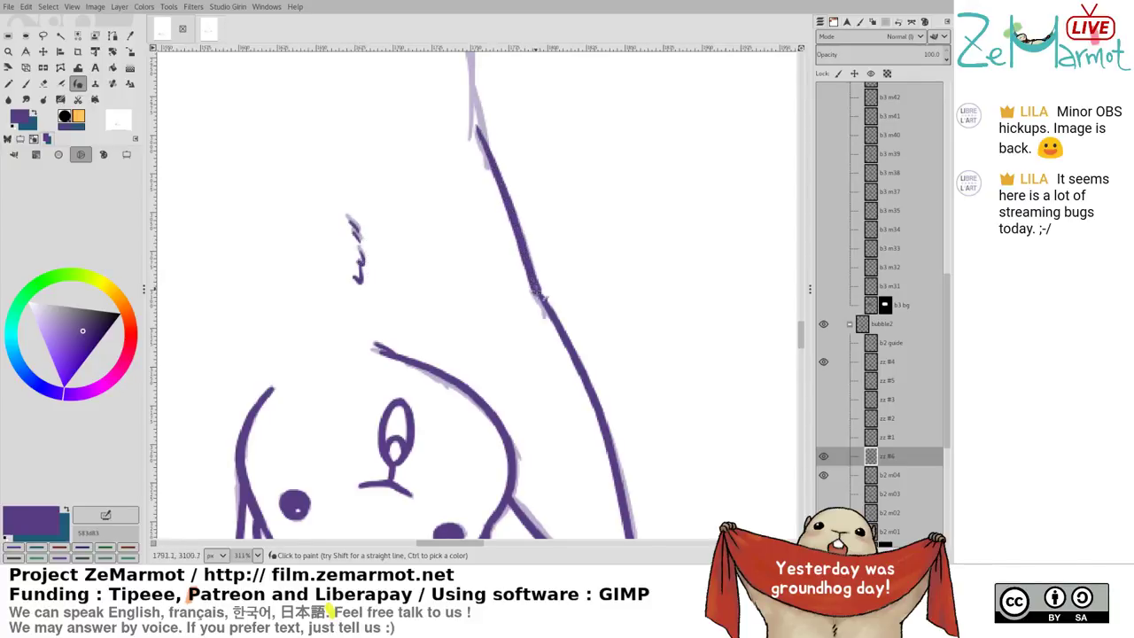
scroll(496, 301, "up", 2)
left_click_drag(560, 355, 581, 387)
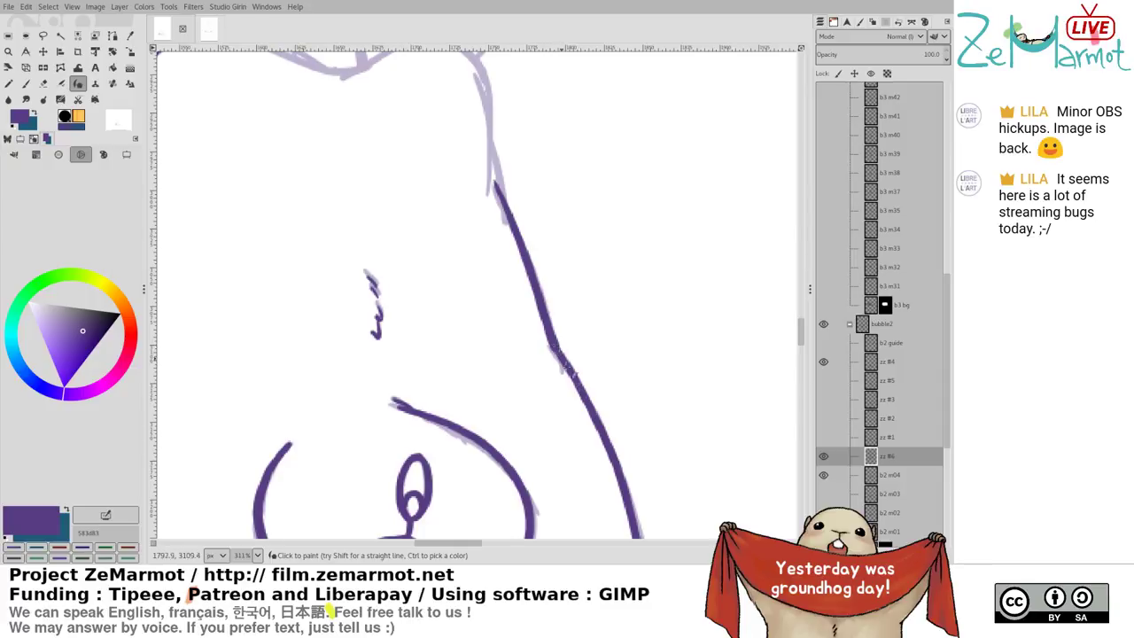
left_click_drag(495, 201, 556, 323)
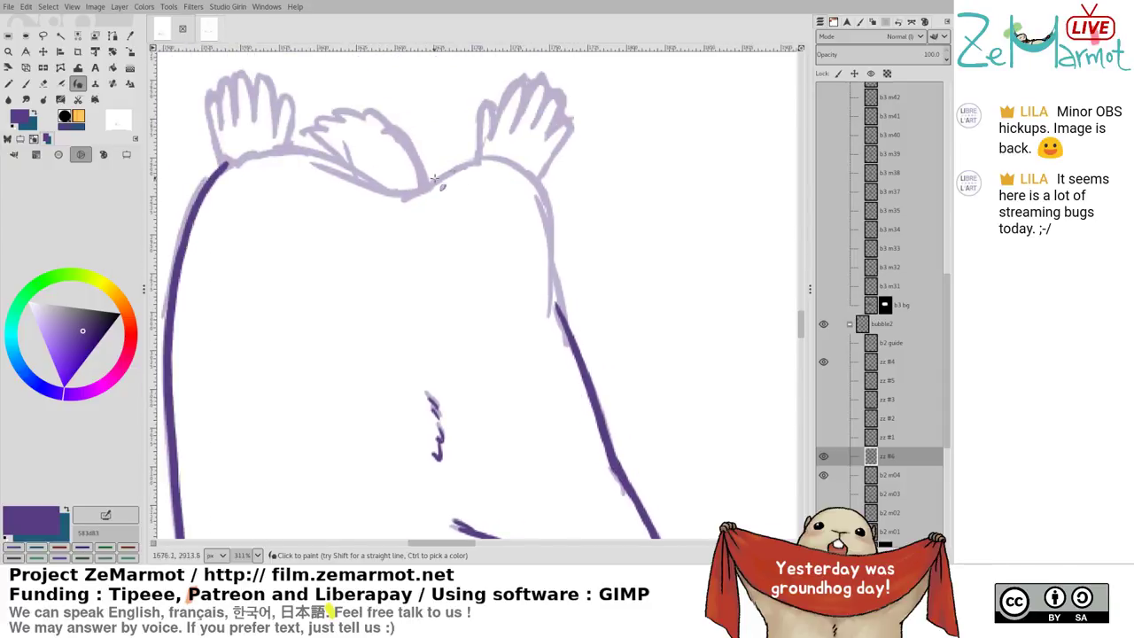
Ink the right hip from the middle of the rump and join it to the flank line
mouse_move(405, 196)
left_mouse_down()
mouse_move(473, 162)
mouse_move(522, 164)
mouse_move(509, 161)
mouse_move(542, 197)
mouse_move(552, 282)
left_mouse_up()
key("shift+e")
key("k")
left_click_drag(540, 232, 567, 328)
key("shift+e")
key("y")
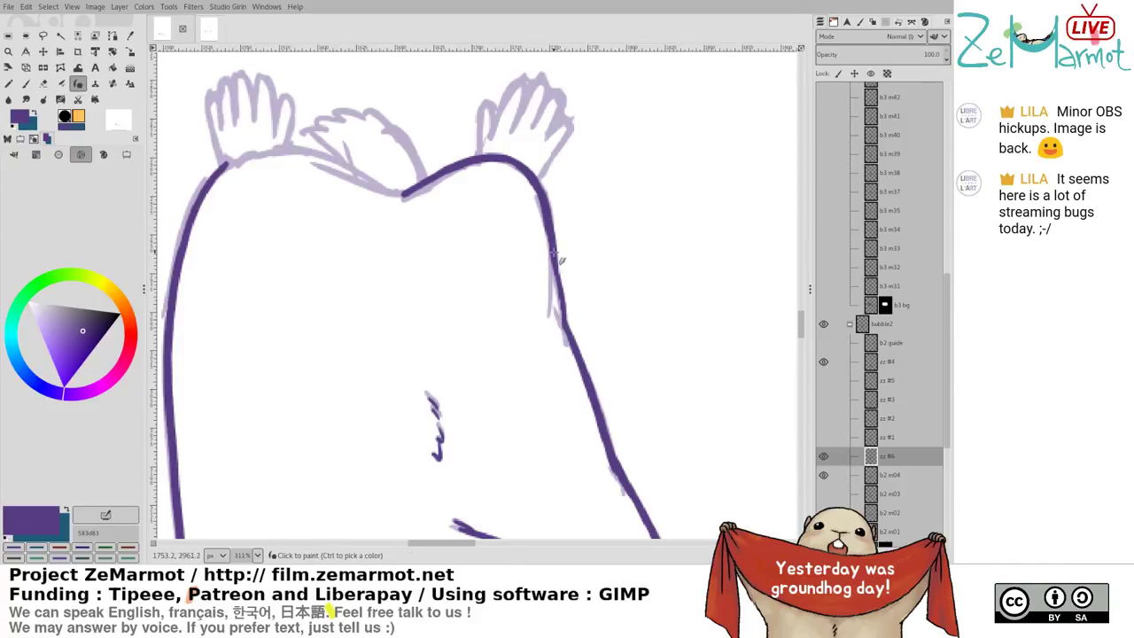
left_click_drag(558, 267, 562, 341)
Ink the left hip contour from the left foot across to the middle of the rump
left_click_drag(515, 233, 538, 110)
scroll(538, 111, "up", 5)
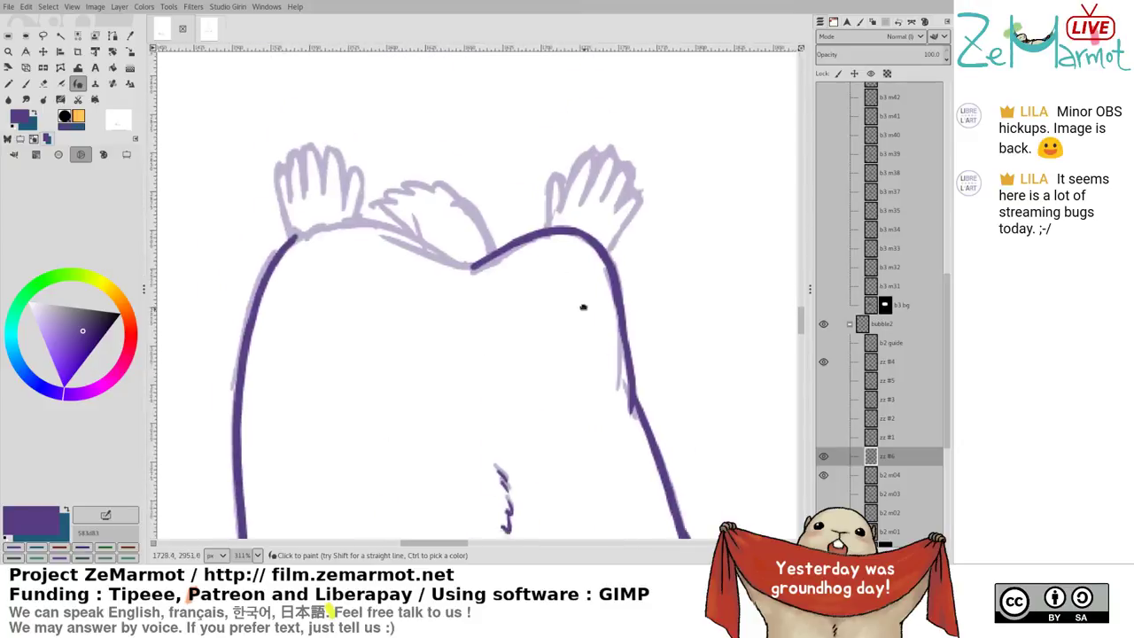
mouse_move(291, 254)
left_mouse_down()
mouse_move(325, 242)
mouse_move(356, 232)
left_mouse_up()
key("ctrl+z")
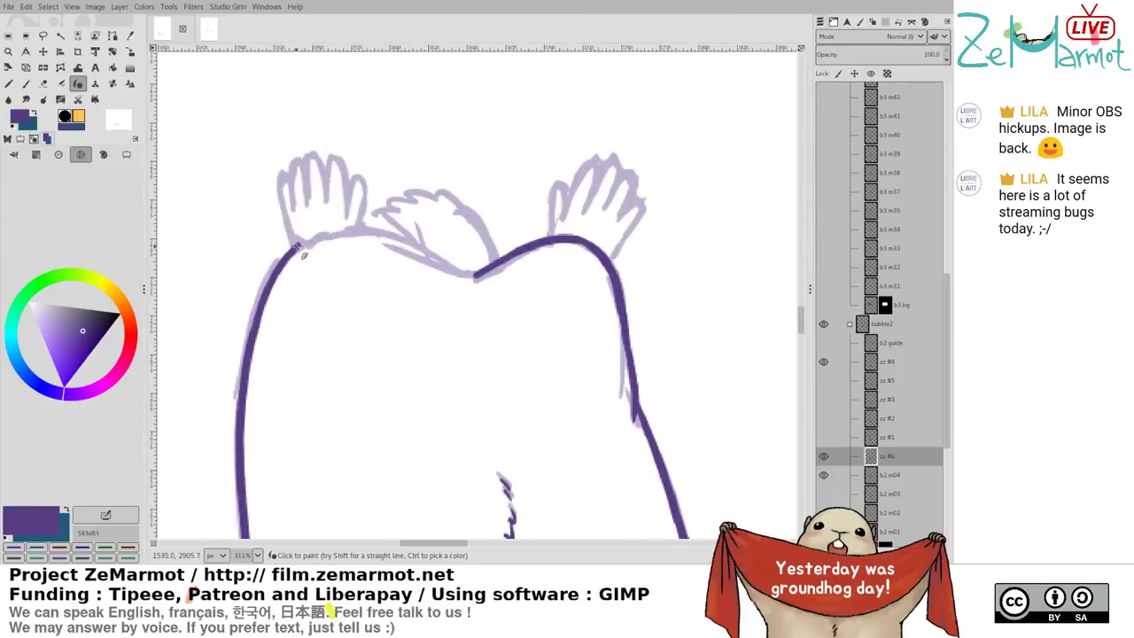
mouse_move(294, 251)
left_mouse_down()
mouse_move(379, 237)
mouse_move(468, 275)
mouse_move(502, 263)
left_mouse_up()
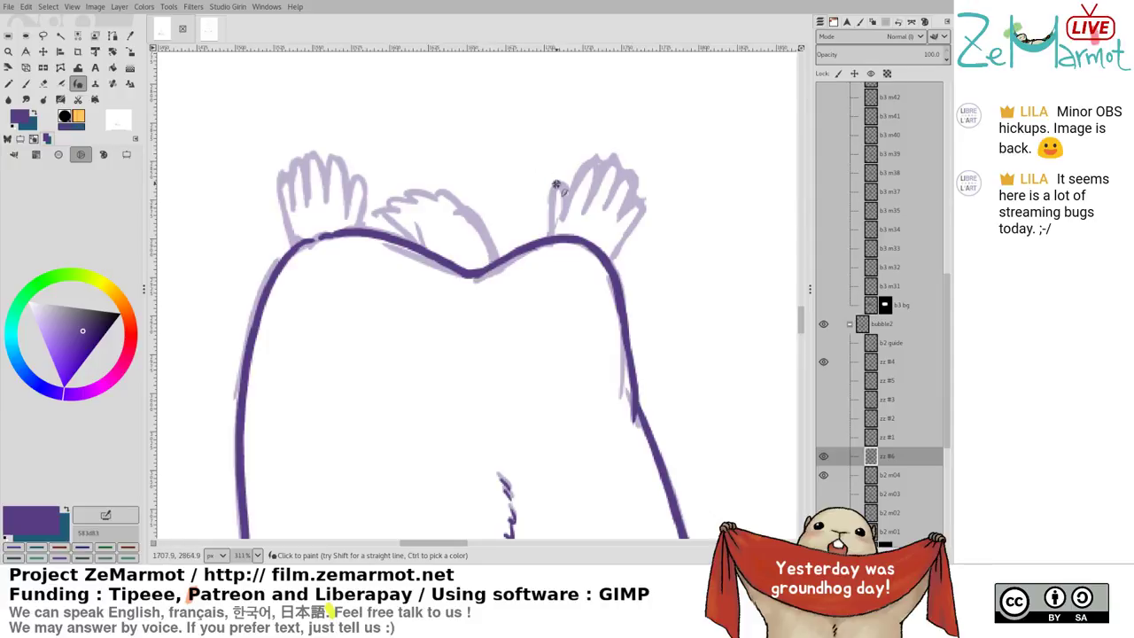
Ink the toes of both raised feet and the furry tail between them
left_click_drag(556, 185, 559, 245)
mouse_move(560, 183)
left_mouse_down()
mouse_move(561, 219)
mouse_move(589, 163)
mouse_move(569, 207)
mouse_move(590, 164)
mouse_move(589, 200)
mouse_move(610, 162)
mouse_move(597, 210)
mouse_move(627, 179)
mouse_move(614, 213)
left_mouse_up()
key("ctrl+z")
key("ctrl+z")
key("ctrl+z")
mouse_move(608, 175)
left_mouse_down()
mouse_move(606, 208)
mouse_move(631, 173)
mouse_move(611, 225)
mouse_move(641, 202)
mouse_move(642, 214)
mouse_move(610, 265)
left_mouse_up()
mouse_move(289, 188)
left_mouse_down()
mouse_move(290, 239)
mouse_move(288, 179)
mouse_move(299, 164)
mouse_move(290, 180)
mouse_move(297, 164)
mouse_move(310, 197)
mouse_move(312, 159)
mouse_move(310, 207)
mouse_move(309, 162)
mouse_move(327, 186)
mouse_move(334, 176)
mouse_move(300, 177)
mouse_move(306, 214)
mouse_move(334, 158)
mouse_move(341, 221)
mouse_move(354, 184)
mouse_move(358, 221)
mouse_move(346, 208)
mouse_move(356, 183)
mouse_move(359, 214)
mouse_move(397, 205)
mouse_move(385, 221)
mouse_move(407, 234)
mouse_move(383, 213)
mouse_move(444, 202)
mouse_move(483, 230)
mouse_move(501, 270)
left_mouse_up()
key("shift+e")
key("y")
key("ctrl+z")
scroll(448, 392, "down", 2)
left_click_drag(435, 338, 441, 300)
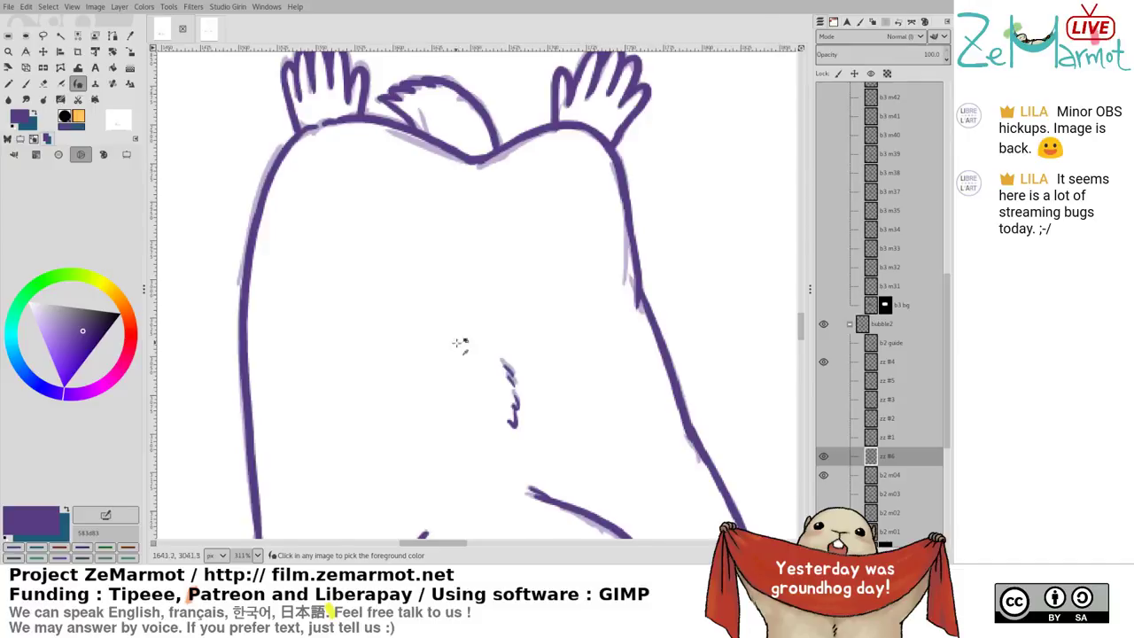
Clear the old pale marmot sketch from the b2 m04 layer and reselect zz #6
scroll(443, 466, "down", 6)
left_click_drag(445, 410, 473, 258)
left_click(883, 473)
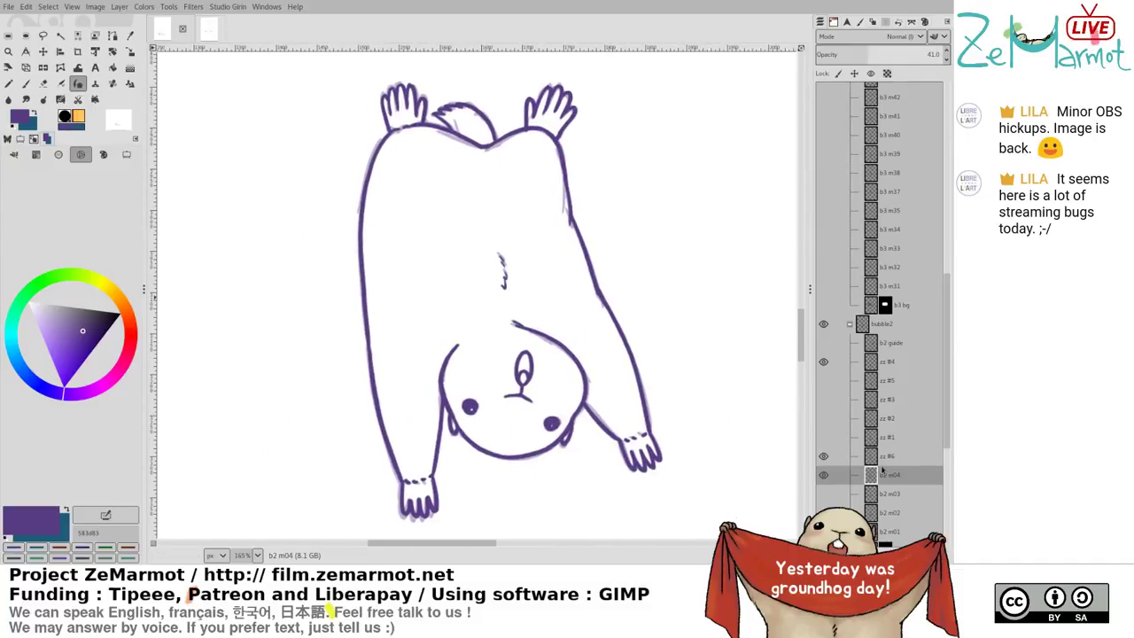
left_click(886, 460)
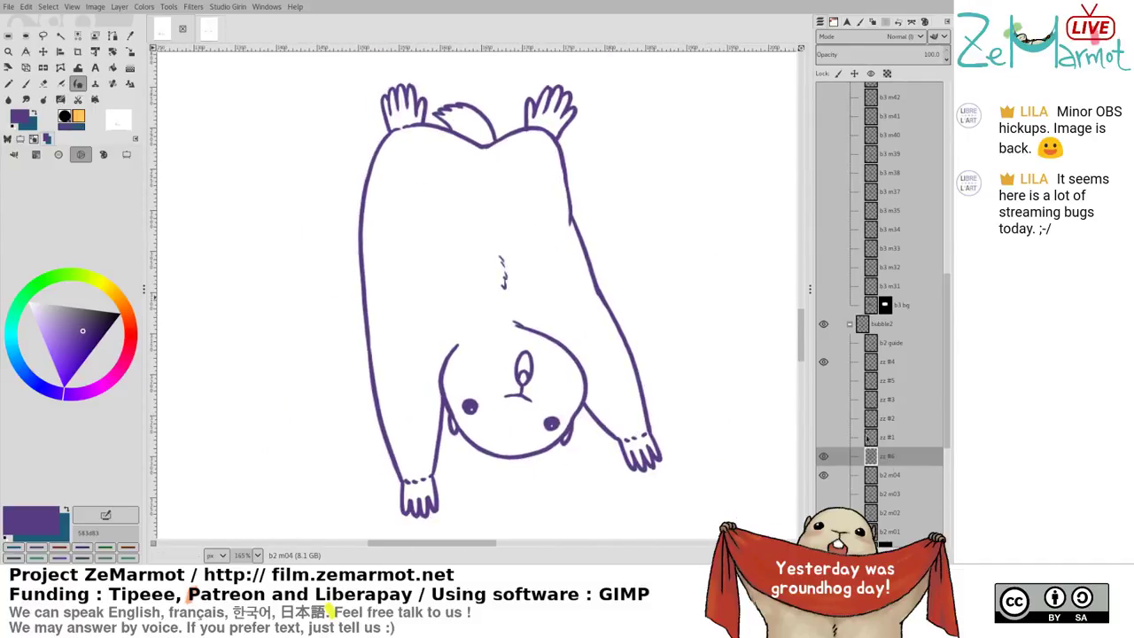
Merge the inked zz #6 layer into b2 m04, hide b2 m04, and show and select the green sketch on zz #1
left_click(825, 556, "shift")
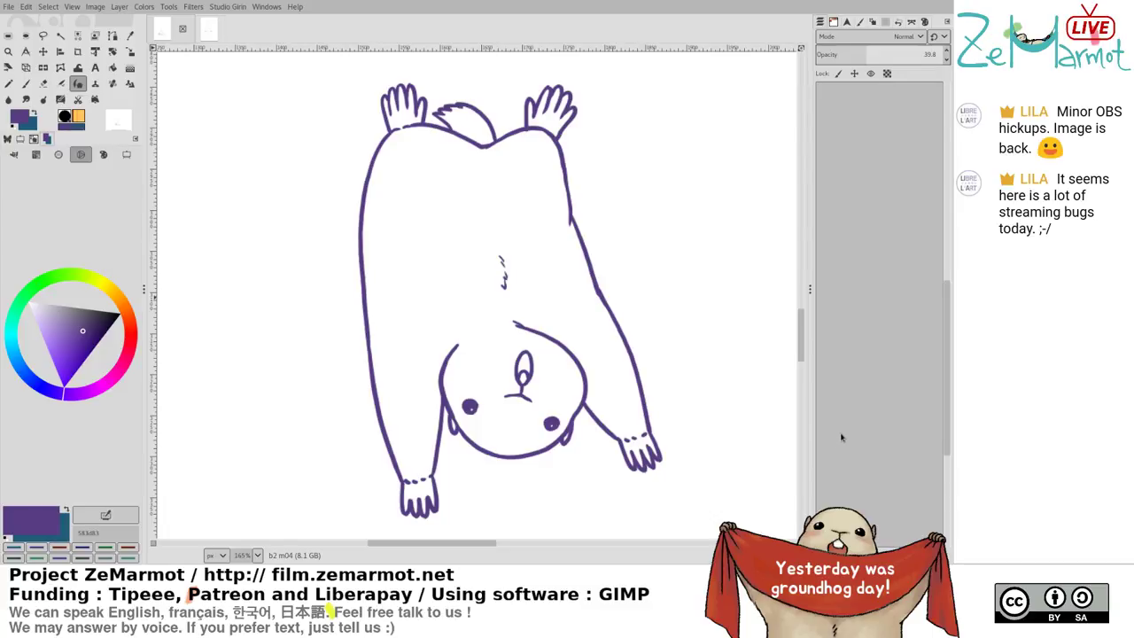
left_click(824, 418)
left_click(823, 437)
left_click(883, 424)
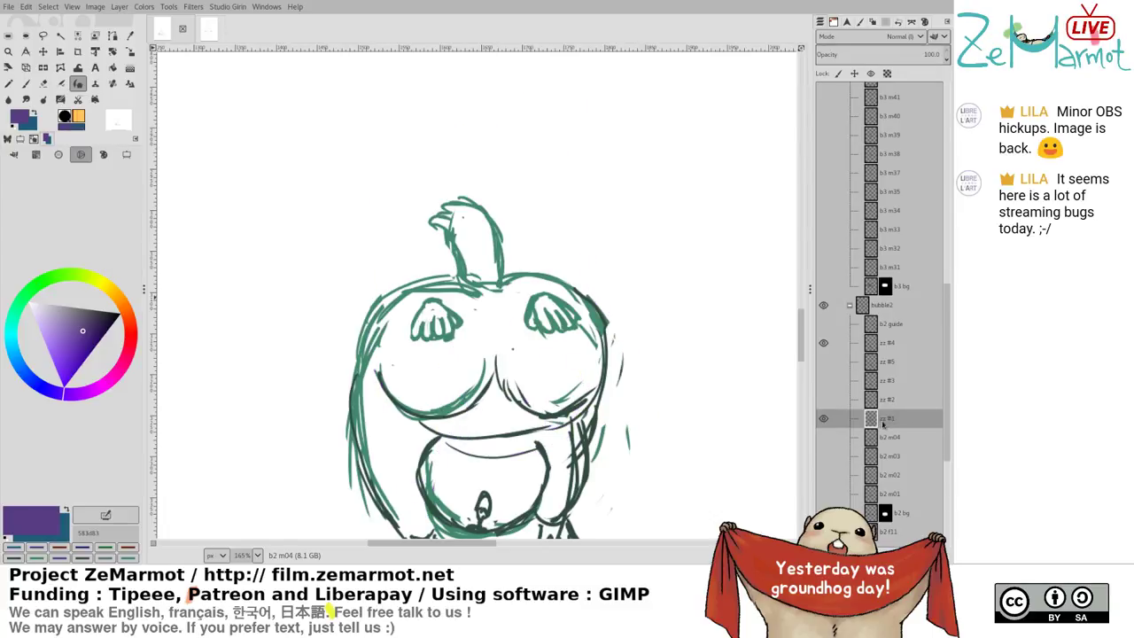
left_click_drag(539, 331, 515, 198)
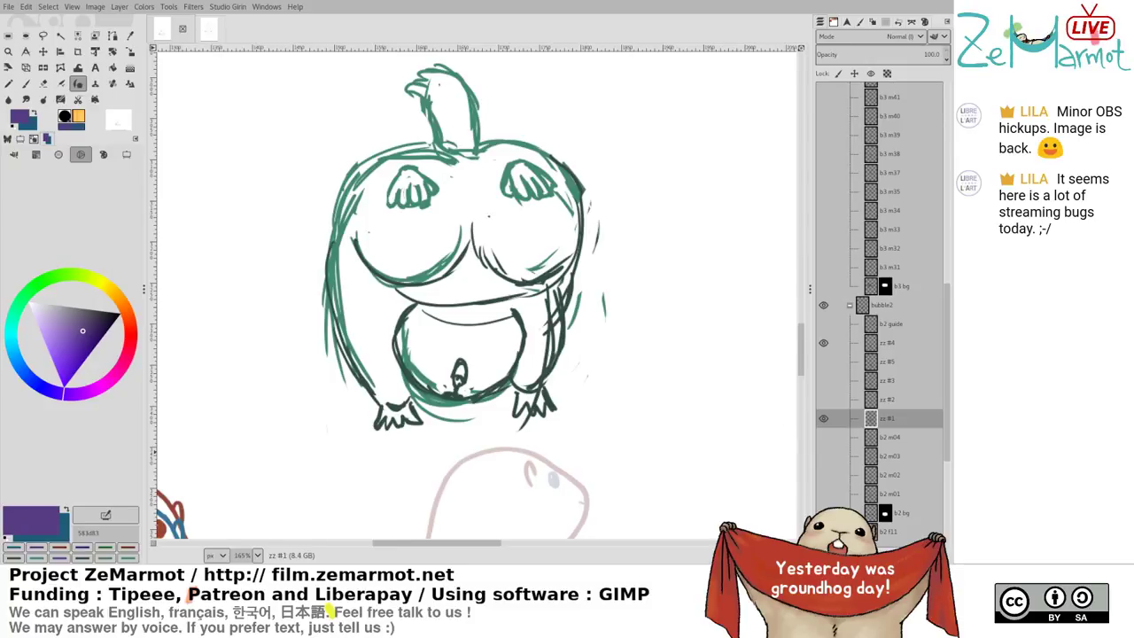
Add a new layer above zz #1 and rename zz #1 as b2 m05
key("ctrl+shift+n")
double_click(895, 453)
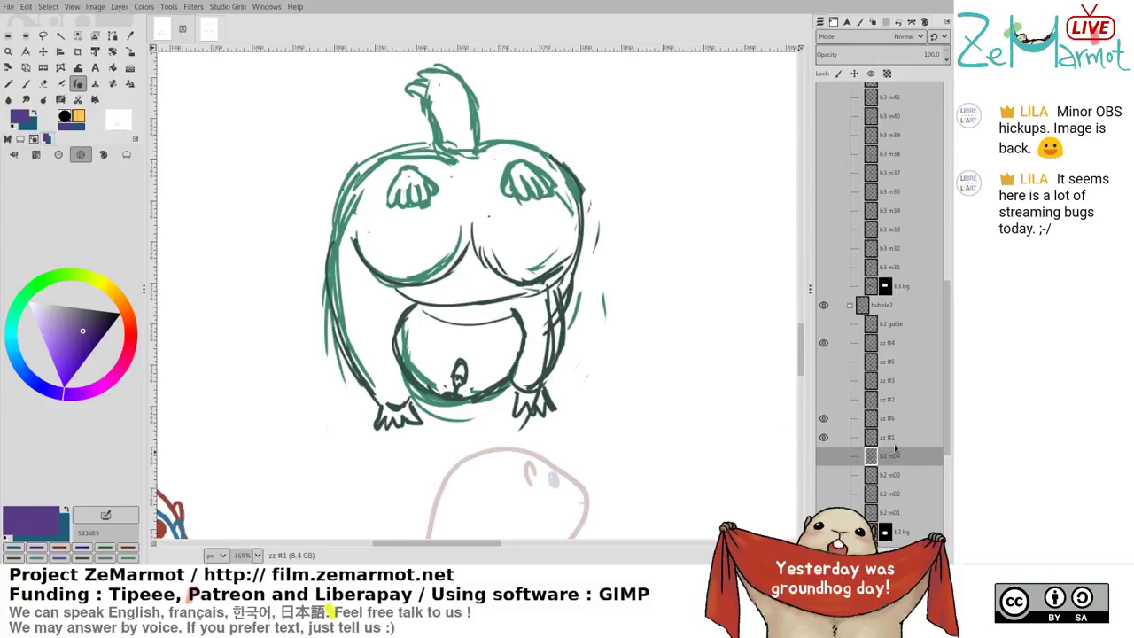
key("ctrl+c")
double_click(887, 439)
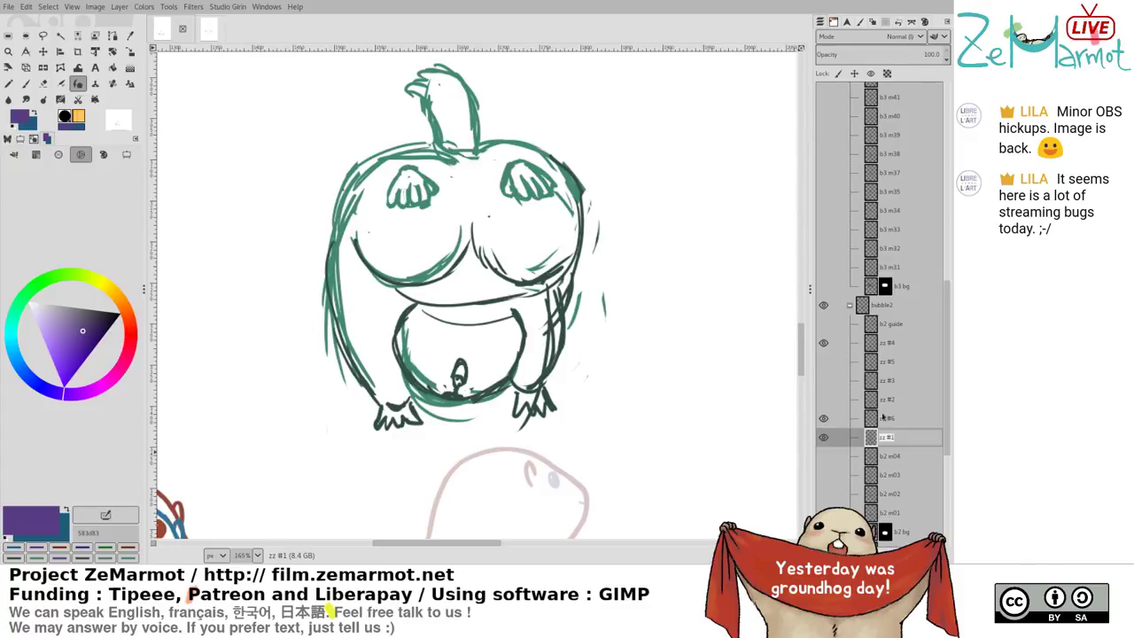
left_click(891, 457)
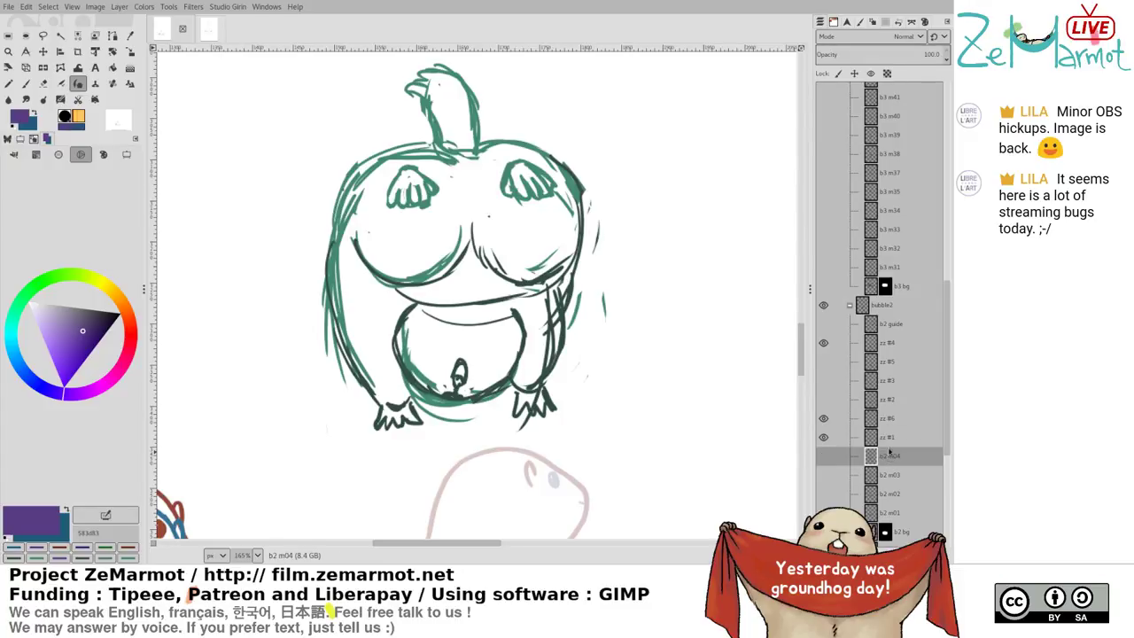
double_click(889, 454)
key("ctrl+c")
double_click(888, 438)
key("ctrl+v")
key("BackSpace")
type("5")
left_click(889, 450)
Lower the opacity of b2 m05 to 28.1 and select zz #6 for inking
left_click(887, 420)
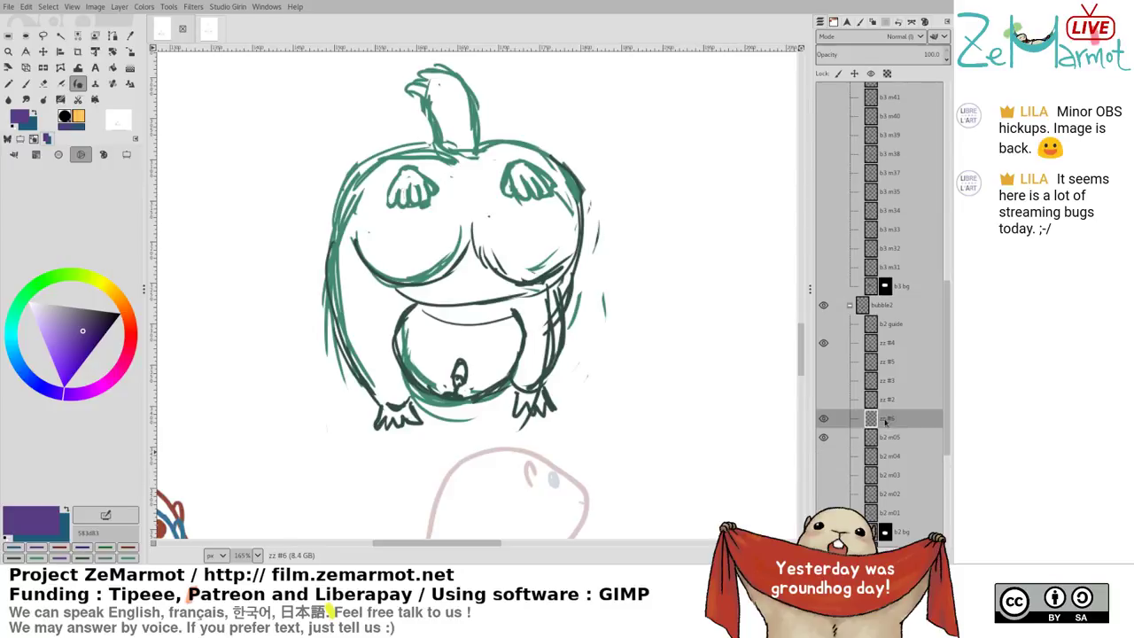
left_click(860, 437)
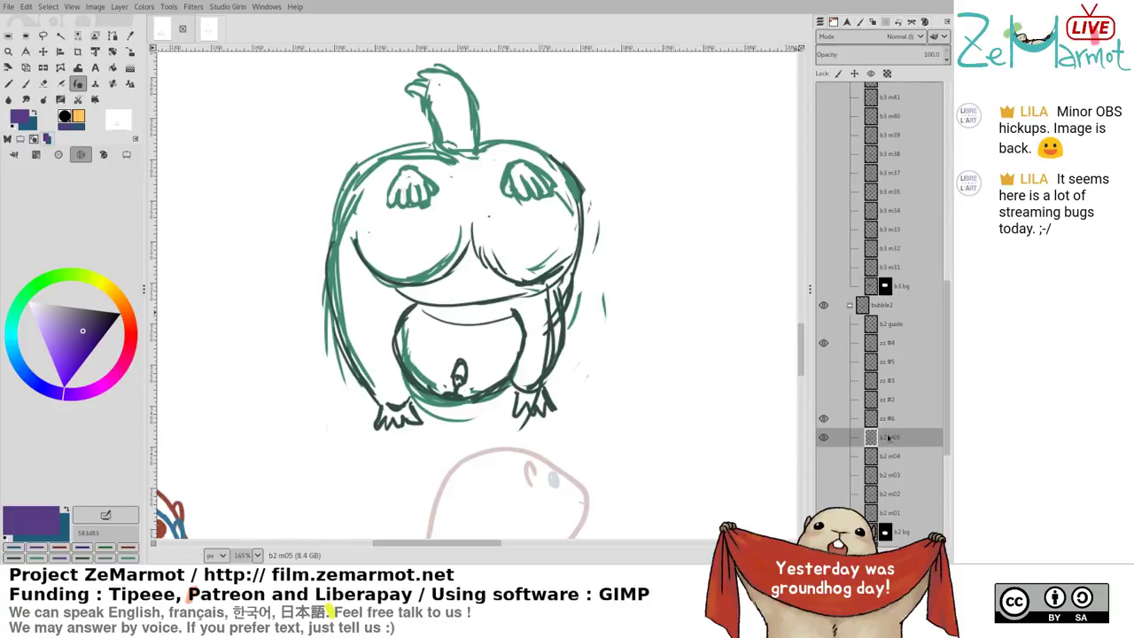
left_click(852, 54)
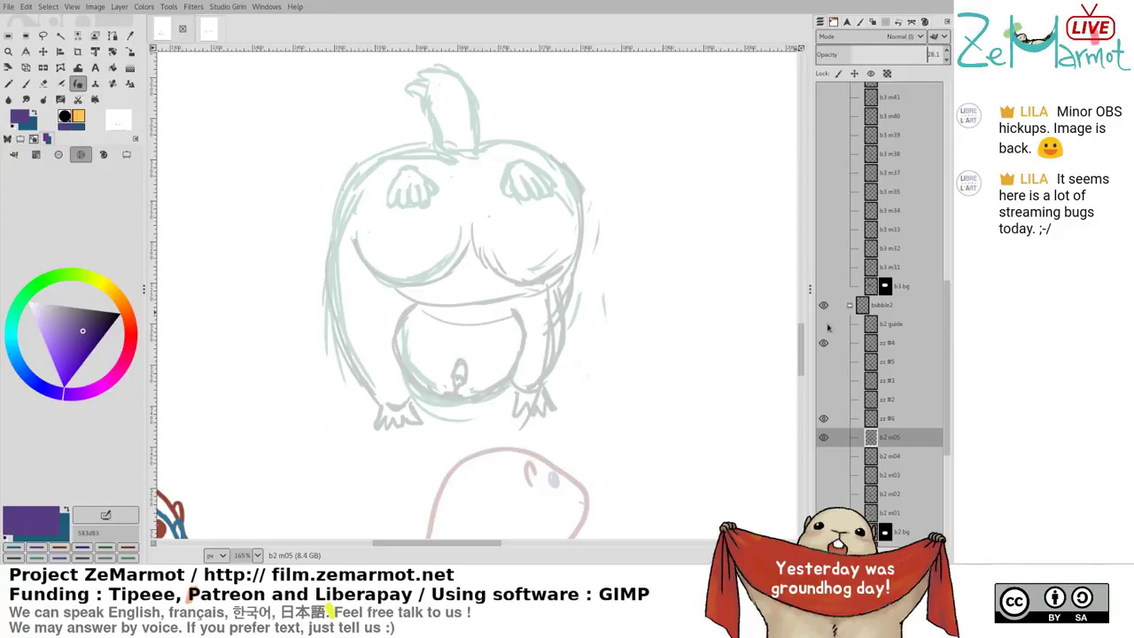
left_click(900, 411)
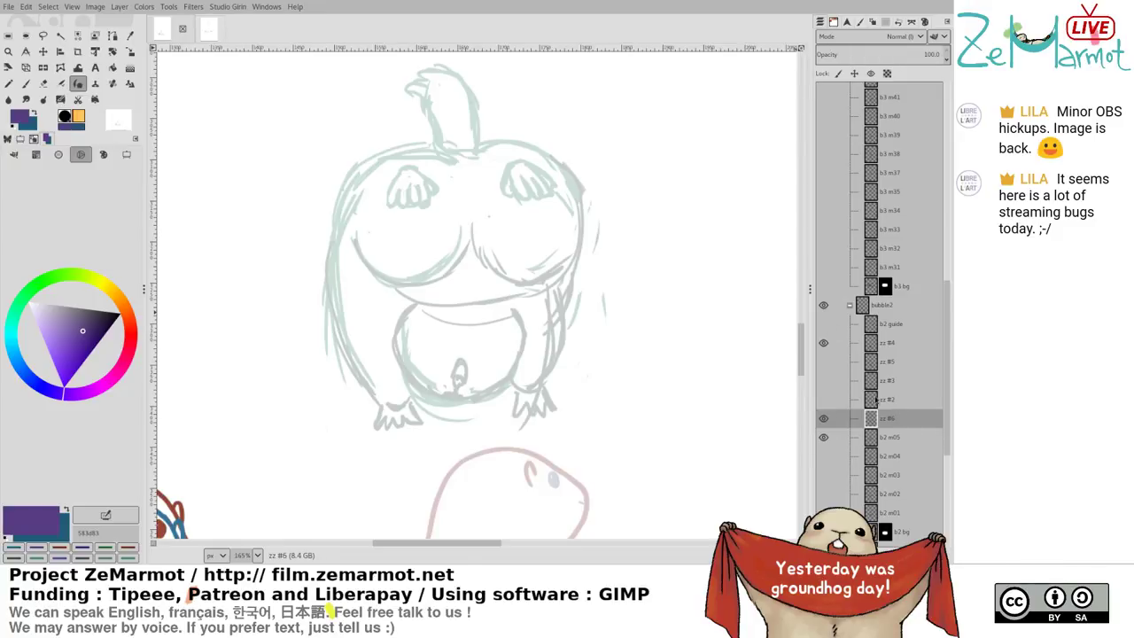
Pick the sketch's dark green and ink the marmot's left contour from the rump down to the left hand
scroll(426, 287, "up", 4)
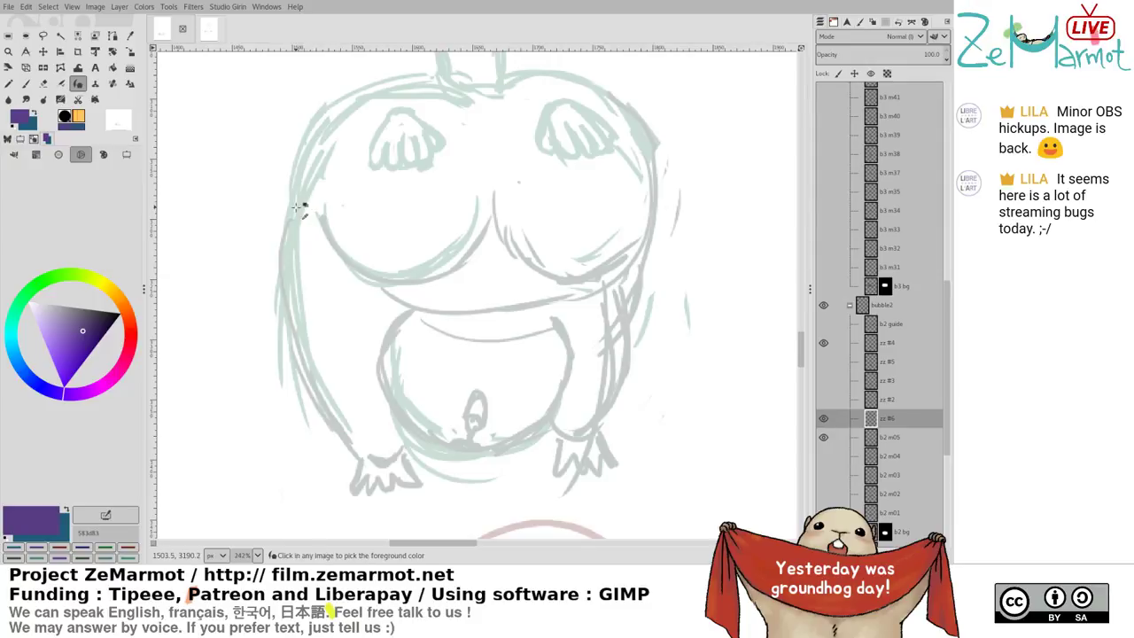
left_click(300, 211, "ctrl")
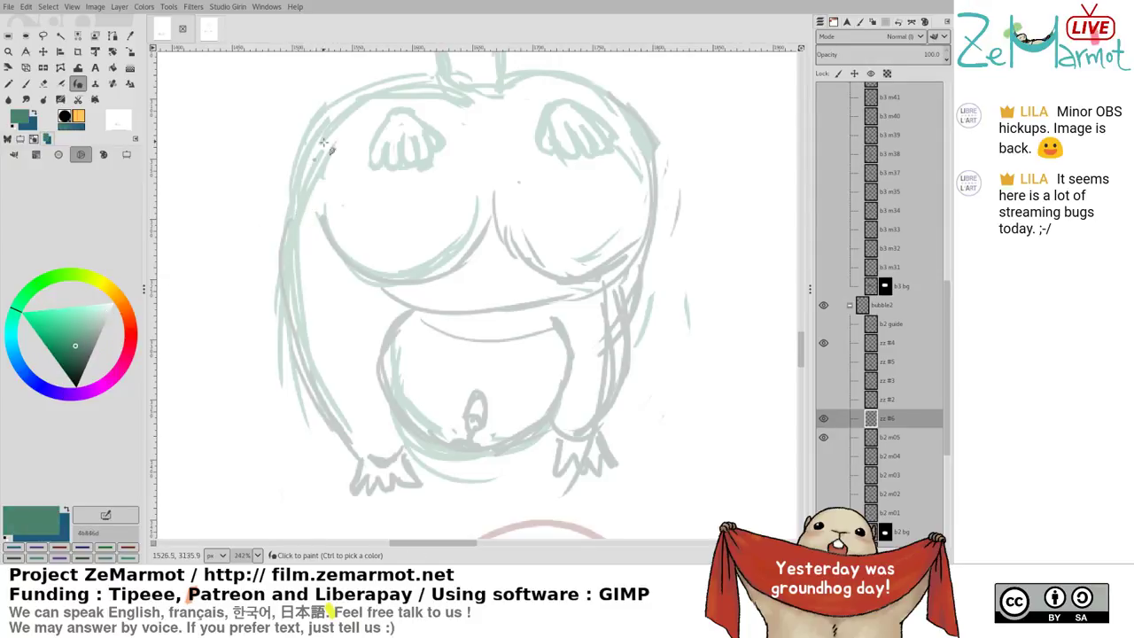
left_click_drag(353, 99, 302, 224)
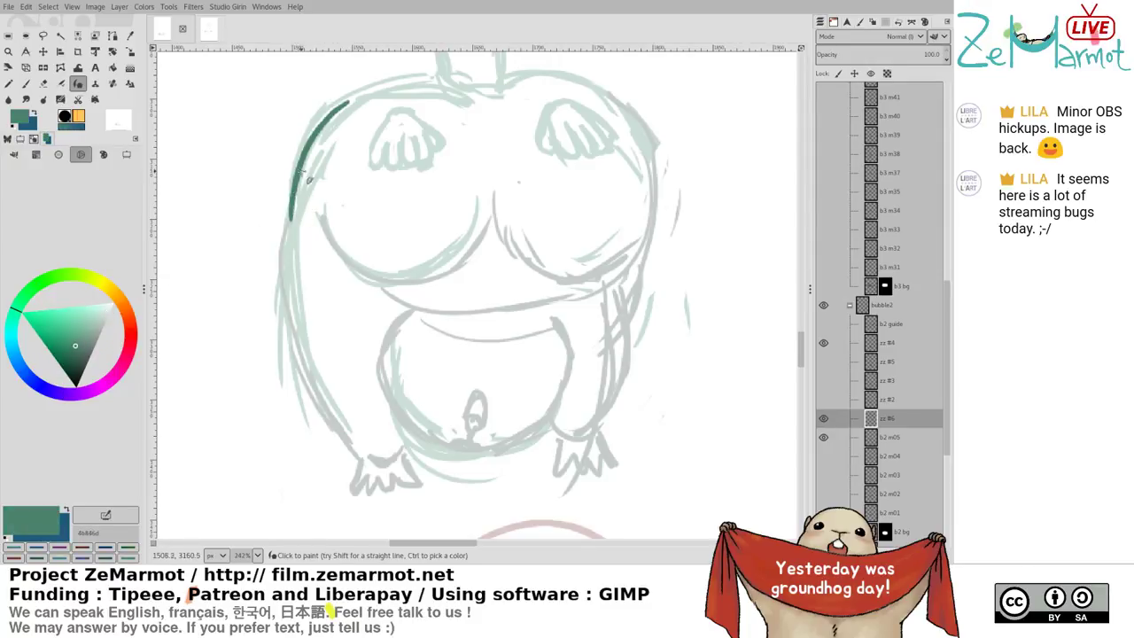
key("ctrl+z")
mouse_move(379, 90)
left_mouse_down()
mouse_move(299, 156)
mouse_move(294, 230)
mouse_move(333, 112)
mouse_move(302, 213)
mouse_move(324, 125)
mouse_move(296, 185)
mouse_move(289, 257)
mouse_move(318, 390)
mouse_move(362, 455)
left_mouse_up()
key("ctrl+z")
key("ctrl+z")
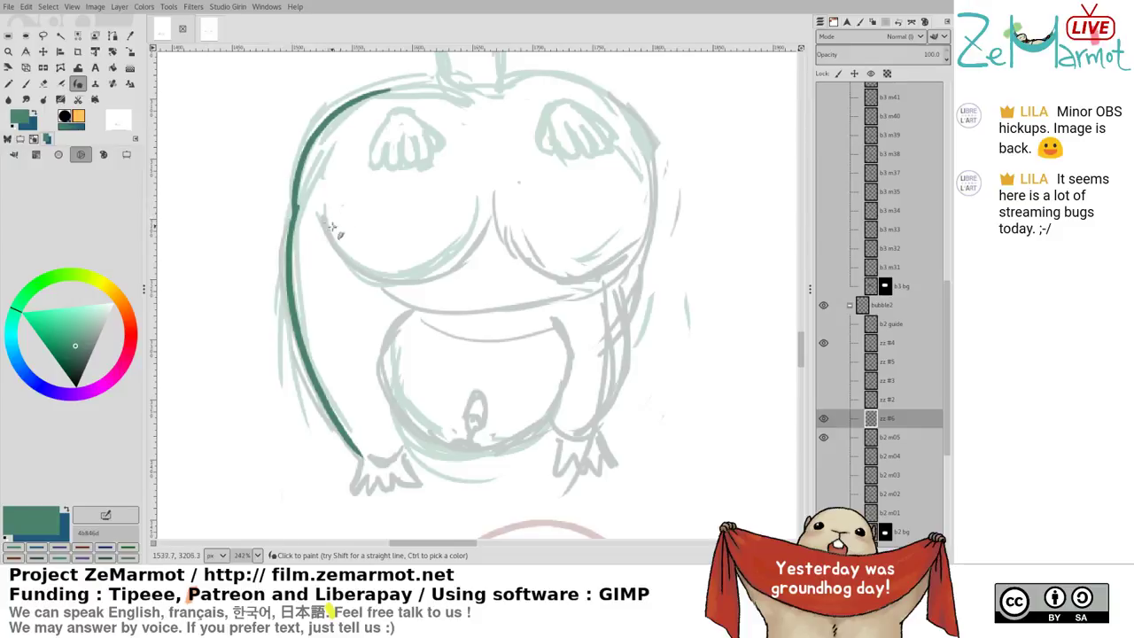
Ink the lower curve of the left buttock and the outline and toes of the left foot
mouse_move(317, 207)
left_mouse_down()
mouse_move(345, 258)
mouse_move(482, 219)
left_mouse_up()
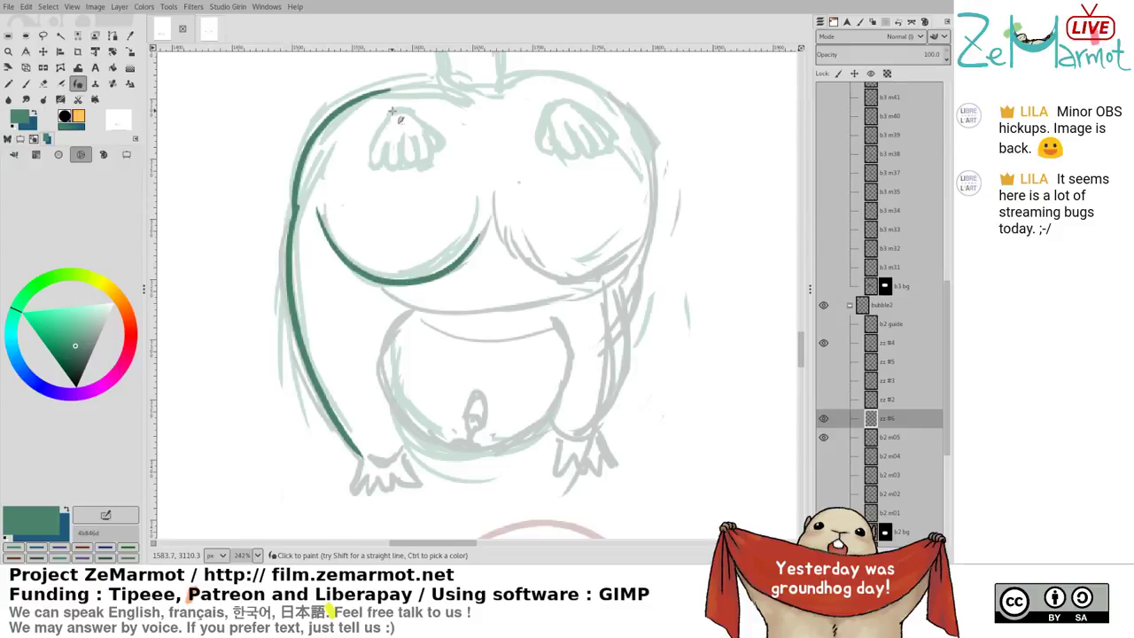
mouse_move(392, 112)
left_mouse_down()
mouse_move(370, 159)
mouse_move(400, 170)
mouse_move(400, 138)
mouse_move(402, 168)
mouse_move(416, 164)
mouse_move(394, 156)
mouse_move(401, 171)
mouse_move(400, 139)
mouse_move(403, 172)
mouse_move(405, 158)
mouse_move(414, 172)
mouse_move(413, 138)
mouse_move(419, 164)
mouse_move(407, 143)
mouse_move(372, 170)
left_mouse_up()
key("ctrl+z")
key("ctrl+z")
key("ctrl+z")
key("ctrl+z")
key("shift+e")
key("k")
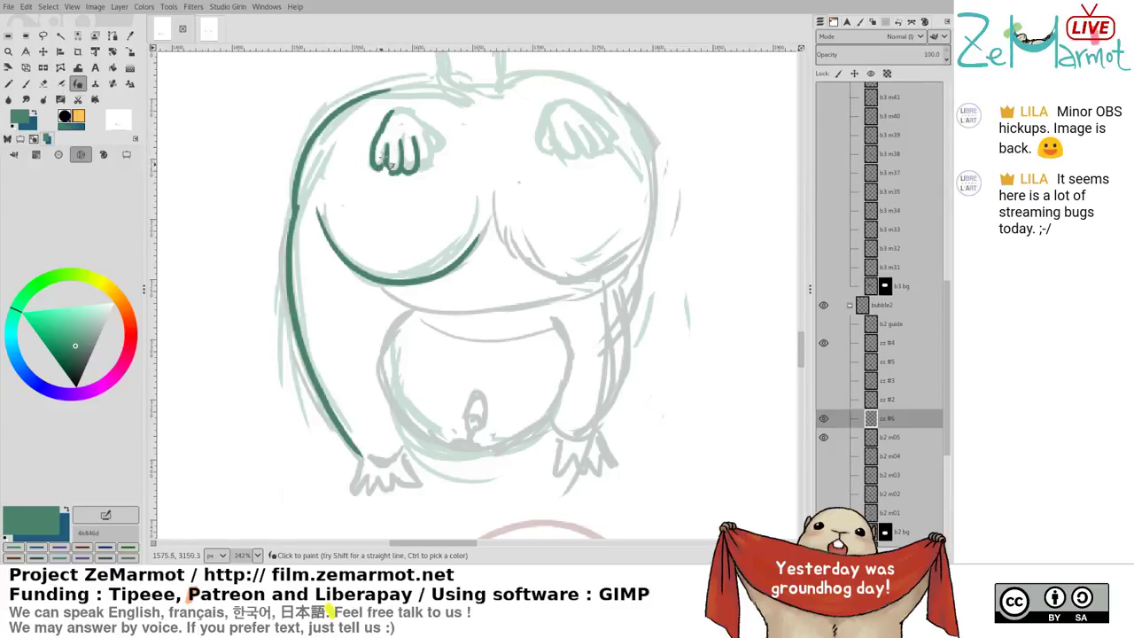
mouse_move(422, 129)
left_mouse_down()
mouse_move(434, 172)
mouse_move(417, 170)
left_mouse_up()
mouse_move(391, 110)
left_mouse_down()
mouse_move(431, 133)
mouse_move(439, 152)
left_mouse_up()
Ink the right foot with its toes and the lower curve of the right buttock
mouse_move(547, 104)
left_mouse_down()
mouse_move(544, 153)
mouse_move(544, 125)
mouse_move(542, 144)
mouse_move(553, 155)
mouse_move(552, 130)
mouse_move(565, 159)
mouse_move(549, 122)
mouse_move(563, 156)
mouse_move(575, 155)
mouse_move(568, 127)
mouse_move(552, 128)
mouse_move(568, 162)
mouse_move(566, 124)
mouse_move(574, 163)
mouse_move(606, 156)
left_mouse_up()
key("ctrl+z")
mouse_move(547, 107)
left_mouse_down()
mouse_move(583, 110)
mouse_move(613, 147)
left_mouse_up()
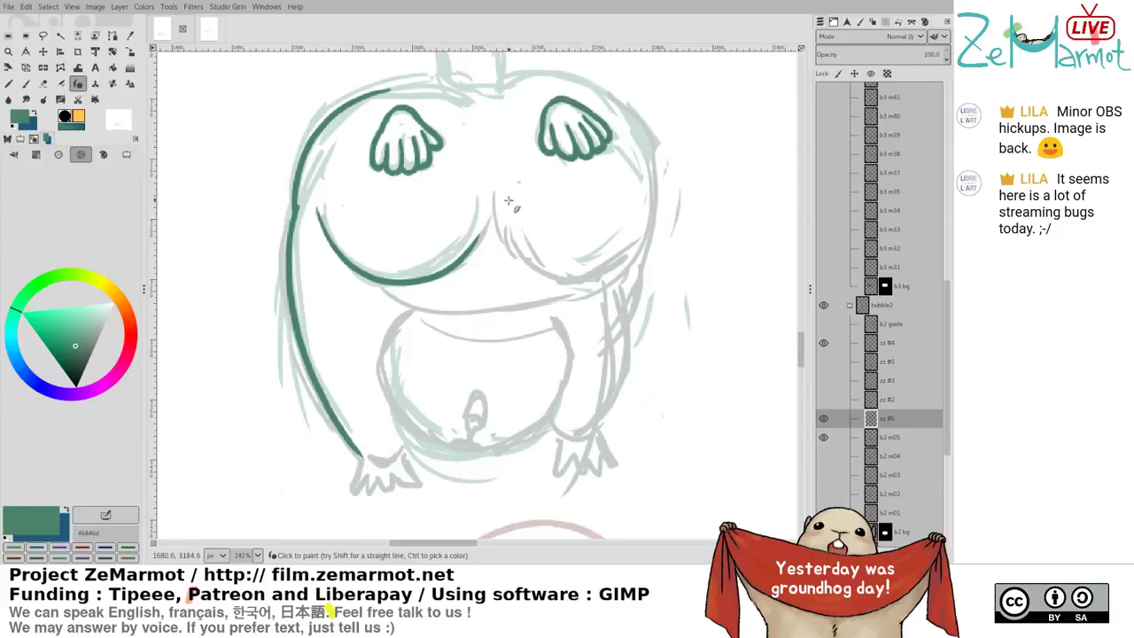
mouse_move(498, 209)
left_mouse_down()
mouse_move(517, 248)
mouse_move(556, 278)
mouse_move(636, 236)
left_mouse_up()
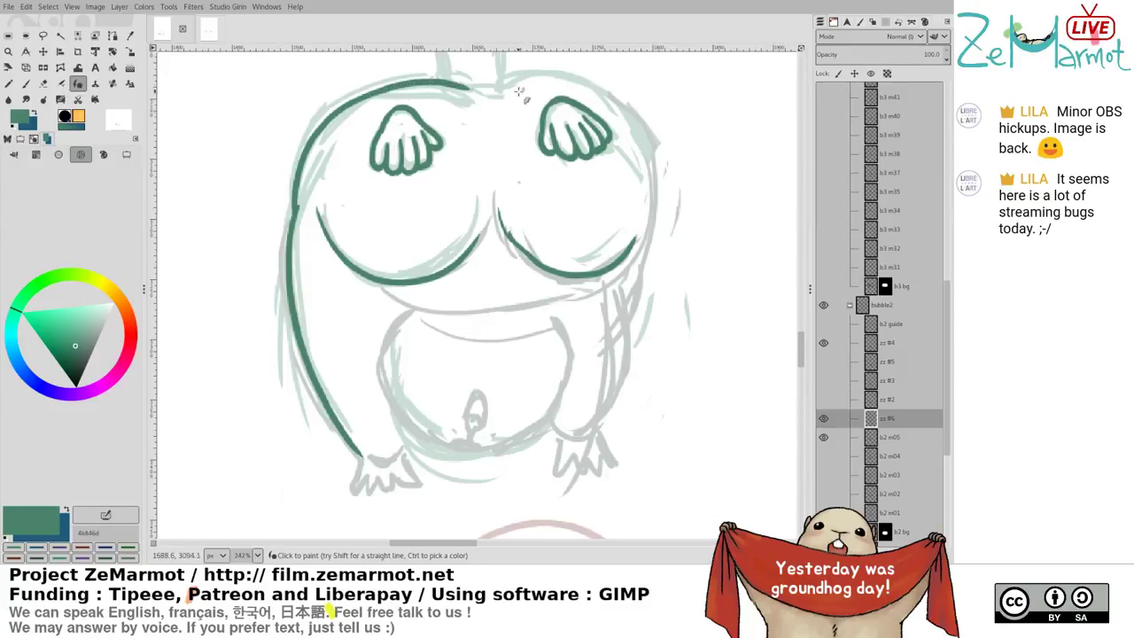
Ink the raised tail and the right contour of the rump down to the right flank
scroll(521, 99, "up", 4)
left_click_drag(404, 151, 447, 232)
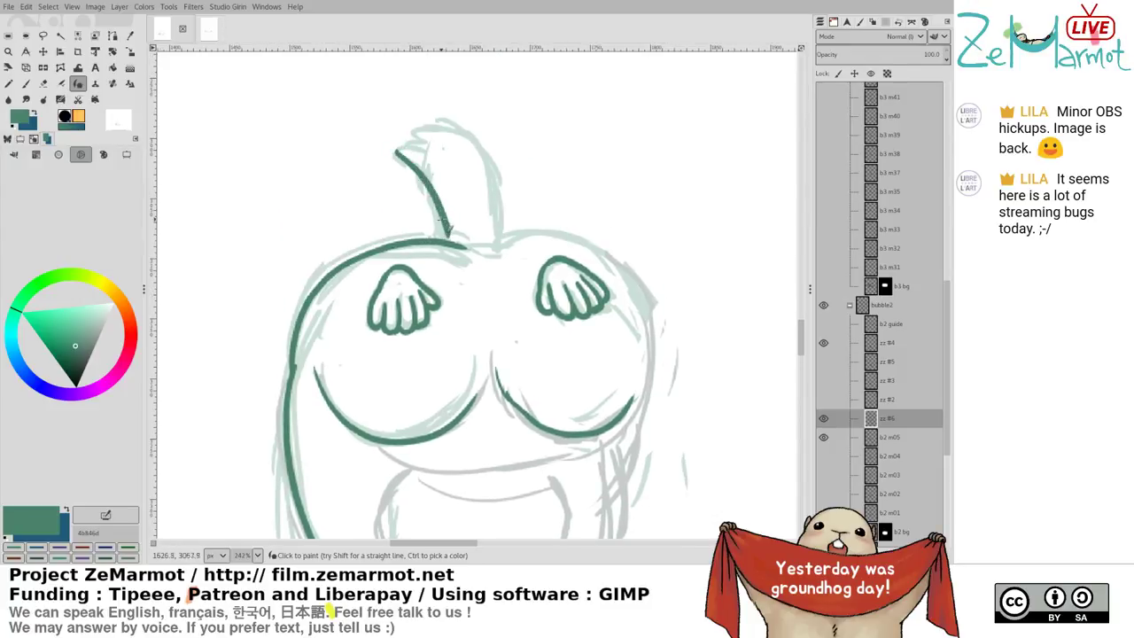
mouse_move(402, 156)
left_mouse_down()
mouse_move(417, 155)
mouse_move(414, 144)
mouse_move(468, 147)
mouse_move(509, 229)
mouse_move(569, 241)
mouse_move(631, 288)
mouse_move(648, 404)
left_mouse_up()
left_click_drag(533, 370, 545, 104)
Ink the belly line below the buttocks and extend the right flank line down to the right arm
mouse_move(399, 203)
left_mouse_down()
mouse_move(464, 221)
mouse_move(584, 215)
left_mouse_up()
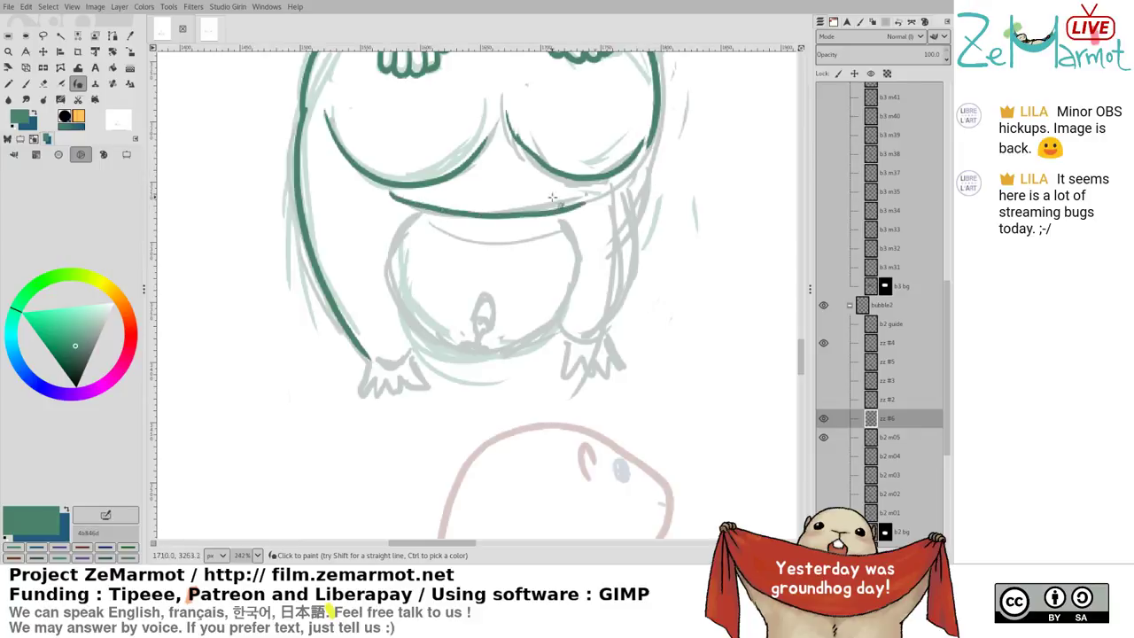
key("ctrl+z")
left_click_drag(389, 194, 453, 218)
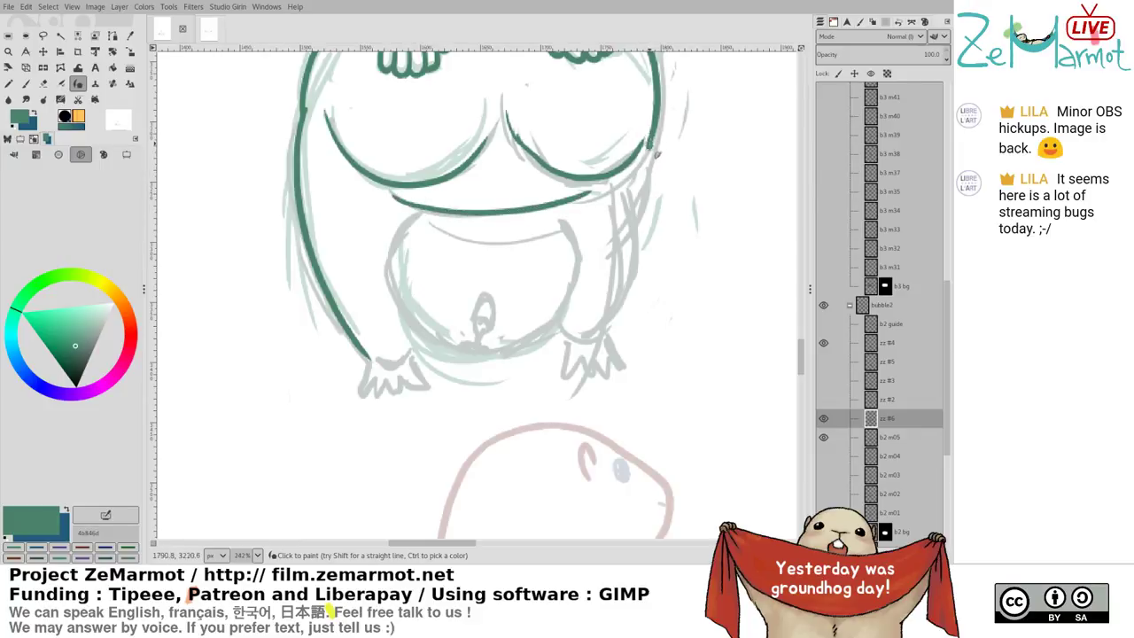
left_click_drag(657, 154, 646, 211)
key("ctrl+z")
left_click_drag(660, 137, 623, 230)
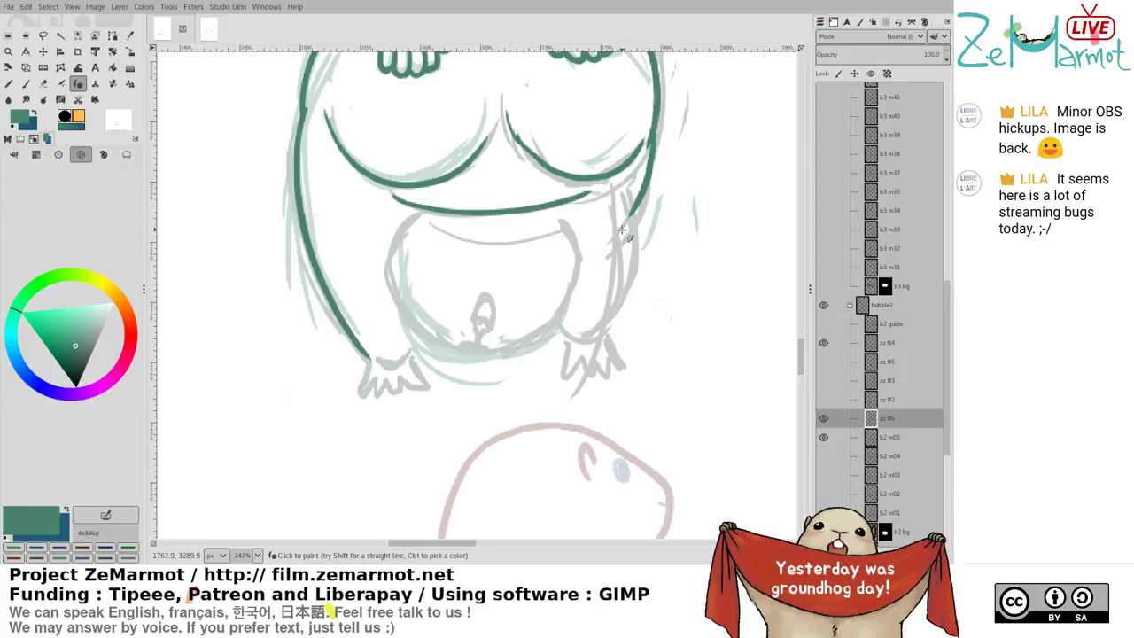
Ink the rounded contour of the upside-down head along the left, bottom and right sides
mouse_move(415, 219)
left_mouse_down()
mouse_move(397, 238)
mouse_move(410, 324)
mouse_move(482, 355)
mouse_move(536, 332)
left_mouse_up()
key("ctrl+z")
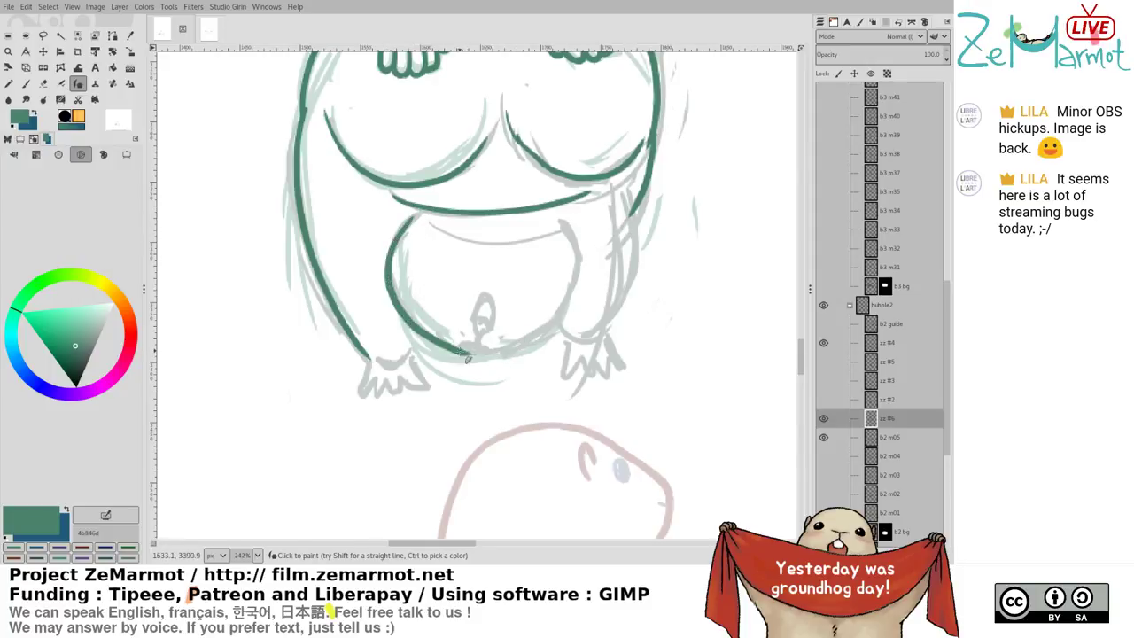
mouse_move(461, 353)
left_mouse_down()
mouse_move(510, 352)
mouse_move(538, 329)
mouse_move(490, 362)
mouse_move(543, 332)
left_mouse_up()
key("ctrl+z")
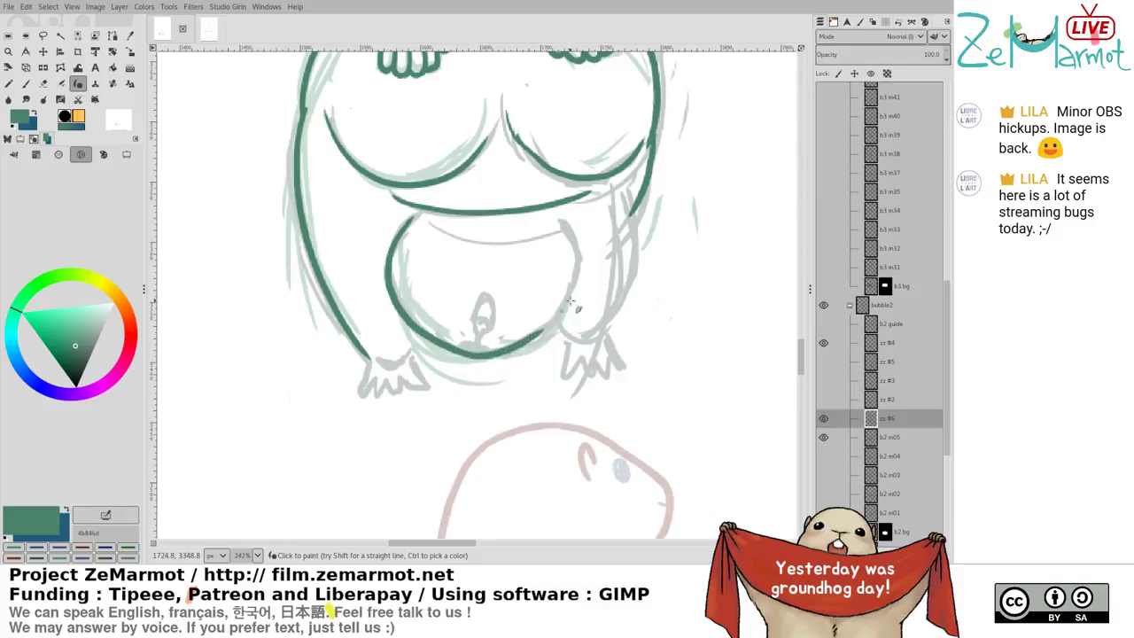
mouse_move(558, 217)
left_mouse_down()
mouse_move(586, 264)
mouse_move(543, 333)
left_mouse_up()
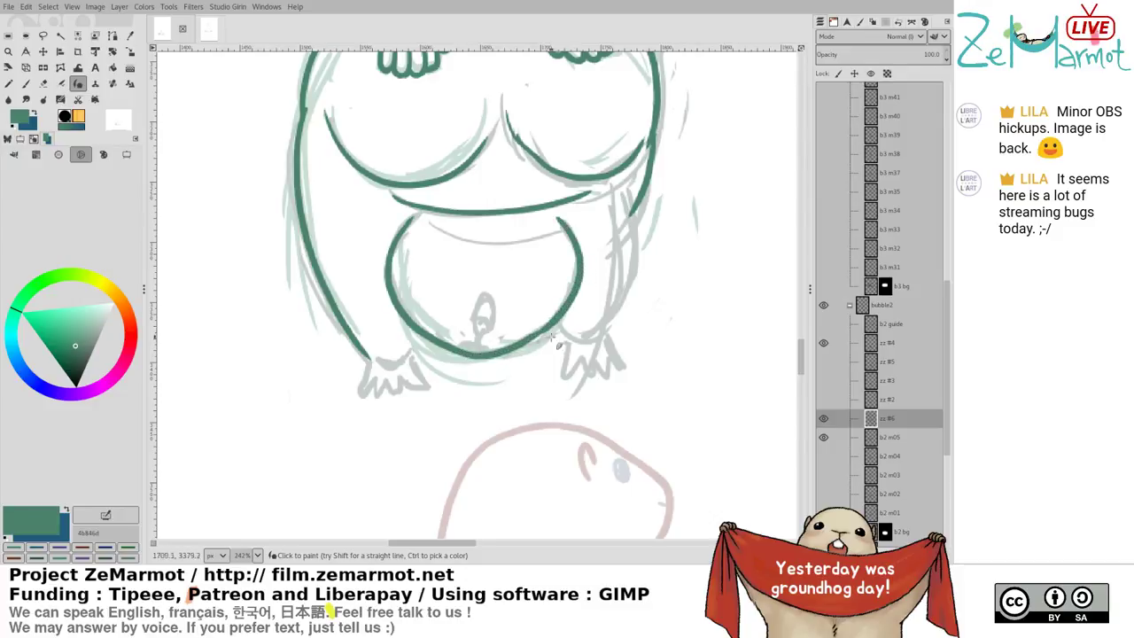
Ink the oval nose and the short mouth line at the lower edge of the head
scroll(514, 337, "up", 2)
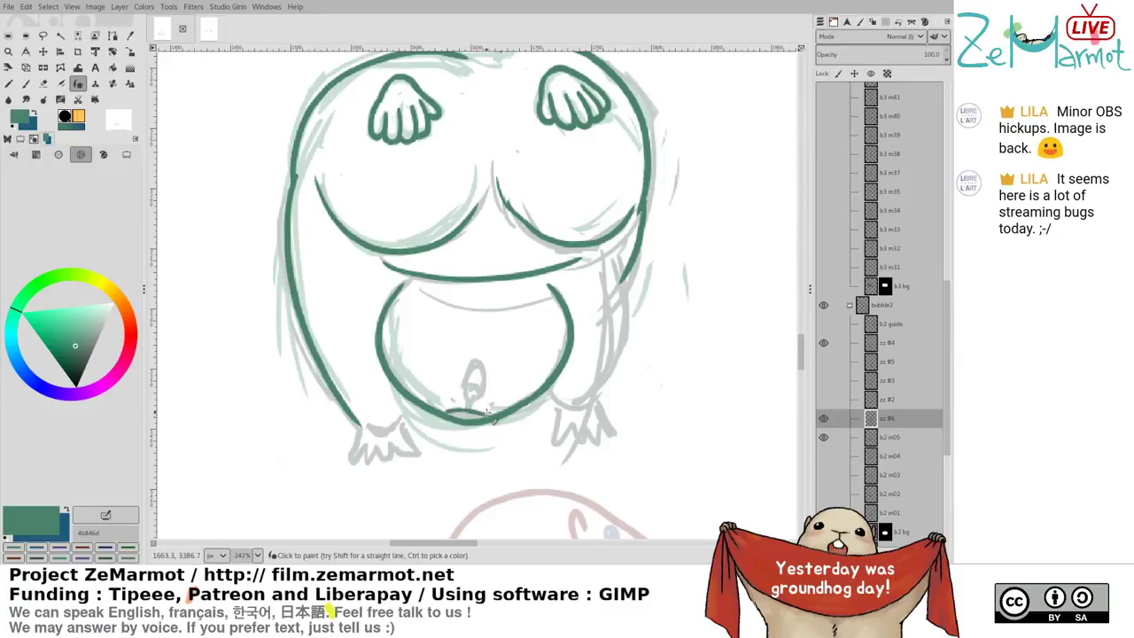
mouse_move(473, 417)
left_mouse_down()
mouse_move(475, 362)
mouse_move(471, 396)
mouse_move(475, 362)
mouse_move(468, 398)
left_mouse_up()
key("ctrl+z")
mouse_move(474, 358)
left_mouse_down()
mouse_move(481, 374)
mouse_move(468, 398)
left_mouse_up()
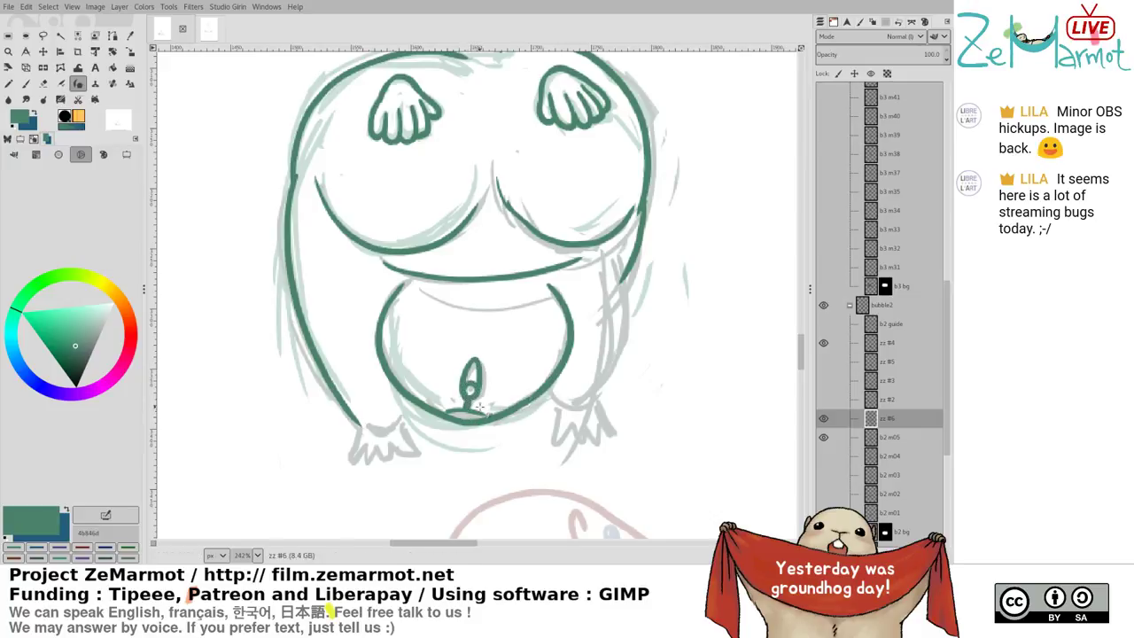
key("shift+e")
key("p")
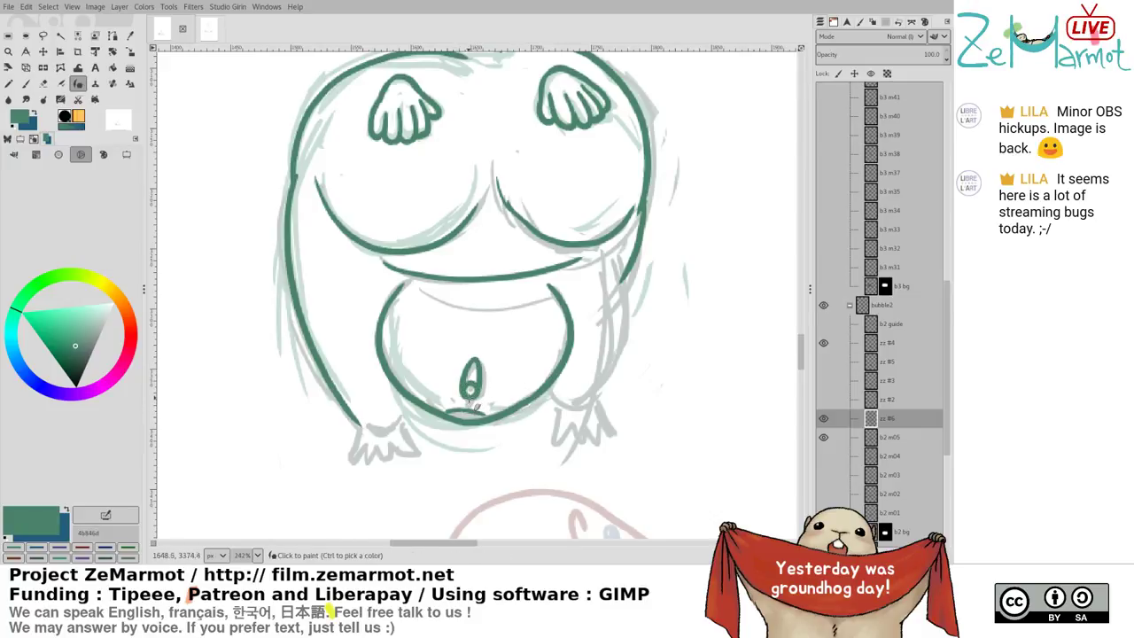
left_click_drag(471, 397, 471, 413)
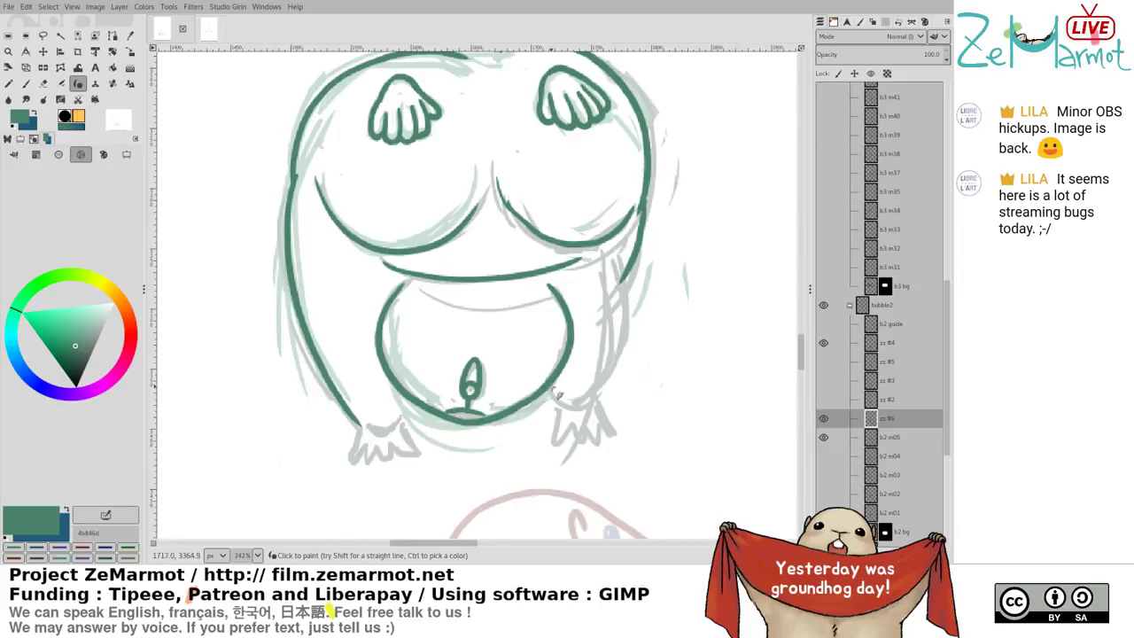
Ink the right arm with its hand, and the left hand with the inner line of the left arm
left_click_drag(547, 388, 556, 408)
mouse_move(622, 256)
left_mouse_down()
mouse_move(615, 371)
mouse_move(566, 423)
mouse_move(576, 417)
mouse_move(560, 403)
mouse_move(592, 406)
mouse_move(560, 407)
mouse_move(553, 427)
mouse_move(562, 447)
mouse_move(564, 409)
mouse_move(568, 446)
mouse_move(565, 425)
mouse_move(559, 440)
mouse_move(566, 424)
mouse_move(576, 441)
mouse_move(576, 422)
mouse_move(578, 446)
mouse_move(594, 409)
mouse_move(604, 436)
left_mouse_up()
key("ctrl+z")
key("ctrl+z")
key("ctrl+z")
key("ctrl+z")
key("ctrl+z")
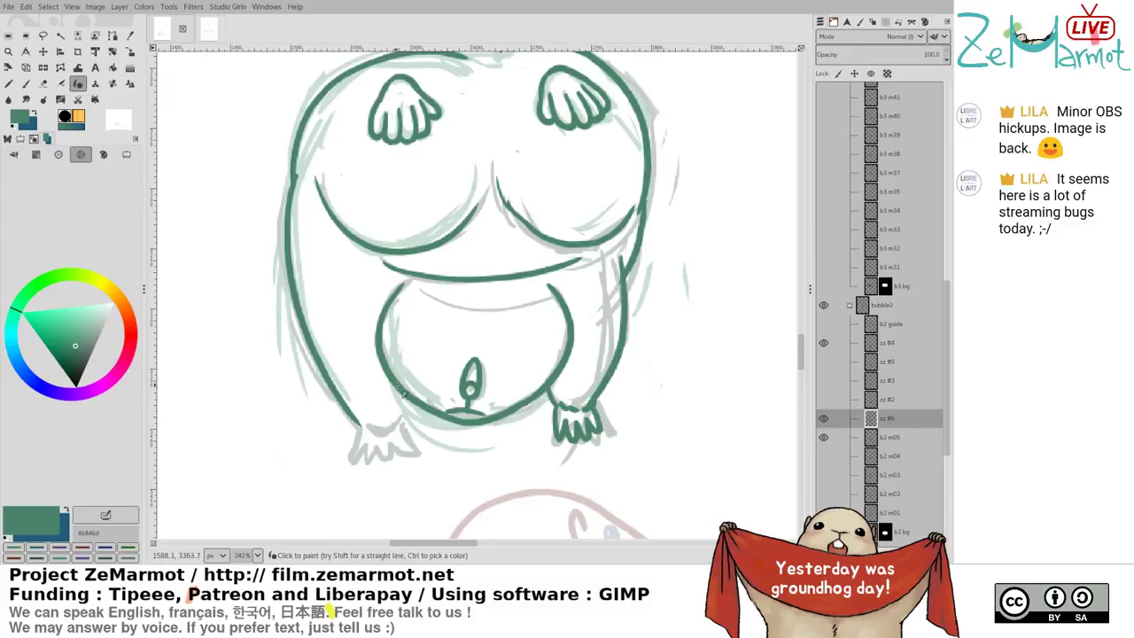
left_click_drag(378, 424, 390, 438)
mouse_move(390, 417)
left_mouse_down()
mouse_move(363, 429)
mouse_move(363, 457)
mouse_move(373, 438)
mouse_move(384, 461)
mouse_move(381, 438)
mouse_move(384, 456)
mouse_move(394, 435)
mouse_move(397, 454)
mouse_move(396, 426)
mouse_move(402, 446)
mouse_move(409, 433)
mouse_move(398, 408)
left_mouse_up()
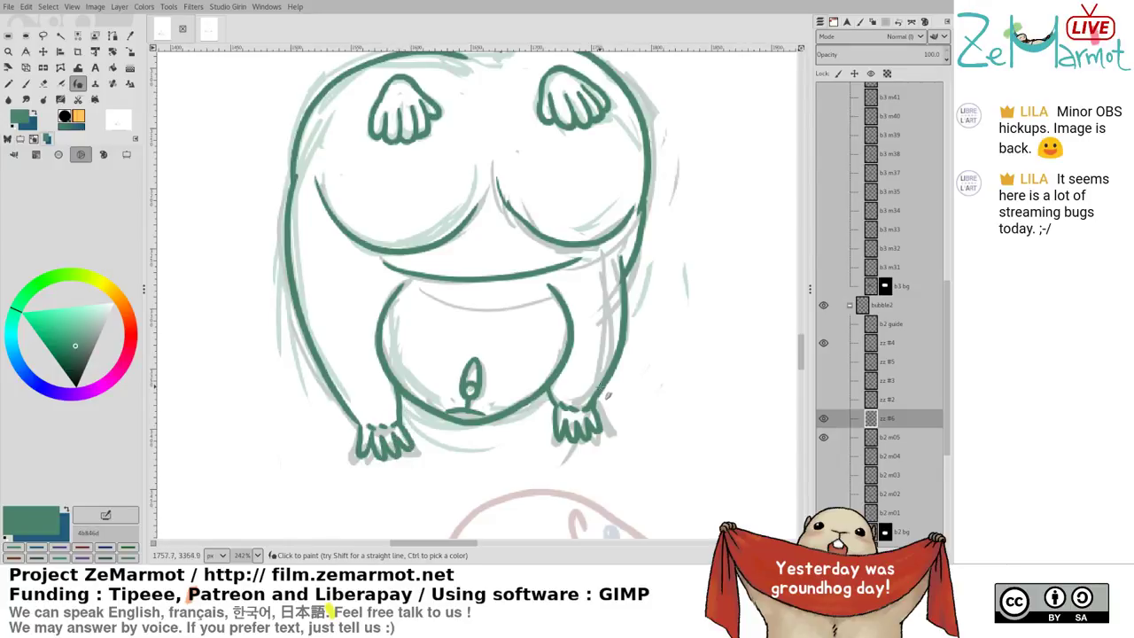
Ink the curve across the open side of the head, adding small fur ticks at its middle and right end
left_click_drag(528, 305, 535, 364)
left_click_drag(554, 324, 557, 285)
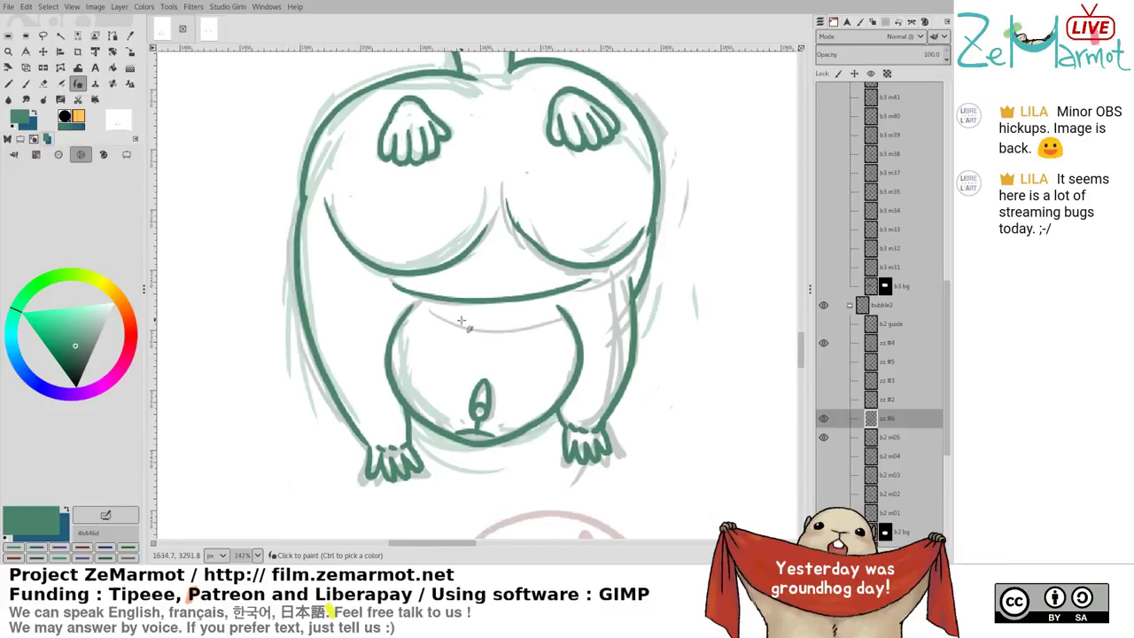
mouse_move(417, 310)
left_mouse_down()
mouse_move(503, 330)
mouse_move(563, 318)
left_mouse_up()
key("ctrl+z")
mouse_move(401, 300)
left_mouse_down()
mouse_move(512, 327)
mouse_move(568, 310)
left_mouse_up()
key("shift+e")
mouse_move(494, 326)
left_mouse_down()
mouse_move(484, 329)
mouse_move(493, 333)
left_mouse_up()
key("y")
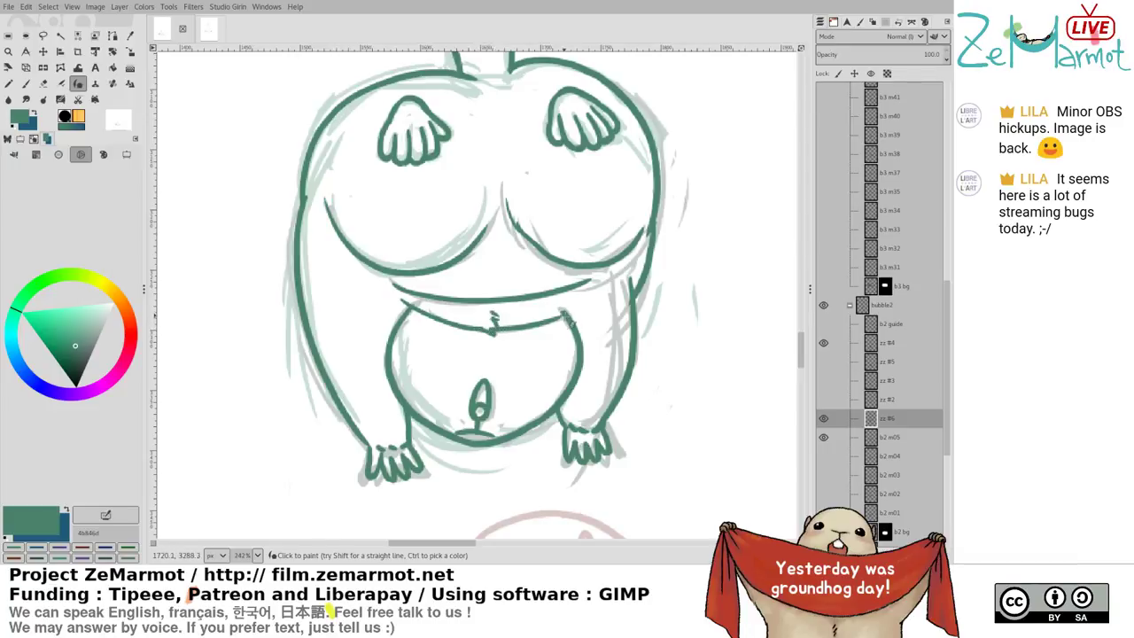
key("shift+e")
key("y")
left_click_drag(562, 316, 576, 308)
key("shift+e")
key("k")
Clear the faint rough sketch from layer b2 m05
scroll(635, 405, "down", 3)
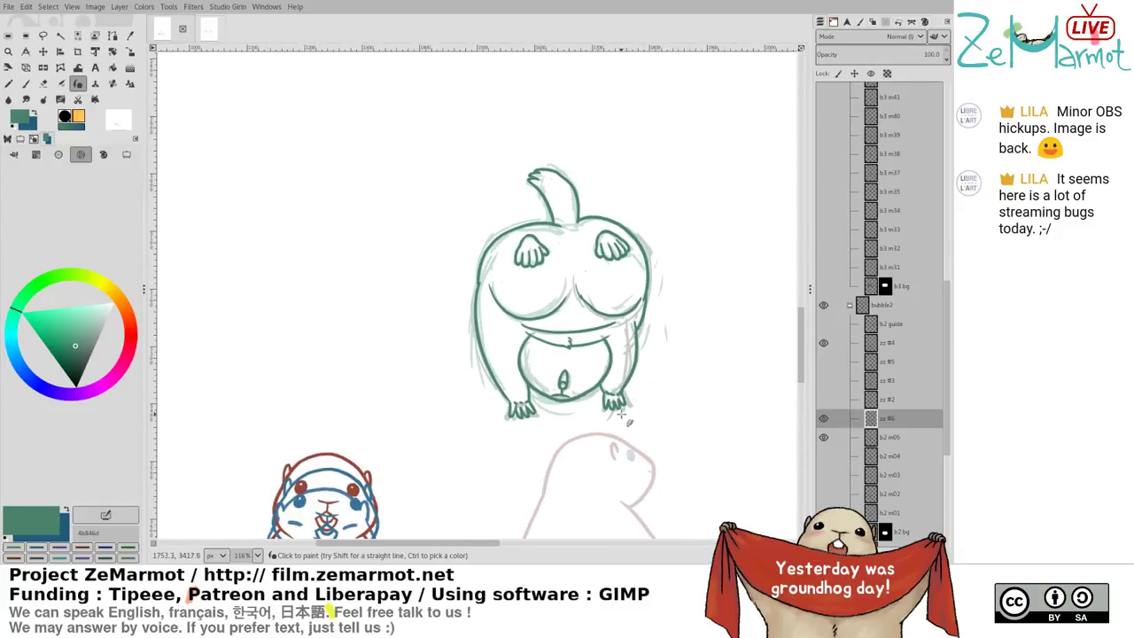
left_click(890, 436)
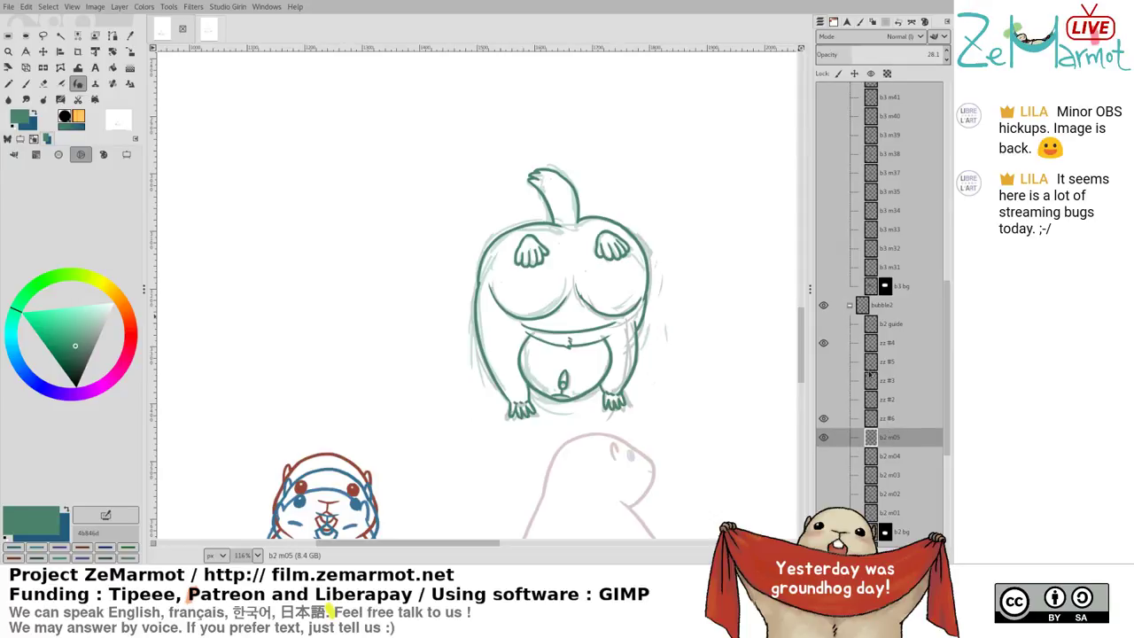
key("Delete")
On layer zz #6, extend both ends of the curve above the head to meet the rounded contours, and save the image
scroll(448, 288, "up", 4)
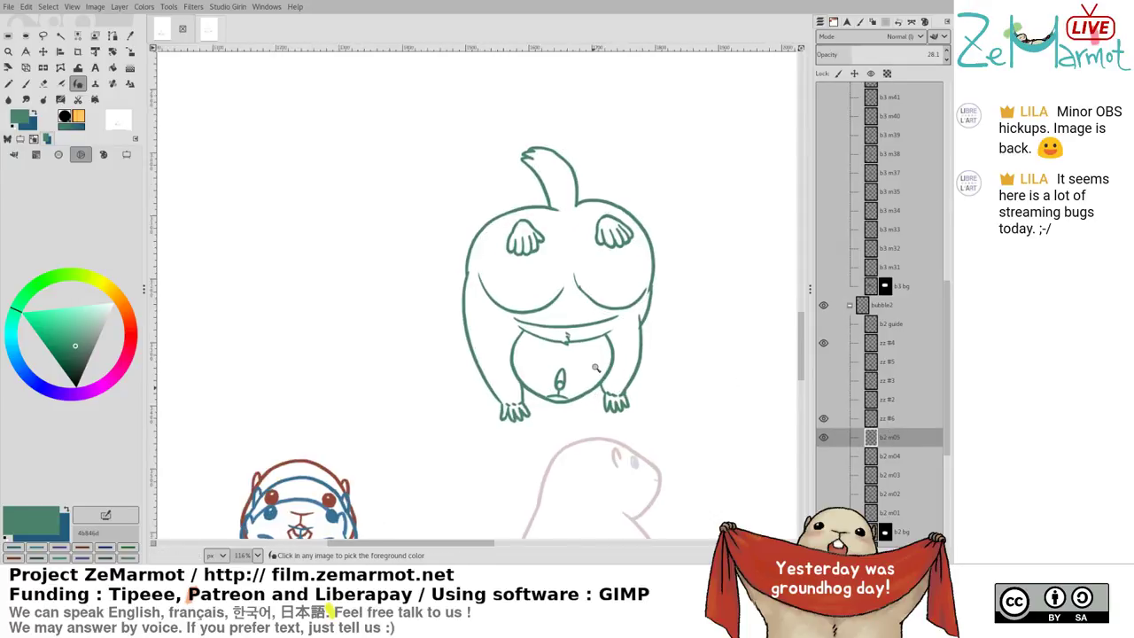
scroll(434, 276, "up", 2)
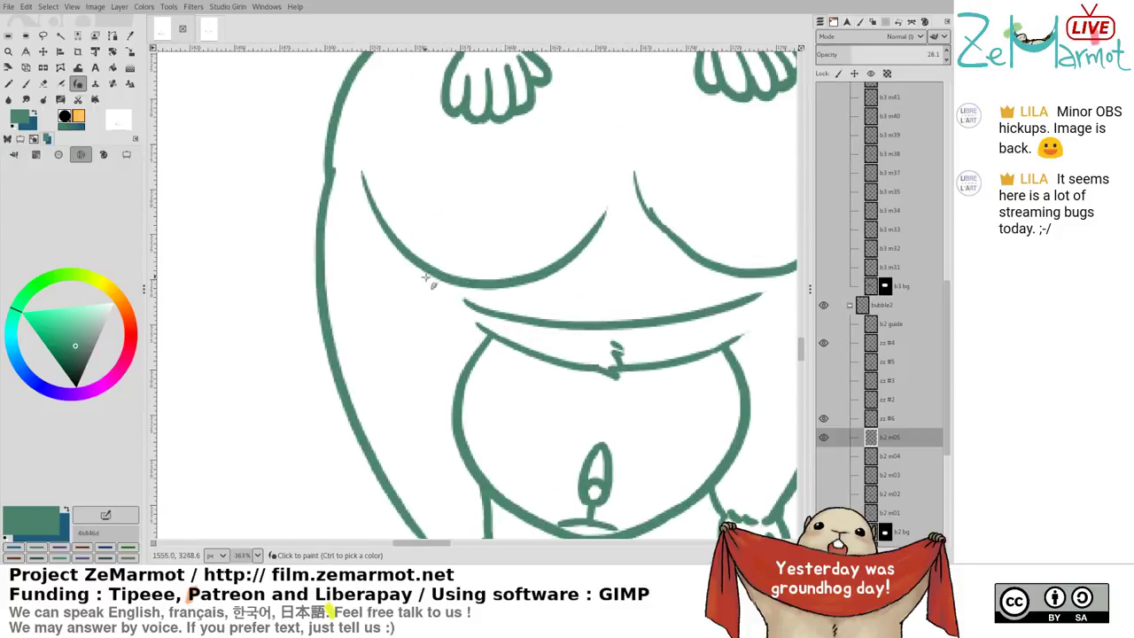
left_click_drag(435, 280, 476, 307)
key("ctrl+z")
left_click(877, 420)
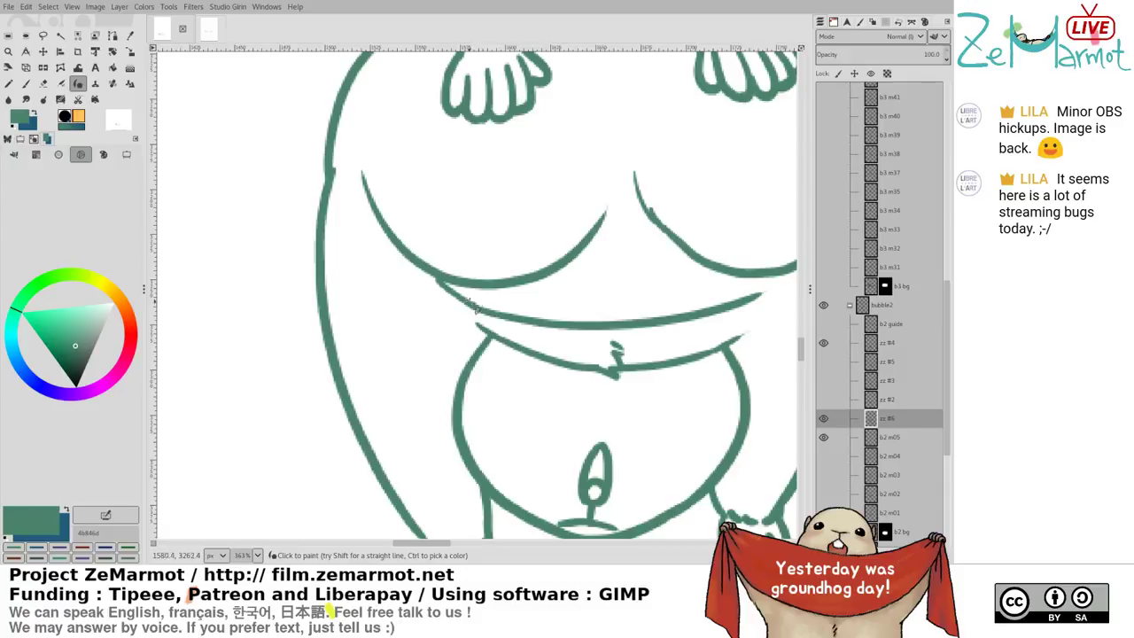
left_click_drag(430, 273, 498, 312)
left_click_drag(550, 339, 421, 366)
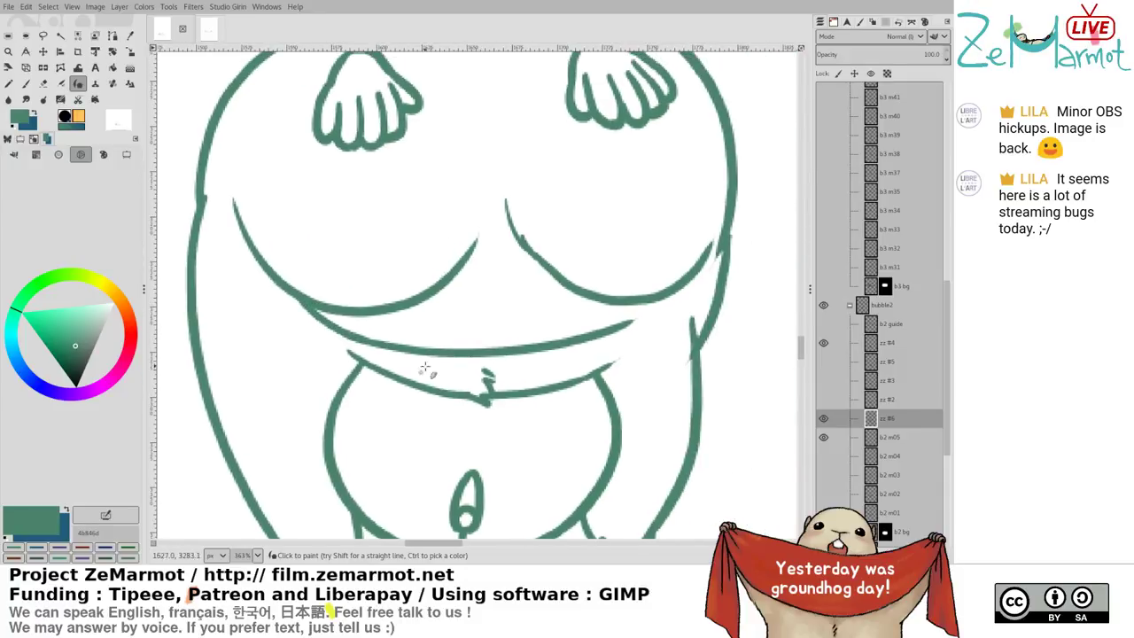
left_click_drag(627, 321, 658, 303)
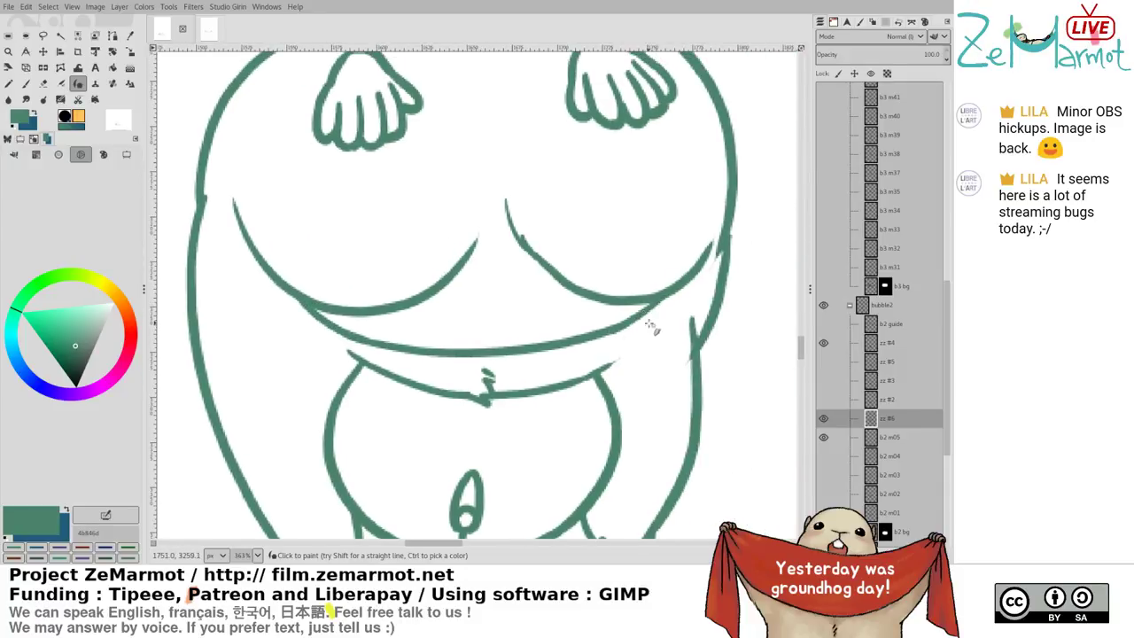
left_click_drag(618, 336, 665, 304)
scroll(600, 354, "down", 4)
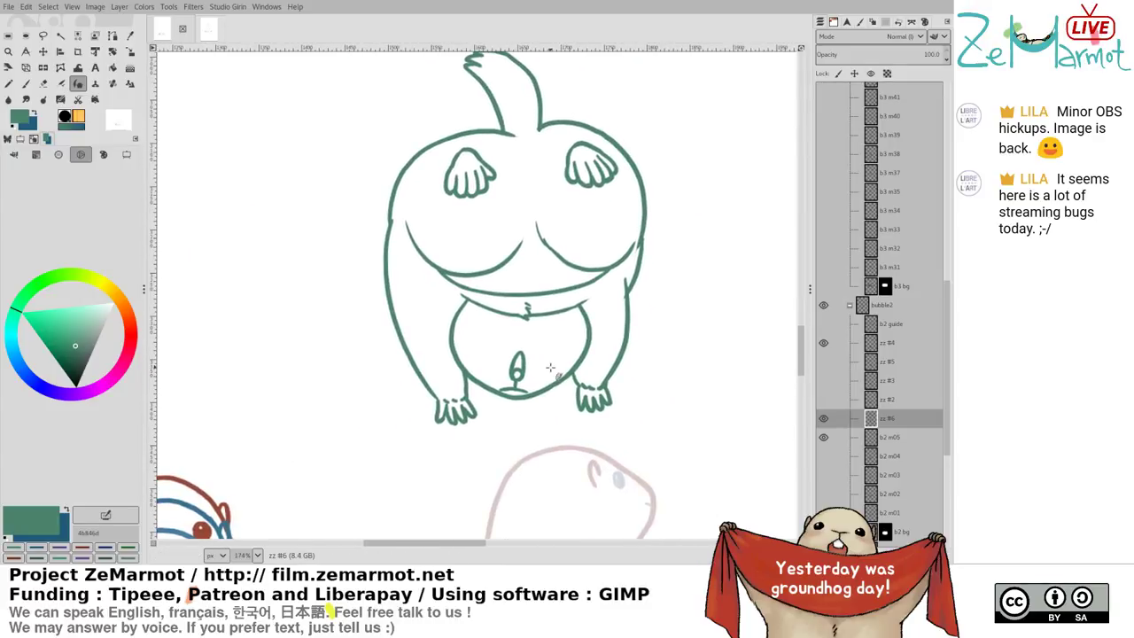
key("ctrl+s")
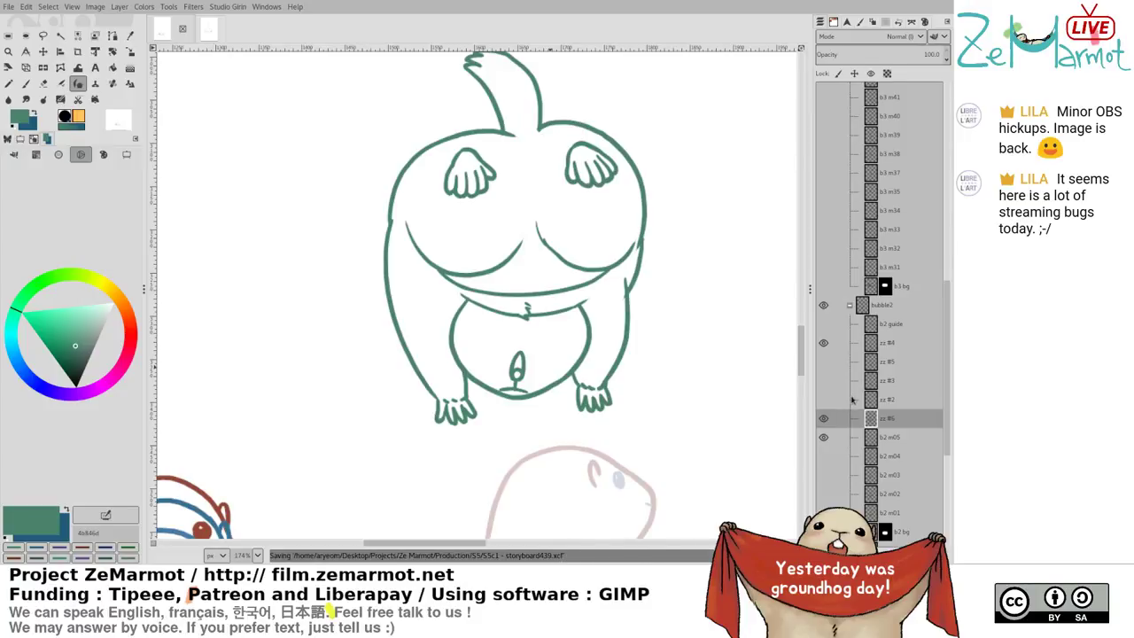
Switch the visibility between the b2 m04 and zz #6 layers to compare the two poses
left_click(823, 456, "shift")
left_click(824, 439, "shift")
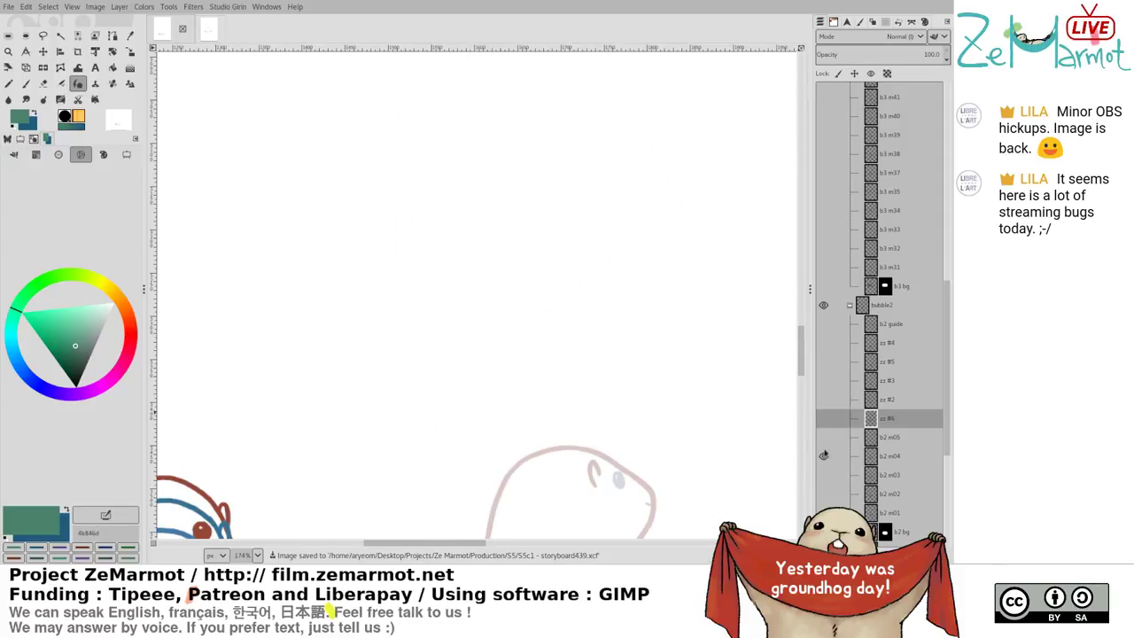
left_click(824, 420, "shift")
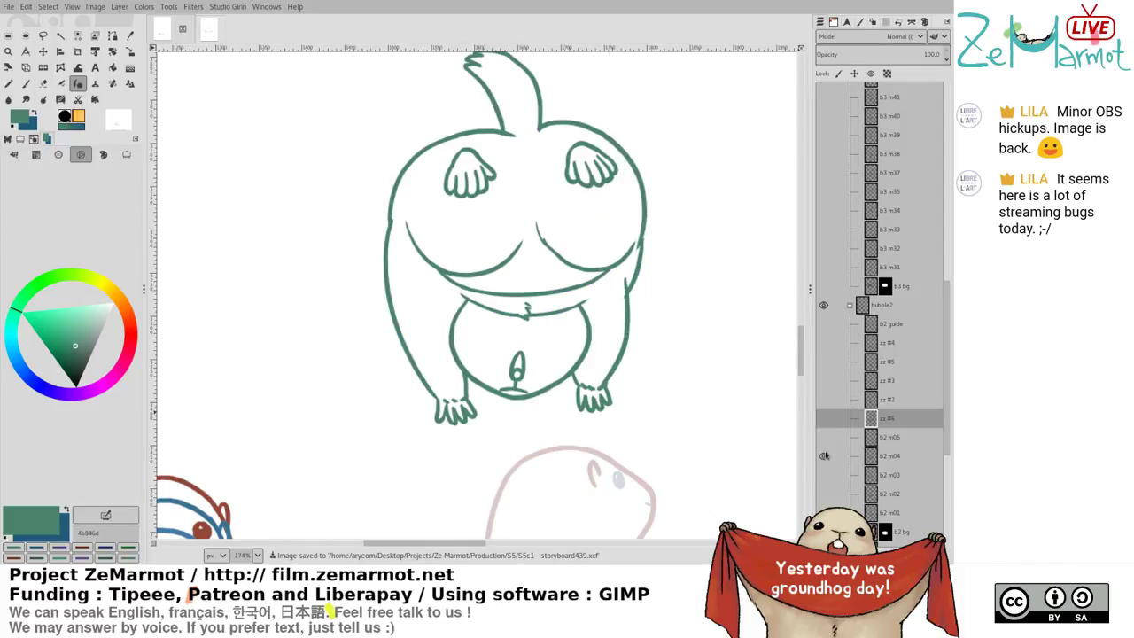
left_click(823, 423, "shift")
left_click(823, 401)
left_click(823, 420, "shift")
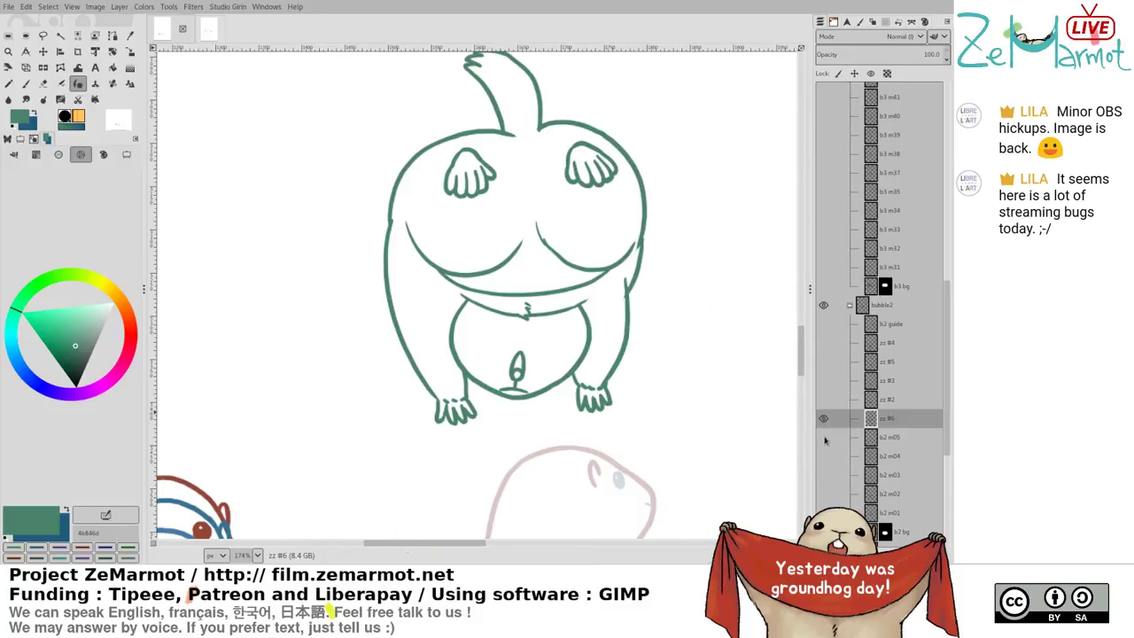
Show layer b2 m05 and merge the inked layer zz #6 down into it
left_click(823, 437)
left_click(881, 438)
left_click(890, 424)
key("ctrl+m")
Hide the finished b2 poses, show the brown rear-view sketch on layer zz #2 and make that layer active
left_click(823, 400)
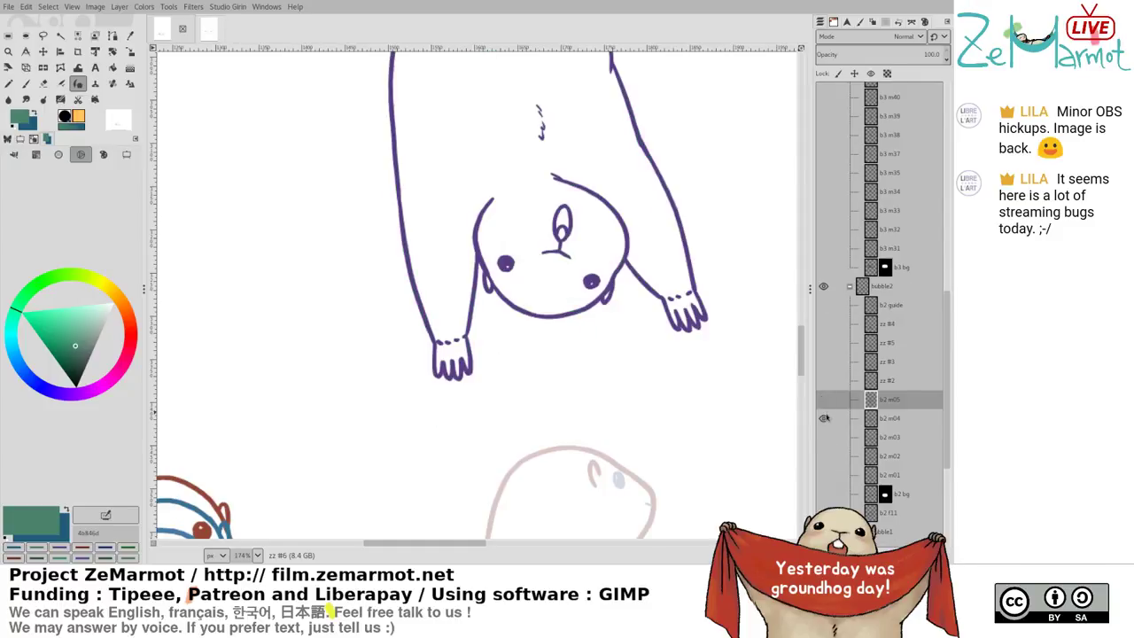
left_click(823, 400)
left_click(824, 381)
left_click(824, 397)
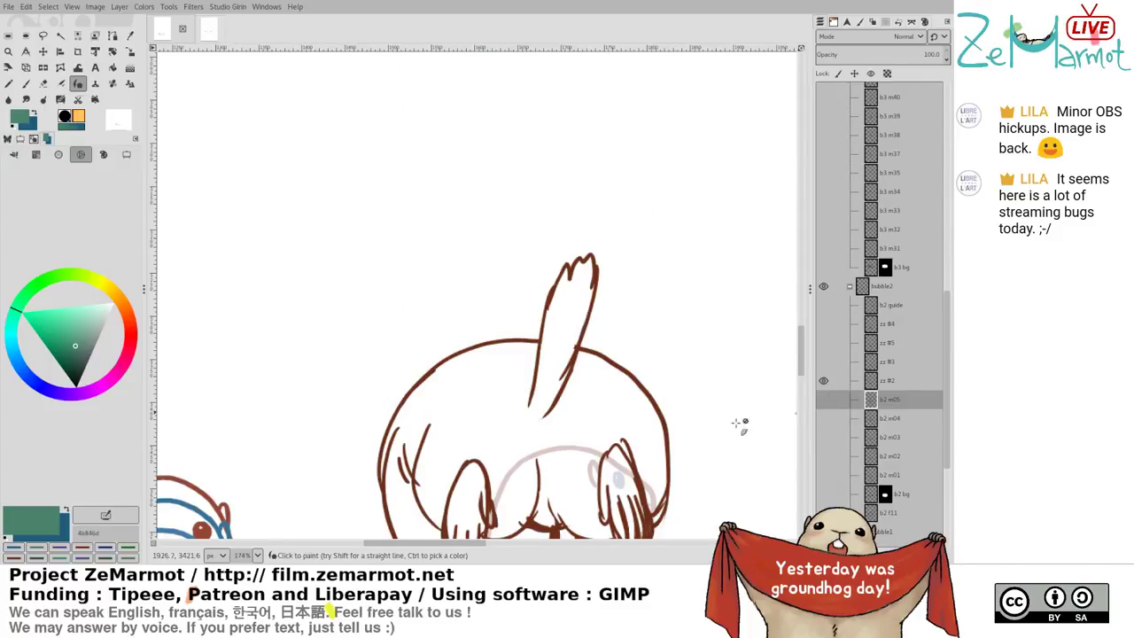
mouse_move(636, 441)
left_mouse_down()
mouse_move(630, 342)
mouse_move(643, 299)
left_mouse_up()
key("Page_Up")
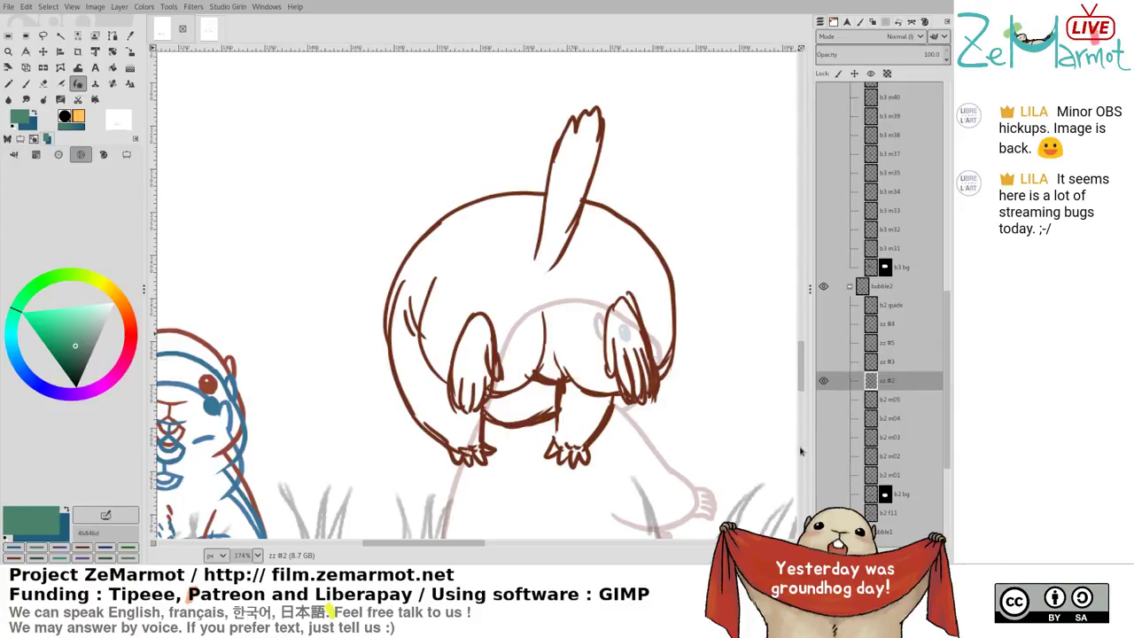
Add a new layer above the brown rear-view sketch and rename the sketch layer as b2 m06
key("shift+ctrl+n")
double_click(897, 420)
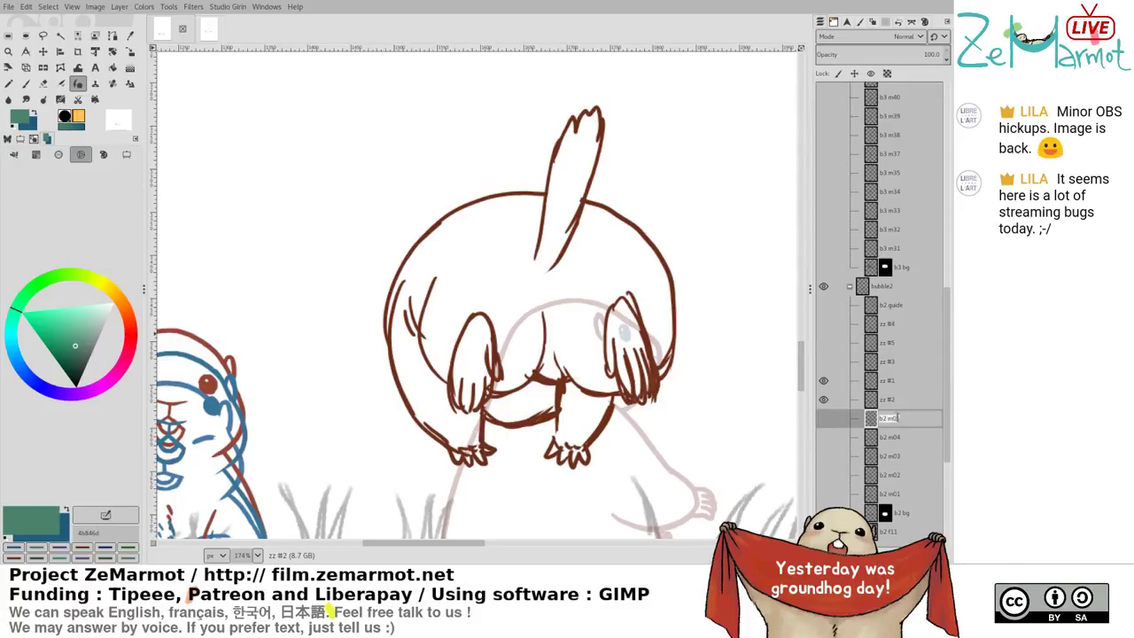
double_click(894, 402)
type("b2 m06")
key("Return")
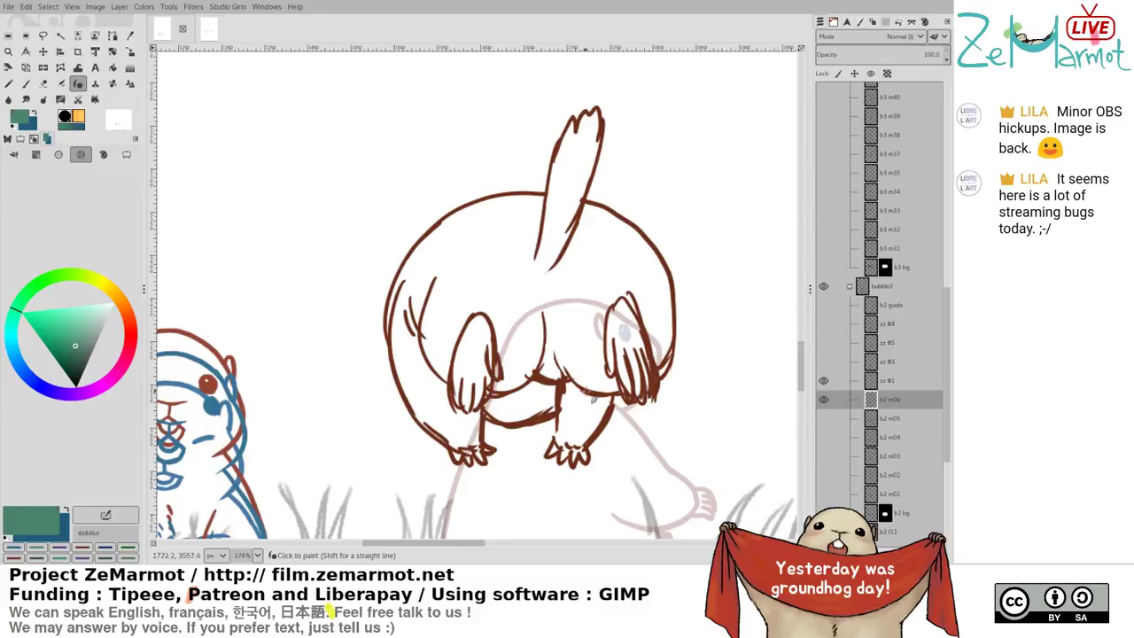
Pick the sketch's brown as paint color, fade layer b2 m06 to about 26% opacity, and activate the new layer above it
left_click(591, 404, "ctrl")
left_click(862, 53)
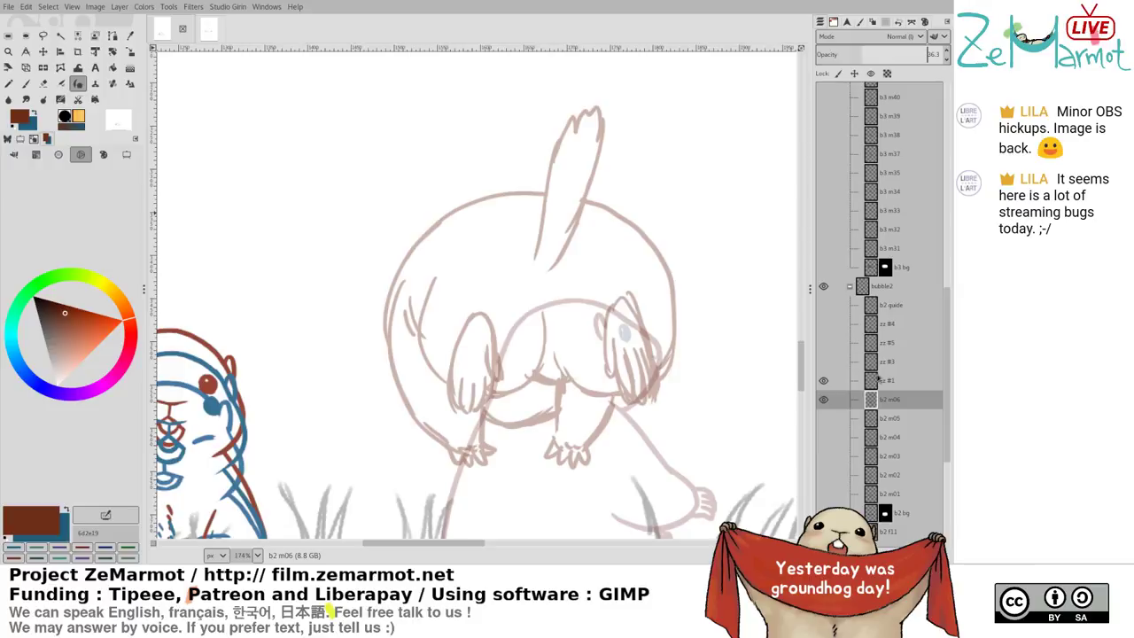
left_click_drag(546, 353, 560, 292)
key("Page_Up")
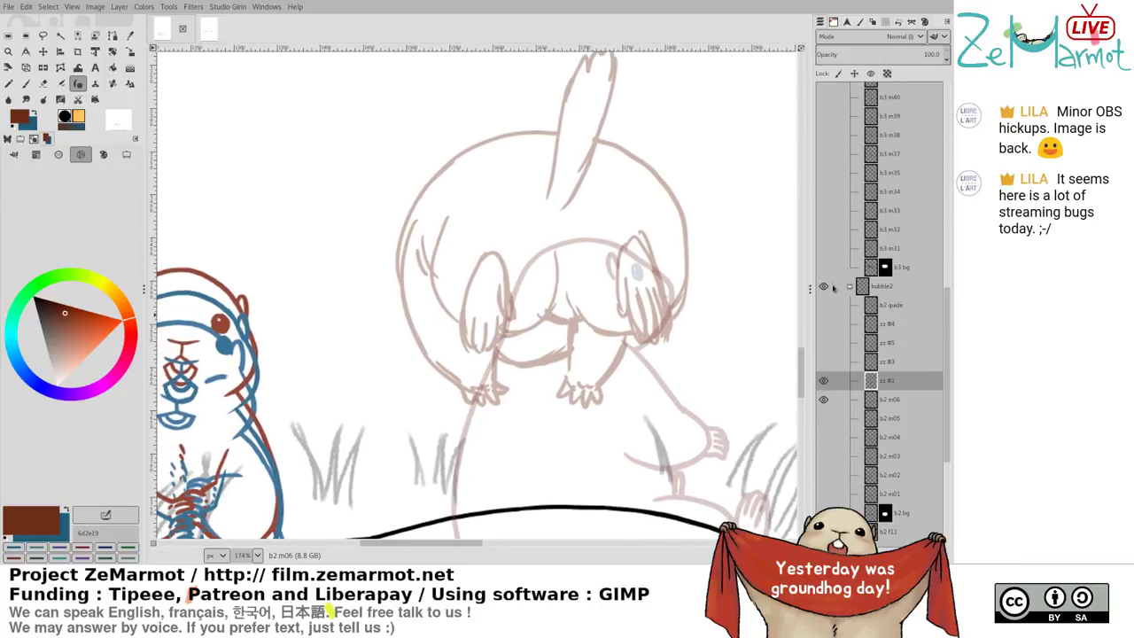
Isolate the bubble2 group and turn the white bottom layer back on behind it
left_click_drag(949, 306, 949, 304)
left_click(824, 292, "shift")
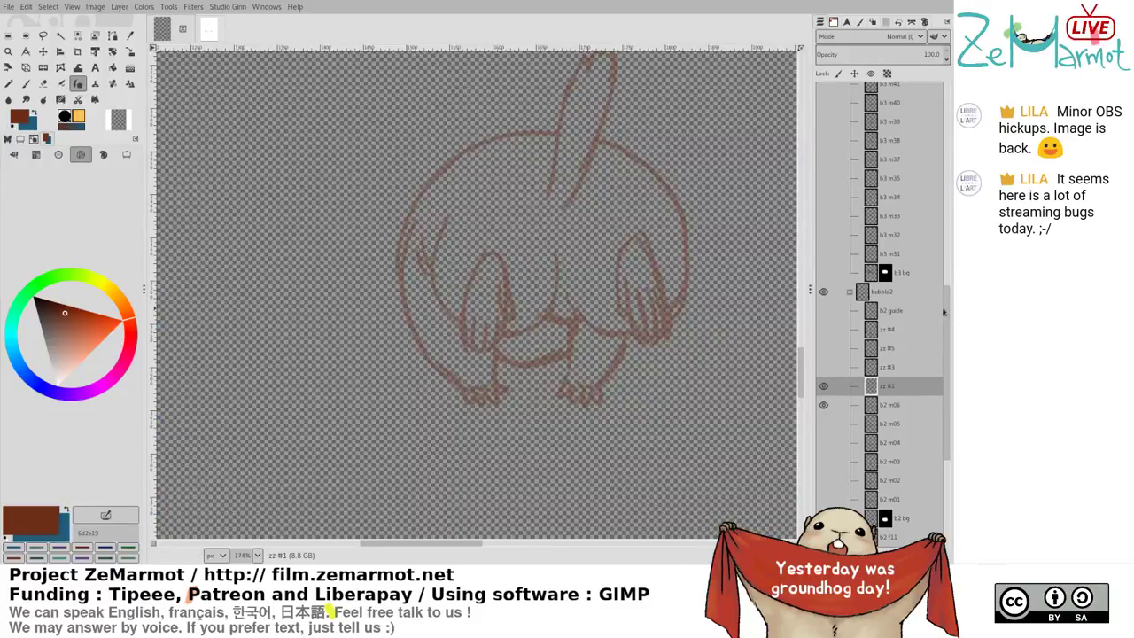
scroll(891, 488, "down", 5)
left_click(824, 537)
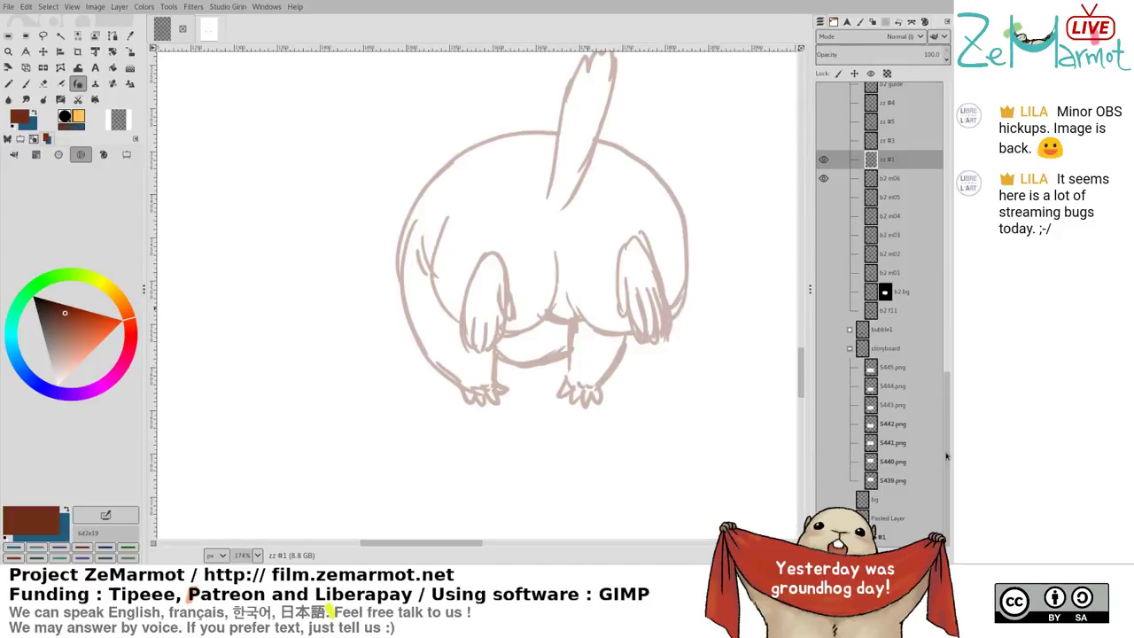
Rename the white bottom layer as Background
left_click(878, 538)
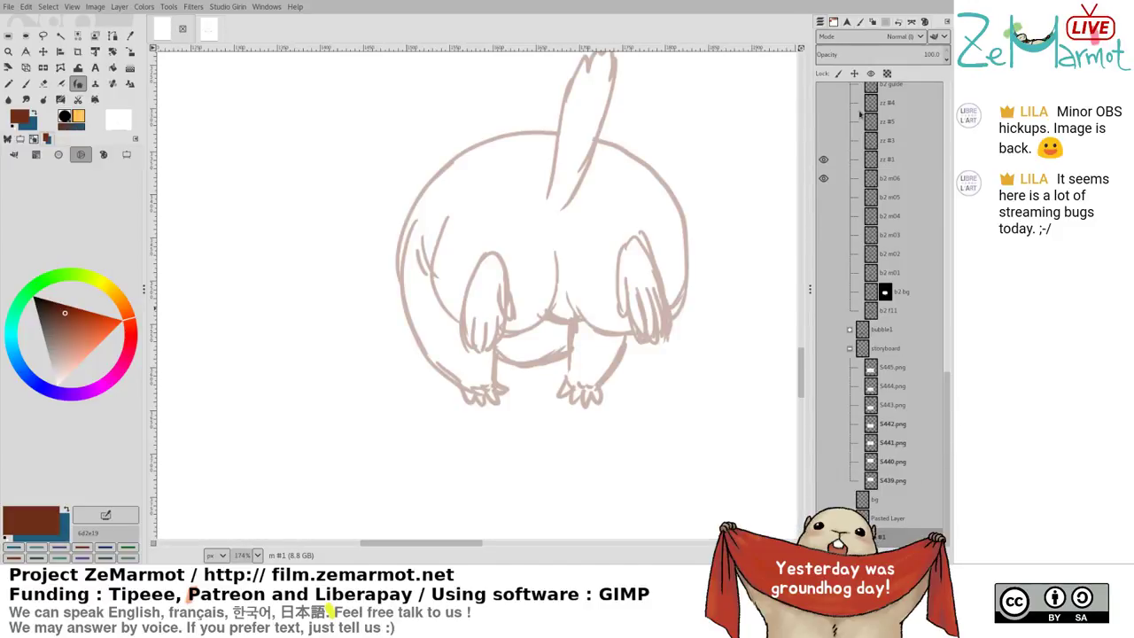
double_click(880, 537)
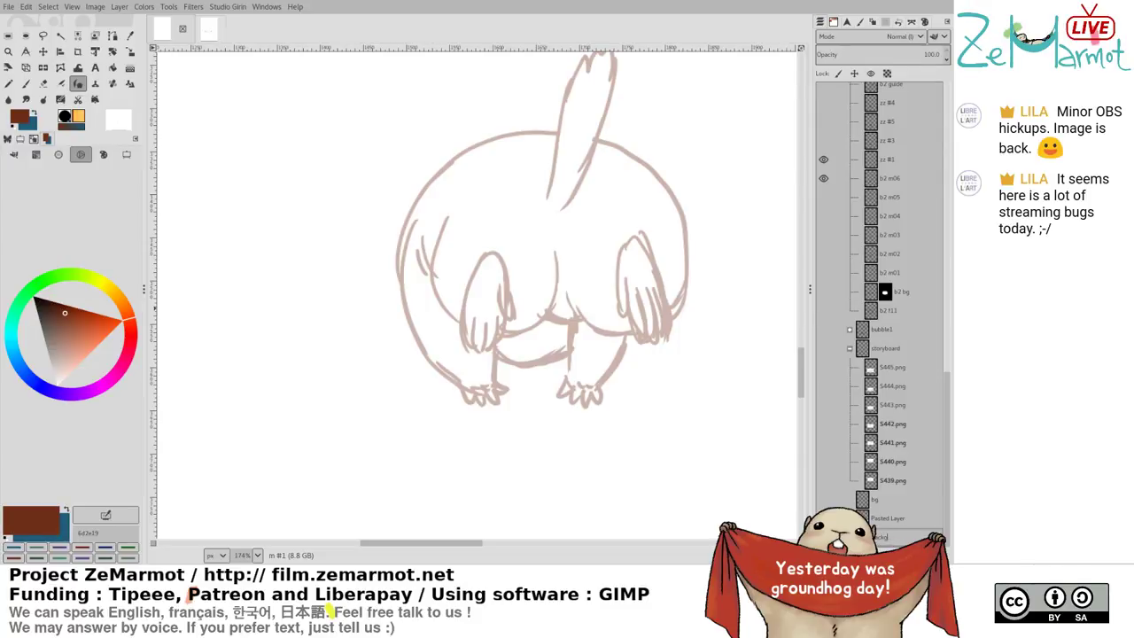
type("Background")
key("Return")
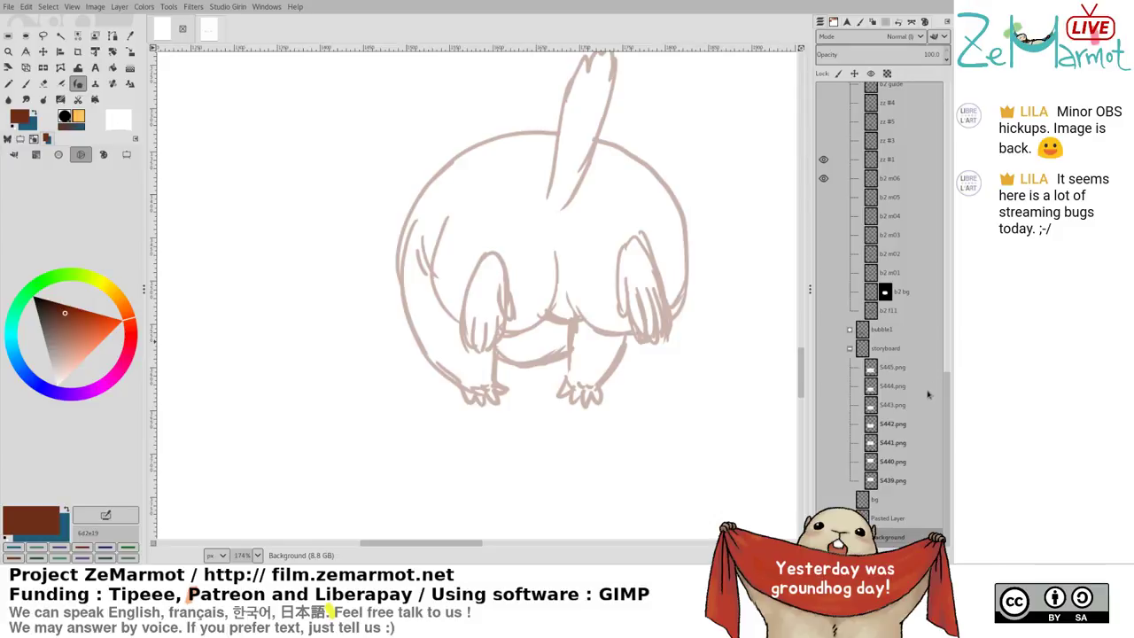
On layer zz #1, ink the long left contour from the back down to the lower left paw
scroll(947, 404, "up", 5)
left_click(893, 335)
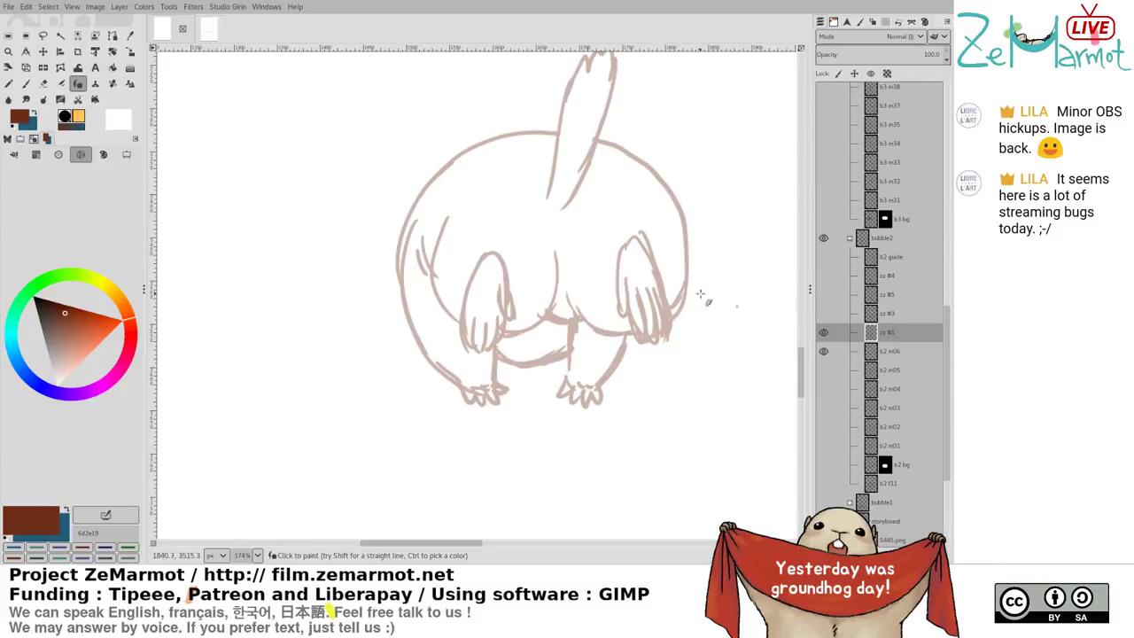
left_click_drag(413, 220, 403, 277)
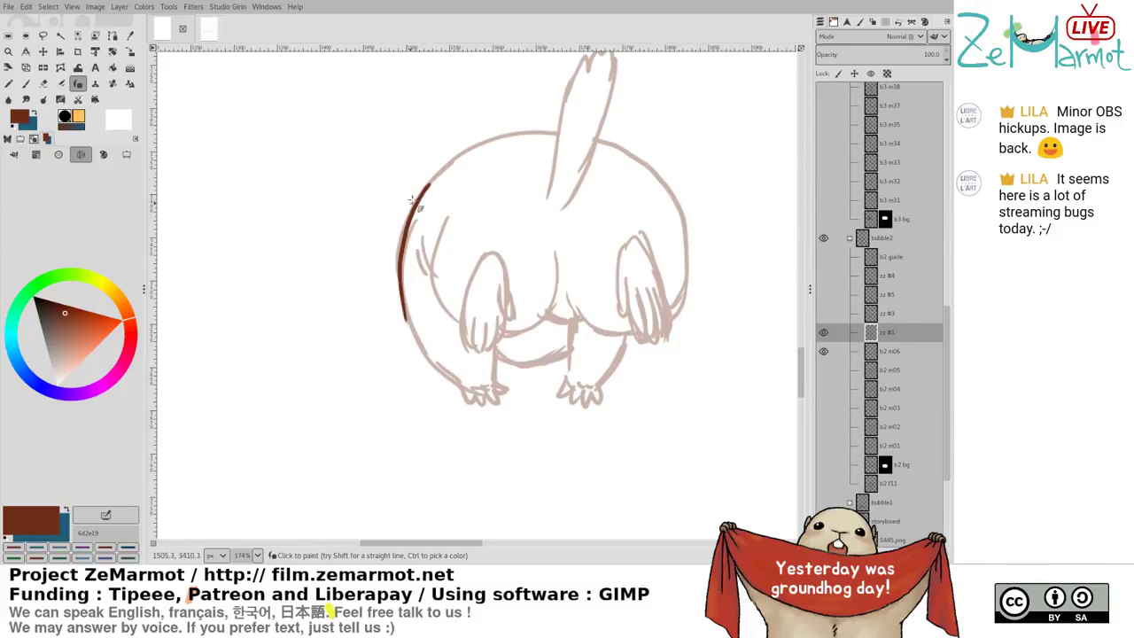
key("ctrl+z")
left_click_drag(425, 187, 406, 271)
key("ctrl+z")
left_click_drag(433, 178, 411, 241)
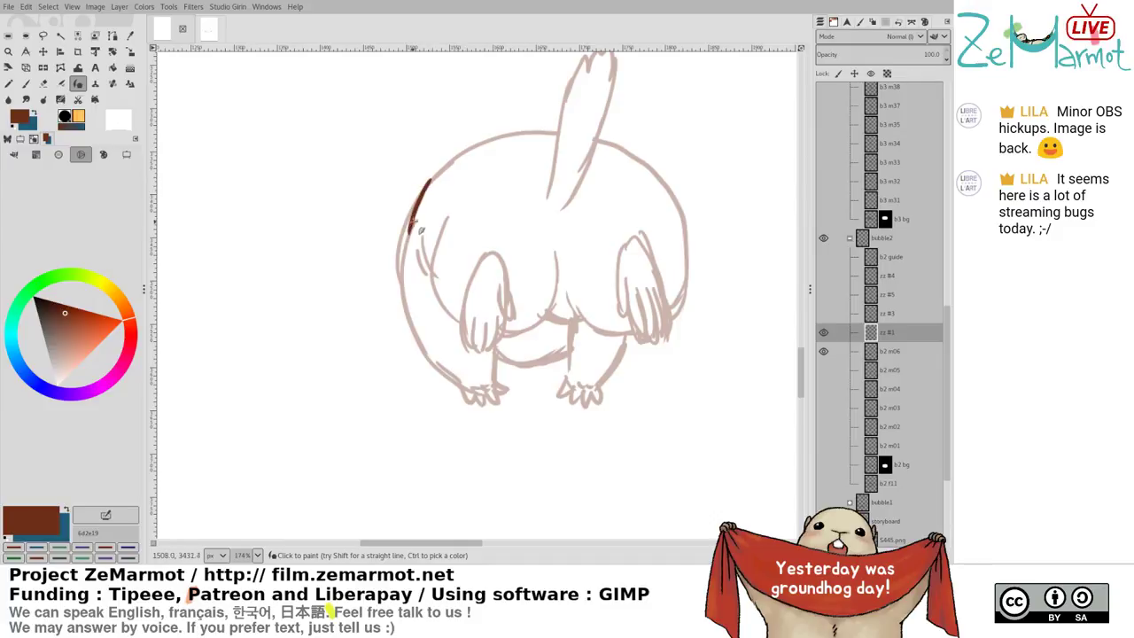
key("ctrl+z")
mouse_move(435, 181)
left_mouse_down()
mouse_move(412, 293)
mouse_move(439, 370)
mouse_move(491, 405)
mouse_move(478, 390)
mouse_move(491, 388)
left_mouse_up()
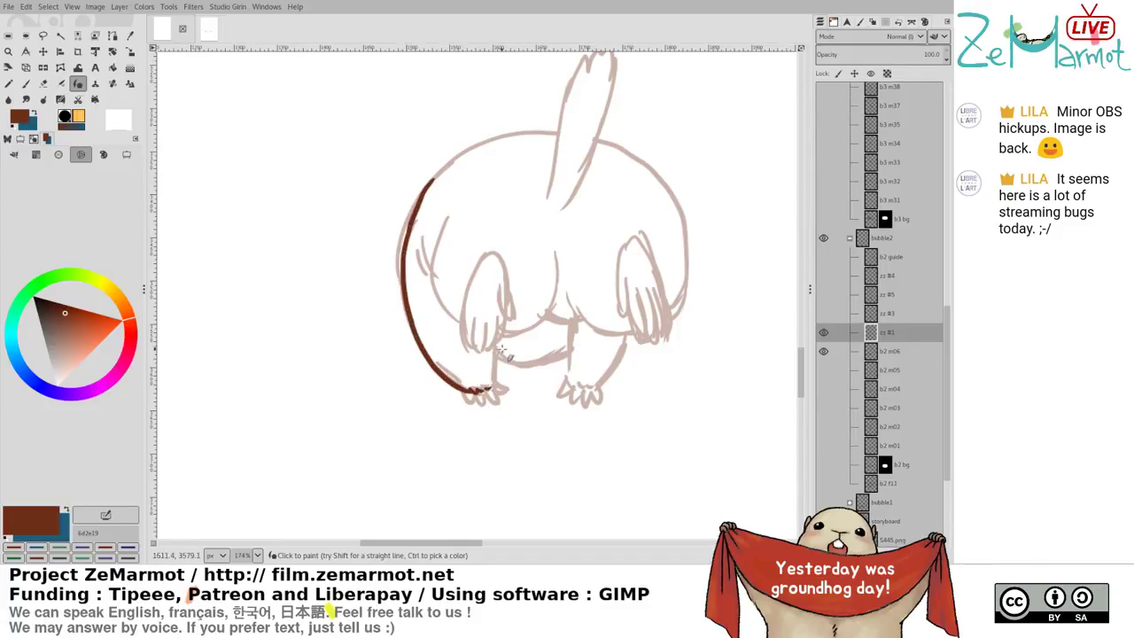
Ink the lower left paw with its limb's inner line, and the lower right limb with its paw
mouse_move(497, 348)
left_mouse_down()
mouse_move(496, 385)
mouse_move(475, 397)
mouse_move(502, 405)
mouse_move(507, 391)
left_mouse_up()
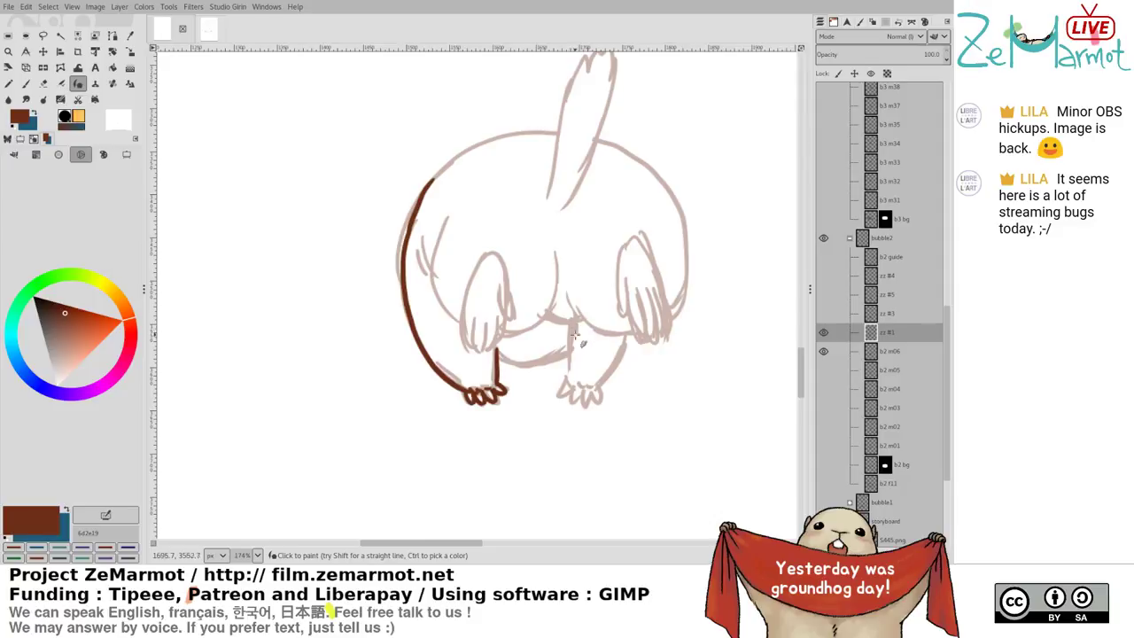
mouse_move(572, 327)
left_mouse_down()
mouse_move(571, 382)
mouse_move(592, 385)
left_mouse_up()
mouse_move(630, 338)
left_mouse_down()
mouse_move(626, 372)
mouse_move(599, 401)
mouse_move(629, 344)
mouse_move(599, 398)
mouse_move(560, 393)
mouse_move(596, 397)
left_mouse_up()
key("ctrl+z")
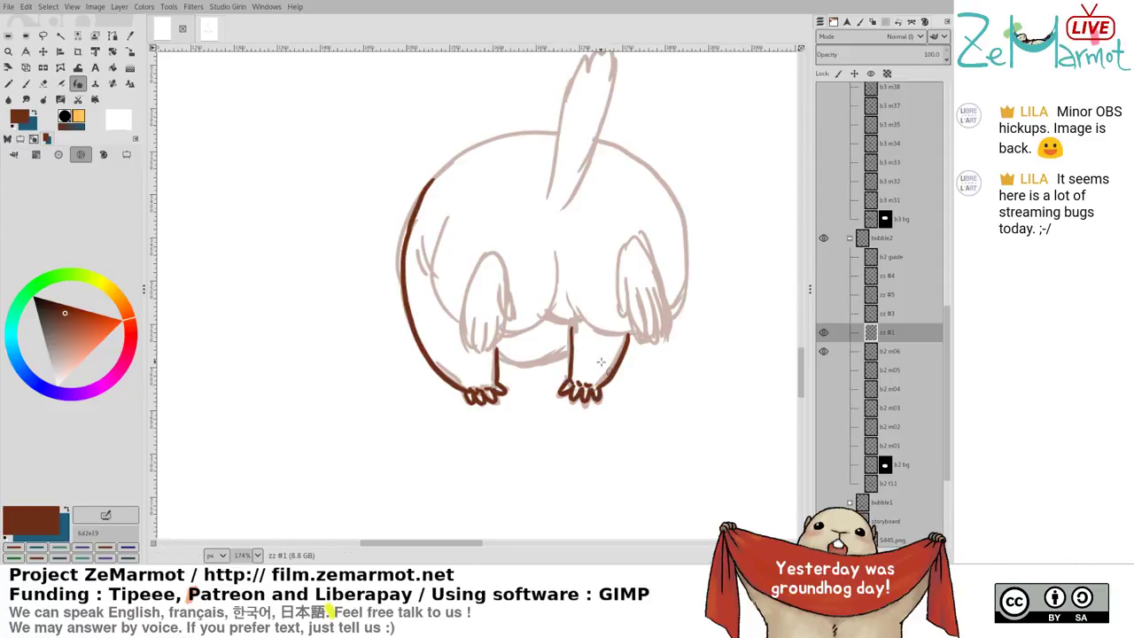
Ink the shallow curve joining the two lower limbs, redrawing it until it follows the sketch
left_click_drag(497, 353, 571, 351)
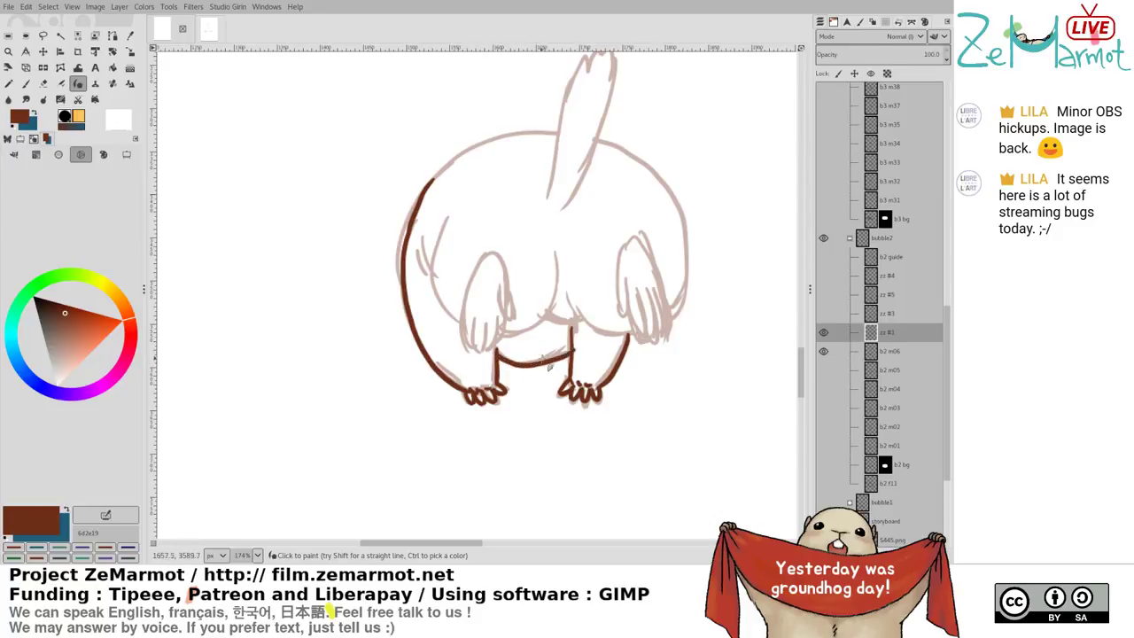
key("ctrl+z")
mouse_move(497, 351)
left_mouse_down()
mouse_move(538, 362)
mouse_move(578, 349)
mouse_move(503, 353)
mouse_move(559, 368)
mouse_move(573, 340)
mouse_move(556, 382)
mouse_move(533, 364)
left_mouse_up()
key("ctrl+z")
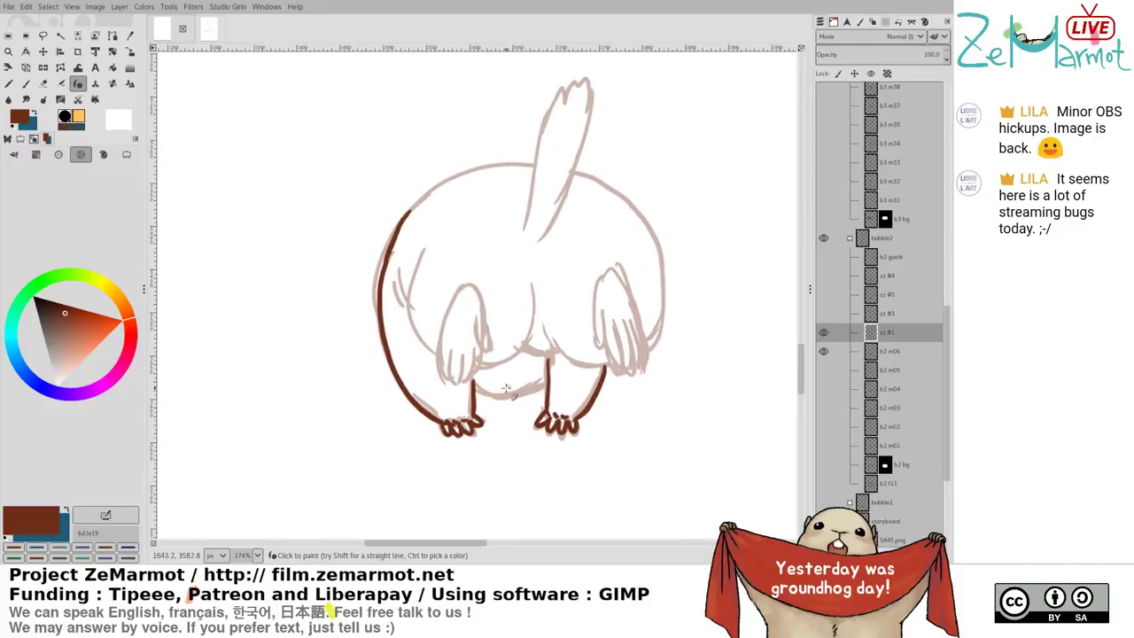
mouse_move(472, 383)
left_mouse_down()
mouse_move(508, 400)
mouse_move(546, 381)
left_mouse_up()
key("ctrl+z")
mouse_move(471, 382)
left_mouse_down()
mouse_move(501, 399)
mouse_move(550, 381)
left_mouse_up()
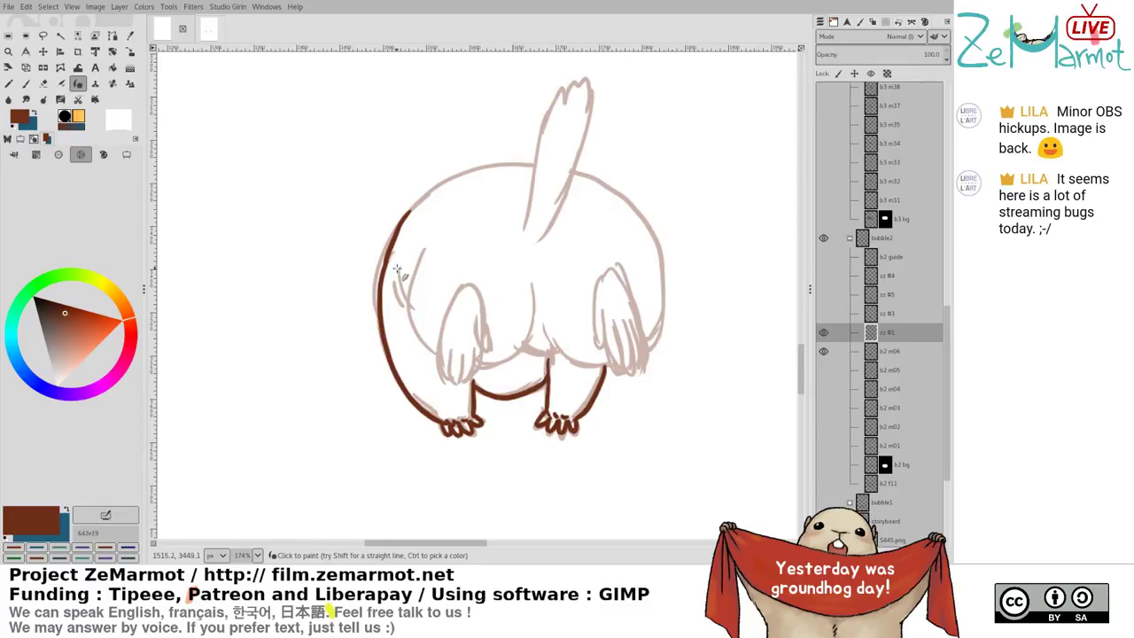
Ink the short fold and inner thigh curve on the left side, and the hanging left paw with its toes
left_click_drag(397, 269, 408, 308)
mouse_move(416, 259)
left_mouse_down()
mouse_move(409, 290)
mouse_move(440, 358)
left_mouse_up()
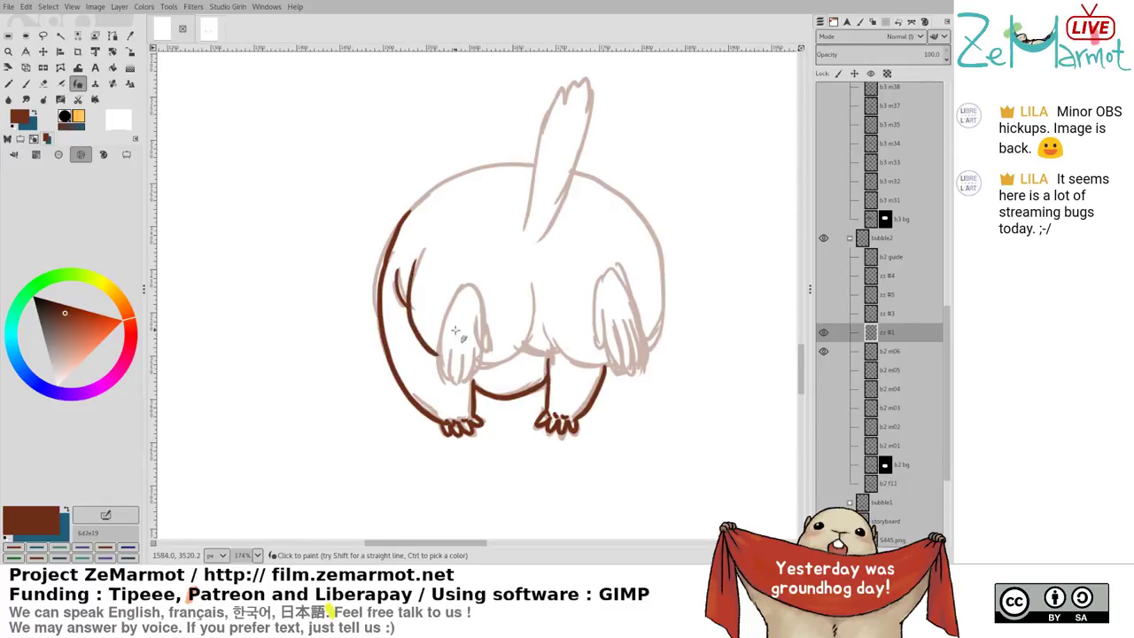
mouse_move(458, 290)
left_mouse_down()
mouse_move(441, 363)
mouse_move(459, 374)
mouse_move(451, 353)
mouse_move(455, 378)
mouse_move(462, 359)
mouse_move(470, 383)
mouse_move(472, 346)
mouse_move(486, 383)
left_mouse_up()
key("ctrl+z")
key("ctrl+z")
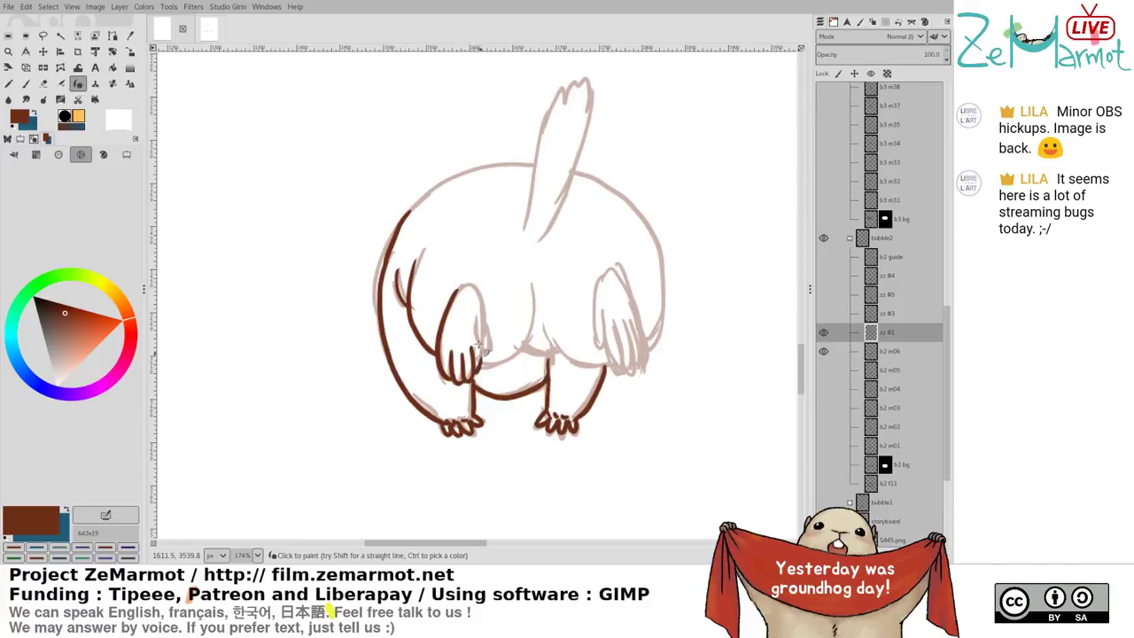
left_click_drag(475, 333, 484, 347)
mouse_move(455, 298)
left_mouse_down()
mouse_move(459, 287)
mouse_move(487, 308)
mouse_move(495, 351)
mouse_move(478, 334)
mouse_move(489, 350)
mouse_move(480, 370)
left_mouse_up()
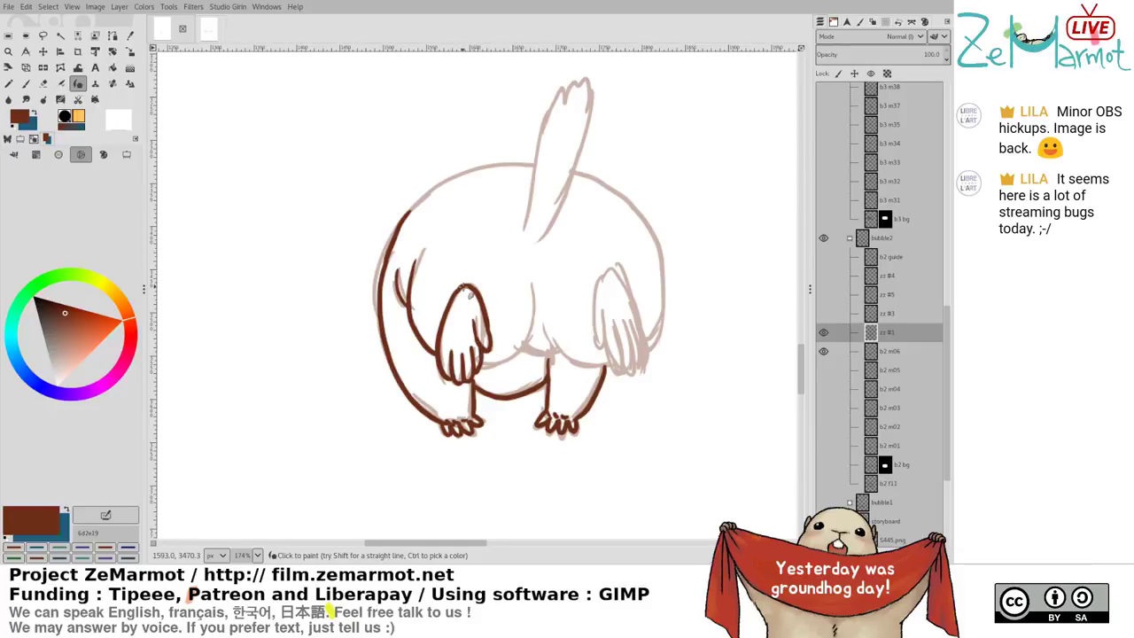
left_click_drag(462, 286, 447, 318)
Extend the left thigh curve upward and ink the left buttock curve from the hanging paw to the centre crease
left_click_drag(422, 250, 410, 291)
key("ctrl+z")
mouse_move(478, 367)
left_mouse_down()
mouse_move(507, 359)
mouse_move(536, 294)
left_mouse_up()
mouse_move(532, 312)
left_mouse_down()
mouse_move(518, 355)
mouse_move(487, 375)
mouse_move(529, 350)
mouse_move(537, 300)
left_mouse_up()
key("ctrl+z")
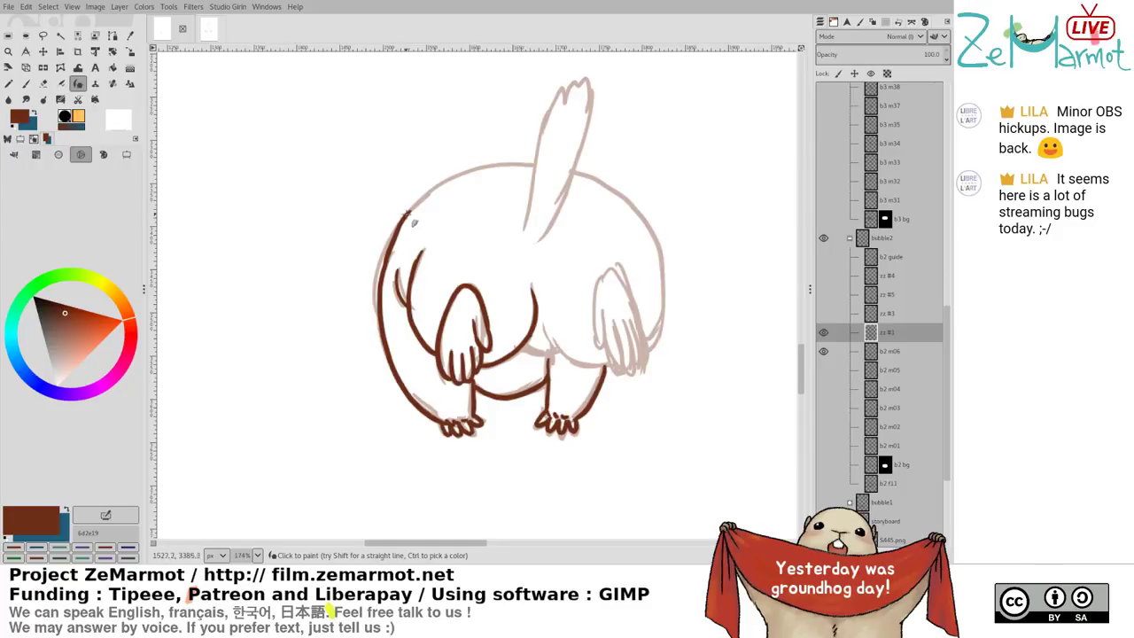
Ink the upper back contour, the raised tail with its jagged tip, and the long right body contour
mouse_move(407, 215)
left_mouse_down()
mouse_move(477, 168)
mouse_move(534, 164)
left_mouse_up()
key("ctrl+z")
mouse_move(411, 219)
left_mouse_down()
mouse_move(473, 171)
mouse_move(536, 164)
left_mouse_up()
left_click_drag(557, 100, 525, 228)
mouse_move(559, 93)
left_mouse_down()
mouse_move(593, 88)
mouse_move(588, 144)
mouse_move(543, 239)
left_mouse_up()
mouse_move(585, 176)
left_mouse_down()
mouse_move(636, 211)
mouse_move(666, 262)
mouse_move(671, 335)
mouse_move(645, 359)
left_mouse_up()
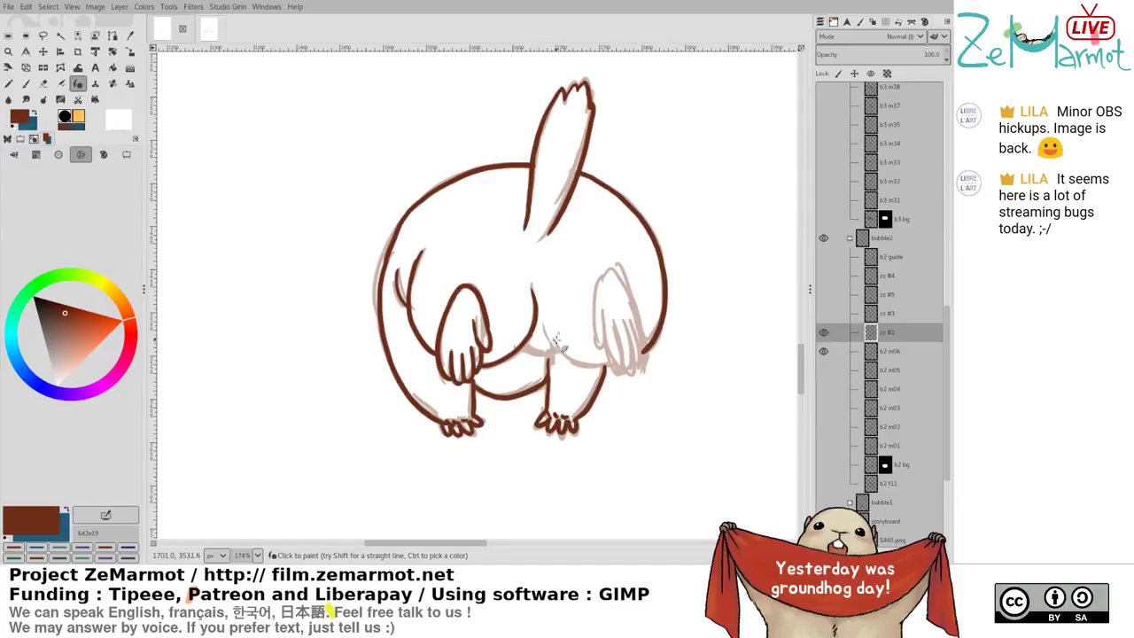
Ink the right buttock curve and the hanging right paw with its toes, redrawing the paw's outer edge over the sketch
left_click_drag(547, 358, 611, 373)
left_click_drag(592, 280, 610, 354)
mouse_move(604, 313)
left_mouse_down()
mouse_move(608, 355)
mouse_move(616, 333)
mouse_move(632, 378)
mouse_move(619, 323)
mouse_move(631, 370)
left_mouse_up()
left_click_drag(625, 331, 634, 368)
key("ctrl+z")
mouse_move(627, 331)
left_mouse_down()
mouse_move(634, 369)
mouse_move(634, 338)
mouse_move(635, 368)
mouse_move(648, 346)
left_mouse_up()
key("ctrl+z")
key("ctrl+z")
key("shift+e")
key("y")
left_click_drag(613, 266, 646, 360)
key("ctrl+z")
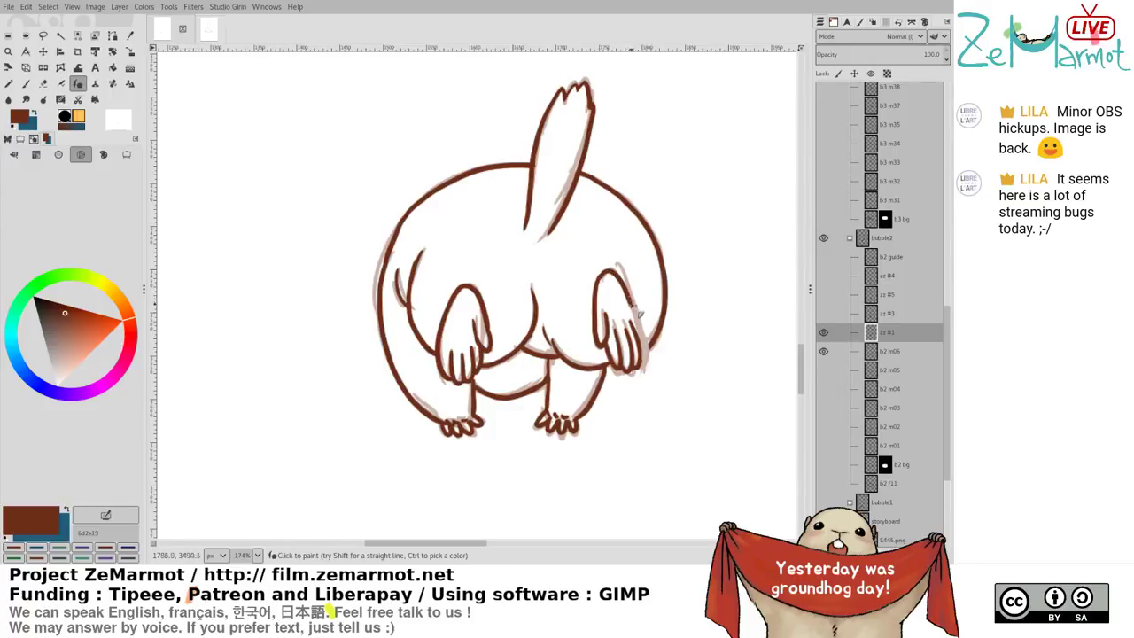
left_click_drag(639, 314, 650, 368)
Compare the inked zz #1 linework with the b2 m06 sketch by showing each layer separately and together
left_click_drag(554, 443, 544, 494)
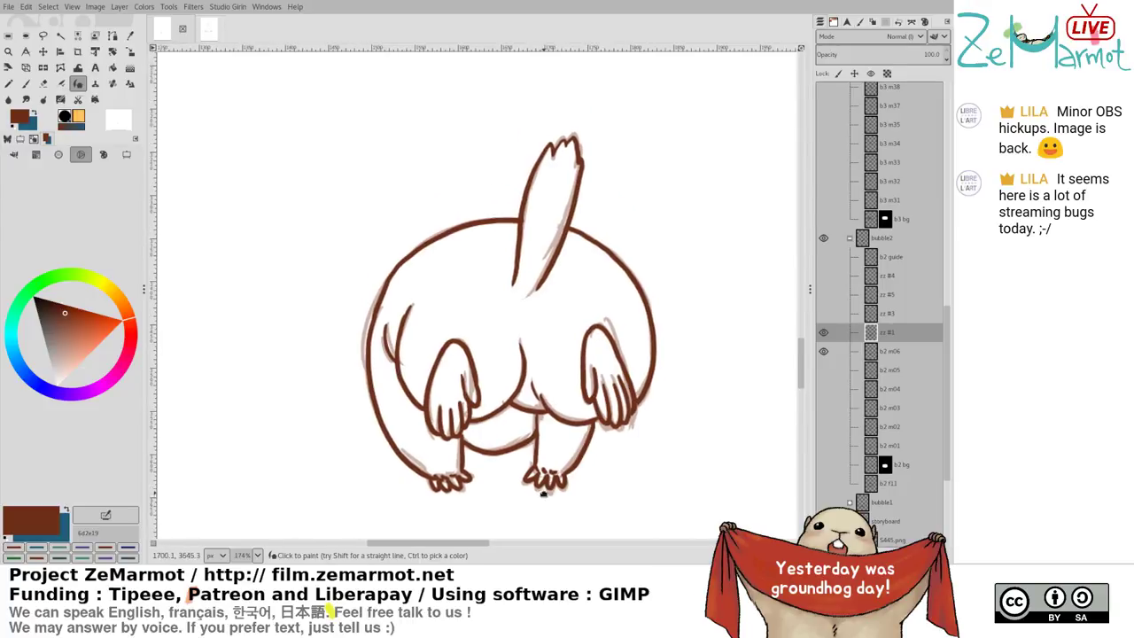
left_click(824, 332)
left_click(823, 350)
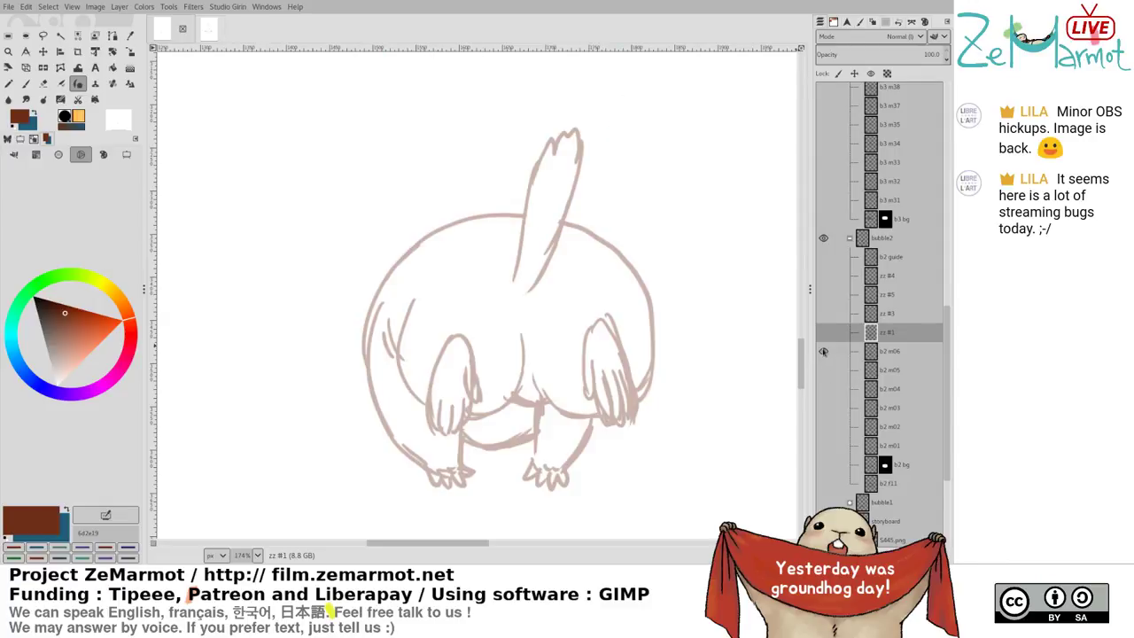
left_click(823, 333)
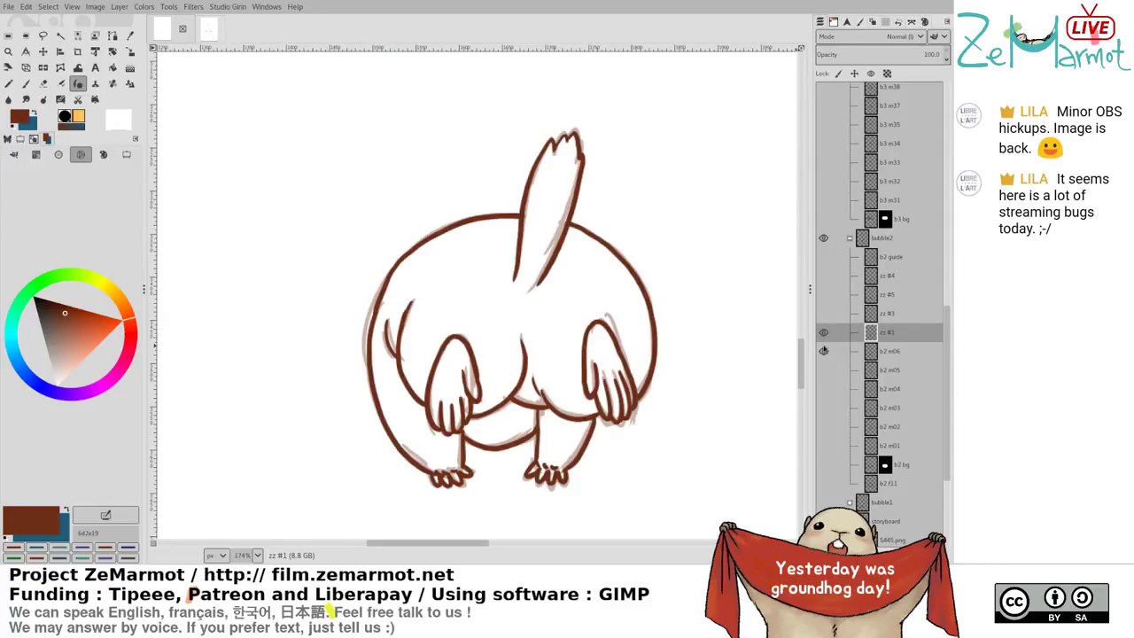
left_click(823, 351)
On layer b2 m05, erase the left arm's inner line and redraw it straighter in the pose's own green
left_click(823, 370)
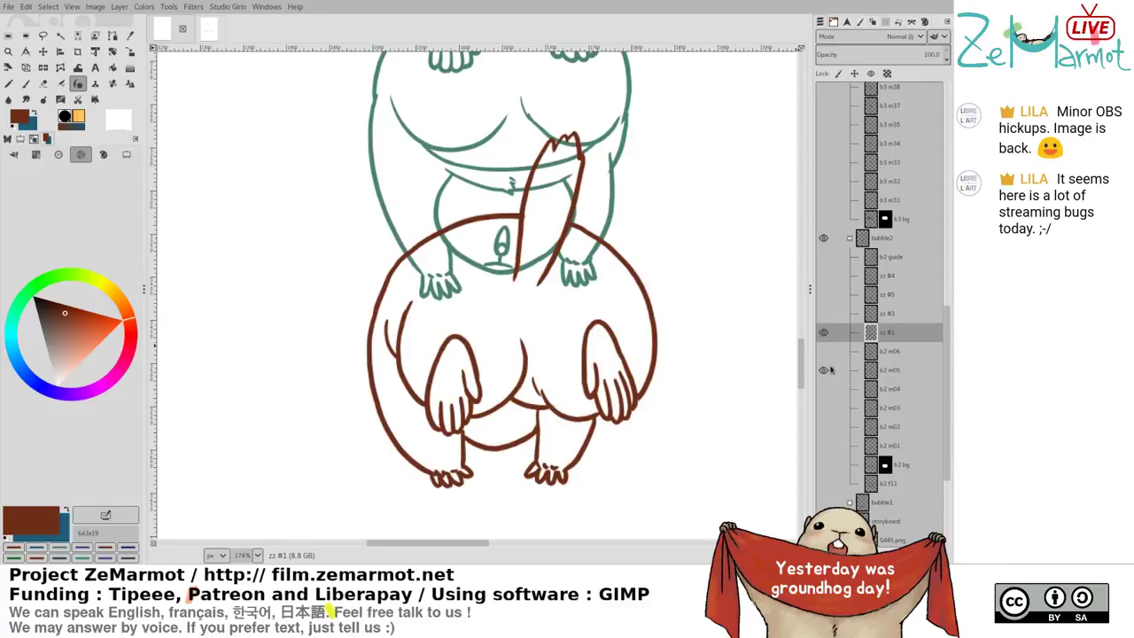
left_click(879, 365)
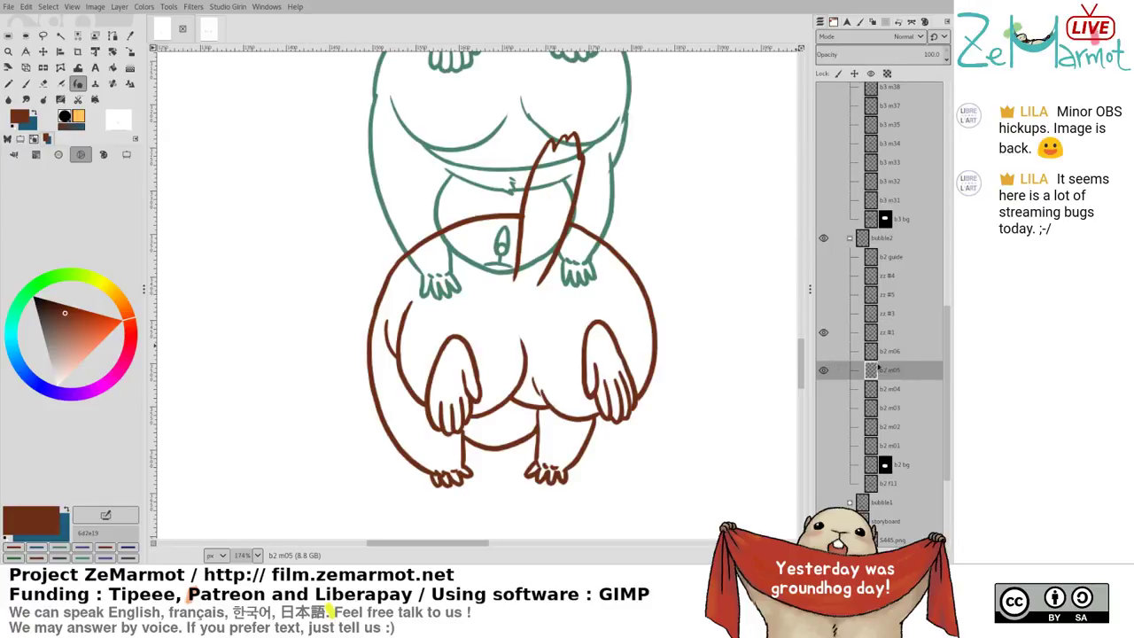
left_click(435, 211, "ctrl")
key("shift+e")
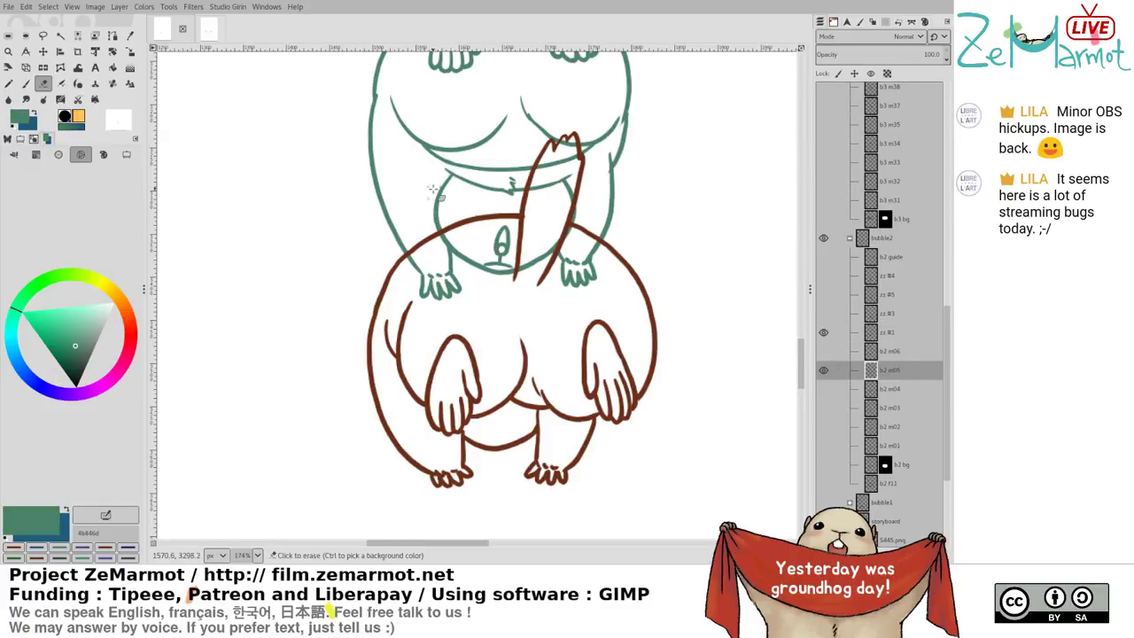
key("k")
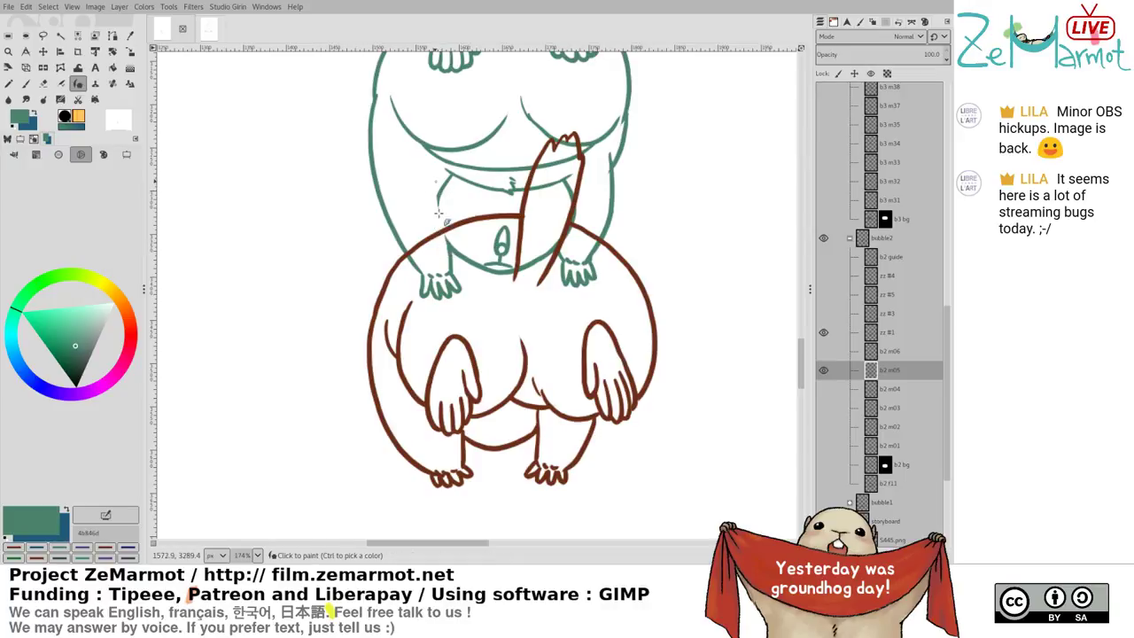
left_click_drag(439, 190, 451, 240)
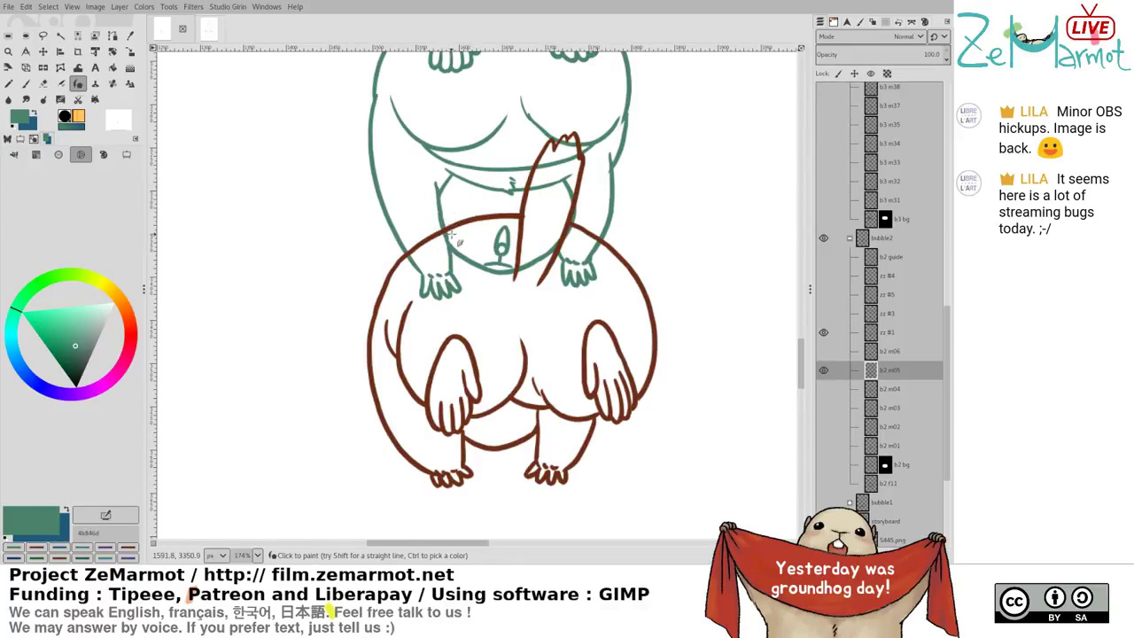
key("ctrl+z")
key("ctrl+z")
left_click_drag(443, 184, 448, 244)
key("ctrl+z")
left_click_drag(441, 190, 445, 233)
Erase and redraw the right arm's inner line on b2 m05, cleaning up its lower end above the paw
key("shift+e")
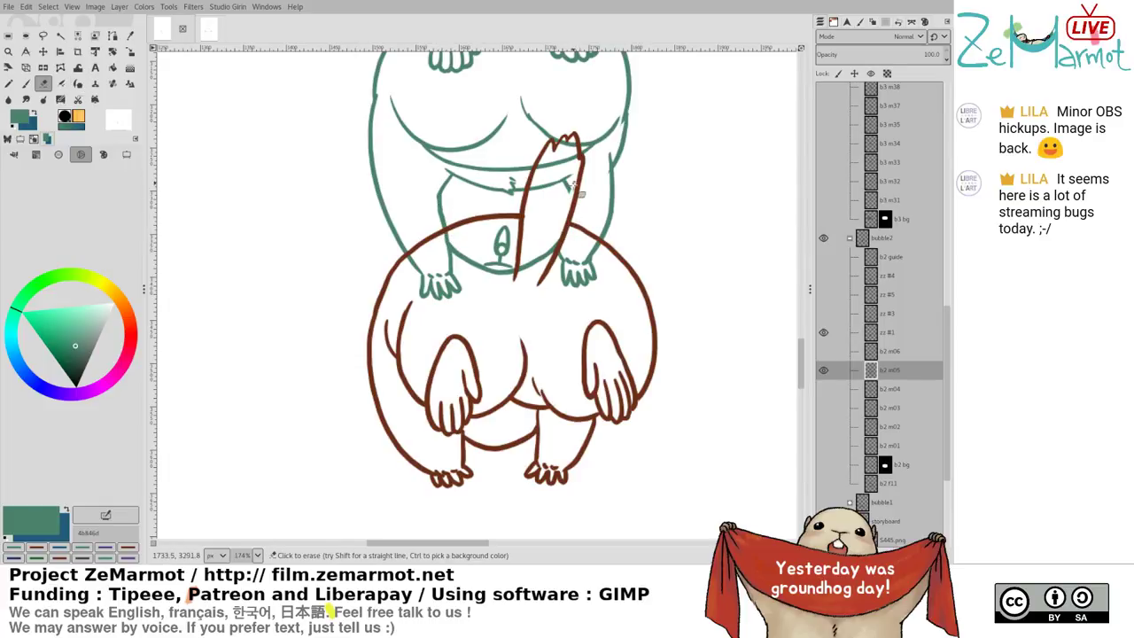
key("k")
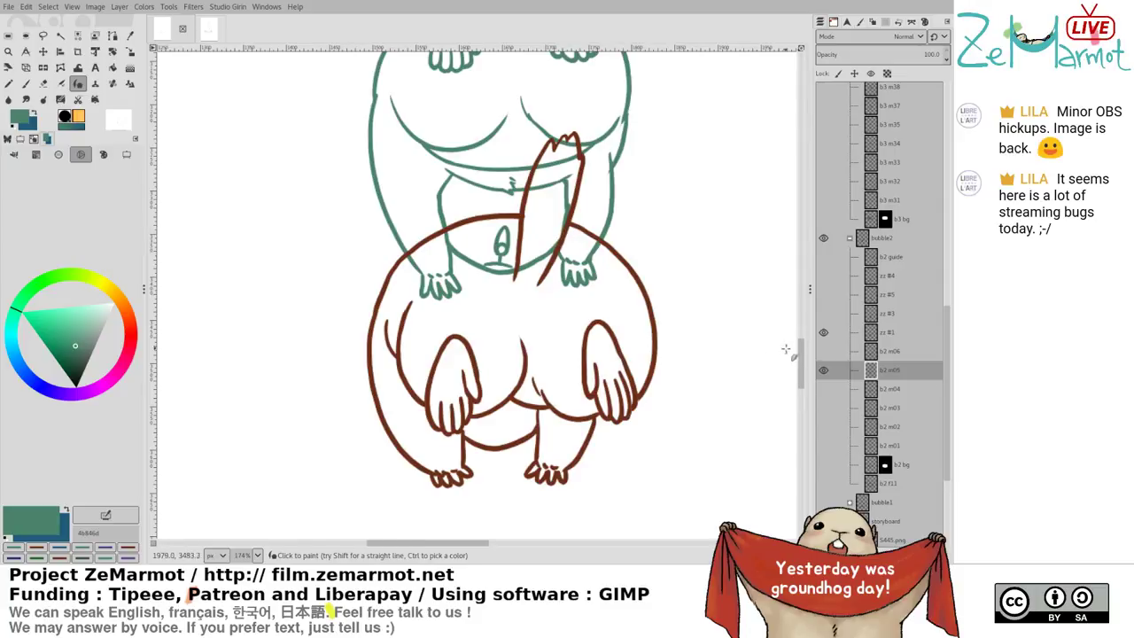
left_click(824, 388, "shift")
left_click(823, 369, "shift")
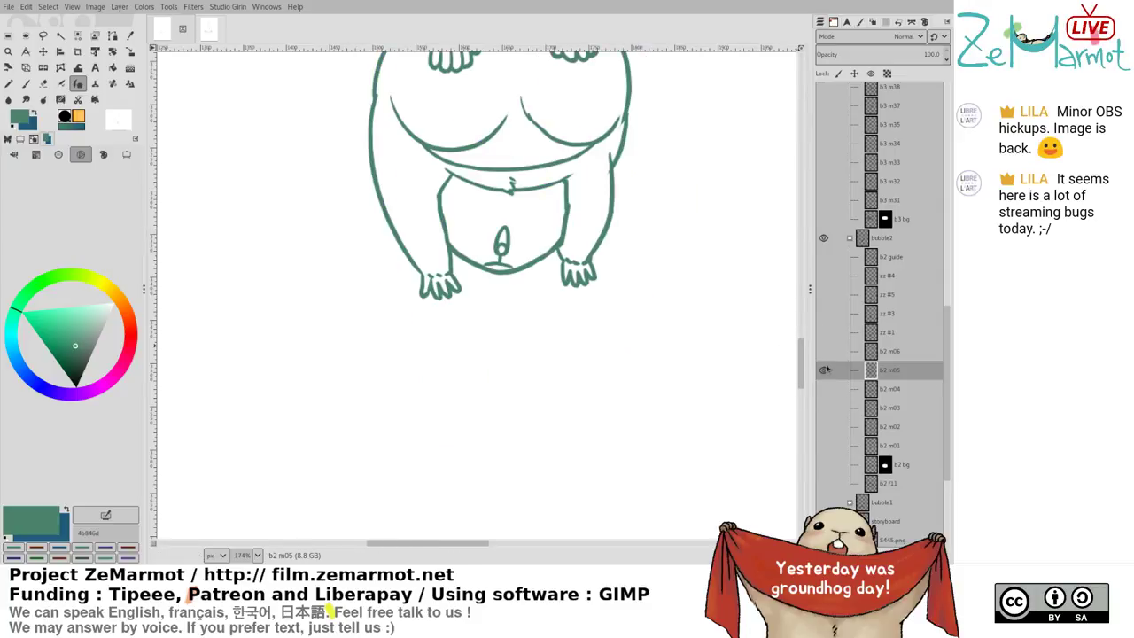
key("shift+e")
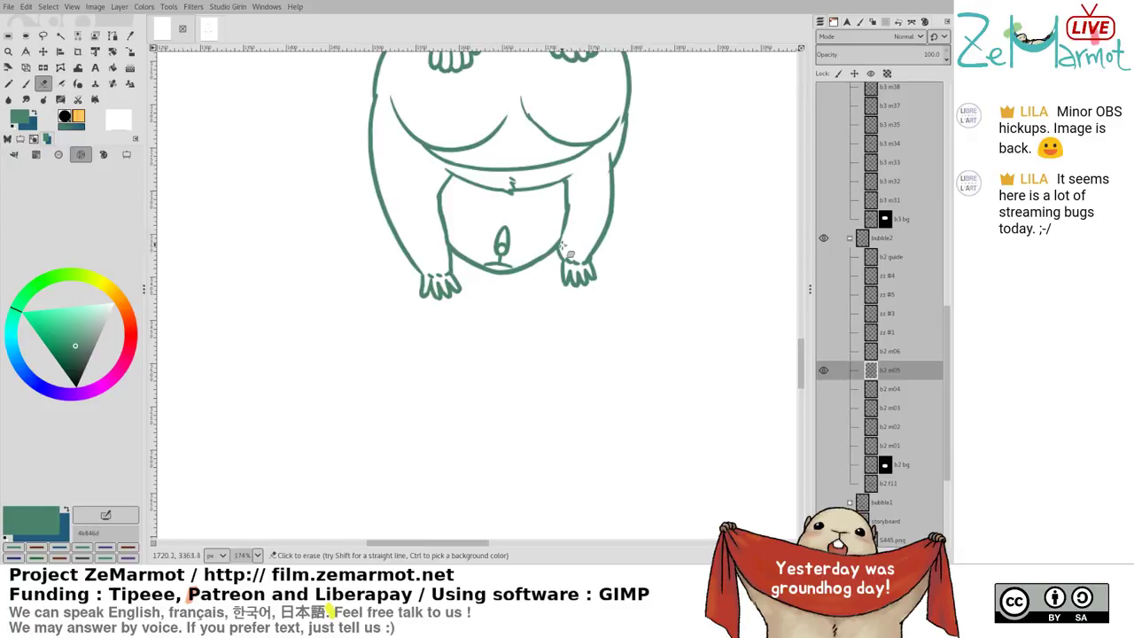
key("k")
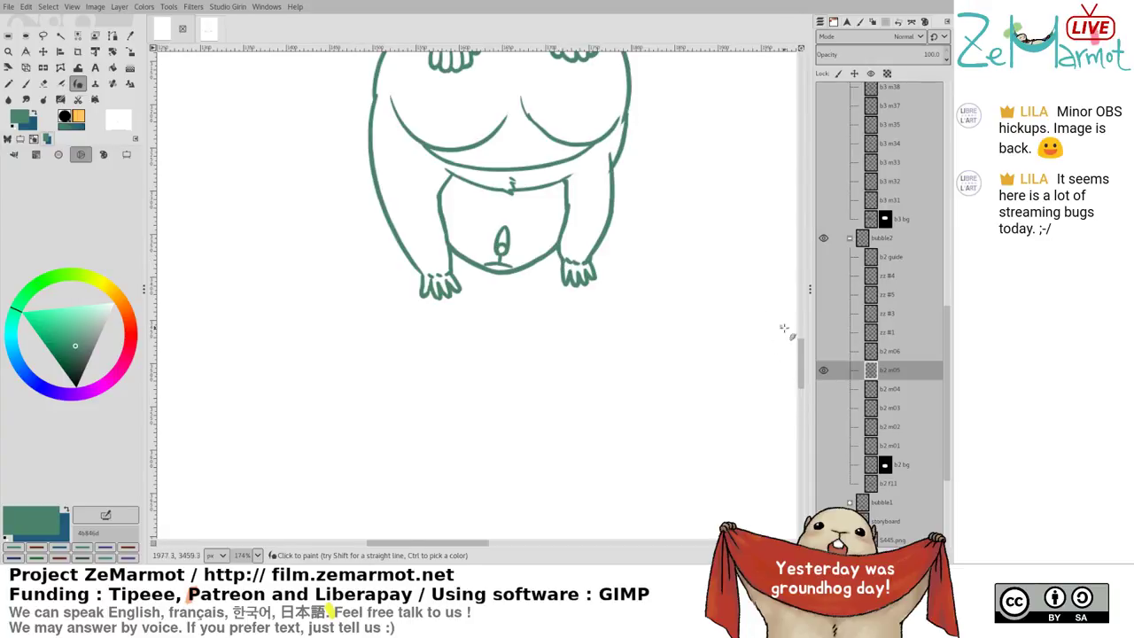
Compare the b2 m04, b2 m05 and b2 m06 poses one at a time, and show zz #1 over b2 m06
left_click(824, 387, "shift")
left_click(824, 376, "shift")
left_click(824, 368, "shift")
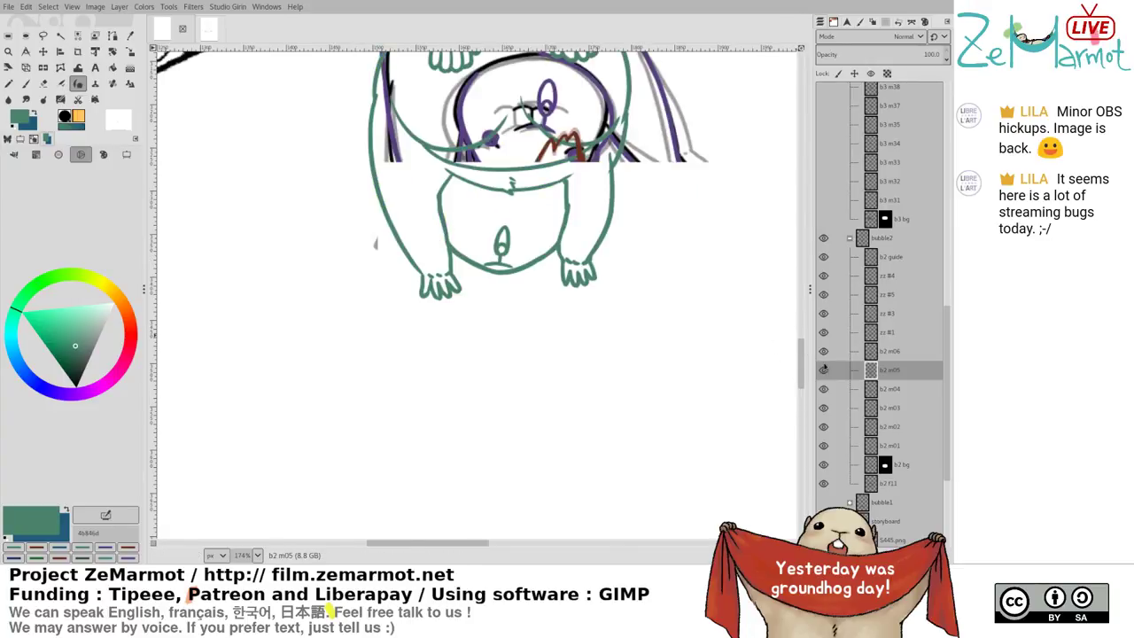
left_click(824, 386, "shift")
left_click(824, 370, "shift")
left_click(824, 353, "shift")
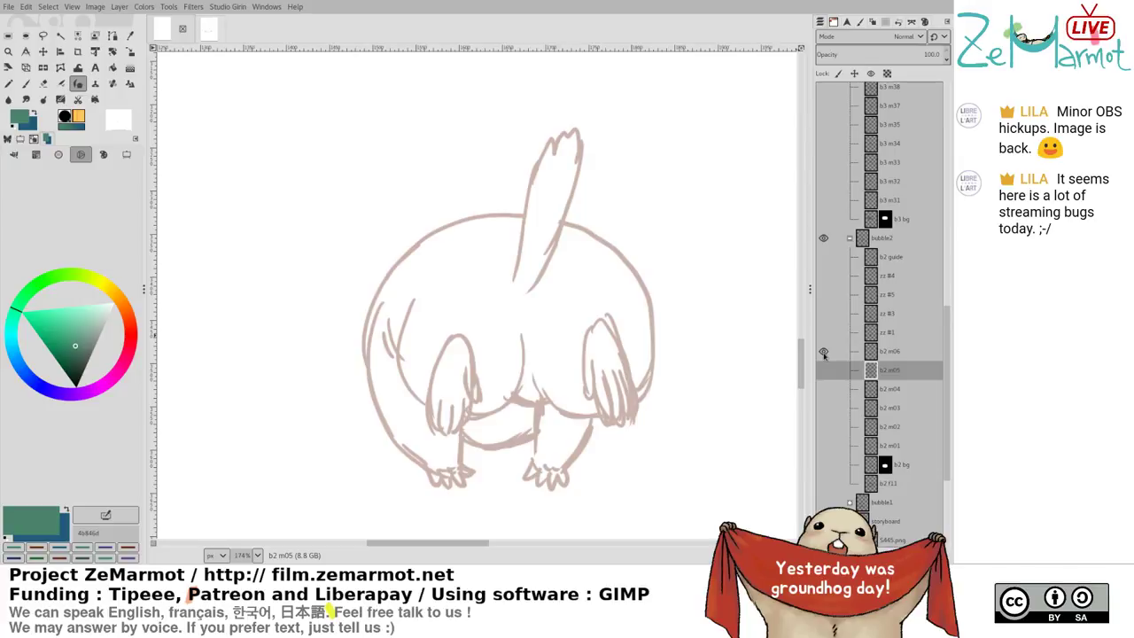
left_click(824, 332)
Clear the rough sketch from layer b2 m06 and merge the inked zz #1 layer down into it
left_click(904, 352)
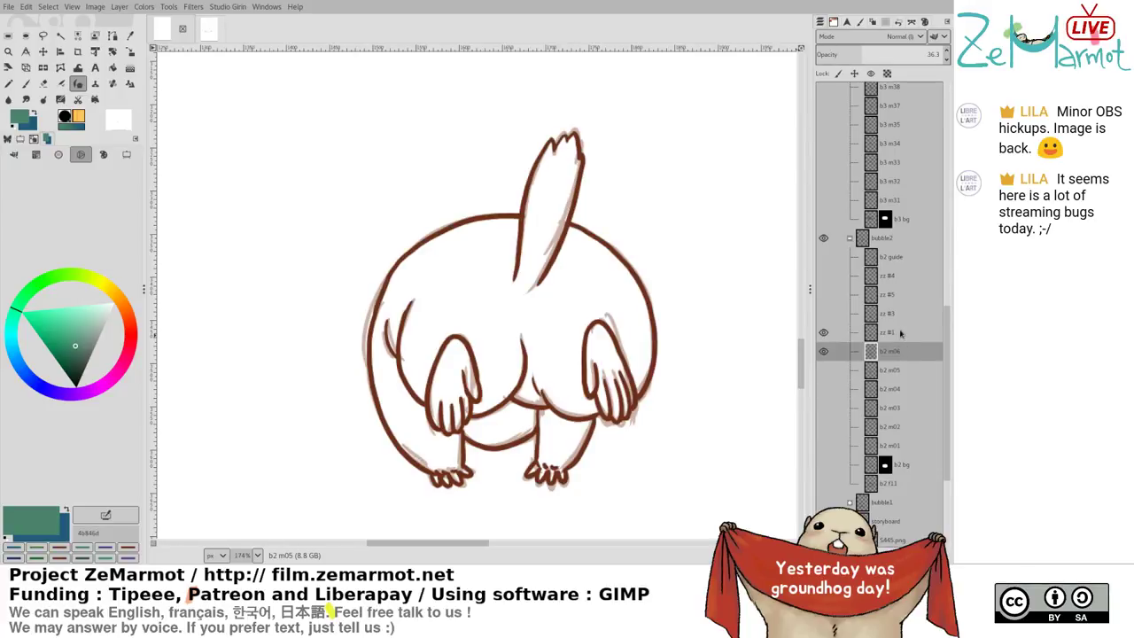
left_click(633, 410, "ctrl")
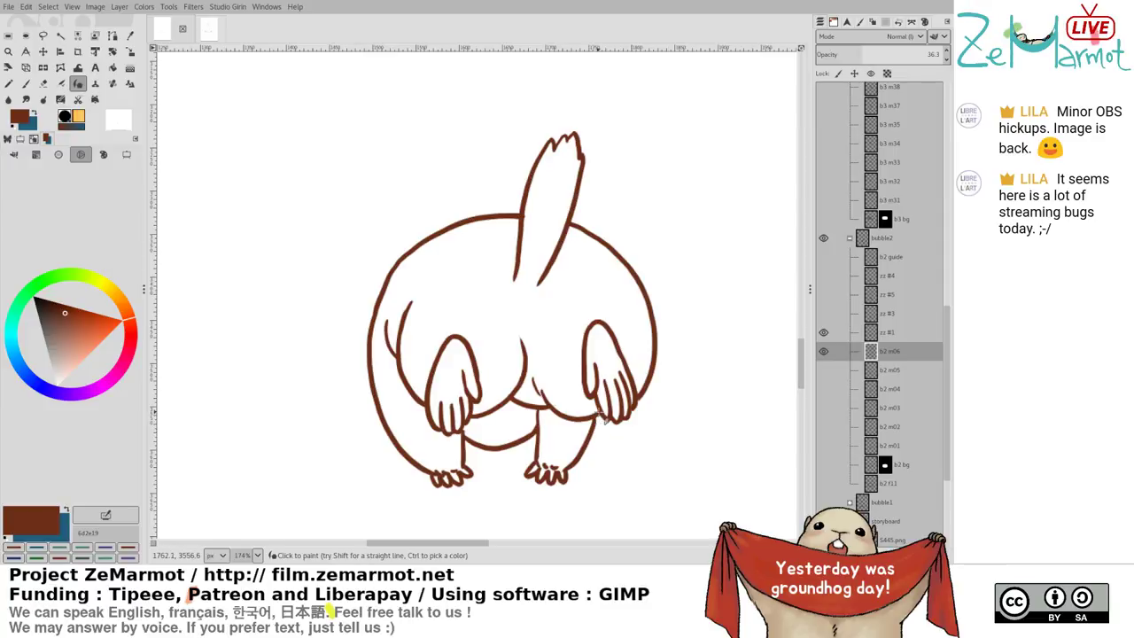
left_click(889, 334)
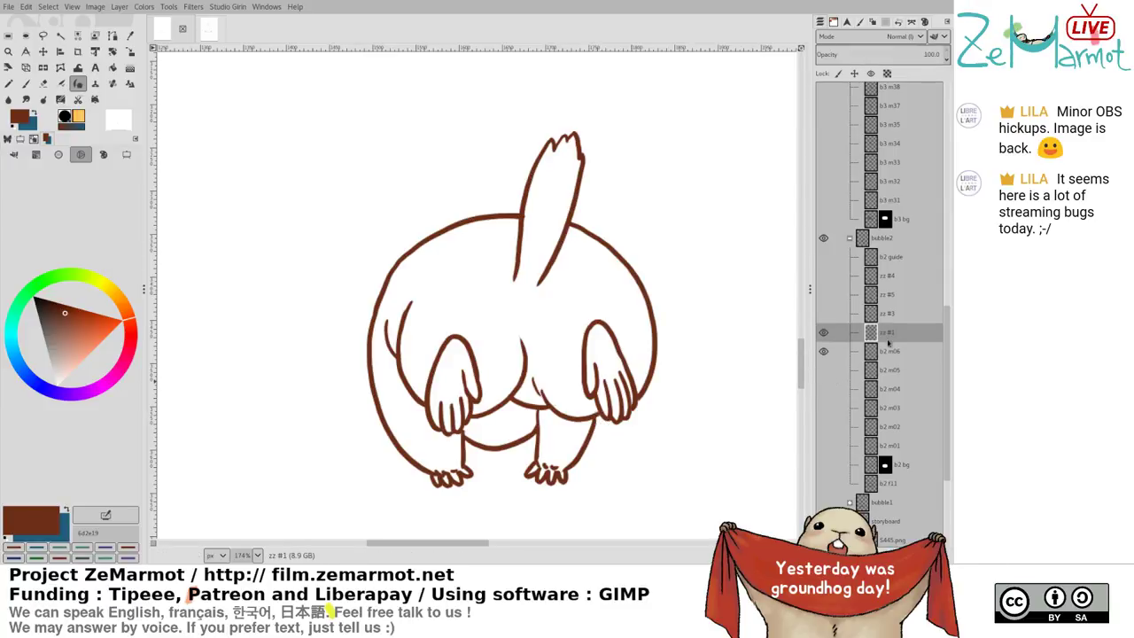
left_click(889, 351)
left_click(892, 333)
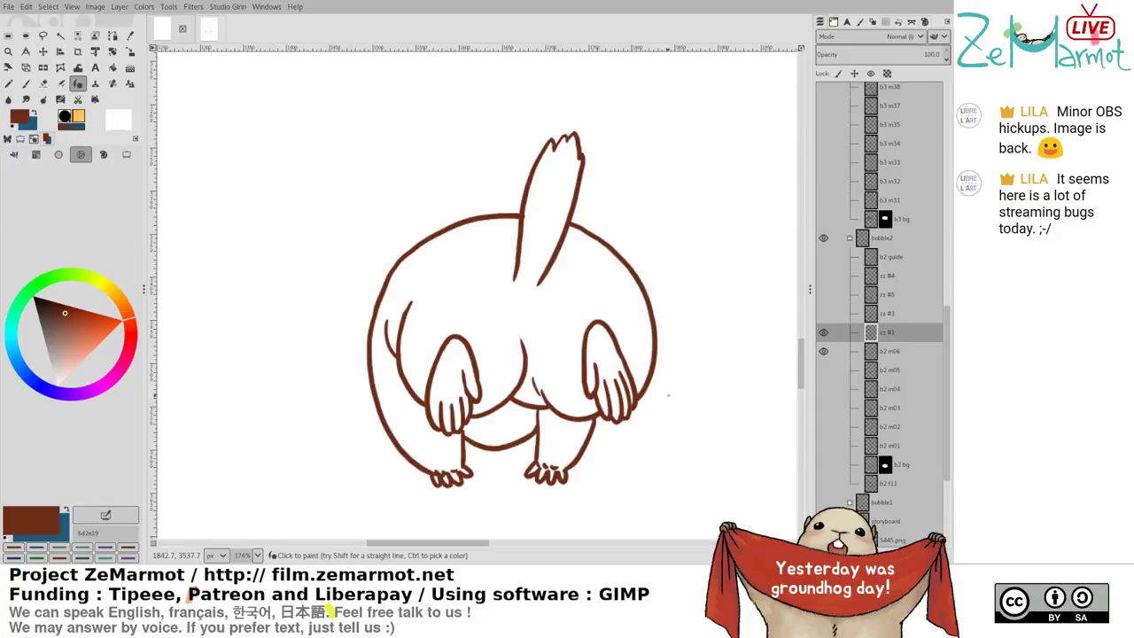
key("ctrl+e")
key("shift+e")
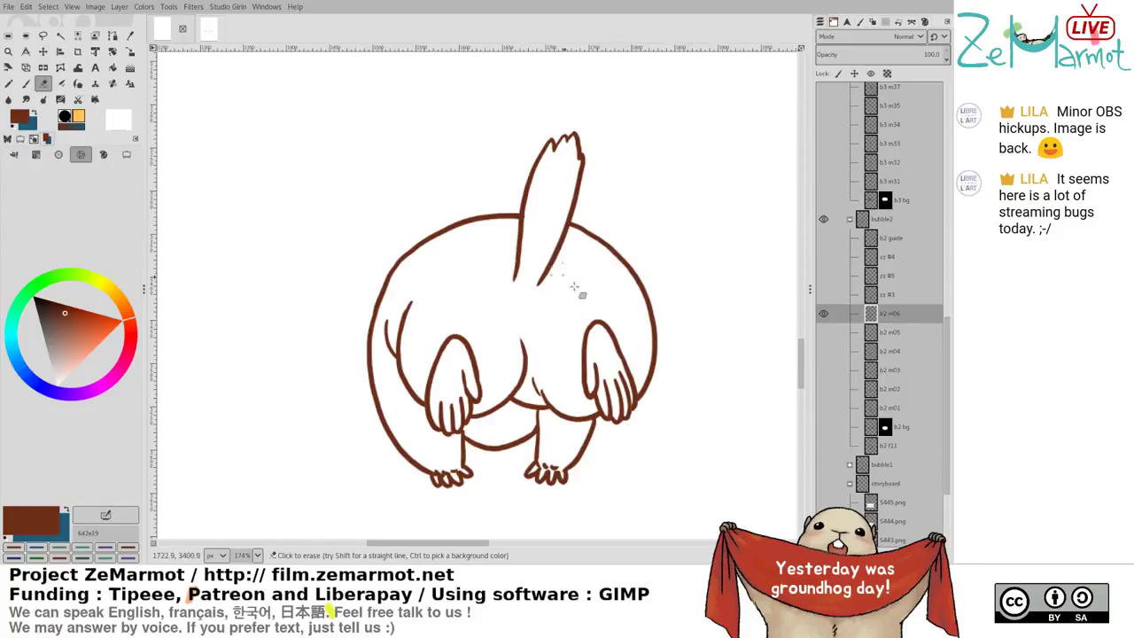
Show only the green zz #3 sketch in the bubble2 group and add a new layer zz #1 above it
left_click_drag(822, 332, 828, 320)
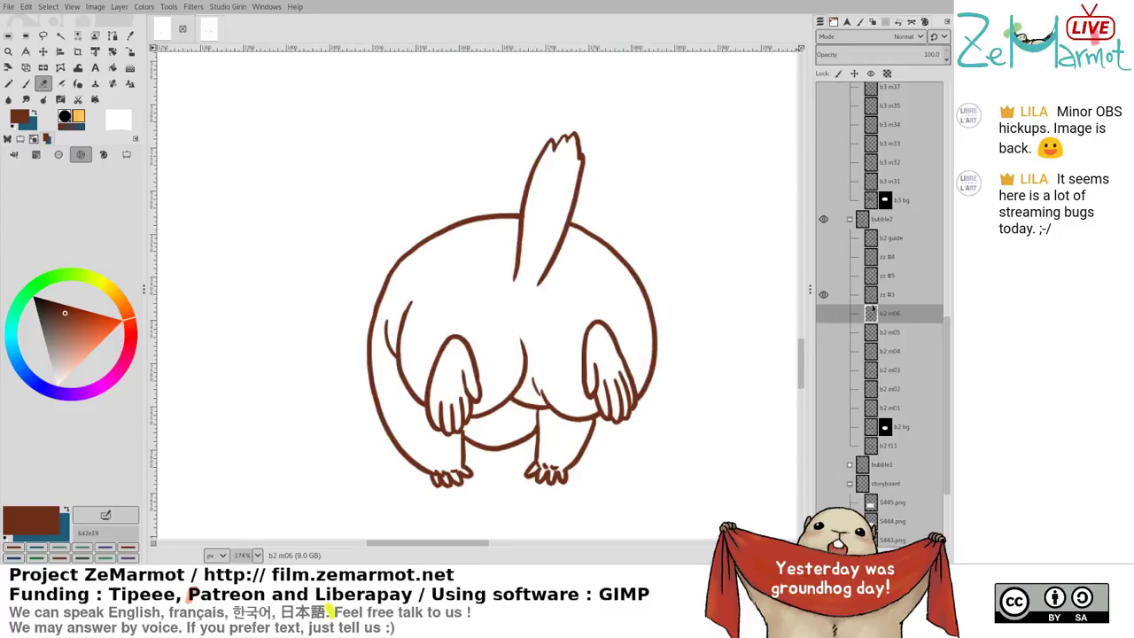
left_click(873, 296)
scroll(608, 346, "down", 5)
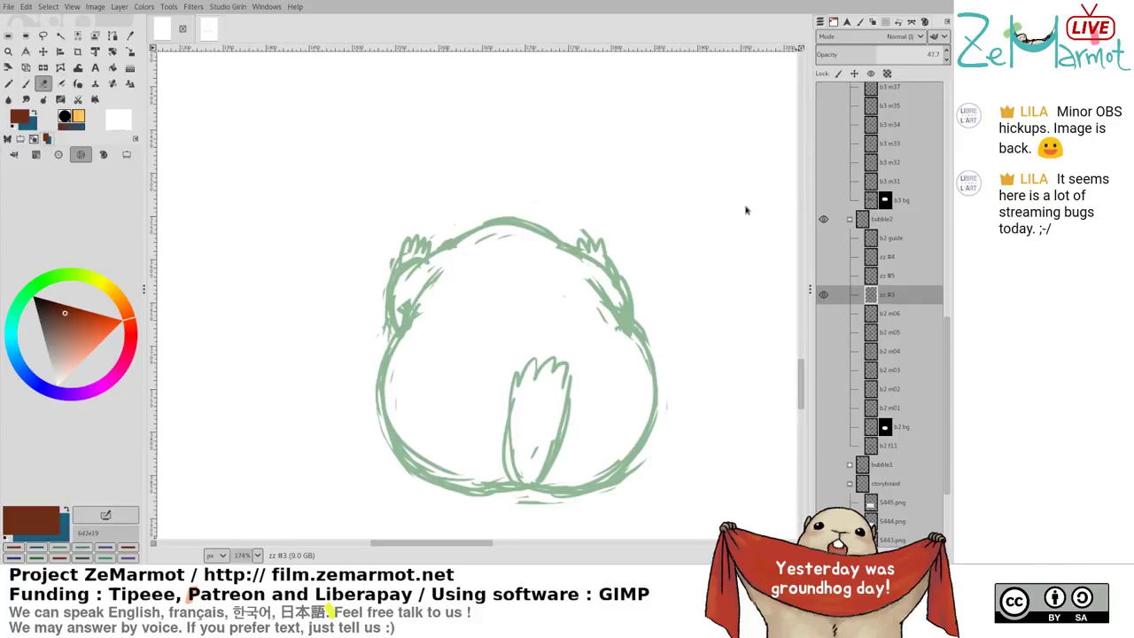
key("ctrl+shift+n")
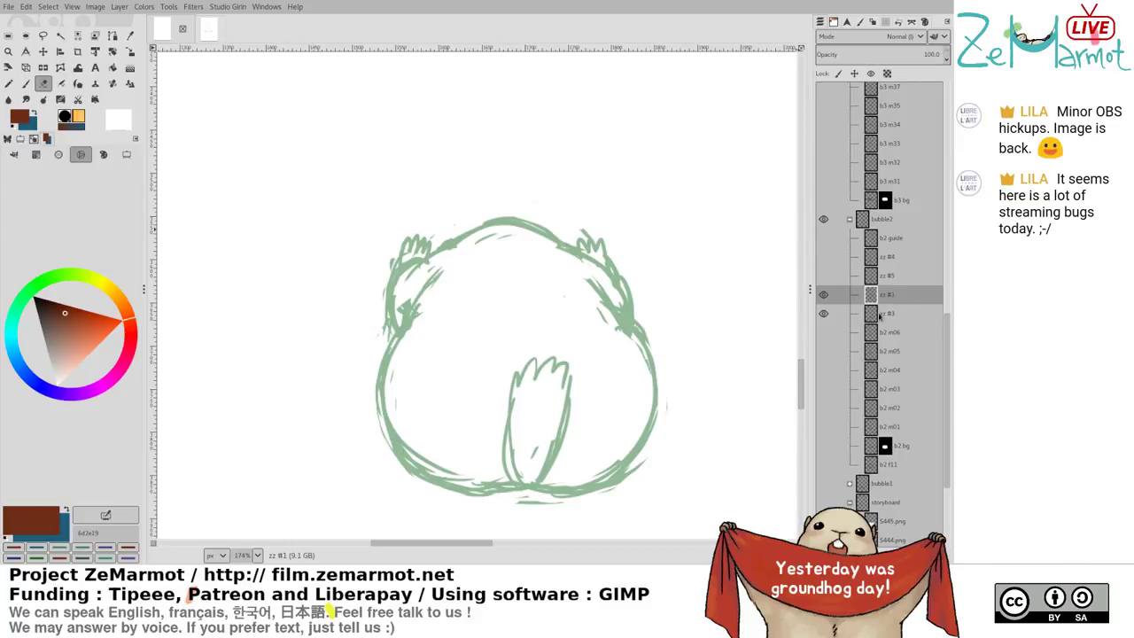
Rename the zz #3 sketch layer as b2 m07, reselect the empty zz #1 layer and save the image
left_click(881, 318)
double_click(886, 333)
double_click(889, 316)
type("b2 m07")
key("Return")
left_click(896, 299)
key("ctrl+s")
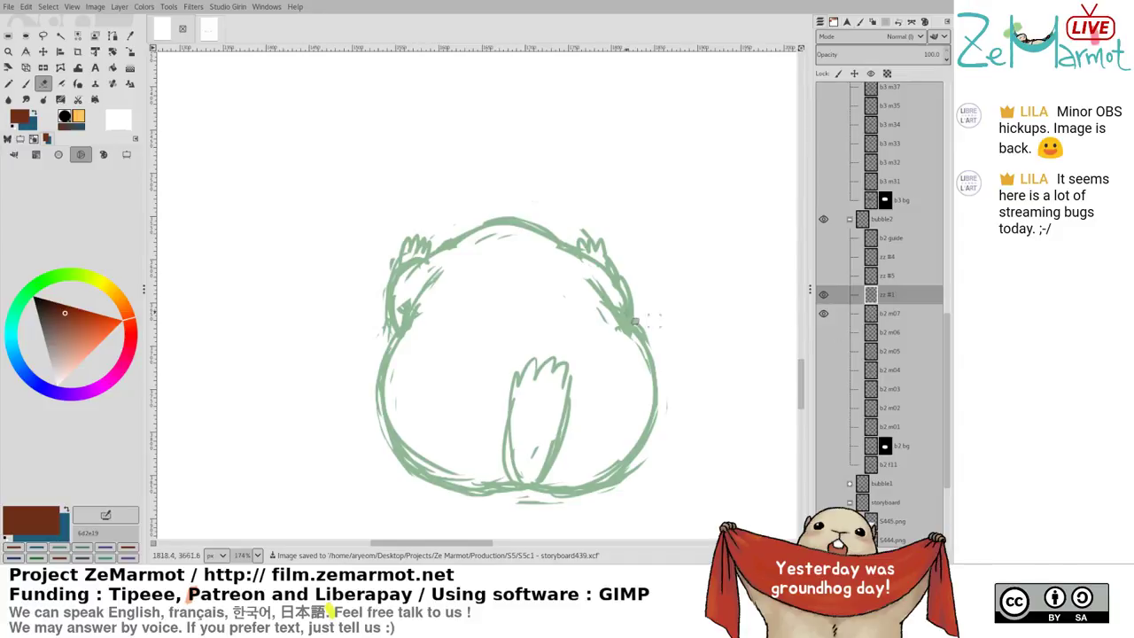
Sample the sketch's green and darken it to the grey-green 455247 as the ink colour
left_click(409, 322, "ctrl")
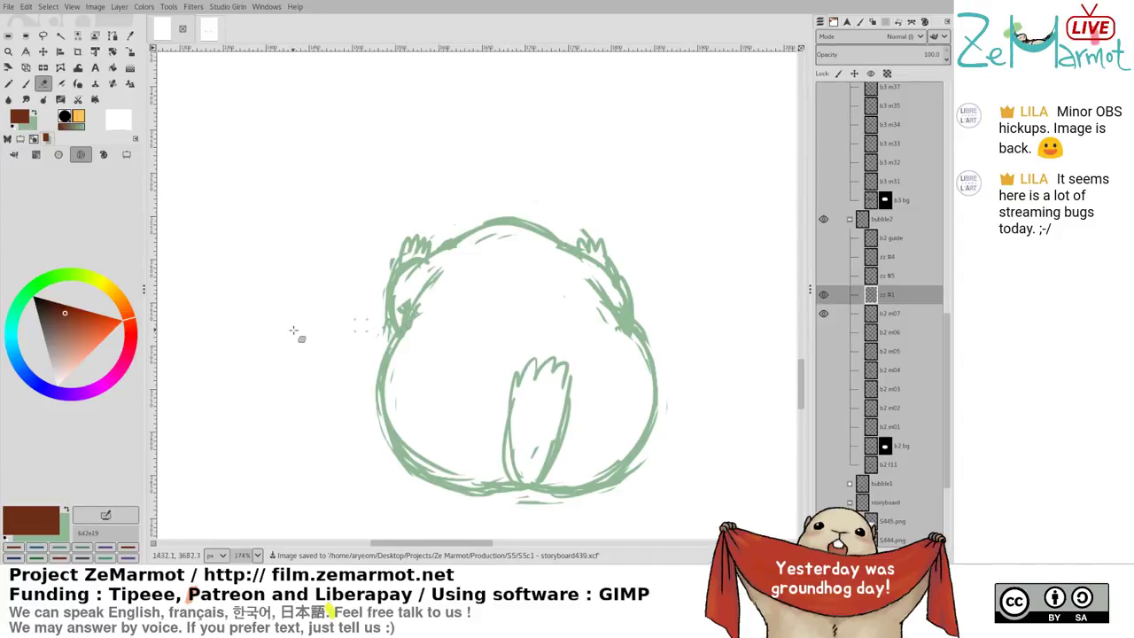
key("x")
left_click_drag(65, 319, 60, 350)
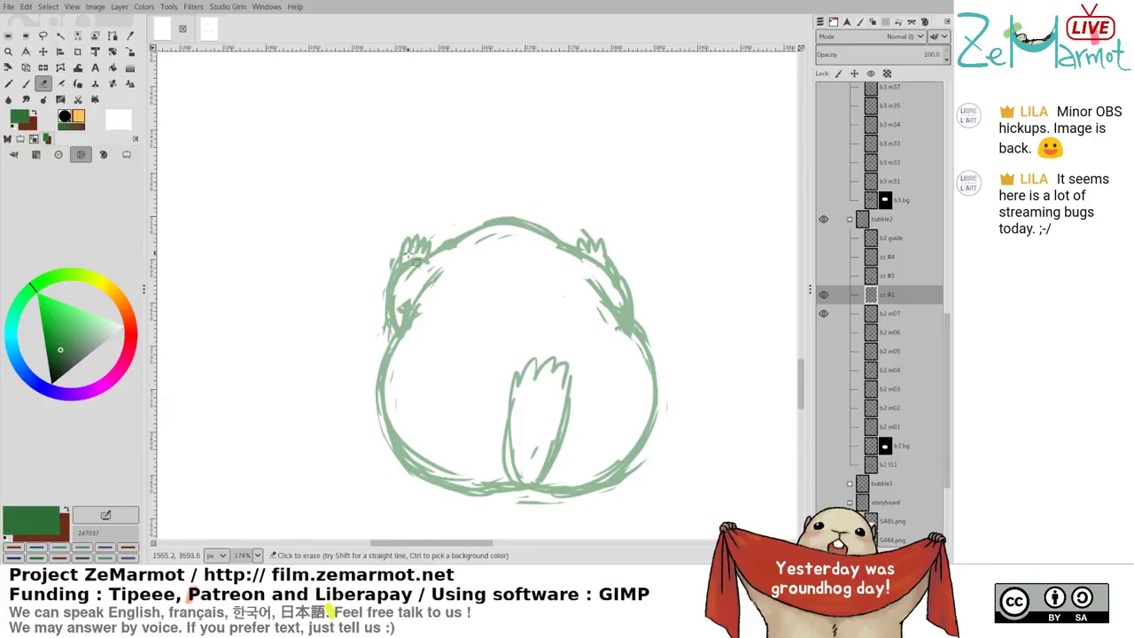
mouse_move(395, 274)
left_mouse_down()
mouse_move(366, 297)
mouse_move(264, 311)
mouse_move(291, 218)
mouse_move(288, 295)
left_mouse_up()
key("k")
key("ctrl+z")
left_click(70, 363)
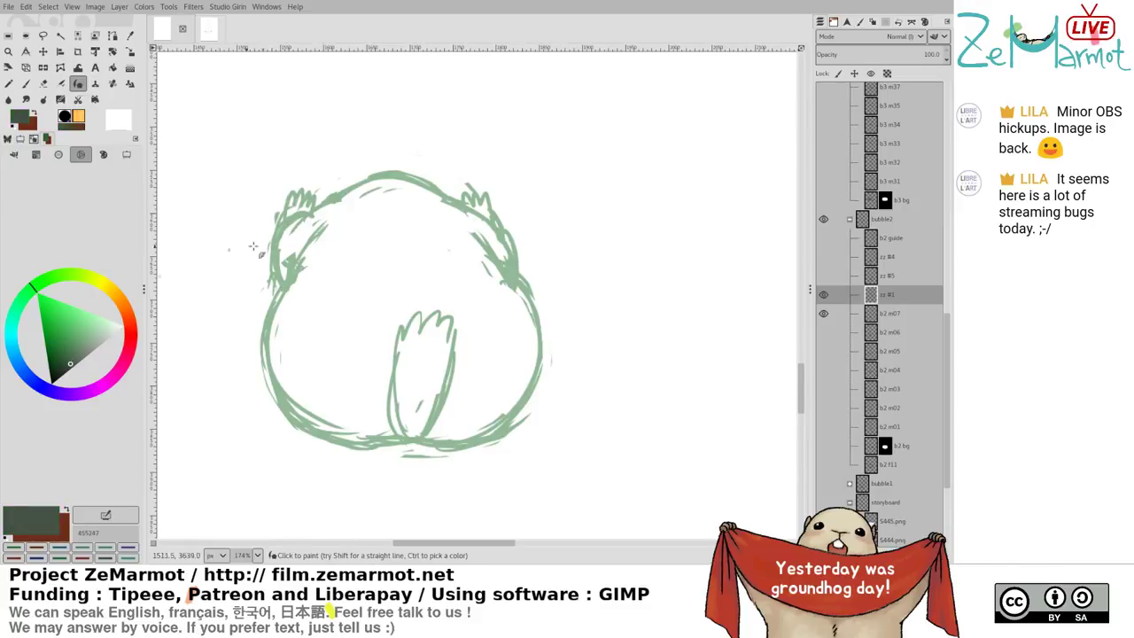
On layer zz #1, ink the raised left arm with its paw and the upper body contour across to the right paw
left_click_drag(280, 222, 293, 297)
key("ctrl+z")
left_click_drag(280, 220, 293, 296)
mouse_move(282, 228)
left_mouse_down()
mouse_move(312, 222)
mouse_move(291, 203)
mouse_move(293, 227)
mouse_move(293, 207)
mouse_move(348, 196)
mouse_move(292, 232)
mouse_move(344, 193)
left_mouse_up()
key("ctrl+z")
key("ctrl+z")
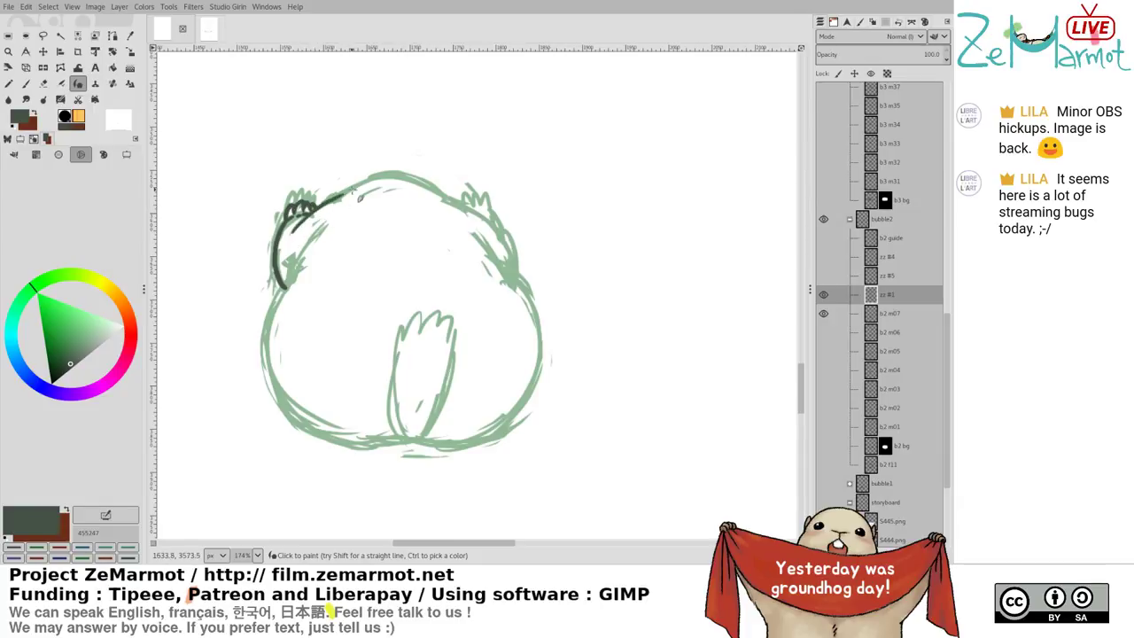
key("ctrl+z")
mouse_move(294, 232)
left_mouse_down()
mouse_move(371, 180)
mouse_move(447, 198)
left_mouse_up()
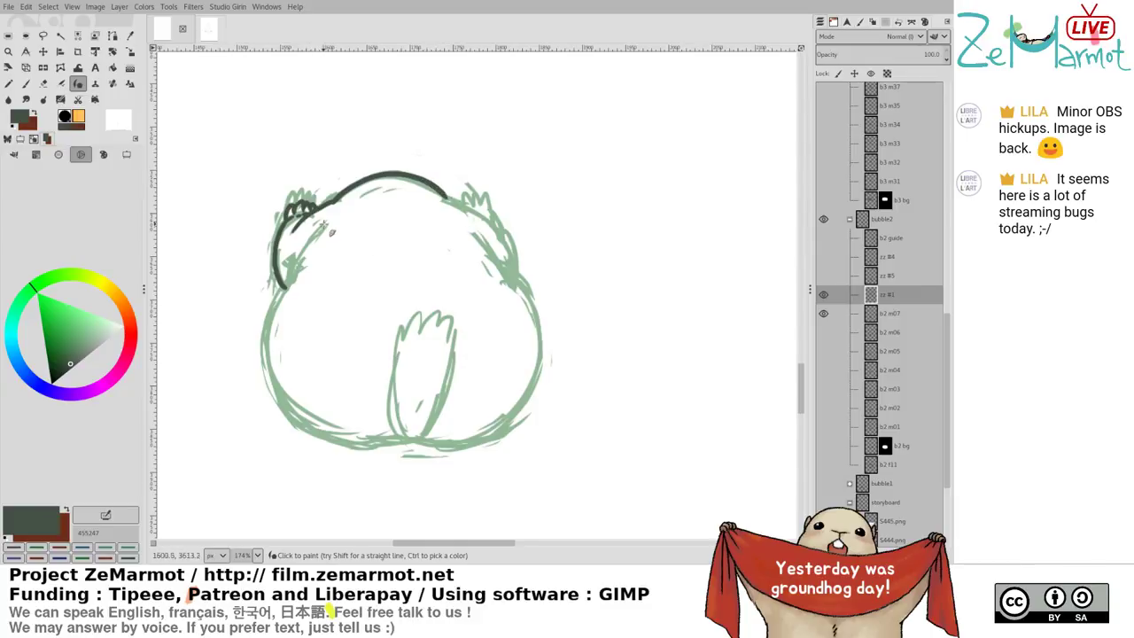
Ink the left body contour down to the base, the upright tail and the inner line below the right arm
mouse_move(322, 223)
left_mouse_down()
mouse_move(278, 307)
mouse_move(286, 395)
left_mouse_up()
key("ctrl+z")
mouse_move(306, 278)
left_mouse_down()
mouse_move(273, 351)
mouse_move(281, 391)
mouse_move(334, 447)
mouse_move(370, 452)
mouse_move(413, 434)
mouse_move(406, 448)
mouse_move(387, 411)
mouse_move(391, 358)
mouse_move(414, 322)
mouse_move(449, 329)
mouse_move(401, 443)
left_mouse_up()
mouse_move(468, 229)
left_mouse_down()
mouse_move(516, 297)
mouse_move(480, 237)
mouse_move(504, 271)
mouse_move(541, 374)
left_mouse_up()
key("ctrl+z")
key("shift+e")
key("k")
key("ctrl+z")
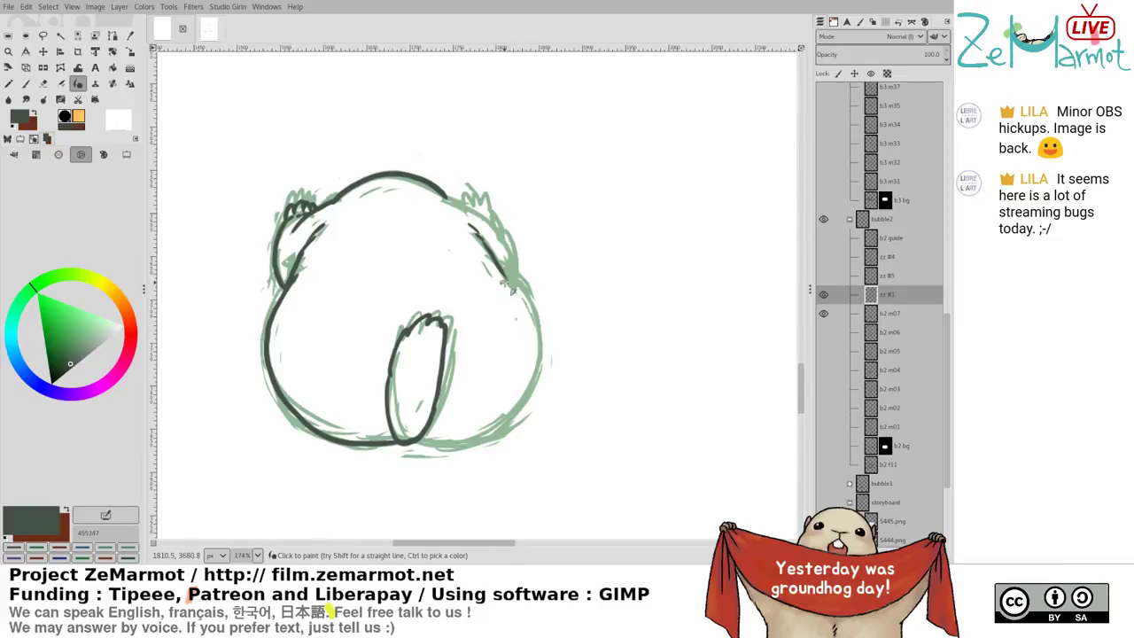
Ink the right body contour down to the base, close it against the tail and start the right arm's inner line
mouse_move(511, 282)
left_mouse_down()
mouse_move(535, 402)
mouse_move(511, 428)
mouse_move(423, 448)
mouse_move(408, 441)
mouse_move(490, 432)
left_mouse_up()
key("ctrl+z")
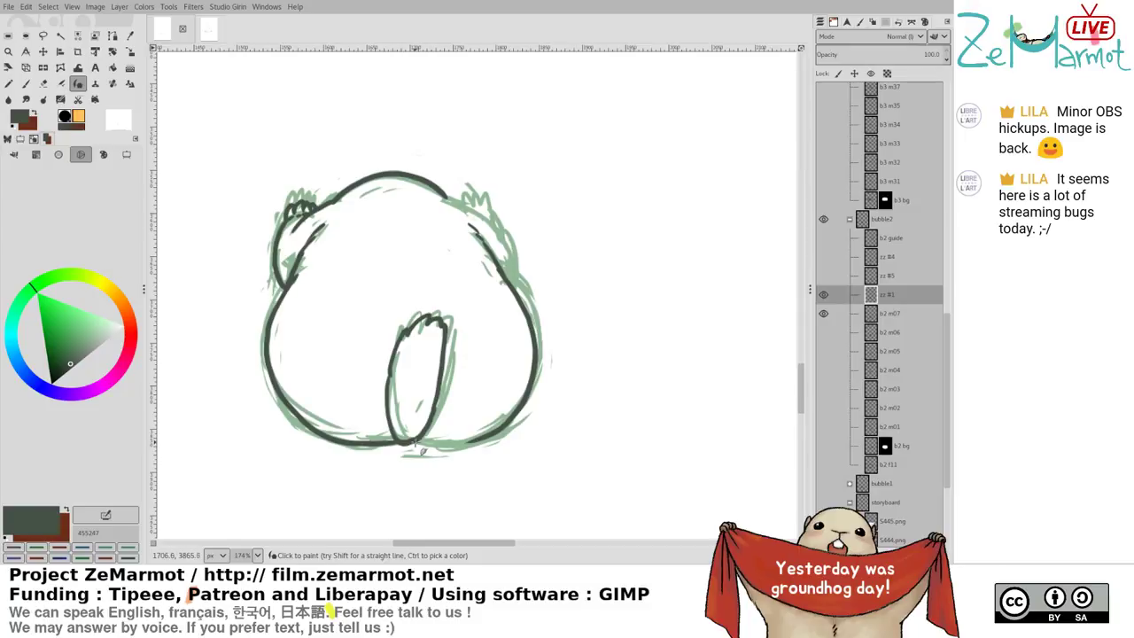
left_click_drag(415, 441, 486, 434)
mouse_move(444, 194)
left_mouse_down()
mouse_move(500, 232)
mouse_move(455, 205)
mouse_move(501, 239)
mouse_move(455, 206)
mouse_move(486, 224)
mouse_move(514, 265)
left_mouse_up()
key("ctrl+z")
key("ctrl+z")
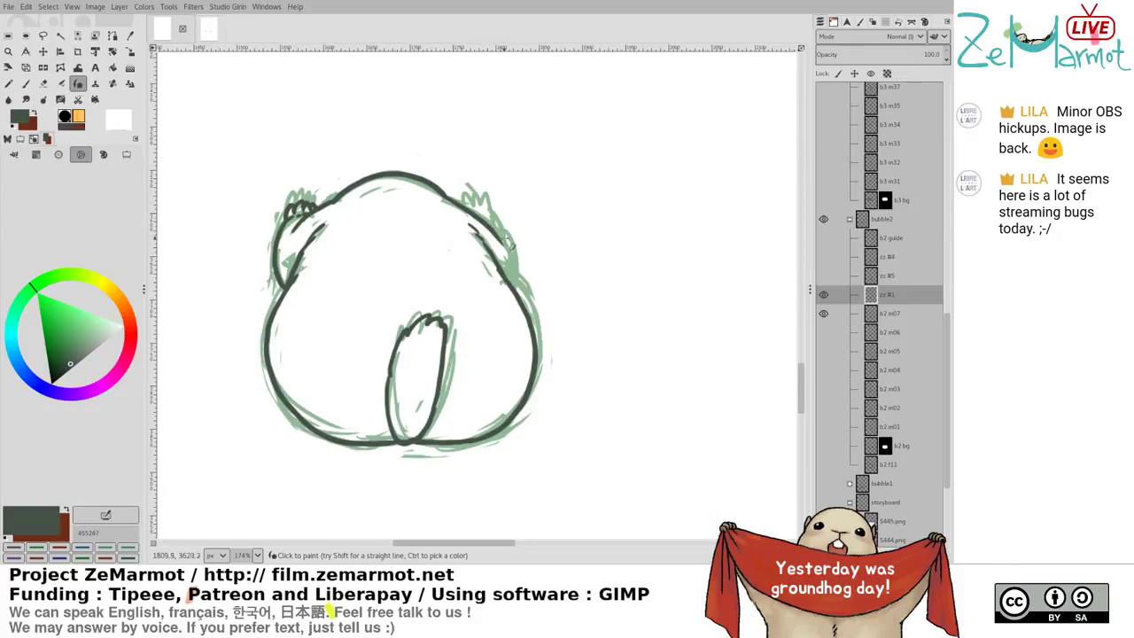
Ink the outer edge of the right arm with its paw and add short fur strokes on the head
left_click_drag(494, 222, 521, 278)
key("ctrl+z")
left_click_drag(493, 220, 514, 285)
key("ctrl+z")
mouse_move(494, 220)
left_mouse_down()
mouse_move(511, 254)
mouse_move(506, 282)
left_mouse_up()
key("ctrl+z")
mouse_move(502, 227)
left_mouse_down()
mouse_move(521, 276)
mouse_move(512, 285)
left_mouse_up()
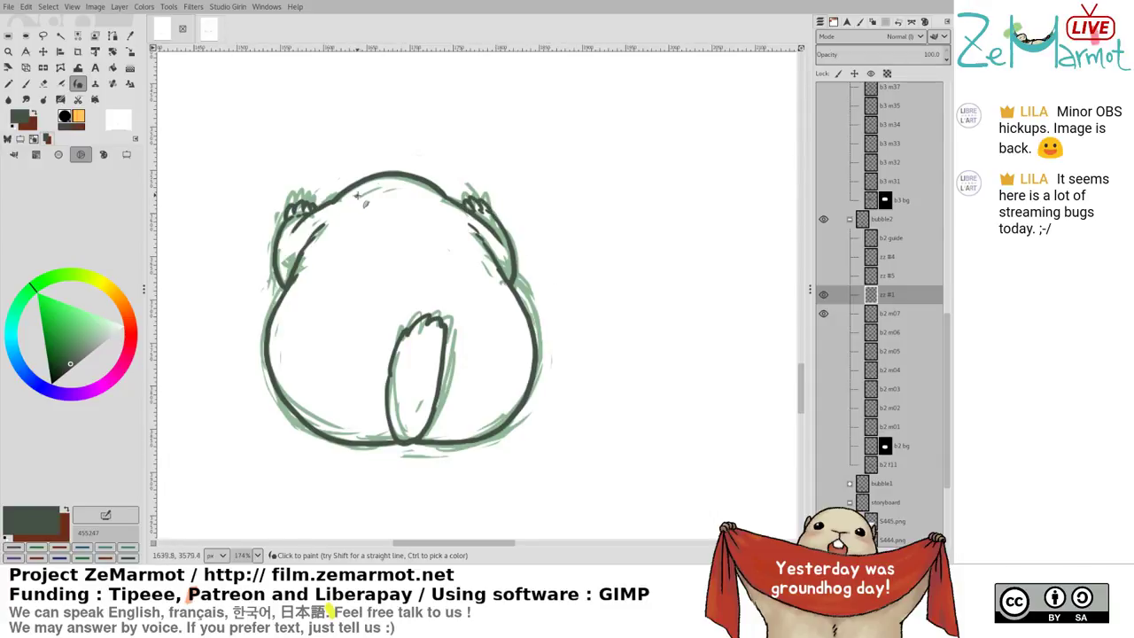
key("ctrl+z")
left_click_drag(358, 196, 392, 188)
Clear the green sketch from layer b2 m07 and merge the zz #1 ink layer down into it
left_click(885, 314)
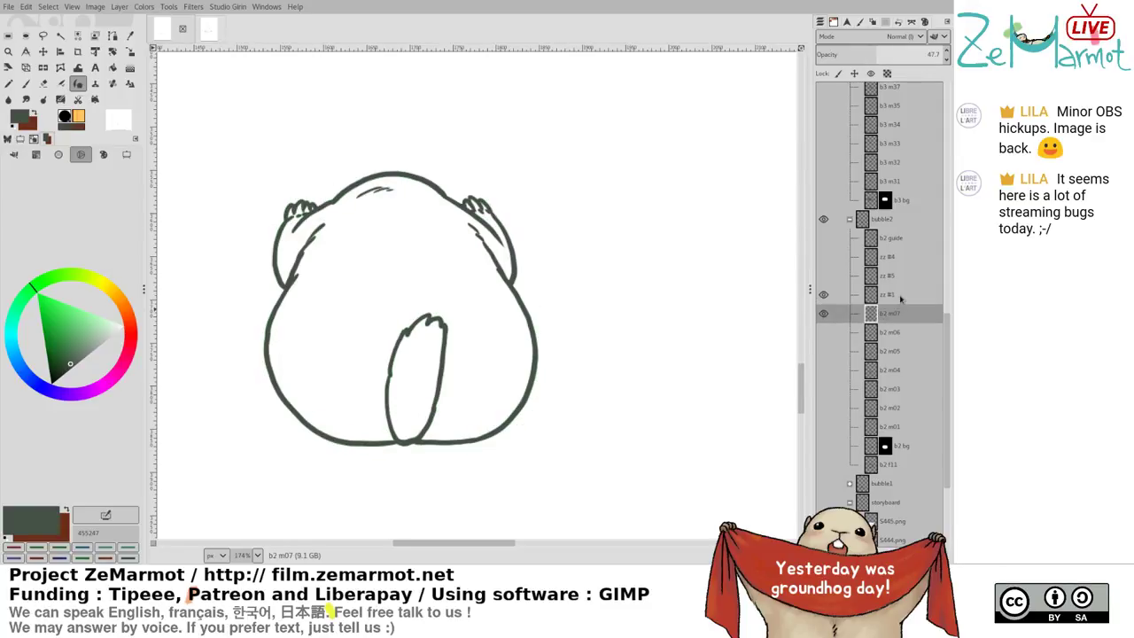
left_click(898, 298)
key("ctrl+e")
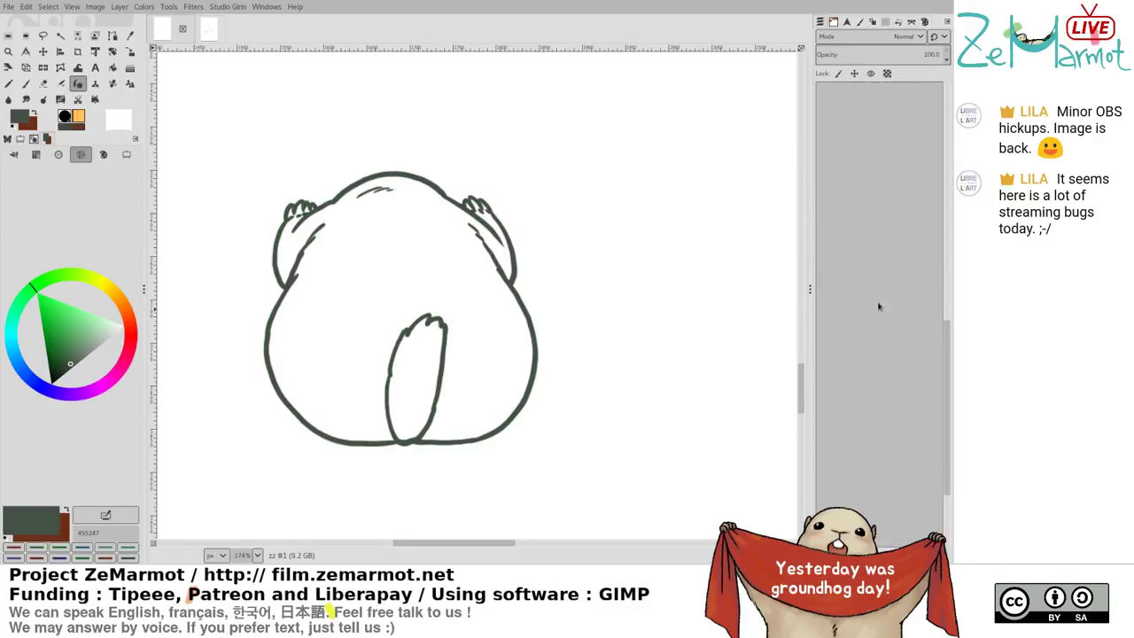
Show only the brown zz #5 sketch, centre it in view and add a new layer zz #1 above it
left_click(824, 277)
left_click(824, 276)
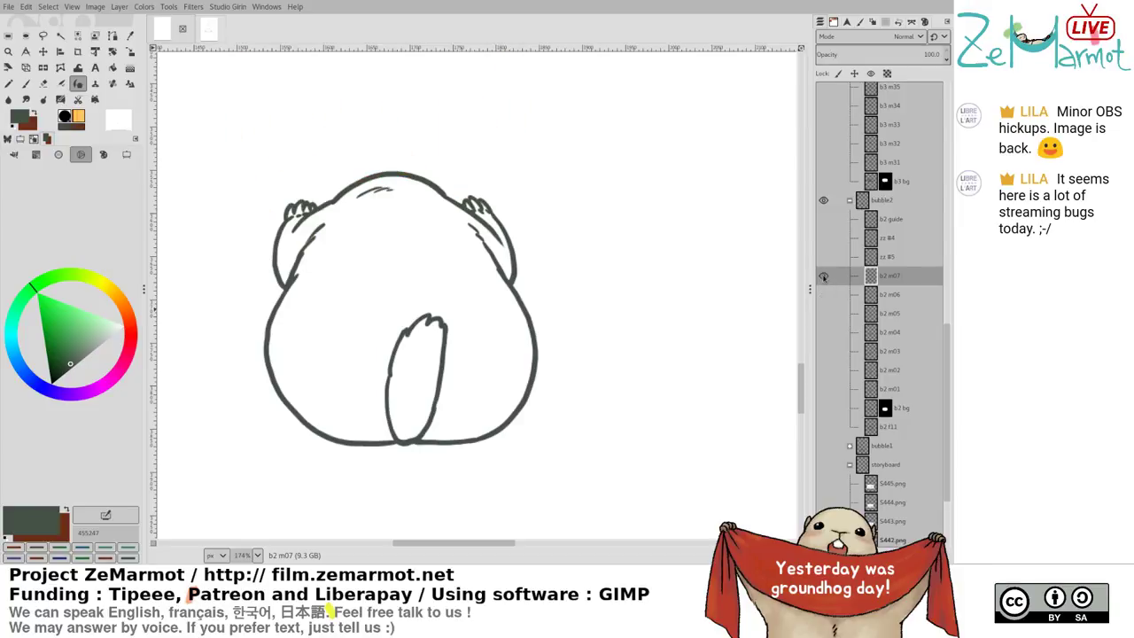
left_click(823, 257)
left_click_drag(566, 376, 663, 195)
left_click(896, 257)
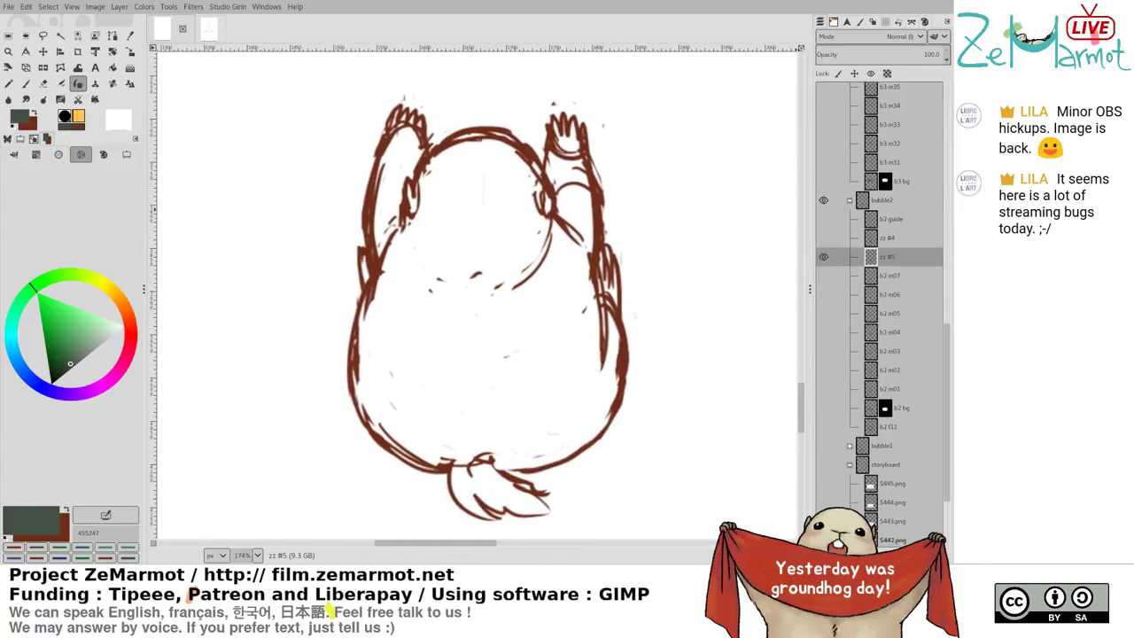
key("shift+ctrl+d")
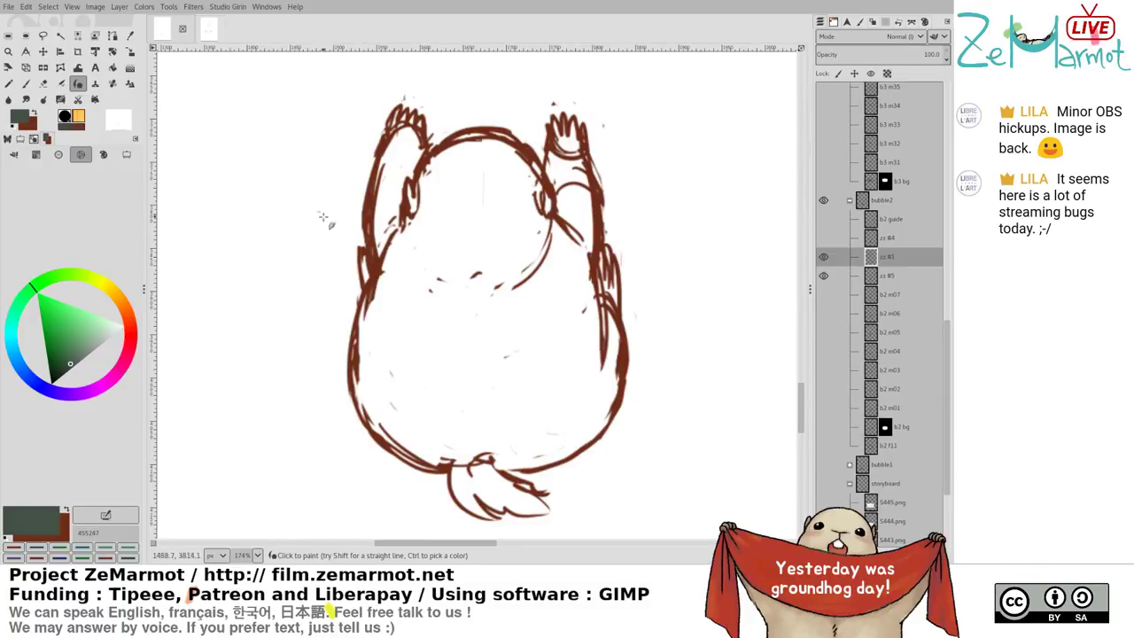
Sample the sketch's brown 6d2c19 as ink colour, fade layer zz #5 to 37.9 opacity and reselect zz #1
left_click(427, 160, "ctrl")
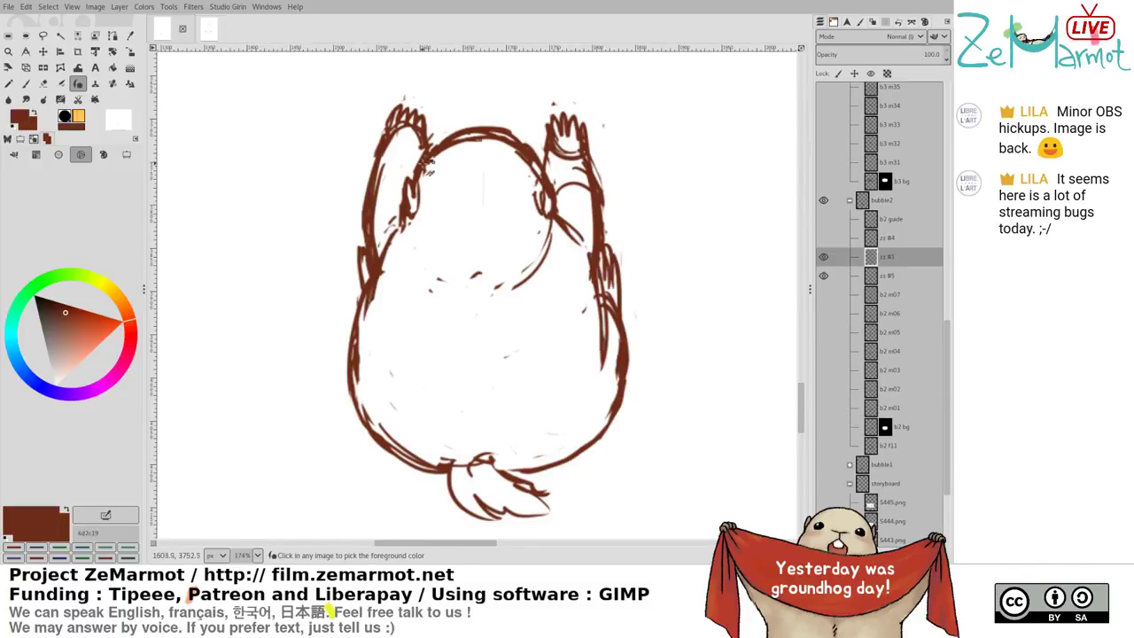
left_click(894, 273)
left_click(865, 54)
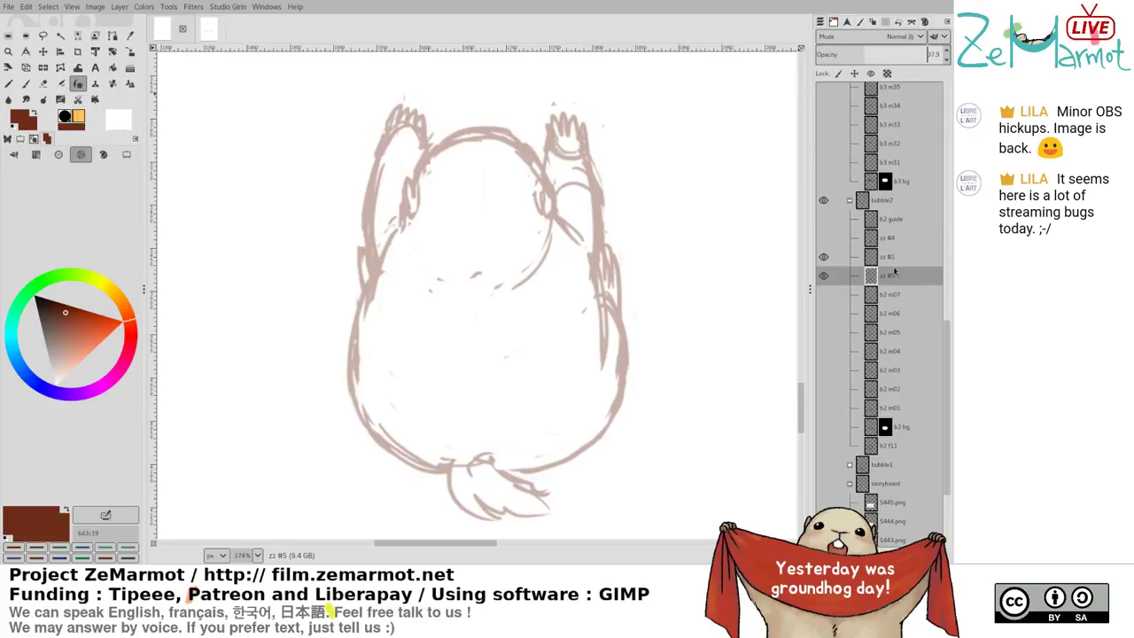
key("Page_Up")
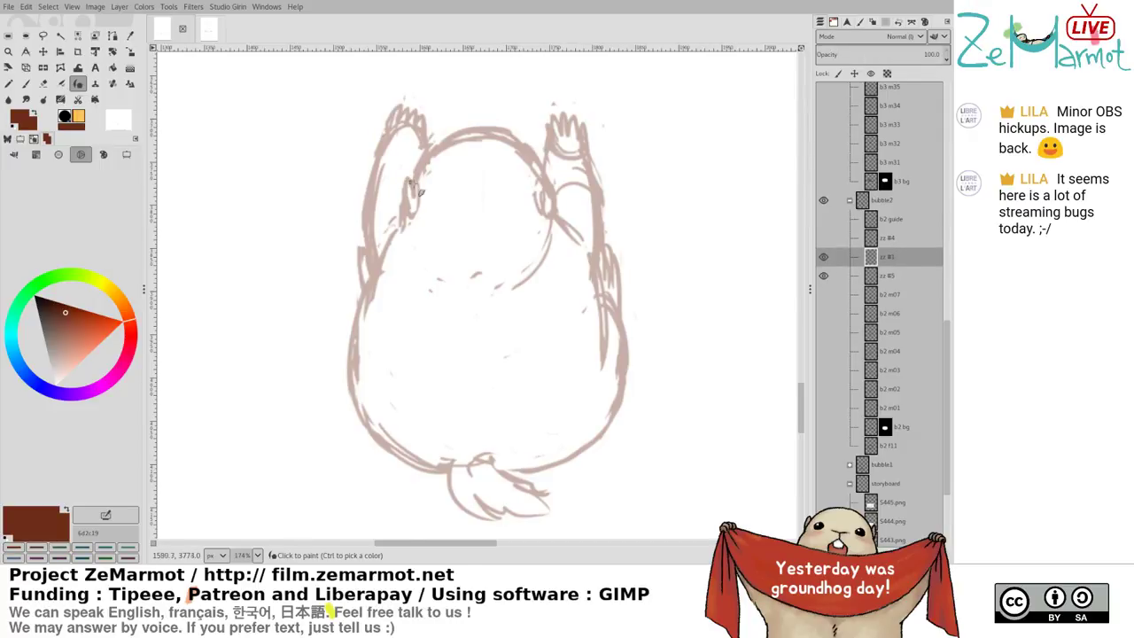
On layer zz #1, ink the head contour with both ears and the inner edge of the raised right arm
mouse_move(408, 181)
left_mouse_down()
mouse_move(436, 148)
mouse_move(418, 181)
mouse_move(449, 141)
mouse_move(494, 136)
mouse_move(514, 142)
mouse_move(540, 206)
left_mouse_up()
key("ctrl+z")
key("ctrl+z")
mouse_move(411, 188)
left_mouse_down()
mouse_move(455, 136)
mouse_move(513, 136)
mouse_move(545, 192)
mouse_move(550, 184)
mouse_move(552, 213)
mouse_move(551, 184)
mouse_move(550, 212)
left_mouse_up()
key("ctrl+z")
left_click_drag(412, 207, 401, 228)
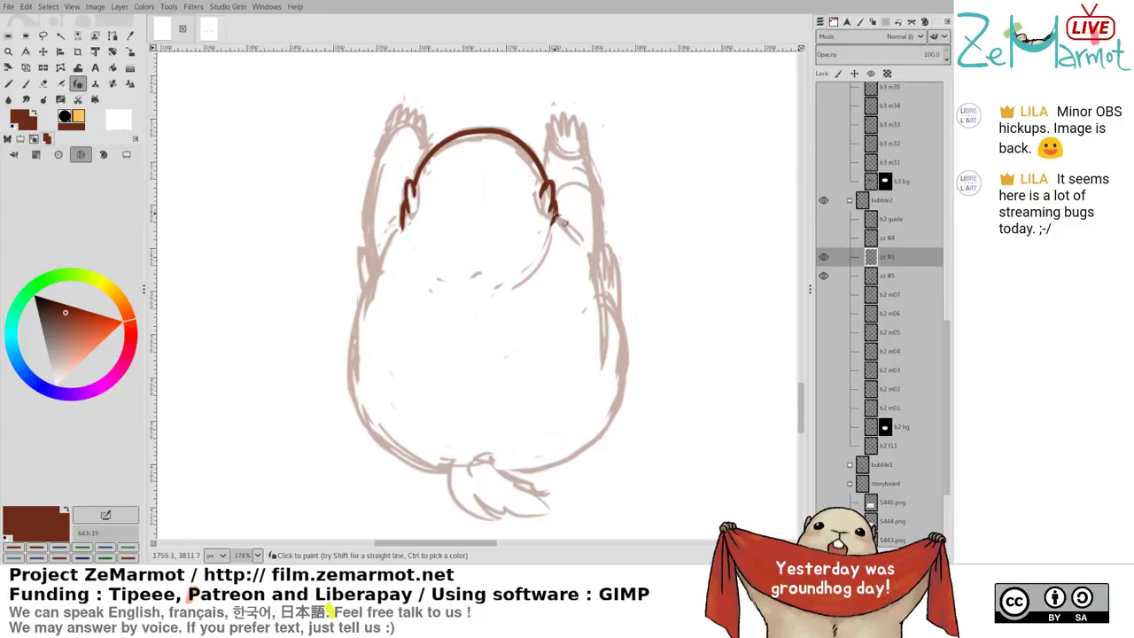
left_click_drag(544, 183, 553, 140)
Ink the raised left arm, the left body contour down to the tail and the small paw at the left flank
mouse_move(384, 142)
left_mouse_down()
mouse_move(409, 133)
mouse_move(433, 166)
mouse_move(379, 160)
mouse_move(365, 208)
mouse_move(369, 275)
left_mouse_up()
key("ctrl+z")
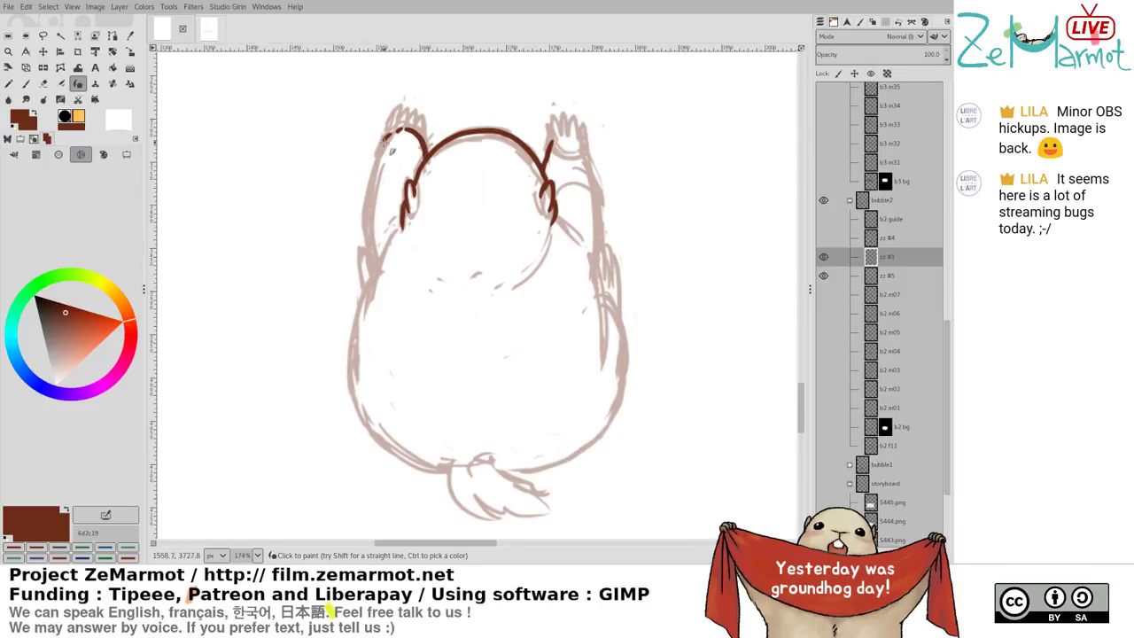
mouse_move(385, 139)
left_mouse_down()
mouse_move(368, 204)
mouse_move(374, 275)
mouse_move(386, 270)
mouse_move(364, 338)
left_mouse_up()
mouse_move(382, 288)
left_mouse_down()
mouse_move(354, 384)
mouse_move(366, 419)
mouse_move(424, 464)
mouse_move(456, 467)
left_mouse_up()
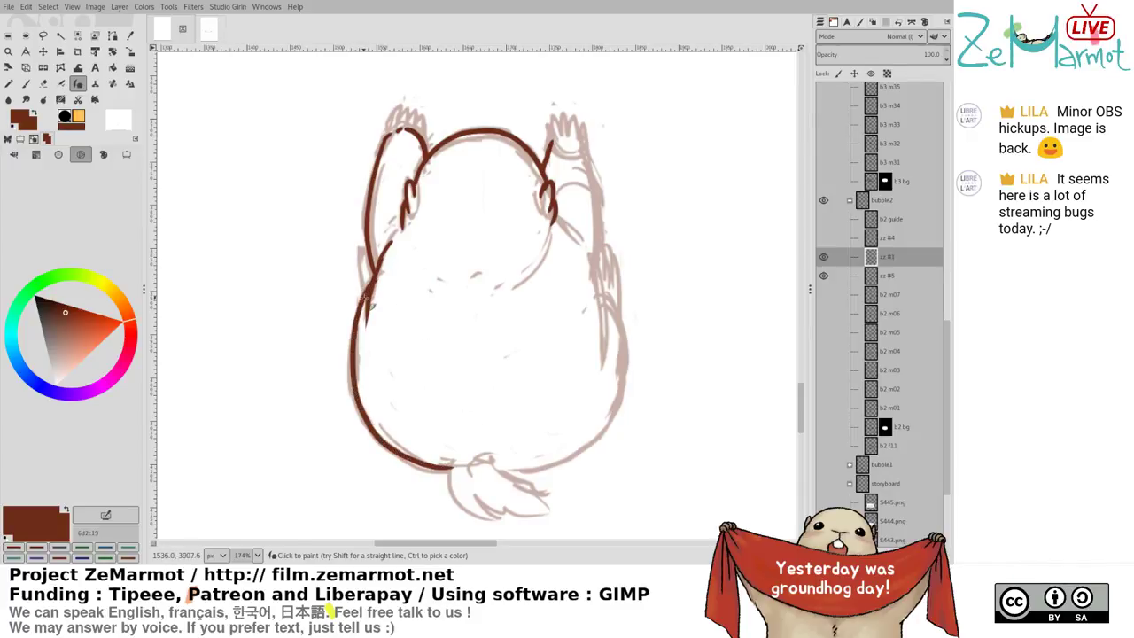
mouse_move(366, 299)
left_mouse_down()
mouse_move(360, 262)
mouse_move(370, 248)
mouse_move(365, 280)
left_mouse_up()
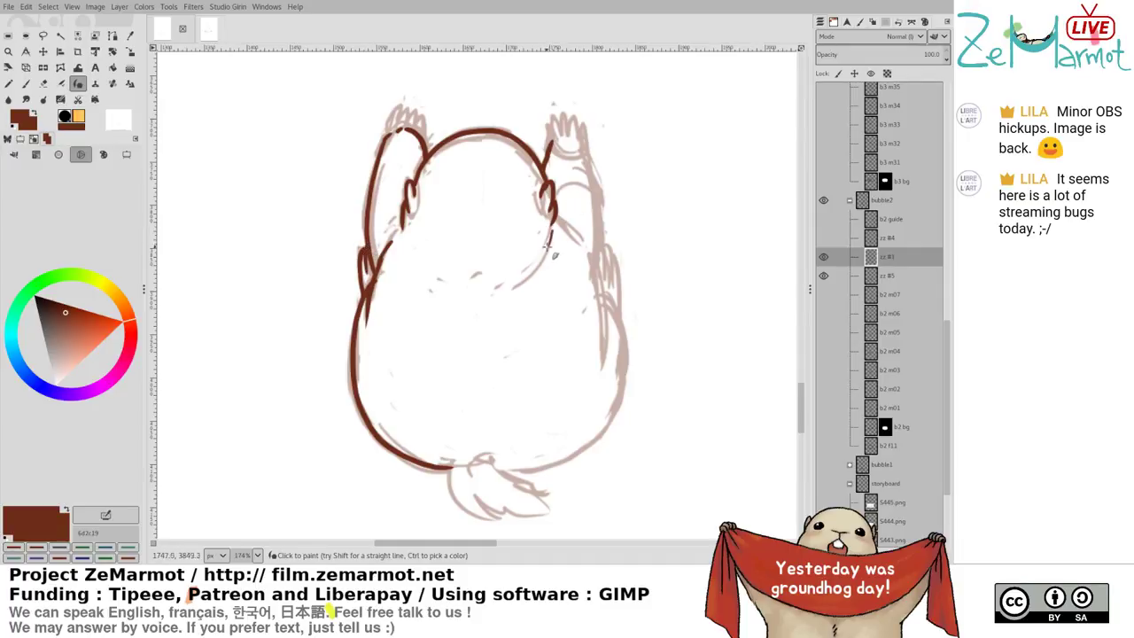
Ink the right shoulder line, clean up the strokes by the right ear and draw the raised left paw's fingers
left_click_drag(551, 215, 578, 239)
key("shift+e")
left_click_drag(561, 202, 563, 195)
key("k")
key("shift+e")
mouse_move(391, 131)
left_mouse_down()
mouse_move(395, 113)
mouse_move(406, 125)
mouse_move(419, 108)
mouse_move(425, 133)
left_mouse_up()
key("y")
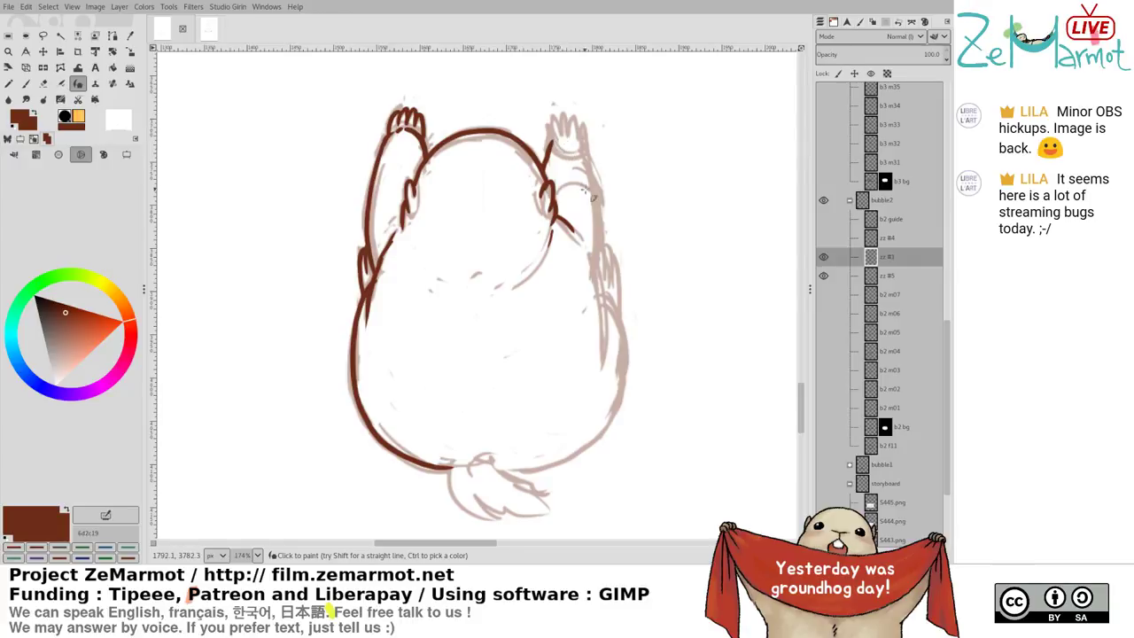
Ink the outer edge of the raised right arm and the inner flank line running down from the right shoulder
mouse_move(577, 140)
left_mouse_down()
mouse_move(599, 204)
mouse_move(603, 360)
left_mouse_up()
key("ctrl+z")
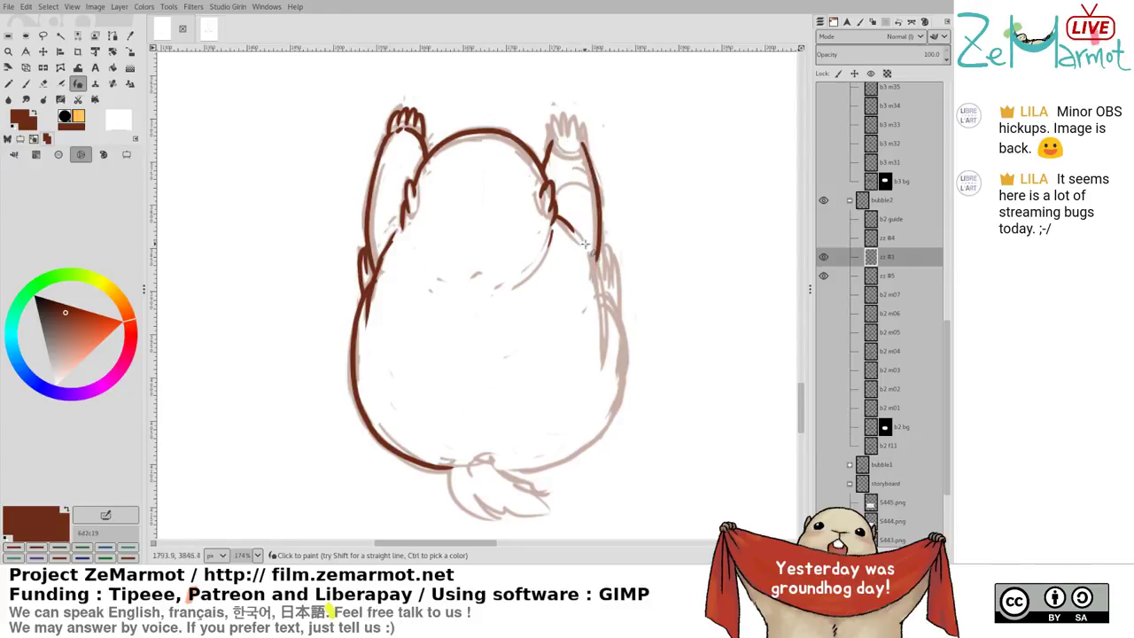
left_click_drag(584, 244, 602, 369)
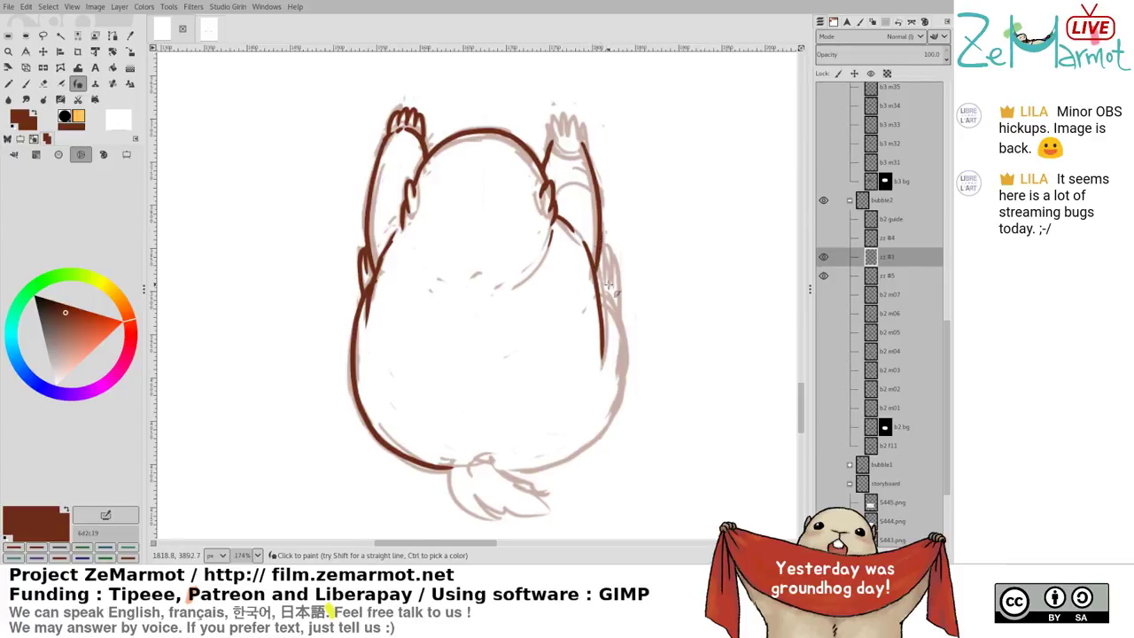
Ink the right body contour around to the base and outline the tail below it
mouse_move(595, 286)
left_mouse_down()
mouse_move(626, 342)
mouse_move(600, 443)
mouse_move(577, 457)
mouse_move(454, 463)
mouse_move(456, 502)
mouse_move(493, 519)
mouse_move(548, 515)
left_mouse_up()
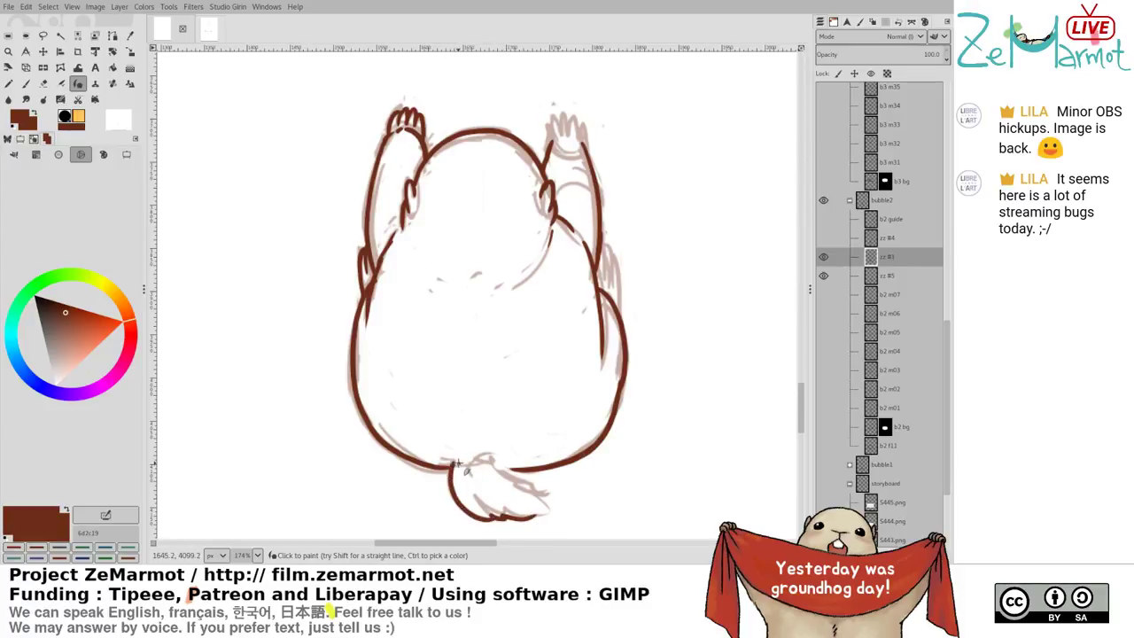
mouse_move(457, 463)
left_mouse_down()
mouse_move(493, 466)
mouse_move(550, 513)
left_mouse_up()
mouse_move(504, 468)
left_mouse_down()
mouse_move(532, 467)
mouse_move(521, 470)
left_mouse_up()
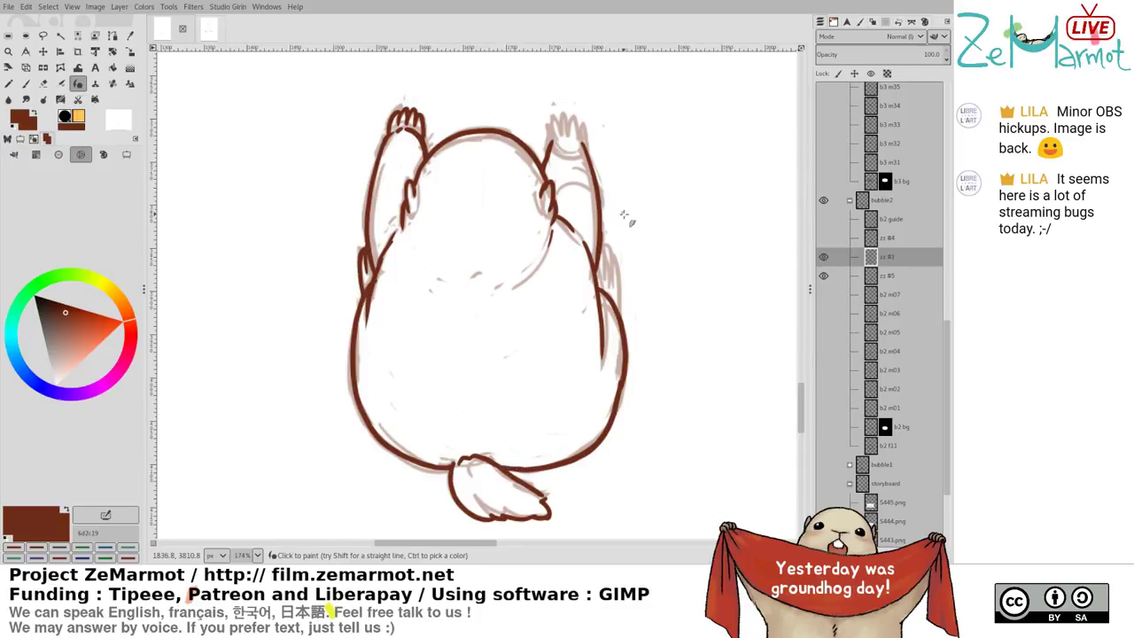
Ink the small paw at the right flank and the fingers of the raised right paw
mouse_move(598, 261)
left_mouse_down()
mouse_move(606, 277)
mouse_move(611, 265)
mouse_move(626, 312)
left_mouse_up()
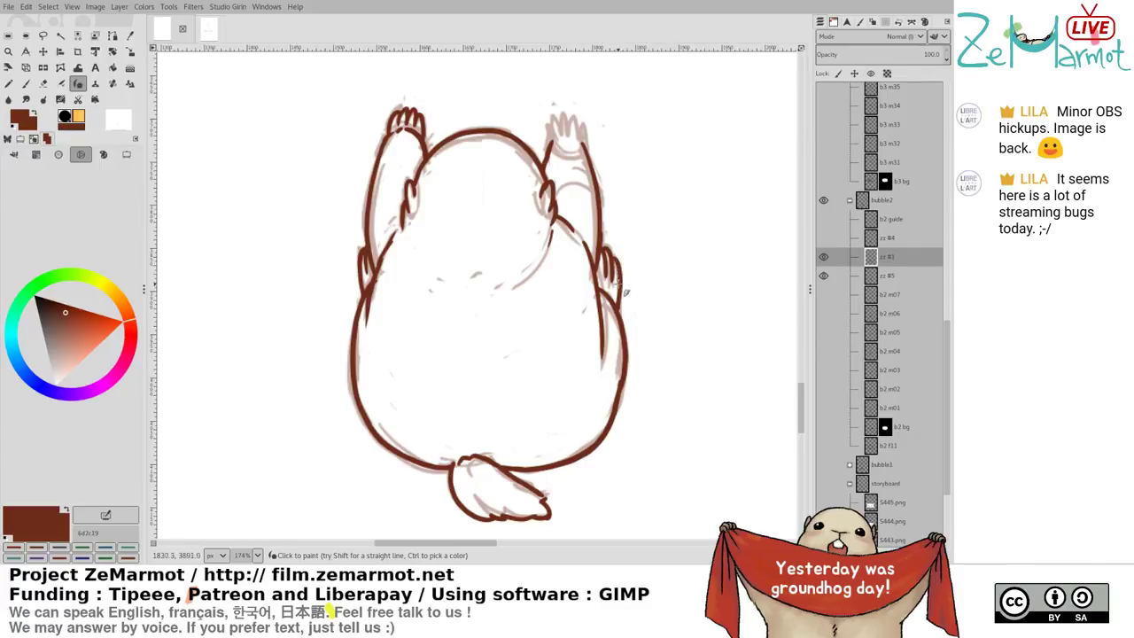
left_click_drag(600, 263, 605, 292)
mouse_move(556, 143)
left_mouse_down()
mouse_move(581, 149)
mouse_move(553, 121)
mouse_move(557, 132)
mouse_move(561, 118)
mouse_move(586, 150)
left_mouse_up()
key("ctrl+z")
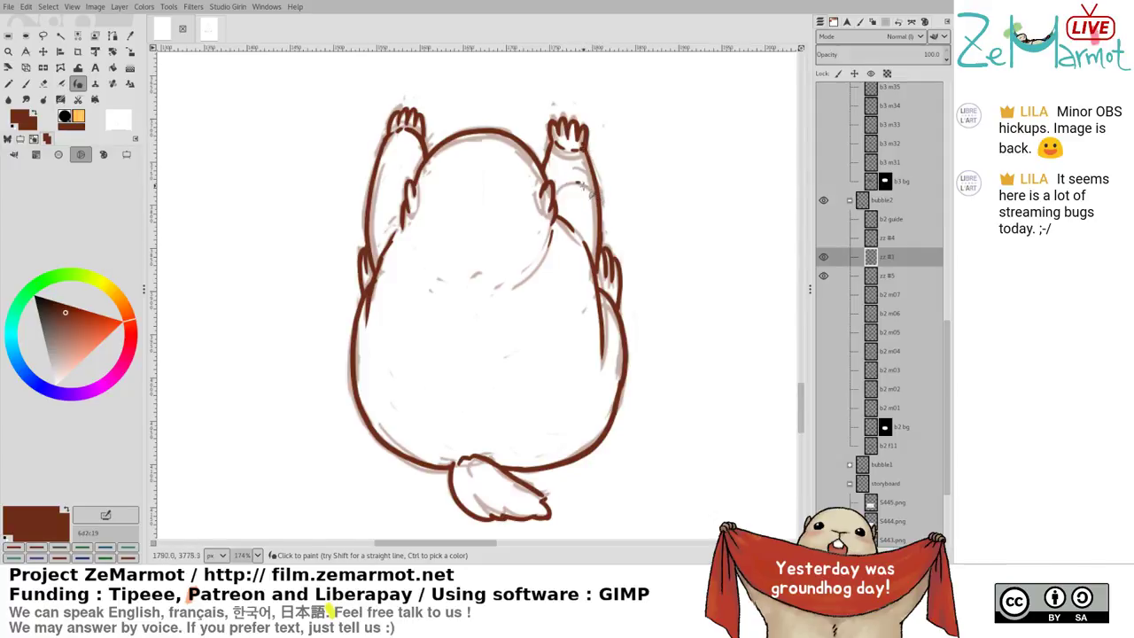
Add short fold strokes inside the raised right arm and ink the cheek line below the right ear
left_click_drag(581, 184, 592, 205)
mouse_move(546, 250)
left_mouse_down()
mouse_move(535, 277)
mouse_move(647, 295)
mouse_move(717, 285)
mouse_move(533, 270)
left_mouse_up()
key("ctrl+z")
key("ctrl+z")
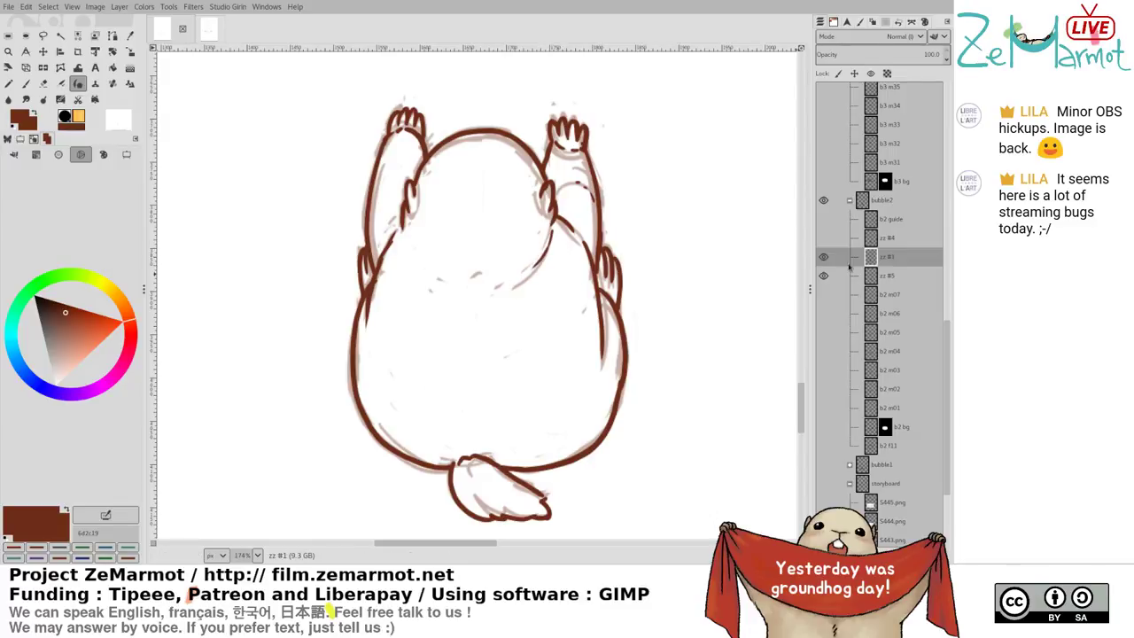
Display the zz #1 ink without the zz #5 sketch to check the line work and save the image
left_click(824, 294, "shift")
left_click(824, 275, "shift")
left_click(824, 257, "shift")
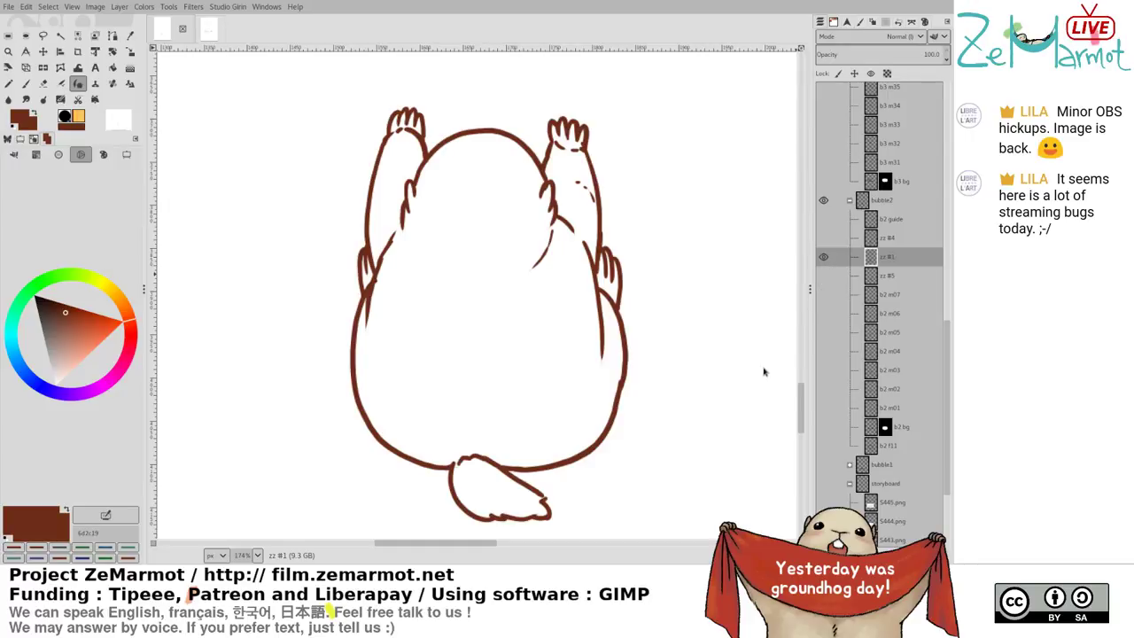
key("ctrl+s")
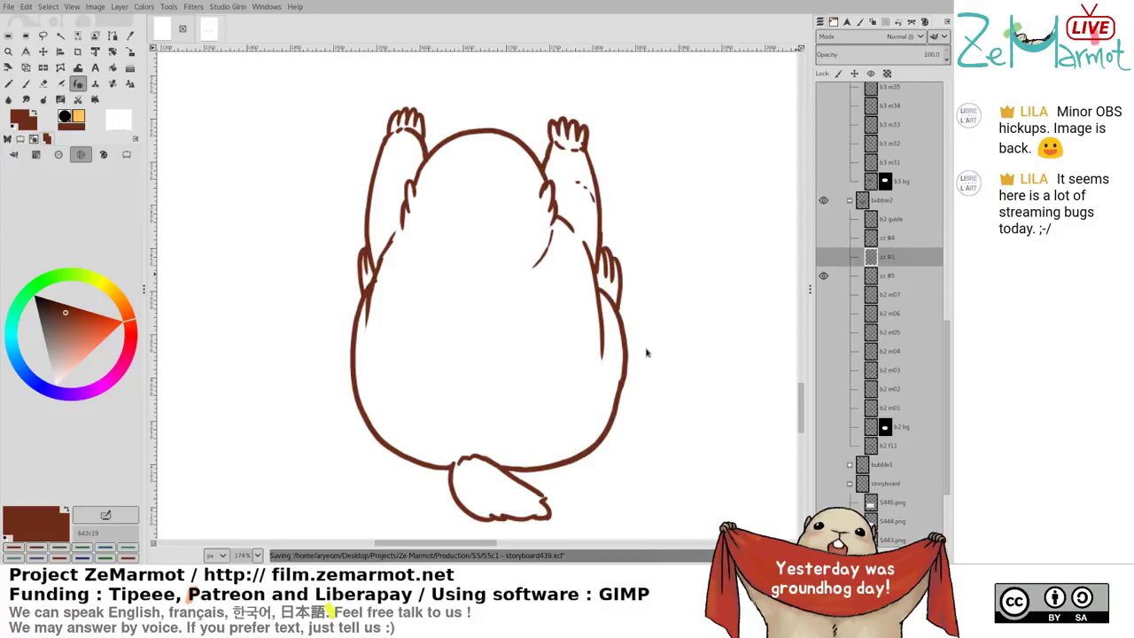
key("ctrl+z")
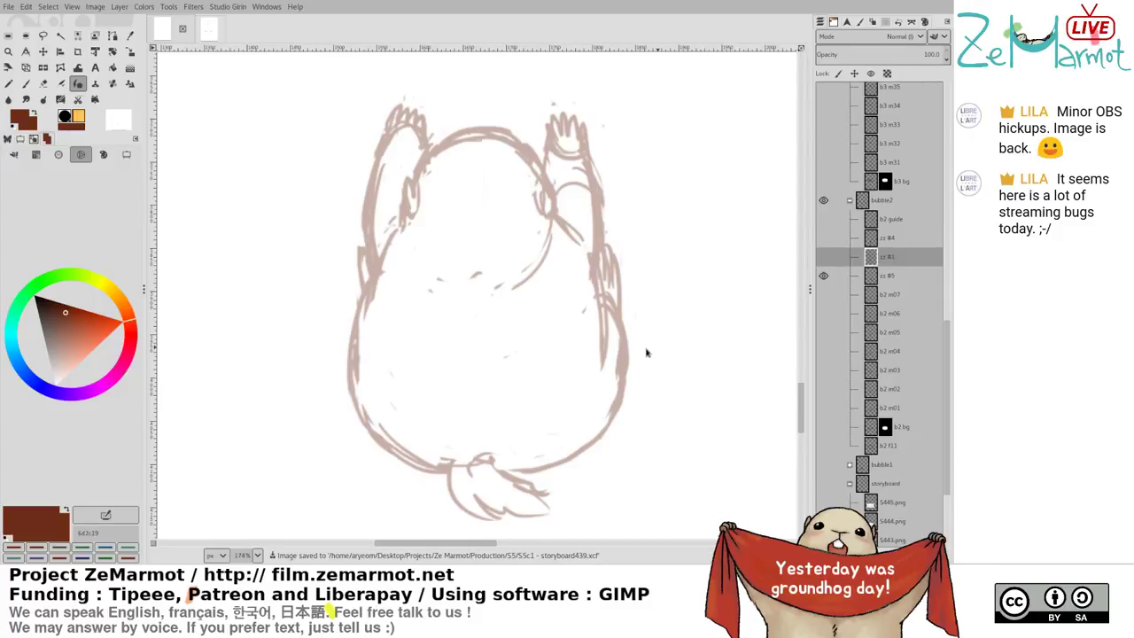
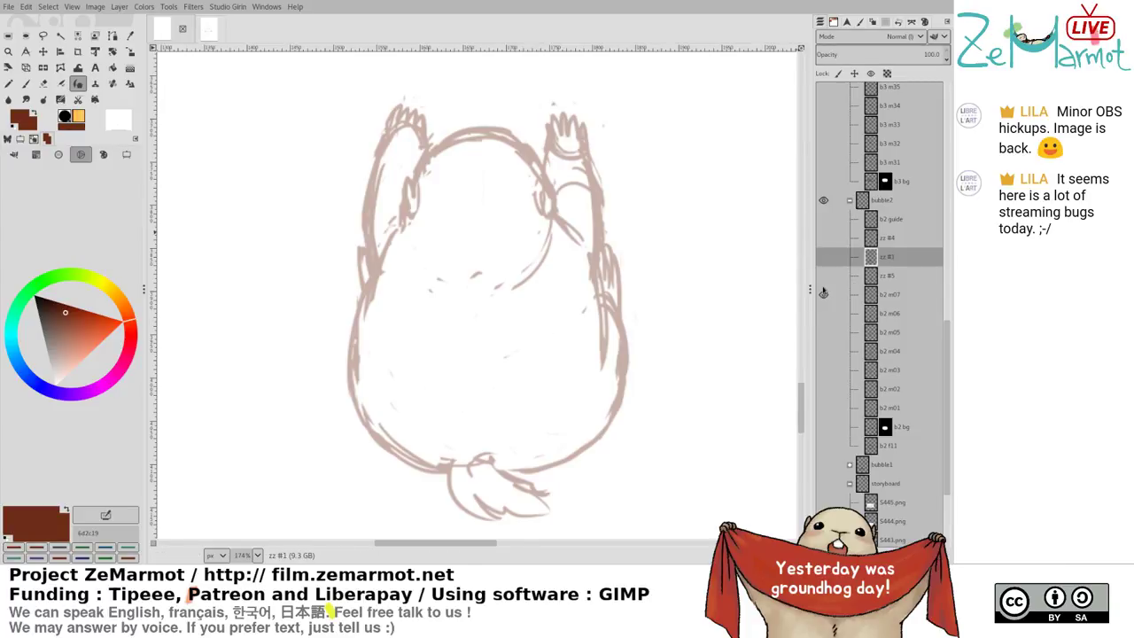
Clear the rough sketch from layer zz #5 and merge the zz #1 ink layer down into it
left_click(824, 293, "shift")
left_click(824, 282, "shift")
left_click(823, 257)
left_click(889, 277)
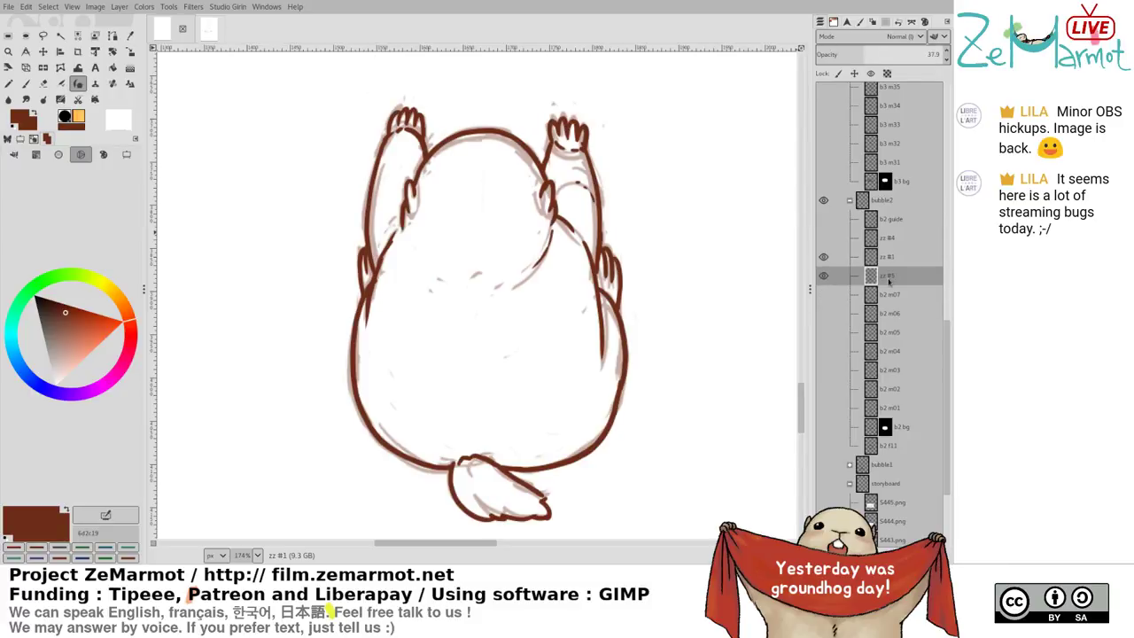
key("Delete")
left_click(887, 262)
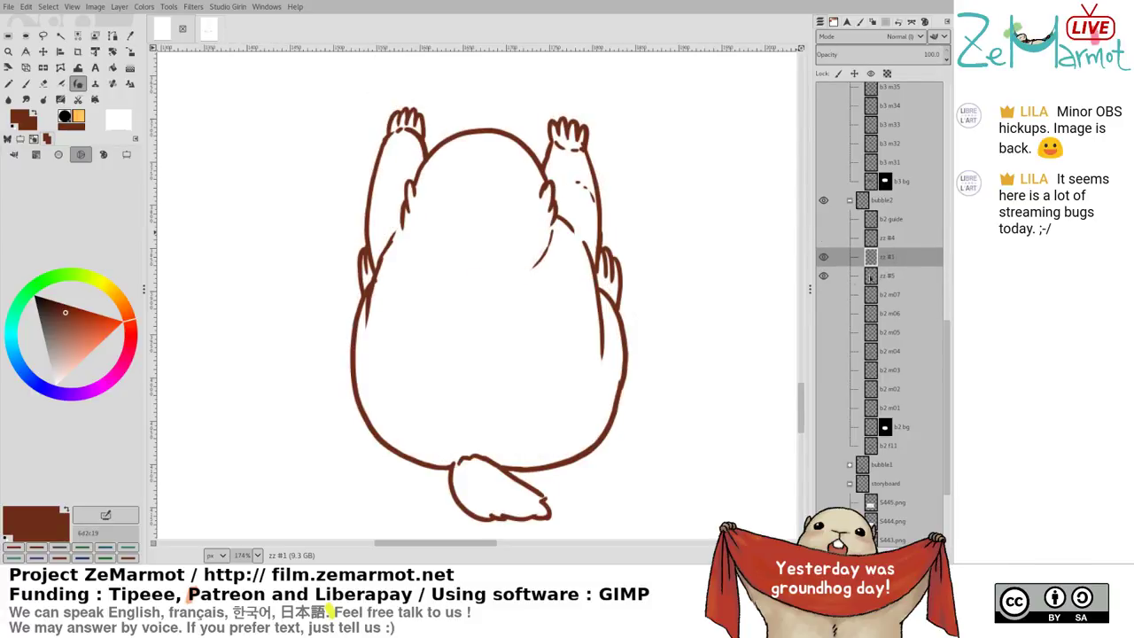
left_click(908, 556)
Compare the inked zz #5 pose with b2 m07 and the zz #4 sketch by alternating which layer is shown
left_click(823, 257, "shift")
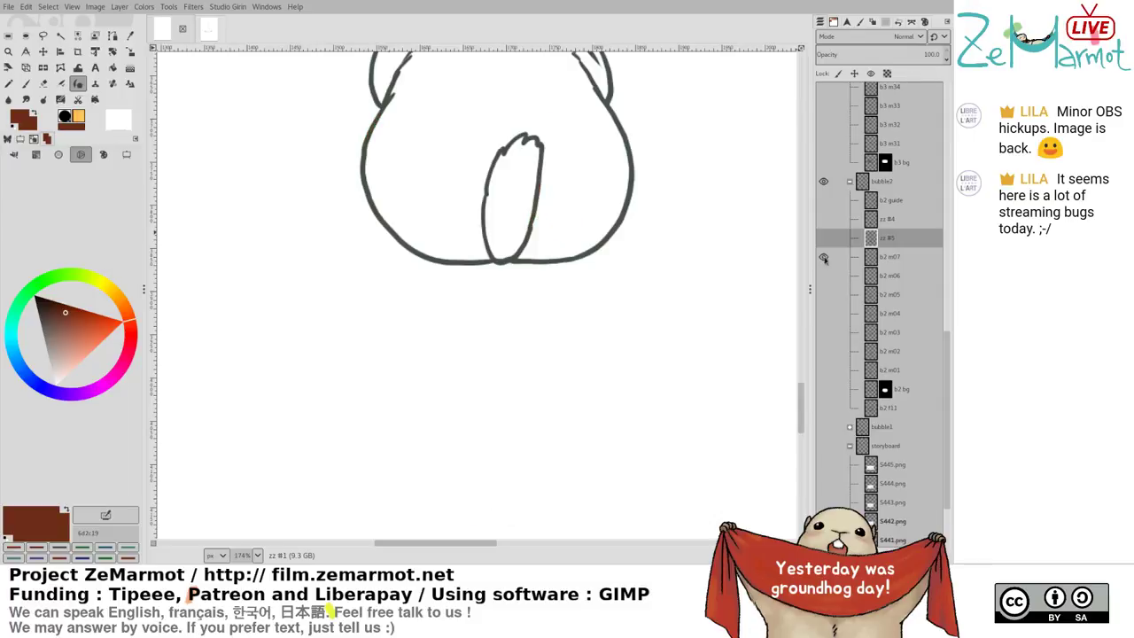
left_click(824, 242, "shift")
left_click(824, 240)
left_click(824, 219)
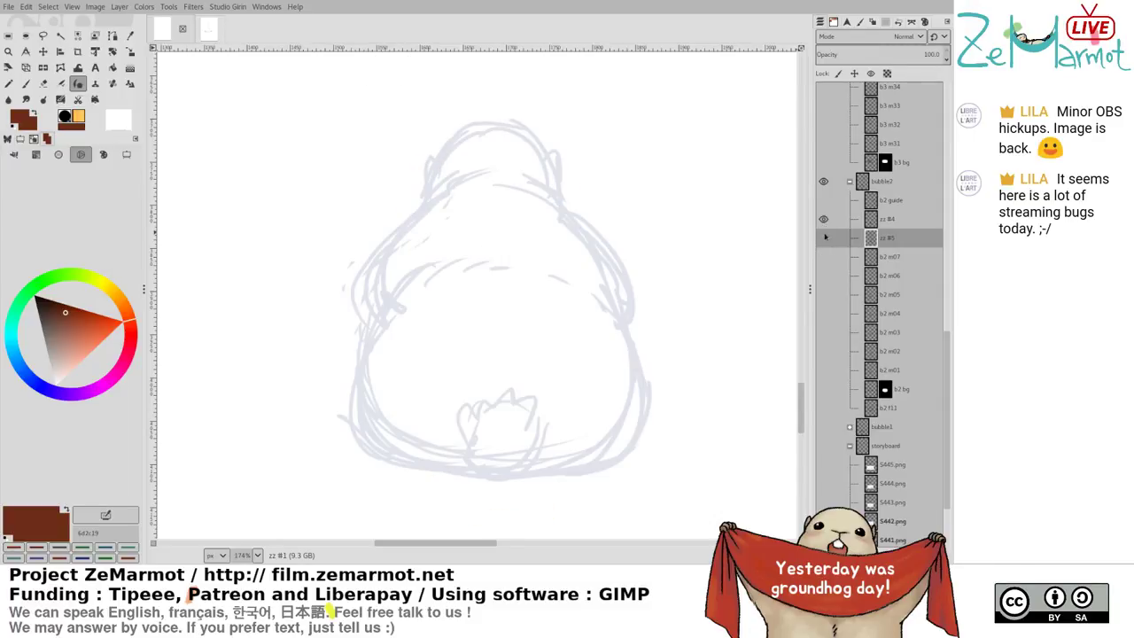
left_click(824, 238)
left_click(826, 247)
left_click(824, 258)
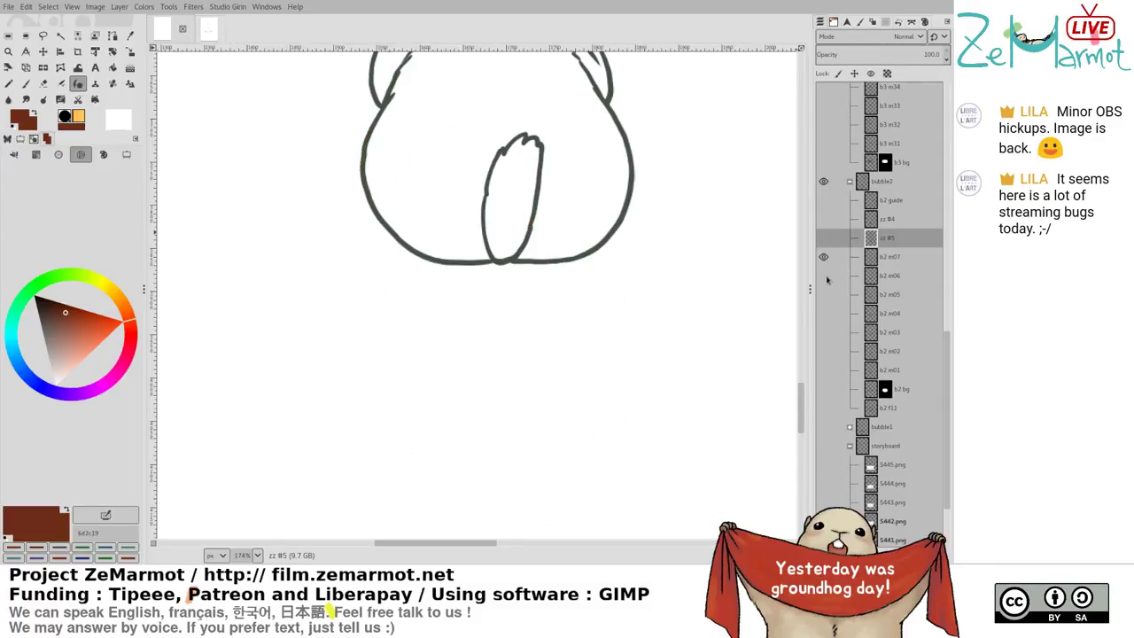
left_click(824, 256)
left_click(824, 256)
left_click(824, 256)
left_click(824, 238)
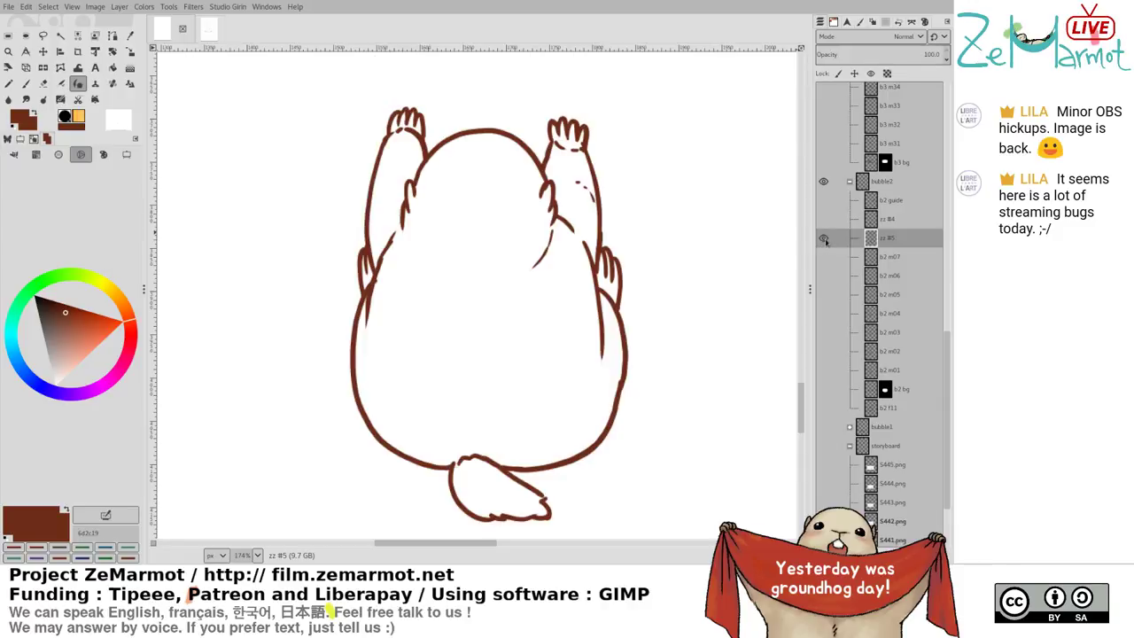
scroll(558, 324, "down", 3)
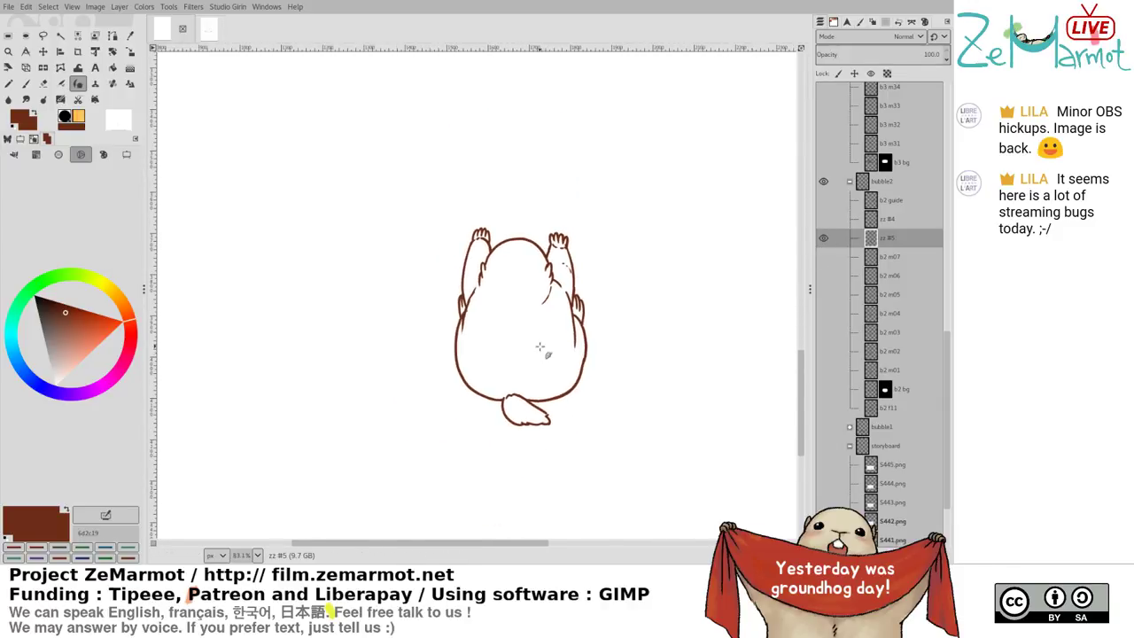
Compare the inked zz #5 pose with b2 m06, b2 m07 and the zz #4 sketch by showing each layer alone
left_click(825, 271, "shift")
left_click(825, 256, "shift")
left_click(824, 237, "shift")
left_click(824, 219)
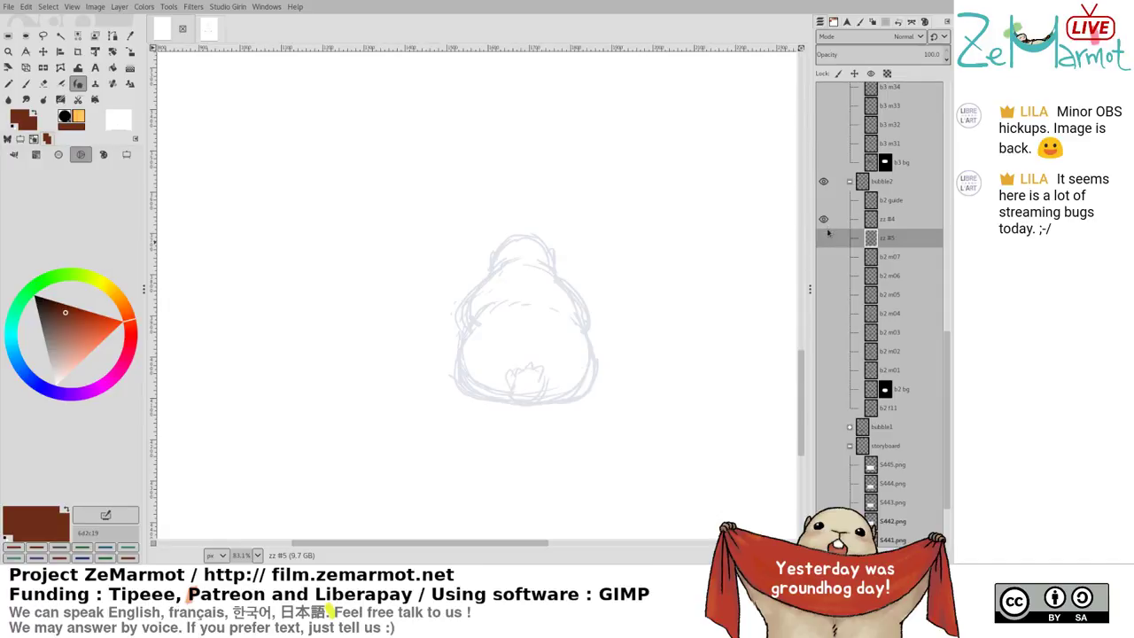
left_click(825, 238, "shift")
left_click(824, 219, "shift")
Rename layer zz #5 to b2 m08
double_click(886, 239)
type("b2 m08")
key("Return")
Compare the b2 m08 pose with b2 m07, b2 m06, b2 m05 and the zz #4 sketch by alternating the visible layers
left_click(824, 238, "shift")
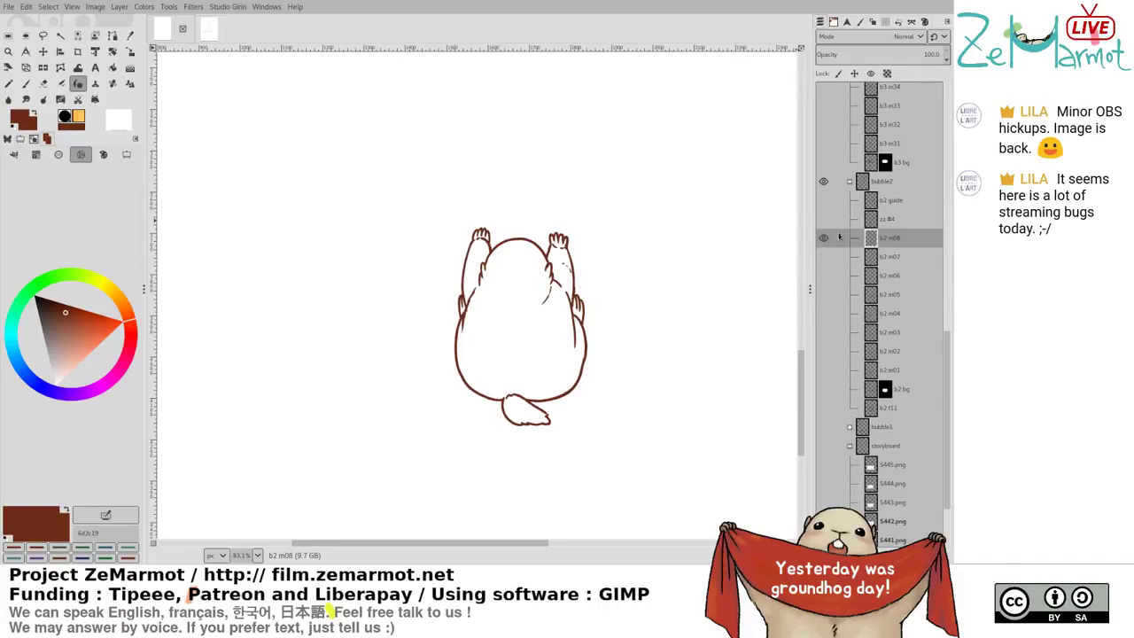
left_click(825, 256, "shift")
left_click(824, 275, "shift")
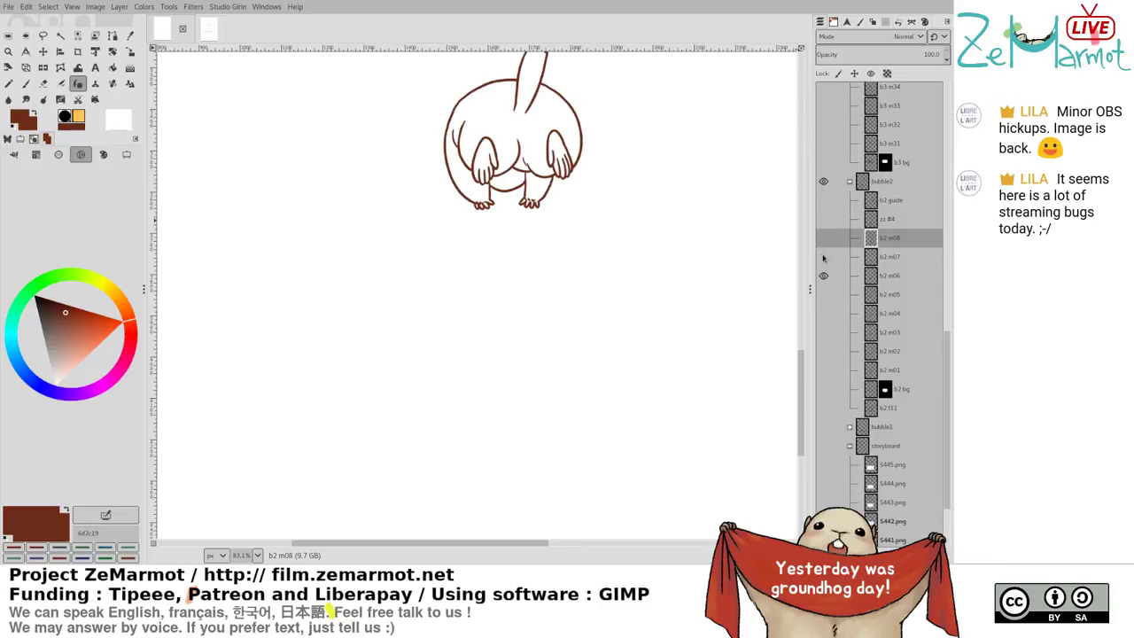
left_click(824, 256, "shift")
left_click(824, 239, "shift")
left_click(824, 273, "shift")
left_click(824, 241, "shift")
left_click(823, 293, "shift")
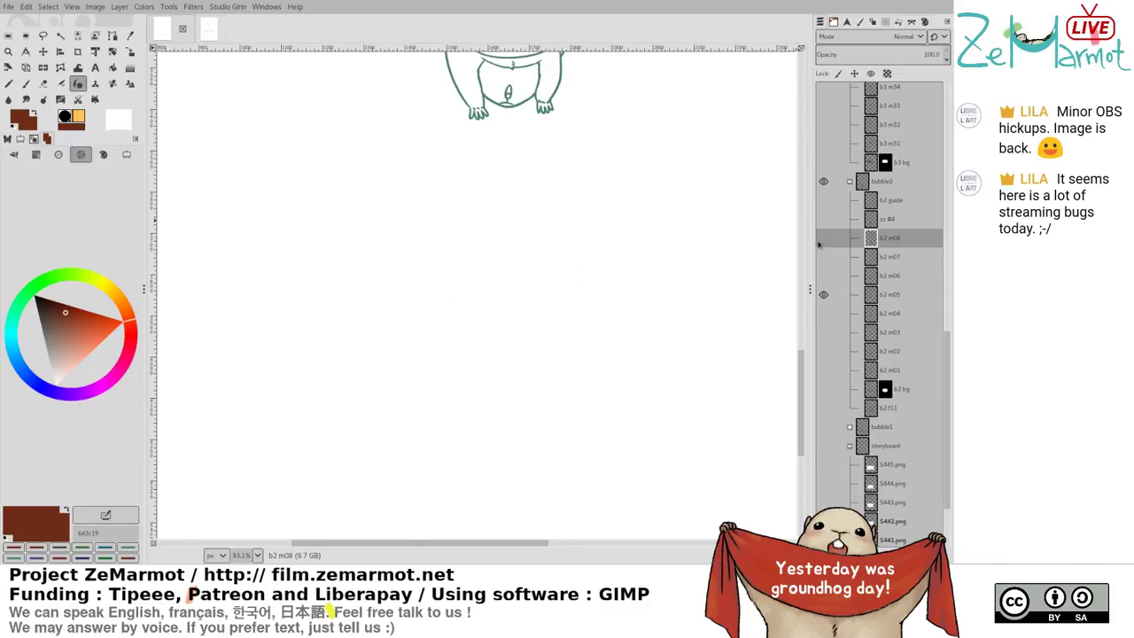
scroll(621, 311, "down", 2)
left_click(823, 239, "shift")
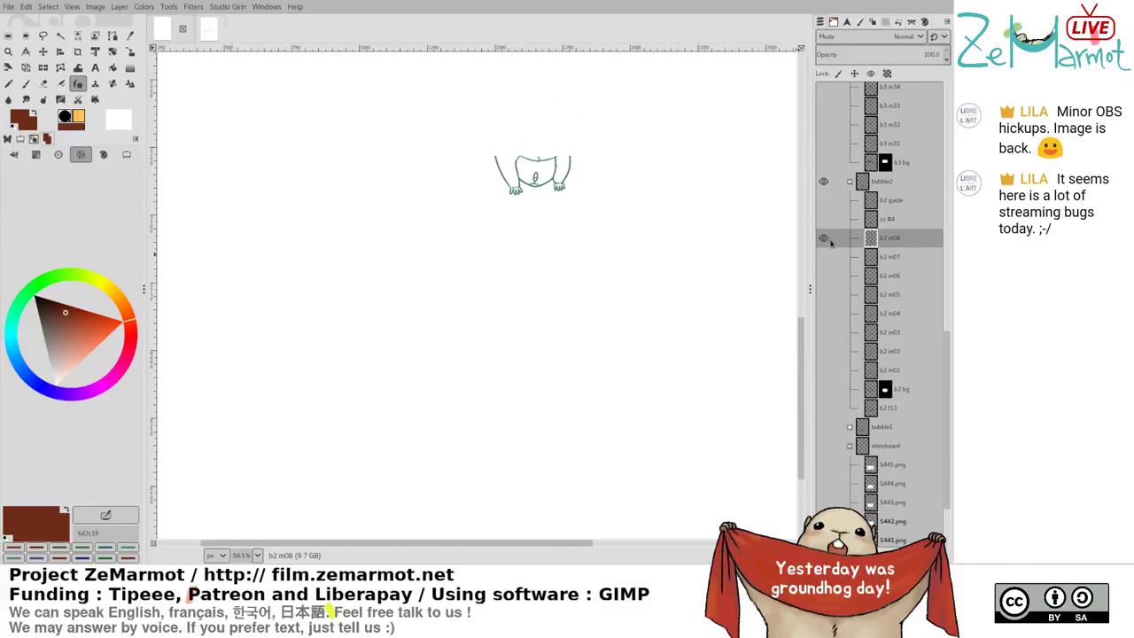
left_click(824, 294)
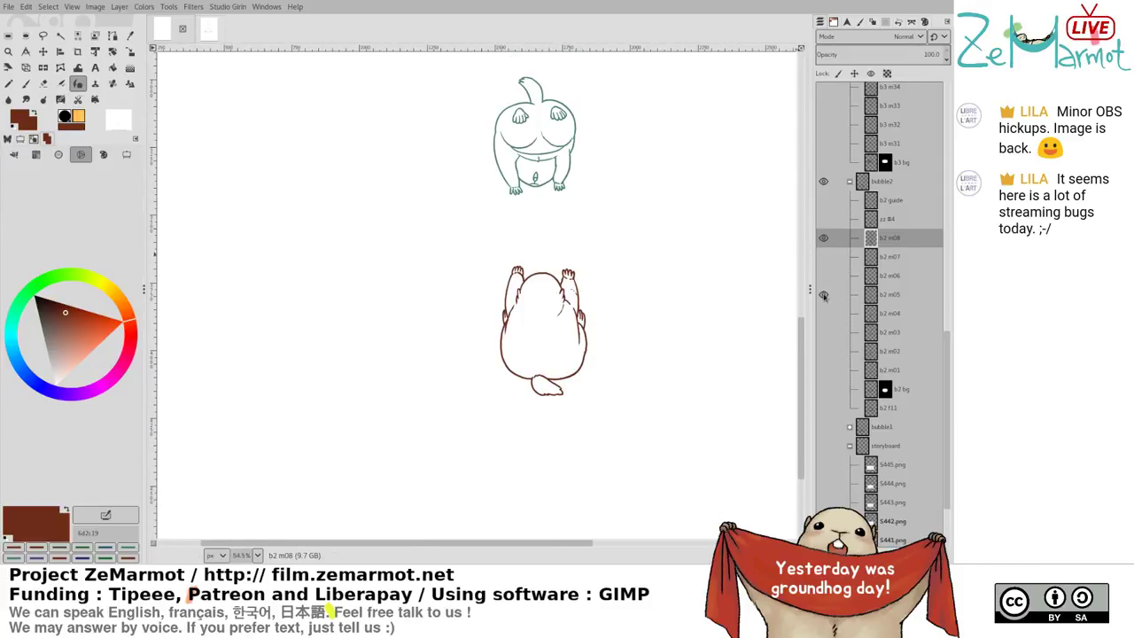
left_click(823, 220, "shift")
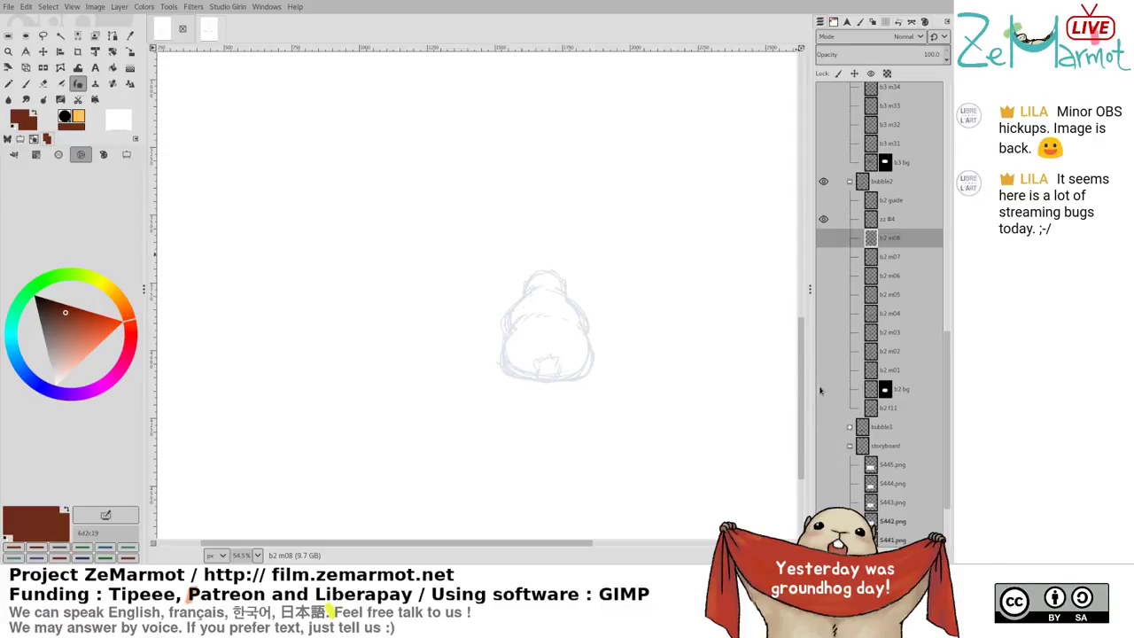
left_click(823, 239)
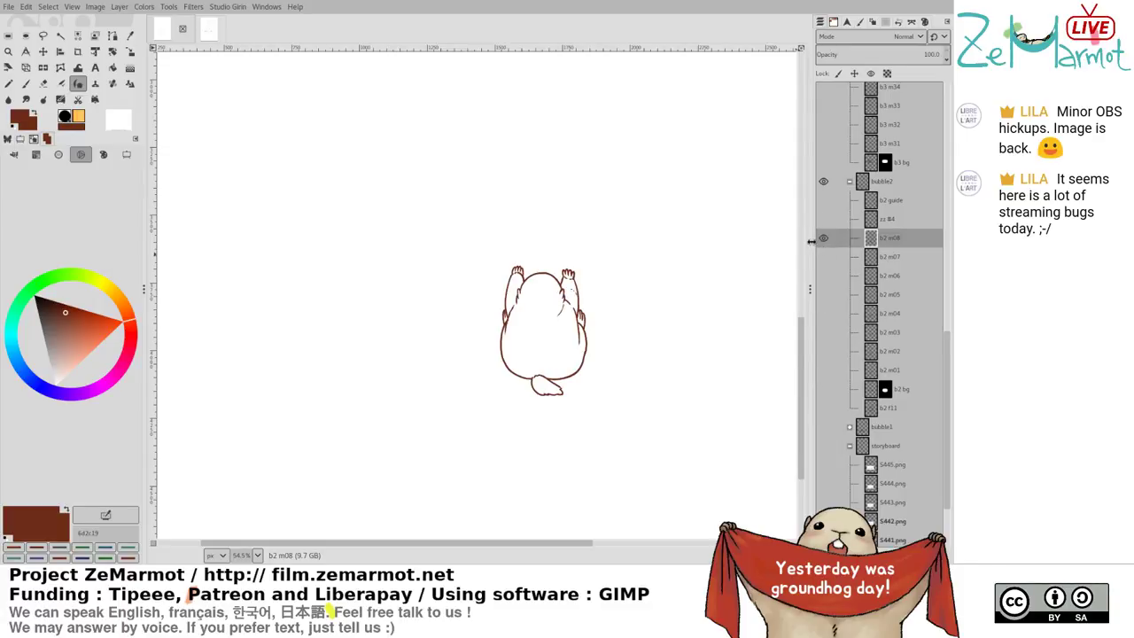
Show only the zz #4 sketch, add a new layer above it and set the drawing colour to dark blue 40538b
left_click(824, 219, "shift")
left_click(877, 223)
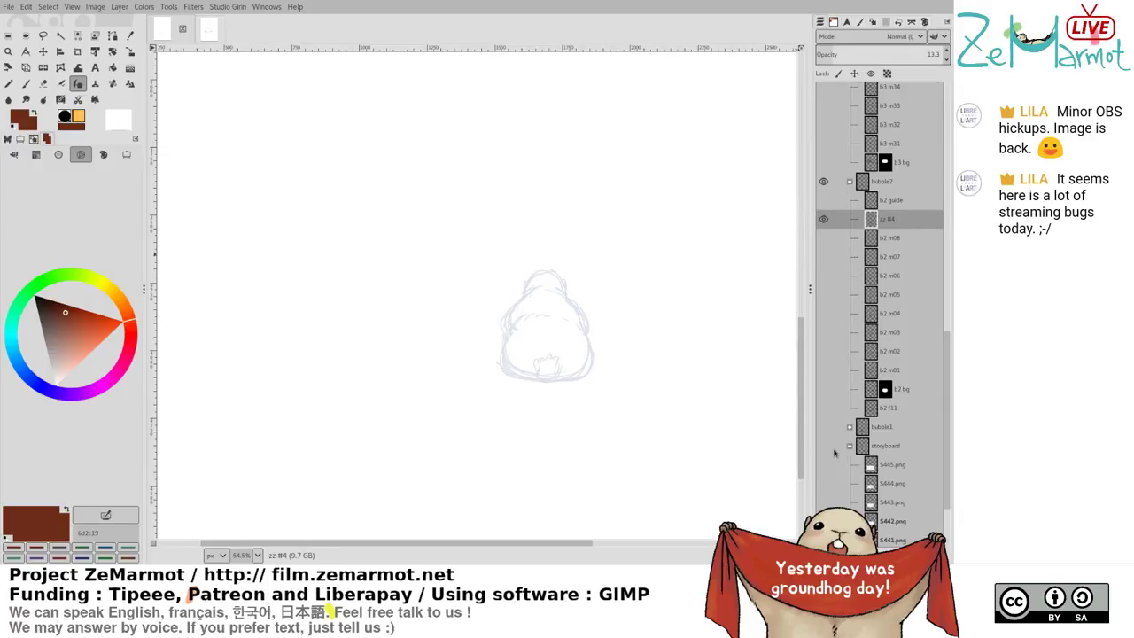
key("ctrl+shift+n")
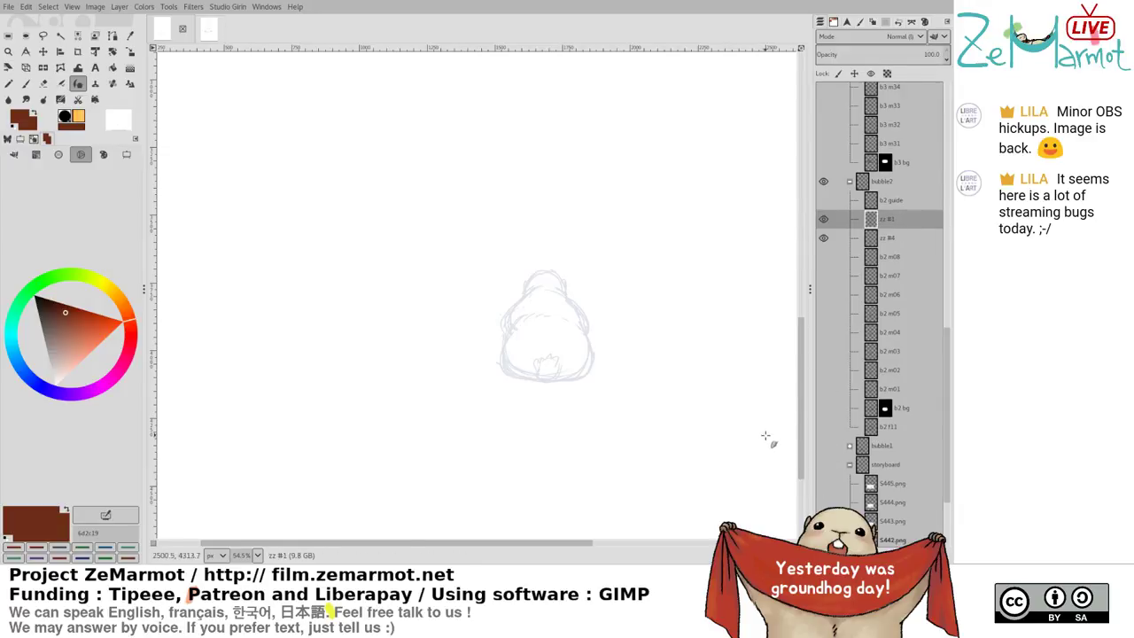
scroll(490, 367, "up", 5)
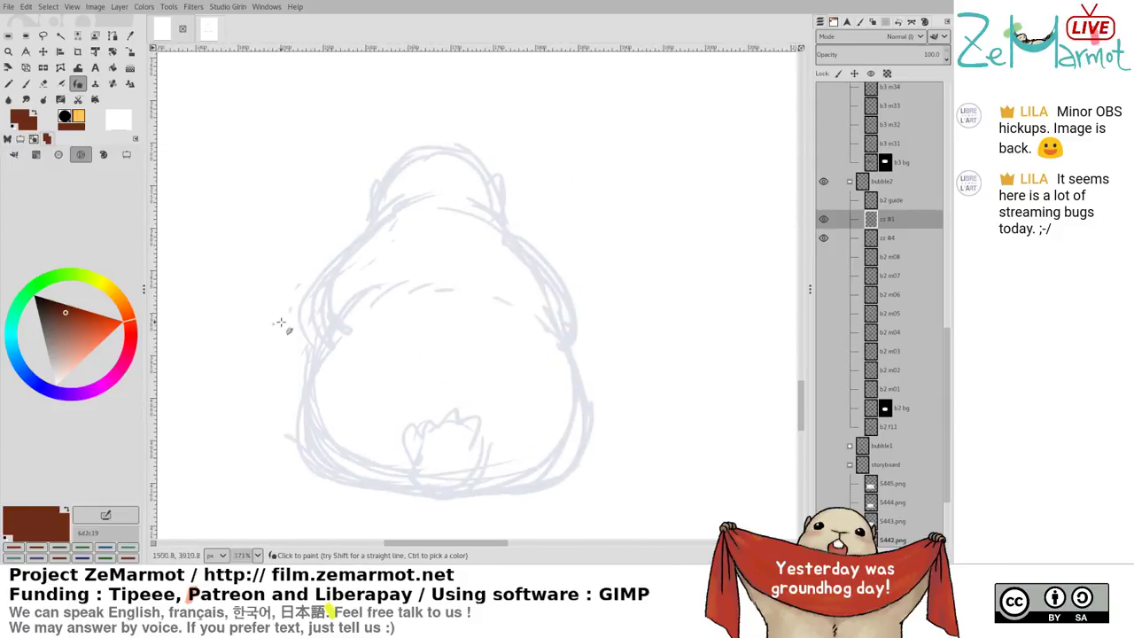
left_click(363, 237, "ctrl")
left_click_drag(68, 344, 80, 338)
Rename the zz #4 sketch layer to b2 m09 and make the new zz #1 layer active
left_click(889, 237)
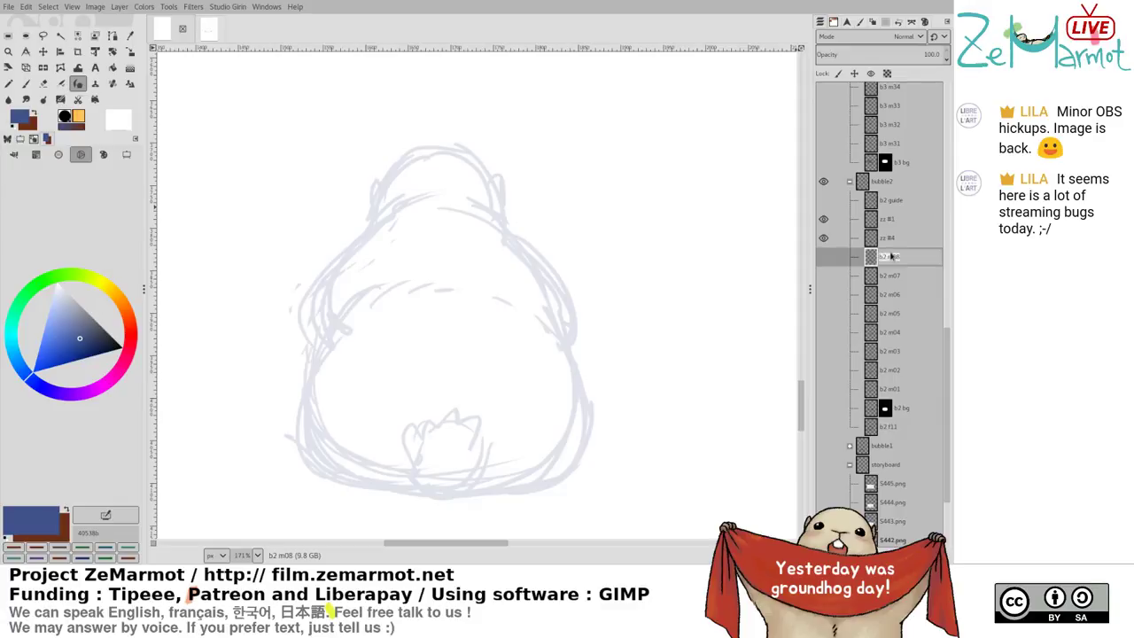
key("BackSpace")
type("9")
key("Return")
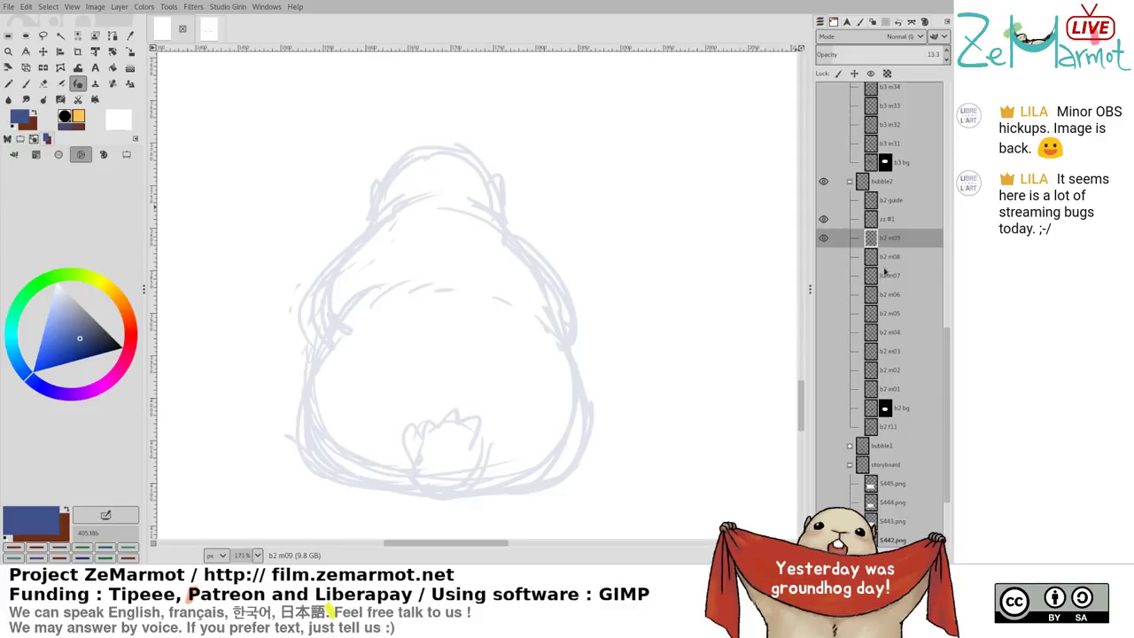
left_click(888, 221)
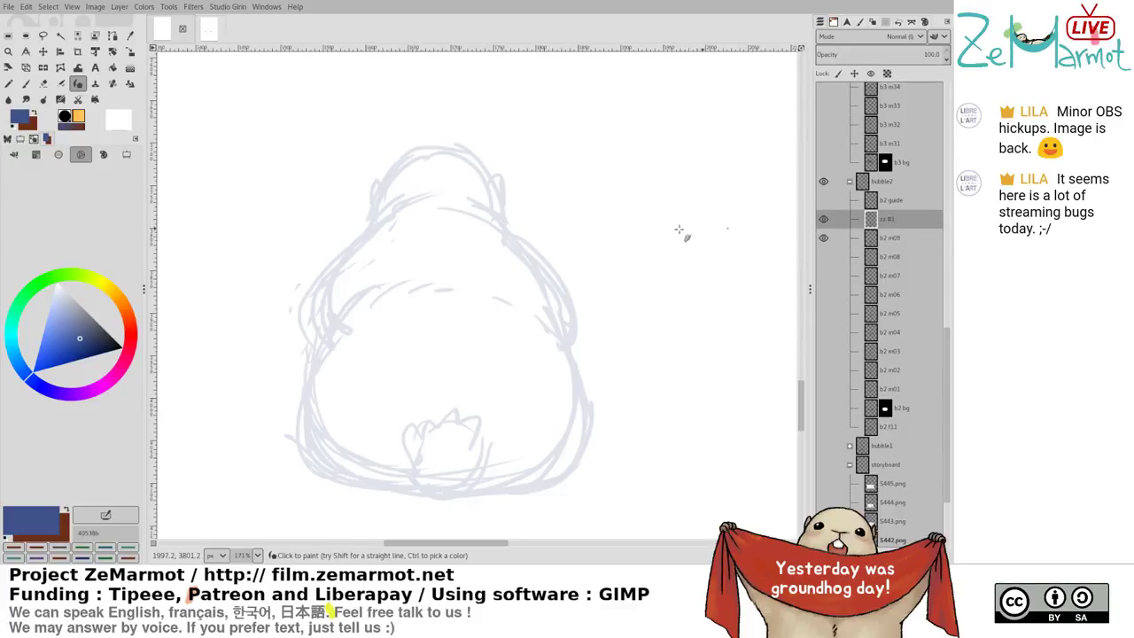
Ink the left ear, the crown of the head and the right ear over the b2 m09 sketch
key("ctrl+z")
left_click_drag(413, 162, 364, 223)
key("ctrl+z")
key("ctrl+z")
left_click_drag(385, 178, 369, 212)
left_click_drag(368, 211, 365, 232)
key("ctrl+z")
key("ctrl+z")
mouse_move(378, 181)
left_mouse_down()
mouse_move(376, 205)
mouse_move(418, 171)
mouse_move(474, 168)
mouse_move(506, 213)
left_mouse_up()
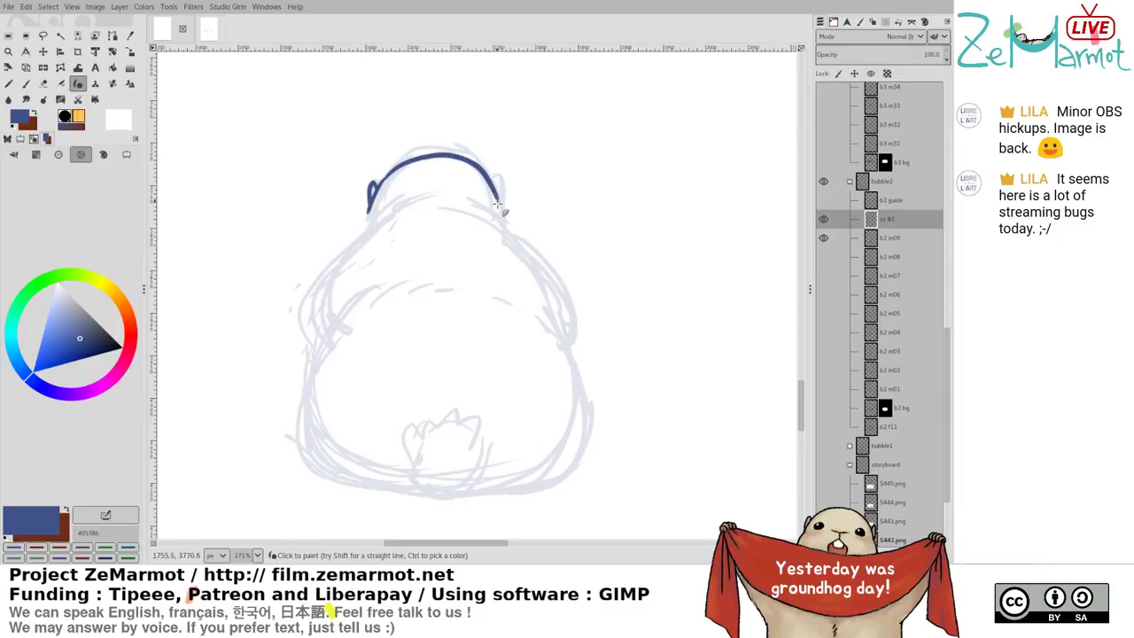
key("ctrl+z")
mouse_move(379, 183)
left_mouse_down()
mouse_move(454, 155)
mouse_move(503, 205)
mouse_move(503, 183)
mouse_move(505, 226)
left_mouse_up()
left_click_drag(369, 209, 364, 232)
key("ctrl+z")
key("ctrl+z")
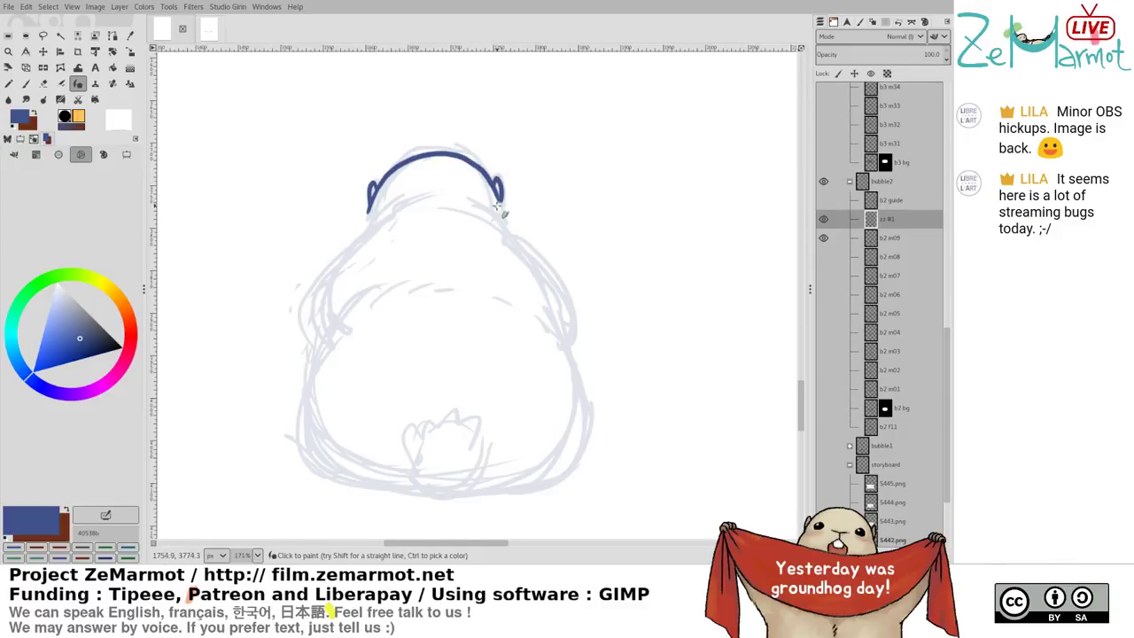
Ink the cheek lines below both ears and begin the left shoulder line at the neck
left_click_drag(500, 199, 504, 241)
key("ctrl+z")
mouse_move(377, 199)
left_mouse_down()
mouse_move(371, 237)
mouse_move(379, 199)
mouse_move(360, 238)
mouse_move(392, 211)
left_mouse_up()
key("ctrl+z")
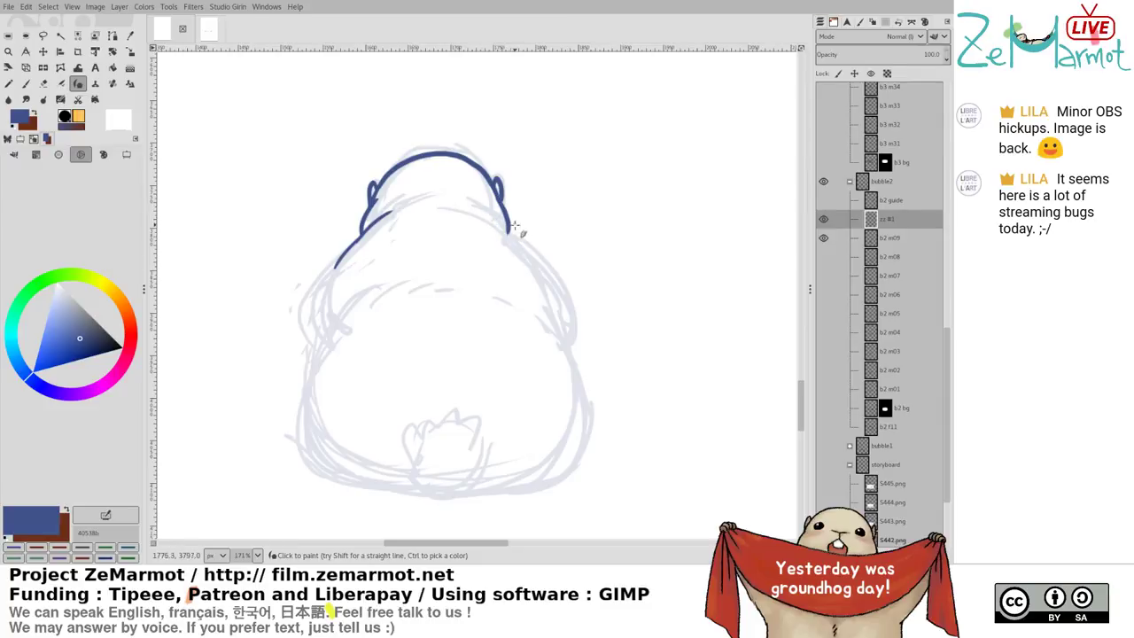
Ink the right shoulder and arm contour from the neck down, and extend the left one to the hip
mouse_move(486, 217)
left_mouse_down()
mouse_move(542, 258)
mouse_move(567, 323)
mouse_move(552, 346)
left_mouse_up()
key("ctrl+z")
mouse_move(536, 258)
left_mouse_down()
mouse_move(565, 312)
mouse_move(568, 344)
left_mouse_up()
left_click_drag(349, 263, 319, 301)
key("ctrl+z")
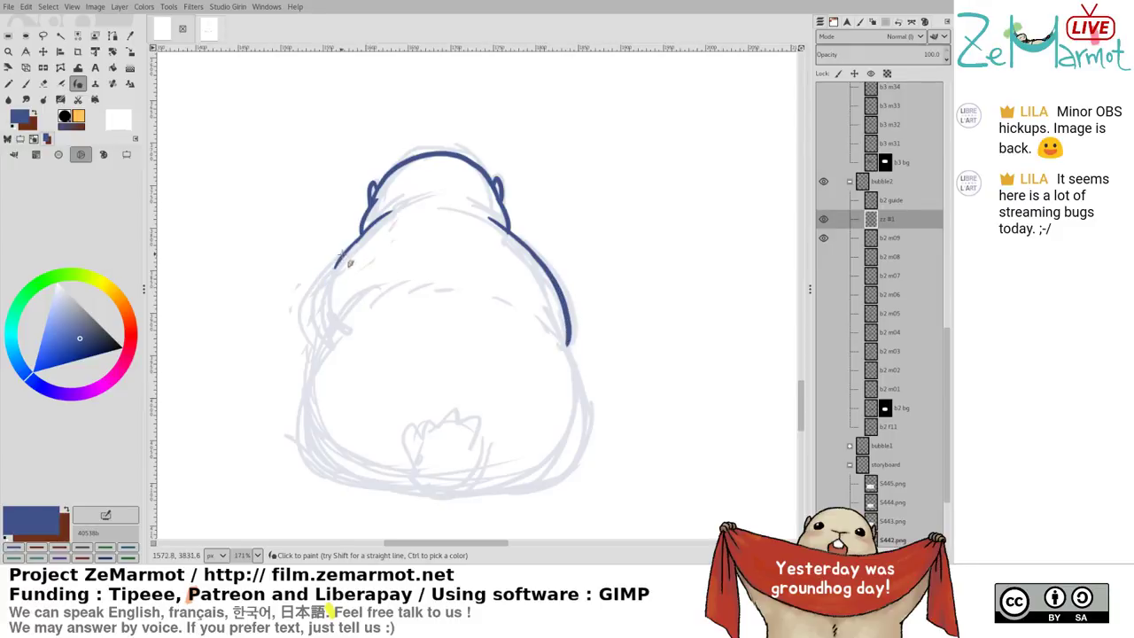
left_click_drag(342, 265, 315, 353)
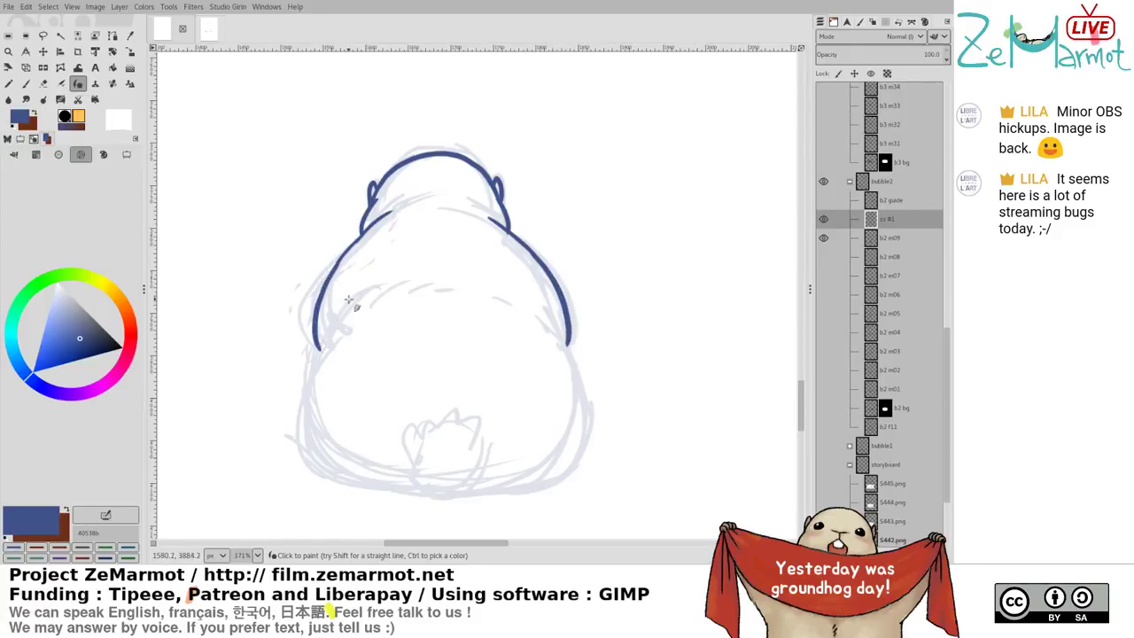
Ink the left and right contours of the lower body, curving in toward the tail at the base
mouse_move(344, 312)
left_mouse_down()
mouse_move(311, 383)
mouse_move(318, 445)
mouse_move(335, 468)
mouse_move(424, 486)
left_mouse_up()
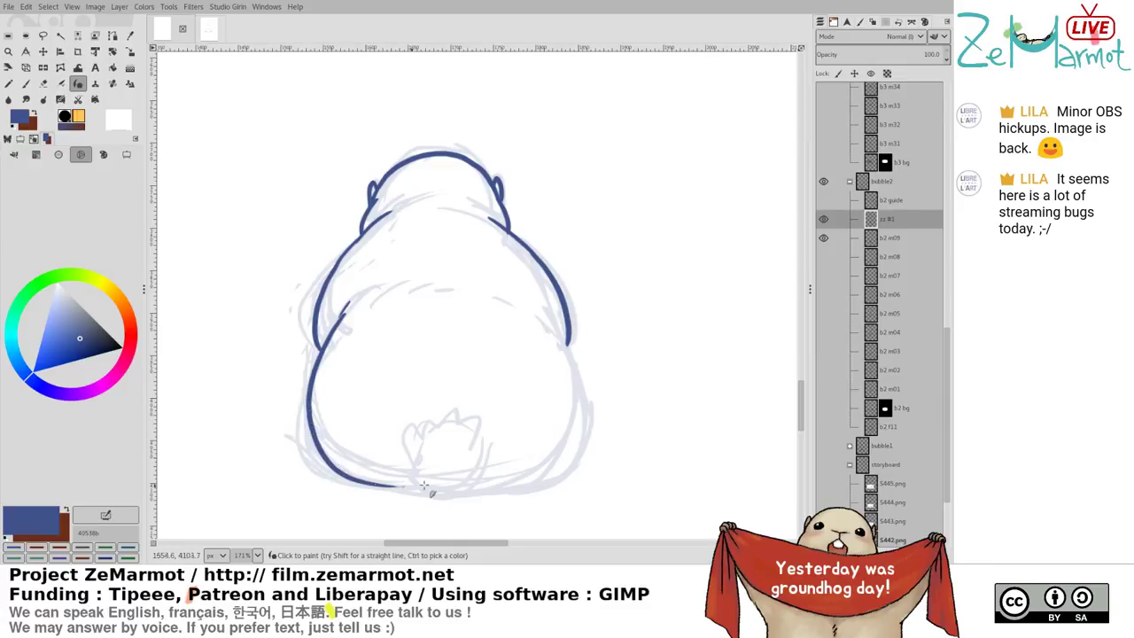
left_click_drag(542, 310, 576, 361)
key("ctrl+z")
mouse_move(533, 308)
left_mouse_down()
mouse_move(562, 343)
mouse_move(592, 450)
left_mouse_up()
key("ctrl+z")
mouse_move(544, 312)
left_mouse_down()
mouse_move(579, 402)
mouse_move(579, 433)
mouse_move(565, 484)
left_mouse_up()
key("ctrl+z")
mouse_move(532, 305)
left_mouse_down()
mouse_move(577, 398)
mouse_move(564, 457)
mouse_move(520, 482)
mouse_move(424, 486)
left_mouse_up()
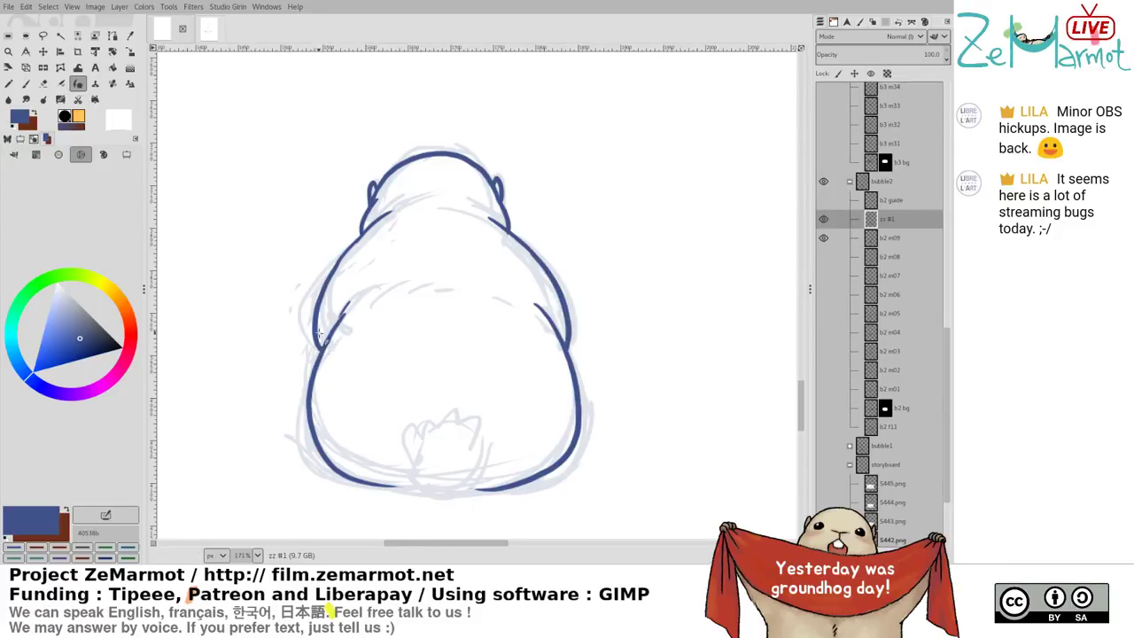
Rework the upper ends of both hip lines into short tapered fold strokes on the back
key("shift+e")
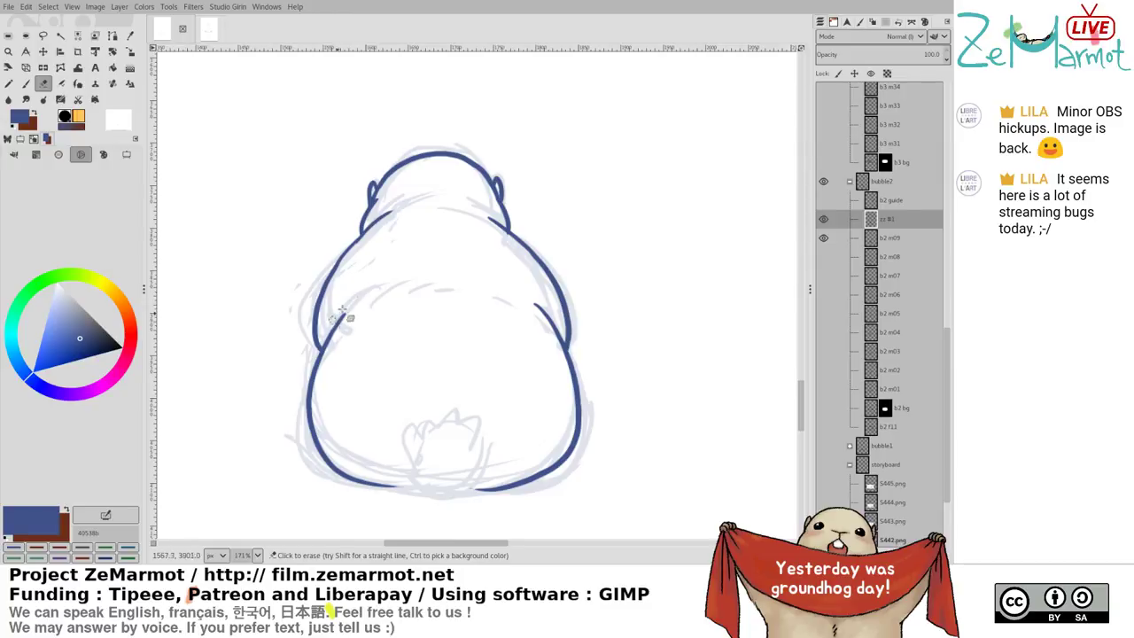
key("y")
key("shift+e")
key("y")
key("ctrl+z")
left_click_drag(325, 342, 367, 299)
key("ctrl+z")
key("ctrl+z")
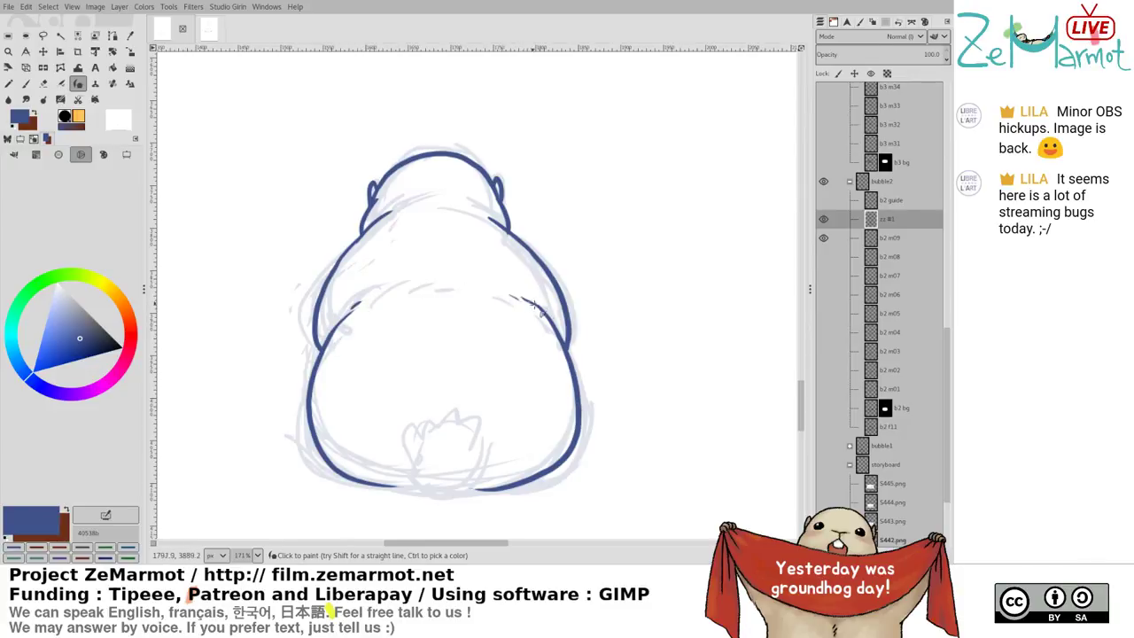
Ink the closed tail outline with a tufted upper edge at the base of the body
mouse_move(411, 441)
left_mouse_down()
mouse_move(443, 422)
mouse_move(477, 432)
left_mouse_up()
mouse_move(424, 478)
left_mouse_down()
mouse_move(473, 434)
mouse_move(474, 478)
mouse_move(434, 499)
mouse_move(454, 483)
mouse_move(390, 486)
mouse_move(416, 491)
left_mouse_up()
key("ctrl+z")
Clean up the lower body line on both sides of the tail and extend it to meet the tail outline
left_click_drag(443, 398, 498, 213)
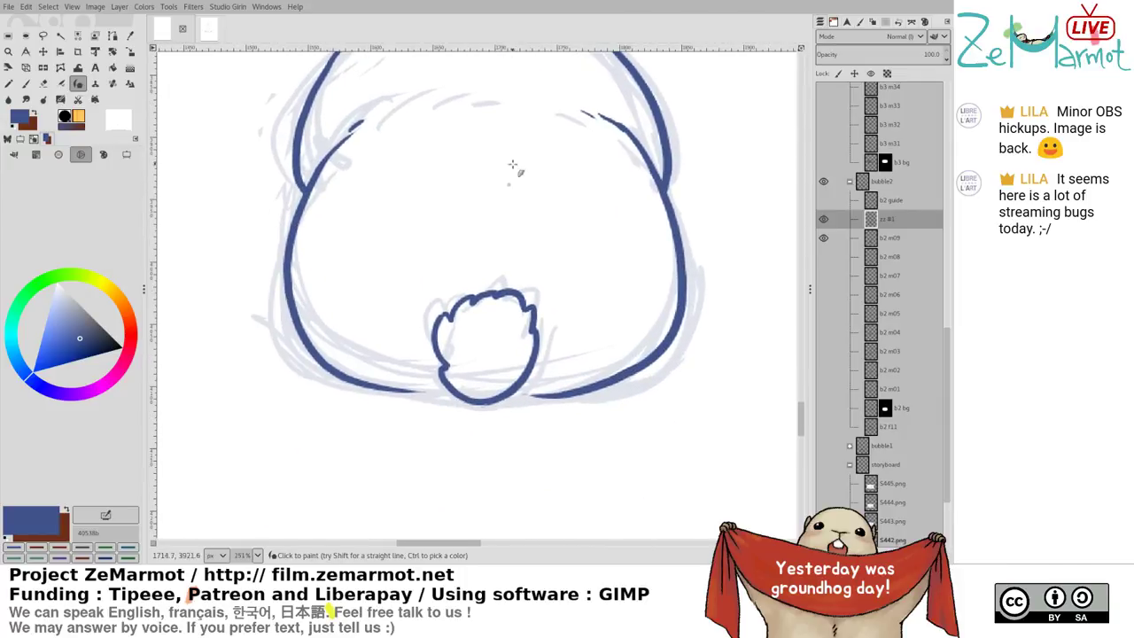
key("shift+e")
left_click_drag(542, 398, 592, 388)
key("k")
left_click_drag(509, 397, 645, 380)
key("ctrl+z")
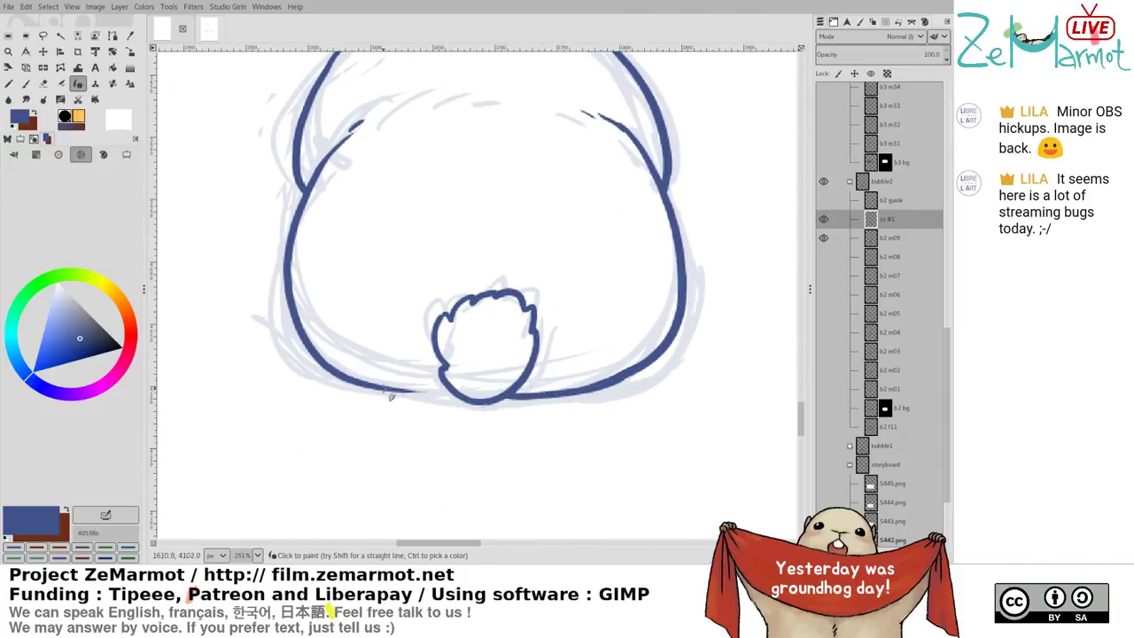
mouse_move(356, 379)
left_mouse_down()
mouse_move(407, 397)
mouse_move(450, 392)
left_mouse_up()
key("ctrl+z")
left_click_drag(375, 387, 455, 397)
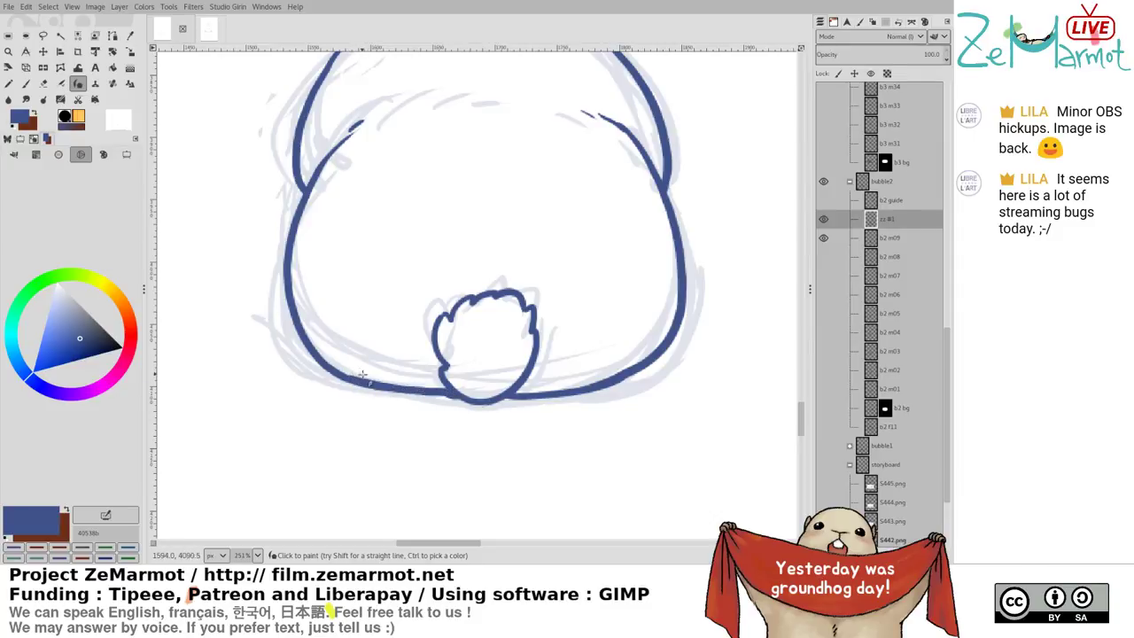
Check the inked pose in a horizontally mirrored view and restore the normal orientation
scroll(442, 414, "down", 6)
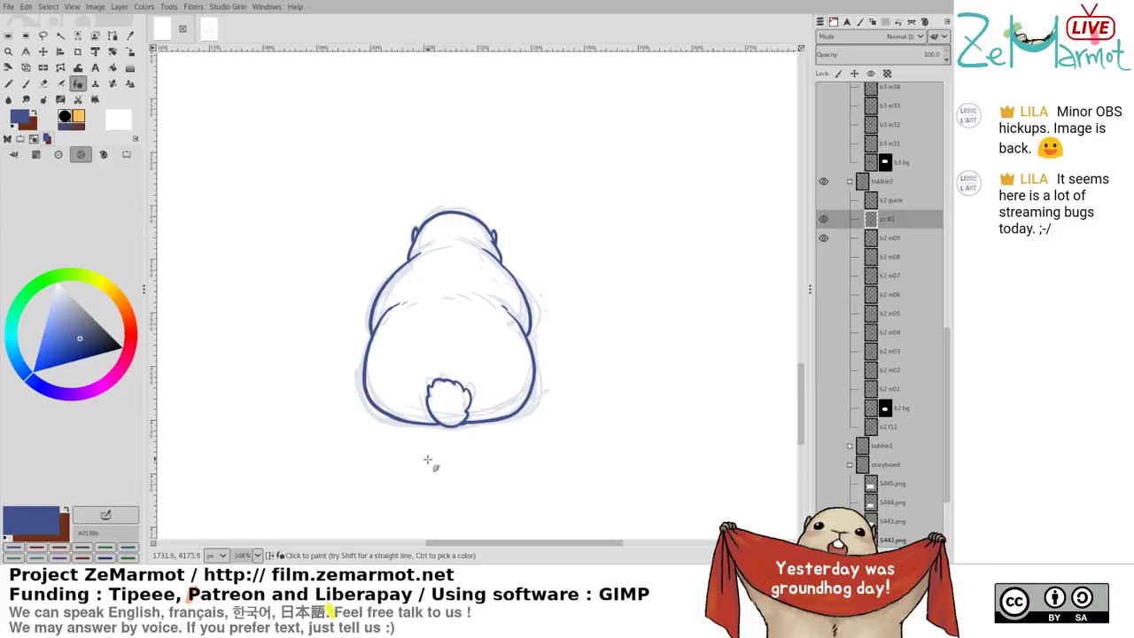
key("shift+f")
key("shift+f")
key("shift+f")
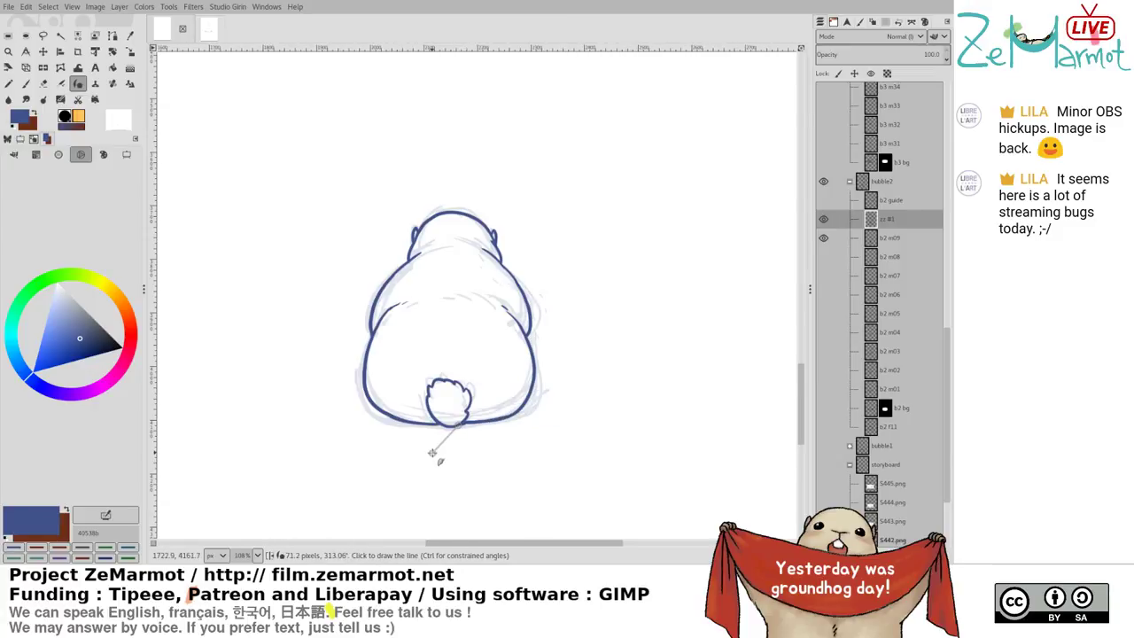
scroll(432, 446, "left", 2)
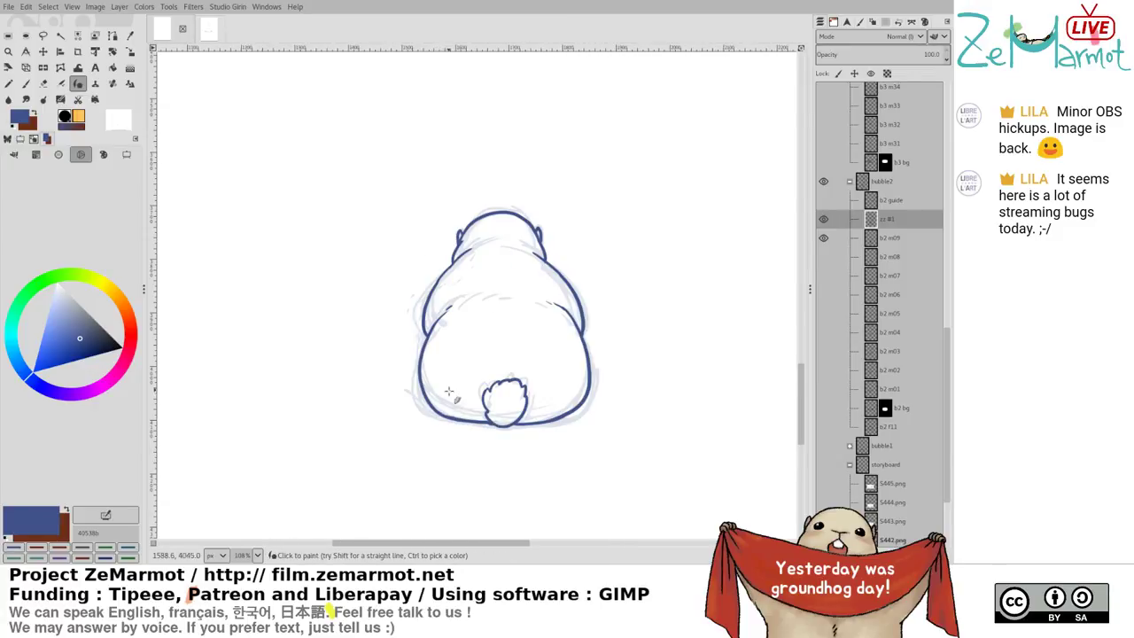
left_click_drag(440, 403, 408, 421)
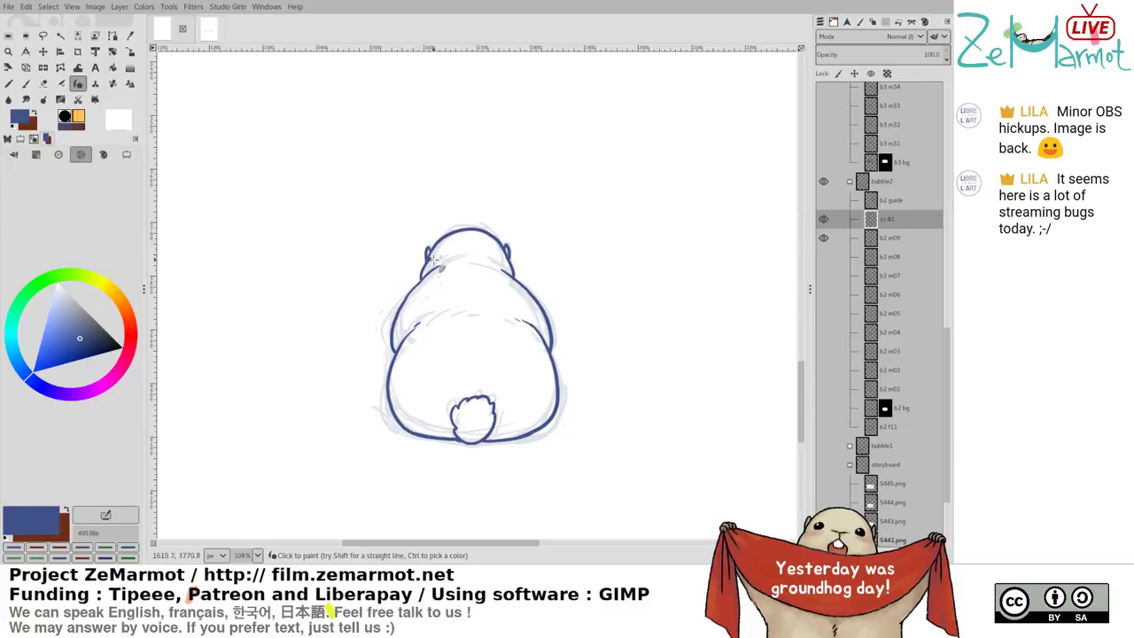
Erase the cheek line below the left ear and the upper end of the left shoulder line
scroll(434, 261, "up", 4)
key("shift+e")
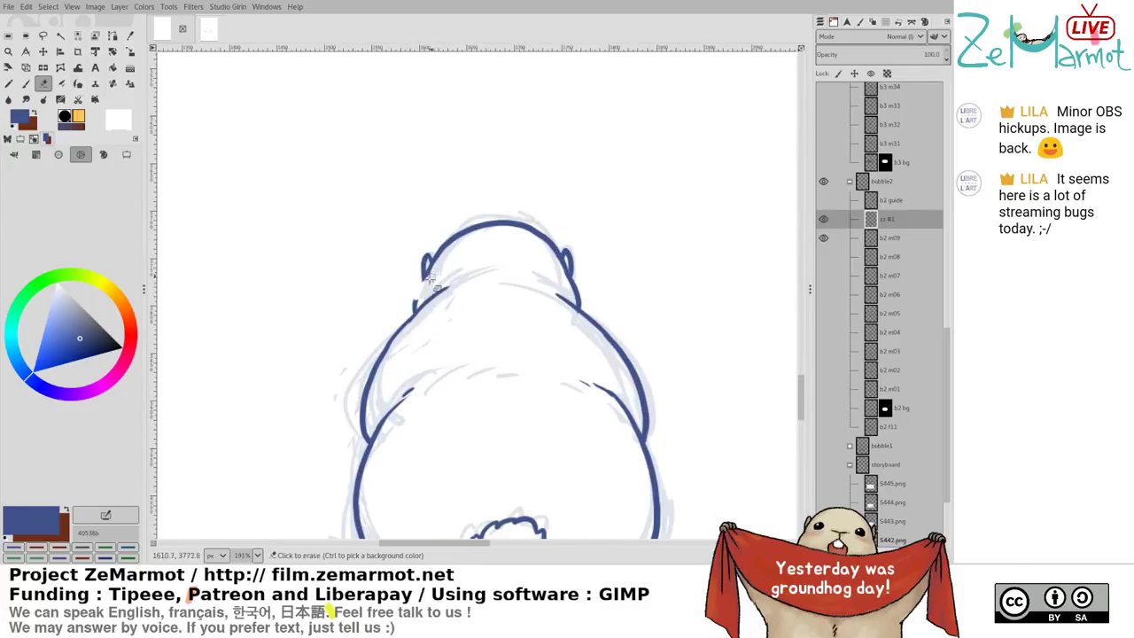
mouse_move(430, 279)
left_mouse_down()
mouse_move(417, 303)
mouse_move(449, 239)
left_mouse_up()
key("k")
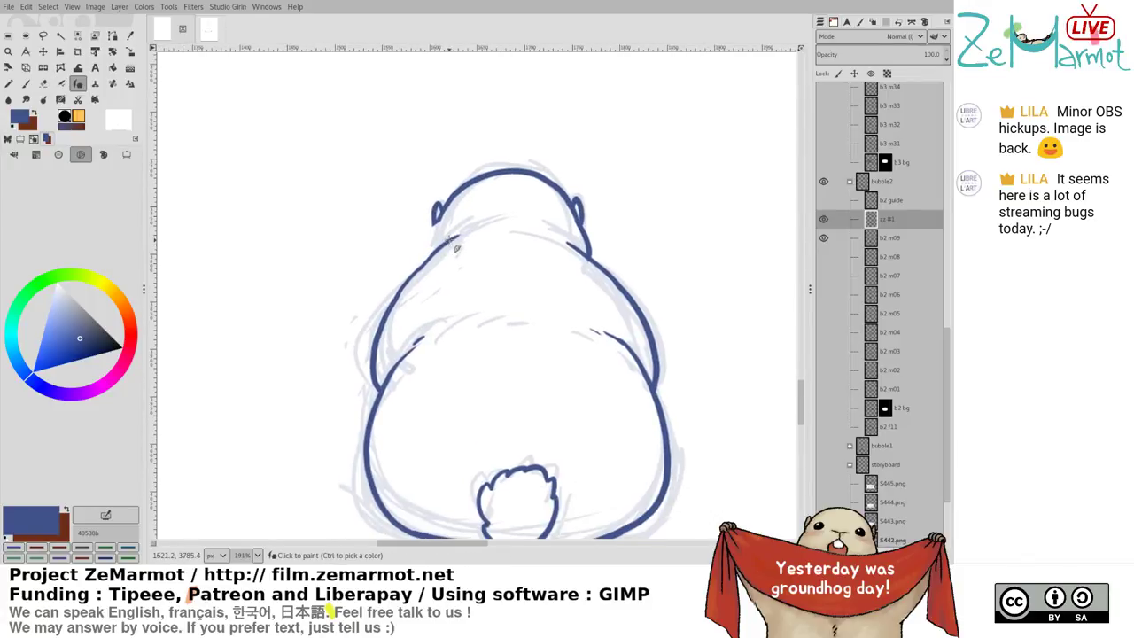
scroll(486, 174, "up", 4)
key("shift+e")
left_click_drag(350, 390, 404, 312)
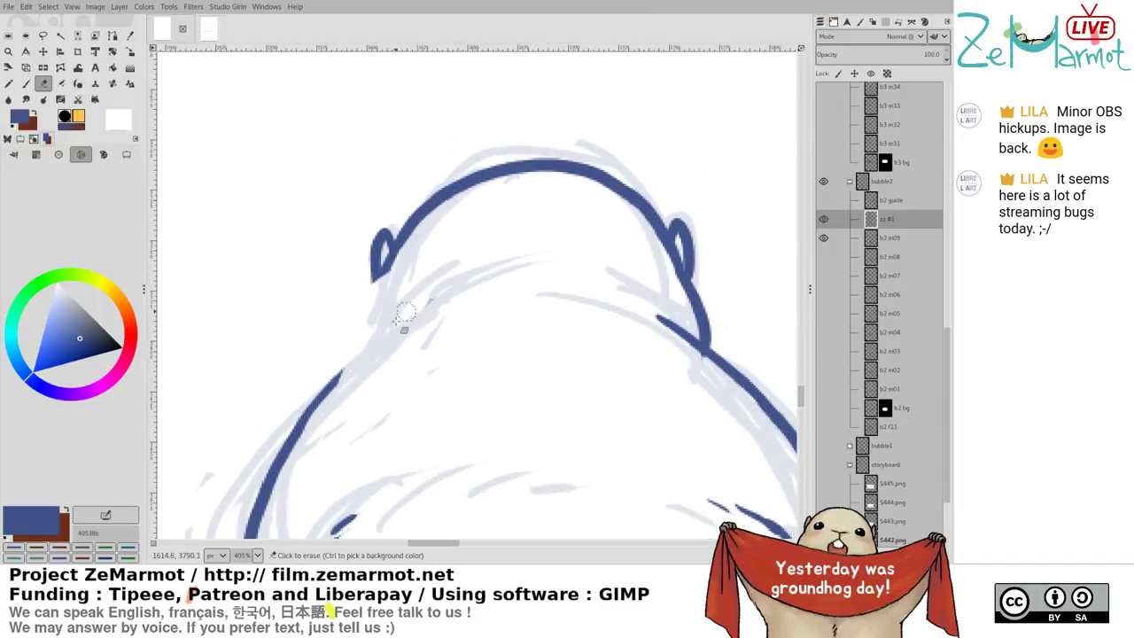
Ink the upper end of the left shoulder line and the cheek line running down from the left ear
key("k")
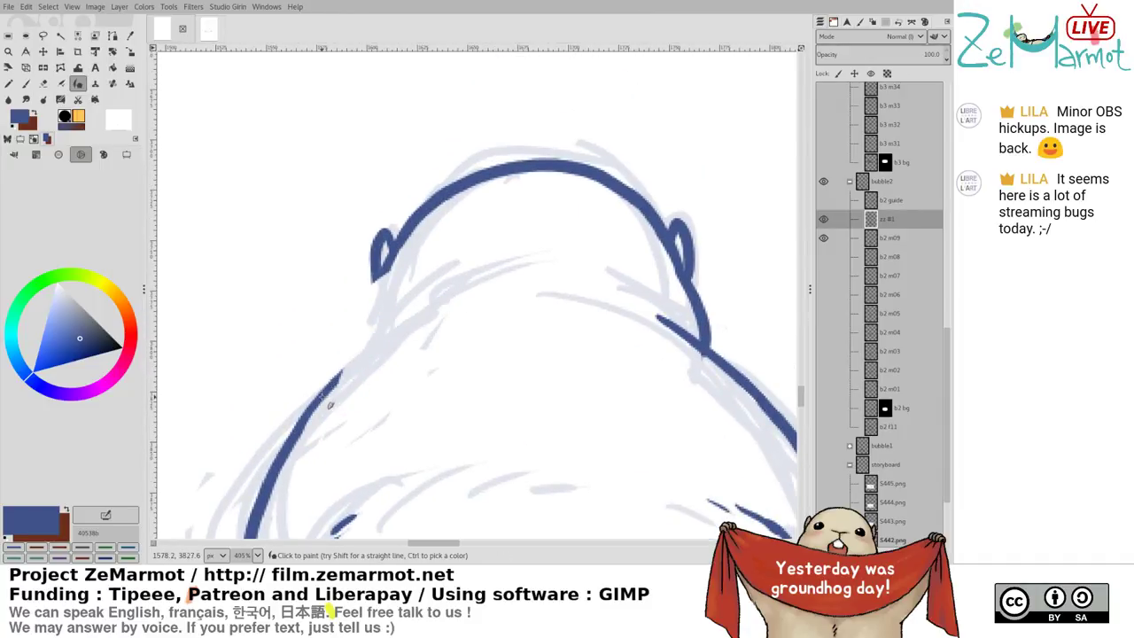
mouse_move(324, 396)
left_mouse_down()
mouse_move(422, 316)
mouse_move(470, 299)
left_mouse_up()
left_click_drag(389, 259, 375, 311)
key("ctrl+z")
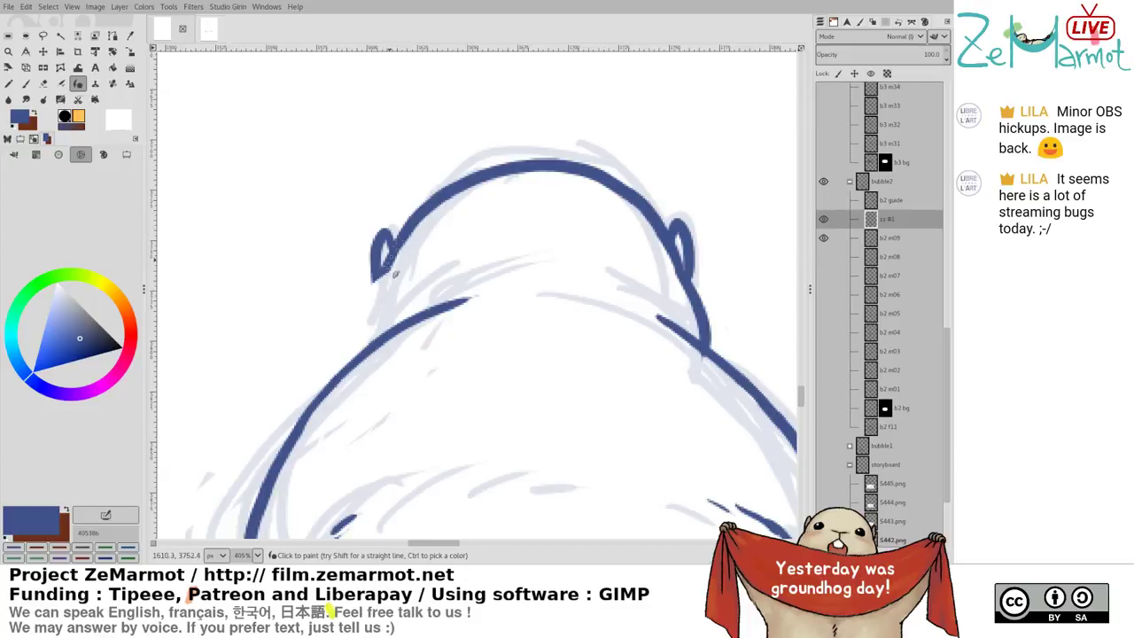
mouse_move(388, 265)
left_mouse_down()
mouse_move(373, 302)
mouse_move(383, 306)
mouse_move(367, 343)
mouse_move(378, 290)
mouse_move(363, 351)
left_mouse_up()
key("ctrl+z")
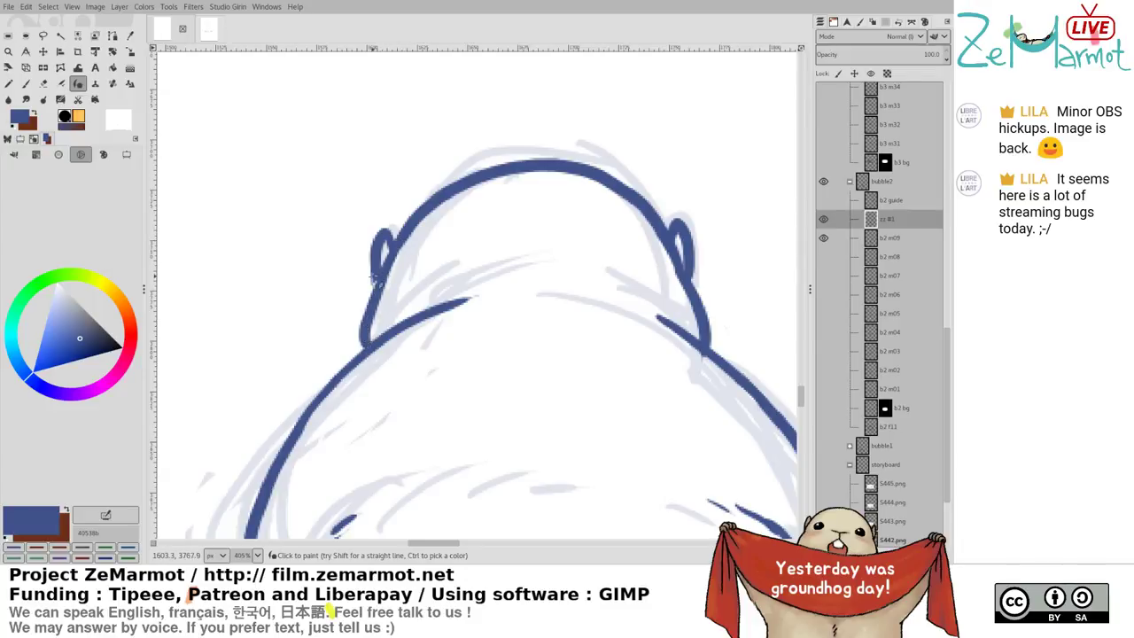
Refine the left ear outline where its base meets the cheek line
key("shift+e")
left_click_drag(393, 228, 362, 247)
key("k")
key("ctrl+z")
key("ctrl+z")
key("shift+e")
left_click_drag(521, 310, 435, 291)
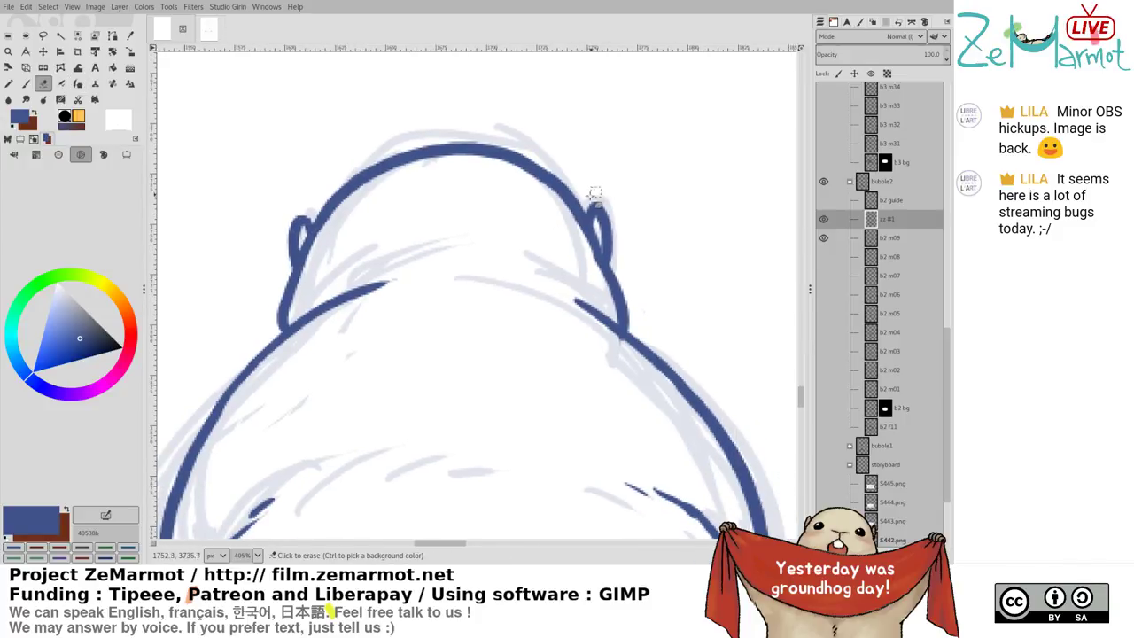
Clean up the tip of the right ear and touch up the upper-right head outline
mouse_move(593, 196)
left_mouse_down()
mouse_move(607, 197)
mouse_move(598, 207)
left_mouse_up()
key("k")
key("shift+e")
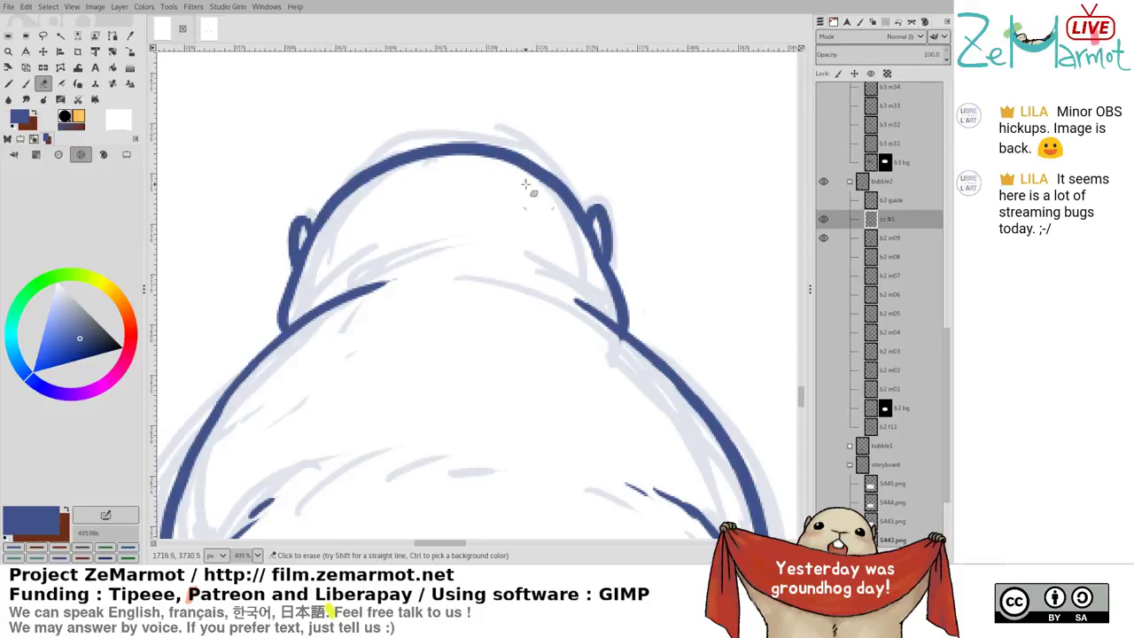
key("k")
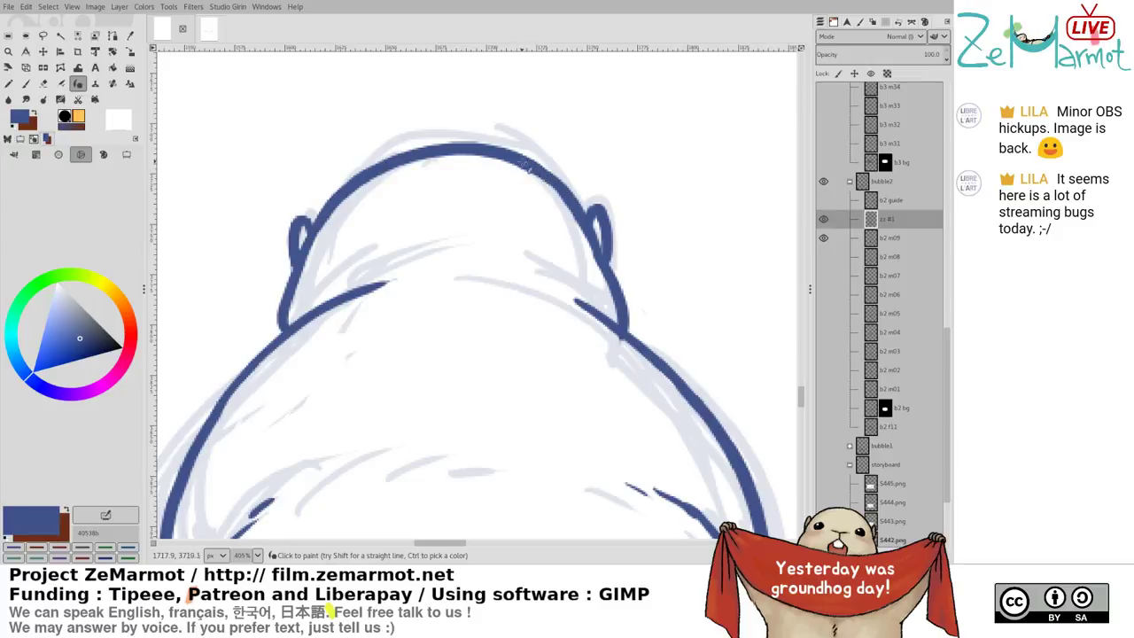
key("shift+e")
key("k")
Even out the upper-left contour of the head with eraser trims and ink touch-ups
mouse_move(422, 295)
left_mouse_down()
mouse_move(465, 246)
mouse_move(436, 330)
left_mouse_up()
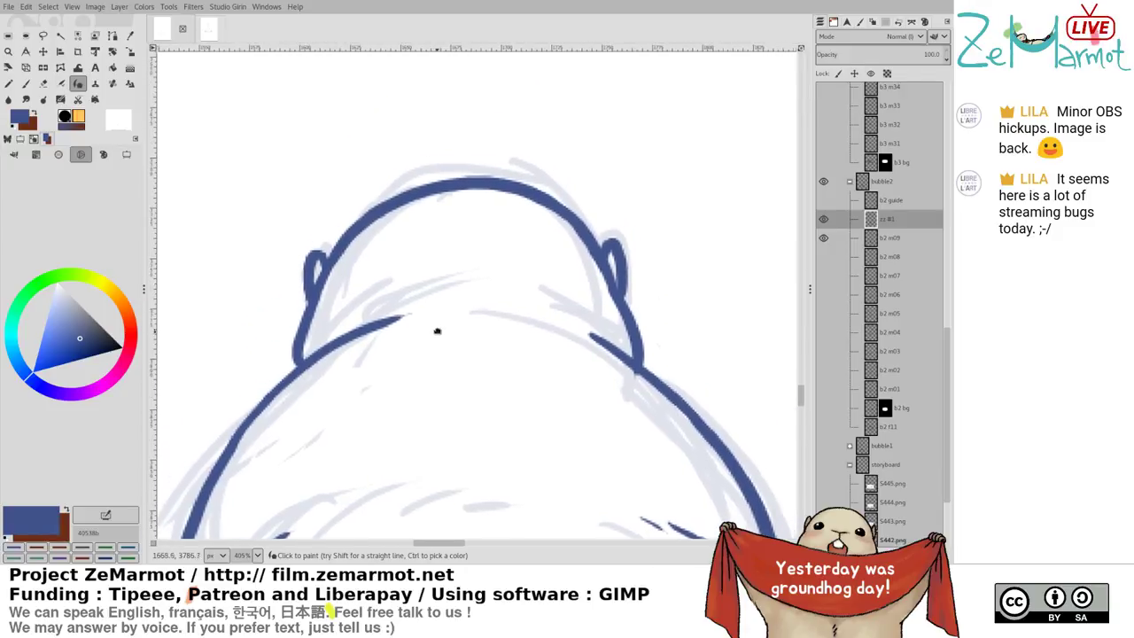
key("shift+e")
left_click_drag(361, 246, 426, 205)
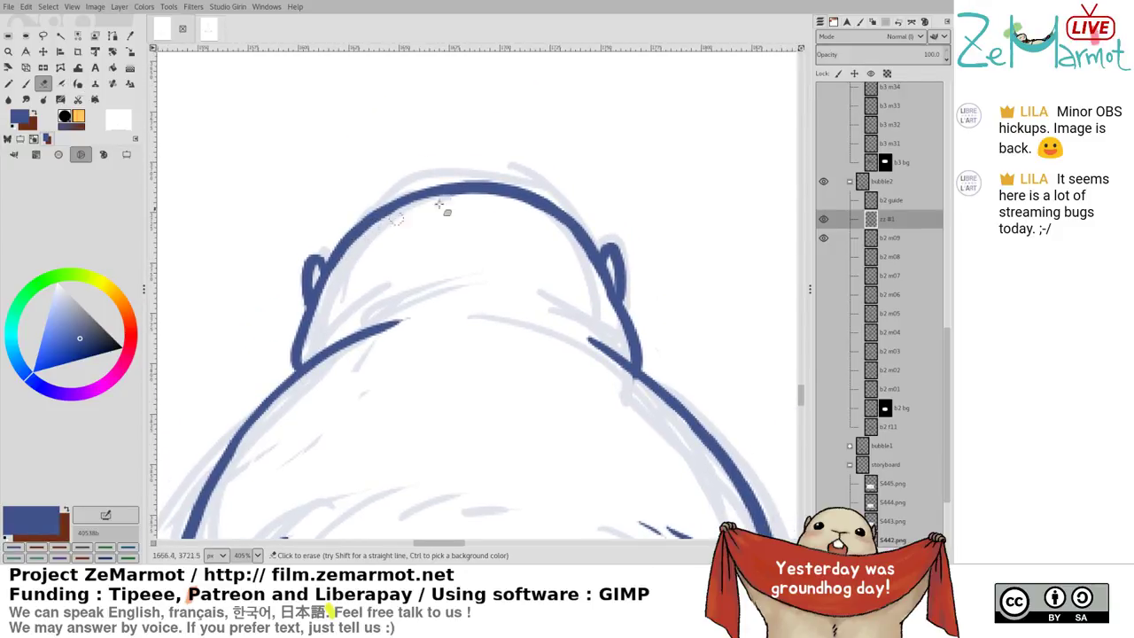
key("k")
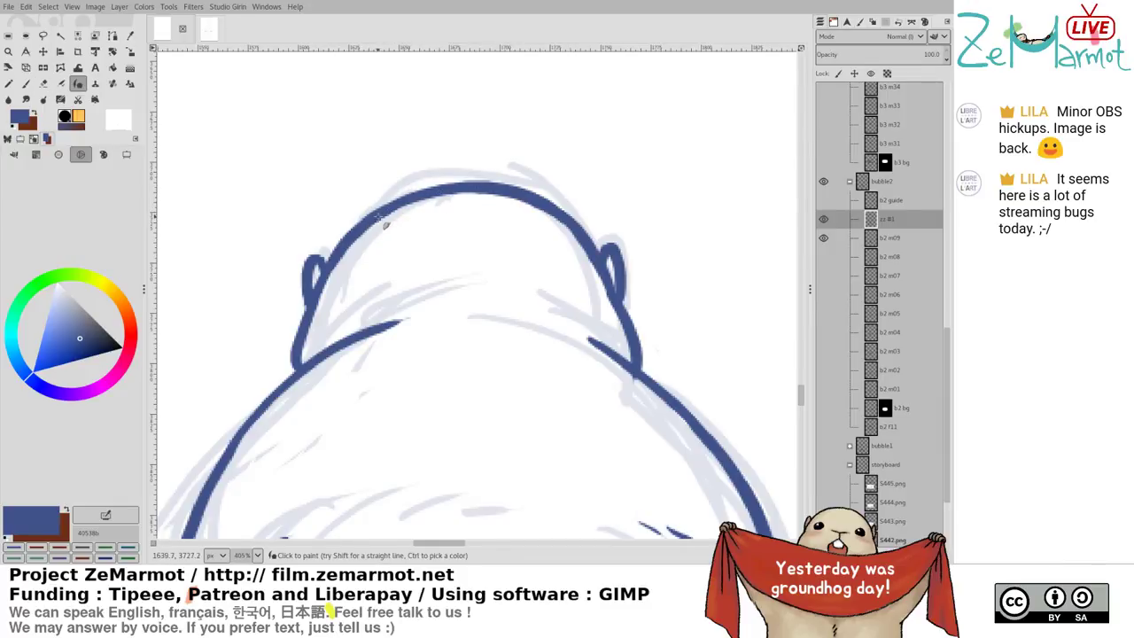
mouse_move(355, 340)
left_mouse_down()
mouse_move(428, 168)
mouse_move(351, 194)
mouse_move(383, 163)
mouse_move(367, 202)
left_mouse_up()
key("shift+e")
key("k")
key("ctrl+z")
left_click_drag(379, 147, 368, 194)
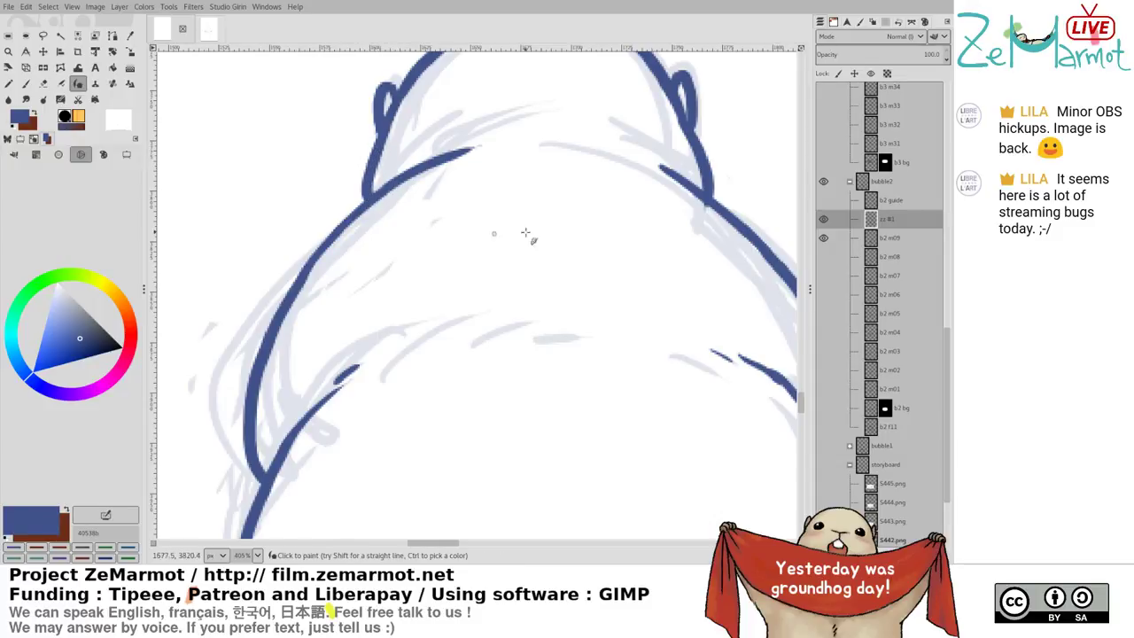
Tidy the right shoulder line just below its junction with the cheek
key("shift+e")
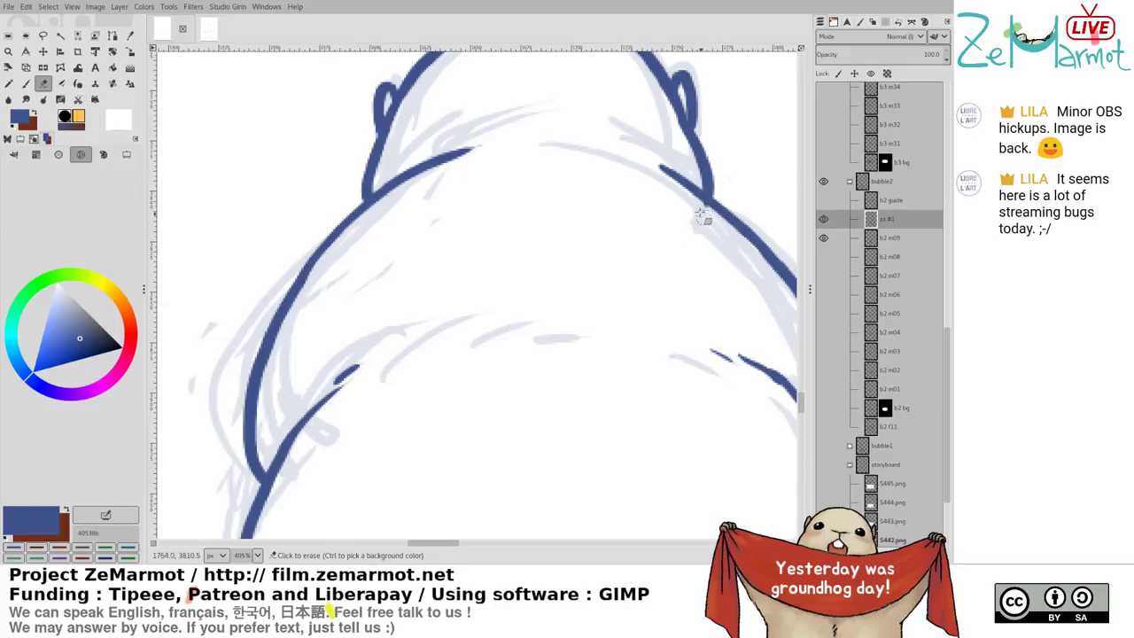
left_click_drag(701, 212, 701, 212)
mouse_move(622, 315)
left_mouse_down()
mouse_move(558, 449)
mouse_move(562, 476)
left_mouse_up()
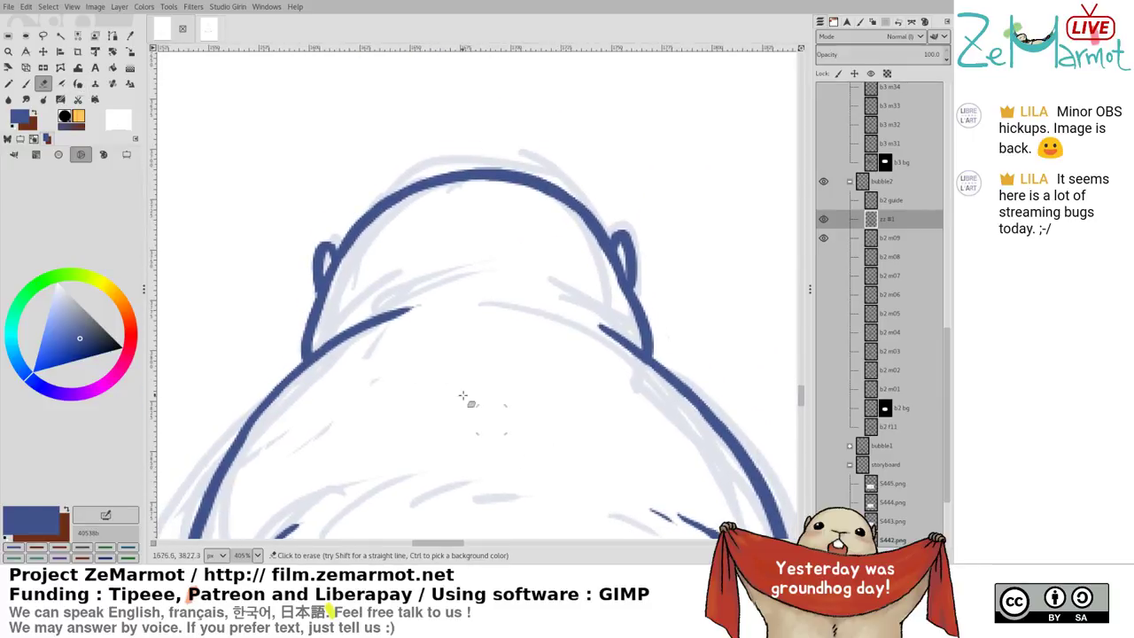
left_click_drag(430, 440, 519, 124)
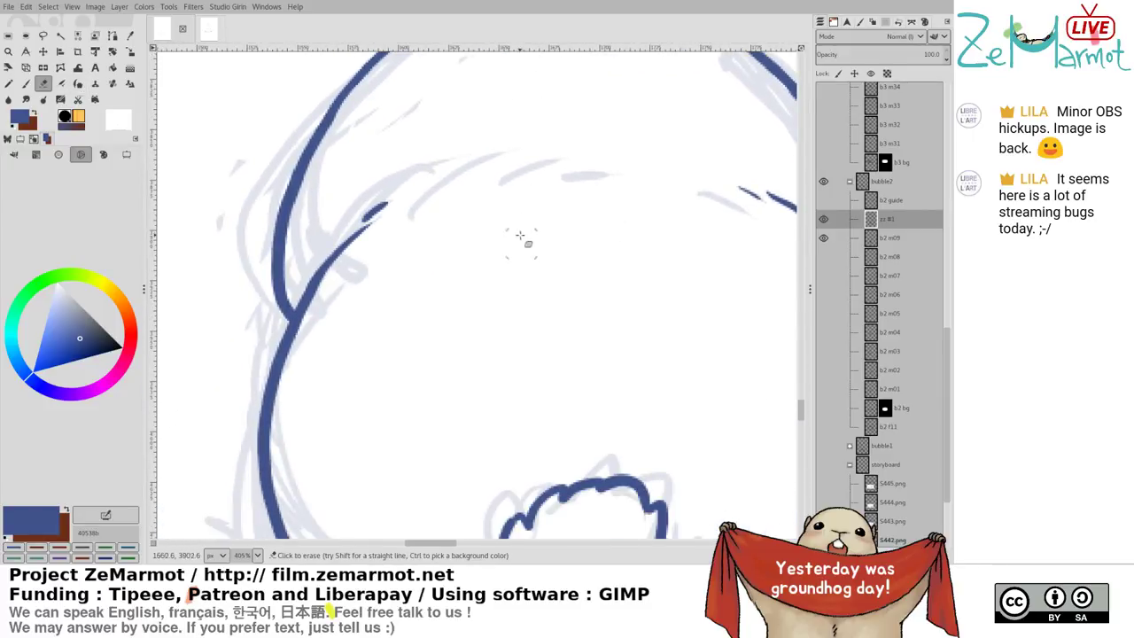
mouse_move(520, 239)
left_mouse_down()
mouse_move(449, 414)
mouse_move(431, 413)
left_mouse_up()
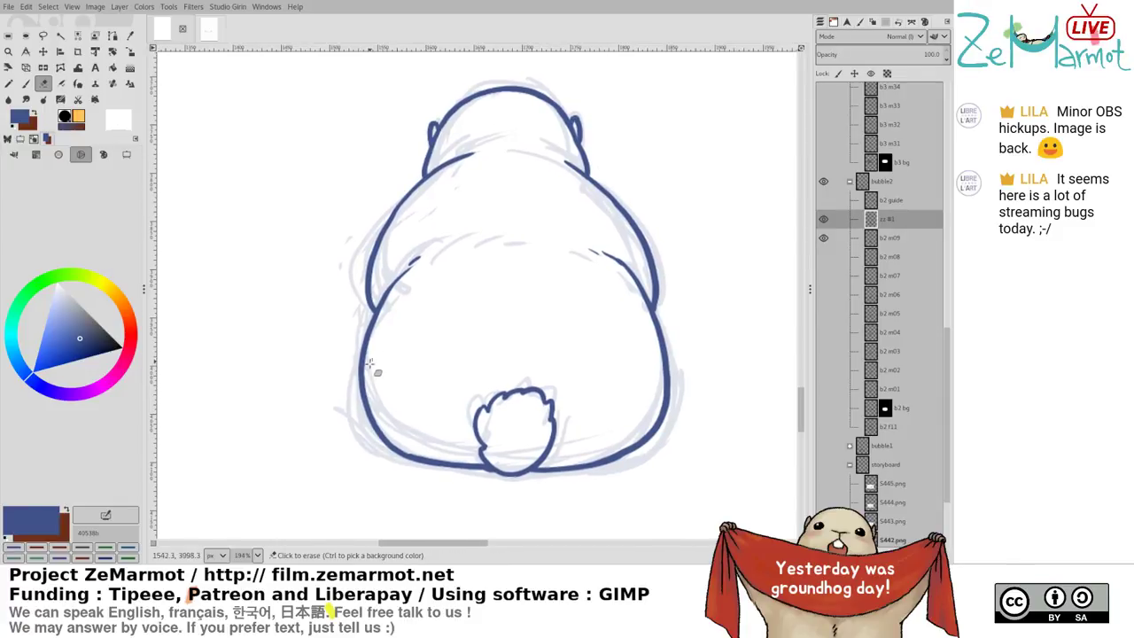
Trim the inner edge of the lower-left flank line and re-ink it down to the base
mouse_move(369, 365)
left_mouse_down()
mouse_move(369, 398)
mouse_move(402, 450)
left_mouse_up()
key("k")
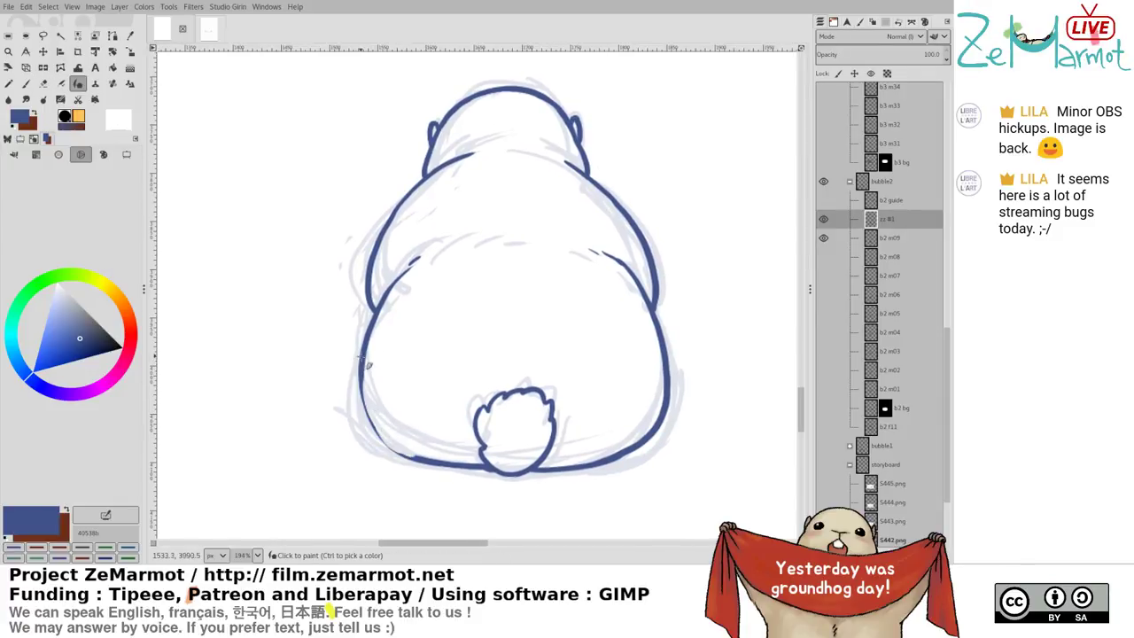
left_click_drag(360, 361, 385, 441)
mouse_move(368, 389)
left_mouse_down()
mouse_move(395, 452)
mouse_move(429, 467)
left_mouse_up()
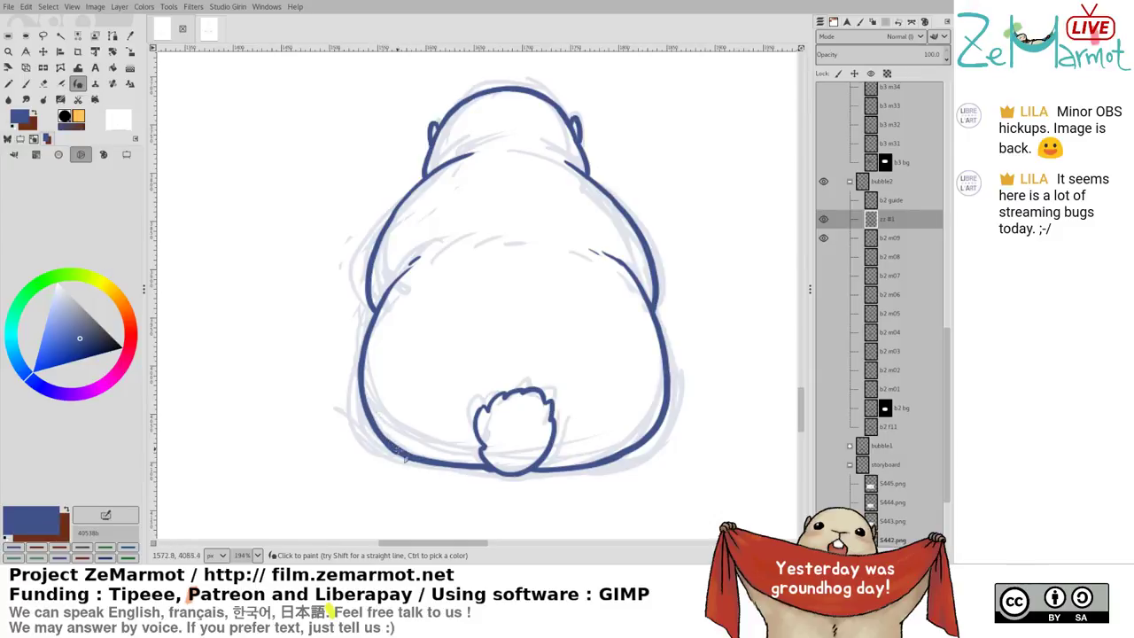
Smooth the curve where the left flank turns into the base line
key("shift+e")
scroll(374, 402, "up", 4)
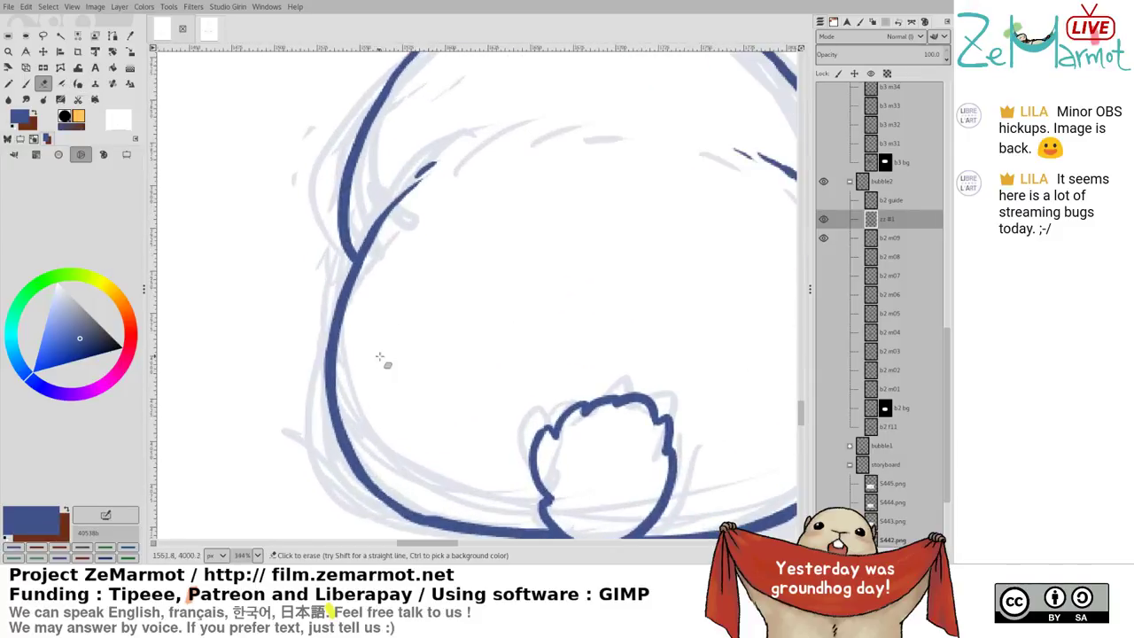
key("k")
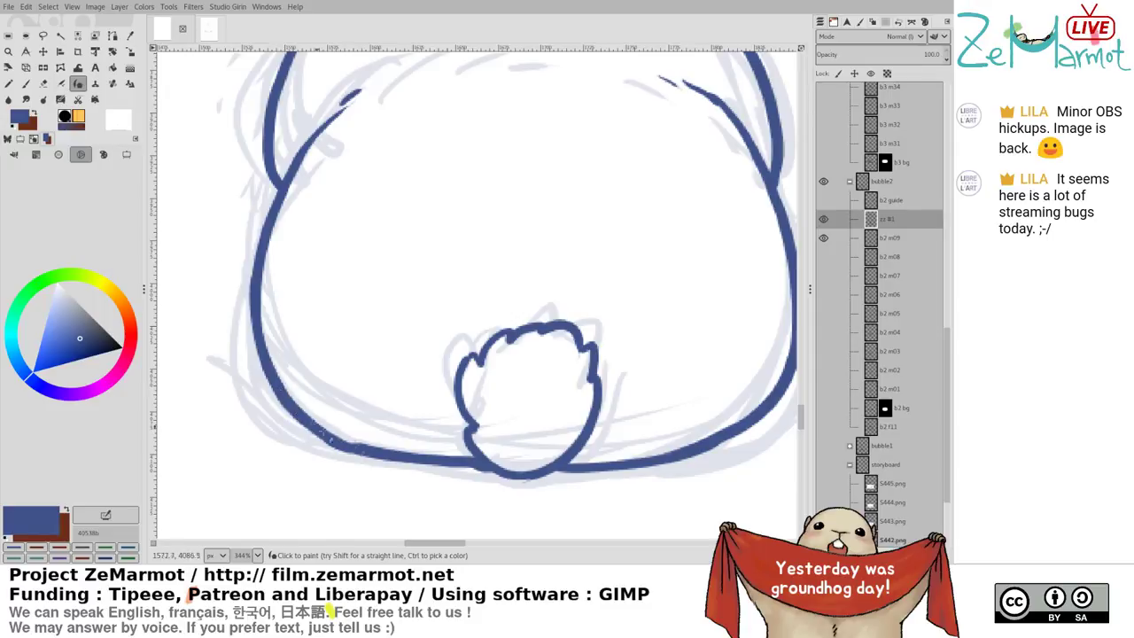
key("shift+e")
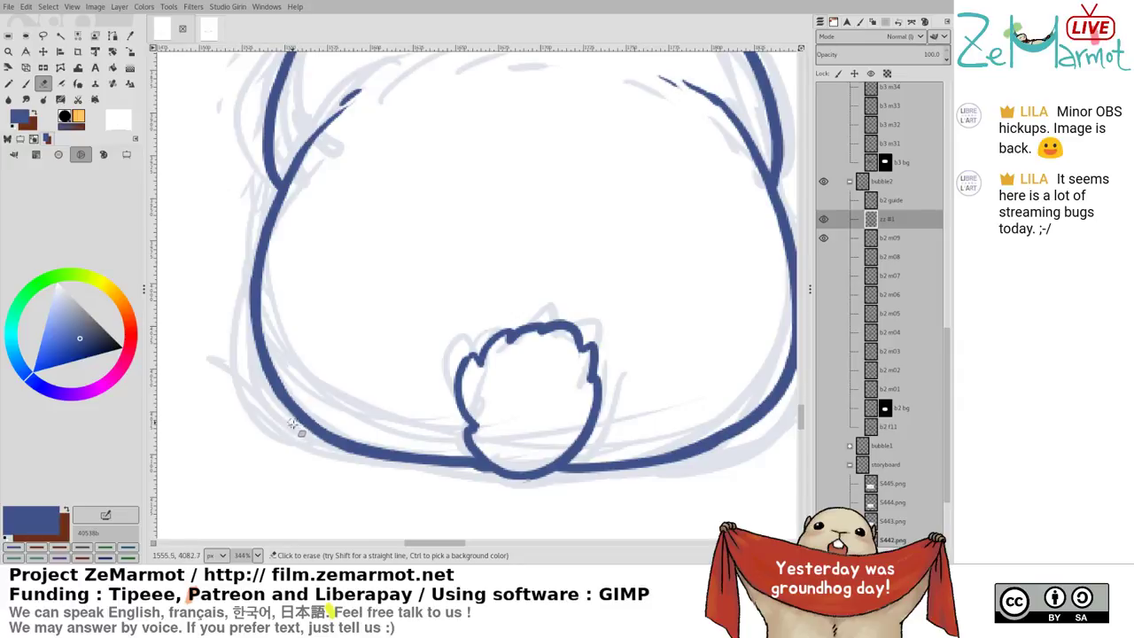
key("k")
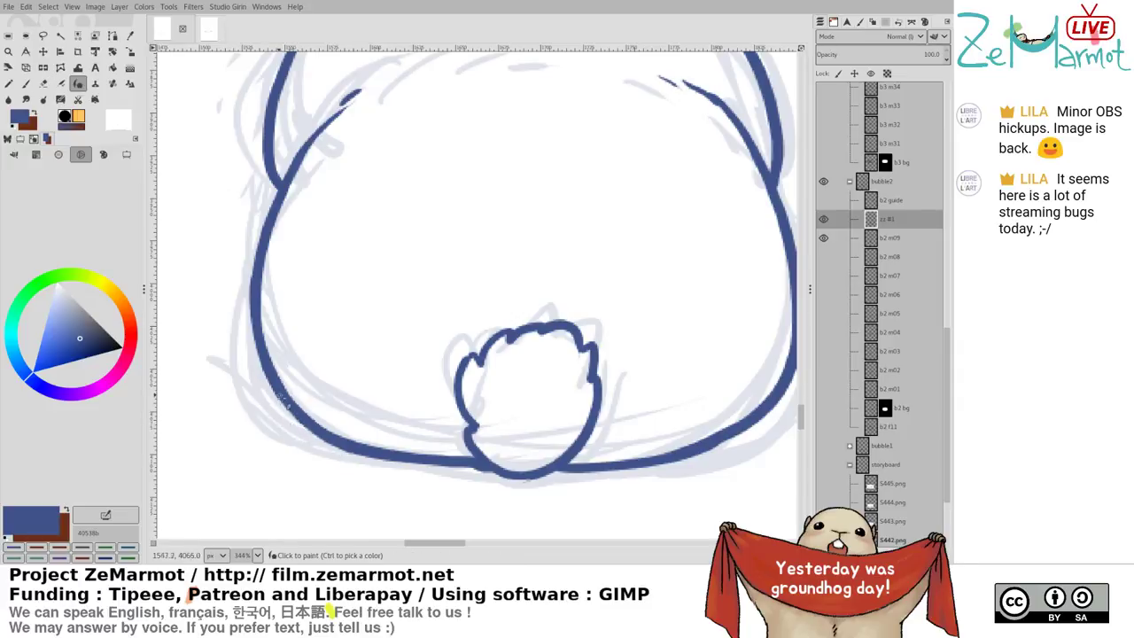
Clean up the underside of the base line where it meets the left side of the tail
left_click_drag(580, 302, 565, 349)
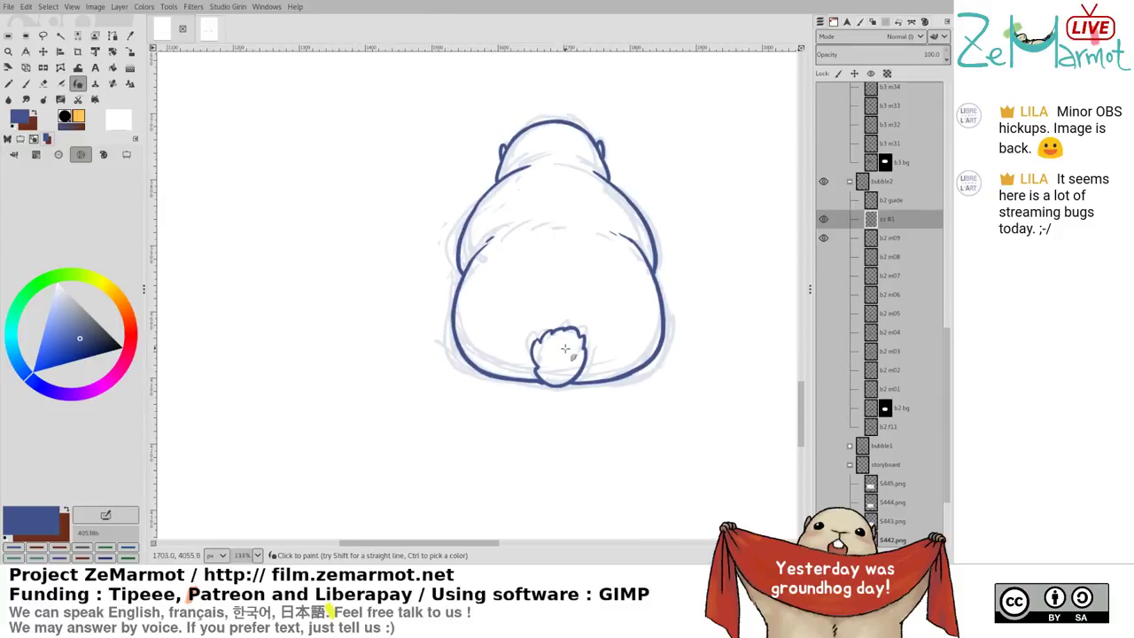
left_click_drag(616, 276, 624, 240)
key("shift+e")
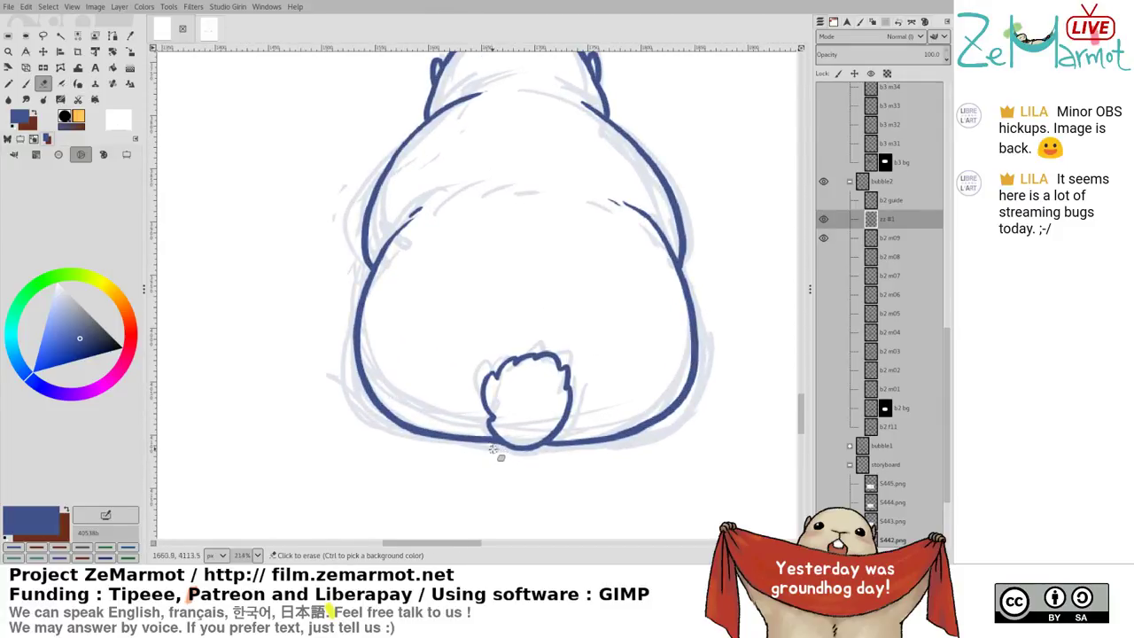
left_click_drag(493, 448, 502, 457)
left_click_drag(433, 351, 322, 265)
scroll(322, 266, "down", 4)
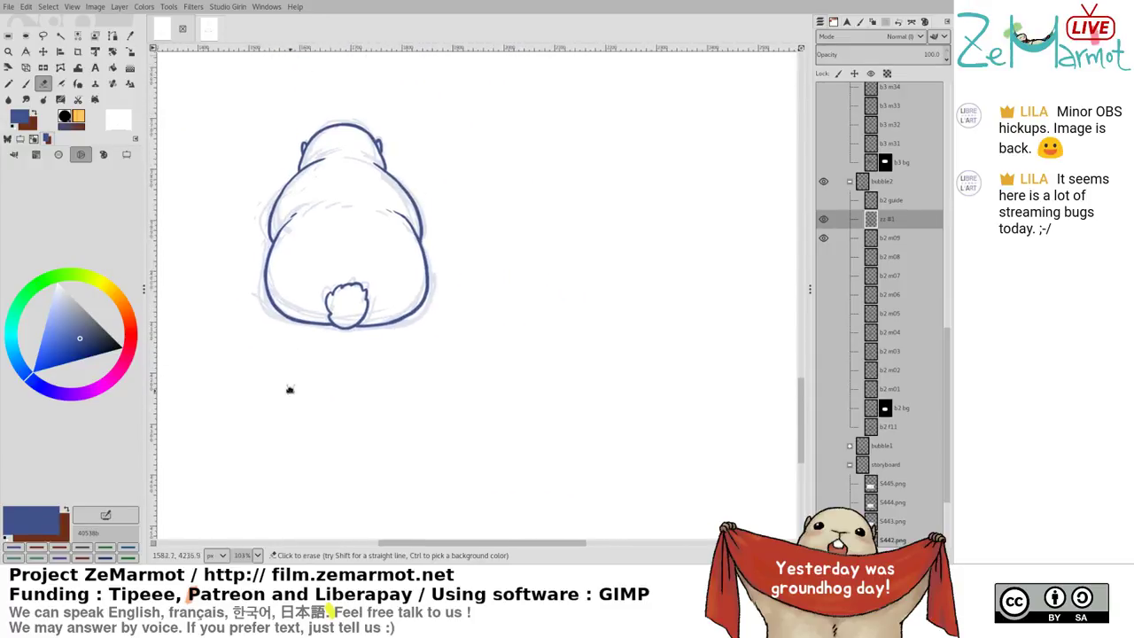
Clear the faded sketch from the b2 m09 layer and merge the inked line layer down into it
left_click(910, 238)
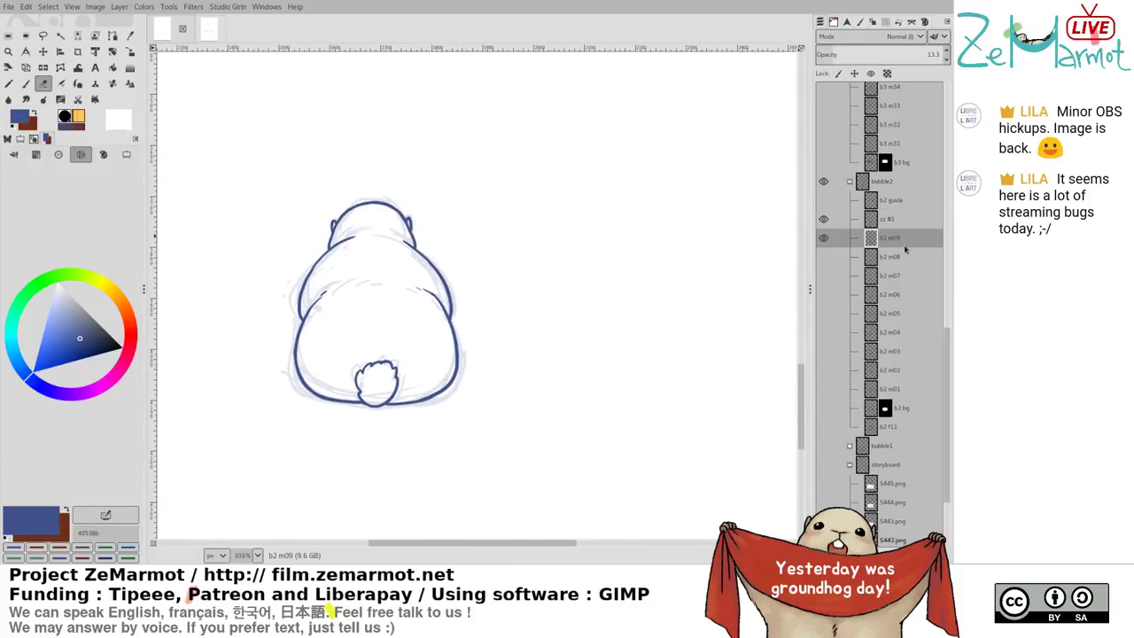
scroll(508, 244, "up", 3)
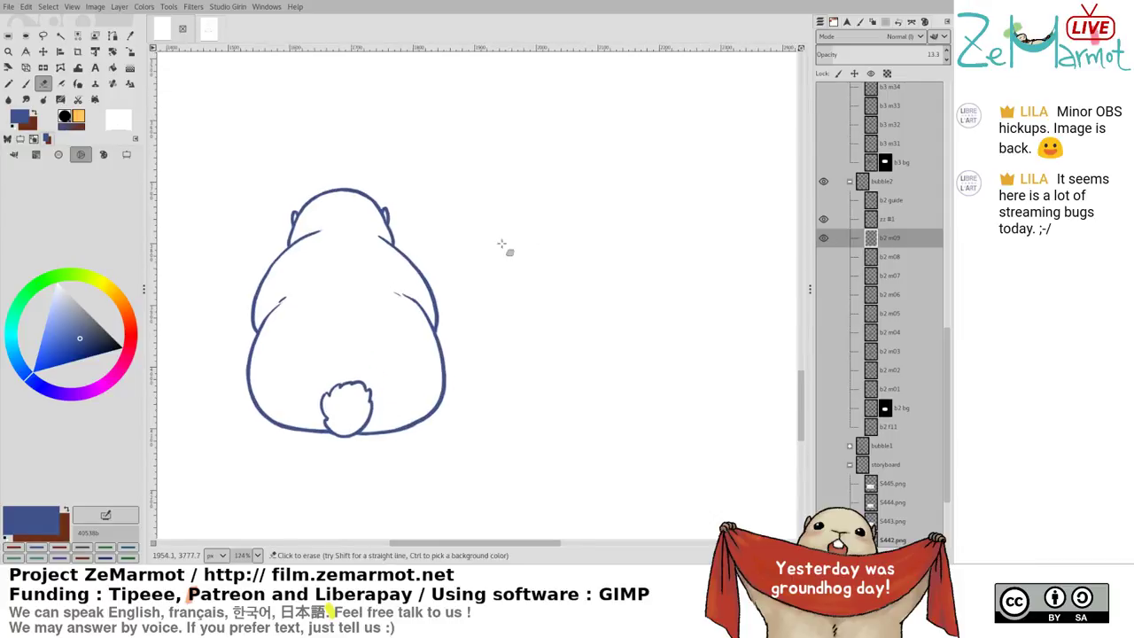
key("k")
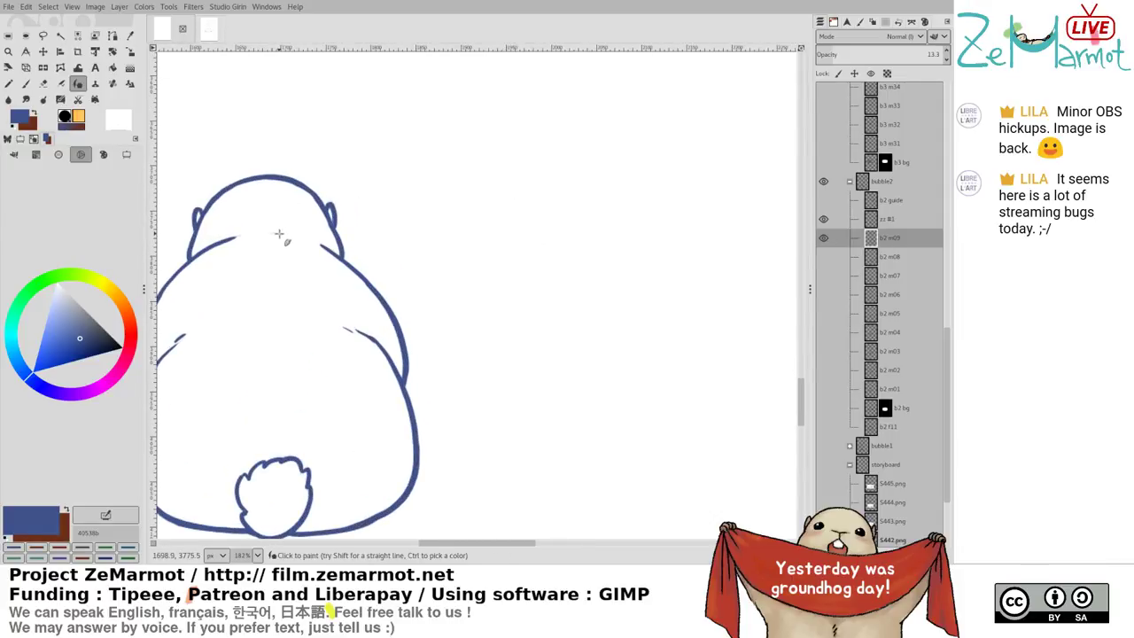
left_click(899, 219)
key("ctrl+e")
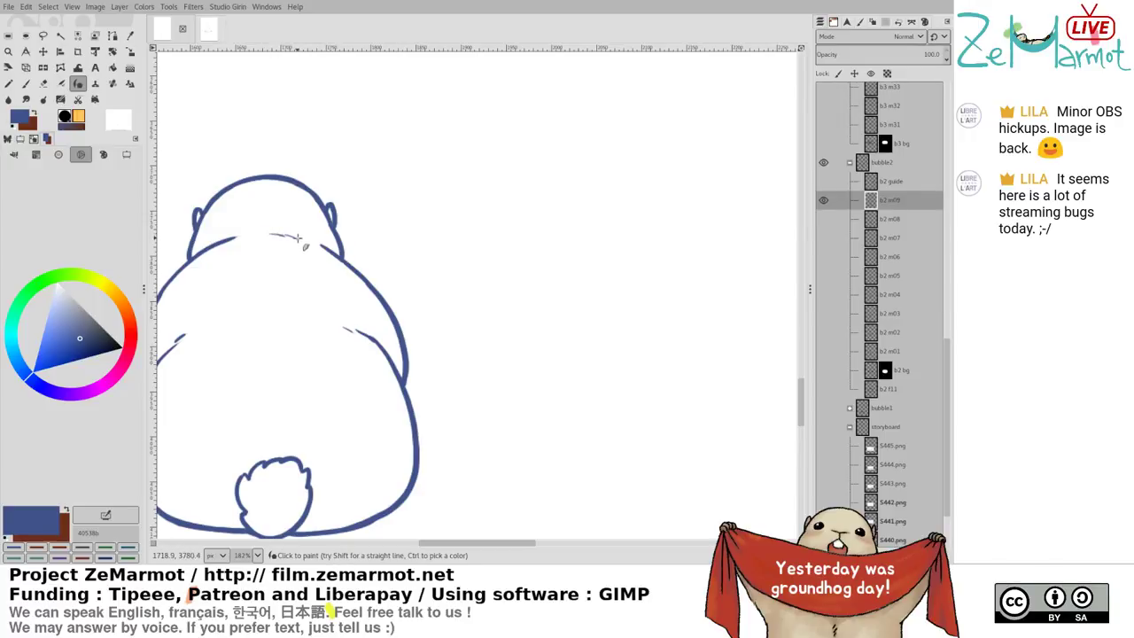
Add short dashed strokes across the nape between the shoulder lines and save the image
left_click_drag(422, 326, 669, 283)
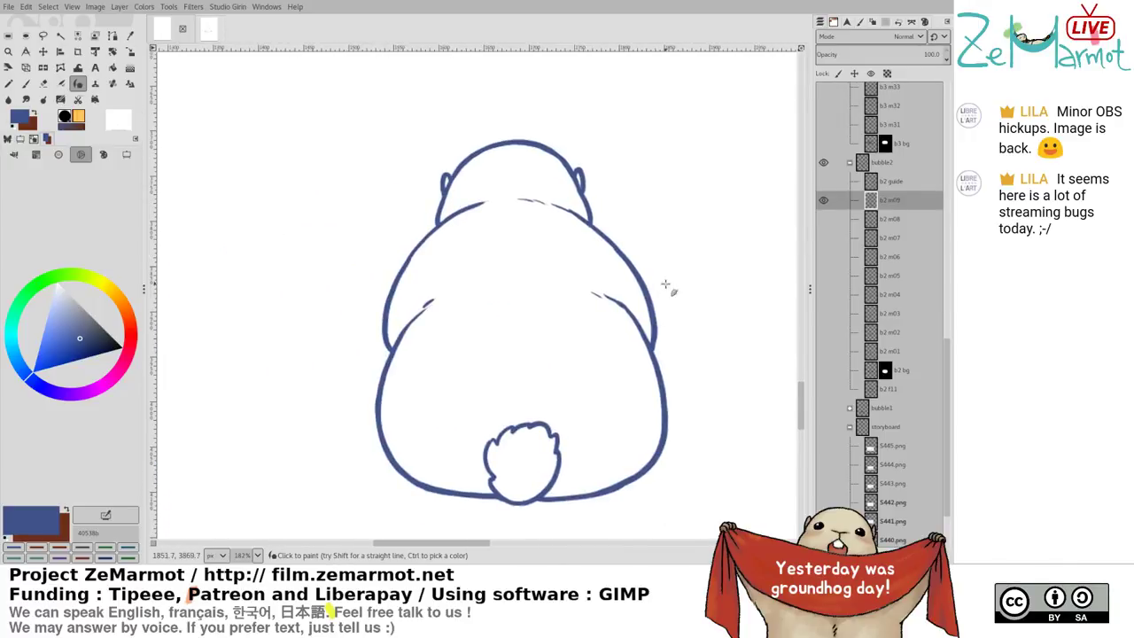
left_click_drag(601, 348, 561, 358)
key("ctrl+s")
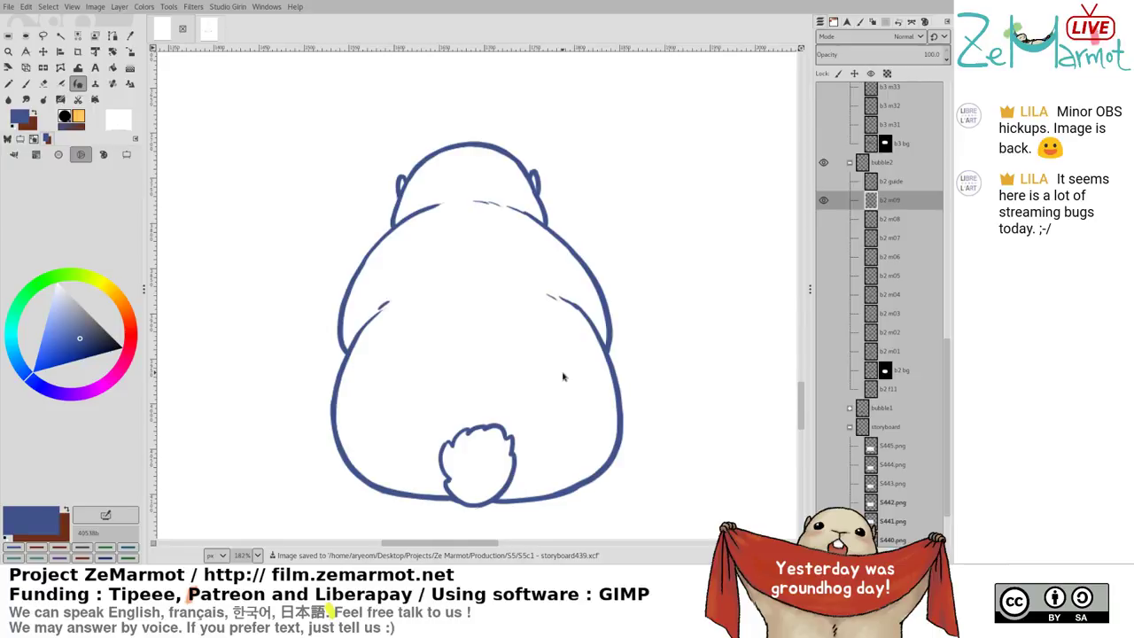
Erase and re-ink the upper part of the right haunch line, ending it in a short dash
key("shift+e")
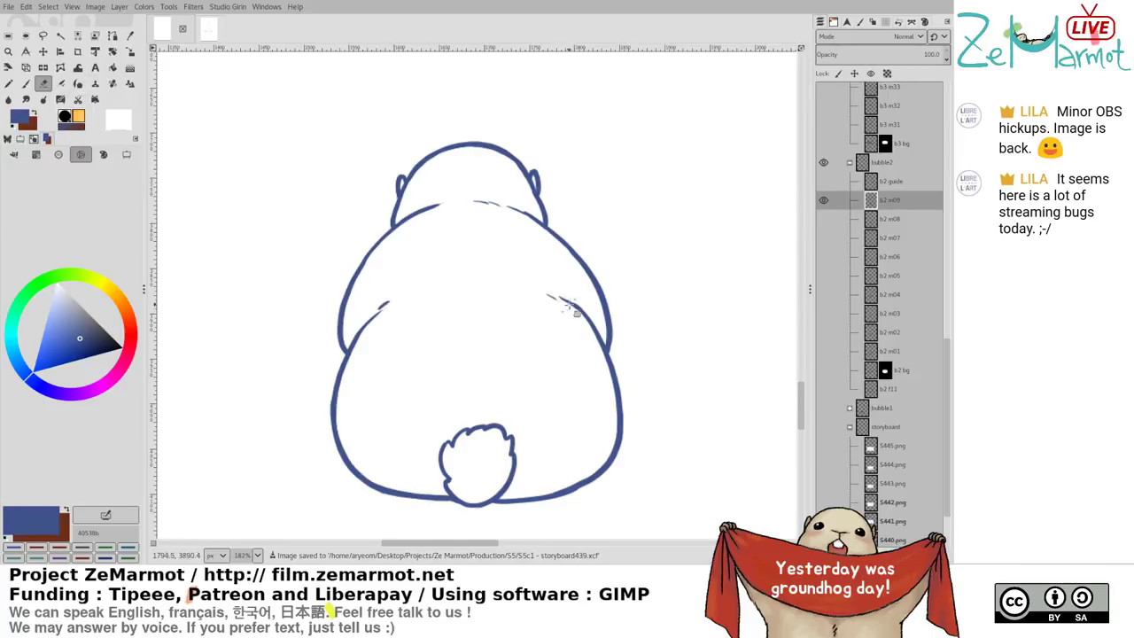
key("k")
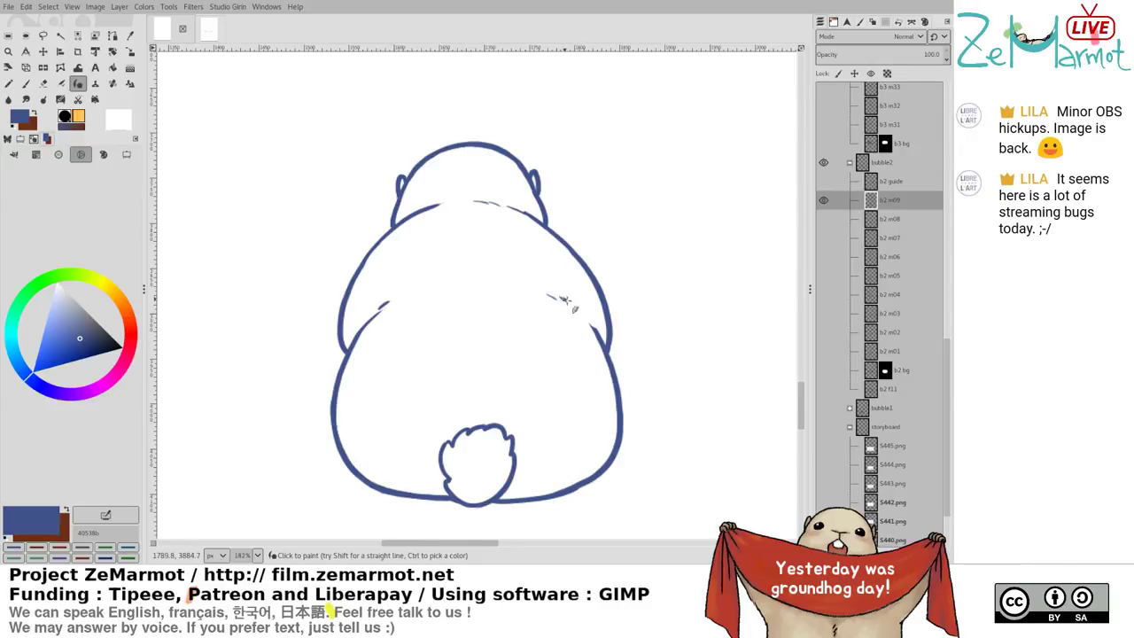
key("shift+e")
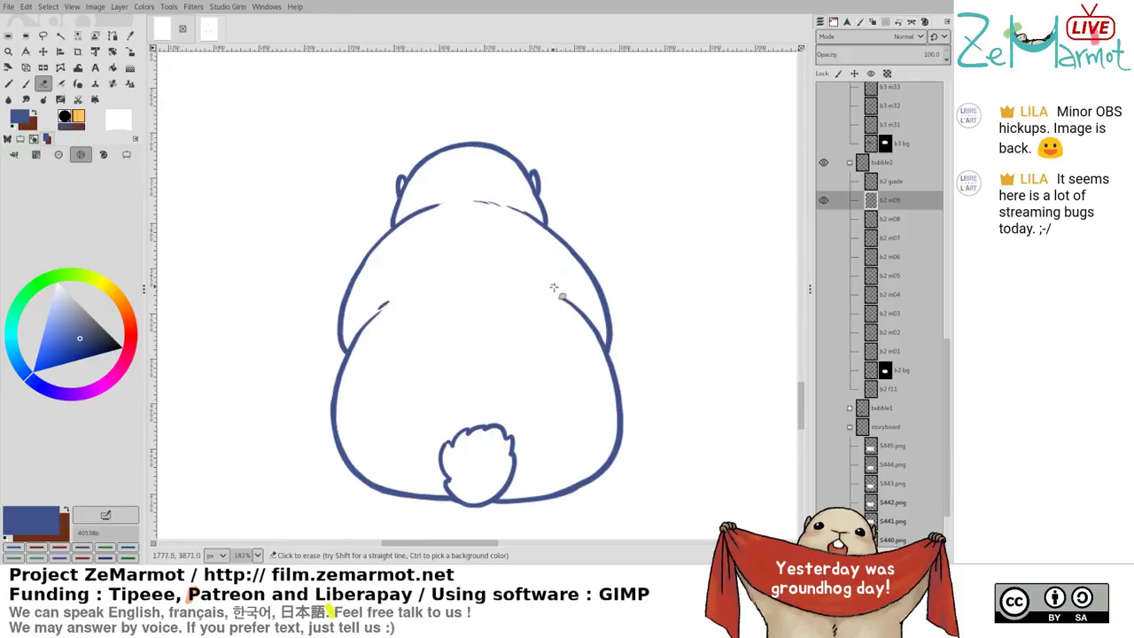
key("m")
scroll(572, 319, "left", 5)
key("k")
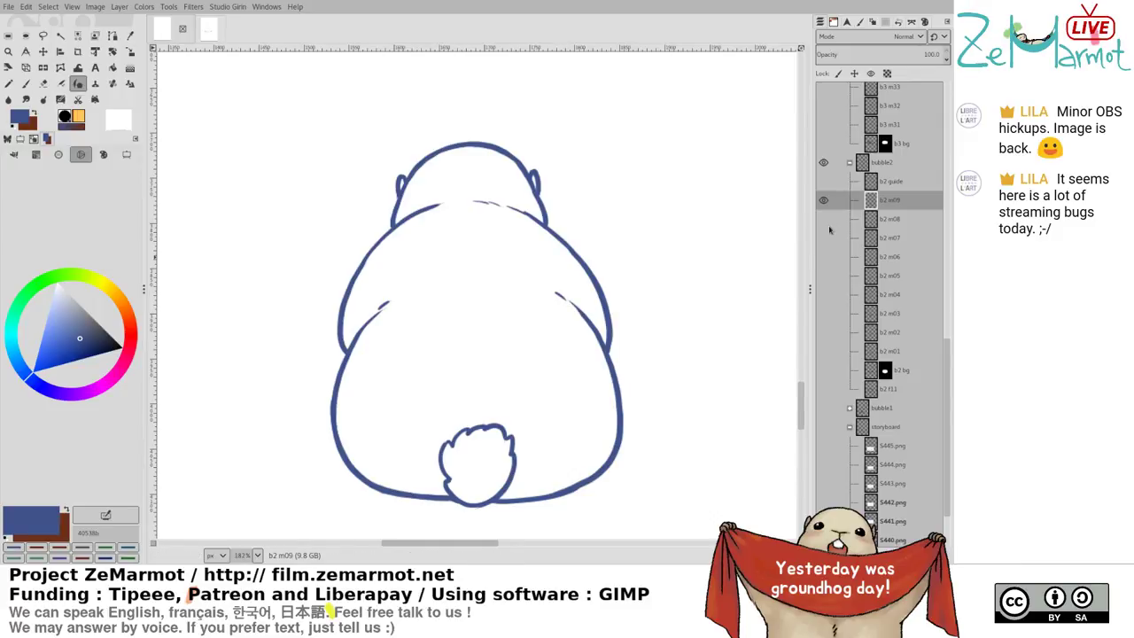
Compare the b2 m09 pose with b2 m08 and b2 m07 by toggling their layer visibility
left_click(823, 202)
left_click(823, 201)
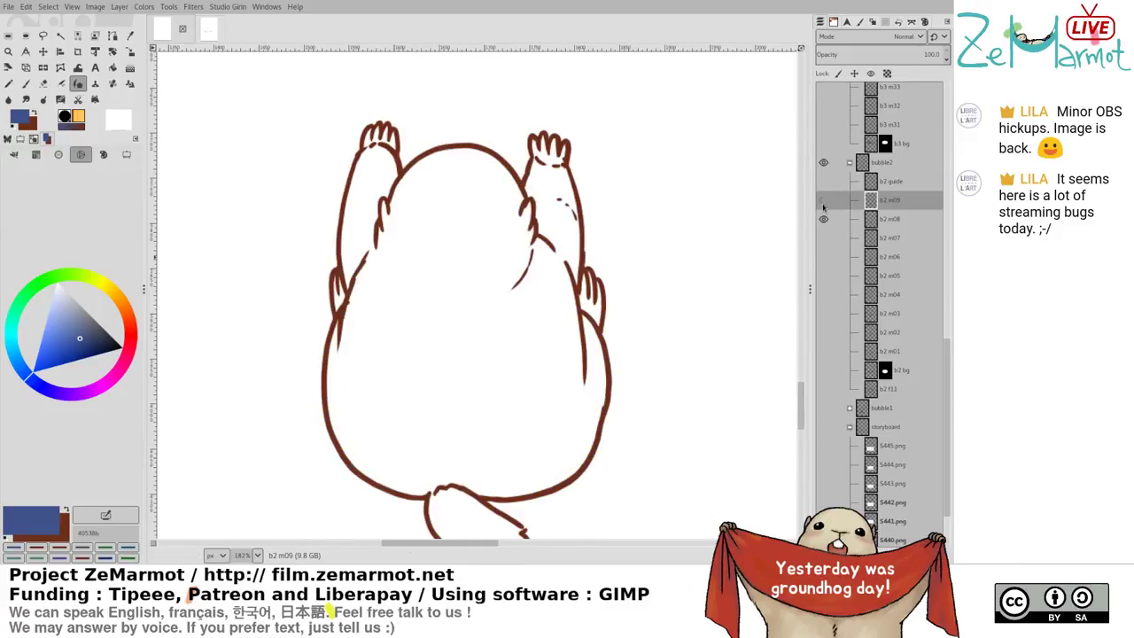
left_click(823, 201)
left_click(822, 218, "shift")
left_click(824, 236, "shift")
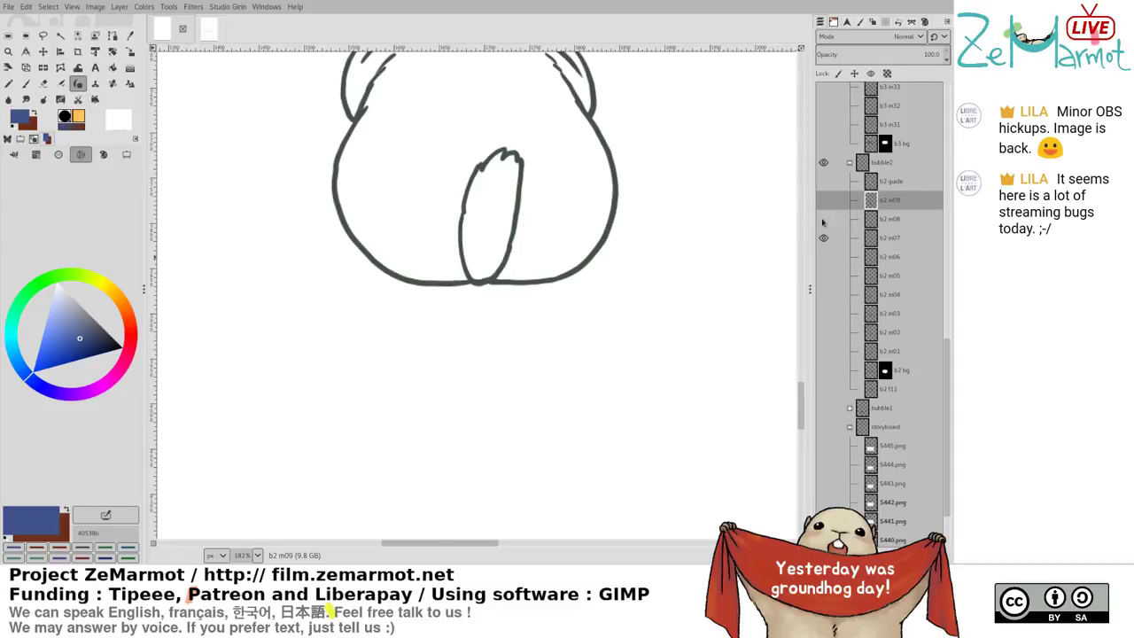
Show only the b2 m09 and b2 m08 poses in the bubble2 group and add a new layer between them
left_click(823, 219, "shift")
left_click(821, 205, "shift")
left_click(823, 219)
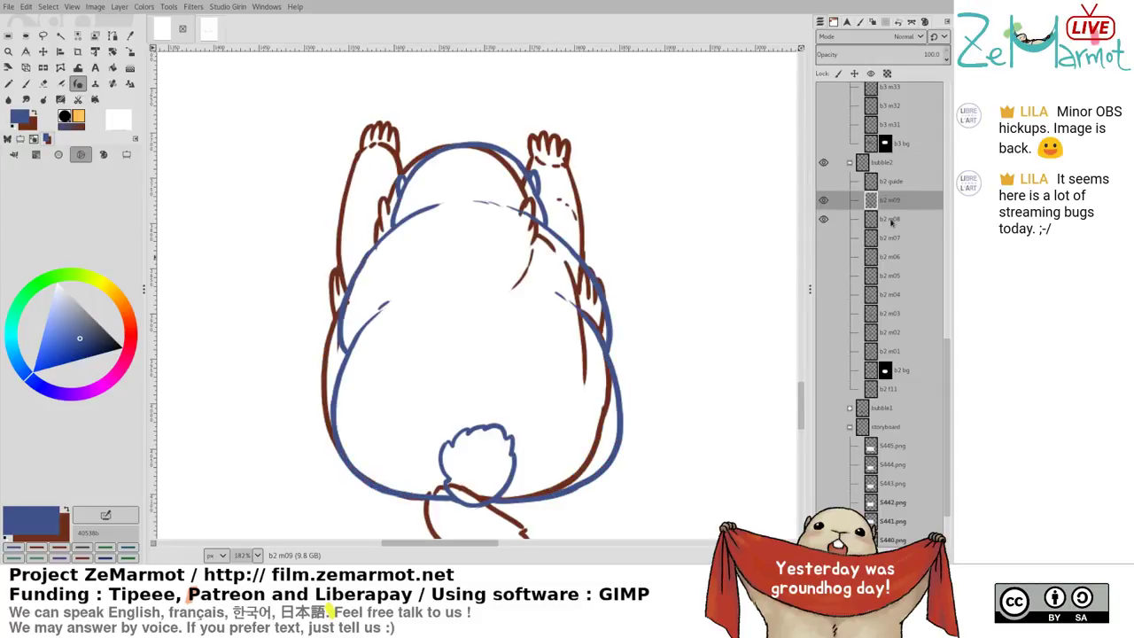
left_click(892, 219)
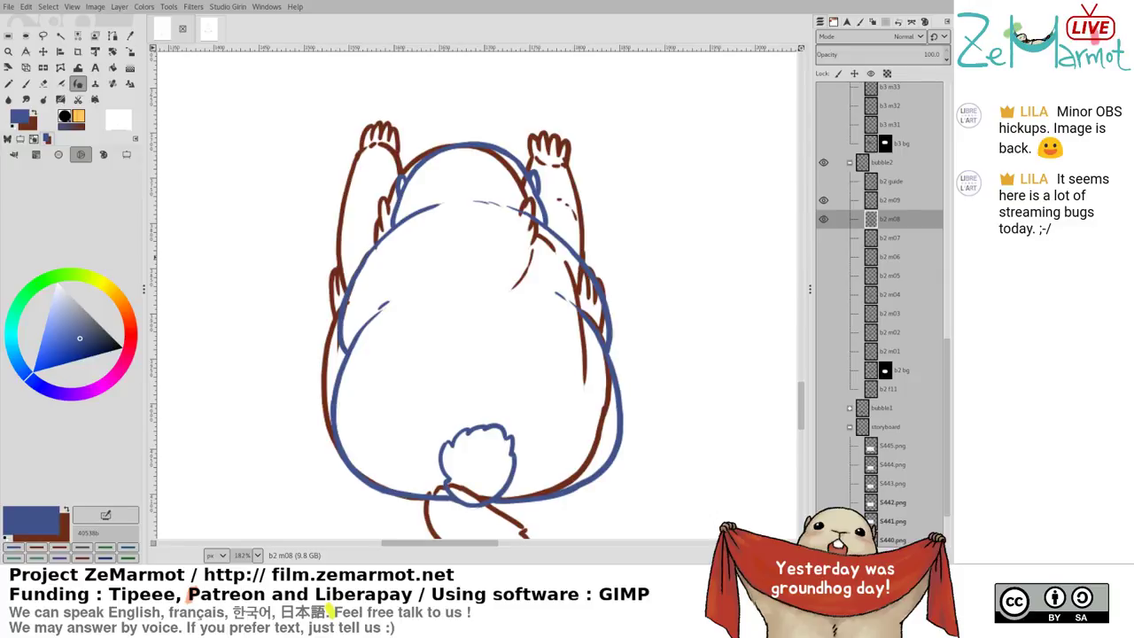
key("ctrl+shift+n")
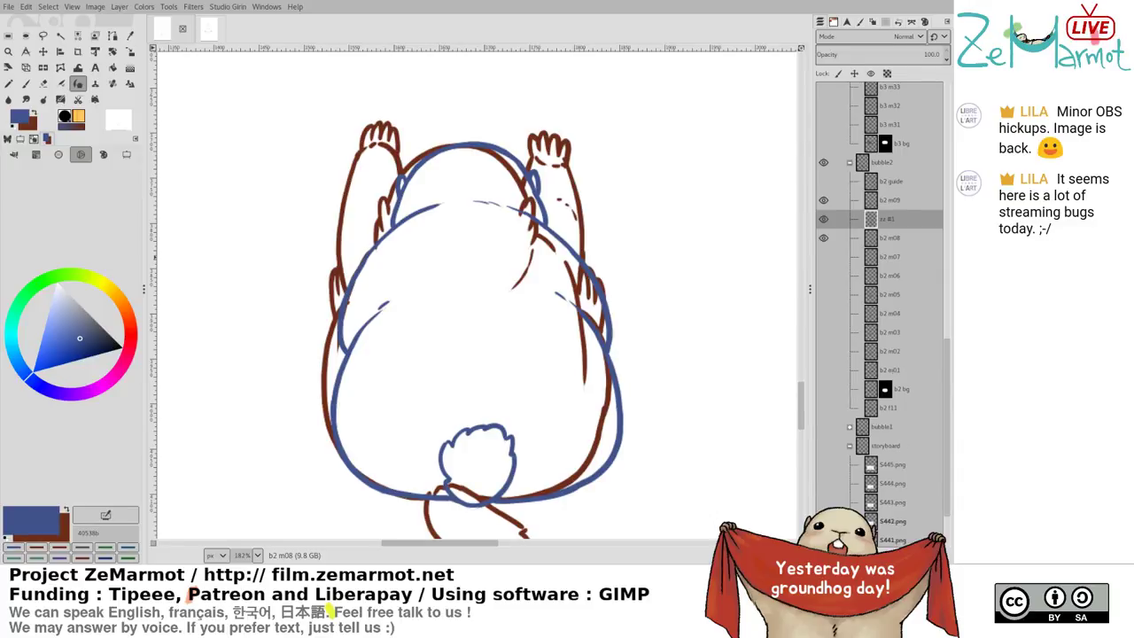
left_click_drag(703, 409, 695, 419)
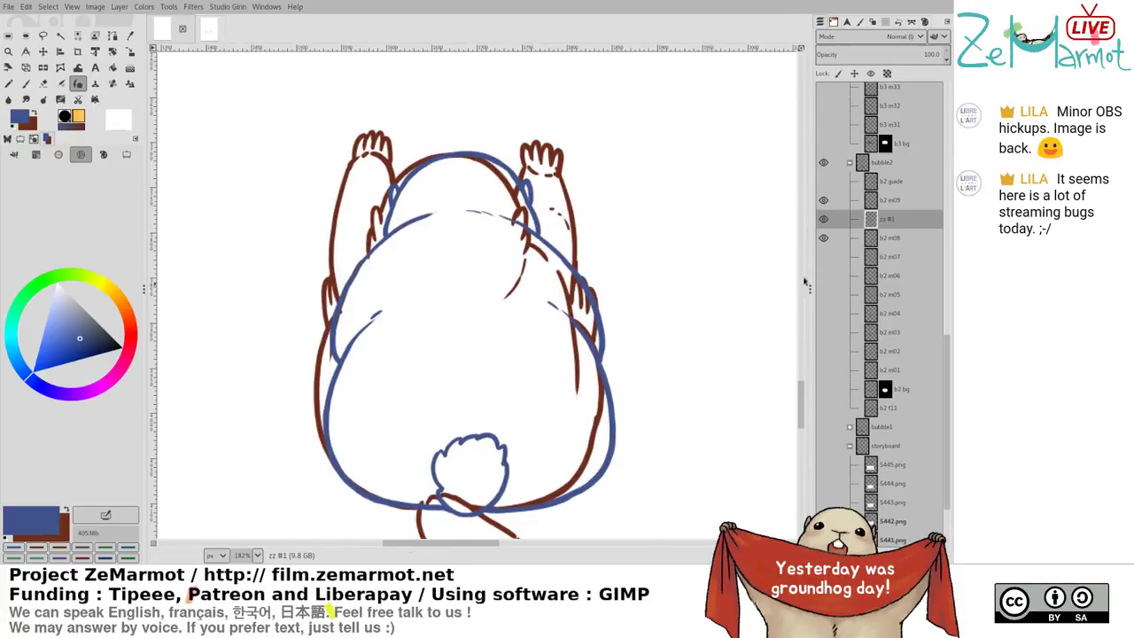
Reduce the opacity of the b2 m08 and b2 m09 layers to about 25 percent and make the new in-between layer active
left_click(890, 237)
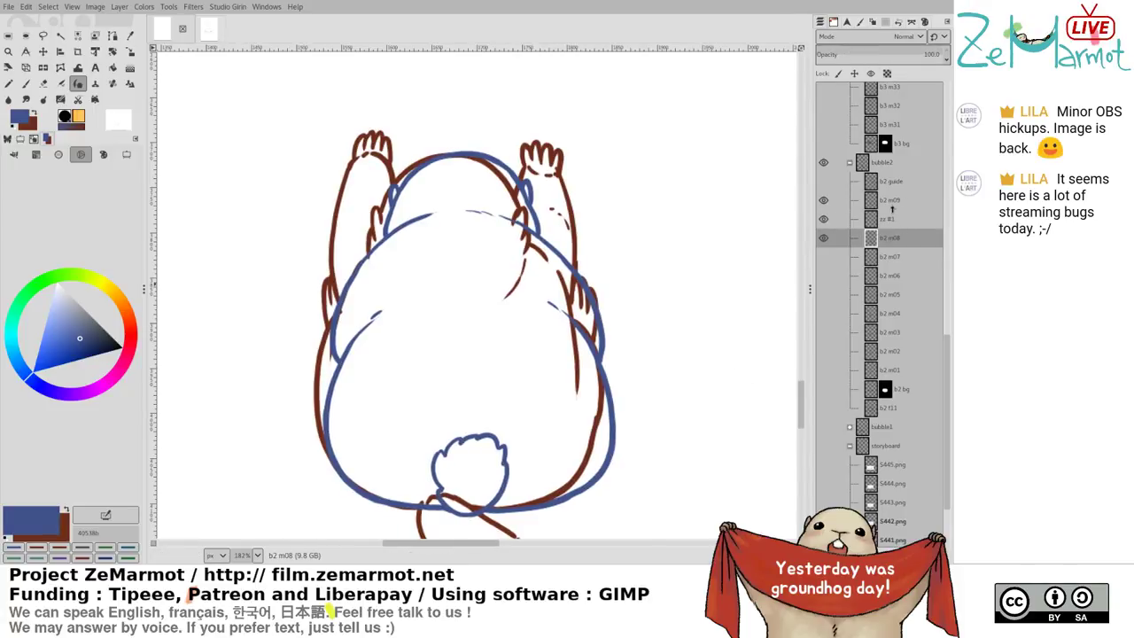
left_click(849, 51)
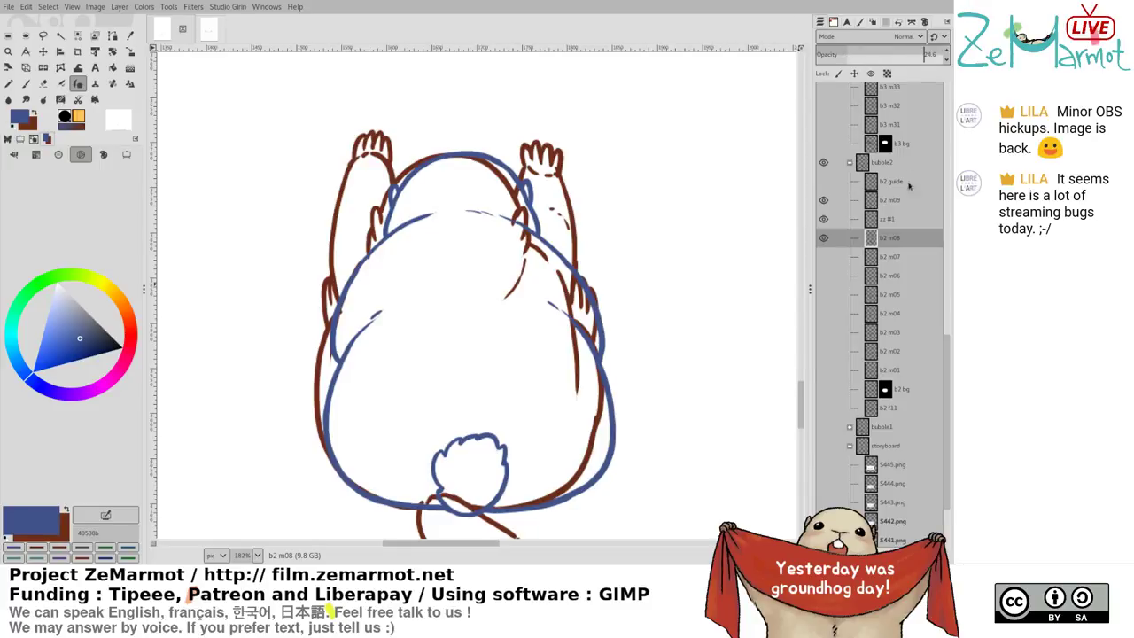
left_click(891, 199)
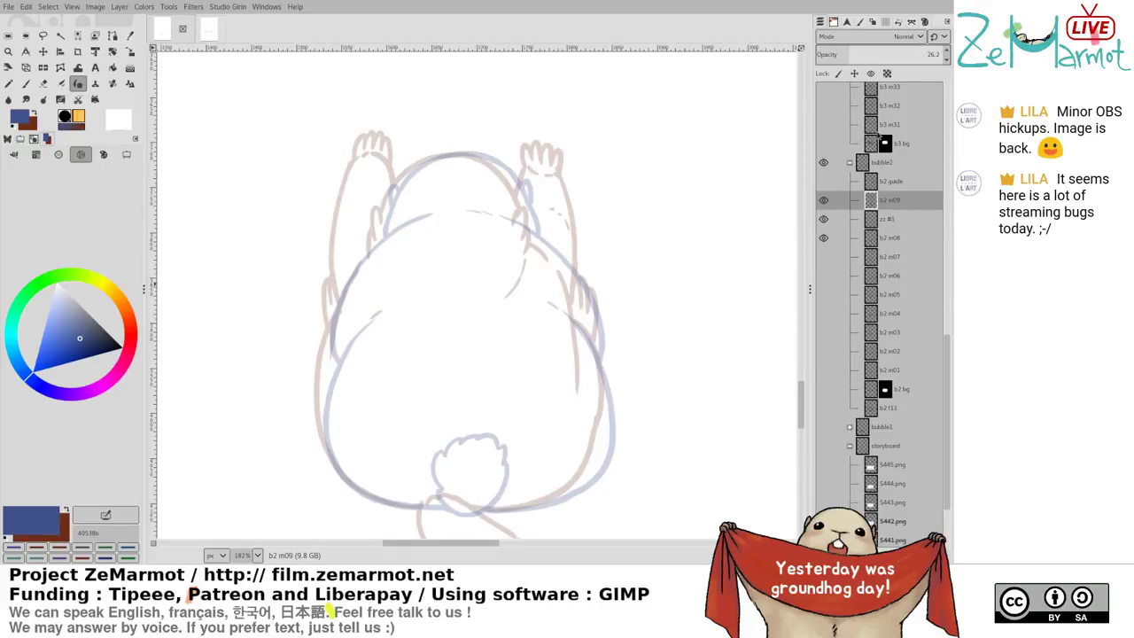
left_click(894, 224)
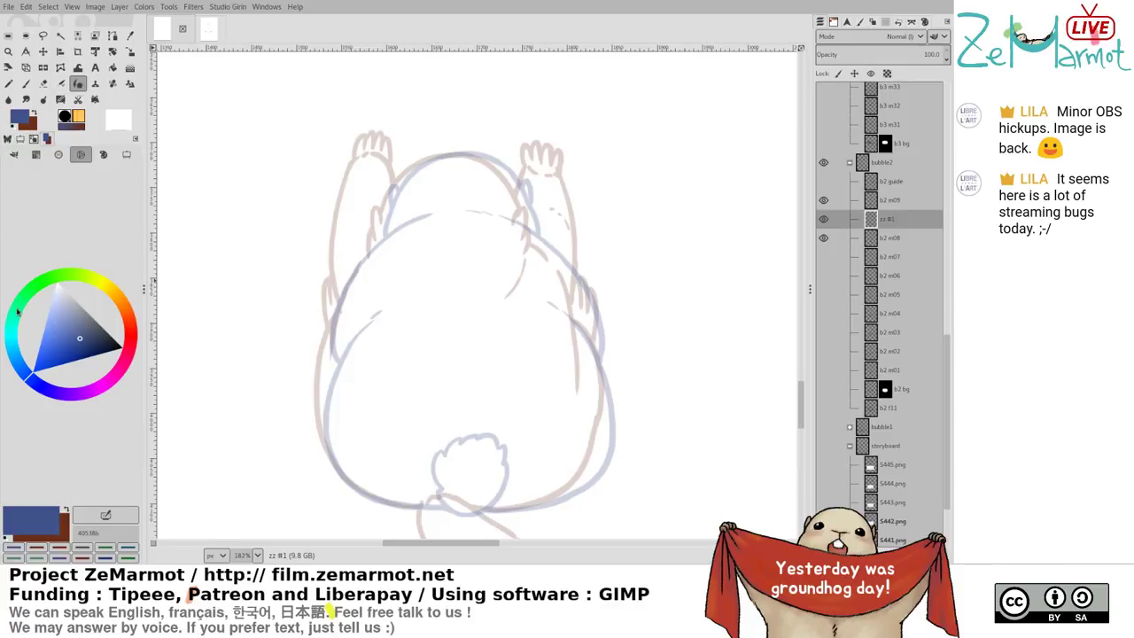
Set the paint colour to green 328061 and ink the left side of the head with the left ear and cheek
left_click_drag(17, 310, 66, 347)
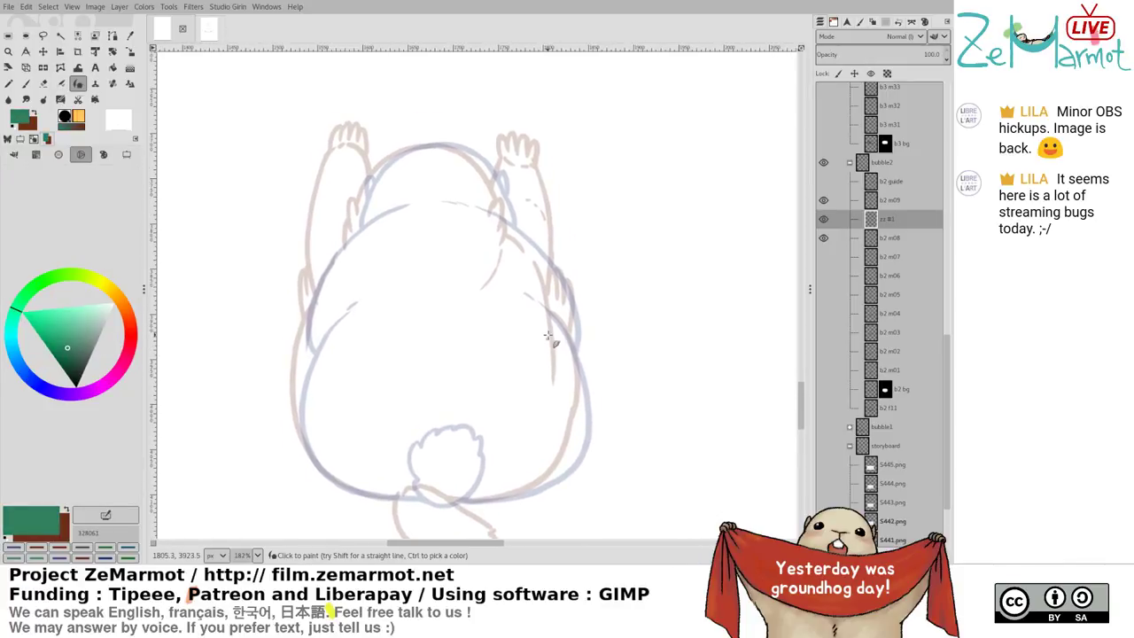
scroll(550, 331, "up", 2)
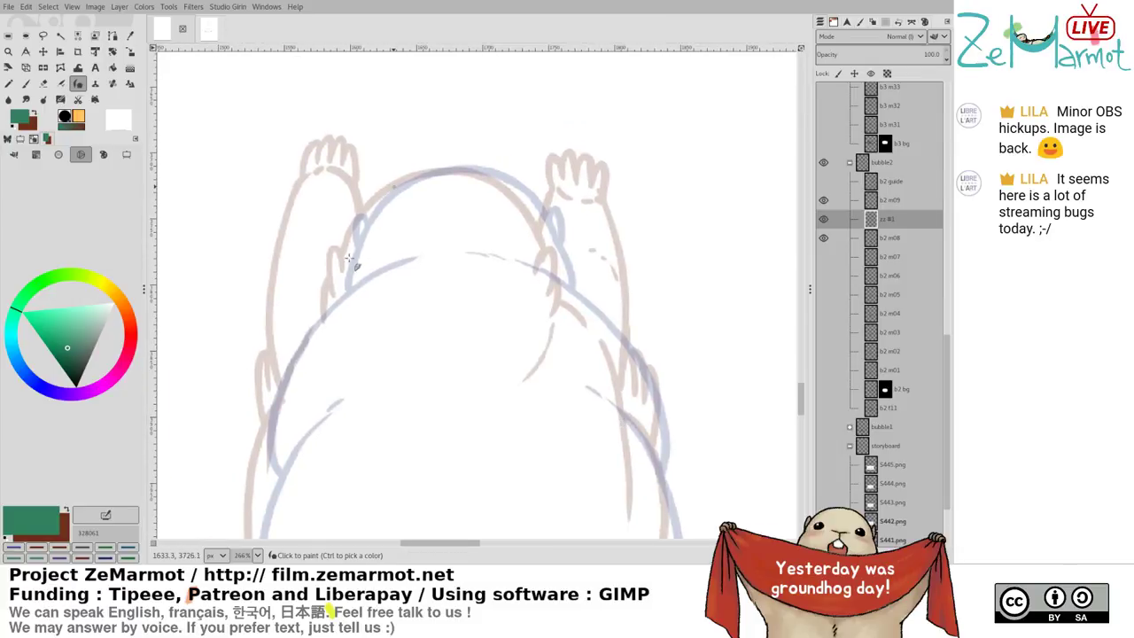
mouse_move(349, 257)
left_mouse_down()
mouse_move(399, 184)
mouse_move(344, 259)
mouse_move(335, 301)
left_mouse_up()
key("ctrl+z")
key("ctrl+z")
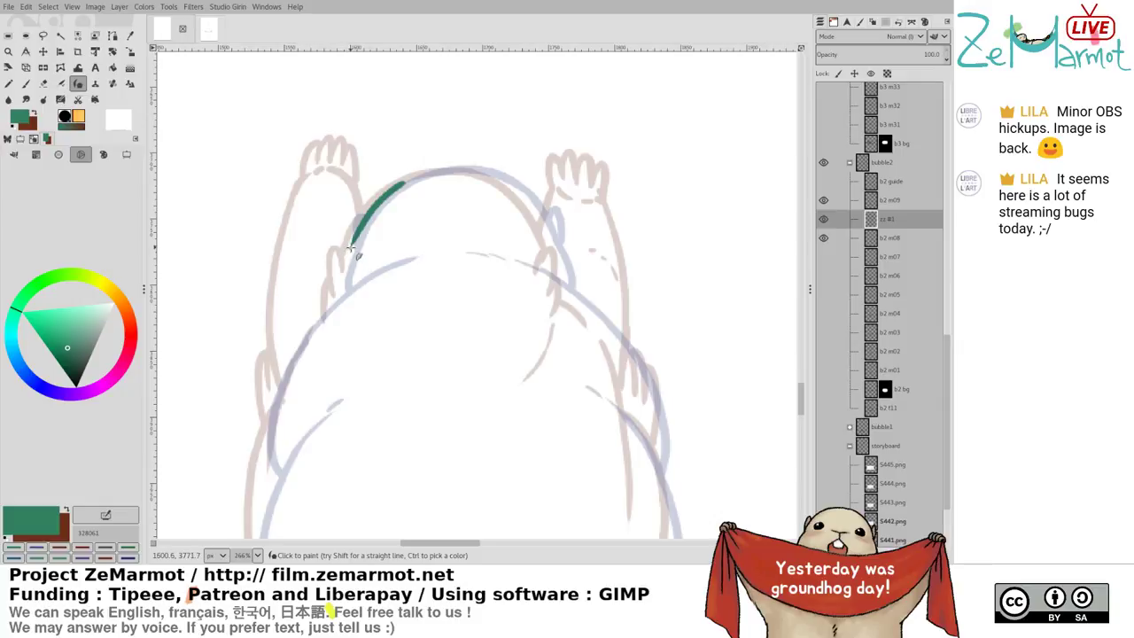
mouse_move(351, 248)
left_mouse_down()
mouse_move(336, 299)
mouse_move(353, 242)
mouse_move(344, 255)
left_mouse_up()
key("ctrl+z")
key("ctrl+z")
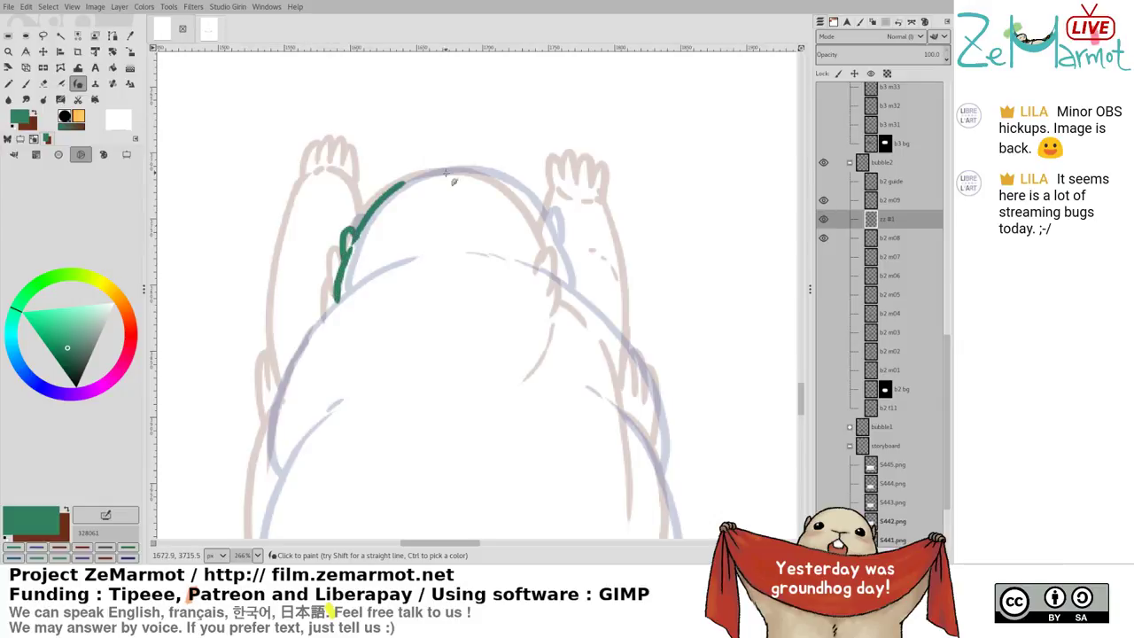
Ink the crown of the head between the two faded poses, continuing down through the right ear and cheek
mouse_move(399, 186)
left_mouse_down()
mouse_move(441, 168)
mouse_move(404, 187)
mouse_move(484, 173)
mouse_move(513, 187)
mouse_move(566, 250)
left_mouse_up()
key("ctrl+z")
key("ctrl+z")
key("shift+e")
left_click_drag(517, 174, 561, 248)
key("k")
left_click_drag(498, 177, 547, 224)
key("ctrl+z")
key("ctrl+z")
mouse_move(502, 182)
left_mouse_down()
mouse_move(554, 251)
mouse_move(549, 229)
mouse_move(559, 264)
mouse_move(548, 249)
mouse_move(557, 238)
mouse_move(554, 280)
mouse_move(566, 257)
mouse_move(556, 238)
mouse_move(552, 248)
mouse_move(554, 222)
mouse_move(542, 259)
mouse_move(555, 266)
mouse_move(562, 292)
left_mouse_up()
key("shift+e")
key("p")
mouse_move(541, 241)
left_mouse_down()
mouse_move(569, 271)
mouse_move(564, 299)
left_mouse_up()
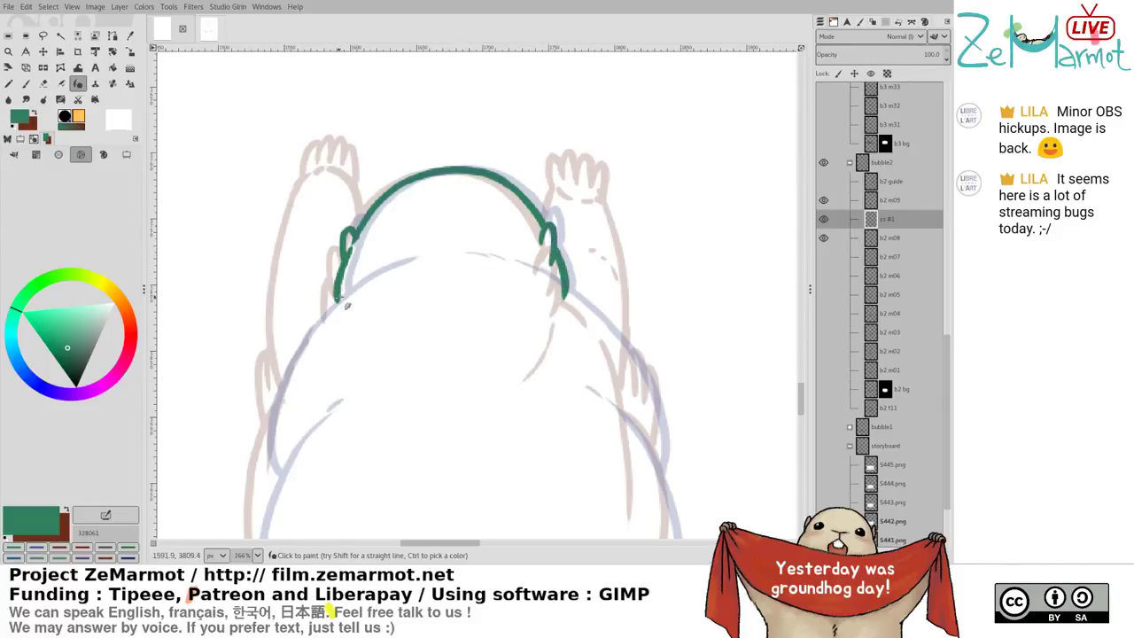
mouse_move(362, 301)
left_mouse_down()
mouse_move(435, 151)
mouse_move(363, 244)
left_mouse_up()
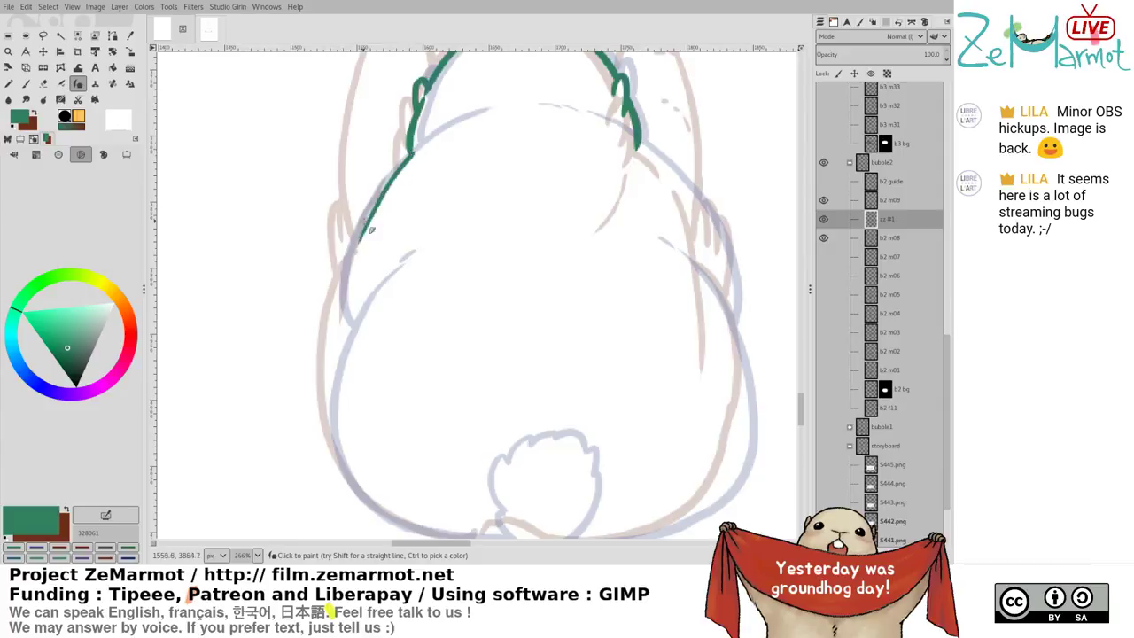
key("ctrl+z")
left_click_drag(415, 152, 363, 247)
key("ctrl+z")
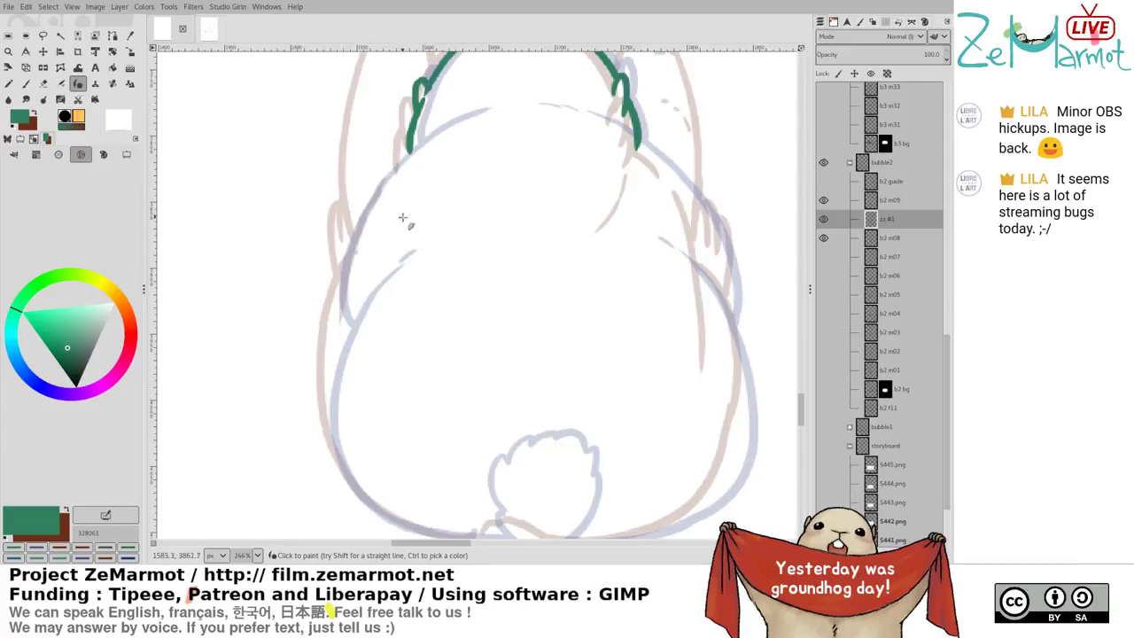
Ink a short dash at the upper left of the back and the left haunch line curving down the flank
mouse_move(398, 205)
left_mouse_down()
mouse_move(413, 215)
mouse_move(369, 297)
mouse_move(411, 327)
mouse_move(444, 407)
left_mouse_up()
mouse_move(445, 348)
left_mouse_down()
mouse_move(486, 246)
mouse_move(444, 325)
mouse_move(434, 392)
left_mouse_up()
key("ctrl+z")
key("ctrl+z")
key("ctrl+z")
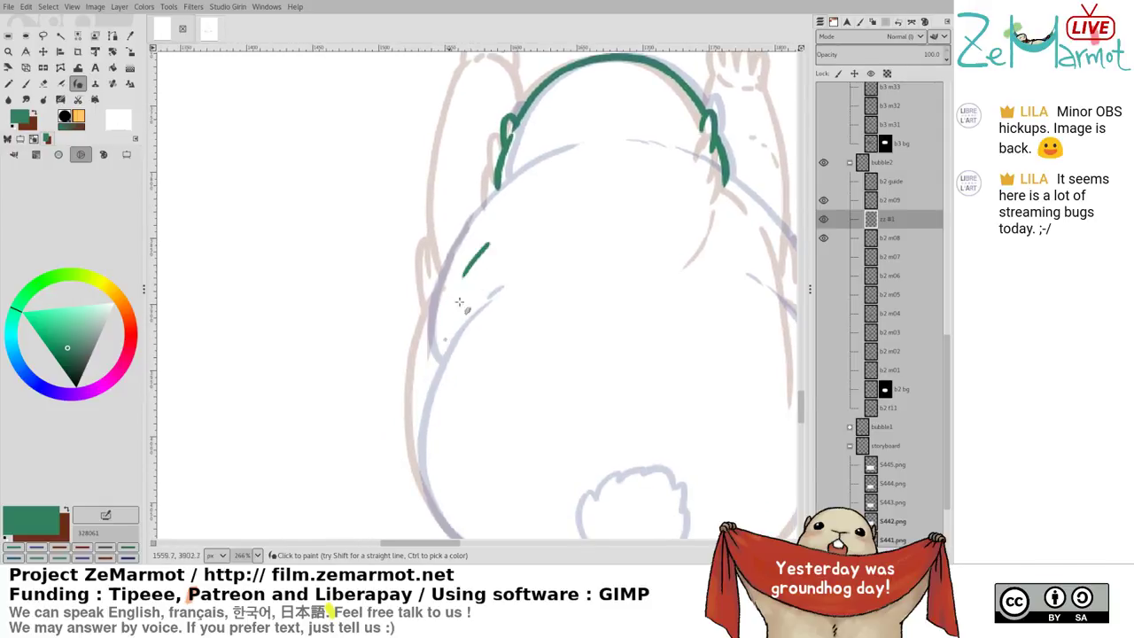
mouse_move(475, 275)
left_mouse_down()
mouse_move(425, 376)
mouse_move(428, 496)
left_mouse_up()
mouse_move(429, 403)
left_mouse_down()
mouse_move(392, 270)
mouse_move(401, 379)
mouse_move(454, 436)
left_mouse_up()
Clean up the lower left haunch curve, extend it along the base and start the left edge of the tail
key("shift+e")
key("y")
key("shift+e")
left_click_drag(388, 365, 455, 439)
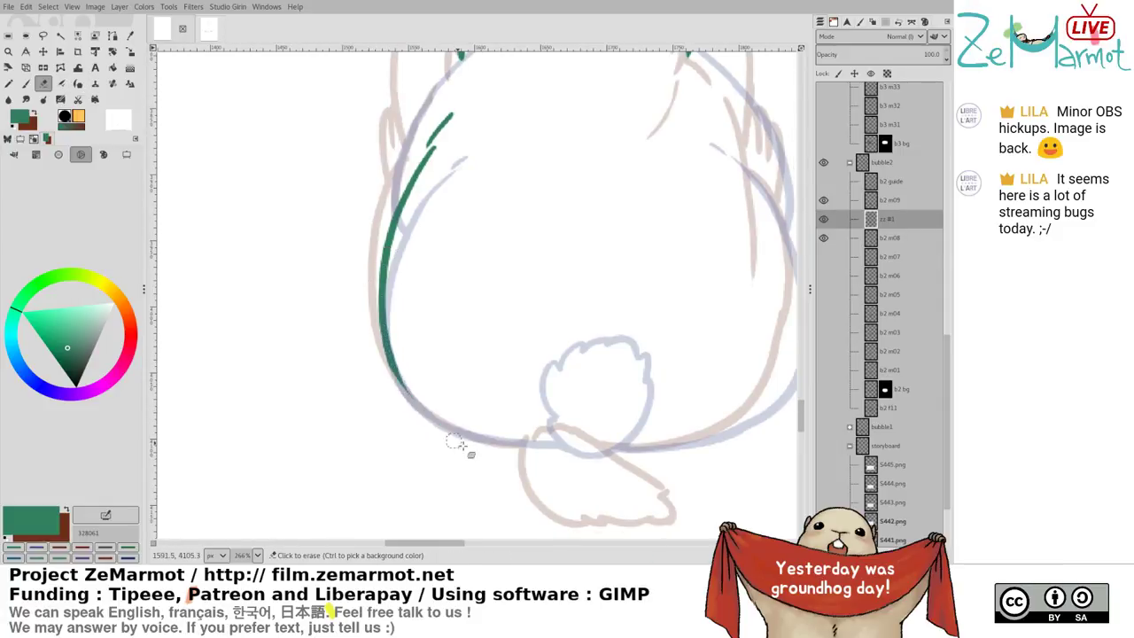
key("y")
mouse_move(390, 361)
left_mouse_down()
mouse_move(423, 410)
mouse_move(529, 452)
mouse_move(315, 354)
mouse_move(360, 347)
mouse_move(346, 328)
mouse_move(392, 387)
left_mouse_up()
key("shift+e")
key("y")
key("ctrl+z")
key("ctrl+z")
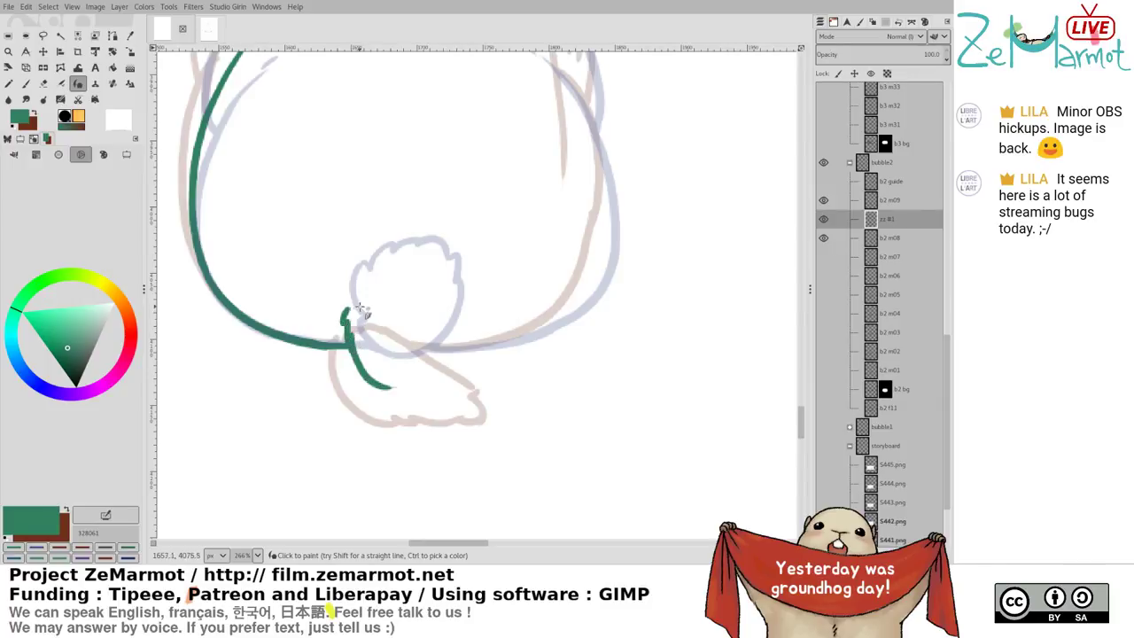
Ink the rest of the tail outline between the two faded tails and begin the base line to its right
mouse_move(354, 323)
left_mouse_down()
mouse_move(358, 309)
mouse_move(406, 306)
mouse_move(459, 354)
left_mouse_up()
key("ctrl+z")
mouse_move(387, 371)
left_mouse_down()
mouse_move(404, 392)
mouse_move(452, 396)
mouse_move(458, 359)
left_mouse_up()
mouse_move(356, 306)
left_mouse_down()
mouse_move(450, 325)
mouse_move(578, 285)
left_mouse_up()
Try to ink the right haunch line from the upper back down the right flank
left_click_drag(539, 156, 530, 259)
mouse_move(519, 133)
left_mouse_down()
mouse_move(563, 213)
mouse_move(557, 194)
mouse_move(583, 278)
left_mouse_up()
key("ctrl+z")
key("ctrl+z")
mouse_move(555, 224)
left_mouse_down()
mouse_move(608, 289)
mouse_move(625, 342)
mouse_move(620, 223)
mouse_move(618, 256)
mouse_move(660, 334)
mouse_move(651, 369)
left_mouse_up()
key("ctrl+z")
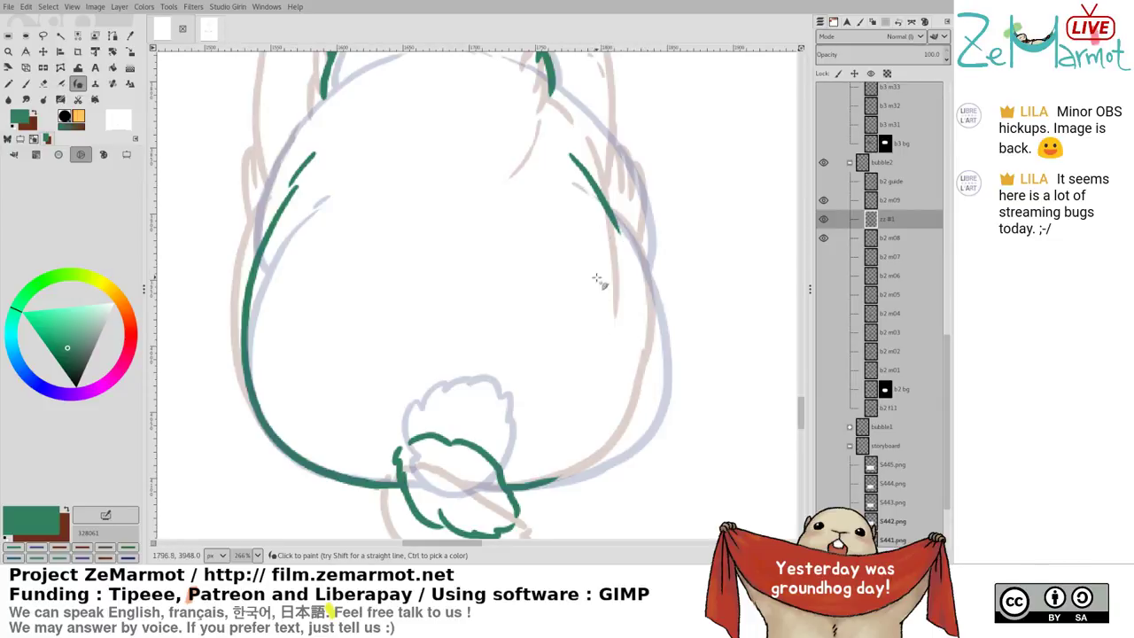
left_click_drag(621, 229, 646, 318)
key("ctrl+z")
left_click_drag(616, 220, 653, 316)
key("ctrl+z")
left_click_drag(613, 215, 639, 334)
mouse_move(635, 293)
left_mouse_down()
mouse_move(653, 331)
mouse_move(653, 432)
left_mouse_up()
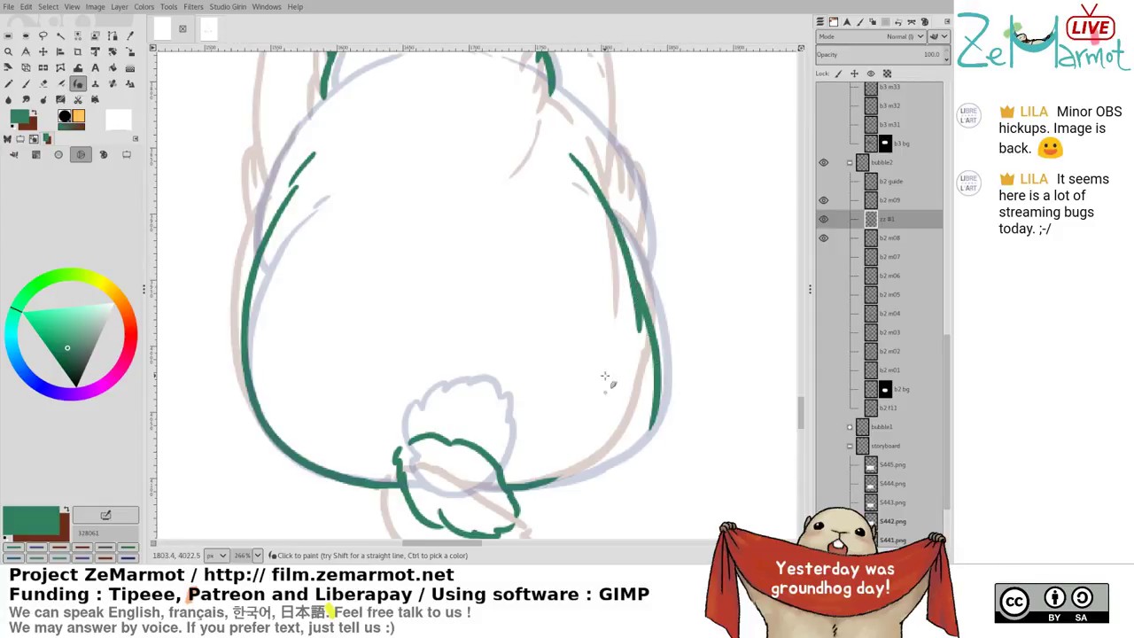
key("ctrl+z")
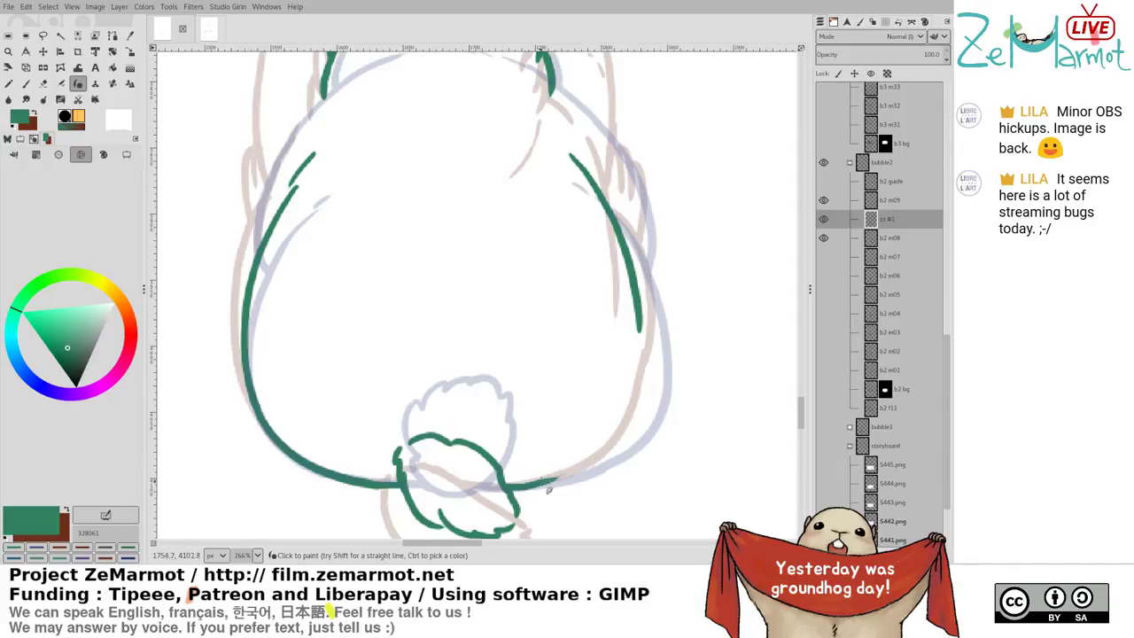
Ink the lower right body curve from the tail's base up the right flank
mouse_move(535, 495)
left_mouse_down()
mouse_move(554, 492)
mouse_move(650, 395)
left_mouse_up()
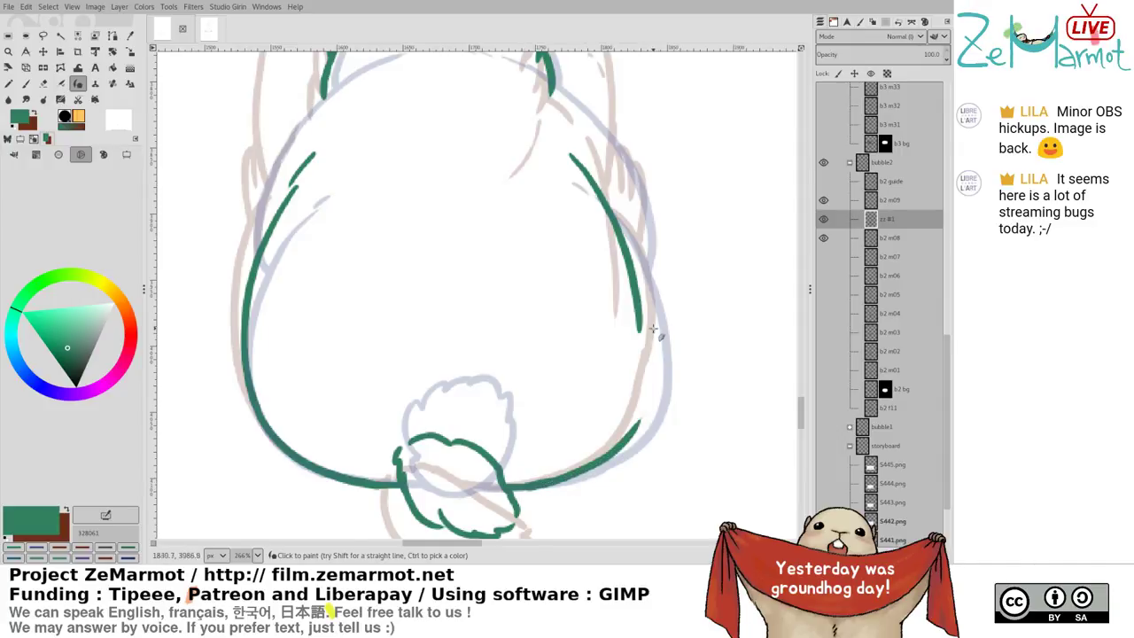
mouse_move(660, 333)
left_mouse_down()
mouse_move(655, 370)
mouse_move(636, 450)
left_mouse_up()
scroll(608, 399, "up", 3)
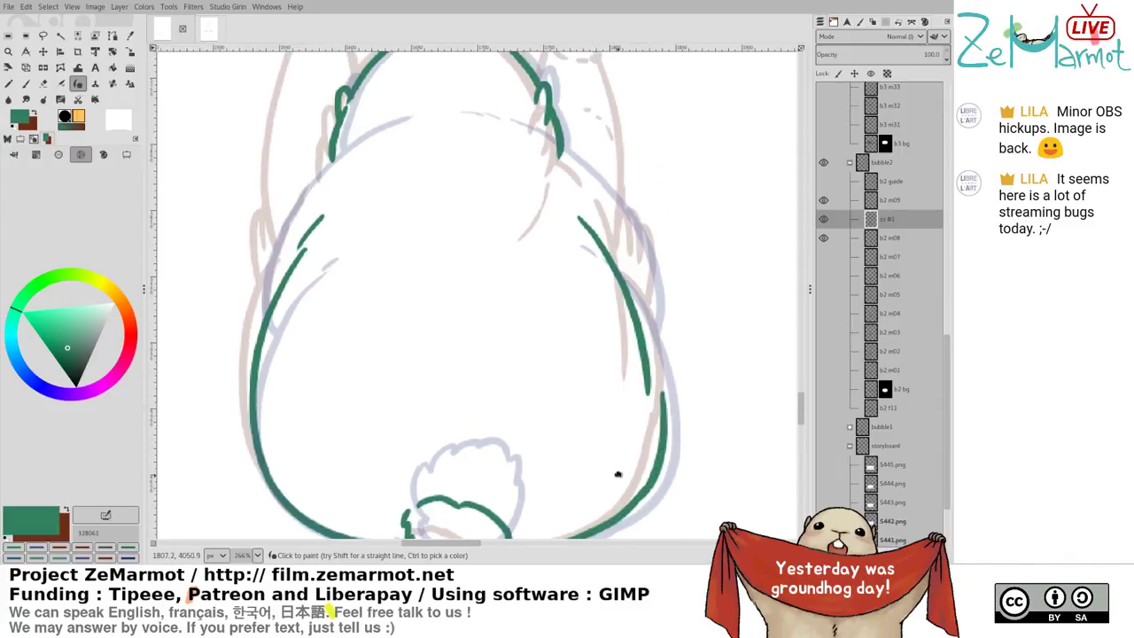
left_click_drag(604, 504, 600, 504)
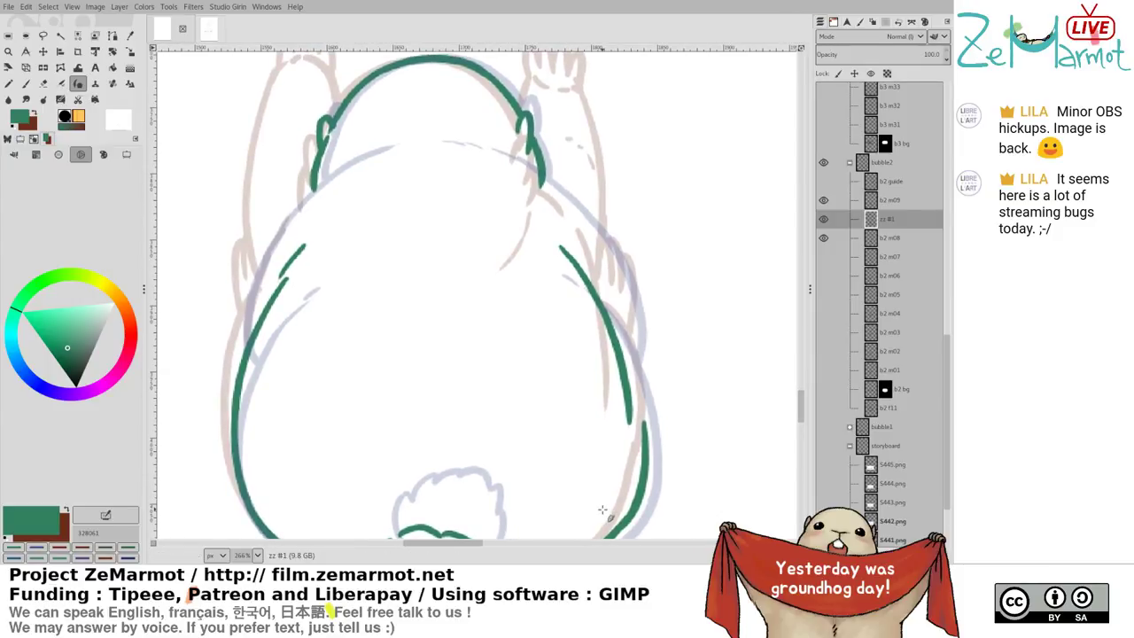
Erase the upper right haunch line and re-ink it to join the lower flank curve
key("shift+e")
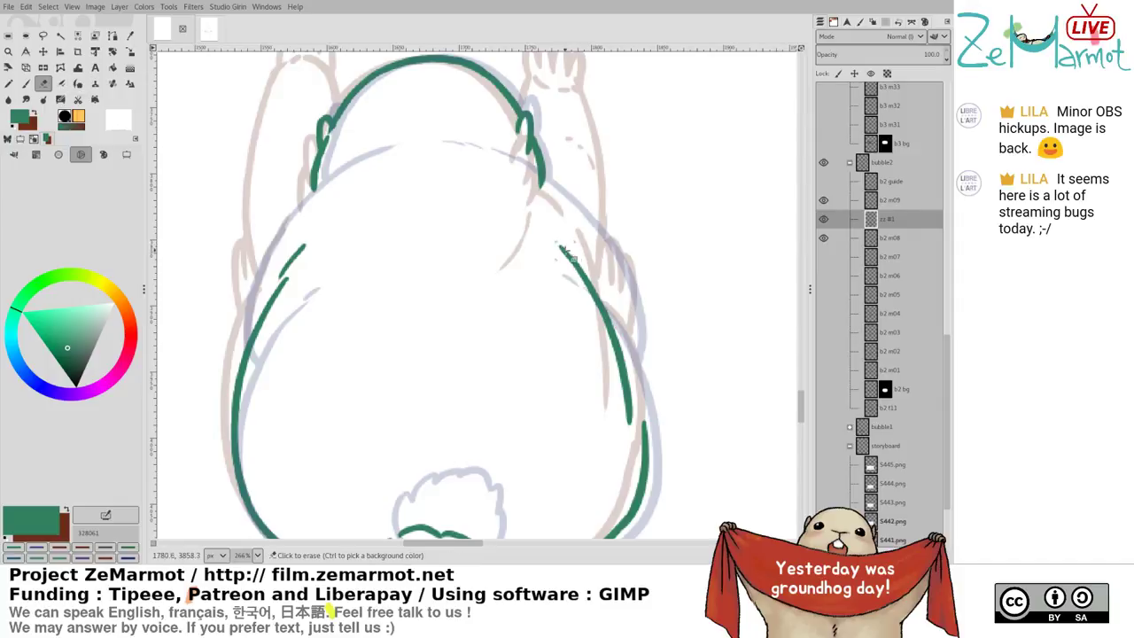
mouse_move(564, 250)
left_mouse_down()
mouse_move(645, 382)
mouse_move(619, 362)
mouse_move(626, 408)
mouse_move(617, 315)
mouse_move(646, 447)
left_mouse_up()
key("p")
key("ctrl+z")
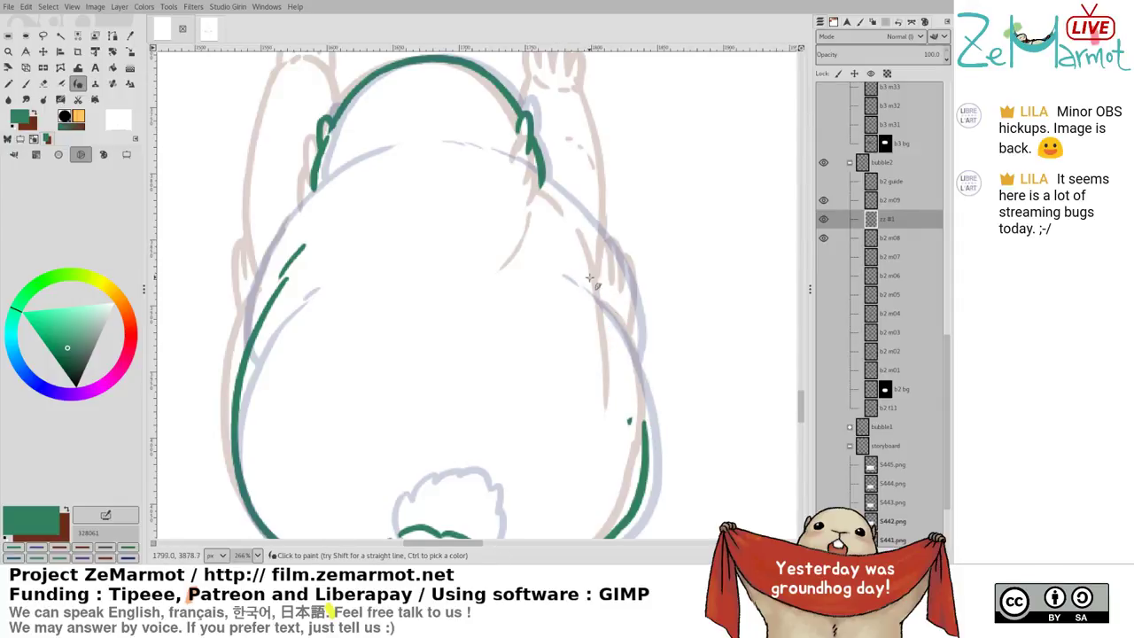
mouse_move(570, 248)
left_mouse_down()
mouse_move(629, 350)
mouse_move(645, 418)
mouse_move(639, 382)
mouse_move(626, 430)
left_mouse_up()
key("shift+e")
mouse_move(557, 357)
left_mouse_down()
mouse_move(686, 221)
mouse_move(626, 381)
mouse_move(582, 354)
left_mouse_up()
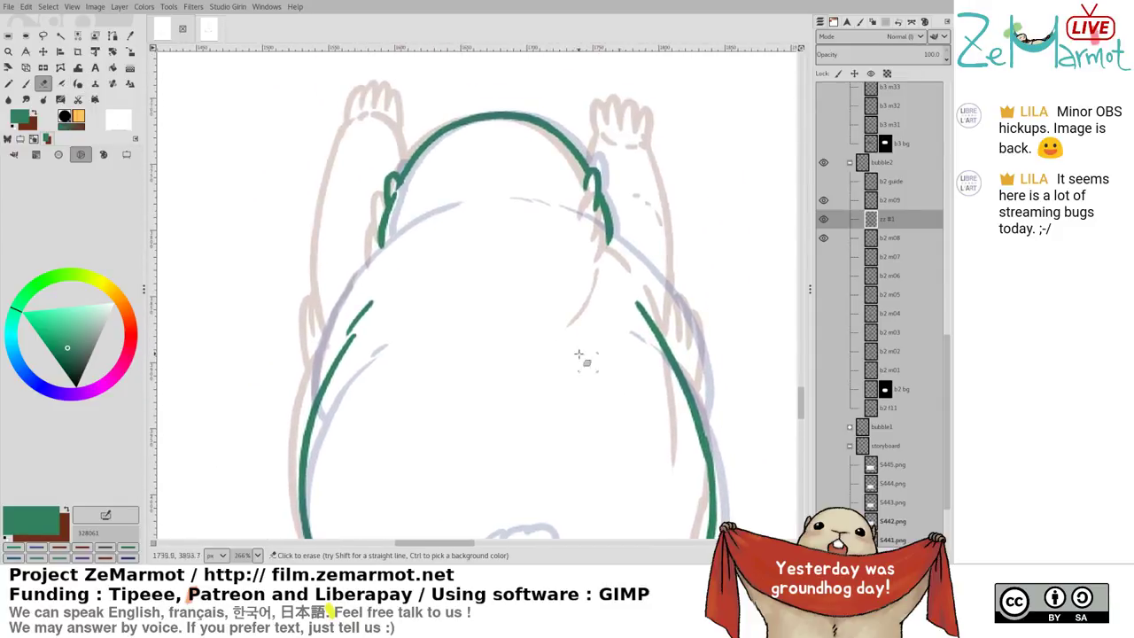
Ink small rounded tufts along the left flank line
key("p")
left_click_drag(326, 268, 331, 189)
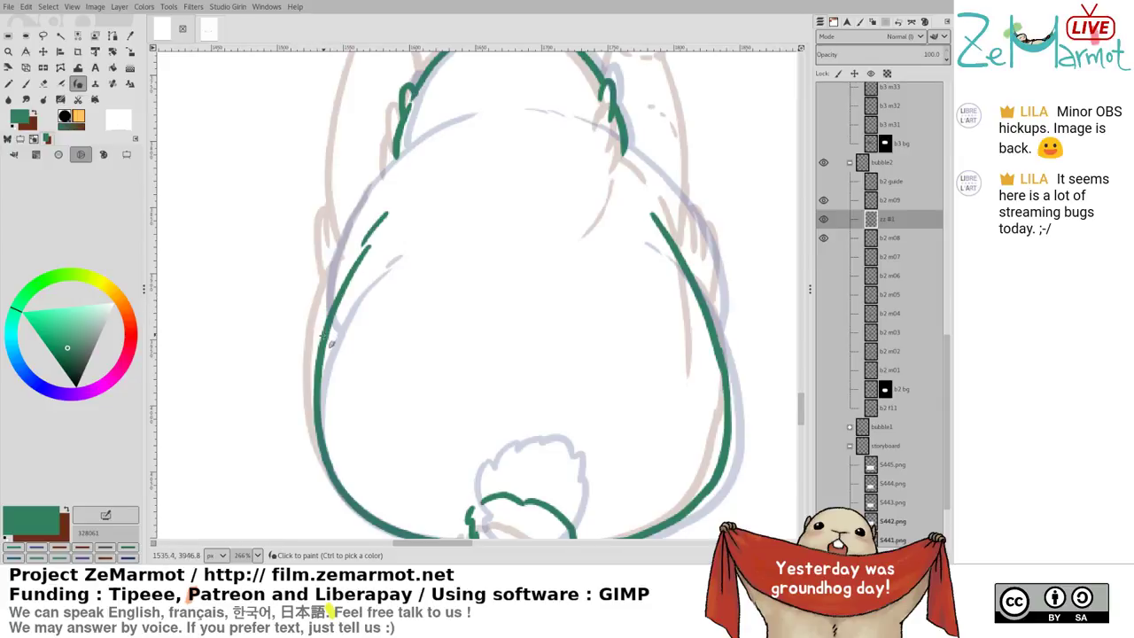
mouse_move(324, 336)
left_mouse_down()
mouse_move(327, 297)
mouse_move(325, 340)
left_mouse_up()
key("ctrl+z")
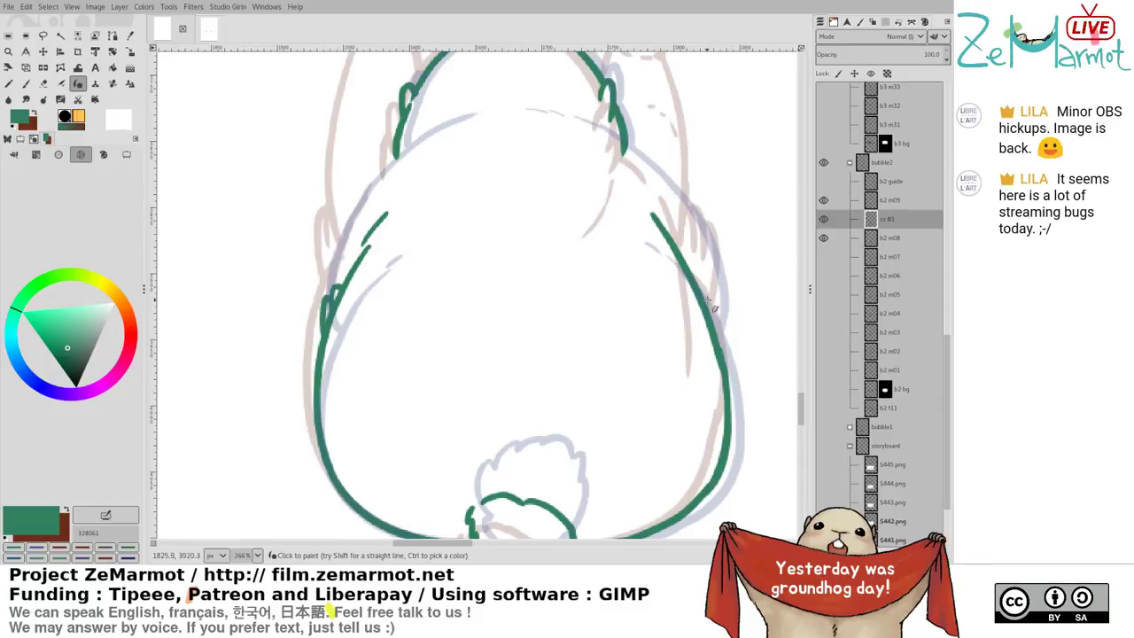
Ink matching rounded tufts on the right flank line, redoing the strokes that miss the shape
mouse_move(729, 357)
left_mouse_down()
mouse_move(719, 311)
mouse_move(724, 362)
left_mouse_up()
key("ctrl+z")
left_click_drag(718, 304, 709, 298)
left_click_drag(687, 248, 660, 311)
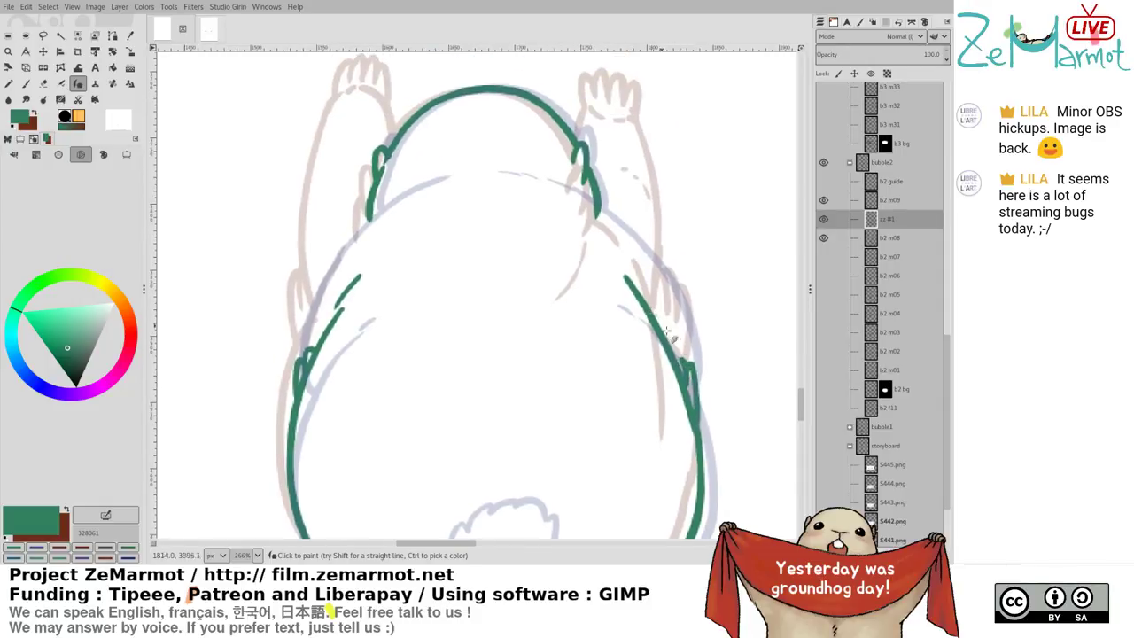
key("ctrl+z")
left_click_drag(679, 363, 694, 417)
key("ctrl+z")
key("ctrl+z")
scroll(585, 292, "up", 3)
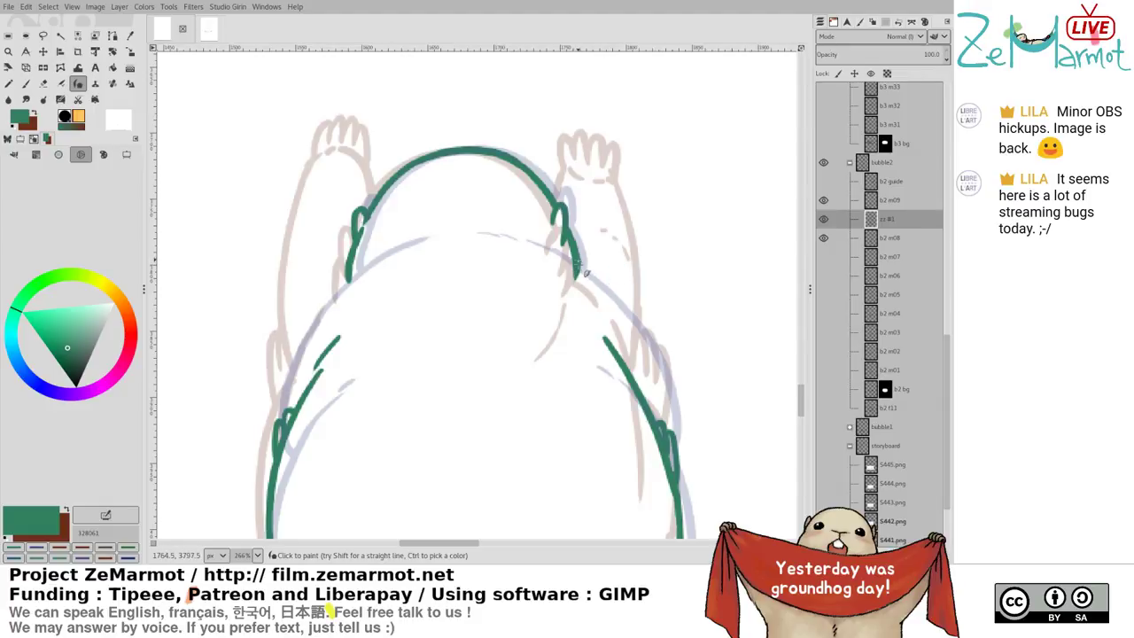
Extend the right and left cheek lines downward so both curve inward at the neck
left_click_drag(576, 257, 563, 303)
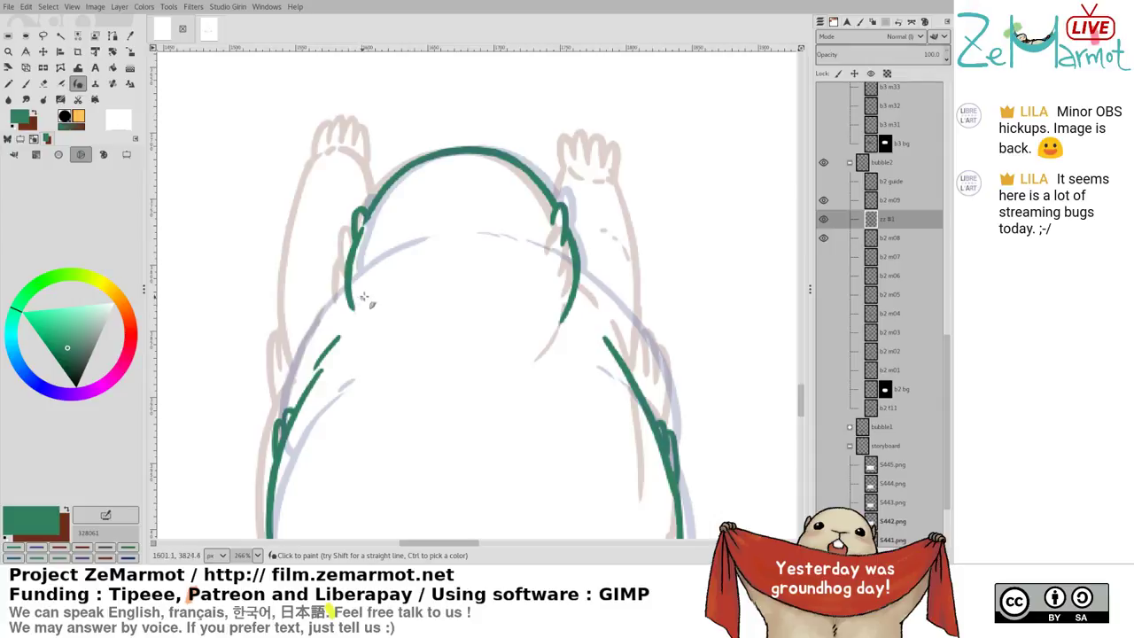
left_click_drag(351, 278, 368, 317)
key("shift+e")
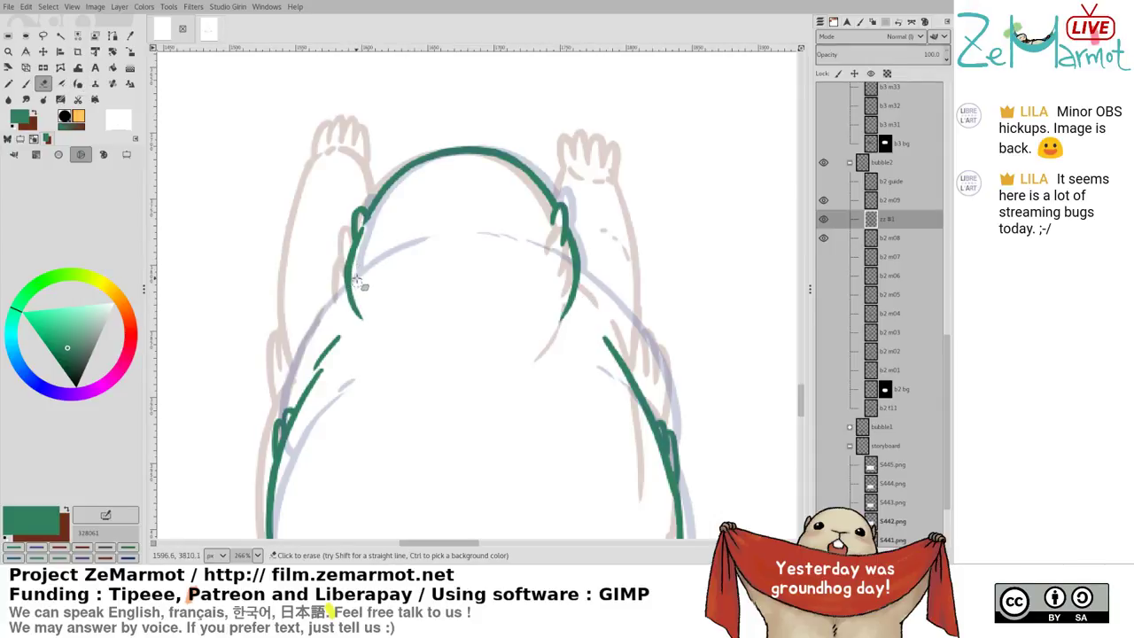
key("p")
scroll(359, 270, "down", 3)
mouse_move(314, 208)
left_mouse_down()
mouse_move(315, 254)
mouse_move(304, 252)
mouse_move(326, 292)
mouse_move(347, 282)
mouse_move(355, 291)
mouse_move(364, 401)
left_mouse_up()
key("ctrl+z")
key("ctrl+z")
key("ctrl+z")
left_click_drag(342, 332, 352, 384)
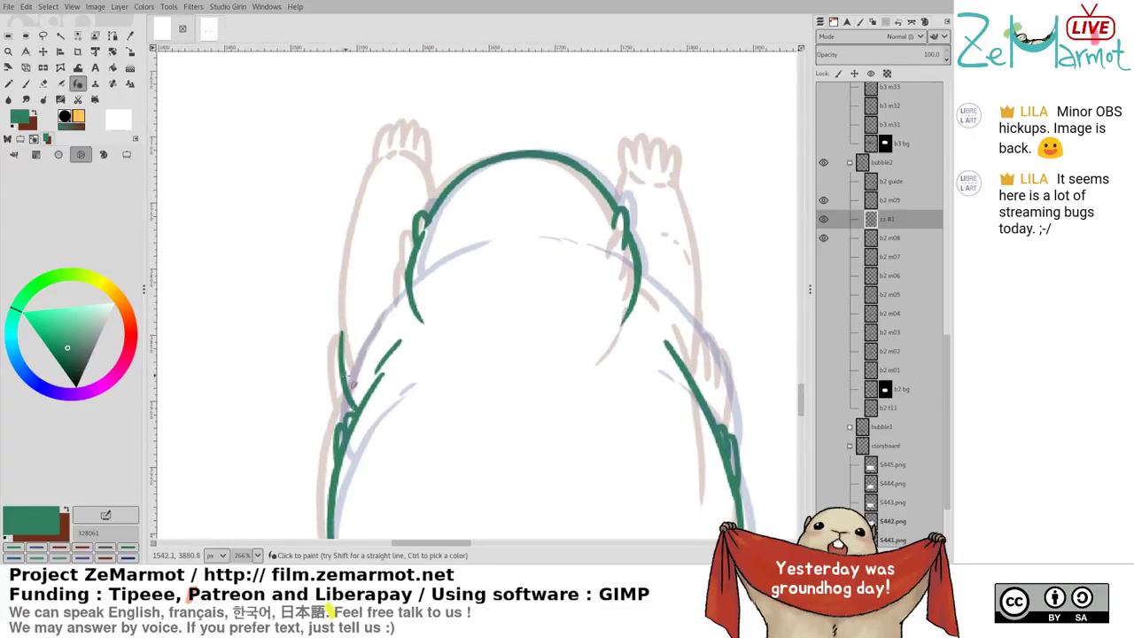
mouse_move(342, 332)
left_mouse_down()
mouse_move(364, 280)
mouse_move(410, 286)
mouse_move(365, 253)
left_mouse_up()
key("ctrl+z")
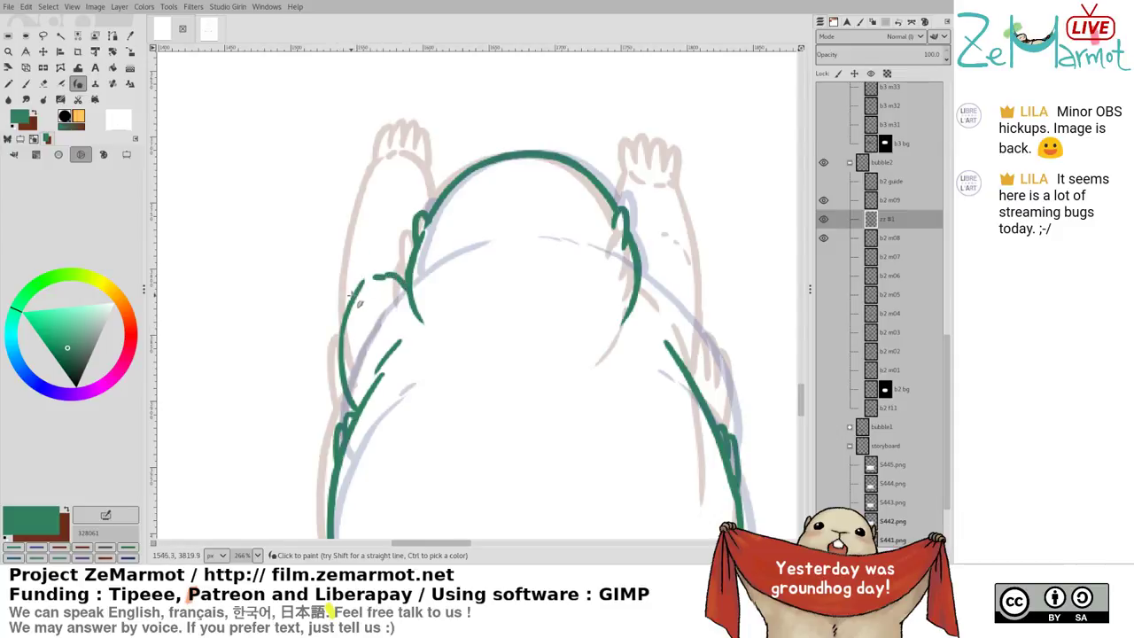
left_click_drag(351, 295, 362, 266)
key("ctrl+z")
mouse_move(351, 357)
left_mouse_down()
mouse_move(386, 309)
mouse_move(418, 302)
left_mouse_up()
key("ctrl+z")
left_click_drag(355, 329, 411, 298)
key("ctrl+z")
left_click_drag(361, 339, 408, 300)
key("ctrl+z")
key("ctrl+z")
key("ctrl+z")
key("ctrl+z")
scroll(347, 258, "down", 1)
scroll(347, 258, "down", 4)
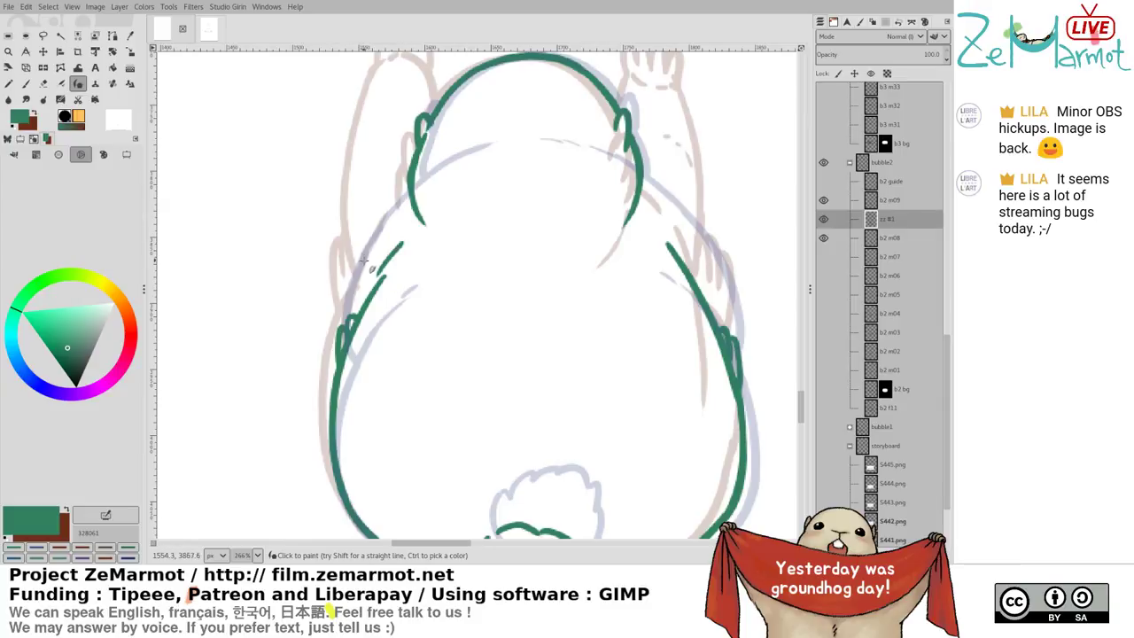
left_click_drag(359, 264, 412, 205)
key("ctrl+z")
left_click_drag(358, 267, 412, 205)
key("ctrl+z")
Erase the loose short stroke above the left flank line and ink small curved fingertips just outside the right cheek
scroll(557, 210, "down", 5)
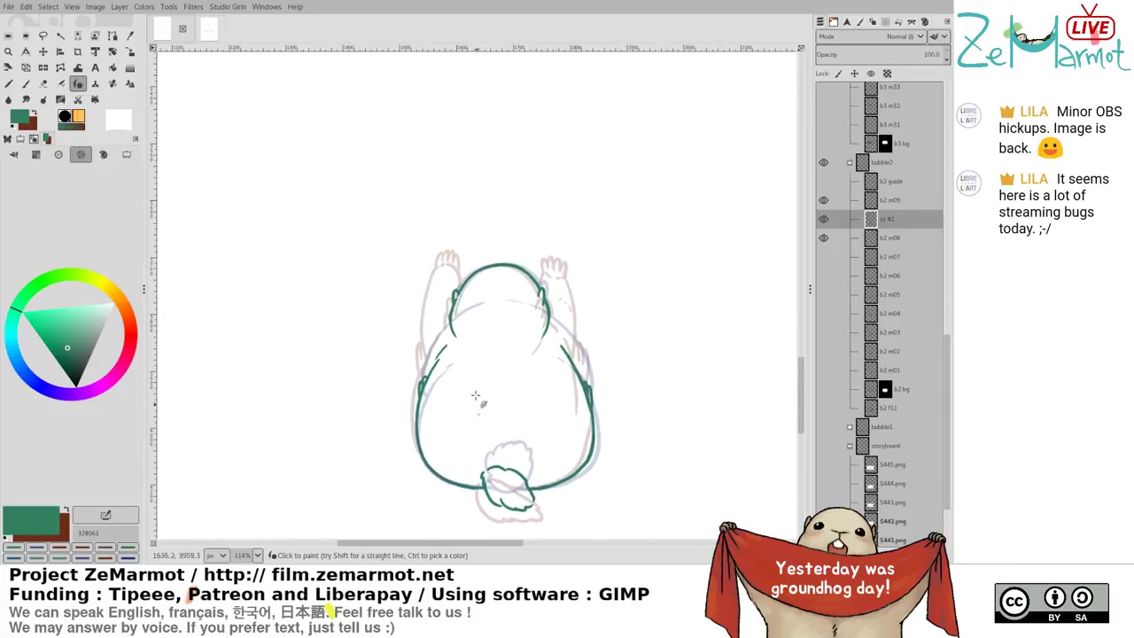
key("shift+e")
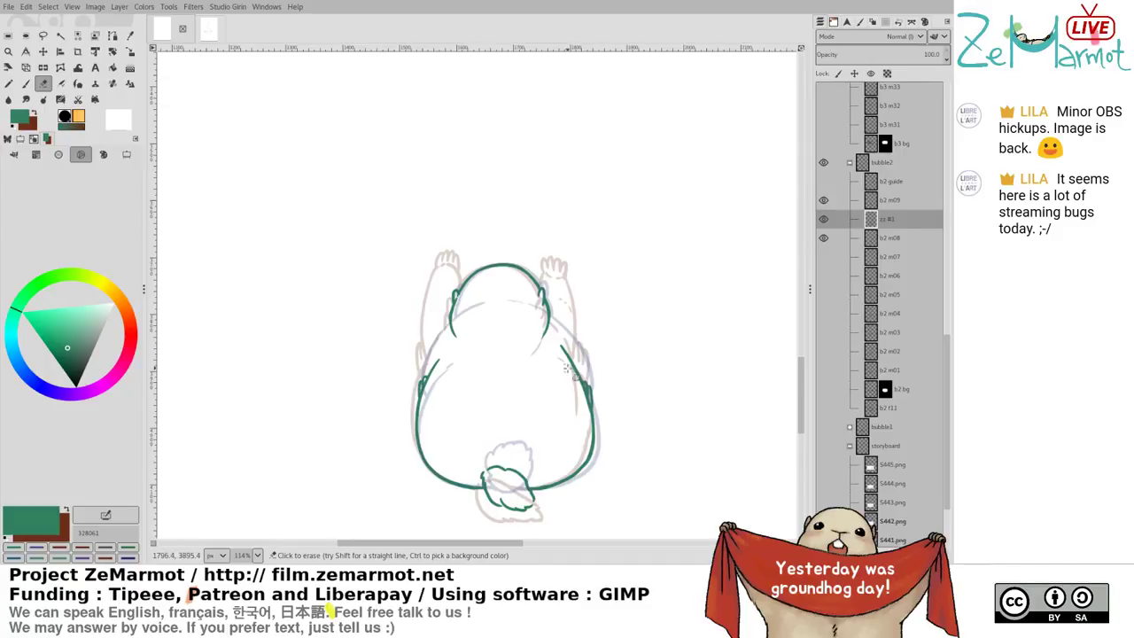
scroll(553, 380, "up", 5)
mouse_move(517, 208)
left_mouse_down()
mouse_move(418, 172)
mouse_move(408, 150)
left_mouse_up()
key("k")
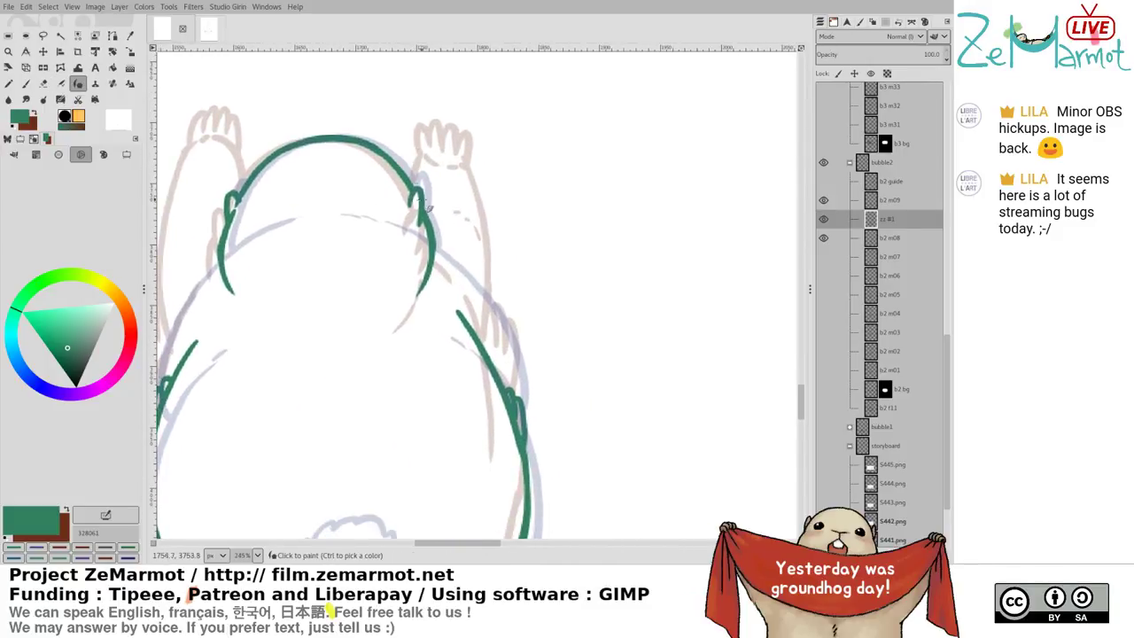
mouse_move(443, 260)
left_mouse_down()
mouse_move(451, 252)
mouse_move(486, 294)
mouse_move(459, 281)
left_mouse_up()
key("ctrl+z")
key("ctrl+z")
key("ctrl+z")
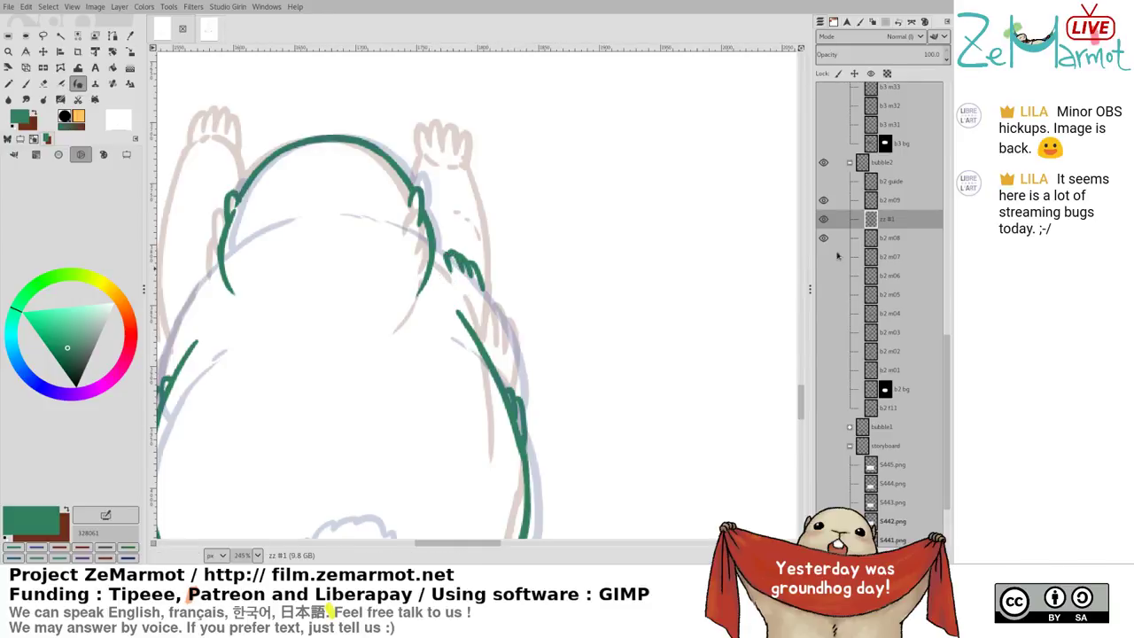
Compare the b2 m09, b2 m08 and green in-between poses by viewing each one alone and flipping between them
left_click(826, 203, "shift")
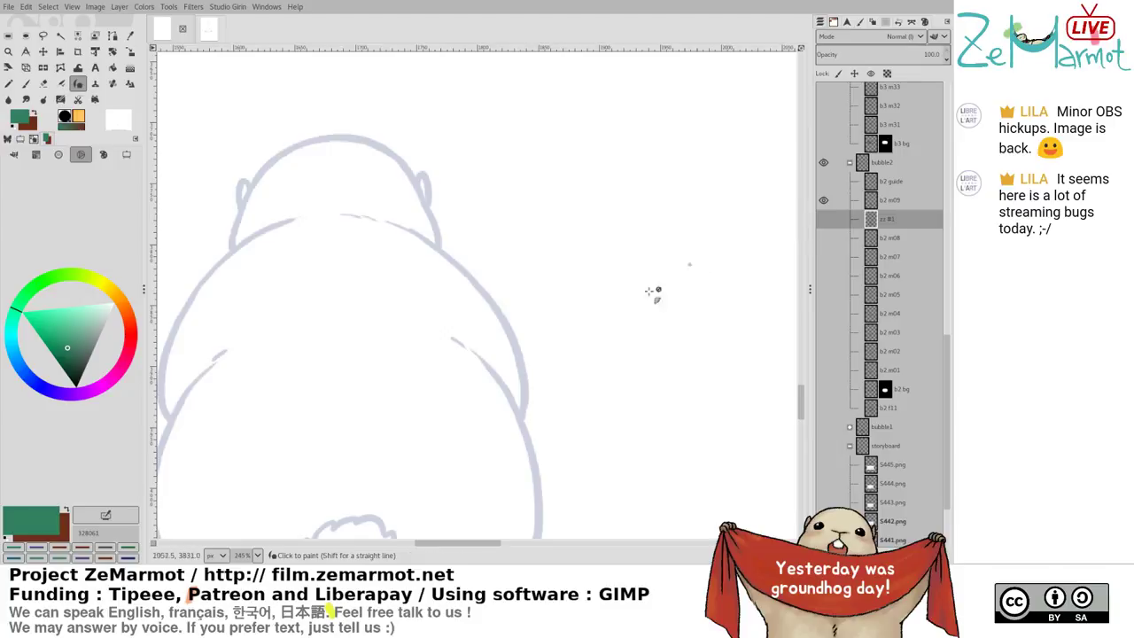
scroll(700, 304, "down", 2)
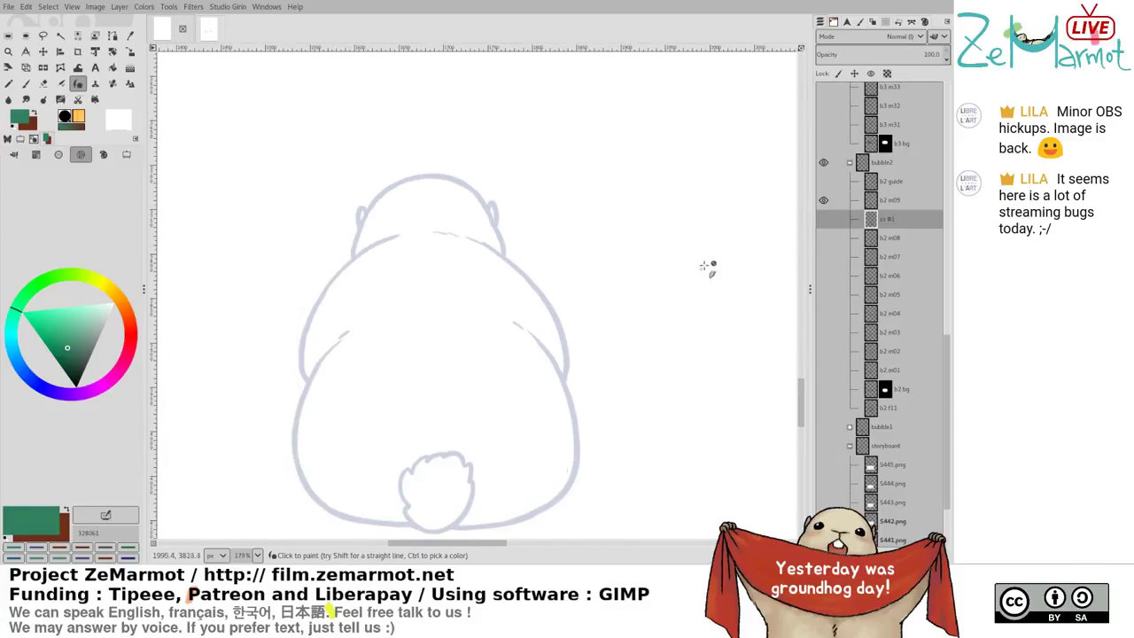
left_click(830, 240, "shift")
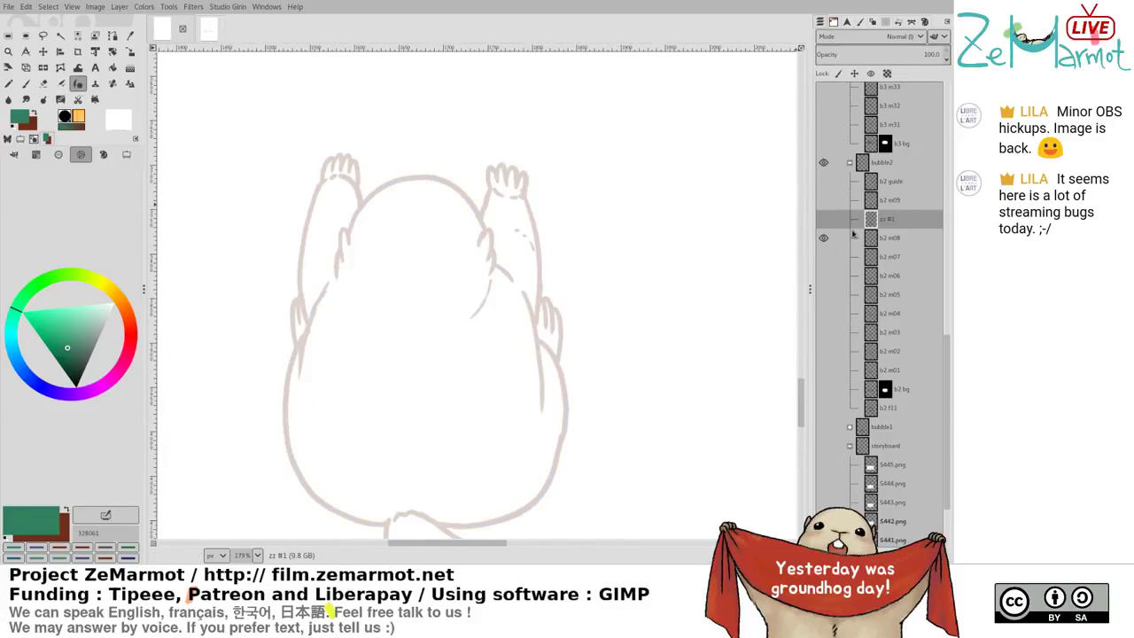
key("Page_Up")
key("Page_Up")
key("Page_Down")
key("Page_Down")
key("Page_Up")
key("Page_Up")
key("Page_Down")
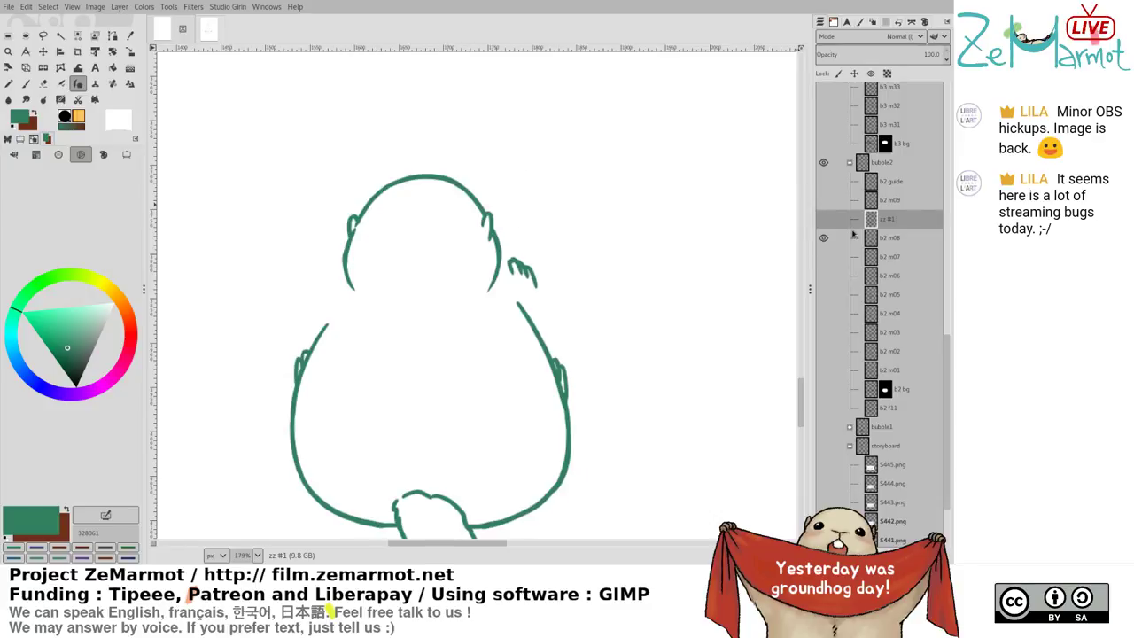
Show the green in-between layer together with the faded b2 m08 and b2 m09 poses
left_click(823, 219, "shift")
left_click(824, 238)
left_click(823, 200)
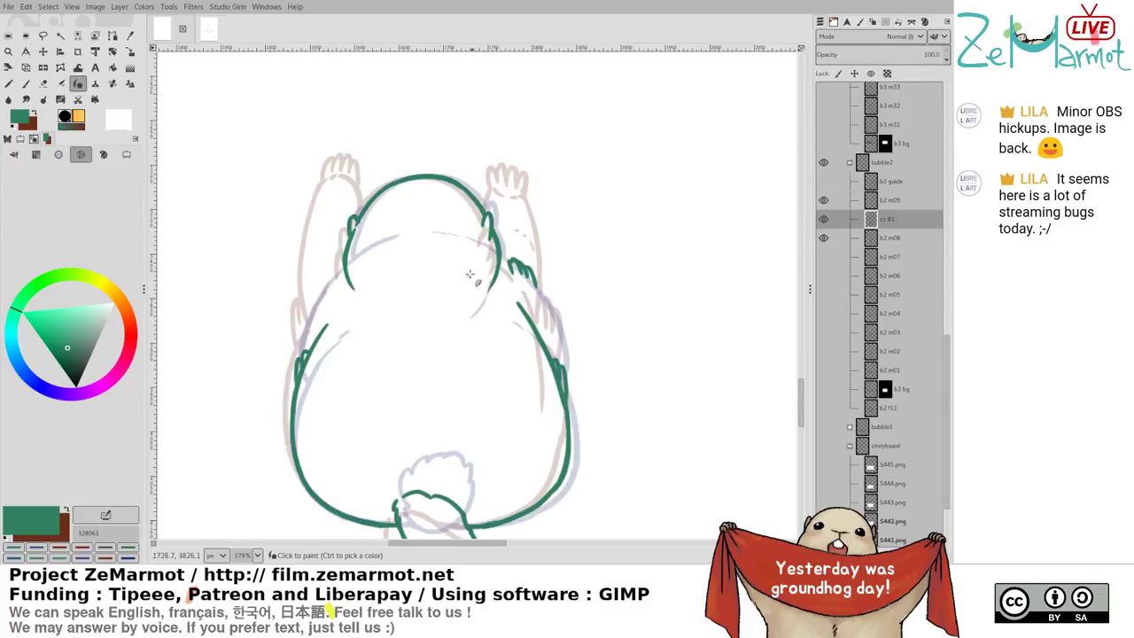
Ink the right shoulder line from a short neck crease past the cheek down to the right flank line
mouse_move(469, 275)
left_mouse_down()
mouse_move(502, 280)
mouse_move(490, 289)
mouse_move(521, 307)
left_mouse_up()
key("shift+e")
key("k")
key("ctrl+z")
Ink a short neck crease curving inward from the lower end of the left cheek line
key("shift+e")
left_click_drag(353, 290, 386, 276)
key("k")
key("ctrl+z")
key("ctrl+z")
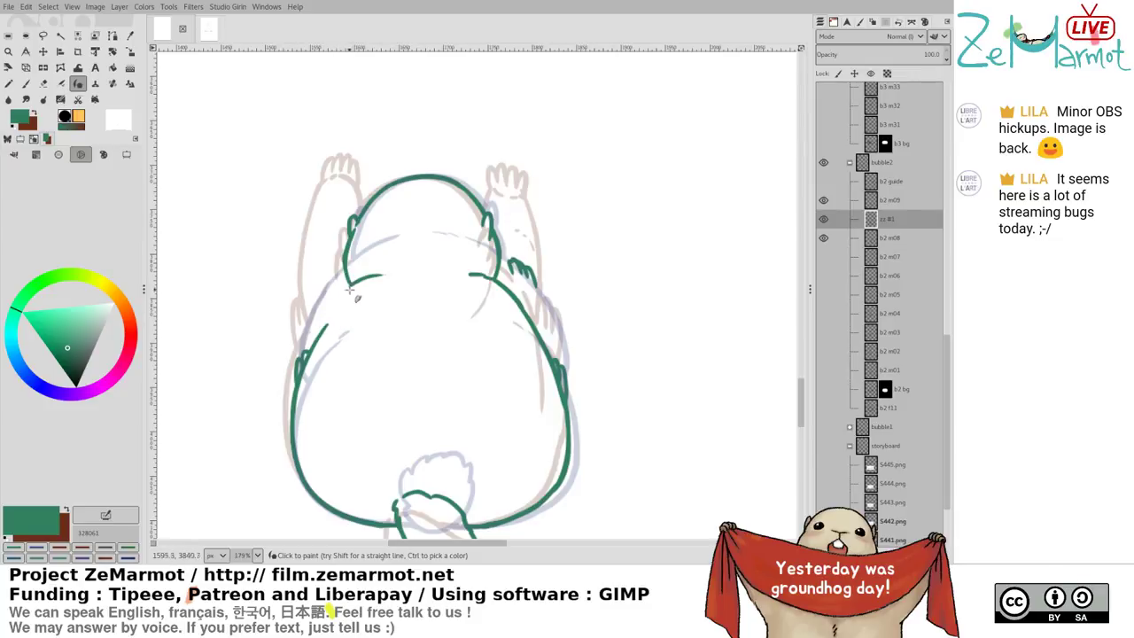
Ink the left shoulder line from the neck down to the left flank line
mouse_move(349, 289)
left_mouse_down()
mouse_move(315, 346)
mouse_move(326, 322)
left_mouse_up()
key("ctrl+z")
key("shift+e")
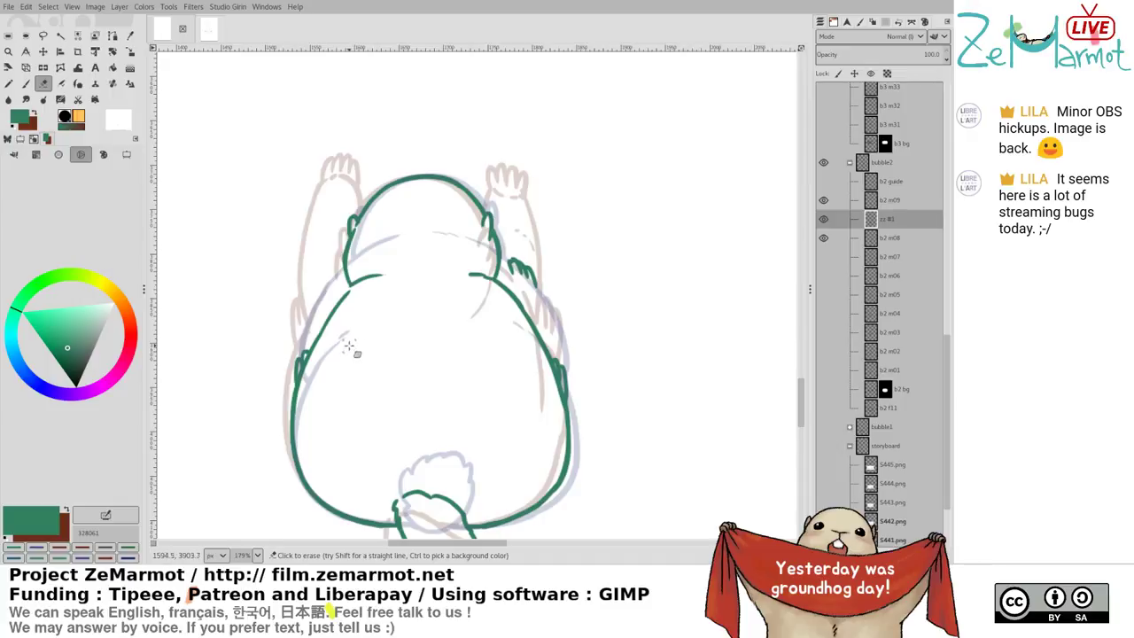
Erase the left shoulder line from the neck down to just above the flank tufts
scroll(345, 320, "up", 3)
key("p")
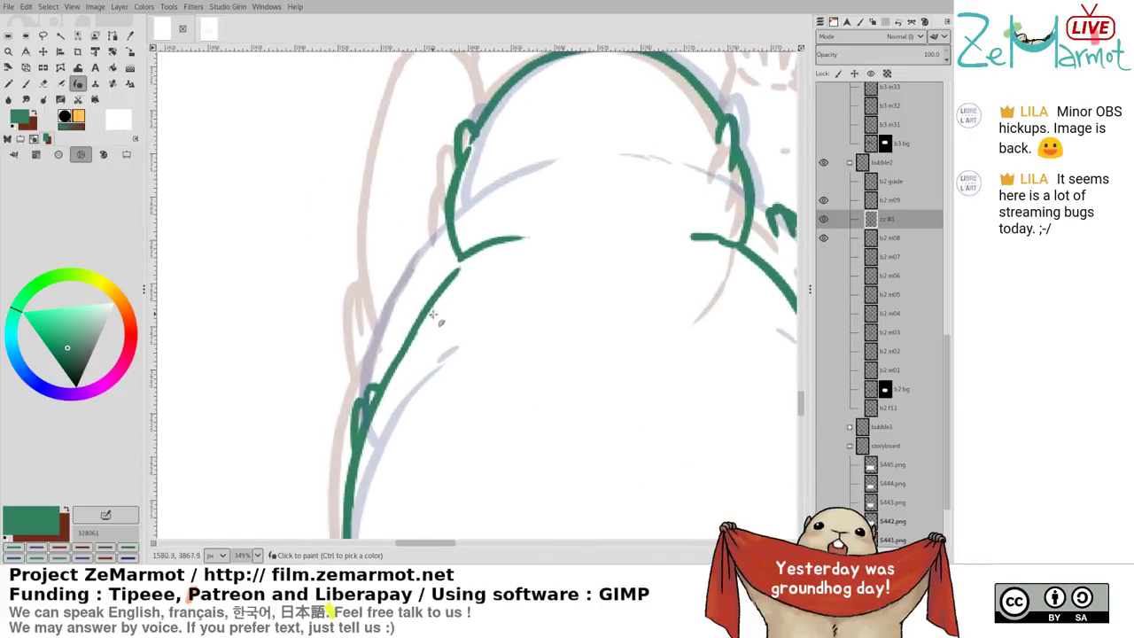
left_click_drag(395, 364, 458, 267)
key("ctrl+z")
key("ctrl+z")
key("shift+e")
key("k")
key("ctrl+z")
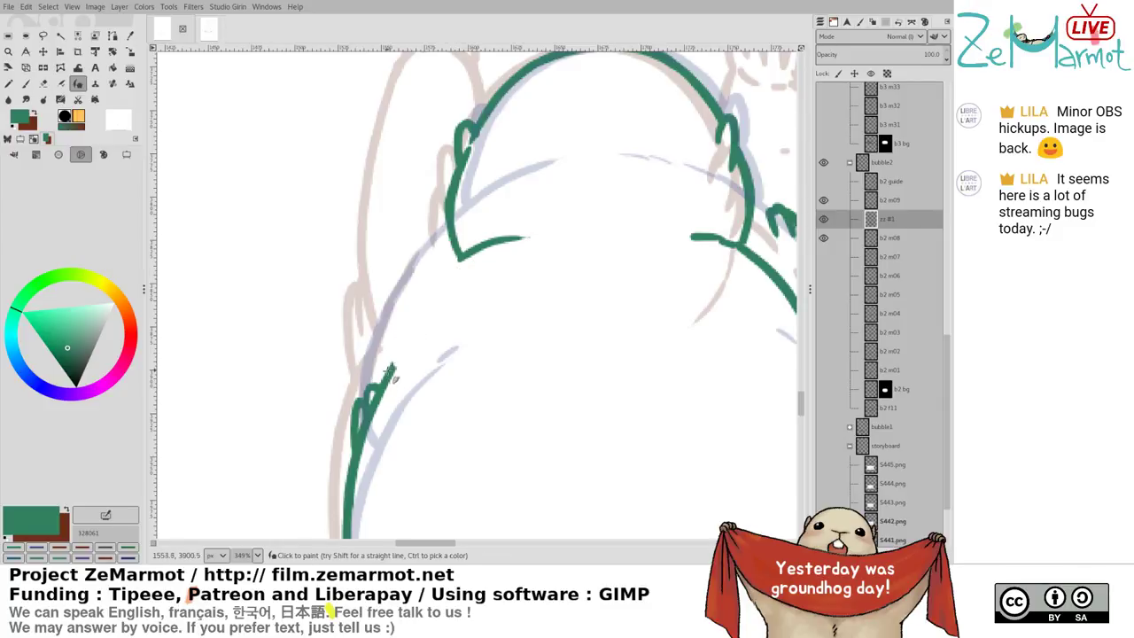
Re-ink the left shoulder as one smooth curve from the flank tufts past the cheek, replacing the old neck crease with a shorter end
left_click_drag(389, 372, 460, 263)
key("ctrl+z")
left_click_drag(388, 372, 435, 295)
key("ctrl+z")
mouse_move(396, 385)
left_mouse_down()
mouse_move(460, 275)
mouse_move(516, 242)
left_mouse_up()
key("shift+e")
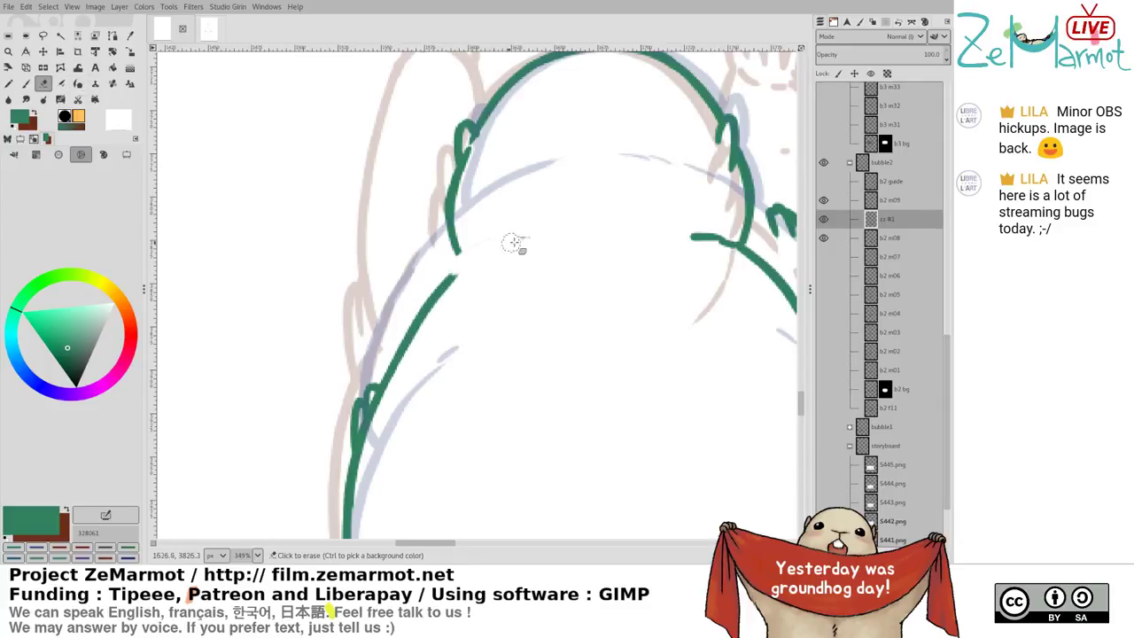
key("k")
mouse_move(451, 280)
left_mouse_down()
mouse_move(520, 237)
mouse_move(466, 262)
left_mouse_up()
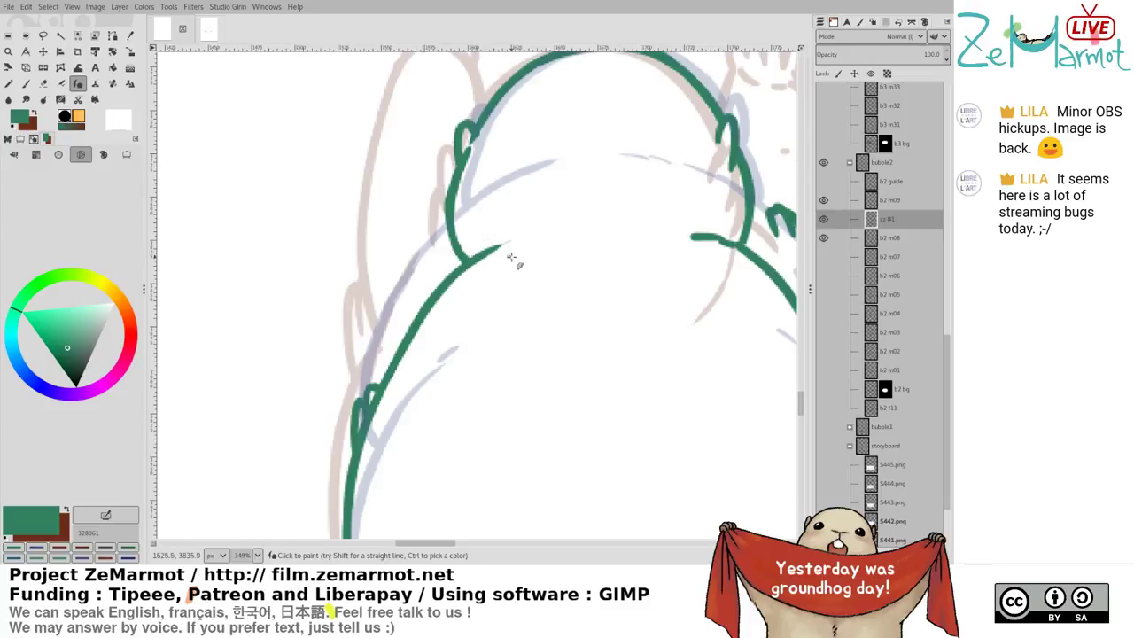
Erase the inner end of the right neck crease to shorten it
left_click_drag(574, 275, 391, 313)
key("shift+e")
left_click_drag(509, 280, 538, 272)
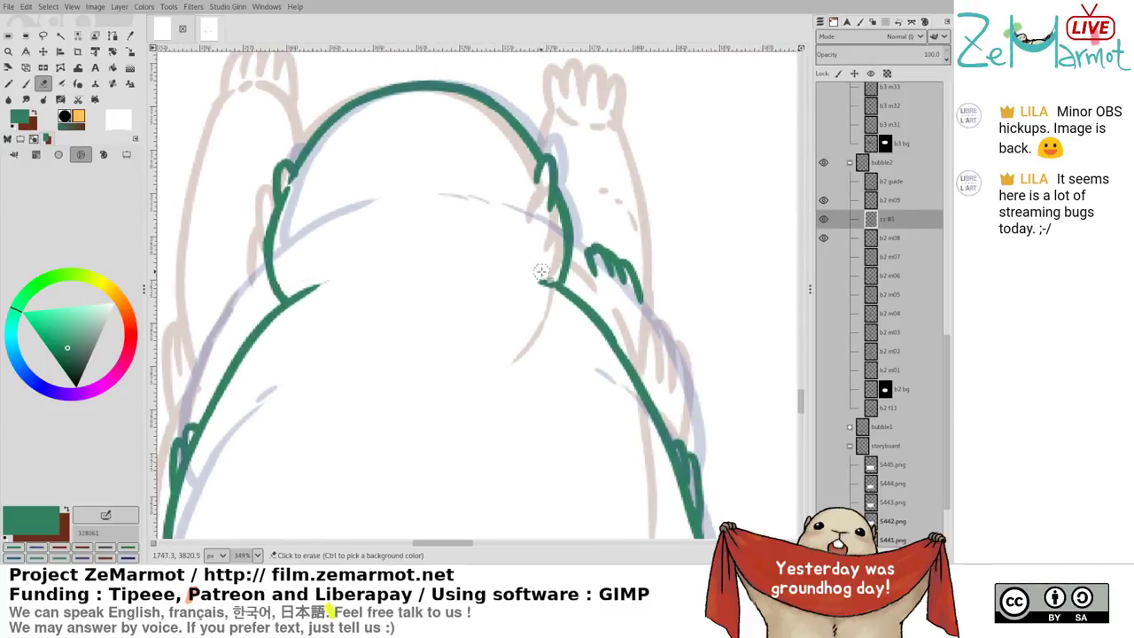
Extend the right shoulder line inward beneath the head with the Ink tool
key("k")
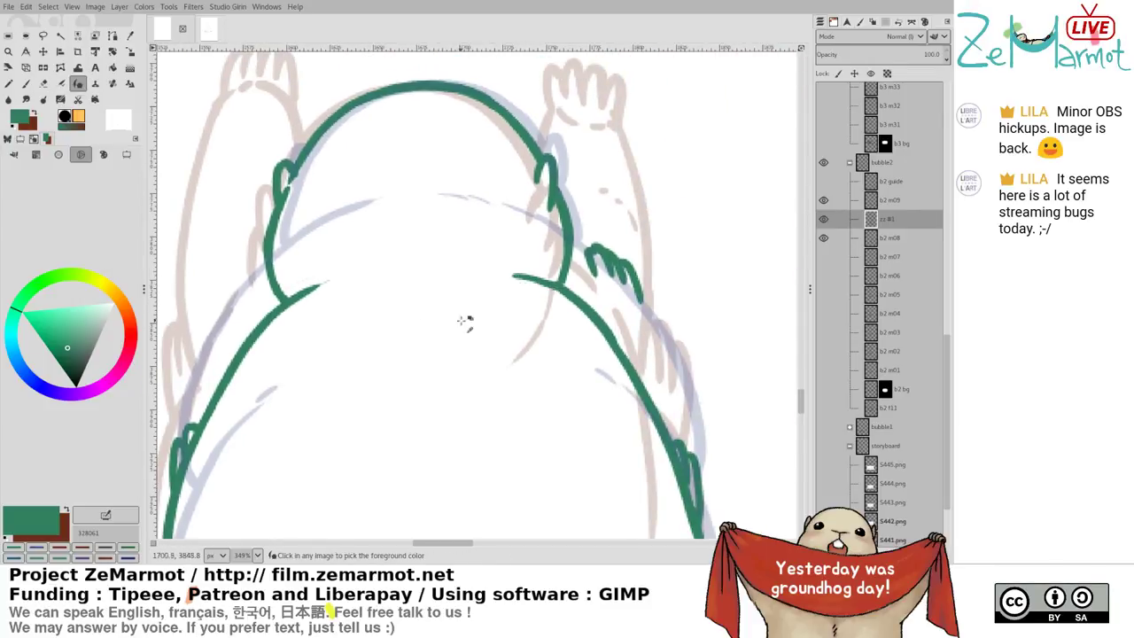
scroll(426, 355, "down", 5)
scroll(398, 384, "left", 3)
scroll(398, 384, "down", 1)
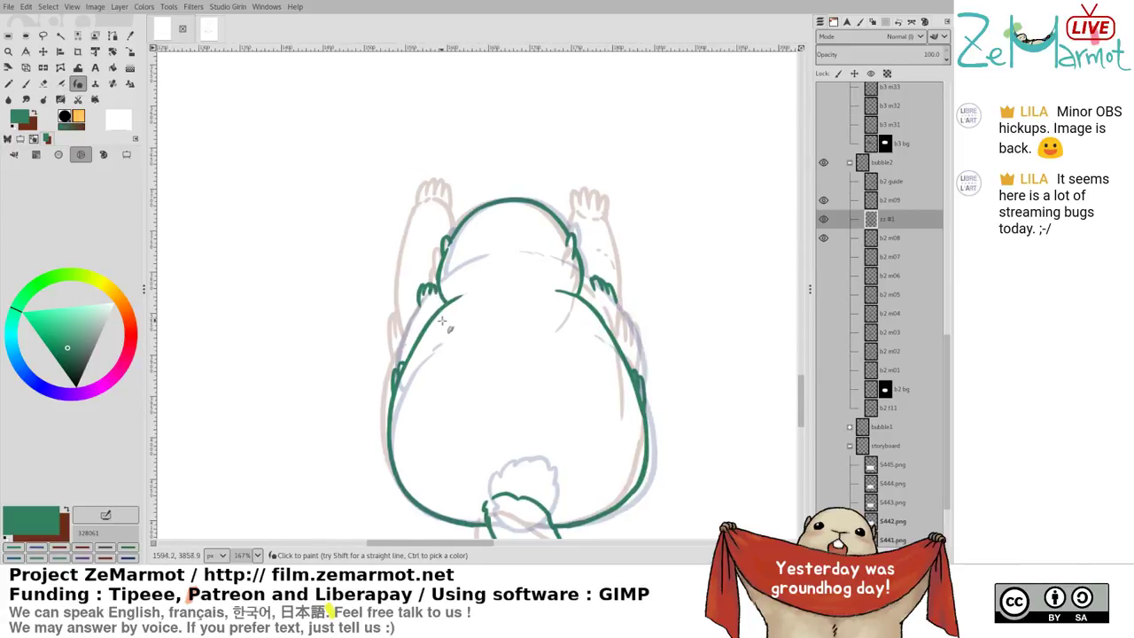
key("ctrl+z")
key("ctrl+z")
key("ctrl+z")
left_click_drag(419, 310, 421, 294)
left_click_drag(420, 310, 412, 379)
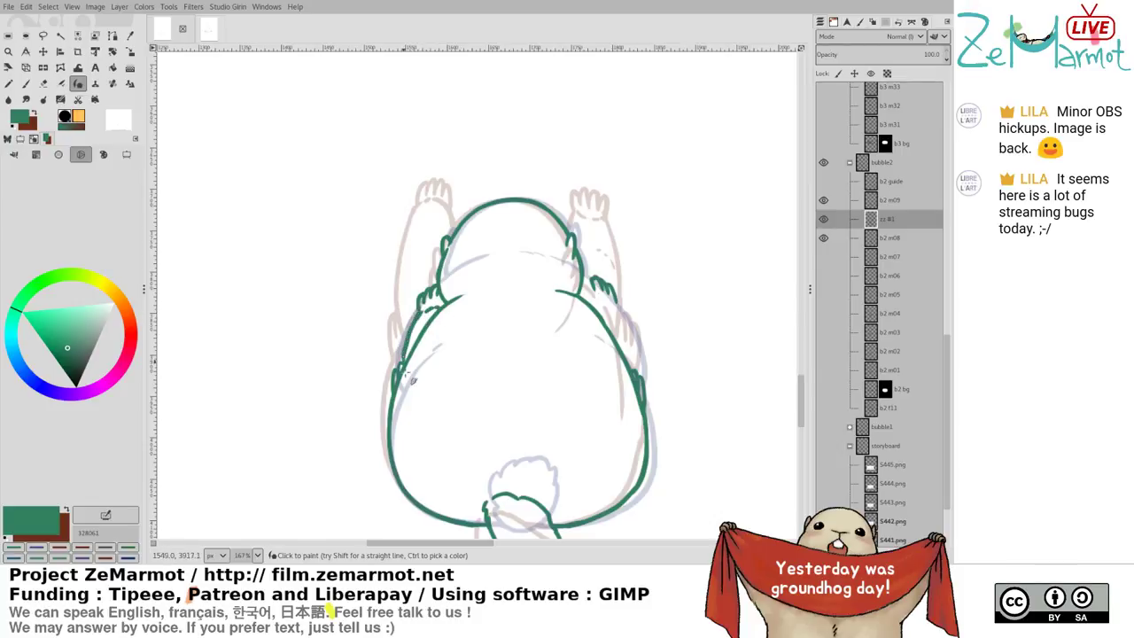
key("ctrl+z")
left_click_drag(418, 312, 409, 362)
key("ctrl+z")
left_click_drag(419, 313, 408, 361)
key("ctrl+z")
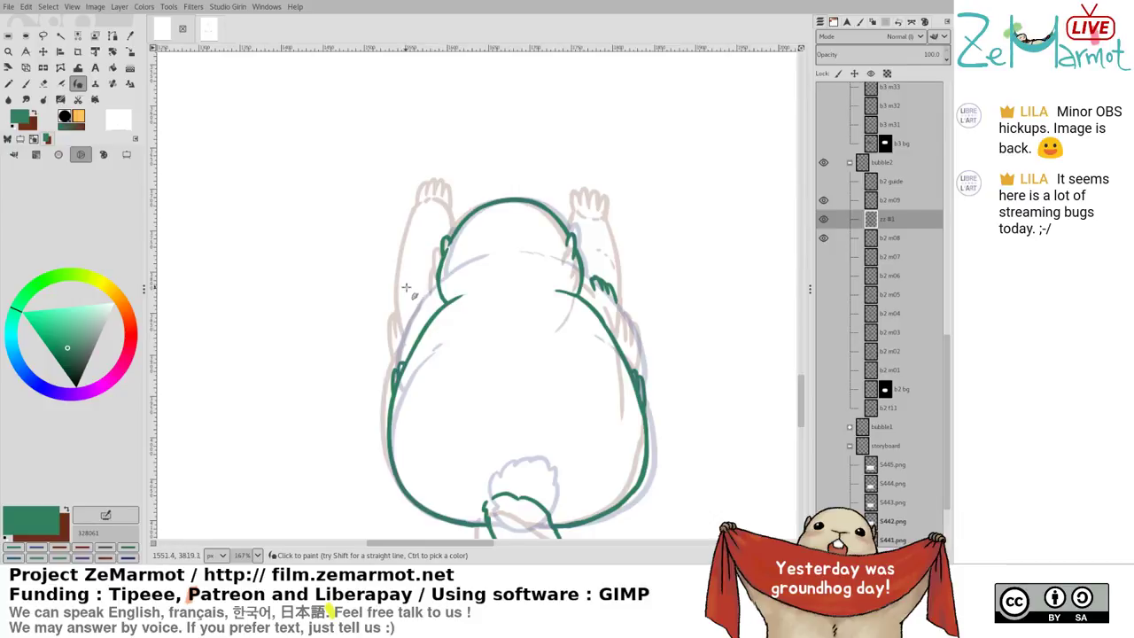
Ink the left upper paw's fingers beside the neck and the arm's outer contour down to the lower paw
left_click_drag(406, 287, 418, 270)
key("ctrl+z")
mouse_move(421, 282)
left_mouse_down()
mouse_move(431, 272)
mouse_move(406, 306)
left_mouse_up()
left_click_drag(413, 309, 411, 370)
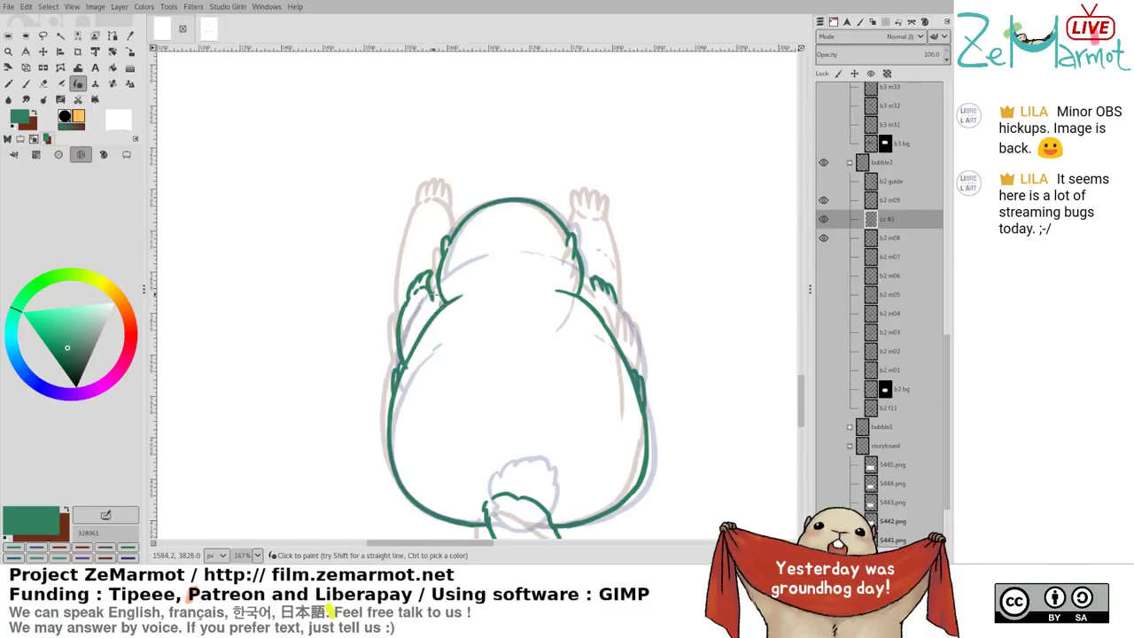
Replace the left back line with a short rounded shoulder curve, erasing the leftover line beneath it
key("ctrl+z")
left_click_drag(414, 320, 427, 309)
key("shift+e")
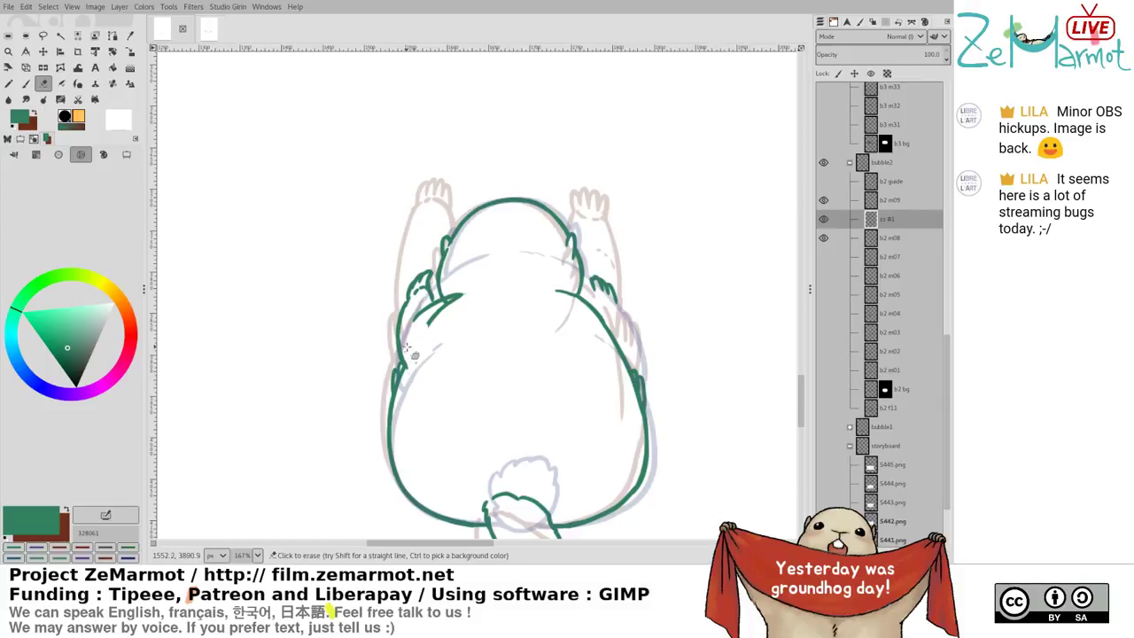
mouse_move(462, 307)
left_mouse_down()
mouse_move(443, 317)
mouse_move(467, 292)
left_mouse_up()
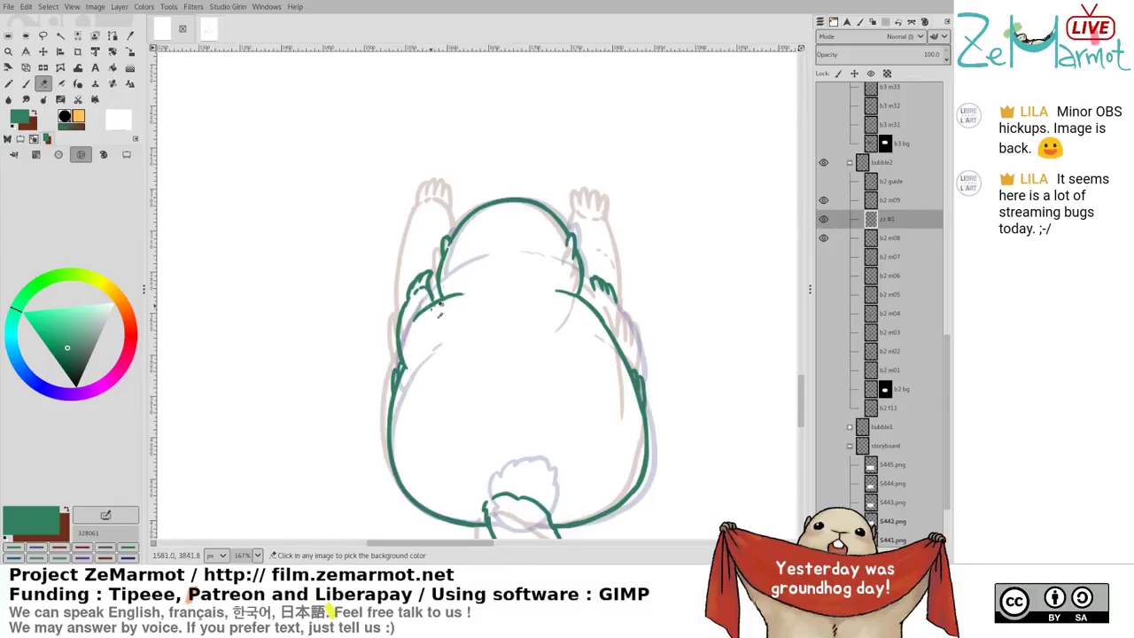
Refine the junction where the left upper paw and the neck line meet the shoulder curve
scroll(416, 284, "up", 5)
key("y")
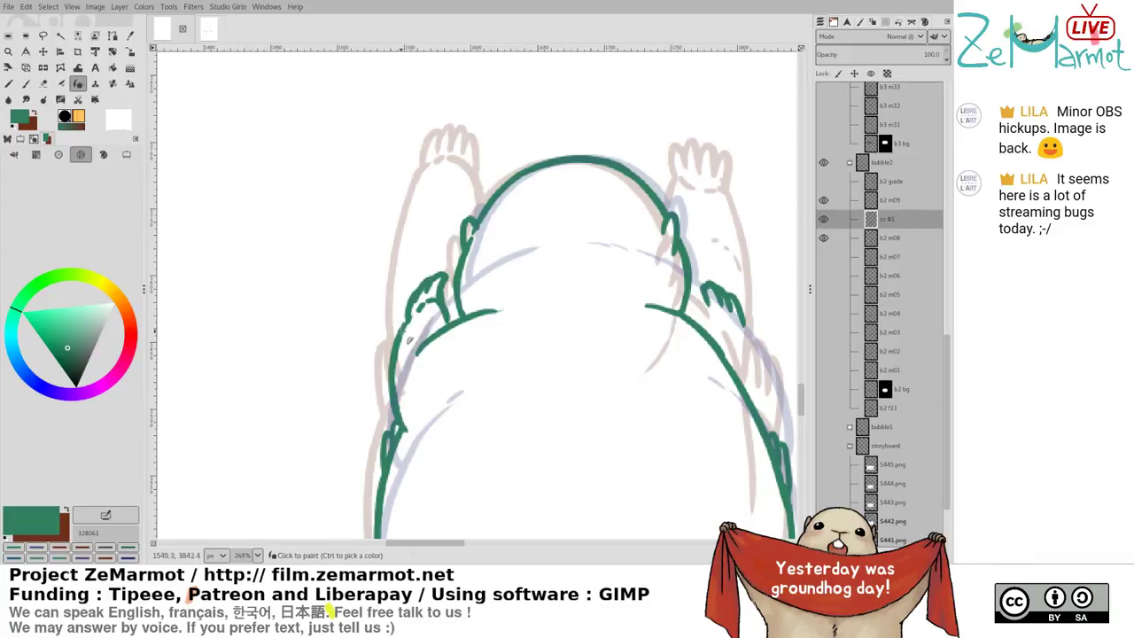
key("shift+e")
key("y")
left_click_drag(481, 321, 477, 304)
scroll(476, 303, "down", 3)
scroll(408, 298, "right", 1)
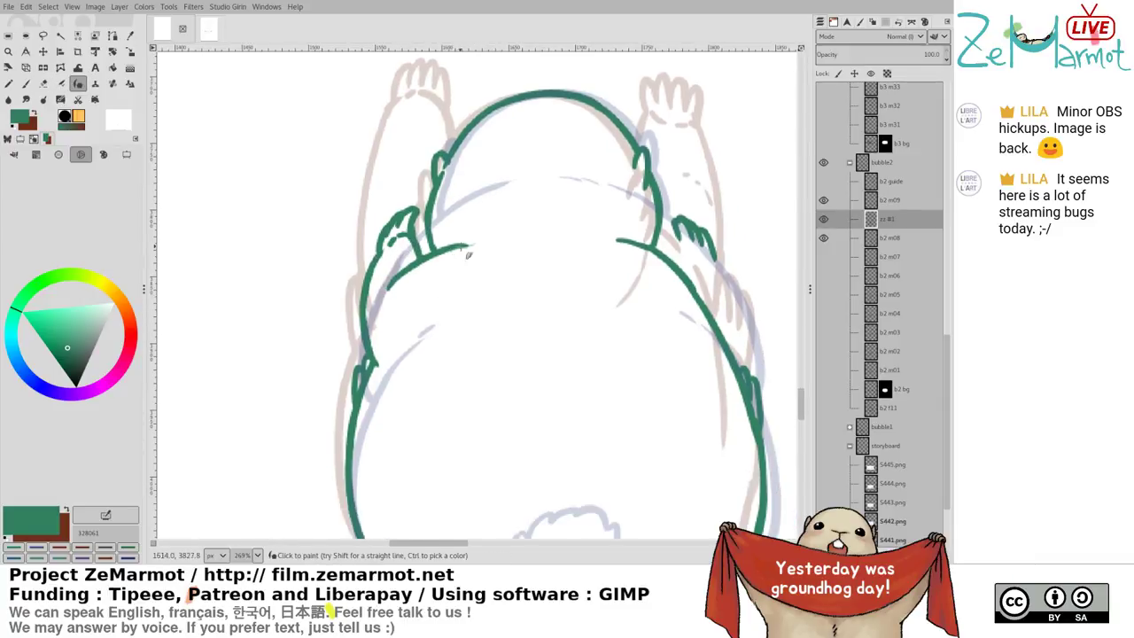
Ink the left shoulder line's inner end as a smooth curve reaching toward the middle of the upper back
key("shift+e")
key("y")
mouse_move(473, 248)
left_mouse_down()
mouse_move(459, 250)
mouse_move(515, 232)
left_mouse_up()
key("ctrl+z")
key("ctrl+z")
left_click_drag(442, 252, 512, 233)
key("ctrl+z")
key("ctrl+z")
left_click_drag(439, 253, 511, 233)
scroll(463, 235, "down", 3)
scroll(434, 257, "left", 1)
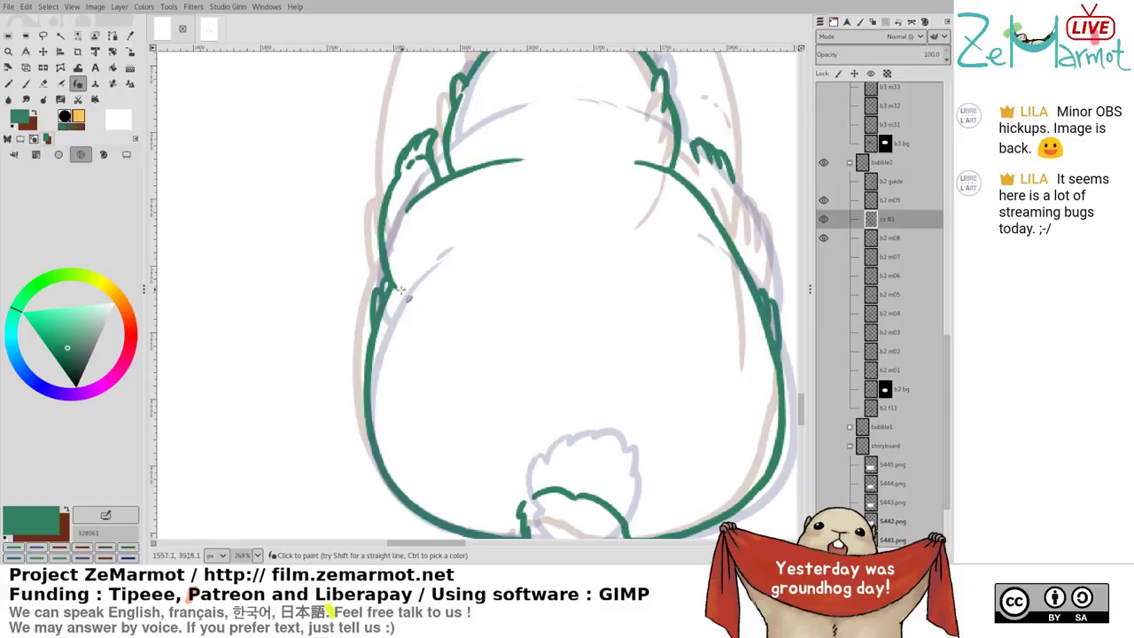
Extend the left arm's outer contour inward as a short curve across the side of the body
mouse_move(393, 284)
left_mouse_down()
mouse_move(431, 320)
mouse_move(445, 304)
left_mouse_up()
key("ctrl+z")
scroll(444, 304, "down", 2)
scroll(445, 304, "right", 1)
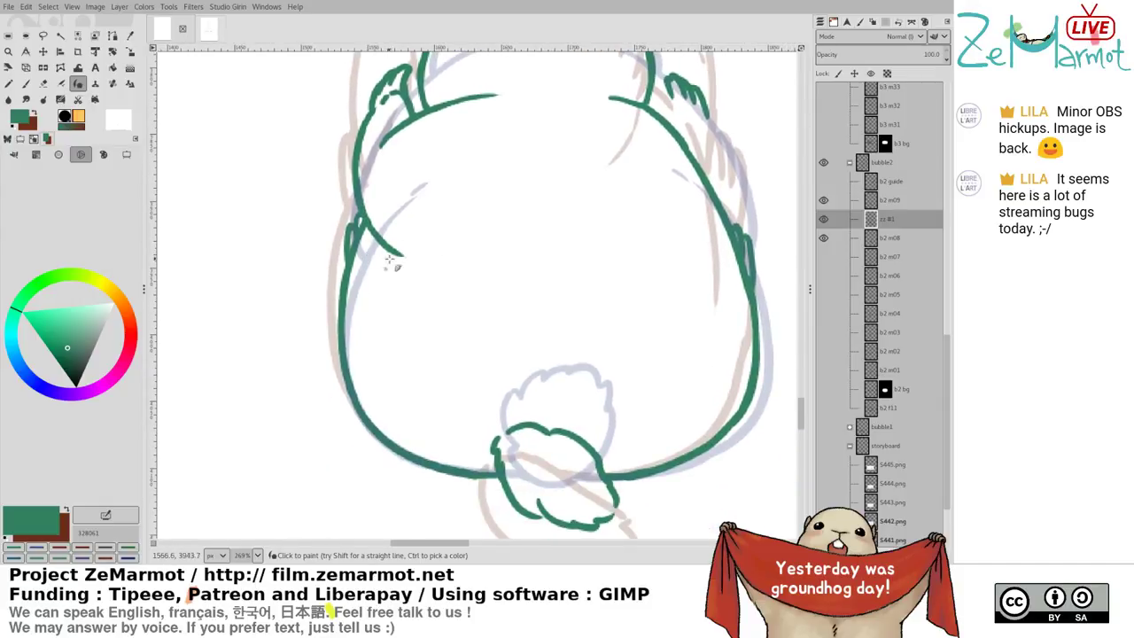
Ink a flank fold curving down from the tip of the left arm contour and erase the overshoot where they meet
left_click_drag(390, 259, 361, 317)
key("ctrl+z")
mouse_move(393, 241)
left_mouse_down()
mouse_move(361, 322)
mouse_move(400, 248)
mouse_move(357, 322)
left_mouse_up()
key("ctrl+z")
key("shift+e")
key("k")
key("ctrl+z")
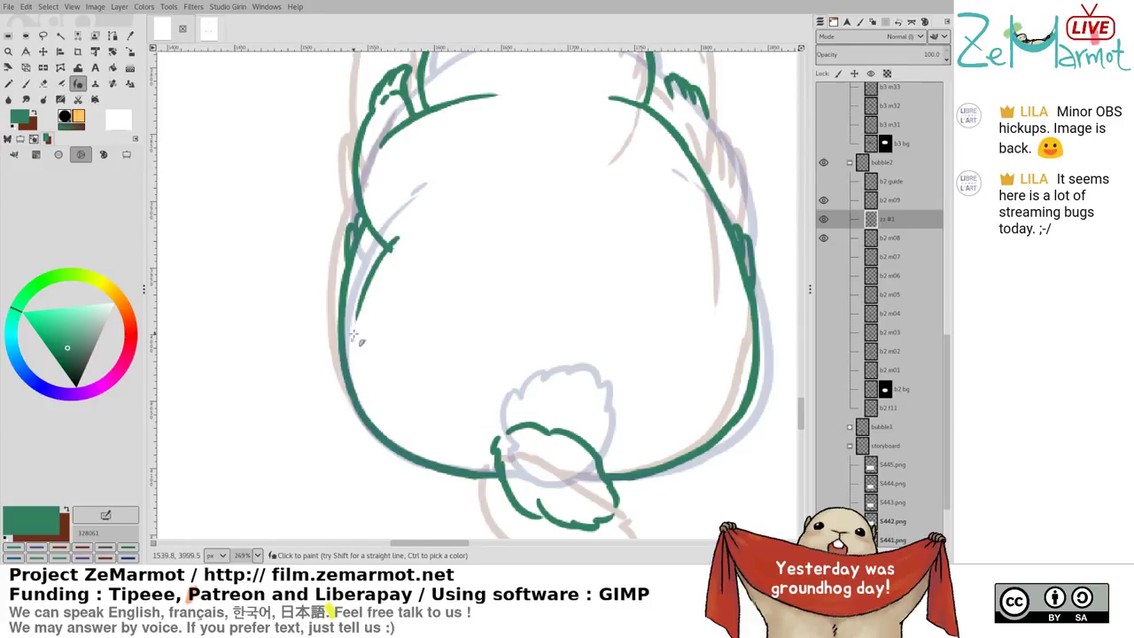
mouse_move(448, 359)
left_mouse_down()
mouse_move(450, 347)
mouse_move(422, 429)
left_mouse_up()
scroll(431, 293, "up", 4)
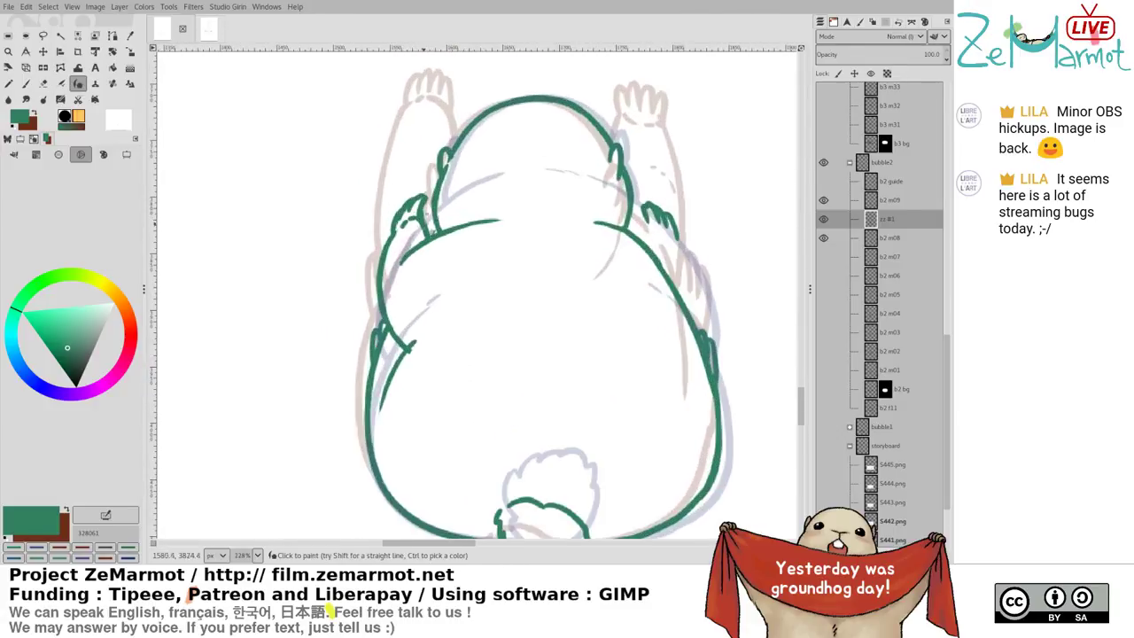
key("shift+e")
mouse_move(446, 310)
left_mouse_down()
mouse_move(362, 274)
mouse_move(314, 313)
left_mouse_up()
left_click_drag(409, 277, 381, 280)
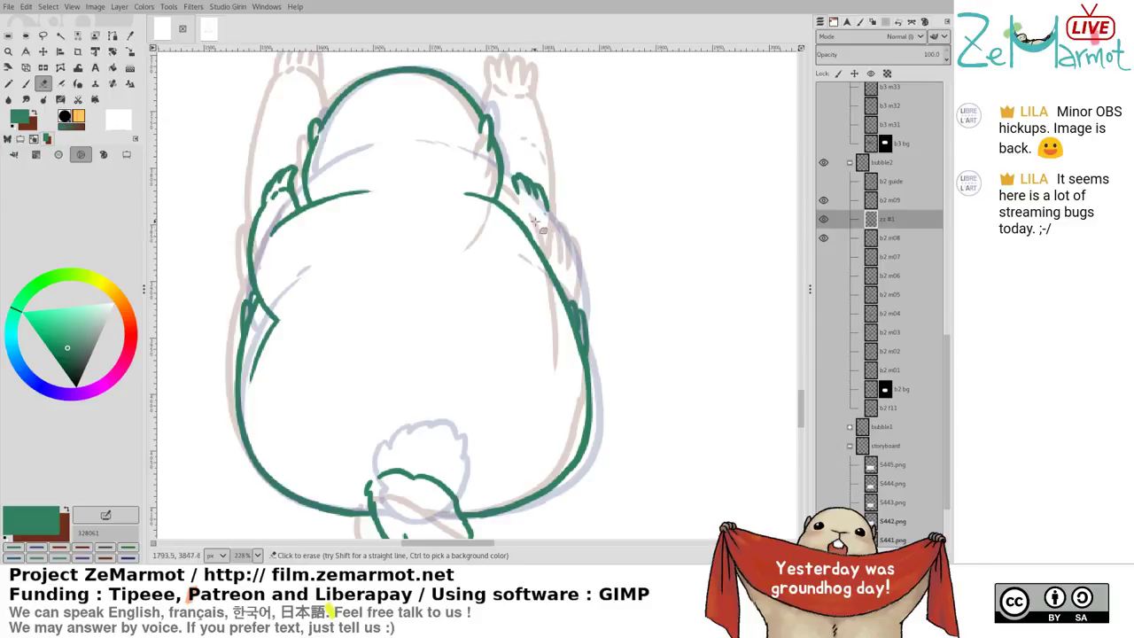
Erase the right shoulder line and the back line running down to the right lower paw
left_click_drag(507, 208, 558, 281)
key("k")
key("shift+e")
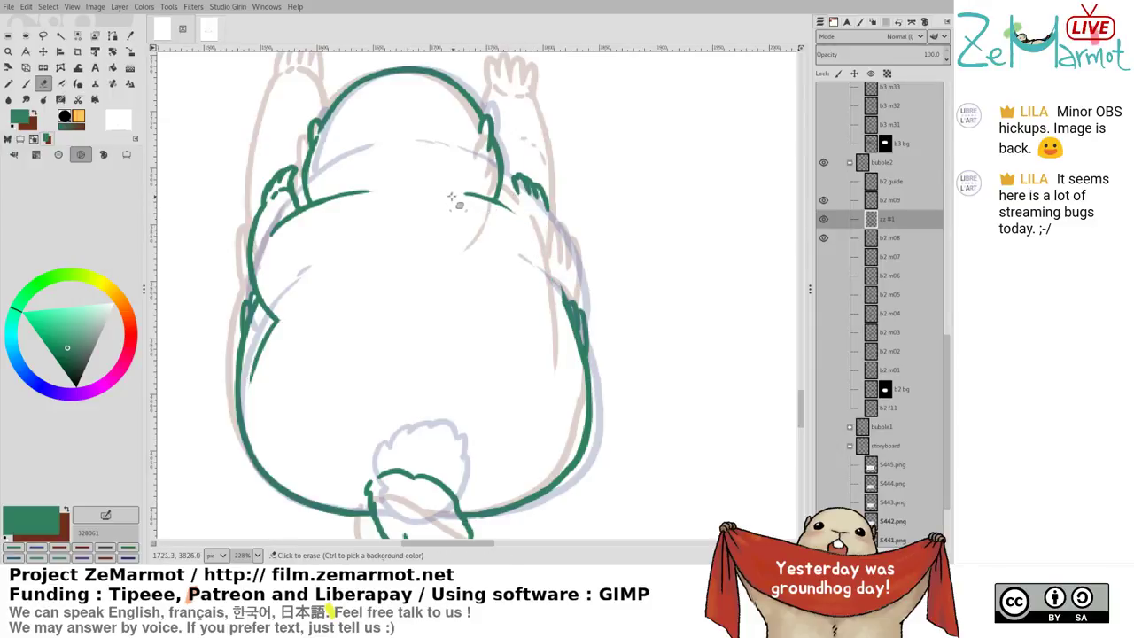
left_click_drag(461, 193, 513, 213)
Ink a new, flatter right shoulder line from the middle of the upper back out to the right upper paw
key("k")
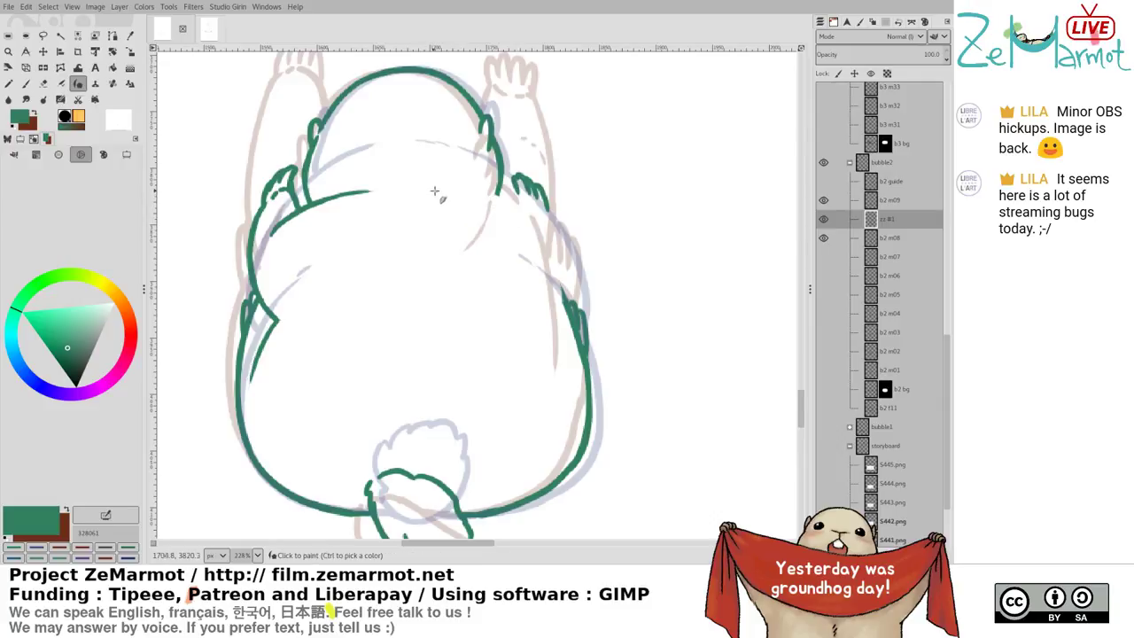
left_click_drag(432, 191, 528, 202)
key("ctrl+z")
Ink the right arm's outer contour from the upper paw down toward the lower paw
left_click_drag(531, 204, 566, 255)
key("ctrl+z")
mouse_move(537, 208)
left_mouse_down()
mouse_move(561, 238)
mouse_move(569, 285)
mouse_move(543, 324)
mouse_move(563, 300)
left_mouse_up()
key("ctrl+z")
key("shift+e")
key("k")
left_click_drag(567, 258, 532, 326)
key("ctrl+z")
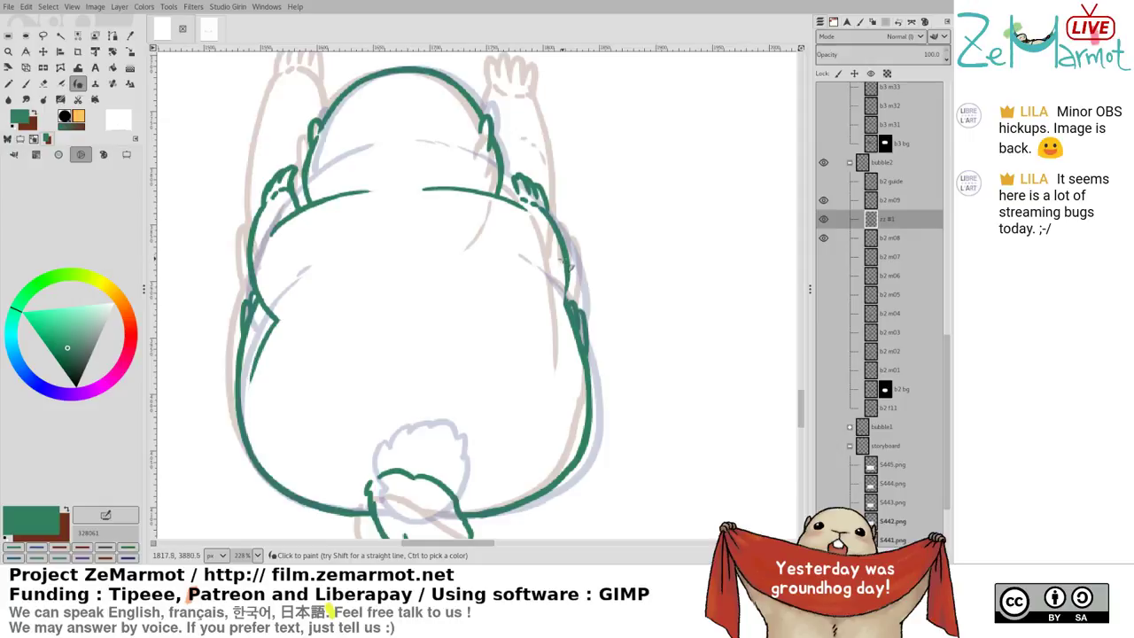
Erase the lower part of the right arm contour and redraw it curving inward over the side of the body
left_click_drag(567, 264, 534, 326)
key("shift+e")
mouse_move(570, 266)
left_mouse_down()
mouse_move(567, 288)
mouse_move(566, 234)
mouse_move(563, 288)
mouse_move(535, 329)
left_mouse_up()
key("k")
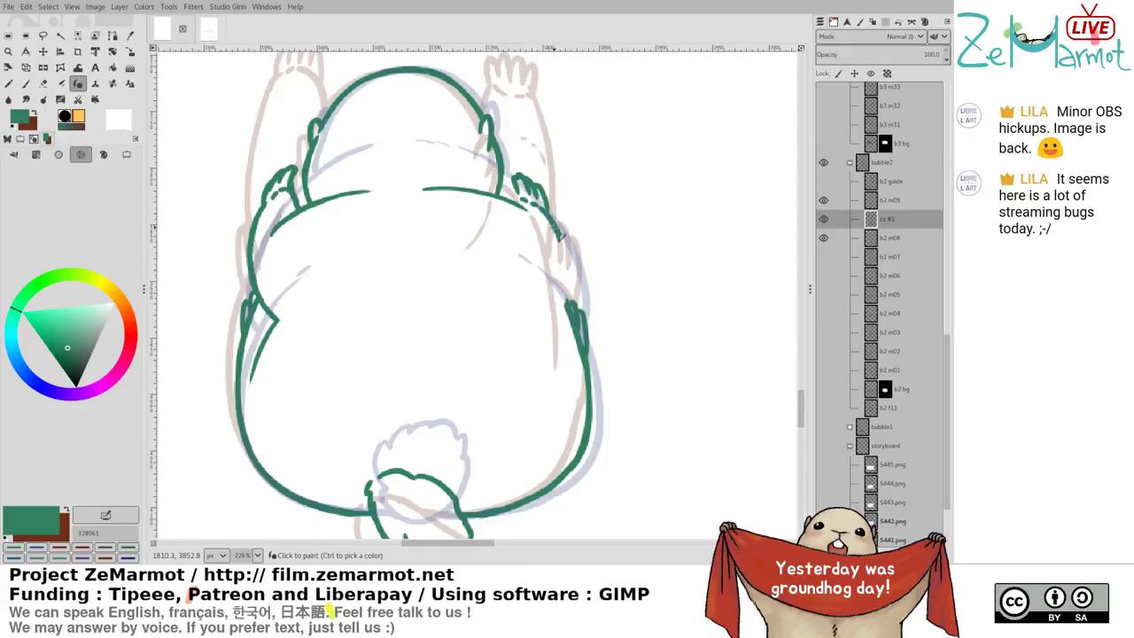
left_click_drag(560, 235, 540, 331)
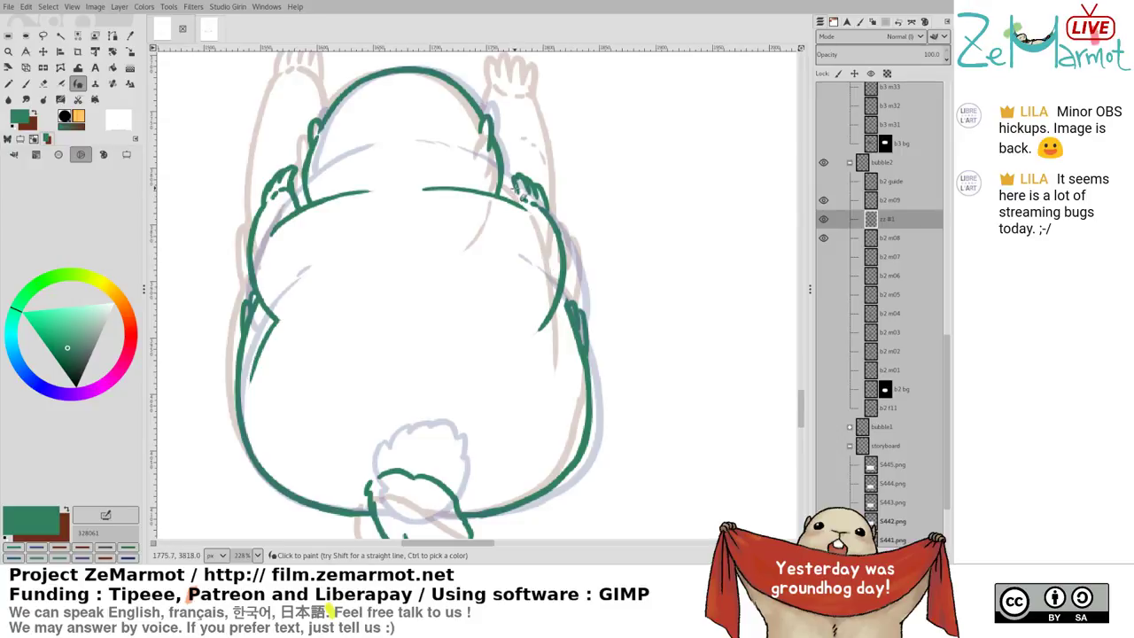
Erase the outer end of the right shoulder line beneath the upper paw and clean up the paw's base
key("shift+e")
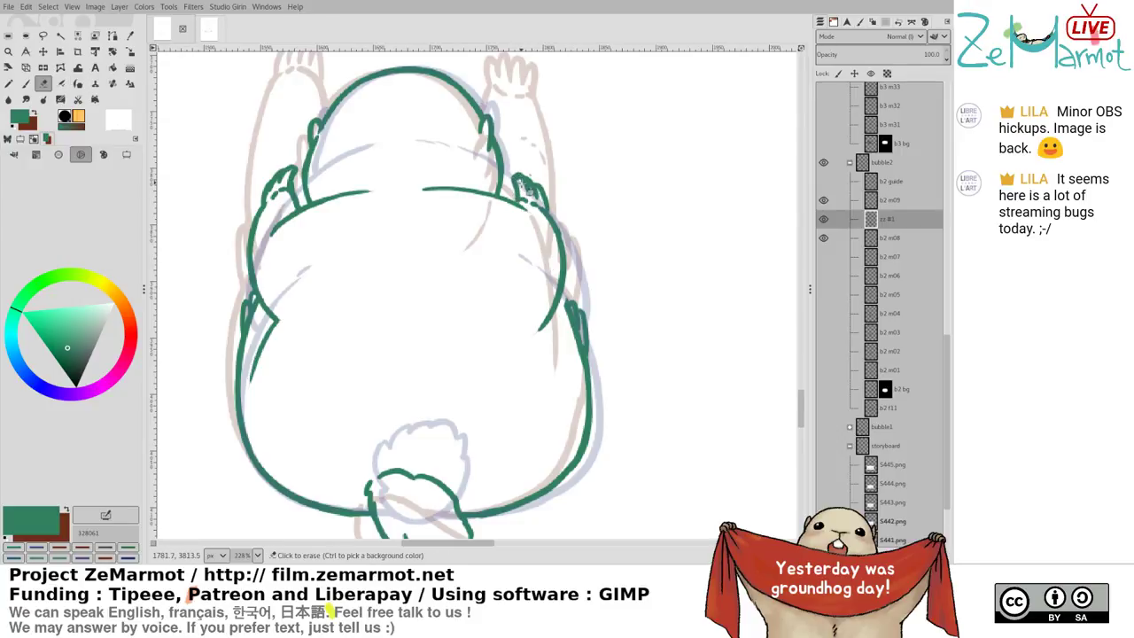
left_click_drag(524, 184, 537, 214)
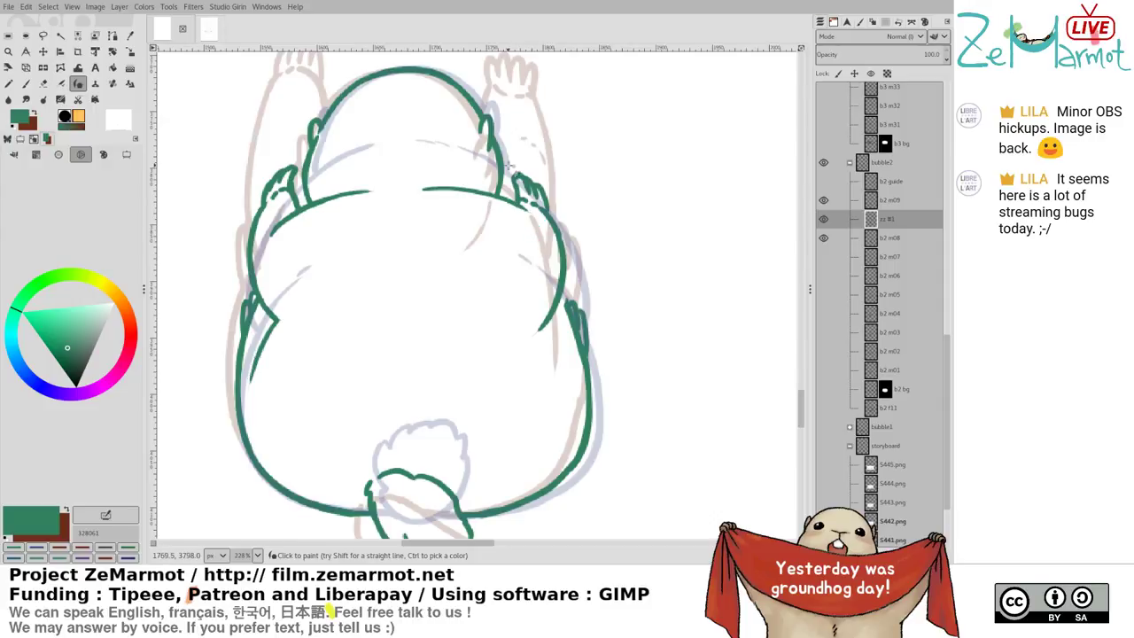
key("shift+e")
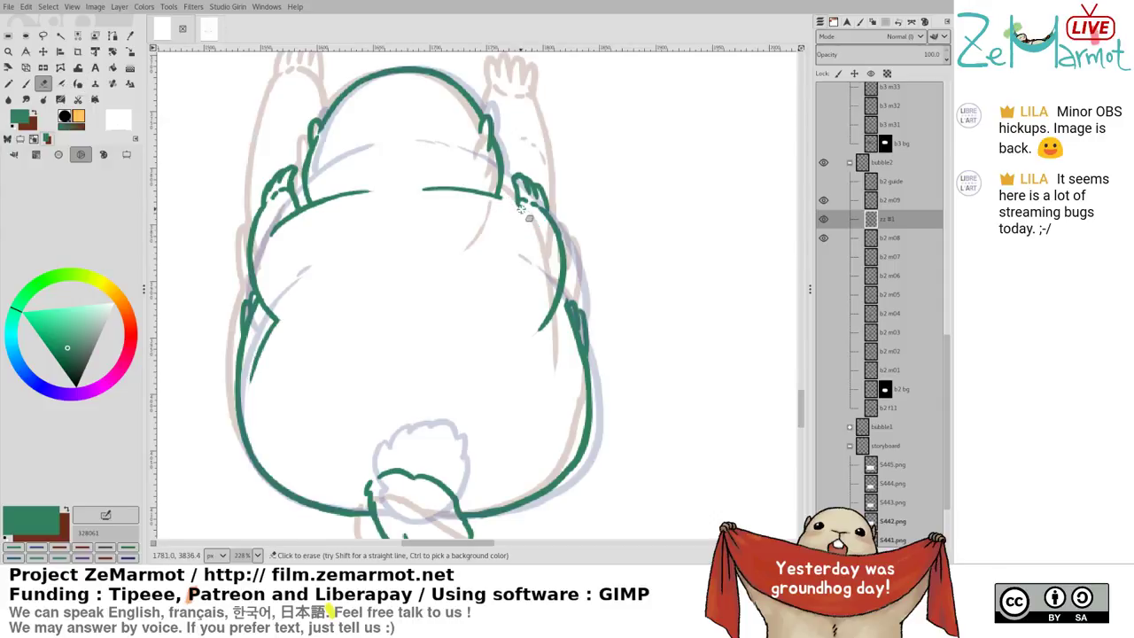
key("k")
key("shift+e")
key("k")
Redraw the outer end of the right shoulder line curving down inside the arm contour
left_click_drag(498, 196, 541, 250)
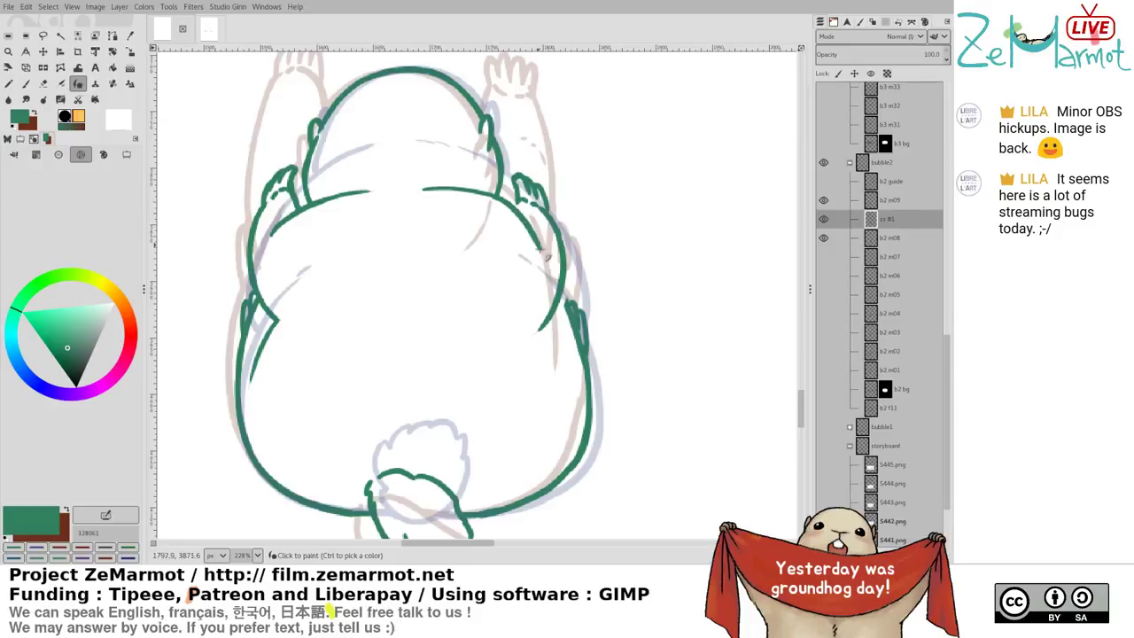
key("ctrl+z")
mouse_move(493, 195)
left_mouse_down()
mouse_move(535, 228)
mouse_move(551, 264)
mouse_move(512, 206)
mouse_move(553, 252)
left_mouse_up()
key("ctrl+z")
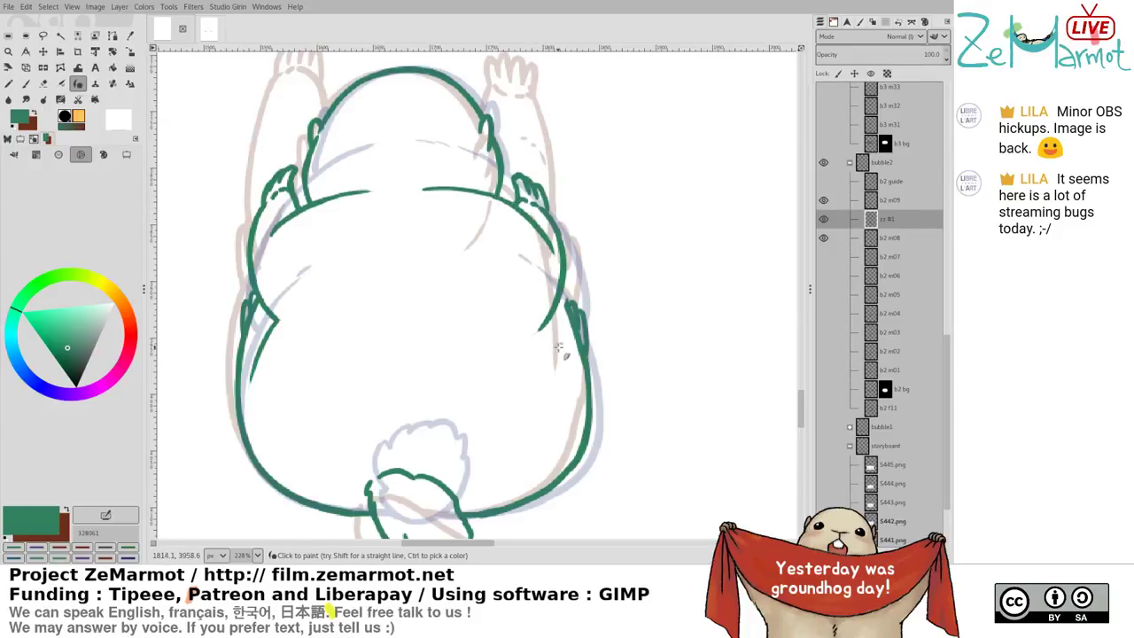
Ink a flank fold running down from the tip of the right arm contour and trim the surrounding lines
scroll(501, 246, "down", 2)
key("shift+e")
key("k")
mouse_move(531, 262)
left_mouse_down()
mouse_move(523, 269)
mouse_move(550, 293)
left_mouse_up()
key("shift+e")
left_click_drag(523, 252, 560, 310)
key("k")
Erase the right lower paw and the body outline next to it
scroll(584, 215, "up", 2)
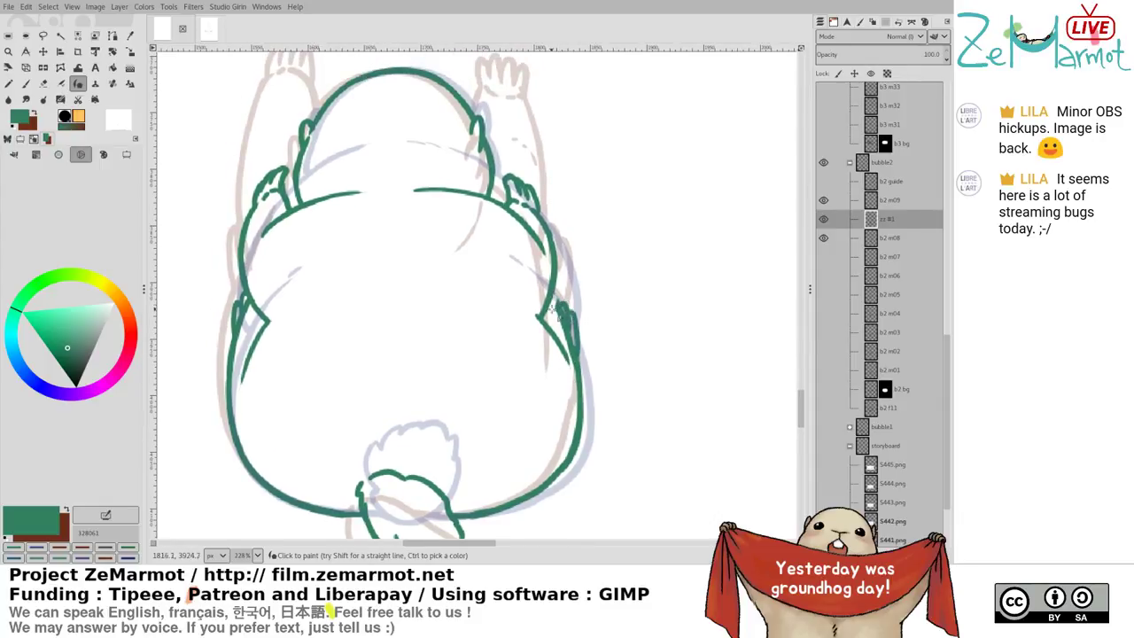
key("shift+e")
left_click_drag(558, 303, 581, 350)
key("k")
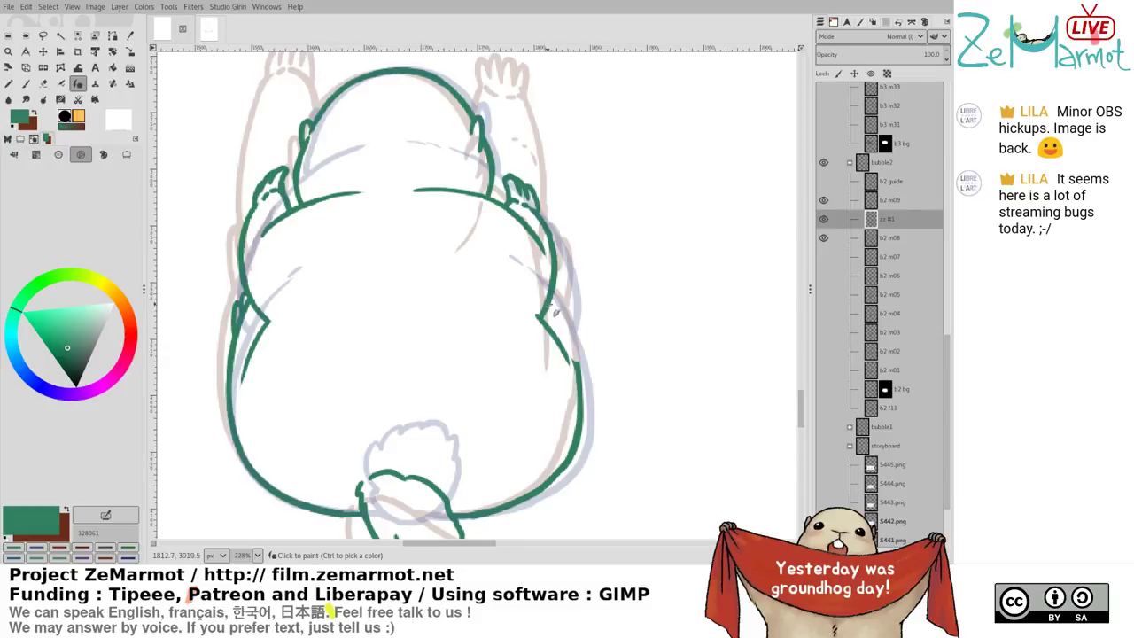
left_click_drag(550, 301, 581, 369)
key("ctrl+z")
left_click_drag(551, 302, 581, 388)
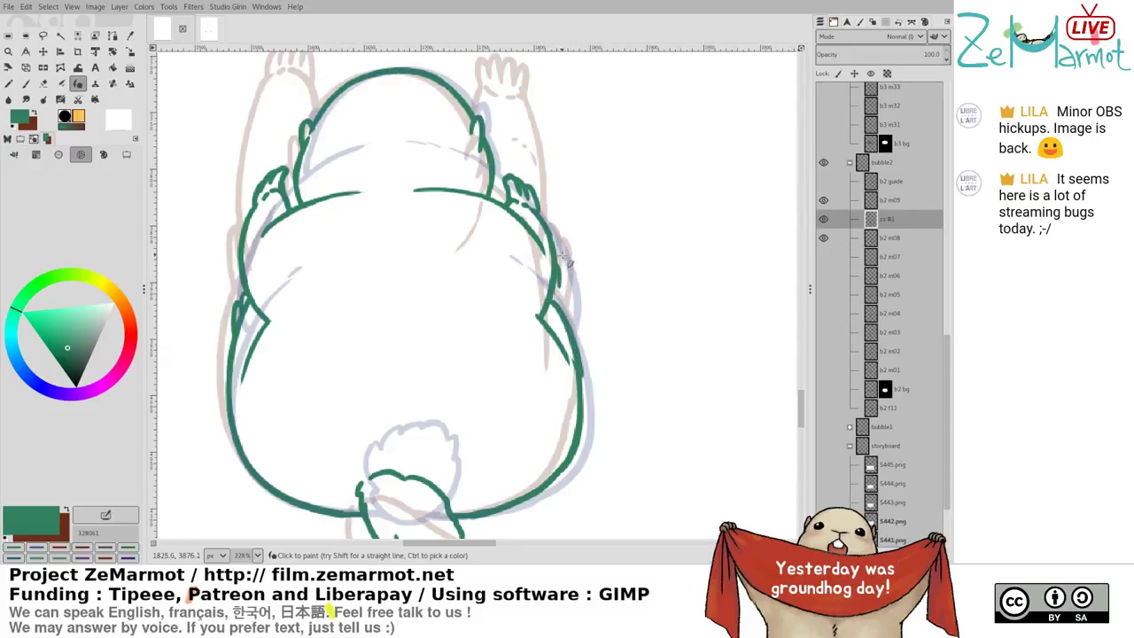
key("ctrl+z")
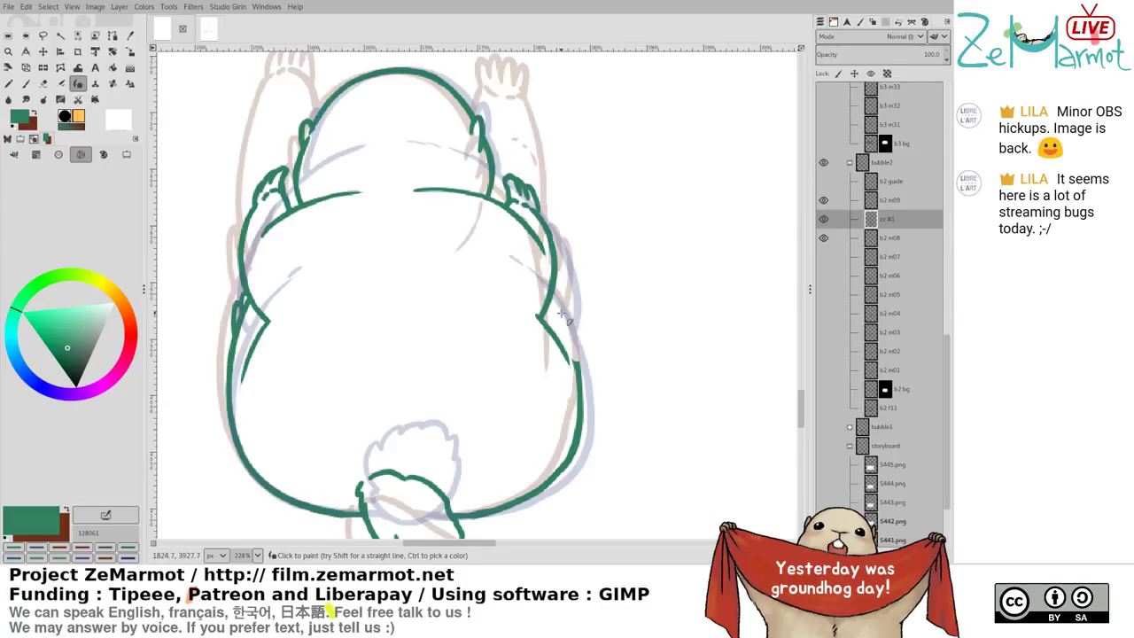
Ink the right hip contour from the arm's tip to the body outline and redraw the lower paw beside it
left_click_drag(544, 320, 582, 357)
key("ctrl+z")
mouse_move(540, 316)
left_mouse_down()
mouse_move(573, 346)
mouse_move(575, 380)
left_mouse_up()
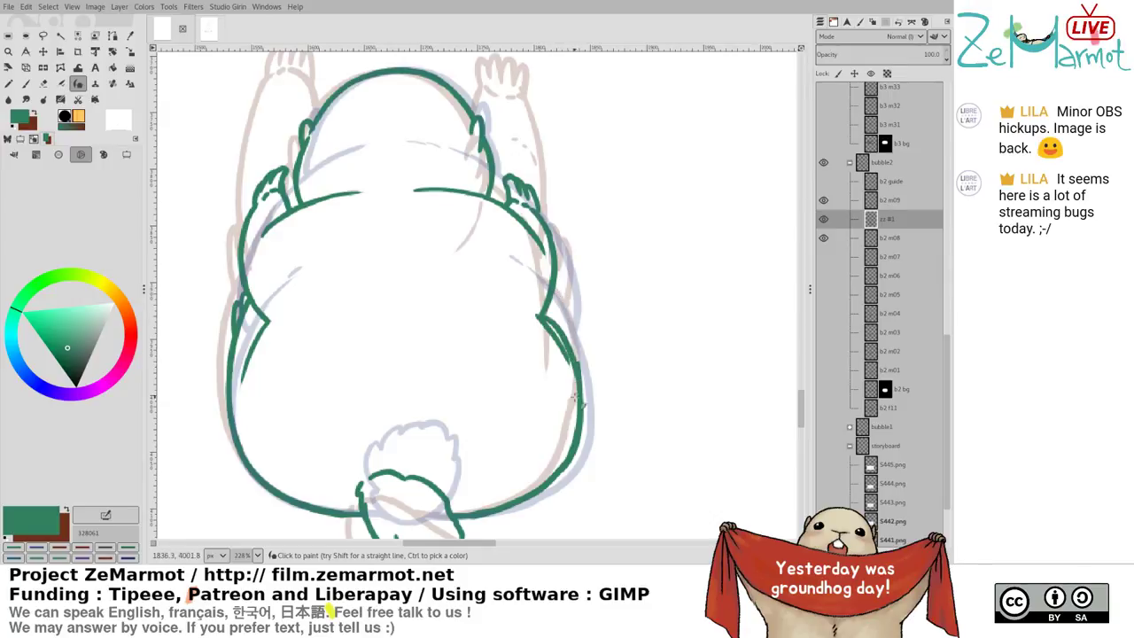
key("ctrl+z")
left_click_drag(546, 326, 586, 378)
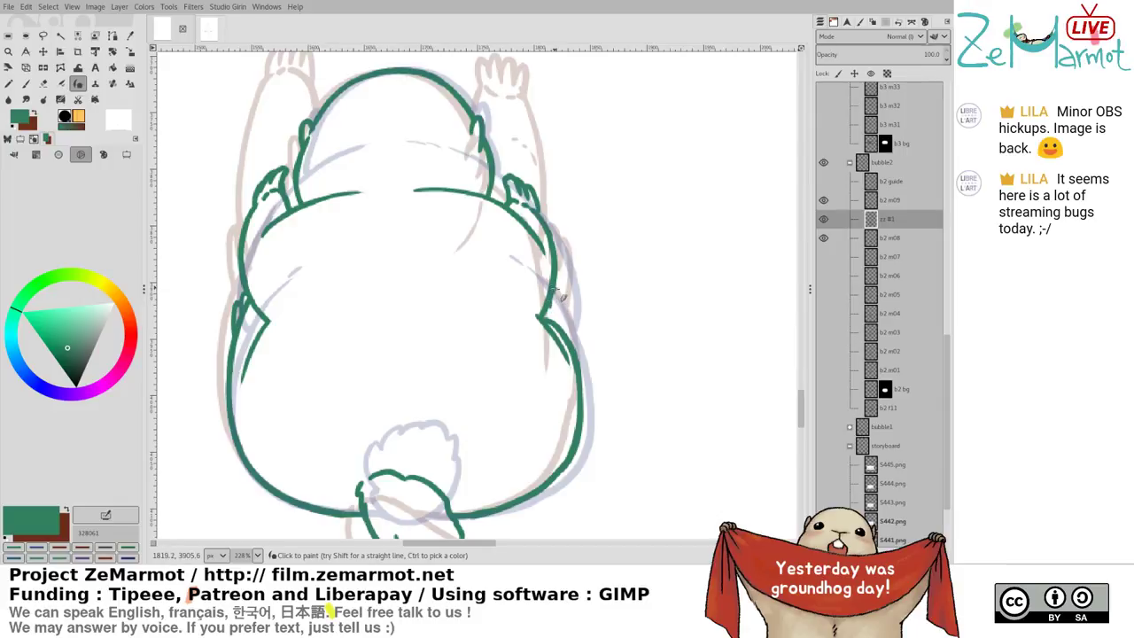
left_click_drag(555, 289, 570, 336)
Rework the left lower paw, erasing its old lines and inking the hip contour up to the arm's tip
key("shift+e")
mouse_move(240, 295)
left_mouse_down()
mouse_move(236, 332)
mouse_move(248, 307)
mouse_move(233, 279)
mouse_move(269, 325)
mouse_move(263, 317)
mouse_move(230, 346)
mouse_move(265, 316)
left_mouse_up()
key("k")
key("ctrl+z")
mouse_move(231, 351)
left_mouse_down()
mouse_move(260, 311)
mouse_move(223, 356)
mouse_move(241, 298)
left_mouse_up()
key("shift+e")
key("k")
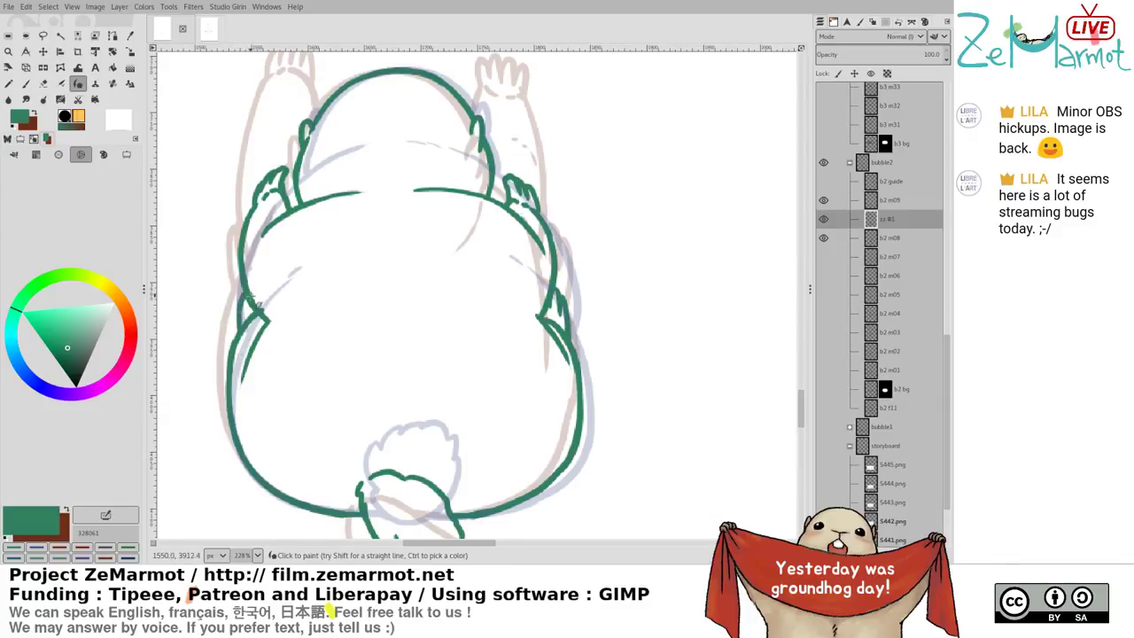
Compare the new in-between drawing with its neighbours by showing only layers b2 m08, zz #1 and b2 m09 in turn
scroll(617, 371, "down", 5)
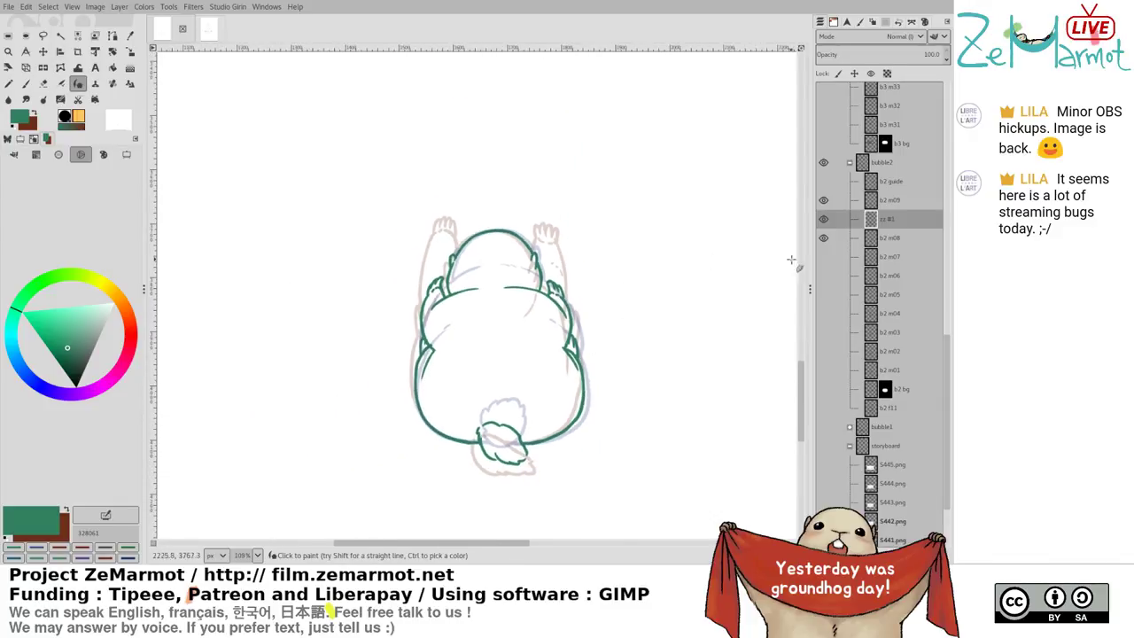
left_click(824, 256, "shift")
left_click(824, 239, "shift")
left_click(824, 220, "shift")
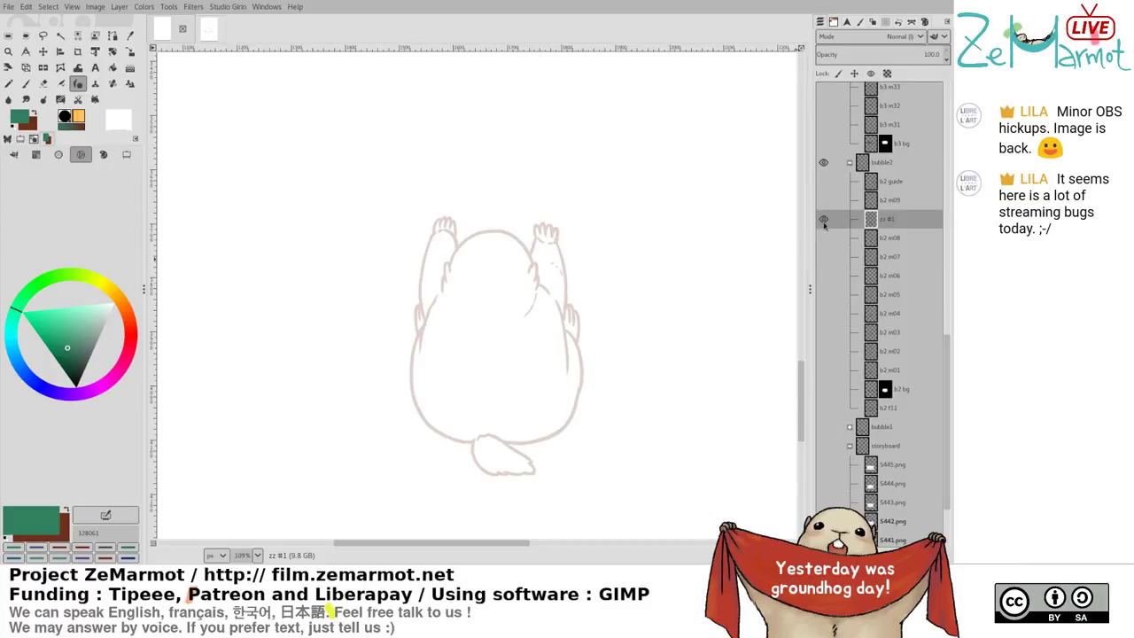
left_click(824, 200, "shift")
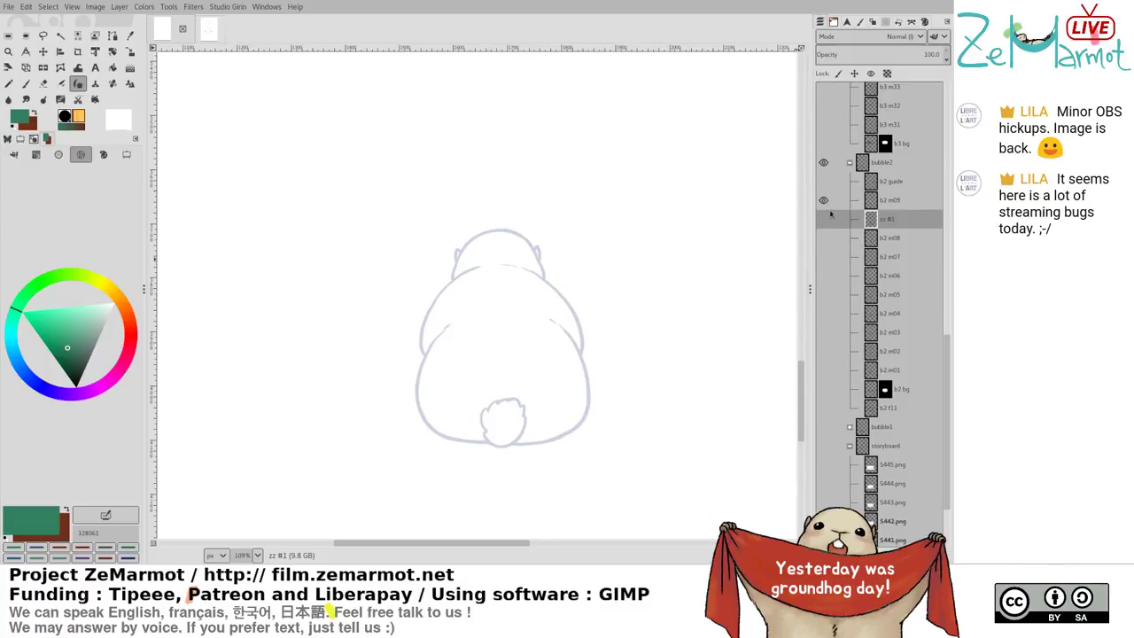
left_click(824, 256, "shift")
left_click(824, 239, "shift")
left_click(824, 219, "shift")
left_click(824, 201, "shift")
left_click(824, 220, "shift")
left_click(824, 238, "shift")
left_click(824, 220, "shift")
left_click(824, 200, "shift")
left_click(825, 219, "shift")
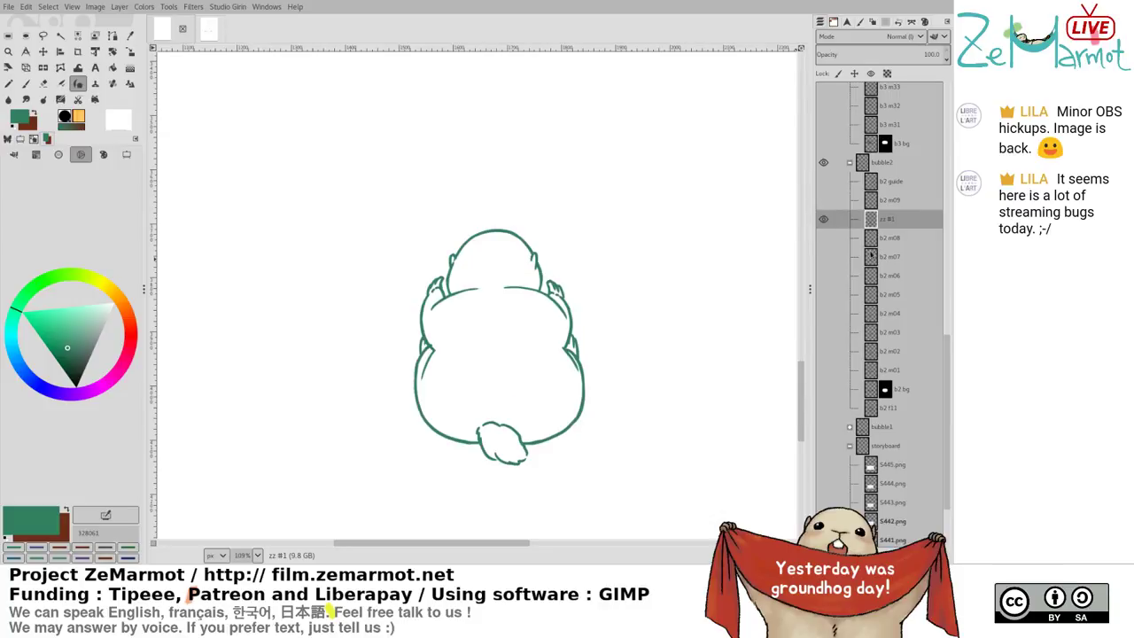
Rework the left upper paw, inking its palm line down to the shoulder and redrawing the finger nearest the head
left_click(824, 239, "shift")
left_click(824, 220, "shift")
left_click_drag(458, 326, 455, 174)
scroll(457, 175, "up", 1)
key("shift+e")
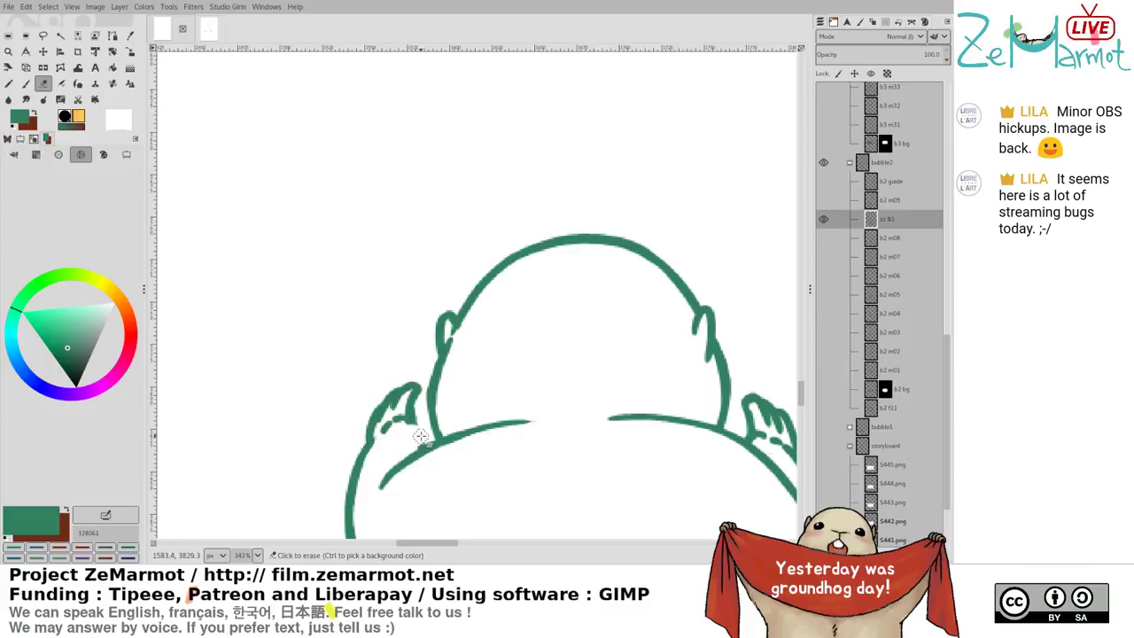
key("k")
left_click_drag(408, 420, 436, 437)
key("shift+e")
key("k")
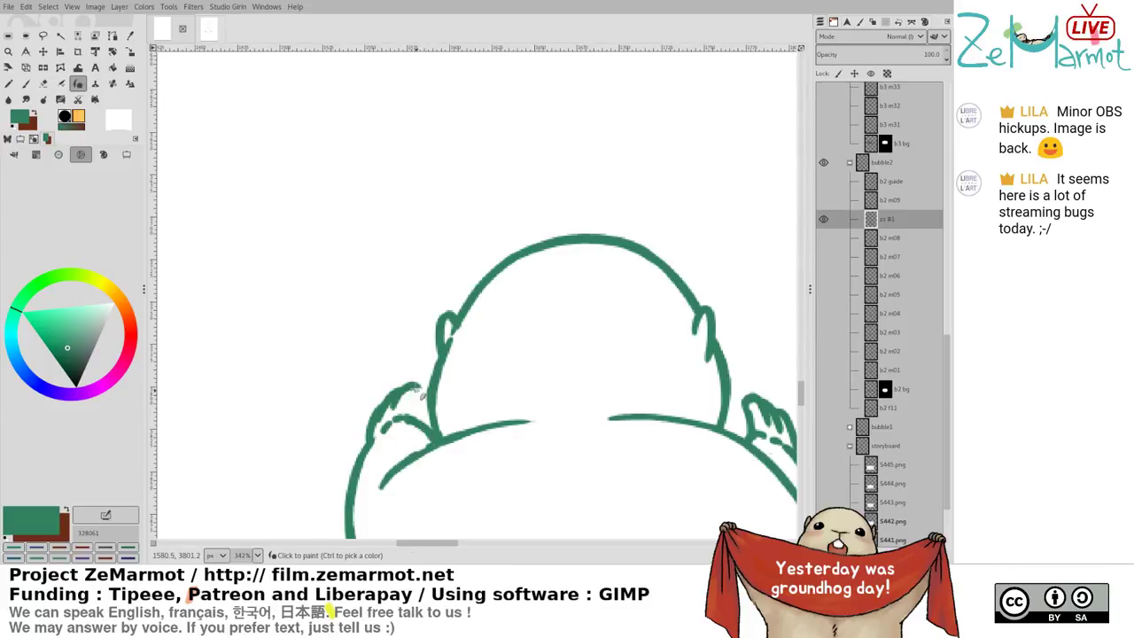
mouse_move(424, 390)
left_mouse_down()
mouse_move(420, 427)
mouse_move(442, 417)
mouse_move(421, 397)
mouse_move(430, 407)
mouse_move(416, 280)
left_mouse_up()
key("ctrl+z")
key("ctrl+z")
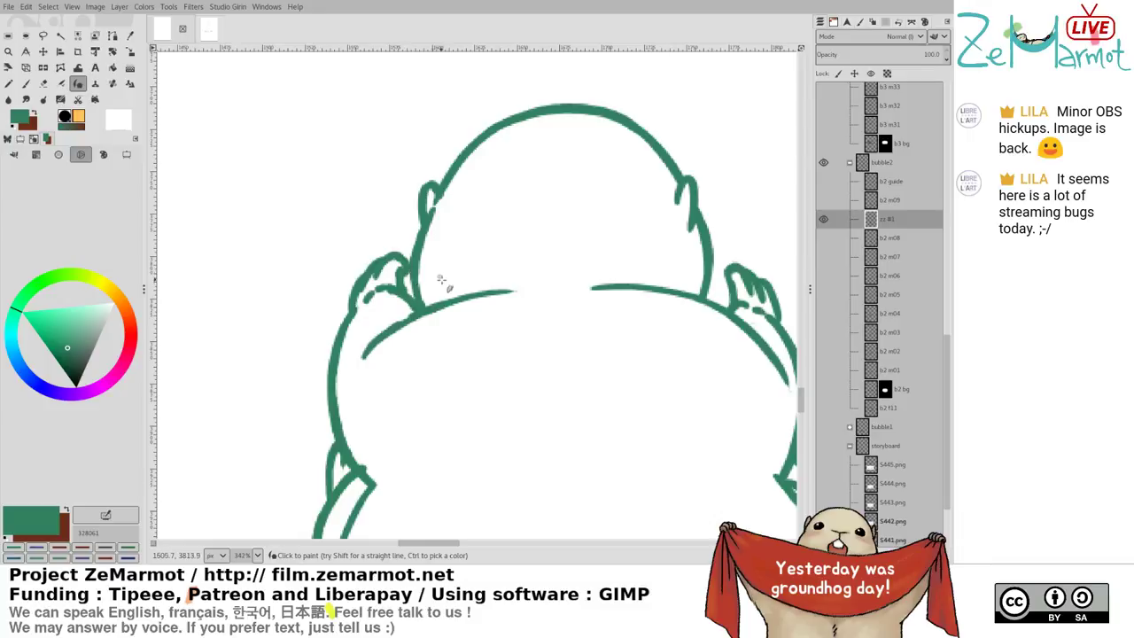
Compare the in-between drawing with its neighbours by showing only layers b2 m07, b2 m08, zz #1 and b2 m09 in turn
scroll(581, 425, "down", 4)
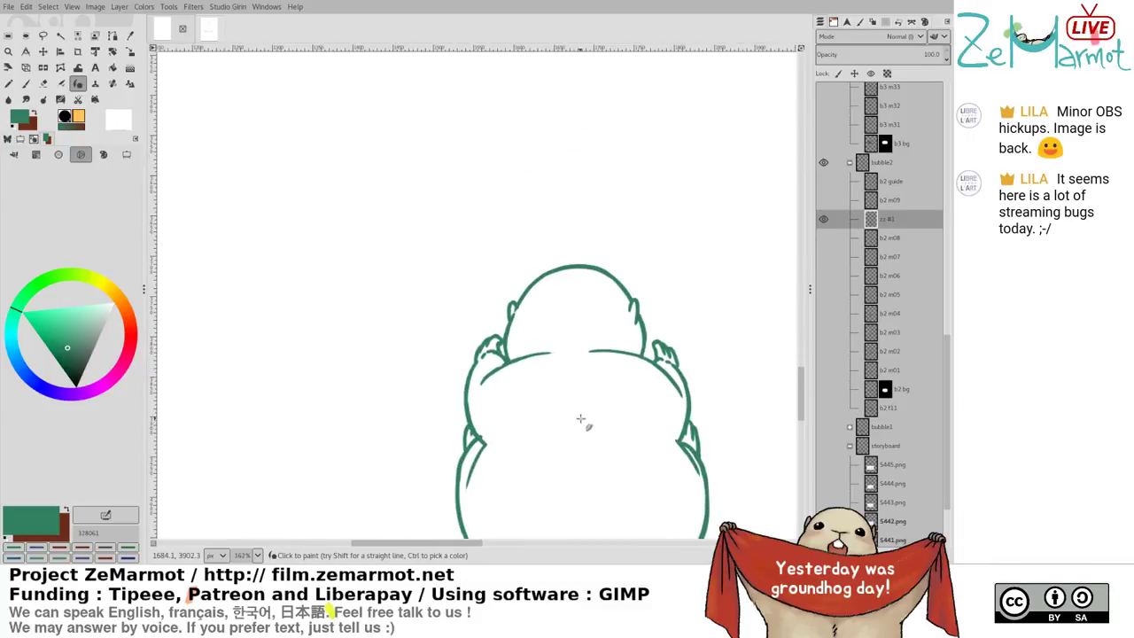
left_click_drag(585, 404, 566, 391)
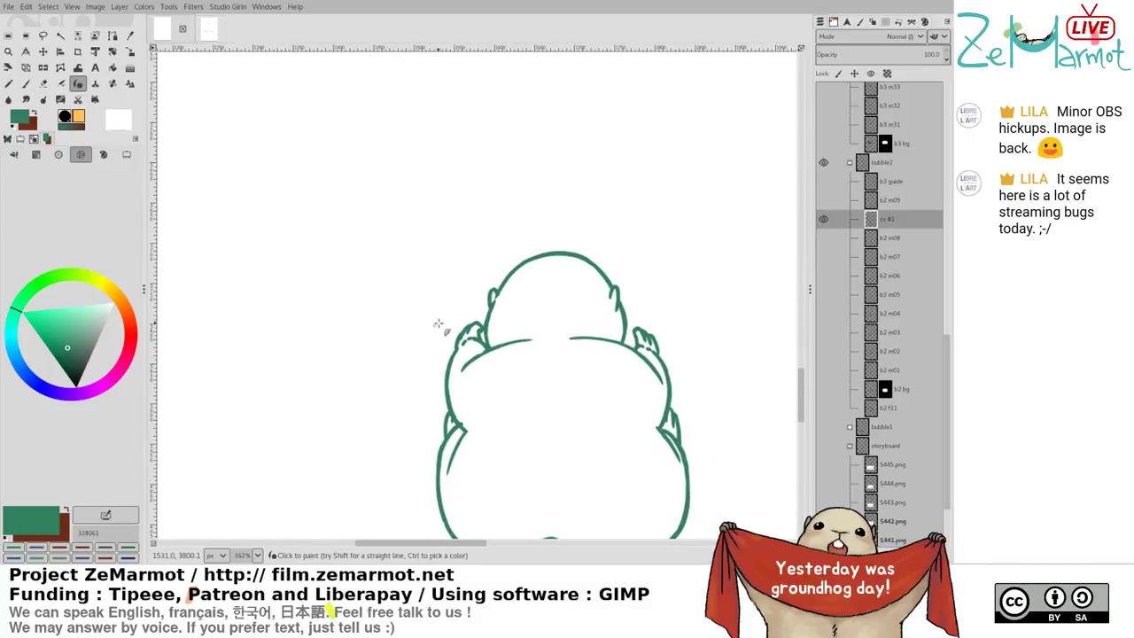
left_click(824, 238, "shift")
left_click(825, 219, "shift")
left_click(824, 201, "shift")
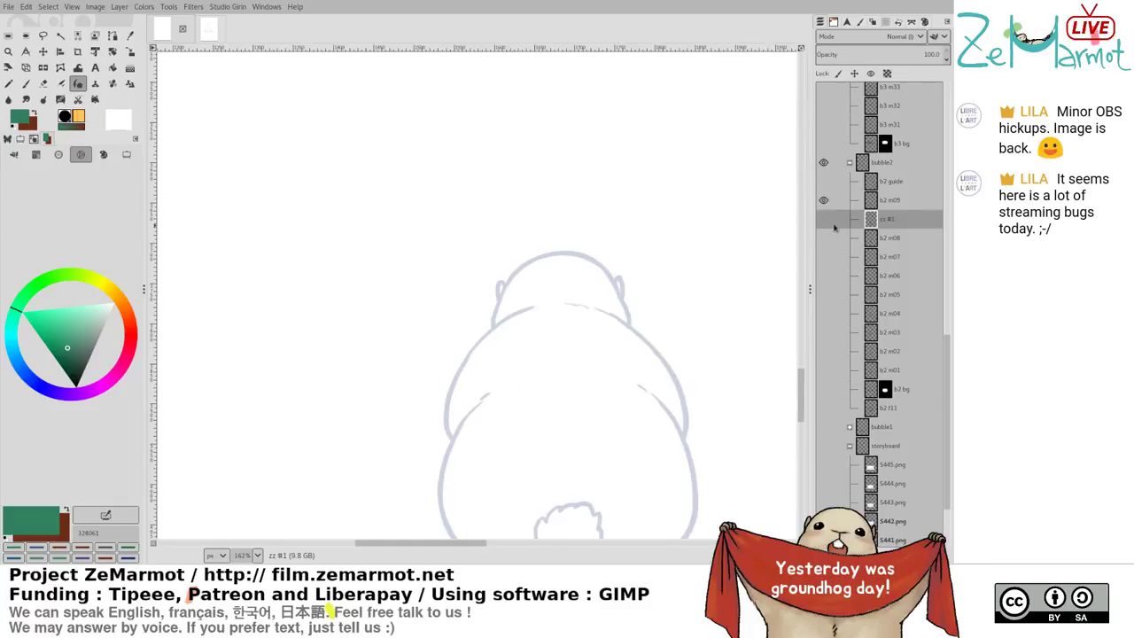
left_click(825, 219, "shift")
left_click(826, 237, "shift")
left_click(826, 256, "shift")
left_click(826, 237, "shift")
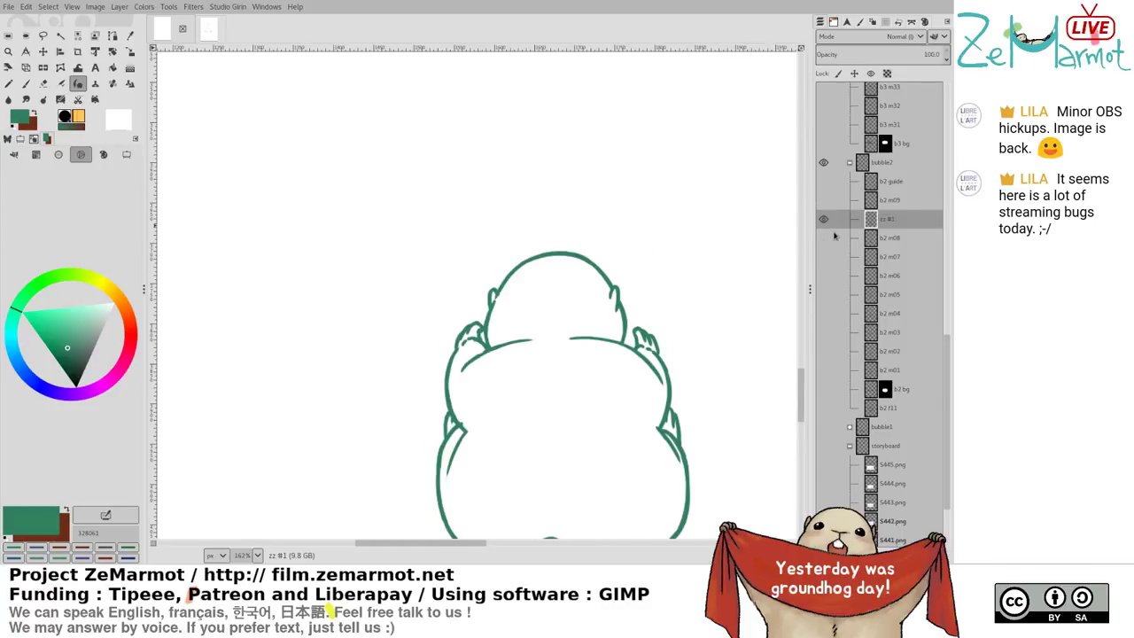
key("Page_Down")
key("Page_Up")
Rework the right upper paw, cleaning up its palm lines and inking the outer finger's contour down to the arm
scroll(709, 323, "up", 6)
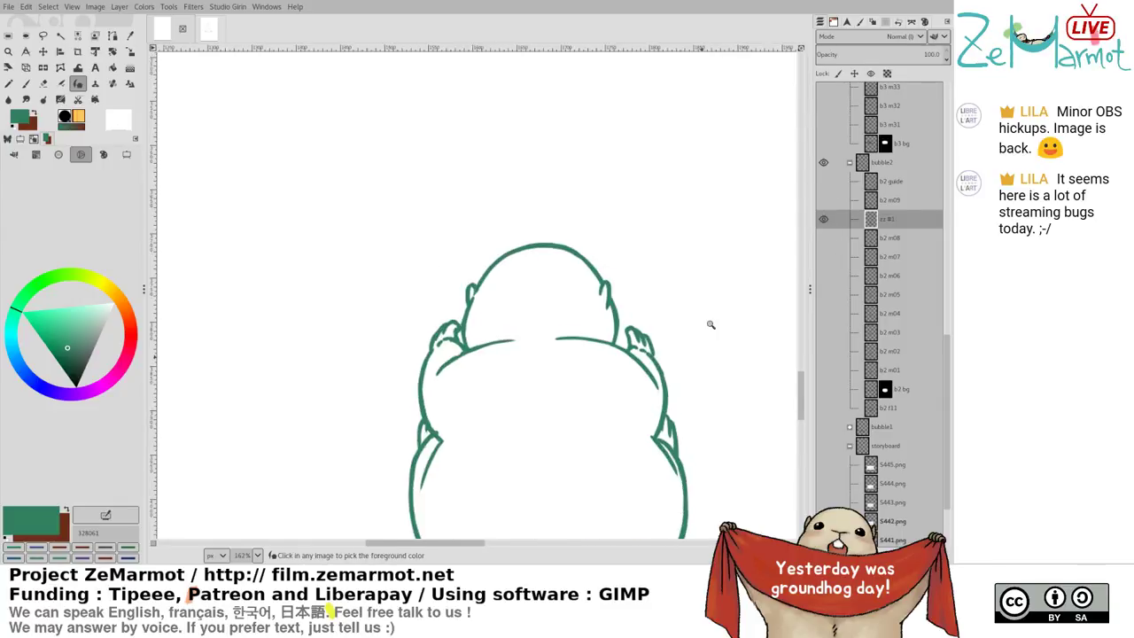
key("shift+e")
left_click_drag(507, 336, 525, 385)
key("y")
key("shift+e")
mouse_move(526, 341)
left_mouse_down()
mouse_move(584, 386)
mouse_move(564, 367)
mouse_move(557, 319)
mouse_move(663, 223)
left_mouse_up()
key("k")
key("shift+e")
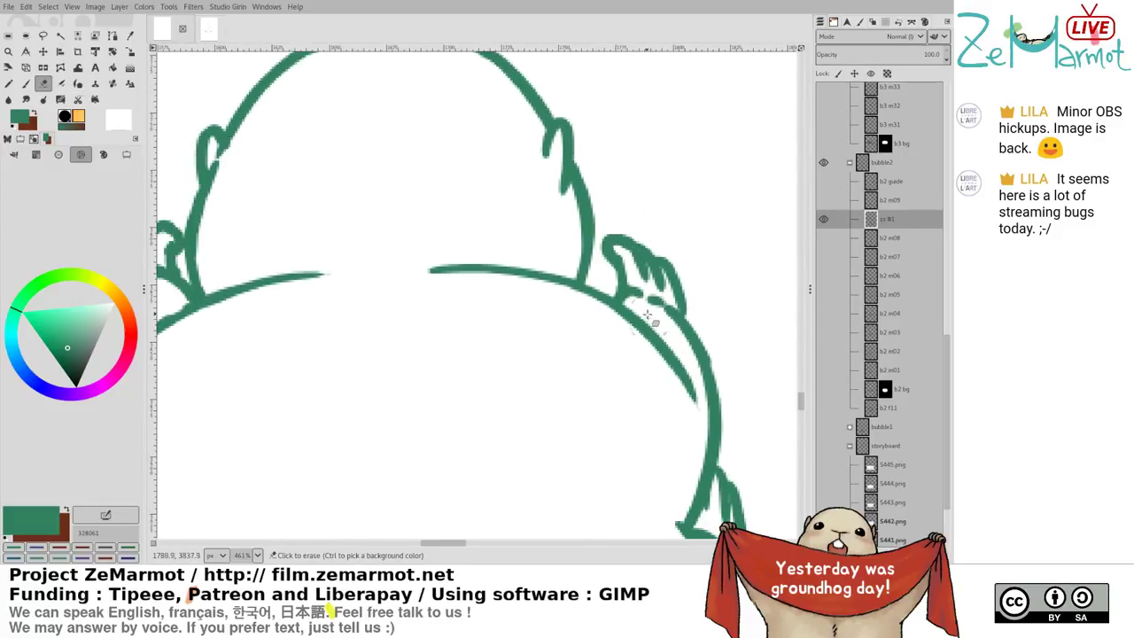
left_click_drag(653, 319, 649, 316)
key("o")
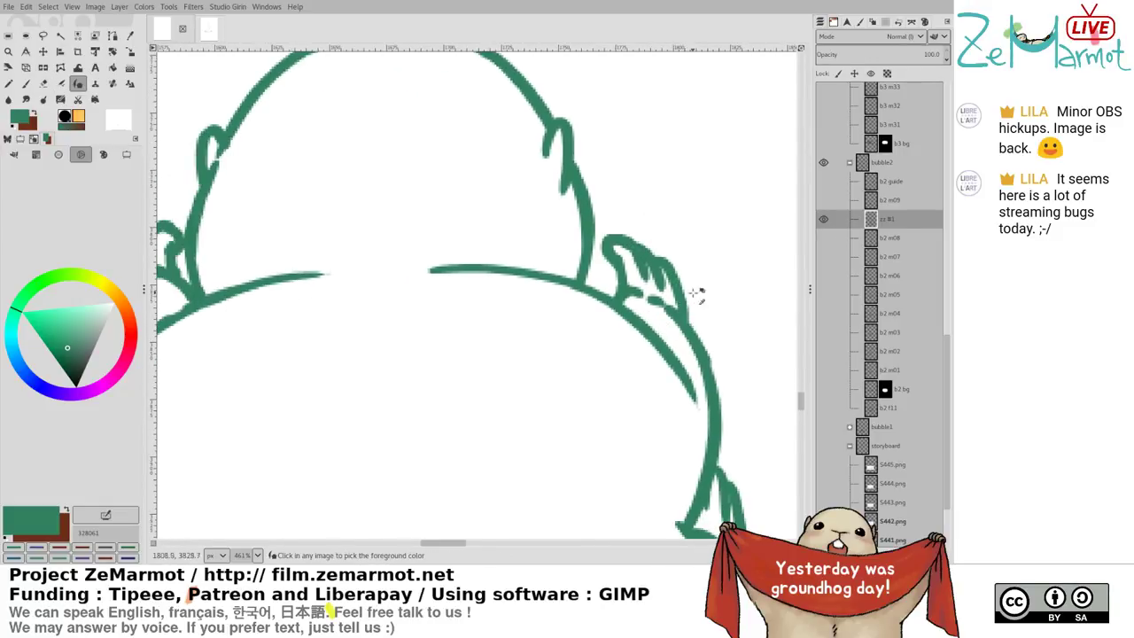
Refine the outer fingers of the right upper paw with the Eraser and Ink tools and save the image
scroll(696, 296, "down", 4)
scroll(650, 274, "up", 2)
key("shift+e")
left_click_drag(653, 278, 671, 315)
key("k")
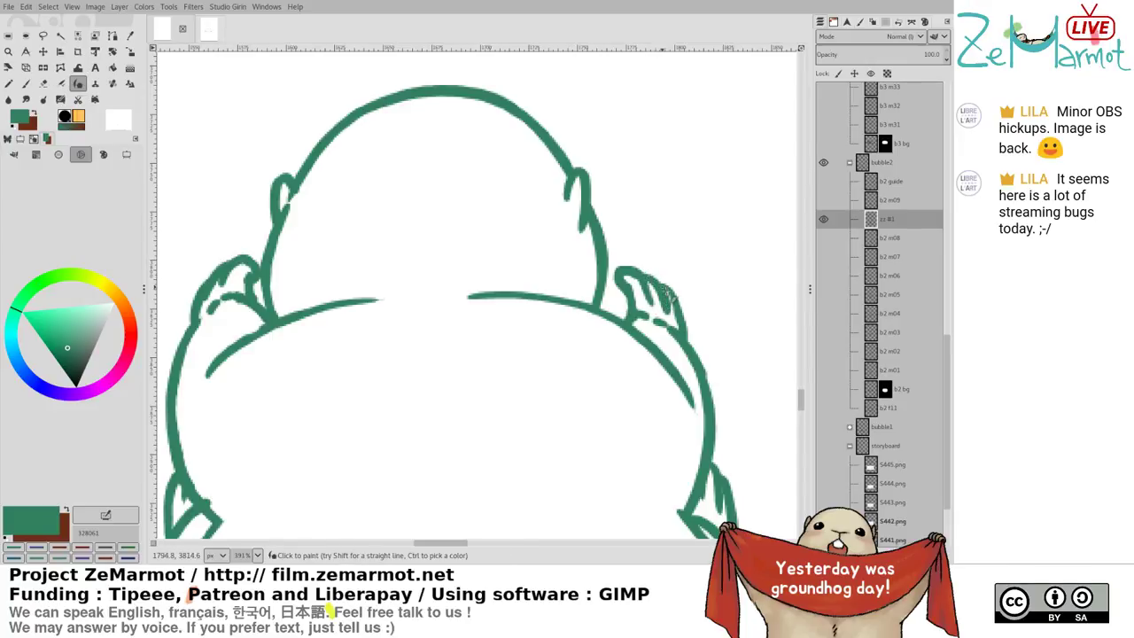
key("shift+e")
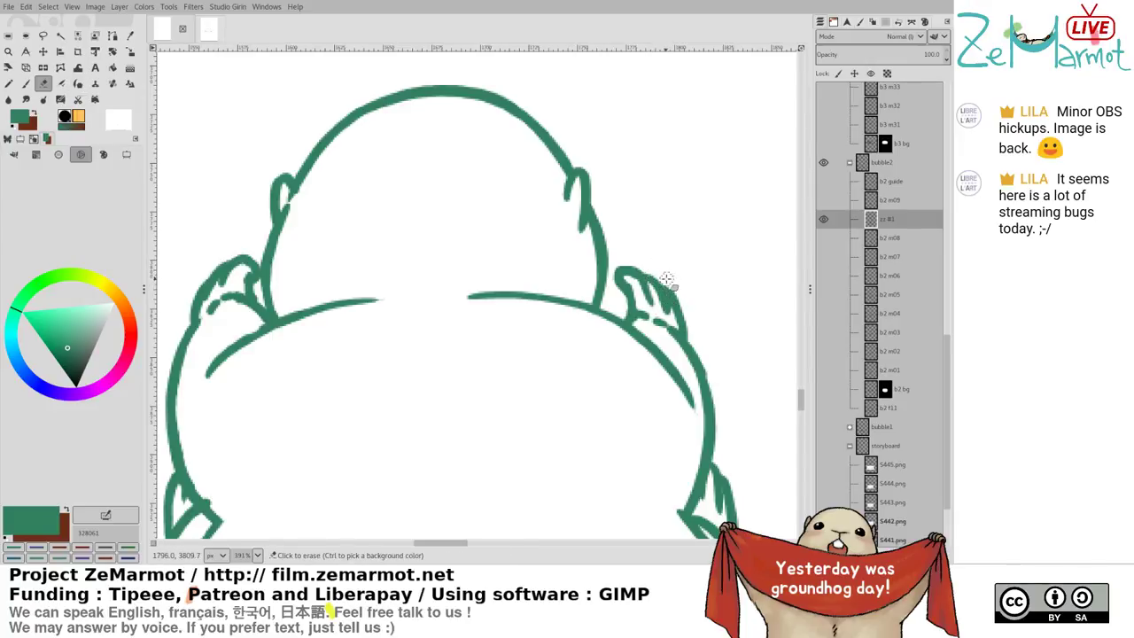
key("k")
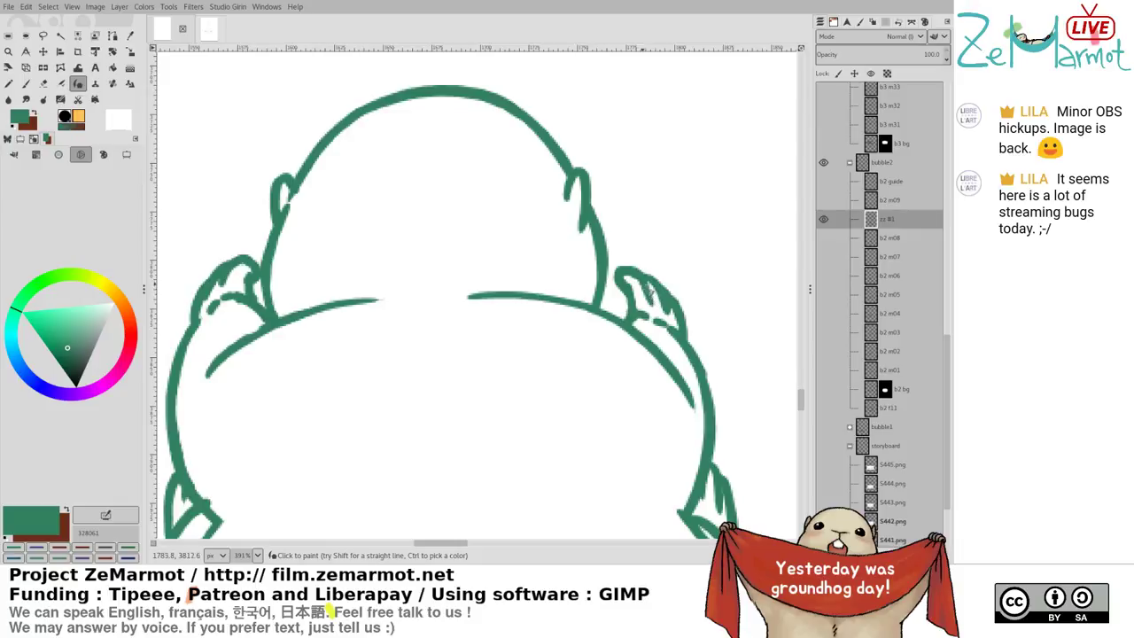
scroll(690, 315, "down", 8, "ctrl")
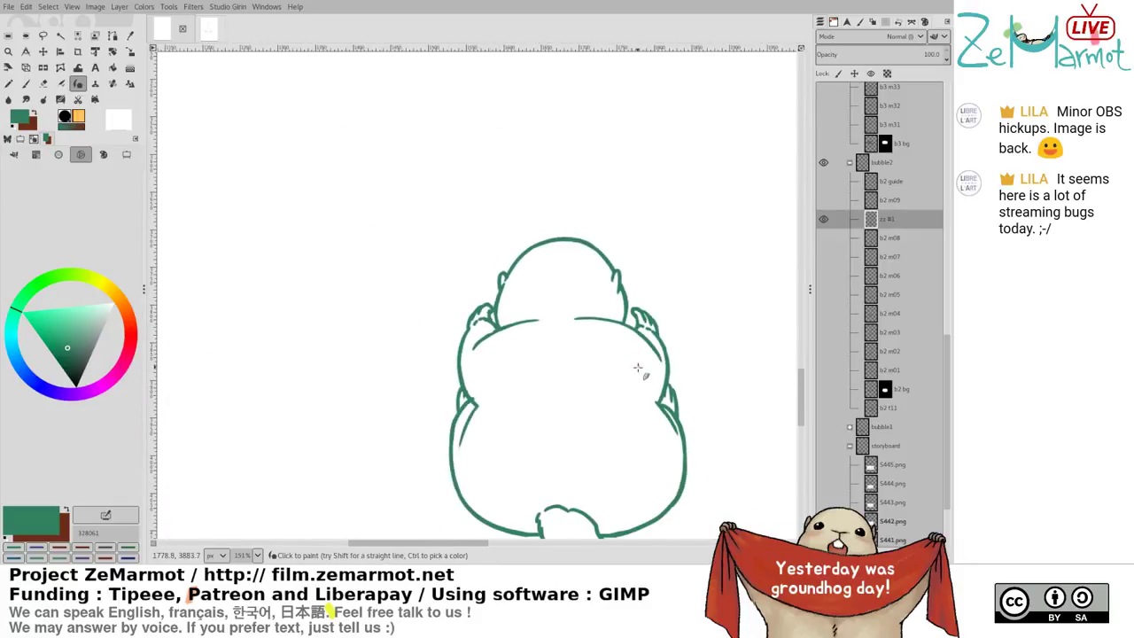
key("ctrl+s")
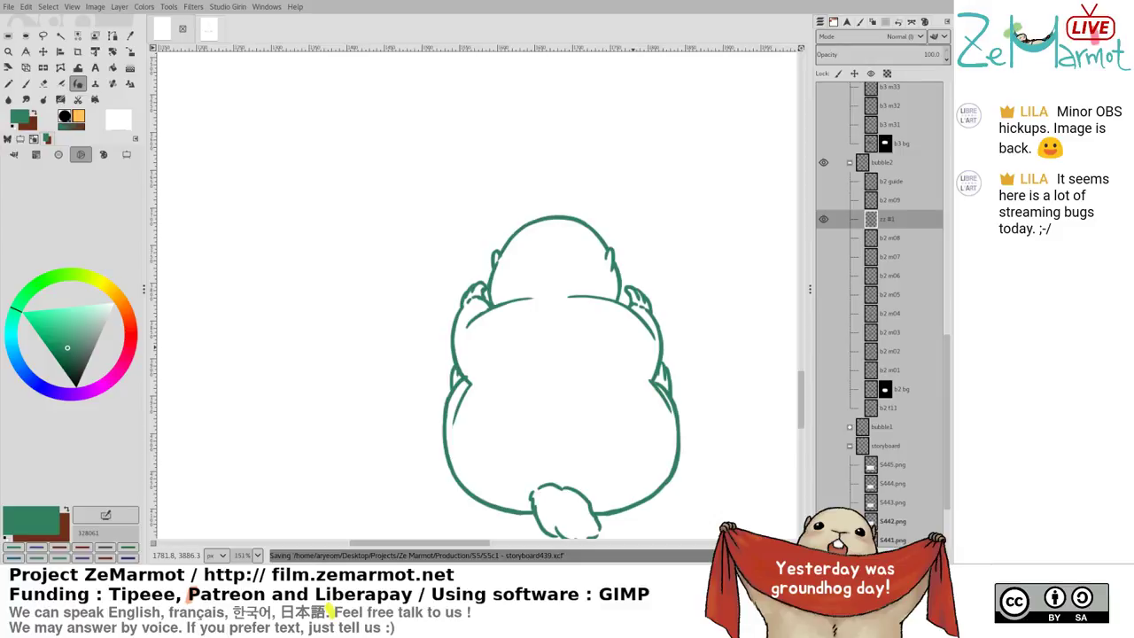
scroll(449, 371, "up", 5)
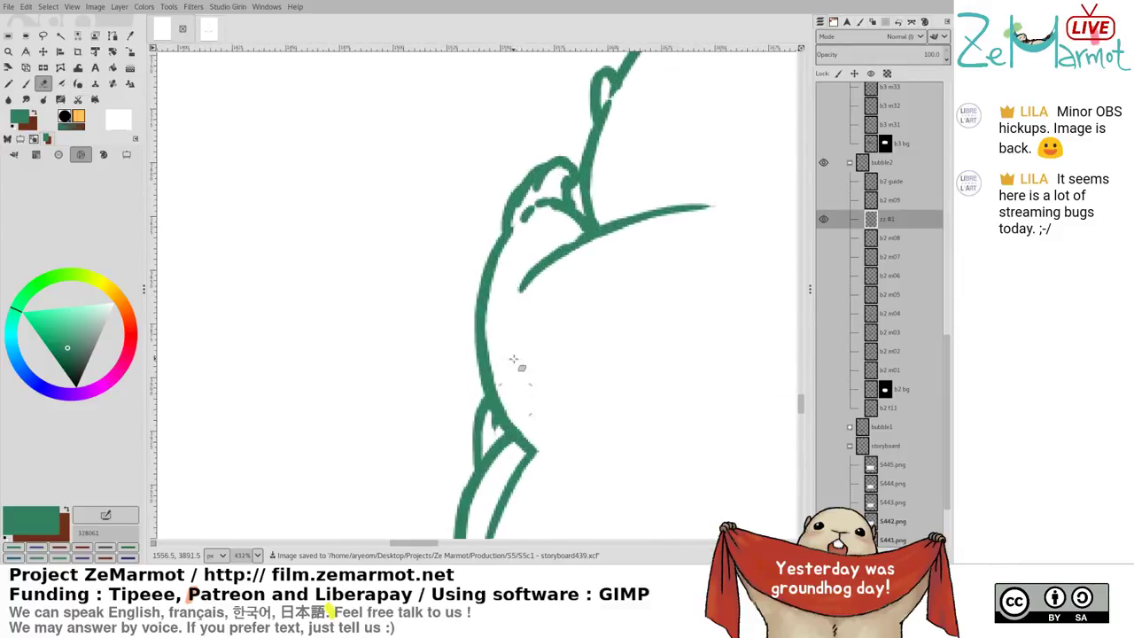
scroll(514, 359, "right", 6)
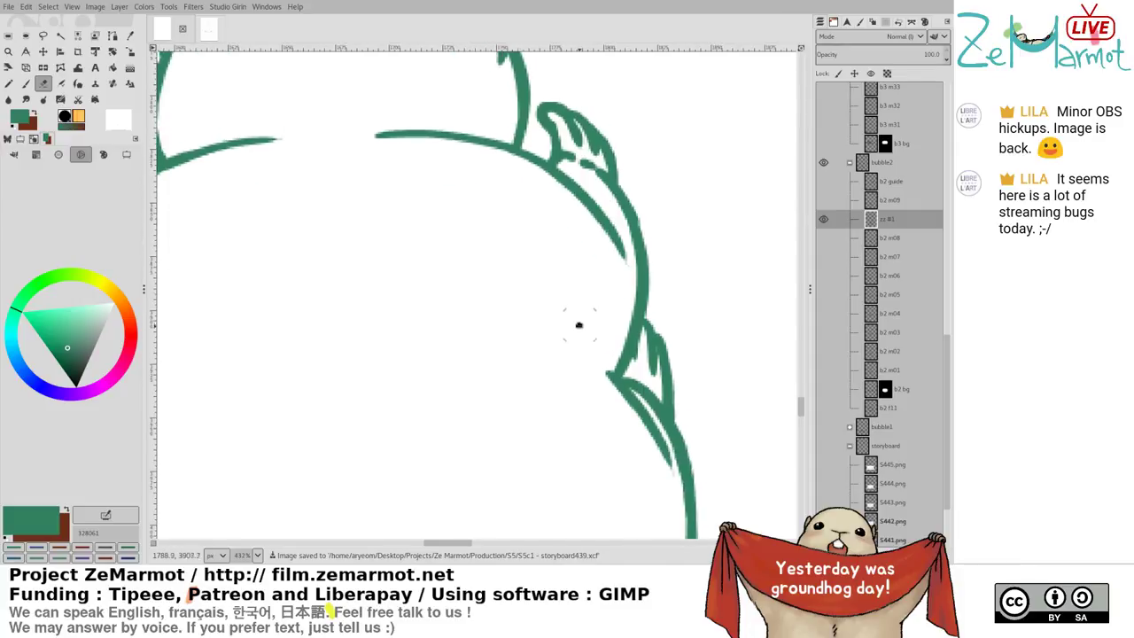
scroll(579, 325, "up", 5)
scroll(554, 299, "left", 4)
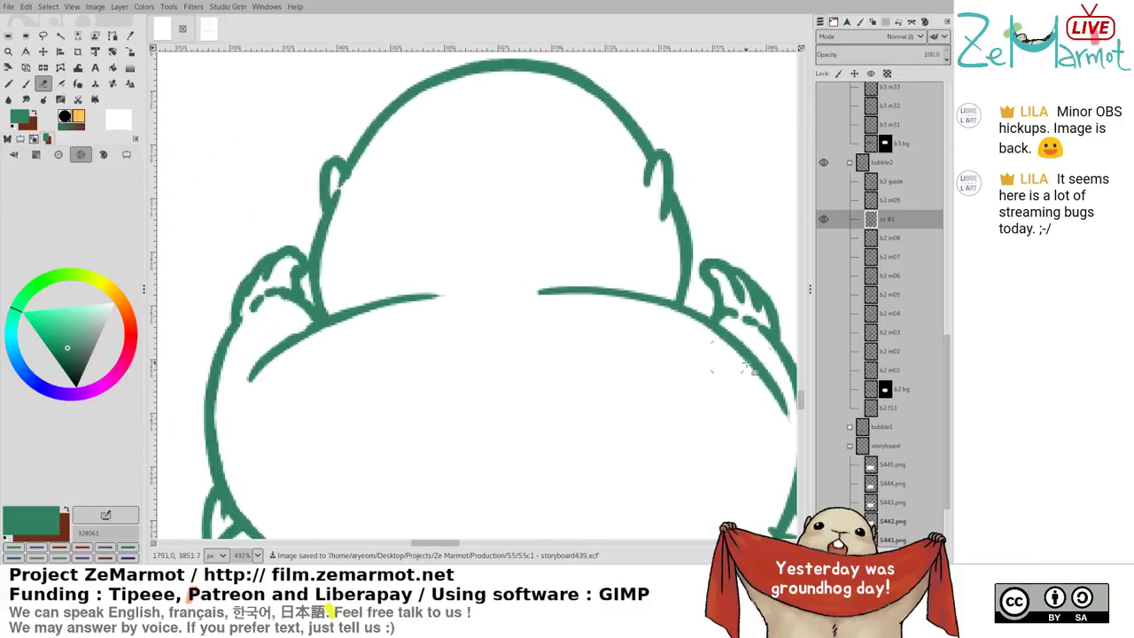
mouse_move(663, 308)
left_mouse_down()
mouse_move(618, 309)
mouse_move(654, 316)
left_mouse_up()
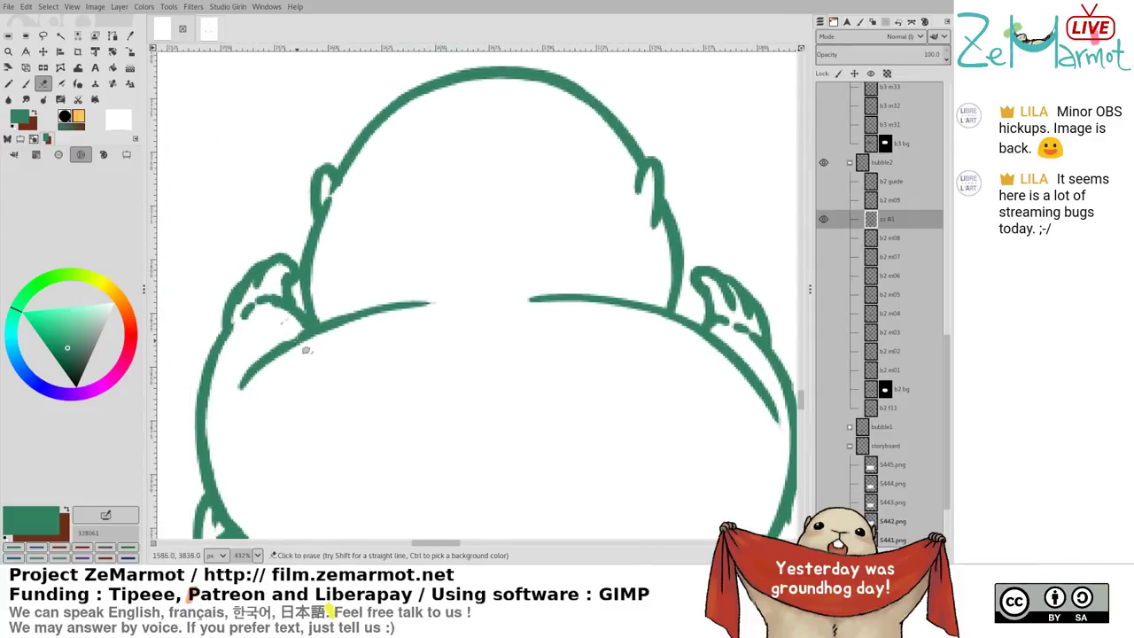
key("k")
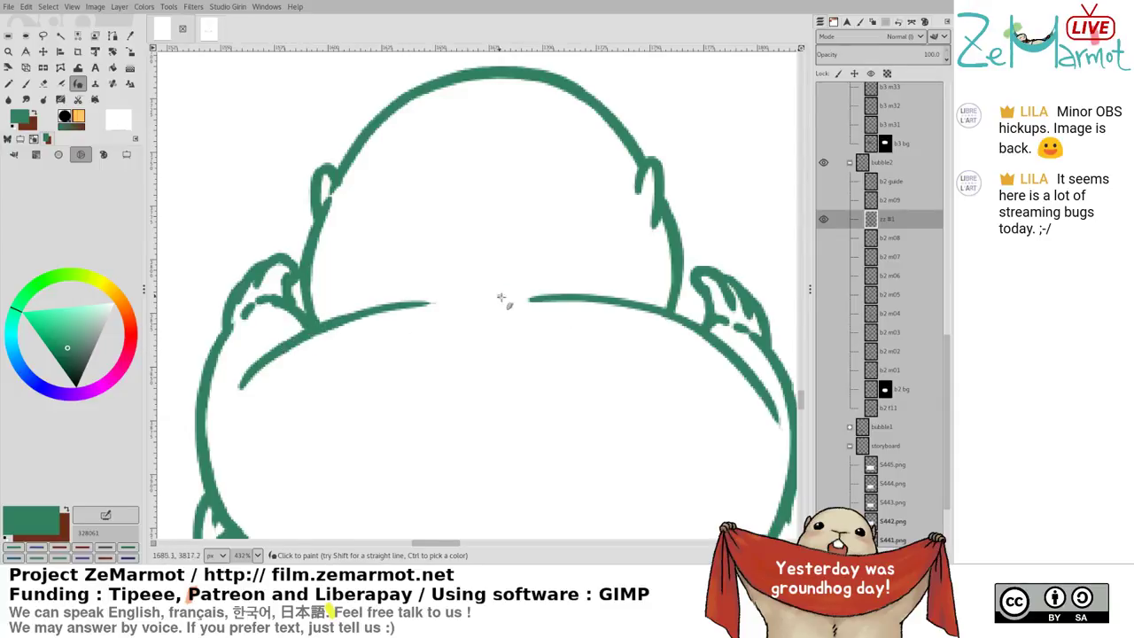
mouse_move(501, 298)
left_mouse_down()
mouse_move(598, 302)
mouse_move(668, 327)
mouse_move(592, 305)
mouse_move(643, 317)
mouse_move(505, 252)
left_mouse_up()
key("ctrl+z")
key("shift+e")
key("k")
key("ctrl+z")
key("ctrl+z")
Erase the right shoulder line between the base of the head and the arm, trimming around the upper paw
key("shift+e")
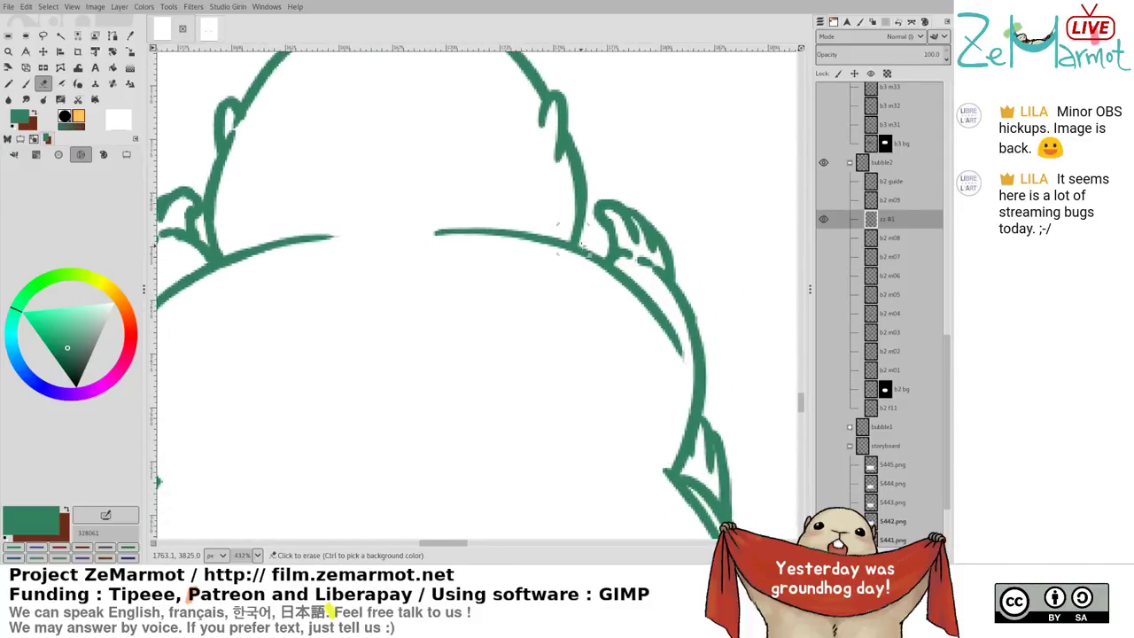
mouse_move(582, 246)
left_mouse_down()
mouse_move(581, 272)
mouse_move(595, 258)
mouse_move(606, 287)
mouse_move(621, 271)
mouse_move(673, 359)
left_mouse_up()
mouse_move(570, 248)
left_mouse_down()
mouse_move(540, 219)
mouse_move(565, 239)
mouse_move(581, 218)
mouse_move(566, 252)
left_mouse_up()
key("k")
key("ctrl+z")
mouse_move(582, 211)
left_mouse_down()
mouse_move(566, 253)
mouse_move(638, 323)
left_mouse_up()
key("ctrl+z")
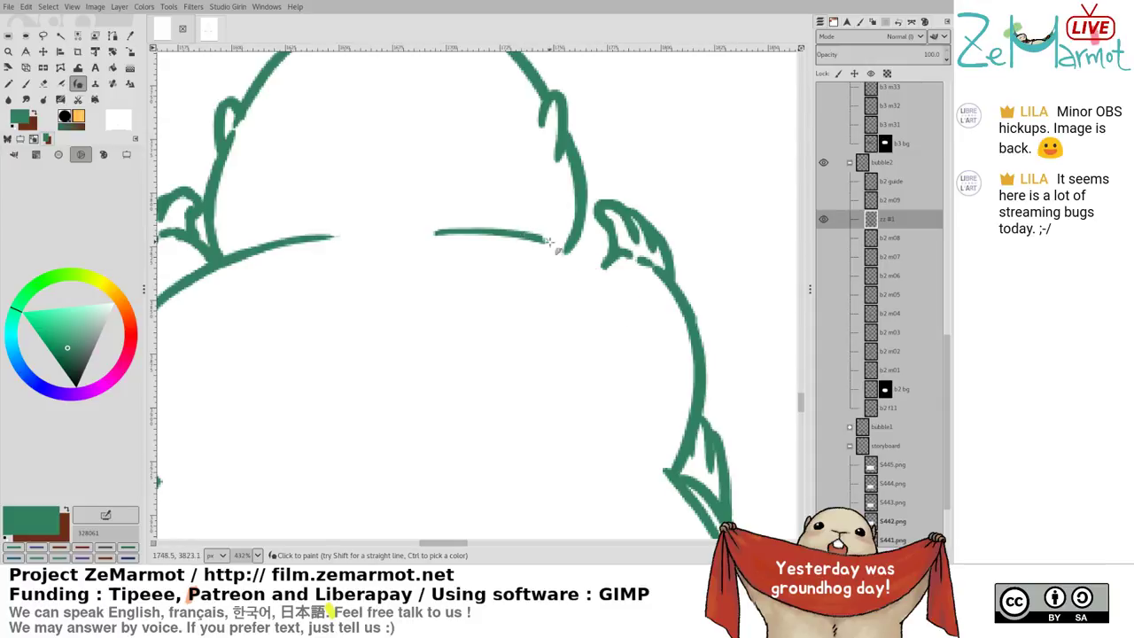
Ink a new right shoulder line sloping from the nape past the head and upper paw into the arm
key("shift+e")
left_click_drag(489, 218, 544, 252)
key("k")
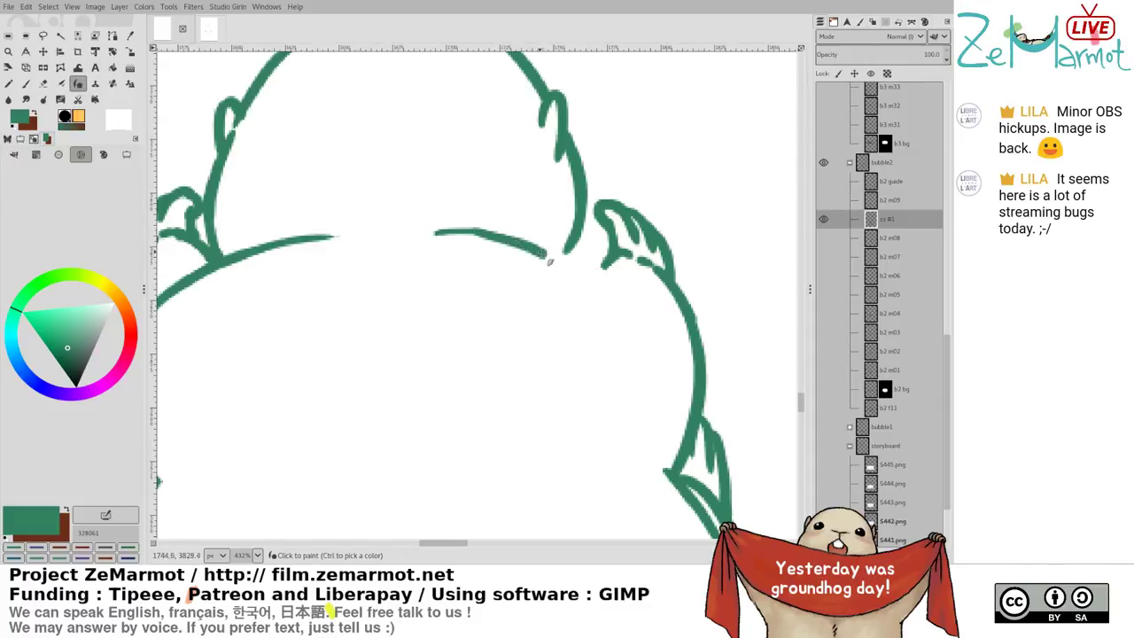
key("ctrl+z")
mouse_move(472, 231)
left_mouse_down()
mouse_move(581, 269)
mouse_move(654, 321)
left_mouse_up()
mouse_move(614, 399)
left_mouse_down()
mouse_move(647, 390)
mouse_move(679, 410)
left_mouse_up()
key("ctrl+z")
mouse_move(521, 243)
left_mouse_down()
mouse_move(654, 275)
mouse_move(713, 321)
left_mouse_up()
scroll(426, 403, "down", 3)
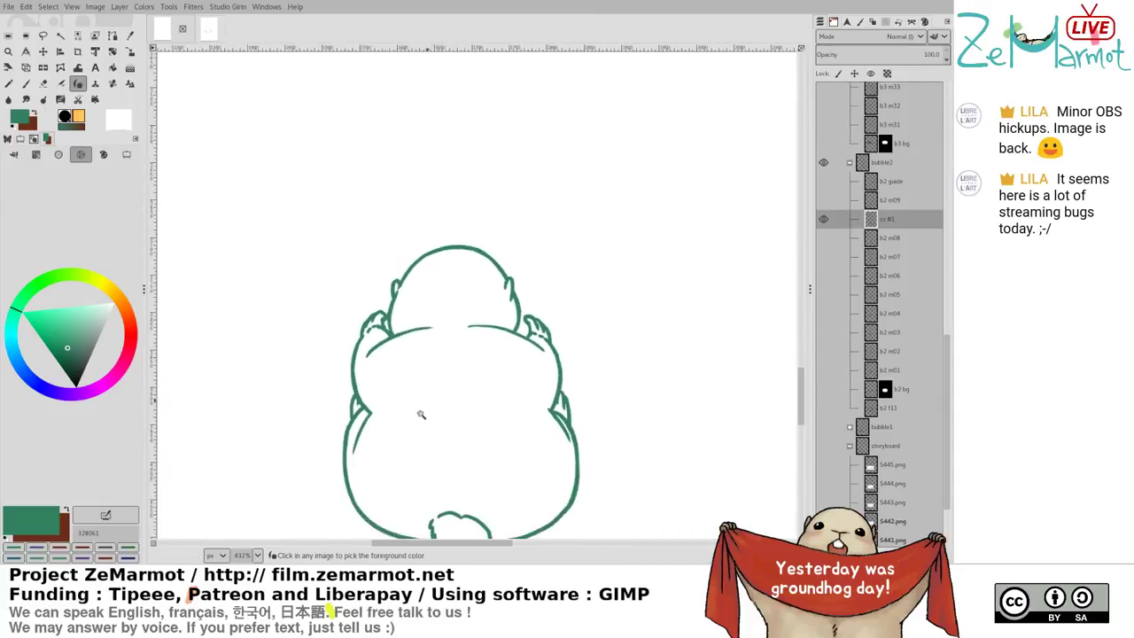
Save the image with the reworked shoulder line
left_click_drag(437, 415, 534, 270)
key("shift+e")
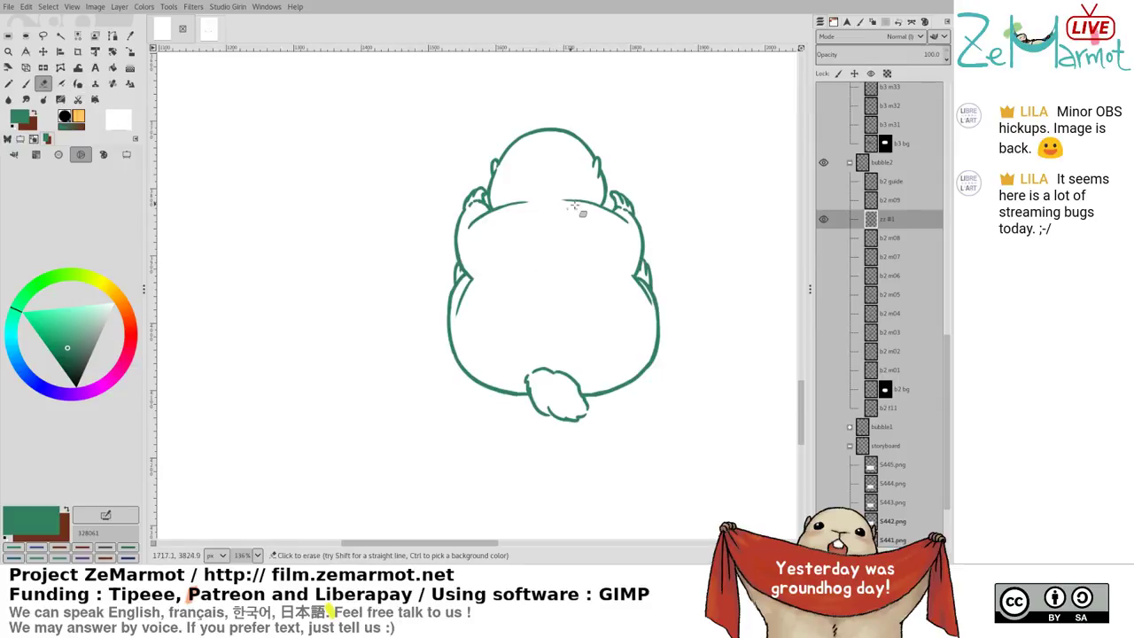
scroll(548, 209, "up", 2)
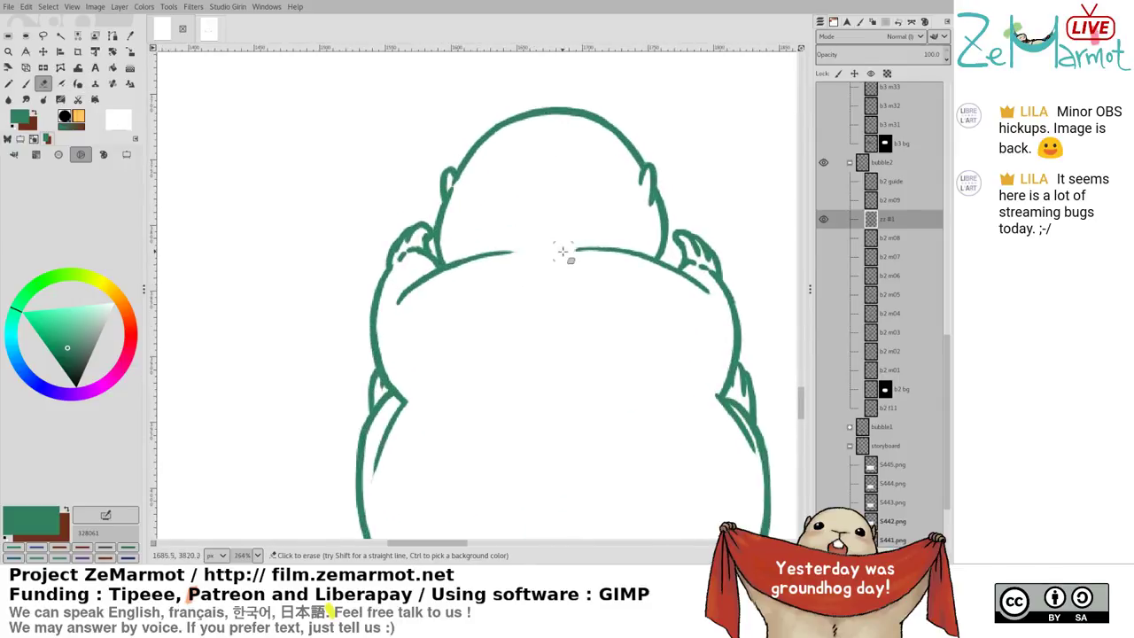
key("ctrl+s")
scroll(545, 350, "down", 5)
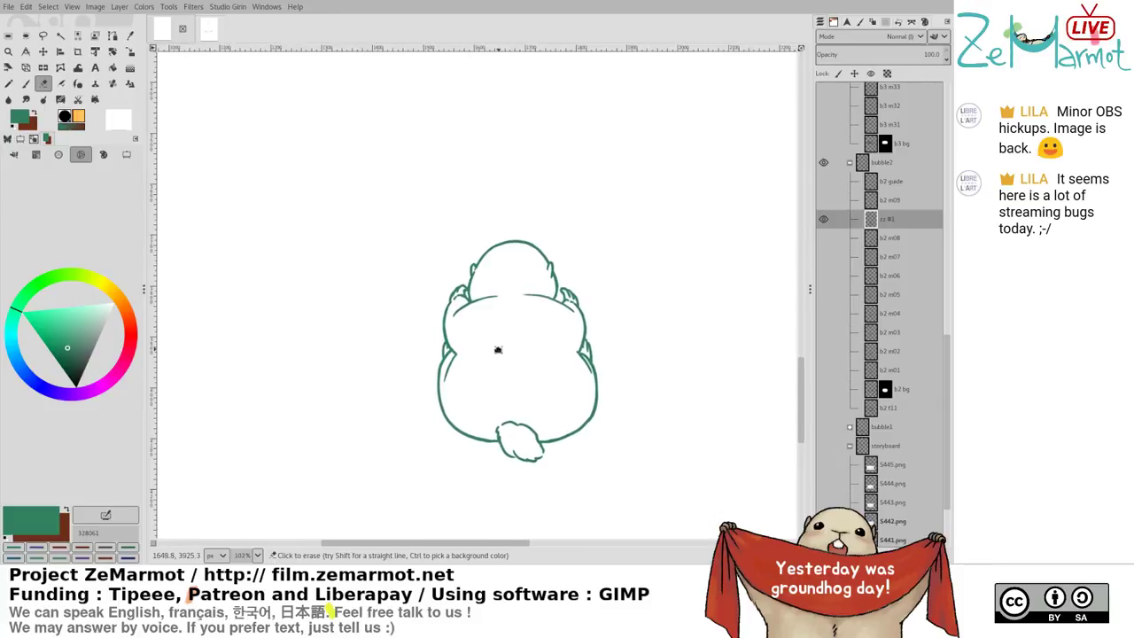
Close the gap in the upper-left part of the tail's outline with the Ink tool
scroll(496, 354, "up", 6)
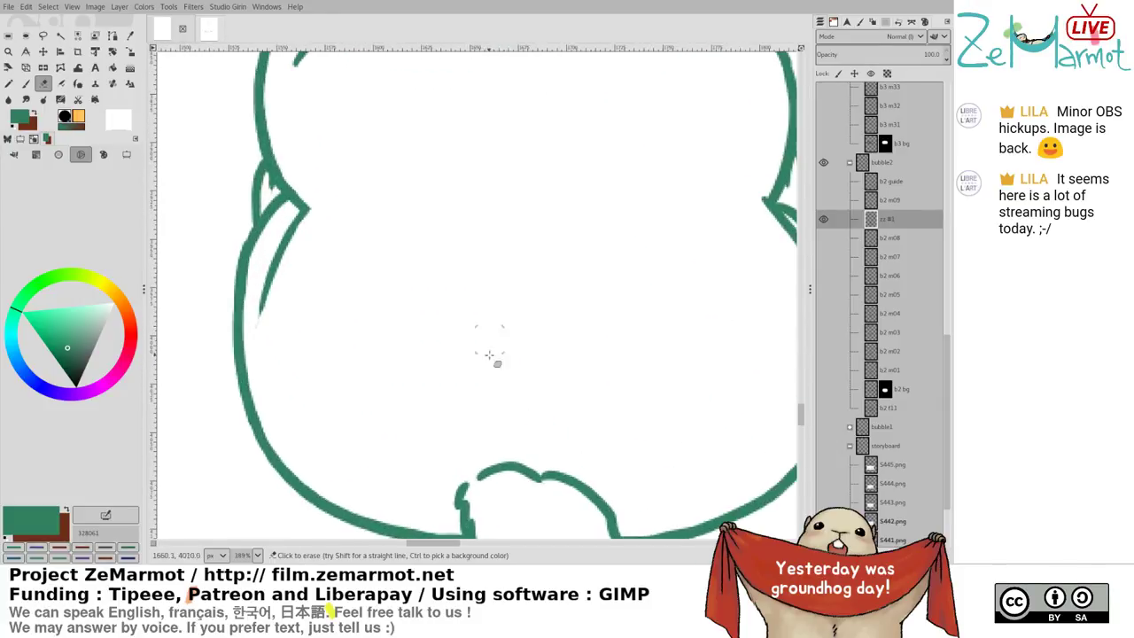
key("y")
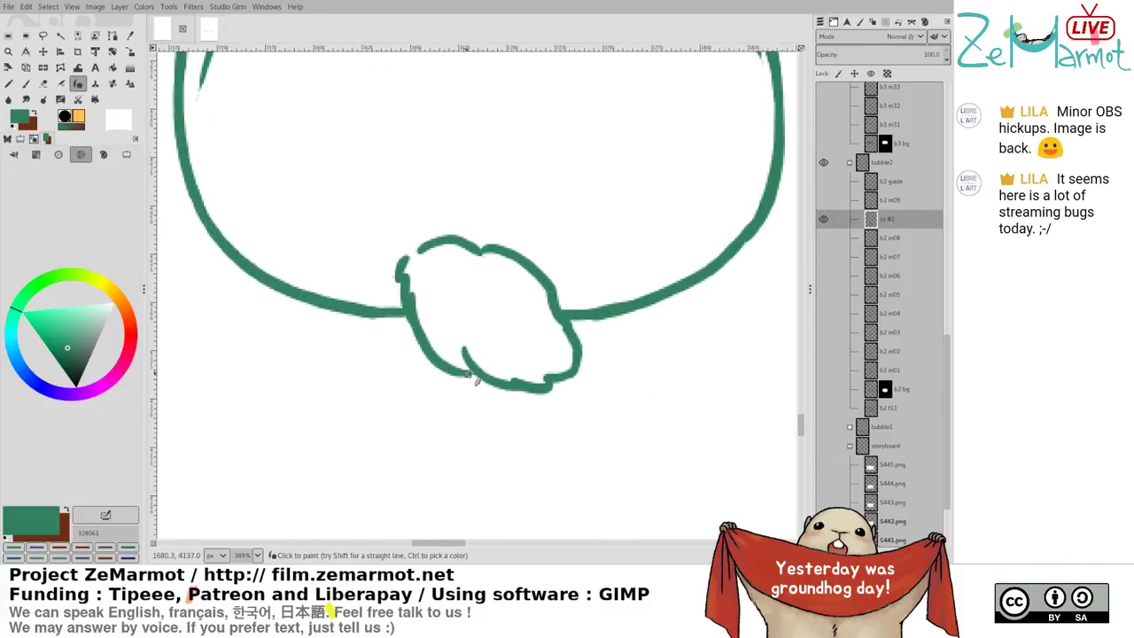
left_click_drag(403, 264, 421, 248)
scroll(448, 259, "down", 4)
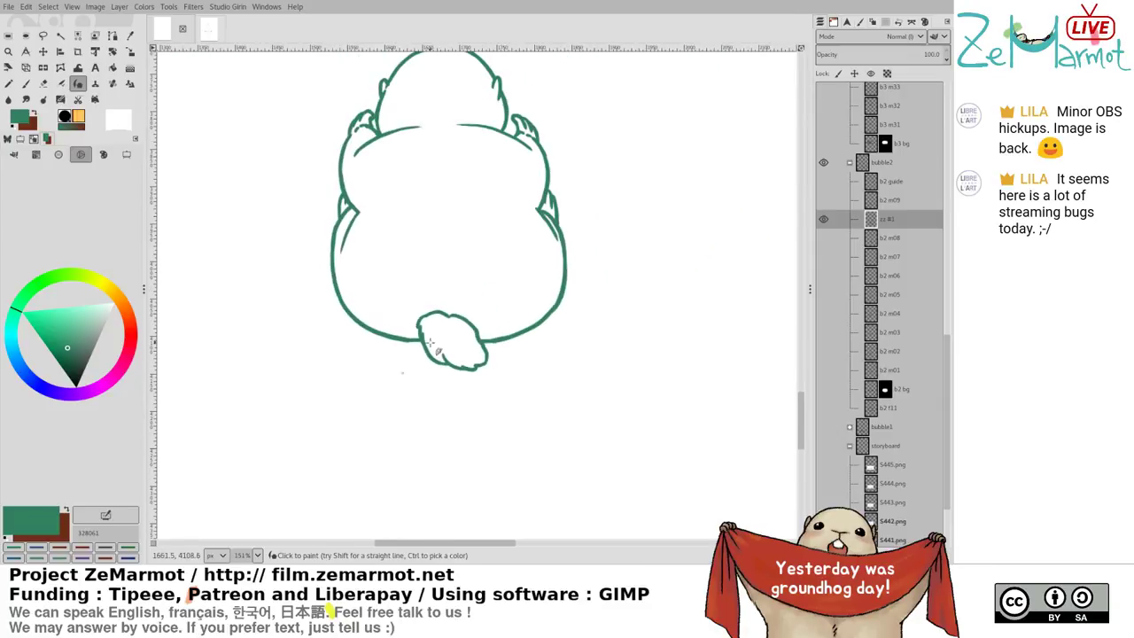
scroll(429, 341, "up", 2)
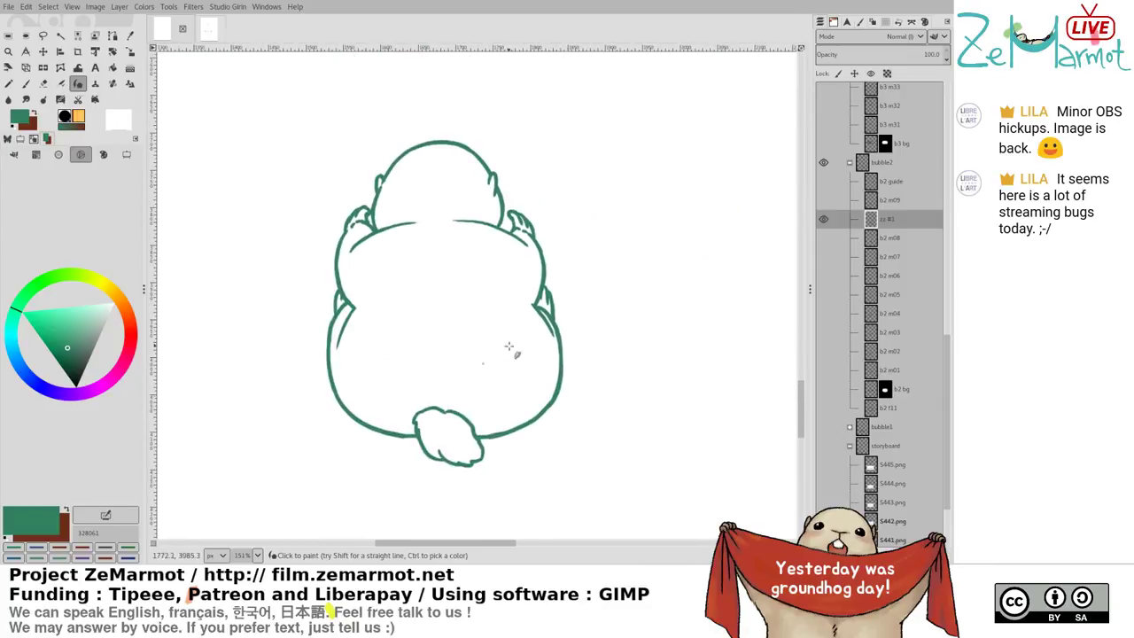
Rename layer zz #1 to b2 m10
left_click(825, 225)
left_click(823, 237)
left_click(824, 221)
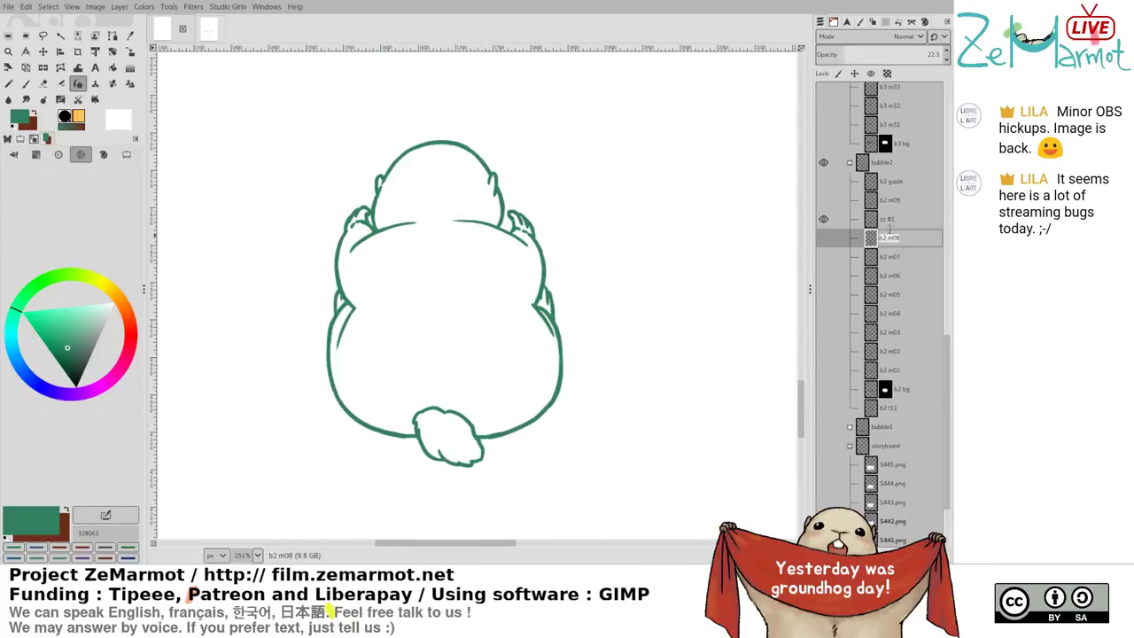
double_click(886, 219)
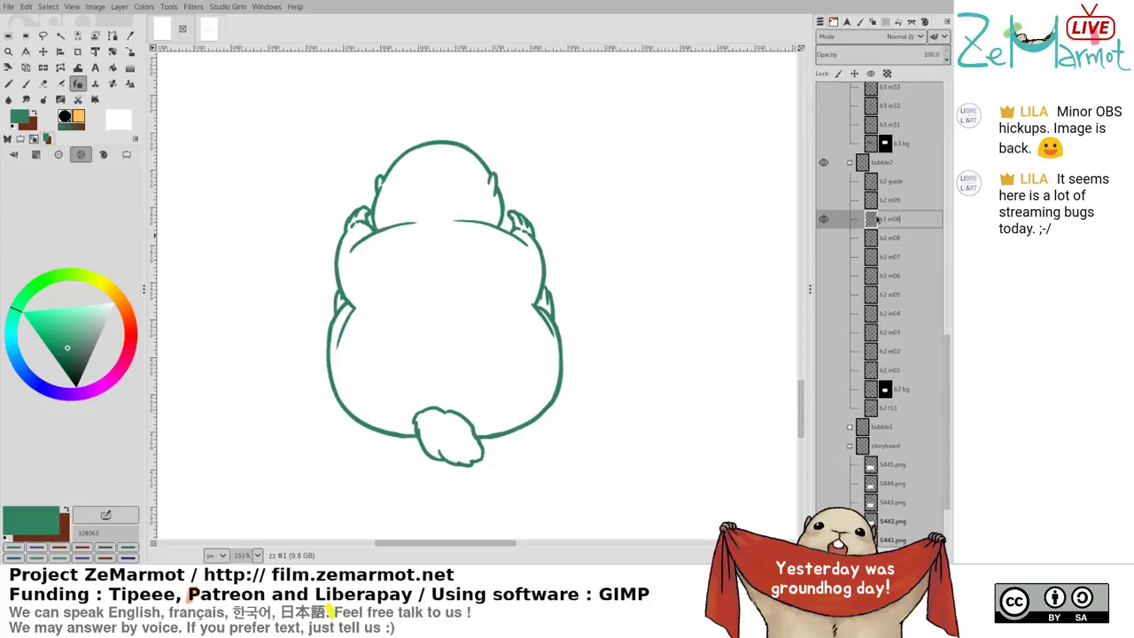
key("Return")
Erase the left ear and the adjoining head outline on layer b2 m10
left_click(826, 206, "shift")
left_click_drag(544, 204, 540, 169)
left_click_drag(475, 190, 564, 230)
key("shift+e")
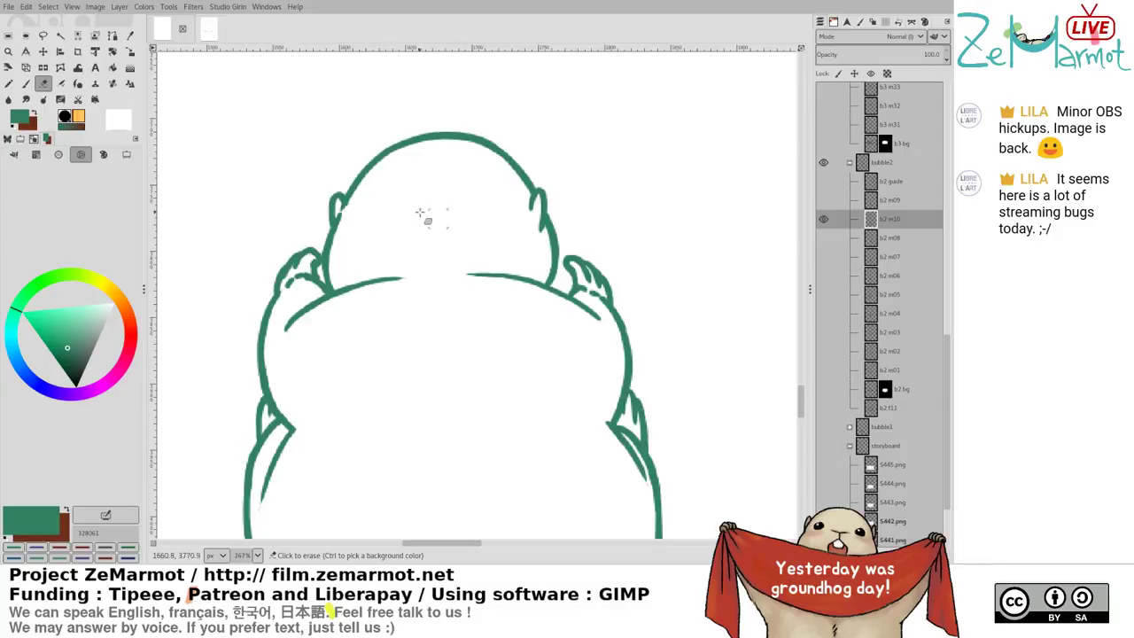
left_click_drag(336, 186, 337, 192)
left_click_drag(337, 221, 339, 197)
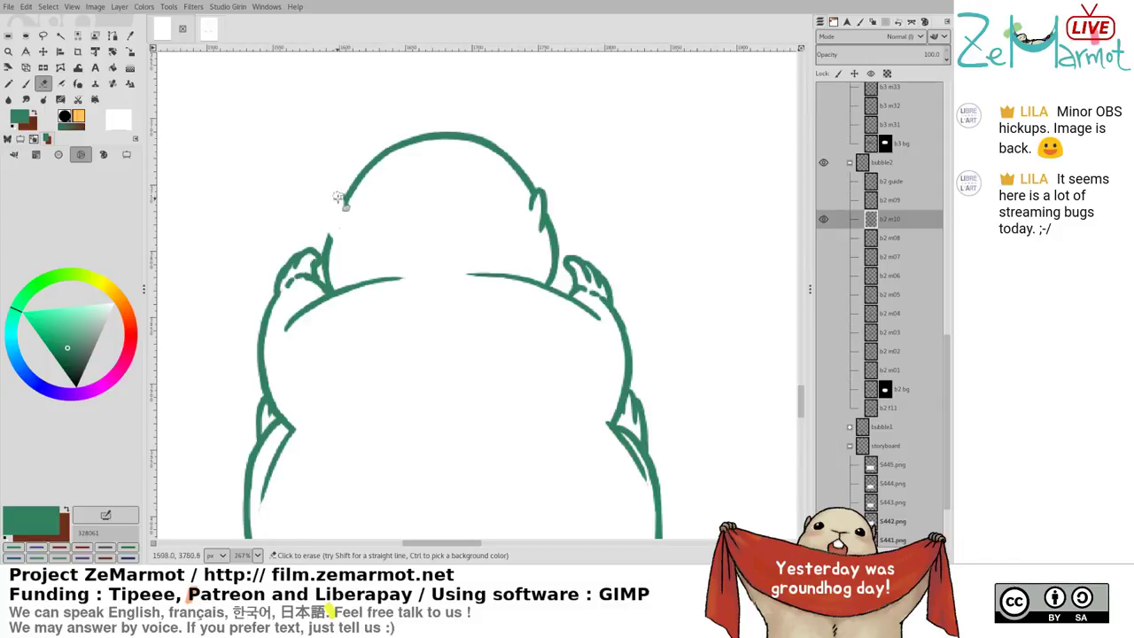
Erase the rest of the head's left outline and rework the inner edge of the left paw on layer b2 m10
mouse_move(533, 262)
left_mouse_down()
mouse_move(555, 282)
mouse_move(550, 270)
left_mouse_up()
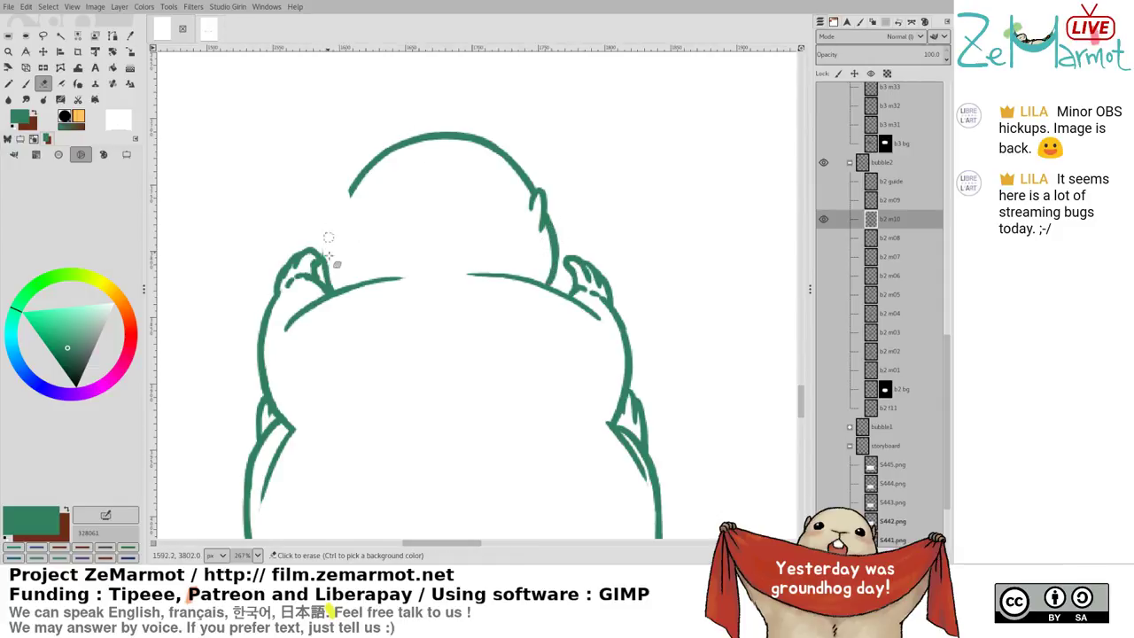
left_click_drag(324, 250, 326, 268)
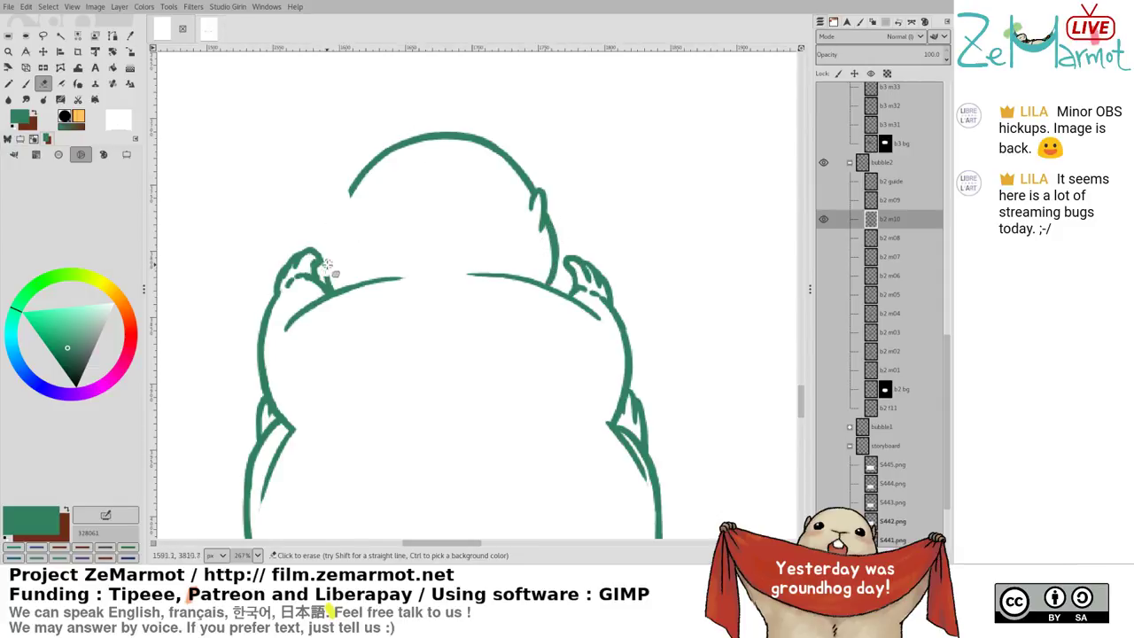
key("k")
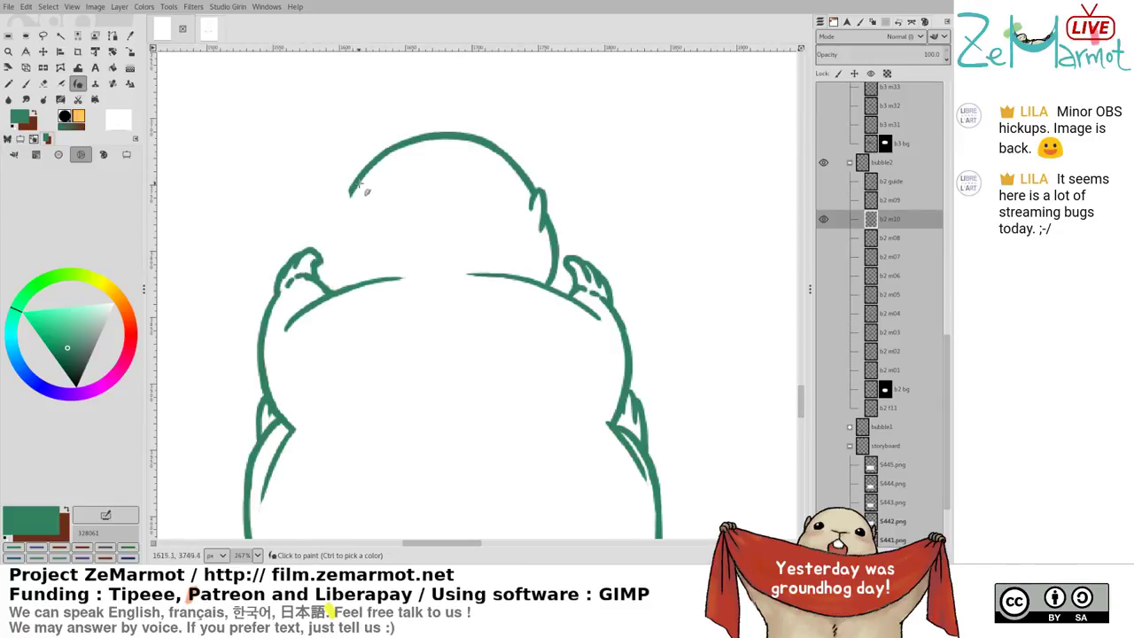
Ink a new left ear and the left side of the head down to the shoulder line
mouse_move(353, 190)
left_mouse_down()
mouse_move(342, 225)
mouse_move(342, 284)
left_mouse_up()
key("ctrl+z")
left_click_drag(345, 213, 343, 286)
key("ctrl+z")
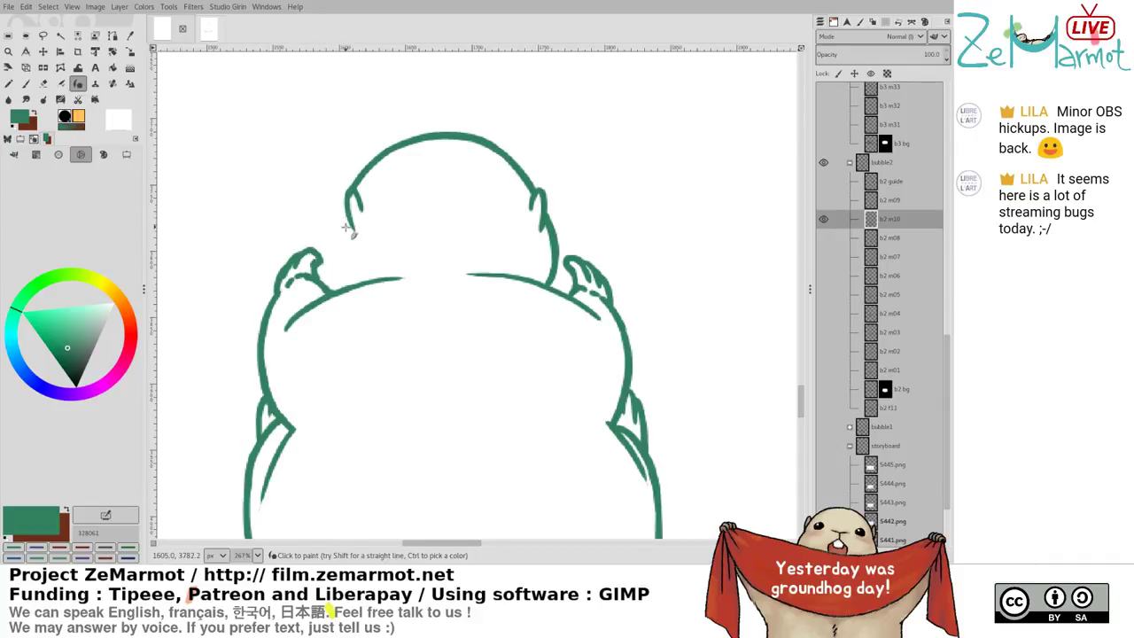
mouse_move(348, 214)
left_mouse_down()
mouse_move(336, 262)
mouse_move(351, 285)
left_mouse_up()
Trim and re-ink the head outline just above the left ear so the two lines join cleanly
key("shift+e")
mouse_move(362, 176)
left_mouse_down()
mouse_move(400, 133)
mouse_move(349, 209)
mouse_move(374, 164)
left_mouse_up()
key("k")
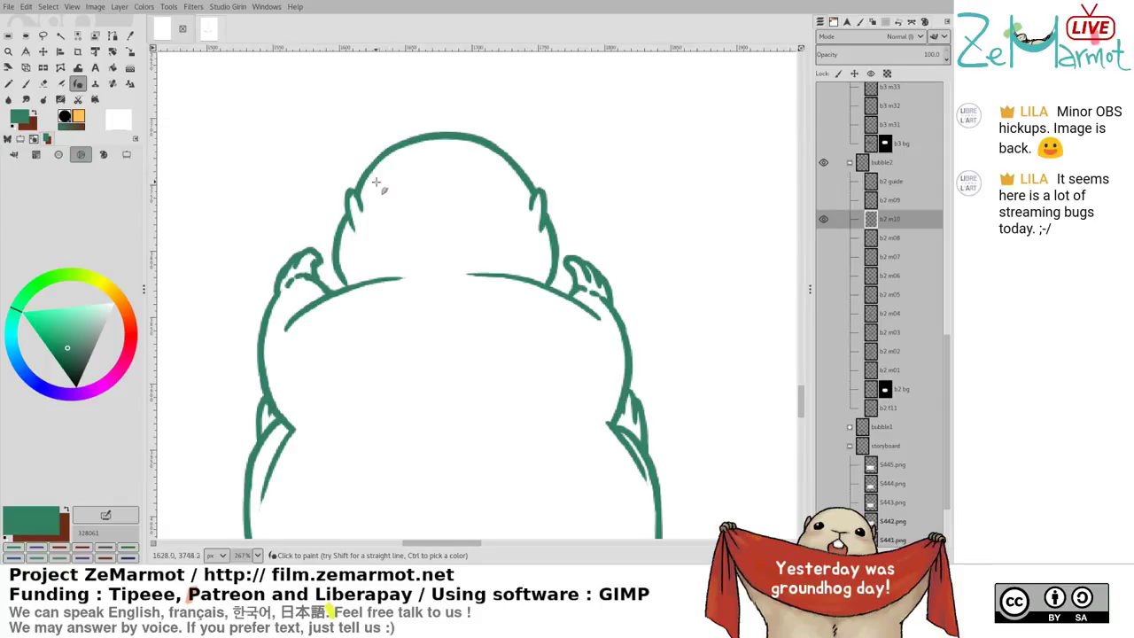
left_click_drag(384, 180, 405, 163)
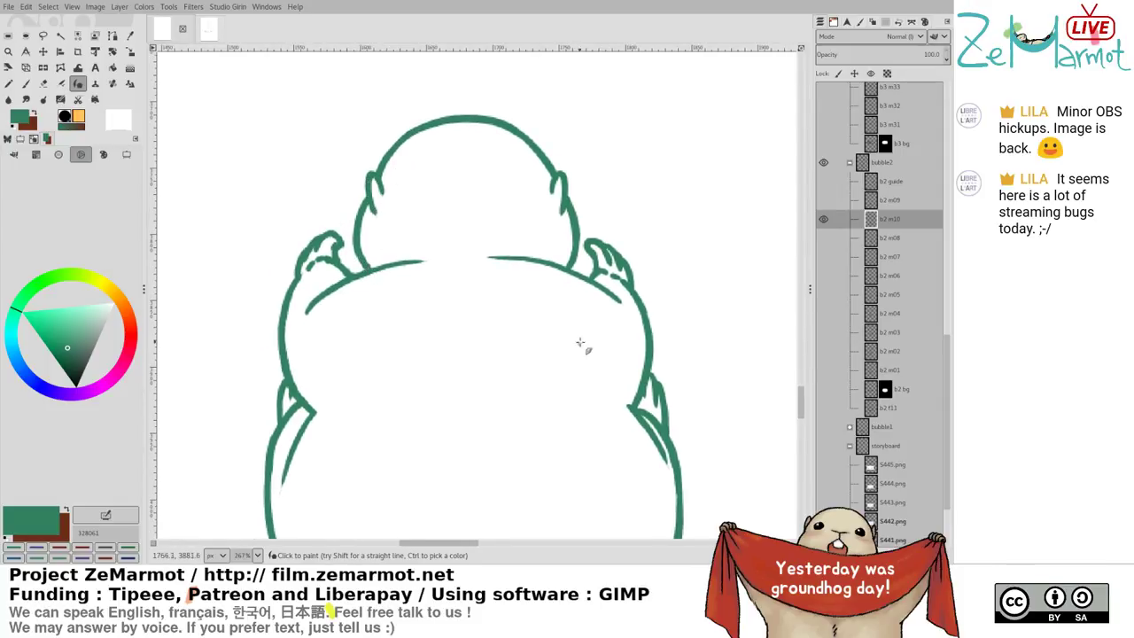
Redraw the left cheek line below the ear and clean its edges with the Eraser and Ink tools
key("shift+e")
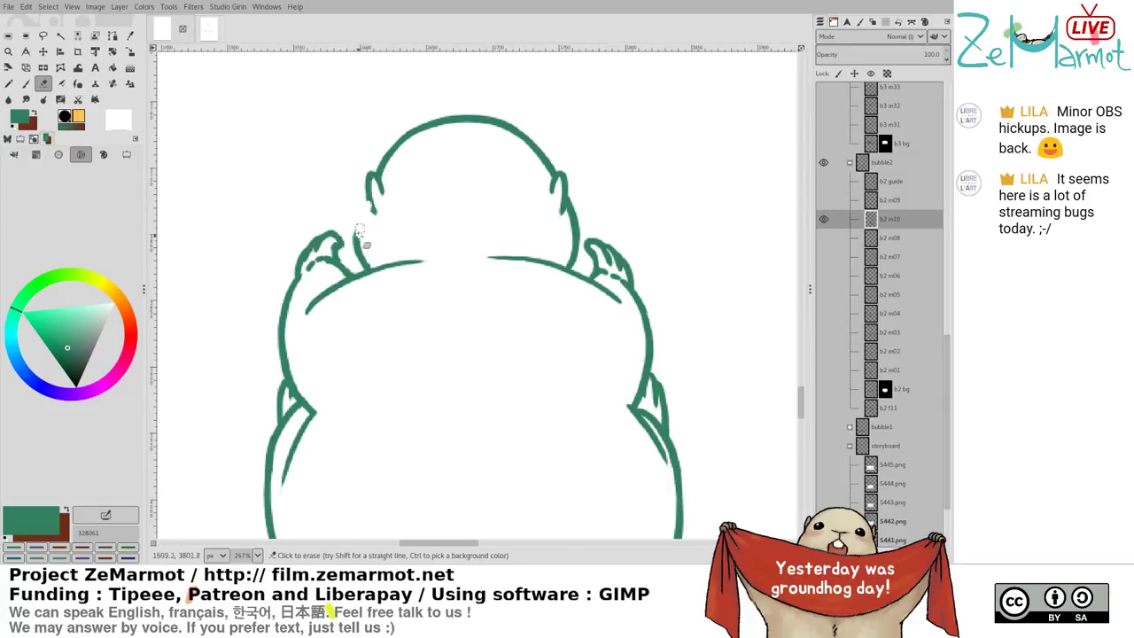
key("k")
left_click_drag(357, 249, 368, 267)
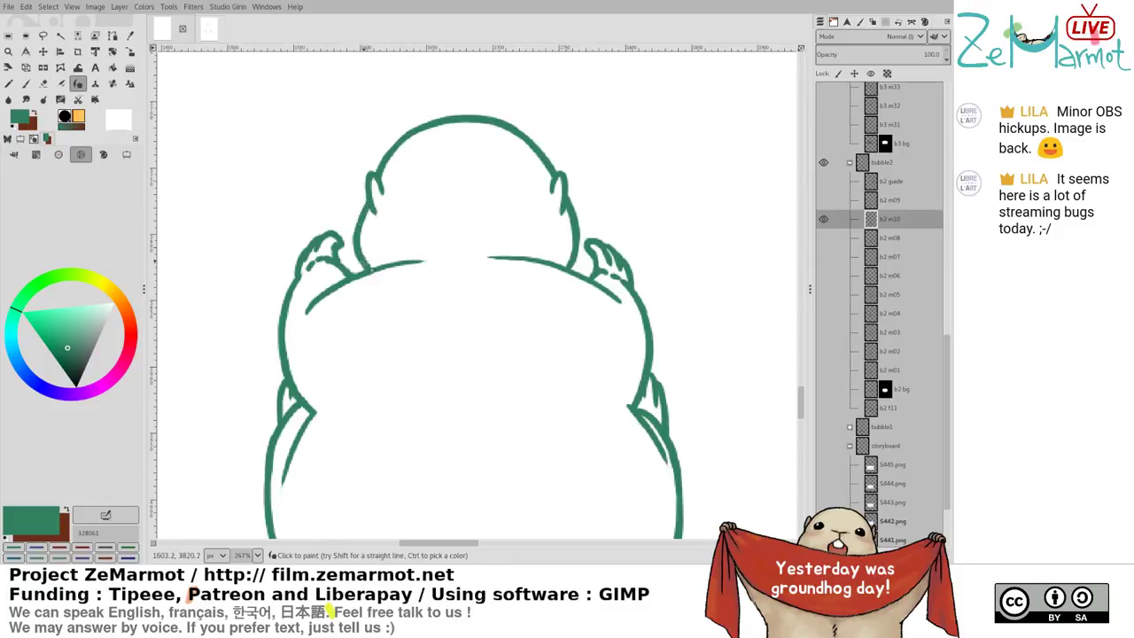
key("shift+e")
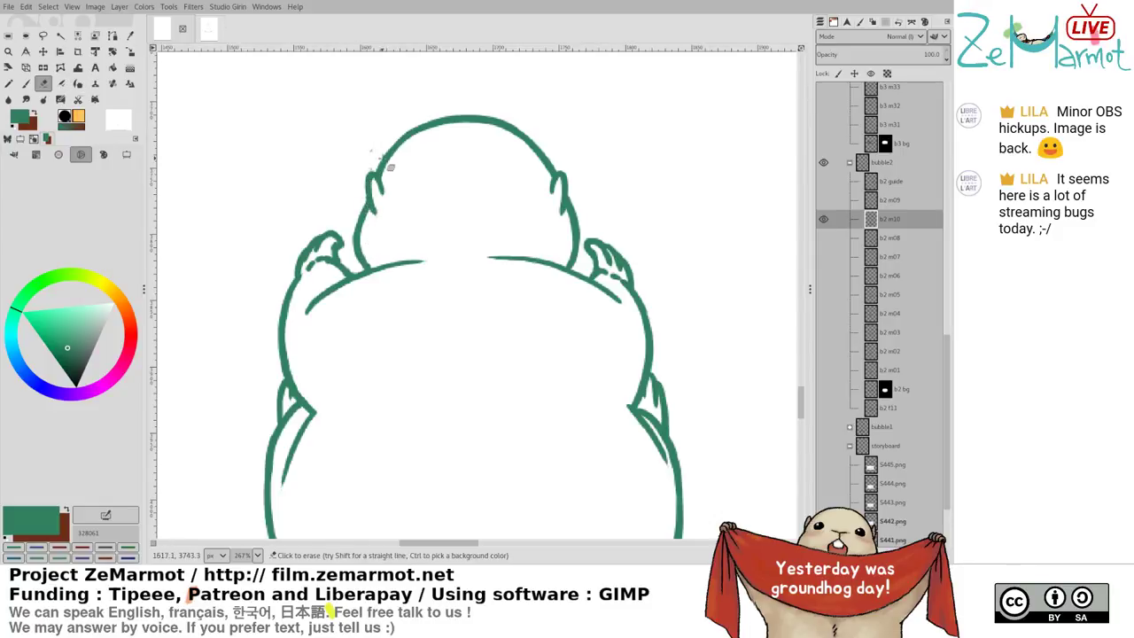
left_click_drag(473, 260, 438, 305)
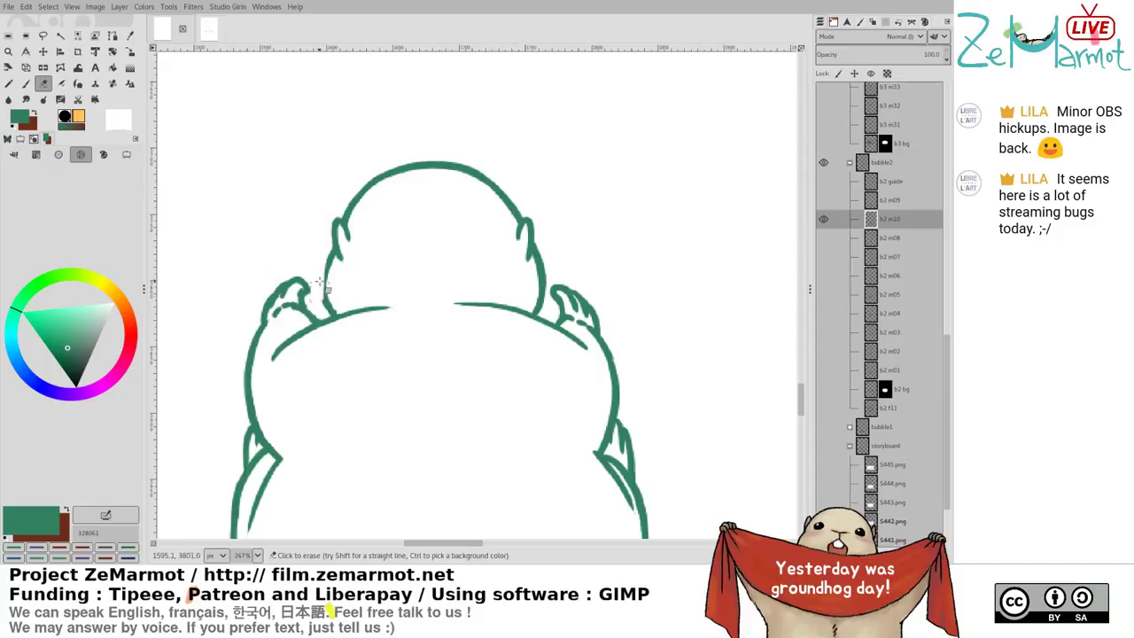
key("k")
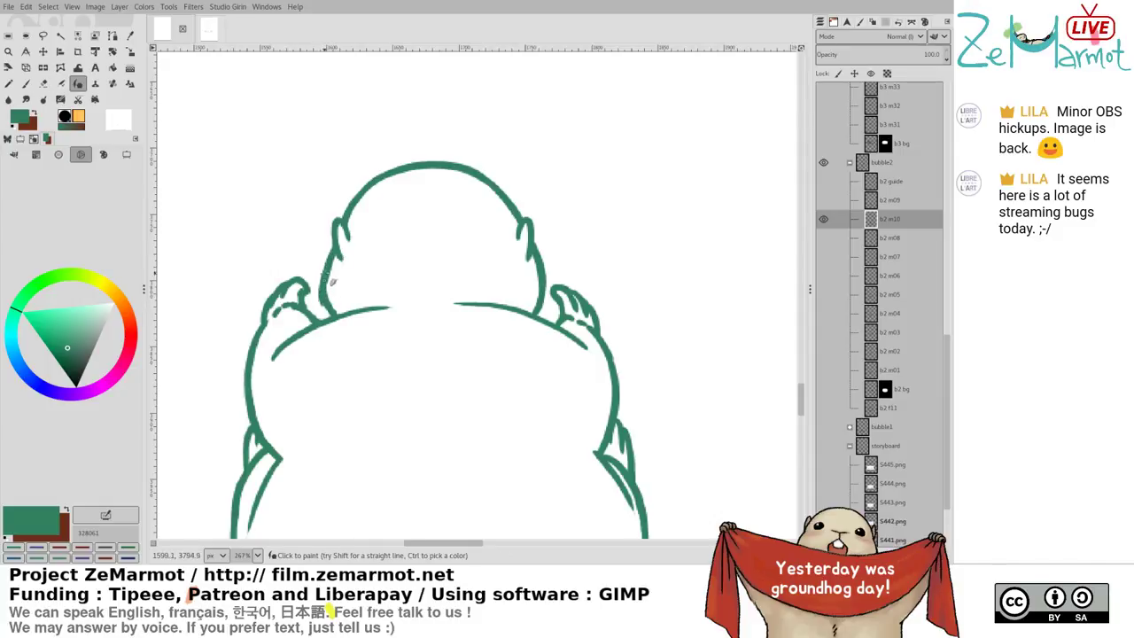
key("shift+e")
left_click_drag(326, 275, 332, 316)
key("k")
key("shift+e")
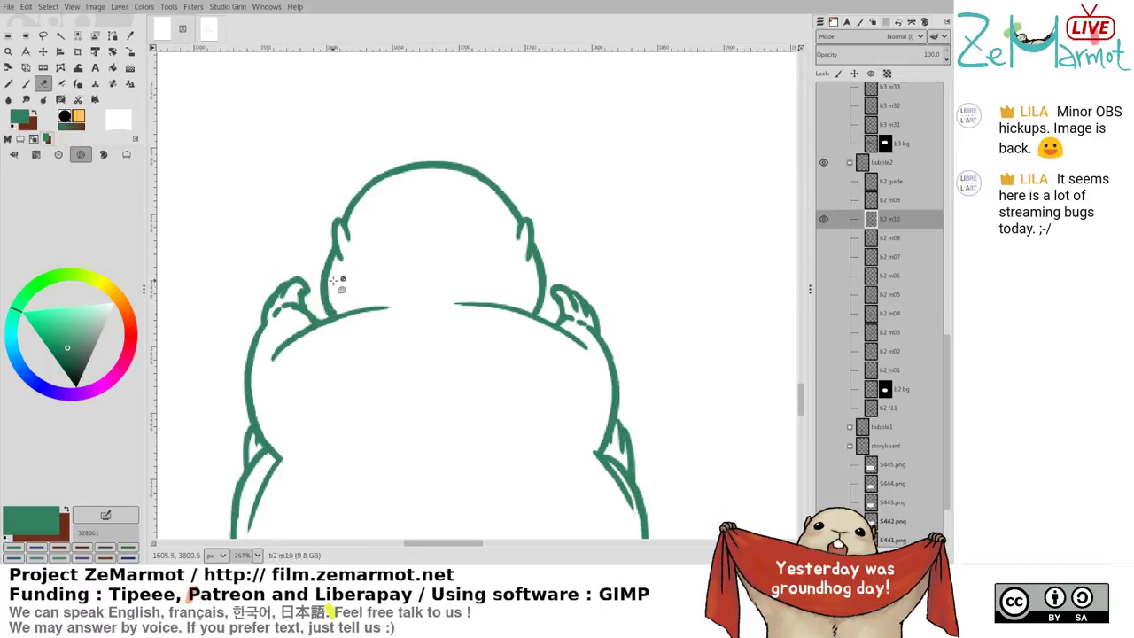
left_click(337, 306)
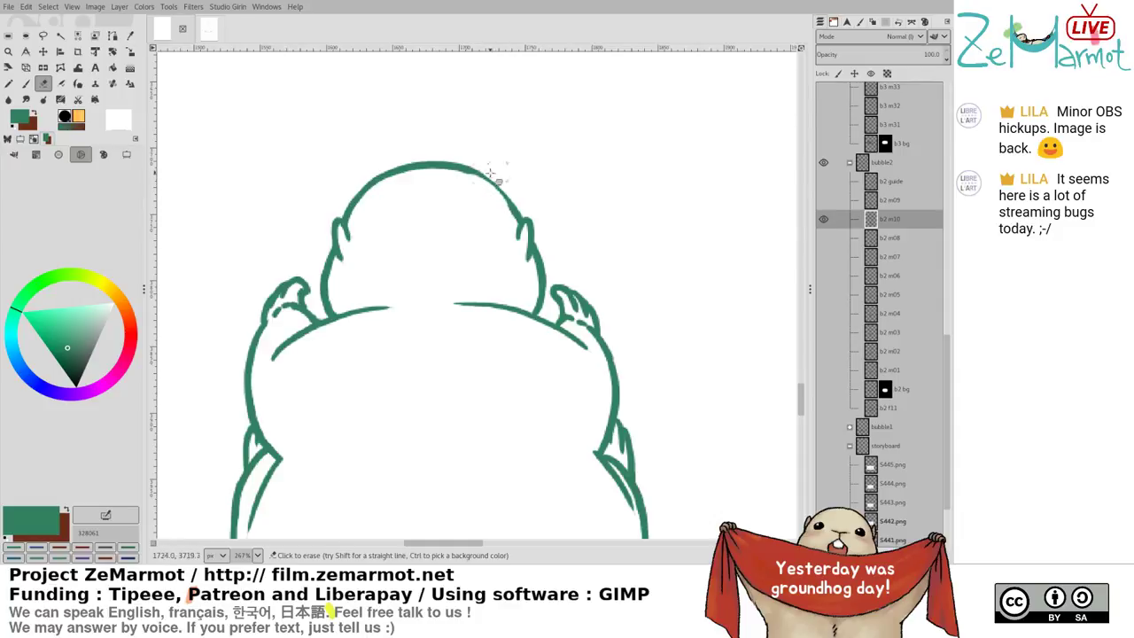
Smooth the upper-right curve of the head by erasing its uneven edge and re-inking the line
key("k")
left_click_drag(475, 175, 517, 210)
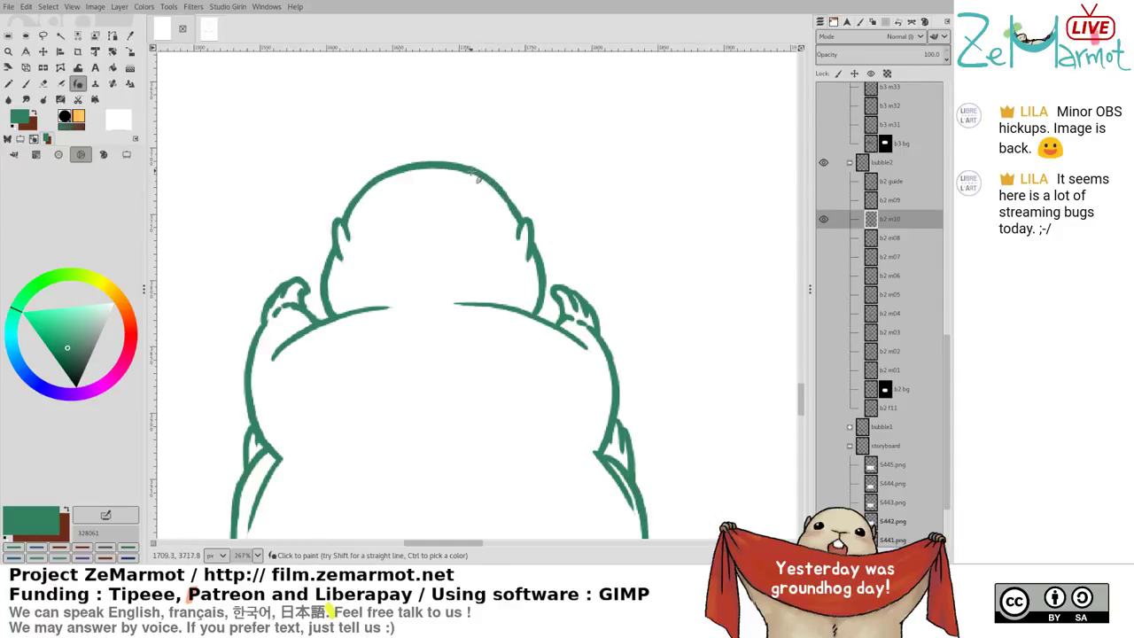
key("shift+e")
mouse_move(452, 172)
left_mouse_down()
mouse_move(406, 176)
mouse_move(462, 172)
left_mouse_up()
key("k")
key("shift+e")
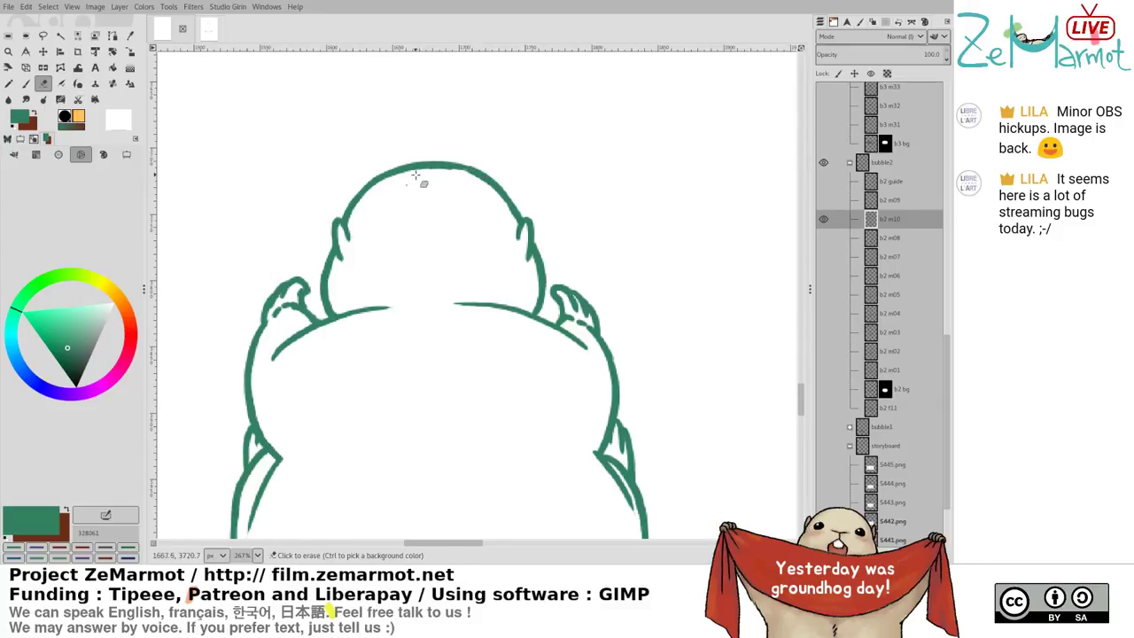
Even out the crown of the head and its upper-left curve by thinning and re-inking the outline
key("k")
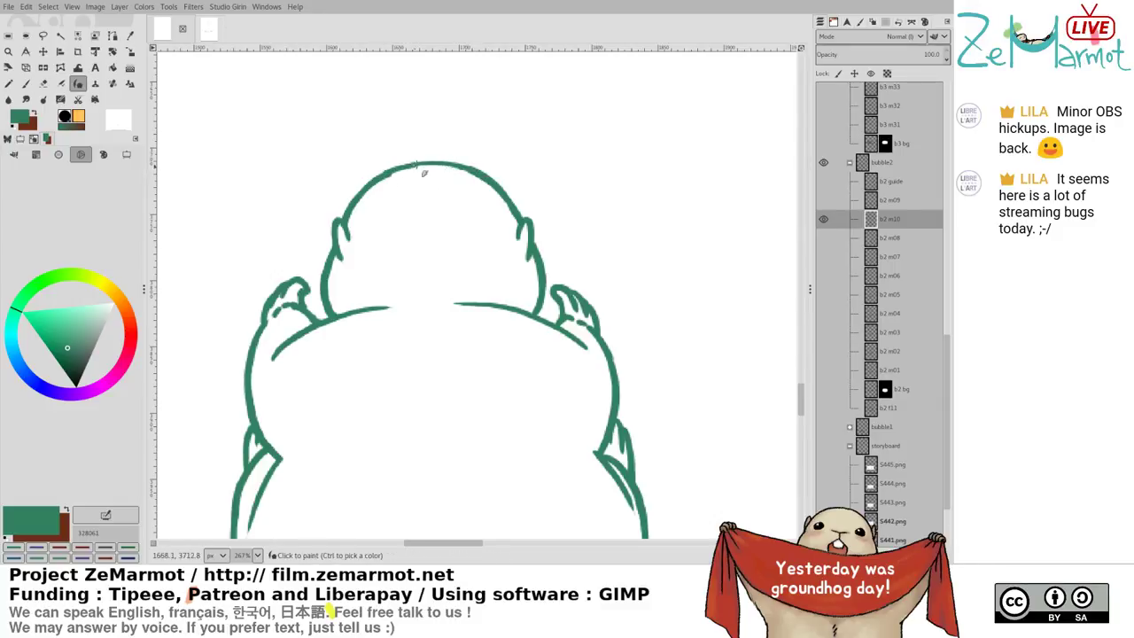
key("shift+e")
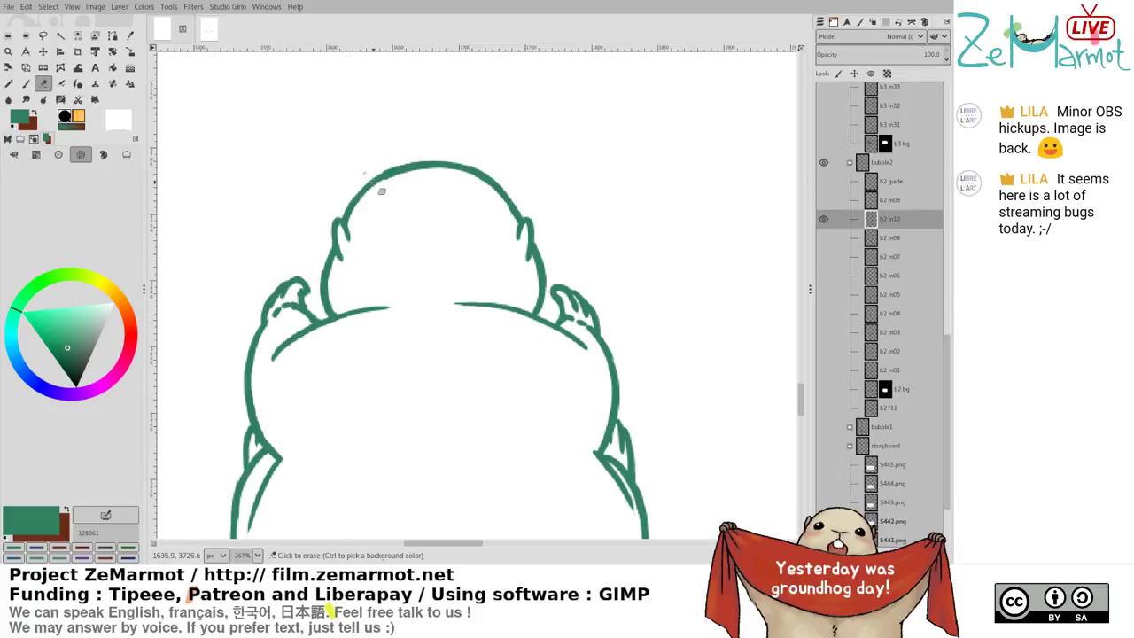
key("k")
left_click_drag(379, 177, 440, 165)
key("shift+e")
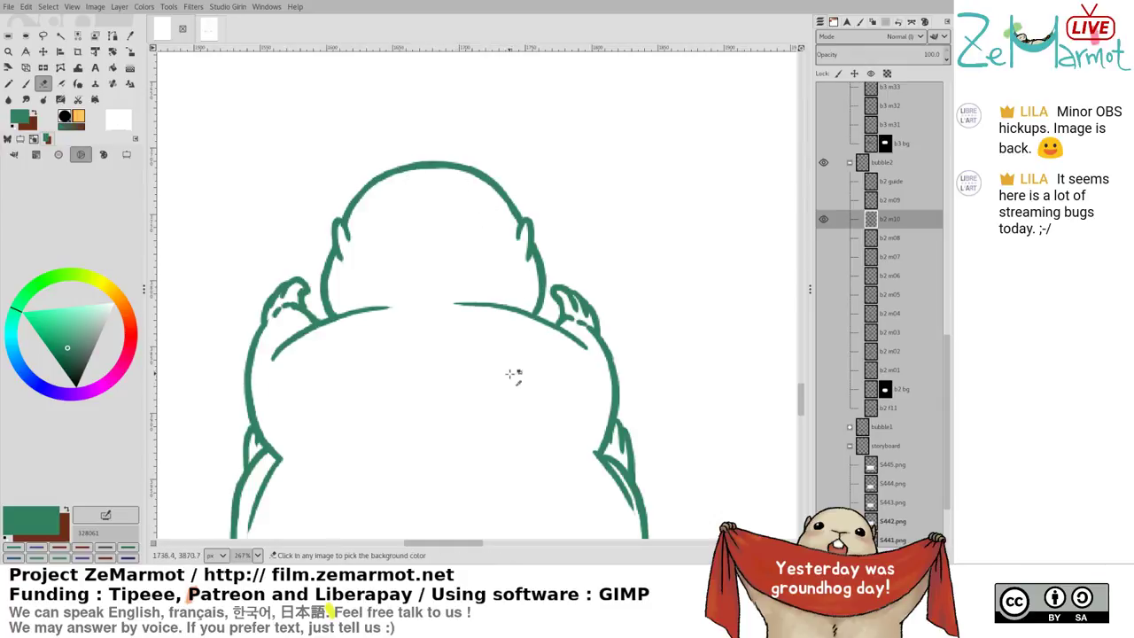
scroll(463, 531, "down", 3)
scroll(463, 216, "up", 3)
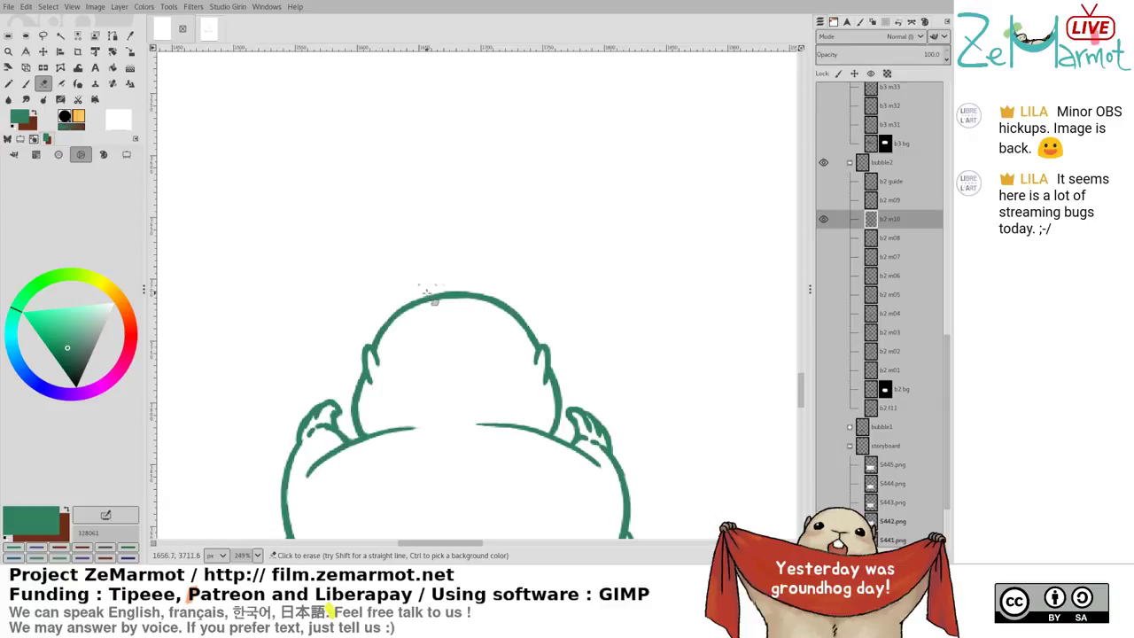
key("y")
left_click_drag(438, 300, 475, 295)
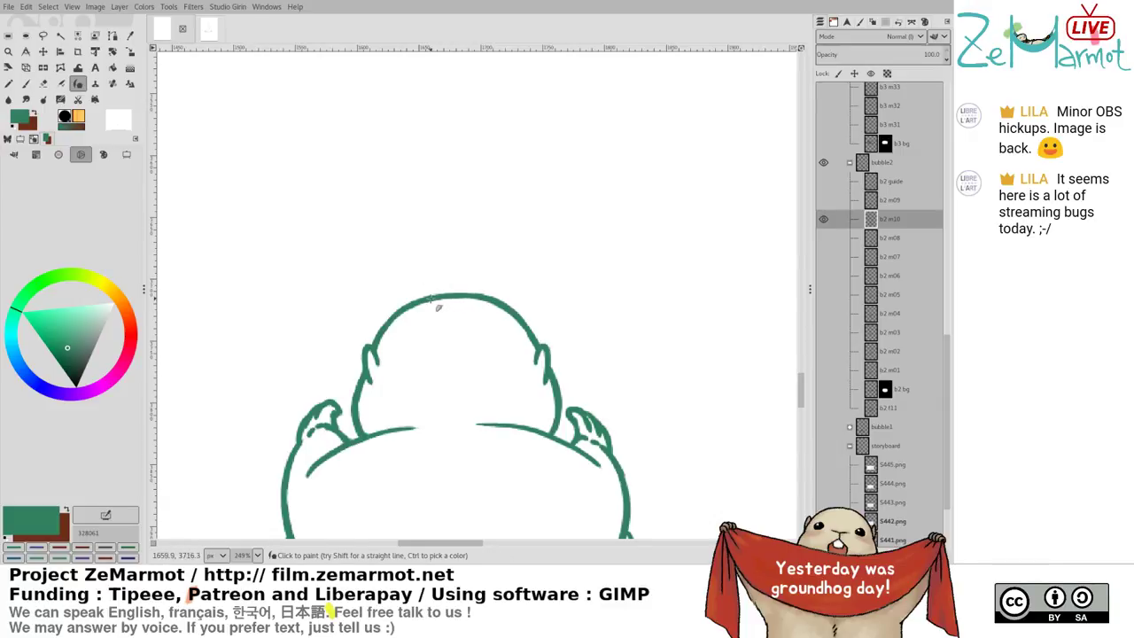
left_click_drag(431, 299, 480, 297)
Touch up the upper-right part of the head outline and save the image
scroll(496, 400, "down", 6, "ctrl")
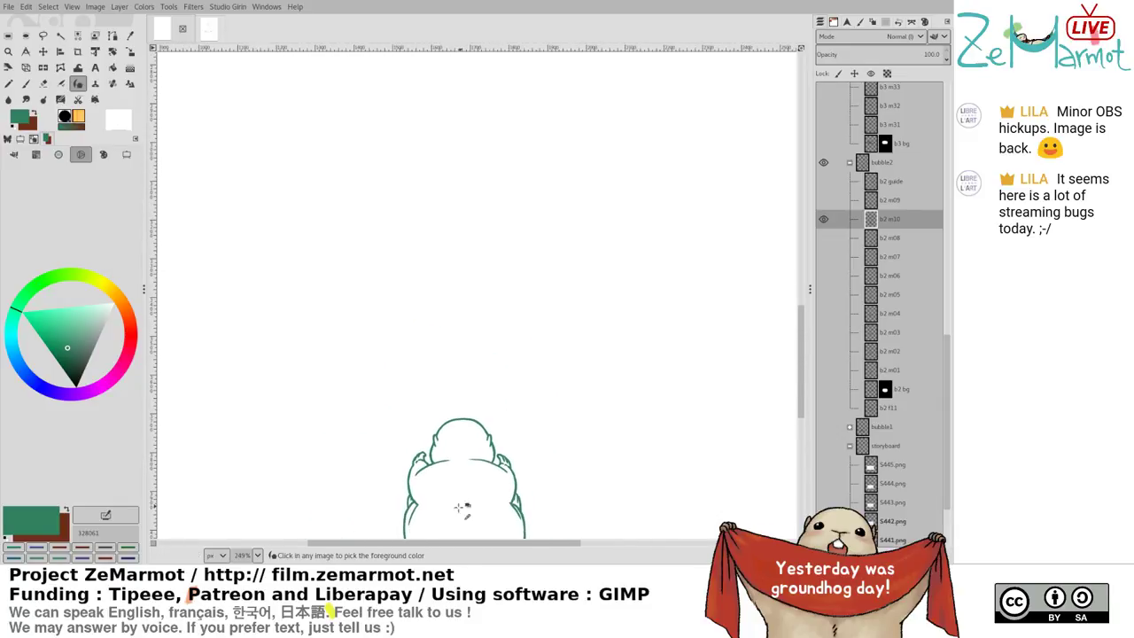
scroll(446, 328, "down", 2)
scroll(434, 312, "up", 3)
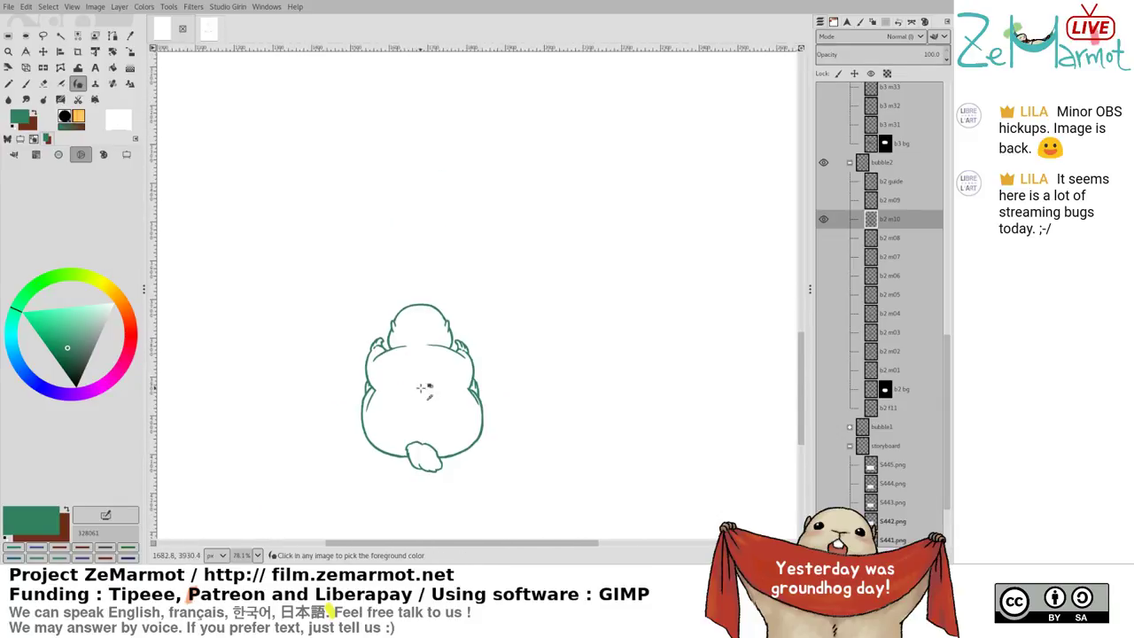
scroll(426, 314, "up", 9, "ctrl")
key("shift+e")
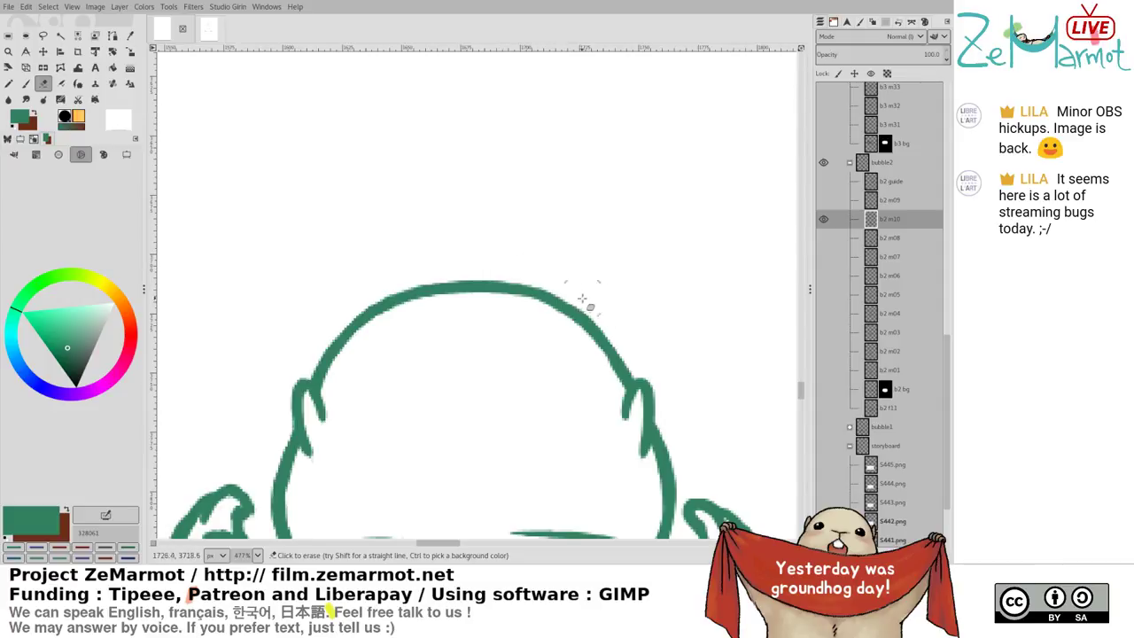
scroll(577, 426, "down", 4, "ctrl")
scroll(545, 413, "up", 4, "ctrl")
key("p")
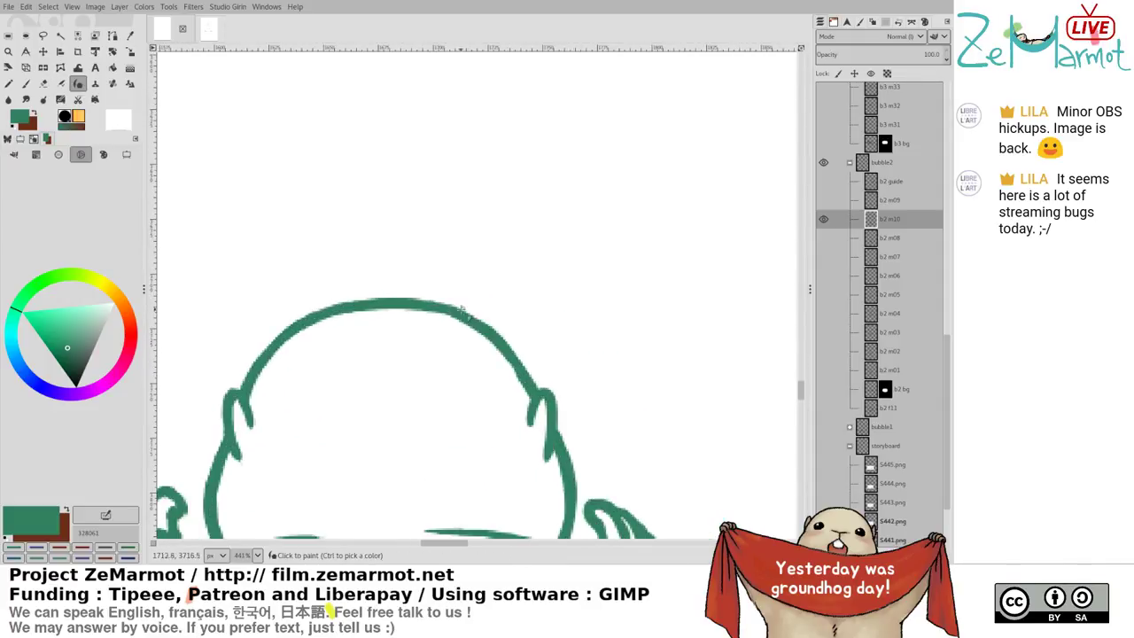
left_click(477, 326)
scroll(467, 321, "down", 5, "ctrl")
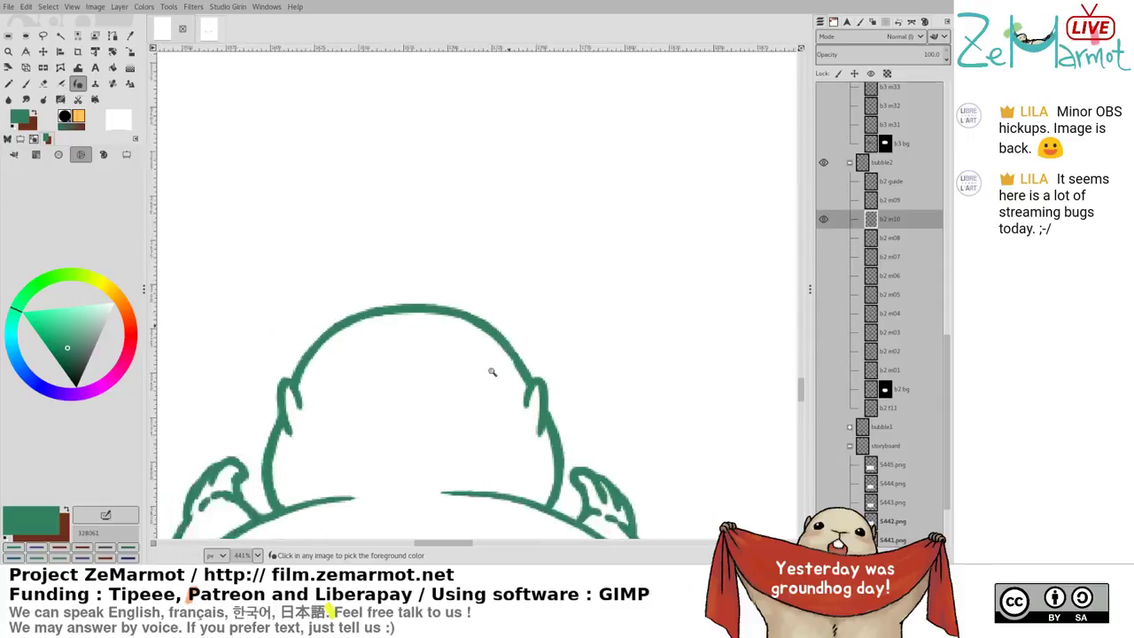
key("ctrl+s")
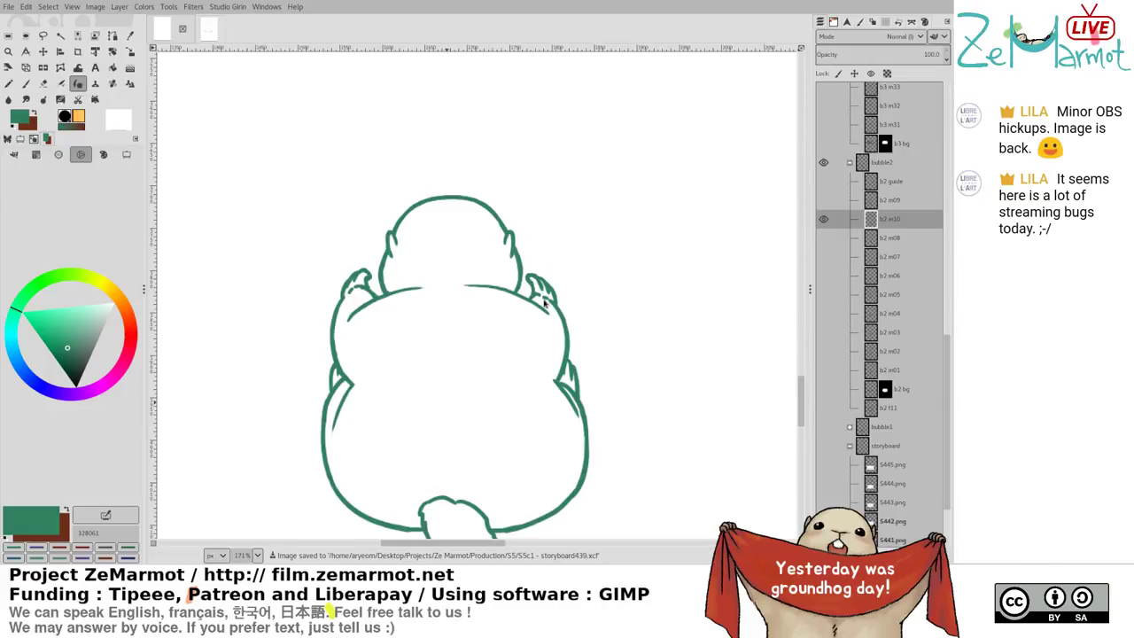
Examine the b2 column of the animation X-sheet around m08 and compare its order with the frames in the bubble2 group
scroll(471, 318, "down", 2)
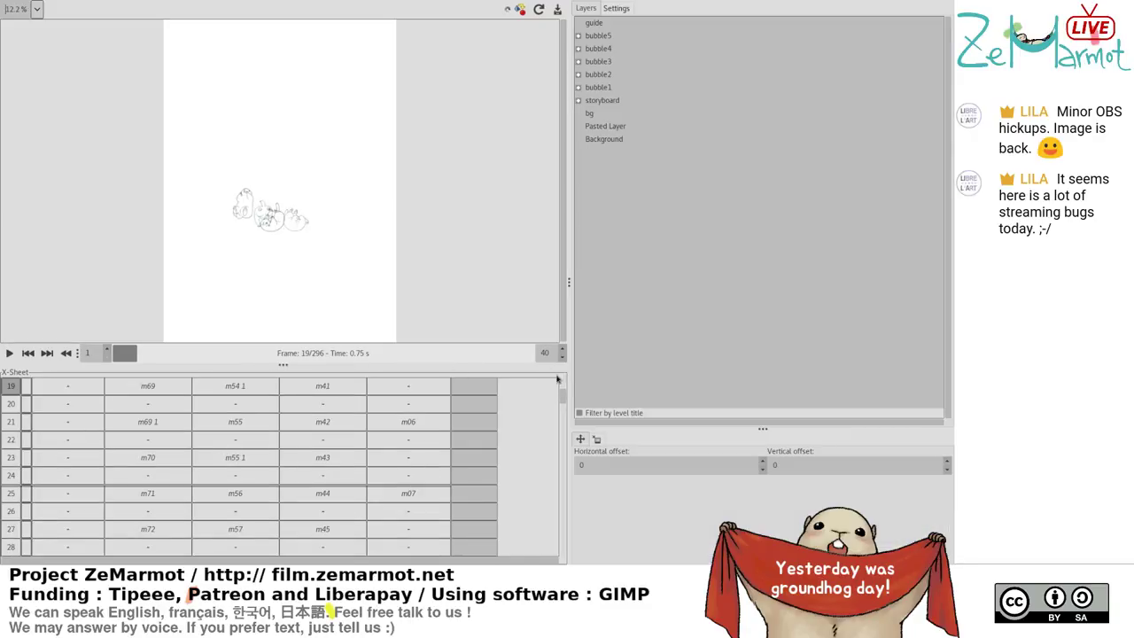
left_click_drag(563, 400, 564, 400)
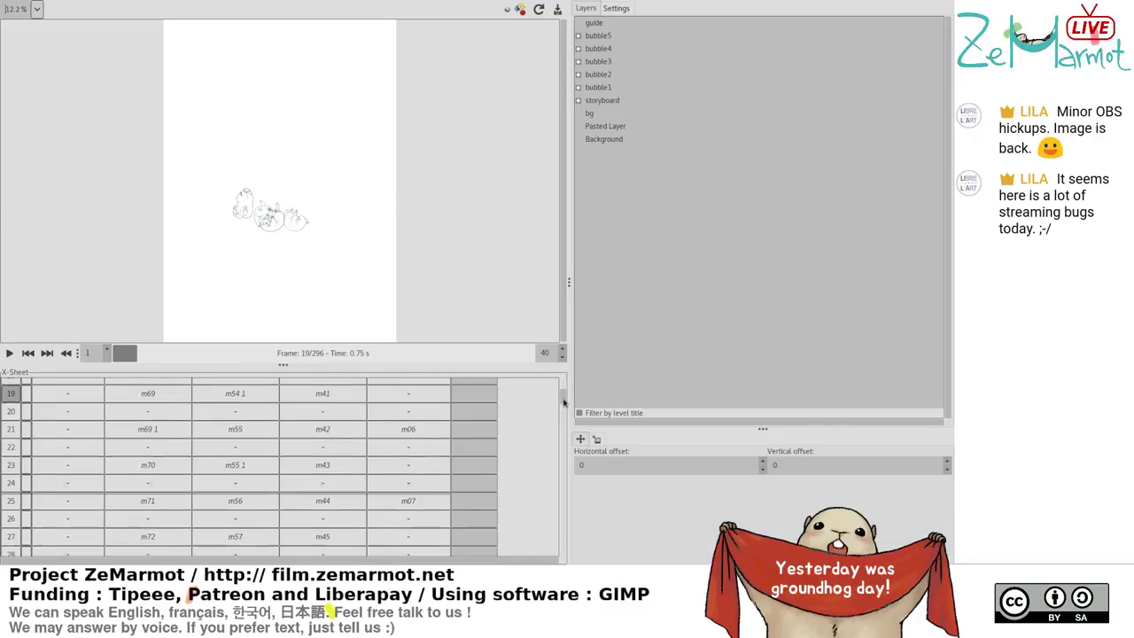
scroll(564, 403, "down", 5)
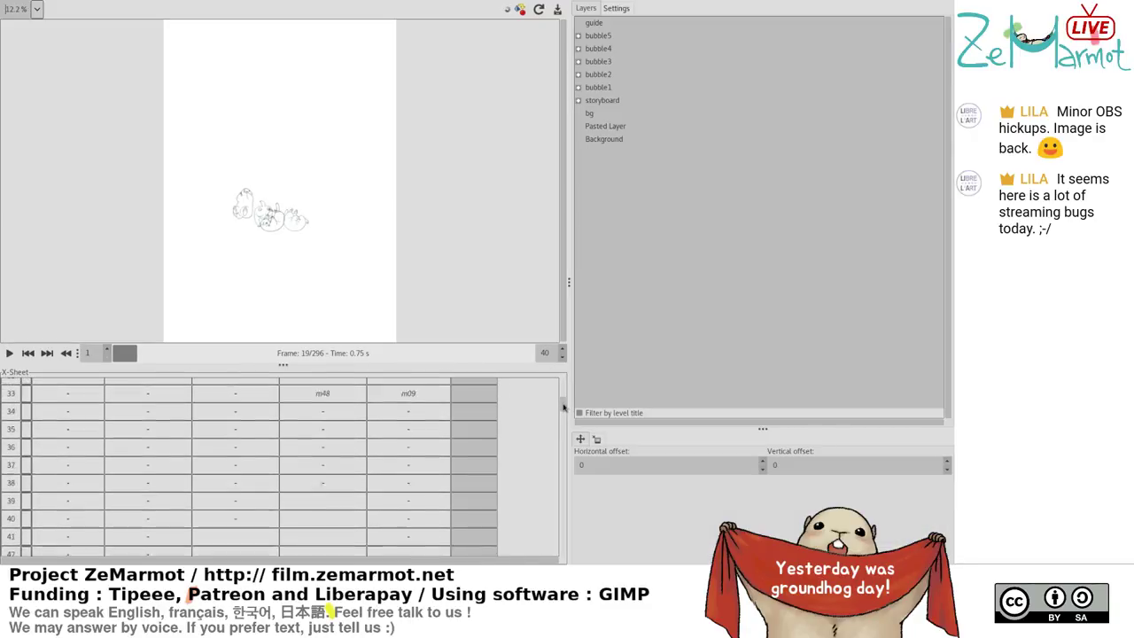
scroll(563, 403, "up", 10)
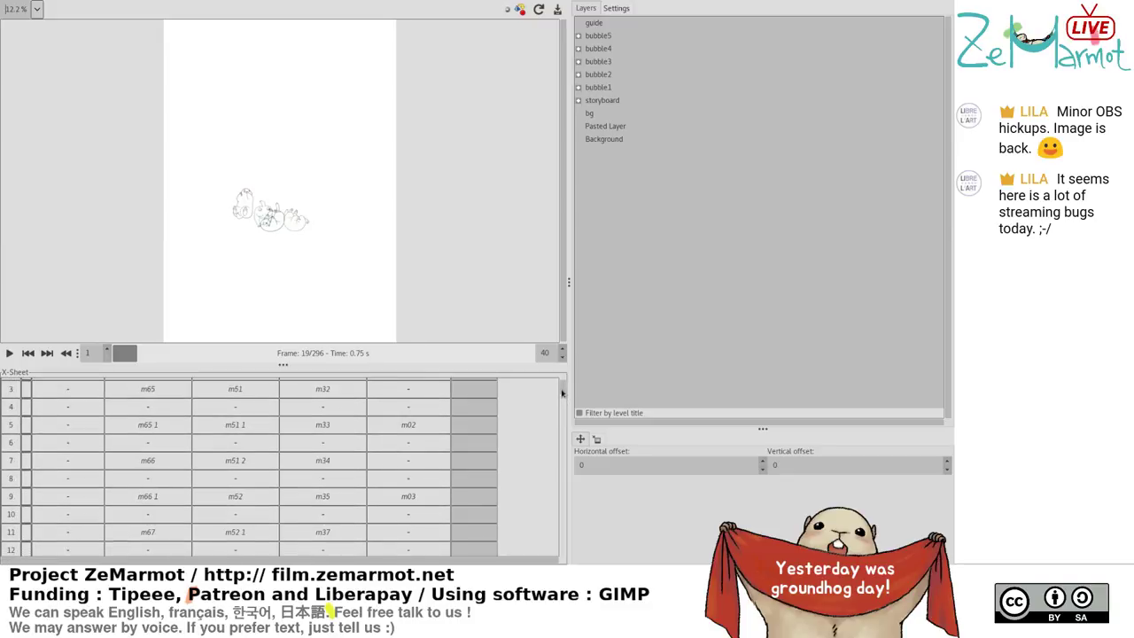
left_click(579, 36)
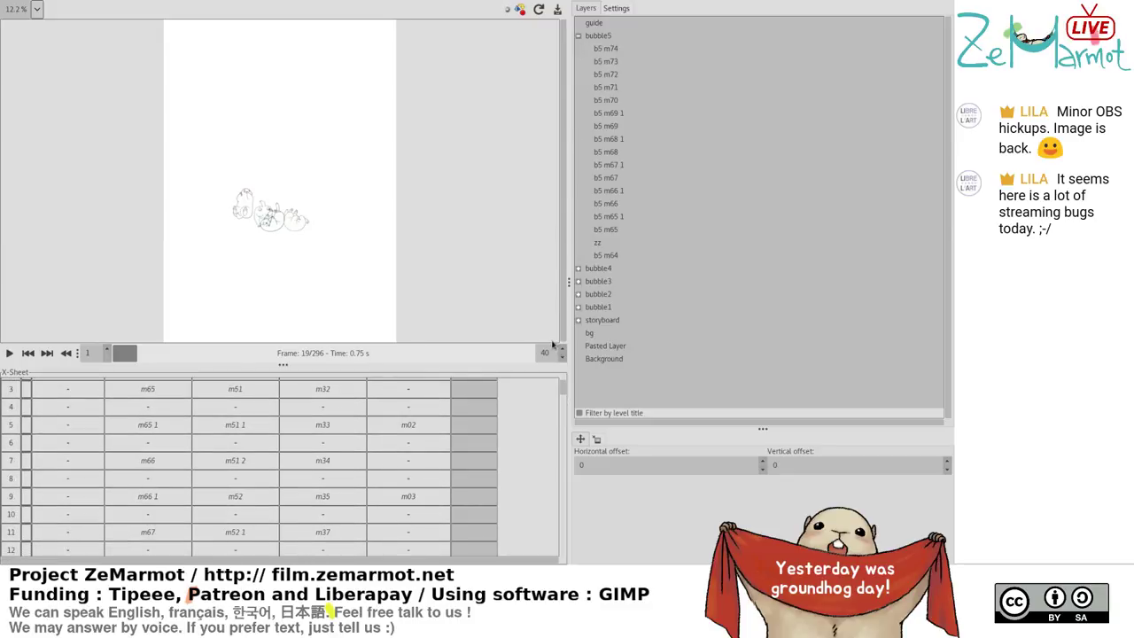
left_click(578, 295)
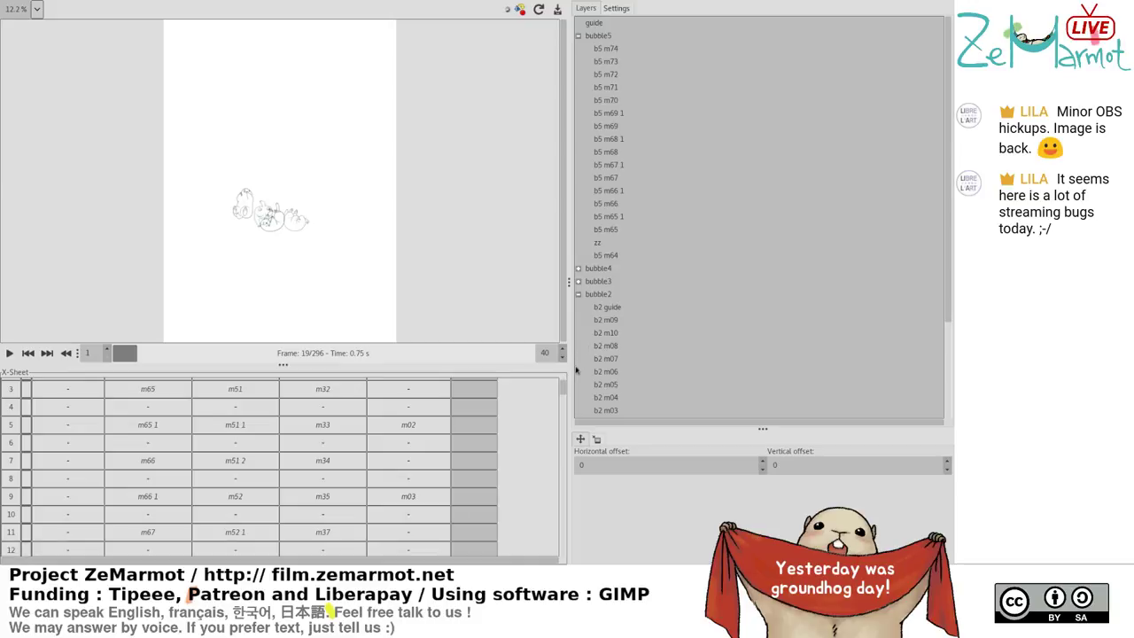
scroll(562, 393, "down", 3)
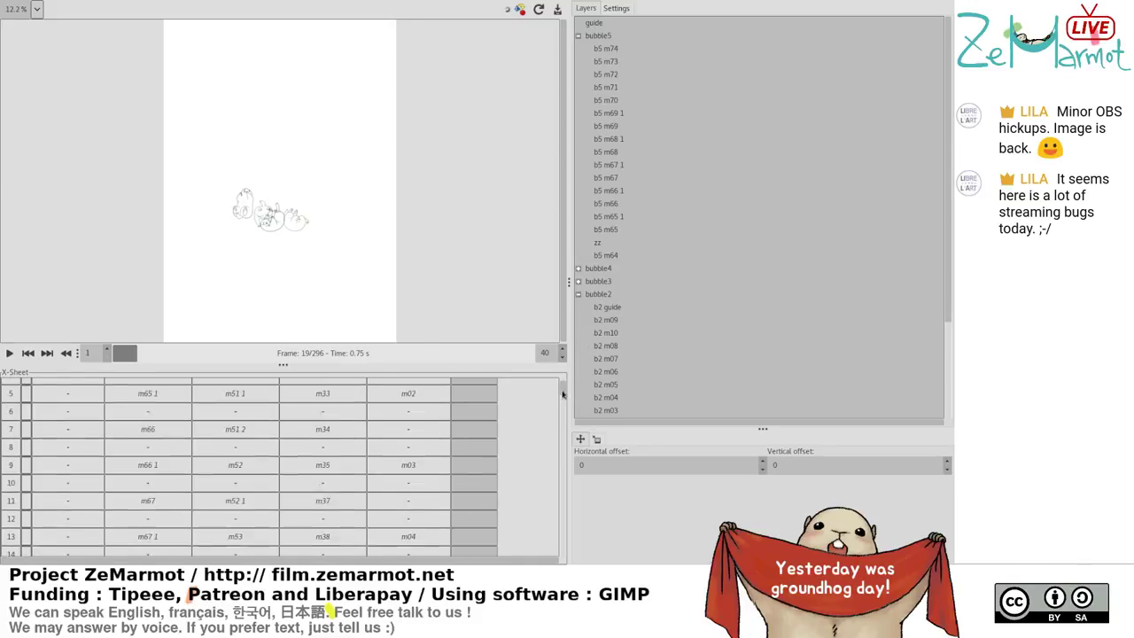
scroll(563, 398, "down", 1)
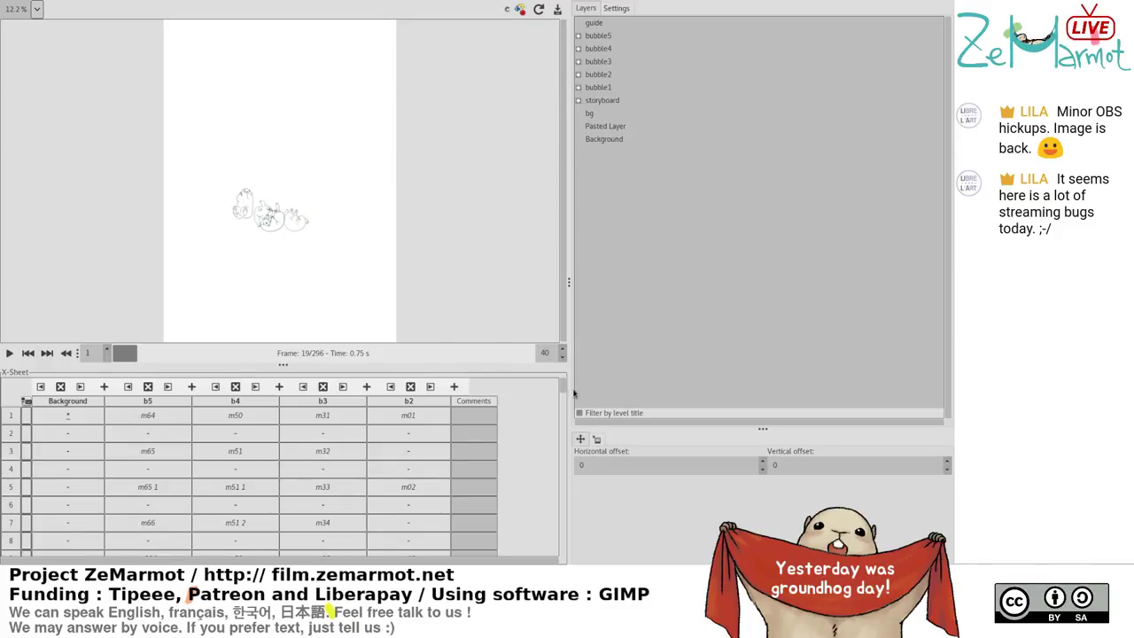
Assign layer b2 m09 to frame 31 of the b2 column in the X-sheet, between m08 and m10
scroll(564, 401, "down", 8)
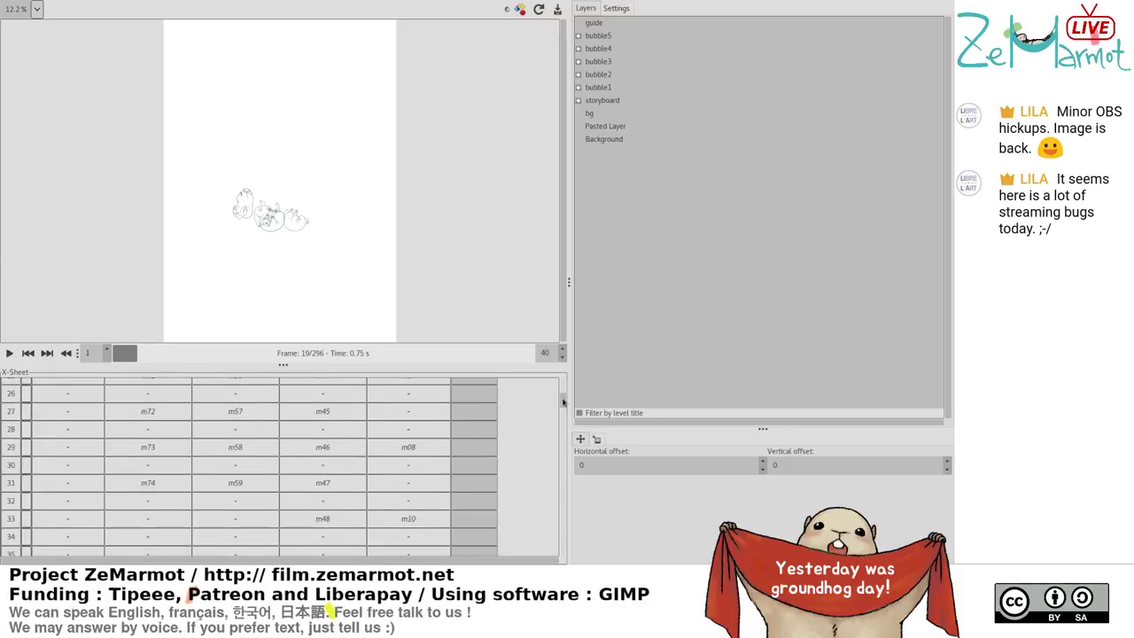
left_click_drag(415, 483, 416, 495)
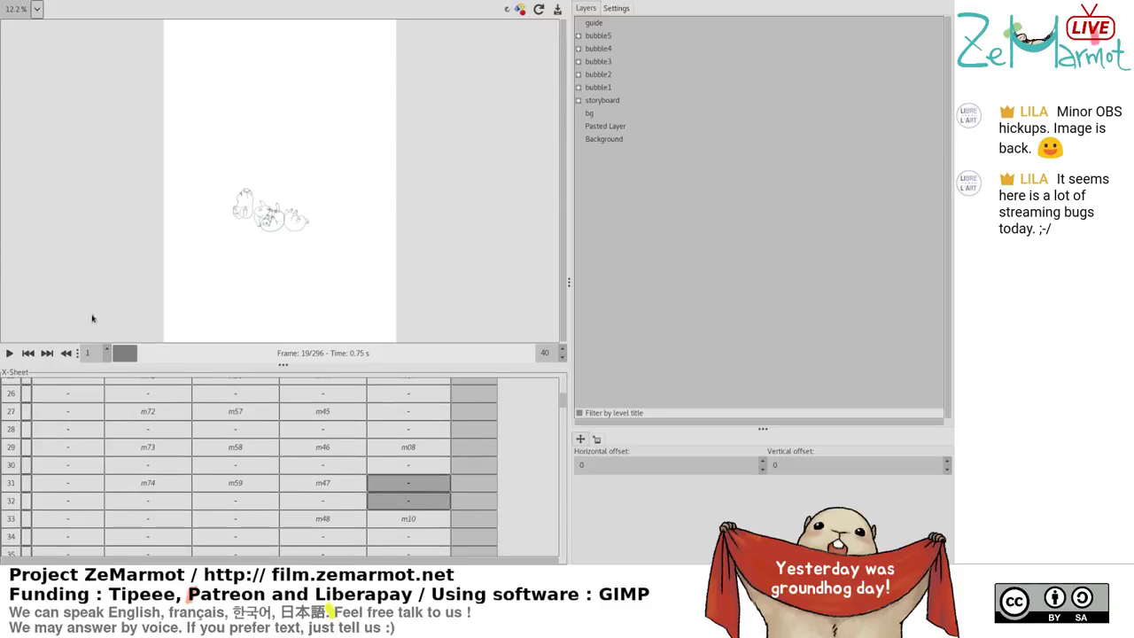
left_click(580, 74)
left_click(608, 101)
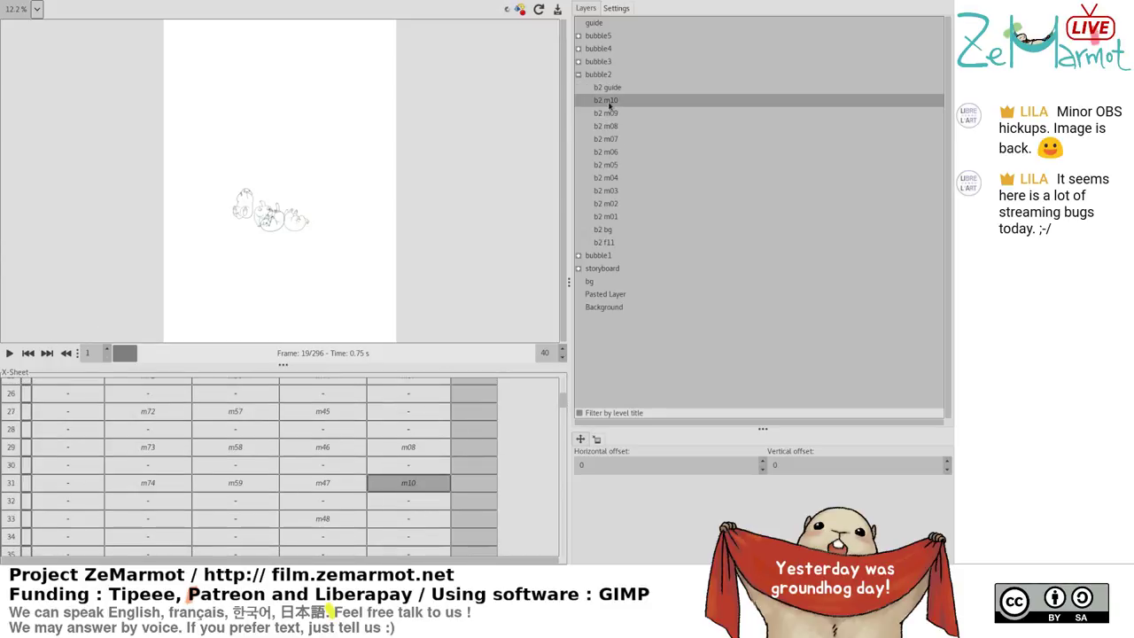
left_click(608, 113)
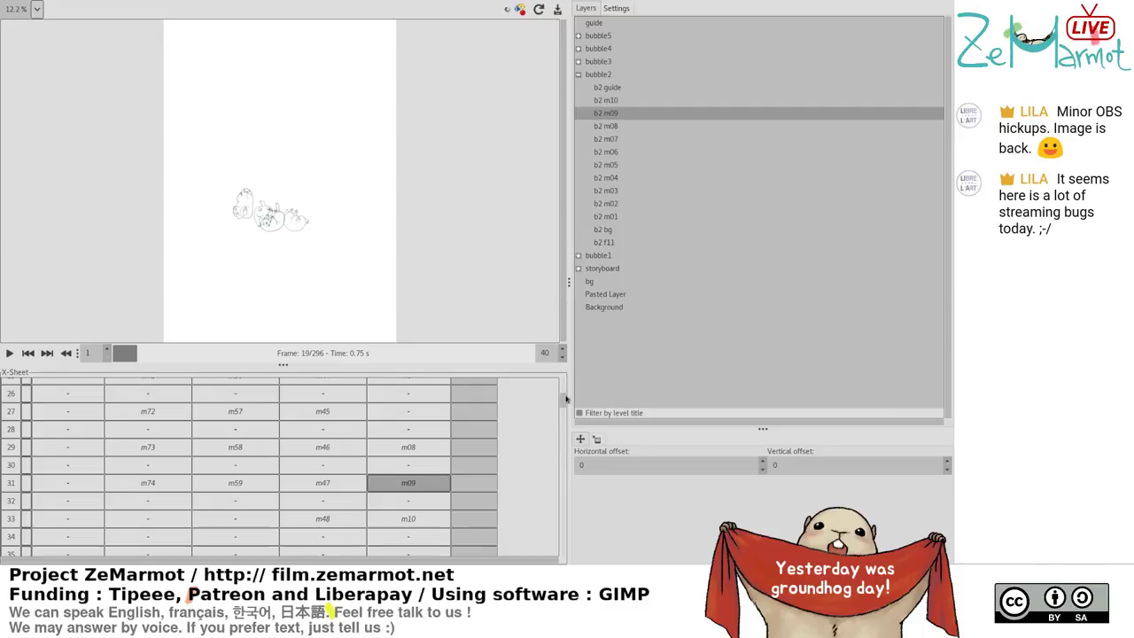
Assign b1 bg, b2 bg and b1 m04 4 together with the Background layer to the X-sheet's Background column
scroll(563, 401, "up", 3)
scroll(563, 399, "up", 10)
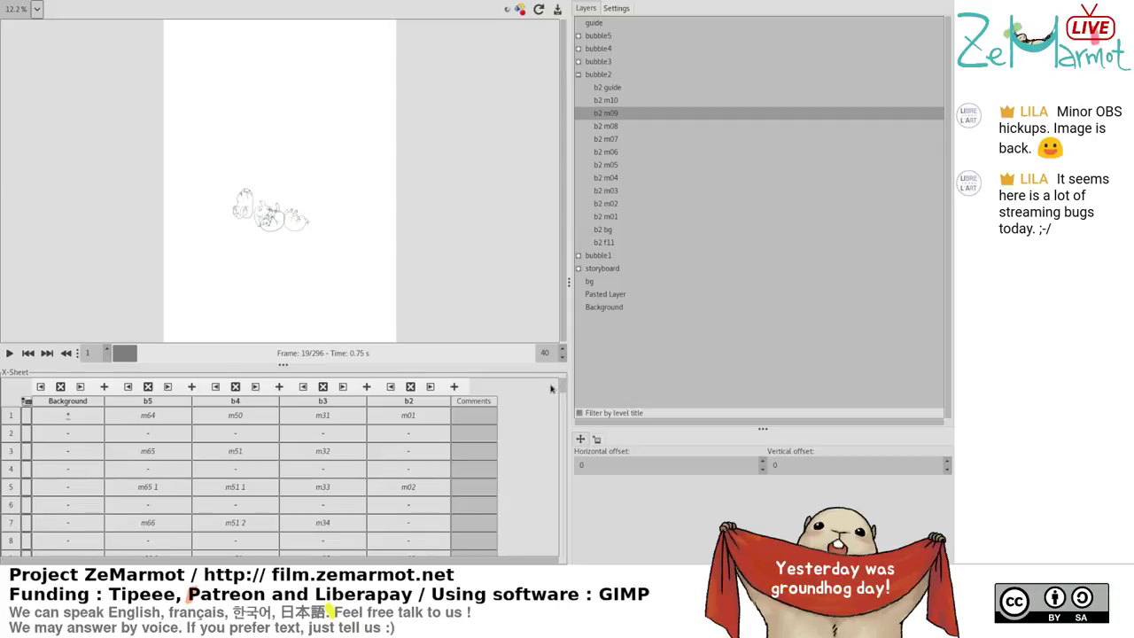
left_click(579, 257)
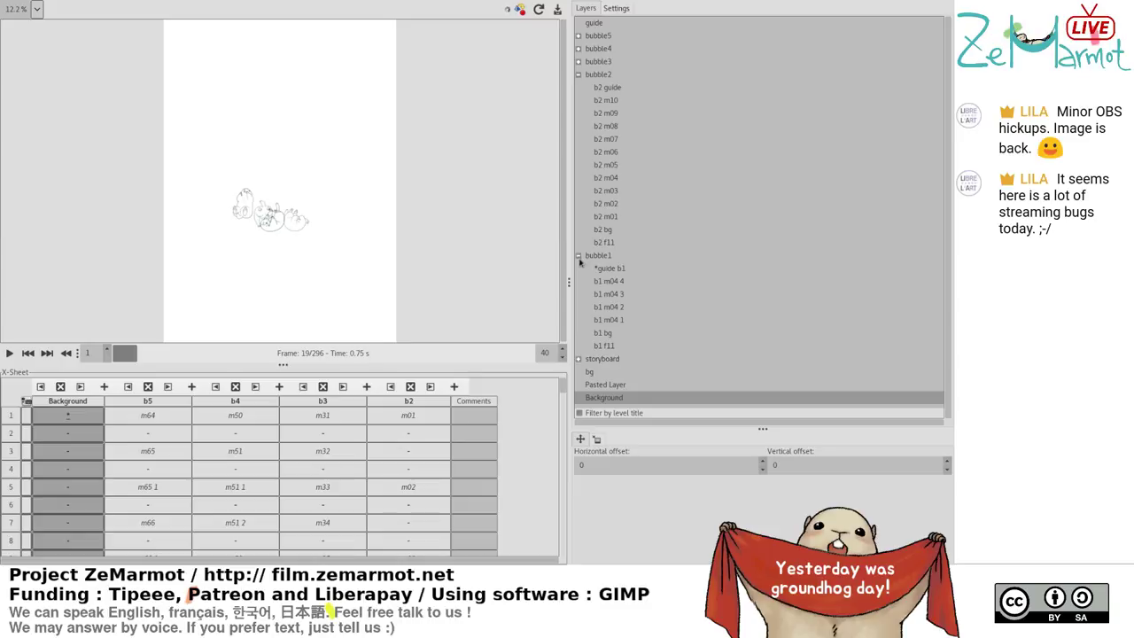
left_click(582, 336)
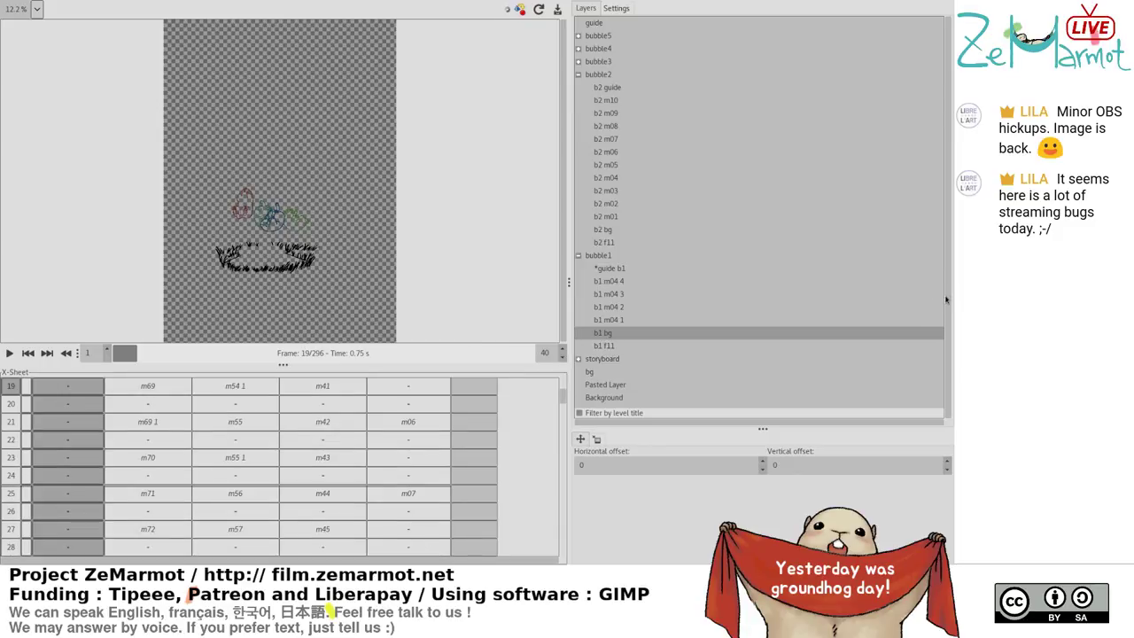
left_click(601, 399, "ctrl")
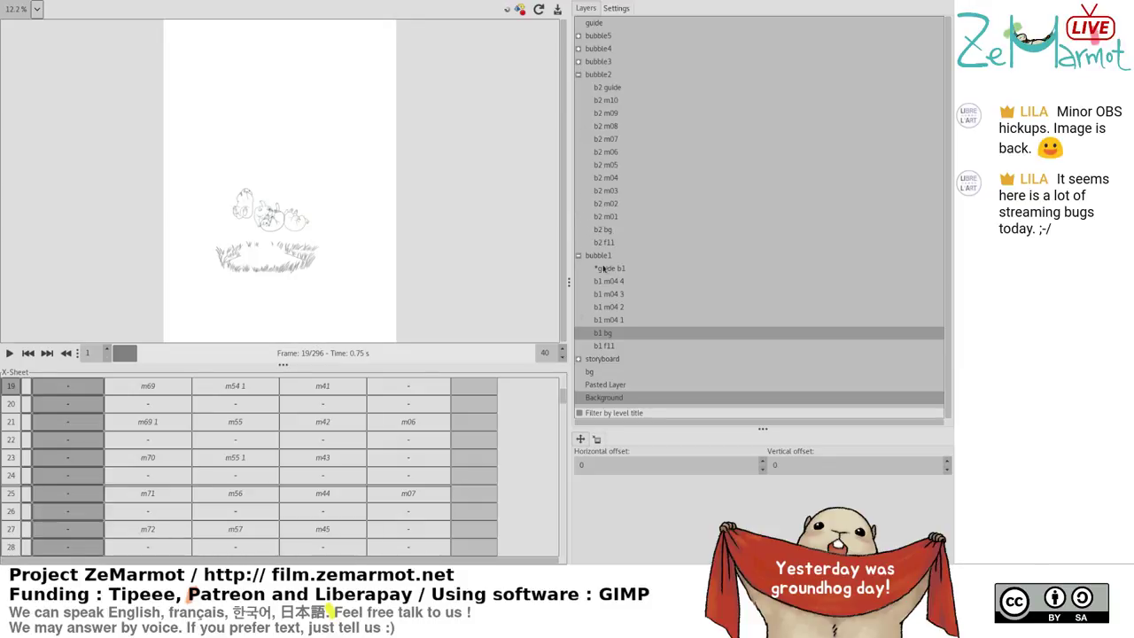
left_click(603, 230, "ctrl")
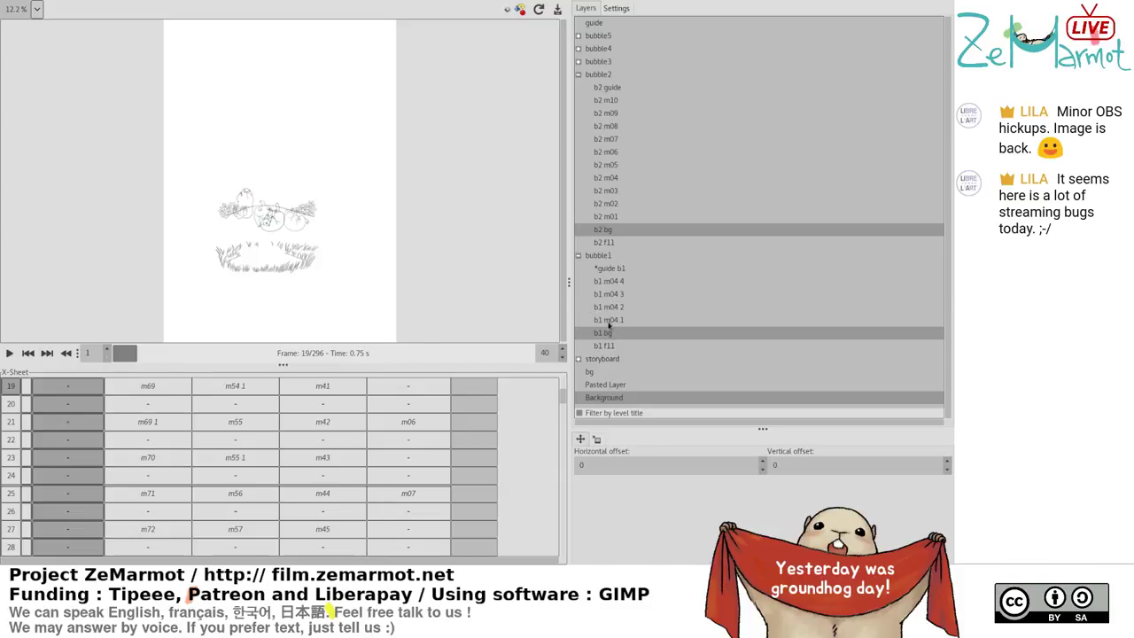
left_click(610, 282, "ctrl")
left_click(610, 295, "ctrl")
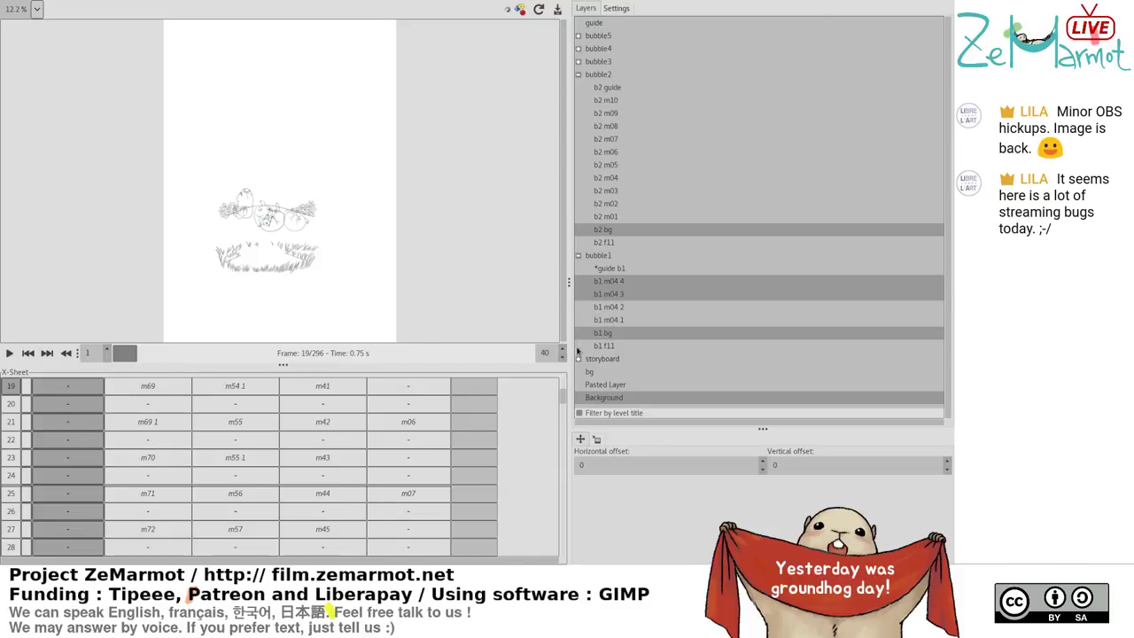
left_click(610, 295, "ctrl")
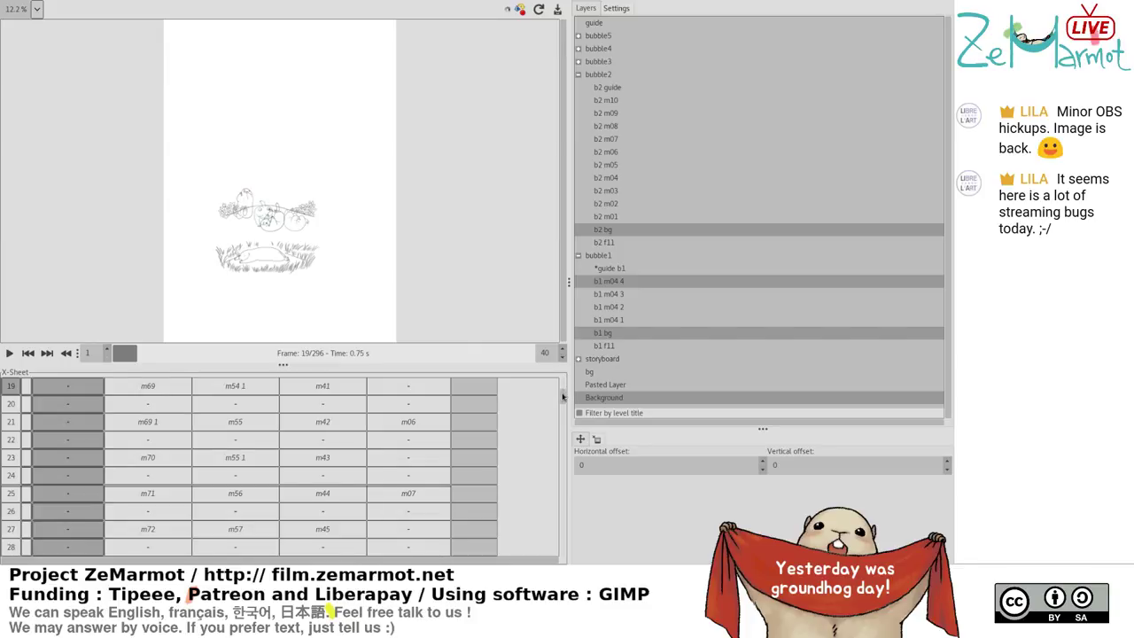
Play the animation in an enlarged preview, stop it and scrub to frame 32
left_click_drag(562, 397, 563, 381)
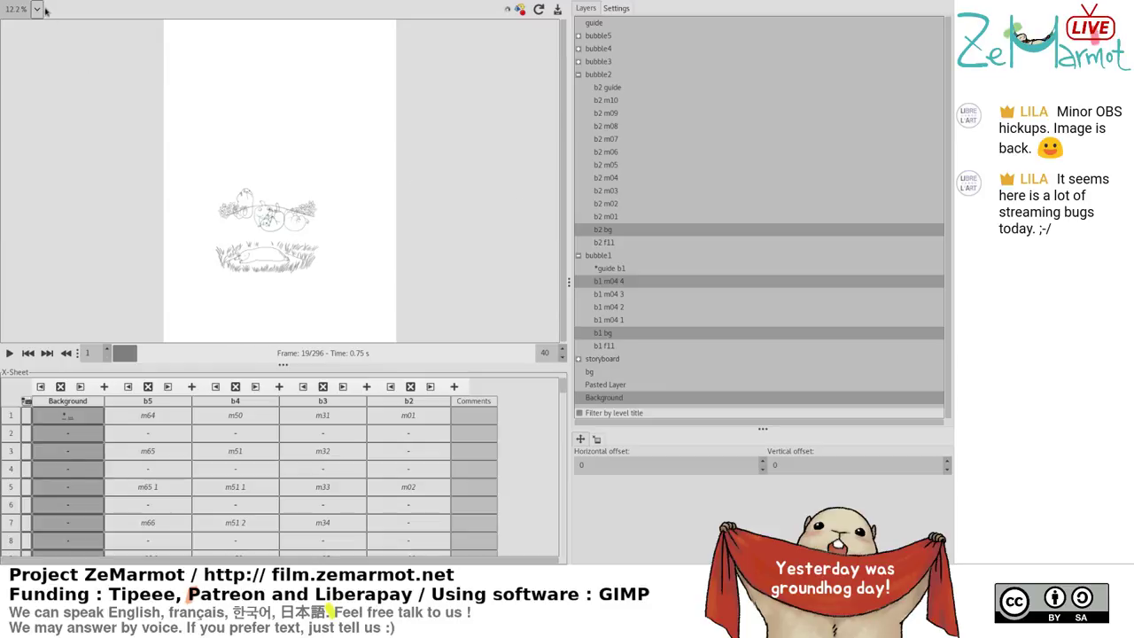
scroll(227, 342, "up", 2)
left_click_drag(561, 114, 568, 244)
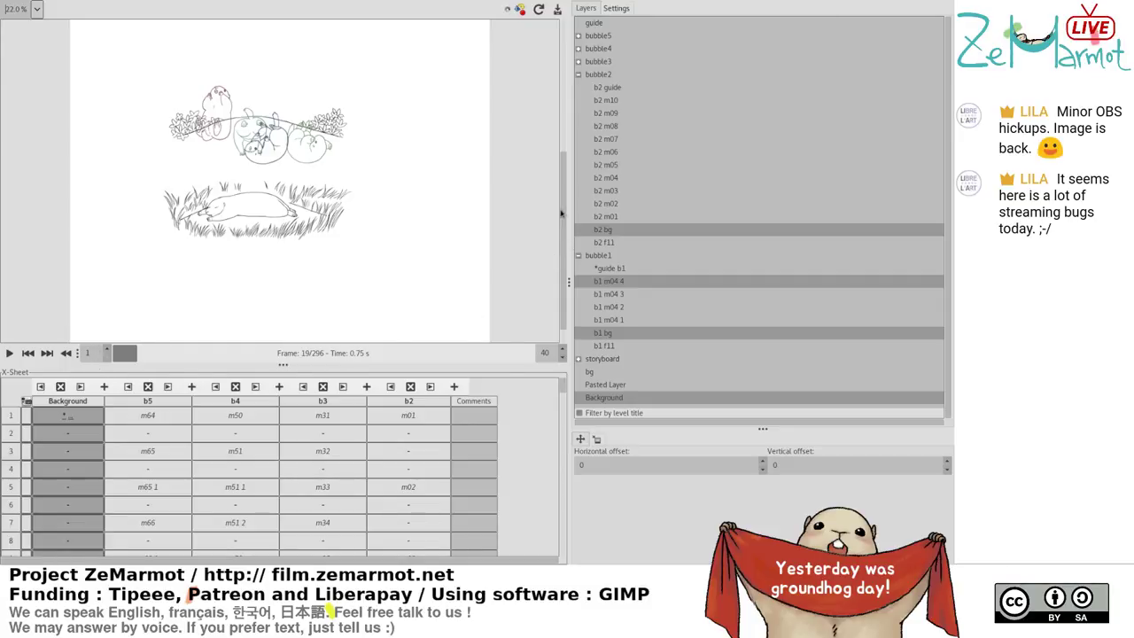
left_click_drag(563, 212, 563, 184)
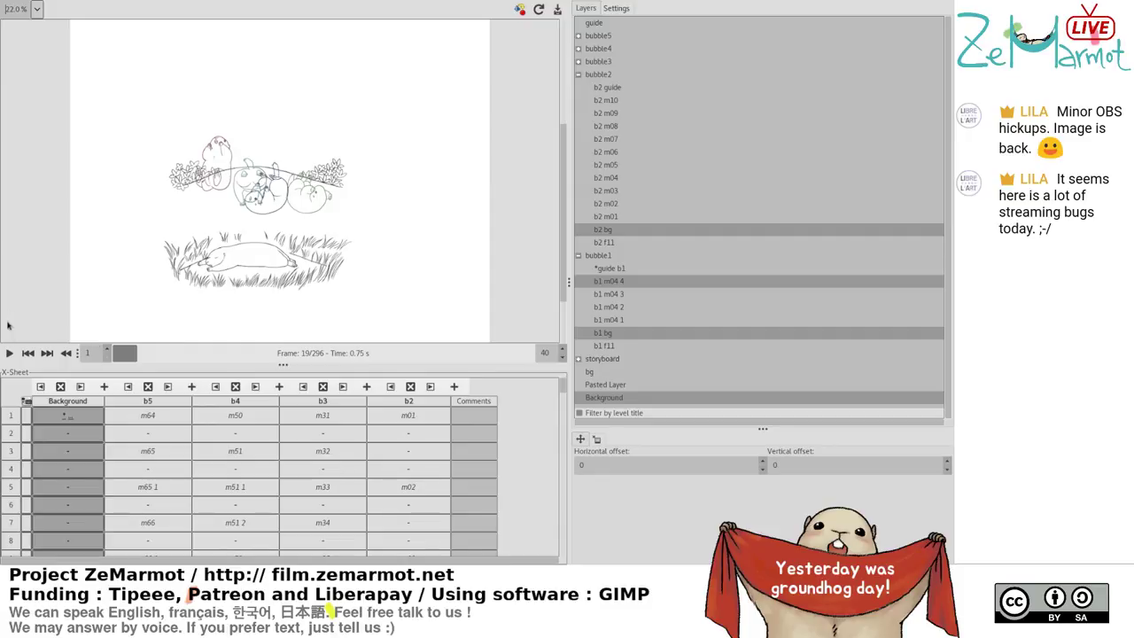
left_click(9, 353)
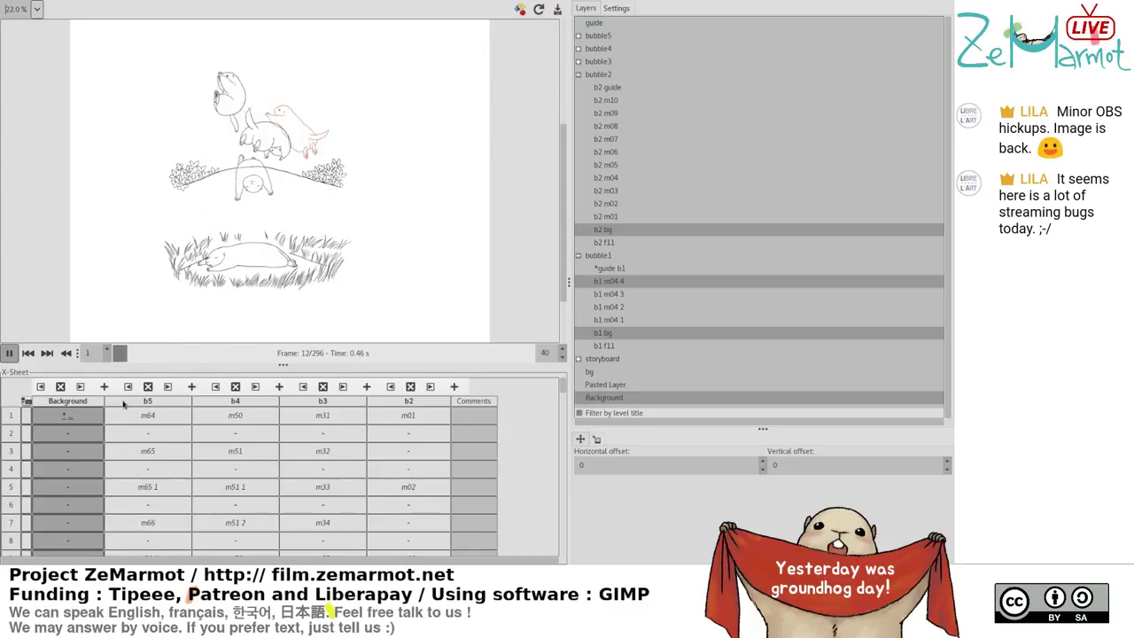
left_click(10, 353)
left_click_drag(151, 352, 159, 356)
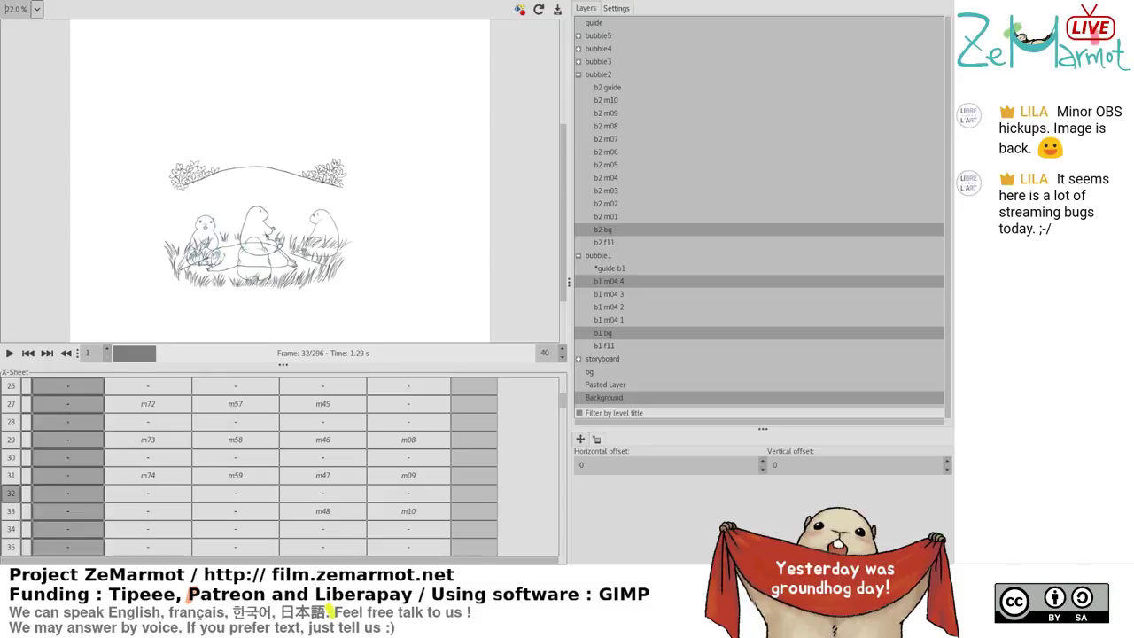
Return to the image, show b2 m09 and b2 m08, hide b2 m10, and make b2 m09 the active layer
left_click(929, 1)
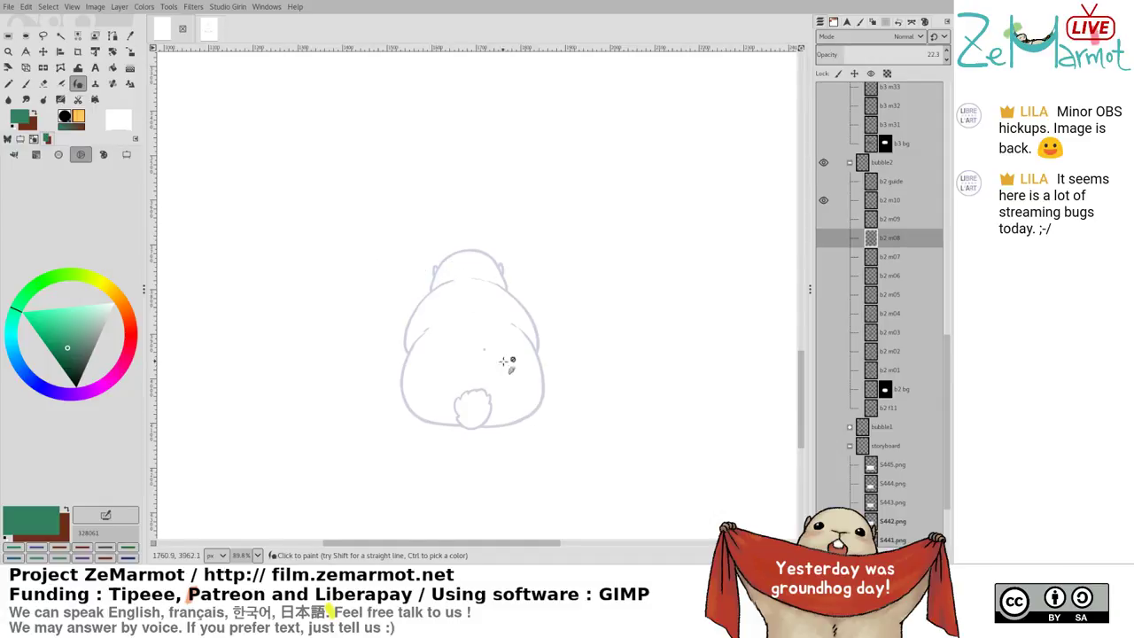
left_click(824, 219)
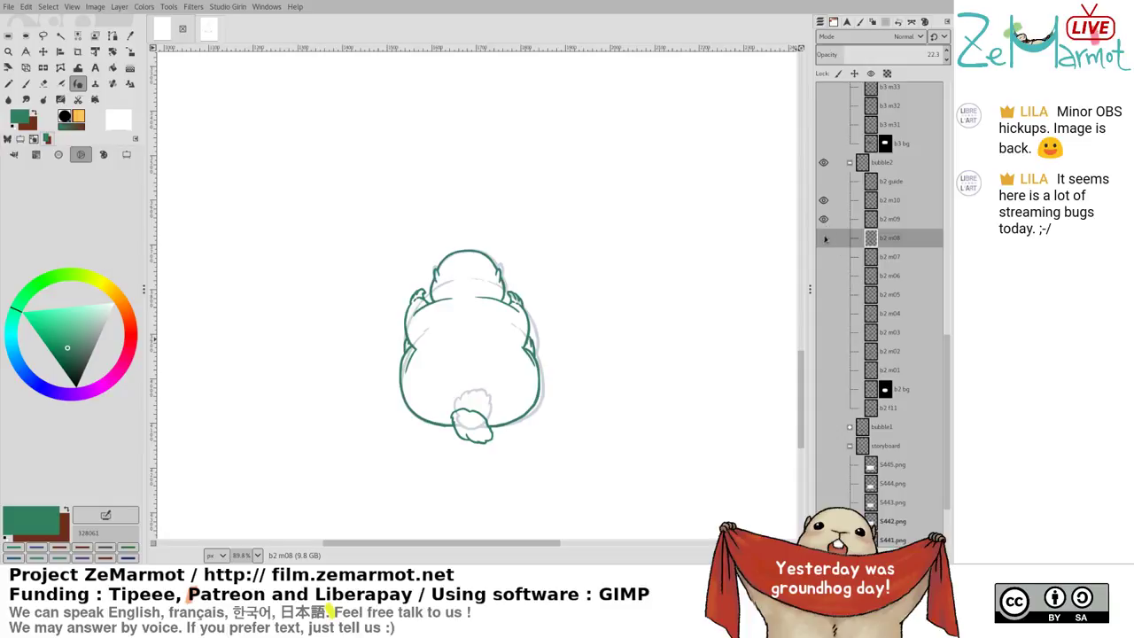
left_click(823, 237)
left_click(823, 200)
left_click(885, 223)
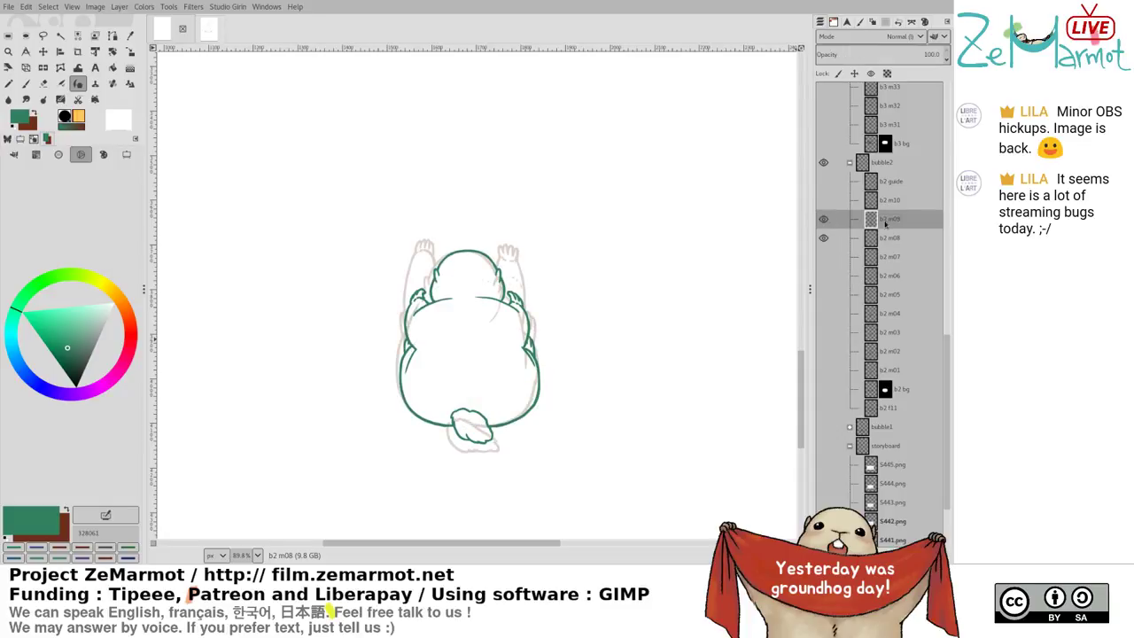
Lasso the whole marmot drawing on b2 m09, shift it slightly upward relative to b2 m08, and anchor it
key("m")
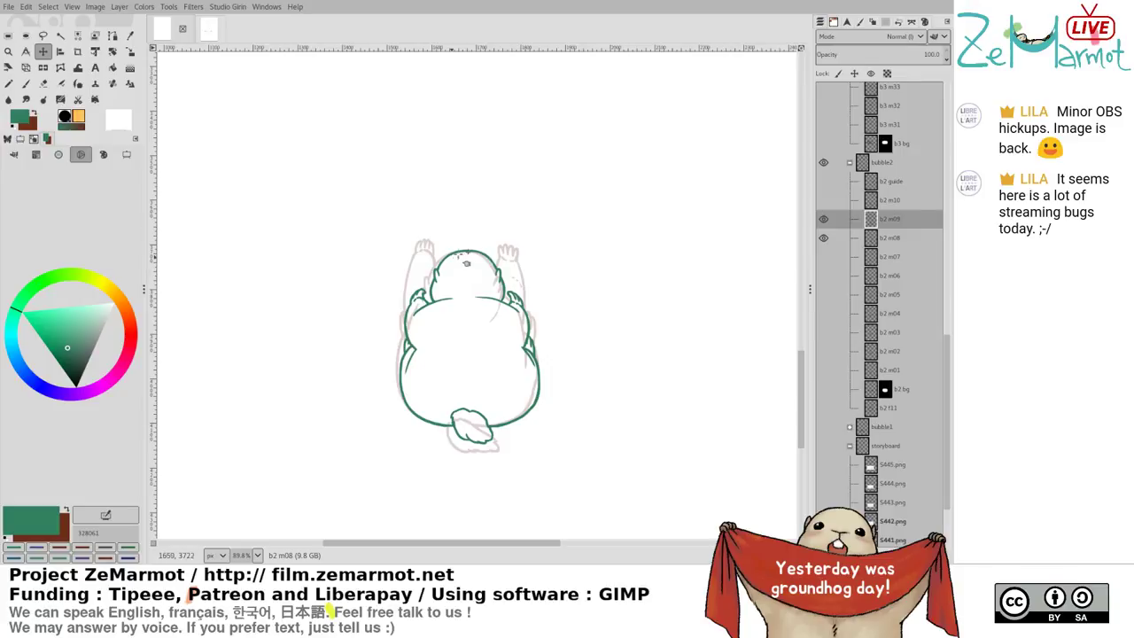
scroll(467, 260, "up", 2)
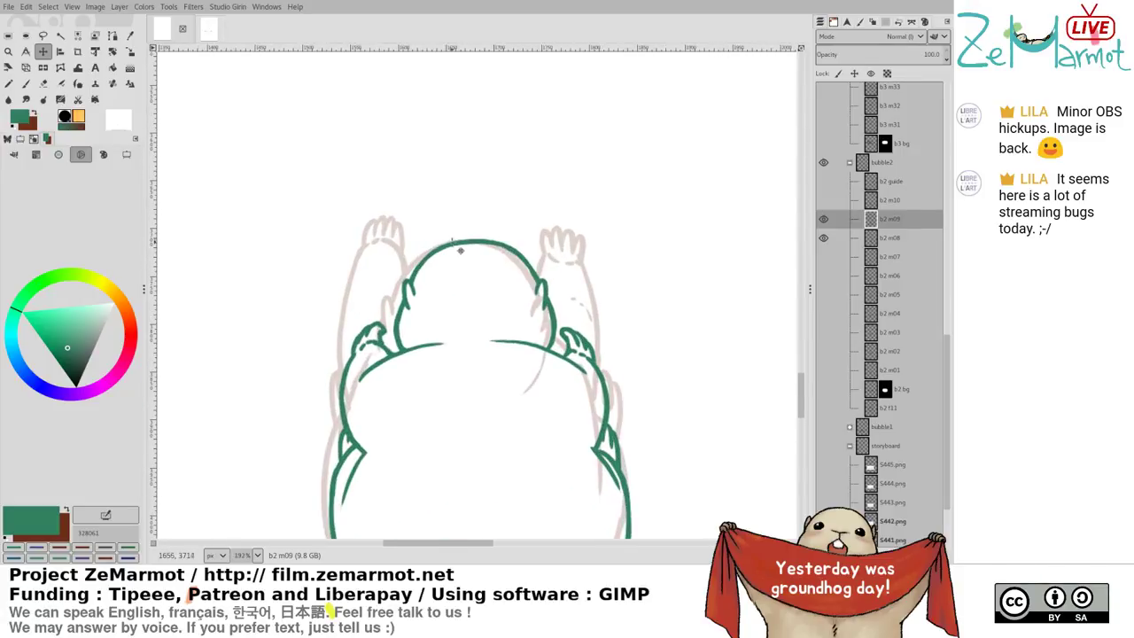
key("f")
mouse_move(329, 87)
left_mouse_down()
mouse_move(259, 149)
mouse_move(232, 496)
mouse_move(660, 52)
left_mouse_up()
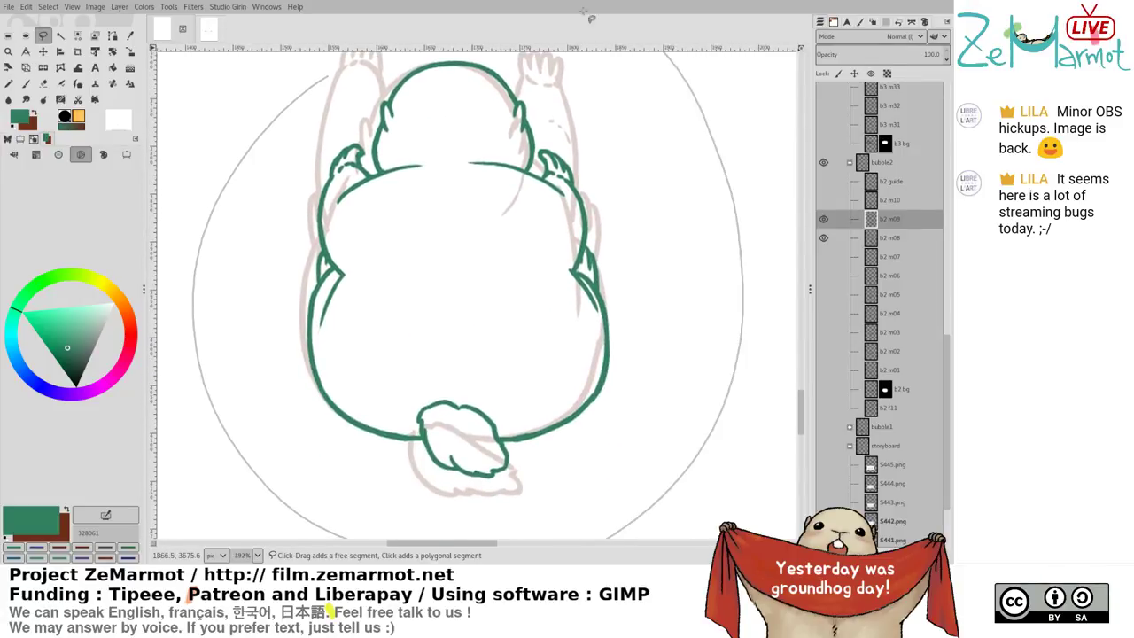
key("Return")
left_click_drag(445, 421, 450, 412)
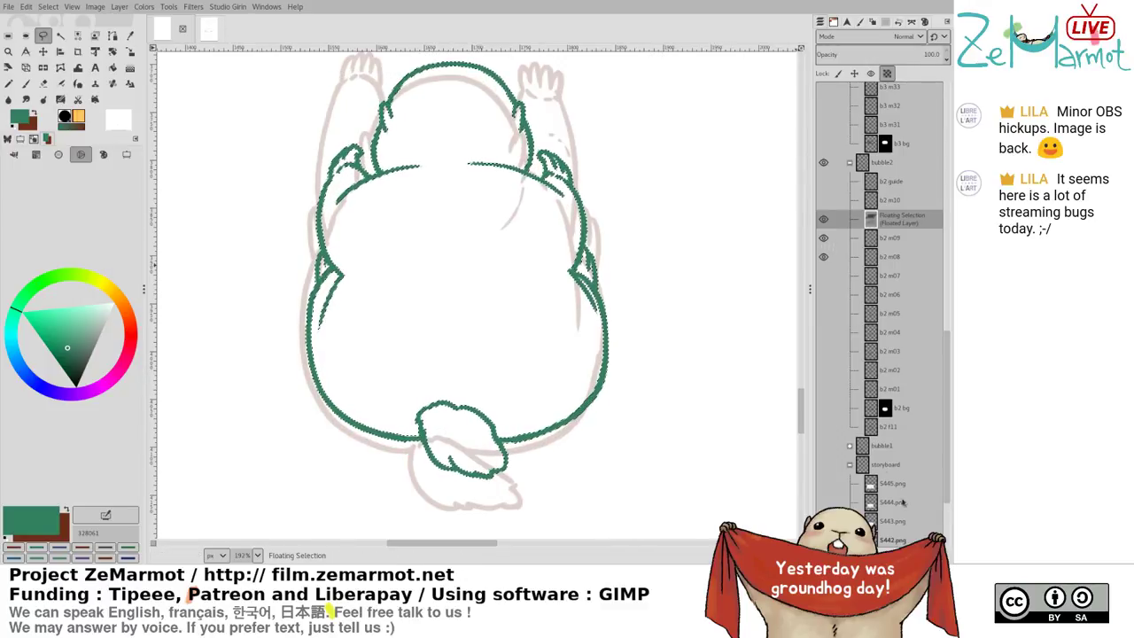
left_click(565, 435)
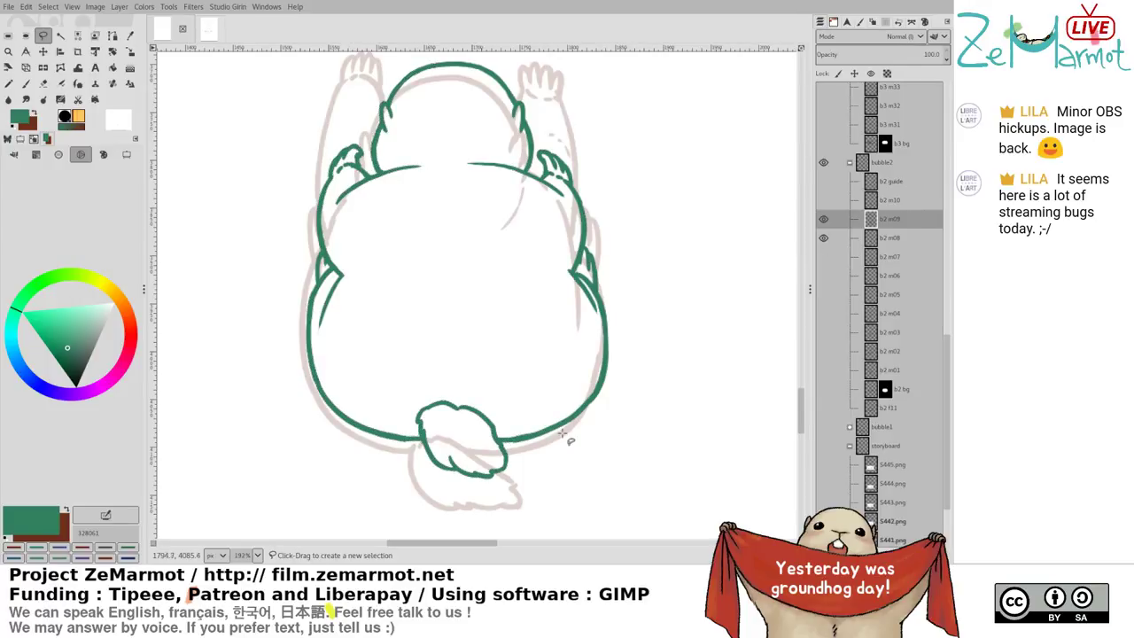
Flip through the neighbouring b2 frames one at a time to compare poses, ending with b2 m09 shown alone
left_click(826, 255, "shift")
left_click(825, 238, "shift")
left_click(823, 222, "shift")
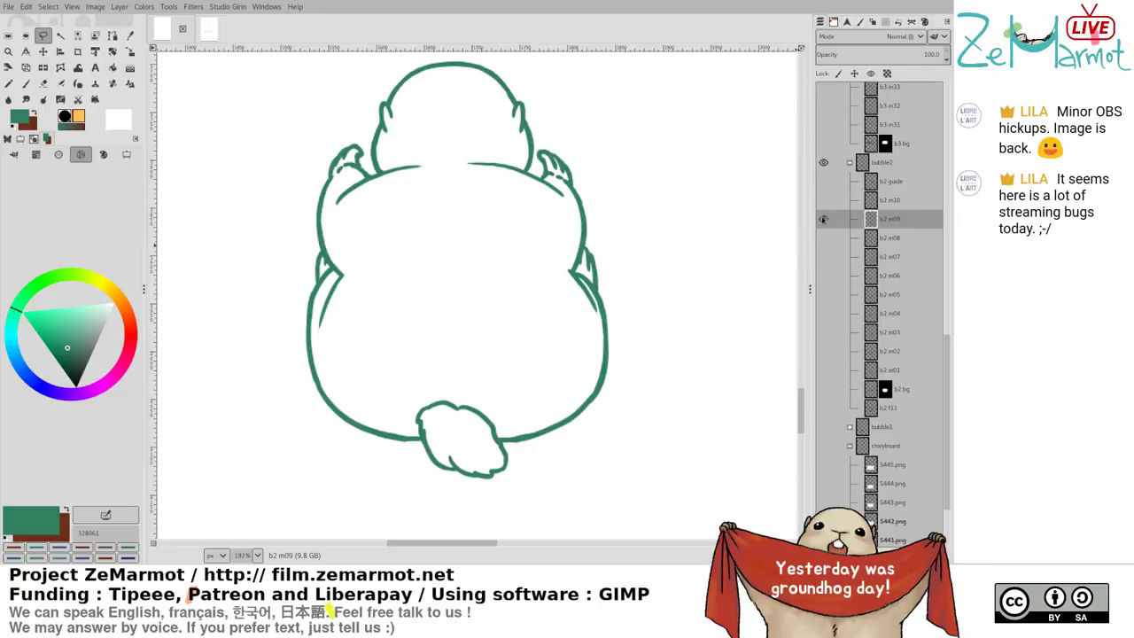
left_click(824, 202, "shift")
left_click(824, 238, "shift")
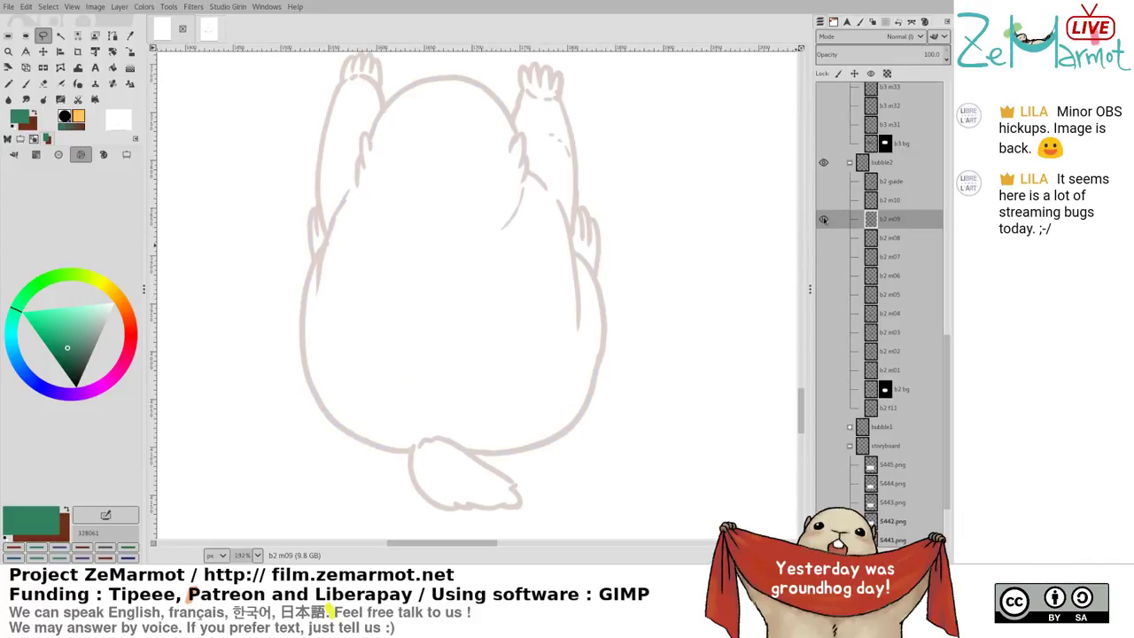
left_click(824, 218, "shift")
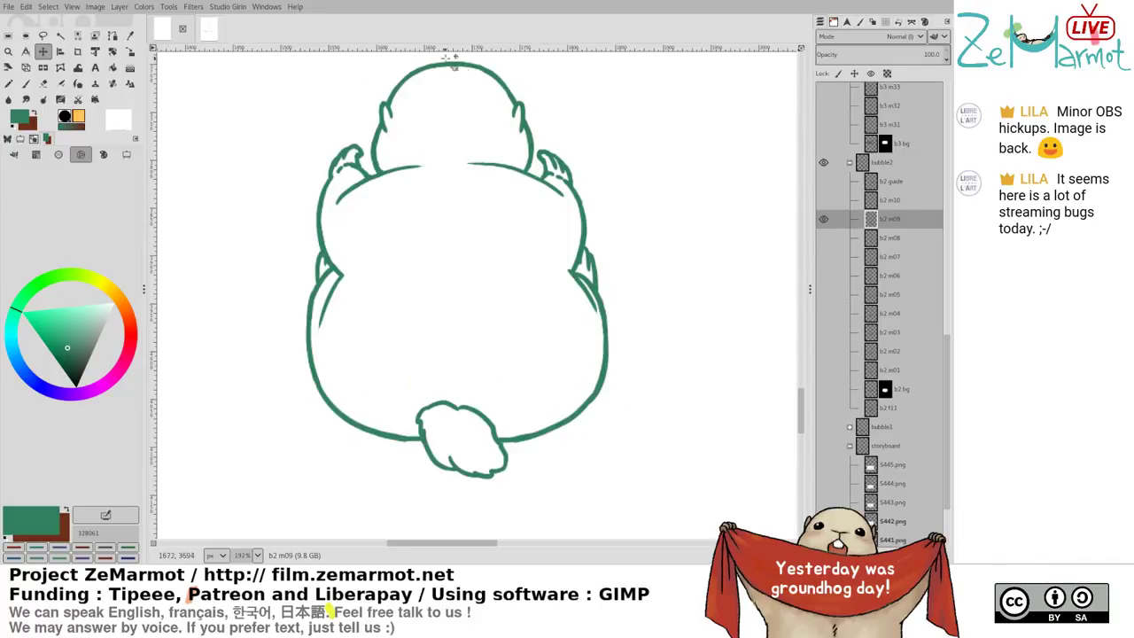
Lasso the whole marmot drawing on b2 m09, shift it slightly upward, and anchor it
mouse_move(333, 67)
left_mouse_down()
mouse_move(227, 202)
mouse_move(667, 455)
mouse_move(505, 40)
mouse_move(333, 87)
left_mouse_up()
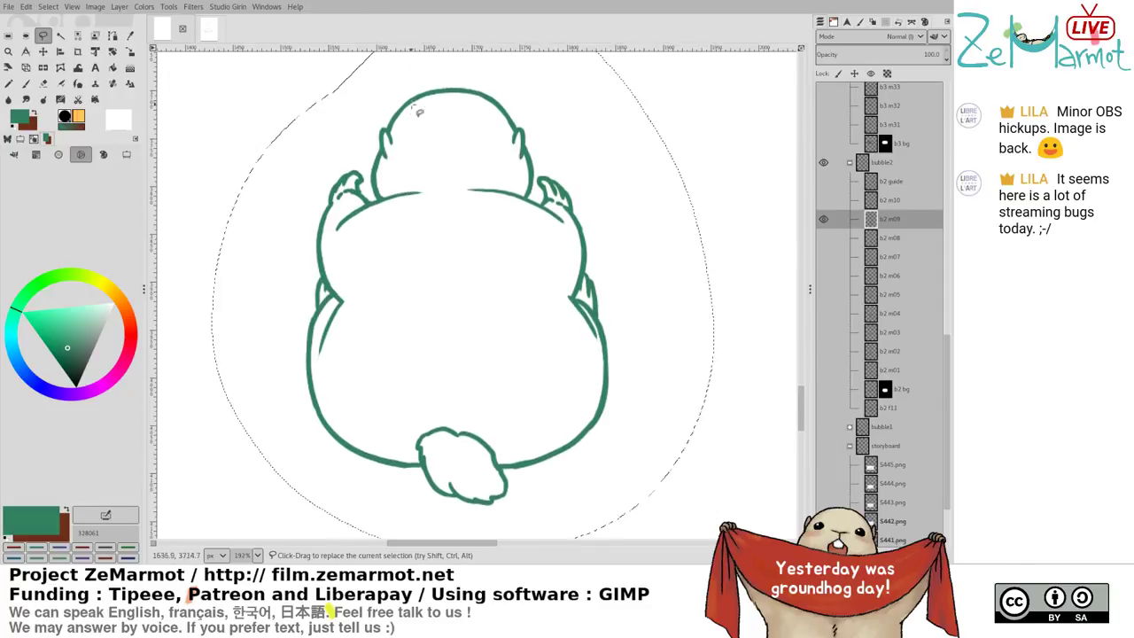
left_click_drag(426, 98, 423, 84)
left_click(700, 211)
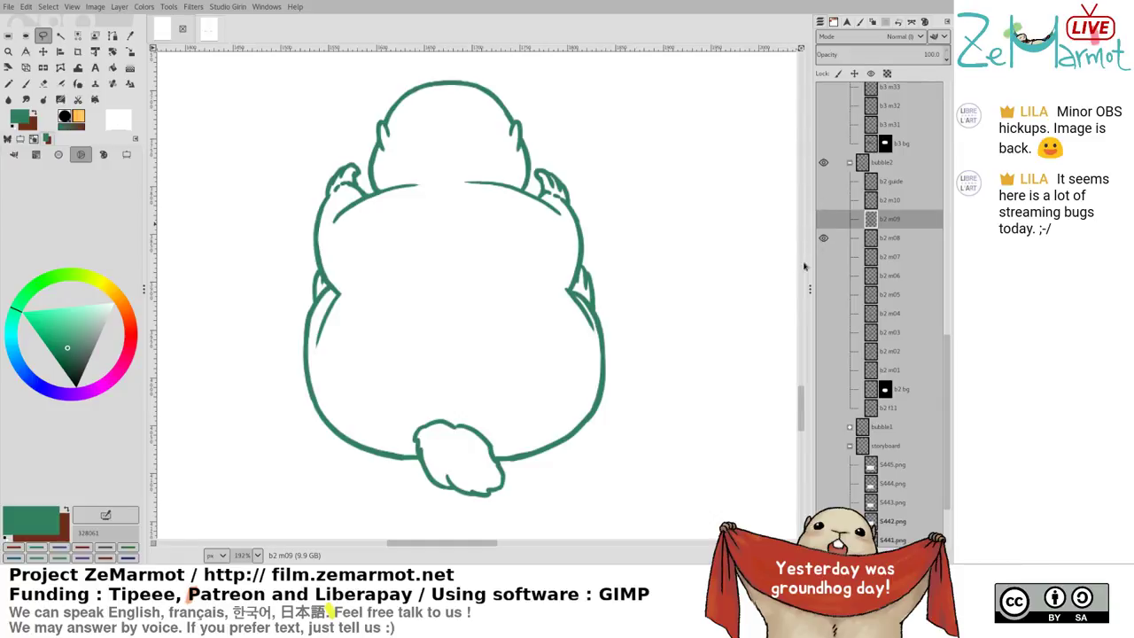
Toggle b2 m10, b2 m09 and b2 m08 to compare the shifted pose with its neighbours
left_click(824, 200)
left_click(824, 220)
left_click(824, 237)
left_click(824, 220)
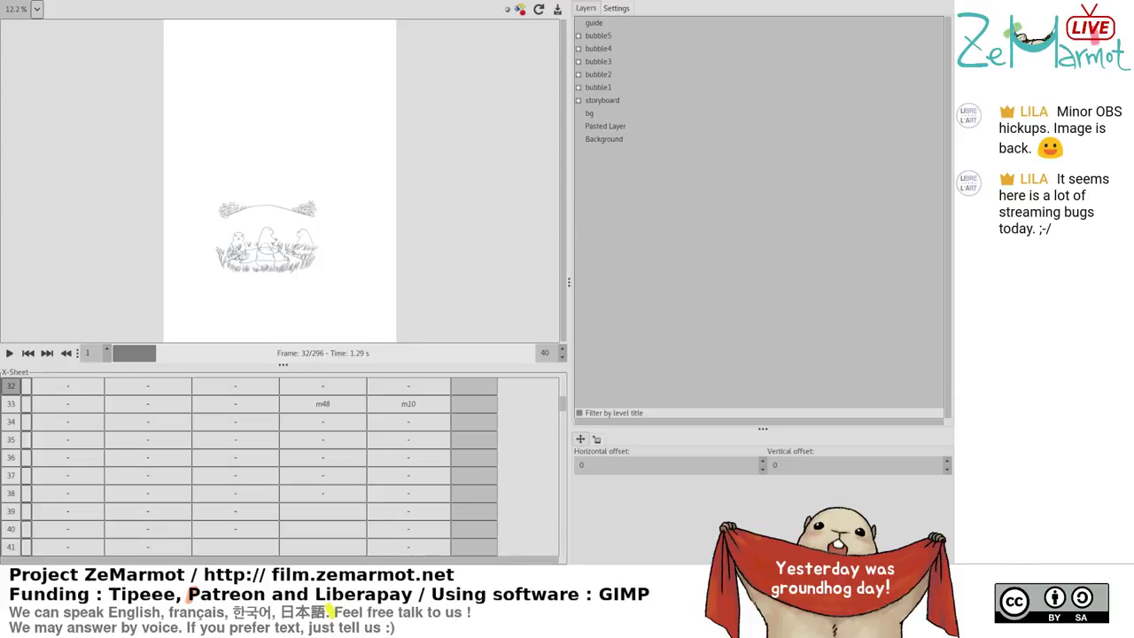
Play the animation in the animation preview from around frame 32 and stop it
left_click(360, 417)
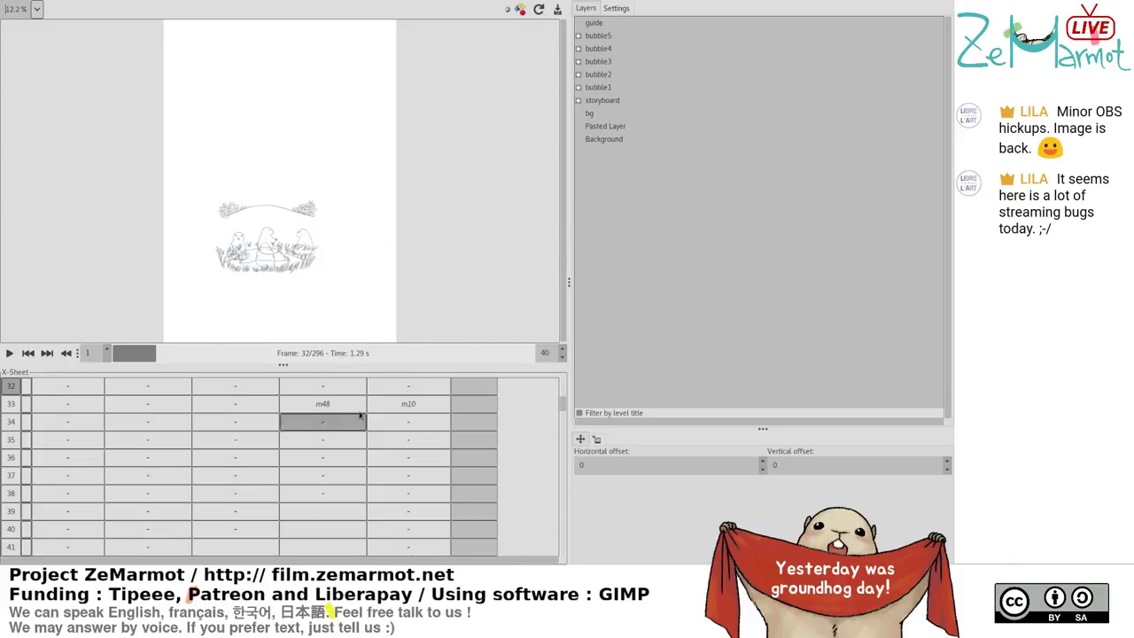
left_click(2, 381)
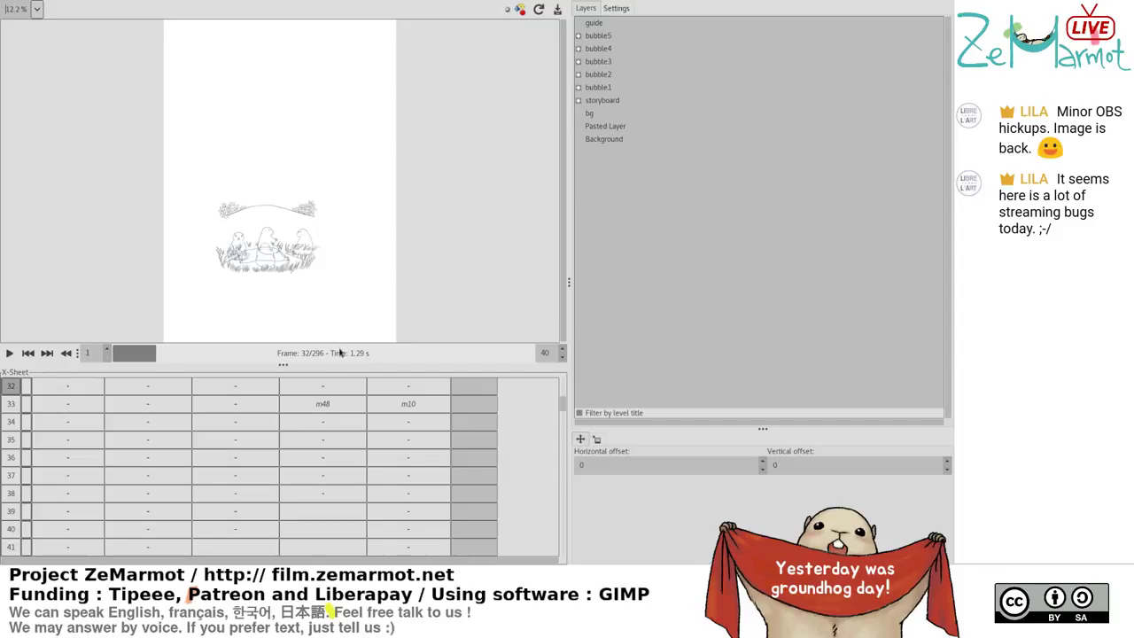
left_click(9, 353)
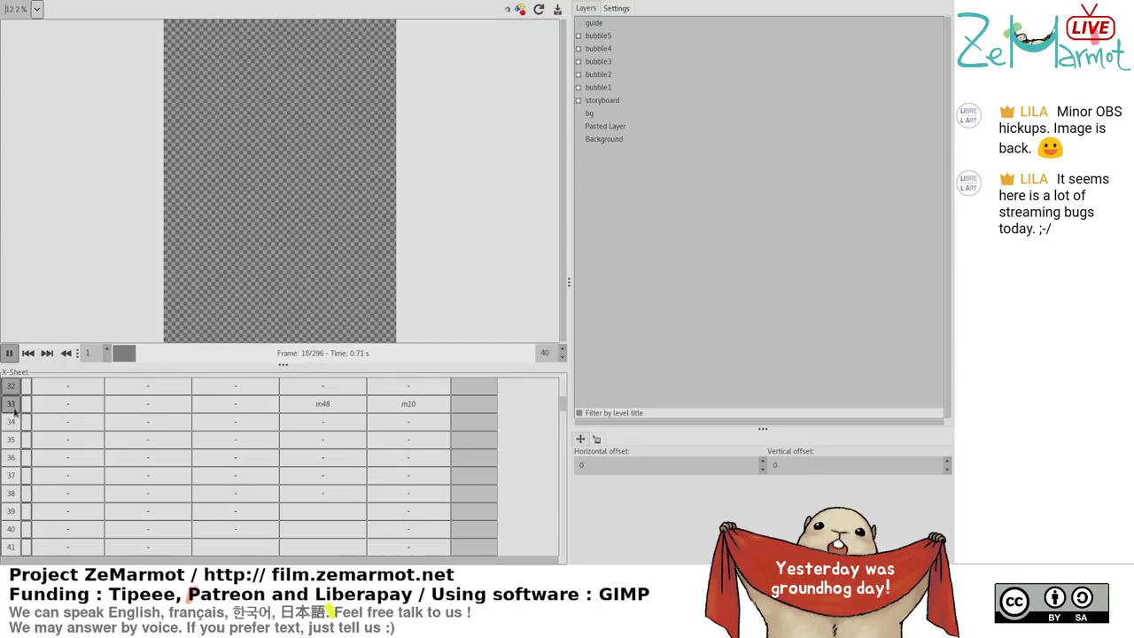
left_click(11, 354)
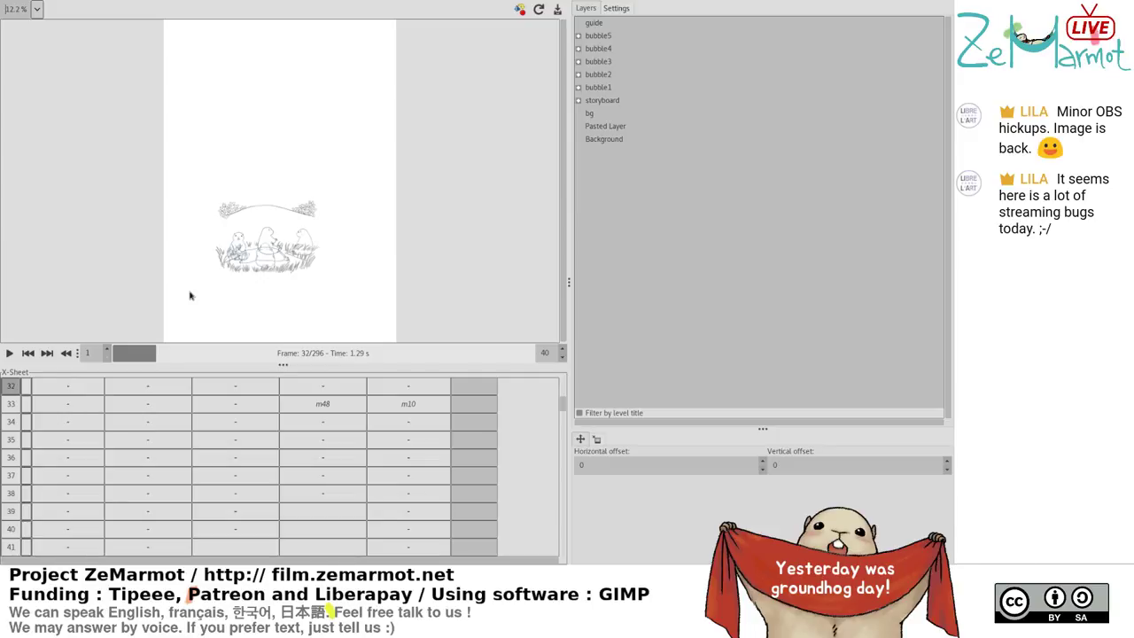
Replay the animation with the preview enlarged to 51% and centred on the marmots
left_click(9, 352)
left_click(65, 423)
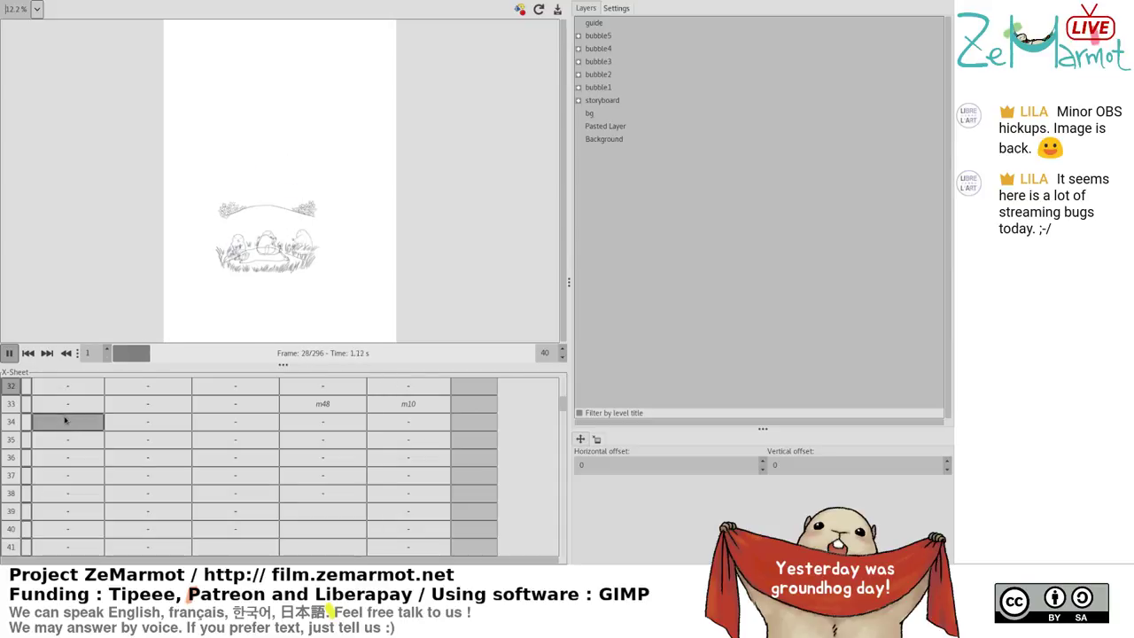
left_click(36, 10)
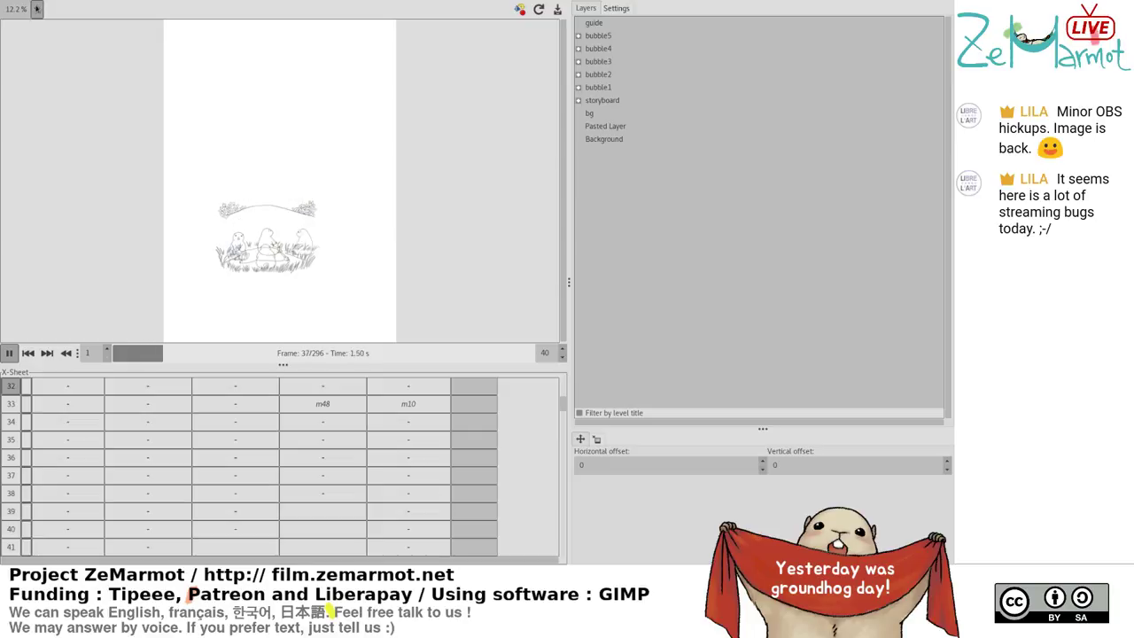
left_click(23, 51)
left_click_drag(564, 64, 563, 256)
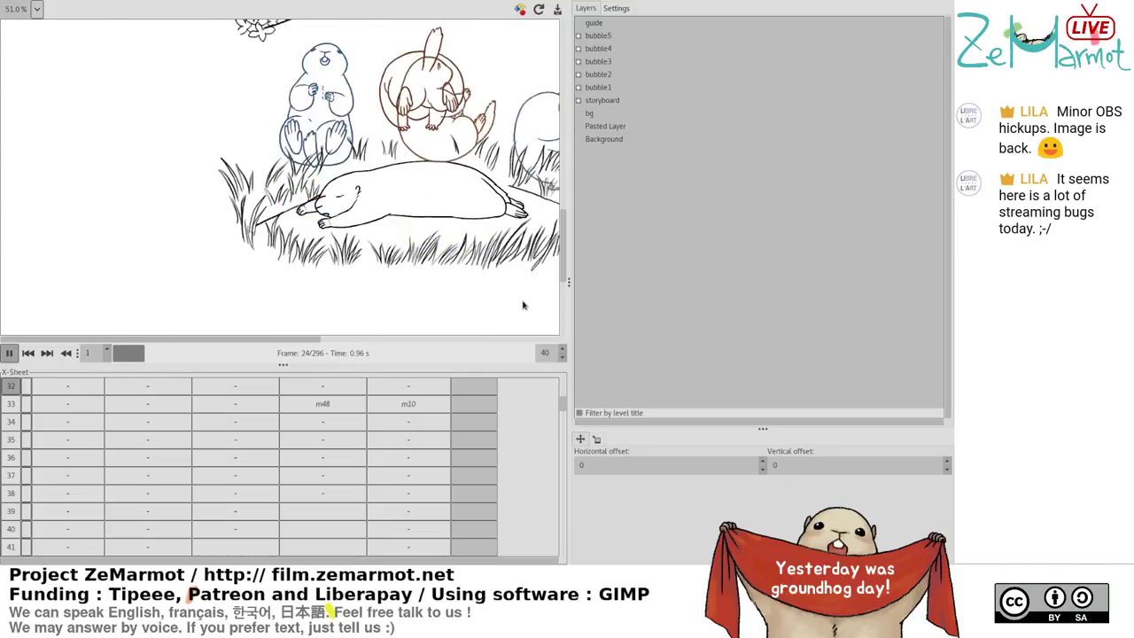
Stop playback, scrub to frame 33, replay the sequence, and stop again at frame 23
left_click(126, 353)
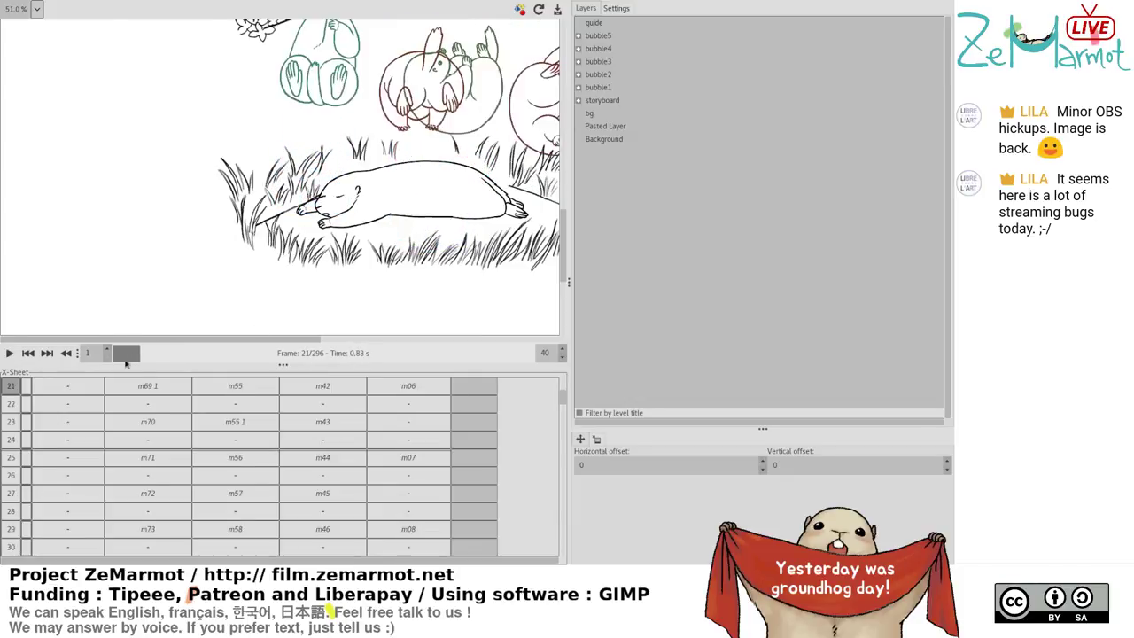
left_click_drag(126, 353, 159, 356)
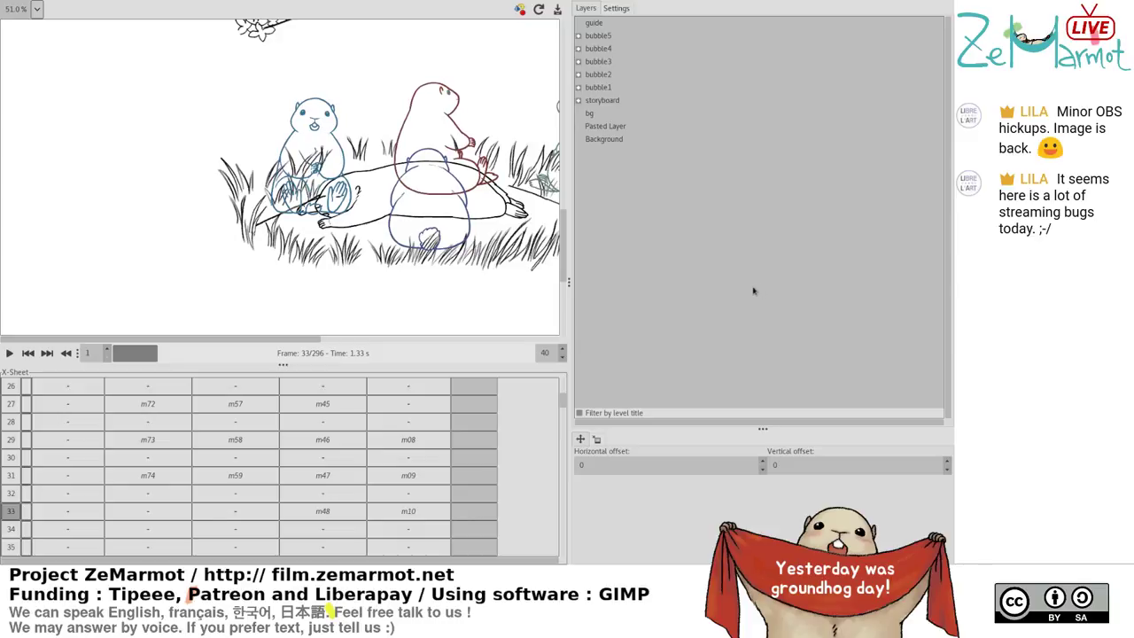
left_click(8, 353)
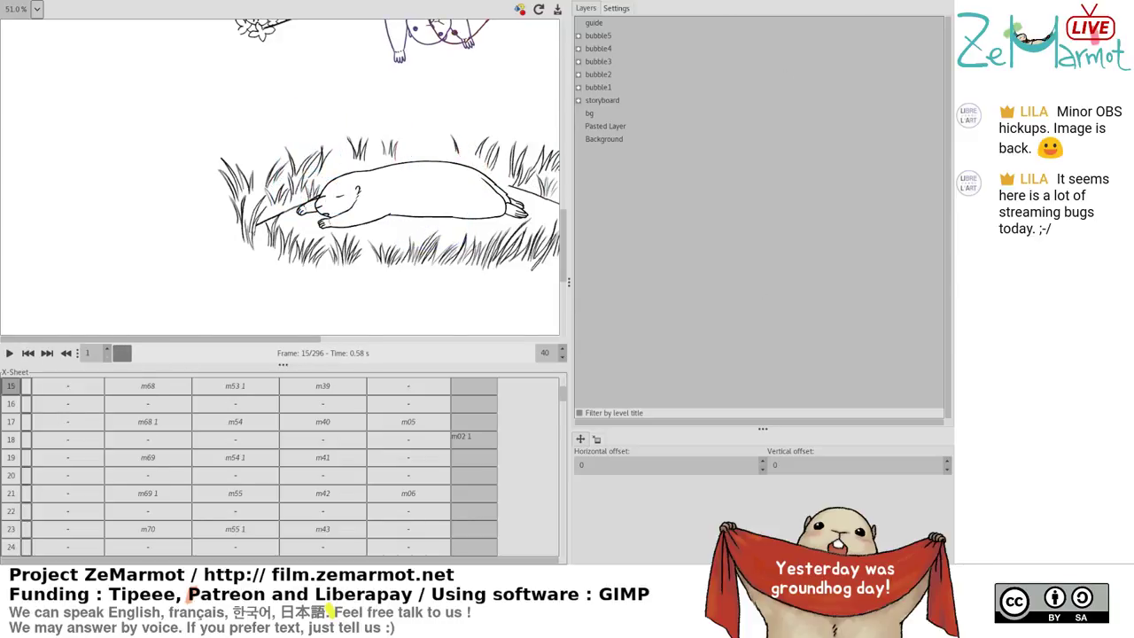
left_click(9, 353)
mouse_move(131, 340)
left_mouse_down()
mouse_move(156, 348)
mouse_move(144, 354)
left_mouse_up()
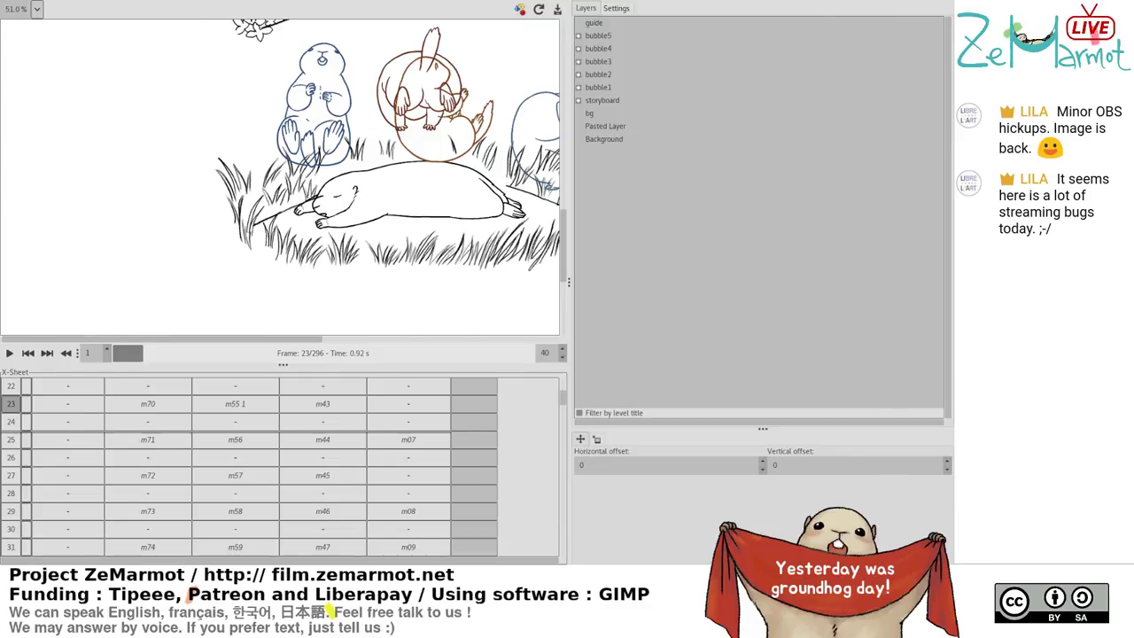
Return to the image, show only b2 m07, and make it the active layer
key("alt+Tab")
left_click(824, 238)
left_click(824, 201)
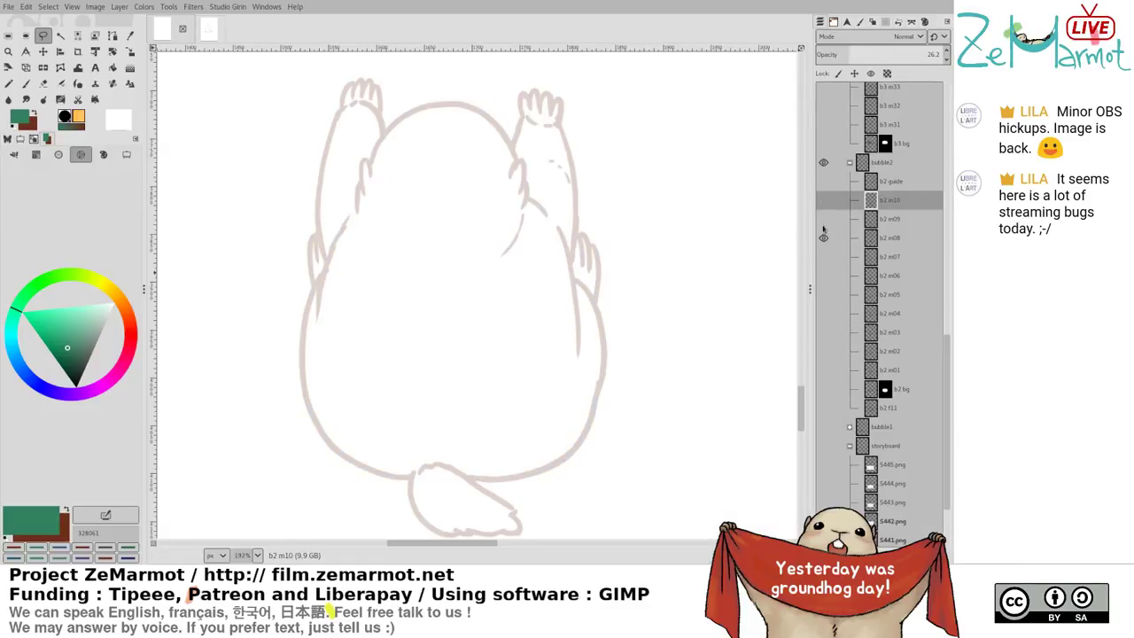
left_click(824, 256)
left_click(825, 238)
left_click_drag(514, 349, 574, 322)
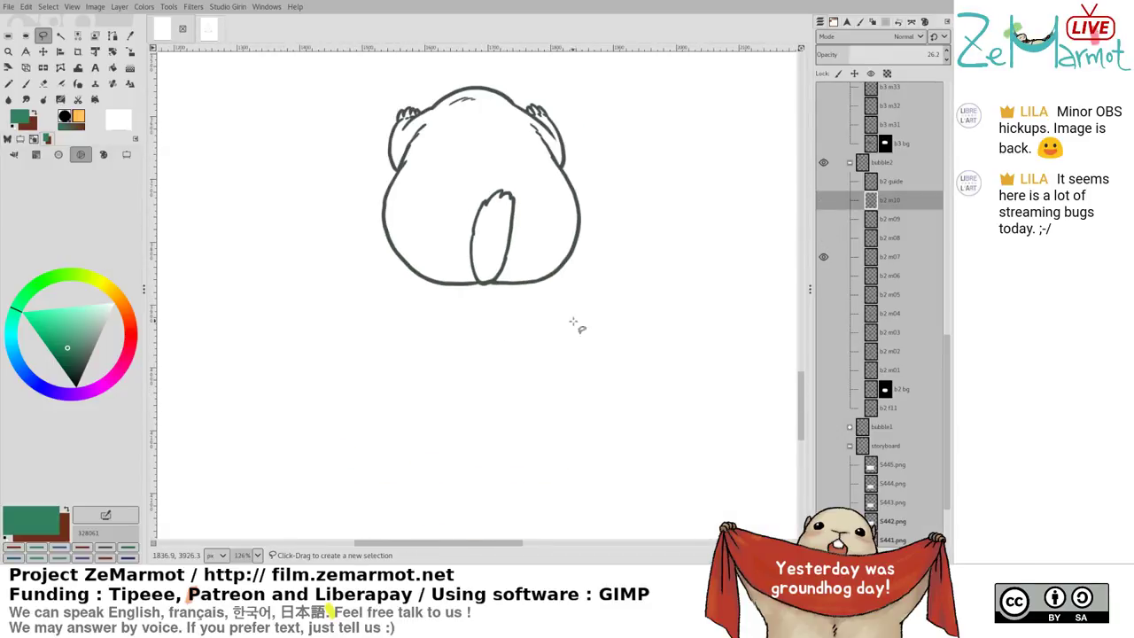
left_click_drag(661, 300, 600, 404)
left_click(873, 257)
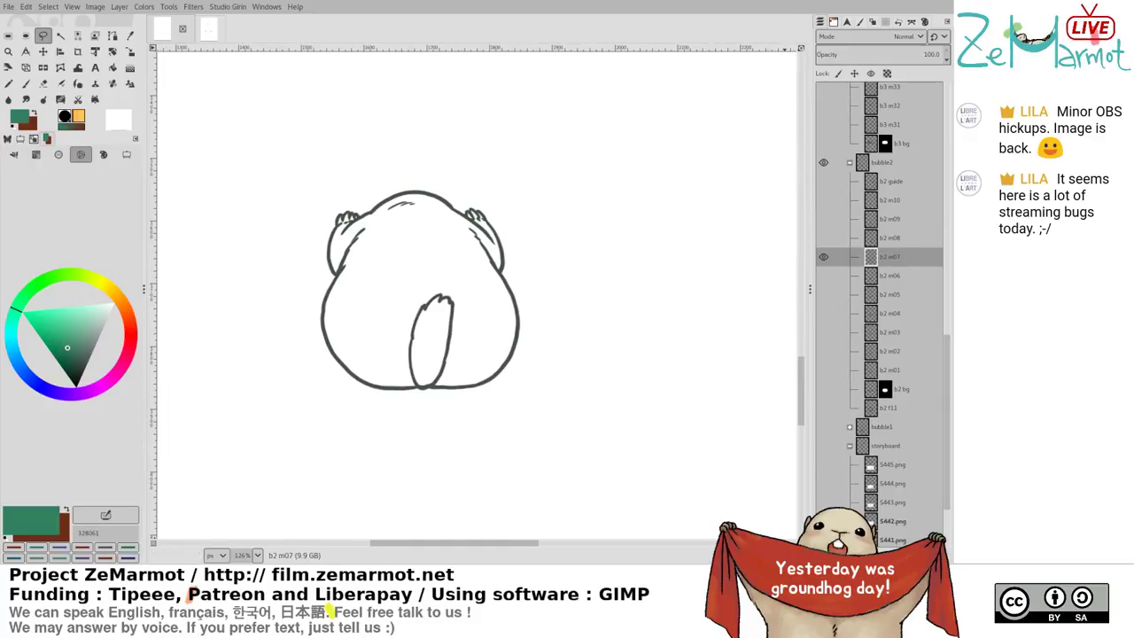
Add a new layer above b2 m07 for a sketch, lower b2 m07's opacity to 42.6, and reactivate the new layer
key("ctrl+shift+n")
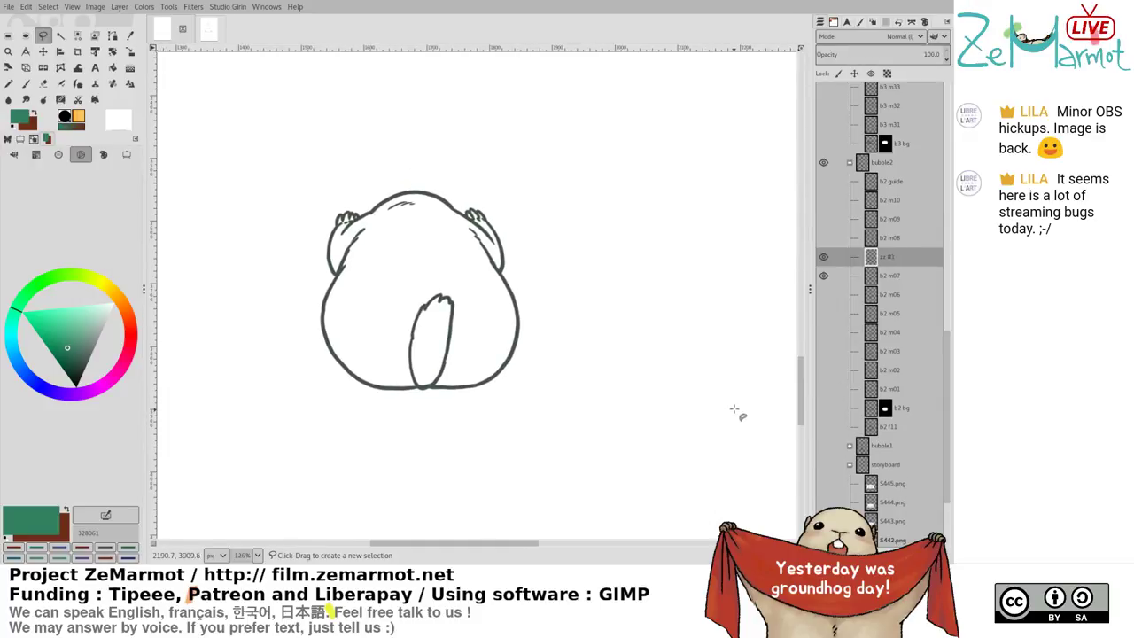
left_click(892, 274)
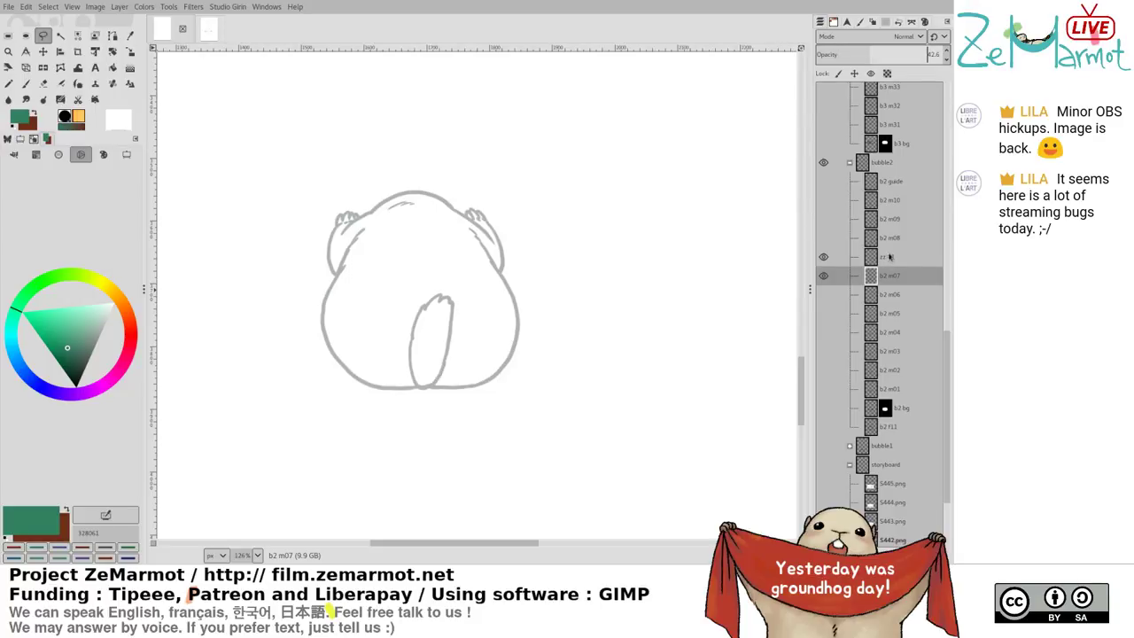
key("Page_Up")
Sketch the rounded upper outline of the marmot's back in green on zz #1, over the faded b2 m07
key("p")
mouse_move(388, 206)
left_mouse_down()
mouse_move(345, 257)
mouse_move(323, 337)
mouse_move(354, 366)
left_mouse_up()
key("ctrl+z")
key("ctrl+z")
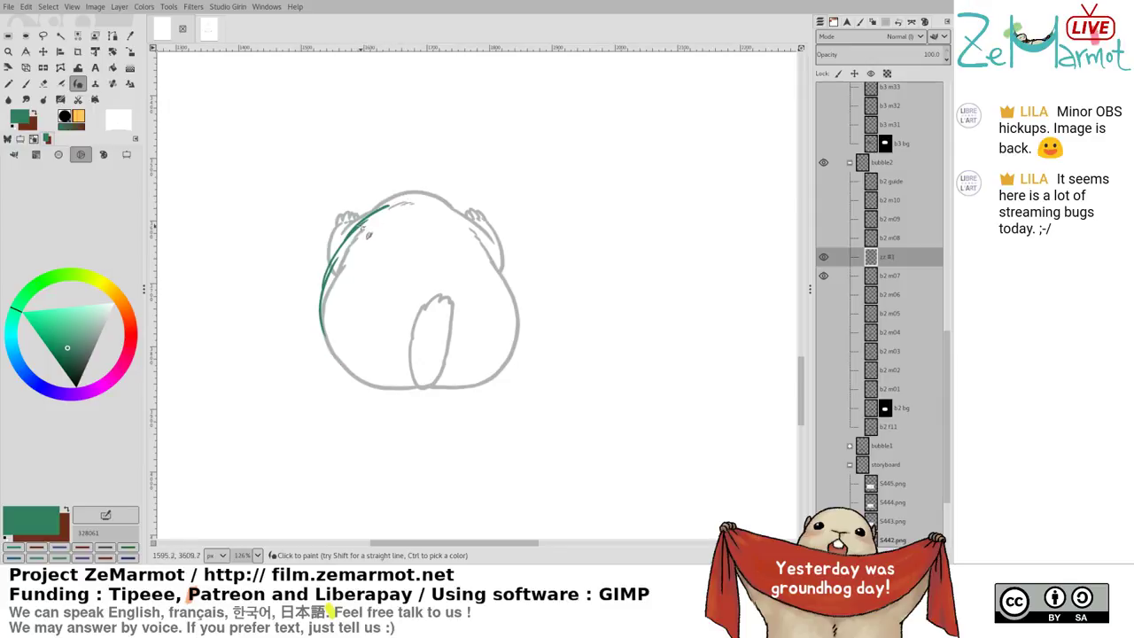
left_click_drag(358, 226, 321, 300)
left_click_drag(353, 250, 322, 326)
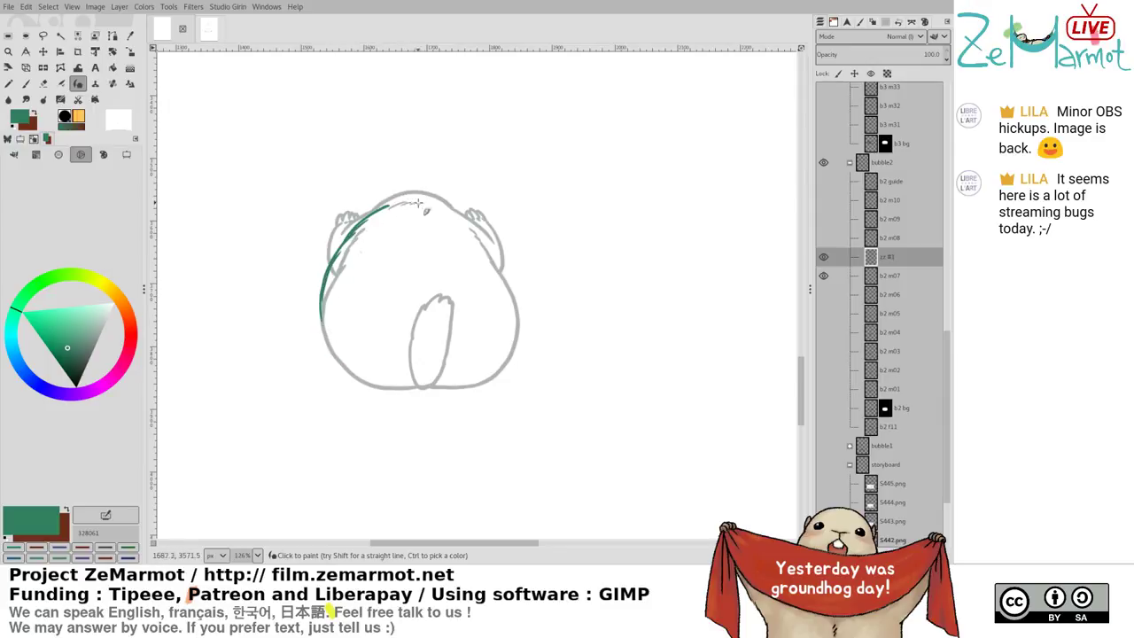
mouse_move(381, 218)
left_mouse_down()
mouse_move(441, 207)
mouse_move(491, 240)
mouse_move(518, 290)
left_mouse_up()
left_click_drag(494, 241, 518, 310)
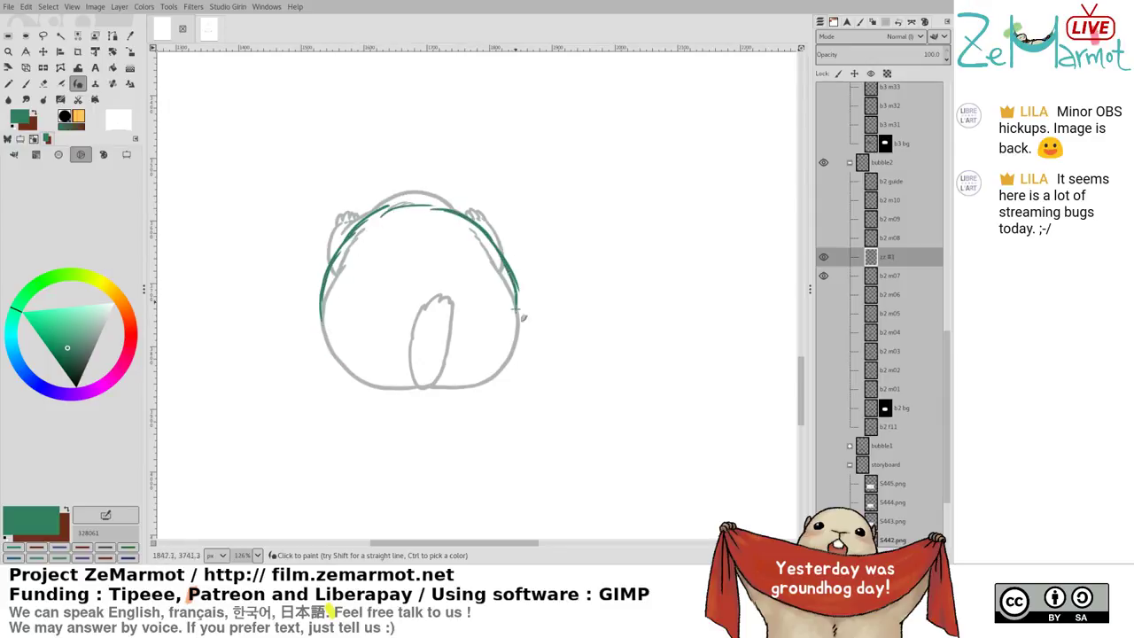
Sketch the lower sides and bottom curve of the marmot's body on zz #1
left_click_drag(511, 268, 510, 340)
left_click_drag(517, 300, 488, 382)
mouse_move(329, 297)
left_mouse_down()
mouse_move(330, 358)
mouse_move(325, 289)
mouse_move(358, 385)
left_mouse_up()
mouse_move(319, 333)
left_mouse_down()
mouse_move(400, 388)
mouse_move(377, 384)
mouse_move(453, 392)
mouse_move(436, 389)
mouse_move(498, 372)
left_mouse_up()
key("ctrl+z")
Redraw the curve over the top of the head until it sits slightly below the old b2 m07 contour
mouse_move(370, 213)
left_mouse_down()
mouse_move(428, 204)
mouse_move(380, 216)
mouse_move(395, 197)
mouse_move(450, 210)
left_mouse_up()
key("ctrl+z")
key("ctrl+z")
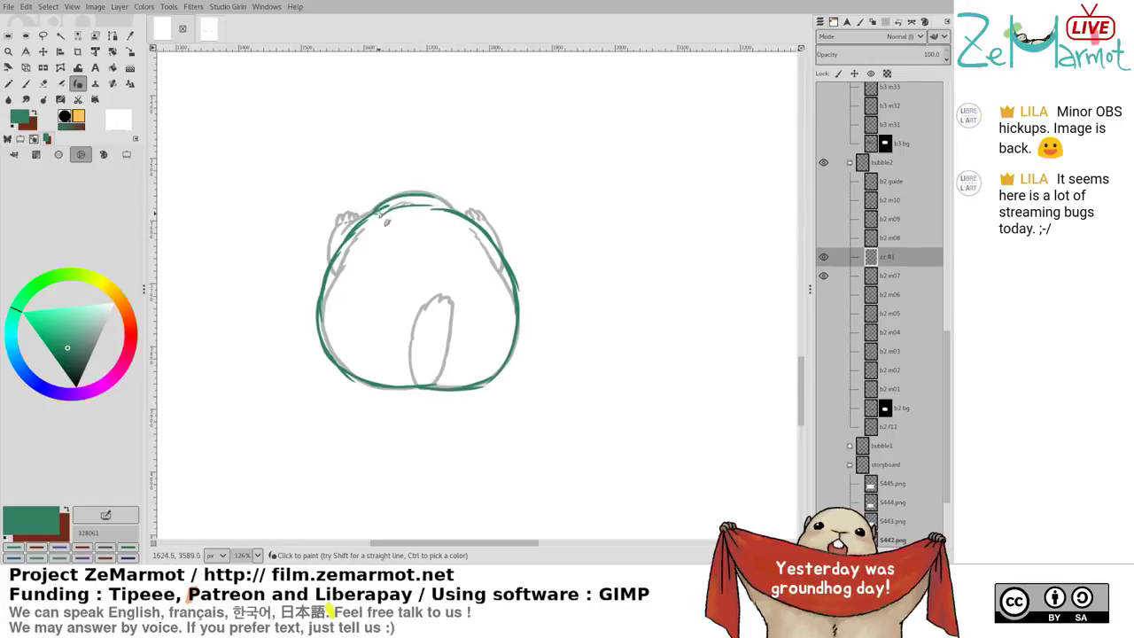
key("ctrl+z")
left_click_drag(373, 213, 459, 209)
left_click_drag(433, 205, 476, 221)
key("ctrl+z")
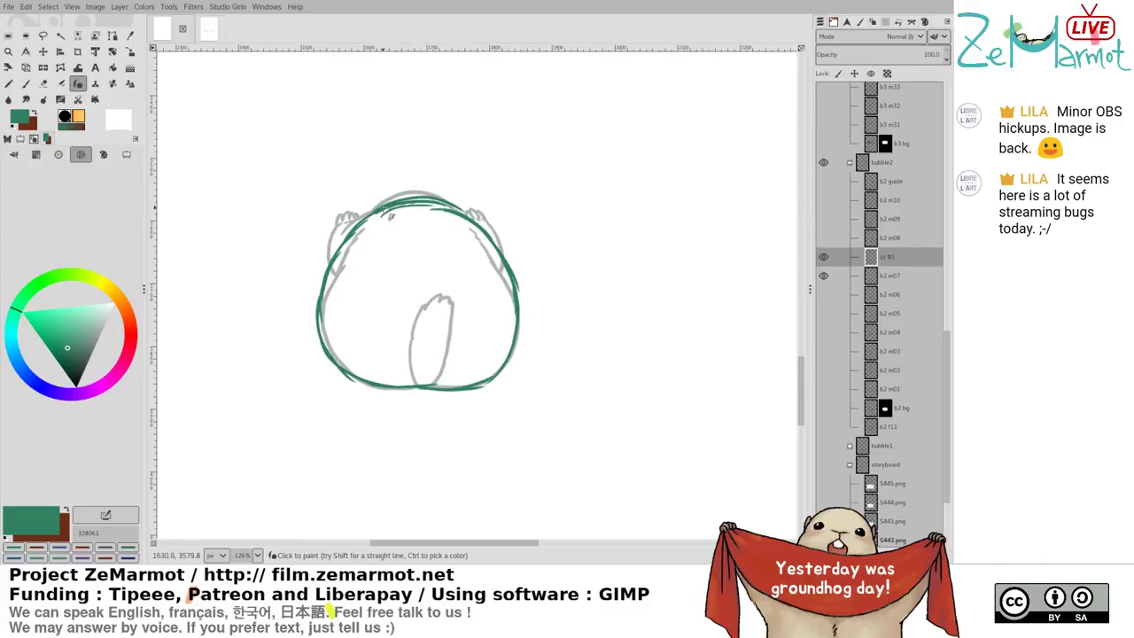
key("ctrl+z")
mouse_move(380, 210)
left_mouse_down()
mouse_move(423, 203)
mouse_move(473, 220)
left_mouse_up()
Sketch the raised arms and paws on both sides of the marmot's head on zz #1
left_click_drag(329, 265, 352, 224)
key("ctrl+z")
left_click_drag(331, 267, 354, 224)
key("ctrl+z")
left_click_drag(332, 239, 352, 220)
key("ctrl+z")
left_click_drag(327, 270, 340, 225)
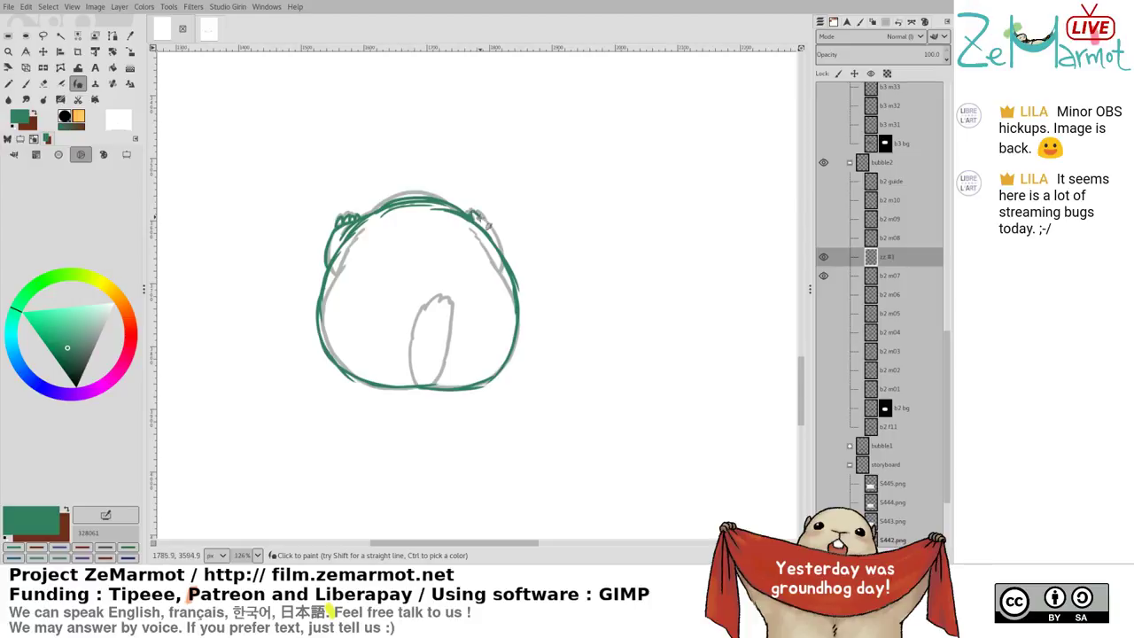
left_click_drag(477, 210, 507, 255)
Sketch the upright tail at the base of the marmot's body on zz #1
left_click_drag(422, 309, 419, 388)
mouse_move(421, 310)
left_mouse_down()
mouse_move(456, 310)
mouse_move(443, 357)
left_mouse_up()
key("ctrl+z")
mouse_move(425, 309)
left_mouse_down()
mouse_move(438, 293)
mouse_move(462, 325)
mouse_move(436, 384)
left_mouse_up()
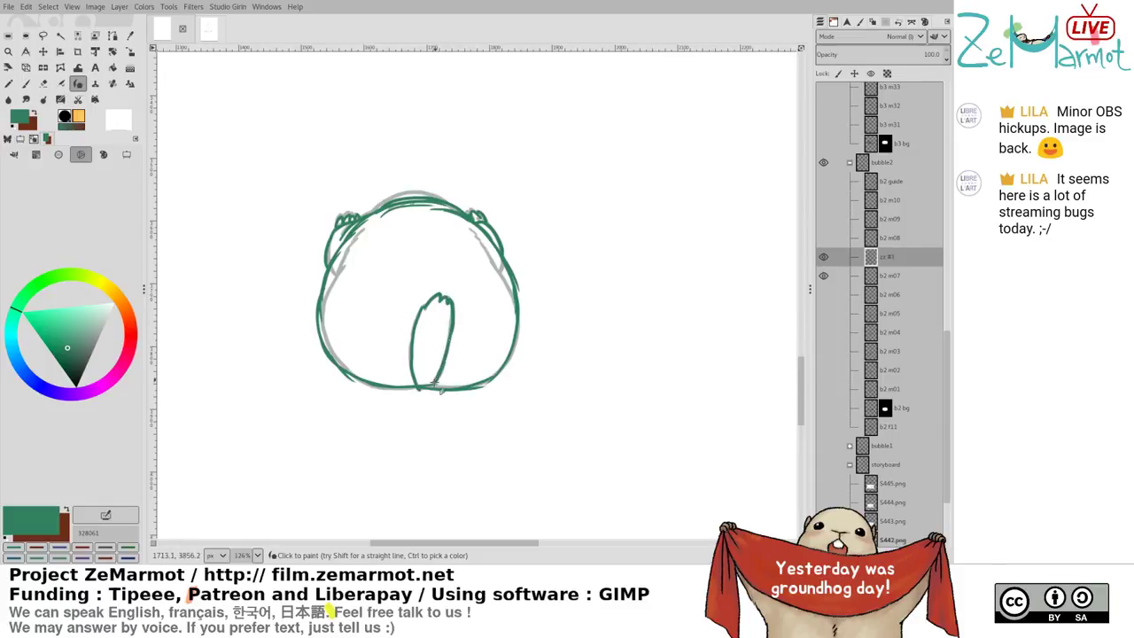
Flip between zz #1 and the neighbouring b2 frames to compare poses, ending with b2 m07 shown alone
left_click(825, 256)
left_click(824, 277, "shift")
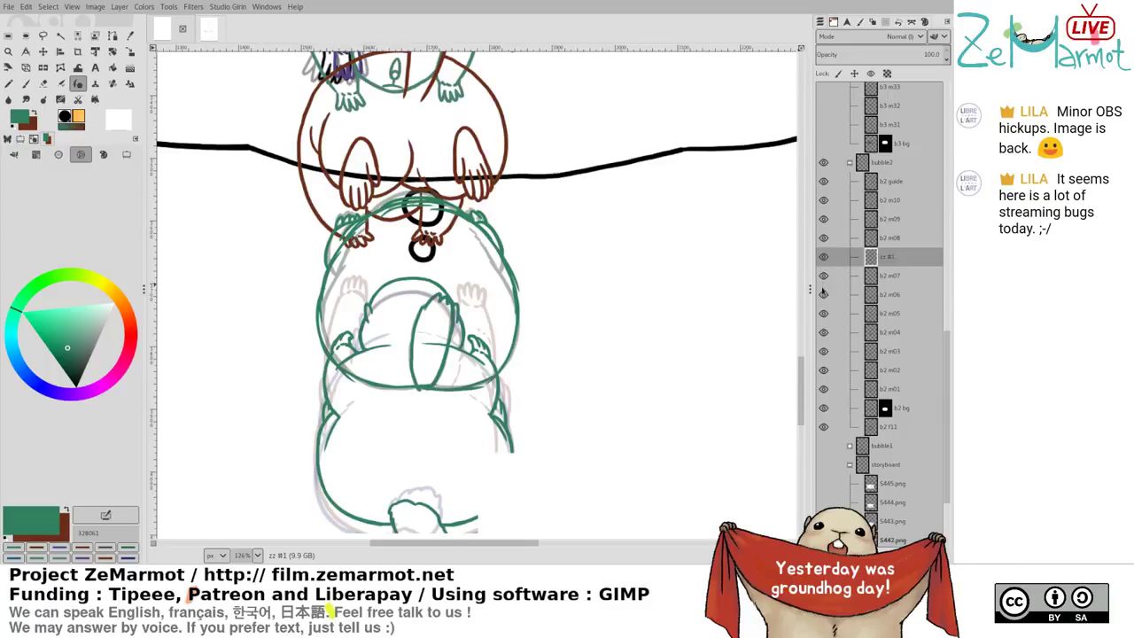
left_click(824, 294, "shift")
left_click(824, 257)
left_click(824, 256)
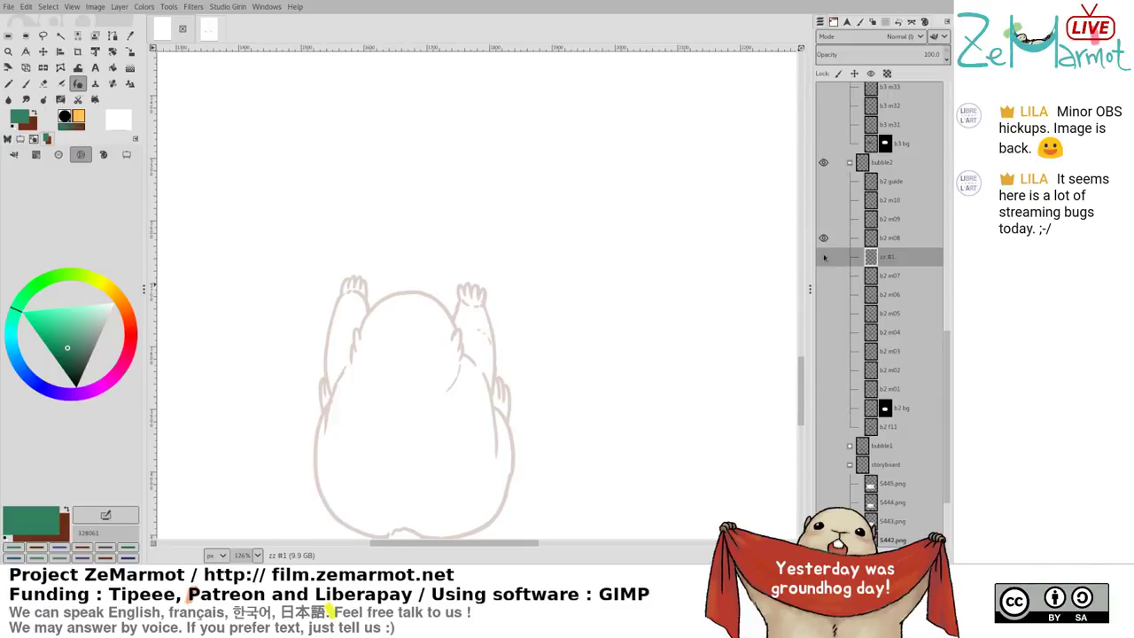
left_click(824, 256)
left_click(825, 293, "shift")
left_click(824, 275, "shift")
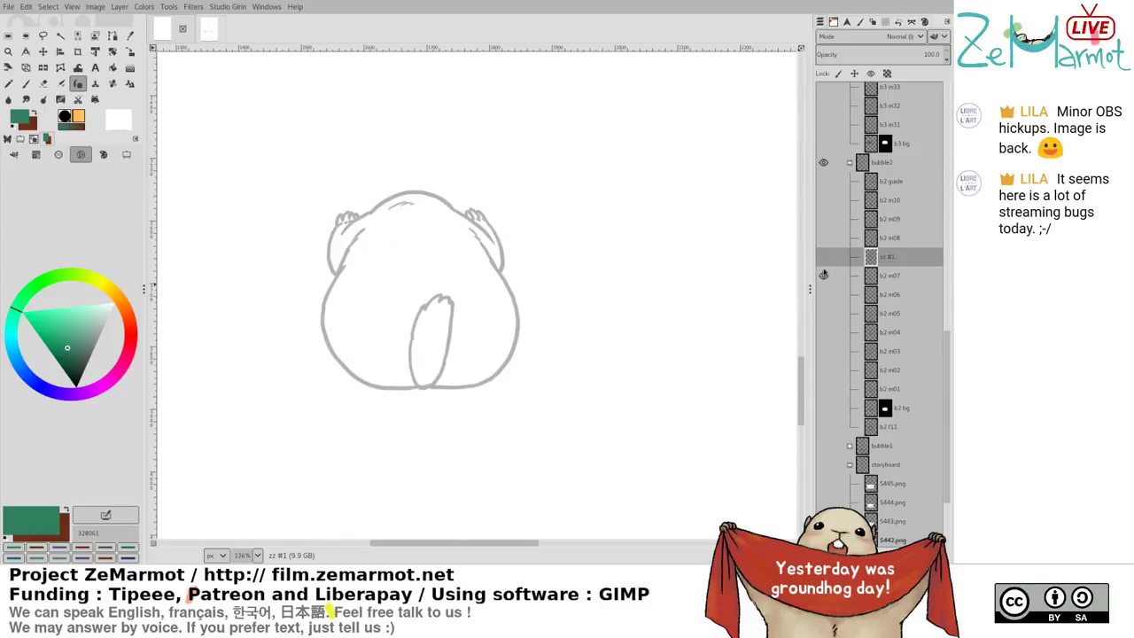
Clear the old drawing on b2 m07, show the zz #1 sketch at reduced opacity, and reactivate b2 m07
left_click(878, 278)
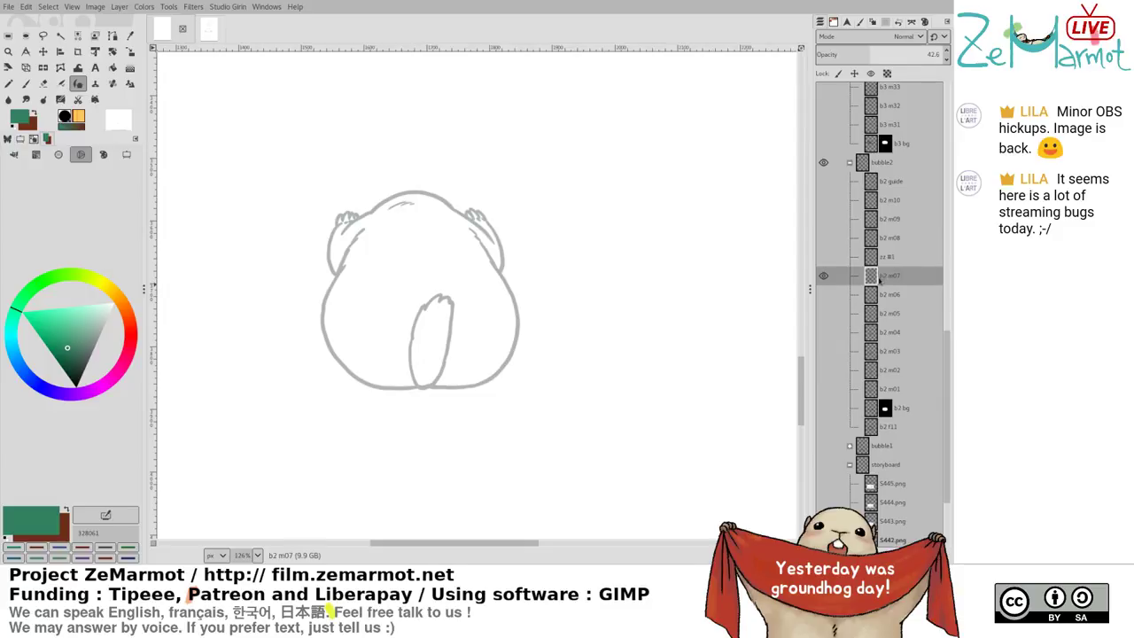
left_click(825, 274)
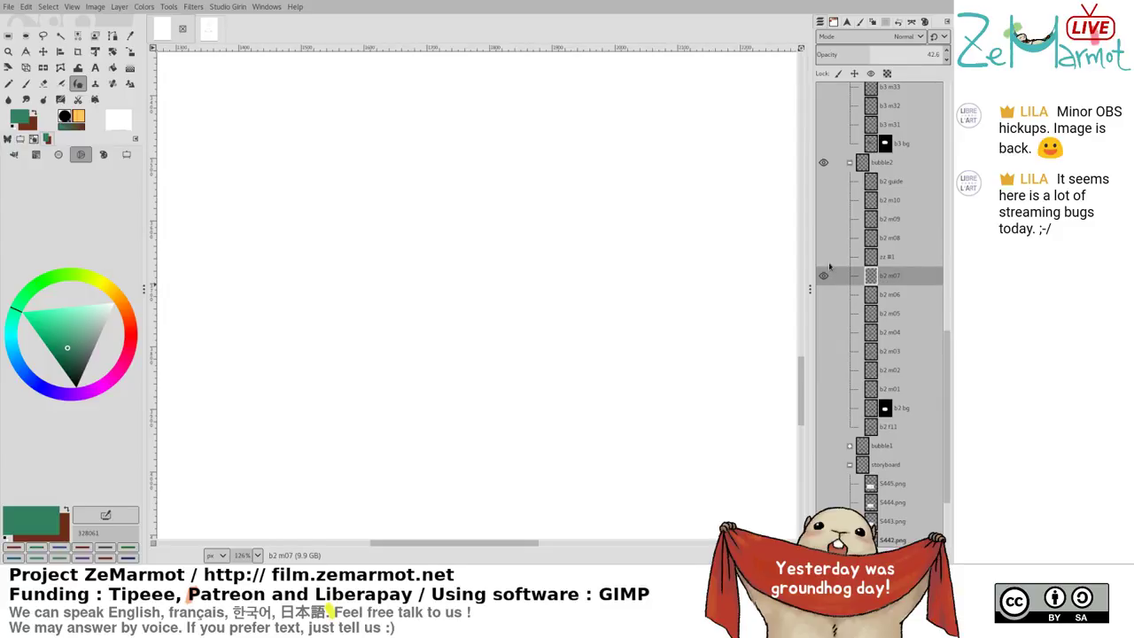
left_click(824, 256)
left_click(895, 259)
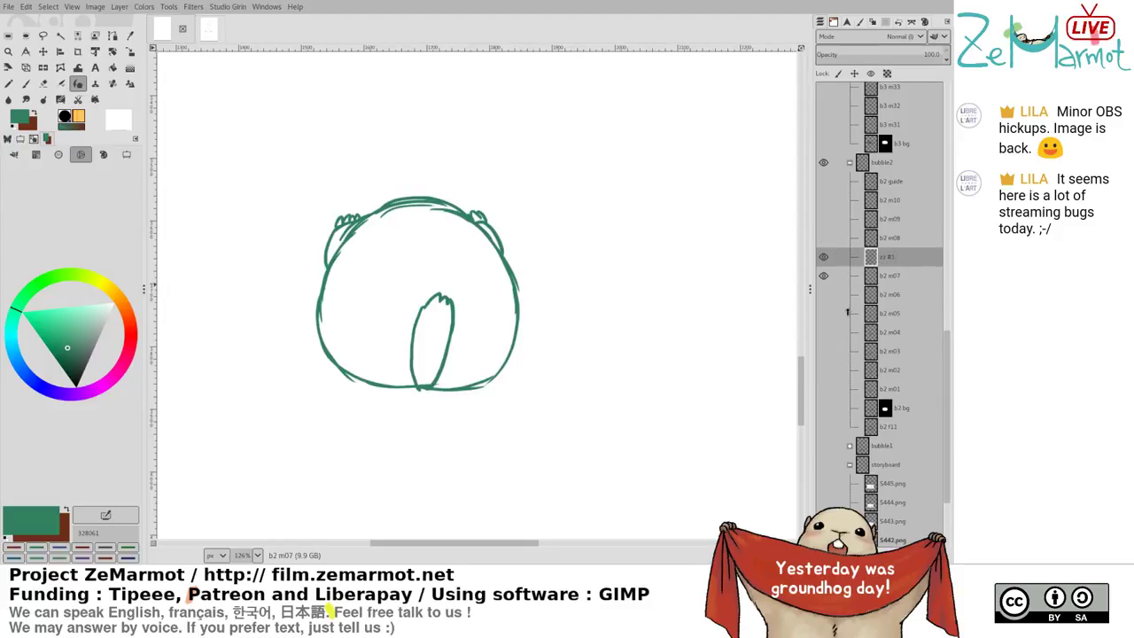
left_click(895, 277)
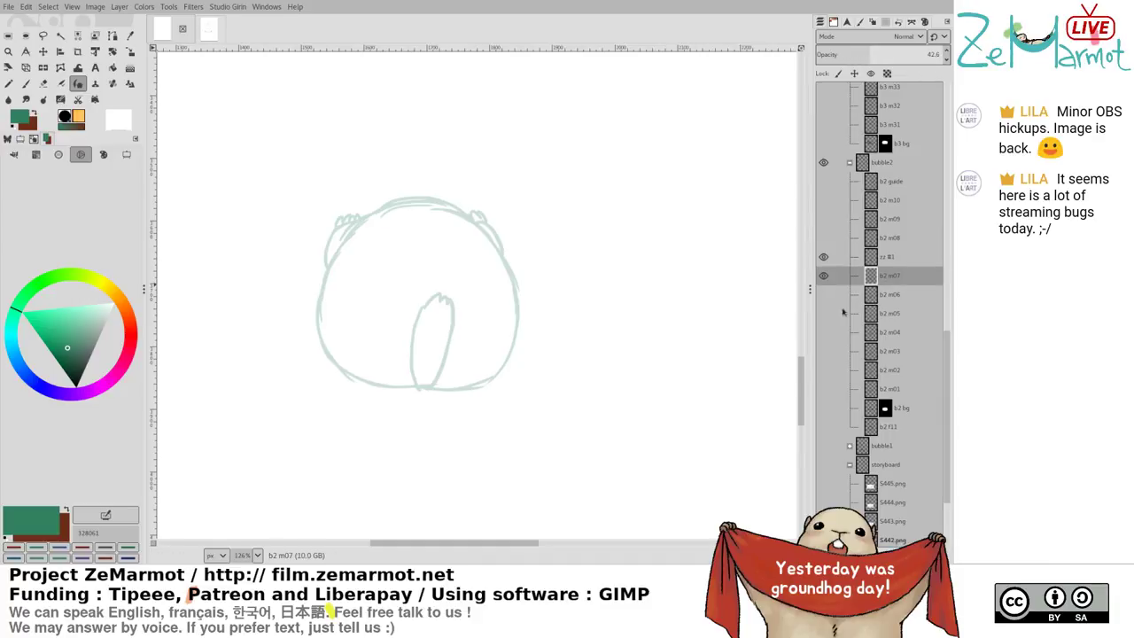
scroll(481, 309, "up", 5)
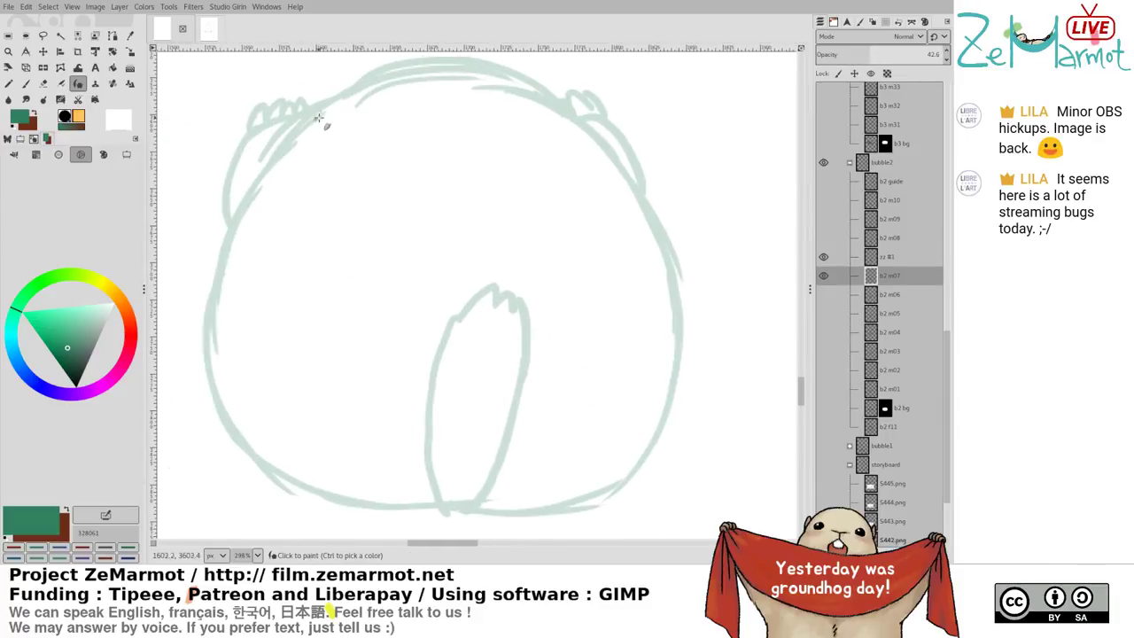
left_click_drag(319, 118, 239, 206)
key("ctrl+z")
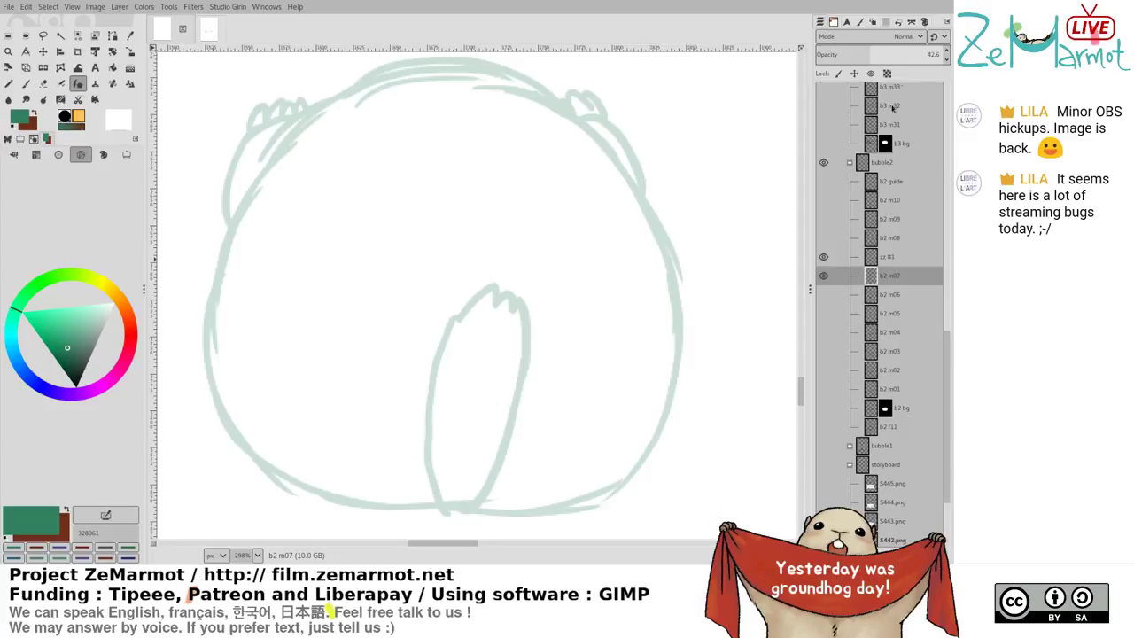
Restore b2 m07 to 100% opacity and ink the body's left side and the upright tail over the sketch
left_click_drag(901, 55, 953, 52)
mouse_move(339, 92)
left_mouse_down()
mouse_move(251, 188)
mouse_move(239, 229)
left_mouse_up()
key("ctrl+z")
mouse_move(327, 103)
left_mouse_down()
mouse_move(267, 163)
mouse_move(234, 224)
mouse_move(232, 236)
mouse_move(249, 205)
mouse_move(207, 329)
mouse_move(219, 416)
mouse_move(245, 455)
mouse_move(335, 507)
mouse_move(447, 511)
left_mouse_up()
mouse_move(452, 318)
left_mouse_down()
mouse_move(431, 381)
mouse_move(440, 483)
mouse_move(469, 505)
left_mouse_up()
key("ctrl+z")
mouse_move(451, 316)
left_mouse_down()
mouse_move(428, 424)
mouse_move(439, 496)
mouse_move(465, 510)
left_mouse_up()
mouse_move(455, 321)
left_mouse_down()
mouse_move(491, 289)
mouse_move(490, 307)
mouse_move(517, 299)
mouse_move(522, 397)
mouse_move(501, 487)
mouse_move(452, 513)
left_mouse_up()
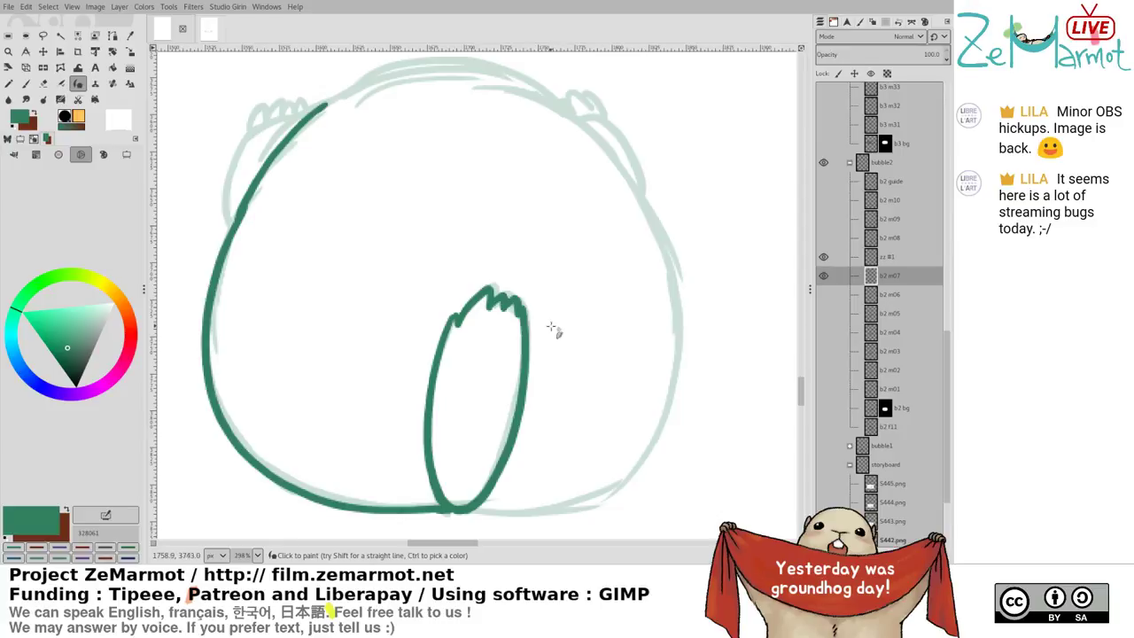
Ink the outline of the marmot's left arm and the short base line of its paw on b2 m07
left_click_drag(468, 285, 379, 279)
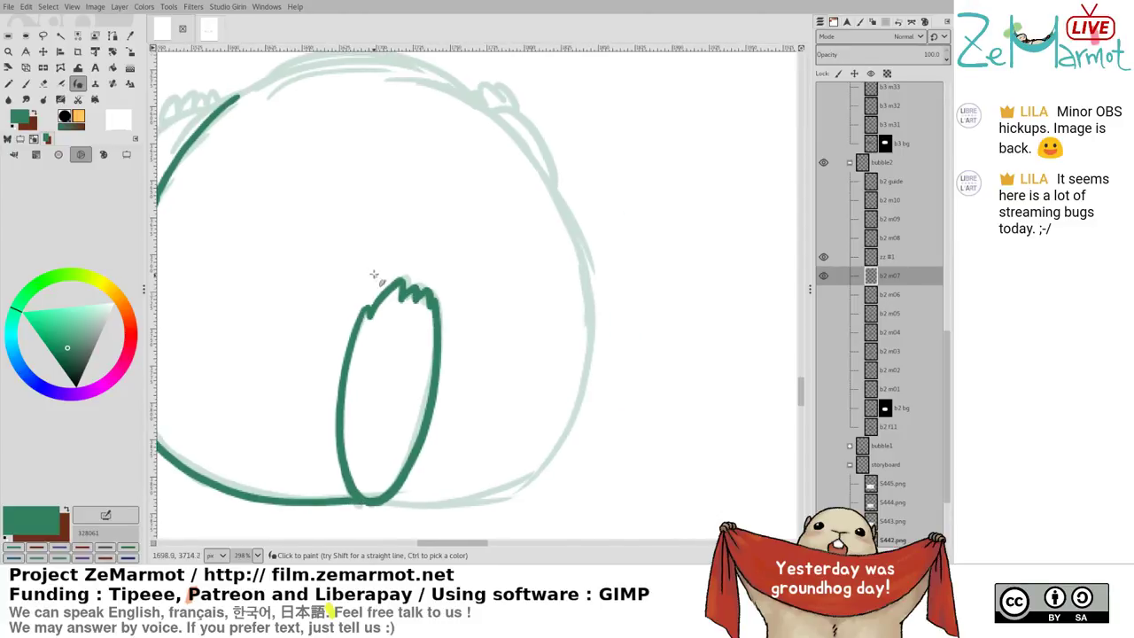
left_click_drag(226, 95, 350, 95)
mouse_move(287, 127)
left_mouse_down()
mouse_move(265, 212)
mouse_move(259, 177)
mouse_move(260, 220)
left_mouse_up()
key("ctrl+z")
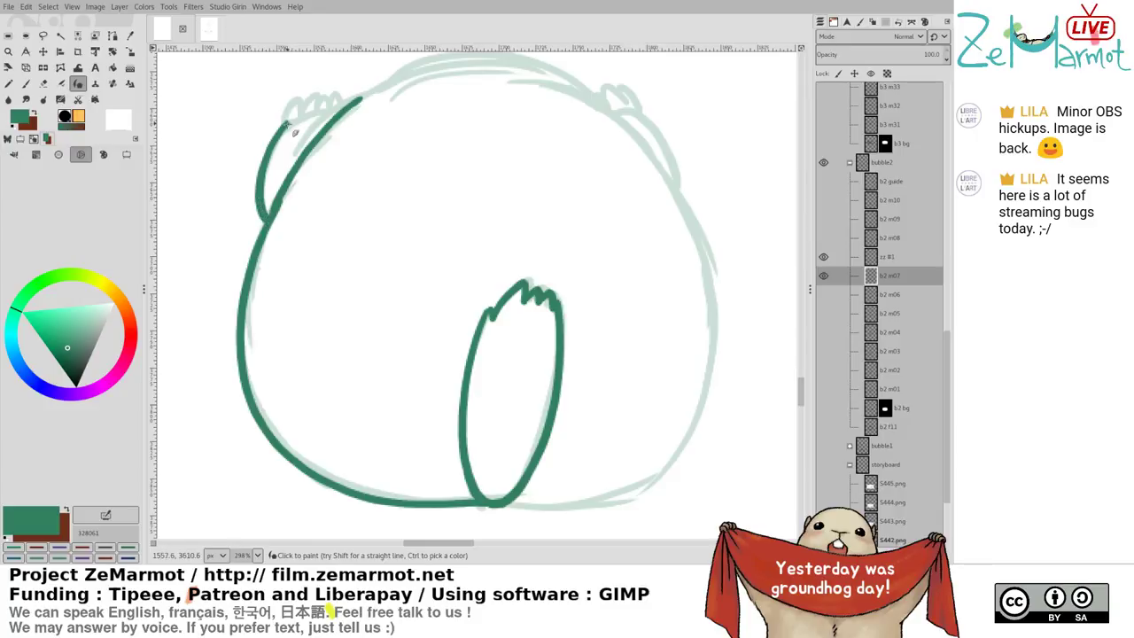
mouse_move(299, 116)
left_mouse_down()
mouse_move(335, 98)
mouse_move(303, 94)
left_mouse_up()
key("ctrl+z")
left_click_drag(333, 222, 401, 360)
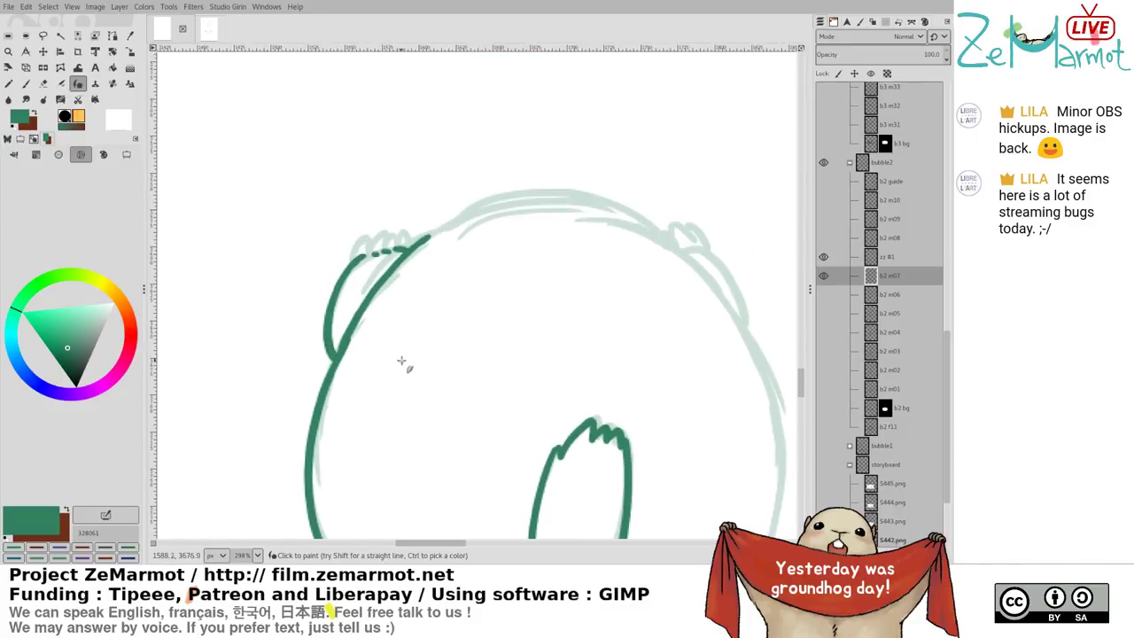
Ink the rounded fingers of the left paw along its base line
key("shift+e")
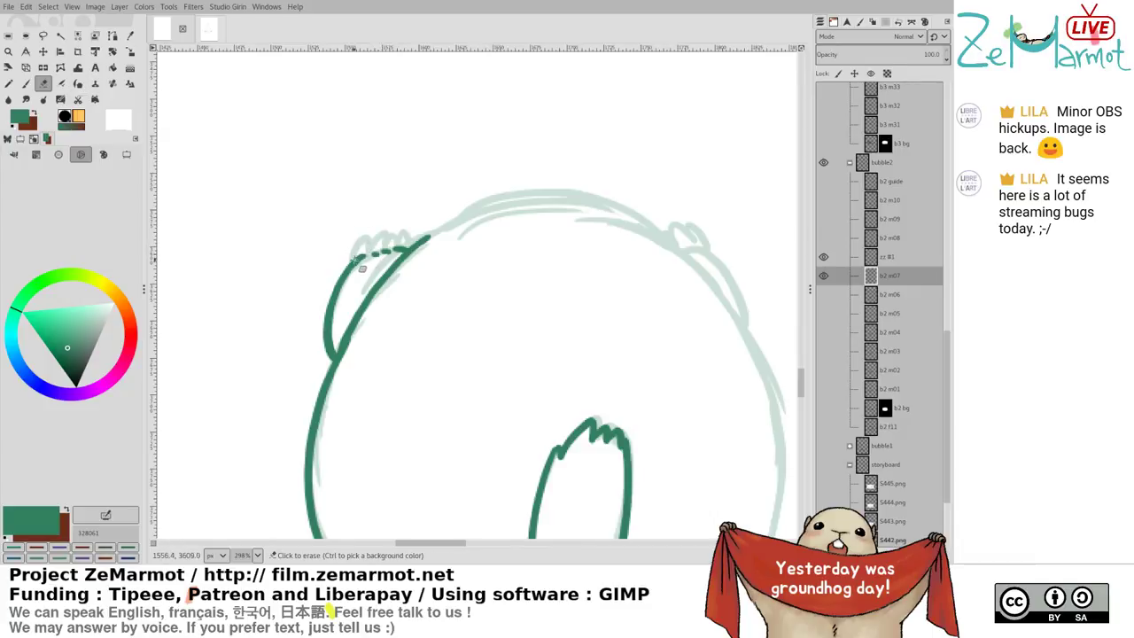
key("ctrl+z")
mouse_move(355, 258)
left_mouse_down()
mouse_move(364, 240)
mouse_move(369, 253)
left_mouse_up()
key("y")
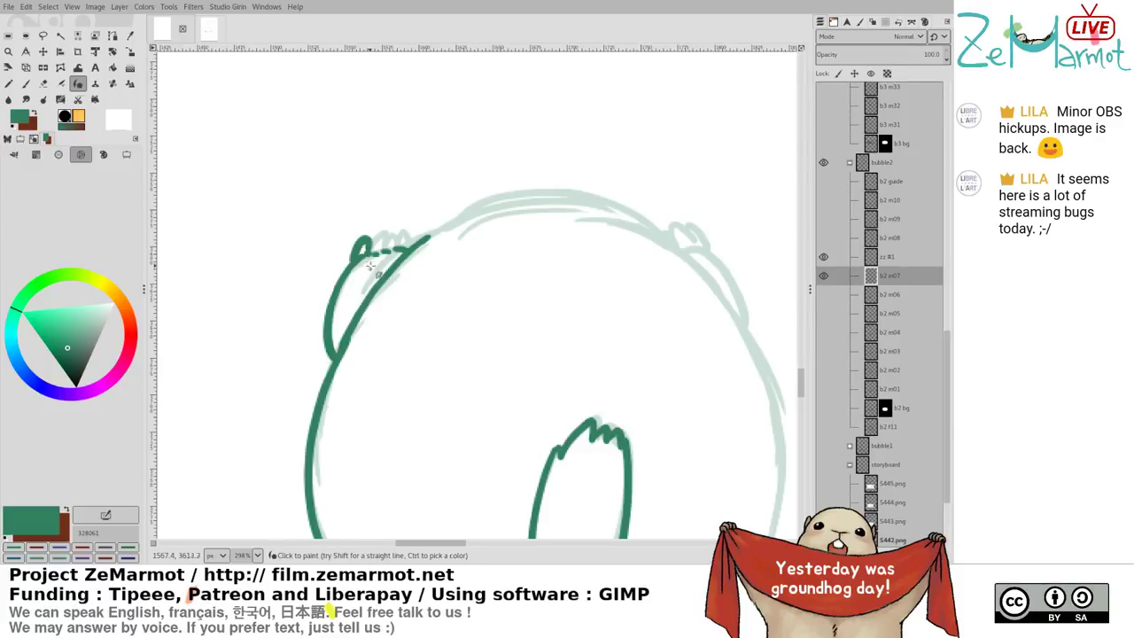
mouse_move(370, 252)
left_mouse_down()
mouse_move(399, 252)
mouse_move(401, 236)
mouse_move(409, 254)
mouse_move(492, 201)
mouse_move(544, 193)
mouse_move(601, 205)
mouse_move(652, 235)
mouse_move(665, 259)
left_mouse_up()
key("ctrl+z")
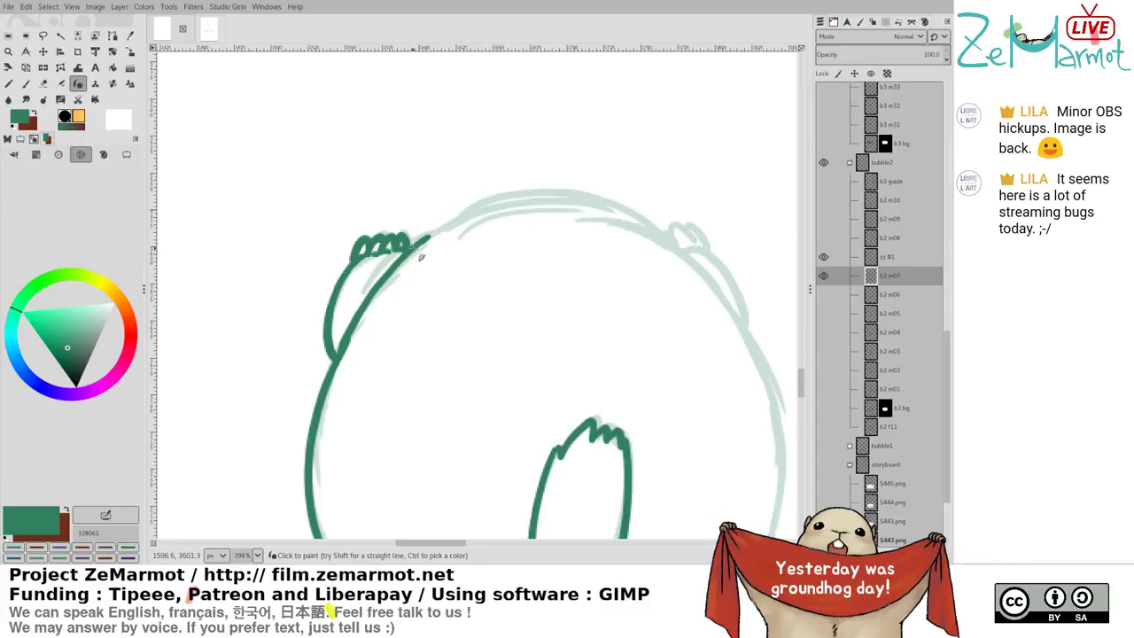
Ink the body outline across the top of the head and down the right side to the tail's base
mouse_move(421, 256)
left_mouse_down()
mouse_move(481, 214)
mouse_move(576, 208)
mouse_move(564, 206)
mouse_move(647, 228)
mouse_move(695, 271)
left_mouse_up()
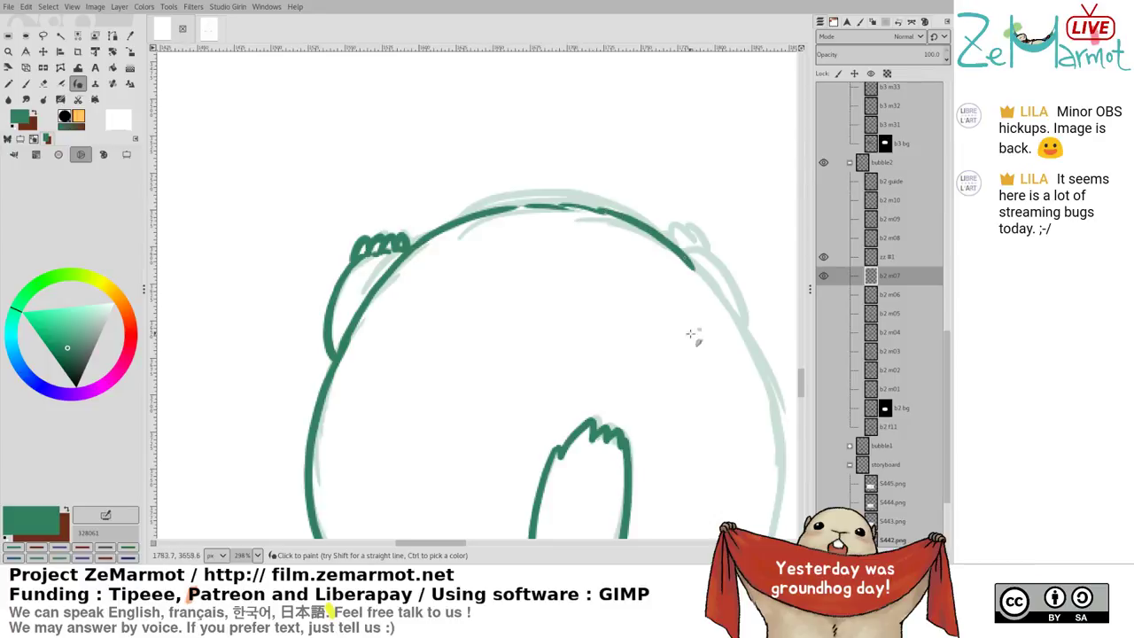
left_click_drag(690, 334, 566, 248)
key("ctrl+z")
mouse_move(487, 127)
left_mouse_down()
mouse_move(555, 167)
mouse_move(617, 234)
mouse_move(650, 341)
left_mouse_up()
scroll(592, 310, "down", 2)
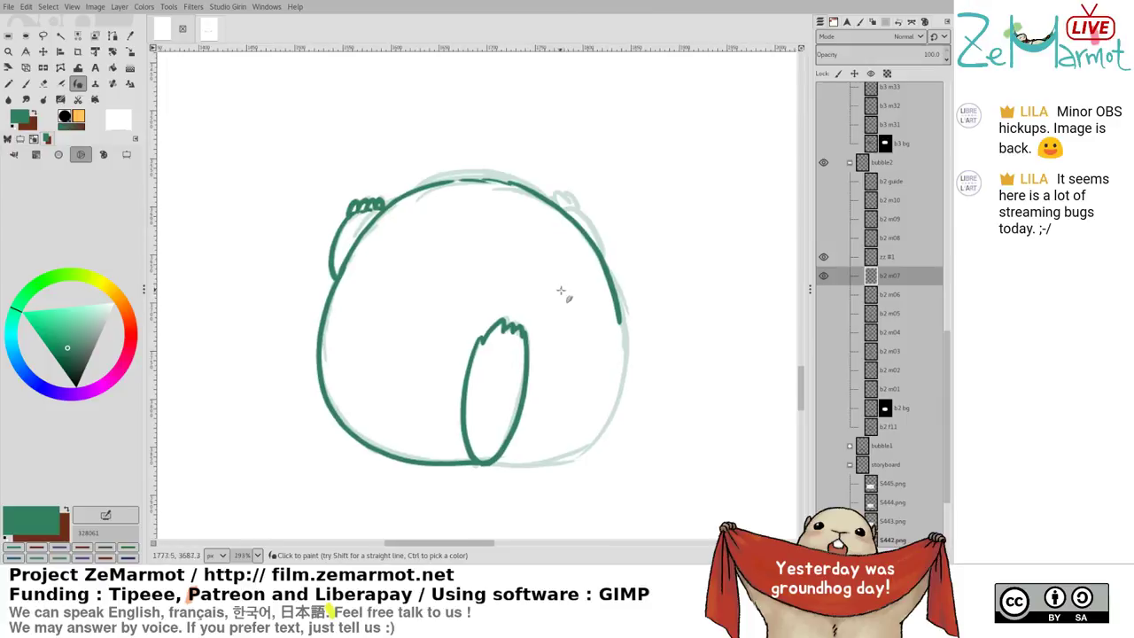
left_click_drag(517, 185, 568, 214)
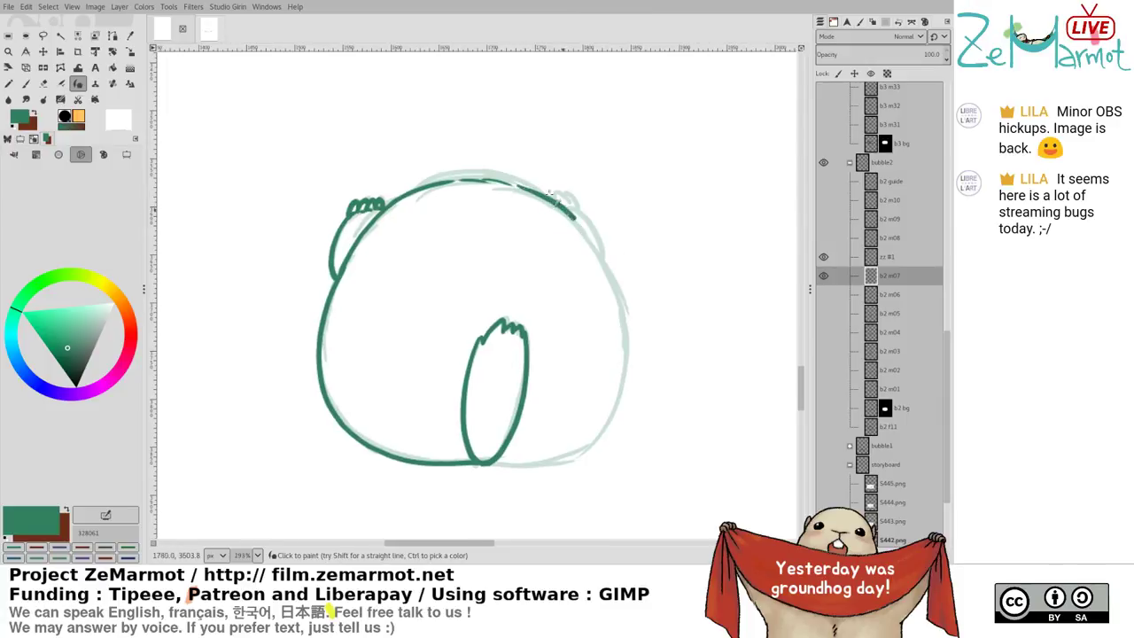
key("ctrl+z")
mouse_move(518, 186)
left_mouse_down()
mouse_move(557, 206)
mouse_move(626, 303)
mouse_move(639, 366)
mouse_move(621, 434)
mouse_move(589, 448)
left_mouse_up()
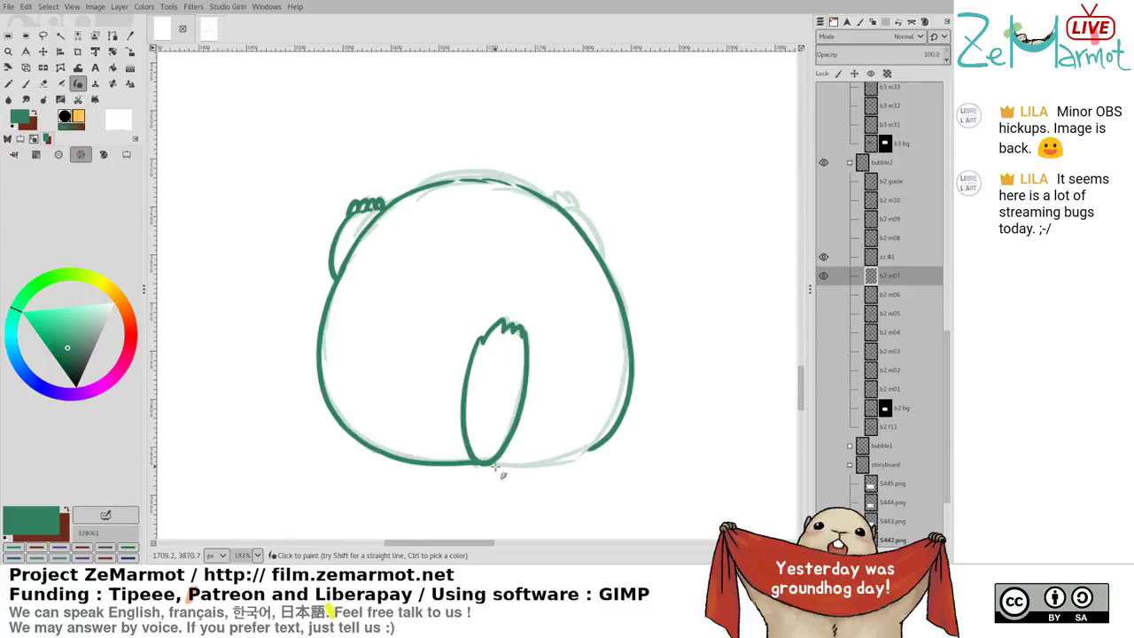
mouse_move(507, 471)
left_mouse_down()
mouse_move(577, 457)
mouse_move(615, 449)
left_mouse_up()
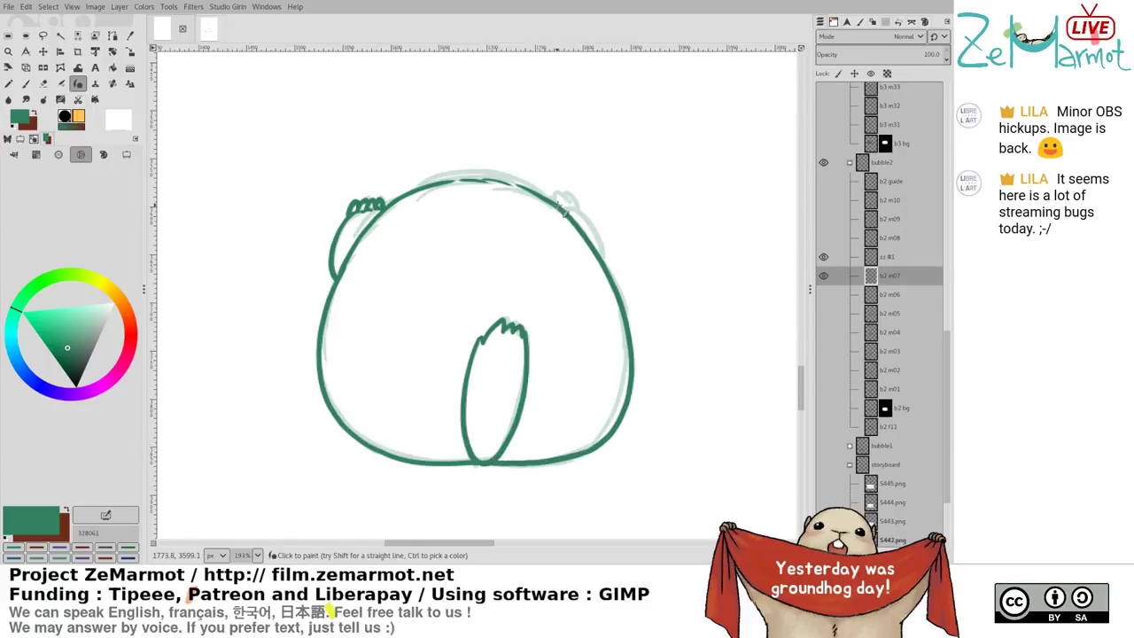
Ink the right arm with its paw and add a higher arc over the top of the head
left_click_drag(571, 207, 610, 264)
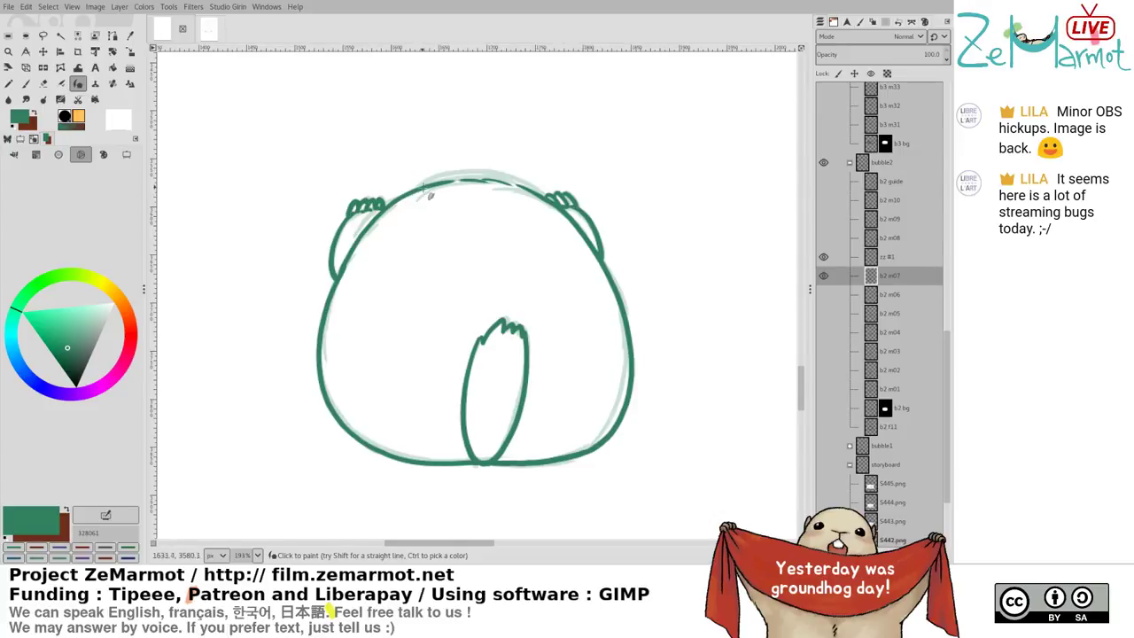
scroll(397, 211, "up", 3)
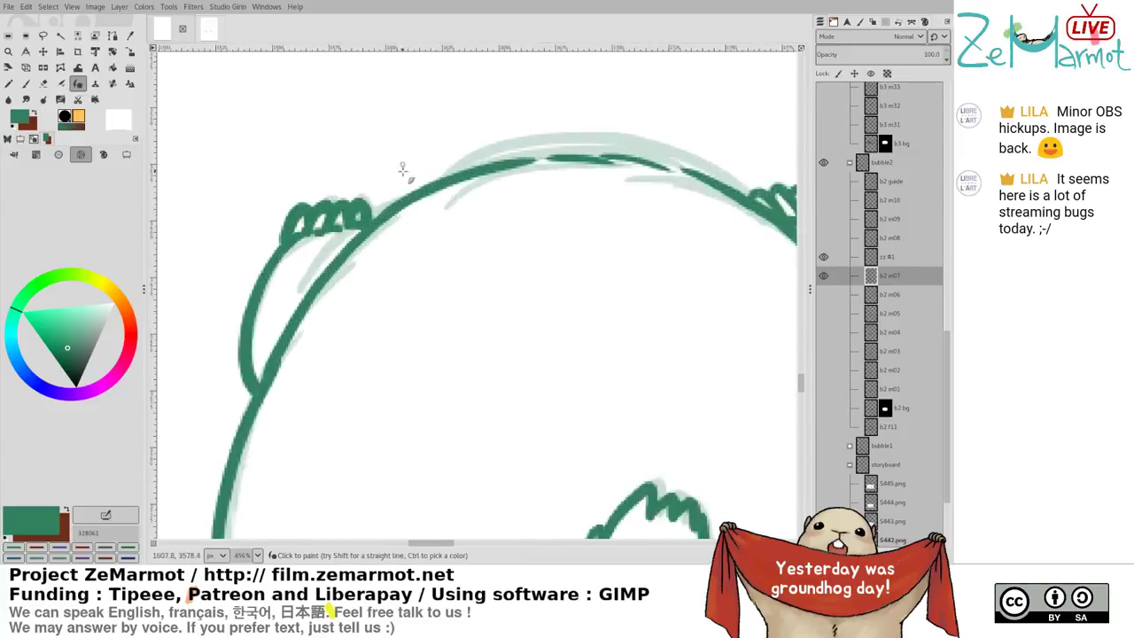
mouse_move(368, 244)
left_mouse_down()
mouse_move(433, 213)
mouse_move(523, 199)
mouse_move(602, 216)
mouse_move(658, 248)
left_mouse_up()
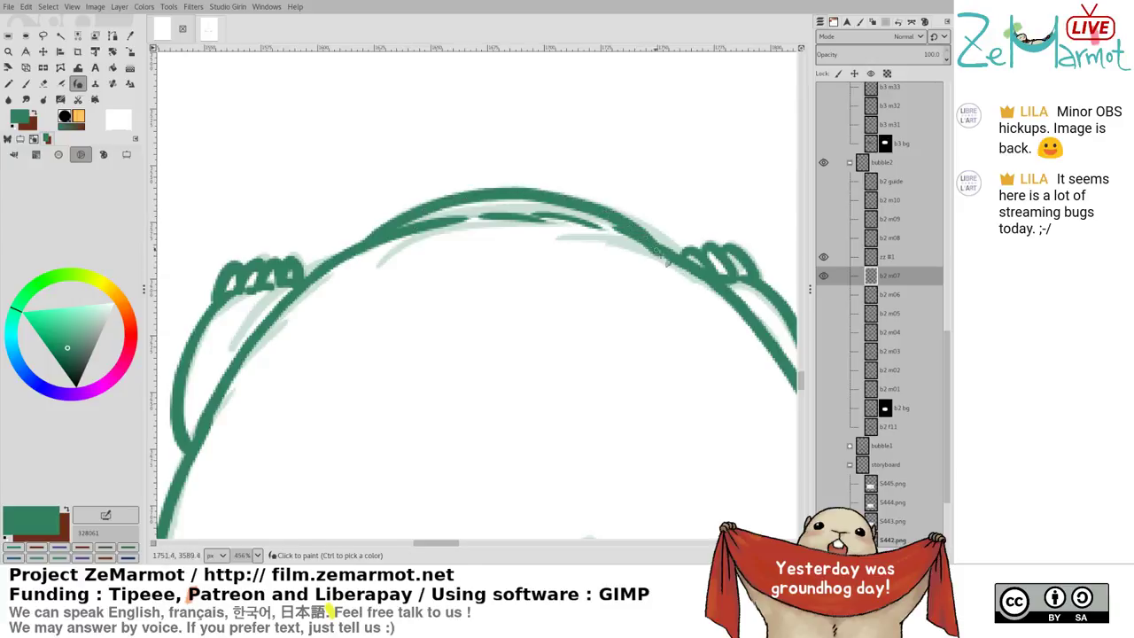
key("shift+e")
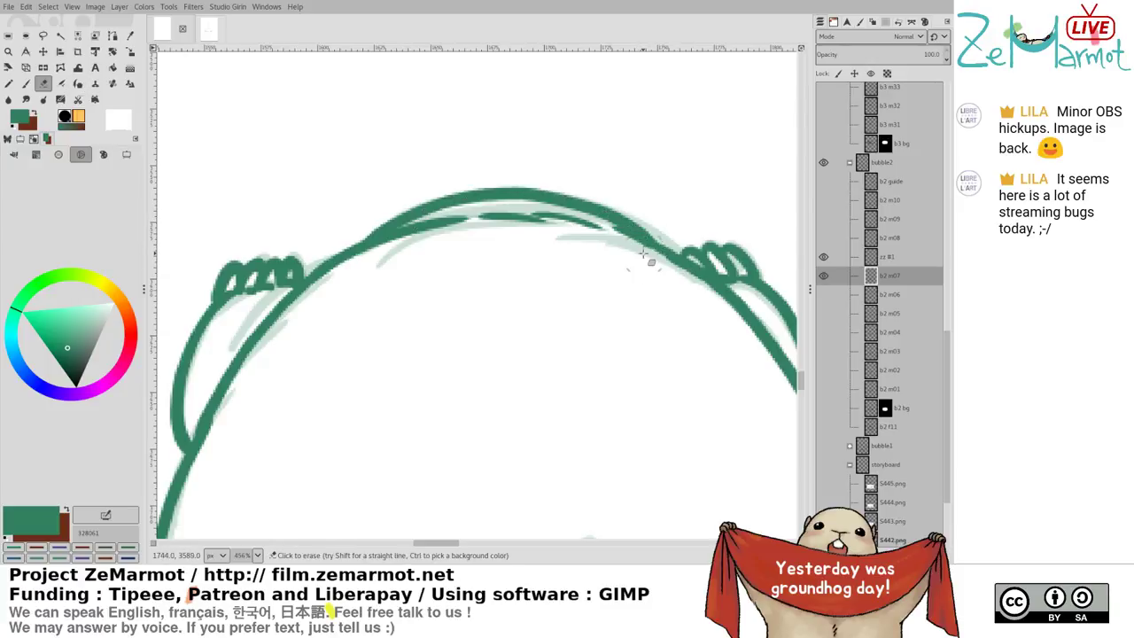
Delete the zz #1 sketch layer and compare b2 m07 with frames b2 m06 and b2 m08, ending on b2 m07 alone
scroll(562, 298, "down", 3)
left_click_drag(468, 447, 467, 273)
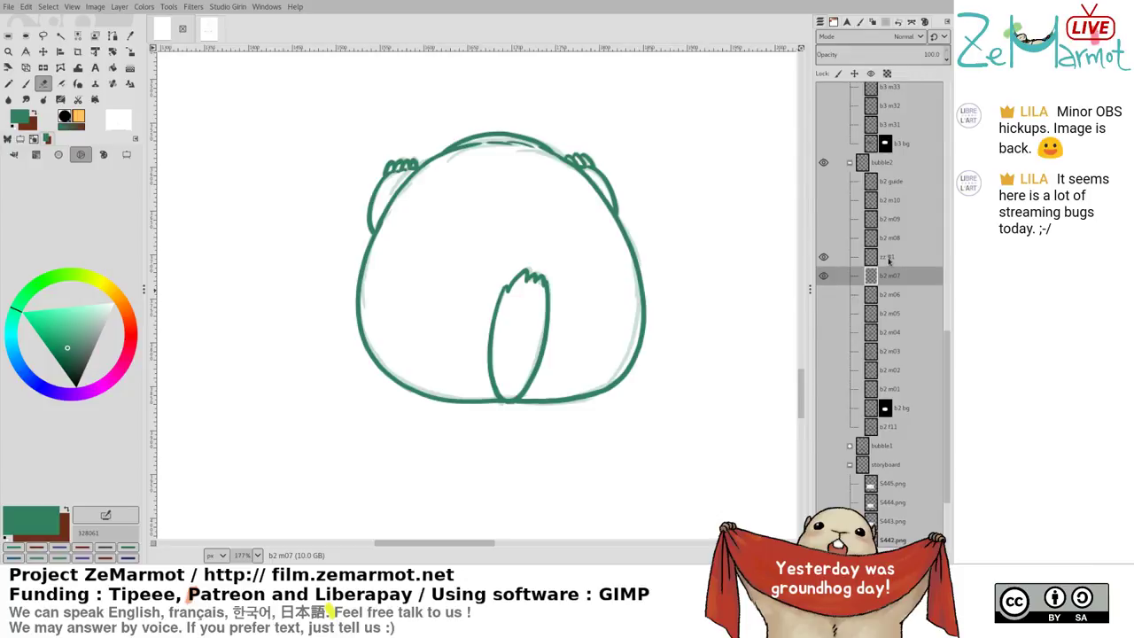
left_click(889, 258)
left_click(944, 556)
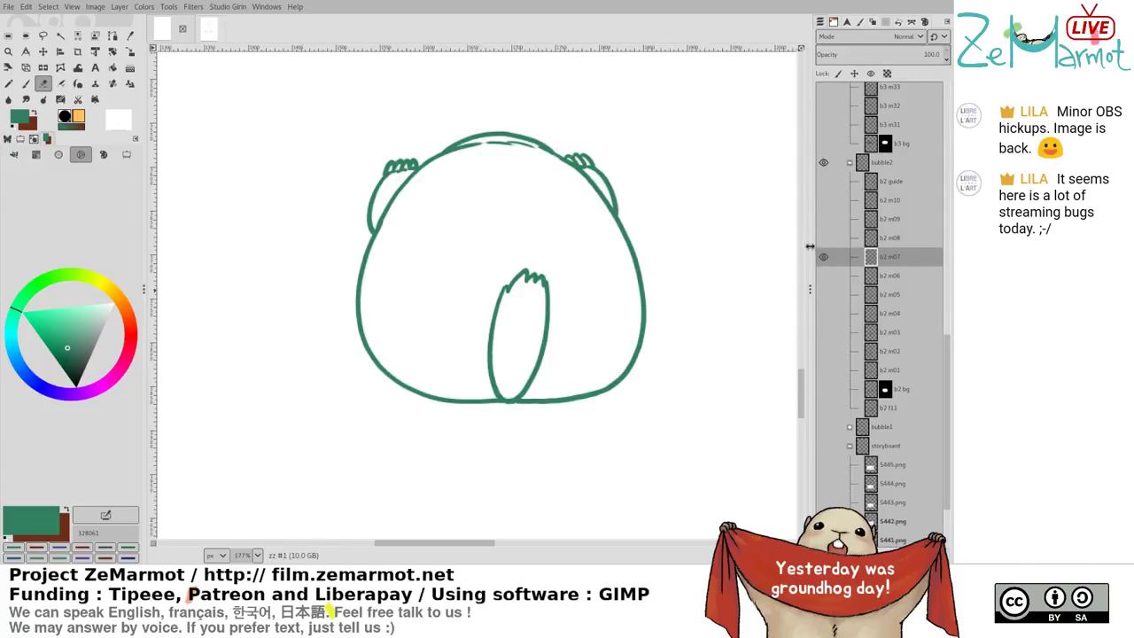
left_click(826, 275, "shift")
left_click(826, 260, "shift")
left_click(823, 240, "shift")
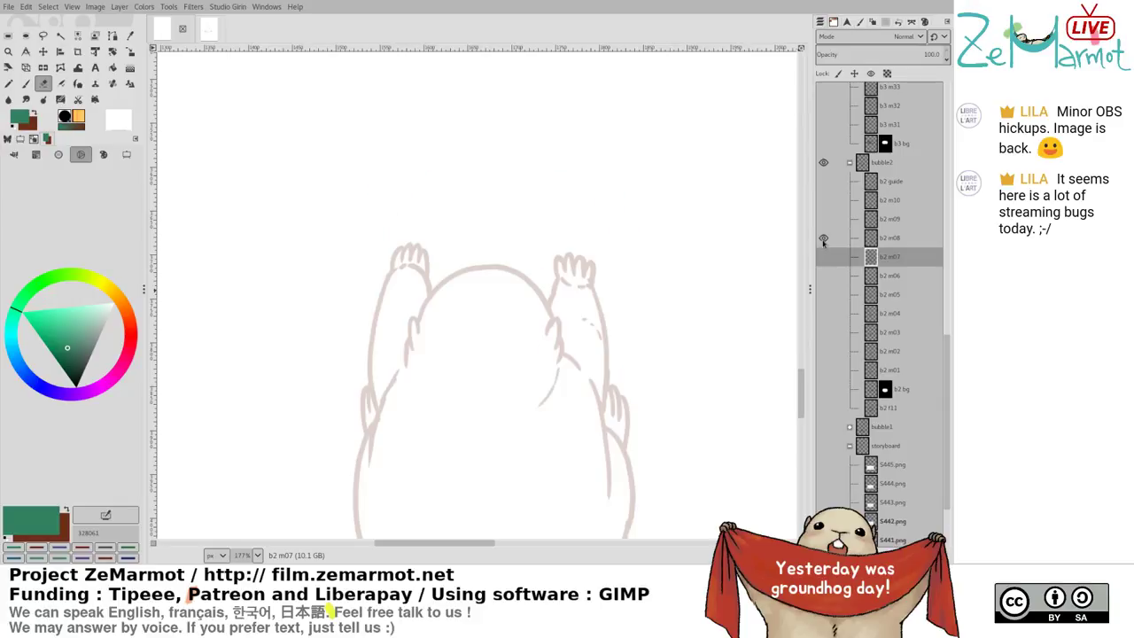
left_click(824, 274, "shift")
left_click(824, 257, "shift")
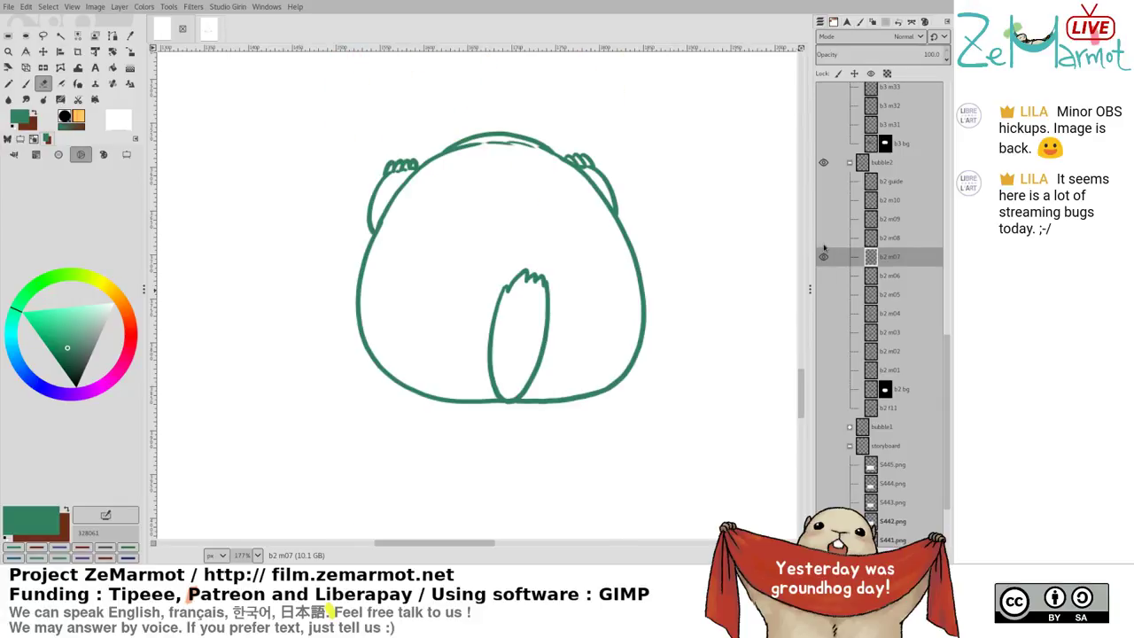
key("k")
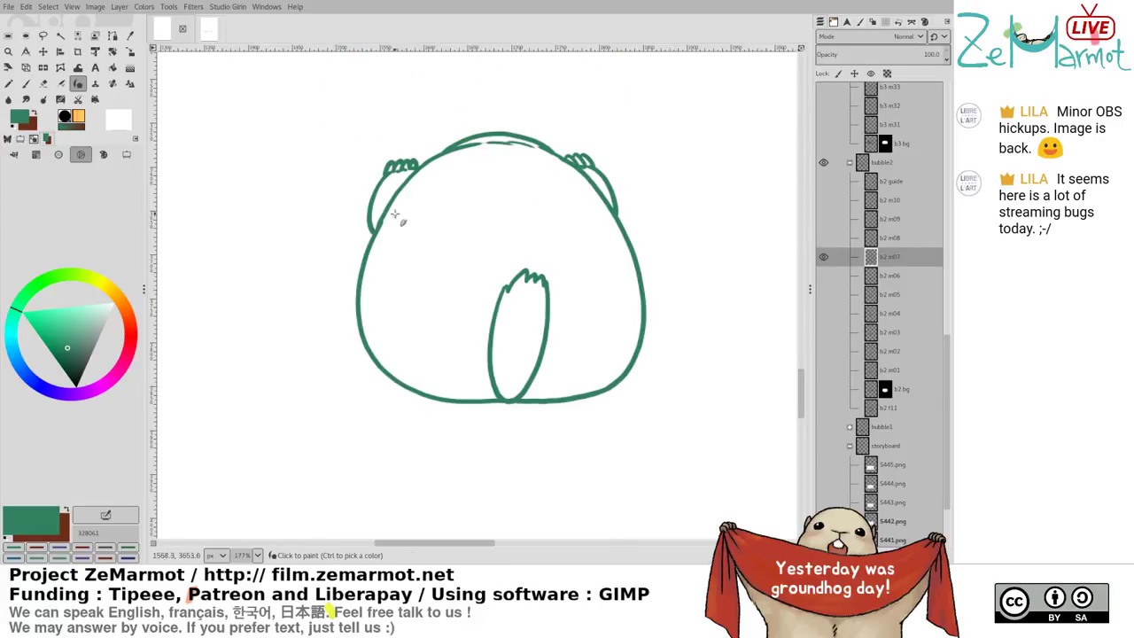
mouse_move(395, 216)
left_mouse_down()
mouse_move(361, 251)
mouse_move(351, 314)
mouse_move(369, 357)
mouse_move(511, 397)
left_mouse_up()
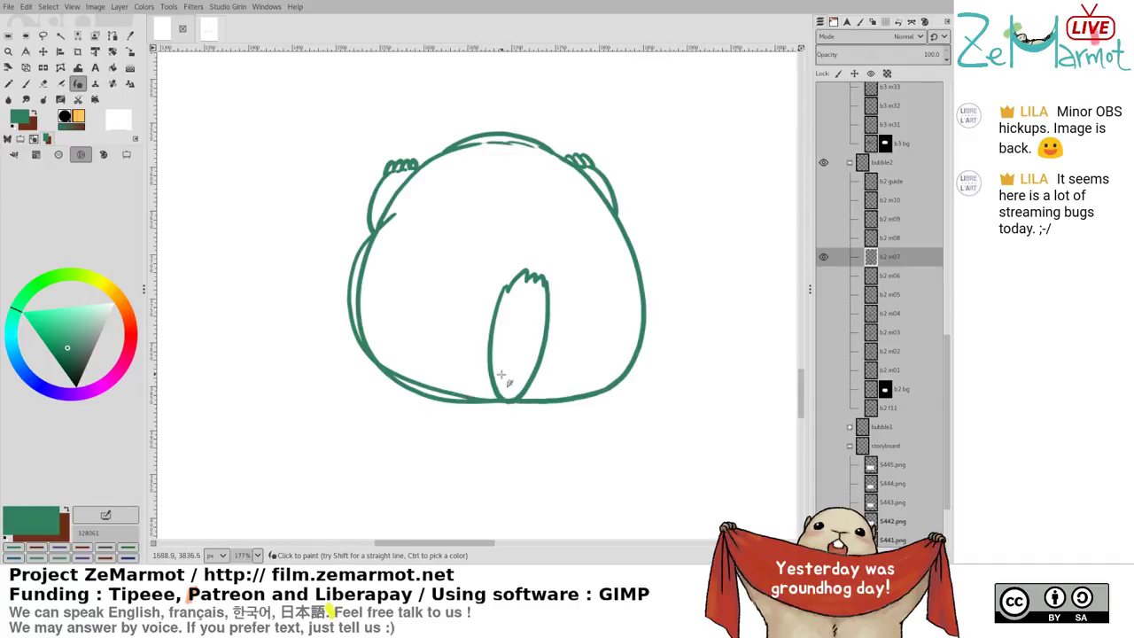
key("ctrl+z")
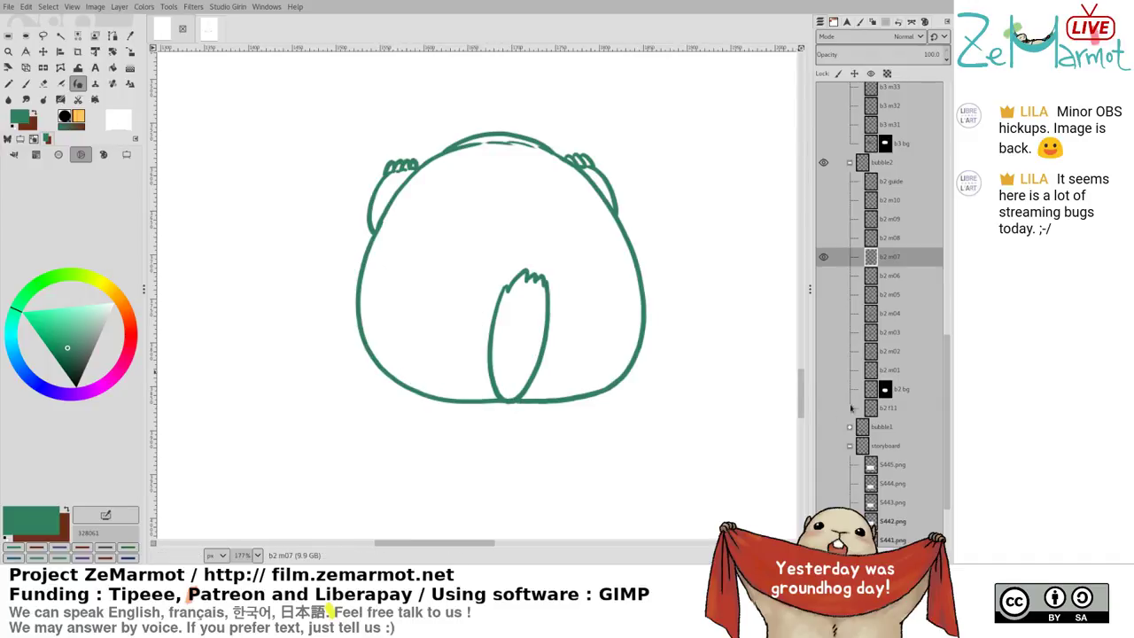
Lasso the body's left outline from below the arm to the tail, delete it, and clear the selection
key("f")
left_click(419, 222)
mouse_move(388, 221)
left_mouse_down()
mouse_move(364, 235)
mouse_move(338, 286)
mouse_move(362, 390)
mouse_move(469, 423)
mouse_move(501, 409)
left_mouse_up()
key("Return")
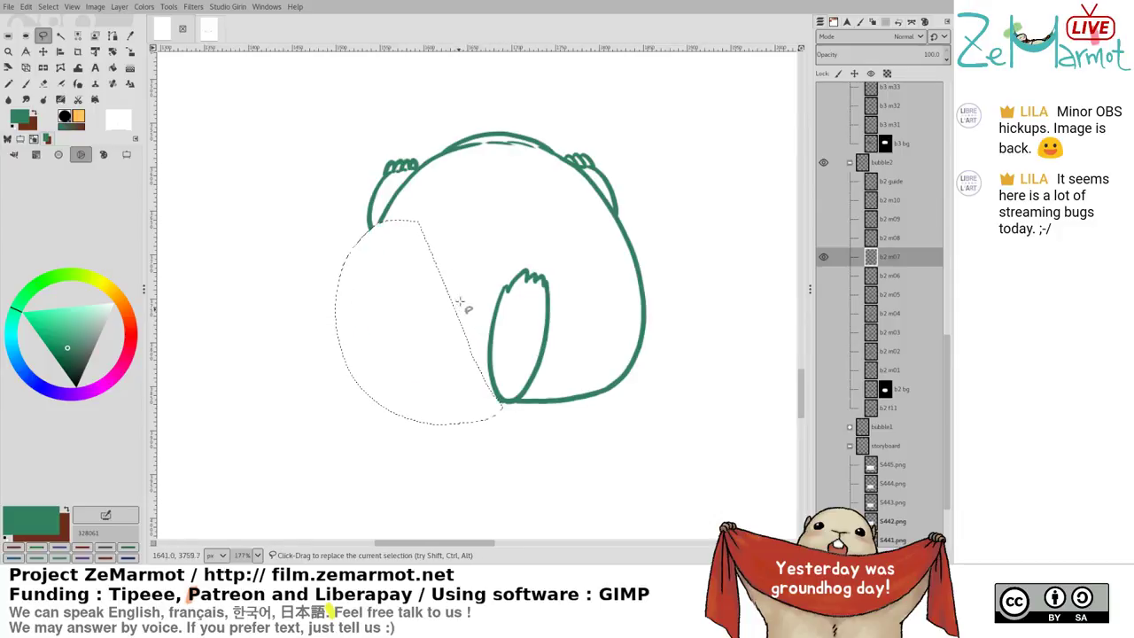
key("k")
key("ctrl+shift+a")
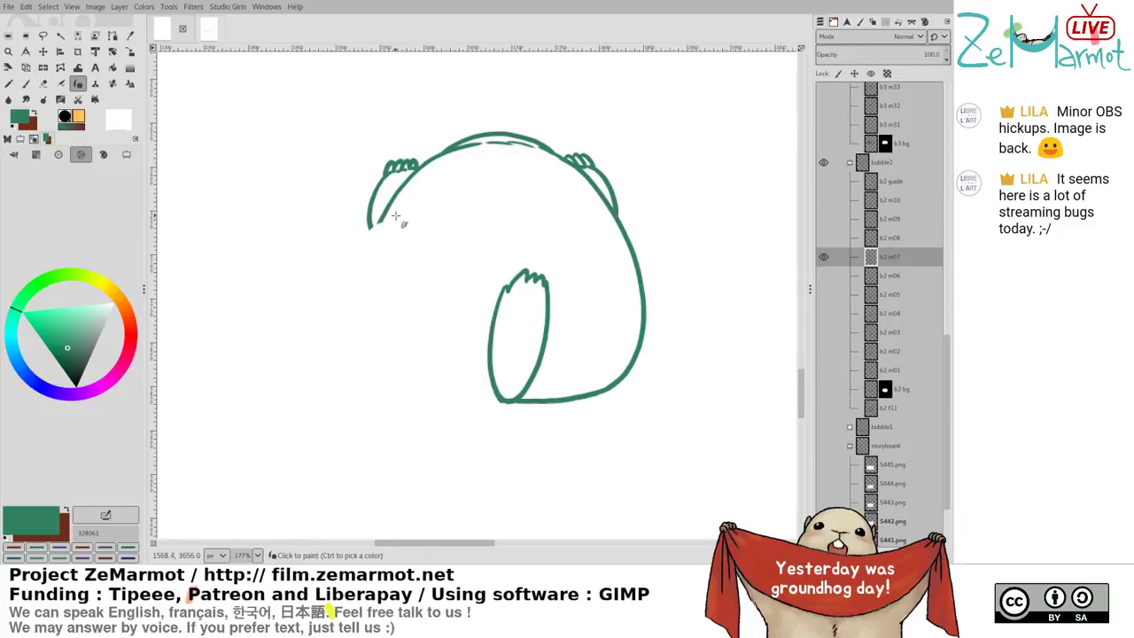
Redraw the body's left side as a rounder curve from below the arm to the tail's base
mouse_move(396, 216)
left_mouse_down()
mouse_move(358, 270)
mouse_move(382, 339)
left_mouse_up()
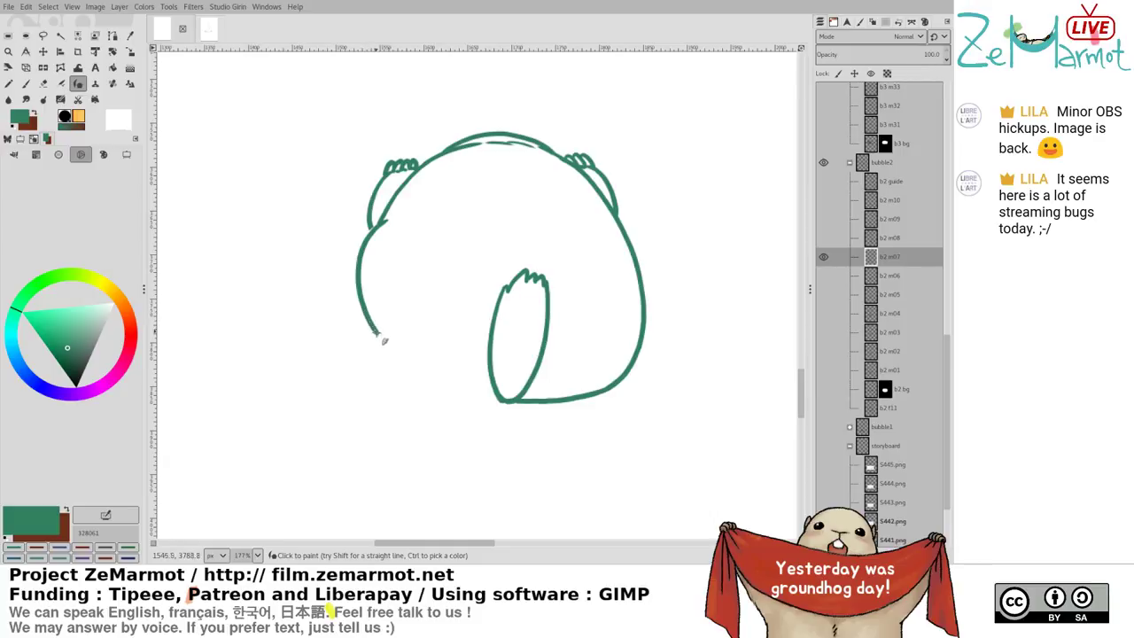
key("ctrl+z")
mouse_move(393, 221)
left_mouse_down()
mouse_move(356, 292)
mouse_move(373, 329)
left_mouse_up()
key("ctrl+z")
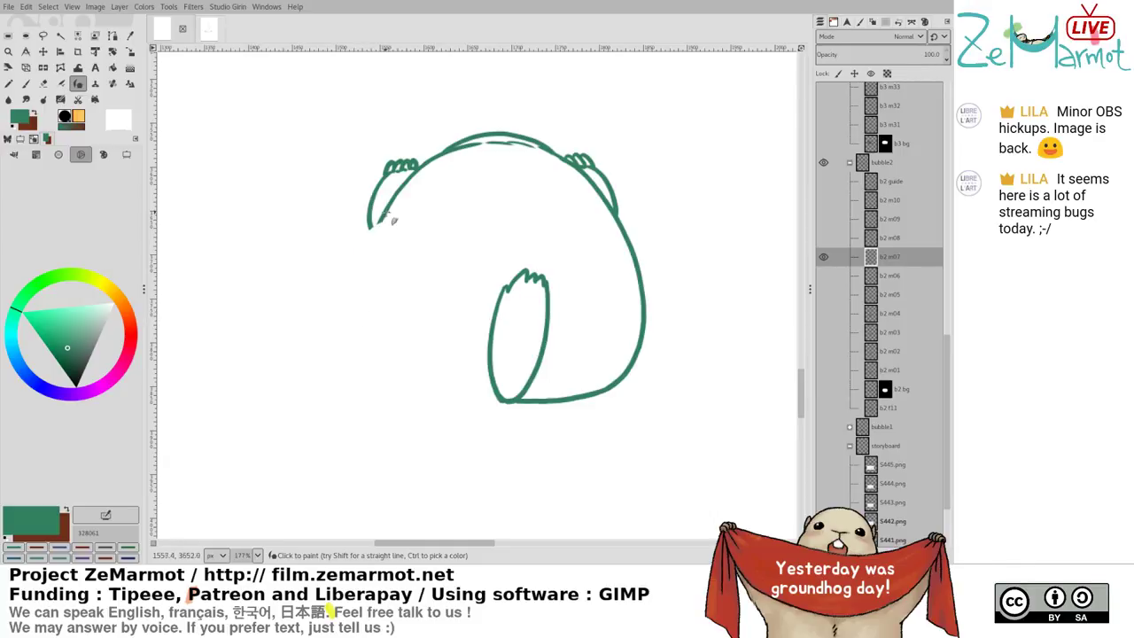
mouse_move(393, 221)
left_mouse_down()
mouse_move(357, 282)
mouse_move(369, 319)
left_mouse_up()
key("ctrl+z")
mouse_move(383, 223)
left_mouse_down()
mouse_move(355, 274)
mouse_move(361, 331)
mouse_move(420, 385)
mouse_move(534, 407)
mouse_move(500, 404)
left_mouse_up()
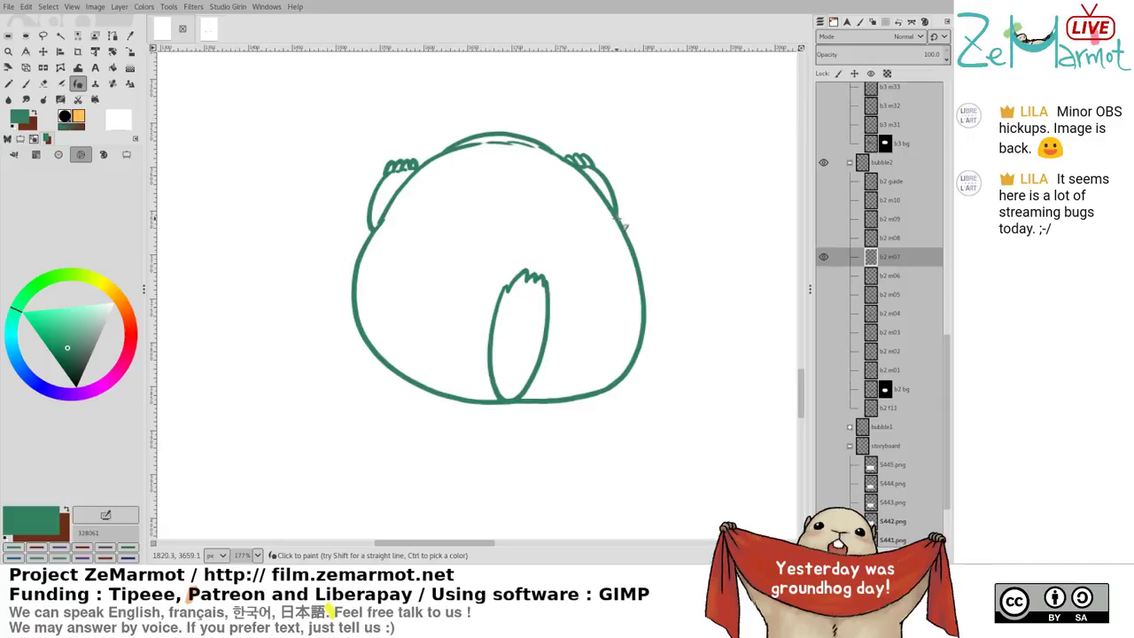
Lasso the body's right outline from below the arm to the tail, delete it, and clear the selection
key("f")
mouse_move(630, 219)
left_mouse_down()
mouse_move(570, 344)
mouse_move(522, 405)
mouse_move(554, 431)
mouse_move(690, 272)
left_mouse_up()
key("Return")
key("Delete")
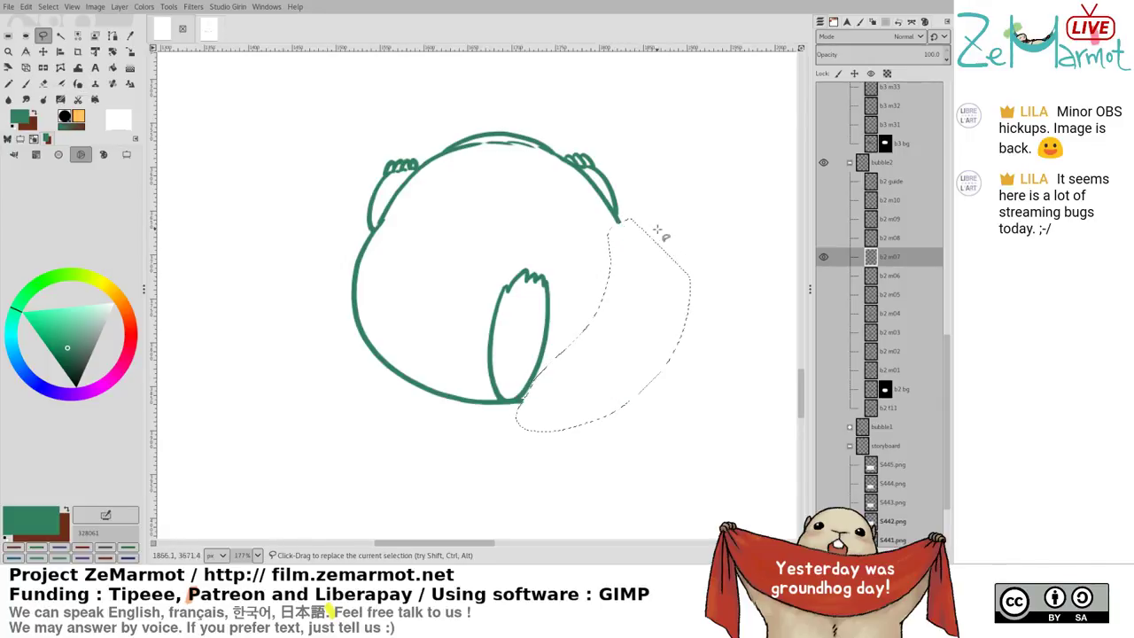
key("ctrl+shift+a")
key("k")
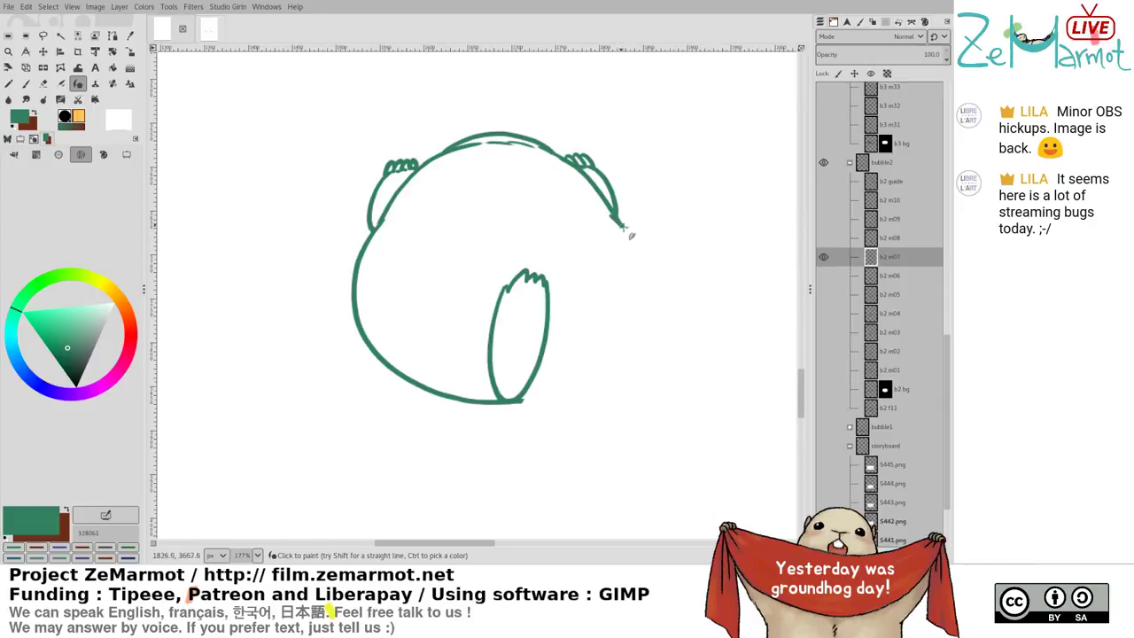
Redraw the body's right side on b2 m07 as a rounder curve from below the arm to the tail's base
mouse_move(623, 229)
left_mouse_down()
mouse_move(648, 264)
mouse_move(643, 325)
mouse_move(611, 361)
left_mouse_up()
key("ctrl+z")
mouse_move(612, 216)
left_mouse_down()
mouse_move(643, 277)
mouse_move(631, 335)
mouse_move(605, 369)
mouse_move(548, 399)
left_mouse_up()
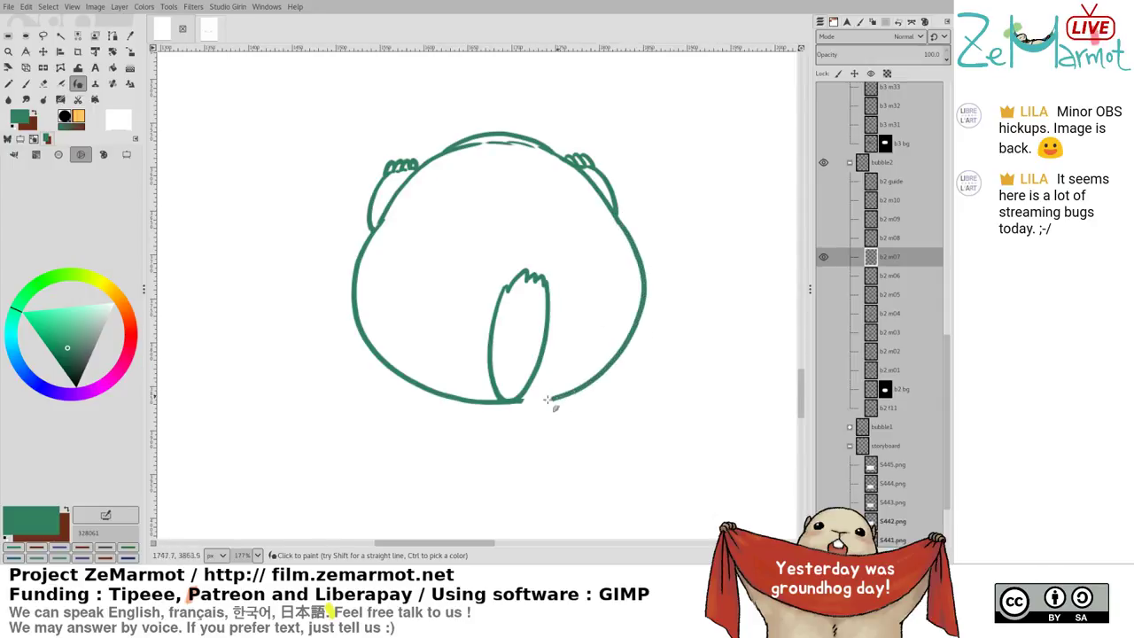
key("ctrl+z")
left_click_drag(623, 227, 656, 299)
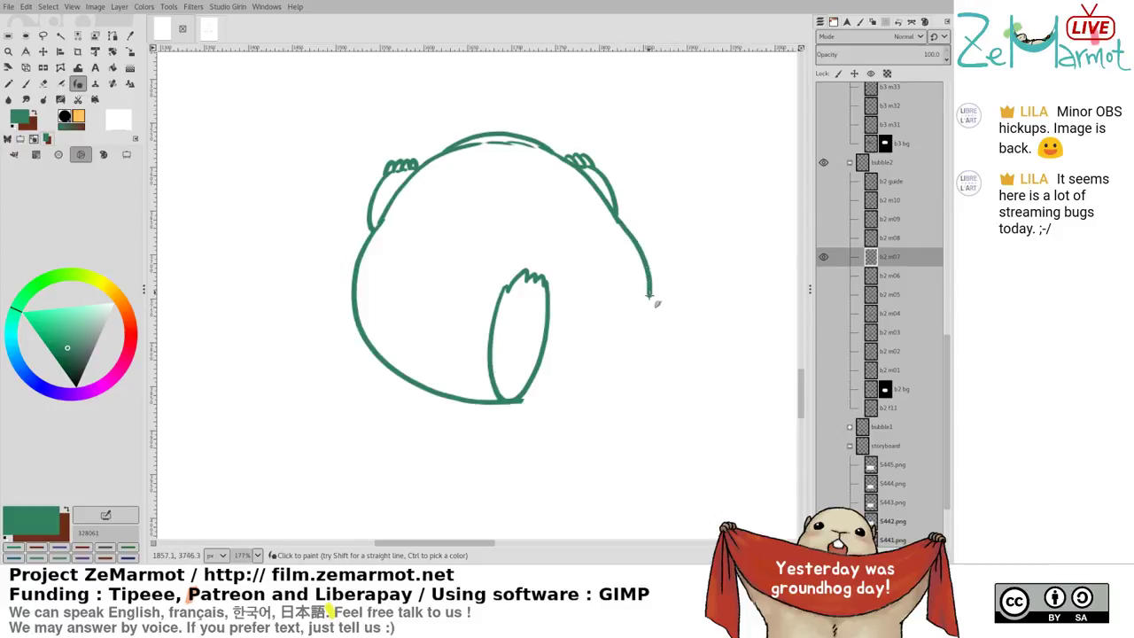
key("ctrl+z")
left_click_drag(615, 218, 642, 282)
key("ctrl+z")
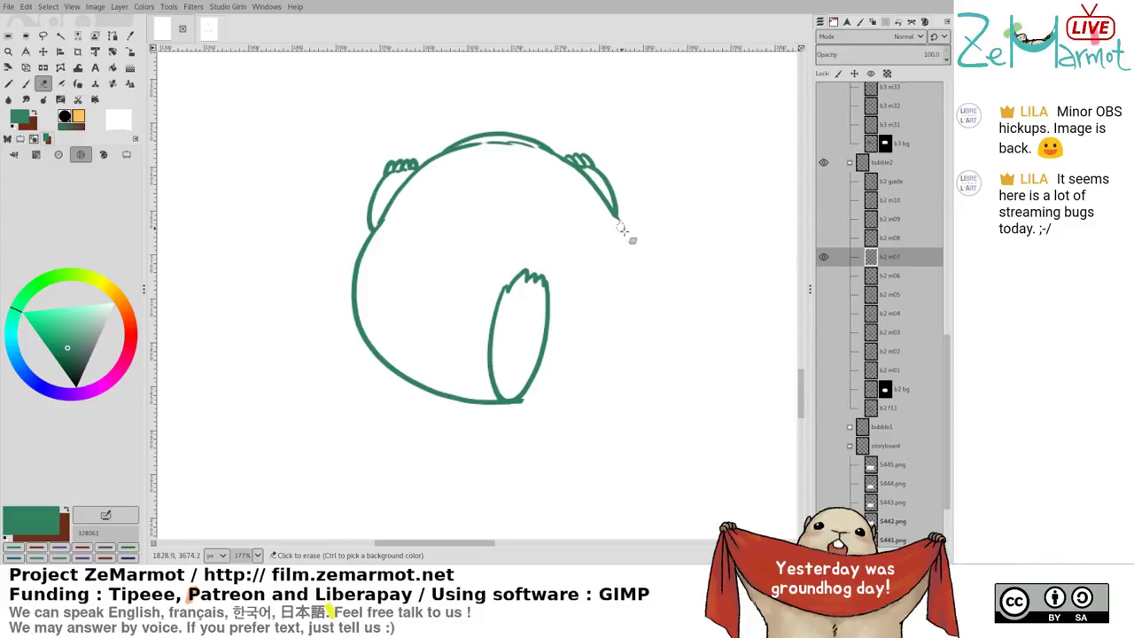
mouse_move(614, 218)
left_mouse_down()
mouse_move(647, 260)
mouse_move(631, 352)
mouse_move(516, 409)
left_mouse_up()
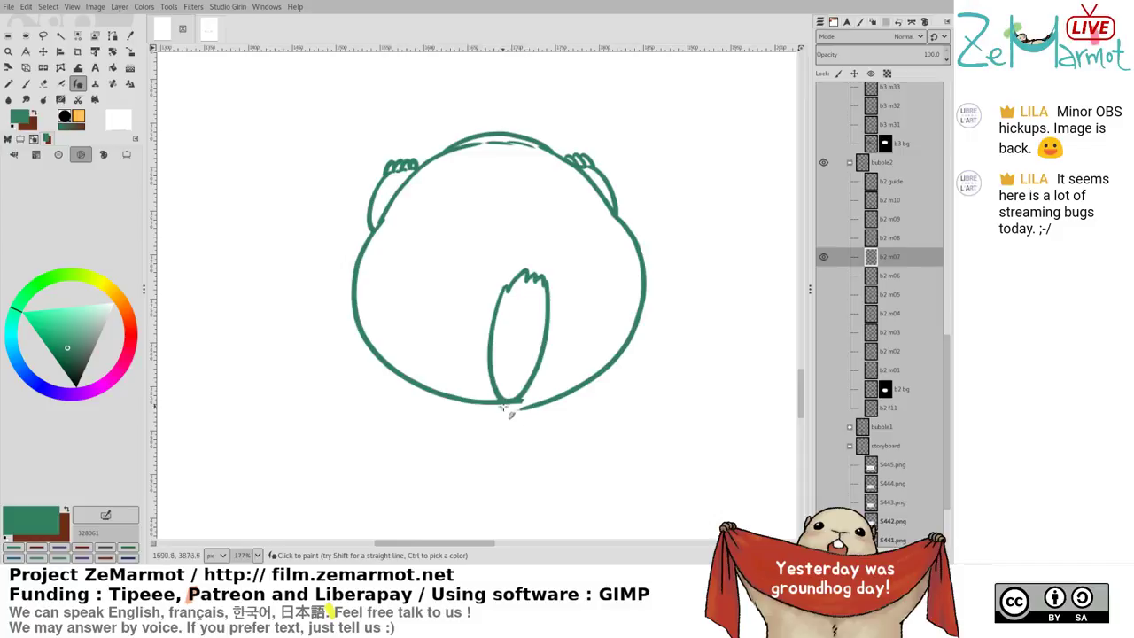
key("ctrl+z")
mouse_move(615, 218)
left_mouse_down()
mouse_move(648, 287)
mouse_move(644, 322)
mouse_move(613, 363)
mouse_move(570, 391)
mouse_move(489, 406)
left_mouse_up()
Erase the lower end of the new right outline and redraw it so it joins smoothly at the tail's base
key("shift+e")
left_click_drag(572, 392, 522, 414)
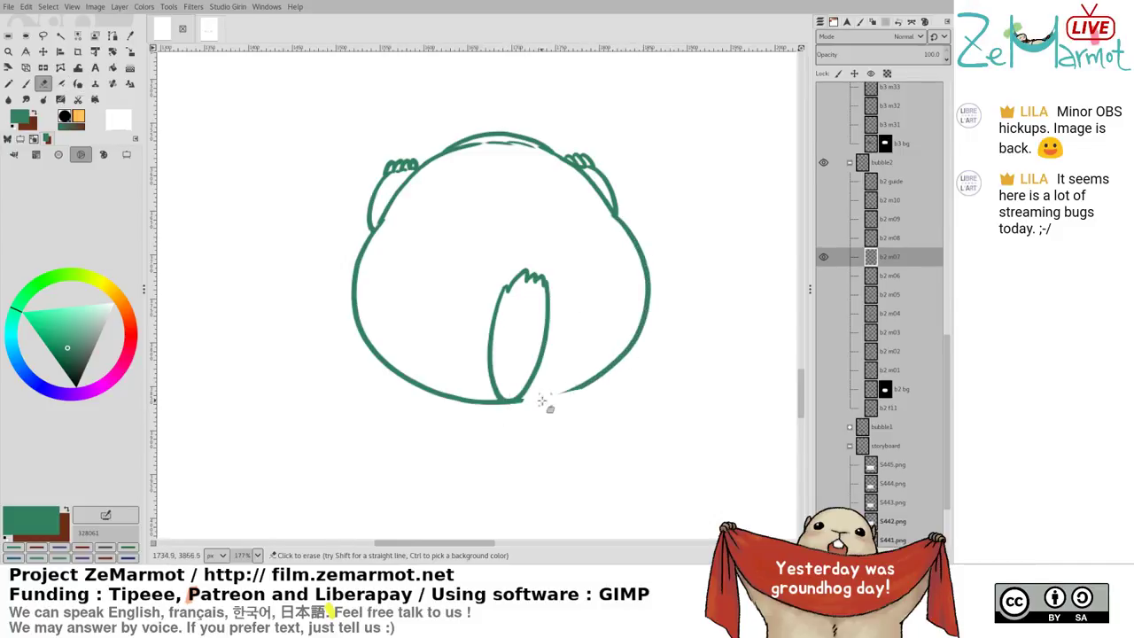
key("p")
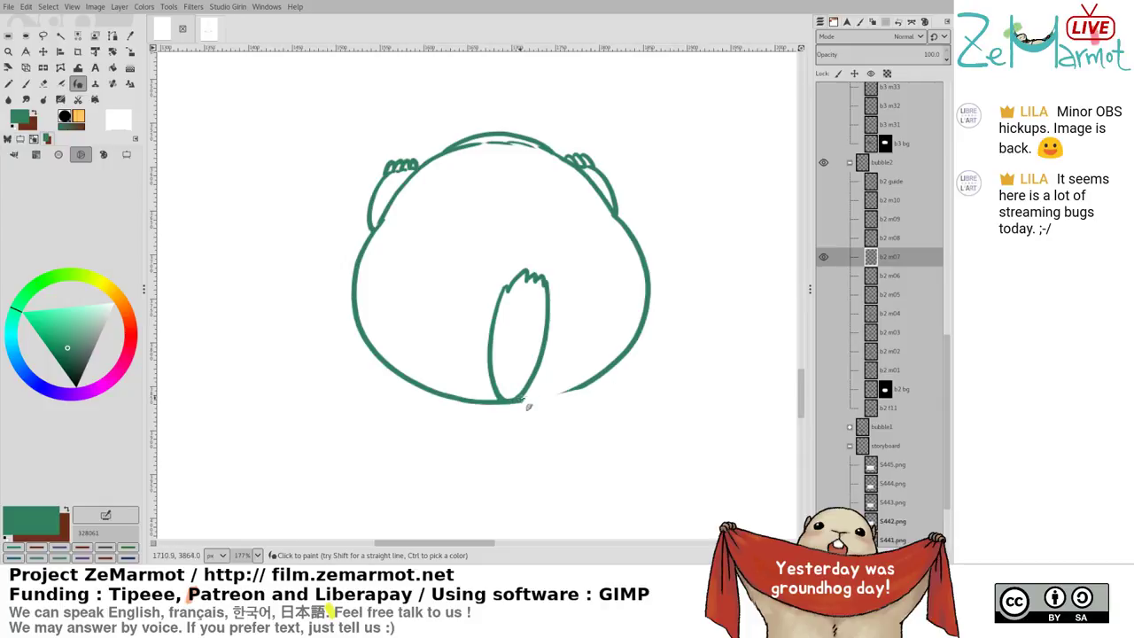
left_click_drag(570, 391, 585, 380)
key("ctrl+z")
mouse_move(514, 401)
left_mouse_down()
mouse_move(609, 372)
mouse_move(531, 401)
mouse_move(591, 386)
left_mouse_up()
key("ctrl+z")
key("shift+e")
key("k")
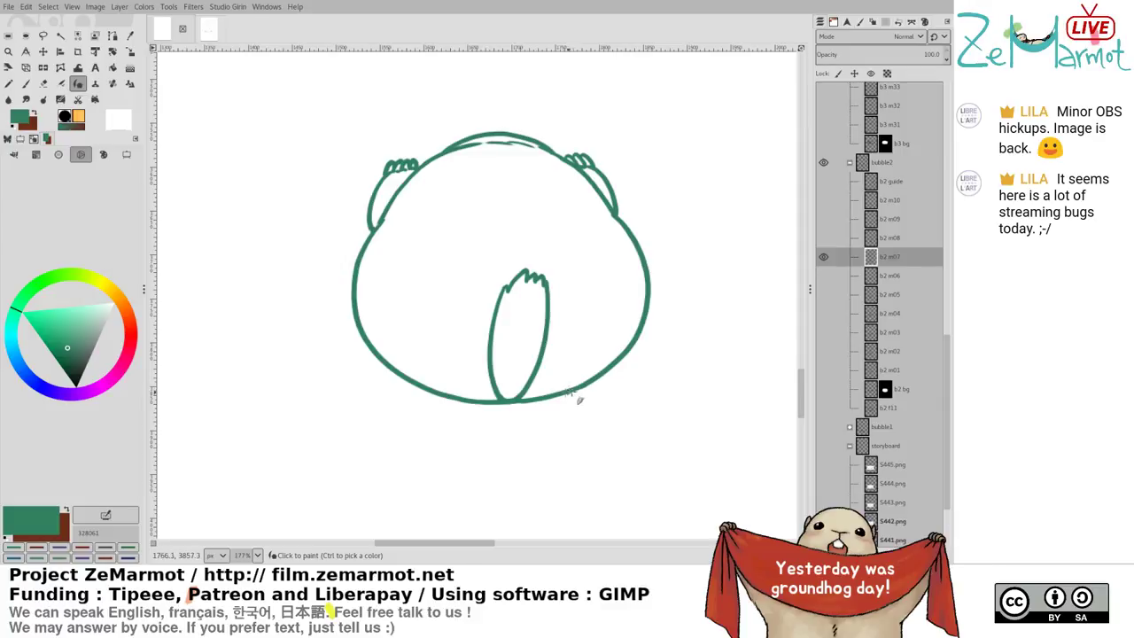
Compare the redrawn b2 m07 with frames b2 m06 and b2 m08, showing one frame at a time
left_click(823, 257, "shift")
left_click(823, 256, "shift")
left_click(823, 237, "shift")
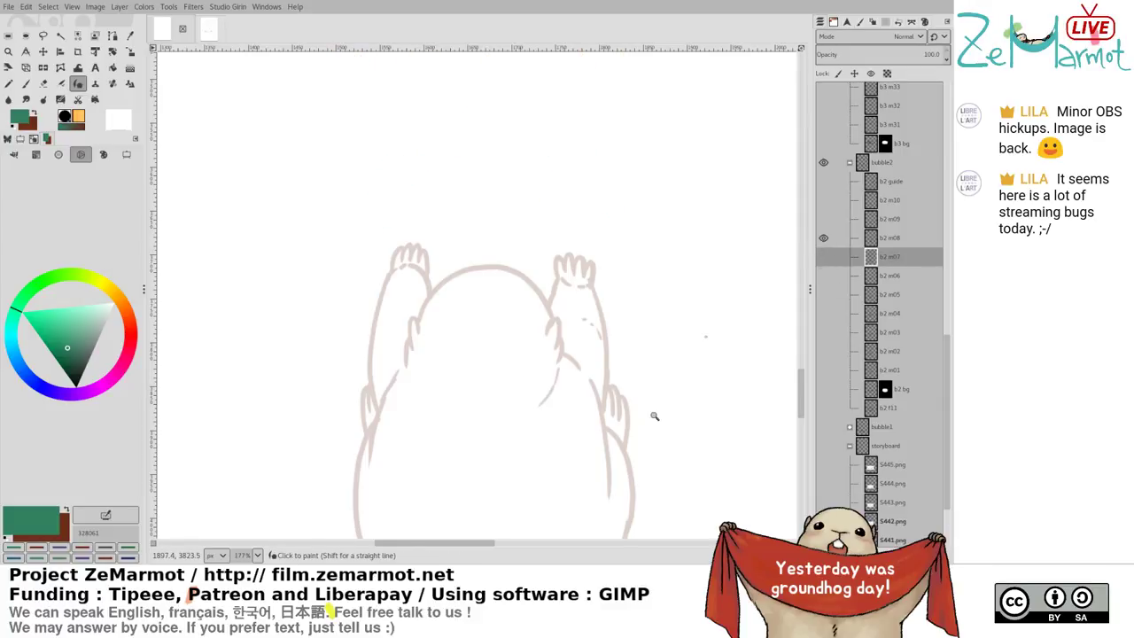
left_click_drag(812, 262, 819, 290)
left_click(824, 276, "shift")
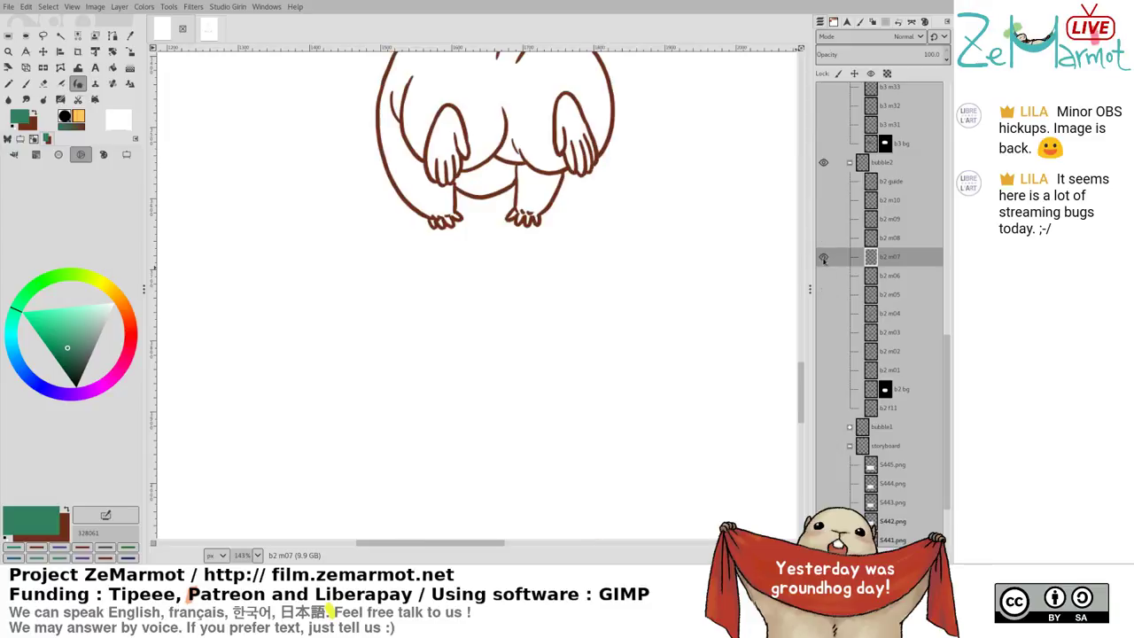
left_click(824, 257, "shift")
left_click(823, 239, "shift")
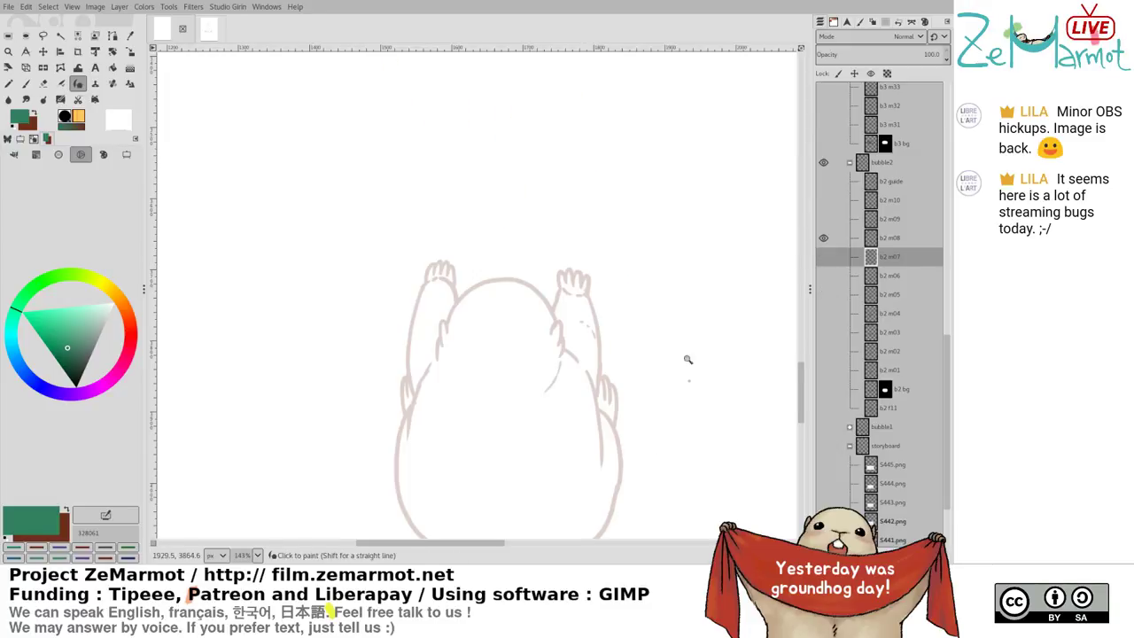
Flip back and forth through frames b2 m06 to b2 m09 with the whole figure in view to check the motion
scroll(691, 350, "down", 4)
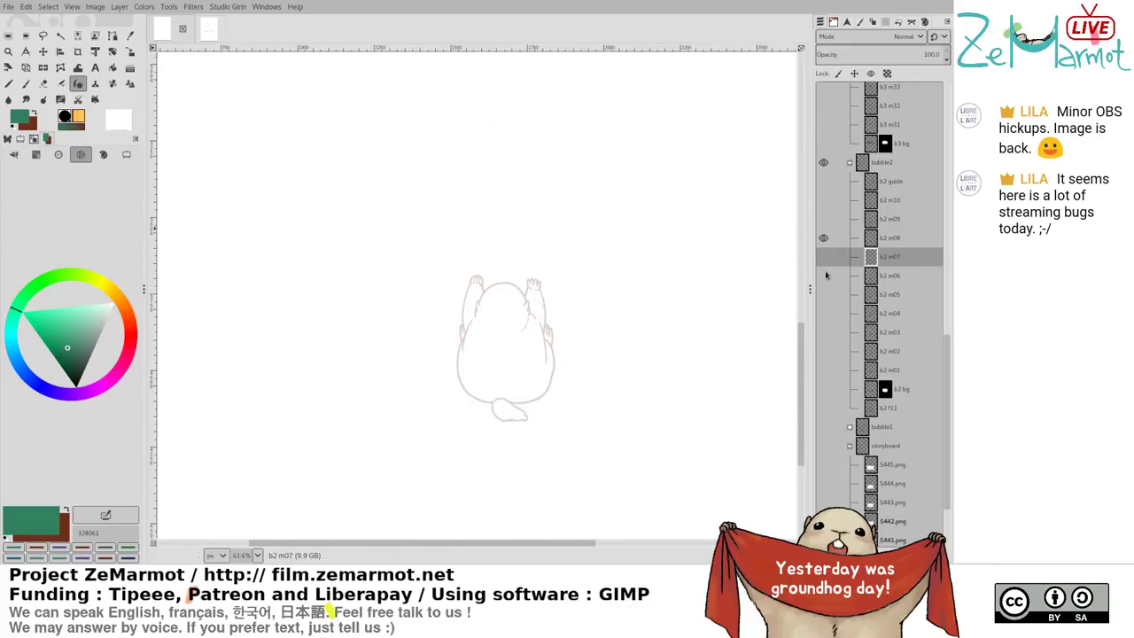
left_click(826, 275, "shift")
left_click(825, 257, "shift")
left_click(824, 238, "shift")
left_click(824, 222, "shift")
key("ctrl+z")
key("ctrl+z")
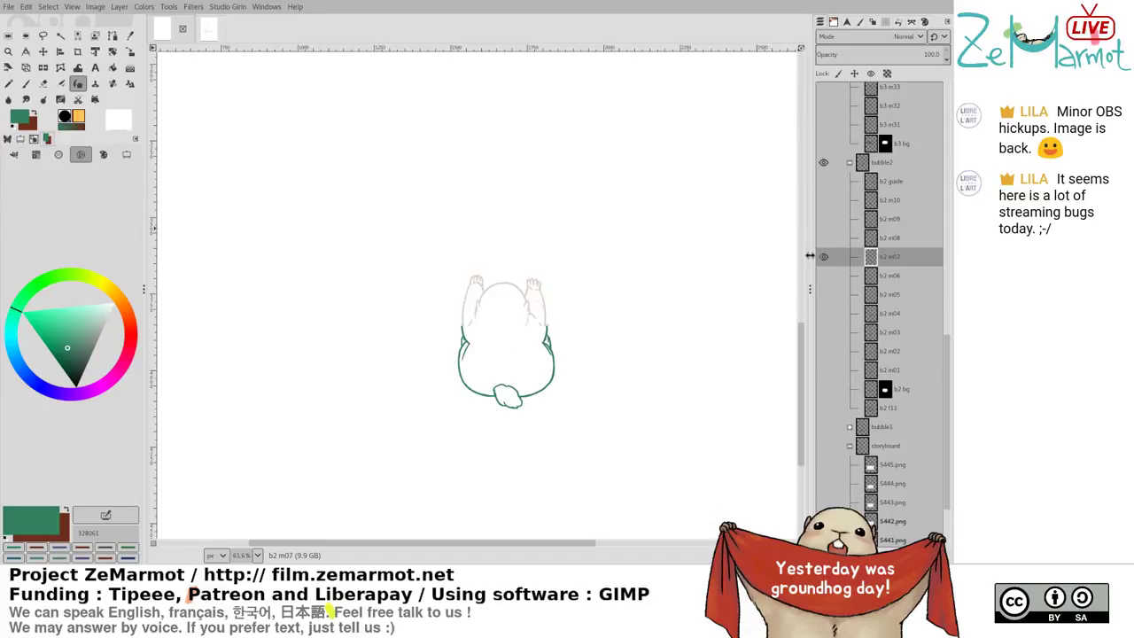
key("ctrl+y")
key("ctrl+y")
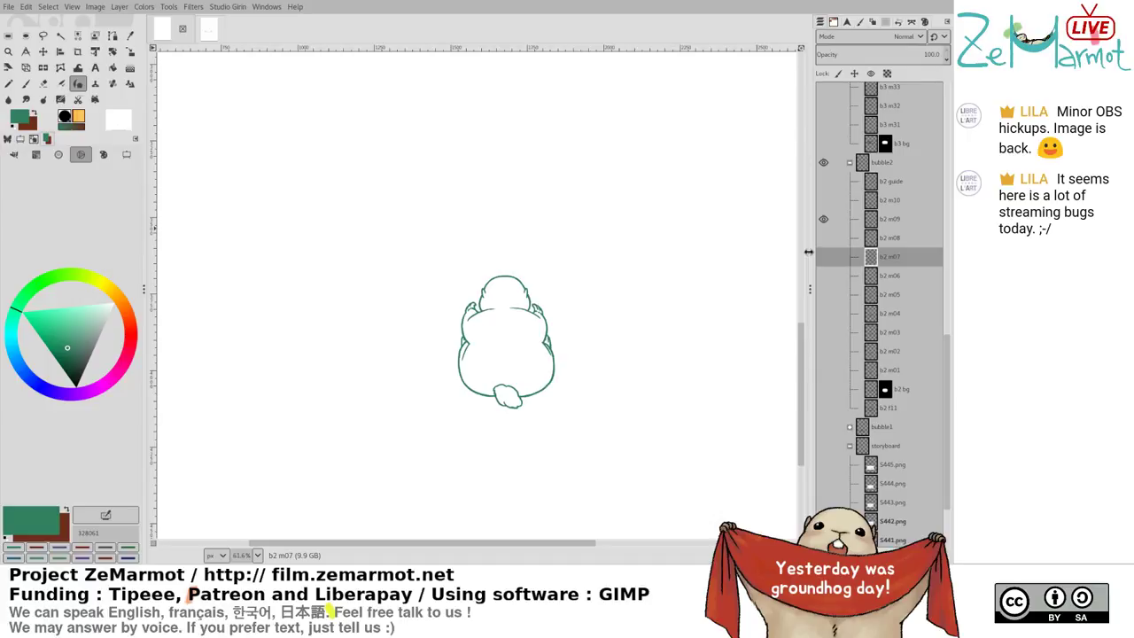
left_click(825, 257, "shift")
left_click(825, 238, "shift")
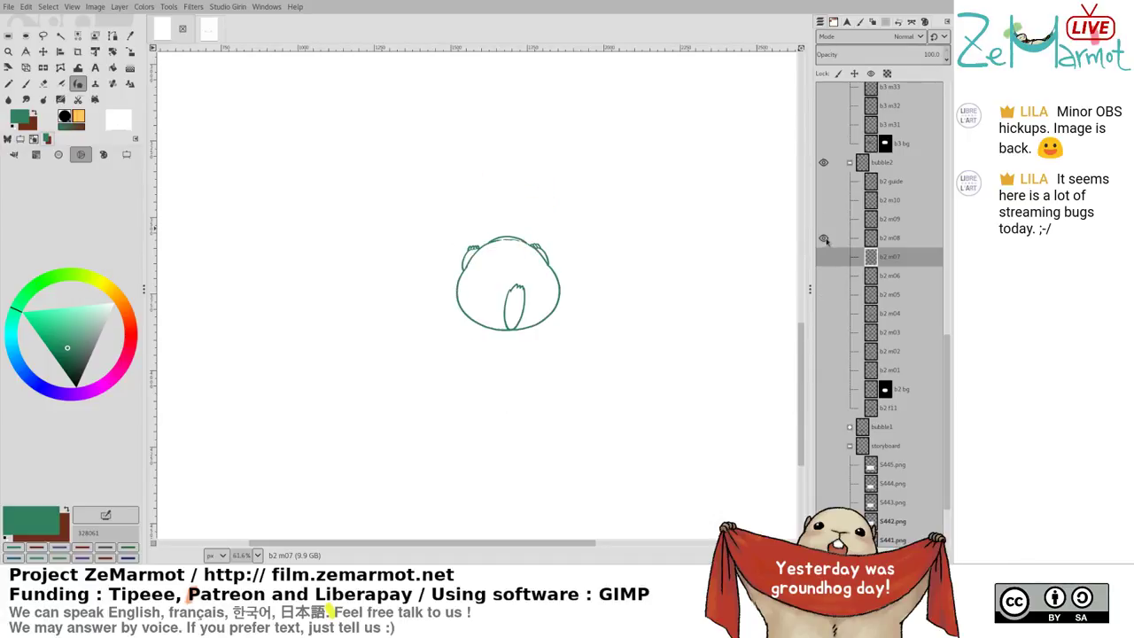
left_click(824, 217, "shift")
left_click(826, 201, "shift")
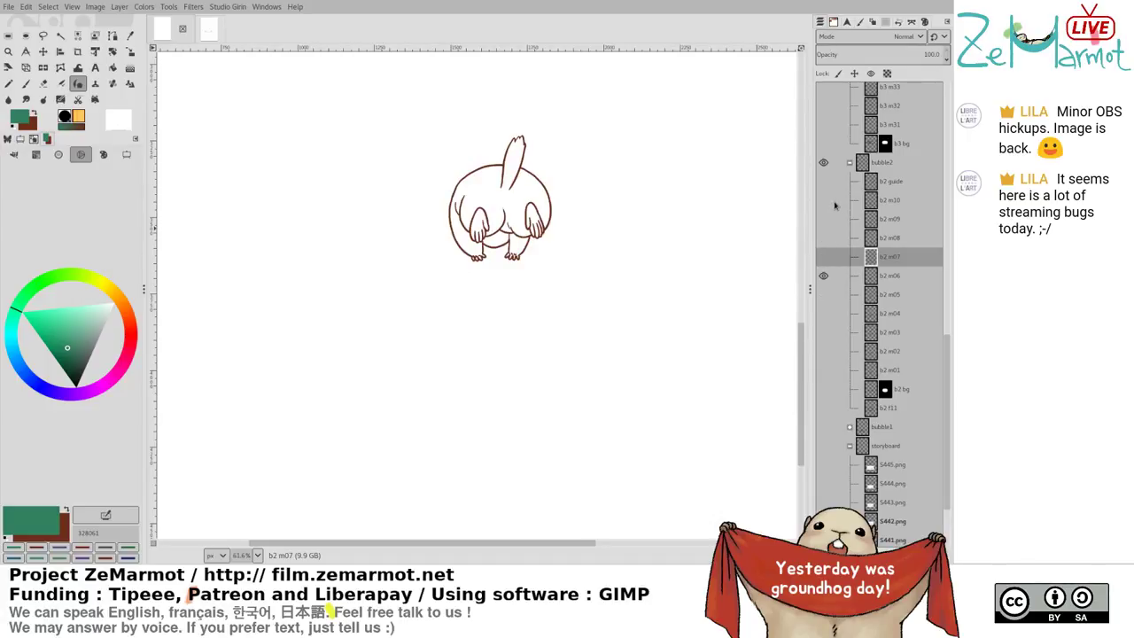
left_click(823, 219)
left_click(823, 238)
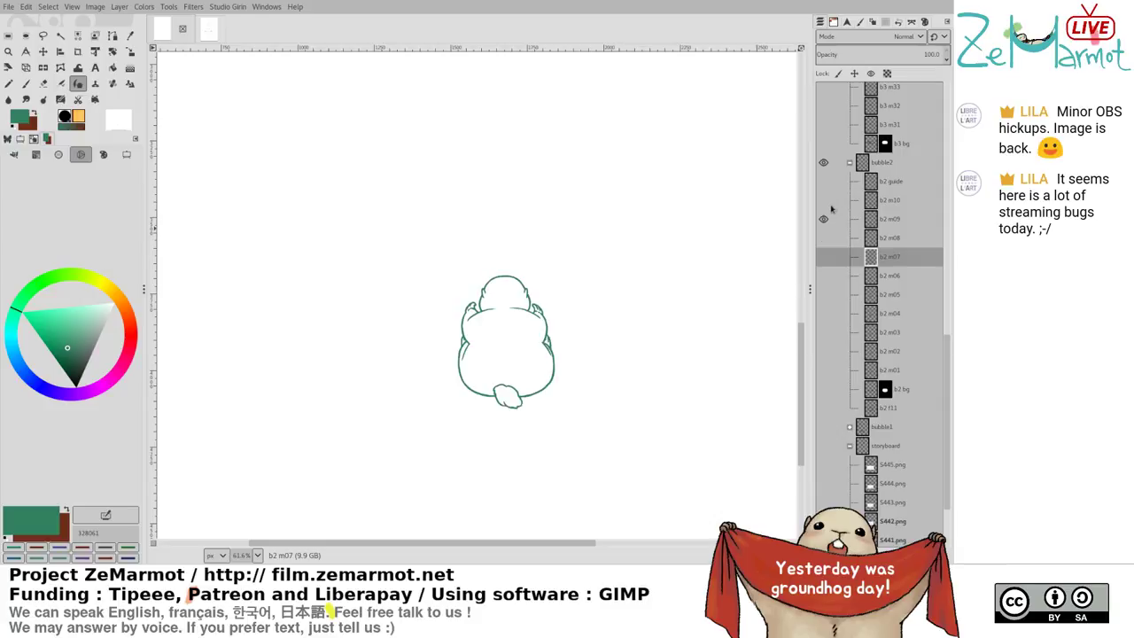
key("ctrl+z")
key("ctrl+z")
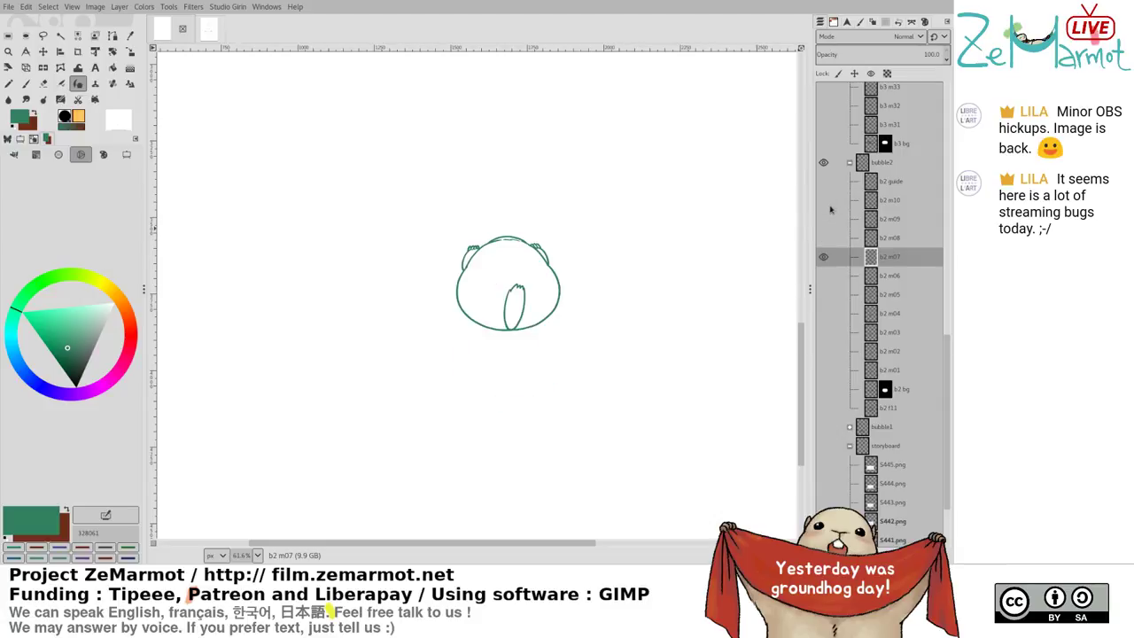
key("ctrl+z")
key("ctrl+z")
key("ctrl+y")
key("ctrl+y")
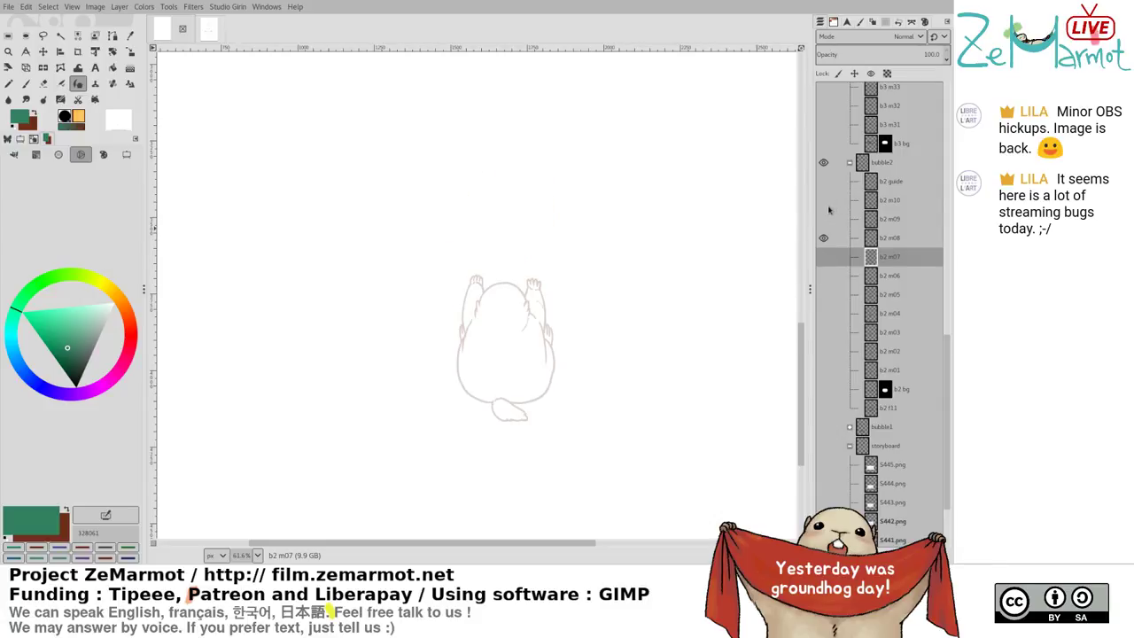
key("ctrl+y")
key("ctrl+y")
key("ctrl+z")
key("ctrl+z")
key("ctrl+z")
key("ctrl+z")
key("ctrl+z")
key("ctrl+z")
Show frames b2 m05 to b2 m08 together and move the b2 m07 drawing slightly left and down between its neighbours
left_click_drag(824, 293, 824, 224)
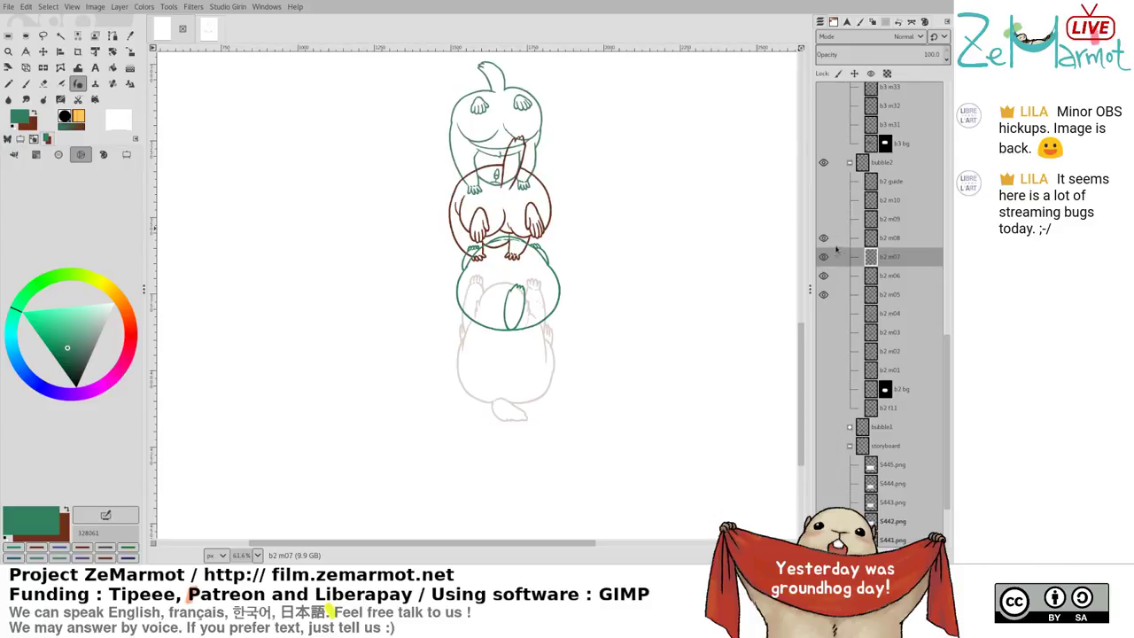
key("m")
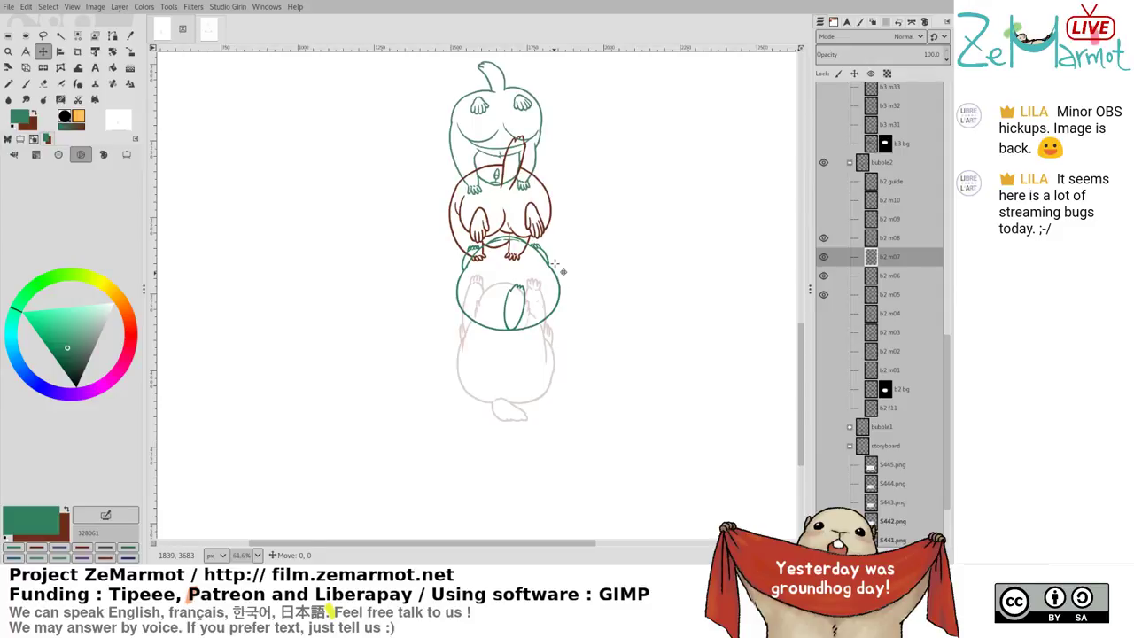
left_click_drag(512, 307, 494, 299)
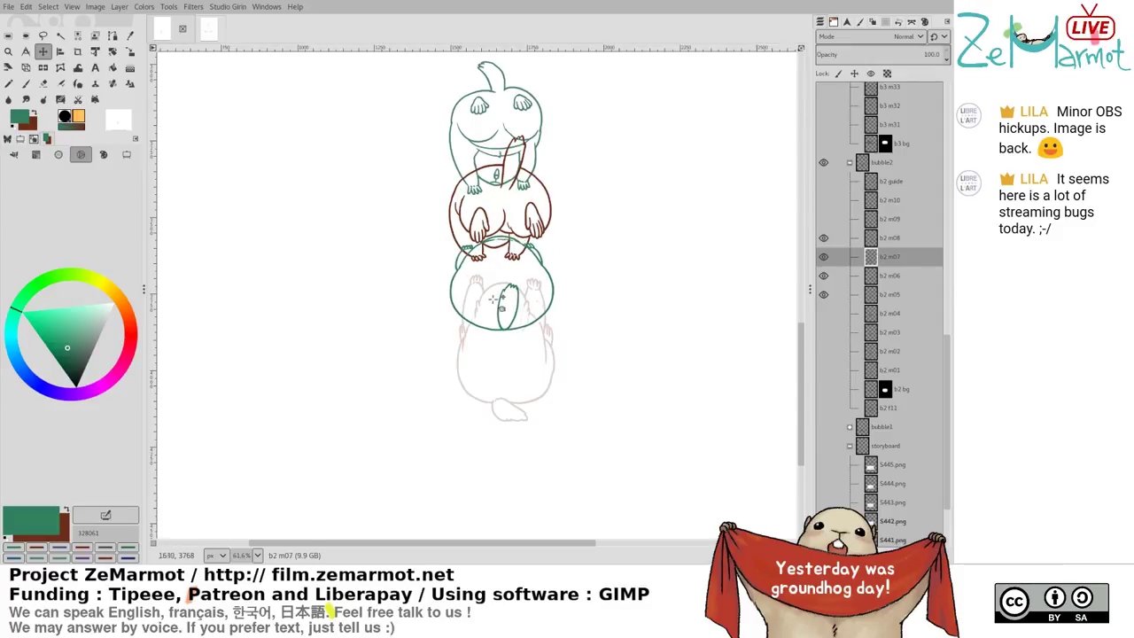
left_click_drag(555, 277, 550, 272)
left_click(547, 269)
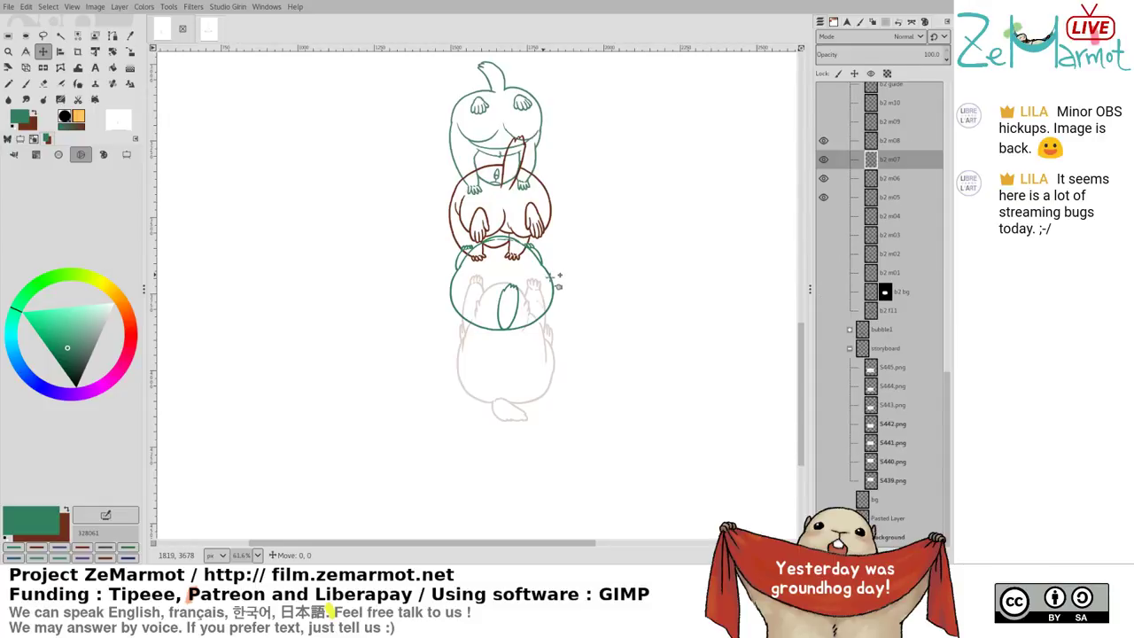
left_click_drag(558, 282, 555, 276)
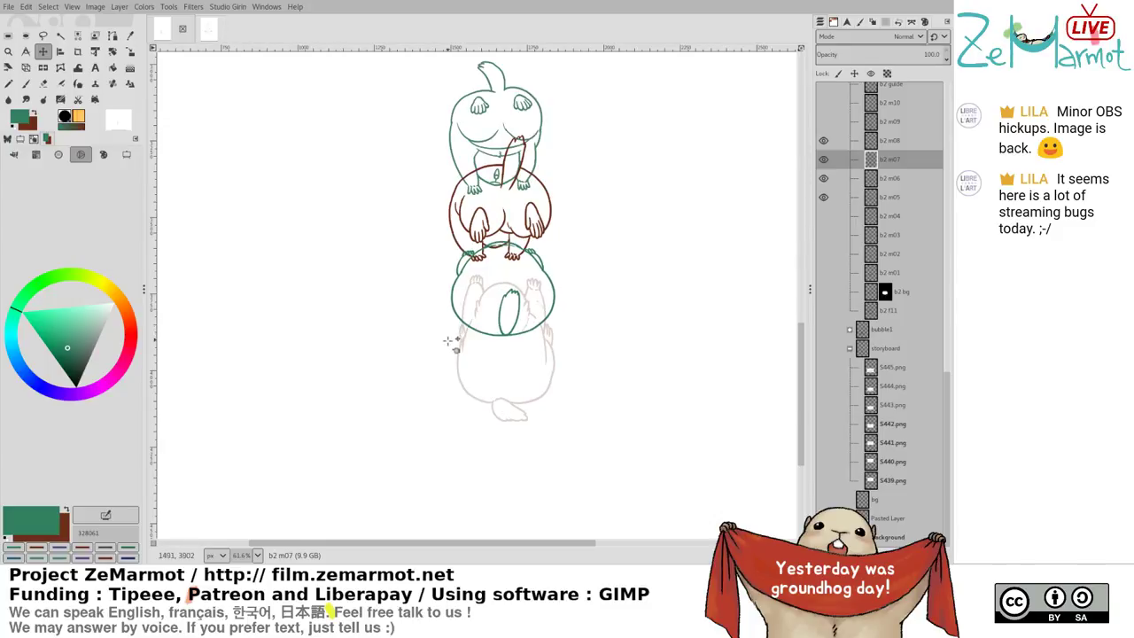
Flip through frames b2 m05 to b2 m09 one at a time to check the moved b2 m07
left_click(825, 197, "shift")
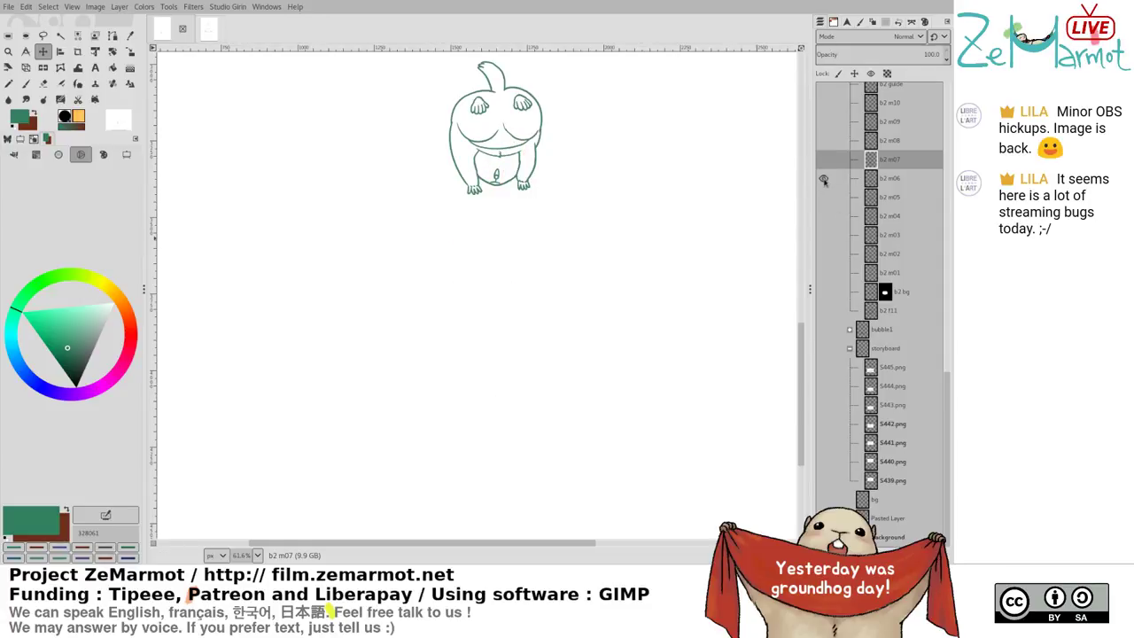
left_click(823, 179, "shift")
left_click(823, 159, "shift")
left_click(823, 140, "shift")
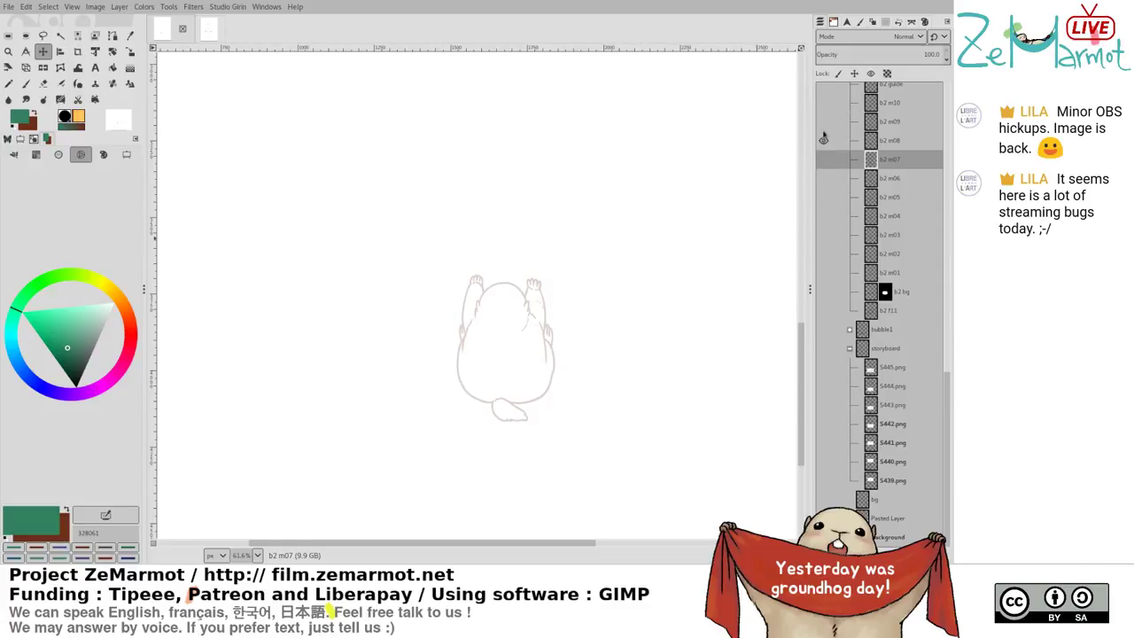
left_click(823, 123, "shift")
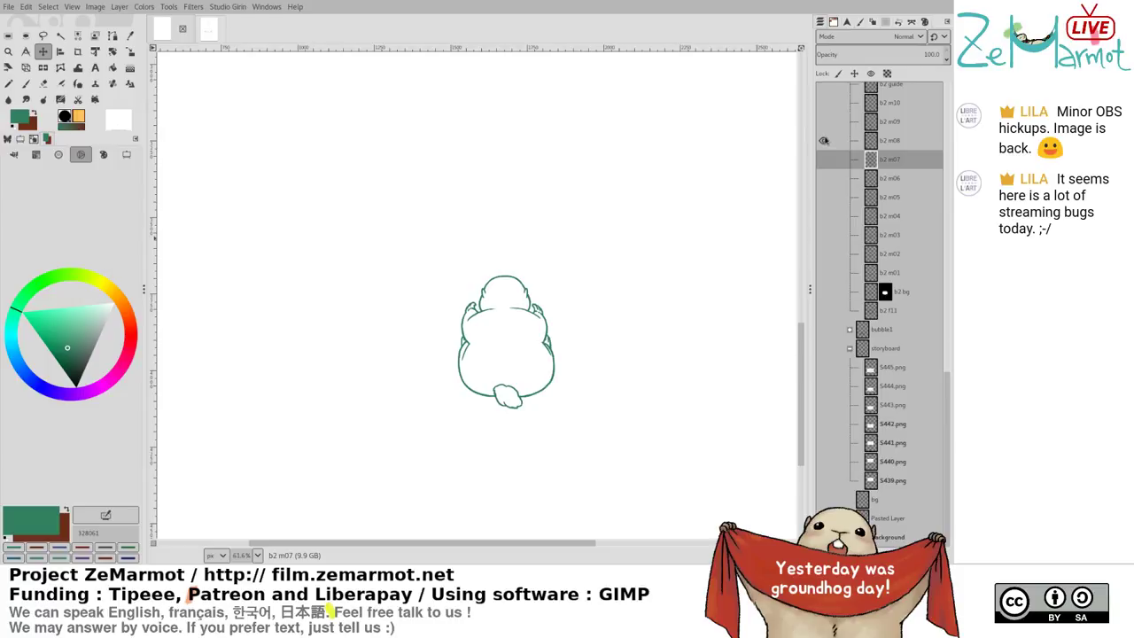
left_click(823, 141, "shift")
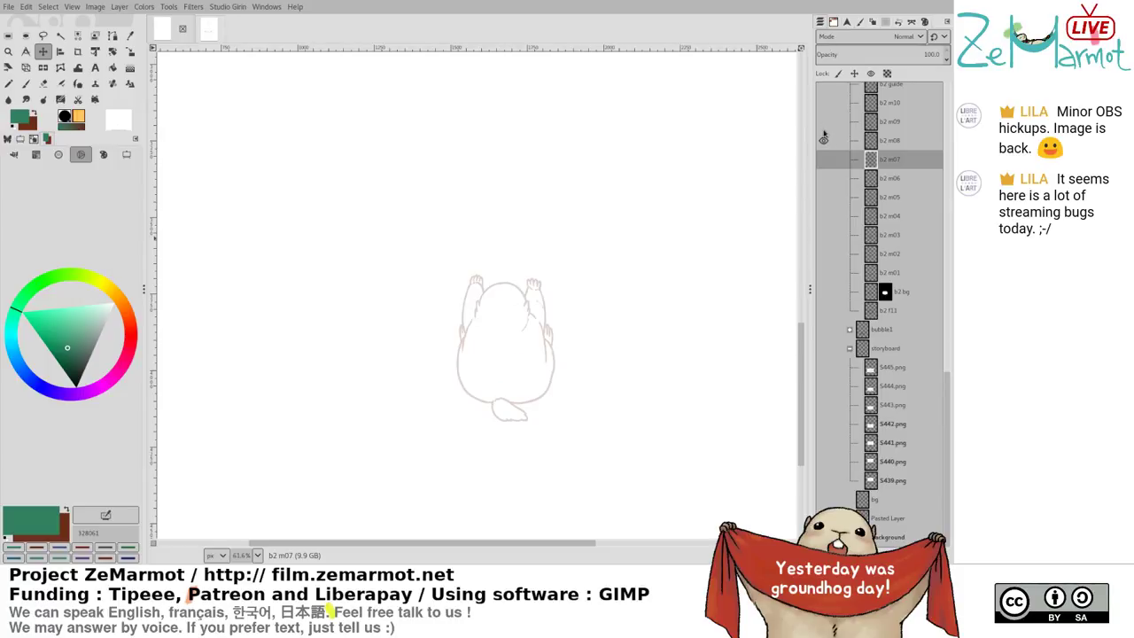
left_click(823, 158, "shift")
left_click(823, 140, "shift")
left_click(823, 132, "shift")
Compare b2 m08 overlaid with b2 m09, and step repeatedly through frames b2 m07 to b2 m10, ending on b2 m09
left_click(824, 140)
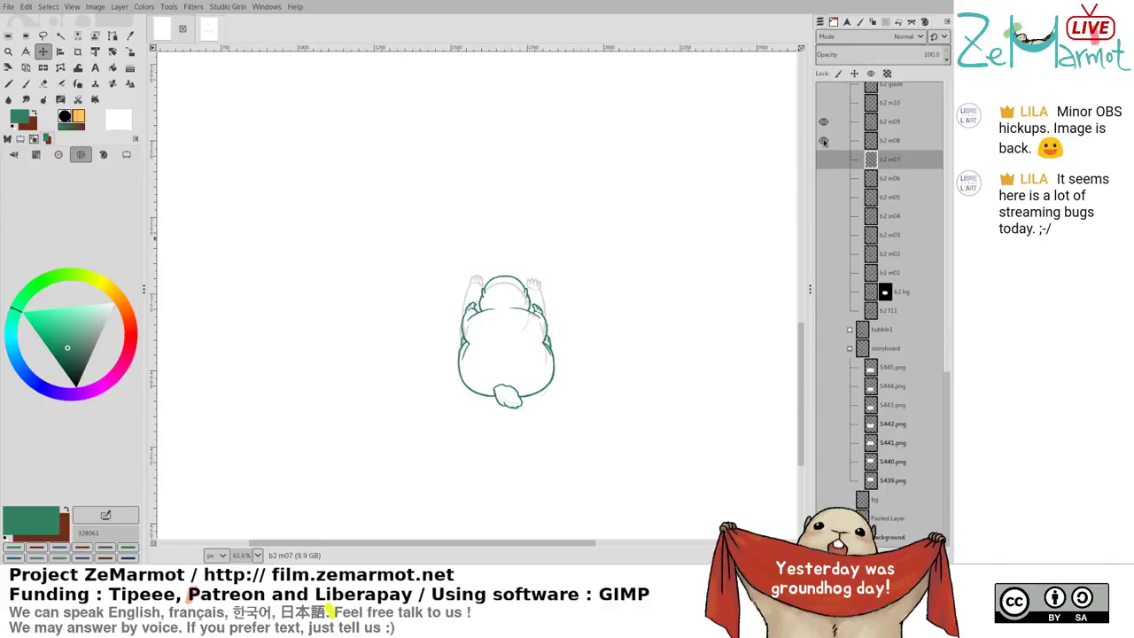
left_click(824, 123)
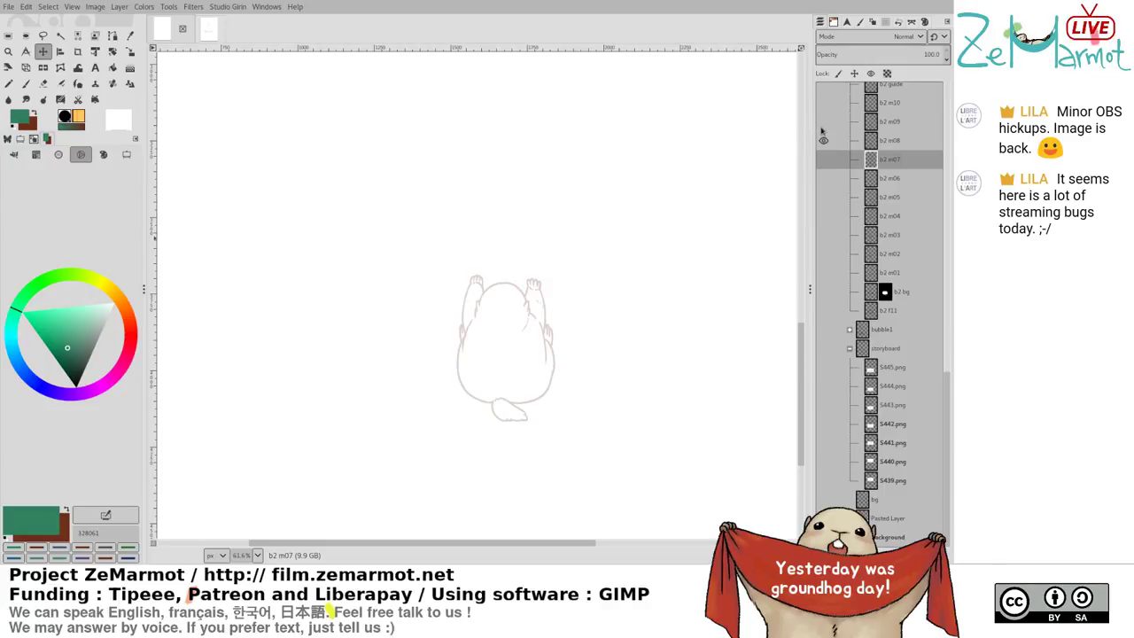
left_click(824, 142, "shift")
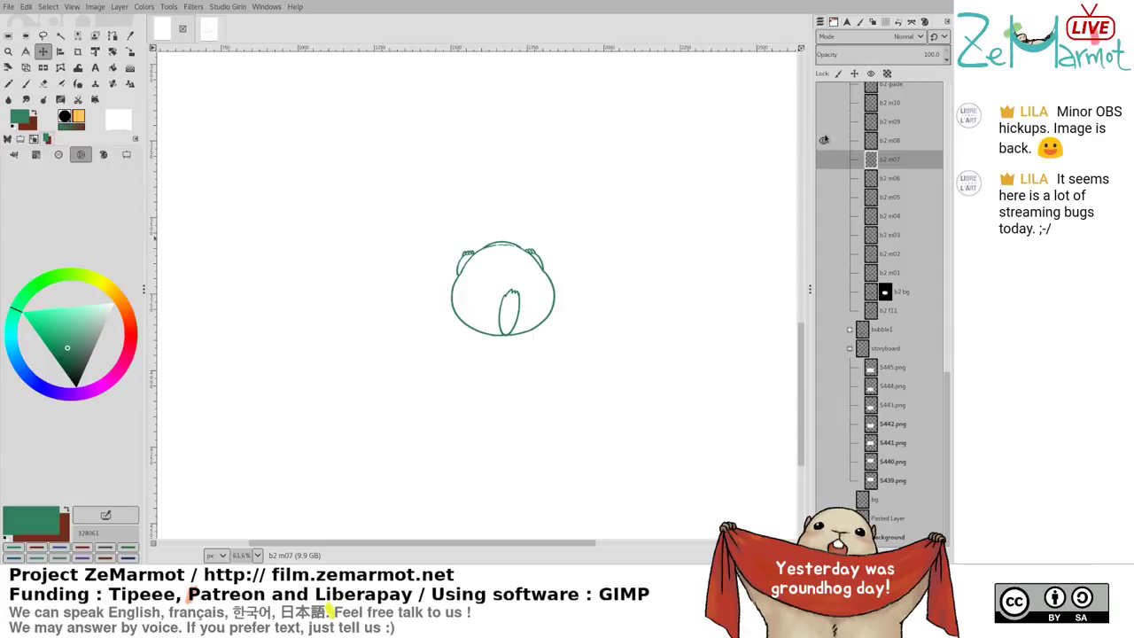
left_click(824, 122, "shift")
left_click(823, 113)
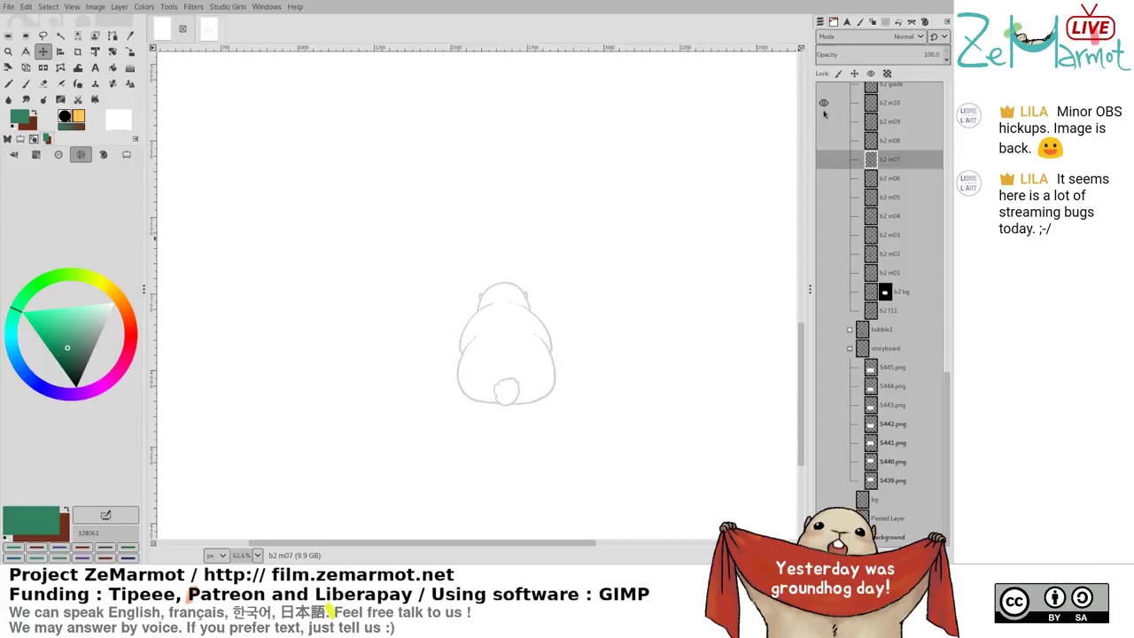
left_click(823, 144, "shift")
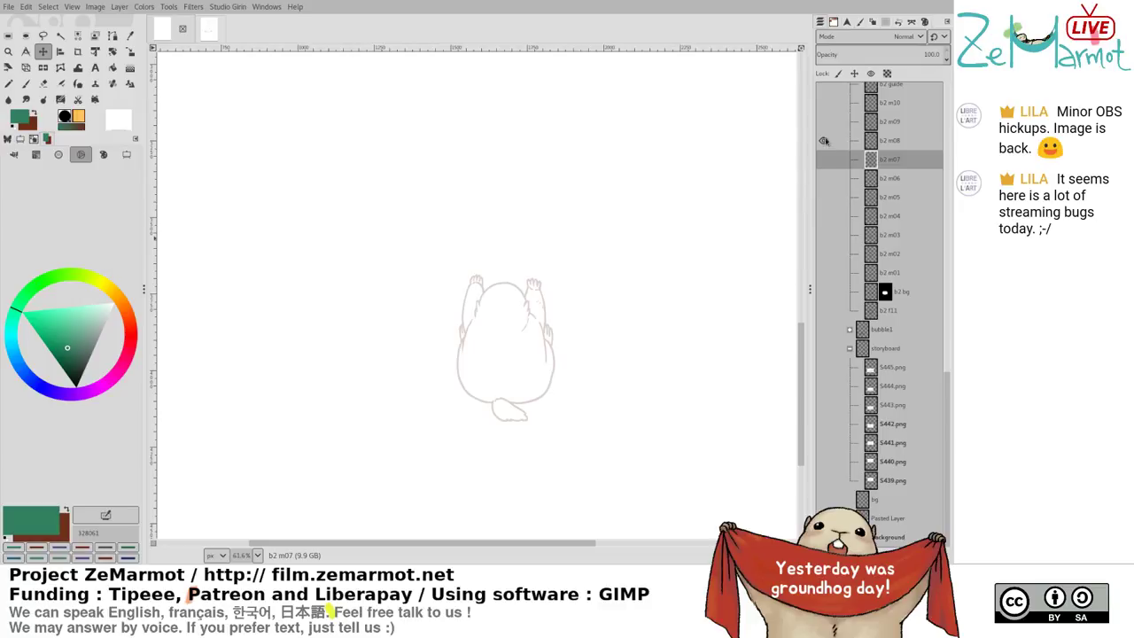
left_click(824, 125, "shift")
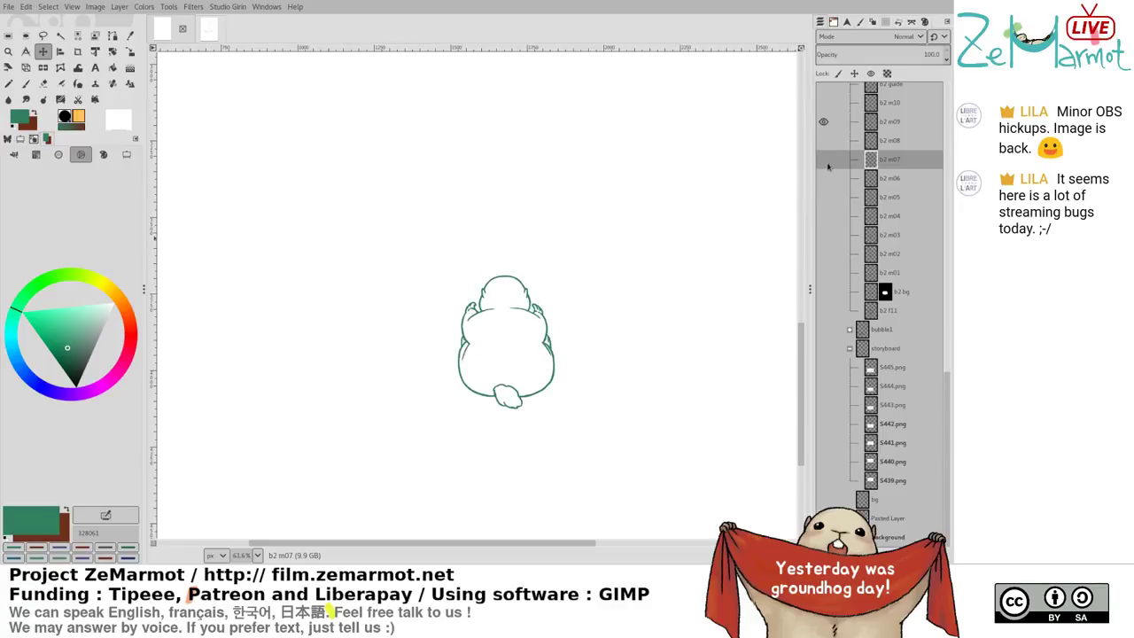
left_click(824, 160)
left_click(823, 141)
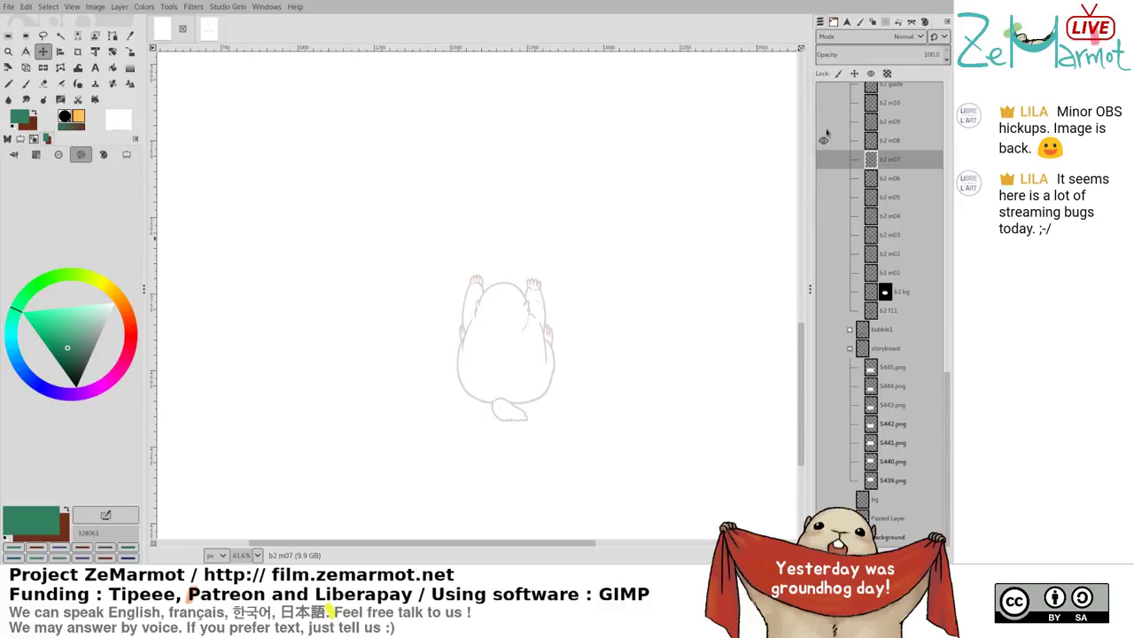
left_click(823, 140)
left_click(823, 122)
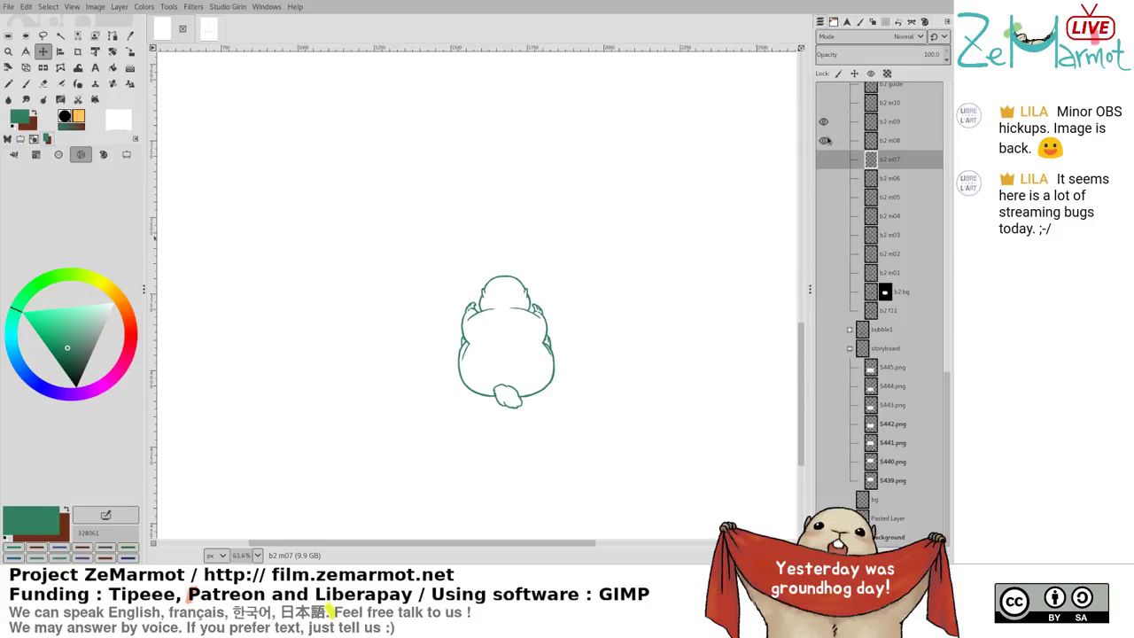
Show only frame b2 m08, dimmed to 22.3% opacity, and add a new layer directly above it
left_click(824, 122)
left_click(860, 142)
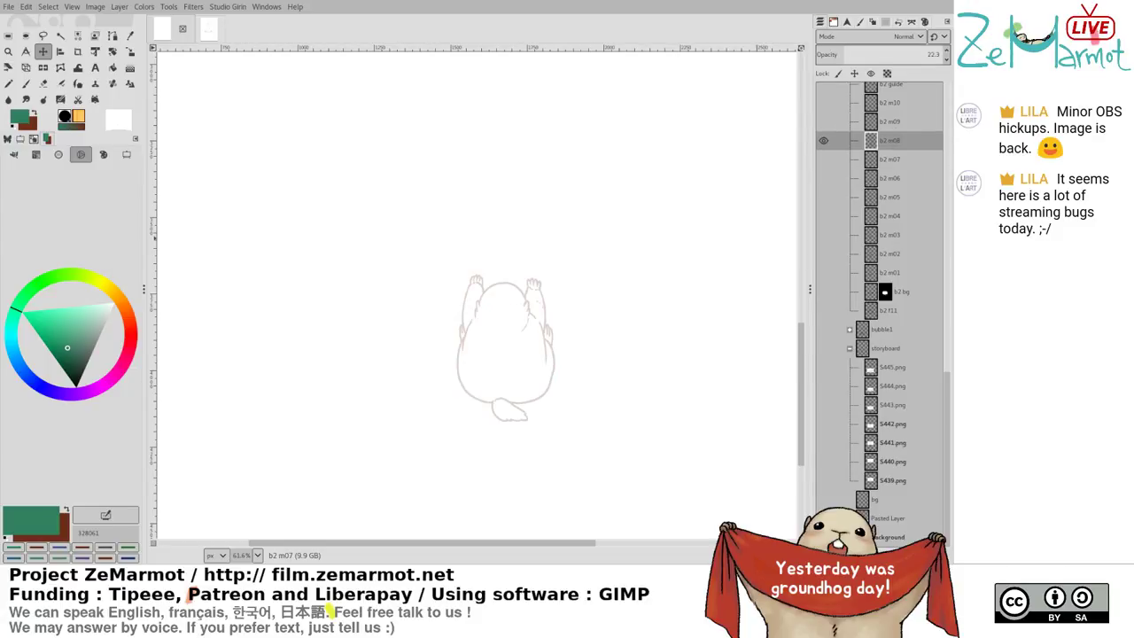
key("ctrl+shift+n")
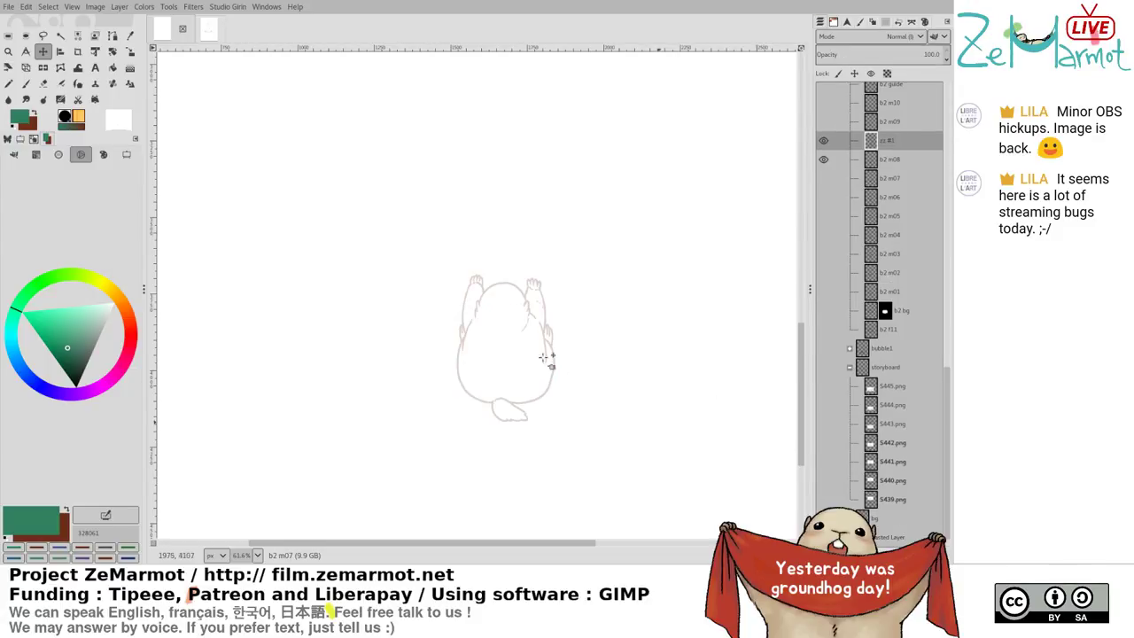
Sample the dimmed outline's colour for the Ink tool and darken it to reddish brown a76c5b
scroll(553, 289, "up", 7, "ctrl")
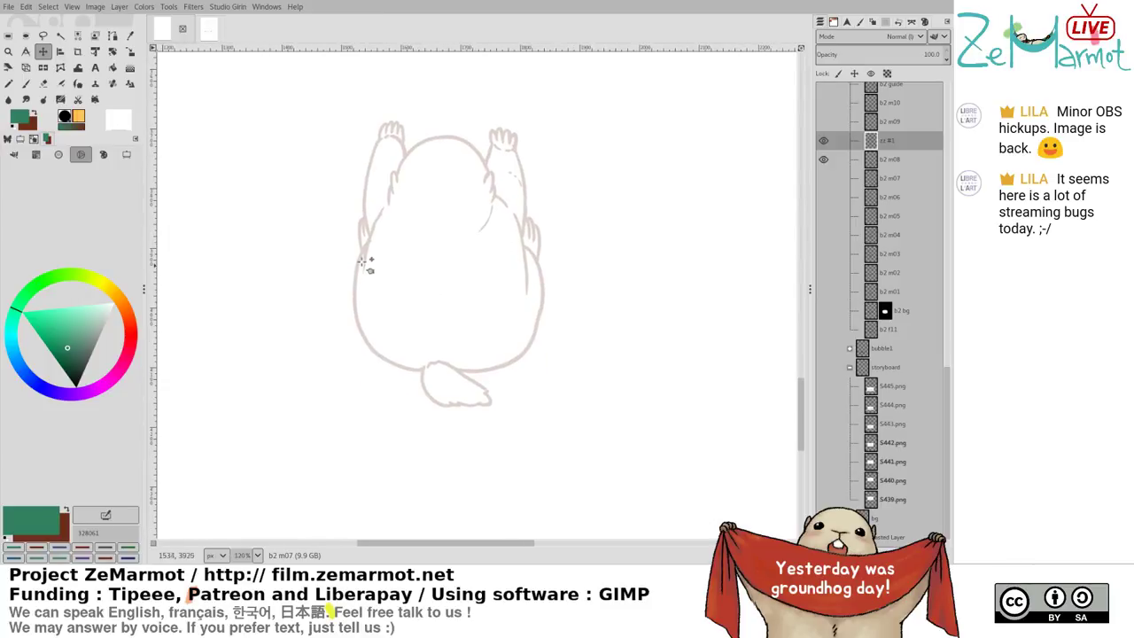
scroll(366, 250, "up", 4, "ctrl")
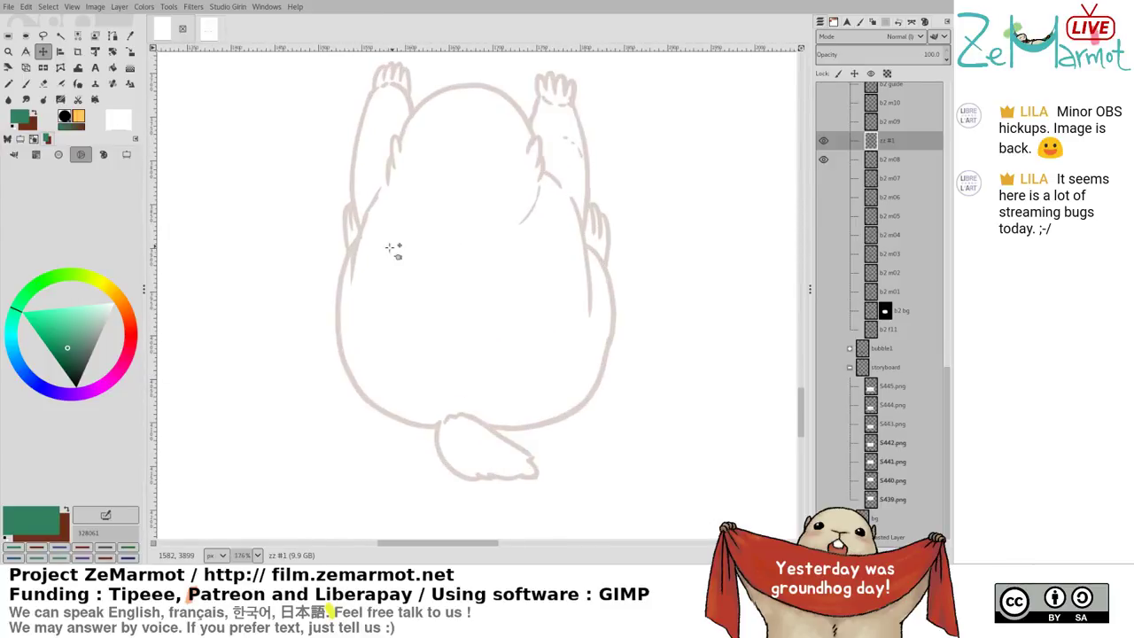
key("k")
left_click(365, 249, "ctrl")
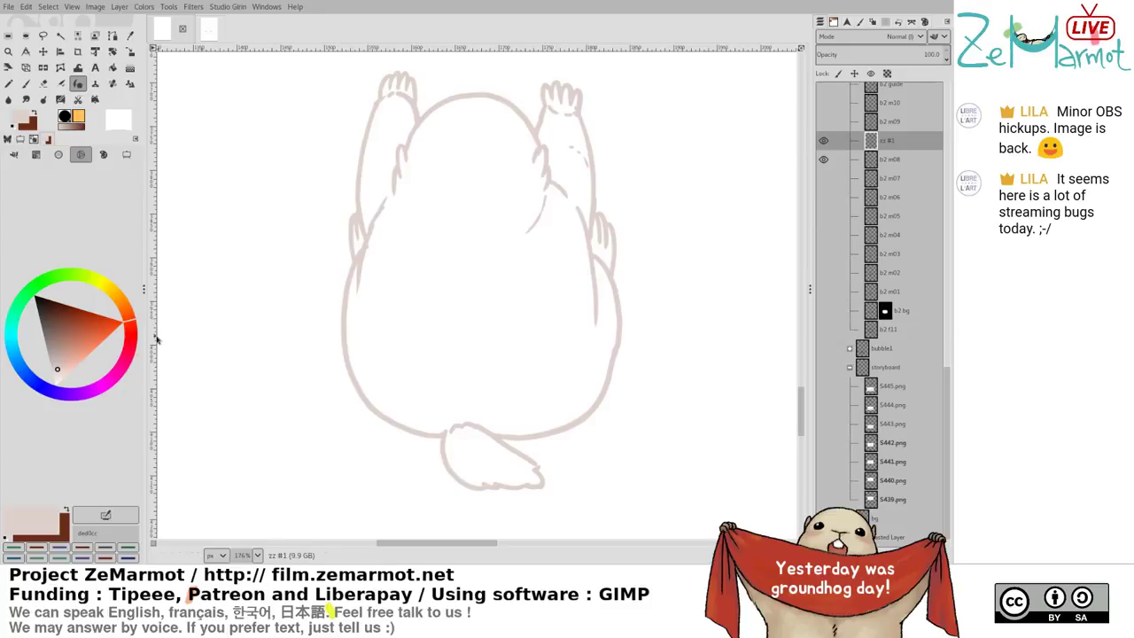
left_click_drag(56, 369, 68, 335)
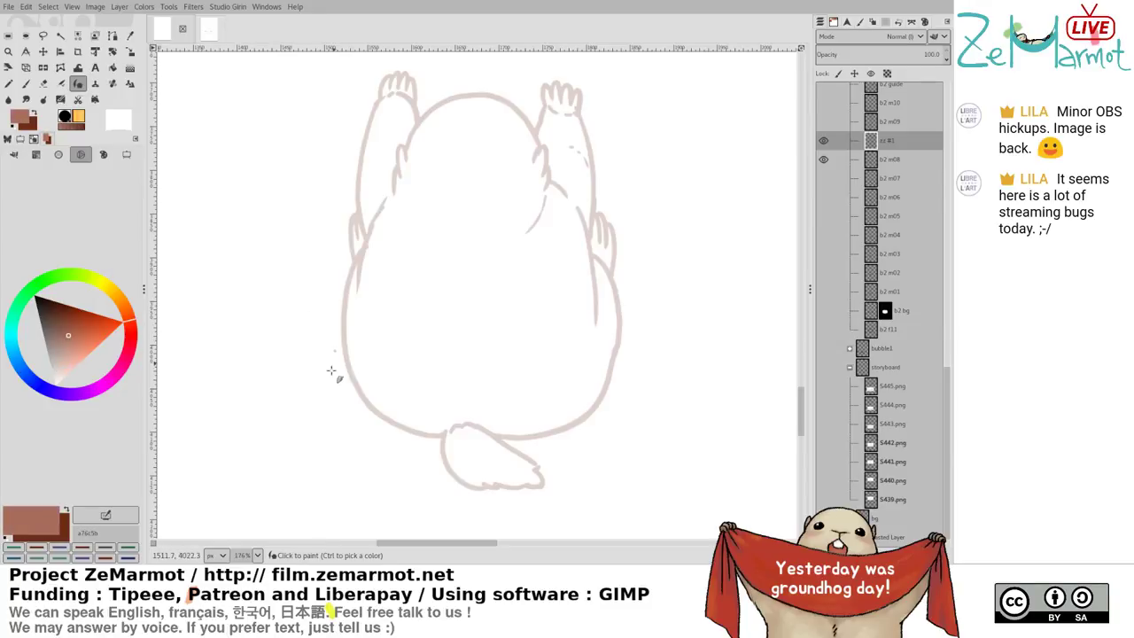
Erase a small bit of b2 m08's line near the left armpit, and make the new layer active again
mouse_move(343, 351)
left_mouse_down()
mouse_move(337, 399)
mouse_move(330, 382)
left_mouse_up()
key("Page_Down")
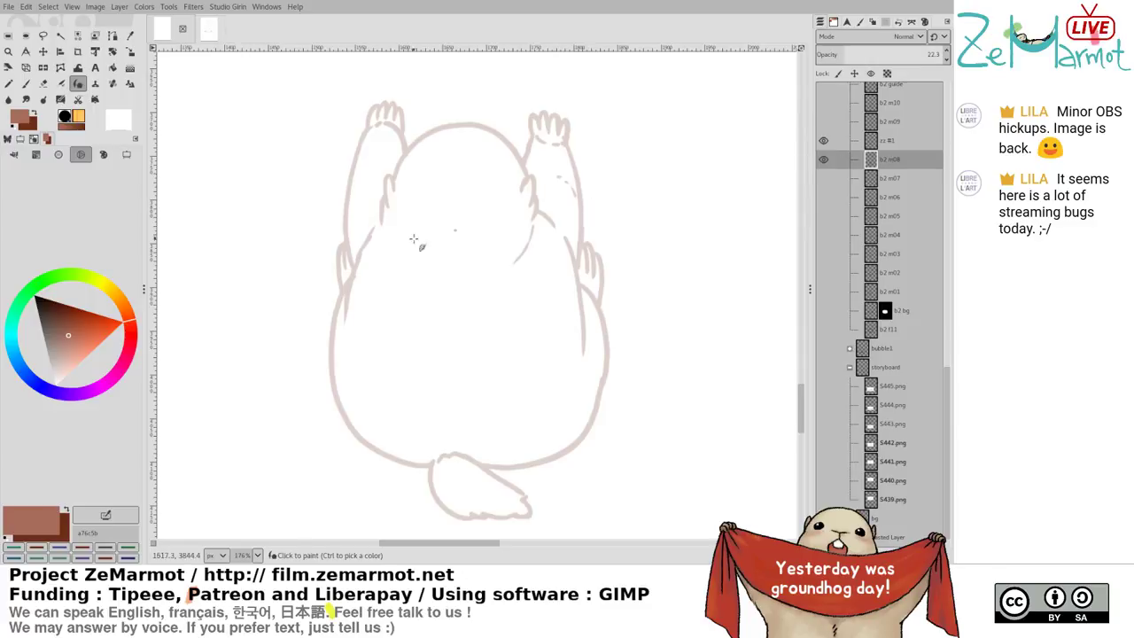
key("shift+e")
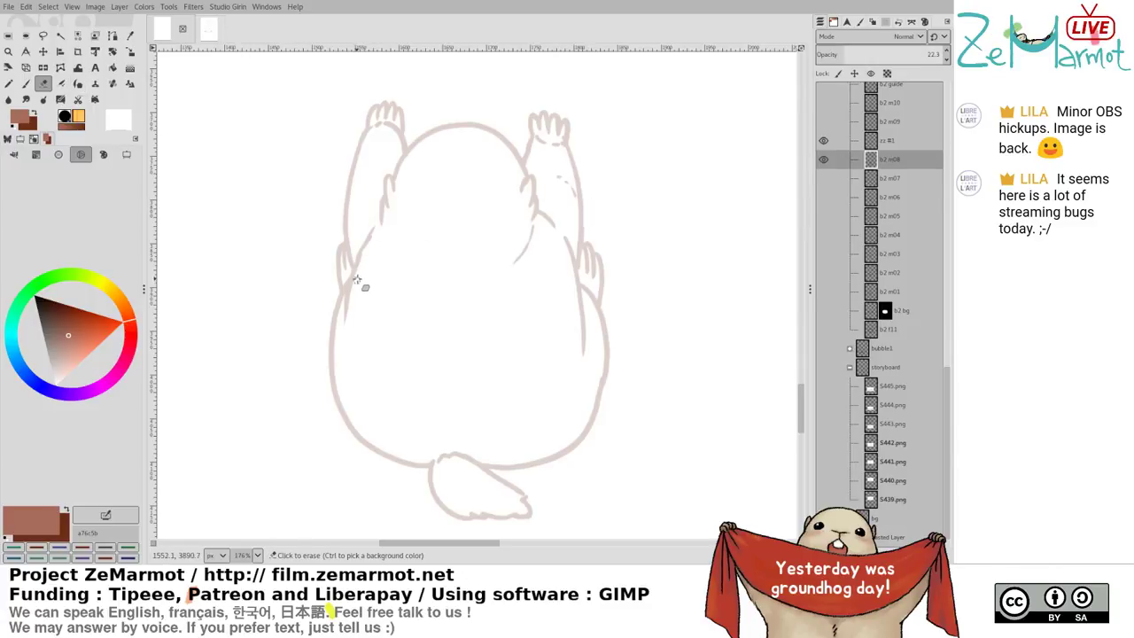
left_click_drag(357, 279, 363, 276)
key("y")
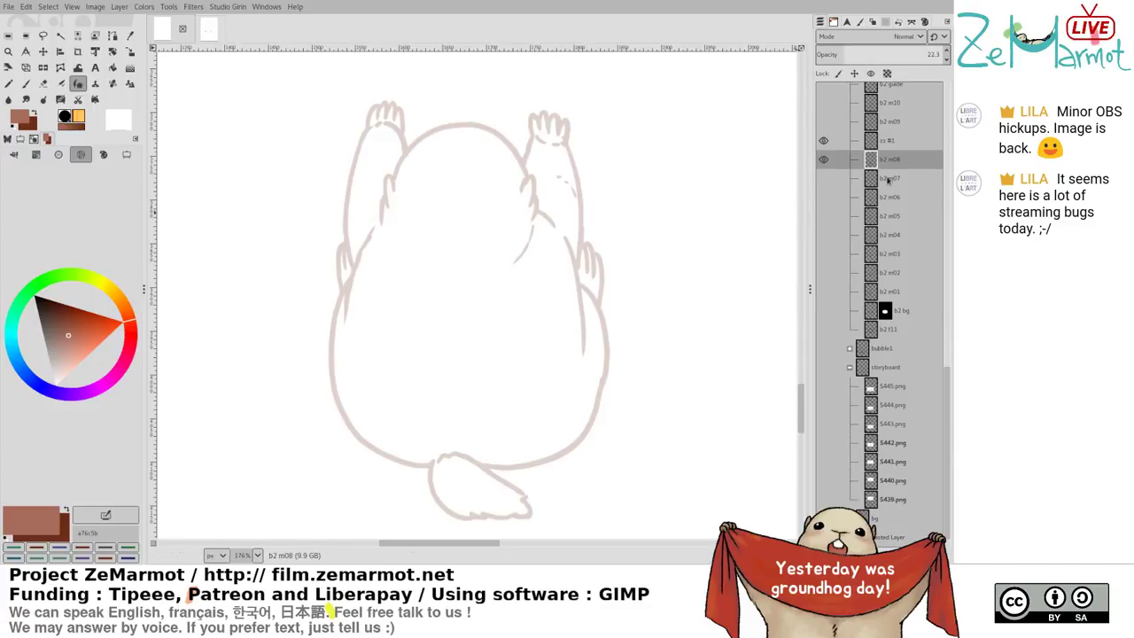
key("Page_Up")
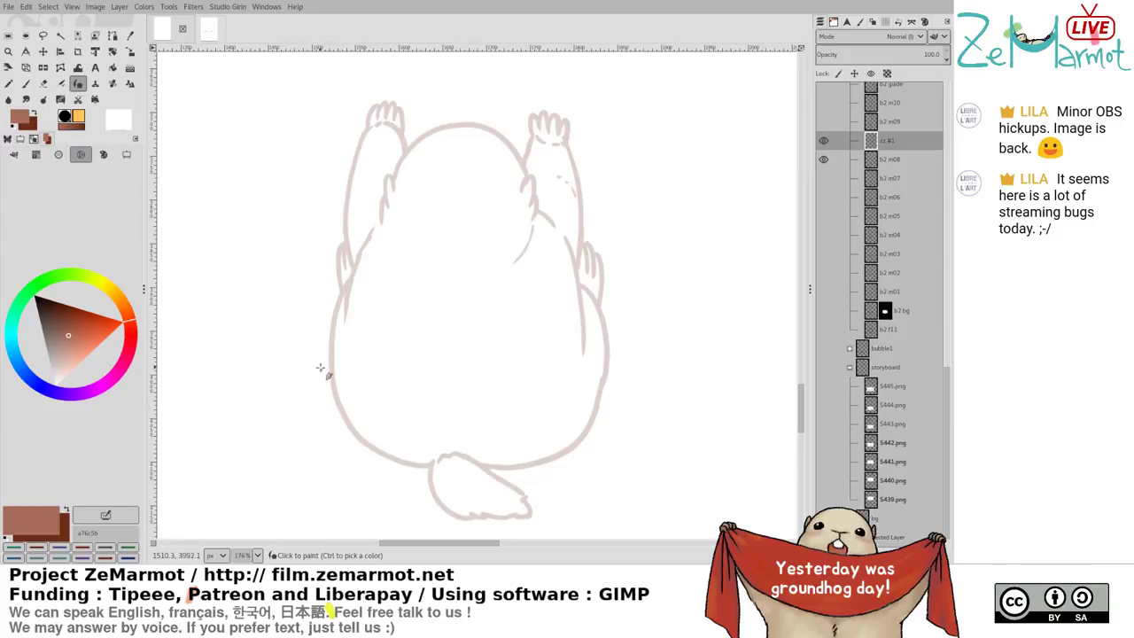
left_click_drag(324, 360, 415, 466)
key("ctrl+z")
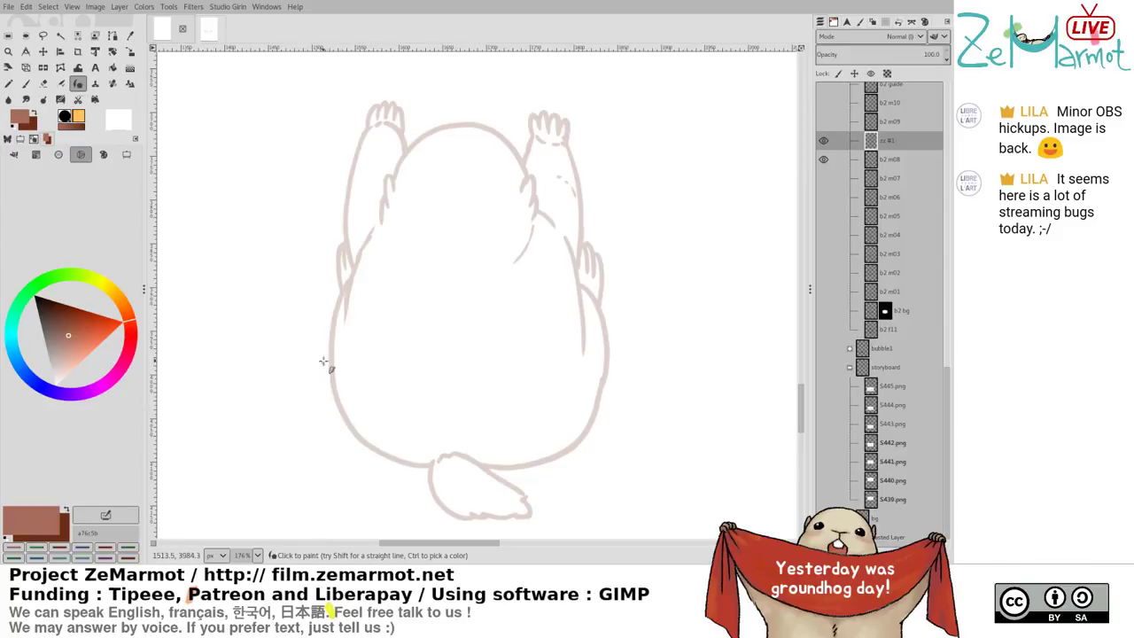
mouse_move(321, 350)
left_mouse_down()
mouse_move(330, 425)
mouse_move(367, 457)
mouse_move(433, 464)
left_mouse_up()
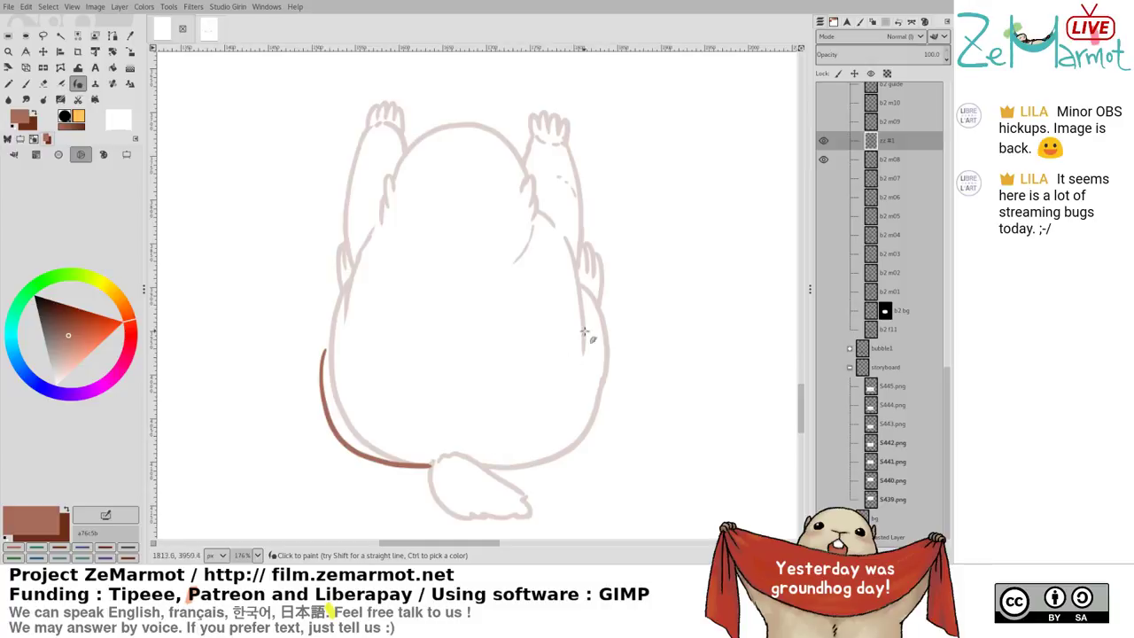
key("ctrl+z")
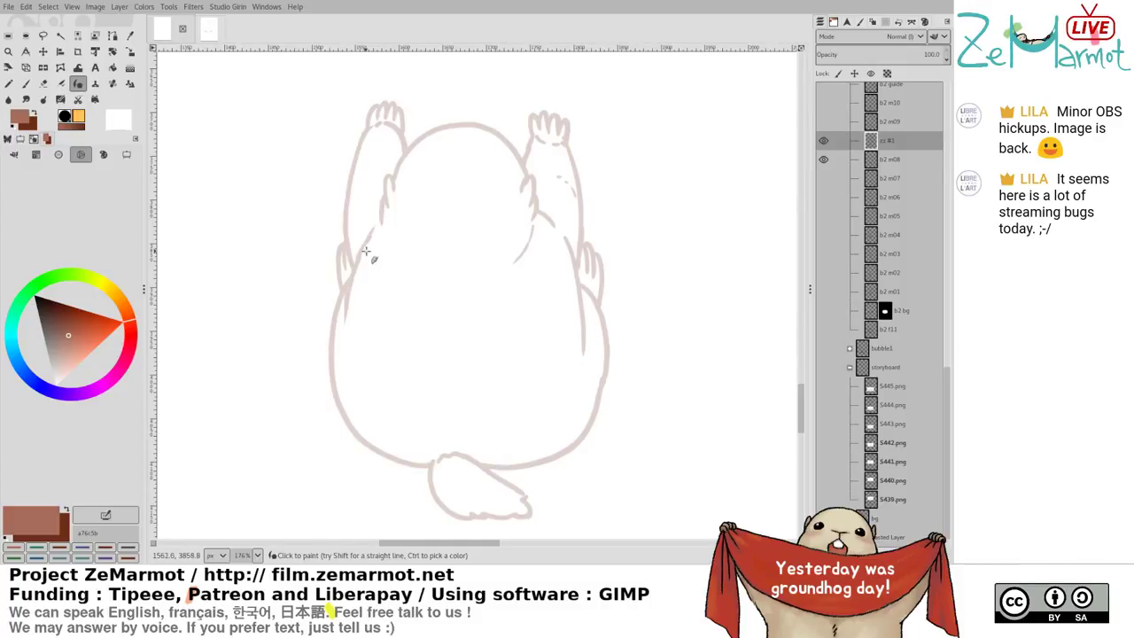
Ink the marmot's left shoulder, flank and a wider, rounder left hip outline down to the tail on the new layer
left_click_drag(371, 241, 344, 313)
key("ctrl+z")
mouse_move(361, 263)
left_mouse_down()
mouse_move(340, 346)
mouse_move(343, 301)
mouse_move(331, 340)
mouse_move(335, 422)
mouse_move(388, 459)
mouse_move(439, 463)
left_mouse_up()
key("ctrl+z")
mouse_move(358, 310)
left_mouse_down()
mouse_move(323, 419)
mouse_move(354, 447)
mouse_move(403, 461)
mouse_move(442, 447)
mouse_move(339, 316)
mouse_move(325, 370)
mouse_move(348, 445)
mouse_move(437, 459)
left_mouse_up()
key("ctrl+z")
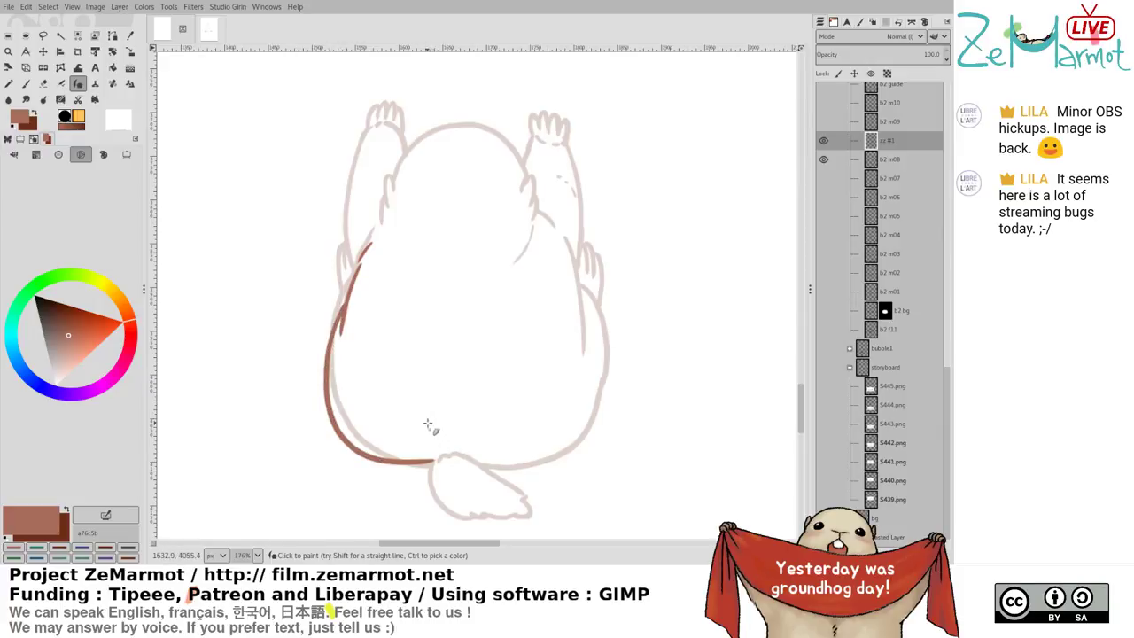
key("ctrl+z")
mouse_move(349, 312)
left_mouse_down()
mouse_move(323, 379)
mouse_move(331, 417)
mouse_move(362, 451)
mouse_move(439, 453)
mouse_move(331, 338)
mouse_move(326, 380)
mouse_move(353, 445)
mouse_move(448, 471)
left_mouse_up()
key("ctrl+z")
Trim and thin the lower end of the new left hip outline where it meets the tail
scroll(399, 299, "down", 2)
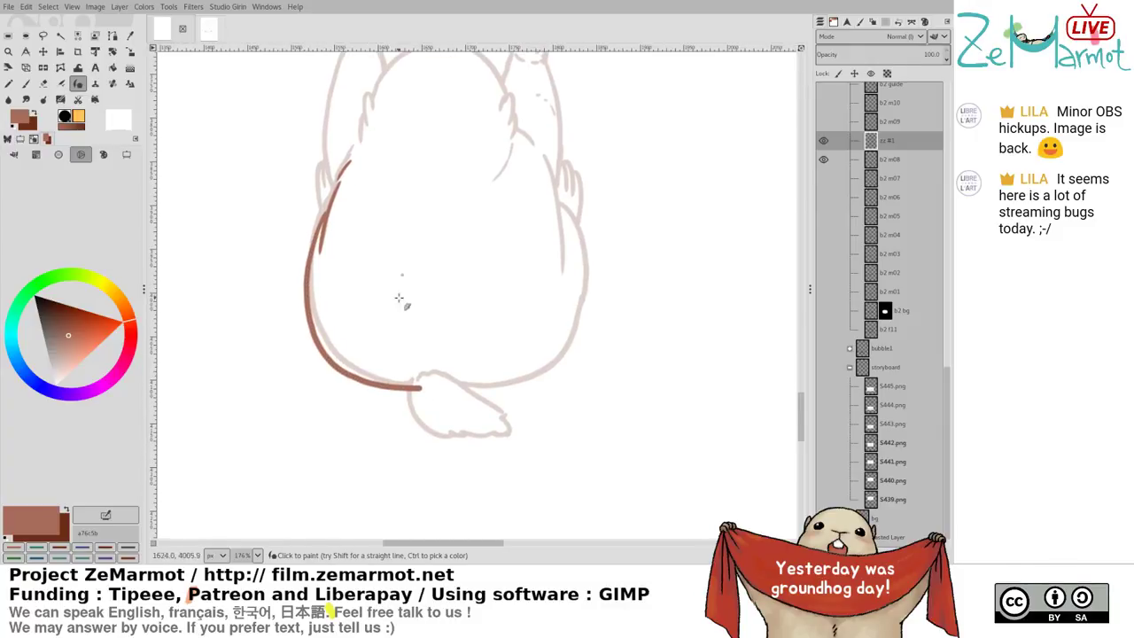
key("shift+e")
left_click_drag(425, 398, 424, 391)
left_click_drag(351, 389, 412, 382)
key("k")
key("ctrl+z")
key("shift+e")
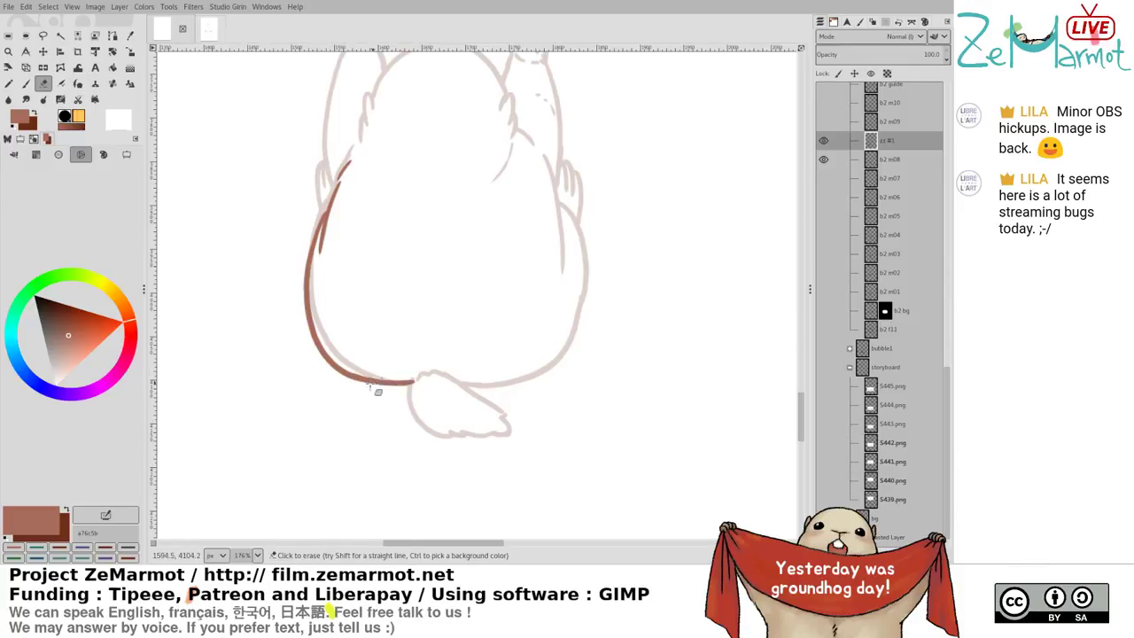
key("p")
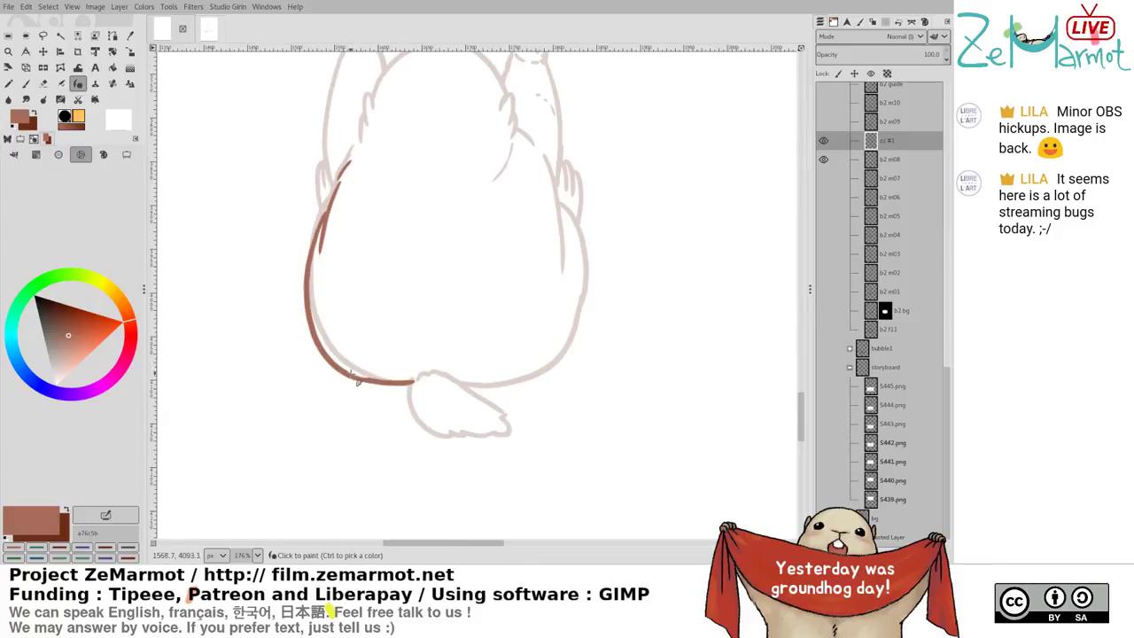
key("shift+e")
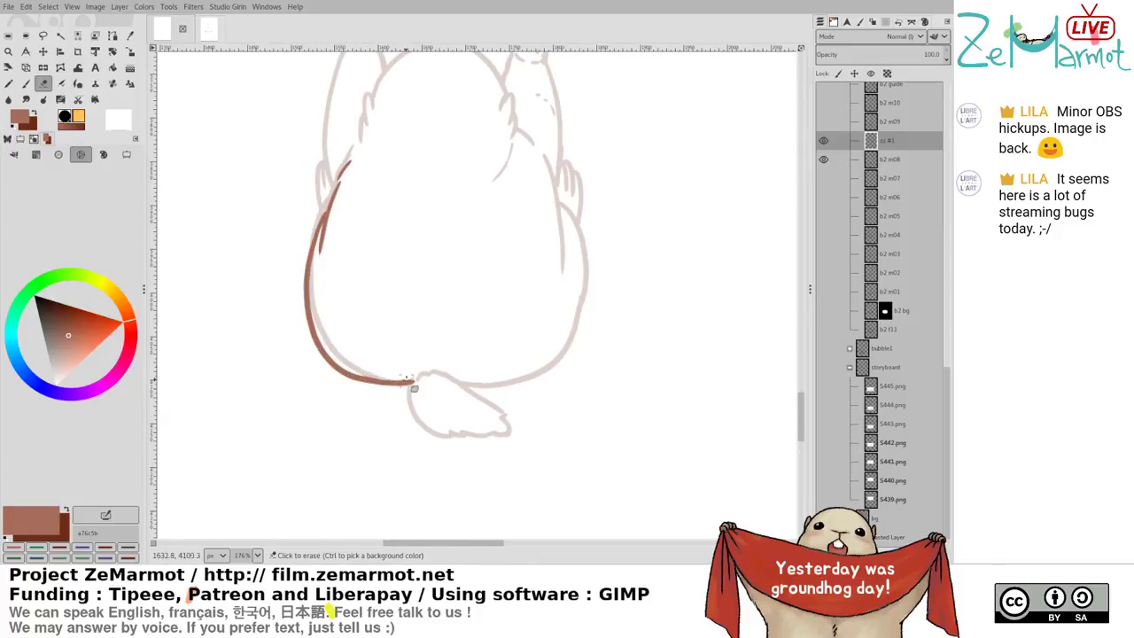
Ink the lower right body curve from the tail outward, slightly outside the old outline
left_click_drag(446, 344, 396, 431)
key("p")
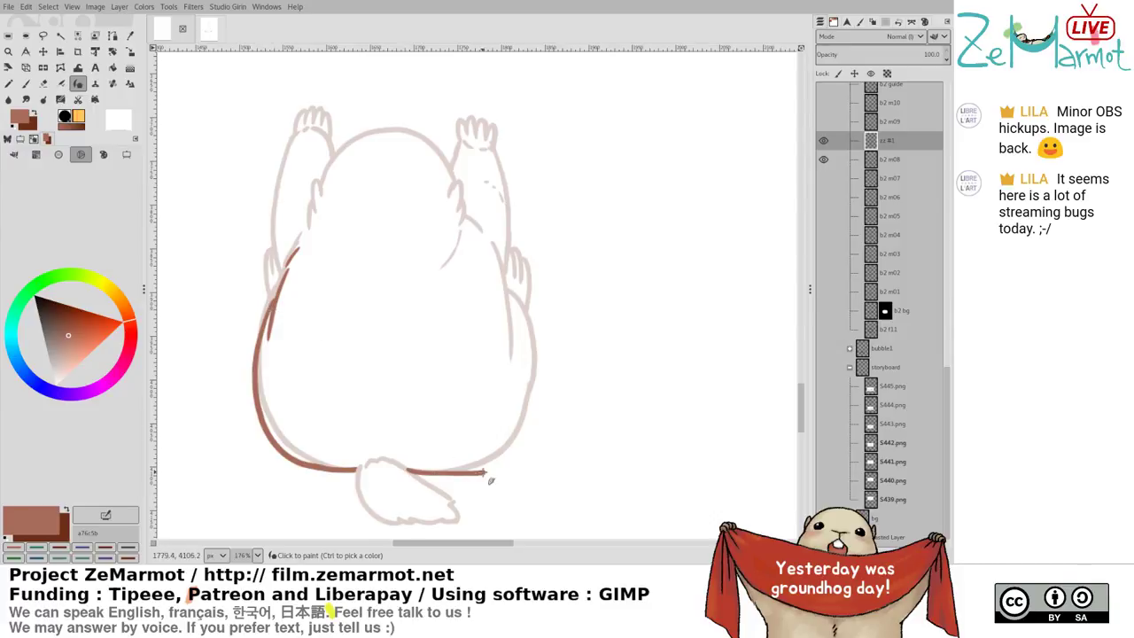
mouse_move(407, 469)
left_mouse_down()
mouse_move(482, 478)
mouse_move(525, 445)
left_mouse_up()
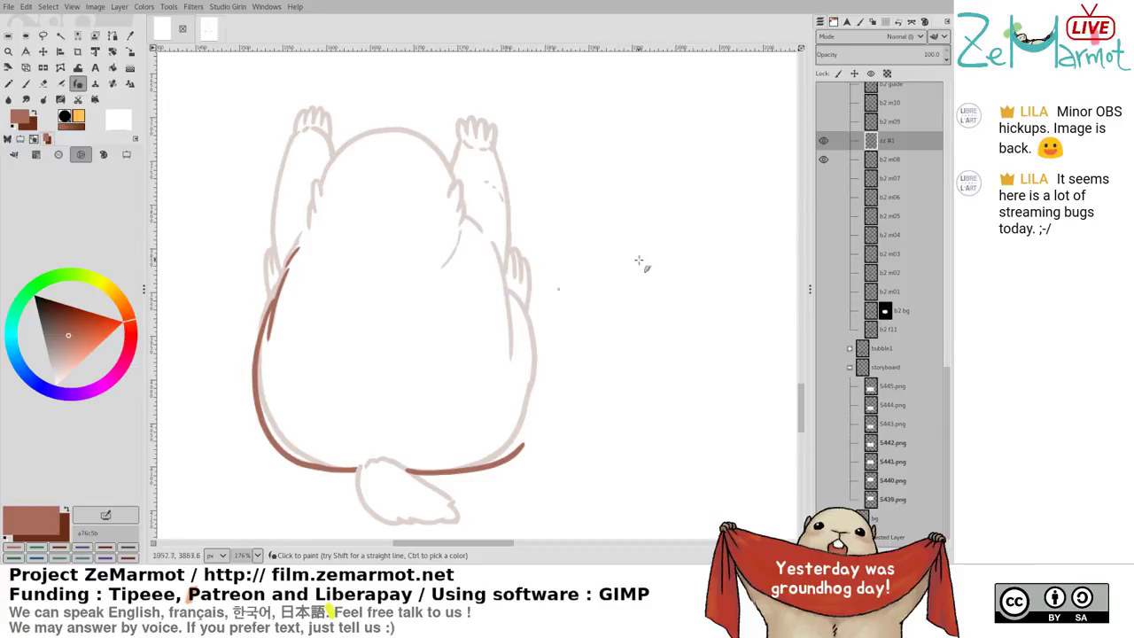
Show and select only frame b2 m08, and erase the inner line along the marmot's right flank
left_click(823, 179, "shift")
left_click(823, 160, "shift")
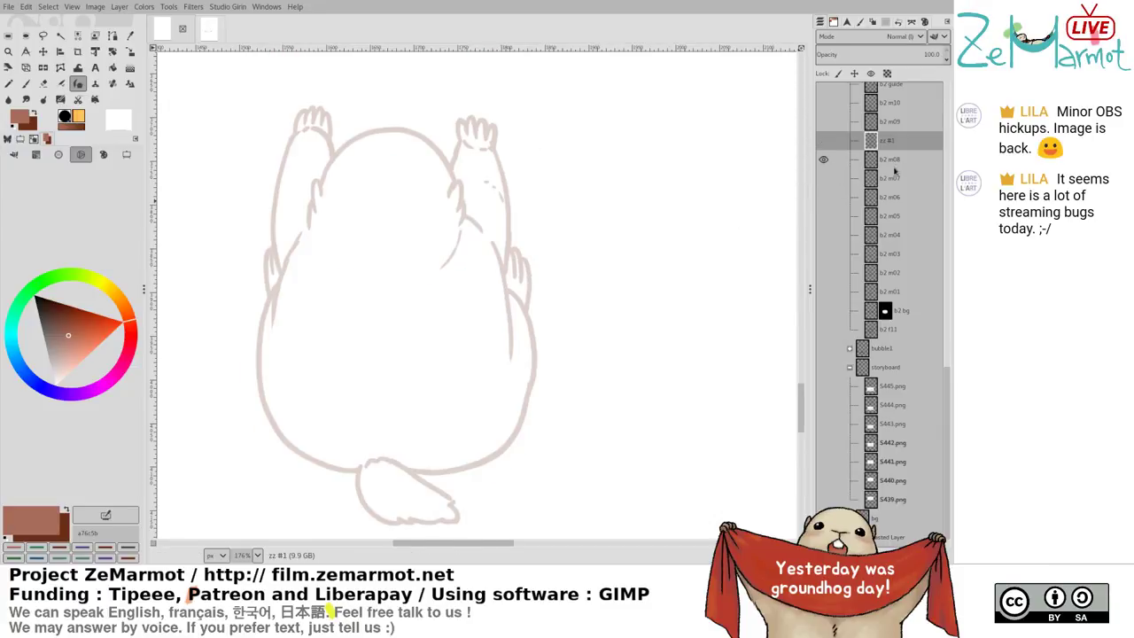
left_click(891, 160)
key("shift+e")
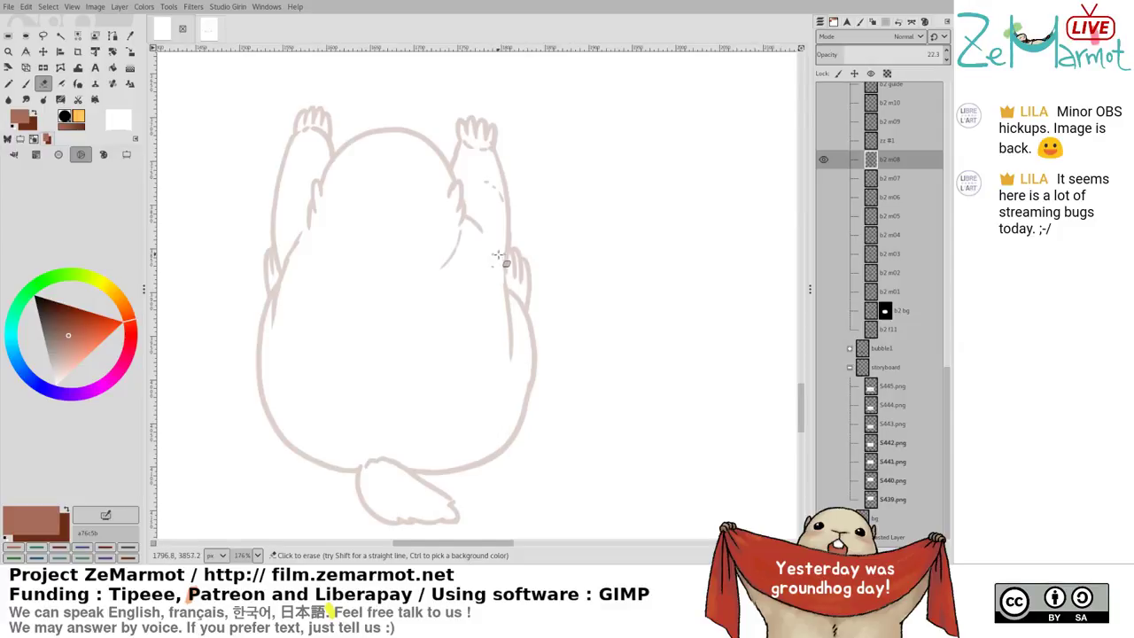
left_click_drag(506, 284, 511, 348)
Restore b2 m08 to 100% opacity and ink a new right flank line from shoulder to hip in its dark brown
key("k")
left_click(941, 53)
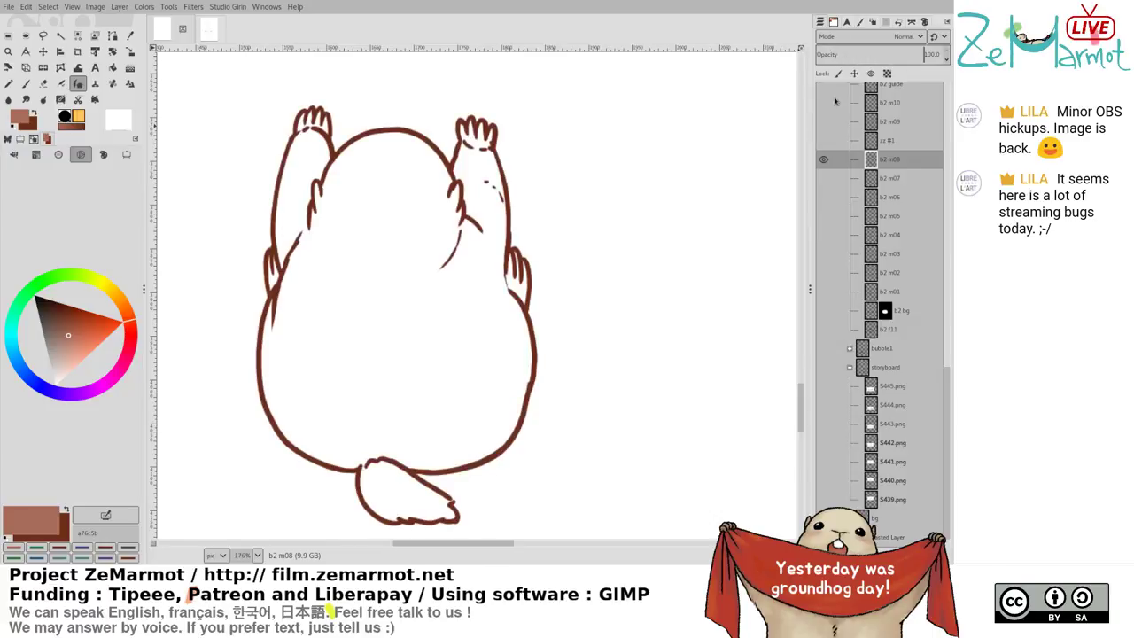
left_click(511, 249, "ctrl")
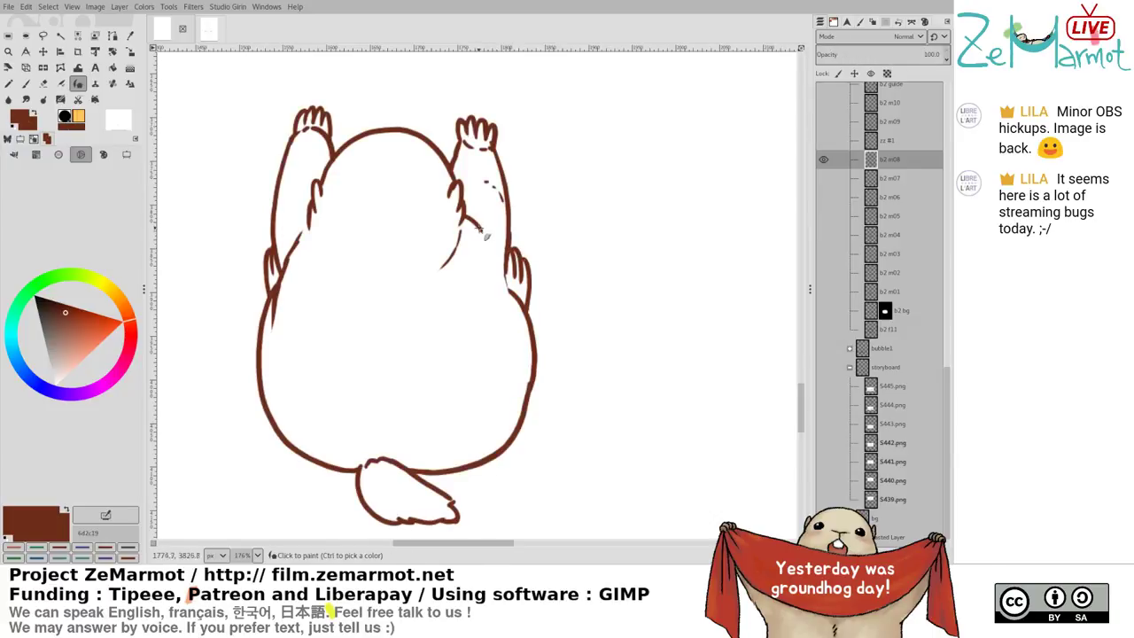
left_click_drag(471, 233, 520, 329)
key("ctrl+z")
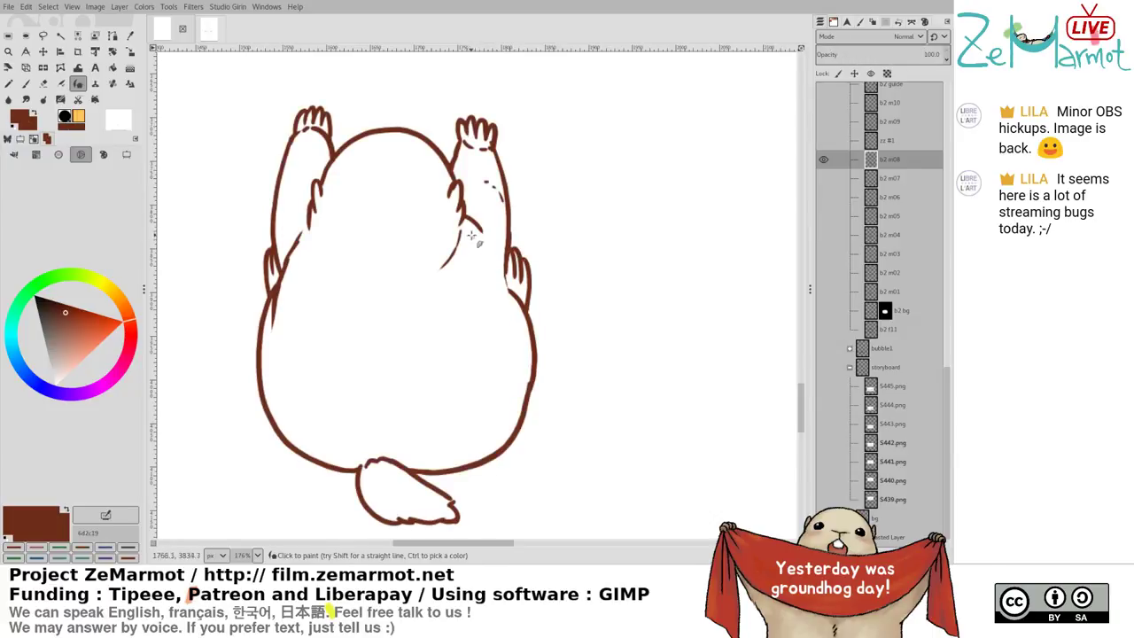
left_click_drag(471, 234, 518, 333)
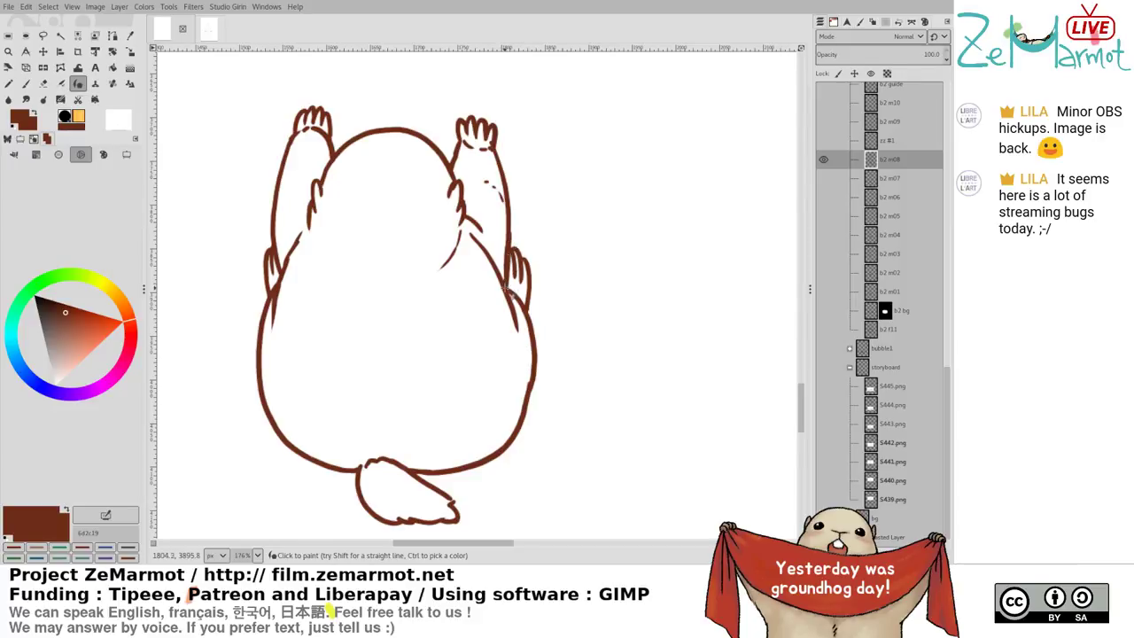
Erase the old short shoulder stroke on b2 m08 and retouch the upper end of the new flank line
key("shift+e")
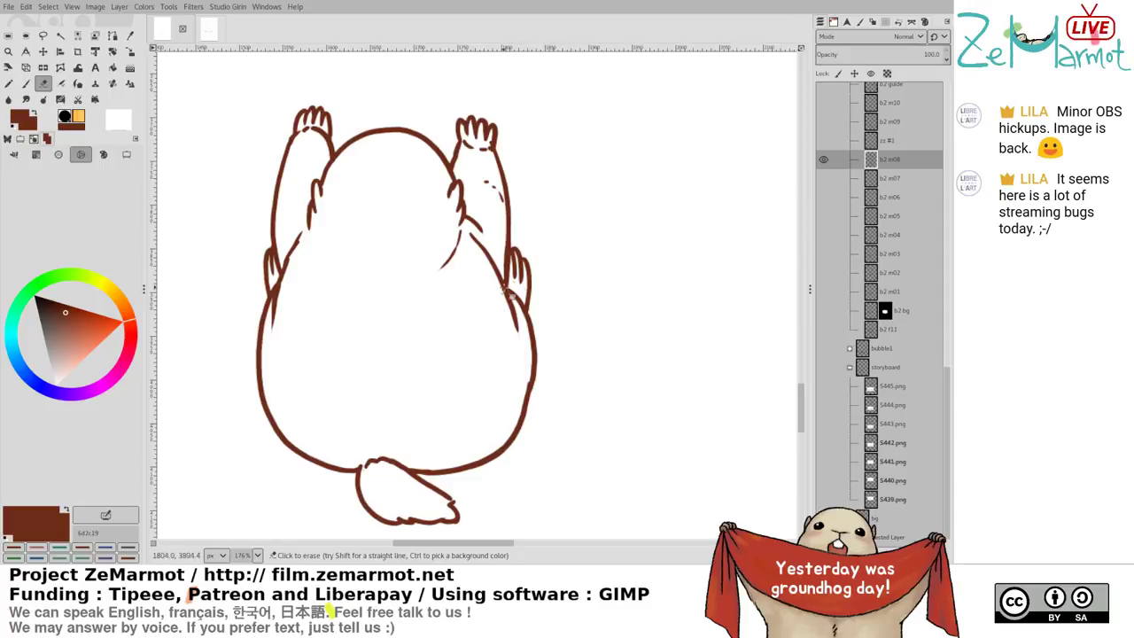
key("k")
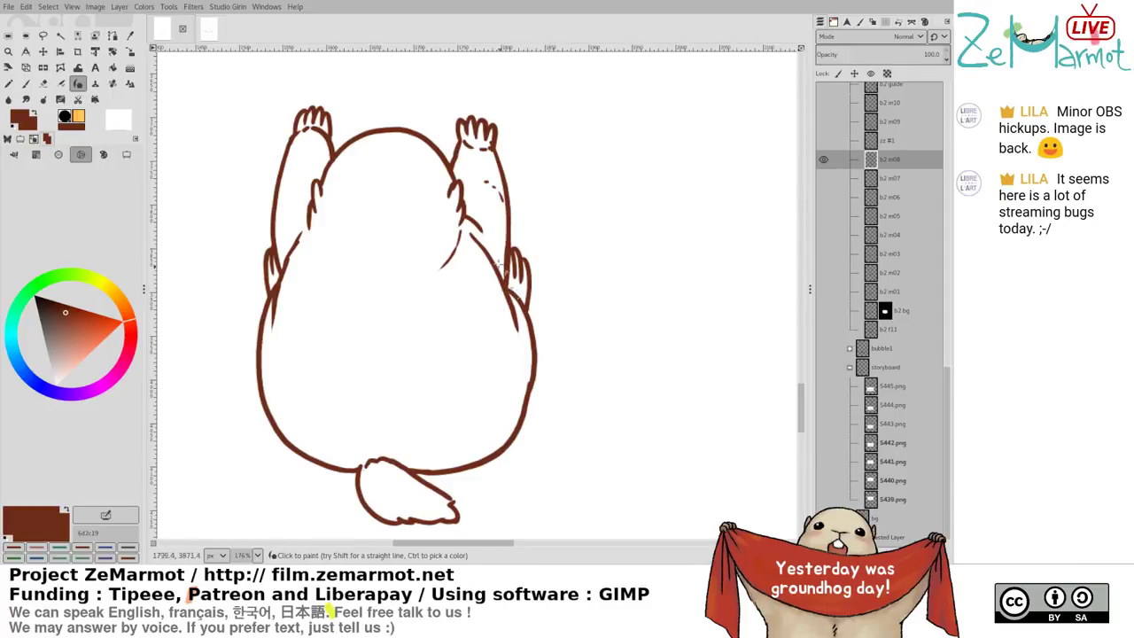
key("shift+e")
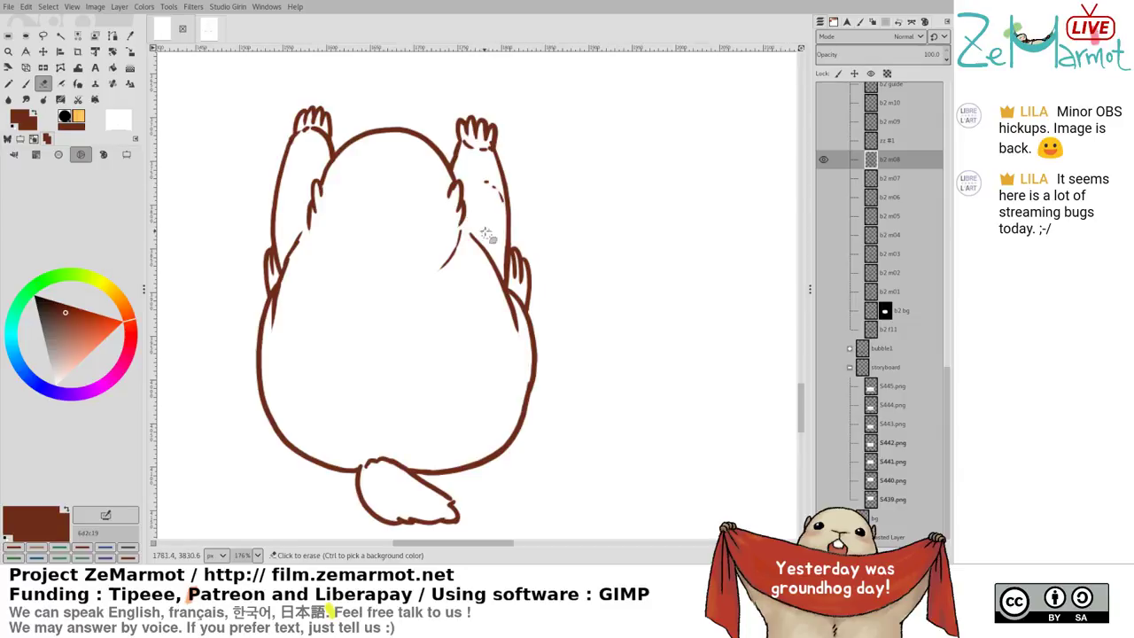
key("k")
left_click_drag(469, 228, 487, 252)
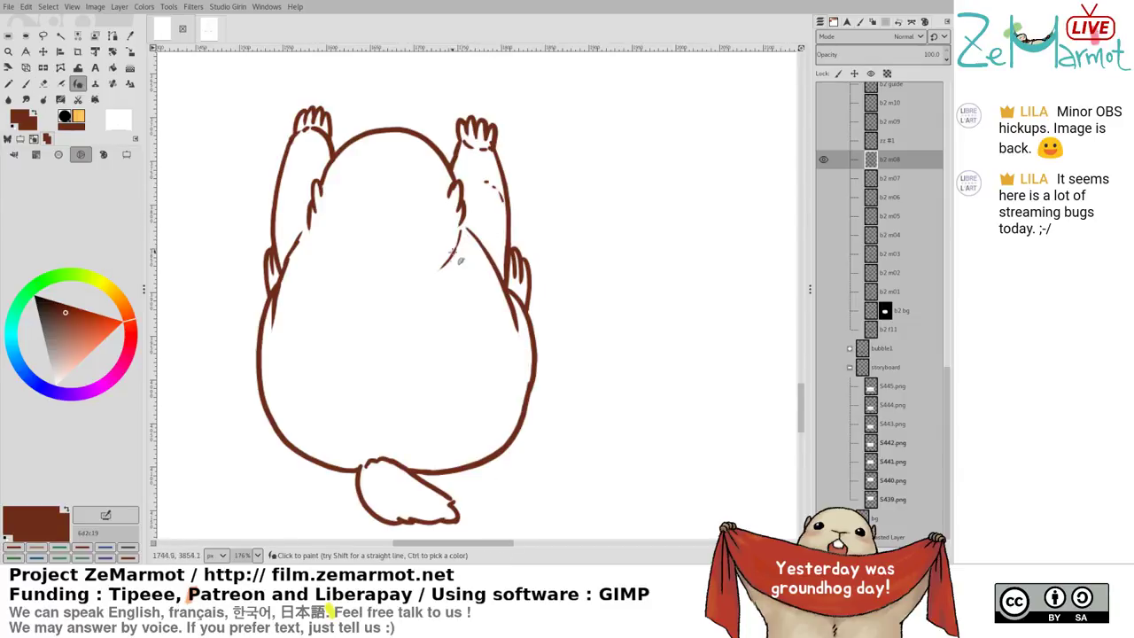
key("shift+e")
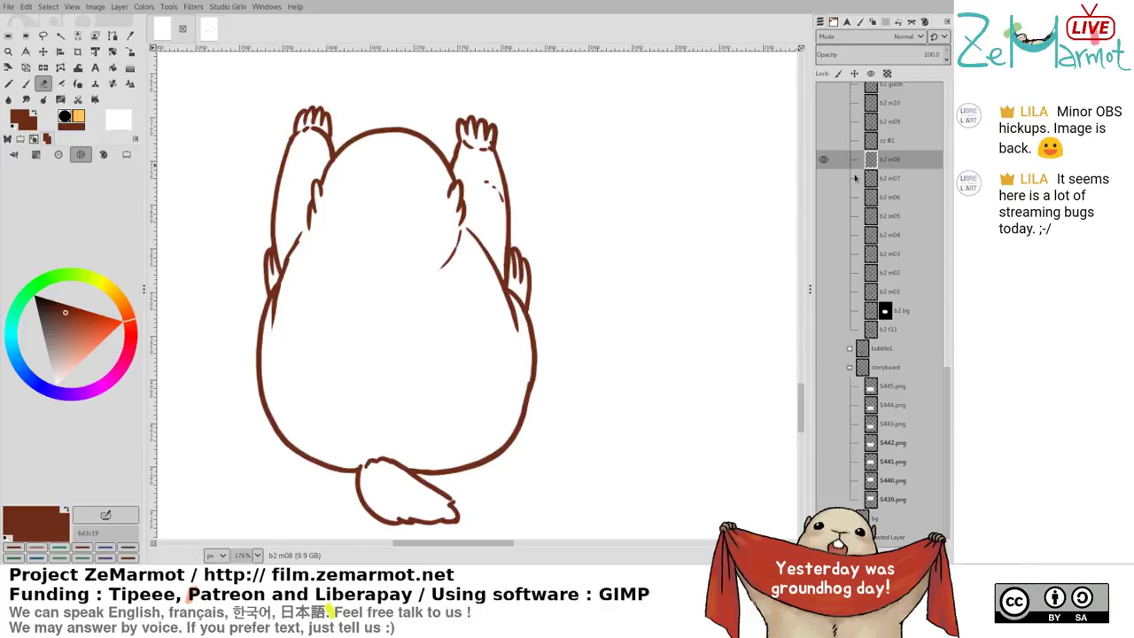
Show rough layer zz #1 over b2 m08, dim b2 m08 again and select the rough layer
left_click(824, 160, "shift")
left_click(825, 142, "shift")
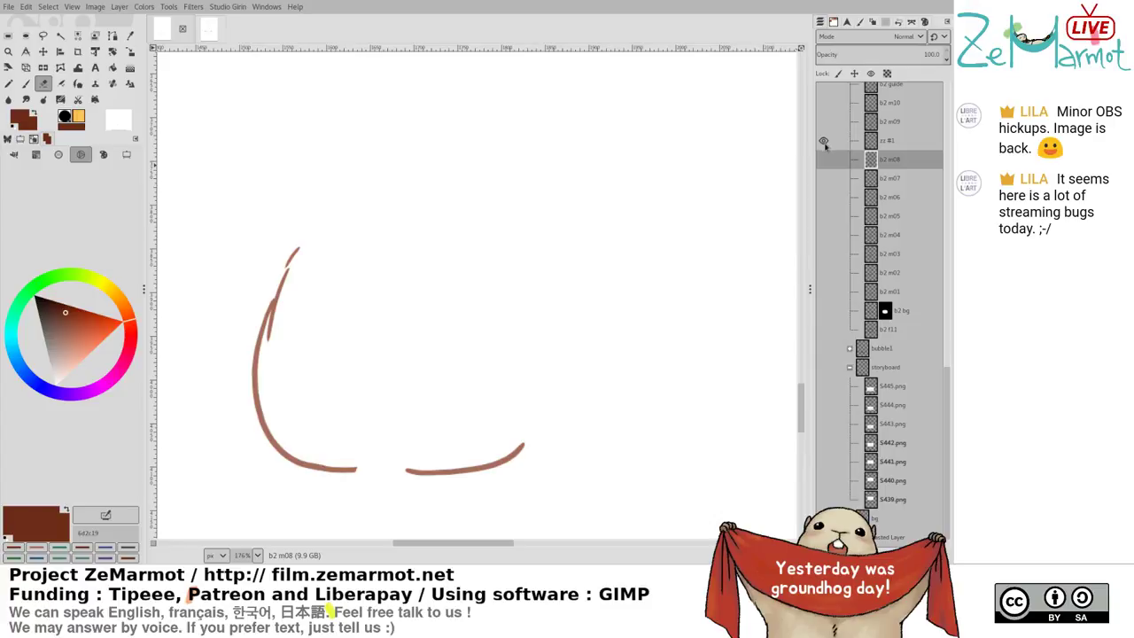
left_click(830, 159)
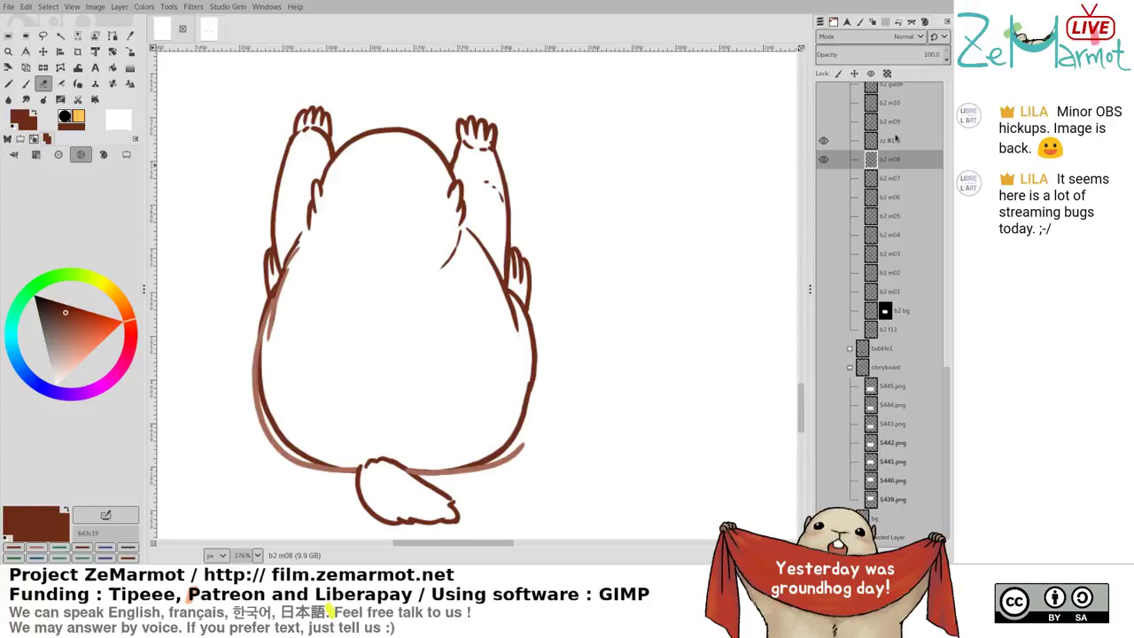
left_click(855, 54)
left_click(893, 142)
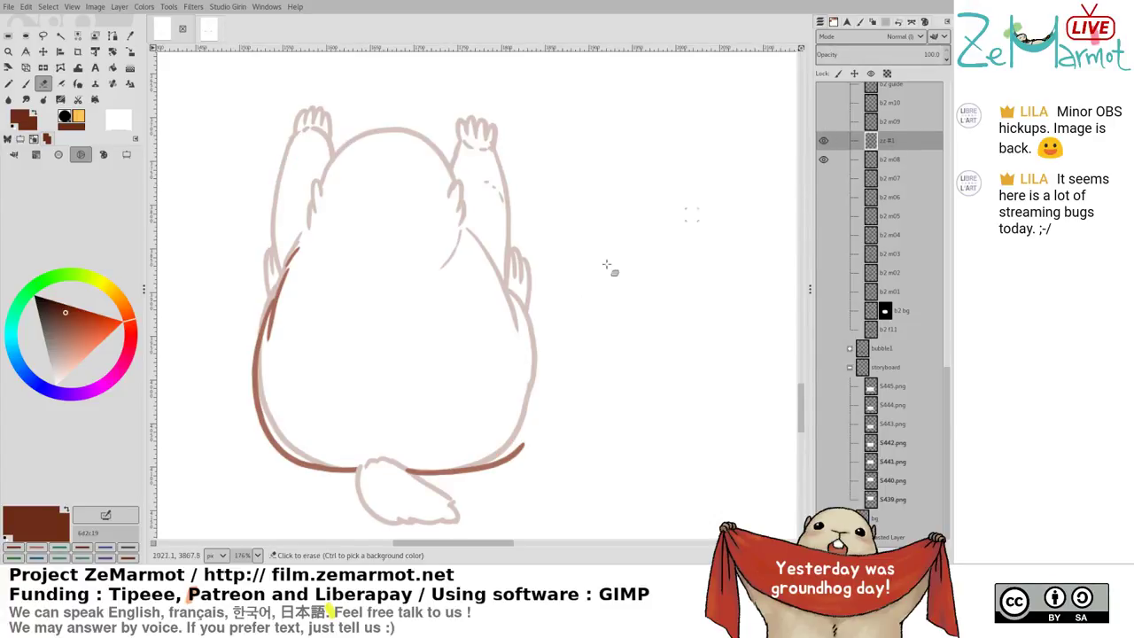
Erase a spot on the rough base line of zz #1 and pick the lighter brown of the left flank as drawing colour
left_click(485, 463)
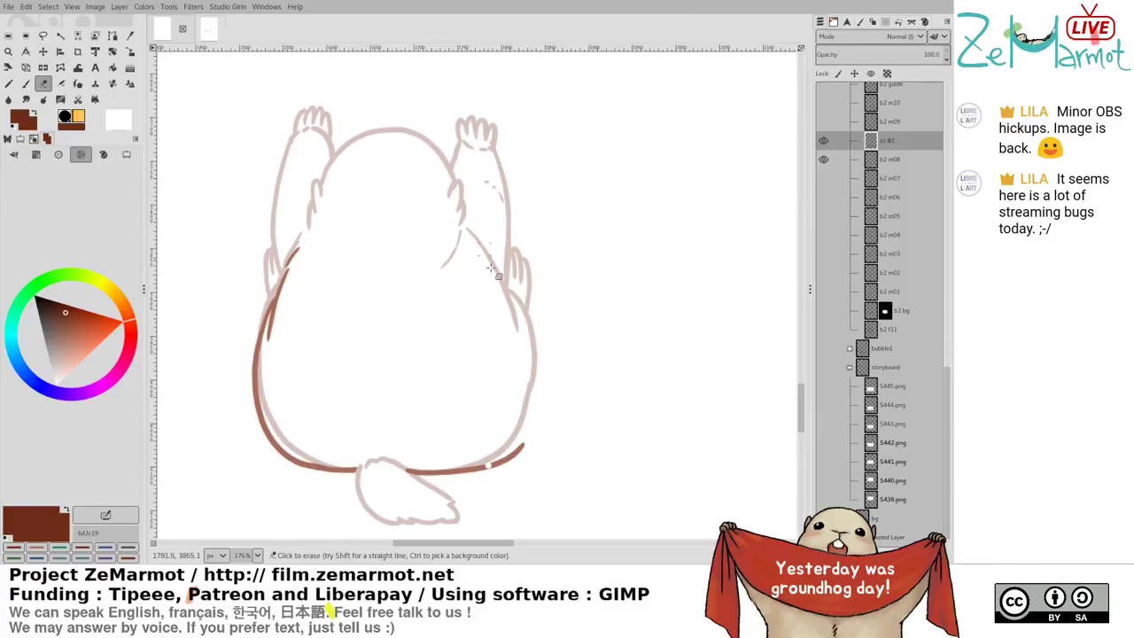
key("f")
mouse_move(293, 223)
left_mouse_down()
mouse_move(263, 260)
mouse_move(255, 366)
mouse_move(297, 363)
mouse_move(294, 326)
left_mouse_up()
key("Escape")
key("k")
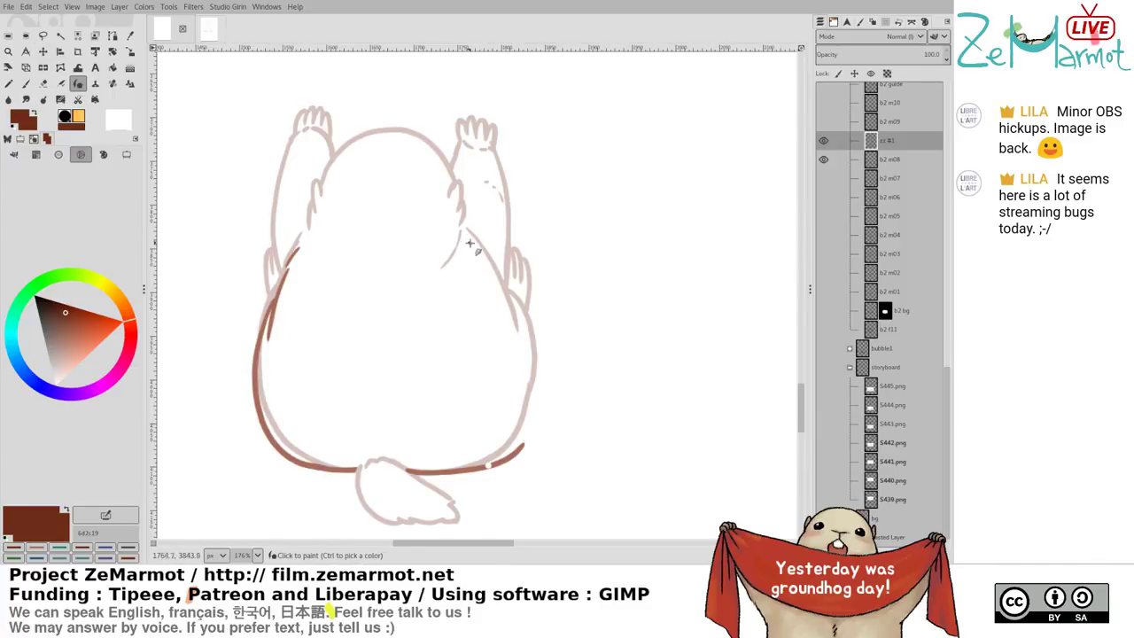
left_click(470, 243)
key("ctrl+z")
left_click(283, 301, "ctrl")
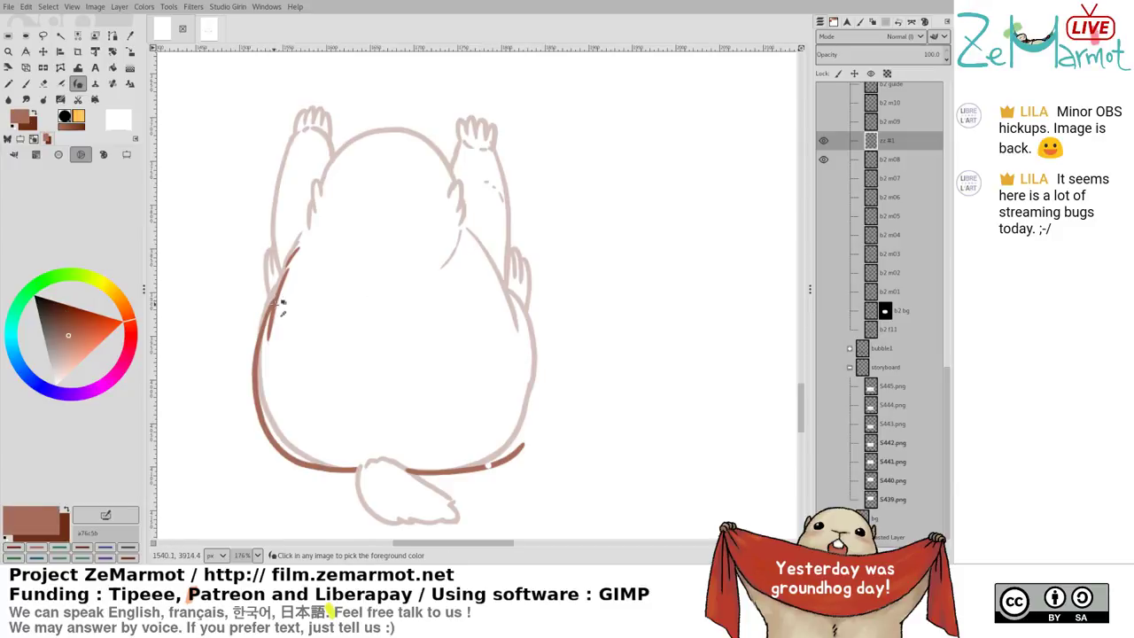
mouse_move(468, 241)
left_mouse_down()
mouse_move(502, 296)
mouse_move(520, 350)
left_mouse_up()
key("ctrl+z")
key("ctrl+z")
mouse_move(474, 253)
left_mouse_down()
mouse_move(512, 323)
mouse_move(521, 358)
left_mouse_up()
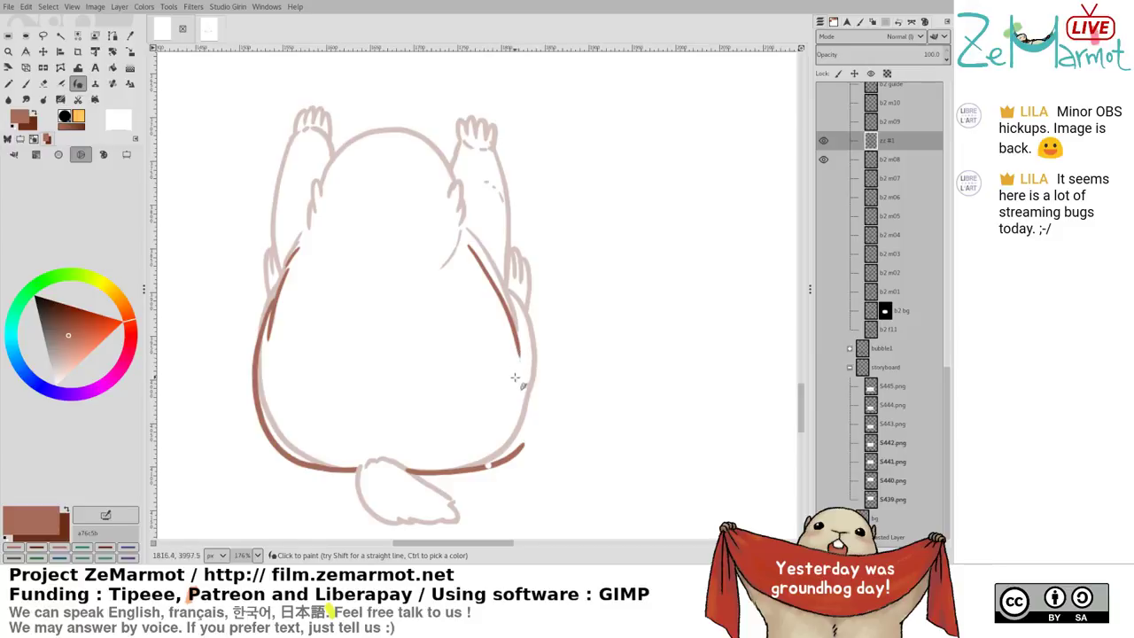
mouse_move(511, 314)
left_mouse_down()
mouse_move(538, 350)
mouse_move(535, 425)
mouse_move(520, 401)
left_mouse_up()
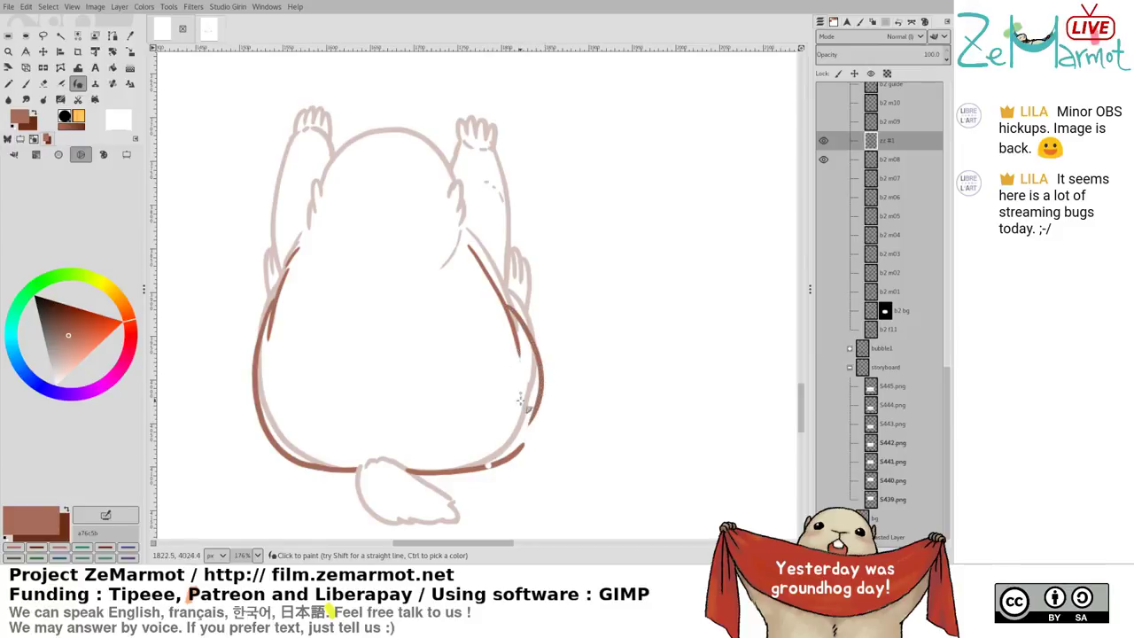
key("ctrl+z")
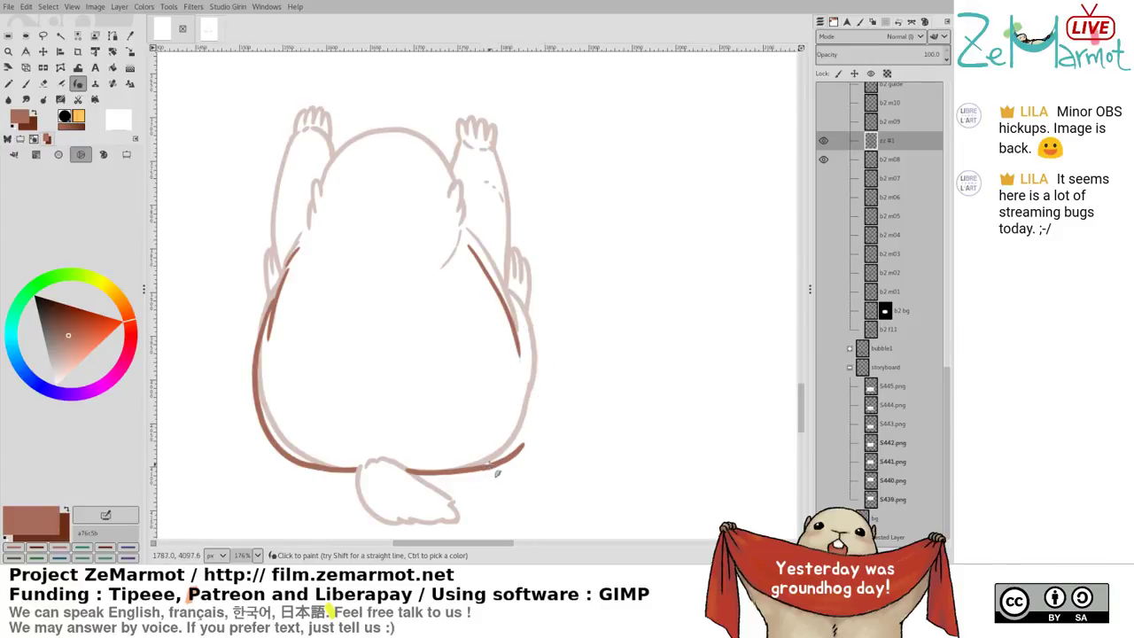
key("ctrl+z")
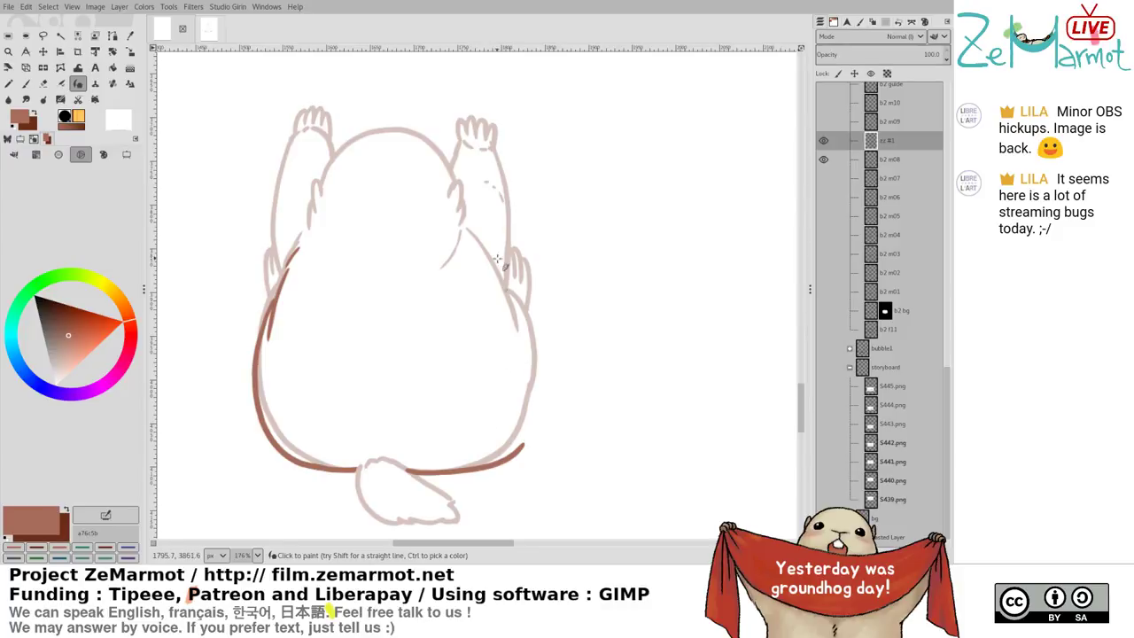
Sketch a rough line down the marmot's right flank from the shoulder to mid-body on zz #1
mouse_move(470, 245)
left_mouse_down()
mouse_move(488, 278)
mouse_move(507, 342)
left_mouse_up()
key("ctrl+z")
left_click_drag(466, 241, 515, 337)
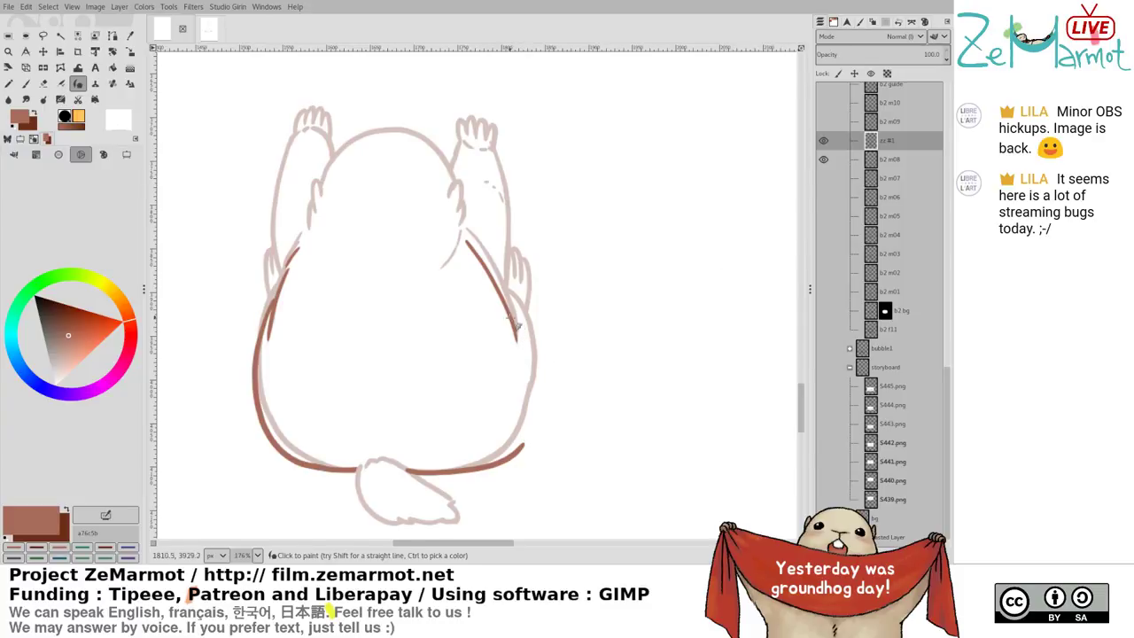
mouse_move(511, 317)
left_mouse_down()
mouse_move(540, 356)
mouse_move(532, 438)
mouse_move(523, 432)
left_mouse_up()
key("ctrl+z")
mouse_move(520, 330)
left_mouse_down()
mouse_move(533, 362)
mouse_move(530, 445)
left_mouse_up()
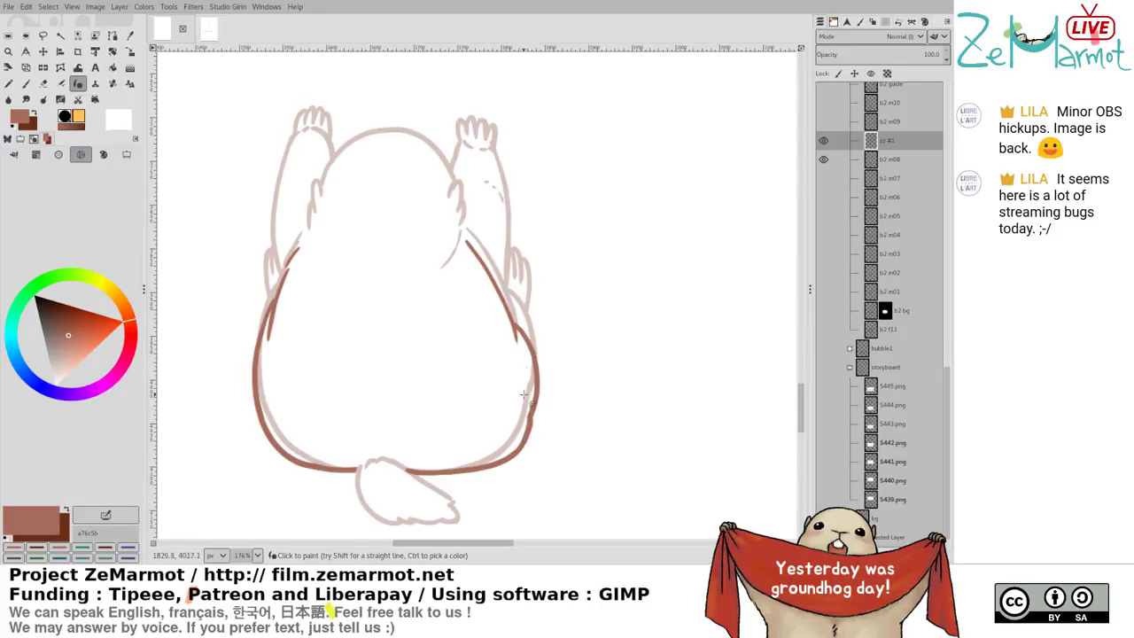
key("ctrl+z")
mouse_move(521, 334)
left_mouse_down()
mouse_move(537, 420)
mouse_move(487, 468)
left_mouse_up()
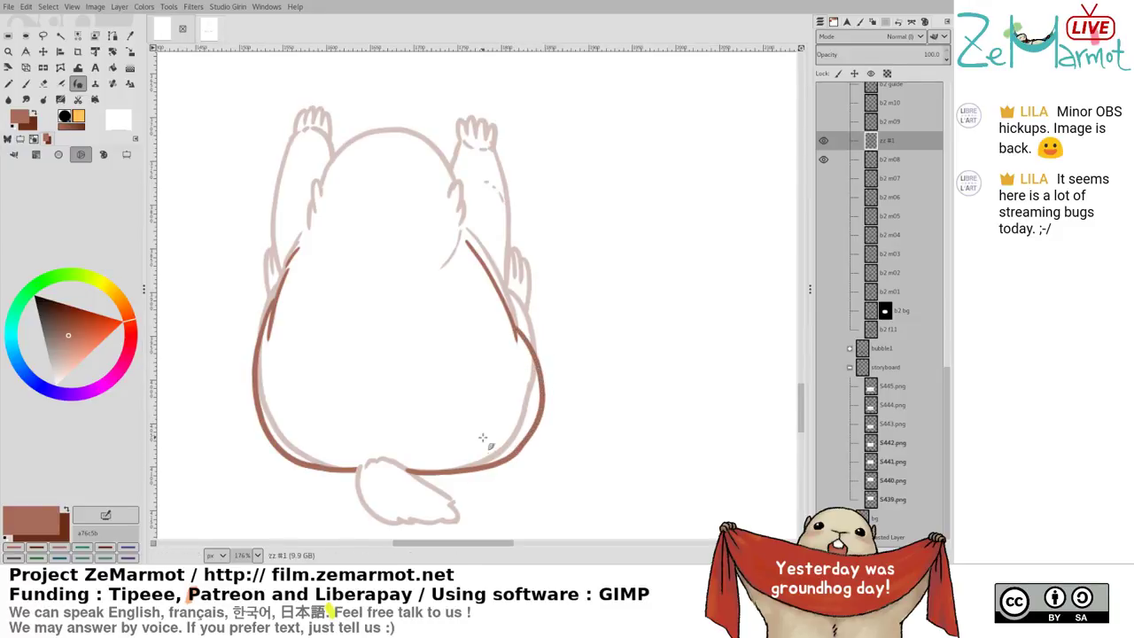
key("ctrl+z")
Erase the rough left flank and redraw it narrower, widening only at a low hip above the base line
key("shift+e")
mouse_move(266, 352)
left_mouse_down()
mouse_move(271, 299)
mouse_move(271, 346)
mouse_move(306, 236)
mouse_move(303, 209)
left_mouse_up()
mouse_move(264, 327)
left_mouse_down()
mouse_move(248, 417)
mouse_move(267, 459)
mouse_move(270, 443)
mouse_move(291, 450)
left_mouse_up()
key("k")
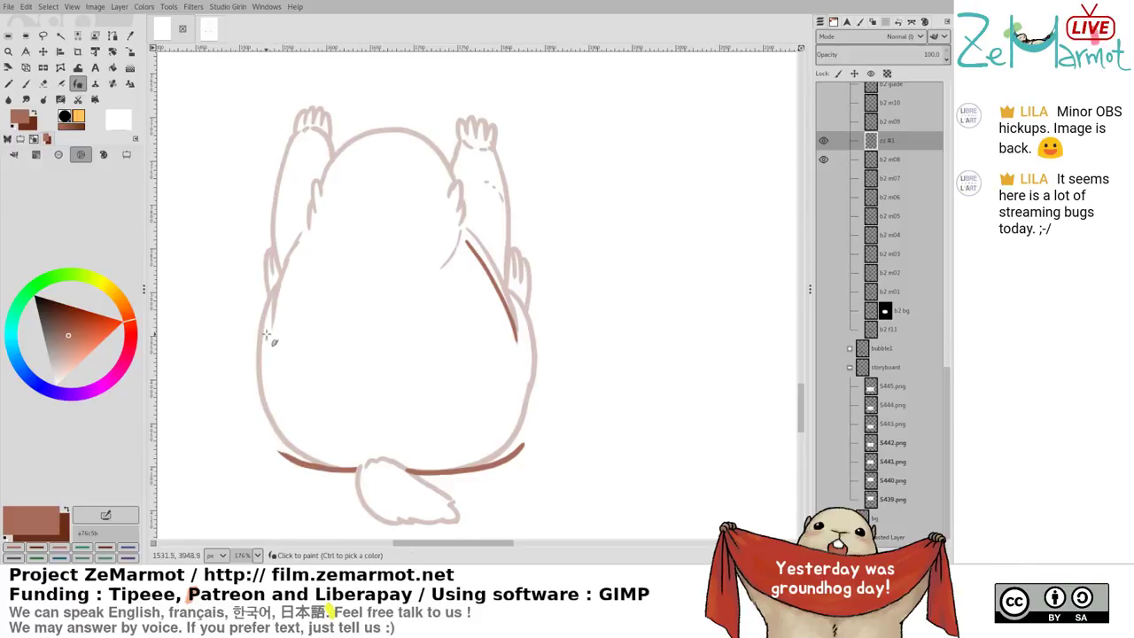
mouse_move(302, 246)
left_mouse_down()
mouse_move(259, 367)
mouse_move(258, 433)
mouse_move(286, 455)
left_mouse_up()
mouse_move(252, 401)
left_mouse_down()
mouse_move(300, 468)
mouse_move(265, 437)
mouse_move(330, 470)
left_mouse_up()
Clean up and redraw the lower left hip curve so it runs rounded into the base line
key("shift+e")
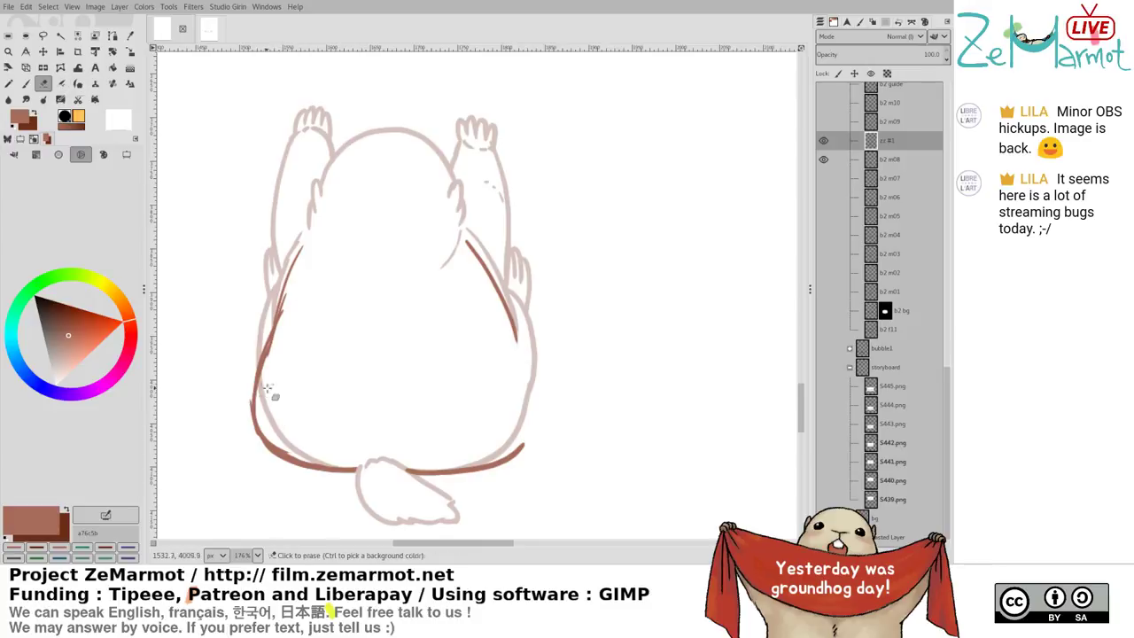
mouse_move(270, 434)
left_mouse_down()
mouse_move(299, 457)
mouse_move(288, 462)
mouse_move(334, 472)
left_mouse_up()
key("k")
key("shift+e")
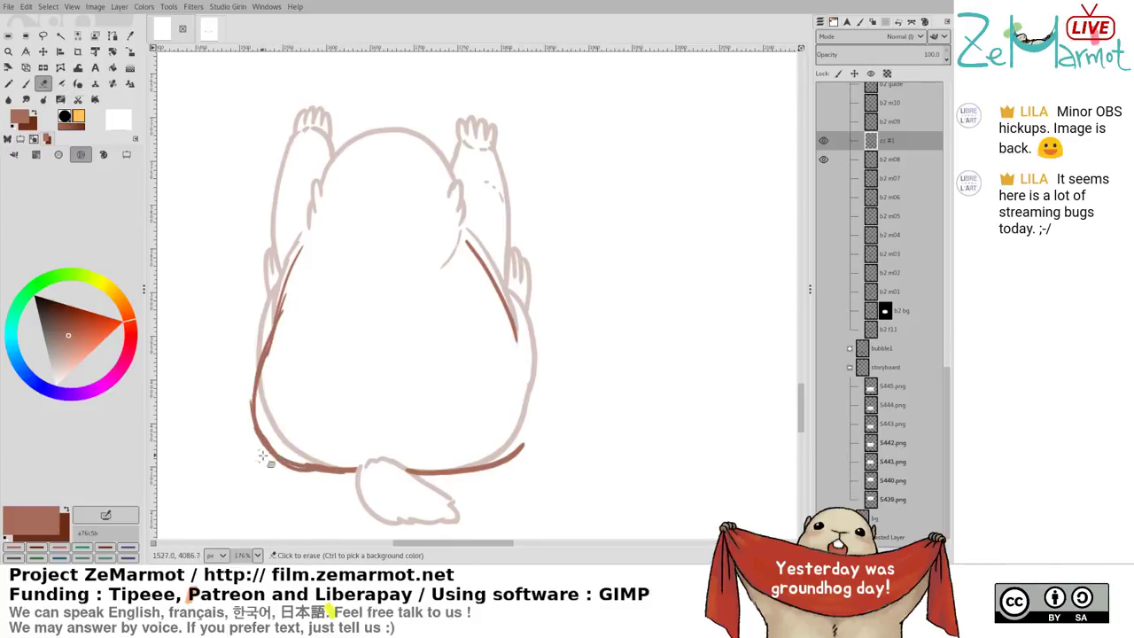
key("k")
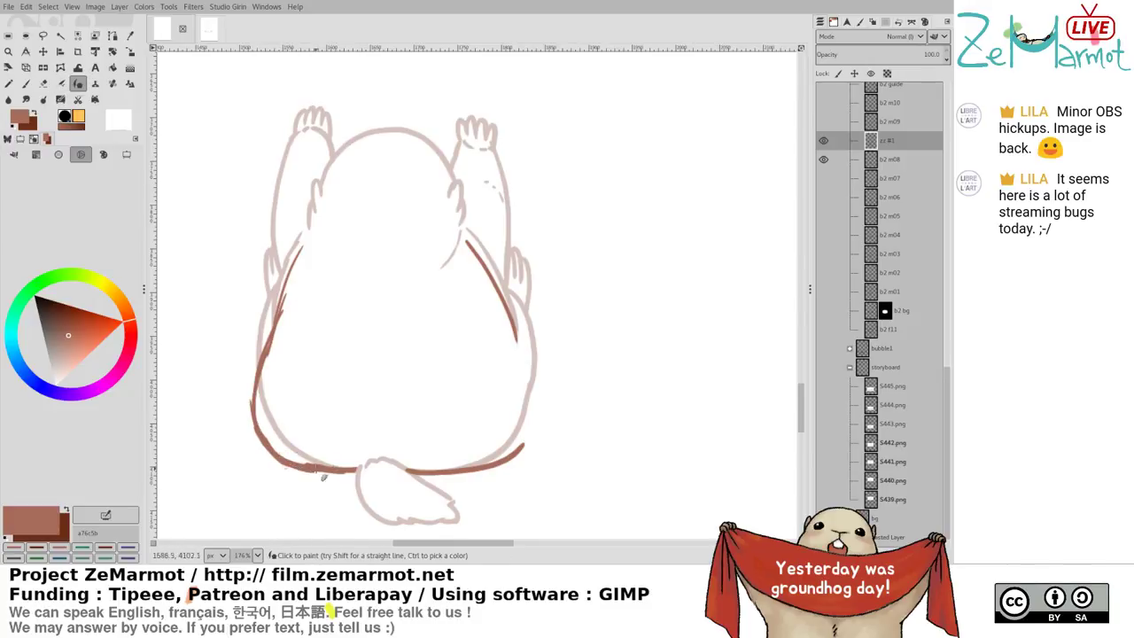
key("shift+e")
mouse_move(256, 365)
left_mouse_down()
mouse_move(253, 434)
mouse_move(271, 462)
mouse_move(270, 452)
left_mouse_up()
key("k")
left_click_drag(262, 393, 292, 465)
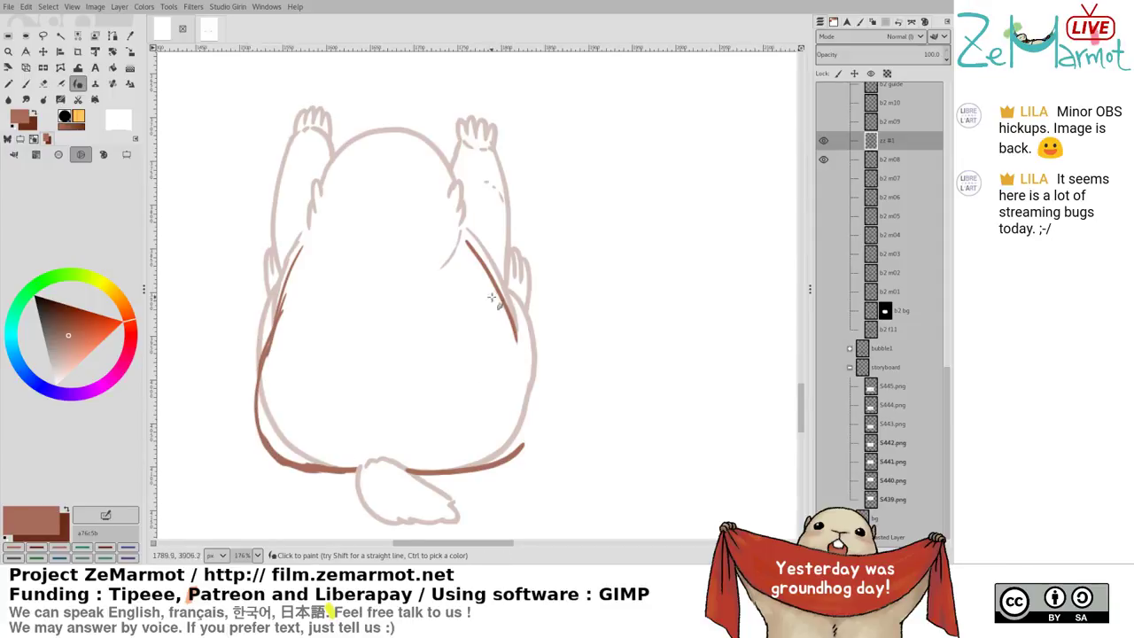
Sketch the matching right flank and low hip curve down to the base line
left_click_drag(467, 244, 536, 387)
left_click_drag(512, 349, 530, 437)
mouse_move(522, 358)
left_mouse_down()
mouse_move(532, 408)
mouse_move(507, 462)
mouse_move(525, 425)
mouse_move(536, 447)
mouse_move(514, 464)
left_mouse_up()
key("shift+e")
key("k")
left_click_drag(531, 411, 479, 469)
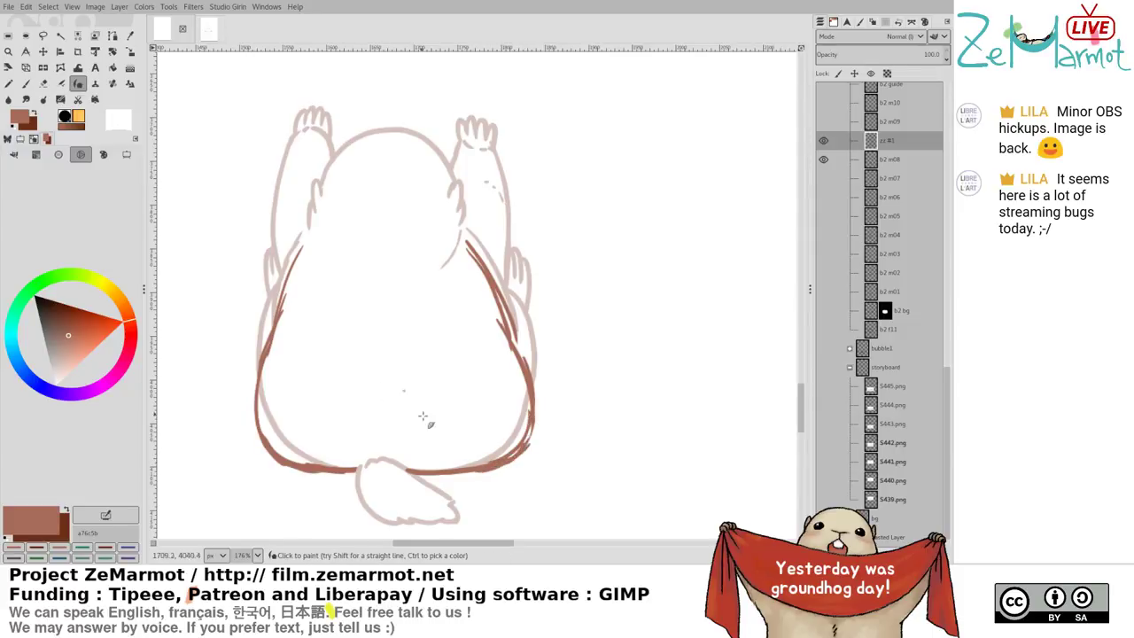
Rough in a smaller, shorter tail and a rounded head outline with cheeks on both sides down to the shoulders
mouse_move(358, 470)
left_mouse_down()
mouse_move(371, 462)
mouse_move(357, 492)
mouse_move(365, 512)
left_mouse_up()
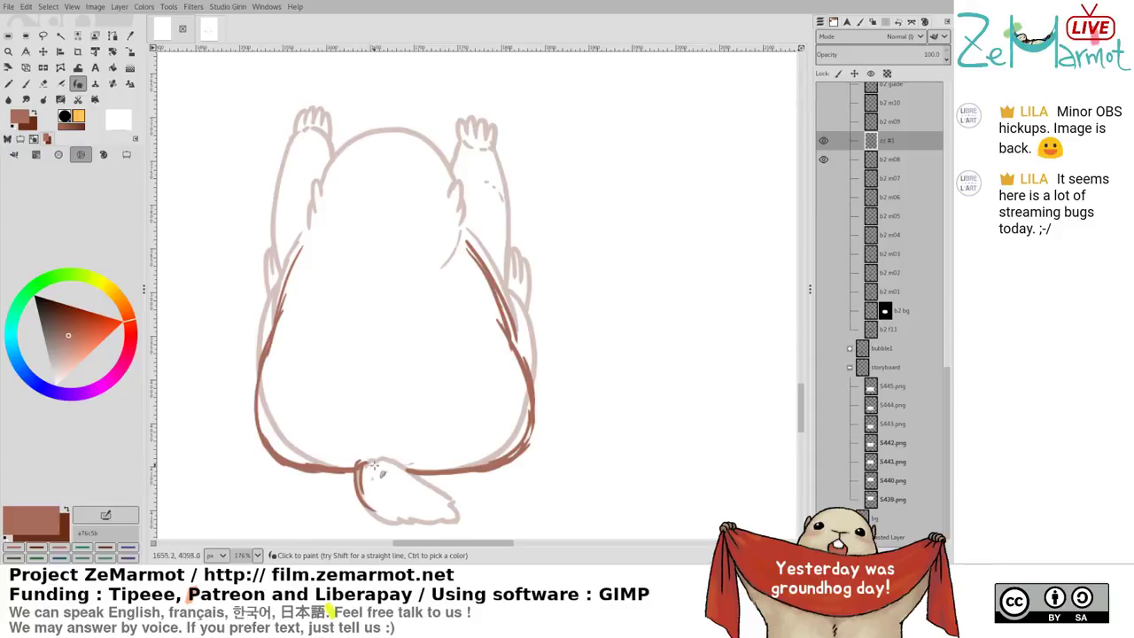
mouse_move(376, 457)
left_mouse_down()
mouse_move(419, 474)
mouse_move(366, 490)
mouse_move(390, 514)
mouse_move(436, 506)
mouse_move(430, 483)
mouse_move(420, 504)
left_mouse_up()
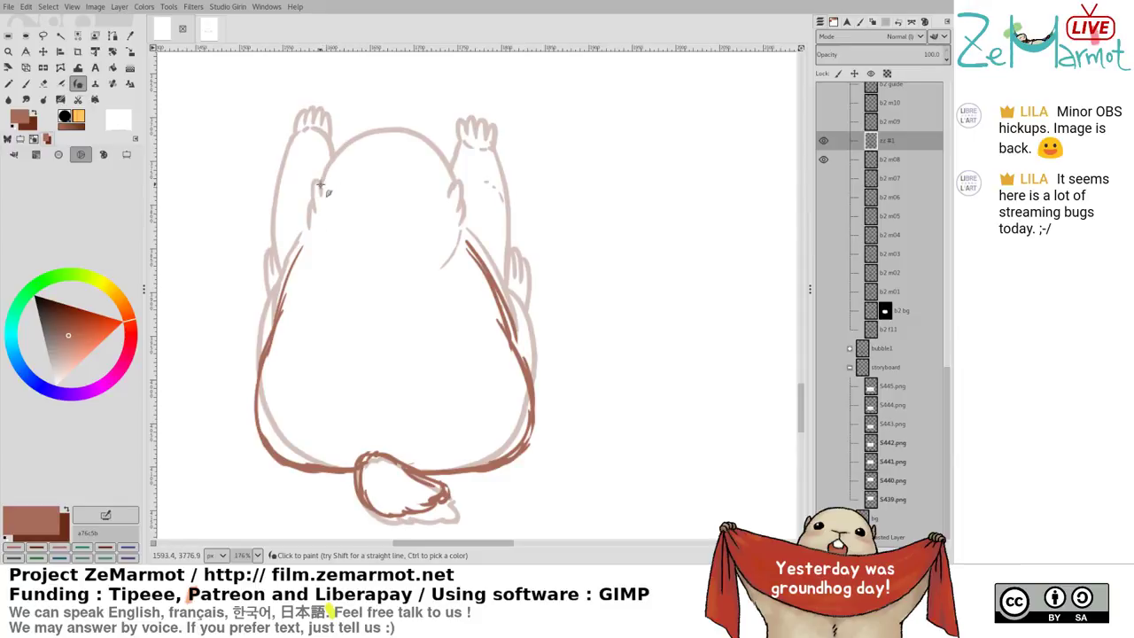
mouse_move(320, 185)
left_mouse_down()
mouse_move(352, 151)
mouse_move(335, 163)
mouse_move(387, 137)
mouse_move(360, 145)
mouse_move(430, 145)
mouse_move(463, 210)
left_mouse_up()
key("ctrl+z")
mouse_move(405, 138)
left_mouse_down()
mouse_move(453, 182)
mouse_move(462, 213)
left_mouse_up()
left_click_drag(322, 183, 309, 246)
left_click_drag(312, 207, 308, 229)
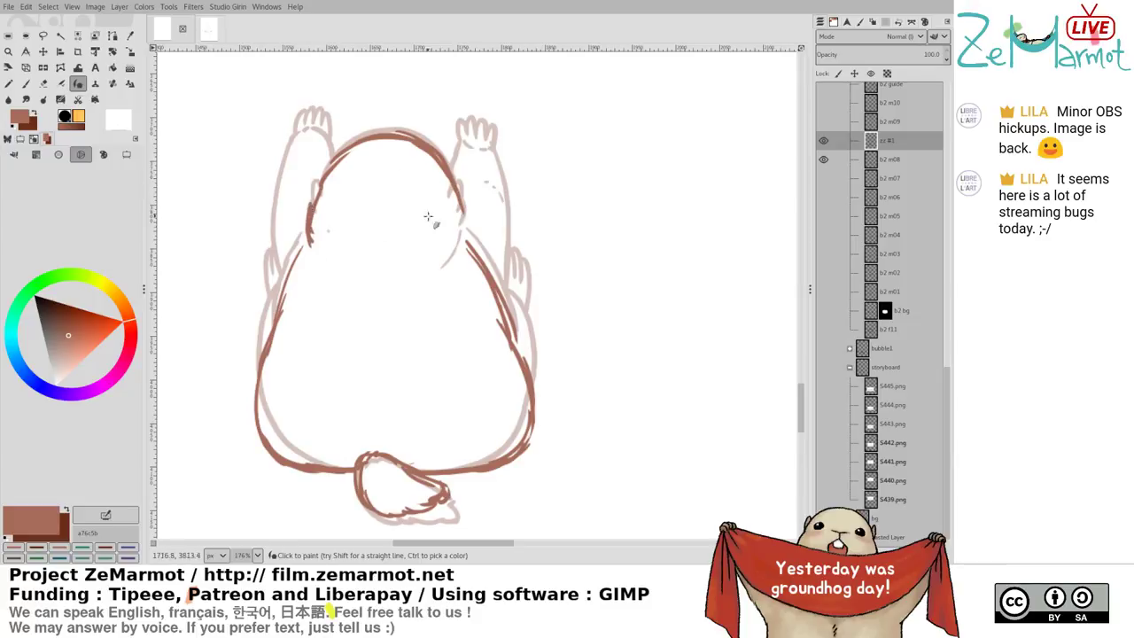
mouse_move(458, 191)
left_mouse_down()
mouse_move(468, 219)
mouse_move(453, 244)
left_mouse_up()
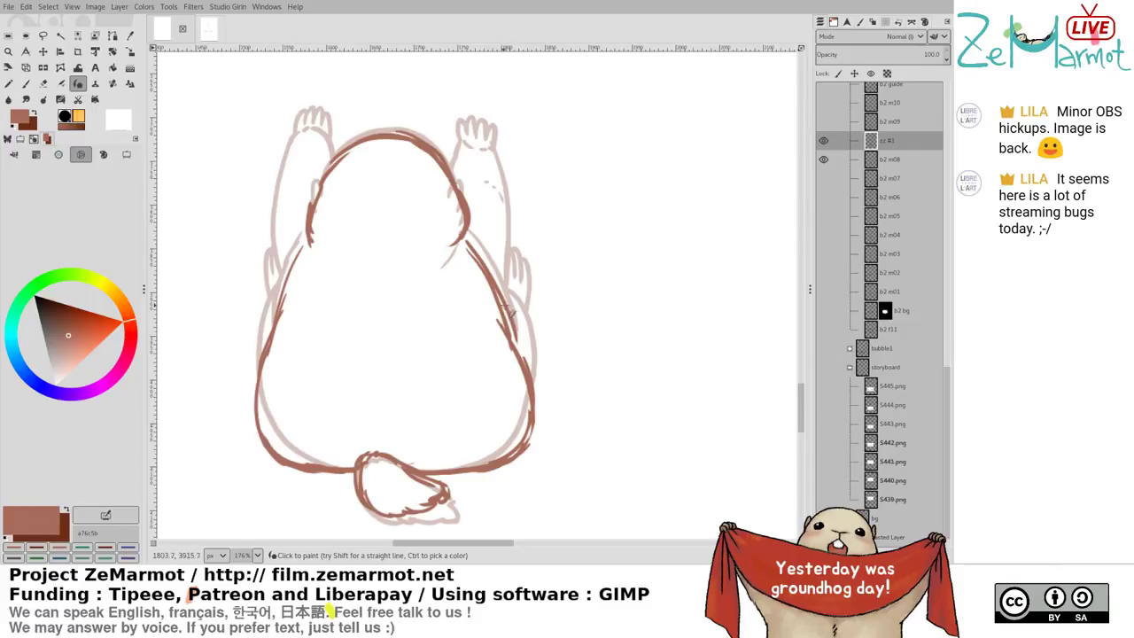
Compare the rough with frame b2 m09, hide that frame again and sketch small foot strokes beside both flanks
left_click(823, 122)
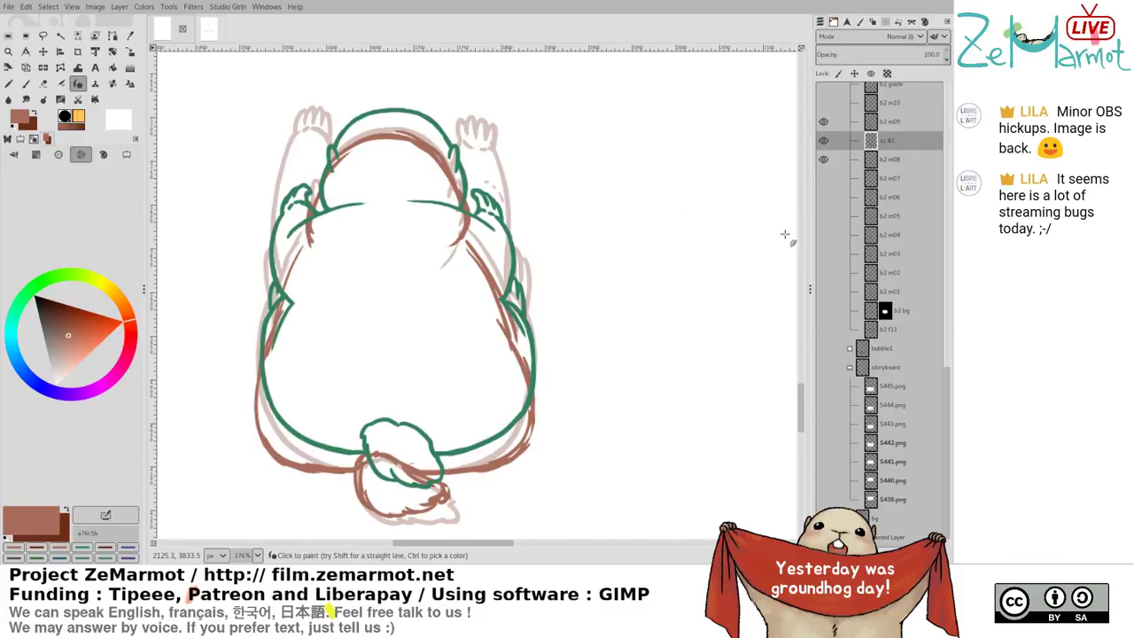
left_click(824, 124)
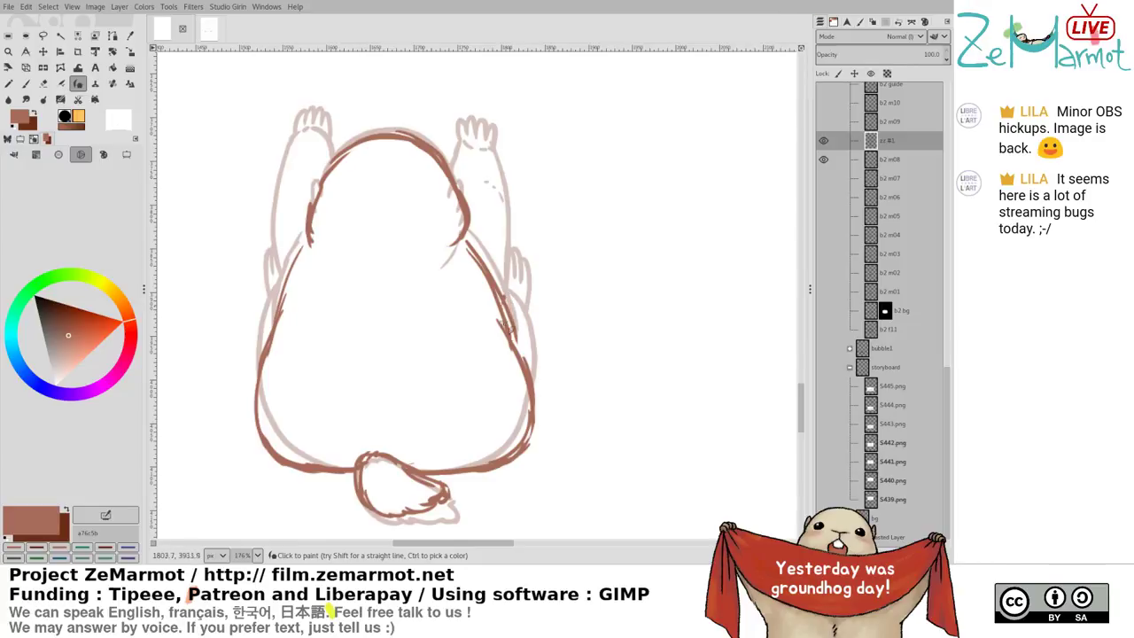
mouse_move(507, 298)
left_mouse_down()
mouse_move(534, 344)
mouse_move(529, 323)
left_mouse_up()
mouse_move(263, 349)
left_mouse_down()
mouse_move(272, 299)
mouse_move(274, 316)
left_mouse_up()
Sketch the raised left arm from the flank up to the wrist and back down to the head
left_click_drag(450, 284, 446, 382)
left_click_drag(271, 339, 276, 390)
key("ctrl+z")
left_click_drag(270, 316, 280, 400)
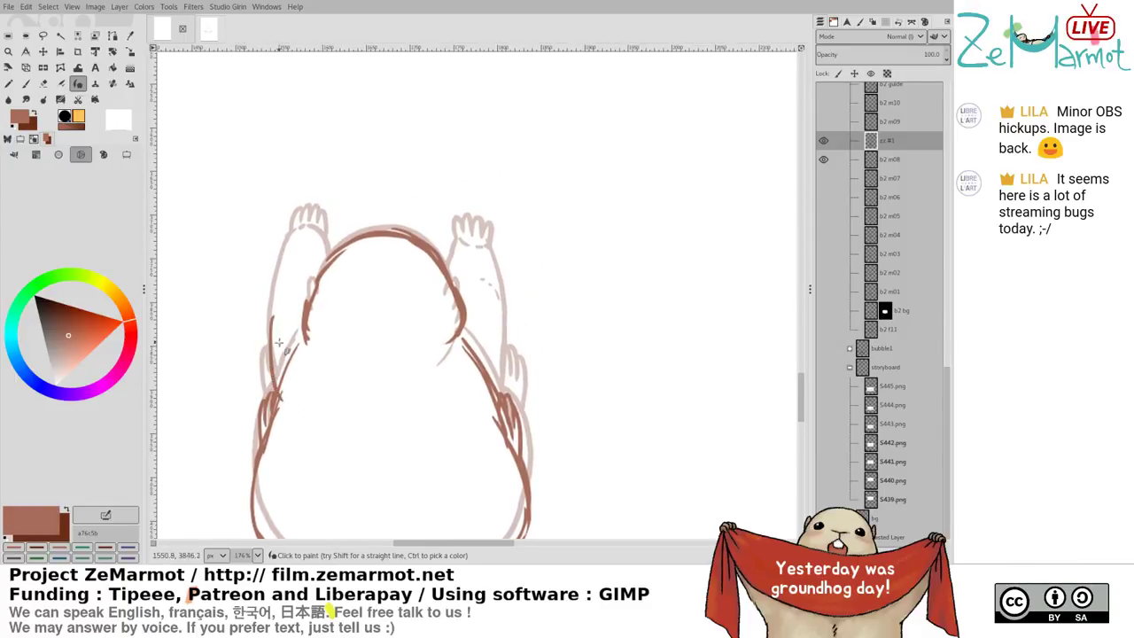
key("ctrl+z")
left_click_drag(284, 255, 273, 390)
left_click_drag(281, 285, 272, 397)
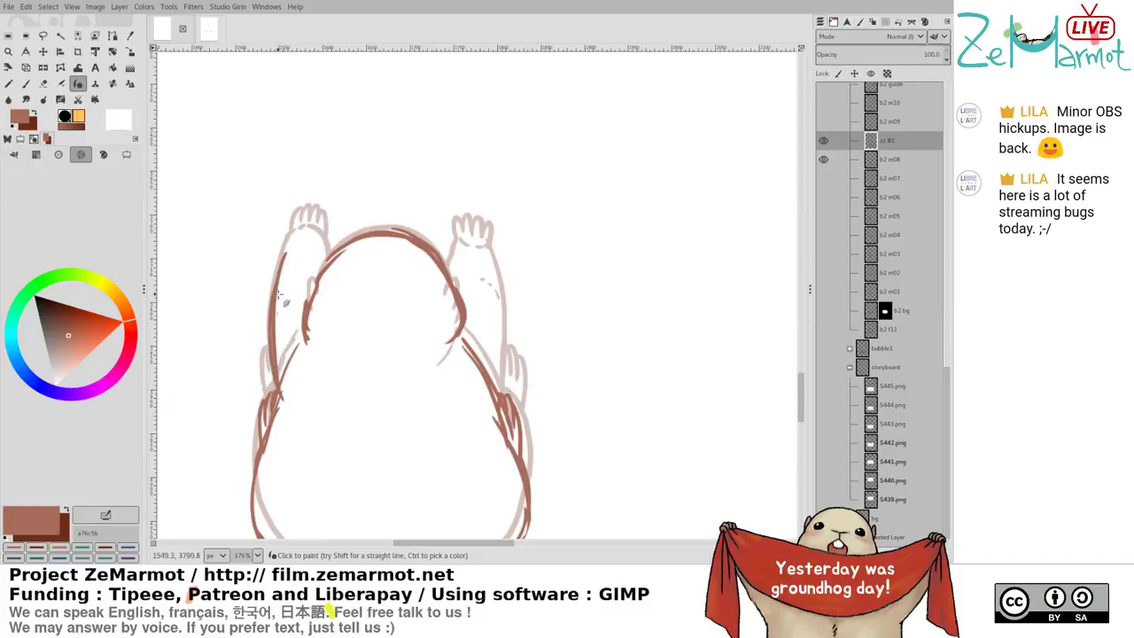
mouse_move(279, 266)
left_mouse_down()
mouse_move(307, 239)
mouse_move(293, 239)
mouse_move(324, 264)
left_mouse_up()
left_click_drag(303, 235, 332, 256)
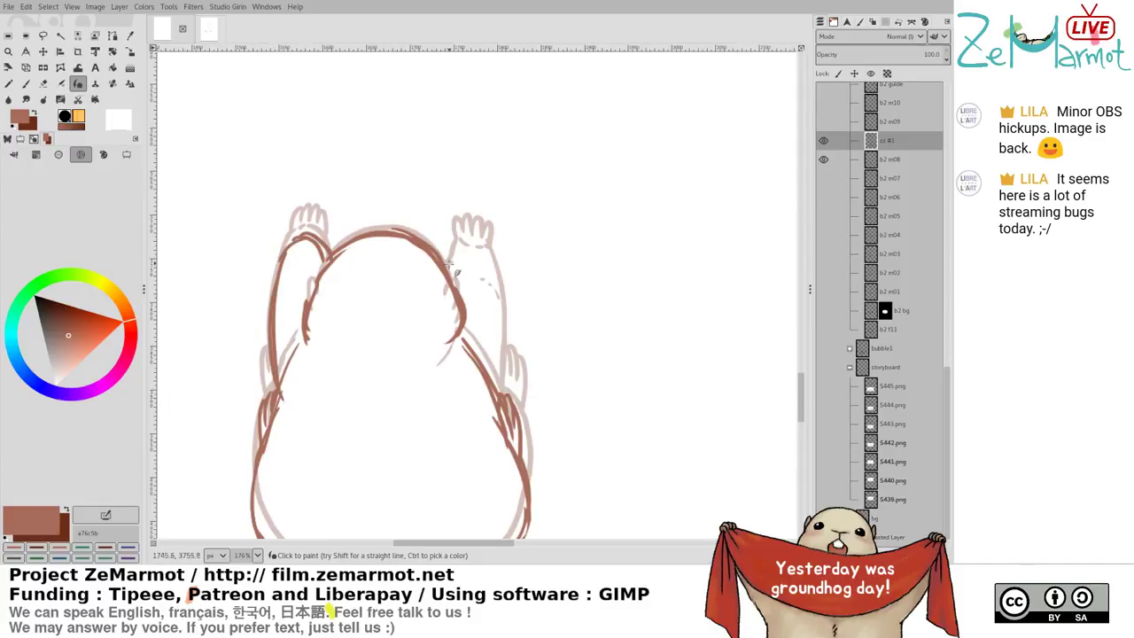
Show frame b2 m09, lower its opacity to a faint guide and reselect the rough layer zz #1
left_click_drag(446, 264, 459, 241)
key("ctrl+z")
key("ctrl+z")
left_click(824, 122)
left_click(889, 122)
left_click(842, 55)
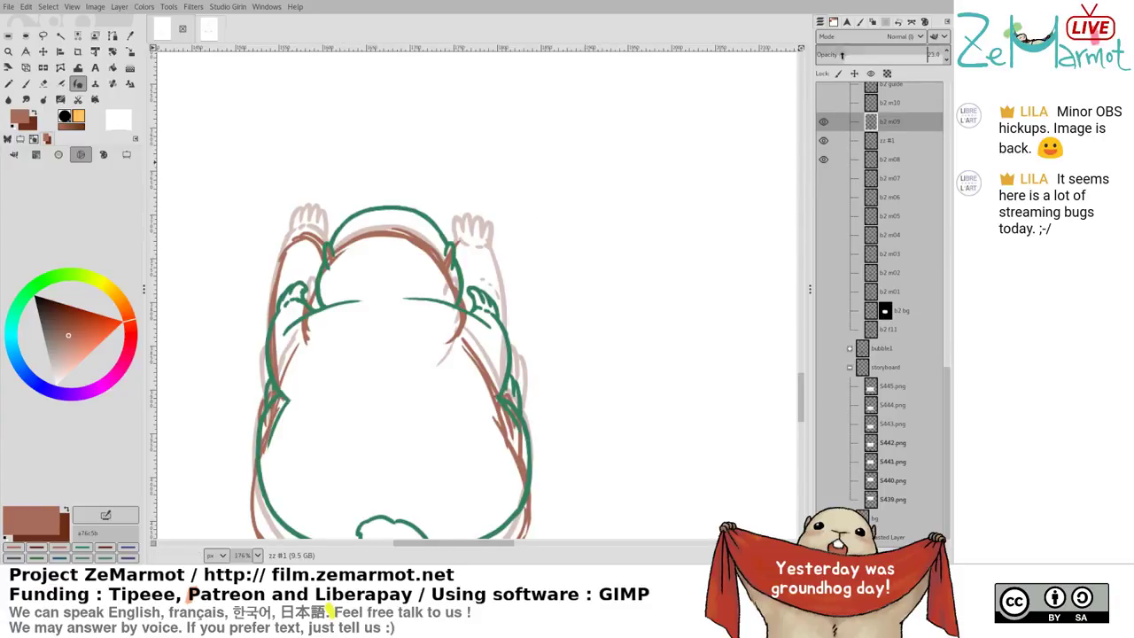
left_click(902, 142)
Replace the high right arm stroke with a shorter arm curve and a small fingered paw beside the cheek
left_click_drag(464, 221, 478, 123)
left_click_drag(326, 197, 335, 172)
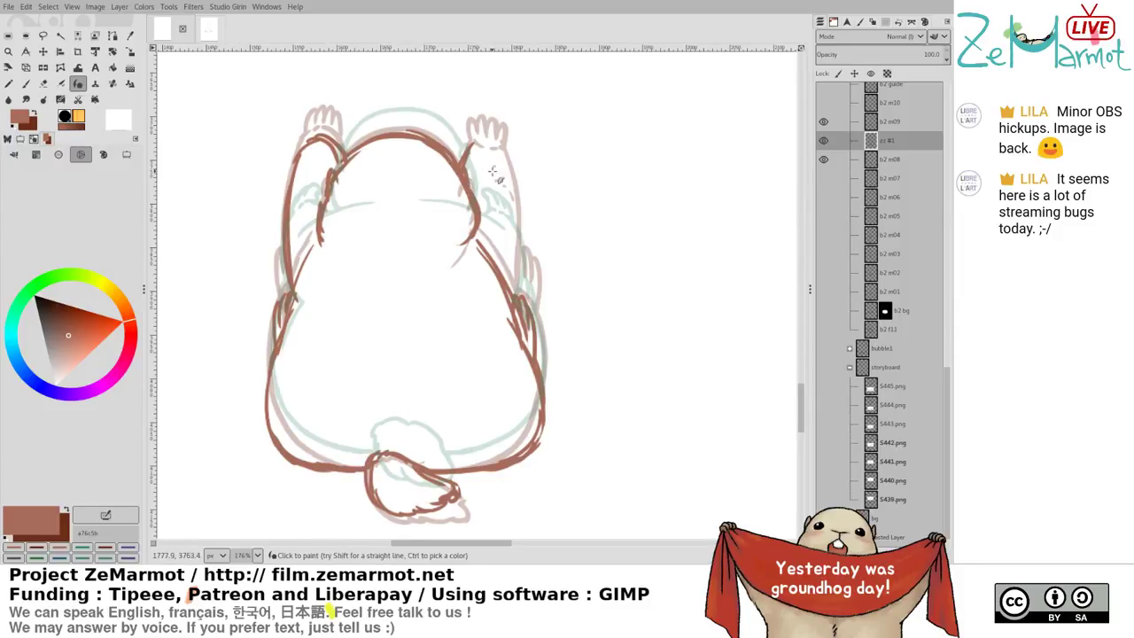
key("shift+e")
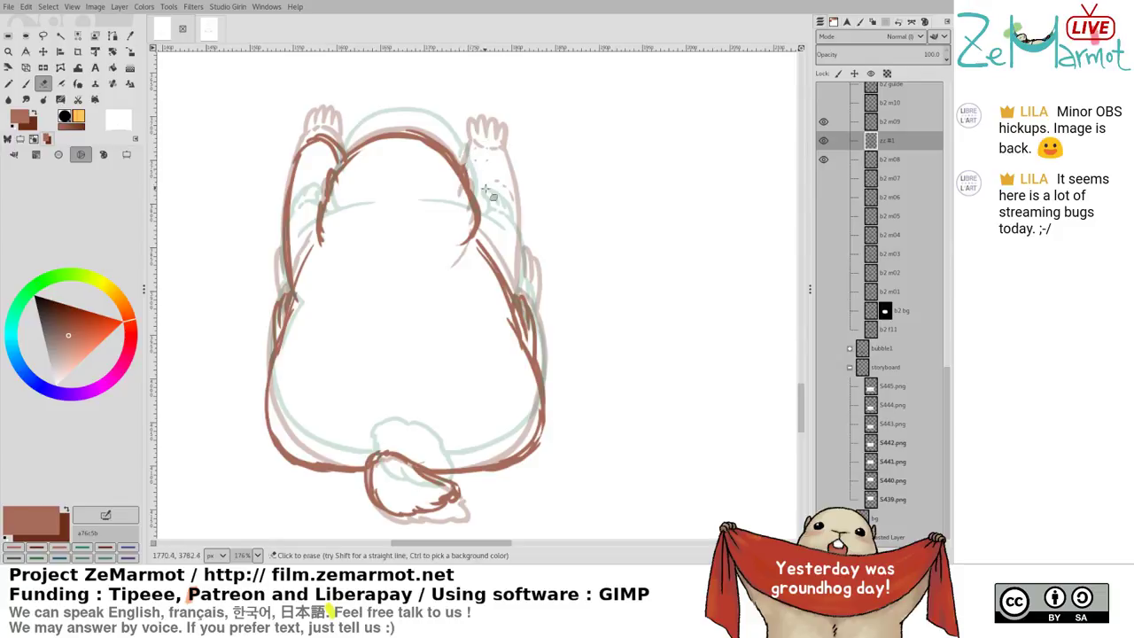
key("y")
mouse_move(477, 184)
left_mouse_down()
mouse_move(518, 233)
mouse_move(515, 292)
left_mouse_up()
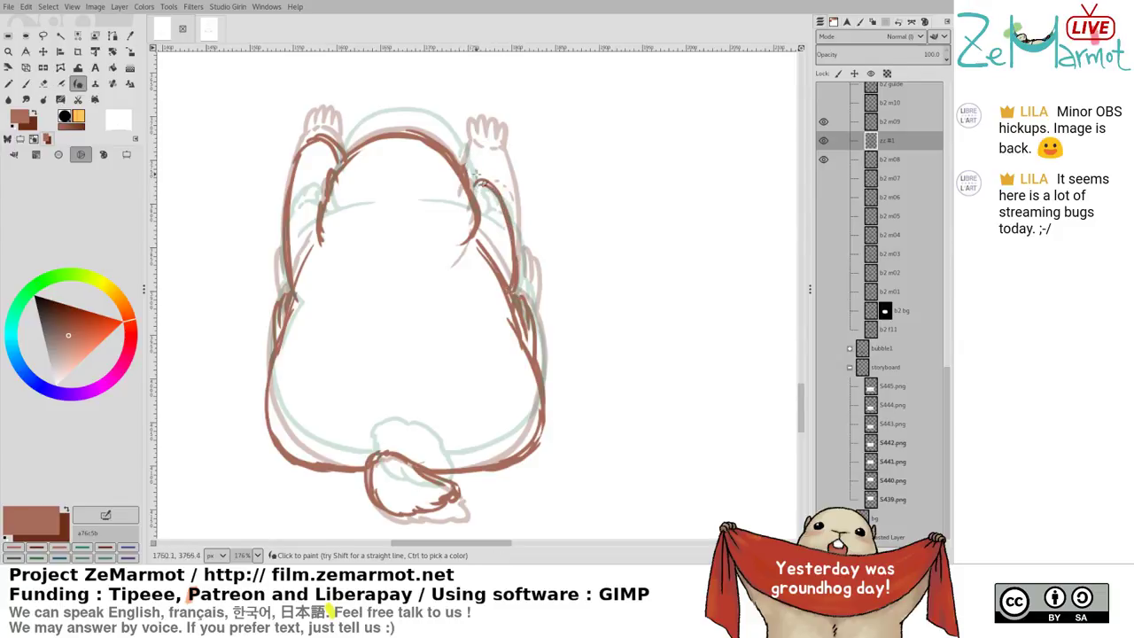
mouse_move(494, 225)
left_mouse_down()
mouse_move(496, 241)
mouse_move(473, 165)
mouse_move(486, 183)
left_mouse_up()
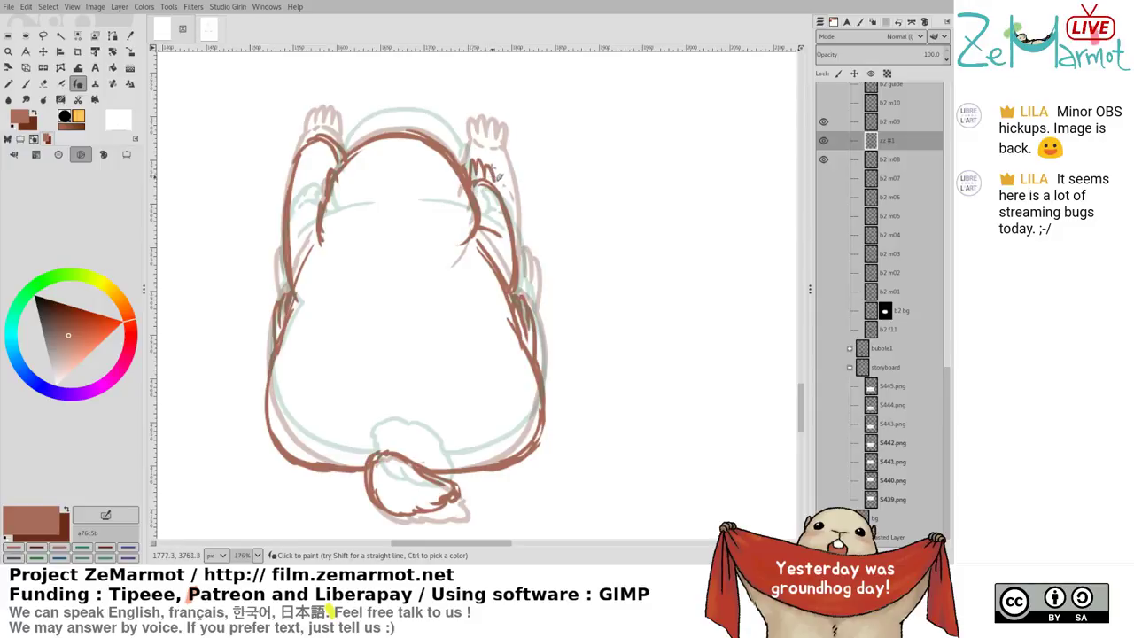
Erase the upper part of the rough left arm and redraw it shorter with a small fingered paw beside the head
key("shift+e")
mouse_move(321, 131)
left_mouse_down()
mouse_move(290, 196)
mouse_move(338, 162)
left_mouse_up()
key("p")
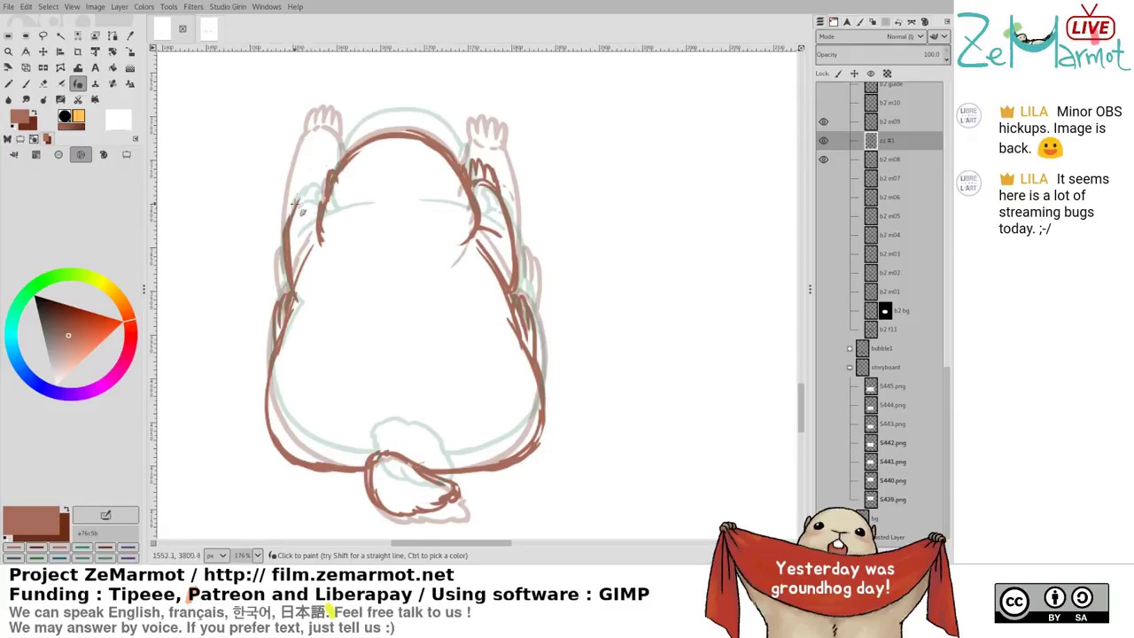
mouse_move(295, 204)
left_mouse_down()
mouse_move(329, 171)
mouse_move(316, 188)
mouse_move(333, 181)
mouse_move(302, 202)
left_mouse_up()
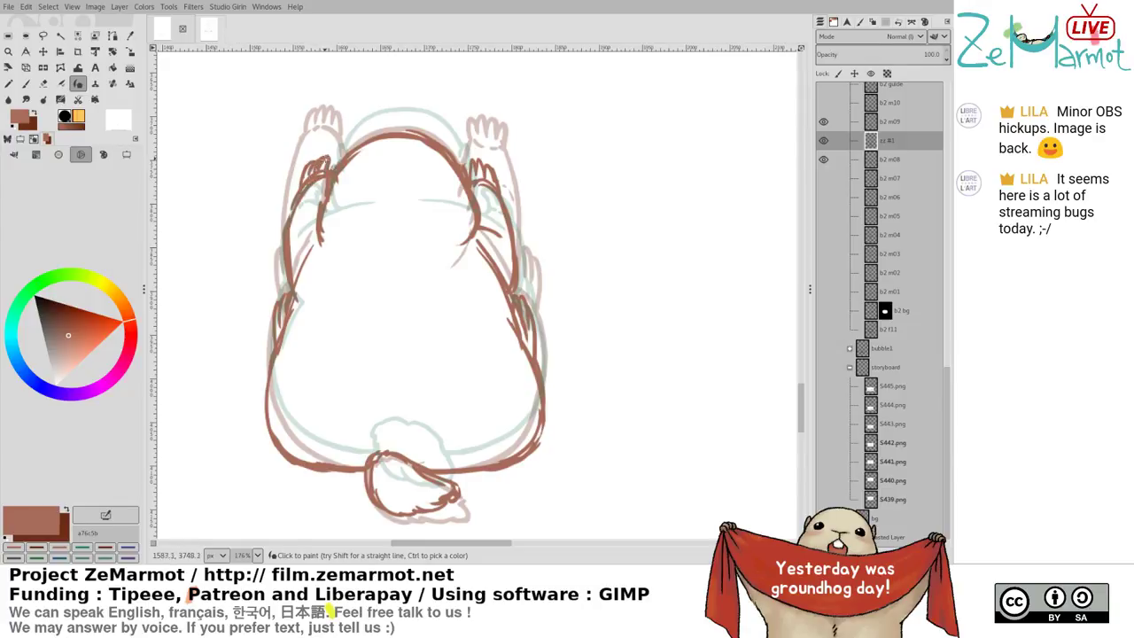
Erase the outer edge of the rough left arm and redraw it with a wider, rounder curve
key("shift+e")
mouse_move(304, 204)
left_mouse_down()
mouse_move(329, 185)
mouse_move(324, 218)
mouse_move(297, 197)
mouse_move(312, 192)
mouse_move(286, 225)
left_mouse_up()
key("y")
left_click_drag(303, 184, 288, 294)
key("shift+e")
left_click_drag(300, 197, 296, 275)
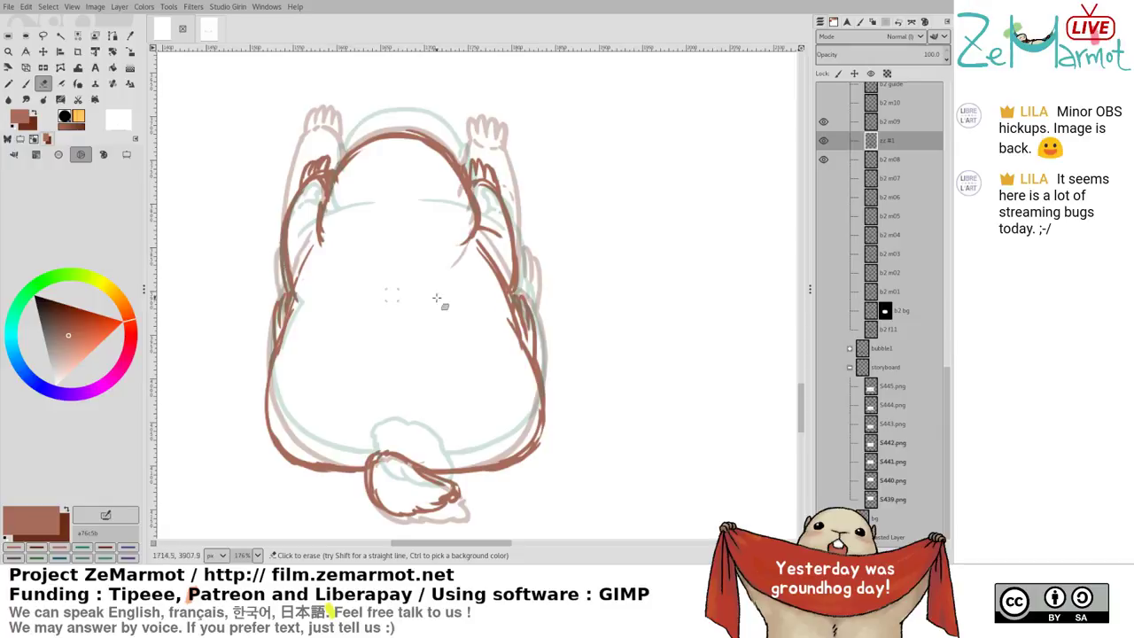
Retouch the rough flank lines where they meet the feet on both sides of the body
mouse_move(301, 227)
left_mouse_down()
mouse_move(300, 301)
mouse_move(276, 379)
left_mouse_up()
key("y")
left_click_drag(299, 307, 272, 385)
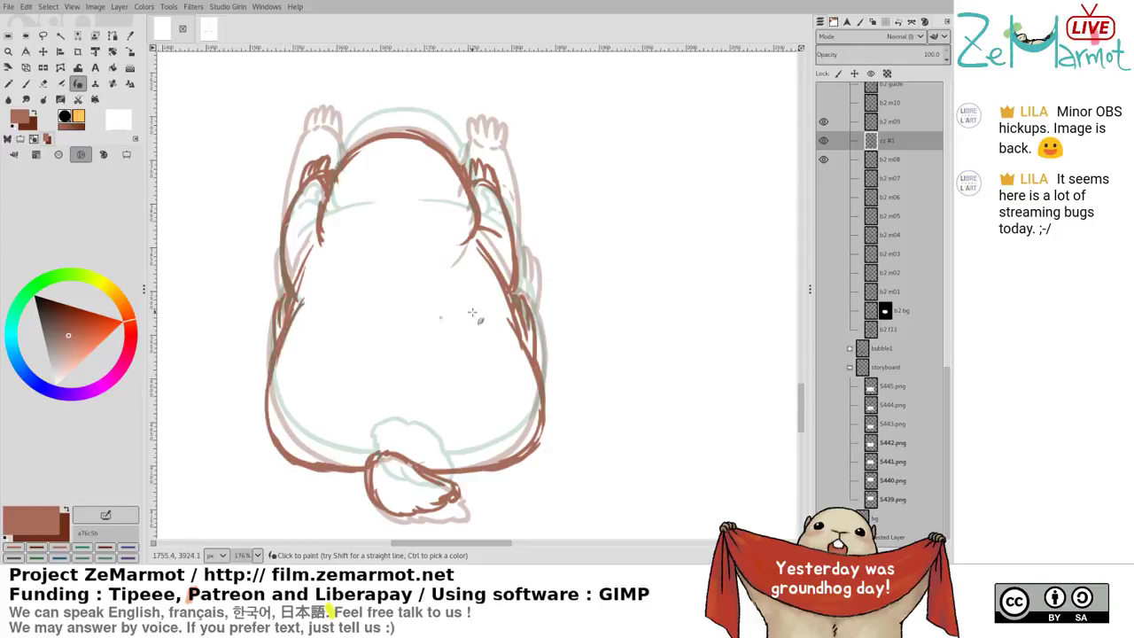
left_click_drag(495, 302, 529, 349)
left_click_drag(500, 303, 508, 318)
Flip through frames b2 m07, b2 m08, the rough sketch, b2 m09 and b2 m10 to check the motion between poses
key("shift+e")
left_click(825, 164, "shift")
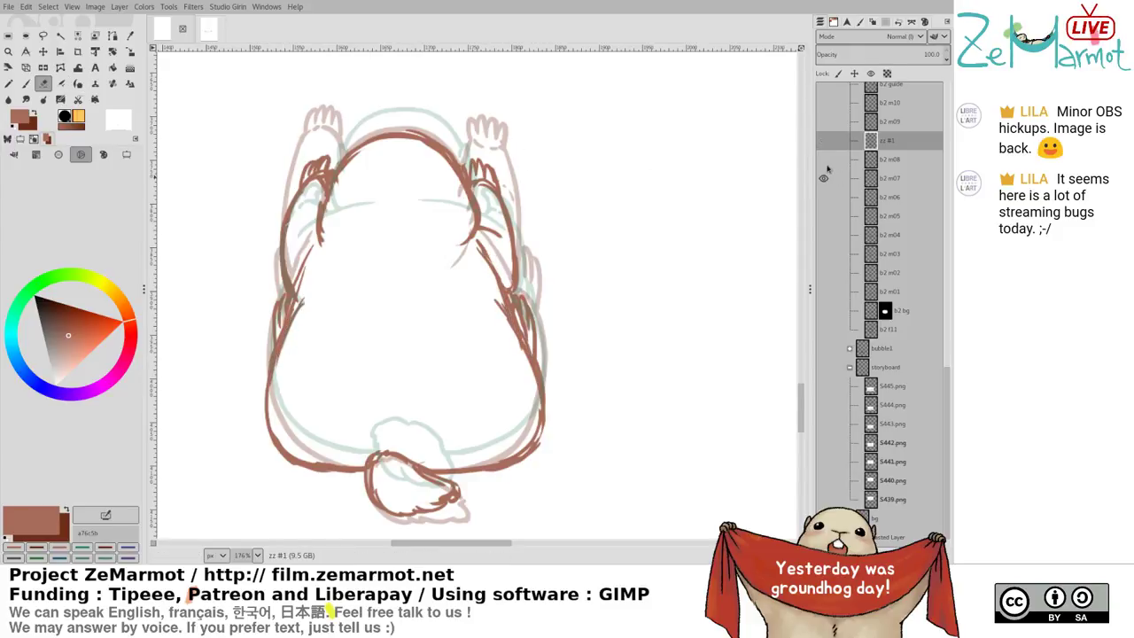
left_click(823, 142, "shift")
left_click(822, 128, "shift")
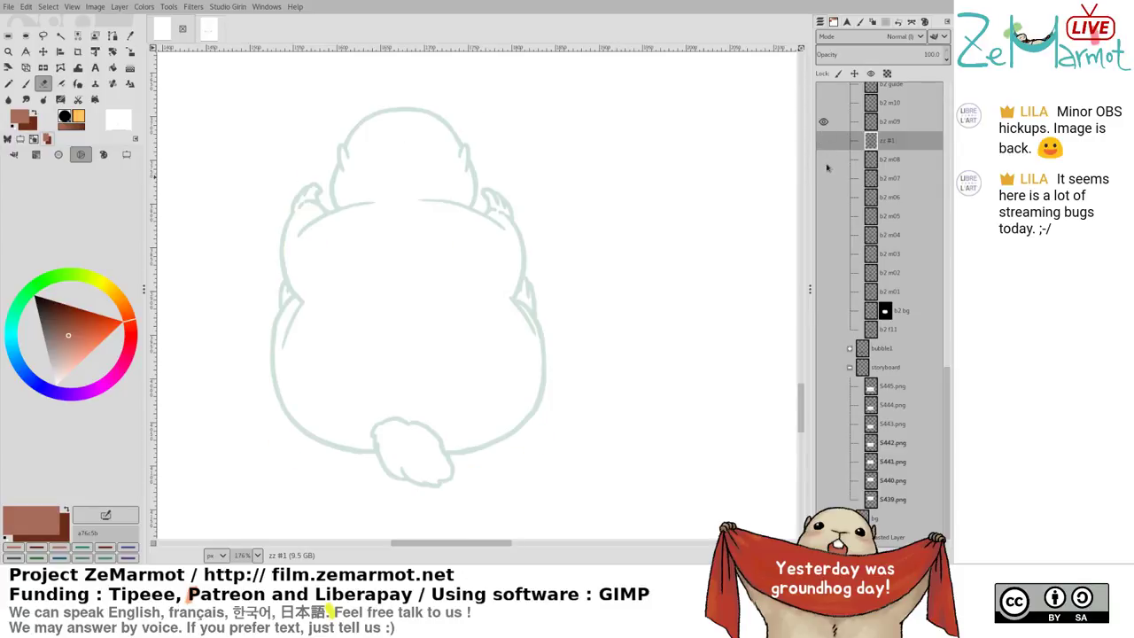
left_click(825, 159)
left_click(823, 142)
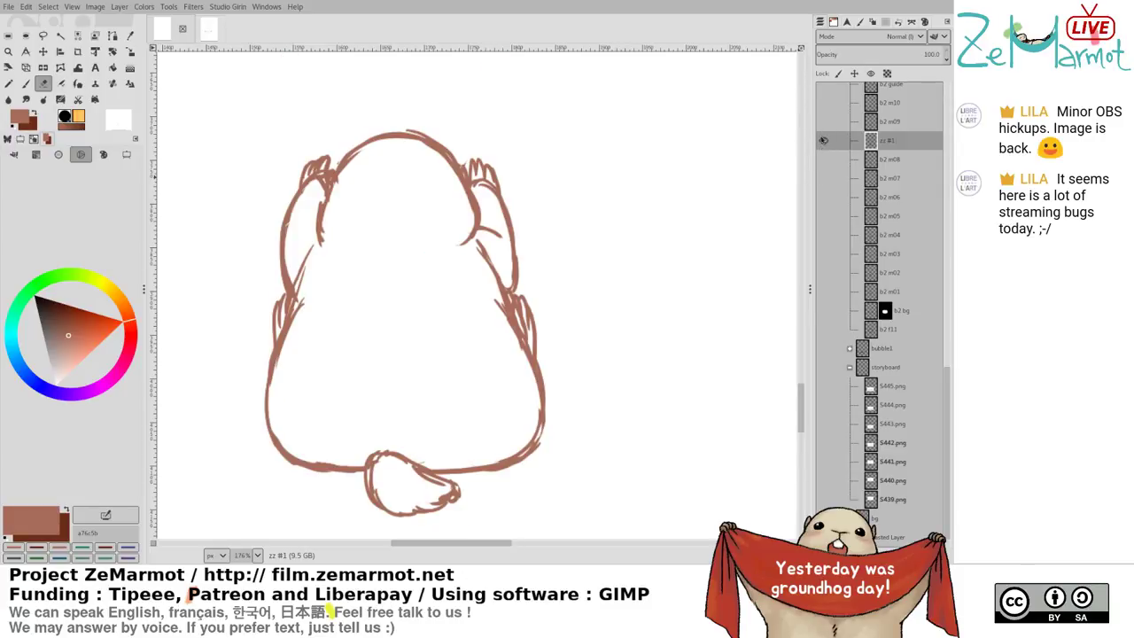
left_click(822, 133)
left_click(823, 103)
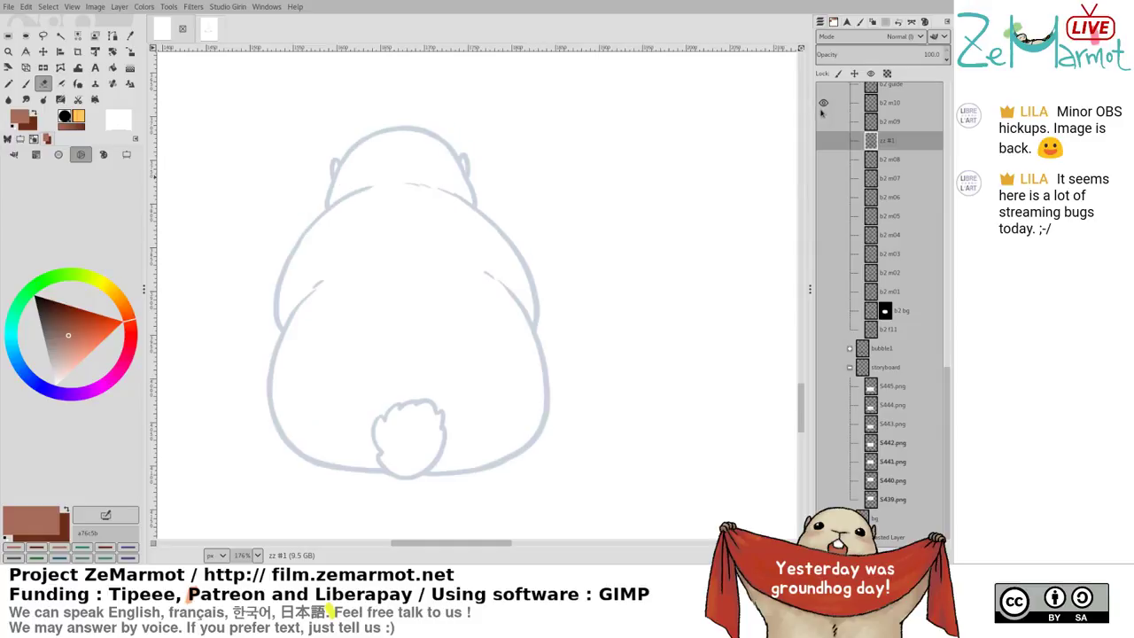
left_click(825, 123)
left_click(823, 104)
left_click(823, 103)
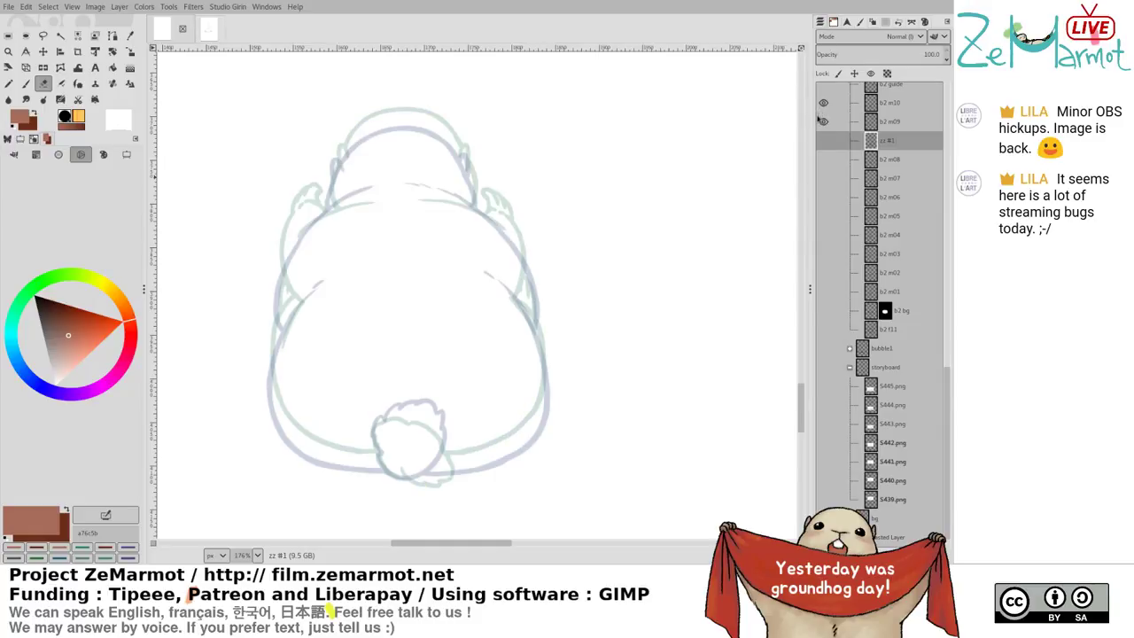
left_click(822, 123, "shift")
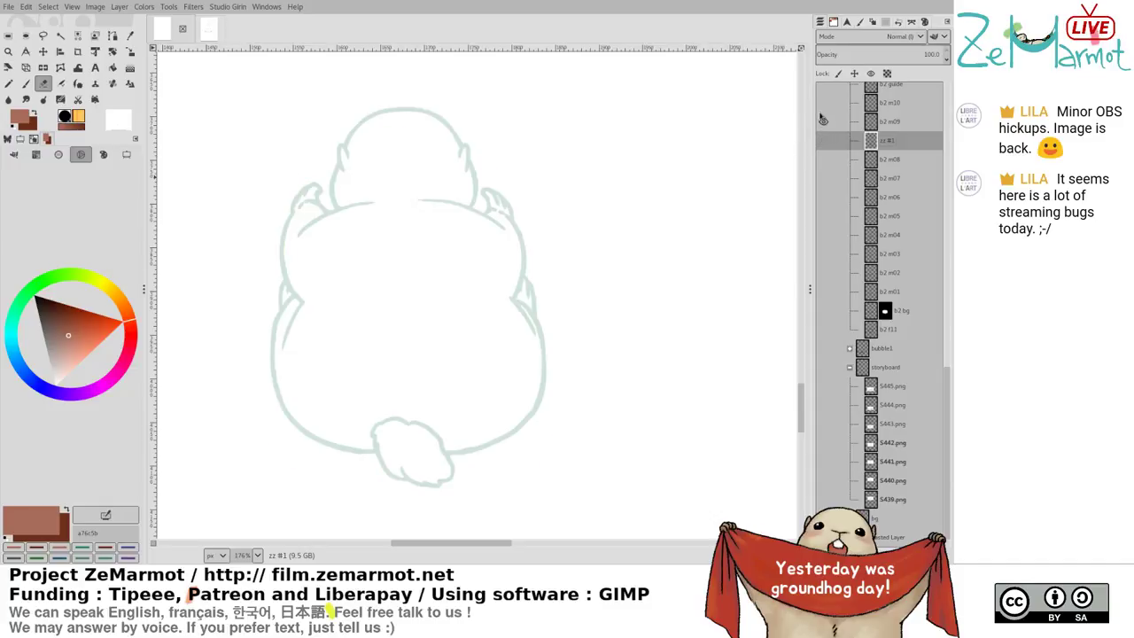
left_click(822, 121)
left_click(823, 104)
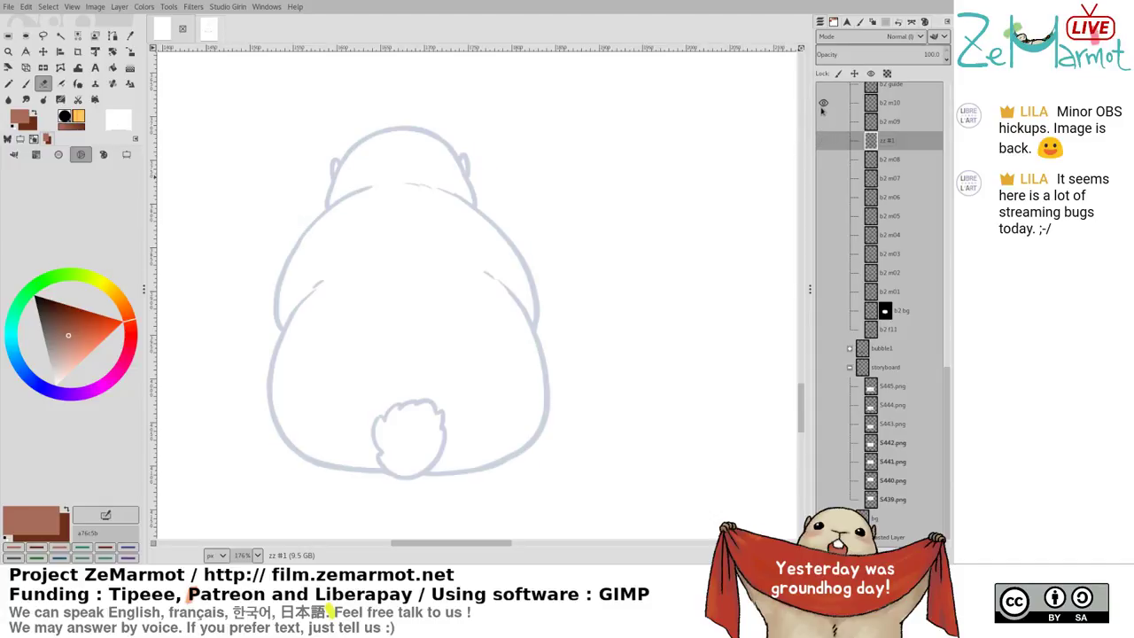
Flip from b2 m07 through the rough sketch to b2 m09, and show the rough sketch over b2 m08
left_click(825, 179, "shift")
left_click(825, 160, "shift")
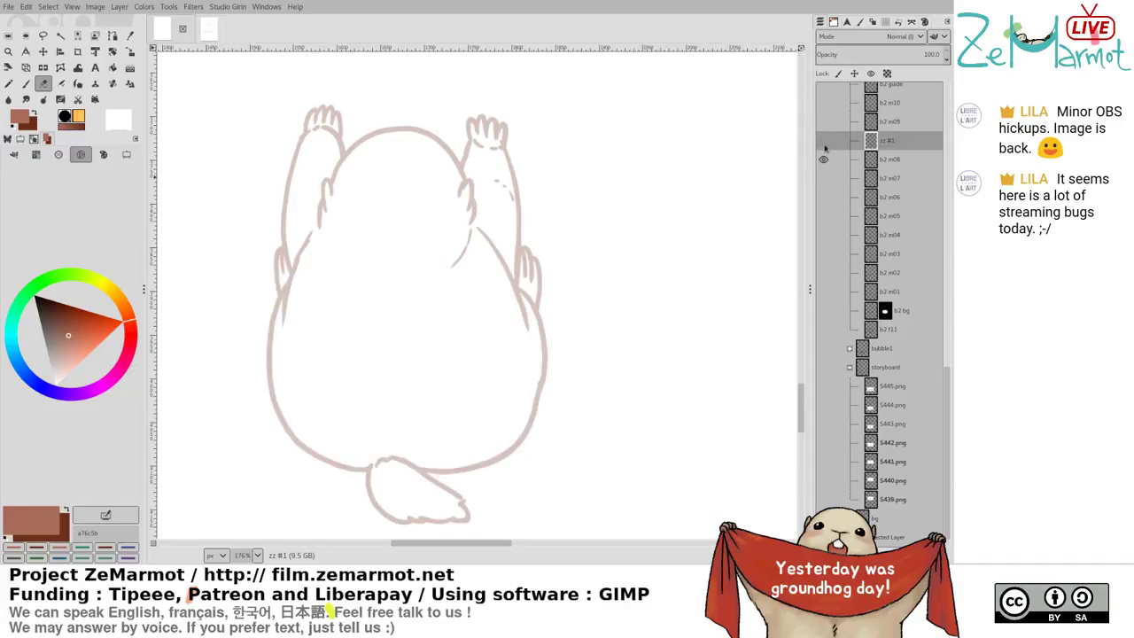
left_click(824, 141, "shift")
left_click(823, 122, "shift")
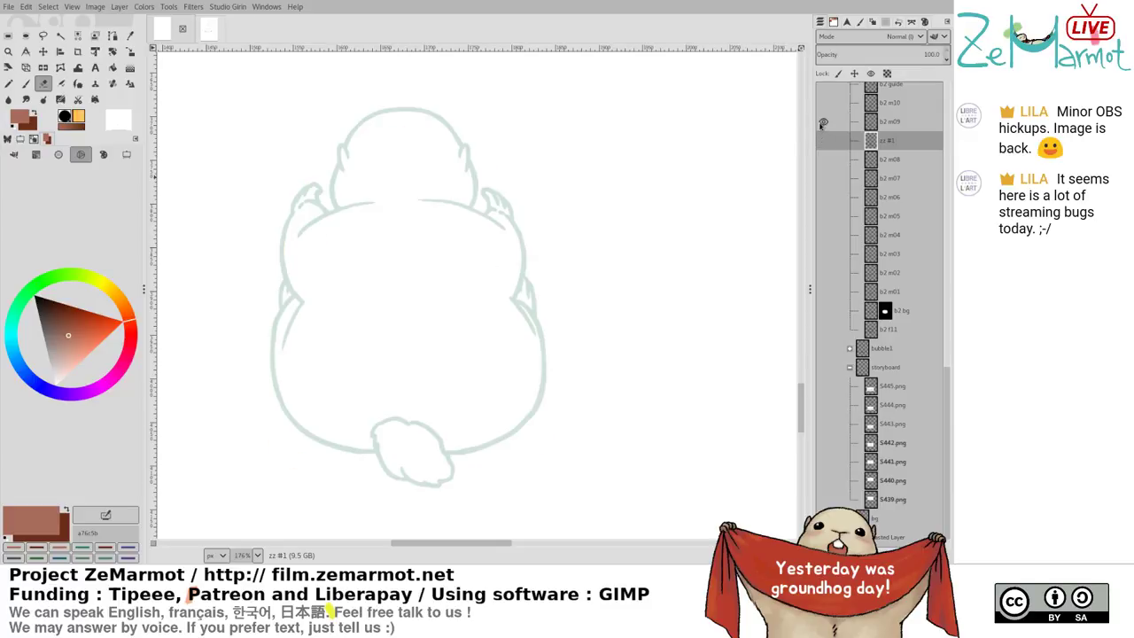
left_click(823, 160)
left_click(824, 141)
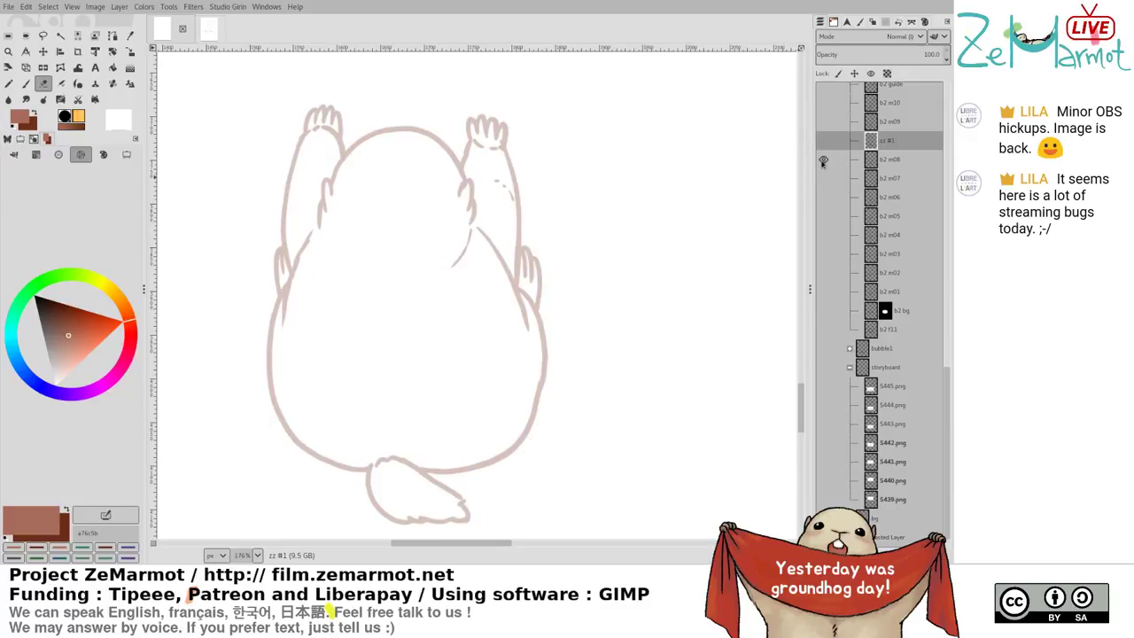
left_click(824, 141)
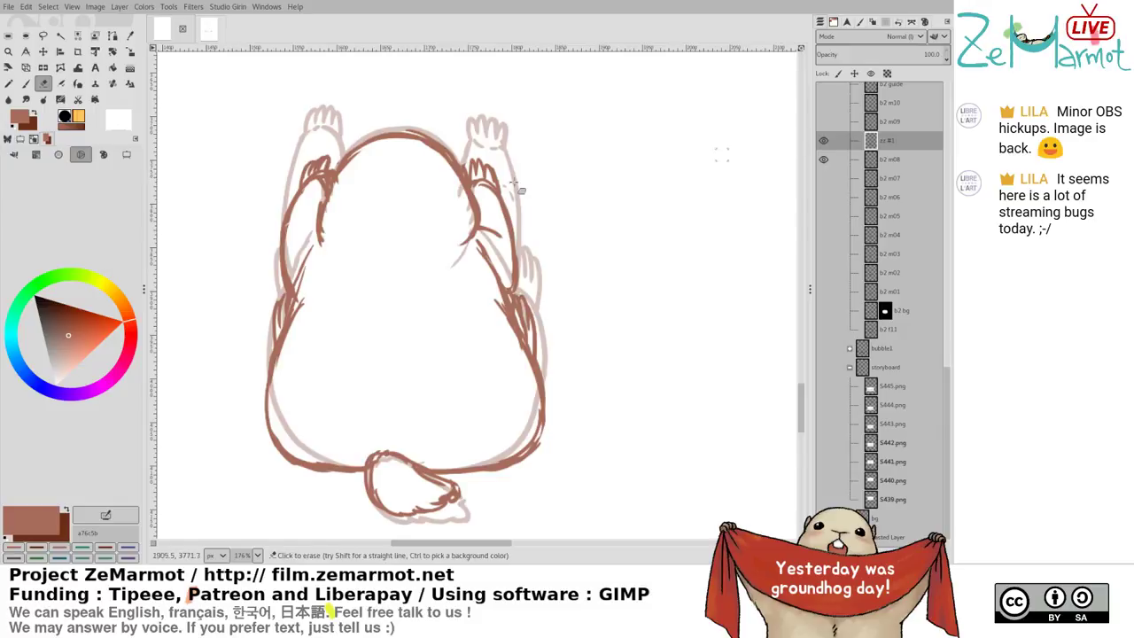
Erase the rough head's upper outline and redraw it slightly lower, retouching the cheek beside the right paw
key("k")
mouse_move(462, 187)
left_mouse_down()
mouse_move(471, 200)
mouse_move(462, 181)
left_mouse_up()
key("shift+e")
key("k")
mouse_move(344, 163)
left_mouse_down()
mouse_move(404, 142)
mouse_move(339, 153)
mouse_move(397, 132)
mouse_move(363, 143)
mouse_move(459, 162)
left_mouse_up()
key("shift+e")
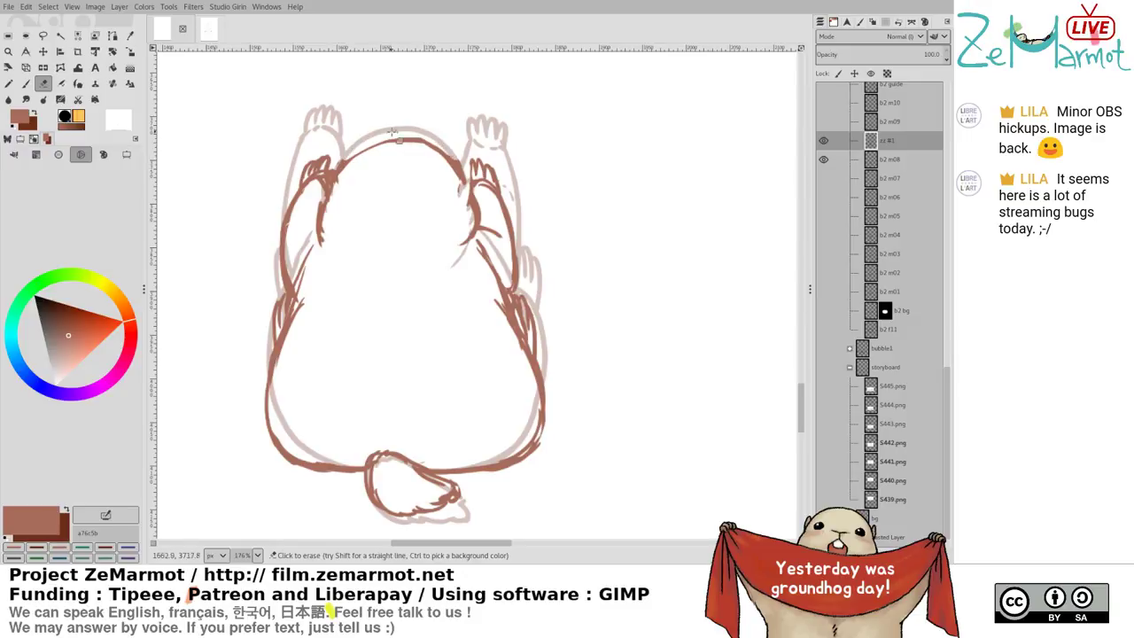
left_click_drag(401, 138, 466, 169)
key("k")
mouse_move(344, 161)
left_mouse_down()
mouse_move(416, 138)
mouse_move(448, 164)
left_mouse_up()
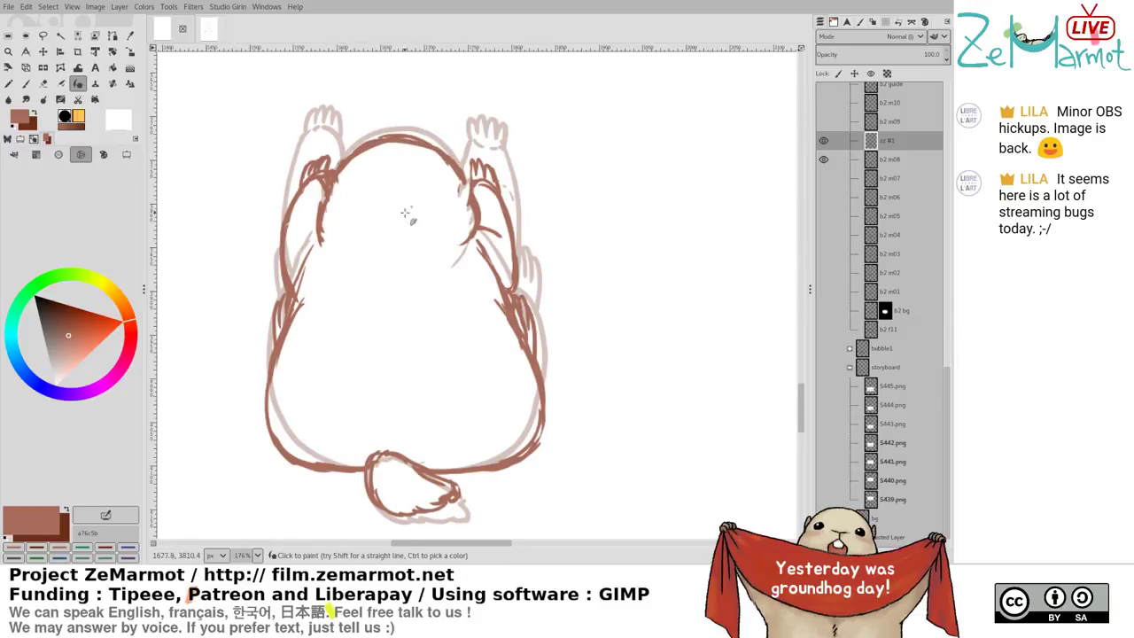
Extend both cheek lines of the rough head inward with short neck curves over the shoulders
left_click_drag(319, 222, 347, 264)
left_click_drag(466, 243, 443, 264)
key("shift+e")
key("y")
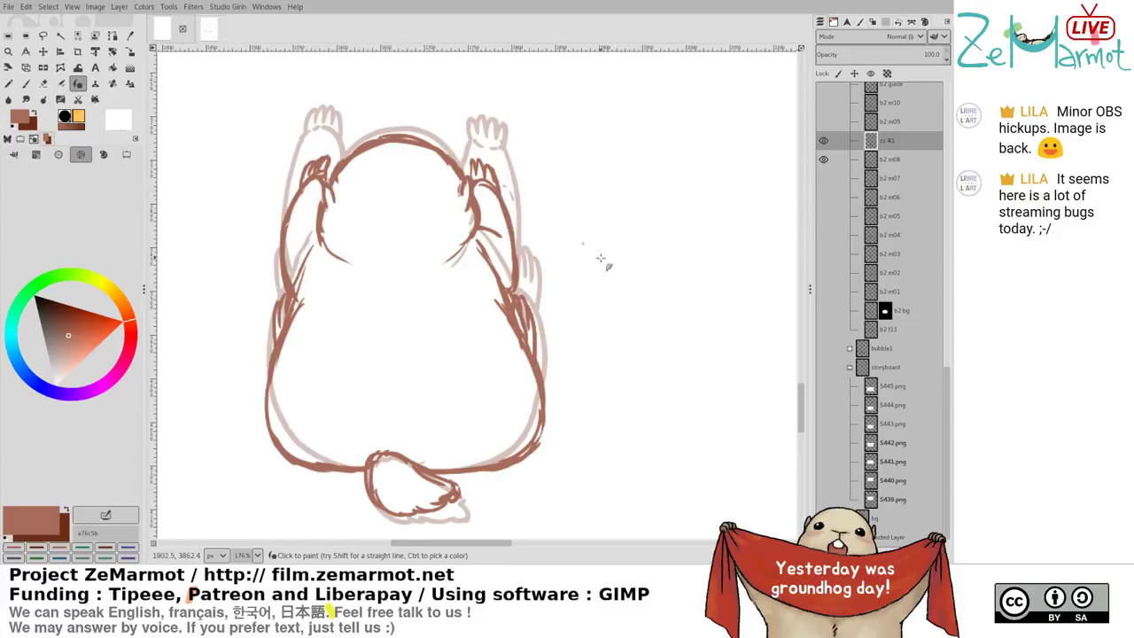
key("shift+e")
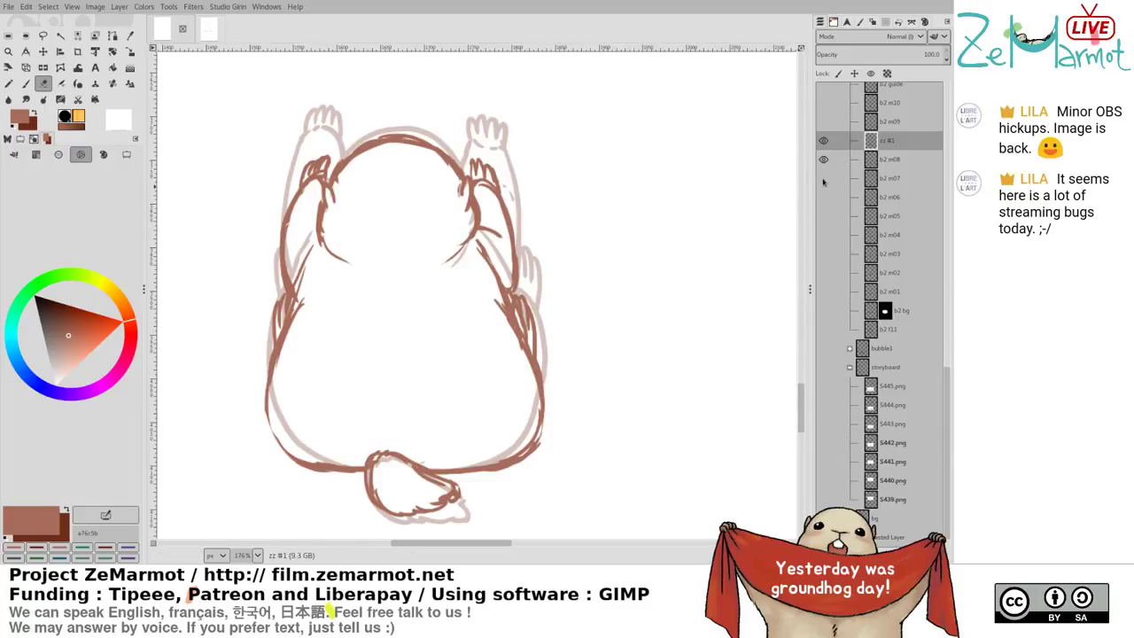
Compare b2 m08, the rough sketch and b2 m09 one at a time, ending with only the rough sketch shown
left_click(824, 140)
left_click(824, 142, "shift")
left_click(823, 123, "shift")
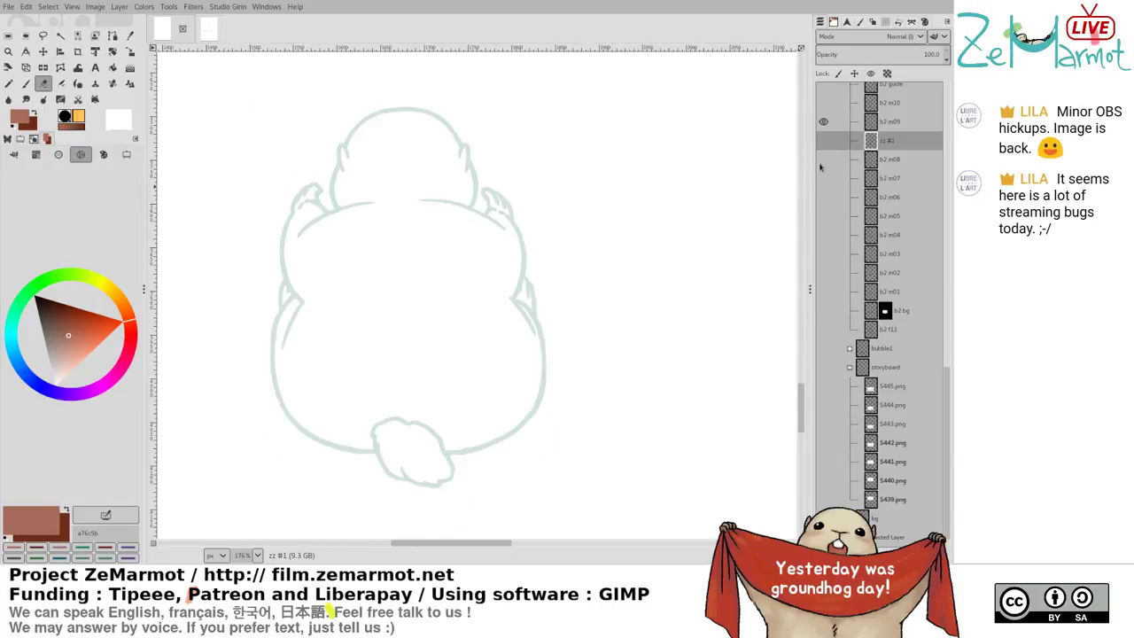
left_click(823, 158)
left_click(823, 121)
left_click(823, 158)
left_click(823, 140)
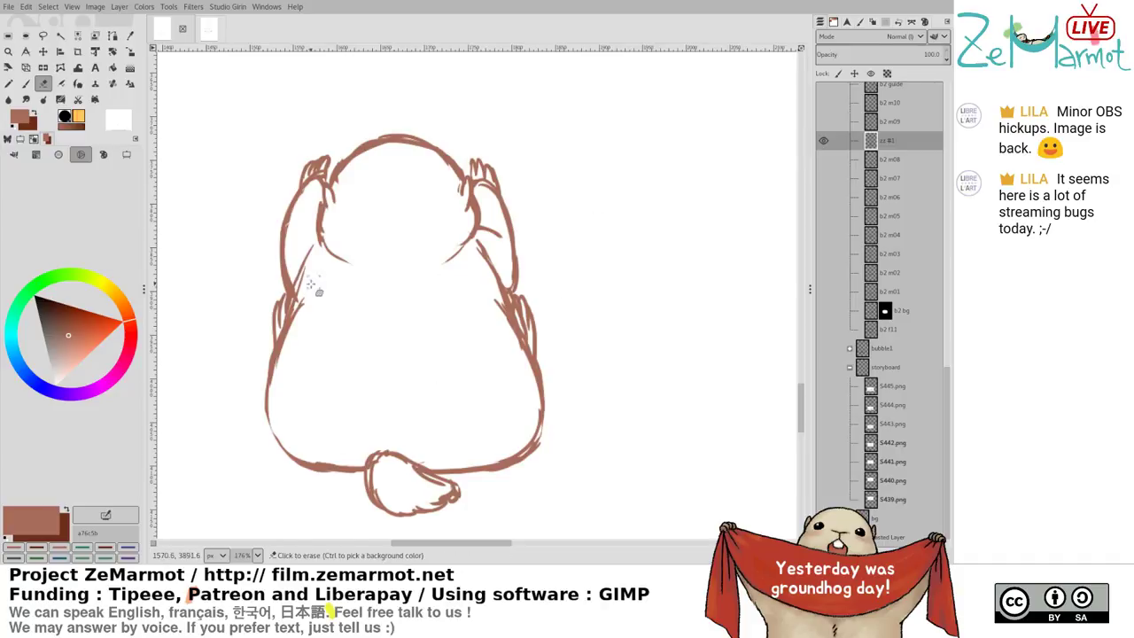
Erase the rough left flank beside the foot and redraw it as a rounder thigh curve, retouching the foot
left_click_drag(304, 297, 275, 367)
key("y")
left_click_drag(300, 279, 287, 337)
left_click_drag(303, 314, 268, 395)
left_click_drag(295, 326, 268, 412)
left_click_drag(277, 350, 282, 453)
key("shift+e")
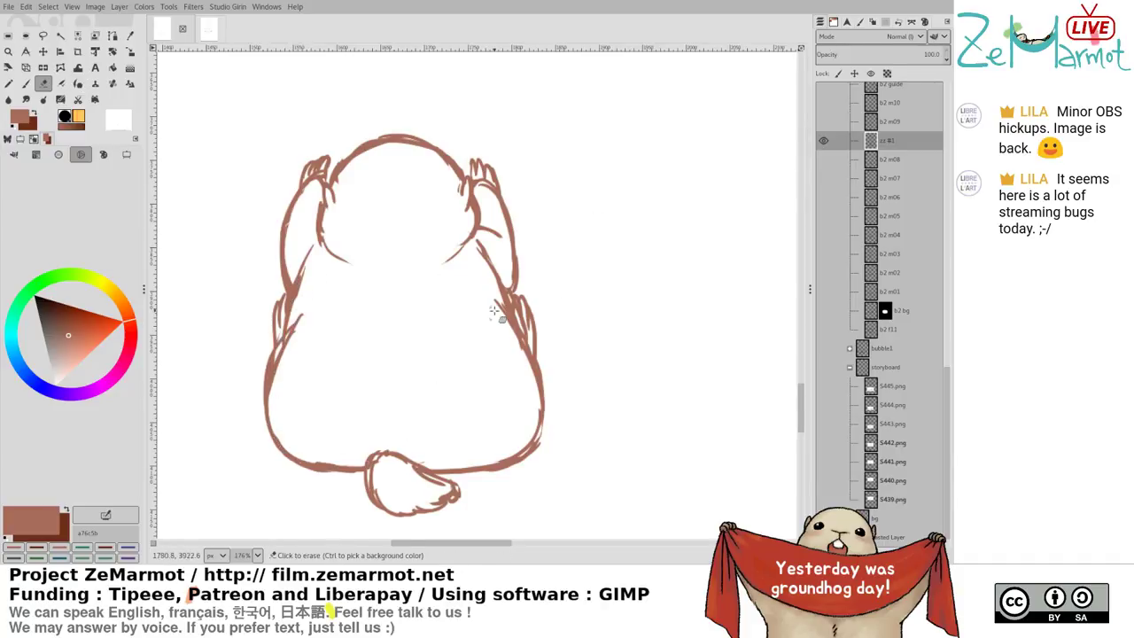
left_click_drag(275, 345, 269, 372)
key("y")
left_click_drag(274, 328, 276, 360)
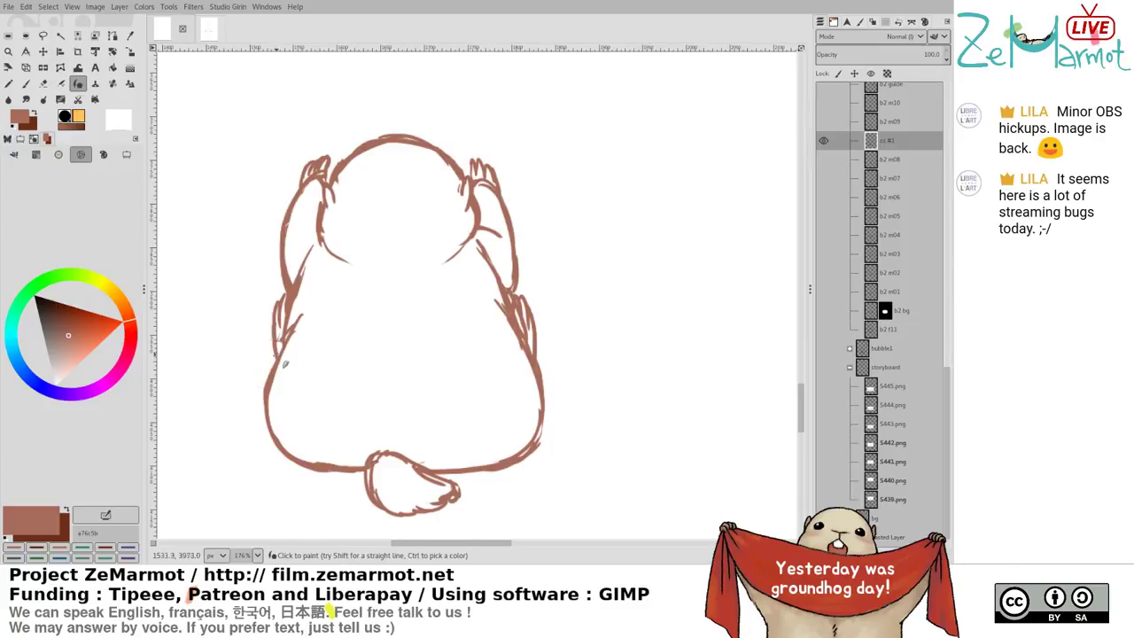
Erase the rough right flank beside the foot and redraw it as a rounder thigh curve starting further inside the back
key("shift+e")
left_click_drag(492, 321, 507, 283)
key("y")
key("shift+e")
left_click_drag(484, 248, 523, 352)
key("y")
left_click_drag(497, 312, 536, 390)
left_click_drag(514, 341, 540, 403)
key("shift+e")
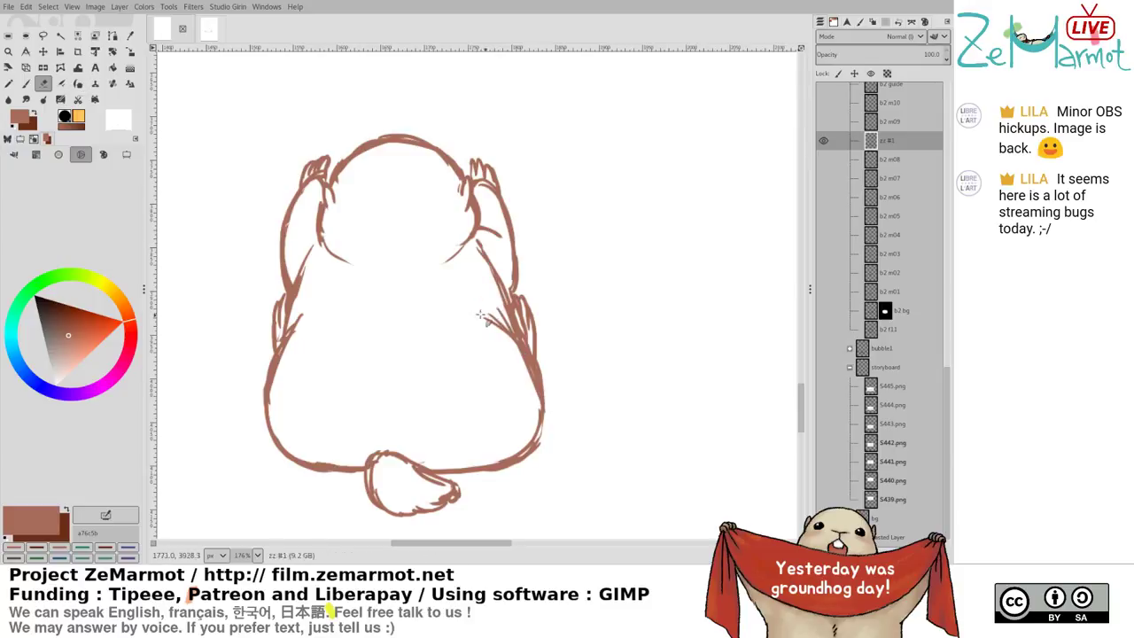
mouse_move(488, 317)
left_mouse_down()
mouse_move(532, 390)
mouse_move(509, 326)
mouse_move(535, 381)
left_mouse_up()
key("y")
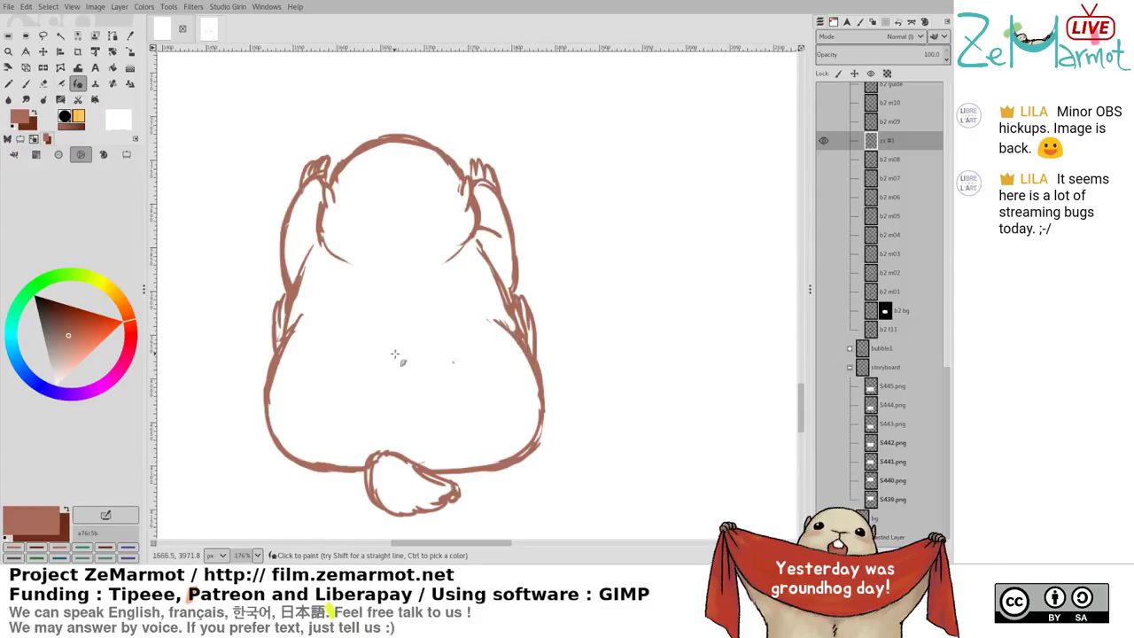
Flip between b2 m07, b2 m08 and the rough sketch to compare the body shape
left_click(832, 160)
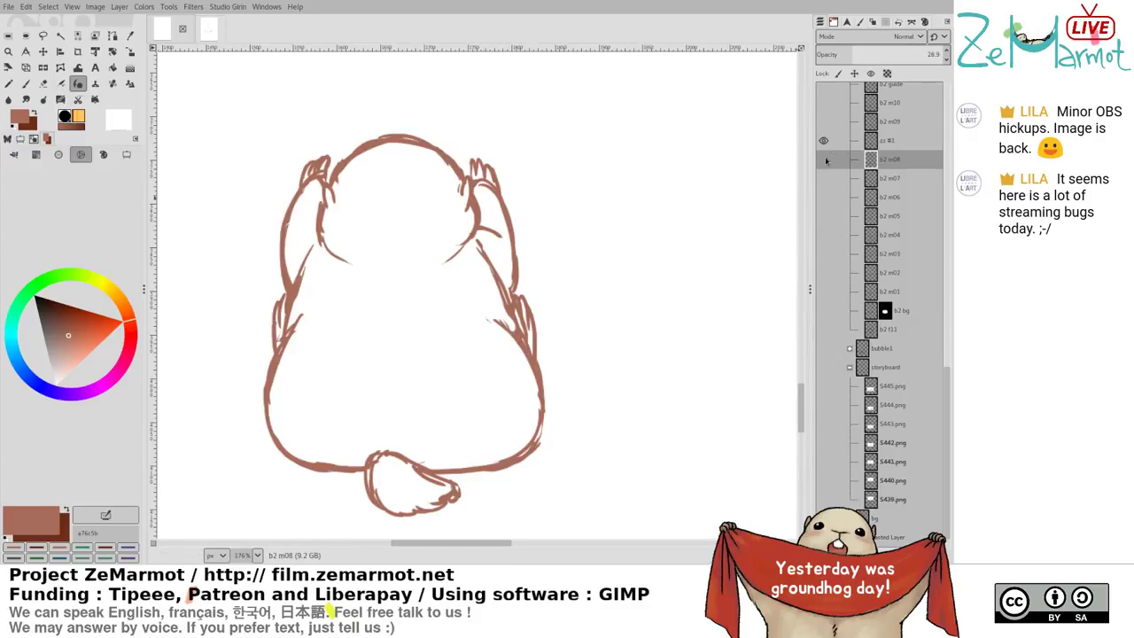
left_click(824, 141)
left_click(825, 141)
left_click(824, 177, "shift")
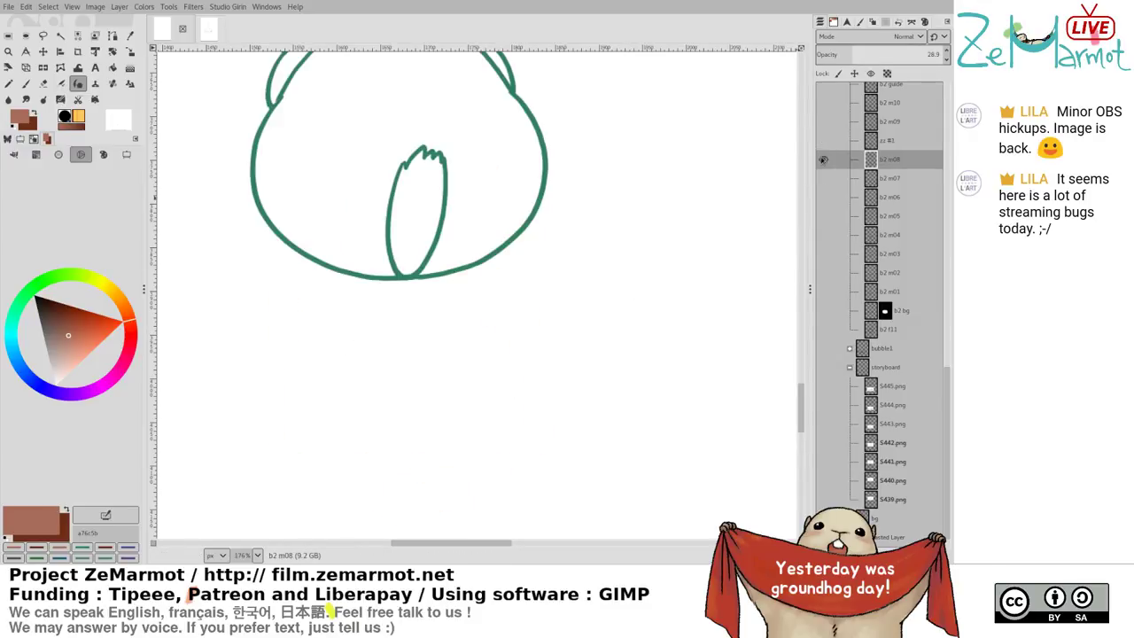
left_click(824, 159, "shift")
left_click(824, 140)
Return to the rough sketch layer and clean up stray lines where the right back meets the thigh
key("shift+e")
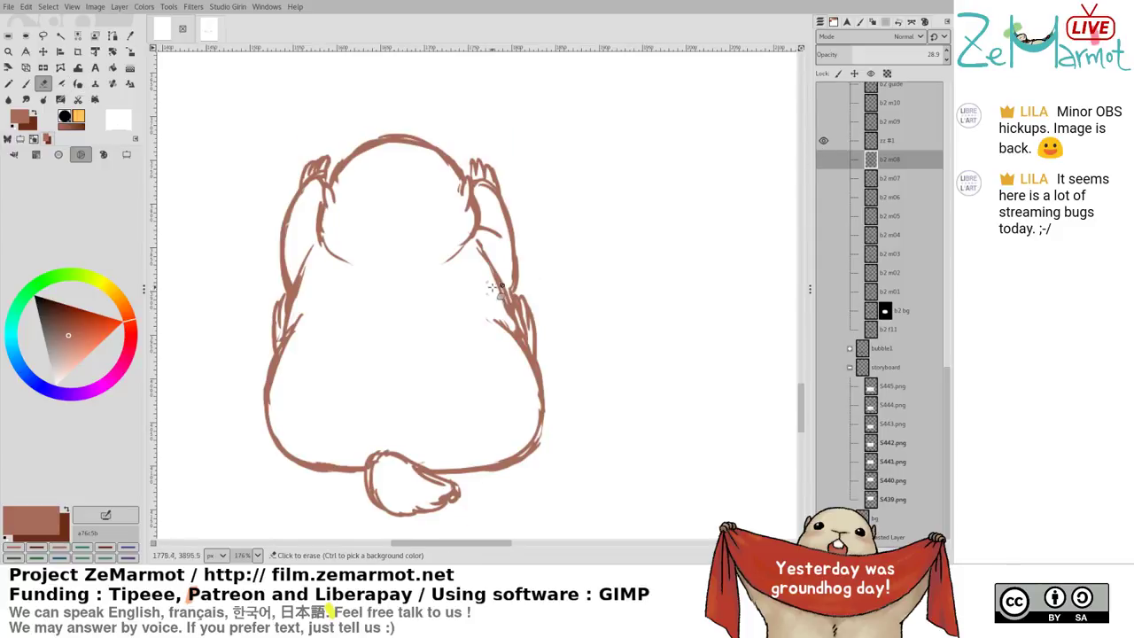
key("Page_Up")
left_click_drag(492, 284, 510, 317)
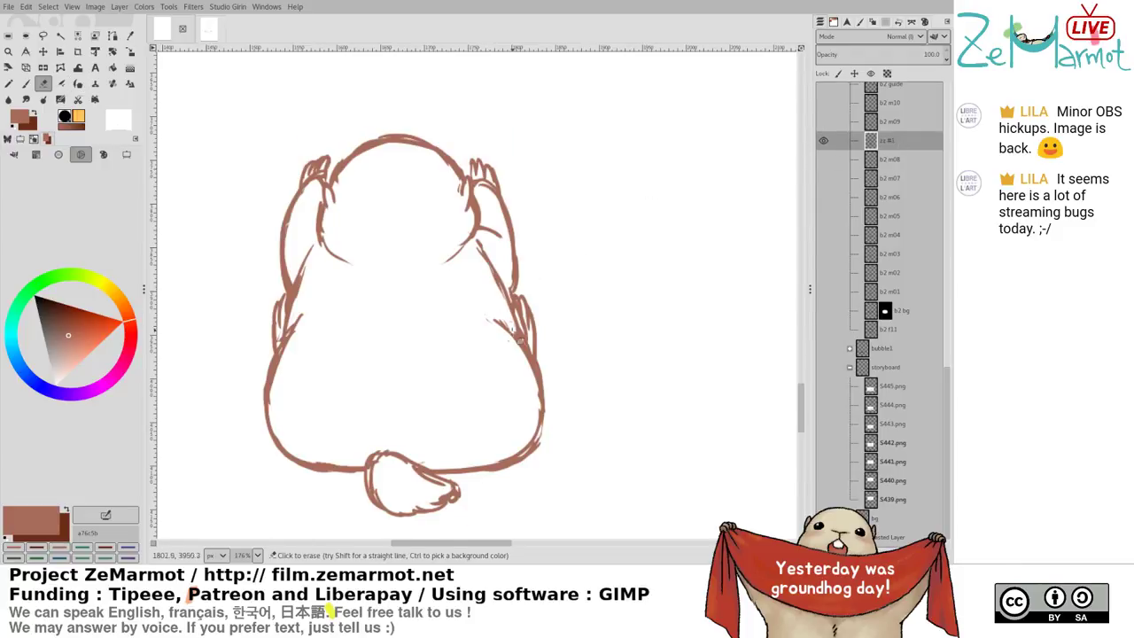
key("k")
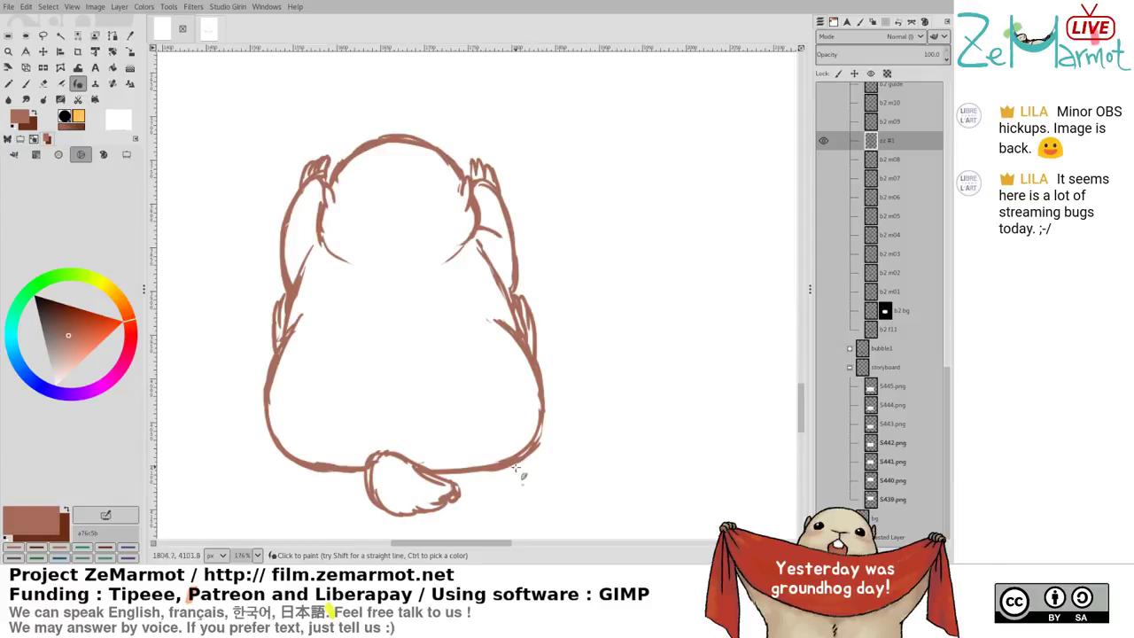
key("shift+e")
key("k")
Redraw the left side of the rough back with a shorter curve running from below the shoulder to the foot
left_click_drag(316, 261, 290, 324)
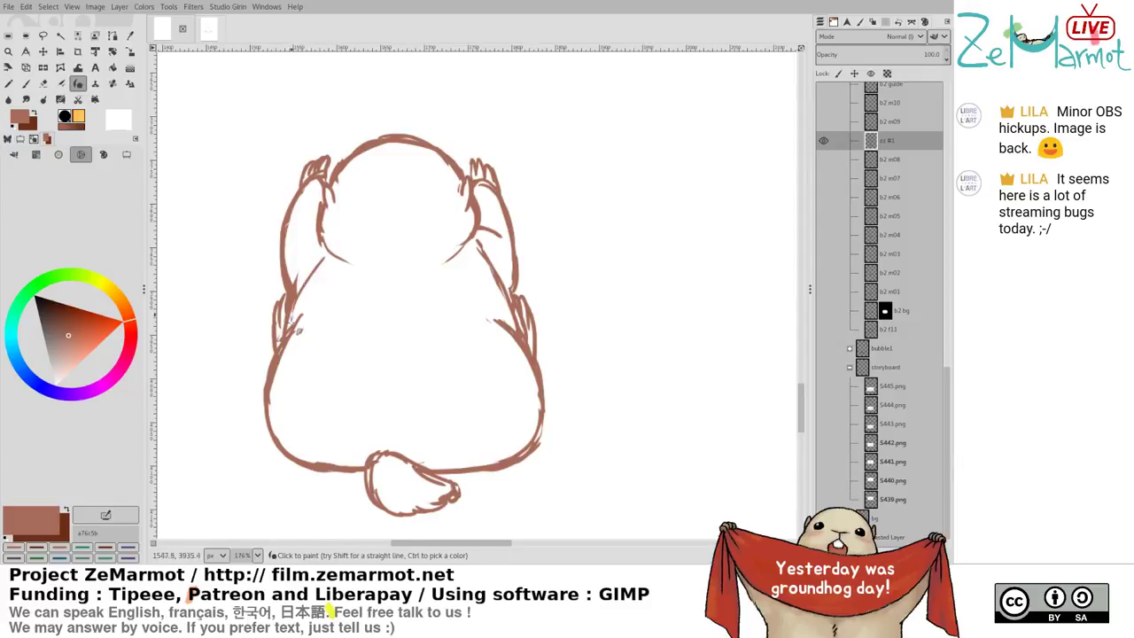
key("ctrl+z")
left_click_drag(314, 265, 290, 326)
left_click_drag(307, 279, 289, 336)
key("shift+e")
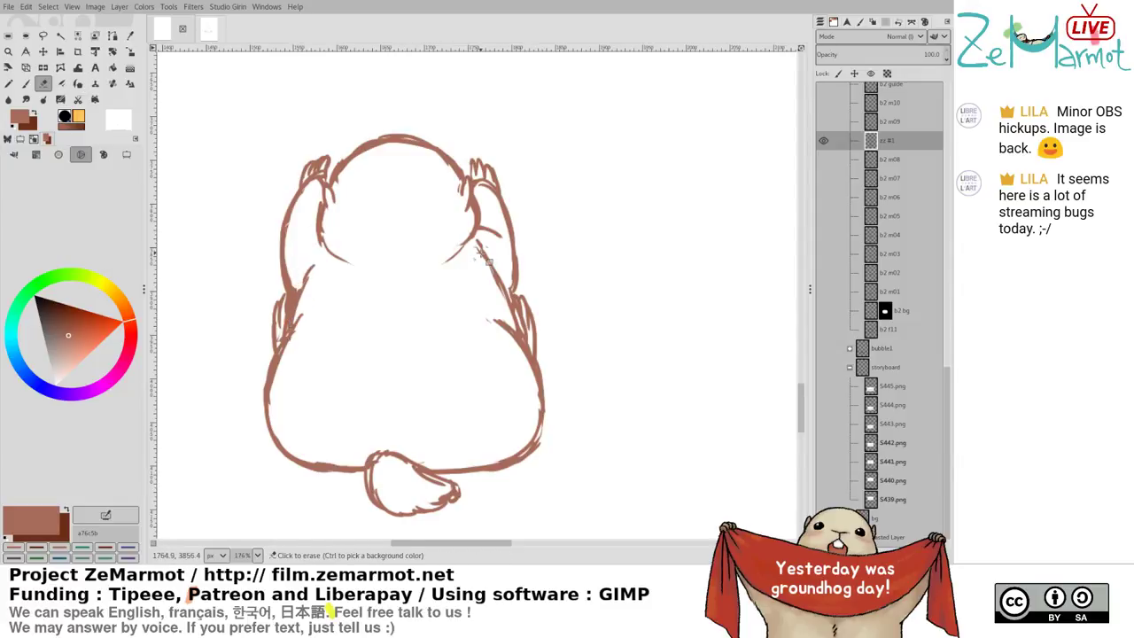
Replace the right side of the rough back with a lower, more curved line and trim the right arm's outer edge
left_click_drag(480, 243, 512, 303)
key("k")
left_click_drag(475, 267, 509, 311)
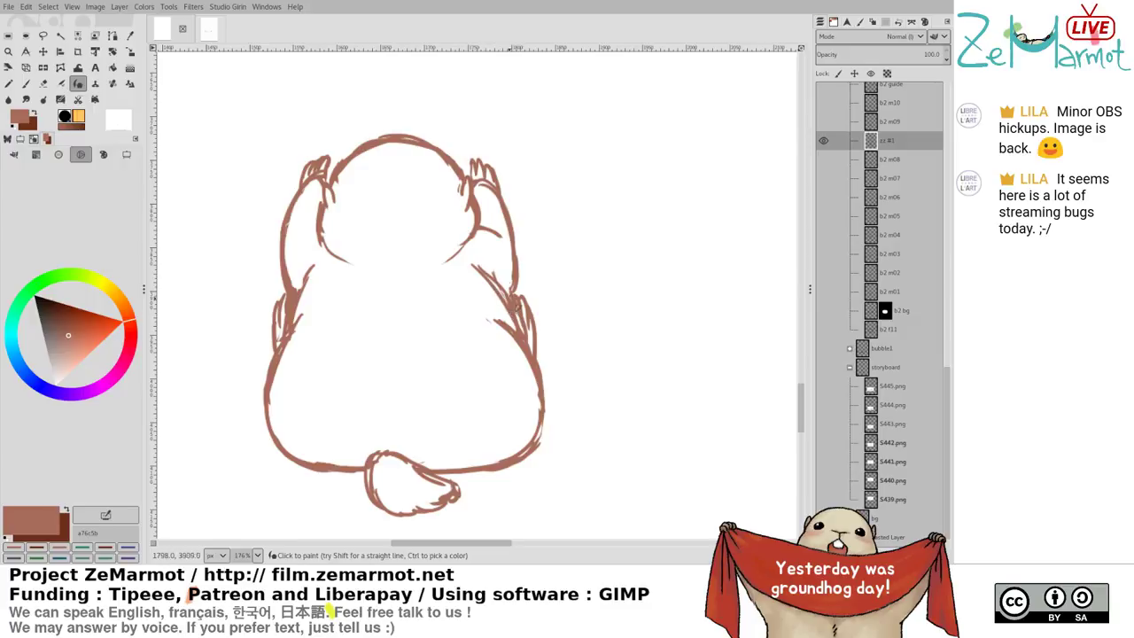
mouse_move(470, 264)
left_mouse_down()
mouse_move(513, 325)
mouse_move(513, 307)
mouse_move(516, 328)
left_mouse_up()
key("shift+e")
key("k")
key("shift+e")
left_click_drag(523, 263, 511, 314)
key("k")
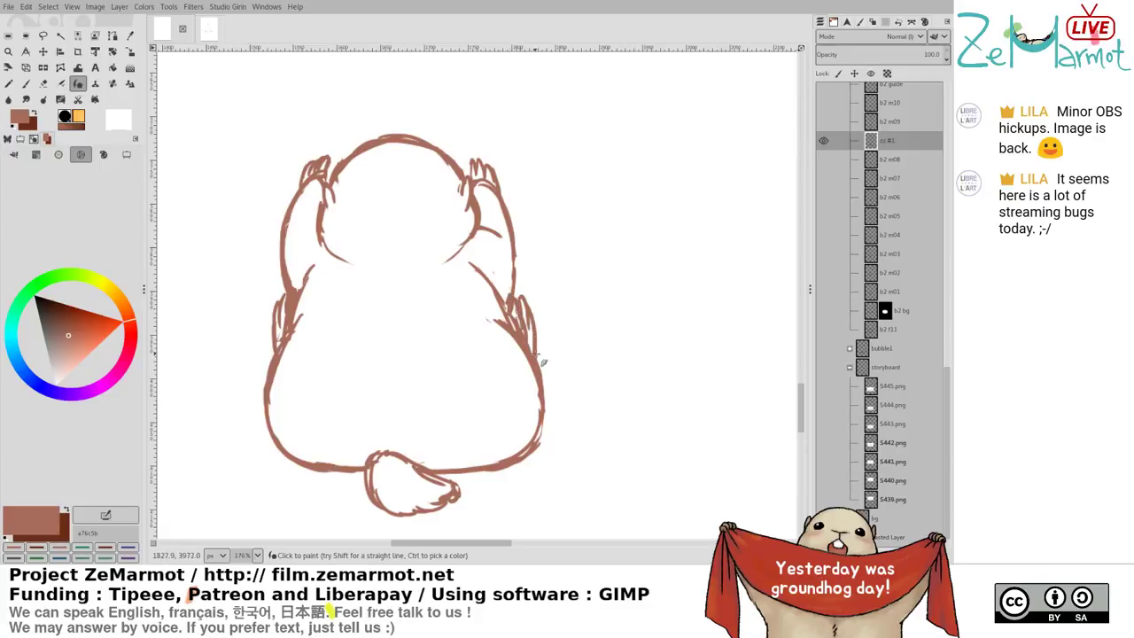
Reinforce the left cheek and neck curve, then reshape the right cheek curve and the short arm crease beside it
left_click_drag(316, 202, 353, 260)
left_click_drag(468, 249, 481, 261)
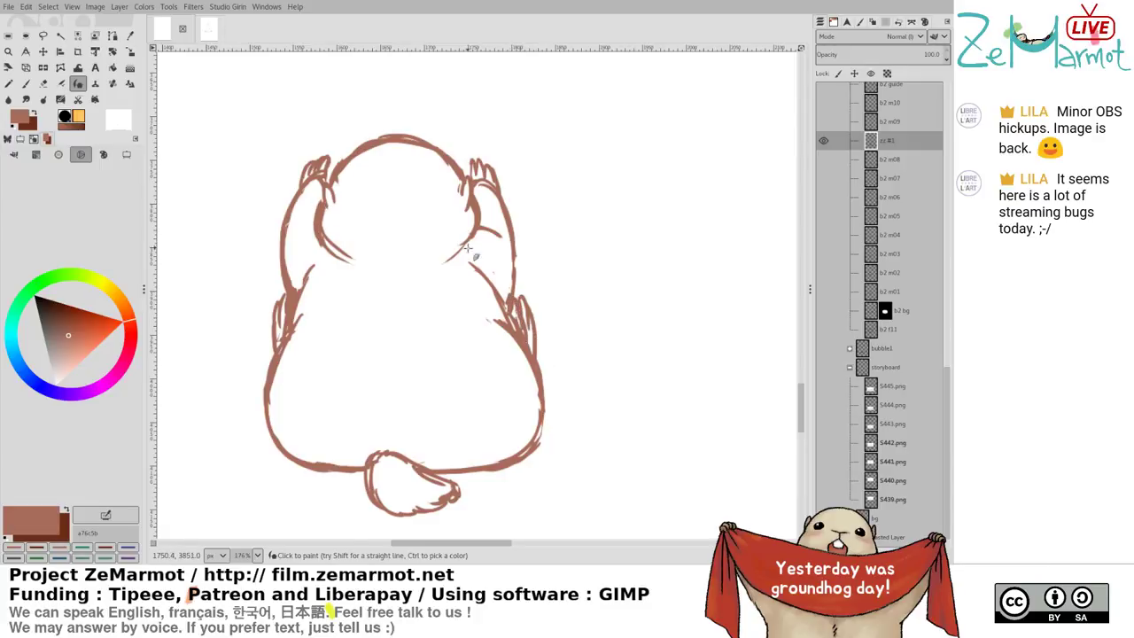
key("shift+e")
mouse_move(483, 199)
left_mouse_down()
mouse_move(485, 226)
mouse_move(447, 262)
left_mouse_up()
key("k")
left_click_drag(499, 235, 479, 227)
key("shift+e")
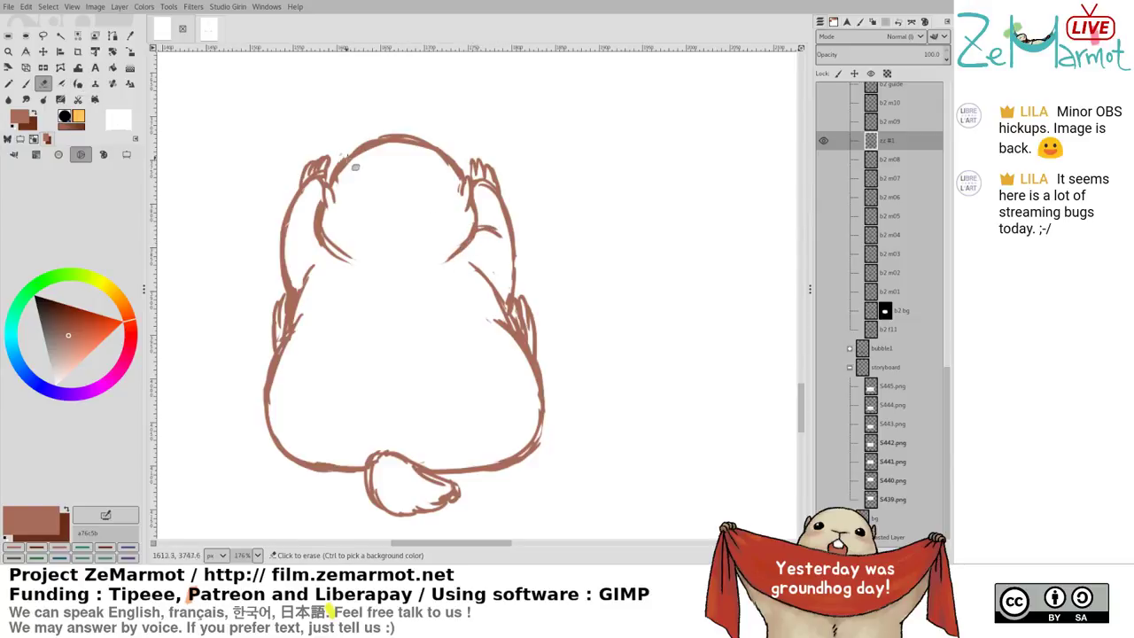
Thin out the rough head's upper outline and draw a shallow curved fold across the middle of the back
mouse_move(339, 177)
left_mouse_down()
mouse_move(414, 146)
mouse_move(431, 161)
left_mouse_up()
key("k")
left_click_drag(346, 334, 446, 342)
key("ctrl+z")
Flip through b2 m07, b2 m08 and the rough sketch, then show the rough sketch over b2 m08
left_click(824, 179, "shift")
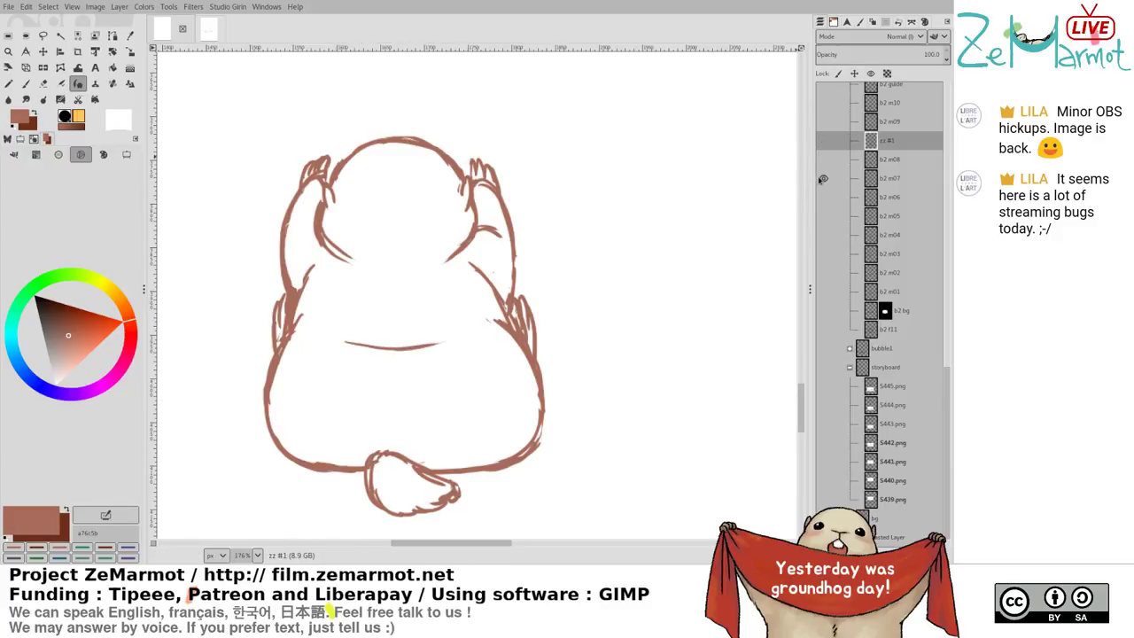
left_click(824, 160, "shift")
left_click(825, 147, "shift")
left_click(824, 163, "shift")
left_click(824, 142)
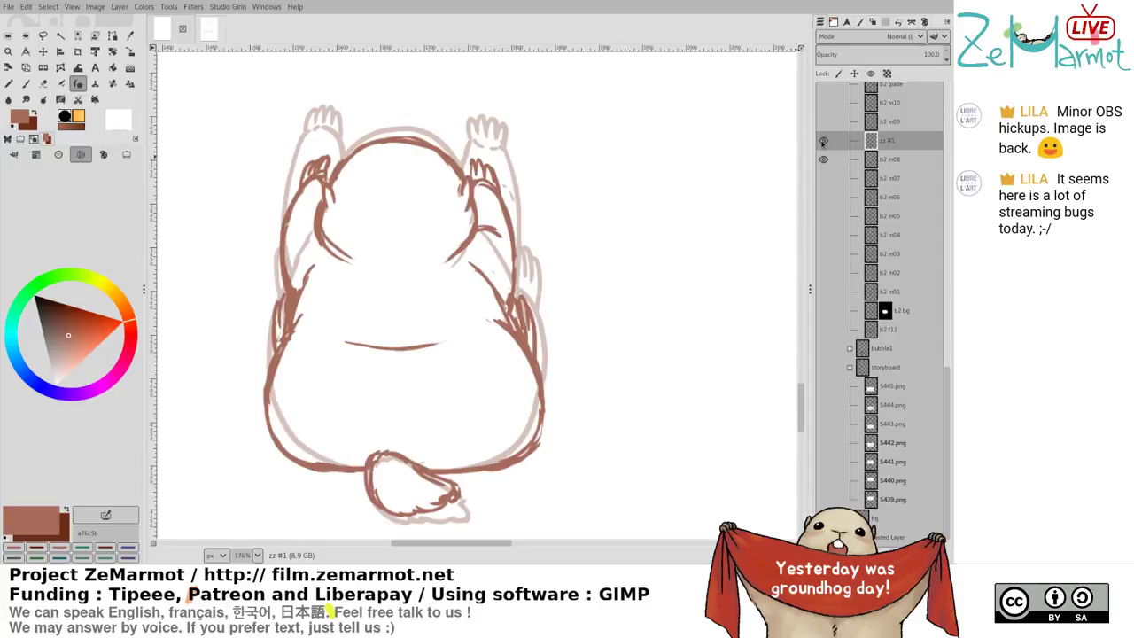
Redraw the rough body's left side slightly farther out and replace the right shoulder fold with a cleaner curve
key("shift+e")
mouse_move(307, 300)
left_mouse_down()
mouse_move(287, 340)
mouse_move(302, 274)
mouse_move(273, 422)
mouse_move(282, 455)
left_mouse_up()
key("y")
key("shift+e")
mouse_move(496, 321)
left_mouse_down()
mouse_move(507, 292)
mouse_move(519, 339)
left_mouse_up()
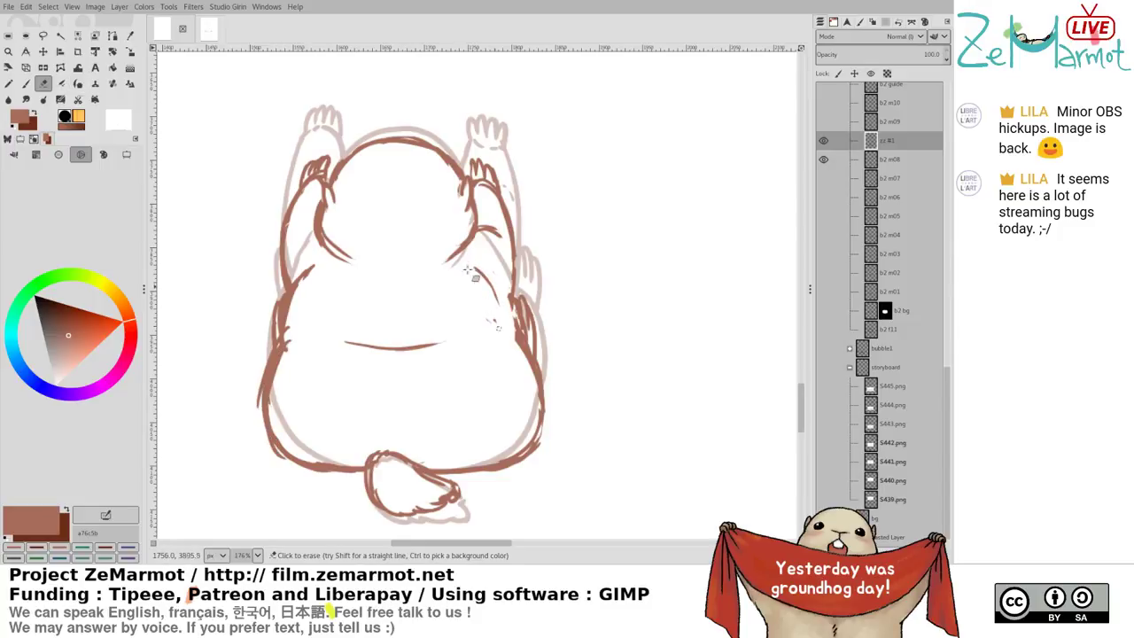
key("y")
mouse_move(470, 264)
left_mouse_down()
mouse_move(532, 351)
mouse_move(546, 417)
mouse_move(517, 367)
left_mouse_up()
mouse_move(308, 439)
left_mouse_down()
mouse_move(257, 385)
mouse_move(281, 461)
mouse_move(260, 401)
mouse_move(331, 470)
mouse_move(307, 465)
mouse_move(287, 411)
left_mouse_up()
Trim the rough body's bottom outline and redraw the right hip as a slightly wider curve
key("shift+e")
mouse_move(289, 468)
left_mouse_down()
mouse_move(308, 455)
mouse_move(466, 480)
mouse_move(540, 461)
mouse_move(479, 480)
left_mouse_up()
key("y")
key("shift+e")
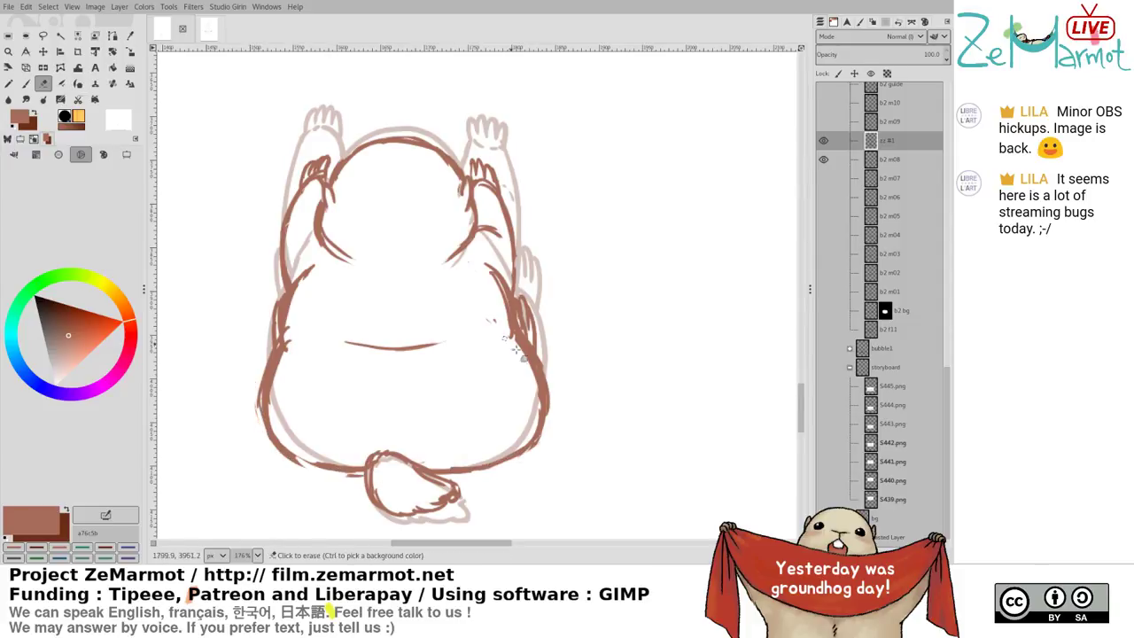
left_click_drag(530, 369, 538, 429)
key("y")
left_click_drag(533, 369, 540, 430)
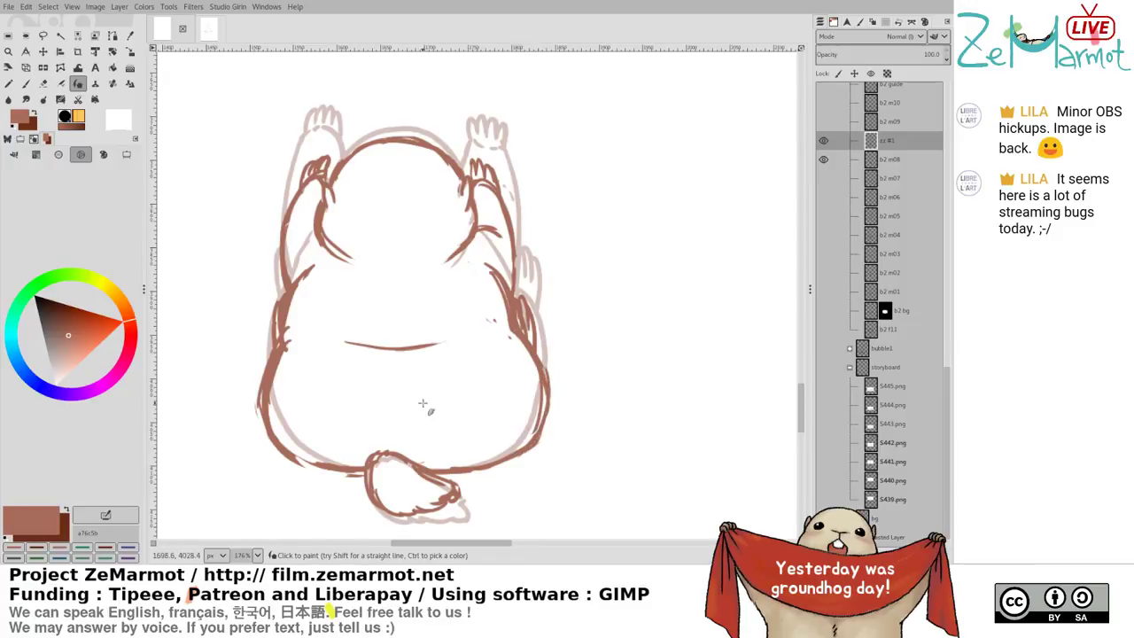
Thin out the left hip line and redraw its outer curve down toward the bottom outline
key("shift+e")
mouse_move(290, 349)
left_mouse_down()
mouse_move(273, 400)
mouse_move(307, 337)
mouse_move(273, 419)
mouse_move(289, 352)
mouse_move(275, 432)
left_mouse_up()
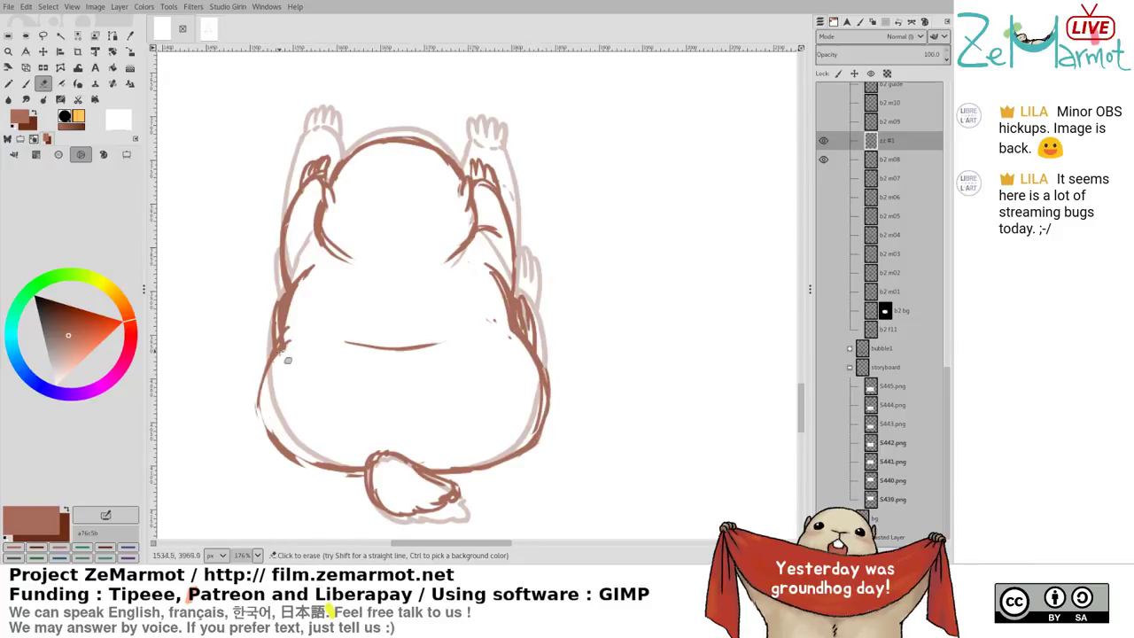
key("y")
left_click_drag(273, 376, 262, 435)
left_click_drag(267, 396, 261, 448)
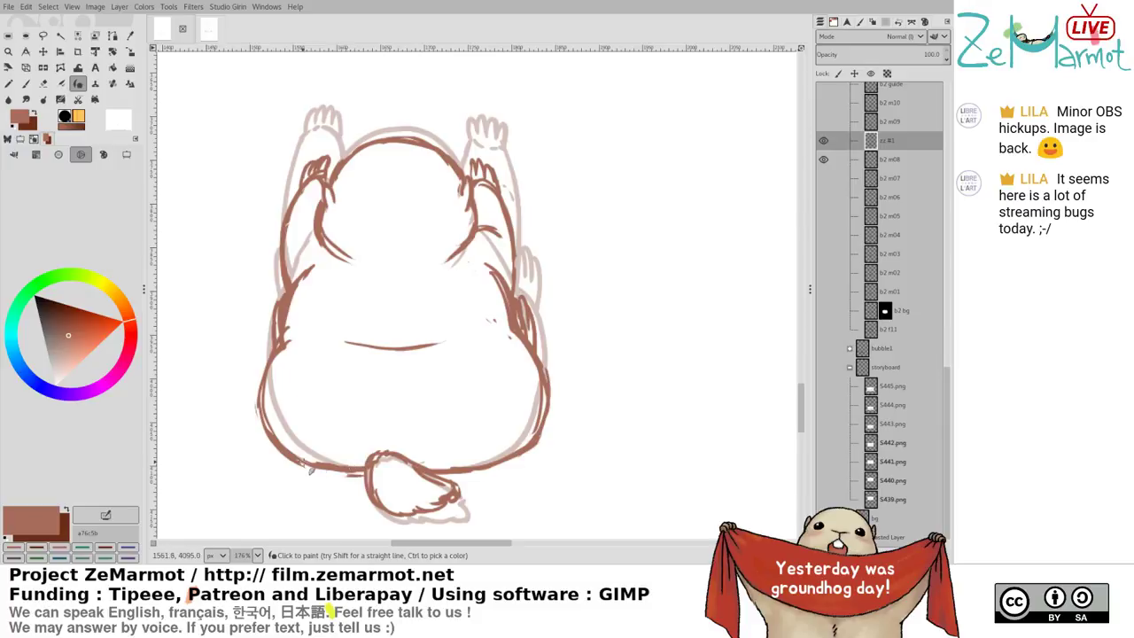
Flip through the frames from b2 m07 to the rough sketch, then show b2 m09 over the rough sketch
left_click(824, 179, "shift")
left_click(823, 160, "shift")
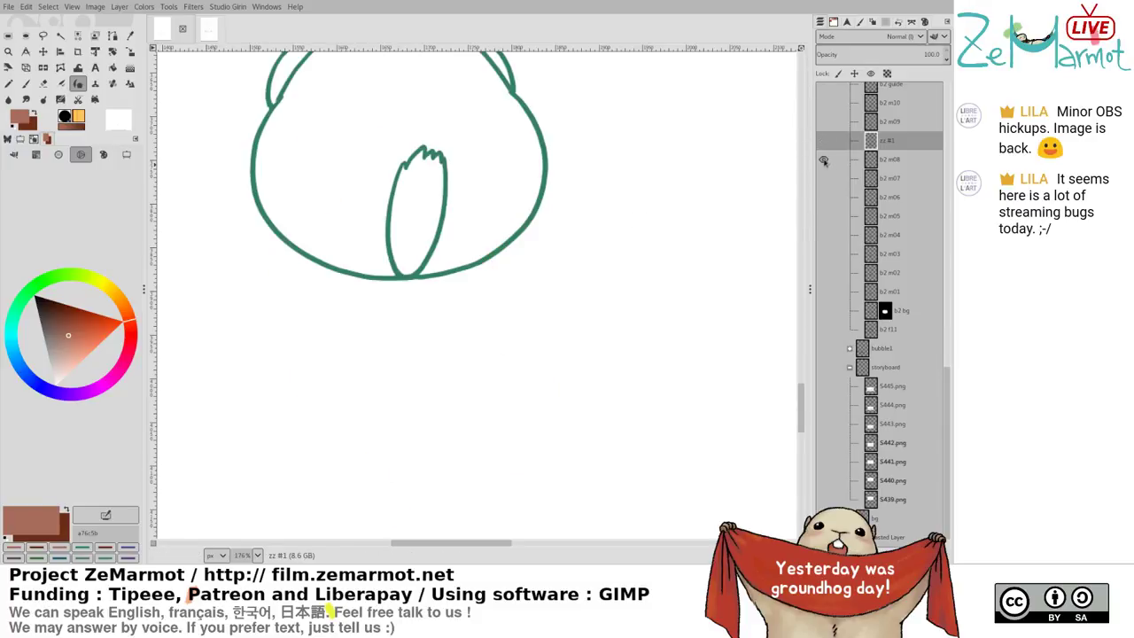
left_click(823, 141, "shift")
left_click(824, 123)
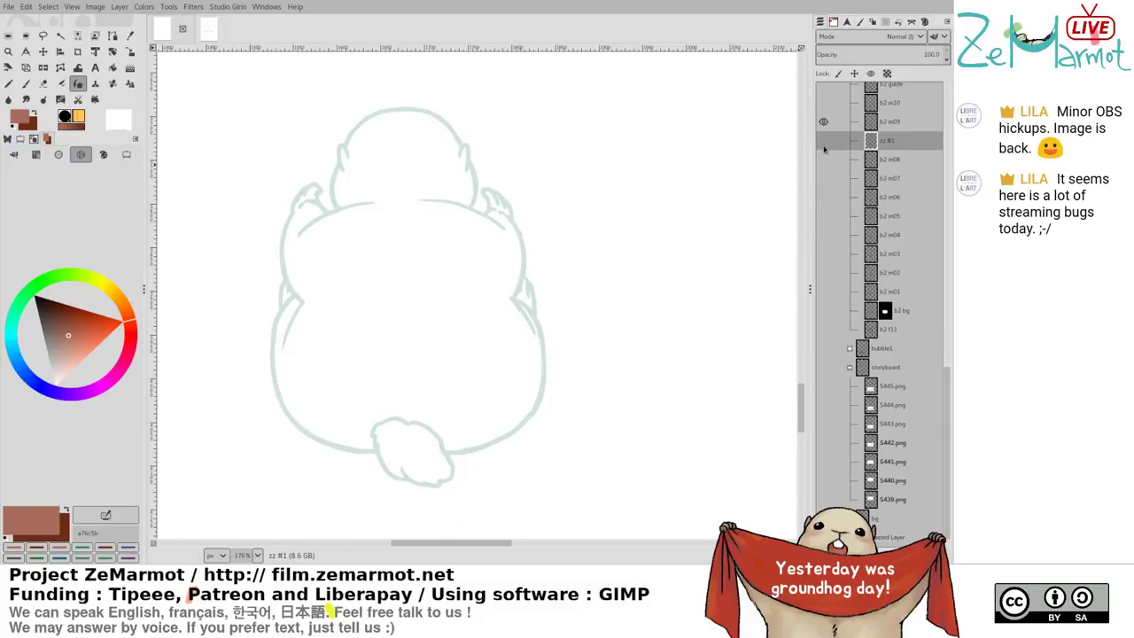
left_click(824, 158, "shift")
left_click(823, 141, "shift")
left_click(823, 123)
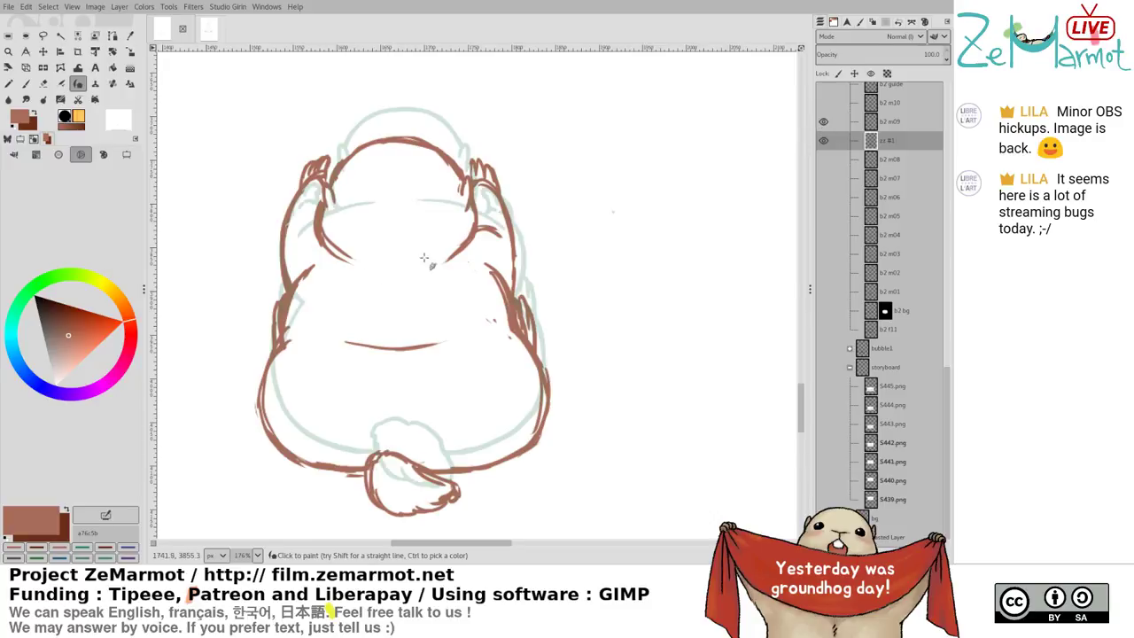
Clean up the line beside the left foot and reinforce the right shoulder fold and the right arm's outer edge
key("shift+e")
left_click_drag(290, 295, 281, 329)
key("k")
left_click_drag(293, 291, 287, 327)
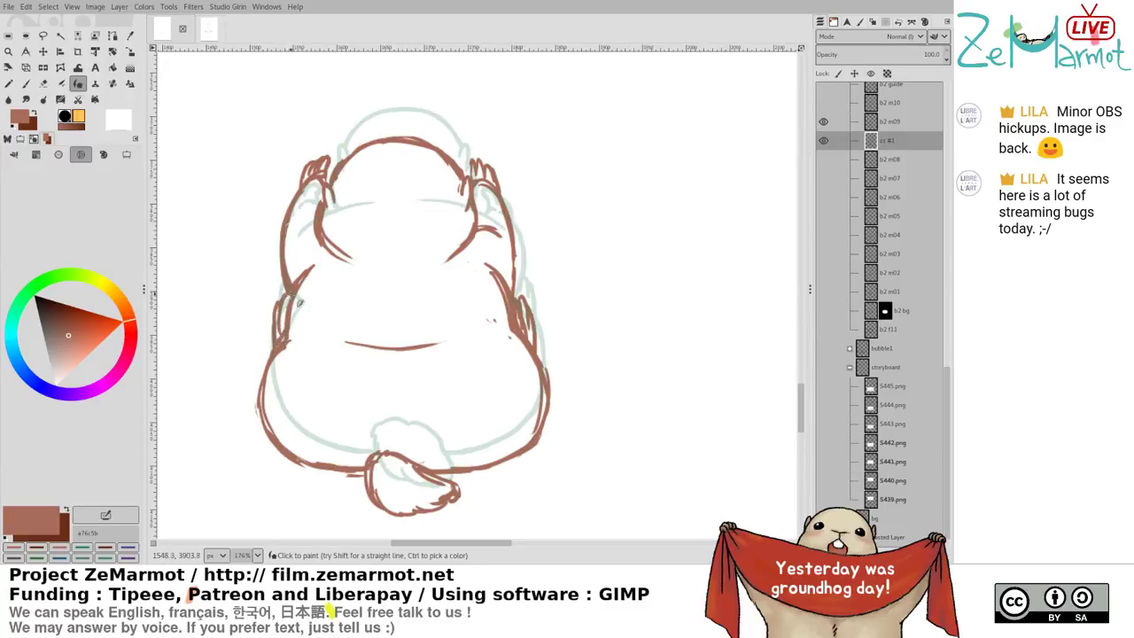
key("shift+e")
left_click_drag(493, 254, 519, 330)
key("k")
left_click_drag(496, 275, 511, 304)
left_click_drag(514, 247, 512, 305)
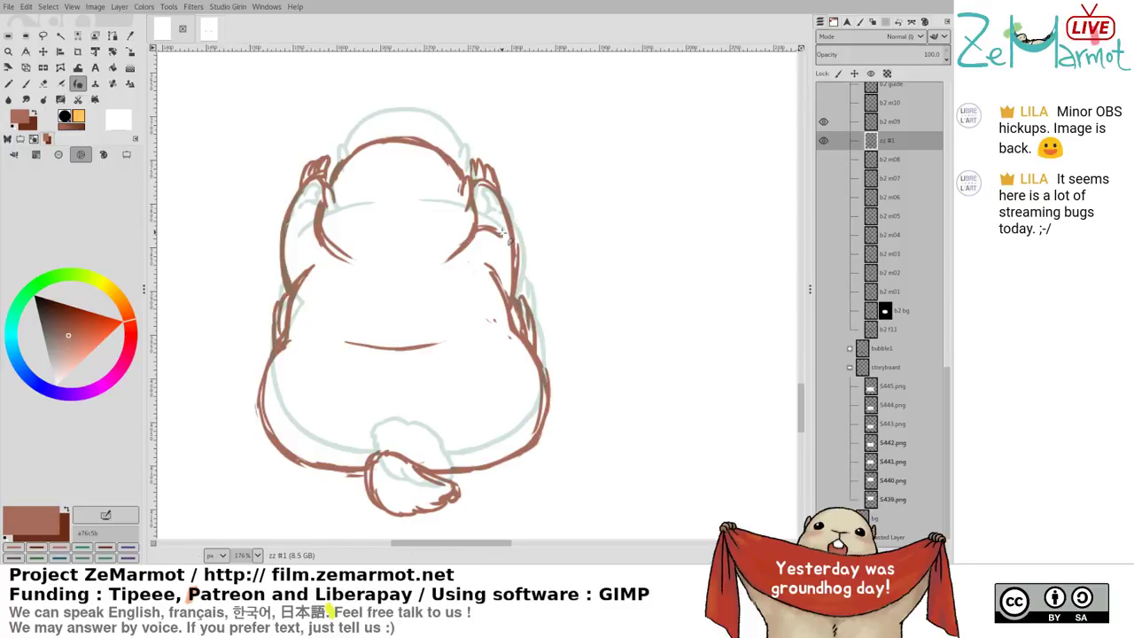
Compare the whole rough sketch with b2 m09 and b2 m08 by flipping between the frames
scroll(575, 294, "down", 3)
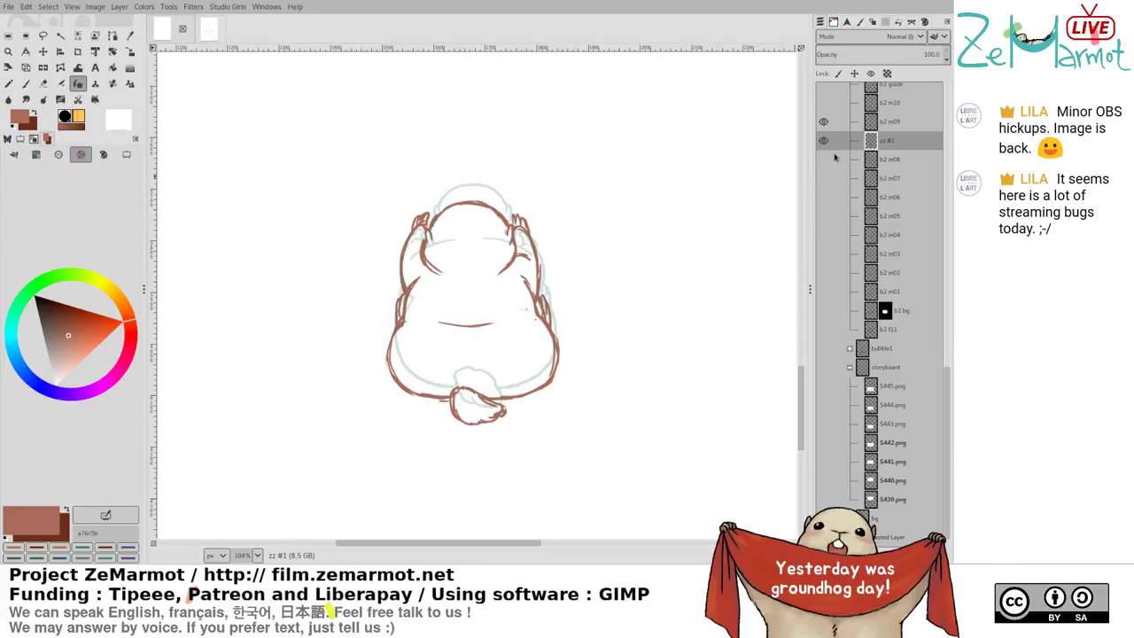
left_click(824, 121)
left_click(822, 127, "shift")
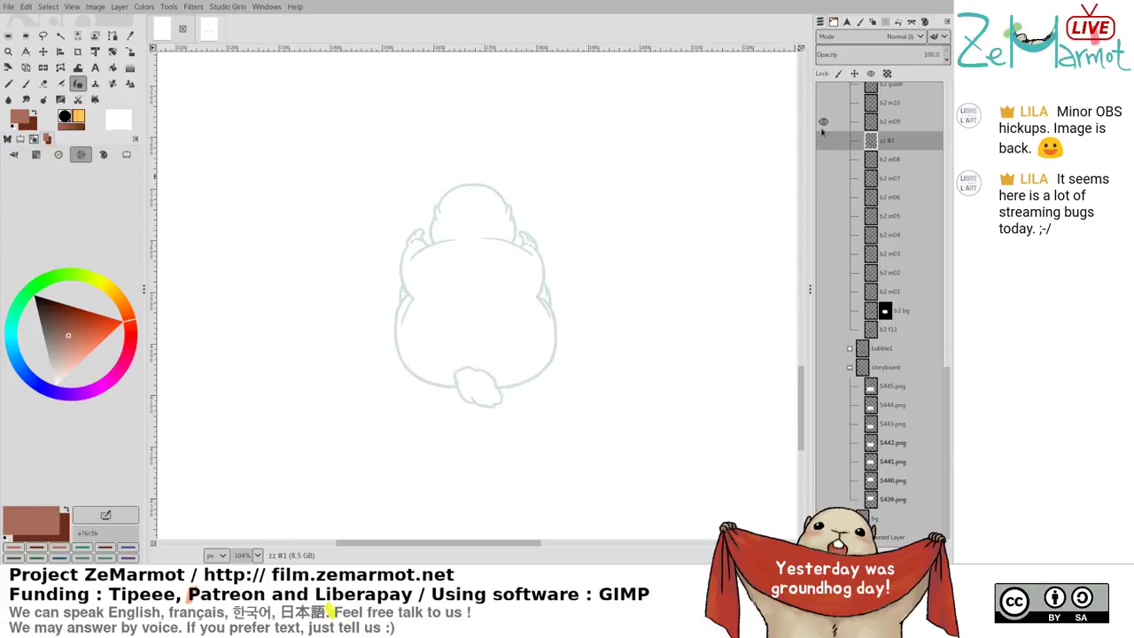
left_click(824, 144, "shift")
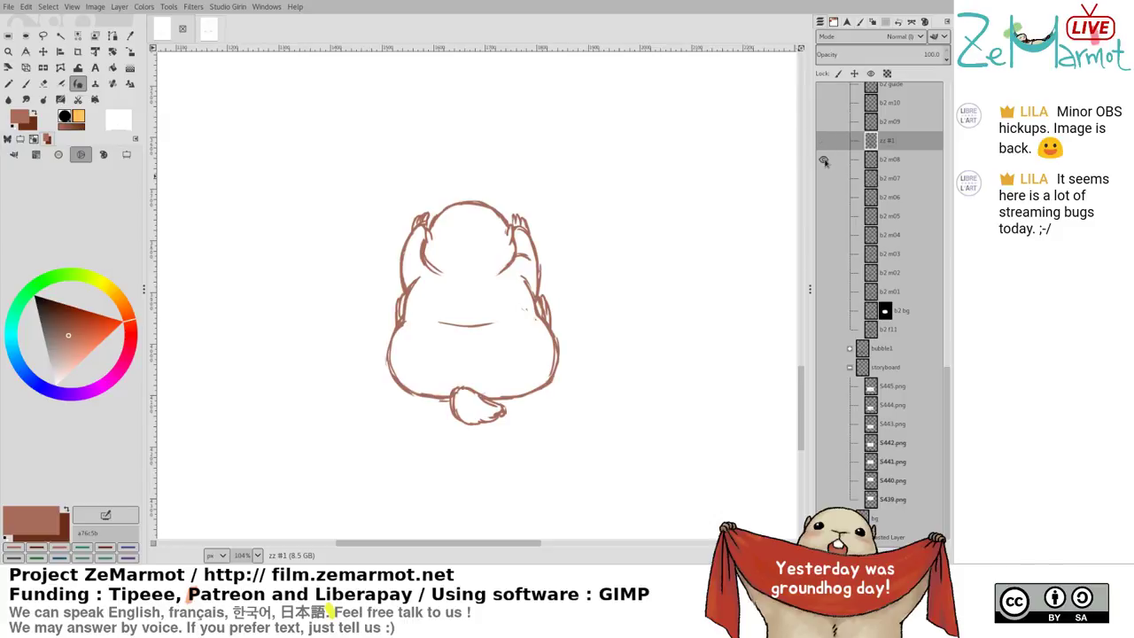
left_click(824, 160, "shift")
left_click(824, 142, "shift")
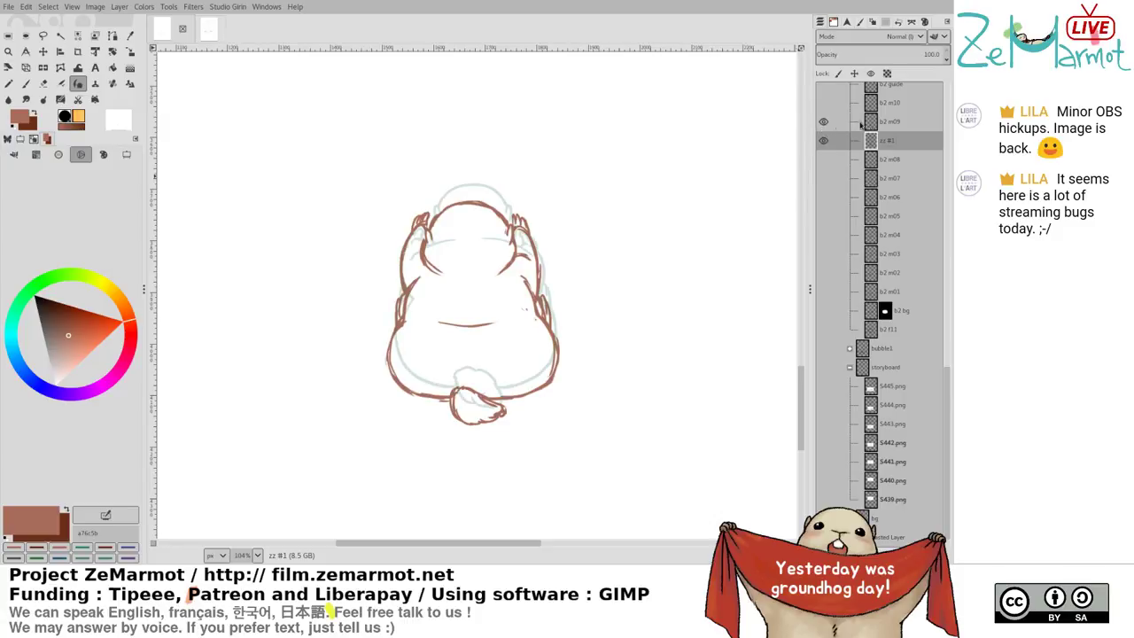
Link b2 m09 and b2 m10 and shift both frames slightly to the left over the rough sketch
left_click(852, 125)
left_click(831, 105)
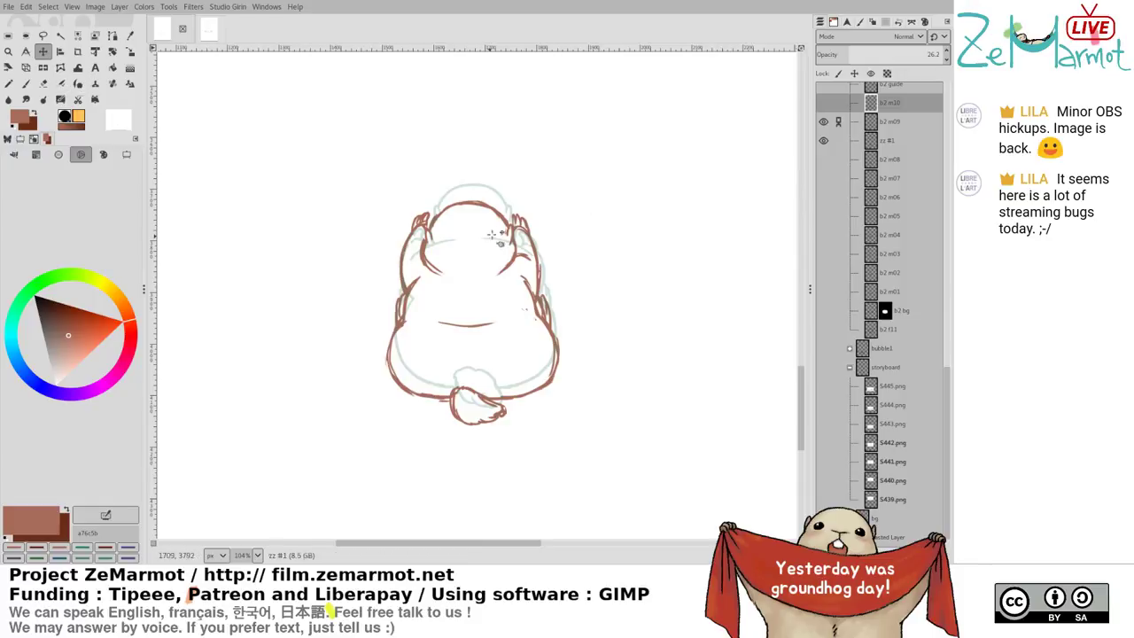
key("m")
left_click(839, 103)
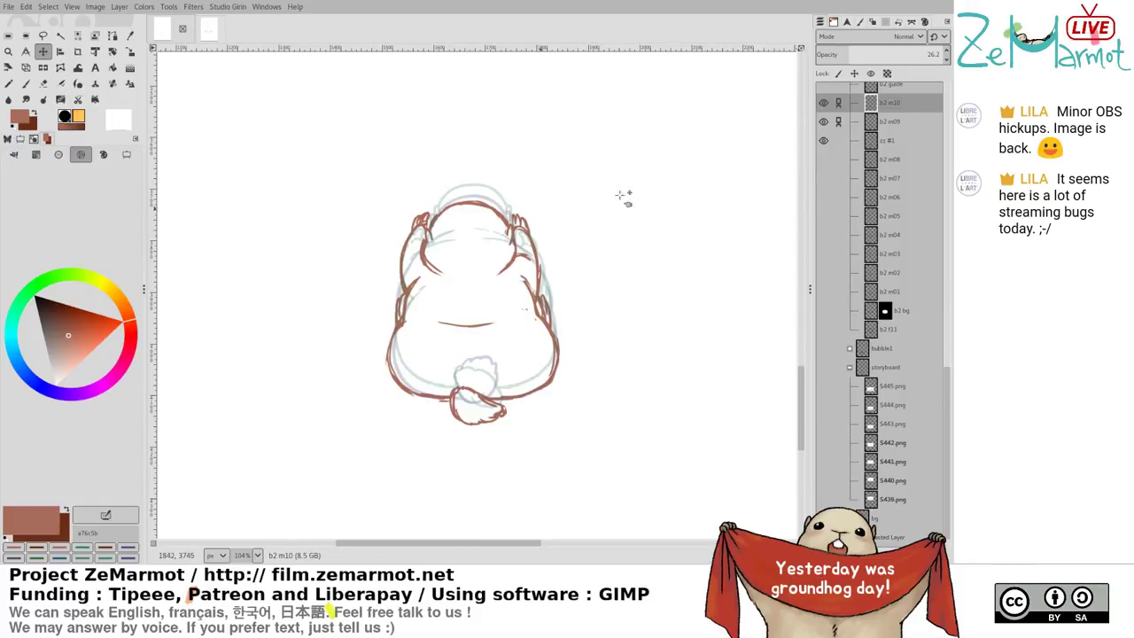
key("Page_Down")
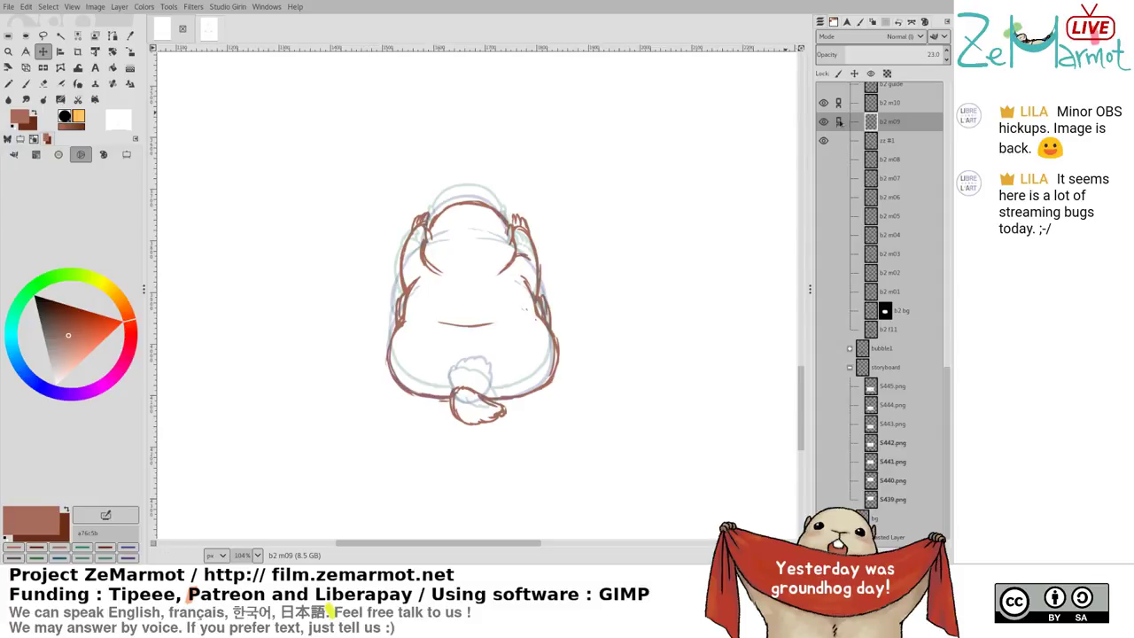
Flip back and forth through b2 m08, the rough sketch, b2 m09 and b2 m10 to check the motion
left_click(825, 142, "shift")
left_click(825, 103, "shift")
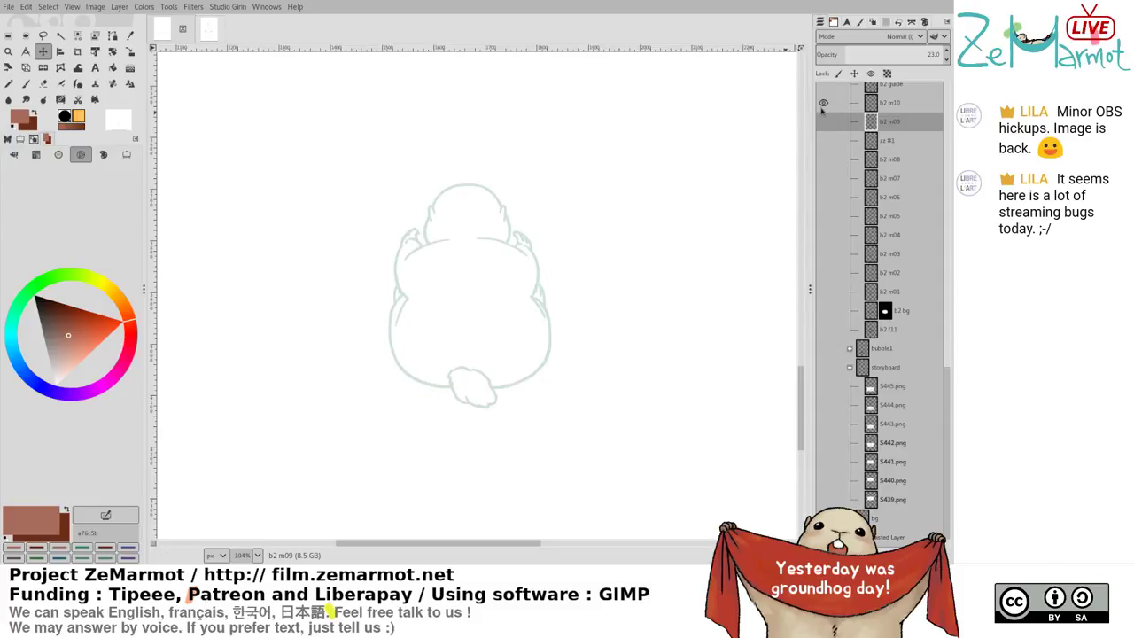
left_click(824, 122, "shift")
left_click(825, 140, "shift")
left_click(824, 107, "shift")
left_click(824, 121, "shift")
left_click(824, 160, "shift")
left_click(824, 140, "shift")
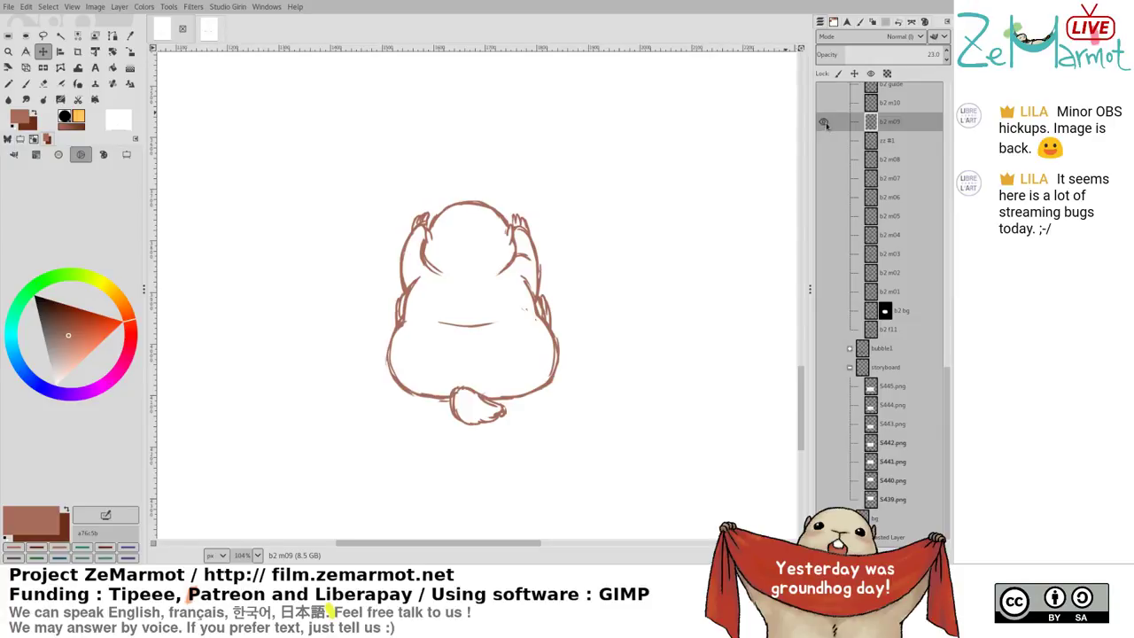
left_click(824, 122, "shift")
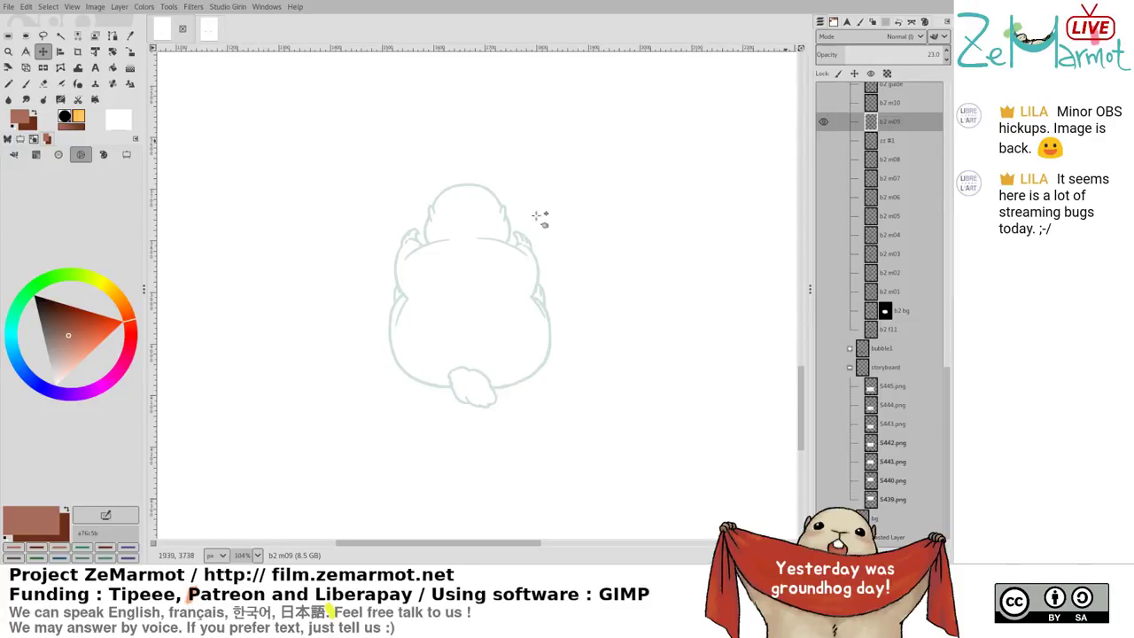
left_click(826, 133, "shift")
left_click(824, 122, "shift")
left_click(824, 104, "shift")
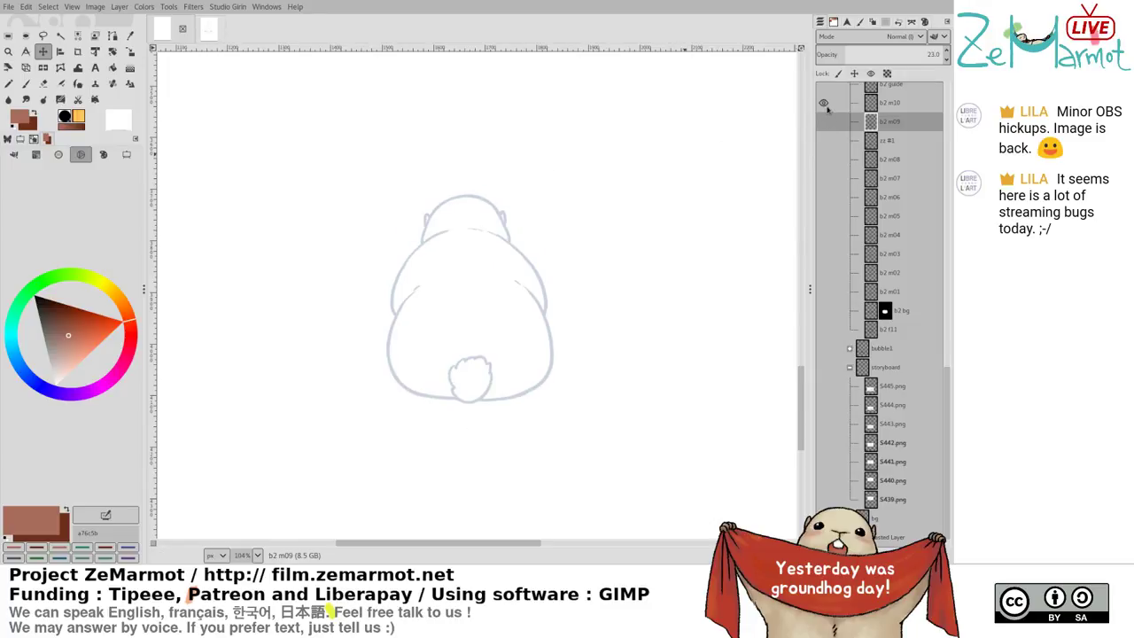
left_click(824, 140, "shift")
left_click(824, 103, "shift")
left_click(824, 122, "shift")
left_click(825, 103, "shift")
key("Up")
key("Up")
key("Up")
key("Up")
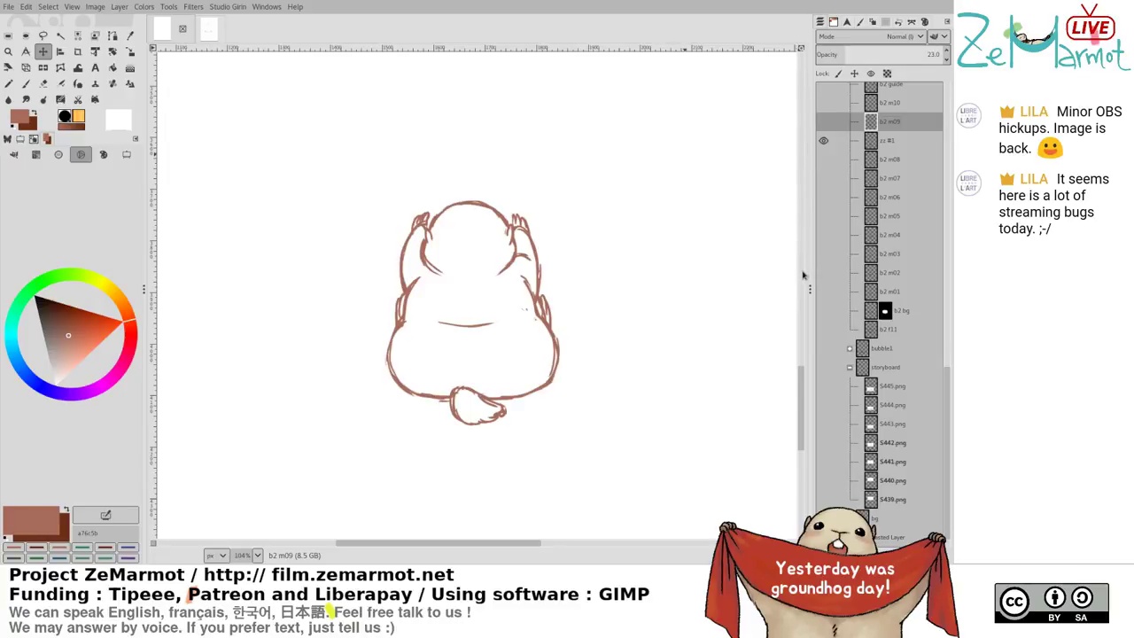
key("Down")
key("Down")
key("Down")
key("Down")
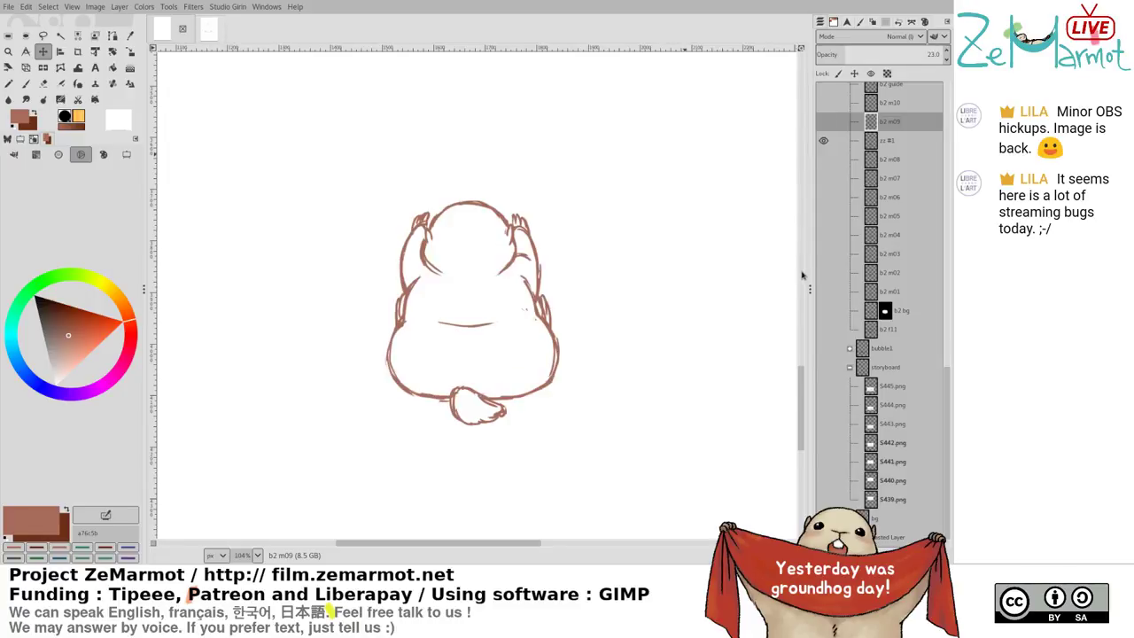
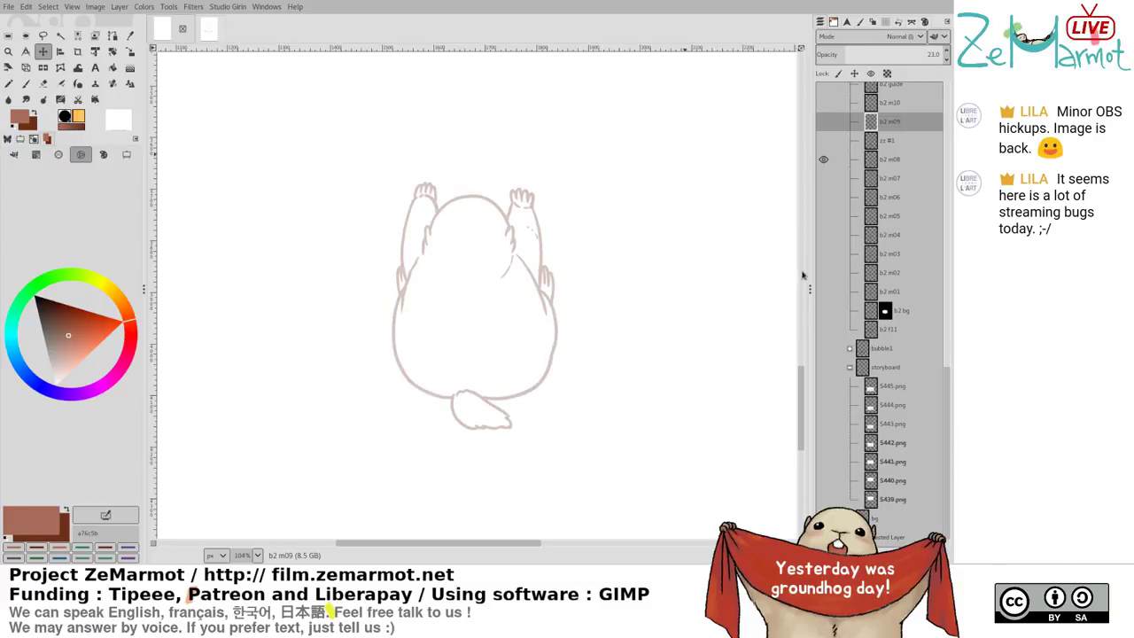
Lower the rough sketch layer's opacity to about 36 and add a new layer above it
left_click(892, 149)
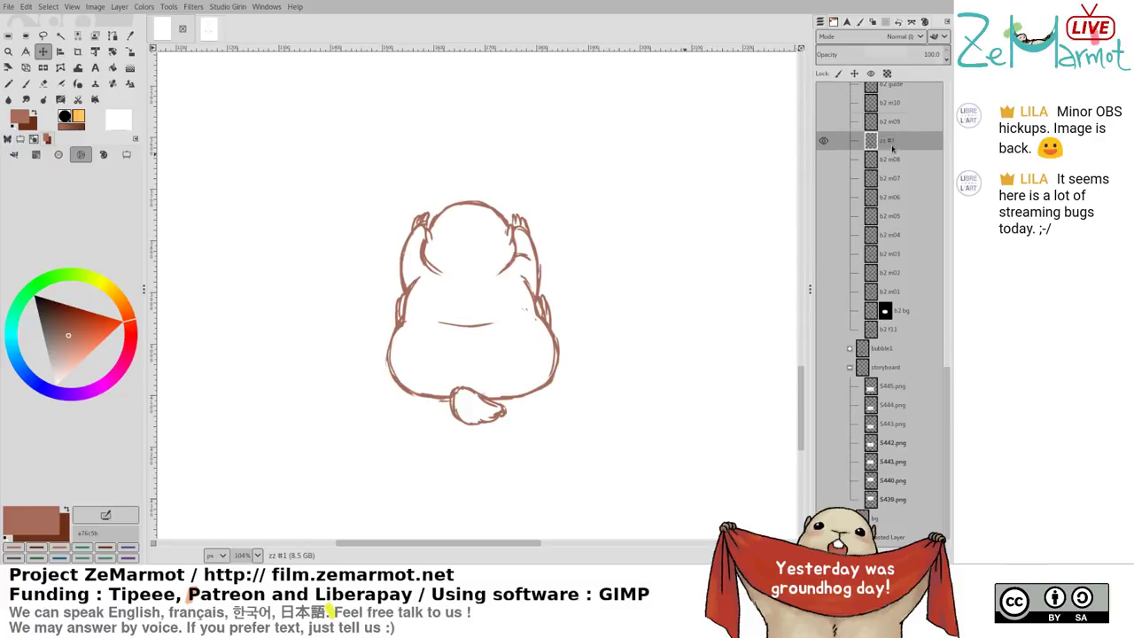
left_click(862, 54)
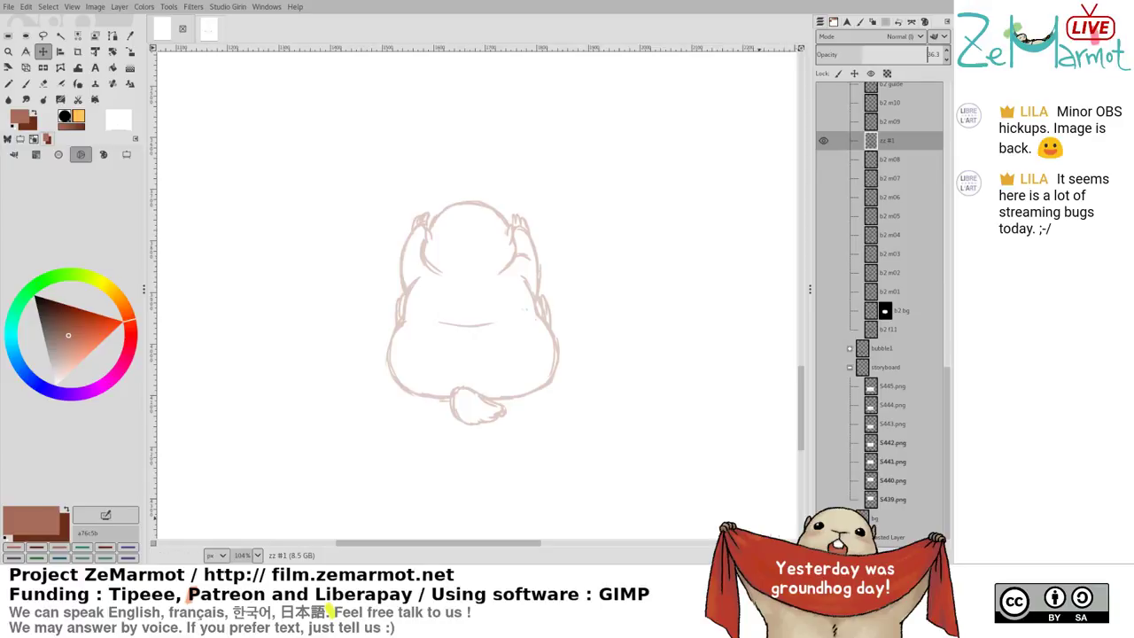
key("shift+ctrl+n")
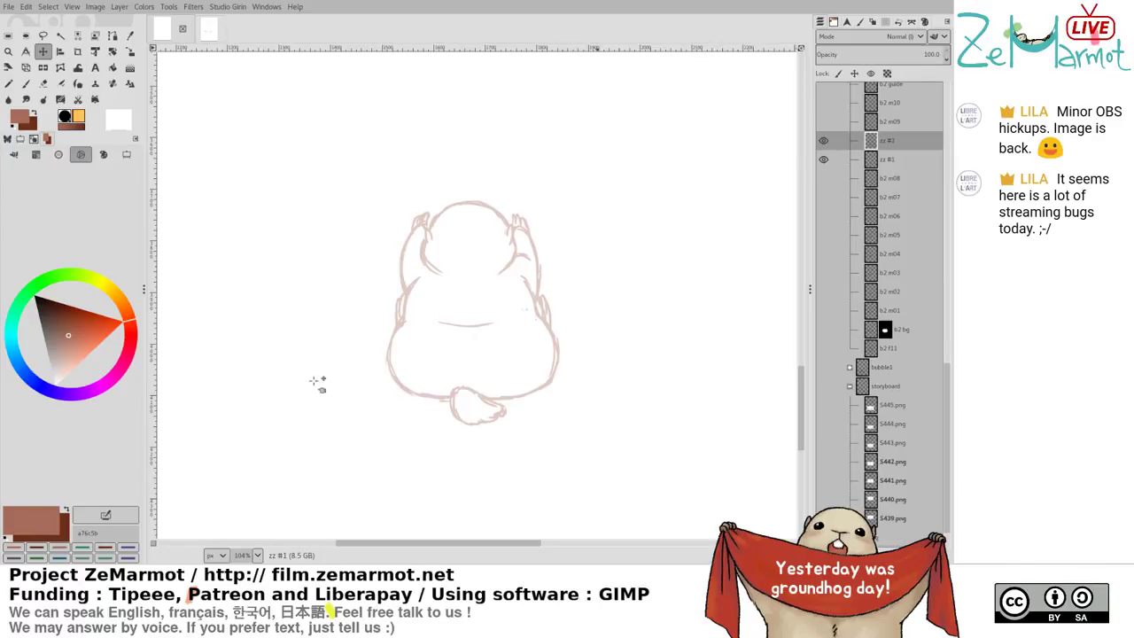
Set the drawing colour to purple 503b7f and check the faded sketch against b2 m09 and b2 m08
left_click(47, 280)
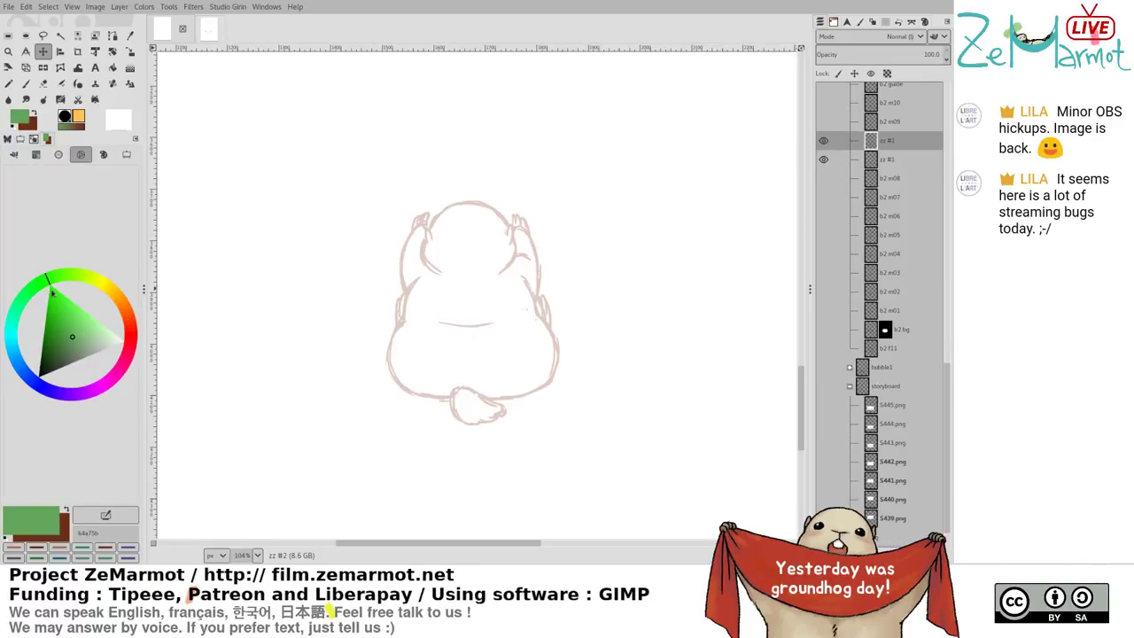
left_click(824, 122)
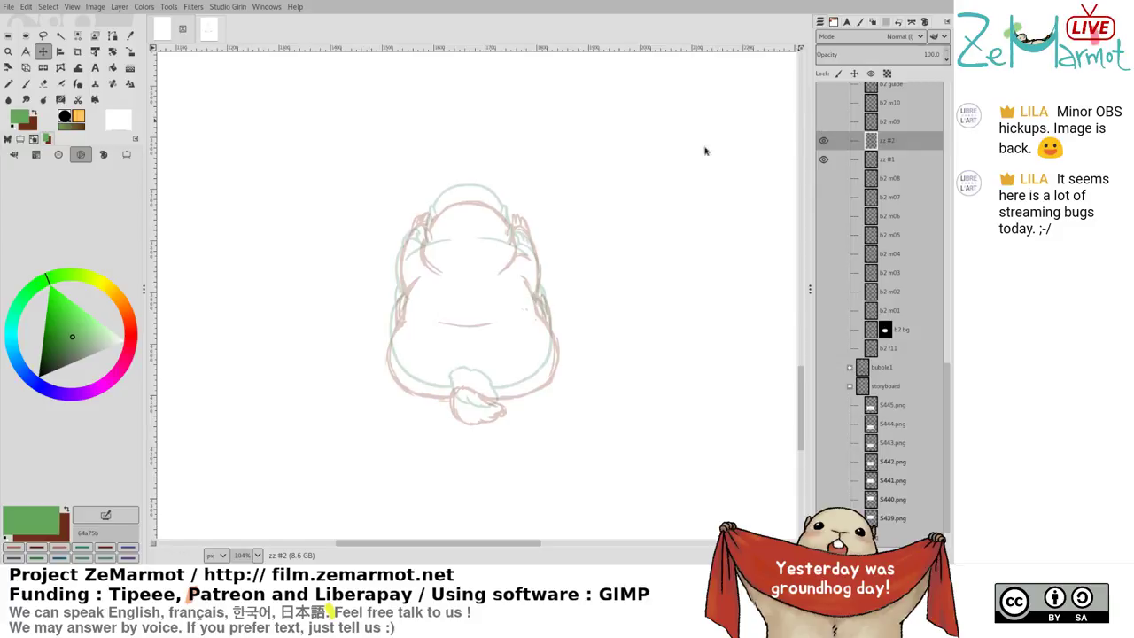
left_click(59, 393)
left_click(82, 331)
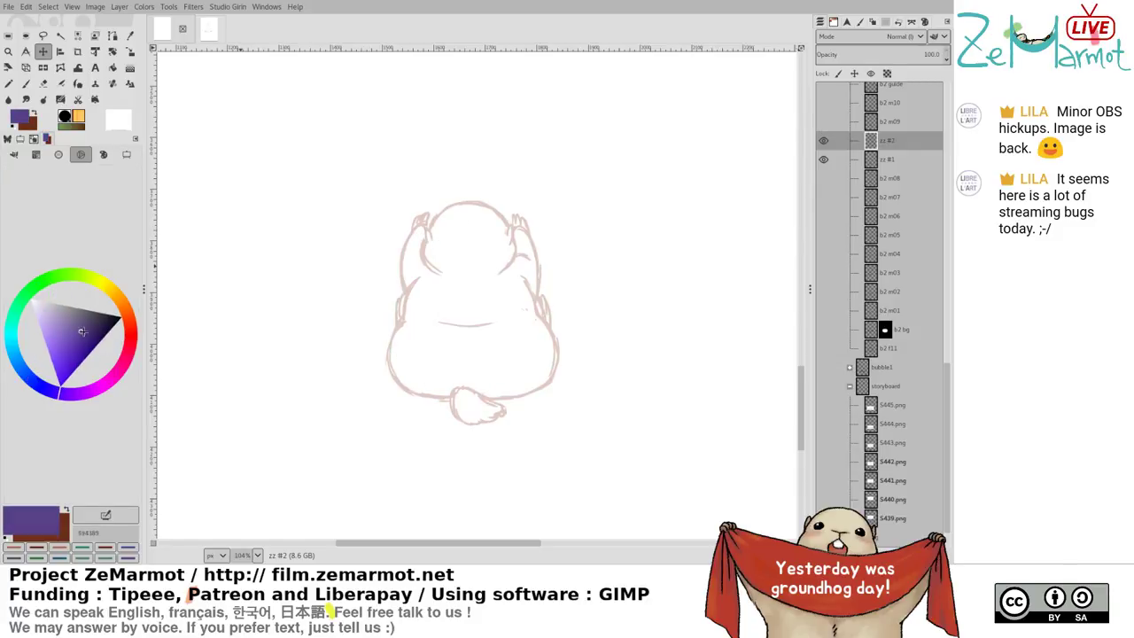
left_click(823, 121)
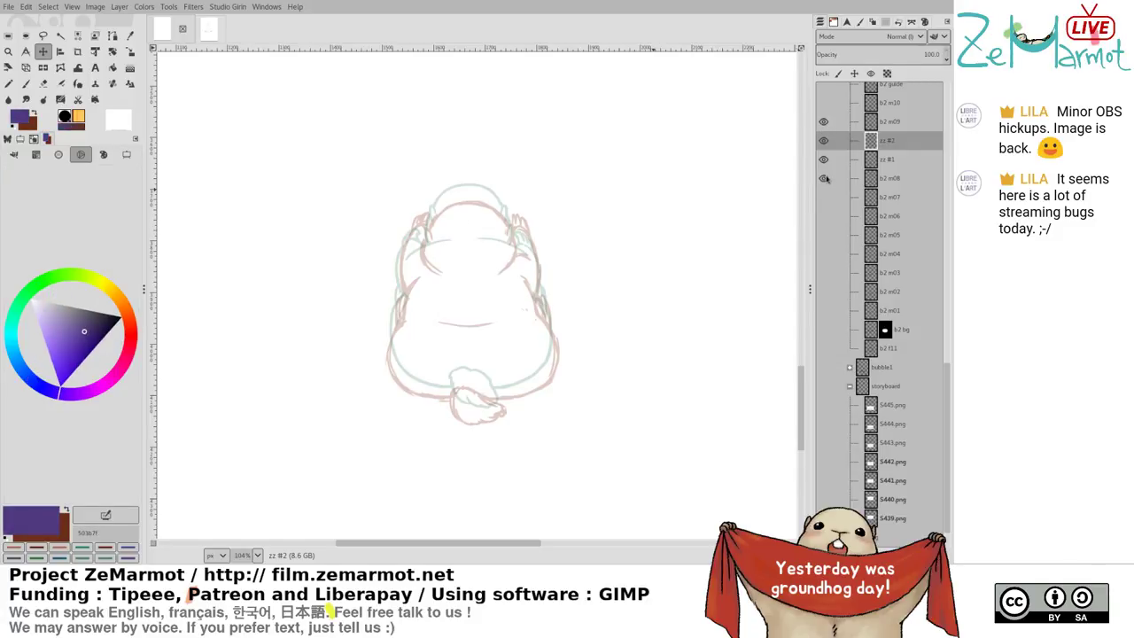
left_click(824, 178)
left_click(824, 178)
left_click(823, 121)
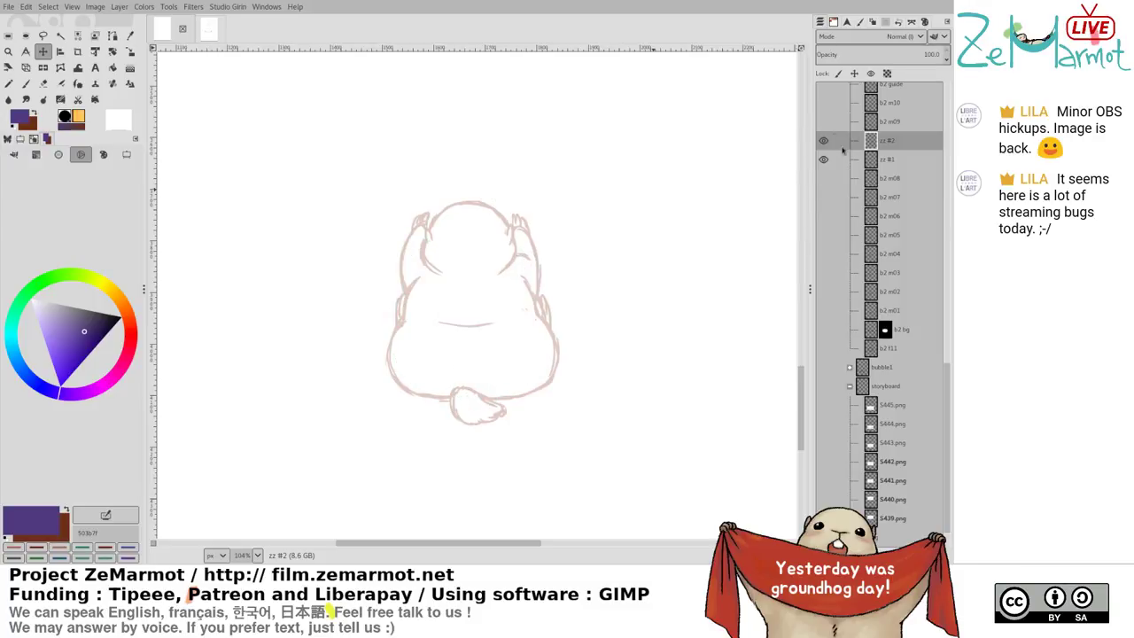
Rename the faded rough sketch layer as b2 m08 1 and ready the Ink tool on the new layer above
left_click(886, 159)
scroll(466, 267, "up", 4)
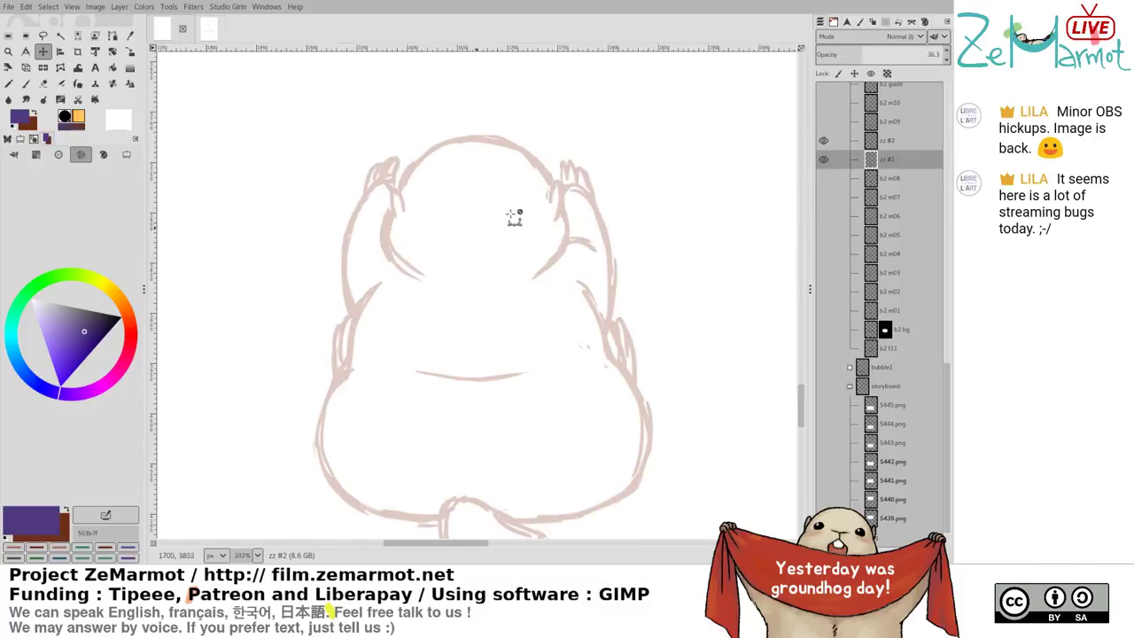
double_click(889, 159)
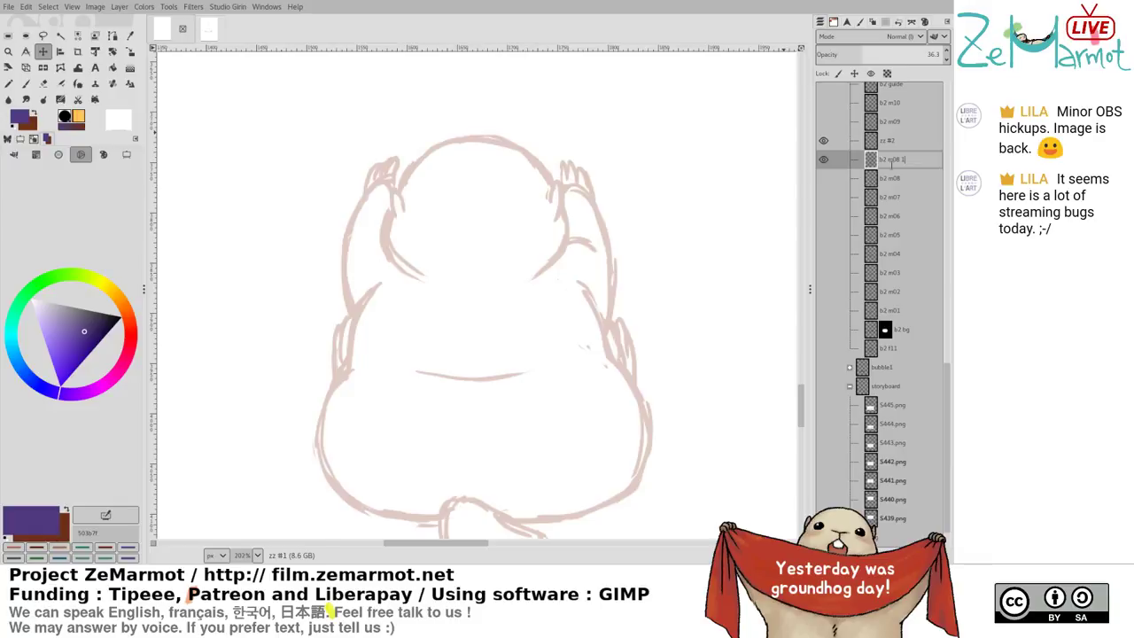
key("Return")
left_click(889, 143)
key("y")
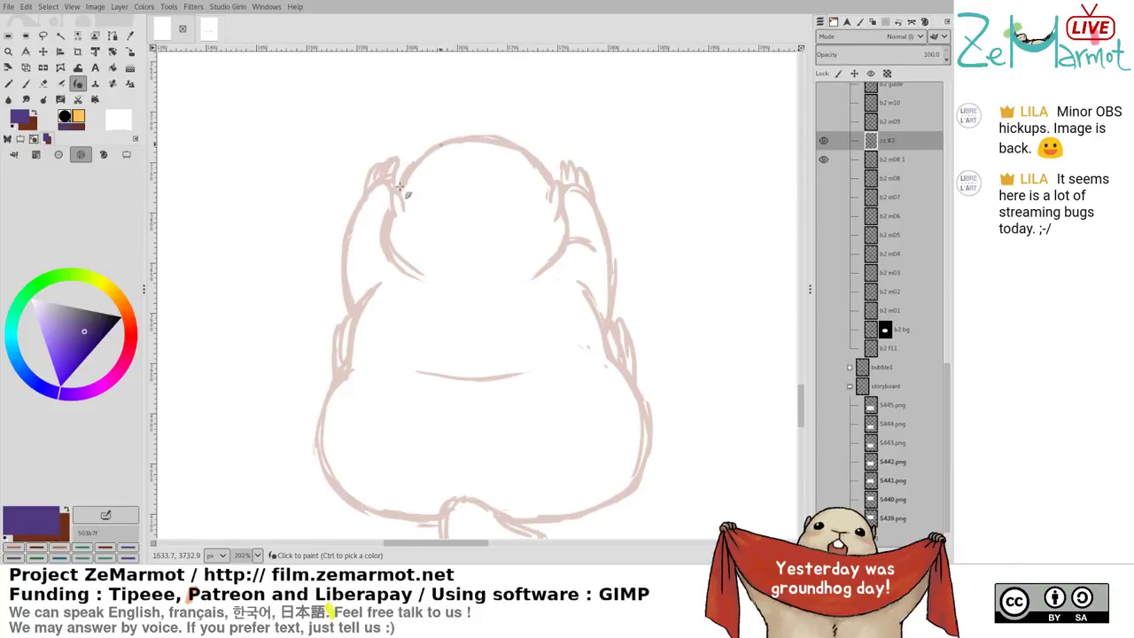
mouse_move(400, 187)
left_mouse_down()
mouse_move(439, 144)
mouse_move(399, 186)
left_mouse_up()
key("ctrl+z")
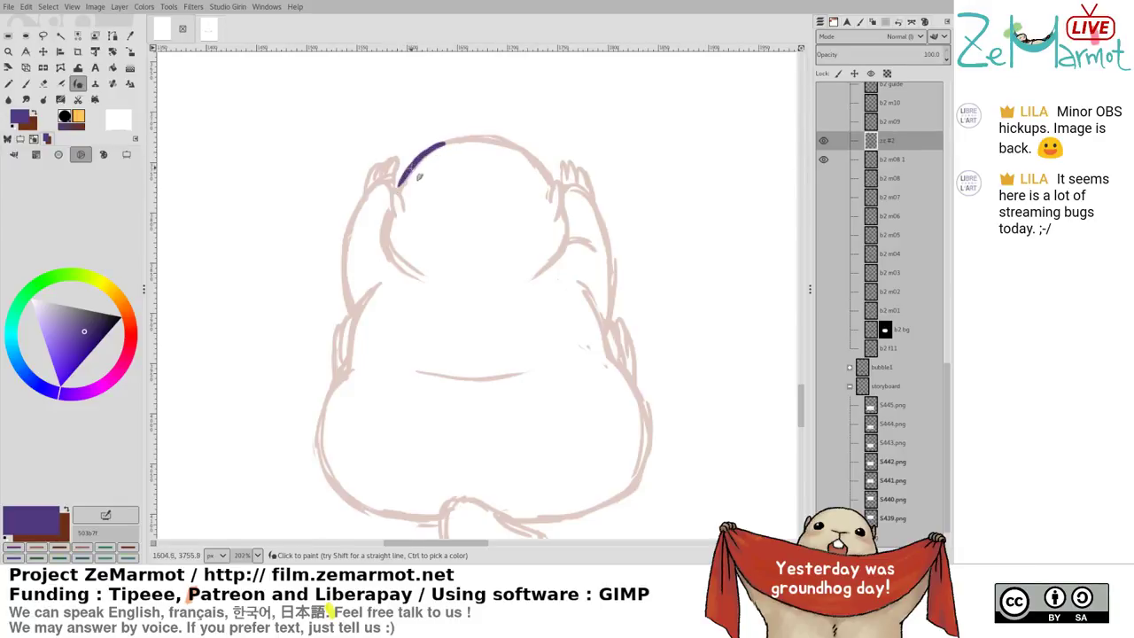
key("ctrl+z")
mouse_move(446, 141)
left_mouse_down()
mouse_move(410, 175)
mouse_move(400, 193)
mouse_move(429, 165)
mouse_move(407, 204)
mouse_move(444, 158)
mouse_move(504, 147)
mouse_move(544, 171)
mouse_move(549, 190)
left_mouse_up()
key("ctrl+z")
key("ctrl+z")
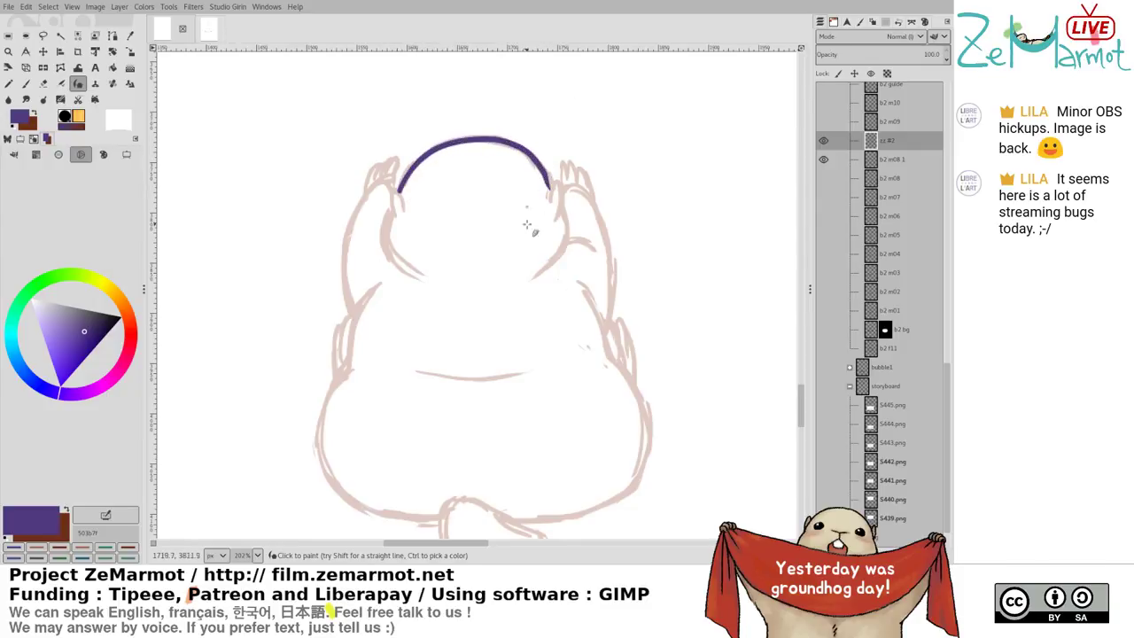
key("ctrl+z")
Ink the top arc of the marmot's head and the right ear over the faded sketch, redoing strokes until the curve is smooth
scroll(505, 264, "up", 3)
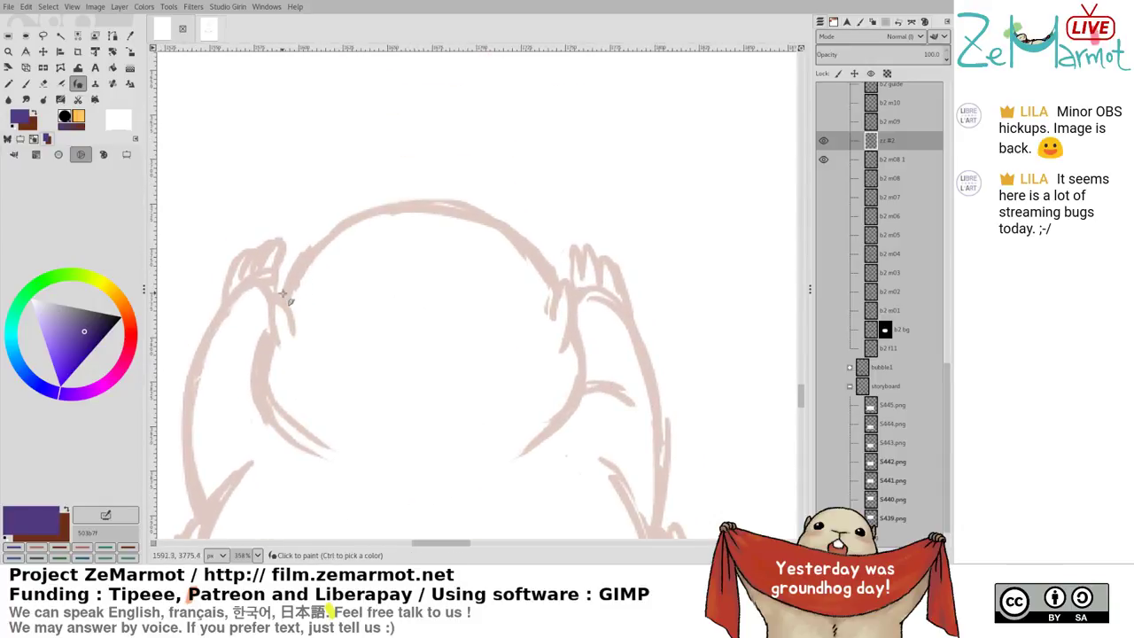
mouse_move(283, 293)
left_mouse_down()
mouse_move(319, 240)
mouse_move(388, 204)
left_mouse_up()
key("ctrl+z")
left_click_drag(283, 300, 363, 231)
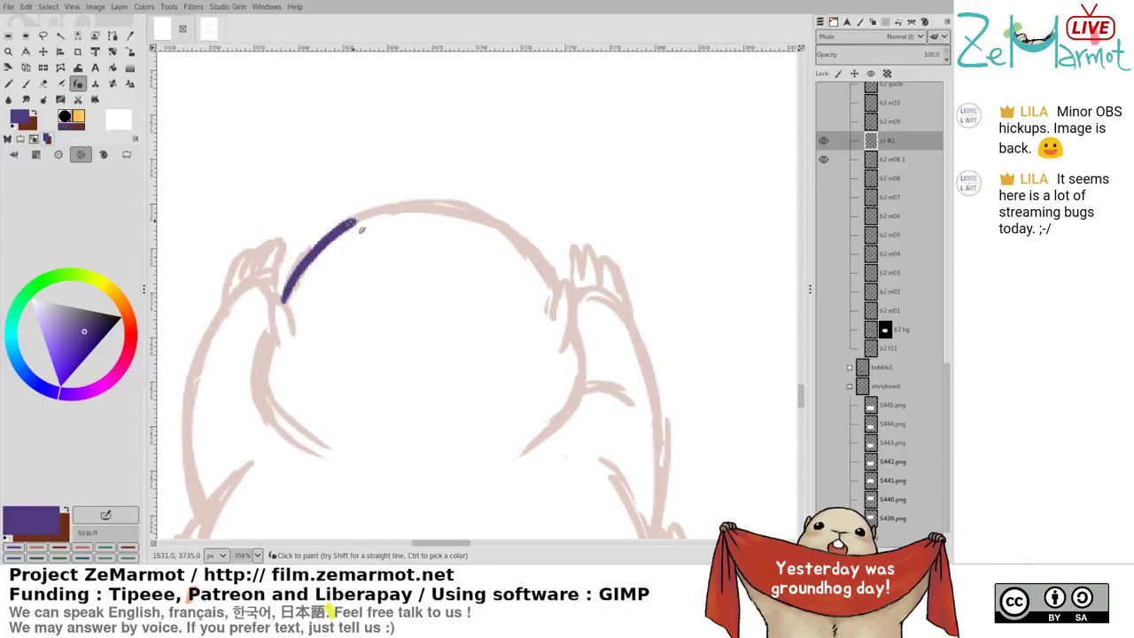
key("ctrl+z")
mouse_move(288, 310)
left_mouse_down()
mouse_move(337, 229)
mouse_move(401, 211)
left_mouse_up()
key("ctrl+z")
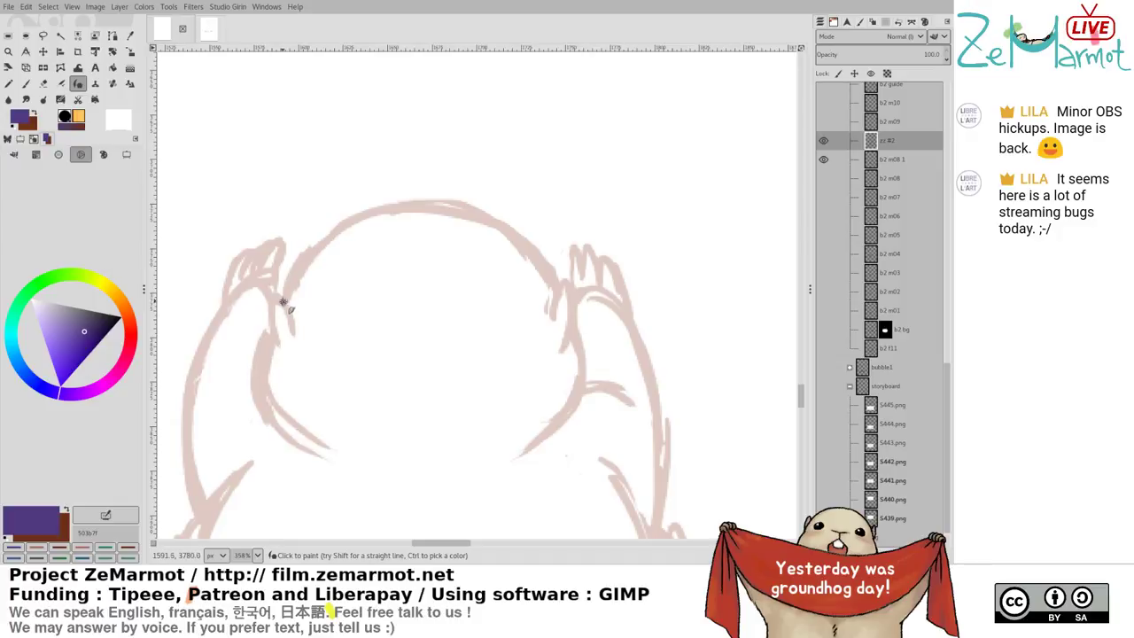
left_click_drag(283, 302, 340, 237)
key("ctrl+z")
mouse_move(285, 302)
left_mouse_down()
mouse_move(324, 237)
mouse_move(385, 208)
mouse_move(448, 206)
left_mouse_up()
key("ctrl+z")
mouse_move(287, 307)
left_mouse_down()
mouse_move(330, 237)
mouse_move(368, 216)
mouse_move(438, 204)
mouse_move(521, 245)
mouse_move(542, 273)
mouse_move(551, 317)
mouse_move(573, 311)
mouse_move(569, 358)
left_mouse_up()
key("ctrl+z")
Ink the right cheek curve from below the right ear down to the neck
mouse_move(557, 293)
left_mouse_down()
mouse_move(572, 311)
mouse_move(564, 349)
mouse_move(576, 408)
mouse_move(520, 446)
left_mouse_up()
key("ctrl+z")
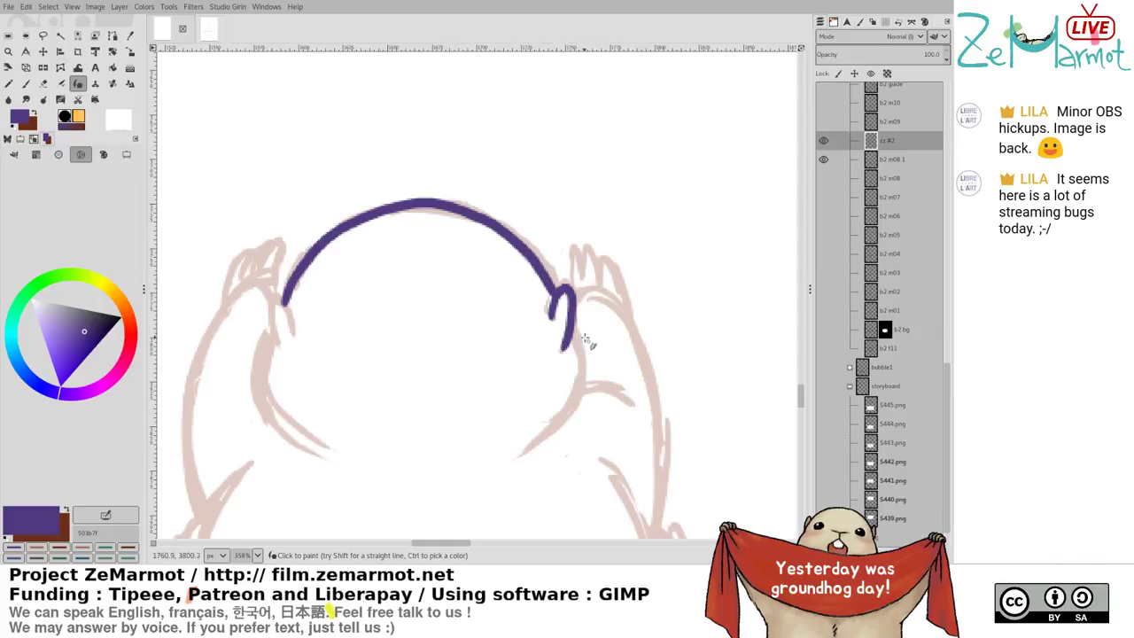
mouse_move(581, 332)
left_mouse_down()
mouse_move(565, 430)
mouse_move(536, 445)
left_mouse_up()
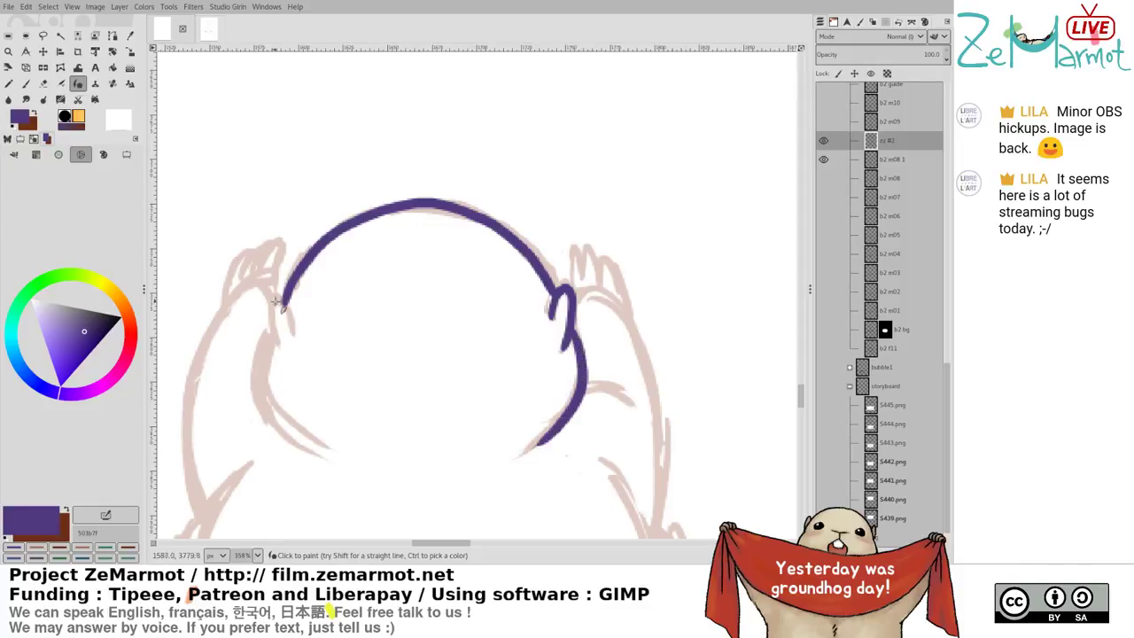
Ink the left ear where the head arc ends
left_click_drag(282, 294, 276, 339)
key("ctrl+z")
mouse_move(274, 299)
left_mouse_down()
mouse_move(281, 349)
mouse_move(274, 329)
mouse_move(281, 348)
mouse_move(291, 332)
mouse_move(393, 307)
mouse_move(402, 274)
left_mouse_up()
key("ctrl+z")
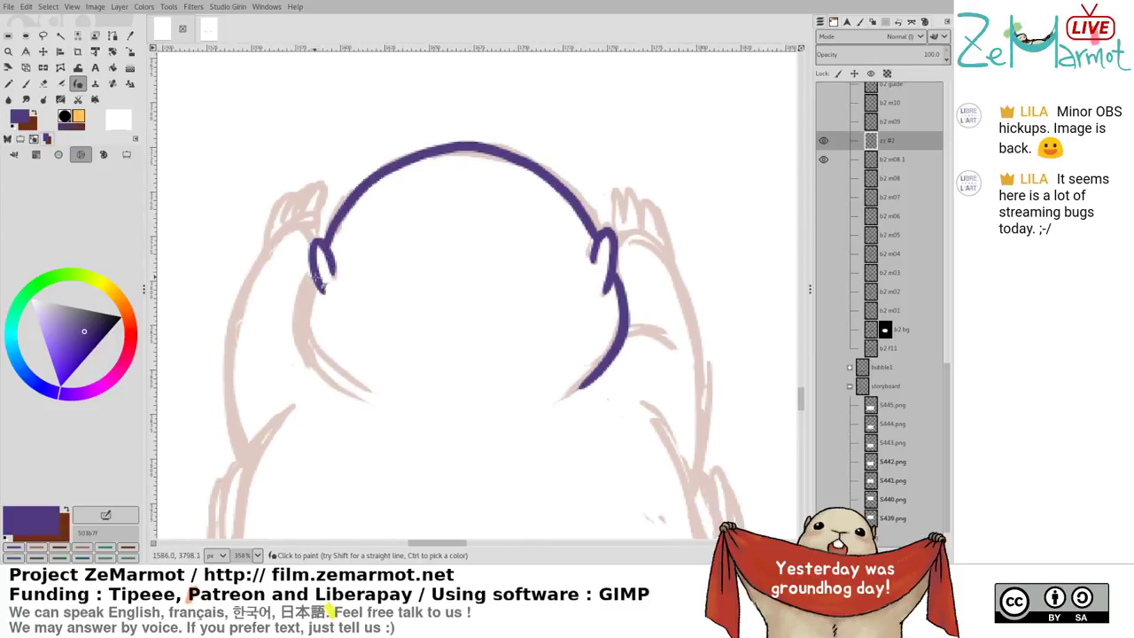
Ink the left cheek curve from below the left ear down to the neck
mouse_move(319, 282)
left_mouse_down()
mouse_move(300, 316)
mouse_move(312, 366)
mouse_move(386, 413)
left_mouse_up()
key("ctrl+z")
mouse_move(316, 270)
left_mouse_down()
mouse_move(305, 343)
mouse_move(360, 401)
left_mouse_up()
key("ctrl+z")
mouse_move(317, 273)
left_mouse_down()
mouse_move(311, 348)
mouse_move(376, 405)
left_mouse_up()
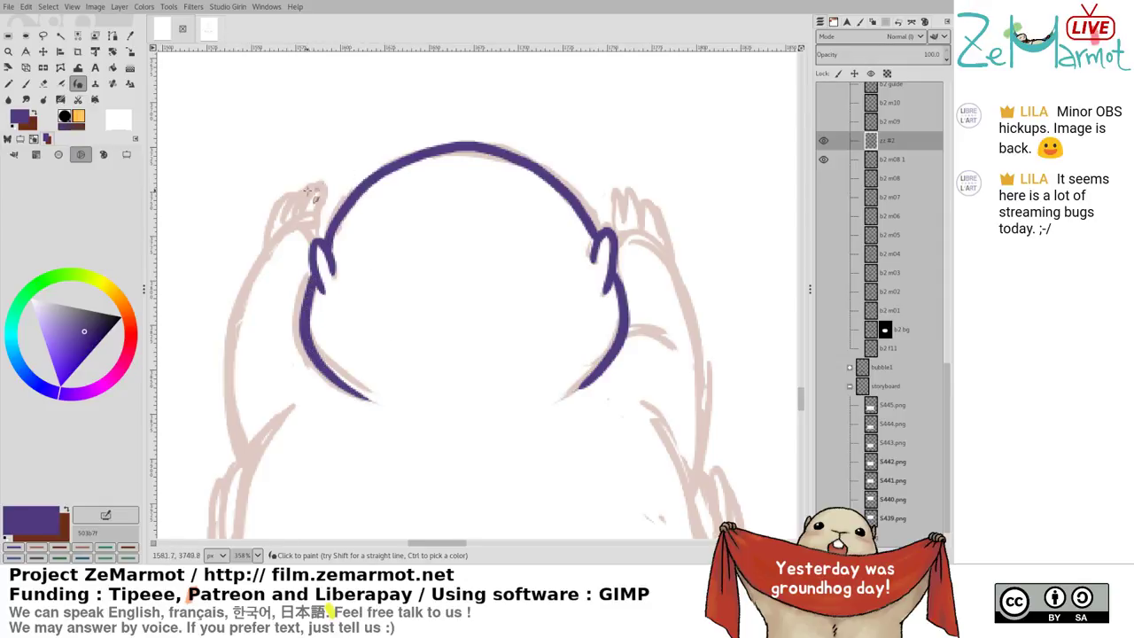
Ink the raised left hand with its fingers beside the head, cleaning up stray bits with the eraser
mouse_move(263, 252)
left_mouse_down()
mouse_move(321, 235)
mouse_move(277, 216)
mouse_move(321, 188)
mouse_move(331, 222)
mouse_move(299, 200)
mouse_move(316, 193)
mouse_move(299, 220)
mouse_move(306, 232)
left_mouse_up()
key("shift+e")
key("y")
key("ctrl+z")
key("shift+e")
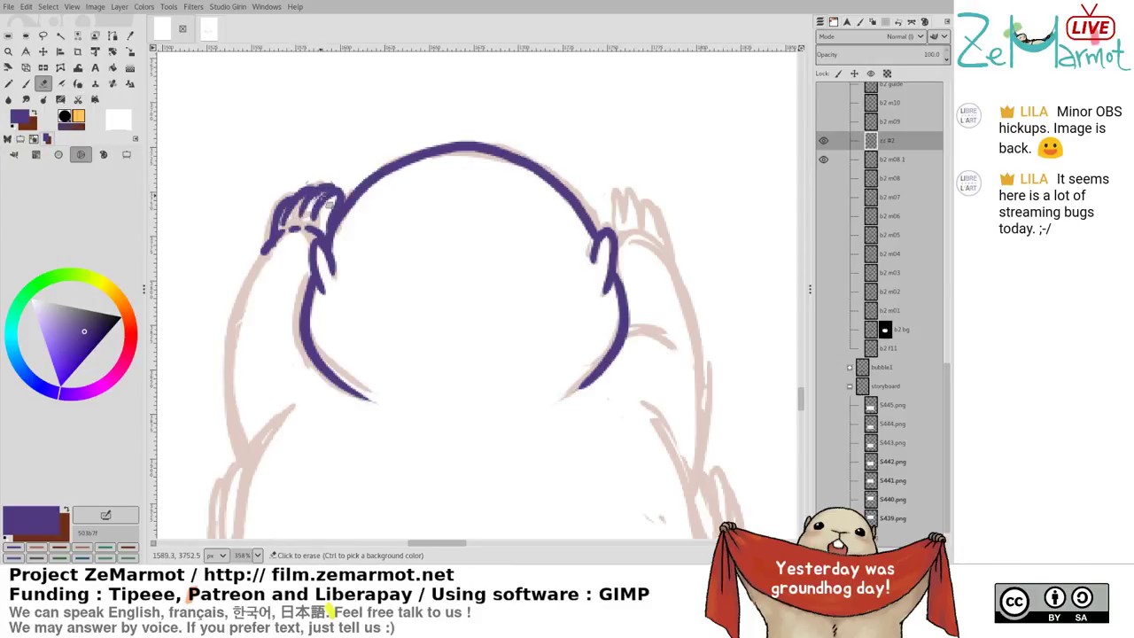
key("y")
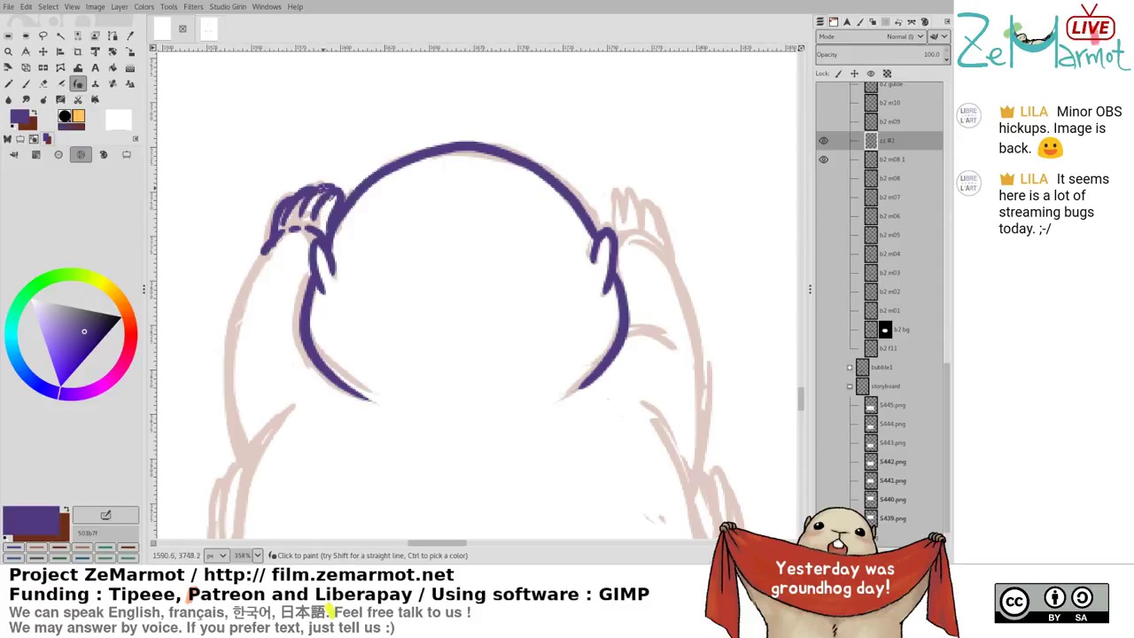
key("shift+e")
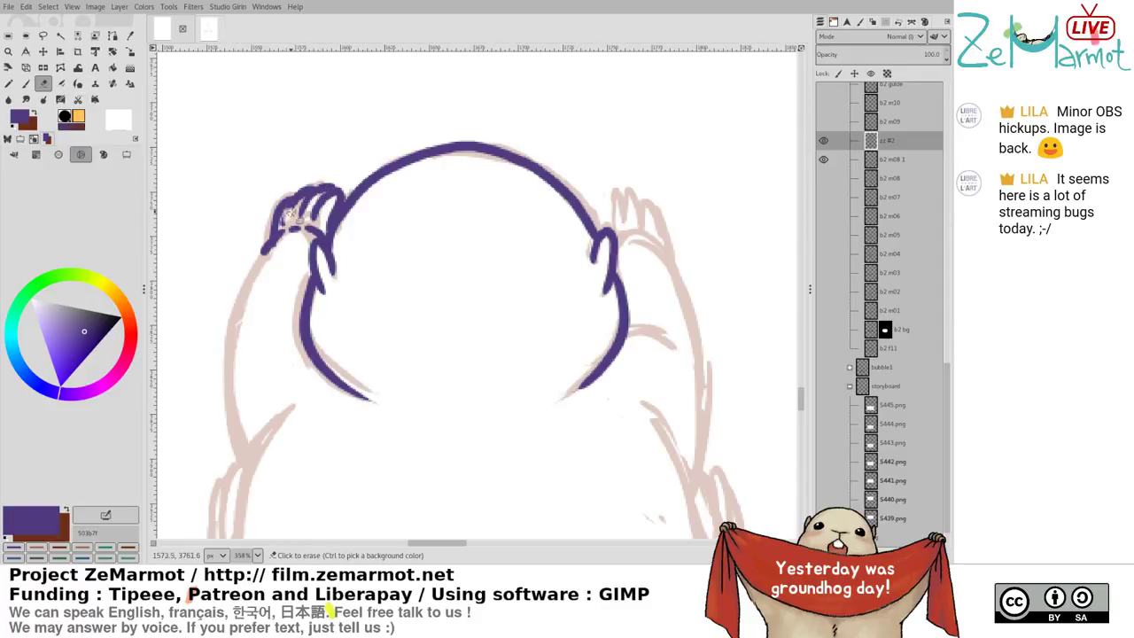
key("k")
mouse_move(290, 217)
left_mouse_down()
mouse_move(282, 230)
mouse_move(303, 203)
left_mouse_up()
Ink the outer contour of the raised left arm from the hand down to the body
mouse_move(380, 316)
left_mouse_down()
mouse_move(395, 292)
mouse_move(493, 198)
left_mouse_up()
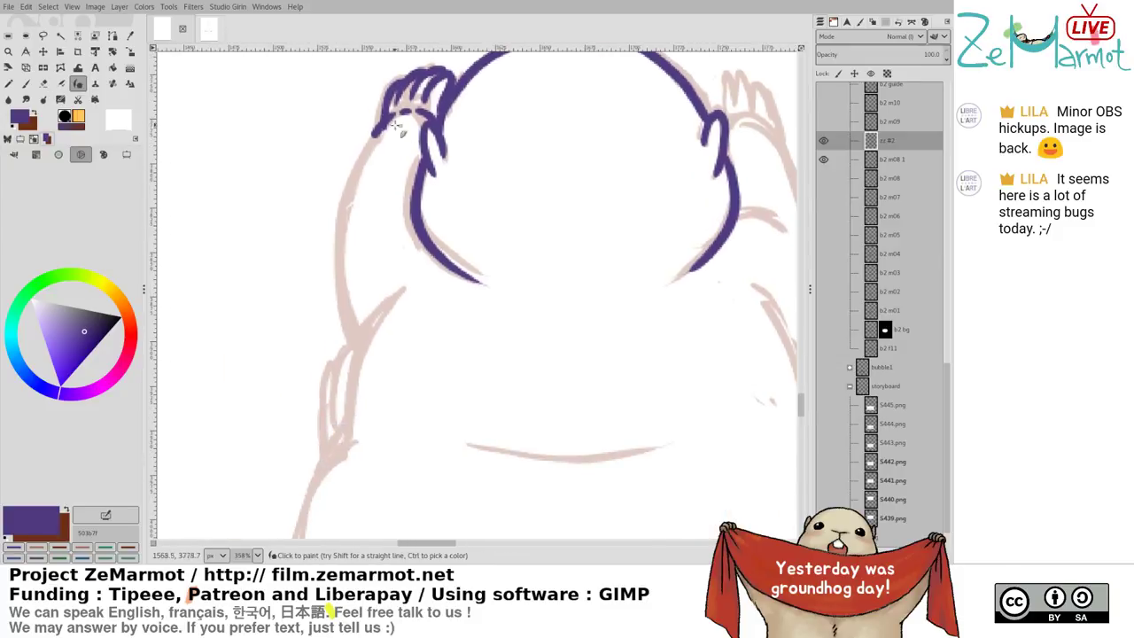
mouse_move(386, 123)
left_mouse_down()
mouse_move(344, 224)
mouse_move(360, 346)
left_mouse_up()
scroll(463, 329, "down", 5)
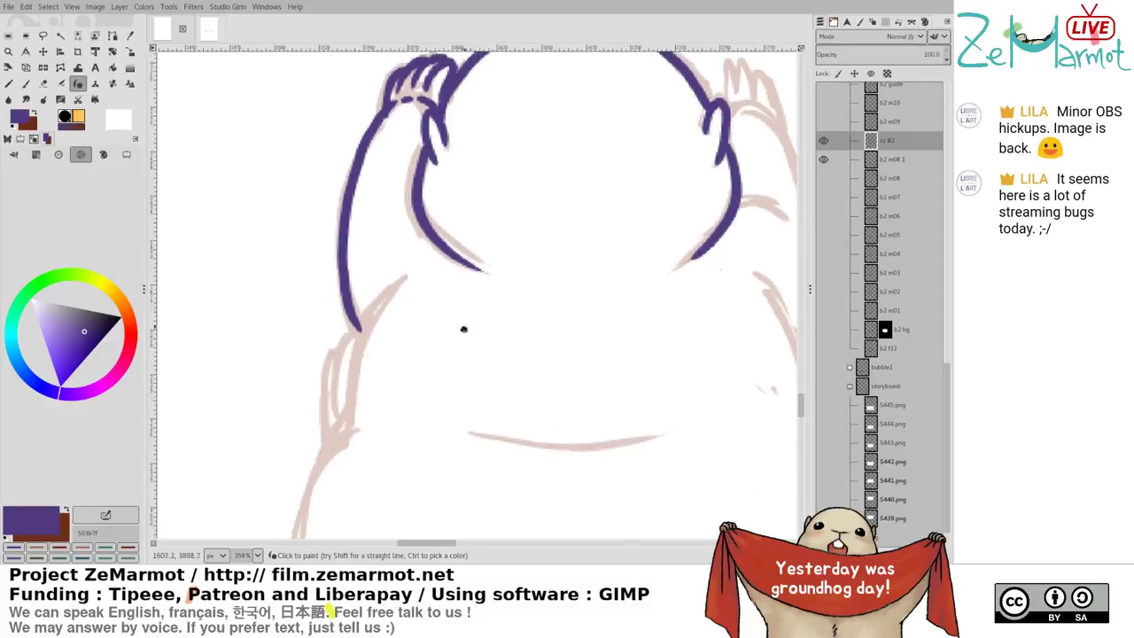
scroll(443, 172, "left", 1)
left_click_drag(379, 171, 397, 200)
Ink the body's left side line from the shoulder down past the base of the arm
mouse_move(434, 142)
left_mouse_down()
mouse_move(390, 213)
mouse_move(387, 291)
left_mouse_up()
key("ctrl+z")
mouse_move(434, 140)
left_mouse_down()
mouse_move(400, 188)
mouse_move(383, 292)
left_mouse_up()
key("ctrl+z")
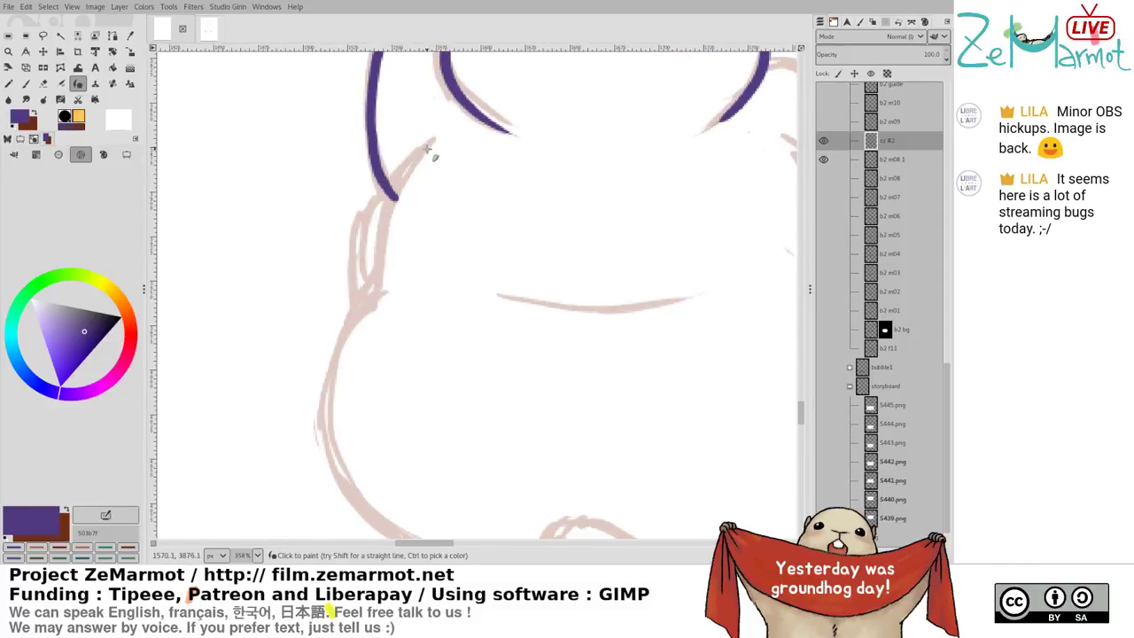
mouse_move(434, 140)
left_mouse_down()
mouse_move(397, 195)
mouse_move(377, 291)
mouse_move(342, 376)
left_mouse_up()
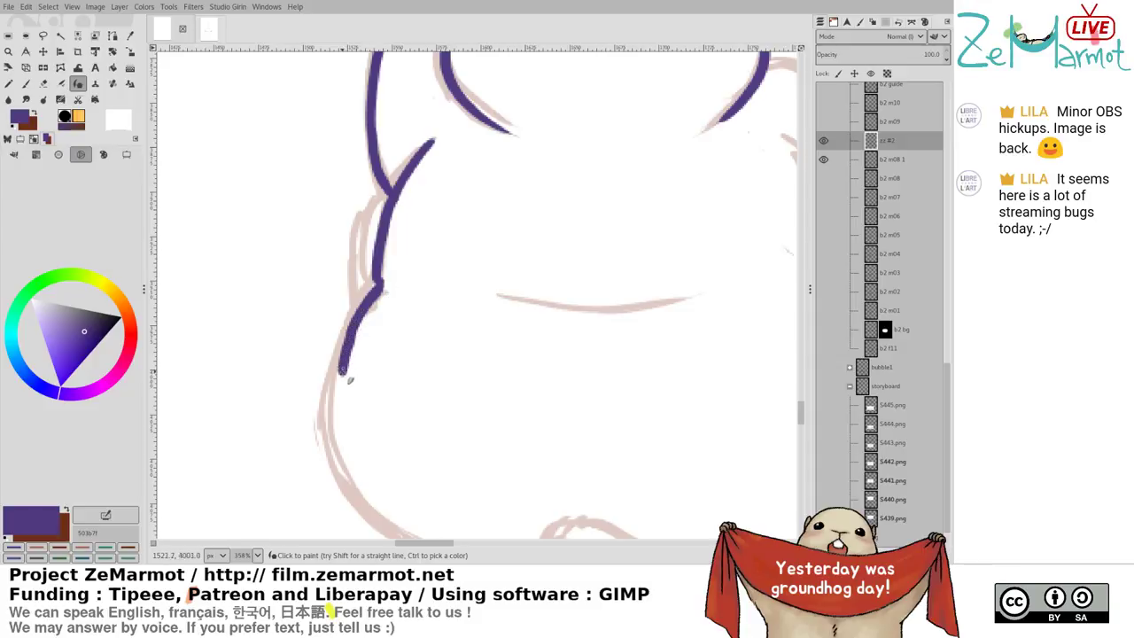
key("ctrl+z")
Ink the finger-like shapes of the lower left limb against the left side of the waist
left_click_drag(362, 225, 362, 311)
key("ctrl+z")
mouse_move(359, 227)
left_mouse_down()
mouse_move(362, 307)
mouse_move(359, 222)
mouse_move(373, 210)
mouse_move(371, 280)
left_mouse_up()
key("ctrl+z")
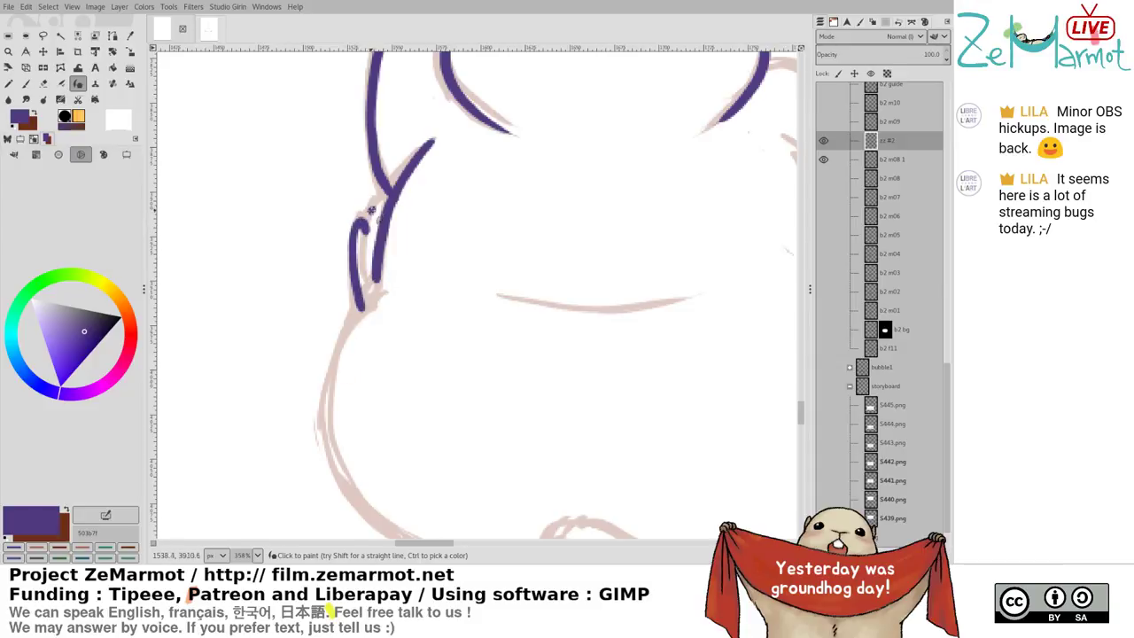
mouse_move(370, 212)
left_mouse_down()
mouse_move(373, 284)
mouse_move(382, 203)
left_mouse_up()
left_click_drag(424, 304, 469, 146)
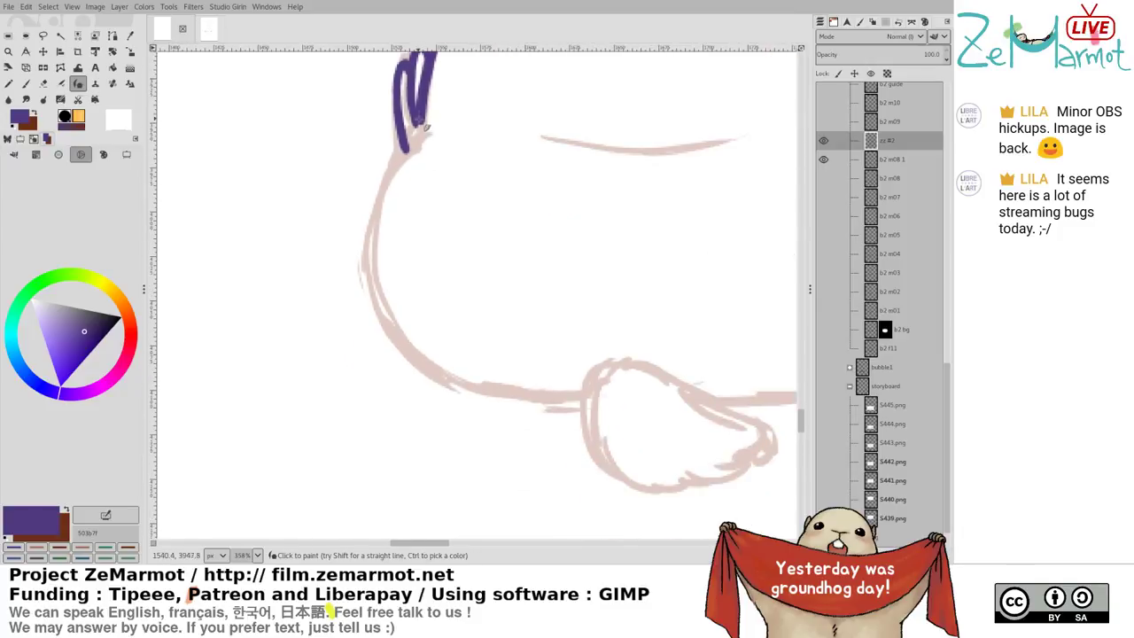
mouse_move(423, 114)
left_mouse_down()
mouse_move(431, 152)
mouse_move(401, 174)
mouse_move(372, 238)
left_mouse_up()
key("ctrl+z")
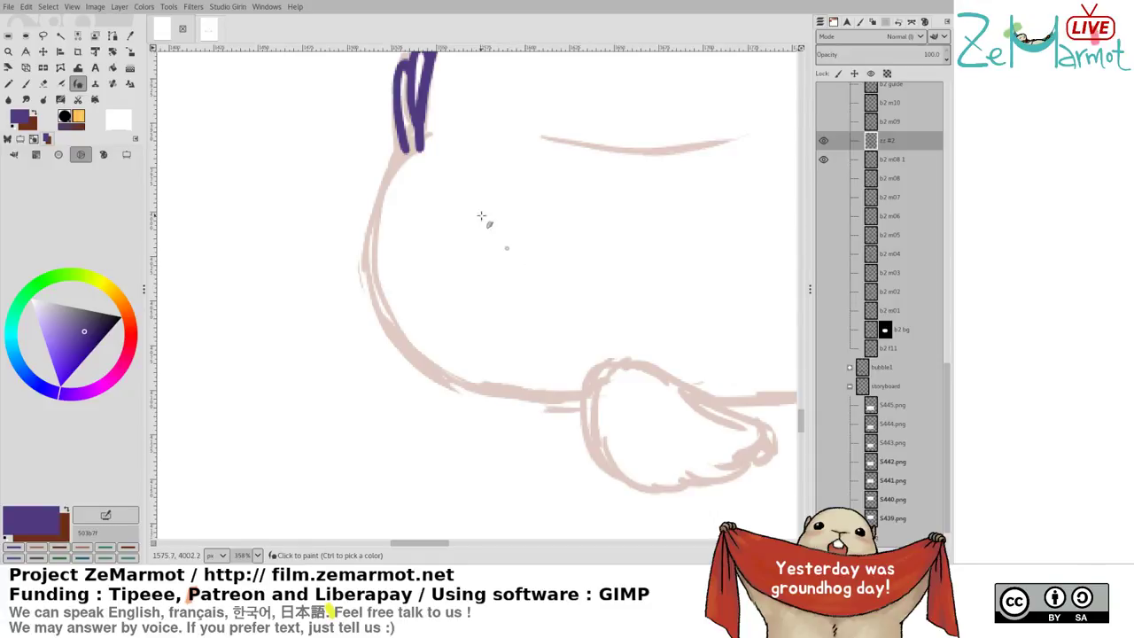
Ink the left hip curve from the waist around and along the underside toward the tail, tidying the line with the eraser
scroll(370, 251, "up", 3)
scroll(359, 293, "right", 1)
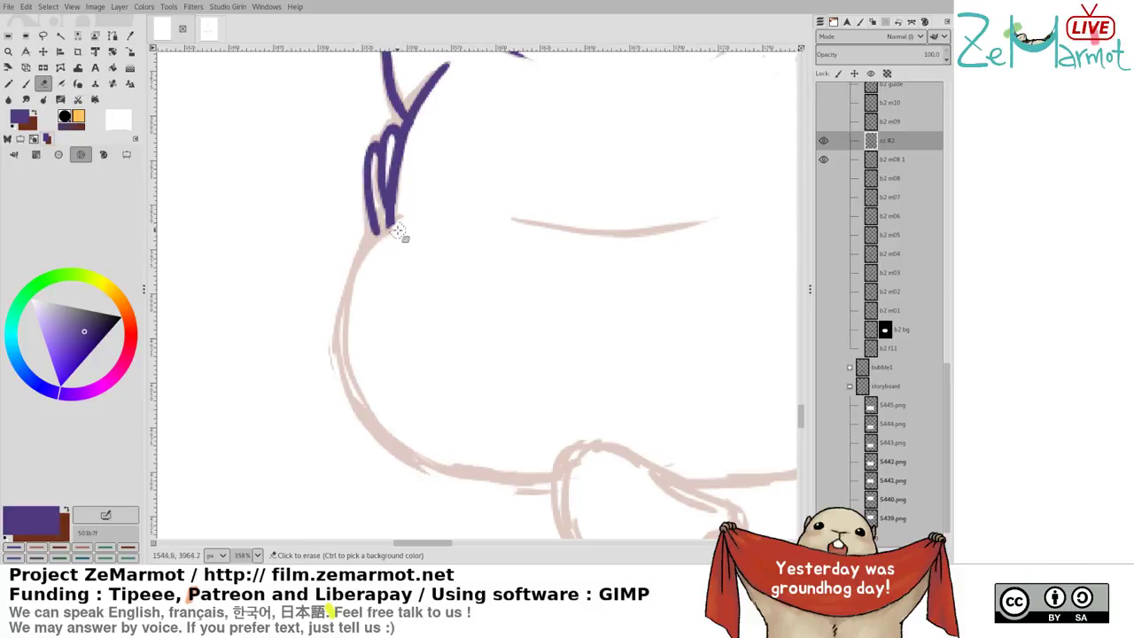
mouse_move(393, 226)
left_mouse_down()
mouse_move(355, 270)
mouse_move(343, 317)
mouse_move(355, 404)
mouse_move(419, 459)
mouse_move(557, 483)
left_mouse_up()
left_click_drag(543, 420, 383, 283)
key("shift+e")
mouse_move(352, 344)
left_mouse_down()
mouse_move(355, 368)
mouse_move(400, 348)
left_mouse_up()
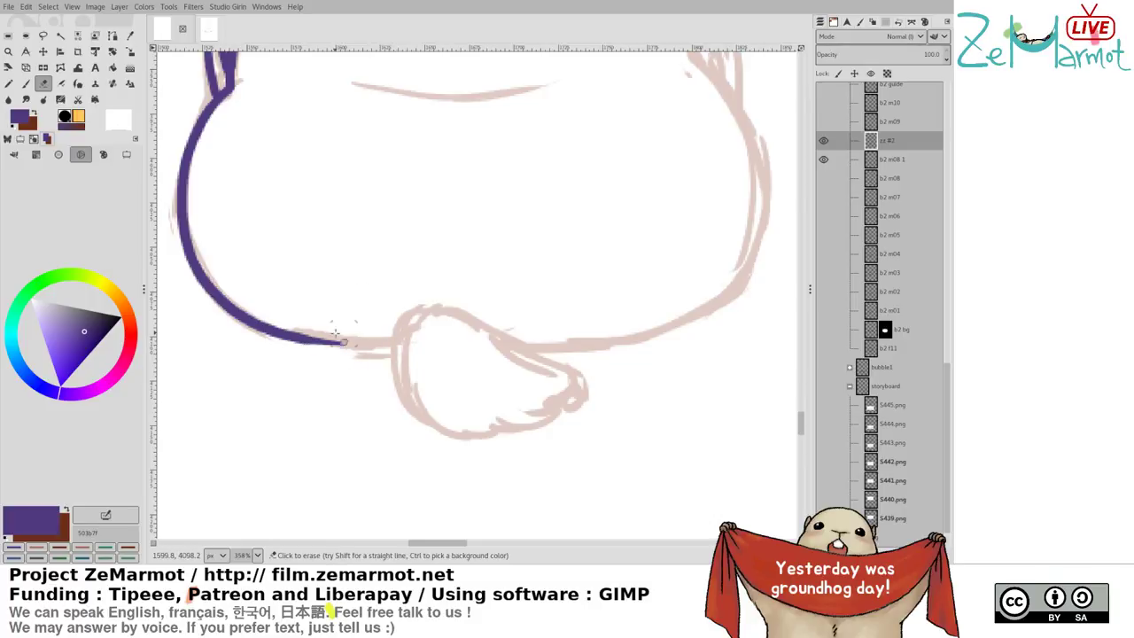
Ink the outline of the tail with its ragged tip
key("p")
mouse_move(295, 337)
left_mouse_down()
mouse_move(398, 337)
mouse_move(405, 320)
mouse_move(391, 386)
mouse_move(413, 416)
left_mouse_up()
key("ctrl+z")
mouse_move(410, 317)
left_mouse_down()
mouse_move(397, 349)
mouse_move(410, 412)
mouse_move(445, 429)
mouse_move(483, 431)
mouse_move(462, 311)
mouse_move(581, 381)
mouse_move(573, 402)
mouse_move(535, 422)
mouse_move(578, 388)
left_mouse_up()
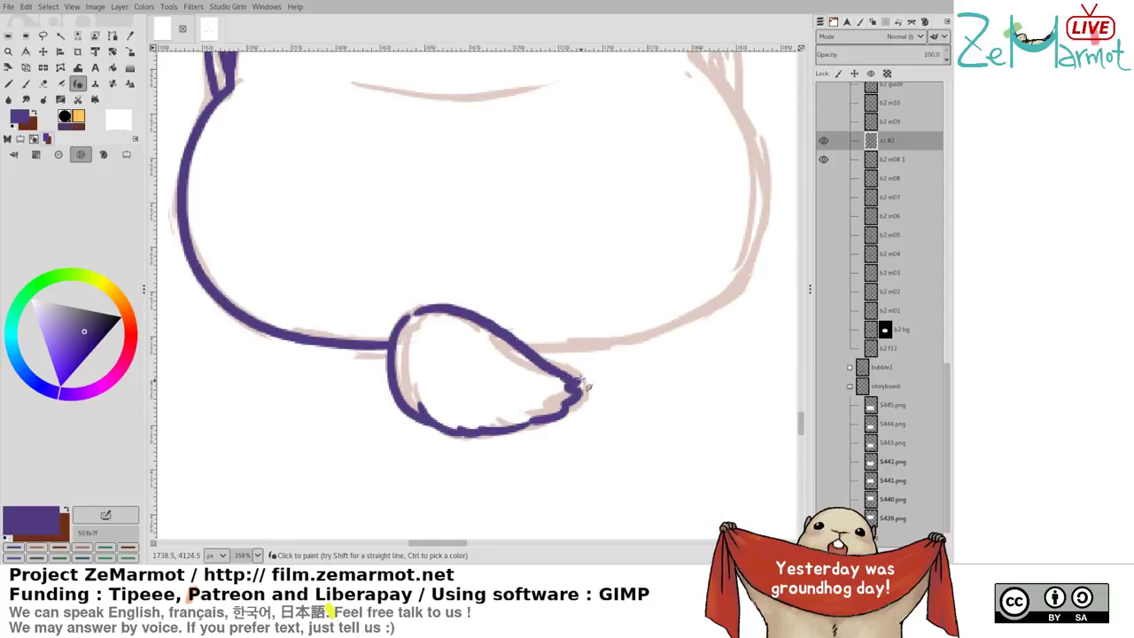
Ink the curved fold line across the back, slightly below its position in the sketch
scroll(496, 257, "up", 5)
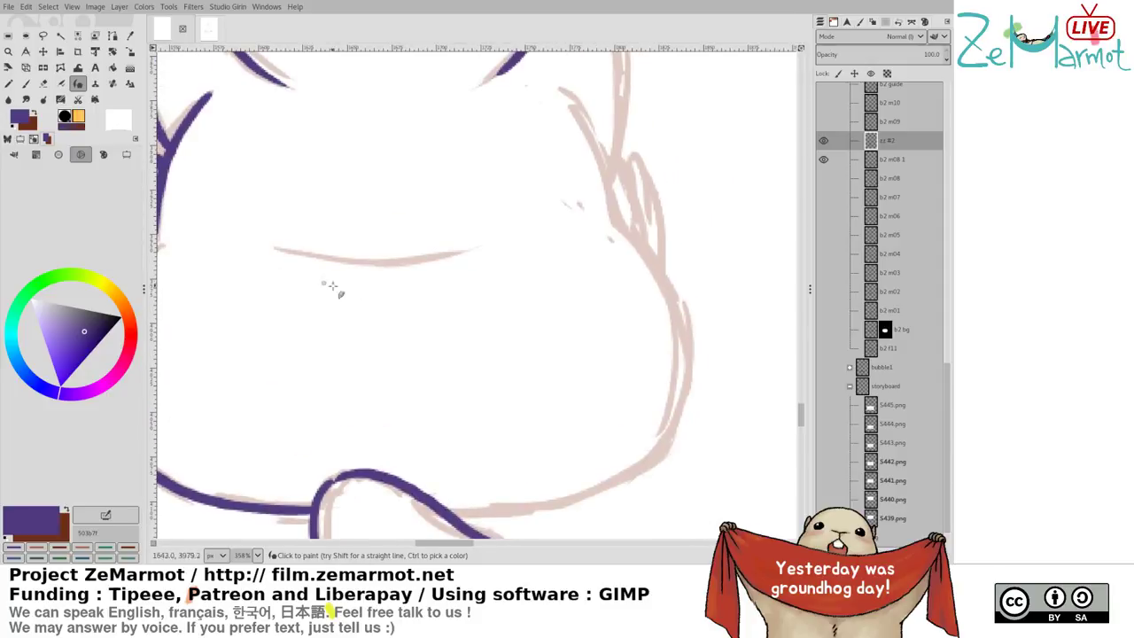
mouse_move(338, 305)
left_mouse_down()
mouse_move(466, 336)
mouse_move(629, 308)
left_mouse_up()
key("ctrl+z")
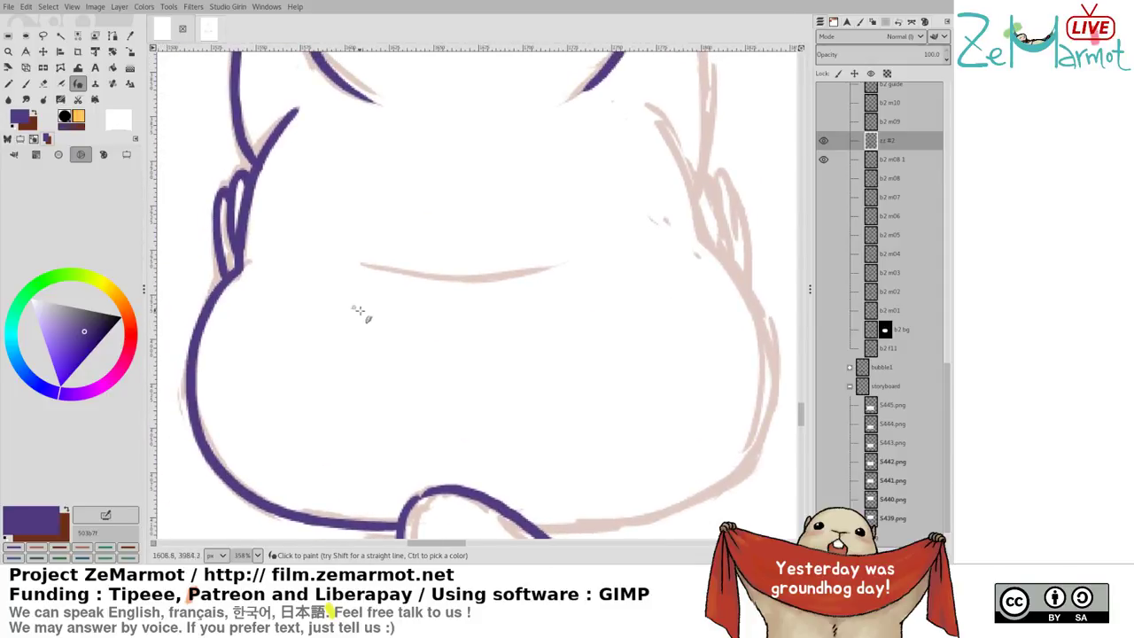
left_click_drag(366, 313, 609, 301)
Ink the body's right side from the shoulder down and around the right hip
left_click_drag(648, 245, 449, 331)
mouse_move(456, 199)
left_mouse_down()
mouse_move(516, 350)
mouse_move(563, 232)
mouse_move(572, 279)
left_mouse_up()
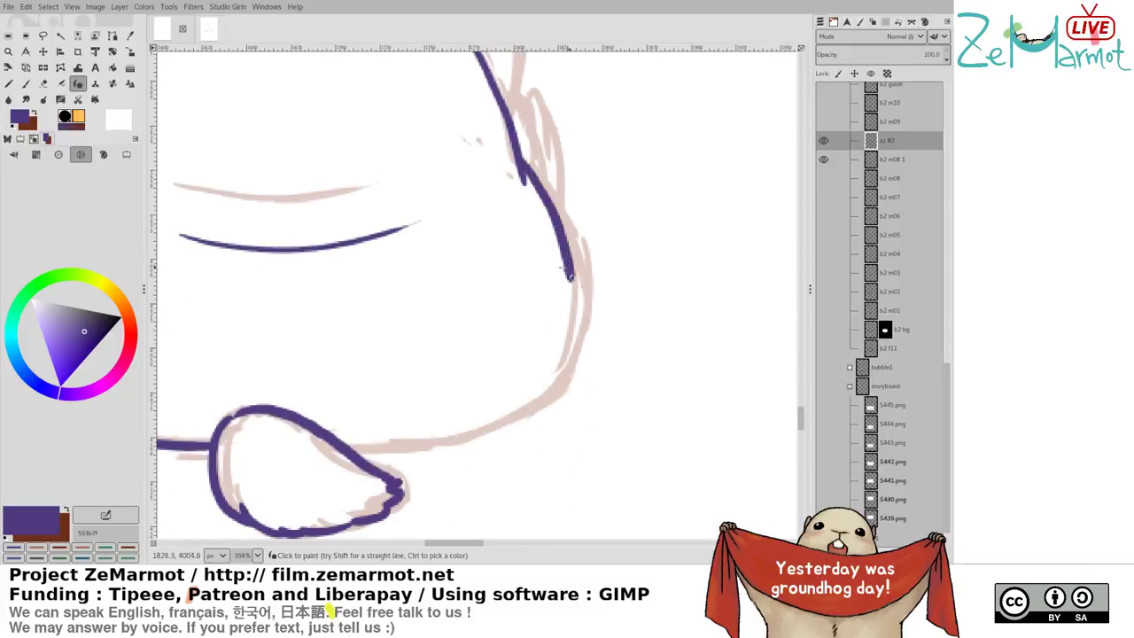
key("ctrl+z")
mouse_move(524, 166)
left_mouse_down()
mouse_move(566, 220)
mouse_move(594, 315)
mouse_move(543, 424)
left_mouse_up()
Ink the underside line from the tail toward the right hip
mouse_move(337, 444)
left_mouse_down()
mouse_move(380, 454)
mouse_move(594, 359)
left_mouse_up()
key("ctrl+z")
mouse_move(343, 447)
left_mouse_down()
mouse_move(411, 454)
mouse_move(528, 418)
mouse_move(561, 370)
mouse_move(375, 462)
mouse_move(479, 447)
mouse_move(577, 392)
left_mouse_up()
key("ctrl+z")
key("ctrl+z")
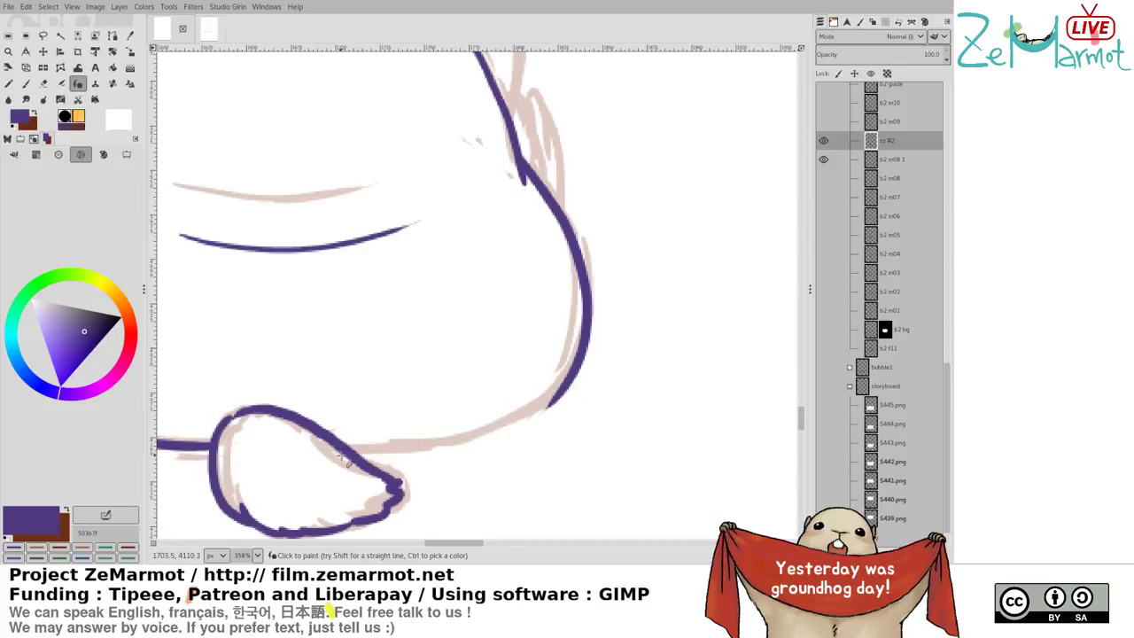
mouse_move(345, 448)
left_mouse_down()
mouse_move(372, 459)
mouse_move(556, 406)
mouse_move(576, 381)
mouse_move(527, 398)
mouse_move(537, 413)
left_mouse_up()
Join the underside line with the right hip curve in one smooth corner
key("shift+e")
key("y")
left_click_drag(579, 364, 503, 420)
key("ctrl+z")
key("ctrl+z")
key("ctrl+z")
left_click_drag(580, 356, 525, 411)
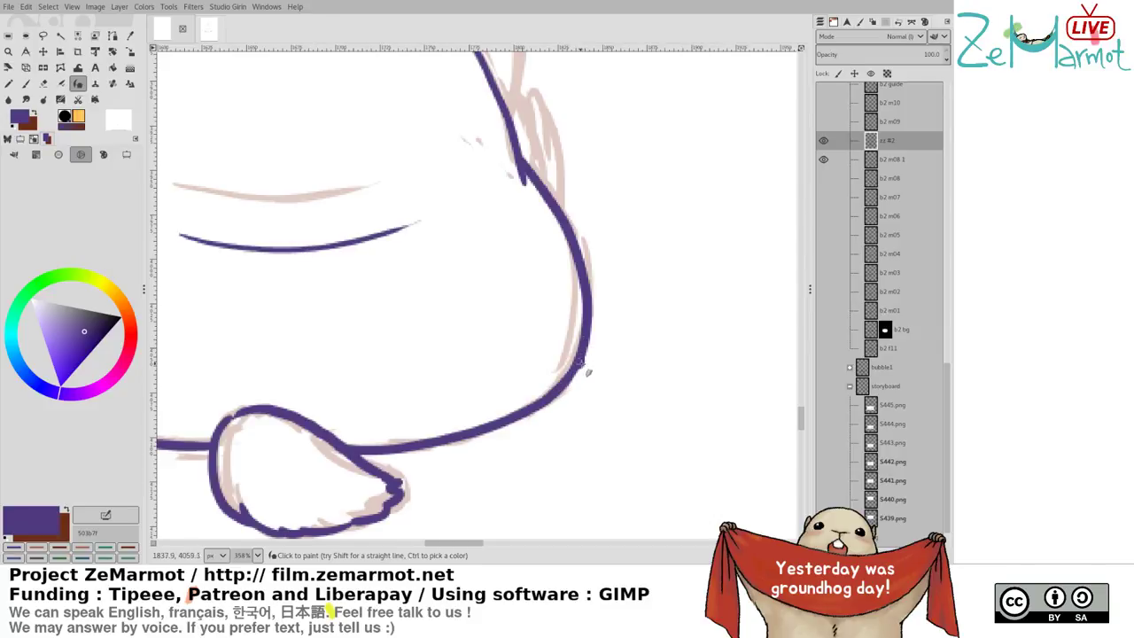
Ink the outer outline of the marmot's right-hand raised arm from the paw beside the head down to the lower paw
mouse_move(581, 361)
left_mouse_down()
mouse_move(516, 416)
mouse_move(557, 390)
left_mouse_up()
key("ctrl+z")
left_click_drag(511, 262, 511, 273)
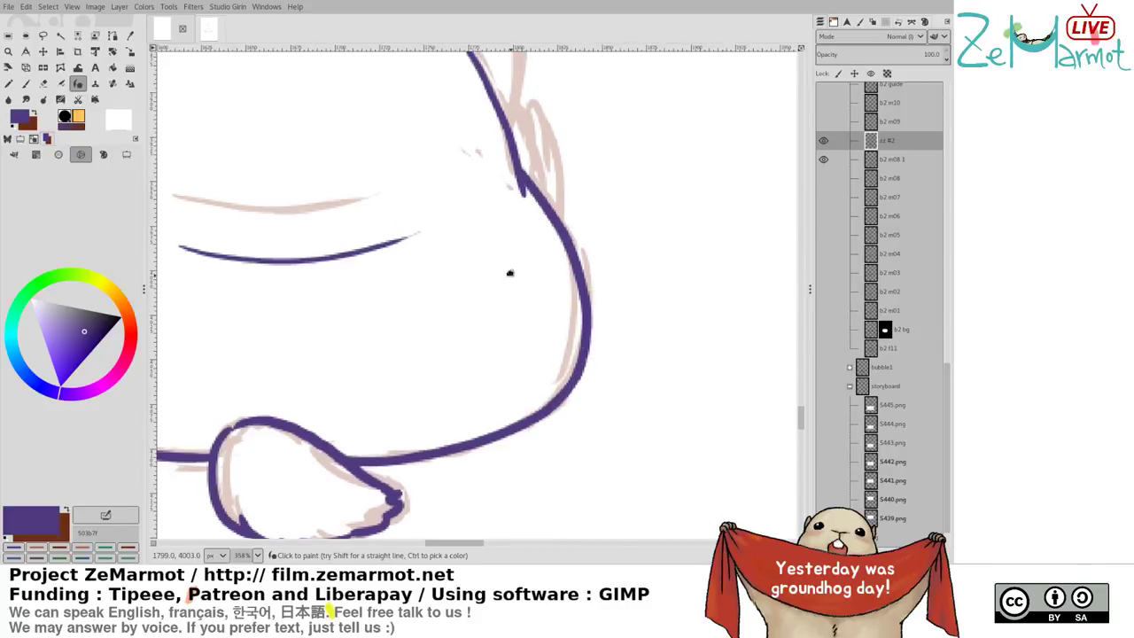
scroll(510, 273, "up", 10)
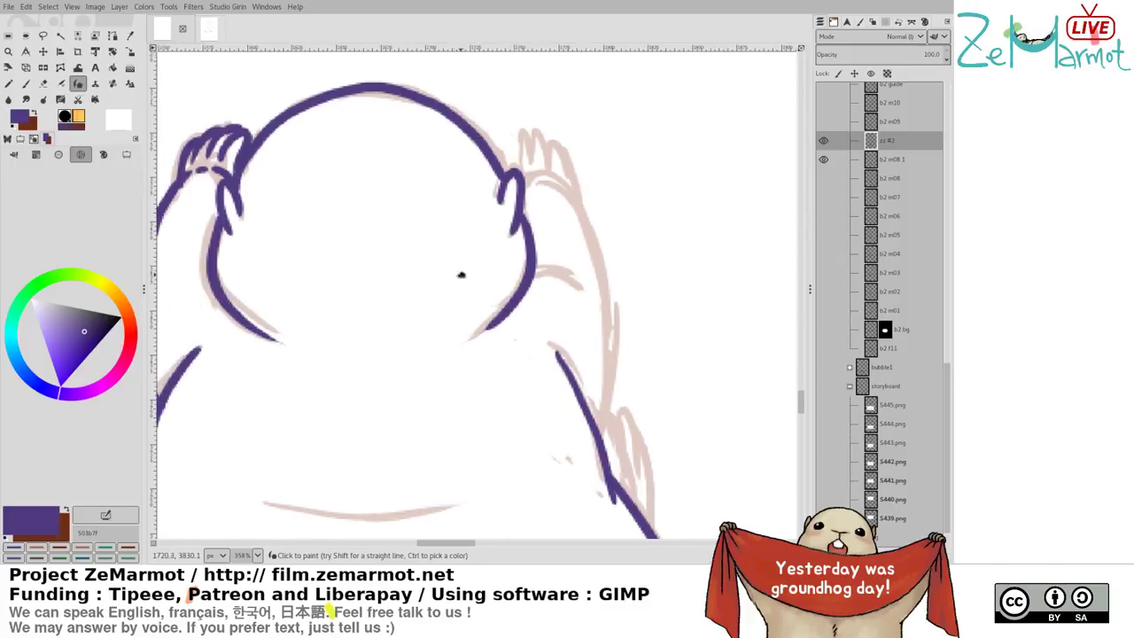
scroll(461, 275, "left", 3)
mouse_move(619, 185)
left_mouse_down()
mouse_move(687, 250)
mouse_move(701, 359)
mouse_move(657, 194)
mouse_move(705, 295)
mouse_move(708, 369)
mouse_move(688, 445)
left_mouse_up()
key("ctrl+z")
key("shift+e")
key("k")
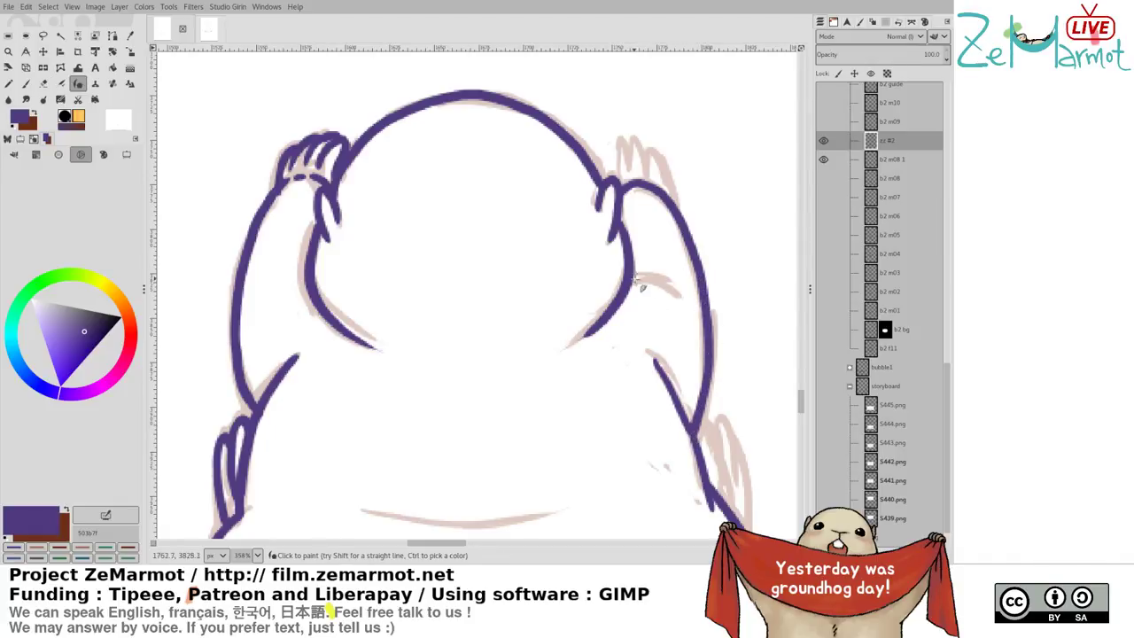
Ink the elbow crease and the fingers of the right-hand raised paw over the sketch
left_click_drag(629, 287, 678, 284)
mouse_move(615, 140)
left_mouse_down()
mouse_move(619, 173)
mouse_move(636, 159)
mouse_move(637, 173)
left_mouse_up()
left_click_drag(631, 147, 650, 175)
left_click_drag(646, 153, 671, 200)
left_click_drag(591, 278, 458, 153)
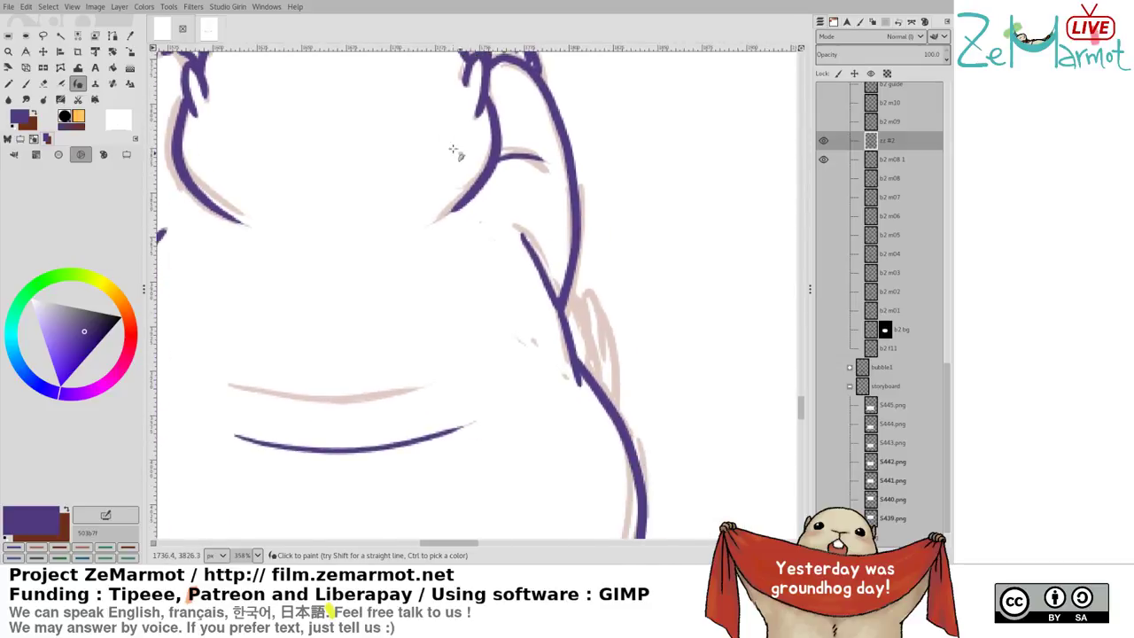
Ink the fingers of the lower paw on the marmot's right-hand side, redoing strokes until they follow the sketch
left_click_drag(565, 296, 587, 353)
left_click_drag(575, 292, 605, 353)
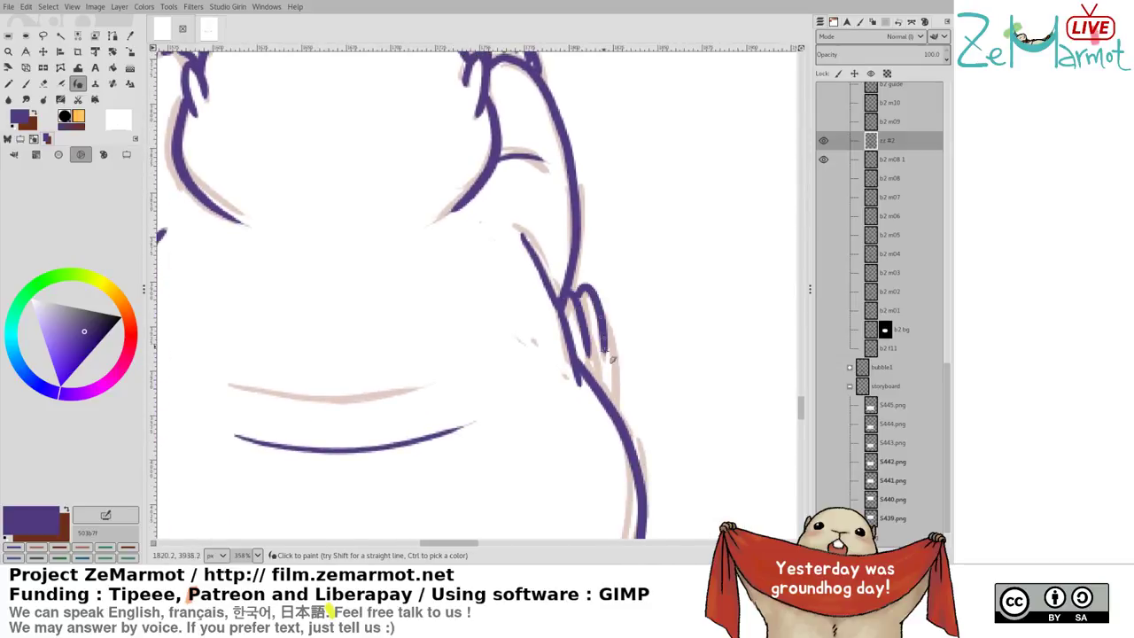
key("ctrl+z")
mouse_move(573, 292)
left_mouse_down()
mouse_move(600, 364)
mouse_move(605, 315)
mouse_move(620, 401)
left_mouse_up()
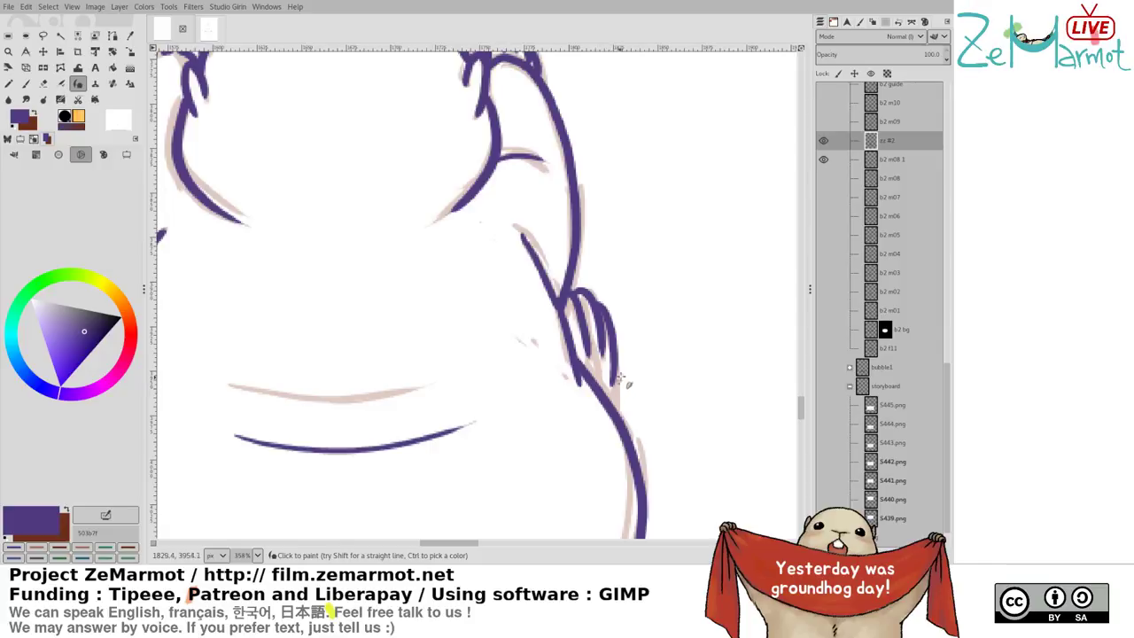
key("ctrl+z")
mouse_move(595, 301)
left_mouse_down()
mouse_move(624, 358)
mouse_move(614, 409)
left_mouse_up()
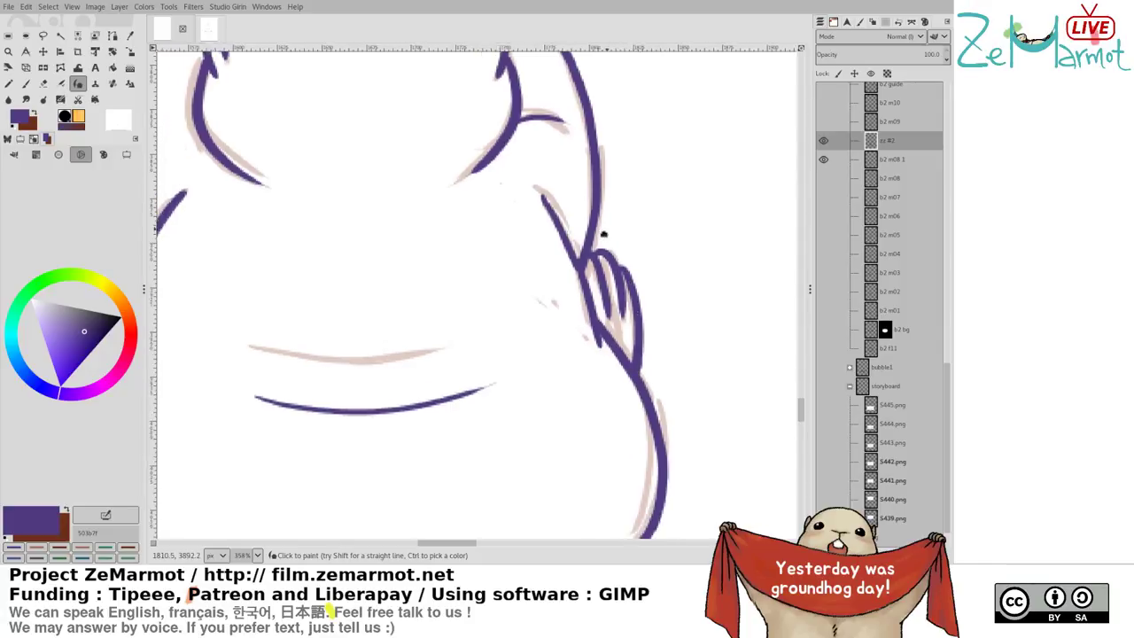
scroll(600, 236, "down", 5)
scroll(376, 263, "up", 3)
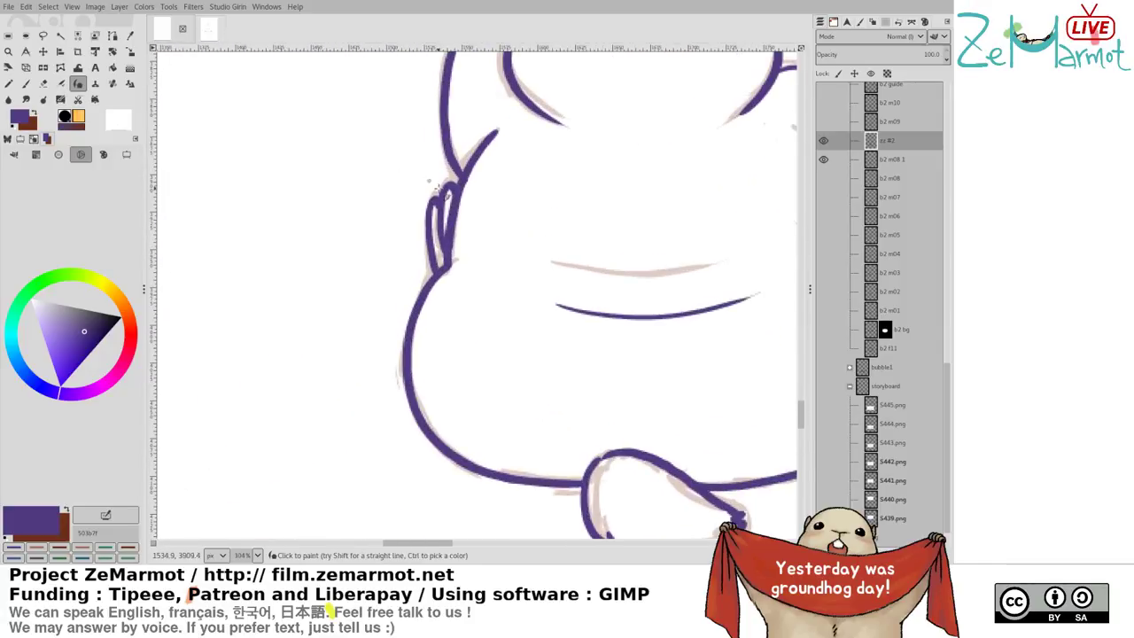
Clean up the finger lines of the lower paw on the marmot's left-hand side and save the image
mouse_move(448, 254)
left_mouse_down()
mouse_move(451, 228)
mouse_move(450, 269)
left_mouse_up()
key("shift+e")
key("y")
left_click_drag(442, 216, 442, 246)
key("shift+e")
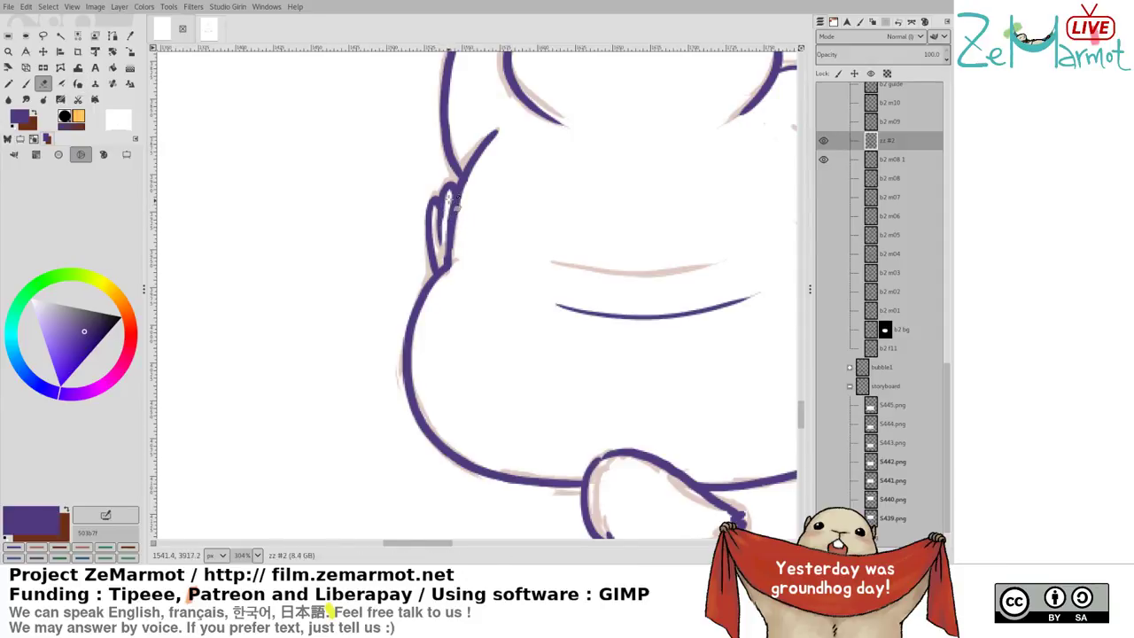
key("y")
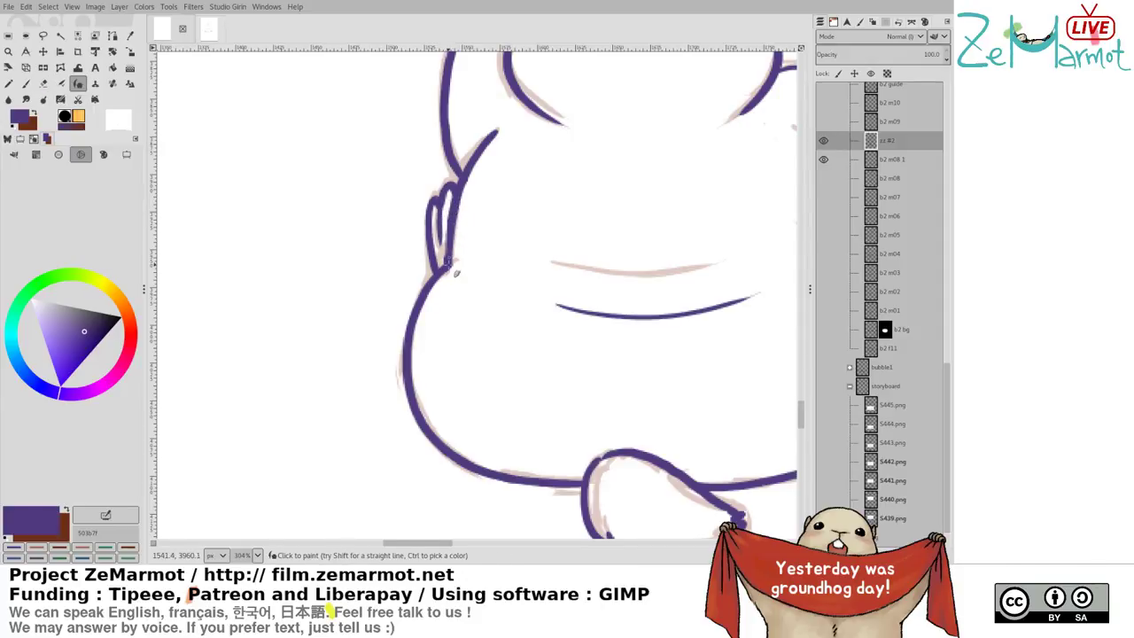
scroll(541, 264, "down", 5)
key("ctrl+s")
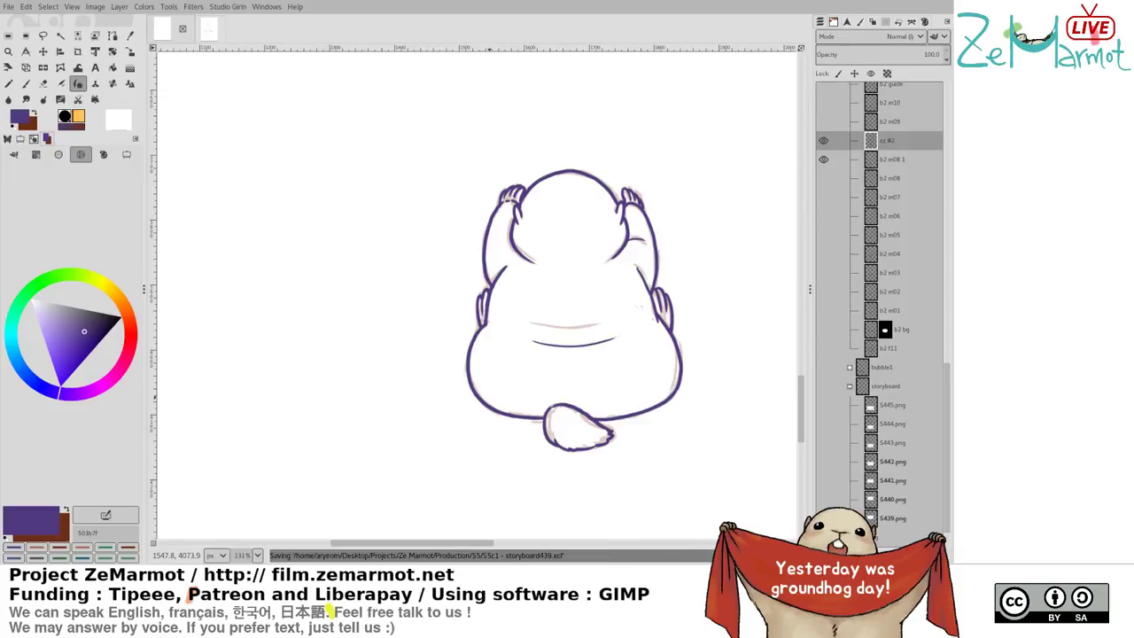
Compare the inked layer zz #2 with neighbouring frames b2 m08 and b2 m09 by showing each layer alone
left_click(891, 160)
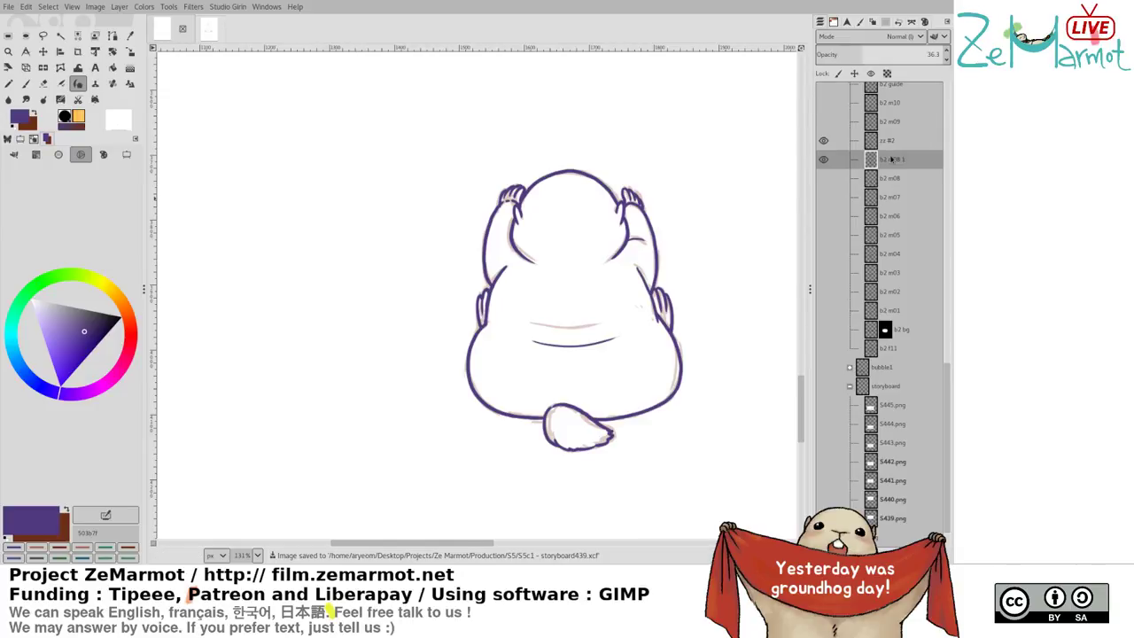
left_click(825, 178, "shift")
left_click(824, 144, "shift")
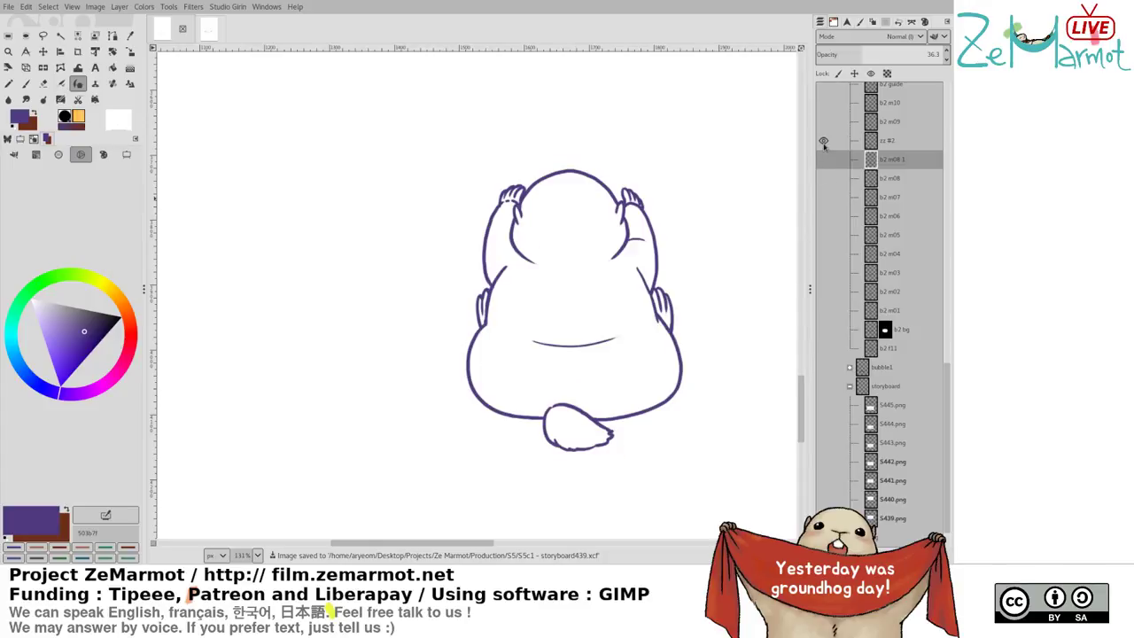
left_click(823, 122, "shift")
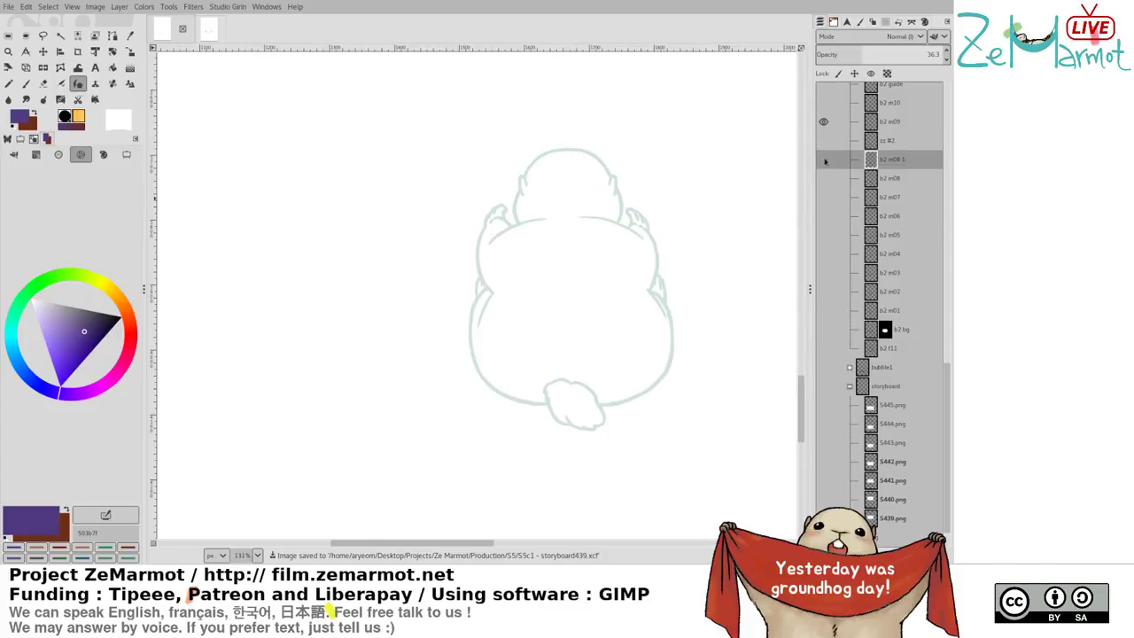
left_click(823, 121, "shift")
Show only b2 m08 1 and zz #2, and merge zz #2 down into b2 m08 1
left_click(823, 159, "shift")
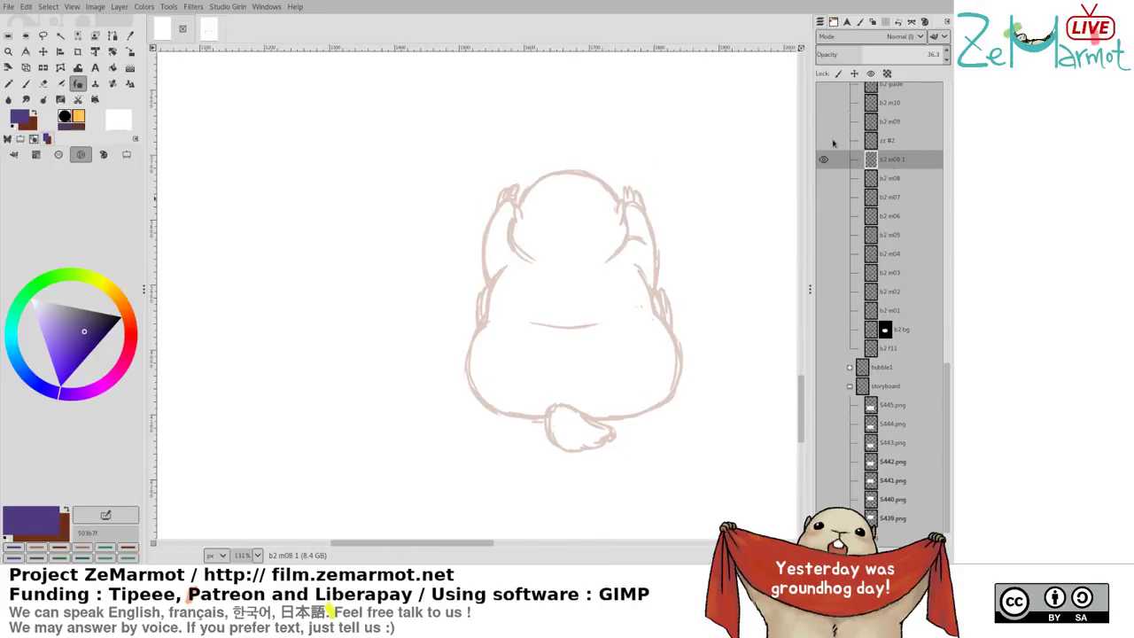
left_click(823, 140)
left_click(886, 144)
key("ctrl+e")
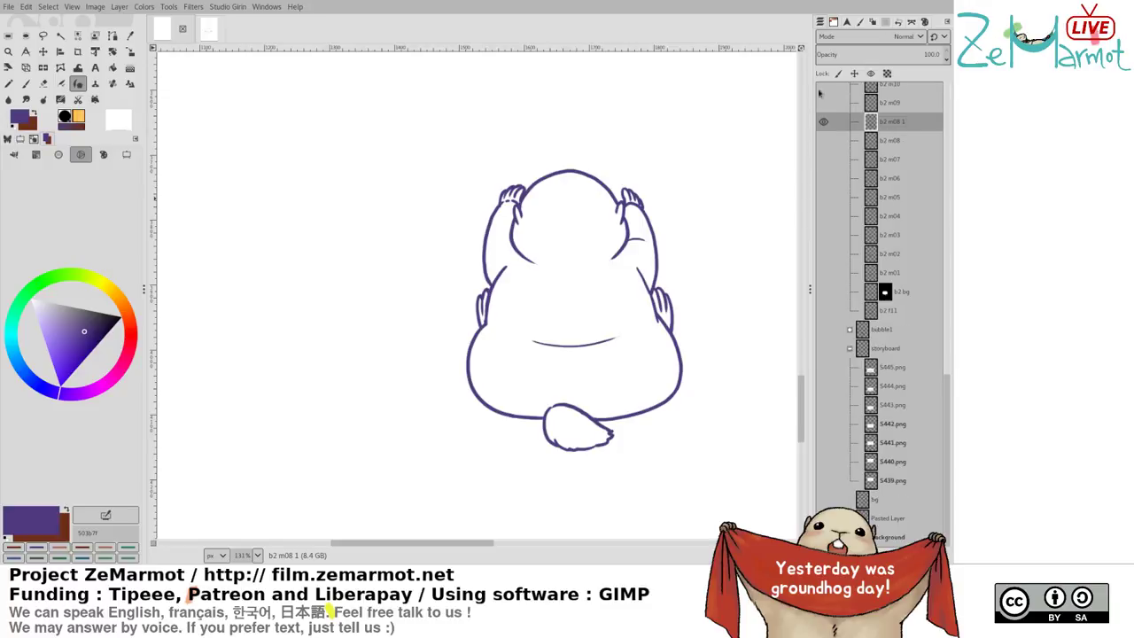
Check the inked drawing mirrored and compare it with frames b2 m07, b2 m08 and b2 m09 shown one at a time
key("h")
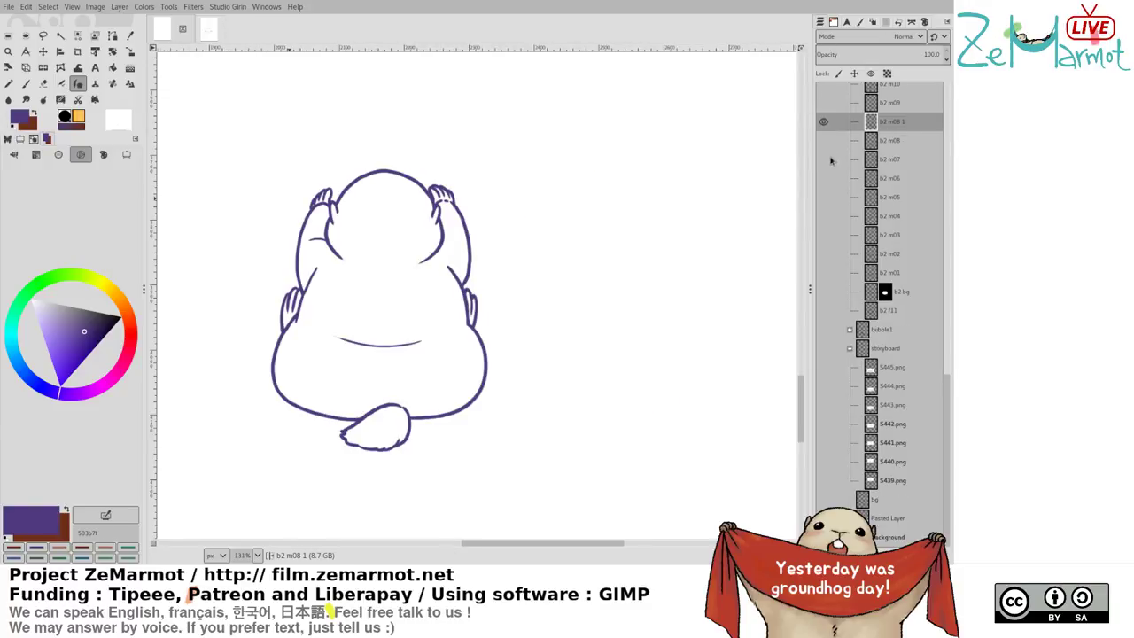
key("h")
left_click(823, 160, "shift")
left_click(823, 141, "shift")
left_click(824, 123, "shift")
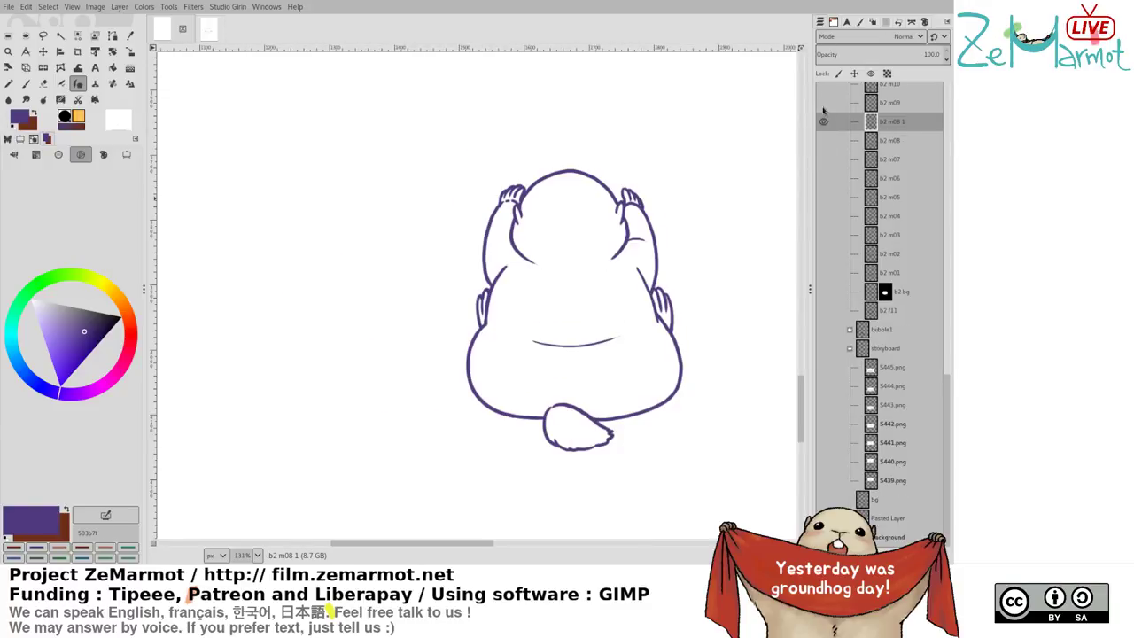
left_click(823, 104, "shift")
left_click(823, 123, "shift")
Erase and redraw the top of the marmot's head outline on b2 m08 1 as a smooth curve, and save the image
scroll(525, 147, "up", 6)
key("shift+e")
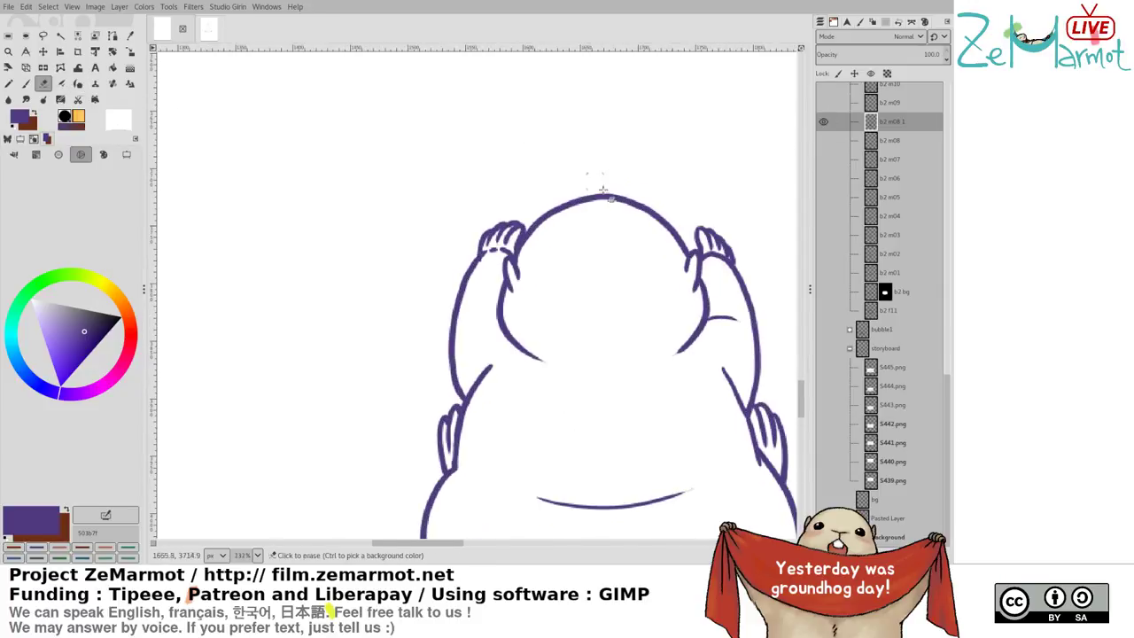
key("p")
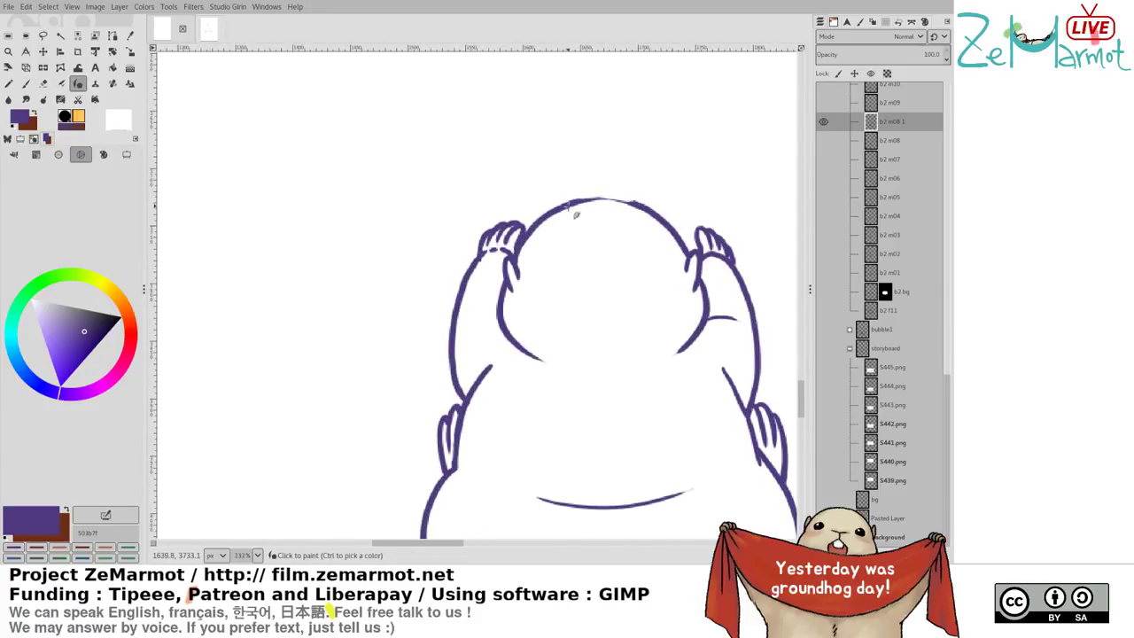
mouse_move(568, 205)
left_mouse_down()
mouse_move(639, 205)
mouse_move(571, 205)
mouse_move(622, 198)
mouse_move(644, 204)
mouse_move(572, 206)
mouse_move(645, 210)
mouse_move(570, 210)
mouse_move(627, 204)
left_mouse_up()
key("ctrl+z")
key("ctrl+z")
key("ctrl+z")
key("ctrl+z")
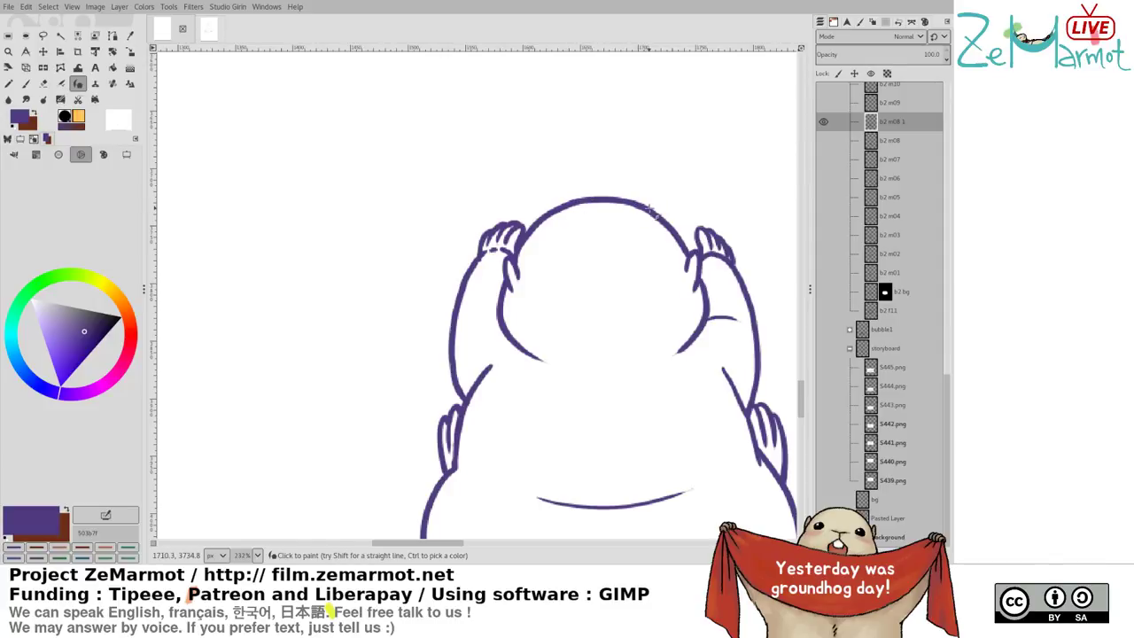
scroll(635, 261, "down", 3)
key("ctrl+s")
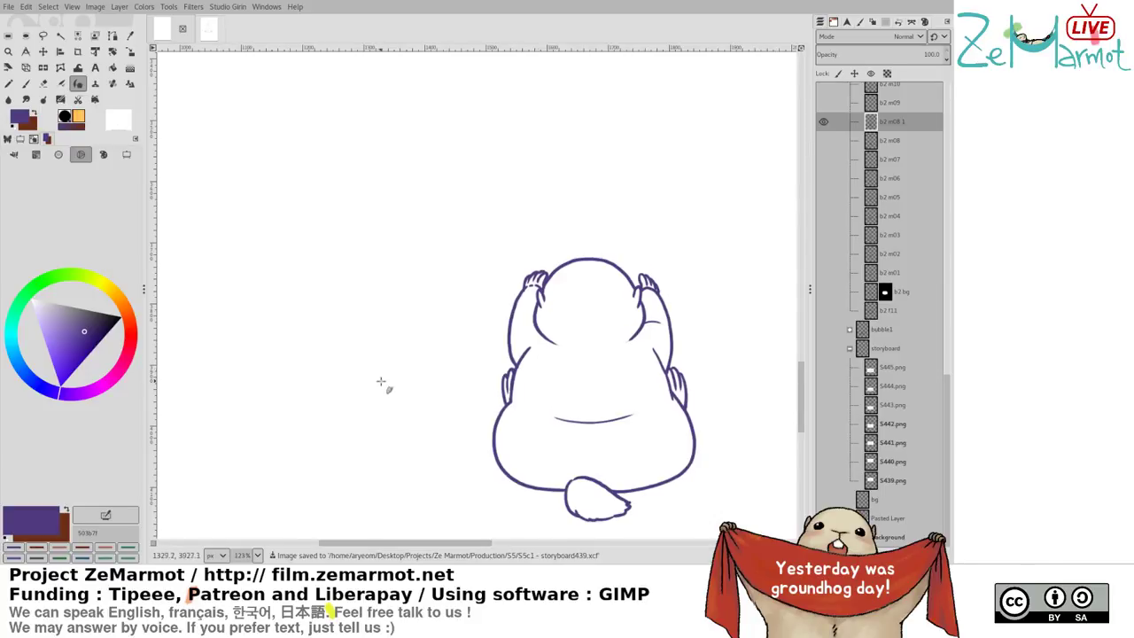
Close the gap in the tail's ink outline at its upper edge near the body
left_click_drag(381, 381, 271, 319)
left_click_drag(390, 394, 379, 324)
left_click_drag(421, 366, 306, 283)
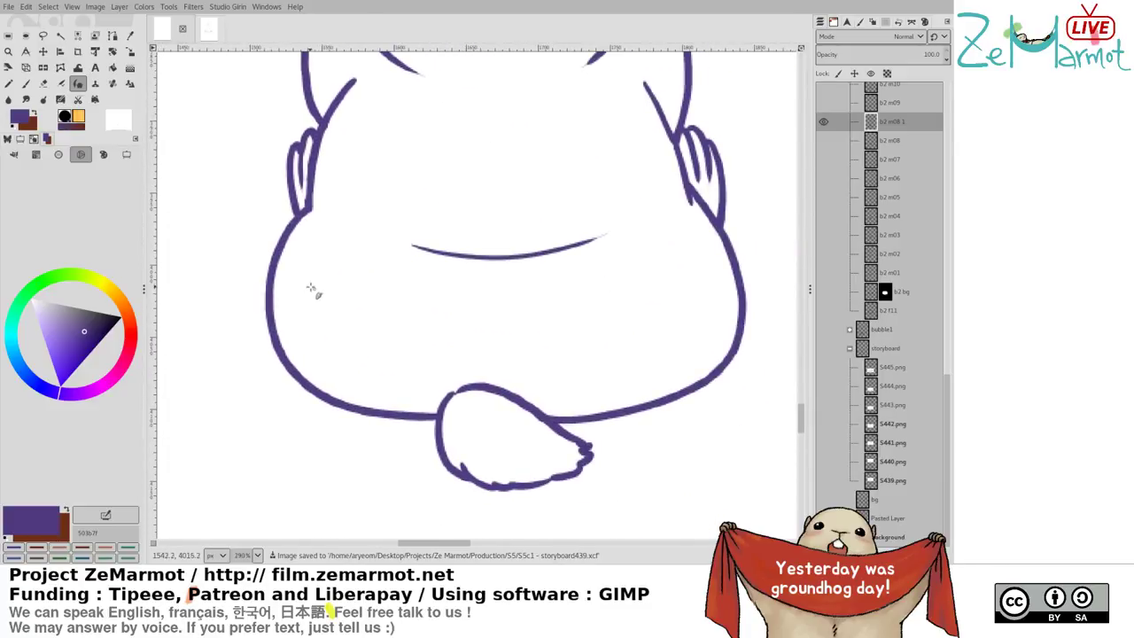
left_click_drag(450, 397, 464, 385)
scroll(425, 285, "down", 4)
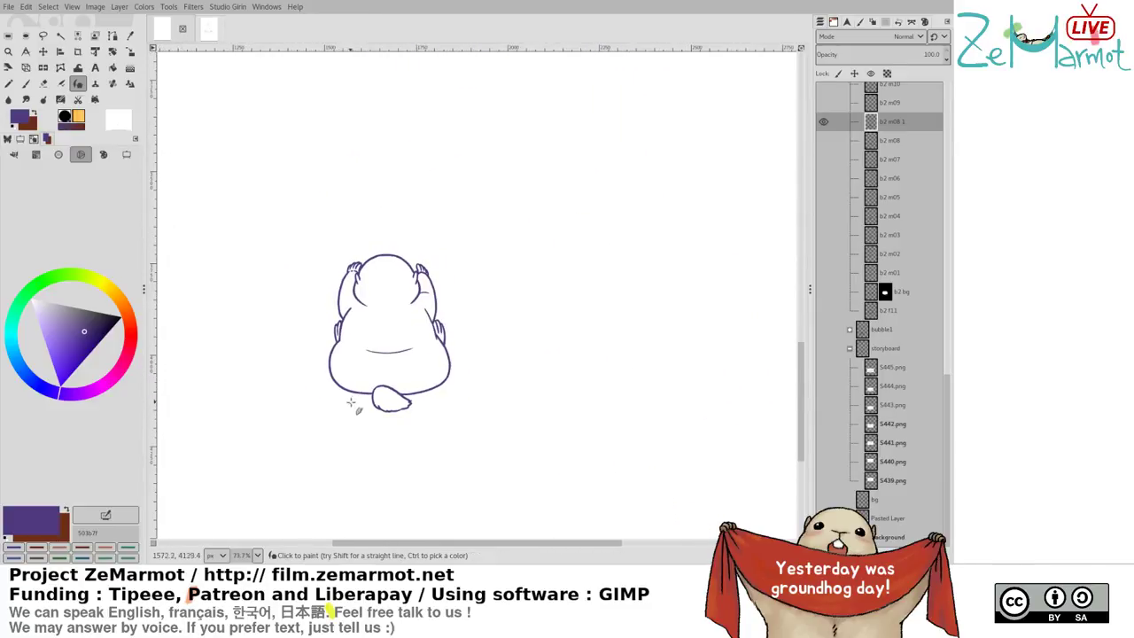
scroll(395, 271, "up", 4)
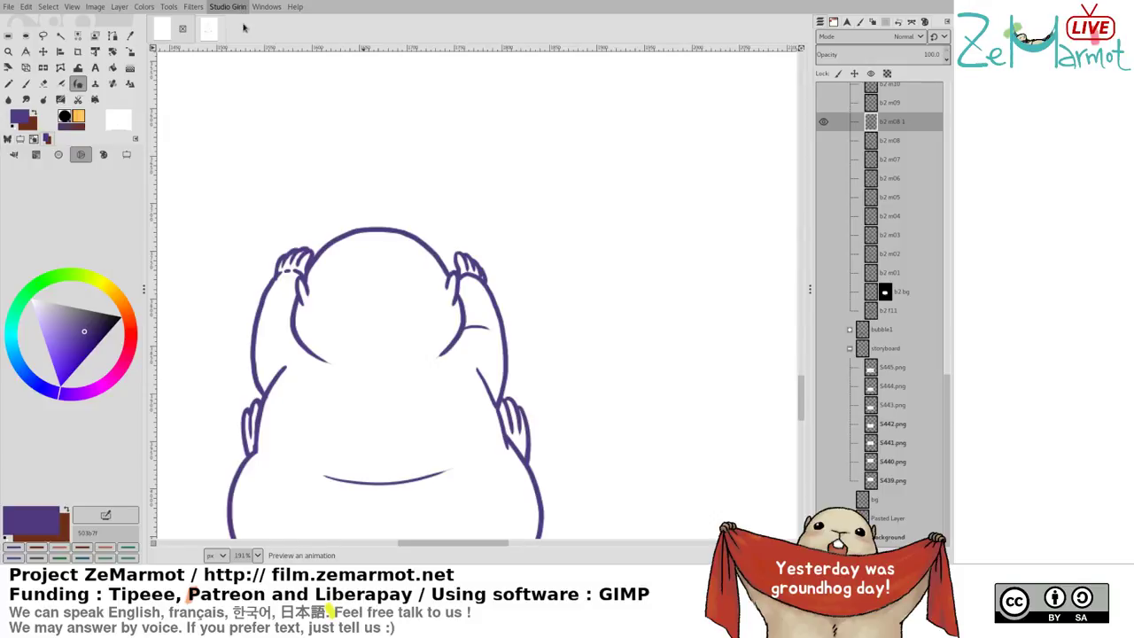
Open the animation preview, expand the bubble2 layer group and go to frame 29 in the X-Sheet
key("ctrl+alt+p")
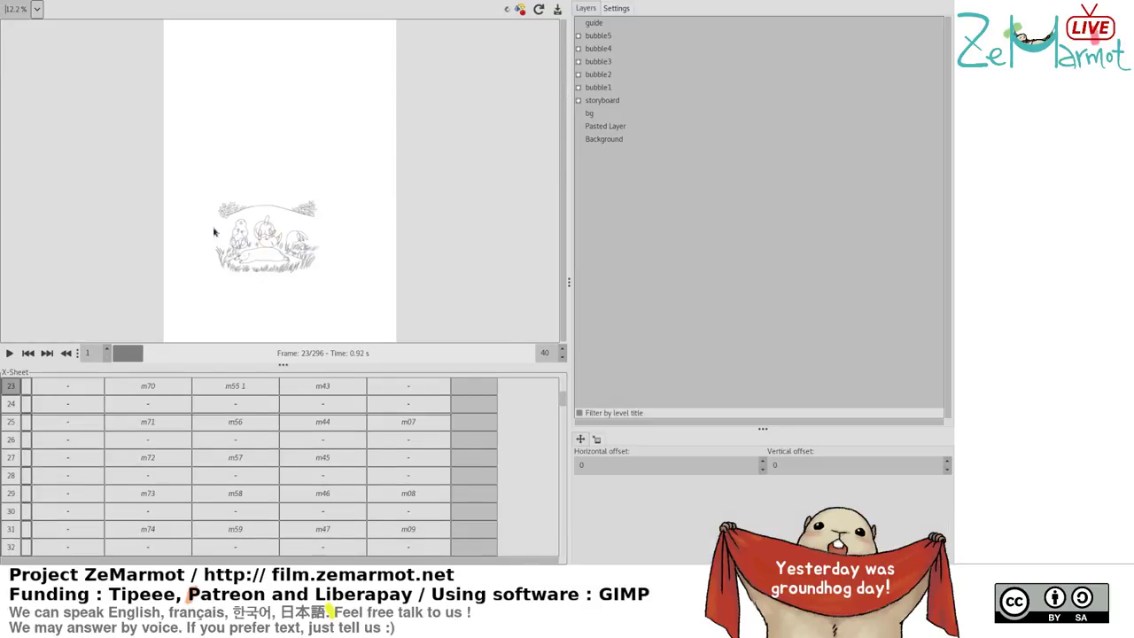
mouse_move(563, 400)
left_mouse_down()
mouse_move(566, 410)
mouse_move(569, 402)
left_mouse_up()
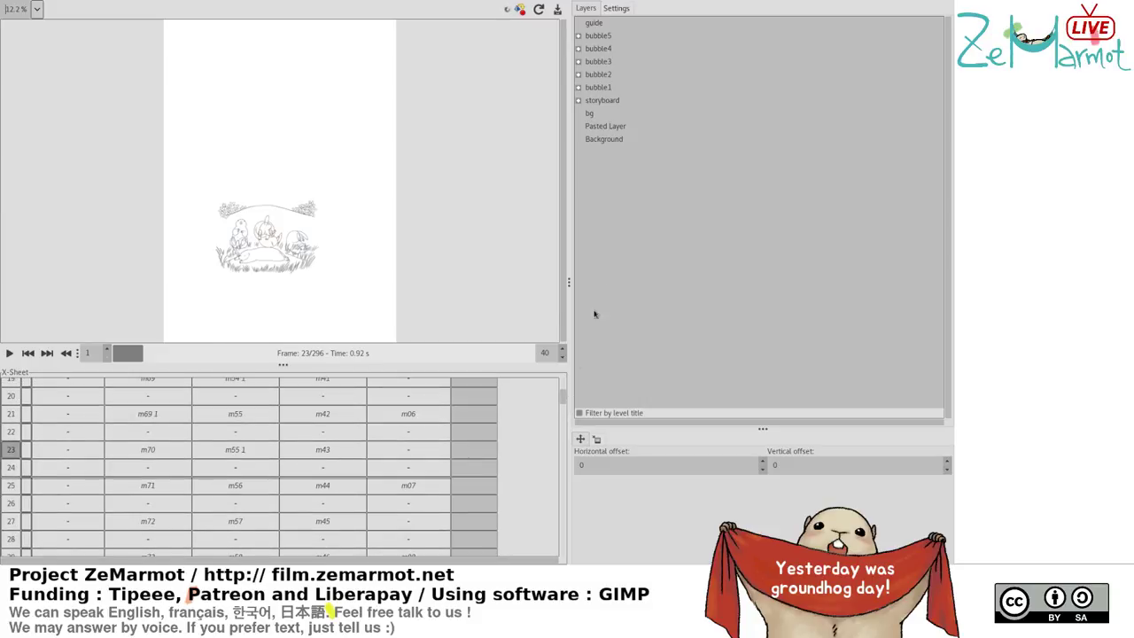
left_click(579, 75)
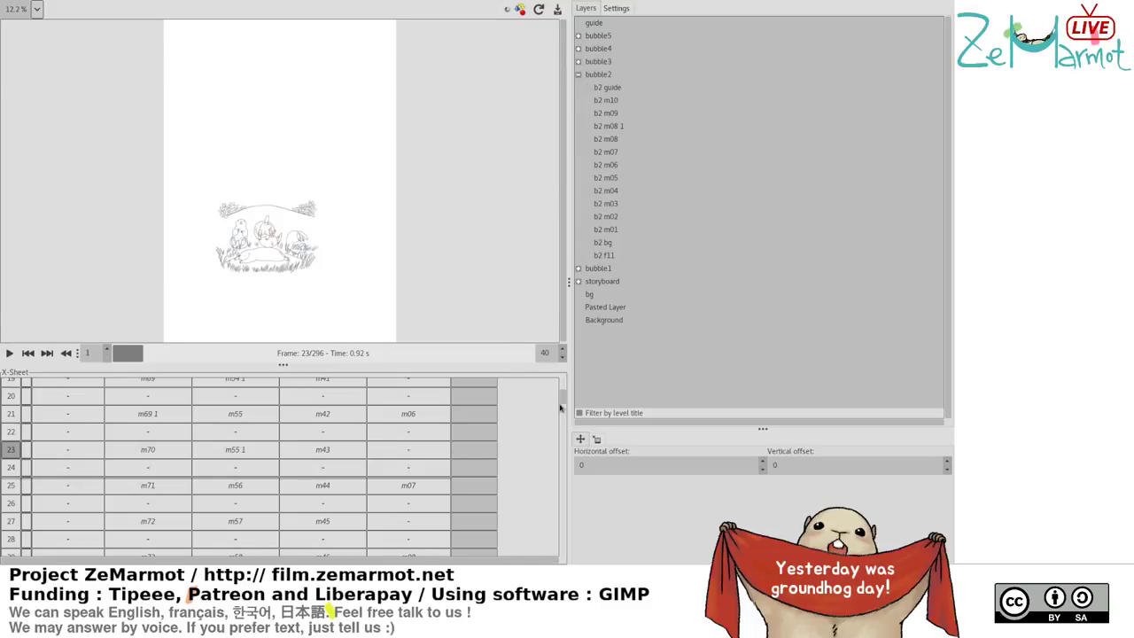
scroll(564, 399, "down", 2)
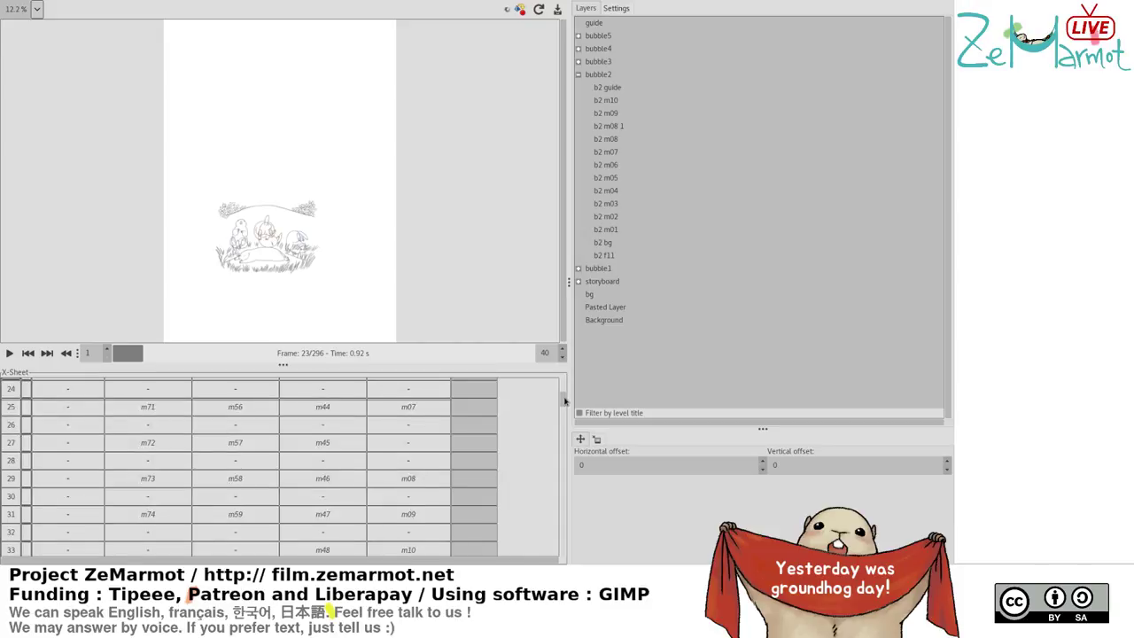
scroll(565, 401, "down", 1)
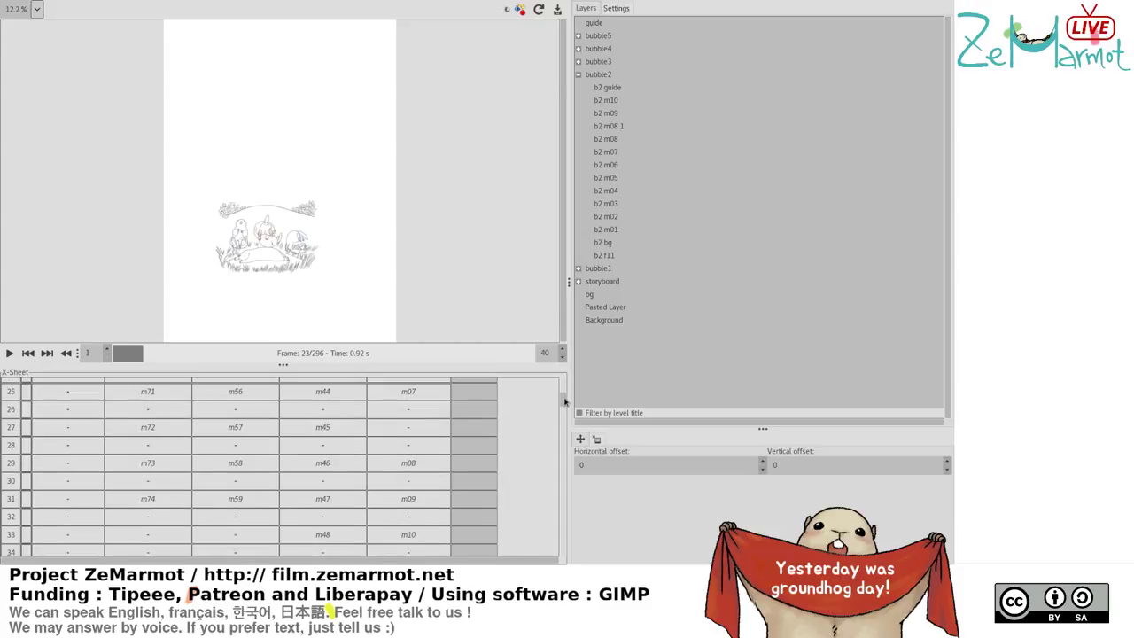
scroll(565, 401, "down", 2)
Insert m08 1 after m08 in the b2 track at frame 31, with On 2 and Cycle 1
left_click(416, 385)
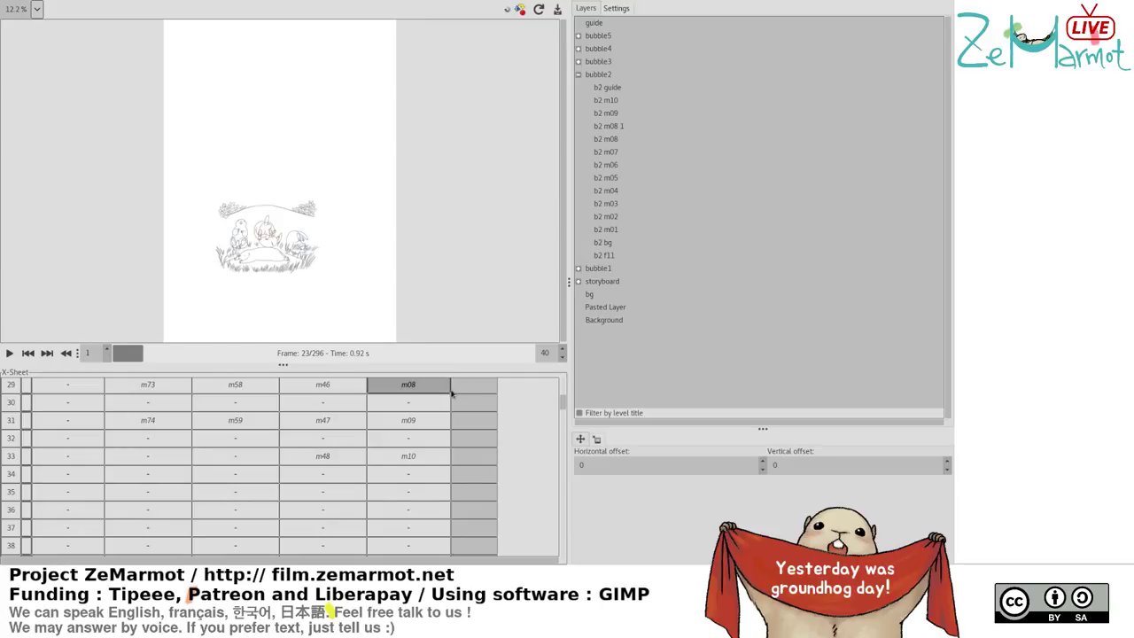
left_click(449, 393)
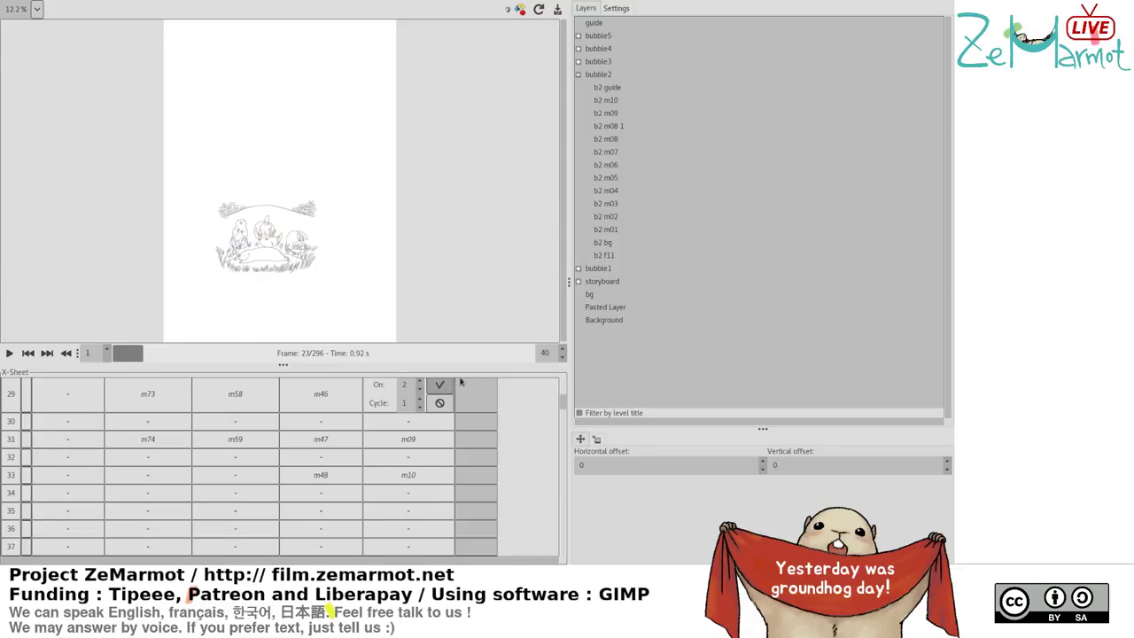
key("Return")
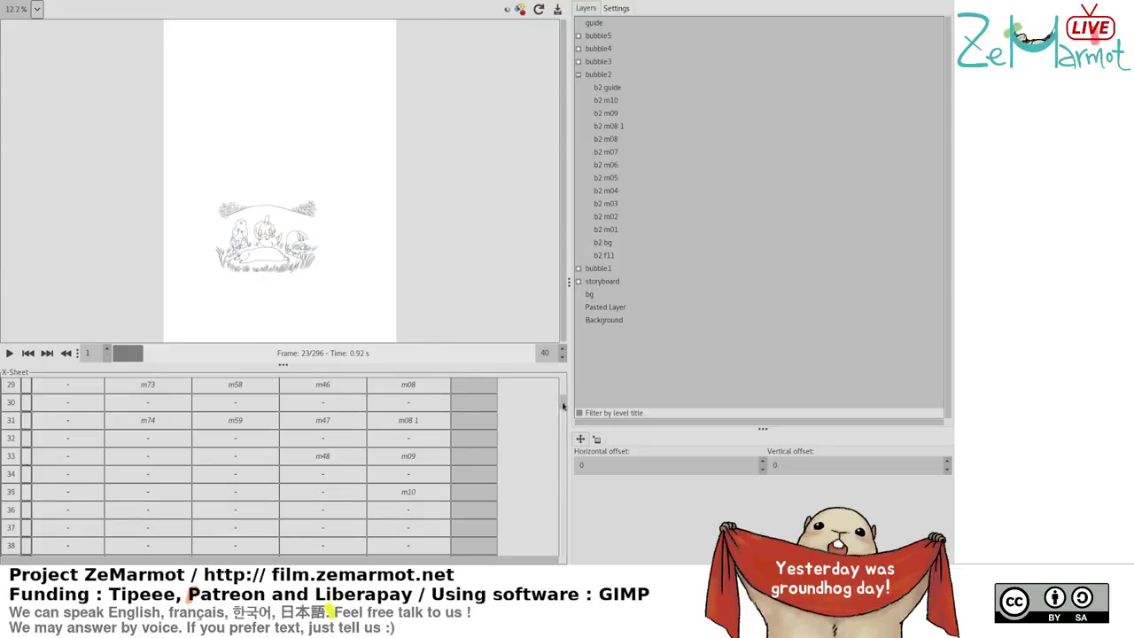
scroll(564, 406, "up", 2)
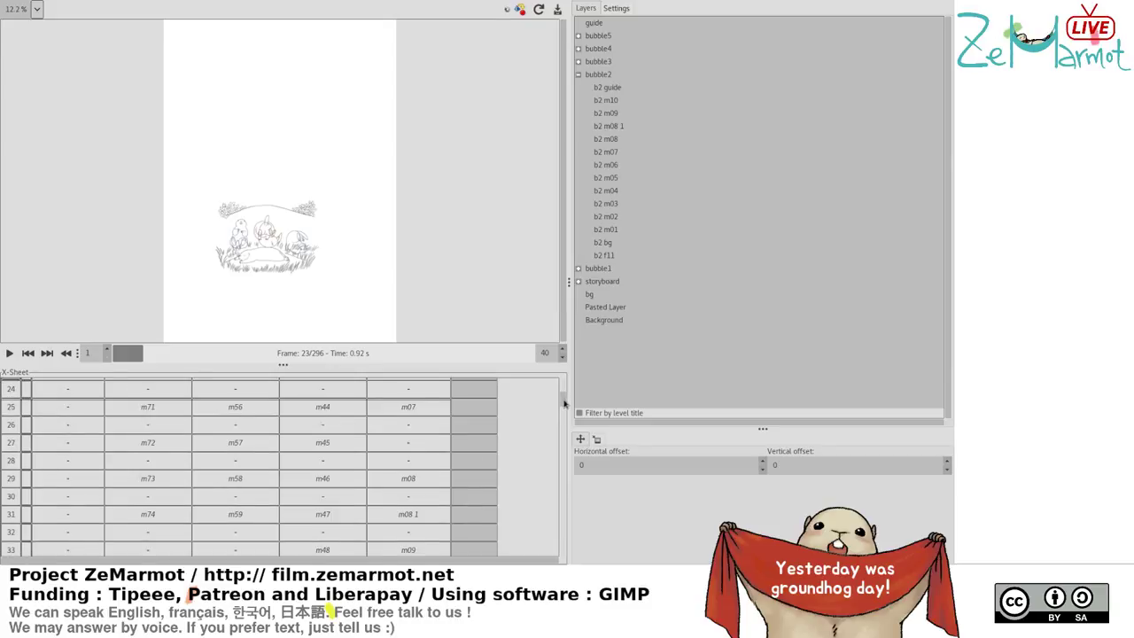
scroll(564, 403, "up", 10)
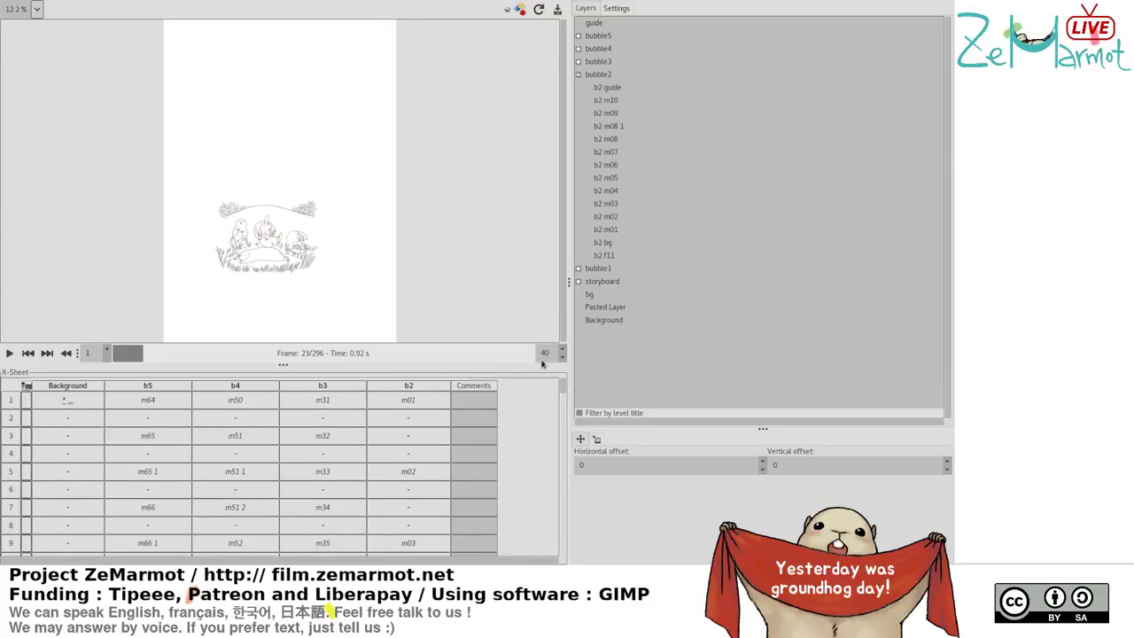
Enlarge the animation preview area, set its zoom to 51.0 %, and frame the marmot scene in it
left_click(36, 10)
left_click(26, 42)
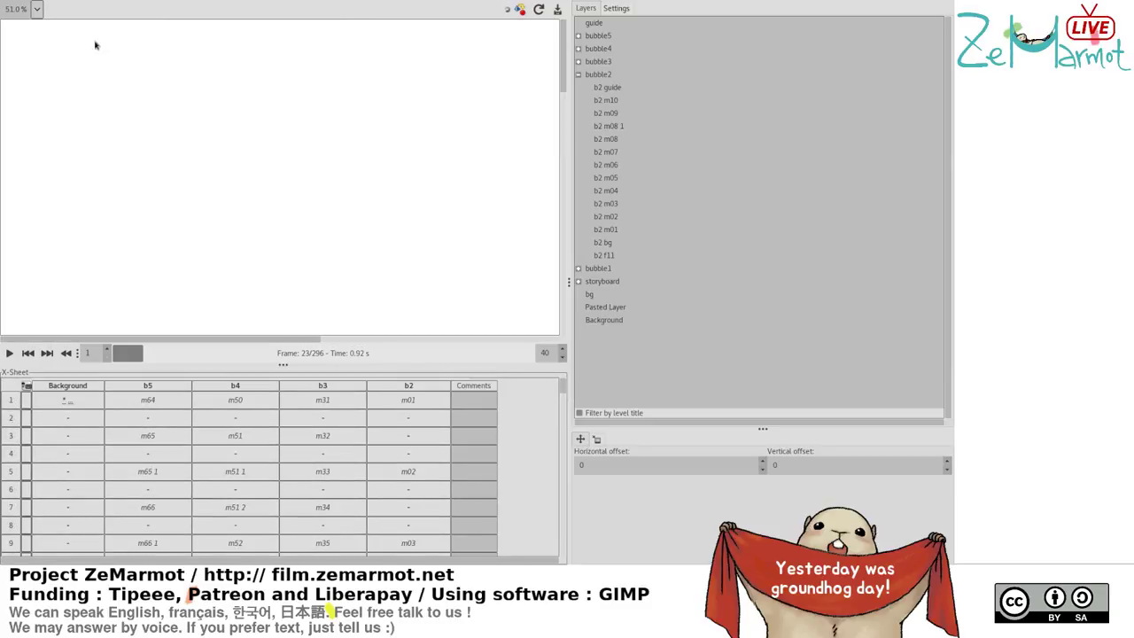
left_click_drag(561, 71, 561, 250)
mouse_move(165, 341)
left_mouse_down()
mouse_move(275, 347)
mouse_move(259, 346)
left_mouse_up()
mouse_move(565, 228)
left_mouse_down()
mouse_move(564, 251)
mouse_move(564, 236)
left_mouse_up()
left_click_drag(282, 366, 291, 493)
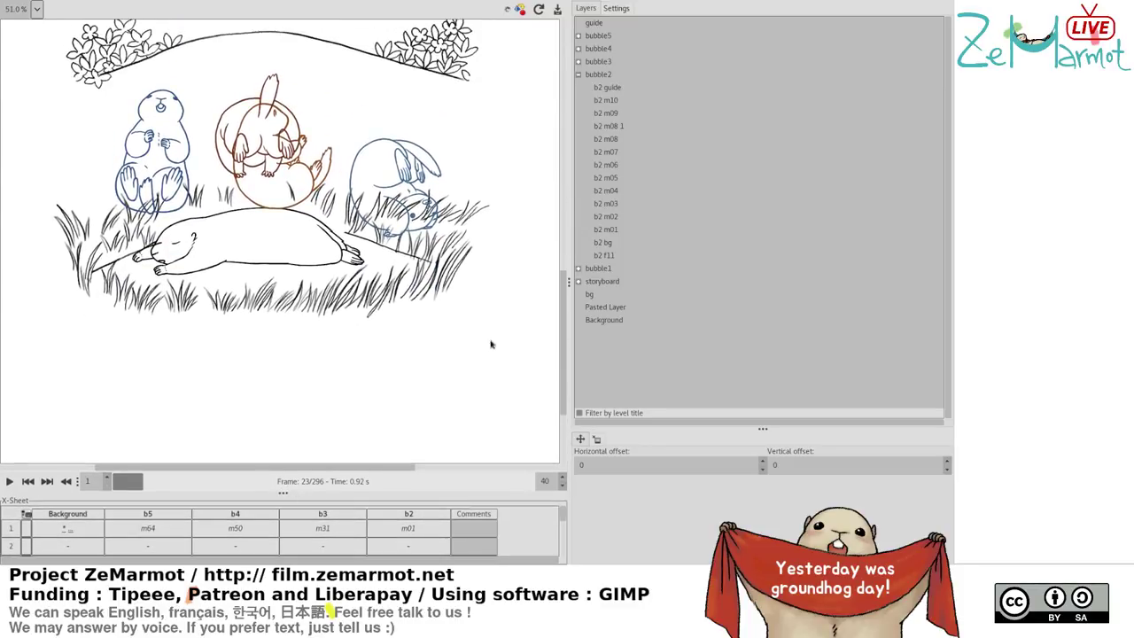
left_click_drag(558, 322, 560, 285)
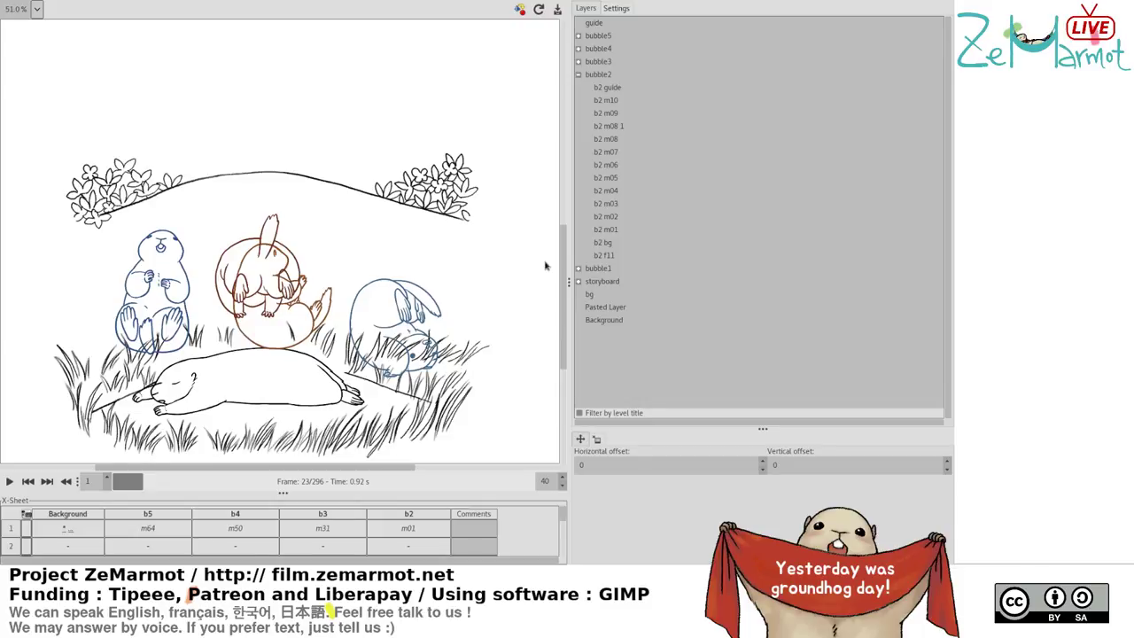
Play the animation, show its settings during playback, stop it and return to the image canvas
left_click(9, 481)
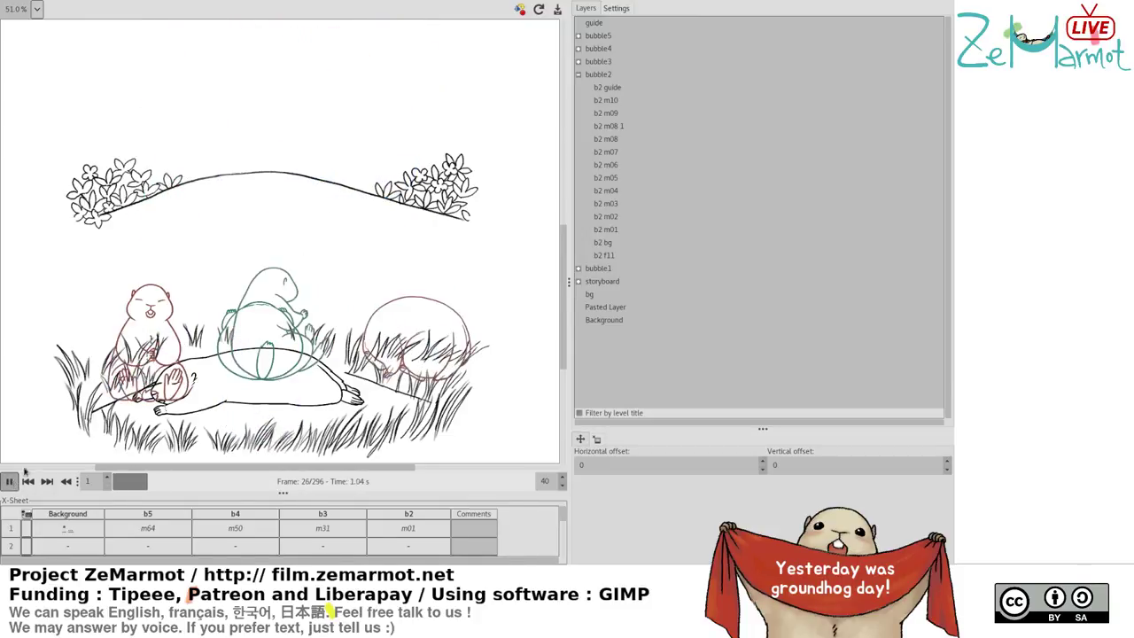
left_click(618, 8)
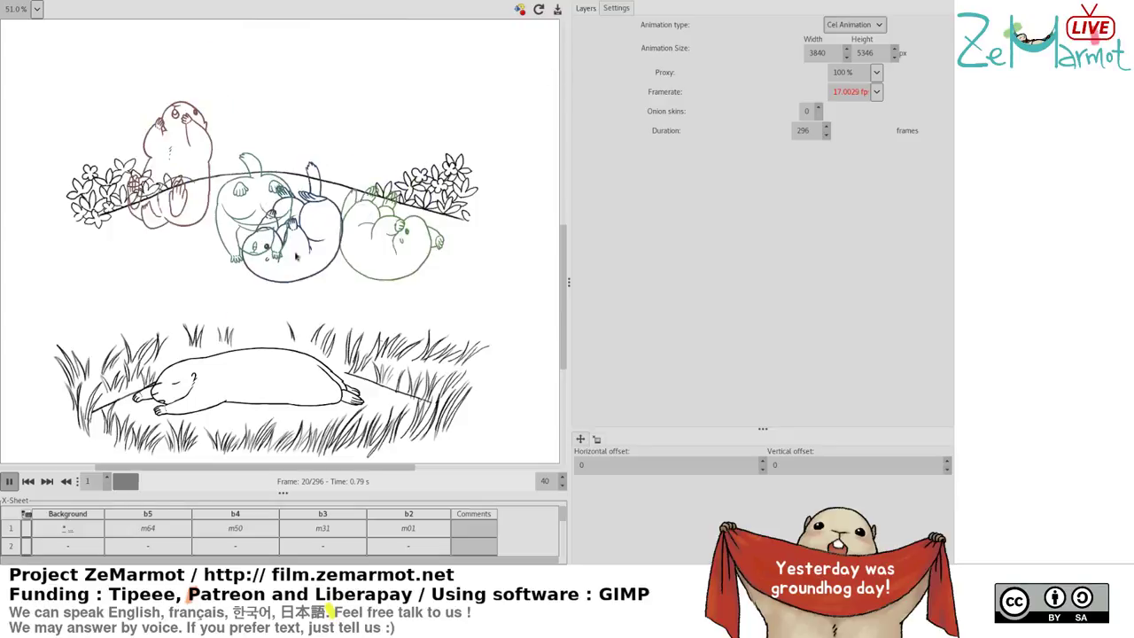
left_click(11, 481)
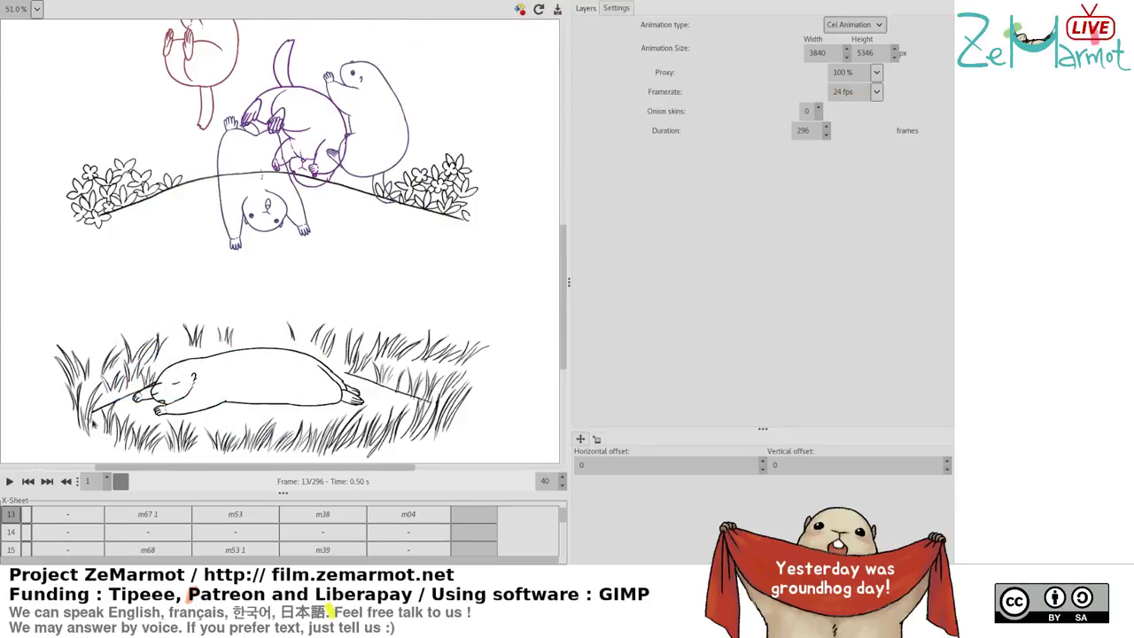
left_click(941, 2)
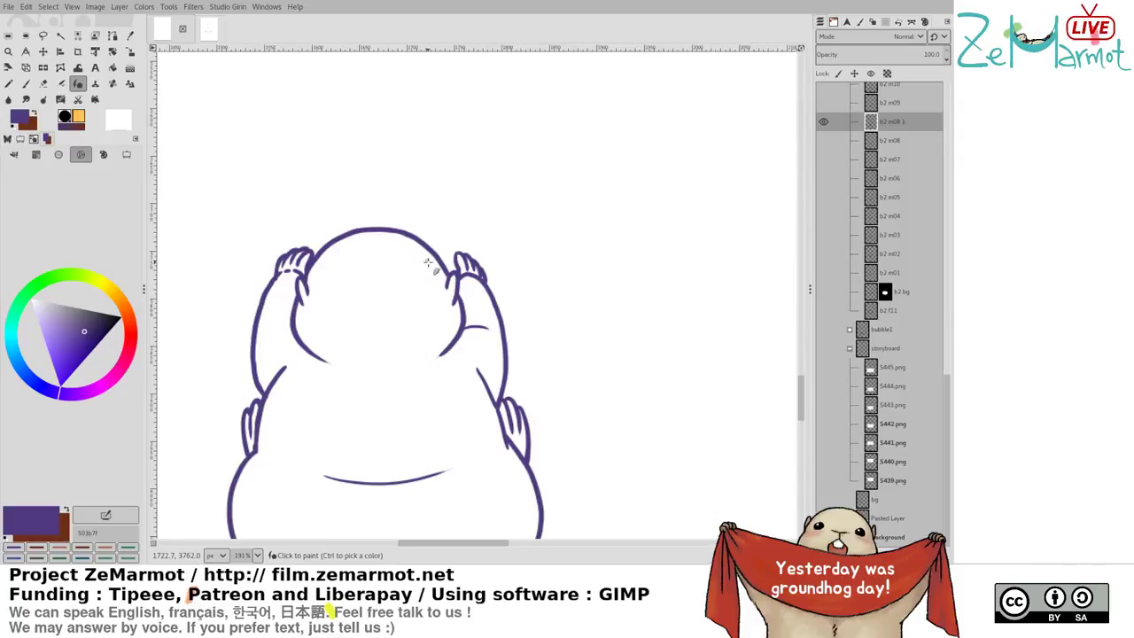
Show only layers b2 m01 and b2 m02 together to compare the two marmot frames
scroll(597, 362, "down", 2, "ctrl")
scroll(621, 340, "down", 1)
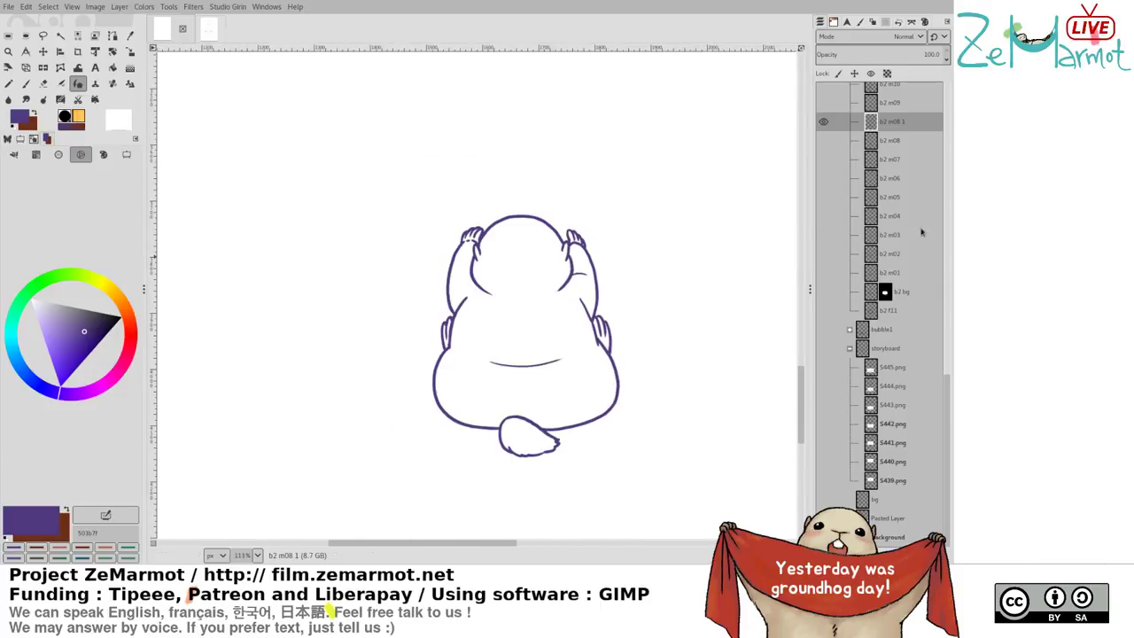
left_click(823, 273, "shift")
left_click(824, 254)
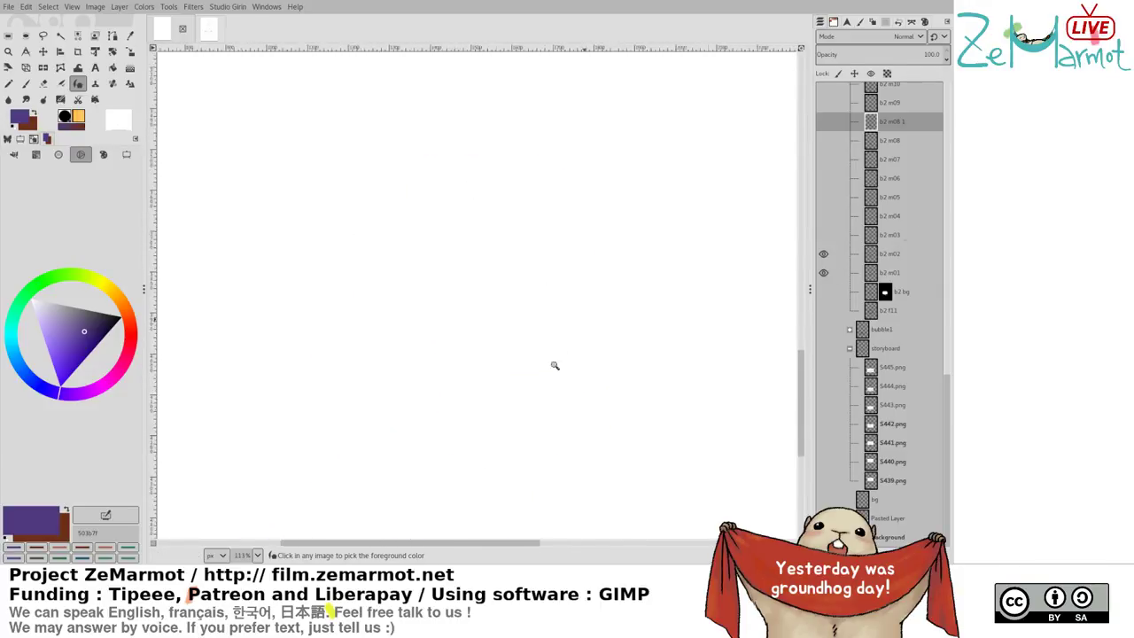
scroll(555, 364, "down", 2, "ctrl")
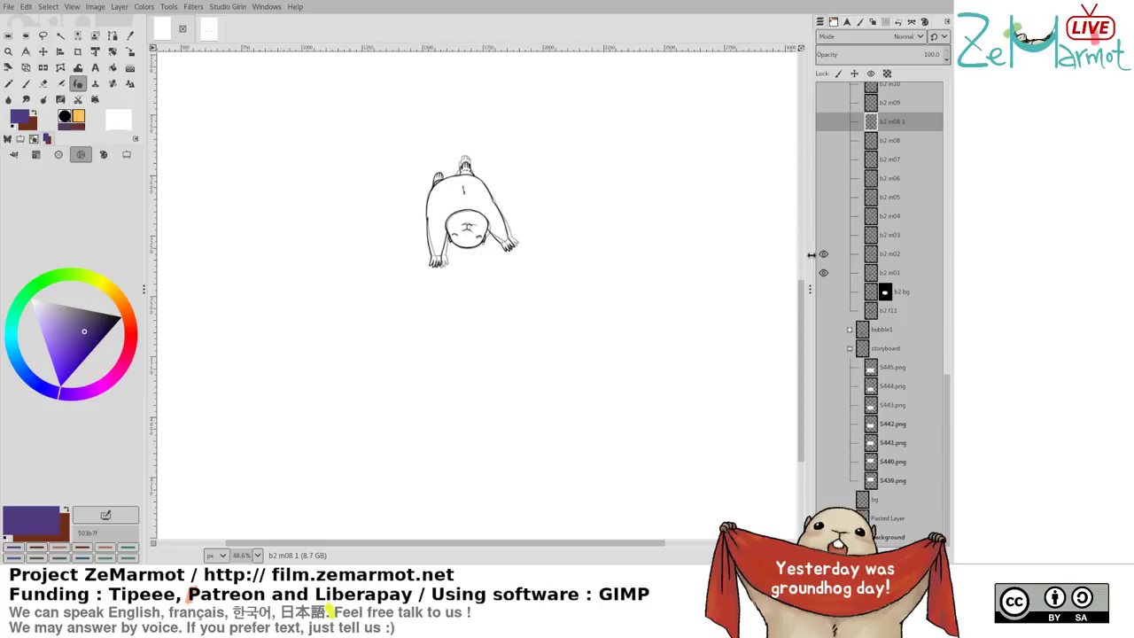
Hide b2 m01 and b2 m02, and show b2 m04 and b2 m05 together
left_click_drag(823, 254, 824, 272)
left_click(825, 215)
left_click(823, 196)
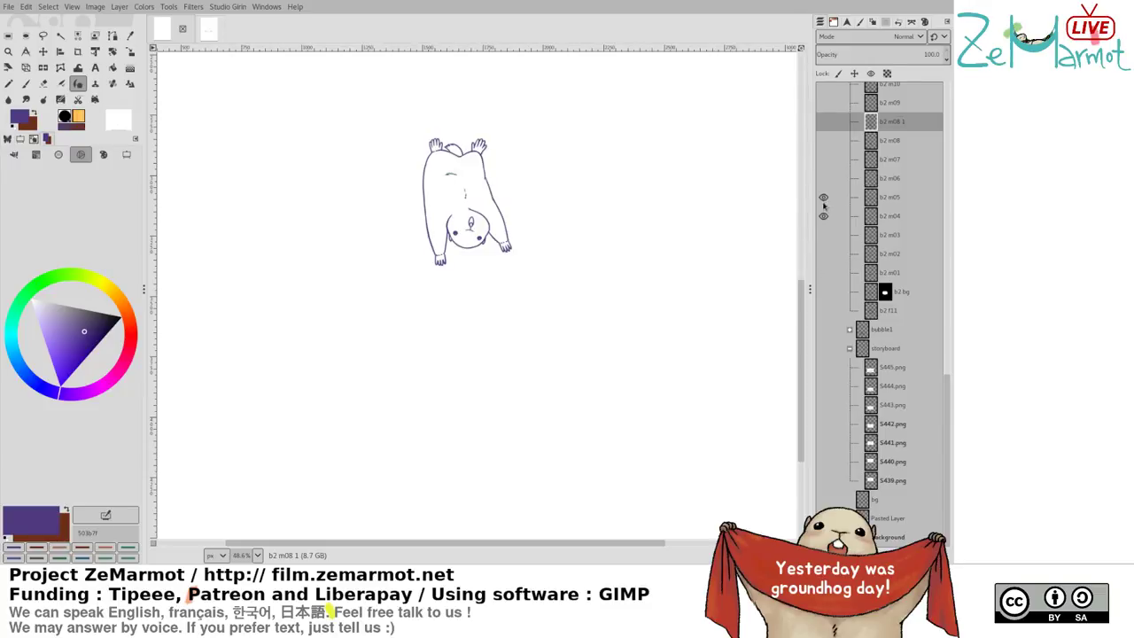
Add a new layer directly above b2 m04
left_click(880, 215)
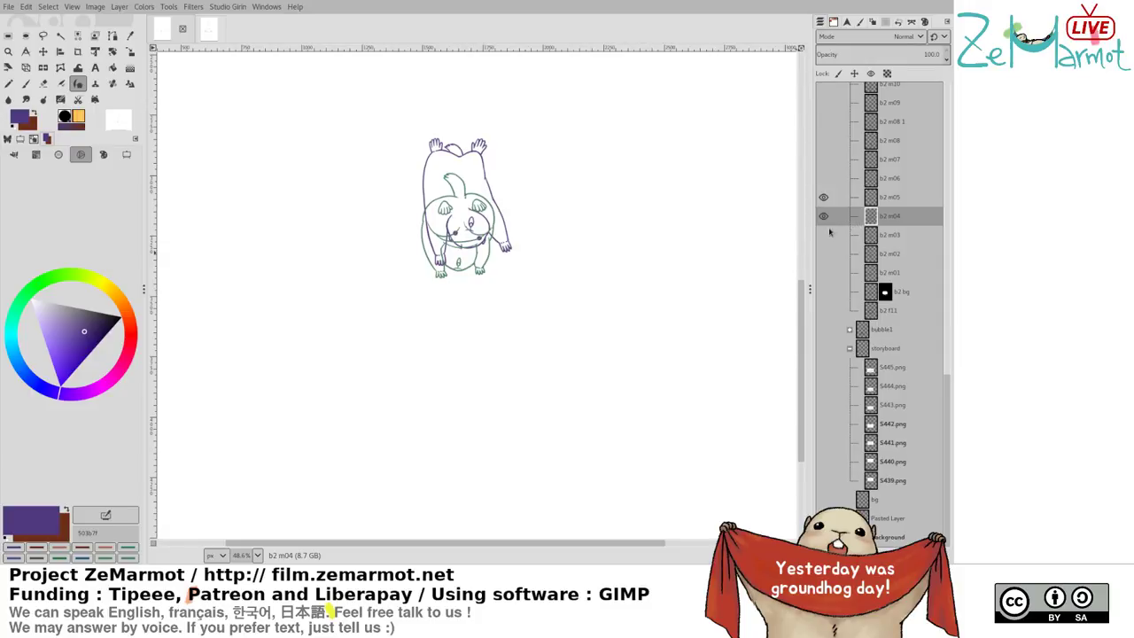
left_click(823, 180)
left_click(823, 181)
key("ctrl+shift+n")
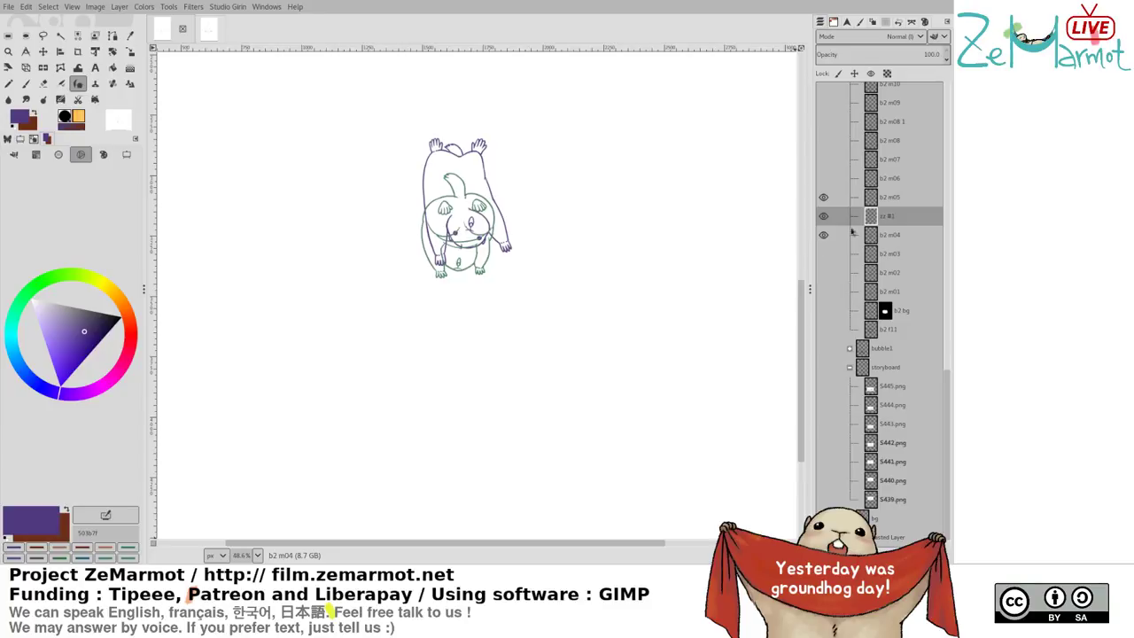
Name the new layer above b2 m04 as b2 m04 1
double_click(889, 215)
type("b2 m04")
key("Return")
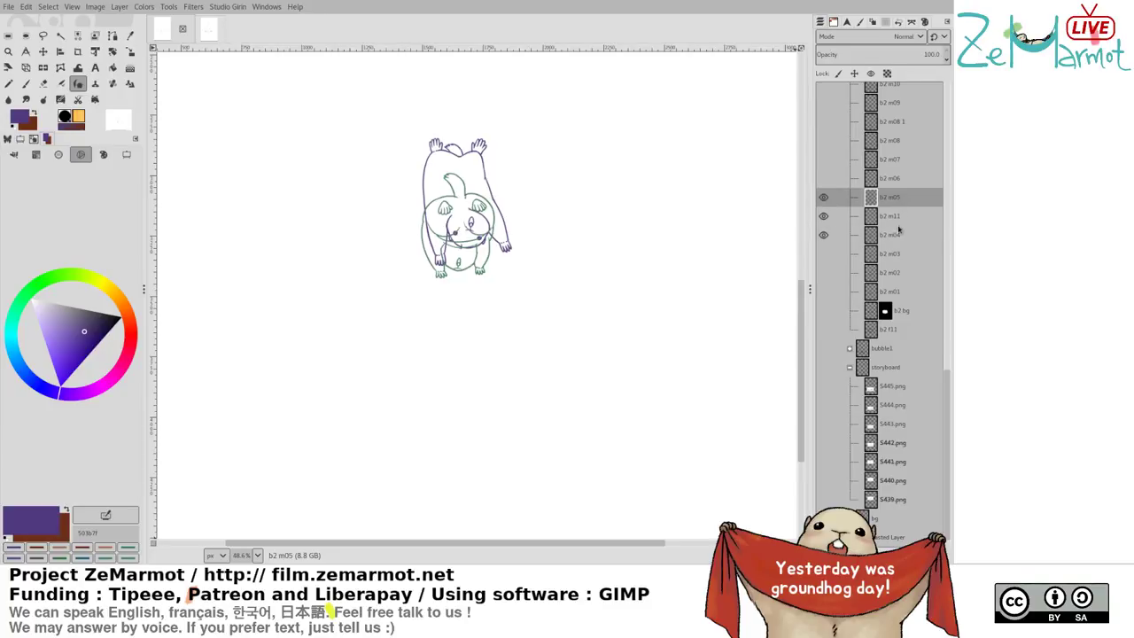
left_click(892, 235)
key("ctrl+c")
double_click(891, 218)
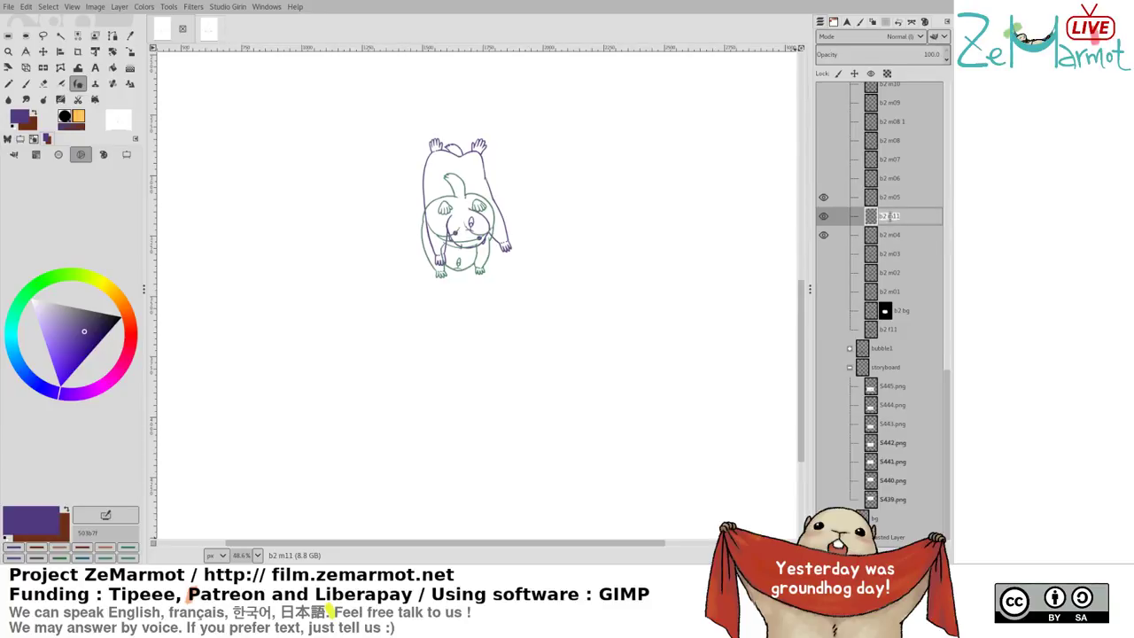
key("ctrl+v")
type("1")
key("Return")
Lower the opacity of the b2 m04 and b2 m05 drawings as faint references and make b2 m04 1 the active layer
left_click(891, 233)
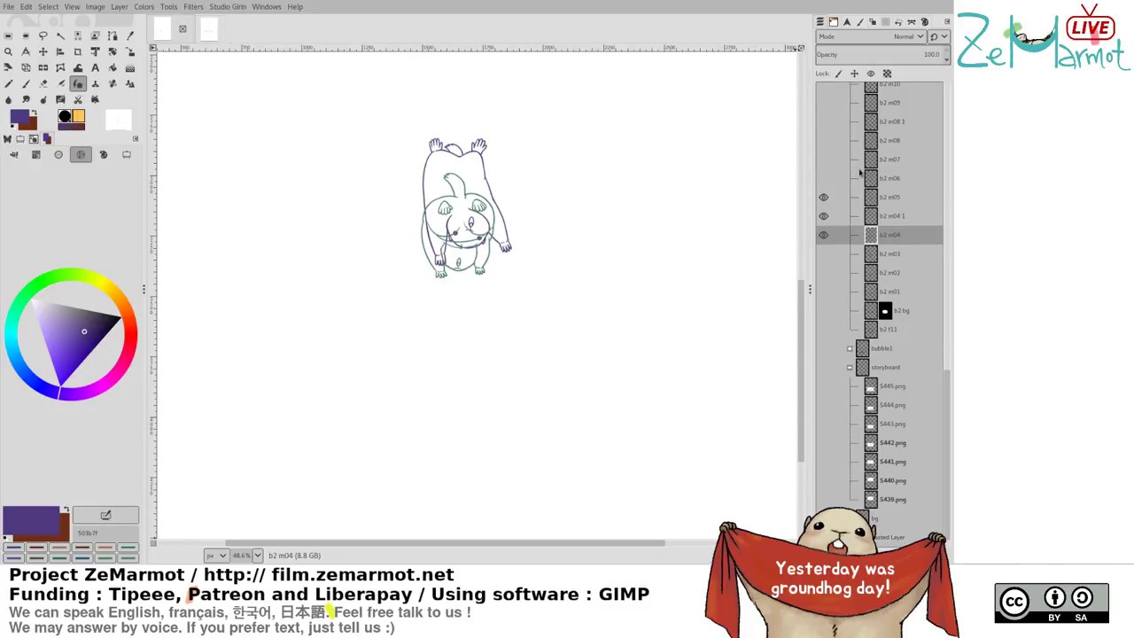
left_click(893, 195)
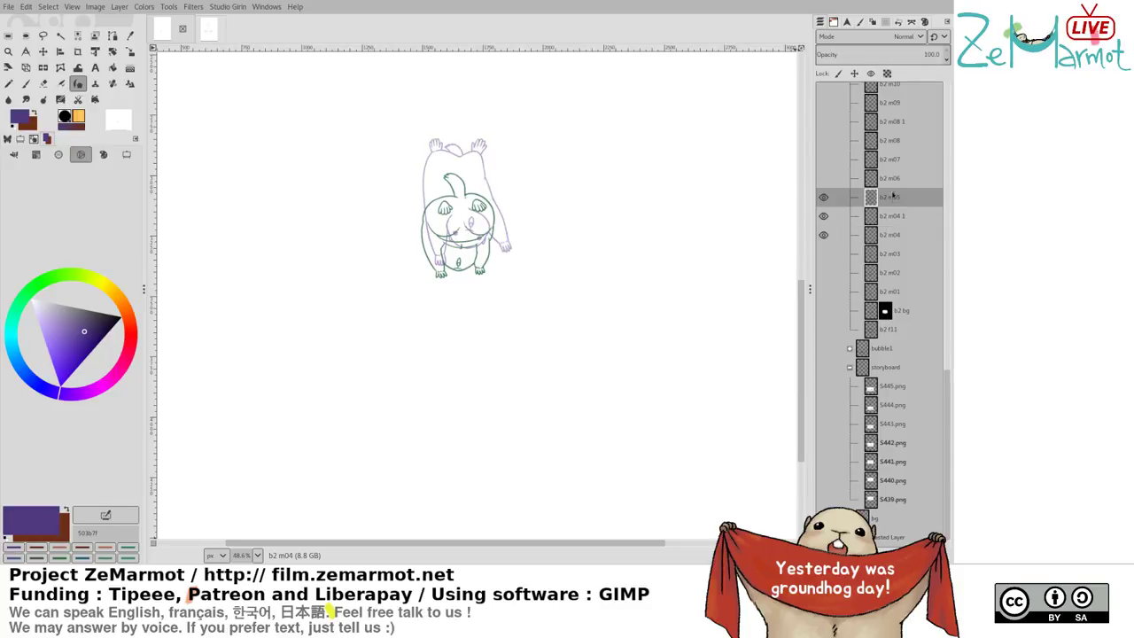
left_click(885, 213)
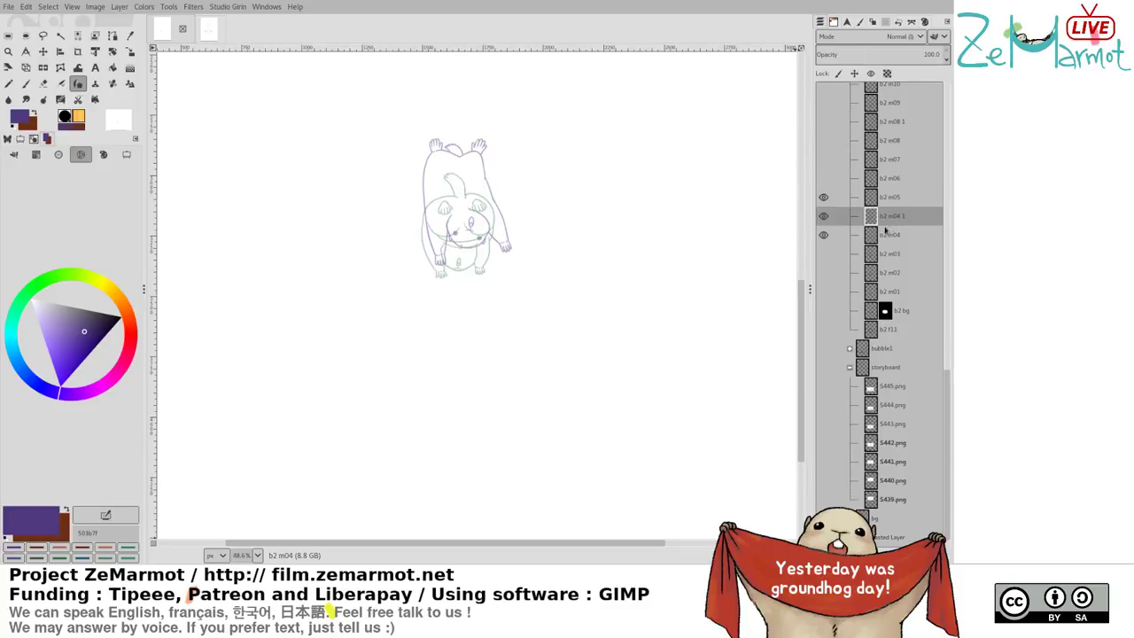
Set the paint colour to ochre 9d7118 and sketch the left hind paw on b2 m04 1 between the two reference poses
scroll(552, 292, "up", 5)
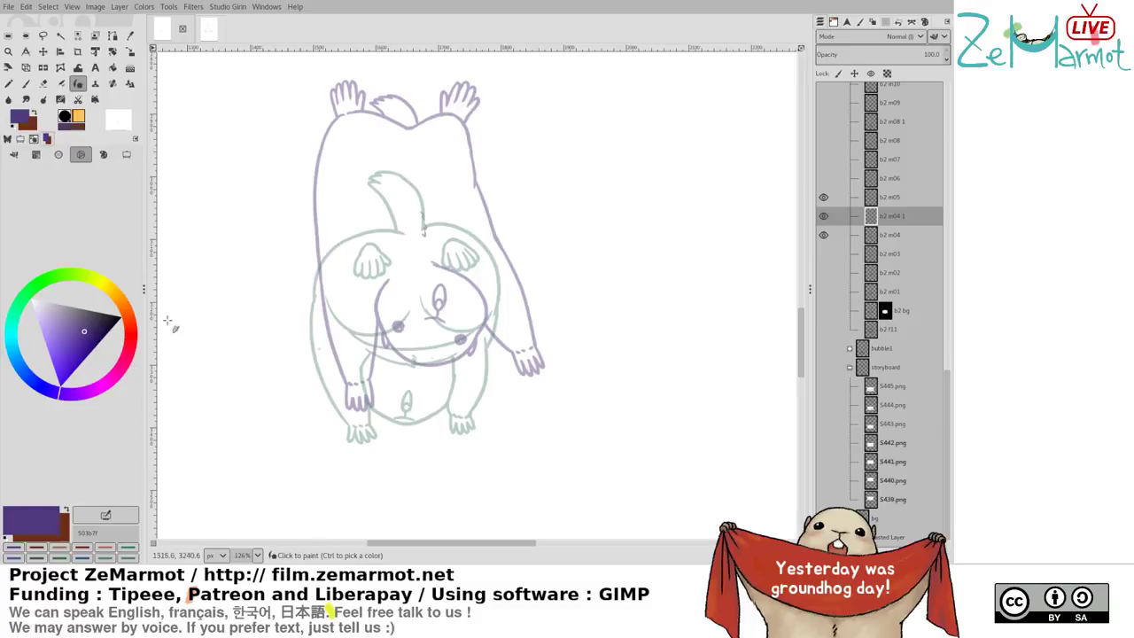
mouse_move(110, 288)
left_mouse_down()
mouse_move(116, 296)
mouse_move(74, 313)
left_mouse_up()
left_click_drag(354, 273, 339, 296)
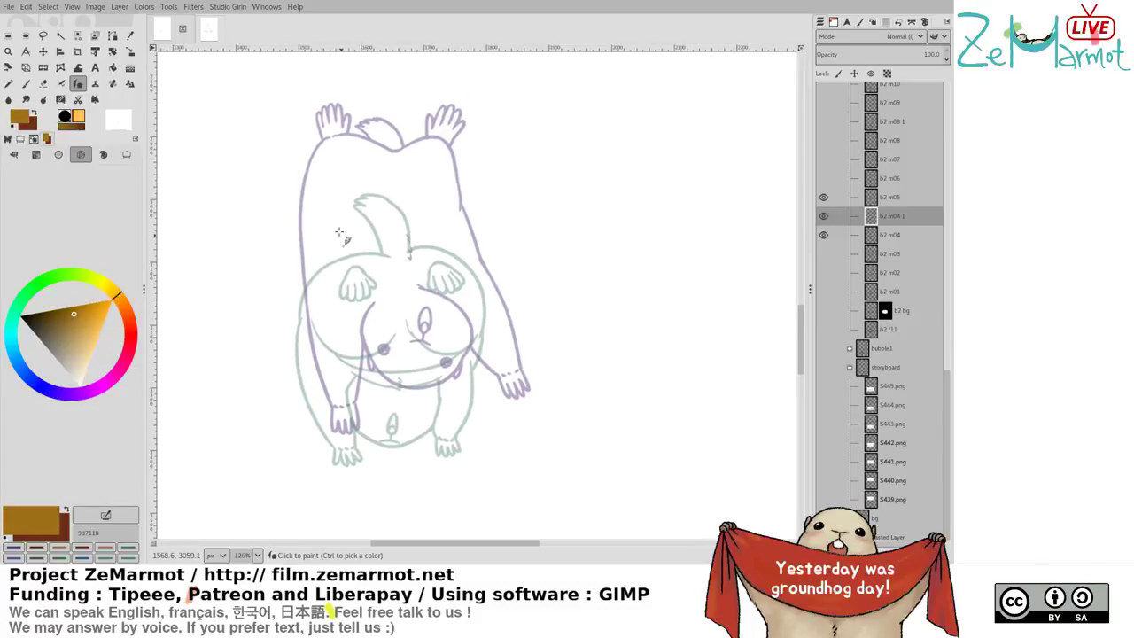
mouse_move(330, 205)
left_mouse_down()
mouse_move(355, 193)
mouse_move(335, 199)
mouse_move(352, 205)
mouse_move(330, 207)
left_mouse_up()
key("ctrl+z")
key("ctrl+z")
left_click(327, 214)
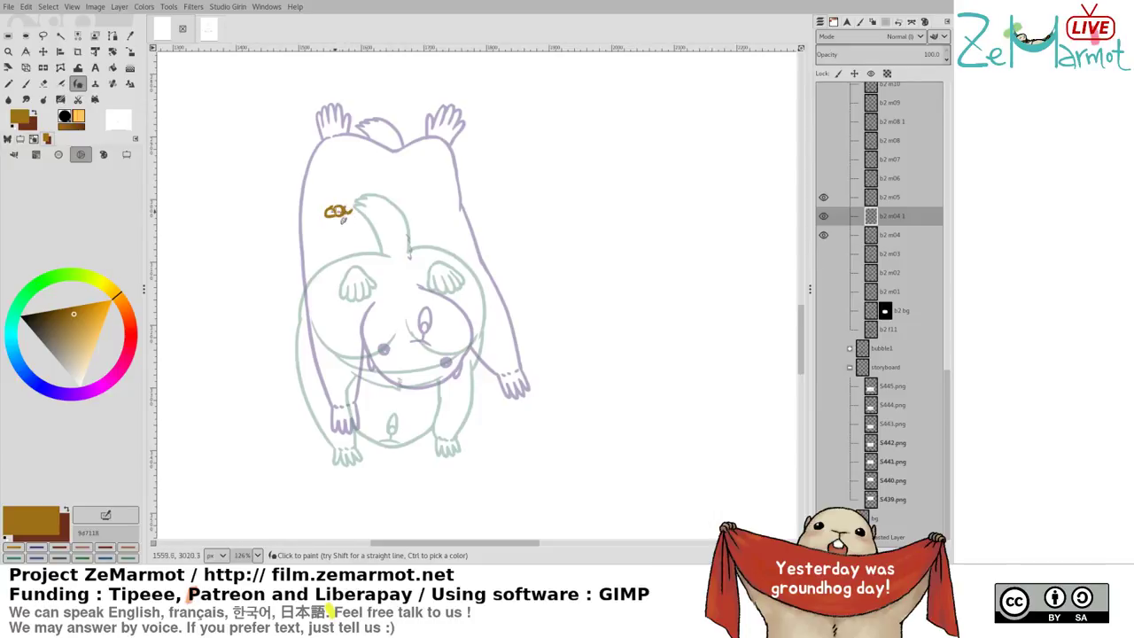
key("shift+e")
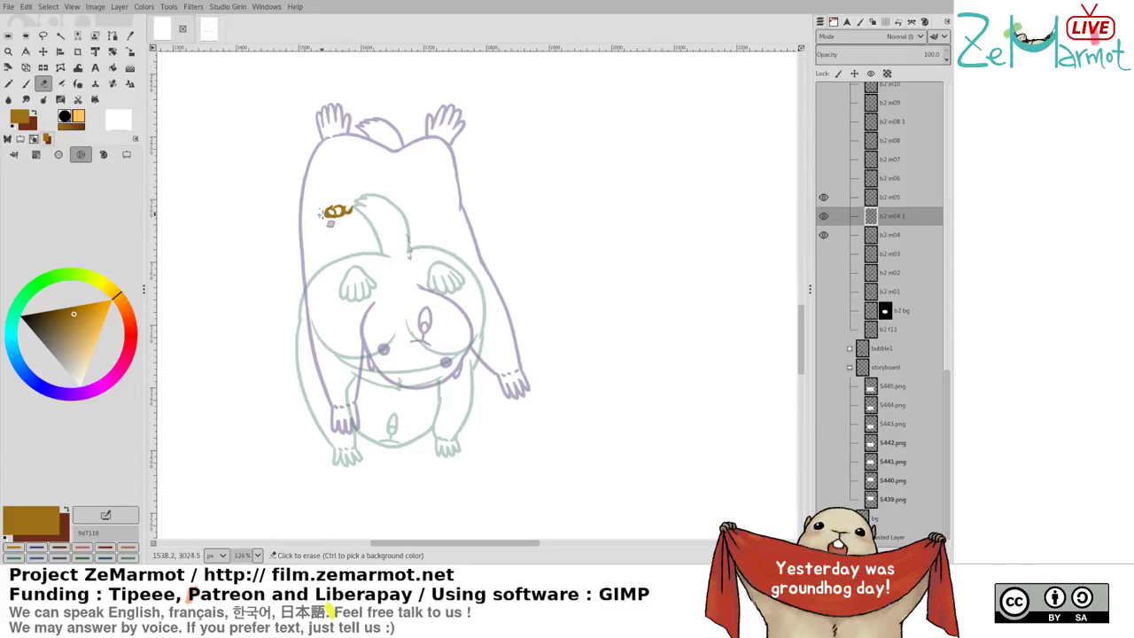
key("y")
left_click_drag(343, 212, 352, 214)
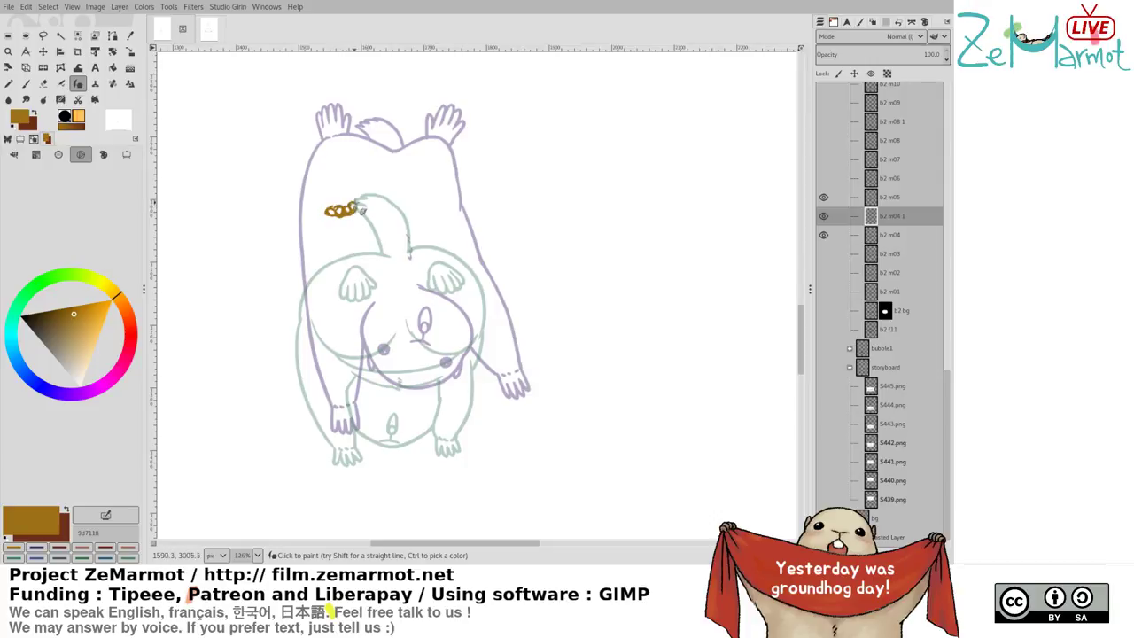
left_click_drag(327, 209, 359, 207)
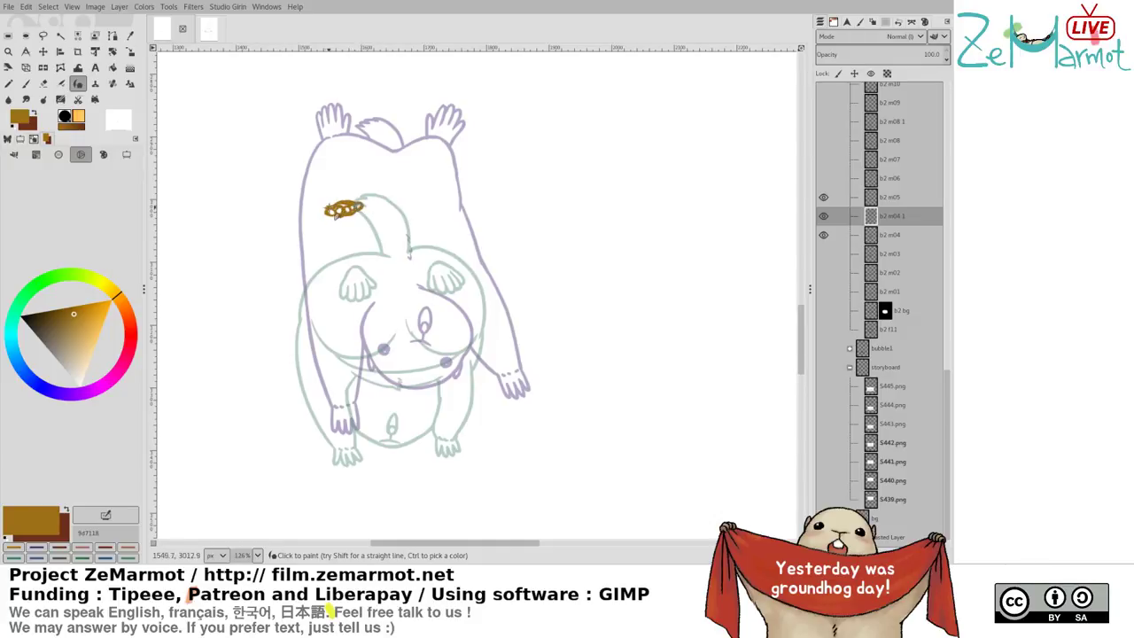
Refine the left hind paw sketch by erasing stray marks around it and touching up its lower edge
key("shift+e")
mouse_move(324, 215)
left_mouse_down()
mouse_move(356, 215)
mouse_move(340, 208)
left_mouse_up()
key("y")
key("shift+e")
key("k")
key("shift+e")
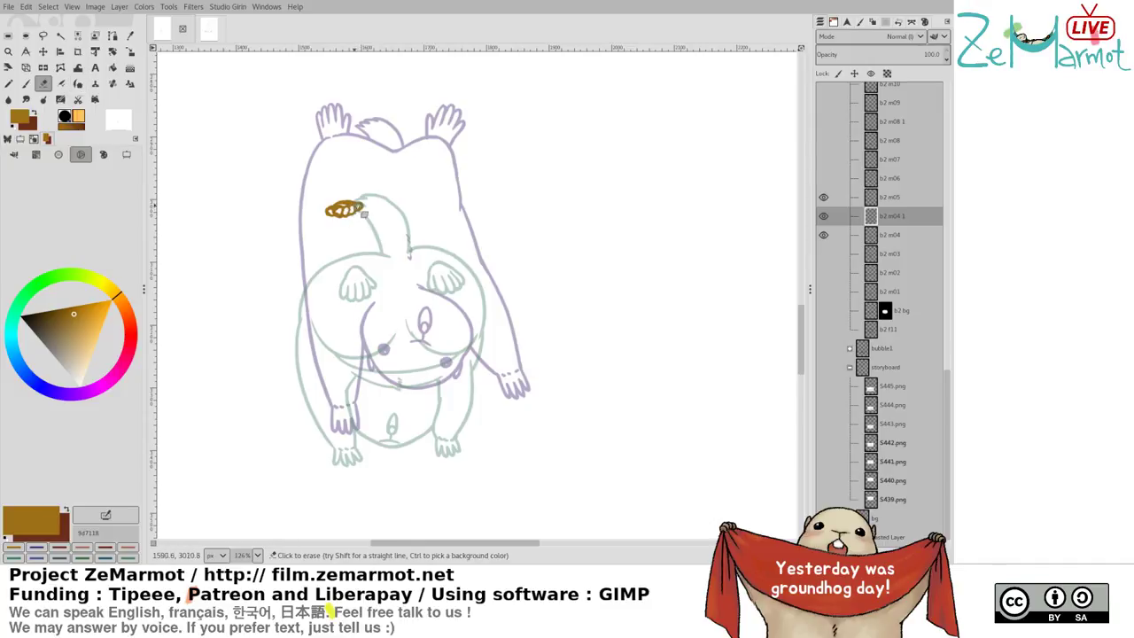
key("k")
left_click_drag(357, 218, 358, 215)
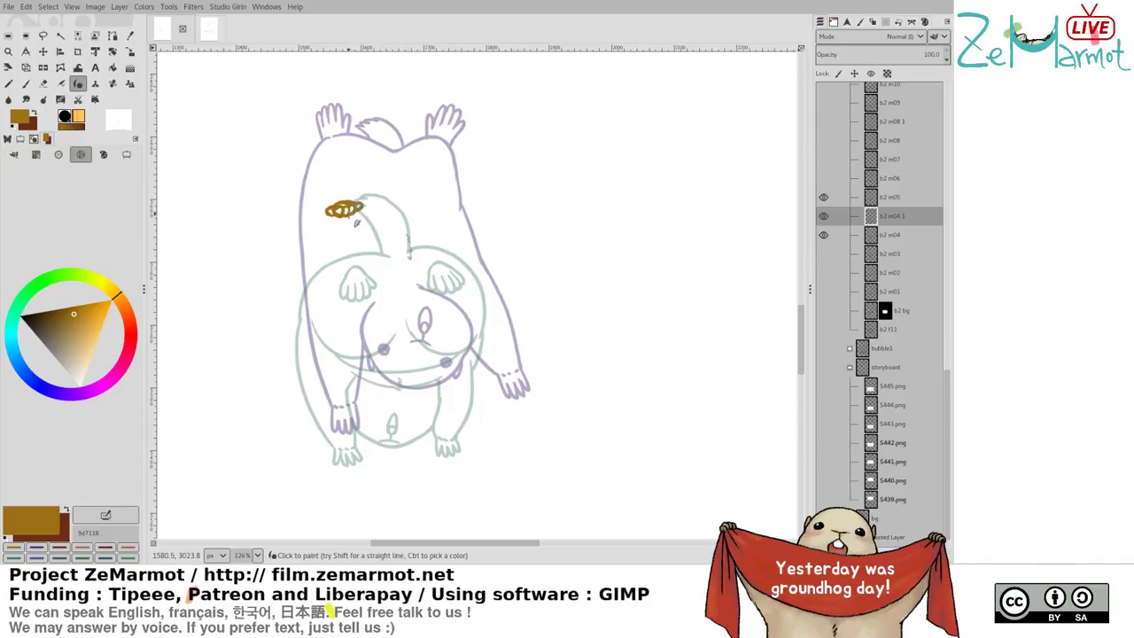
key("shift+e")
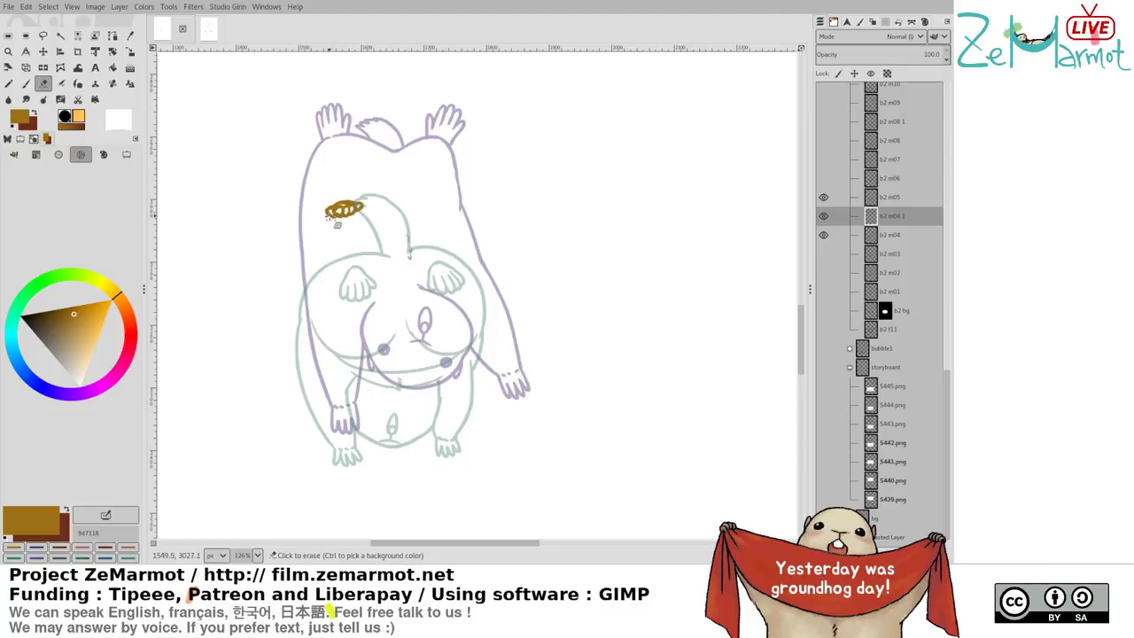
key("k")
left_click_drag(339, 216, 340, 215)
key("shift+e")
key("k")
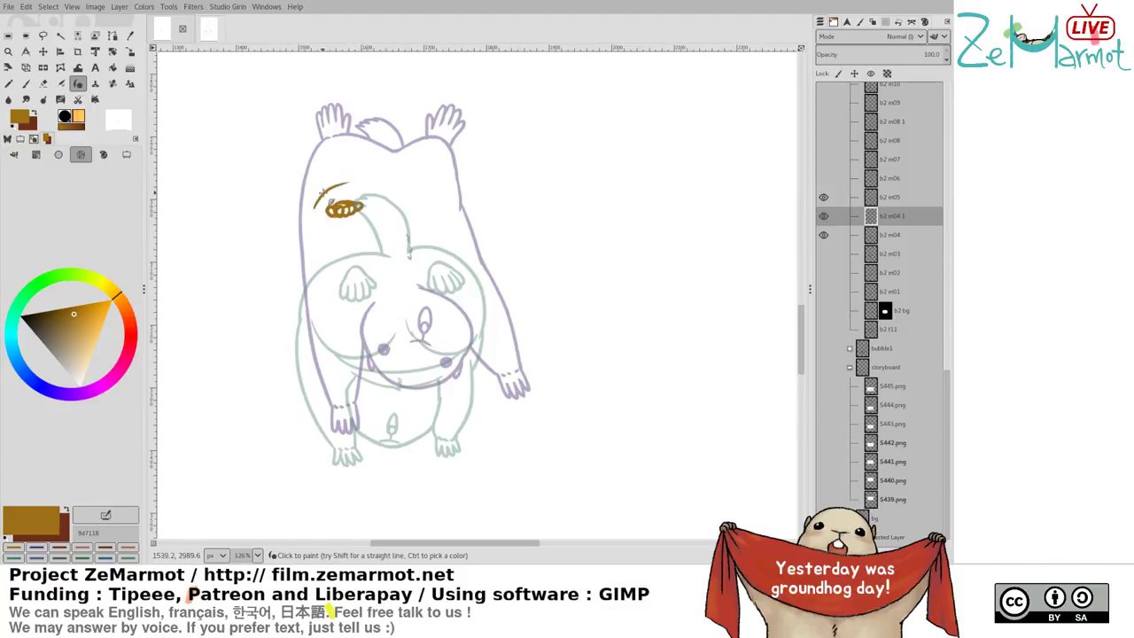
Sketch the rump outline as two rounded humps meeting in the middle, with the left one running down the left flank
mouse_move(309, 209)
left_mouse_down()
mouse_move(355, 188)
mouse_move(375, 198)
left_mouse_up()
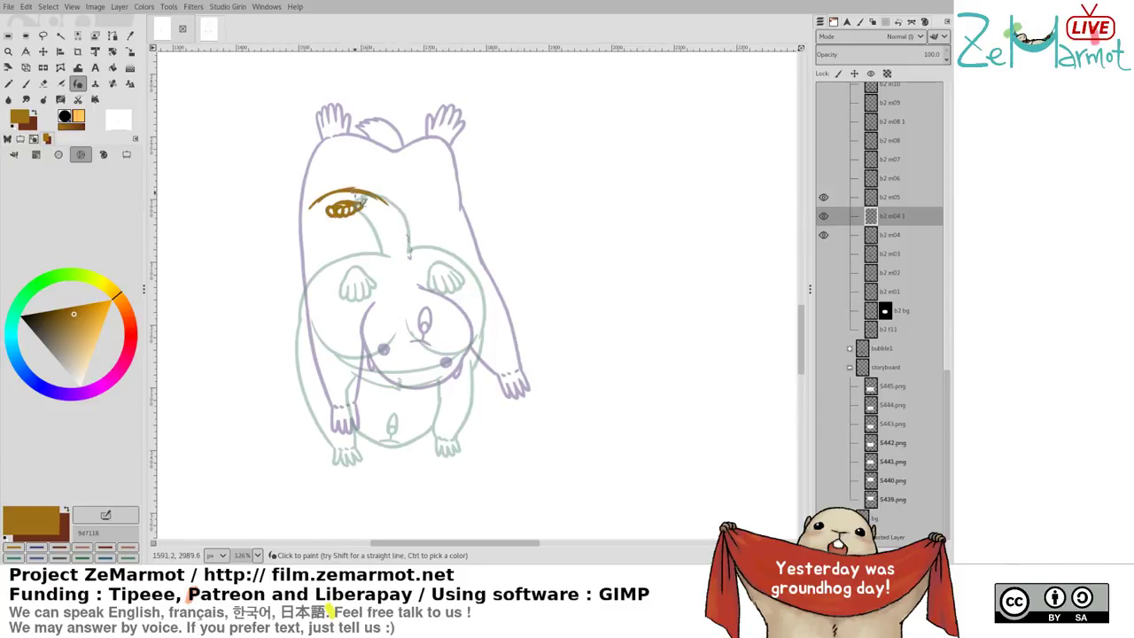
left_click_drag(334, 196, 309, 220)
mouse_move(337, 191)
left_mouse_down()
mouse_move(306, 225)
mouse_move(349, 194)
mouse_move(336, 215)
mouse_move(316, 210)
mouse_move(351, 192)
mouse_move(374, 206)
mouse_move(312, 207)
mouse_move(379, 192)
left_mouse_up()
key("ctrl+z")
key("ctrl+z")
key("shift+e")
key("y")
mouse_move(314, 216)
left_mouse_down()
mouse_move(402, 213)
mouse_move(313, 232)
mouse_move(325, 224)
mouse_move(302, 247)
mouse_move(299, 289)
left_mouse_up()
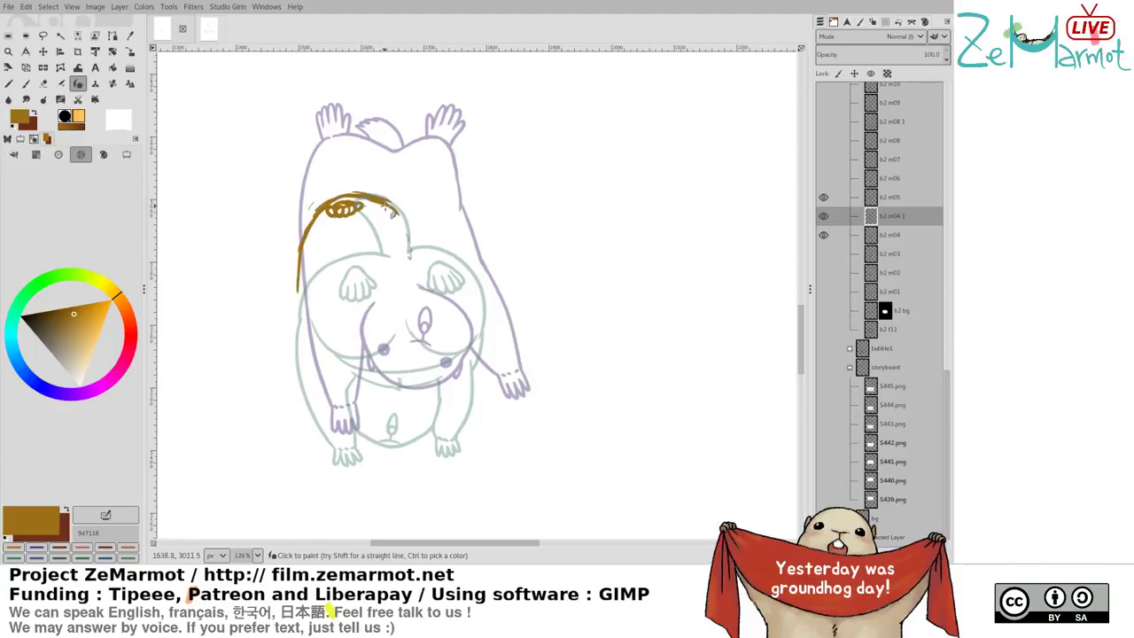
left_click_drag(392, 211, 407, 207)
mouse_move(392, 200)
left_mouse_down()
mouse_move(434, 197)
mouse_move(417, 206)
mouse_move(439, 201)
mouse_move(458, 220)
left_mouse_up()
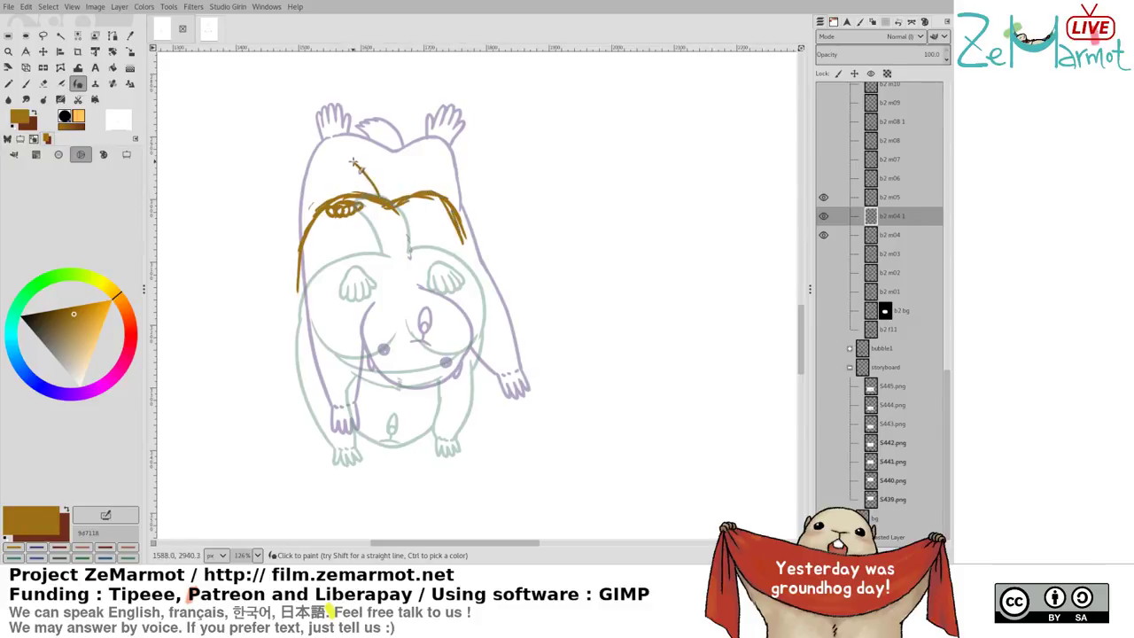
Sketch the raised, left-curving tail above the middle of the rump and rough in the right hind paw
mouse_move(353, 163)
left_mouse_down()
mouse_move(377, 181)
mouse_move(364, 156)
mouse_move(409, 201)
mouse_move(378, 175)
mouse_move(382, 194)
left_mouse_up()
key("shift+e")
key("y")
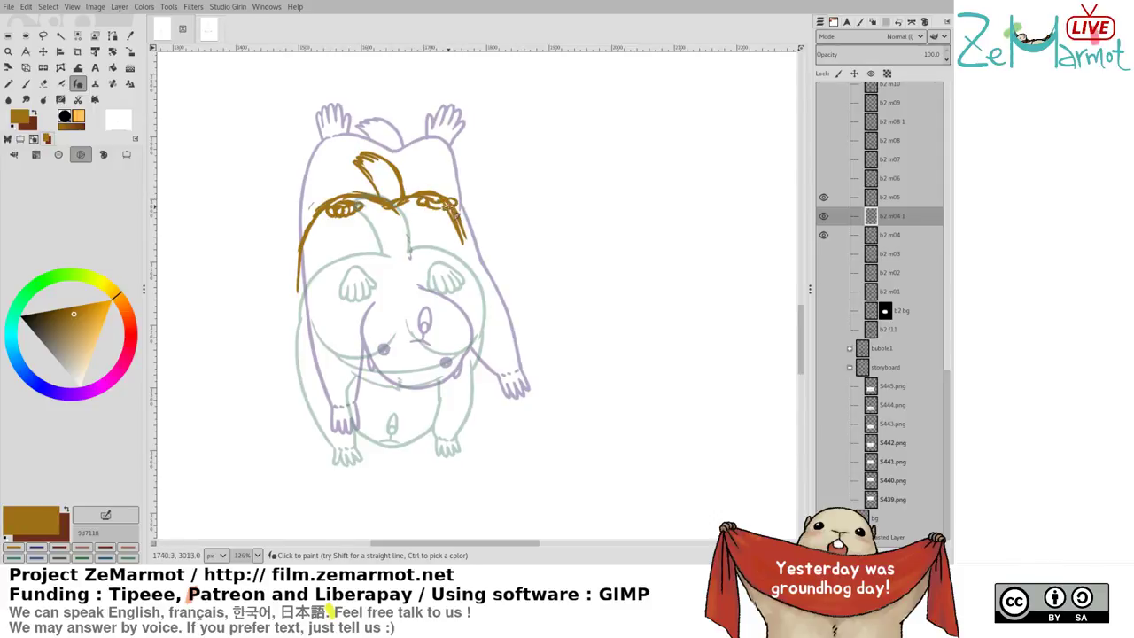
Clean up the right hind paw by erasing the overlapping rump lines around it
key("shift+e")
left_click_drag(456, 207, 445, 204)
key("y")
key("shift+e")
left_click_drag(442, 194, 429, 195)
key("y")
key("shift+e")
Erase small marks inside the left hind paw and touch up its toe lines
left_click(349, 207)
key("k")
key("shift+e")
left_click(359, 207)
key("k")
key("shift+e")
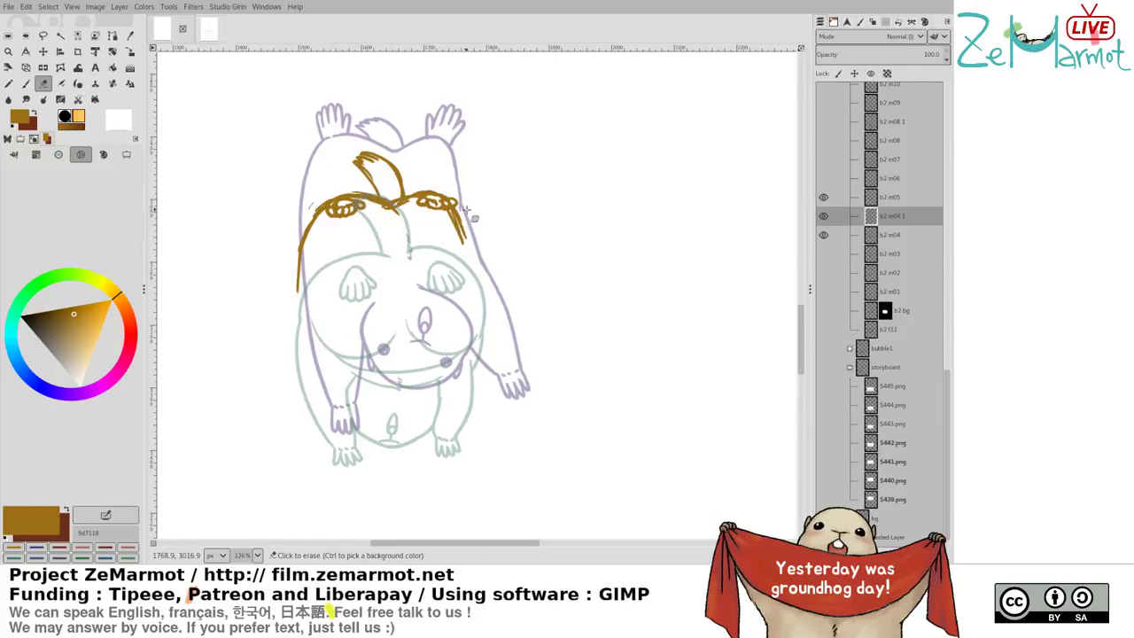
Replace the rough right flank line with a smooth curve below the right hind paw and extend the left flank outline downward
mouse_move(448, 218)
left_mouse_down()
mouse_move(467, 241)
mouse_move(451, 256)
left_mouse_up()
key("k")
key("ctrl+z")
mouse_move(451, 206)
left_mouse_down()
mouse_move(468, 257)
mouse_move(461, 273)
left_mouse_up()
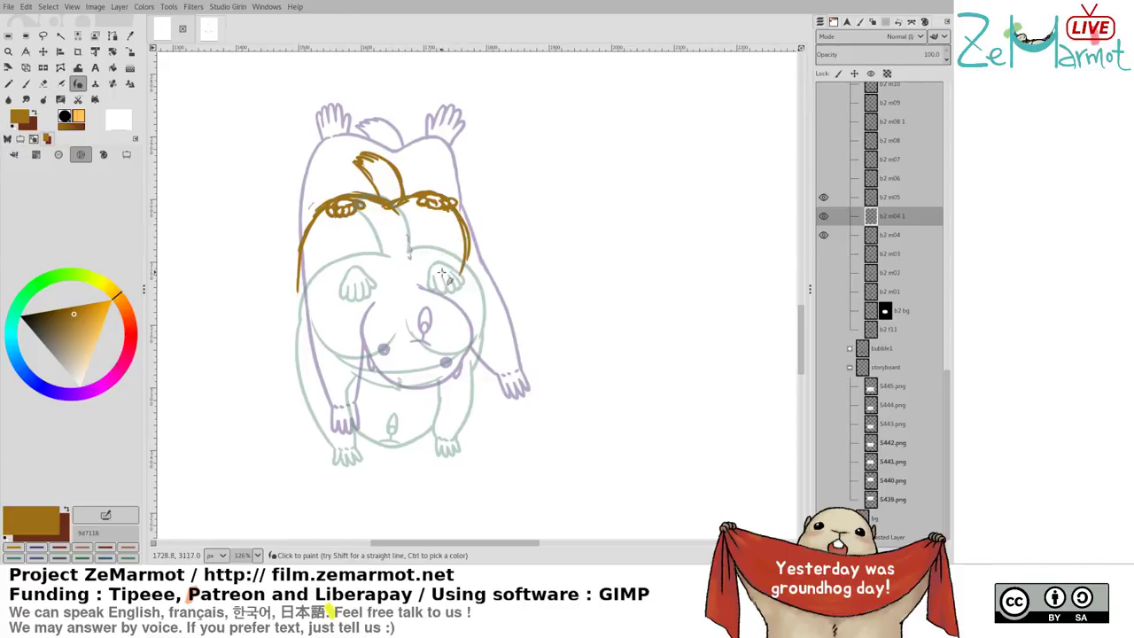
left_click_drag(354, 294, 359, 272)
scroll(359, 271, "down", 2)
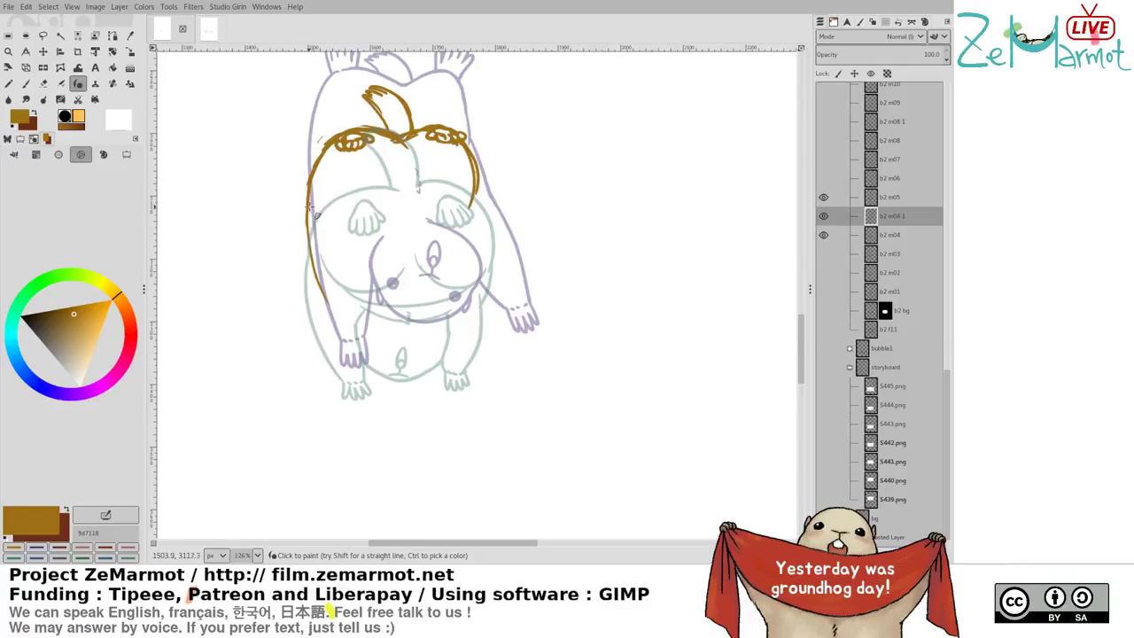
Draw the curved lower edges of both buttocks below the hind paws and clean up the right rump outline
scroll(315, 208, "up", 2)
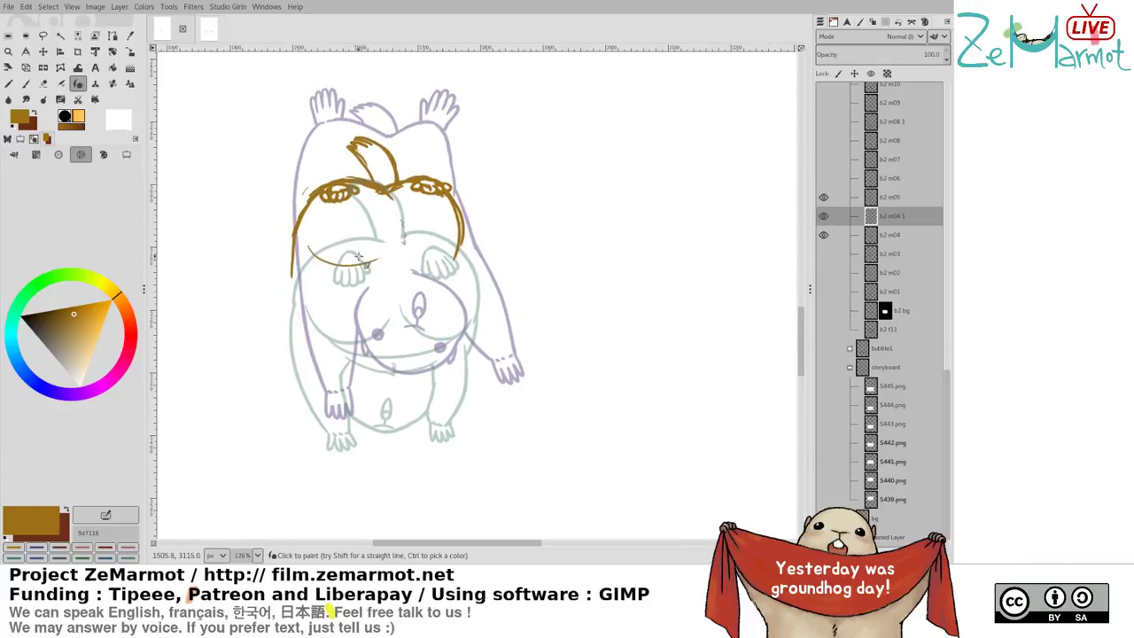
mouse_move(317, 241)
left_mouse_down()
mouse_move(357, 247)
mouse_move(340, 256)
mouse_move(386, 242)
left_mouse_up()
key("ctrl+z")
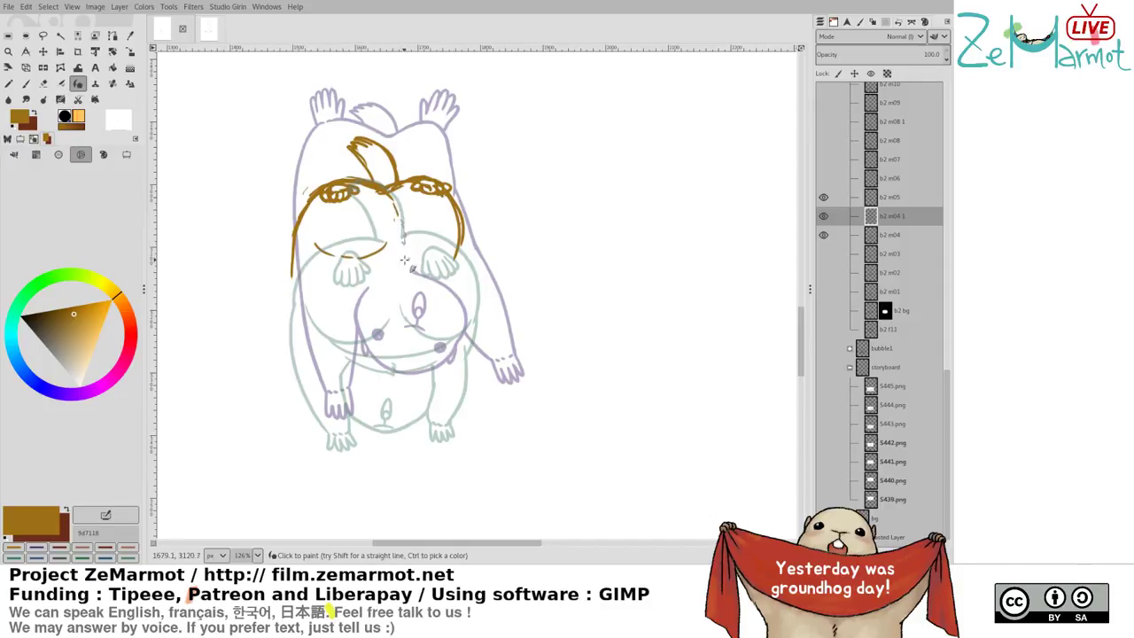
mouse_move(405, 253)
left_mouse_down()
mouse_move(447, 258)
mouse_move(459, 243)
mouse_move(453, 254)
left_mouse_up()
key("shift+e")
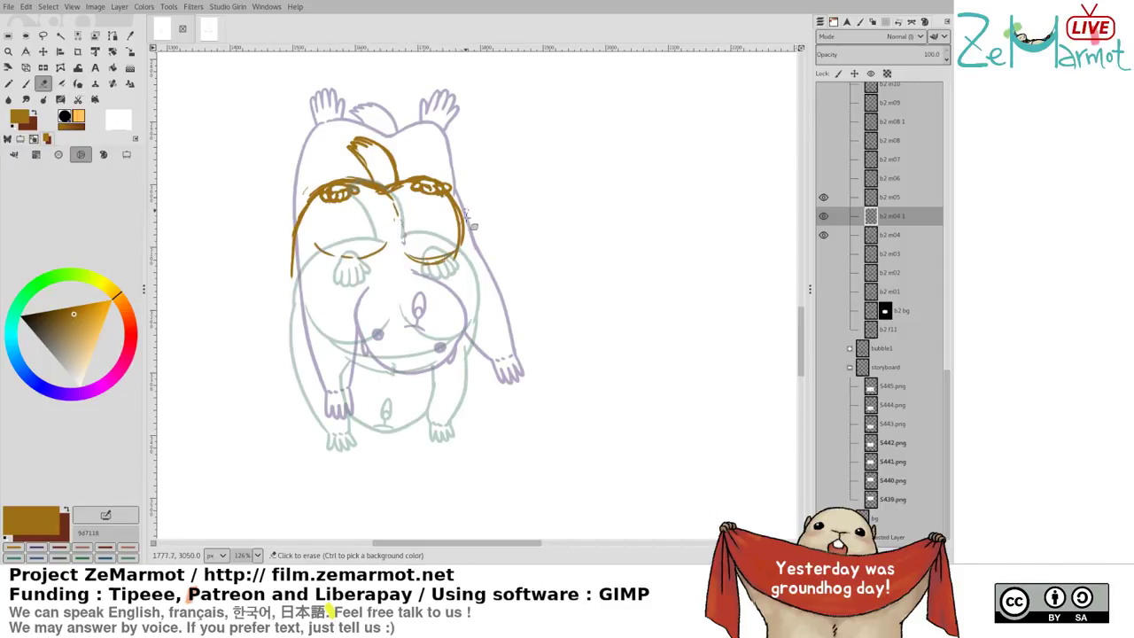
left_click_drag(465, 213, 446, 258)
key("k")
mouse_move(463, 215)
left_mouse_down()
mouse_move(432, 259)
mouse_move(320, 249)
mouse_move(371, 257)
left_mouse_up()
key("shift+e")
key("k")
Add a short downward line below the right buttock as the start of the right flank
scroll(419, 205, "down", 2)
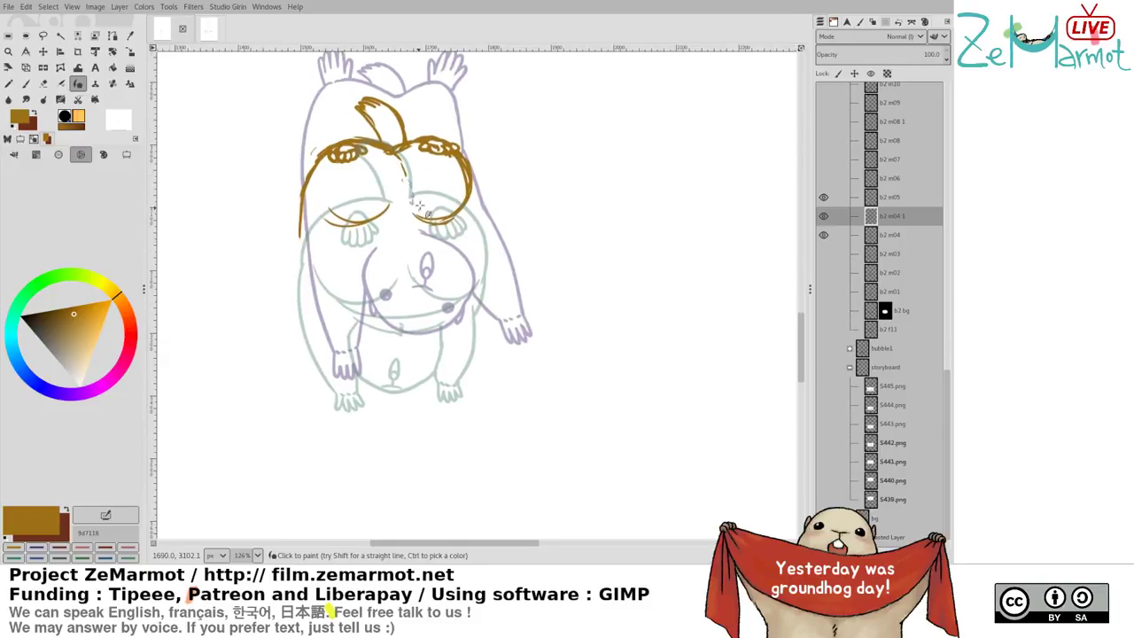
mouse_move(467, 203)
left_mouse_down()
mouse_move(456, 223)
mouse_move(469, 256)
mouse_move(451, 301)
mouse_move(468, 290)
left_mouse_up()
scroll(467, 290, "down", 2)
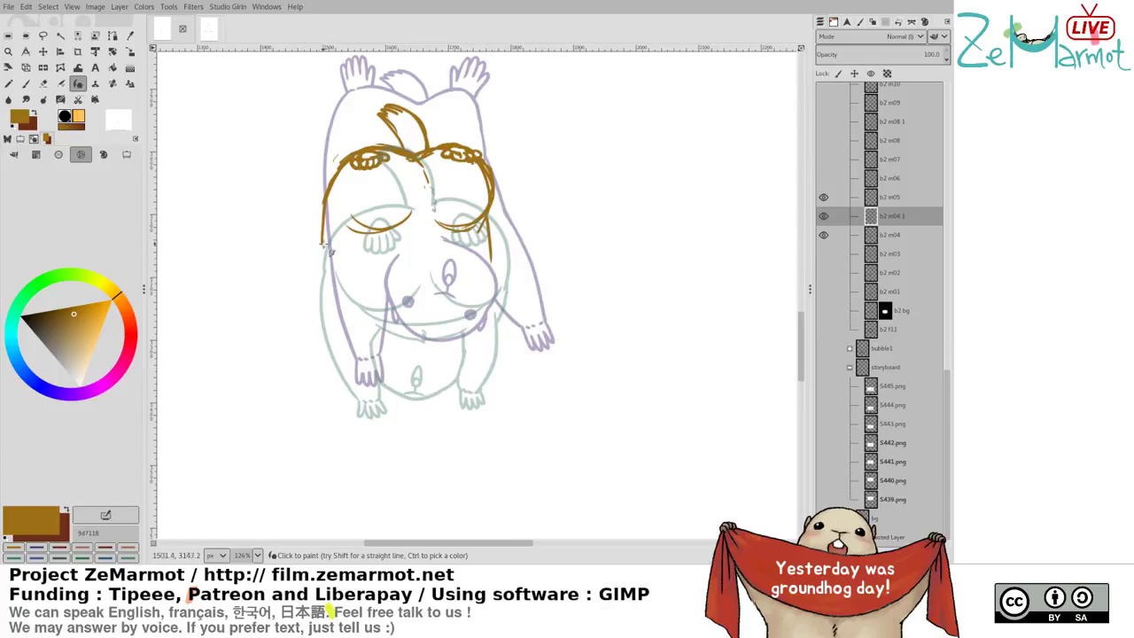
mouse_move(325, 222)
left_mouse_down()
mouse_move(328, 257)
mouse_move(328, 207)
mouse_move(334, 284)
mouse_move(330, 204)
mouse_move(335, 290)
left_mouse_up()
key("ctrl+z")
mouse_move(487, 215)
left_mouse_down()
mouse_move(477, 264)
mouse_move(489, 291)
left_mouse_up()
left_click_drag(482, 250, 494, 293)
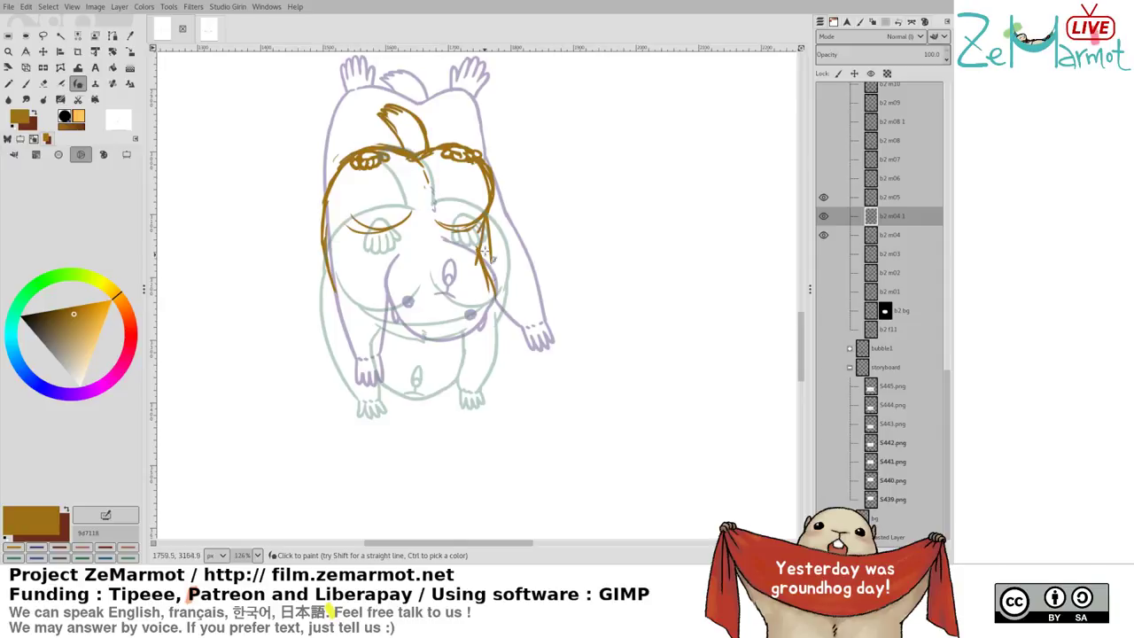
key("ctrl+z")
key("ctrl+z")
key("ctrl+z")
Draw long arm outlines down from both flanks and sketch the right front paw at the end of its arm
mouse_move(331, 266)
left_mouse_down()
mouse_move(333, 321)
mouse_move(362, 382)
left_mouse_up()
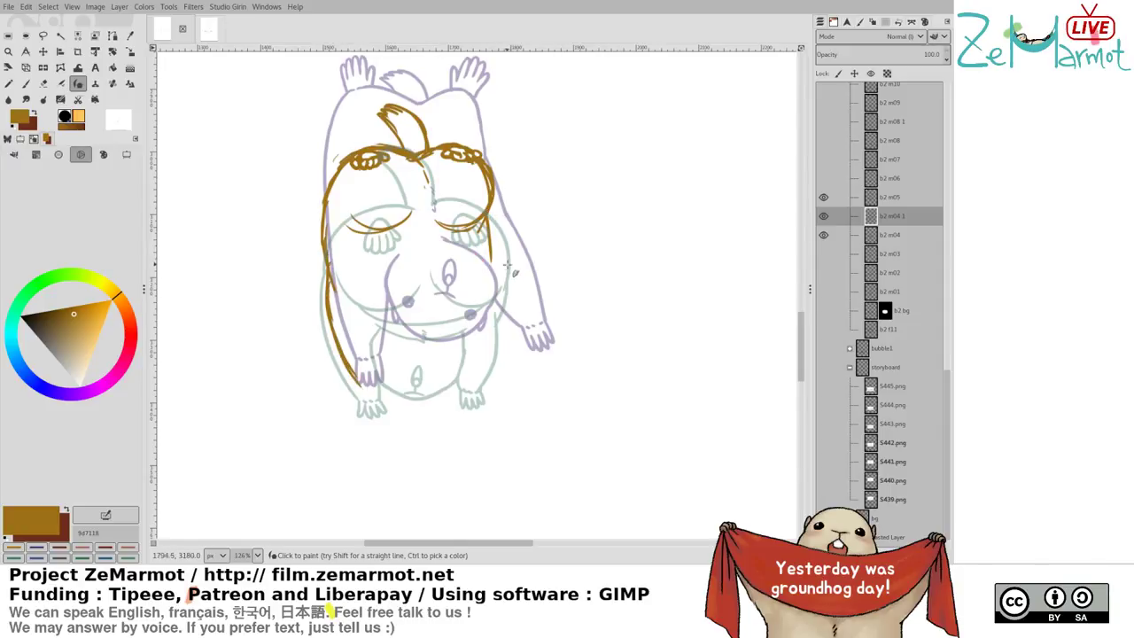
left_click_drag(488, 218, 510, 278)
key("ctrl+z")
mouse_move(498, 239)
left_mouse_down()
mouse_move(515, 329)
mouse_move(509, 364)
mouse_move(479, 376)
mouse_move(496, 390)
mouse_move(491, 372)
left_mouse_up()
key("ctrl+z")
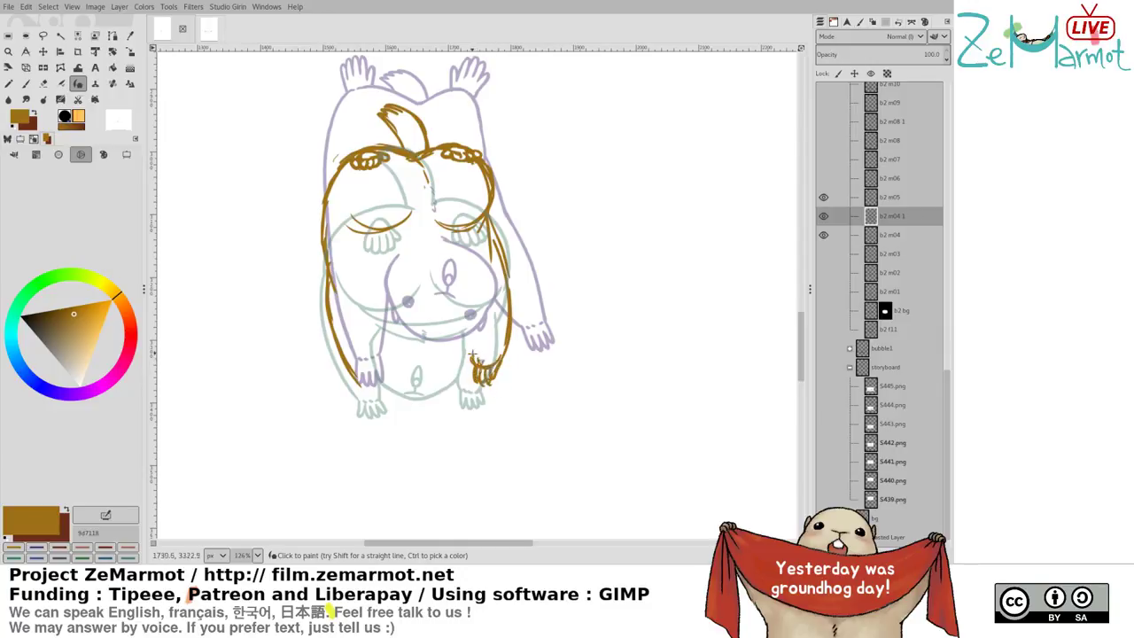
left_click_drag(471, 329, 486, 368)
key("ctrl+z")
Sketch the round head between the two arms, reinforcing its outline with repeated curved strokes
mouse_move(392, 280)
left_mouse_down()
mouse_move(390, 349)
mouse_move(384, 304)
mouse_move(401, 357)
mouse_move(457, 344)
mouse_move(421, 366)
mouse_move(461, 347)
mouse_move(394, 343)
mouse_move(456, 347)
left_mouse_up()
mouse_move(392, 280)
left_mouse_down()
mouse_move(445, 273)
mouse_move(472, 300)
mouse_move(466, 284)
mouse_move(476, 321)
mouse_move(465, 347)
left_mouse_up()
left_click_drag(452, 271, 469, 317)
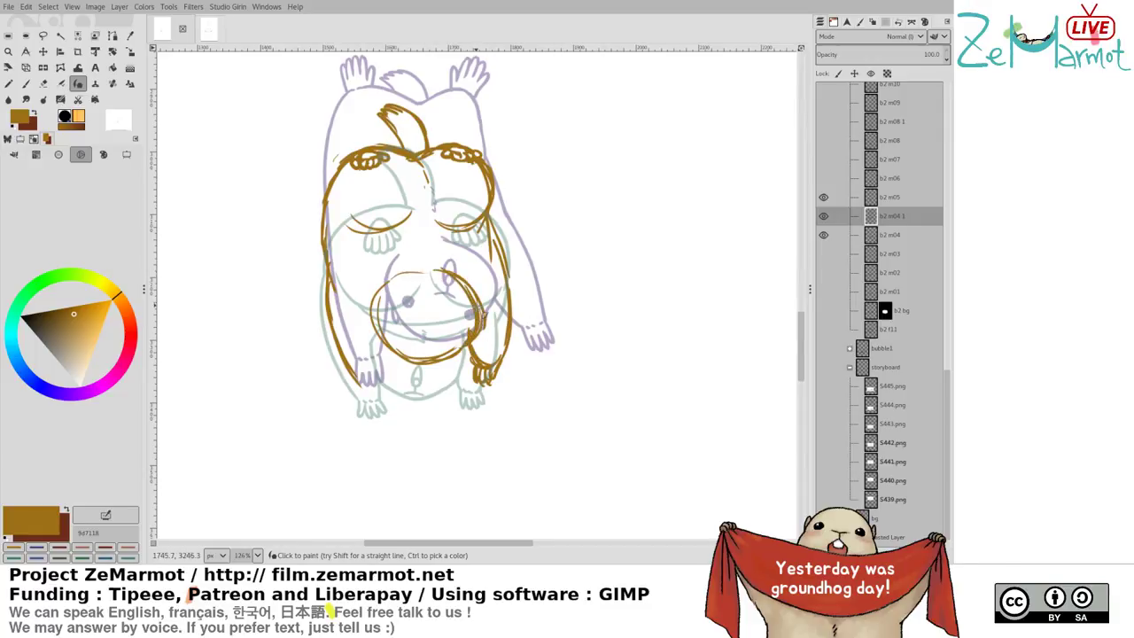
Sketch the inner line of the left arm and its front paw, alternating between erasing and redrawing
mouse_move(379, 301)
left_mouse_down()
mouse_move(377, 364)
mouse_move(386, 336)
mouse_move(362, 371)
mouse_move(380, 365)
mouse_move(359, 375)
mouse_move(368, 396)
mouse_move(377, 375)
mouse_move(386, 391)
mouse_move(347, 368)
mouse_move(356, 370)
mouse_move(349, 349)
mouse_move(374, 379)
left_mouse_up()
key("shift+e")
key("y")
key("shift+e")
key("y")
key("shift+e")
key("y")
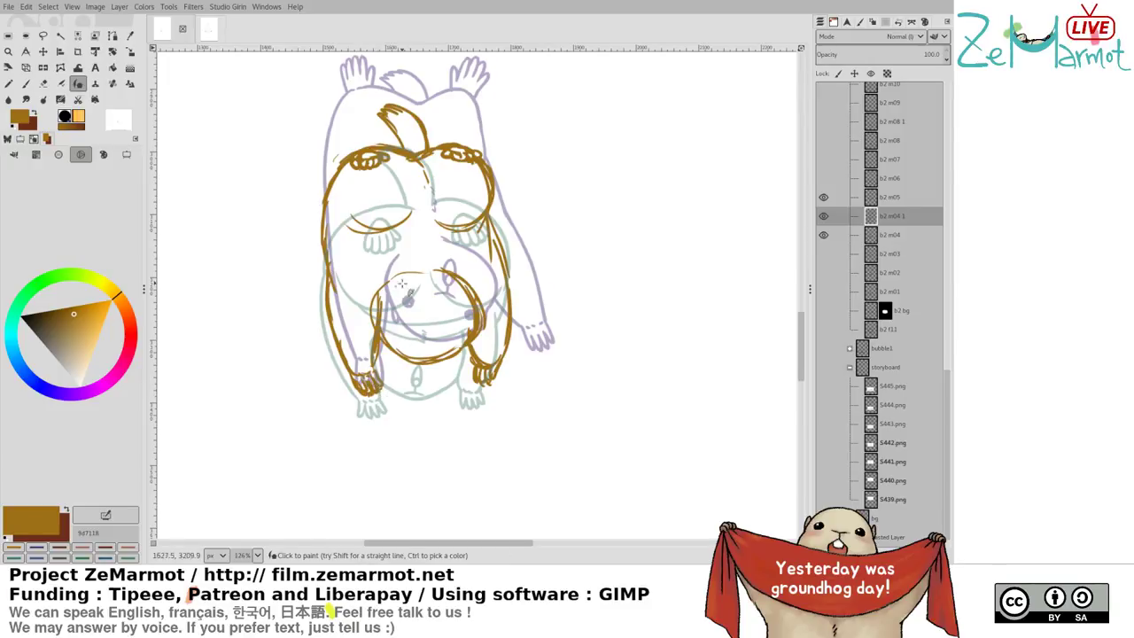
Erase the doubled lines on the right side of the head and draw the nose and oval mouth
key("shift+e")
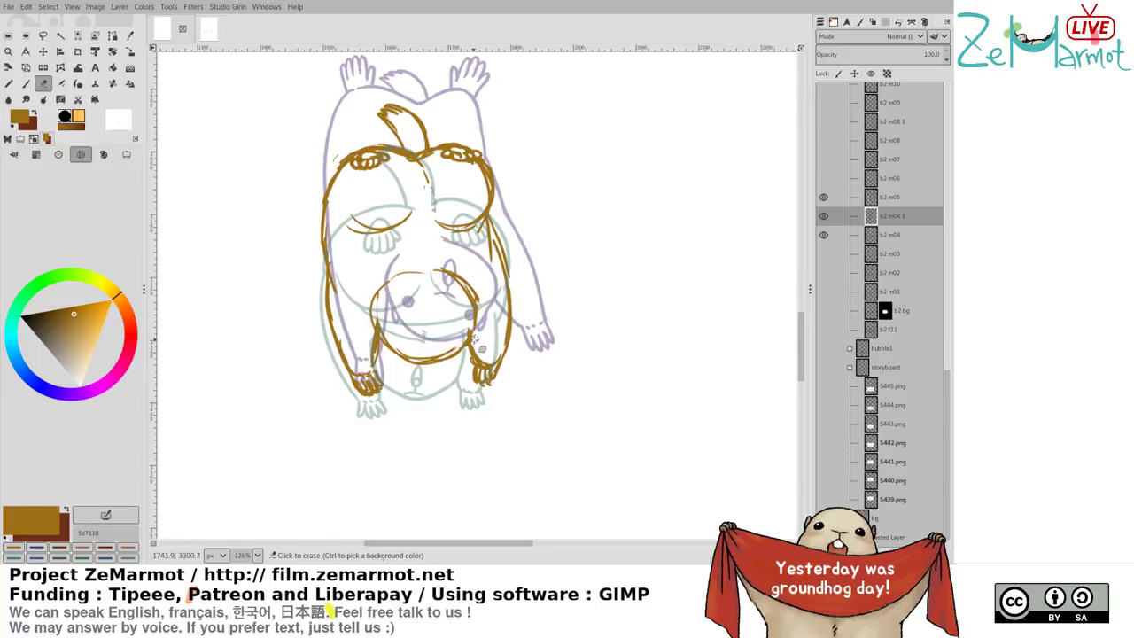
key("k")
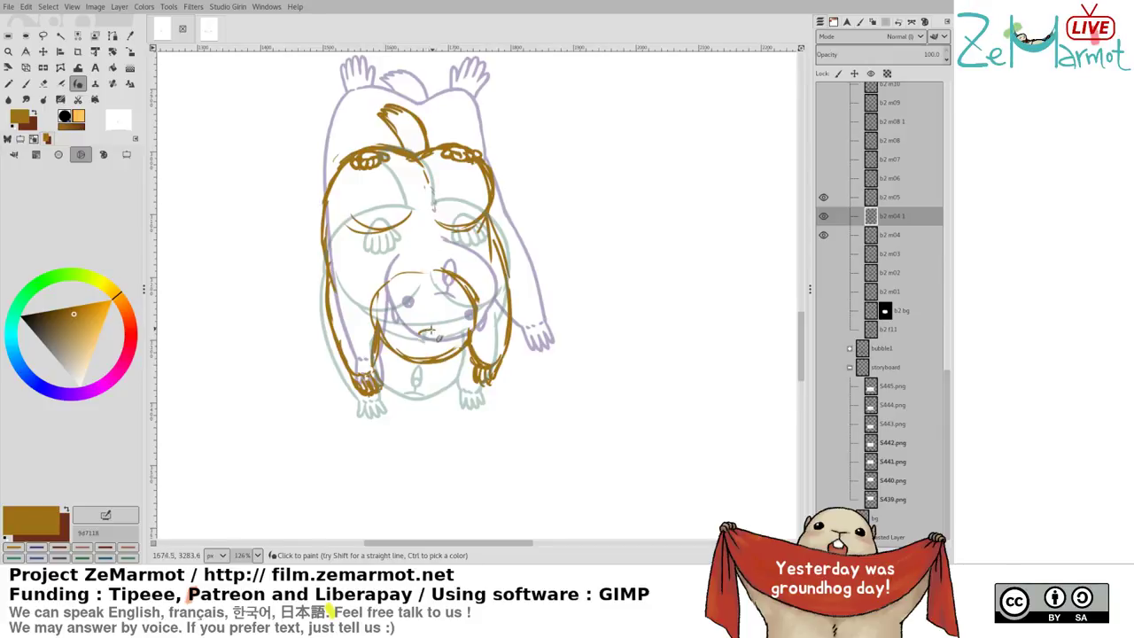
key("shift+e")
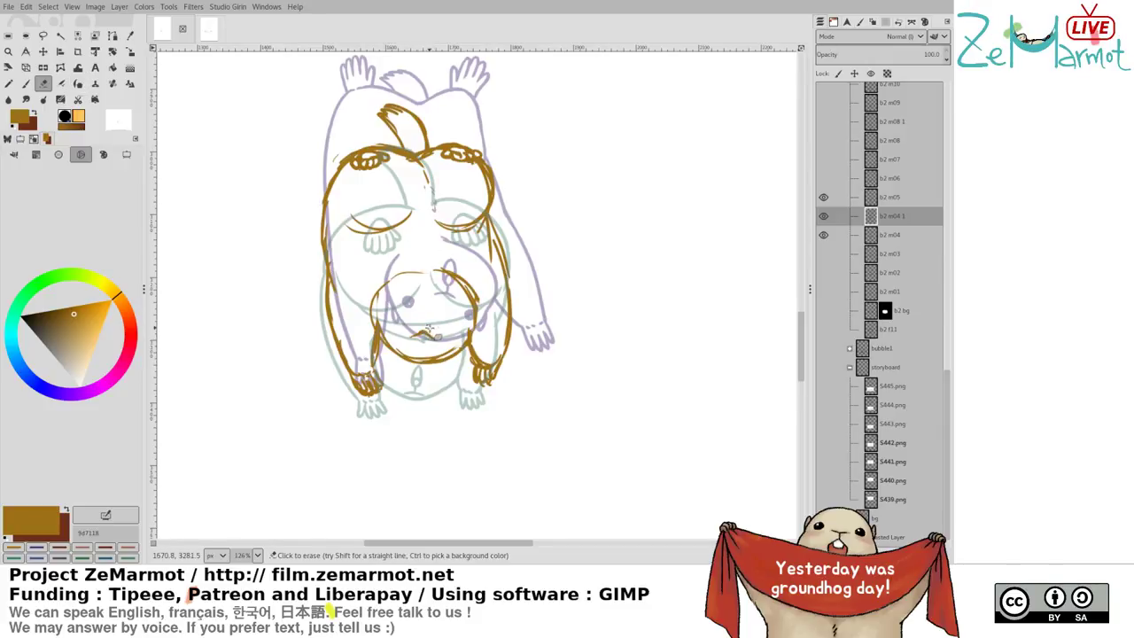
key("k")
mouse_move(424, 334)
left_mouse_down()
mouse_move(427, 298)
mouse_move(426, 330)
left_mouse_up()
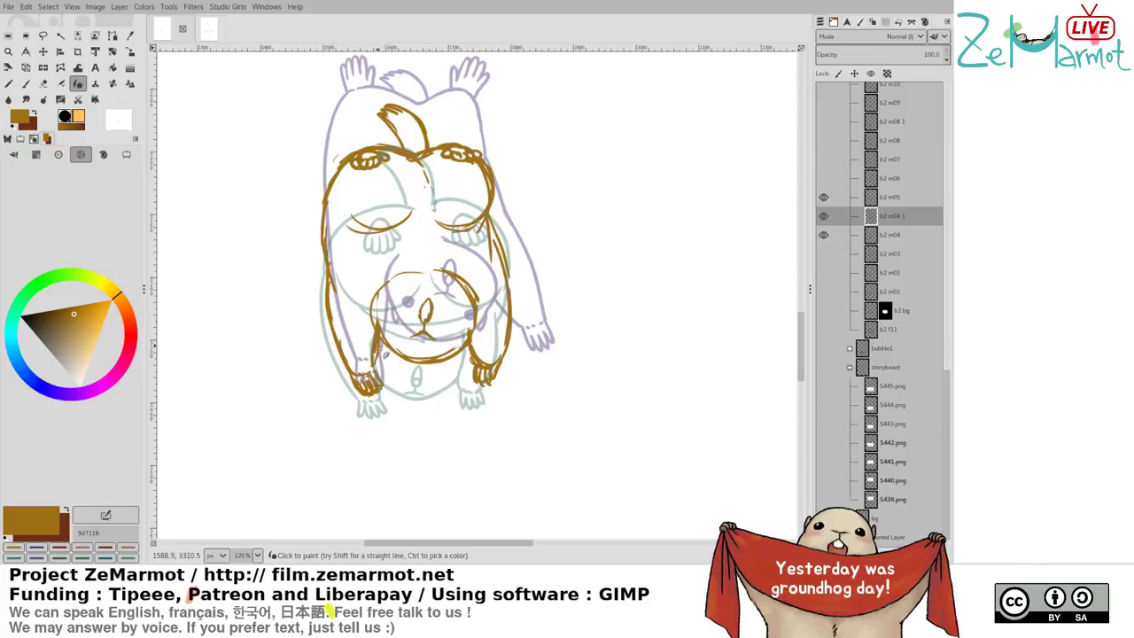
key("f")
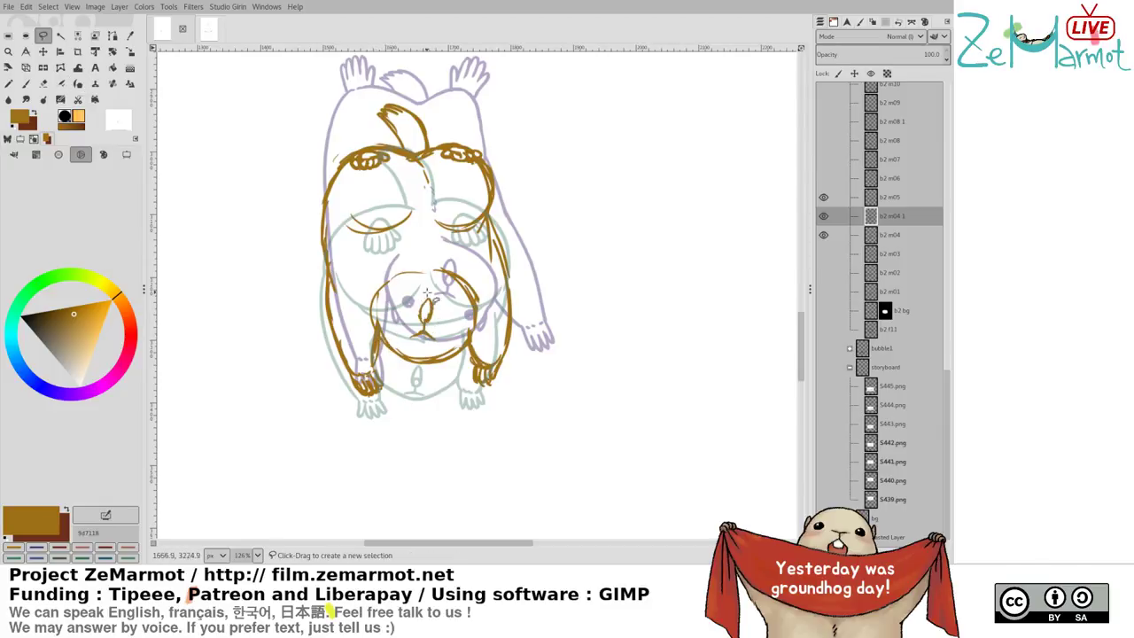
mouse_move(406, 326)
left_mouse_down()
mouse_move(429, 350)
mouse_move(452, 303)
left_mouse_up()
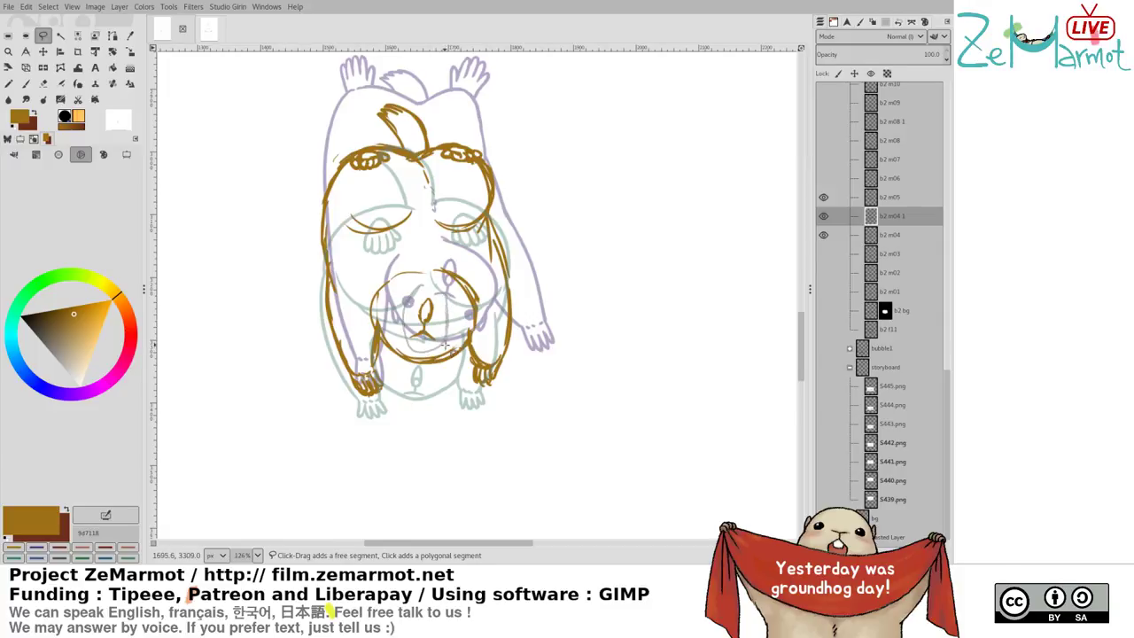
key("Escape")
Add the two small eyes near the lower edge of the head and reinforce the upper head outline
key("k")
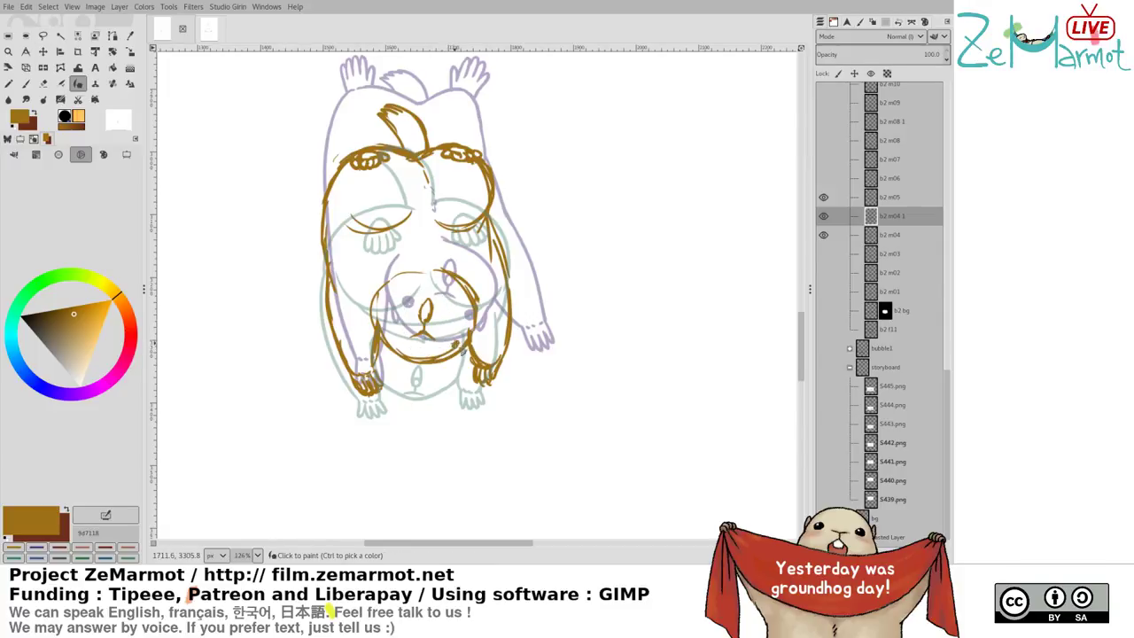
left_click(457, 346)
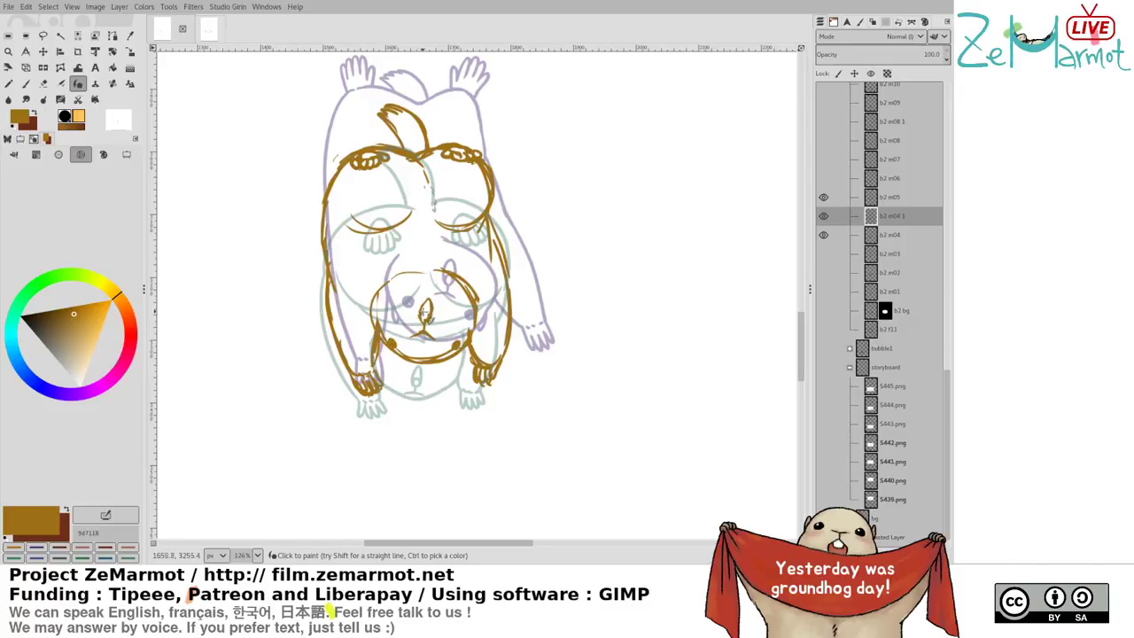
mouse_move(379, 301)
left_mouse_down()
mouse_move(397, 267)
mouse_move(409, 282)
left_mouse_up()
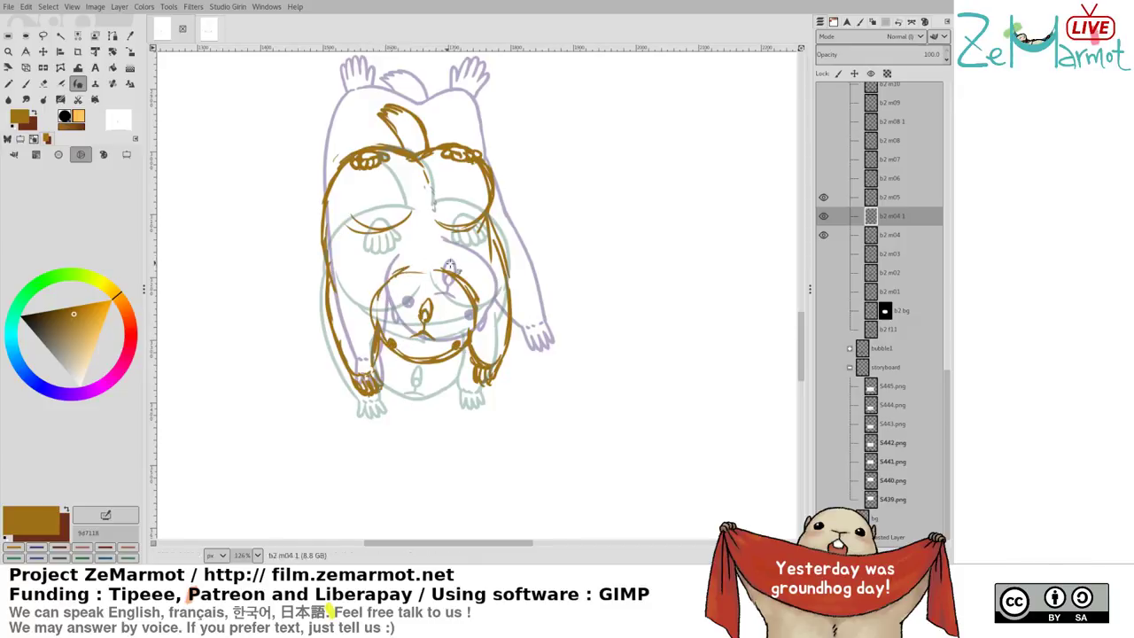
Hide the layers b2 m05 and b2 m04 and redraw the left buttock's lower curve
left_click(823, 235)
left_click(823, 197)
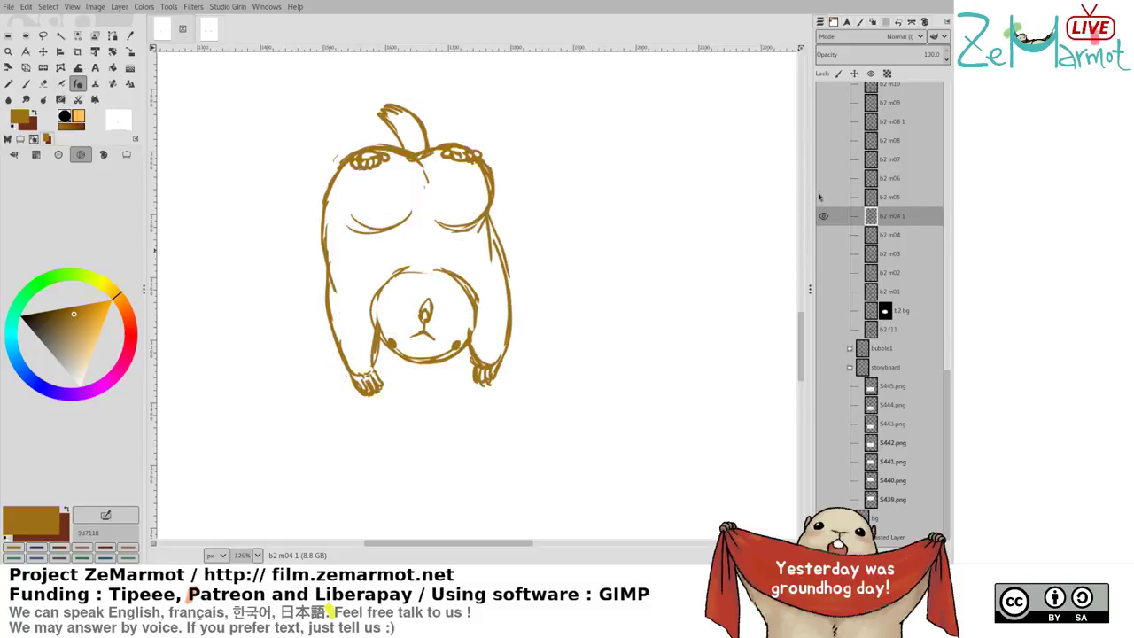
key("shift+e")
mouse_move(351, 214)
left_mouse_down()
mouse_move(383, 230)
mouse_move(409, 219)
left_mouse_up()
key("k")
mouse_move(345, 226)
left_mouse_down()
mouse_move(402, 236)
mouse_move(425, 213)
left_mouse_up()
Add a few small fur marks on the chest between the head and the buttocks
left_click_drag(422, 264, 429, 269)
left_click(430, 258)
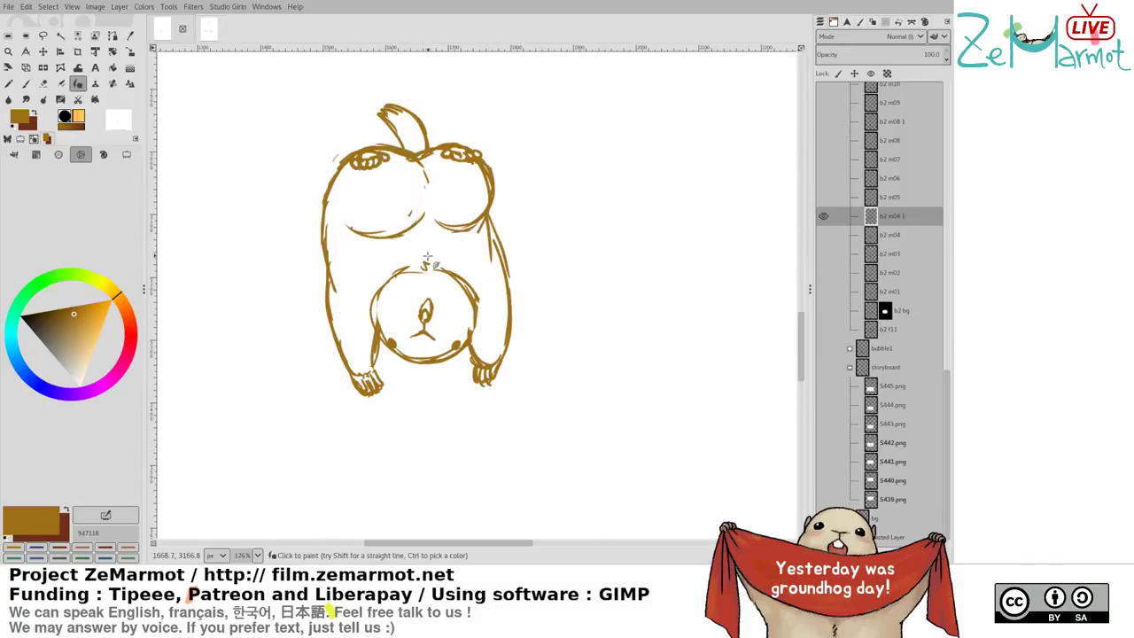
left_click(433, 247)
Clean up the left side of the head outline and the left flank by erasing and redrawing rough strokes
key("shift+e")
mouse_move(378, 295)
left_mouse_down()
mouse_move(381, 278)
mouse_move(370, 314)
left_mouse_up()
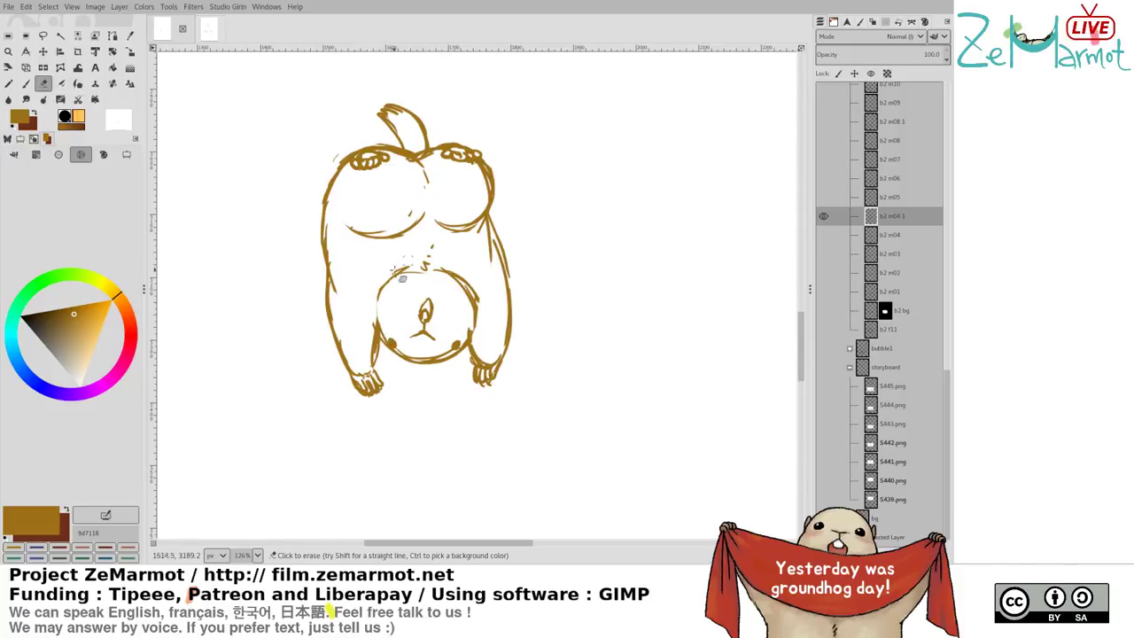
mouse_move(395, 267)
left_mouse_down()
mouse_move(364, 307)
mouse_move(419, 262)
mouse_move(379, 295)
mouse_move(447, 270)
mouse_move(481, 303)
mouse_move(446, 275)
mouse_move(474, 294)
mouse_move(386, 390)
mouse_move(282, 214)
mouse_move(315, 200)
left_mouse_up()
key("k")
key("shift+e")
key("k")
key("shift+e")
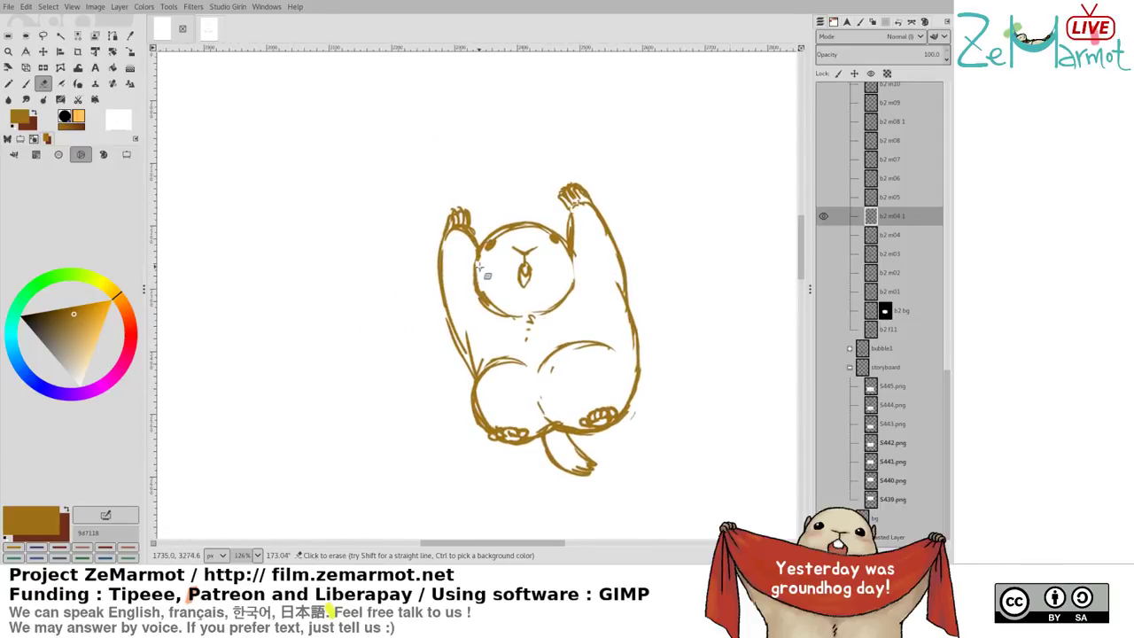
With the canvas rotated to 173.04°, replace the rough left cheek line with a thinner curve and touch up the mouth
left_click_drag(473, 266, 500, 314)
key("k")
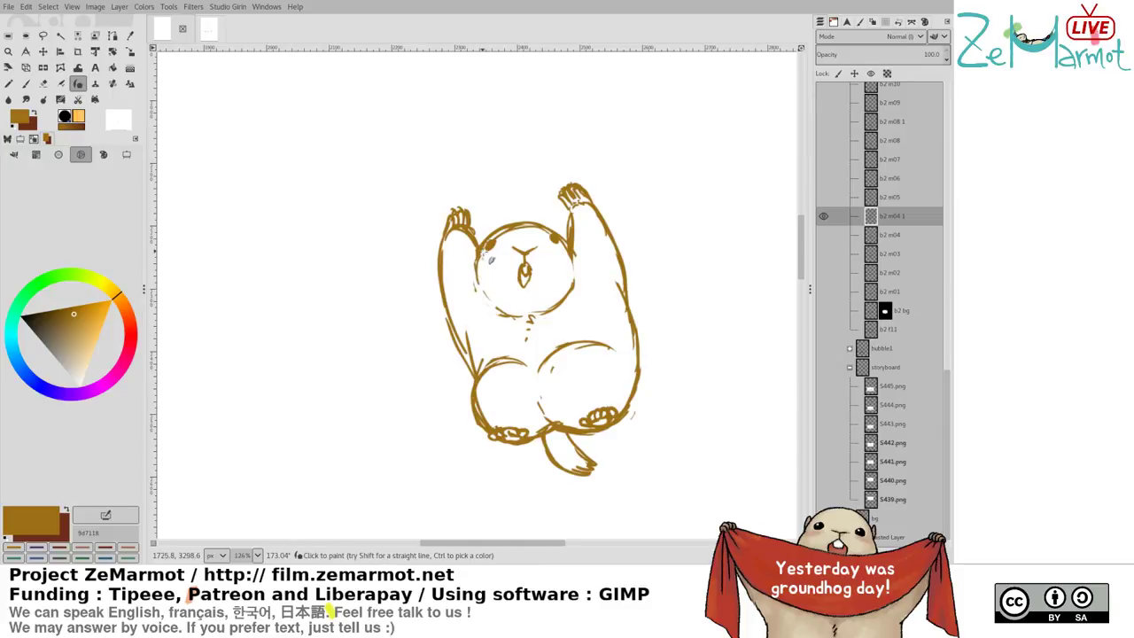
mouse_move(483, 250)
left_mouse_down()
mouse_move(487, 292)
mouse_move(509, 313)
left_mouse_up()
key("shift+e")
left_click_drag(524, 271, 525, 289)
key("k")
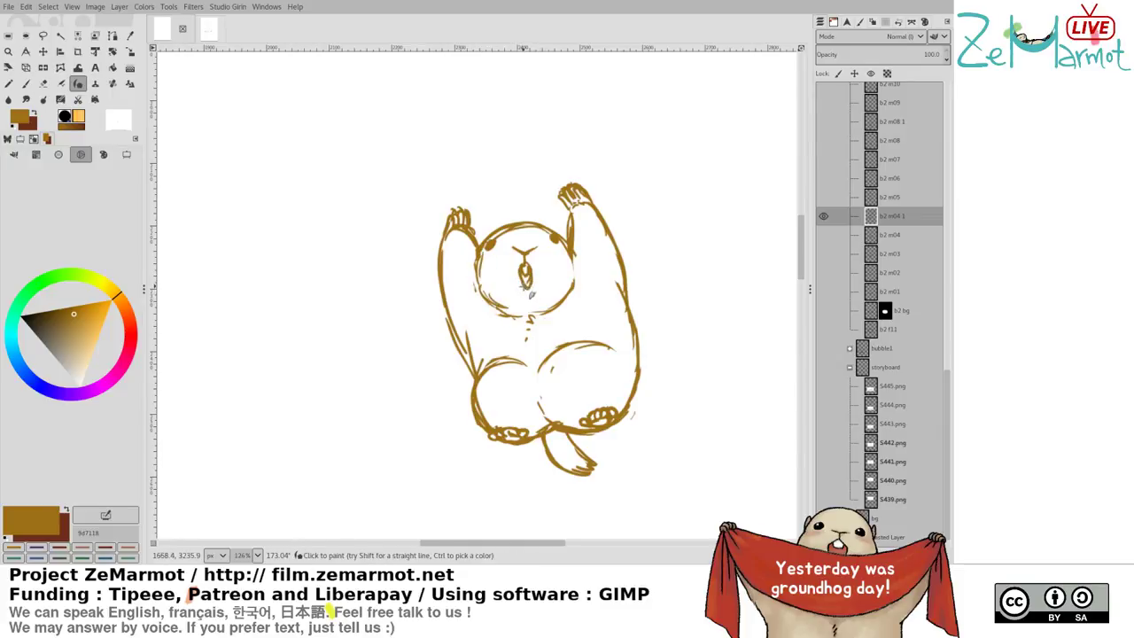
left_click_drag(529, 337, 379, 298)
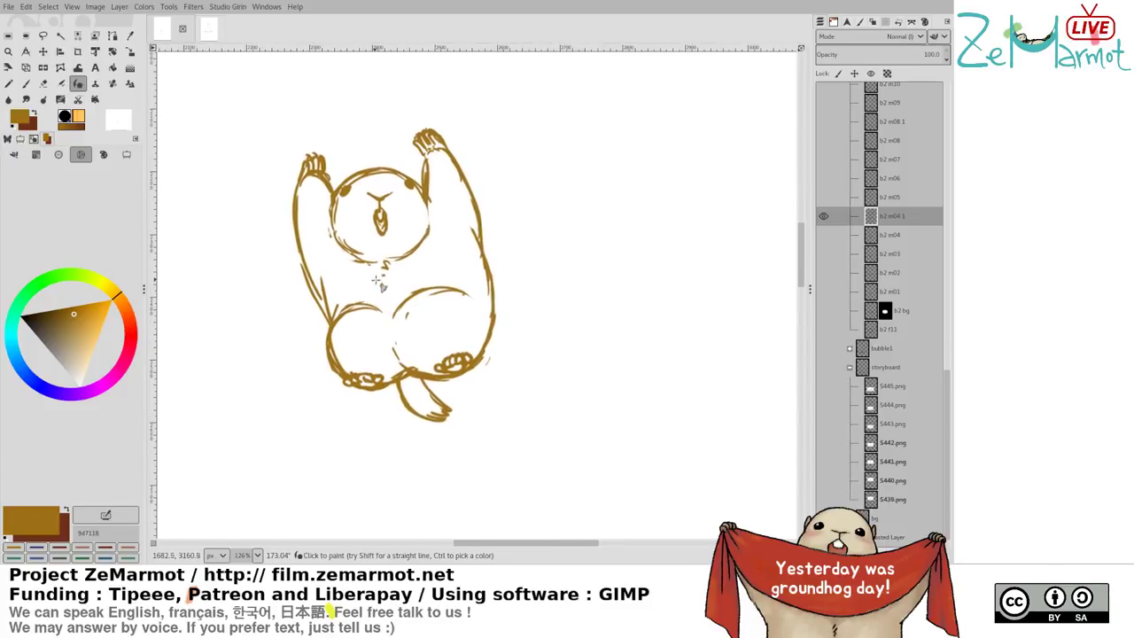
mouse_move(522, 215)
left_mouse_down()
mouse_move(529, 227)
mouse_move(573, 228)
left_mouse_up()
mouse_move(579, 214)
left_mouse_down()
mouse_move(580, 228)
mouse_move(586, 221)
left_mouse_up()
left_click(591, 227)
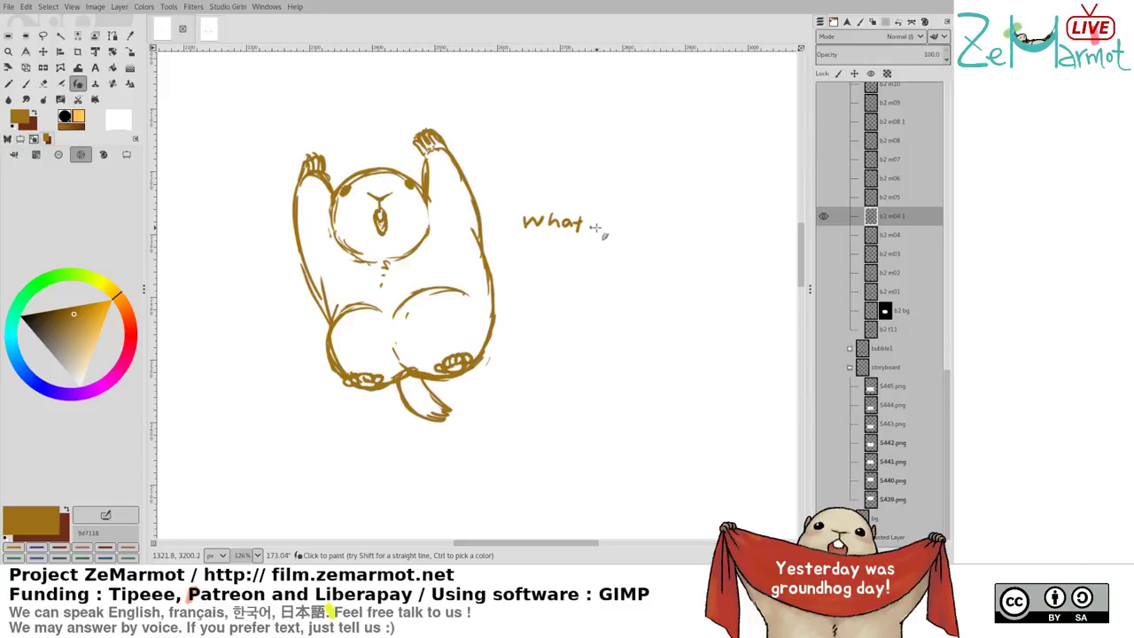
left_click(597, 228)
left_click(604, 230)
key("ctrl+z")
key("ctrl+z")
key("ctrl+z")
key("ctrl+z")
key("ctrl+z")
key("ctrl+z")
key("ctrl+z")
key("ctrl+z")
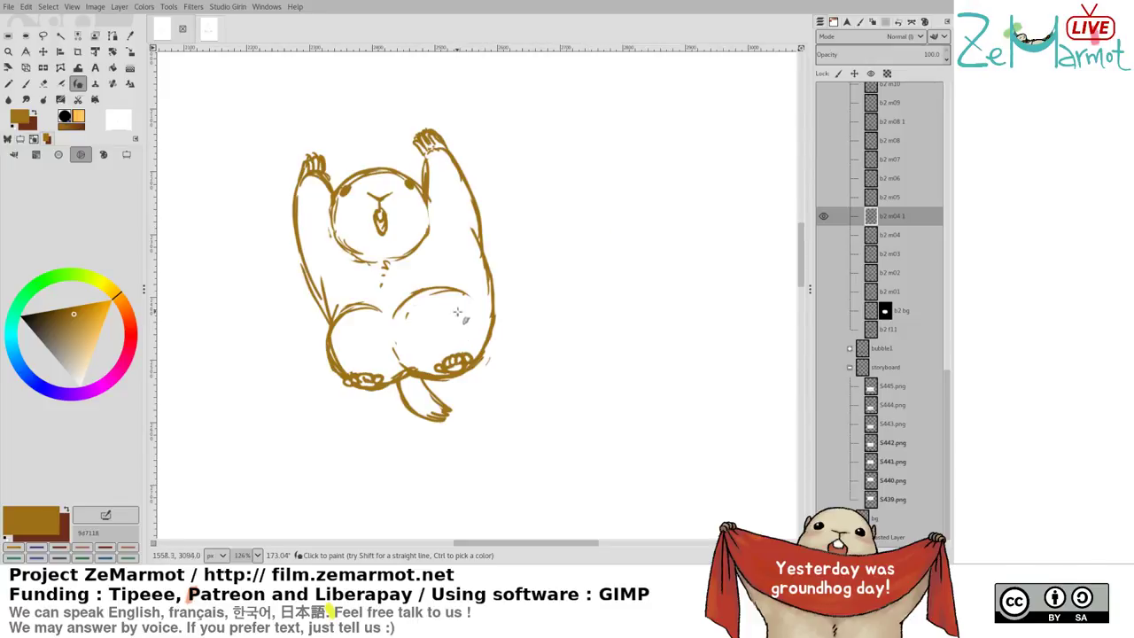
Compare the new pose with its neighbours by showing b2 m04 1, b2 m04 and b2 m05 one at a time
key("shift+e")
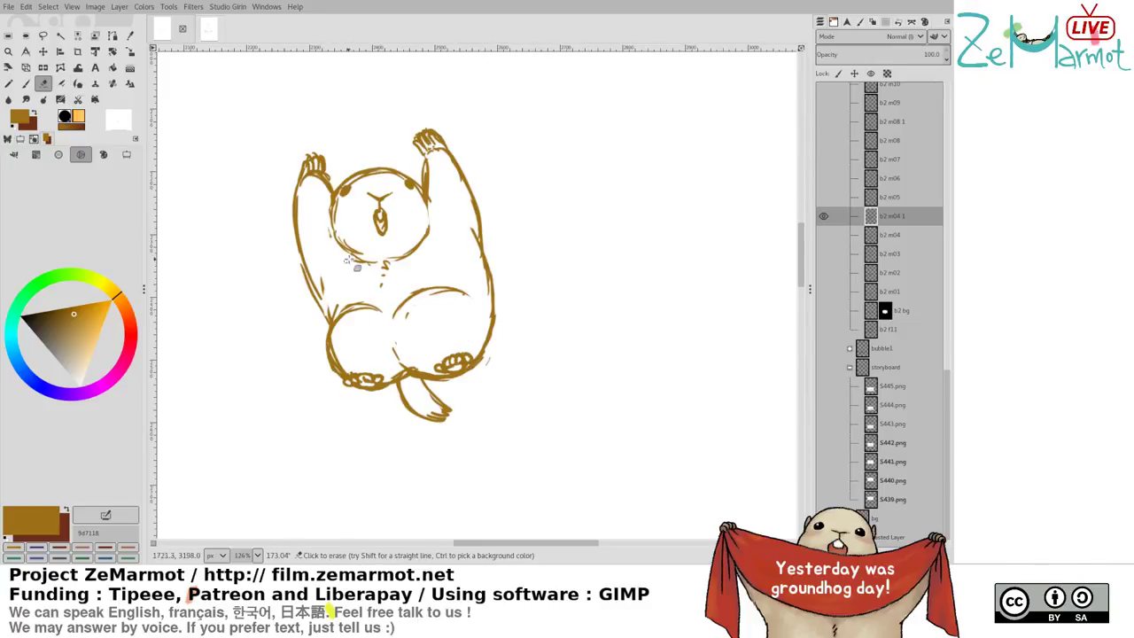
left_click(823, 223)
left_click(824, 234)
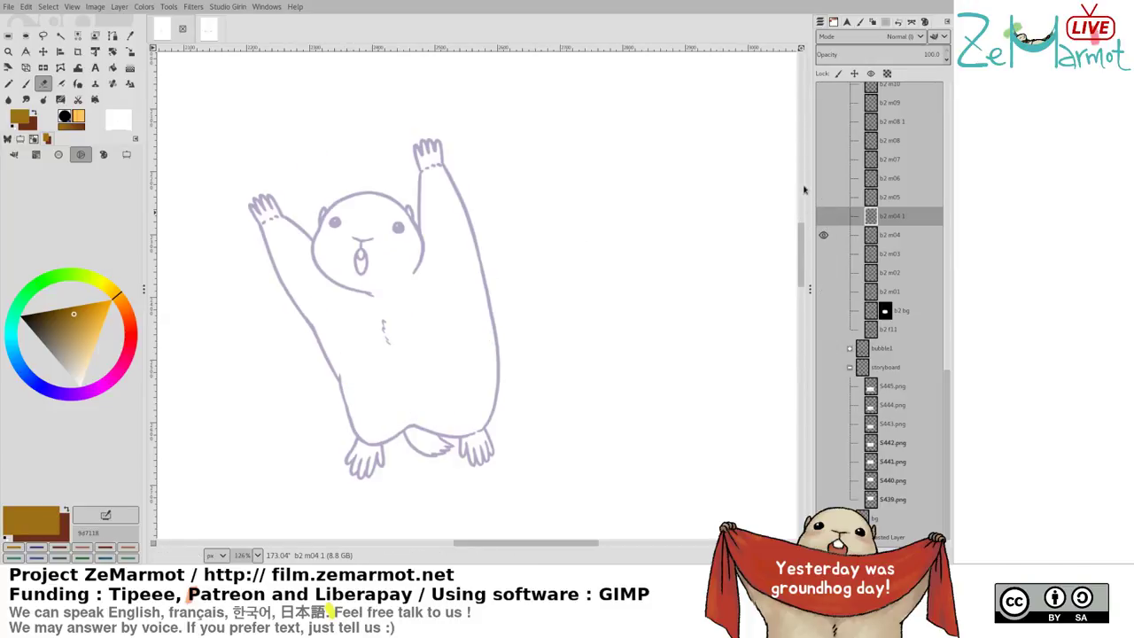
left_click(825, 228)
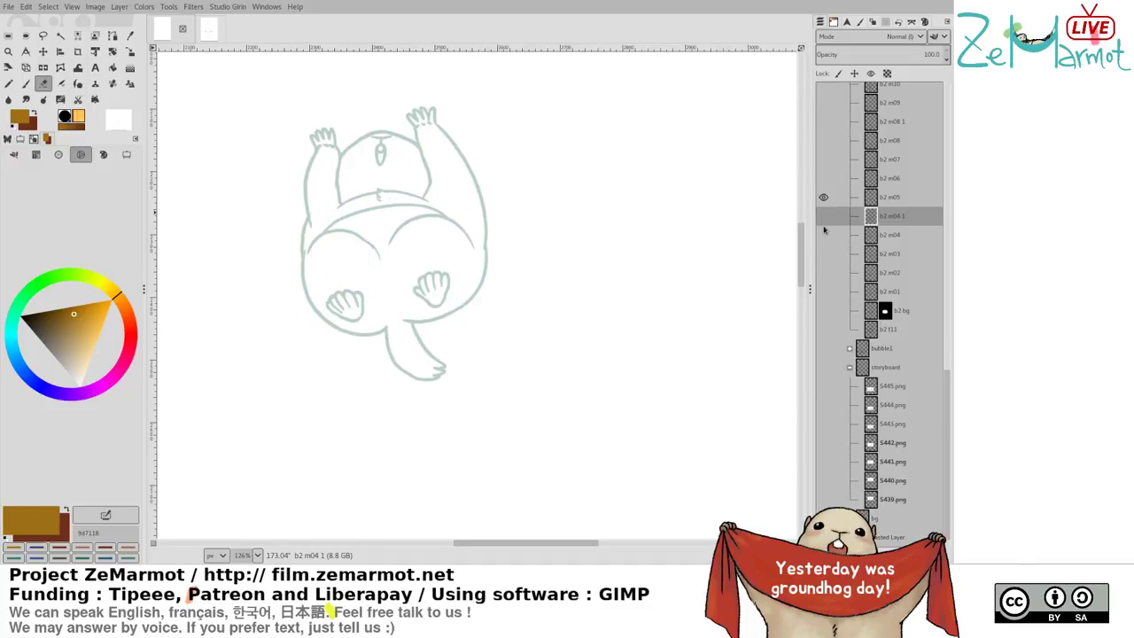
Erase the middle of the lower belly curve on layer b2 m05 and set the drawing colour to dark green 416455
left_click(886, 200)
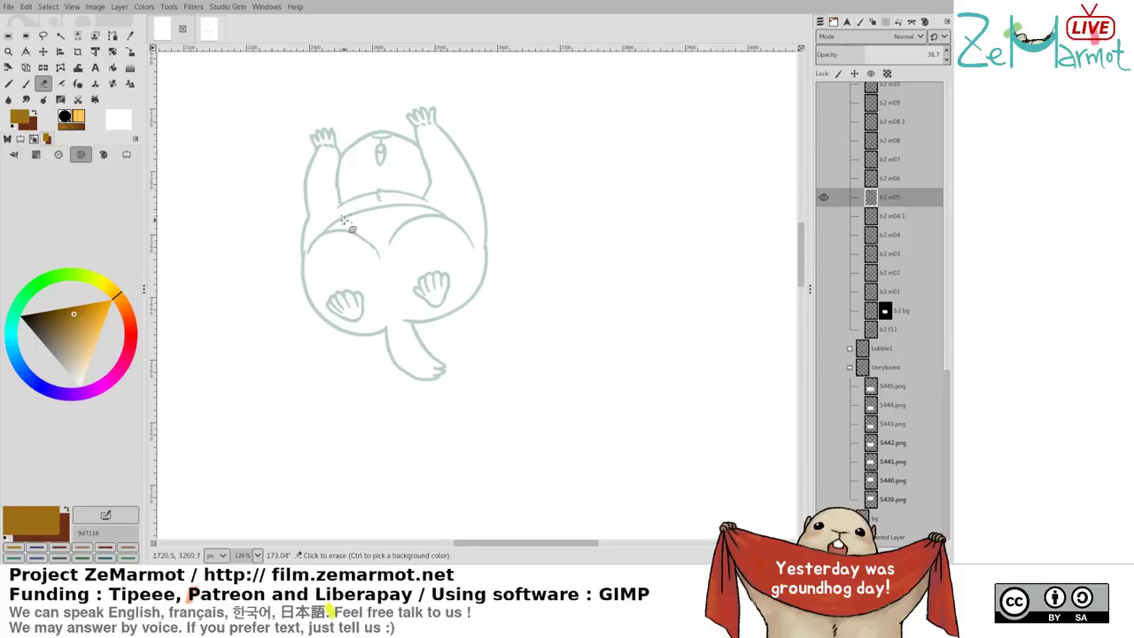
left_click_drag(381, 212, 414, 206)
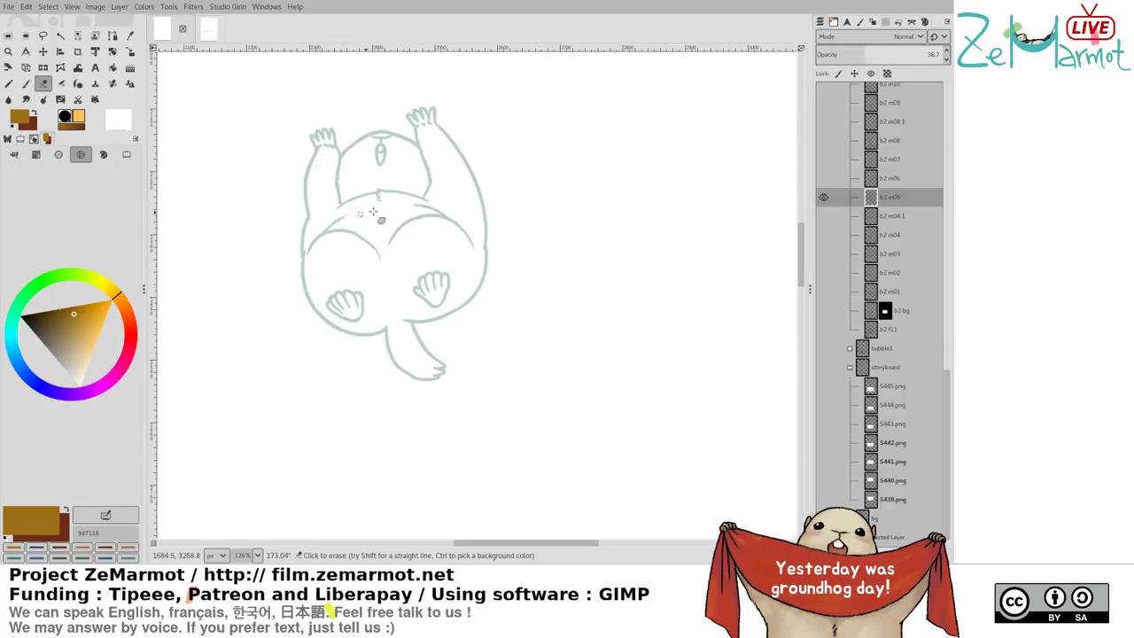
left_click(341, 219, "ctrl")
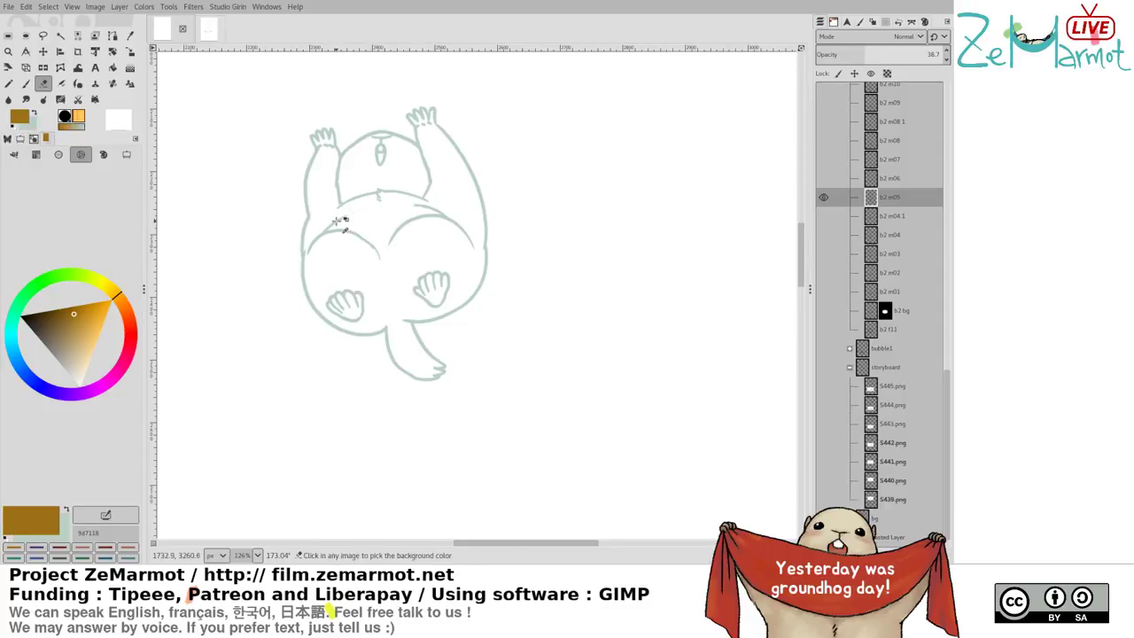
key("x")
left_click_drag(83, 307, 78, 355)
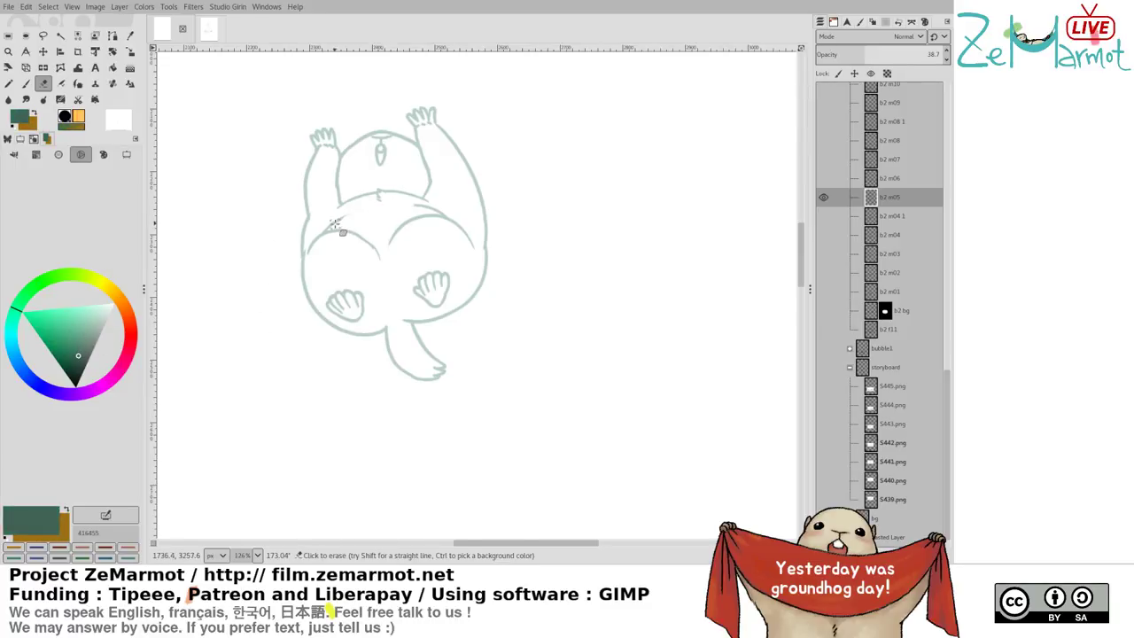
Try a new belly stroke on b2 m05, and undo both the stroke and the erasing before it
key("k")
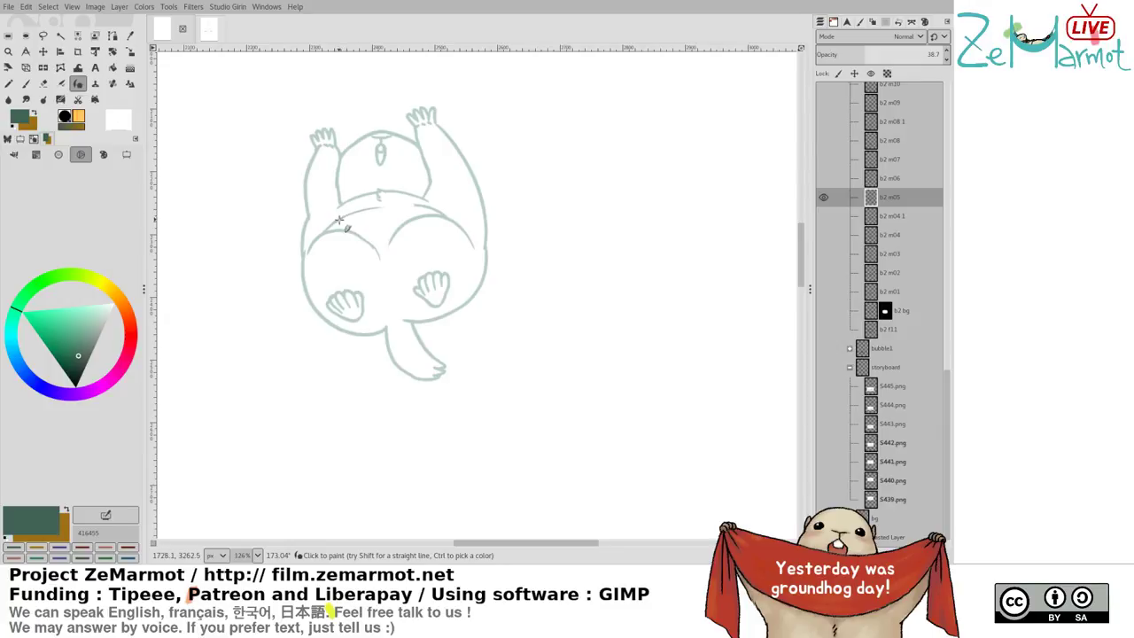
left_click_drag(338, 221, 426, 204)
key("ctrl+z")
key("ctrl+z")
On layer b2 m04 1, shown alone, pick brown 9d7118, draw a wider left hip curve and reinforce the left arm's outer line
left_click(823, 235)
left_click(823, 215)
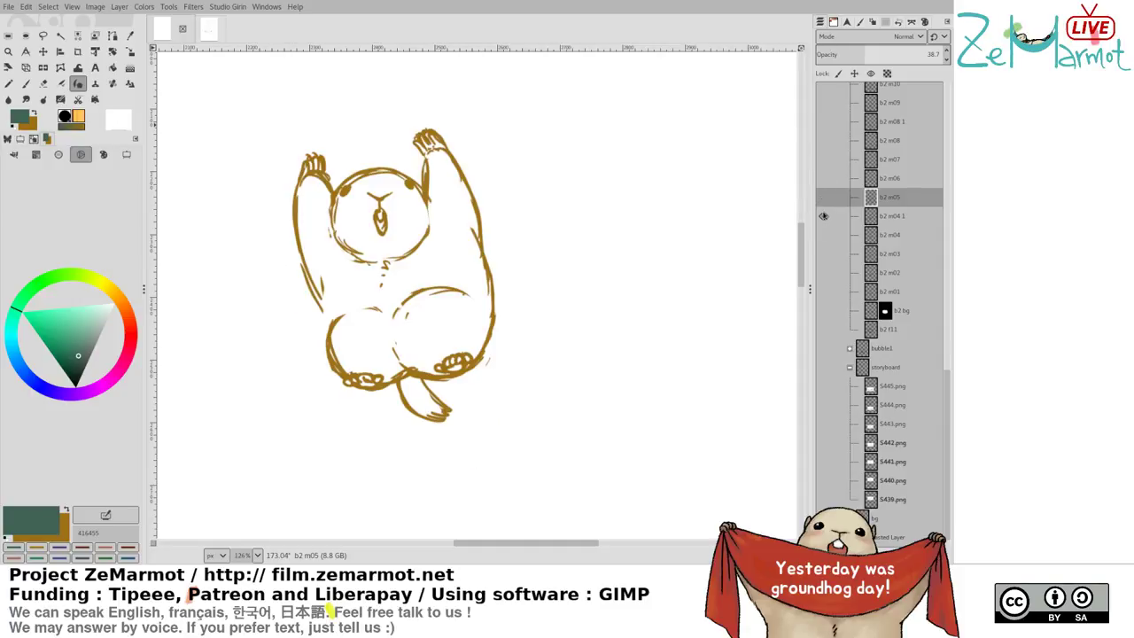
left_click(837, 216)
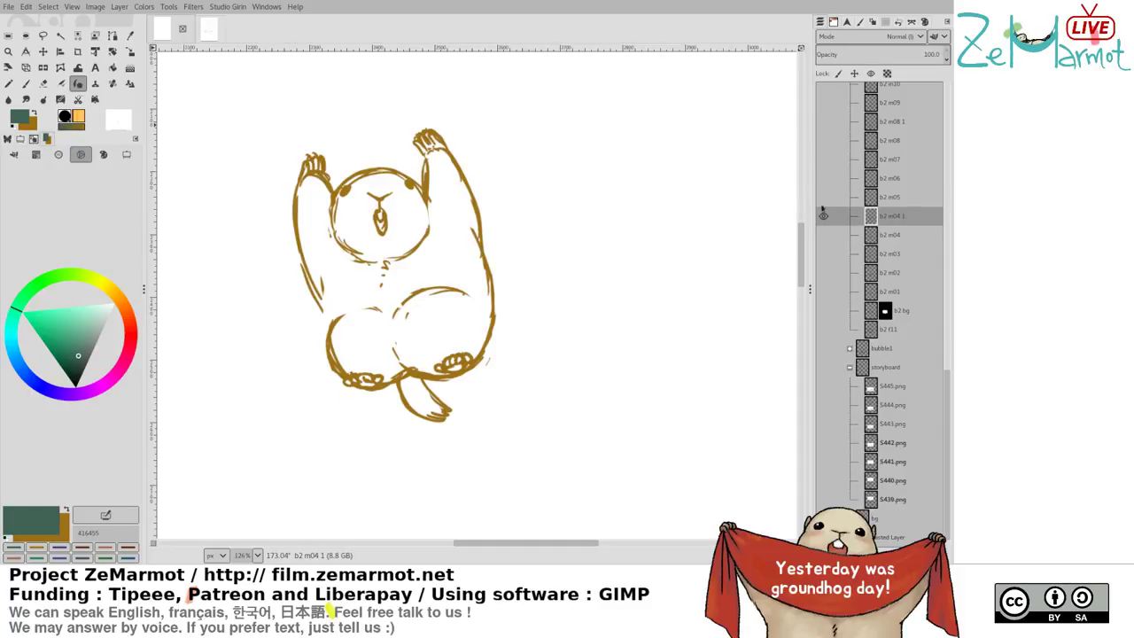
left_click(337, 329, "ctrl")
left_click_drag(340, 306, 329, 370)
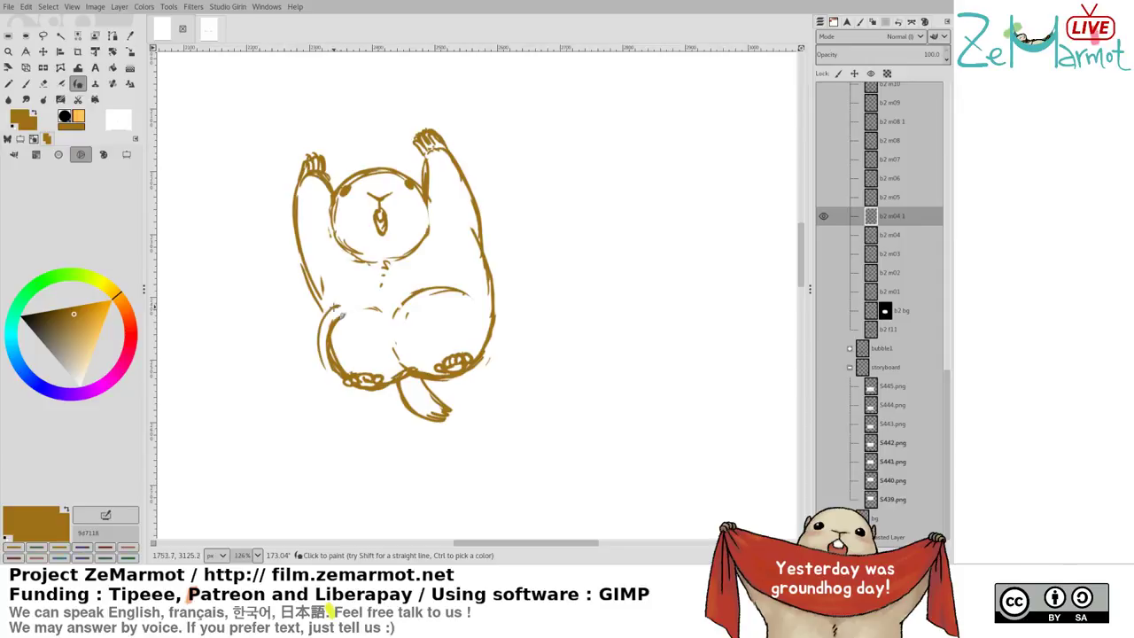
key("ctrl+z")
left_click_drag(298, 180, 322, 284)
left_click_drag(299, 246, 320, 290)
Erase the stray strokes near the left eye and most of the old hip and thigh curves on b2 m04 1
key("shift+e")
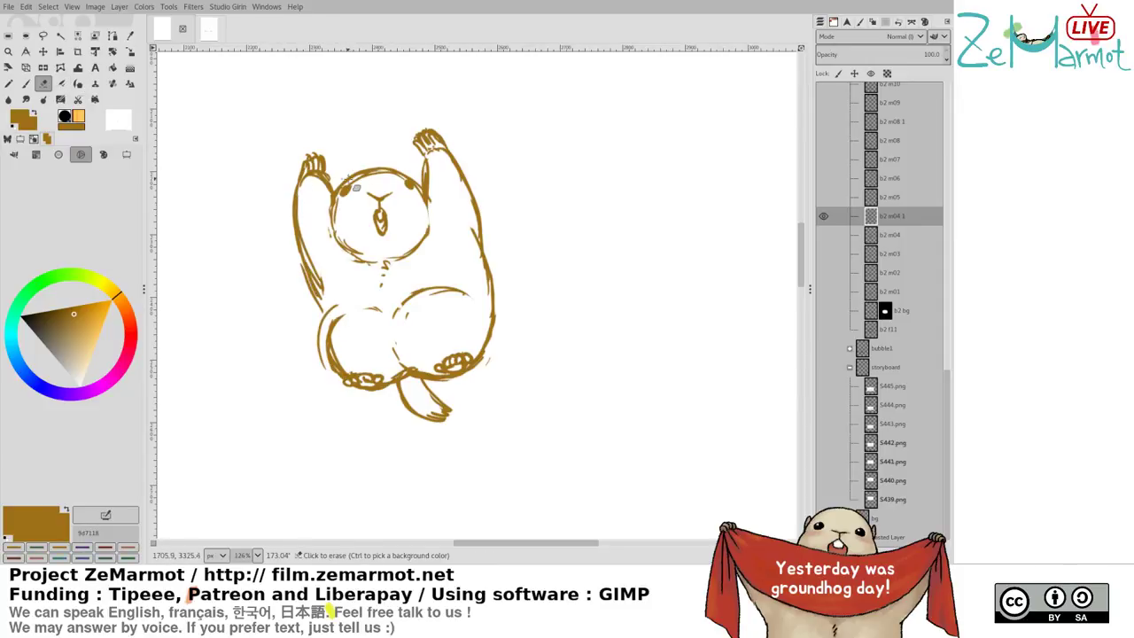
left_click_drag(334, 190, 366, 168)
key("k")
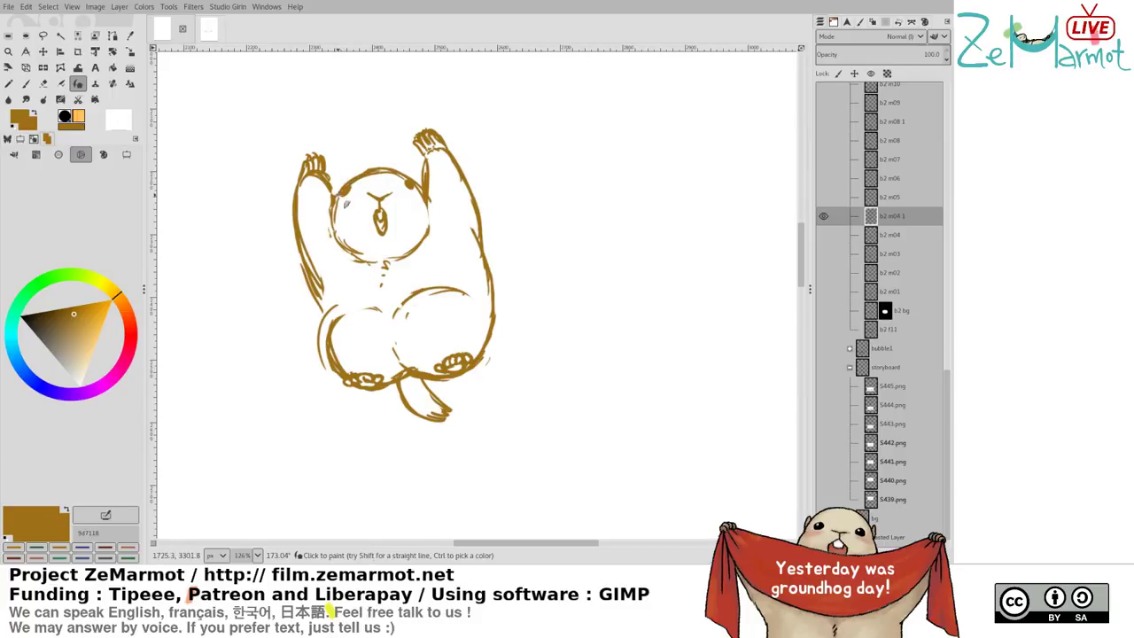
key("shift+e")
mouse_move(353, 313)
left_mouse_down()
mouse_move(326, 344)
mouse_move(338, 325)
mouse_move(396, 312)
mouse_move(375, 337)
mouse_move(470, 291)
left_mouse_up()
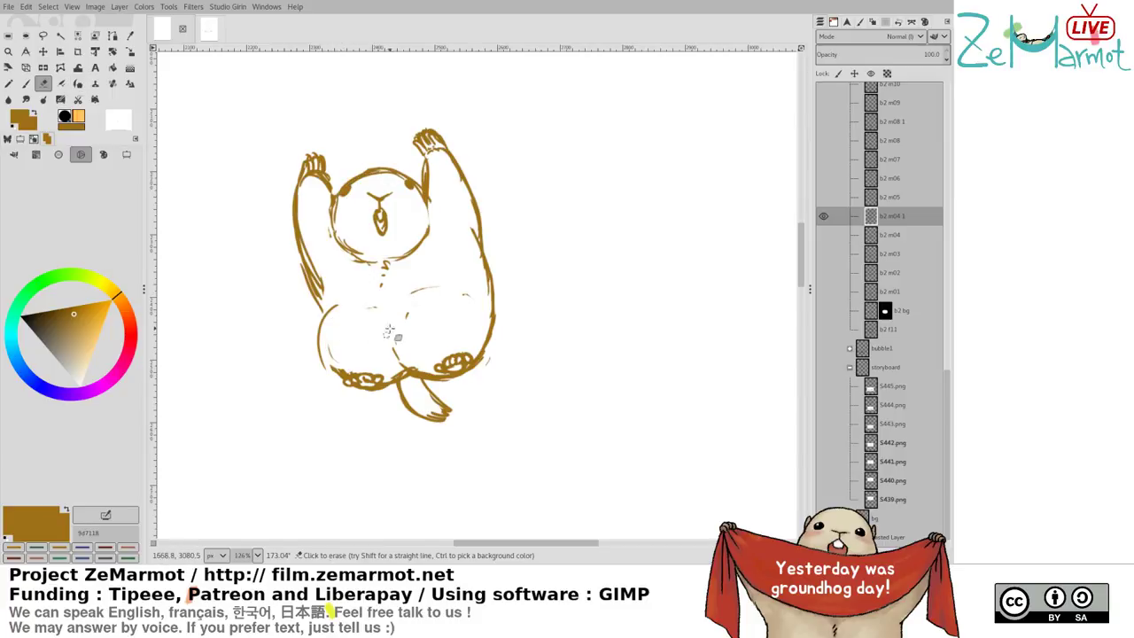
Compare the reworked b2 m04 1 pose with b2 m05 and b2 m04 by showing each layer alone
left_click(824, 216, "shift")
left_click(825, 216, "shift")
left_click(824, 197, "shift")
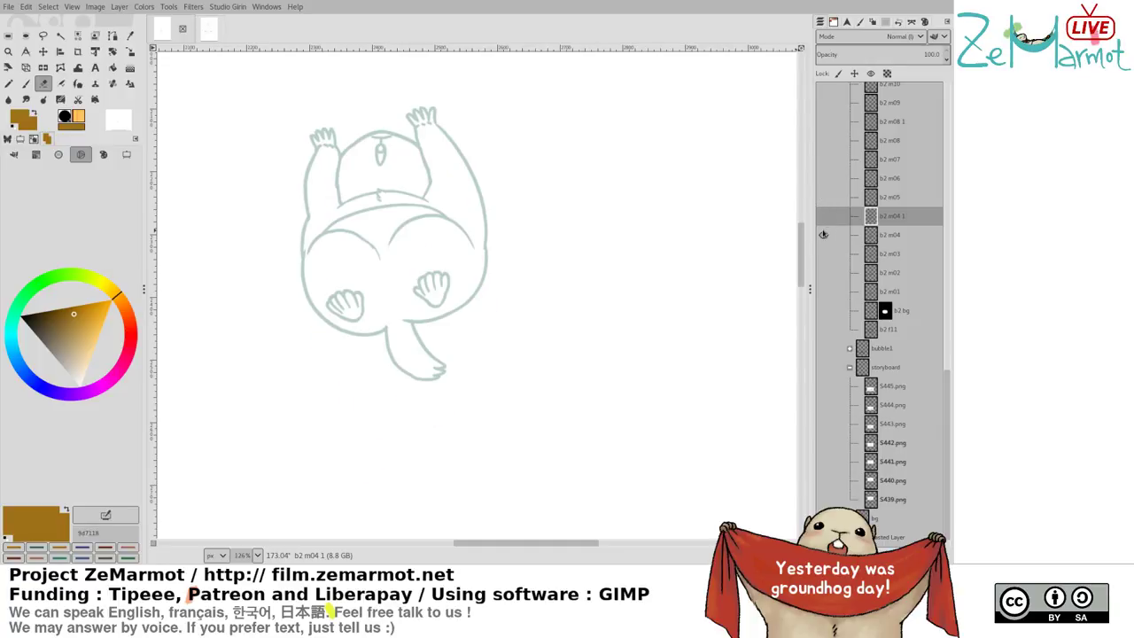
left_click(824, 234, "shift")
left_click(824, 215, "shift")
Redraw the outer left hip and a continuous belly line across the top of both thighs on b2 m04 1
key("k")
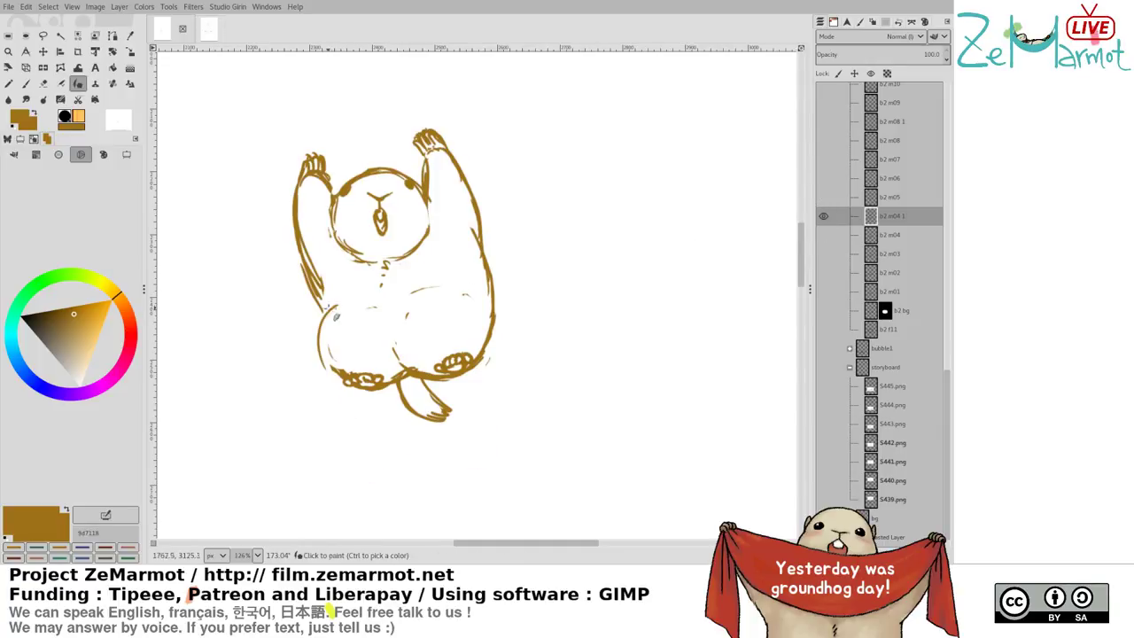
mouse_move(339, 290)
left_mouse_down()
mouse_move(314, 347)
mouse_move(338, 381)
left_mouse_up()
left_click_drag(314, 331, 335, 379)
mouse_move(325, 308)
left_mouse_down()
mouse_move(391, 292)
mouse_move(328, 311)
mouse_move(385, 307)
mouse_move(349, 298)
mouse_move(471, 283)
left_mouse_up()
key("ctrl+z")
mouse_move(396, 287)
left_mouse_down()
mouse_move(457, 277)
mouse_move(476, 288)
left_mouse_up()
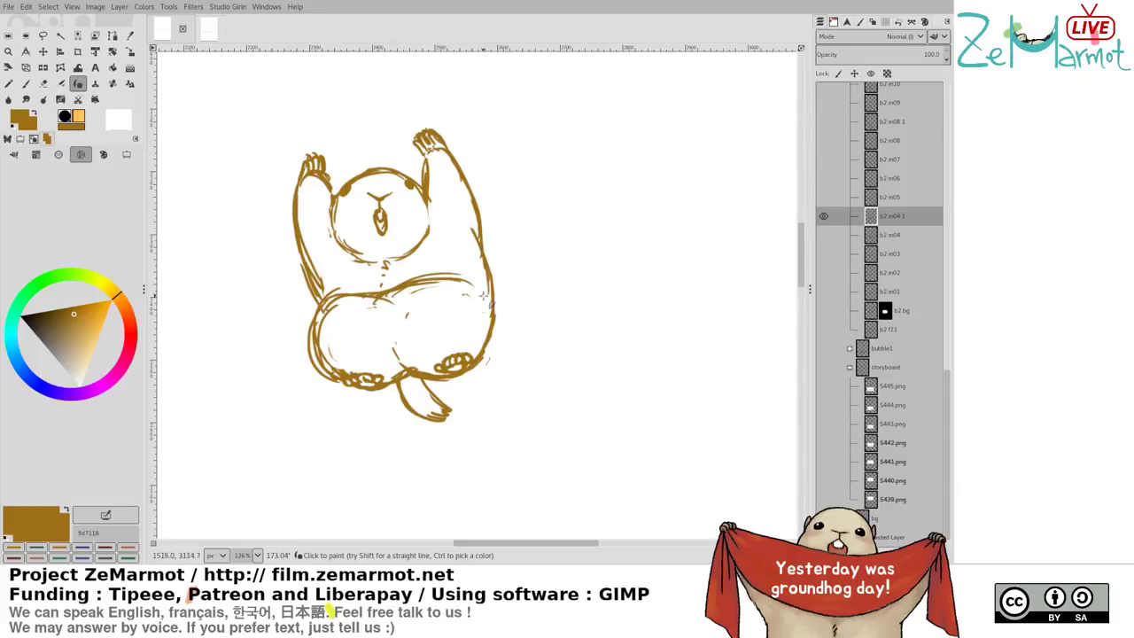
Check the new hip and belly lines against b2 m05 and b2 m04, ending with b2 m04 1 shown alone
key("f")
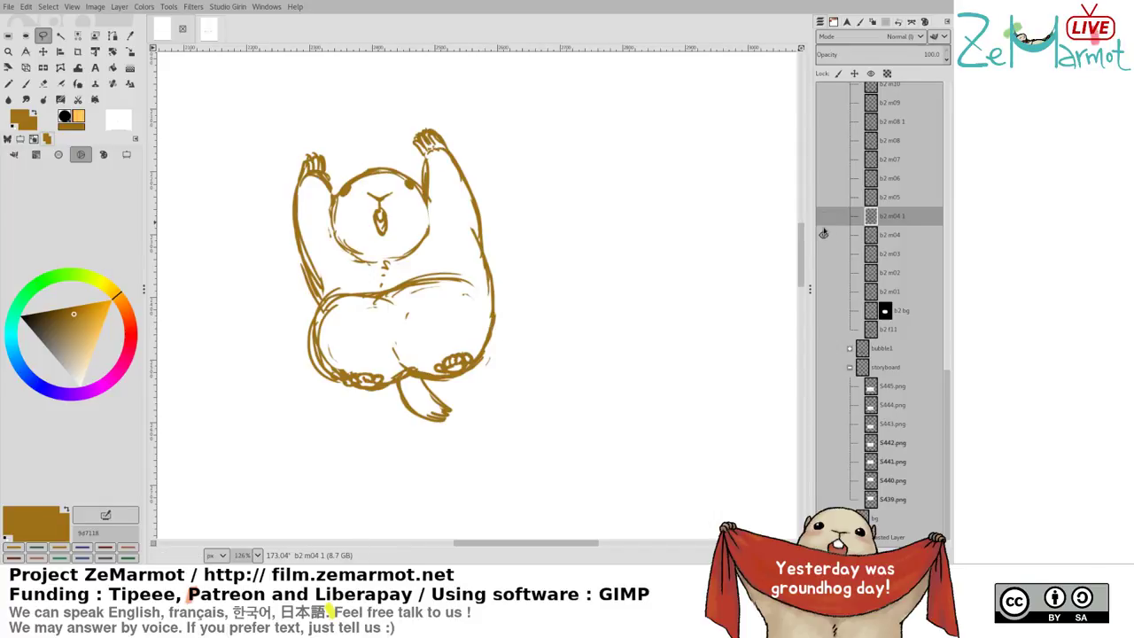
left_click(824, 216)
left_click(824, 217)
left_click(823, 197)
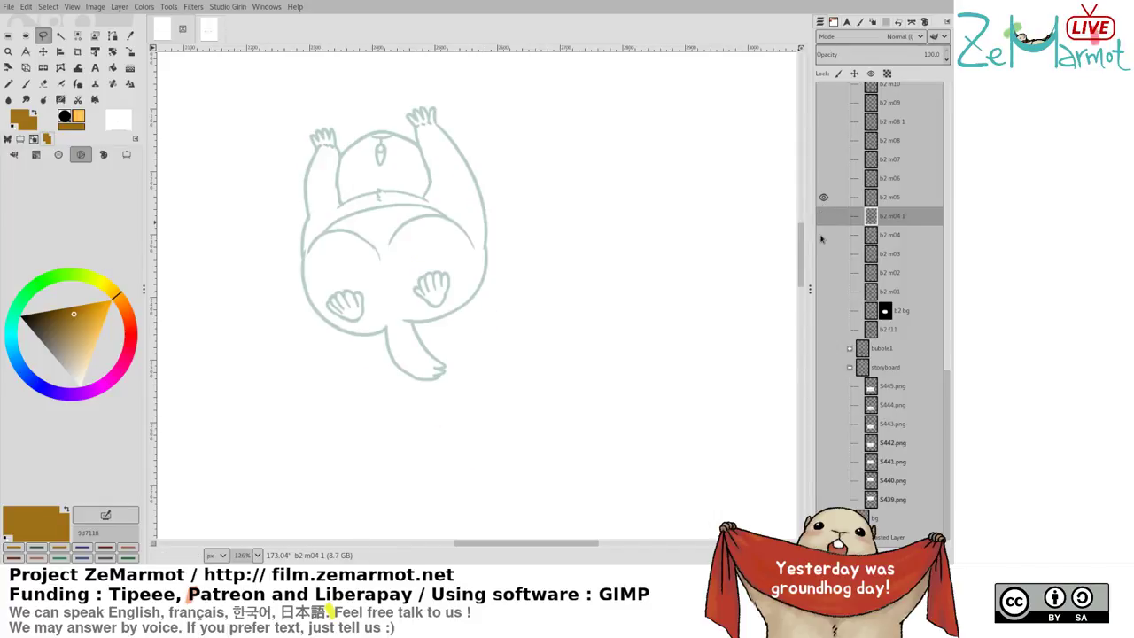
left_click(823, 235, "shift")
left_click(823, 216, "shift")
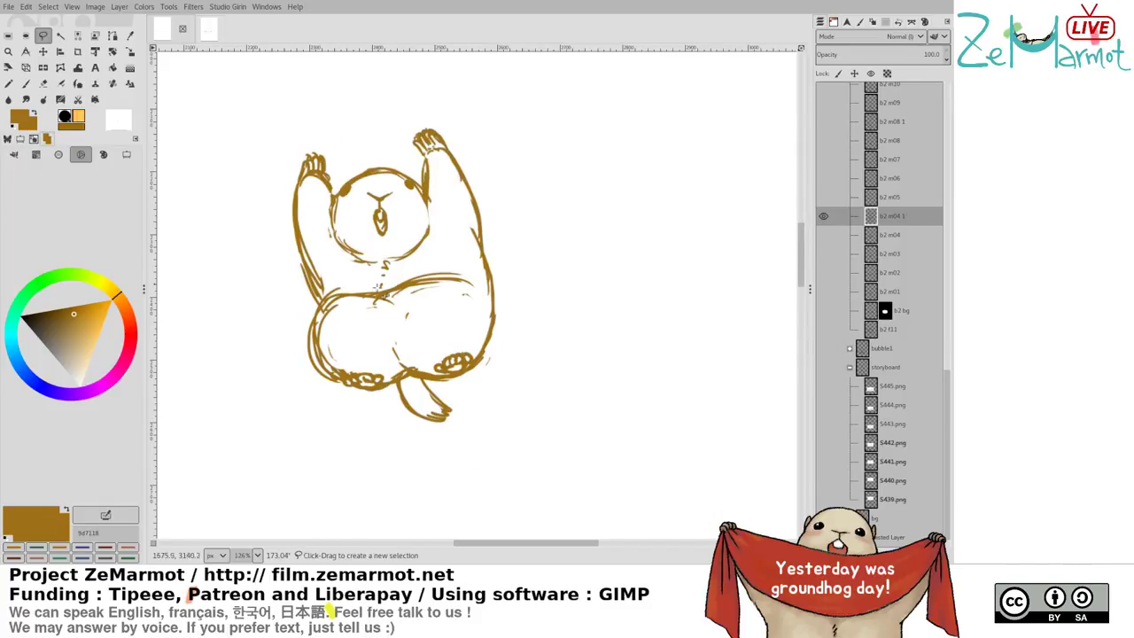
Add a short fold above the left hip, and erase the doubled left flank lines and the left eye
key("k")
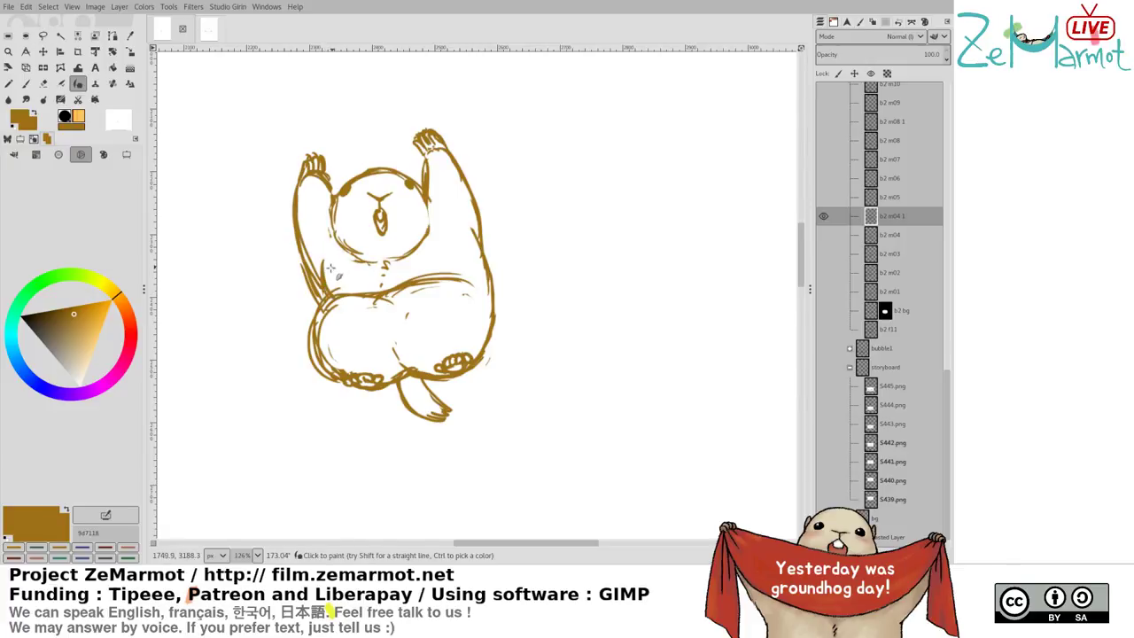
key("shift+e")
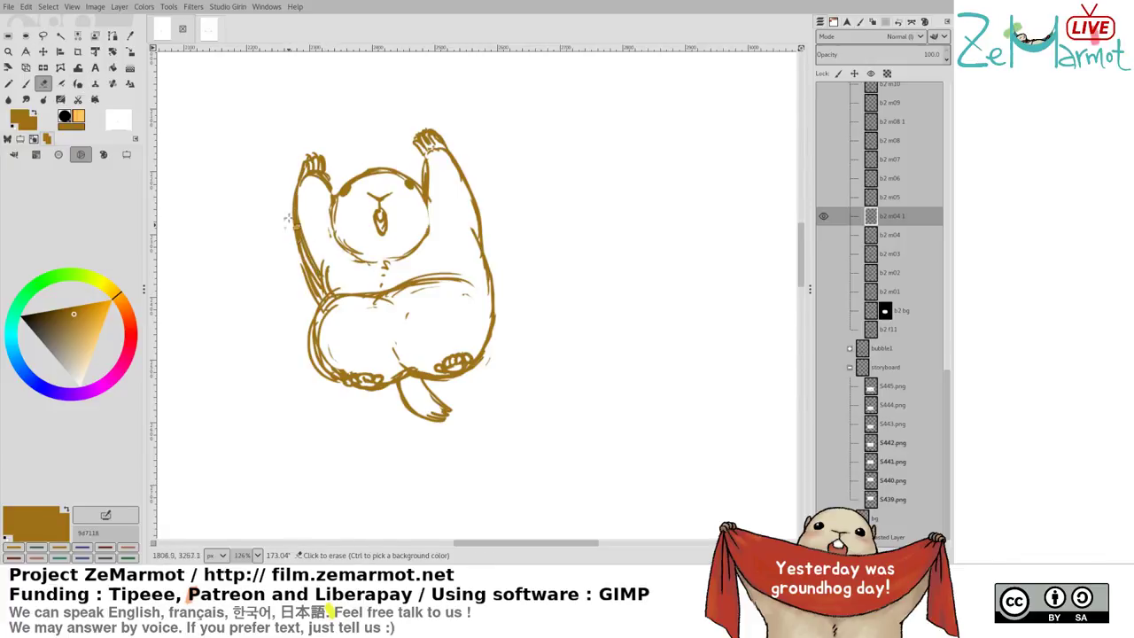
left_click_drag(312, 280, 323, 308)
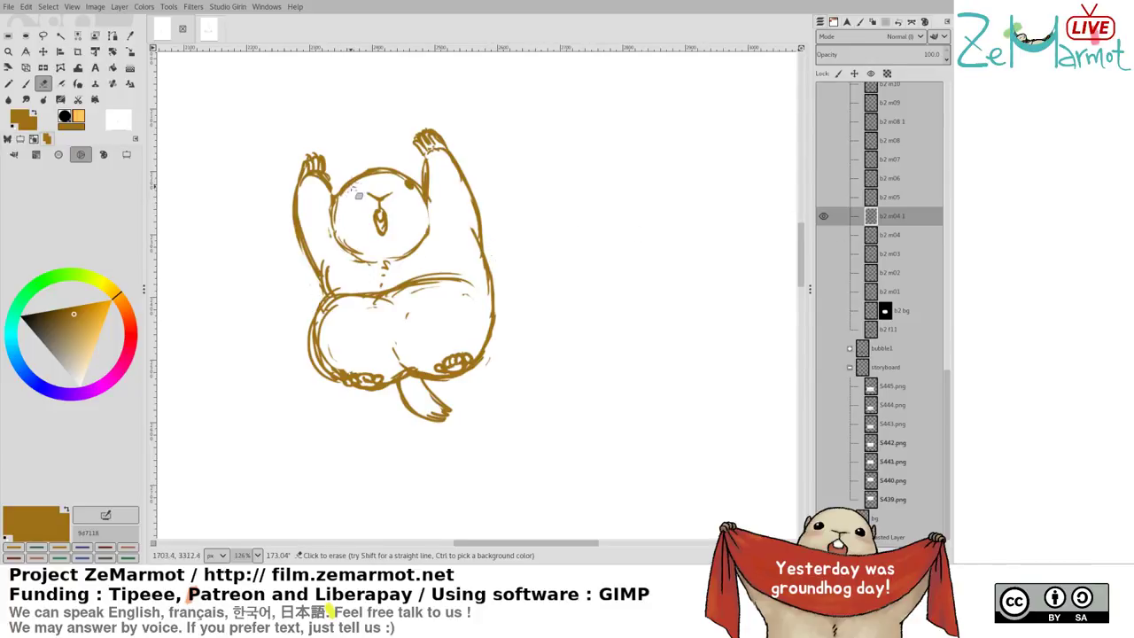
Compare the faces on b2 m04 1, b2 m04 and b2 m03 by showing each layer alone, ending on b2 m04
left_click(824, 216)
left_click(823, 217)
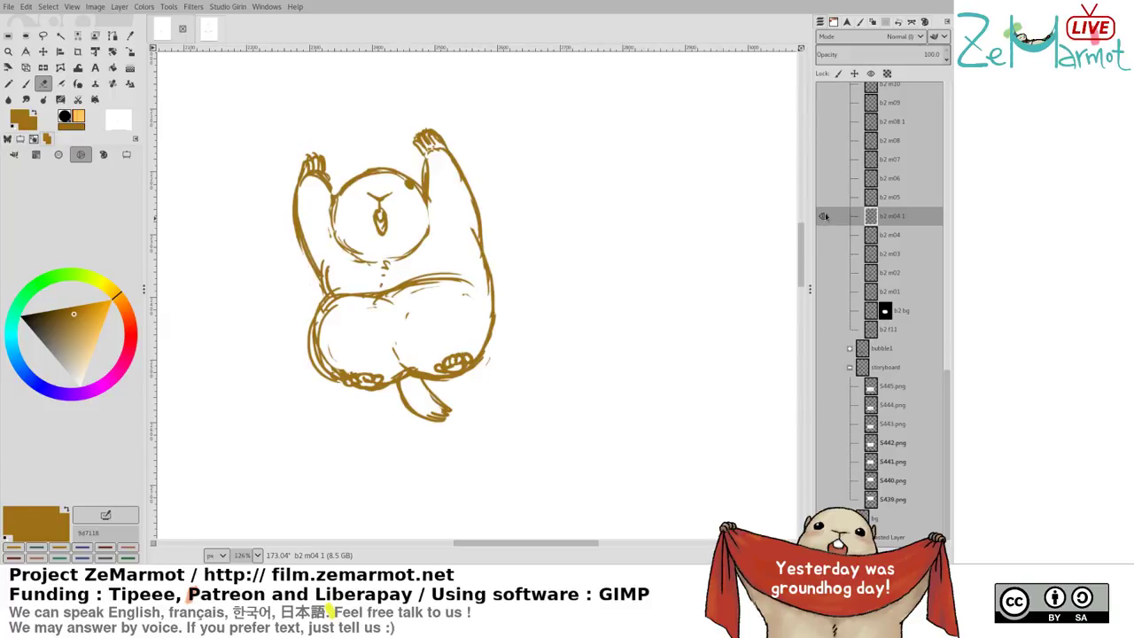
left_click(823, 236)
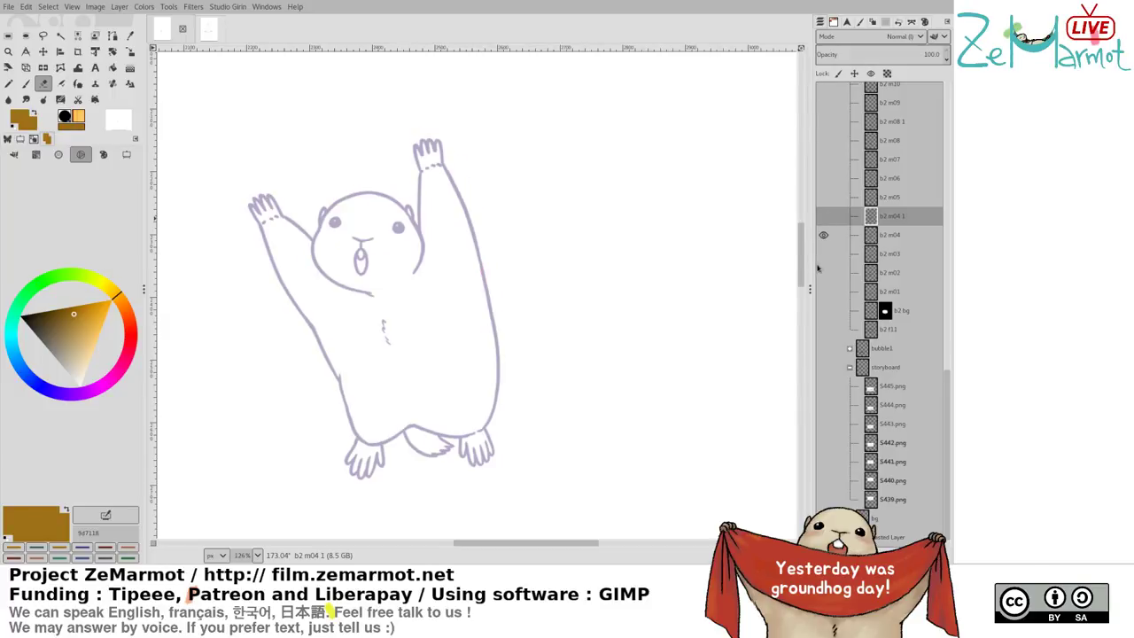
left_click(824, 235)
left_click(823, 253)
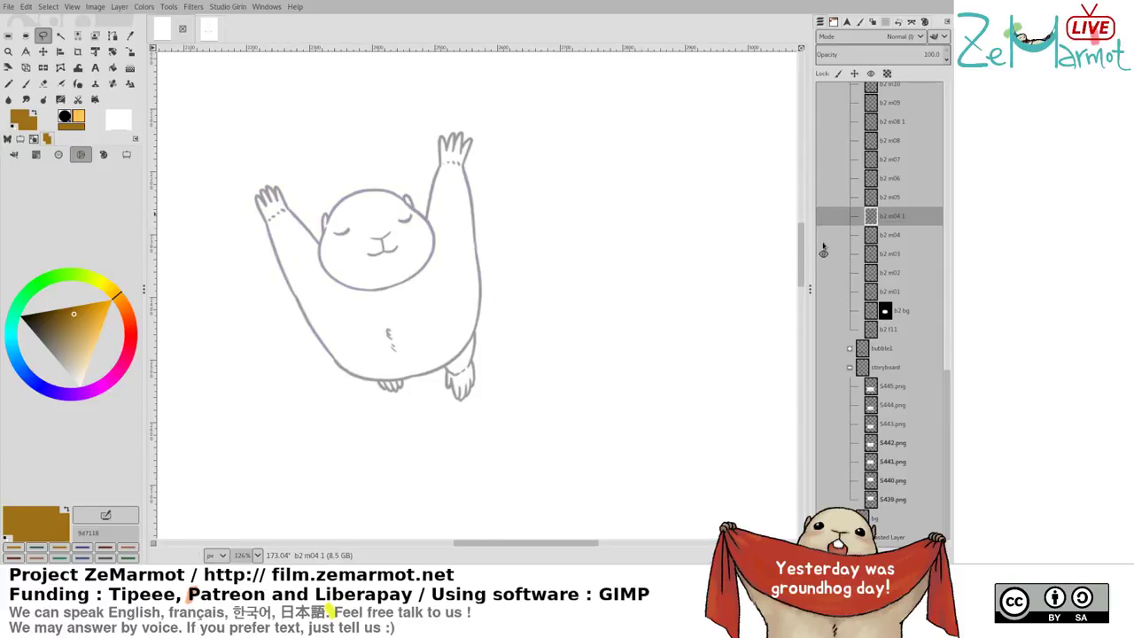
left_click(823, 253)
left_click(824, 235)
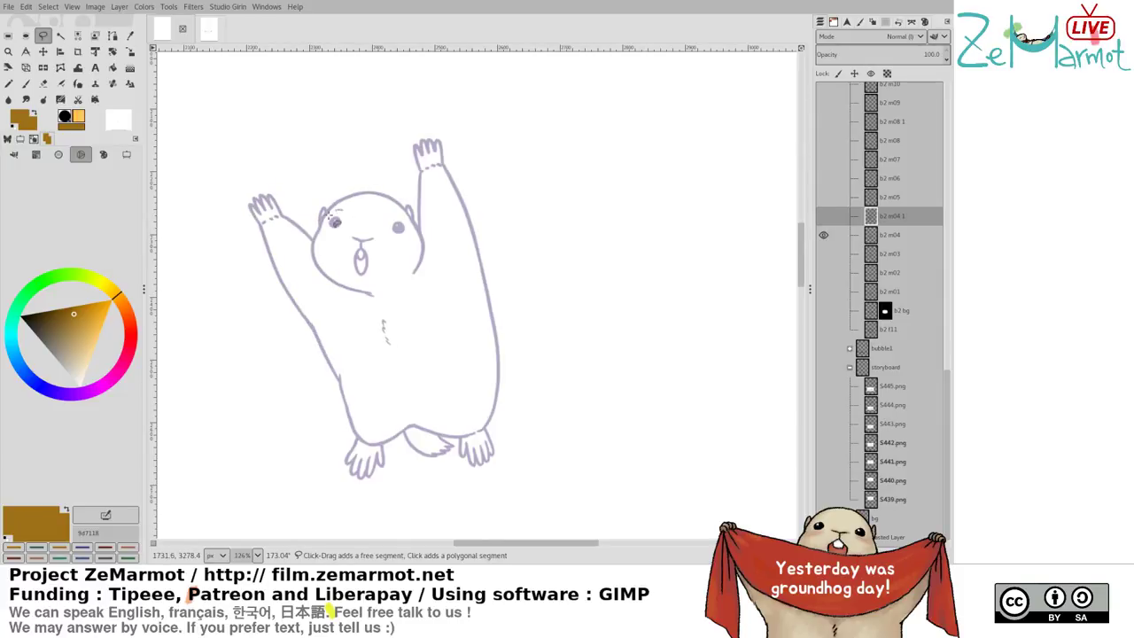
On layer b2 m04, use free selections to shift the left eye slightly down and the right eye closer to the nose
left_click(337, 225)
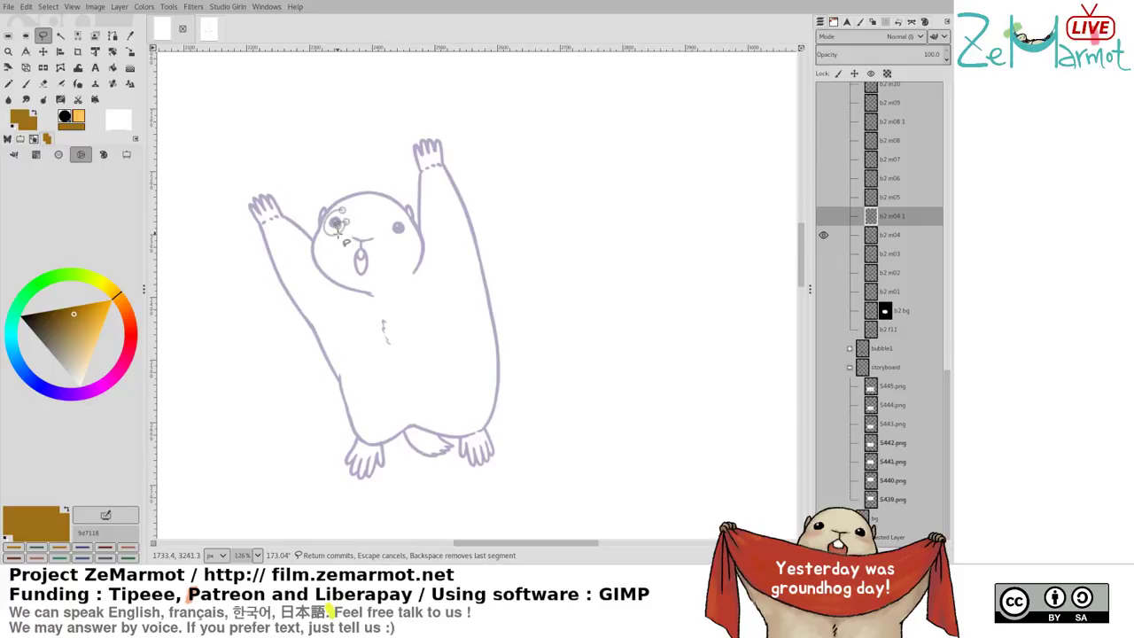
key("Escape")
left_click_drag(337, 211, 348, 216)
key("Return")
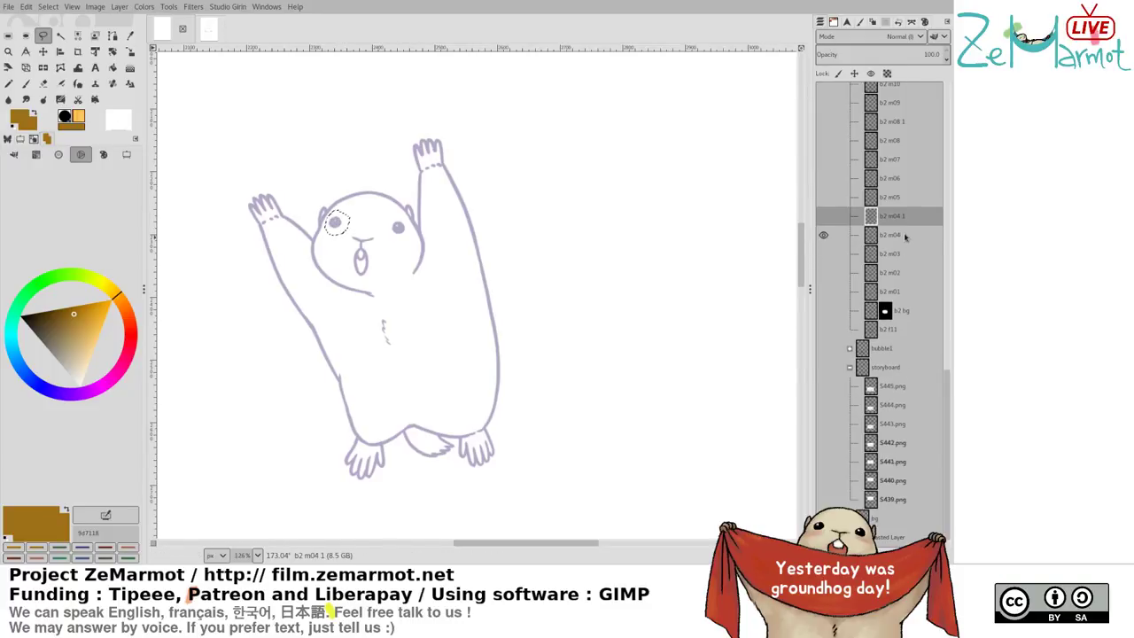
left_click_drag(346, 238, 346, 233)
left_click(482, 281)
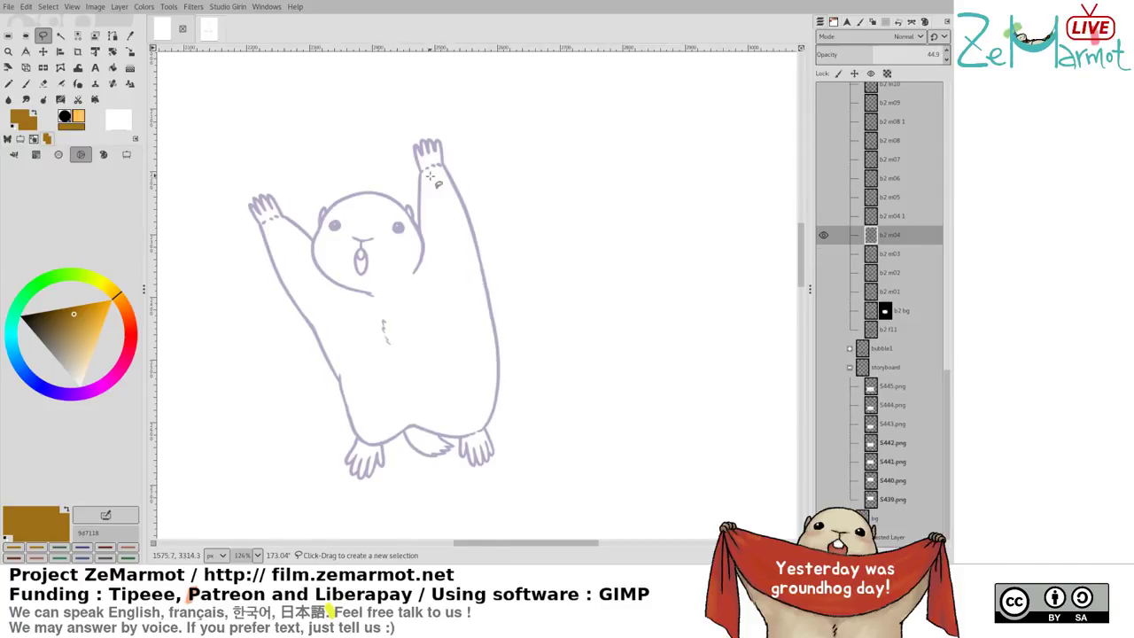
mouse_move(387, 217)
left_mouse_down()
mouse_move(399, 238)
mouse_move(407, 229)
mouse_move(352, 231)
mouse_move(363, 289)
mouse_move(383, 240)
mouse_move(353, 230)
left_mouse_up()
left_click(404, 249)
left_click(390, 333)
Select the nose and mouth on b2 m04, rotate them by -6.43° and anchor the floating selection
key("Return")
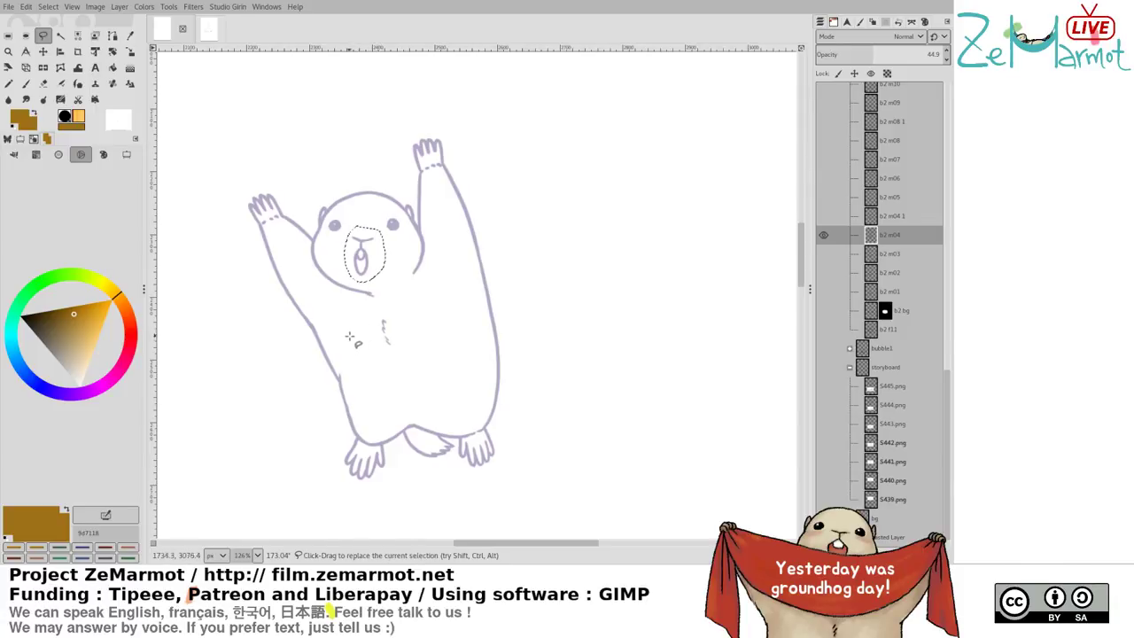
key("shift+r")
left_click(363, 306)
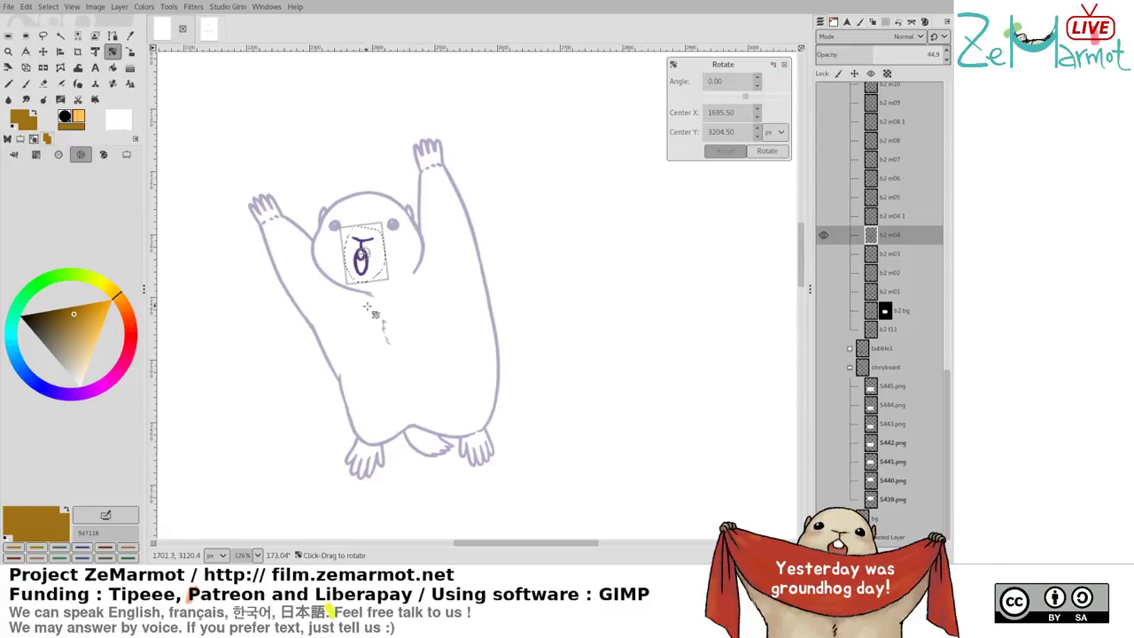
mouse_move(367, 307)
left_mouse_down()
mouse_move(400, 298)
mouse_move(375, 309)
left_mouse_up()
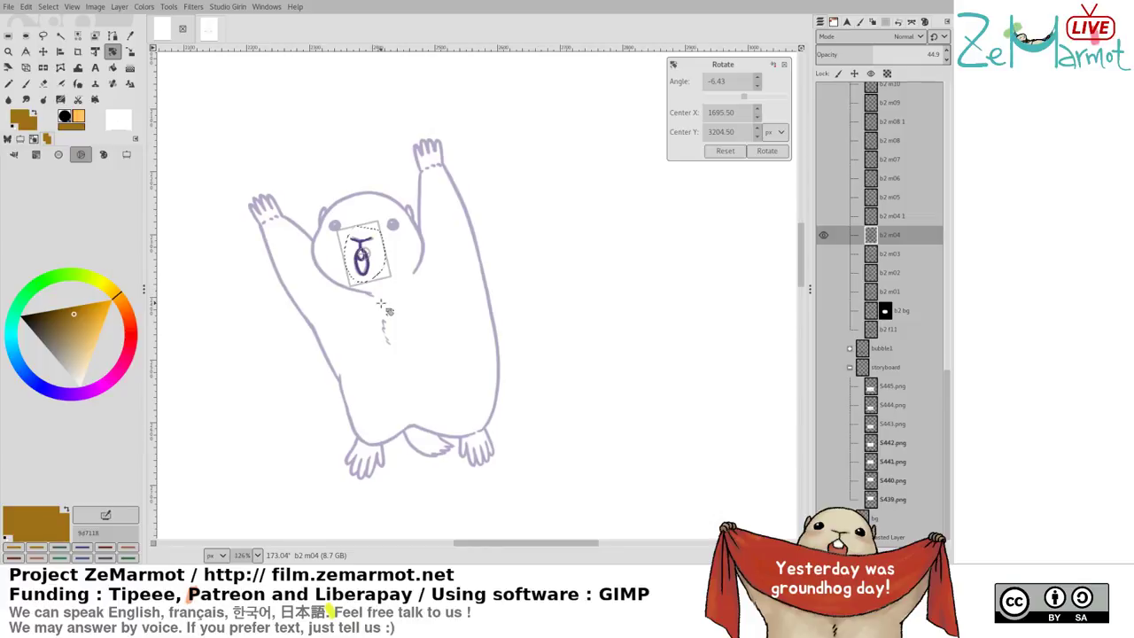
key("Return")
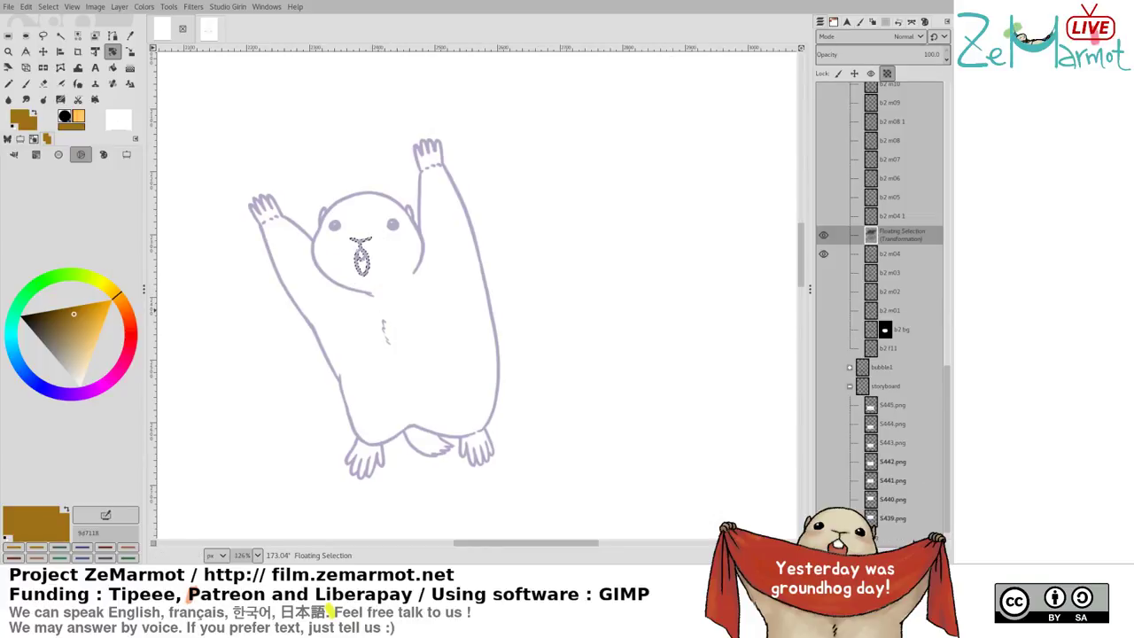
key("ctrl+h")
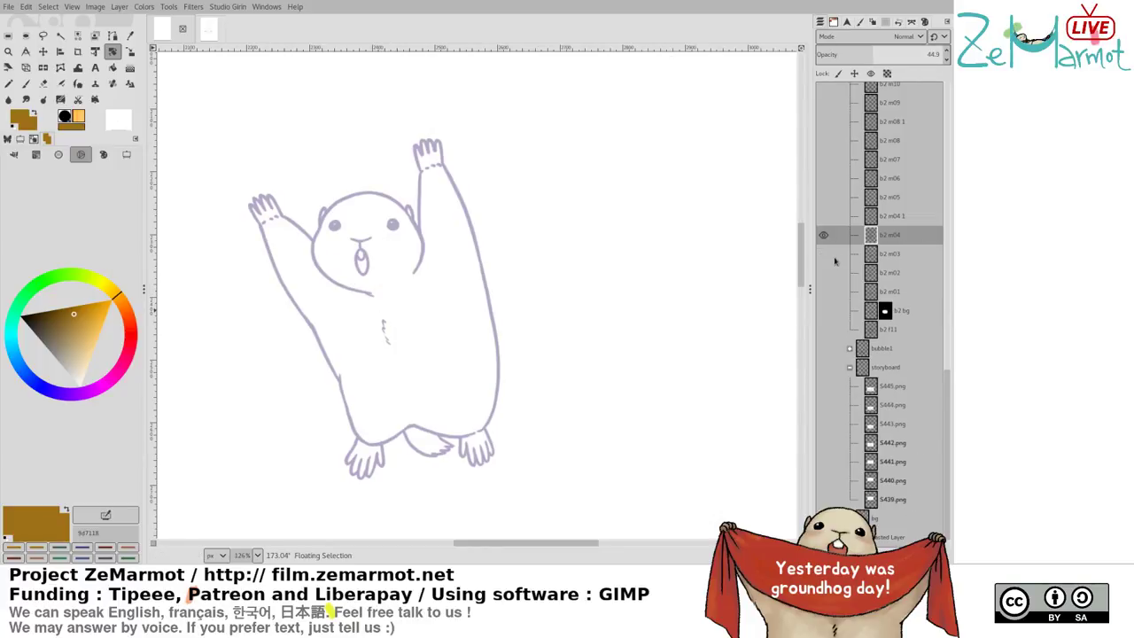
Review the motion by showing frames b2 m01 through b2 m05 individually, and make b2 m04 1 the active layer
left_click(824, 252, "shift")
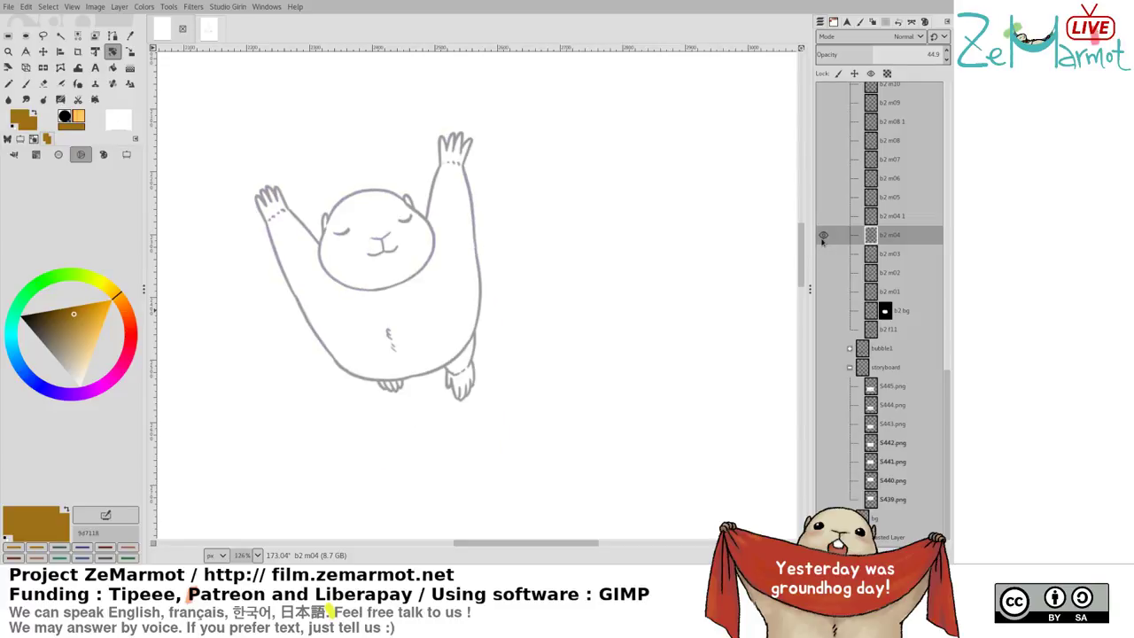
left_click(824, 236, "shift")
left_click(824, 219, "shift")
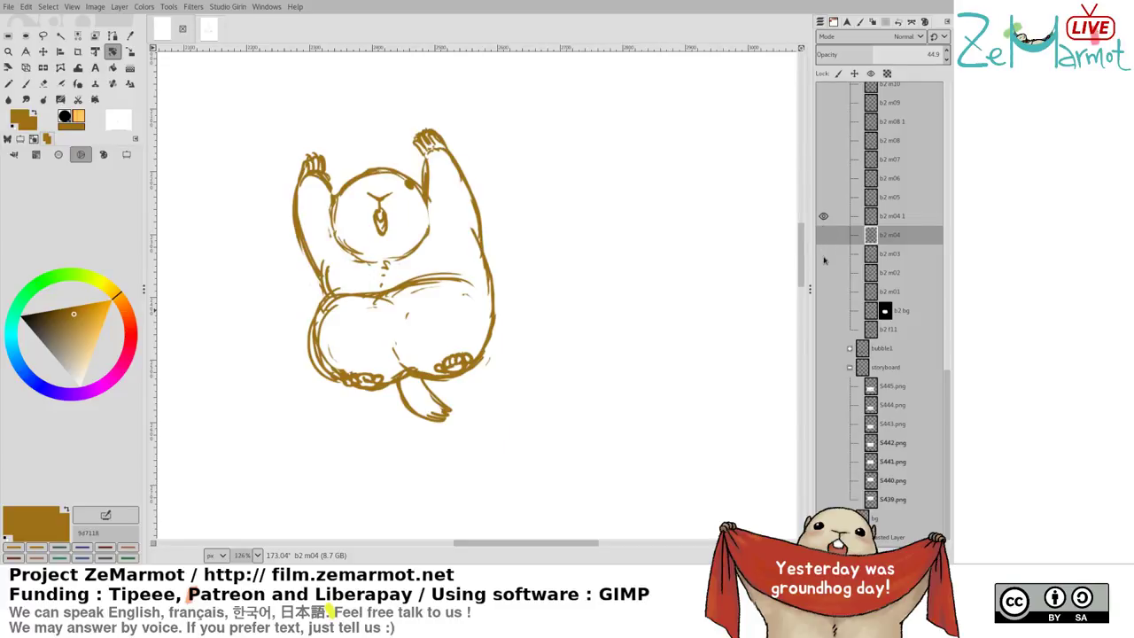
left_click(823, 254, "shift")
left_click(824, 235, "shift")
left_click(824, 290, "shift")
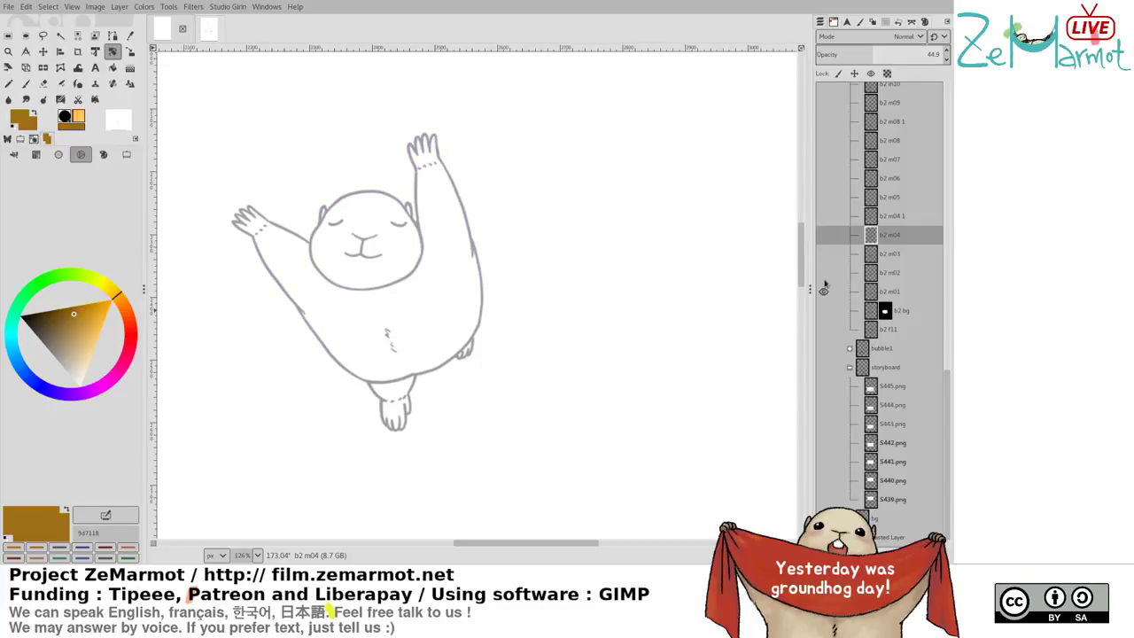
left_click(824, 273, "shift")
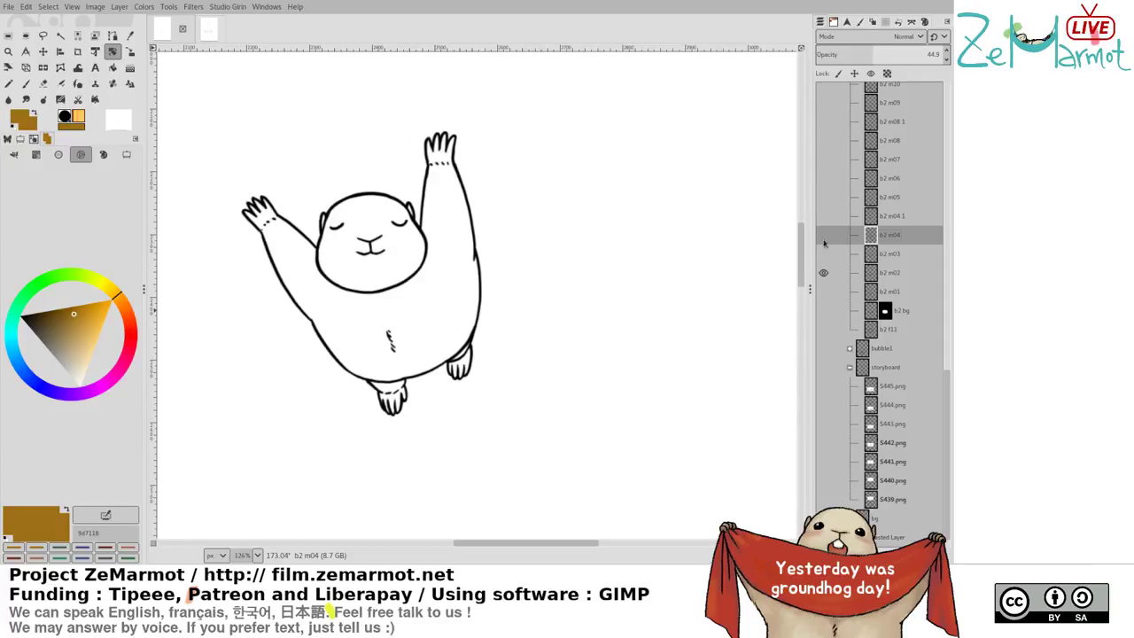
left_click(823, 235, "shift")
left_click(824, 217, "shift")
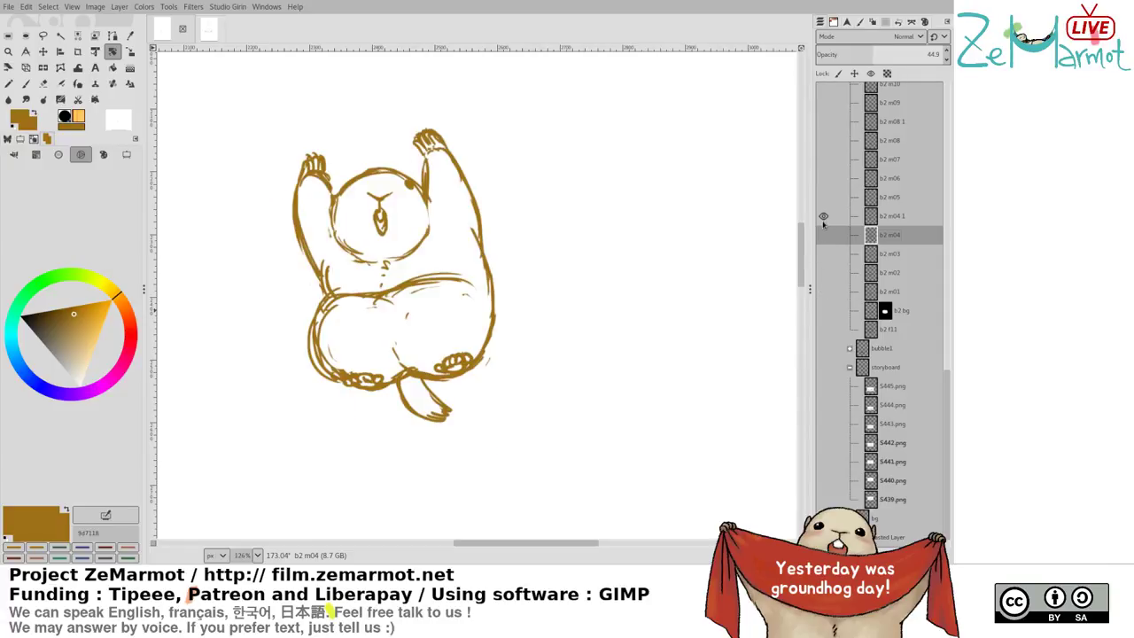
left_click(877, 218)
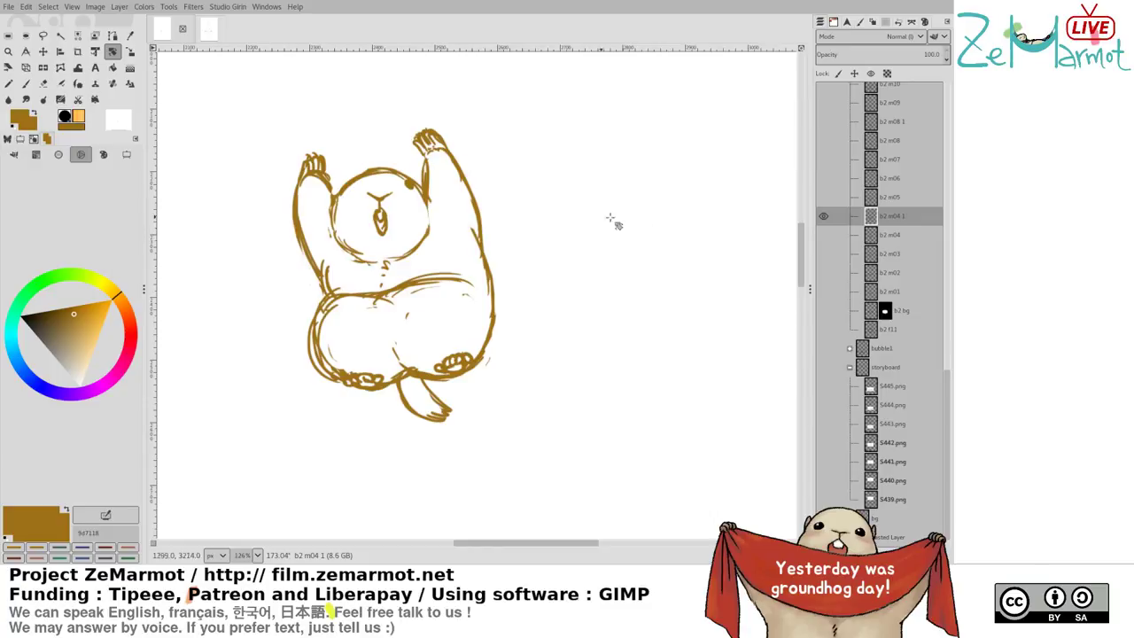
left_click(823, 198, "shift")
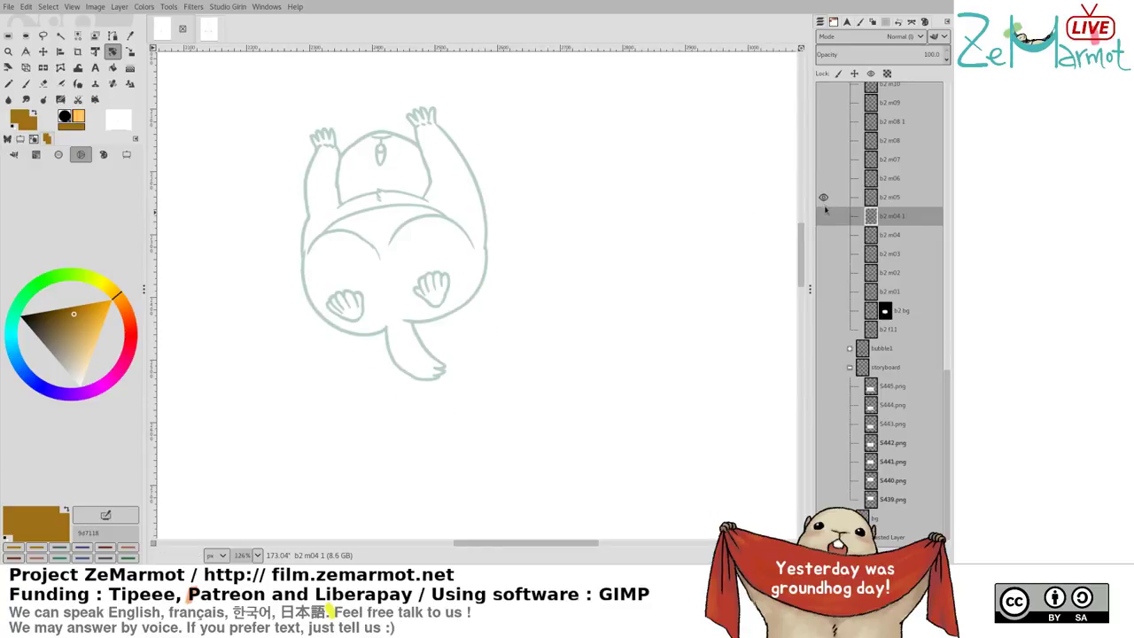
Show only layer b2 m04 1, erase the doubled strokes on the left thigh's outer outline and tidy the left foot and lower edge
left_click(824, 217, "shift")
left_click(823, 199, "shift")
left_click(824, 217, "shift")
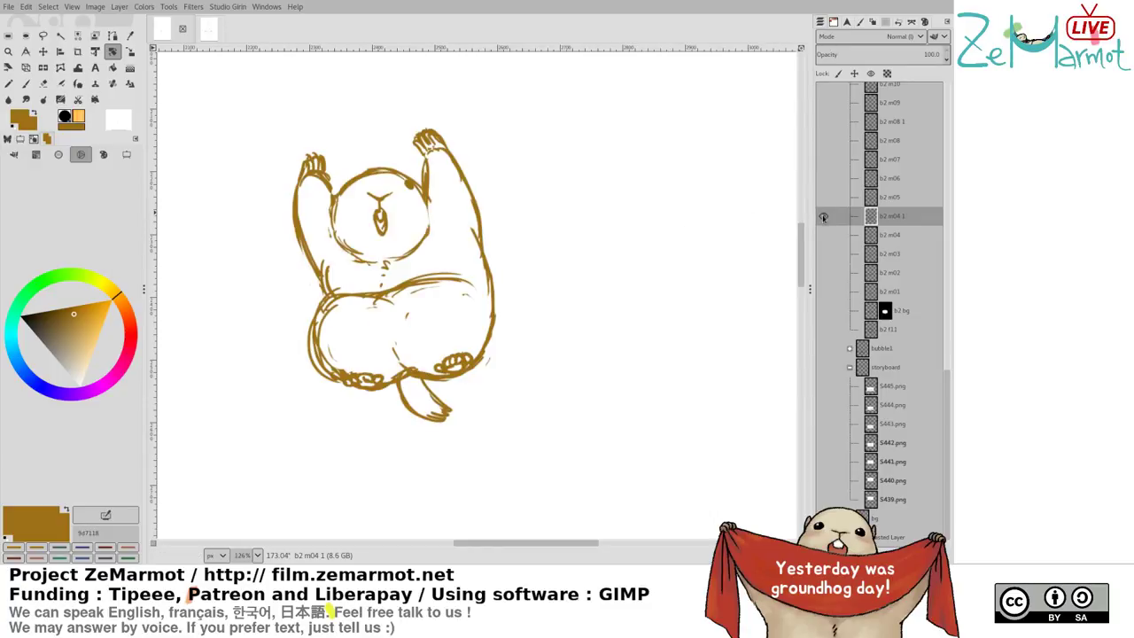
key("y")
mouse_move(329, 309)
left_mouse_down()
mouse_move(352, 296)
mouse_move(309, 330)
mouse_move(329, 286)
mouse_move(378, 290)
mouse_move(329, 329)
mouse_move(372, 302)
mouse_move(329, 319)
left_mouse_up()
key("ctrl+z")
key("shift+e")
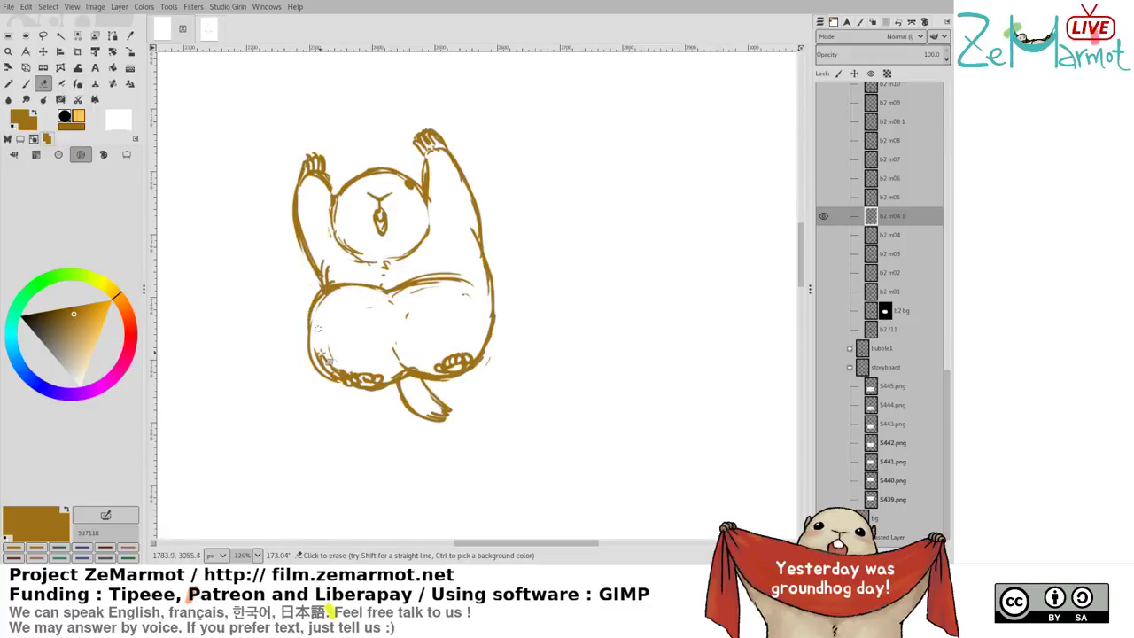
mouse_move(330, 360)
left_mouse_down()
mouse_move(362, 390)
mouse_move(383, 381)
mouse_move(355, 371)
left_mouse_up()
key("f")
left_click(384, 361)
key("y")
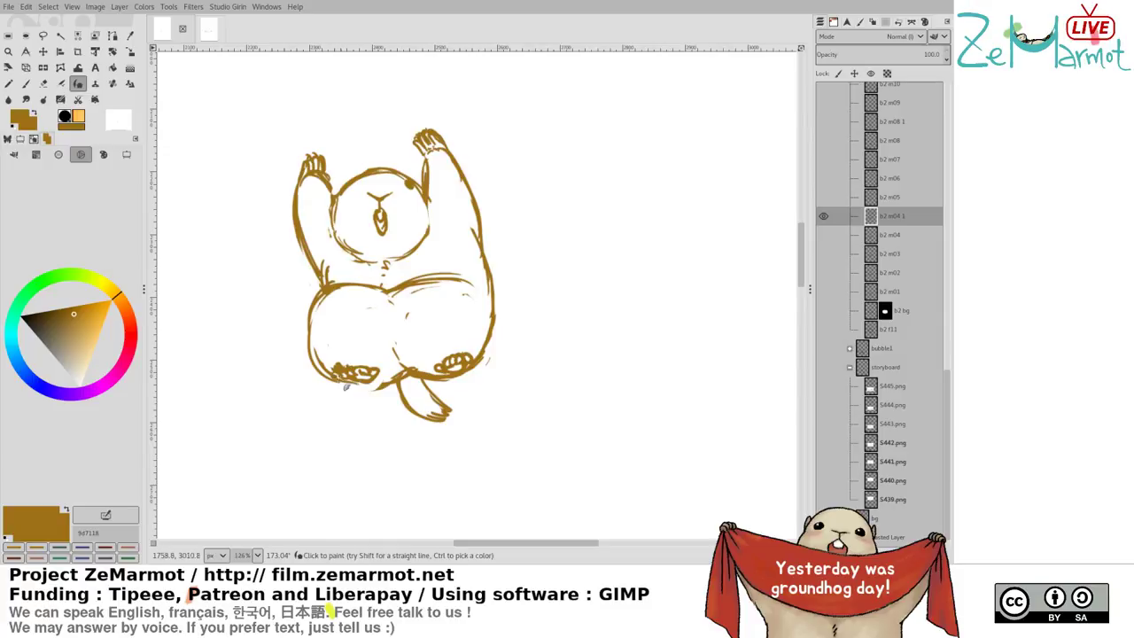
key("shift+e")
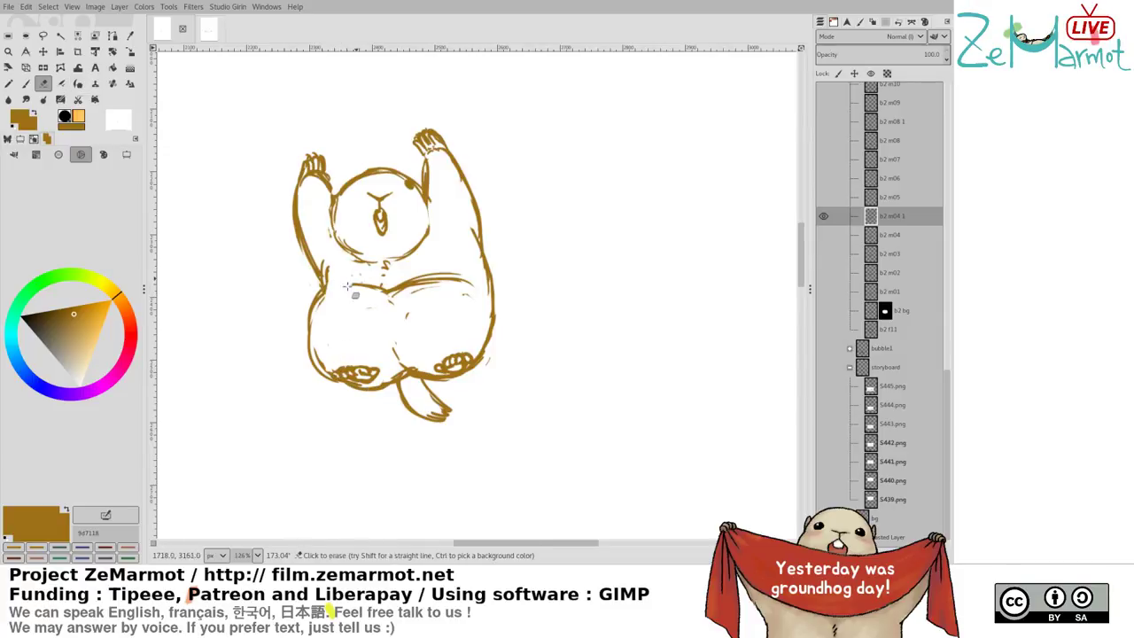
Redraw the top curve of the left thigh on b2 m04 1 as one clean stroke
key("p")
left_click_drag(338, 289, 310, 328)
mouse_move(311, 324)
left_mouse_down()
mouse_move(354, 286)
mouse_move(390, 297)
mouse_move(377, 296)
mouse_move(407, 283)
mouse_move(380, 307)
left_mouse_up()
key("ctrl+z")
key("shift+e")
key("ctrl+z")
key("y")
Strengthen the inner end of the right thigh's top curve and erase the doubled strokes beneath it
mouse_move(389, 291)
left_mouse_down()
mouse_move(461, 278)
mouse_move(451, 283)
left_mouse_up()
key("shift+e")
mouse_move(438, 283)
left_mouse_down()
mouse_move(397, 294)
mouse_move(466, 294)
mouse_move(438, 268)
mouse_move(472, 285)
left_mouse_up()
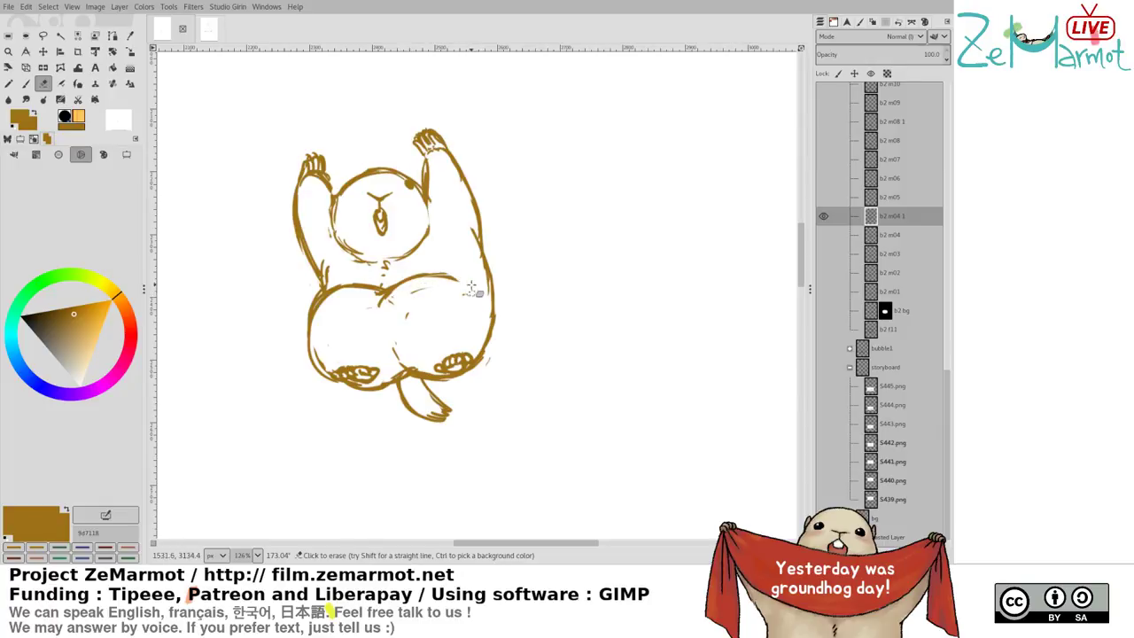
Sketch a belly line across the torso just above both thighs, starting from the left armpit
key("p")
left_click_drag(335, 285, 326, 264)
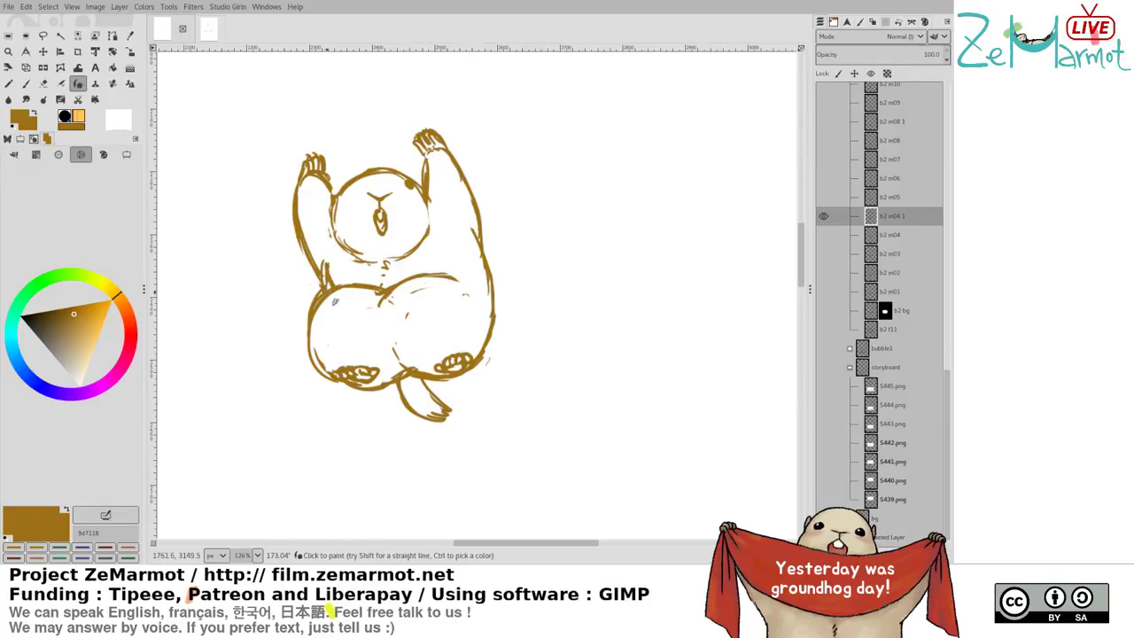
key("shift+e")
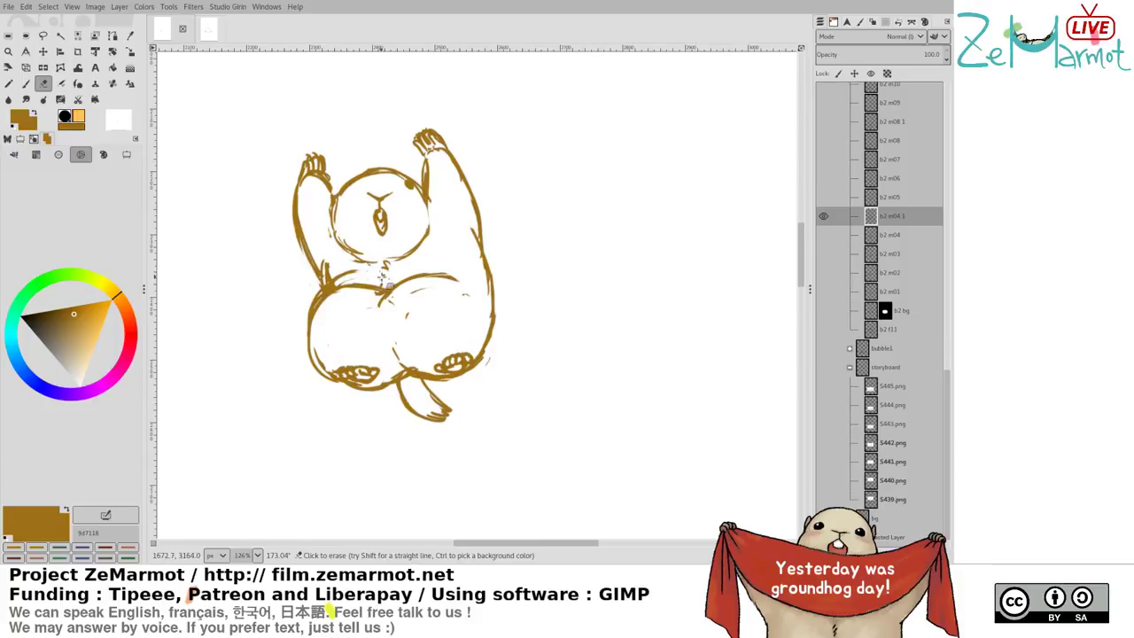
key("p")
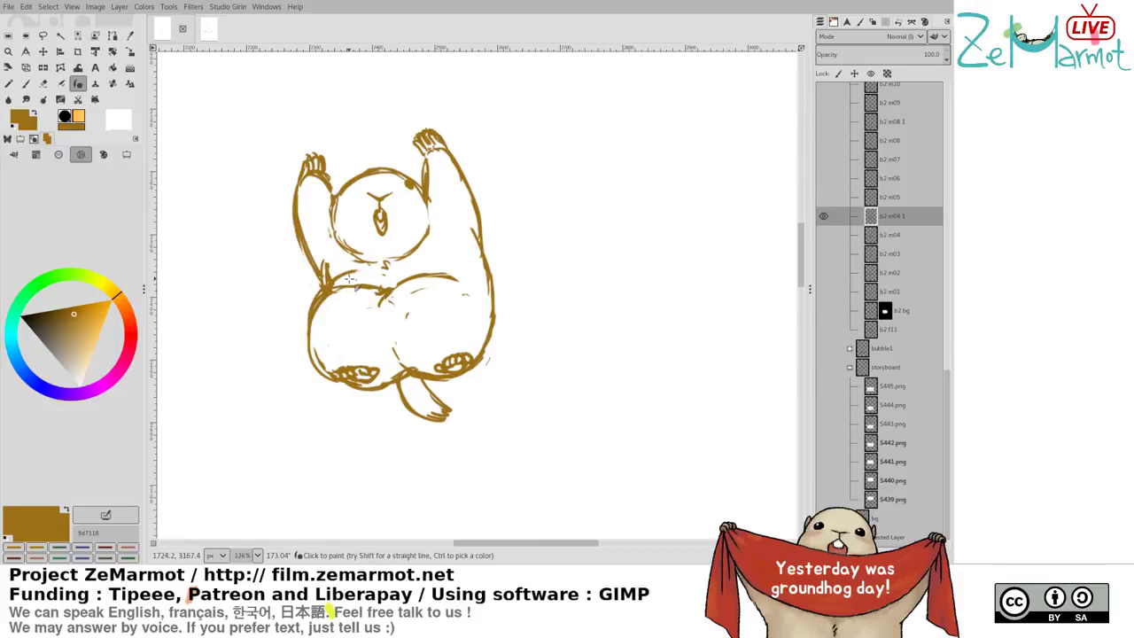
left_click_drag(381, 273, 435, 264)
Erase the rough strokes at the left armpit and redraw the left arm's outer outline down to the thigh
key("shift+e")
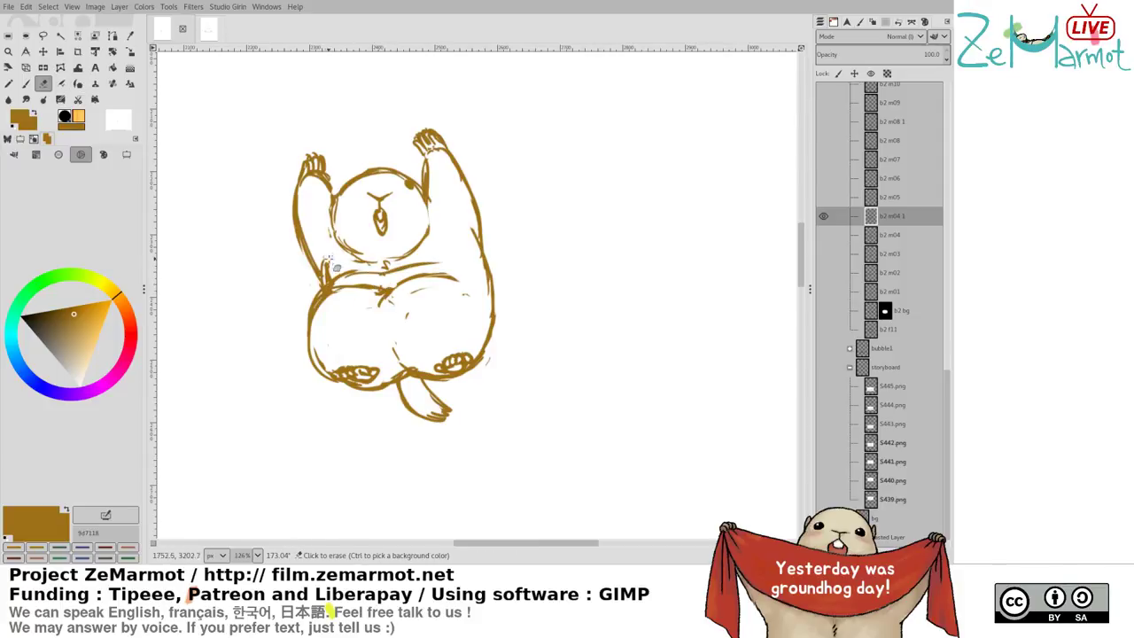
left_click_drag(328, 262, 328, 282)
key("k")
key("shift+e")
left_click_drag(294, 178, 305, 257)
key("k")
left_click_drag(296, 220, 323, 272)
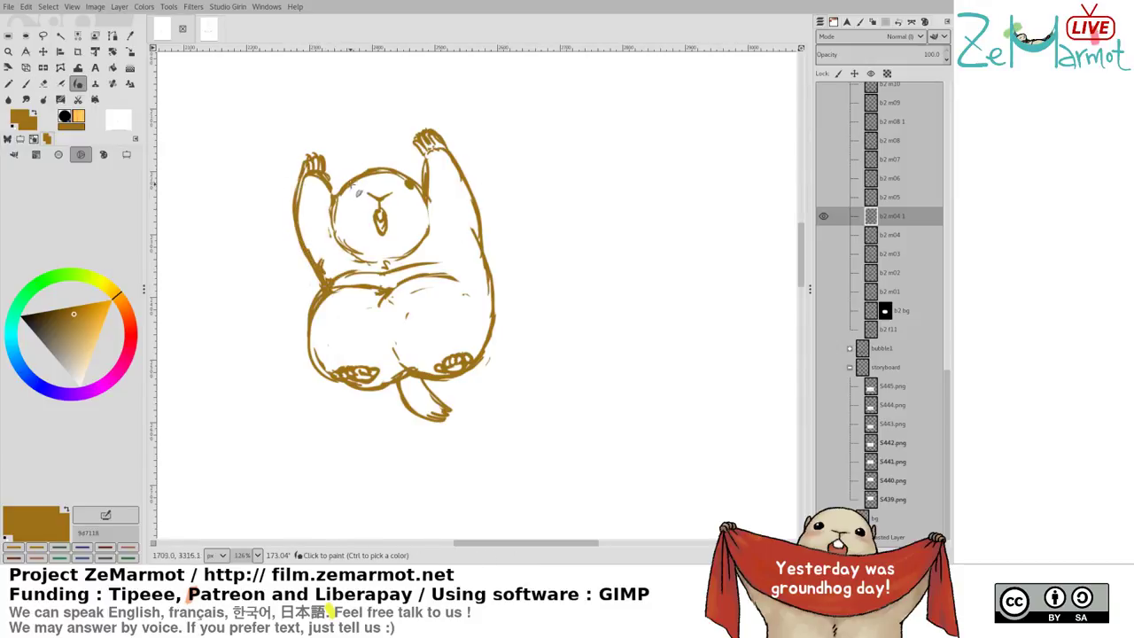
Trim the right ear on the marmot's head and add a matching left ear
key("shift+e")
left_click_drag(412, 181, 405, 185)
key("k")
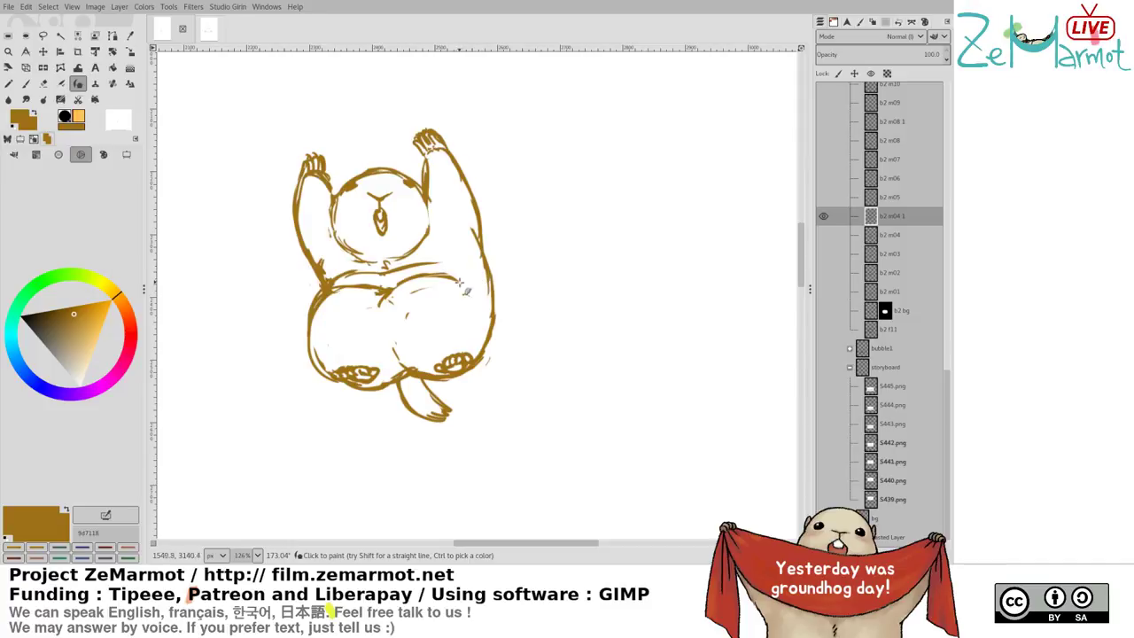
Redraw the right thigh with a fuller outer outline and a new rounded top curve
mouse_move(486, 244)
left_mouse_down()
mouse_move(494, 294)
mouse_move(489, 263)
mouse_move(472, 332)
mouse_move(498, 301)
mouse_move(469, 279)
mouse_move(488, 268)
mouse_move(495, 344)
left_mouse_up()
mouse_move(495, 293)
left_mouse_down()
mouse_move(481, 375)
mouse_move(428, 382)
mouse_move(498, 355)
mouse_move(488, 300)
mouse_move(477, 356)
left_mouse_up()
key("shift+e")
left_click_drag(394, 295, 450, 279)
key("k")
left_click_drag(399, 288, 481, 295)
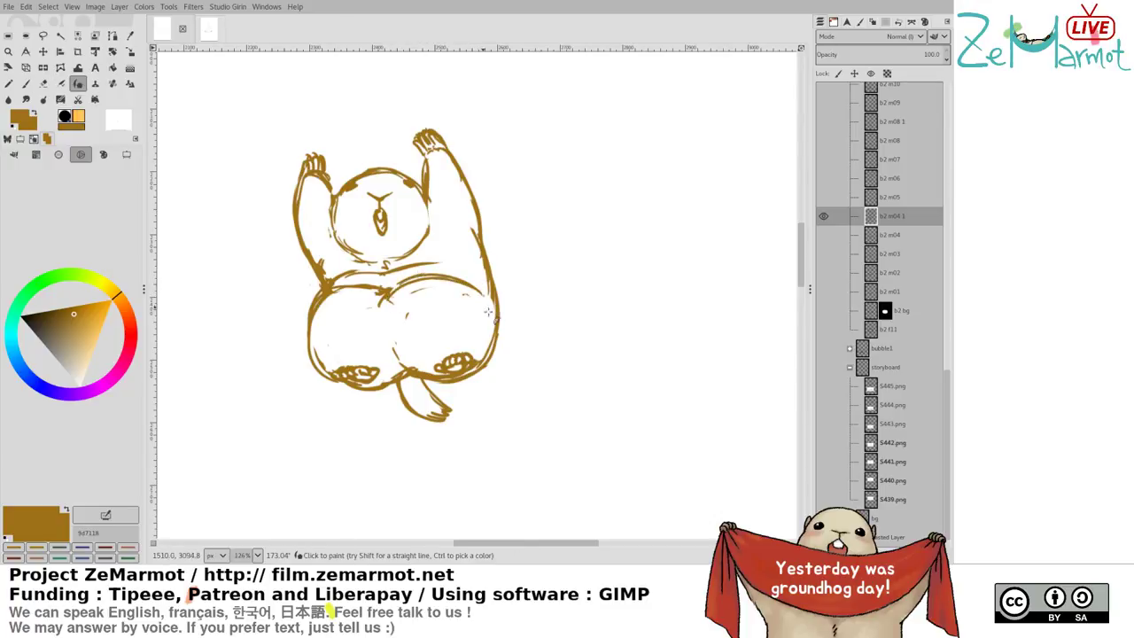
key("ctrl+z")
key("ctrl+z")
key("ctrl+z")
left_click_drag(393, 306, 462, 274)
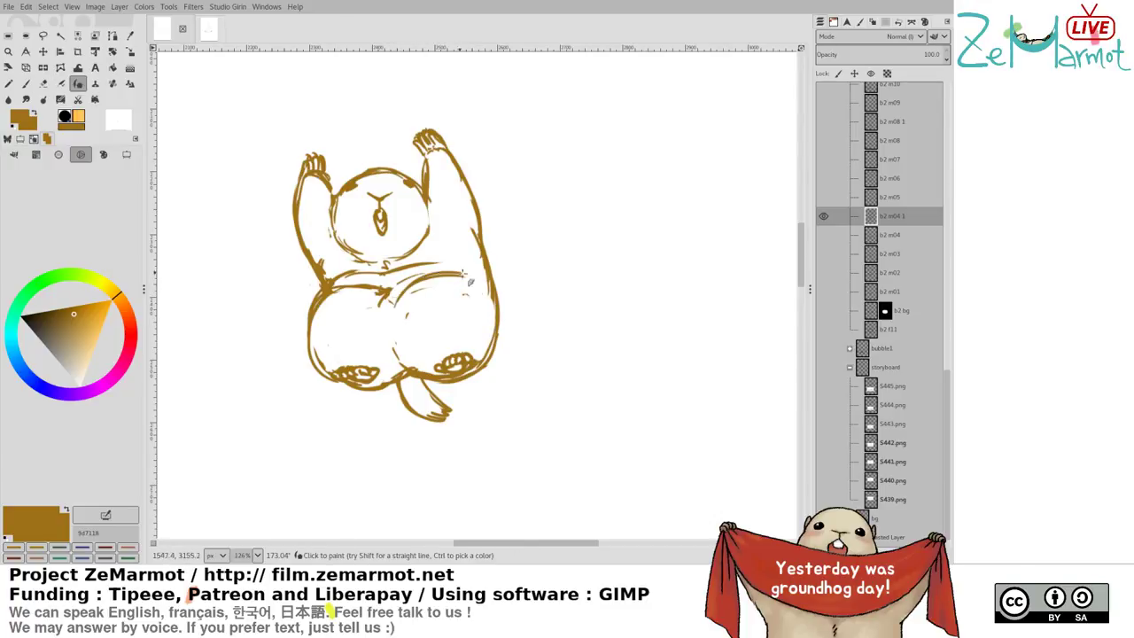
Clean up the strokes where the two thighs meet and erase the belly line across the torso
key("shift+e")
mouse_move(373, 292)
left_mouse_down()
mouse_move(376, 306)
mouse_move(392, 292)
mouse_move(385, 306)
left_mouse_up()
key("k")
key("shift+e")
mouse_move(342, 276)
left_mouse_down()
mouse_move(423, 276)
mouse_move(450, 258)
left_mouse_up()
key("k")
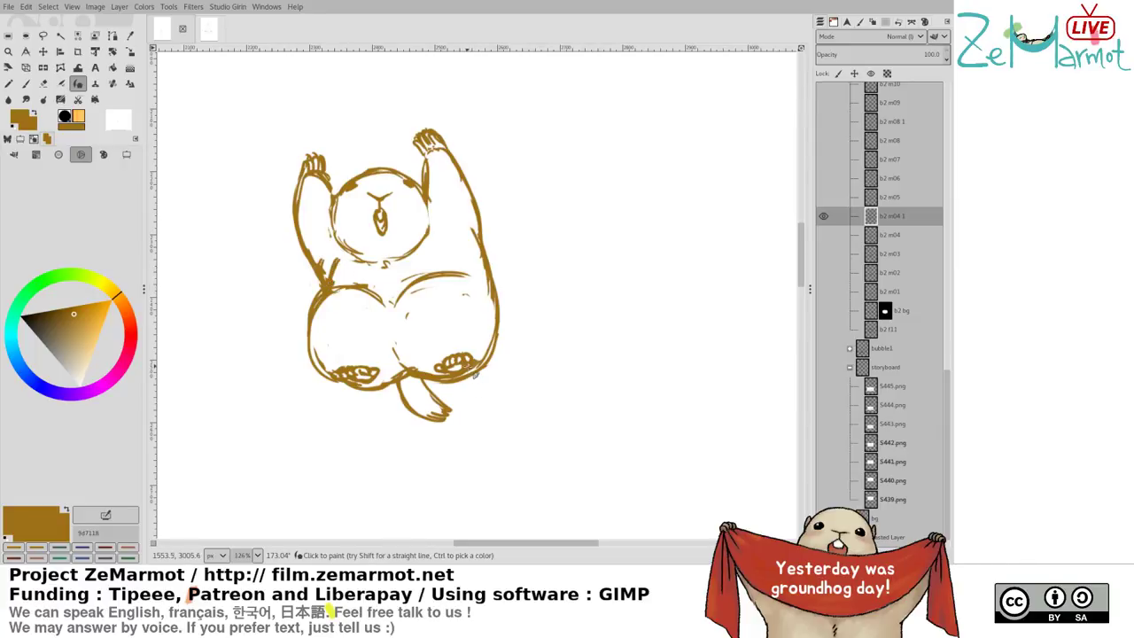
Thin and redraw the lower outline of the left thigh beneath the foot
key("shift+e")
mouse_move(312, 348)
left_mouse_down()
mouse_move(342, 385)
mouse_move(375, 388)
left_mouse_up()
key("k")
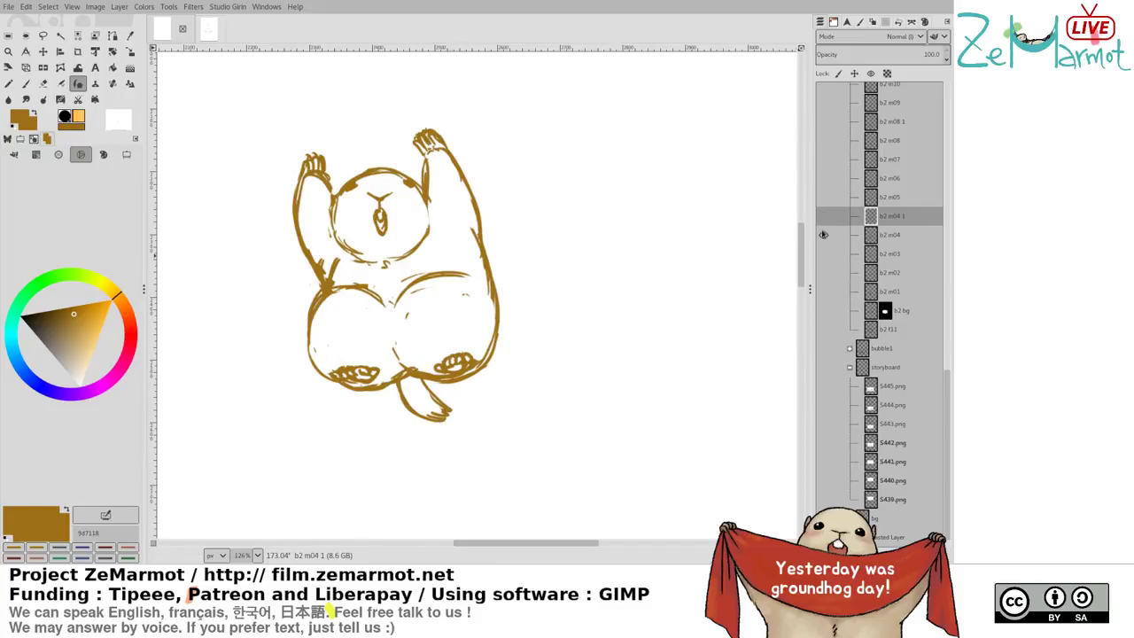
Compare frames b2 m04, b2 m04 1, b2 m05 and b2 m06 by showing each individually, ending on b2 m05
left_click(823, 235)
left_click(823, 215)
left_click(823, 198)
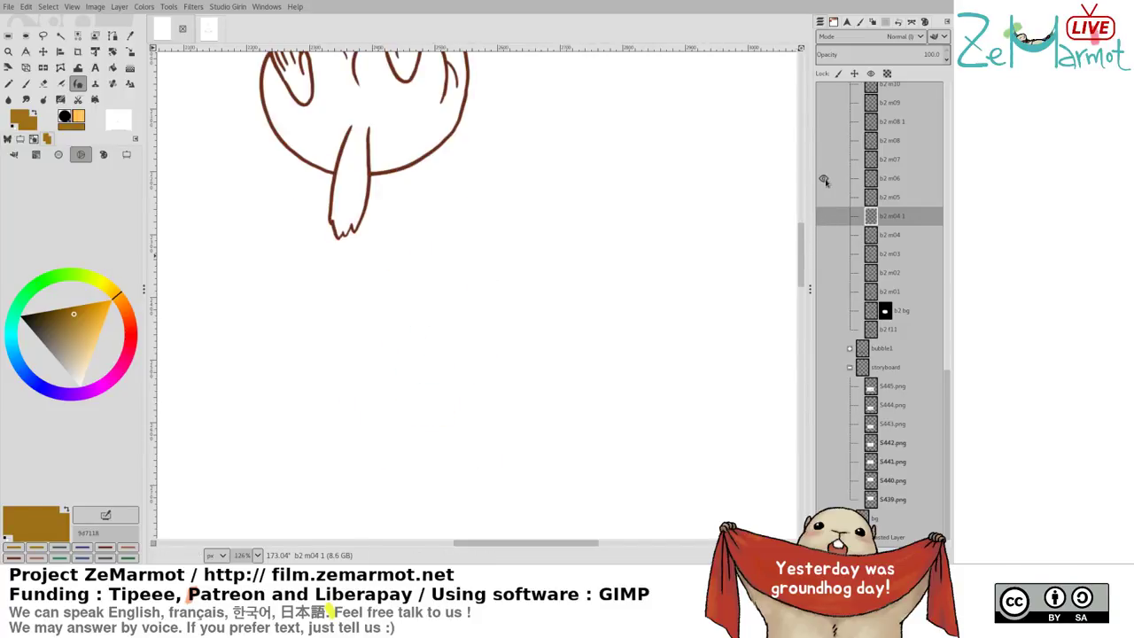
left_click_drag(542, 258, 541, 429)
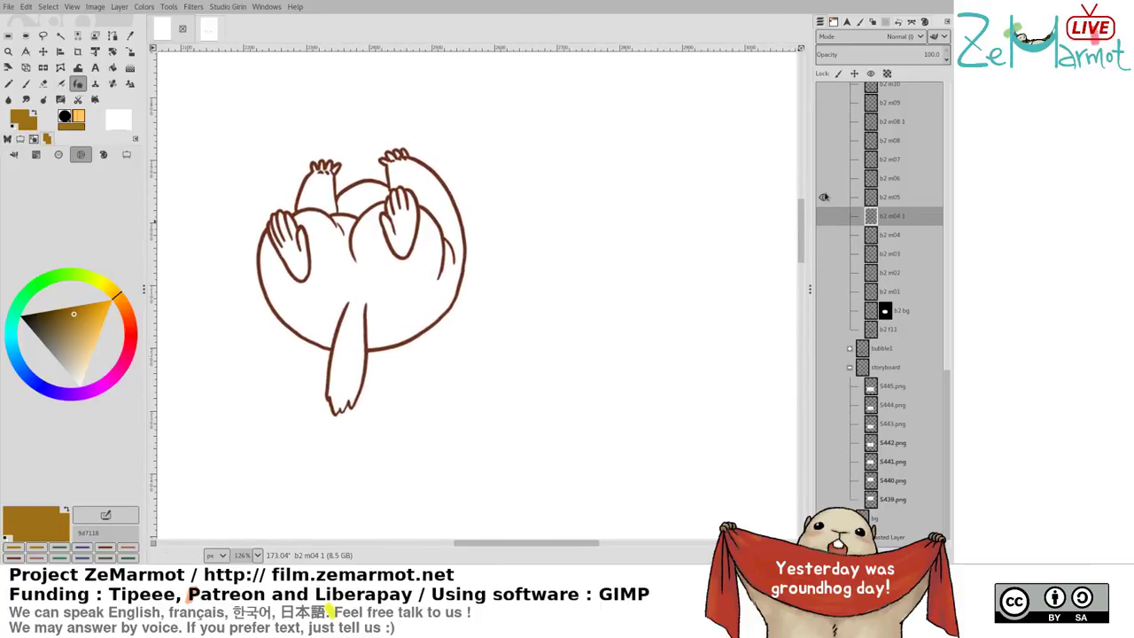
left_click(824, 197)
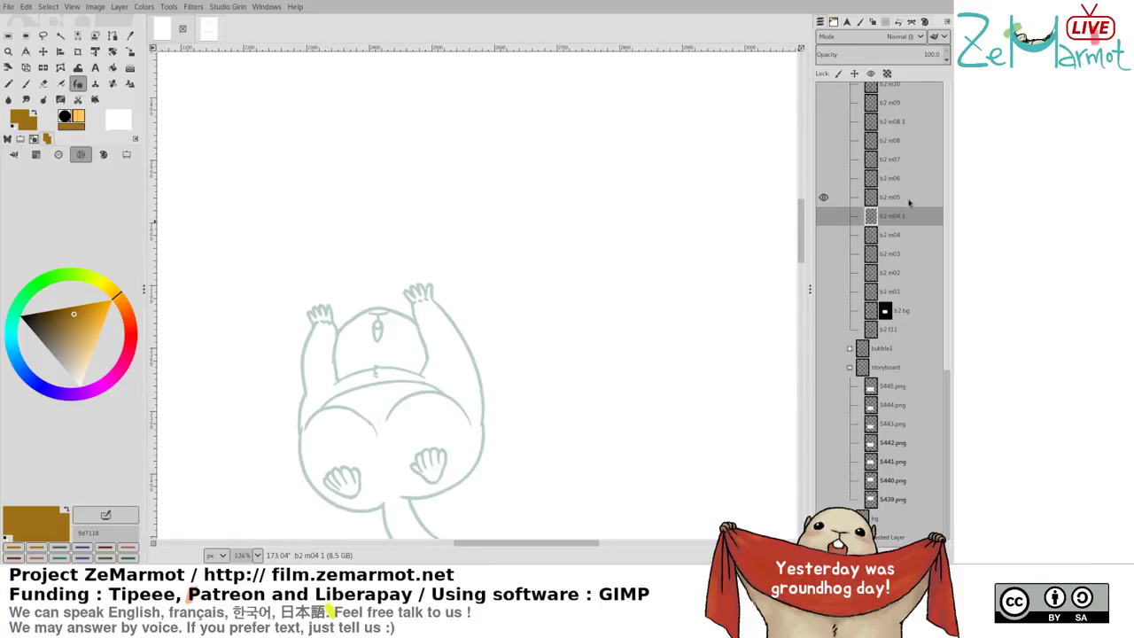
Make b2 m05 the active layer, raise its opacity to 100 and sample its green line colour for painting
left_click(910, 203)
mouse_move(550, 392)
left_mouse_down()
mouse_move(573, 293)
mouse_move(545, 311)
mouse_move(559, 306)
mouse_move(553, 322)
left_mouse_up()
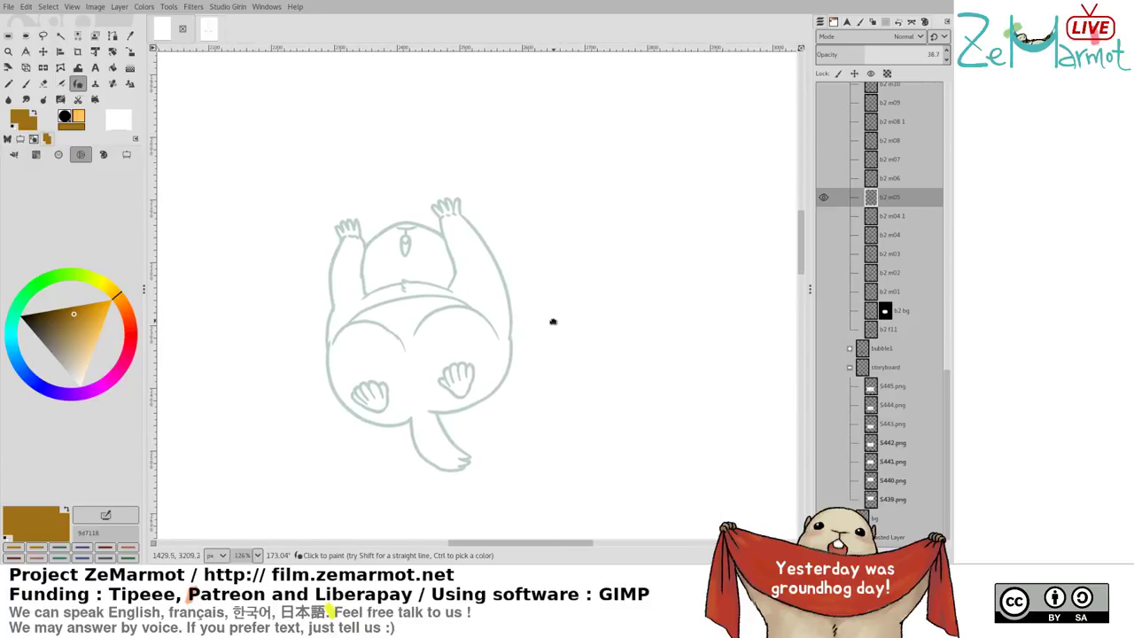
scroll(386, 310, "up", 2)
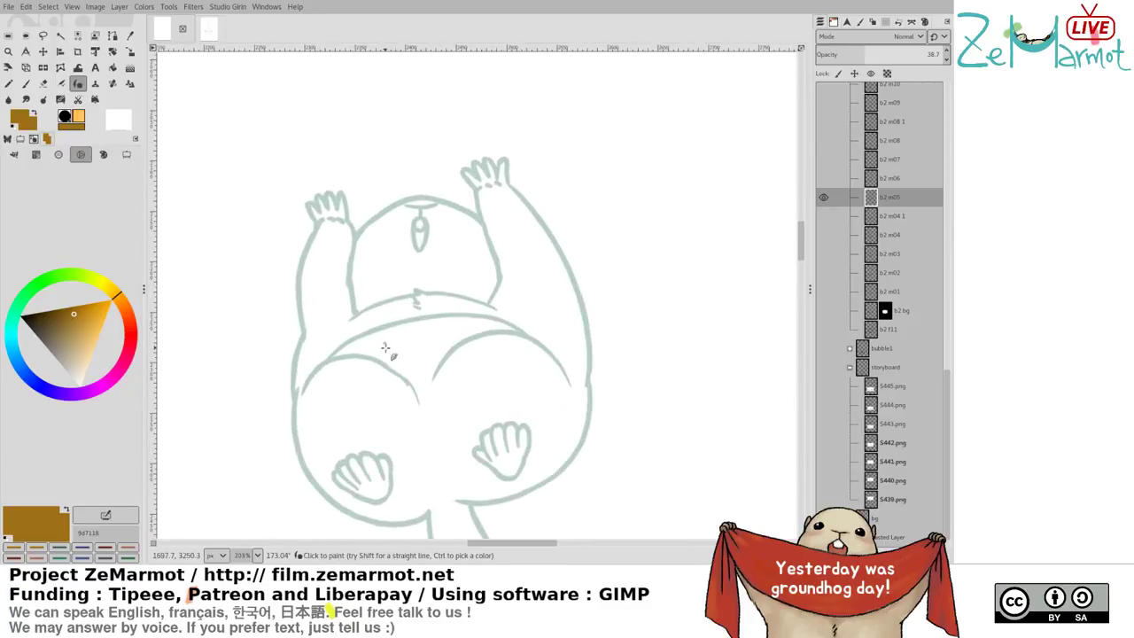
left_click(943, 54)
left_click(370, 352, "ctrl")
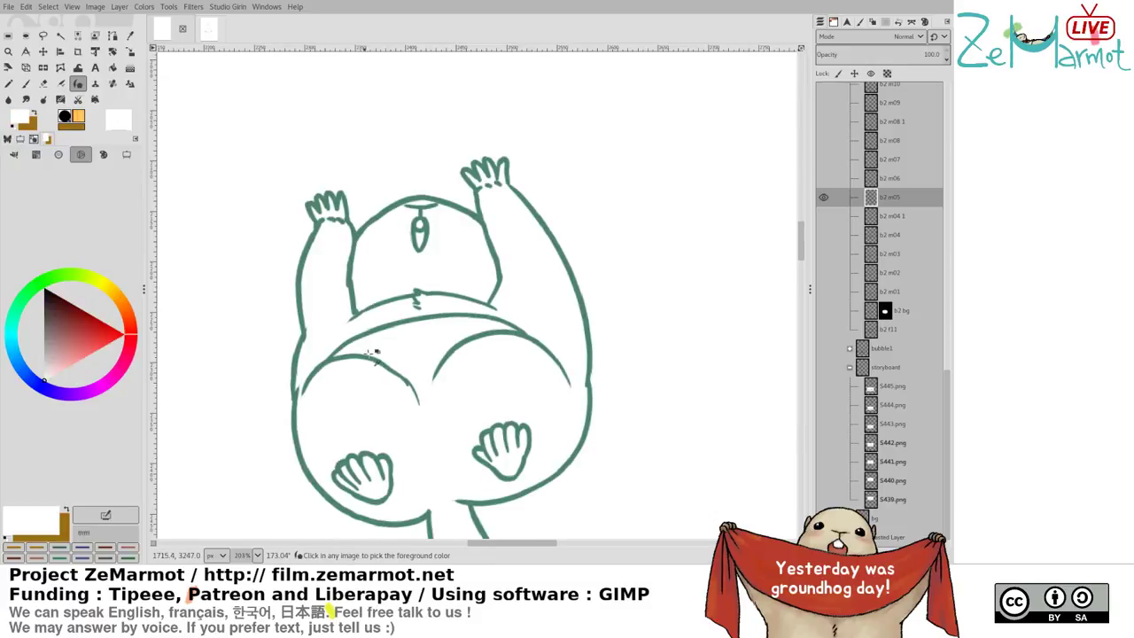
left_click(369, 356, "ctrl")
Erase the inner half of the left thigh's curve on b2 m05 and redraw it as a rounder arc
key("shift+e")
left_click_drag(360, 357, 419, 394)
key("k")
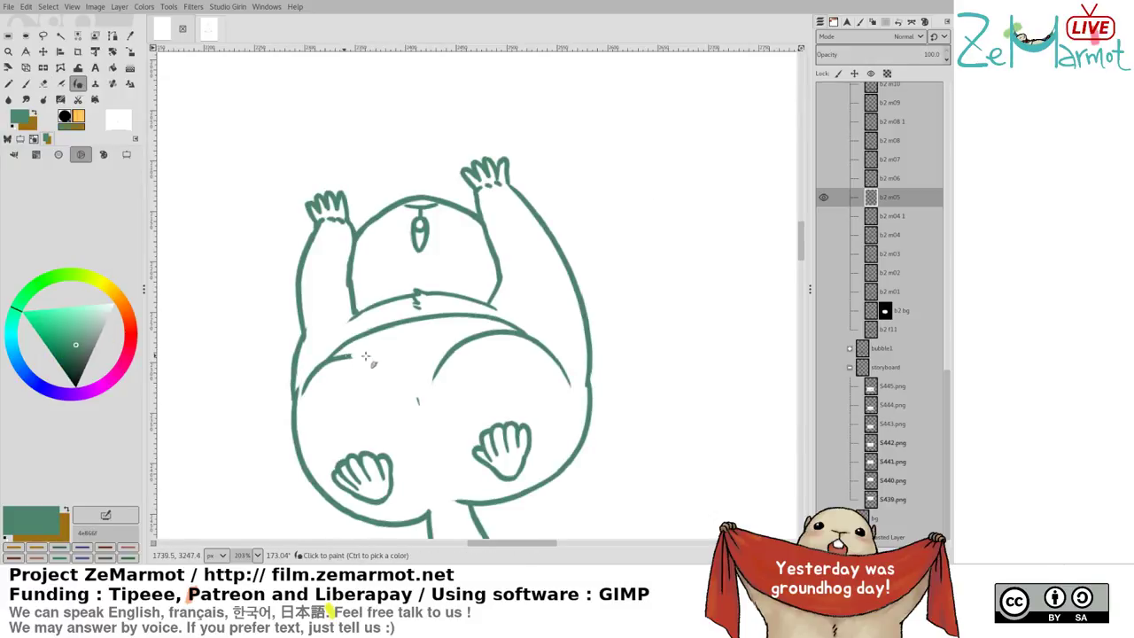
left_click_drag(347, 358, 404, 378)
key("ctrl+z")
key("shift+e")
left_click_drag(335, 359, 397, 370)
key("k")
key("ctrl+z")
mouse_move(329, 359)
left_mouse_down()
mouse_move(391, 365)
mouse_move(417, 404)
left_mouse_up()
key("ctrl+z")
left_click_drag(333, 365, 423, 397)
key("ctrl+z")
key("ctrl+z")
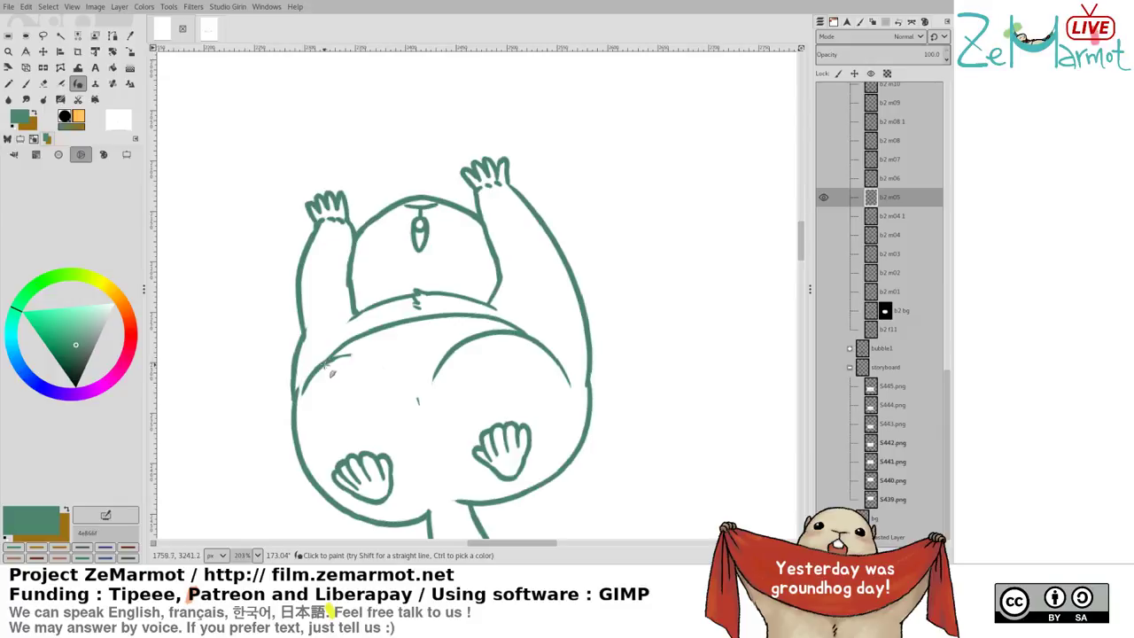
mouse_move(328, 356)
left_mouse_down()
mouse_move(378, 357)
mouse_move(416, 382)
mouse_move(424, 420)
left_mouse_up()
Trim the inner end of the left thigh's new arc and redraw it as a smooth tapered tip
key("shift+e")
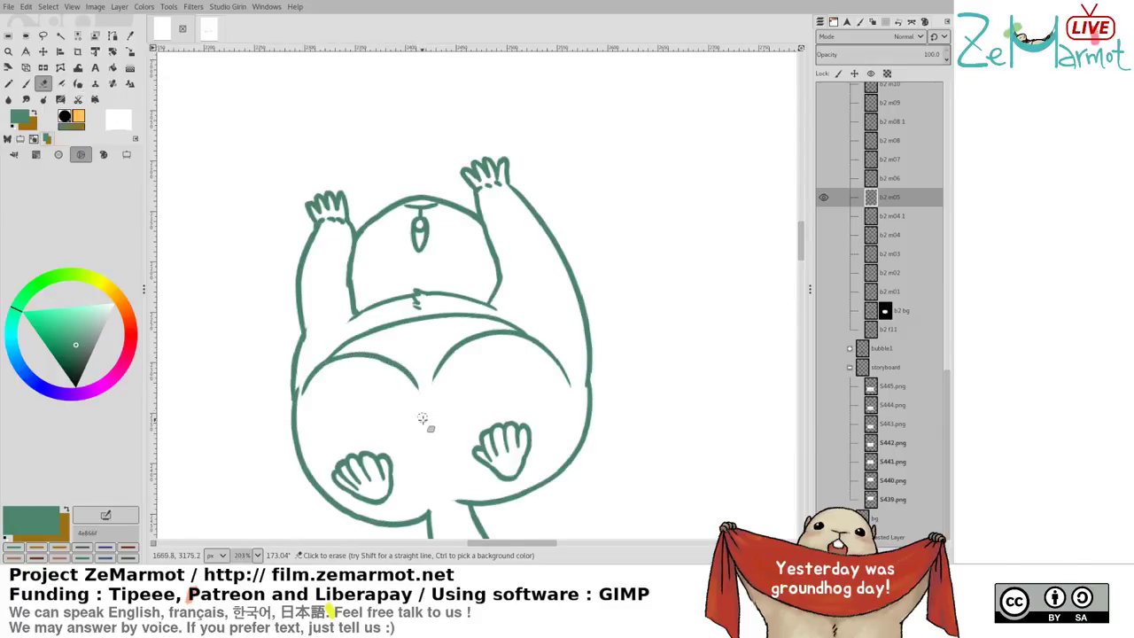
left_click_drag(393, 350, 428, 399)
key("k")
key("ctrl+z")
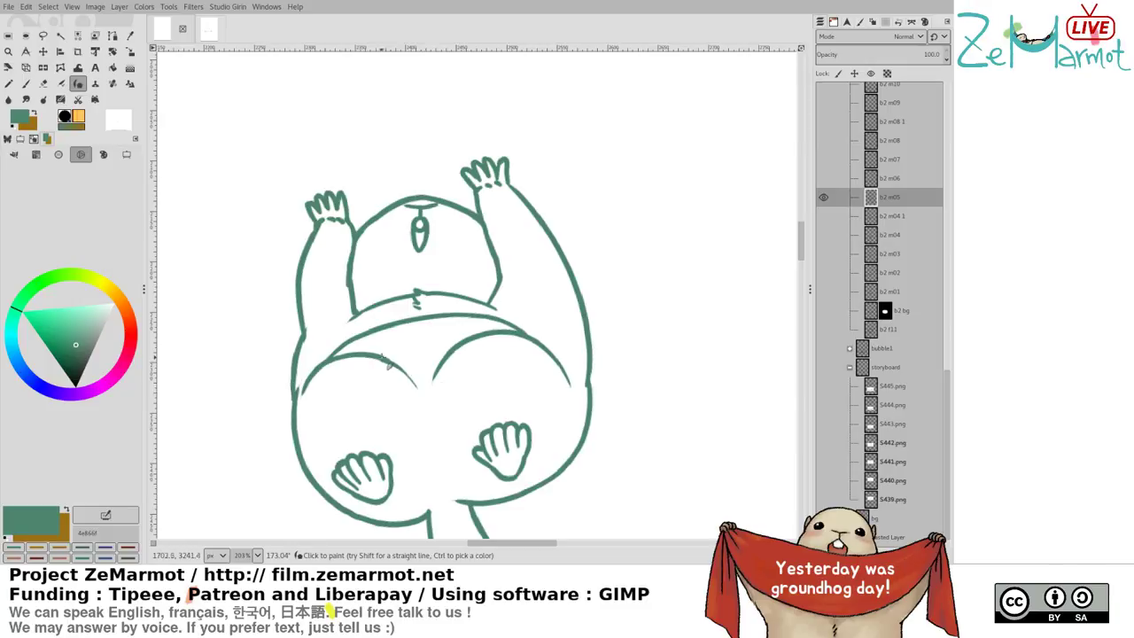
left_click_drag(390, 362, 421, 393)
key("ctrl+z")
left_click_drag(385, 359, 418, 391)
Erase the belly line above the thighs on b2 m05, including where it overlaps the left thigh
scroll(439, 408, "down", 2)
key("shift+e")
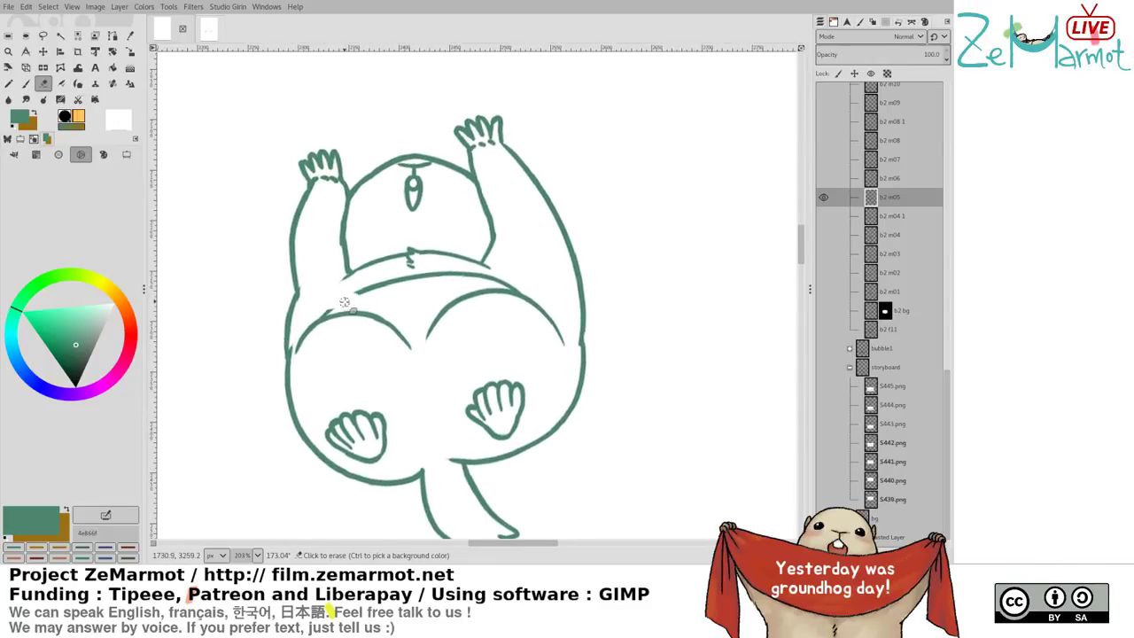
left_click_drag(319, 316, 346, 305)
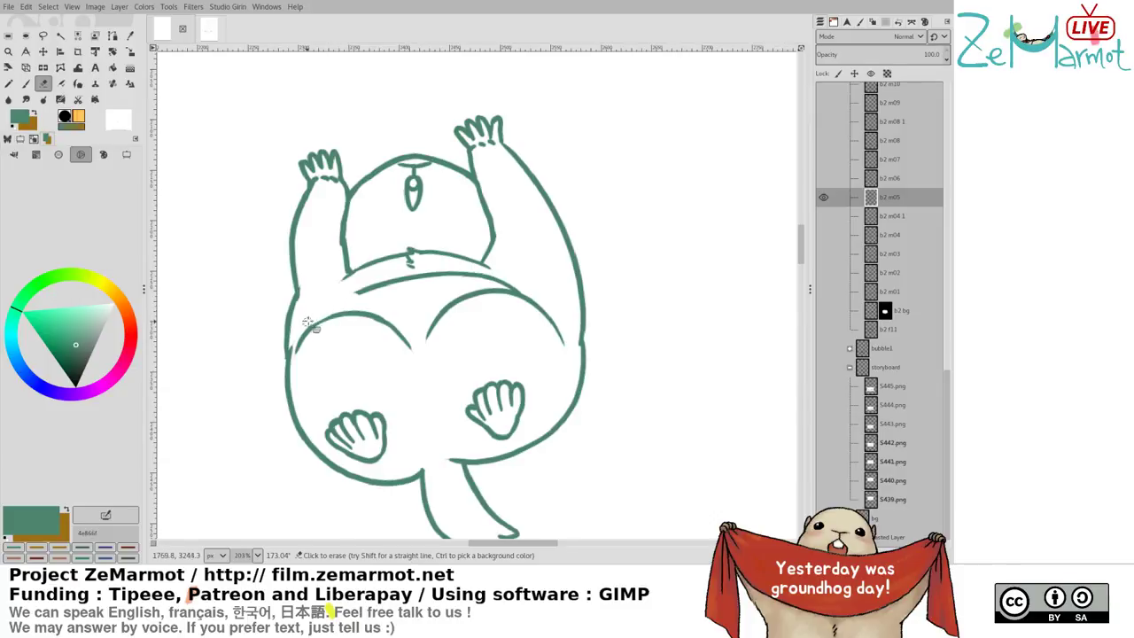
key("k")
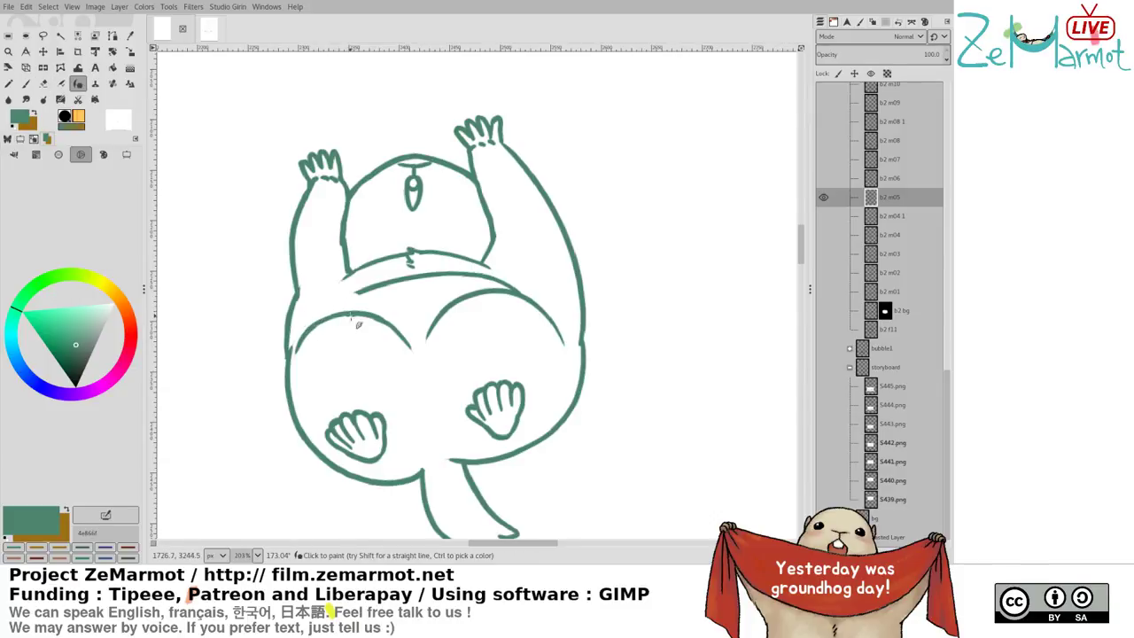
key("shift+e")
mouse_move(337, 299)
left_mouse_down()
mouse_move(466, 274)
mouse_move(423, 274)
mouse_move(533, 282)
mouse_move(492, 281)
mouse_move(540, 307)
left_mouse_up()
key("k")
key("ctrl+z")
scroll(402, 399, "down", 1)
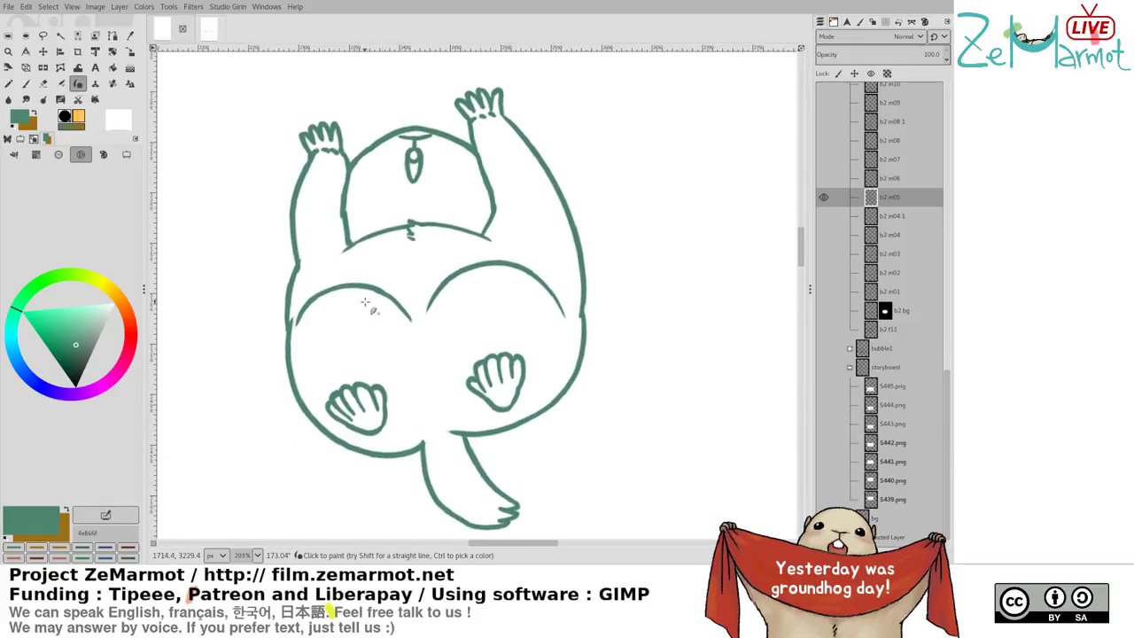
Erase the outer end of the left thigh's arc and redraw it to join the body outline
key("shift+e")
left_click_drag(309, 322, 317, 301)
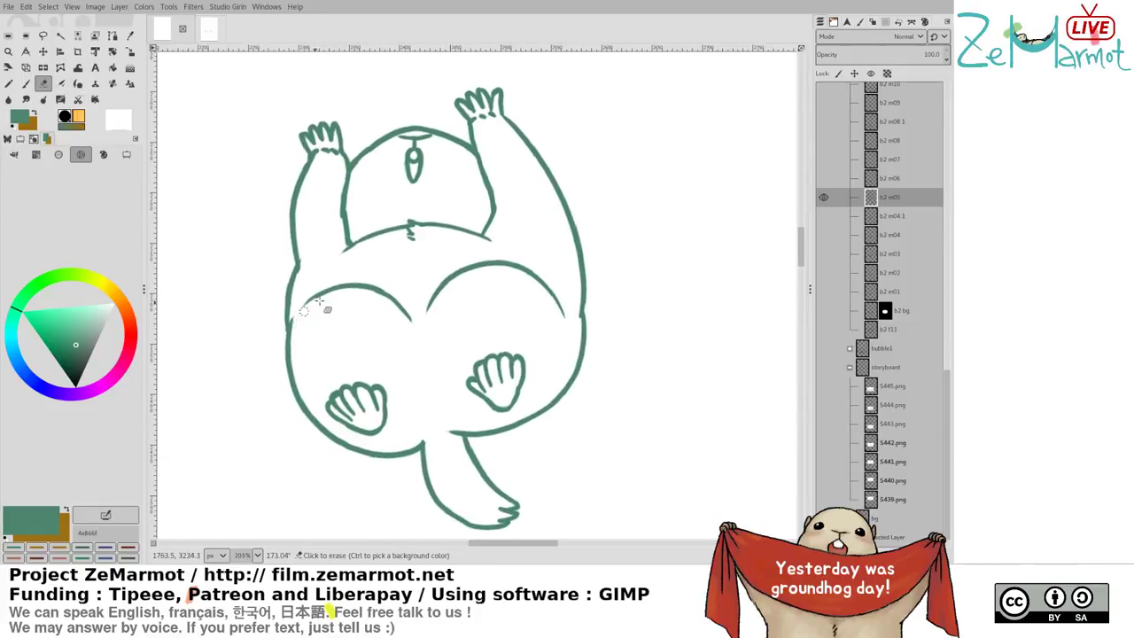
key("k")
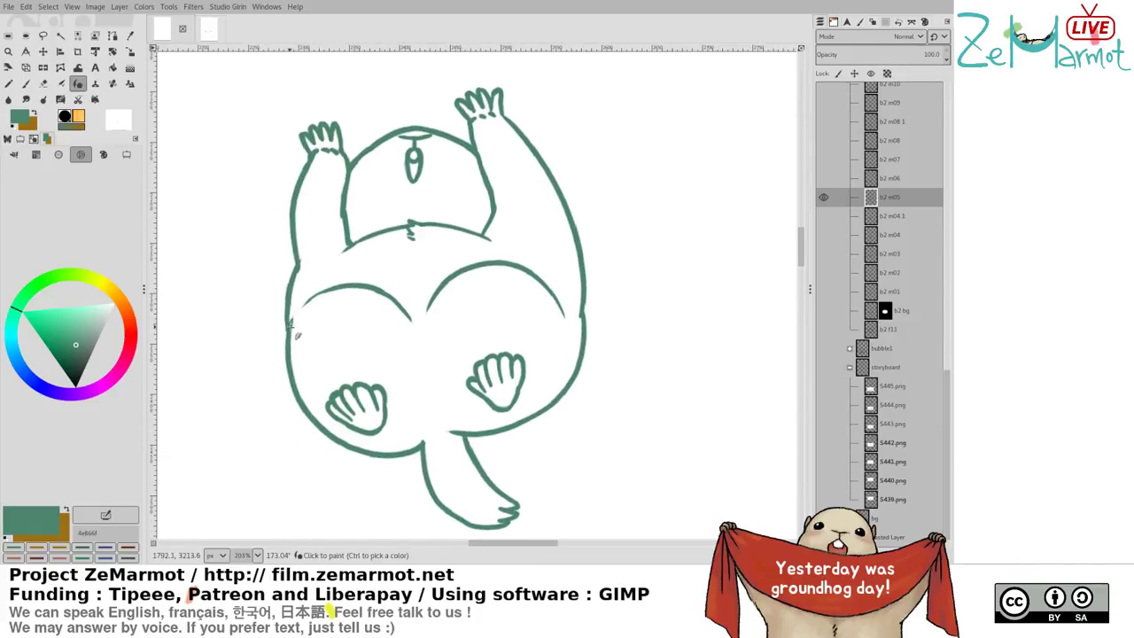
mouse_move(291, 322)
left_mouse_down()
mouse_move(292, 327)
mouse_move(337, 289)
mouse_move(290, 331)
mouse_move(339, 284)
mouse_move(289, 329)
mouse_move(310, 299)
mouse_move(377, 288)
mouse_move(308, 300)
mouse_move(364, 285)
left_mouse_up()
key("ctrl+z")
key("shift+e")
key("k")
key("ctrl+z")
key("ctrl+z")
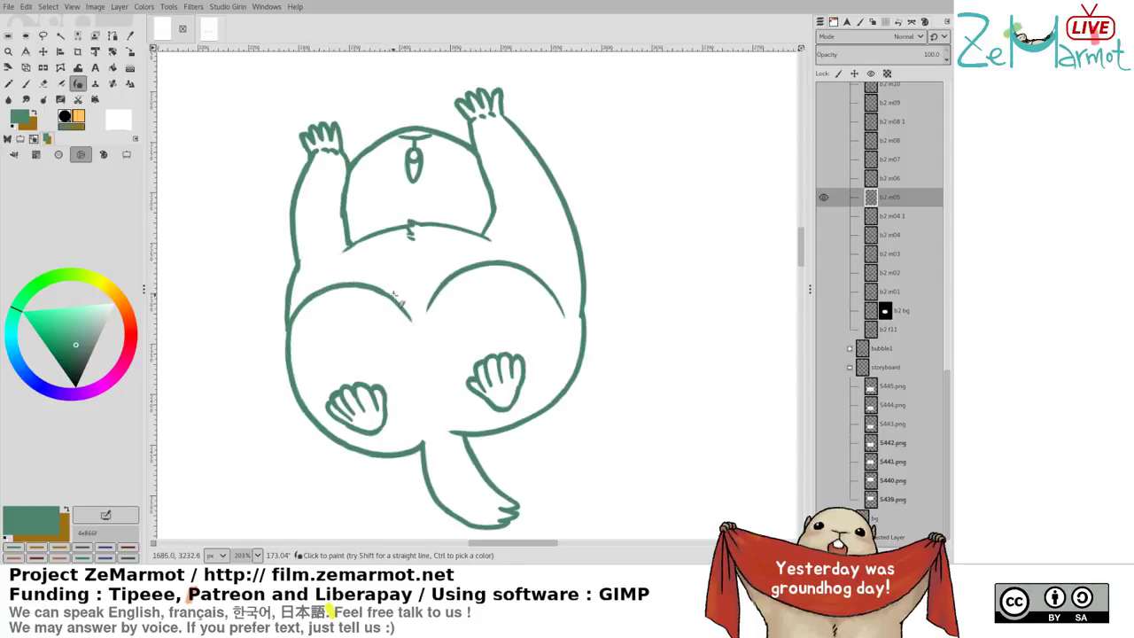
mouse_move(559, 316)
left_mouse_down()
mouse_move(552, 270)
mouse_move(535, 278)
mouse_move(532, 364)
left_mouse_up()
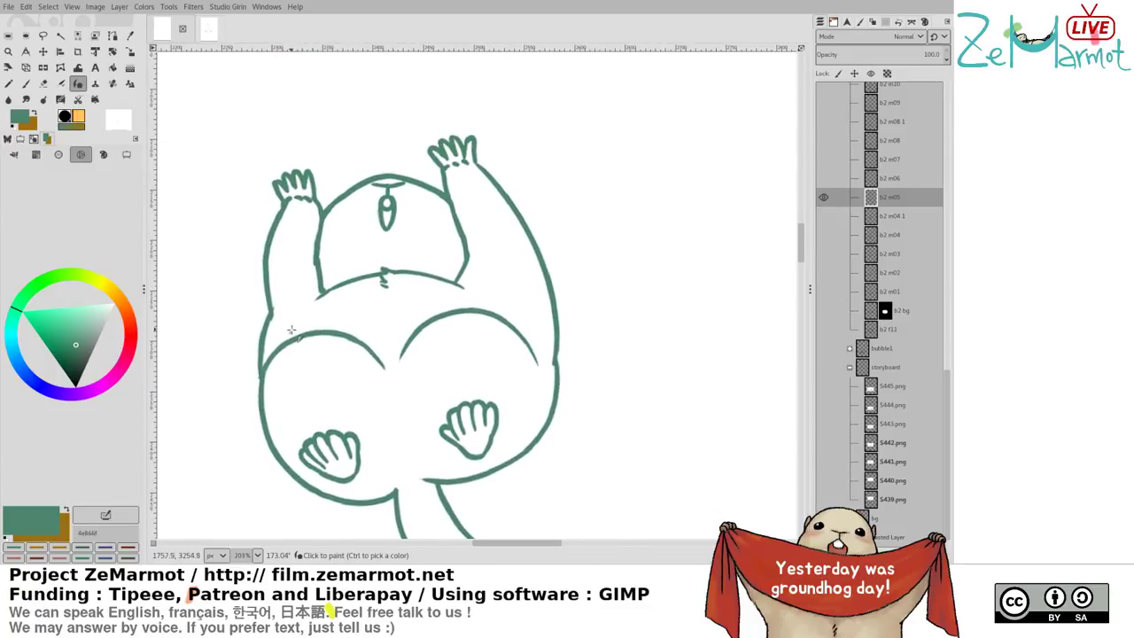
left_click_drag(306, 317, 375, 293)
key("ctrl+z")
key("shift+e")
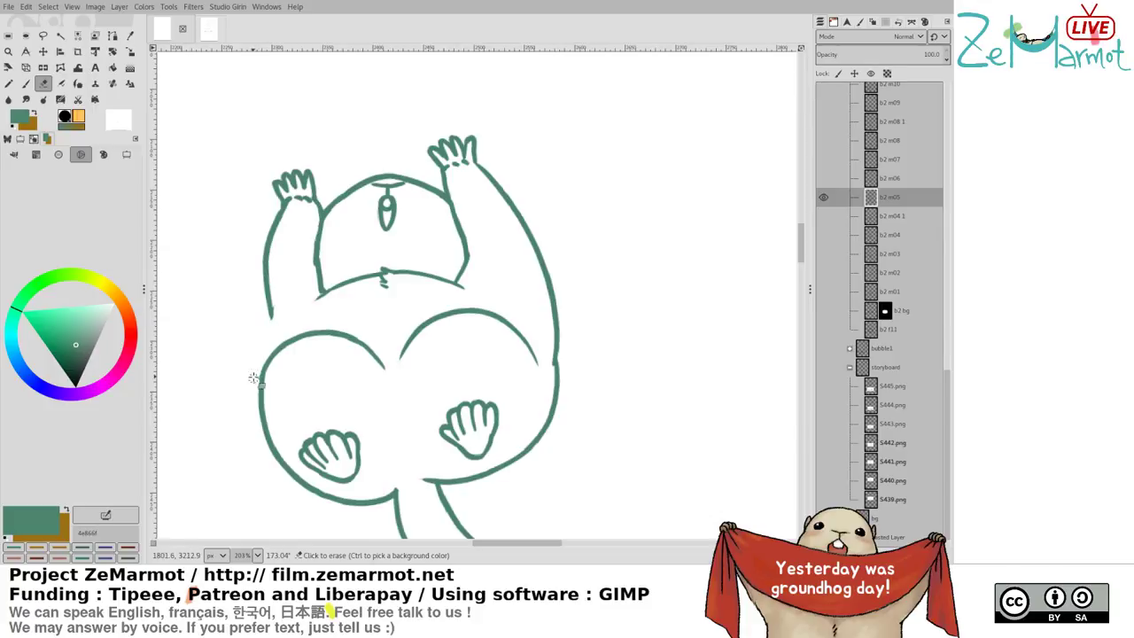
left_click(256, 373)
key("k")
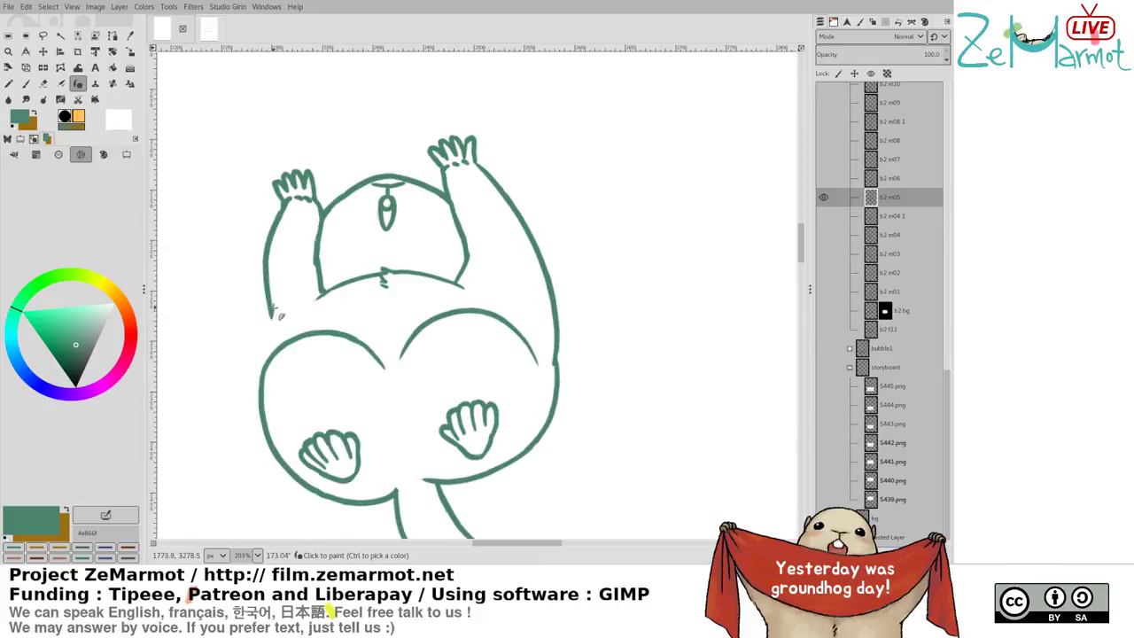
left_click_drag(270, 318, 266, 361)
key("ctrl+z")
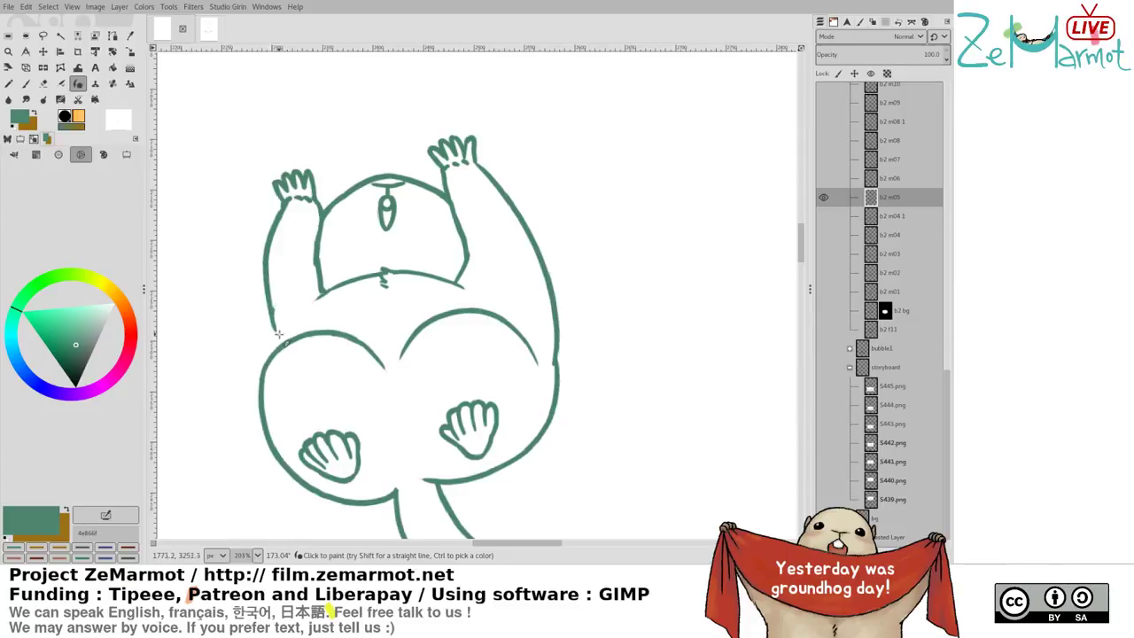
left_click_drag(273, 312, 263, 373)
key("ctrl+z")
key("ctrl+z")
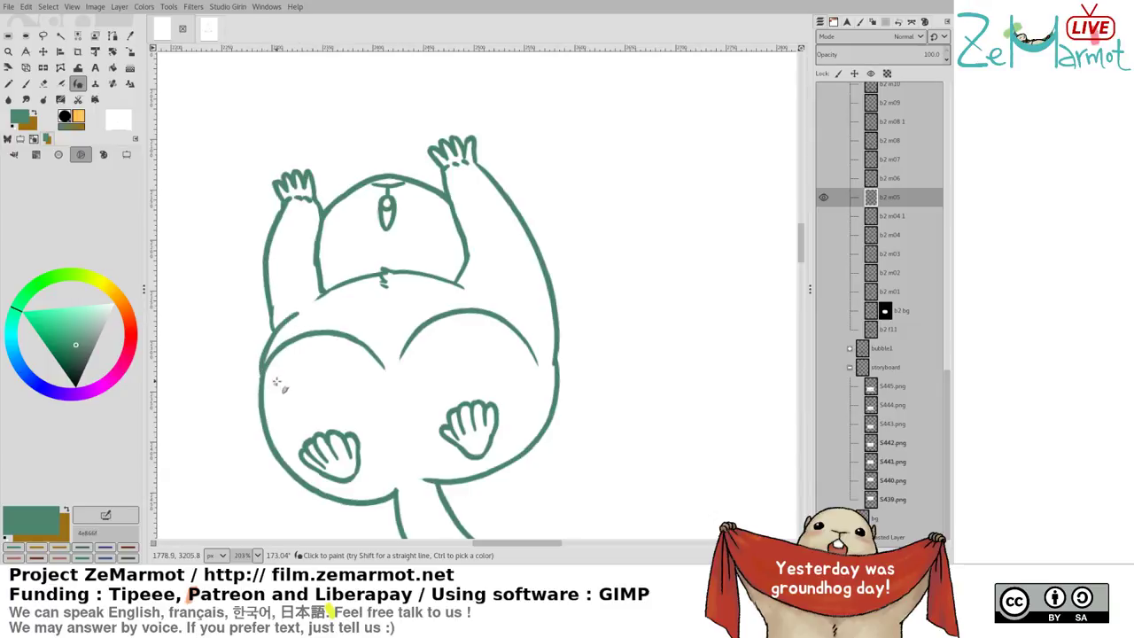
key("ctrl+z")
key("ctrl+z")
key("ctrl+z")
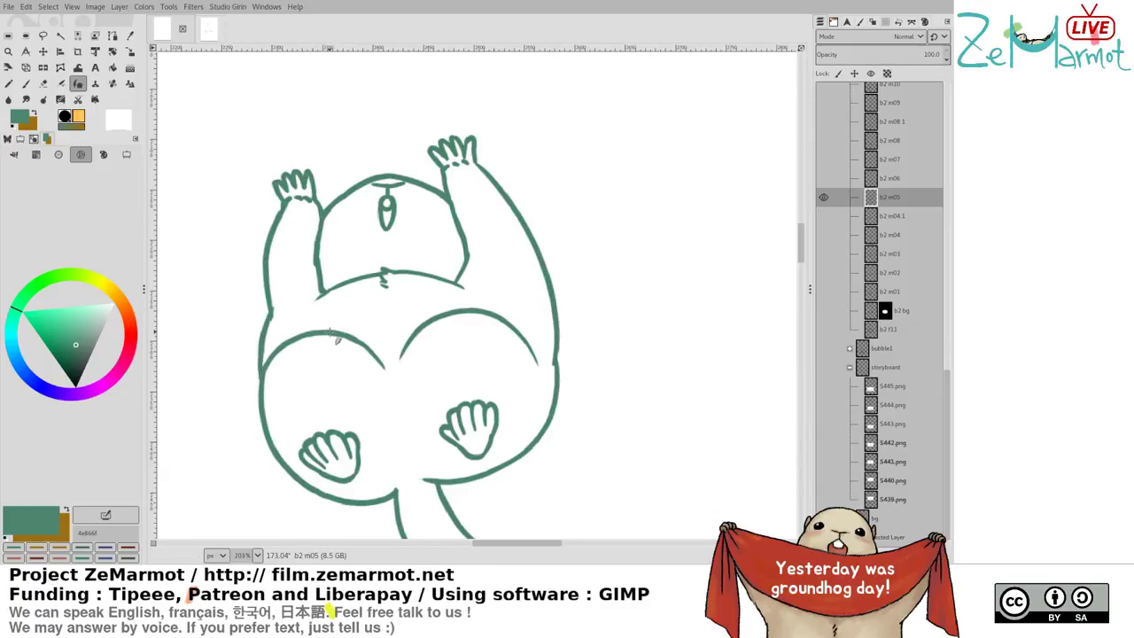
Save the storyboard image with the current b2 m05 drawing
scroll(264, 307, "down", 2)
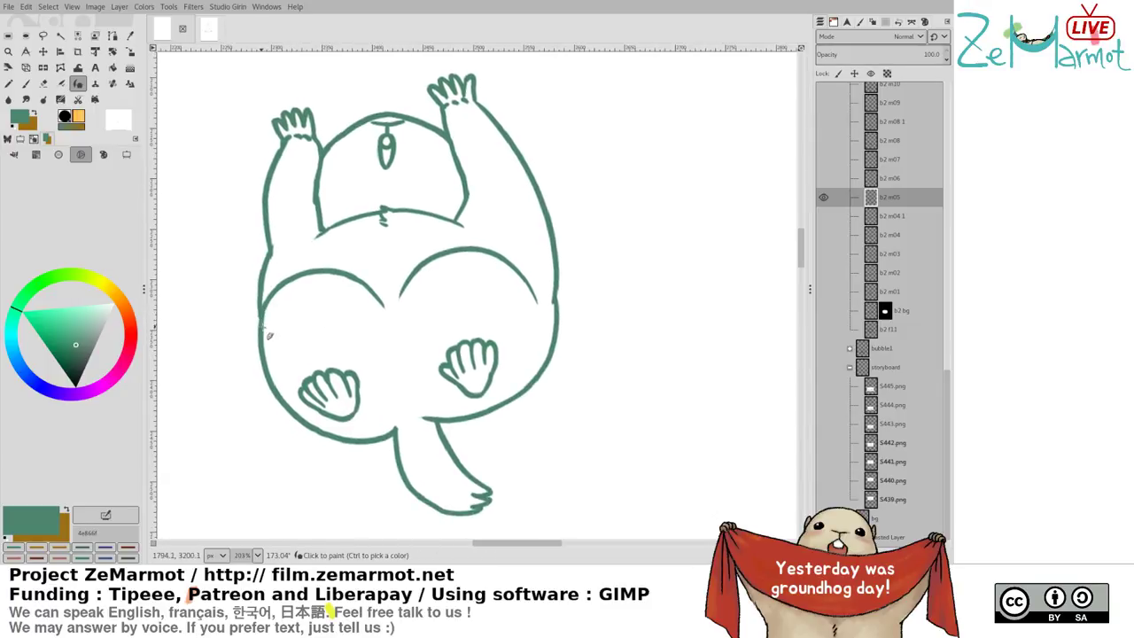
key("ctrl+s")
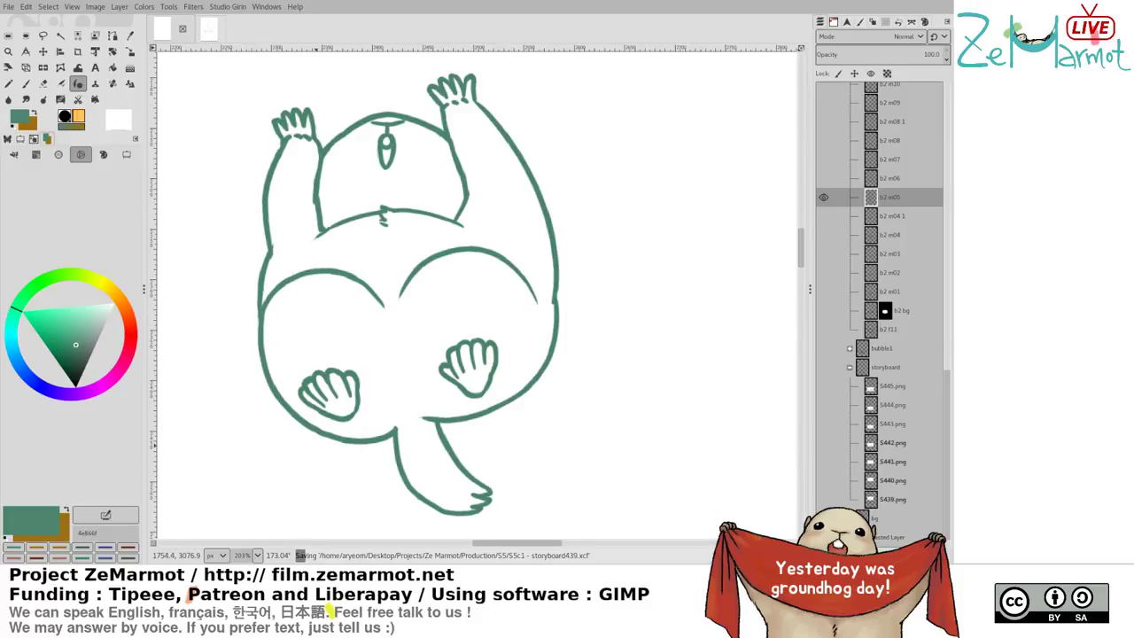
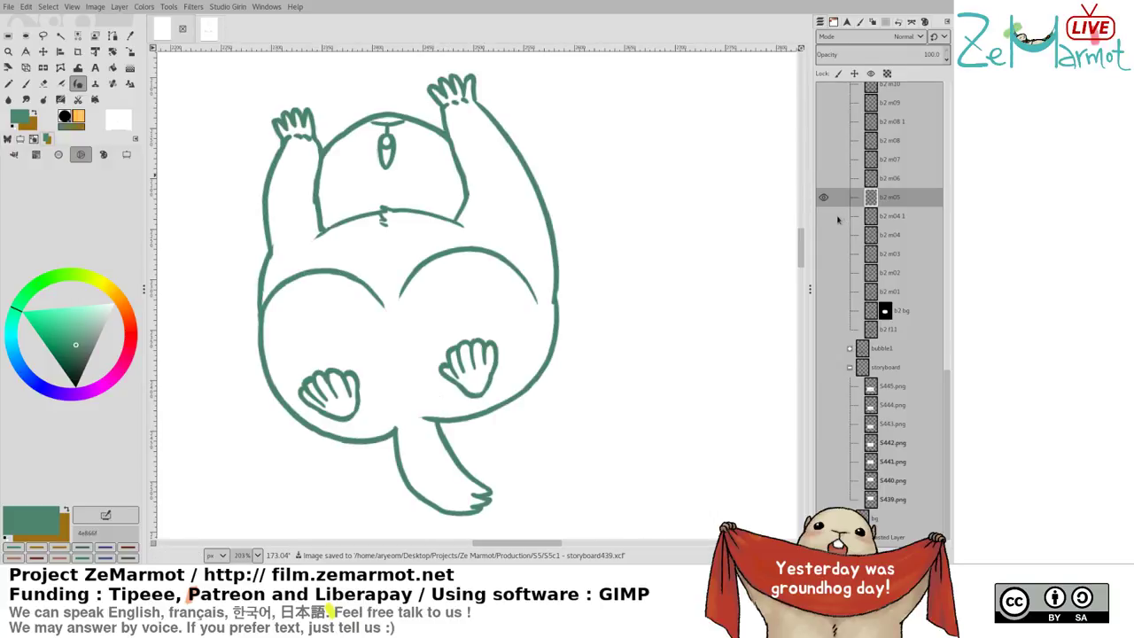
Compare the neighbouring frames from b2 m04 to b2 m07 by showing each one alone
left_click(824, 234)
left_click(824, 234, "shift")
left_click(824, 216, "shift")
left_click(824, 196, "shift")
left_click(824, 181, "shift")
scroll(522, 324, "down", 5)
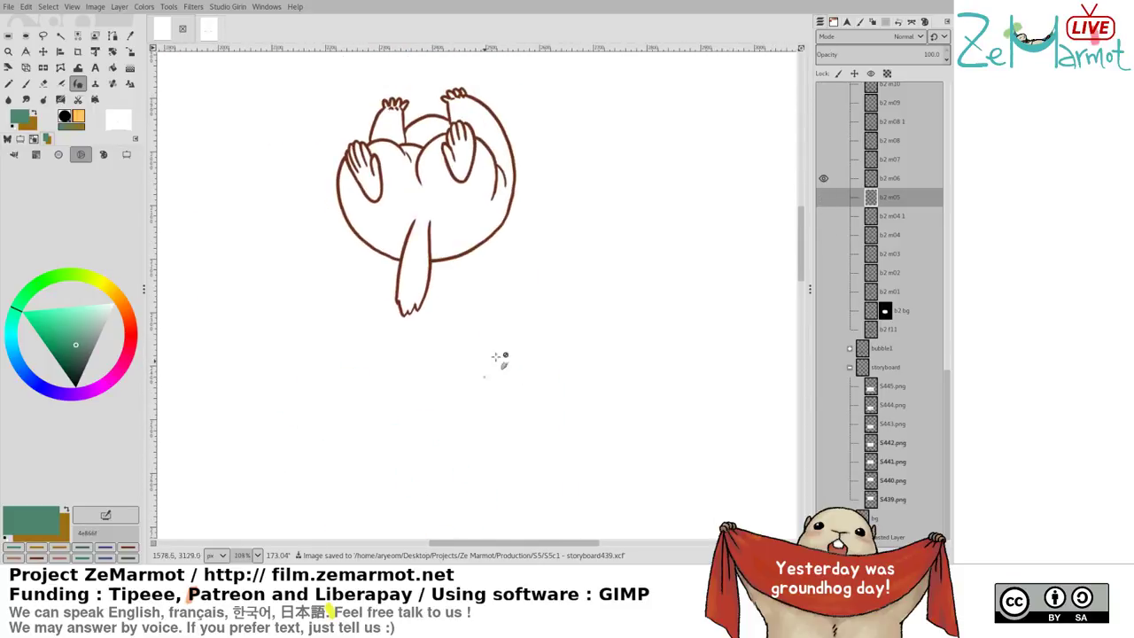
left_click(824, 160, "shift")
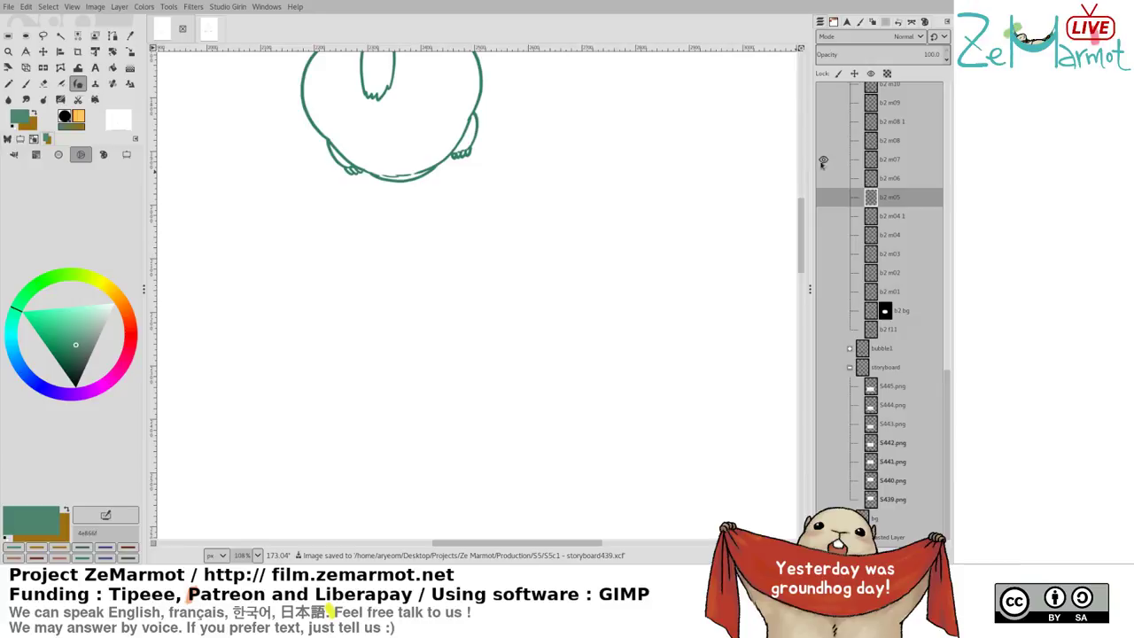
scroll(587, 339, "down", 4)
left_click(823, 234, "shift")
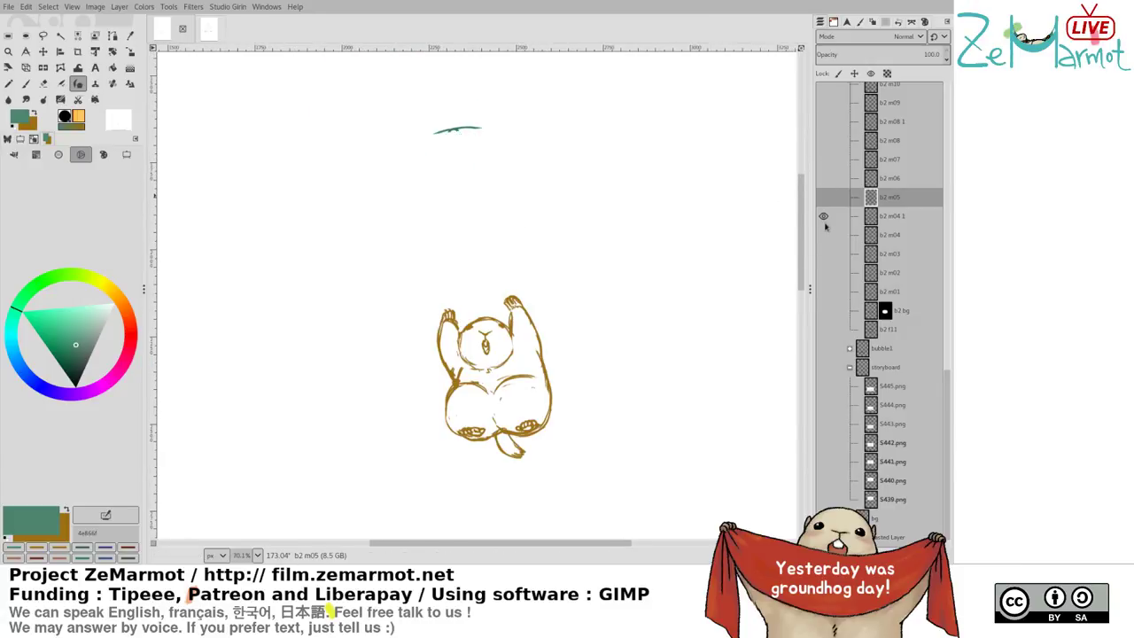
Show only the rough sketch on b2 m04 1 and make that layer active
left_click(825, 217, "shift")
left_click(886, 232)
left_click(891, 216)
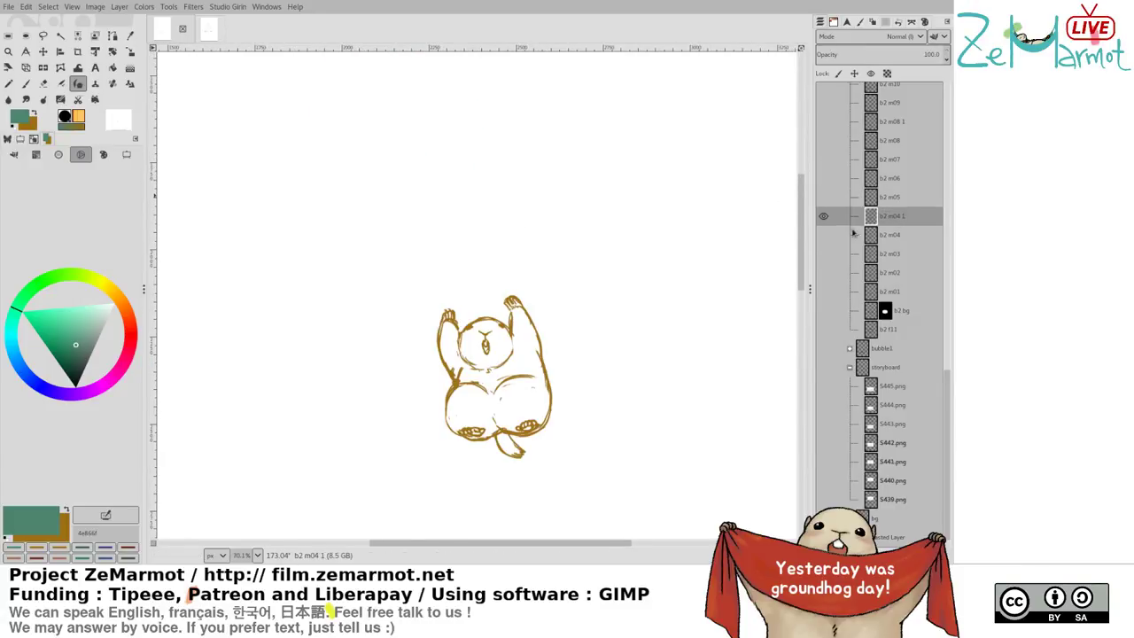
scroll(516, 390, "up", 5)
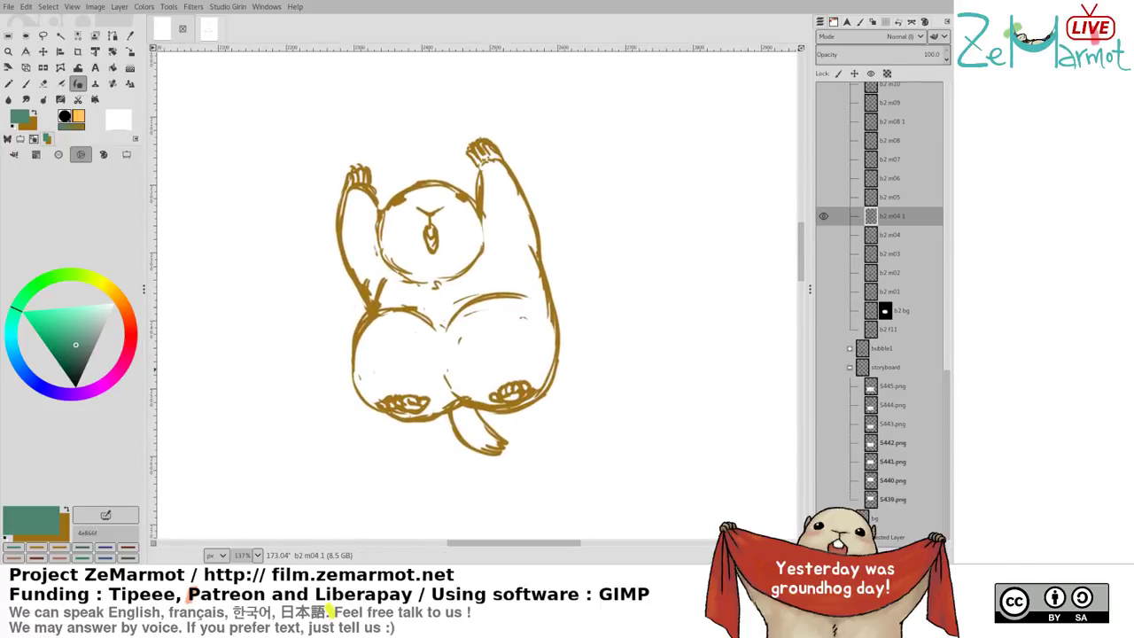
Add a new layer above b2 m04 1, fade the b2 m04 1 sketch to a low opacity, and make the new layer active
key("shift+ctrl+n")
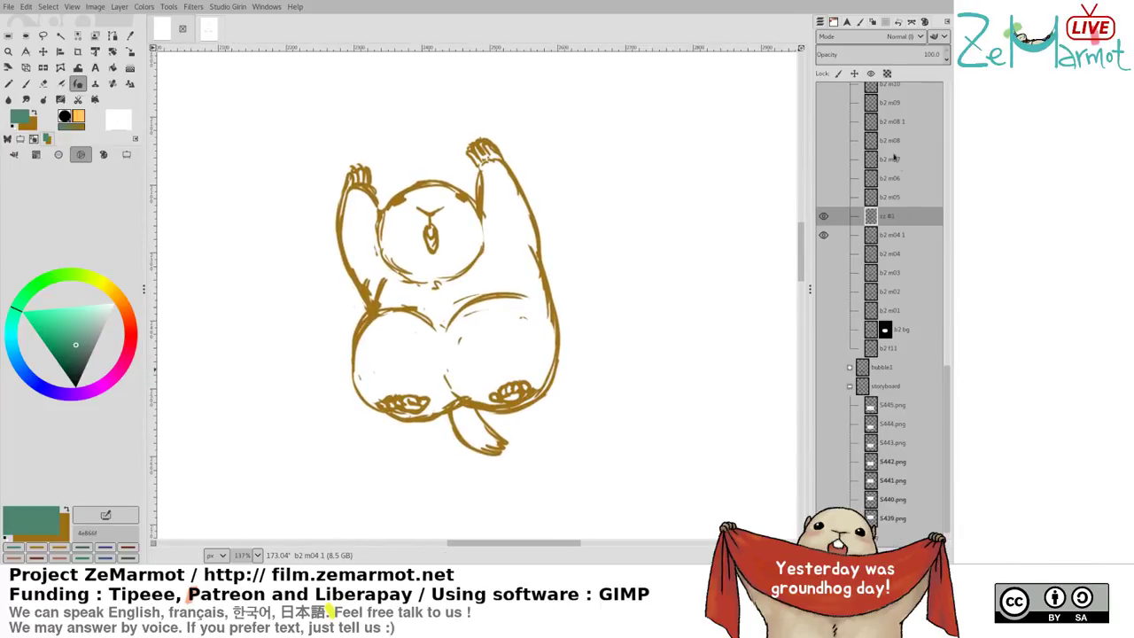
left_click(895, 232)
left_click(849, 51)
left_click(893, 218)
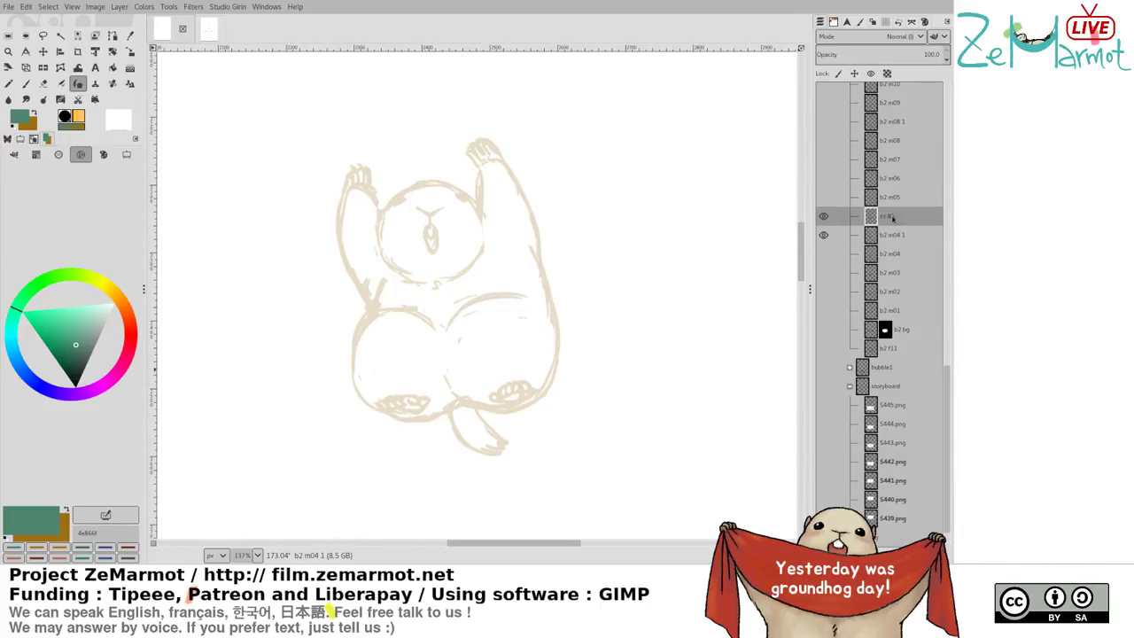
Sample the sketch's brown and darken it to 74520e as the paint colour
scroll(441, 324, "up", 3)
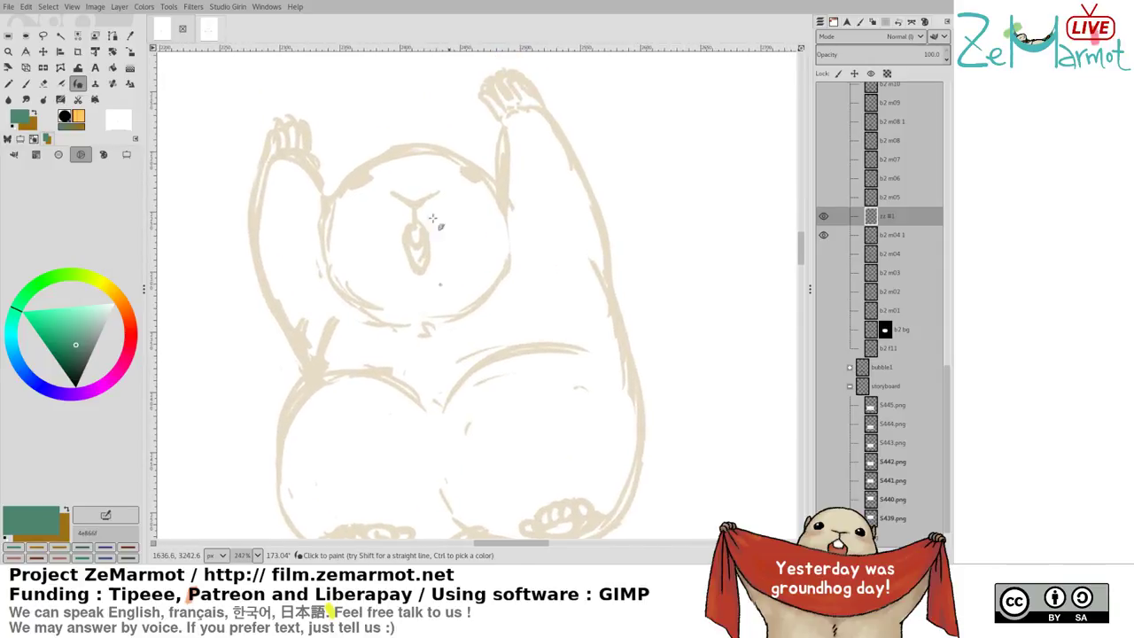
left_click(361, 180, "ctrl")
left_click_drag(71, 327, 60, 314)
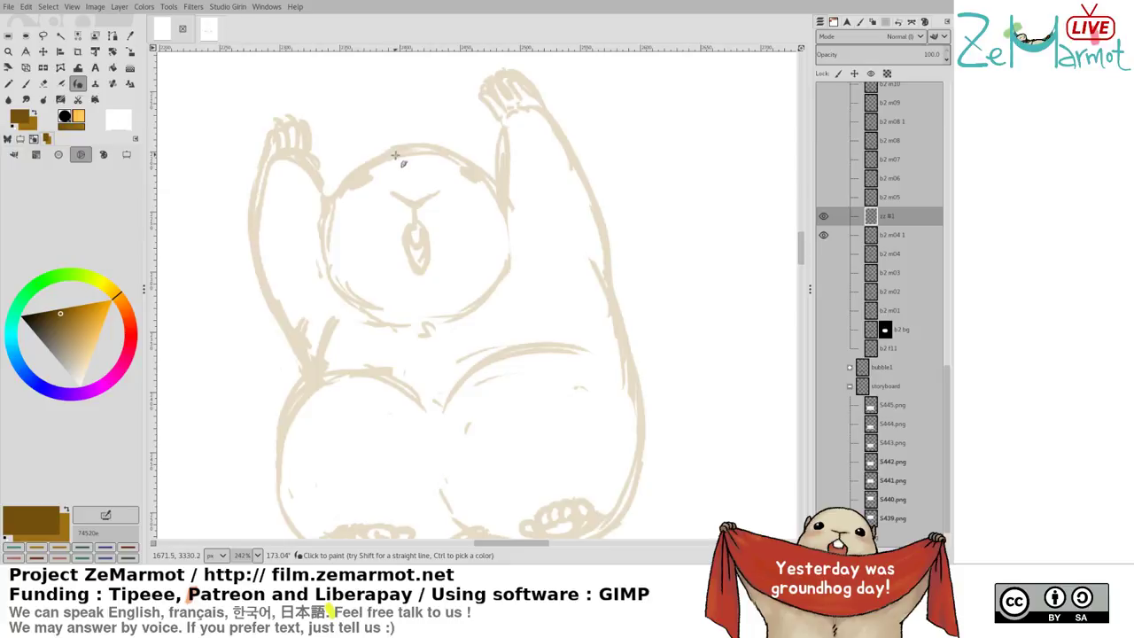
Trace the upper left curve of the marmot's head on the new layer
left_click_drag(396, 155, 331, 211)
key("ctrl+z")
mouse_move(403, 156)
left_mouse_down()
mouse_move(363, 168)
mouse_move(323, 232)
left_mouse_up()
Trace both sides of the marmot's left raised arm and its hand with fingers
mouse_move(268, 167)
left_mouse_down()
mouse_move(261, 268)
mouse_move(291, 352)
left_mouse_up()
key("ctrl+z")
mouse_move(266, 163)
left_mouse_down()
mouse_move(256, 239)
mouse_move(268, 303)
mouse_move(310, 362)
left_mouse_up()
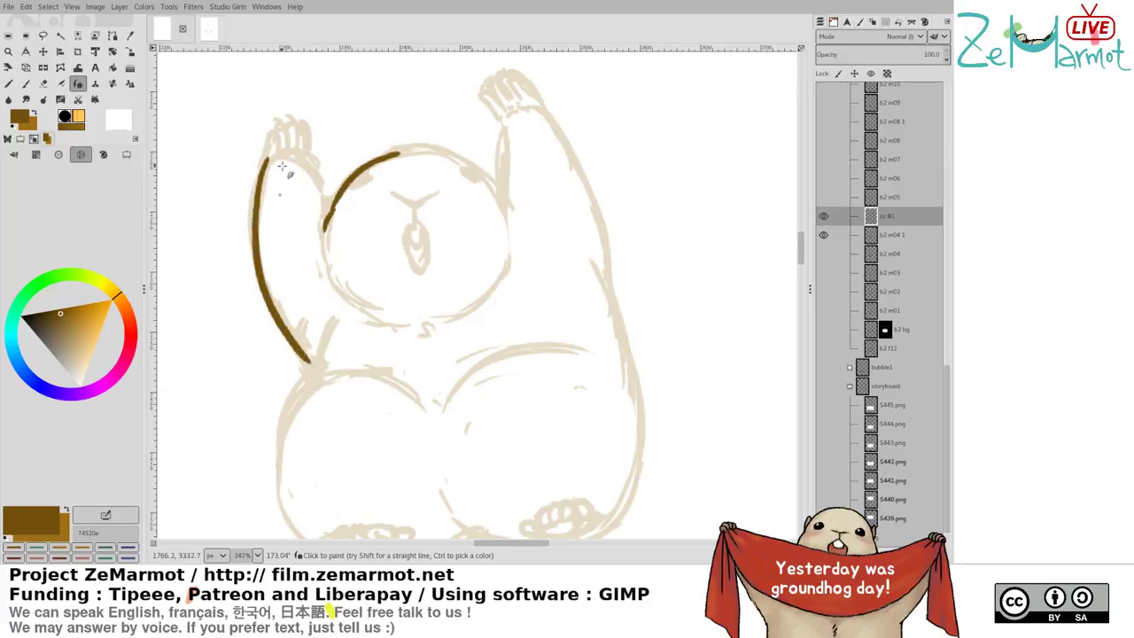
mouse_move(271, 159)
left_mouse_down()
mouse_move(317, 168)
mouse_move(326, 229)
left_mouse_up()
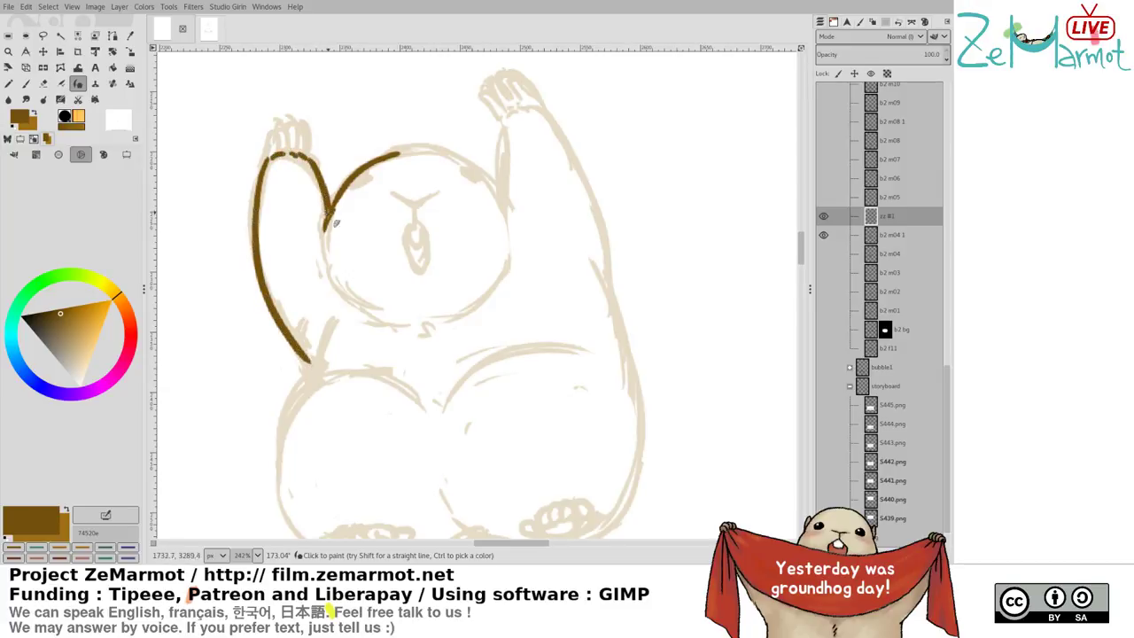
mouse_move(269, 168)
left_mouse_down()
mouse_move(284, 130)
mouse_move(286, 149)
mouse_move(285, 131)
mouse_move(300, 130)
mouse_move(321, 159)
left_mouse_up()
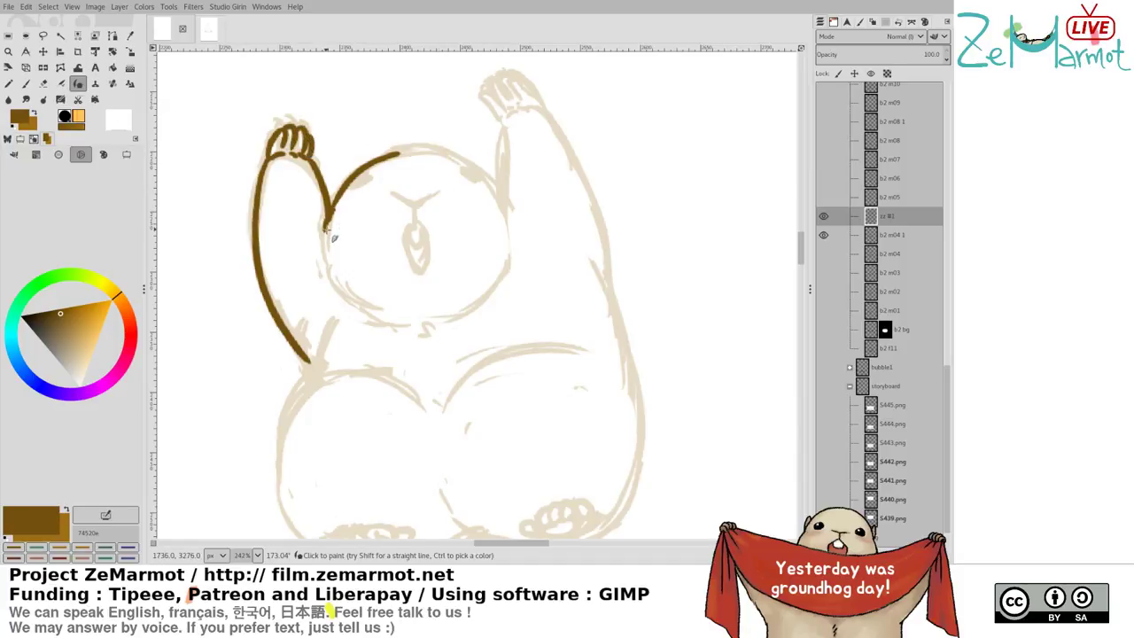
Trace the lower left contour of the head, and ink the nose and open mouth
mouse_move(328, 232)
left_mouse_down()
mouse_move(337, 290)
mouse_move(393, 323)
mouse_move(328, 278)
mouse_move(404, 328)
left_mouse_up()
key("ctrl+z")
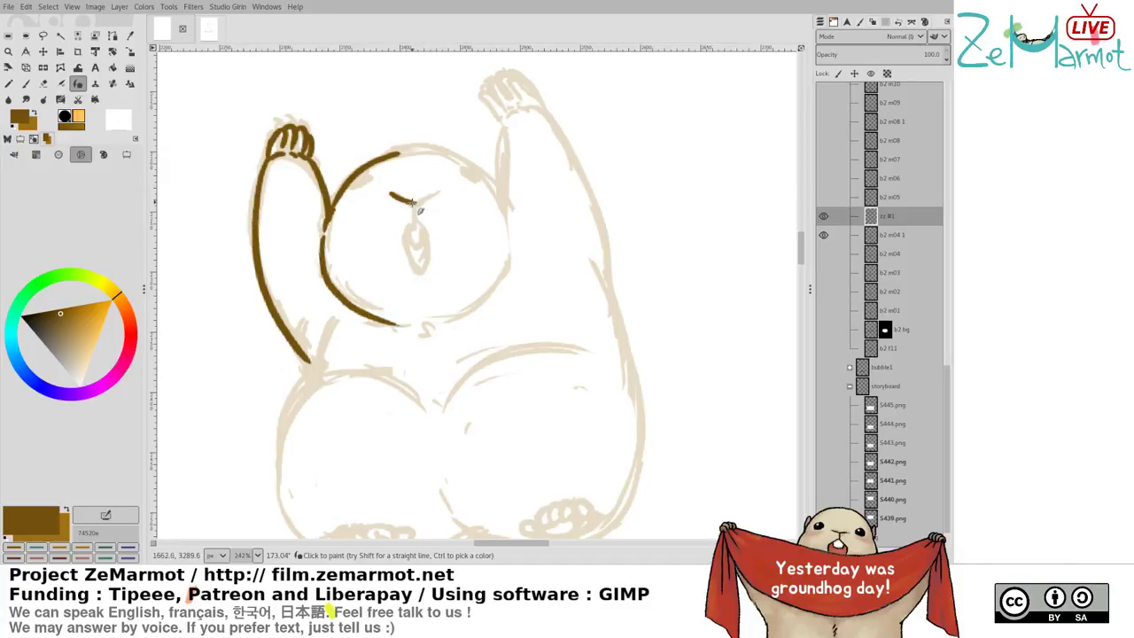
mouse_move(413, 204)
left_mouse_down()
mouse_move(437, 190)
mouse_move(404, 239)
mouse_move(428, 248)
mouse_move(410, 265)
mouse_move(423, 271)
mouse_move(423, 231)
mouse_move(414, 244)
left_mouse_up()
key("ctrl+z")
key("ctrl+z")
key("ctrl+z")
Ink both eyes and draw one smooth curve for the top of the head between them
left_click_drag(351, 183, 362, 184)
key("ctrl+z")
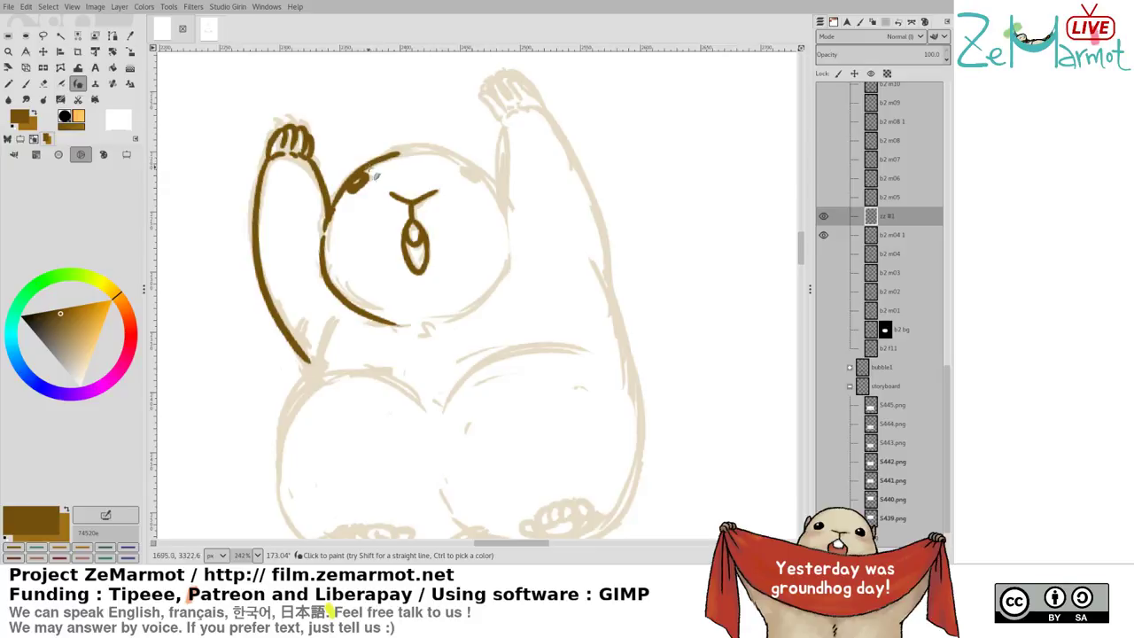
left_click_drag(394, 155, 462, 161)
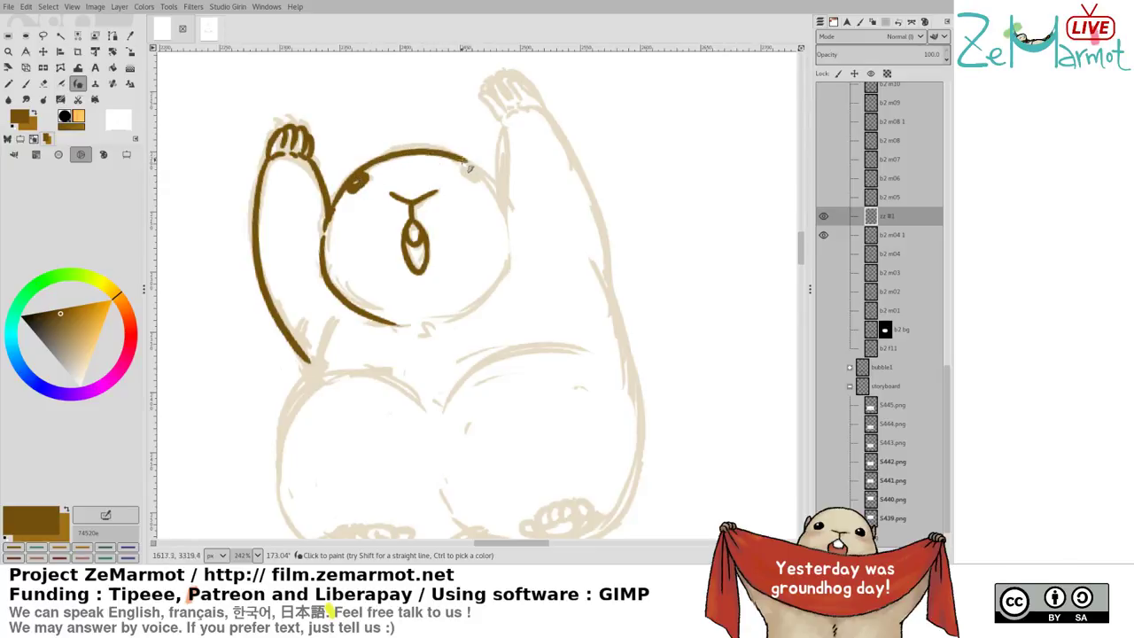
key("ctrl+z")
left_click_drag(367, 165, 440, 154)
key("ctrl+z")
mouse_move(364, 168)
left_mouse_down()
mouse_move(412, 152)
mouse_move(478, 177)
left_mouse_up()
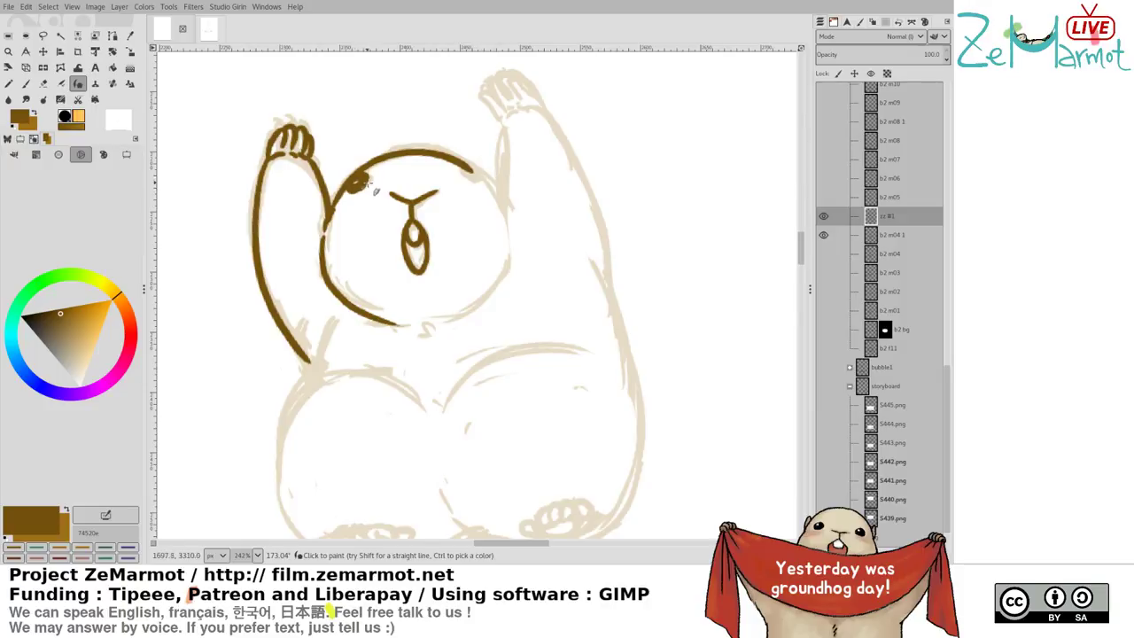
key("ctrl+z")
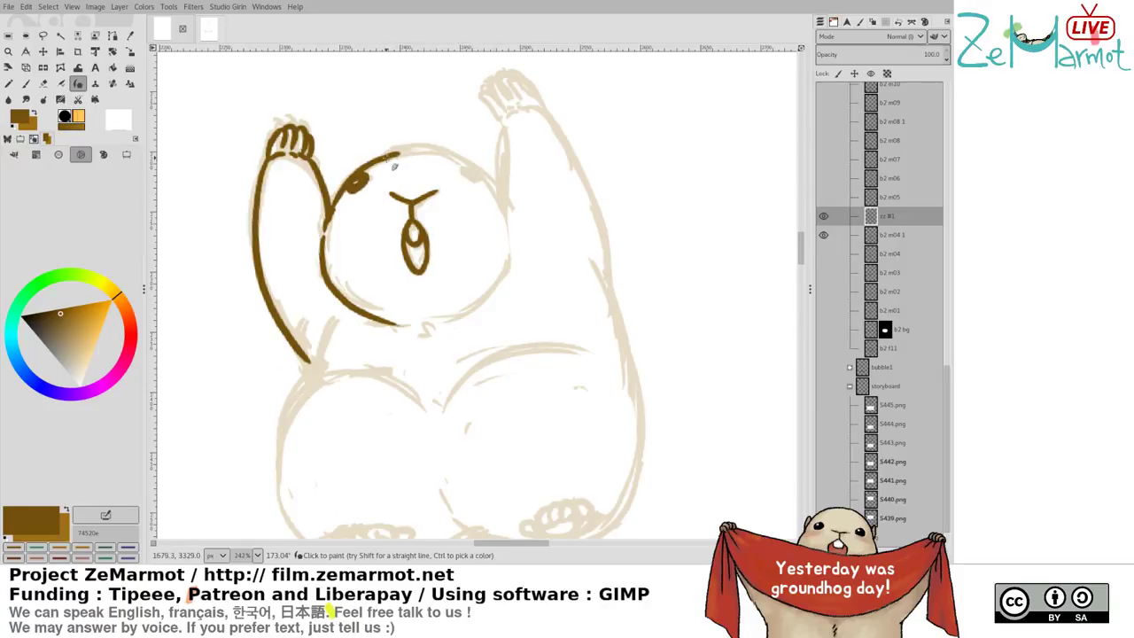
left_click_drag(380, 162, 455, 163)
key("ctrl+z")
mouse_move(364, 171)
left_mouse_down()
mouse_move(463, 167)
mouse_move(503, 197)
mouse_move(478, 183)
left_mouse_up()
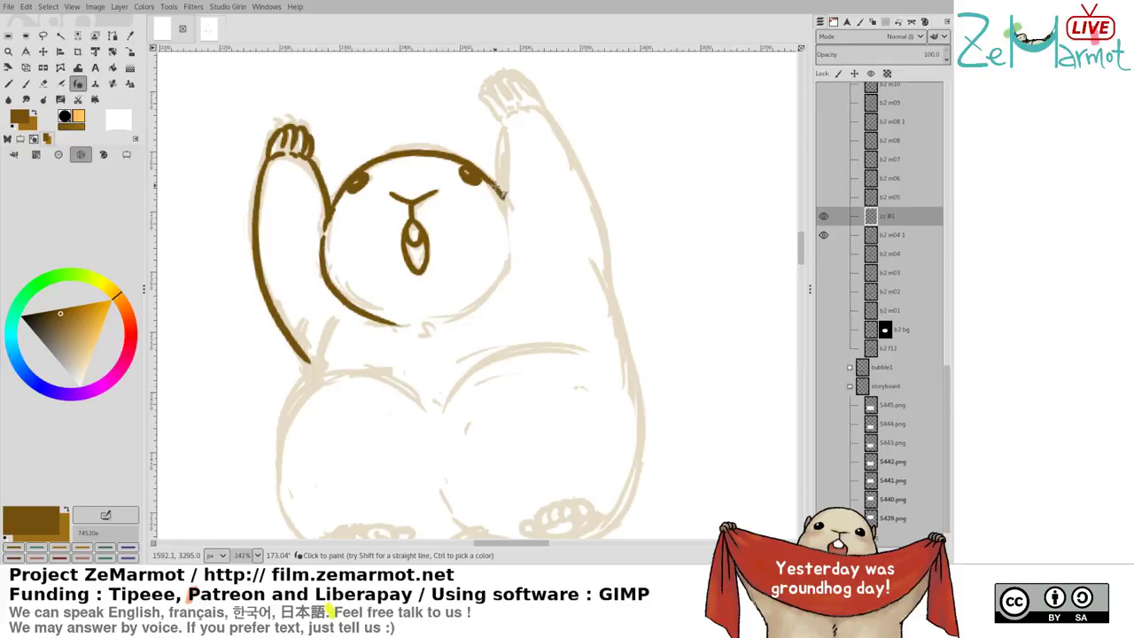
Trace the head's right side down to the chin tuft, and the inner line of the right arm
left_click_drag(495, 184, 507, 209)
mouse_move(499, 122)
left_mouse_down()
mouse_move(504, 289)
mouse_move(486, 296)
left_mouse_up()
key("ctrl+z")
mouse_move(507, 245)
left_mouse_down()
mouse_move(501, 277)
mouse_move(434, 323)
mouse_move(457, 325)
mouse_move(429, 341)
left_mouse_up()
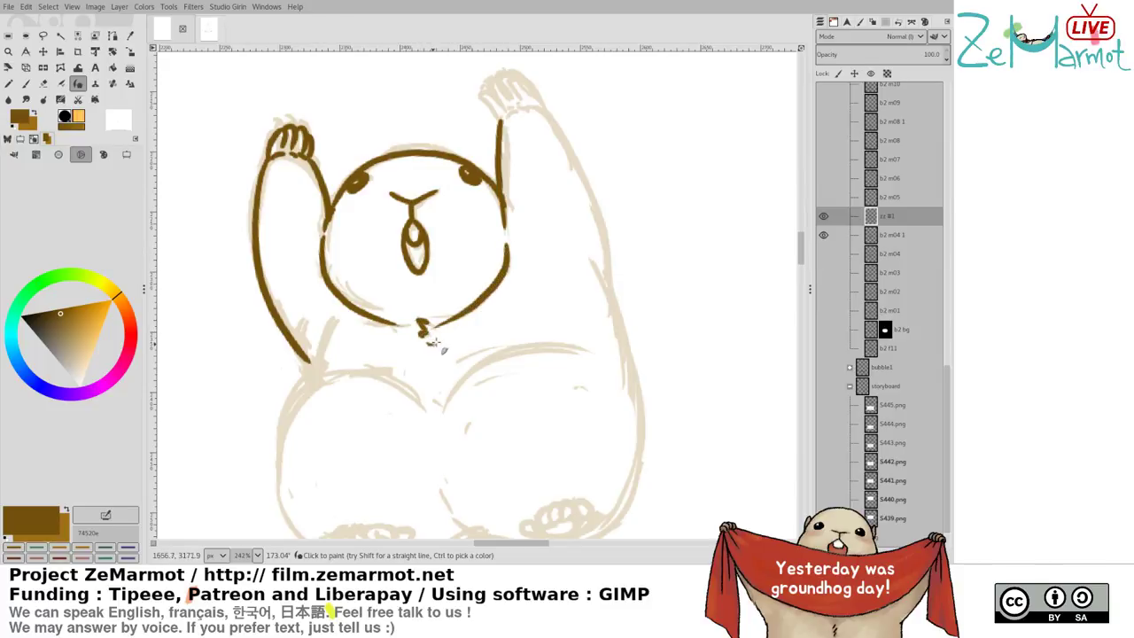
Draw the dashed wrist line of the right arm and trace the arm's outer contour
mouse_move(509, 115)
left_mouse_down()
mouse_move(523, 111)
mouse_move(581, 159)
mouse_move(615, 296)
left_mouse_up()
key("ctrl+z")
mouse_move(534, 108)
left_mouse_down()
mouse_move(586, 195)
mouse_move(586, 175)
mouse_move(617, 286)
left_mouse_up()
key("ctrl+z")
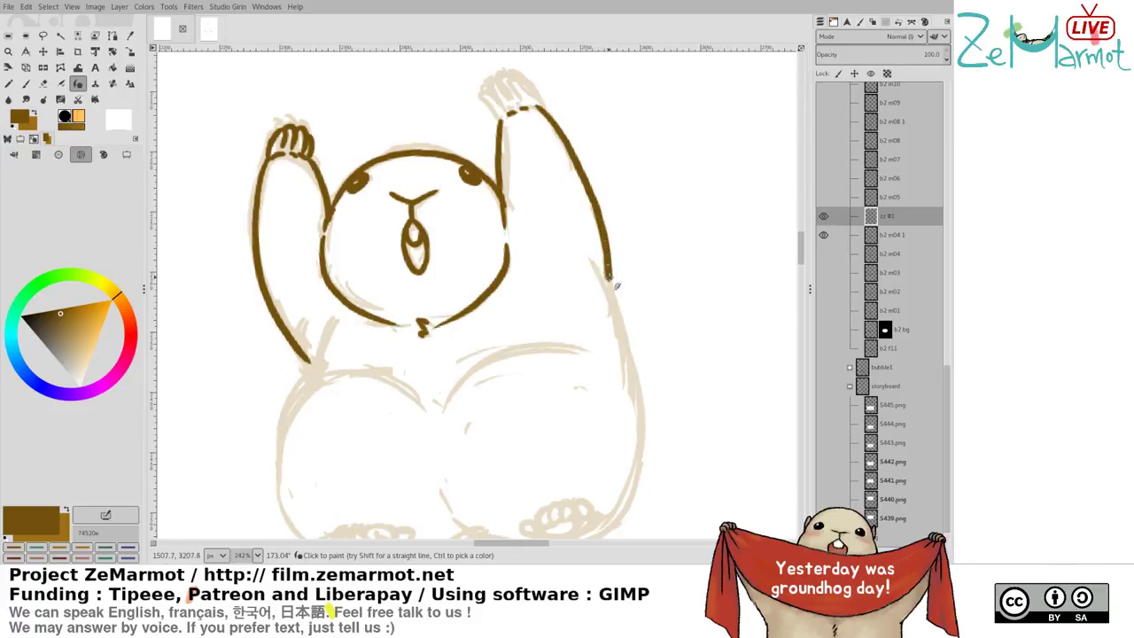
Trace the right flank below the arm and the short crease where the left arm meets the thigh
scroll(617, 285, "down", 3)
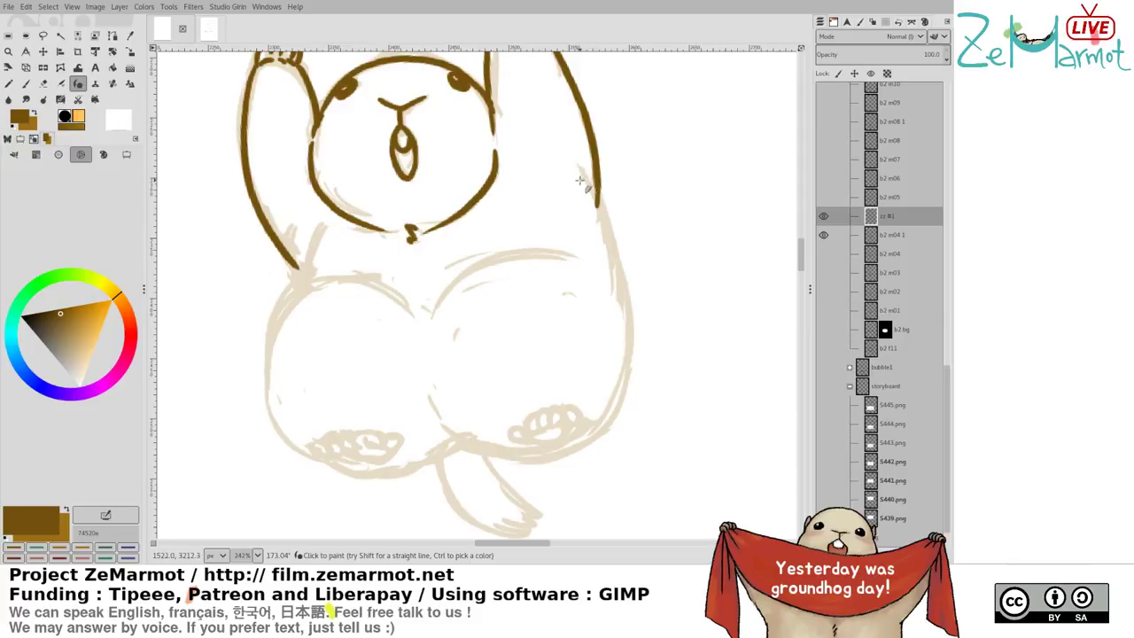
mouse_move(582, 180)
left_mouse_down()
mouse_move(618, 255)
mouse_move(626, 350)
left_mouse_up()
left_click_drag(328, 230, 301, 286)
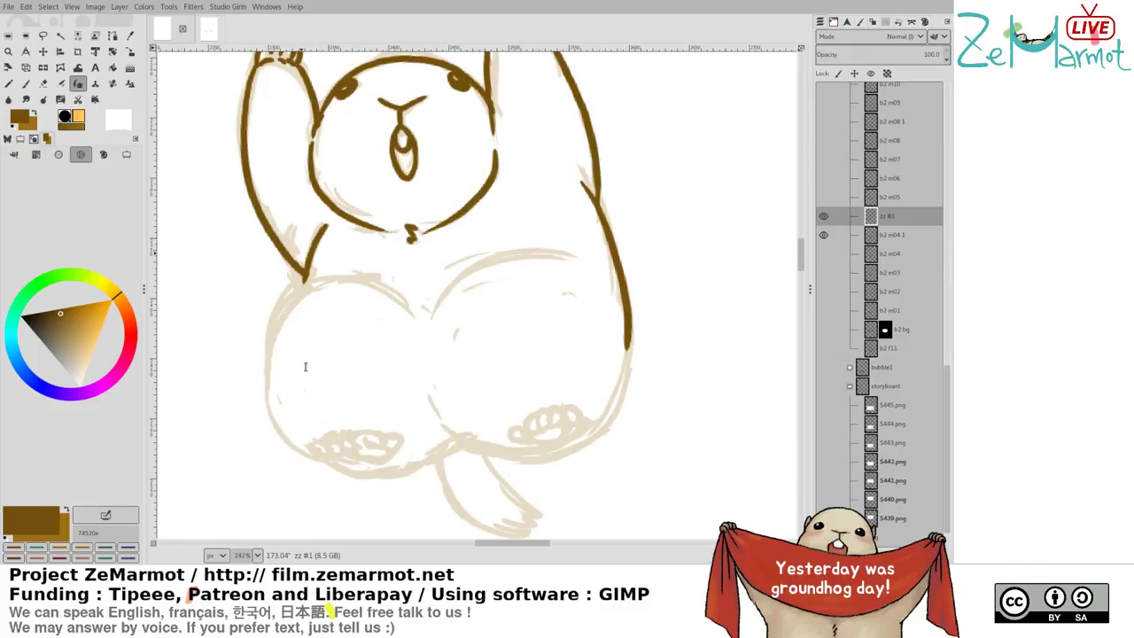
Trace the left thigh's outer side and the upper arcs of both thighs
mouse_move(304, 278)
left_mouse_down()
mouse_move(268, 359)
mouse_move(321, 459)
left_mouse_up()
left_click_drag(306, 281, 416, 301)
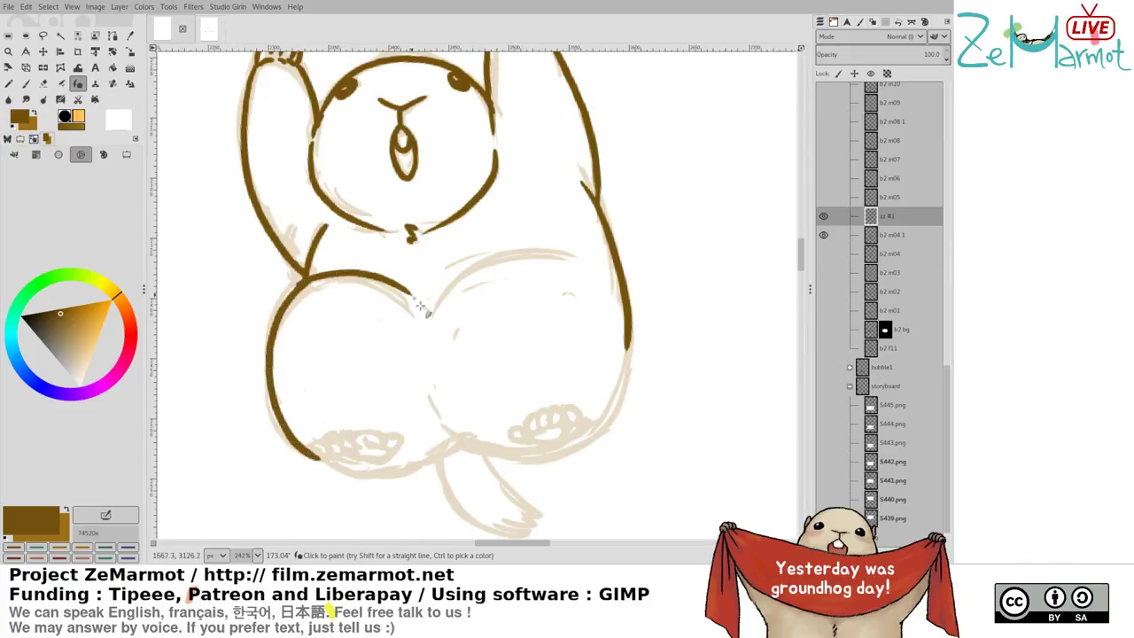
key("ctrl+z")
mouse_move(307, 281)
left_mouse_down()
mouse_move(379, 281)
mouse_move(406, 301)
mouse_move(567, 259)
mouse_move(600, 280)
left_mouse_up()
key("ctrl+z")
mouse_move(432, 306)
left_mouse_down()
mouse_move(498, 265)
mouse_move(599, 286)
left_mouse_up()
Trace the raised right hand with its separate fingers over the faded sketch
scroll(496, 292, "up", 5)
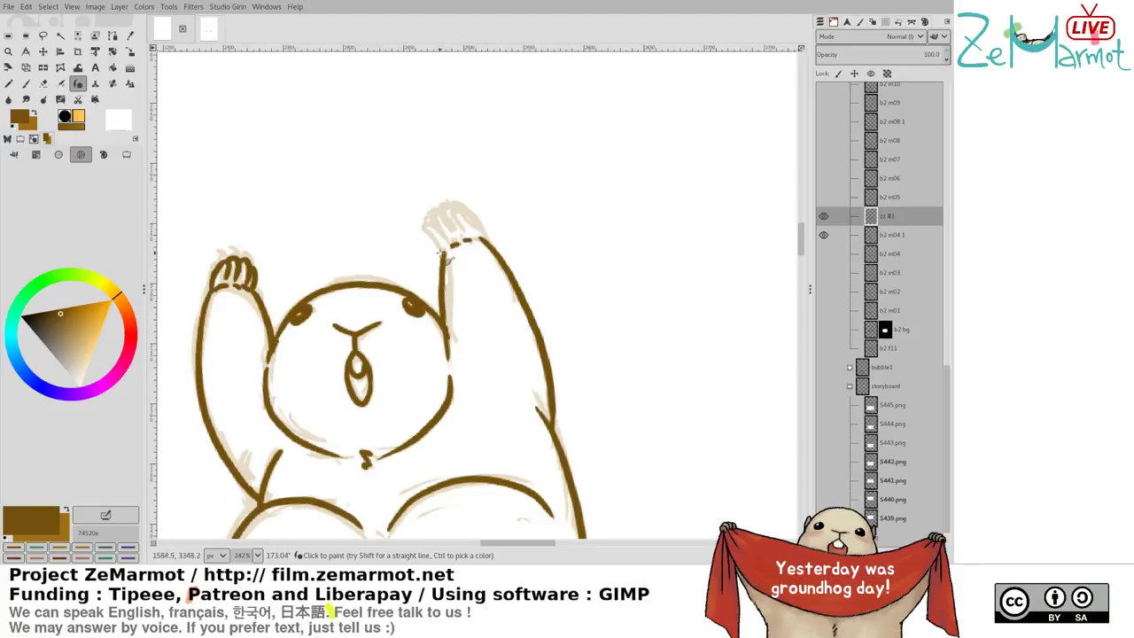
left_click_drag(437, 251, 428, 234)
mouse_move(440, 229)
left_mouse_down()
mouse_move(448, 222)
mouse_move(431, 236)
mouse_move(452, 221)
mouse_move(482, 237)
left_mouse_up()
key("ctrl+z")
mouse_move(480, 438)
left_mouse_down()
mouse_move(543, 267)
mouse_move(498, 449)
left_mouse_up()
Trace the left foot with its rounded toes at the base of the left thigh
scroll(477, 223, "down", 6)
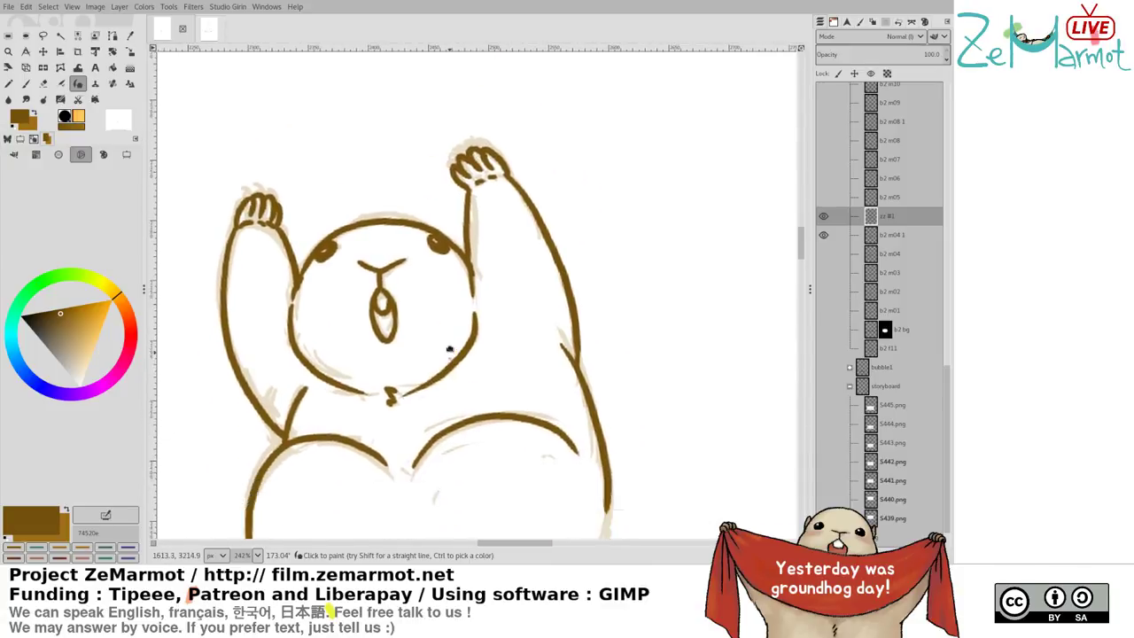
scroll(404, 345, "left", 1)
mouse_move(307, 429)
left_mouse_down()
mouse_move(336, 416)
mouse_move(330, 430)
mouse_move(342, 416)
mouse_move(330, 426)
mouse_move(370, 426)
mouse_move(356, 414)
mouse_move(374, 426)
mouse_move(322, 440)
mouse_move(376, 440)
mouse_move(378, 420)
mouse_move(360, 431)
left_mouse_up()
key("ctrl+z")
key("ctrl+z")
key("ctrl+z")
key("ctrl+z")
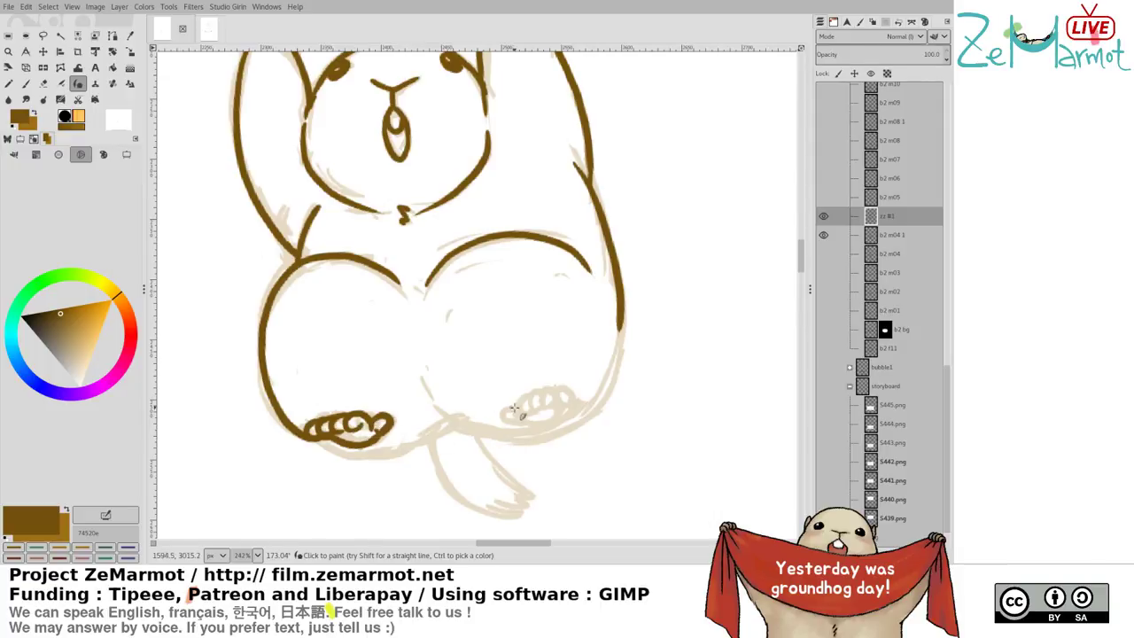
Trace the lower contour of both thighs and the right thigh's outer side, joining it to the flank line
mouse_move(314, 442)
left_mouse_down()
mouse_move(353, 455)
mouse_move(447, 429)
mouse_move(502, 436)
mouse_move(607, 395)
left_mouse_up()
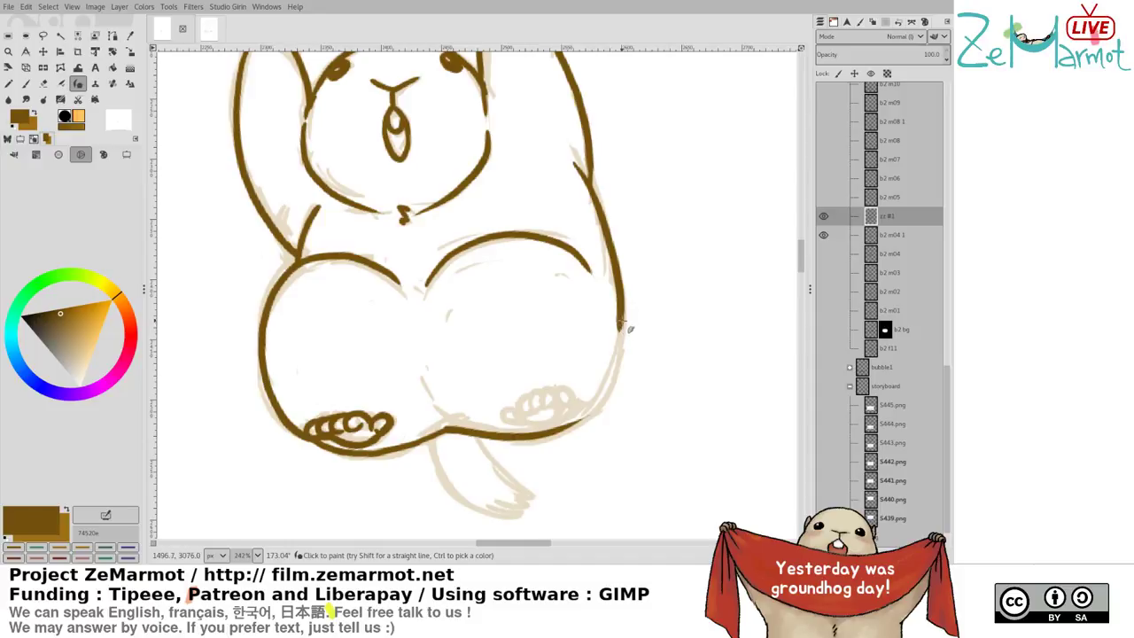
mouse_move(630, 330)
left_mouse_down()
mouse_move(589, 407)
mouse_move(540, 445)
left_mouse_up()
key("ctrl+z")
mouse_move(629, 335)
left_mouse_down()
mouse_move(613, 373)
mouse_move(580, 429)
left_mouse_up()
key("ctrl+z")
mouse_move(628, 325)
left_mouse_down()
mouse_move(591, 402)
mouse_move(520, 446)
left_mouse_up()
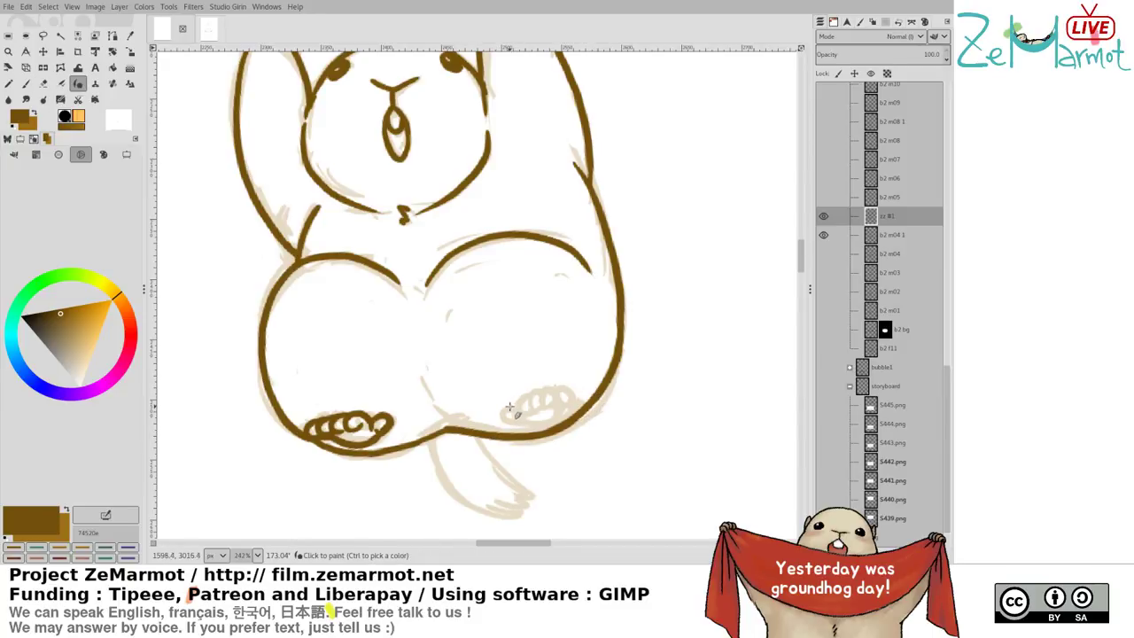
Trace the right foot with its rounded toes at the base of the right thigh and clean up its outline
mouse_move(510, 407)
left_mouse_down()
mouse_move(536, 391)
mouse_move(537, 405)
mouse_move(535, 392)
mouse_move(564, 398)
mouse_move(569, 387)
mouse_move(564, 411)
mouse_move(518, 421)
mouse_move(549, 426)
mouse_move(561, 404)
mouse_move(529, 429)
mouse_move(556, 406)
left_mouse_up()
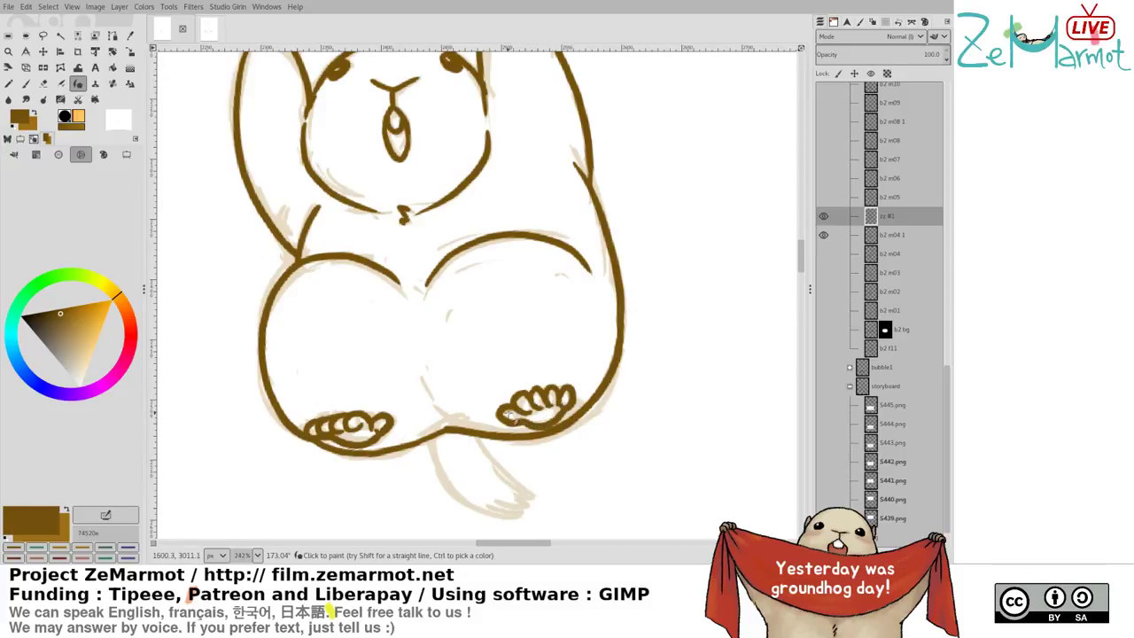
key("shift+e")
left_click_drag(509, 416, 538, 433)
key("p")
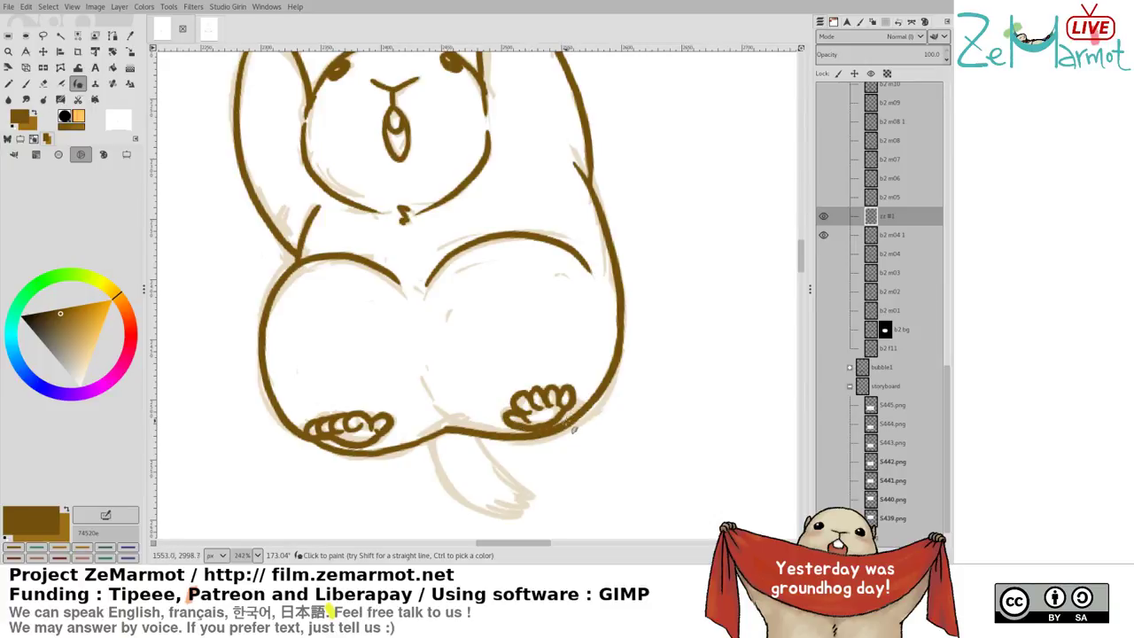
key("shift+e")
left_click_drag(580, 394, 576, 408)
key("y")
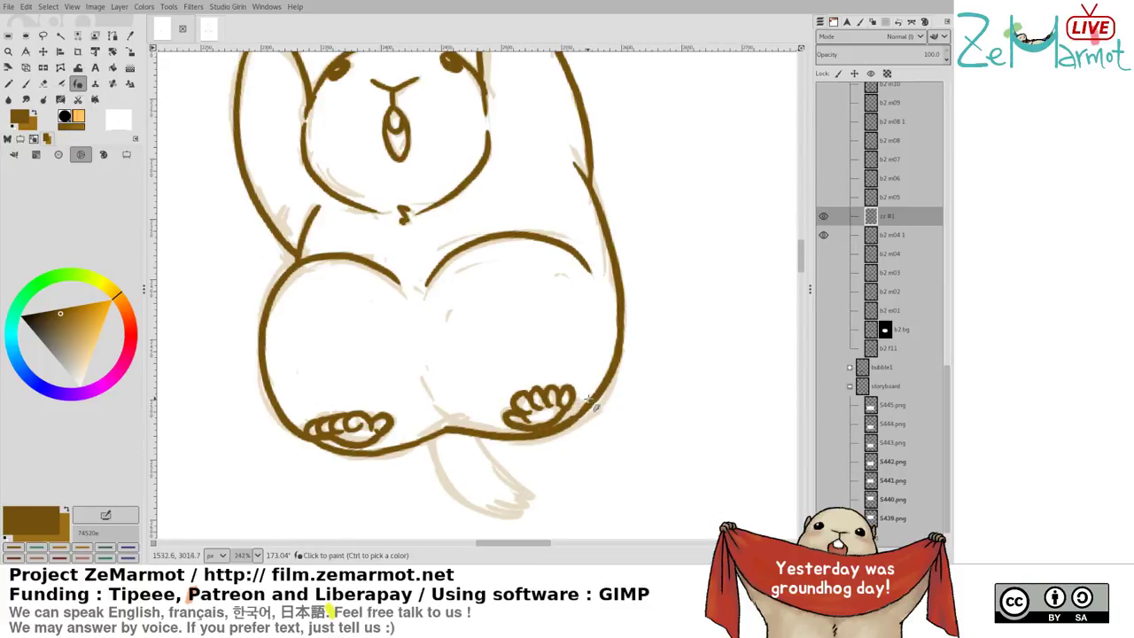
Trace the tail with its jagged tip and the short crease strokes between the thighs
mouse_move(434, 437)
left_mouse_down()
mouse_move(438, 483)
mouse_move(523, 514)
left_mouse_up()
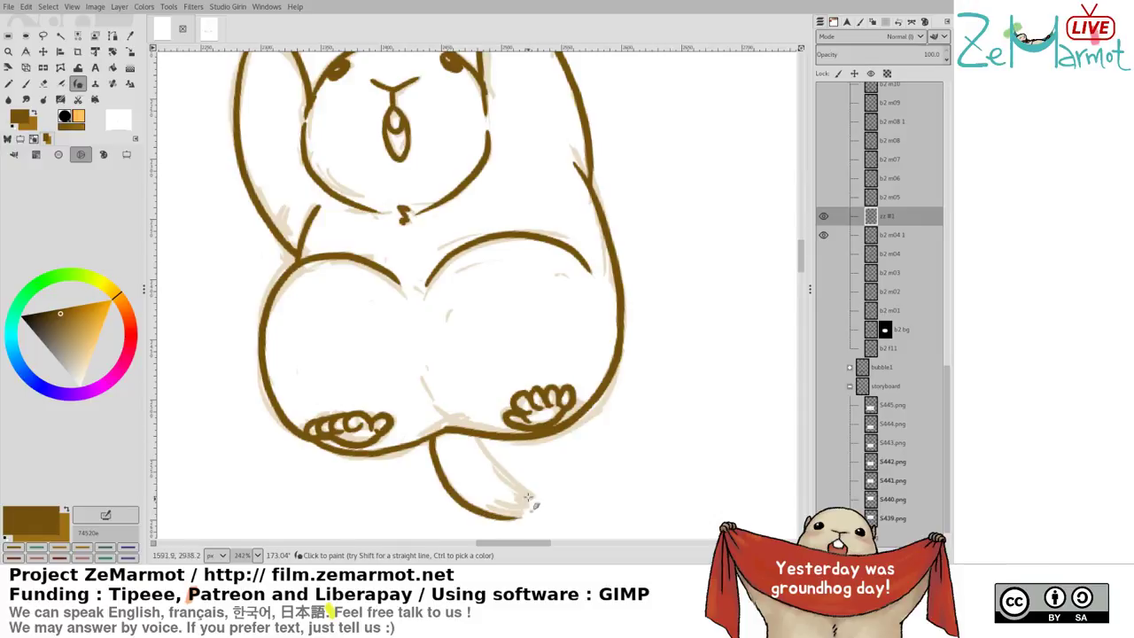
mouse_move(475, 435)
left_mouse_down()
mouse_move(533, 490)
mouse_move(527, 514)
mouse_move(505, 518)
left_mouse_up()
left_click_drag(424, 358, 443, 409)
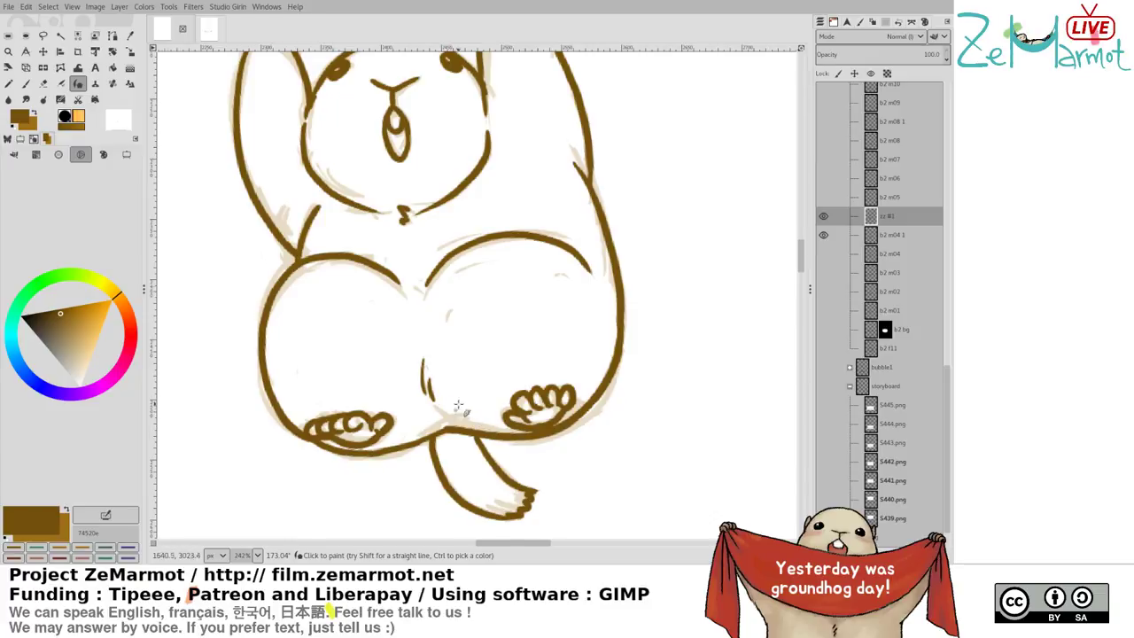
Refine the small tuft under the chin and extend it with short marks trailing down the chest
scroll(510, 391, "up", 3)
left_click_drag(510, 390, 501, 382)
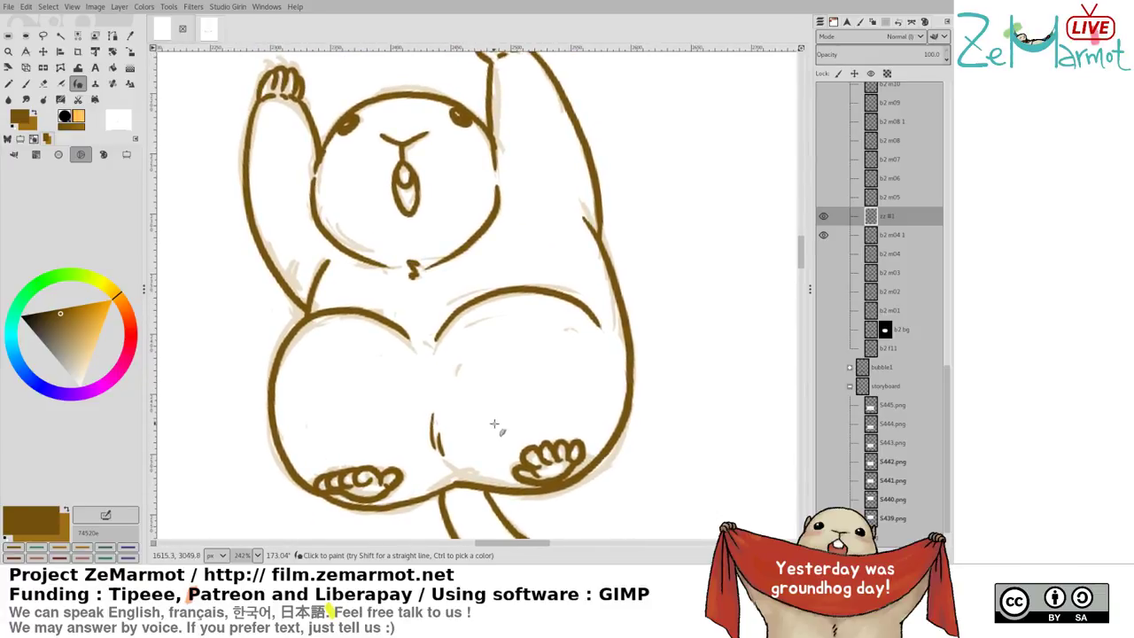
mouse_move(470, 426)
left_mouse_down()
mouse_move(468, 413)
mouse_move(466, 426)
left_mouse_up()
mouse_move(489, 384)
left_mouse_down()
mouse_move(493, 506)
mouse_move(490, 386)
left_mouse_up()
scroll(490, 386, "down", 3)
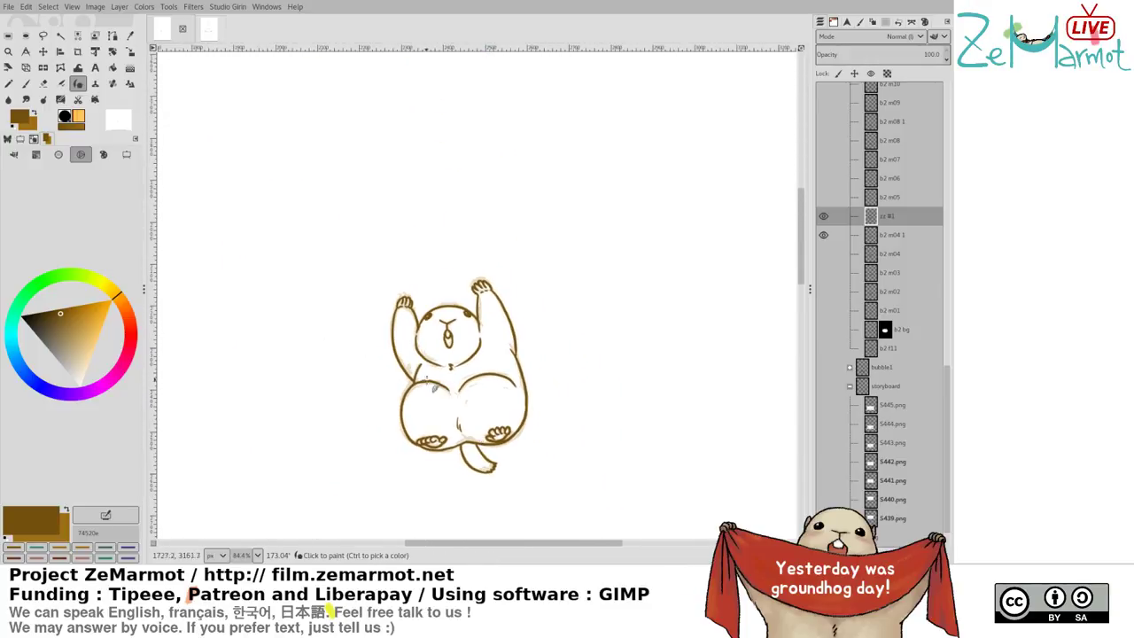
scroll(452, 395, "up", 3)
key("shift+e")
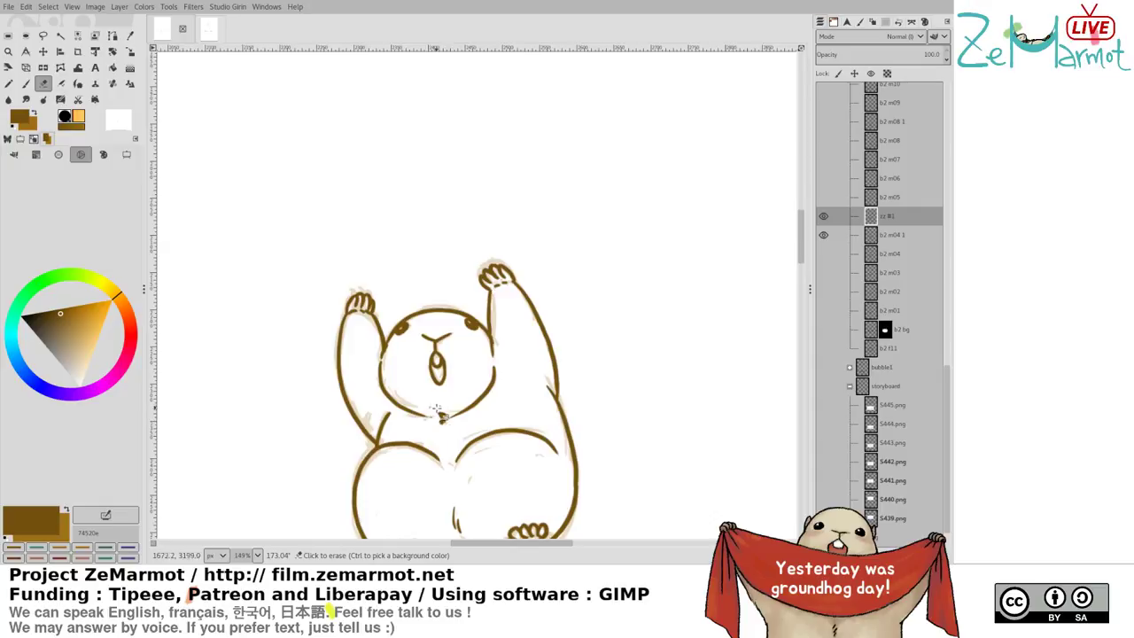
key("p")
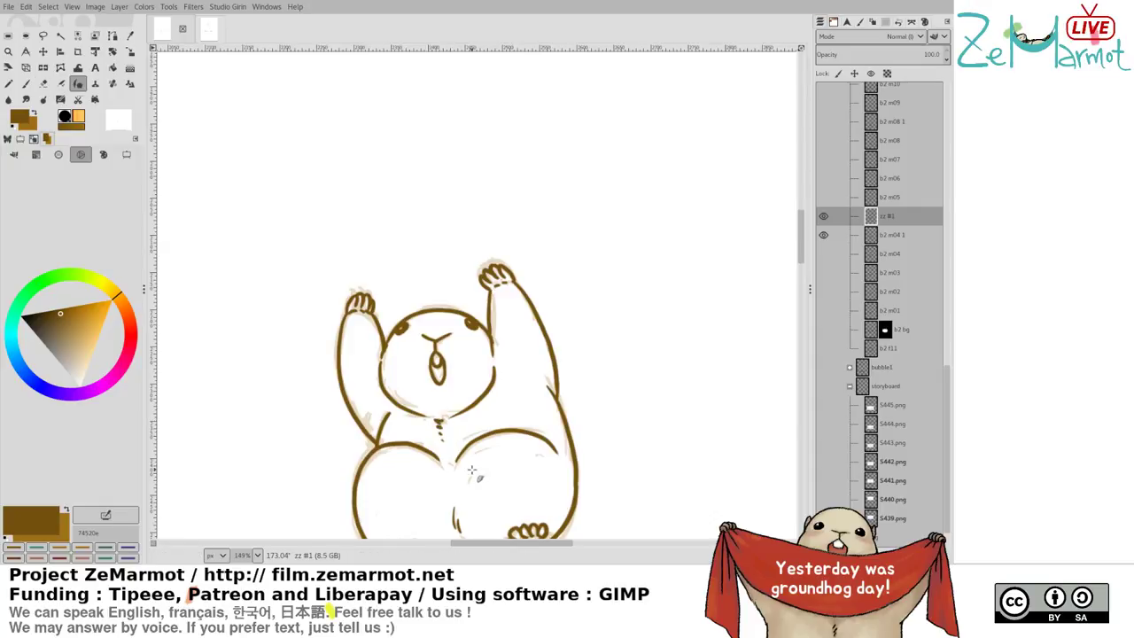
Erase the left thigh's outer side and redraw it as a smooth curve slightly further inward
scroll(500, 314, "down", 3)
key("shift+e")
mouse_move(390, 344)
left_mouse_down()
mouse_move(358, 366)
mouse_move(383, 345)
mouse_move(357, 406)
left_mouse_up()
key("k")
mouse_move(377, 342)
left_mouse_down()
mouse_move(346, 406)
mouse_move(366, 437)
left_mouse_up()
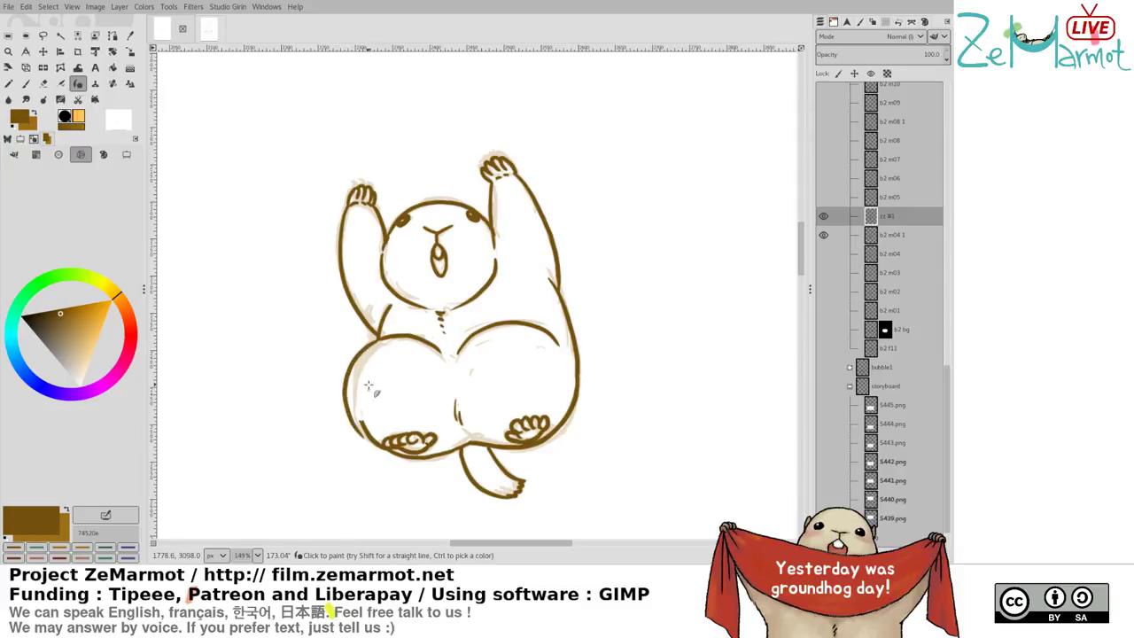
key("ctrl+z")
mouse_move(374, 343)
left_mouse_down()
mouse_move(359, 353)
mouse_move(356, 412)
mouse_move(371, 434)
left_mouse_up()
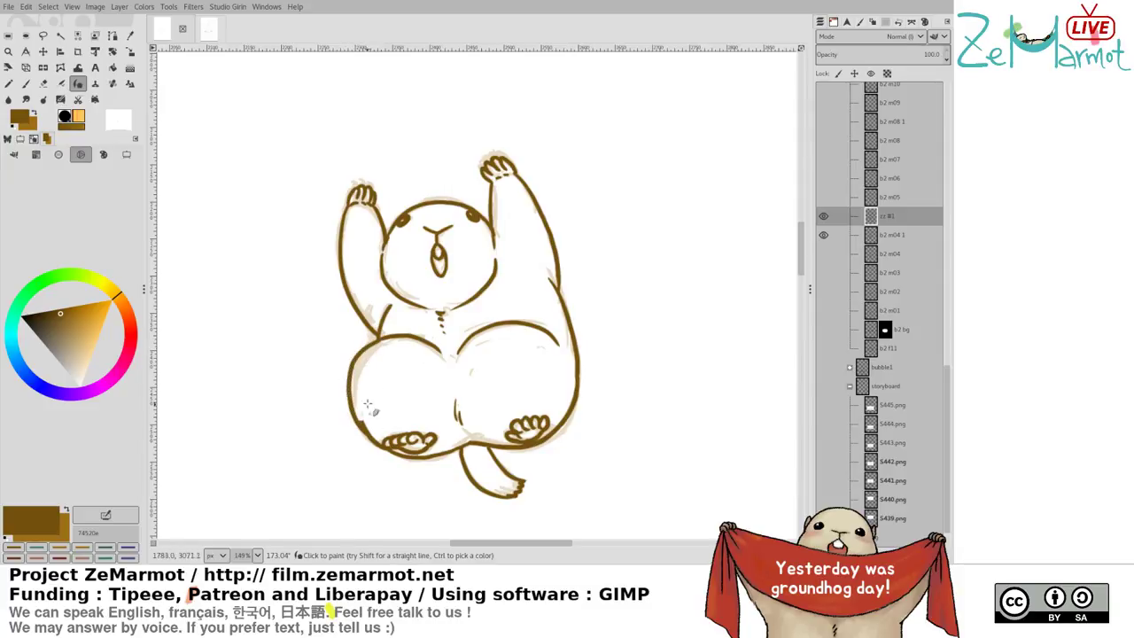
key("ctrl+z")
mouse_move(376, 341)
left_mouse_down()
mouse_move(356, 362)
mouse_move(367, 433)
left_mouse_up()
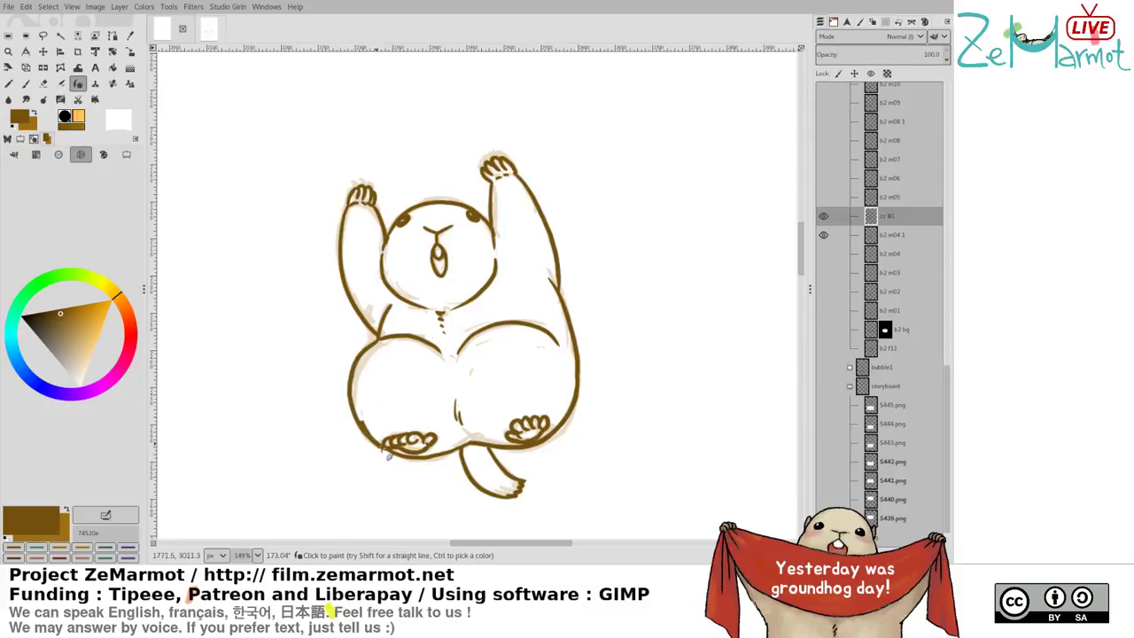
Erase the overlapping remains where the redrawn thigh side meets the lower contour near the left foot
left_click_drag(359, 358, 347, 301)
scroll(347, 302, "down", 3)
key("shift+e")
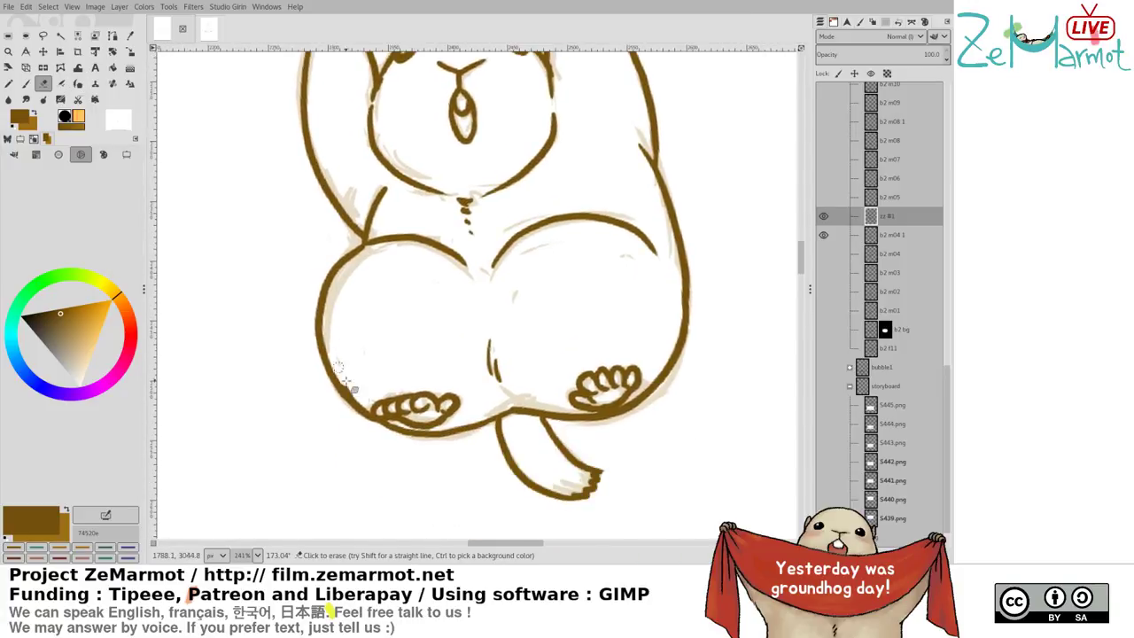
left_click_drag(512, 354, 493, 413)
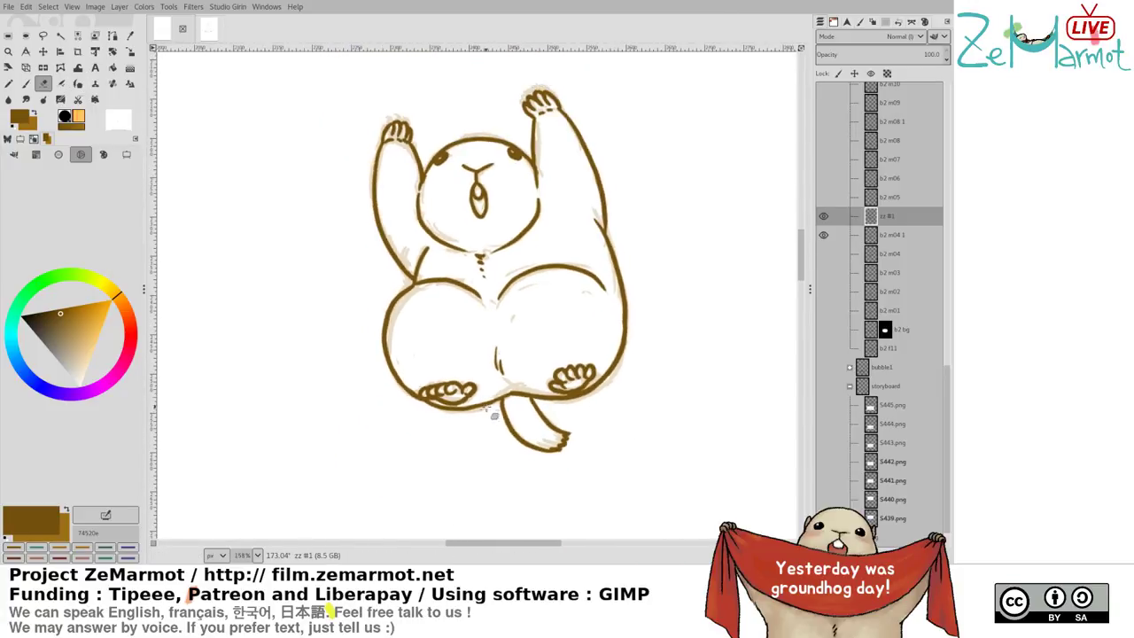
Close the gap in the face outline at the left cheek, just below the raised arm
left_click_drag(488, 350, 419, 398)
scroll(330, 245, "up", 5)
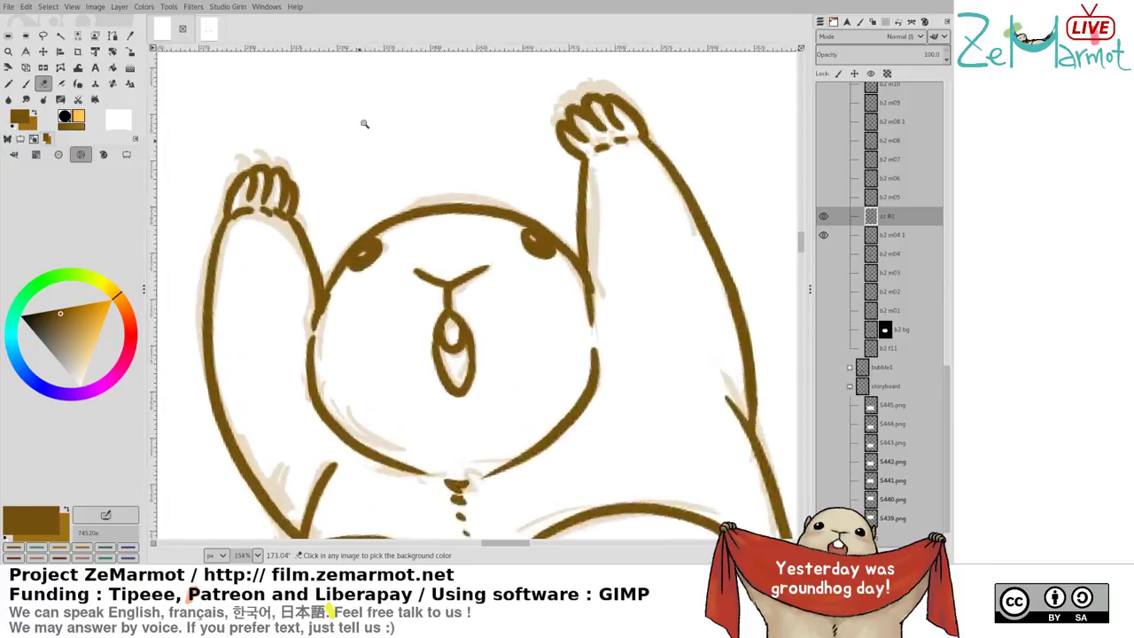
key("p")
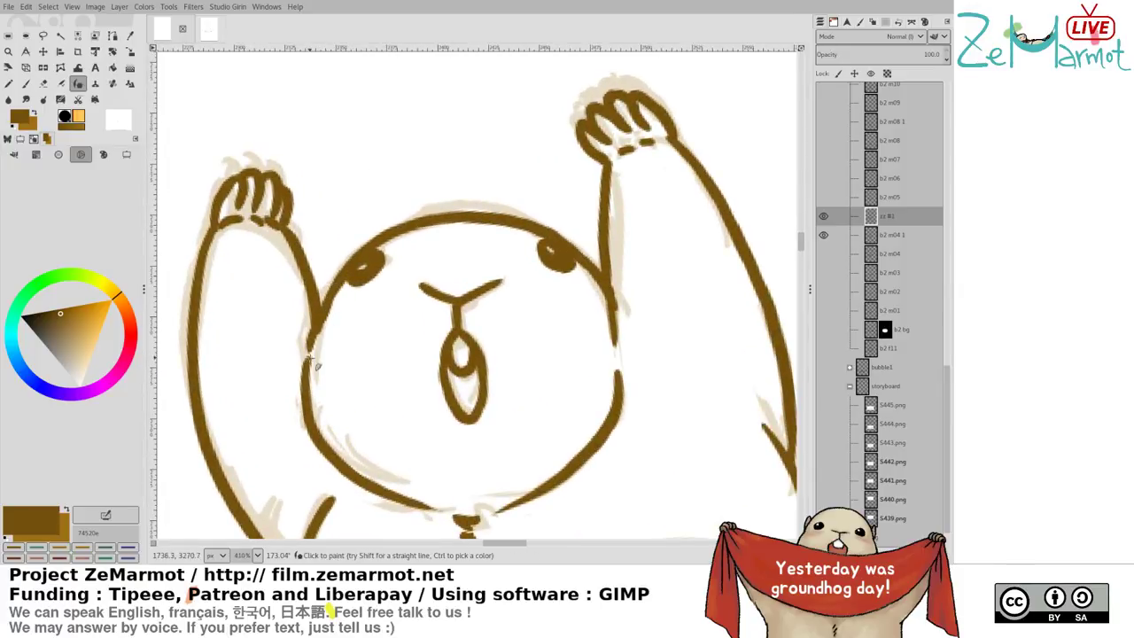
left_click_drag(328, 320, 307, 358)
scroll(314, 375, "down", 5)
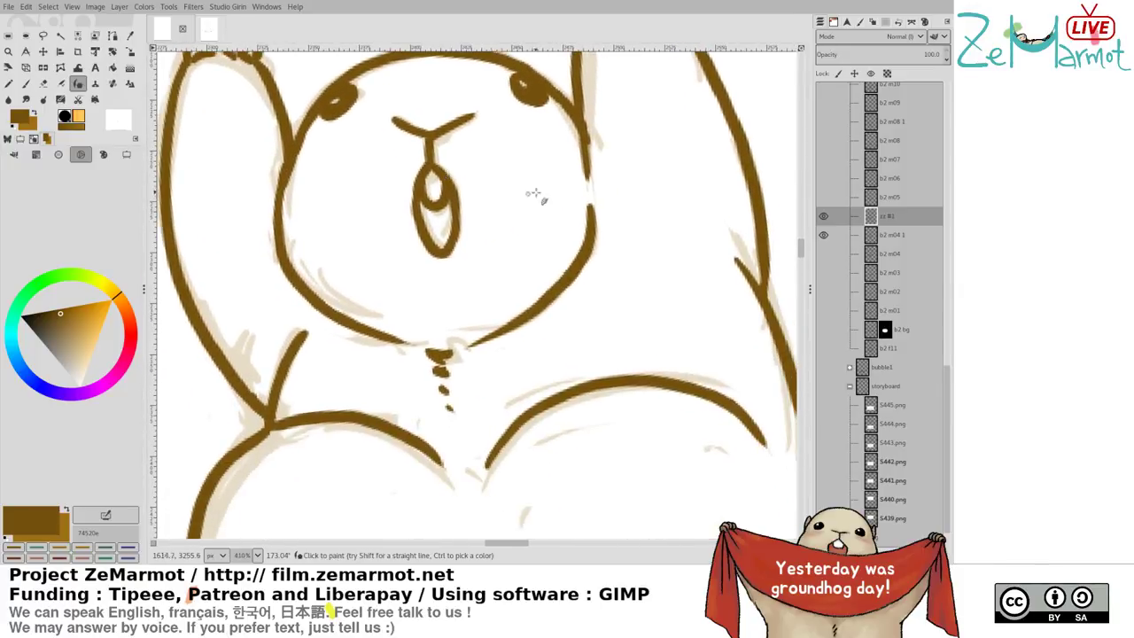
left_click_drag(483, 353, 458, 175)
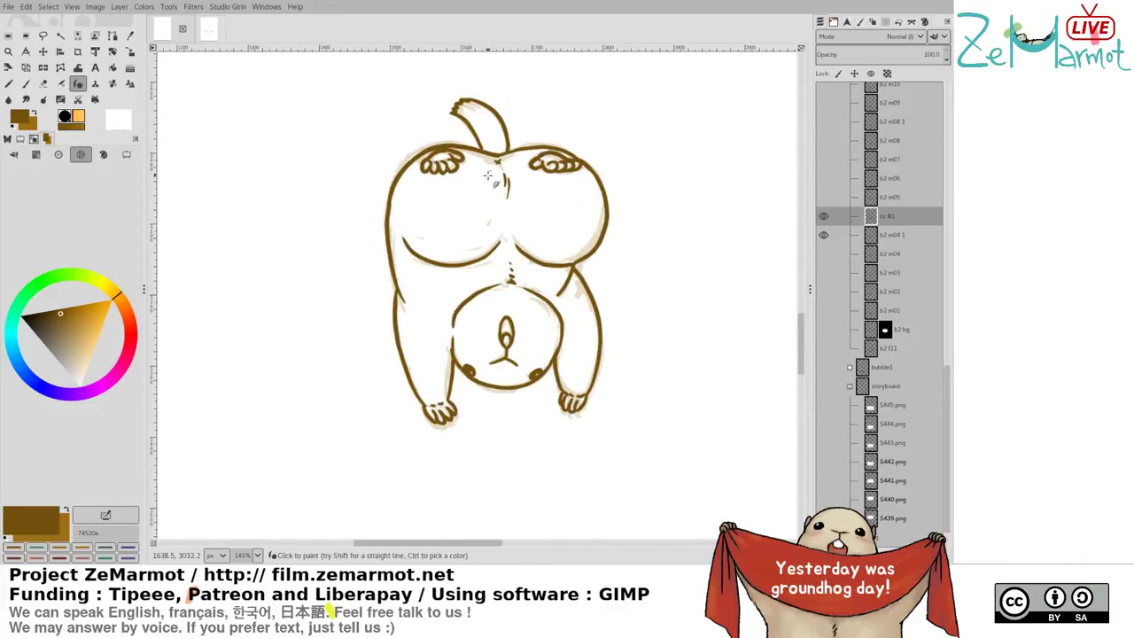
scroll(615, 309, "down", 3)
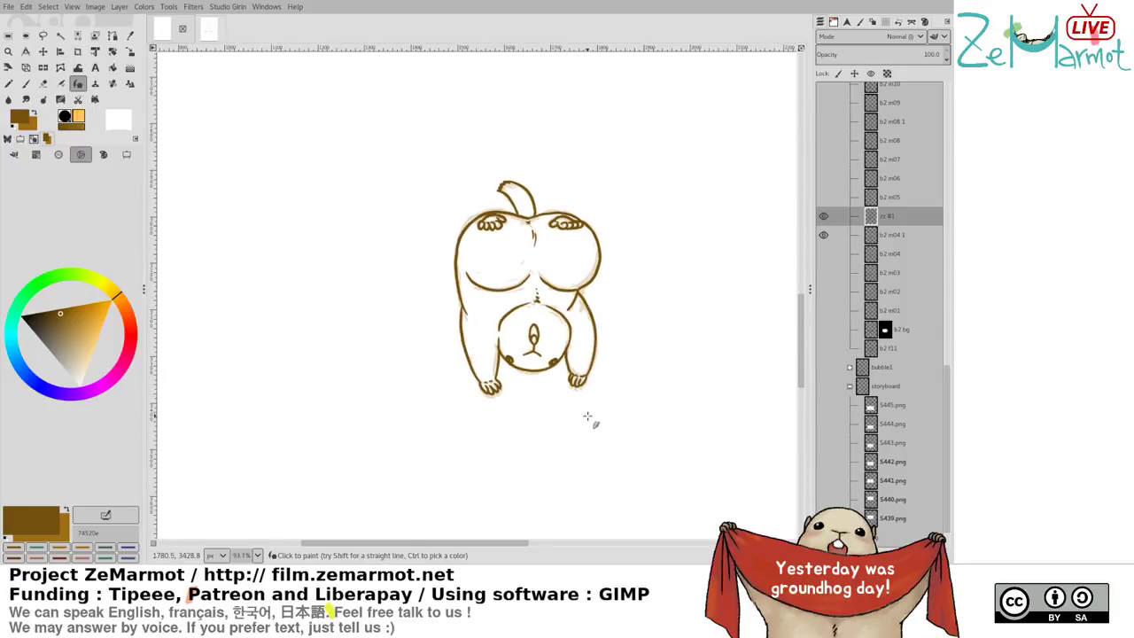
left_click_drag(536, 418, 479, 392)
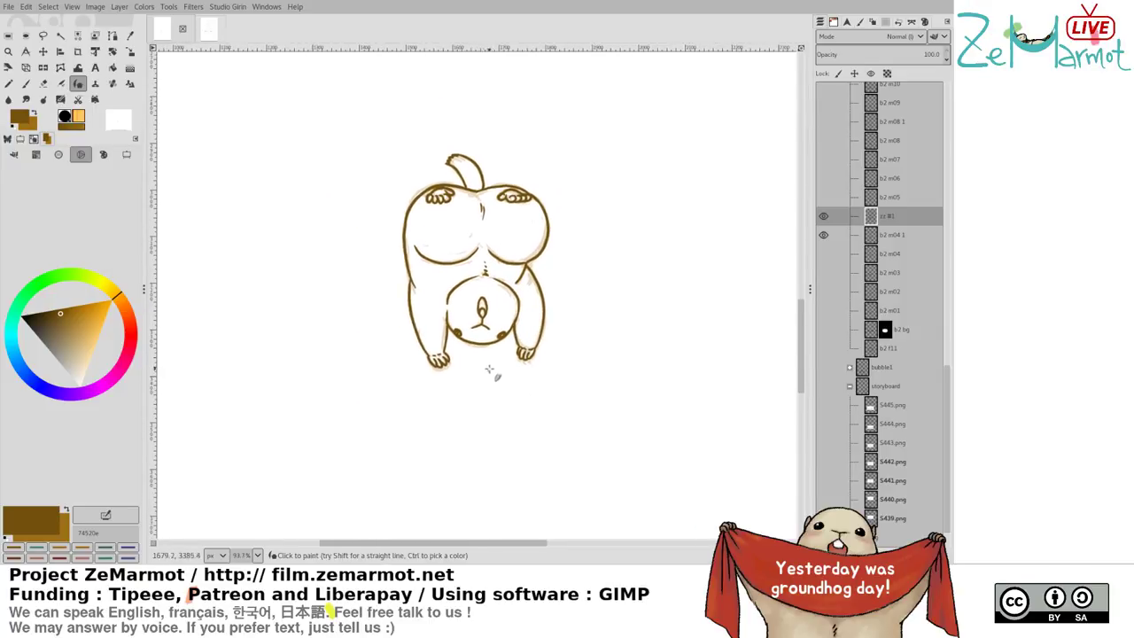
left_click_drag(570, 194, 586, 216)
key("ctrl+z")
key("ctrl+z")
Clear the rough sketch from b2 m04 1 and merge the zz #1 clean lines into that layer
left_click(882, 248)
left_click(824, 255, "shift")
left_click(824, 234, "shift")
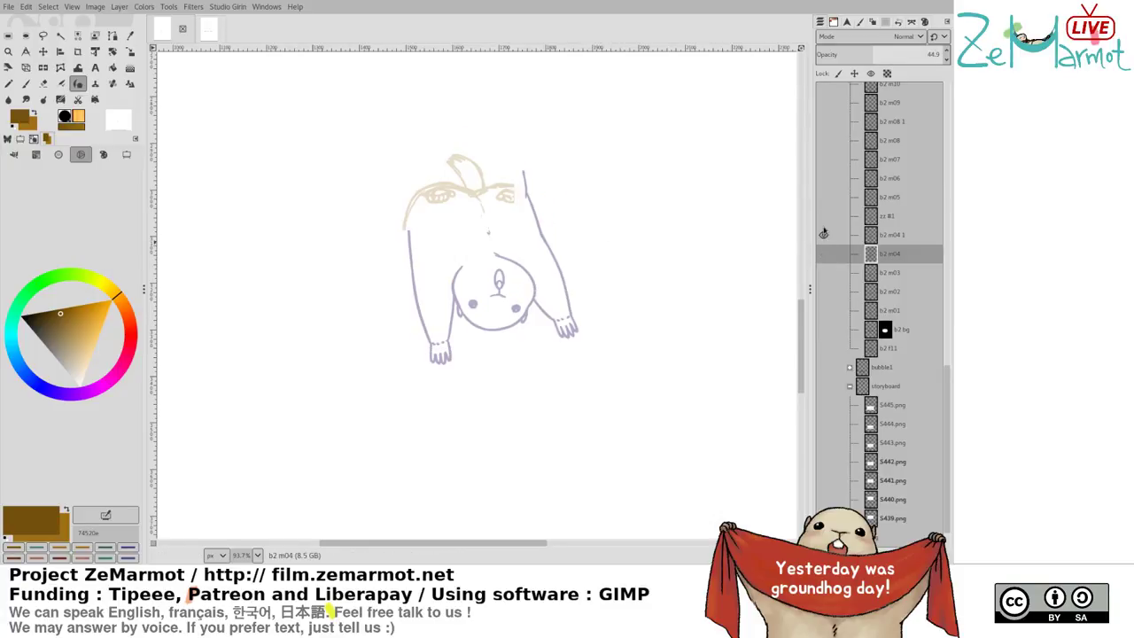
left_click(824, 216, "shift")
left_click(880, 235)
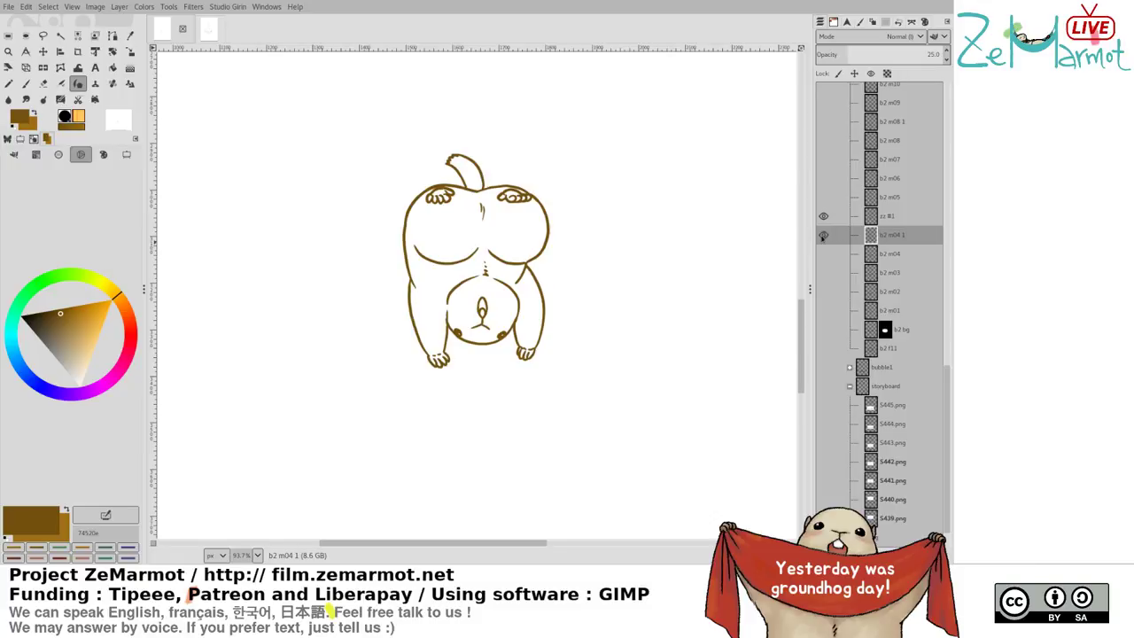
left_click(903, 223)
key("ctrl+m")
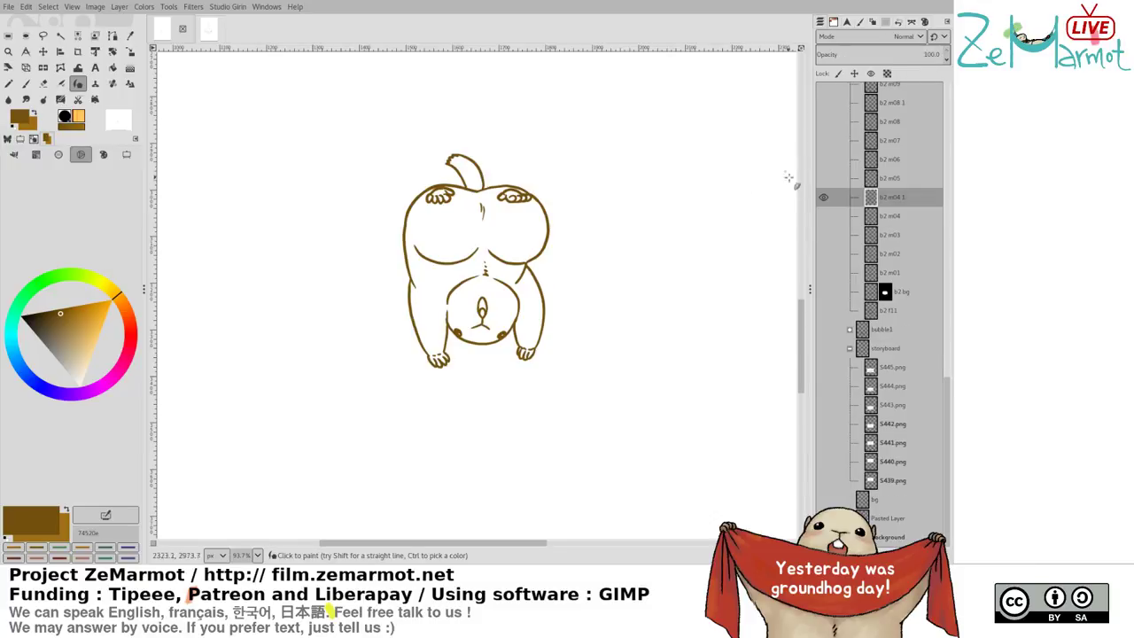
Compare the b2 m04 1 drawing with the neighbouring b2 m04 and b2 m05 frames by switching their visibility
left_click(823, 197)
left_click(824, 197)
left_click(823, 196)
left_click(823, 178)
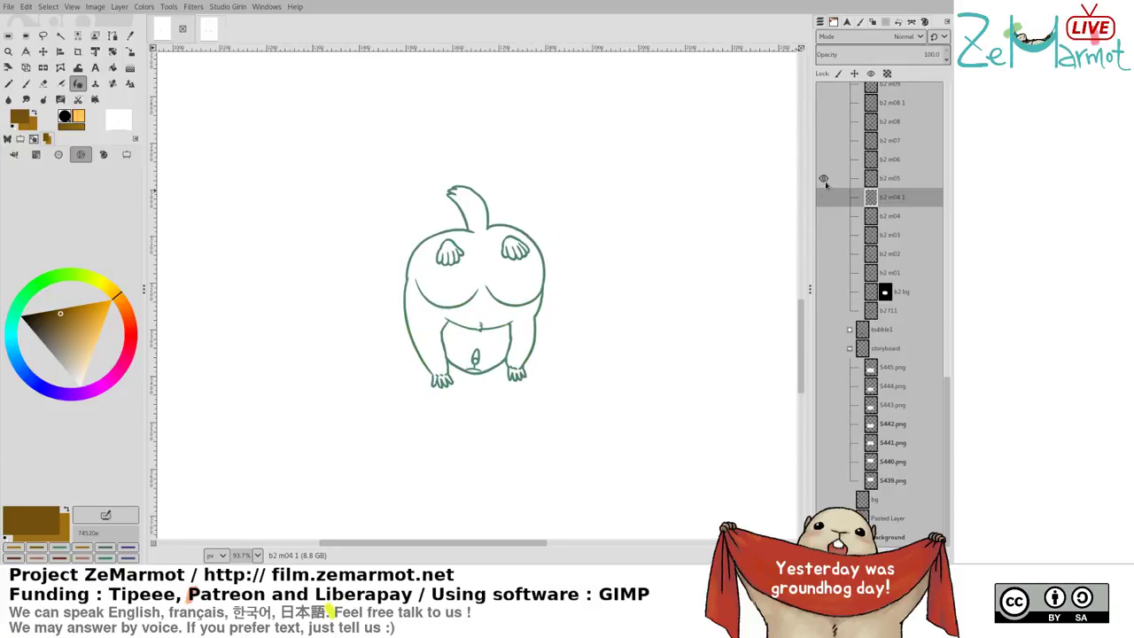
left_click(823, 197)
left_click(823, 178)
left_click(823, 217)
left_click(823, 197)
left_click(823, 178)
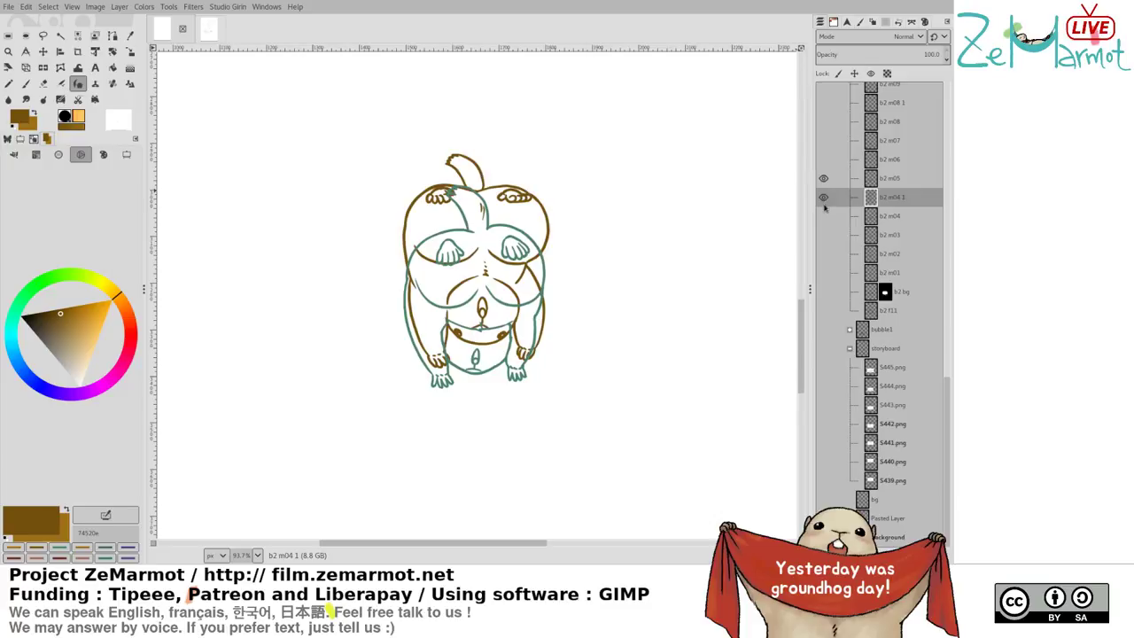
left_click(824, 217)
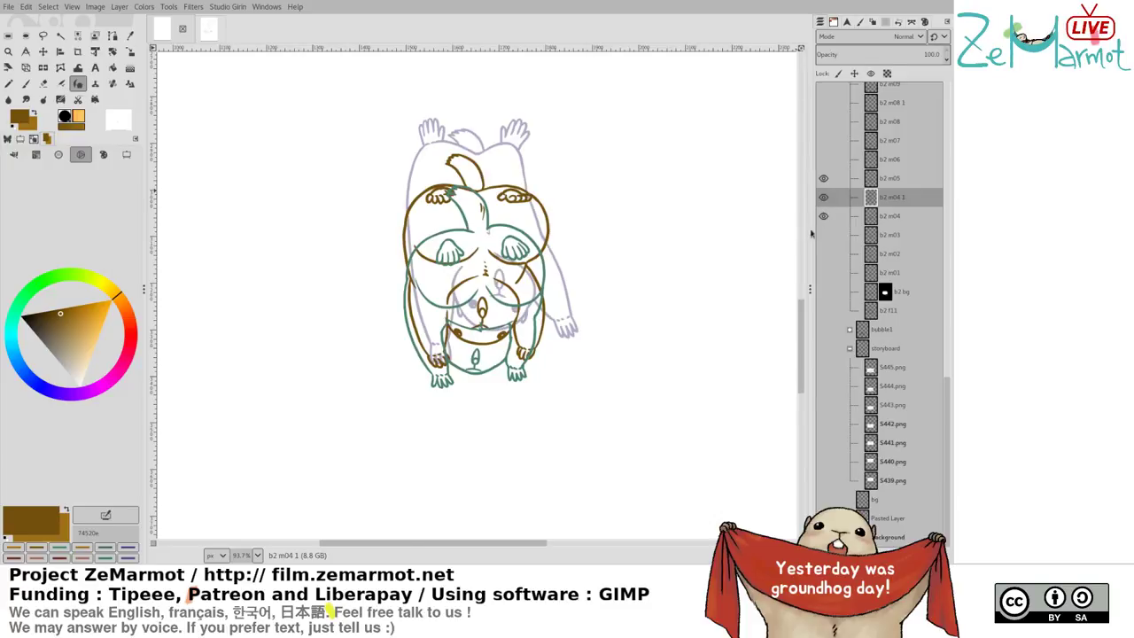
left_click(824, 216, "shift")
left_click(824, 196, "shift")
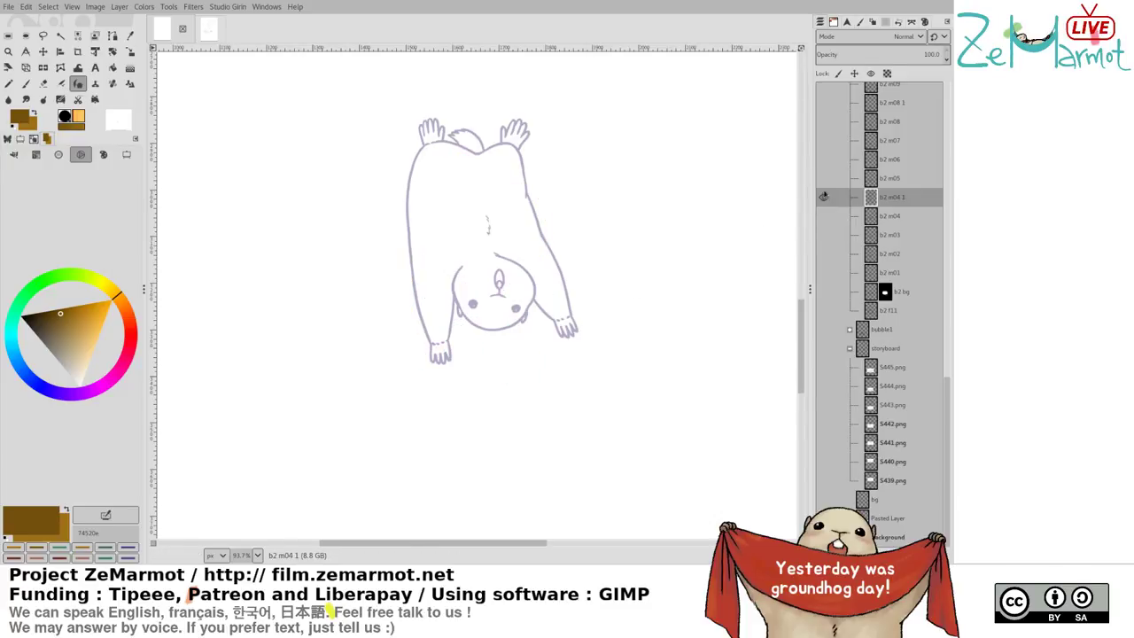
left_click(823, 196, "shift")
Show the b2 m04 and b2 m05 frames together with b2 m04 1, leaving b2 m03 and b2 m06 hidden
left_click(823, 178)
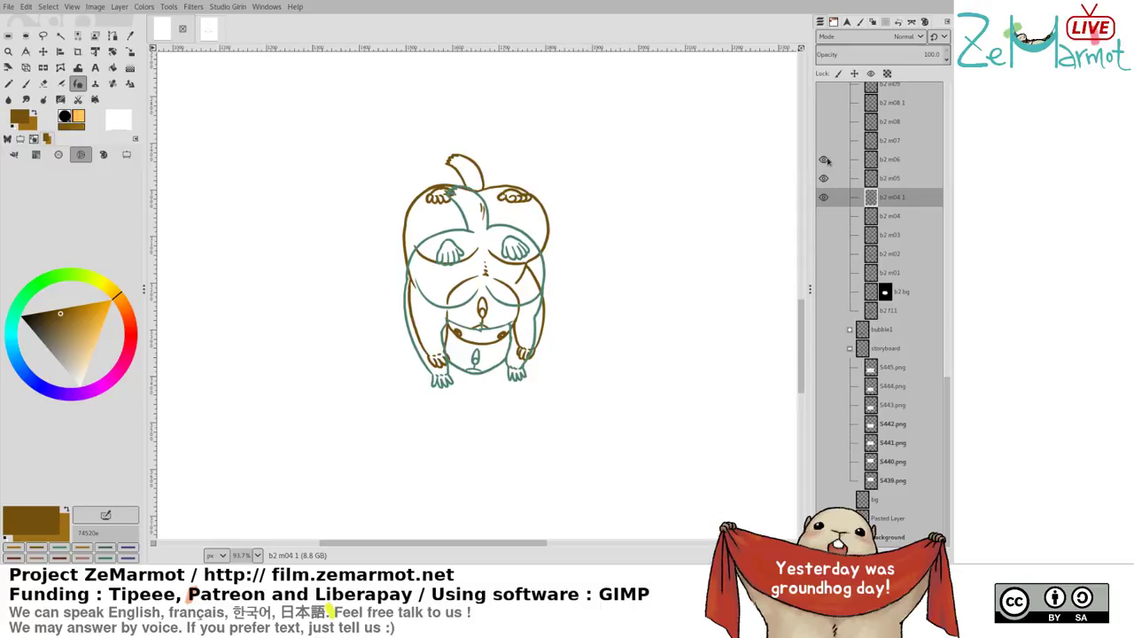
left_click(824, 161)
left_click(824, 235)
left_click(823, 216)
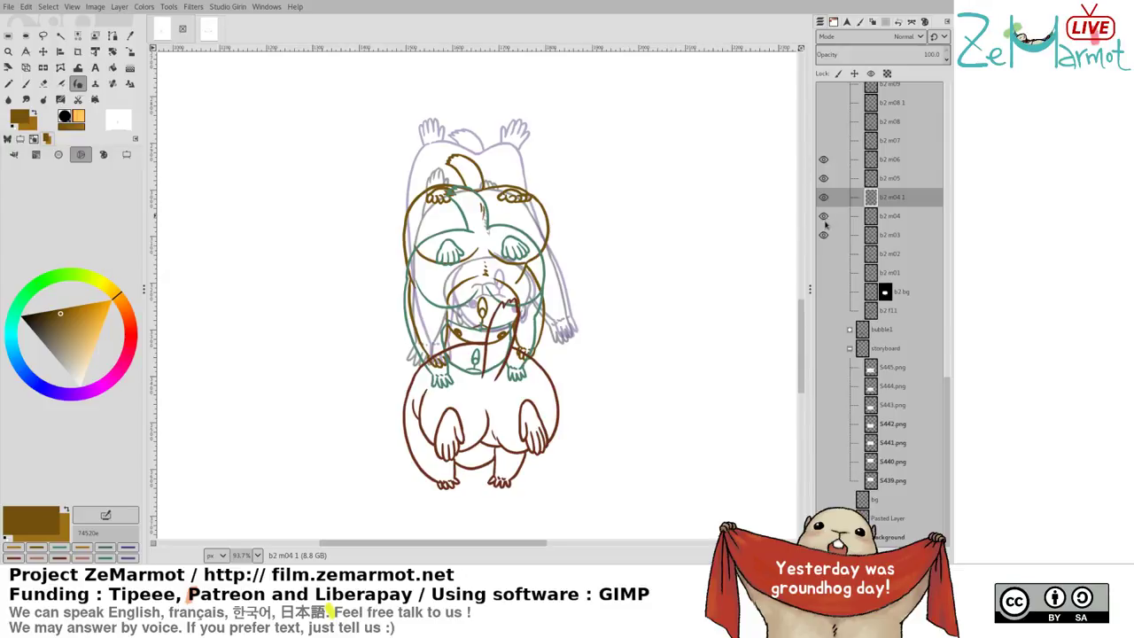
left_click(825, 235)
left_click(824, 159)
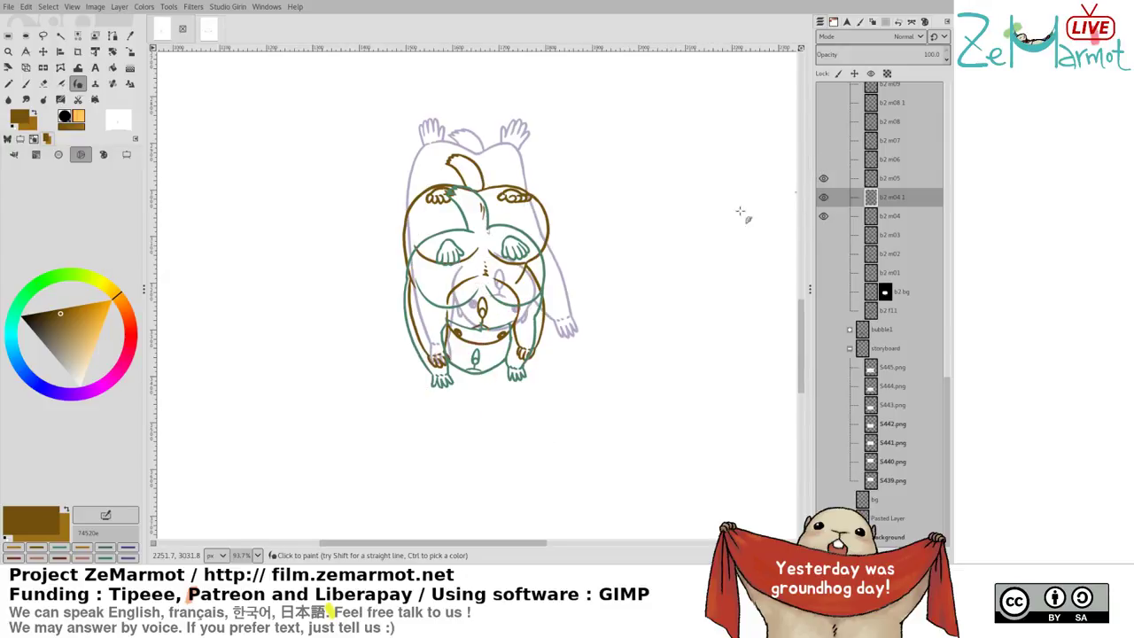
Erase the outer toes of the brown hind paw that touch the body outline, farthest from the left-hand foot
scroll(524, 167, "up", 5, "ctrl")
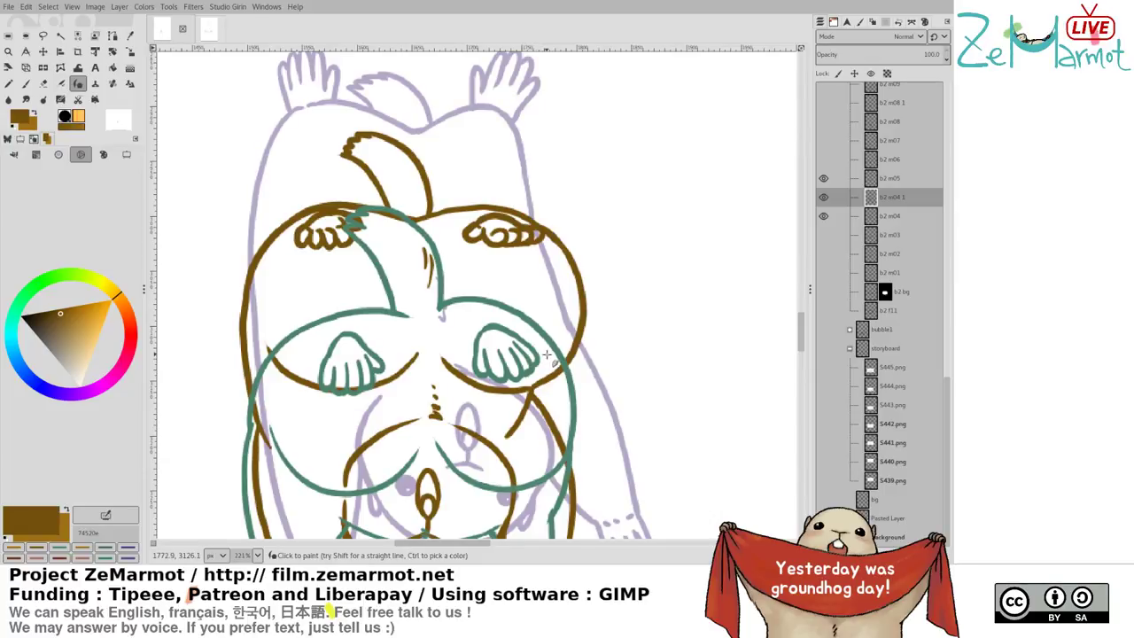
scroll(516, 251, "up", 3, "ctrl")
key("shift+e")
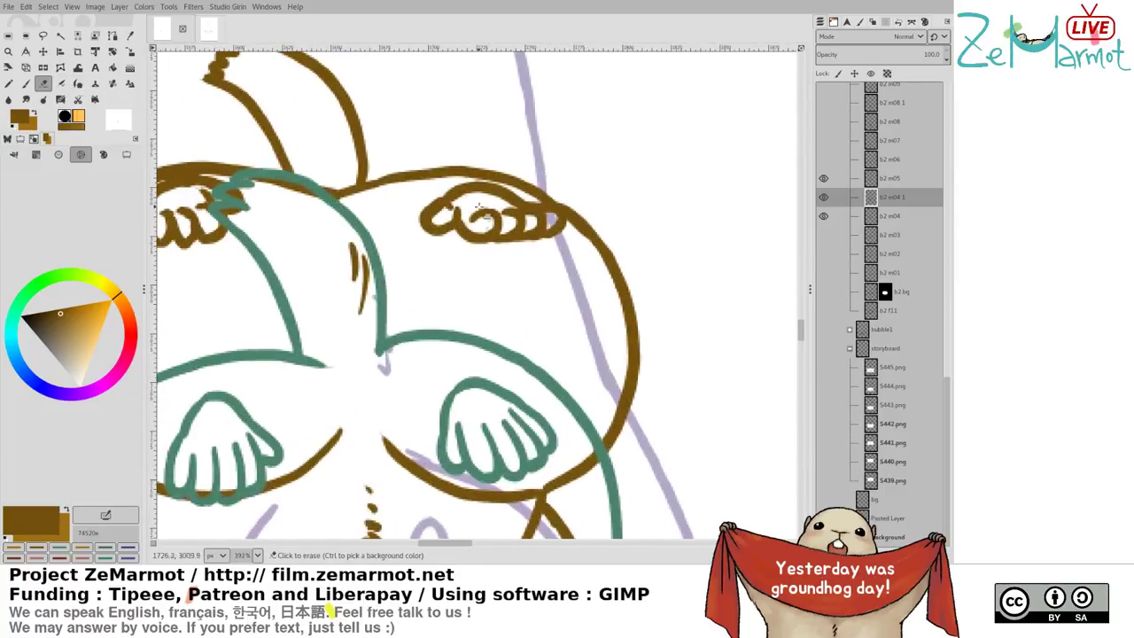
left_click_drag(509, 226, 305, 225)
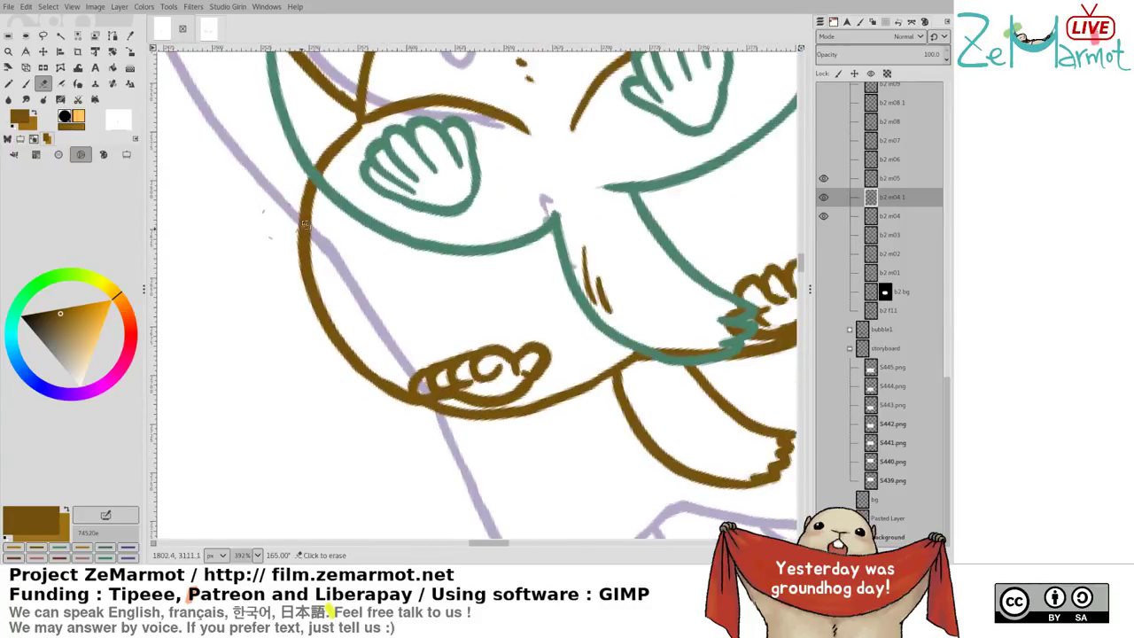
mouse_move(415, 376)
left_mouse_down()
mouse_move(427, 383)
mouse_move(416, 388)
mouse_move(446, 390)
mouse_move(434, 378)
mouse_move(464, 368)
mouse_move(477, 379)
left_mouse_up()
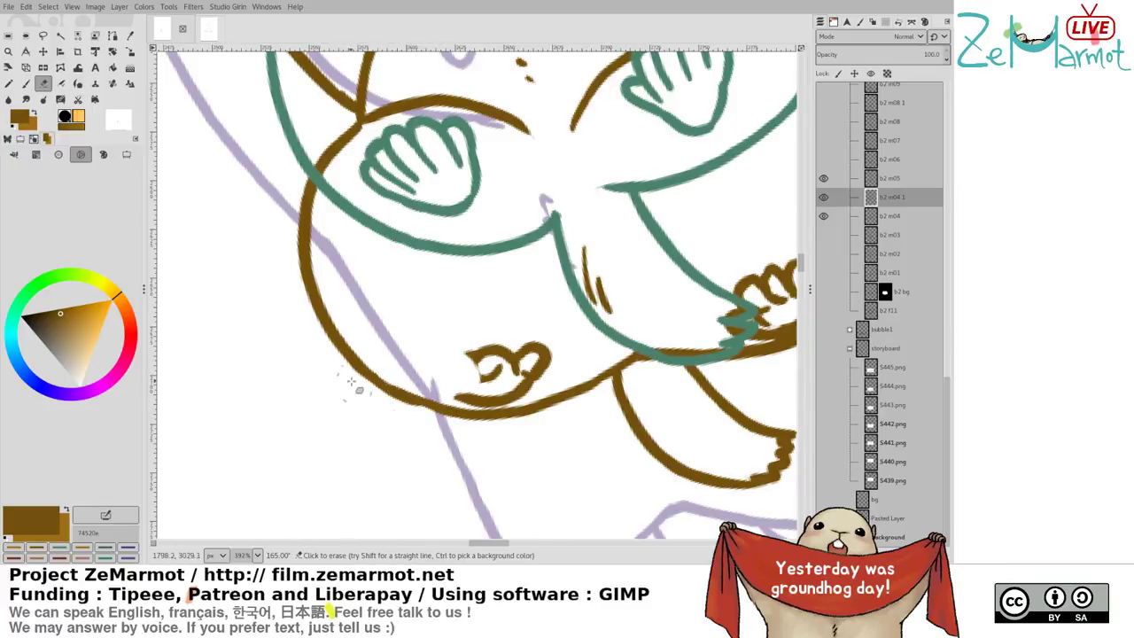
key("p")
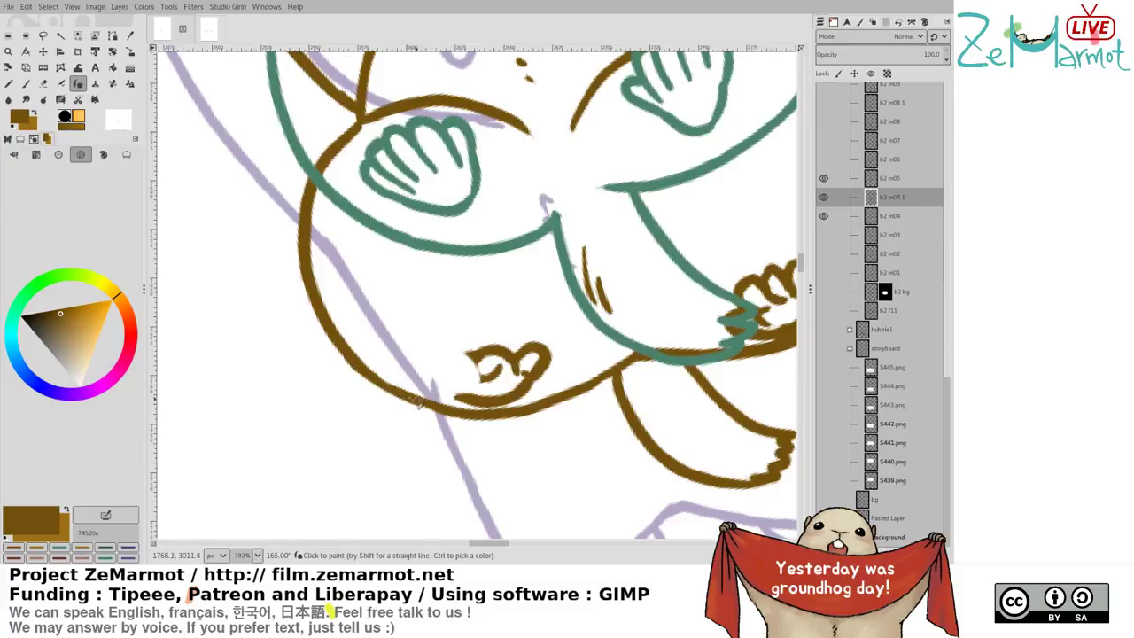
key("shift+e")
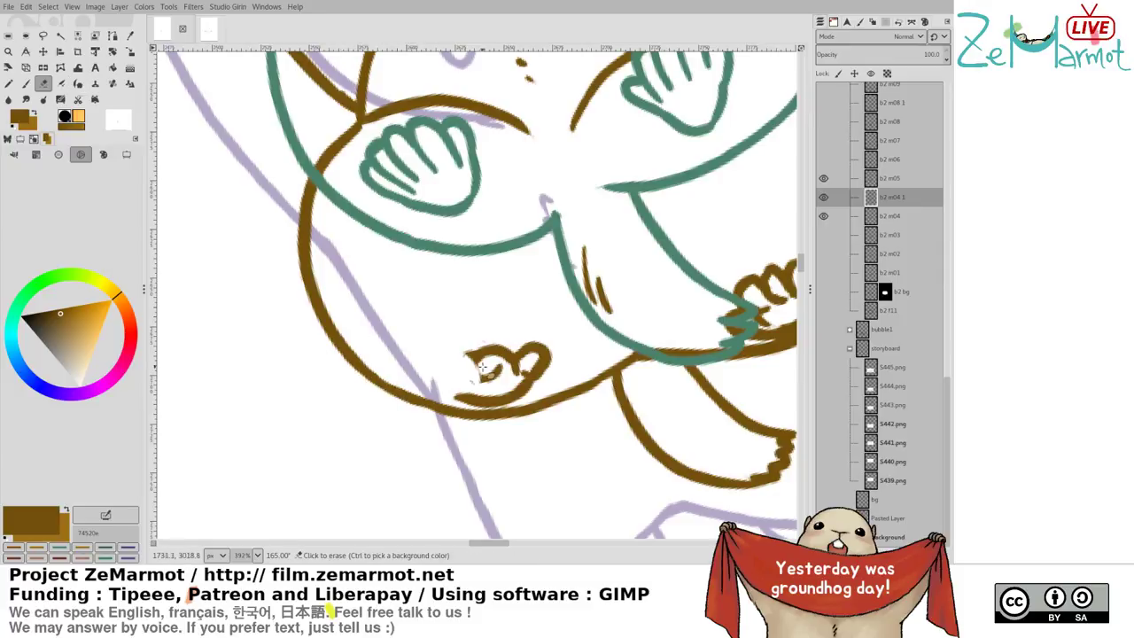
Redraw the brown hind paw's outer toes as a shorter, rounded row that stays clear of the body outline
mouse_move(468, 352)
left_mouse_down()
mouse_move(479, 376)
mouse_move(493, 364)
mouse_move(461, 398)
mouse_move(457, 363)
mouse_move(511, 362)
mouse_move(511, 375)
mouse_move(470, 382)
left_mouse_up()
key("k")
key("ctrl+z")
key("ctrl+z")
key("ctrl+z")
key("shift+e")
key("k")
key("shift+e")
key("k")
key("ctrl+z")
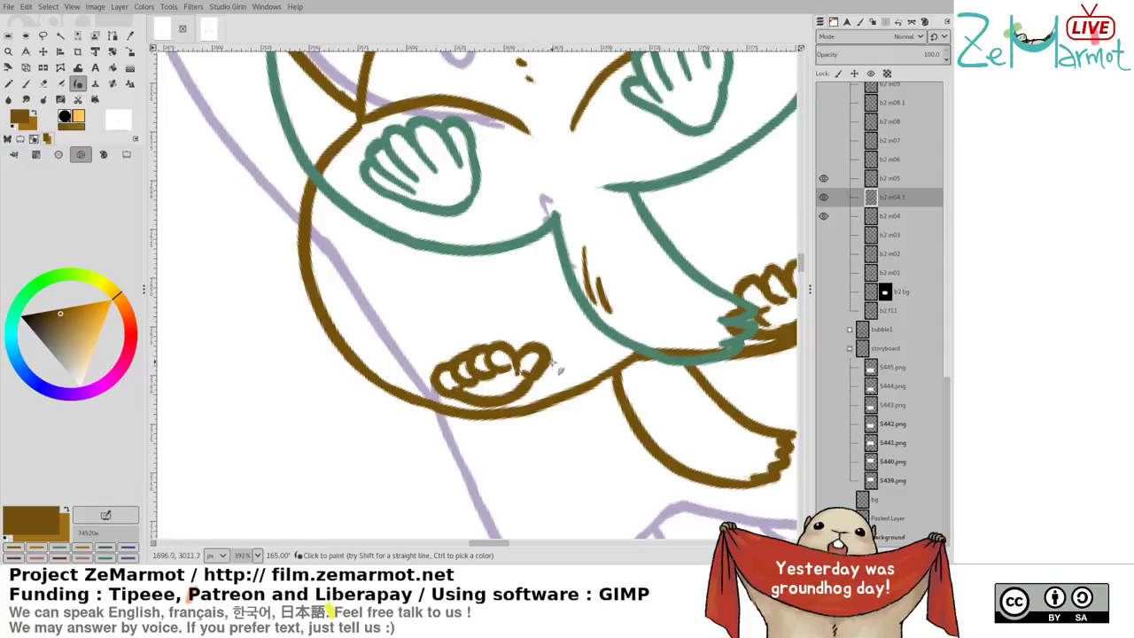
Review the whole b2 m04 1 drawing in its mirrored, unrotated view and save the image
key("shift+e")
scroll(560, 341, "down", 4)
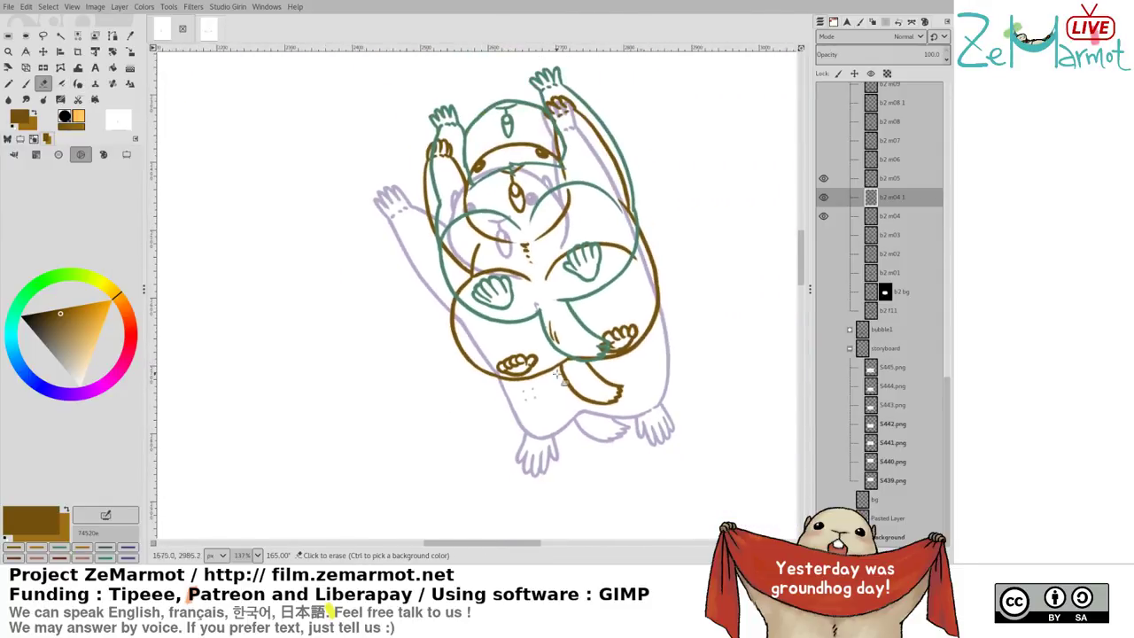
left_click_drag(607, 305, 413, 273)
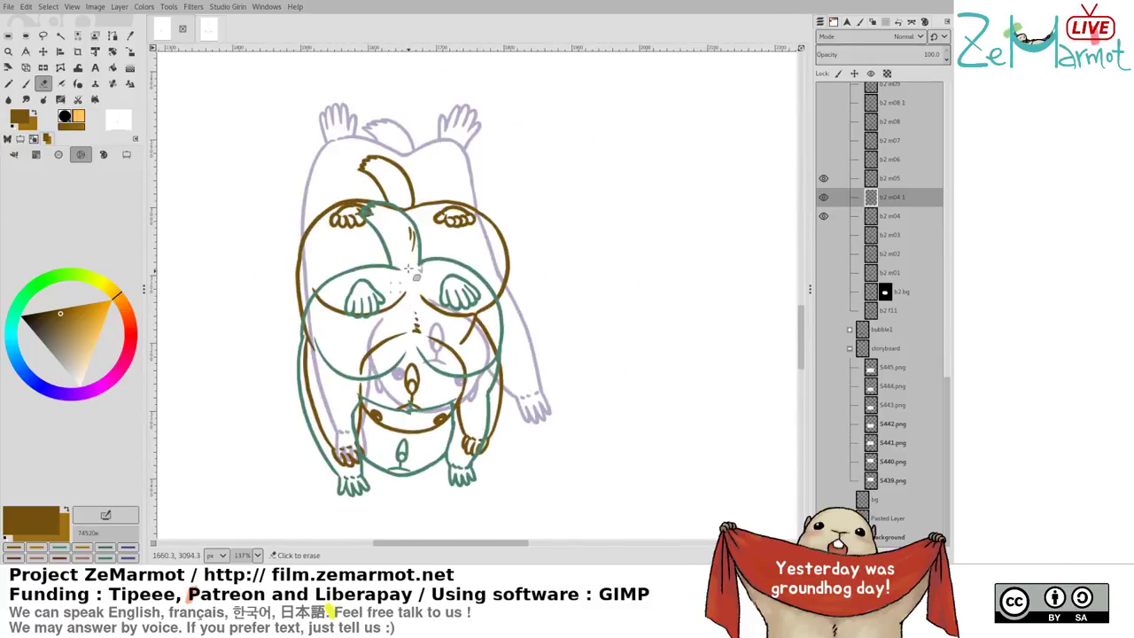
key("ctrl+s")
Hide b2 m04 1 and b2 m04, show b2 m05 together with b2 m06, and make b2 m05 the active layer
left_click_drag(498, 289, 466, 330)
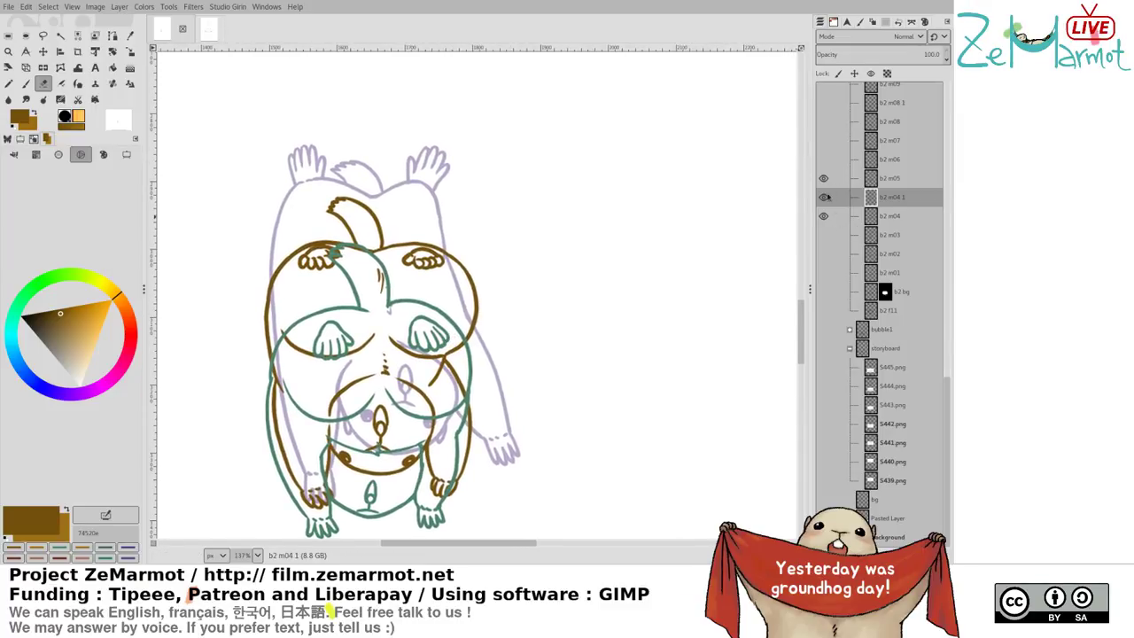
left_click(824, 179)
left_click(824, 198)
left_click(824, 216)
left_click(824, 179)
left_click(824, 161)
left_click(894, 179)
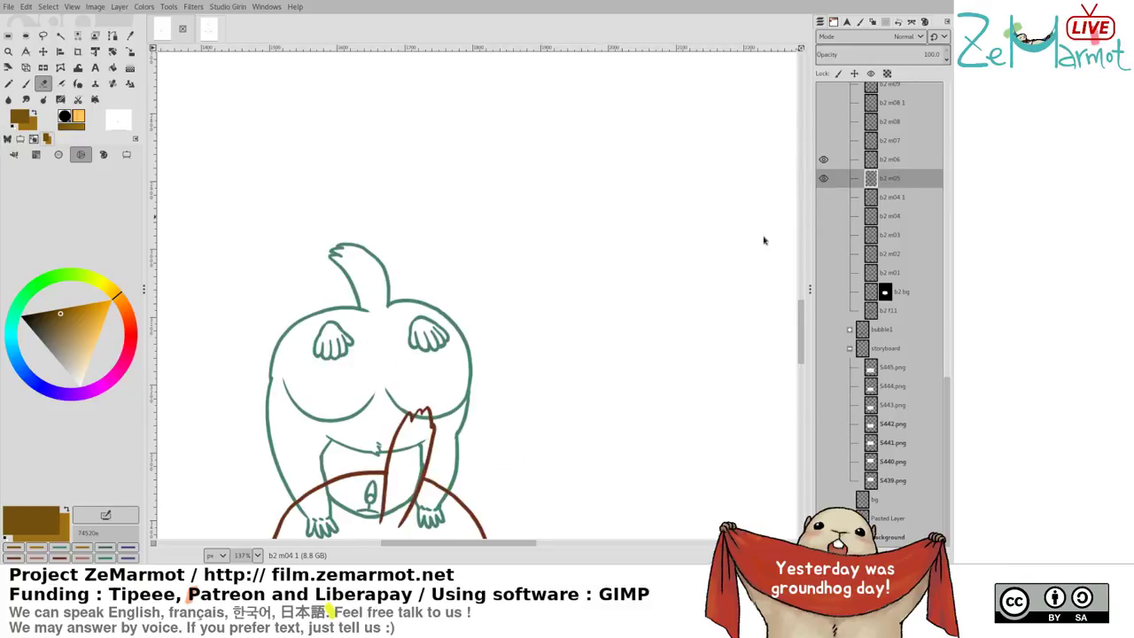
mouse_move(499, 387)
left_mouse_down()
mouse_move(559, 223)
mouse_move(554, 208)
left_mouse_up()
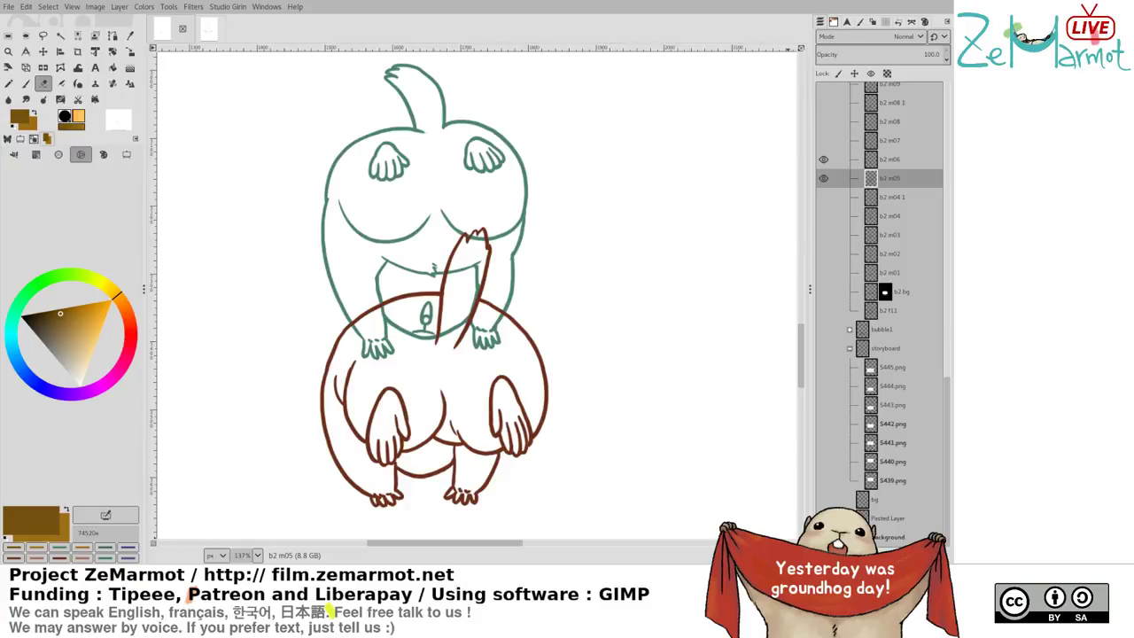
Add a new layer directly above b2 m05 and name it b2 m05 1
left_click(825, 555, "shift")
double_click(882, 198)
key("ctrl+c")
double_click(885, 183)
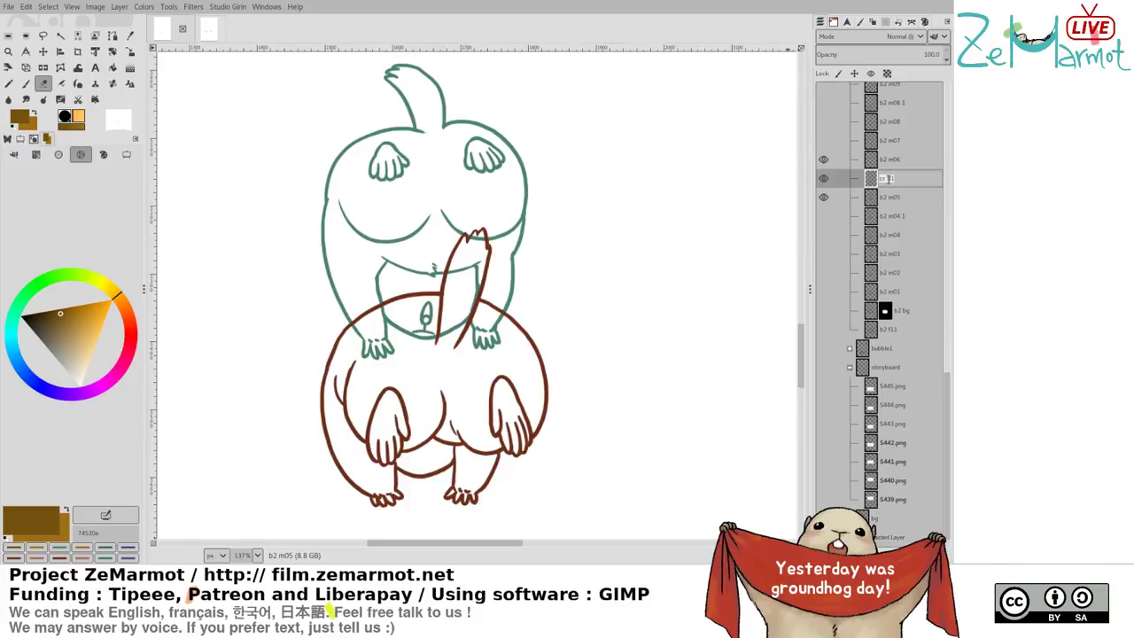
key("ctrl+v")
type("1")
key("Return")
Fade b2 m05 and b2 m06 by lowering their opacity, and make b2 m05 1 the active layer
left_click(890, 203)
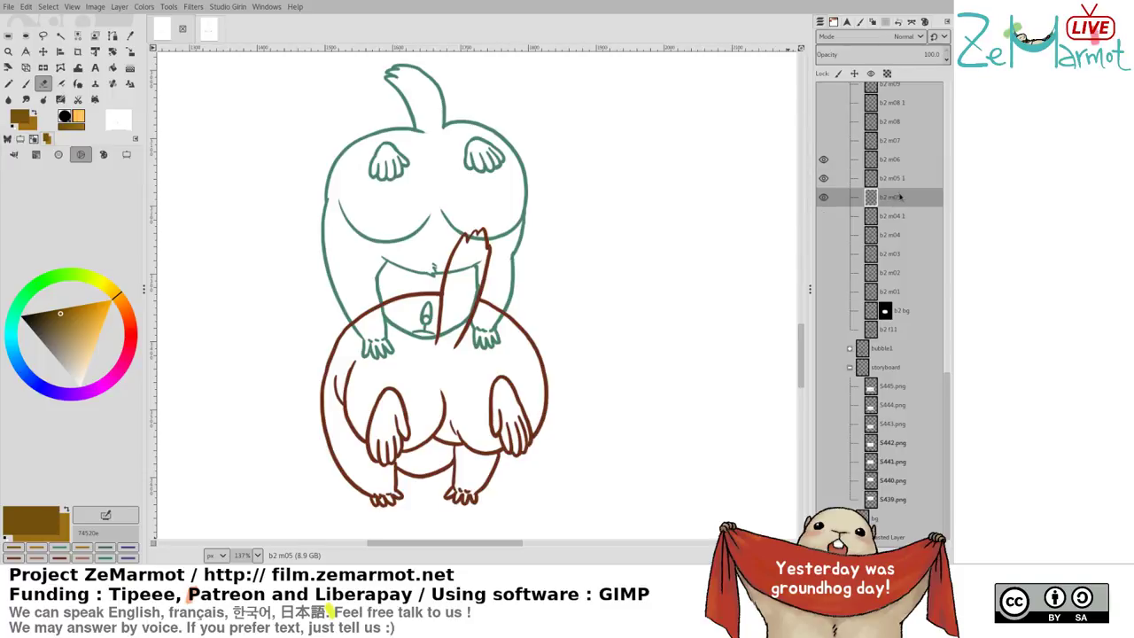
left_click(876, 51)
left_click(887, 160)
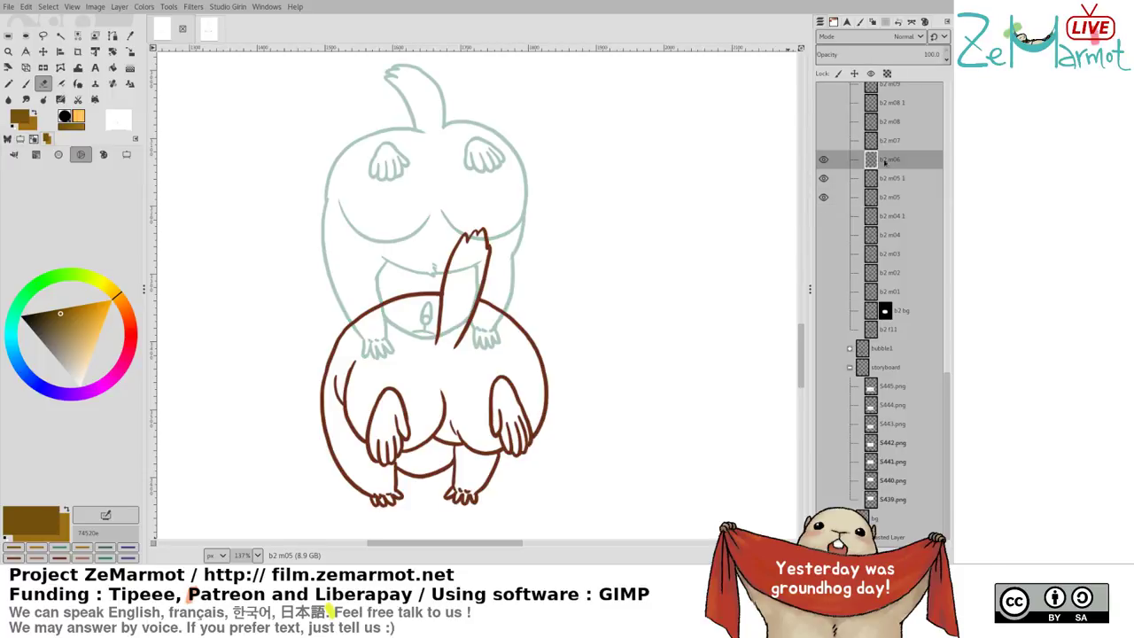
left_click(855, 52)
left_click(889, 178)
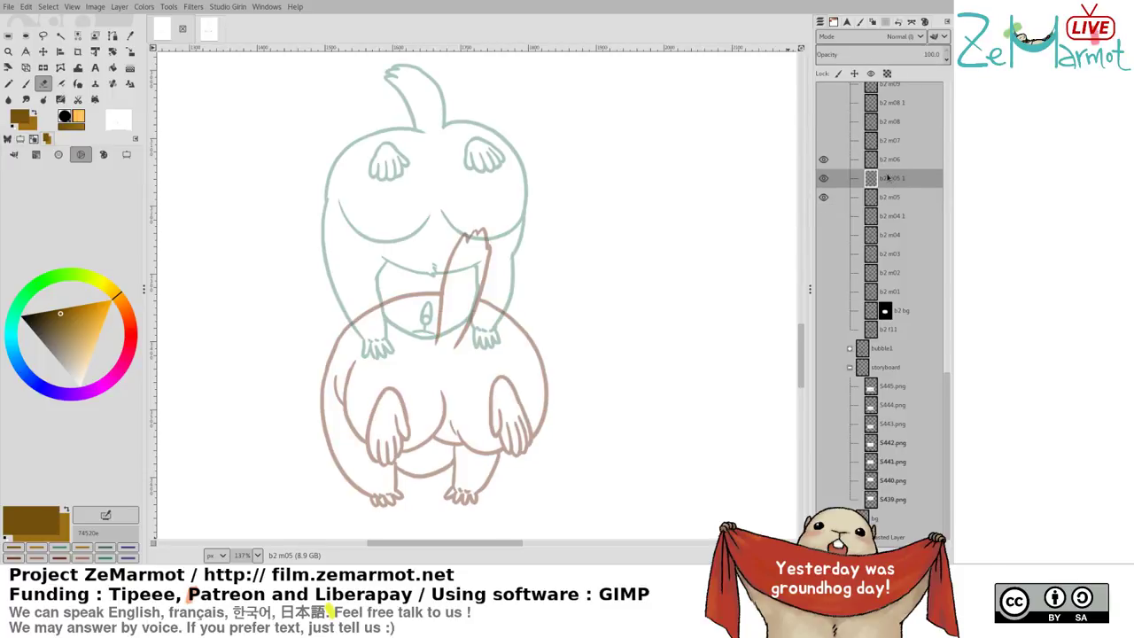
Prepare the Ink tool for the b2 m05 1 drawing with a dark teal foreground colour
mouse_move(455, 338)
left_mouse_down()
mouse_move(473, 283)
mouse_move(461, 277)
left_mouse_up()
key("k")
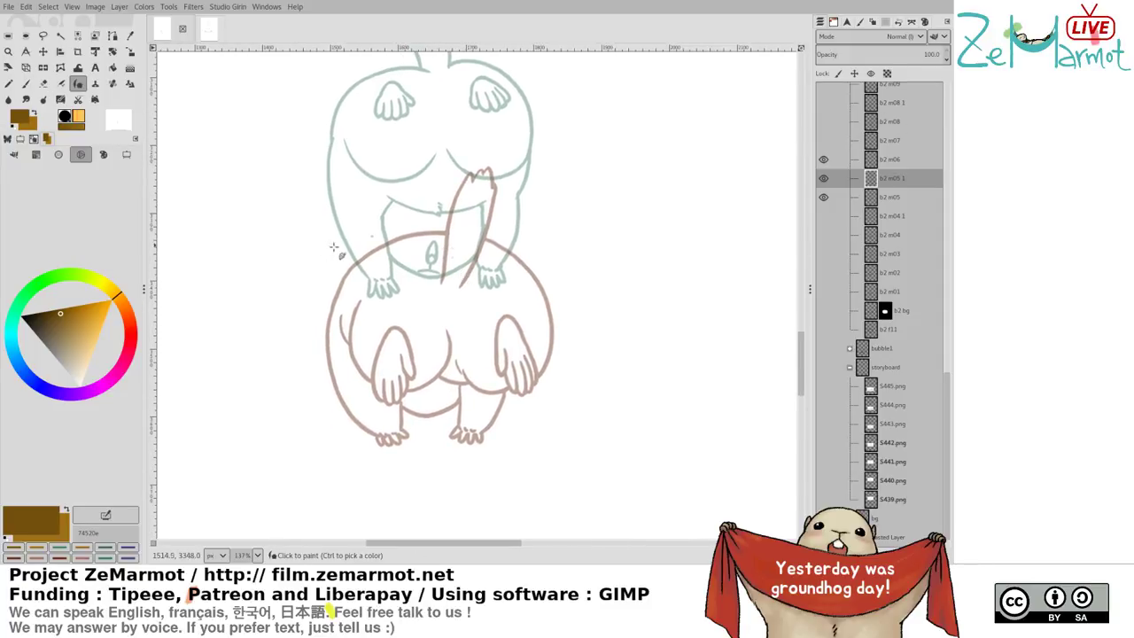
left_click_drag(325, 236, 356, 359)
key("ctrl+z")
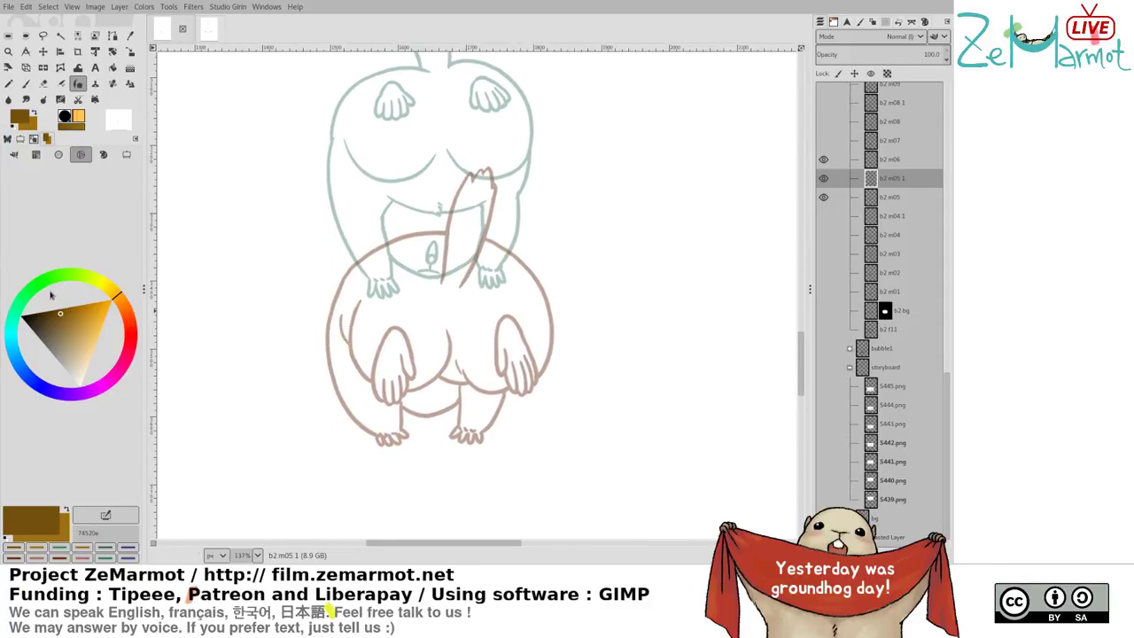
left_click(46, 283)
mouse_move(46, 282)
left_mouse_down()
mouse_move(20, 319)
mouse_move(25, 368)
mouse_move(25, 340)
left_mouse_up()
left_click_drag(329, 285, 287, 325)
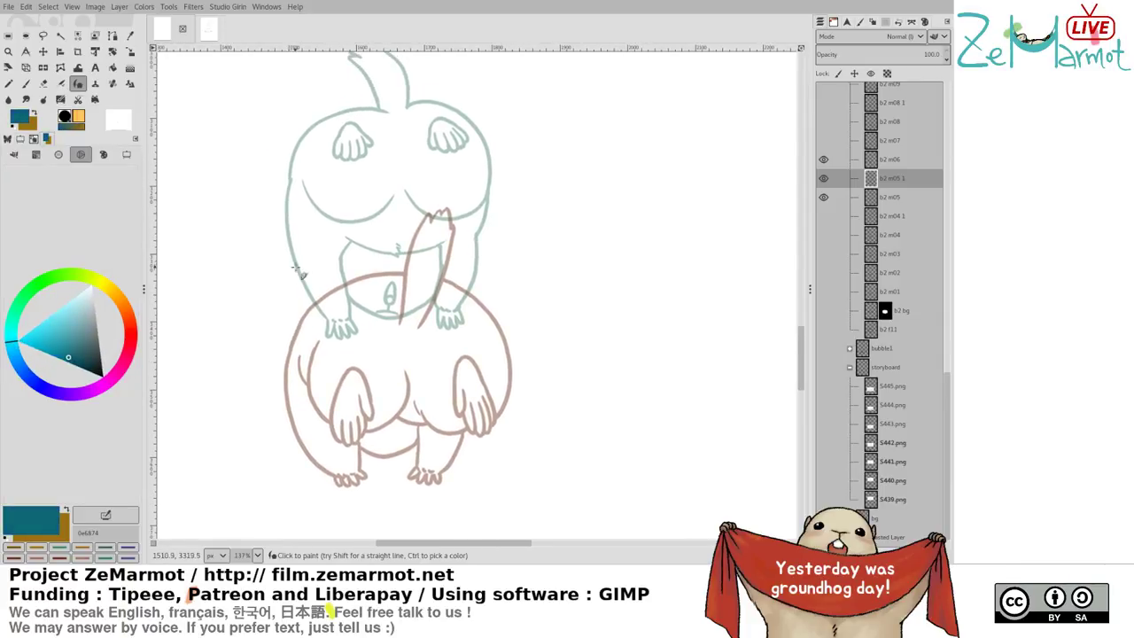
Ink the teal rump outline as a wide arc midway between the b2 m05 and b2 m06 bodies
left_click_drag(289, 269, 407, 213)
key("ctrl+z")
mouse_move(289, 255)
left_mouse_down()
mouse_move(318, 228)
mouse_move(381, 204)
mouse_move(418, 207)
mouse_move(467, 231)
mouse_move(509, 301)
left_mouse_up()
key("ctrl+z")
mouse_move(422, 208)
left_mouse_down()
mouse_move(504, 260)
mouse_move(509, 333)
left_mouse_up()
left_click_drag(411, 310, 409, 299)
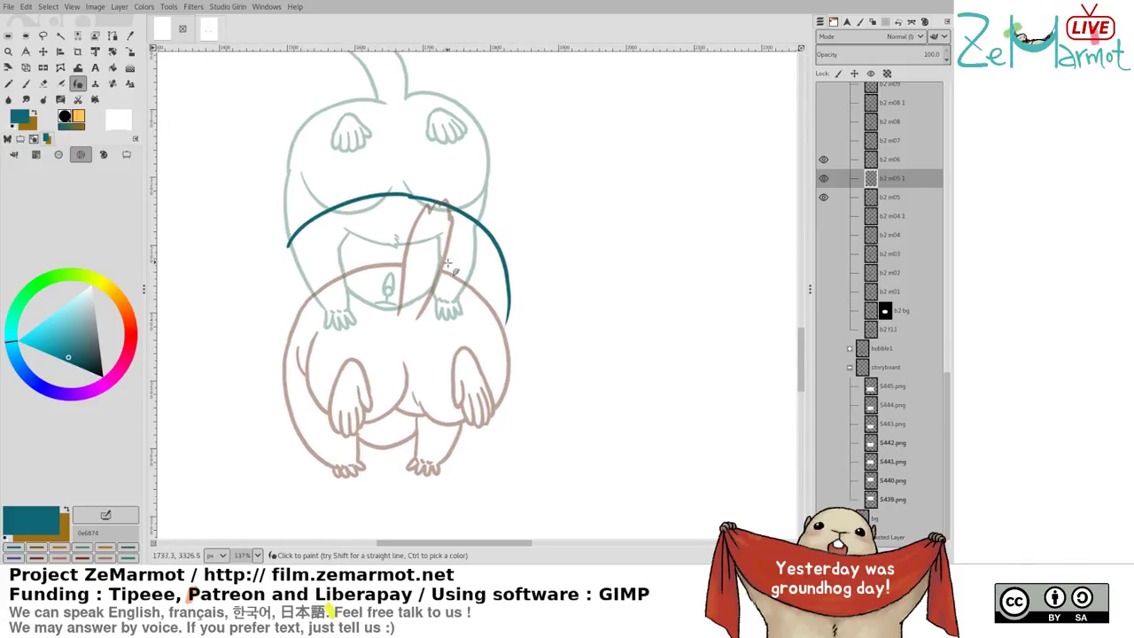
Ink the right-hand hind paw with its heel curve and toes inside the teal rump arc
mouse_move(445, 246)
left_mouse_down()
mouse_move(474, 283)
mouse_move(441, 296)
mouse_move(458, 326)
mouse_move(458, 310)
mouse_move(450, 315)
left_mouse_up()
key("ctrl+z")
key("ctrl+z")
key("ctrl+z")
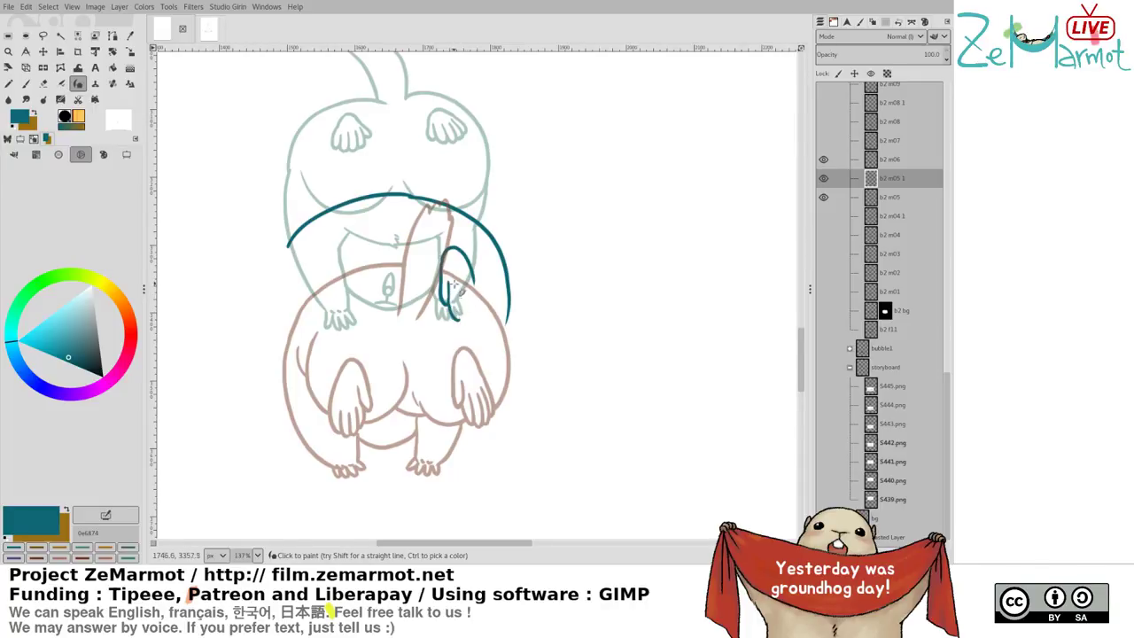
key("ctrl+z")
key("ctrl+z")
key("ctrl+z")
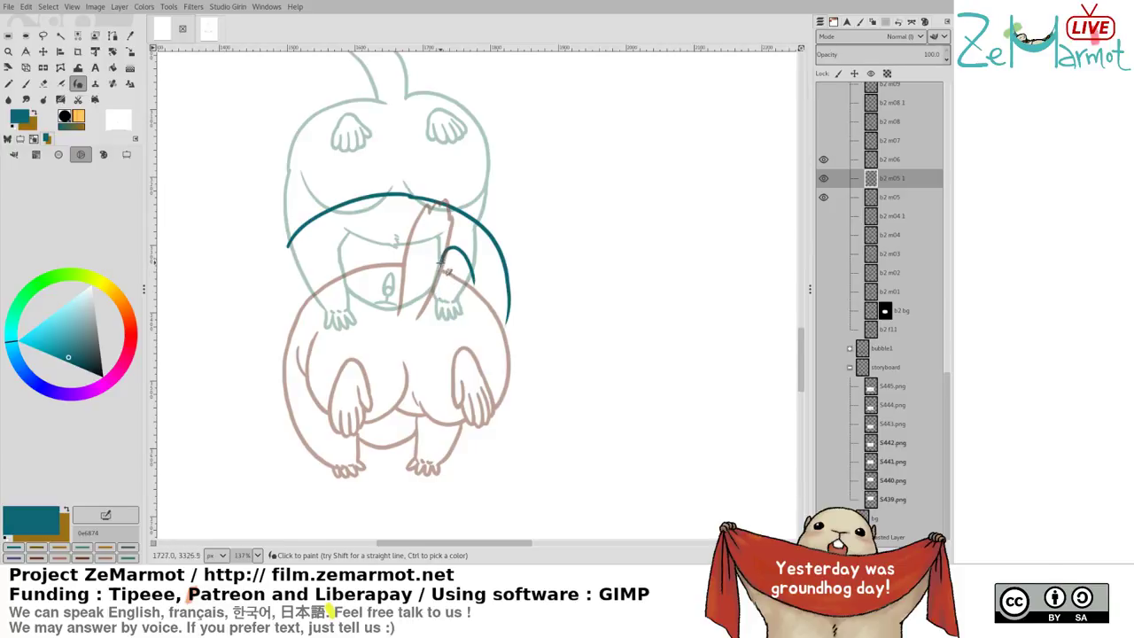
mouse_move(443, 263)
left_mouse_down()
mouse_move(446, 264)
mouse_move(442, 298)
mouse_move(448, 271)
mouse_move(462, 319)
left_mouse_up()
key("ctrl+z")
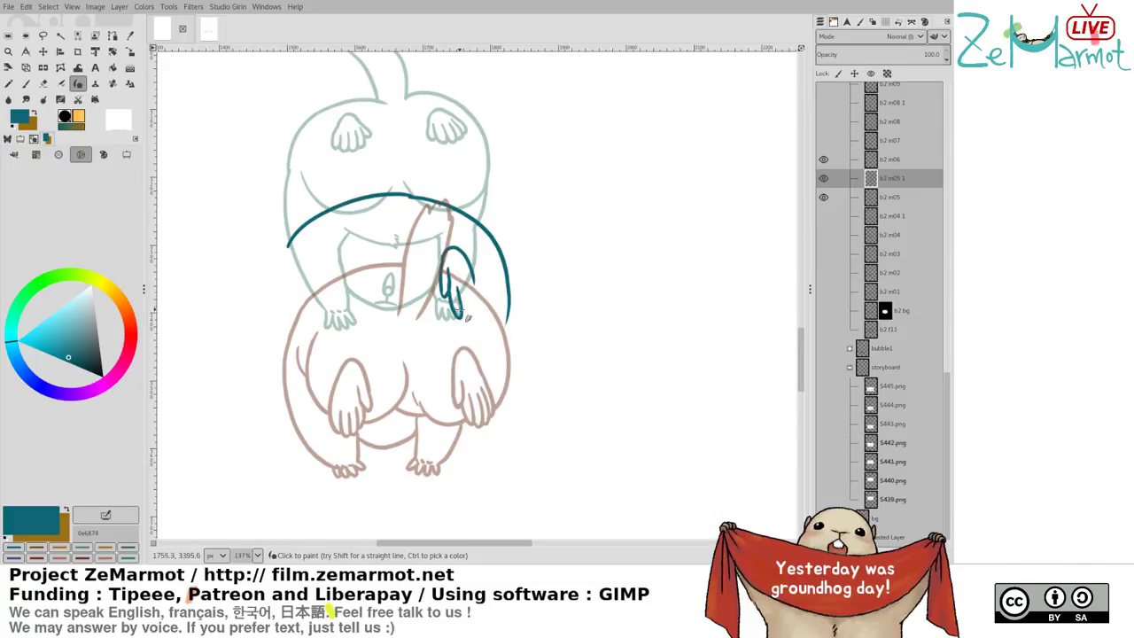
left_click_drag(468, 317, 470, 288)
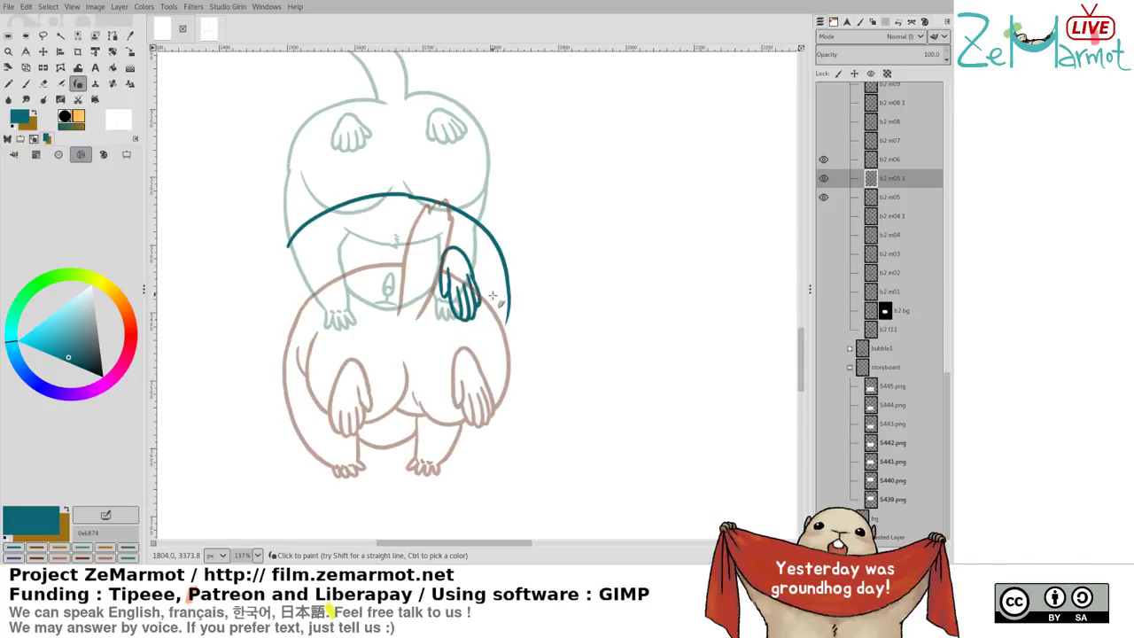
Erase the upper outline of the teal hind paw and redraw it as a taller, narrower heel curve above the toes
key("shift+e")
left_click_drag(447, 257, 483, 281)
scroll(487, 293, "up", 5)
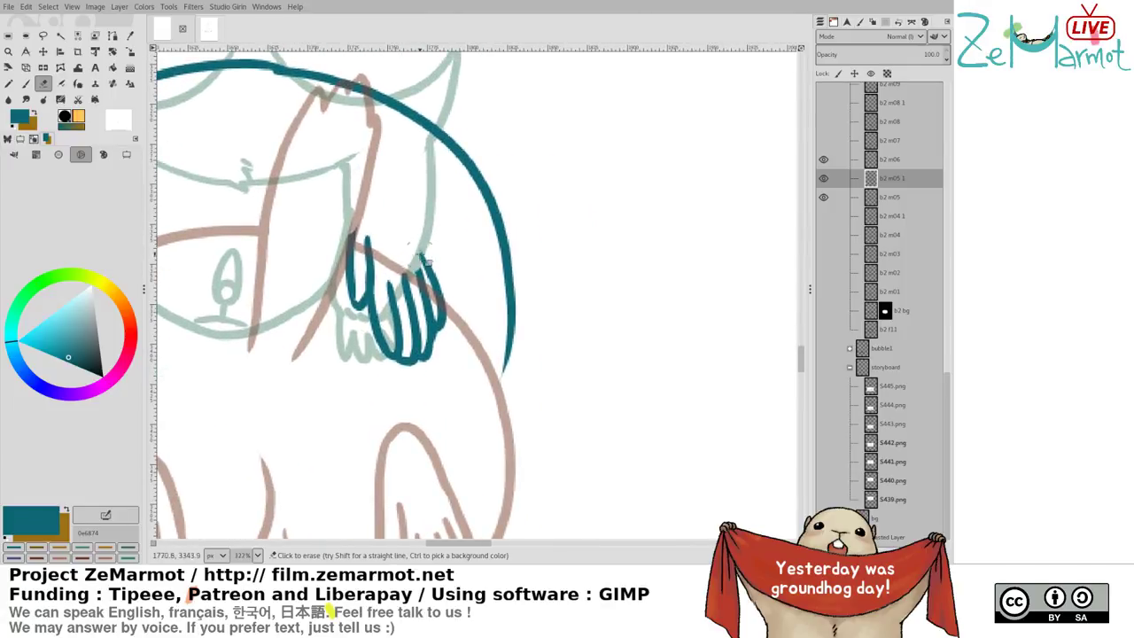
key("p")
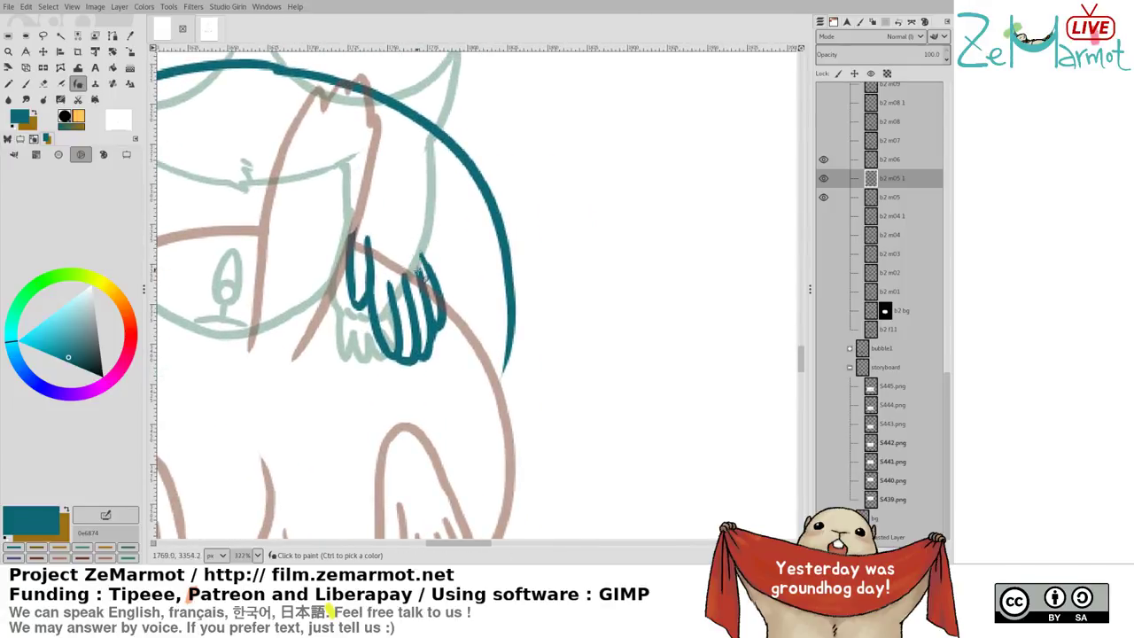
key("shift+e")
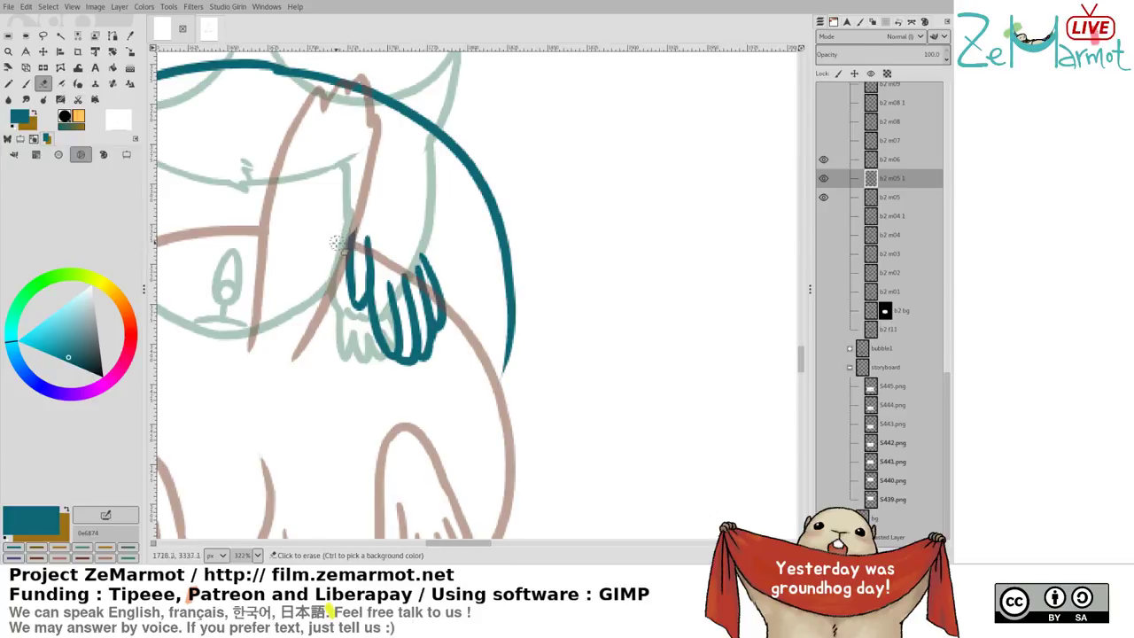
key("p")
mouse_move(359, 246)
left_mouse_down()
mouse_move(374, 187)
mouse_move(389, 187)
mouse_move(428, 257)
left_mouse_up()
scroll(428, 264, "down", 5)
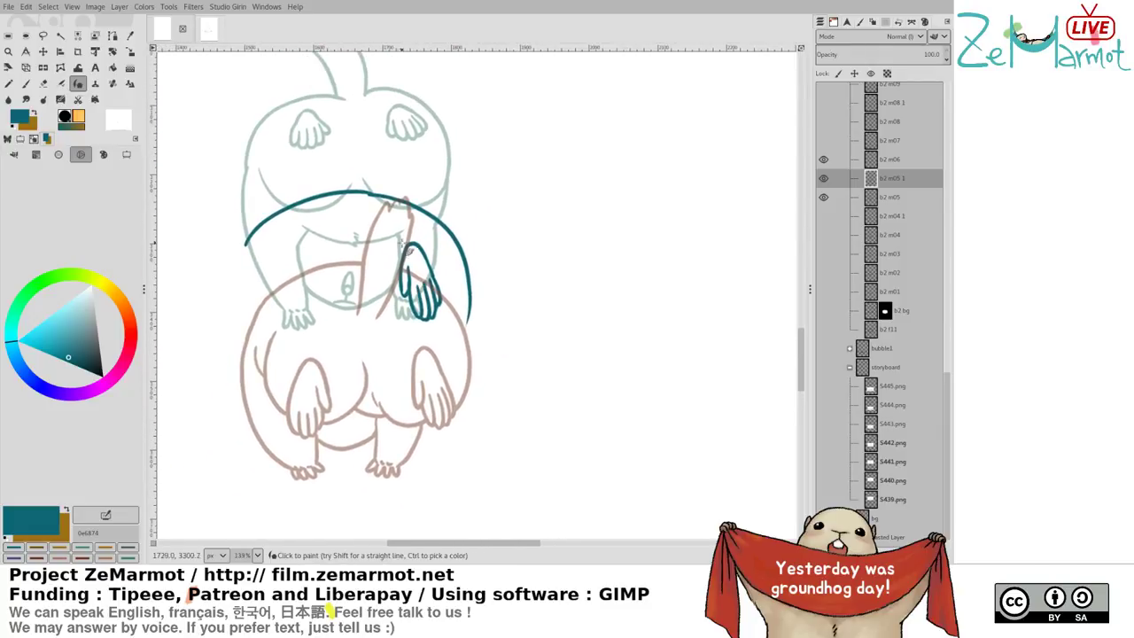
Erase the teal paw's innermost toe and redraw the paw's inner side line
scroll(403, 241, "up", 3)
key("shift+e")
left_click_drag(399, 306, 403, 331)
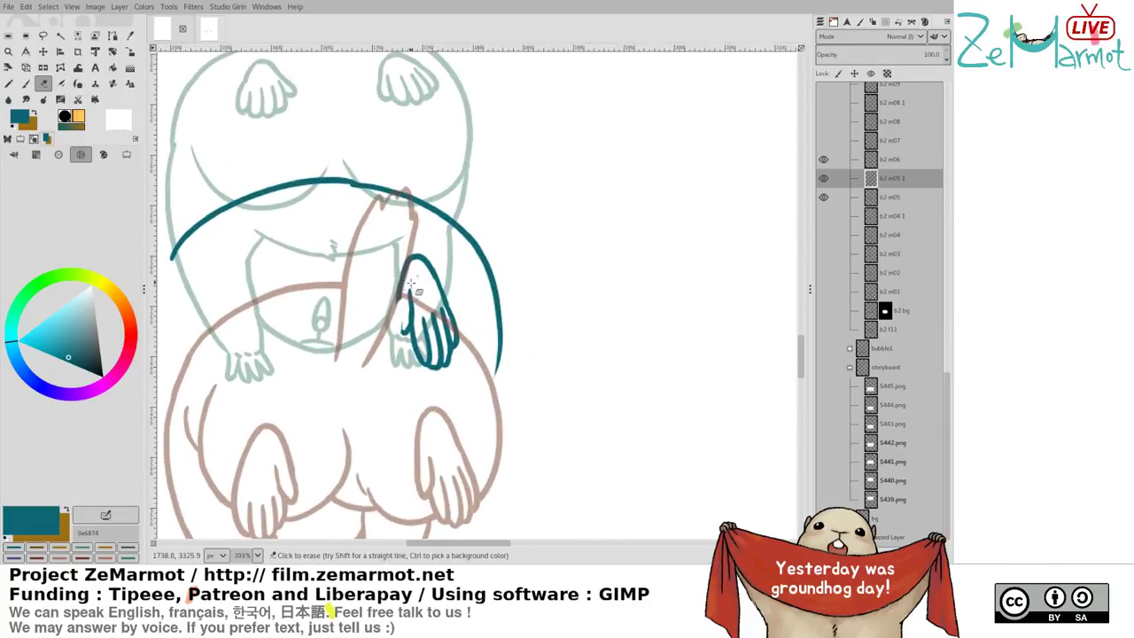
mouse_move(411, 285)
left_mouse_down()
mouse_move(396, 338)
mouse_move(409, 296)
left_mouse_up()
key("y")
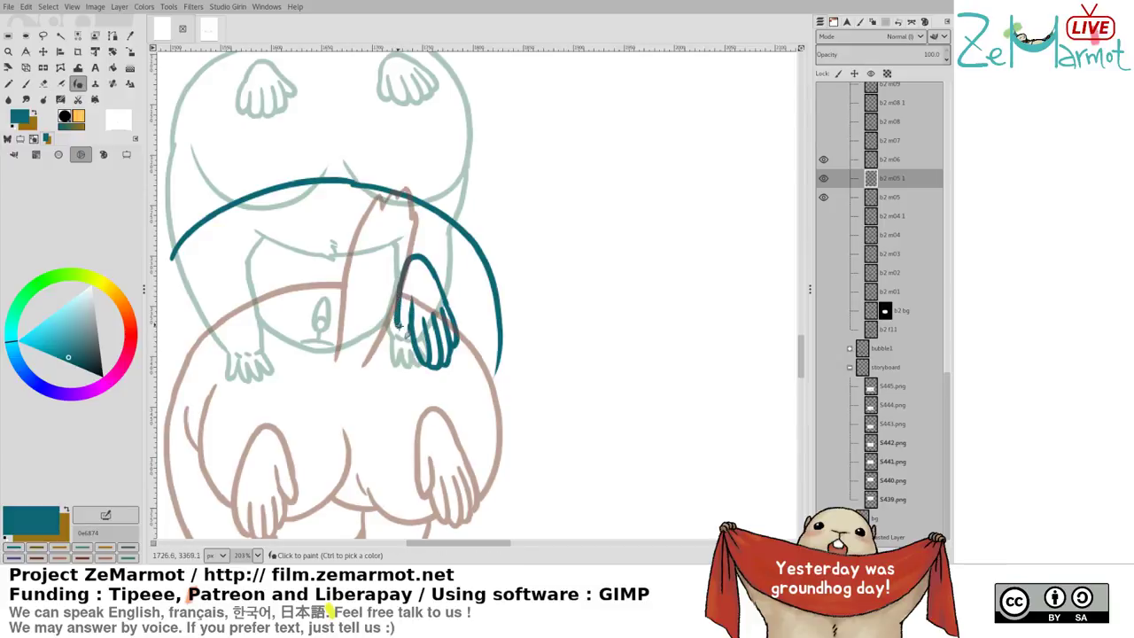
key("ctrl+z")
key("shift+e")
key("y")
left_click_drag(405, 265, 398, 297)
key("ctrl+z")
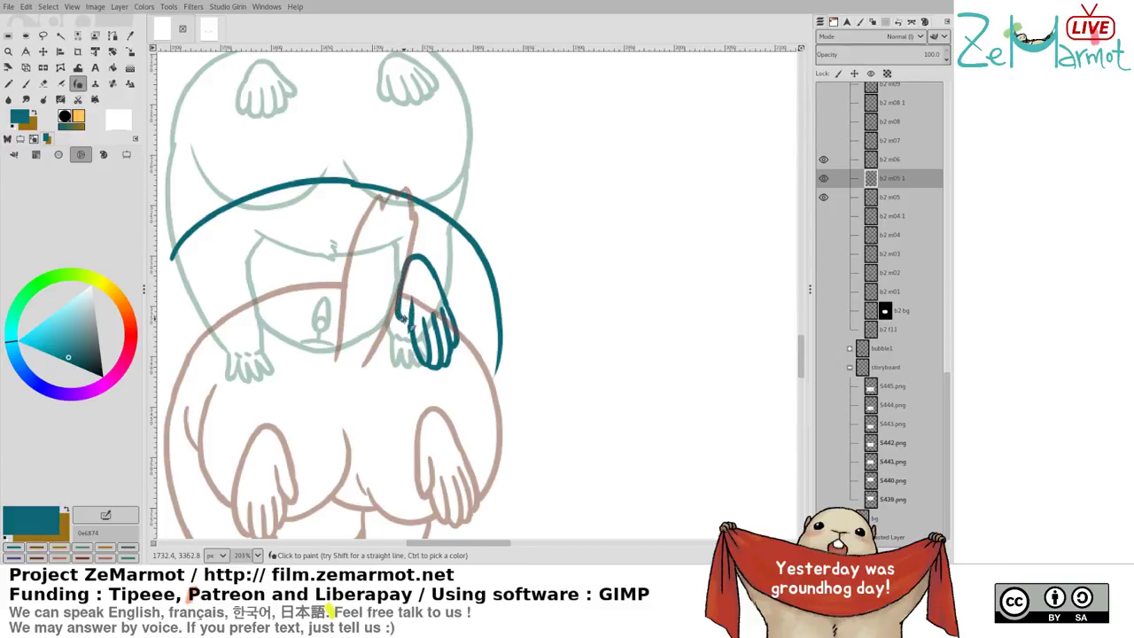
Close the teal paw's innermost toe with a short rounded tip and clean up the line beside it
key("shift+e")
key("y")
key("shift+e")
key("y")
key("shift+e")
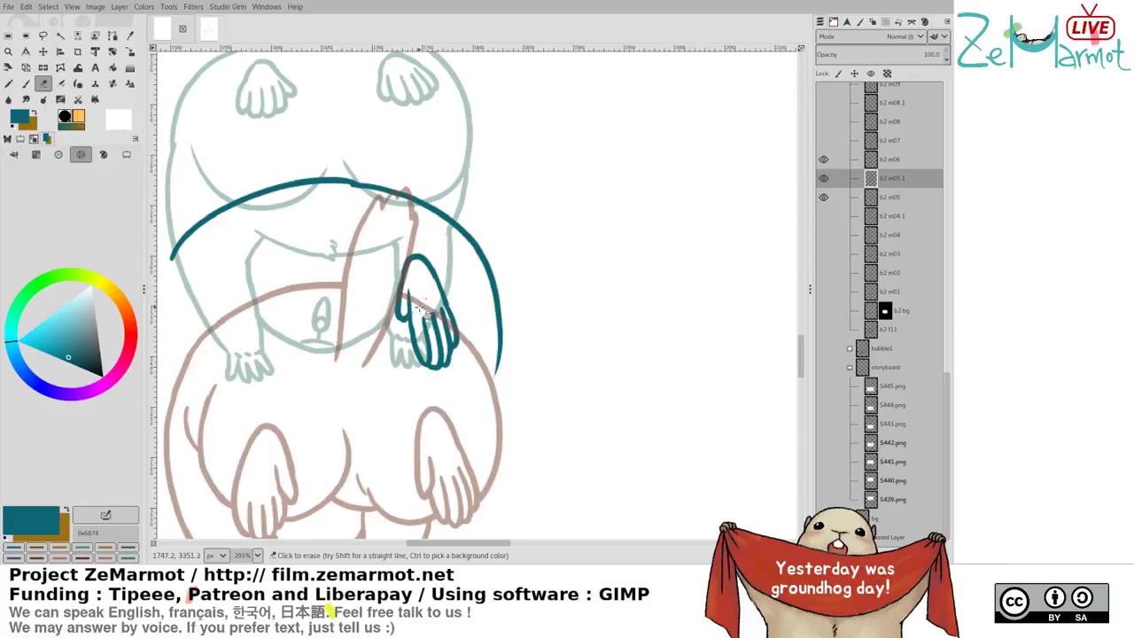
key("y")
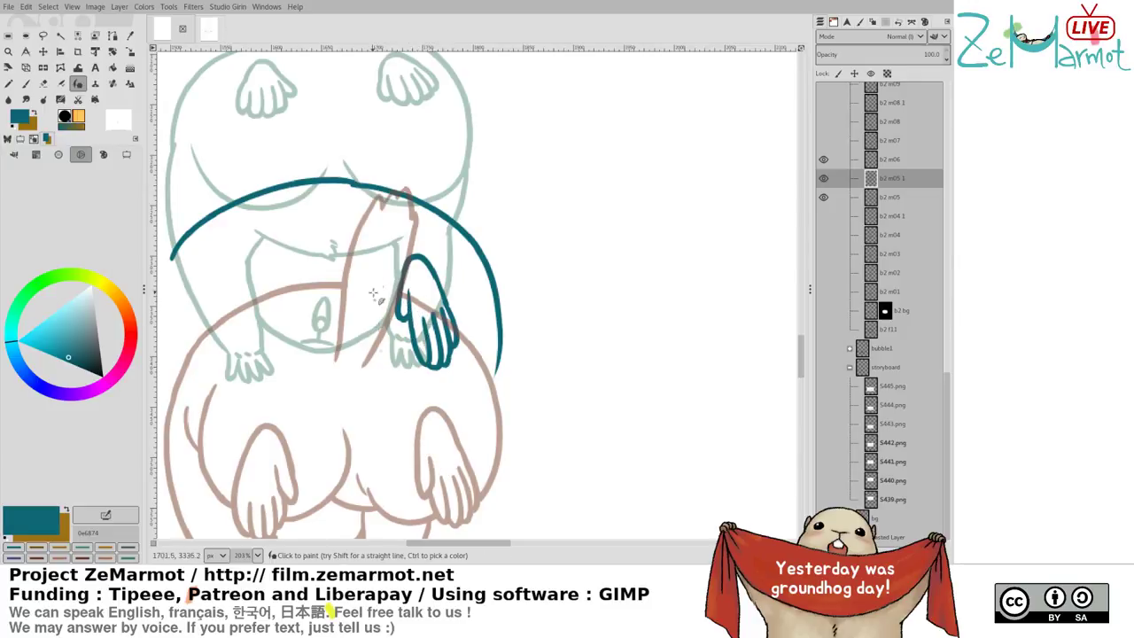
Erase the lower part of the teal paw's second toe and redraw it narrower
left_click_drag(371, 280, 361, 247)
key("shift+e")
left_click_drag(410, 324, 405, 313)
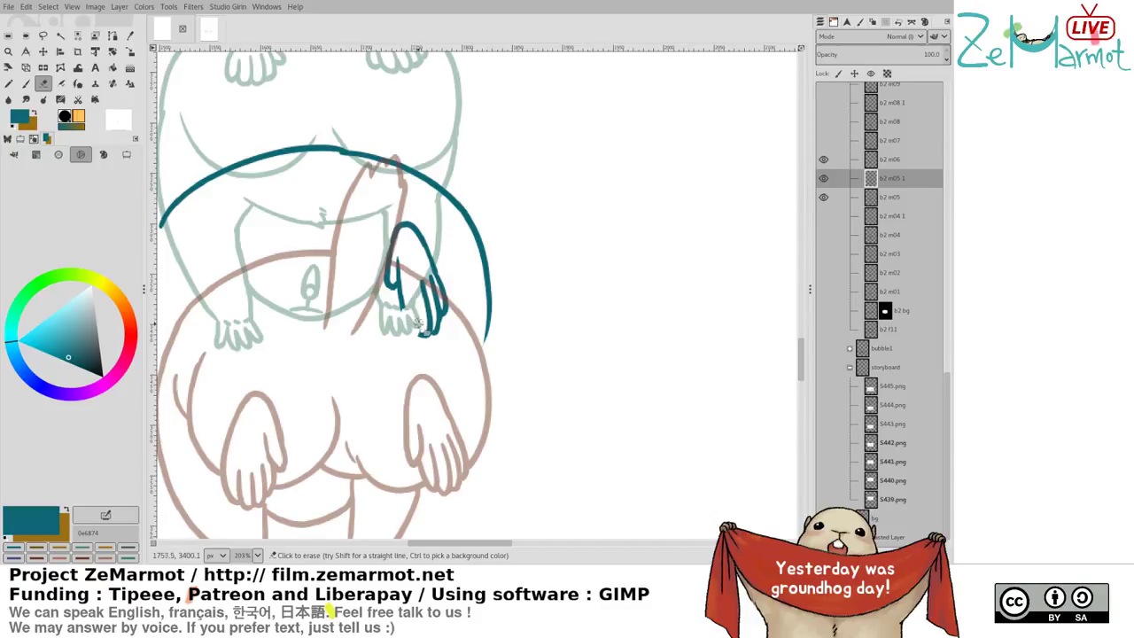
key("y")
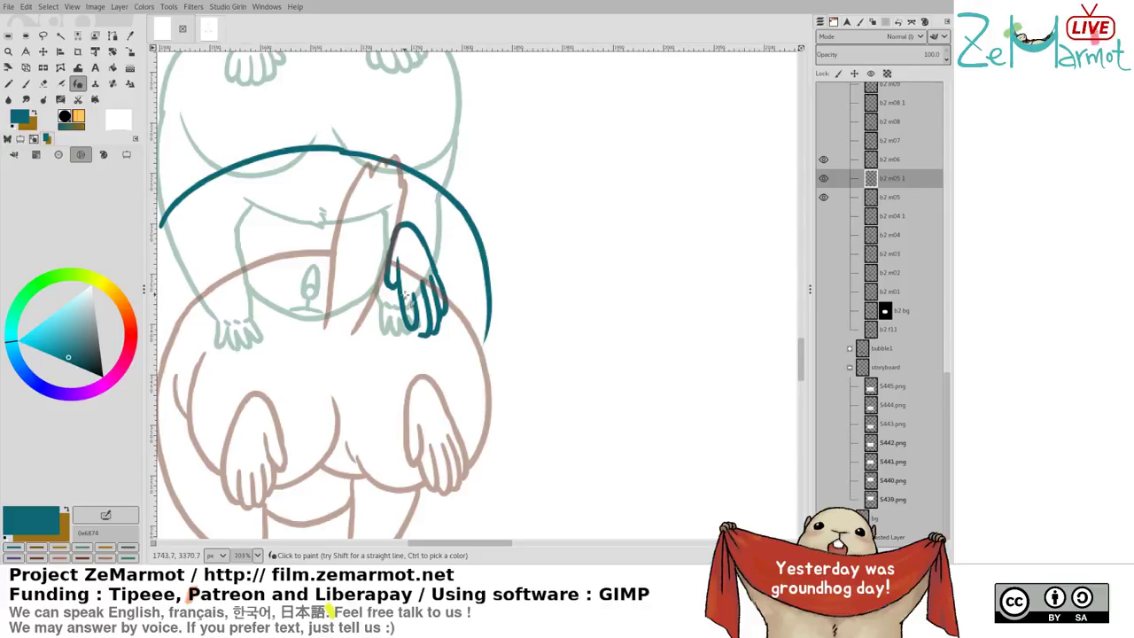
Erase the right teal hind paw's narrow inner toe and redraw it with a rounded tip beside the neighbouring toe
key("shift+e")
key("y")
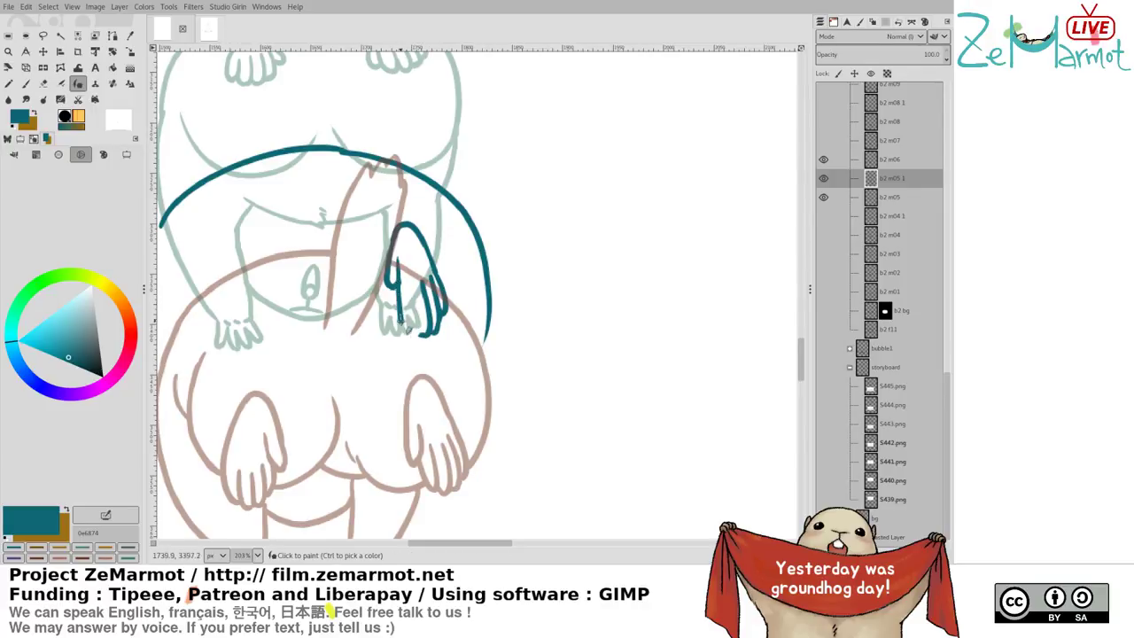
key("ctrl+z")
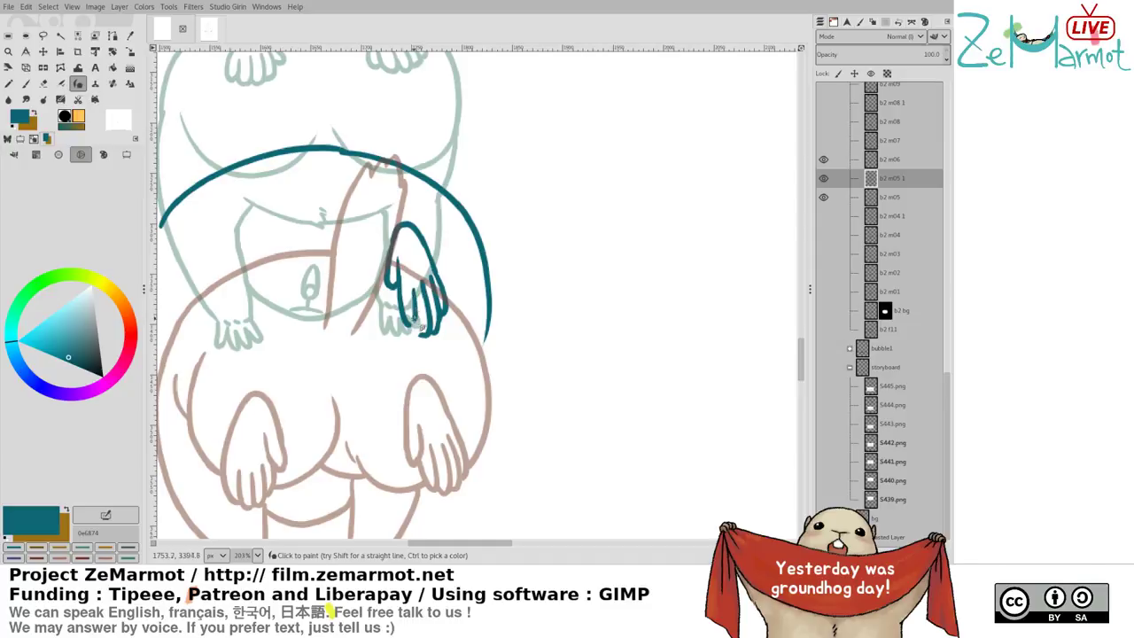
key("shift+e")
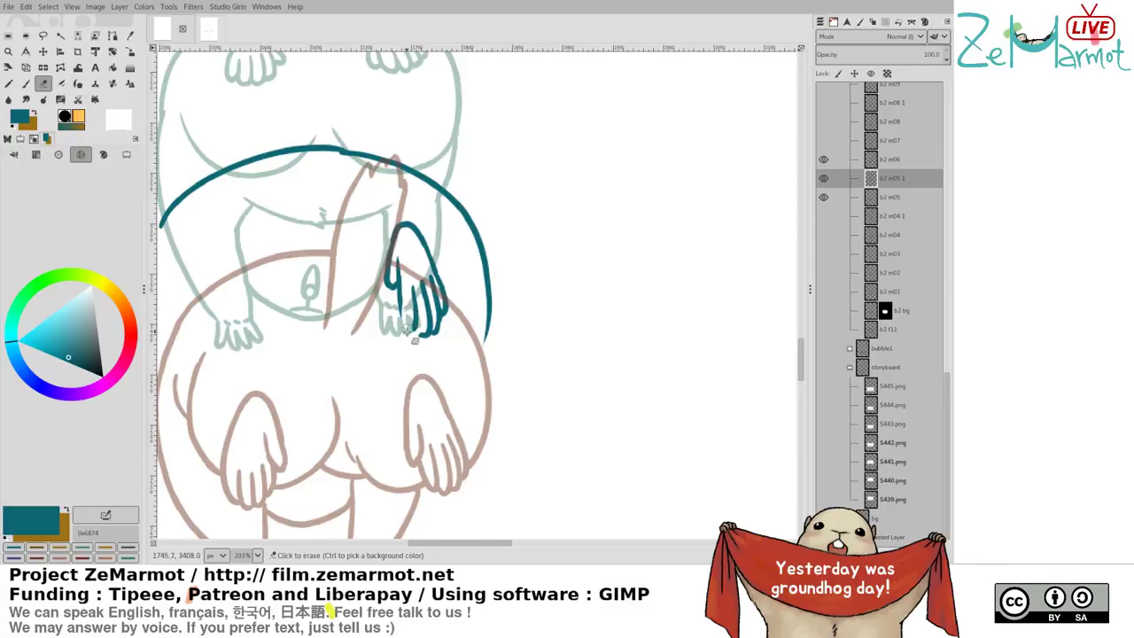
key("y")
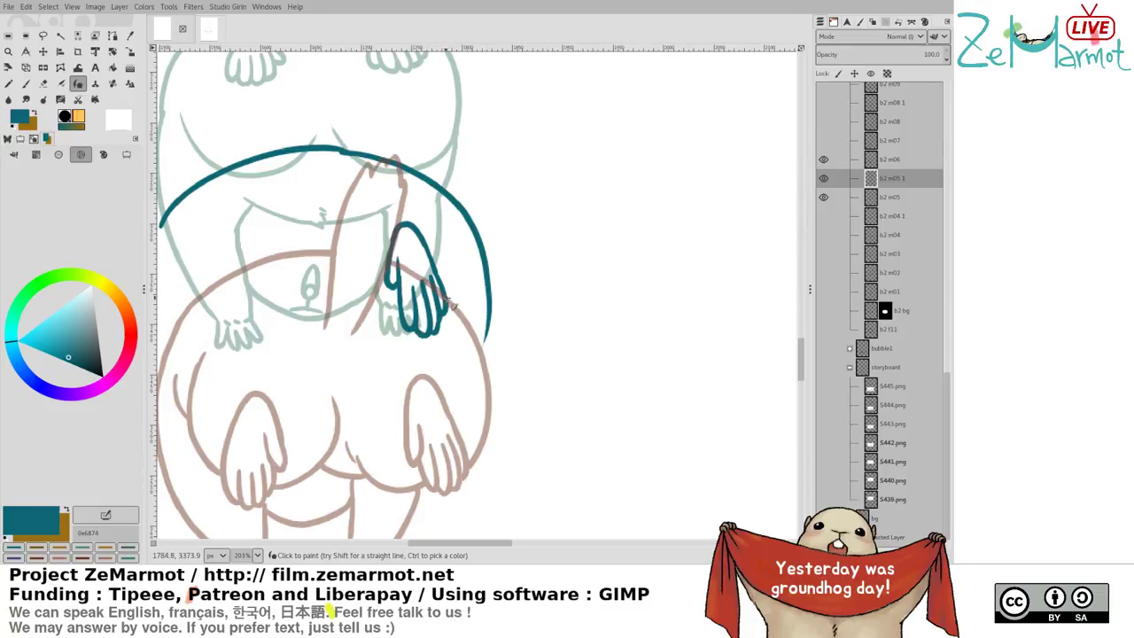
Draw the left teal hind paw's arched heel curve and the short rounded toe on its inner side
mouse_move(388, 205)
left_mouse_down()
mouse_move(401, 210)
mouse_move(394, 216)
mouse_move(456, 174)
mouse_move(471, 282)
left_mouse_up()
mouse_move(407, 232)
left_mouse_down()
mouse_move(483, 161)
mouse_move(471, 183)
left_mouse_up()
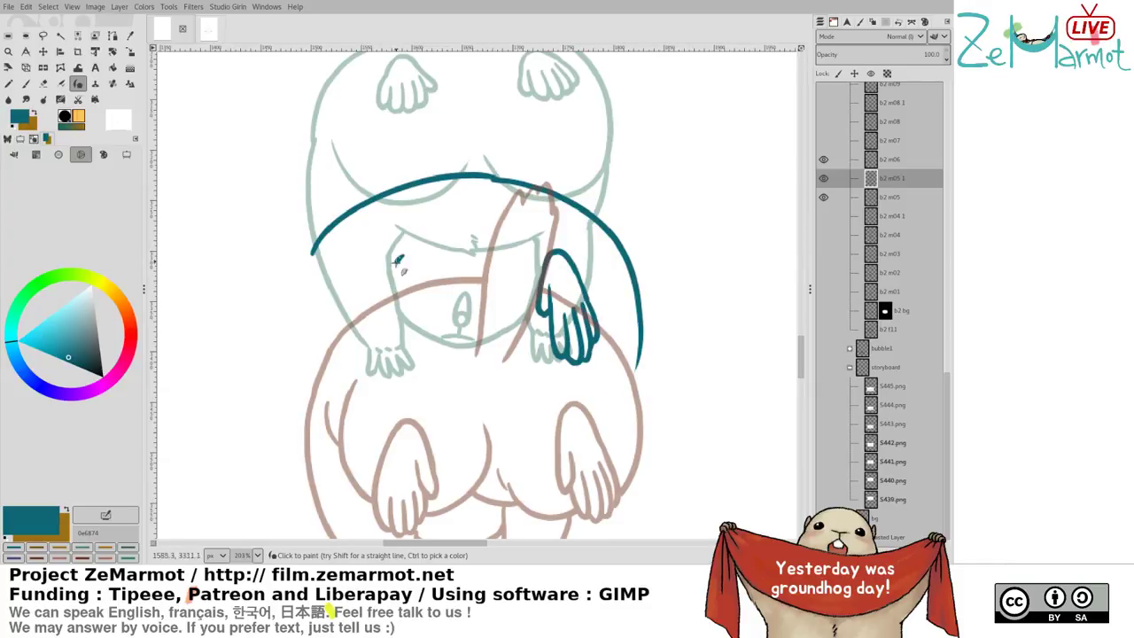
mouse_move(398, 260)
left_mouse_down()
mouse_move(386, 293)
mouse_move(422, 264)
mouse_move(430, 321)
left_mouse_up()
left_click_drag(426, 292, 427, 319)
key("ctrl+z")
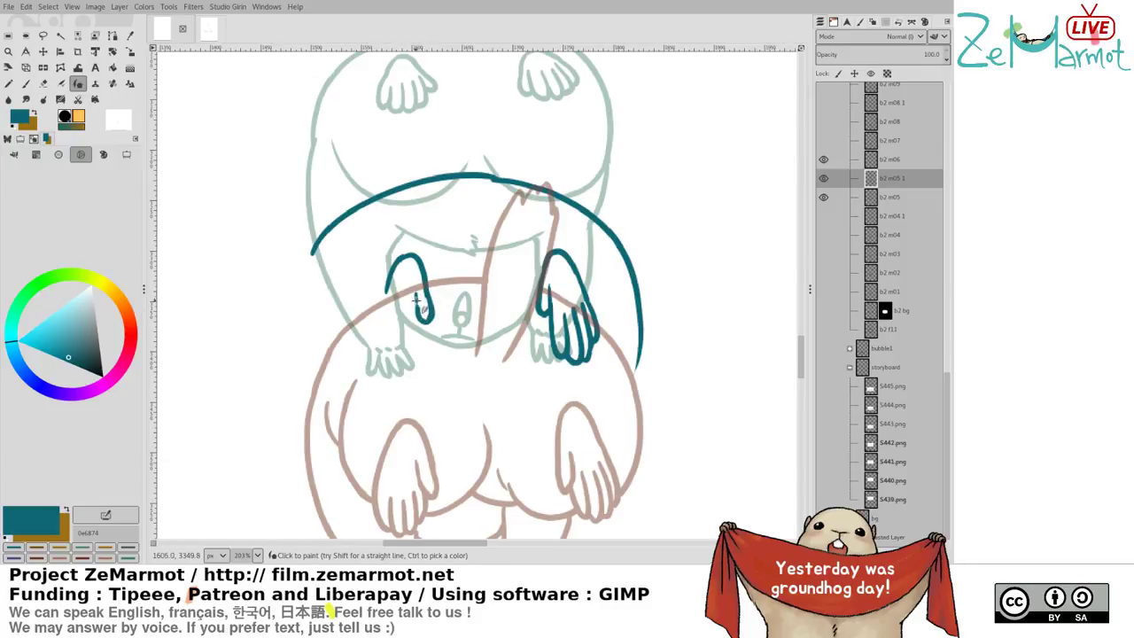
scroll(395, 330, "down", 2)
key("shift+e")
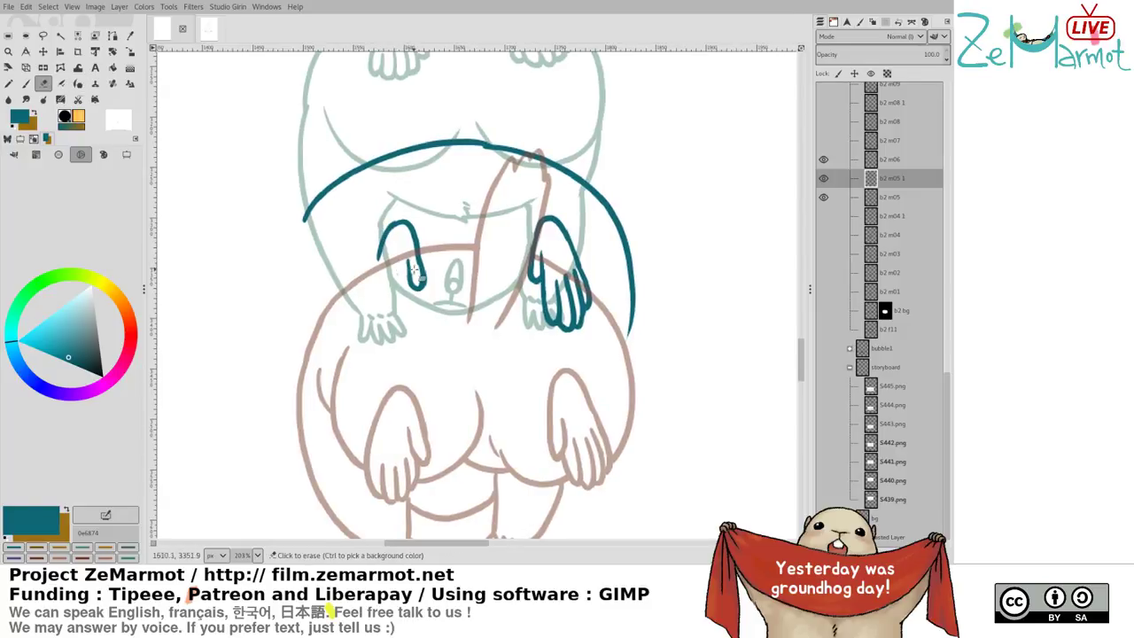
key("p")
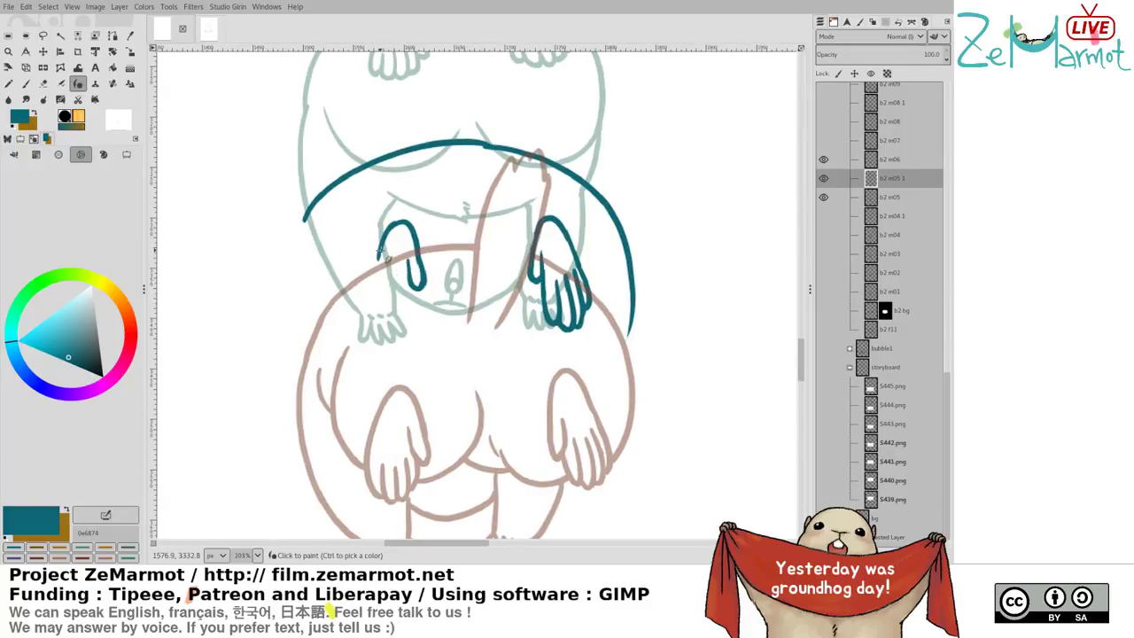
Draw the left teal hind paw's outer side line and its narrow outermost toe
left_click_drag(383, 255, 364, 315)
left_click_drag(387, 255, 372, 315)
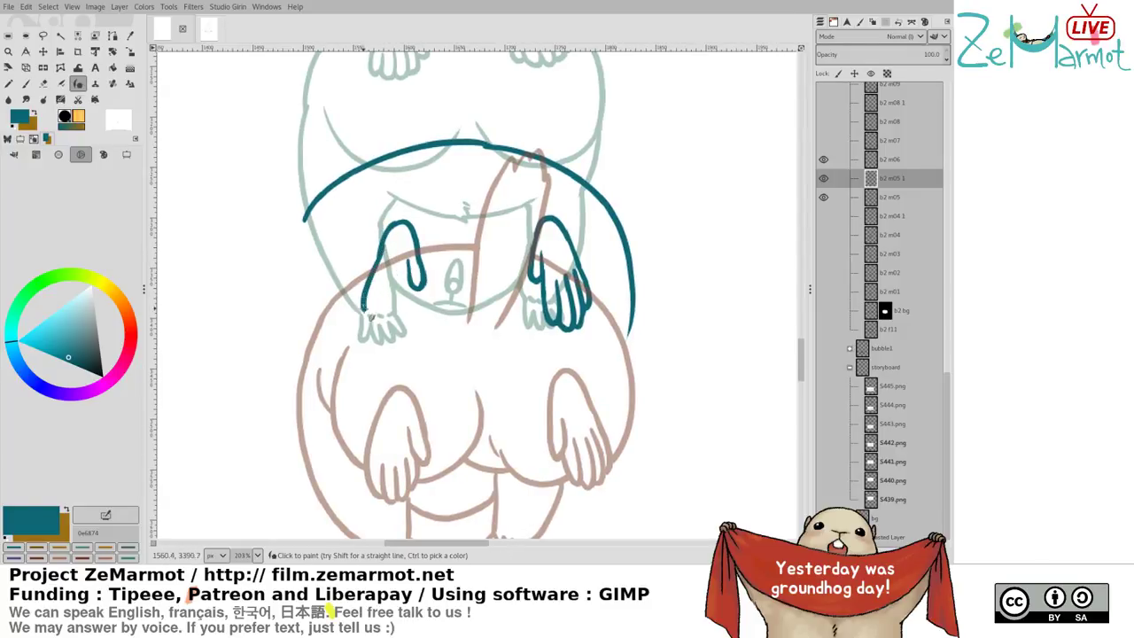
key("ctrl+z")
left_click_drag(384, 247, 372, 316)
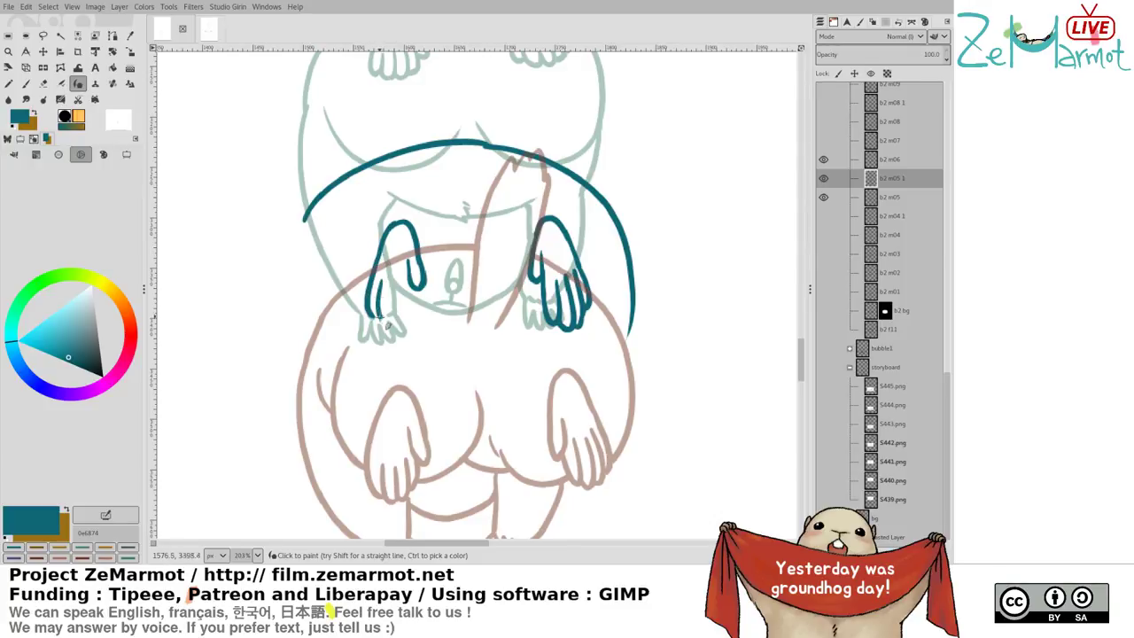
Draw the remaining toes of the left teal hind paw and clean up the line beside the inner toe
left_click_drag(410, 277, 413, 321)
left_click_drag(401, 274, 401, 318)
key("ctrl+z")
key("ctrl+z")
left_click_drag(408, 276, 409, 305)
left_click_drag(402, 237, 395, 262)
key("shift+e")
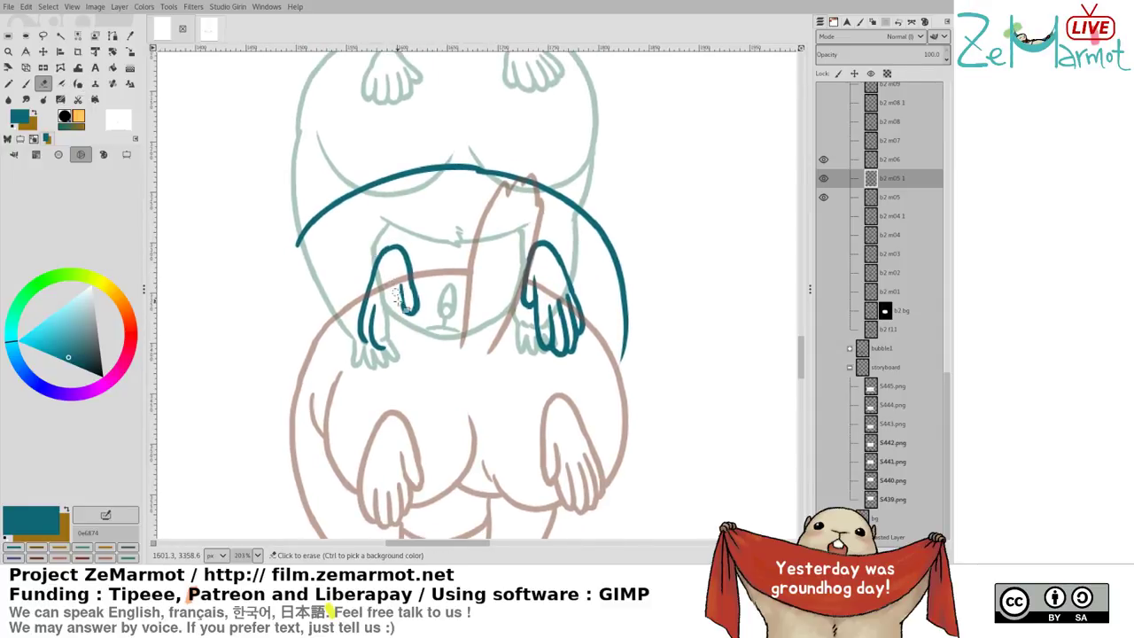
key("k")
mouse_move(404, 317)
left_mouse_down()
mouse_move(403, 283)
mouse_move(400, 331)
mouse_move(393, 299)
mouse_move(391, 320)
mouse_move(399, 337)
mouse_move(385, 307)
mouse_move(381, 332)
mouse_move(392, 356)
mouse_move(403, 345)
mouse_move(386, 307)
mouse_move(392, 356)
mouse_move(403, 347)
mouse_move(387, 349)
mouse_move(386, 305)
mouse_move(400, 350)
left_mouse_up()
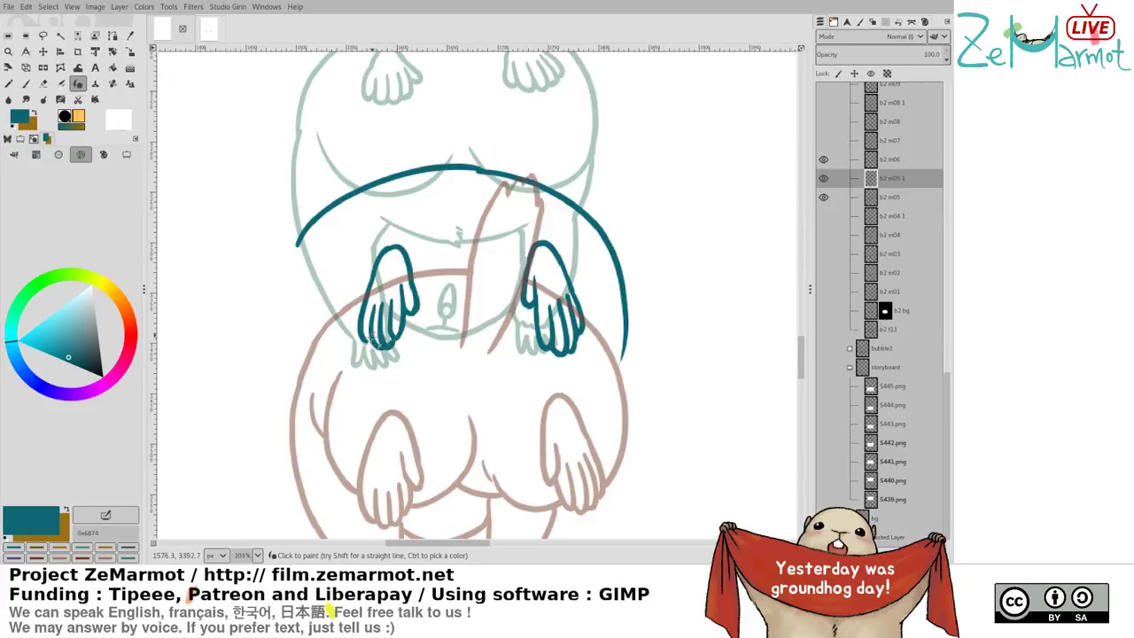
Erase the middle section of the teal back arc to leave a gap for the tail
mouse_move(372, 244)
left_mouse_down()
mouse_move(364, 233)
mouse_move(334, 263)
mouse_move(342, 200)
mouse_move(325, 220)
left_mouse_up()
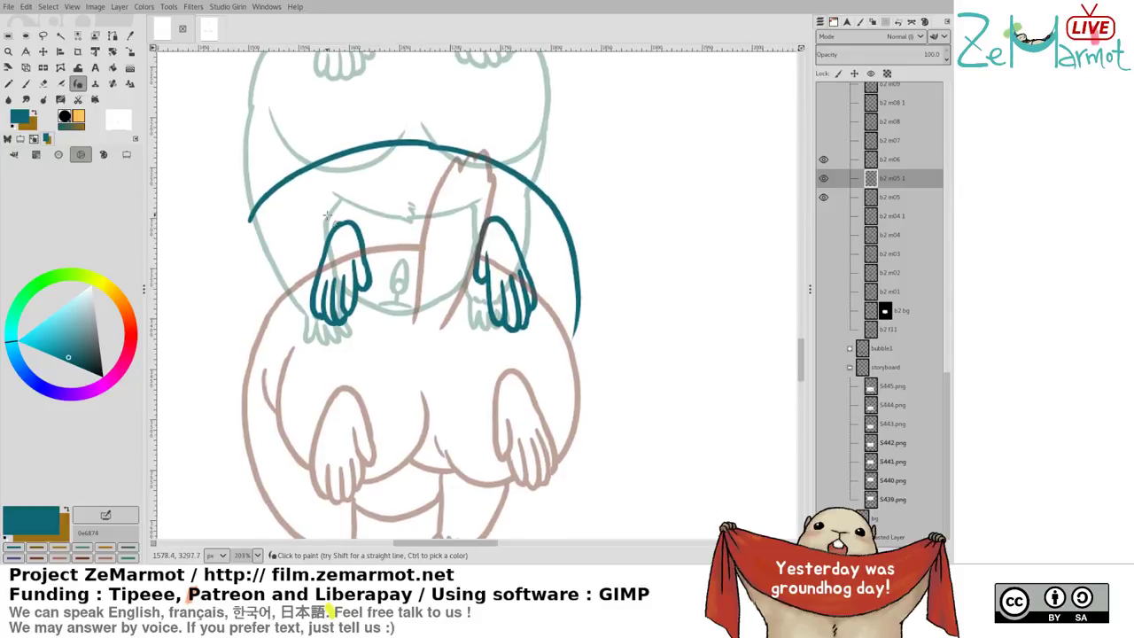
key("shift+e")
mouse_move(379, 250)
left_mouse_down()
mouse_move(364, 309)
mouse_move(367, 268)
left_mouse_up()
scroll(369, 241, "up", 5)
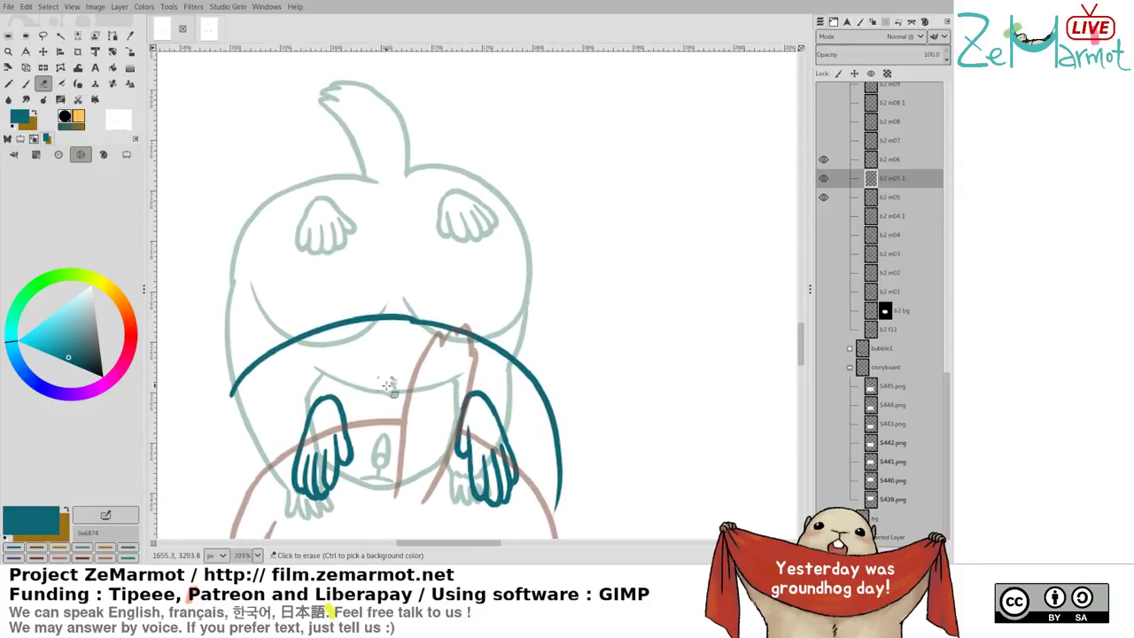
left_click(396, 317)
key("p")
key("shift+e")
mouse_move(405, 312)
left_mouse_down()
mouse_move(414, 306)
mouse_move(391, 306)
left_mouse_up()
Draw the teal tail rising through the gap in the back arc, with a jagged fur tip and two long side lines
key("k")
left_click_drag(373, 253, 380, 390)
key("ctrl+z")
left_click_drag(382, 347, 365, 231)
key("ctrl+z")
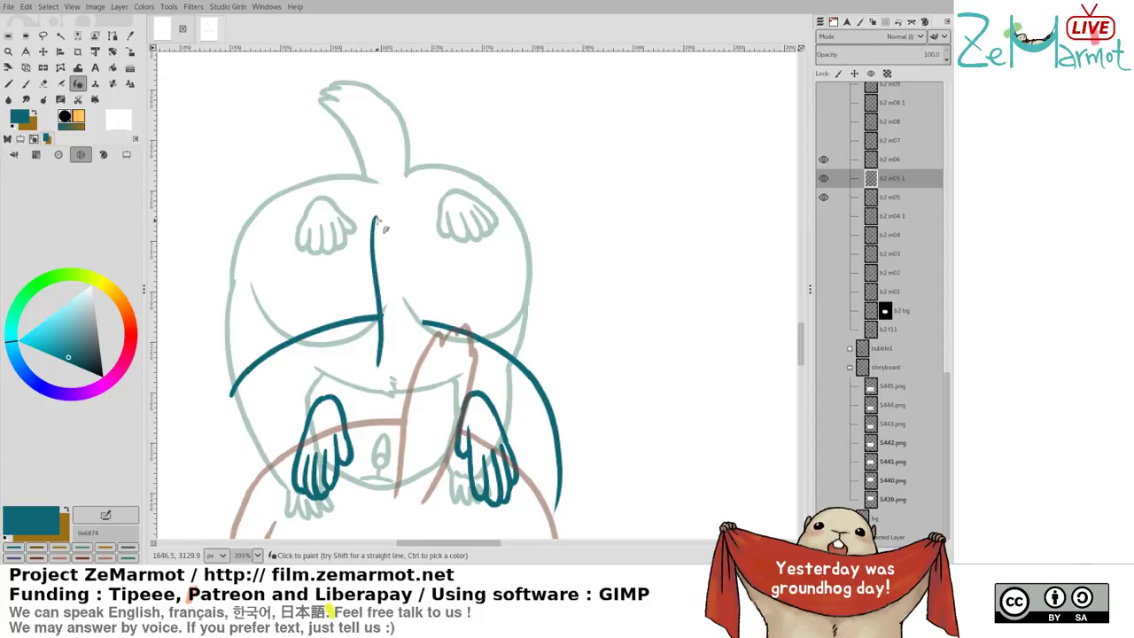
mouse_move(376, 218)
left_mouse_down()
mouse_move(406, 212)
mouse_move(419, 245)
mouse_move(419, 358)
left_mouse_up()
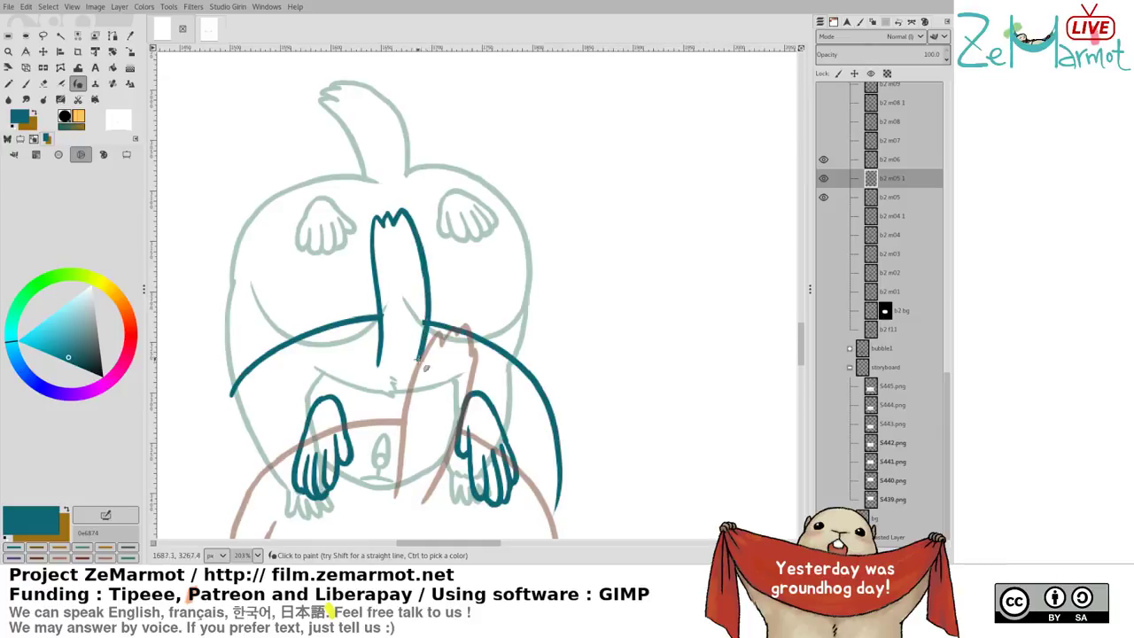
Erase the ends of the back arc that stick out into the base of the teal tail
scroll(390, 258, "down", 2)
left_click_drag(391, 268, 421, 189)
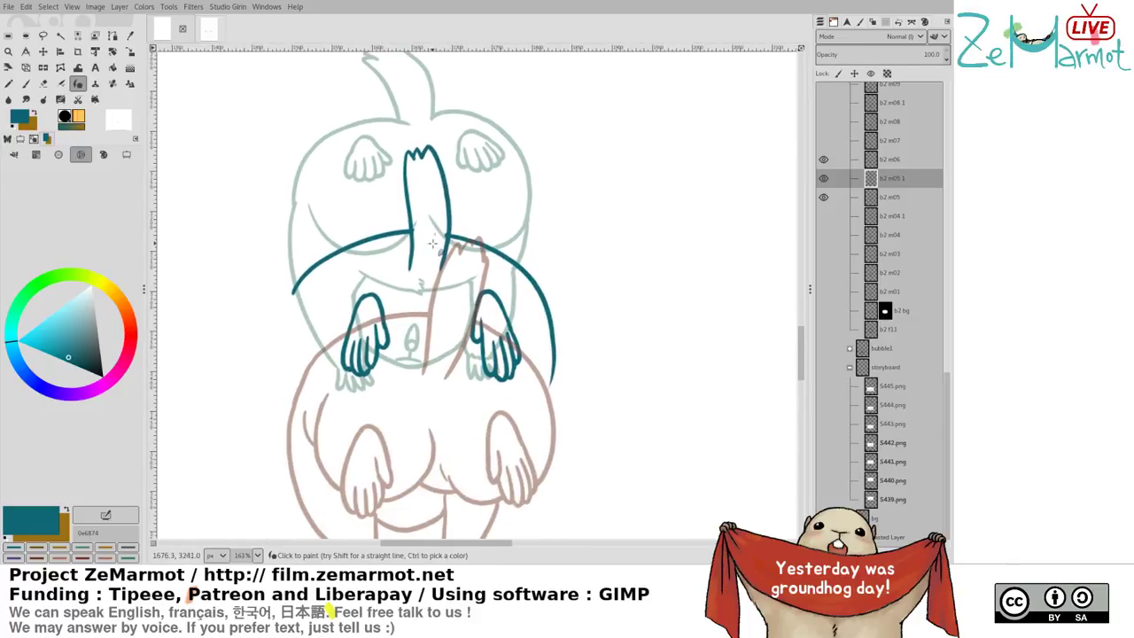
scroll(437, 207, "up", 5)
key("shift+e")
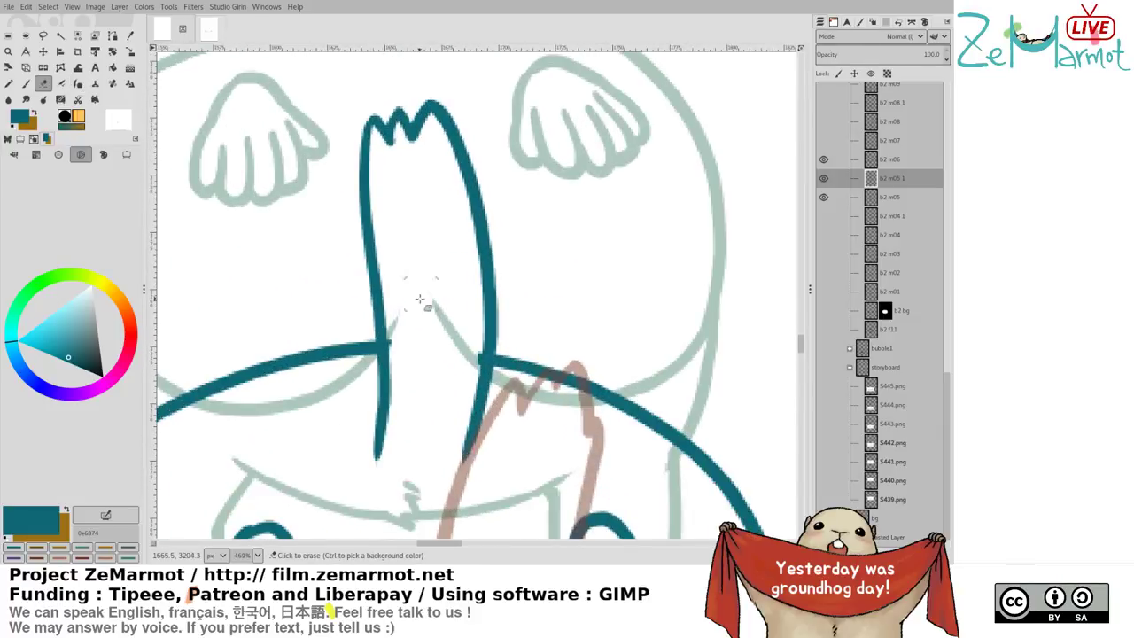
mouse_move(400, 331)
left_mouse_down()
mouse_move(401, 346)
mouse_move(398, 337)
left_mouse_up()
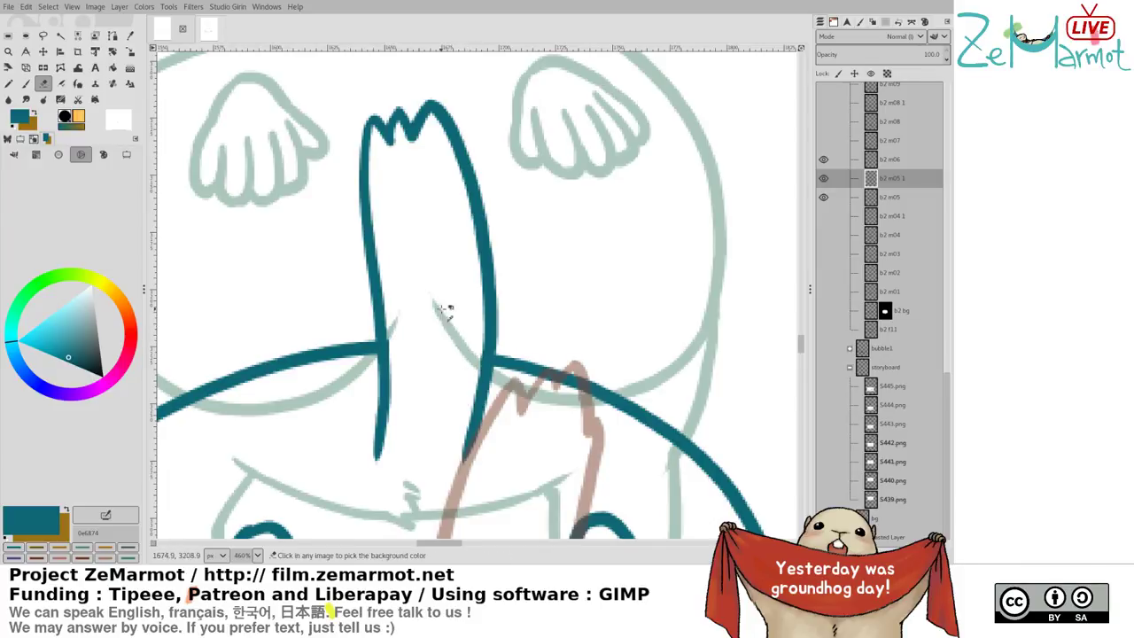
Draw the left thigh as one rounded teal curve passing under the left hind paw, and trim its inner end
scroll(398, 306, "down", 3)
scroll(385, 316, "down", 1)
left_click_drag(375, 303, 375, 187)
scroll(366, 231, "up", 2)
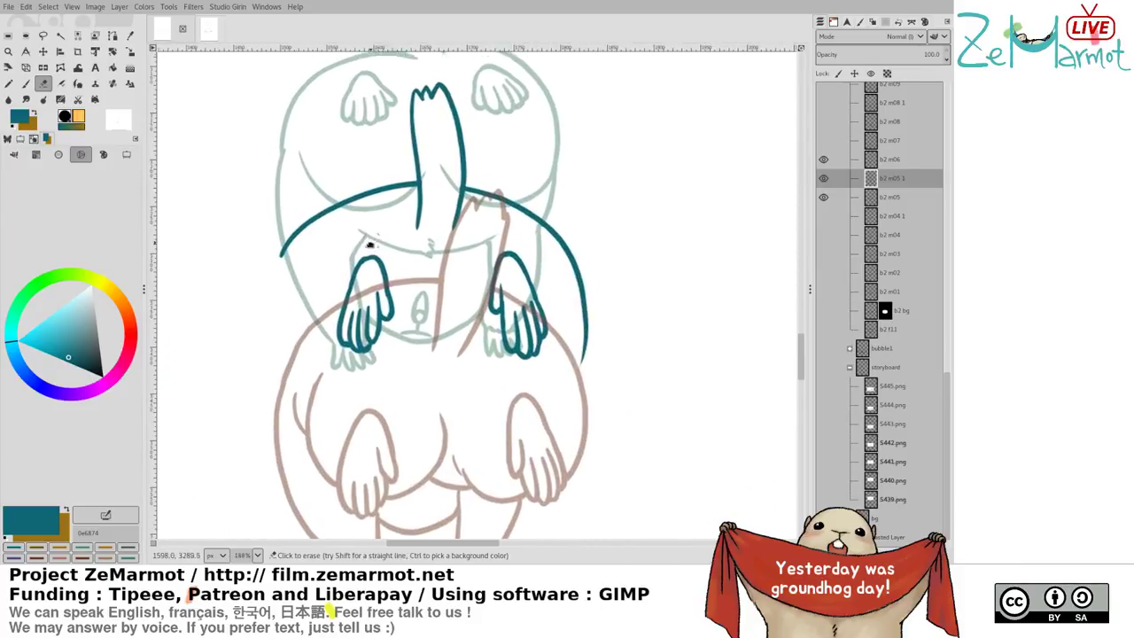
left_click_drag(369, 245, 372, 189)
key("p")
scroll(328, 151, "up", 1)
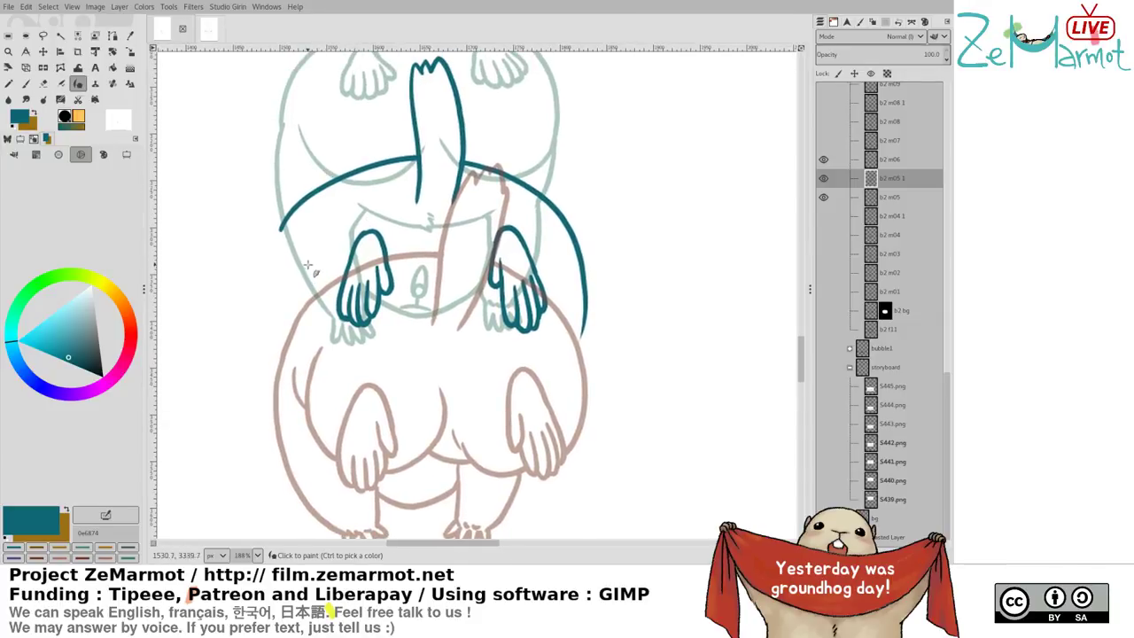
left_click_drag(310, 262, 306, 306)
key("ctrl+z")
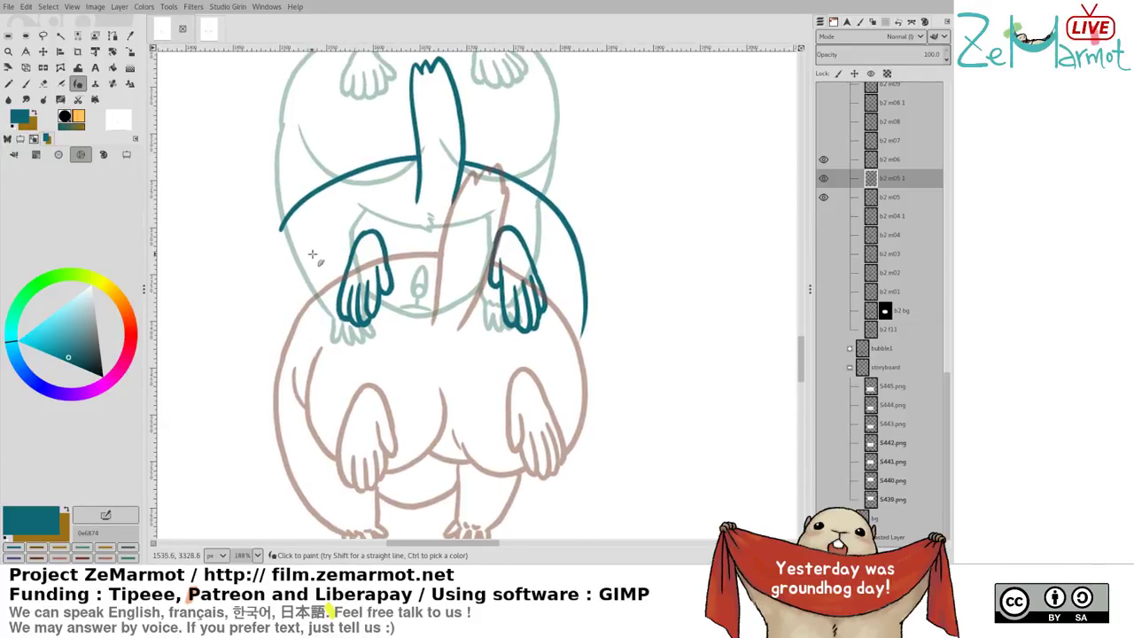
mouse_move(312, 254)
left_mouse_down()
mouse_move(318, 291)
mouse_move(368, 331)
mouse_move(313, 278)
mouse_move(337, 328)
mouse_move(395, 330)
left_mouse_up()
key("ctrl+z")
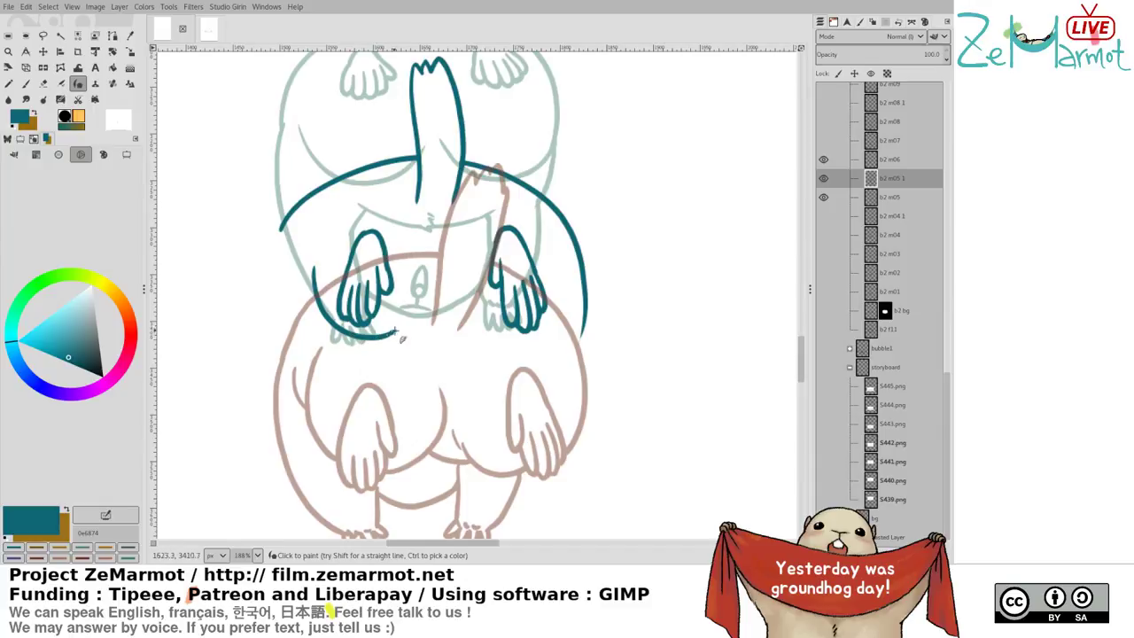
key("ctrl+z")
mouse_move(313, 257)
left_mouse_down()
mouse_move(318, 303)
mouse_move(359, 338)
mouse_move(402, 333)
left_mouse_up()
key("ctrl+z")
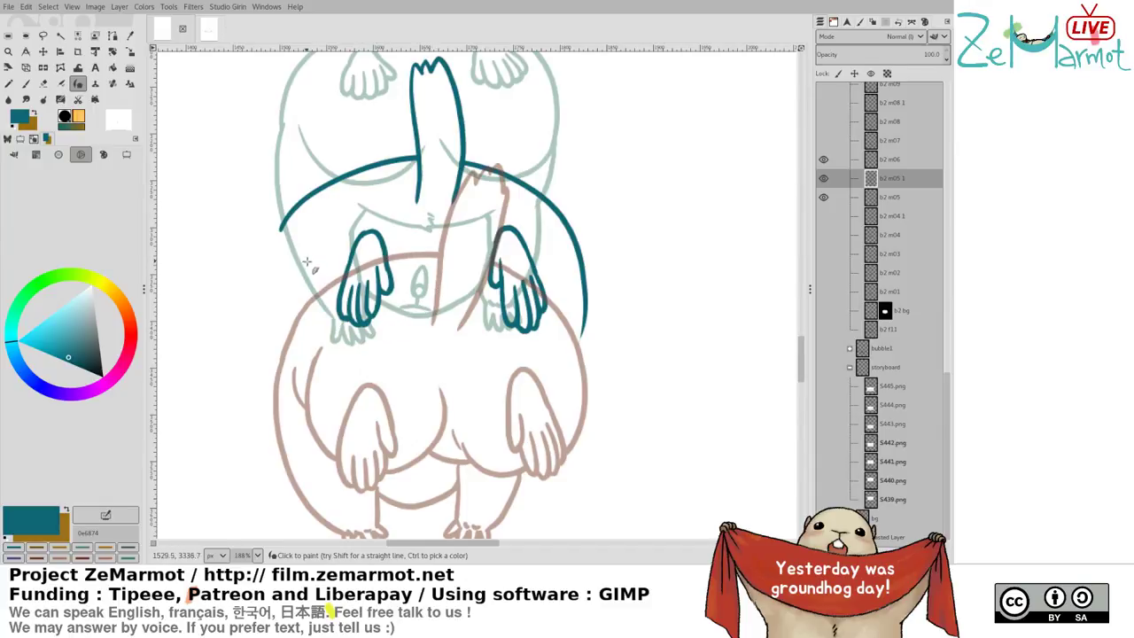
mouse_move(307, 262)
left_mouse_down()
mouse_move(345, 328)
mouse_move(400, 338)
mouse_move(445, 294)
mouse_move(396, 266)
left_mouse_up()
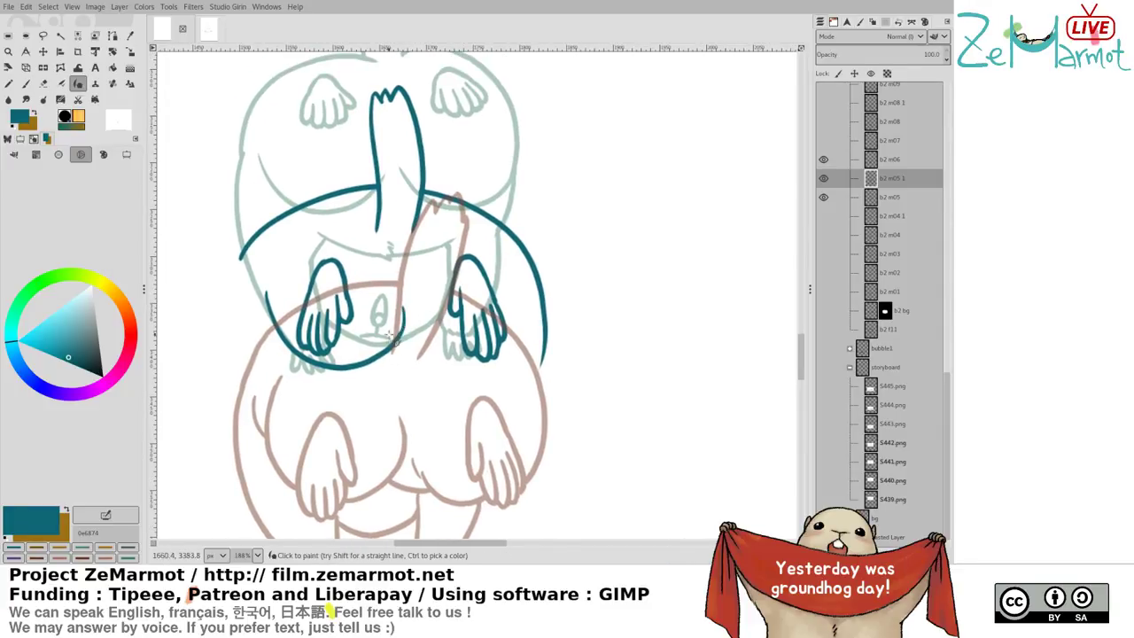
key("shift+e")
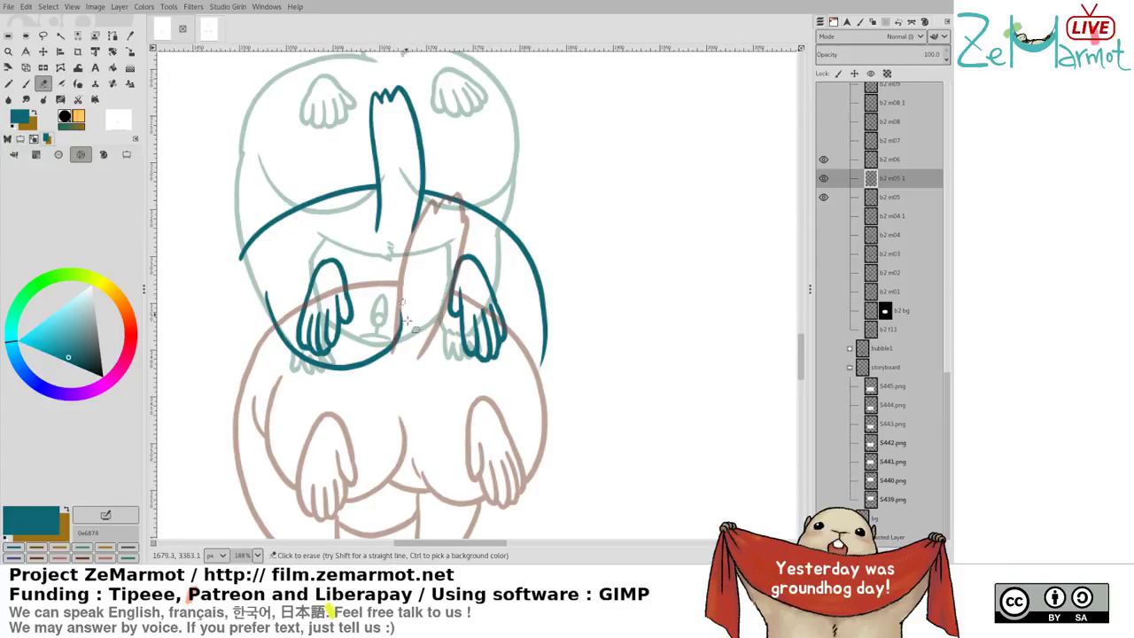
mouse_move(404, 310)
left_mouse_down()
mouse_move(372, 296)
mouse_move(360, 270)
left_mouse_up()
Draw the right thigh curve under the right hind paw and rework the end of the back arc to join it
key("p")
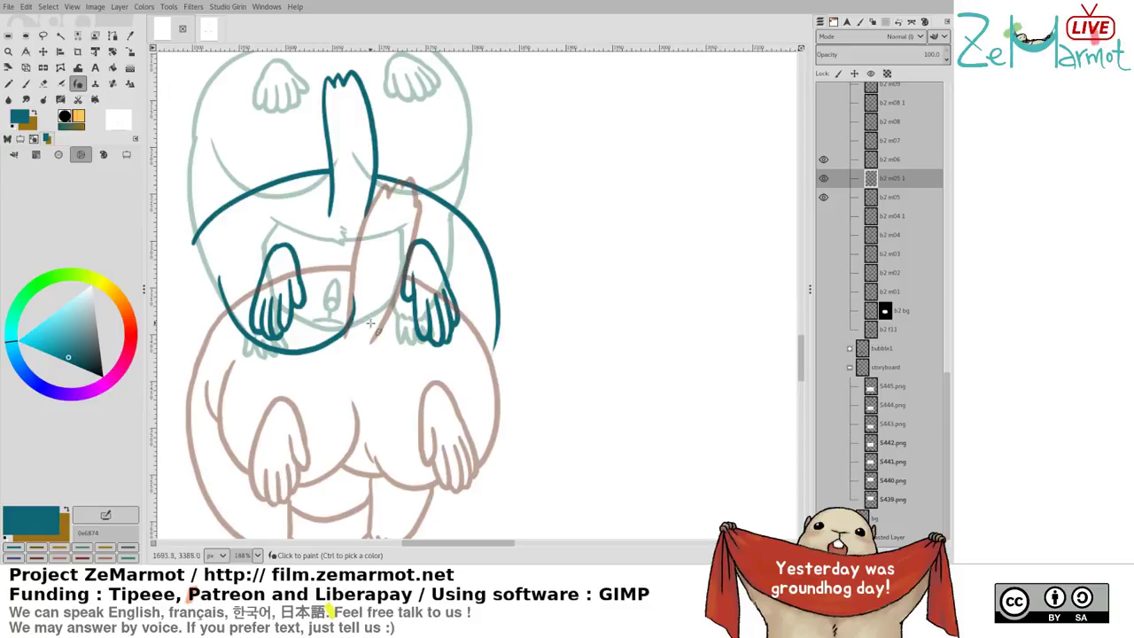
left_click_drag(362, 310, 365, 322)
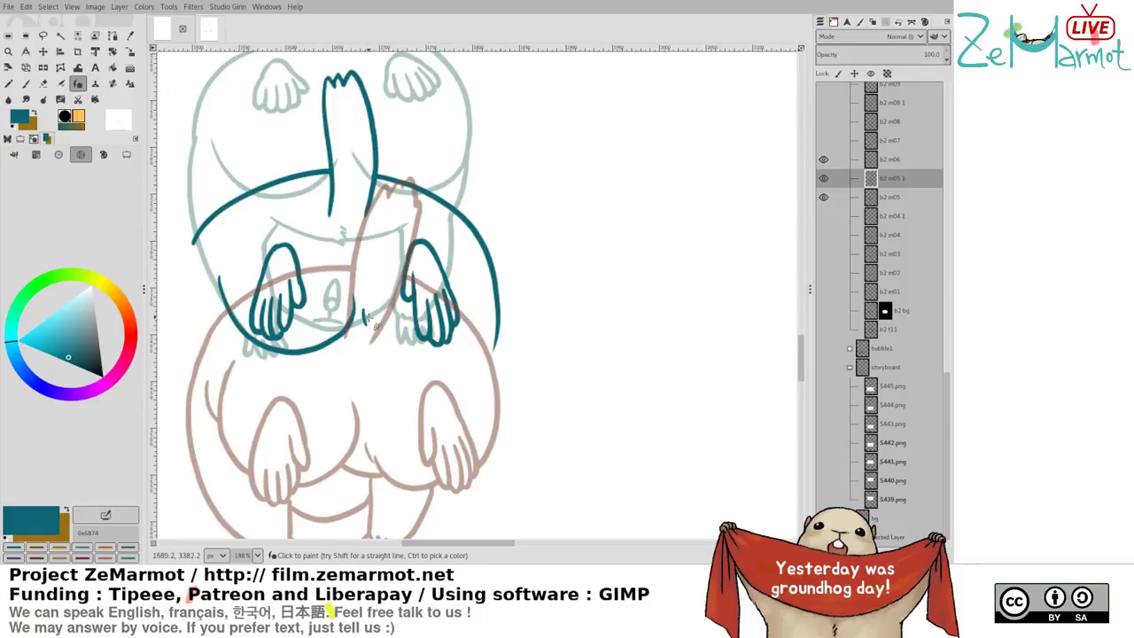
mouse_move(369, 317)
left_mouse_down()
mouse_move(393, 357)
mouse_move(441, 363)
mouse_move(481, 349)
mouse_move(499, 290)
mouse_move(494, 349)
left_mouse_up()
key("shift+e")
left_click_drag(501, 306, 493, 342)
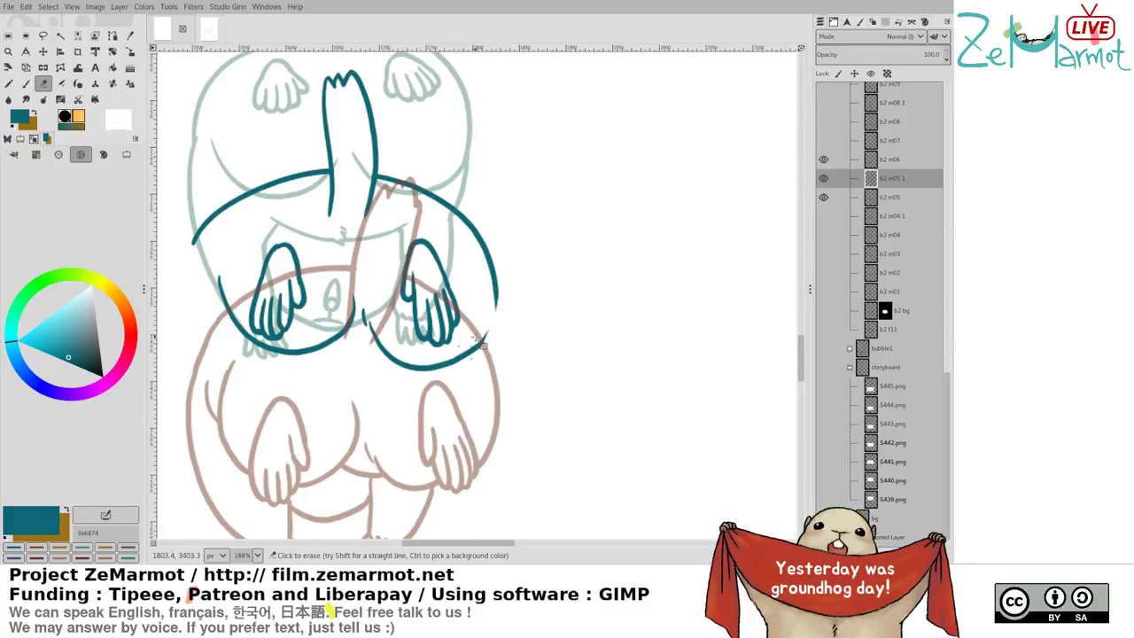
key("k")
mouse_move(497, 296)
left_mouse_down()
mouse_move(470, 348)
mouse_move(488, 332)
left_mouse_up()
Erase the left end of the back arc and sketch the left side of the body curving down past the thigh
key("shift+e")
scroll(443, 248, "down", 5)
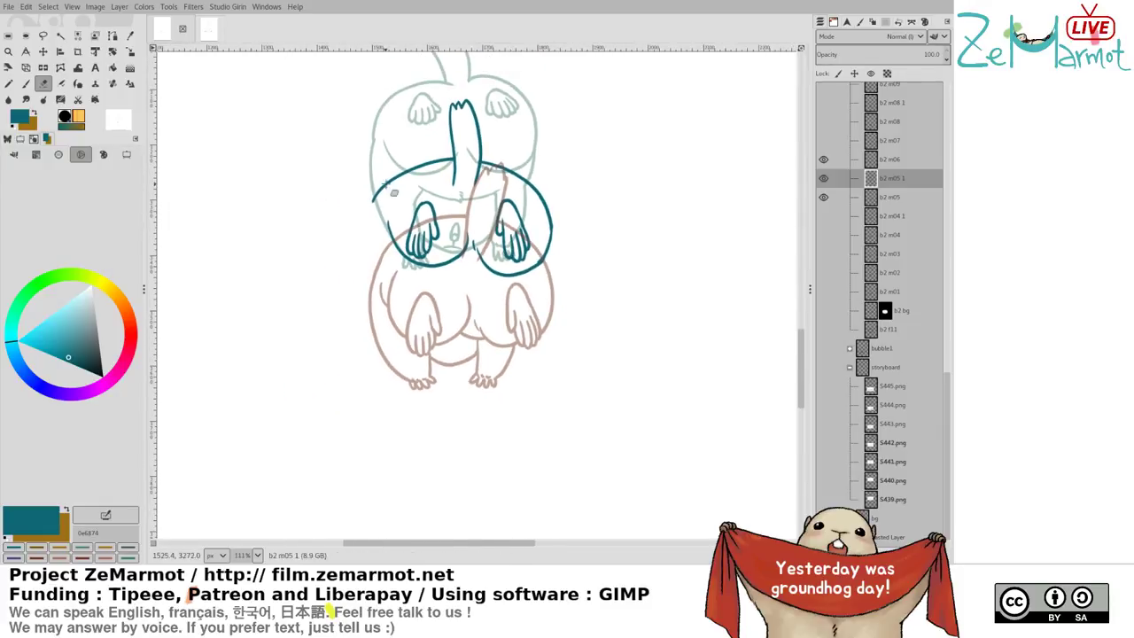
key("p")
left_click_drag(397, 174, 366, 235)
key("ctrl+z")
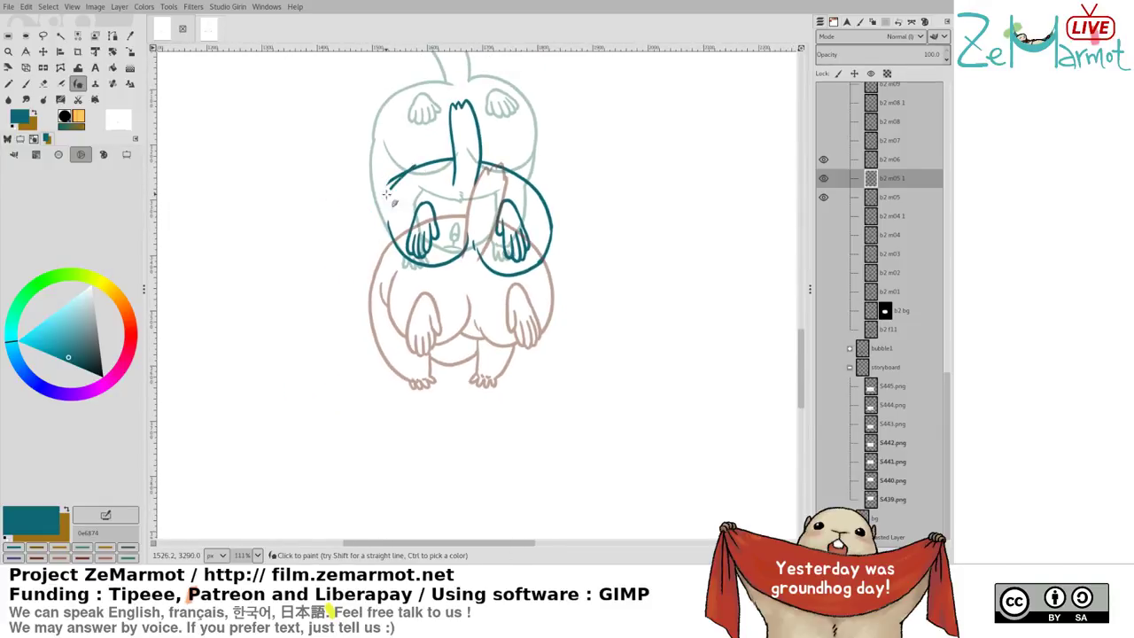
left_click_drag(391, 188, 376, 219)
mouse_move(412, 166)
left_mouse_down()
mouse_move(375, 216)
mouse_move(370, 254)
left_mouse_up()
mouse_move(379, 205)
left_mouse_down()
mouse_move(371, 272)
mouse_move(385, 300)
left_mouse_up()
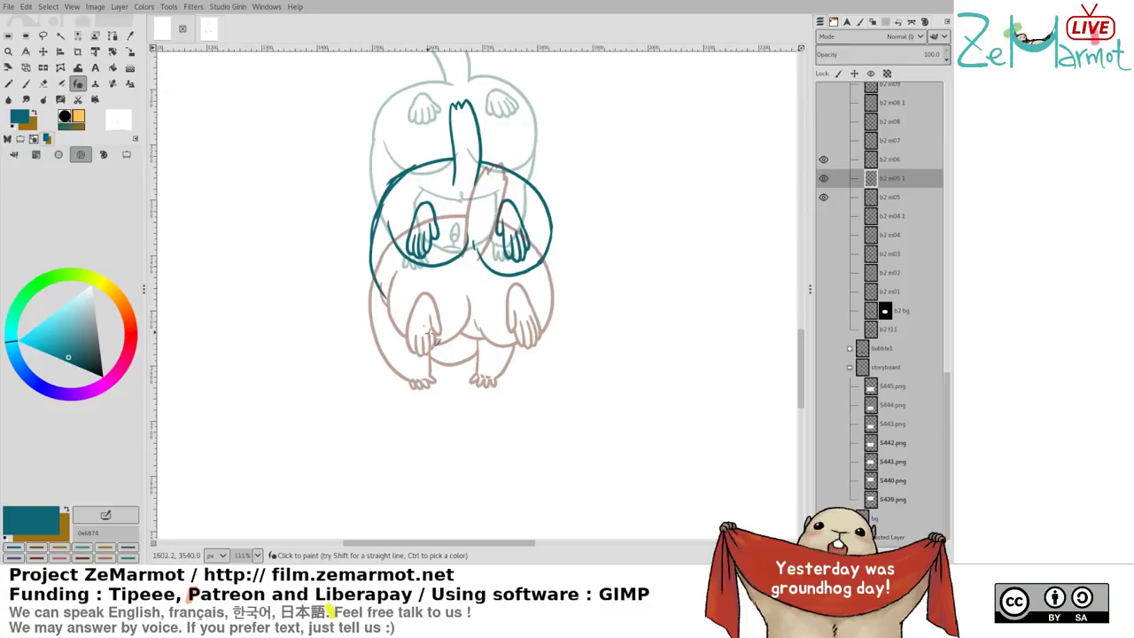
Sketch the rounded head curve below the thighs and a shallow belly line with small fur marks above it
mouse_move(414, 279)
left_mouse_down()
mouse_move(445, 305)
mouse_move(422, 290)
mouse_move(448, 305)
mouse_move(481, 296)
mouse_move(470, 303)
mouse_move(494, 295)
left_mouse_up()
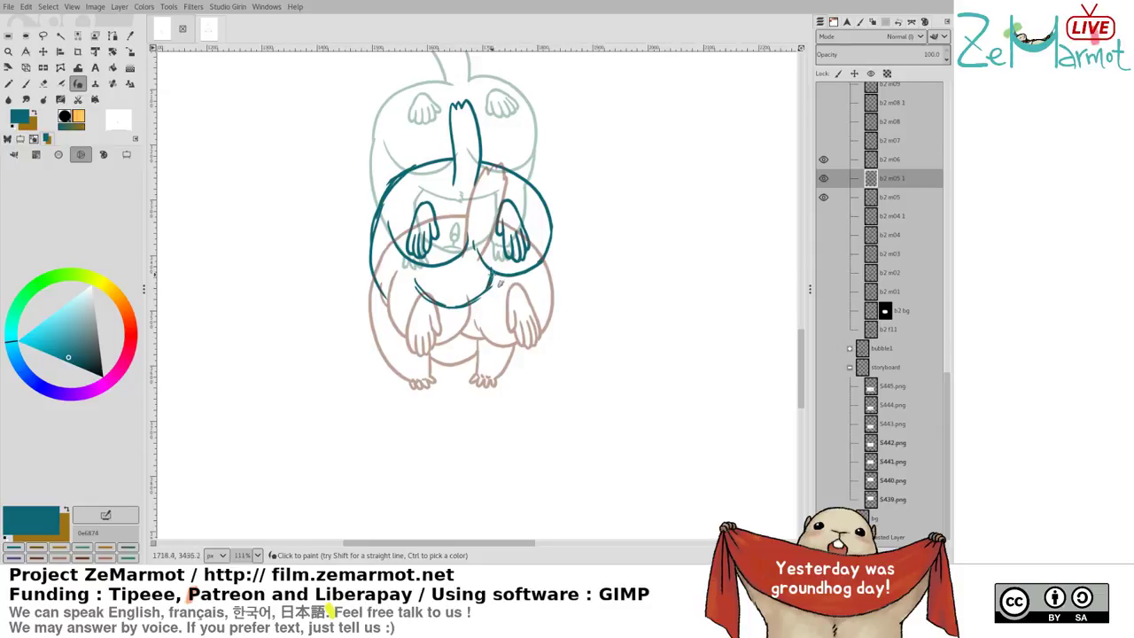
mouse_move(434, 271)
left_mouse_down()
mouse_move(484, 272)
mouse_move(462, 270)
mouse_move(493, 261)
mouse_move(472, 268)
mouse_move(494, 280)
mouse_move(458, 269)
mouse_move(446, 280)
mouse_move(481, 279)
mouse_move(454, 272)
mouse_move(489, 255)
mouse_move(470, 267)
mouse_move(465, 259)
mouse_move(465, 270)
mouse_move(503, 266)
mouse_move(477, 274)
mouse_move(503, 263)
left_mouse_up()
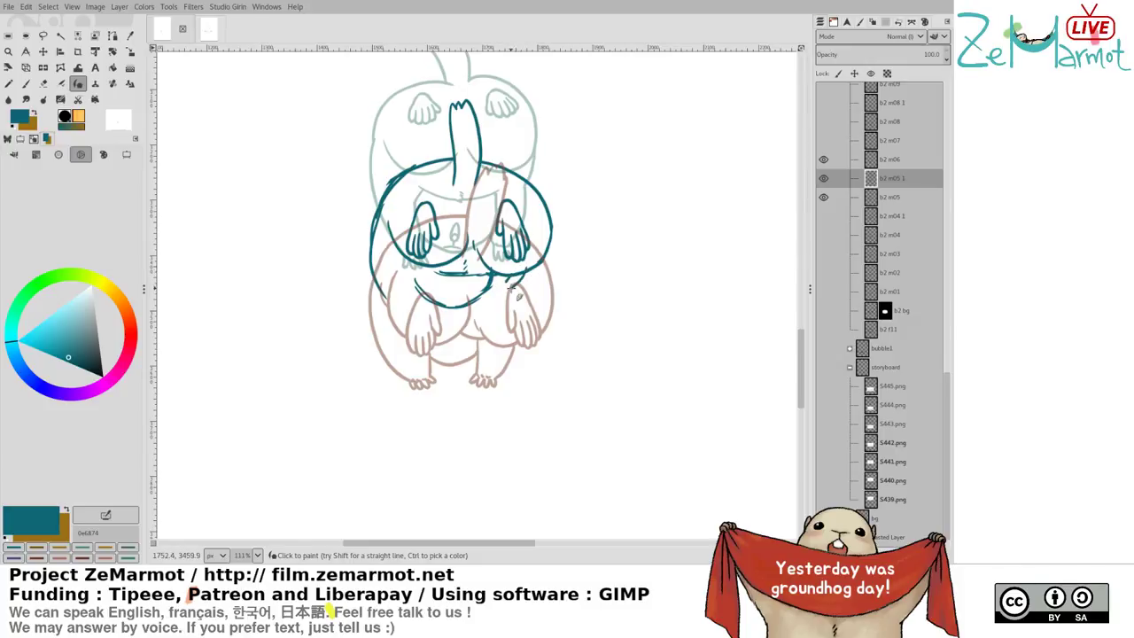
Sketch the right teal foreleg below the thigh, ending in a small paw with toes
mouse_move(517, 281)
left_mouse_down()
mouse_move(489, 328)
mouse_move(479, 302)
mouse_move(486, 310)
mouse_move(518, 288)
mouse_move(513, 304)
mouse_move(519, 286)
mouse_move(481, 329)
left_mouse_up()
key("ctrl+z")
key("ctrl+z")
key("ctrl+z")
left_click_drag(488, 315, 505, 335)
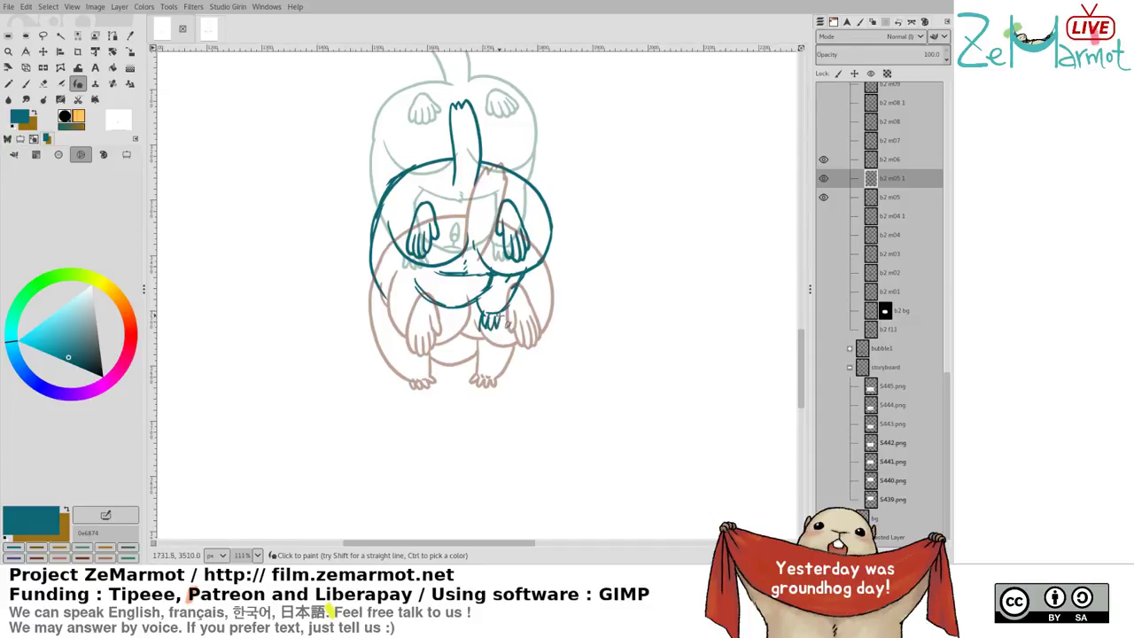
Sketch the left foreleg's paw with toes and a small nose on the head, and touch up the belly line
mouse_move(423, 266)
left_mouse_down()
mouse_move(415, 300)
mouse_move(413, 272)
mouse_move(408, 292)
mouse_move(392, 297)
mouse_move(416, 290)
mouse_move(388, 293)
mouse_move(414, 312)
left_mouse_up()
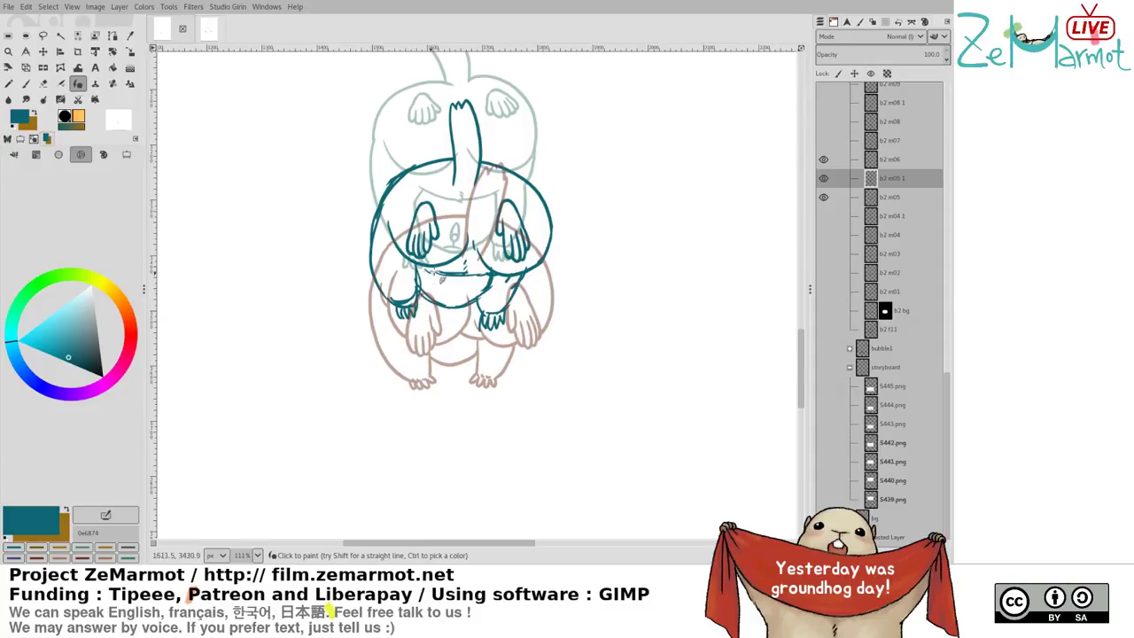
left_click_drag(453, 296, 452, 303)
key("shift+e")
left_click_drag(445, 274, 489, 274)
key("y")
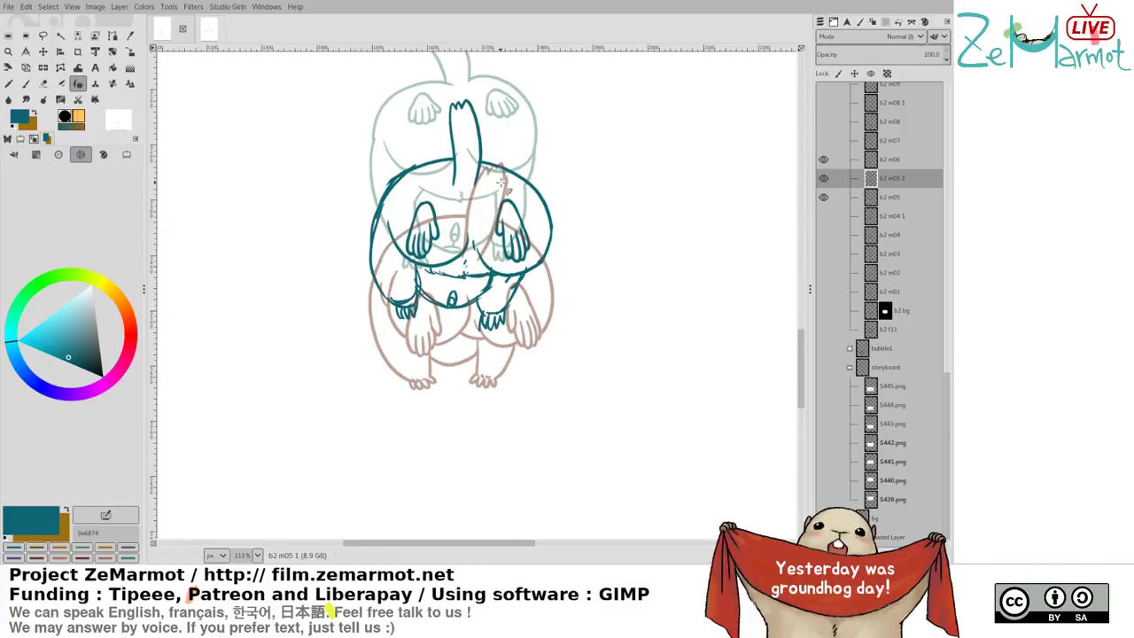
Examine frame b2 m05 1 on its own and compare it with the neighbouring frames b2 m04 1, b2 m05 and b2 m06
left_click_drag(466, 232, 403, 278)
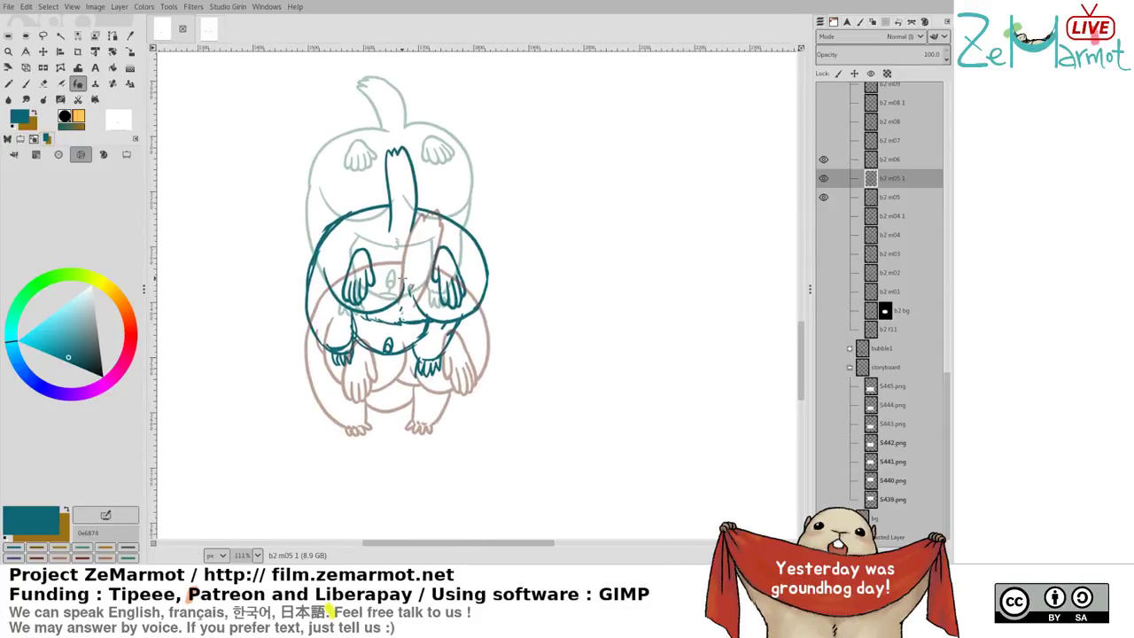
mouse_move(403, 278)
left_mouse_down()
mouse_move(401, 292)
mouse_move(390, 289)
left_mouse_up()
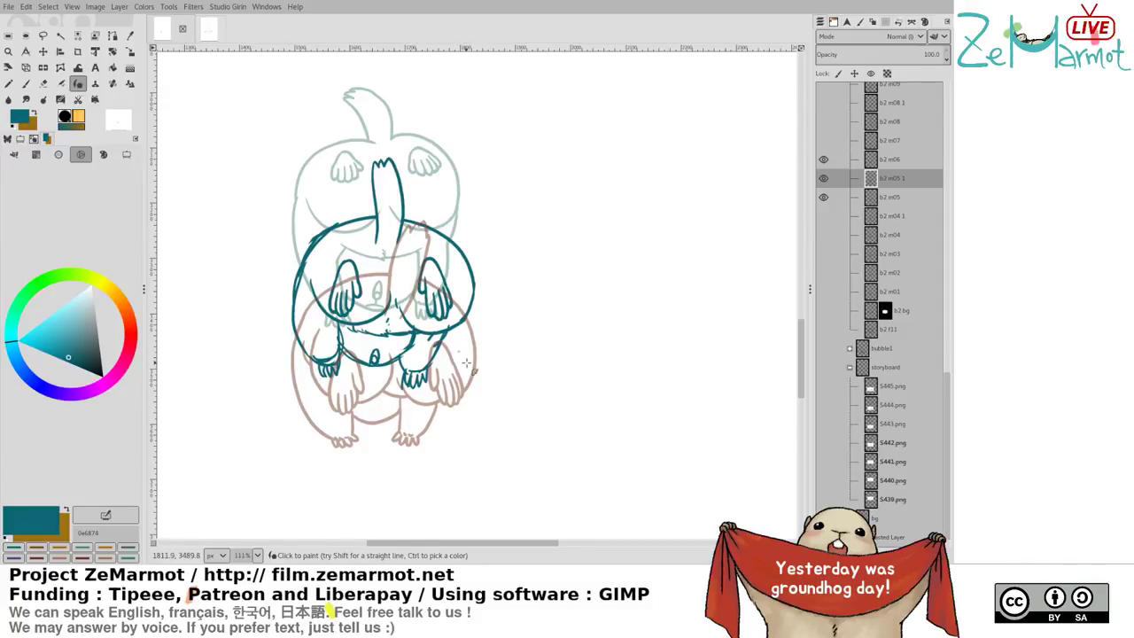
left_click_drag(465, 370, 470, 383)
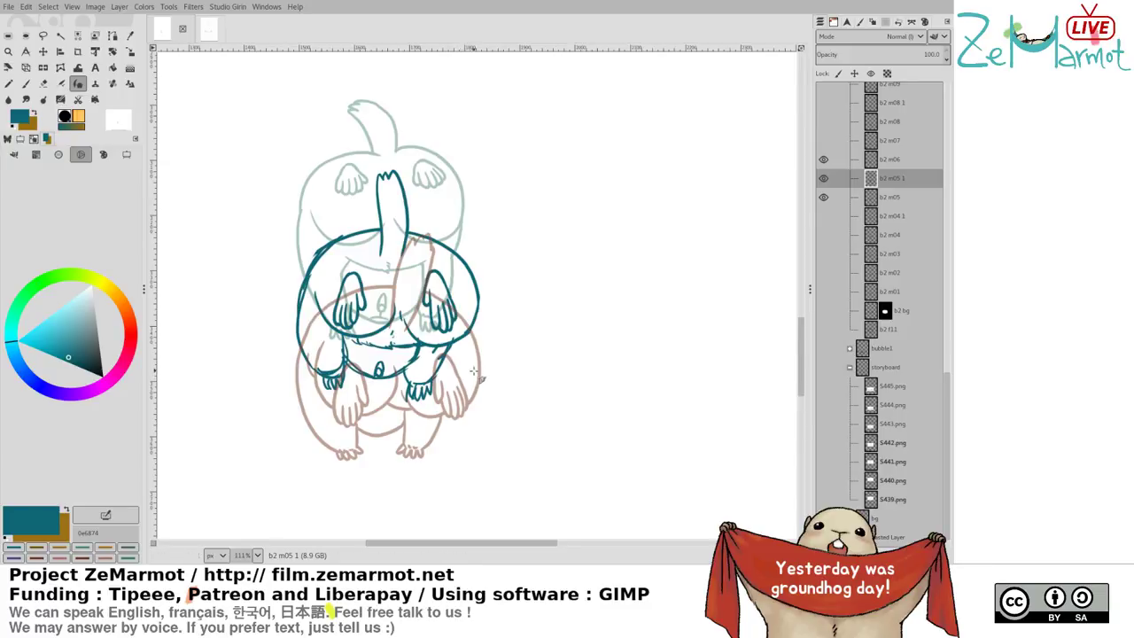
scroll(476, 375, "down", 1)
scroll(478, 369, "down", 2)
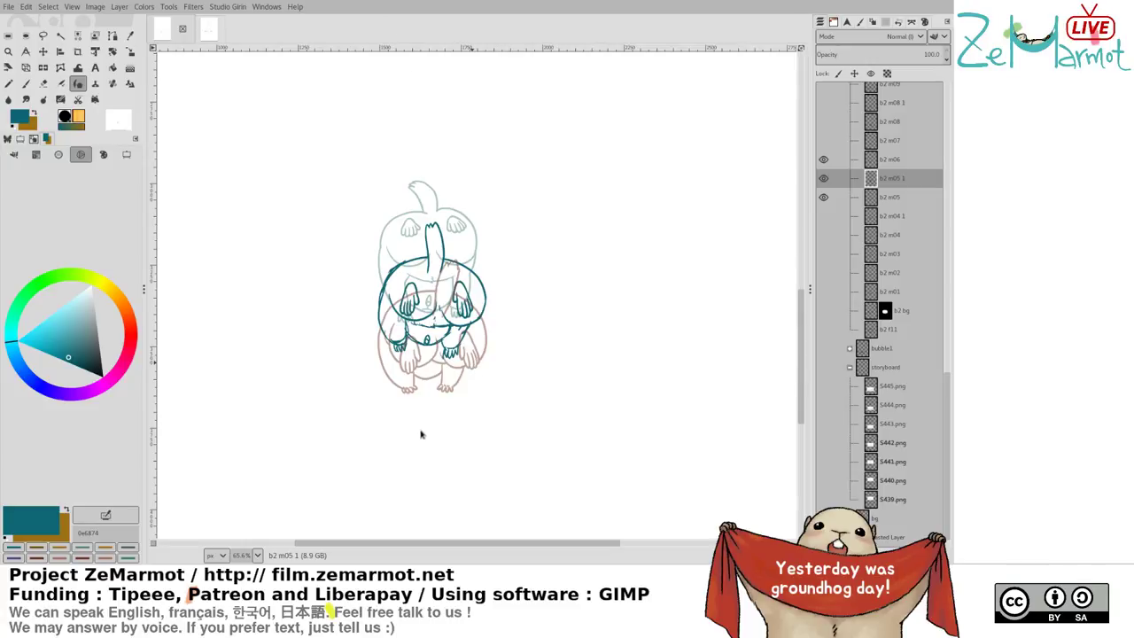
left_click_drag(460, 415, 450, 432)
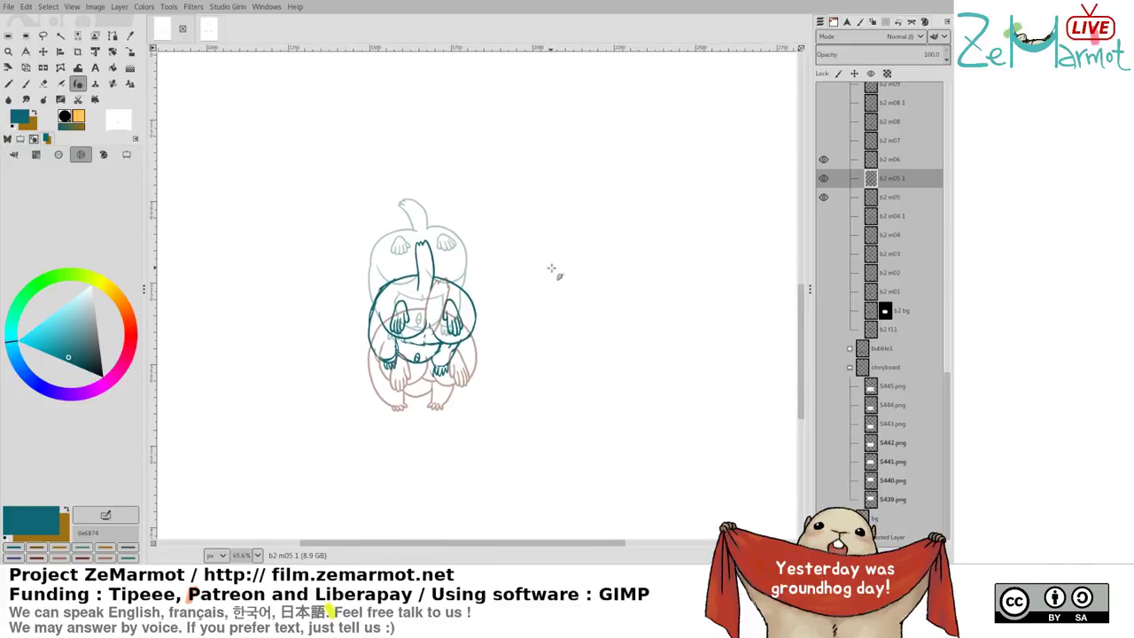
left_click(825, 200, "shift")
left_click(823, 186, "shift")
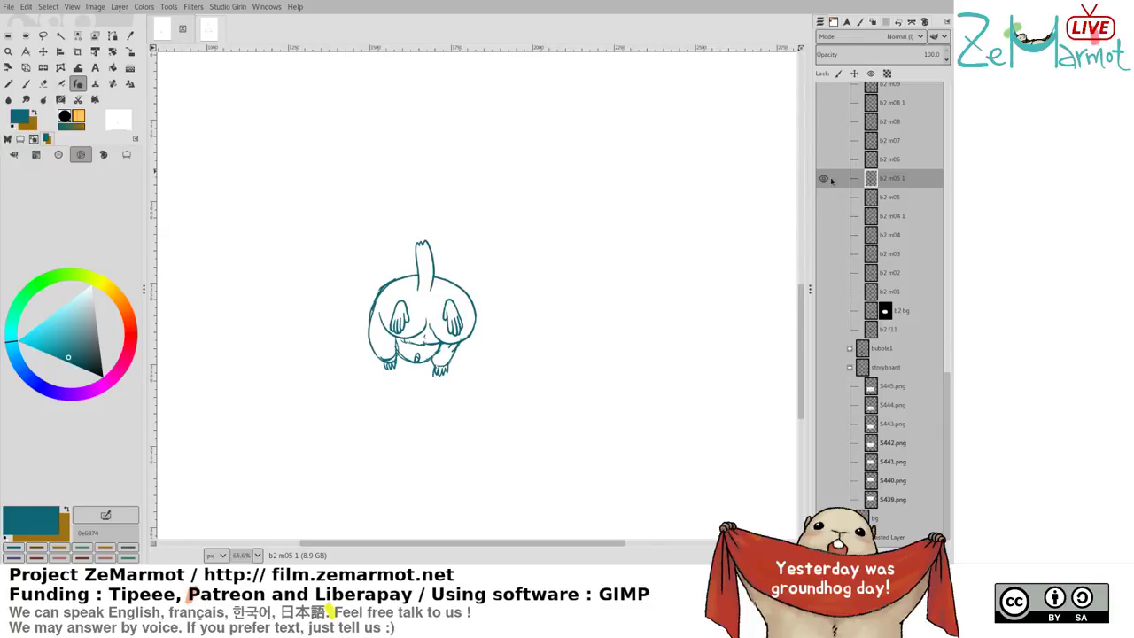
left_click(824, 198, "shift")
left_click(825, 217, "shift")
left_click(825, 199, "shift")
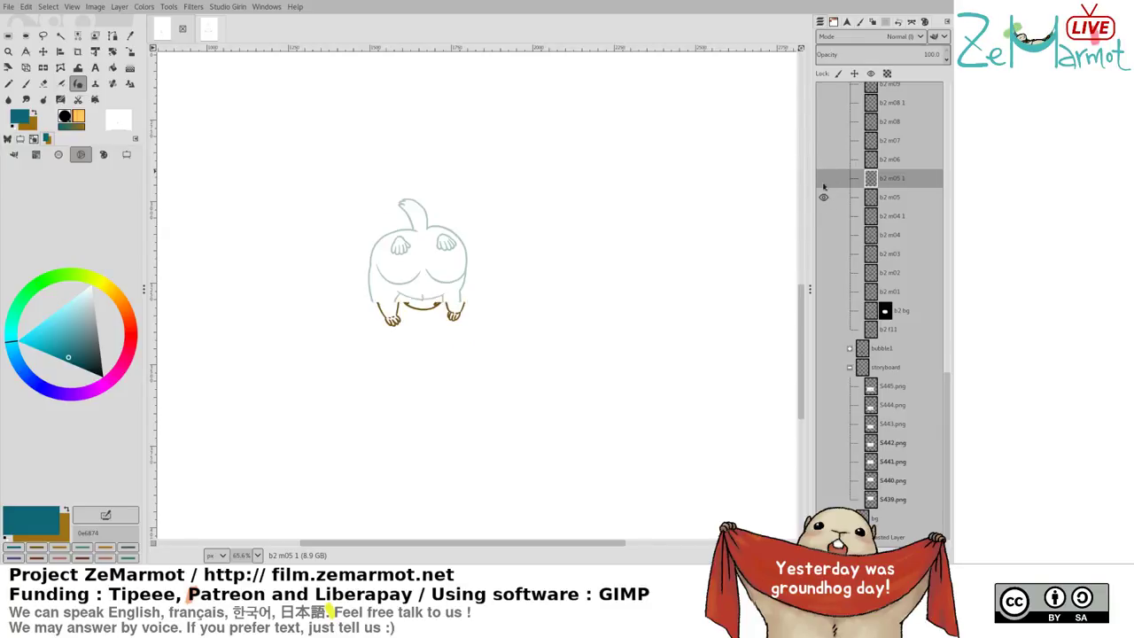
left_click(823, 178, "shift")
left_click(828, 160, "shift")
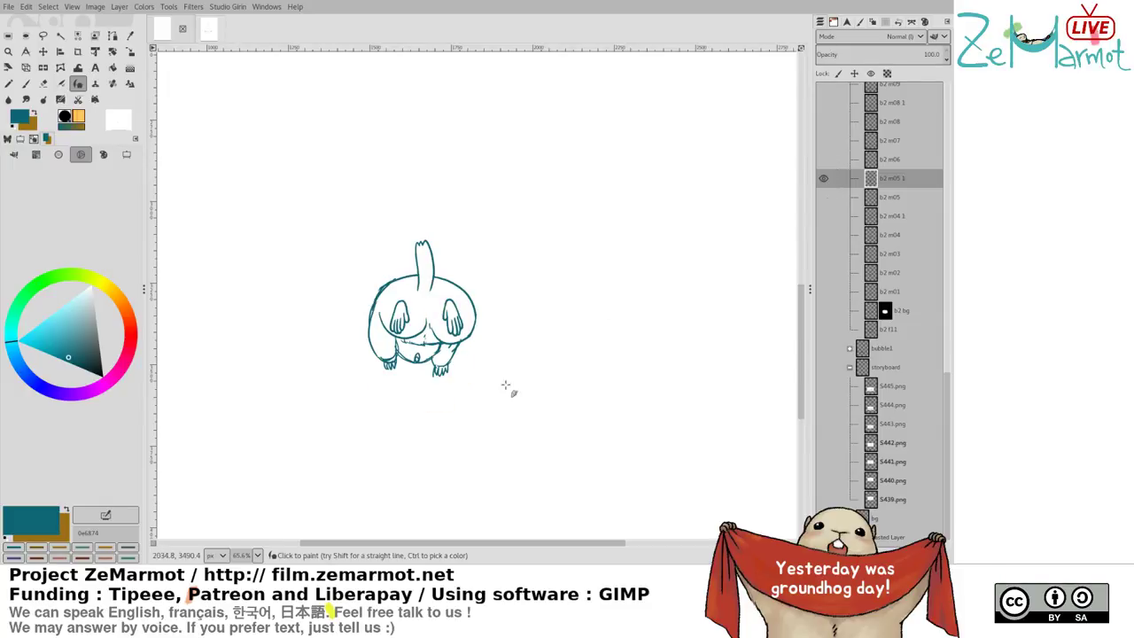
Erase the right foreleg's paw and redraw it higher, with a shorter foreleg and slanted toes beside the head
scroll(509, 388, "up", 5)
left_click_drag(472, 297, 555, 191)
key("shift+e")
mouse_move(464, 329)
left_mouse_down()
mouse_move(453, 331)
mouse_move(489, 328)
mouse_move(445, 392)
mouse_move(455, 324)
mouse_move(490, 311)
left_mouse_up()
key("y")
mouse_move(443, 318)
left_mouse_down()
mouse_move(457, 327)
mouse_move(510, 287)
left_mouse_up()
mouse_move(451, 329)
left_mouse_down()
mouse_move(454, 350)
mouse_move(496, 328)
mouse_move(485, 325)
left_mouse_up()
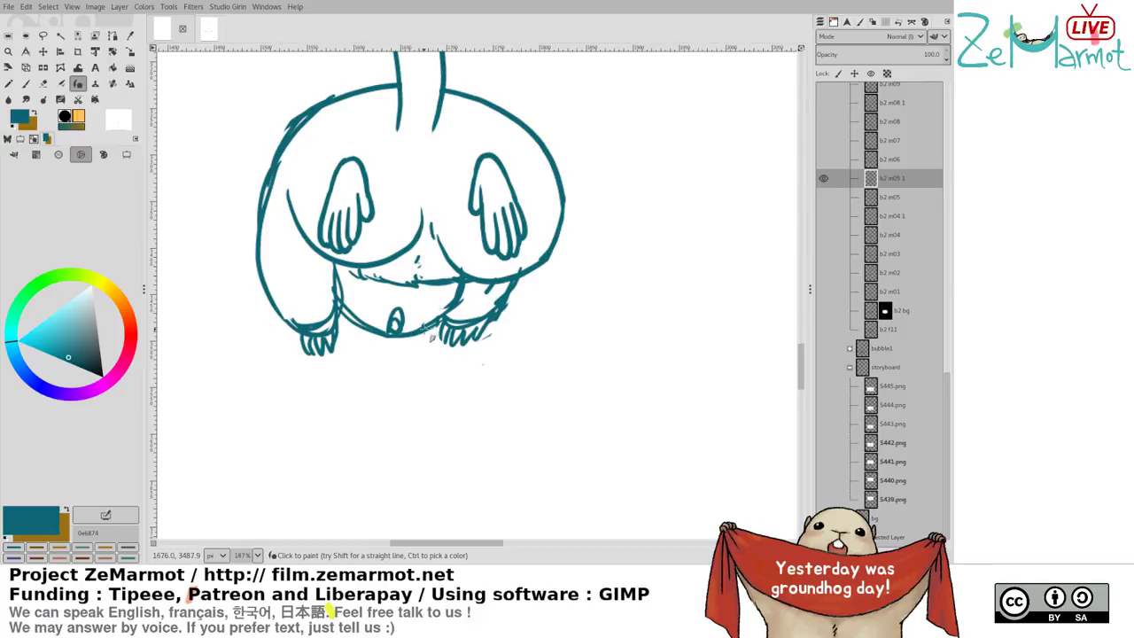
Flip back and forth through frames b2 m04 1 to b2 m06 to check the motion with the raised right paw
left_click(824, 216, "shift")
left_click(825, 197, "shift")
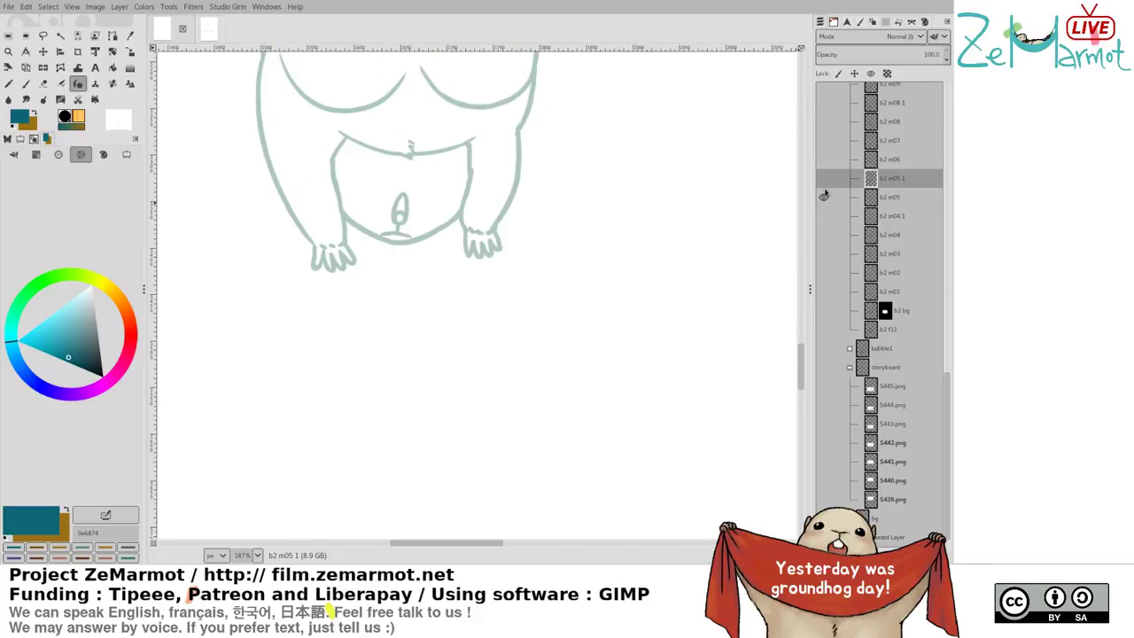
left_click(824, 179, "shift")
scroll(724, 233, "down", 4)
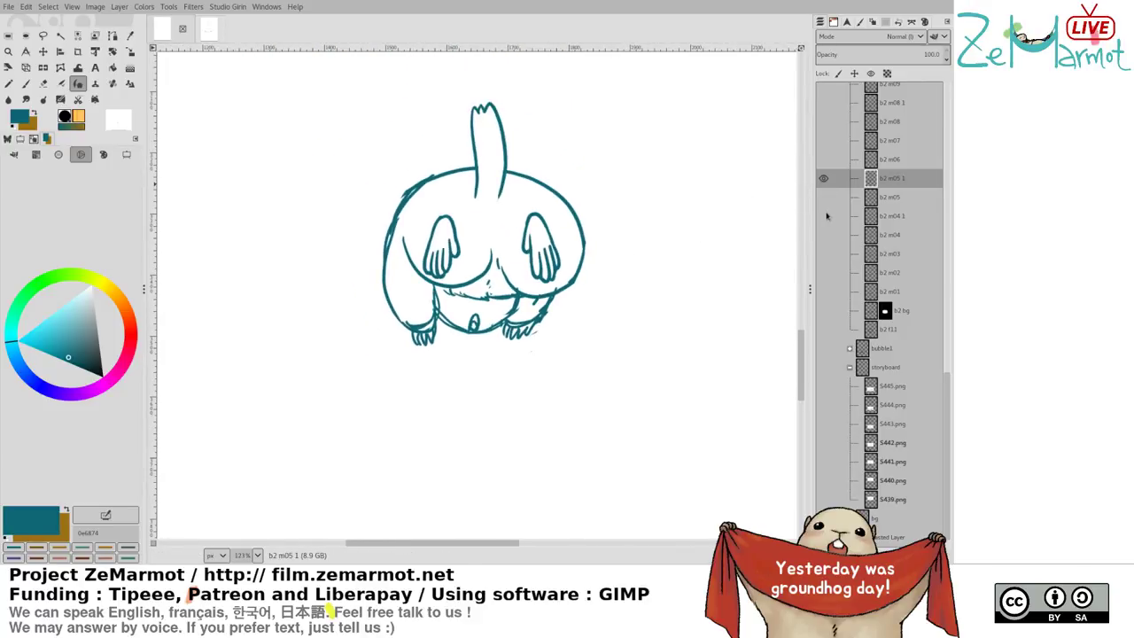
left_click(823, 215, "shift")
left_click(824, 197, "shift")
left_click(823, 178, "shift")
left_click(824, 159, "shift")
left_click(824, 178, "shift")
left_click(825, 160, "shift")
left_click(824, 197, "shift")
left_click(825, 178, "shift")
left_click(825, 159, "shift")
left_click(824, 178, "shift")
left_click(824, 196, "shift")
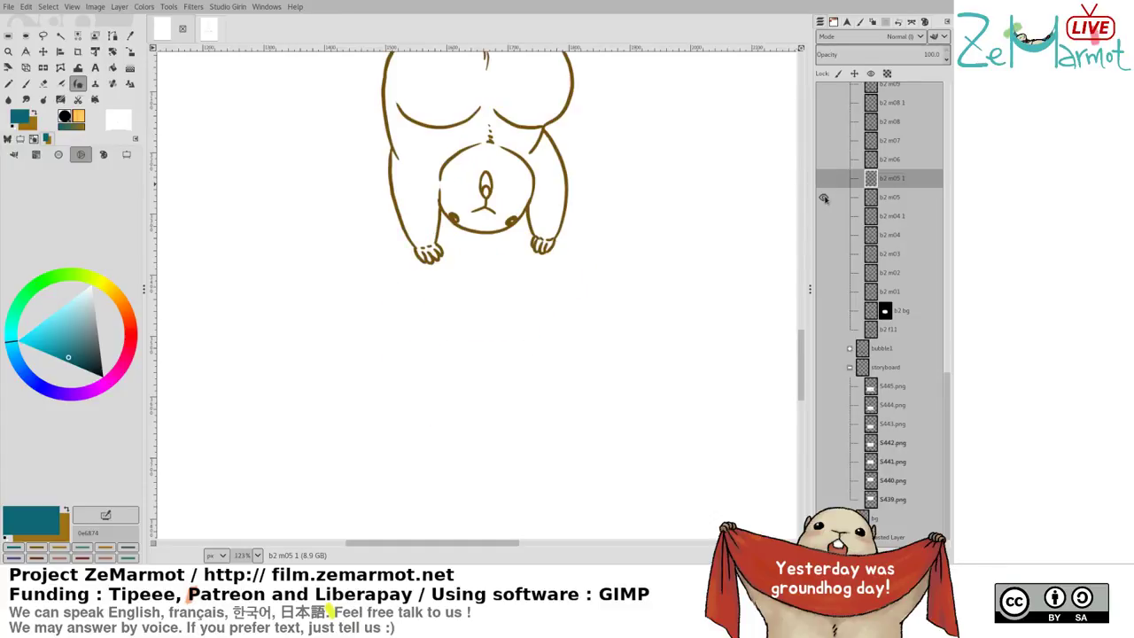
left_click(824, 198, "shift")
left_click(824, 179, "shift")
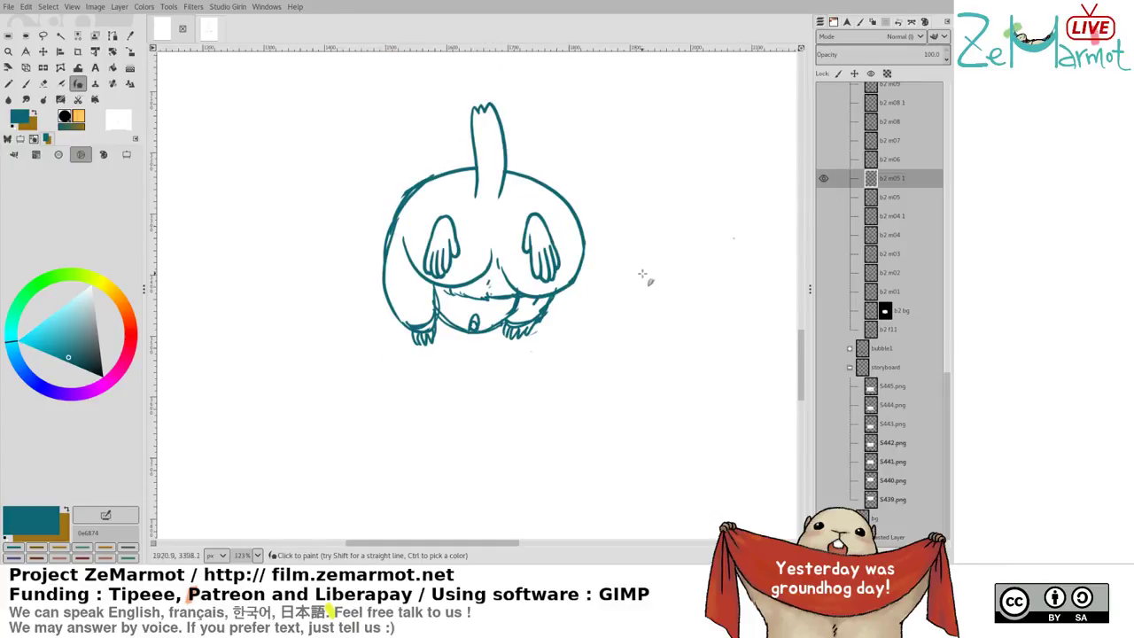
Try replacing the nose with a smaller, flatter one at the lower edge of the head
key("shift+e")
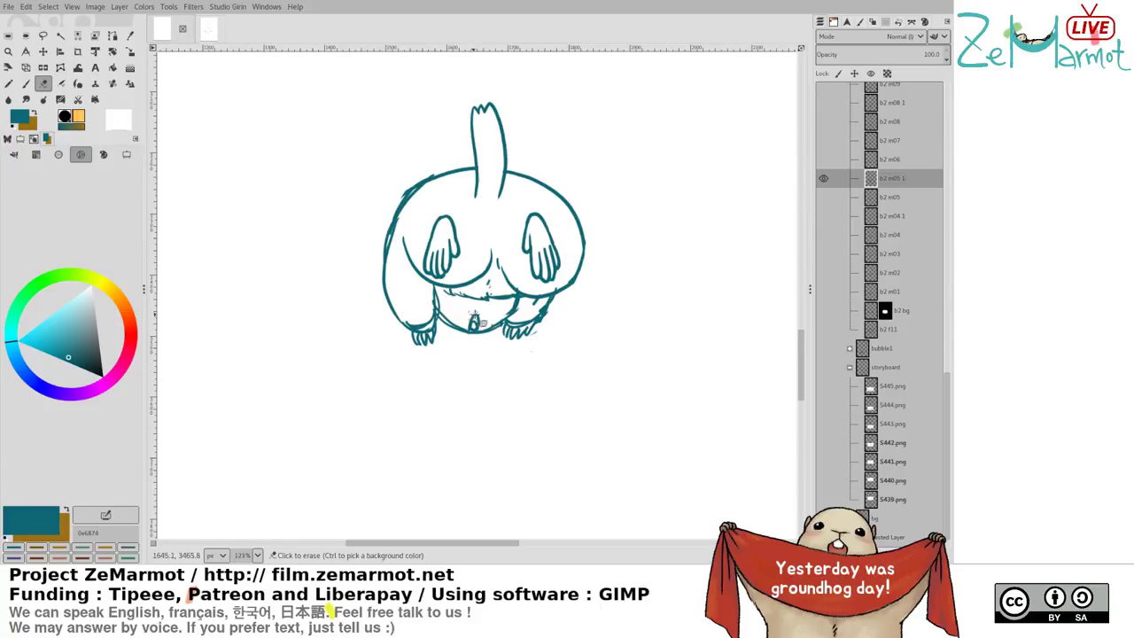
left_click_drag(479, 325, 471, 335)
key("k")
key("shift+e")
key("k")
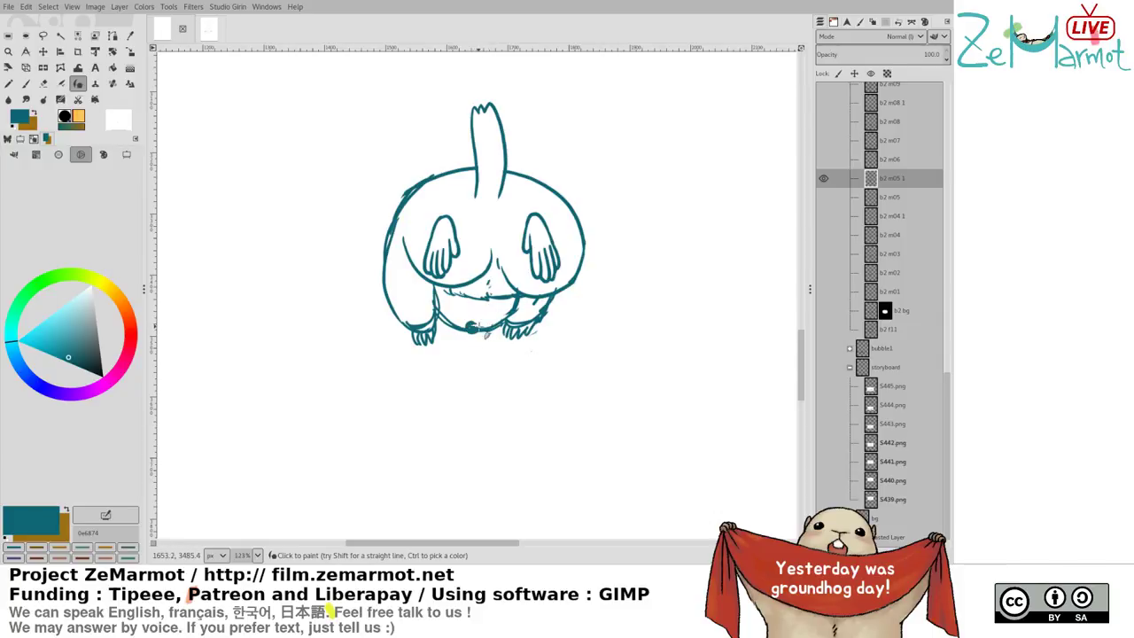
key("shift+e")
left_click_drag(471, 326, 475, 327)
key("k")
key("shift+e")
key("k")
Redraw the belly line as a deeper curve below the thighs and erase the old line above it
left_click_drag(456, 299, 496, 303)
key("ctrl+z")
key("shift+e")
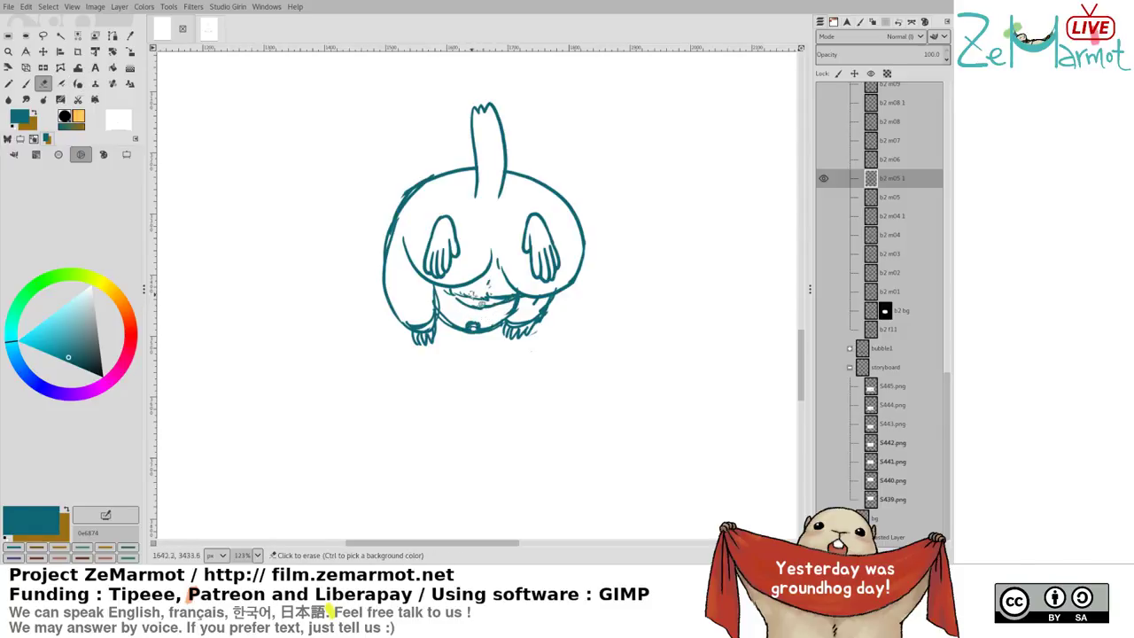
key("k")
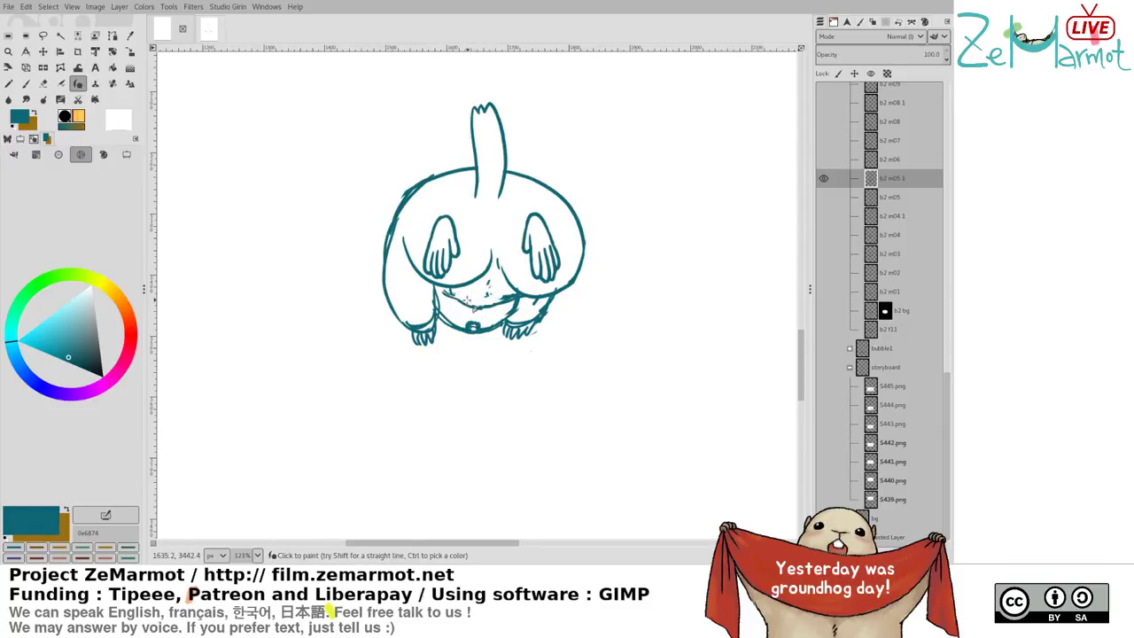
Compare the lowered belly line with frames b2 m04 1, b2 m05 and b2 m06 by showing each frame alone
left_click(824, 216, "shift")
left_click(824, 198, "shift")
left_click(823, 182, "shift")
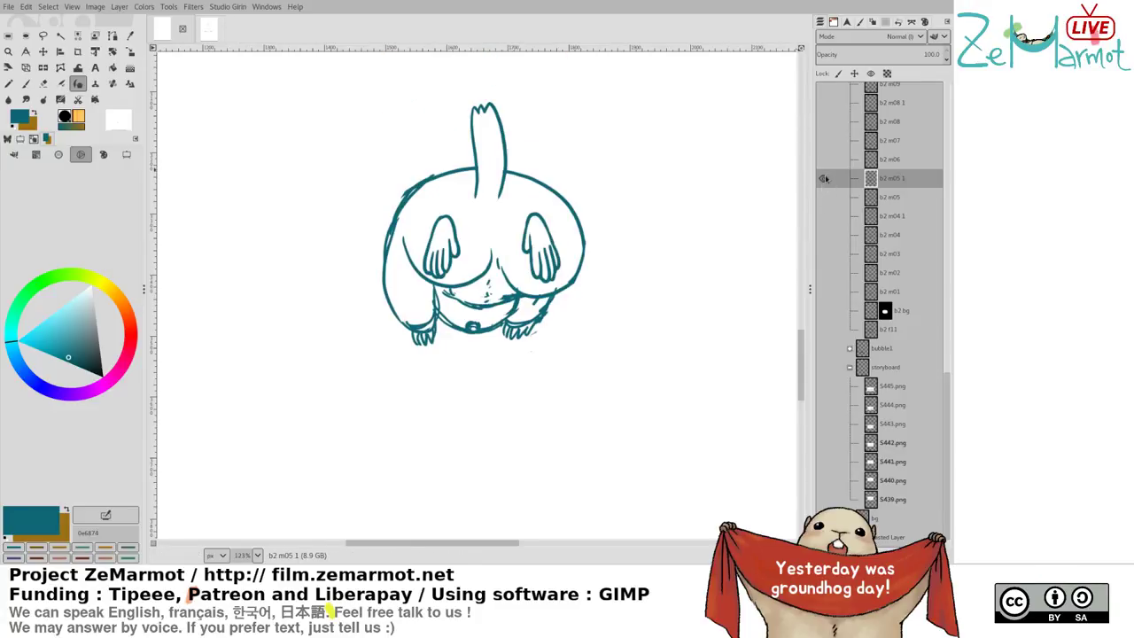
left_click(824, 160, "shift")
left_click(824, 178, "shift")
left_click(825, 198, "shift")
left_click(825, 180, "shift")
left_click(825, 161, "shift")
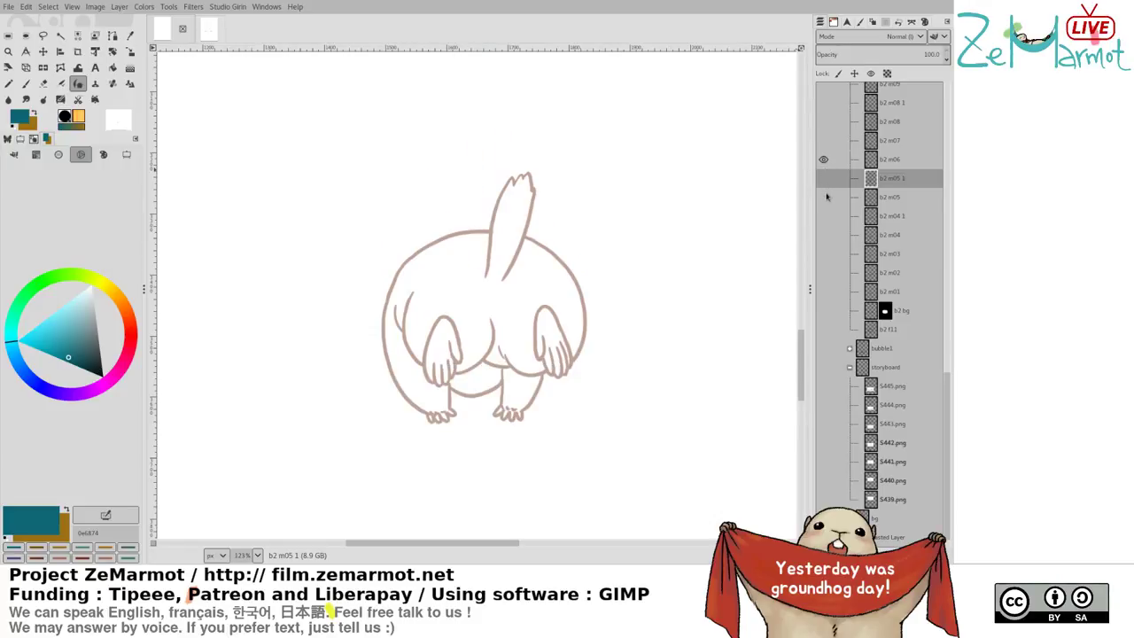
left_click(824, 196, "shift")
left_click(824, 178, "shift")
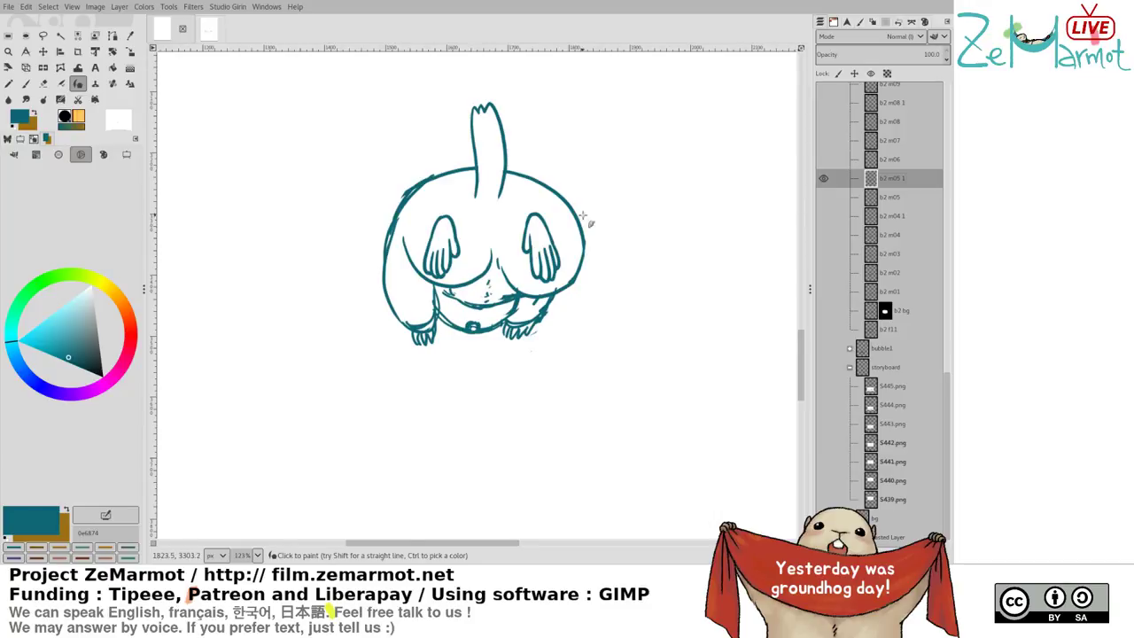
Redraw the right thigh and hip with a tighter curve around the hind paw and erase the old outline
key("f")
key("y")
mouse_move(498, 260)
left_mouse_down()
mouse_move(540, 286)
mouse_move(578, 268)
mouse_move(560, 282)
left_mouse_up()
left_click_drag(581, 236, 543, 288)
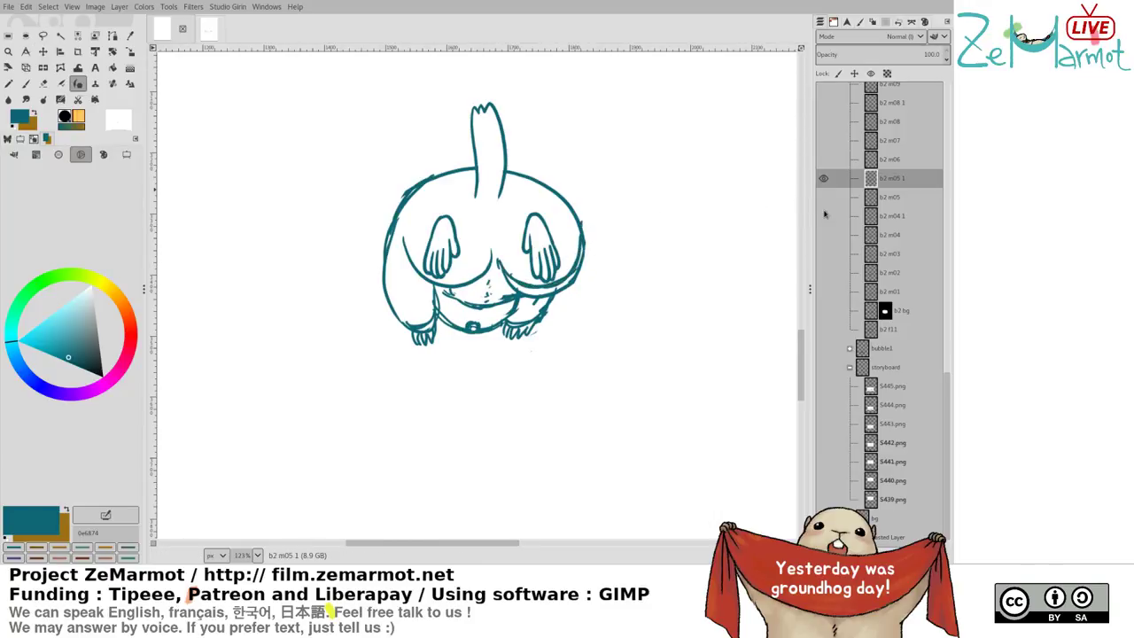
left_click(824, 178, "shift")
left_click(825, 197, "shift")
left_click(824, 178, "shift")
left_click(824, 159, "shift")
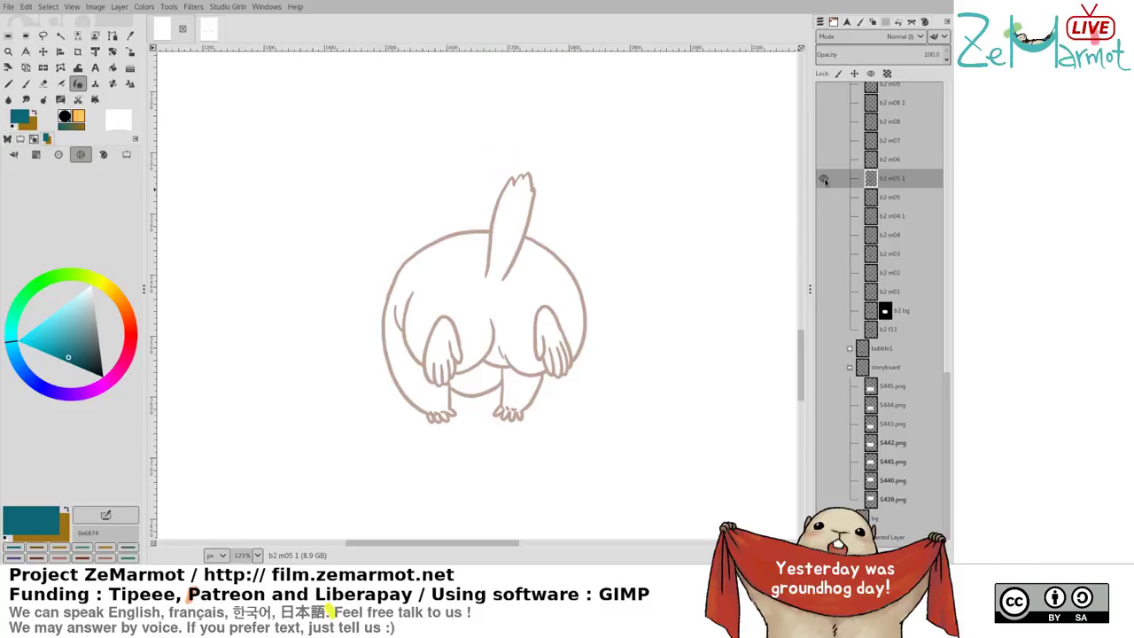
key("shift+e")
mouse_move(528, 281)
left_mouse_down()
mouse_move(580, 278)
mouse_move(592, 240)
mouse_move(569, 287)
mouse_move(586, 245)
mouse_move(529, 296)
mouse_move(542, 298)
mouse_move(507, 299)
mouse_move(542, 300)
mouse_move(514, 293)
left_mouse_up()
key("k")
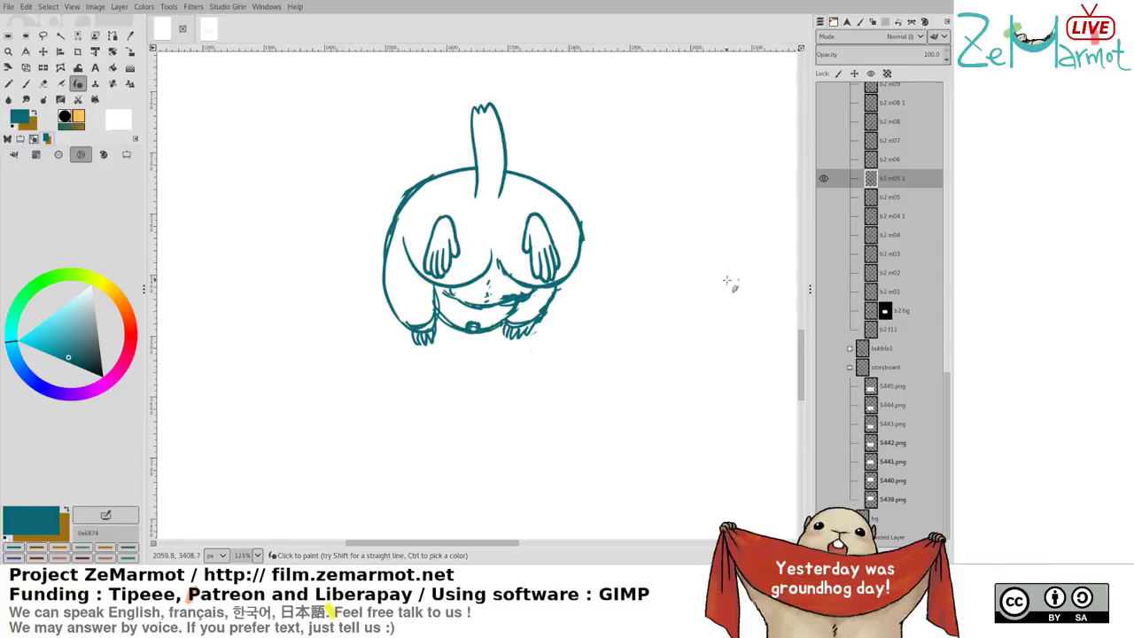
Erase the nose from the head and tidy the head's lower curve
key("shift+e")
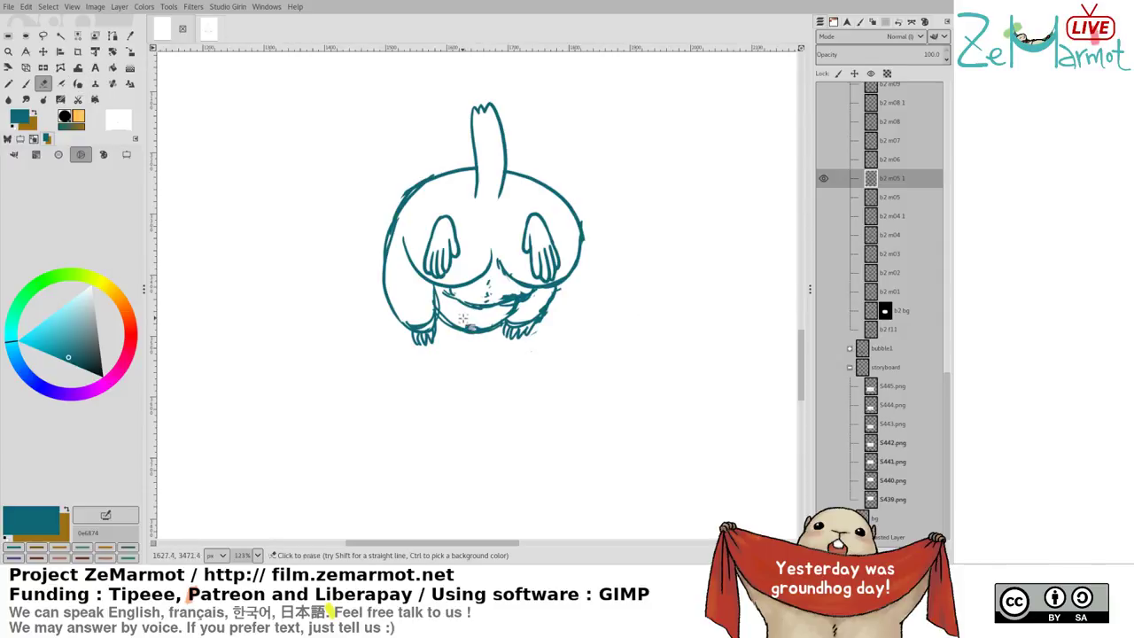
key("k")
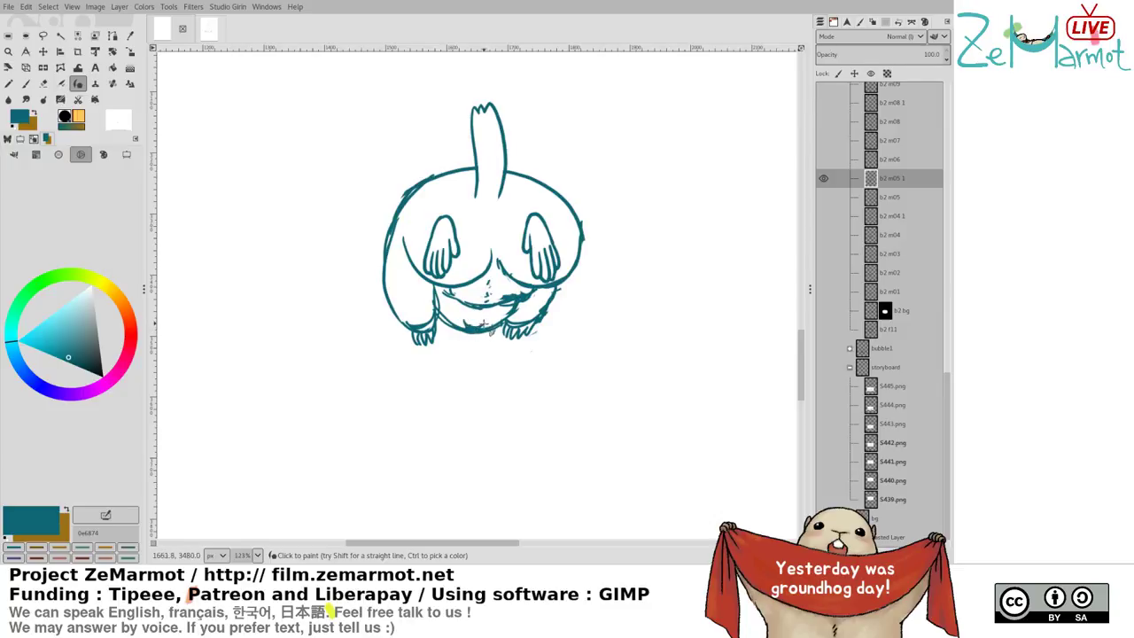
key("shift+e")
mouse_move(468, 328)
left_mouse_down()
mouse_move(503, 331)
mouse_move(498, 343)
mouse_move(473, 331)
left_mouse_up()
key("k")
key("shift+e")
key("k")
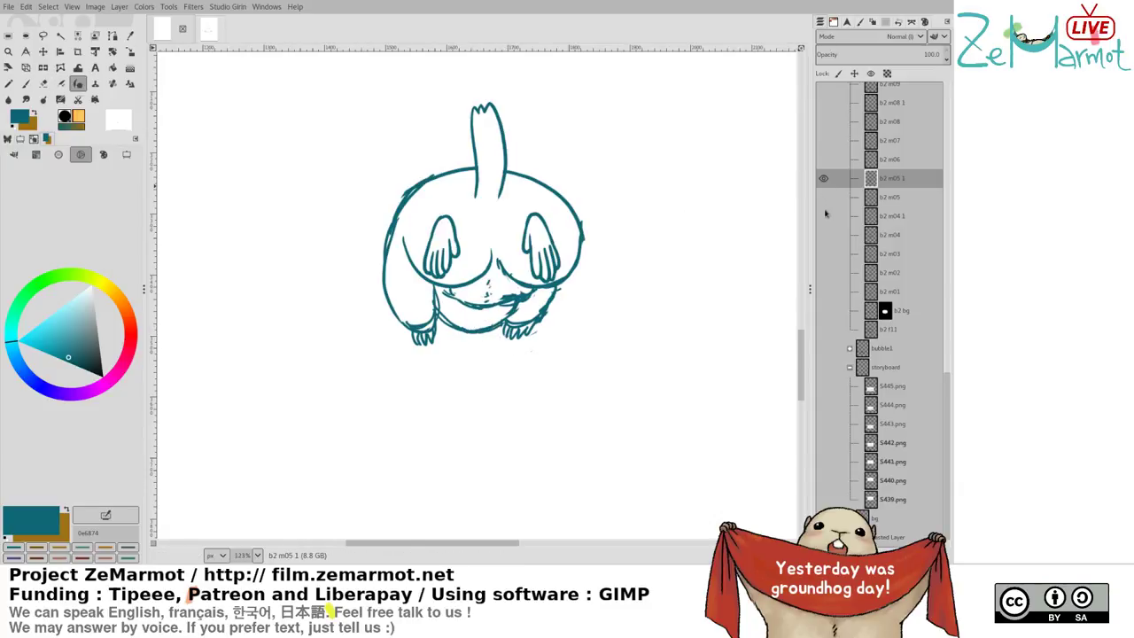
Flip through frames b2 m04 1 to b2 m07 to check the motion without the nose
left_click(826, 215, "shift")
left_click(825, 197, "shift")
left_click(825, 181, "shift")
left_click_drag(824, 177, 826, 147)
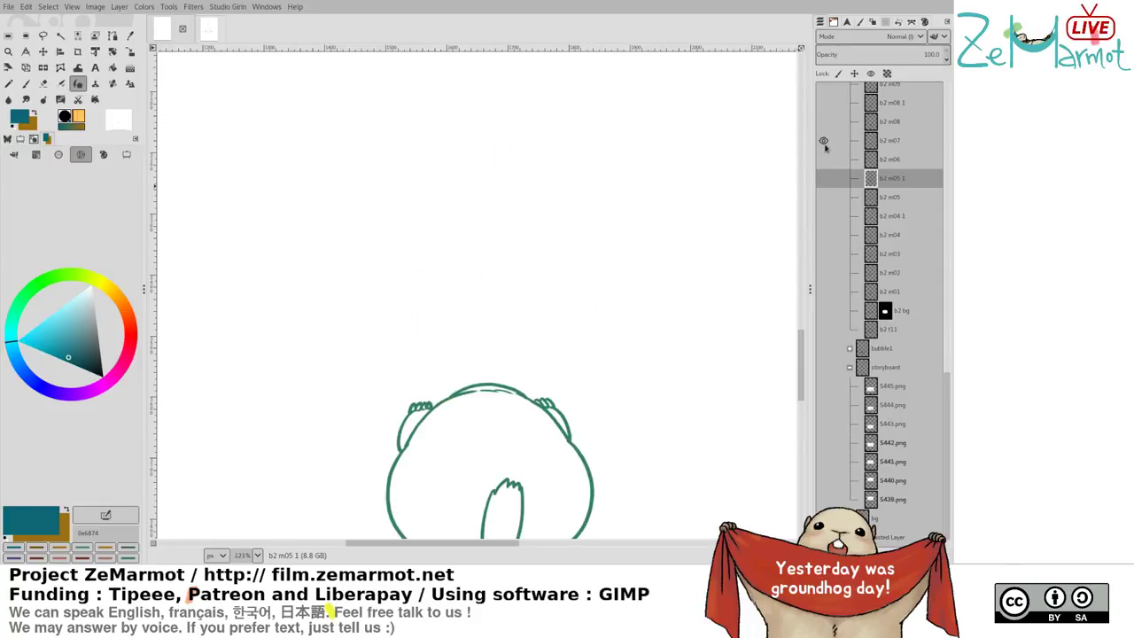
left_click(826, 197, "shift")
left_click(825, 180, "shift")
left_click(824, 161, "shift")
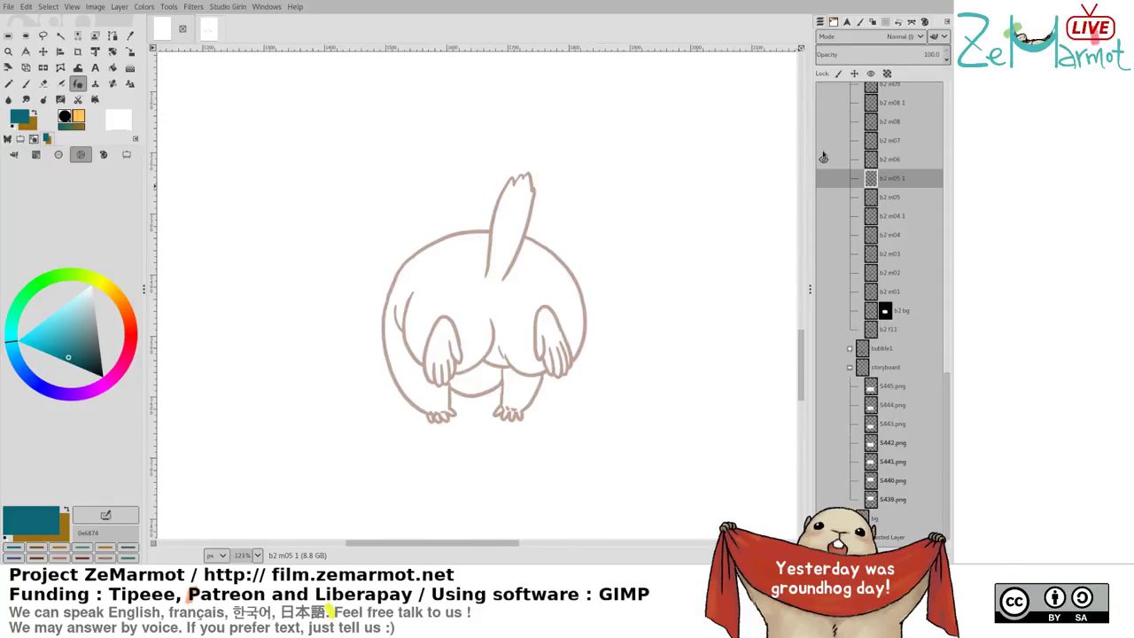
left_click(824, 155, "shift")
left_click(825, 197, "shift")
left_click(824, 180, "shift")
left_click(824, 161, "shift")
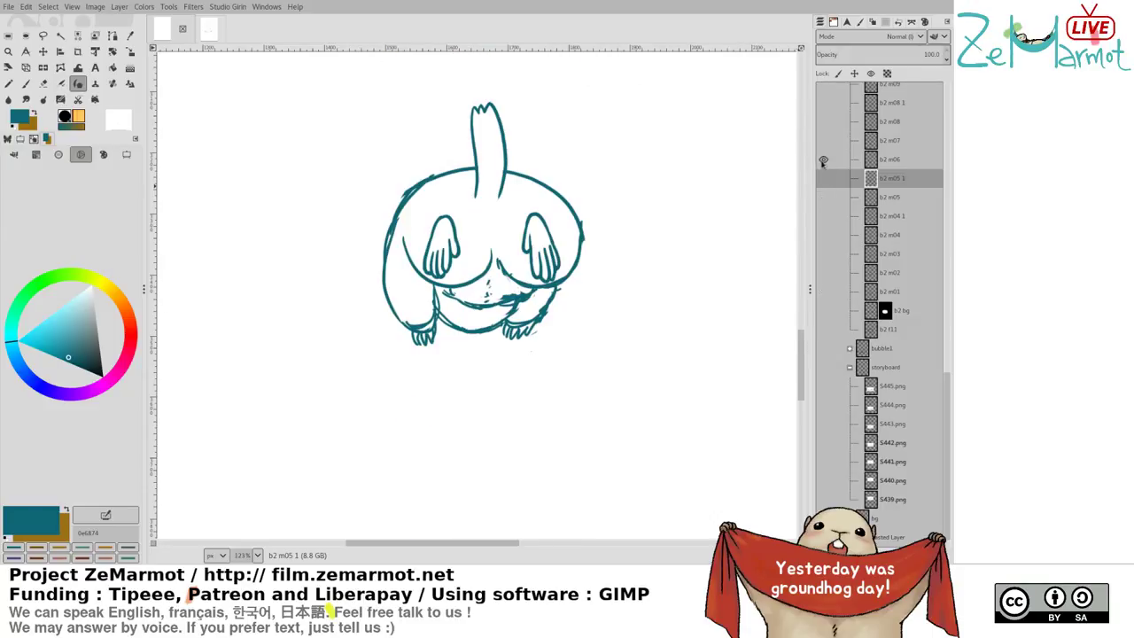
Show b2 m05 together with b2 m05 1 as a reference and draw a small rounded nose low on the head
left_click(823, 178, "shift")
left_click(823, 197)
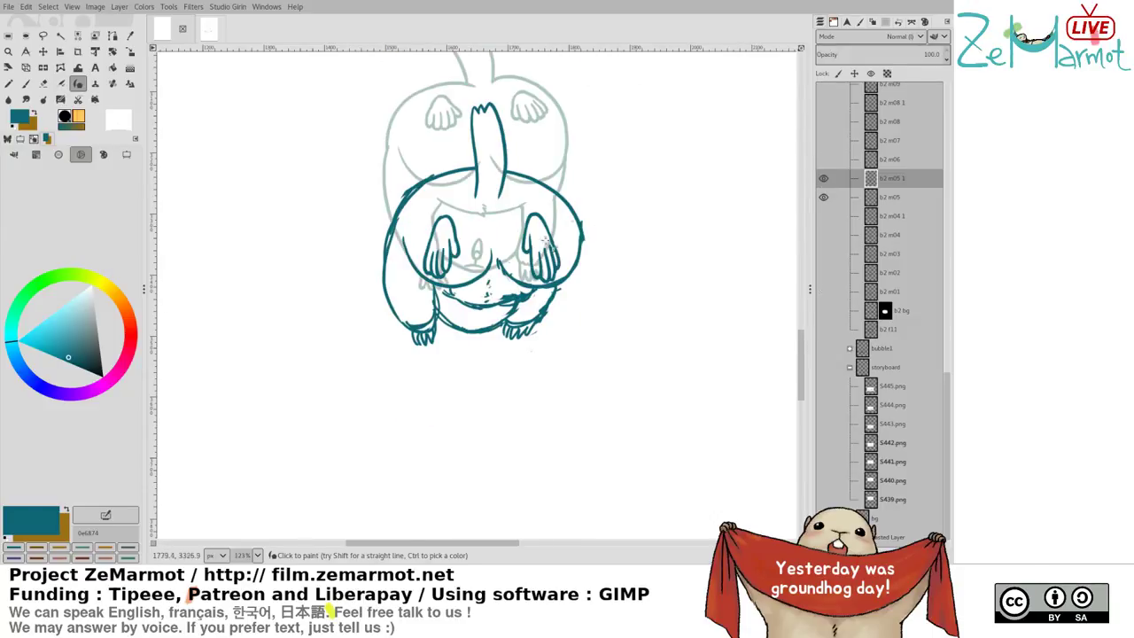
left_click_drag(467, 328, 477, 329)
key("ctrl+z")
Flip back and forth through frames b2 m04 1 to b2 m06 to check the motion with the new nose
left_click(824, 216, "shift")
left_click(825, 196, "shift")
left_click(824, 179, "shift")
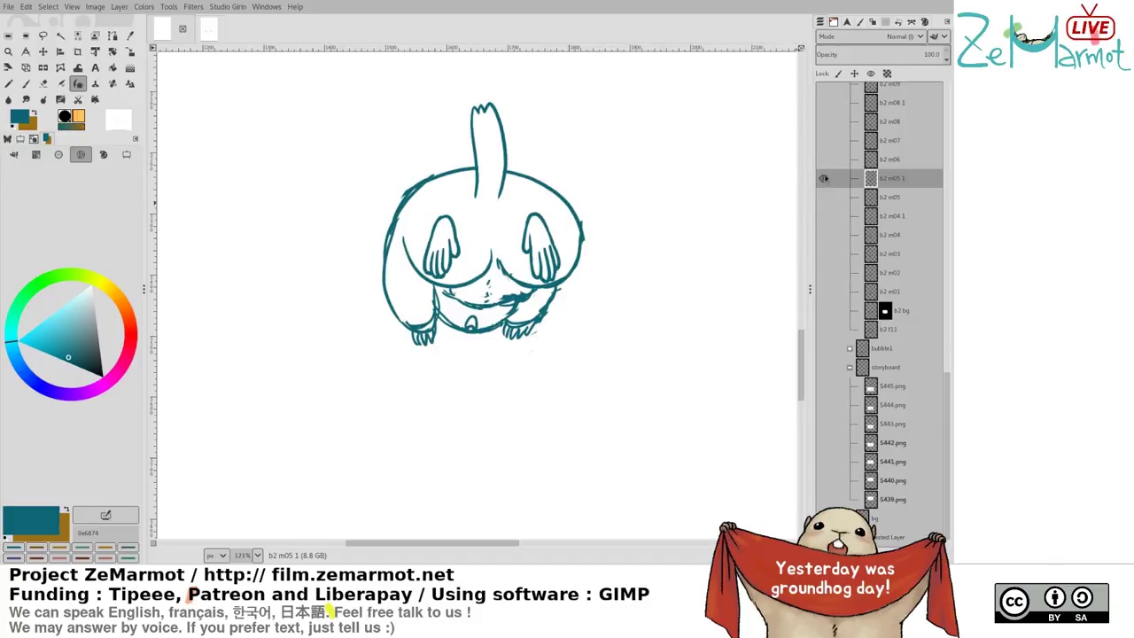
left_click(824, 160, "shift")
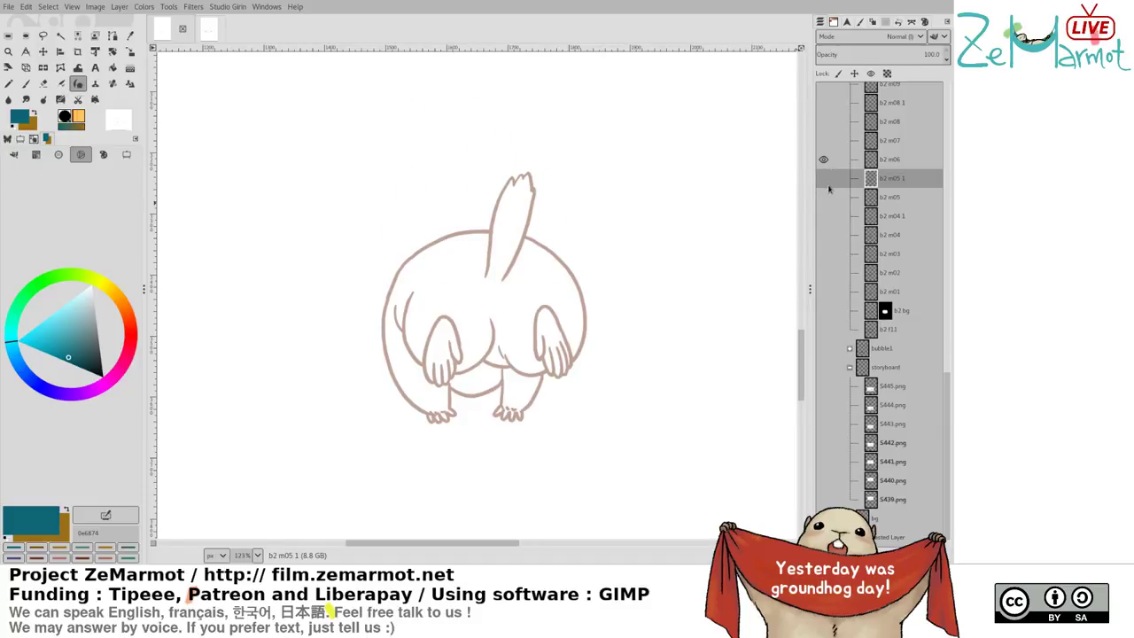
left_click(825, 218, "shift")
left_click(824, 196, "shift")
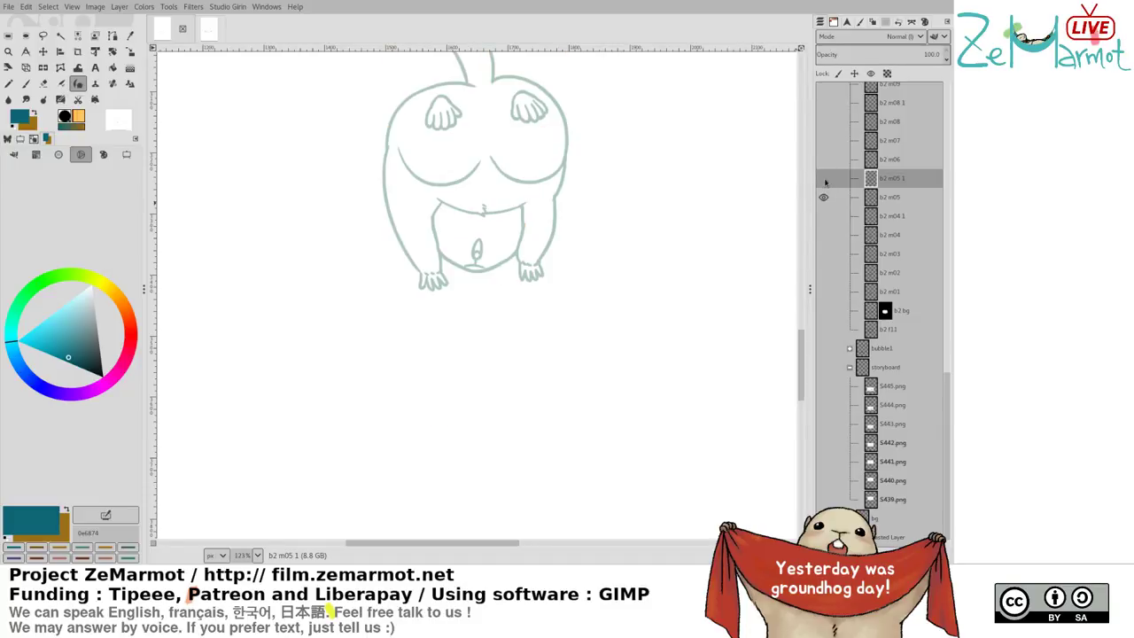
left_click(825, 179, "shift")
left_click(824, 160, "shift")
left_click(827, 180, "shift")
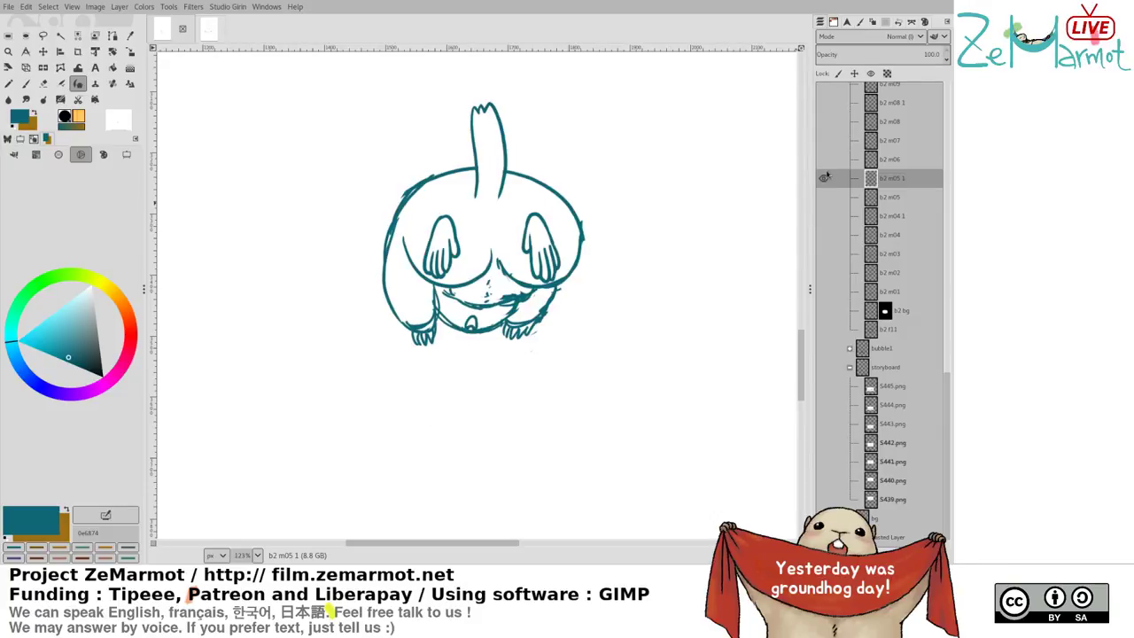
left_click(826, 169, "shift")
left_click(824, 178, "shift")
Overlay b2 m05 and b2 m06 and toggle b2 m05 1 to compare its position between them
left_click(824, 197)
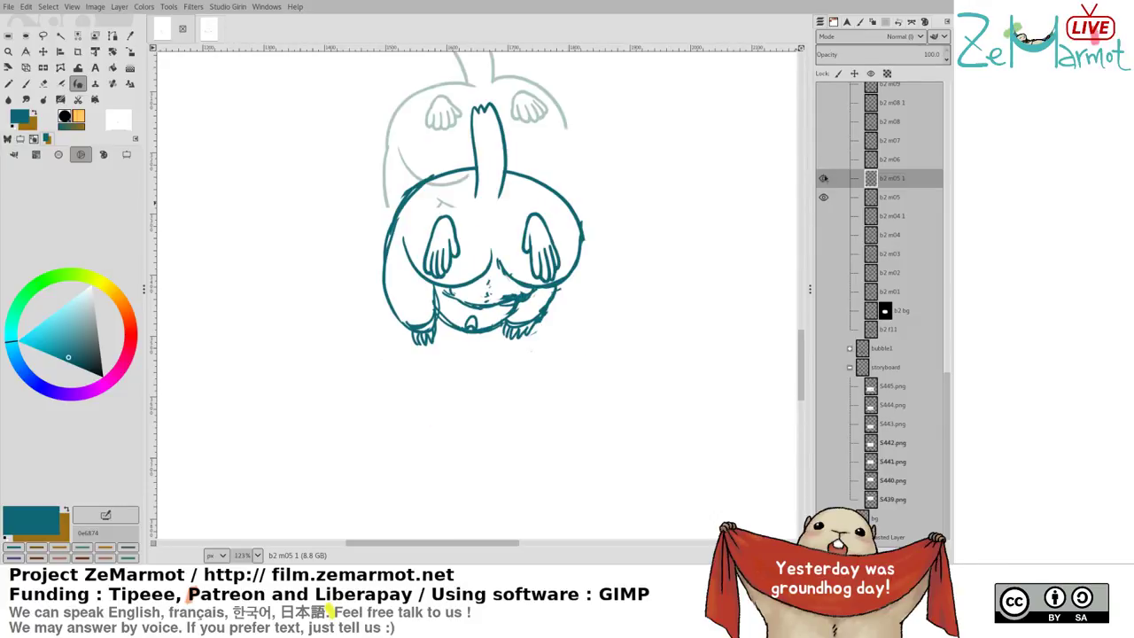
left_click(824, 161)
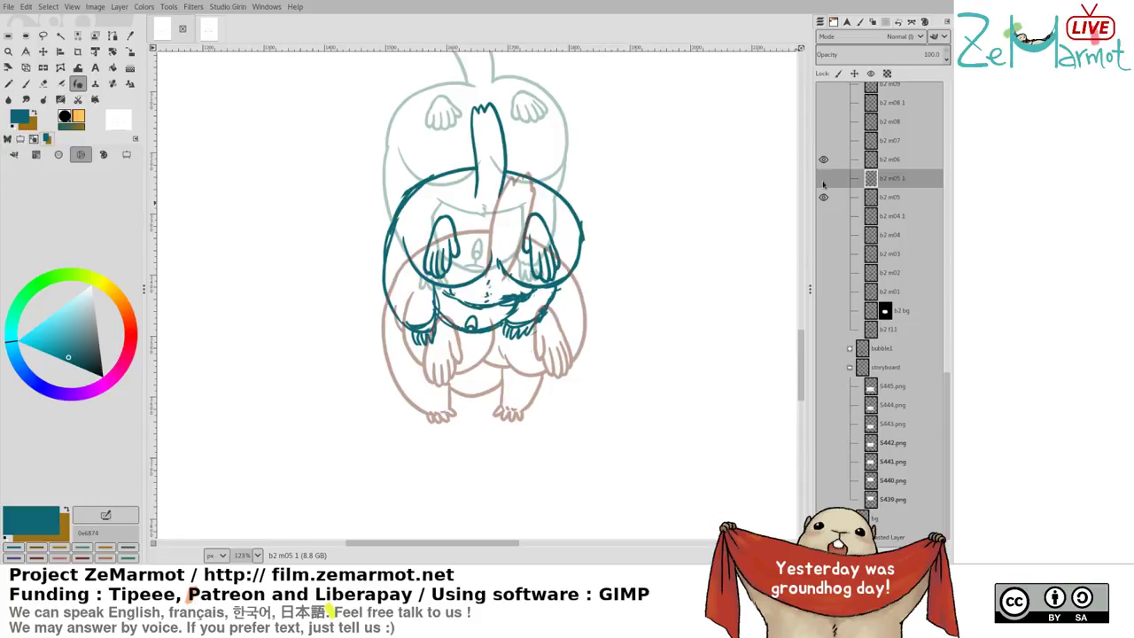
left_click(823, 179)
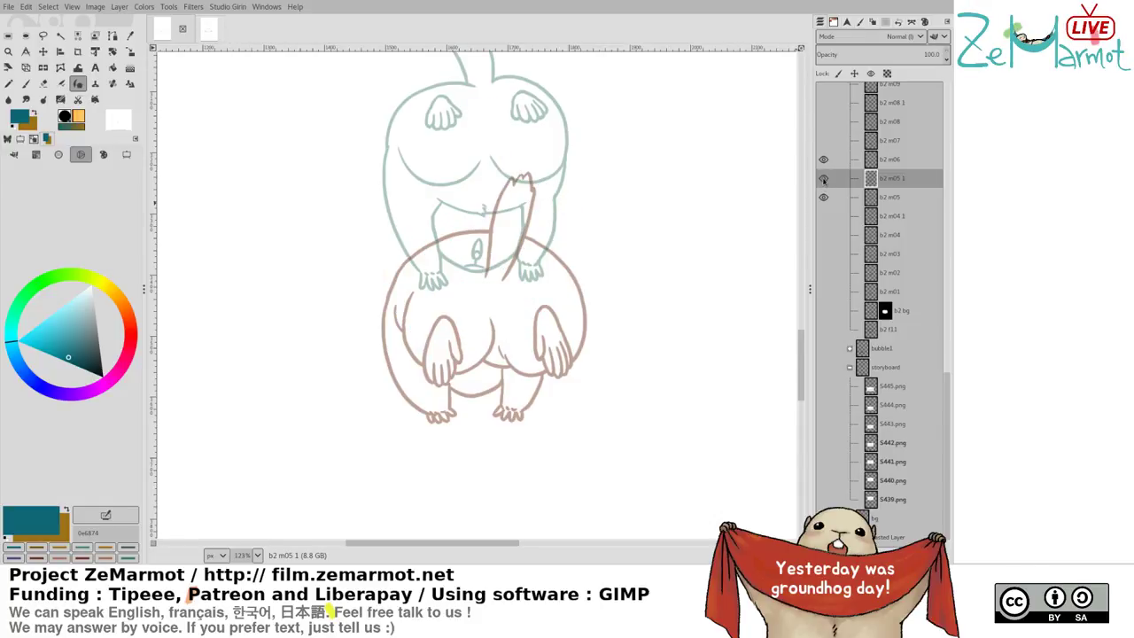
left_click(824, 180)
left_click(824, 180)
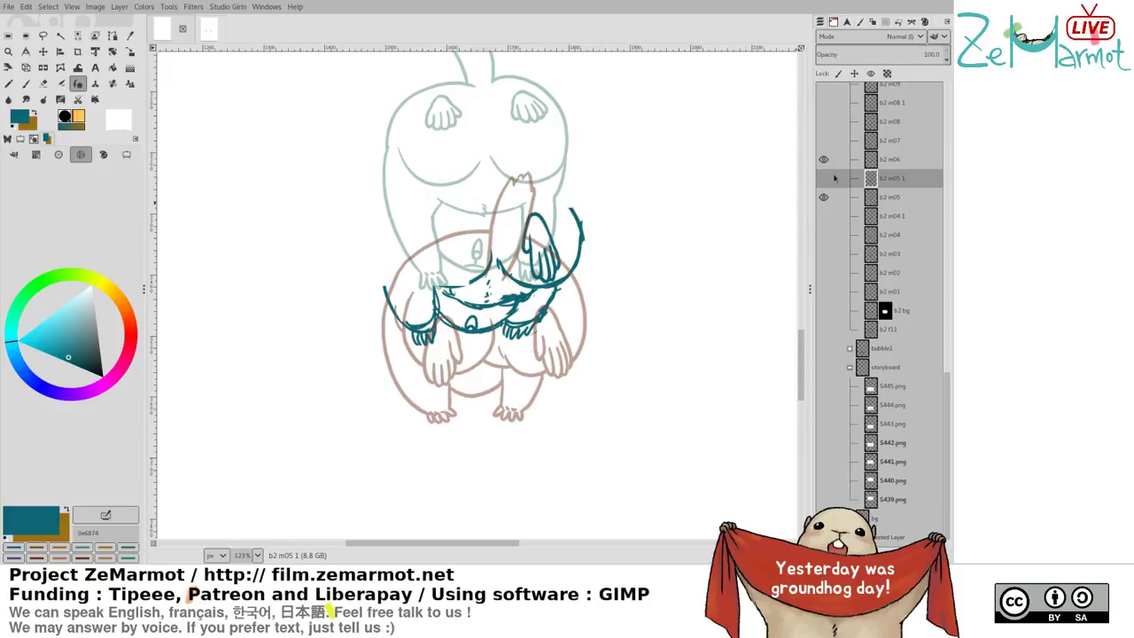
Duplicate the b2 m05 layer, rename the copy ccc and hide the original b2 m05
left_click(891, 196)
key("shift+ctrl+d")
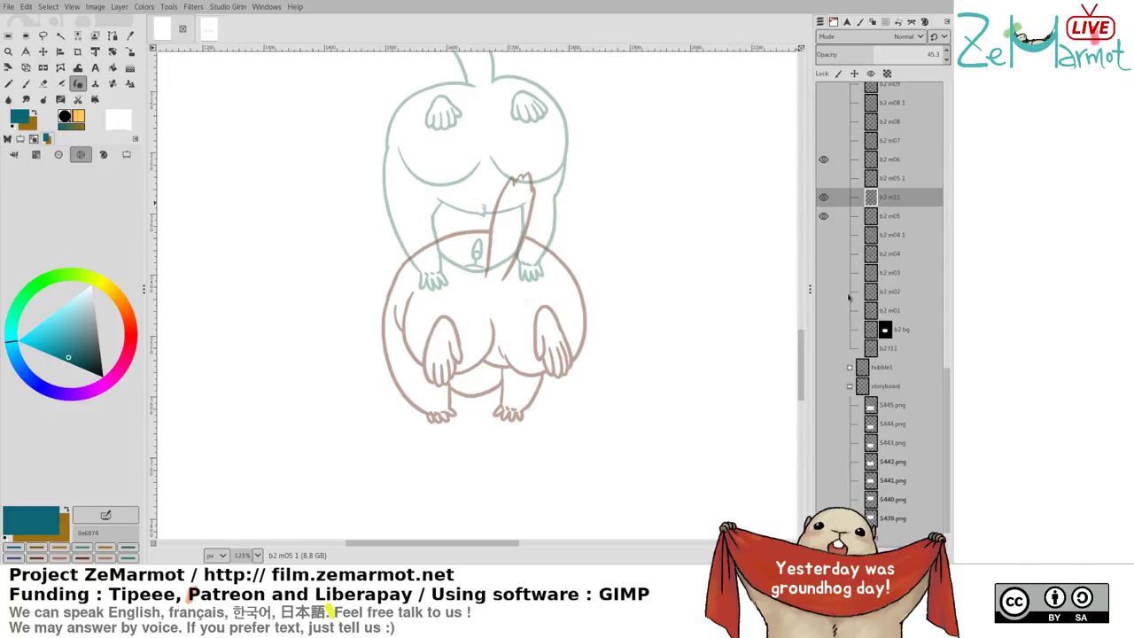
double_click(891, 196)
left_click(889, 216)
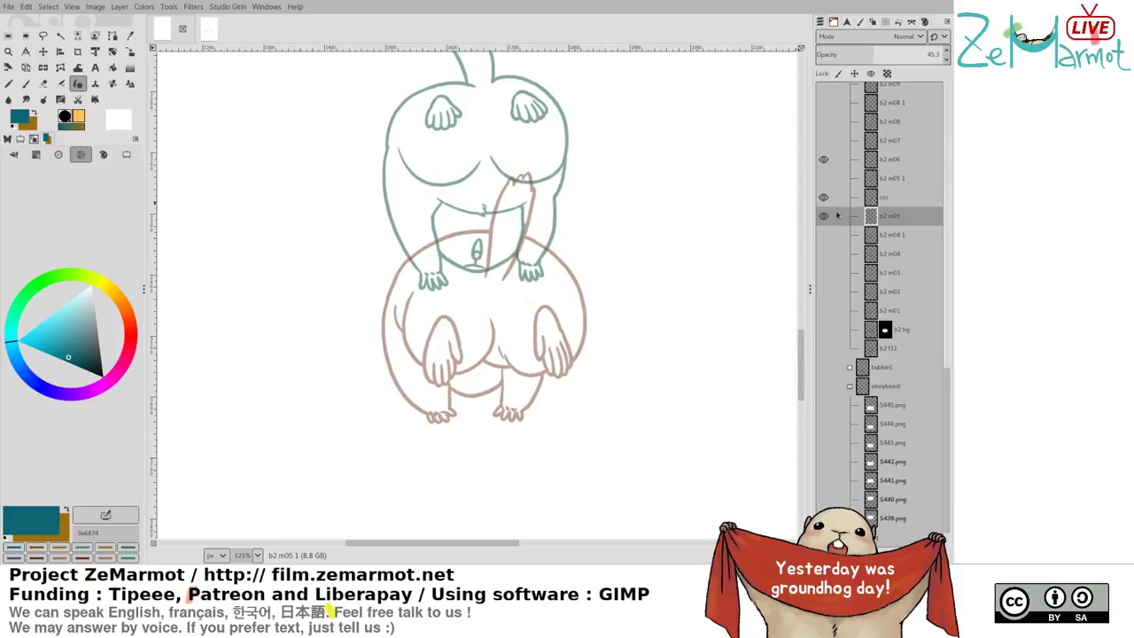
left_click(824, 216)
Move the ccc copy down over b2 m06 so that the forepaws of both drawings line up at the same height
key("m")
left_click_drag(459, 107, 470, 279)
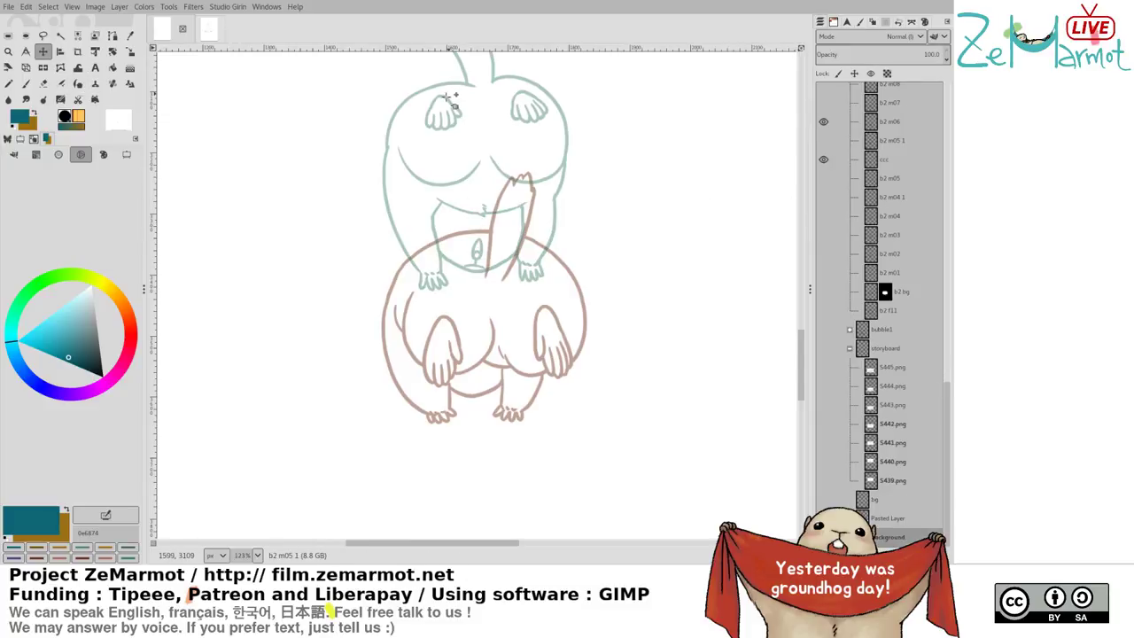
left_click_drag(446, 98, 461, 299)
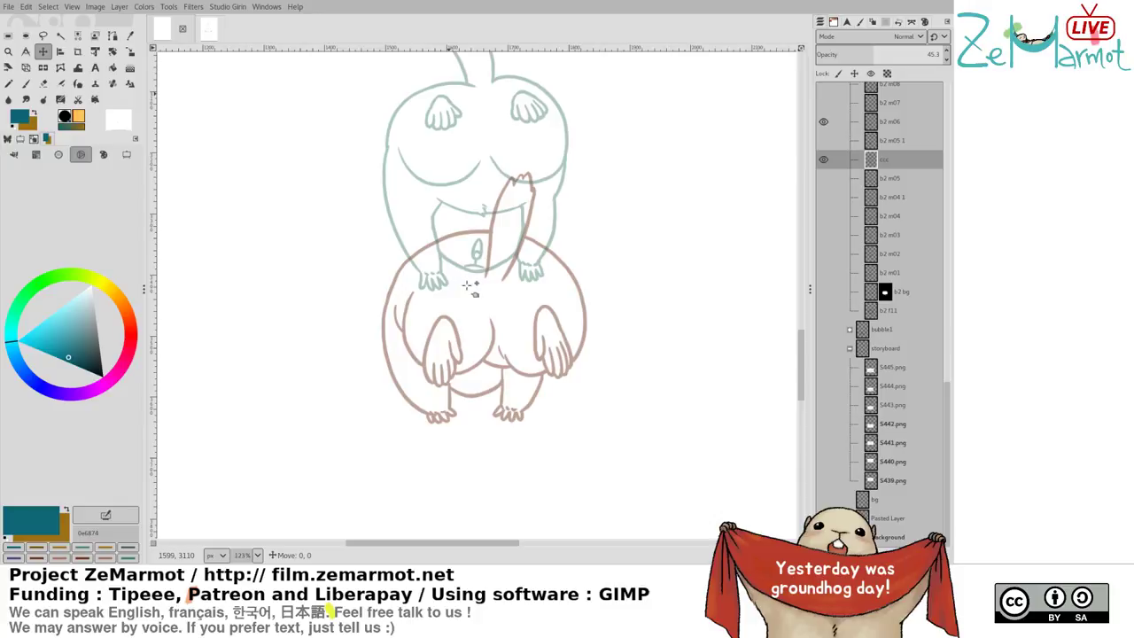
key("ctrl+z")
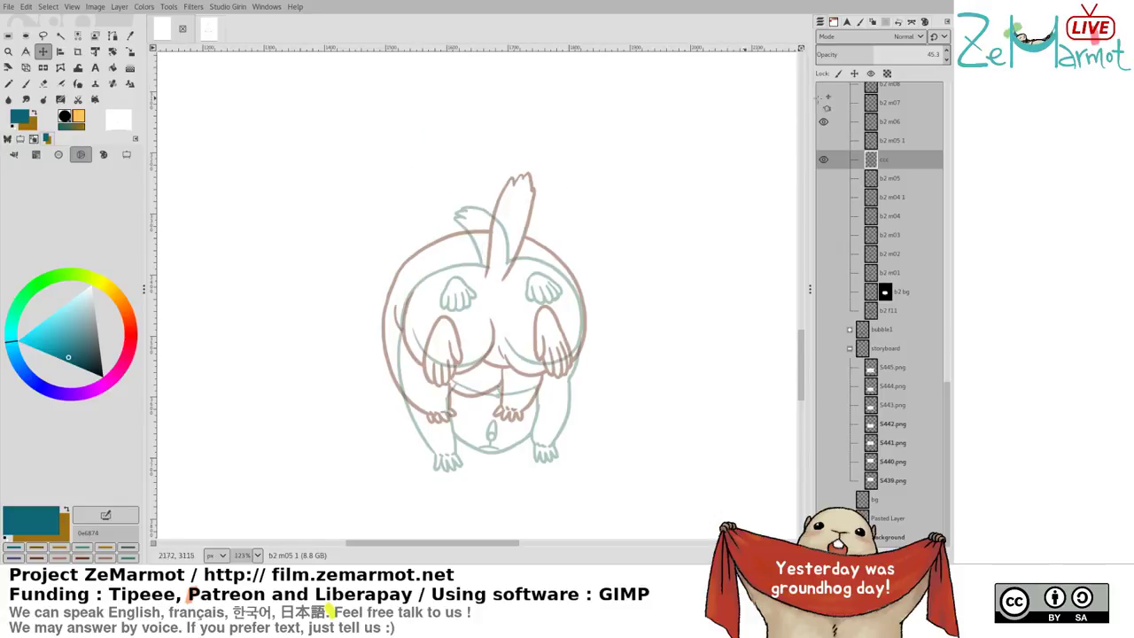
left_click(470, 272)
key("ctrl+z")
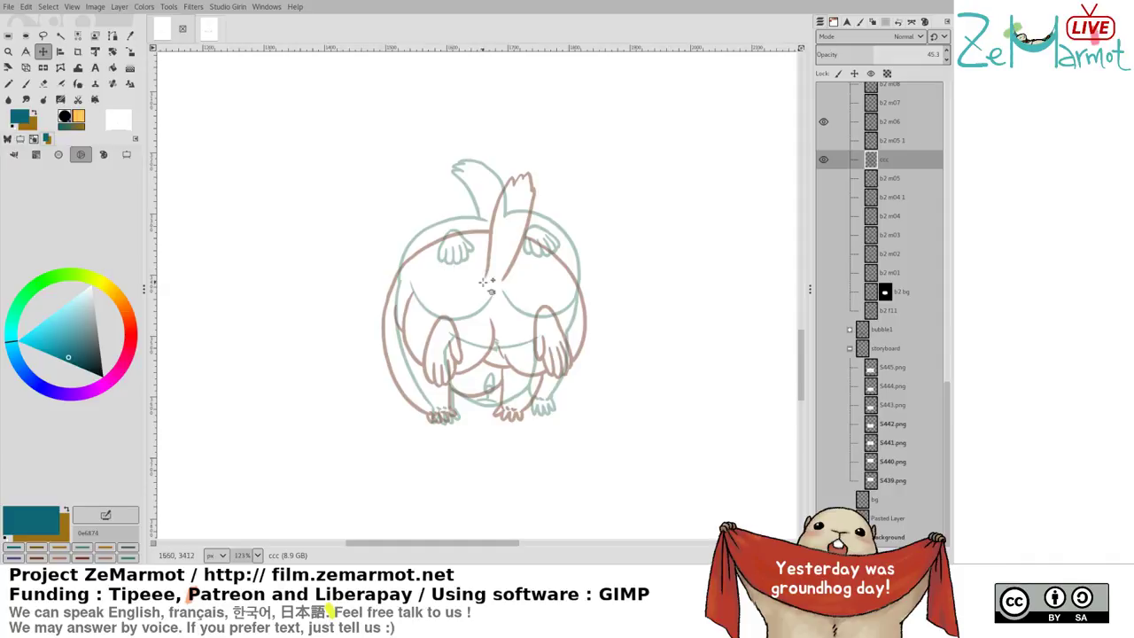
Check b2 m05 and ccc separately, and overlay ccc with b2 m05 1 and b2 m06
left_click(823, 178, "shift")
left_click(824, 178)
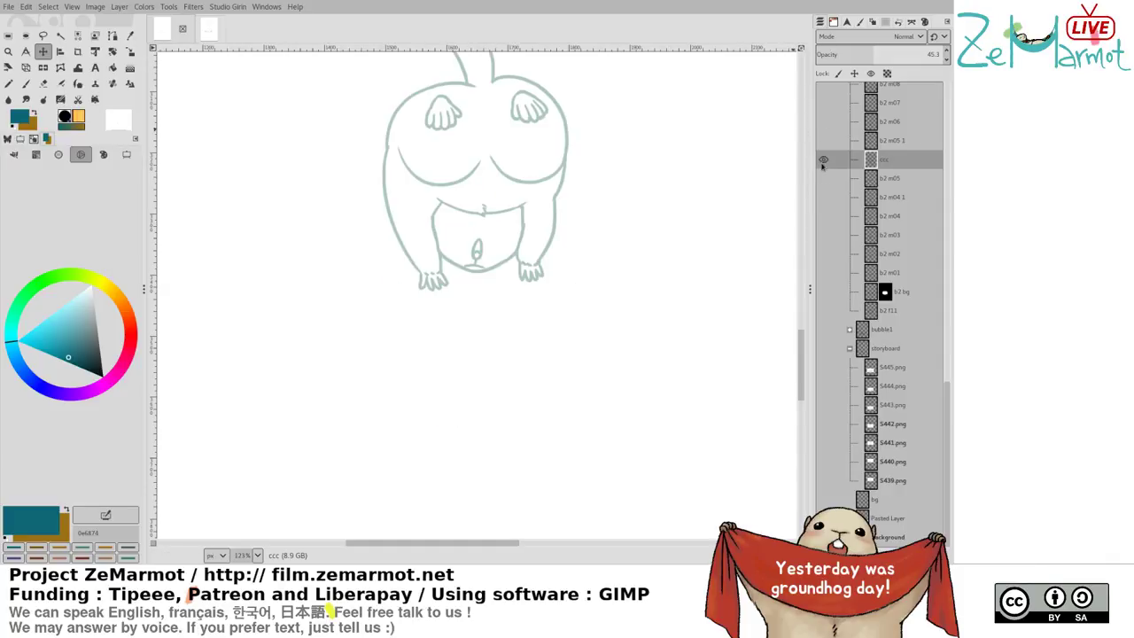
left_click(823, 160)
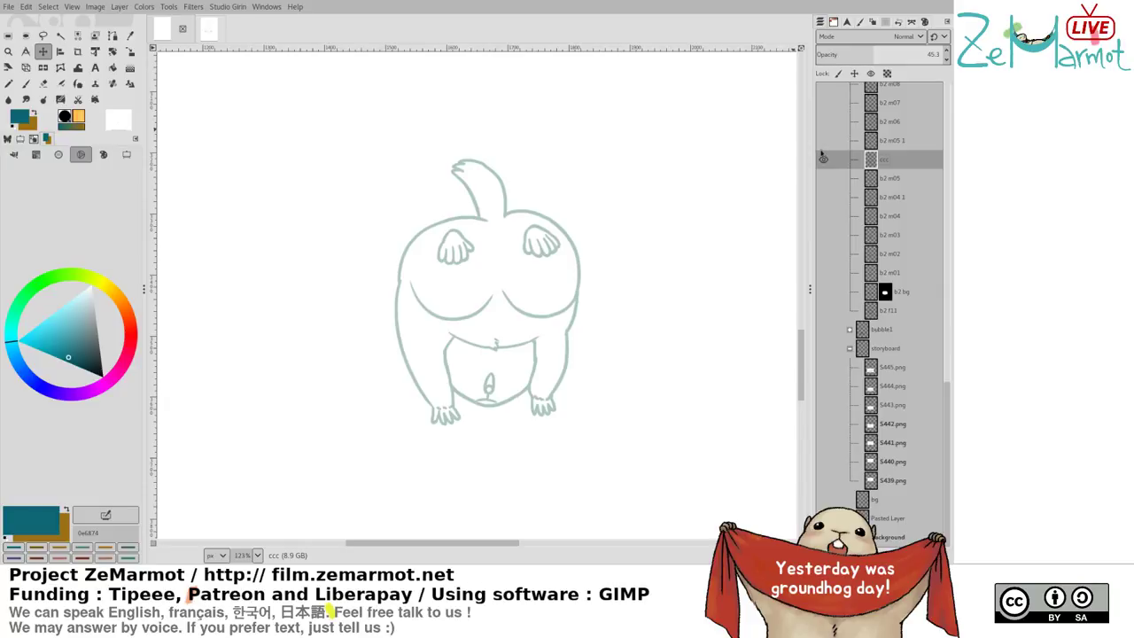
left_click(823, 140)
left_click(824, 122)
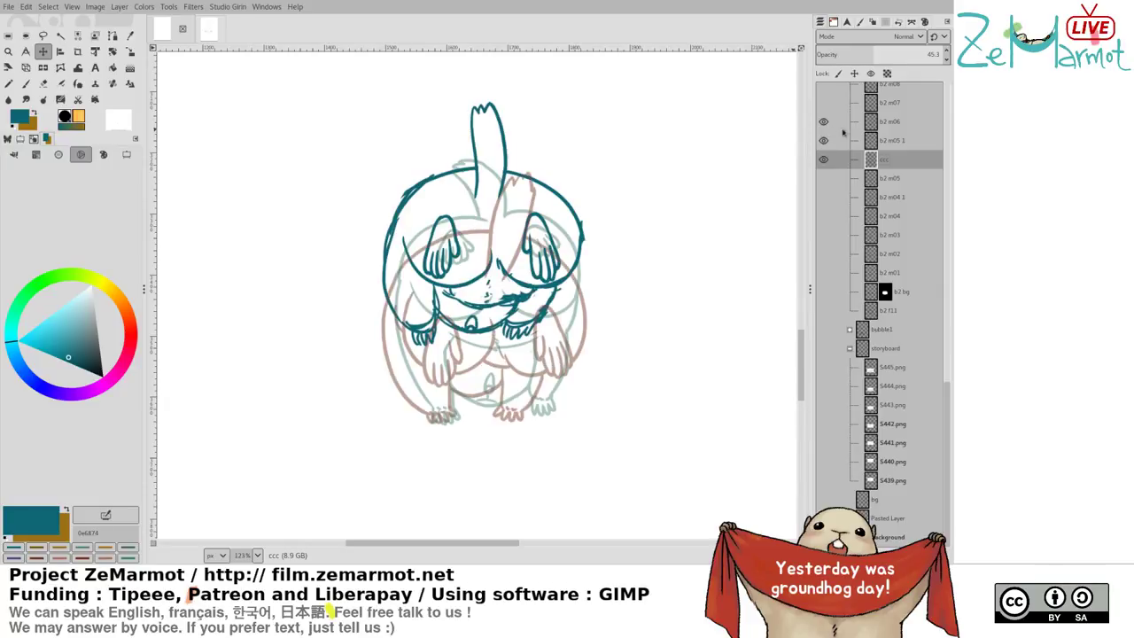
Move the b2 m05 1 drawing down onto the ccc and b2 m06 outlines and nudge it slightly left into alignment
left_click(884, 128)
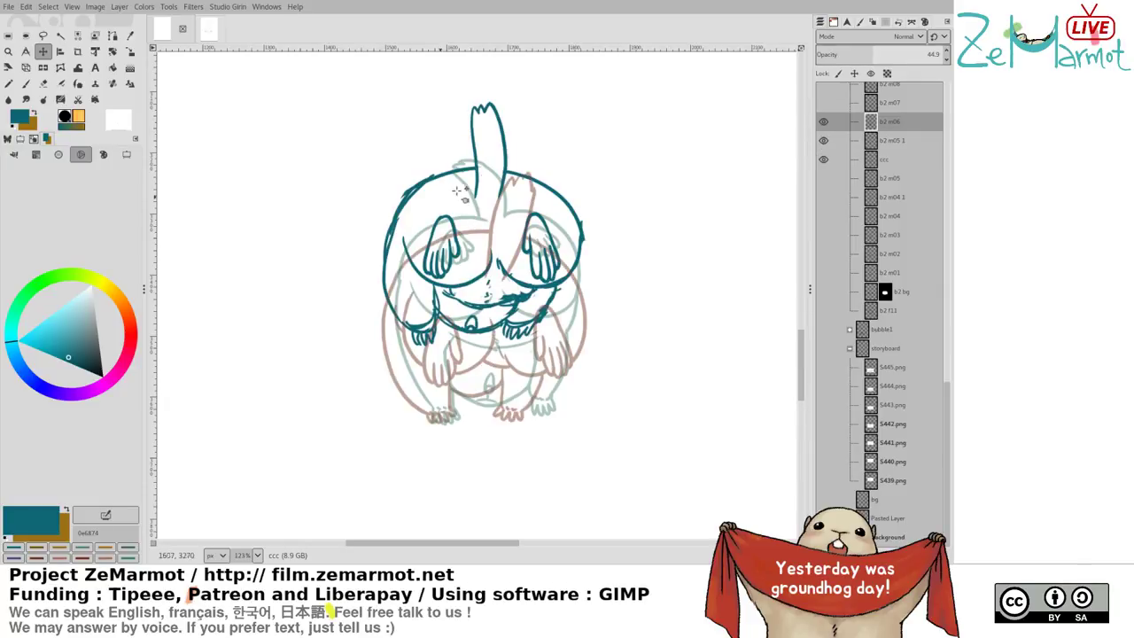
left_click_drag(484, 143, 488, 209)
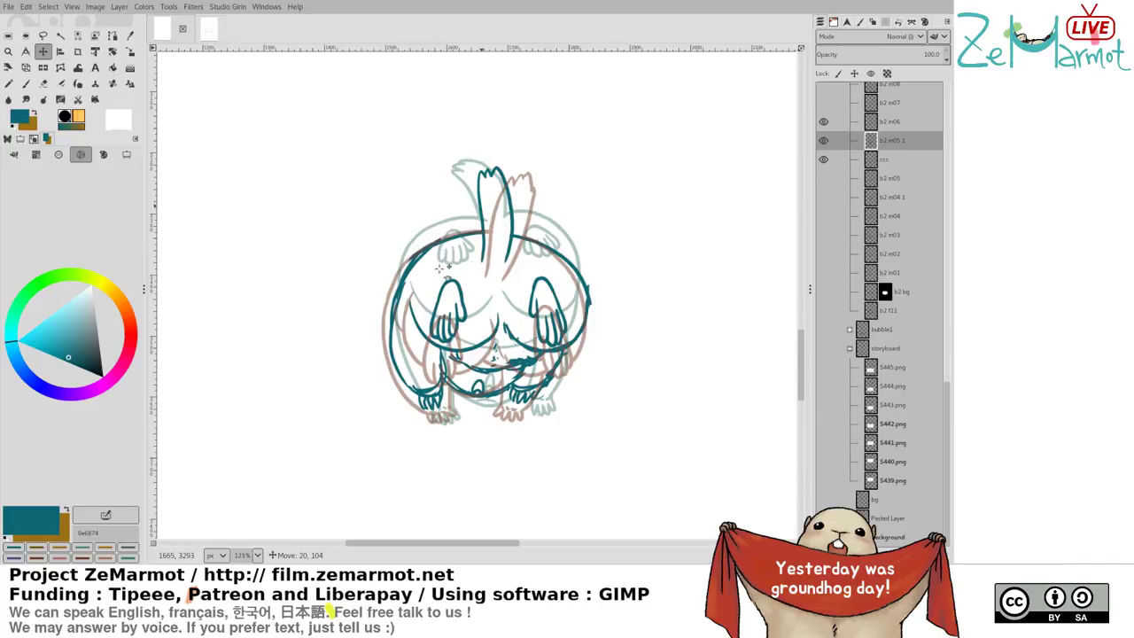
scroll(442, 270, "down", 2)
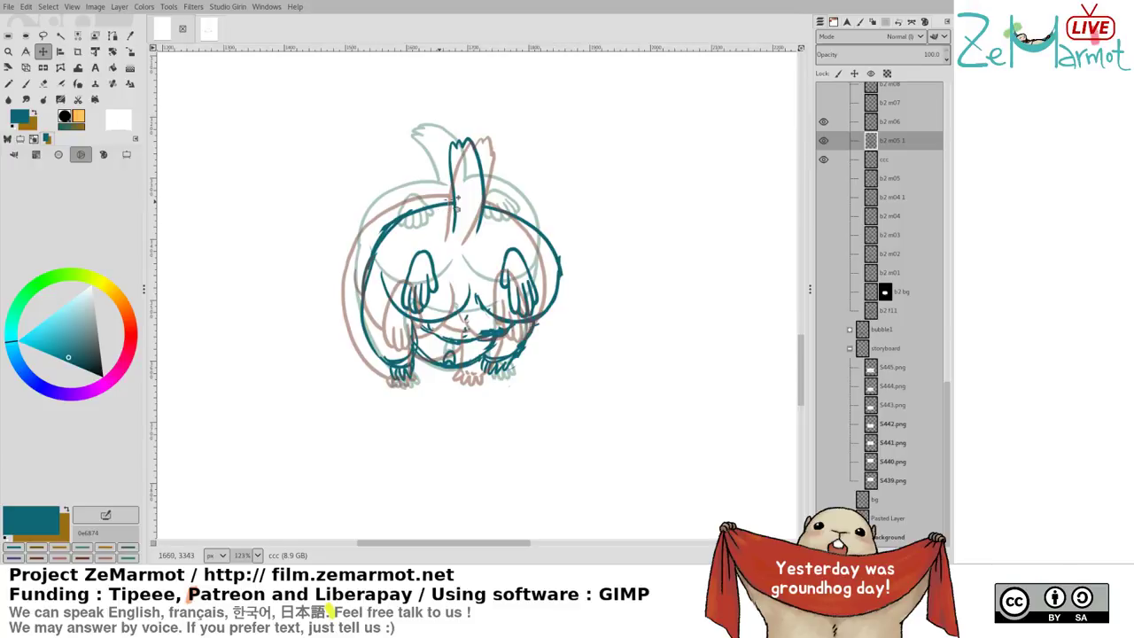
left_click(460, 209)
key("f")
mouse_move(463, 100)
left_mouse_down()
mouse_move(331, 374)
mouse_move(588, 422)
mouse_move(621, 148)
mouse_move(600, 120)
left_mouse_up()
key("Return")
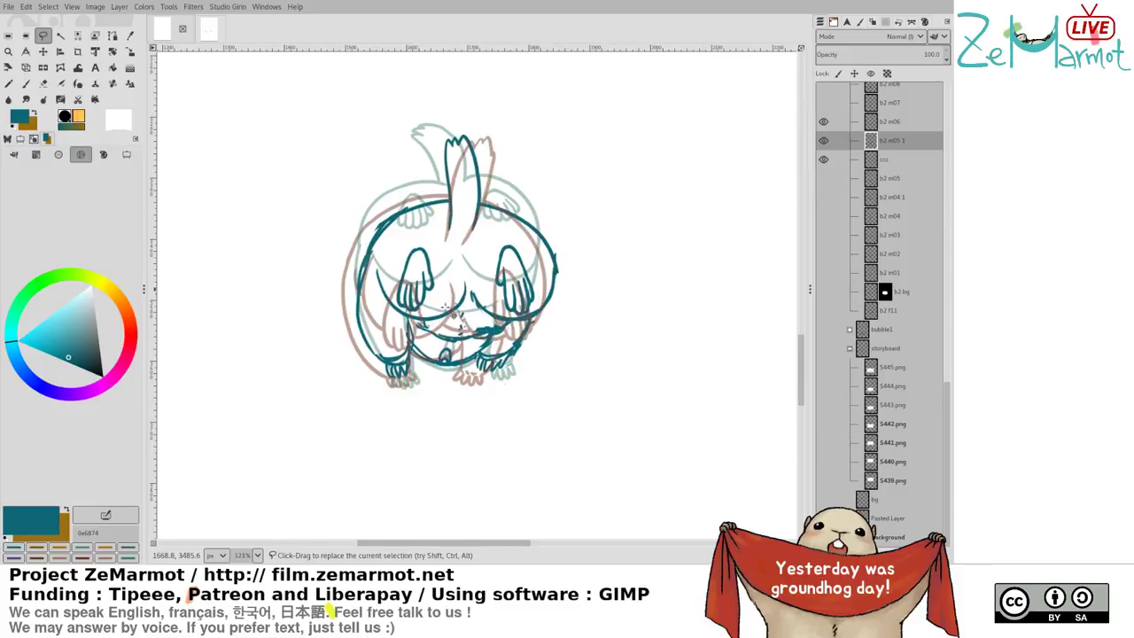
mouse_move(446, 311)
left_mouse_down()
mouse_move(454, 320)
mouse_move(443, 313)
left_mouse_up()
left_click(551, 312)
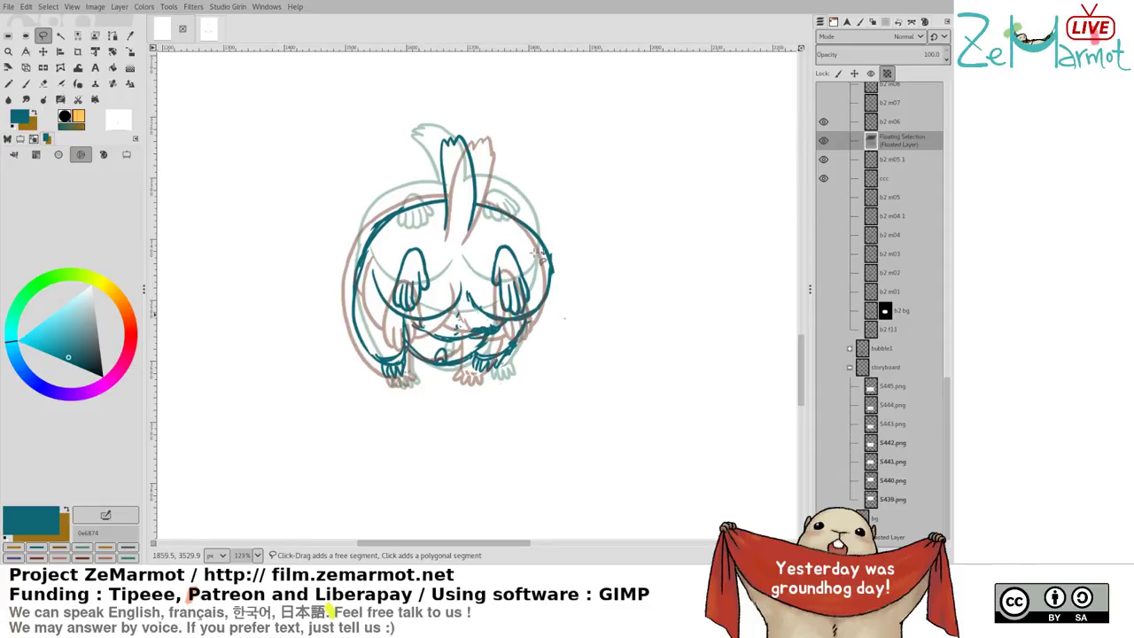
Select the tail, rump and hind paws of b2 m05 1 and shift them slightly upward from the forelegs
mouse_move(438, 108)
left_mouse_down()
mouse_move(347, 180)
mouse_move(339, 310)
mouse_move(379, 321)
left_mouse_up()
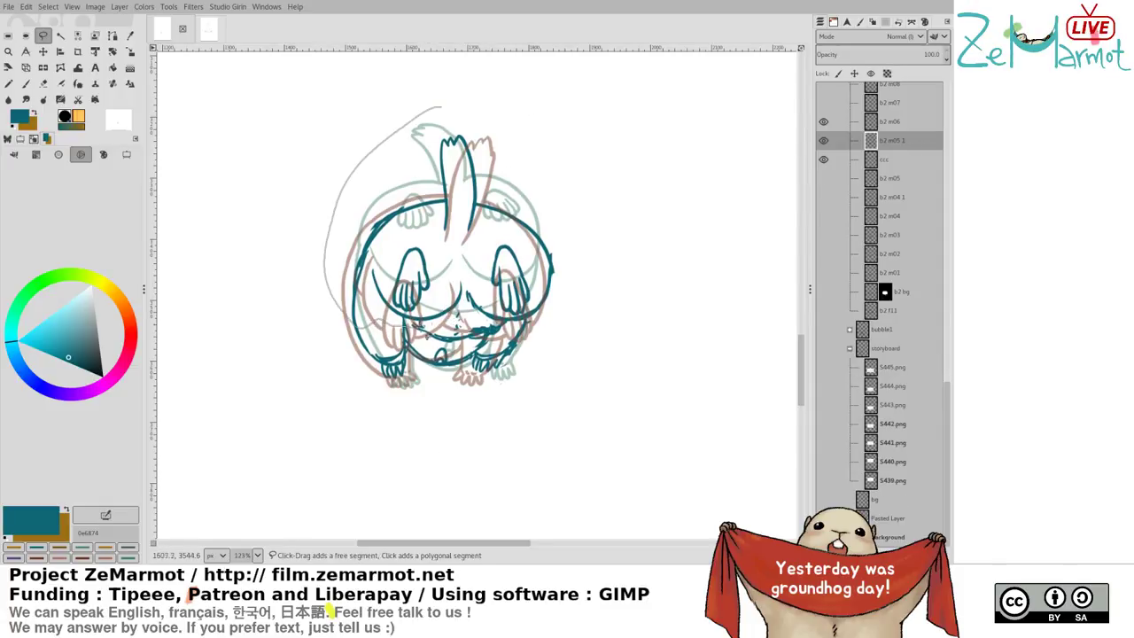
mouse_move(447, 324)
left_mouse_down()
mouse_move(535, 334)
mouse_move(570, 288)
mouse_move(569, 232)
mouse_move(544, 199)
left_mouse_up()
key("Return")
left_click_drag(503, 272, 503, 259)
left_click(577, 289)
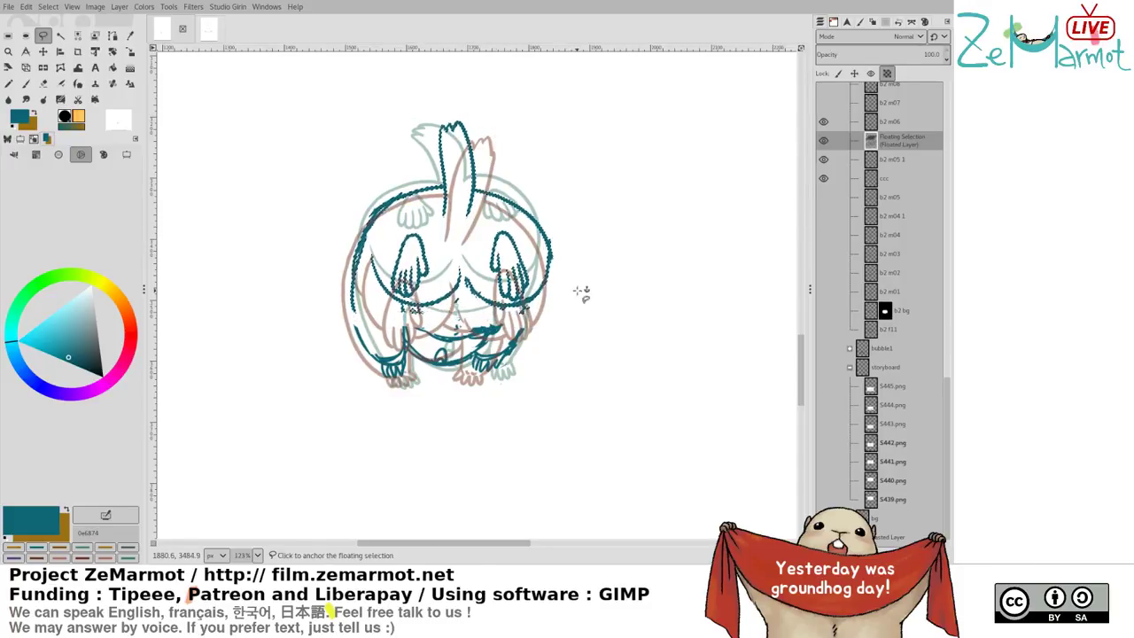
Erase the stray line ends below the left hind paw and the old left flank outline
key("shift+e")
left_click_drag(408, 306, 431, 314)
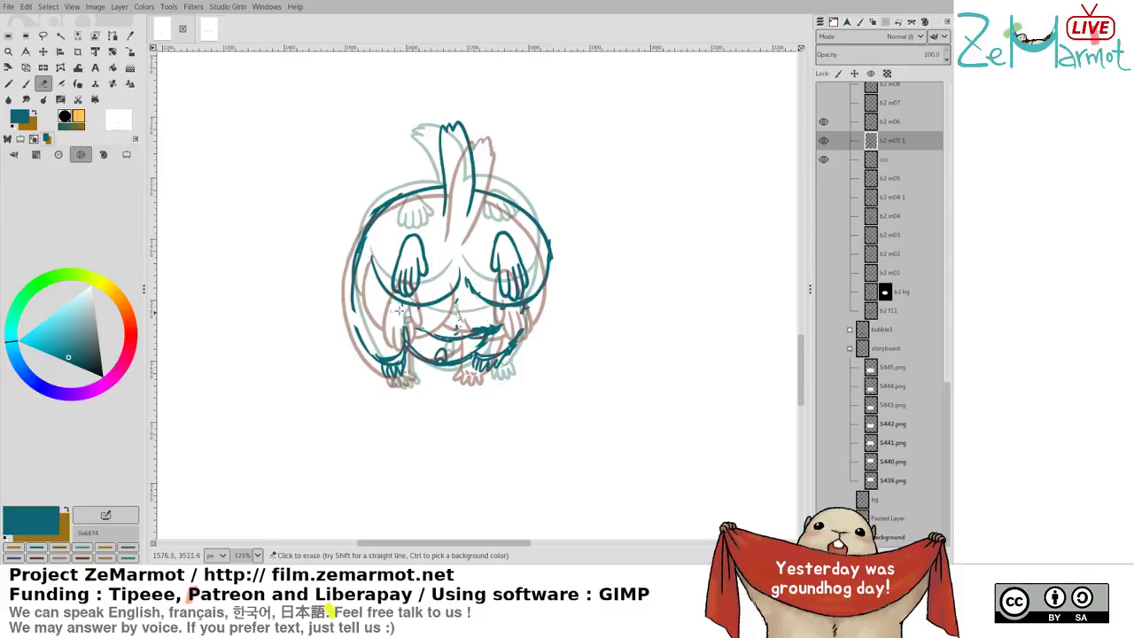
key("y")
key("shift+e")
left_click_drag(364, 239, 360, 309)
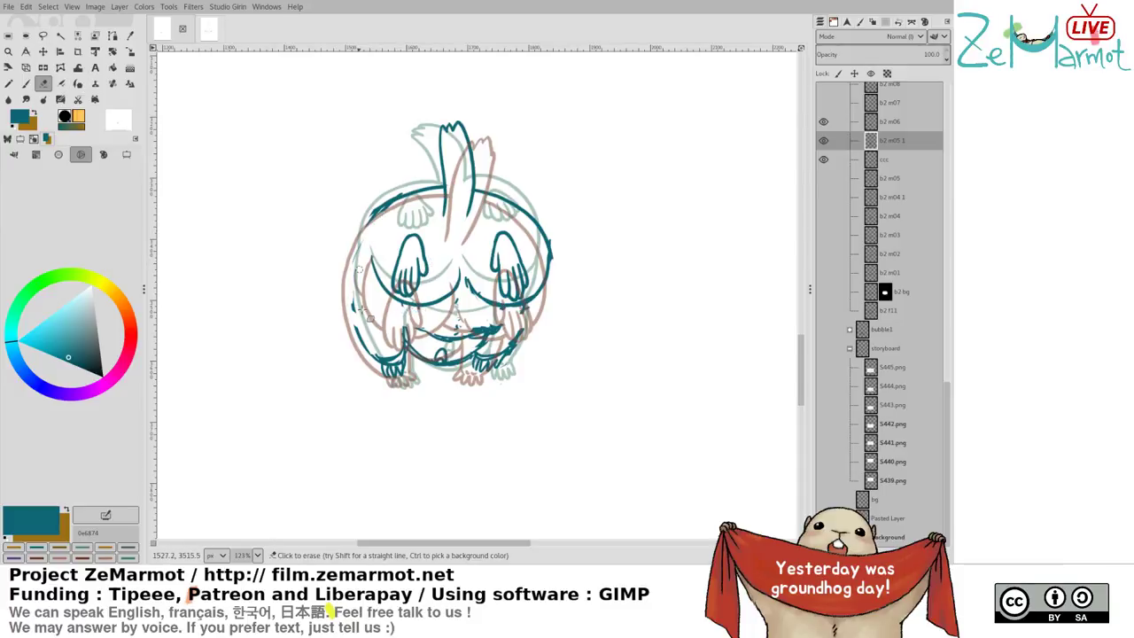
key("y")
Redraw the left flank and foreleg outlines and join the right foreleg to the raised rump
mouse_move(383, 209)
left_mouse_down()
mouse_move(367, 251)
mouse_move(383, 182)
mouse_move(391, 221)
mouse_move(384, 214)
mouse_move(369, 240)
mouse_move(377, 219)
mouse_move(352, 286)
mouse_move(358, 325)
left_mouse_up()
key("ctrl+z")
mouse_move(359, 282)
left_mouse_down()
mouse_move(364, 321)
mouse_move(456, 220)
mouse_move(425, 319)
mouse_move(383, 301)
mouse_move(403, 324)
left_mouse_up()
mouse_move(534, 295)
left_mouse_down()
mouse_move(531, 339)
mouse_move(535, 322)
mouse_move(490, 357)
mouse_move(508, 340)
mouse_move(467, 340)
mouse_move(472, 328)
mouse_move(513, 319)
mouse_move(459, 335)
mouse_move(499, 332)
left_mouse_up()
key("ctrl+z")
key("shift+e")
key("k")
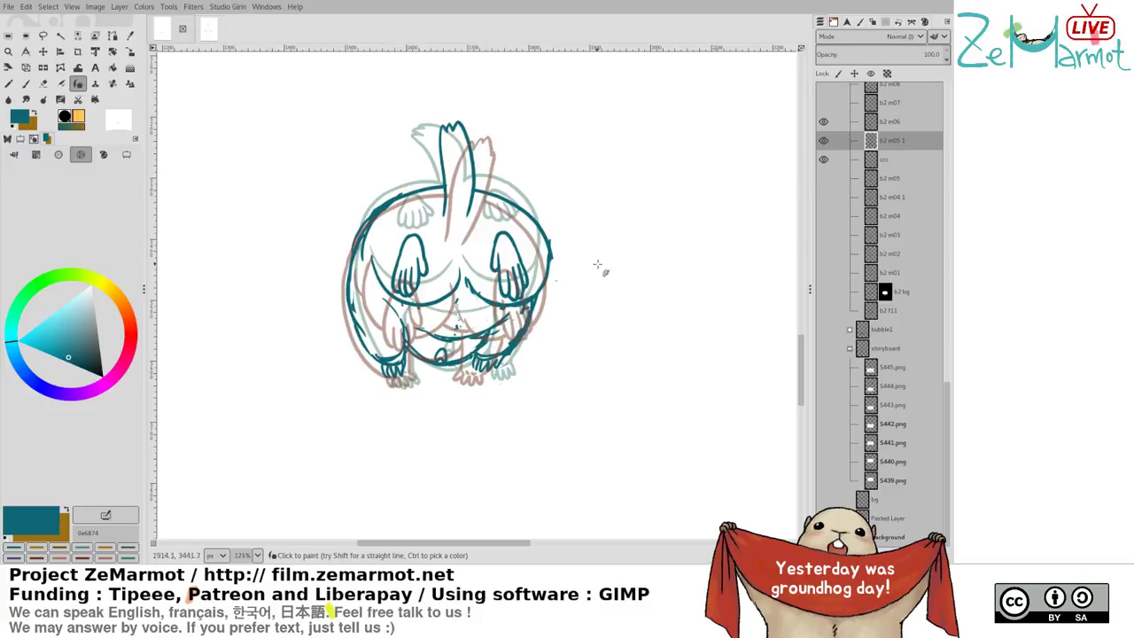
Flip through ccc, b2 m05 1 and b2 m06 to check the motion, and show all three together again
left_click(824, 159, "shift")
left_click(823, 140, "shift")
left_click(823, 121, "shift")
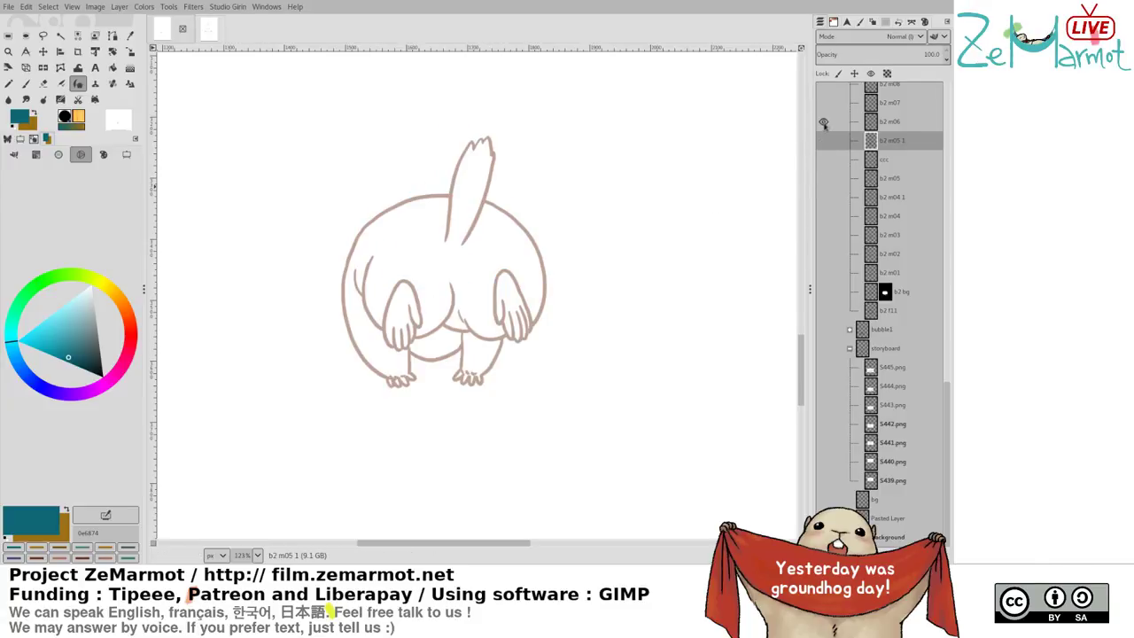
left_click(823, 159, "shift")
left_click(823, 140, "shift")
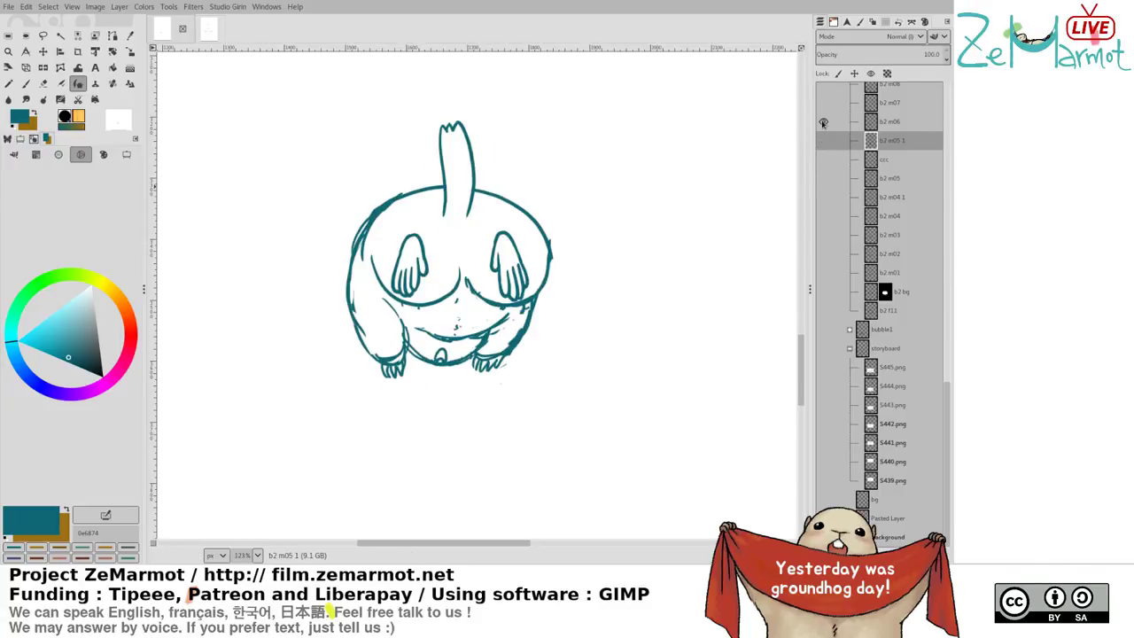
left_click(824, 122, "shift")
left_click(824, 140)
left_click(823, 159)
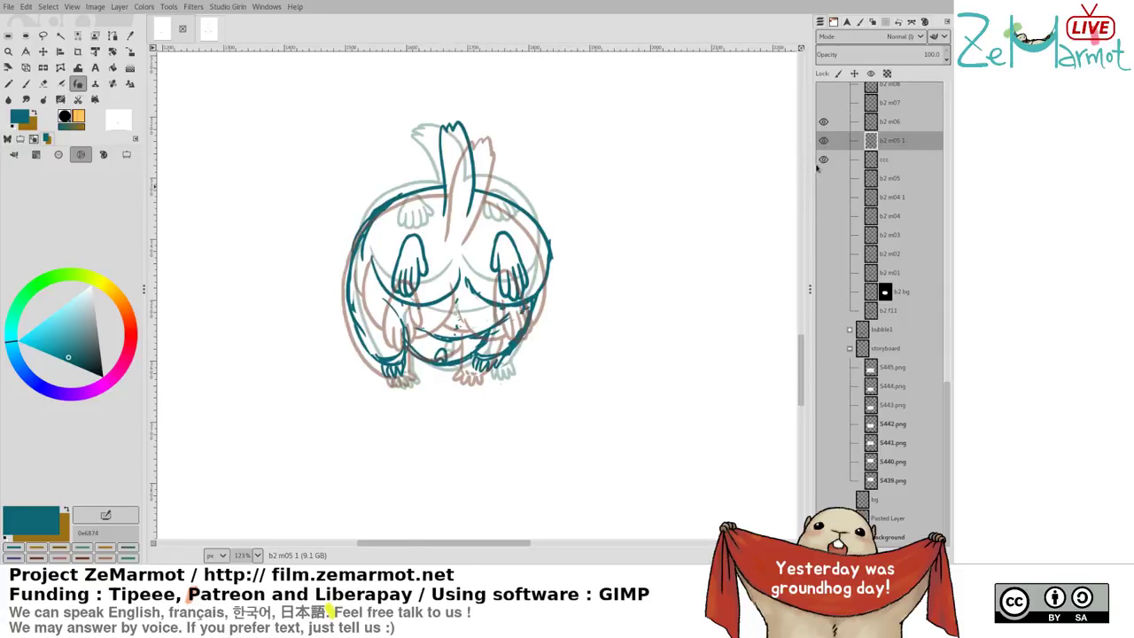
Select and delete the left forepaw with its wrist and the toes of the right forepaw on b2 m05 1
scroll(435, 399, "up", 3)
scroll(435, 337, "up", 2)
left_click_drag(359, 362, 465, 244)
scroll(418, 349, "down", 3)
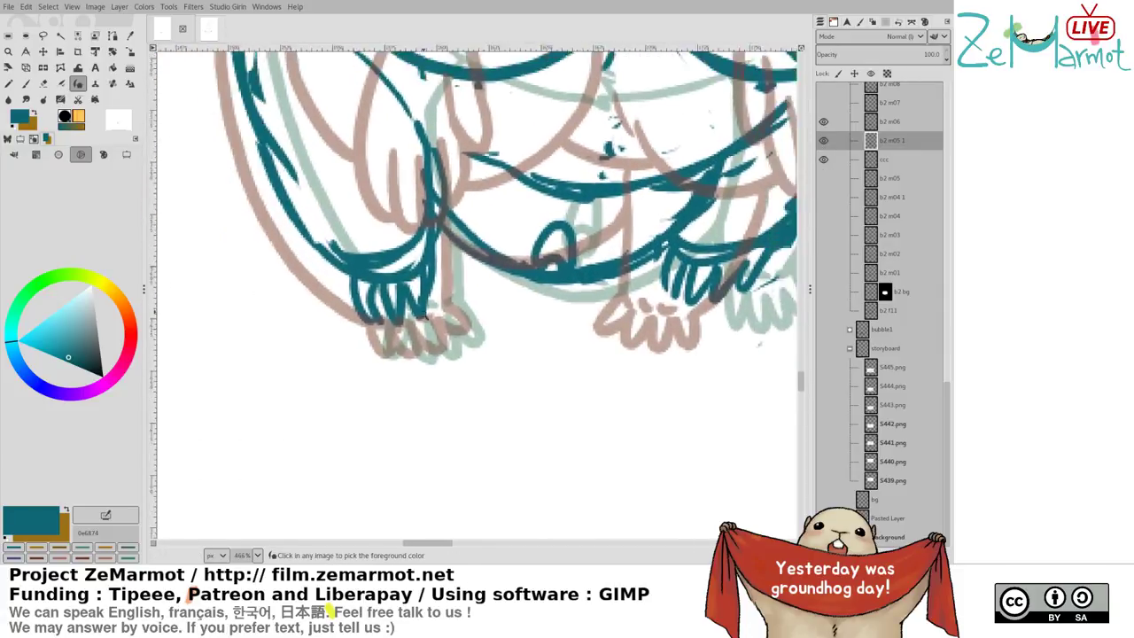
key("f")
mouse_move(445, 335)
left_mouse_down()
mouse_move(341, 321)
mouse_move(357, 245)
mouse_move(409, 249)
mouse_move(445, 333)
left_mouse_up()
key("Return")
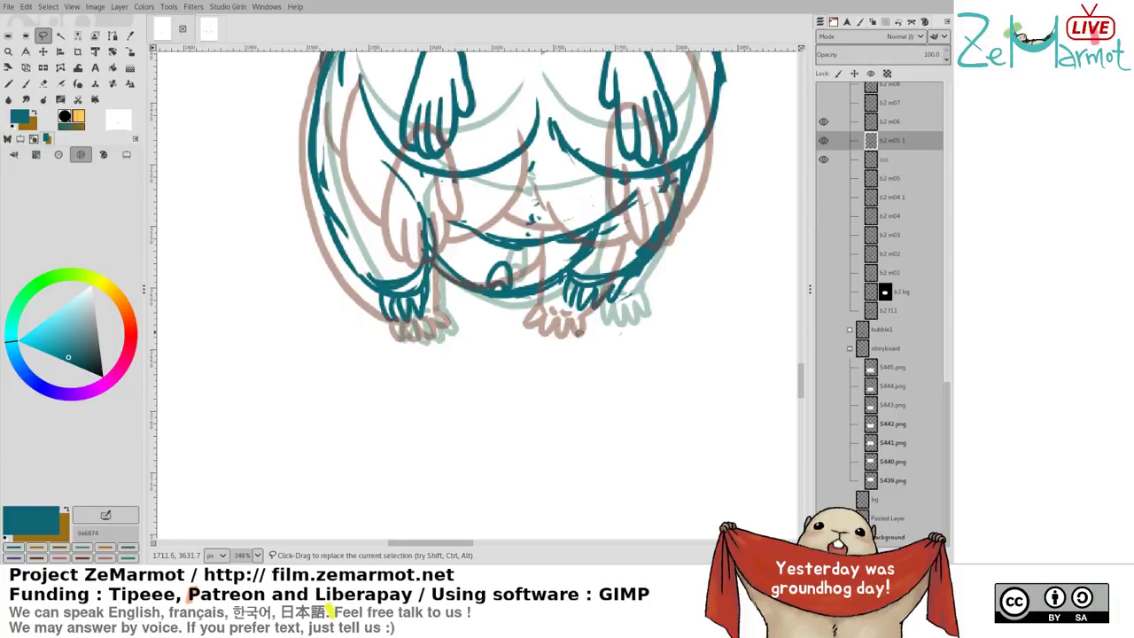
key("Delete")
mouse_move(605, 258)
left_mouse_down()
mouse_move(569, 280)
mouse_move(661, 273)
mouse_move(567, 307)
mouse_move(613, 305)
left_mouse_up()
key("Return")
key("Delete")
key("ctrl+shift+a")
Redraw the right forepaw with its toes and extend the outer foreleg line down to it
key("p")
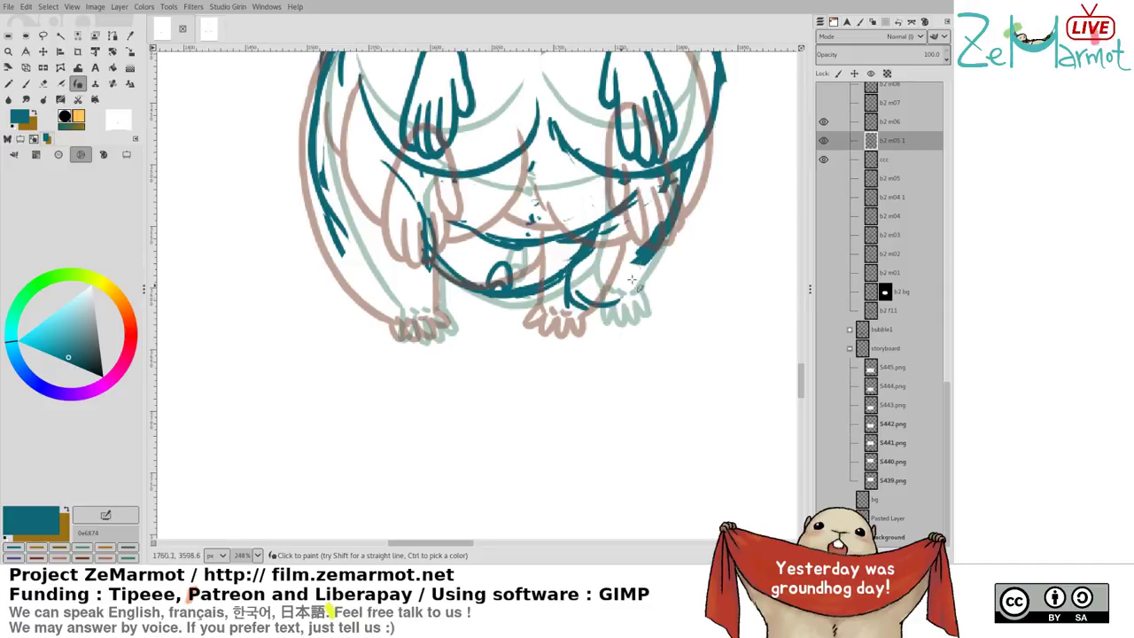
mouse_move(650, 260)
left_mouse_down()
mouse_move(624, 294)
mouse_move(648, 269)
mouse_move(586, 309)
mouse_move(626, 311)
mouse_move(564, 315)
mouse_move(574, 306)
mouse_move(585, 330)
mouse_move(613, 300)
left_mouse_up()
key("ctrl+z")
key("shift+e")
key("y")
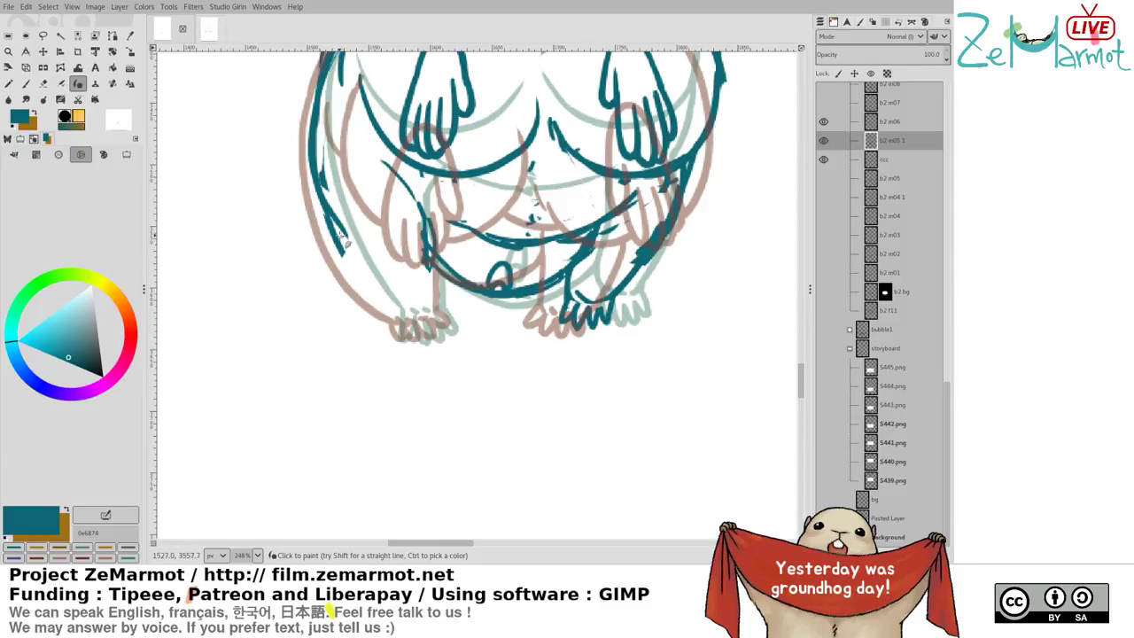
Extend the left foreleg outline down to the wrist and redraw its inner line and the left forepaw with its toes on b2 m05 1
mouse_move(344, 240)
left_mouse_down()
mouse_move(391, 310)
mouse_move(376, 301)
mouse_move(401, 314)
mouse_move(423, 316)
mouse_move(444, 264)
left_mouse_up()
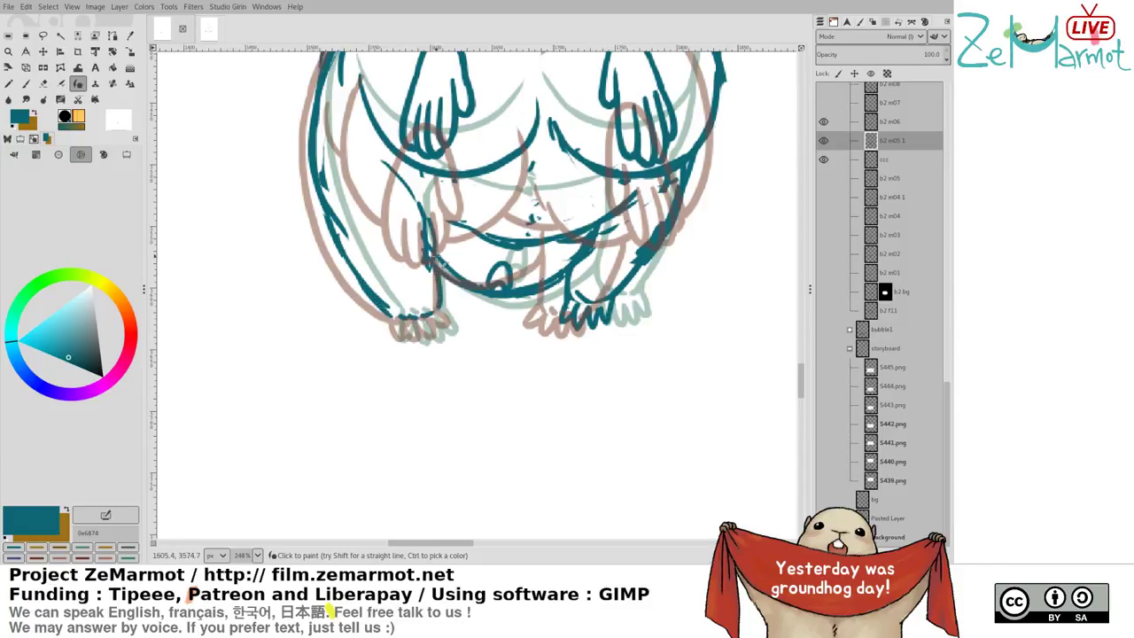
mouse_move(399, 319)
left_mouse_down()
mouse_move(440, 322)
mouse_move(446, 342)
mouse_move(449, 318)
mouse_move(457, 329)
mouse_move(374, 413)
left_mouse_up()
scroll(374, 413, "down", 1)
key("shift+e")
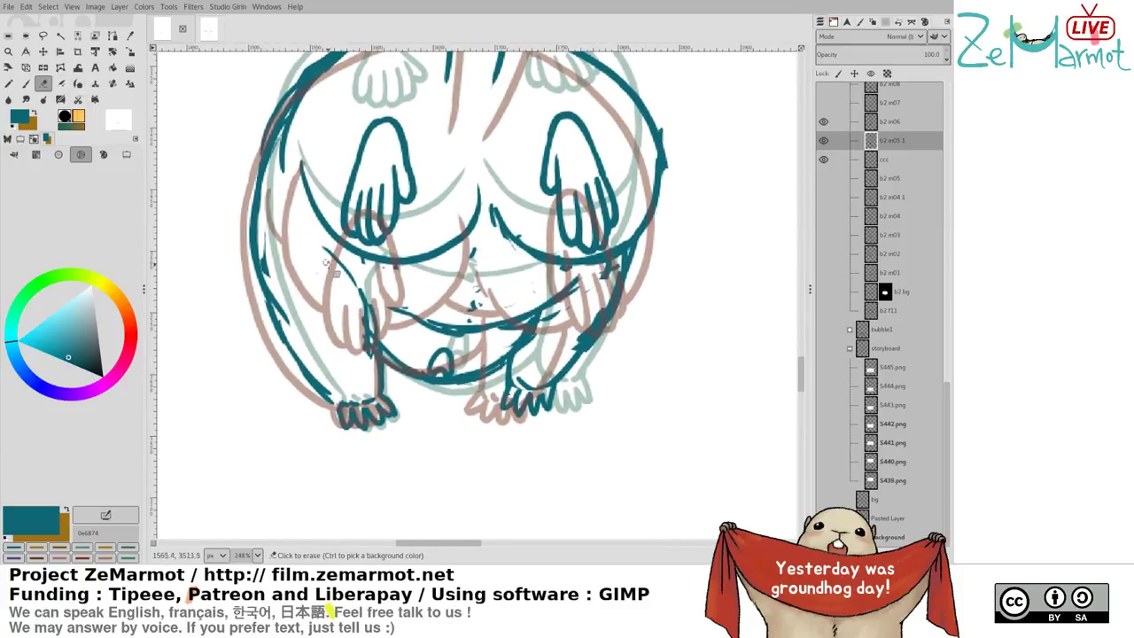
Flip through b2 m05, ccc, b2 m05 1 and b2 m06 to check the foreleg motion, and show the last three together again
left_click(823, 140, "shift")
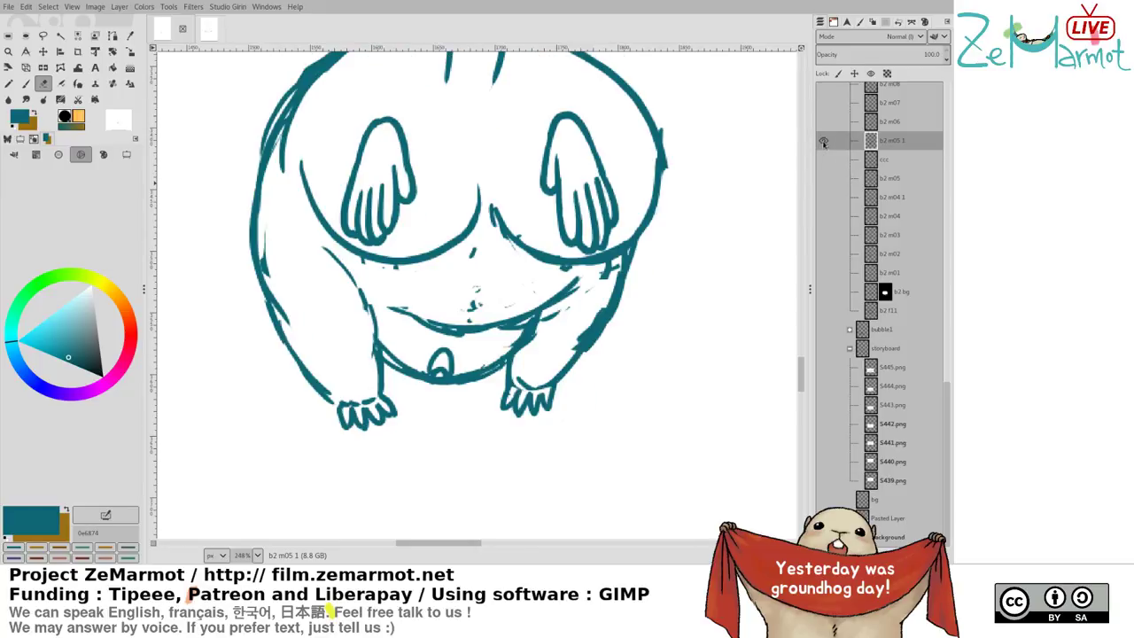
left_click(823, 121, "shift")
left_click(824, 178, "shift")
left_click(824, 159, "shift")
left_click(824, 141, "shift")
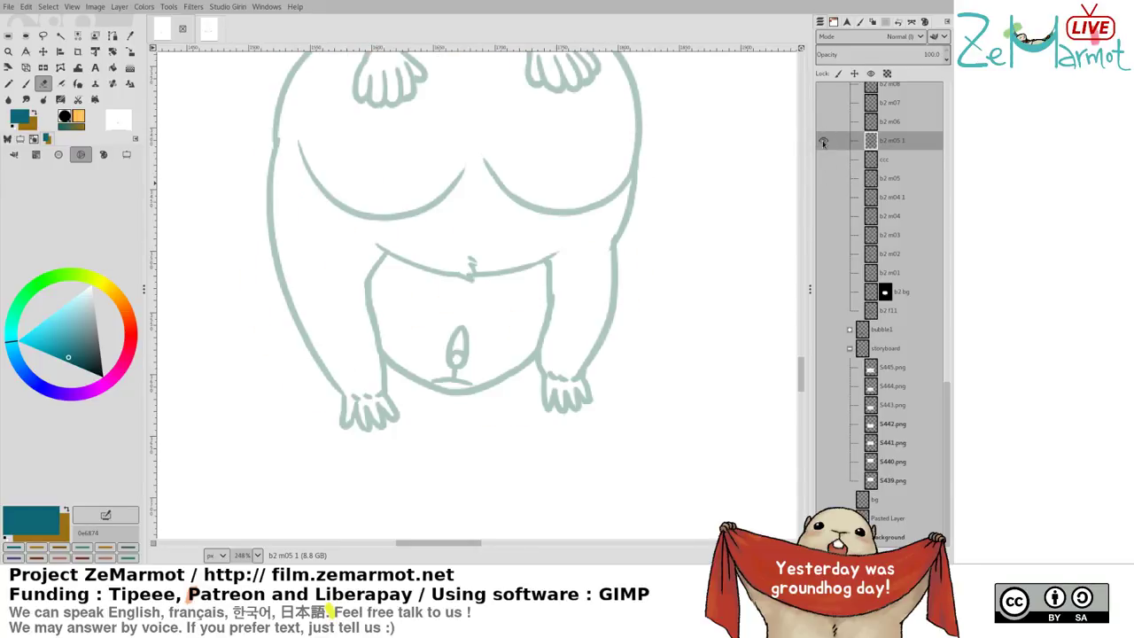
left_click(824, 122, "shift")
left_click(824, 177, "shift")
left_click(824, 161, "shift")
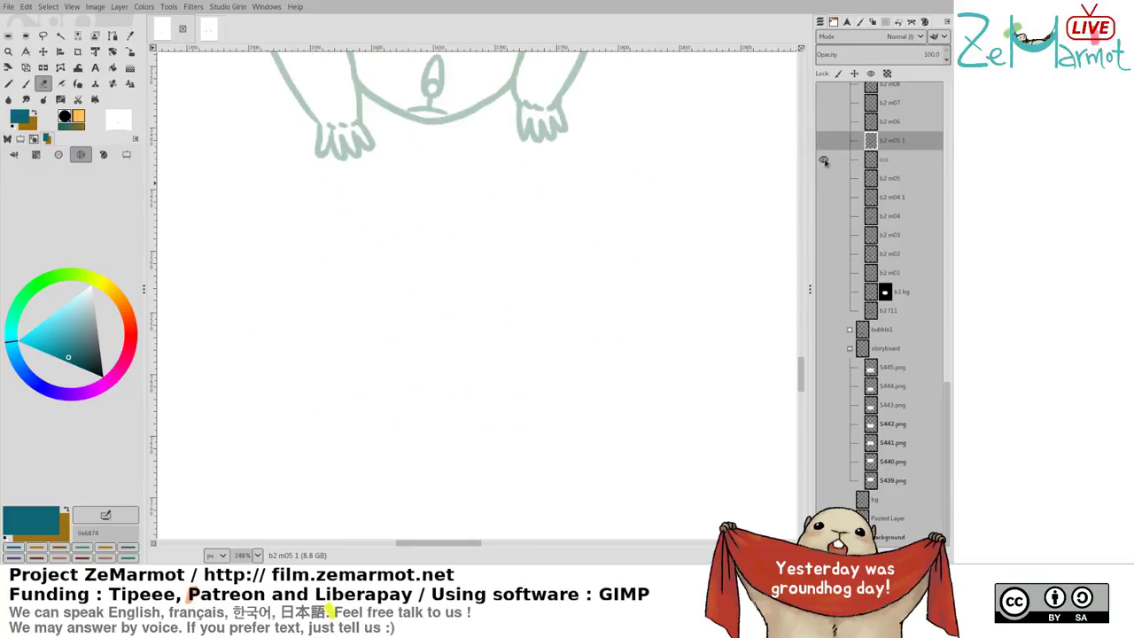
left_click(825, 142, "shift")
left_click(826, 124, "shift")
left_click(826, 142, "shift")
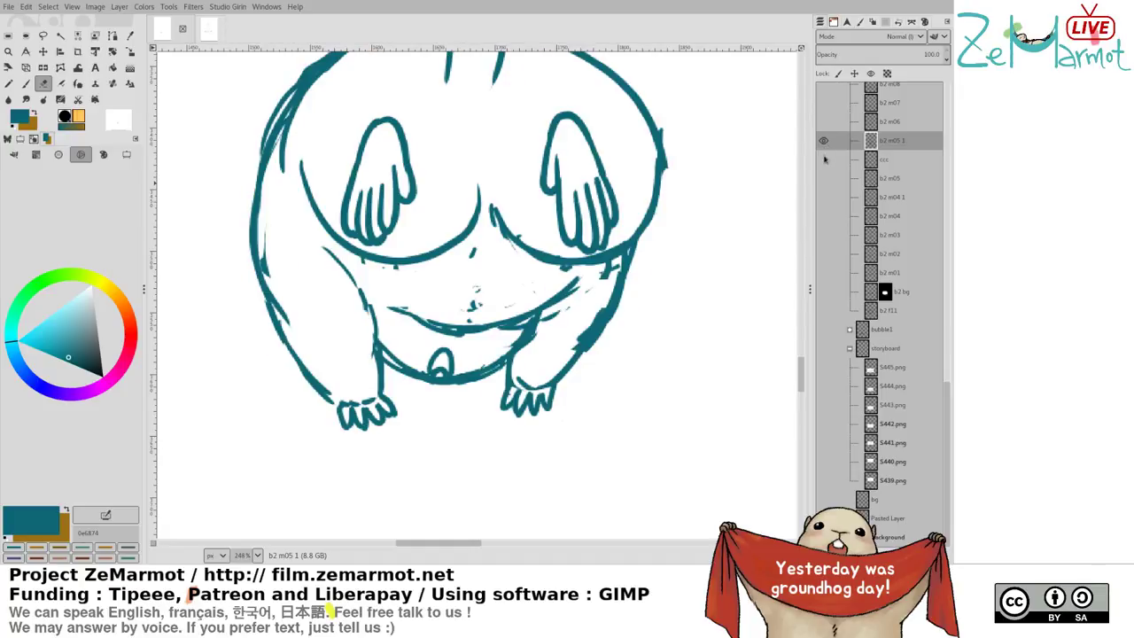
left_click(825, 158, "shift")
left_click(824, 142, "shift")
left_click(824, 124, "shift")
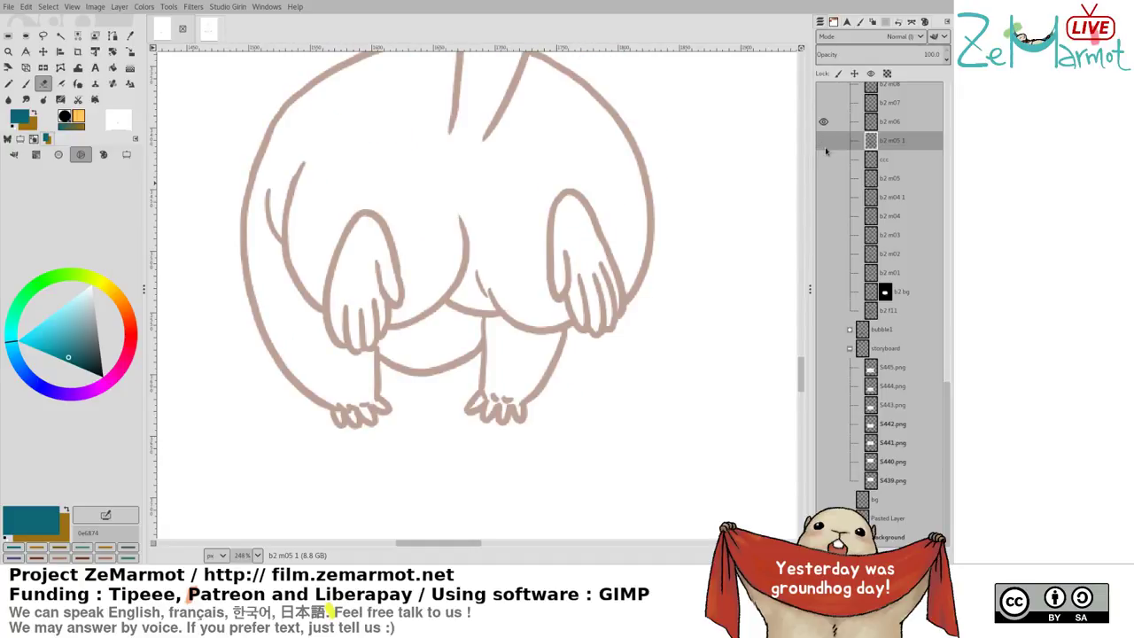
left_click(825, 147)
left_click(826, 159)
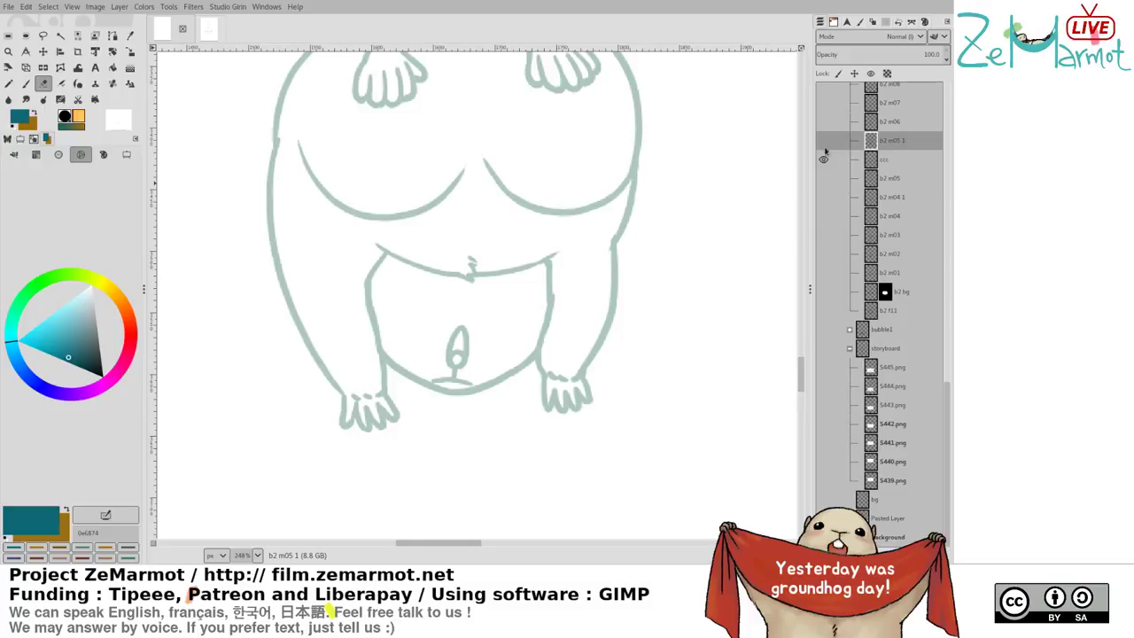
left_click(825, 142)
left_click(825, 126)
left_click(824, 159)
left_click(825, 142)
left_click(824, 124)
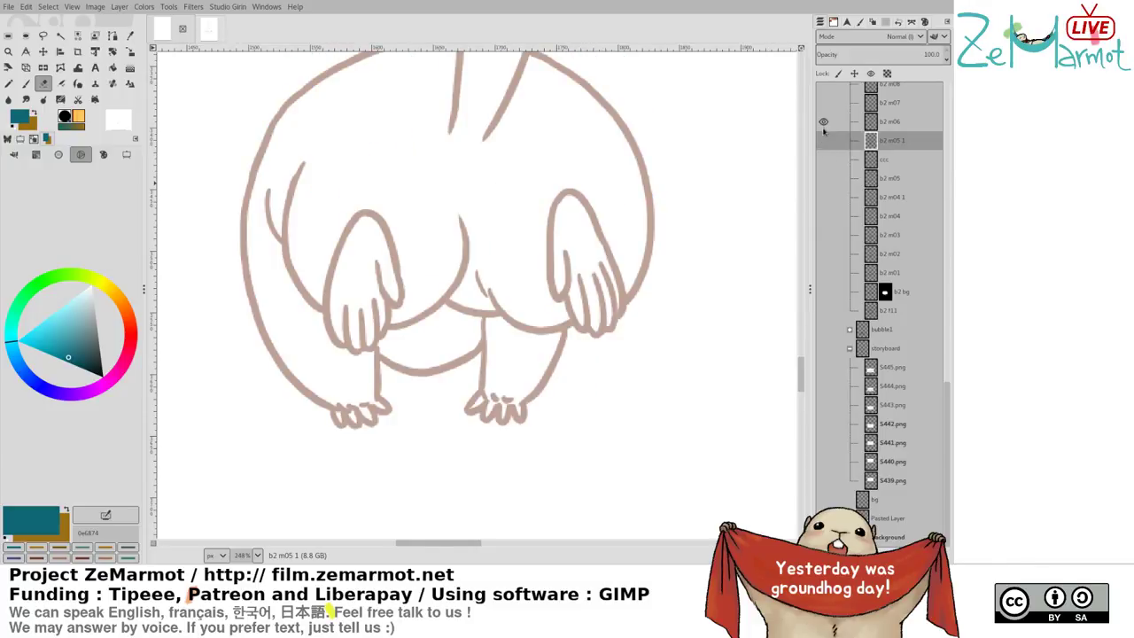
left_click(824, 159, "shift")
left_click(824, 140)
left_click(824, 121)
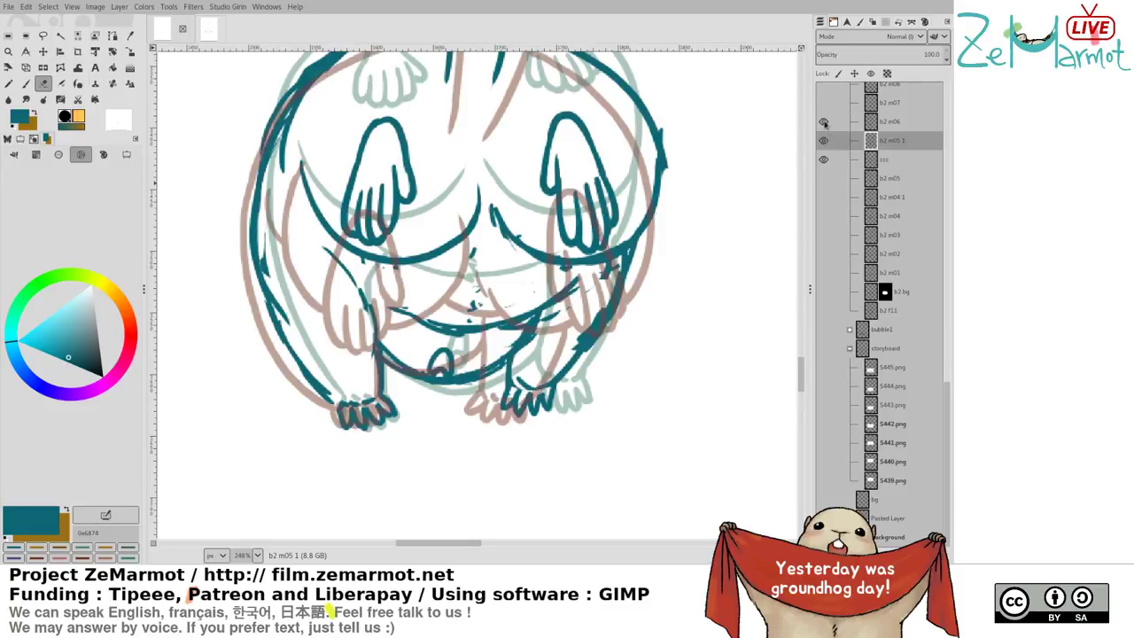
Select and delete the old belly fold line between the forelegs on b2 m05 1 and redraw it higher up
key("f")
mouse_move(383, 291)
left_mouse_down()
mouse_move(392, 322)
mouse_move(427, 344)
mouse_move(486, 351)
mouse_move(560, 320)
mouse_move(587, 276)
mouse_move(486, 265)
left_mouse_up()
key("Return")
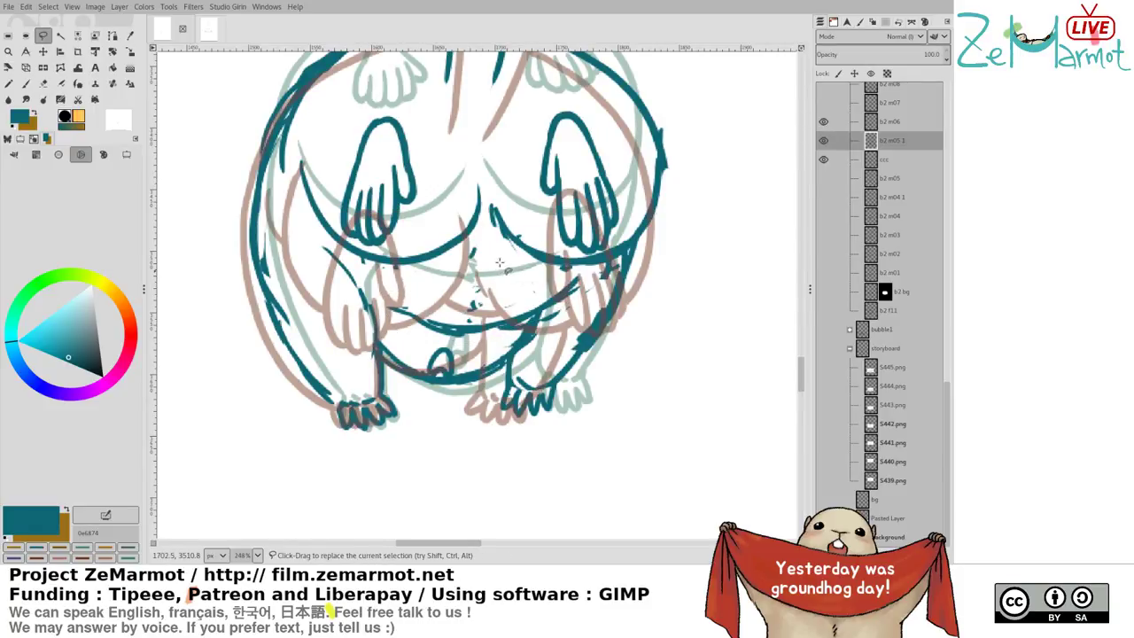
key("Delete")
key("k")
mouse_move(406, 266)
left_mouse_down()
mouse_move(506, 297)
mouse_move(543, 280)
mouse_move(526, 295)
mouse_move(552, 288)
mouse_move(534, 330)
left_mouse_up()
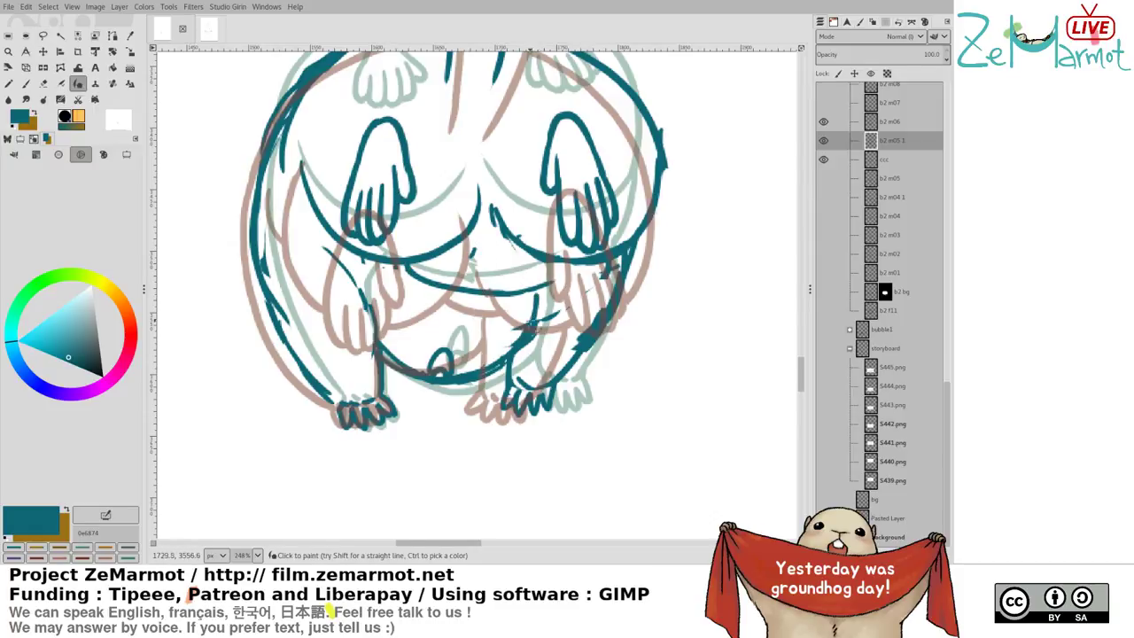
With b2 m05 1 shown alone, add a small fur tuft to the middle of the belly fold and extend the fold to the left foreleg
left_click(824, 160, "shift")
left_click(823, 139, "shift")
left_click(823, 123, "shift")
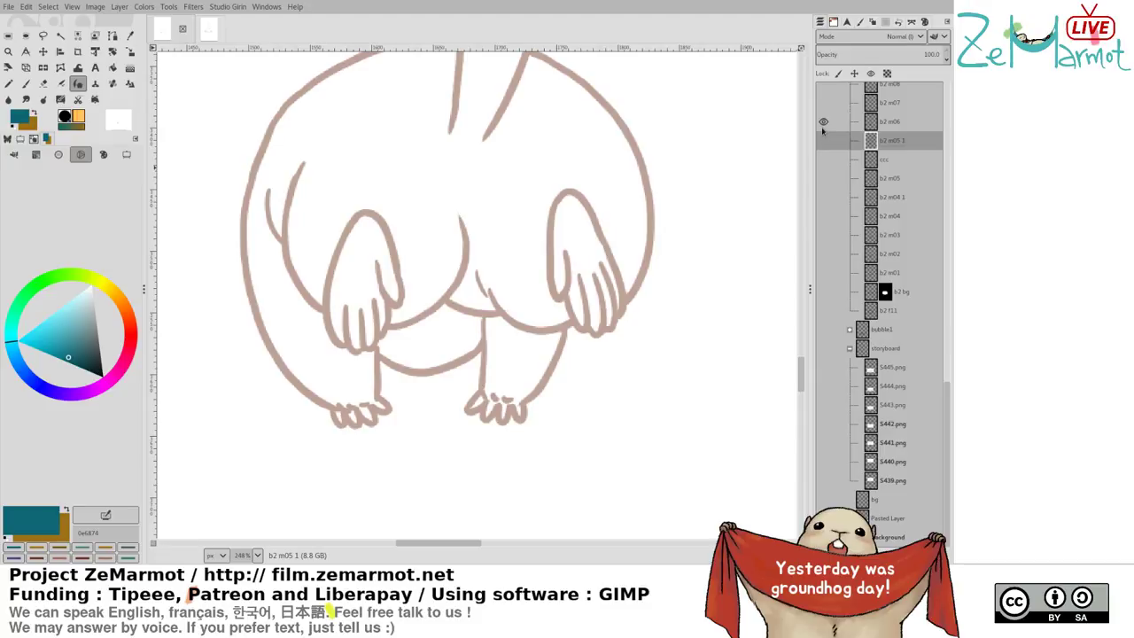
left_click(823, 161, "shift")
left_click(824, 140, "shift")
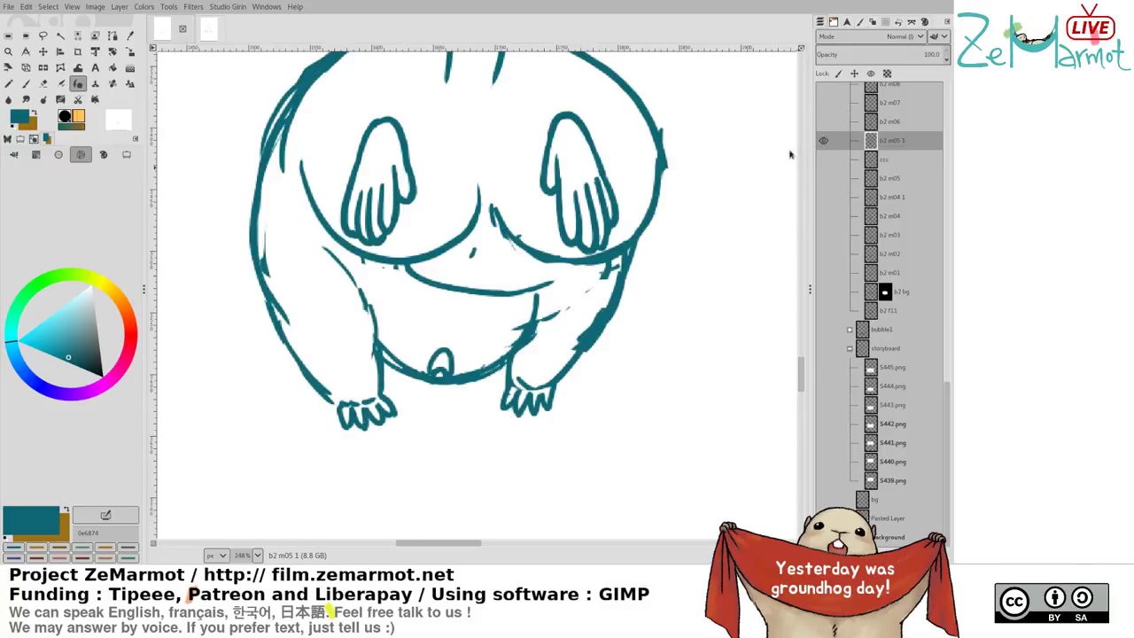
left_click_drag(440, 287, 462, 301)
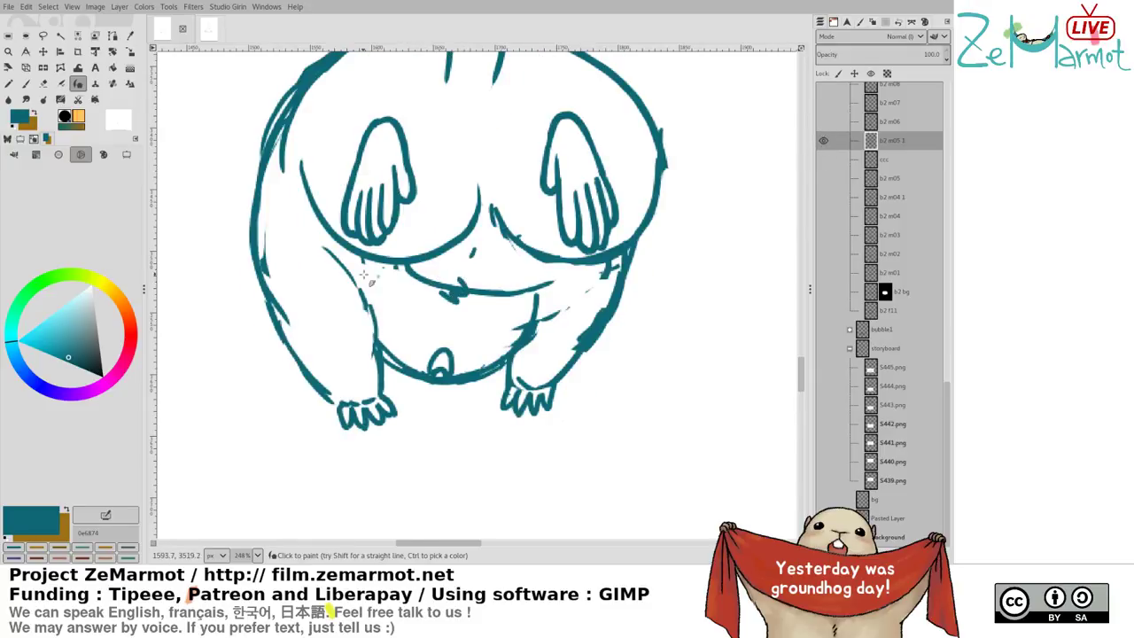
left_click_drag(339, 266, 429, 283)
key("ctrl+z")
key("ctrl+z")
left_click_drag(355, 262, 431, 289)
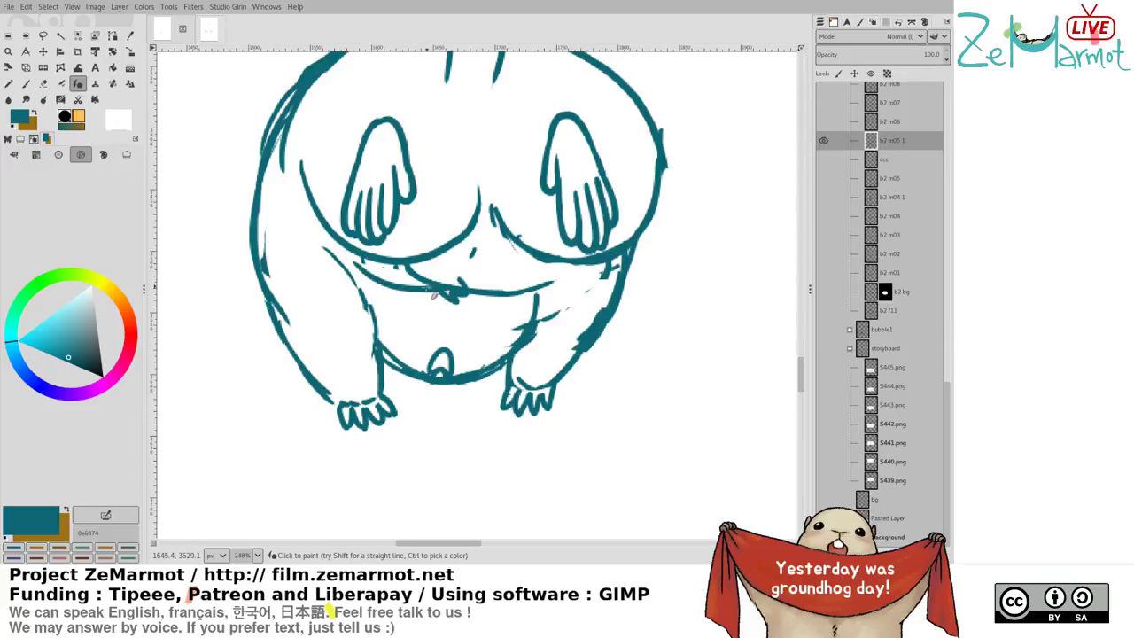
key("ctrl+z")
mouse_move(360, 267)
left_mouse_down()
mouse_move(450, 282)
mouse_move(424, 270)
mouse_move(434, 267)
mouse_move(502, 292)
mouse_move(530, 282)
mouse_move(473, 301)
mouse_move(548, 281)
left_mouse_up()
key("ctrl+z")
key("shift+e")
key("k")
Flip through ccc, b2 m05 1 and b2 m06 one at a time to check how the belly fold and the left foreleg move
left_click(825, 160)
left_click(826, 147)
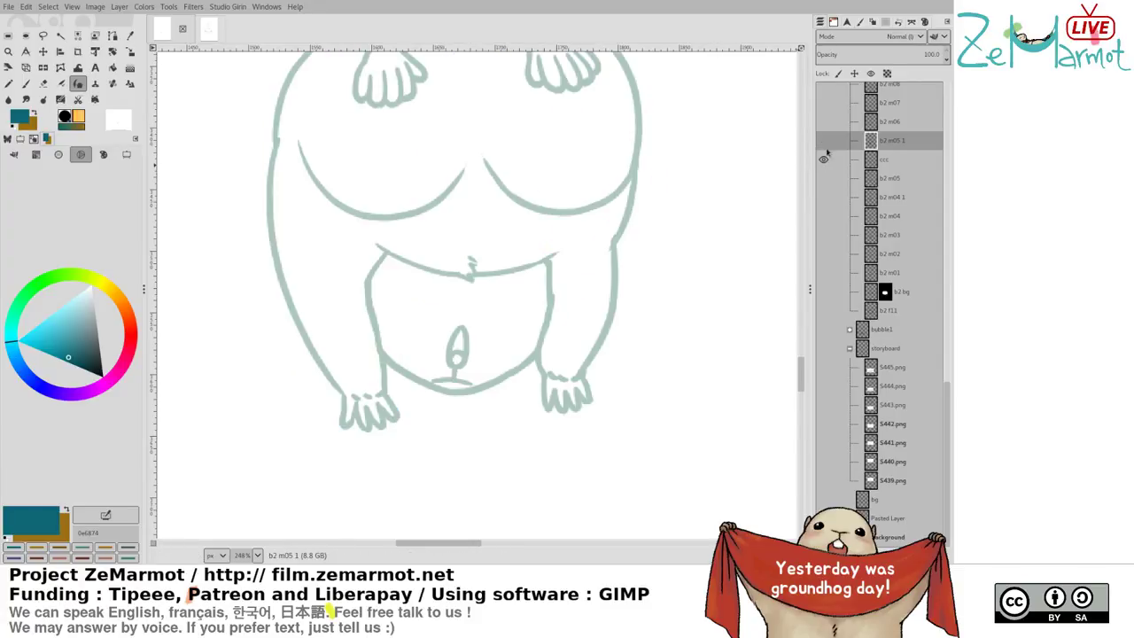
left_click(825, 140, "shift")
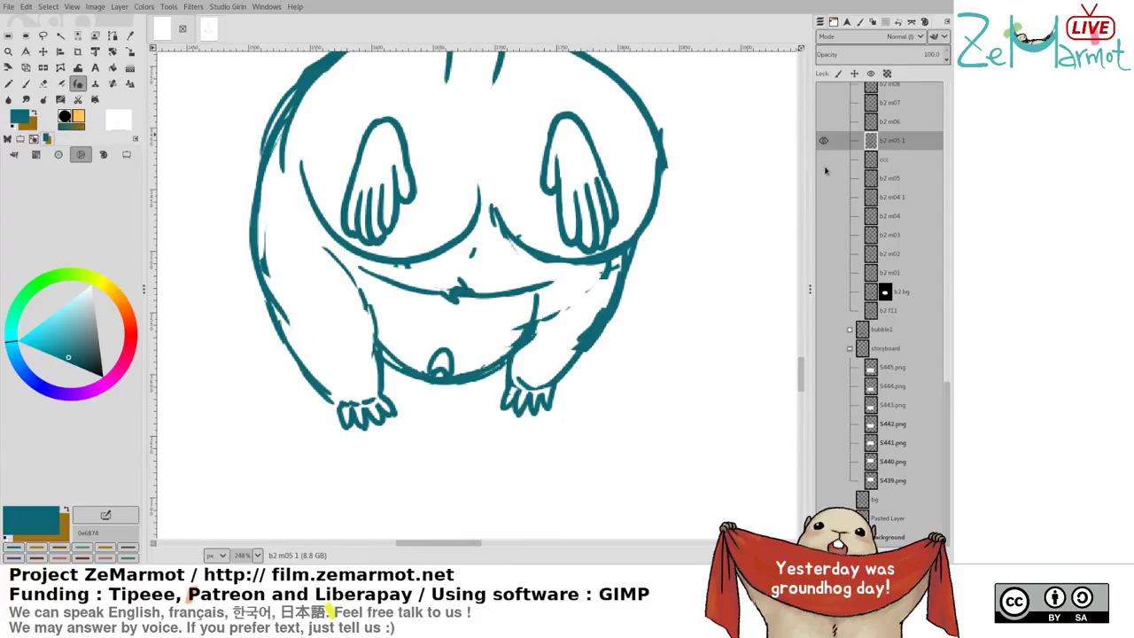
left_click(824, 159, "shift")
left_click(825, 140, "shift")
left_click(823, 121, "shift")
left_click(825, 140, "shift")
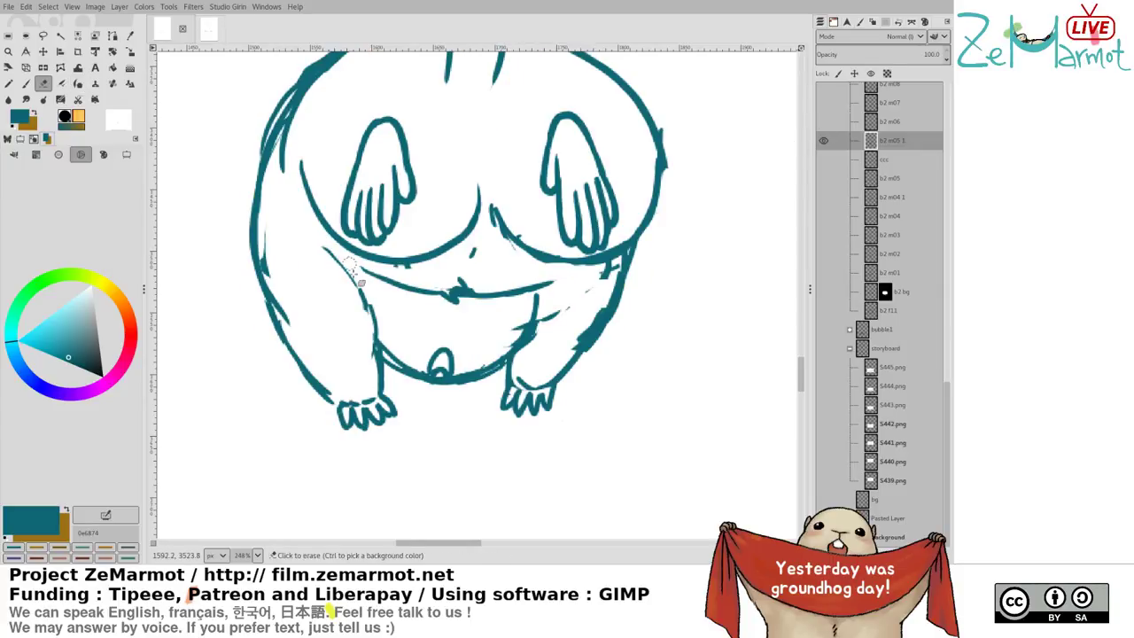
left_click(824, 159, "shift")
left_click(825, 140, "shift")
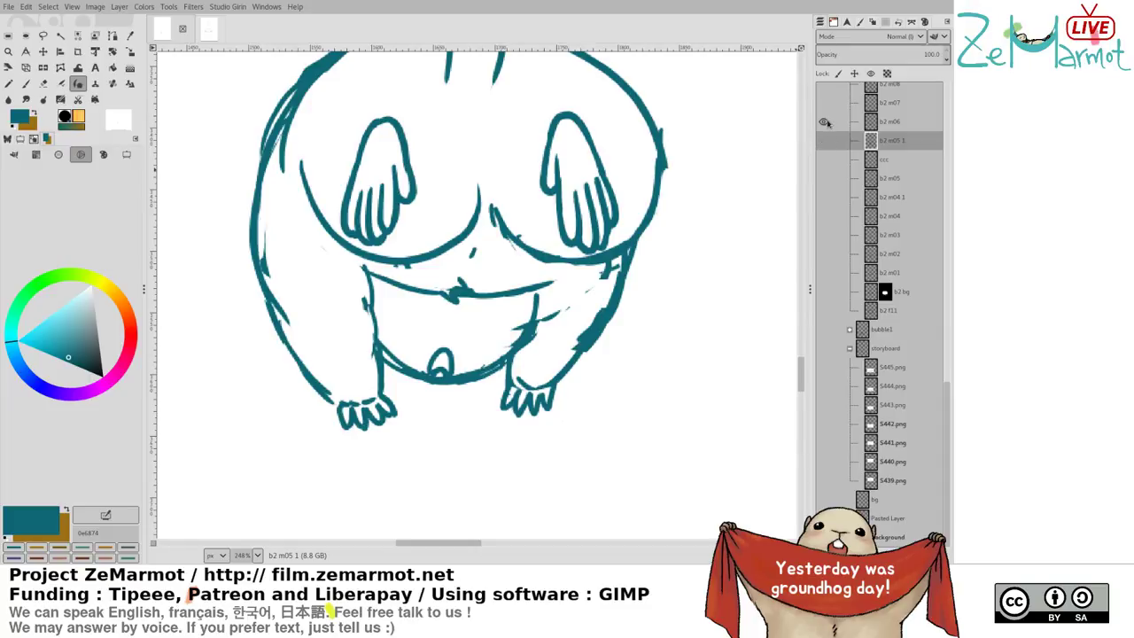
left_click(825, 122, "shift")
left_click(822, 159, "shift")
left_click(825, 140, "shift")
left_click(825, 122, "shift")
left_click(823, 160, "shift")
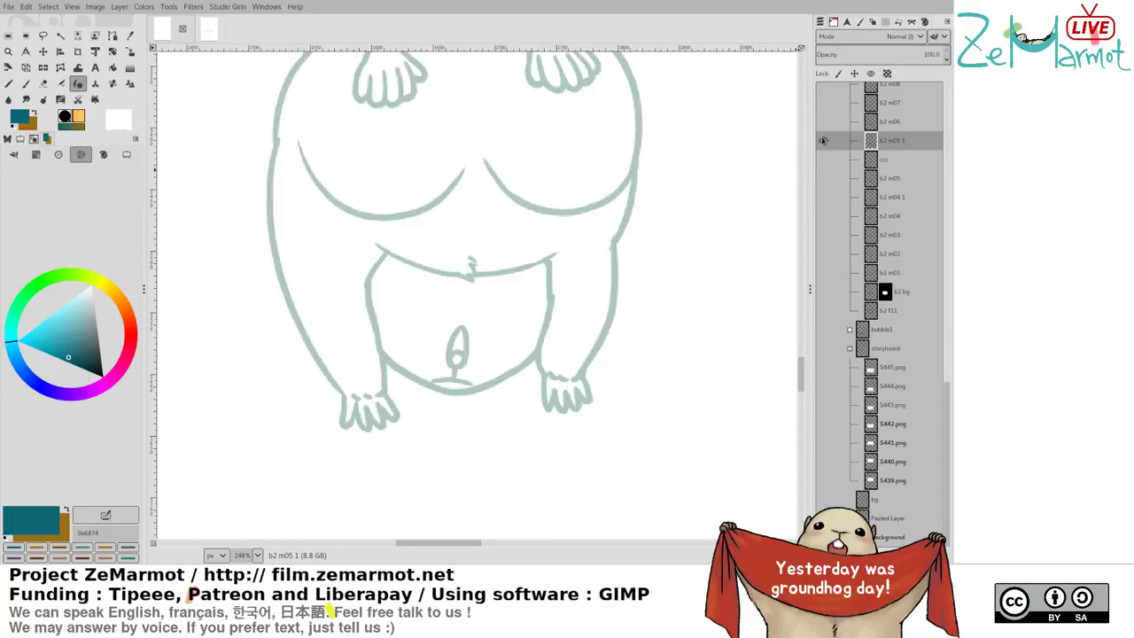
Isolate layer b2 m05 1 and erase stray marks along the body outline, arm and belly of the sketch
left_click(824, 141, "shift")
key("shift+e")
left_click_drag(266, 227, 271, 255)
left_click_drag(270, 260, 285, 312)
mouse_move(565, 311)
left_mouse_down()
mouse_move(616, 264)
mouse_move(526, 347)
mouse_move(520, 325)
mouse_move(513, 340)
mouse_move(511, 309)
left_mouse_up()
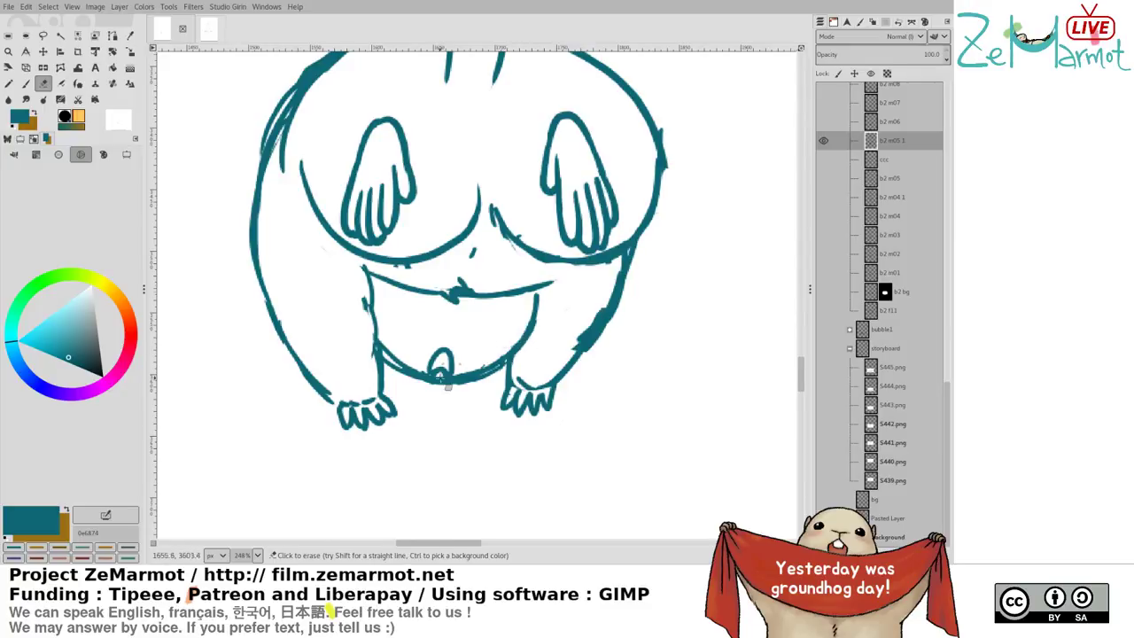
left_click_drag(438, 382, 379, 456)
Compare the b2 m05 1 drawing with the neighbouring frames b2 m05 and b2 m06 by showing each layer alone
left_click(823, 177, "shift")
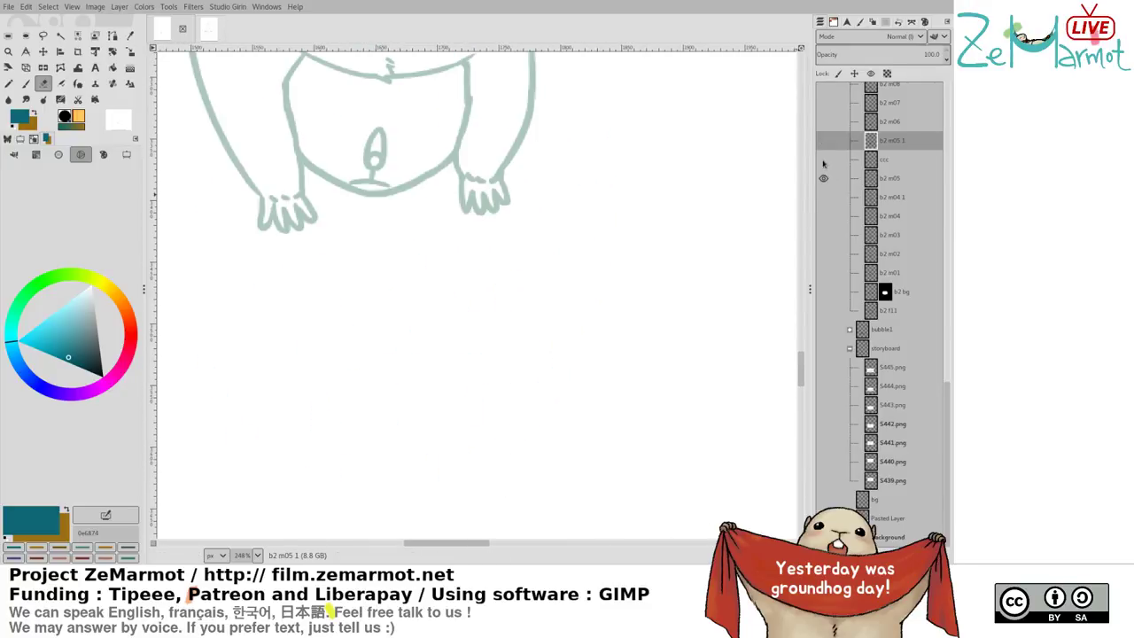
left_click(823, 160, "shift")
left_click(823, 141, "shift")
left_click(827, 122, "shift")
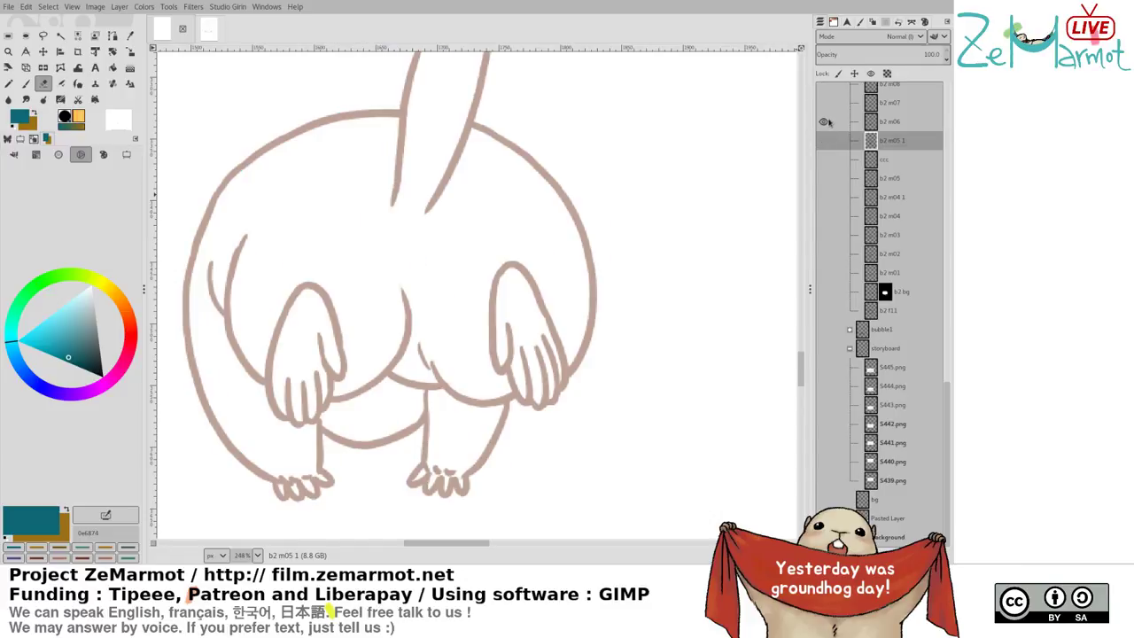
left_click(824, 140, "shift")
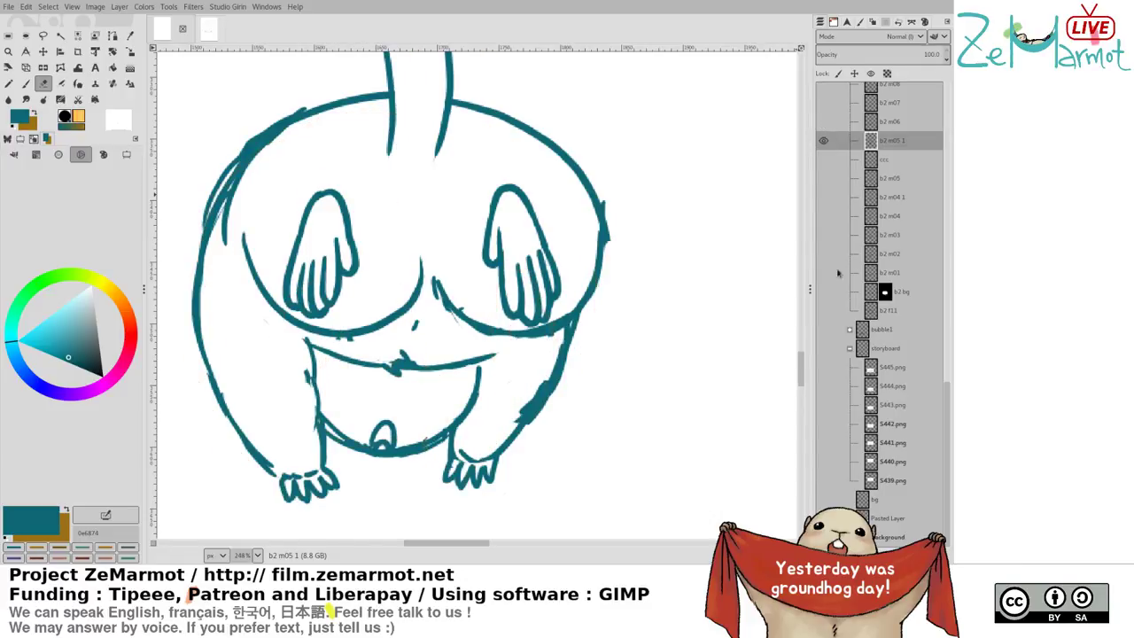
Add a new layer above b2 m05 1, lower the sketch layer's opacity to 41, and make the new layer active
left_click(822, 555, "shift")
left_click(893, 160)
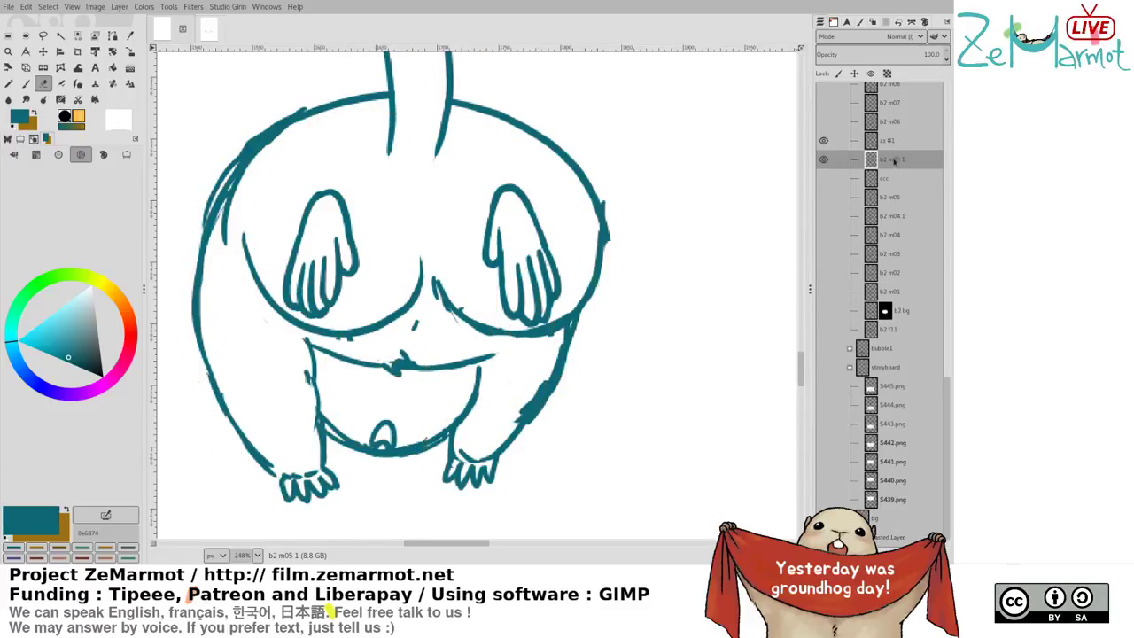
left_click(869, 53)
left_click(891, 142)
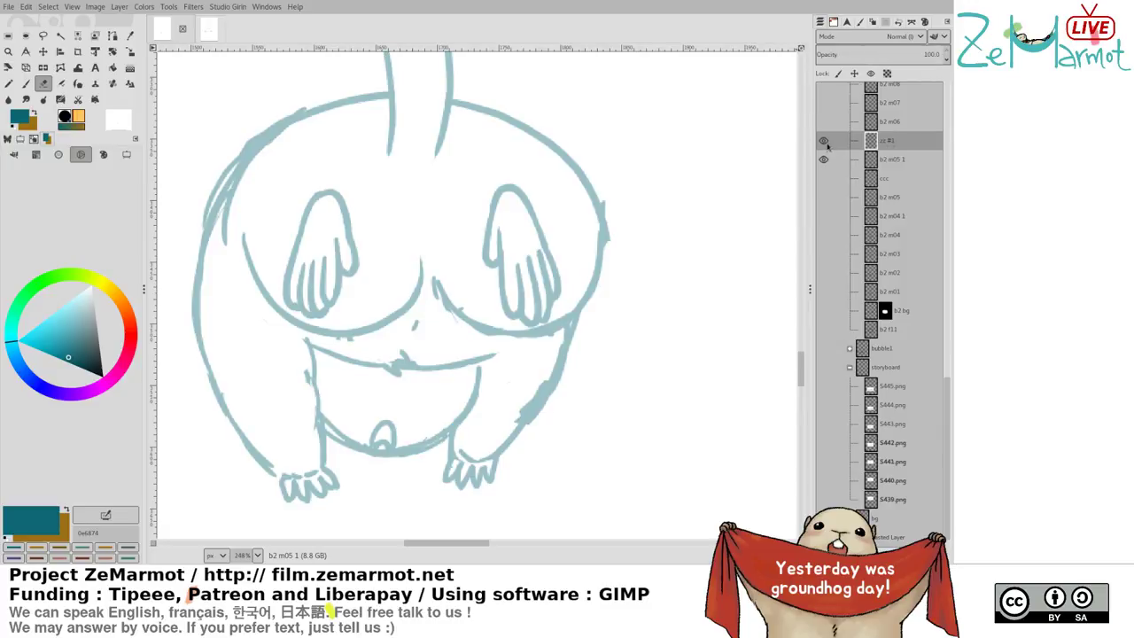
Trace the left back contour over the faded sketch, from the inner flank up to the tail, redoing unsatisfactory strokes
left_click_drag(414, 258, 465, 281)
key("p")
left_click_drag(306, 161, 255, 293)
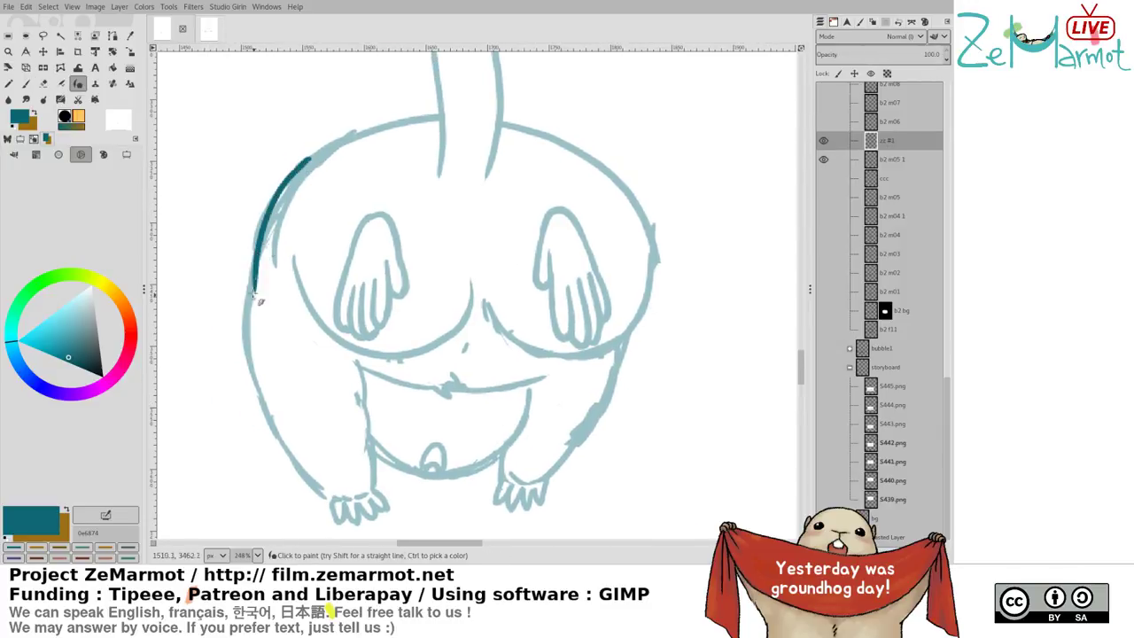
key("ctrl+z")
left_click_drag(309, 160, 276, 252)
key("ctrl+z")
left_click_drag(324, 153, 276, 264)
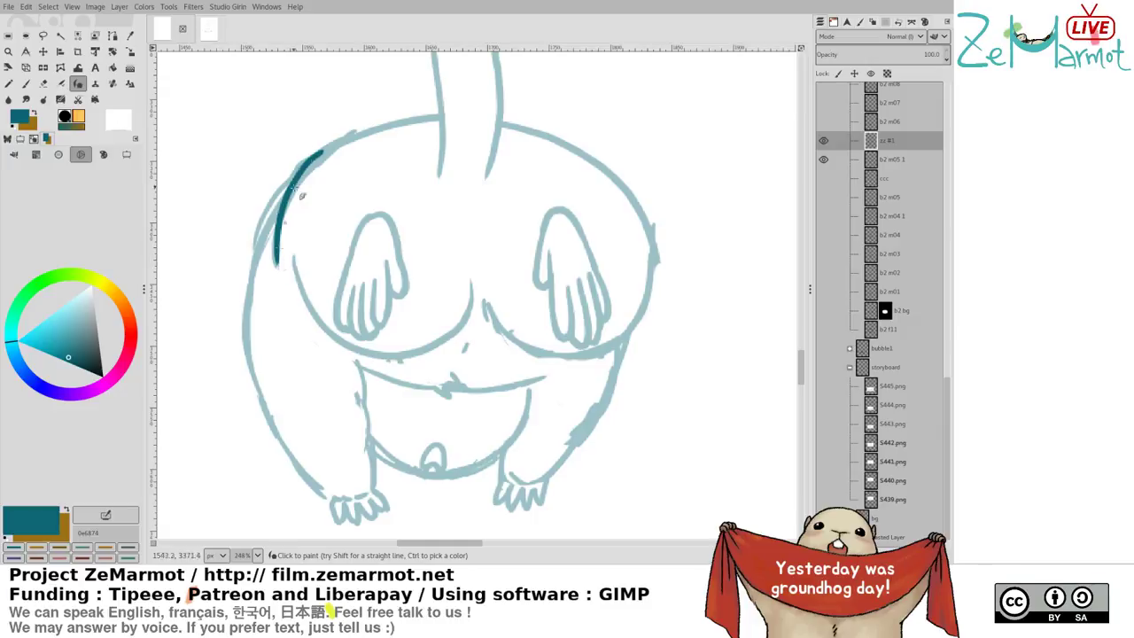
key("ctrl+z")
mouse_move(322, 155)
left_mouse_down()
mouse_move(281, 220)
mouse_move(276, 259)
mouse_move(377, 134)
mouse_move(424, 126)
left_mouse_up()
key("ctrl+z")
left_click_drag(312, 163, 445, 115)
Trace the back contour on the tail's right side and the outer left body contour down to the paw
left_click_drag(342, 220, 281, 316)
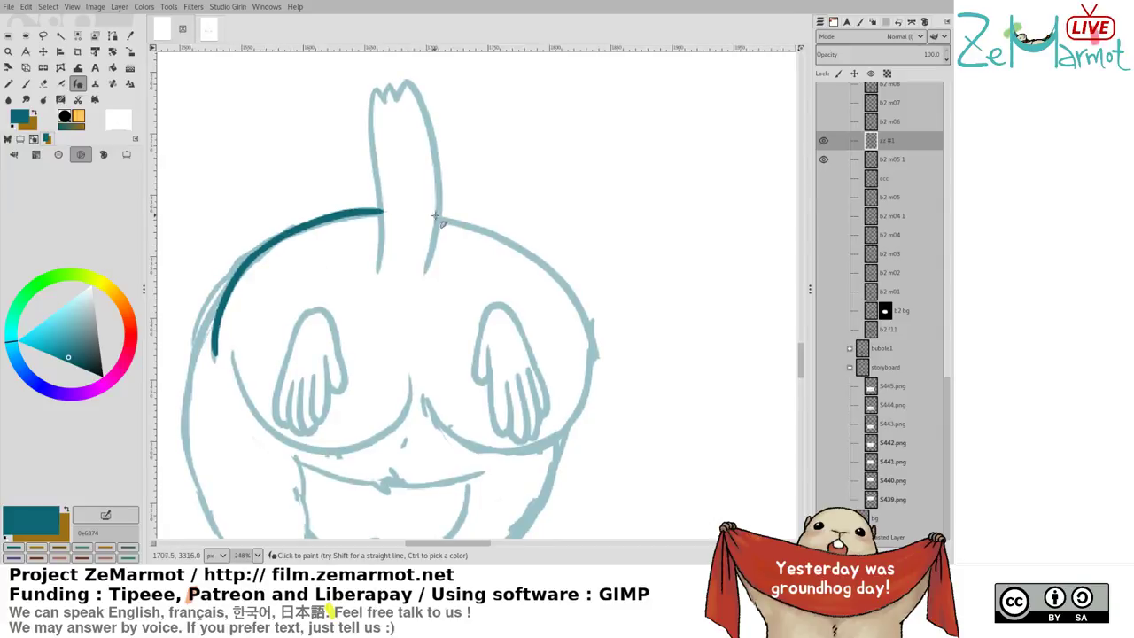
mouse_move(436, 217)
left_mouse_down()
mouse_move(563, 275)
mouse_move(596, 336)
mouse_move(454, 217)
mouse_move(561, 283)
mouse_move(587, 364)
left_mouse_up()
key("ctrl+z")
scroll(512, 158, "down", 3)
scroll(511, 158, "left", 1)
mouse_move(276, 142)
left_mouse_down()
mouse_move(237, 233)
mouse_move(238, 323)
mouse_move(266, 400)
mouse_move(309, 458)
left_mouse_up()
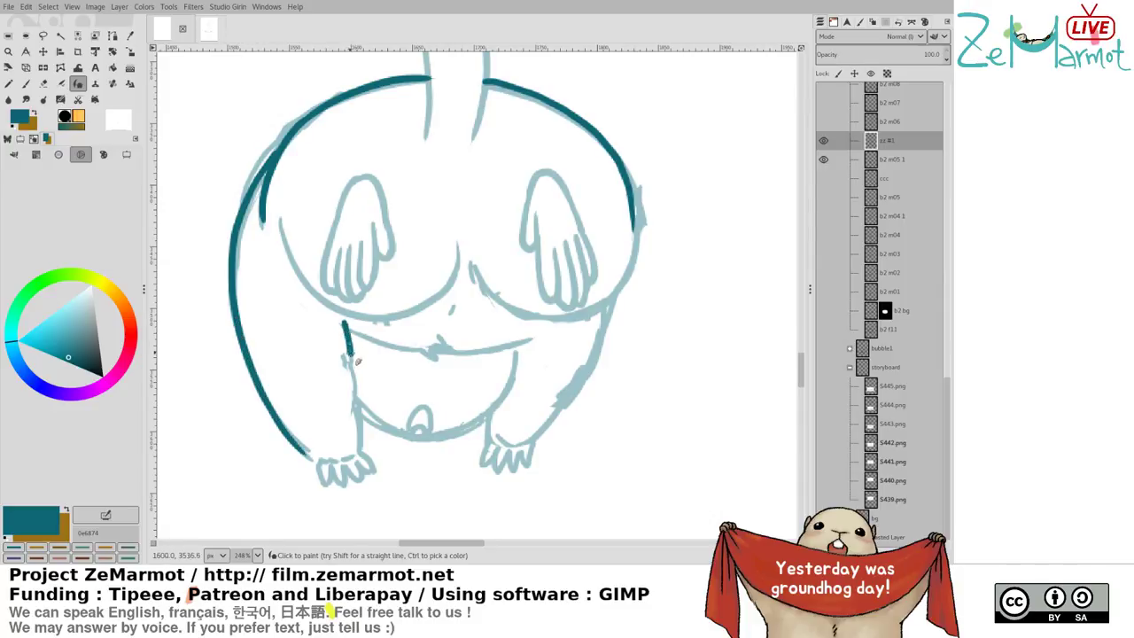
Trace the inner line of the left arm and the left paw with its fingers
left_click_drag(343, 327, 360, 451)
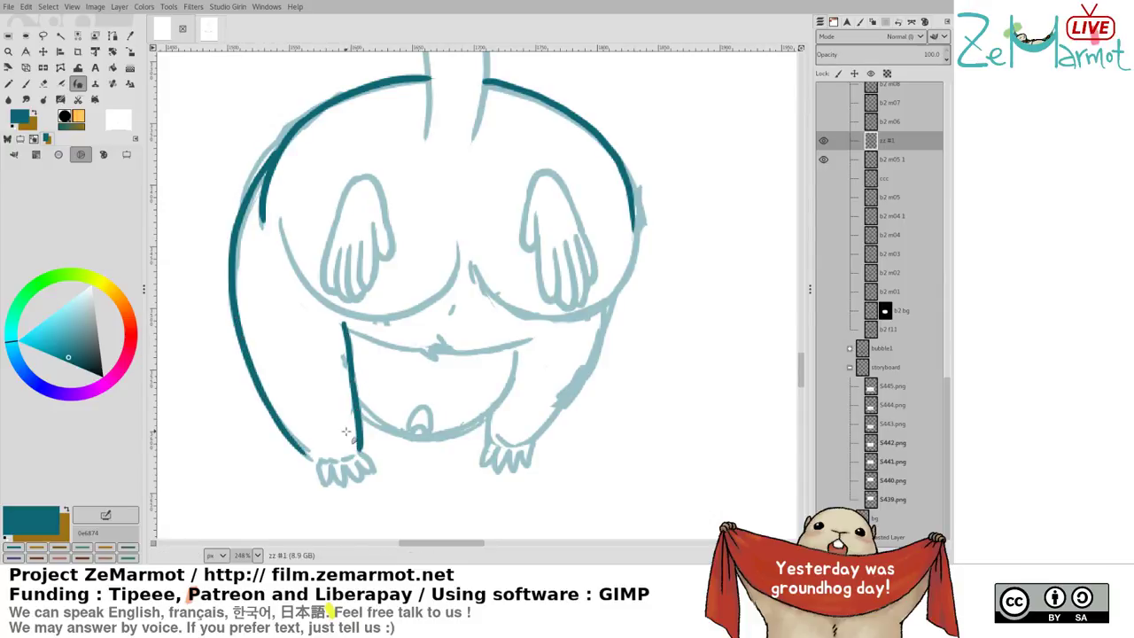
mouse_move(282, 434)
left_mouse_down()
mouse_move(322, 466)
mouse_move(332, 460)
left_mouse_up()
mouse_move(339, 459)
left_mouse_down()
mouse_move(334, 489)
mouse_move(329, 480)
mouse_move(352, 482)
mouse_move(348, 472)
mouse_move(350, 492)
mouse_move(378, 472)
left_mouse_up()
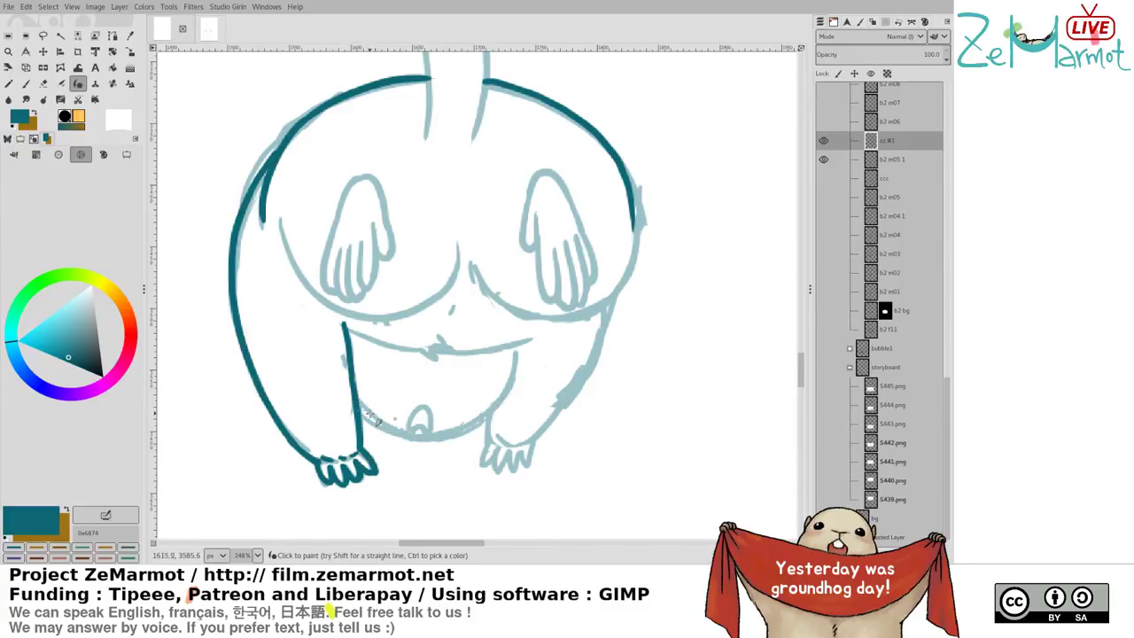
Trace the rounded contour between the arms and the small oval detail at its lowest point, cleaning up with the eraser
left_click_drag(358, 408, 440, 443)
mouse_move(514, 352)
left_mouse_down()
mouse_move(517, 372)
mouse_move(491, 416)
mouse_move(416, 440)
mouse_move(445, 446)
mouse_move(460, 431)
mouse_move(413, 434)
mouse_move(430, 409)
mouse_move(424, 442)
left_mouse_up()
key("shift+e")
key("y")
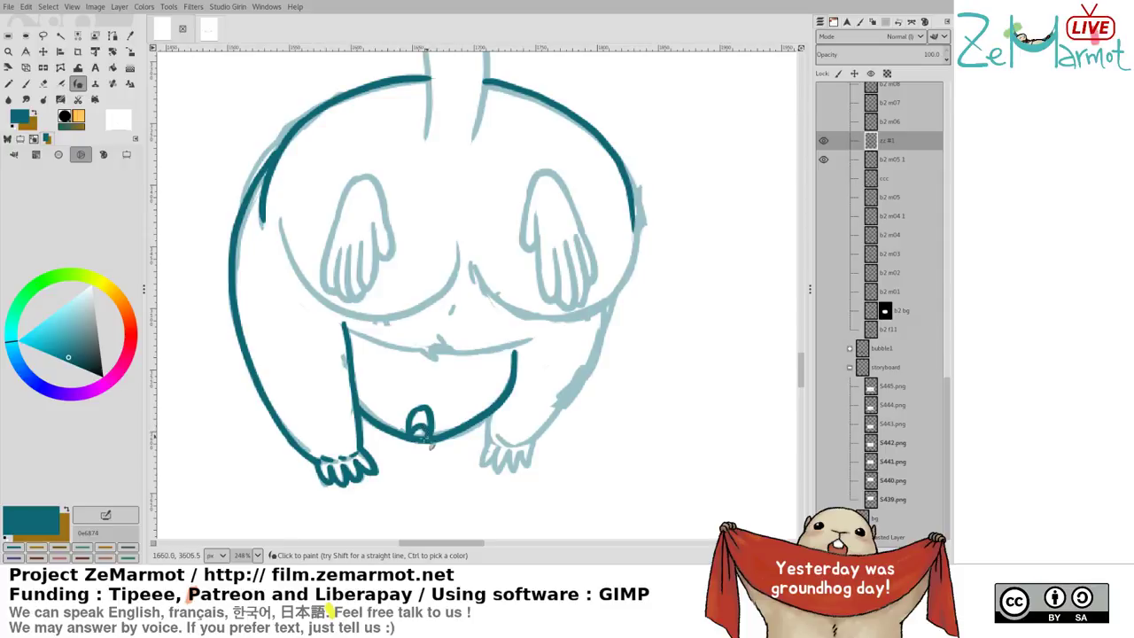
Trace the curved crease above the arms and its small central marks, cleaning up with the eraser
left_click_drag(343, 326, 438, 358)
key("ctrl+z")
mouse_move(346, 328)
left_mouse_down()
mouse_move(453, 359)
mouse_move(440, 340)
mouse_move(485, 363)
mouse_move(460, 365)
mouse_move(521, 352)
mouse_move(526, 340)
mouse_move(493, 415)
left_mouse_up()
key("shift+e")
key("y")
Trace the right arm's inner and outer lines and its paw, redoing strokes that miss the sketch
left_click_drag(517, 370, 477, 421)
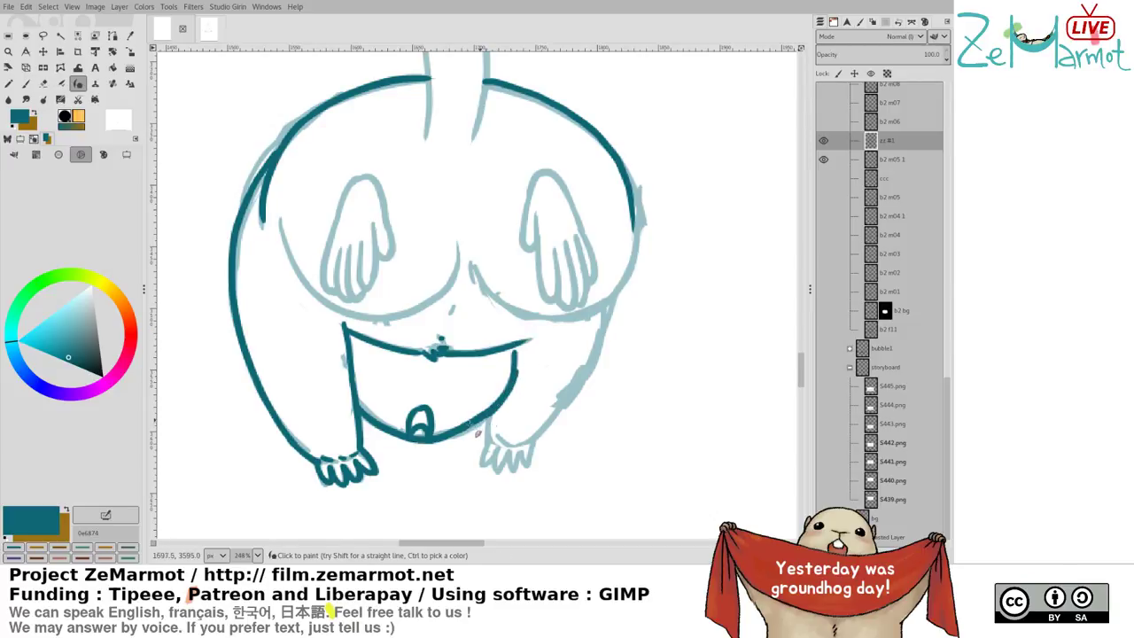
key("ctrl+z")
mouse_move(516, 371)
left_mouse_down()
mouse_move(491, 413)
mouse_move(500, 444)
left_mouse_up()
key("ctrl+z")
mouse_move(606, 307)
left_mouse_down()
mouse_move(605, 351)
mouse_move(567, 426)
mouse_move(515, 452)
left_mouse_up()
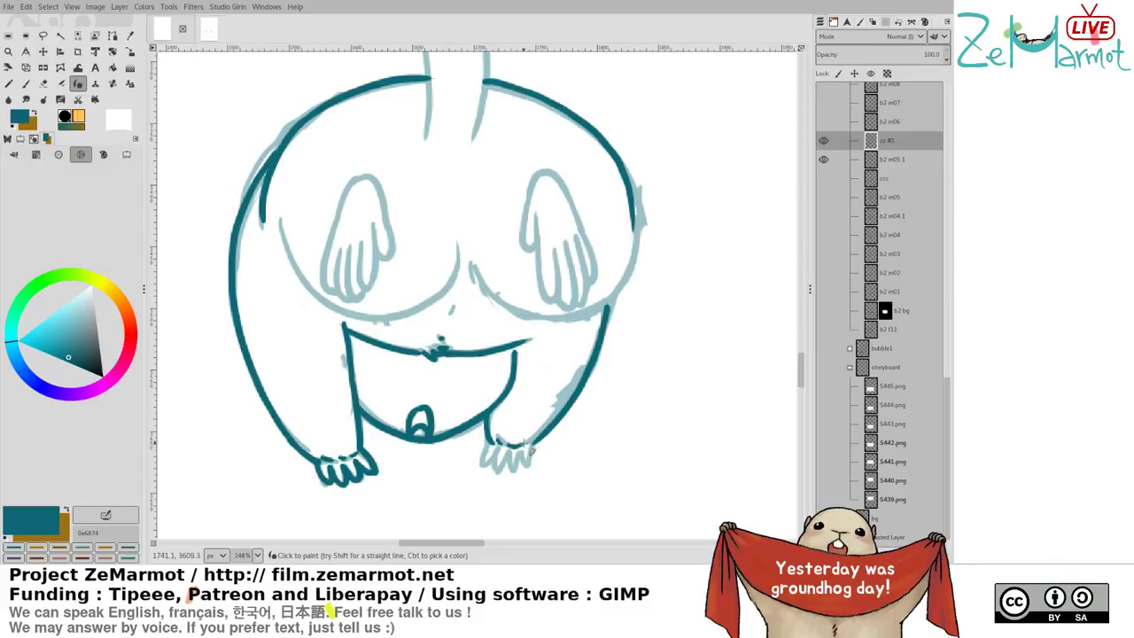
mouse_move(485, 448)
left_mouse_down()
mouse_move(482, 466)
mouse_move(496, 456)
mouse_move(505, 477)
mouse_move(533, 459)
mouse_move(528, 468)
left_mouse_up()
key("ctrl+z")
key("shift+e")
key("k")
Trace the left rump curve, erasing and redrawing its inner end up to the central cleft
left_click_drag(389, 455, 351, 508)
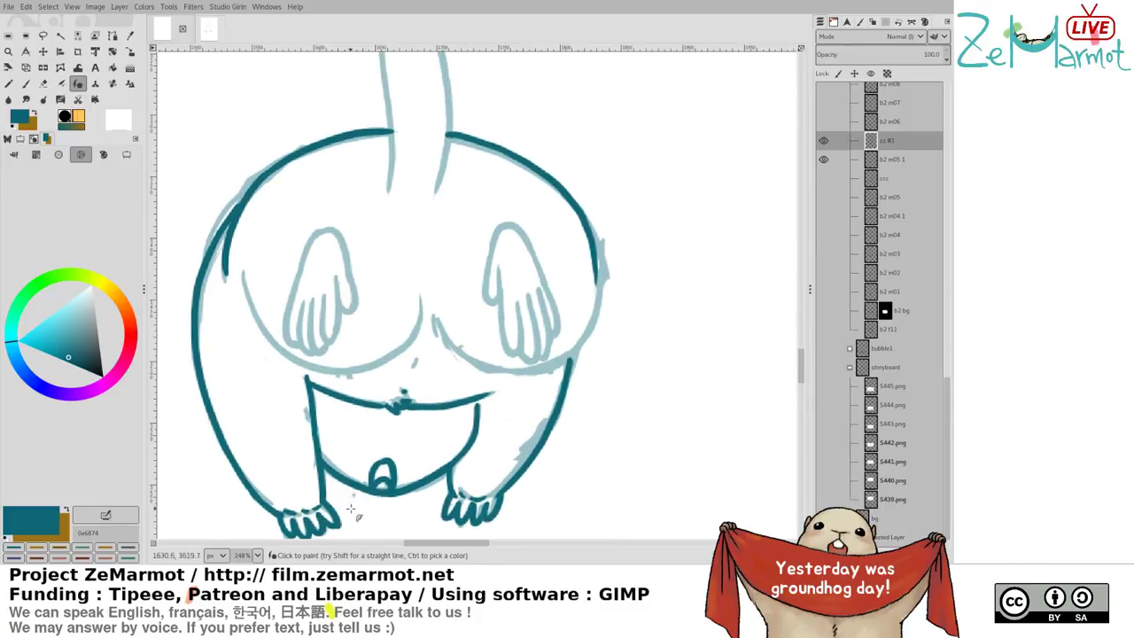
mouse_move(240, 285)
left_mouse_down()
mouse_move(293, 361)
mouse_move(423, 296)
left_mouse_up()
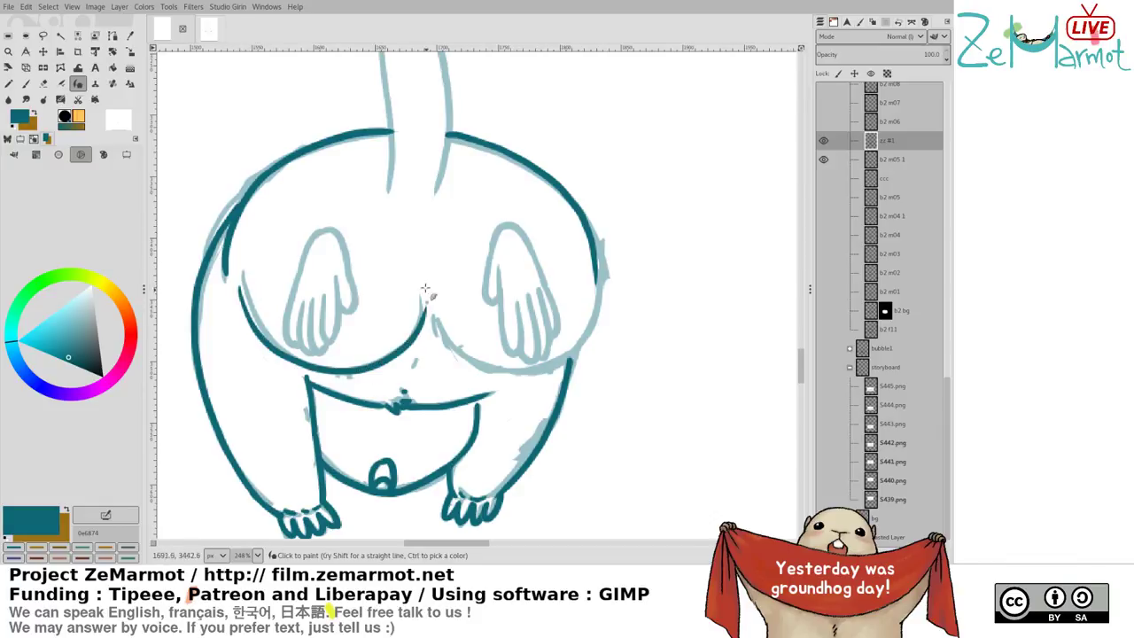
key("ctrl+z")
mouse_move(237, 277)
left_mouse_down()
mouse_move(312, 379)
mouse_move(404, 276)
mouse_move(239, 291)
mouse_move(280, 354)
mouse_move(407, 361)
mouse_move(241, 291)
mouse_move(268, 337)
mouse_move(359, 372)
mouse_move(418, 310)
left_mouse_up()
key("ctrl+z")
key("ctrl+z")
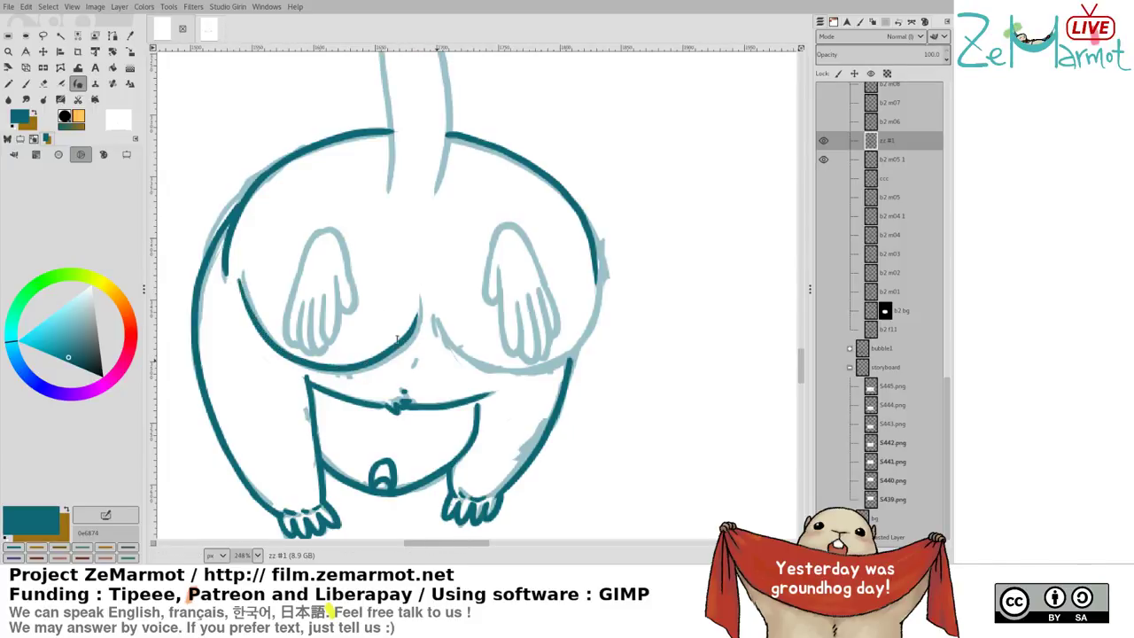
key("shift+e")
mouse_move(418, 310)
left_mouse_down()
mouse_move(368, 358)
mouse_move(380, 357)
left_mouse_up()
key("k")
mouse_move(421, 301)
left_mouse_down()
mouse_move(412, 340)
mouse_move(357, 370)
left_mouse_up()
key("ctrl+z")
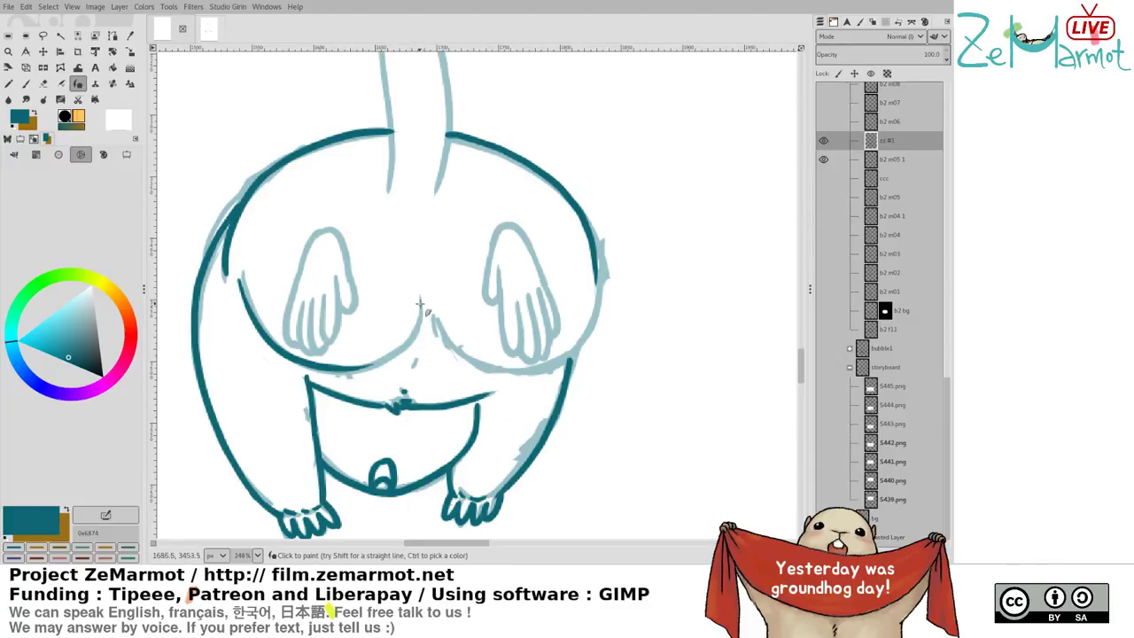
mouse_move(420, 304)
left_mouse_down()
mouse_move(415, 351)
mouse_move(337, 348)
mouse_move(381, 365)
left_mouse_up()
Trace the right side of the body and the right rump curve, cleaning up the strokes with the eraser
mouse_move(433, 314)
left_mouse_down()
mouse_move(500, 375)
mouse_move(580, 335)
left_mouse_up()
key("ctrl+z")
mouse_move(591, 257)
left_mouse_down()
mouse_move(602, 307)
mouse_move(569, 356)
mouse_move(445, 339)
mouse_move(576, 363)
left_mouse_up()
key("ctrl+z")
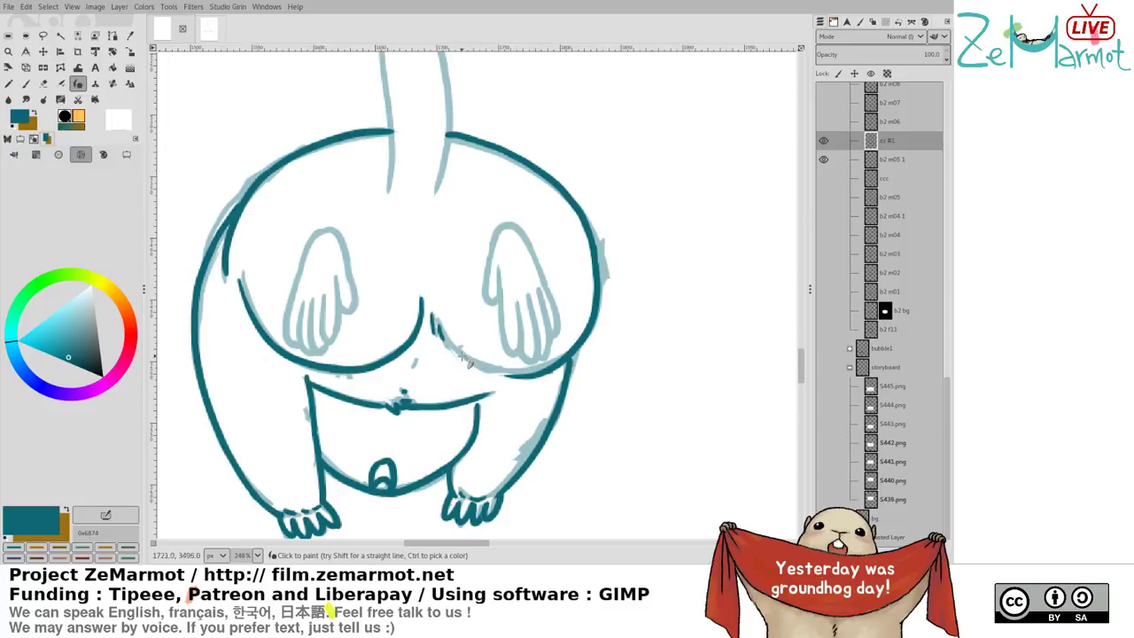
mouse_move(443, 340)
left_mouse_down()
mouse_move(472, 370)
mouse_move(522, 388)
mouse_move(534, 361)
mouse_move(454, 348)
mouse_move(480, 377)
mouse_move(555, 360)
mouse_move(569, 380)
mouse_move(525, 375)
mouse_move(556, 365)
left_mouse_up()
key("ctrl+z")
key("shift+e")
key("k")
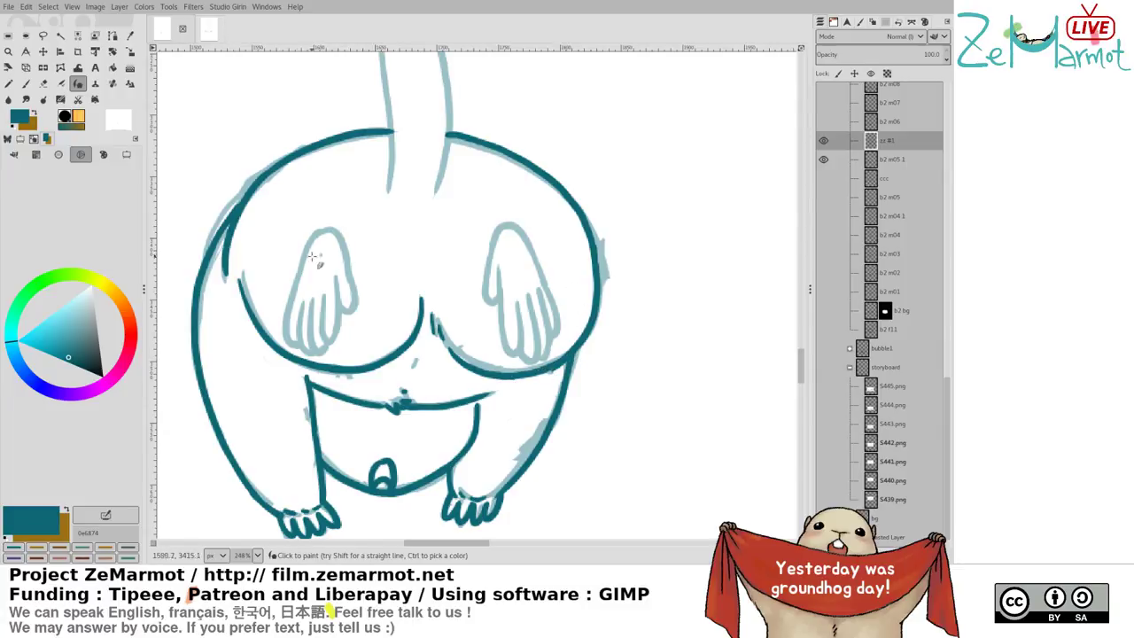
Compare the b2 m05 1 sketch with the b2 m06 frame to check the position of the feet
mouse_move(322, 233)
left_mouse_down()
mouse_move(295, 280)
mouse_move(302, 340)
left_mouse_up()
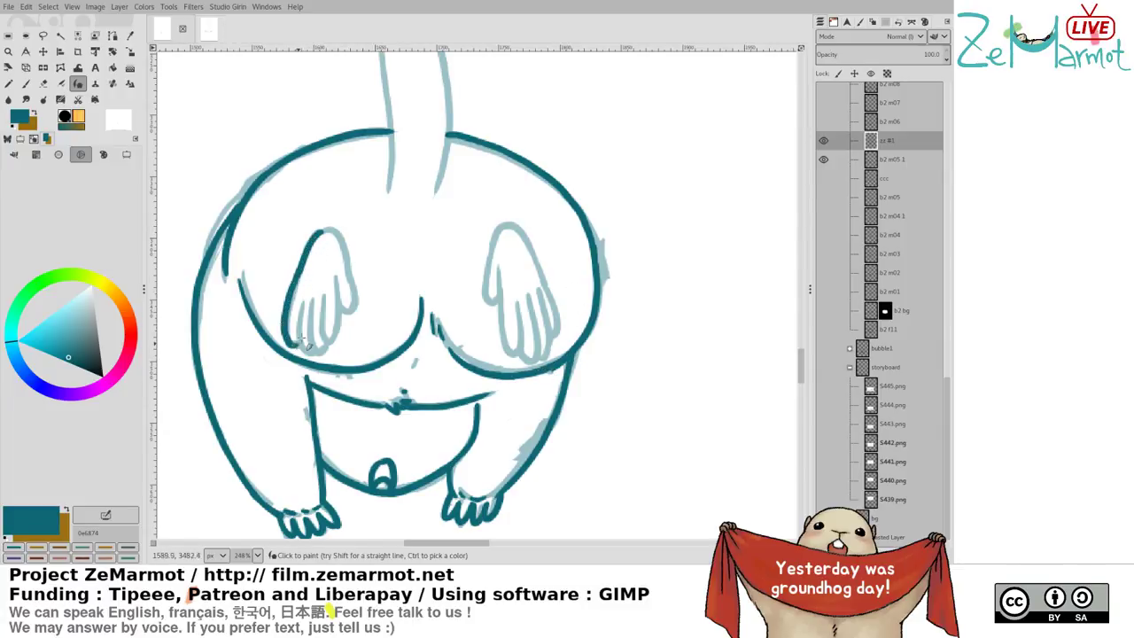
key("ctrl+z")
left_click(823, 178, "shift")
left_click(824, 158, "shift")
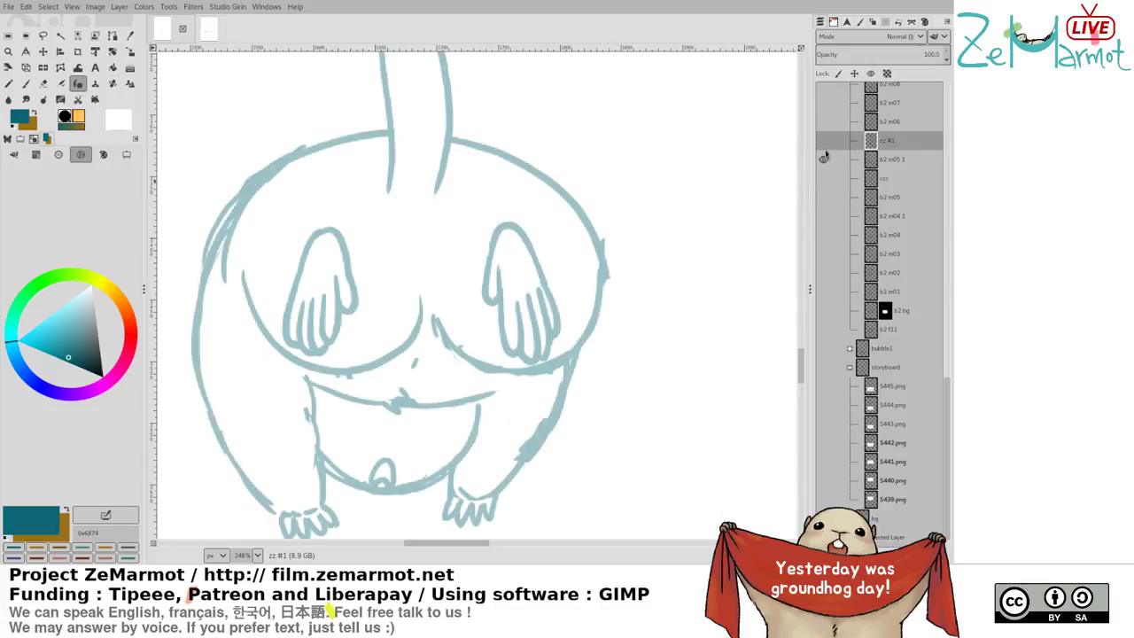
left_click(824, 124, "shift")
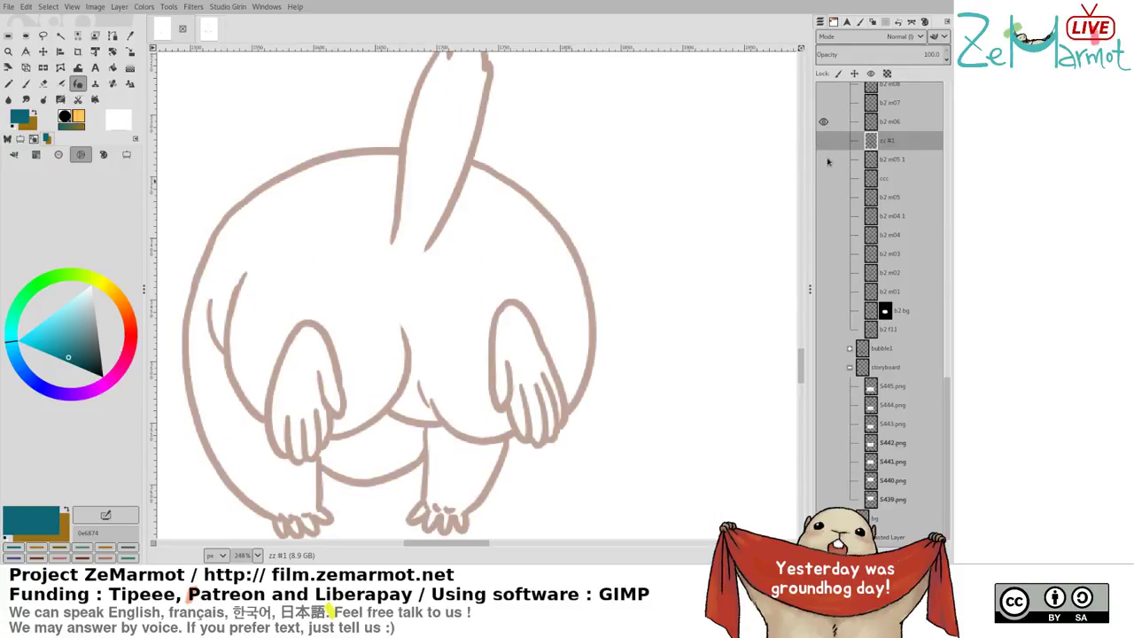
left_click(824, 160, "shift")
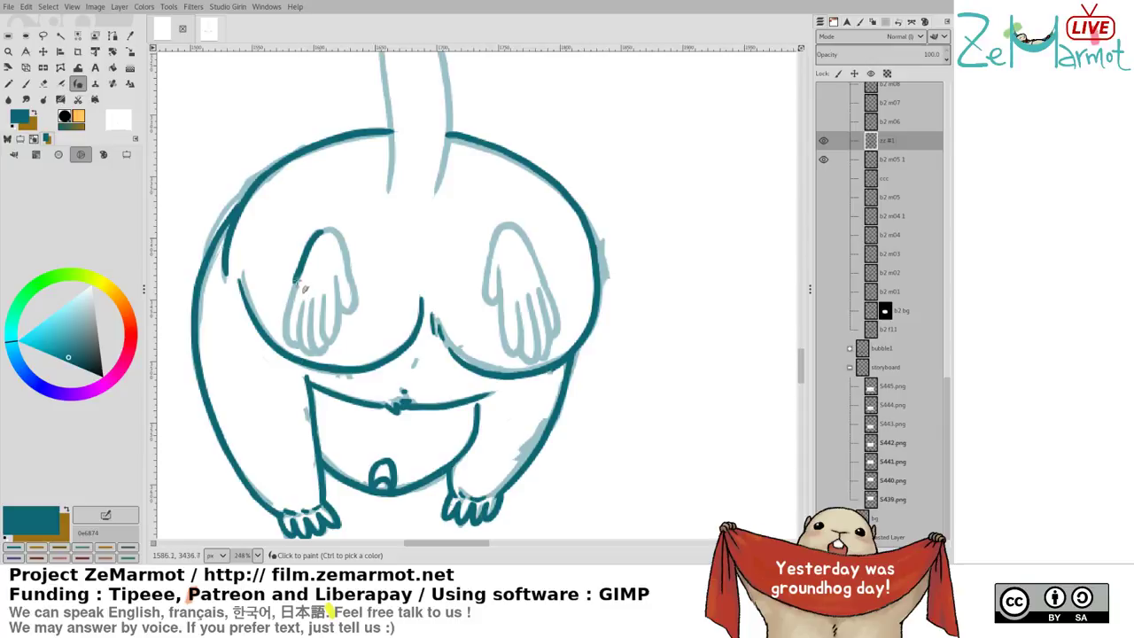
left_click_drag(297, 277, 285, 328)
key("ctrl+z")
key("ctrl+z")
key("ctrl+z")
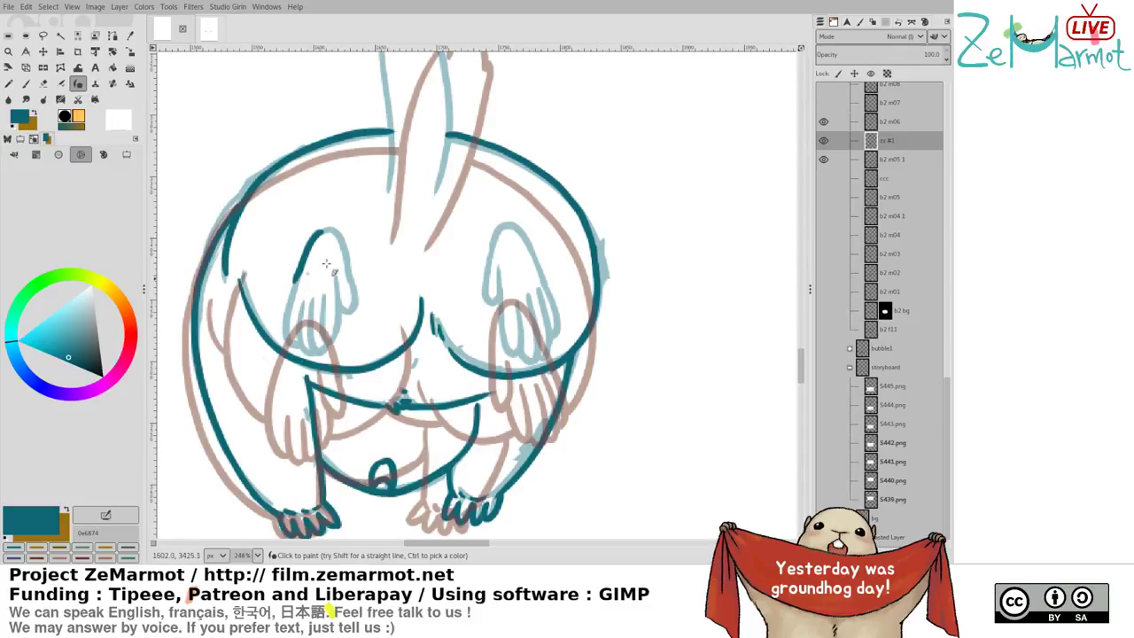
key("Page_Down")
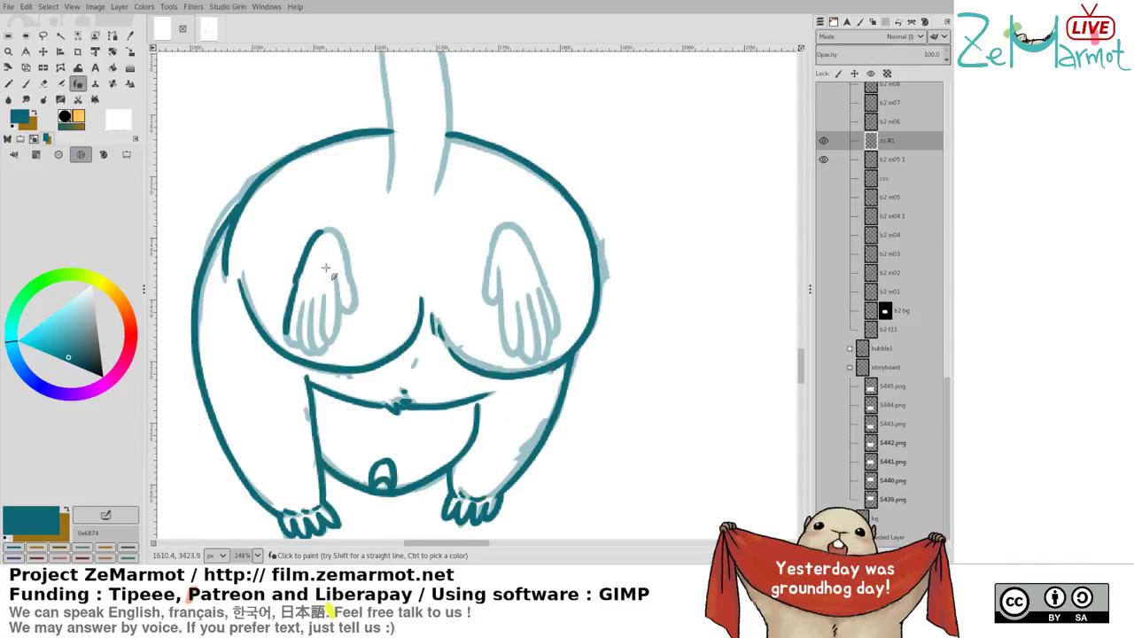
key("ctrl+z")
mouse_move(336, 302)
left_mouse_down()
mouse_move(324, 390)
mouse_move(330, 379)
left_mouse_up()
key("ctrl+z")
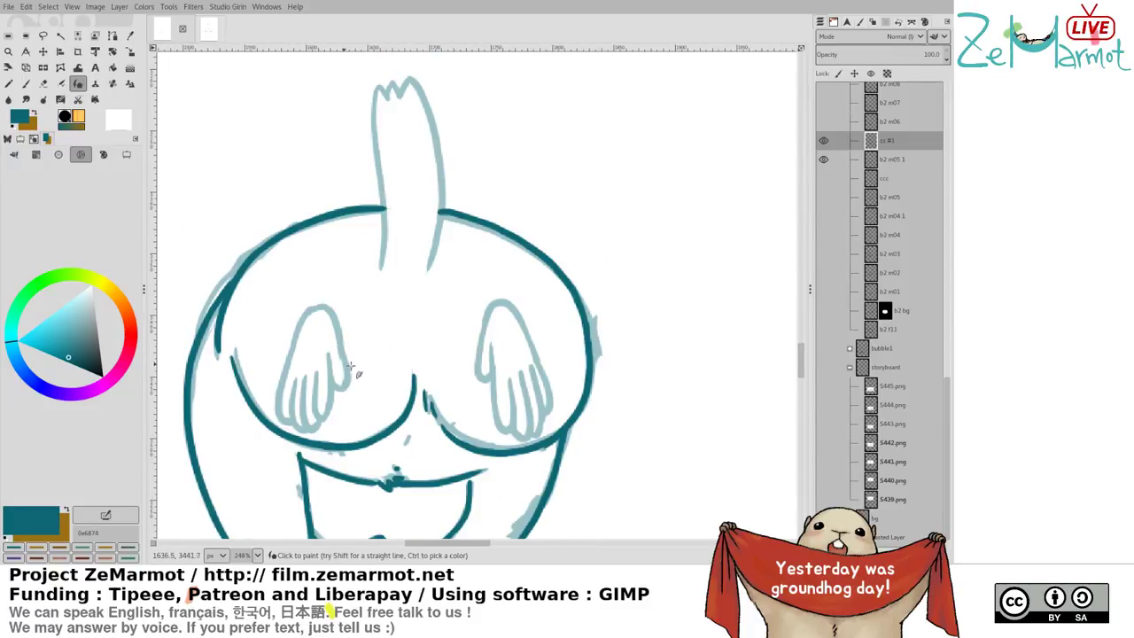
Free-select the tail and both feet on layer b2 m05 1, then cut and paste them onto a new layer
key("Page_Down")
key("f")
mouse_move(377, 73)
left_mouse_down()
mouse_move(361, 124)
mouse_move(377, 271)
mouse_move(282, 329)
mouse_move(272, 415)
mouse_move(314, 438)
mouse_move(364, 438)
mouse_move(439, 347)
mouse_move(498, 440)
mouse_move(572, 392)
mouse_move(449, 229)
mouse_move(449, 78)
mouse_move(377, 73)
left_mouse_up()
key("Return")
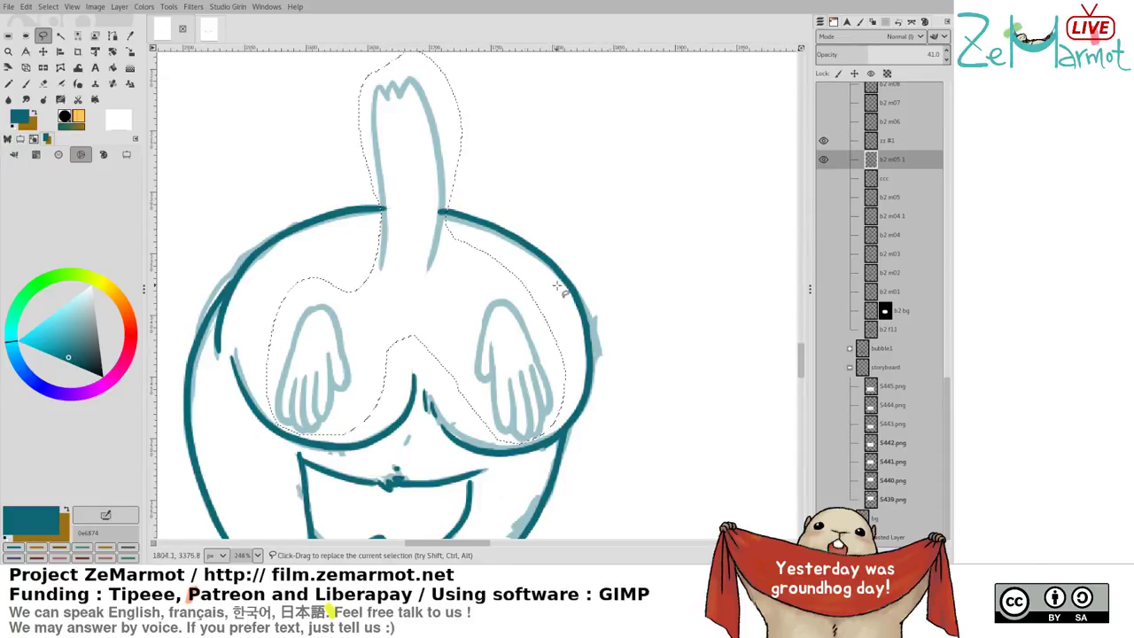
key("ctrl+x")
key("ctrl+v")
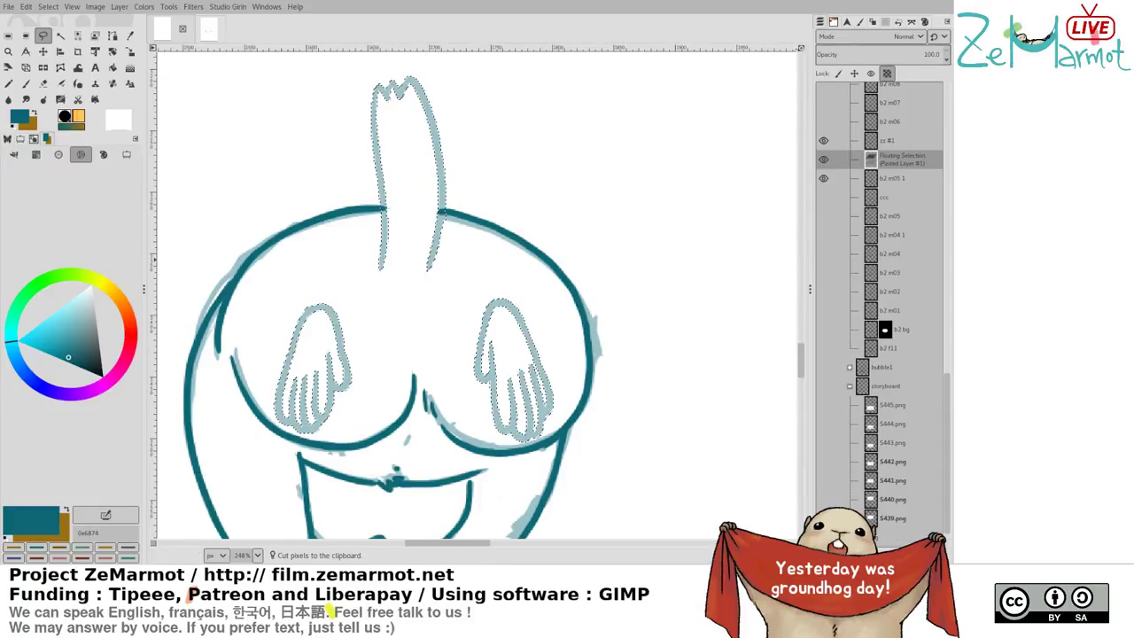
key("shift+ctrl+n")
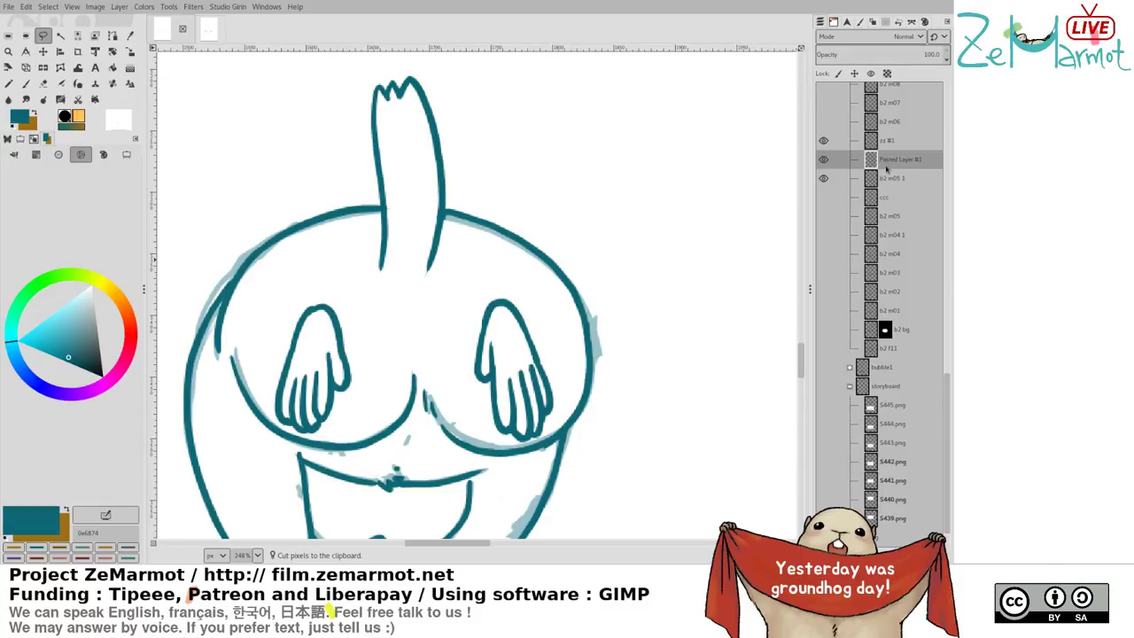
Hide layer b2 m05 1 and erase the leftover specks beside the tail base on the pasted layer
left_click(827, 177)
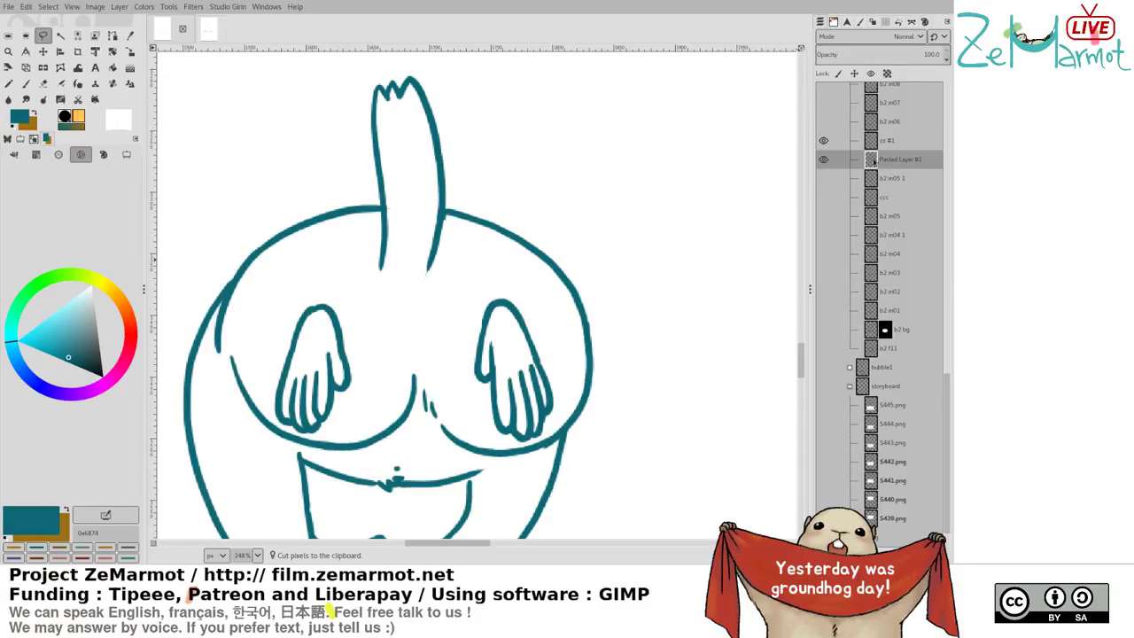
key("shift+e")
left_click_drag(450, 223, 475, 227)
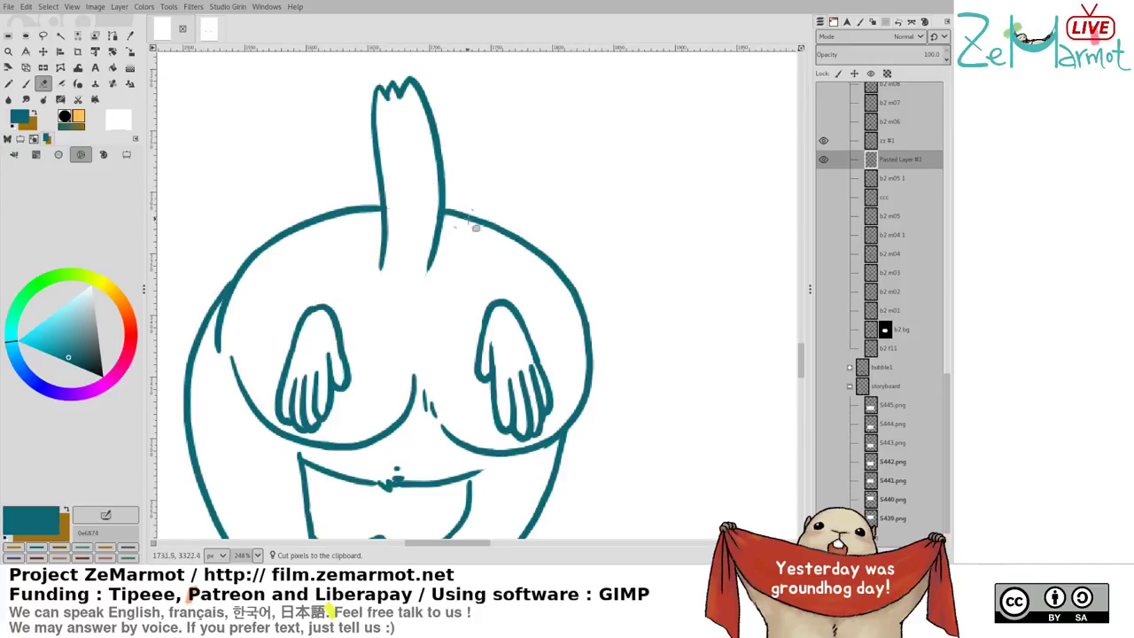
Merge the traced line layer zz #1 down into the pasted layer and select layer b2 m05 1
left_click(892, 144)
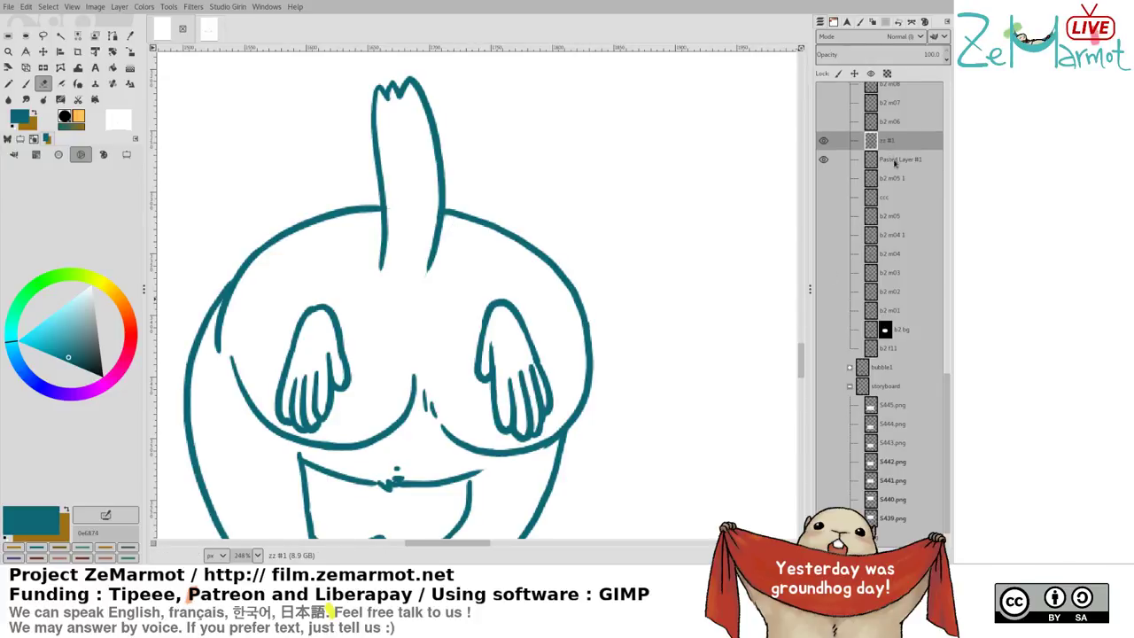
key("ctrl+e")
left_click(898, 145)
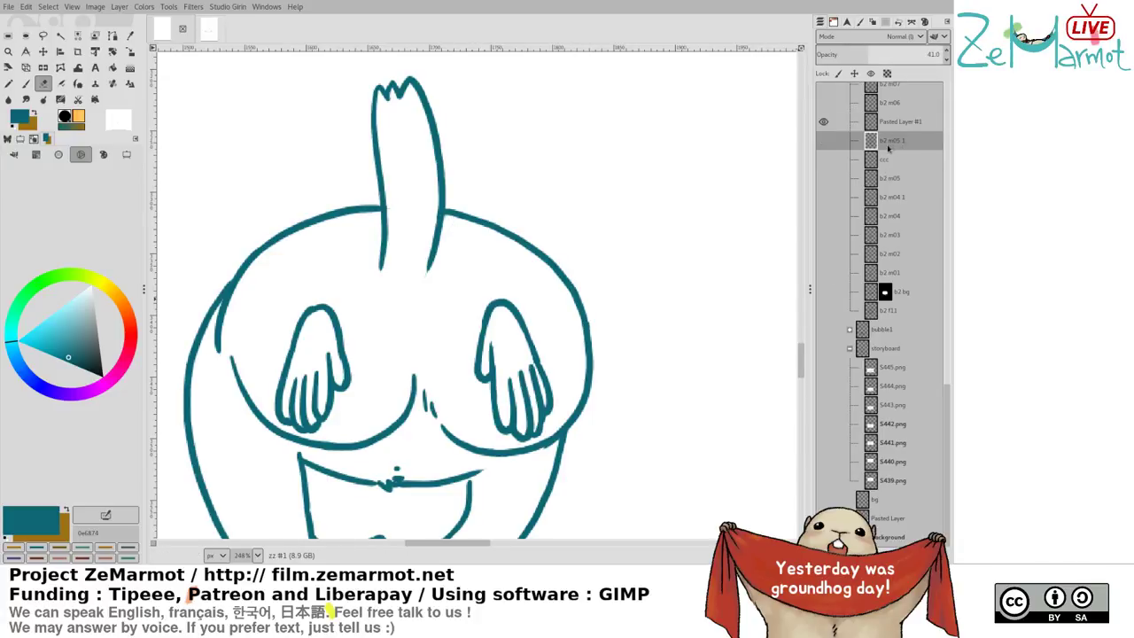
Show layer b2 m05 1, merge the pasted line art layer down into it and save the image
left_click(824, 141)
left_click(908, 125)
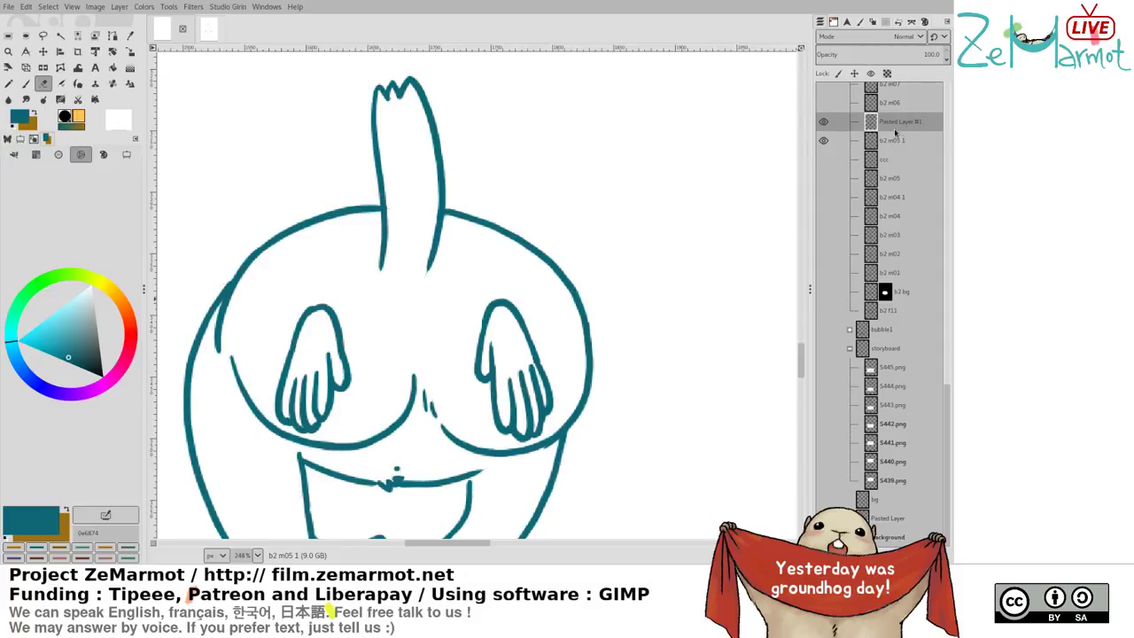
key("ctrl+e")
key("k")
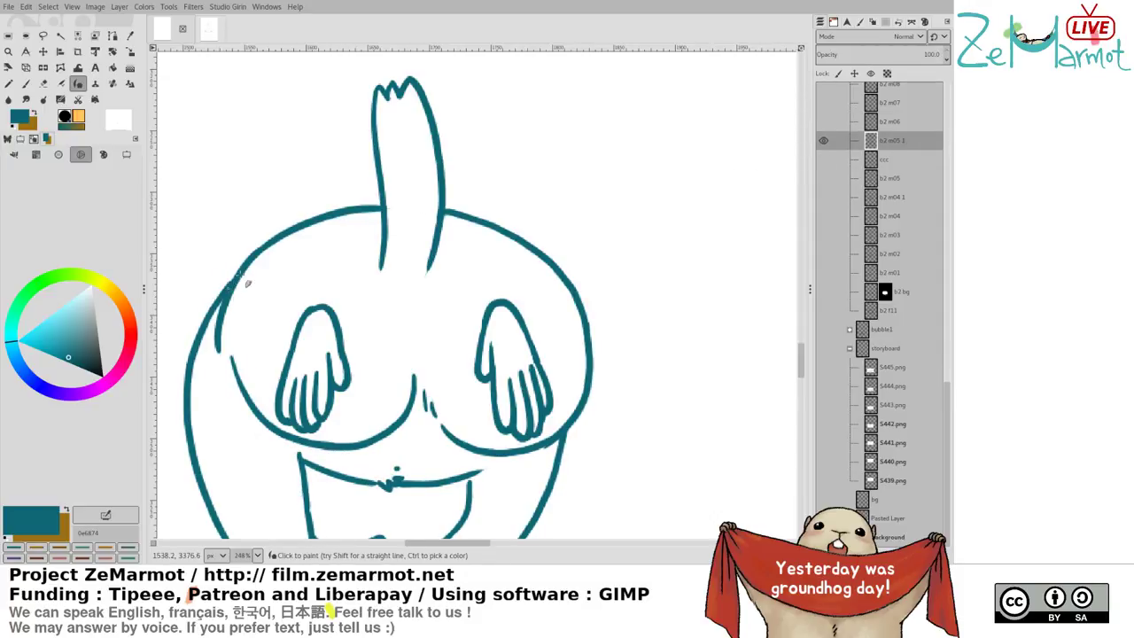
scroll(425, 308, "down", 5)
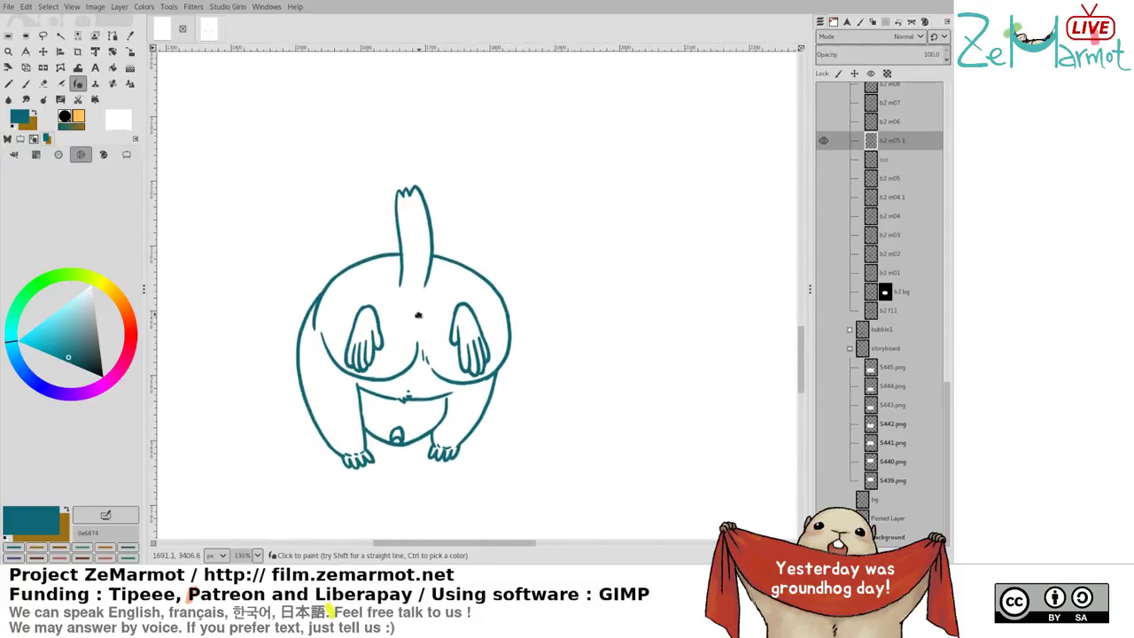
scroll(417, 318, "up", 5)
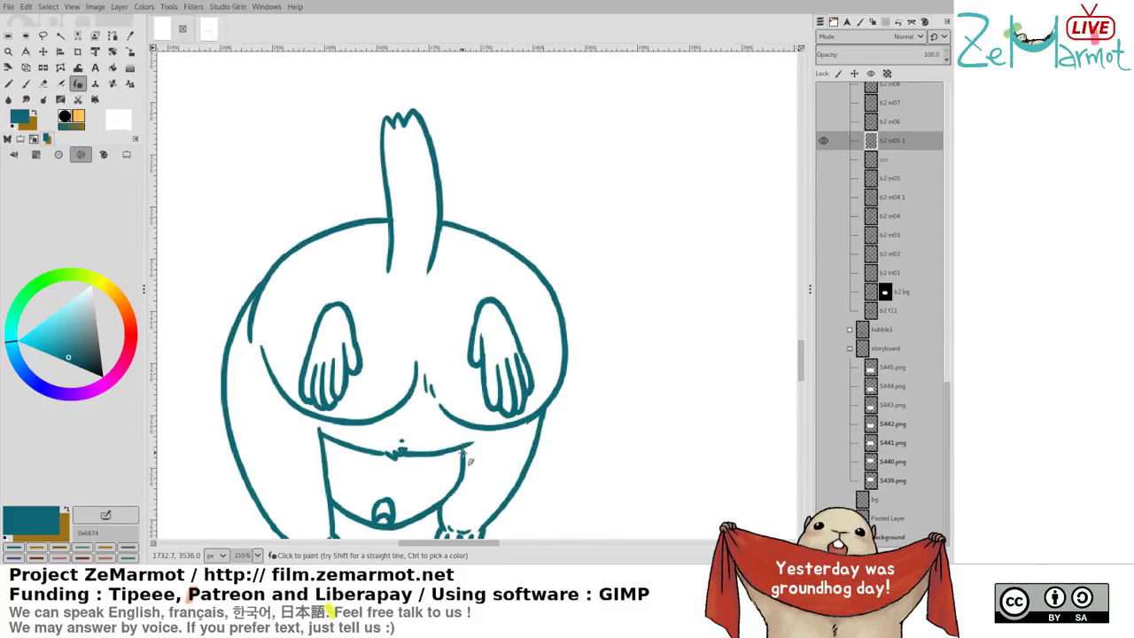
left_click_drag(464, 353, 470, 310)
scroll(471, 309, "down", 1)
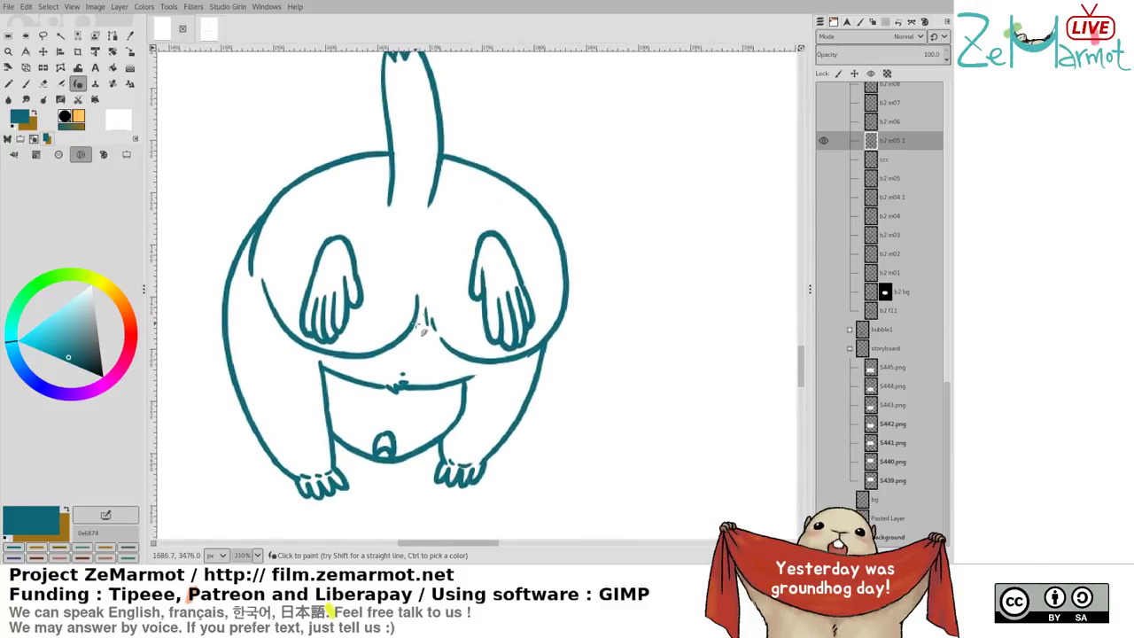
key("ctrl+s")
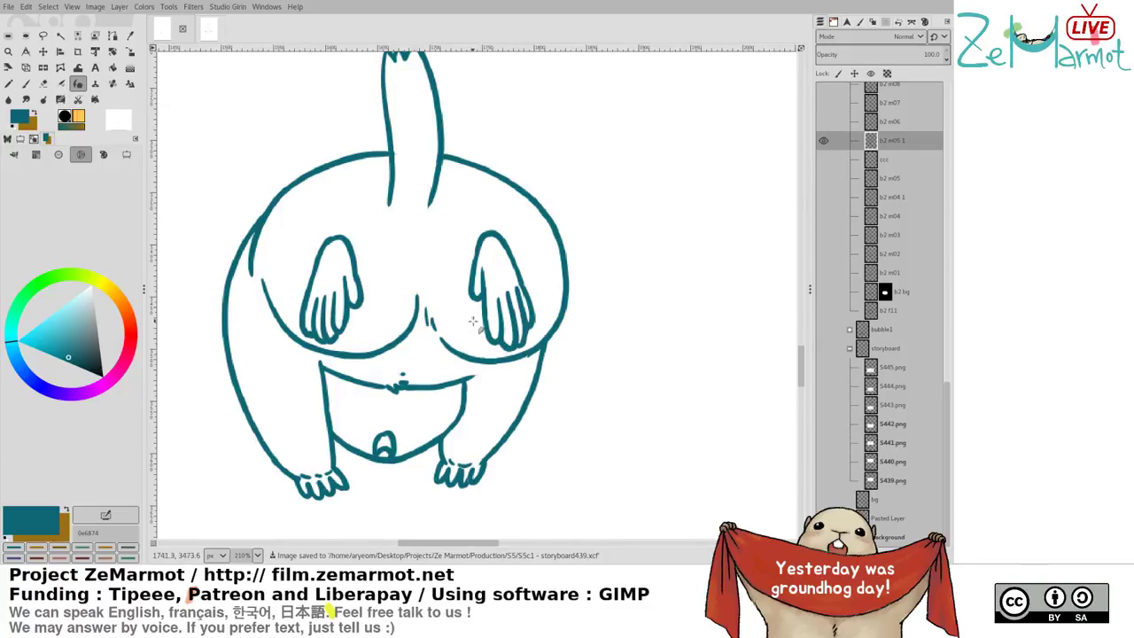
Touch up the small arched shape at the bottom edge between the marmot's front paws and save the image
scroll(382, 443, "up", 5)
left_click_drag(329, 383, 357, 368)
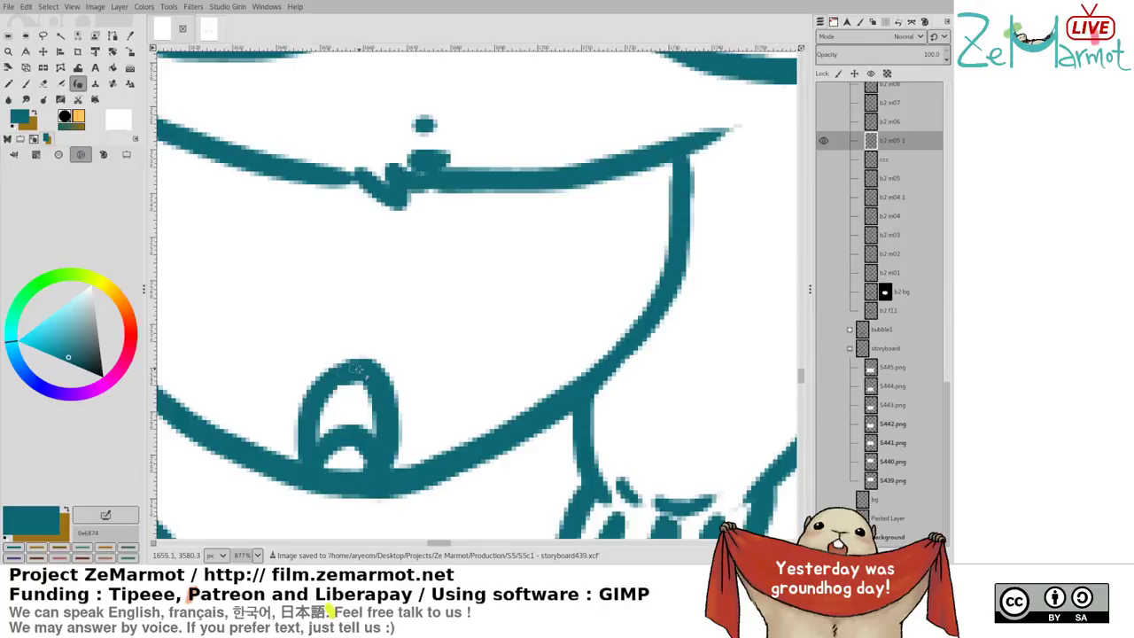
key("shift+e")
scroll(357, 394, "down", 2)
scroll(339, 408, "down", 7)
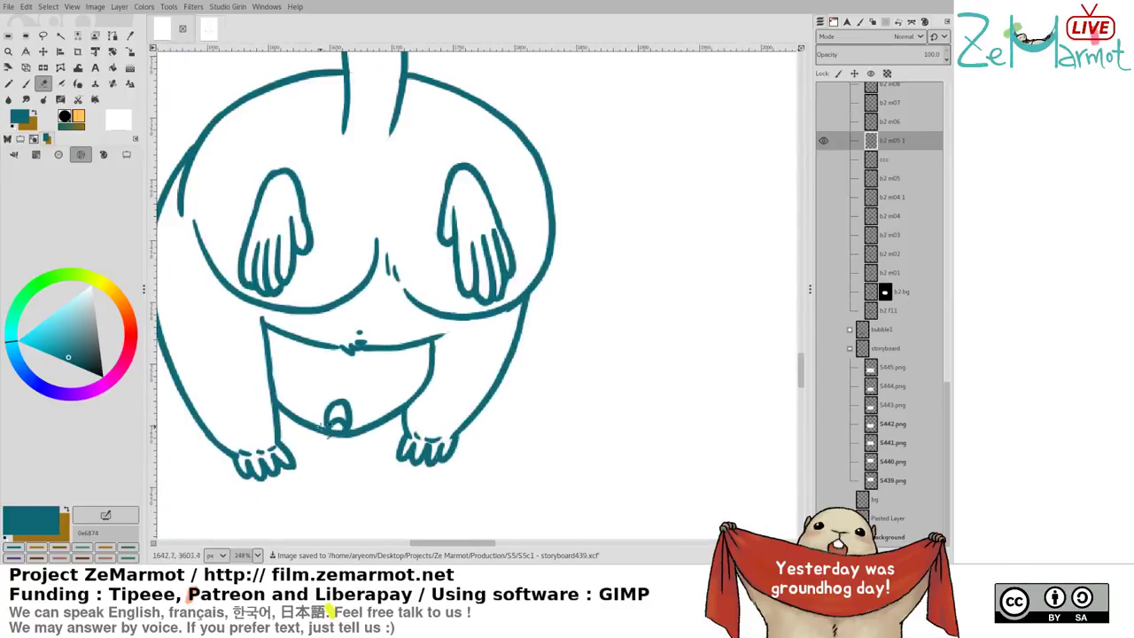
key("ctrl+s")
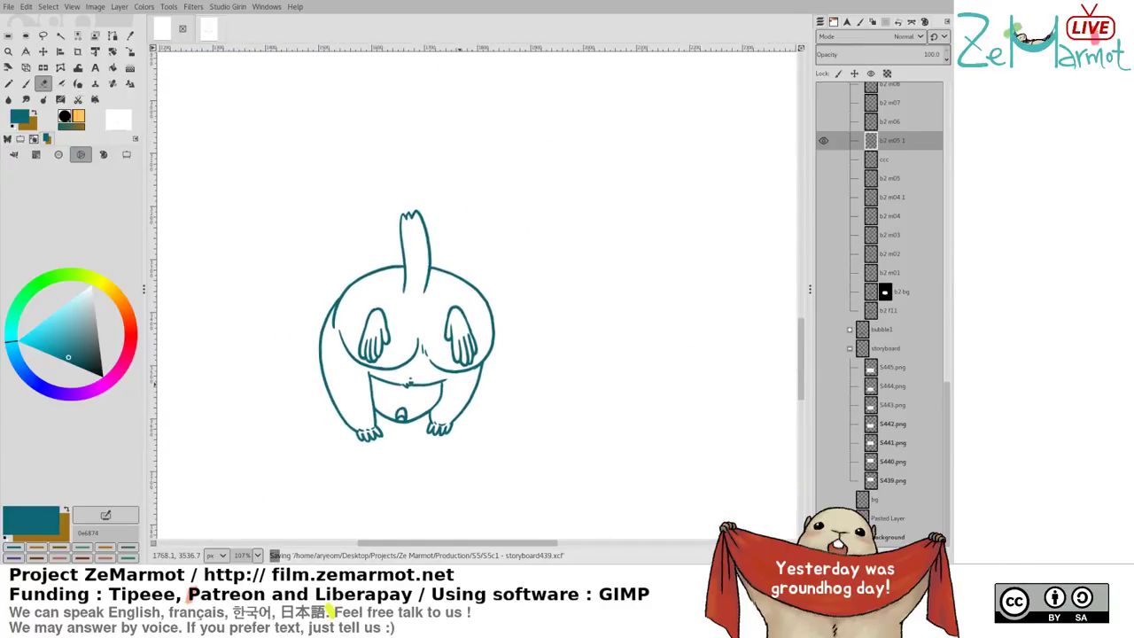
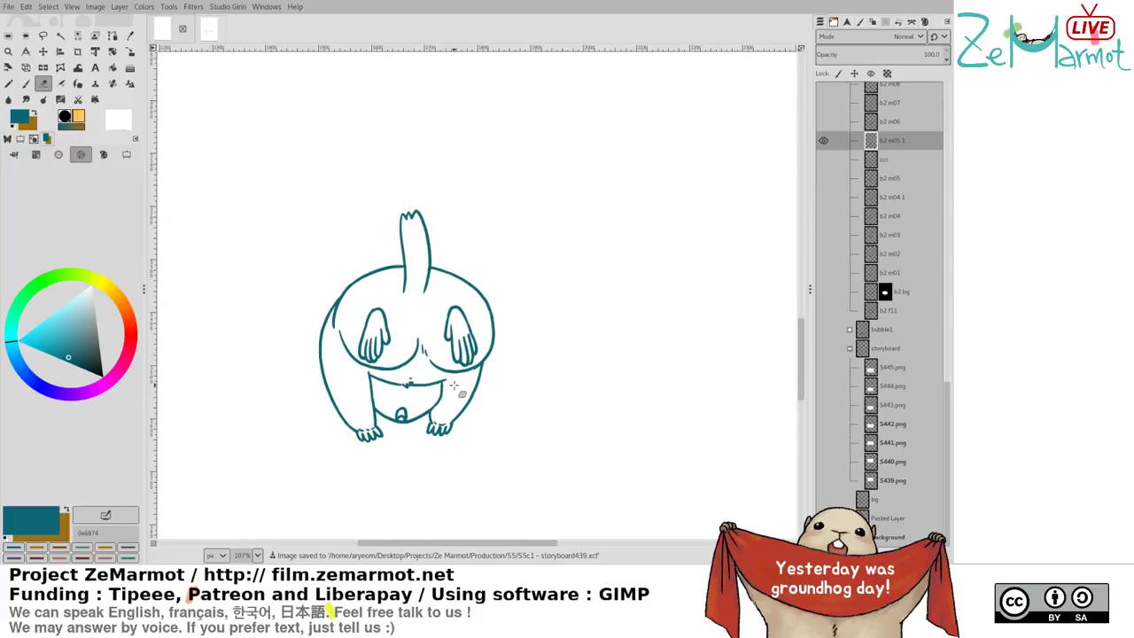
Hide layer b2 m05 1, show b2 m06 and b2 m07 together, and add a new layer directly above b2 m06
left_click(825, 140)
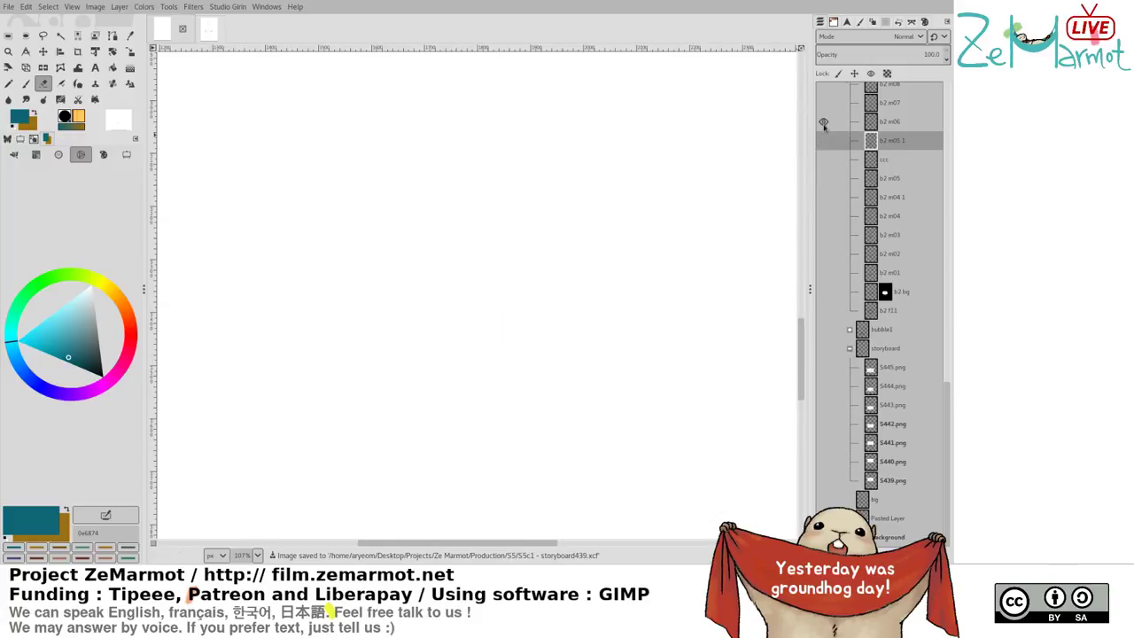
left_click(824, 121)
left_click(824, 103)
left_click_drag(399, 399, 457, 281)
left_click(887, 128)
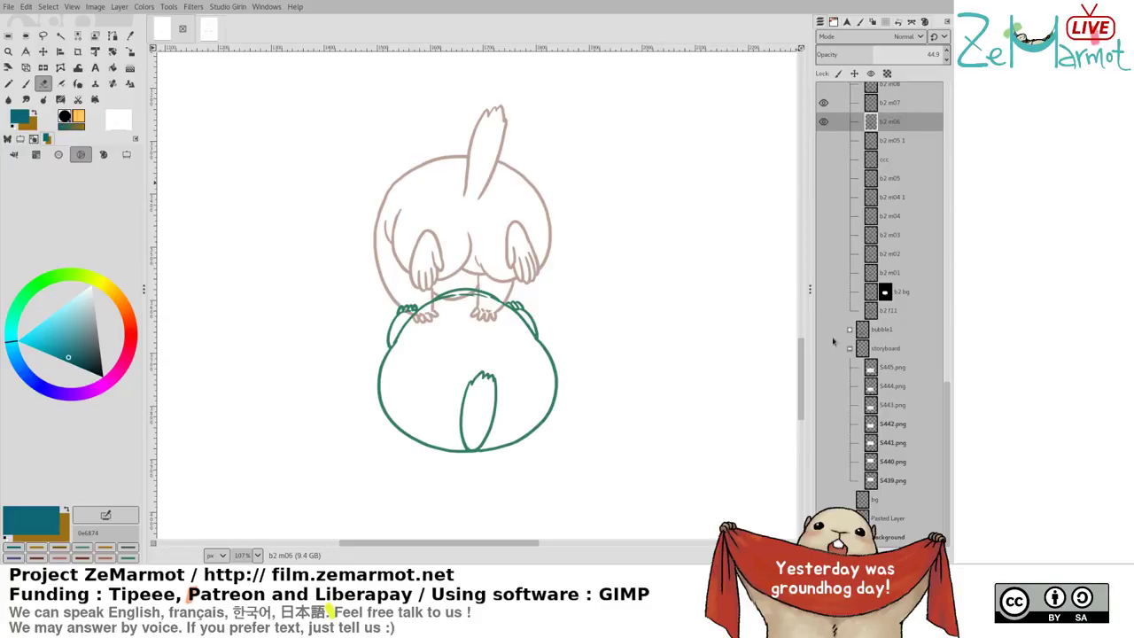
key("ctrl+shift+n")
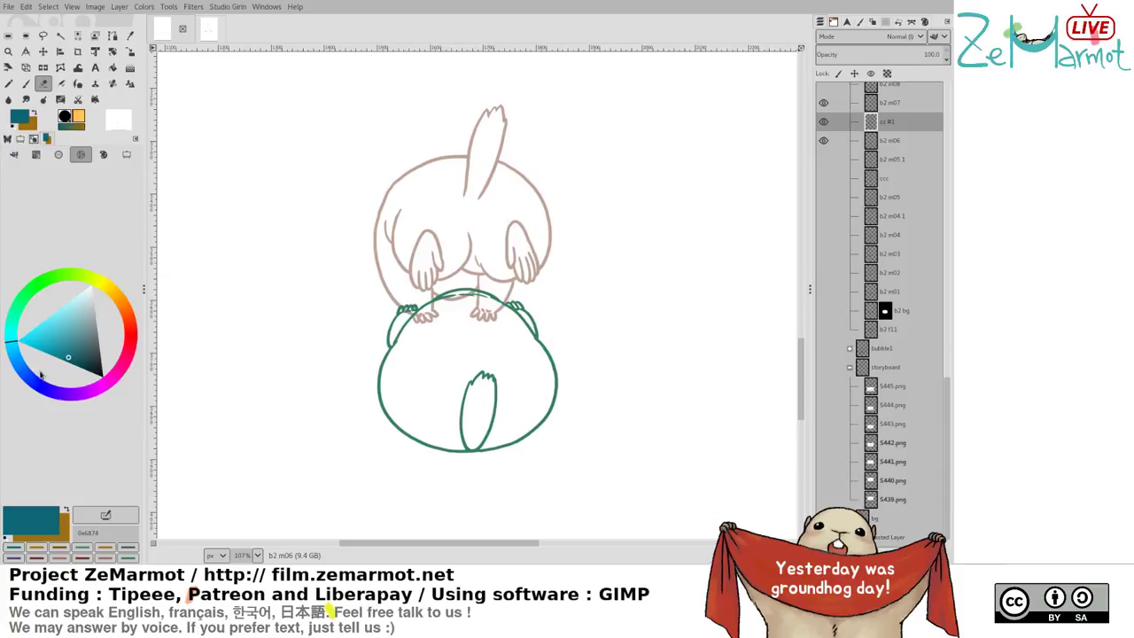
Using the Ink tool in purple 8551a7, sketch the in-between body's upper arc across the hind feet of the b2 m06 pose
left_click_drag(129, 334, 76, 376)
left_click(71, 335)
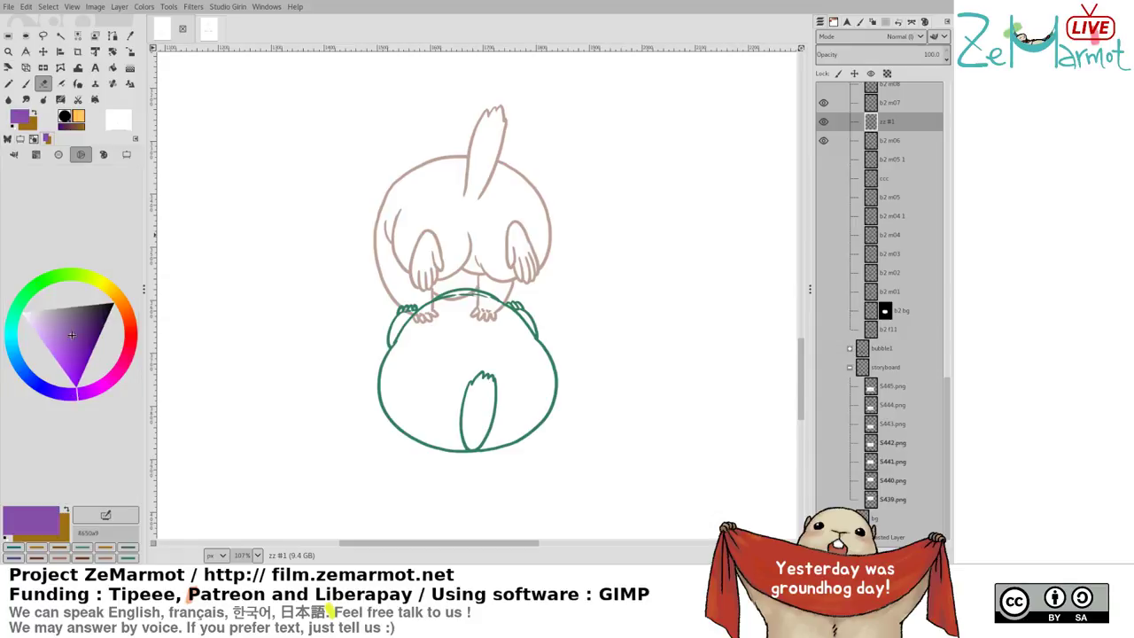
key("y")
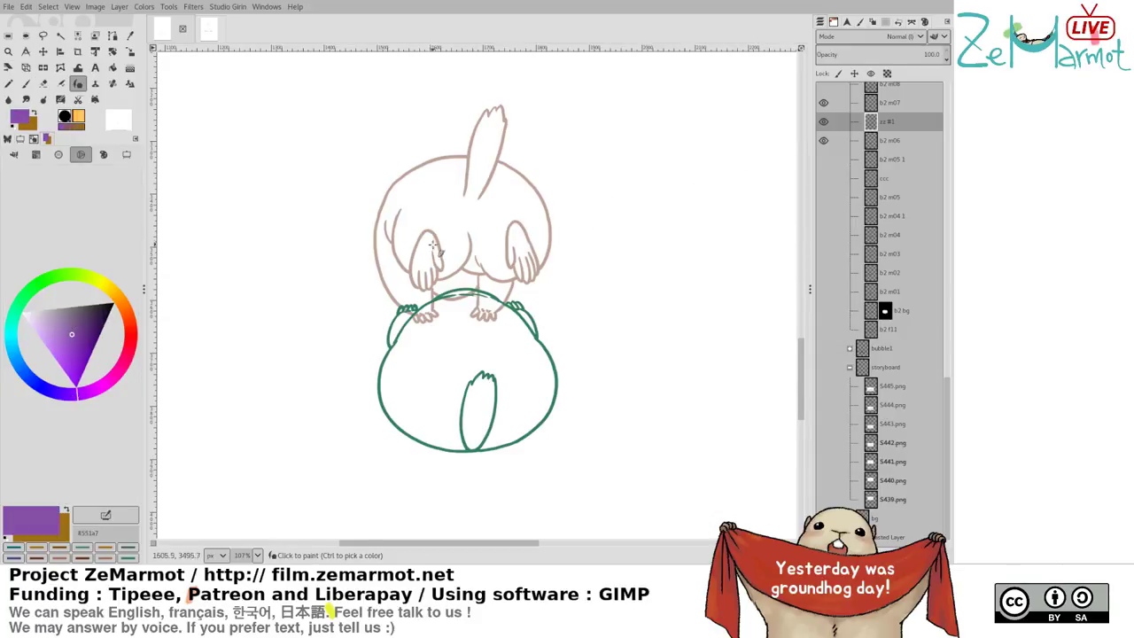
key("ctrl+z")
mouse_move(429, 242)
left_mouse_down()
mouse_move(396, 282)
mouse_move(430, 266)
left_mouse_up()
scroll(428, 266, "right", 5)
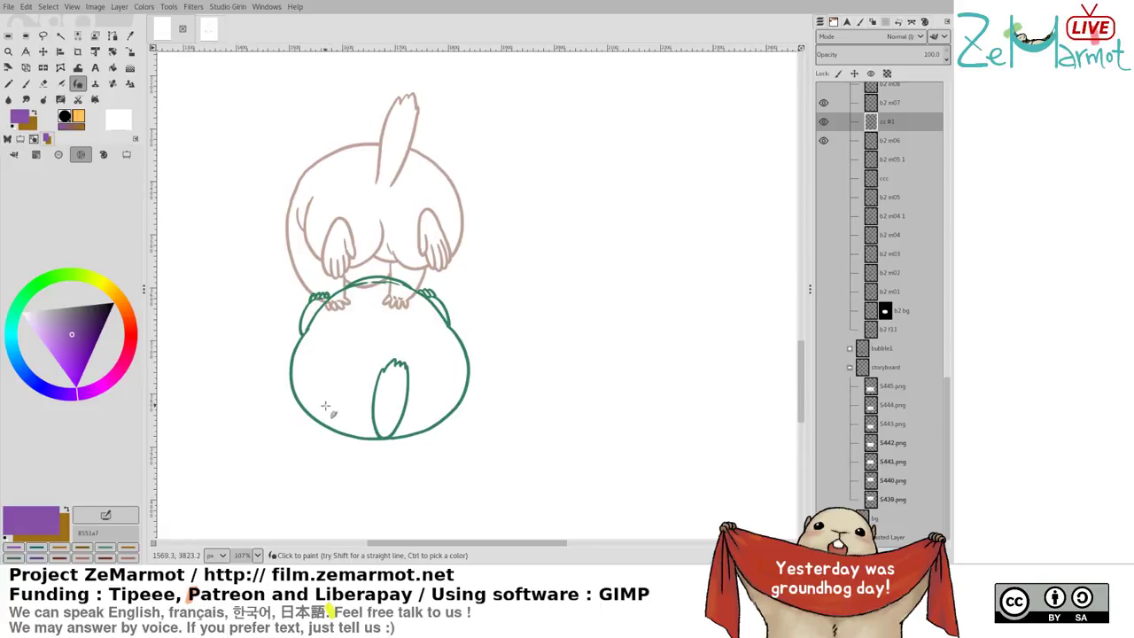
mouse_move(306, 247)
left_mouse_down()
mouse_move(385, 216)
mouse_move(432, 222)
left_mouse_up()
left_click_drag(349, 213, 461, 268)
key("ctrl+z")
key("ctrl+z")
mouse_move(326, 232)
left_mouse_down()
mouse_move(442, 233)
mouse_move(445, 250)
left_mouse_up()
Sketch the in-between tail as a narrow, slightly slanted shape hanging from the middle of the new upper arc
mouse_move(378, 284)
left_mouse_down()
mouse_move(395, 282)
mouse_move(388, 234)
left_mouse_up()
left_click_drag(379, 266, 393, 204)
left_click_drag(378, 258, 392, 201)
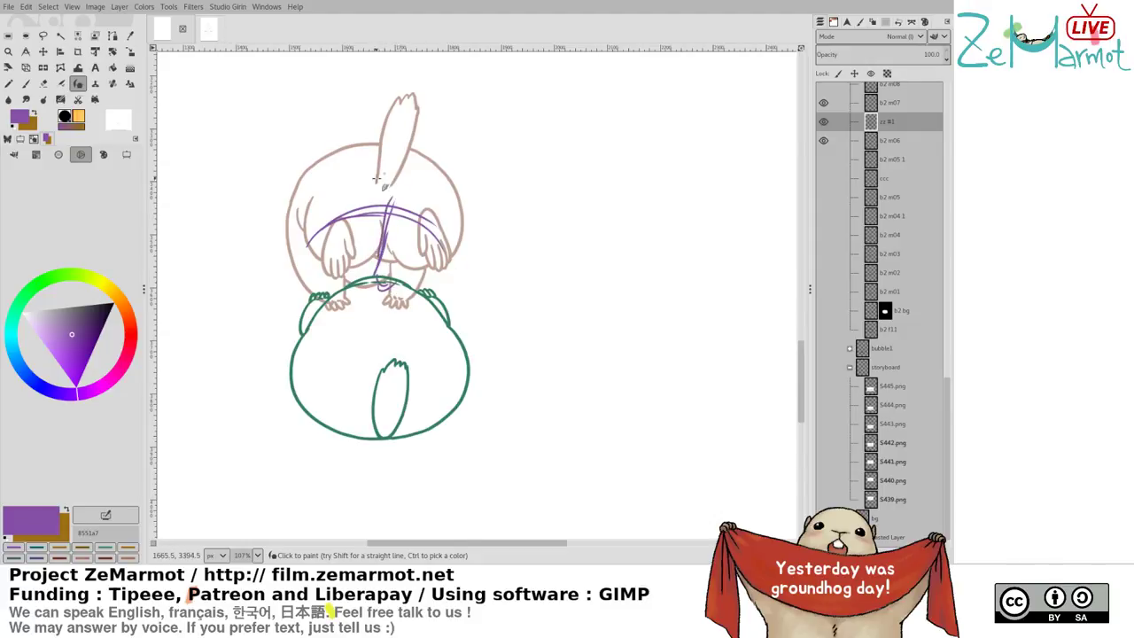
key("ctrl+z")
key("ctrl+z")
mouse_move(375, 269)
left_mouse_down()
mouse_move(380, 306)
mouse_move(384, 239)
mouse_move(384, 276)
mouse_move(394, 208)
mouse_move(409, 204)
mouse_move(414, 276)
mouse_move(397, 271)
mouse_move(370, 310)
left_mouse_up()
Sketch both curved sides of the body from the ends of the upper arc down past the green paws
mouse_move(432, 229)
left_mouse_down()
mouse_move(464, 312)
mouse_move(452, 309)
left_mouse_up()
key("ctrl+z")
left_click_drag(431, 236, 462, 312)
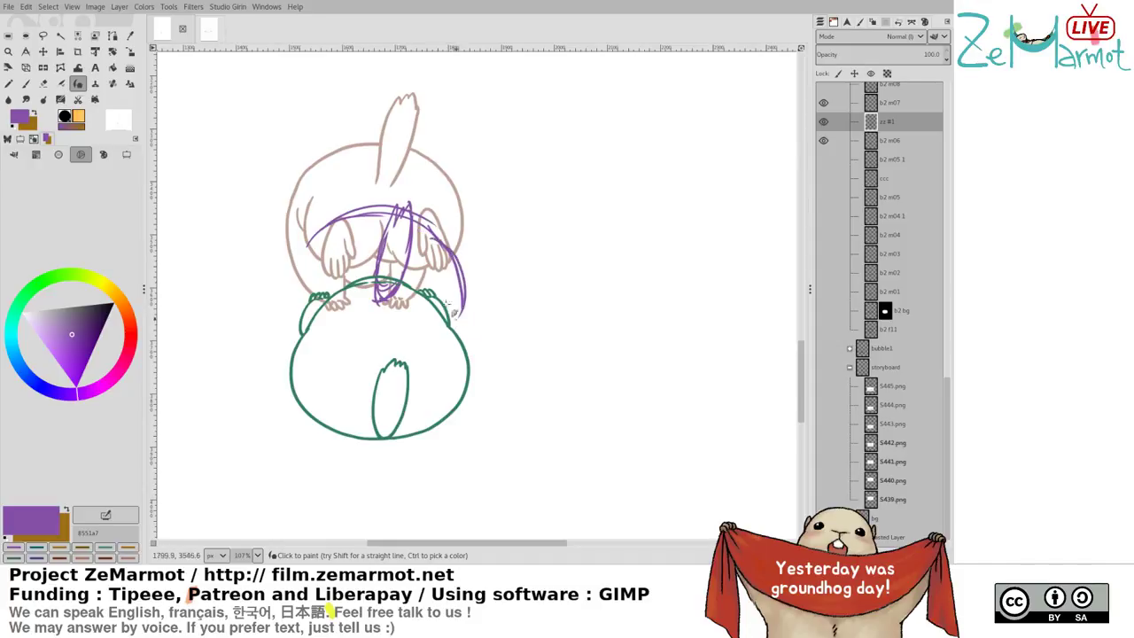
left_click_drag(458, 259, 440, 330)
mouse_move(326, 238)
left_mouse_down()
mouse_move(308, 293)
mouse_move(334, 356)
mouse_move(348, 343)
mouse_move(329, 335)
mouse_move(339, 342)
left_mouse_up()
key("ctrl+z")
key("ctrl+z")
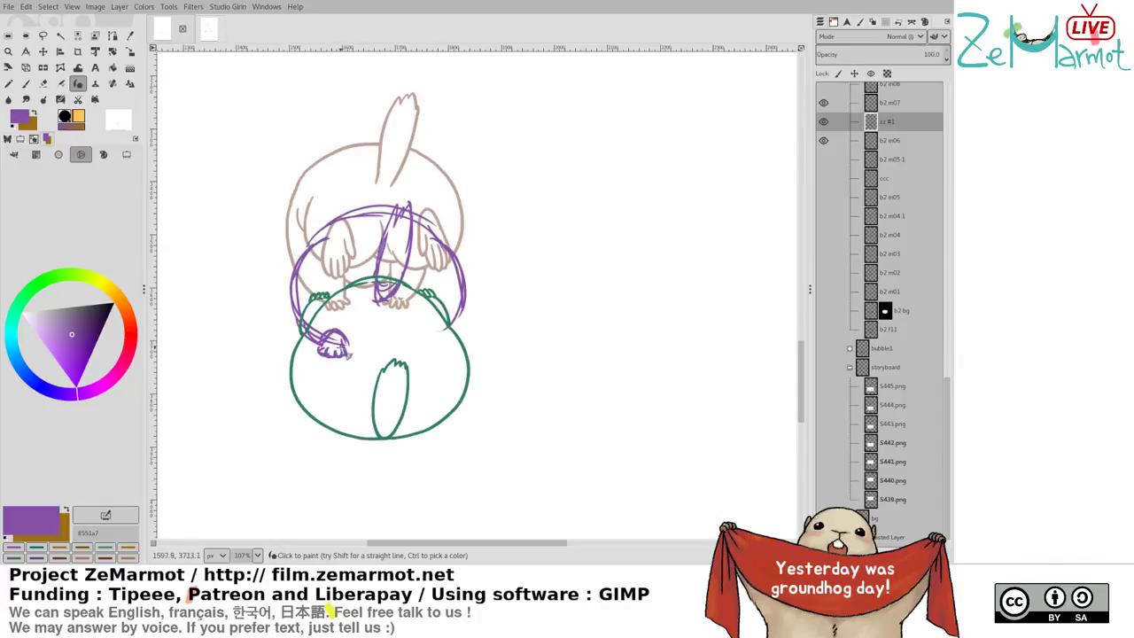
Refine the left foot sketch at the lower end of the body, alternately erasing and redrawing its outline and toes
key("shift+e")
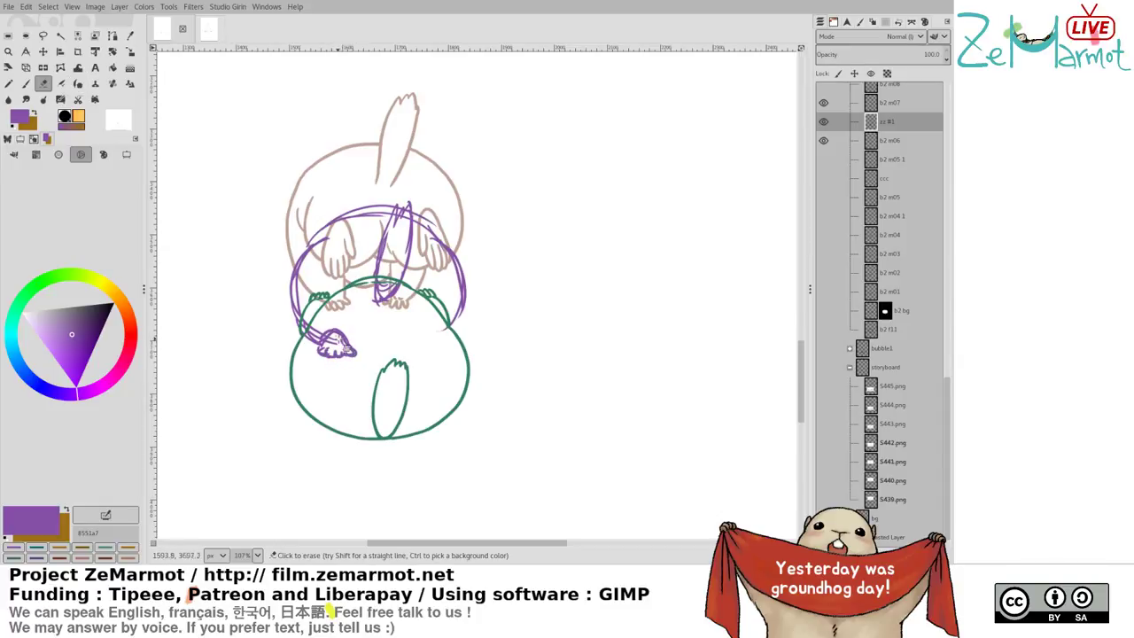
key("k")
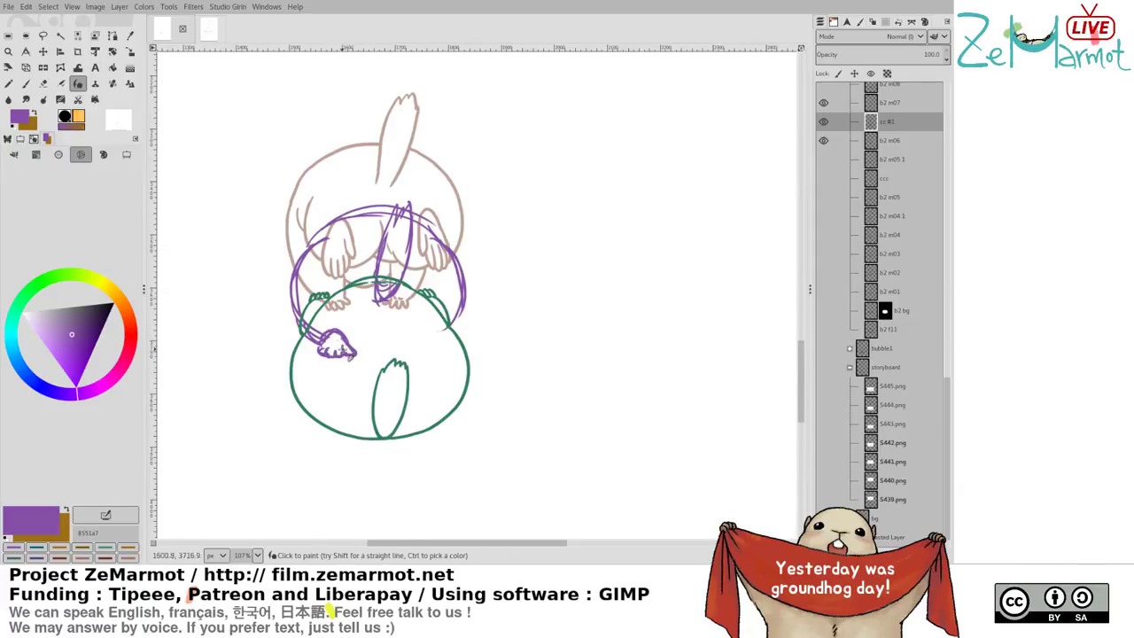
key("shift+e")
key("k")
key("shift+e")
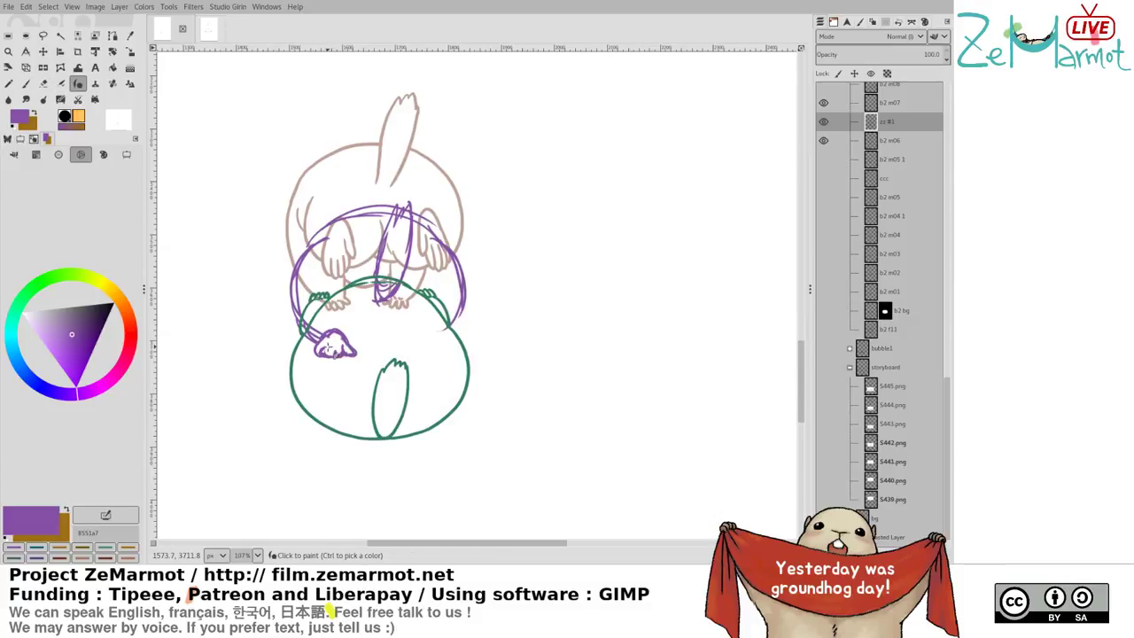
key("k")
key("shift+e")
key("k")
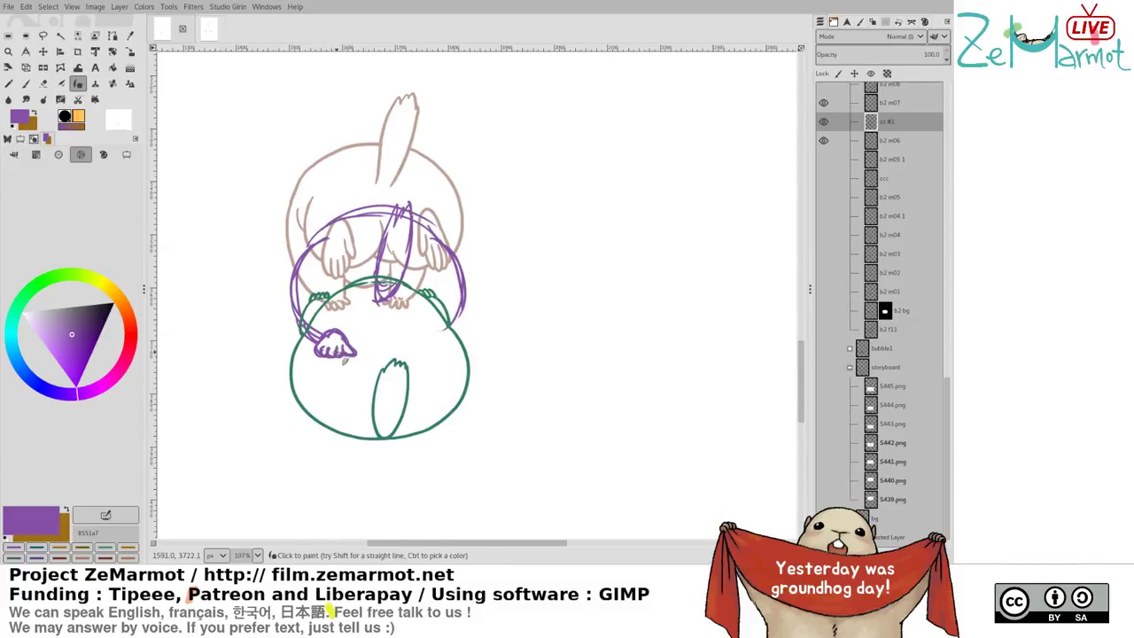
key("shift+e")
left_click_drag(364, 353, 344, 358)
key("k")
Sketch the lower body line and the right foot, then clean up the toes of the left foot
mouse_move(353, 349)
left_mouse_down()
mouse_move(401, 341)
mouse_move(394, 347)
mouse_move(435, 334)
left_mouse_up()
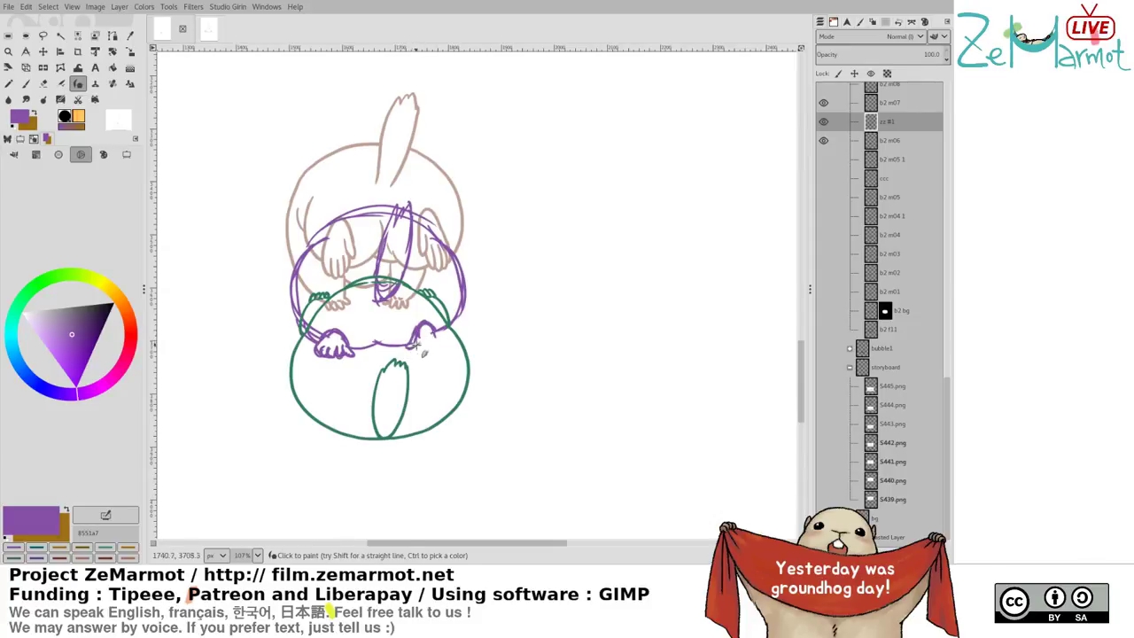
mouse_move(423, 352)
left_mouse_down()
mouse_move(443, 347)
mouse_move(431, 351)
left_mouse_up()
key("shift+e")
left_click_drag(331, 354, 342, 351)
key("k")
key("ctrl+z")
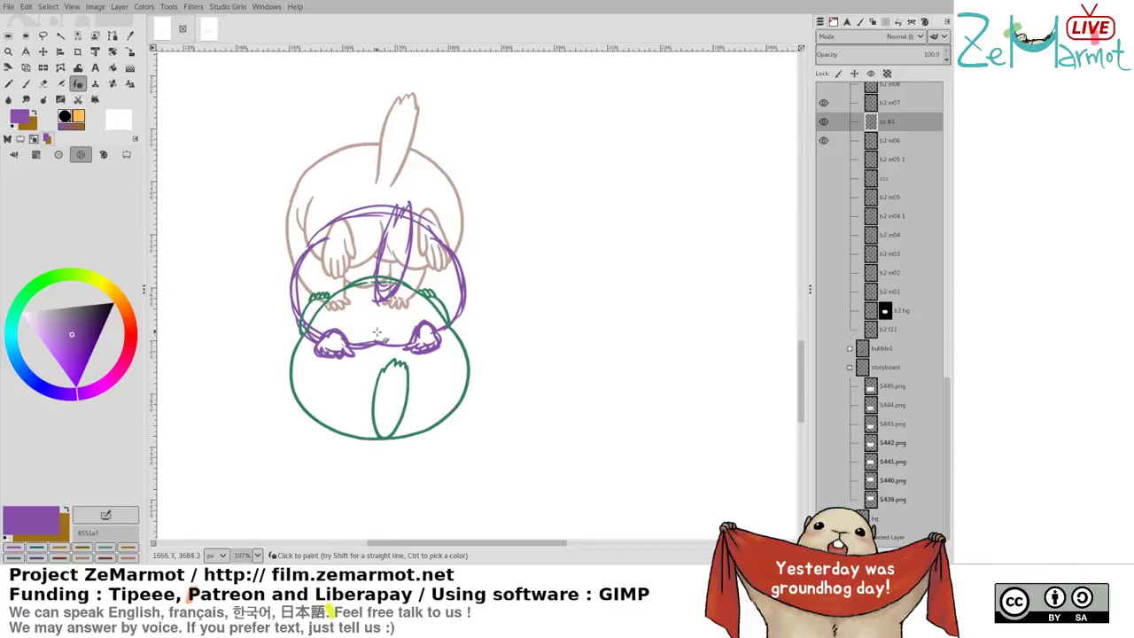
Redraw the lower body line between the two feet as an upward arch, erasing stray marks around it
mouse_move(391, 310)
left_mouse_down()
mouse_move(395, 331)
mouse_move(420, 346)
left_mouse_up()
key("shift+e")
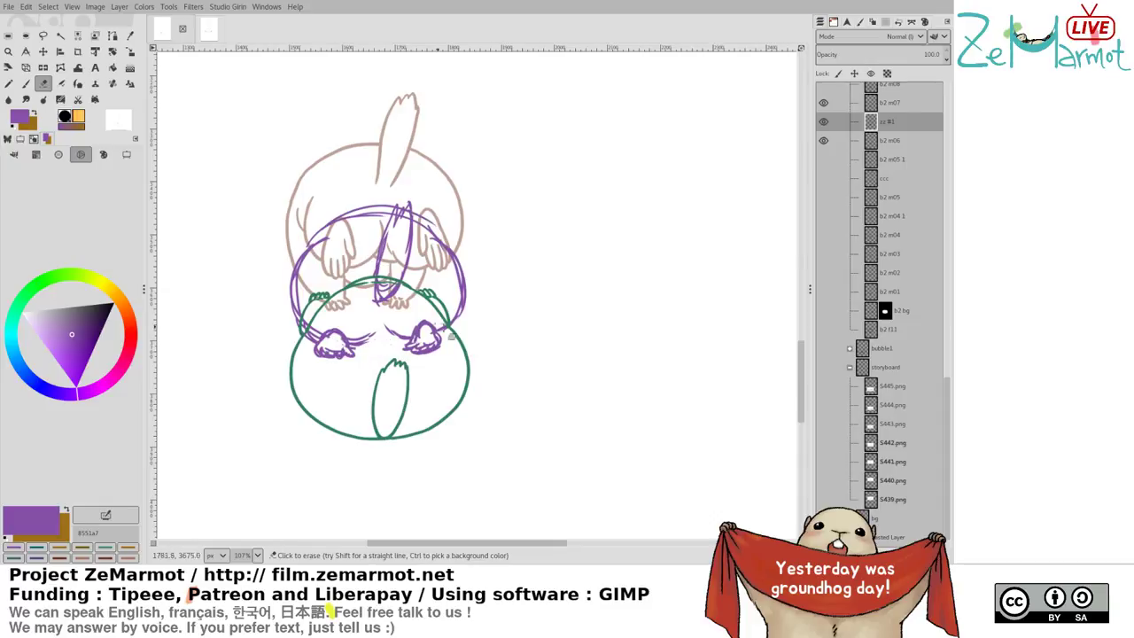
key("k")
mouse_move(419, 326)
left_mouse_down()
mouse_move(444, 341)
mouse_move(434, 335)
mouse_move(445, 345)
mouse_move(435, 344)
mouse_move(443, 381)
mouse_move(419, 335)
mouse_move(360, 339)
mouse_move(395, 334)
left_mouse_up()
key("shift+e")
key("k")
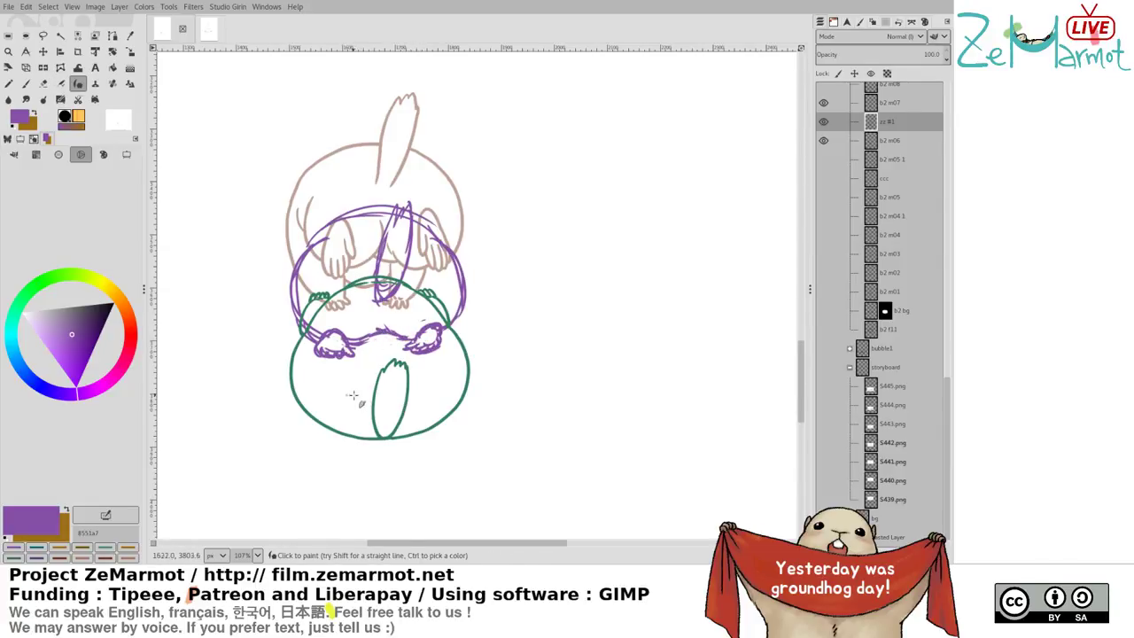
Reinforce the upper outline of the purple body sketch with another long curved stroke
left_click_drag(375, 374, 368, 457)
mouse_move(294, 344)
left_mouse_down()
mouse_move(340, 299)
mouse_move(403, 293)
left_mouse_up()
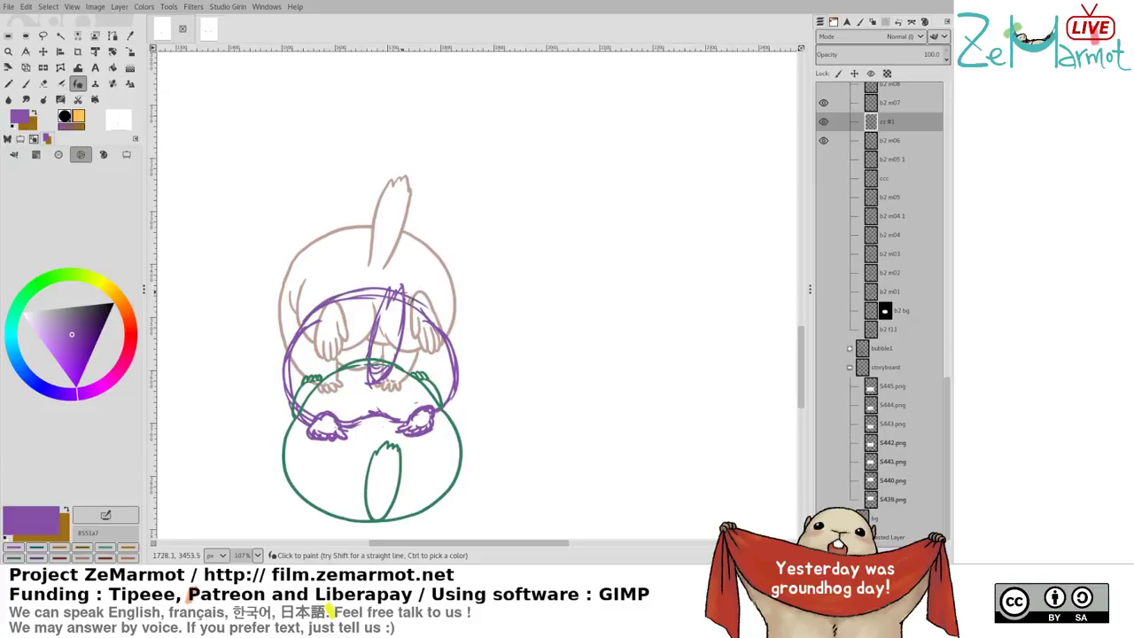
mouse_move(325, 299)
left_mouse_down()
mouse_move(431, 309)
mouse_move(392, 290)
mouse_move(444, 335)
left_mouse_up()
scroll(355, 393, "down", 1)
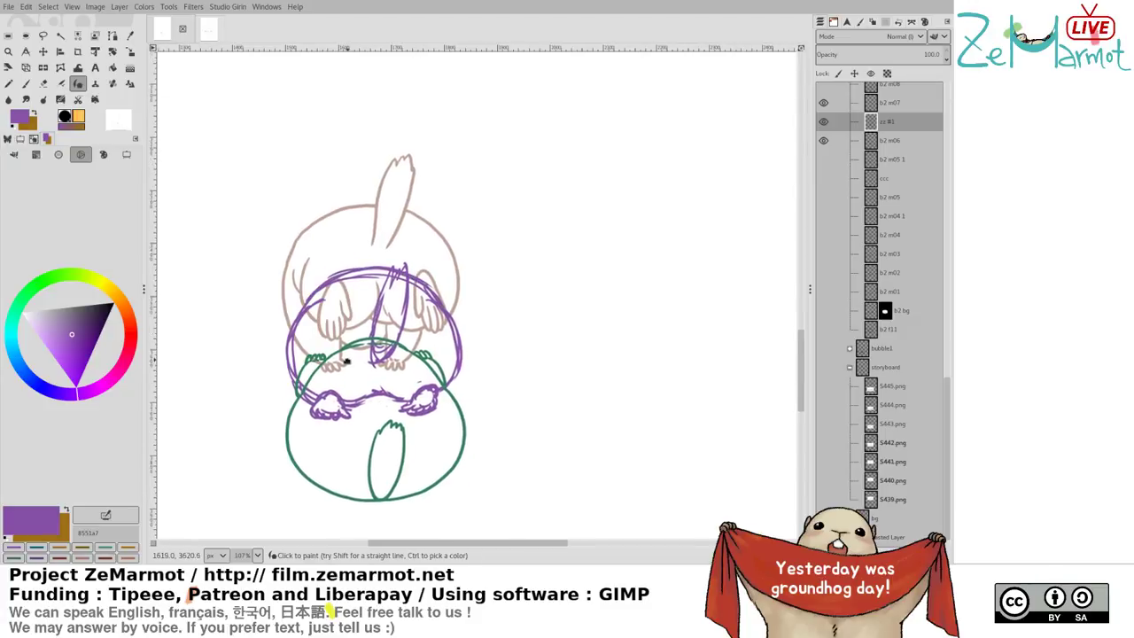
Sketch a small paw protruding from the upper left and upper right sides of the purple body
left_click_drag(315, 285, 282, 335)
mouse_move(314, 307)
left_mouse_down()
mouse_move(286, 336)
mouse_move(296, 367)
left_mouse_up()
key("ctrl+z")
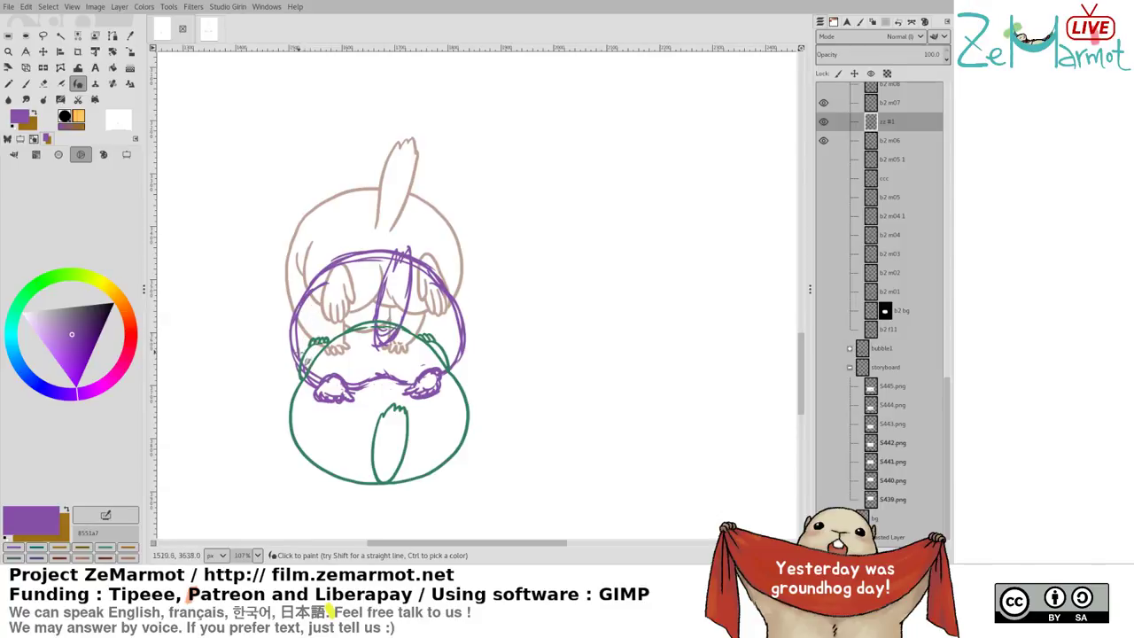
left_click_drag(294, 302, 284, 359)
mouse_move(289, 307)
left_mouse_down()
mouse_move(290, 344)
mouse_move(284, 317)
mouse_move(295, 305)
left_mouse_up()
key("ctrl+z")
key("ctrl+z")
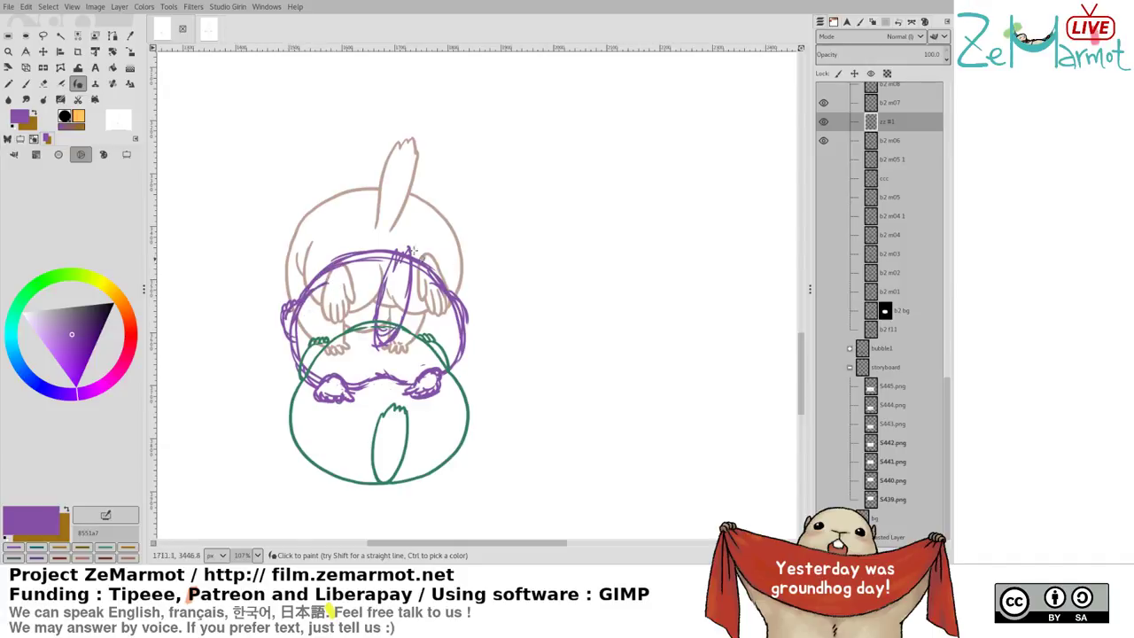
left_click_drag(446, 281, 465, 305)
Compare the purple in-between sketch with frames b2 m06 and b2 m07 by showing each layer alone in turn
left_click(824, 141, "shift")
left_click(823, 122, "shift")
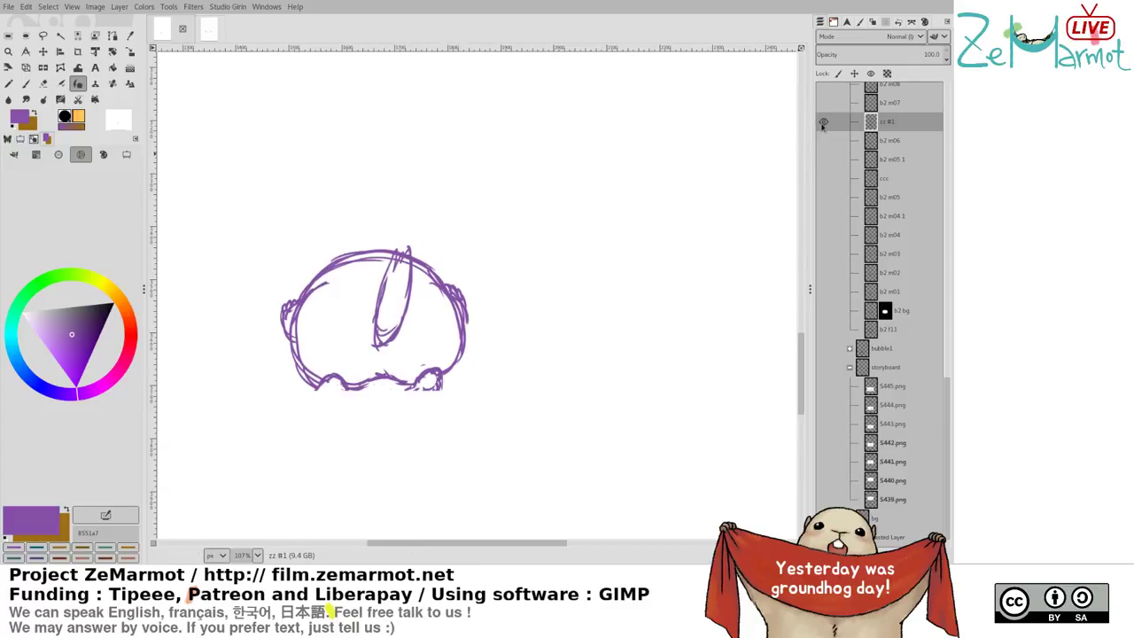
left_click(823, 104, "shift")
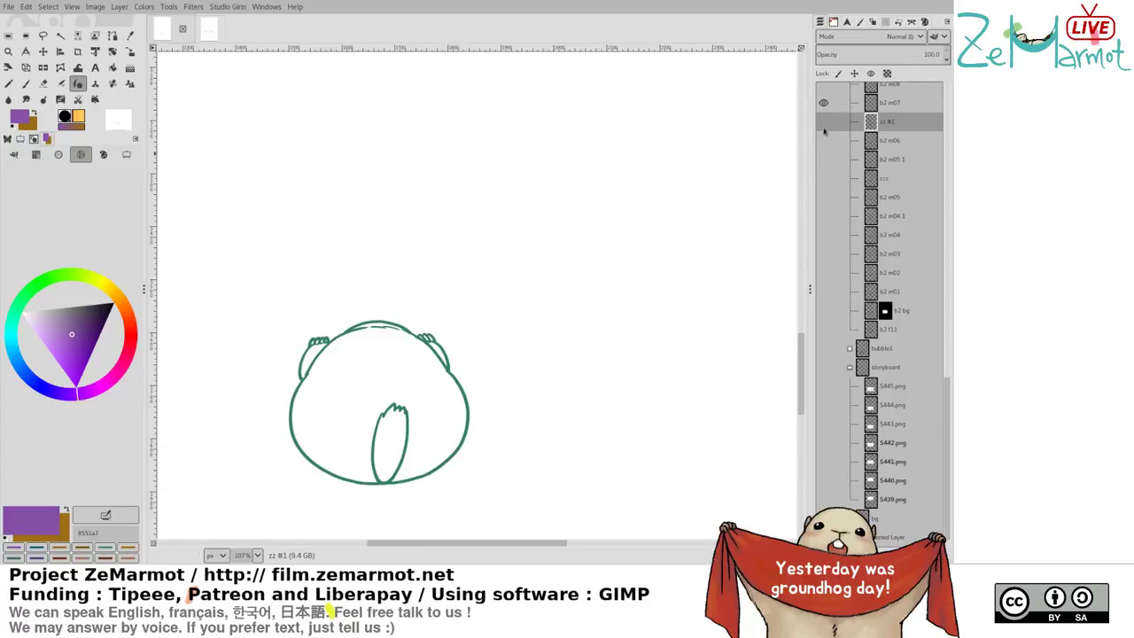
left_click(825, 140, "shift")
left_click(824, 122, "shift")
left_click(823, 103, "shift")
left_click(824, 139, "shift")
left_click(823, 121, "shift")
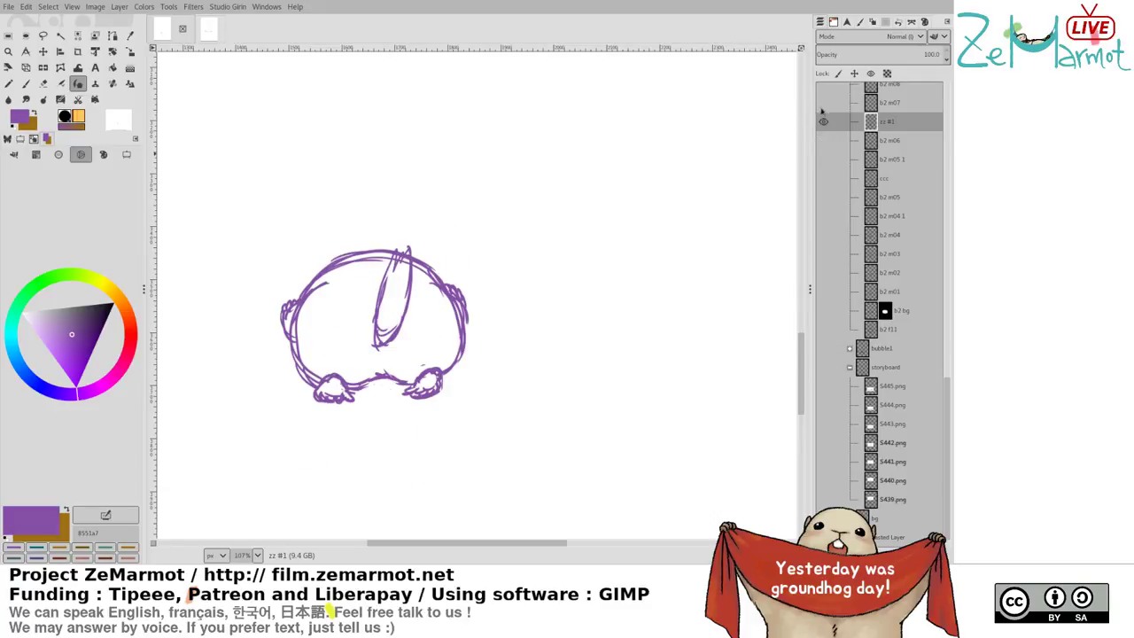
left_click(823, 104, "shift")
left_click(824, 140, "shift")
left_click(823, 122)
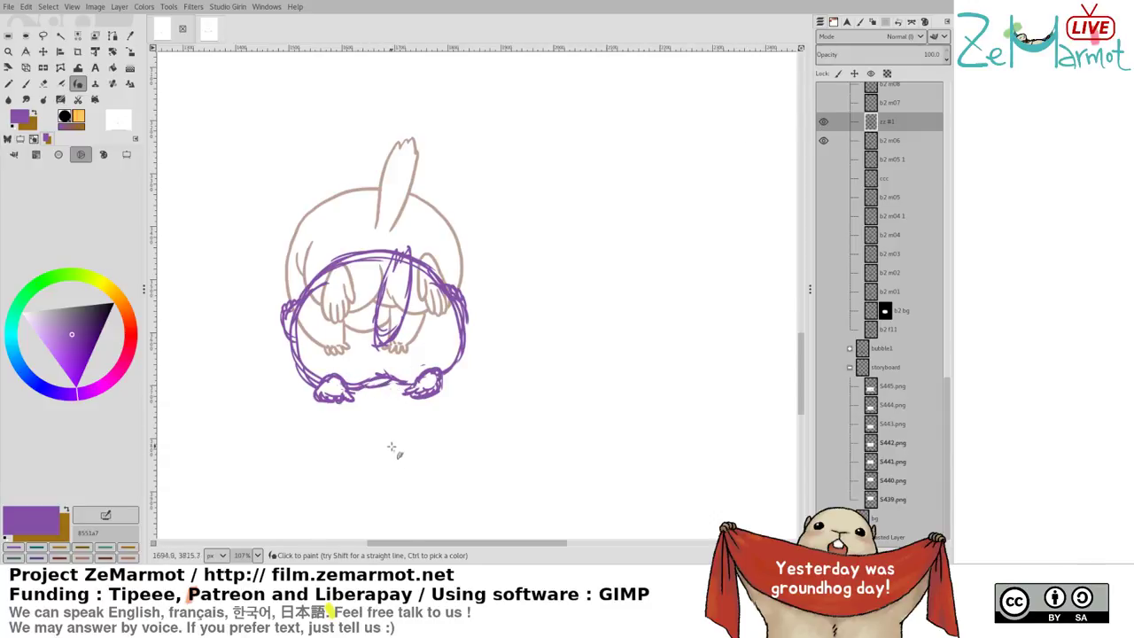
Erase the small paw on the left side of the purple body and rework the lower left outline
key("shift+e")
mouse_move(286, 302)
left_mouse_down()
mouse_move(282, 344)
mouse_move(290, 319)
mouse_move(301, 375)
left_mouse_up()
key("y")
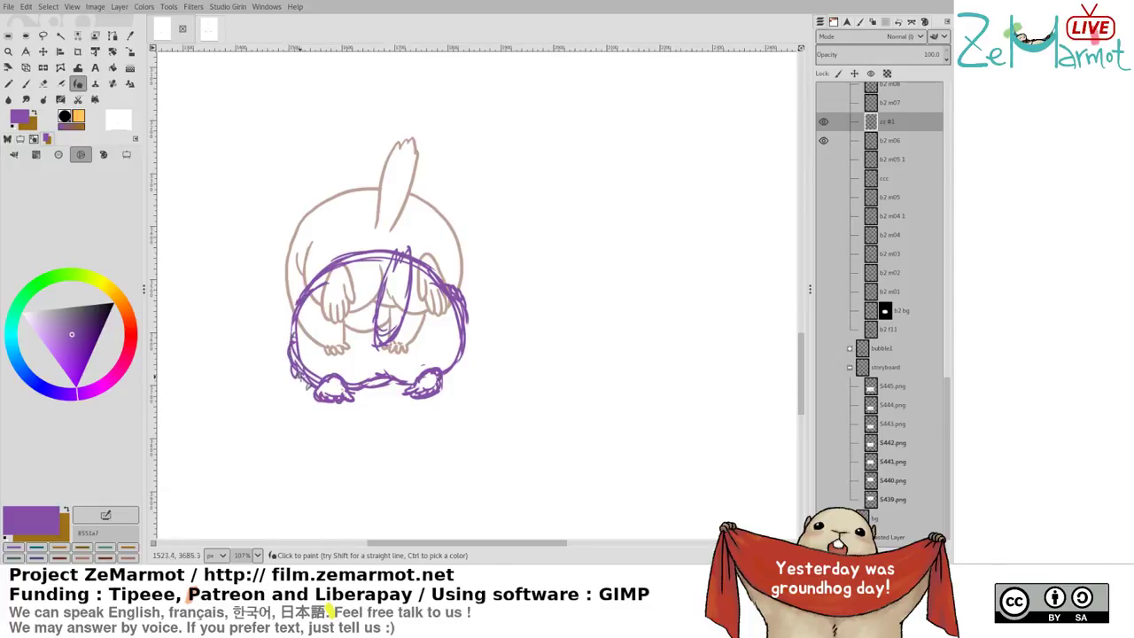
Compare the purple sketch with b2 m06 and b2 m07, and erase the small paw on the body's right side
left_click(825, 103, "shift")
left_click(825, 141, "shift")
left_click(823, 122, "shift")
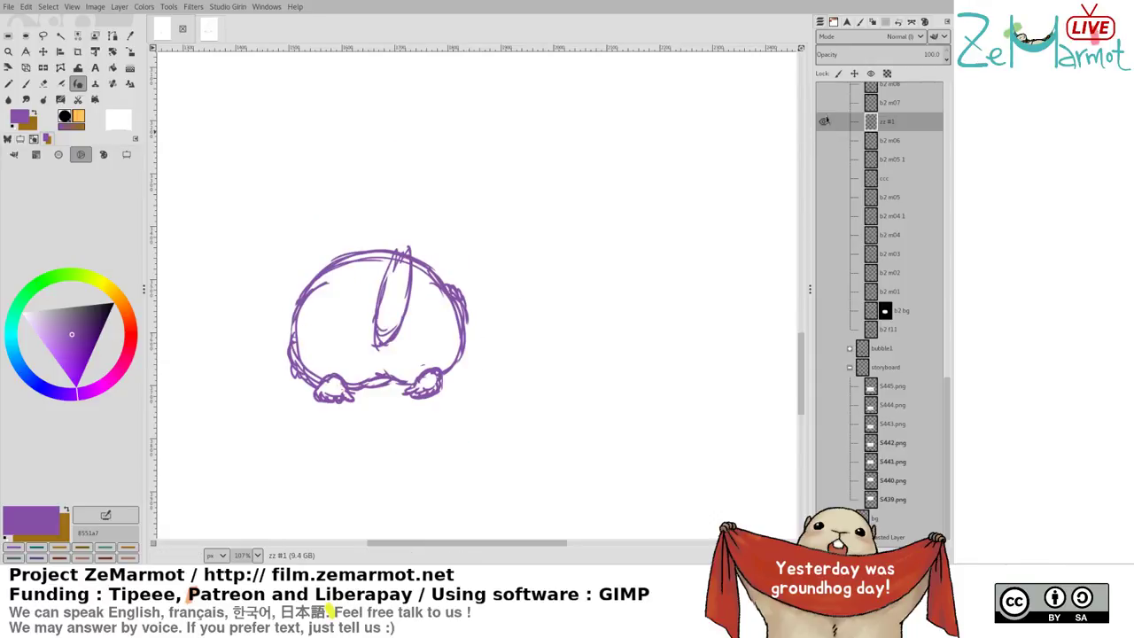
left_click(823, 104, "shift")
left_click(823, 140, "shift")
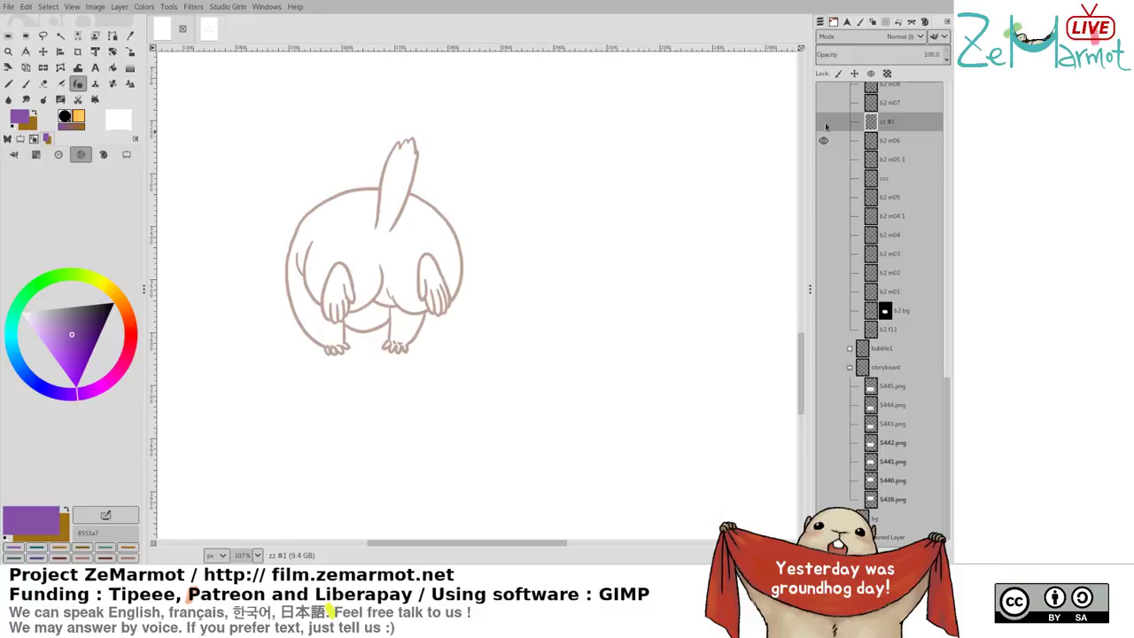
left_click(823, 122, "shift")
key("shift+e")
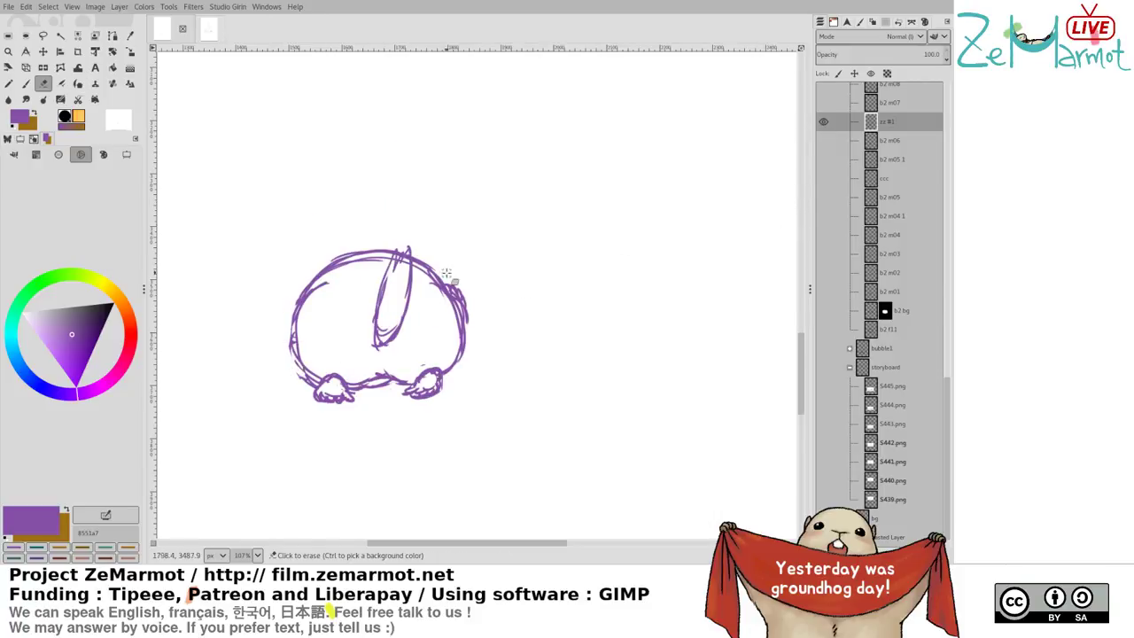
left_click_drag(448, 271, 473, 322)
Show b2 m05 1, b2 m06, the purple sketch and b2 m07 one at a time to check the motion
left_click(819, 159)
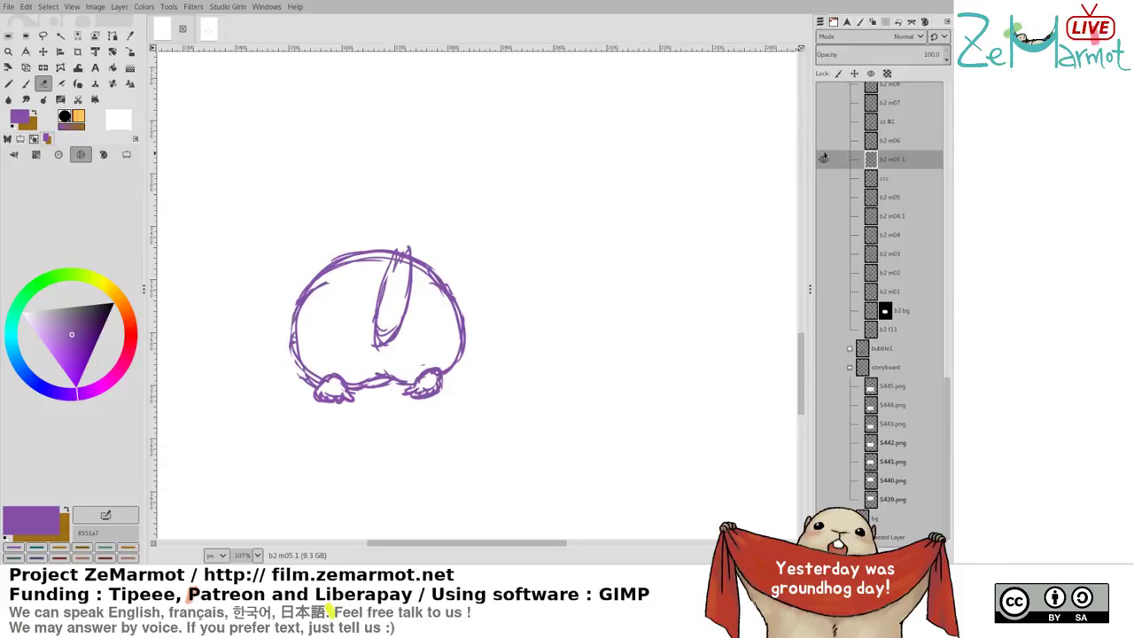
left_click(823, 121, "shift")
left_click(824, 104, "shift")
left_click(823, 160, "shift")
left_click(823, 143, "shift")
left_click(824, 141, "shift")
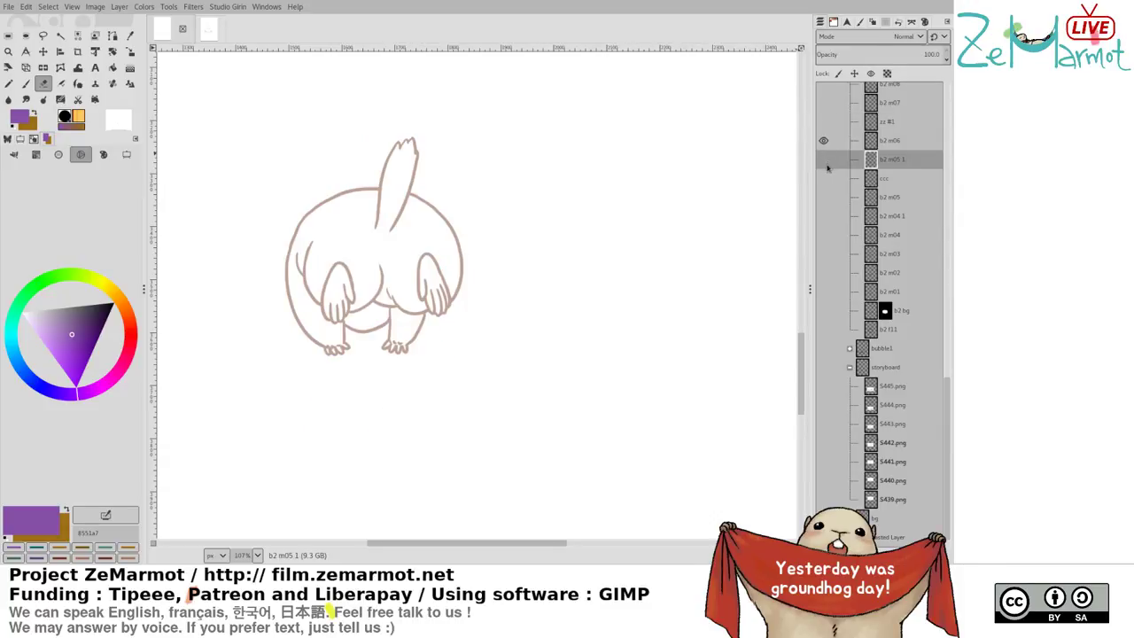
Show the ccc layer alone and delete it
left_click(823, 178, "shift")
left_click(890, 181)
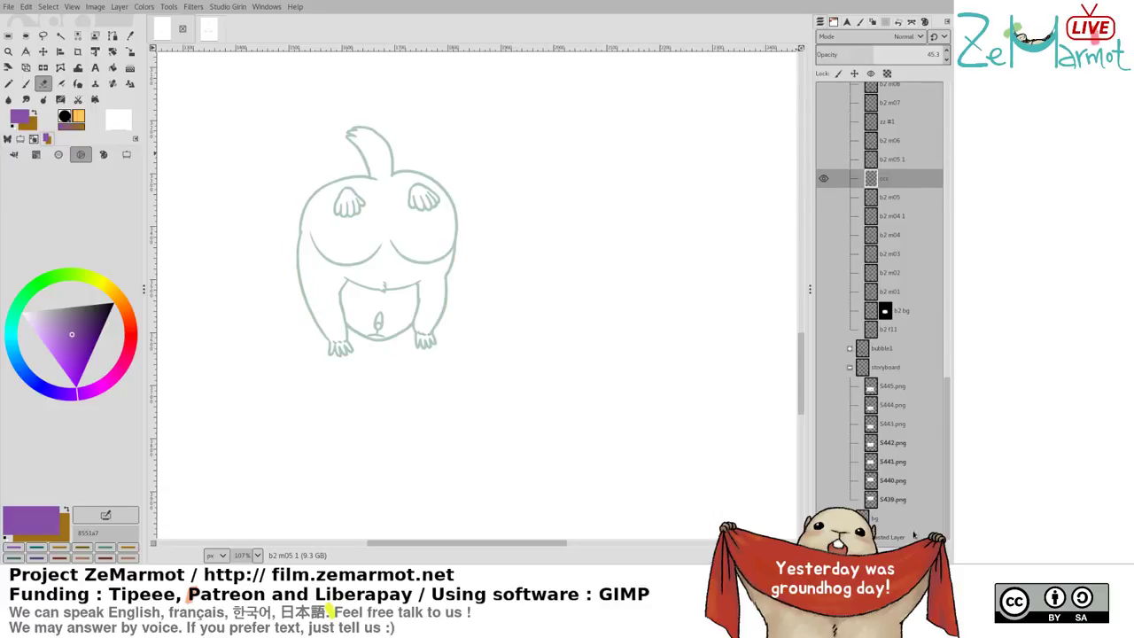
left_click(942, 555)
Show b2 m05, b2 m05 1 and b2 m06 together and move the b2 m05 1 drawing up between the other two
left_click(824, 180)
left_click(823, 161)
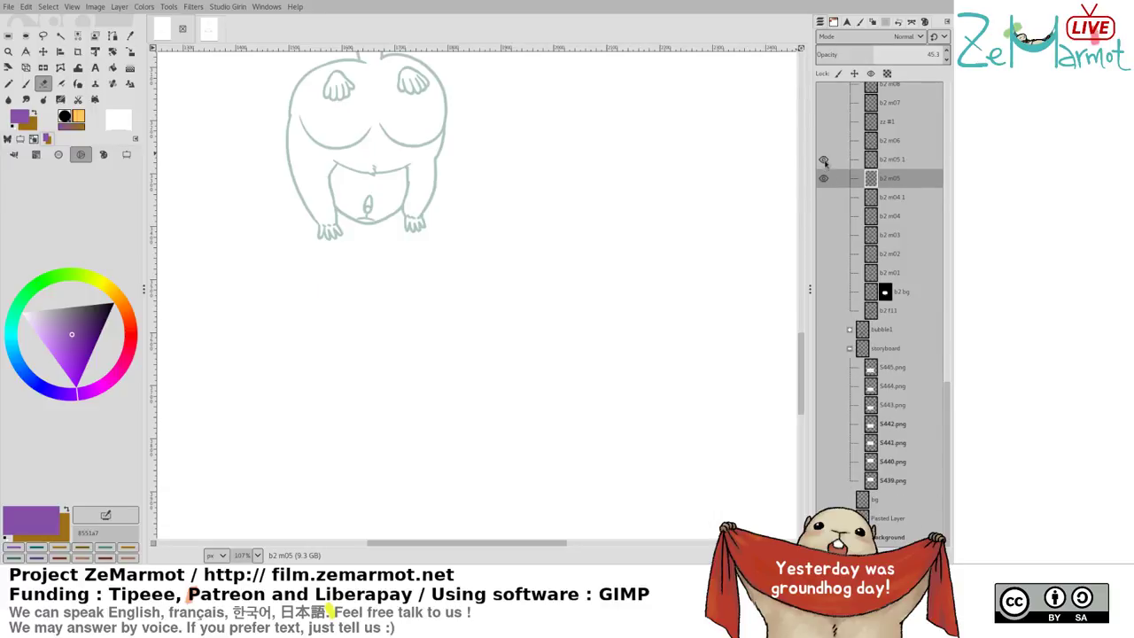
left_click(823, 144)
left_click(823, 140)
left_click(890, 141)
key("m")
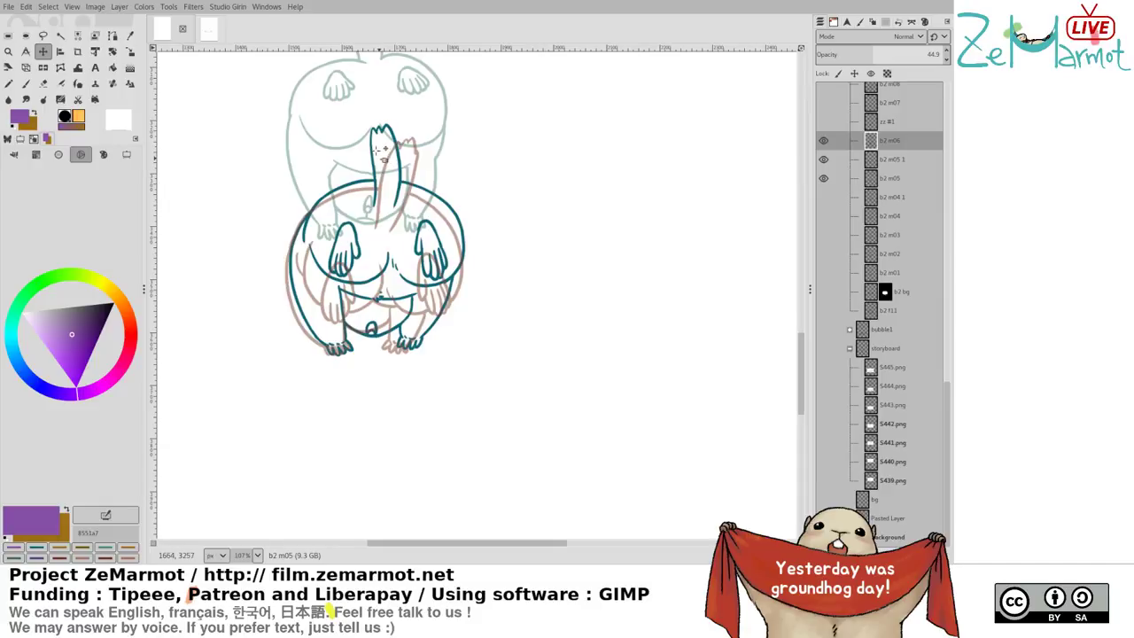
left_click(381, 153)
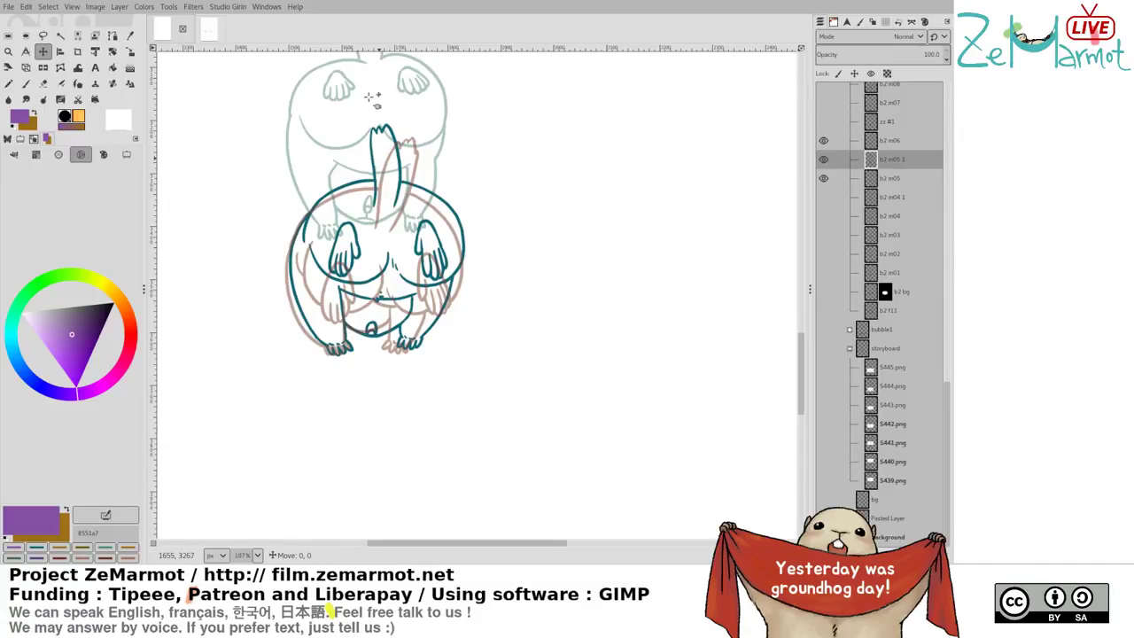
left_click_drag(371, 207, 361, 143)
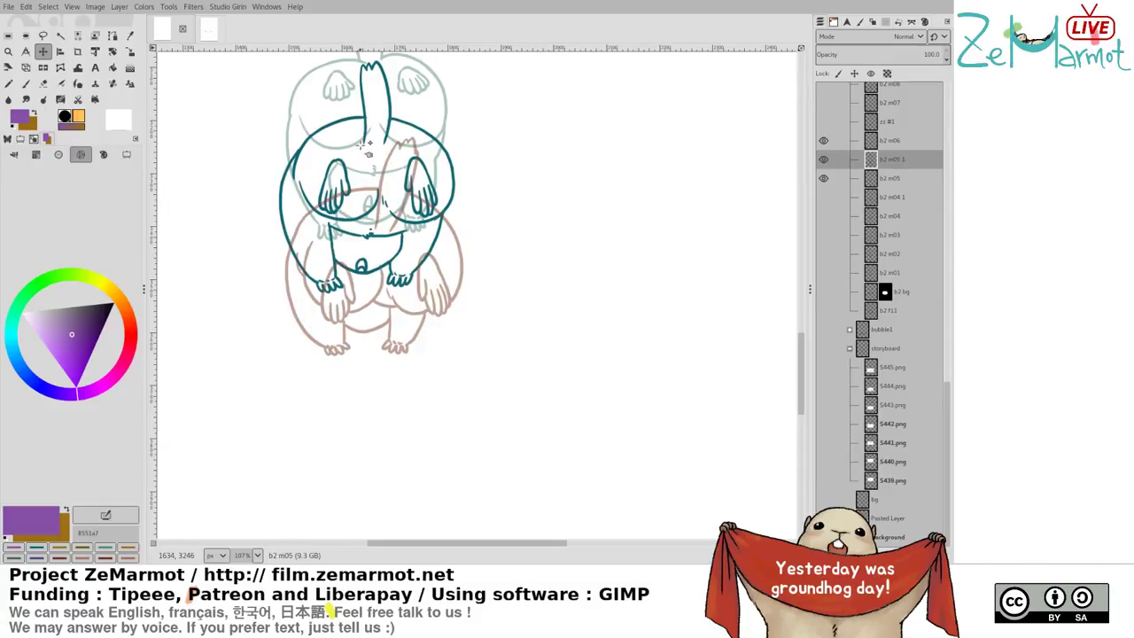
Fine-tune the sideways alignment of the b2 m05 1 drawing between its neighbouring frames and save the image
left_click(361, 264)
left_click_drag(362, 264, 371, 265)
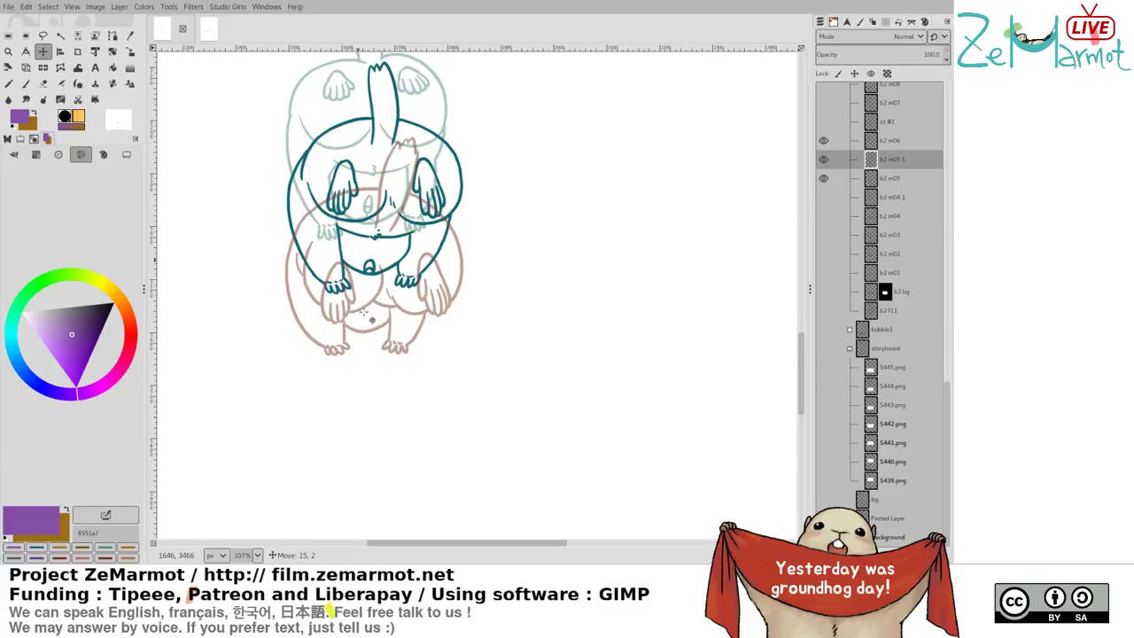
left_click_drag(361, 334, 358, 330)
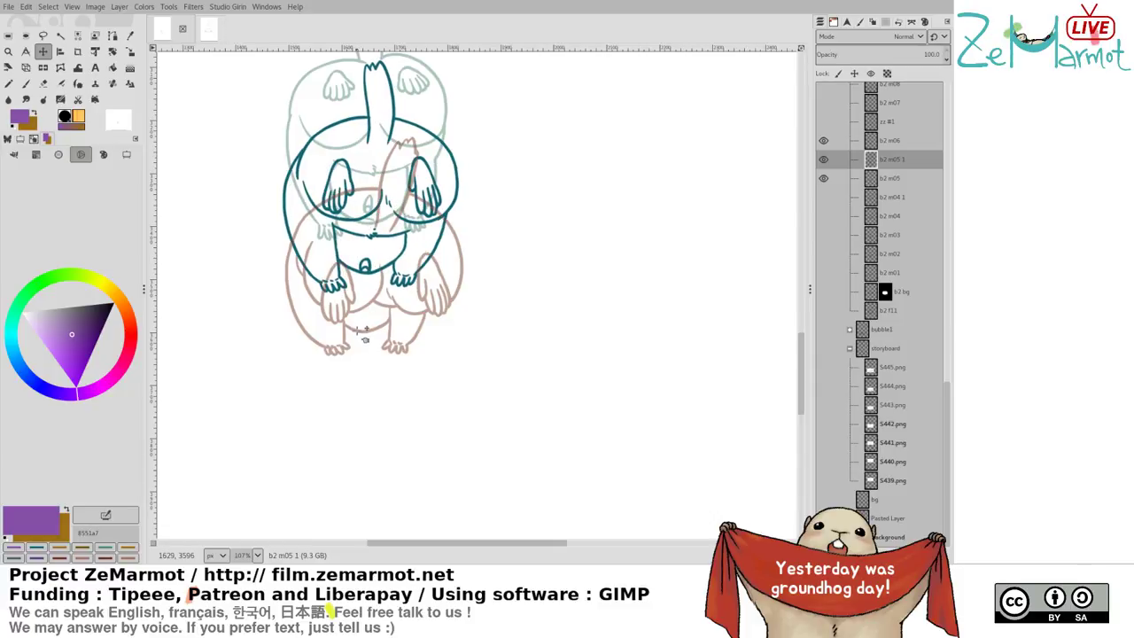
key("ctrl+s")
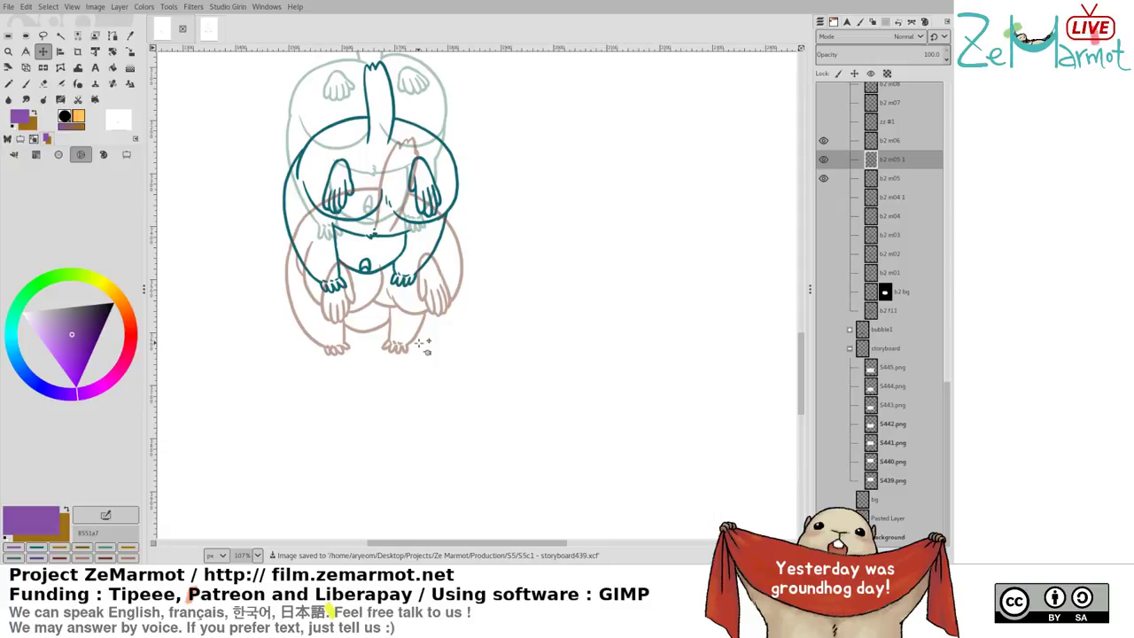
Step through frames b2 m05 to b2 m07, including the purple sketch, showing each layer alone in turn
left_click(823, 177, "shift")
left_click(823, 159, "shift")
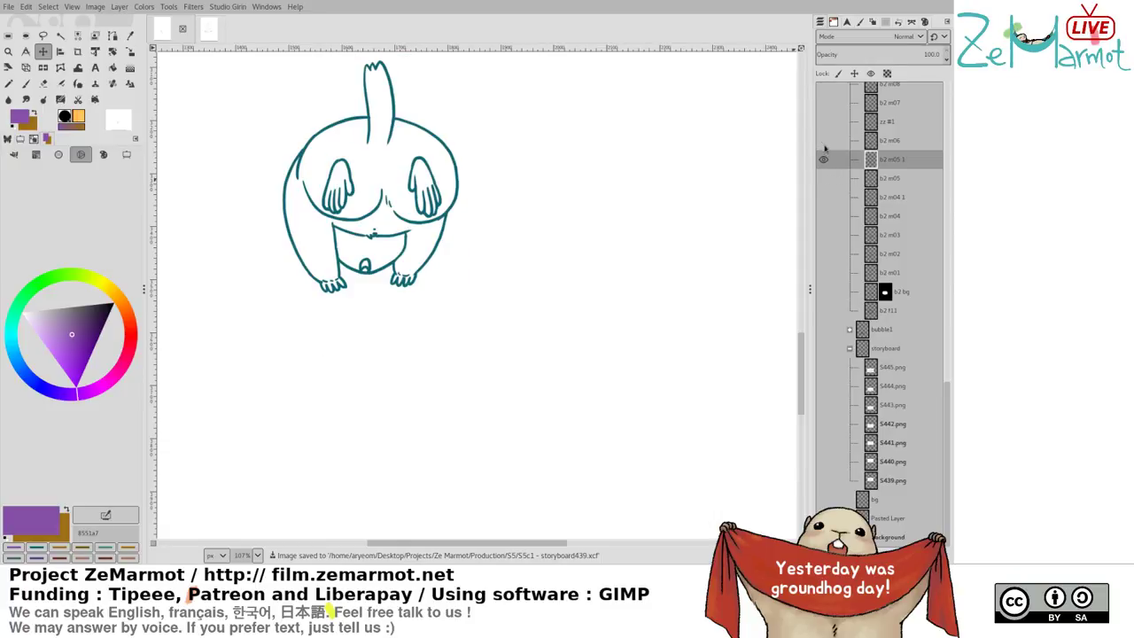
left_click(823, 140, "shift")
left_click(824, 122, "shift")
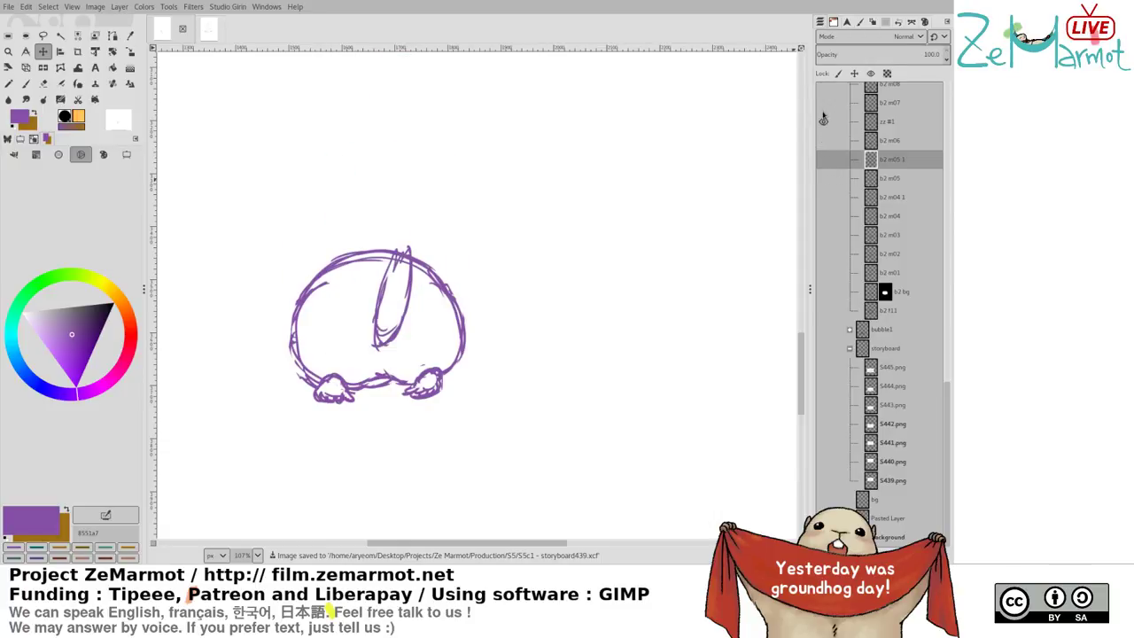
left_click(824, 105, "shift")
Show only sketch layer zz #1, lower its opacity to about 46.5, and add a new layer zz #2 above it
left_click(824, 123)
left_click(855, 124)
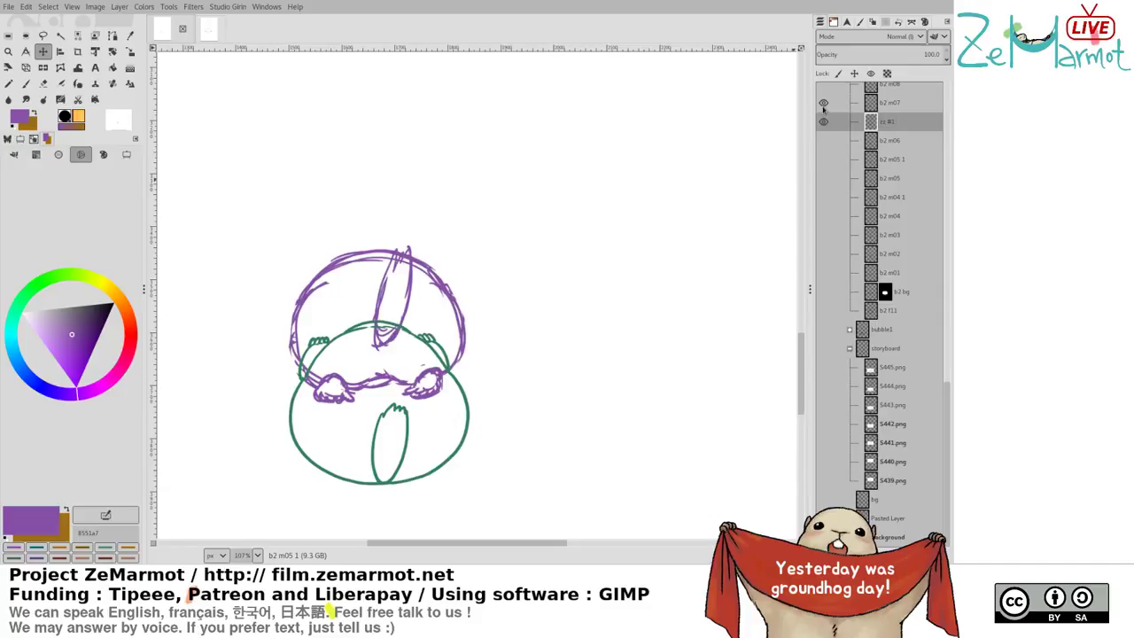
left_click(824, 108)
scroll(395, 336, "up", 3)
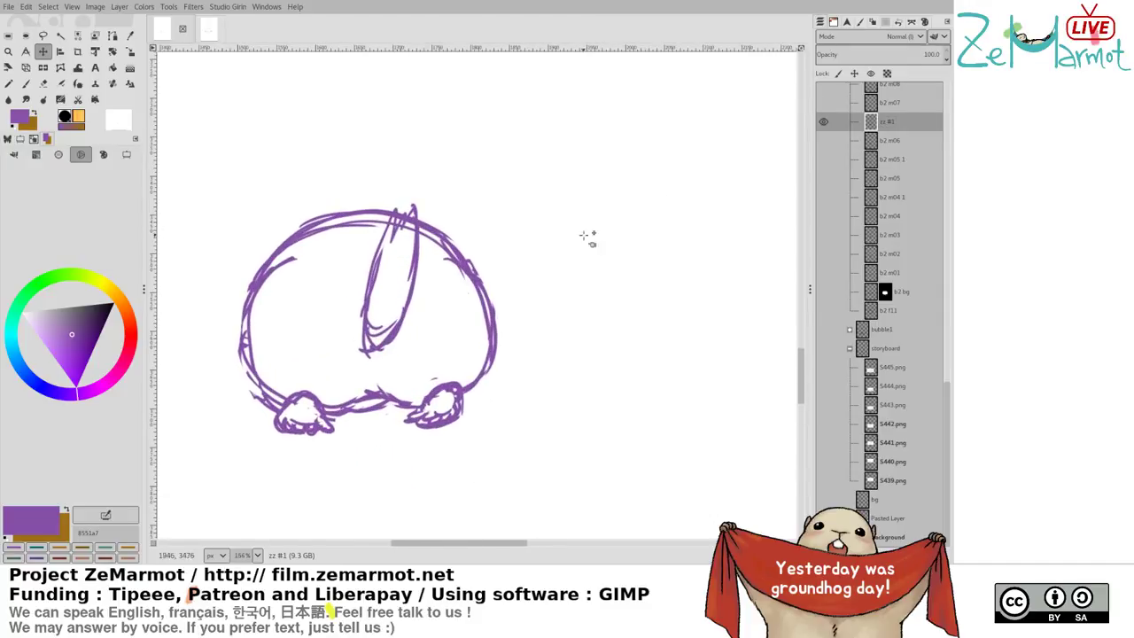
left_click(874, 53)
key("ctrl+shift+n")
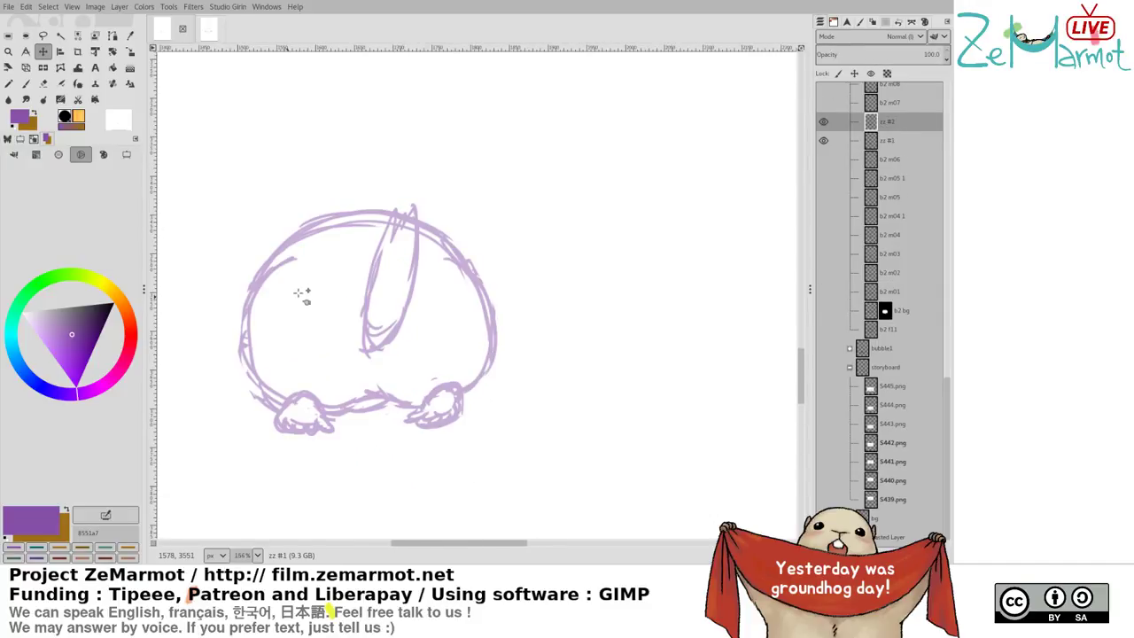
Change the drawing colour to dark purple 5f496d and ink the body's left outline down to the foot
left_click_drag(294, 282, 365, 263)
key("k")
mouse_move(356, 224)
left_mouse_down()
mouse_move(311, 285)
mouse_move(303, 354)
left_mouse_up()
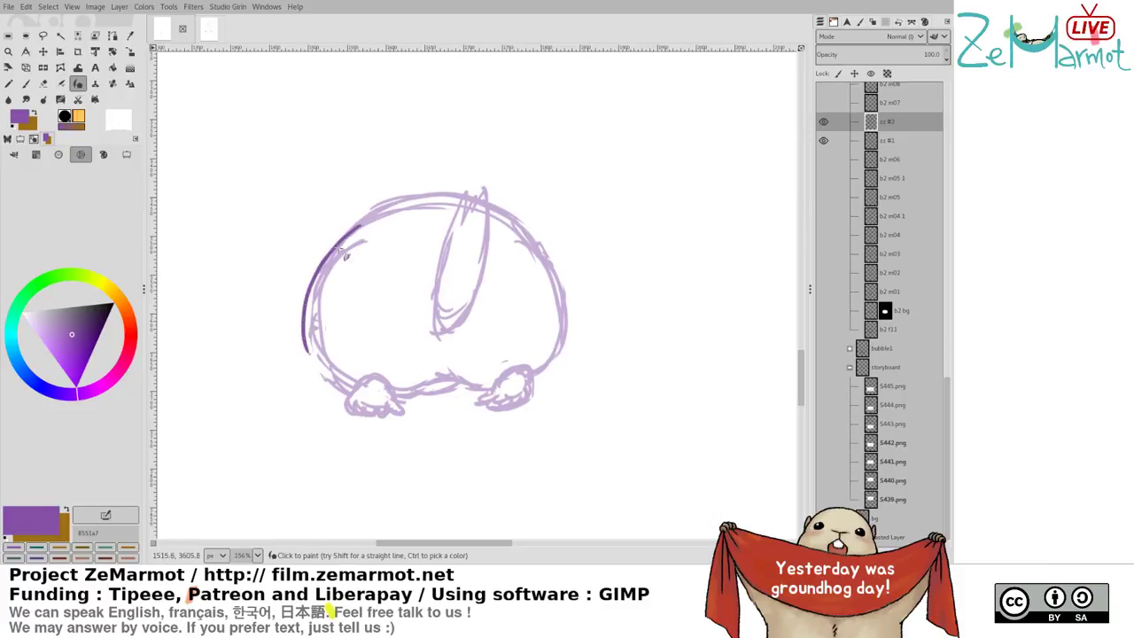
key("ctrl+z")
left_click(82, 317)
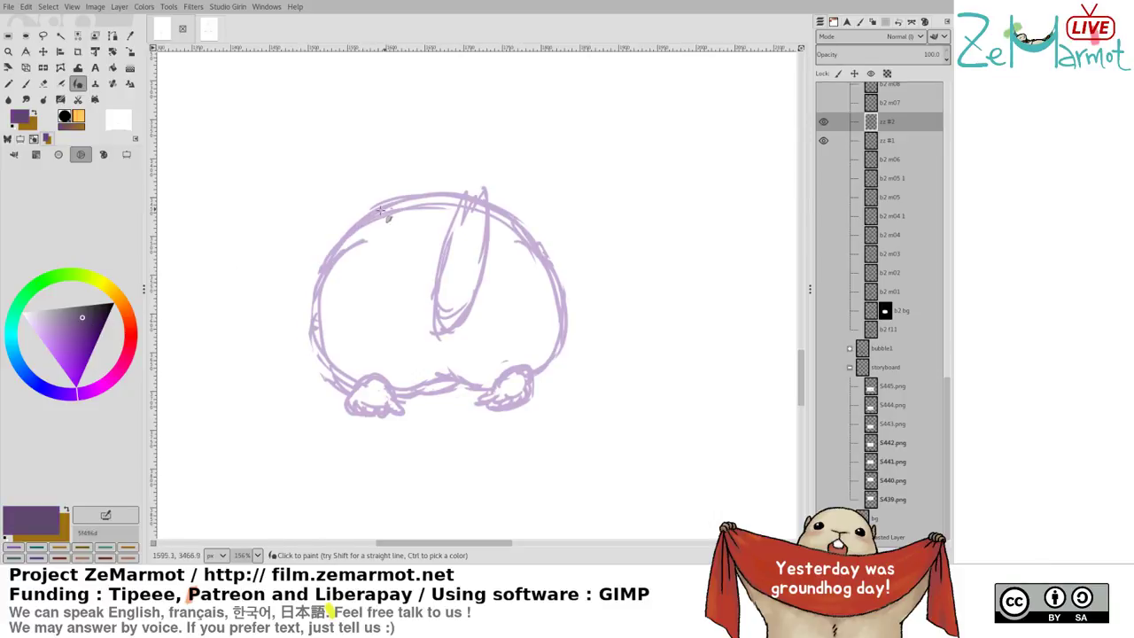
mouse_move(368, 218)
left_mouse_down()
mouse_move(305, 311)
mouse_move(318, 358)
mouse_move(357, 393)
mouse_move(356, 239)
mouse_move(319, 271)
mouse_move(312, 326)
mouse_move(321, 365)
mouse_move(363, 401)
left_mouse_up()
key("ctrl+z")
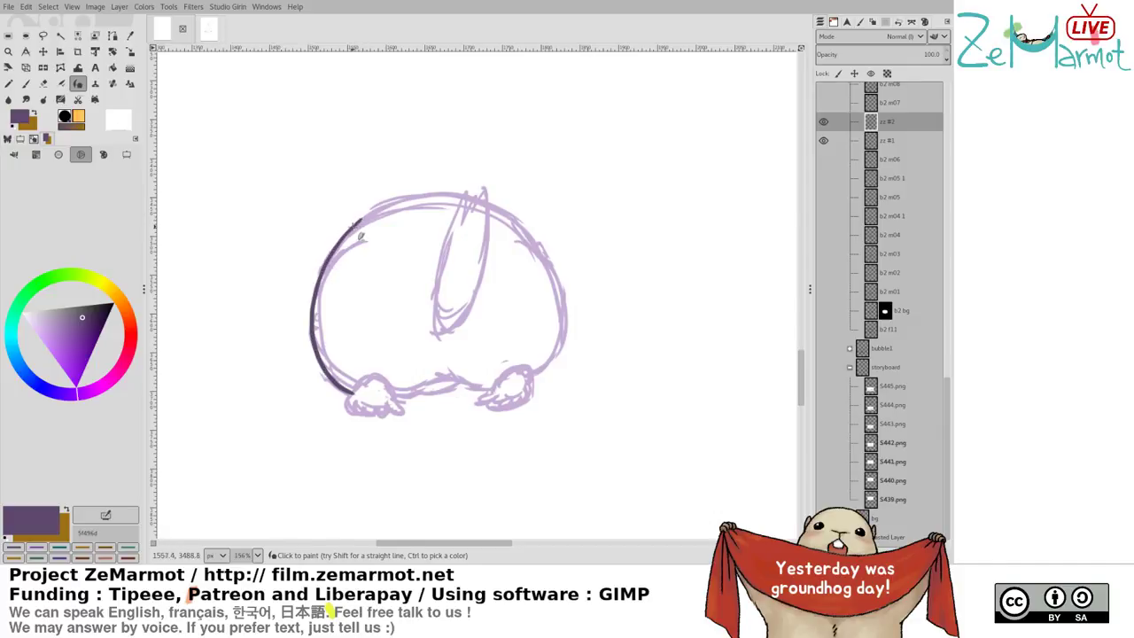
Ink the upper body outline with the tail, and continue the outline down the right side to the foot
mouse_move(354, 227)
left_mouse_down()
mouse_move(430, 197)
mouse_move(474, 204)
mouse_move(436, 295)
mouse_move(433, 326)
left_mouse_up()
mouse_move(466, 205)
left_mouse_down()
mouse_move(477, 195)
mouse_move(485, 213)
mouse_move(484, 271)
mouse_move(441, 334)
left_mouse_up()
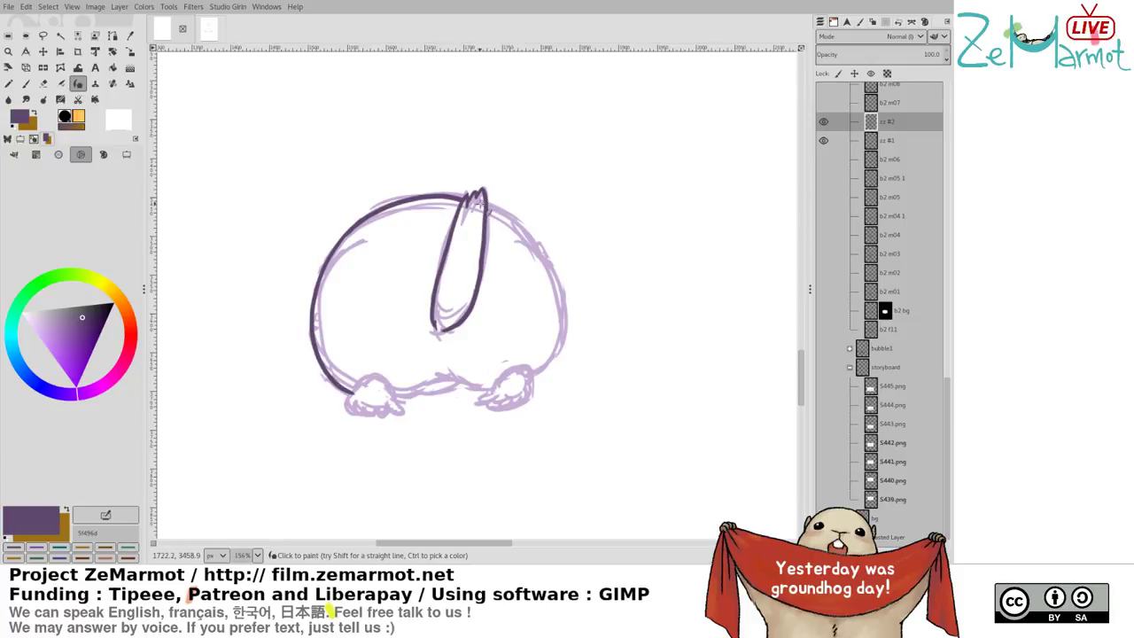
left_click_drag(487, 205, 530, 242)
key("ctrl+z")
mouse_move(488, 205)
left_mouse_down()
mouse_move(558, 284)
mouse_move(562, 344)
mouse_move(534, 379)
left_mouse_up()
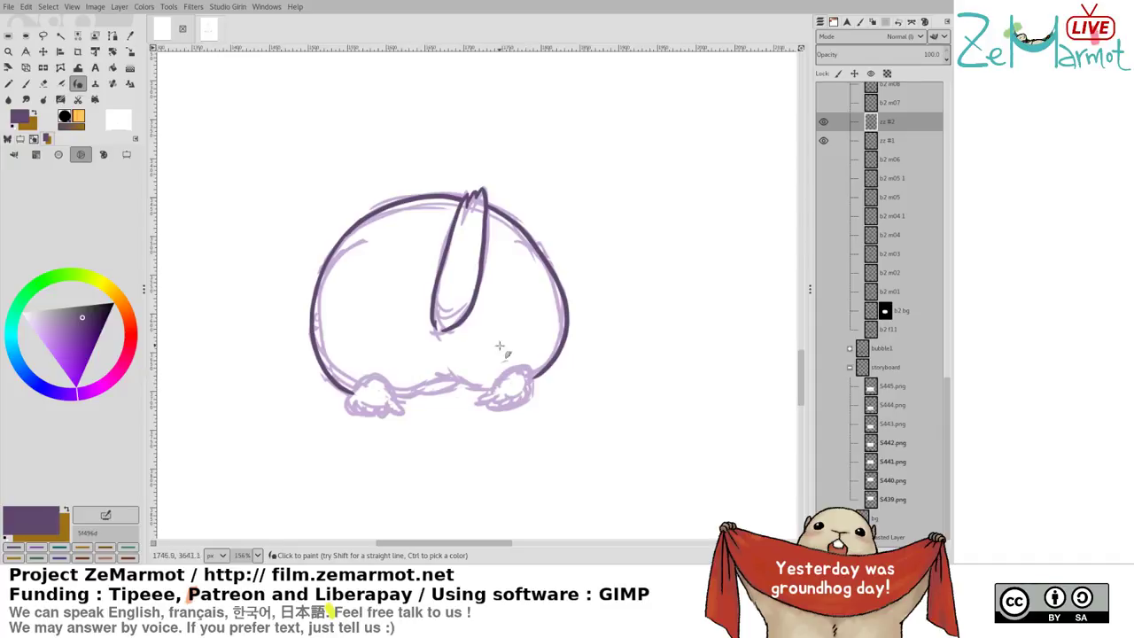
Ink the short crease inside the upper left outline and the left foot with its toes
key("ctrl+z")
left_click_drag(328, 260, 364, 234)
mouse_move(352, 392)
left_mouse_down()
mouse_move(385, 380)
mouse_move(404, 411)
mouse_move(352, 400)
mouse_move(346, 417)
mouse_move(359, 418)
mouse_move(357, 408)
mouse_move(393, 406)
left_mouse_up()
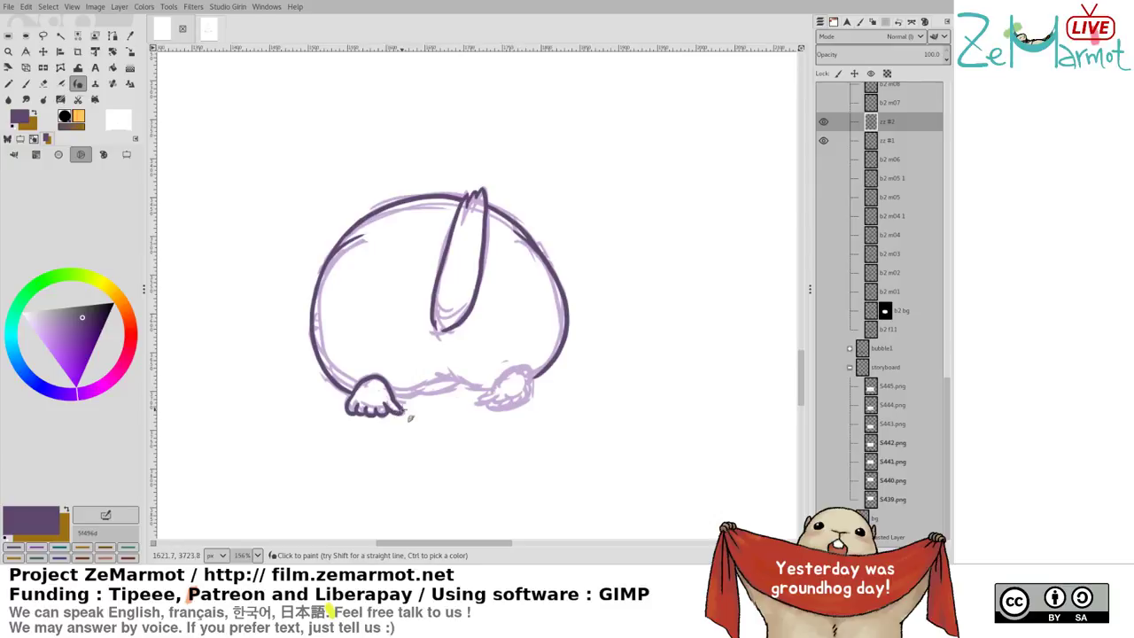
Ink the arched line between the feet and the outline of the right foot
mouse_move(386, 405)
left_mouse_down()
mouse_move(386, 369)
mouse_move(408, 396)
mouse_move(430, 387)
mouse_move(411, 397)
mouse_move(436, 377)
mouse_move(503, 394)
mouse_move(515, 386)
mouse_move(491, 405)
mouse_move(515, 385)
mouse_move(489, 392)
mouse_move(488, 414)
mouse_move(488, 391)
mouse_move(519, 369)
mouse_move(536, 383)
mouse_move(521, 407)
left_mouse_up()
key("ctrl+z")
key("ctrl+z")
key("ctrl+z")
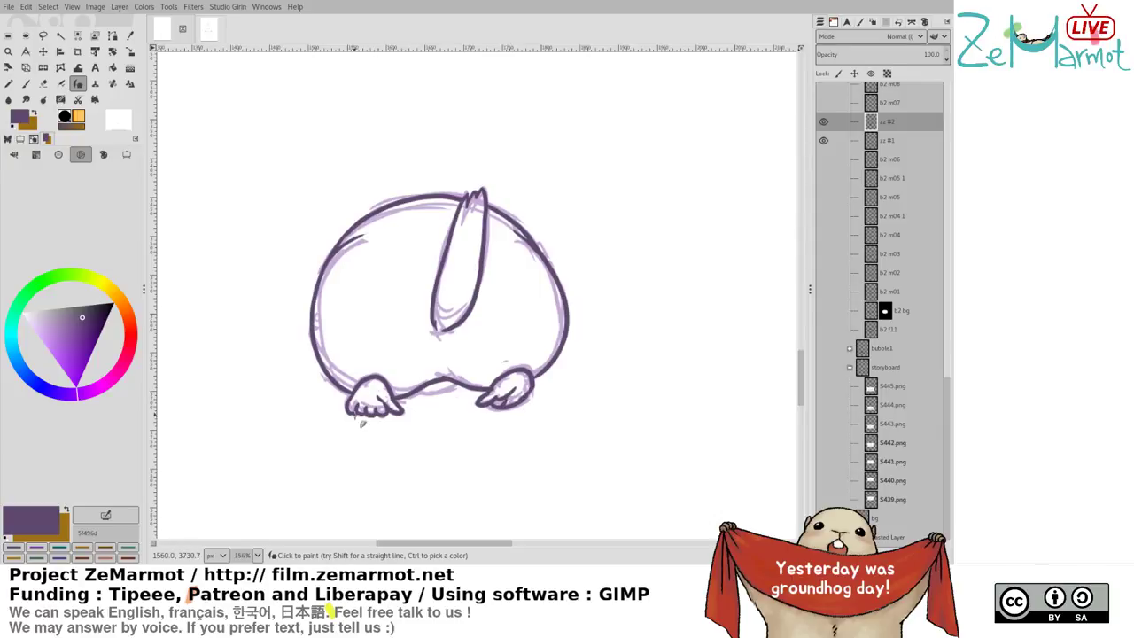
Refine the toes on both feet and ink a short curve beneath the arch between them
left_click_drag(361, 422, 379, 388)
mouse_move(521, 409)
left_mouse_down()
mouse_move(502, 413)
mouse_move(514, 407)
left_mouse_up()
key("shift+e")
key("k")
left_click_drag(494, 409, 496, 407)
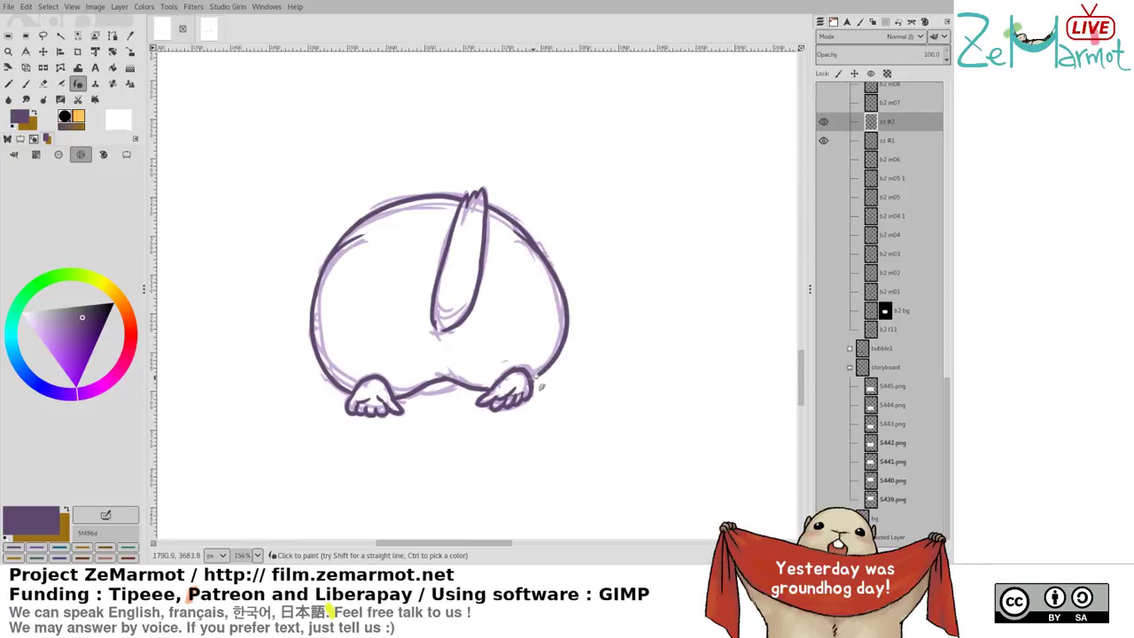
left_click_drag(417, 396, 463, 388)
Clear the rough sketch from layer zz #1 and merge the inked zz #2 layer down into it
left_click(892, 137)
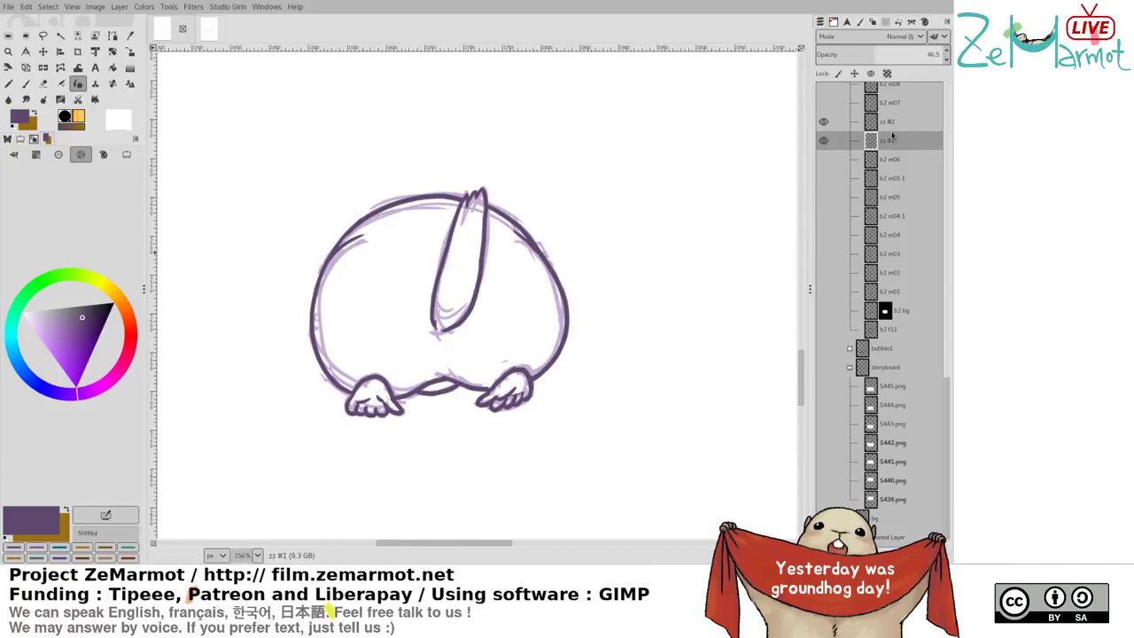
left_click_drag(889, 56, 816, 58)
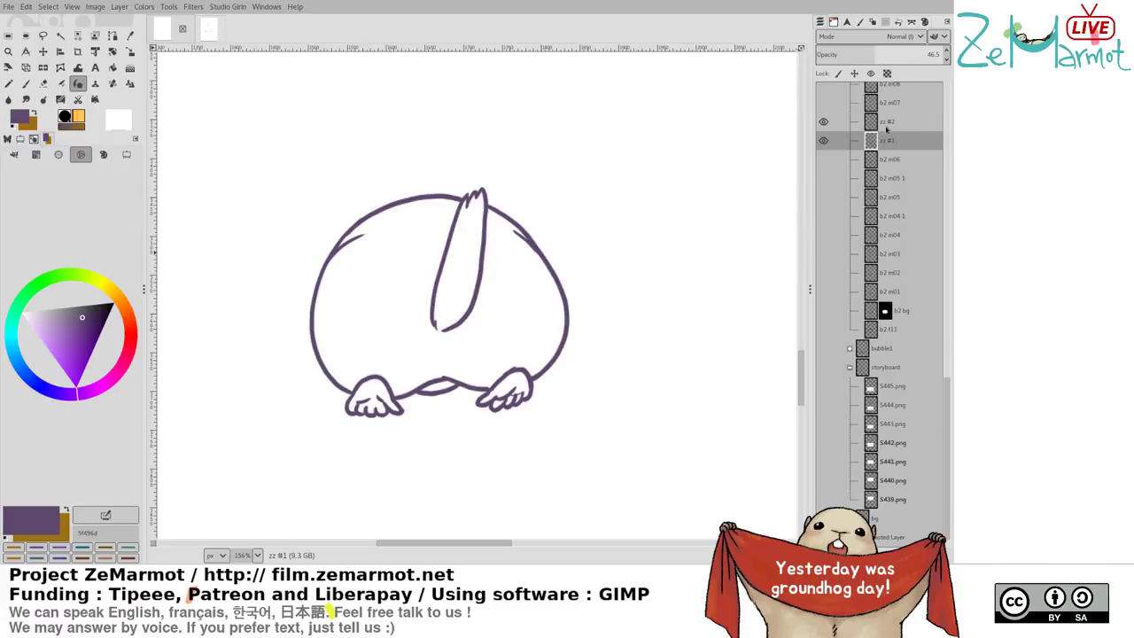
left_click(889, 125)
key("ctrl+e")
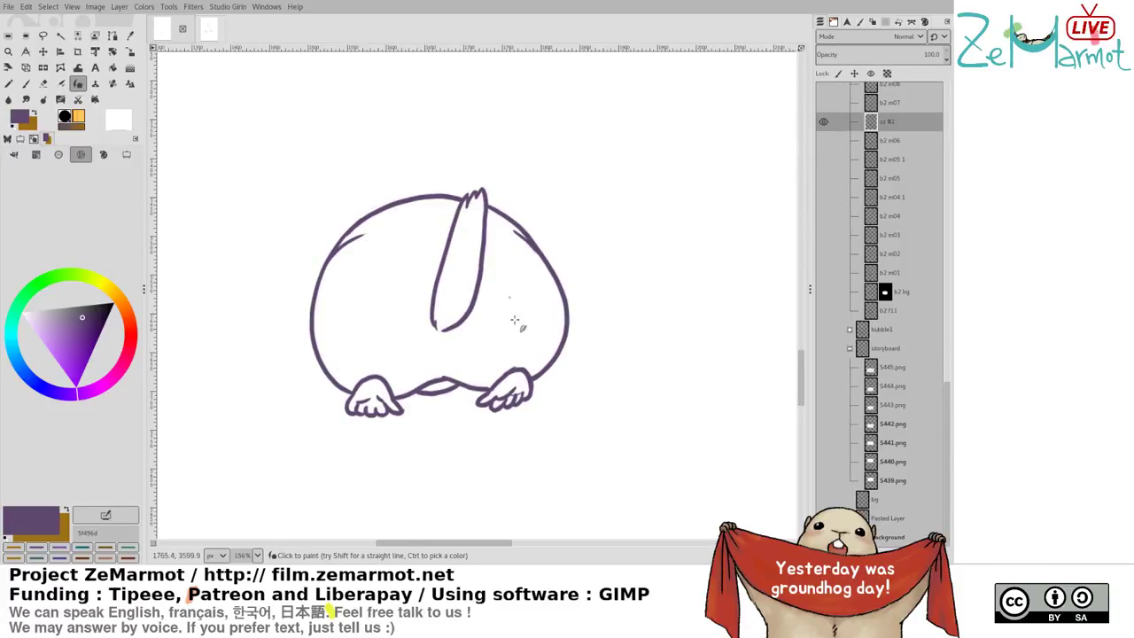
Touch up the inked toe lines on the feet and save the image
scroll(531, 320, "up", 6)
key("shift+e")
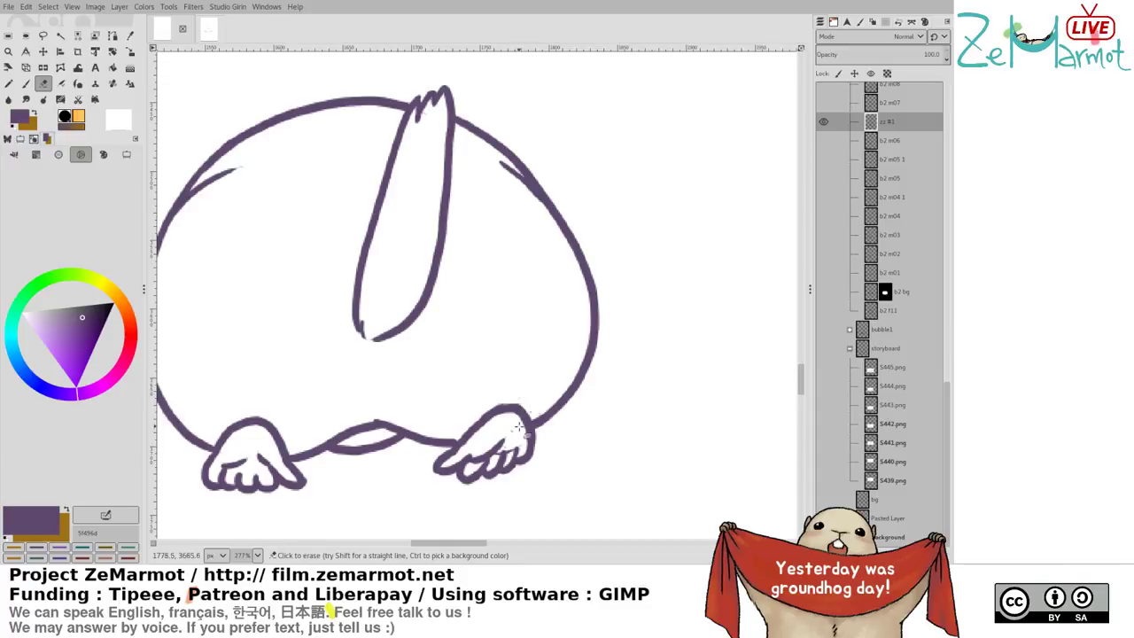
key("k")
mouse_move(496, 452)
left_mouse_down()
mouse_move(543, 440)
mouse_move(507, 450)
left_mouse_up()
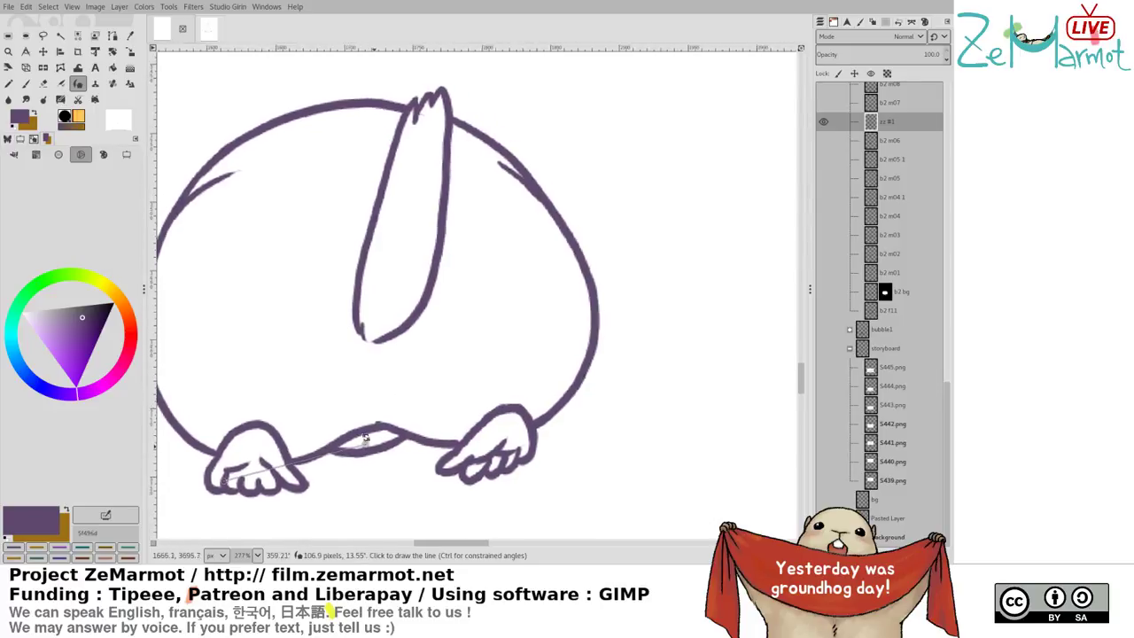
scroll(418, 396, "down", 3)
key("ctrl+s")
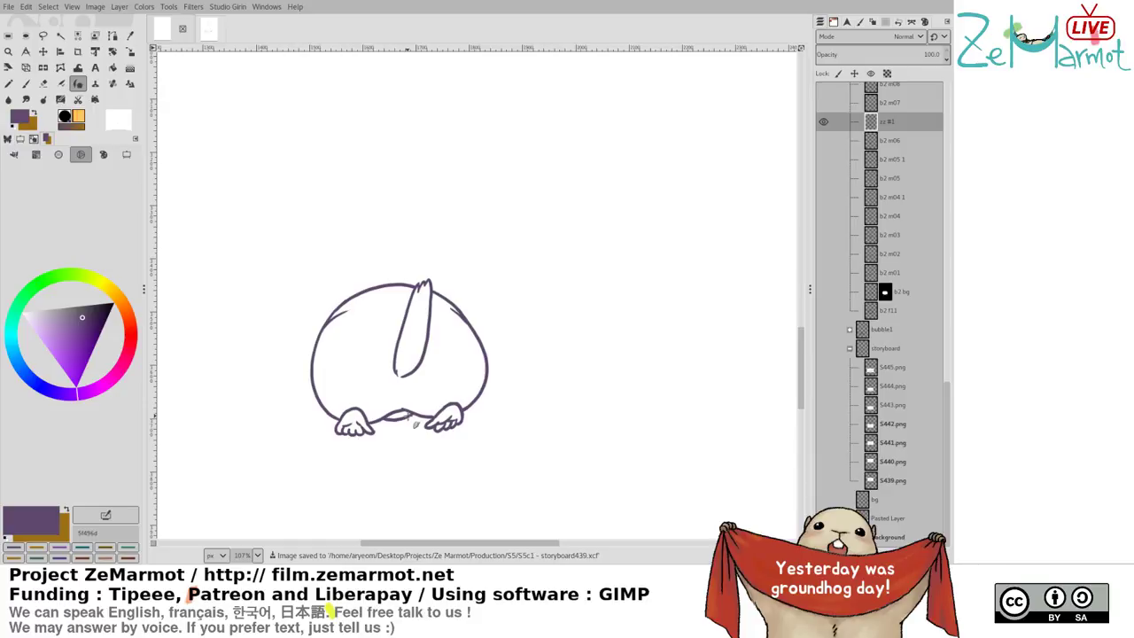
Rename the inked layer zz #1 as b2 m06 1 and show frame b2 m06 alone
double_click(889, 121)
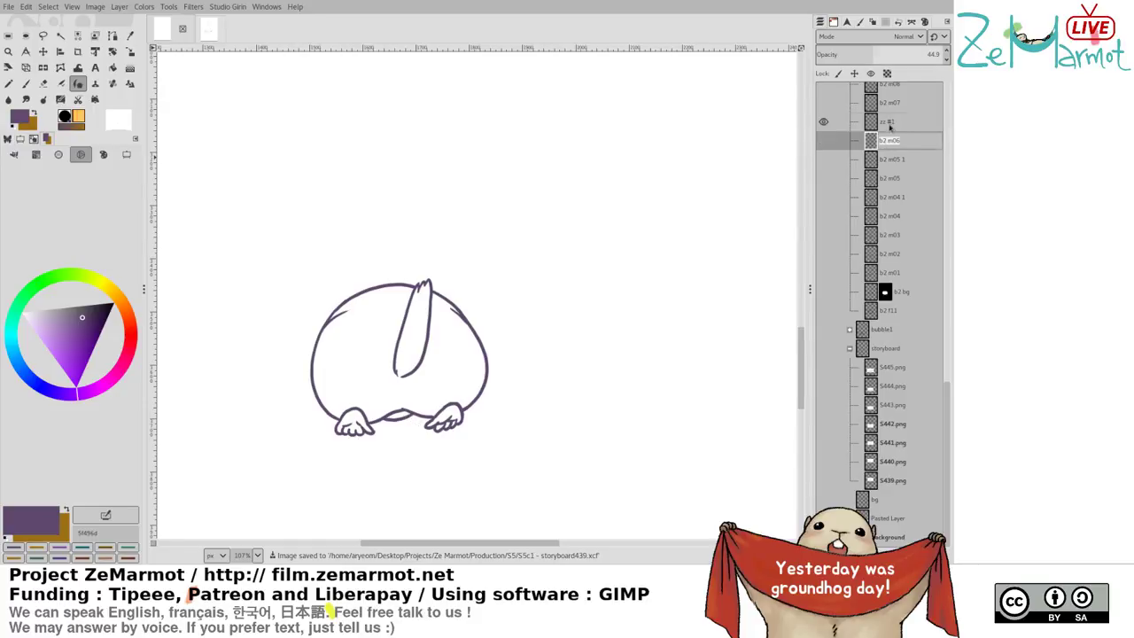
type("b2 m06")
key("Return")
left_click(825, 140, "shift")
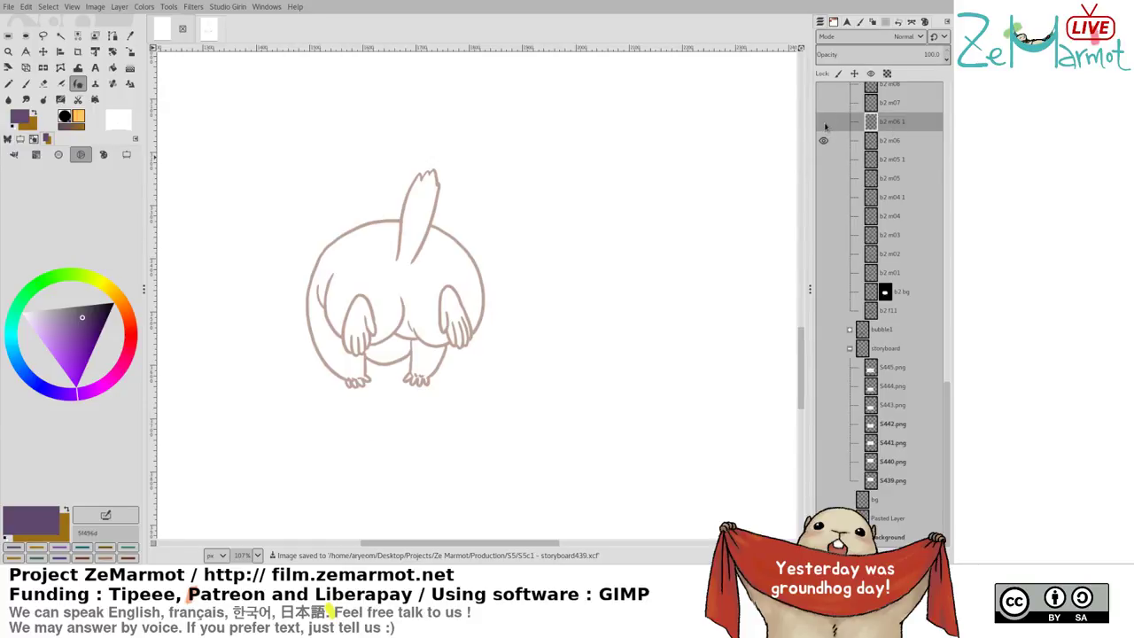
Compare the poses of frames b2 m05 1, b2 m06, b2 m06 1 and b2 m07 by showing each alone
left_click(824, 122, "shift")
left_click(824, 103, "shift")
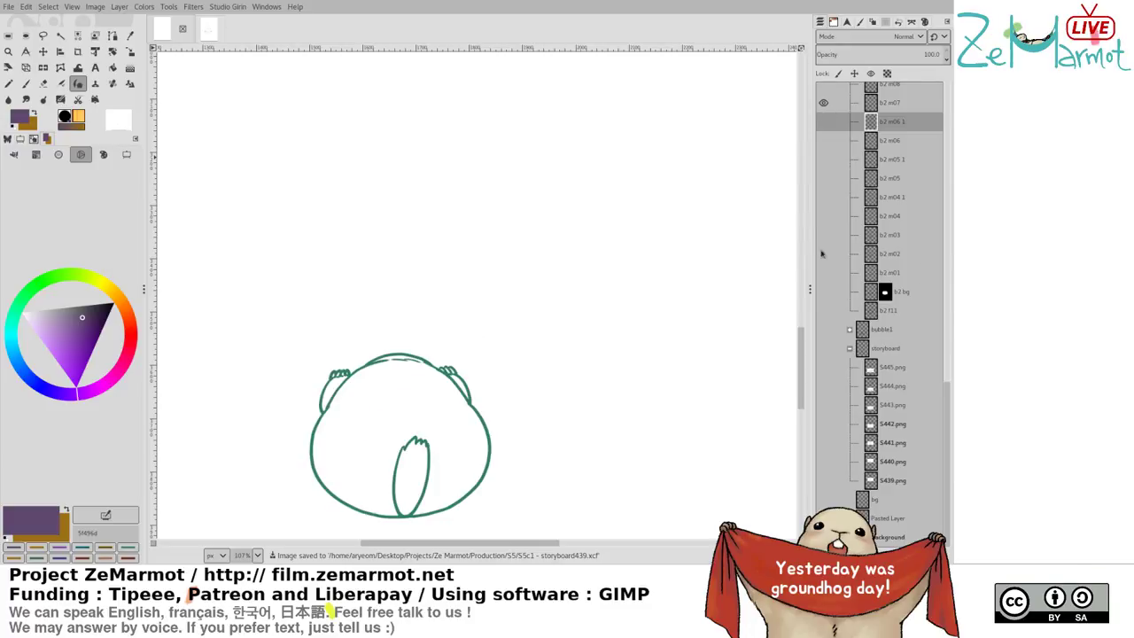
left_click(824, 121, "shift")
left_click(825, 140, "shift")
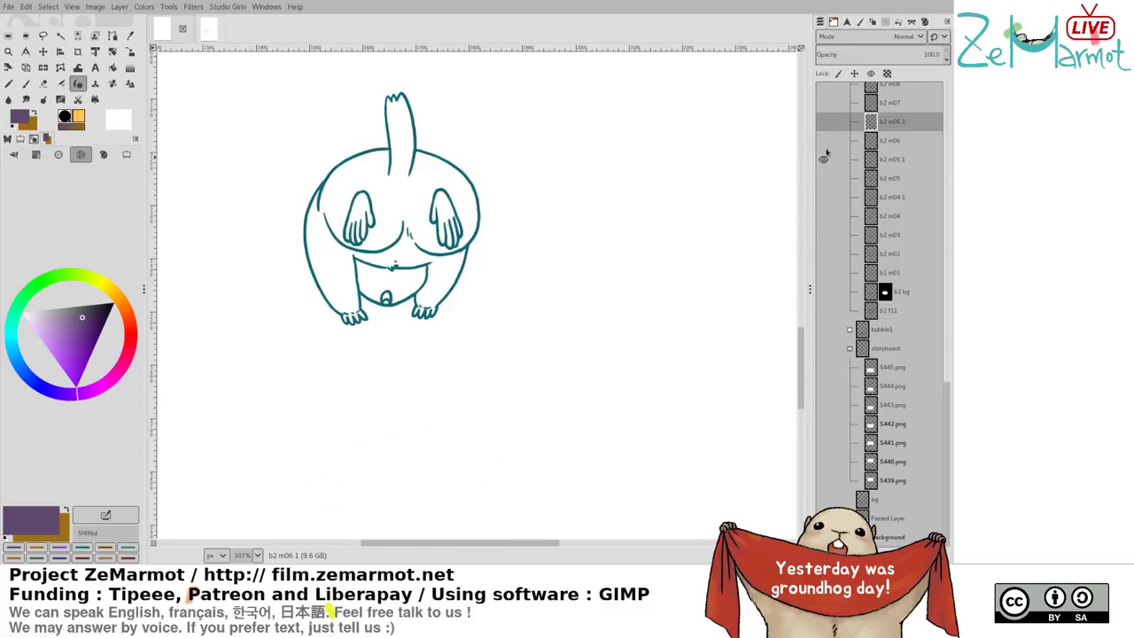
left_click(825, 121, "shift")
left_click(824, 103, "shift")
Show only frames b2 m08 and b2 m07 together and add a new layer directly above b2 m07
left_click(824, 85, "shift")
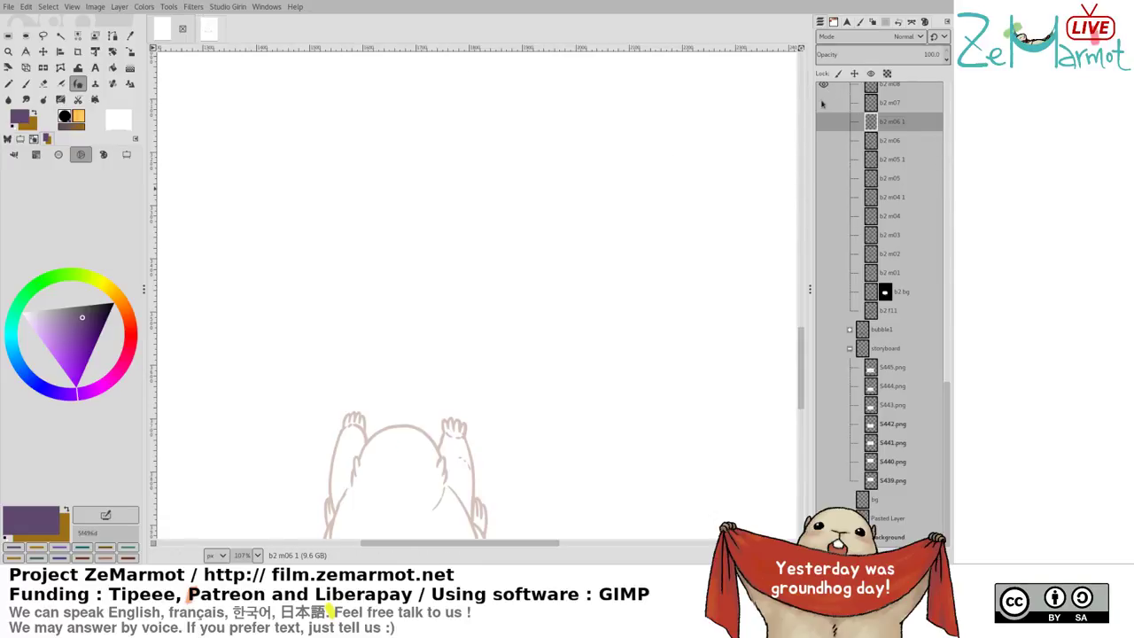
left_click(823, 103)
scroll(488, 309, "down", 4)
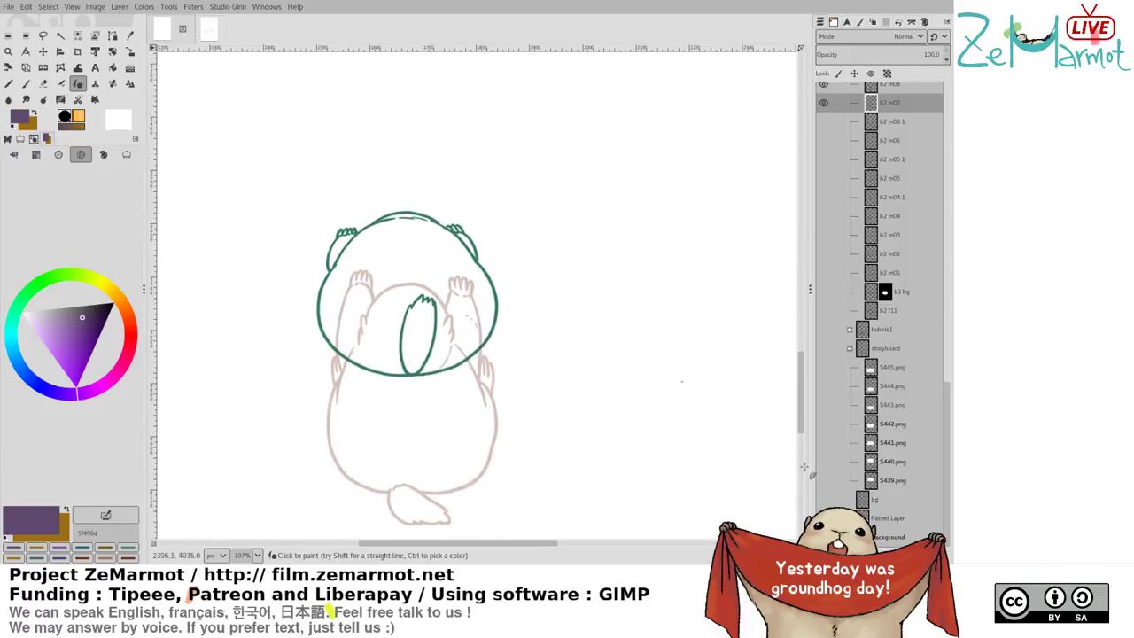
left_click(825, 555, "shift")
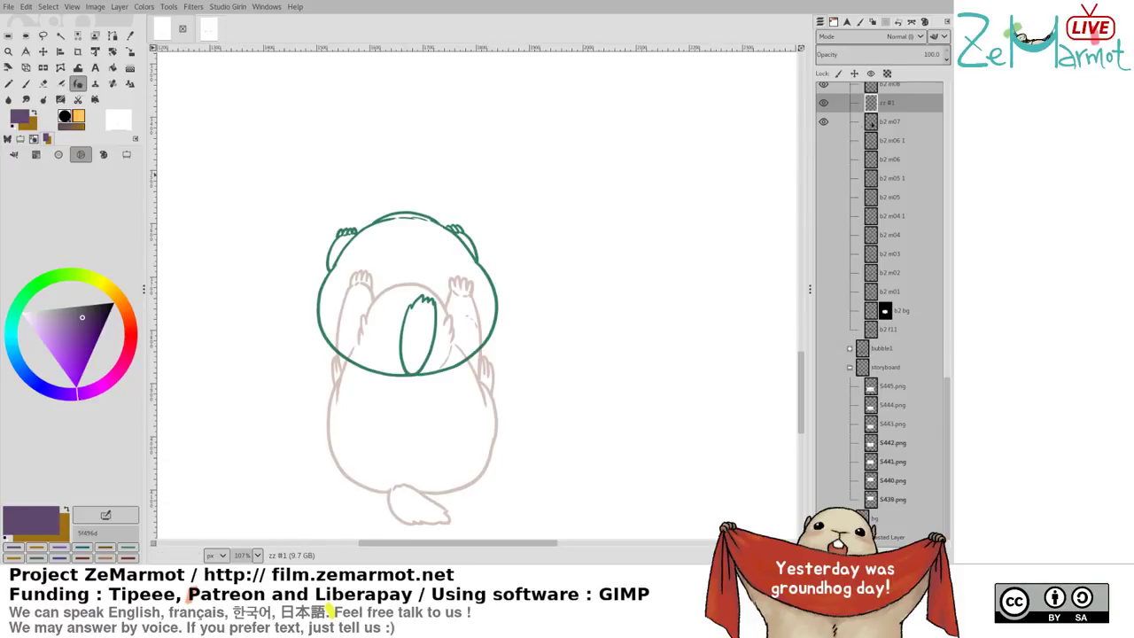
left_click_drag(391, 324, 410, 292)
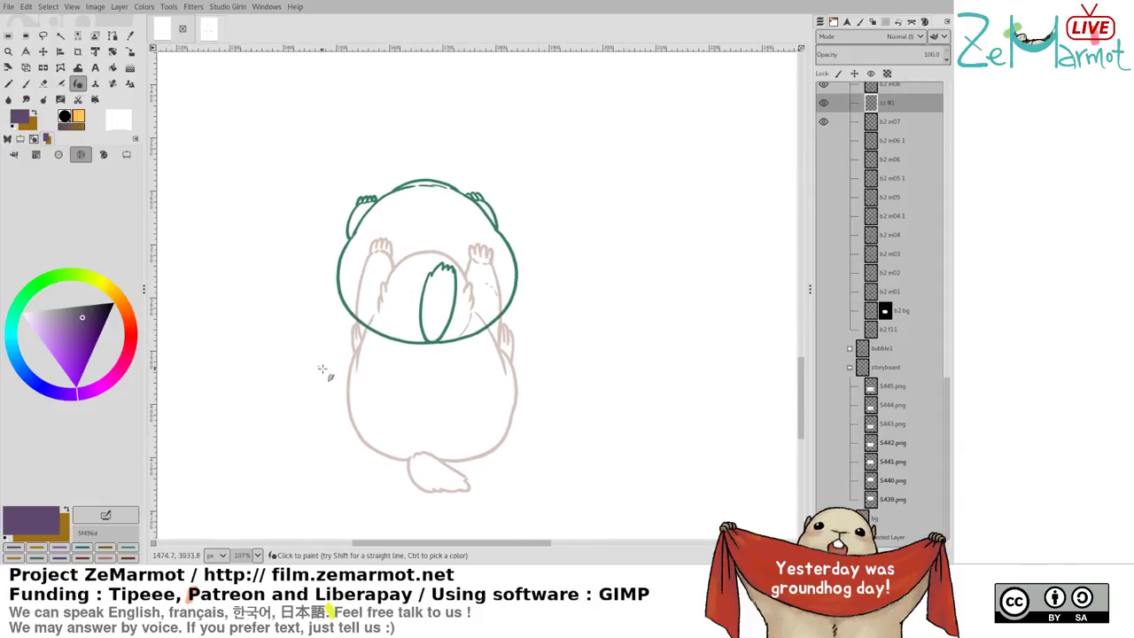
scroll(372, 410, "down", 1)
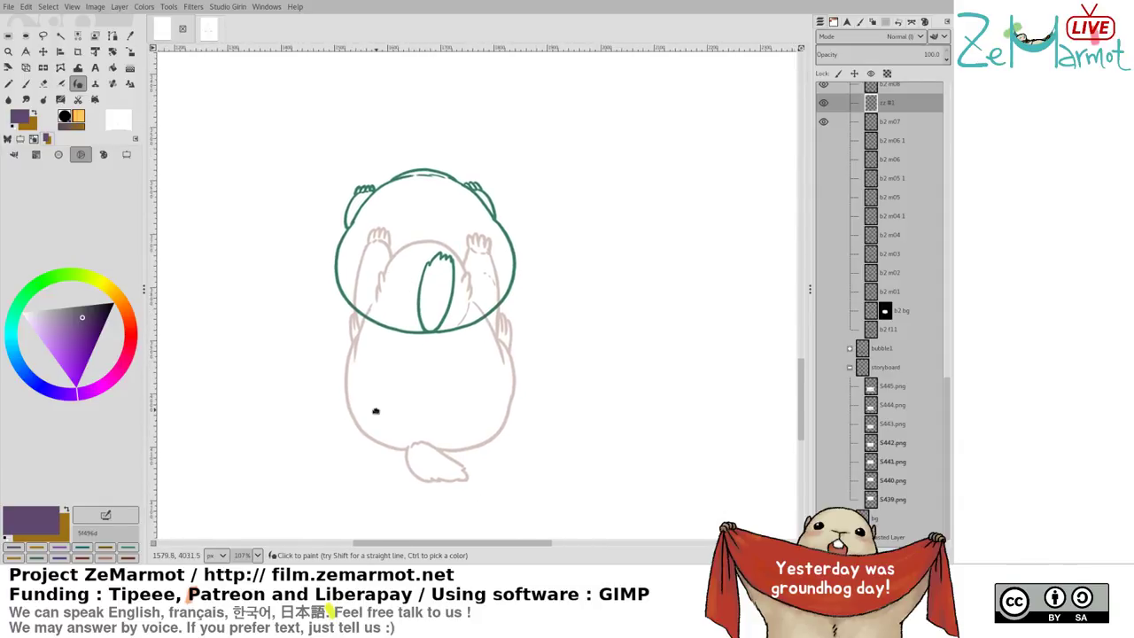
scroll(368, 415, "right", 1)
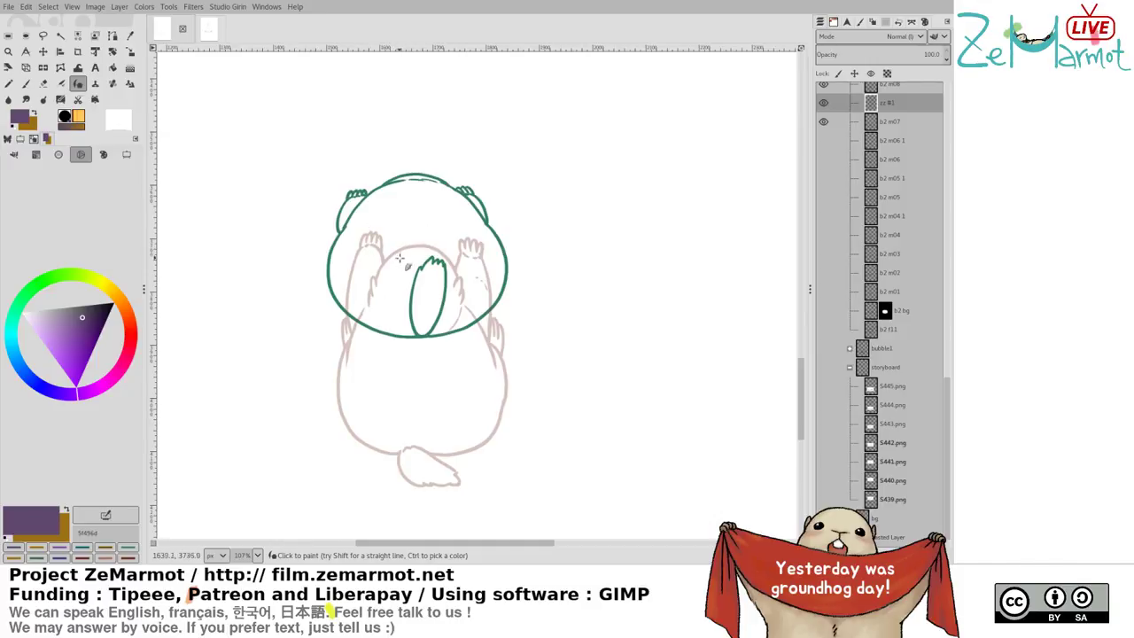
Lower the opacity of layer b2 m07 so it serves as a faint guide, and reselect layer zz #1
left_click(895, 123)
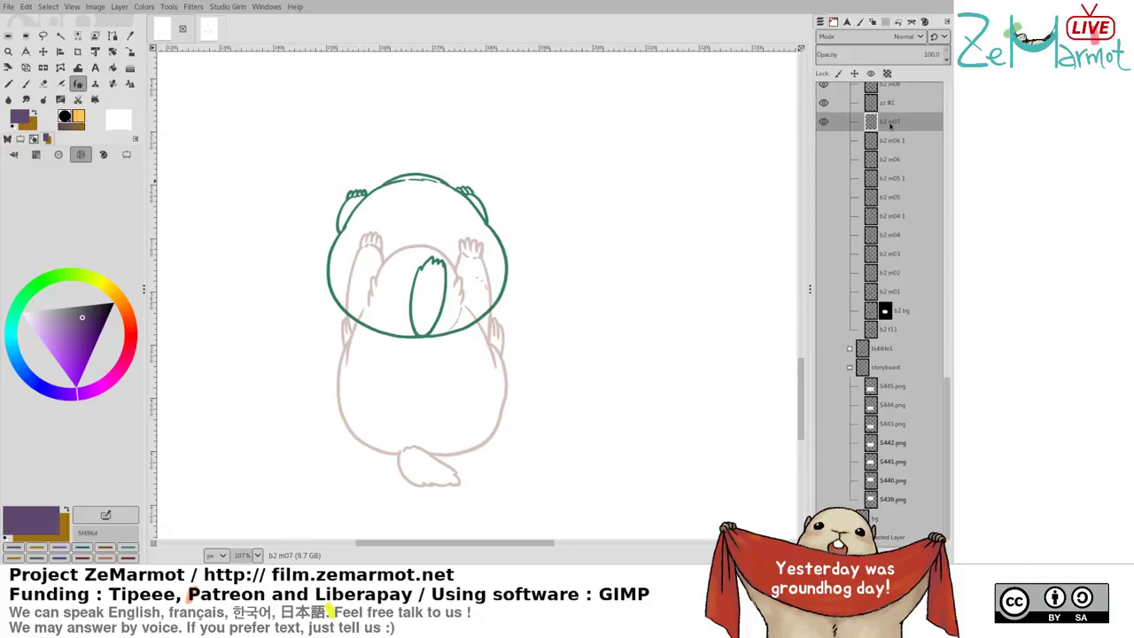
left_click(880, 54)
left_click(888, 104)
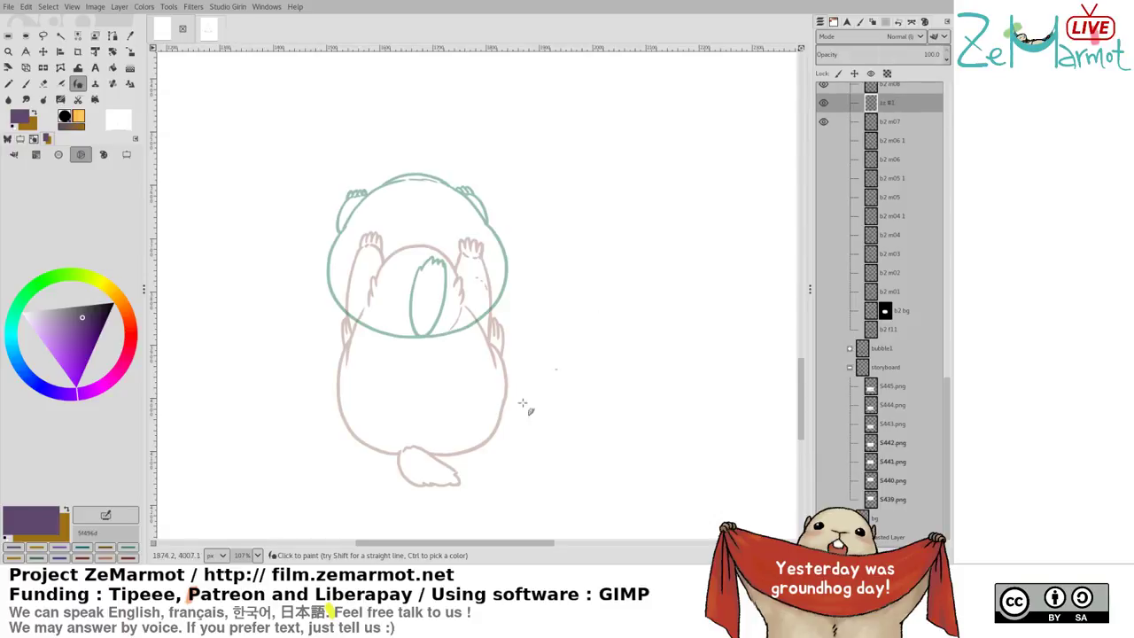
left_click_drag(350, 350, 363, 374)
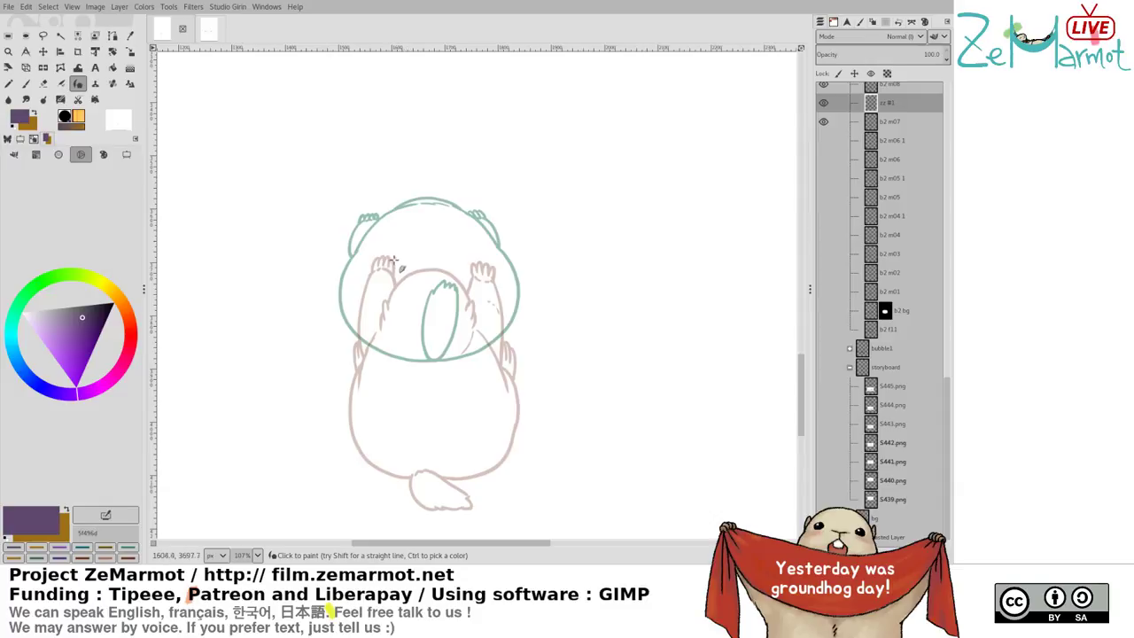
Sketch the top of the marmot's head as an arc midway between the heads of the two guide frames
mouse_move(388, 257)
left_mouse_down()
mouse_move(437, 240)
mouse_move(391, 253)
mouse_move(431, 235)
mouse_move(460, 256)
mouse_move(450, 303)
left_mouse_up()
key("ctrl+z")
key("ctrl+z")
mouse_move(384, 264)
left_mouse_down()
mouse_move(419, 233)
mouse_move(408, 235)
mouse_move(464, 250)
mouse_move(421, 232)
mouse_move(460, 288)
left_mouse_up()
left_click_drag(408, 235, 379, 288)
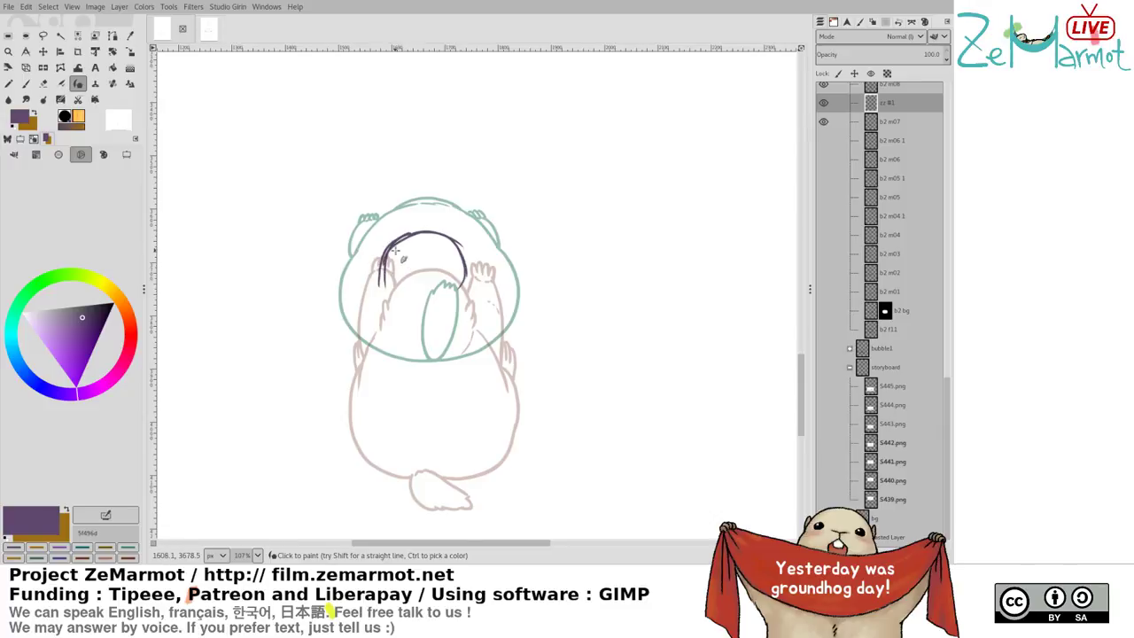
key("ctrl+z")
key("ctrl+z")
mouse_move(403, 239)
left_mouse_down()
mouse_move(383, 290)
mouse_move(386, 269)
left_mouse_up()
key("ctrl+z")
Extend the head outline down both sides and sketch a small ear at its left edge
key("shift+e")
key("k")
left_click_drag(464, 256, 465, 260)
mouse_move(465, 250)
left_mouse_down()
mouse_move(466, 265)
mouse_move(450, 239)
mouse_move(472, 277)
mouse_move(466, 307)
left_mouse_up()
key("shift+e")
key("k")
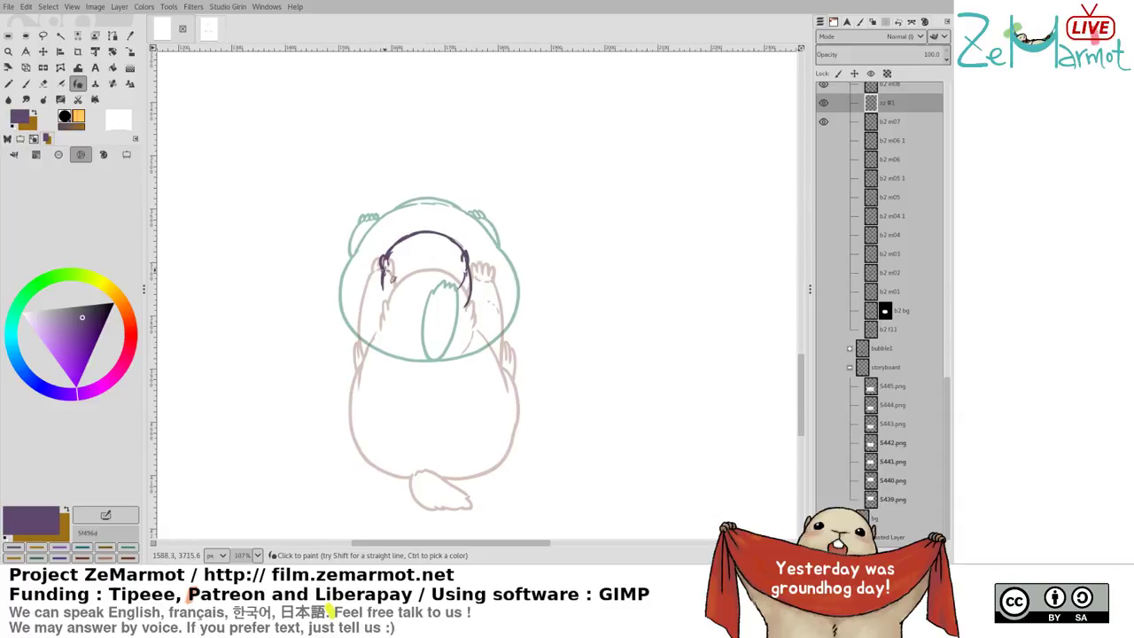
left_click_drag(384, 270, 384, 302)
mouse_move(384, 271)
left_mouse_down()
mouse_move(394, 316)
mouse_move(391, 266)
left_mouse_up()
key("shift+e")
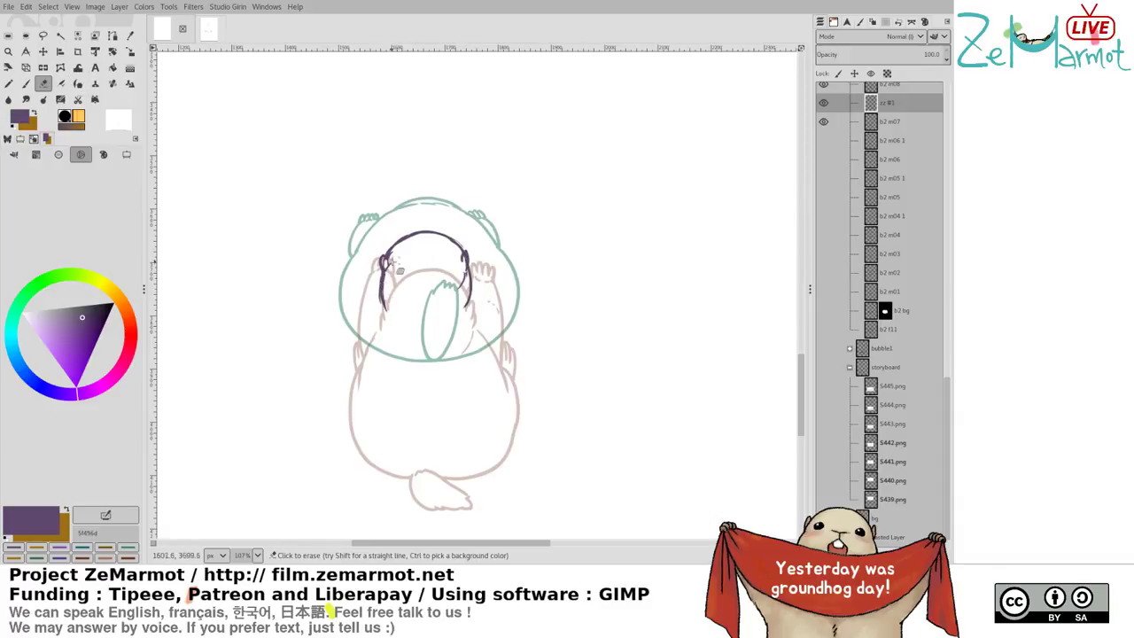
key("k")
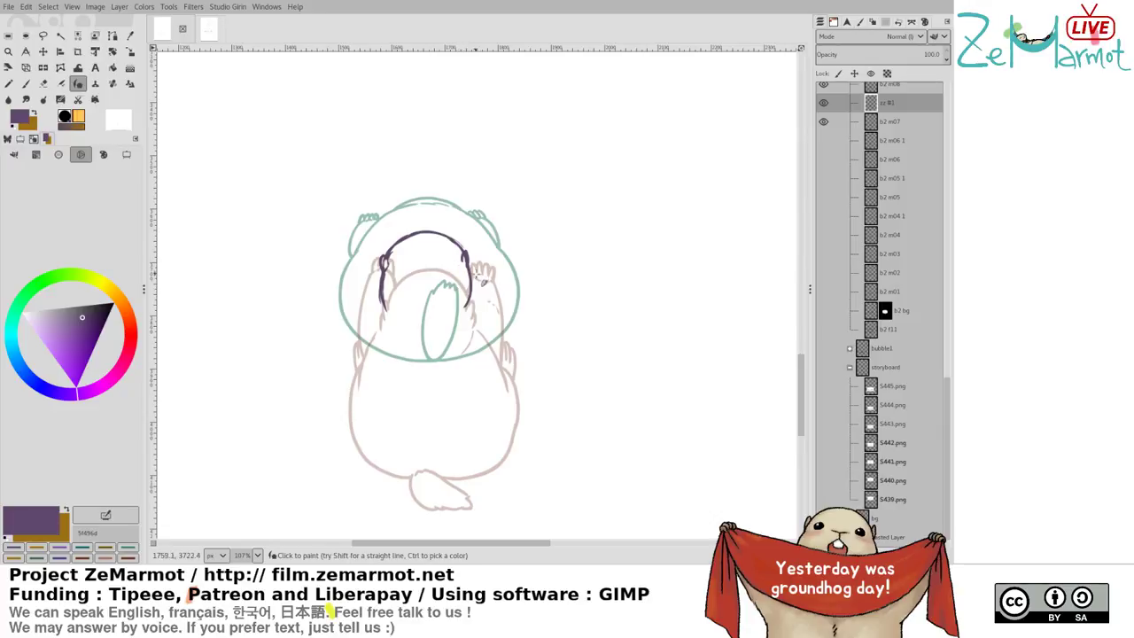
Rework the lower ends of the head outline so the neck lines slope outward on both sides
key("shift+e")
key("k")
left_click_drag(374, 311, 401, 275)
key("ctrl+z")
key("shift+e")
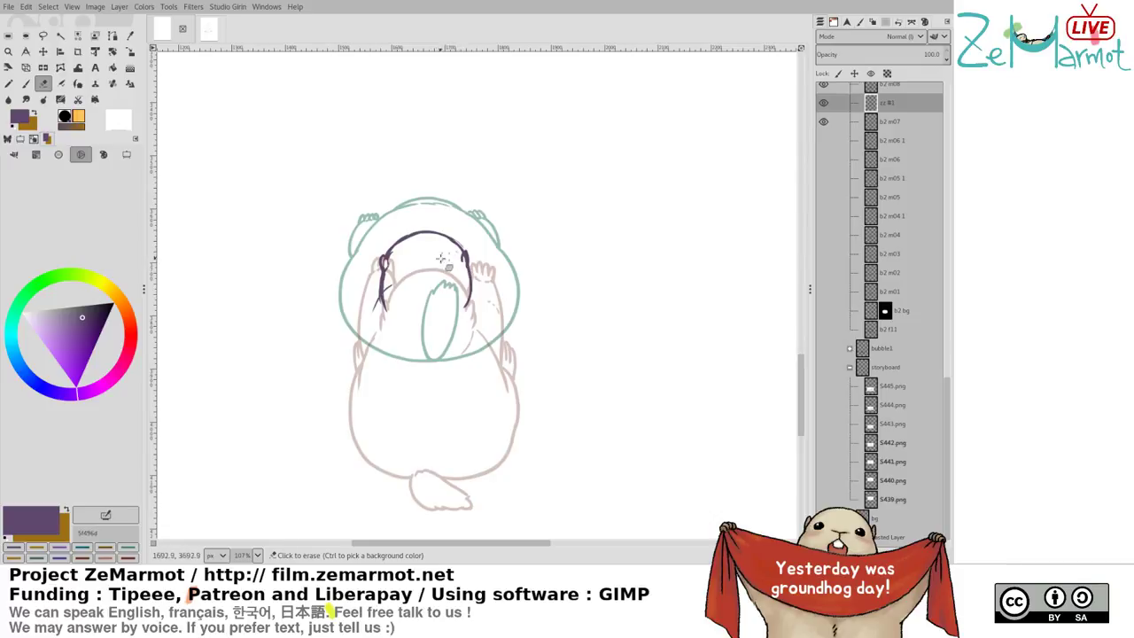
key("k")
key("shift+e")
left_click_drag(390, 286, 374, 325)
key("k")
key("shift+e")
mouse_move(470, 297)
left_mouse_down()
mouse_move(465, 310)
mouse_move(485, 327)
left_mouse_up()
key("k")
key("ctrl+z")
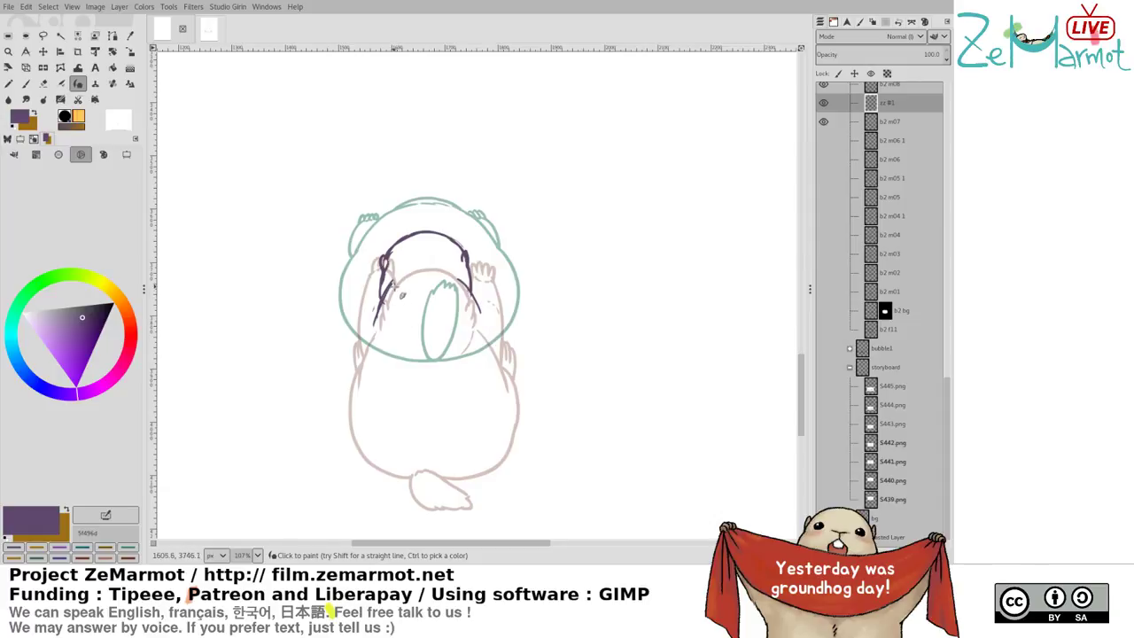
Sketch the left shoulder line sloping outward from the neck, redrawing it until the angle fits
left_click_drag(396, 279, 358, 327)
key("ctrl+z")
key("ctrl+z")
left_click_drag(395, 273, 361, 329)
key("ctrl+z")
left_click_drag(403, 282, 358, 330)
left_click_drag(399, 278, 395, 290)
key("m")
left_click(388, 263)
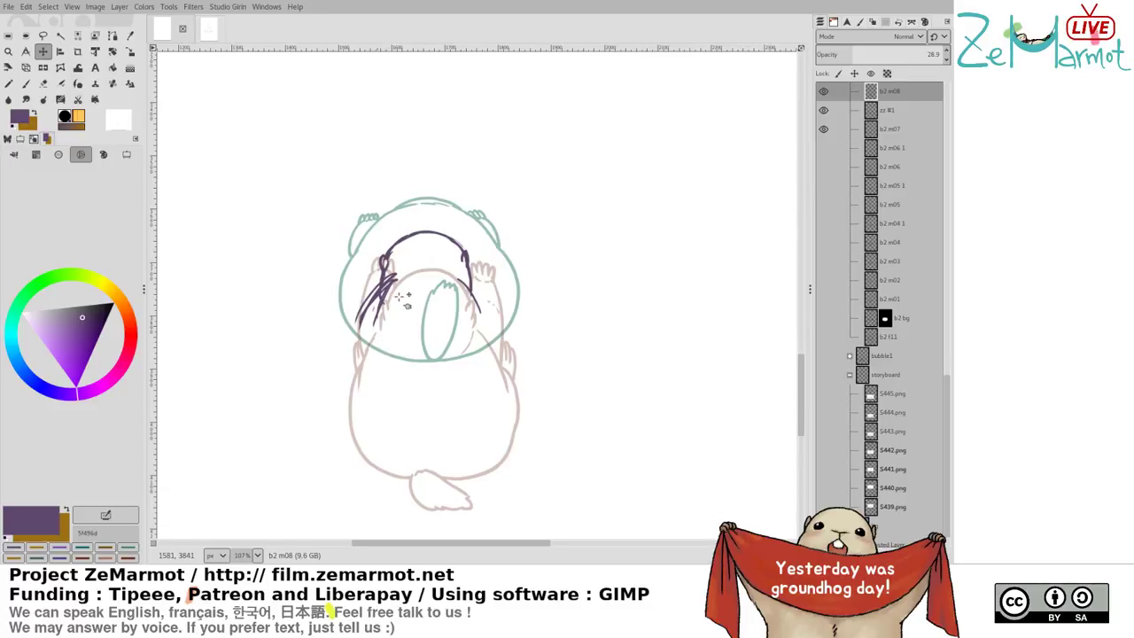
key("f")
mouse_move(435, 183)
left_mouse_down()
mouse_move(322, 388)
mouse_move(532, 222)
mouse_move(457, 241)
left_mouse_up()
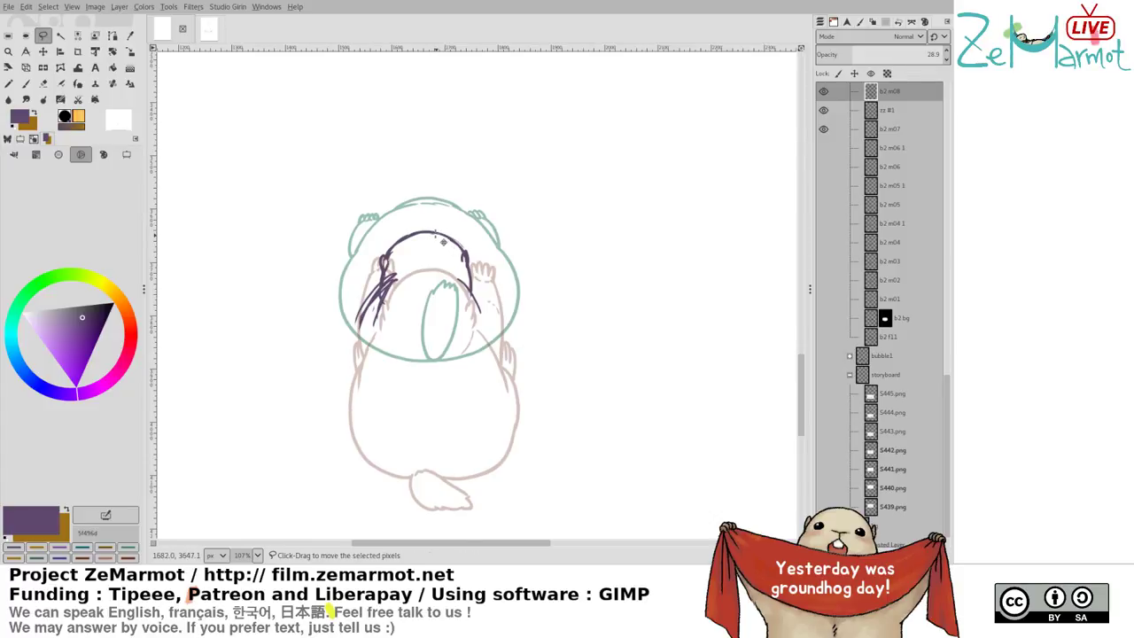
key("ctrl+v")
key("ctrl+z")
key("Page_Down")
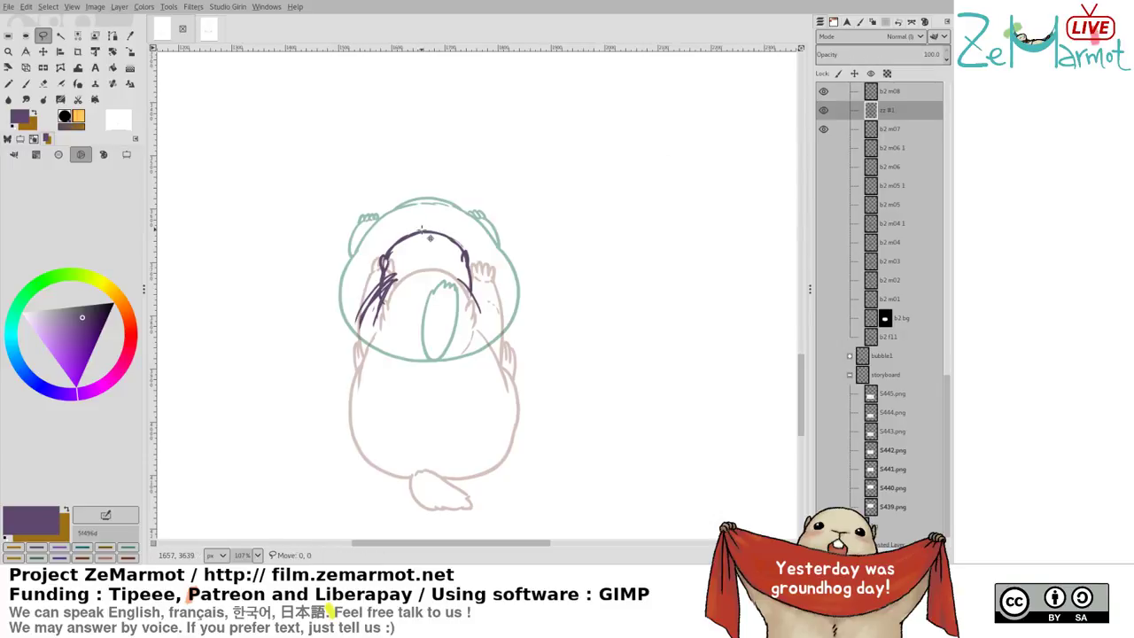
Select the sketched head and shoulders on layer zz #1 and move them up slightly
key("ctrl+shift+l")
mouse_move(421, 206)
left_mouse_down()
mouse_move(448, 431)
mouse_move(576, 233)
left_mouse_up()
key("ctrl+shift+l")
left_click_drag(429, 232, 433, 221)
left_click(537, 327)
Clean up the left shoulder strokes and sketch a short dashed line across the base of the head
key("k")
key("shift+e")
mouse_move(399, 270)
left_mouse_down()
mouse_move(365, 315)
mouse_move(373, 321)
left_mouse_up()
key("n")
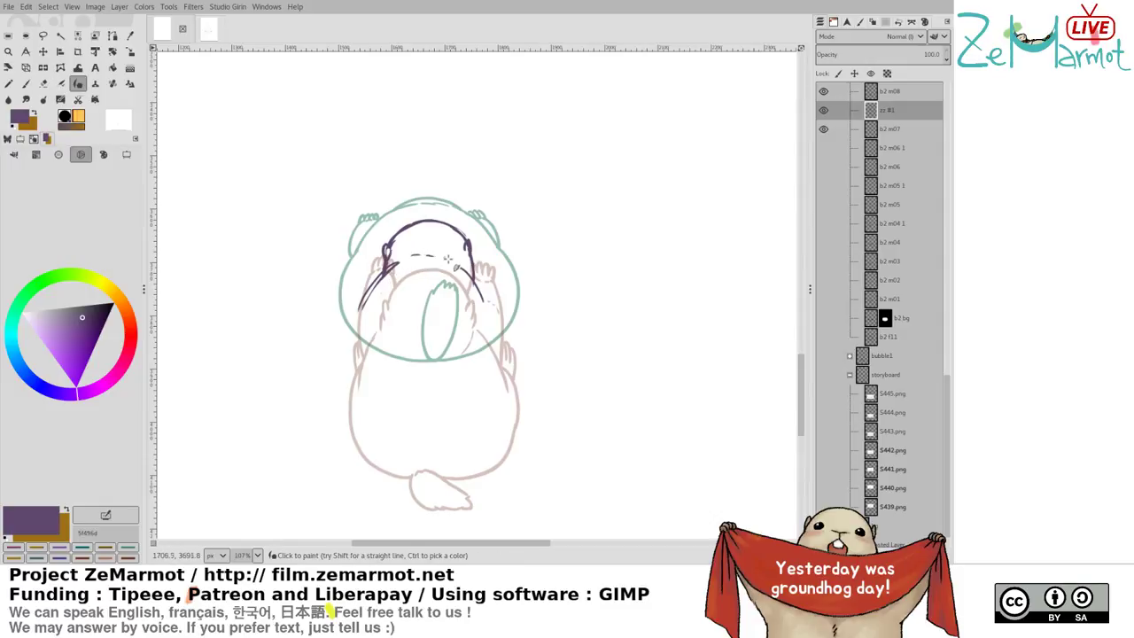
mouse_move(402, 263)
left_mouse_down()
mouse_move(358, 333)
mouse_move(344, 397)
mouse_move(356, 380)
mouse_move(367, 430)
mouse_move(348, 391)
mouse_move(424, 437)
left_mouse_up()
key("ctrl+z")
key("ctrl+z")
Sketch the rounded body outline from the shoulders down both sides and around the rump
mouse_move(359, 337)
left_mouse_down()
mouse_move(347, 400)
mouse_move(400, 433)
left_mouse_up()
mouse_move(355, 357)
left_mouse_down()
mouse_move(364, 406)
mouse_move(452, 433)
left_mouse_up()
mouse_move(381, 409)
left_mouse_down()
mouse_move(440, 417)
mouse_move(407, 425)
mouse_move(496, 390)
left_mouse_up()
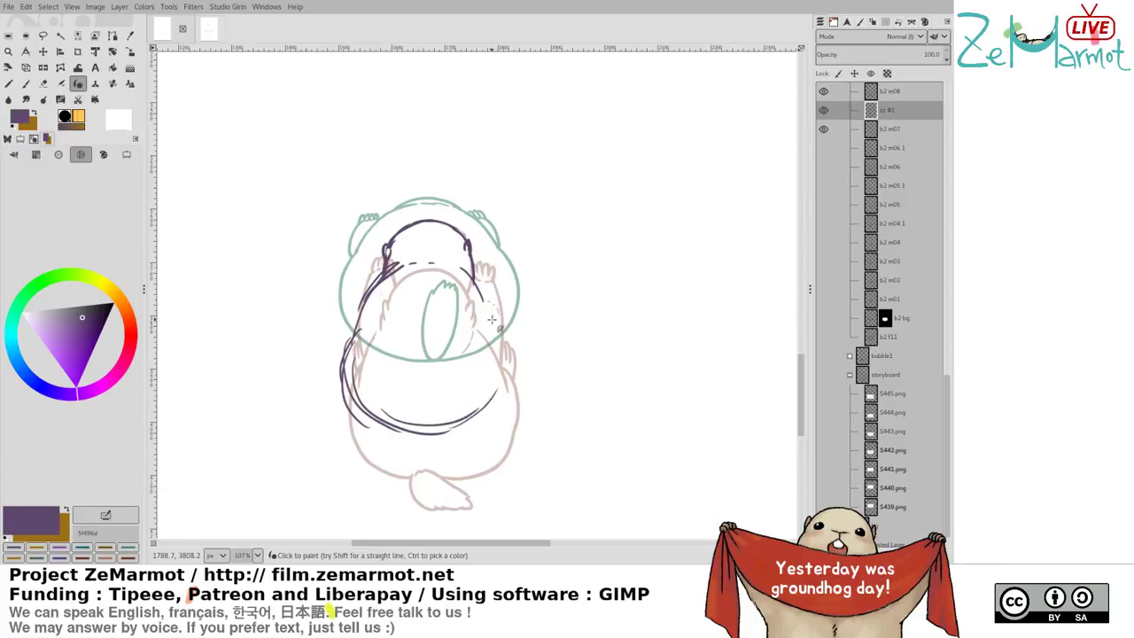
mouse_move(492, 320)
left_mouse_down()
mouse_move(513, 374)
mouse_move(496, 325)
mouse_move(491, 416)
left_mouse_up()
mouse_move(509, 365)
left_mouse_down()
mouse_move(498, 405)
mouse_move(430, 436)
left_mouse_up()
left_click_drag(463, 429, 501, 392)
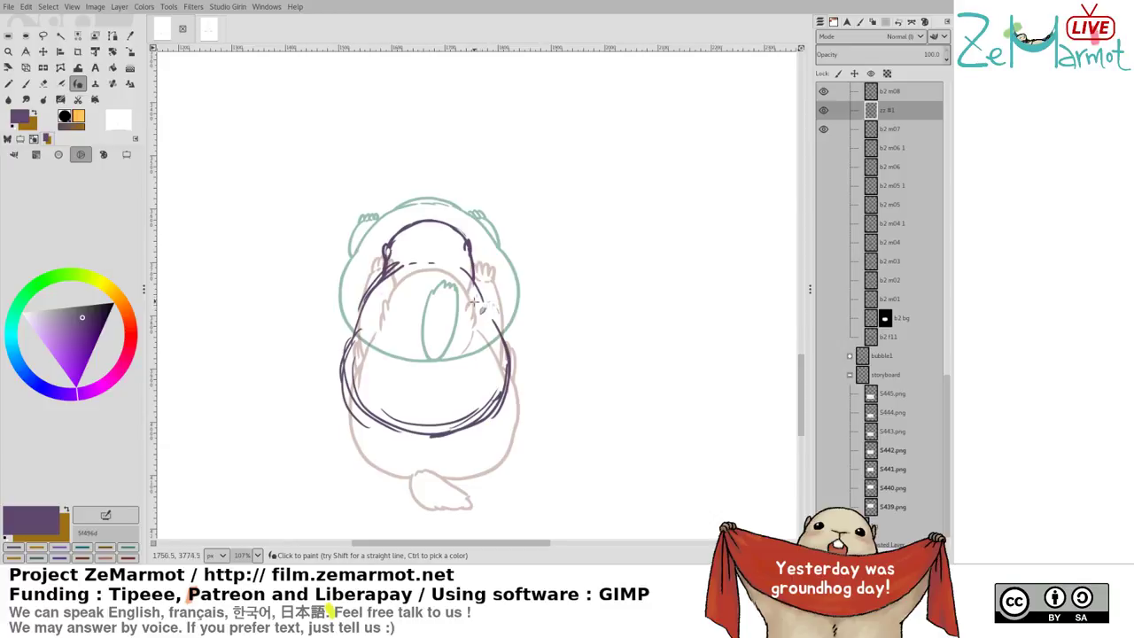
mouse_move(475, 304)
left_mouse_down()
mouse_move(500, 337)
mouse_move(459, 273)
mouse_move(499, 337)
left_mouse_up()
mouse_move(387, 274)
left_mouse_down()
mouse_move(353, 322)
mouse_move(364, 295)
left_mouse_up()
Erase stray strokes along the left shoulder and redraw the body outline down that side
key("u")
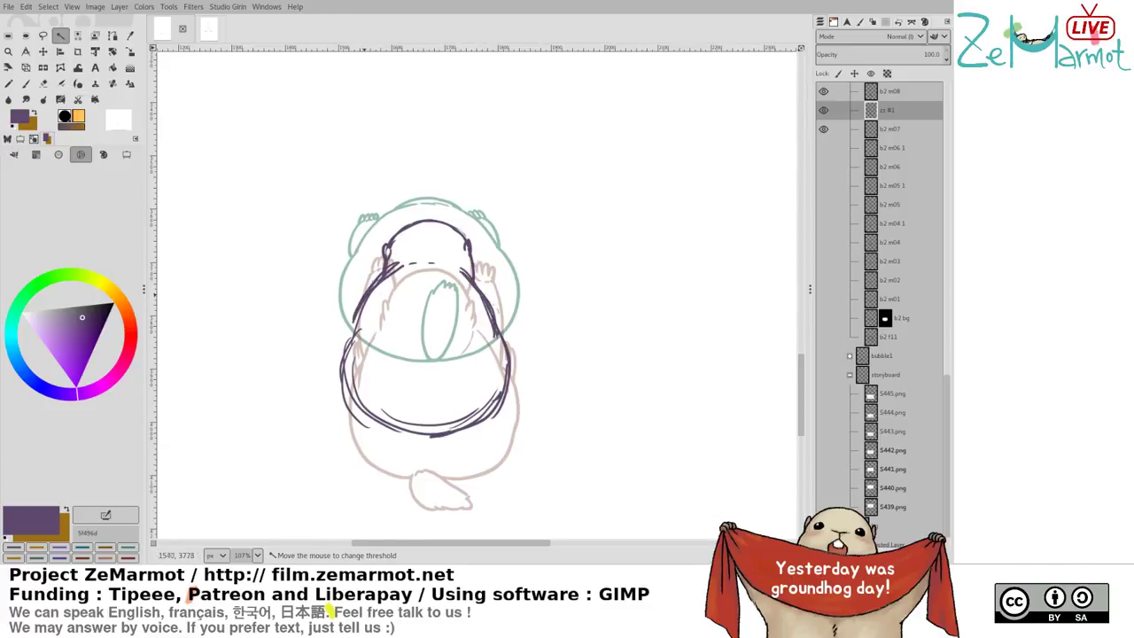
key("shift+e")
key("y")
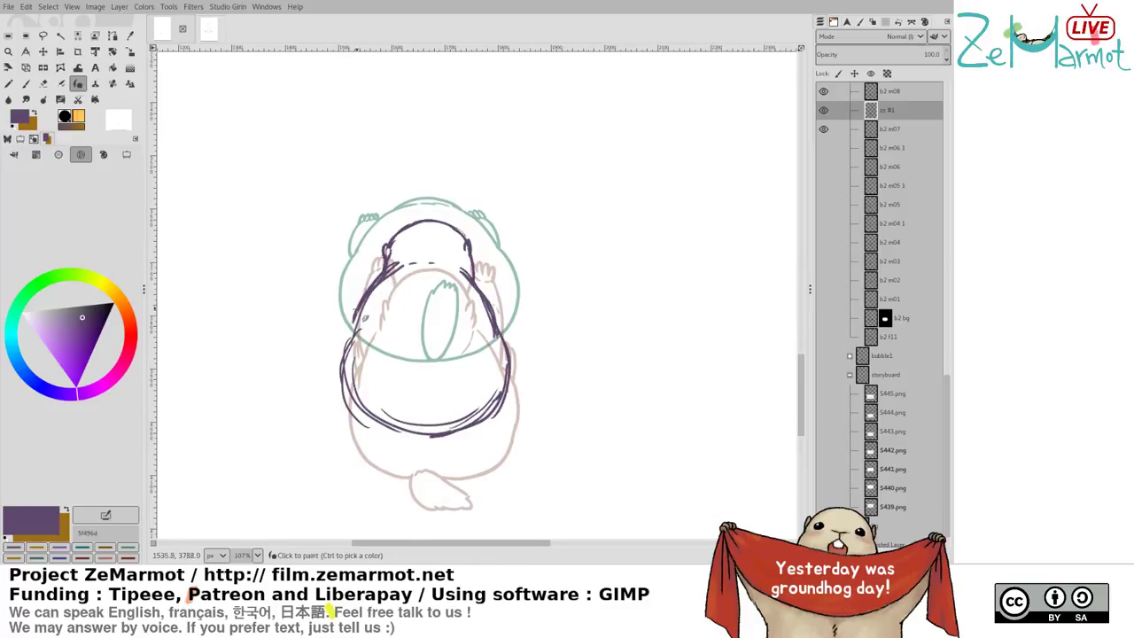
key("shift+e")
left_click_drag(373, 279, 356, 306)
key("y")
left_click_drag(386, 271, 352, 340)
Sketch a short fluffy tail at the base of the body and erase the stray strokes above it
mouse_move(420, 414)
left_mouse_down()
mouse_move(449, 406)
mouse_move(436, 385)
mouse_move(423, 405)
mouse_move(466, 395)
mouse_move(428, 414)
mouse_move(442, 379)
left_mouse_up()
key("ctrl+z")
key("ctrl+z")
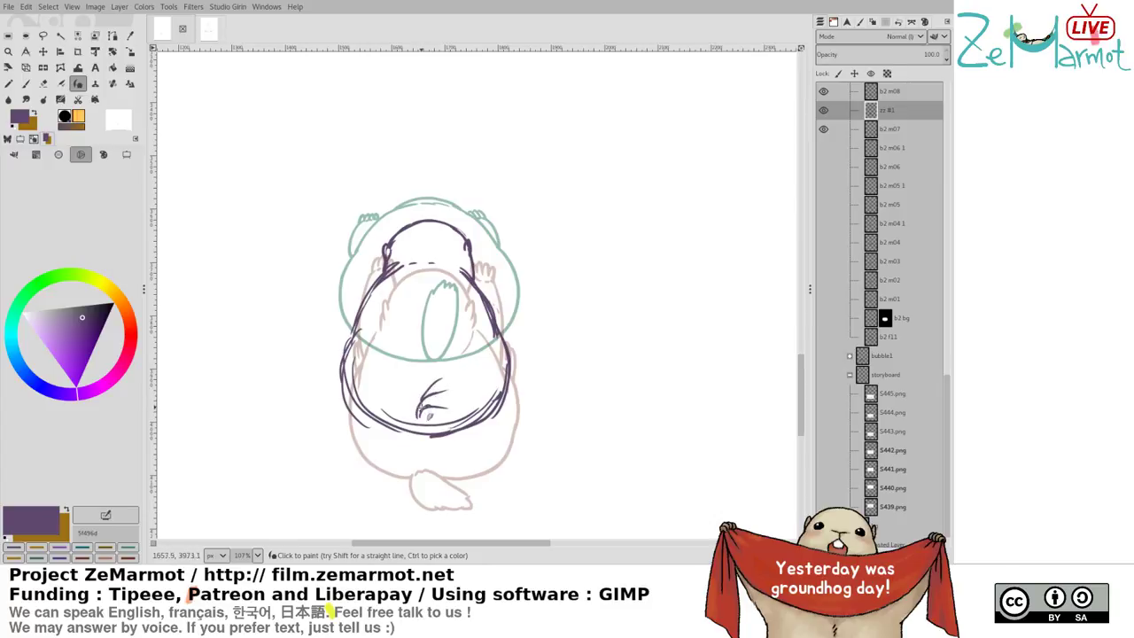
mouse_move(468, 433)
left_mouse_down()
mouse_move(415, 431)
mouse_move(456, 405)
left_mouse_up()
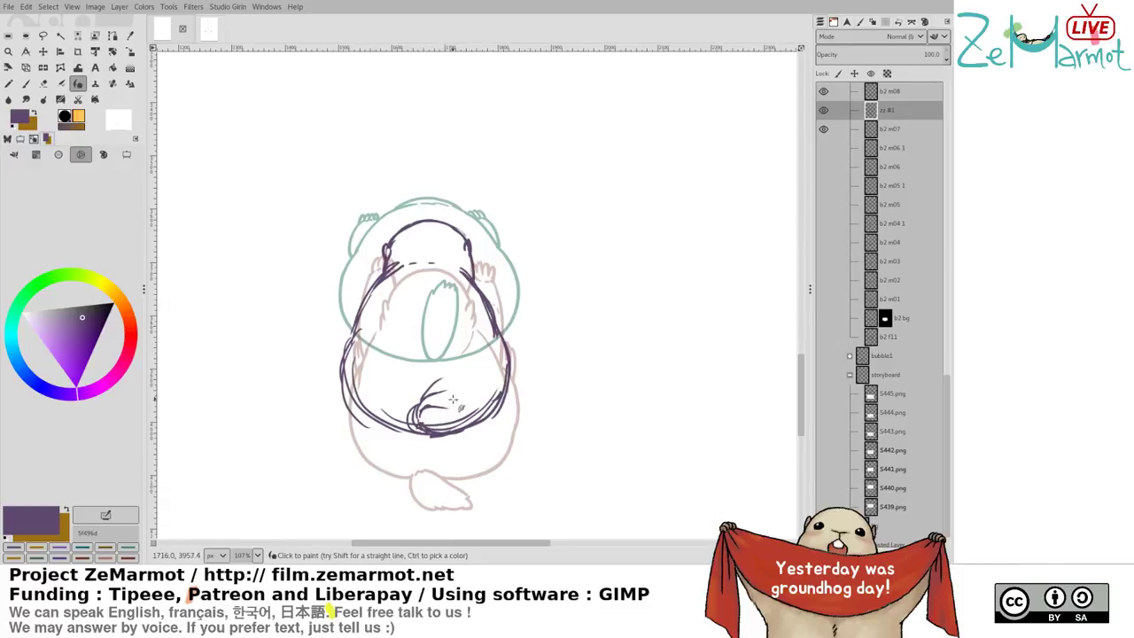
mouse_move(442, 398)
left_mouse_down()
mouse_move(458, 404)
mouse_move(427, 427)
mouse_move(470, 415)
mouse_move(435, 420)
mouse_move(456, 387)
left_mouse_up()
key("shift+e")
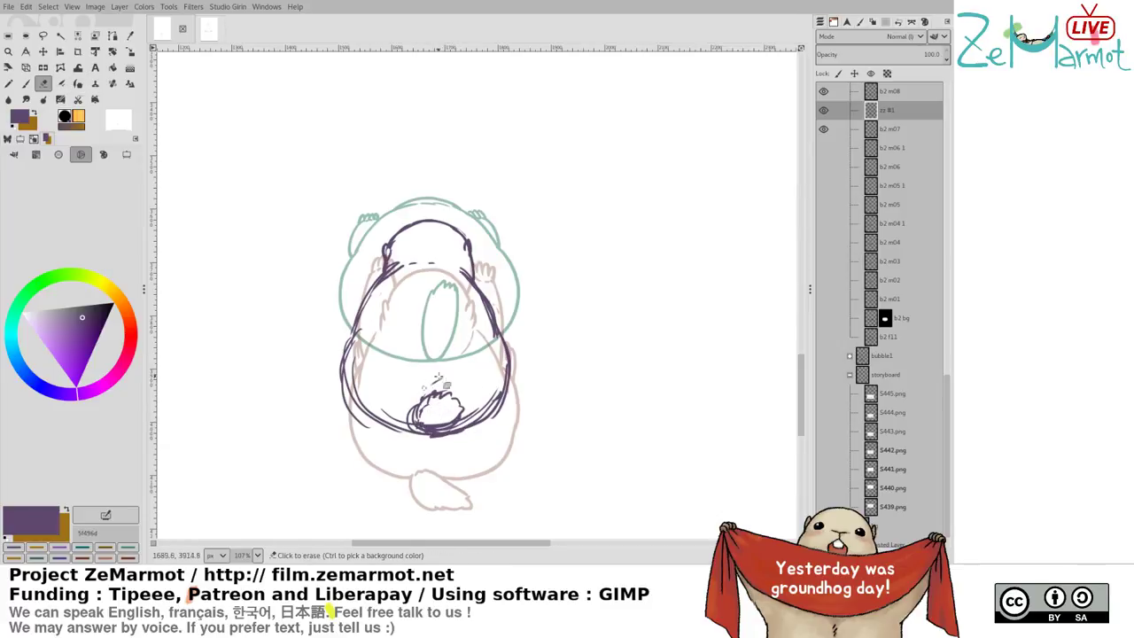
left_click_drag(374, 337, 329, 365)
Sketch the raised left arm beside the head and erase the body outline where the arm overlaps it
key("k")
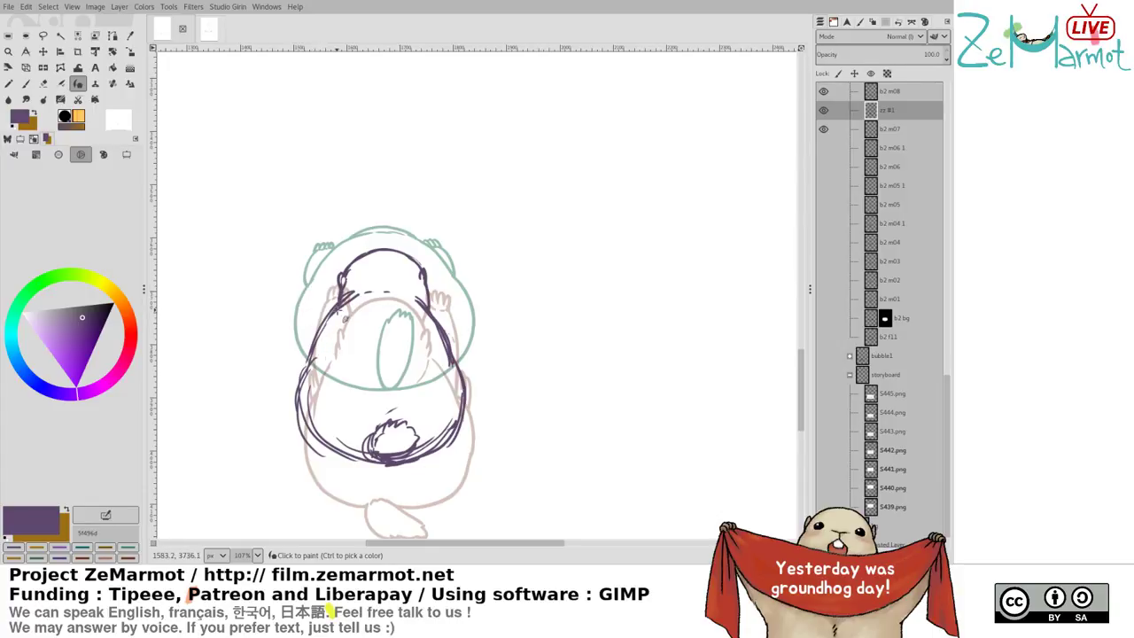
left_click_drag(337, 310, 314, 340)
left_click_drag(320, 253, 307, 227)
left_click_drag(300, 272, 298, 321)
mouse_move(311, 276)
left_mouse_down()
mouse_move(325, 250)
mouse_move(330, 265)
left_mouse_up()
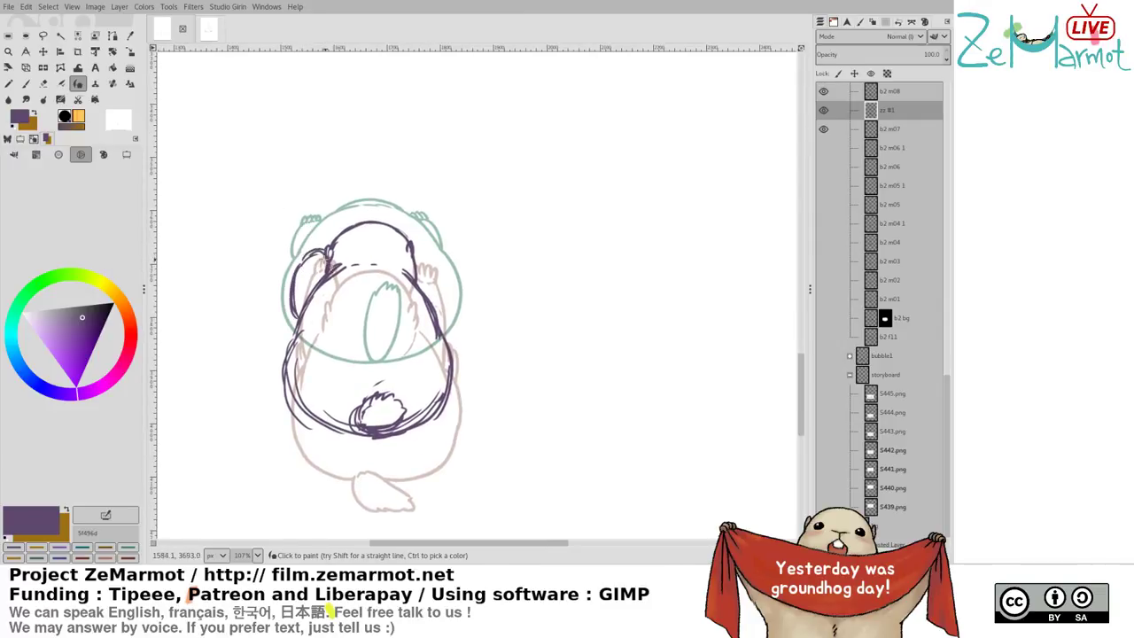
key("shift+e")
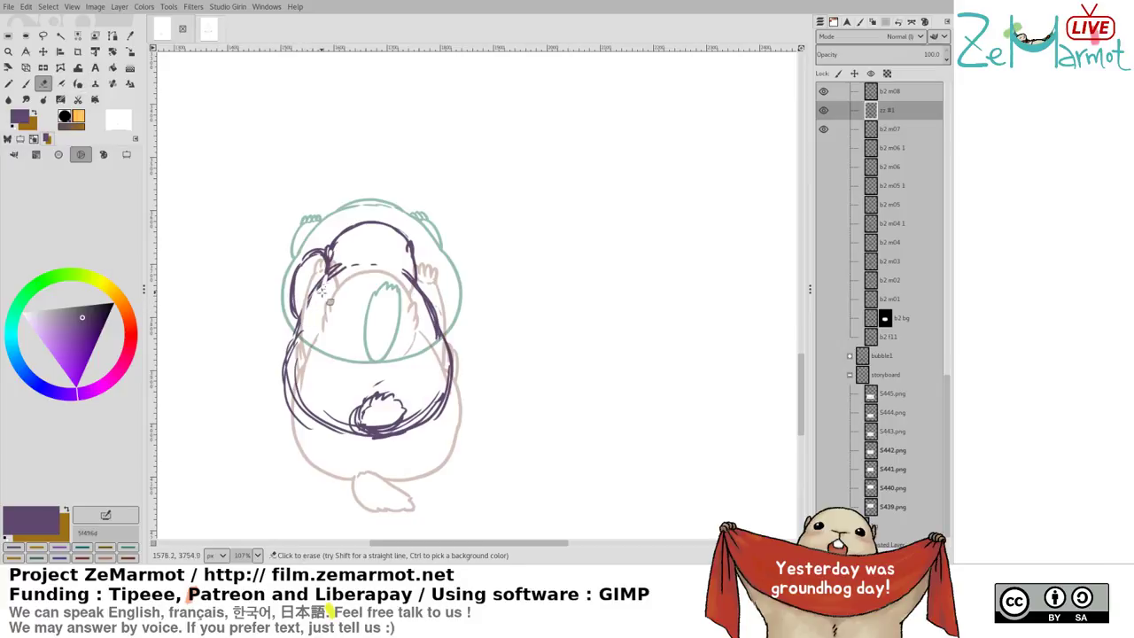
key("y")
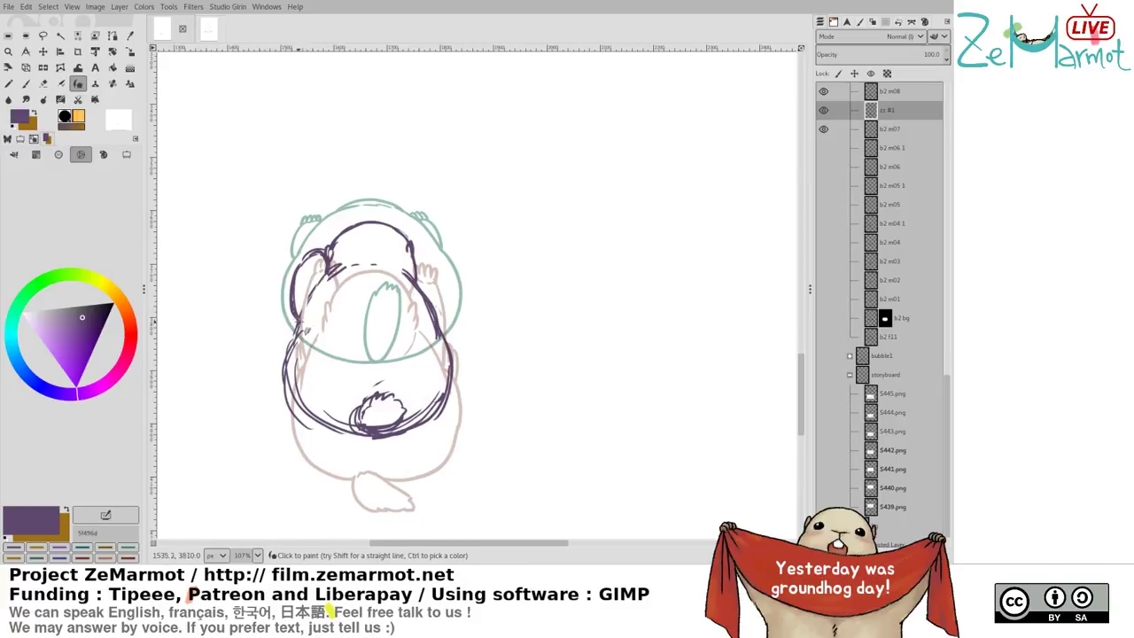
Sketch the fingers of the raised left paw and clean up their lines
left_click_drag(302, 259, 311, 240)
key("shift+e")
left_click_drag(302, 251, 315, 249)
key("y")
key("shift+e")
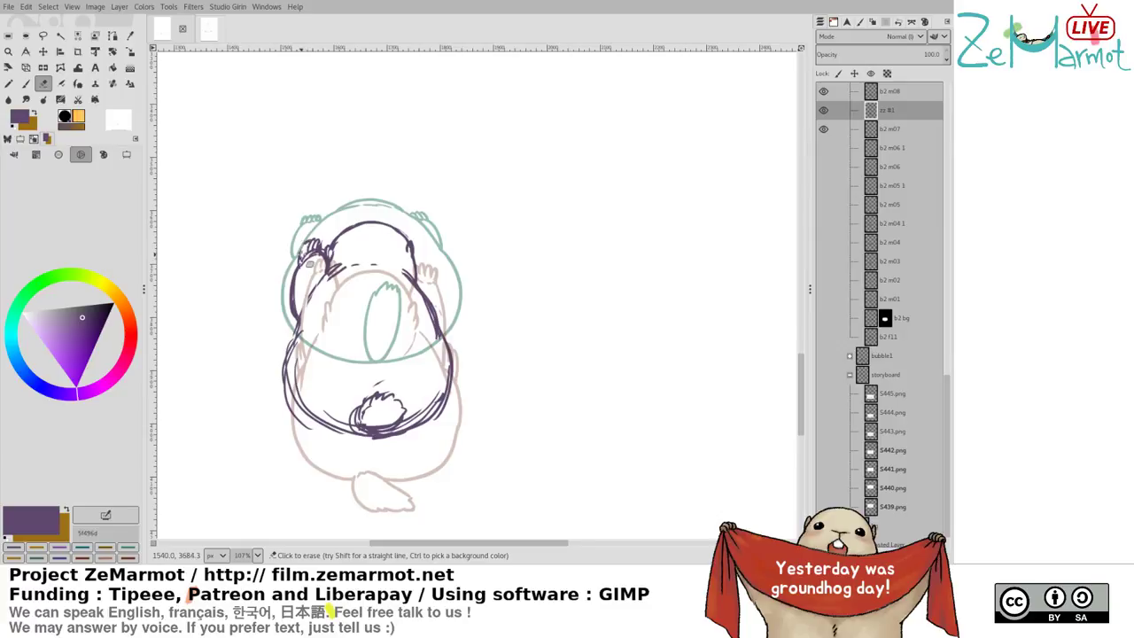
key("y")
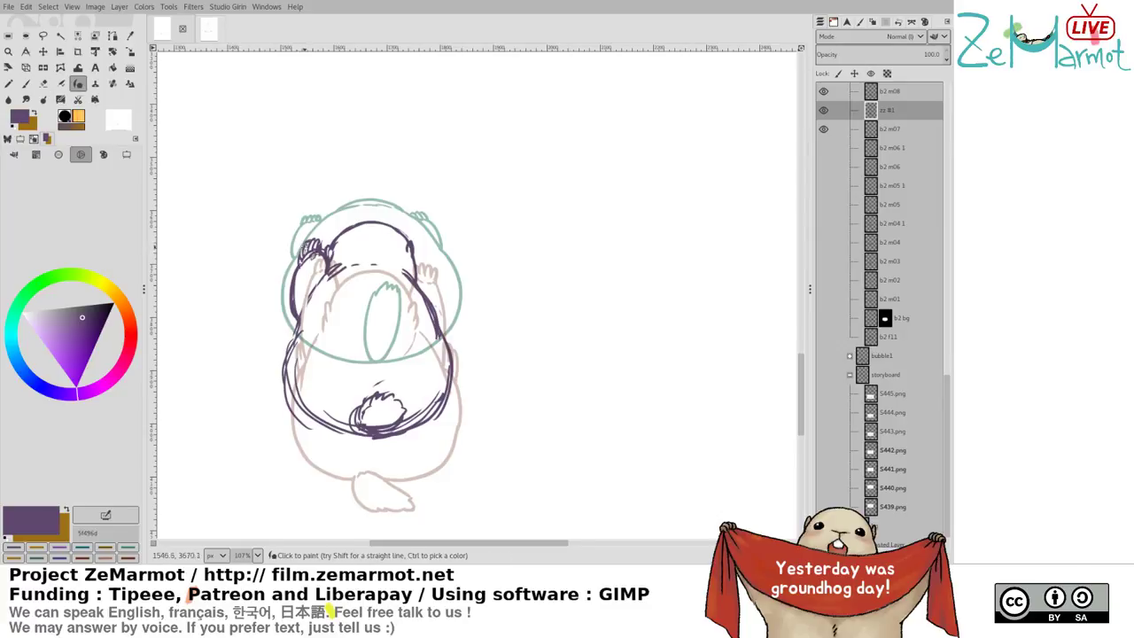
key("shift+e")
key("y")
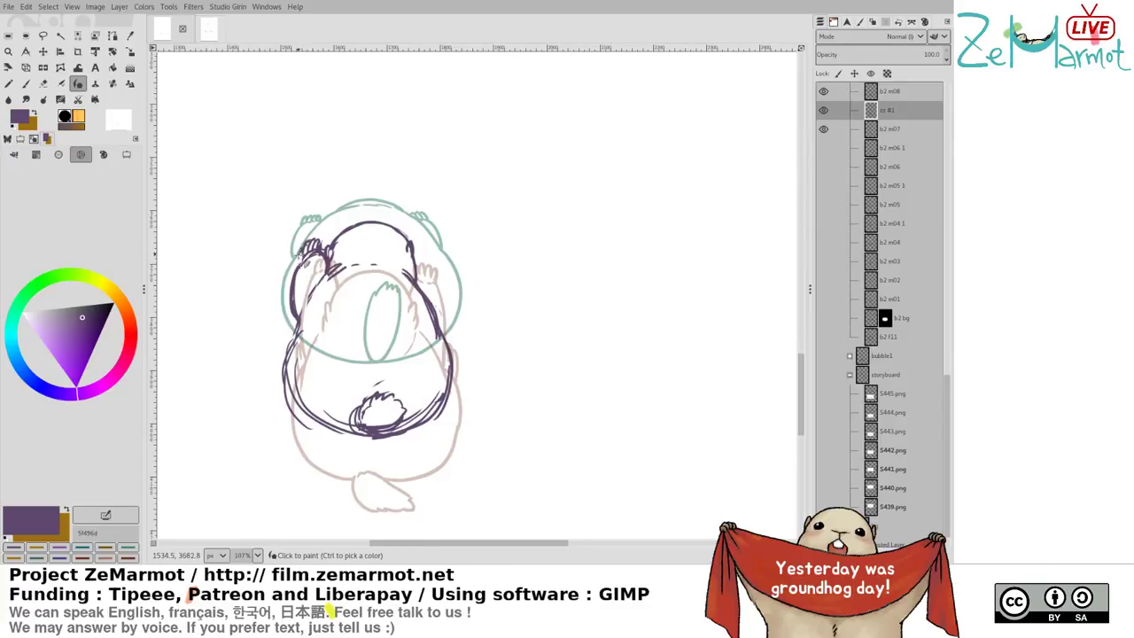
Sketch the raised right arm beside the head, curving from the paw down to the side of the body
key("shift+e")
key("y")
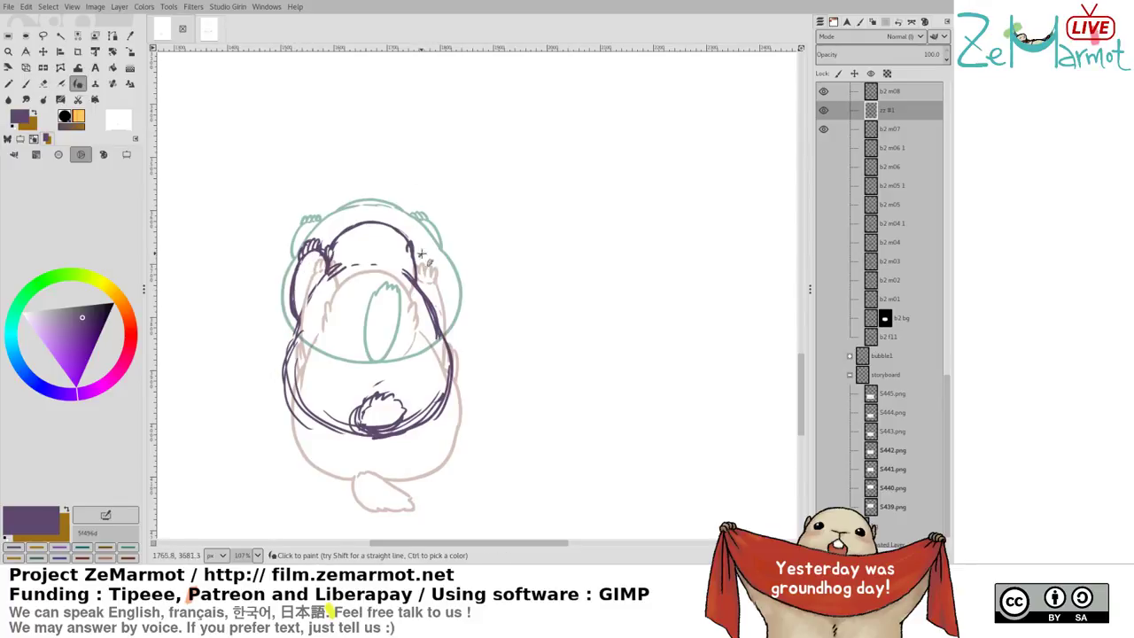
left_click_drag(439, 284, 448, 330)
mouse_move(418, 257)
left_mouse_down()
mouse_move(421, 290)
mouse_move(448, 278)
mouse_move(441, 335)
left_mouse_up()
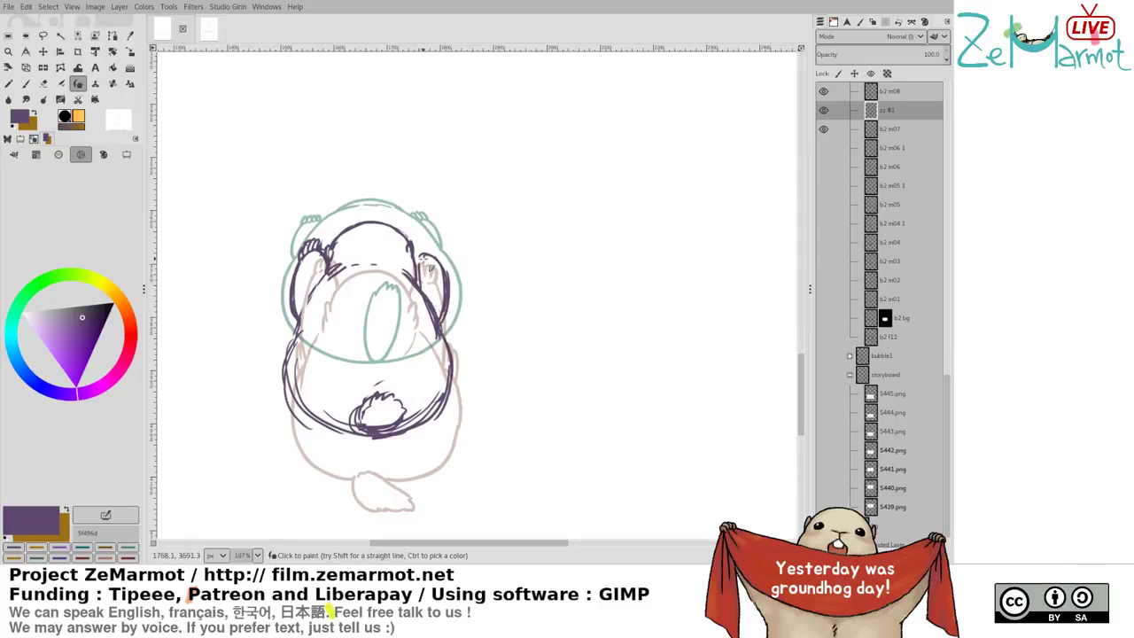
key("shift+e")
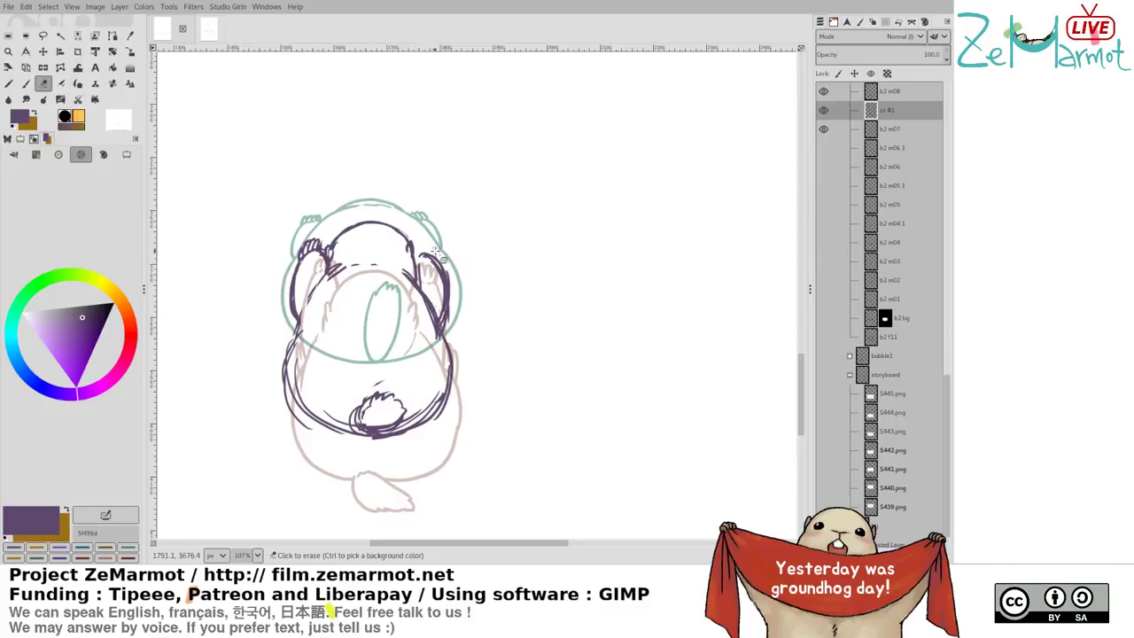
key("y")
Sketch the fingers of the raised right paw against the head and clean up the lines around the arm
left_click_drag(414, 255, 419, 269)
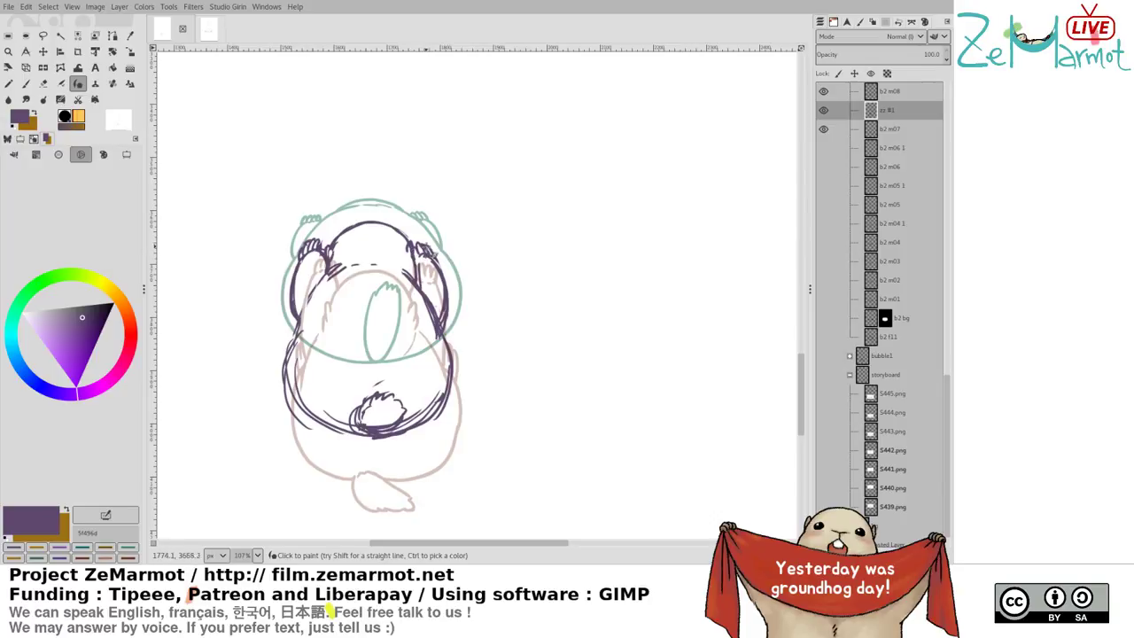
key("shift+e")
mouse_move(426, 252)
left_mouse_down()
mouse_move(426, 282)
mouse_move(417, 273)
mouse_move(439, 321)
mouse_move(403, 264)
mouse_move(445, 328)
left_mouse_up()
key("y")
key("shift+e")
key("y")
key("shift+e")
key("y")
Erase excess strokes along the right flank and redraw the lower body outline on both sides
key("shift+e")
mouse_move(424, 279)
left_mouse_down()
mouse_move(448, 311)
mouse_move(461, 380)
left_mouse_up()
key("y")
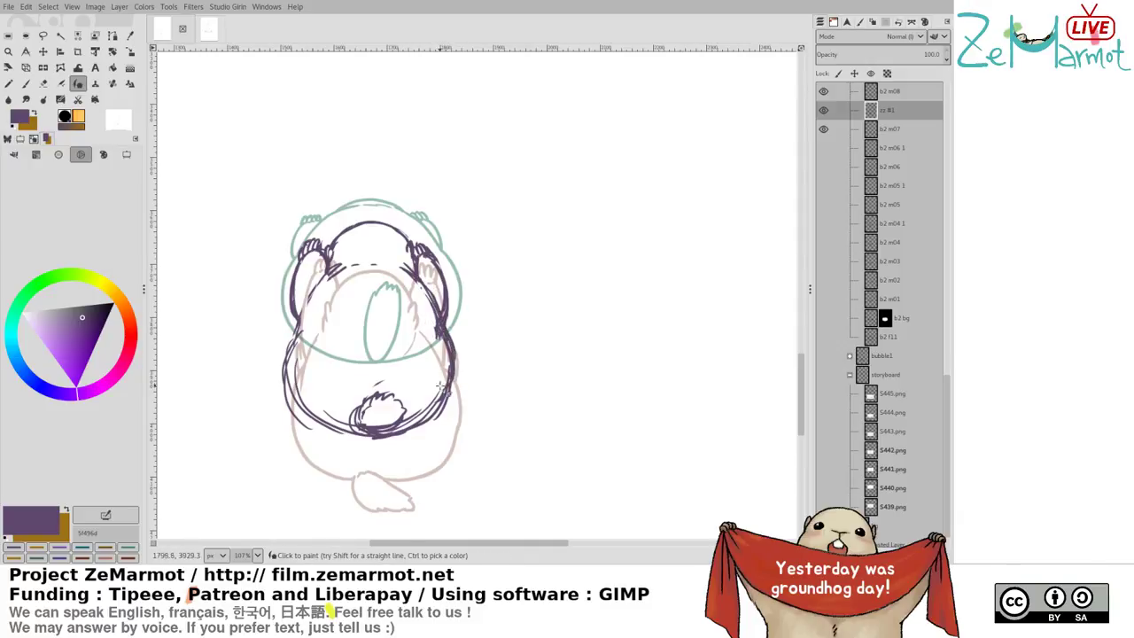
left_click_drag(448, 338, 440, 403)
left_click_drag(307, 312, 298, 389)
mouse_move(296, 351)
left_mouse_down()
mouse_move(301, 409)
mouse_move(289, 397)
mouse_move(315, 432)
left_mouse_up()
key("shift+e")
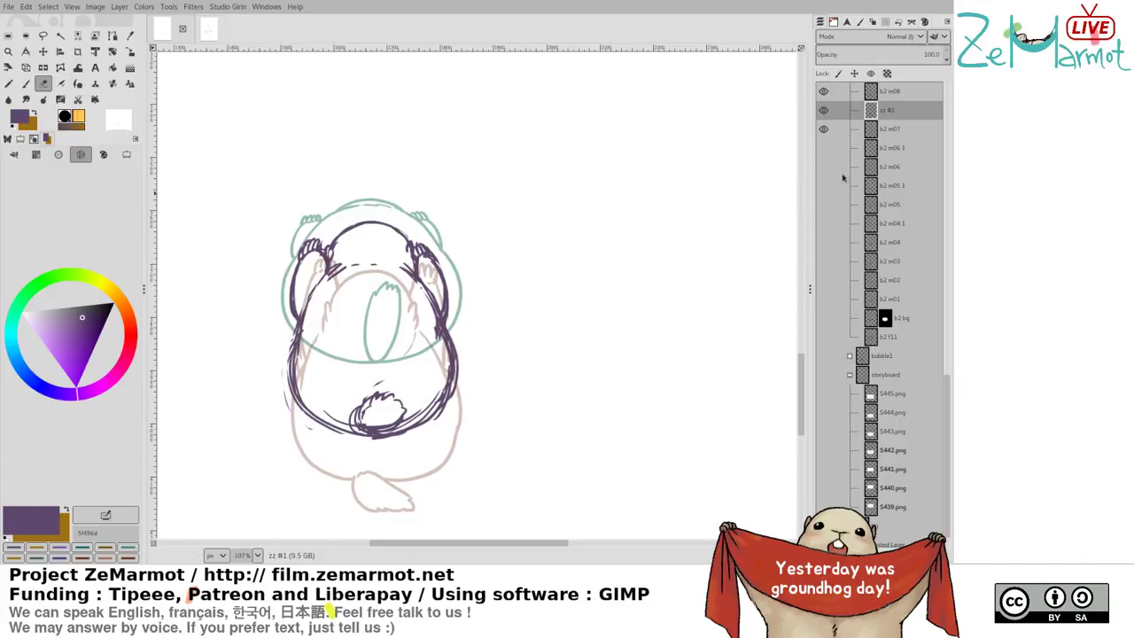
Show layers b2 m06 1, b2 m07, zz #1 and b2 m08 alone one after another to check the motion
left_click(824, 110, "shift")
left_click(824, 91, "shift")
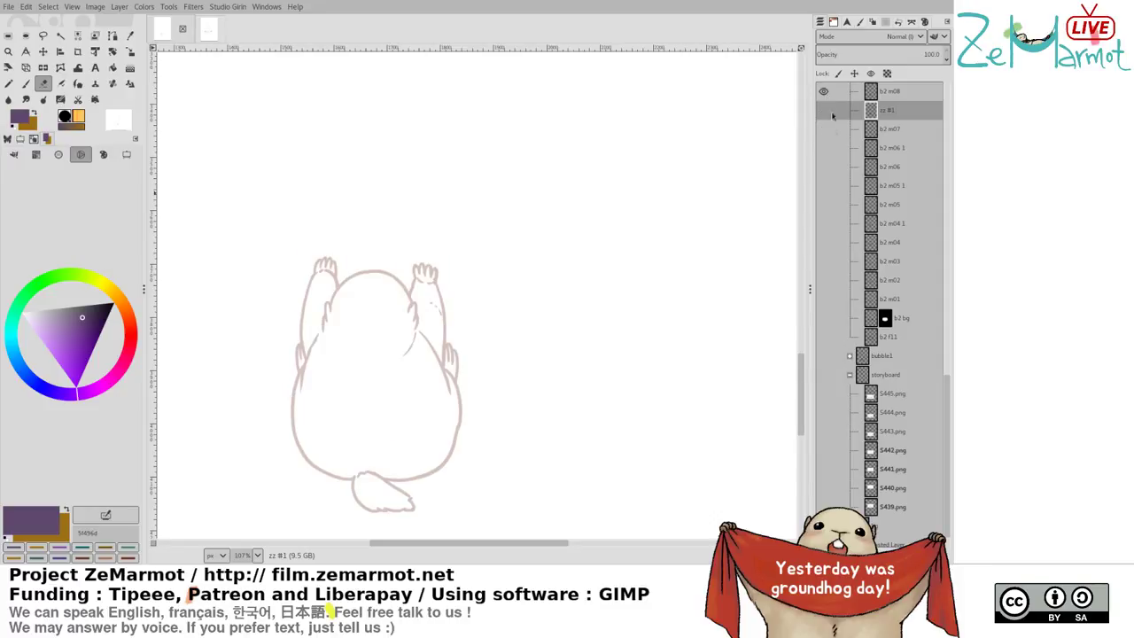
left_click(830, 129)
left_click(825, 126, "shift")
left_click(824, 110, "shift")
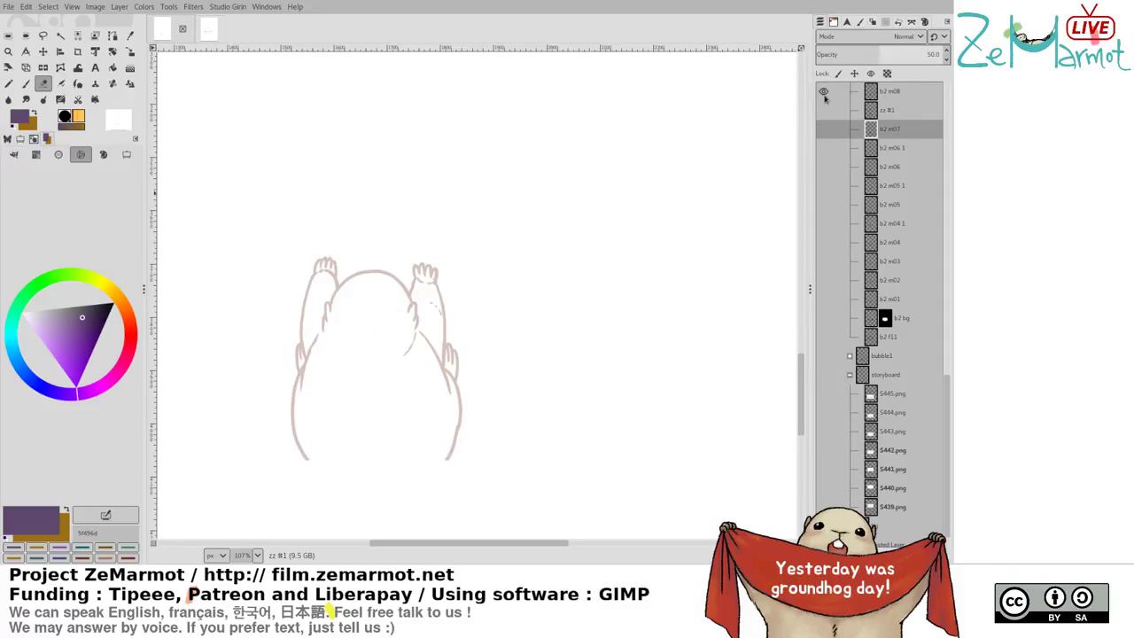
left_click(825, 94, "shift")
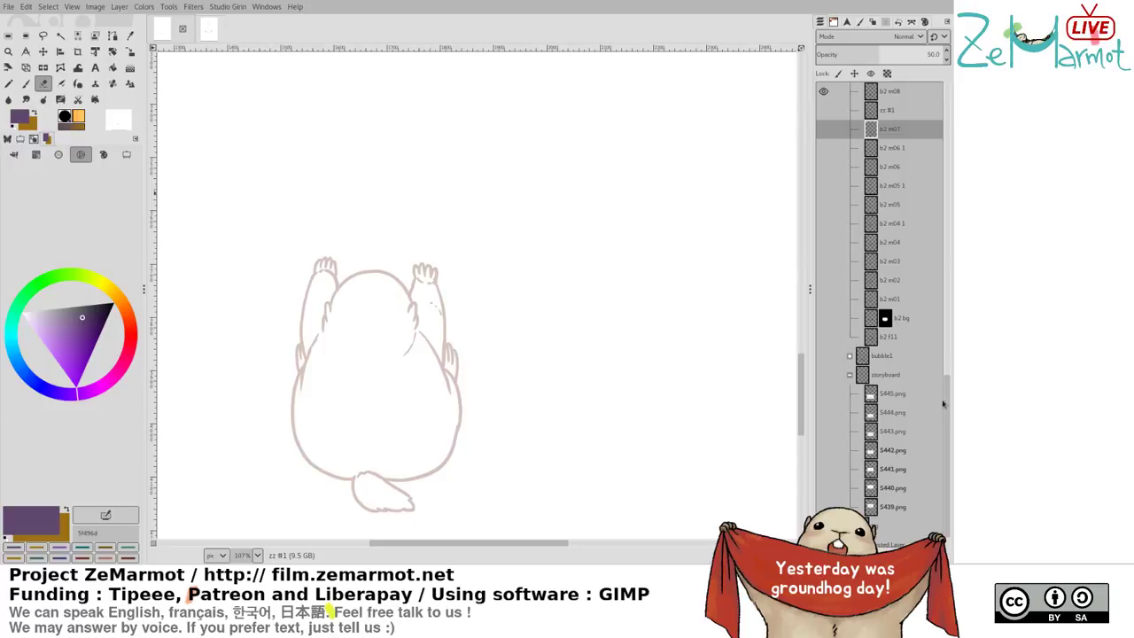
scroll(942, 404, "up", 5)
left_click(825, 303, "shift")
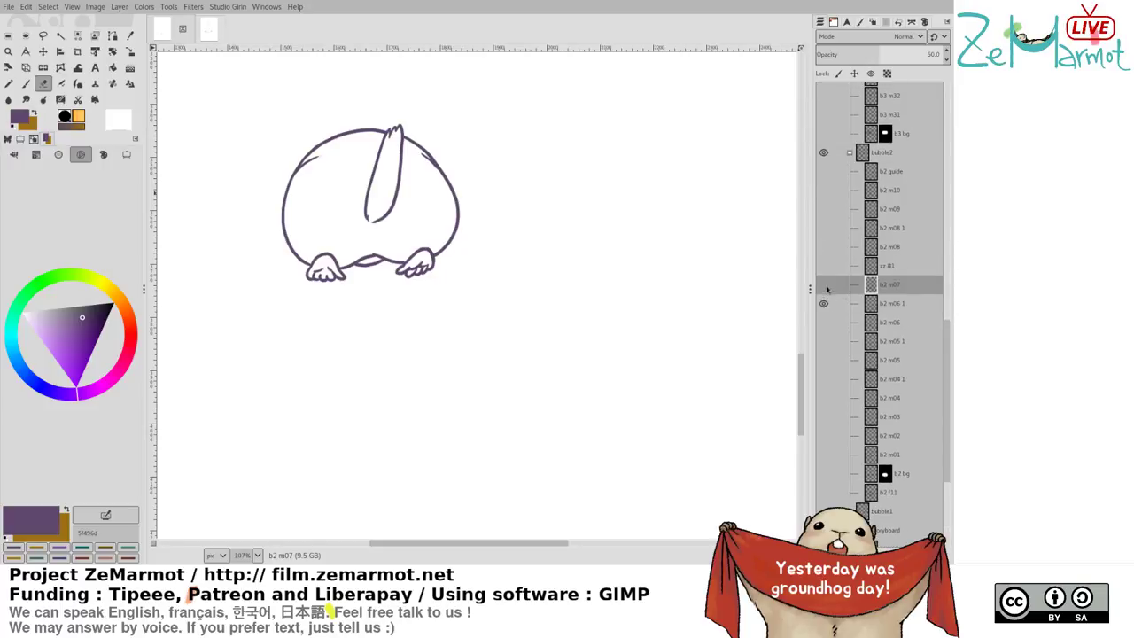
left_click(825, 285, "shift")
left_click(826, 265, "shift")
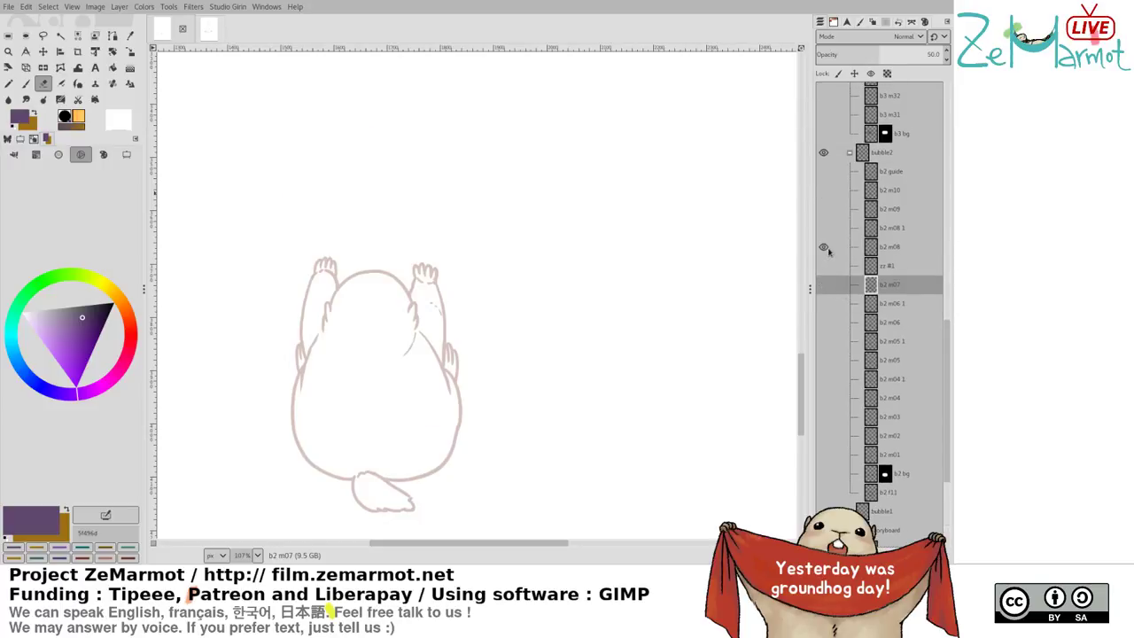
left_click(825, 265, "shift")
Select the lower body and tail freehand on layer zz #1 and shift them up slightly
left_click(888, 266)
key("f")
mouse_move(332, 330)
left_mouse_down()
mouse_move(250, 355)
mouse_move(528, 368)
mouse_move(332, 327)
mouse_move(301, 344)
mouse_move(305, 354)
left_mouse_up()
left_click_drag(299, 349, 299, 354)
key("ctrl+h")
key("shift+e")
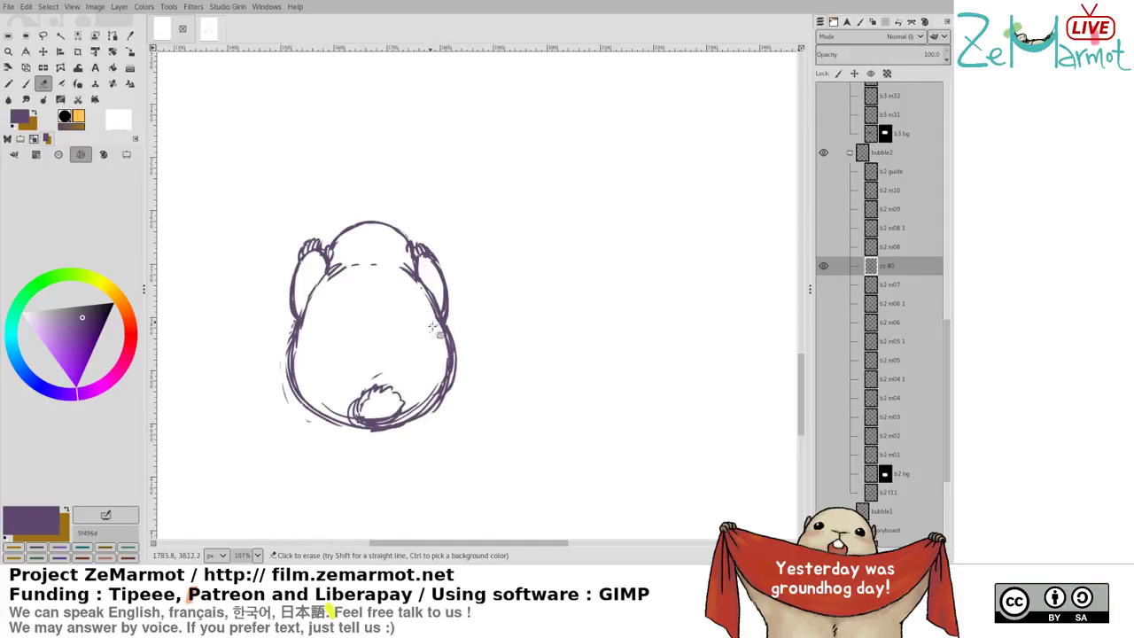
key("k")
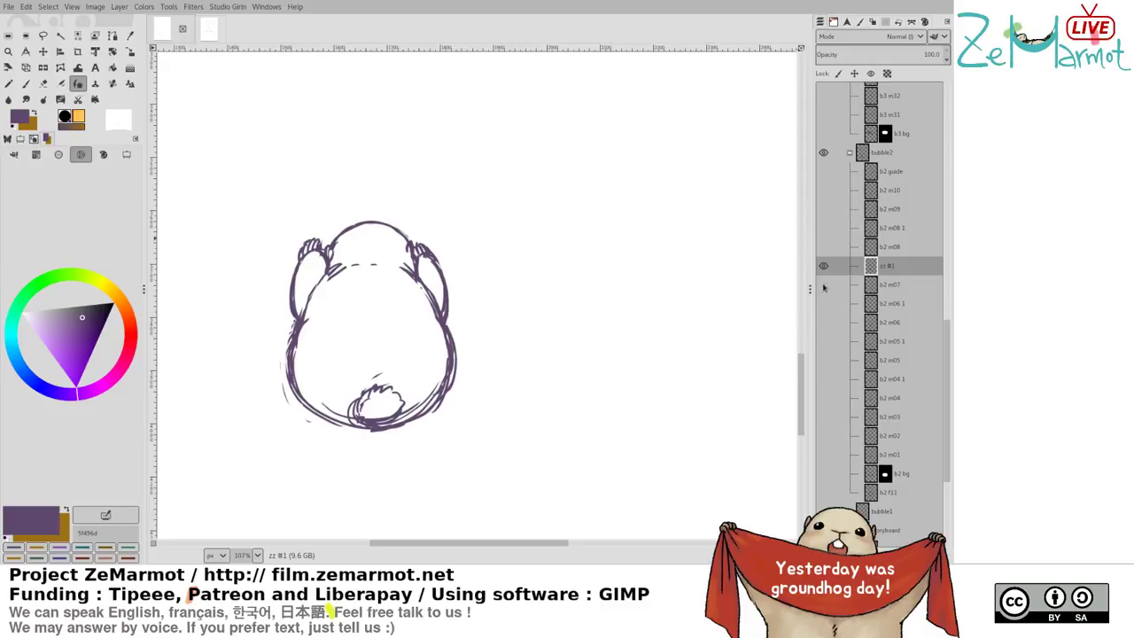
Compare the sketch with frame b2 m07, then clean up the inner strokes down the left flank
left_click(824, 267)
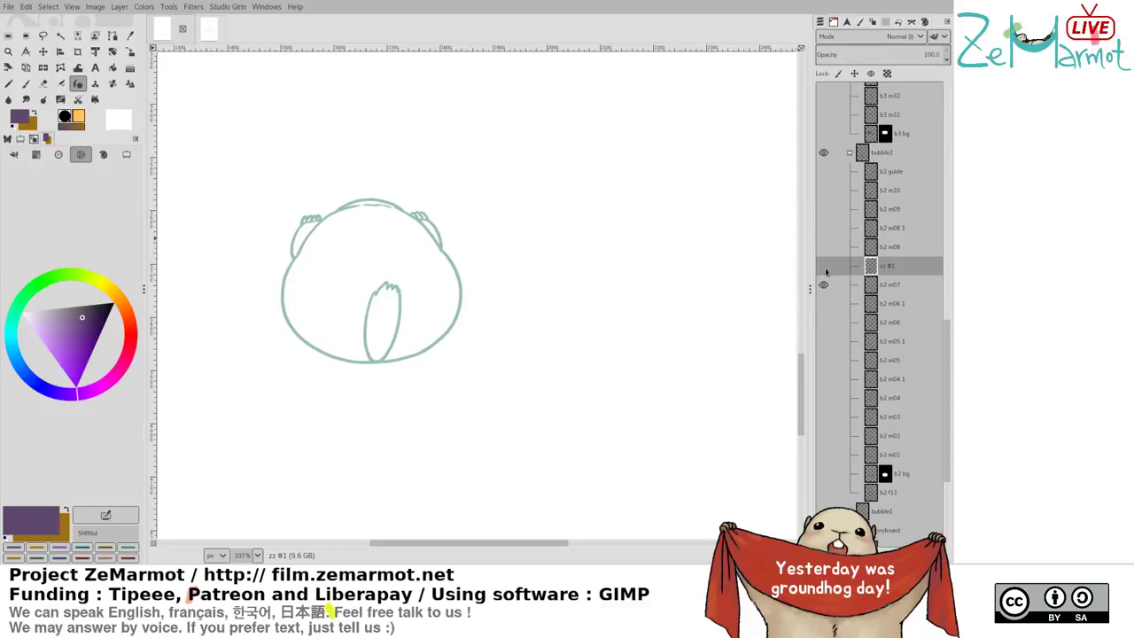
left_click(826, 268, "shift")
key("shift+e")
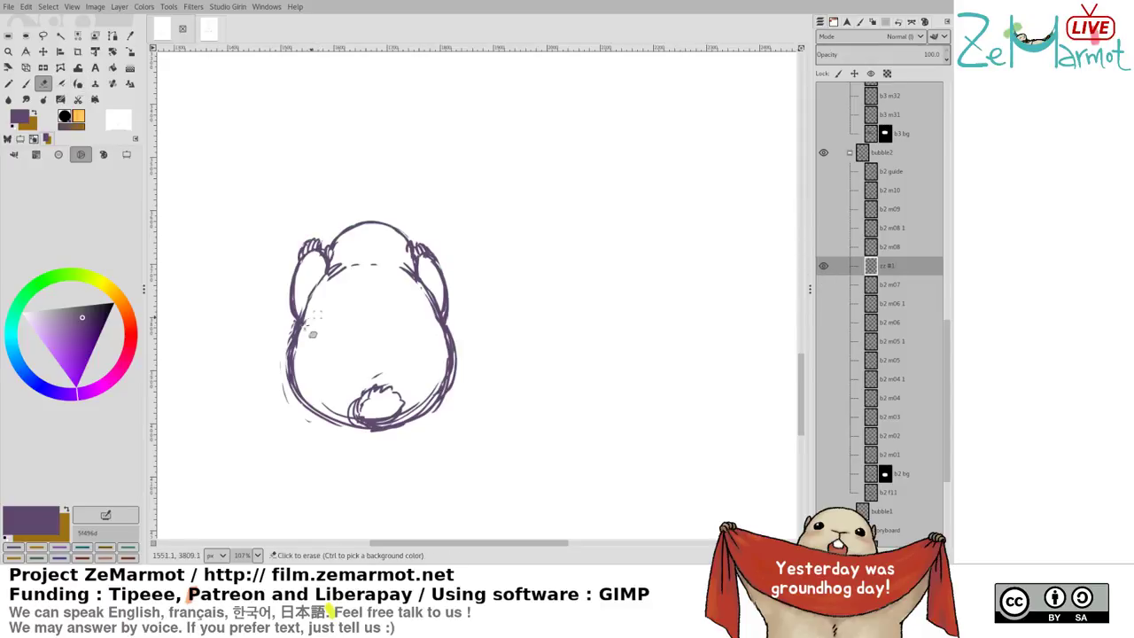
mouse_move(305, 325)
left_mouse_down()
mouse_move(306, 385)
mouse_move(292, 412)
left_mouse_up()
key("p")
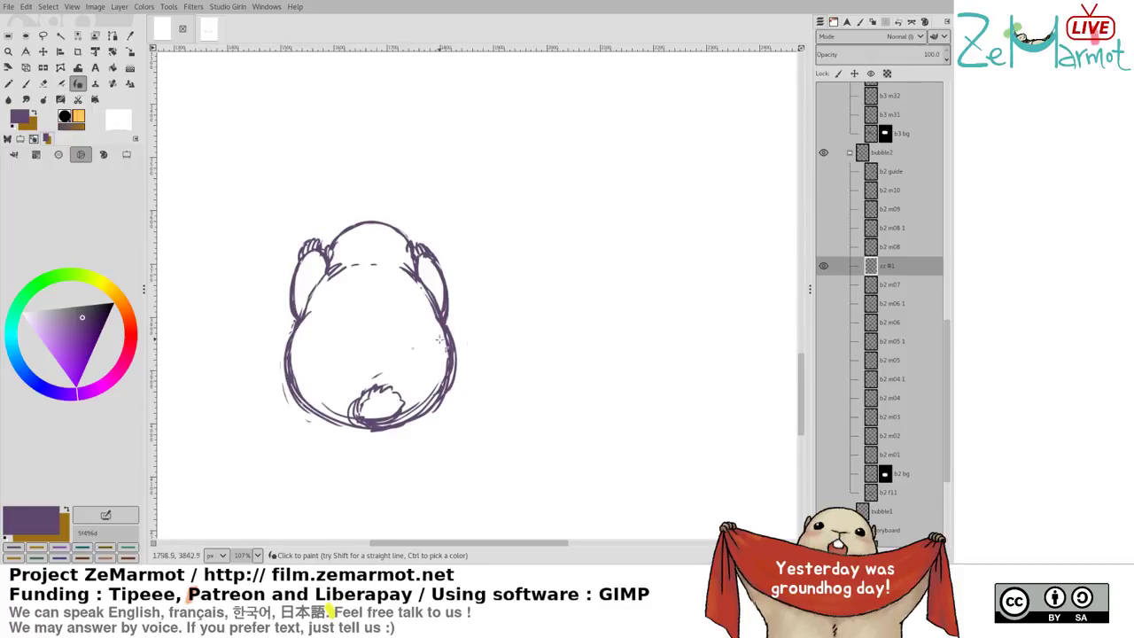
Redraw the right hip wider below the arm and erase the old inner strokes along that side
left_click_drag(422, 301, 438, 320)
mouse_move(450, 335)
left_mouse_down()
mouse_move(458, 376)
mouse_move(434, 413)
left_mouse_up()
mouse_move(459, 365)
left_mouse_down()
mouse_move(453, 384)
mouse_move(403, 416)
left_mouse_up()
key("shift+e")
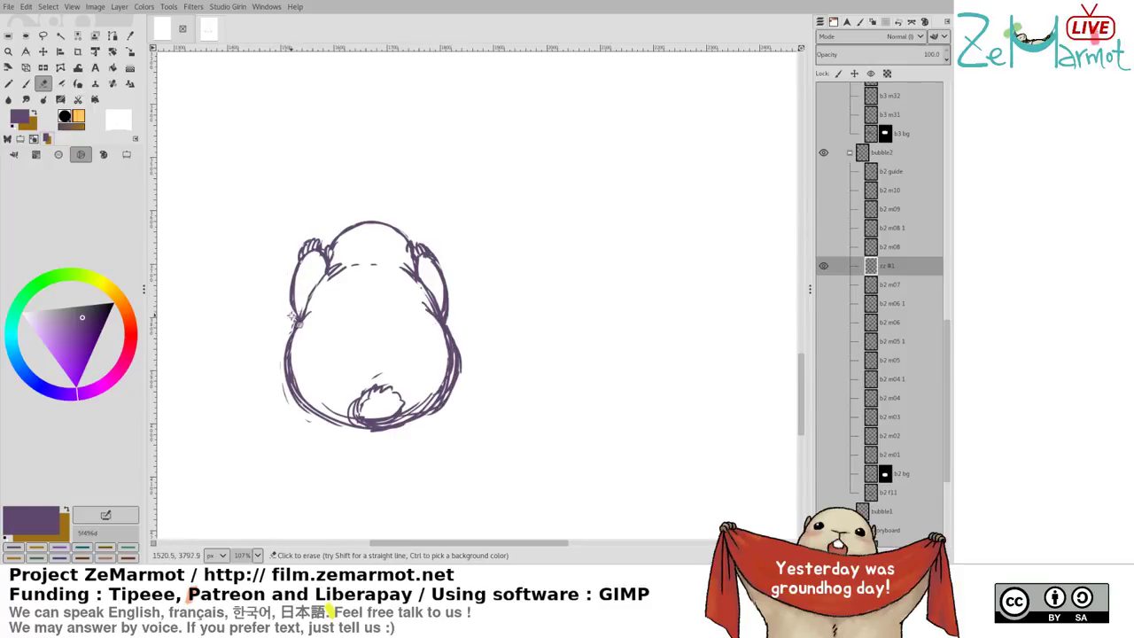
key("p")
key("shift+e")
mouse_move(446, 333)
left_mouse_down()
mouse_move(445, 385)
mouse_move(412, 409)
left_mouse_up()
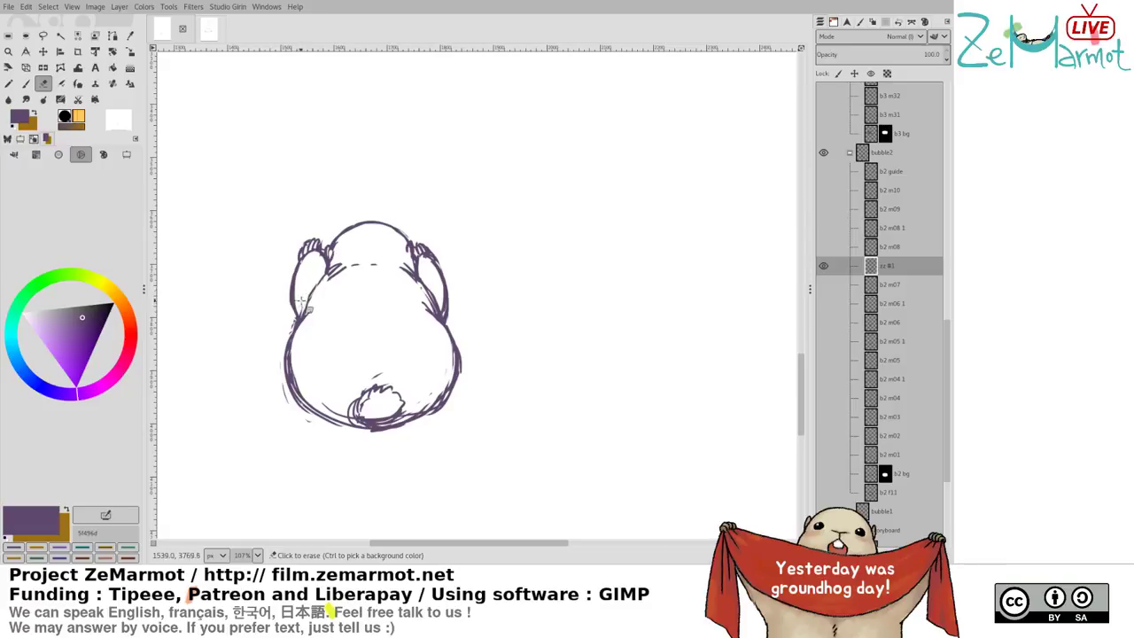
Clean up the lower ends of both arms and redraw the back folds where they meet the body
key("s")
key("shift+e")
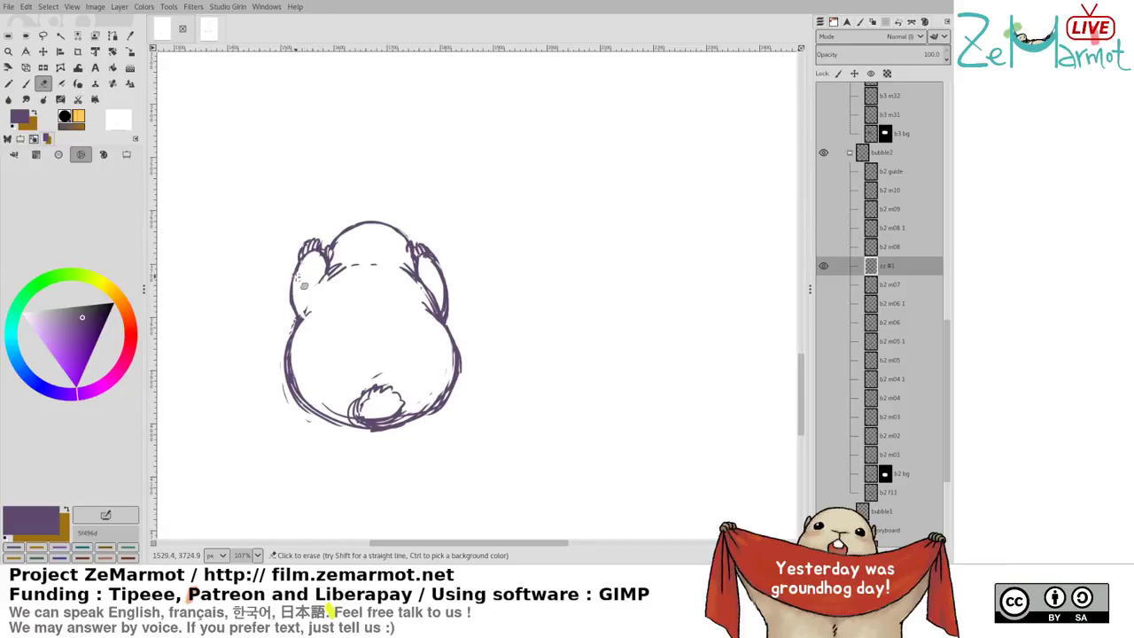
key("s")
mouse_move(295, 301)
left_mouse_down()
mouse_move(315, 326)
mouse_move(311, 312)
left_mouse_up()
key("shift+e")
left_click_drag(445, 315, 431, 298)
key("y")
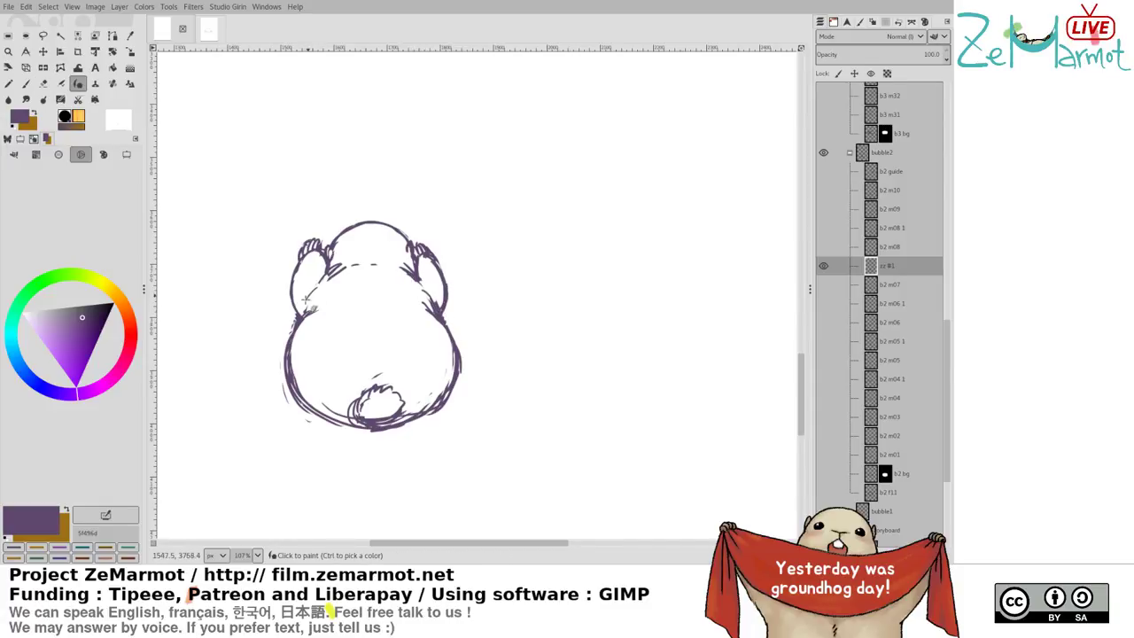
left_click_drag(315, 290, 306, 304)
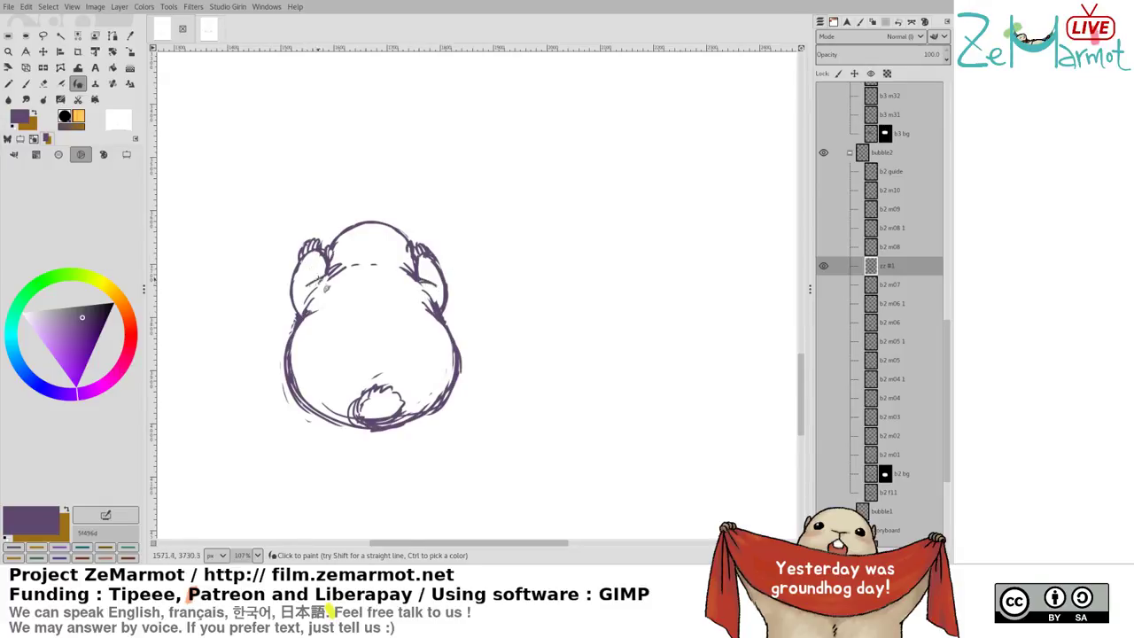
Alternate between showing only b2 m07, zz #1 and b2 m08 to check the in-between's motion
left_click(825, 267)
left_click(823, 266)
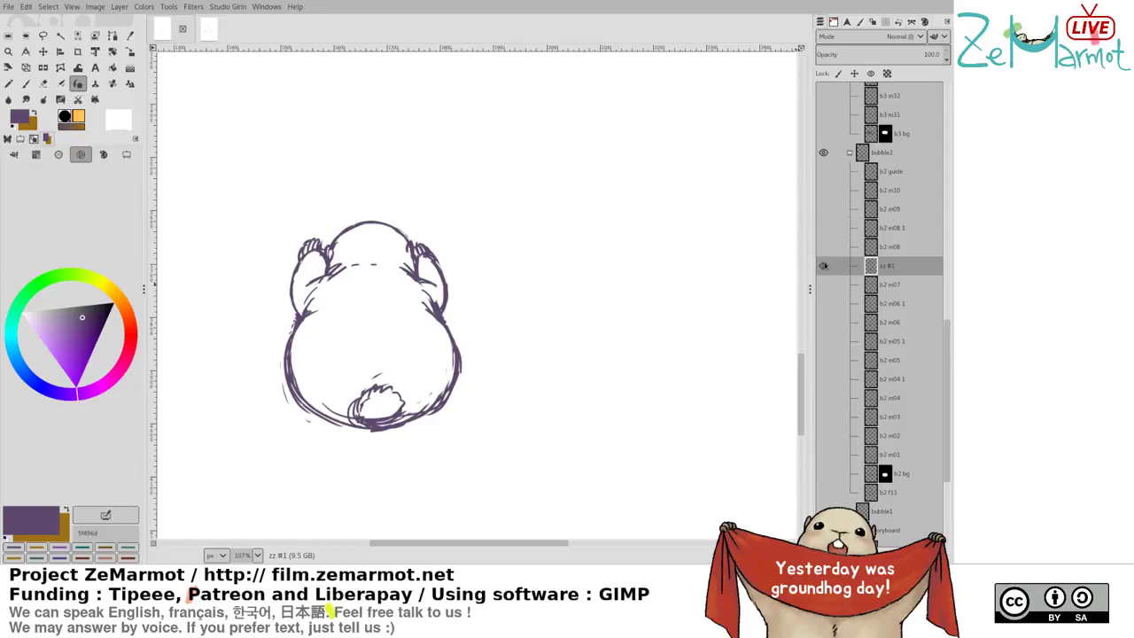
left_click(824, 249, "shift")
left_click(823, 265, "shift")
left_click(823, 285, "shift")
left_click(823, 267, "shift")
left_click(824, 249, "shift")
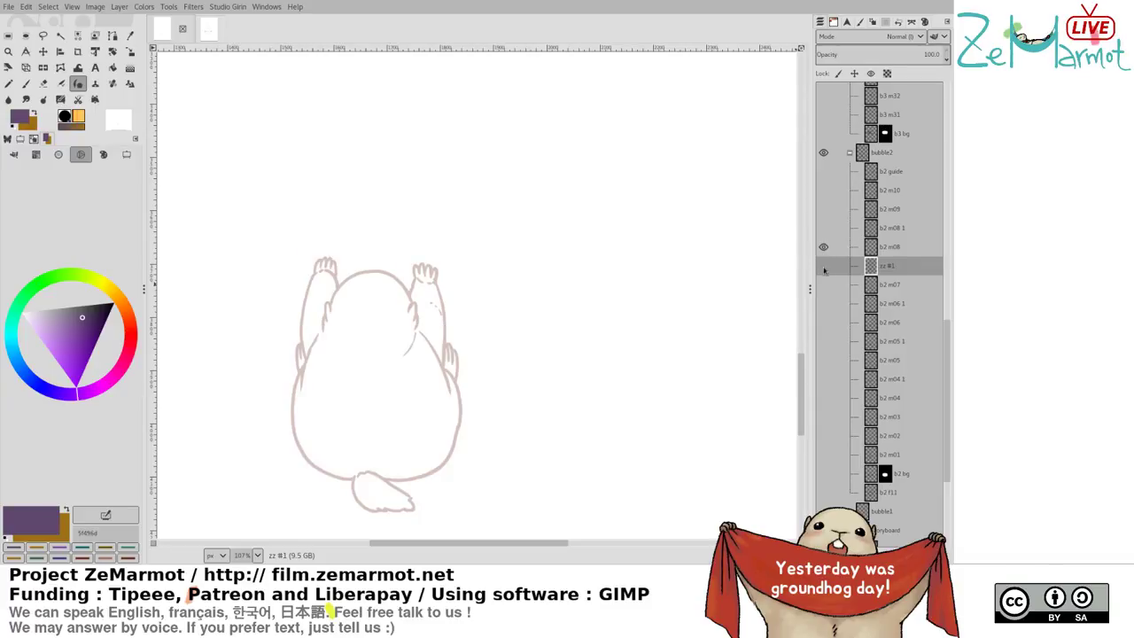
left_click(823, 267, "shift")
key("shift+e")
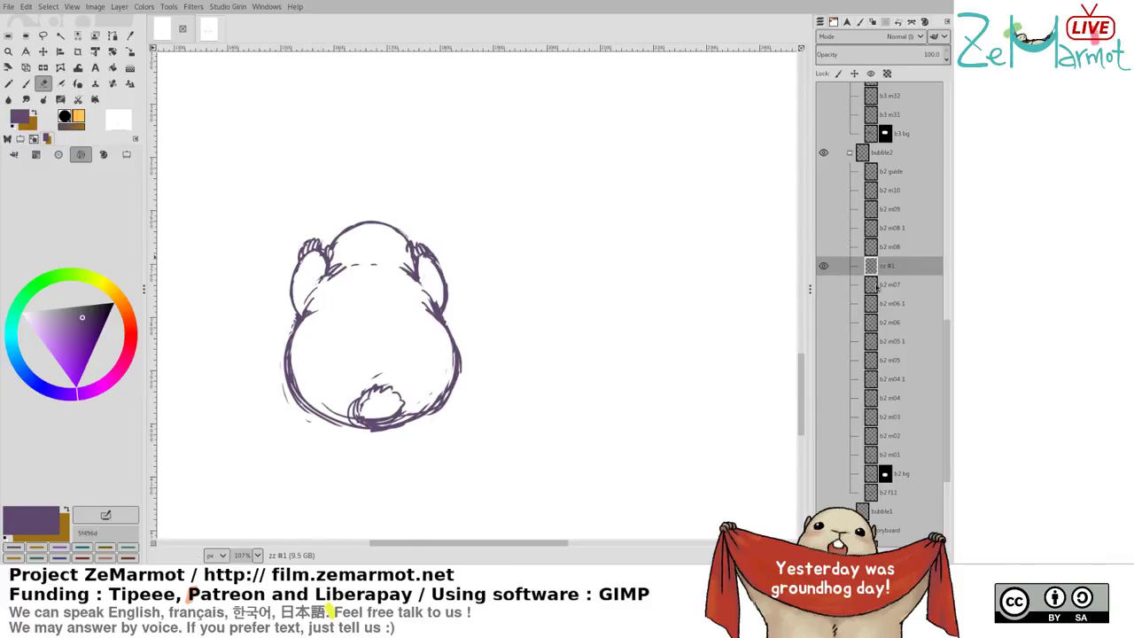
left_click(824, 285, "shift")
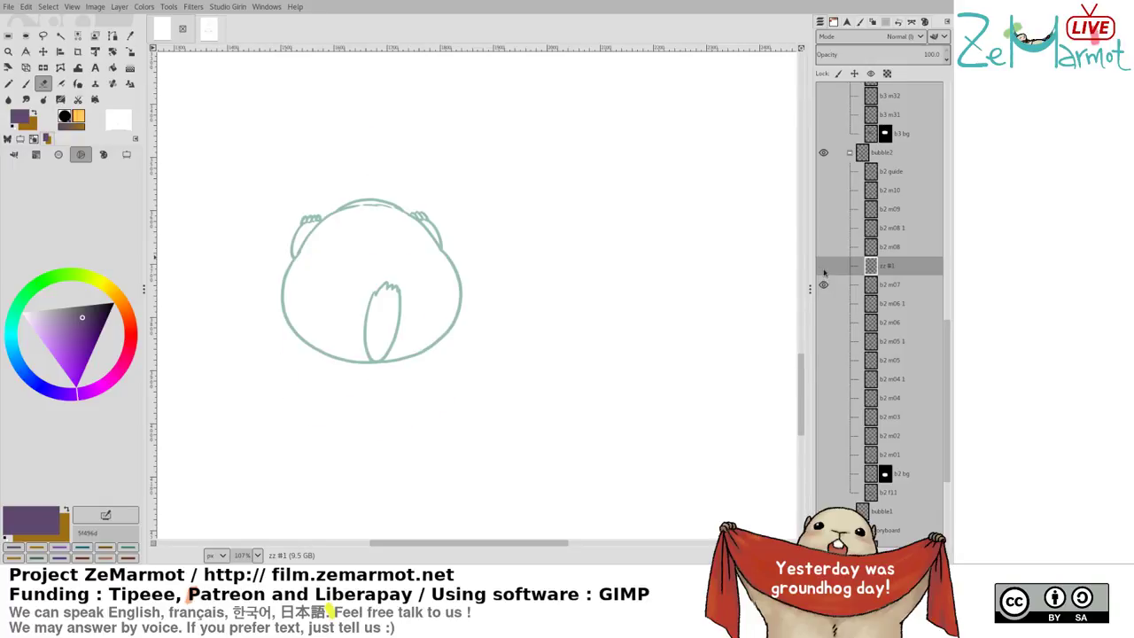
left_click(823, 267, "shift")
left_click(822, 249, "shift")
left_click(823, 266, "shift")
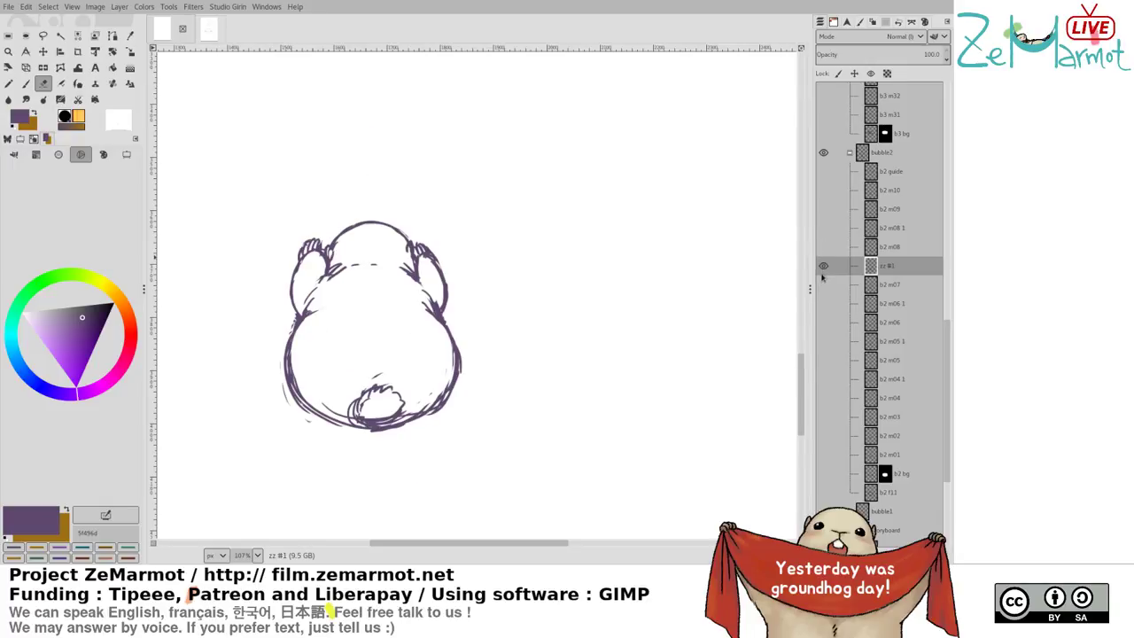
Lower the opacity of layer zz #1 to 43 and add a new layer zz #2 above it
key("k")
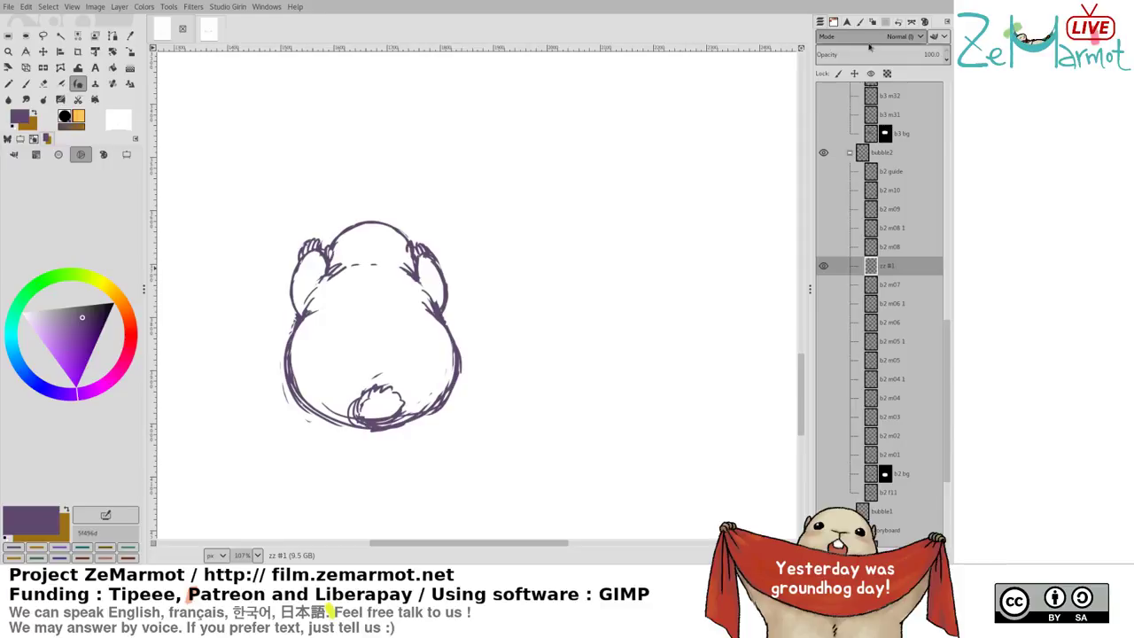
left_click(871, 54)
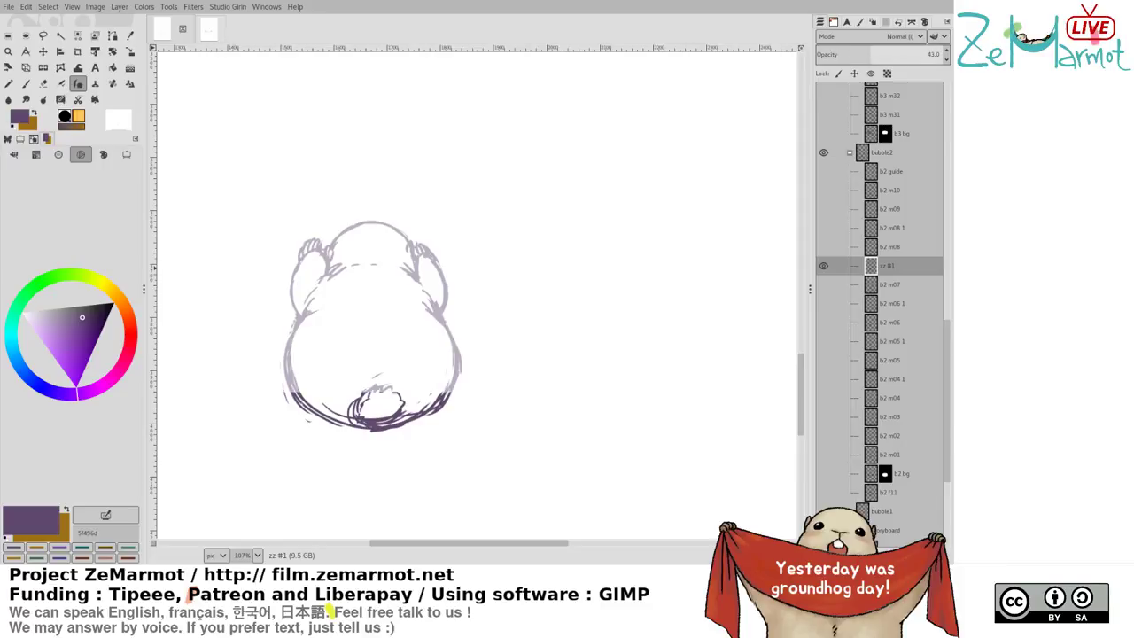
key("shift+ctrl+n")
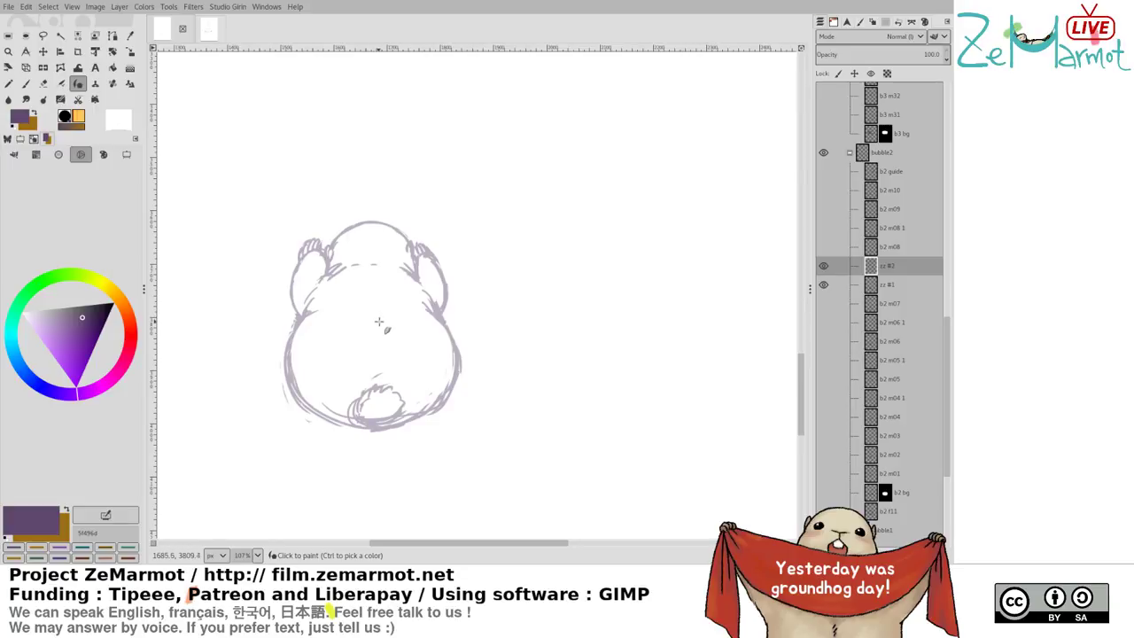
Trace the head curve and both ears in clean lines over the faded sketch on layer zz #2
scroll(340, 257, "up", 5)
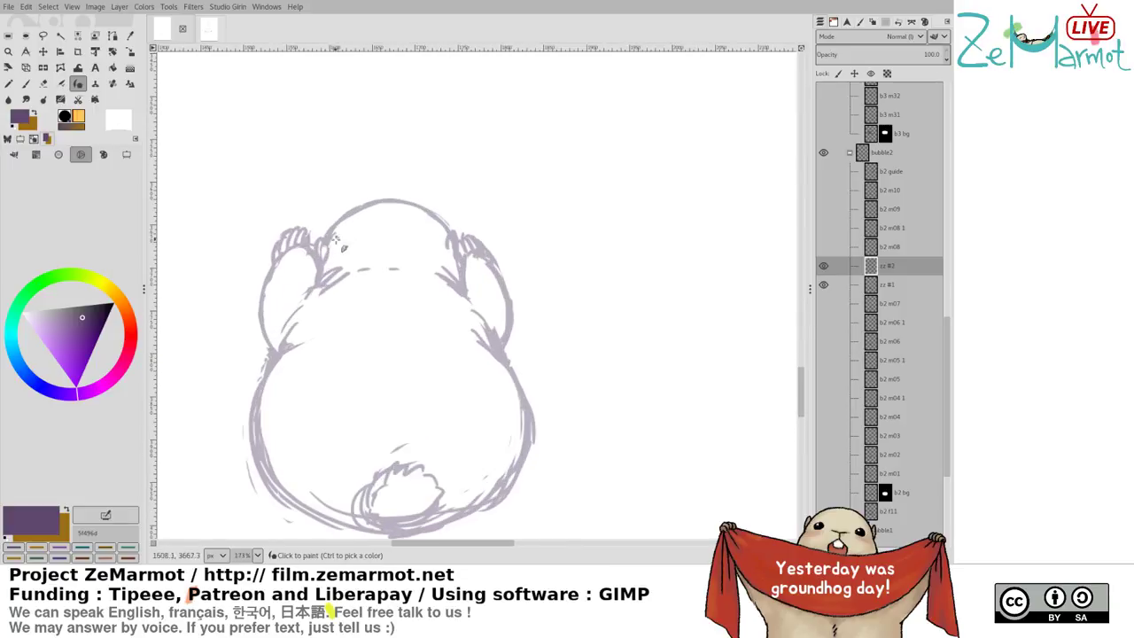
mouse_move(325, 239)
left_mouse_down()
mouse_move(321, 265)
mouse_move(366, 219)
mouse_move(428, 216)
mouse_move(458, 233)
left_mouse_up()
key("ctrl+z")
key("ctrl+z")
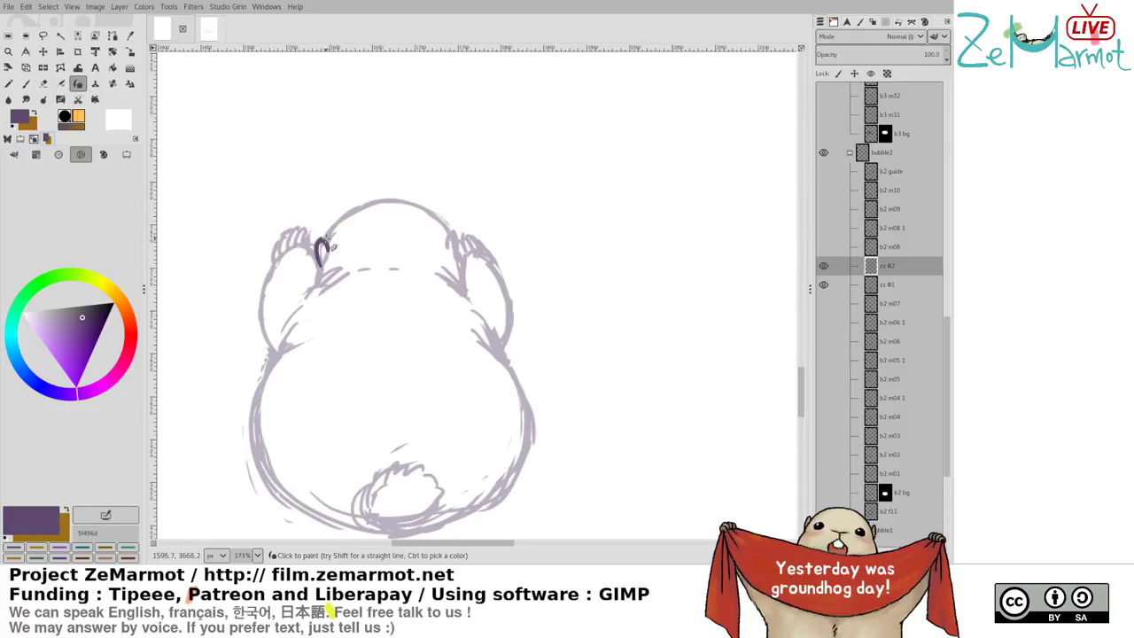
mouse_move(326, 239)
left_mouse_down()
mouse_move(346, 213)
mouse_move(404, 208)
mouse_move(436, 220)
left_mouse_up()
key("ctrl+z")
mouse_move(328, 241)
left_mouse_down()
mouse_move(384, 206)
mouse_move(424, 212)
mouse_move(452, 233)
left_mouse_up()
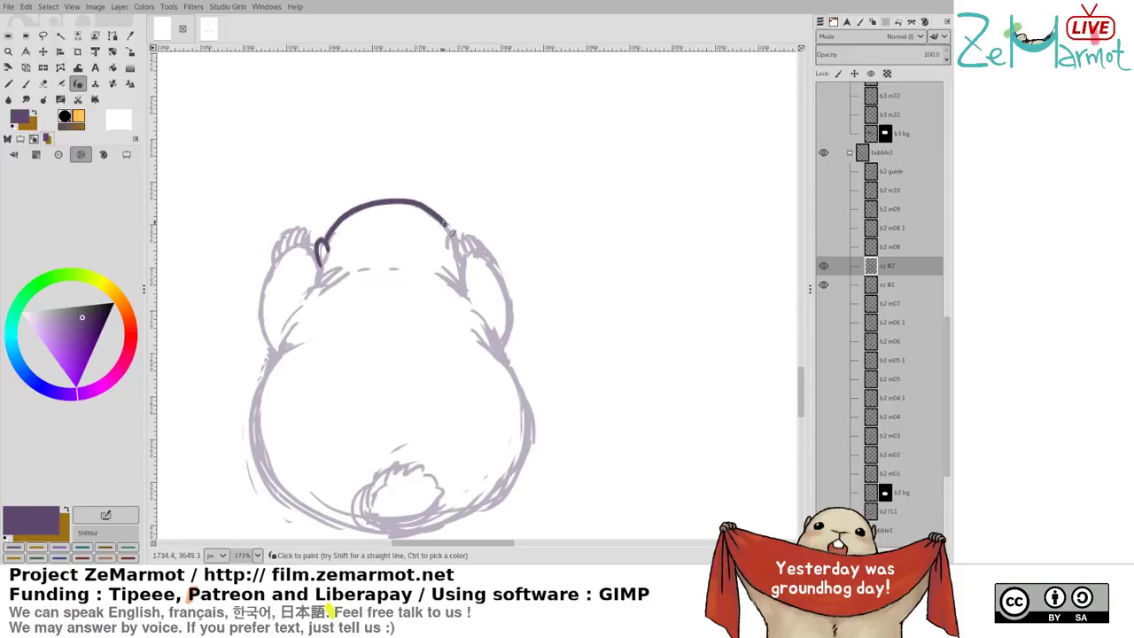
key("ctrl+z")
mouse_move(335, 246)
left_mouse_down()
mouse_move(368, 216)
mouse_move(420, 211)
mouse_move(457, 242)
mouse_move(450, 236)
mouse_move(447, 268)
left_mouse_up()
key("ctrl+z")
Trace the neck and shoulder lines and the outline of the raised right arm
mouse_move(319, 259)
left_mouse_down()
mouse_move(317, 285)
mouse_move(361, 268)
left_mouse_up()
key("ctrl+z")
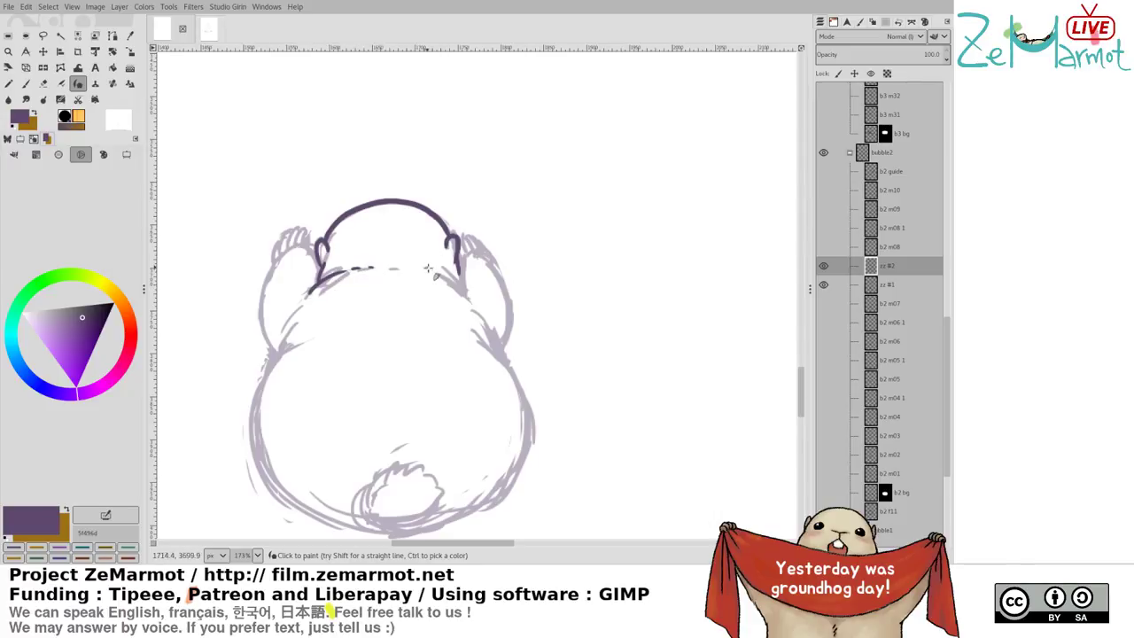
left_click_drag(429, 267, 475, 300)
mouse_move(472, 253)
left_mouse_down()
mouse_move(511, 306)
mouse_move(501, 354)
left_mouse_up()
key("ctrl+z")
mouse_move(477, 253)
left_mouse_down()
mouse_move(514, 316)
mouse_move(510, 342)
mouse_move(496, 338)
mouse_move(512, 366)
left_mouse_up()
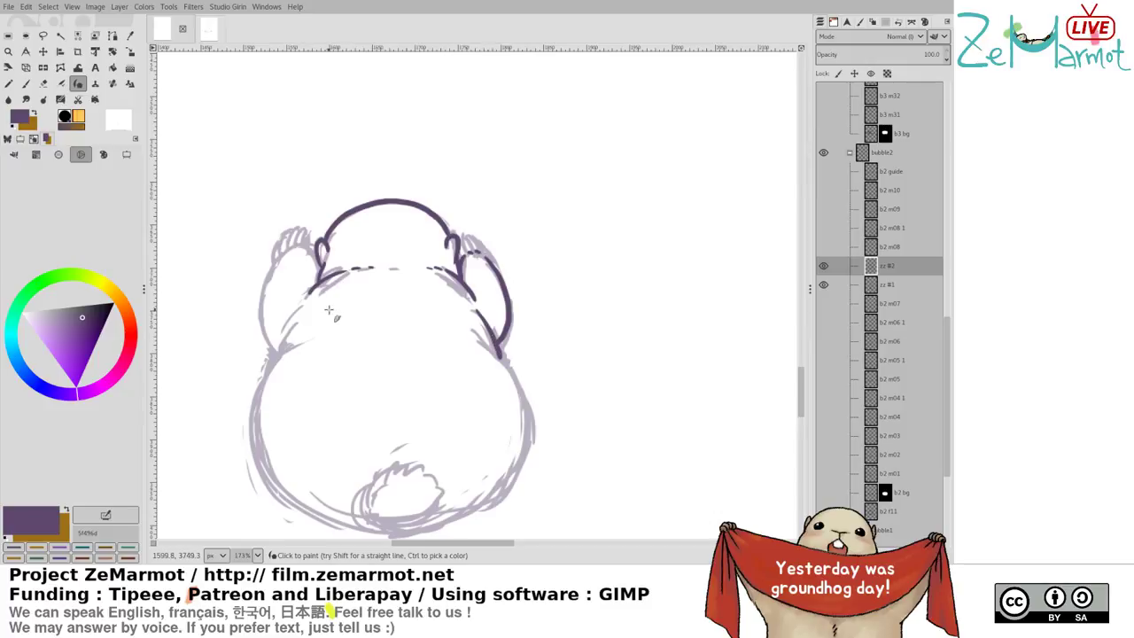
Trace the left back fold and the body outline from the left flank around to the base
left_click_drag(305, 300, 277, 353)
key("ctrl+z")
mouse_move(304, 310)
left_mouse_down()
mouse_move(263, 387)
mouse_move(271, 479)
left_mouse_up()
key("ctrl+z")
mouse_move(297, 342)
left_mouse_down()
mouse_move(256, 431)
mouse_move(265, 471)
mouse_move(310, 517)
mouse_move(380, 534)
left_mouse_up()
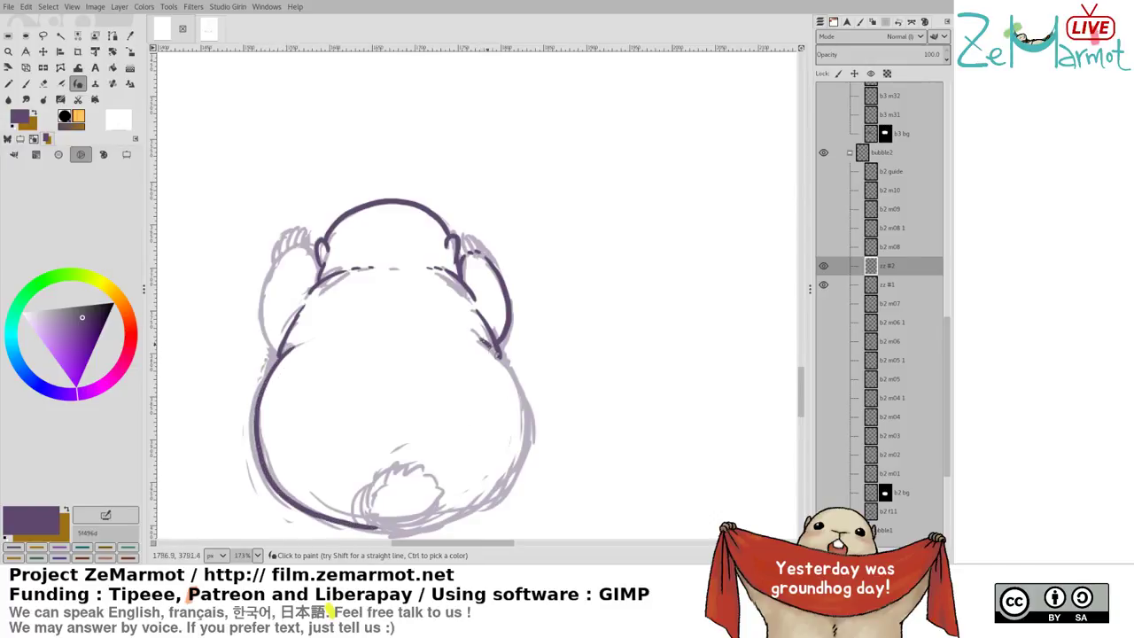
Trace the right side of the body outline from the flank down around to the base
mouse_move(488, 345)
left_mouse_down()
mouse_move(528, 414)
mouse_move(508, 369)
mouse_move(525, 396)
mouse_move(519, 464)
mouse_move(444, 522)
mouse_move(401, 526)
left_mouse_up()
key("ctrl+z")
key("ctrl+z")
Trace the outline of the raised left arm and the fingers of both raised paws
mouse_move(278, 257)
left_mouse_down()
mouse_move(264, 297)
mouse_move(280, 353)
left_mouse_up()
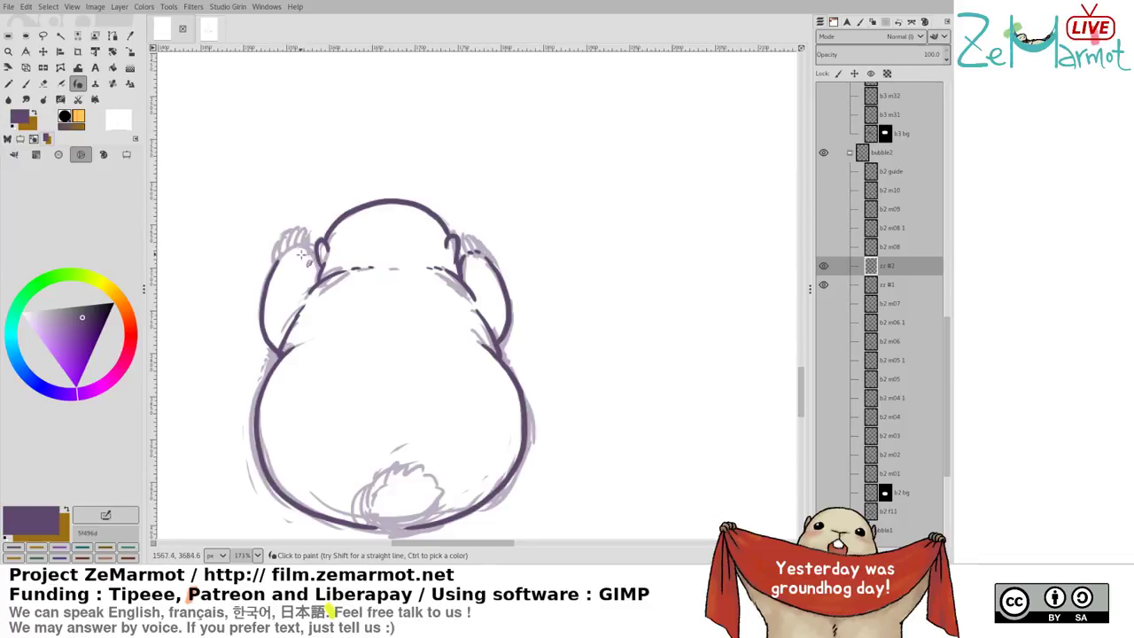
mouse_move(301, 251)
left_mouse_down()
mouse_move(311, 279)
mouse_move(314, 266)
mouse_move(307, 235)
left_mouse_up()
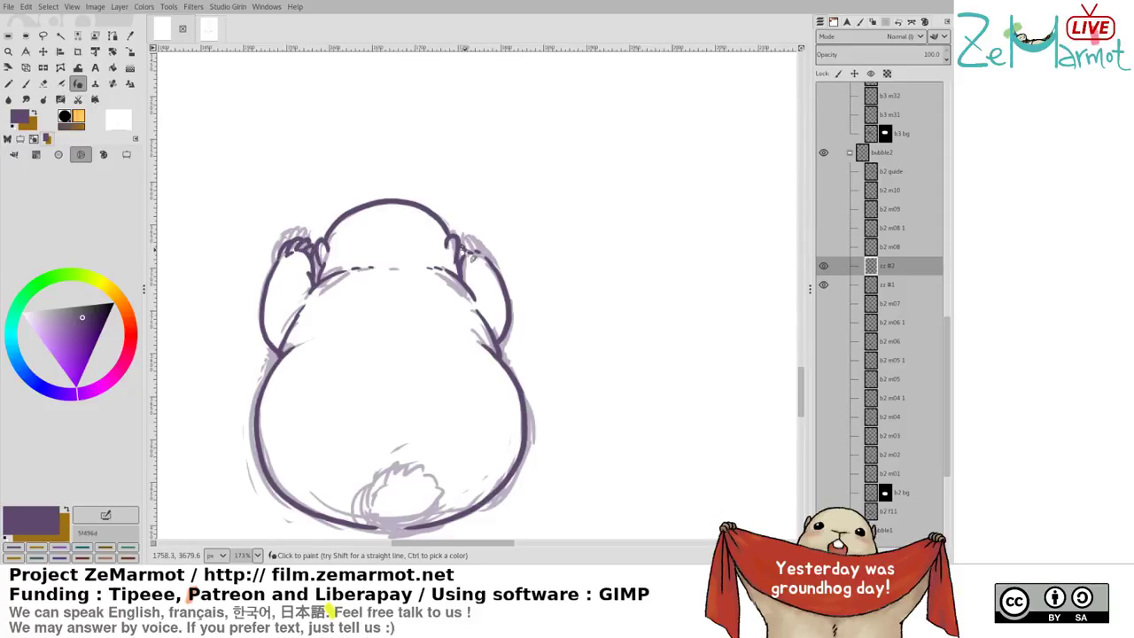
left_click_drag(485, 255, 496, 259)
Trace the fluffy tail outline at the base of the body and clean up where it meets the body line
scroll(370, 319, "down", 3)
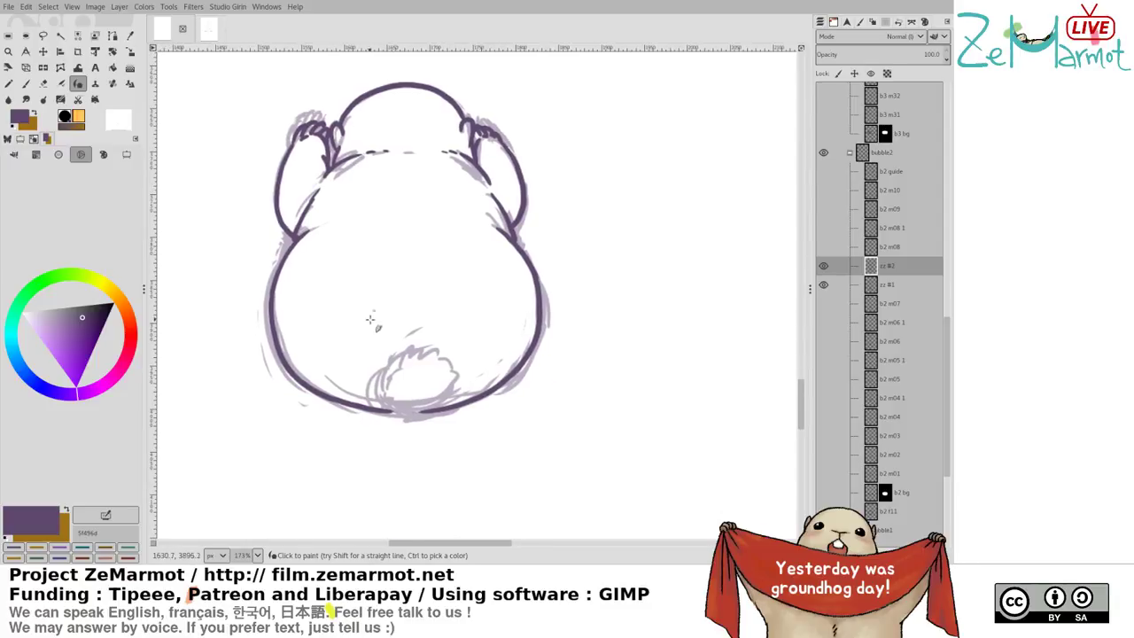
mouse_move(381, 380)
left_mouse_down()
mouse_move(405, 419)
mouse_move(384, 388)
mouse_move(393, 372)
mouse_move(422, 363)
mouse_move(452, 375)
mouse_move(458, 405)
mouse_move(410, 425)
left_mouse_up()
key("shift+e")
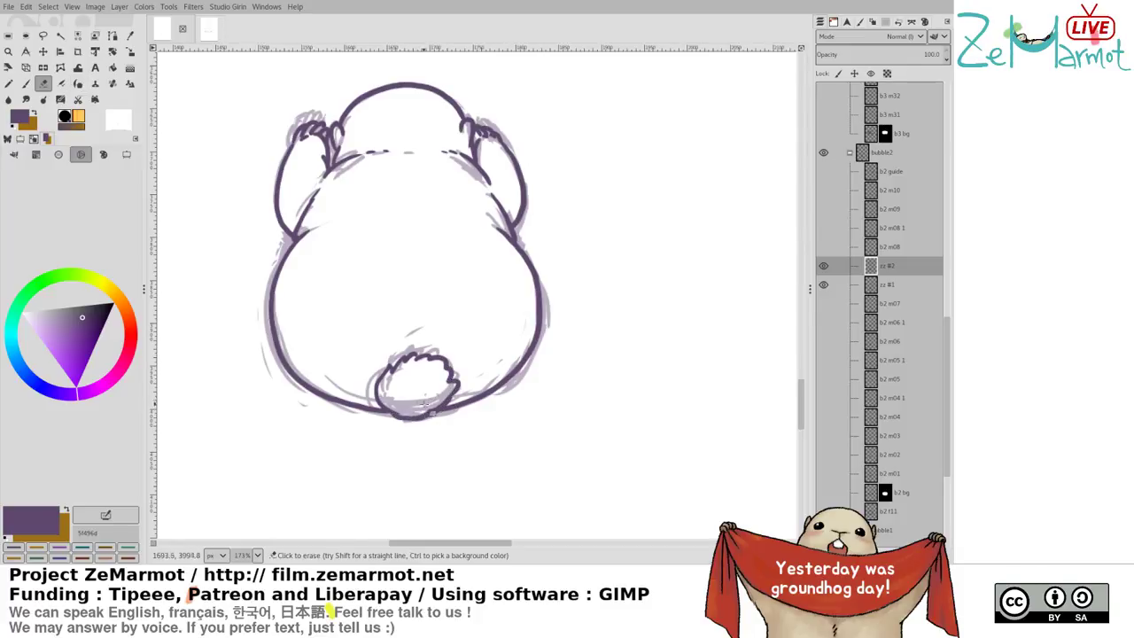
key("k")
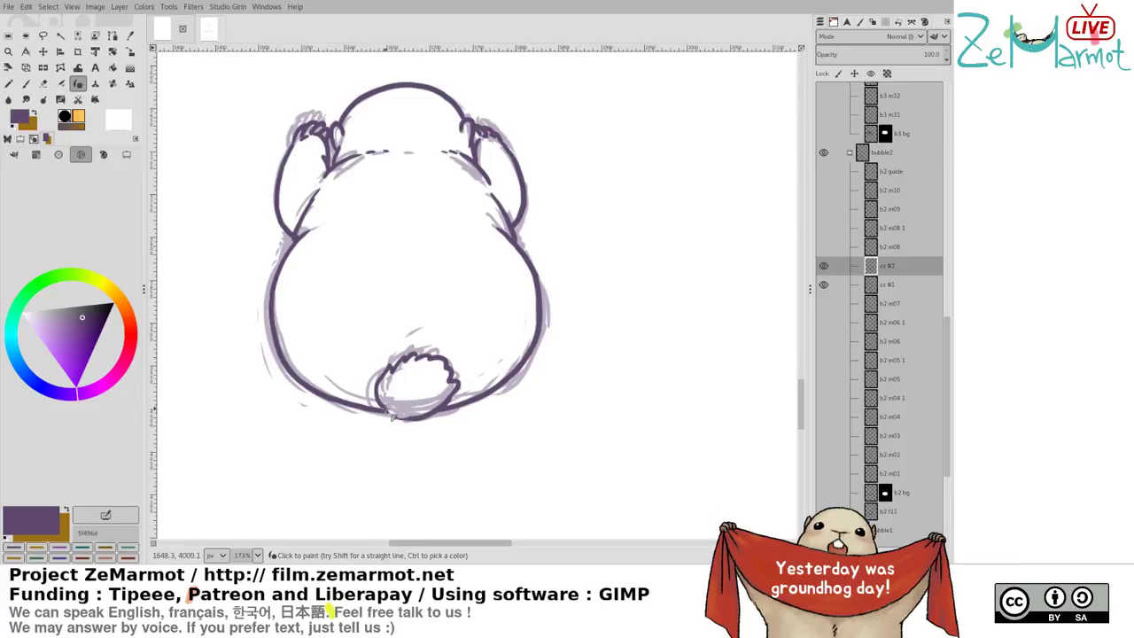
key("shift+e")
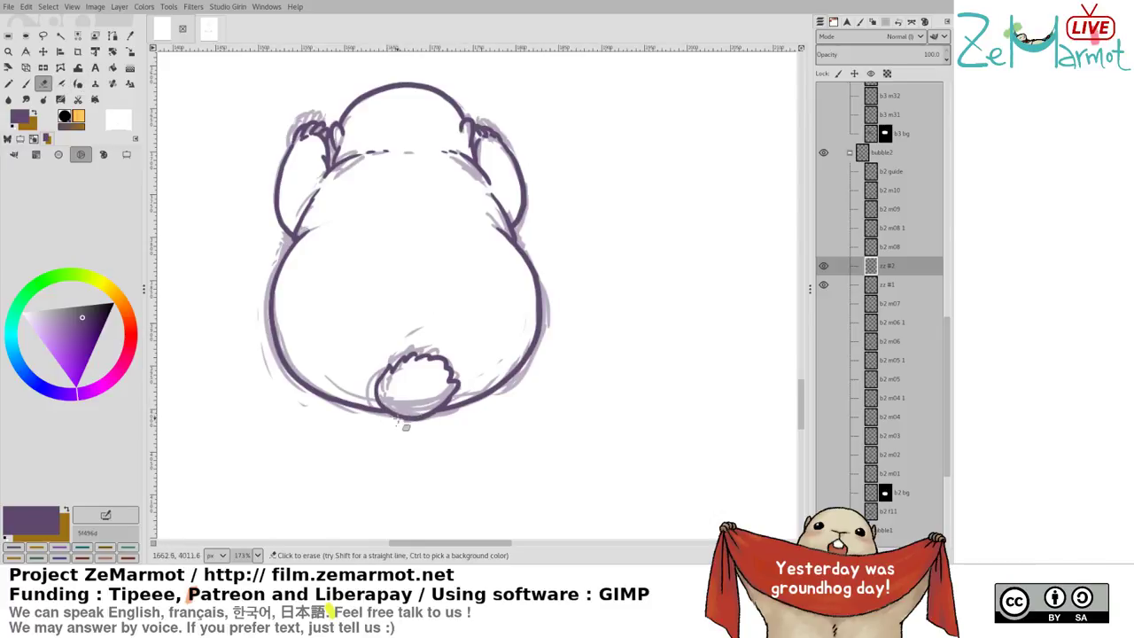
key("k")
left_click(393, 416)
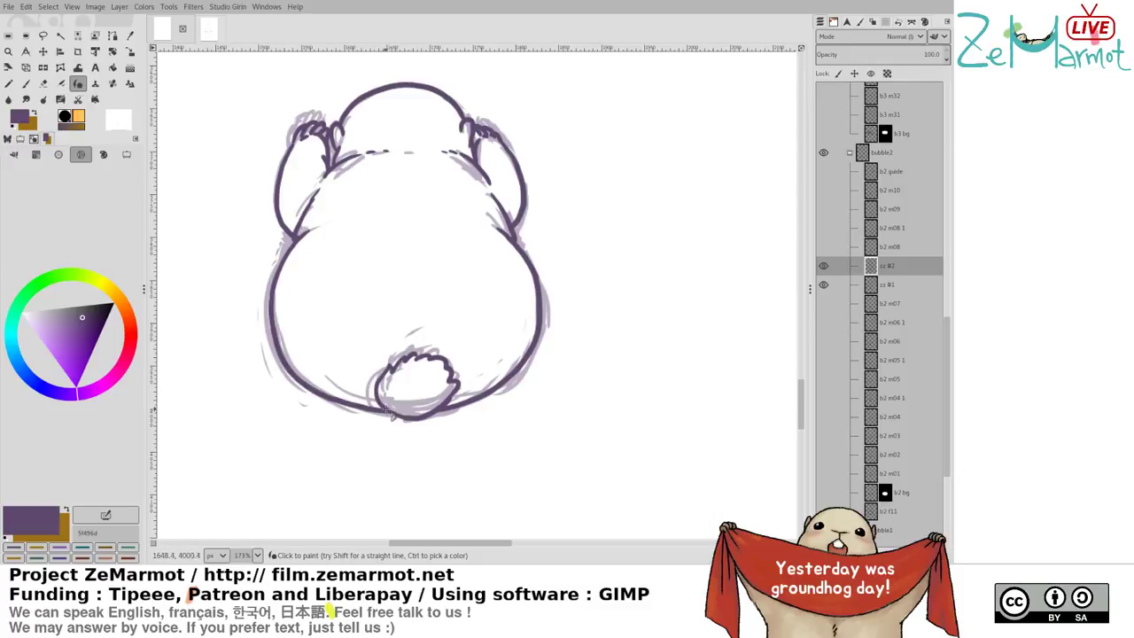
Touch up the left end of the dashed neck line by erasing and re-inking it
left_click_drag(446, 269, 428, 308)
key("shift+e")
mouse_move(359, 191)
left_mouse_down()
mouse_move(340, 198)
mouse_move(356, 190)
left_mouse_up()
key("k")
key("shift+e")
key("k")
key("ctrl+z")
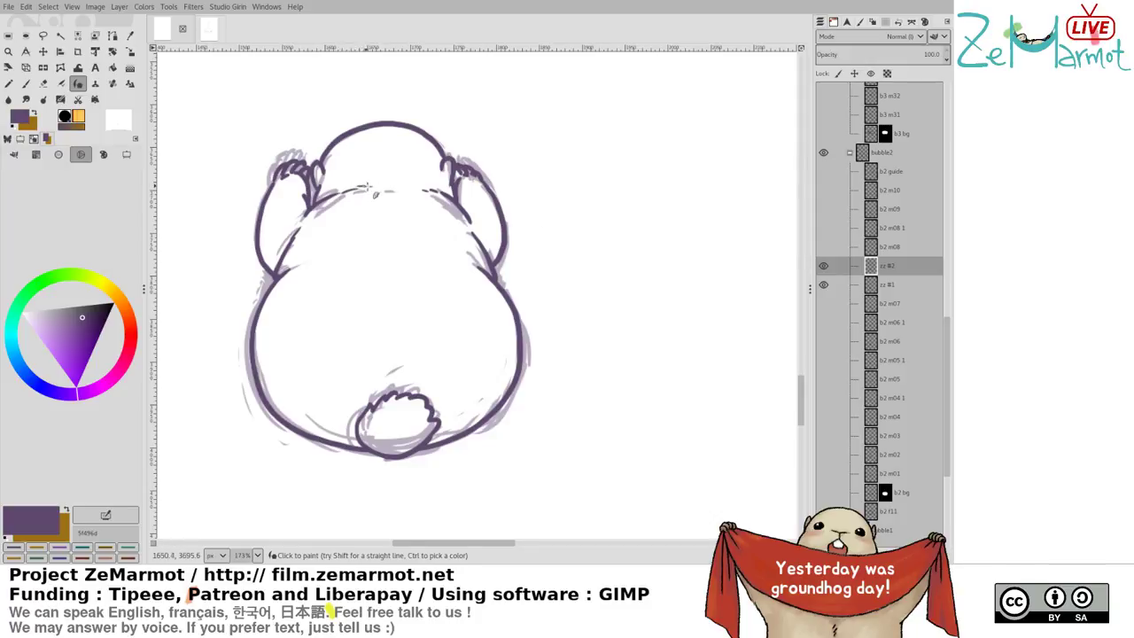
Hide the faded sketch layer zz #1 so only the clean lines of zz #2 are displayed
left_click(826, 270)
left_click(823, 268)
left_click(872, 281)
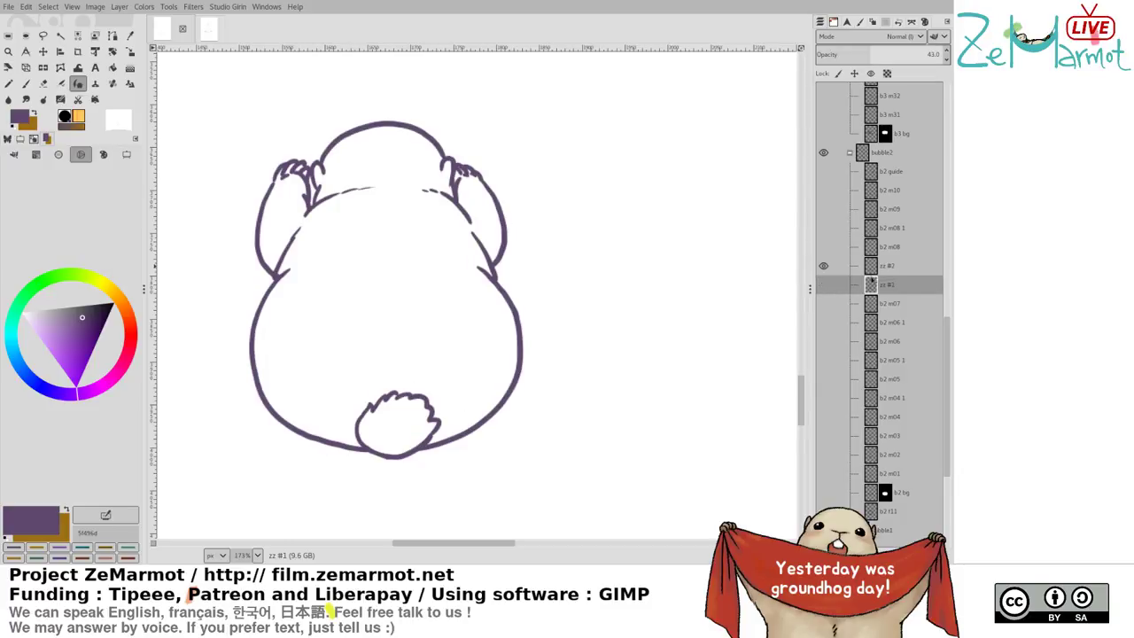
Erase the left end of the head curve on layer zz #2 and ink the left ear's inner line down to the neck
scroll(425, 188, "up", 4)
left_click_drag(408, 205, 390, 382)
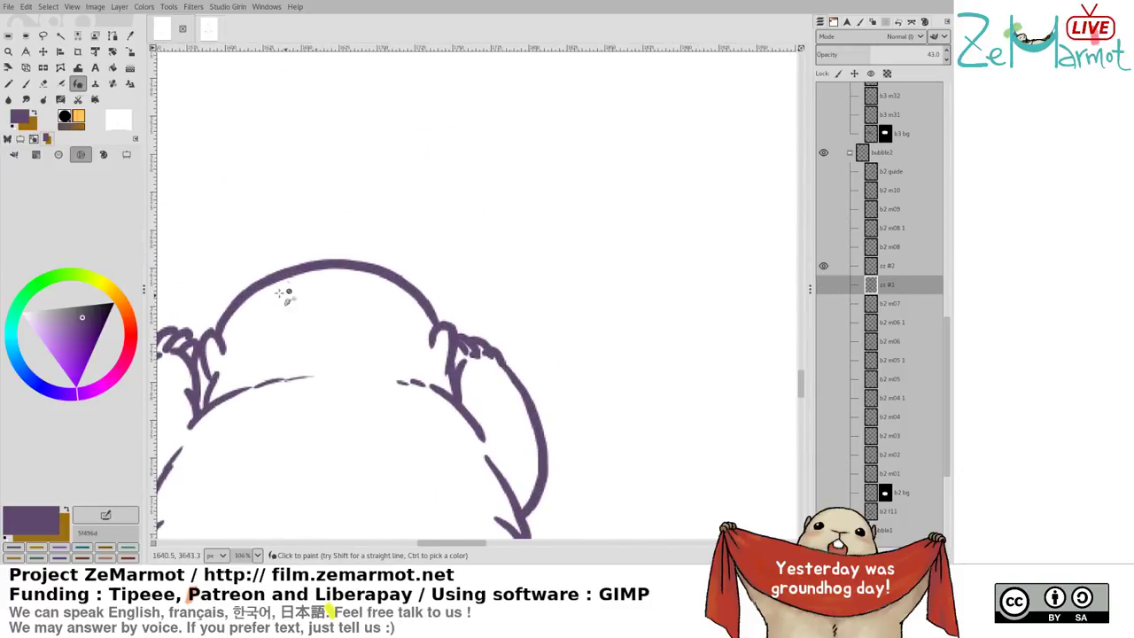
key("shift+e")
left_click(229, 325)
key("Page_Up")
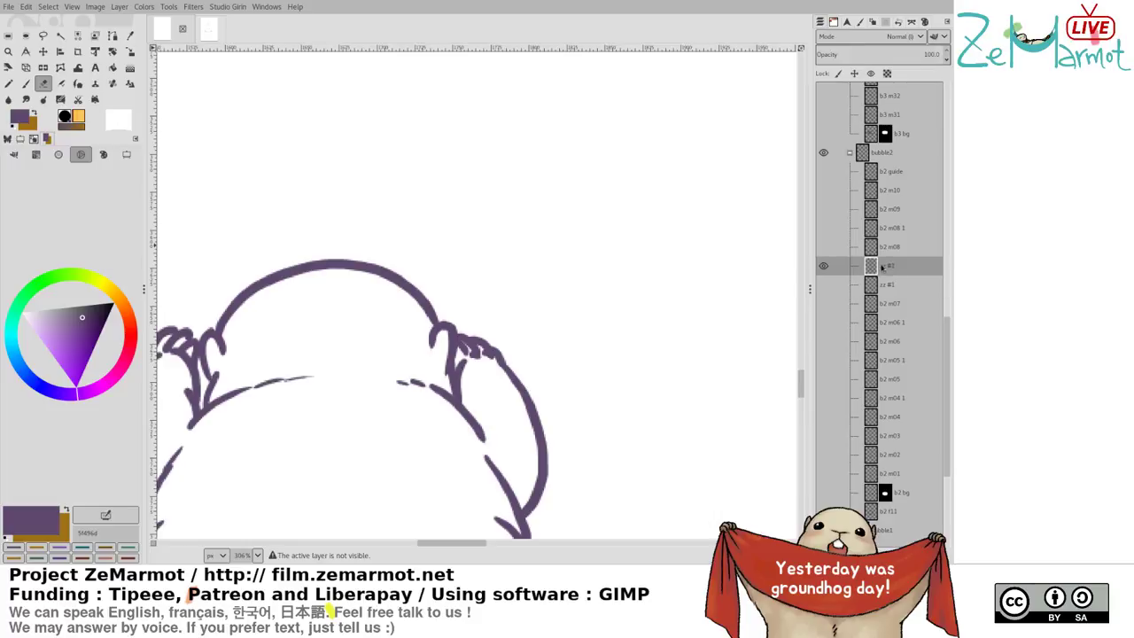
mouse_move(228, 310)
left_mouse_down()
mouse_move(215, 305)
mouse_move(223, 321)
left_mouse_up()
left_click_drag(373, 280, 486, 228)
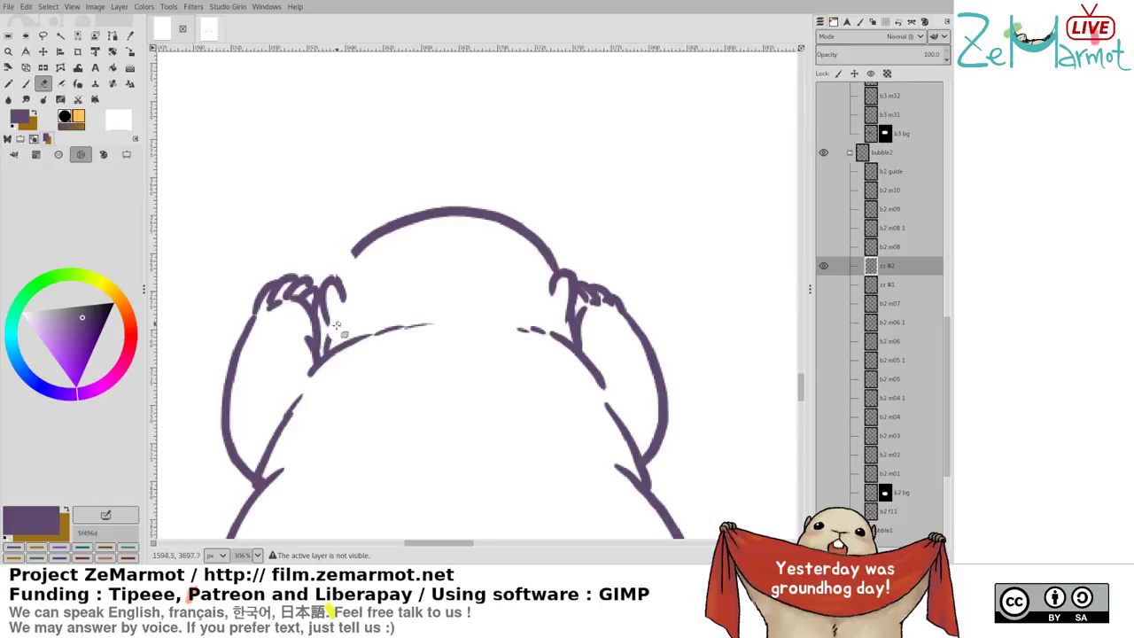
key("k")
left_click_drag(331, 359, 322, 345)
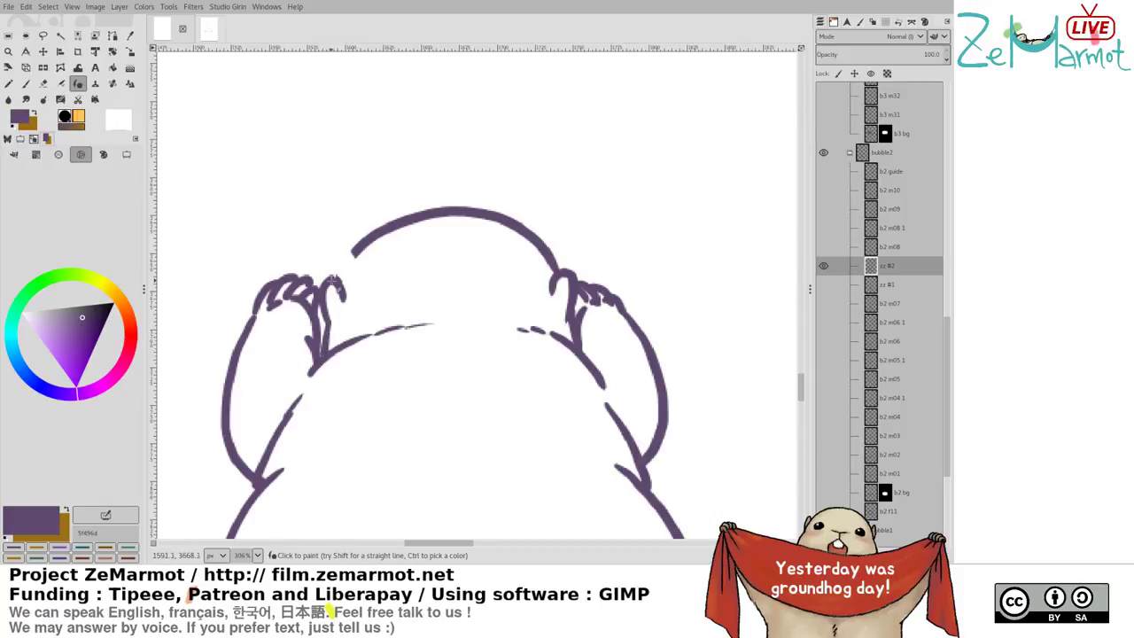
Erase the rest of the old head curve and redraw it as one slightly lower arc between the two ears
mouse_move(342, 280)
left_mouse_down()
mouse_move(362, 243)
mouse_move(360, 256)
mouse_move(461, 214)
mouse_move(547, 260)
left_mouse_up()
key("shift+e")
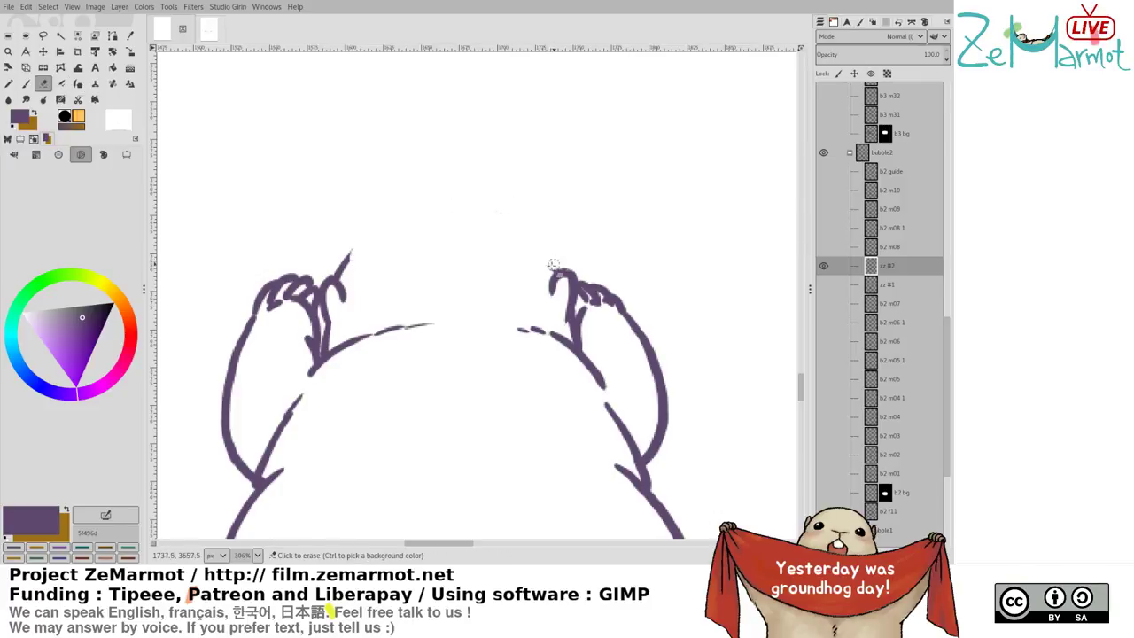
key("k")
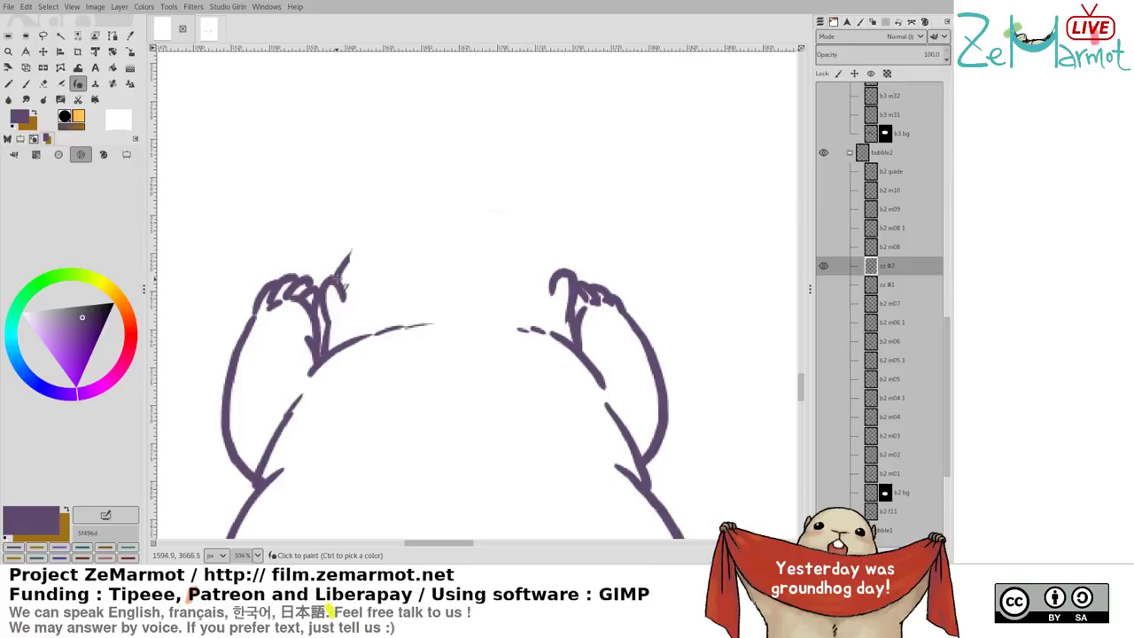
left_click_drag(341, 282, 389, 232)
key("ctrl+z")
mouse_move(341, 280)
left_mouse_down()
mouse_move(374, 238)
mouse_move(409, 227)
mouse_move(490, 239)
left_mouse_up()
key("ctrl+z")
mouse_move(340, 280)
left_mouse_down()
mouse_move(377, 235)
mouse_move(445, 216)
mouse_move(499, 224)
mouse_move(561, 263)
left_mouse_up()
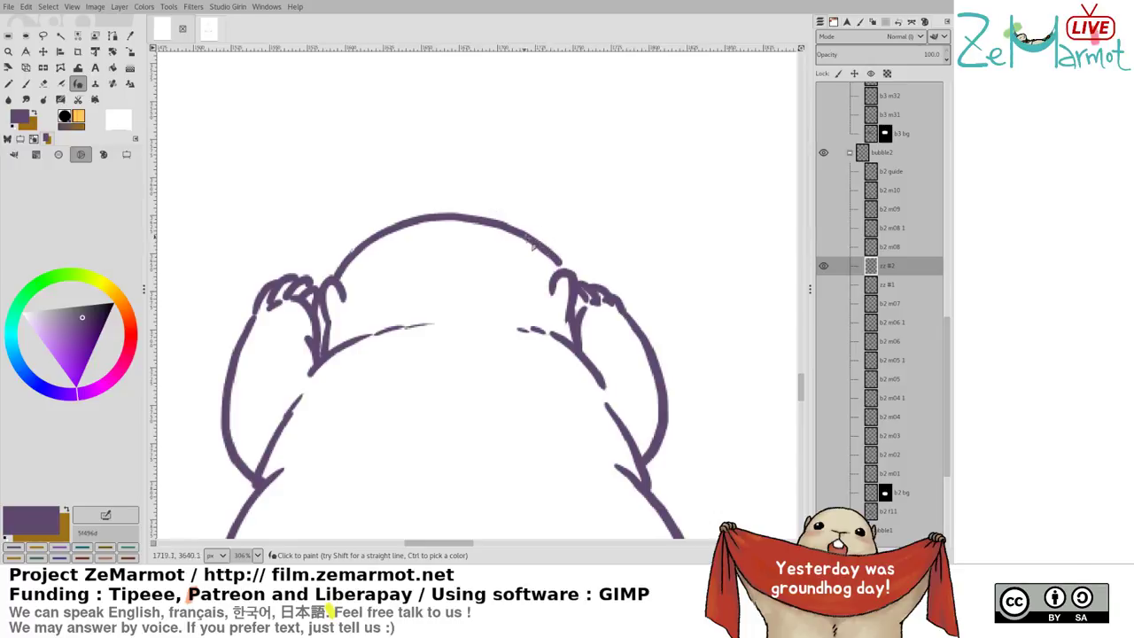
Erase the outer edge along the top of the head curve and re-ink that section as a smooth line
key("shift+e")
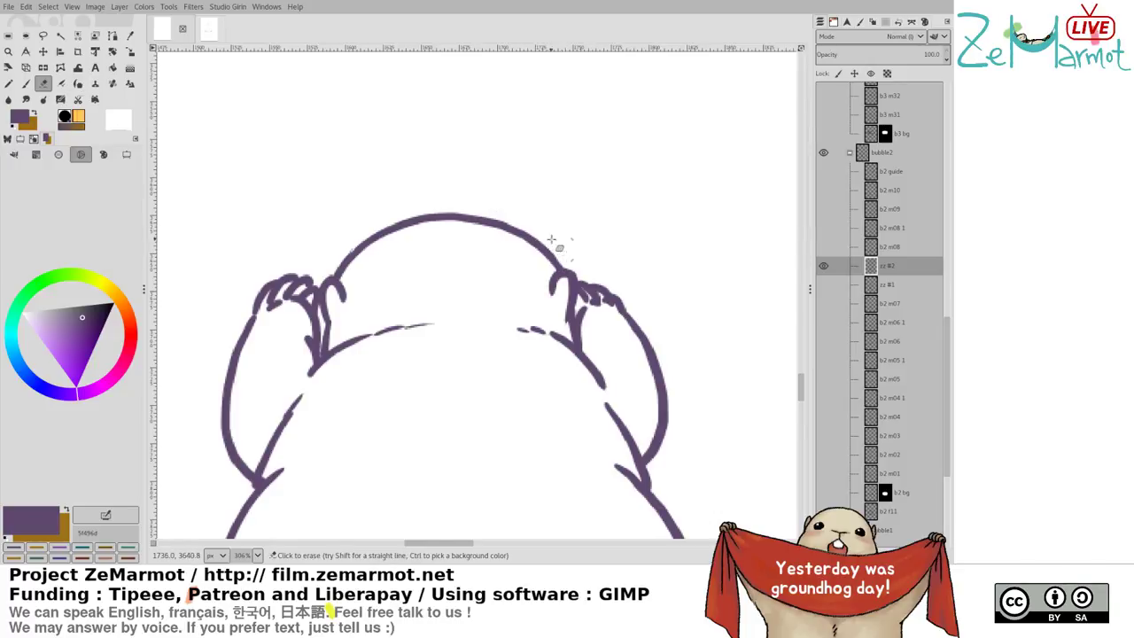
left_click_drag(379, 222, 501, 214)
key("k")
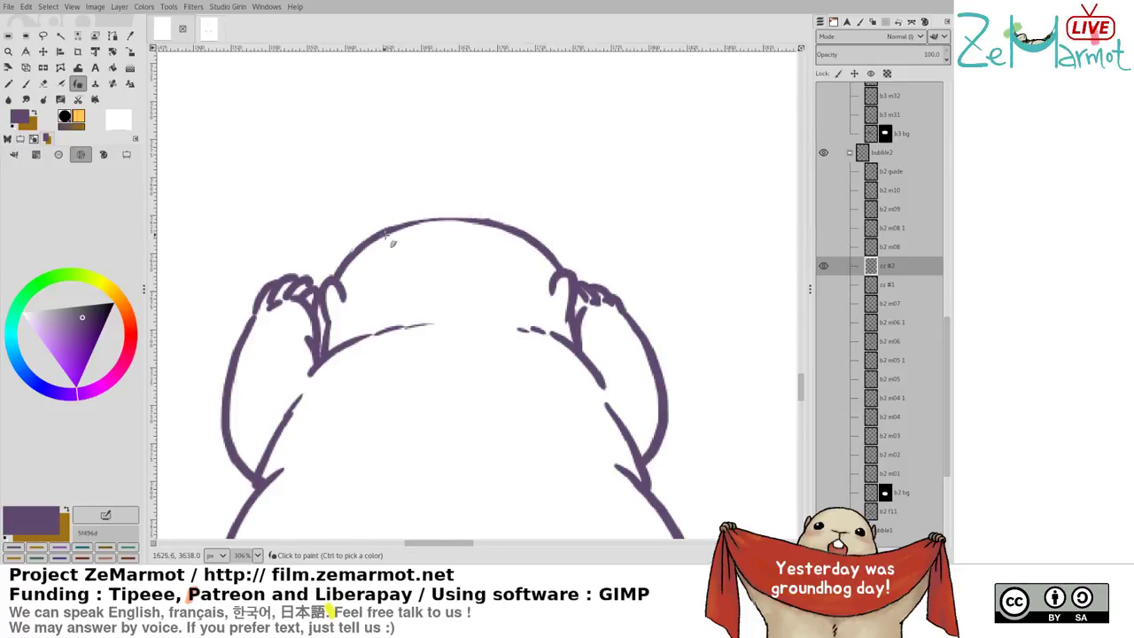
mouse_move(381, 233)
left_mouse_down()
mouse_move(498, 221)
mouse_move(521, 232)
mouse_move(477, 222)
left_mouse_up()
key("ctrl+z")
key("ctrl+z")
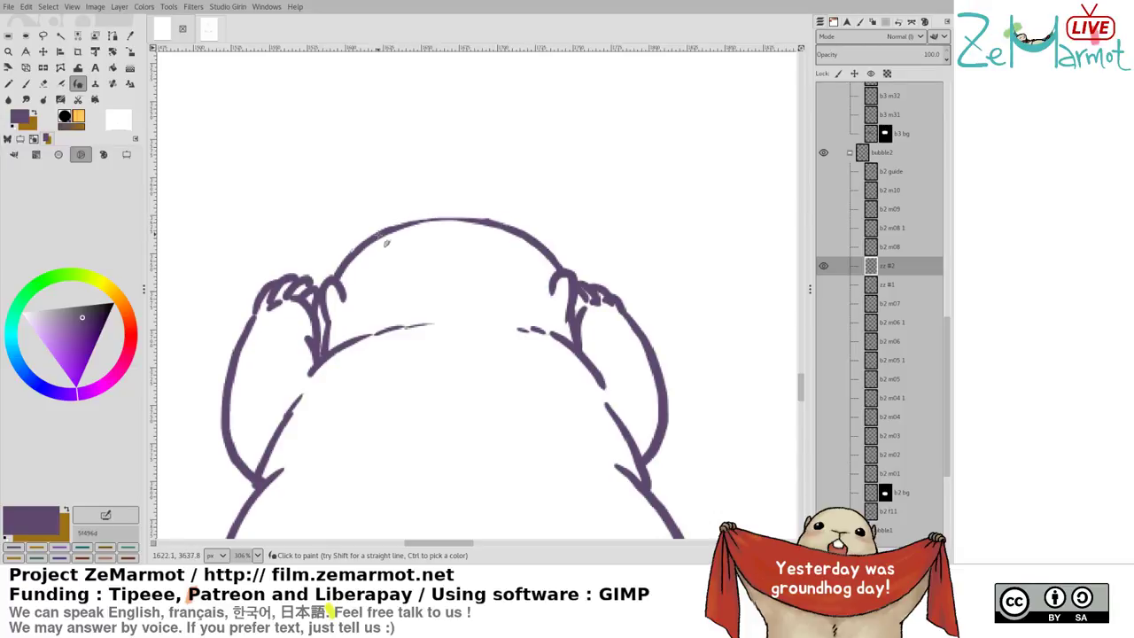
mouse_move(380, 234)
left_mouse_down()
mouse_move(418, 223)
mouse_move(520, 230)
left_mouse_up()
key("ctrl+z")
left_click_drag(380, 233, 481, 222)
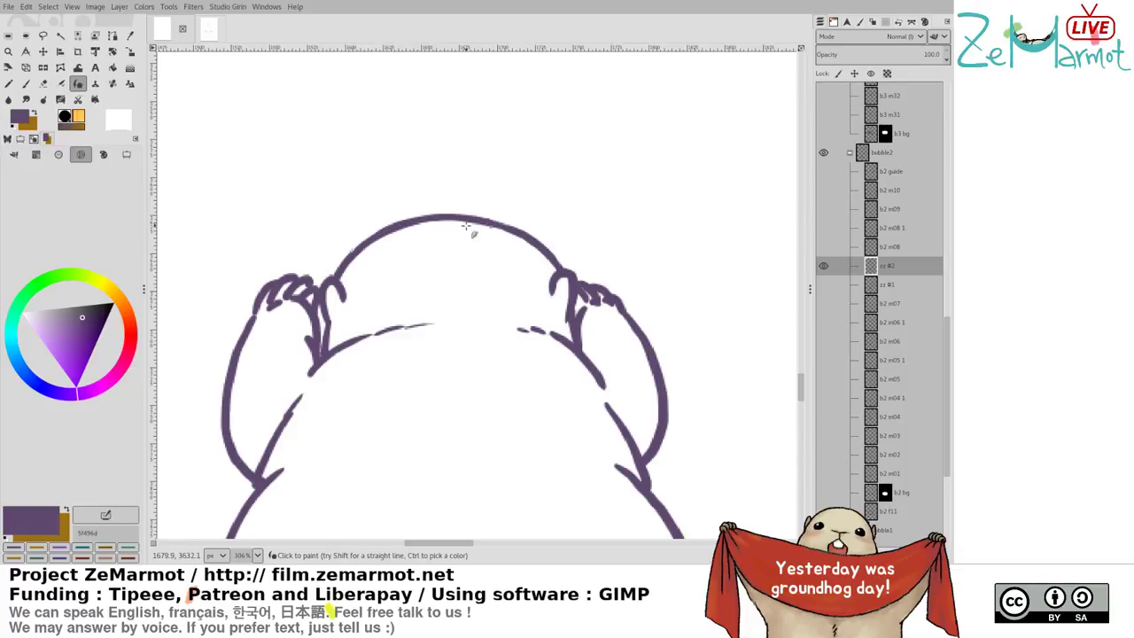
key("ctrl+z")
mouse_move(381, 234)
left_mouse_down()
mouse_move(472, 226)
mouse_move(530, 231)
left_mouse_up()
key("ctrl+z")
left_click_drag(379, 234, 520, 230)
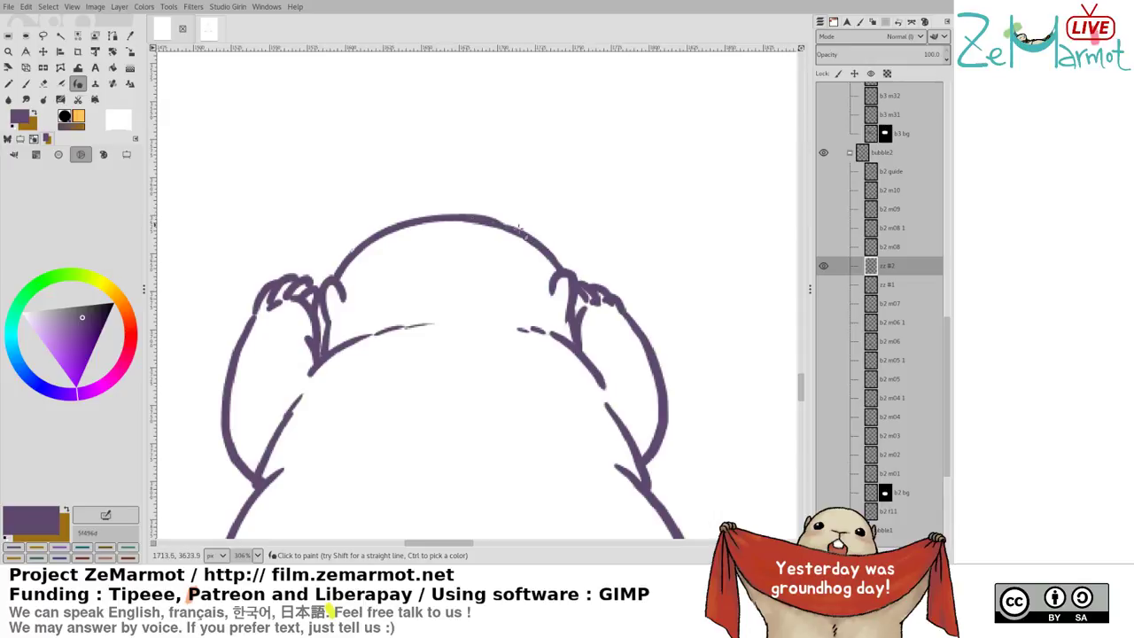
Even out the thickness and joins at the top of the head curve with alternating eraser and ink touch-ups
key("shift+e")
key("k")
key("shift+e")
key("k")
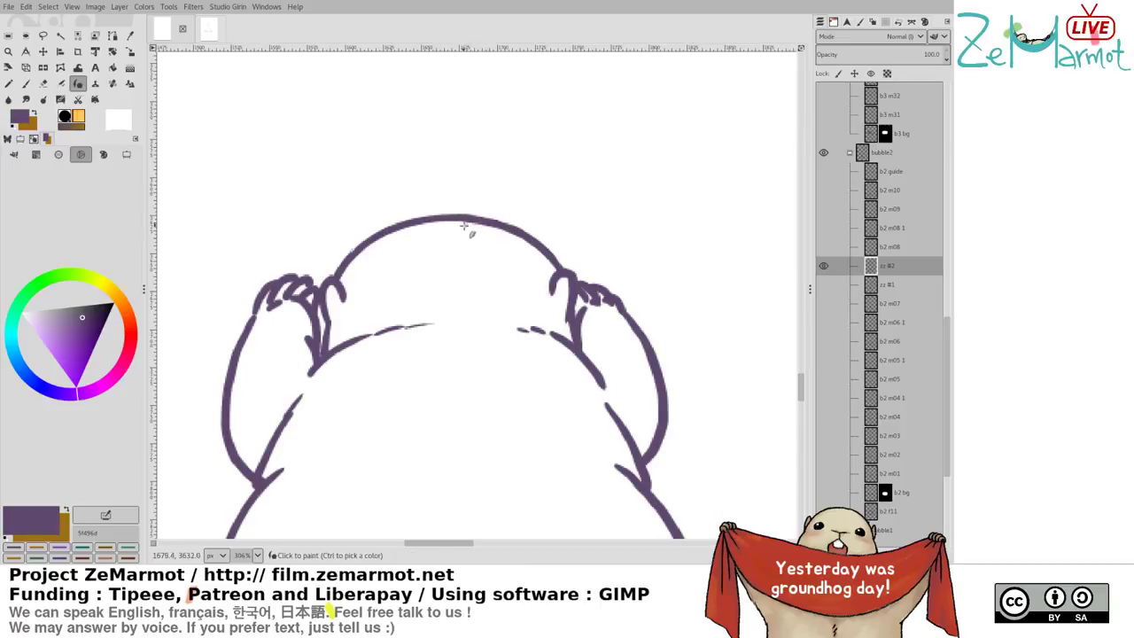
key("shift+e")
left_click_drag(467, 236, 444, 237)
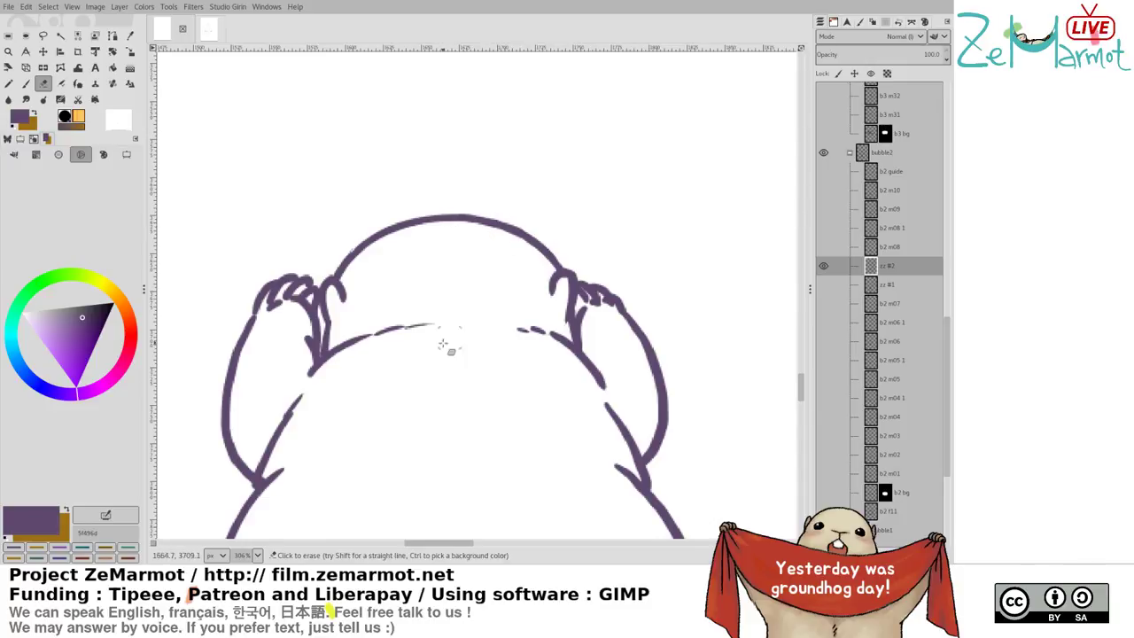
Ink over the junction between the head curve and the left ear
left_click_drag(436, 350, 409, 343)
key("k")
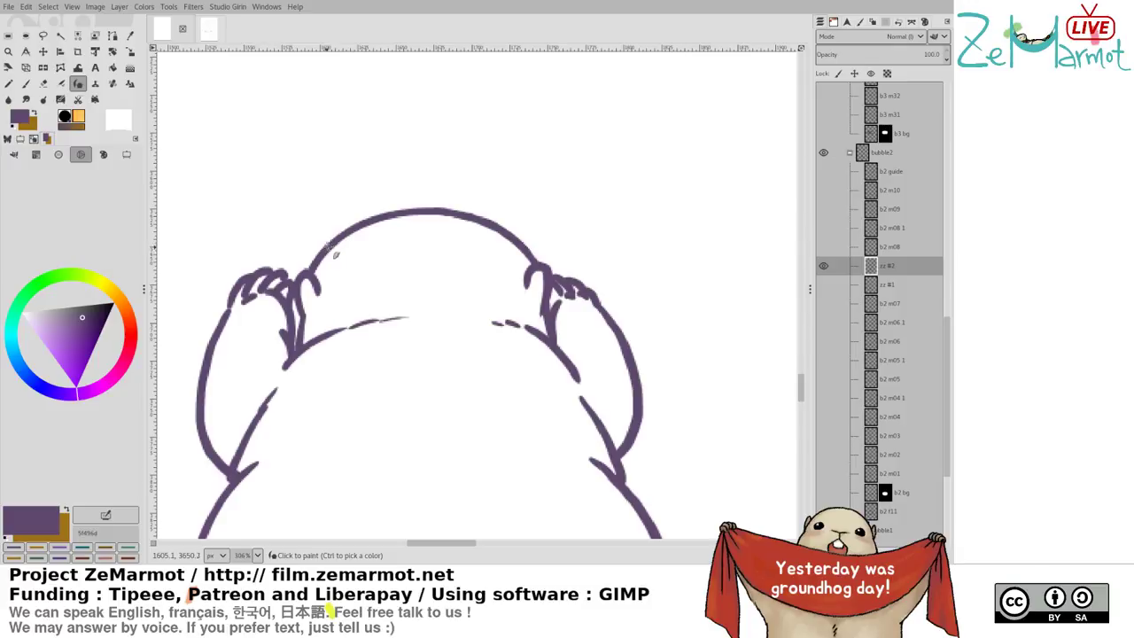
left_click_drag(311, 269, 317, 291)
Trim the finger lines inside the left paw and ink a curved line across the paw below them
key("shift+e")
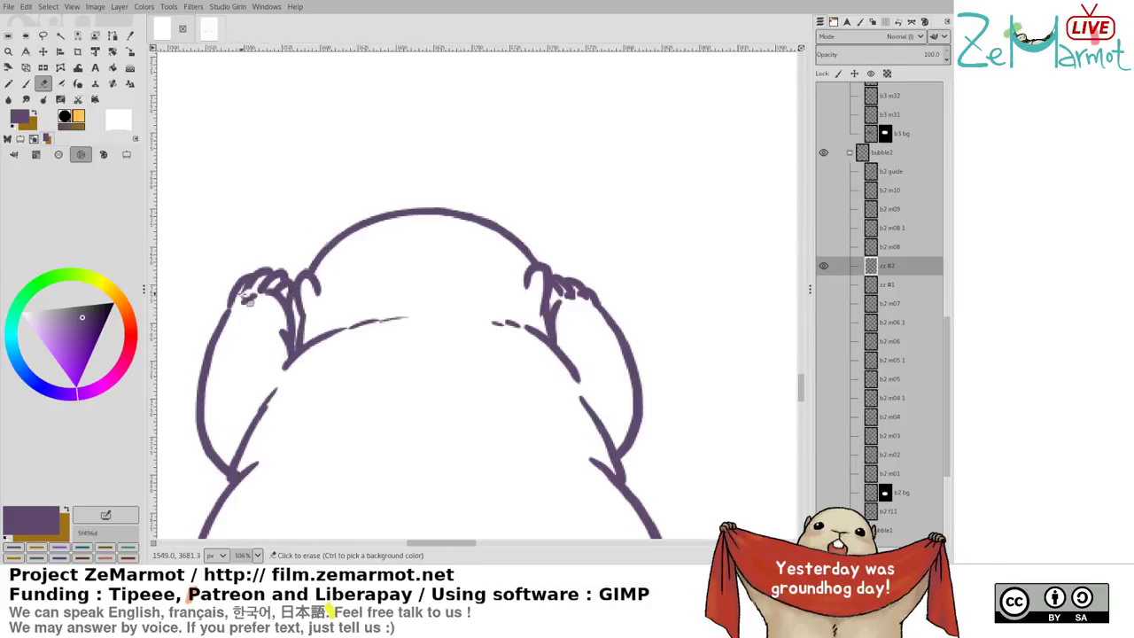
left_click_drag(248, 291, 244, 291)
key("k")
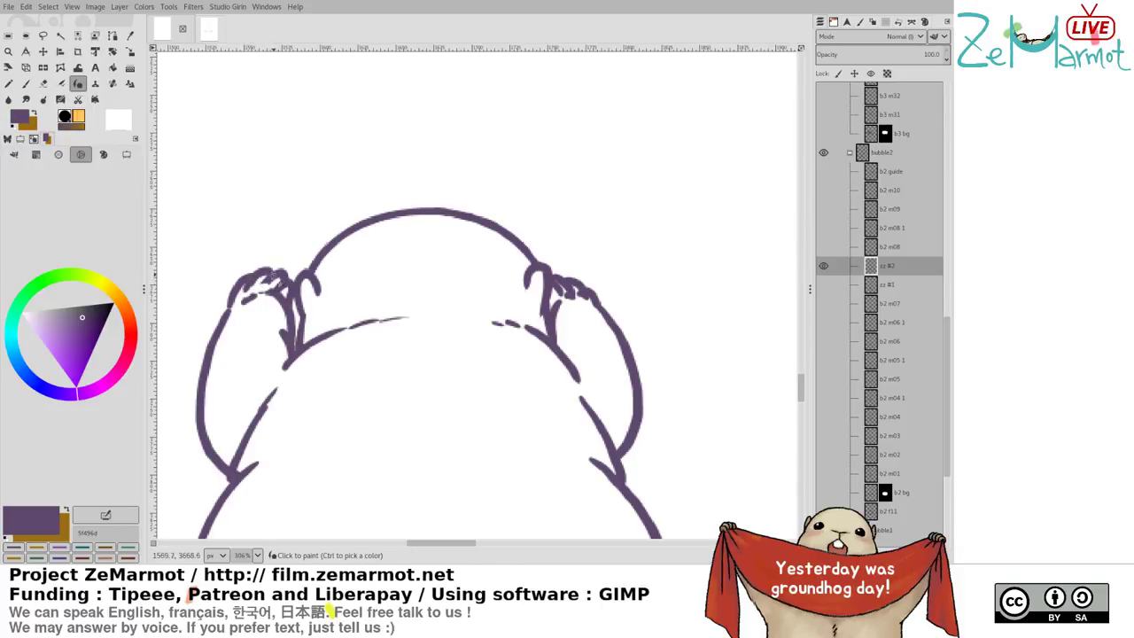
key("shift+e")
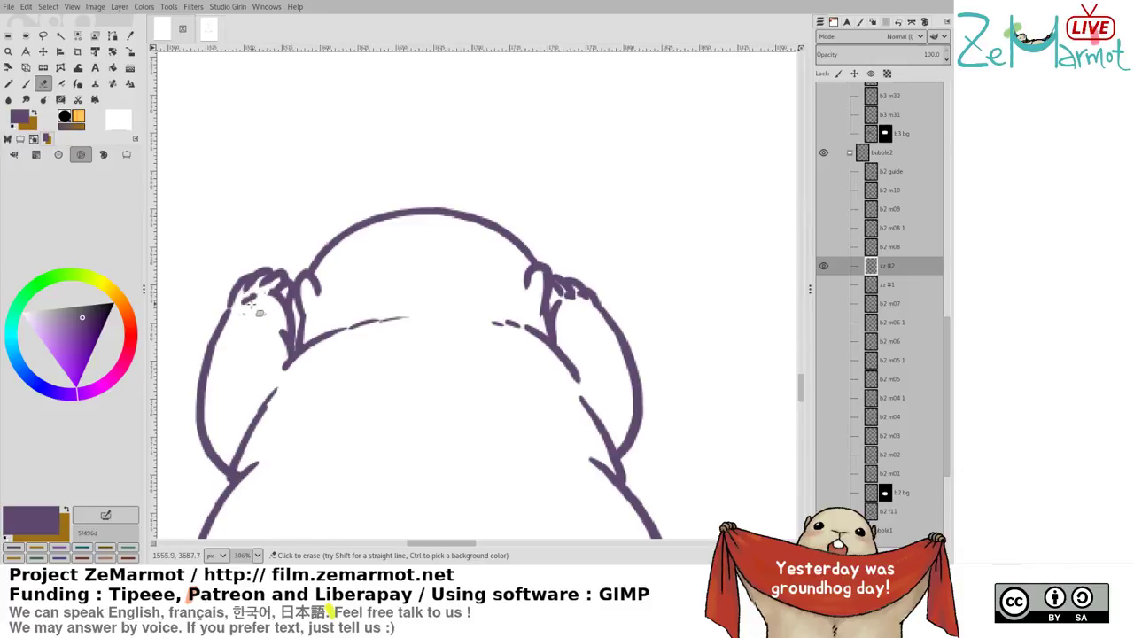
key("k")
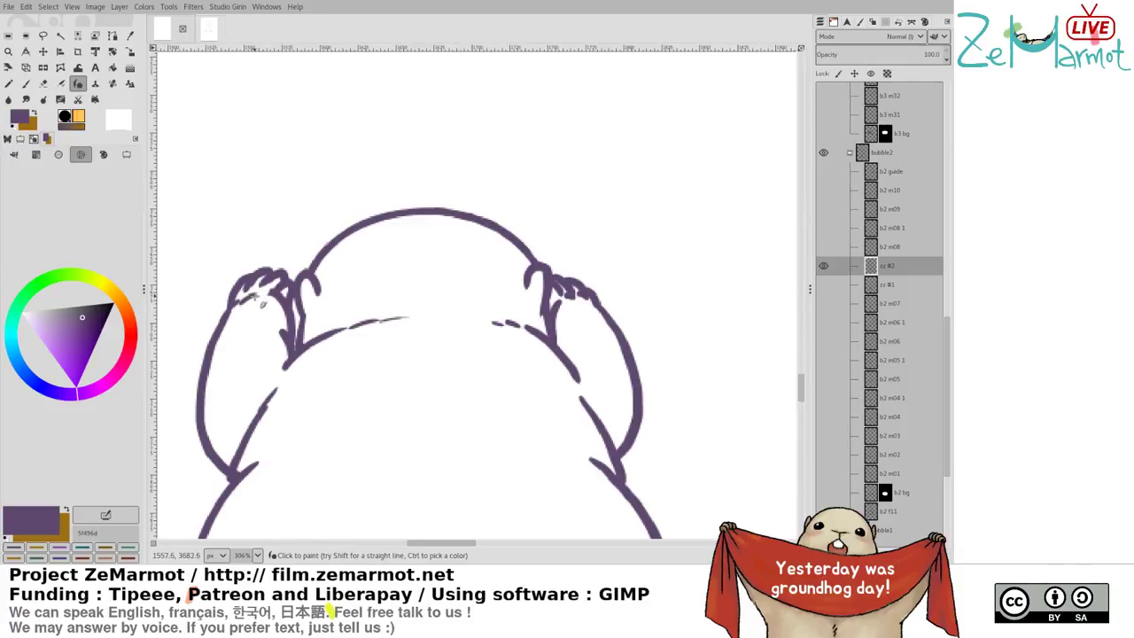
scroll(354, 372, "down", 4, "ctrl")
scroll(343, 391, "up", 4, "ctrl")
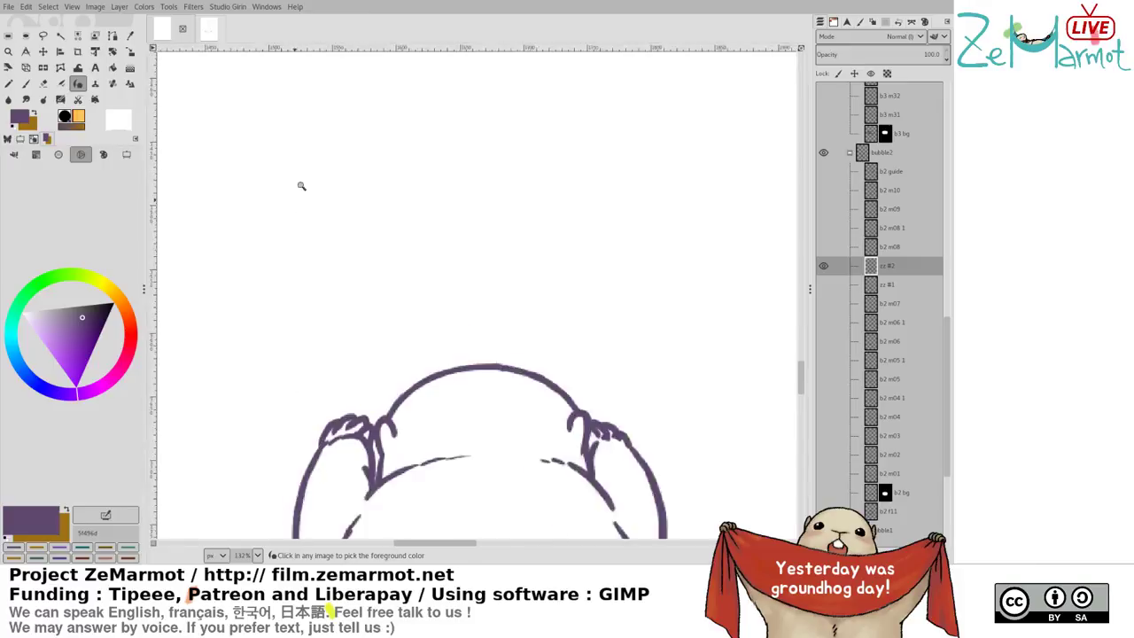
key("shift+e")
key("k")
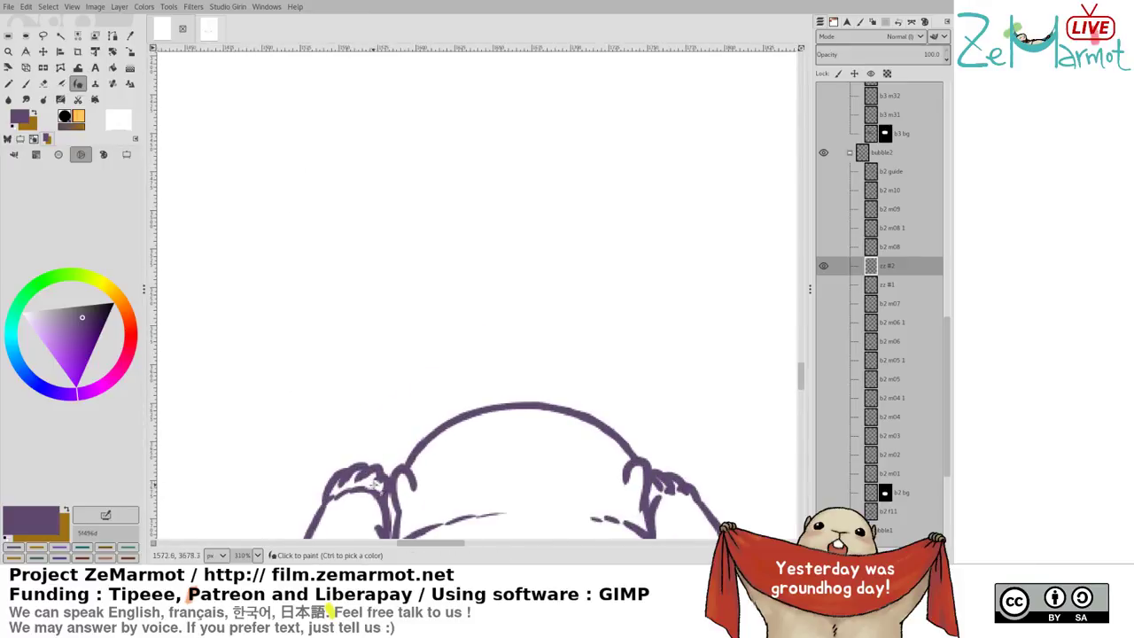
Rename the finished clean drawing's layer zz #2 as b2 m07 1 and delete the rough layer zz #1
scroll(413, 392, "down", 4)
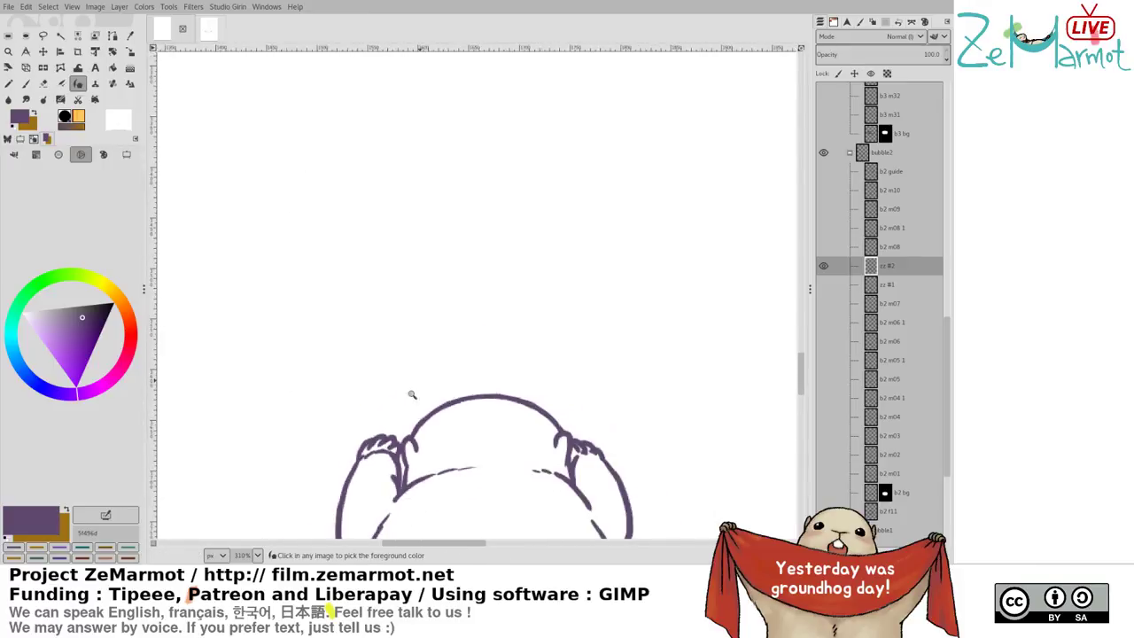
left_click_drag(354, 319, 321, 232)
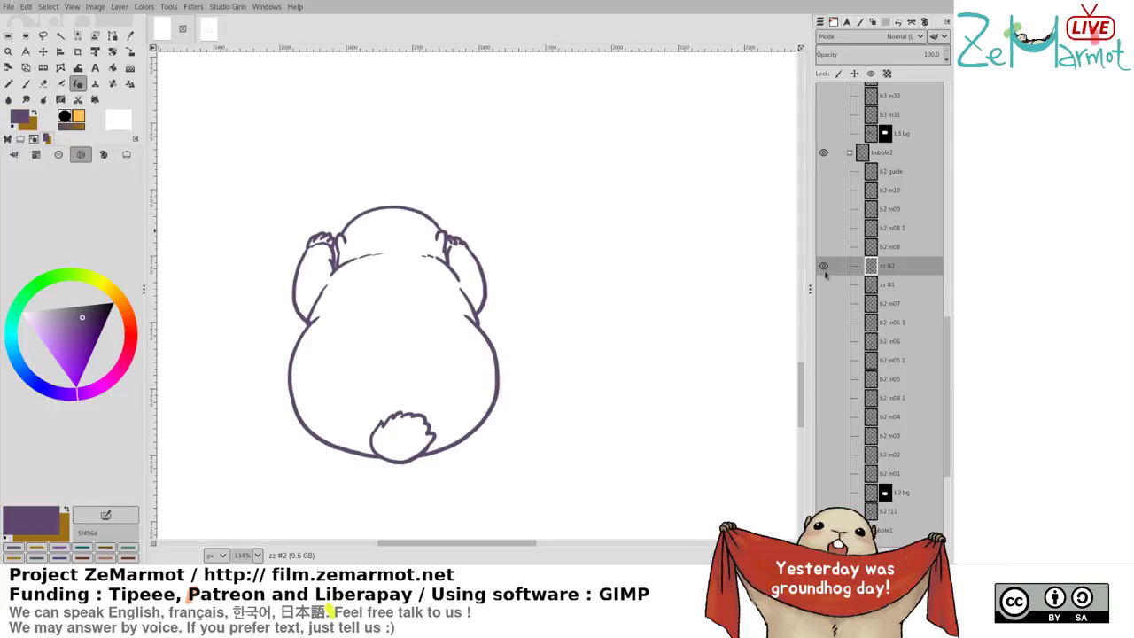
left_click(825, 267)
left_click(824, 266)
left_click(891, 289)
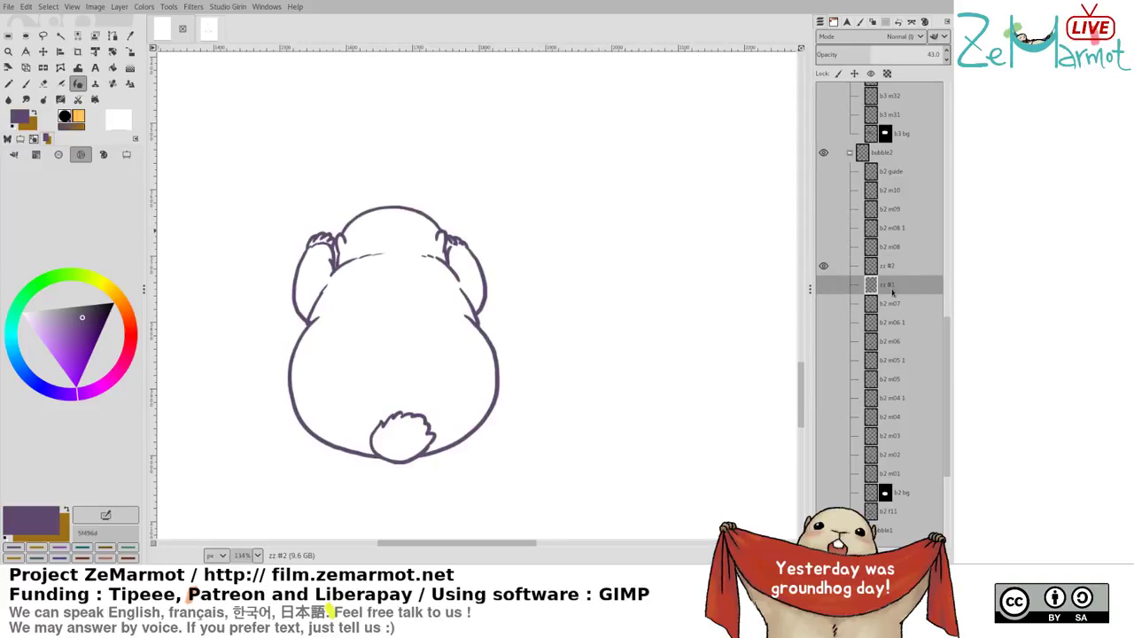
left_click(938, 555)
key("ctrl+z")
double_click(889, 270)
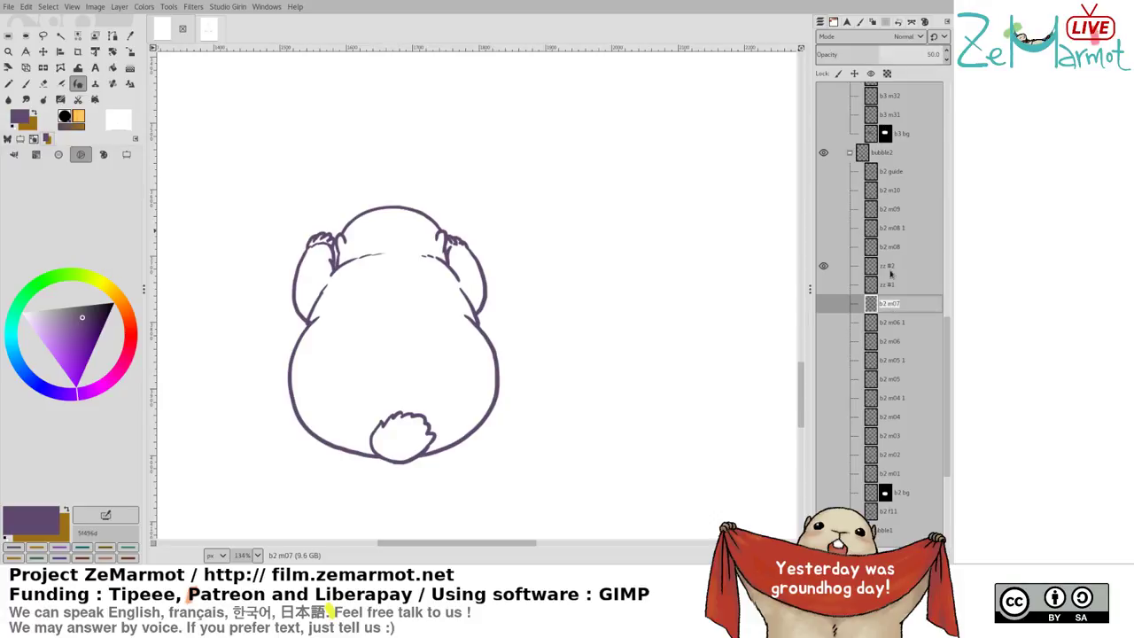
type("b2 m07")
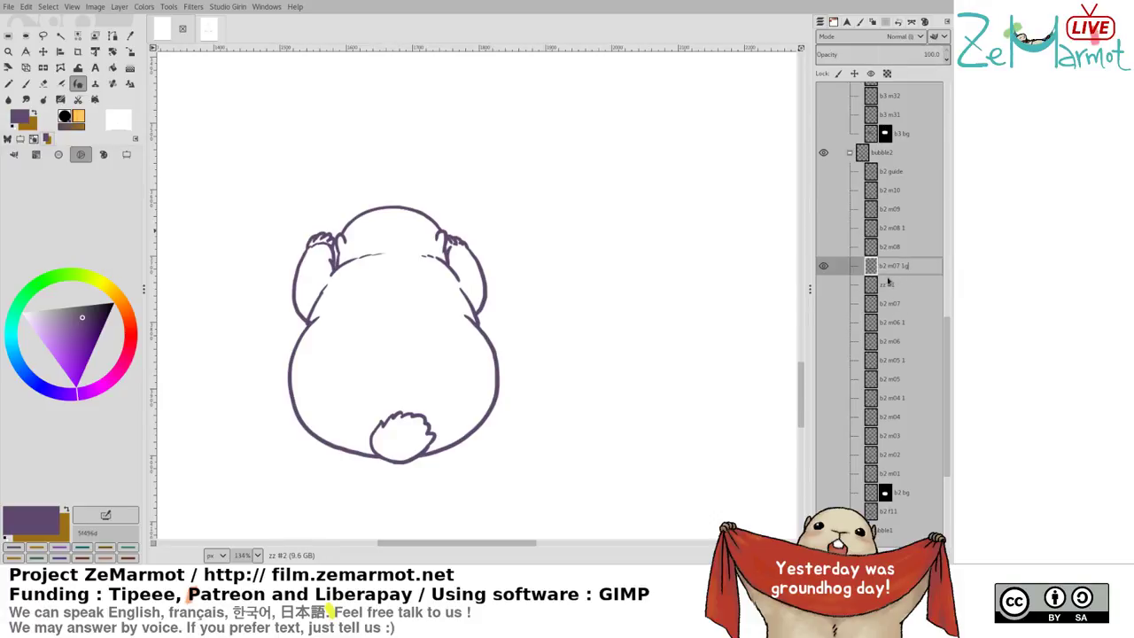
type(" 1")
left_click(892, 285)
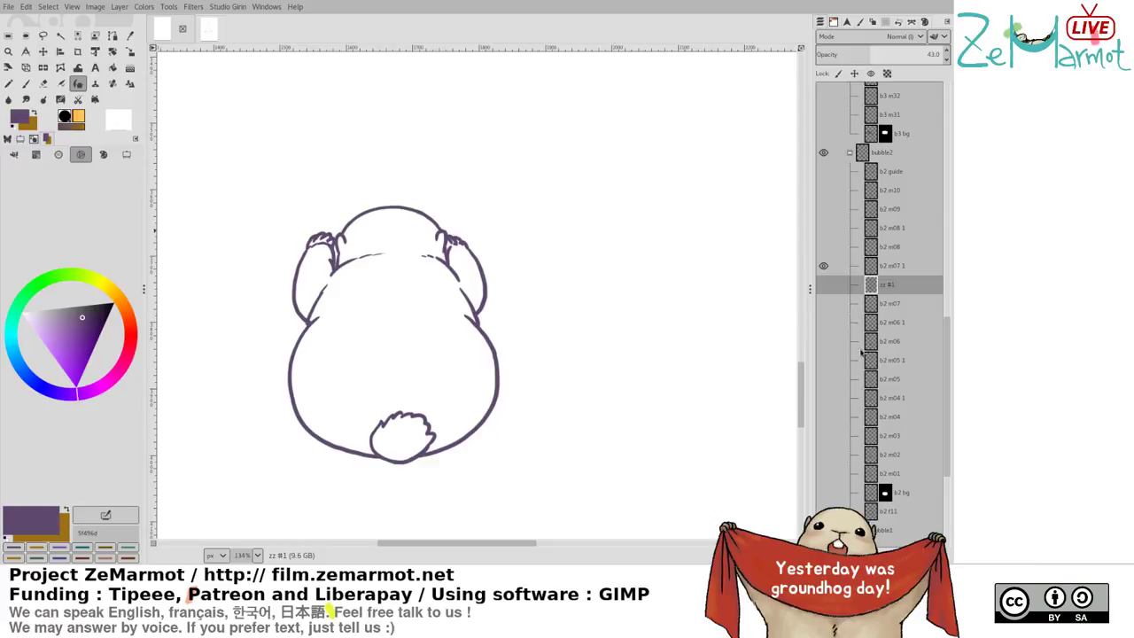
left_click(937, 555)
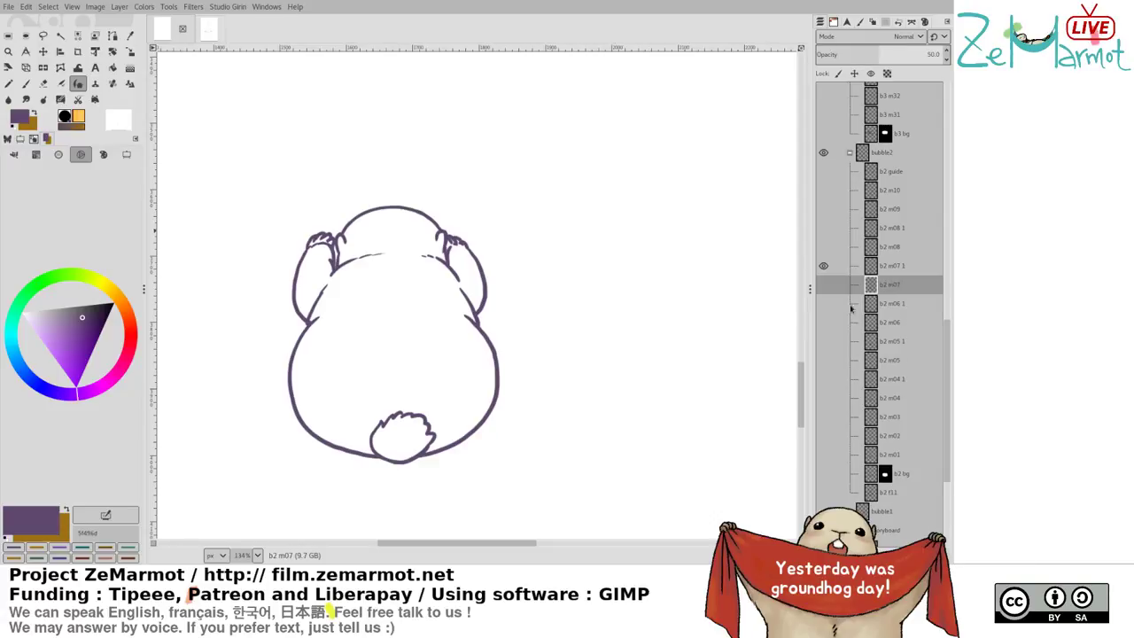
Flip through the frames from b2 m06 1 to b2 m08 and overlay b2 m07, b2 m07 1 and b2 m08 for comparison
left_click(826, 303, "shift")
left_click(825, 284, "shift")
left_click(826, 268, "shift")
left_click(826, 252, "shift")
left_click(824, 266)
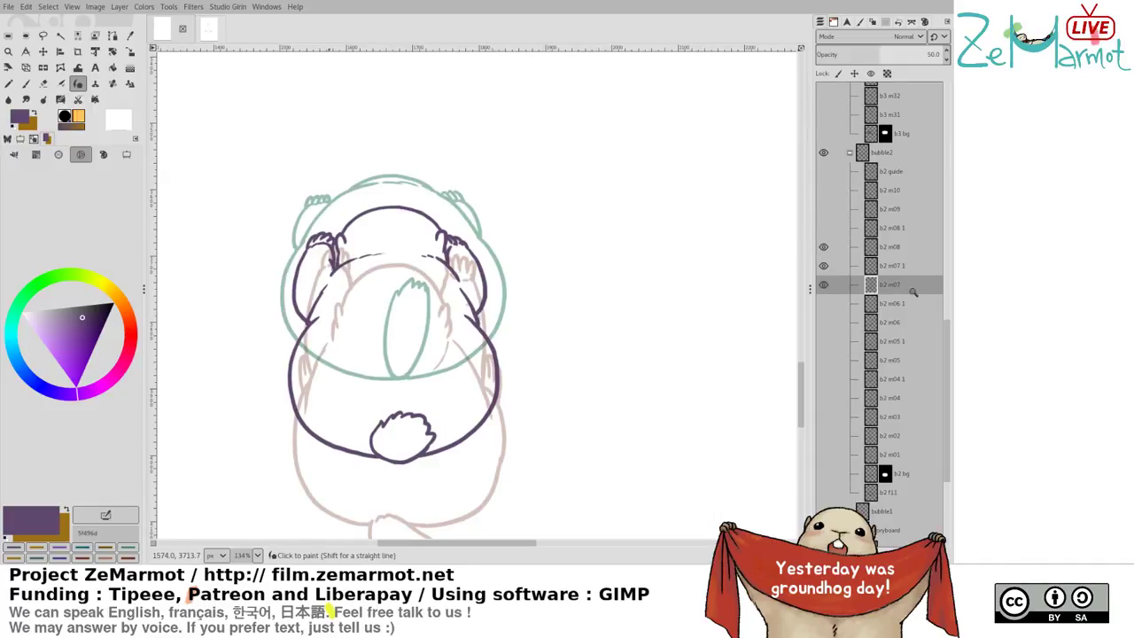
key("plus")
Remove the curve over the top of the head between the ears on layer b2 m07 1
left_click(889, 265)
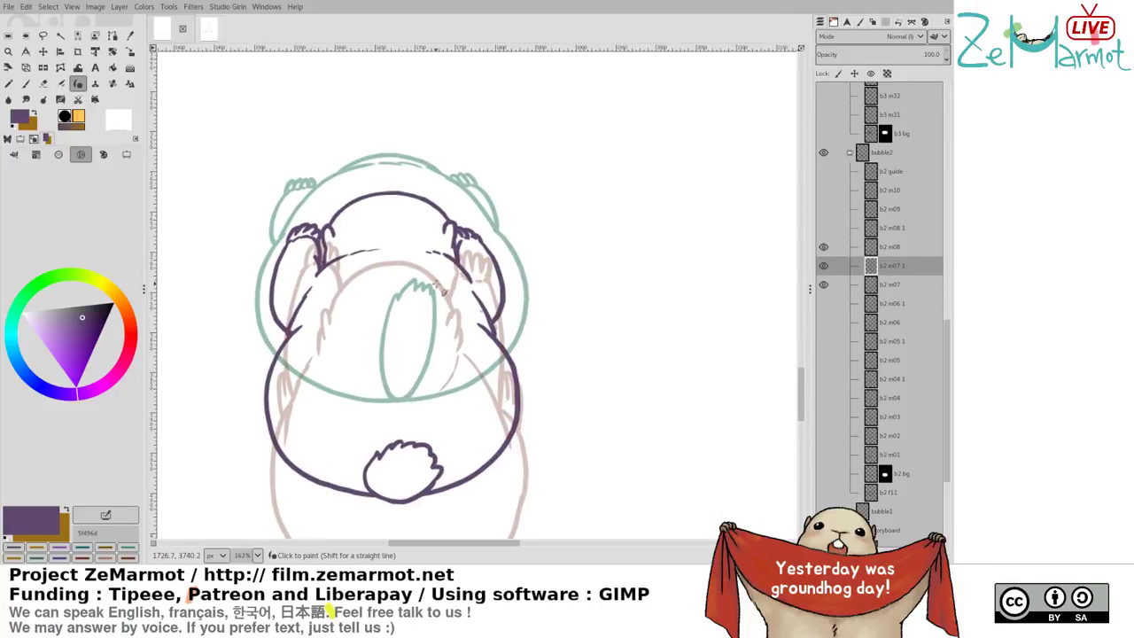
scroll(345, 204, "up", 3)
key("f")
mouse_move(360, 223)
left_mouse_down()
mouse_move(332, 253)
mouse_move(338, 268)
mouse_move(392, 251)
mouse_move(493, 263)
mouse_move(502, 254)
mouse_move(458, 210)
left_mouse_up()
key("Return")
key("ctrl+shift+a")
key("k")
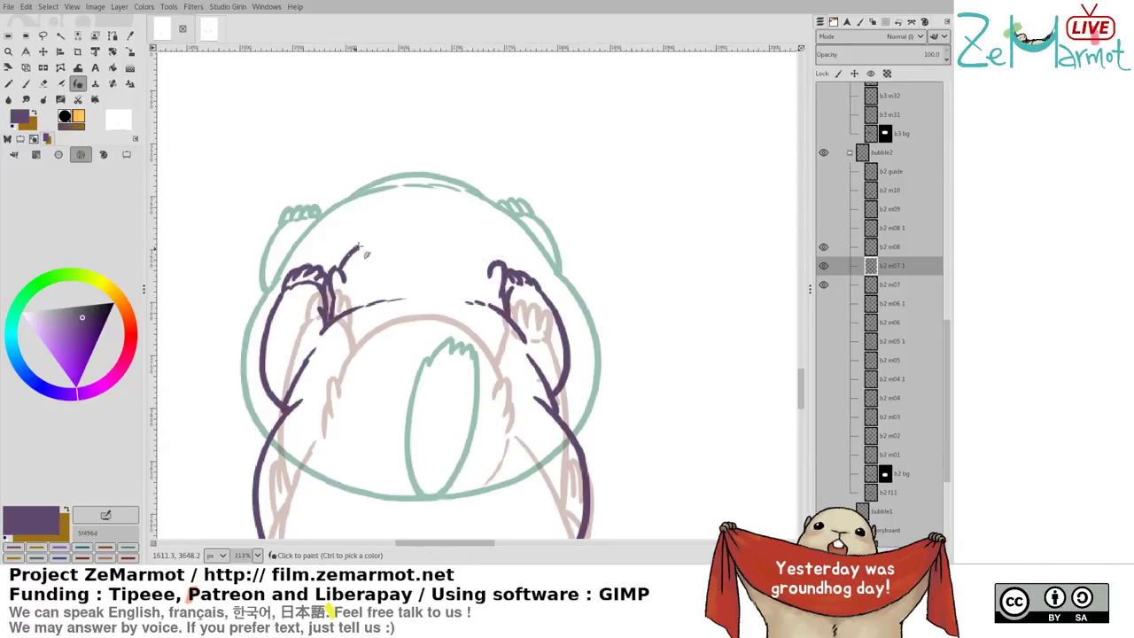
key("ctrl+z")
mouse_move(350, 280)
left_mouse_down()
mouse_move(423, 233)
mouse_move(453, 235)
mouse_move(497, 277)
left_mouse_up()
key("ctrl+z")
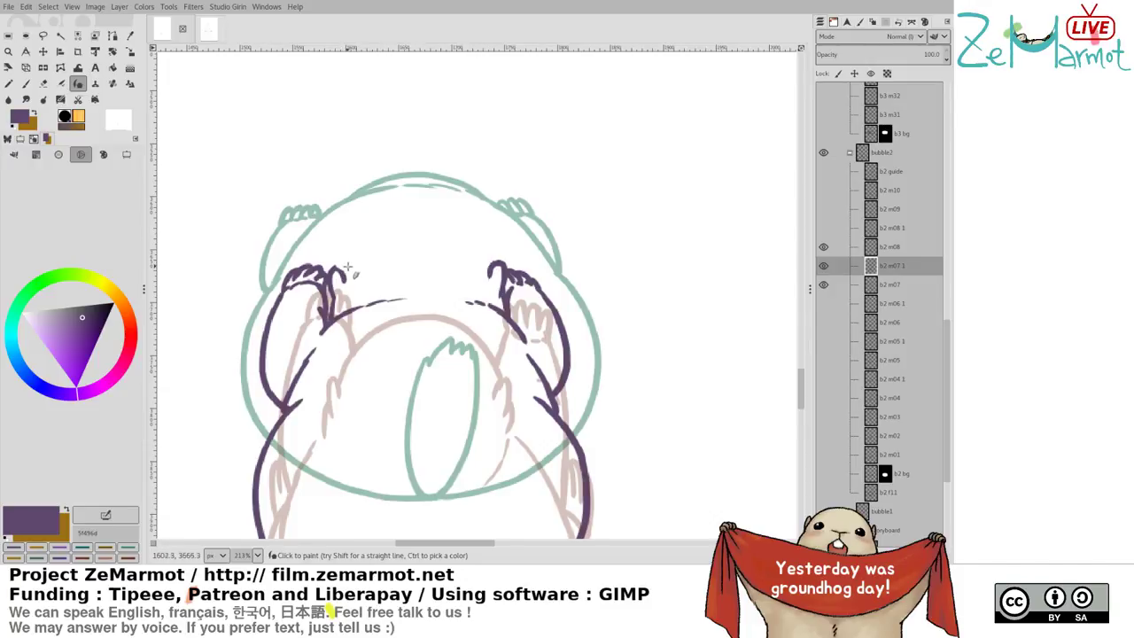
key("ctrl+y")
key("ctrl+z")
mouse_move(336, 270)
left_mouse_down()
mouse_move(353, 282)
mouse_move(360, 248)
mouse_move(406, 228)
left_mouse_up()
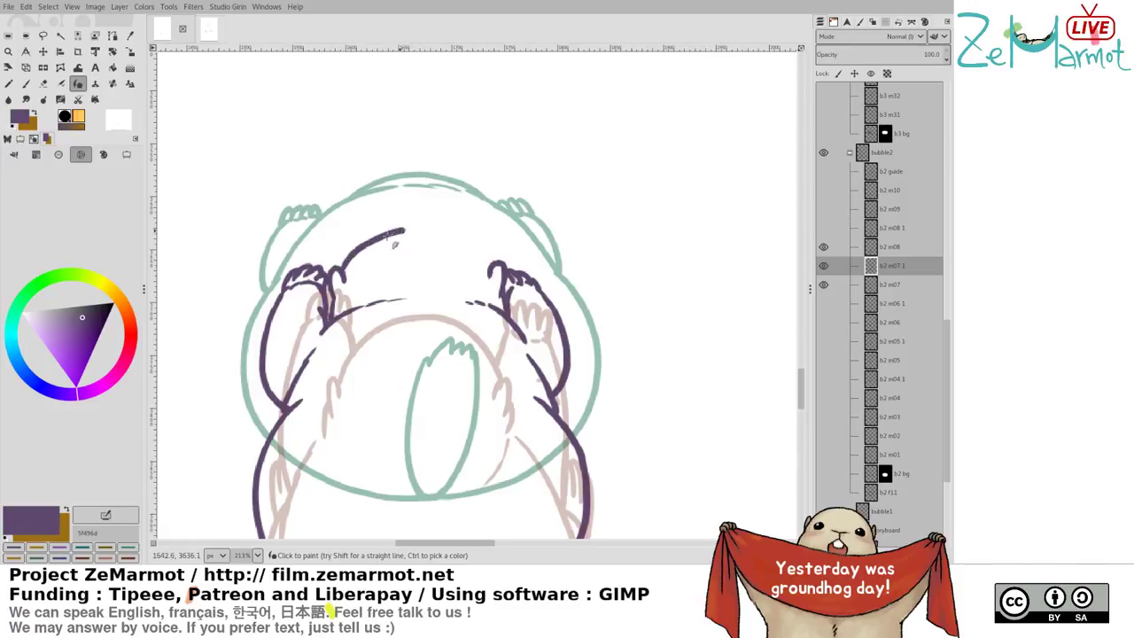
key("ctrl+z")
mouse_move(348, 278)
left_mouse_down()
mouse_move(409, 229)
mouse_move(465, 239)
mouse_move(498, 272)
left_mouse_up()
key("ctrl+z")
Ink a new, smooth curve over the top of the head from ear to ear in two joined halves
mouse_move(404, 225)
left_mouse_down()
mouse_move(456, 231)
mouse_move(496, 269)
left_mouse_up()
mouse_move(348, 279)
left_mouse_down()
mouse_move(386, 232)
mouse_move(419, 222)
left_mouse_up()
key("ctrl+z")
mouse_move(343, 269)
left_mouse_down()
mouse_move(394, 228)
mouse_move(422, 222)
left_mouse_up()
key("ctrl+z")
mouse_move(346, 271)
left_mouse_down()
mouse_move(367, 239)
mouse_move(417, 222)
left_mouse_up()
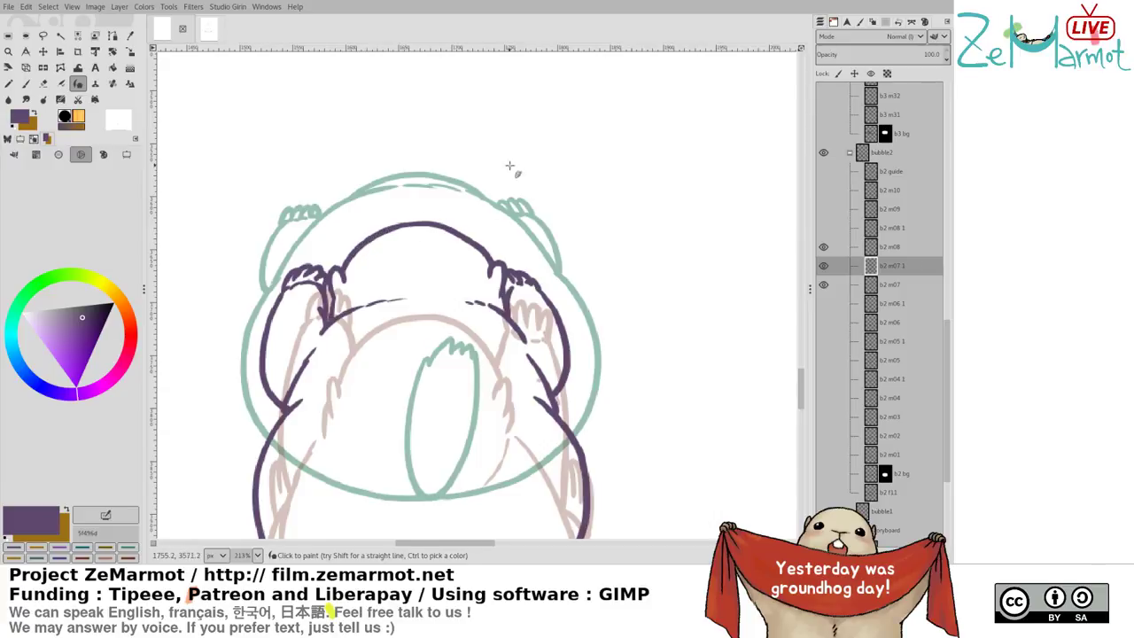
Touch up the line weight along the crown and right side of the new head curve and save the image
key("shift+e")
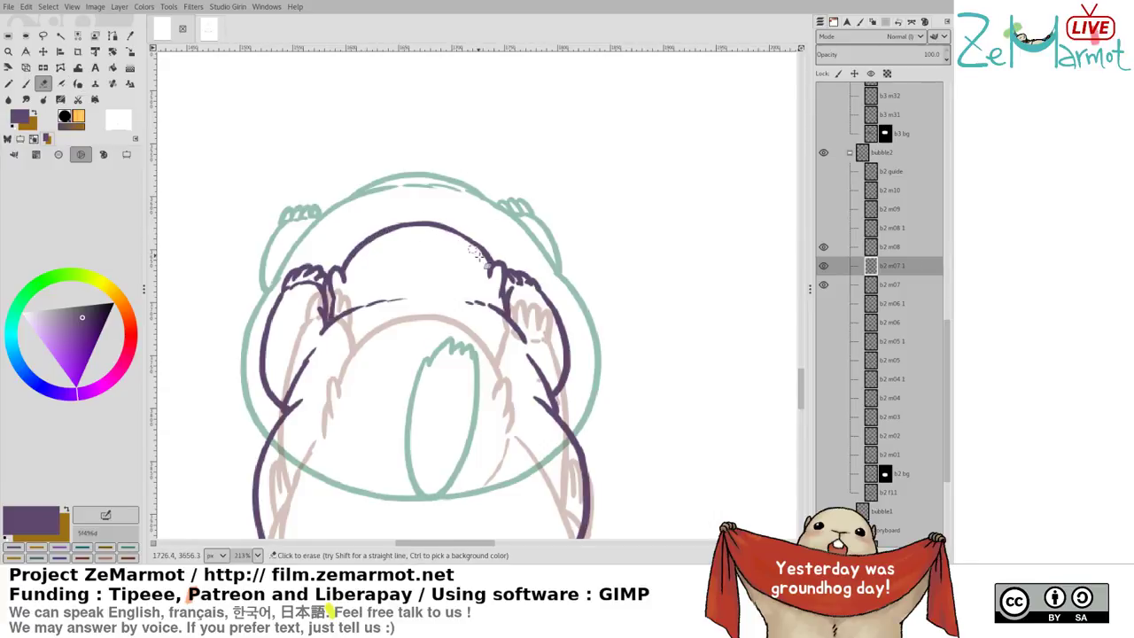
key("p")
left_click_drag(433, 224, 492, 263)
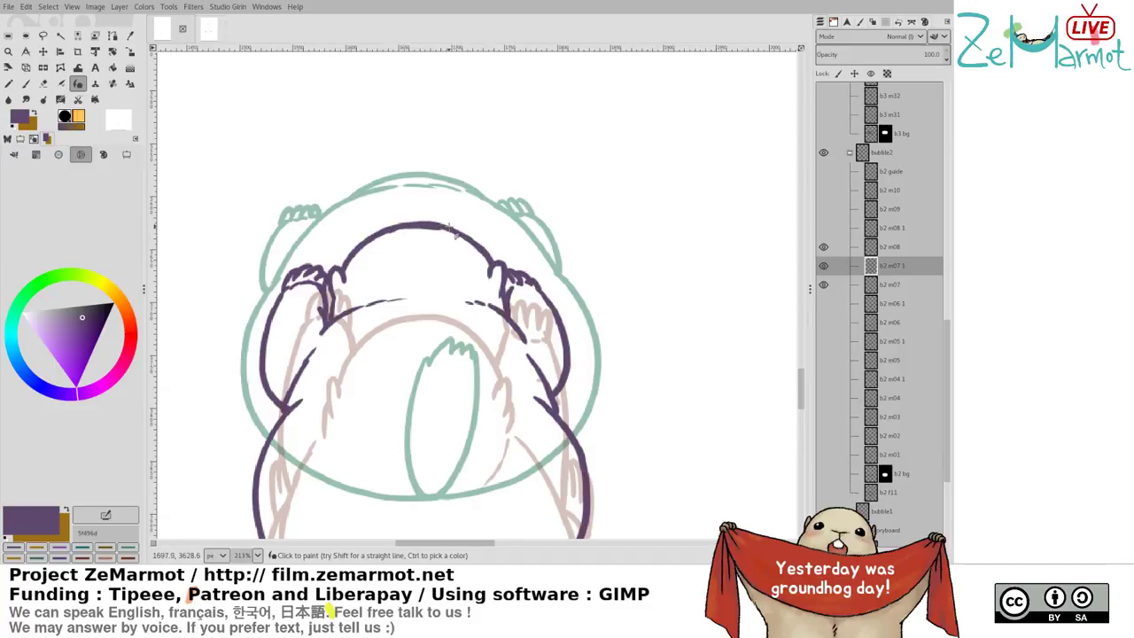
scroll(399, 284, "down", 3)
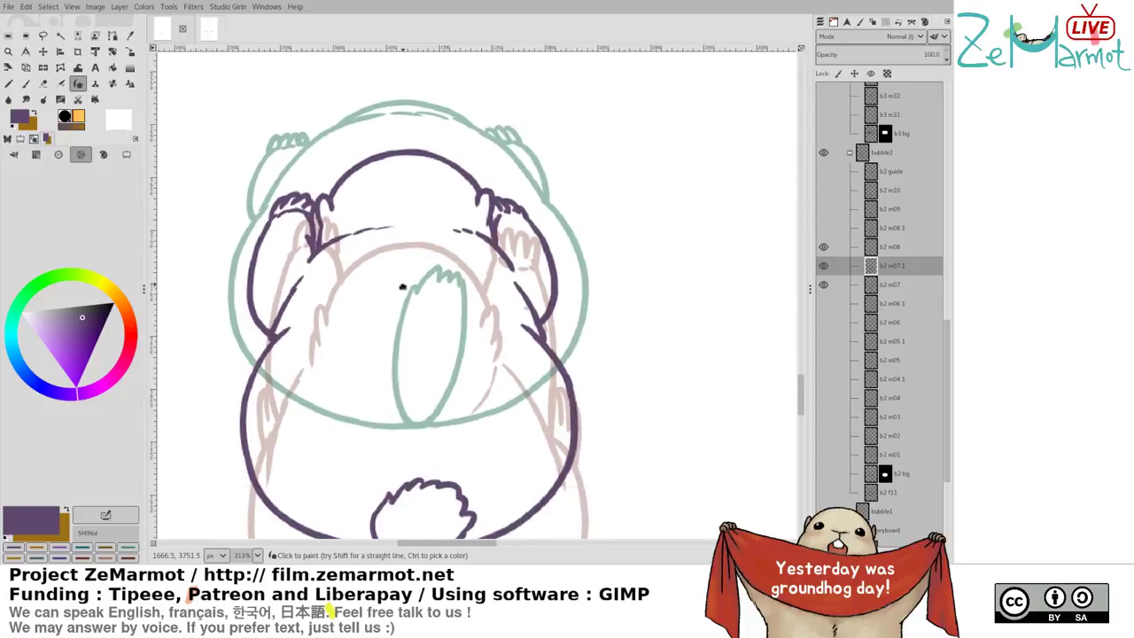
key("shift+e")
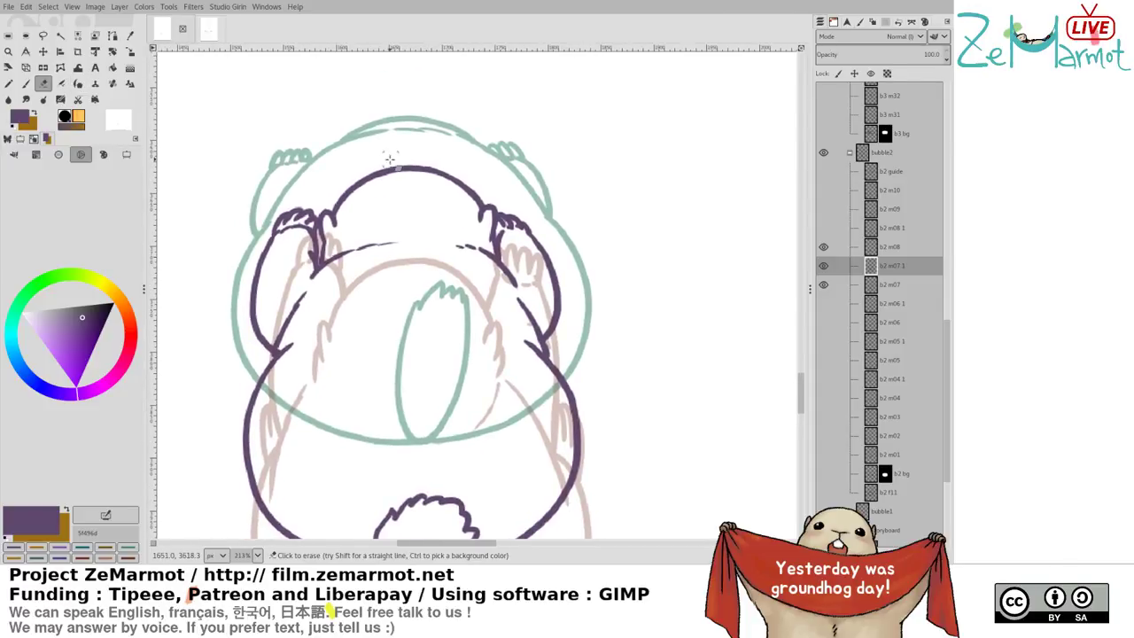
scroll(477, 170, "down", 3)
key("ctrl+s")
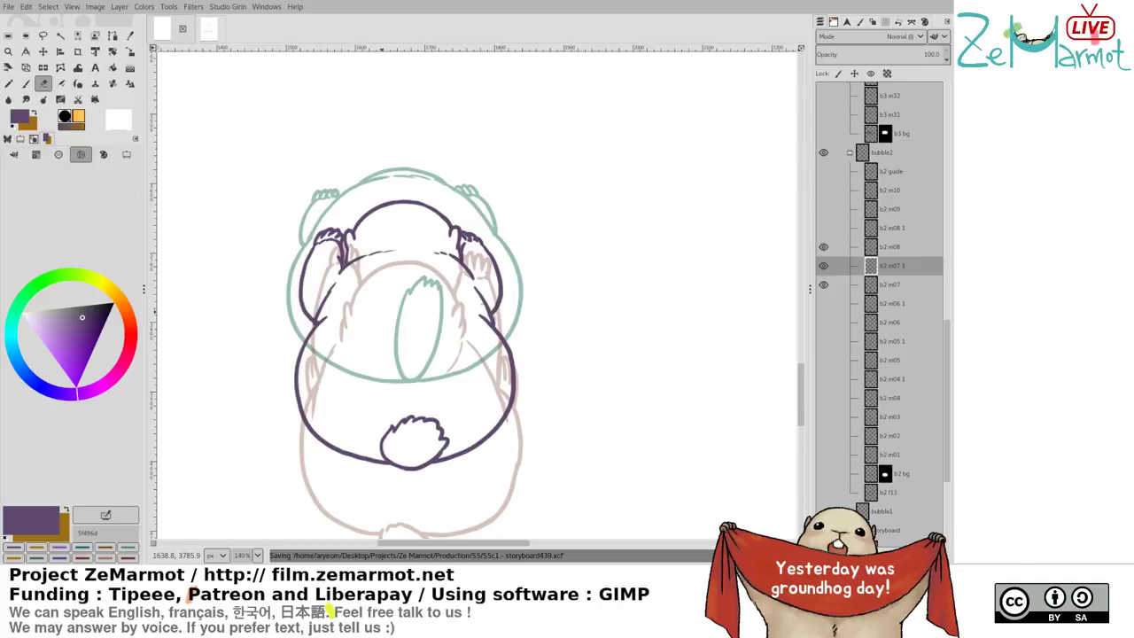
key("k")
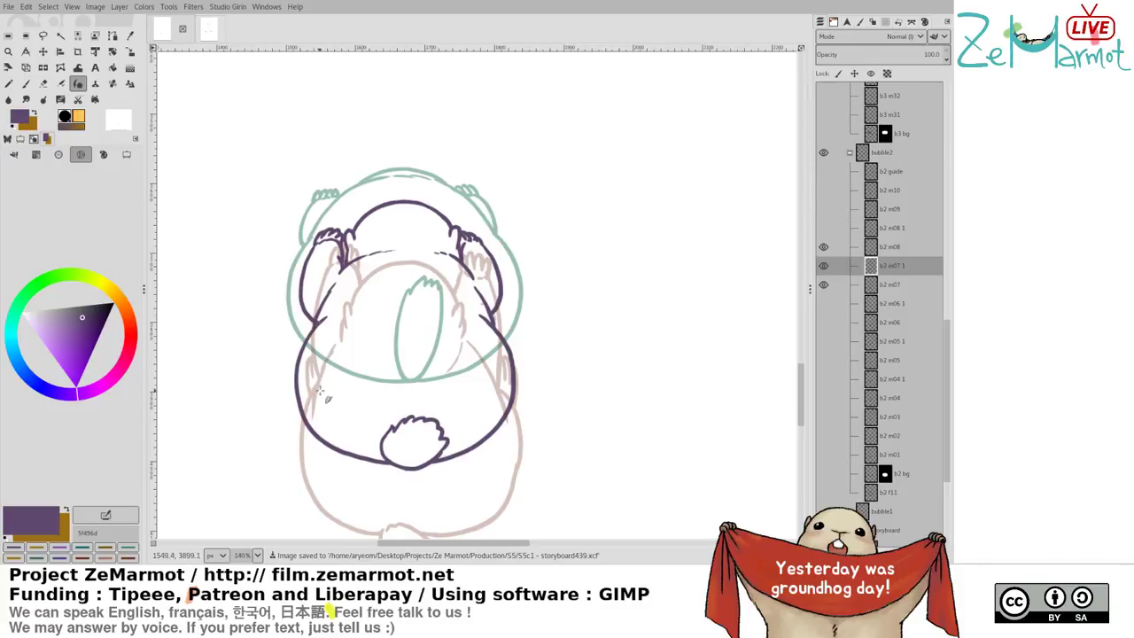
key("ctrl+s")
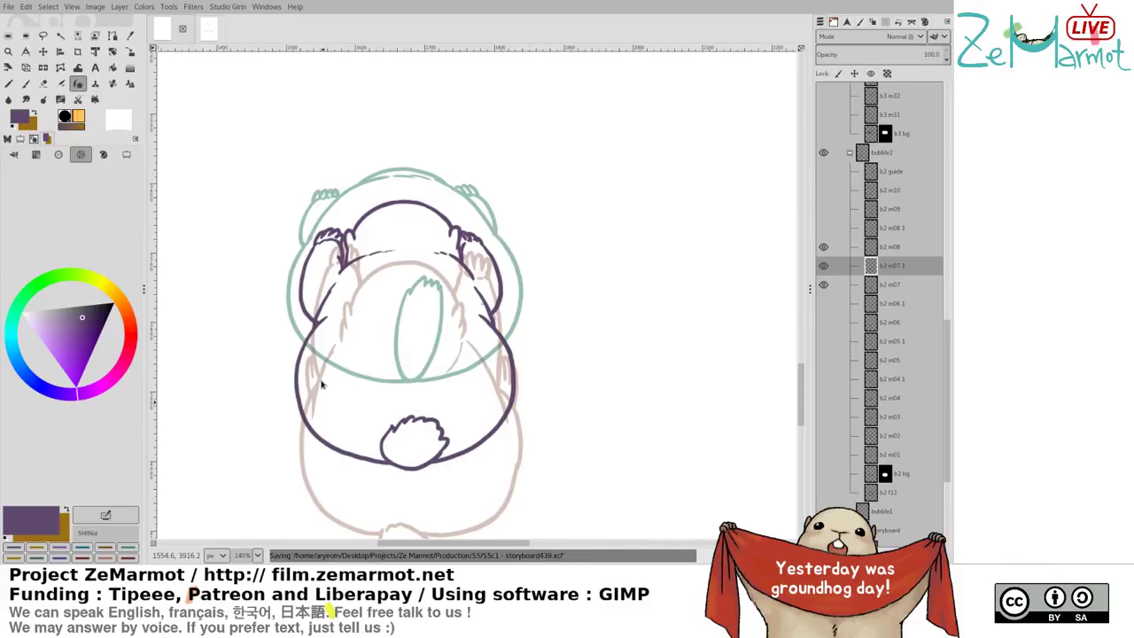
left_click_drag(401, 365, 346, 229)
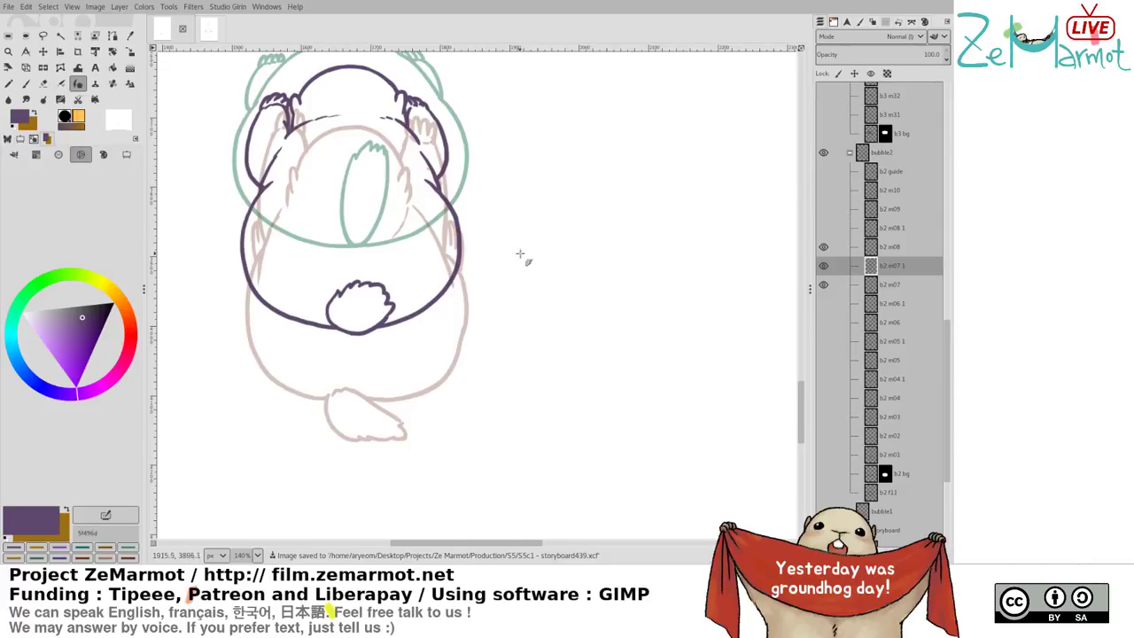
left_click_drag(423, 352, 496, 438)
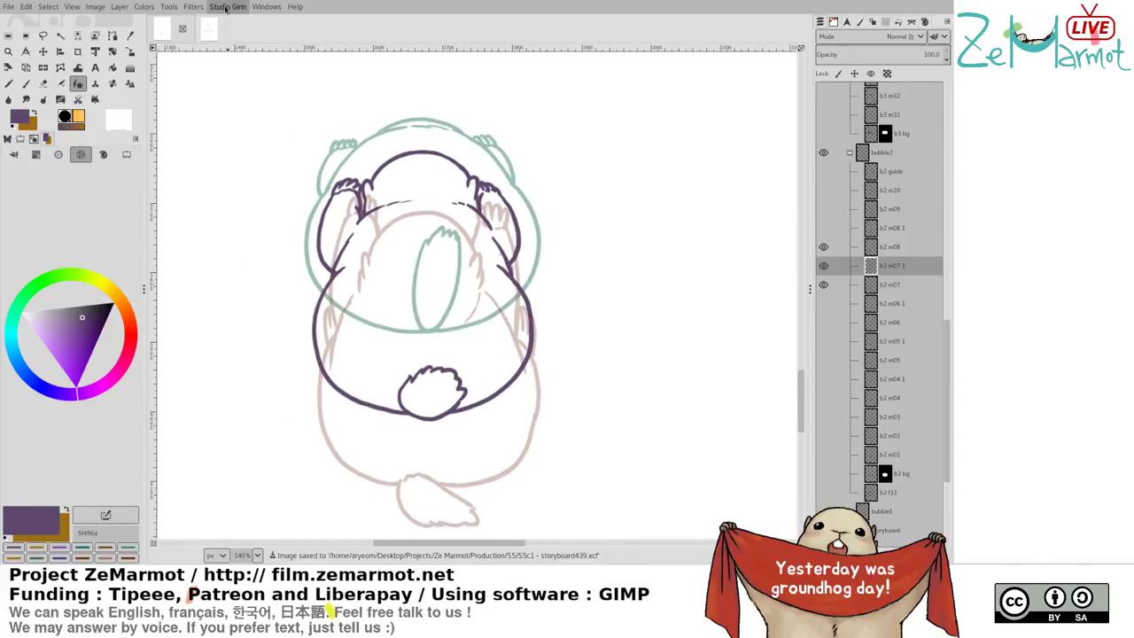
Compare frames b2 m08 1, b2 m09 and b2 m10 by overlaying them and viewing each one alone
left_click(884, 213)
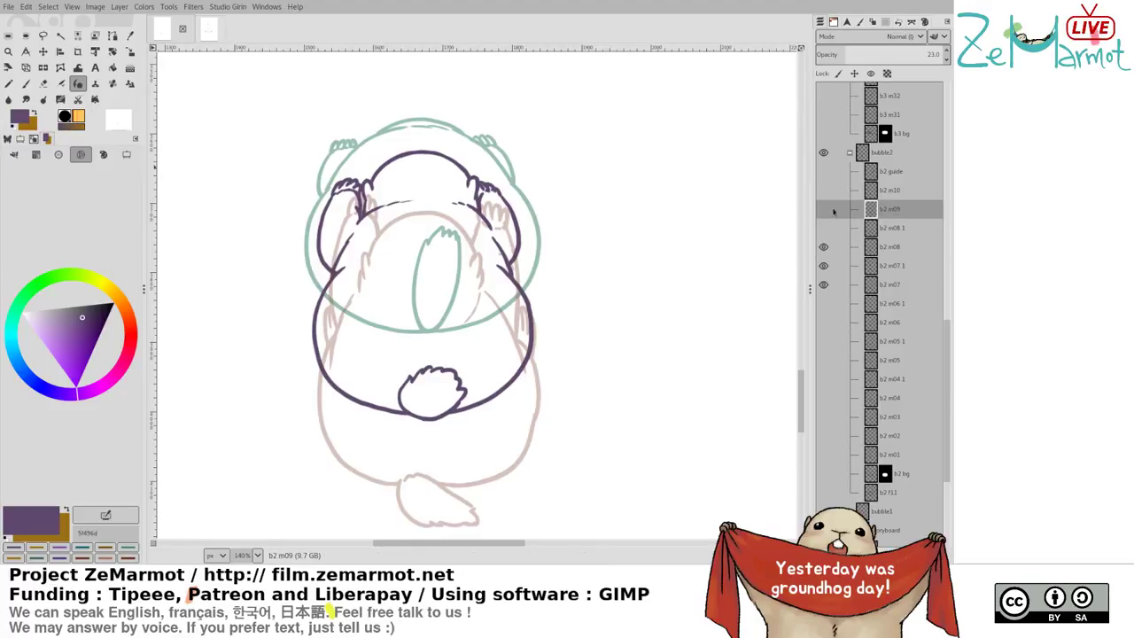
left_click(823, 208)
left_click(823, 190)
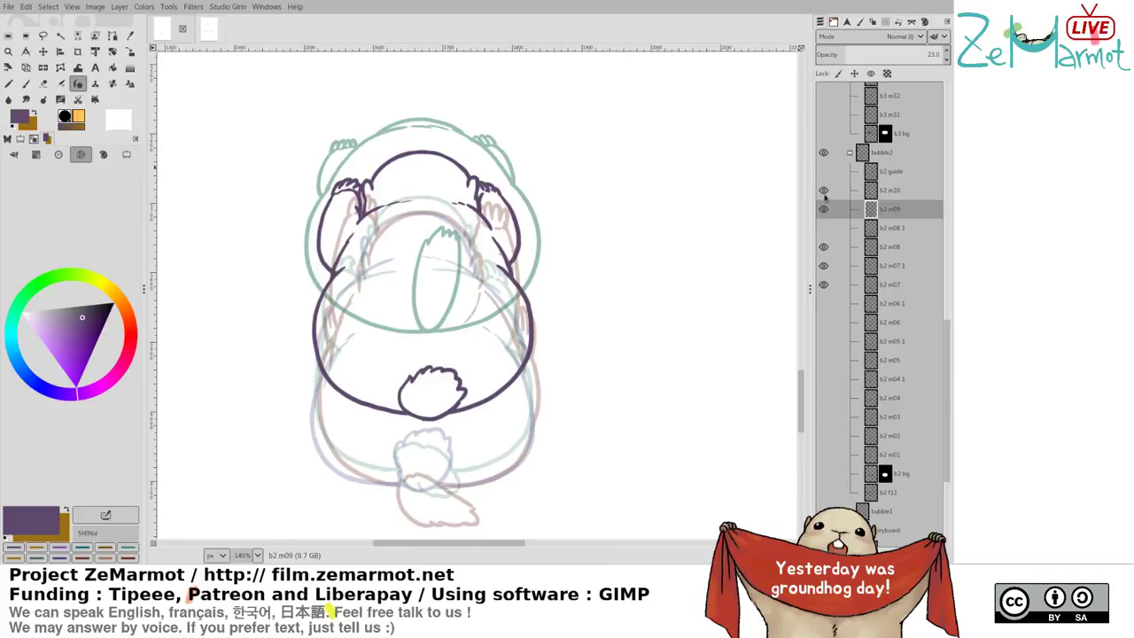
left_click(825, 211, "shift")
left_click(825, 192, "shift")
left_click(824, 223, "shift")
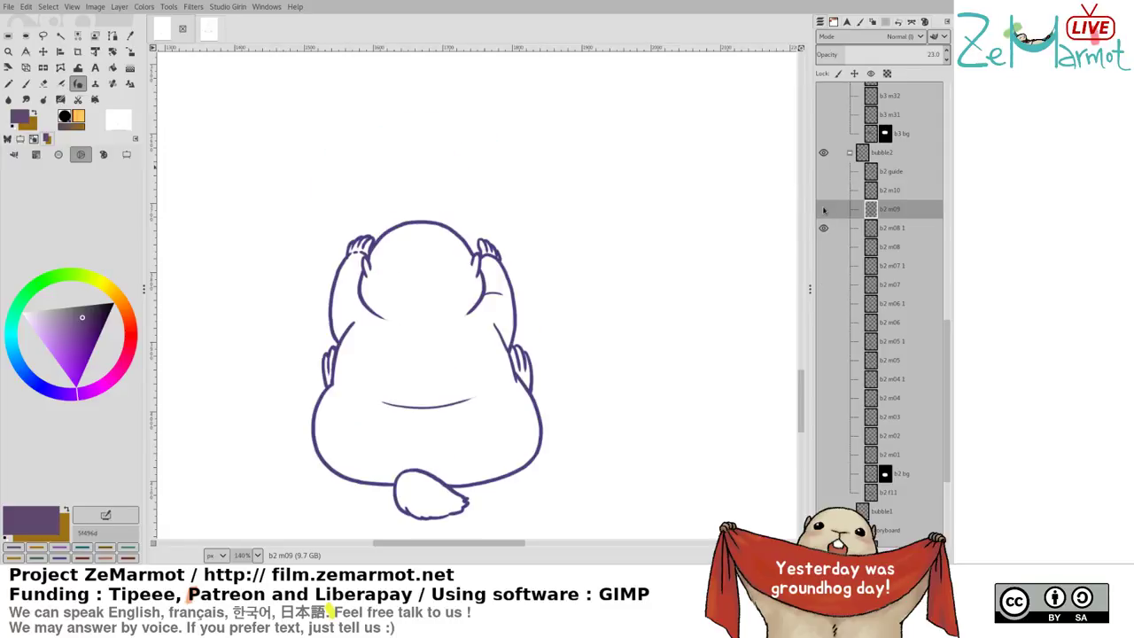
left_click(823, 208)
left_click(823, 190)
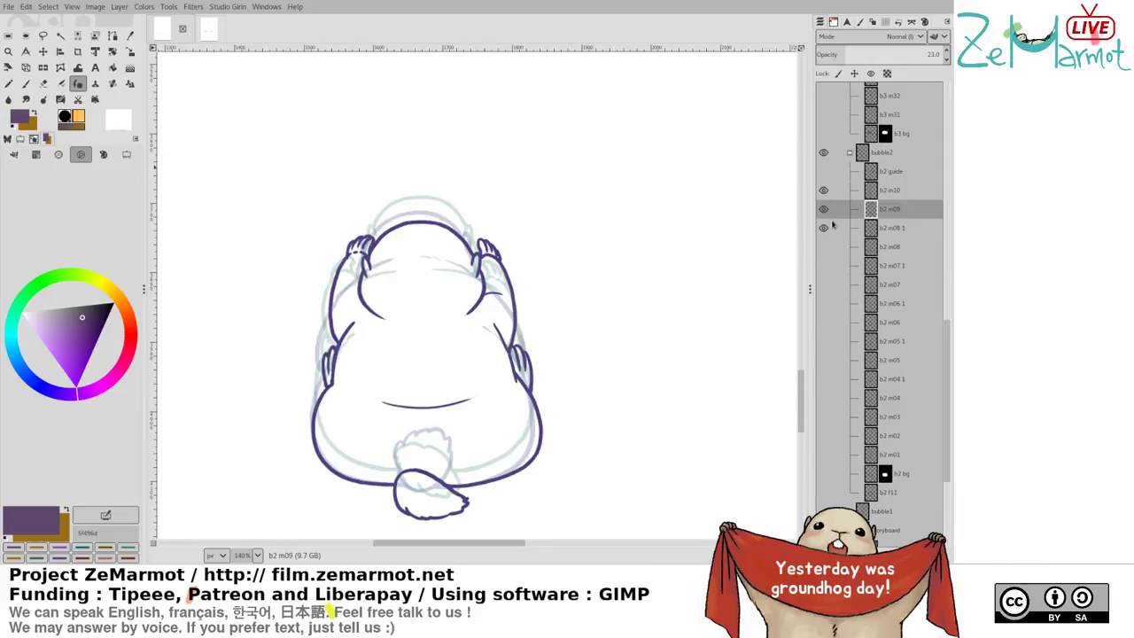
left_click(825, 231, "shift")
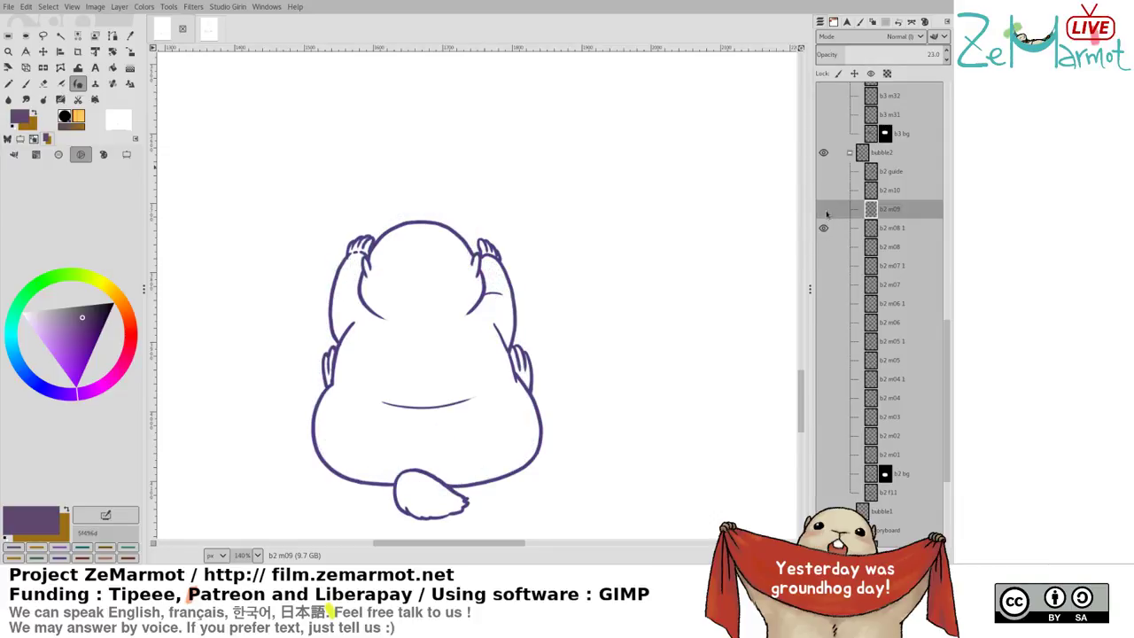
left_click(826, 212, "shift")
left_click(826, 195, "shift")
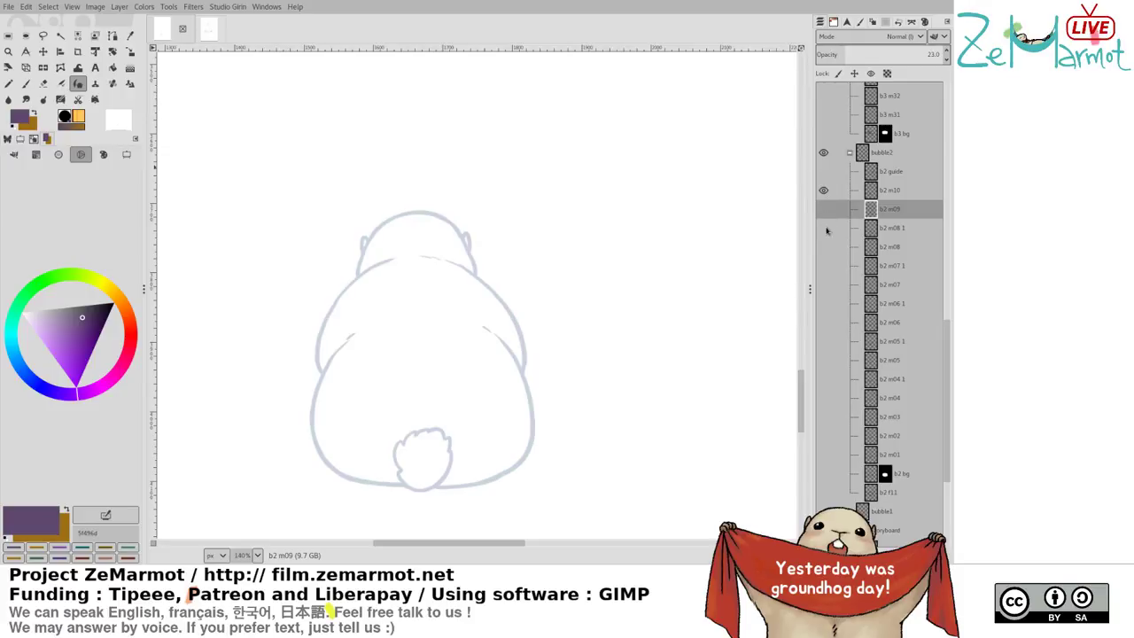
Move the b2 m10 drawing slightly right and up to line it up with the b2 m08 1 pose
left_click(825, 229)
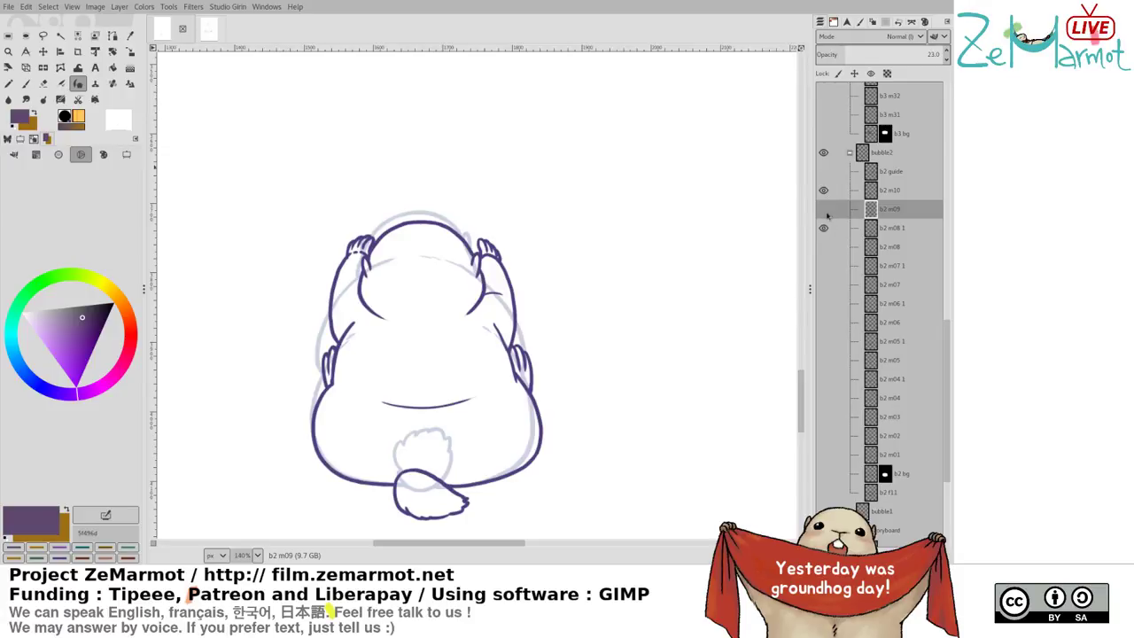
left_click(824, 227)
left_click(824, 226)
key("m")
left_click_drag(418, 213, 420, 213)
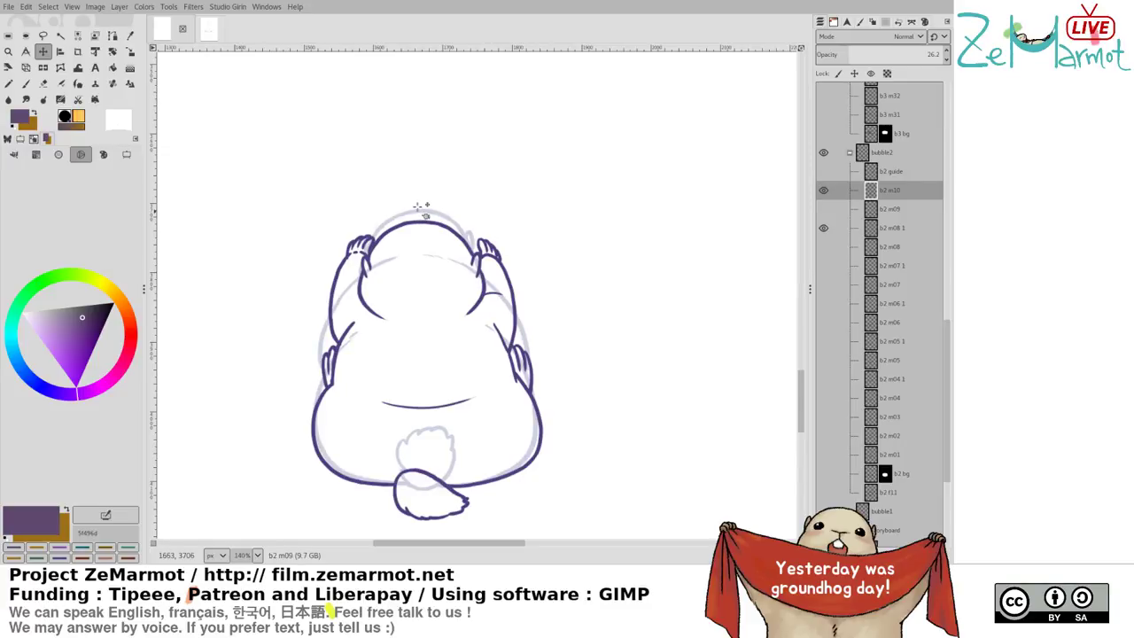
left_click_drag(419, 210, 418, 210)
Save the image with only frame b2 m10 shown and add a new empty layer directly above it
left_click(823, 190)
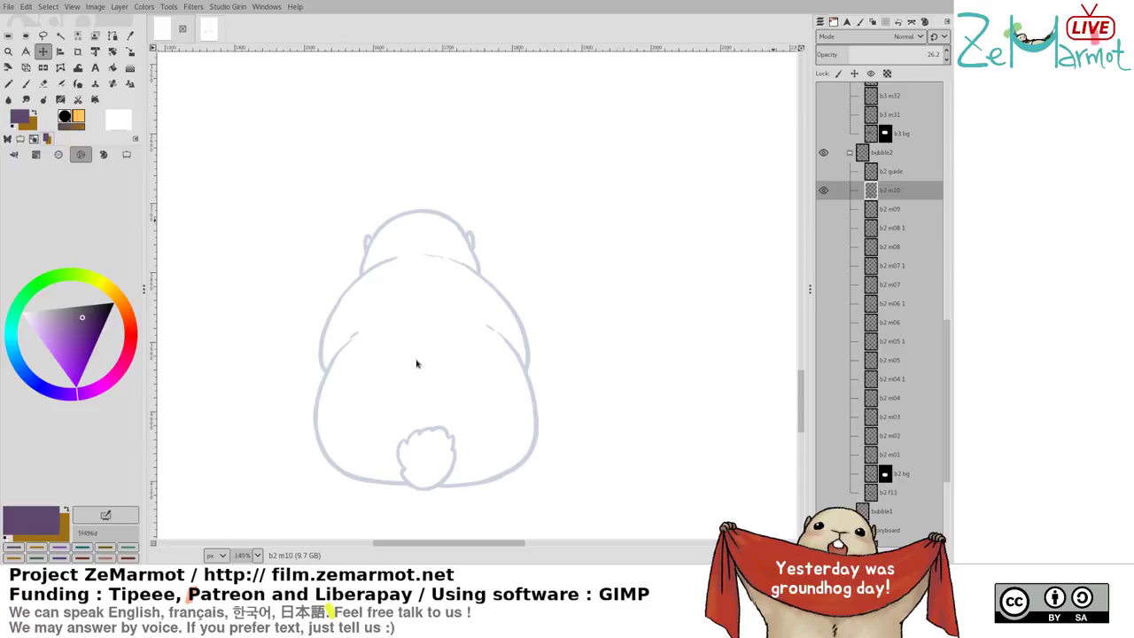
key("ctrl+s")
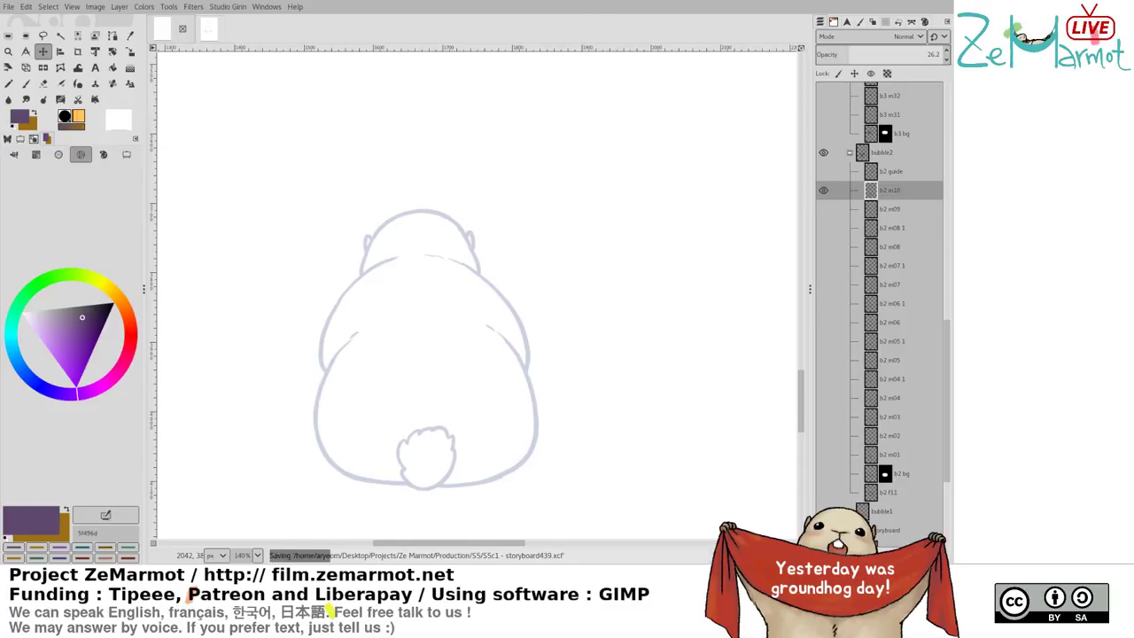
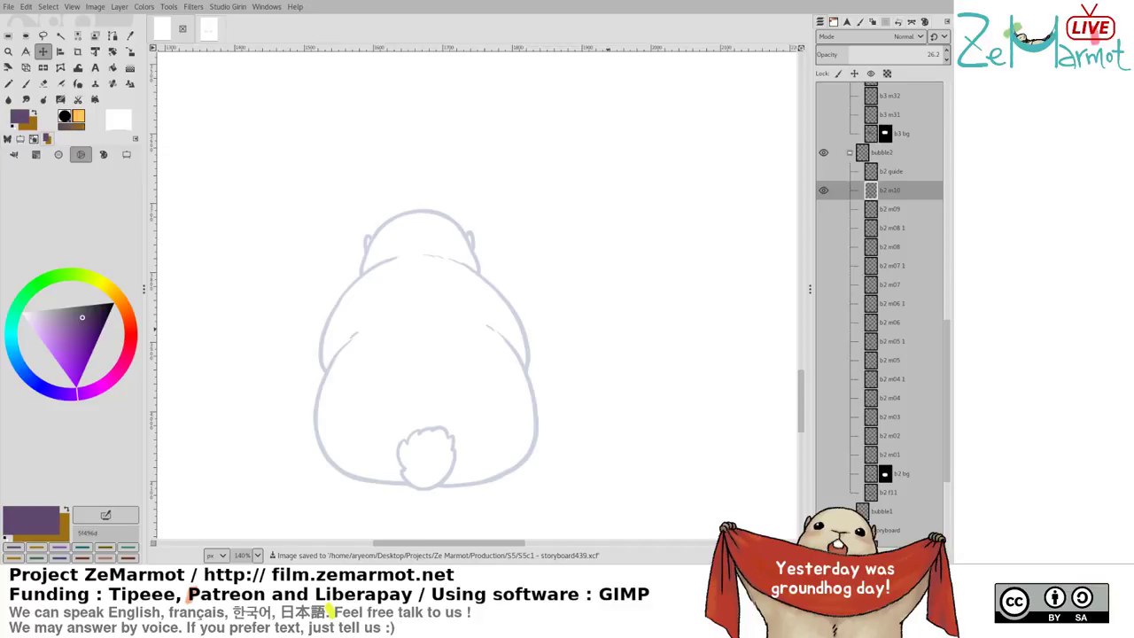
key("ctrl+shift+n")
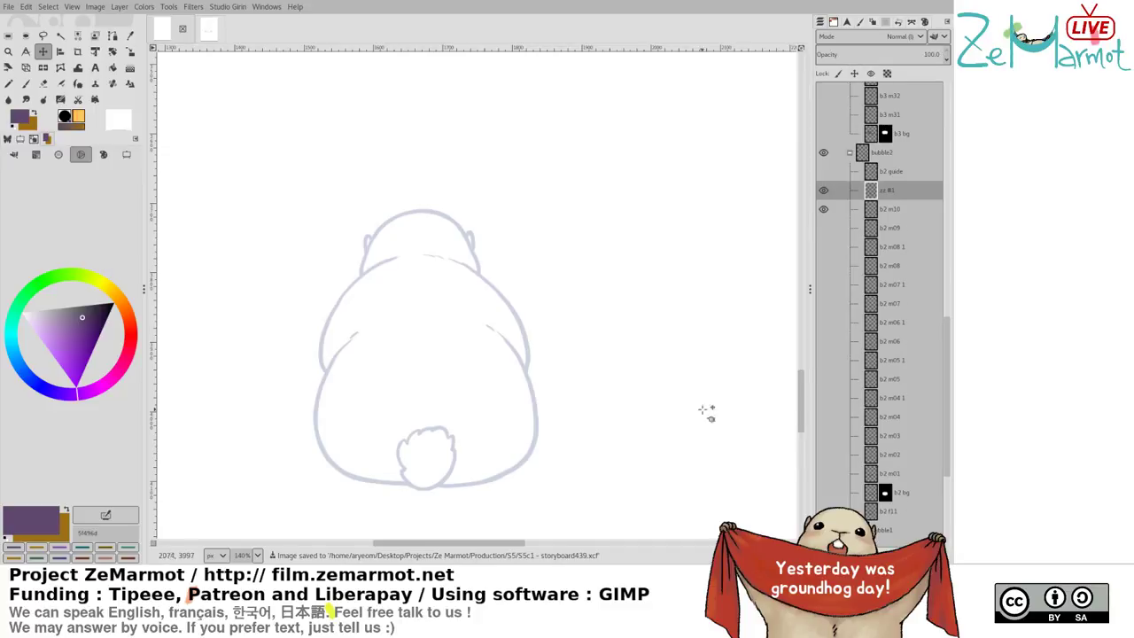
scroll(932, 344, "down", 5)
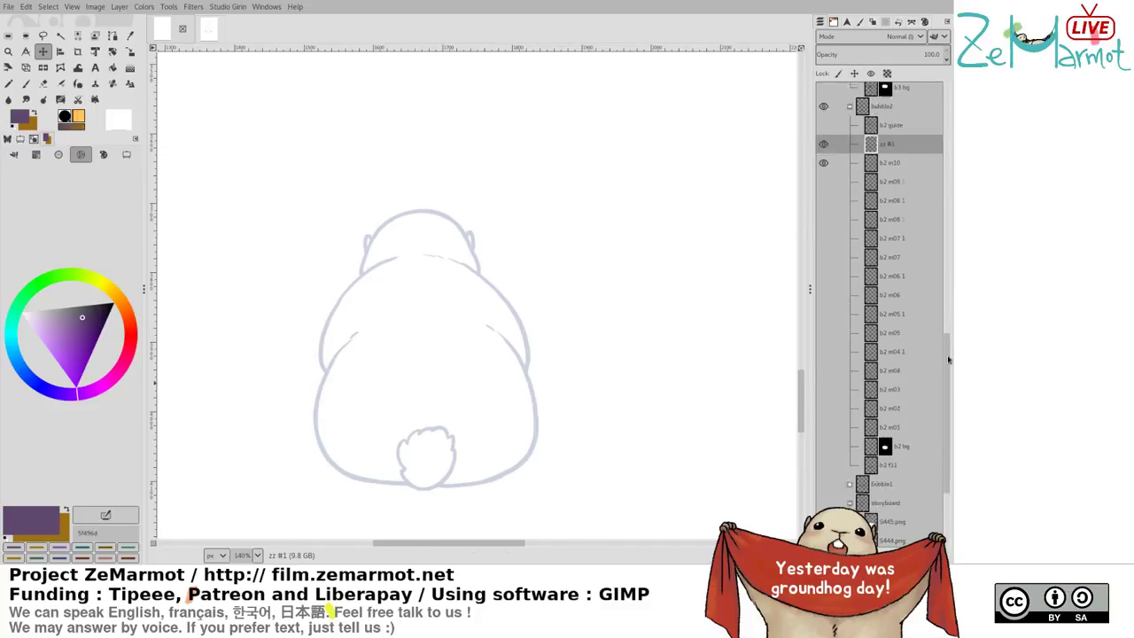
Compare the b2 m10 drawing with storyboard panels S445.png and S444.png and with frame b2 m09, restoring the view of b2 m10
left_click(821, 372)
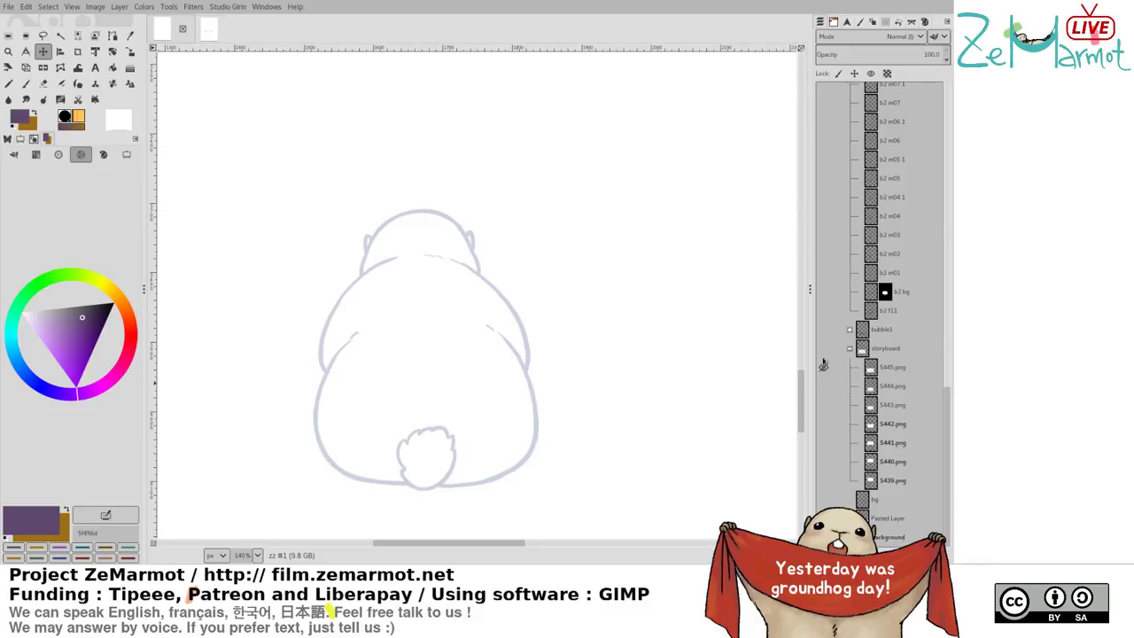
left_click(824, 348)
scroll(523, 363, "down", 3, "ctrl")
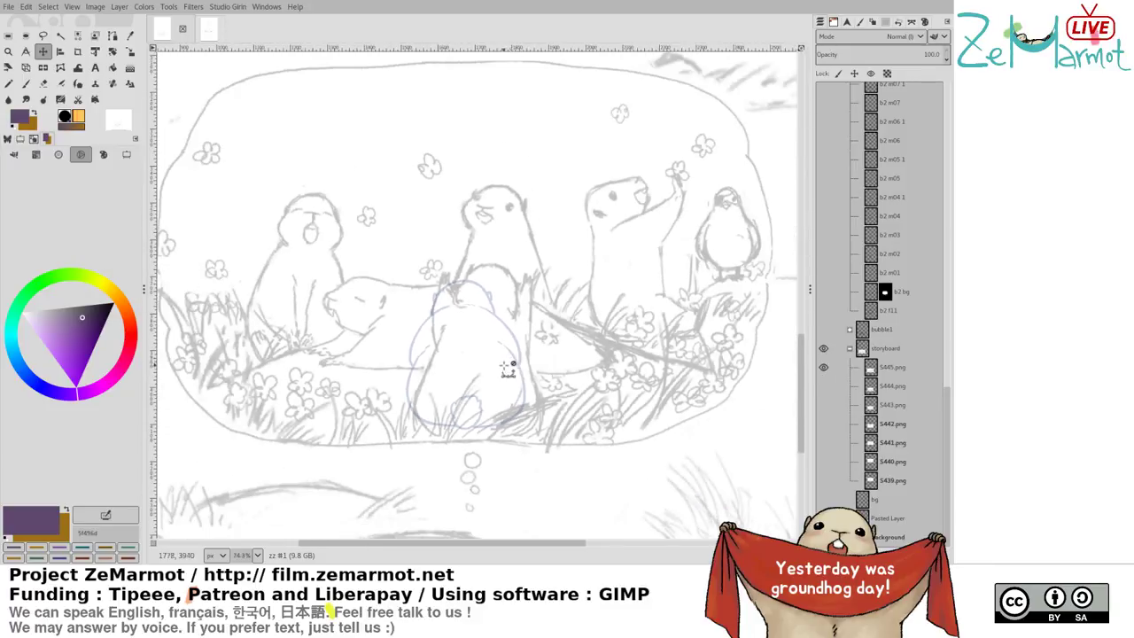
left_click(823, 367)
left_click(823, 386)
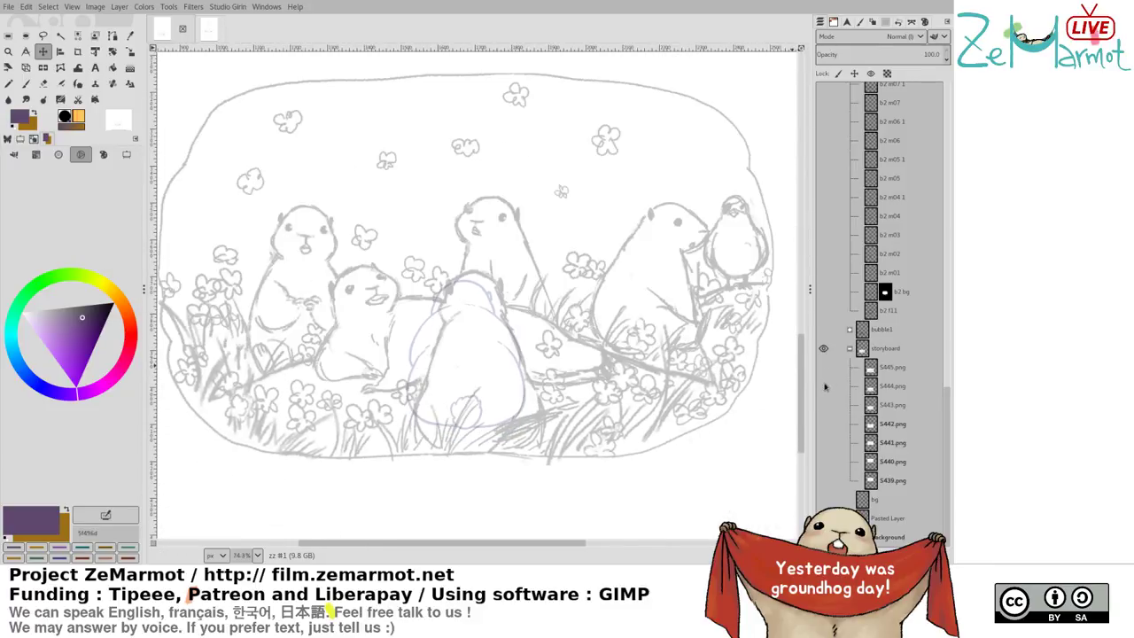
left_click(824, 386)
left_click_drag(946, 407, 949, 242)
scroll(450, 260, "up", 3)
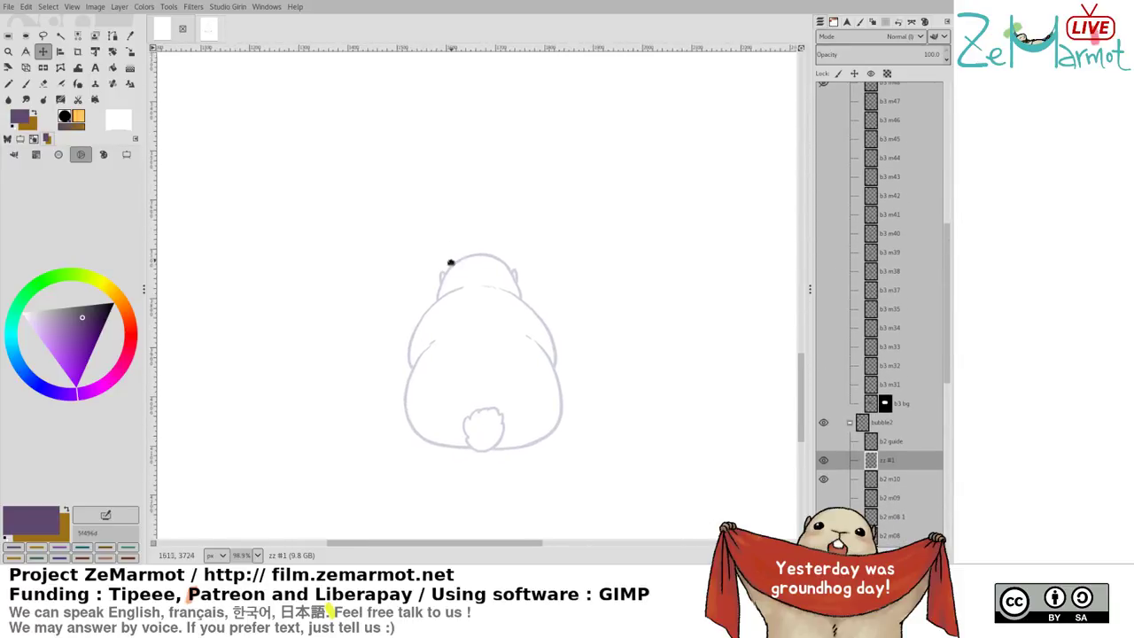
left_click(824, 498)
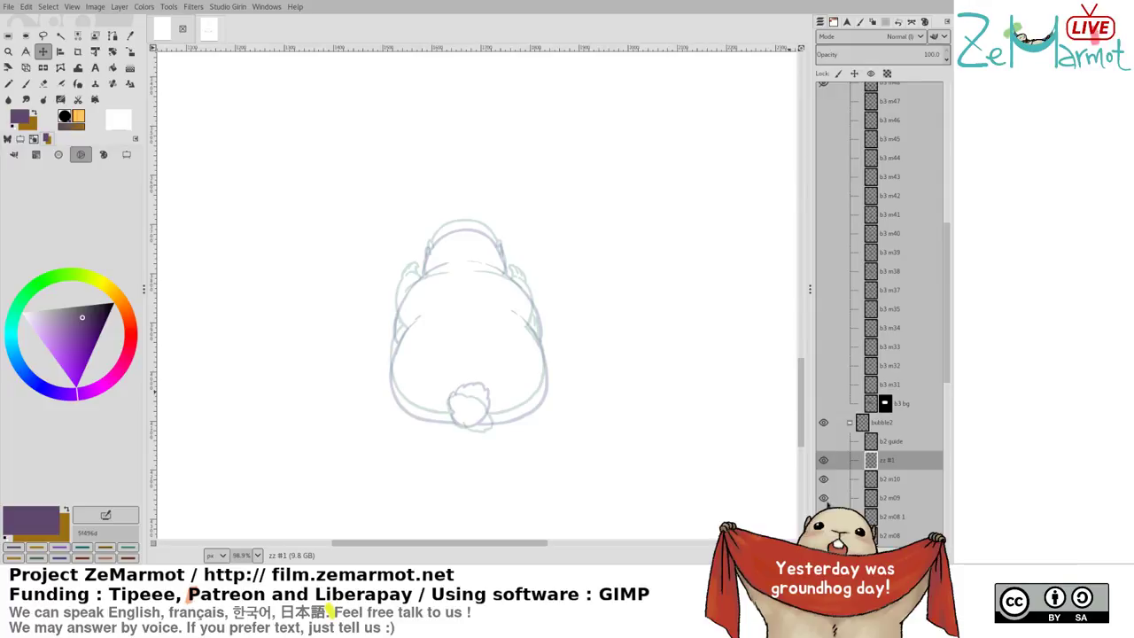
left_click(825, 498)
Choose the Ink tool and set the foreground colour to a dark brick red for the new rough sketch
key("k")
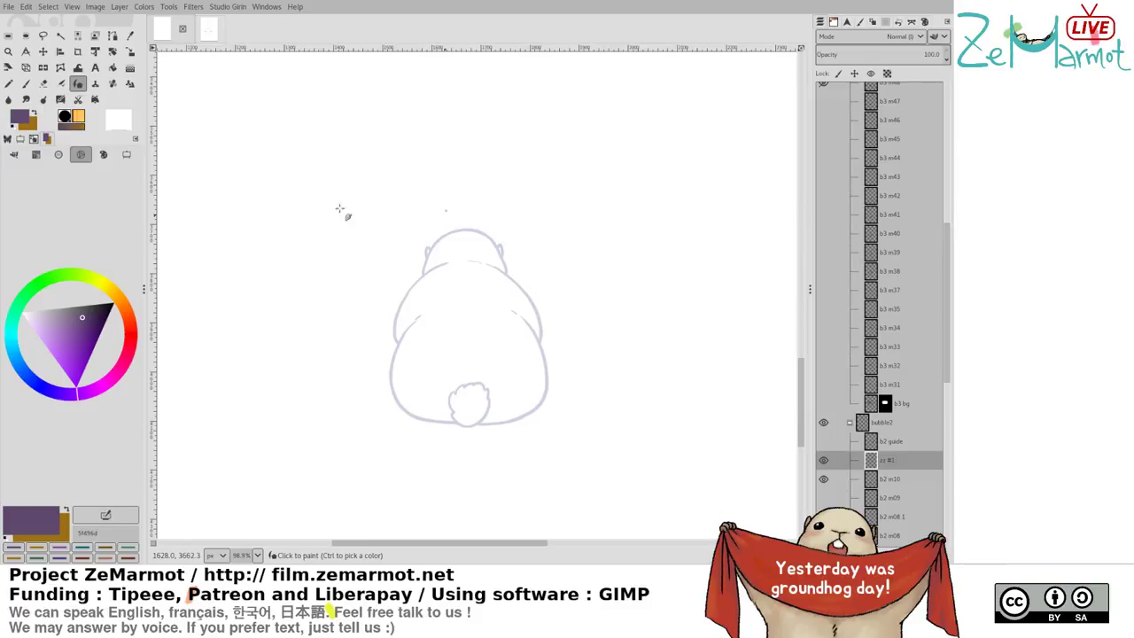
left_click(112, 291)
left_click(130, 322)
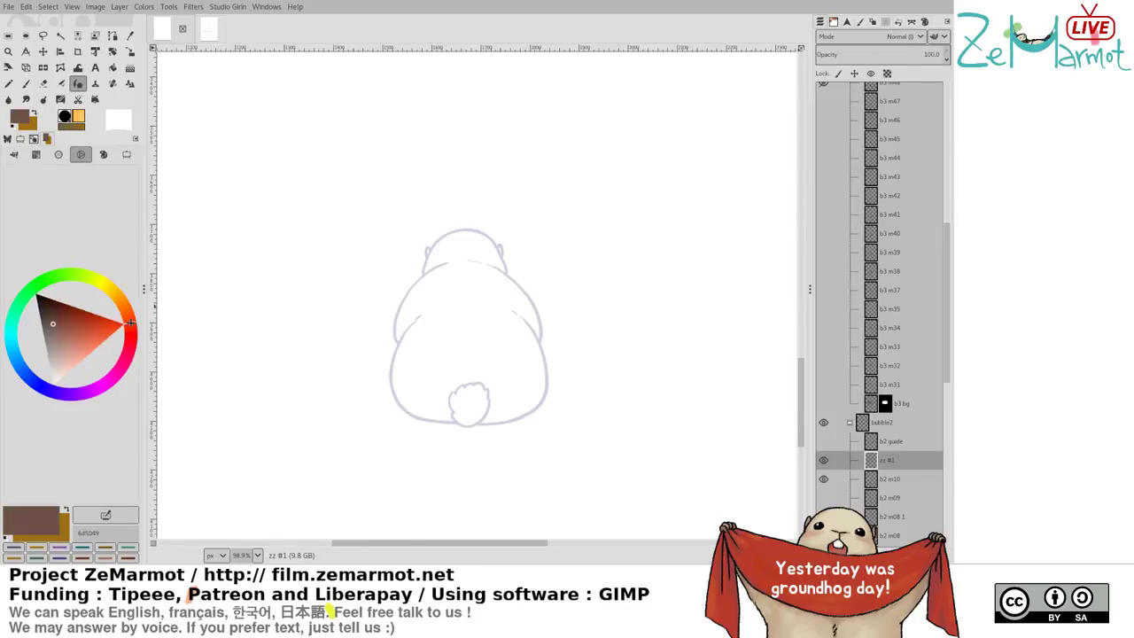
left_click(89, 318)
left_click_drag(75, 332, 73, 319)
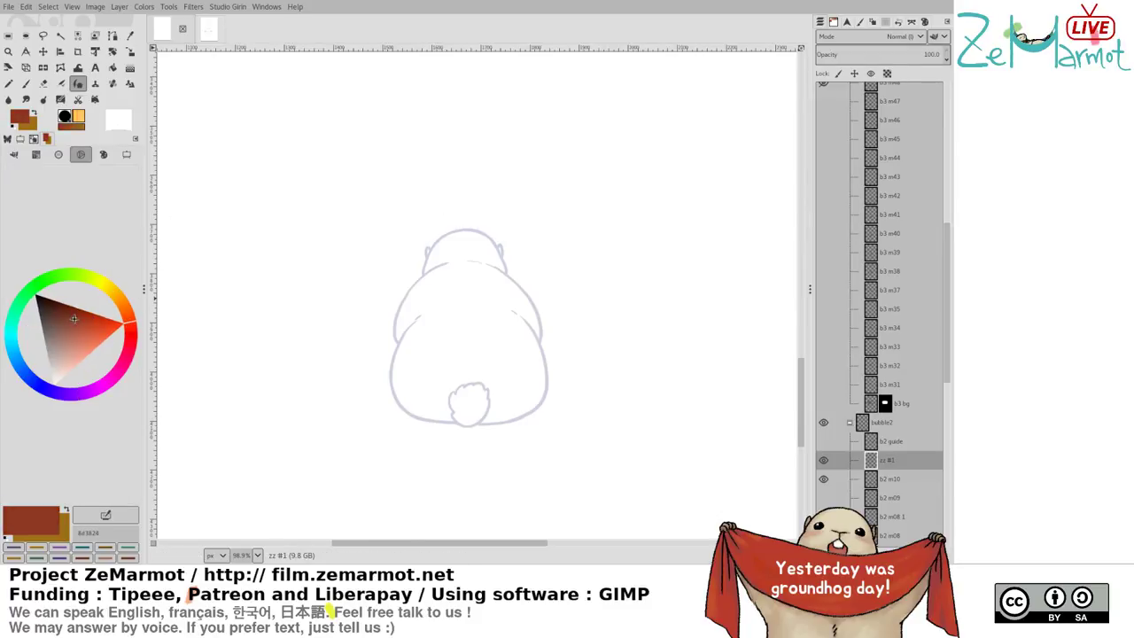
Sketch the new head's domed crown in red slightly above the b2 m10 head, redoing the first strokes
left_click_drag(441, 211, 421, 247)
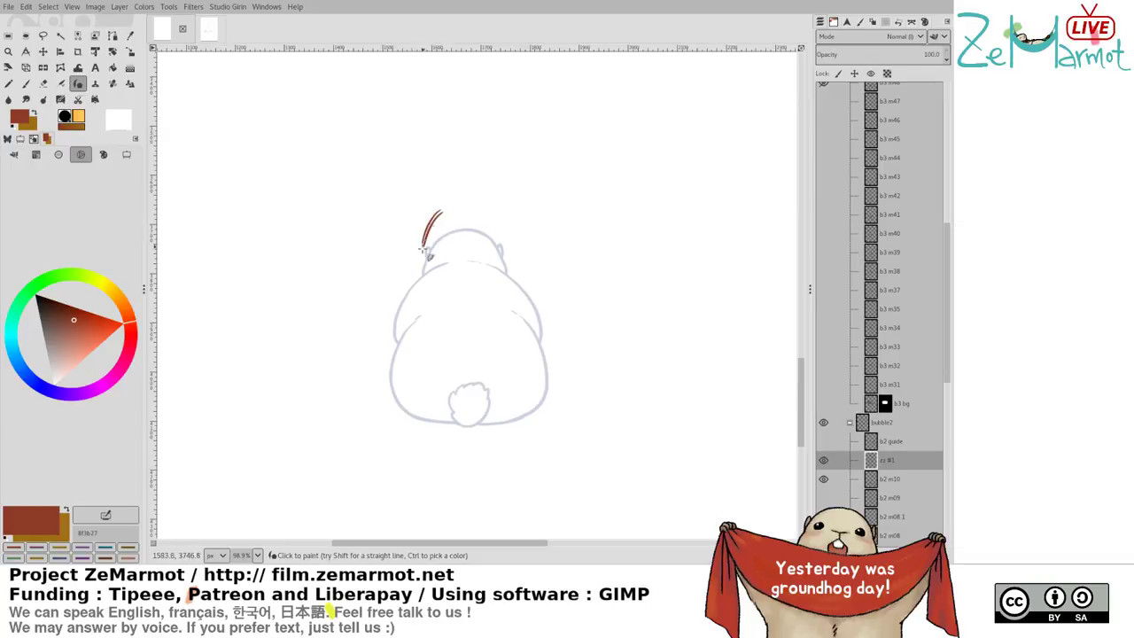
key("ctrl+z")
key("ctrl+z")
mouse_move(452, 211)
left_mouse_down()
mouse_move(423, 242)
mouse_move(448, 213)
mouse_move(477, 214)
left_mouse_up()
mouse_move(443, 213)
left_mouse_down()
mouse_move(458, 208)
mouse_move(491, 232)
left_mouse_up()
mouse_move(453, 208)
left_mouse_down()
mouse_move(484, 225)
mouse_move(474, 207)
mouse_move(502, 243)
left_mouse_up()
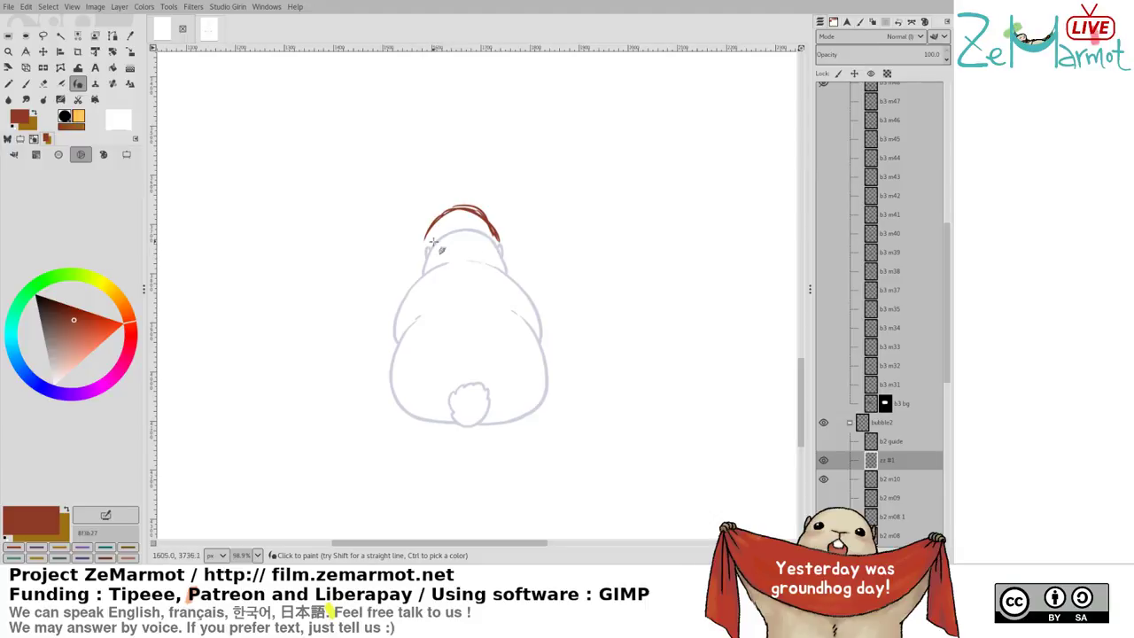
Sketch the left contour of the marmot from the head down the flank and around the base to the tail
left_click_drag(429, 230, 410, 300)
mouse_move(430, 248)
left_mouse_down()
mouse_move(407, 299)
mouse_move(418, 287)
mouse_move(393, 393)
left_mouse_up()
key("ctrl+z")
mouse_move(410, 321)
left_mouse_down()
mouse_move(408, 395)
mouse_move(402, 370)
mouse_move(421, 411)
left_mouse_up()
key("ctrl+z")
key("ctrl+z")
left_click_drag(404, 335, 408, 404)
mouse_move(398, 345)
left_mouse_down()
mouse_move(411, 402)
mouse_move(395, 371)
mouse_move(410, 410)
left_mouse_up()
mouse_move(392, 370)
left_mouse_down()
mouse_move(407, 411)
mouse_move(434, 421)
left_mouse_up()
left_click_drag(410, 407, 454, 424)
key("ctrl+z")
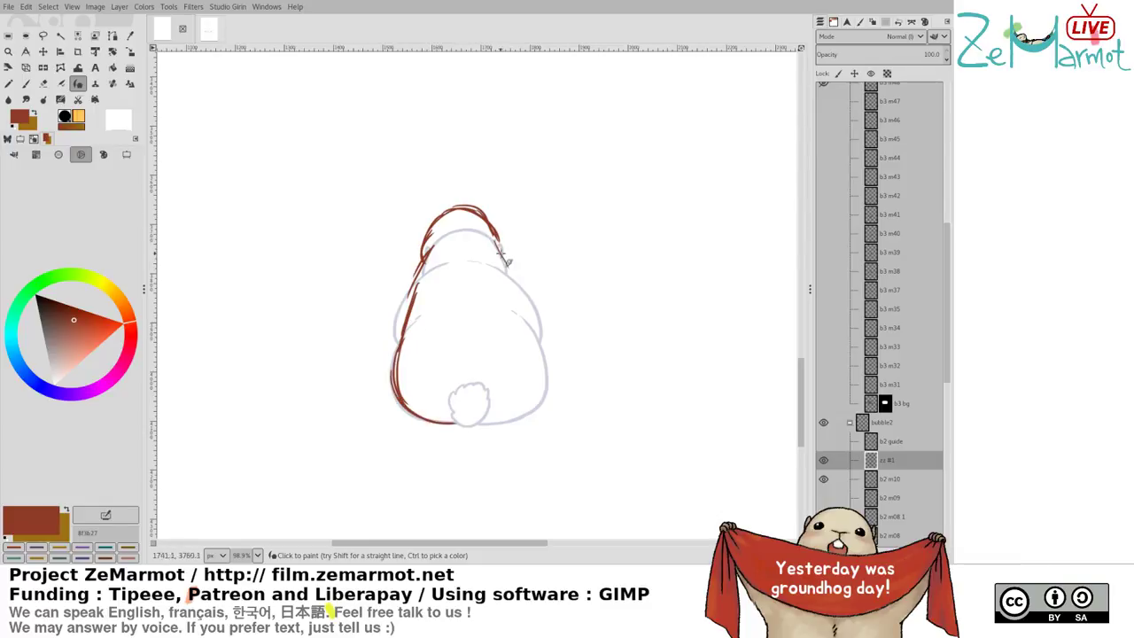
Sketch the right contour of the body from the neck down the flank and around to the tail
left_click_drag(483, 234, 532, 318)
key("ctrl+z")
key("ctrl+z")
key("ctrl+z")
mouse_move(493, 249)
left_mouse_down()
mouse_move(540, 366)
mouse_move(529, 329)
mouse_move(532, 401)
mouse_move(543, 395)
mouse_move(473, 412)
left_mouse_up()
Sketch a rounded fluffy tail slightly lower than the b2 m10 tail, erasing and redrawing its upper edge
mouse_move(460, 397)
left_mouse_down()
mouse_move(490, 415)
mouse_move(476, 433)
mouse_move(460, 429)
mouse_move(486, 436)
left_mouse_up()
key("ctrl+z")
key("ctrl+z")
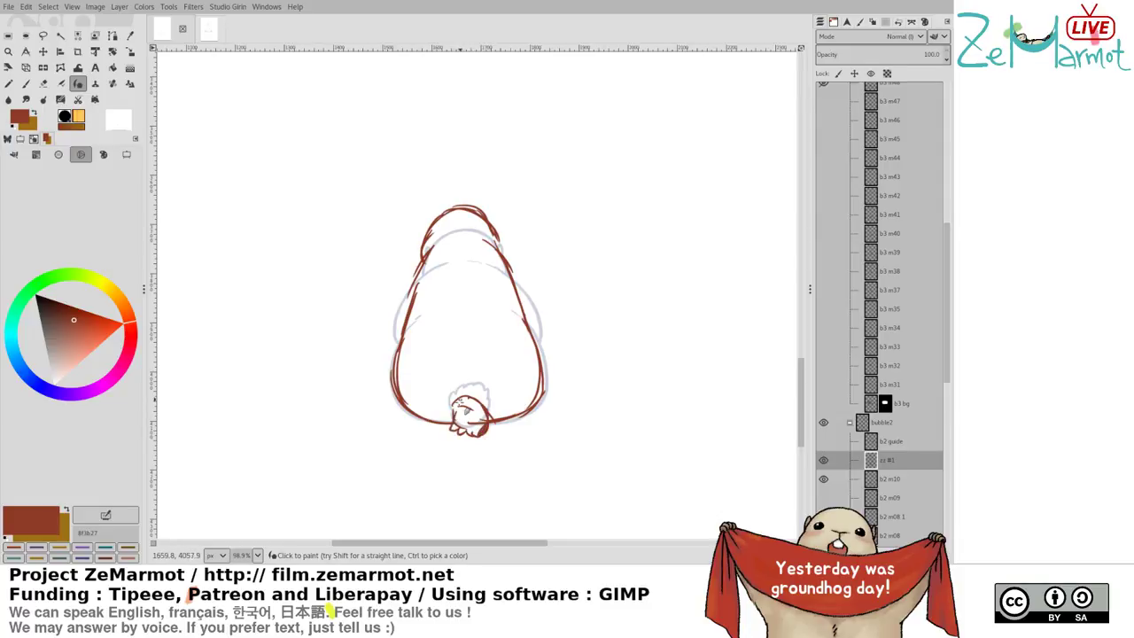
left_click_drag(456, 401, 470, 441)
key("shift+e")
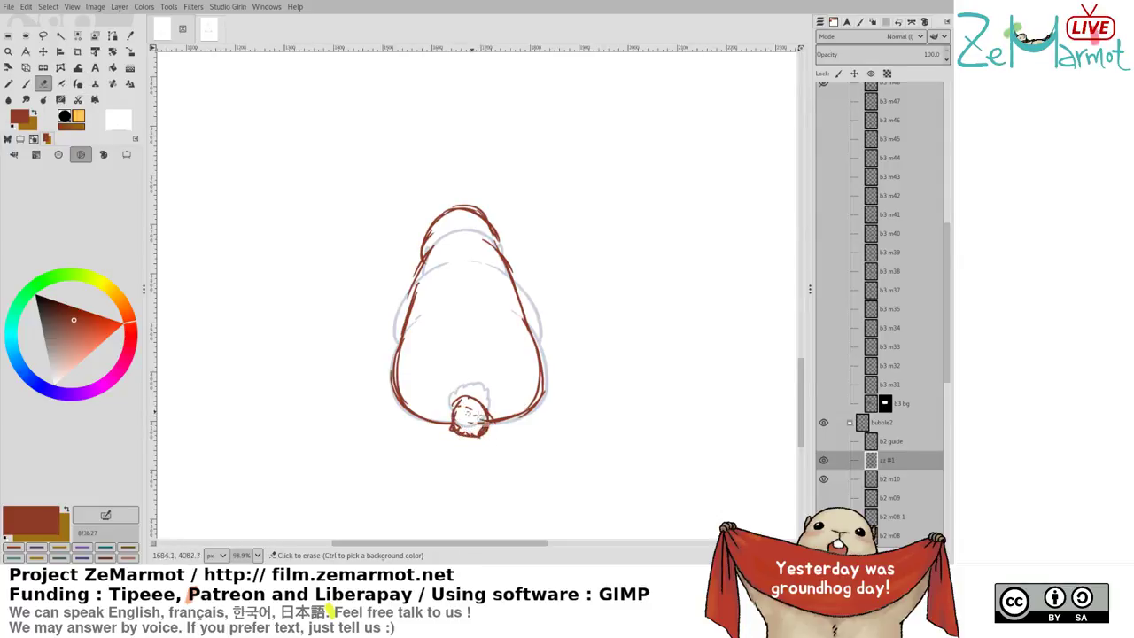
left_click_drag(469, 407, 468, 398)
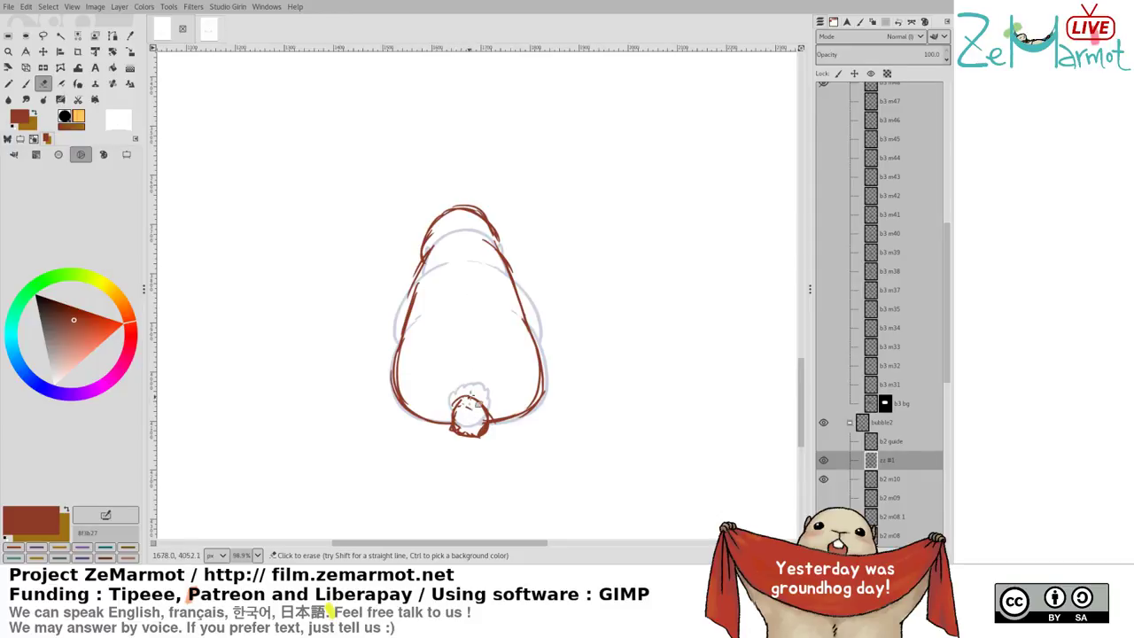
left_click_drag(440, 362, 390, 383)
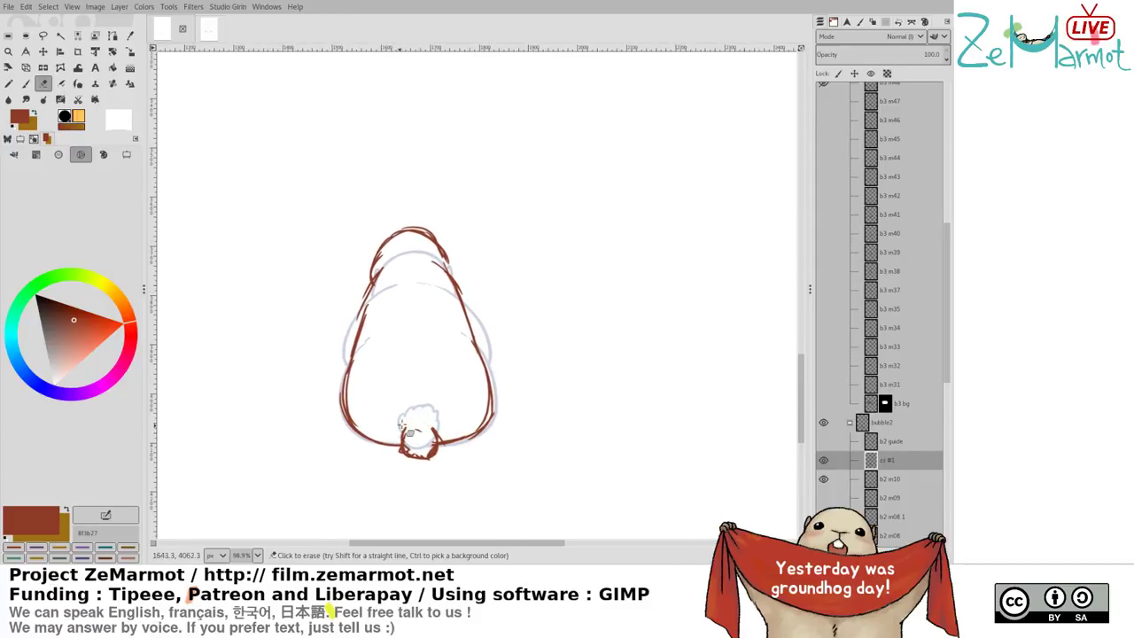
key("y")
left_click_drag(413, 424, 429, 421)
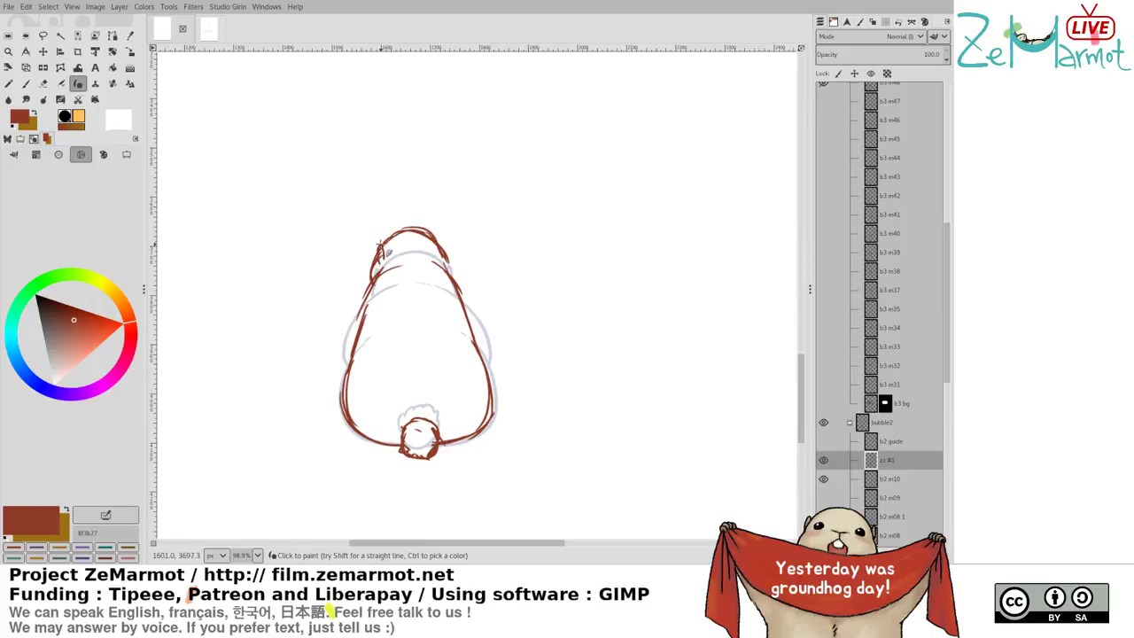
Add the right ear to the red head sketch and clean up stray lines around the crown and ears
mouse_move(448, 258)
left_mouse_down()
mouse_move(453, 268)
mouse_move(446, 261)
left_mouse_up()
key("shift+e")
key("y")
key("shift+e")
left_click_drag(412, 223, 443, 244)
key("y")
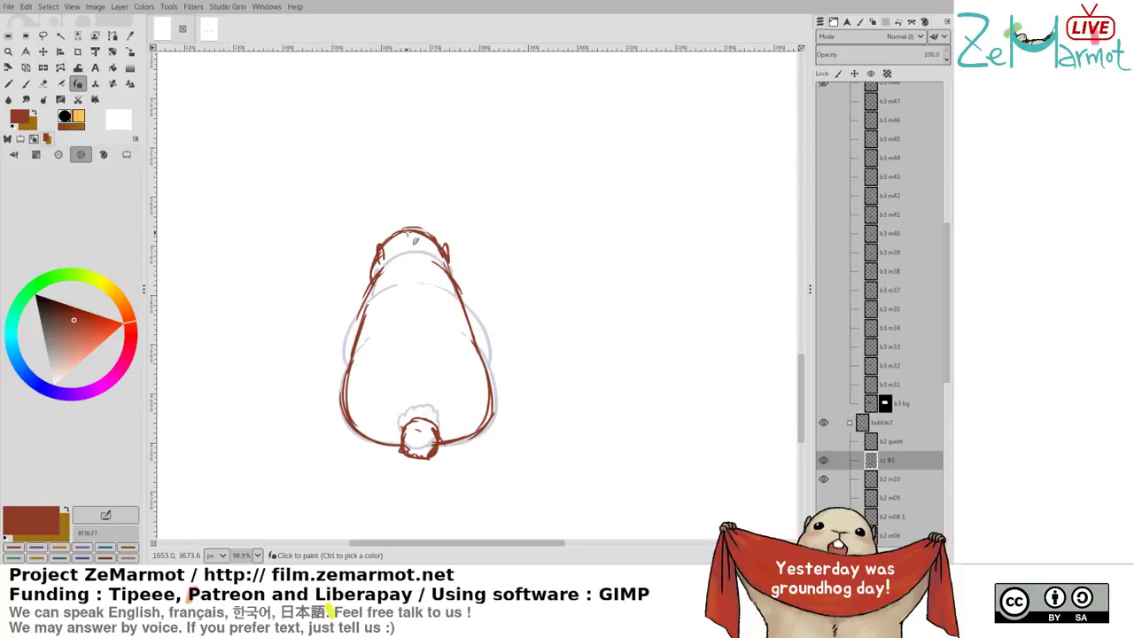
key("shift+e")
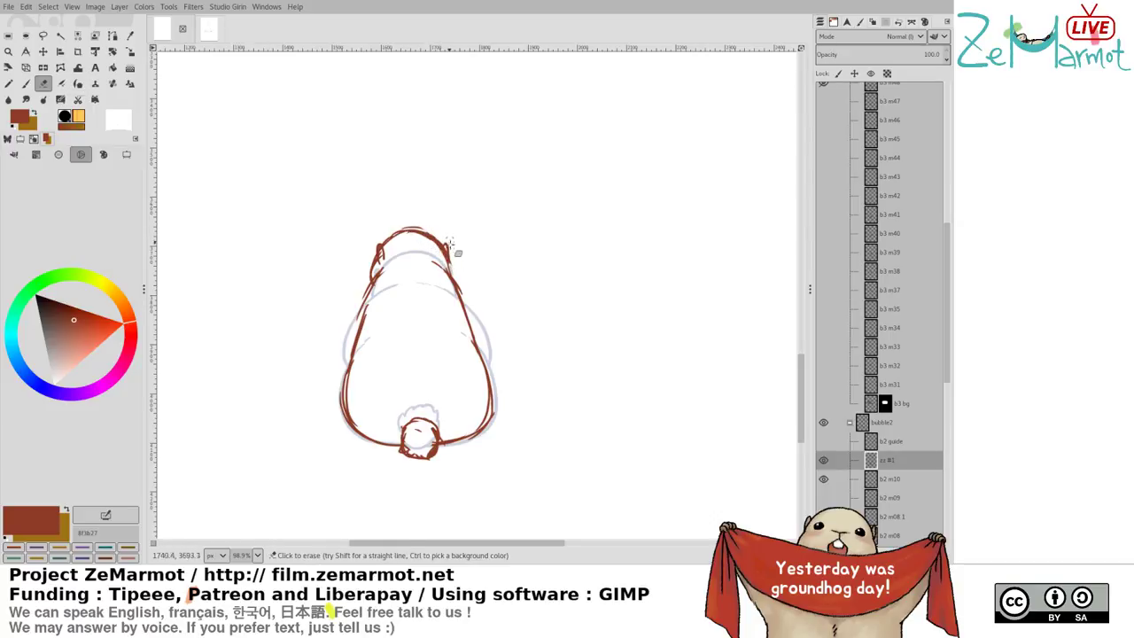
Redraw the right shoulder and upper arm line with a slight outward bulge, erasing the old inner line
key("k")
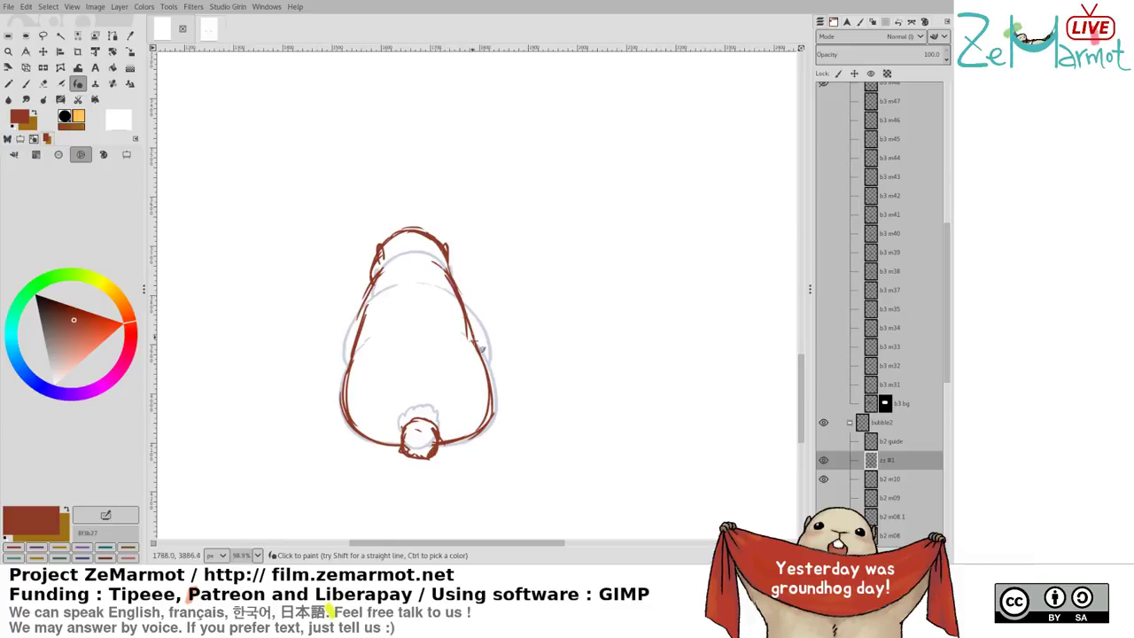
left_click_drag(452, 282, 485, 338)
key("ctrl+z")
key("shift+e")
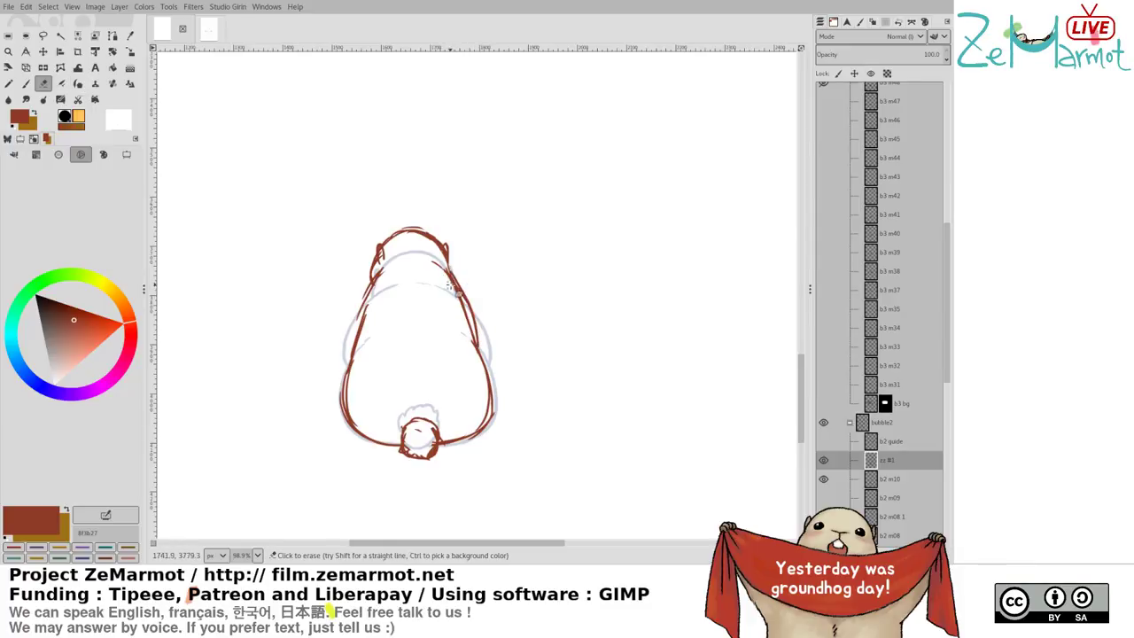
left_click_drag(449, 283, 469, 336)
key("k")
left_click_drag(452, 291, 478, 346)
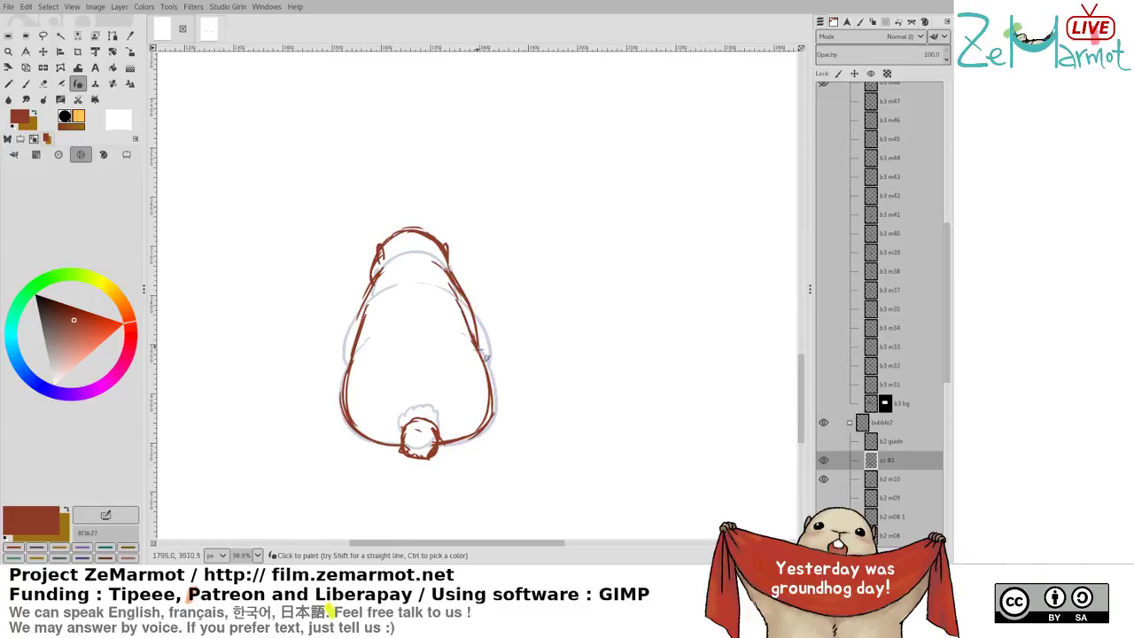
Erase the rough left shoulder line, redraw the left upper arm, and trim stray marks on the lower flank
key("shift+e")
left_click_drag(373, 292, 356, 351)
key("k")
left_click_drag(366, 317, 356, 353)
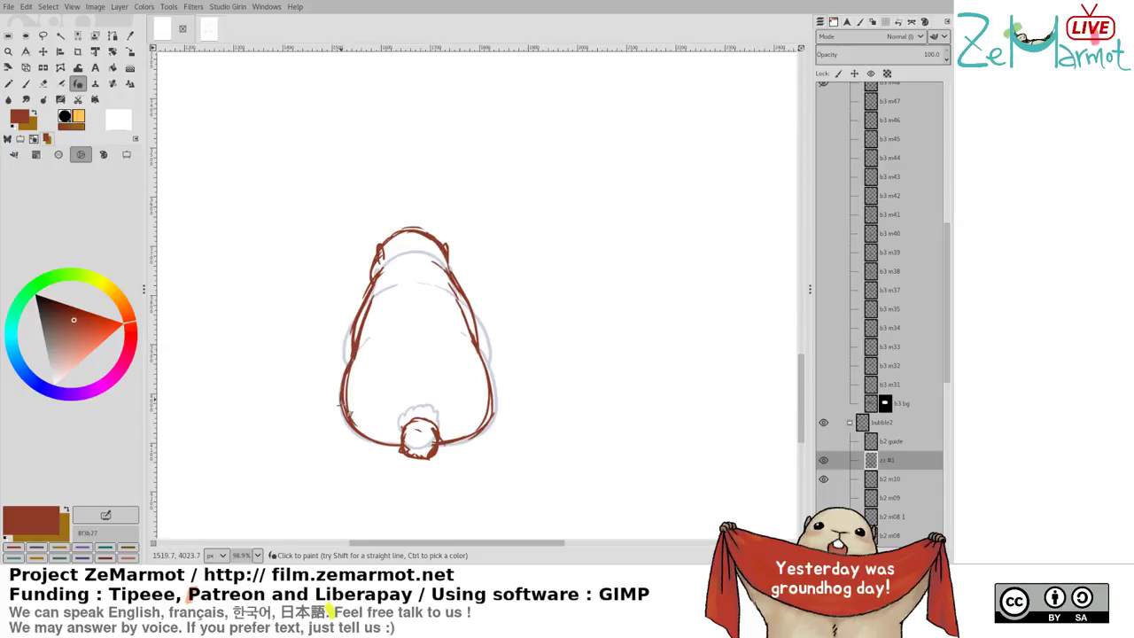
key("shift+e")
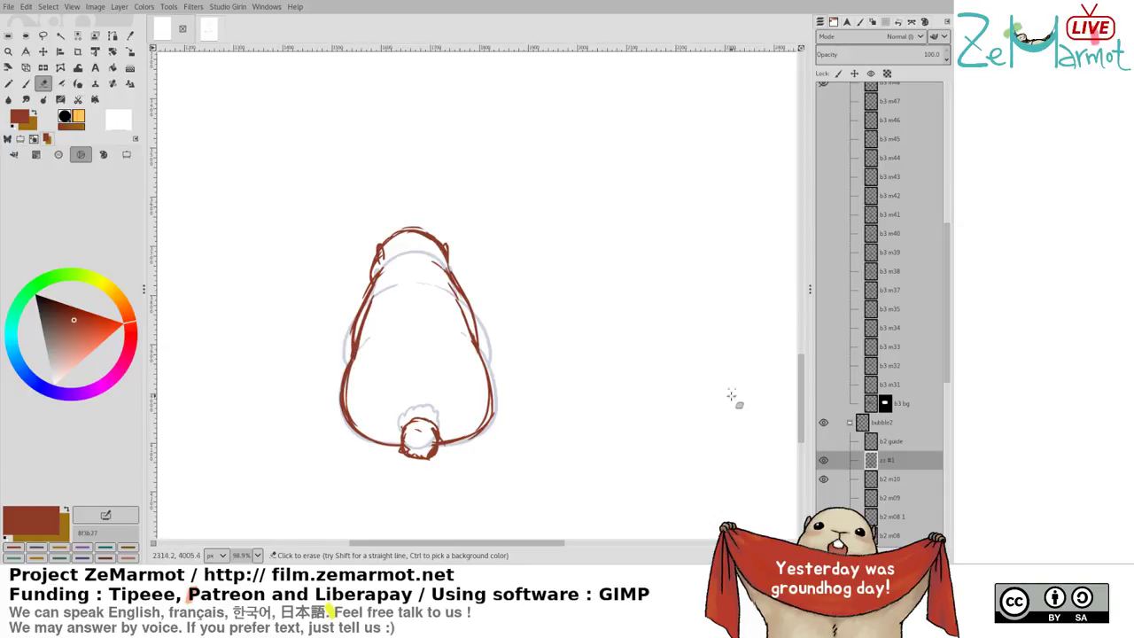
Check the sketch against the neighbouring frames, and rework the left flank and arm into a cleaner, slimmer contour
left_click(825, 494, "shift")
left_click(825, 482, "shift")
left_click(825, 467, "shift")
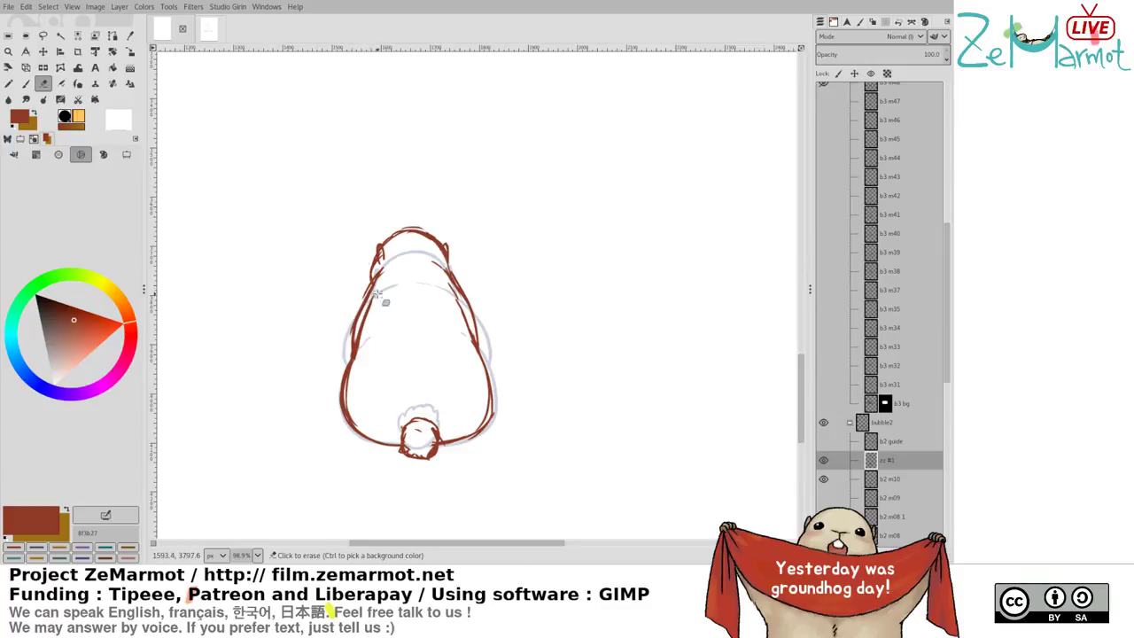
mouse_move(358, 338)
left_mouse_down()
mouse_move(347, 407)
mouse_move(357, 429)
left_mouse_up()
key("k")
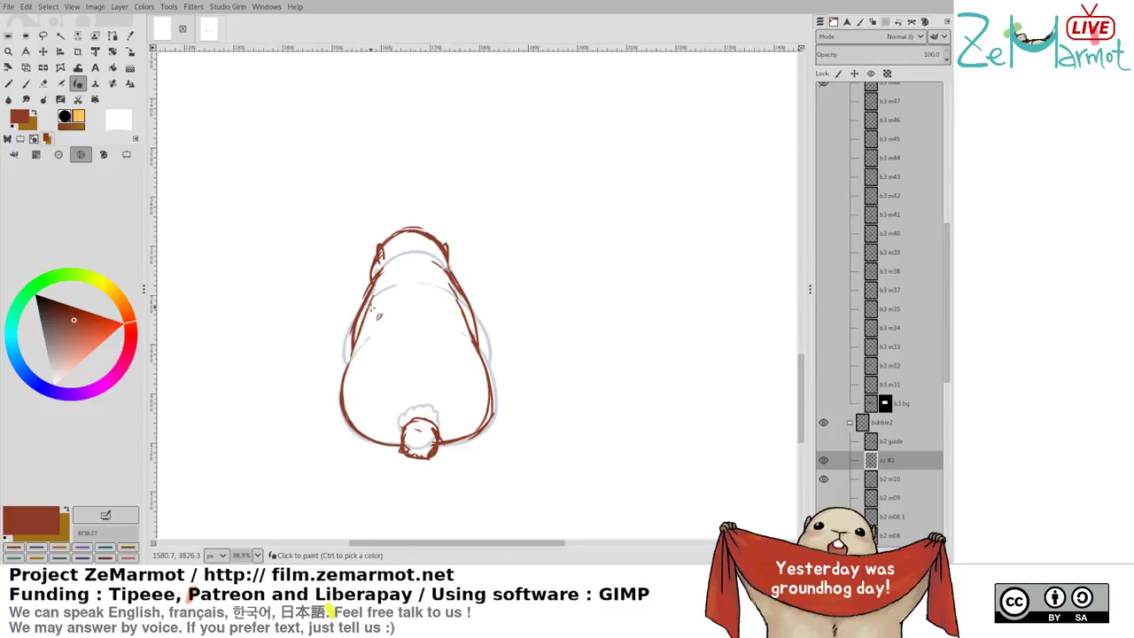
left_click_drag(373, 296, 349, 359)
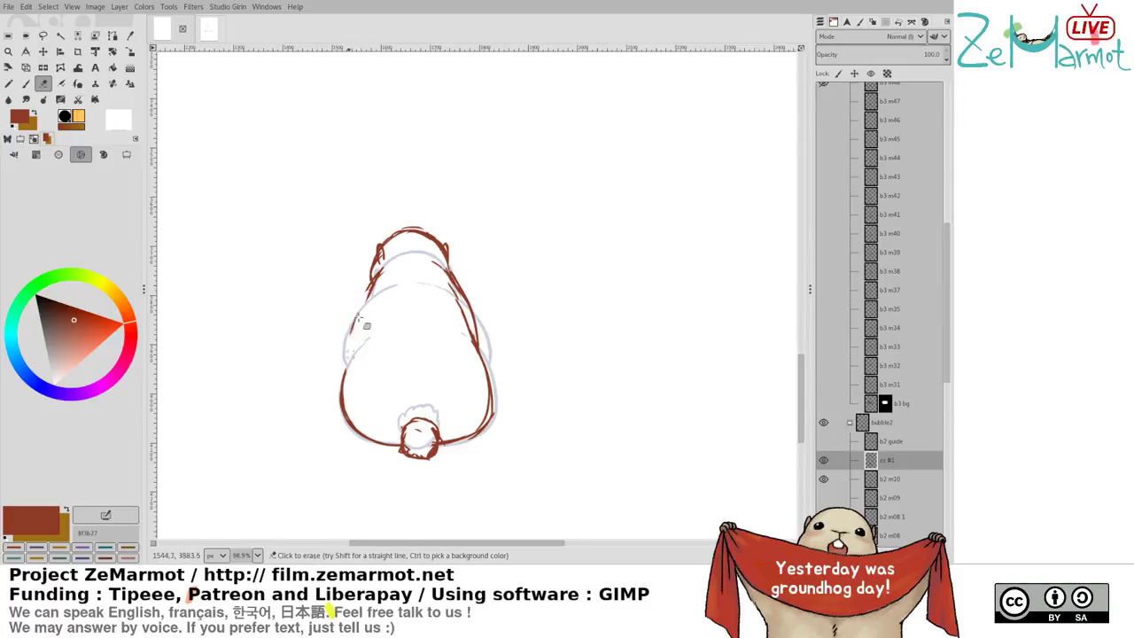
left_click_drag(368, 300, 345, 372)
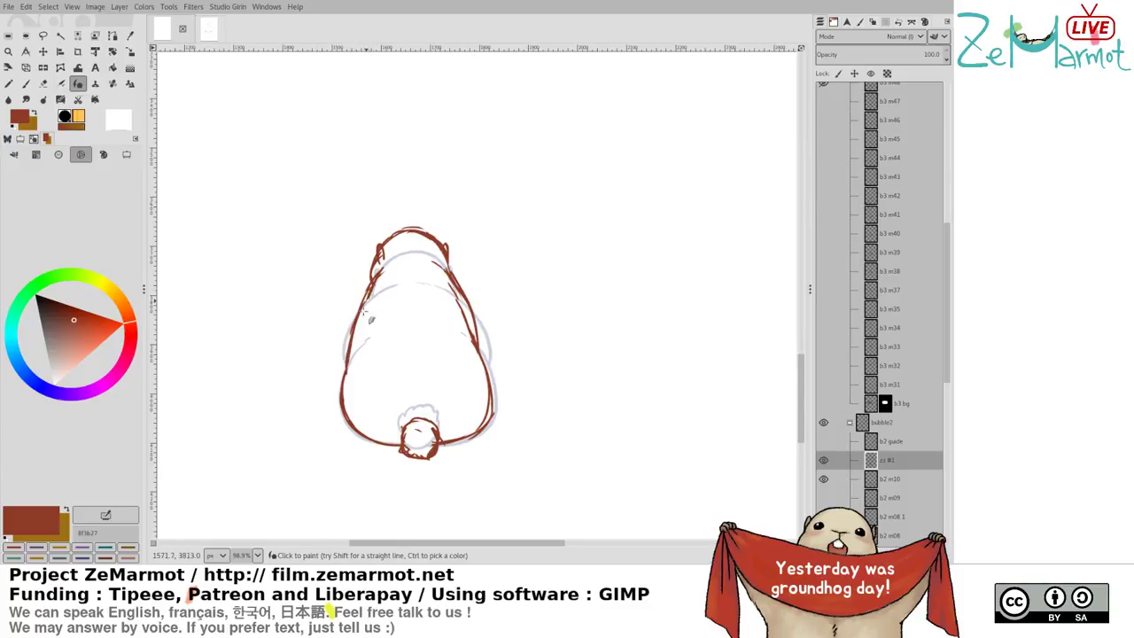
left_click_drag(365, 307, 347, 381)
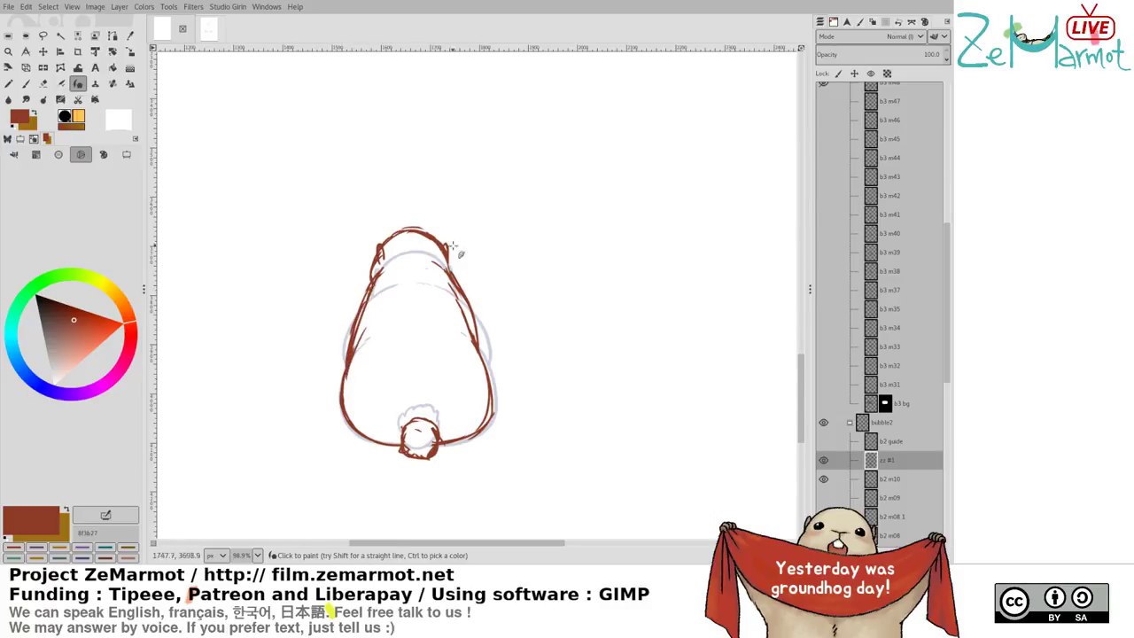
Redraw the lower right flank slightly wider, erase its old inner line, and thicken the lower left base curve
key("shift+e")
mouse_move(452, 291)
left_mouse_down()
mouse_move(491, 368)
mouse_move(483, 428)
left_mouse_up()
key("k")
key("shift+e")
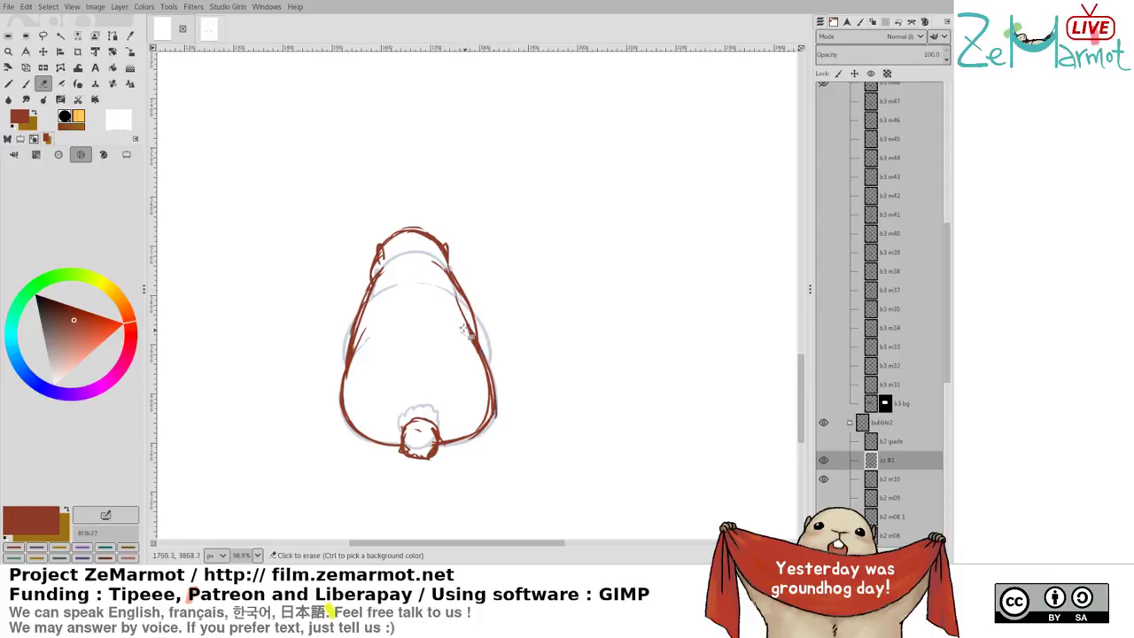
mouse_move(468, 333)
left_mouse_down()
mouse_move(488, 397)
mouse_move(461, 428)
mouse_move(471, 426)
mouse_move(444, 427)
mouse_move(473, 432)
mouse_move(476, 401)
mouse_move(459, 444)
mouse_move(438, 448)
mouse_move(486, 430)
left_mouse_up()
key("k")
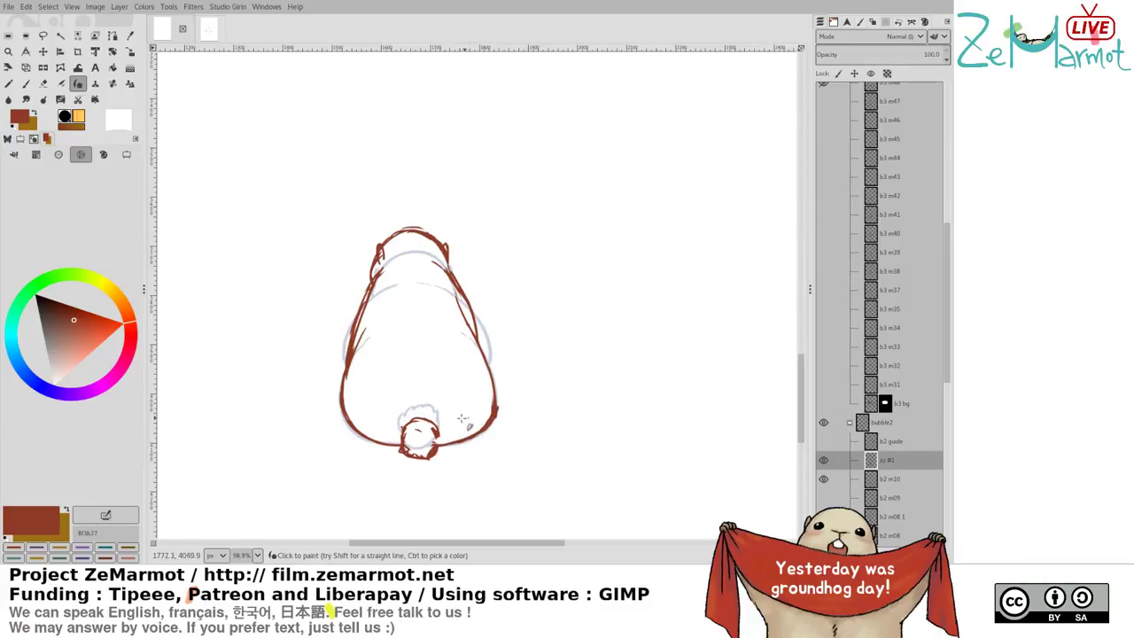
mouse_move(346, 414)
left_mouse_down()
mouse_move(357, 431)
mouse_move(399, 446)
left_mouse_up()
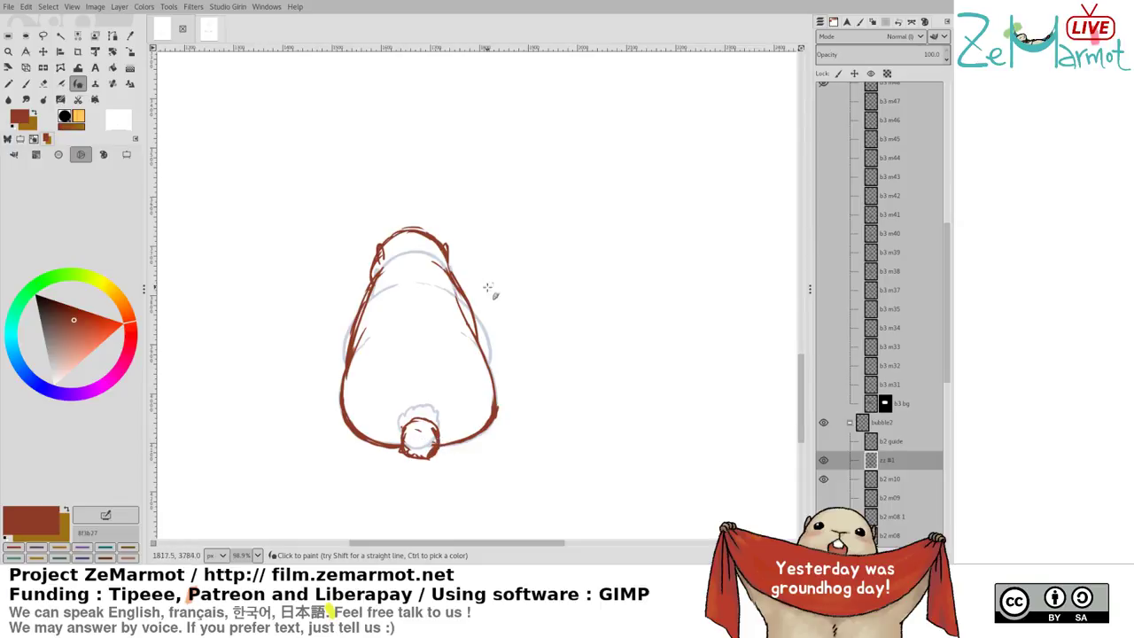
Clean up the right arm and shoulder by erasing surplus lines and redrawing the contour
key("shift+e")
mouse_move(461, 319)
left_mouse_down()
mouse_move(446, 283)
mouse_move(481, 335)
left_mouse_up()
key("k")
key("shift+e")
mouse_move(447, 280)
left_mouse_down()
mouse_move(483, 333)
mouse_move(470, 303)
mouse_move(450, 294)
left_mouse_up()
Lasso the red head sketch, shift it slightly left and down, and anchor it back onto its layer
key("f")
mouse_move(383, 197)
left_mouse_down()
mouse_move(337, 285)
mouse_move(440, 276)
mouse_move(469, 252)
mouse_move(426, 211)
mouse_move(457, 261)
mouse_move(441, 238)
mouse_move(399, 245)
left_mouse_up()
key("Return")
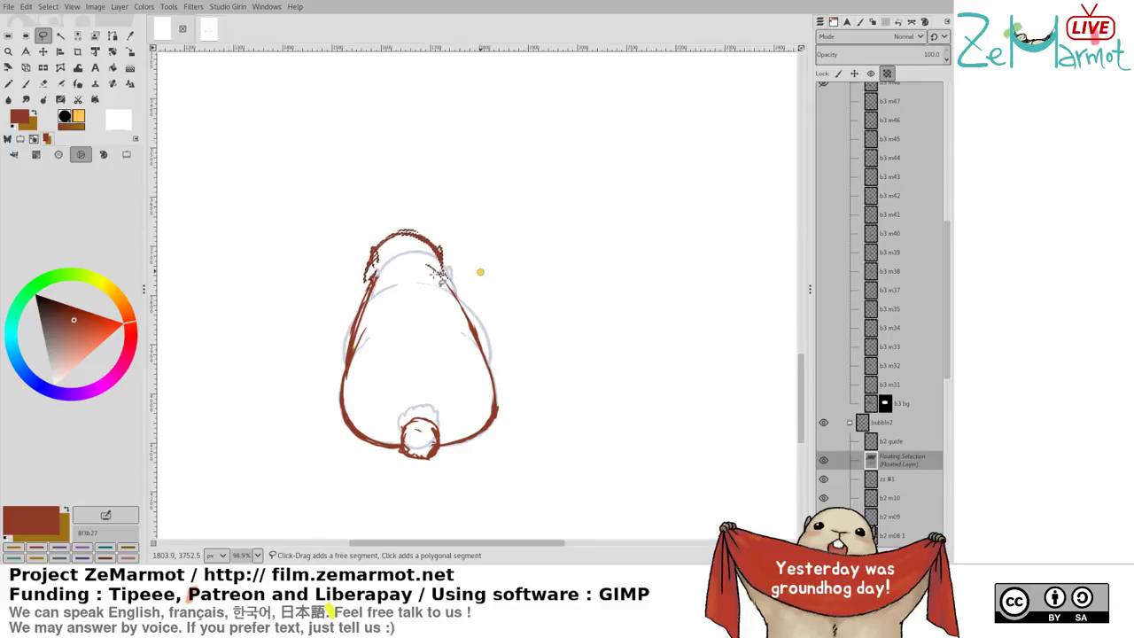
key("ctrl+h")
Reconnect the shifted head to the body at both sides of the neck and touch up the left ear
key("p")
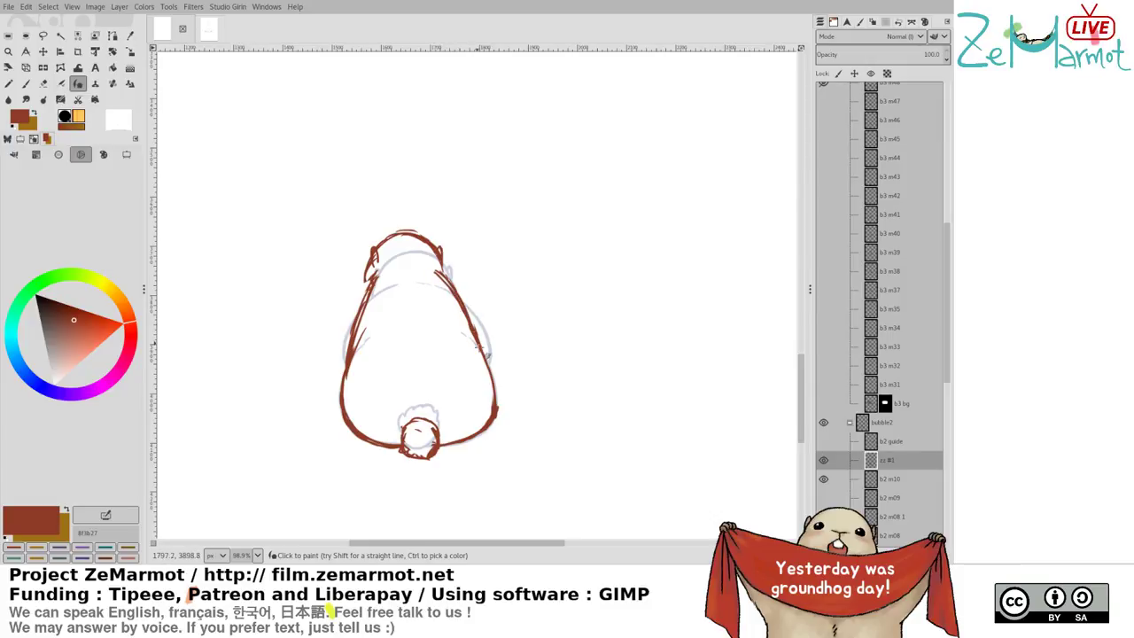
key("shift+e")
left_click_drag(376, 271, 362, 282)
key("k")
key("shift+e")
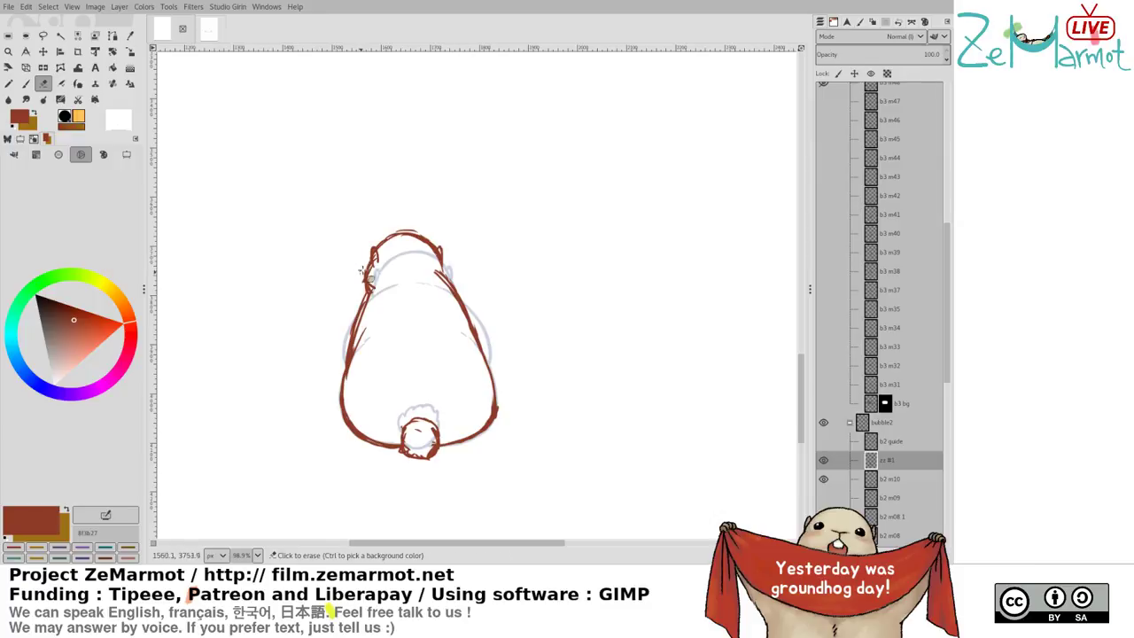
key("p")
left_click_drag(375, 246, 372, 254)
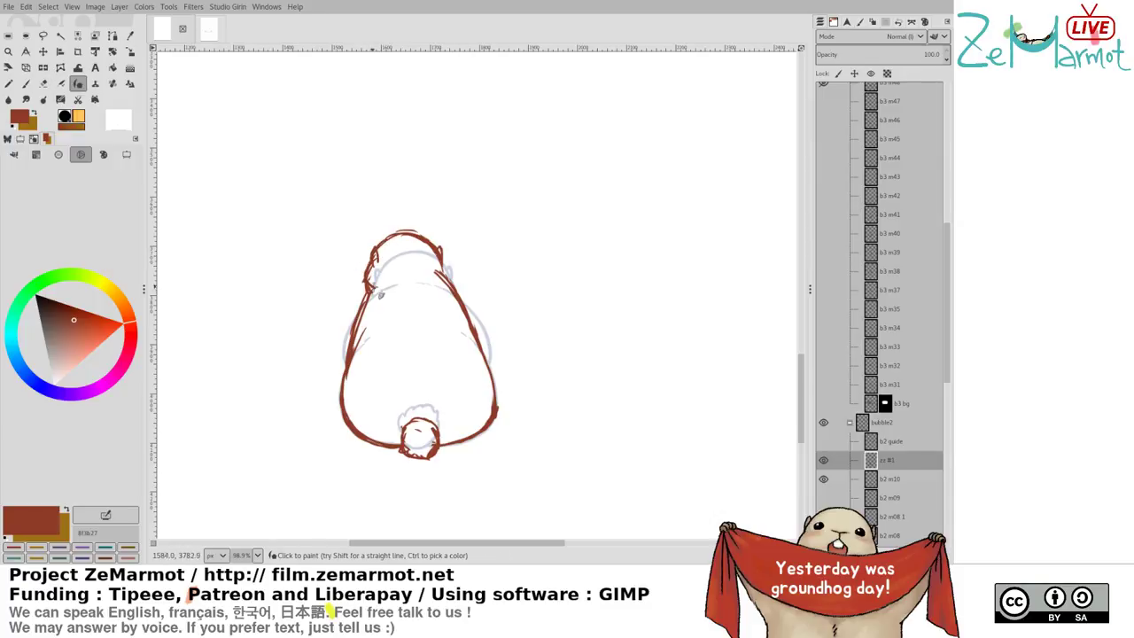
Erase surplus lines around both shoulders of the red sketch and redraw the outer contours from neck to flank
key("shift+e")
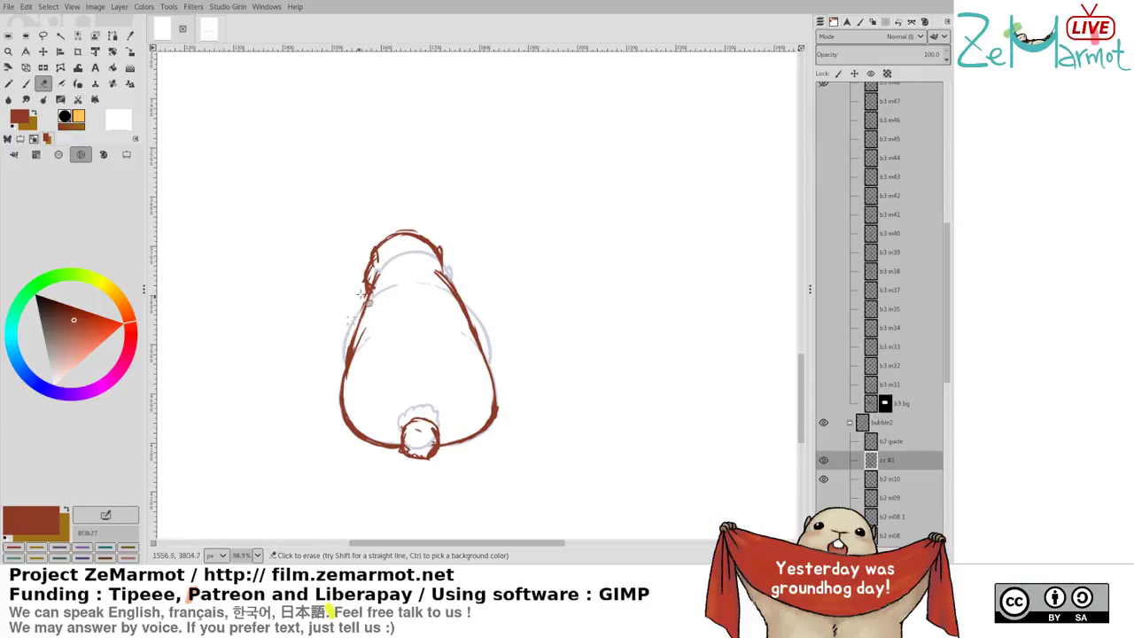
key("k")
mouse_move(369, 289)
left_mouse_down()
mouse_move(351, 356)
mouse_move(353, 341)
left_mouse_up()
key("shift+e")
key("k")
key("shift+e")
mouse_move(450, 276)
left_mouse_down()
mouse_move(431, 263)
mouse_move(486, 350)
left_mouse_up()
key("p")
Clean up both upper flanks and add short inner strokes marking the arms on the red sketch
key("shift+e")
mouse_move(358, 335)
left_mouse_down()
mouse_move(345, 372)
mouse_move(367, 306)
mouse_move(363, 345)
mouse_move(352, 333)
mouse_move(351, 346)
left_mouse_up()
key("y")
left_click_drag(376, 309, 350, 365)
key("shift+e")
mouse_move(476, 312)
left_mouse_down()
mouse_move(461, 292)
mouse_move(488, 355)
left_mouse_up()
key("k")
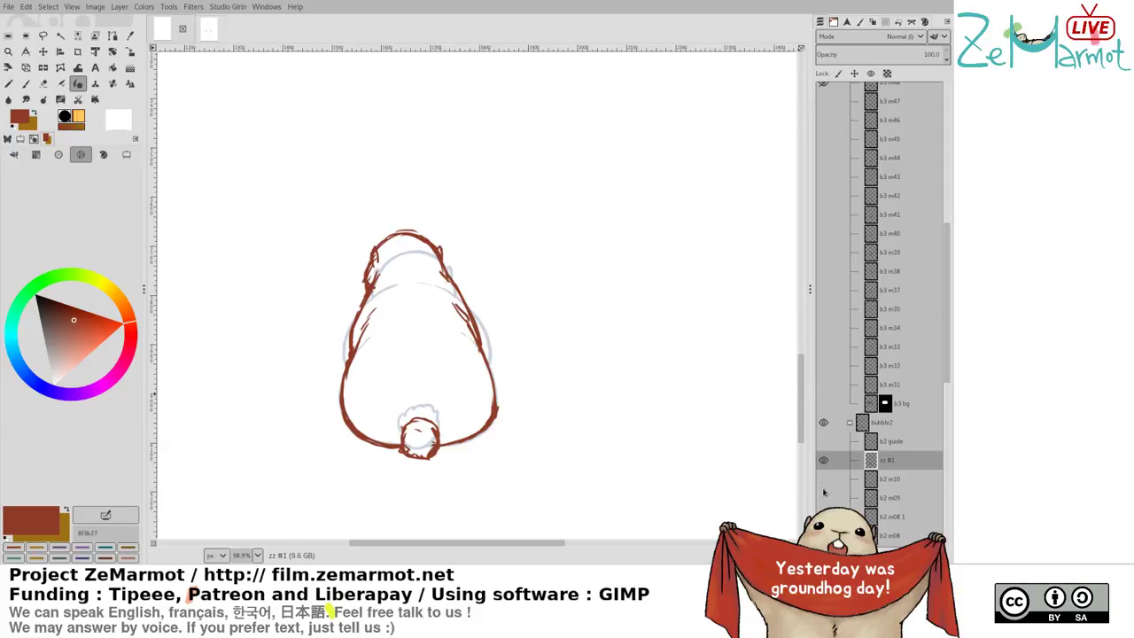
Show the red sketch zz #1 and frames b2 m10 and b2 m09 one at a time to check the motion
left_click(824, 494, "shift")
left_click(824, 463, "shift")
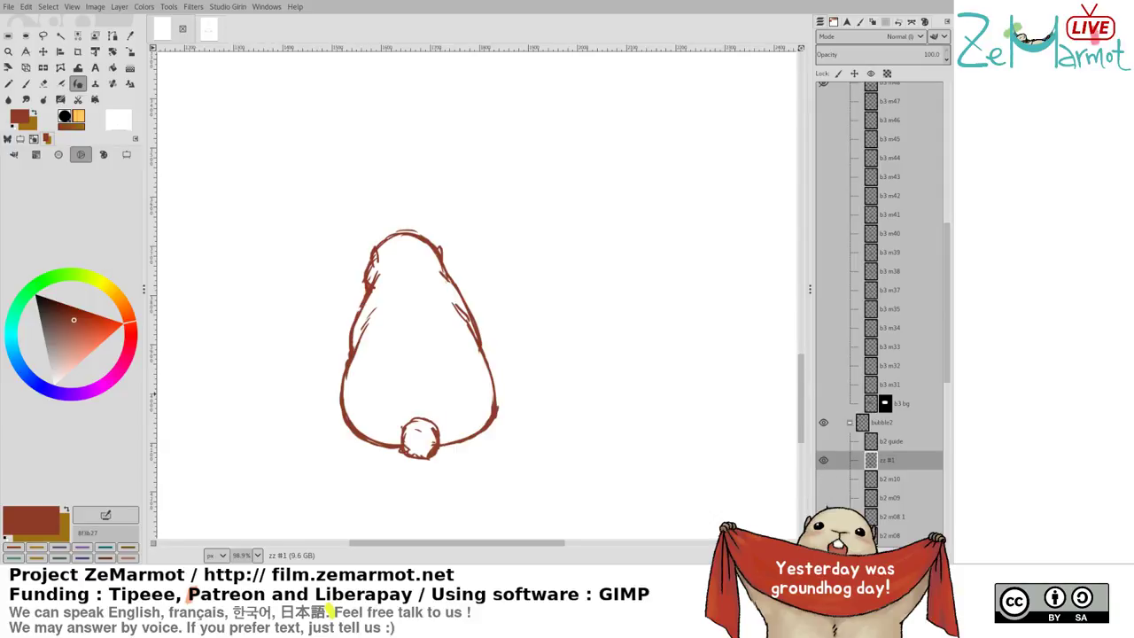
left_click(825, 498, "shift")
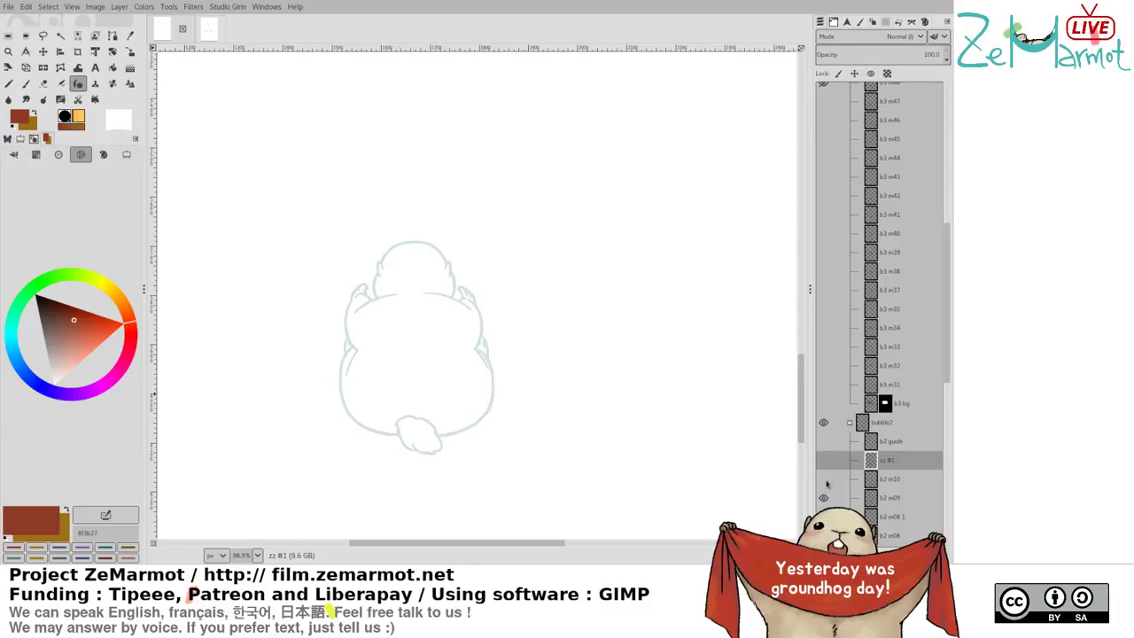
left_click(824, 479, "shift")
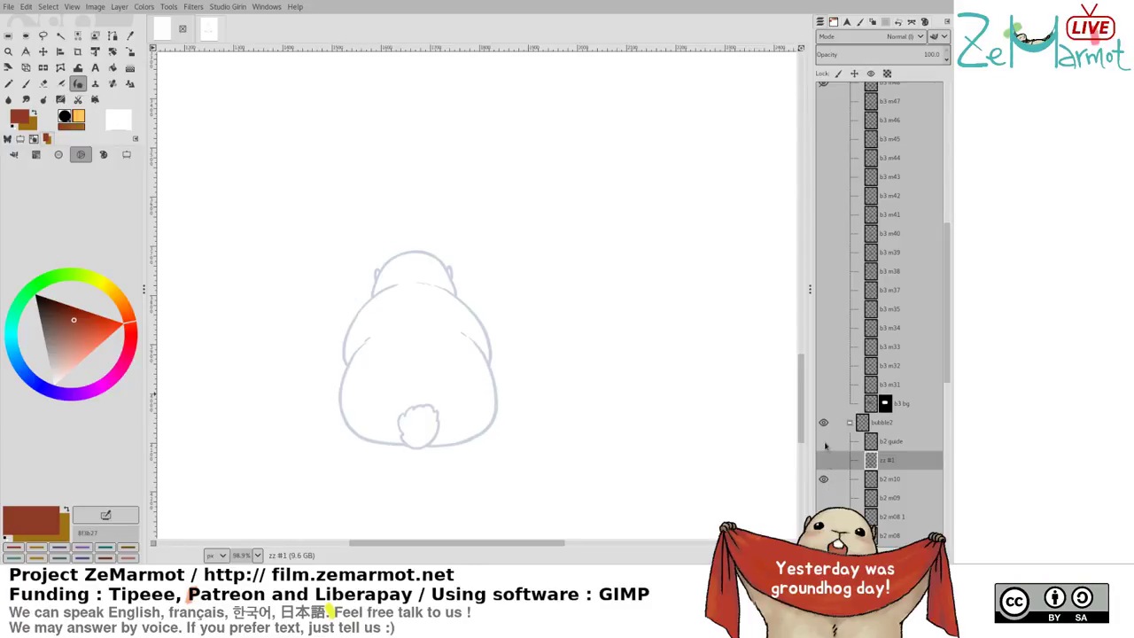
left_click(824, 441, "shift")
left_click(825, 461, "shift")
left_click(824, 478, "shift")
left_click(824, 461, "shift")
left_click(825, 498, "shift")
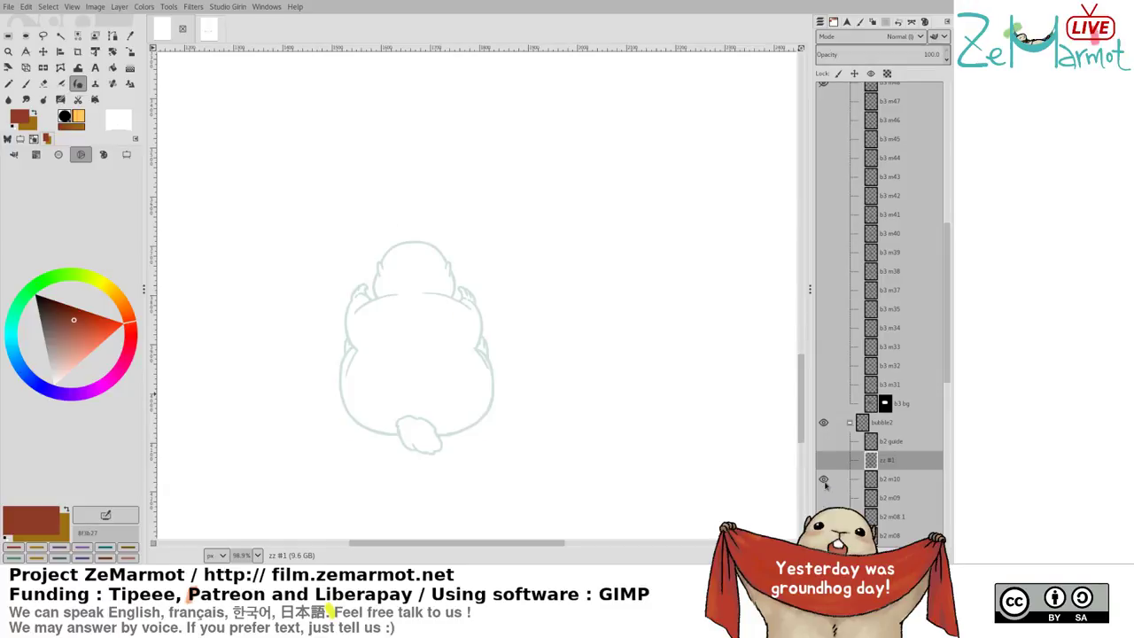
left_click(826, 497, "shift")
left_click(824, 461, "shift")
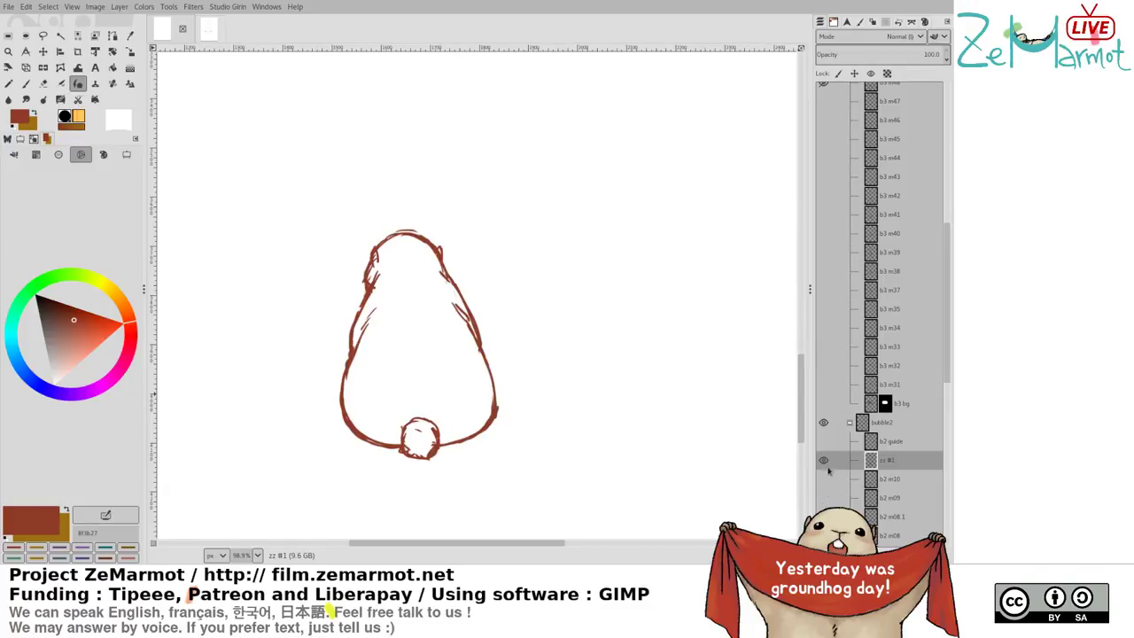
Flip back and forth through frames b2 m10, b2 m09, b2 m08 1 and b2 m08 to compare the poses
left_click(825, 498, "shift")
left_click(824, 516, "shift")
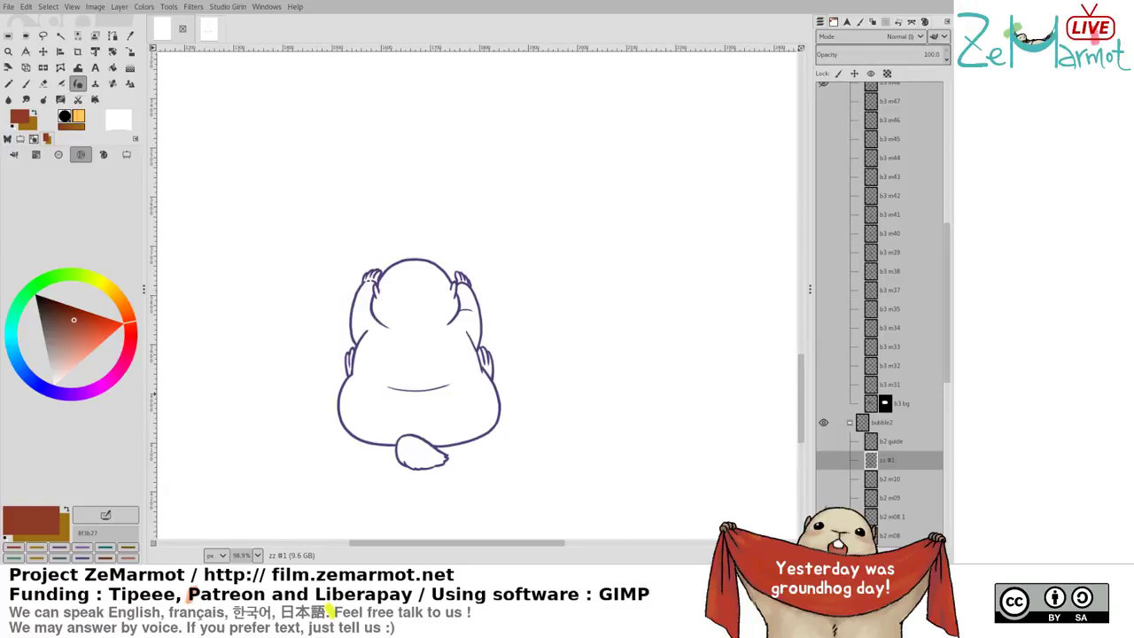
left_click(824, 498, "shift")
left_click(824, 478, "shift")
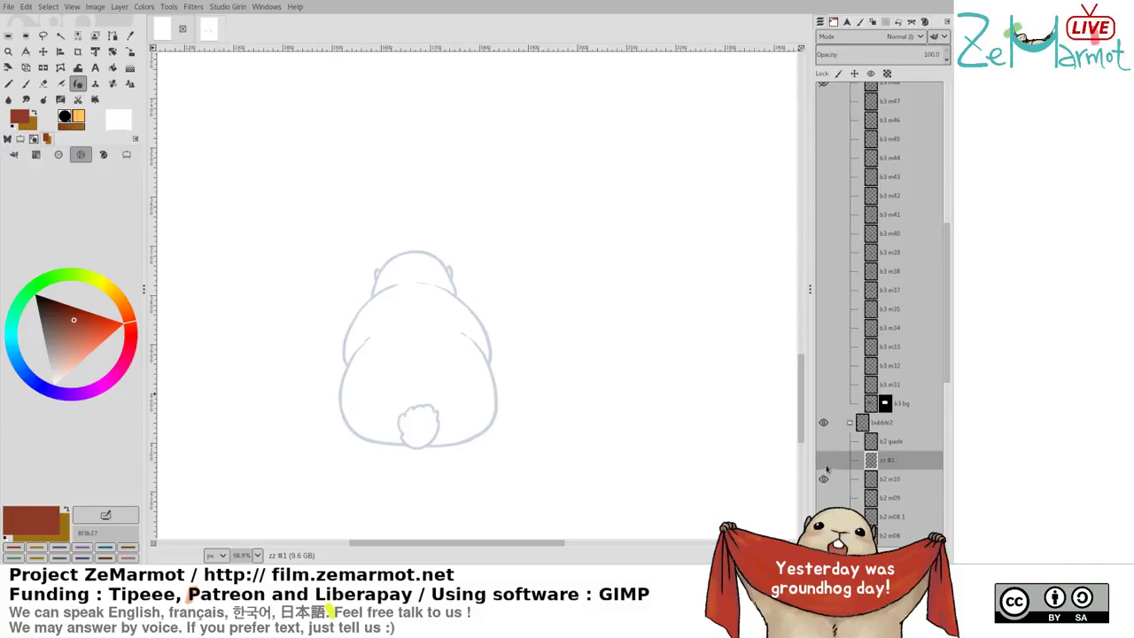
left_click(824, 498, "shift")
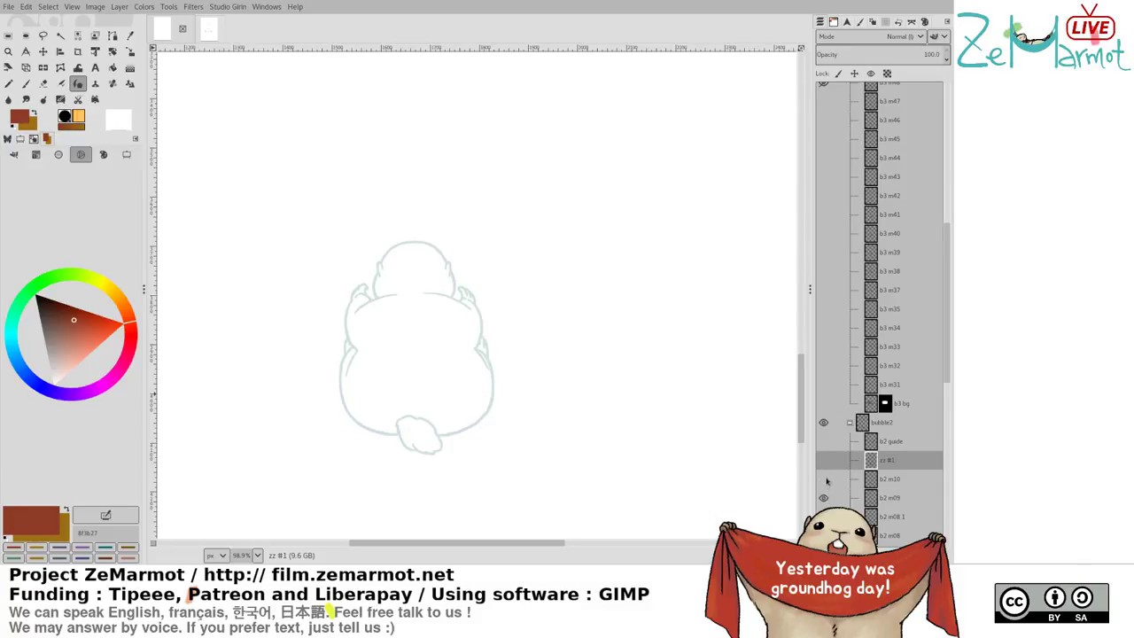
left_click(824, 535, "shift")
left_click(824, 517, "shift")
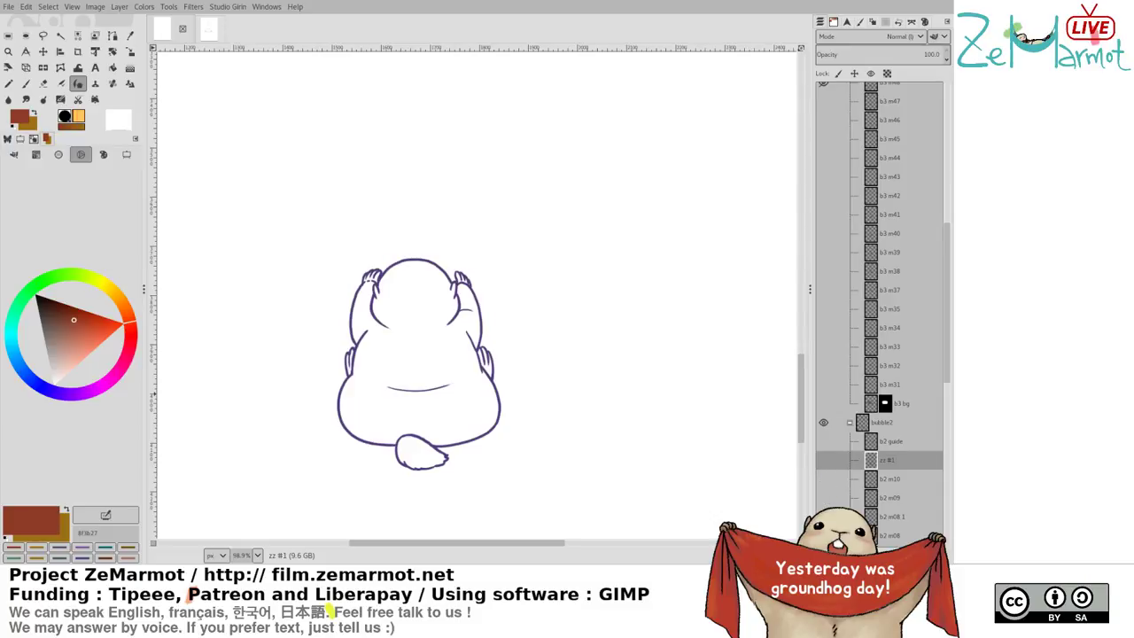
left_click(825, 498, "shift")
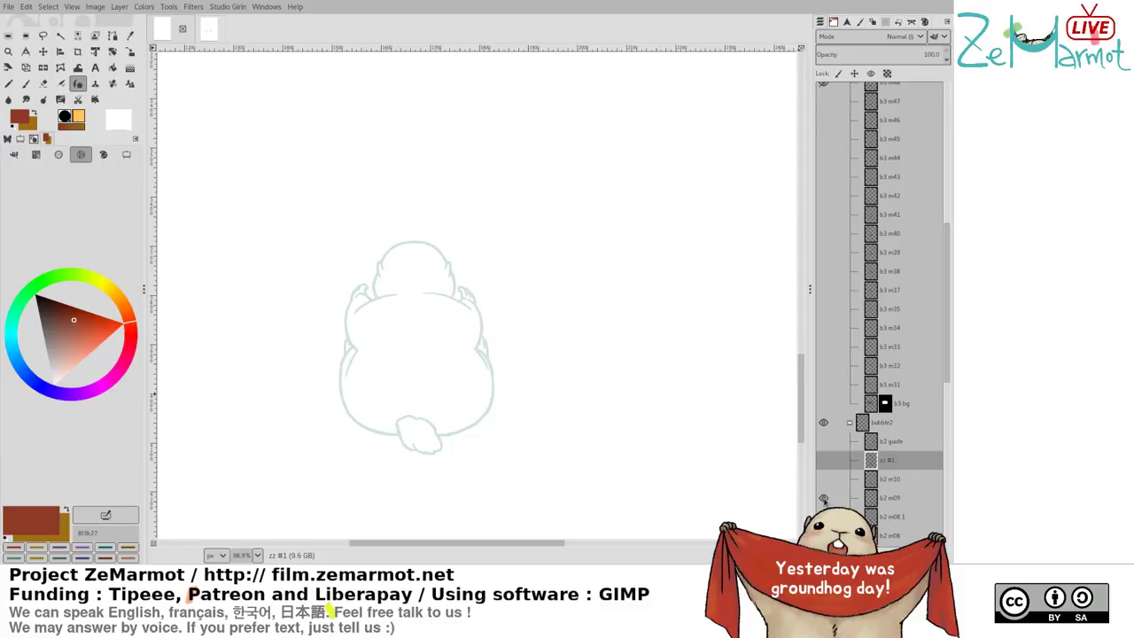
left_click(824, 480, "shift")
left_click(824, 498)
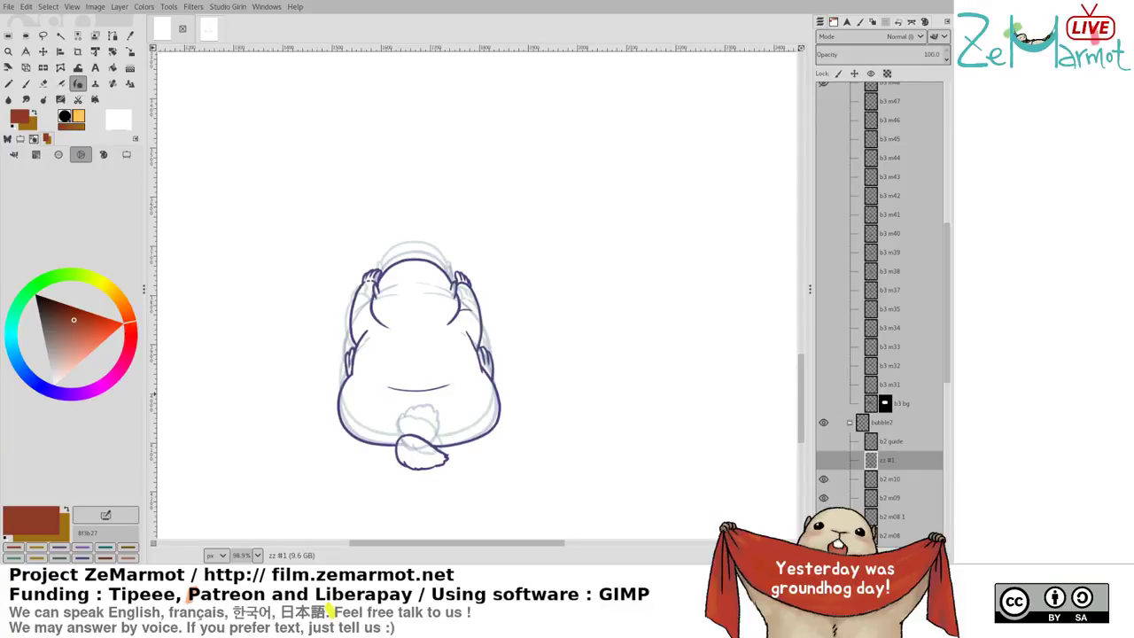
left_click(824, 536, "shift")
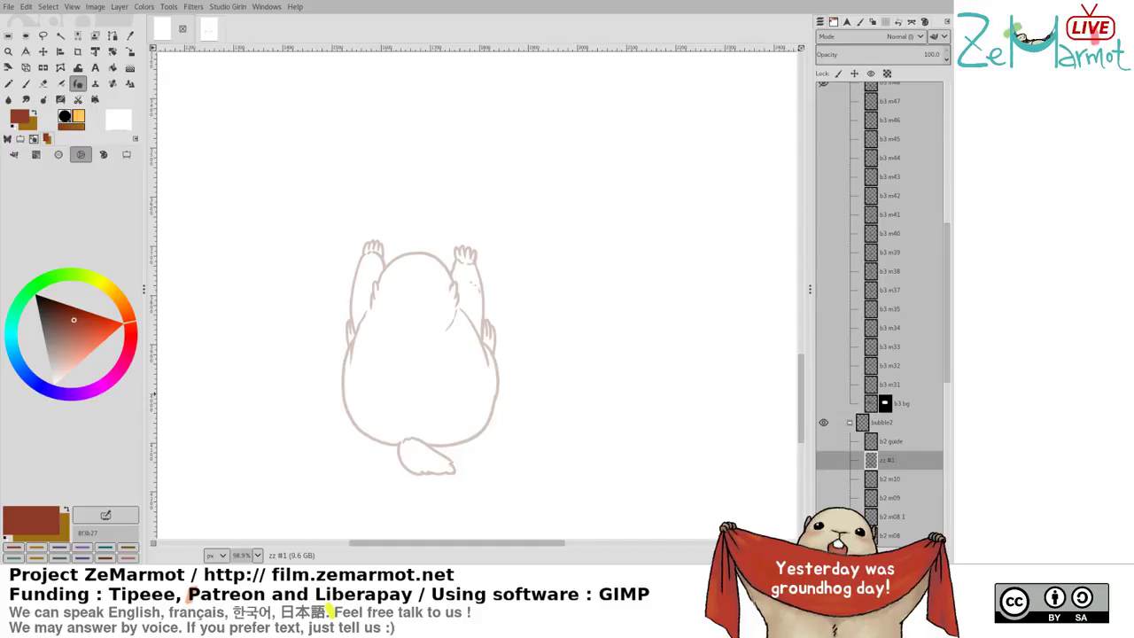
left_click(824, 516, "shift")
left_click(824, 498, "shift")
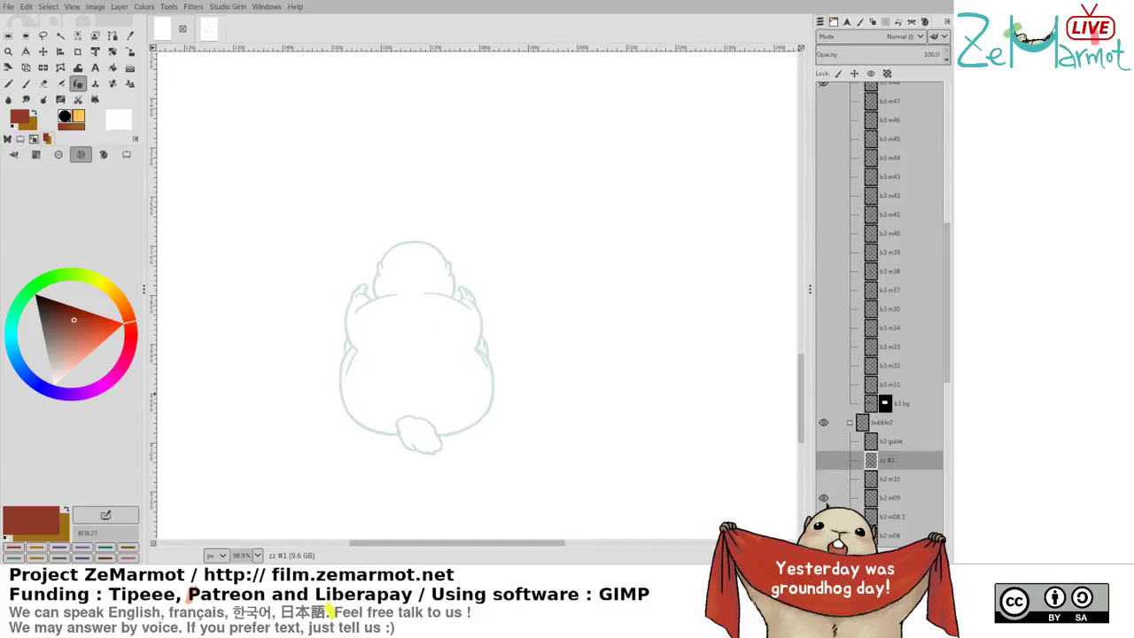
left_click(825, 517, "shift")
left_click(825, 499, "shift")
left_click(824, 481, "shift")
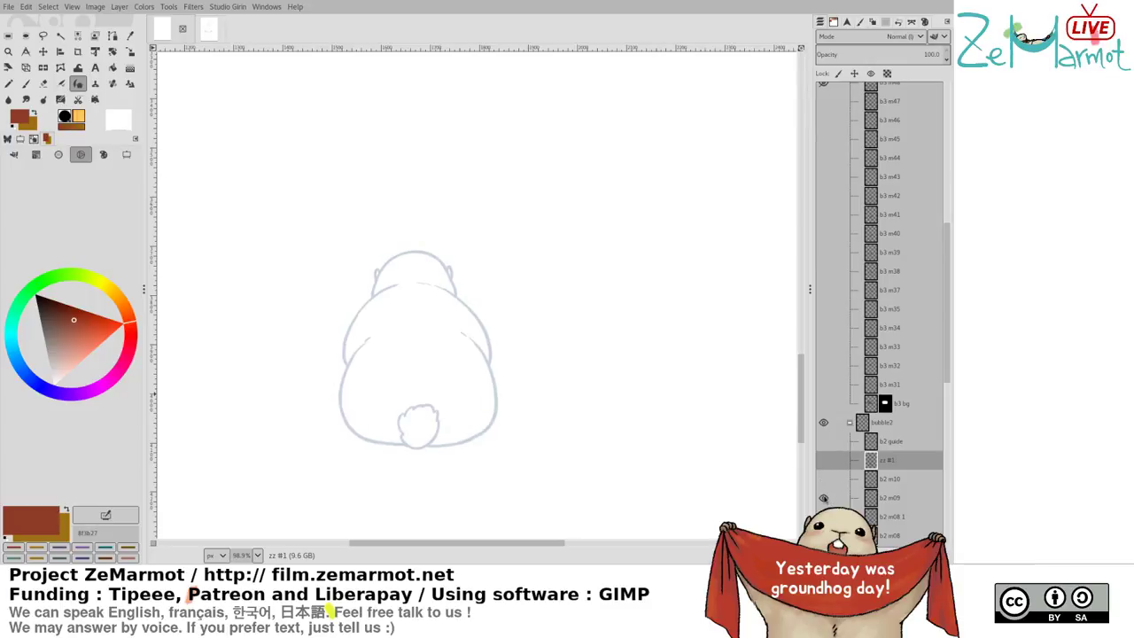
left_click(824, 499, "shift")
Select frame b2 m09, sample its pale green outline, and darken the drawing colour to 5d9a7f
scroll(435, 301, "up", 1)
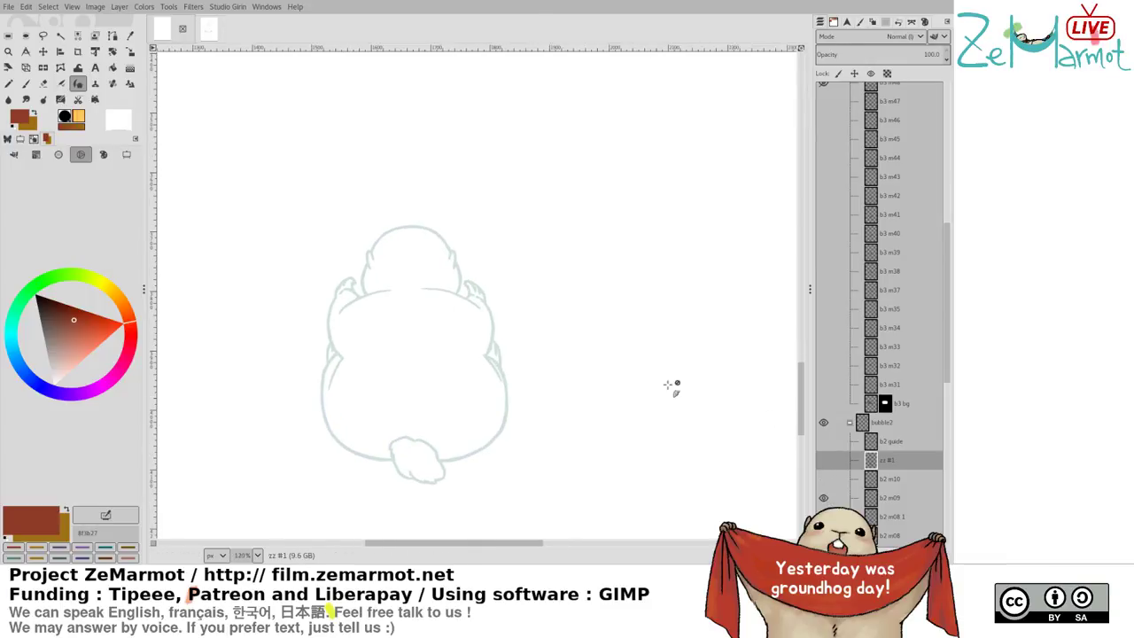
left_click(892, 502)
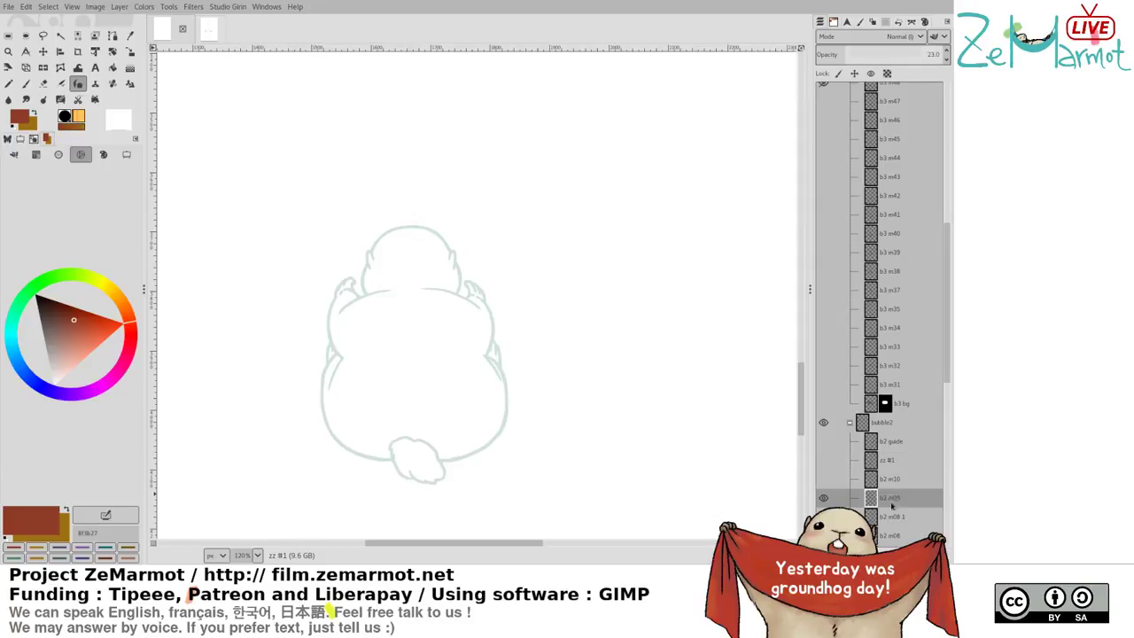
key("Delete")
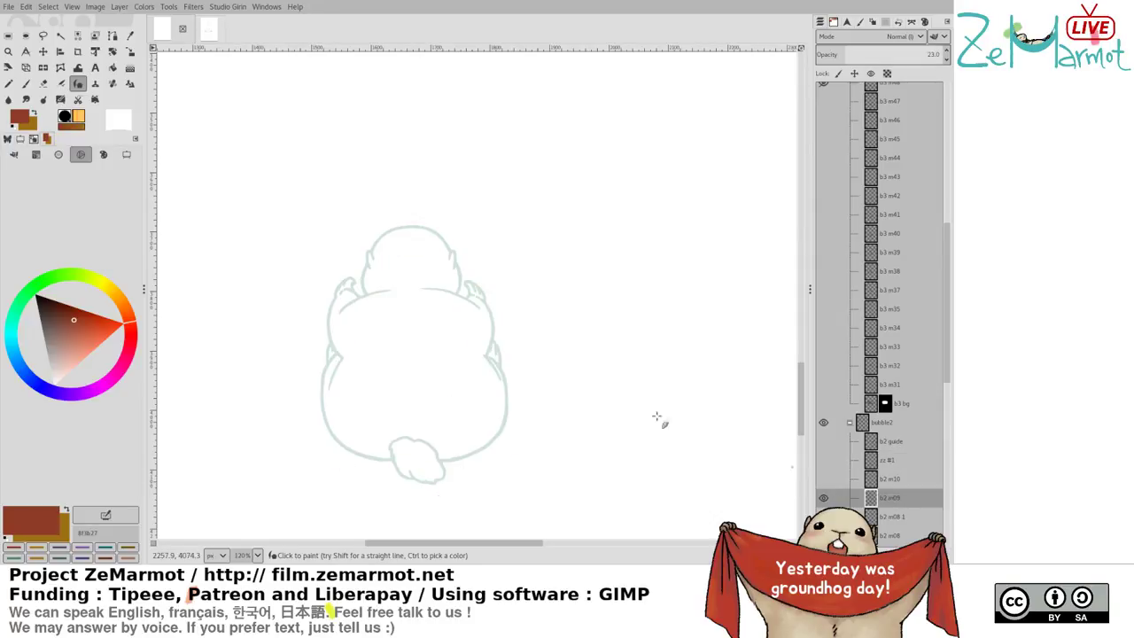
key("shift+e")
scroll(375, 293, "up", 4)
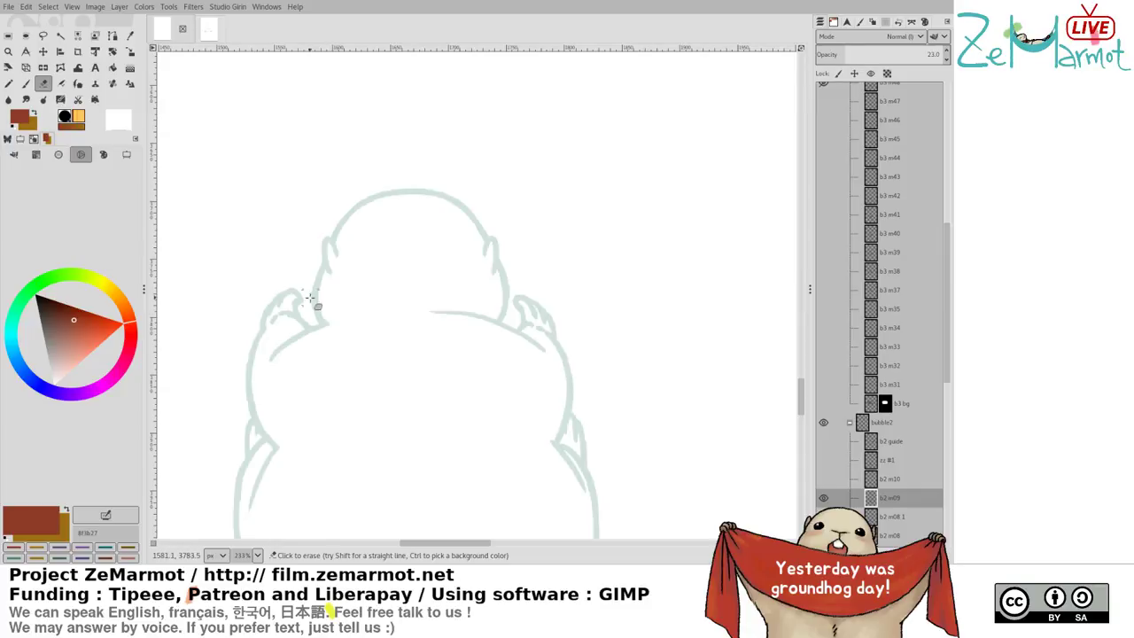
left_click(326, 306, "ctrl")
key("x")
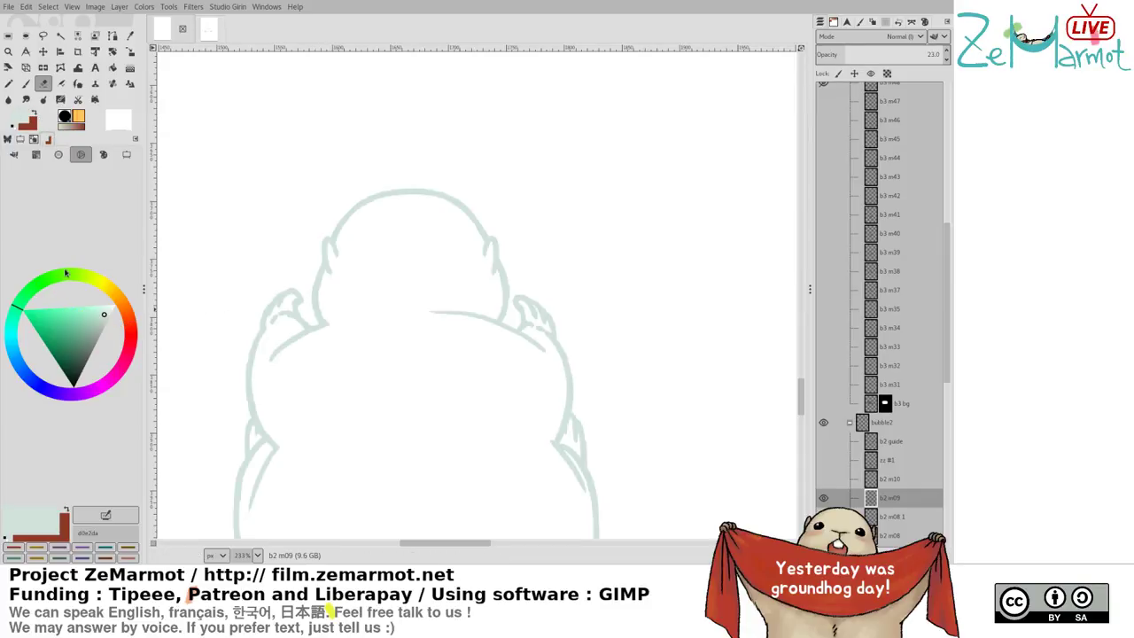
left_click_drag(69, 318, 75, 338)
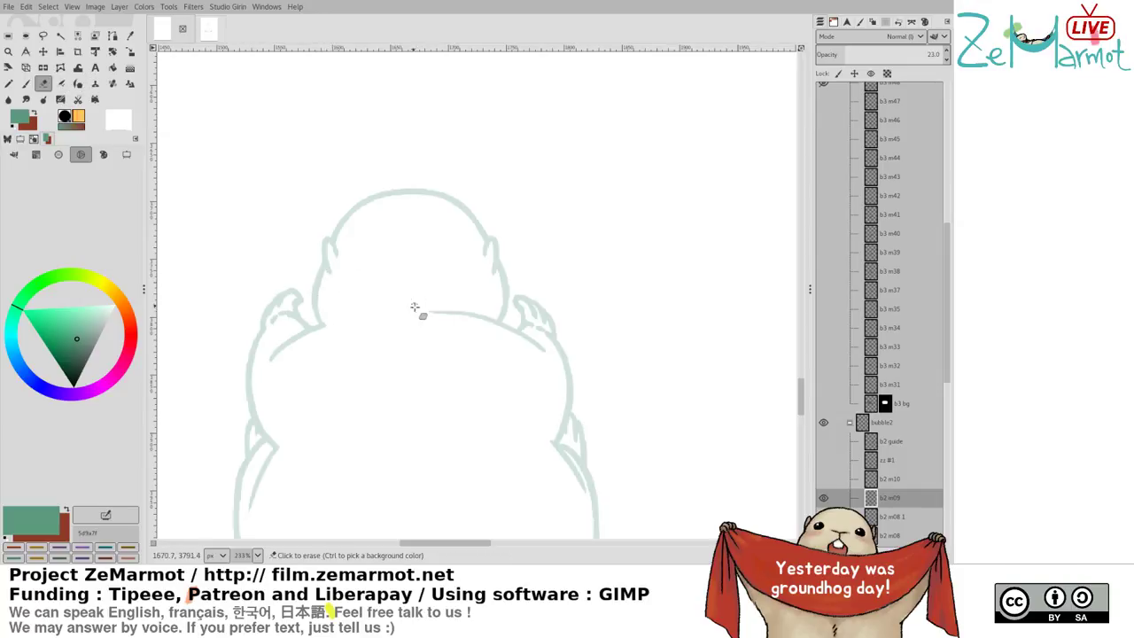
Erase the line running across the back below the head and redraw both neck corners in darker green 42715c
left_click_drag(418, 309, 500, 321)
key("k")
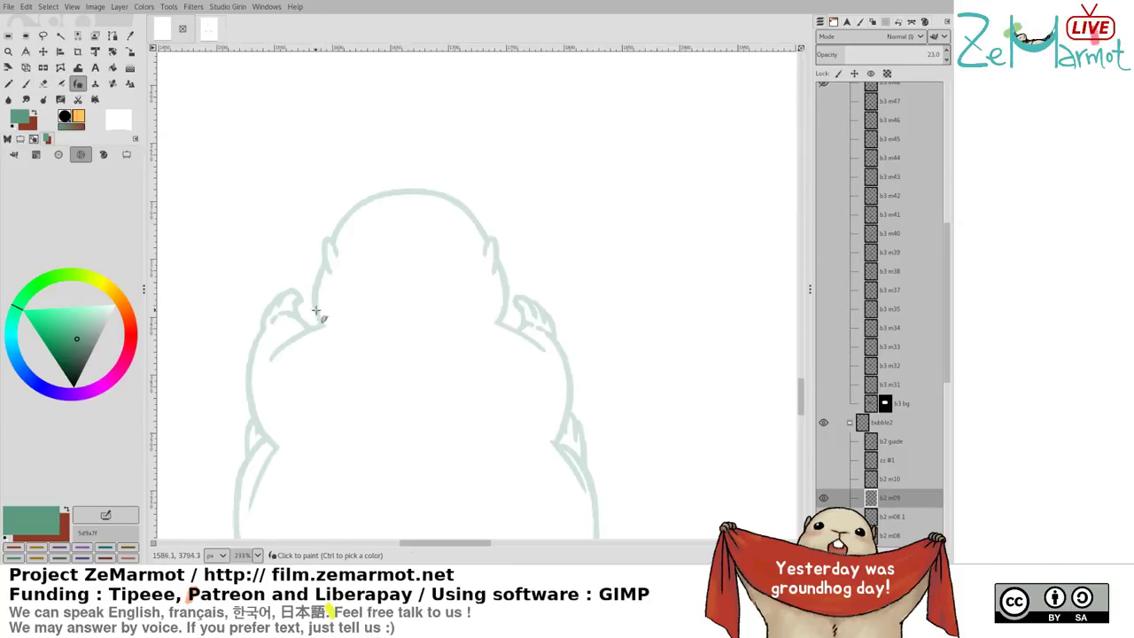
left_click_drag(316, 317, 311, 287)
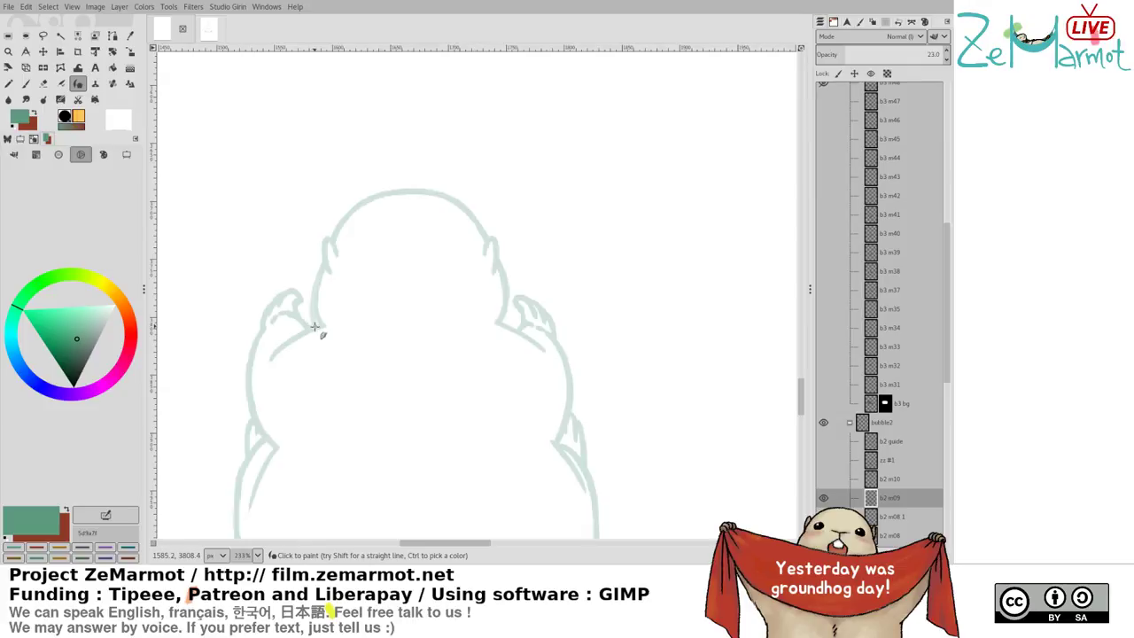
left_click_drag(76, 346, 76, 352)
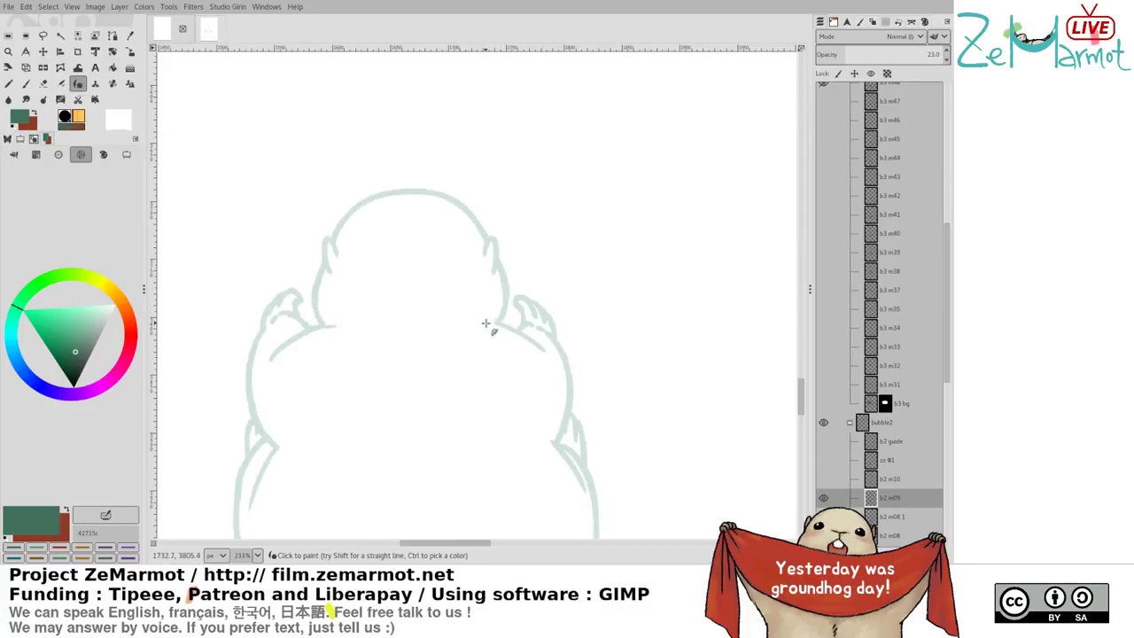
key("shift+e")
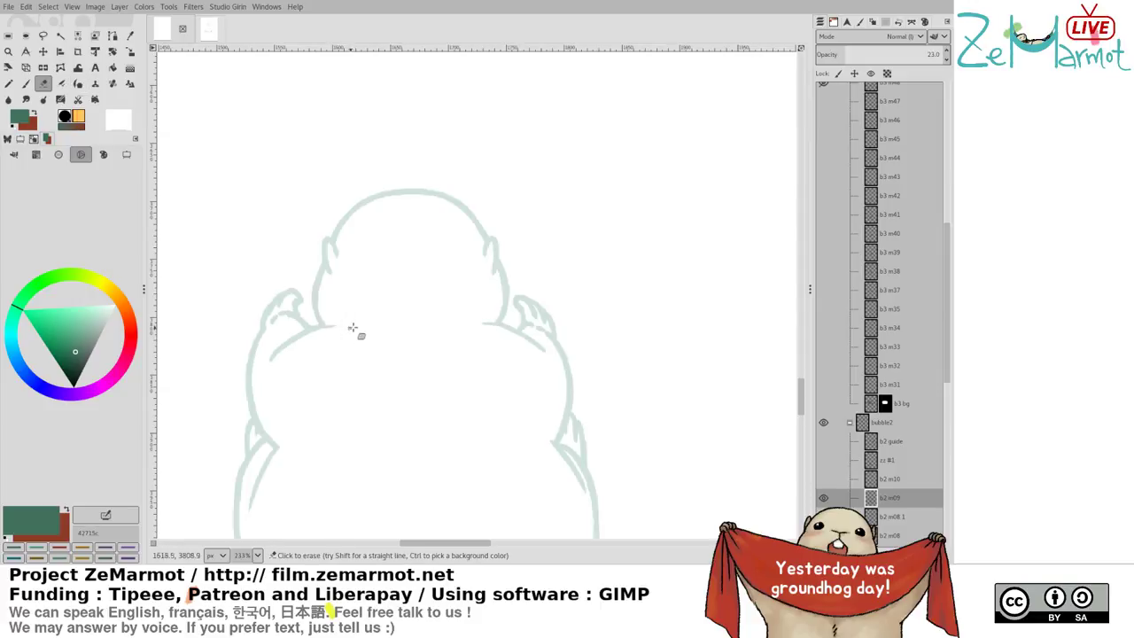
key("k")
left_click_drag(314, 330, 334, 324)
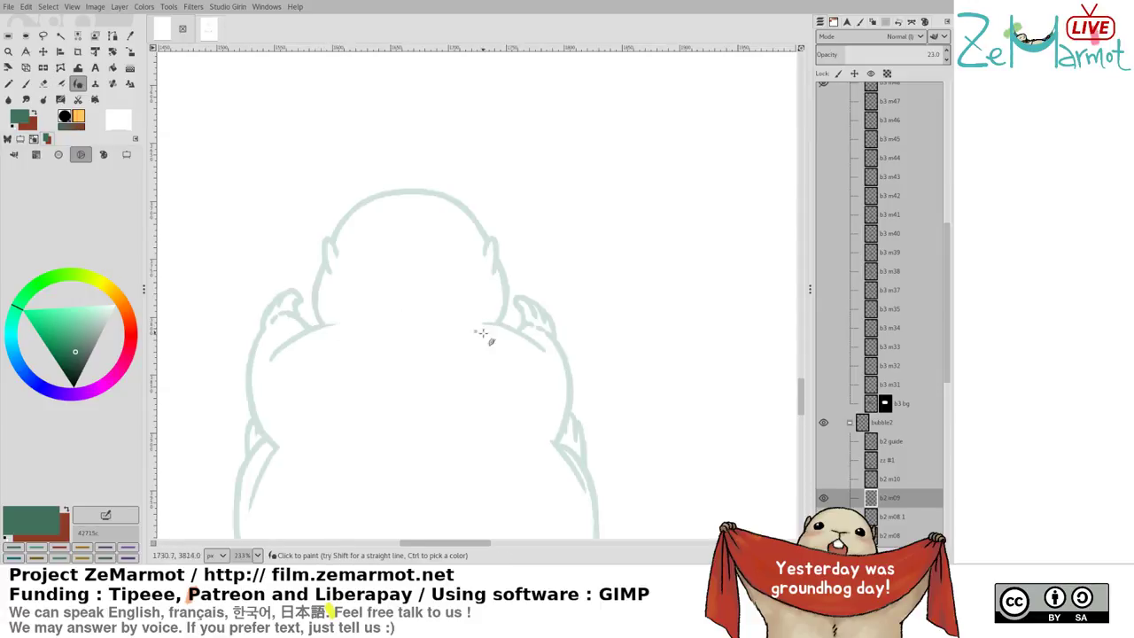
Compare the edited b2 m09 with the neighbouring frames by toggling their visibility
left_click_drag(438, 390, 412, 448)
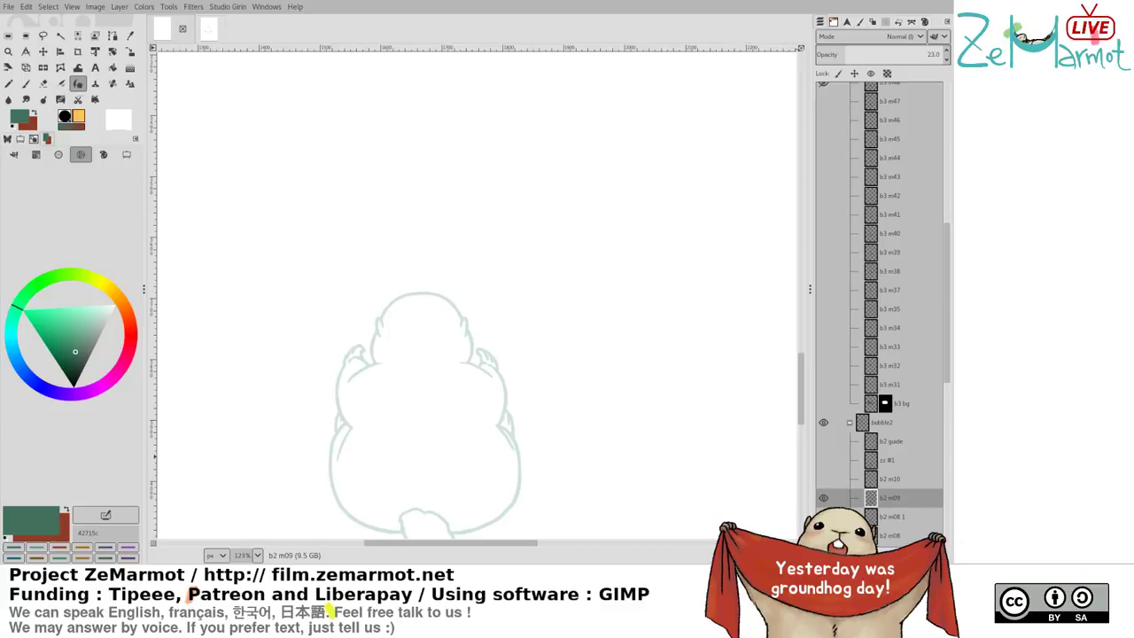
left_click(824, 517, "shift")
left_click(824, 498, "shift")
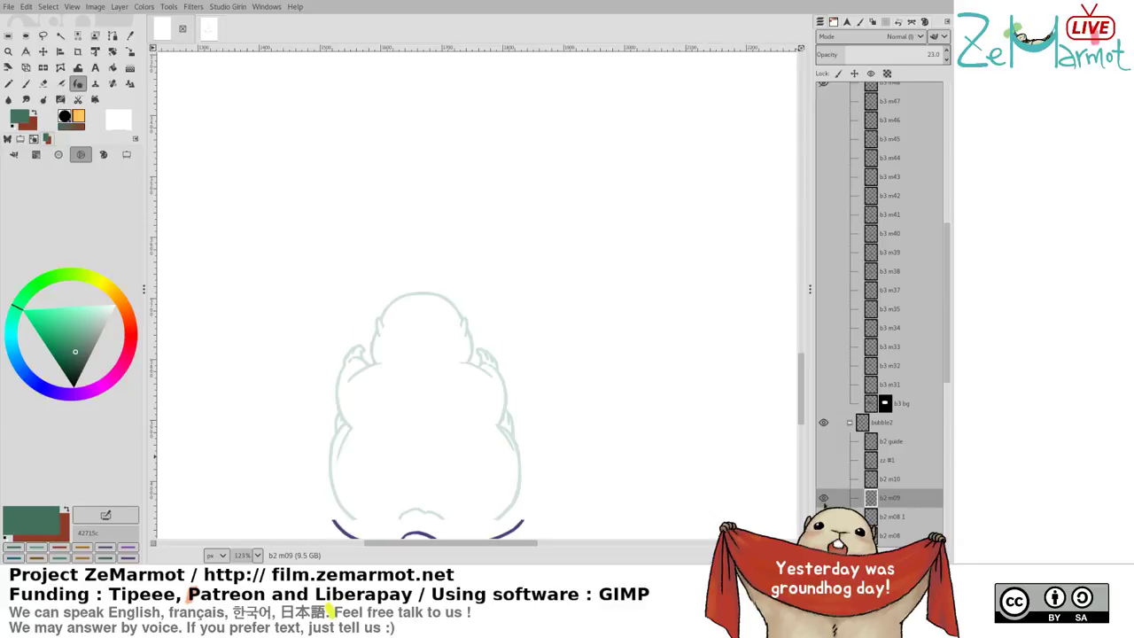
left_click(825, 480)
left_click(825, 479)
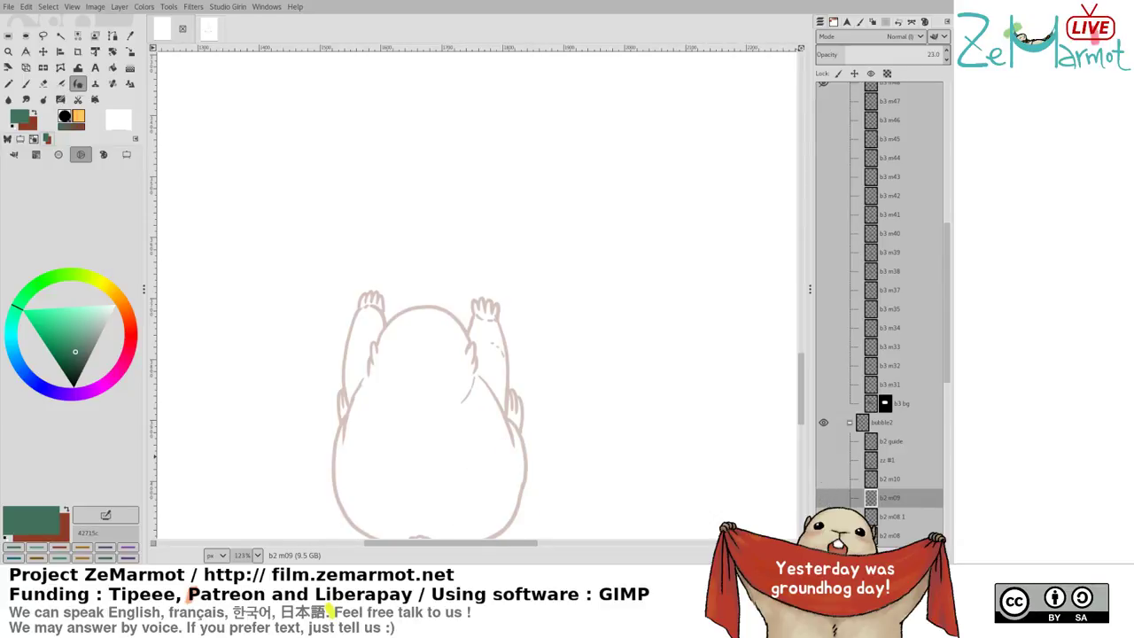
left_click(824, 498)
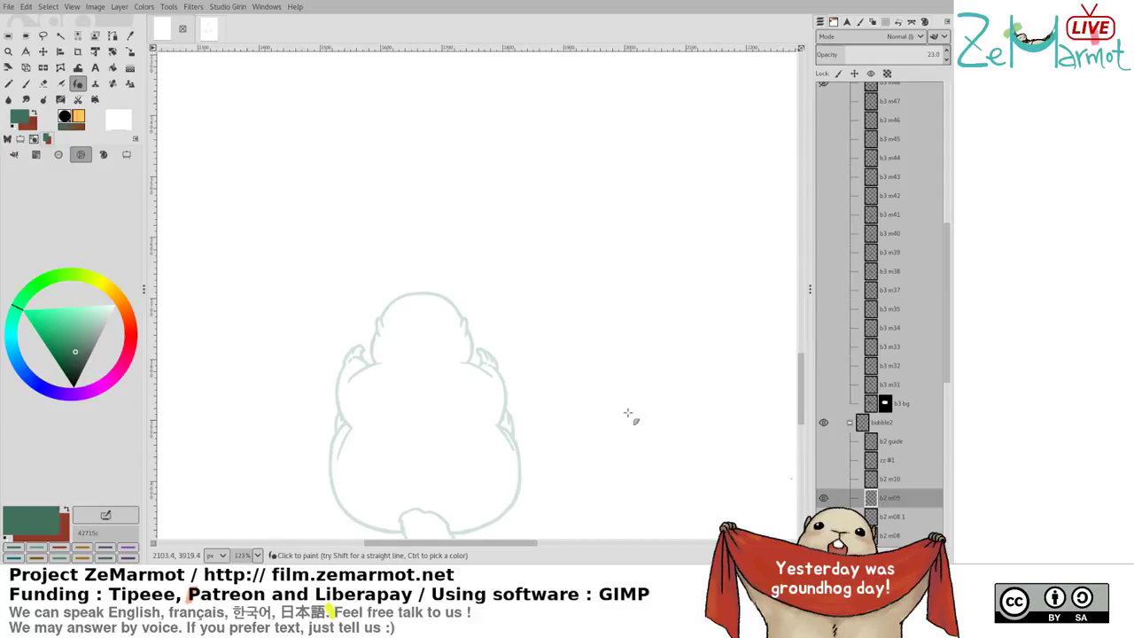
scroll(399, 292, "up", 1)
key("f")
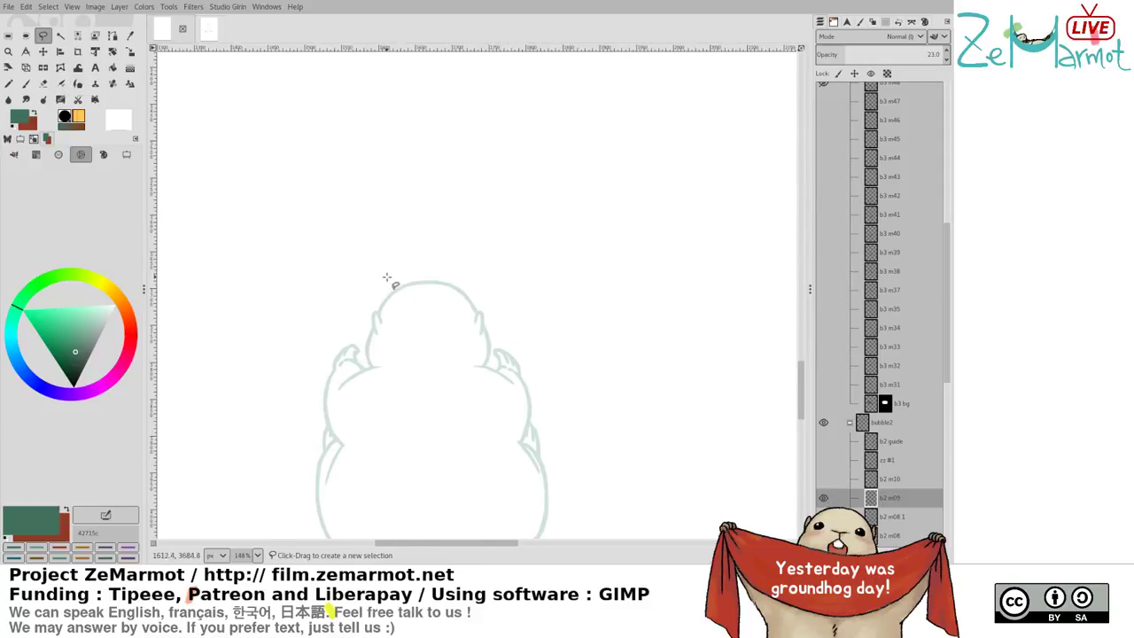
scroll(393, 266, "up", 4)
left_click_drag(311, 175, 241, 277)
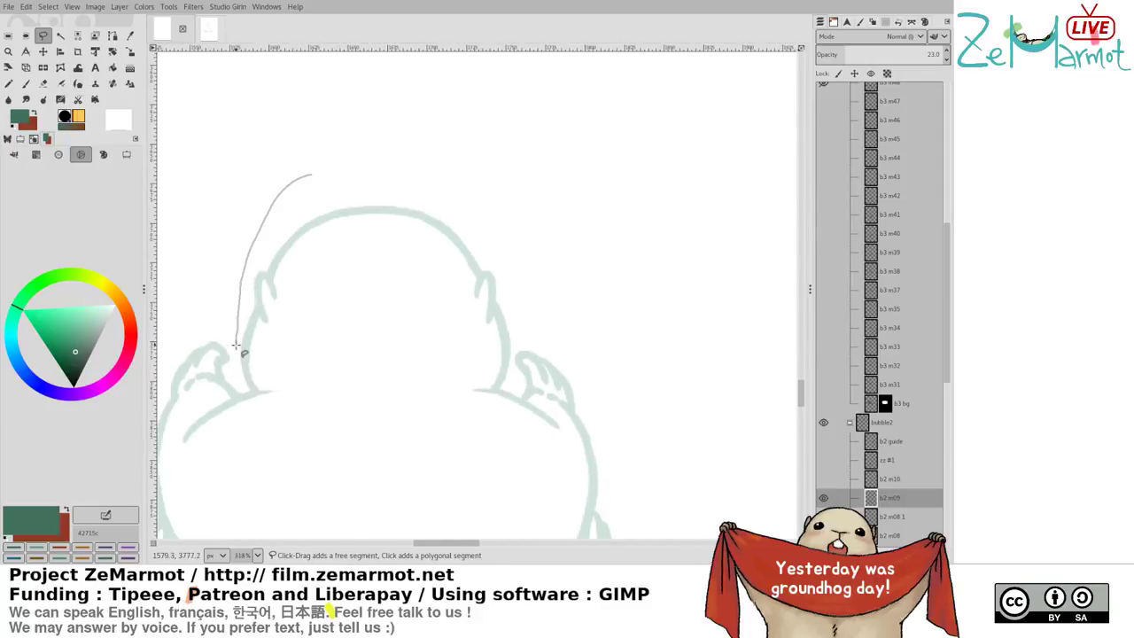
key("Escape")
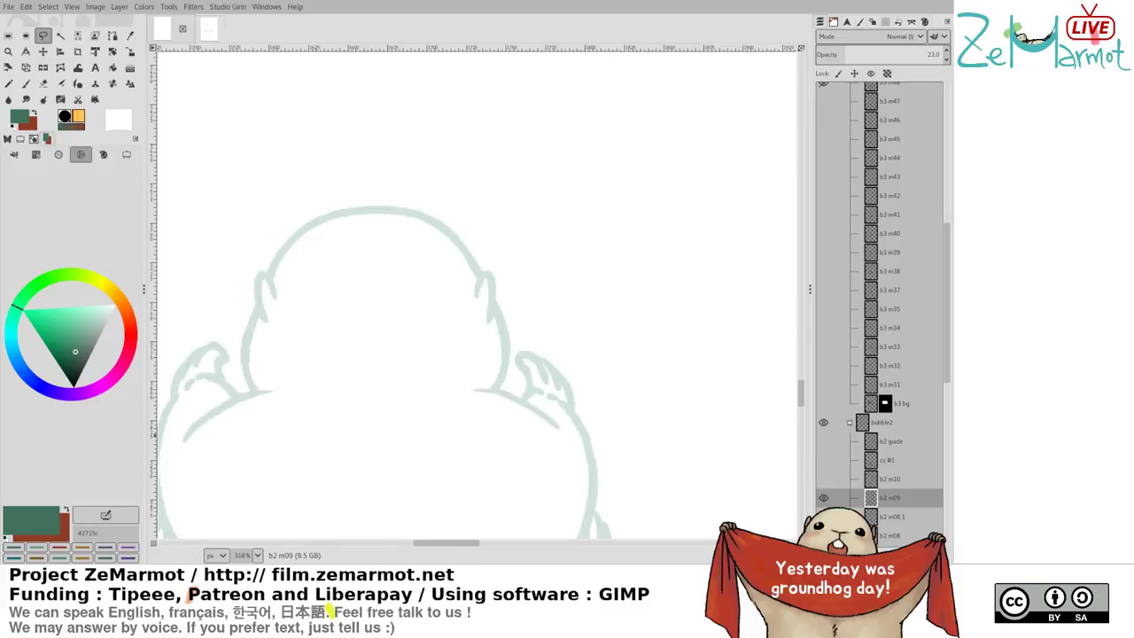
Check b2 m09 against b2 m08 1, then lasso the head outline of b2 m09, widen it slightly with Unified Transform and anchor it
left_click(824, 517)
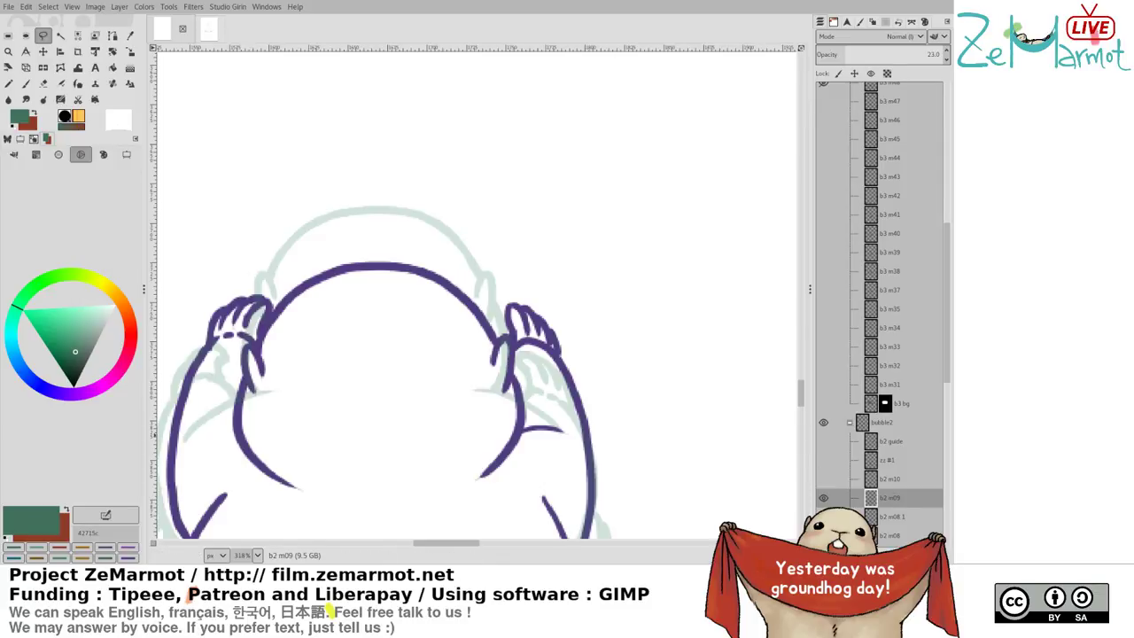
left_click(824, 516)
left_click_drag(334, 184, 237, 337)
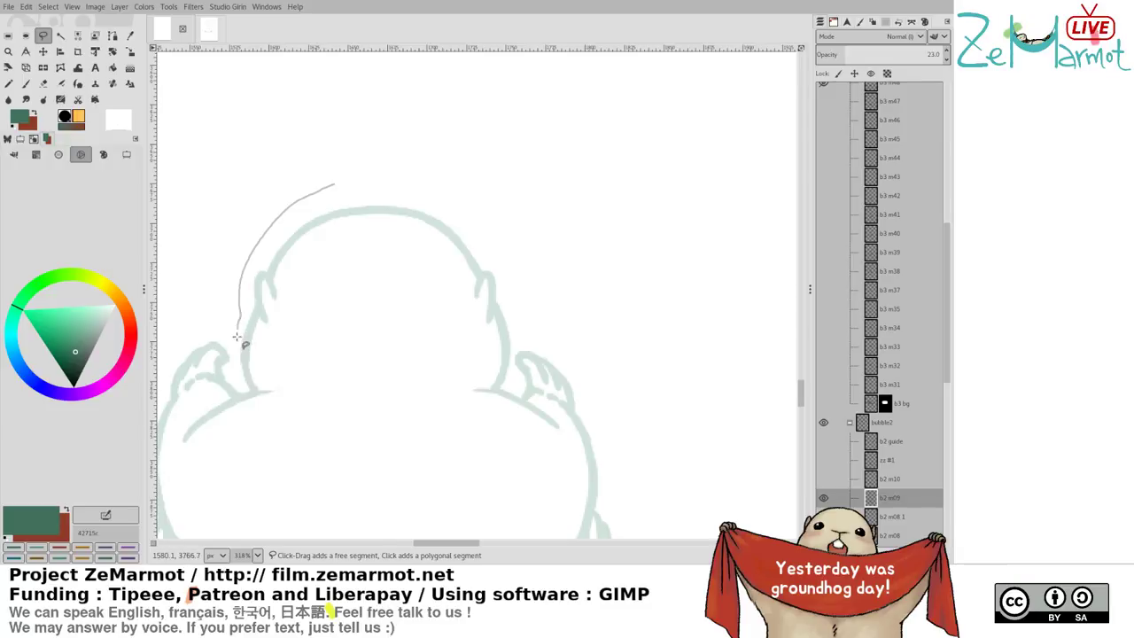
mouse_move(245, 390)
left_mouse_down()
mouse_move(475, 363)
mouse_move(486, 387)
mouse_move(508, 387)
mouse_move(511, 264)
mouse_move(446, 153)
mouse_move(387, 158)
left_mouse_up()
key("shift+t")
key("Return")
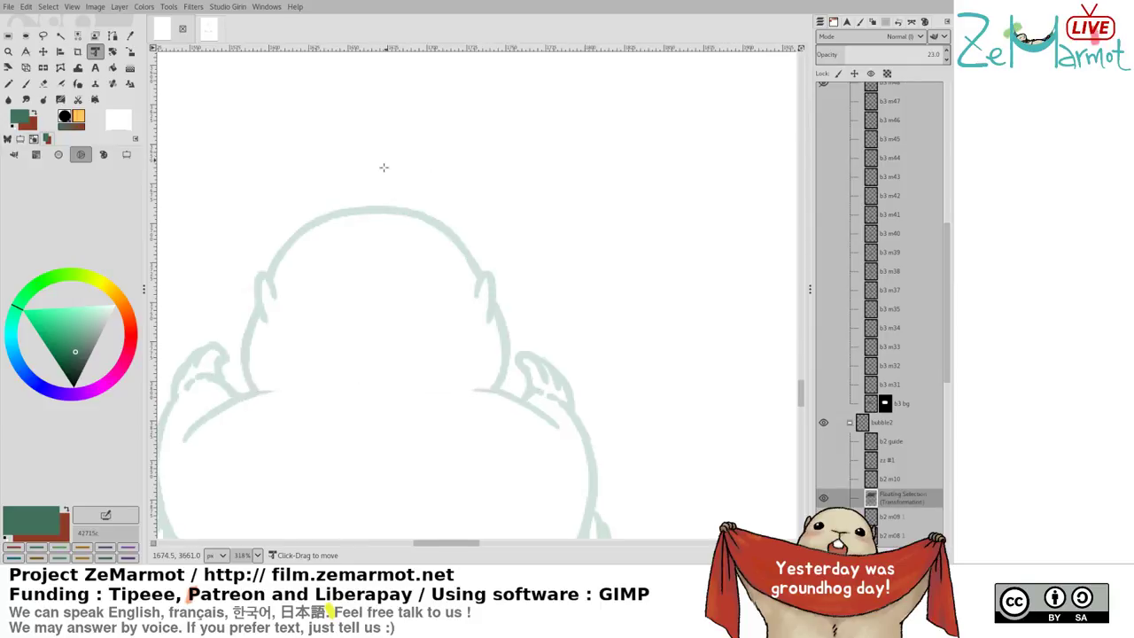
left_click(452, 450)
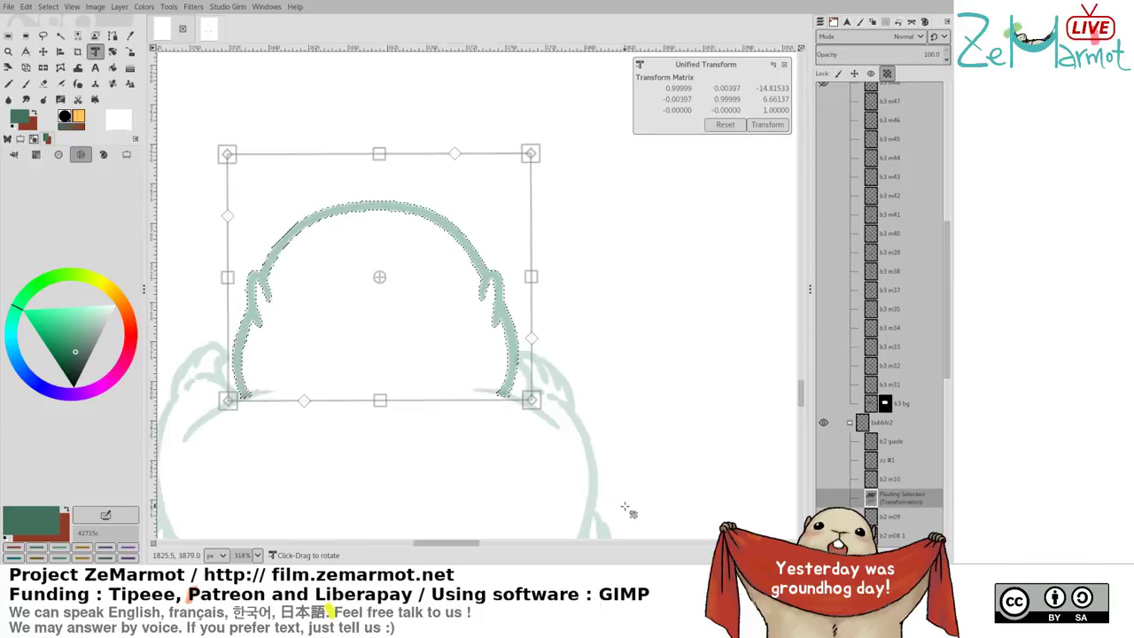
key("Return")
key("ctrl+h")
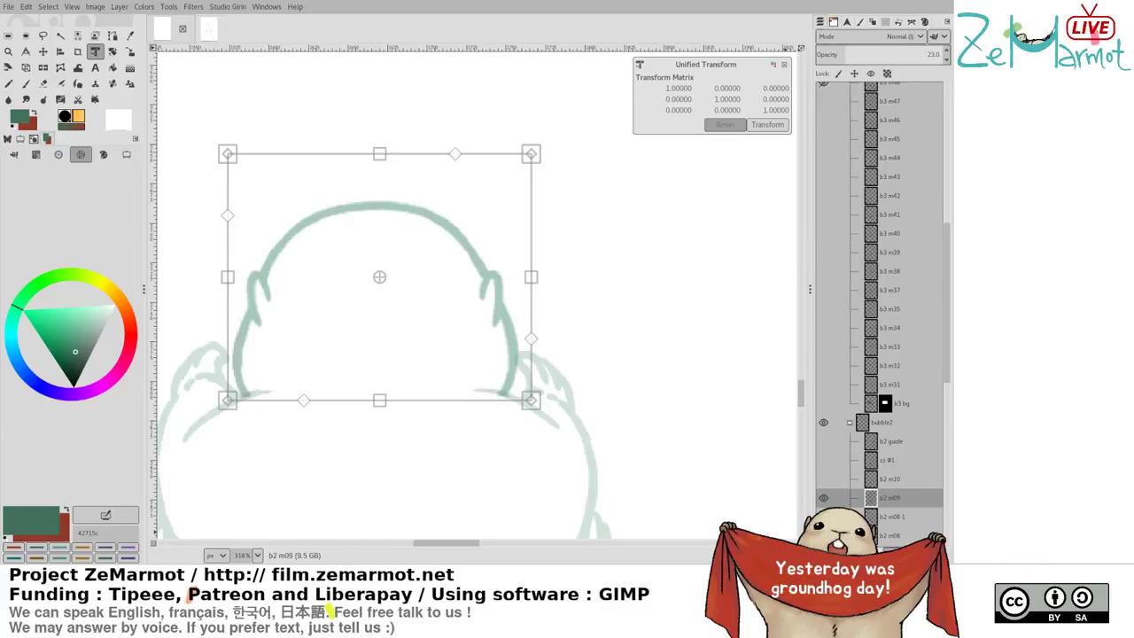
left_click(768, 124)
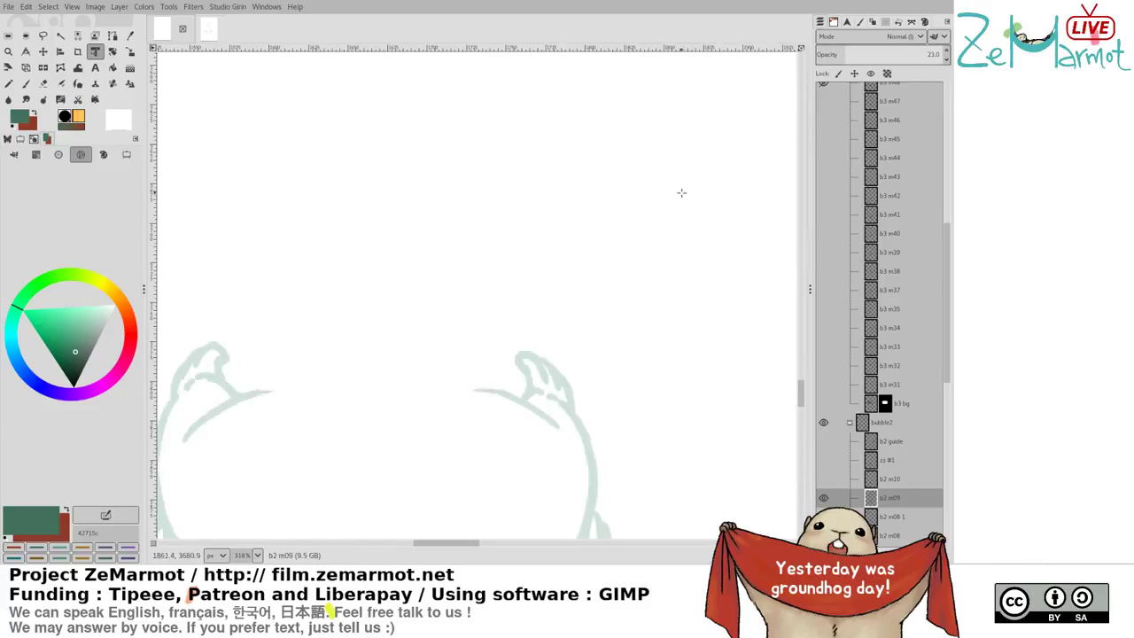
key("ctrl+z")
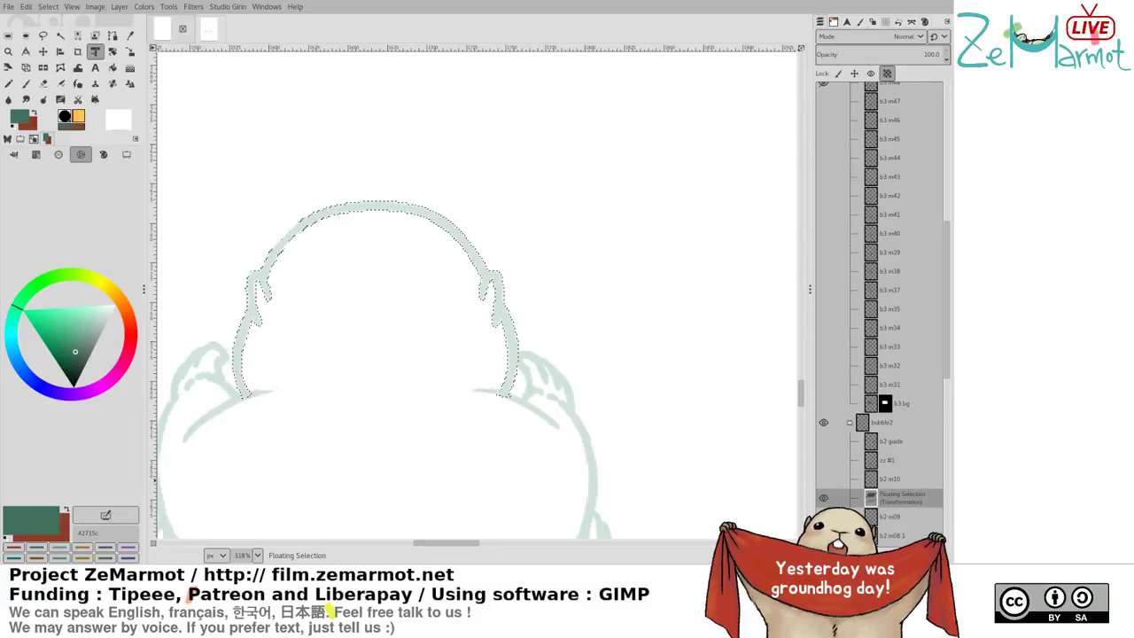
key("ctrl+h")
Flip back and forth through frames b2 m08 1, b2 m09 and b2 m10 to check the reshaped head against its neighbours
scroll(456, 386, "down", 2)
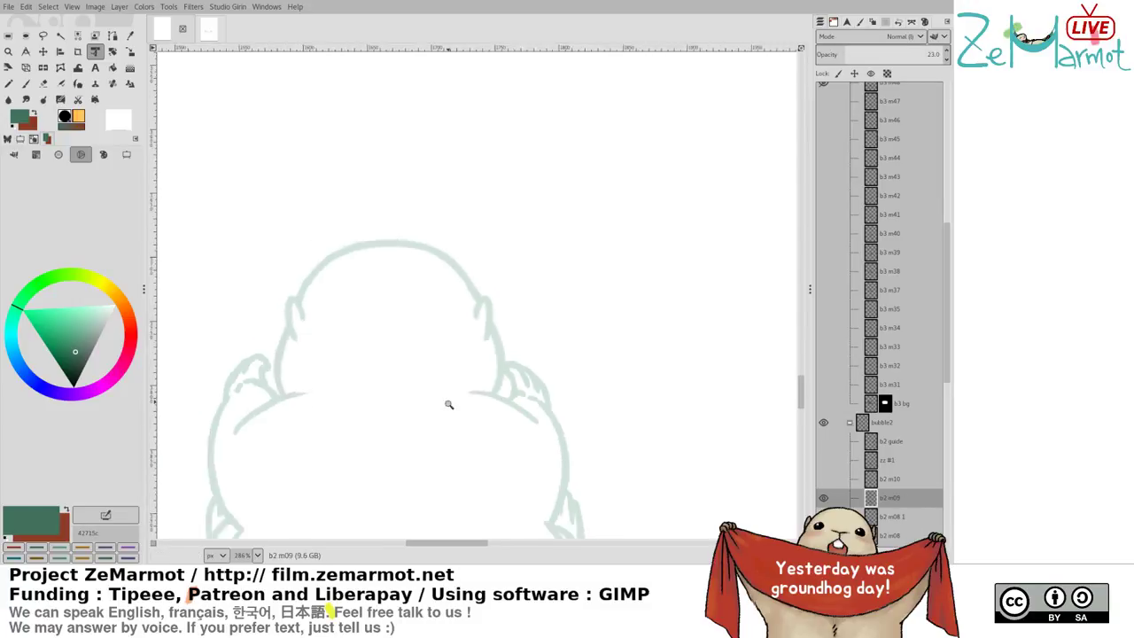
scroll(522, 440, "down", 2)
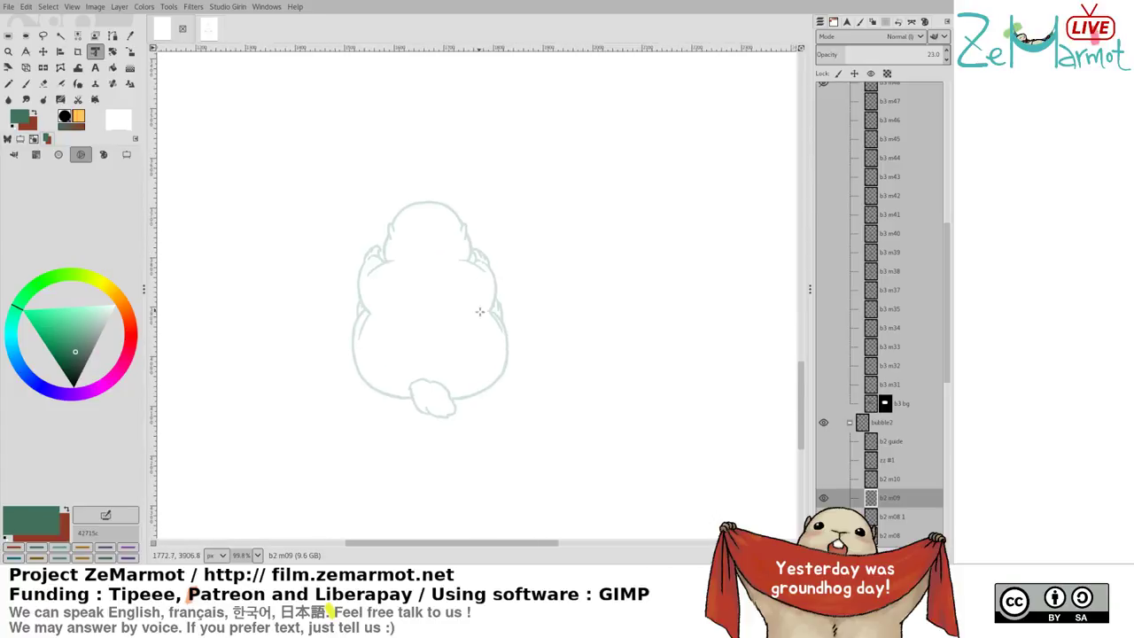
left_click(824, 516, "shift")
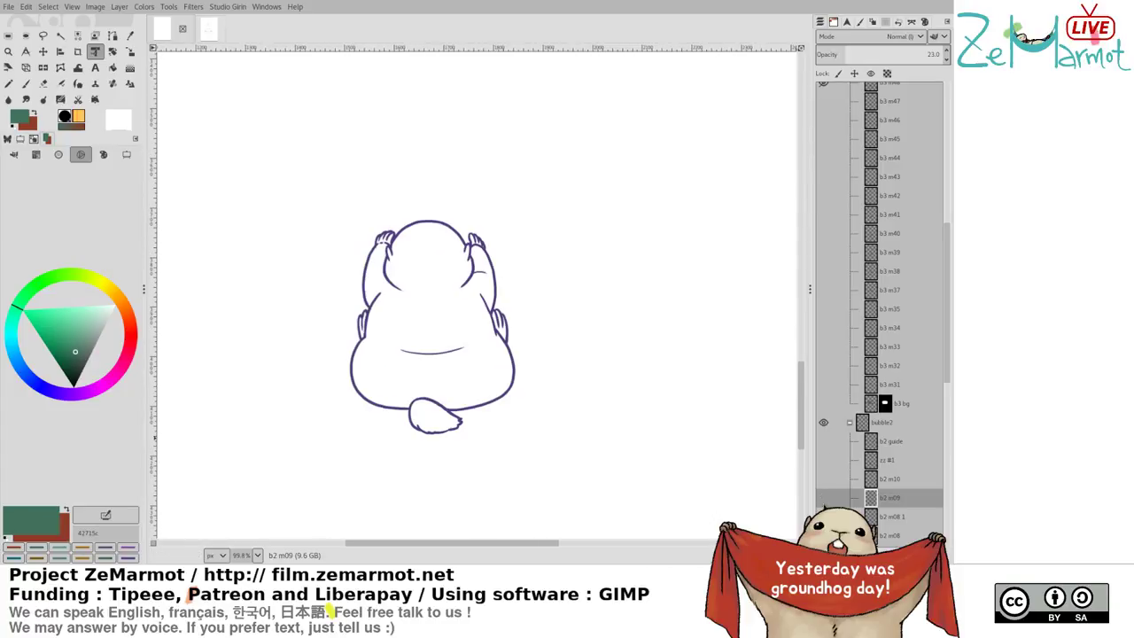
left_click(824, 499, "shift")
left_click(824, 516, "shift")
left_click(823, 501, "shift")
left_click(825, 483, "shift")
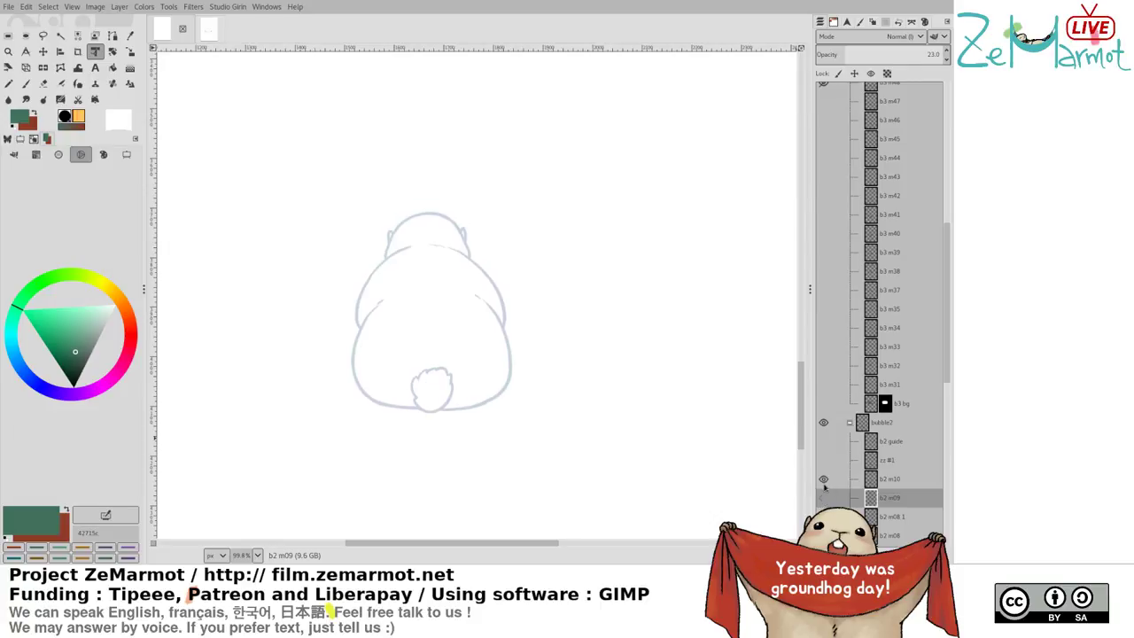
key("ctrl+z")
key("ctrl+y")
key("ctrl+z")
key("ctrl+z")
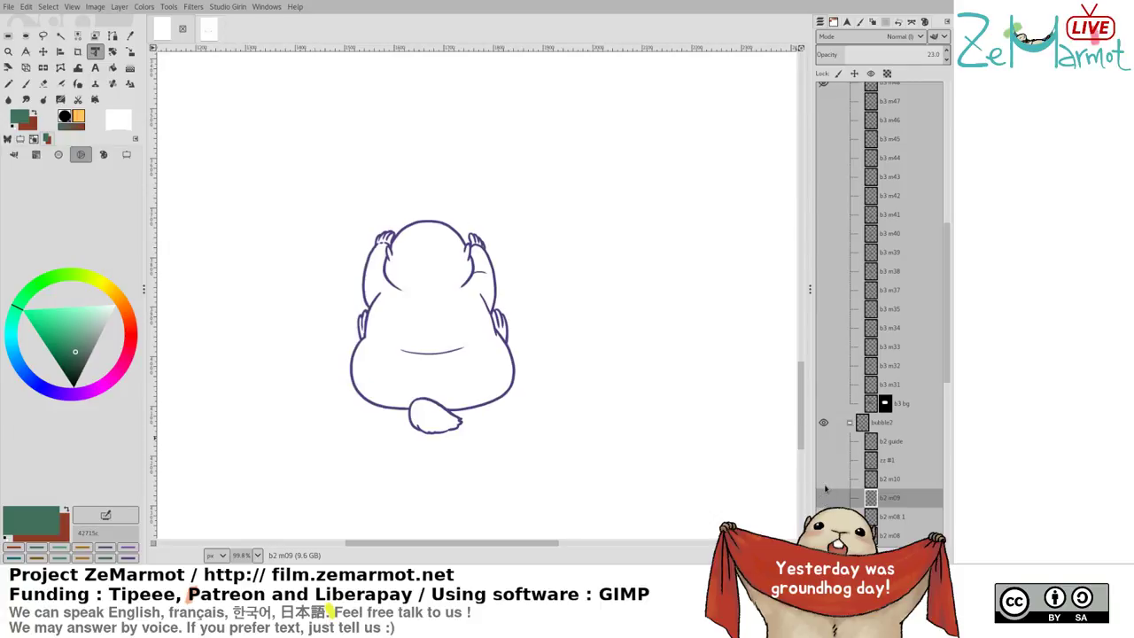
key("ctrl+y")
key("ctrl+y")
left_click(824, 484)
left_click(824, 484)
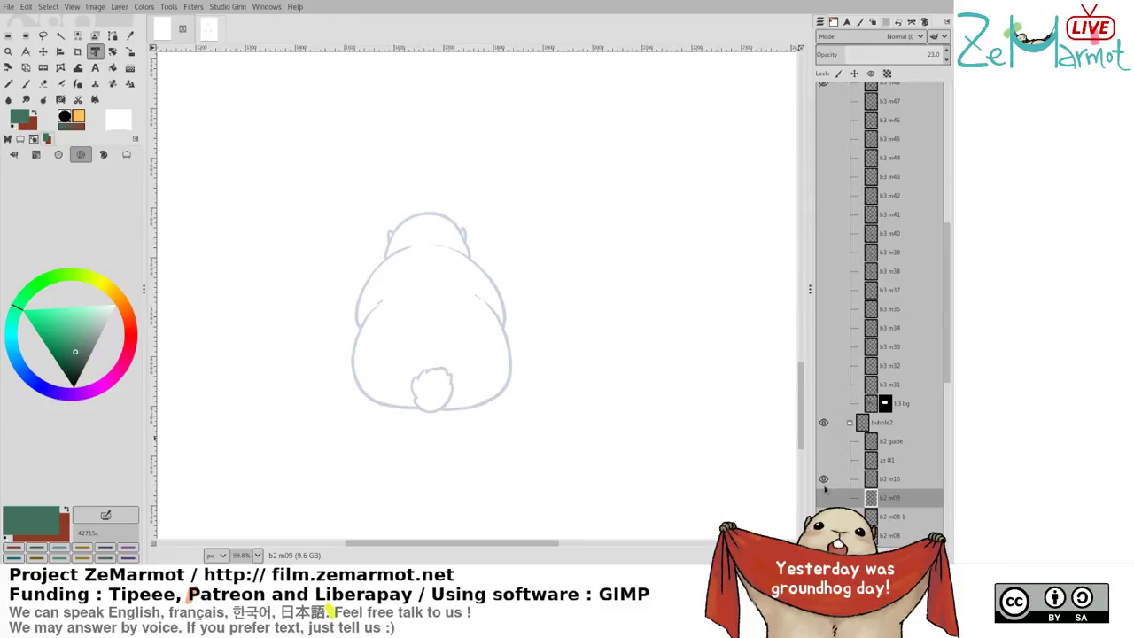
key("ctrl+z")
key("ctrl+z")
key("ctrl+y")
key("ctrl+y")
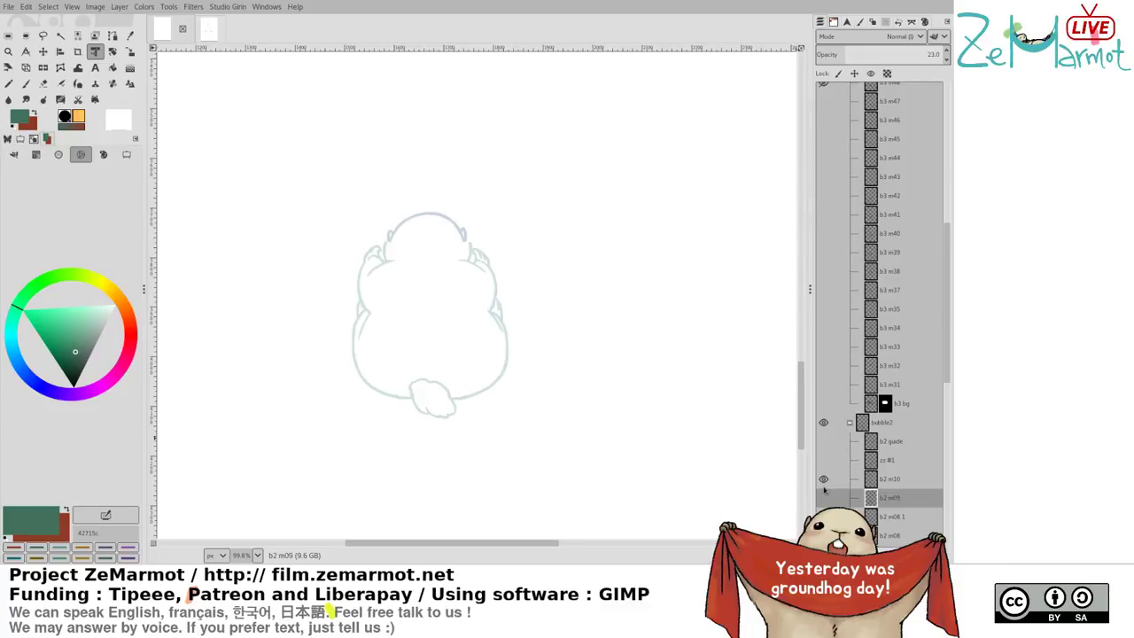
key("ctrl+z")
key("ctrl+z")
key("ctrl+y")
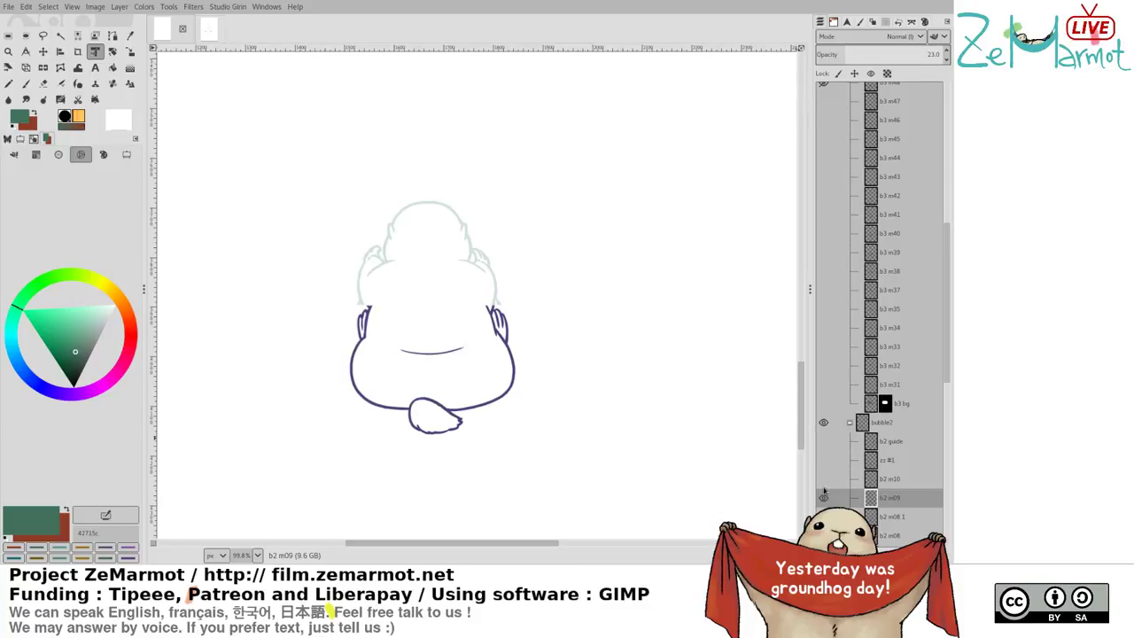
left_click(824, 497)
left_click(824, 480)
left_click(824, 480)
Select the head outline of the red rough on zz #1, widen it slightly with Unified Transform and anchor it
left_click(824, 462)
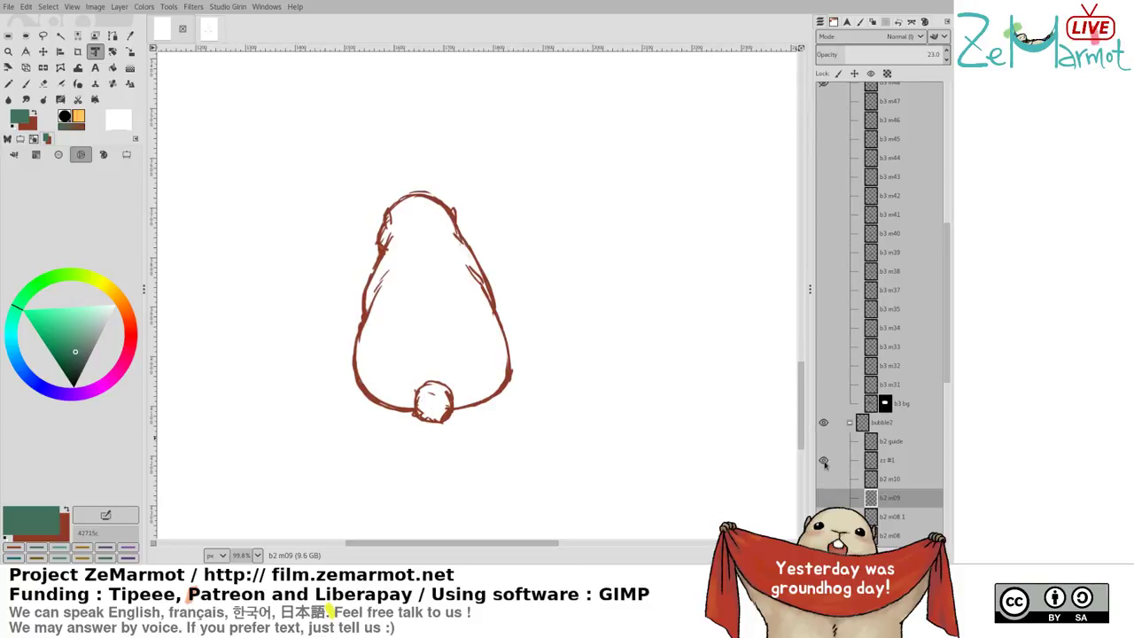
left_click(887, 460)
scroll(405, 269, "up", 10)
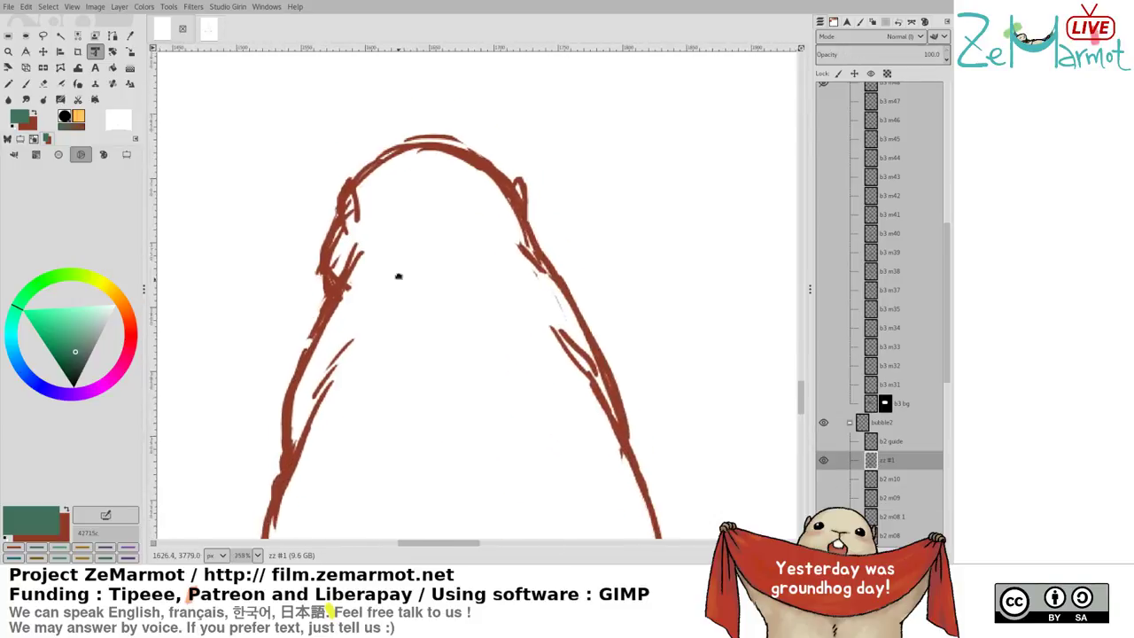
key("f")
mouse_move(339, 197)
left_mouse_down()
mouse_move(306, 395)
mouse_move(403, 308)
mouse_move(456, 340)
mouse_move(494, 317)
mouse_move(548, 339)
mouse_move(541, 211)
mouse_move(499, 190)
left_mouse_up()
key("Return")
key("shift+t")
left_click(418, 189)
left_click_drag(417, 190, 415, 187)
key("Return")
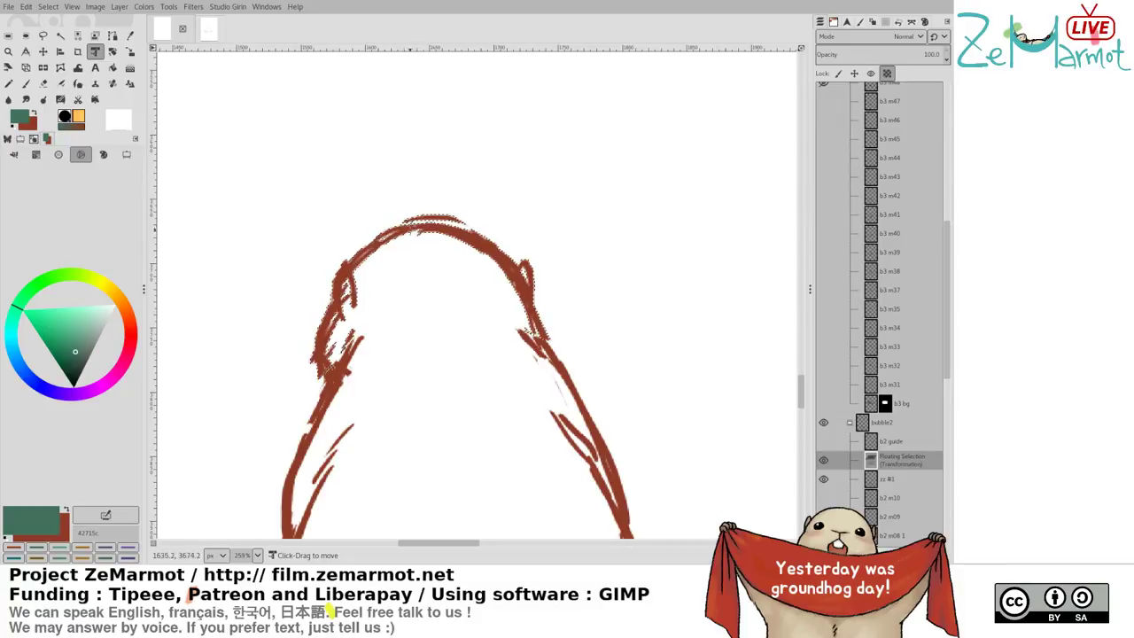
key("k")
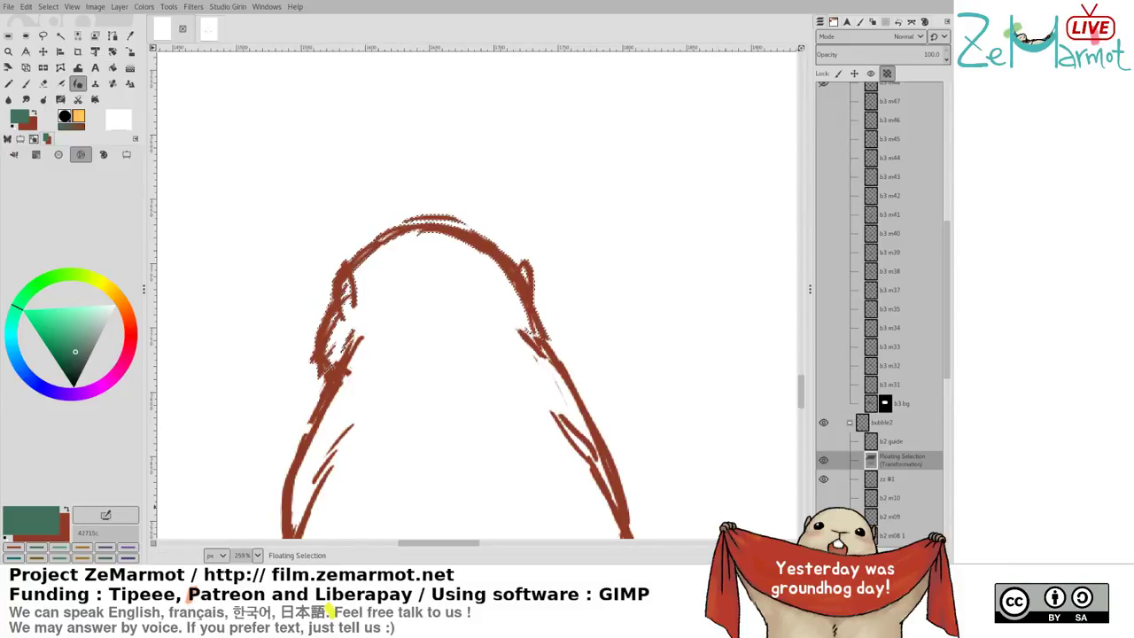
key("ctrl+h")
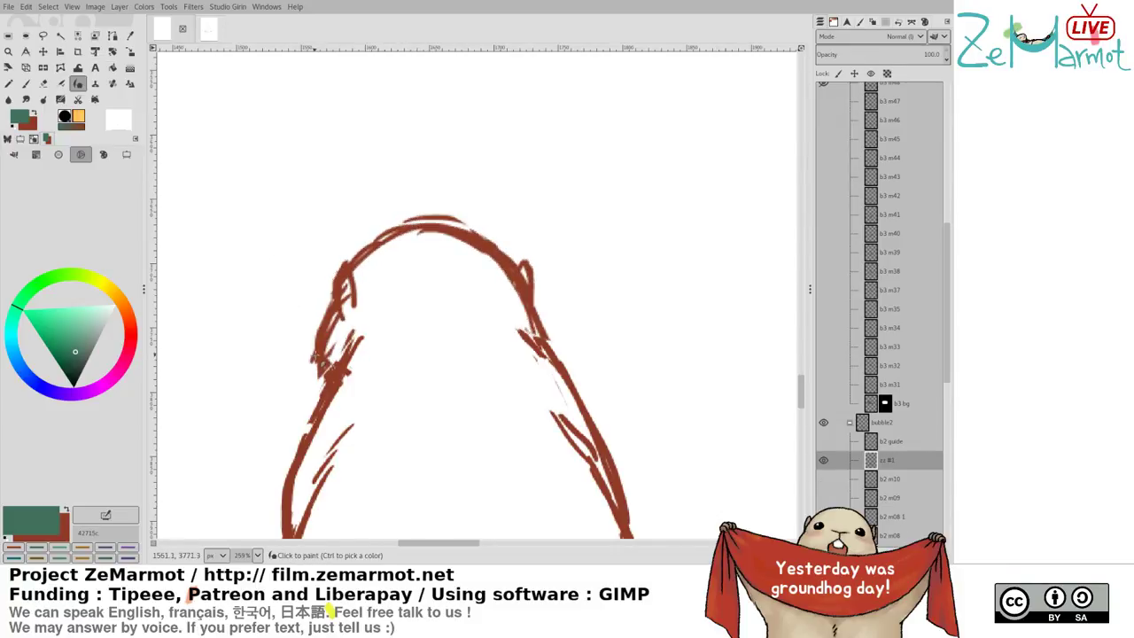
Sample the rough's red 8f3b27, then erase and redraw the cheek contour below the left ear as a fuller curve
left_click(315, 356, "ctrl")
key("shift+e")
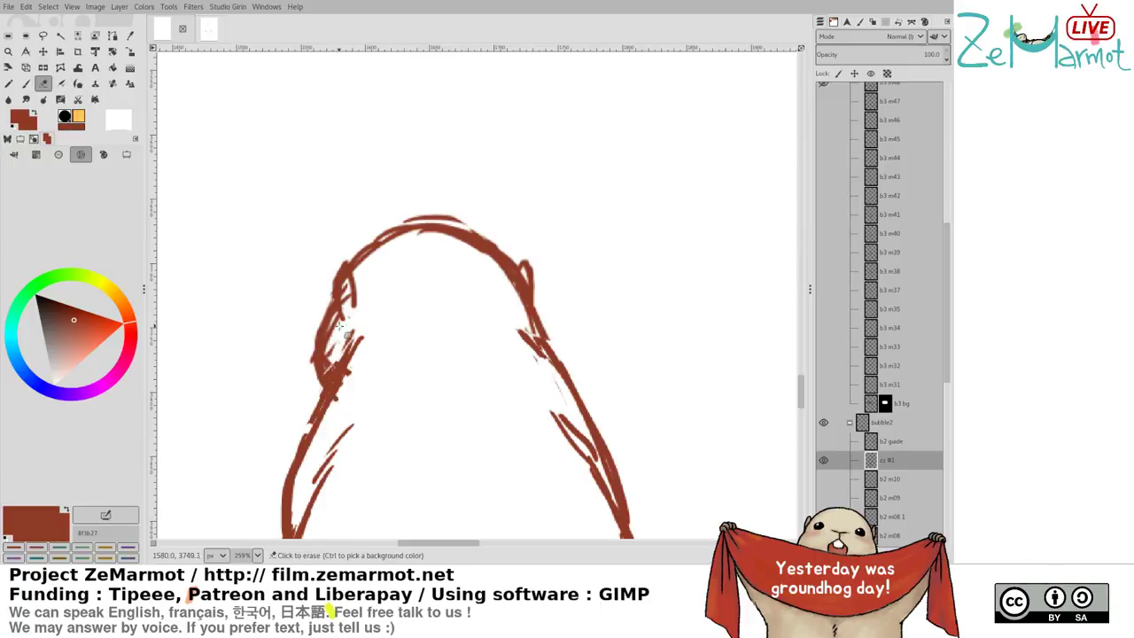
mouse_move(340, 327)
left_mouse_down()
mouse_move(342, 358)
mouse_move(377, 343)
mouse_move(325, 364)
mouse_move(337, 309)
left_mouse_up()
key("k")
key("shift+e")
key("k")
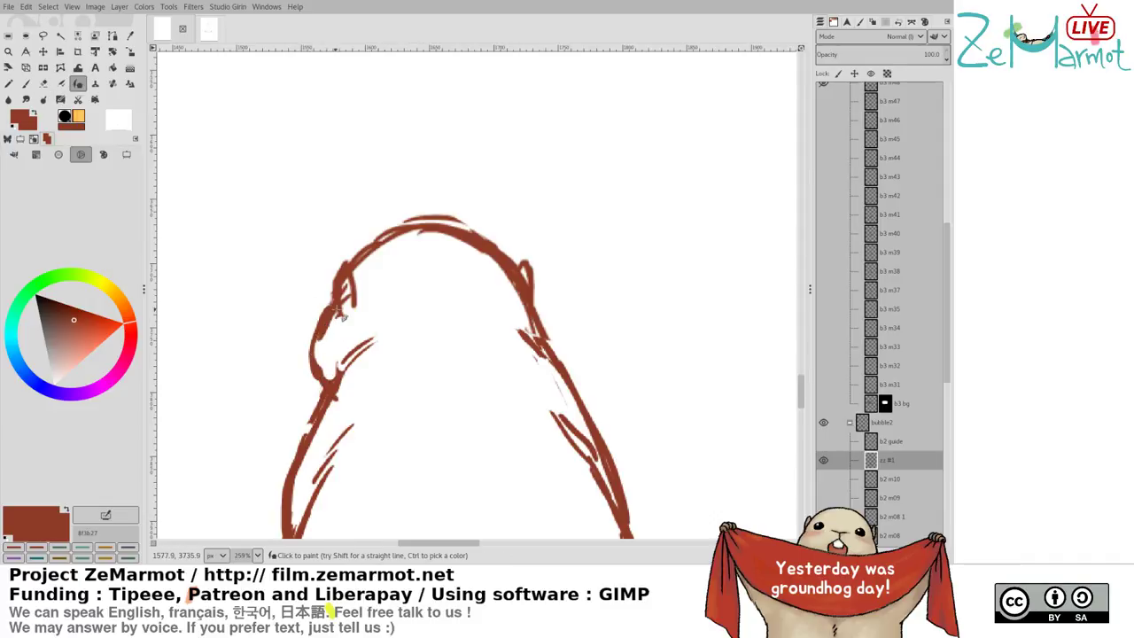
key("shift+e")
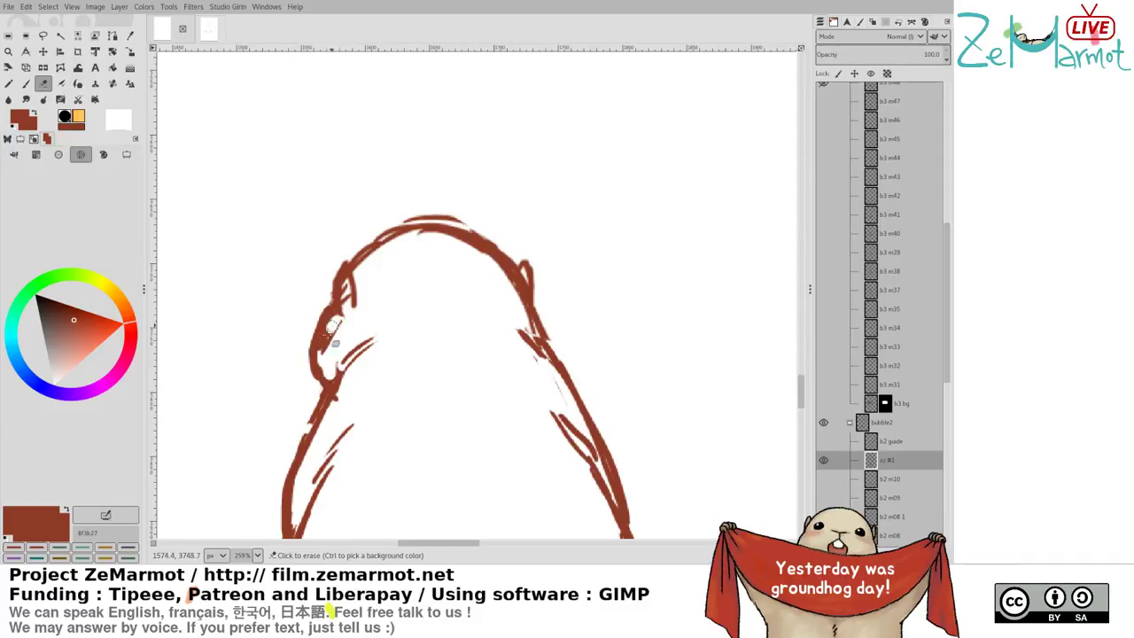
mouse_move(351, 301)
left_mouse_down()
mouse_move(345, 285)
mouse_move(342, 305)
left_mouse_up()
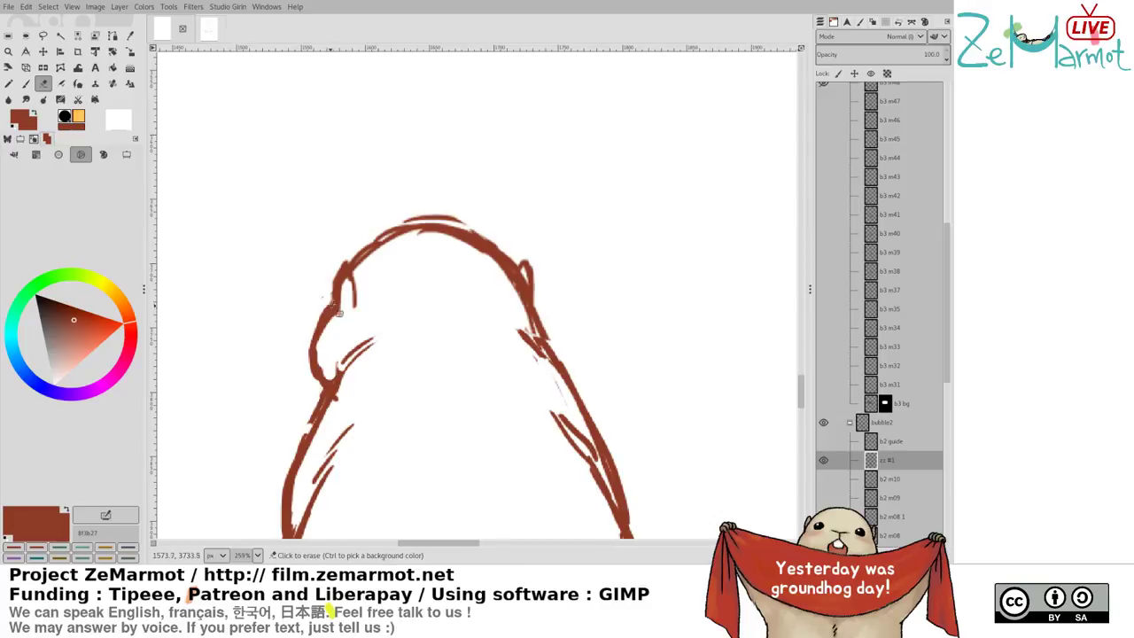
key("k")
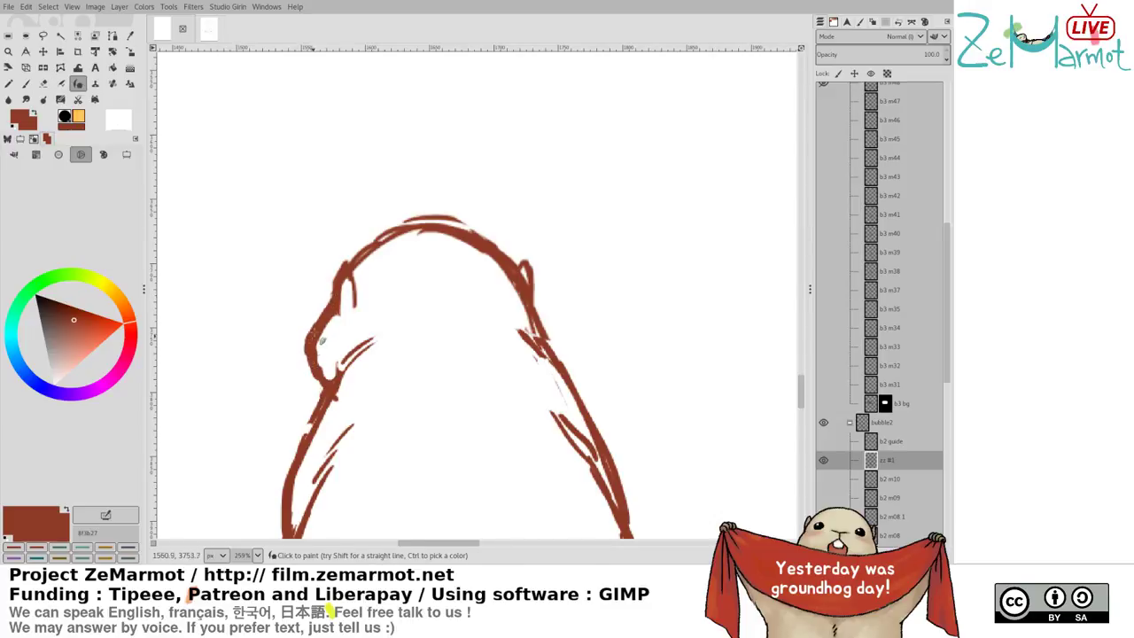
key("shift+e")
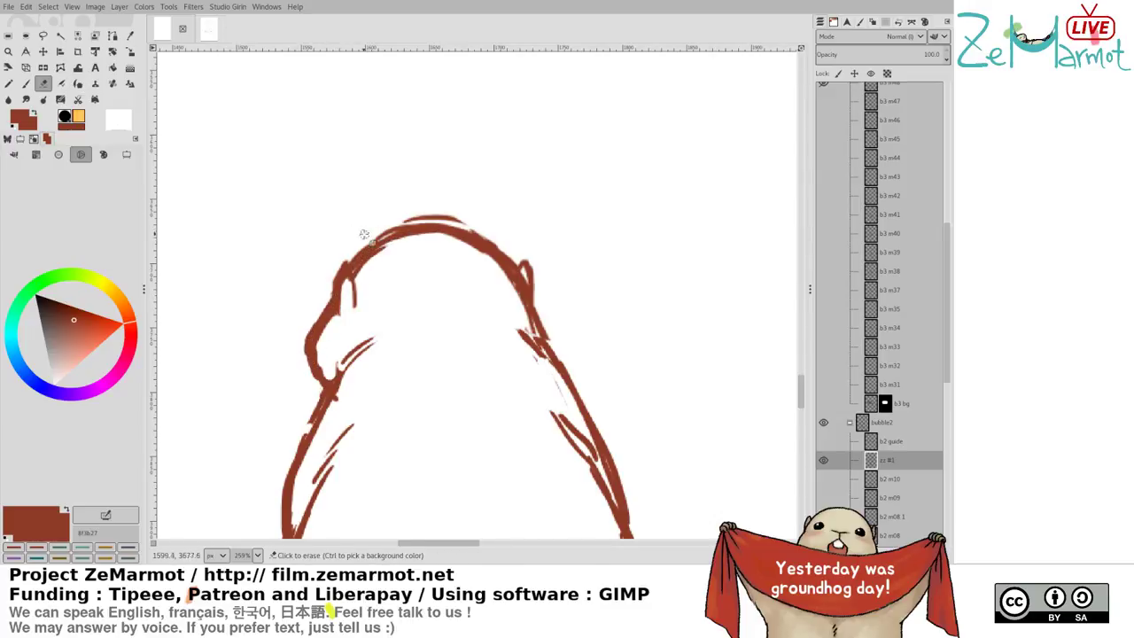
Compare the corrected red rough zz #1 with frames b2 m10 and b2 m09 by isolating each one in turn
scroll(443, 254, "down", 5)
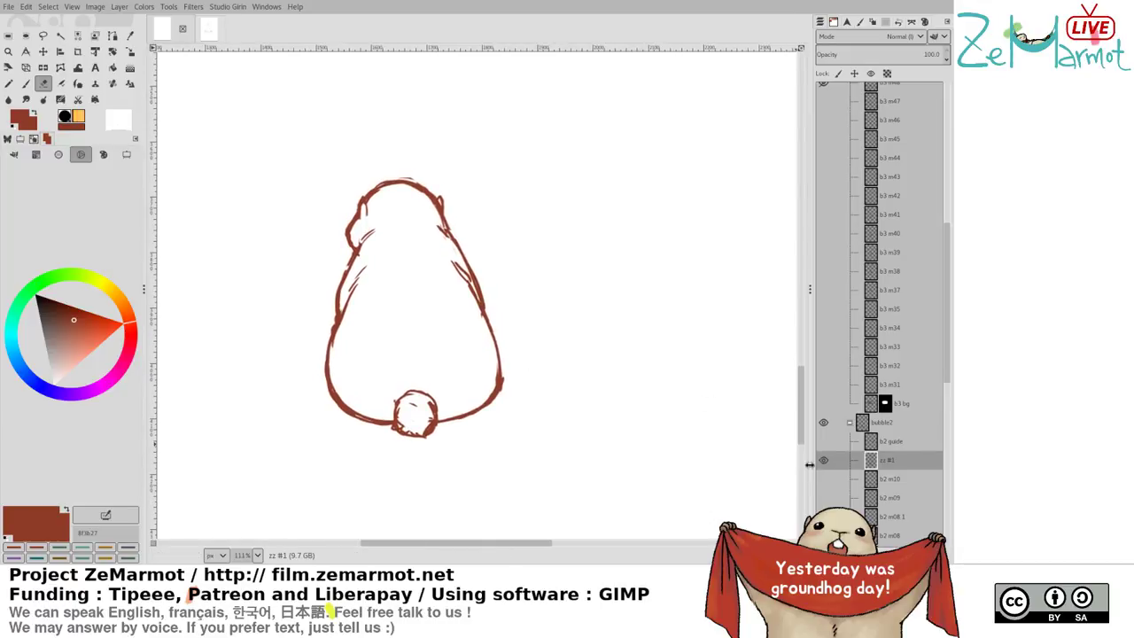
left_click(822, 479, "shift")
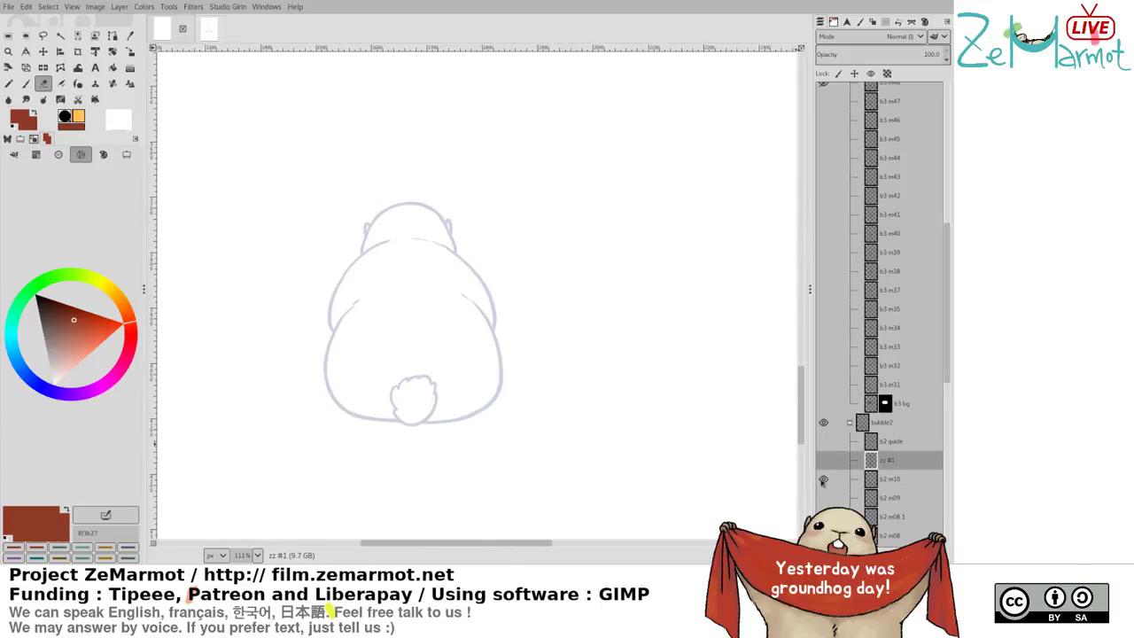
left_click(824, 464, "shift")
left_click(824, 496, "shift")
left_click(825, 481, "shift")
left_click(825, 464, "shift")
Add a new layer zz #2 above b2 m10 and rename the red rough layer zz #1 as b2 m11
left_click(895, 479)
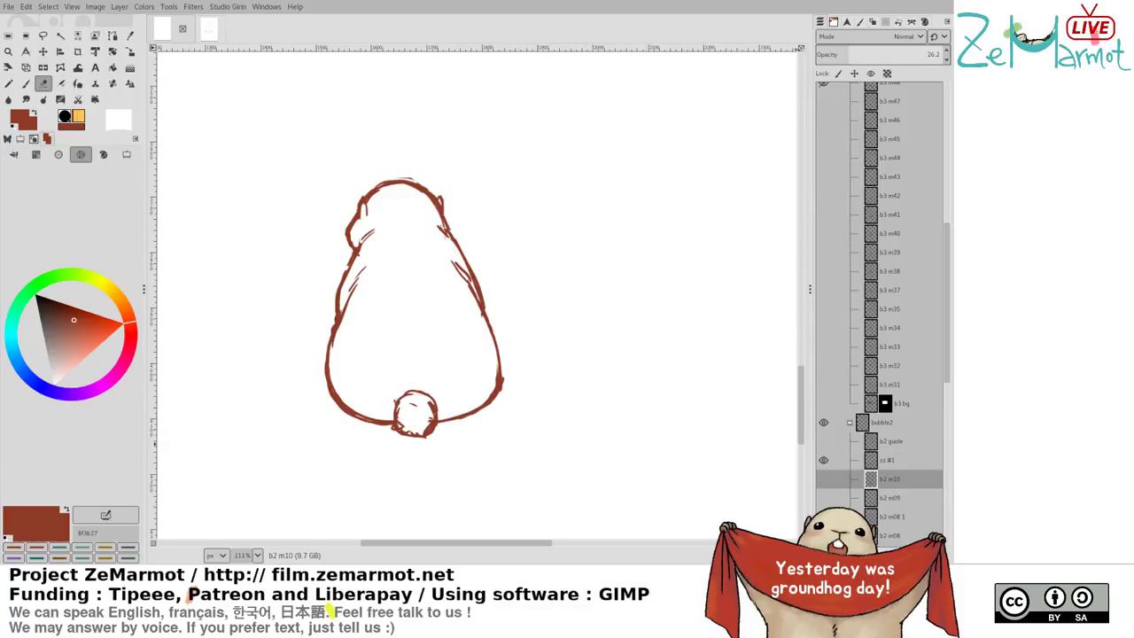
left_click(824, 555, "shift")
double_click(889, 499)
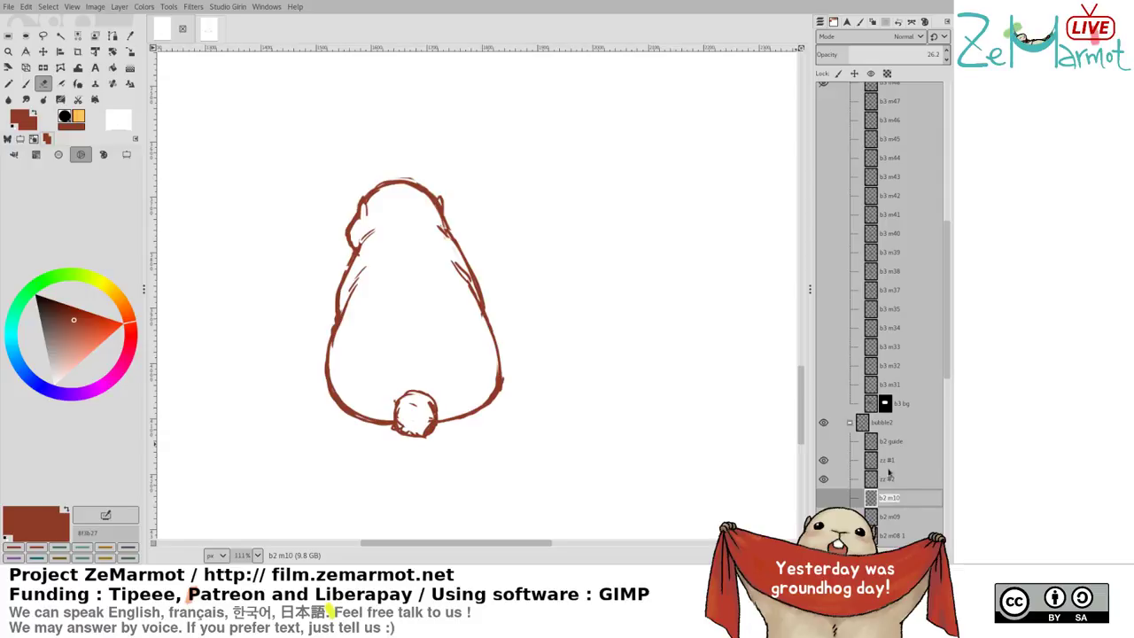
double_click(889, 463)
type("b2 m11")
key("Return")
Move the empty layer zz #2 above b2 m11 and lower the opacity of b2 m11 so its rough appears faded
left_click_drag(890, 479, 857, 460)
left_click(872, 477)
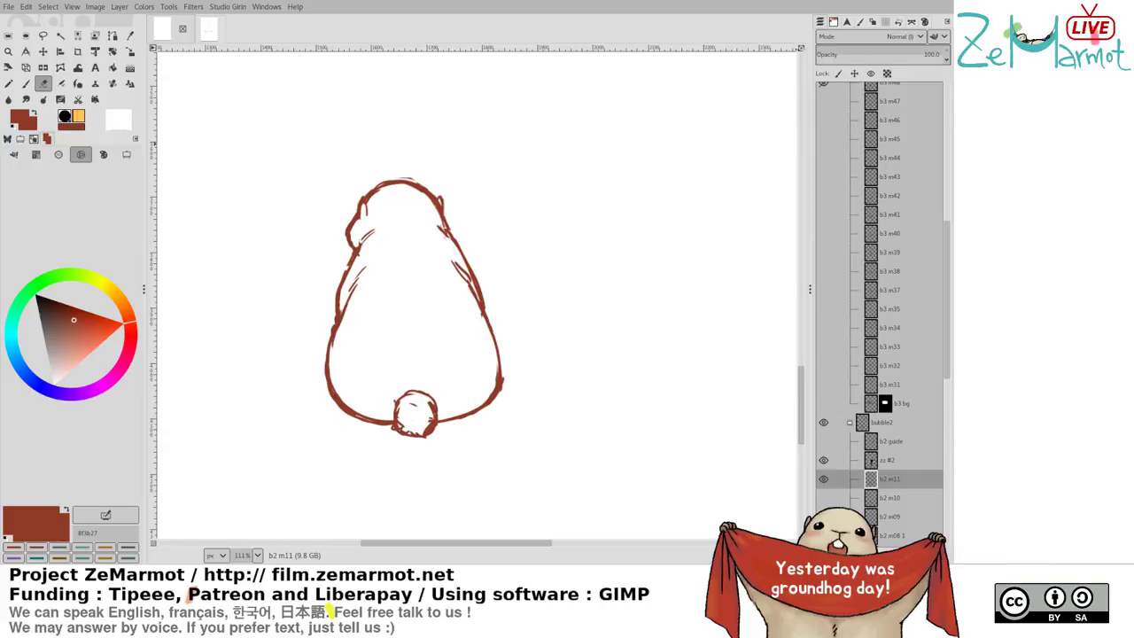
Trace the top of the head on layer zz #2 as one ink arc from the left ear to the right ear
left_click(888, 460)
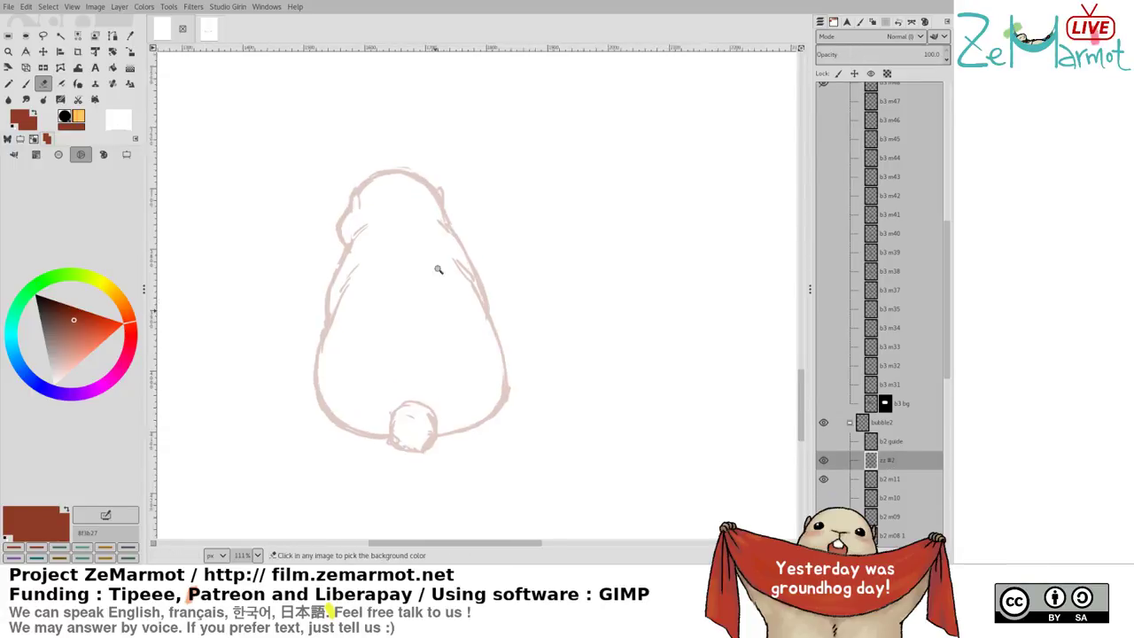
scroll(438, 263, "up", 3)
left_click_drag(354, 128, 405, 213)
scroll(405, 213, "up", 3)
key("k")
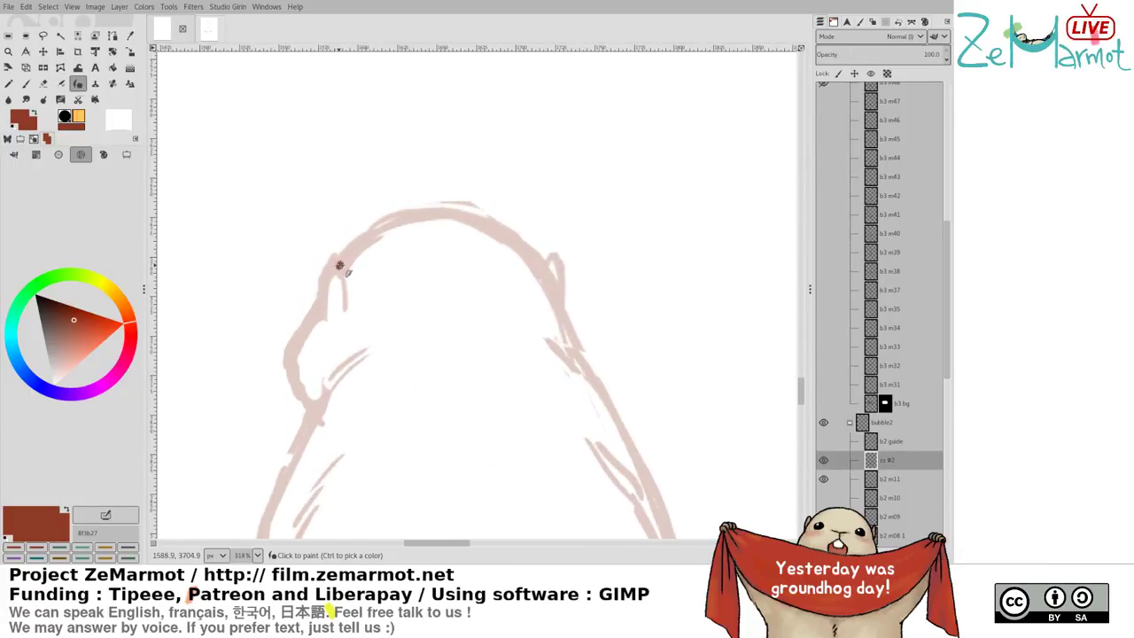
mouse_move(339, 266)
left_mouse_down()
mouse_move(413, 217)
mouse_move(460, 212)
mouse_move(546, 259)
left_mouse_up()
key("ctrl+z")
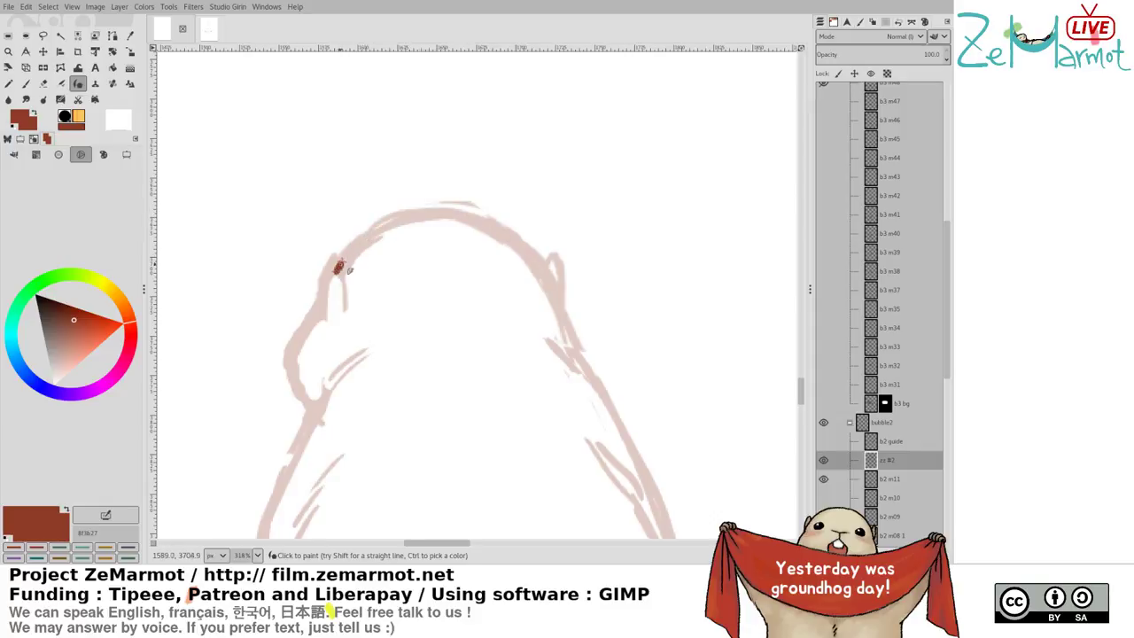
mouse_move(339, 267)
left_mouse_down()
mouse_move(377, 230)
mouse_move(473, 217)
mouse_move(523, 242)
mouse_move(560, 283)
left_mouse_up()
Redraw the right end of the head line down to the neck and outline the right ear
key("shift+e")
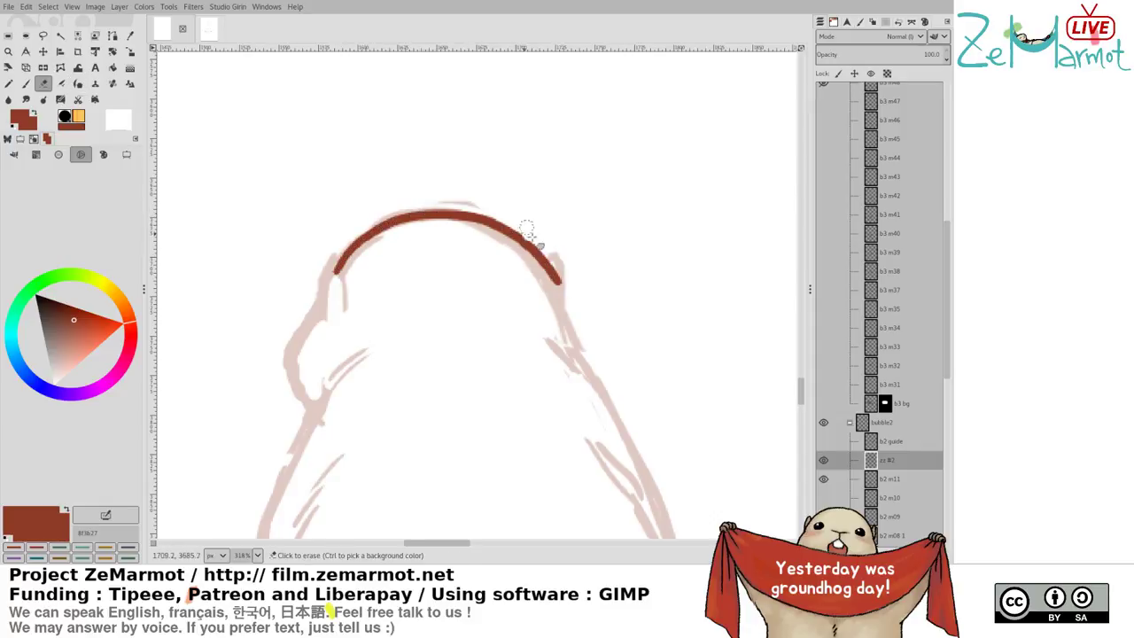
left_click_drag(529, 233, 563, 312)
key("k")
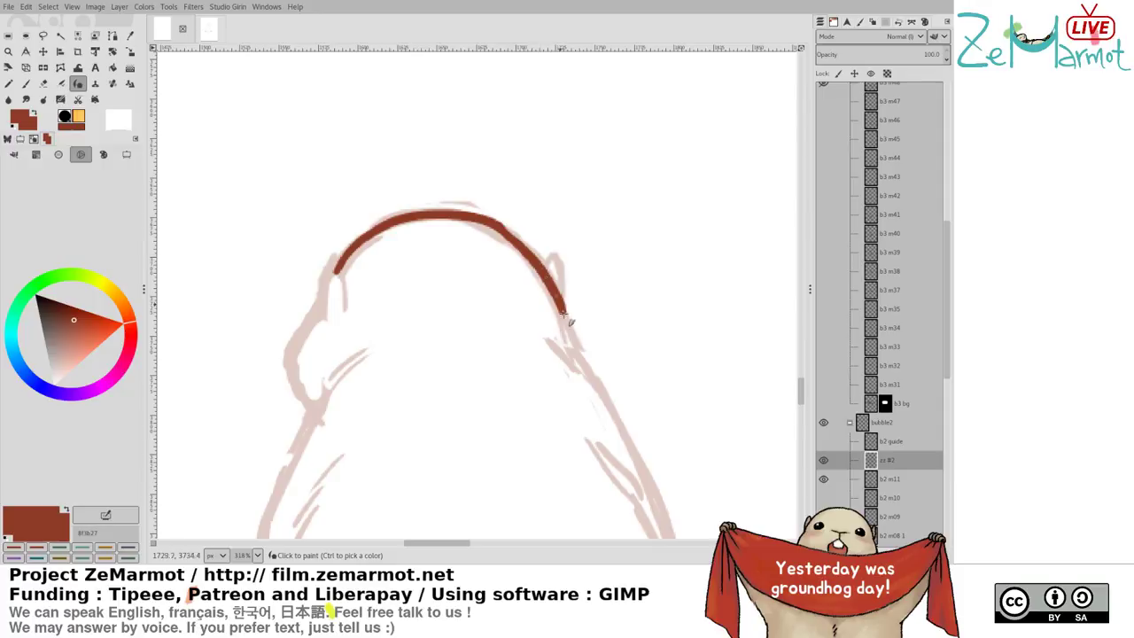
key("ctrl+z")
mouse_move(496, 226)
left_mouse_down()
mouse_move(536, 258)
mouse_move(585, 359)
left_mouse_up()
key("ctrl+z")
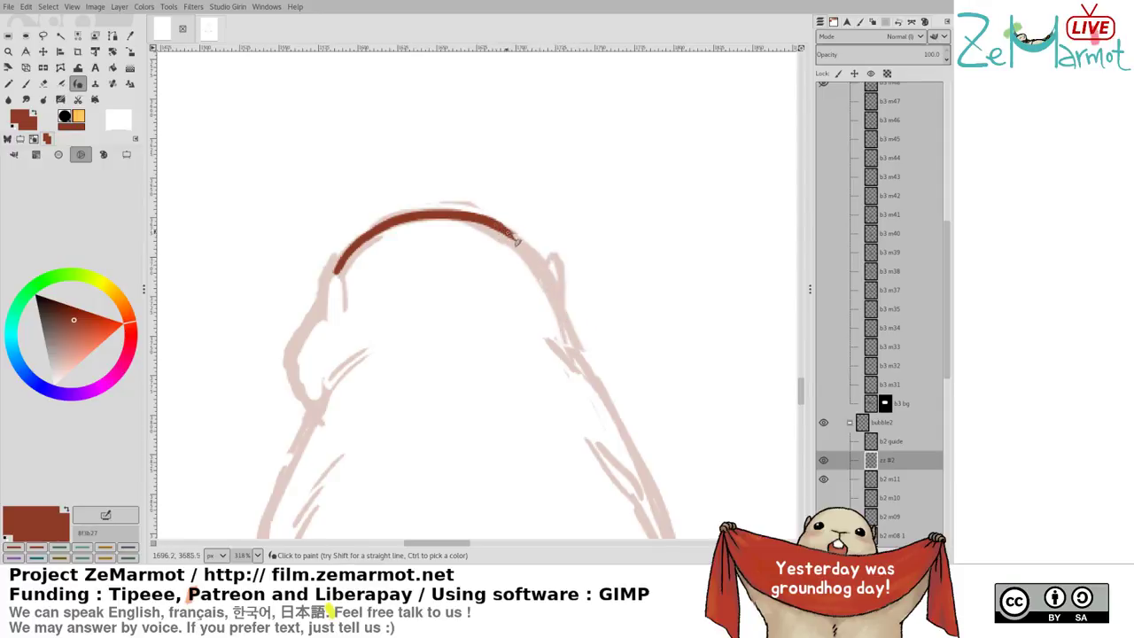
mouse_move(514, 238)
left_mouse_down()
mouse_move(539, 269)
mouse_move(580, 364)
left_mouse_up()
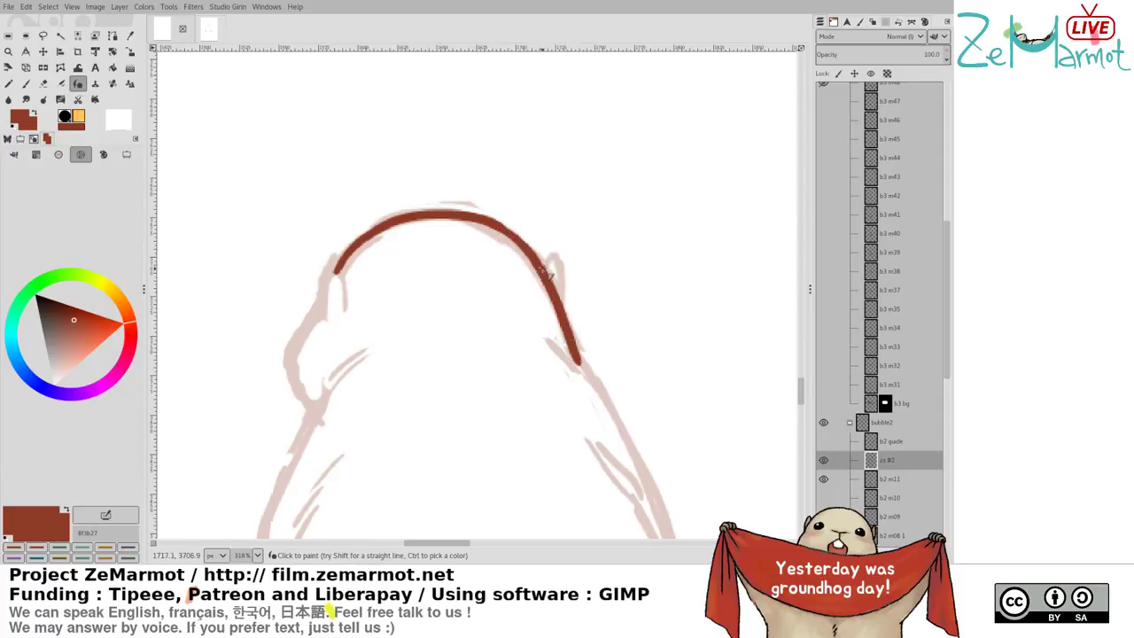
left_click_drag(547, 274, 557, 300)
Trace the left ear and the bulging cheek contour below it in ink over the faded rough
mouse_move(330, 276)
left_mouse_down()
mouse_move(329, 310)
mouse_move(329, 273)
mouse_move(343, 292)
mouse_move(333, 316)
mouse_move(318, 302)
mouse_move(288, 364)
mouse_move(308, 412)
left_mouse_up()
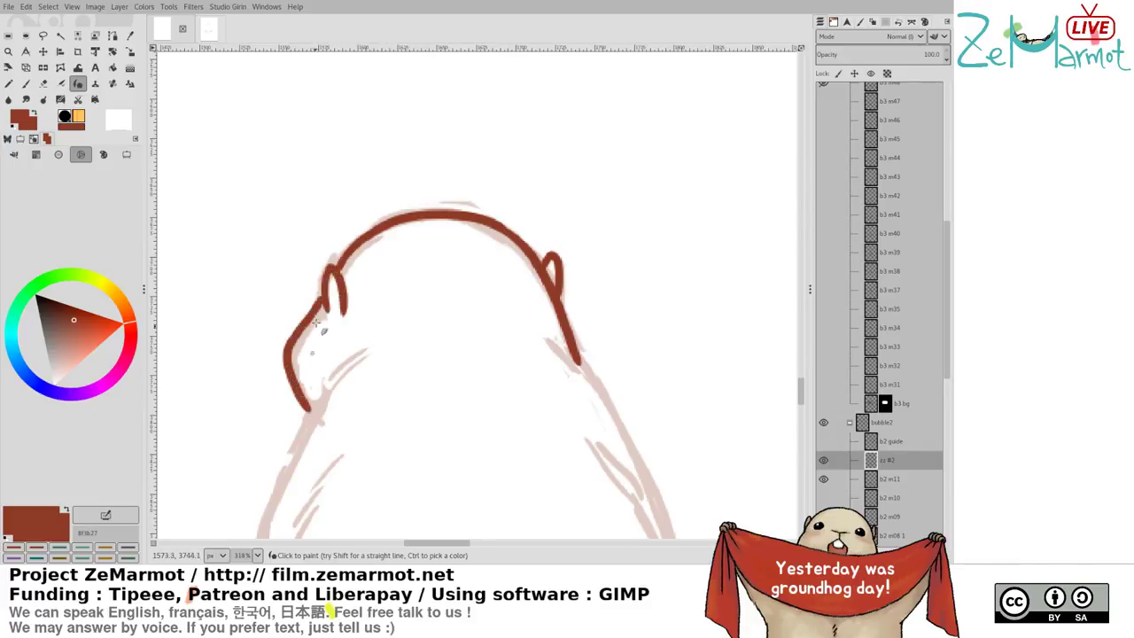
key("ctrl+z")
mouse_move(322, 299)
left_mouse_down()
mouse_move(288, 350)
mouse_move(296, 397)
mouse_move(305, 325)
mouse_move(292, 345)
mouse_move(315, 411)
left_mouse_up()
key("ctrl+z")
left_click_drag(405, 390, 489, 200)
key("ctrl+z")
mouse_move(407, 113)
left_mouse_down()
mouse_move(369, 161)
mouse_move(371, 194)
mouse_move(407, 232)
left_mouse_up()
key("ctrl+z")
mouse_move(409, 113)
left_mouse_down()
mouse_move(371, 186)
mouse_move(399, 228)
left_mouse_up()
scroll(432, 180, "up", 3)
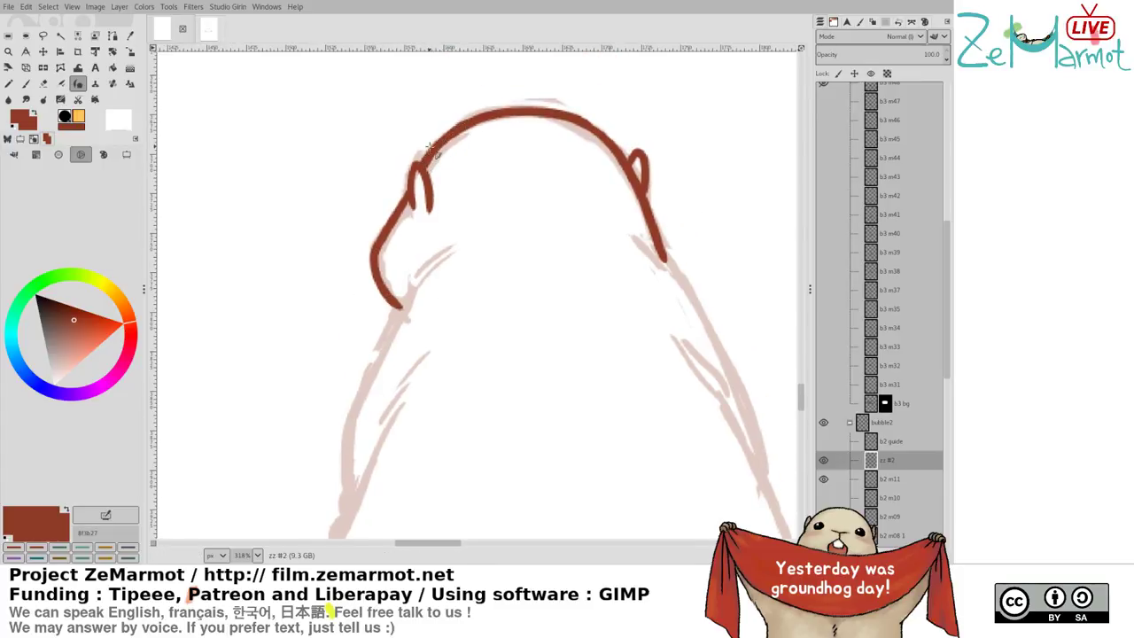
Trace the left arm's outer contour from the neck downwards, including the short fur mark at the shoulder
mouse_move(454, 254)
left_mouse_down()
mouse_move(418, 278)
mouse_move(377, 365)
mouse_move(348, 469)
mouse_move(403, 312)
mouse_move(355, 407)
mouse_move(343, 526)
left_mouse_up()
key("ctrl+z")
scroll(413, 195, "down", 5)
mouse_move(427, 180)
left_mouse_down()
mouse_move(356, 341)
mouse_move(335, 463)
left_mouse_up()
Ink the left arm's inner fur strokes and the left flank contour down to the tail
scroll(416, 303, "down", 3)
left_click_drag(416, 303, 426, 271)
key("ctrl+z")
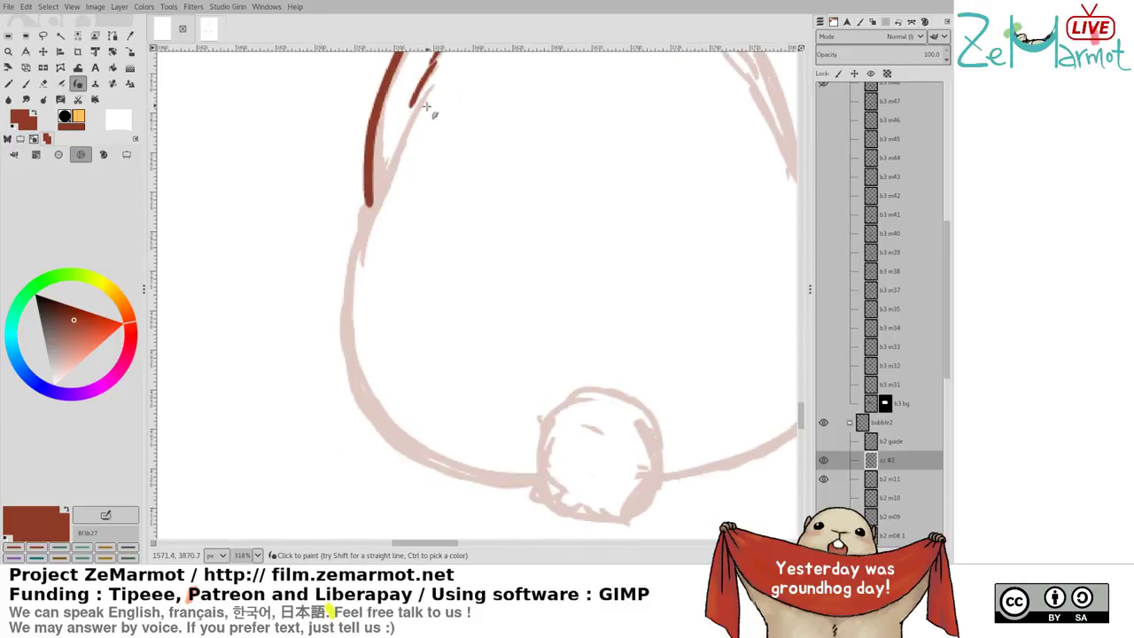
mouse_move(427, 96)
left_mouse_down()
mouse_move(377, 179)
mouse_move(345, 265)
mouse_move(411, 126)
mouse_move(363, 275)
mouse_move(359, 373)
mouse_move(404, 454)
mouse_move(508, 496)
mouse_move(546, 488)
left_mouse_up()
key("ctrl+z")
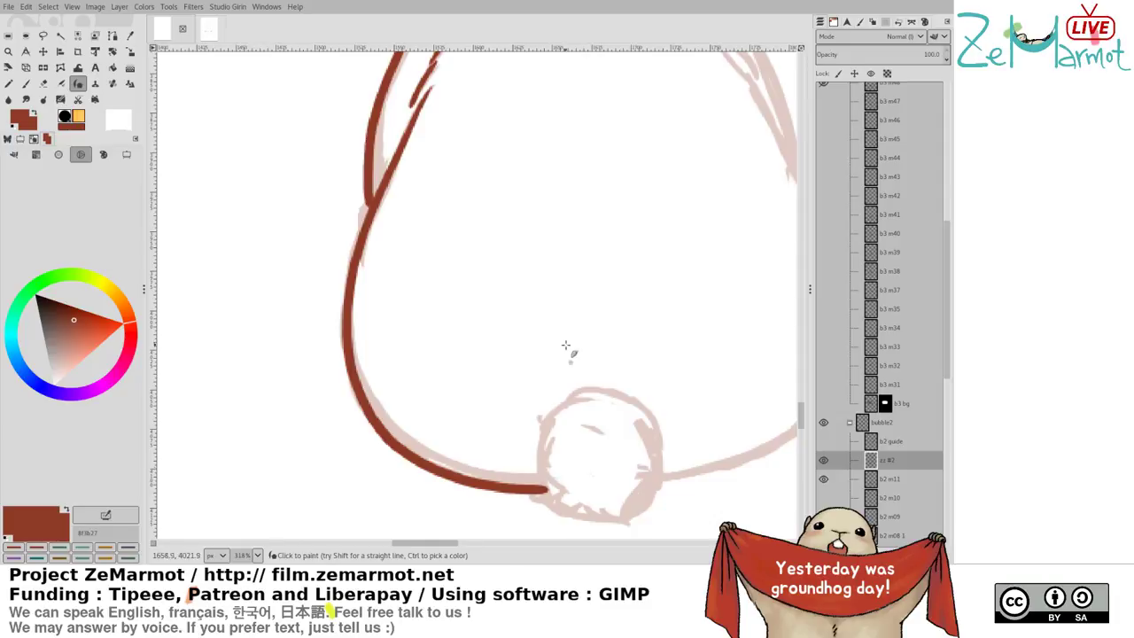
Trace the right arm's inner fold and continue the stroke down along the right flank
mouse_move(531, 354)
left_mouse_down()
mouse_move(319, 359)
mouse_move(292, 483)
left_mouse_up()
left_click_drag(478, 144, 574, 287)
key("ctrl+z")
left_click_drag(494, 153, 611, 387)
key("ctrl+z")
left_click_drag(480, 132, 560, 280)
key("ctrl+z")
key("ctrl+z")
mouse_move(484, 137)
left_mouse_down()
mouse_move(531, 197)
mouse_move(606, 379)
mouse_move(619, 470)
mouse_move(608, 505)
left_mouse_up()
key("ctrl+z")
Erase the middle of the right flank stroke and redraw it as a continuous line from the arm fold
key("shift+e")
left_click_drag(533, 231, 588, 372)
key("k")
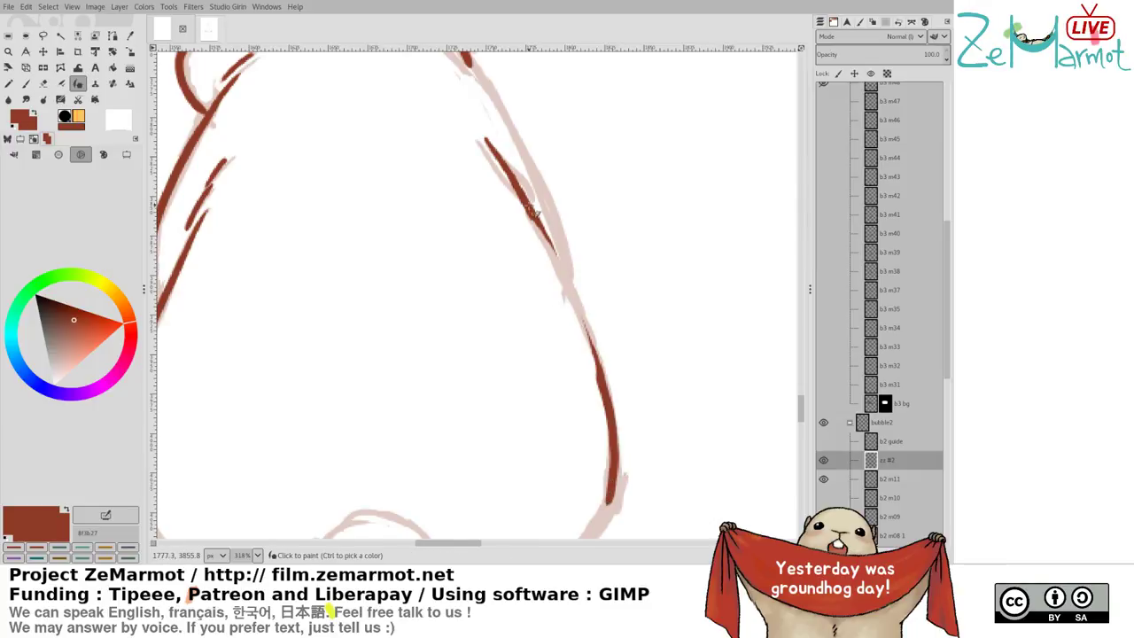
mouse_move(534, 219)
left_mouse_down()
mouse_move(592, 354)
mouse_move(574, 283)
mouse_move(603, 354)
left_mouse_up()
key("ctrl+z")
key("ctrl+z")
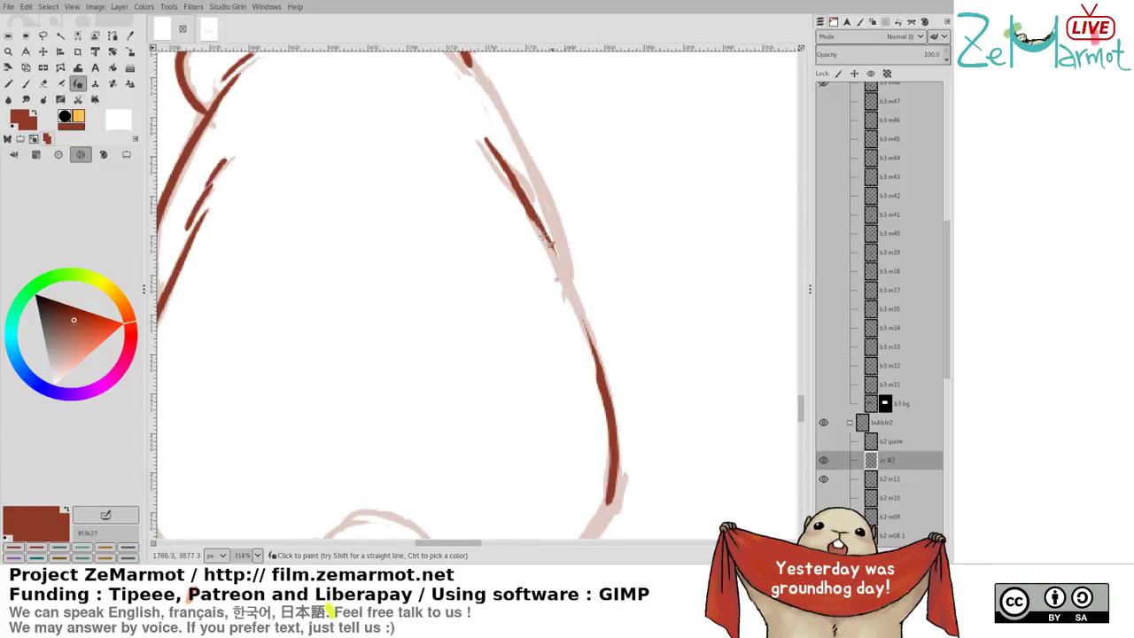
left_click_drag(537, 226, 616, 400)
Erase the lower right flank line and redraw it as a smooth curve rounding into the bottom
scroll(616, 400, "down", 3)
key("shift+e")
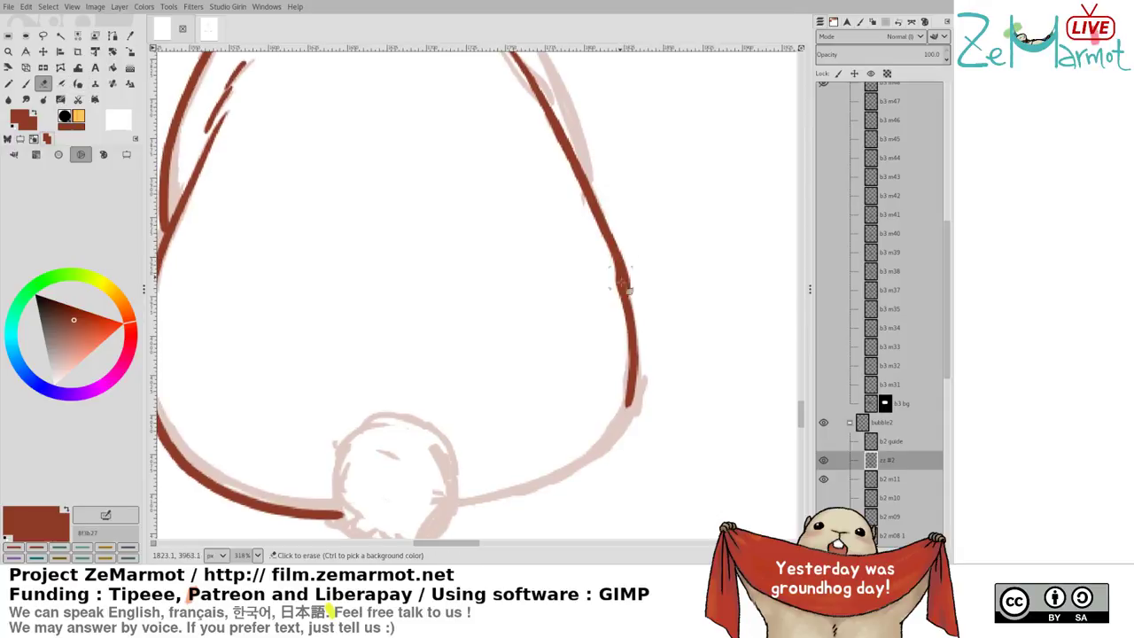
mouse_move(627, 285)
left_mouse_down()
mouse_move(627, 332)
mouse_move(624, 238)
mouse_move(638, 337)
left_mouse_up()
key("p")
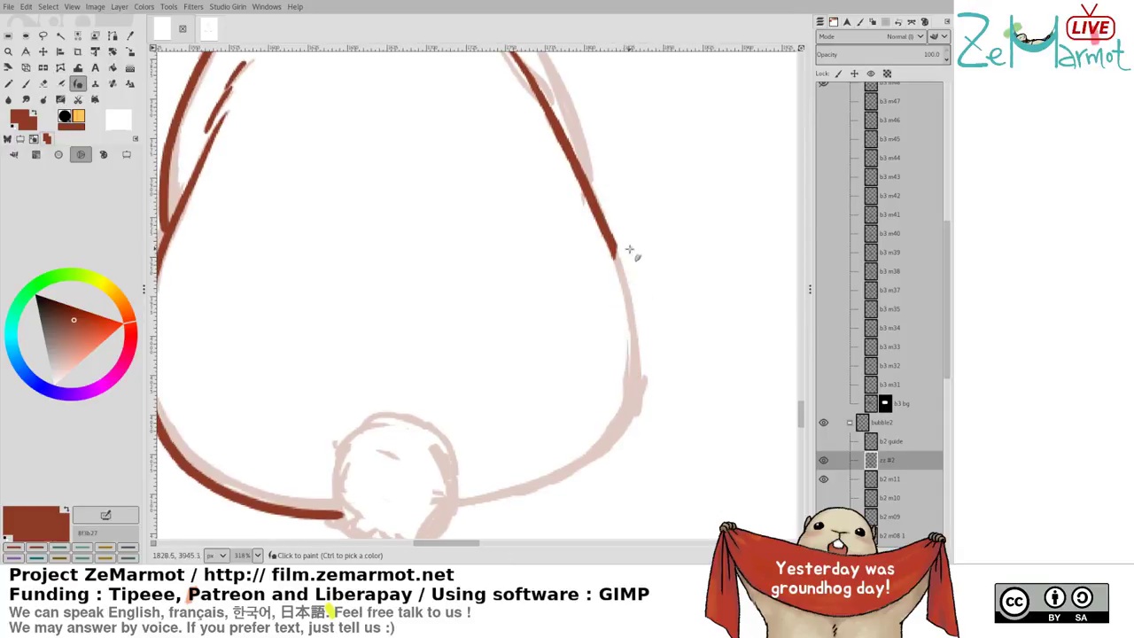
left_click_drag(622, 259, 631, 426)
key("ctrl+z")
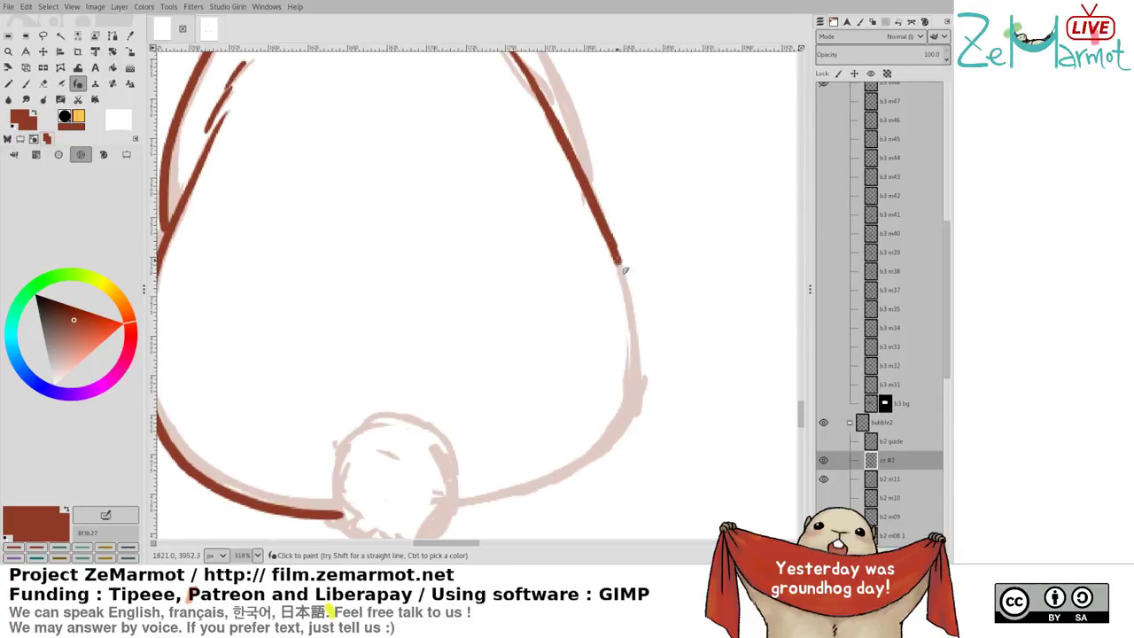
mouse_move(624, 270)
left_mouse_down()
mouse_move(639, 378)
mouse_move(628, 422)
mouse_move(537, 493)
left_mouse_up()
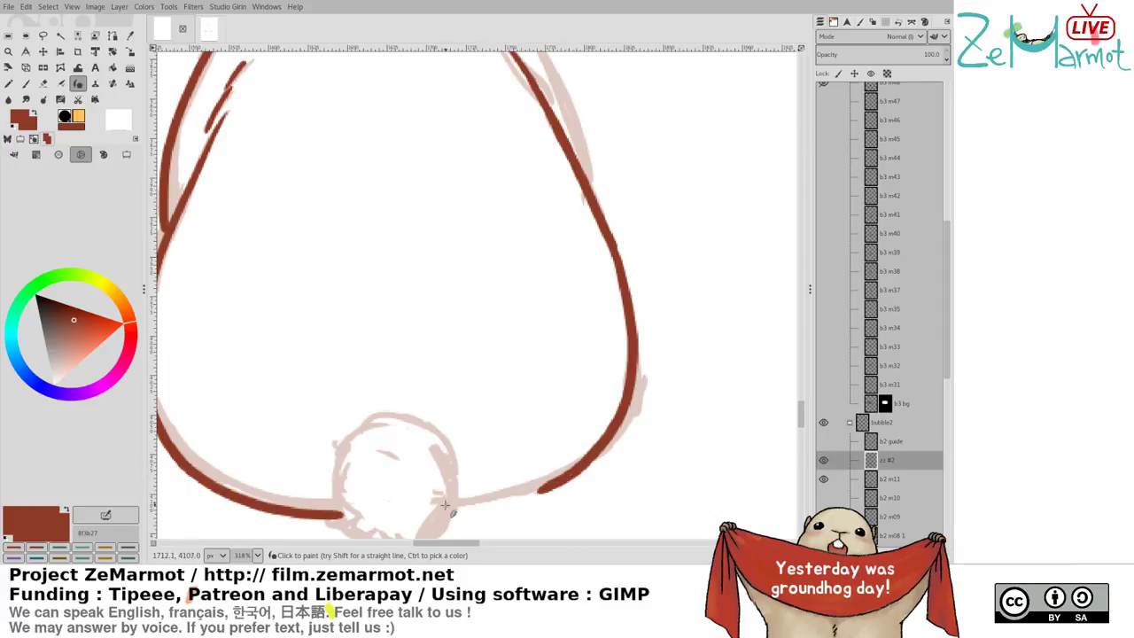
Ink the bottom contour from the tail's right edge to join the right flank curve
mouse_move(446, 506)
left_mouse_down()
mouse_move(557, 488)
mouse_move(450, 505)
mouse_move(562, 483)
left_mouse_up()
key("ctrl+z")
key("ctrl+z")
left_click_drag(441, 507, 556, 494)
left_click_drag(547, 370, 622, 255)
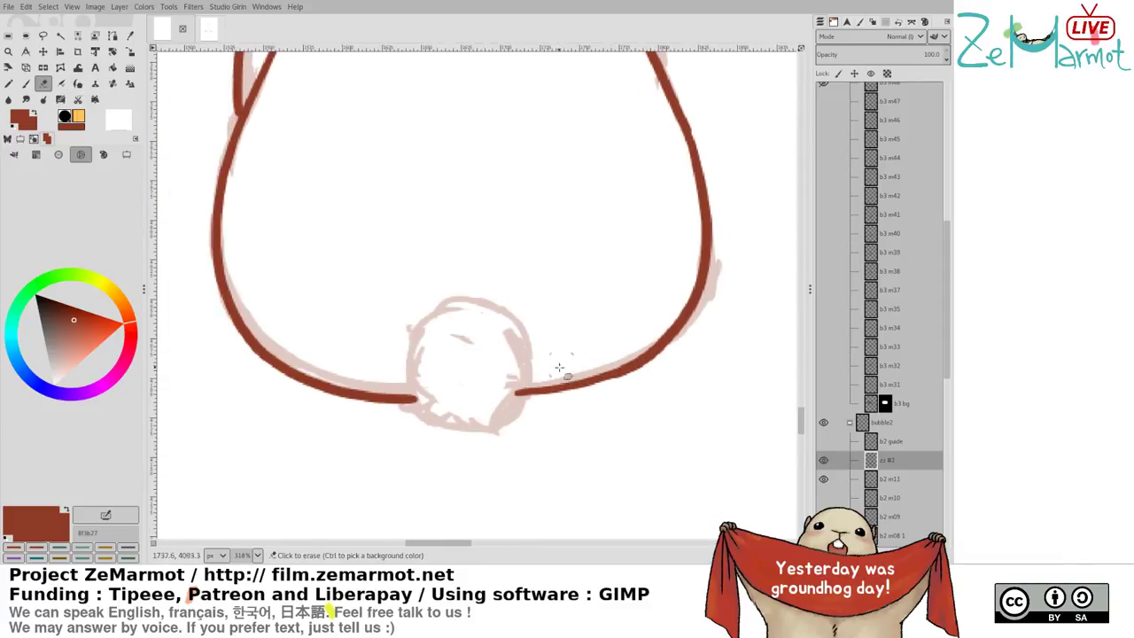
Outline the round tail in ink and add small fur marks inside it
key("k")
mouse_move(435, 312)
left_mouse_down()
mouse_move(412, 363)
mouse_move(415, 389)
mouse_move(444, 422)
mouse_move(486, 429)
mouse_move(437, 317)
mouse_move(463, 302)
mouse_move(506, 322)
mouse_move(529, 359)
mouse_move(508, 435)
left_mouse_up()
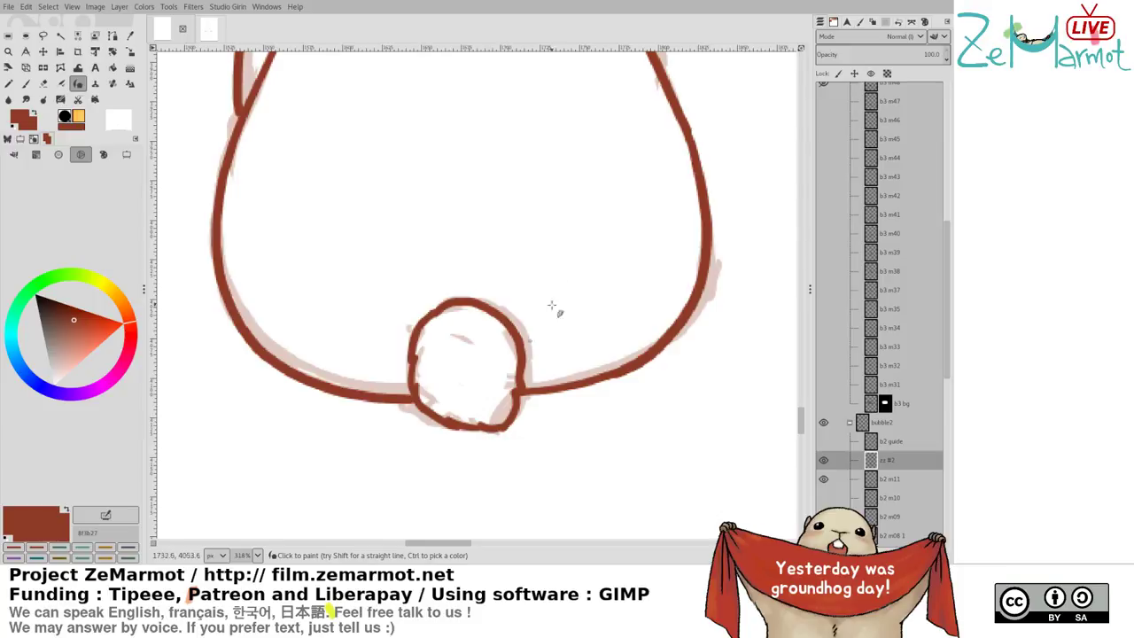
left_click_drag(447, 385, 473, 400)
left_click_drag(483, 387, 482, 391)
Trace the right arm's outer contour from the neck below the ear down to the flank line
scroll(461, 450, "down", 5)
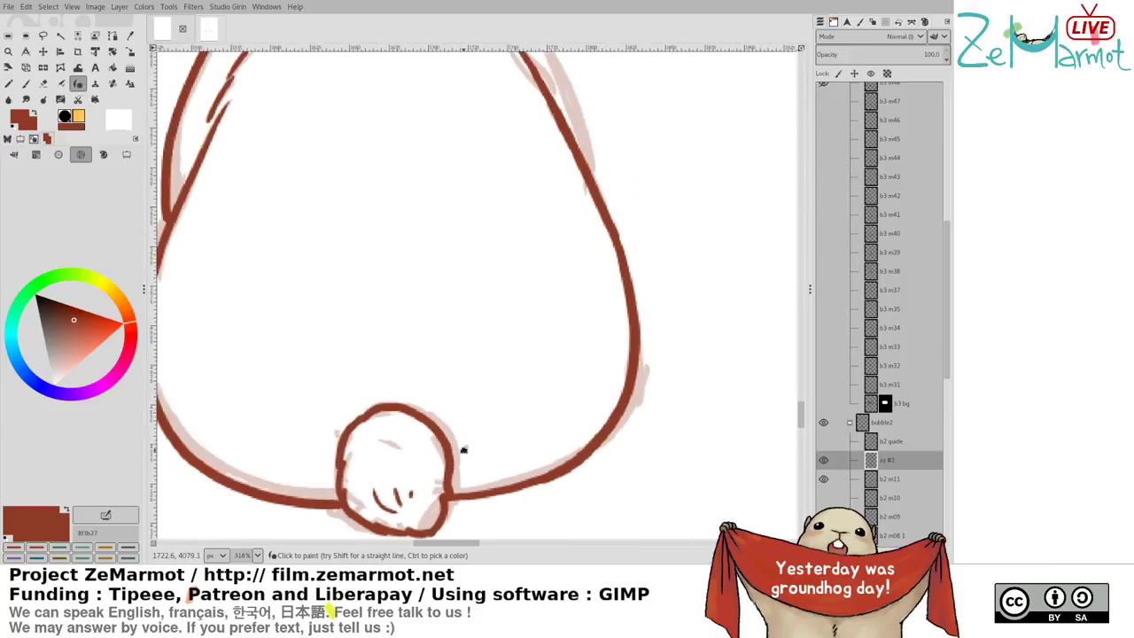
scroll(401, 165, "up", 4)
scroll(401, 166, "down", 1)
scroll(401, 165, "right", 3)
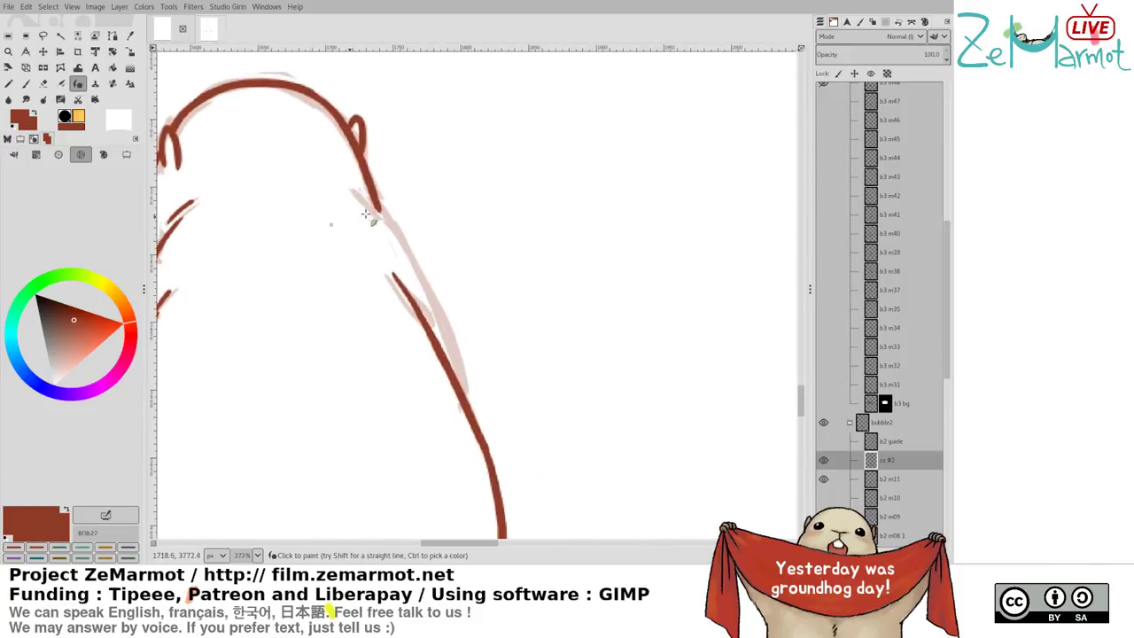
mouse_move(350, 187)
left_mouse_down()
mouse_move(412, 252)
mouse_move(449, 331)
mouse_move(475, 408)
left_mouse_up()
scroll(580, 282, "left", 4)
scroll(580, 281, "up", 1)
key("ctrl+z")
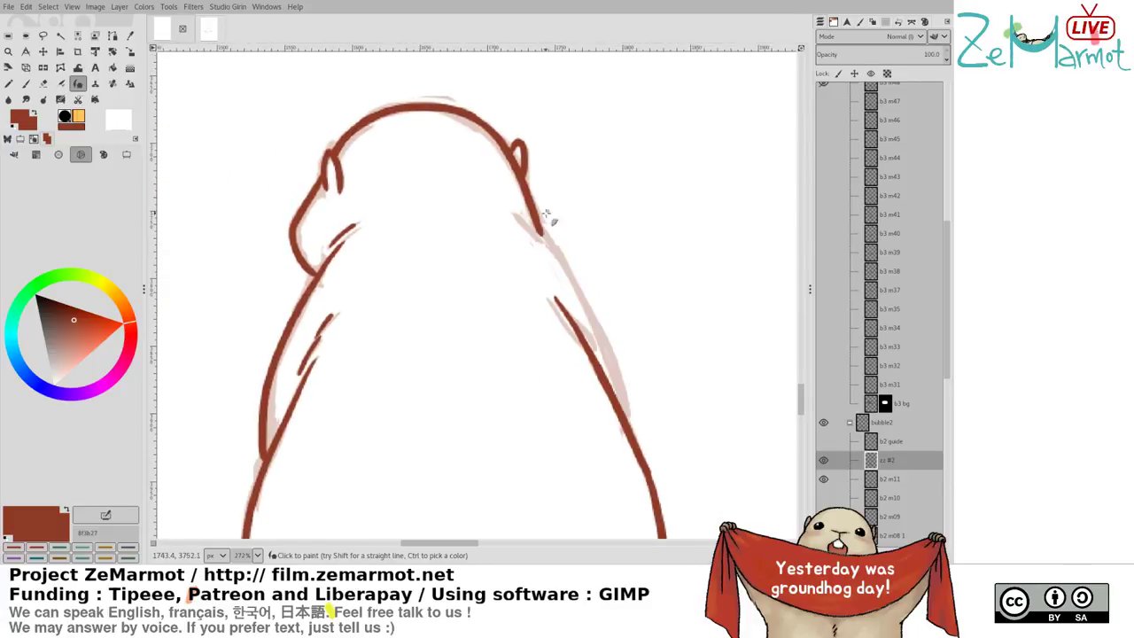
mouse_move(514, 213)
left_mouse_down()
mouse_move(588, 312)
mouse_move(554, 252)
mouse_move(585, 296)
mouse_move(557, 261)
mouse_move(593, 323)
mouse_move(545, 241)
mouse_move(629, 413)
left_mouse_up()
key("ctrl+z")
key("ctrl+z")
key("ctrl+z")
key("ctrl+z")
mouse_move(591, 304)
left_mouse_down()
mouse_move(628, 388)
mouse_move(596, 319)
mouse_move(625, 424)
left_mouse_up()
key("ctrl+z")
scroll(519, 417, "down", 4)
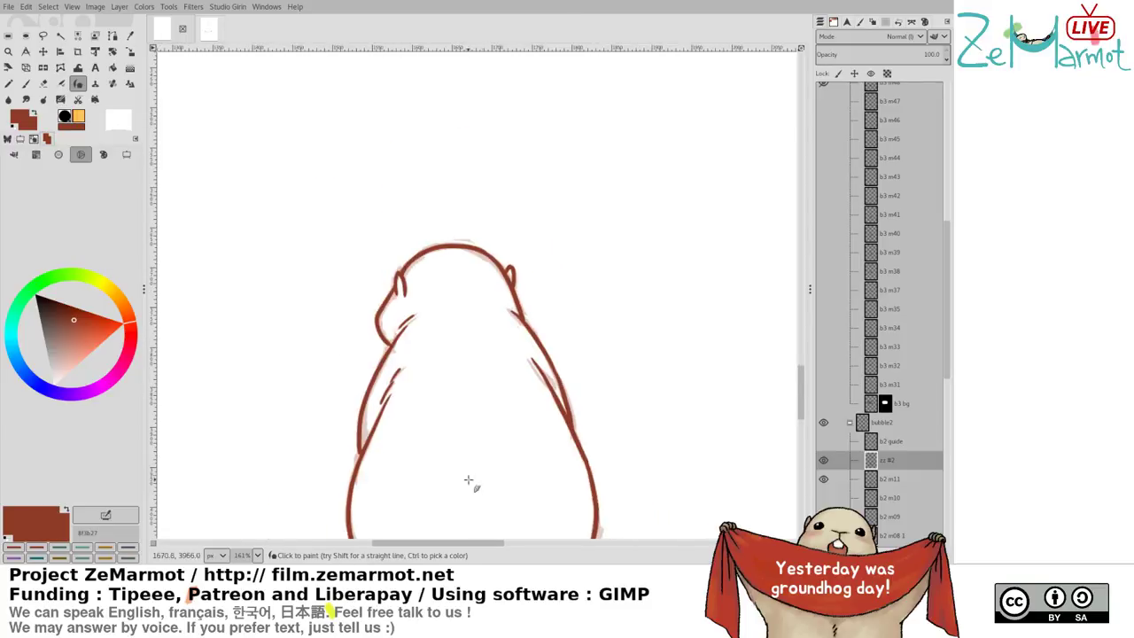
Erase the excess ink around the fur strokes of the left arm's inner fold so they are cleanly separated
left_click_drag(471, 481, 531, 344)
key("shift+e")
scroll(458, 236, "up", 6)
left_click_drag(398, 344, 410, 352)
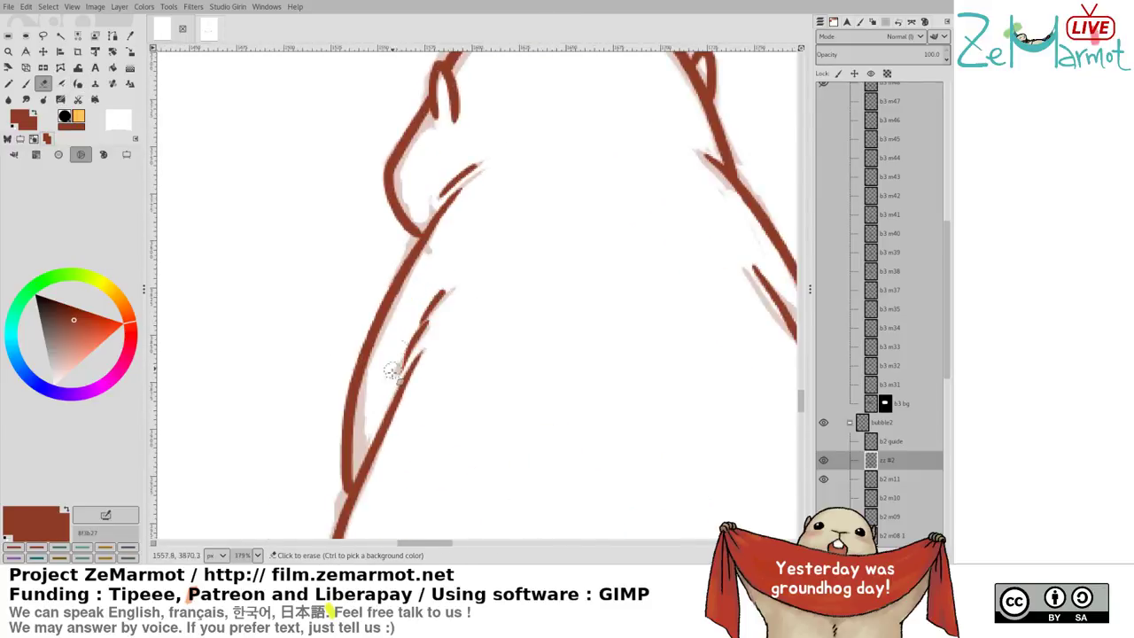
key("p")
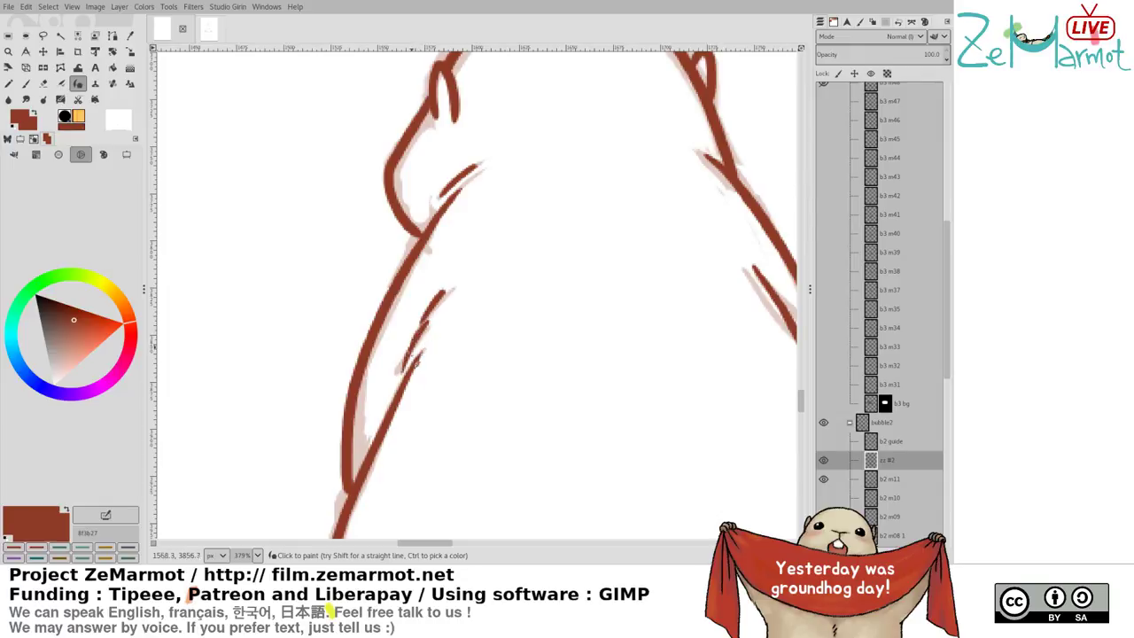
Clear the faded rough from b2 m11 and merge the clean line art of zz #2 down into it at full opacity
scroll(532, 390, "down", 5)
left_click_drag(493, 396, 455, 274)
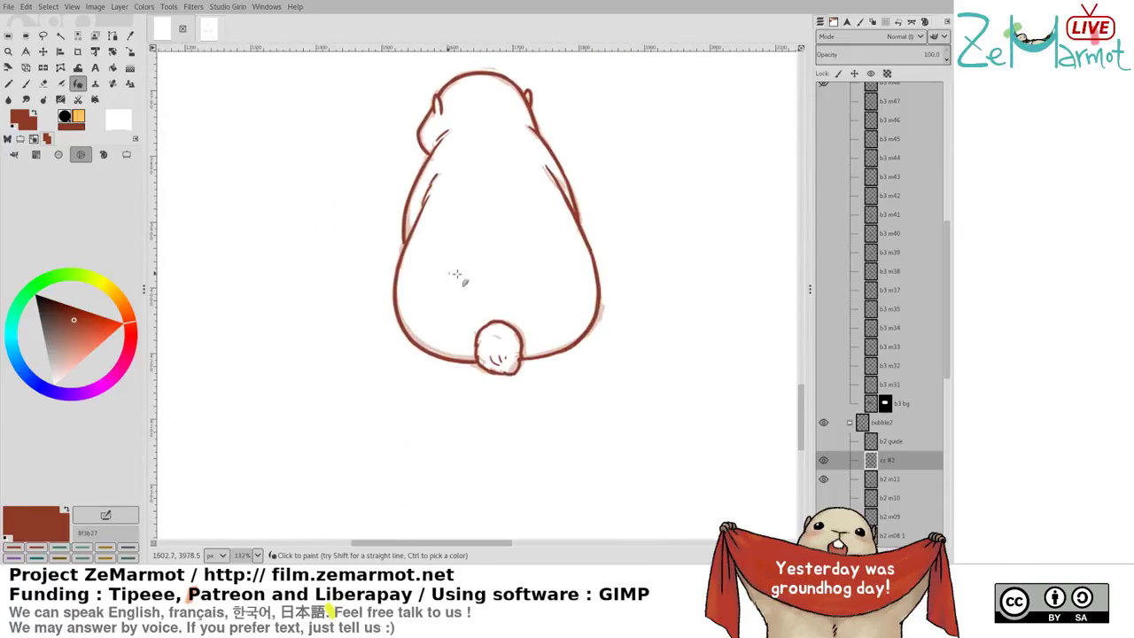
left_click(889, 477)
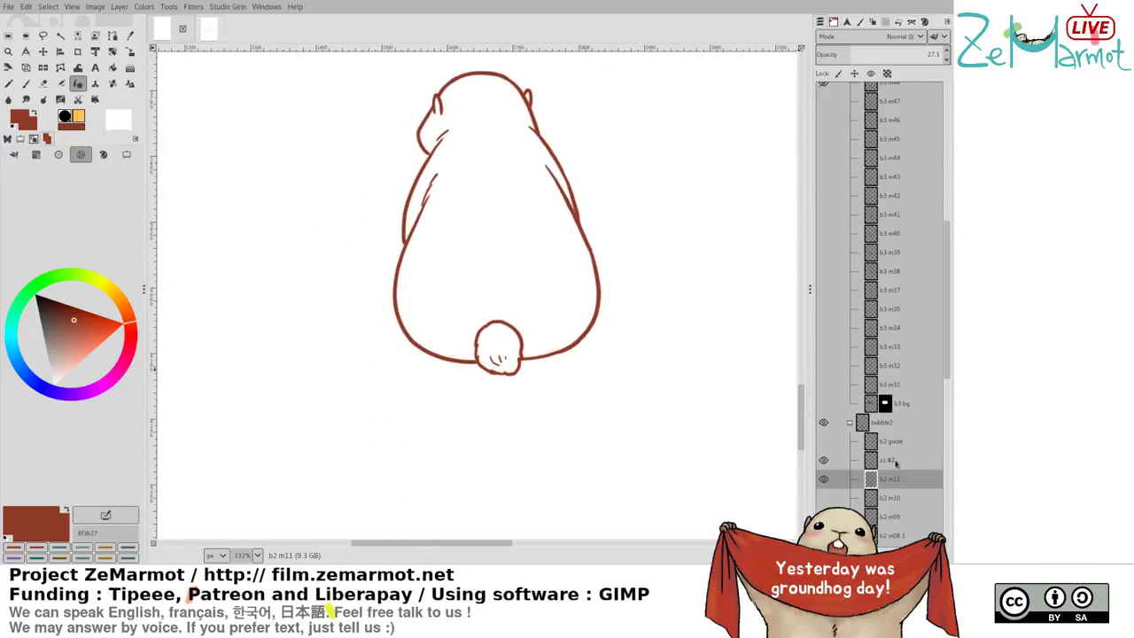
left_click(890, 463)
key("ctrl+m")
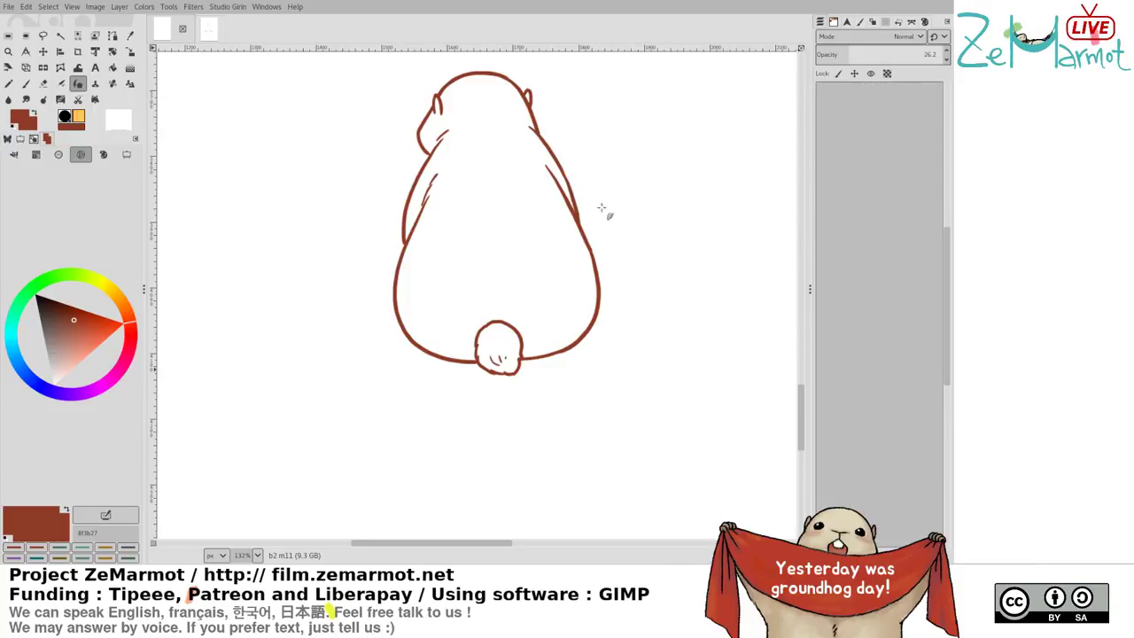
Inspect the inked frame b2 m11 and compare it with b2 m10 by isolating each in turn
scroll(594, 205, "up", 2)
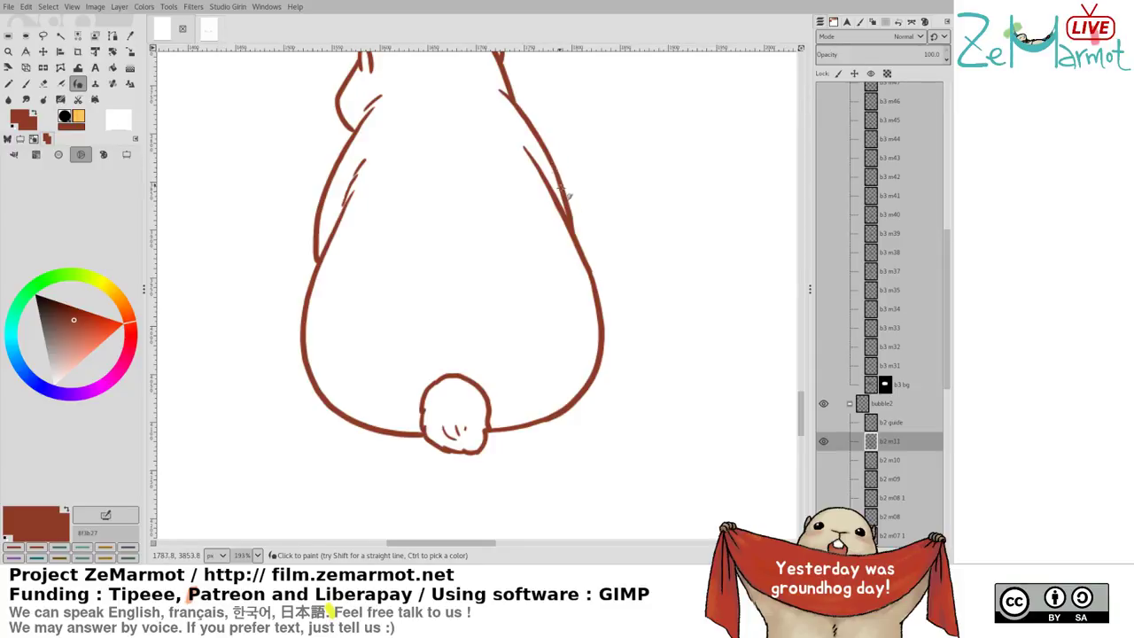
scroll(505, 383, "down", 3)
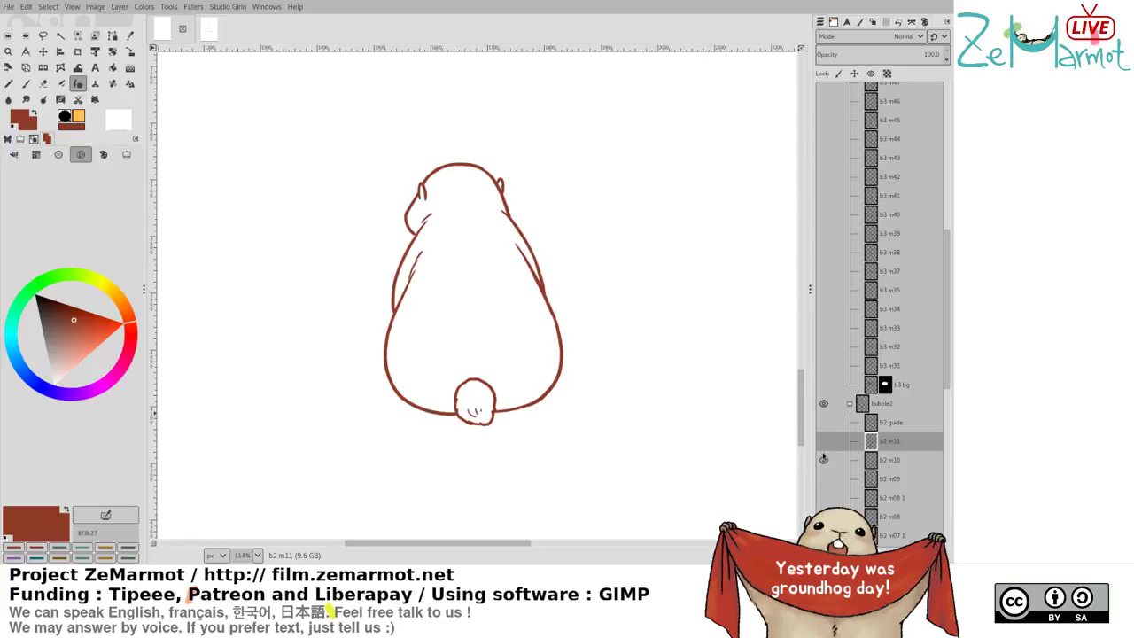
left_click(824, 442)
left_click(825, 442)
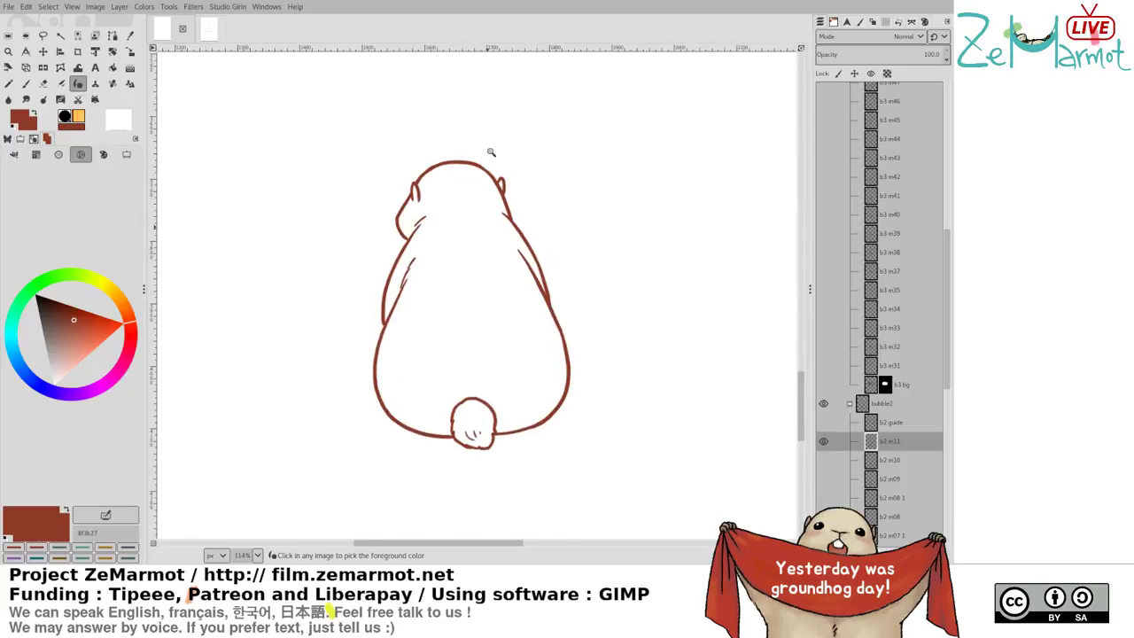
Cut out the right ear with a freehand selection, adjust it as a floating selection and anchor it into b2 m11
scroll(489, 148, "up", 10)
key("f")
mouse_move(527, 229)
left_mouse_down()
mouse_move(511, 274)
mouse_move(536, 273)
mouse_move(517, 275)
left_mouse_up()
key("Return")
key("ctrl+h")
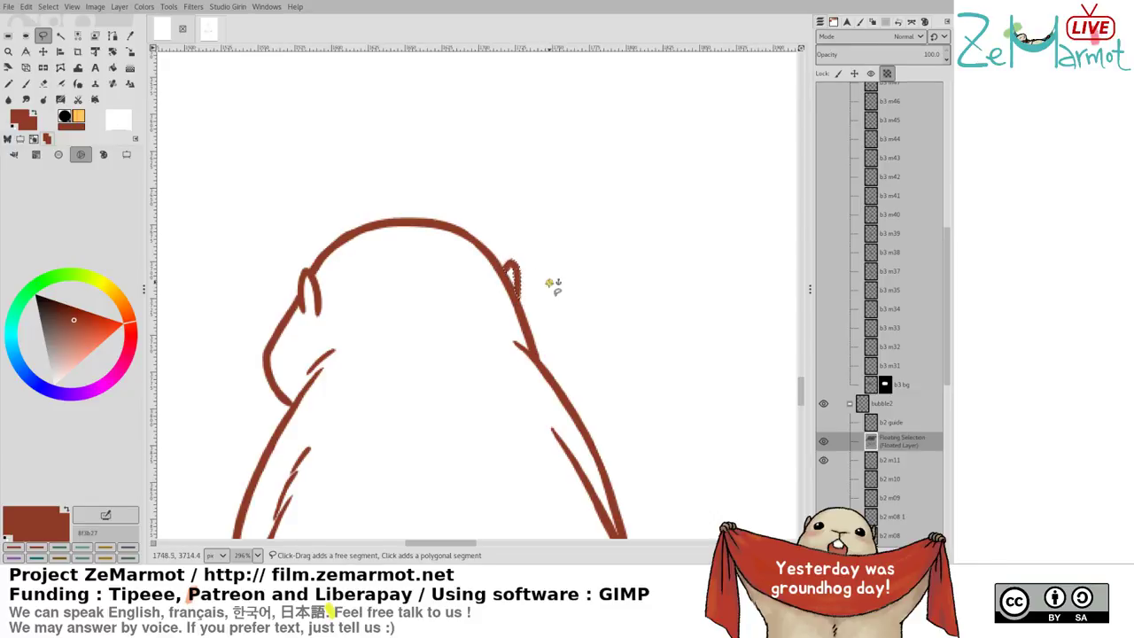
Save the storyboard image and open the animation playback with its X-sheet
key("ctrl+s")
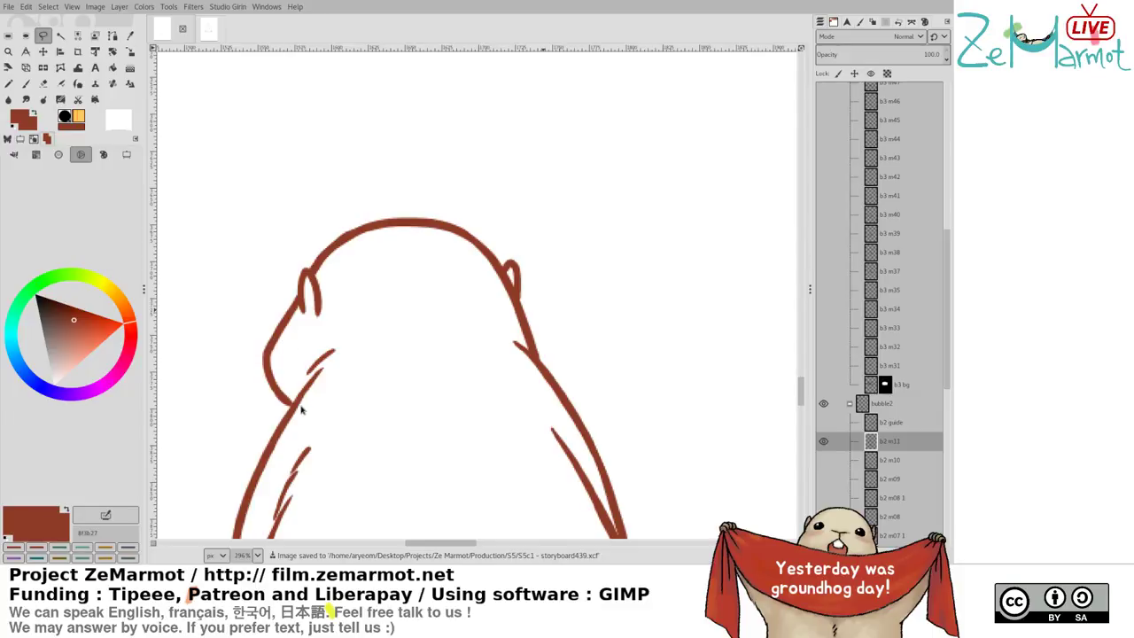
scroll(301, 324, "down", 5)
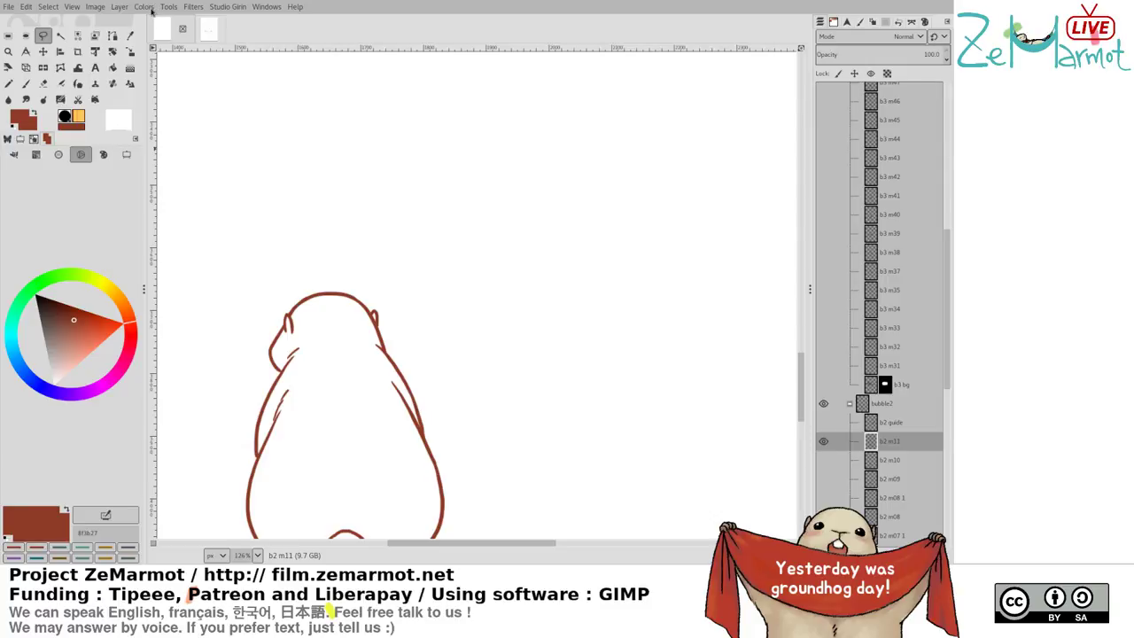
left_click(213, 41)
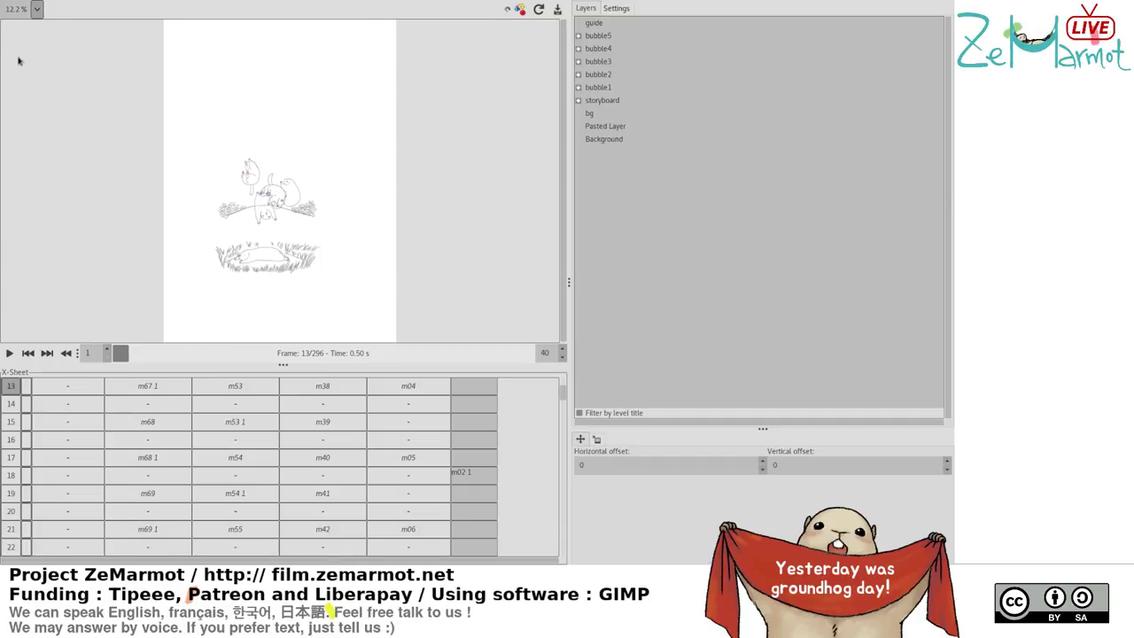
Expand the bubble2 layer group to list its b2 layers for the X-sheet's b2 track
scroll(18, 61, "up", 6)
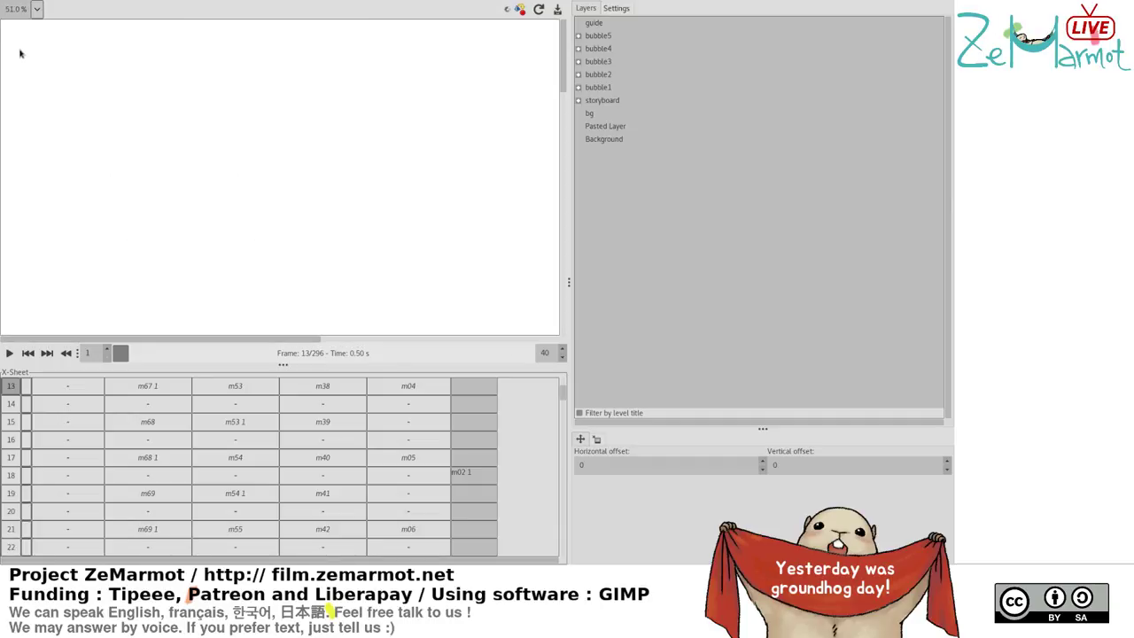
left_click_drag(564, 396, 566, 384)
left_click(412, 433)
left_click(419, 416)
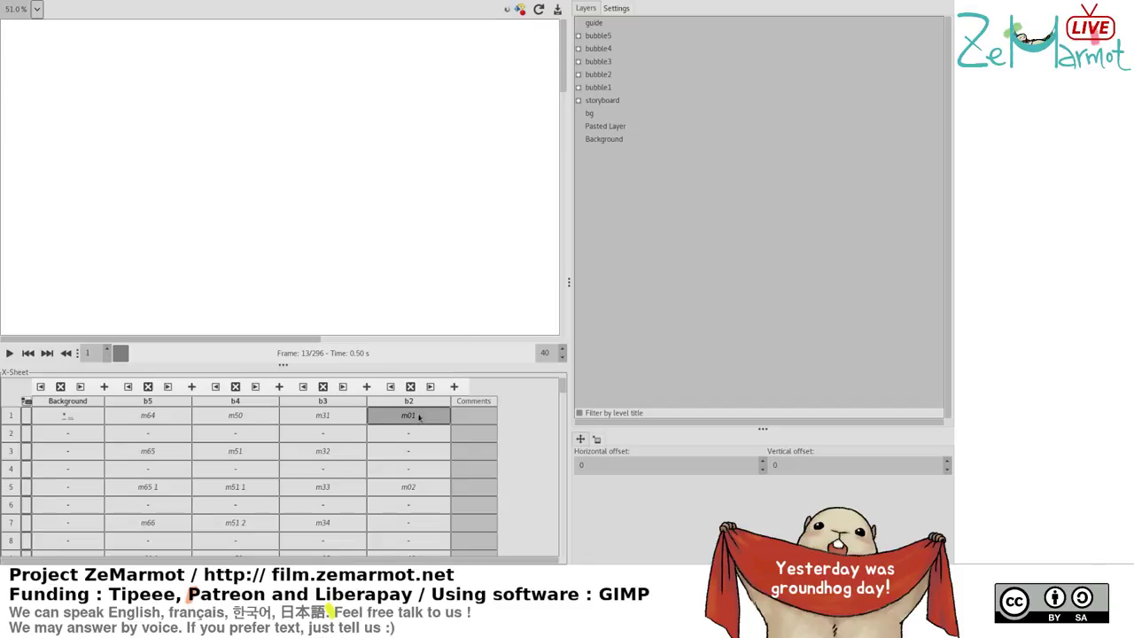
left_click(577, 76)
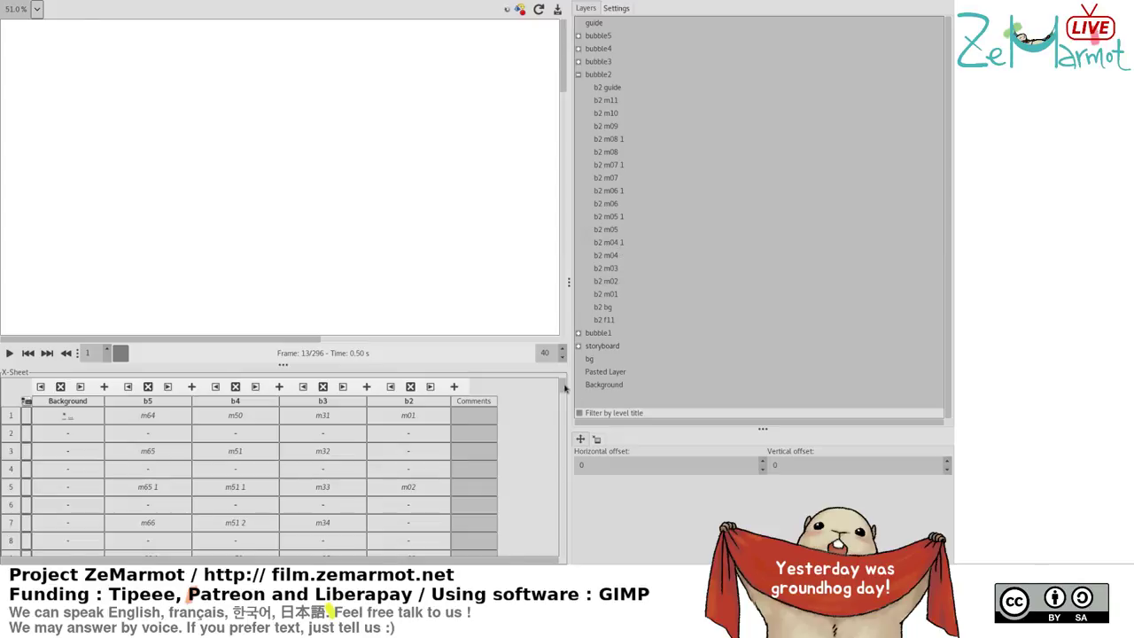
Assign the layer b2 m04 1 to frame 15 of the b2 track in the X-sheet
left_click_drag(564, 388, 565, 394)
left_click(421, 426)
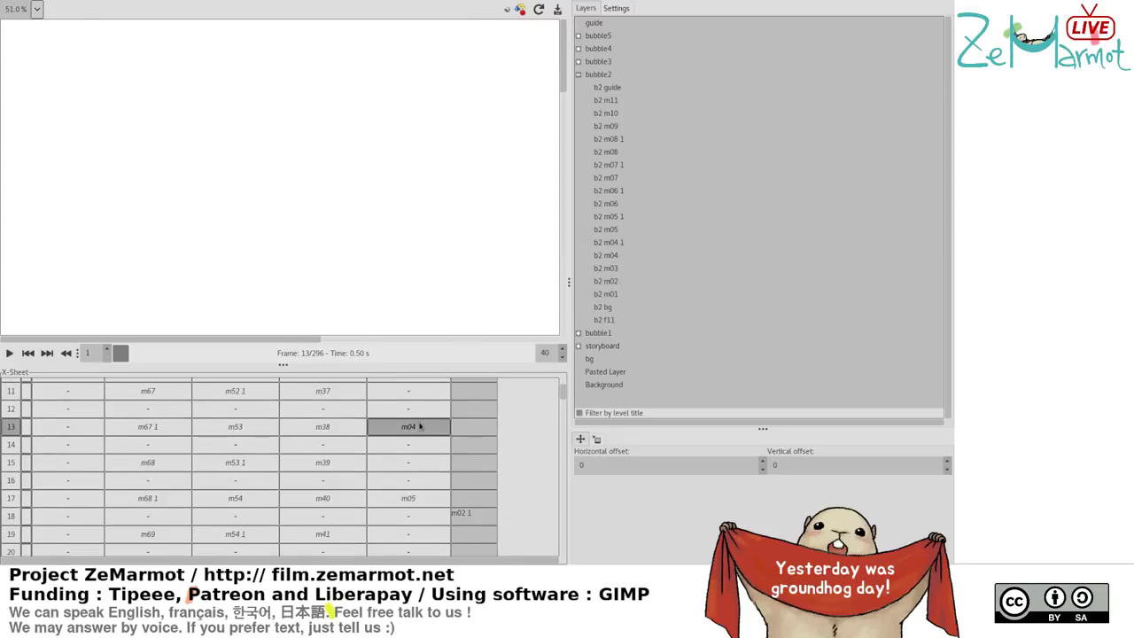
left_click(608, 256)
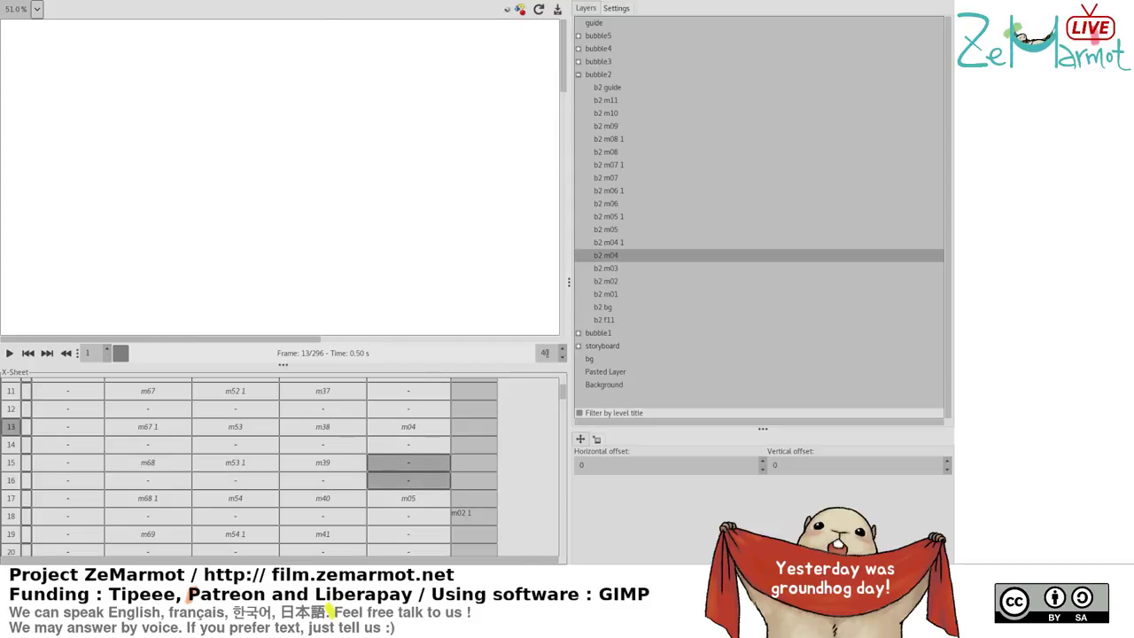
left_click(620, 243)
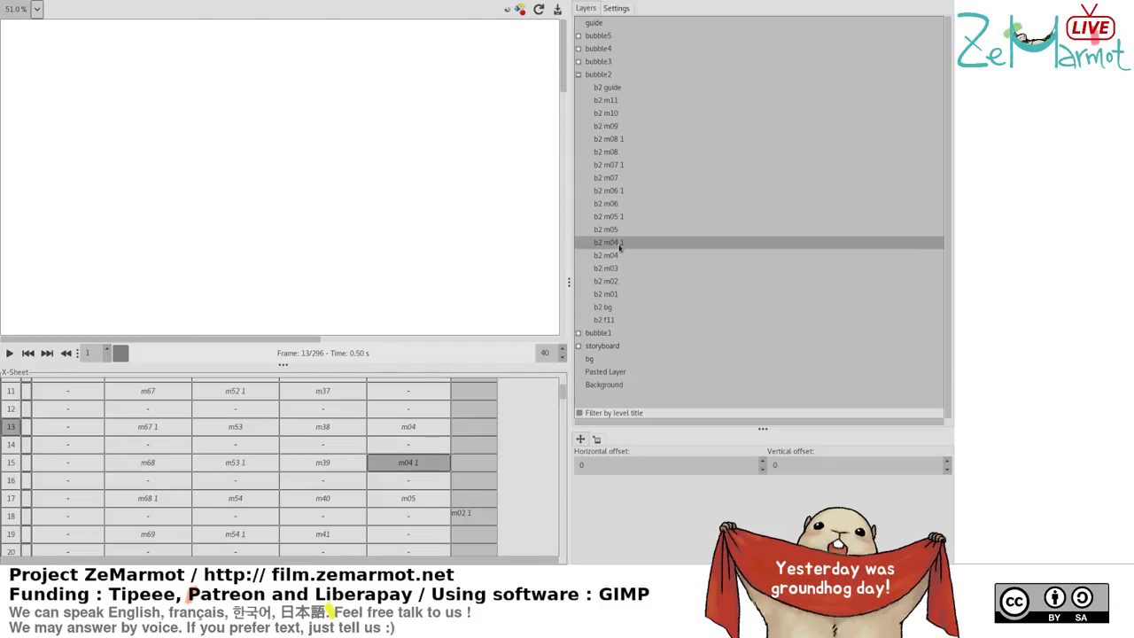
Assign b2 m05 1 to frame 19 and b2 m06 1 to frame 23 of the b2 track
left_click(435, 534)
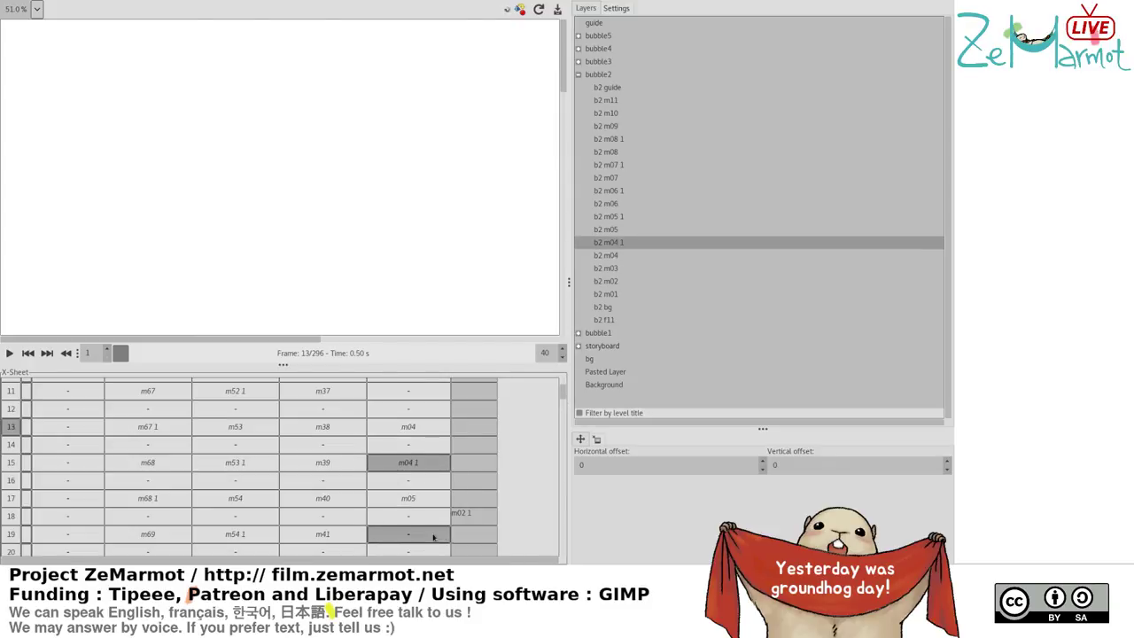
left_click(610, 217)
scroll(433, 485, "down", 3)
left_click(432, 479)
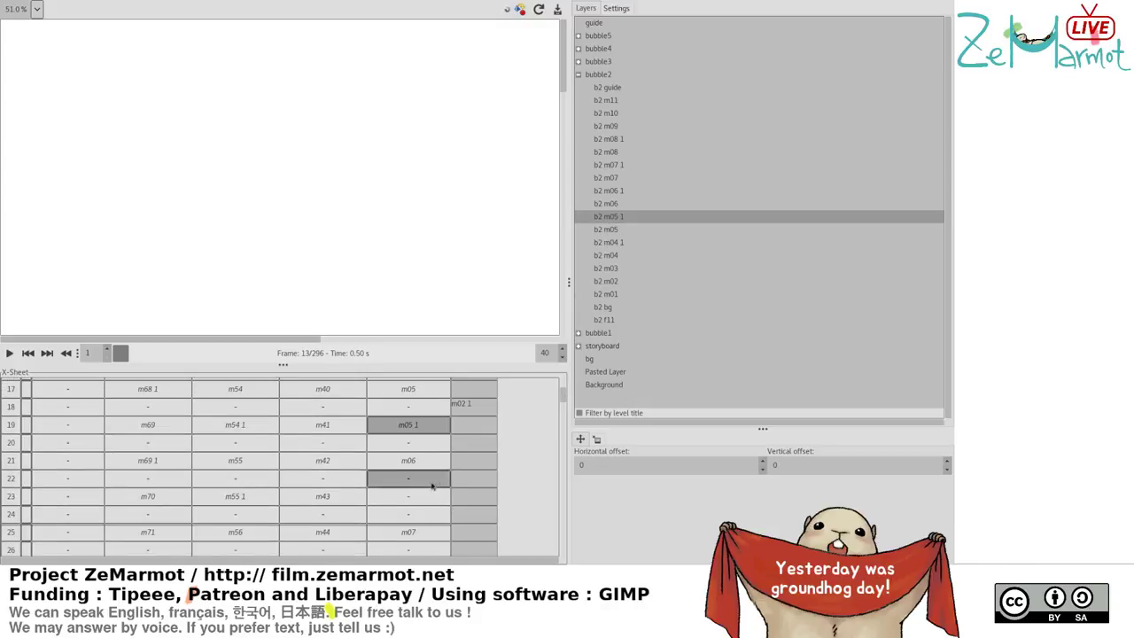
left_click(432, 496)
left_click(618, 190)
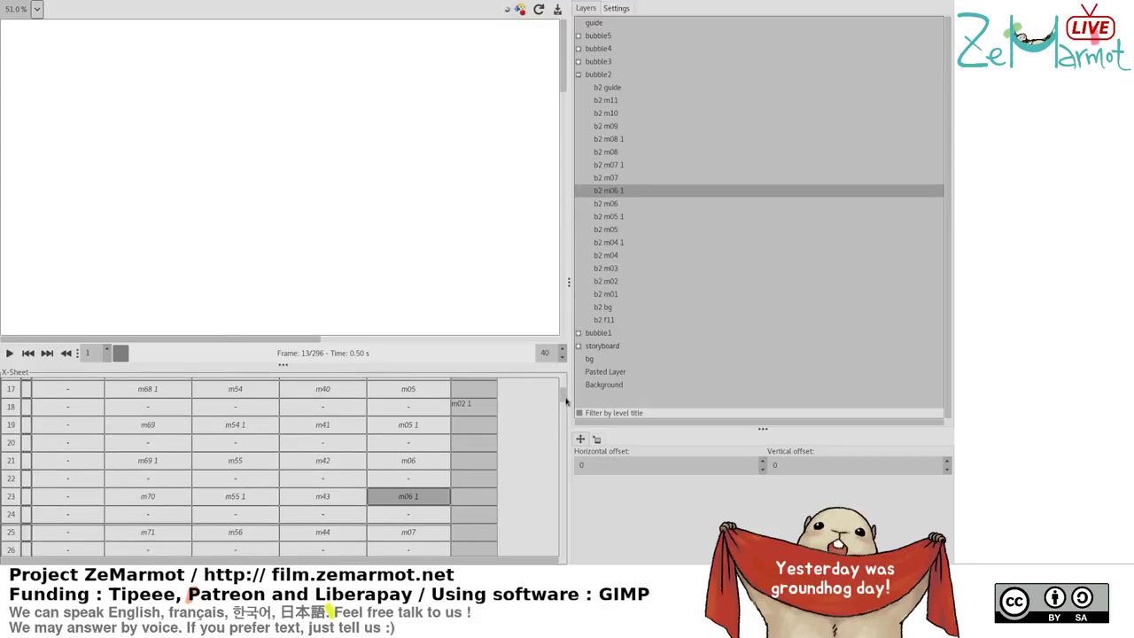
Assign b2 m07 1 to frame 27 of the b2 track
scroll(531, 399, "down", 3)
left_click_drag(434, 458, 437, 471)
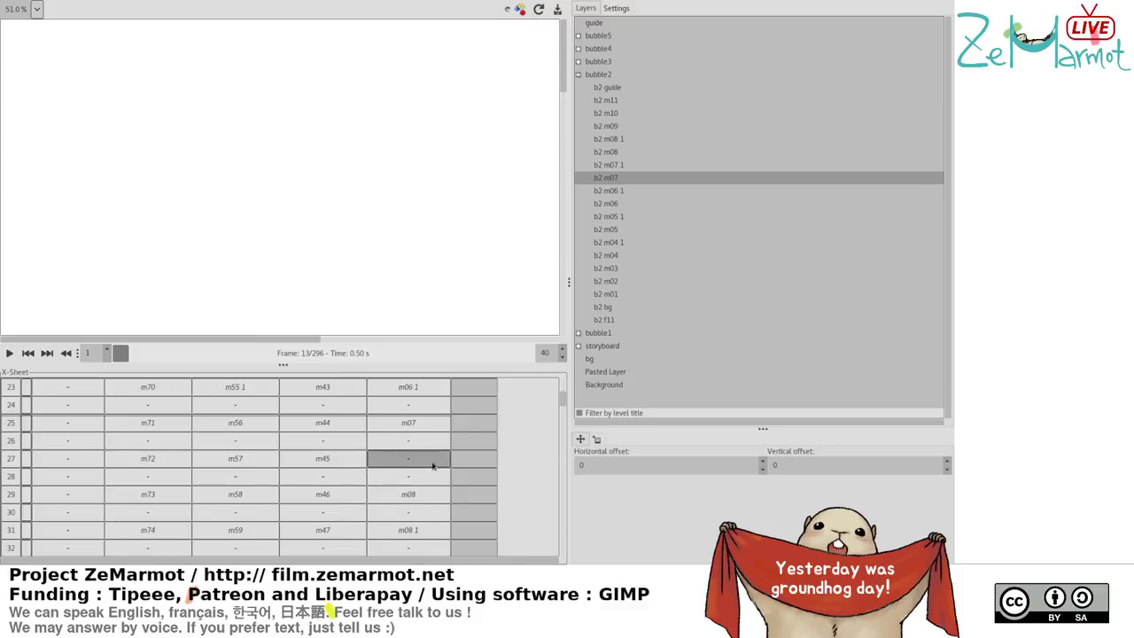
left_click(626, 169)
Assign b2 m11 to frame 39 of the b2 track, a few frames after m10
scroll(563, 401, "down", 4)
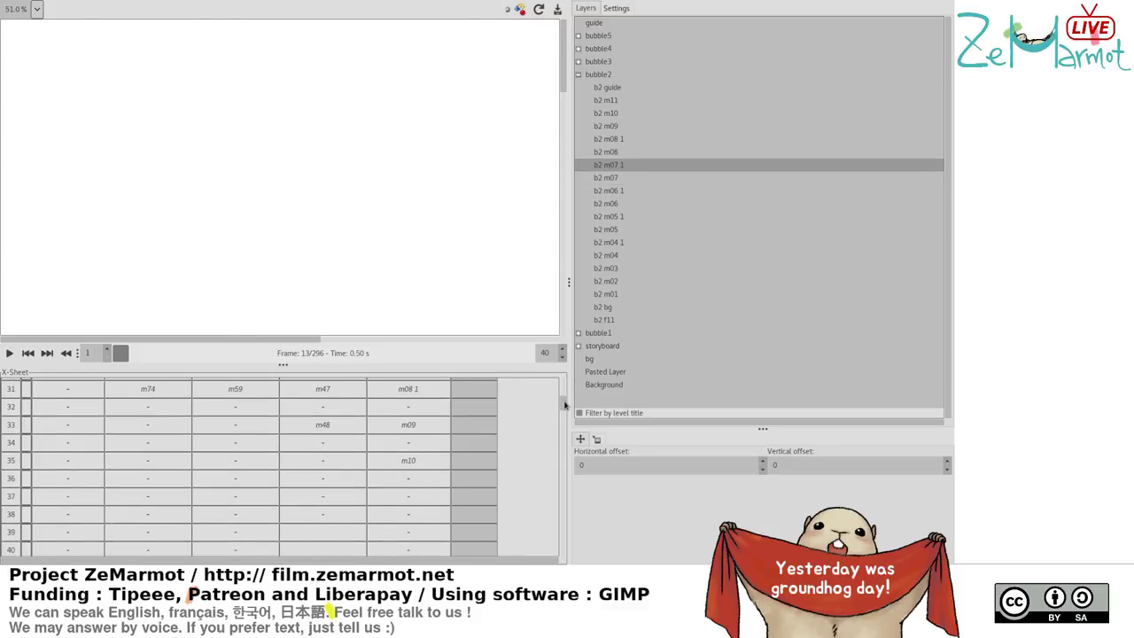
scroll(565, 405, "down", 1)
left_click_drag(409, 464, 420, 476)
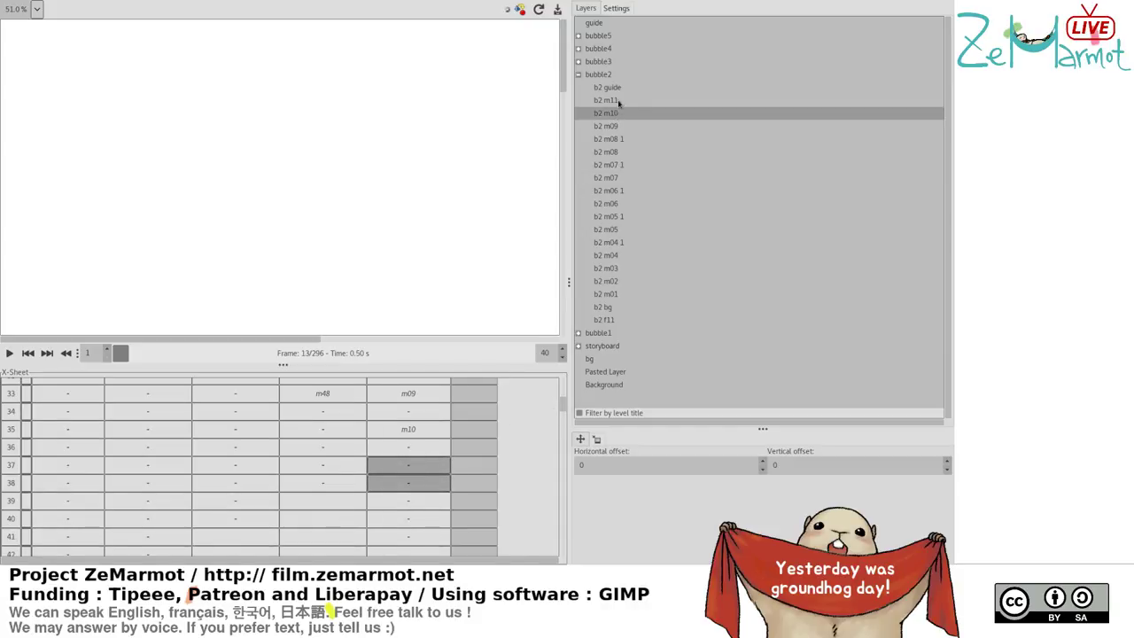
left_click_drag(436, 502, 438, 536)
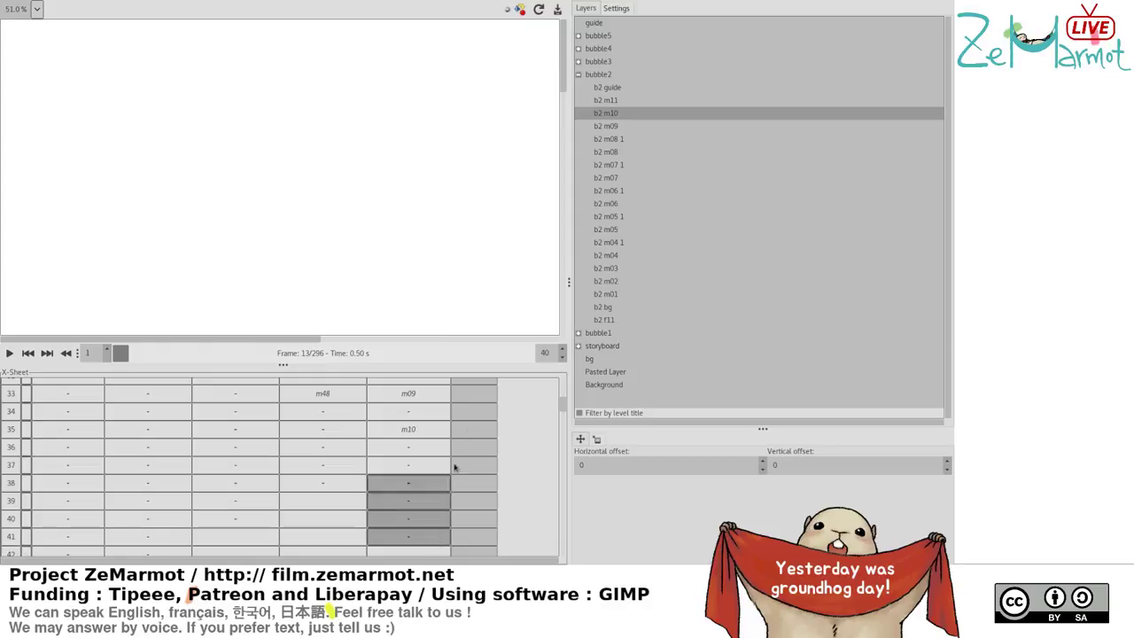
left_click(619, 100)
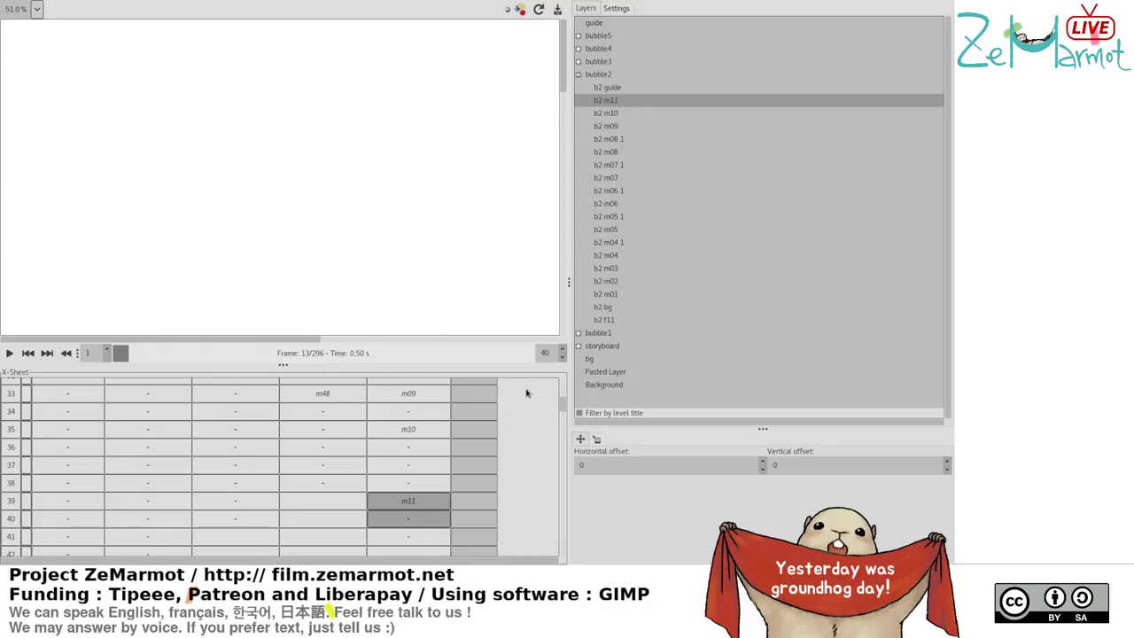
Extend the playback range so that it ends at frame 42
left_click(563, 350)
left_click(430, 549)
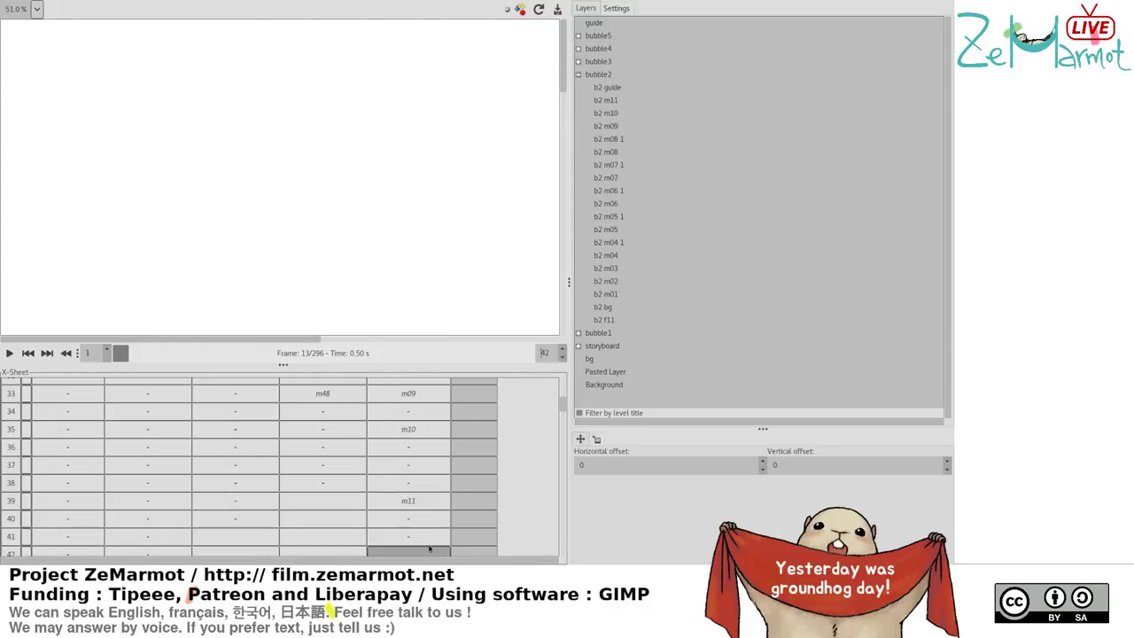
left_click(618, 103)
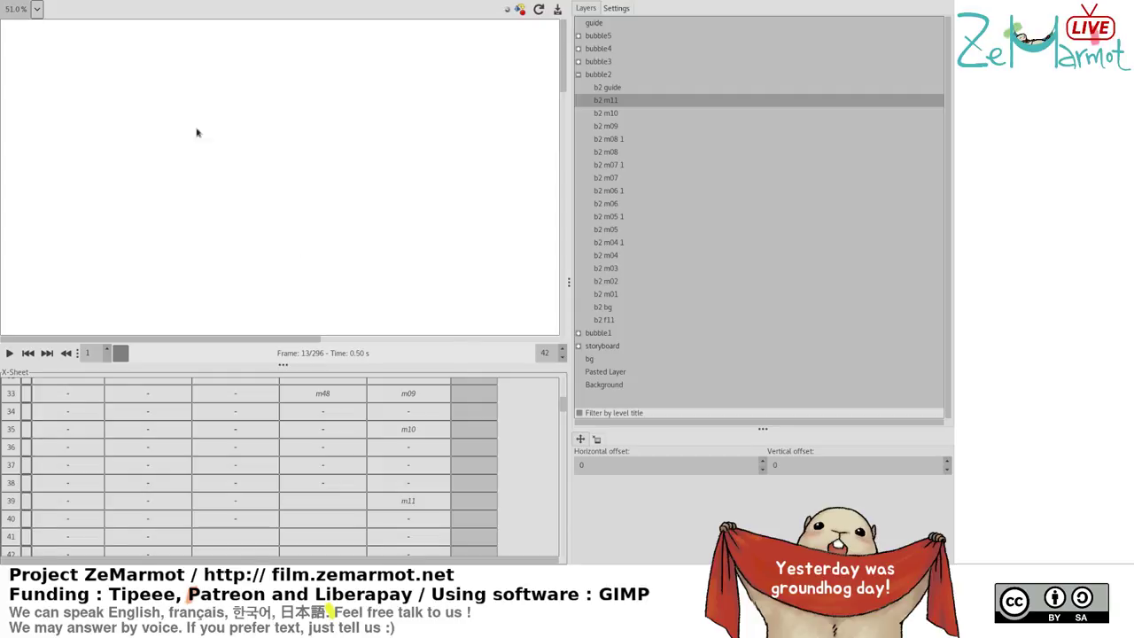
Bring the tumbling marmots and the hill into the preview and open the zoom percentage for editing
left_click_drag(565, 85, 564, 213)
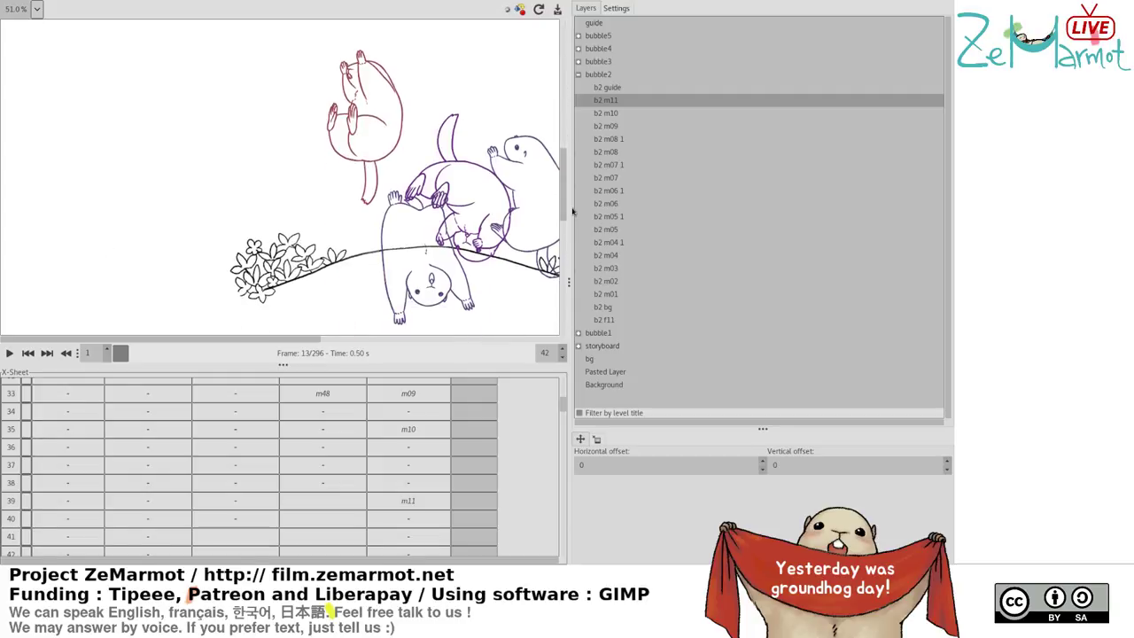
left_click_drag(149, 341, 249, 341)
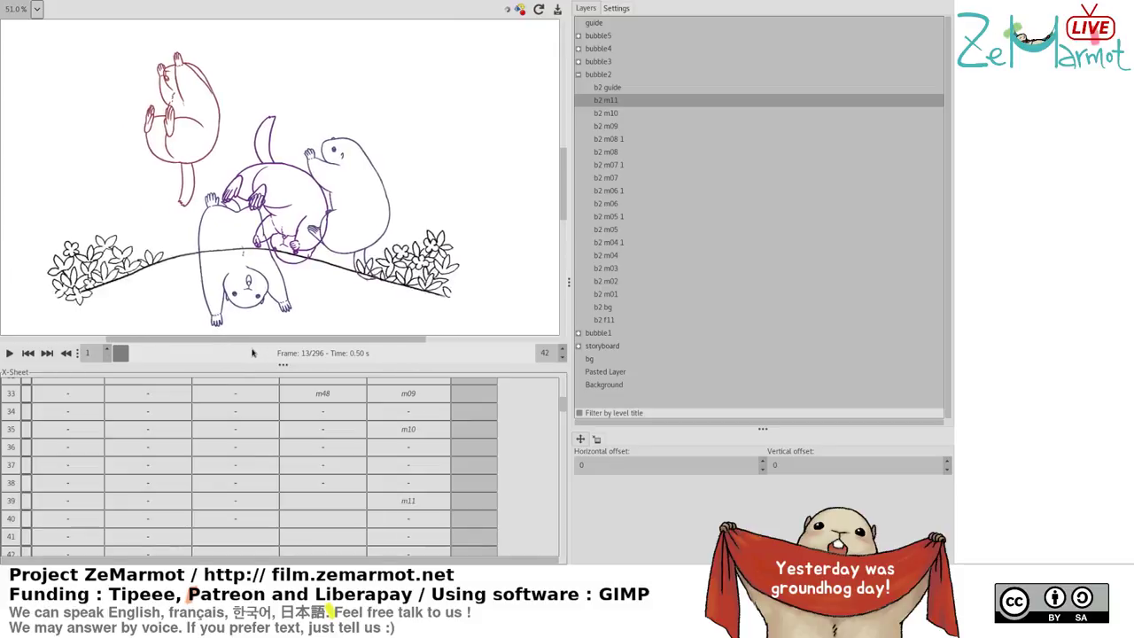
mouse_move(566, 174)
left_mouse_down()
mouse_move(563, 215)
mouse_move(563, 206)
left_mouse_up()
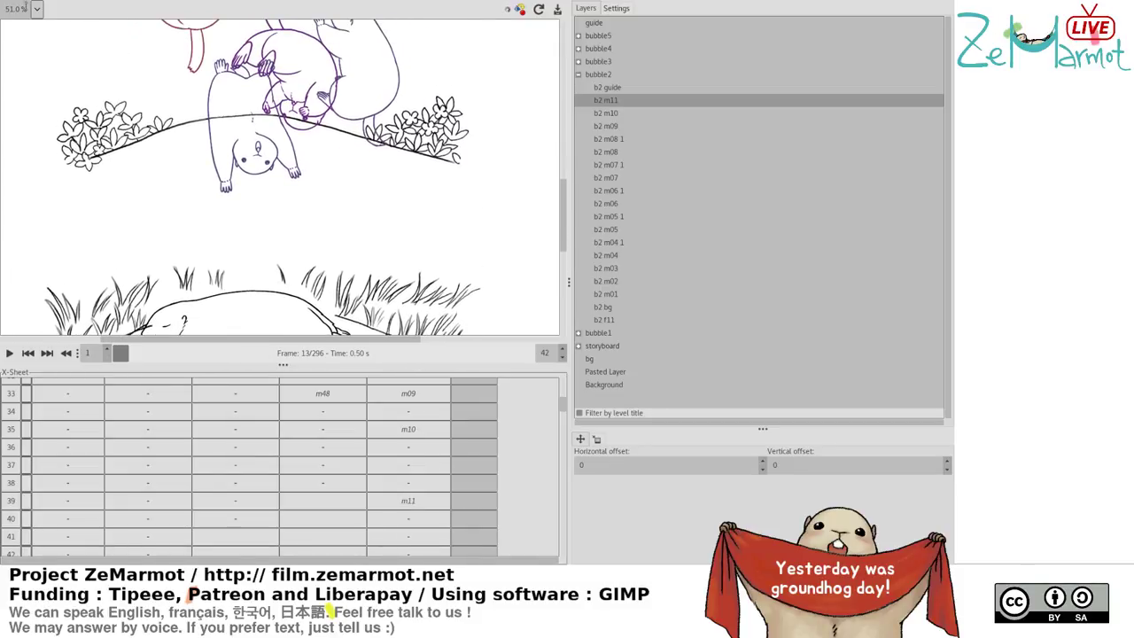
key("BackSpace")
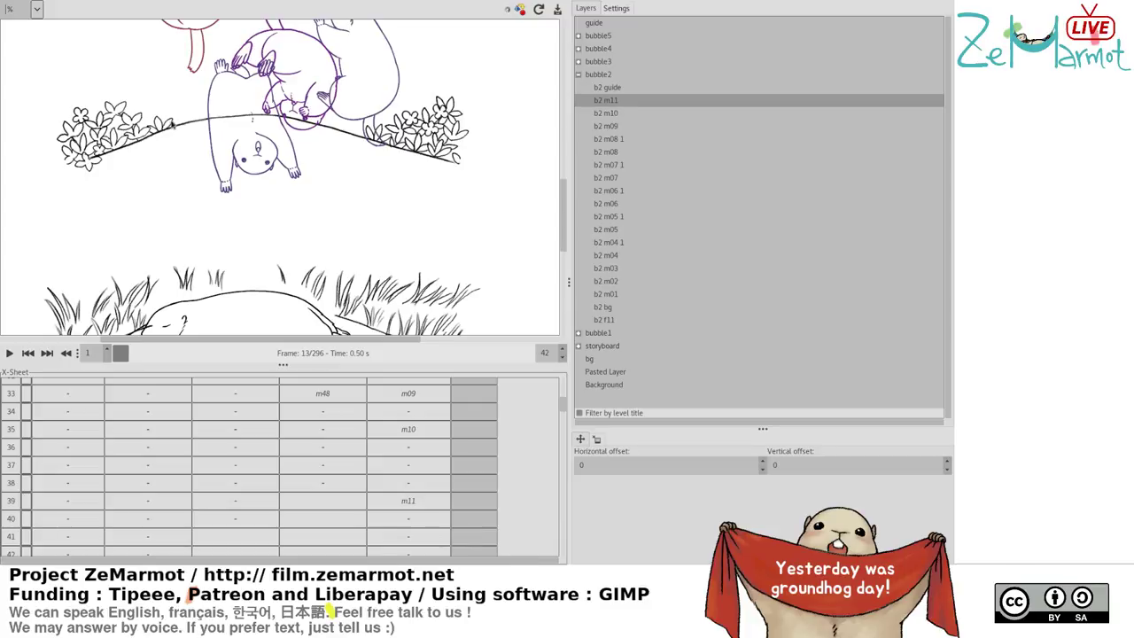